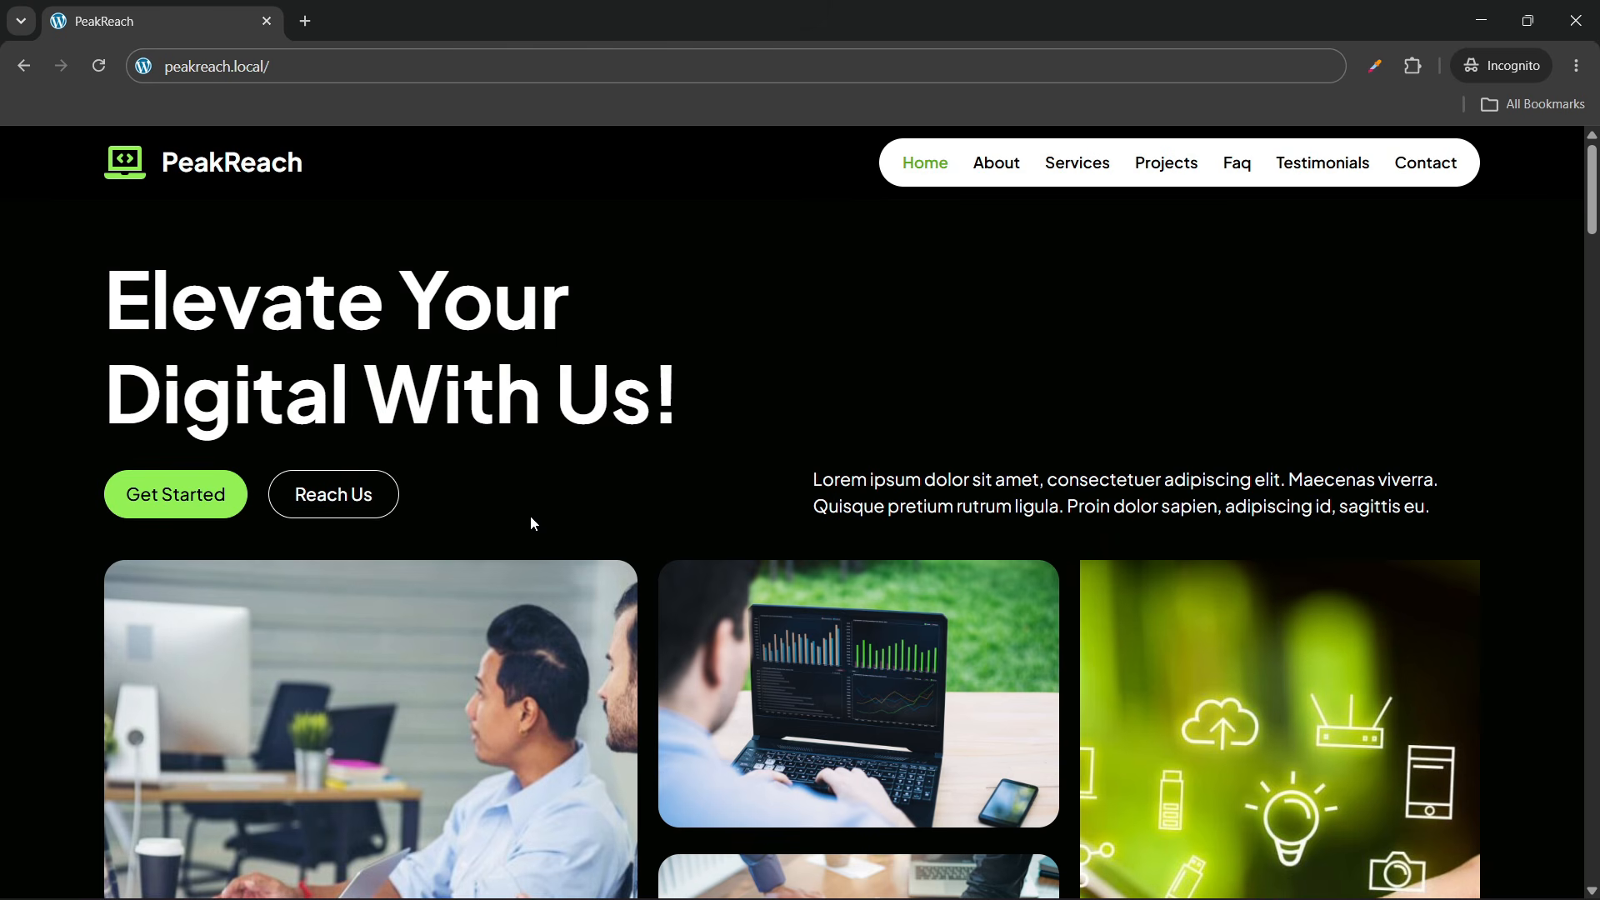
Reload the PeakReach preview and look over the hero section
left_click(100, 77)
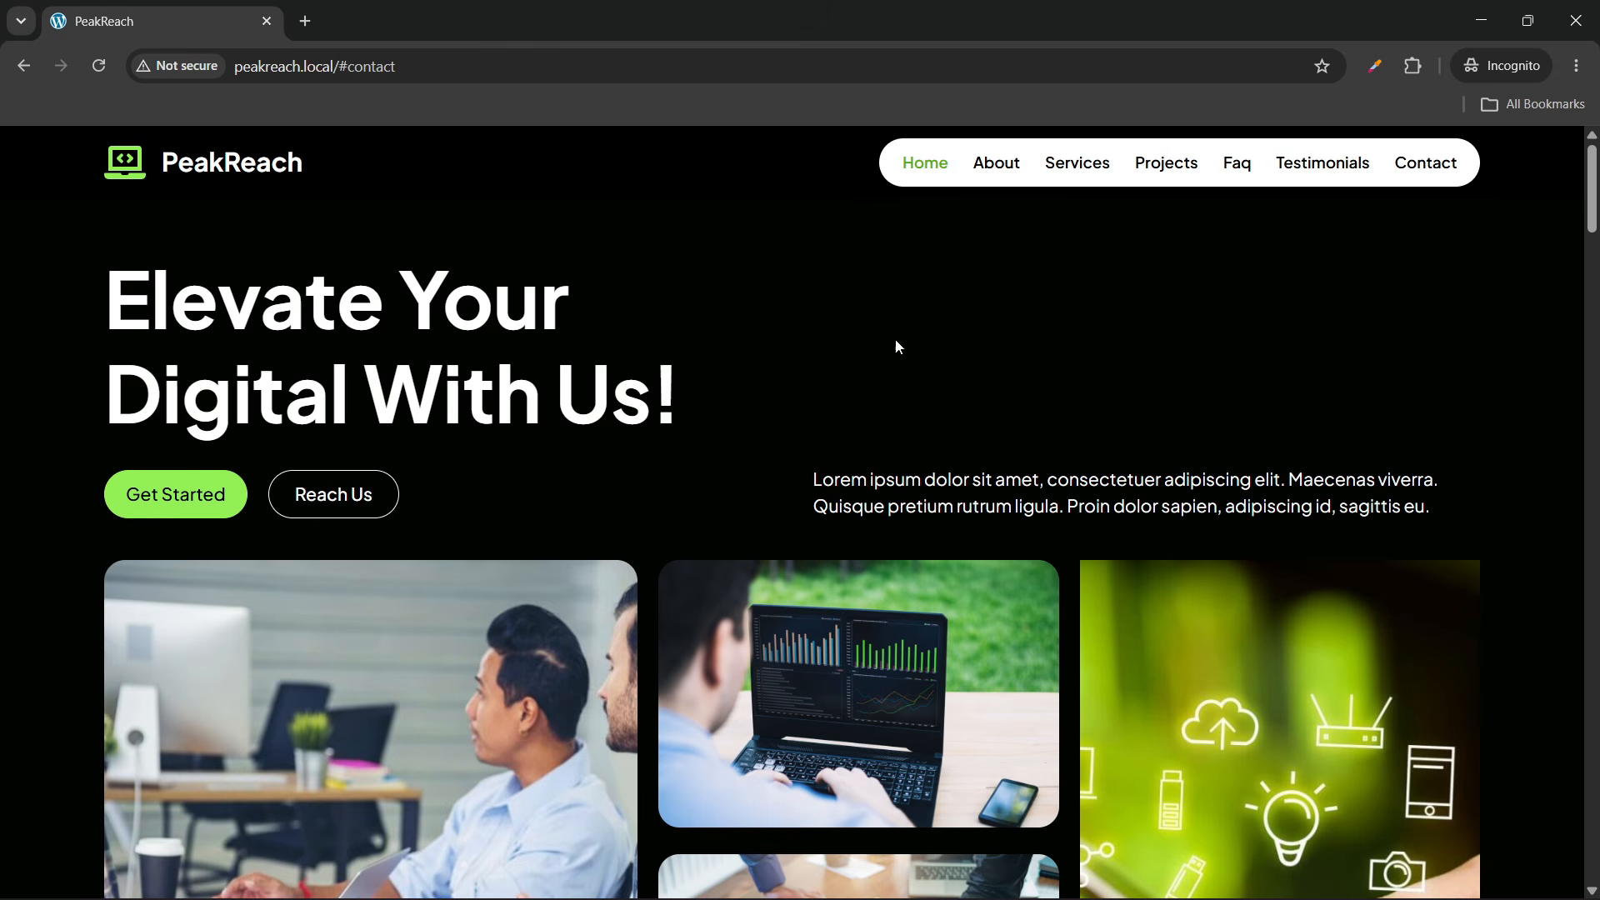
scroll(833, 343, "down", 3)
scroll(758, 343, "up", 2)
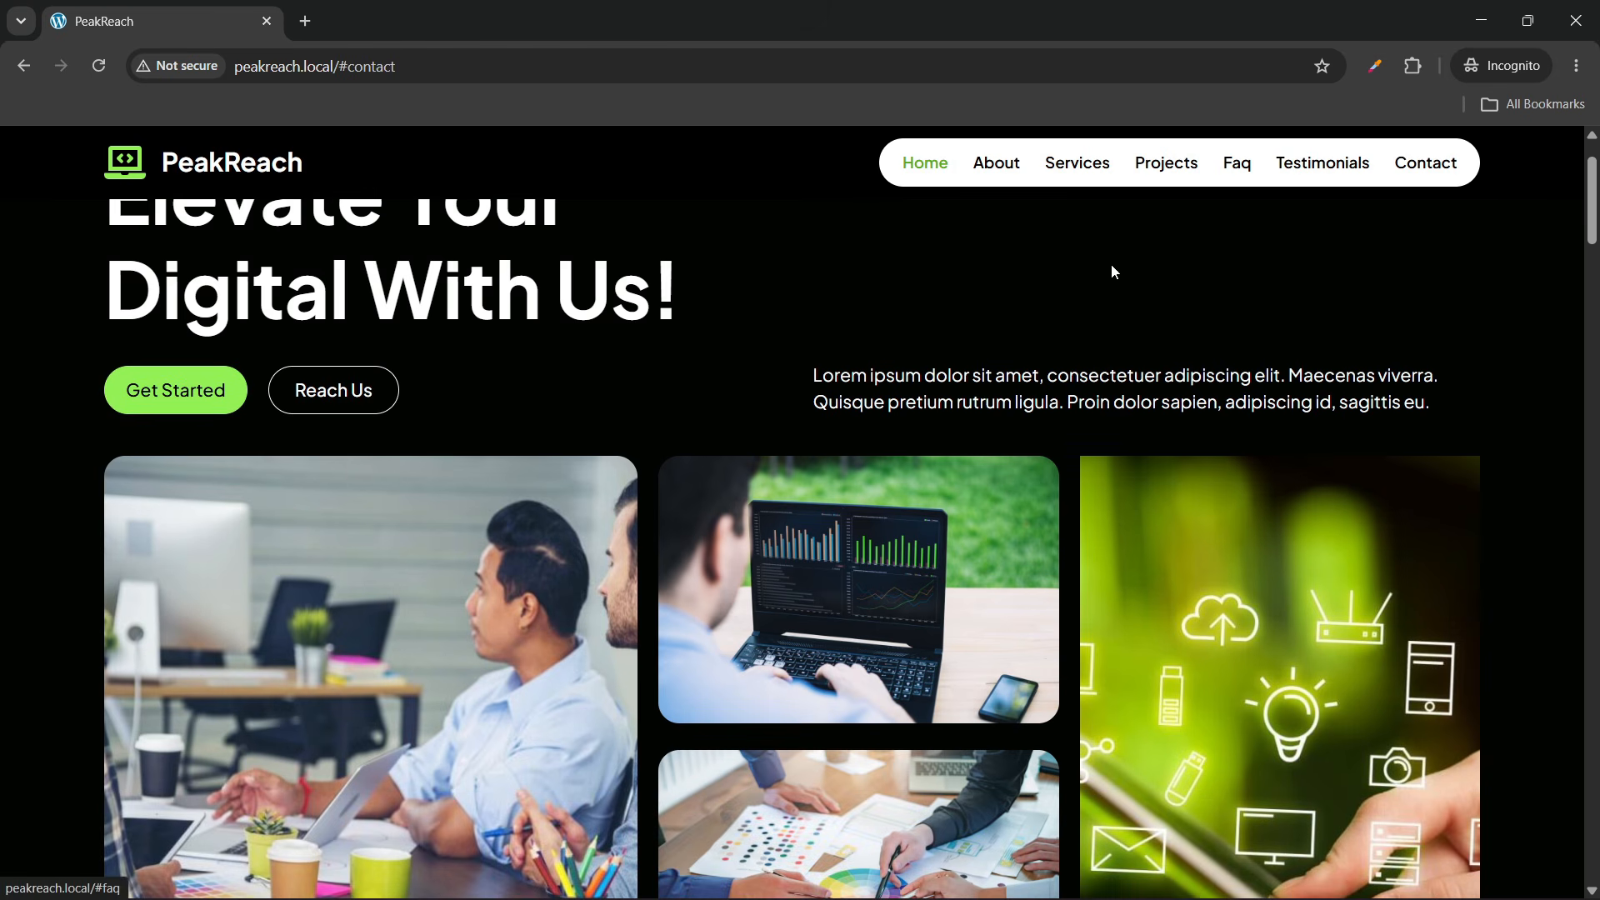
scroll(375, 243, "up", 1)
scroll(628, 291, "down", 1)
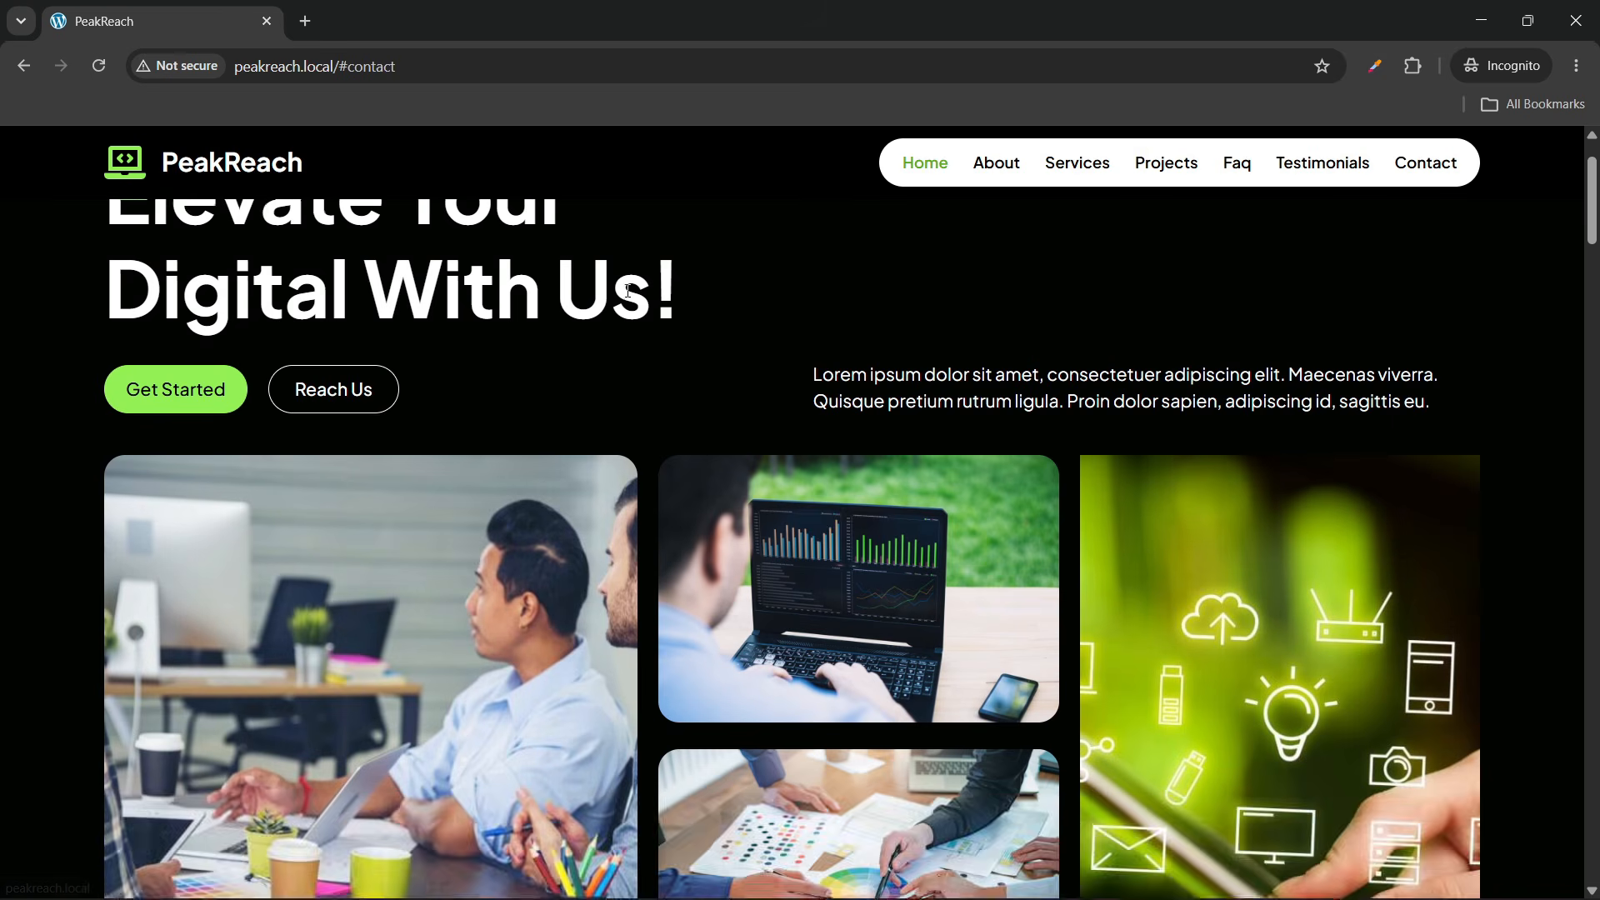
scroll(722, 347, "down", 1)
scroll(721, 346, "up", 2)
scroll(722, 349, "down", 4)
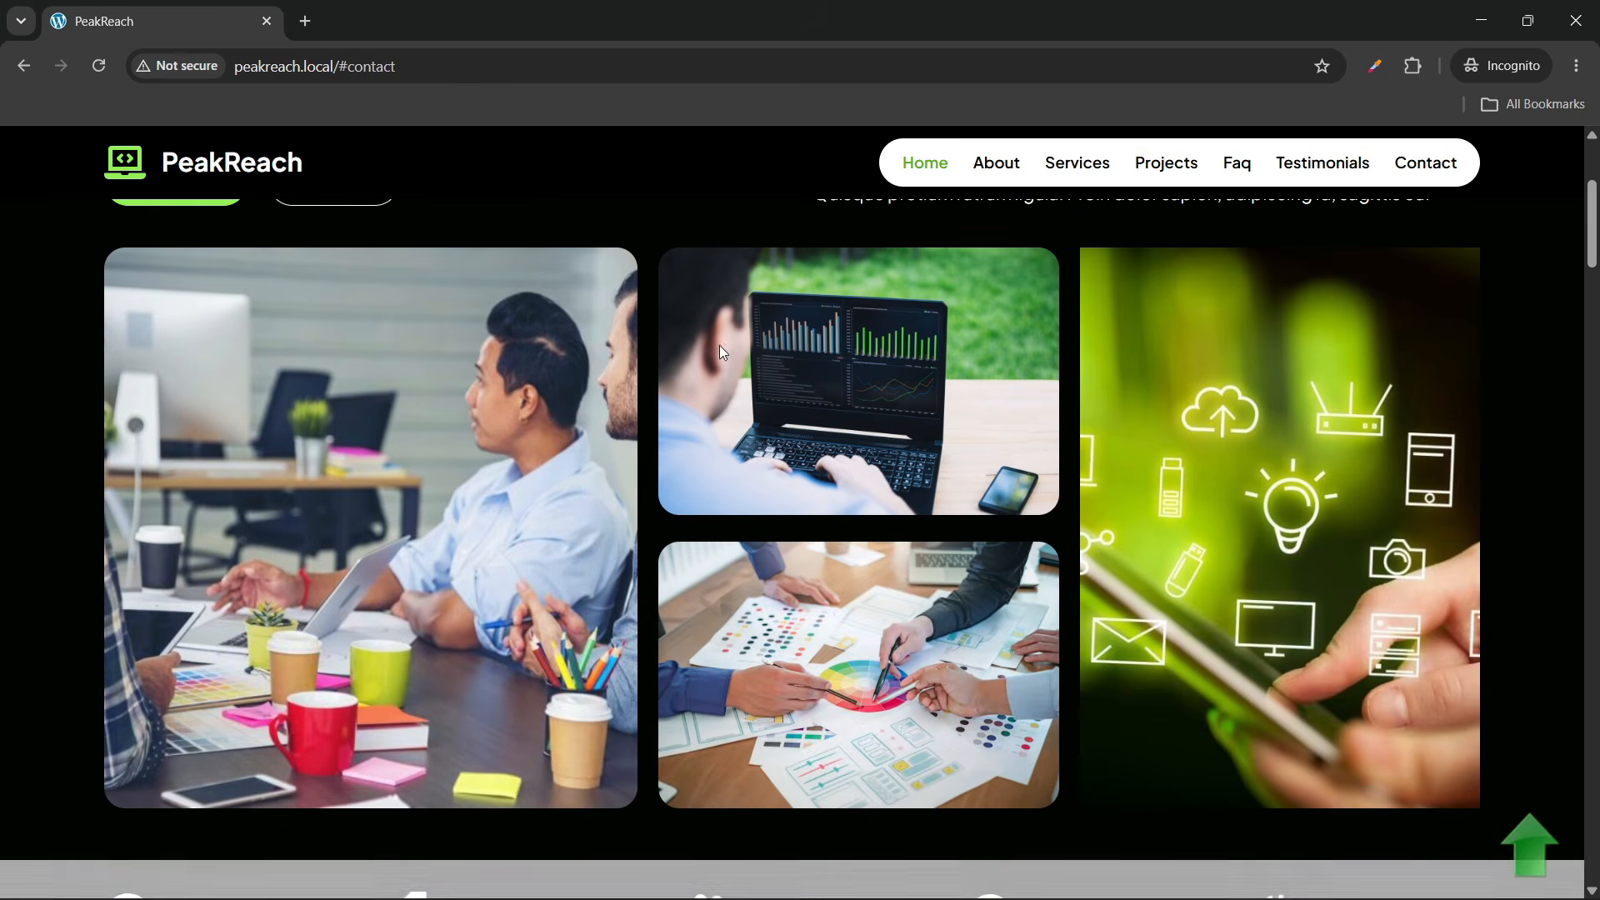
scroll(535, 470, "up", 3)
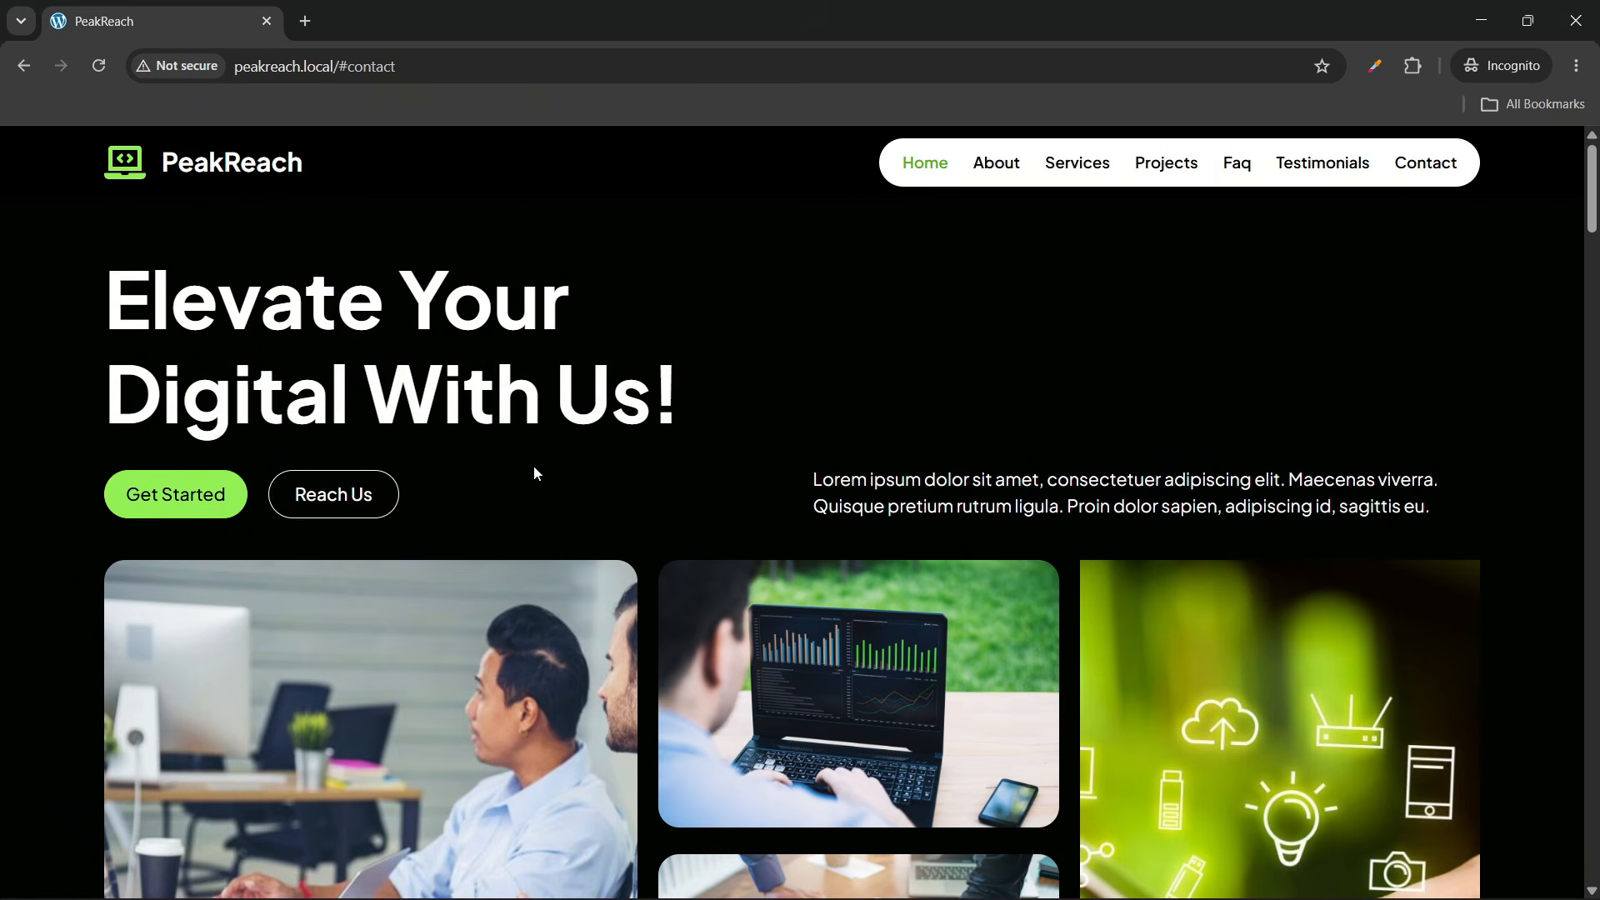
Try the Get Started call-to-action and scroll through the following sections
left_click(176, 498)
scroll(758, 332, "down", 2)
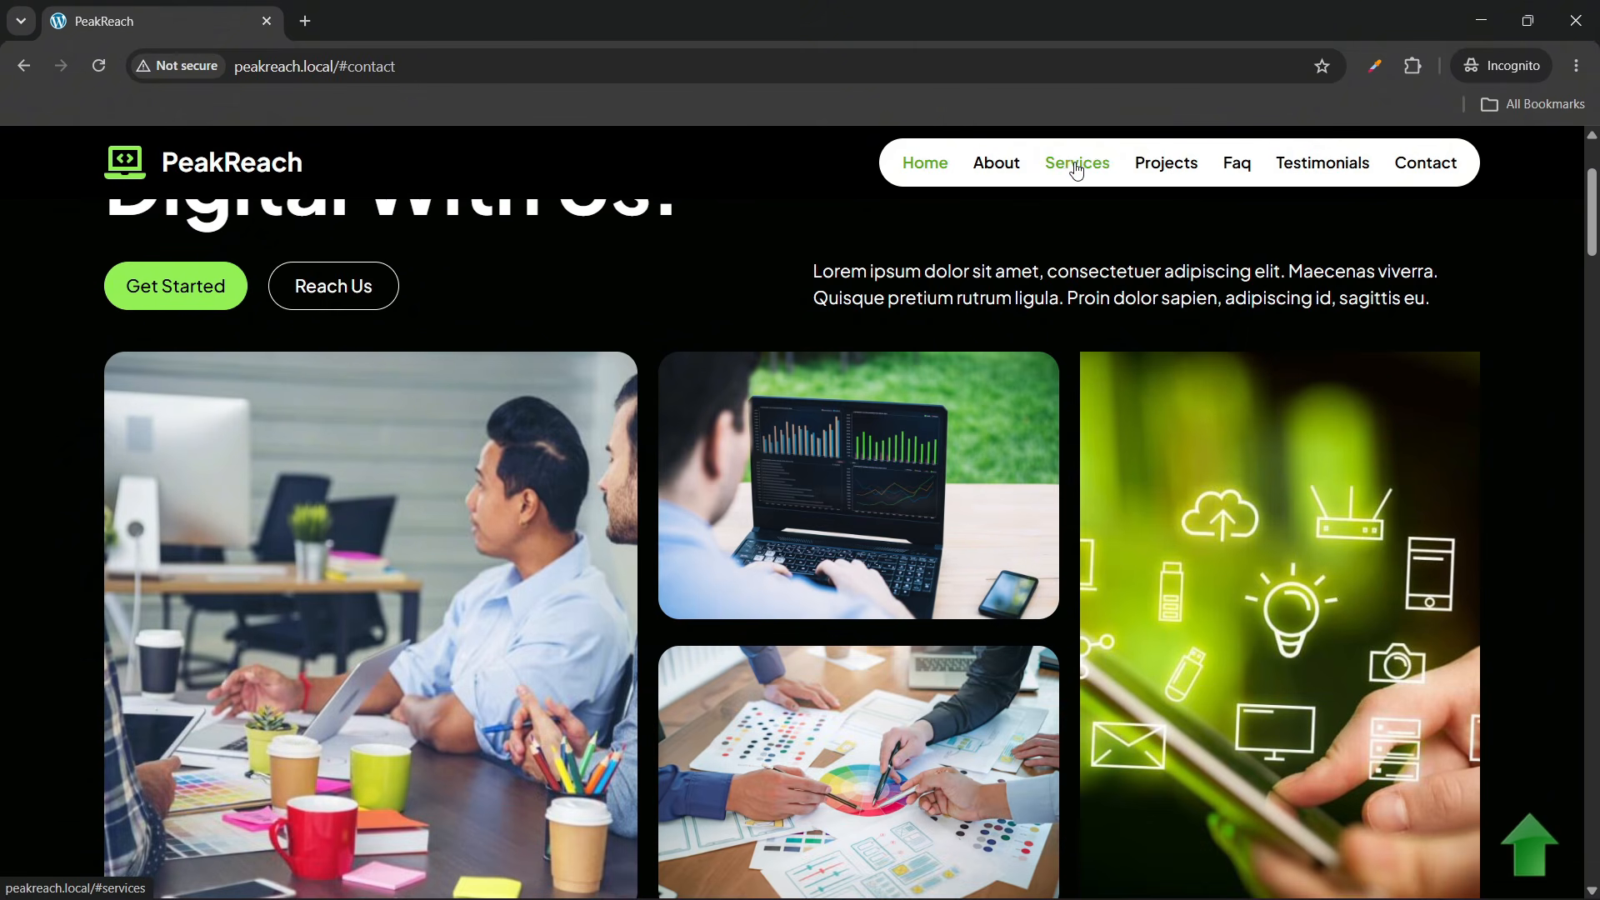
scroll(672, 457, "up", 2)
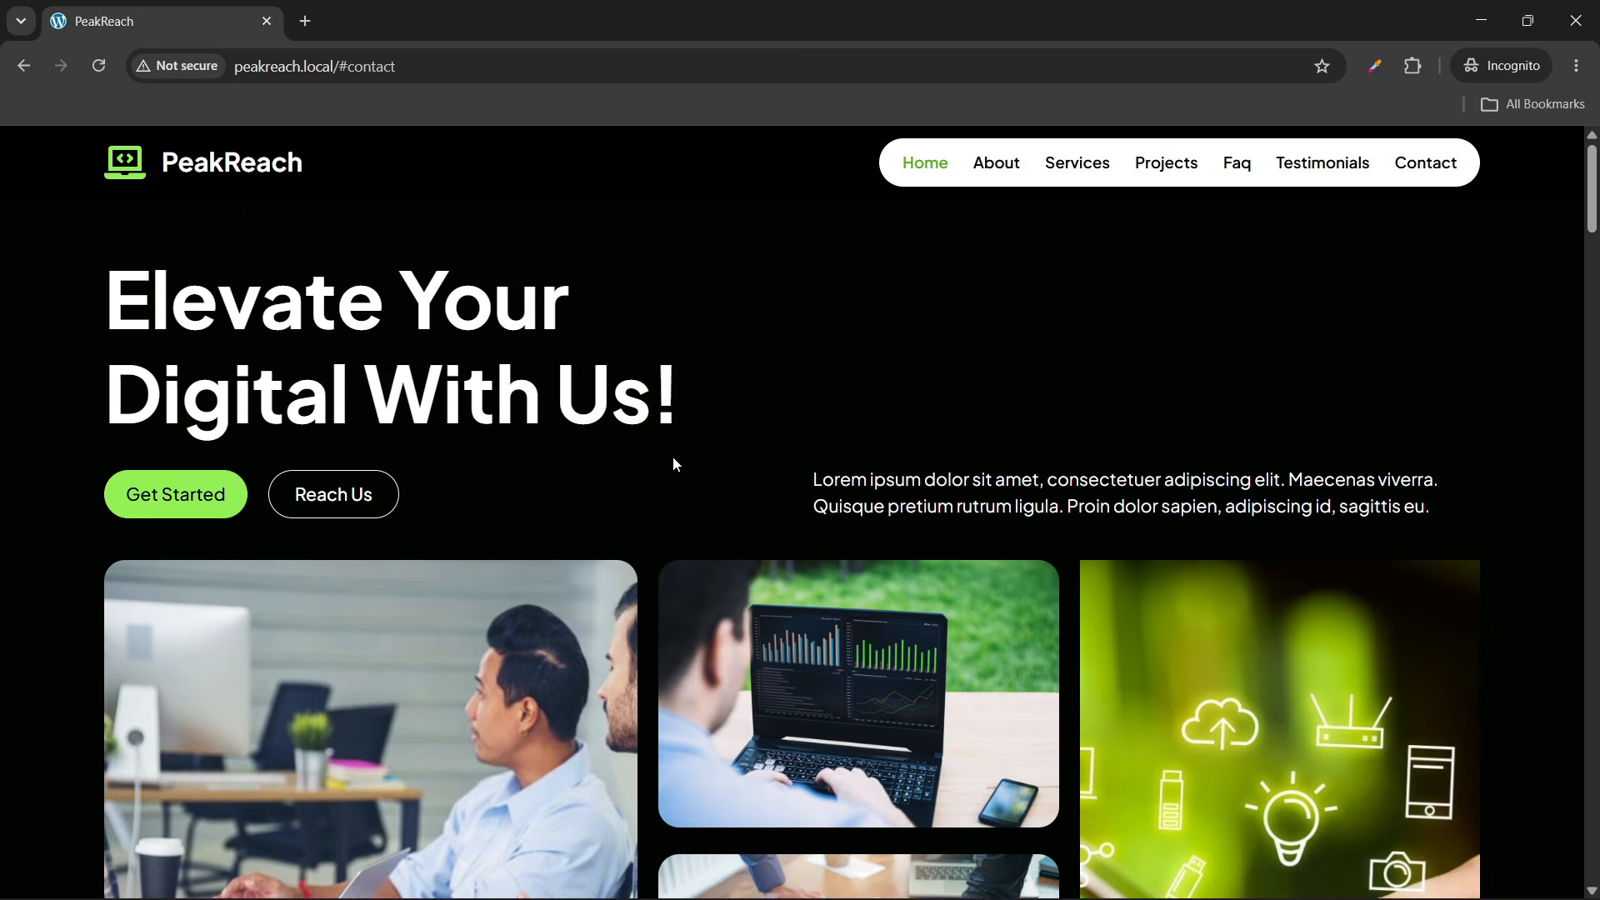
scroll(672, 457, "down", 6)
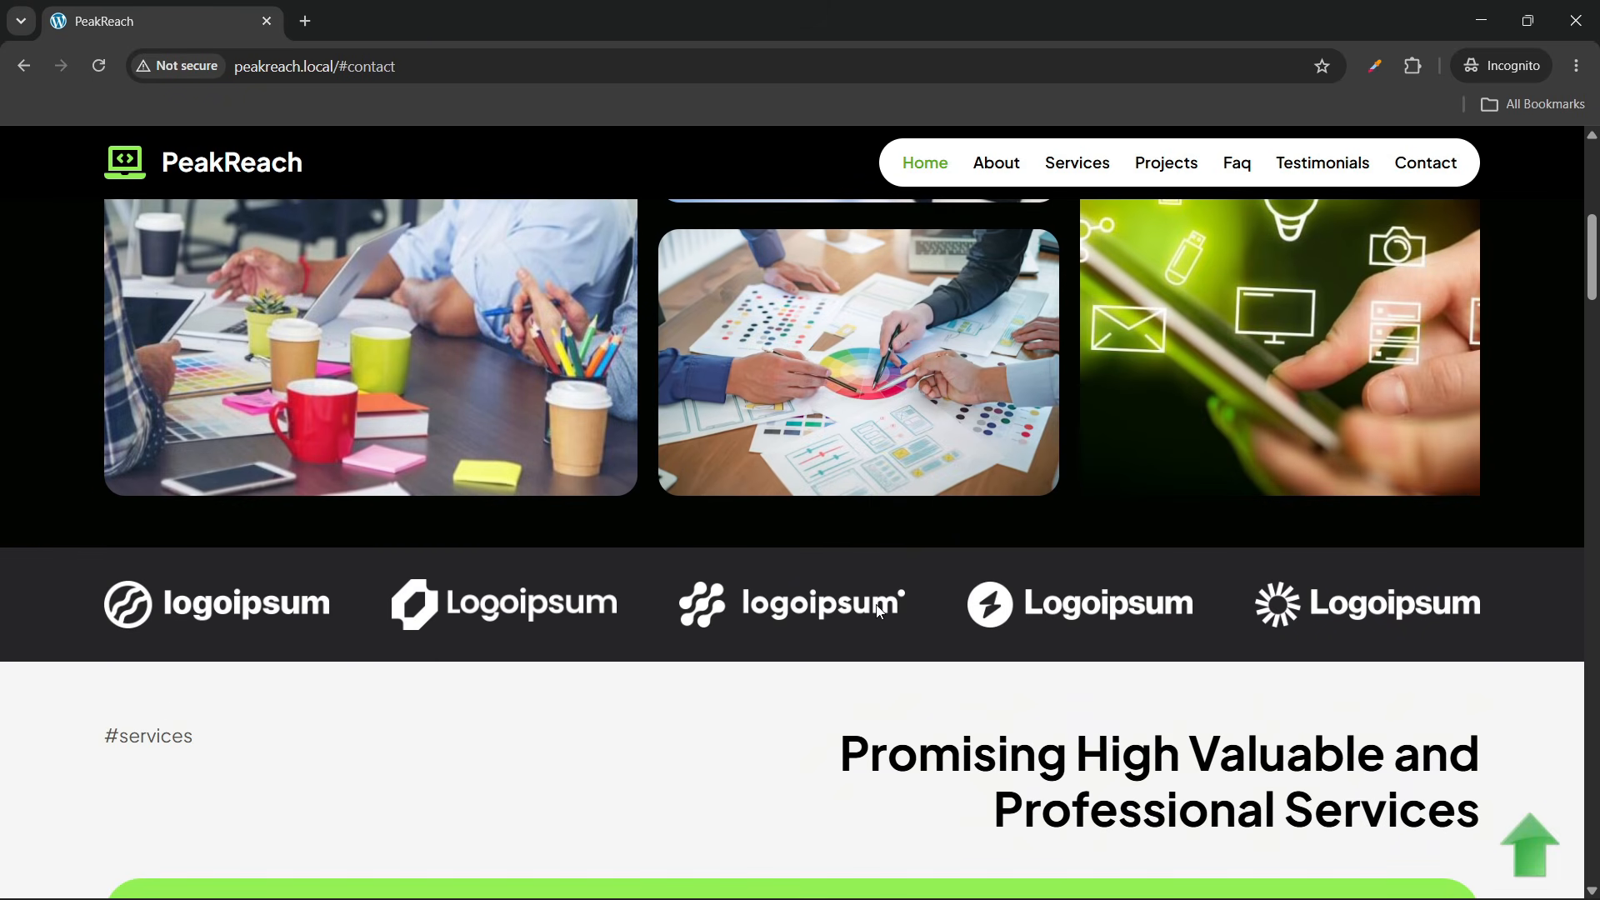
scroll(533, 533, "down", 4)
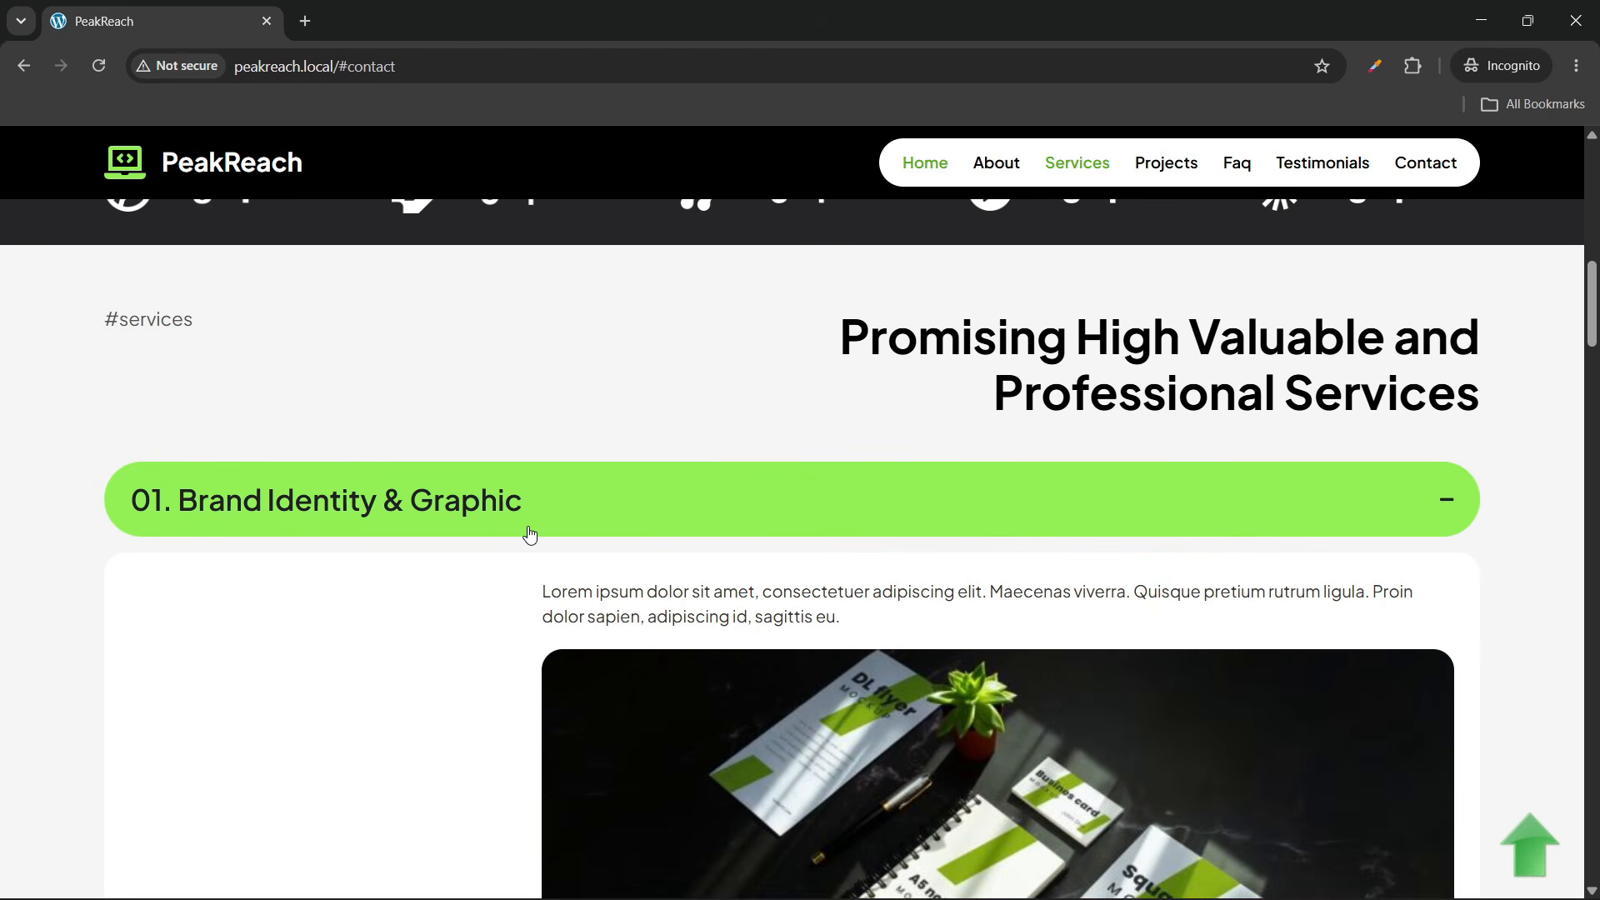
scroll(316, 281, "up", 10)
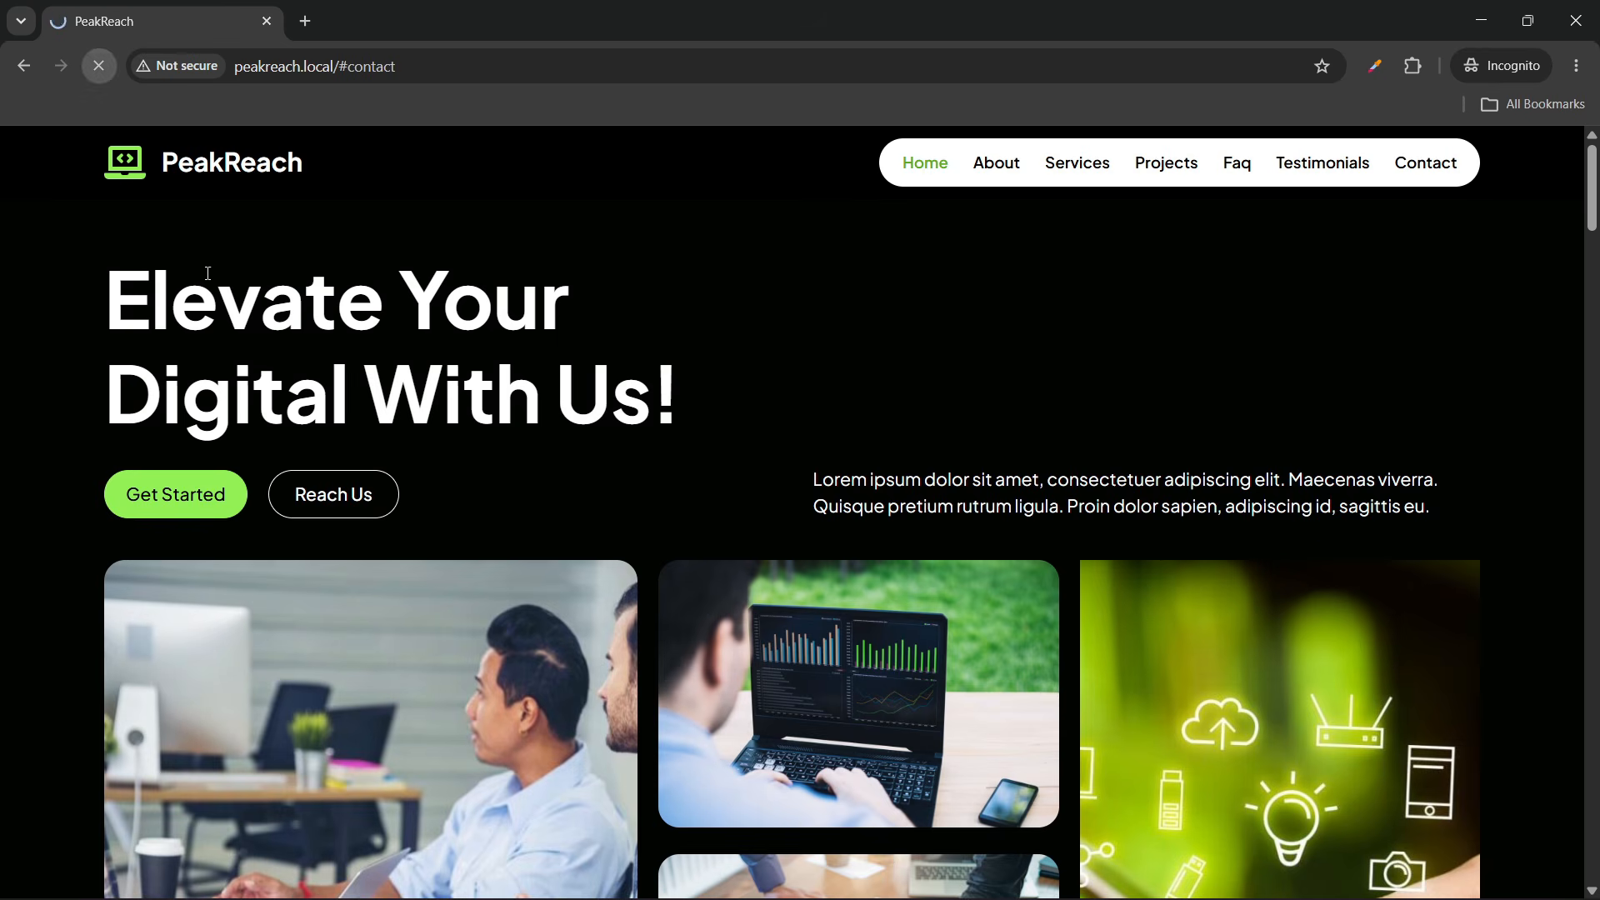
scroll(511, 500, "down", 5)
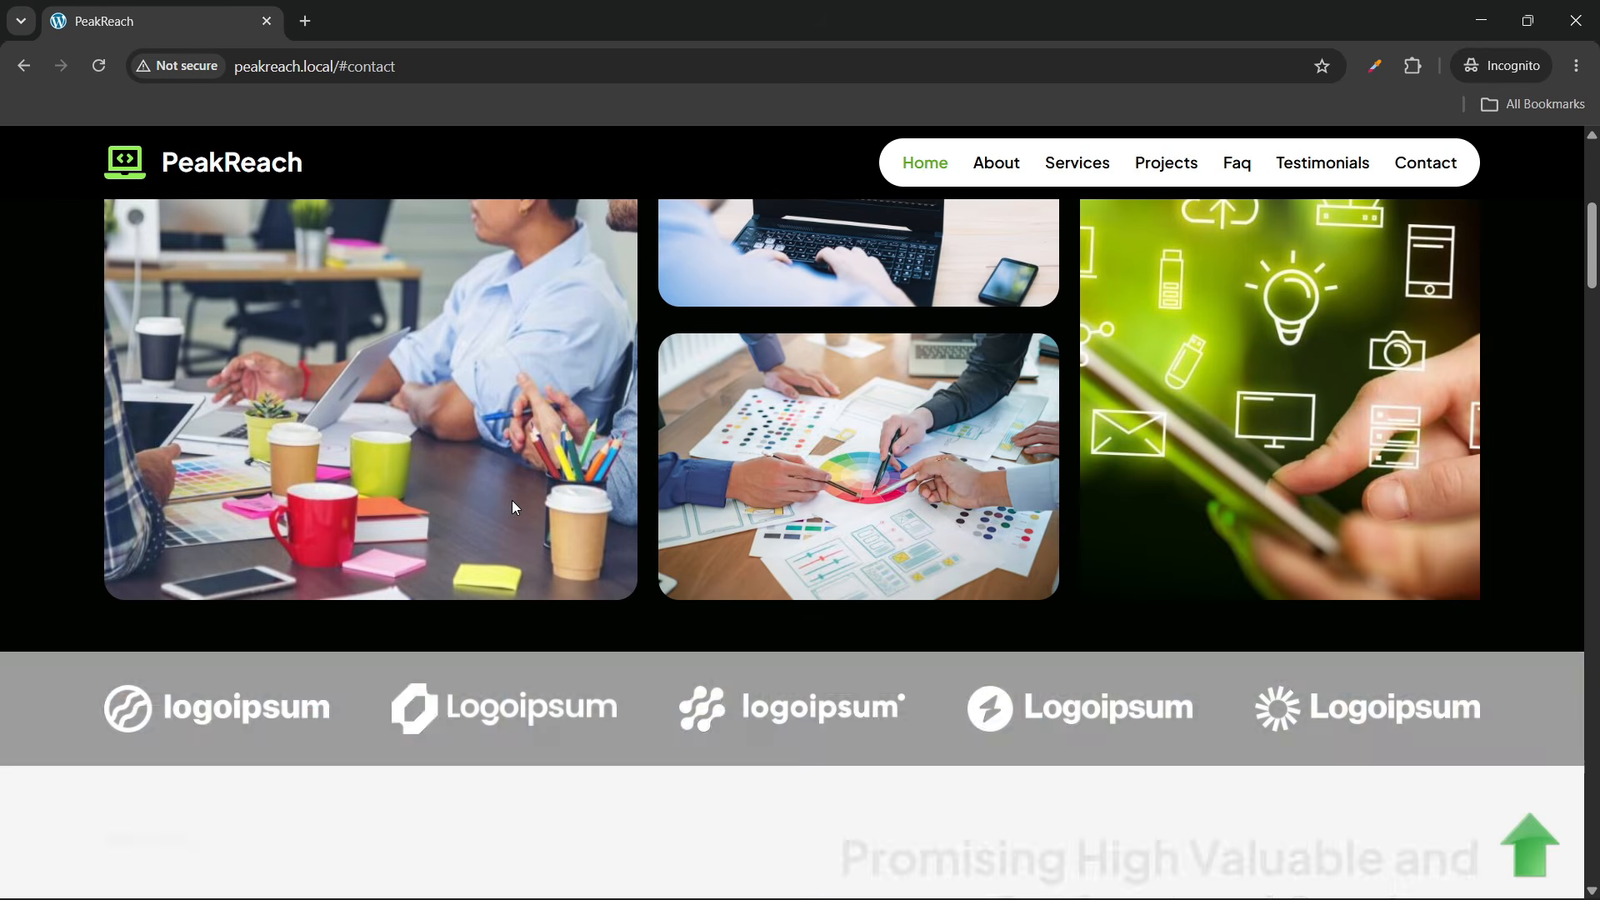
scroll(512, 506, "down", 4)
scroll(514, 508, "down", 2)
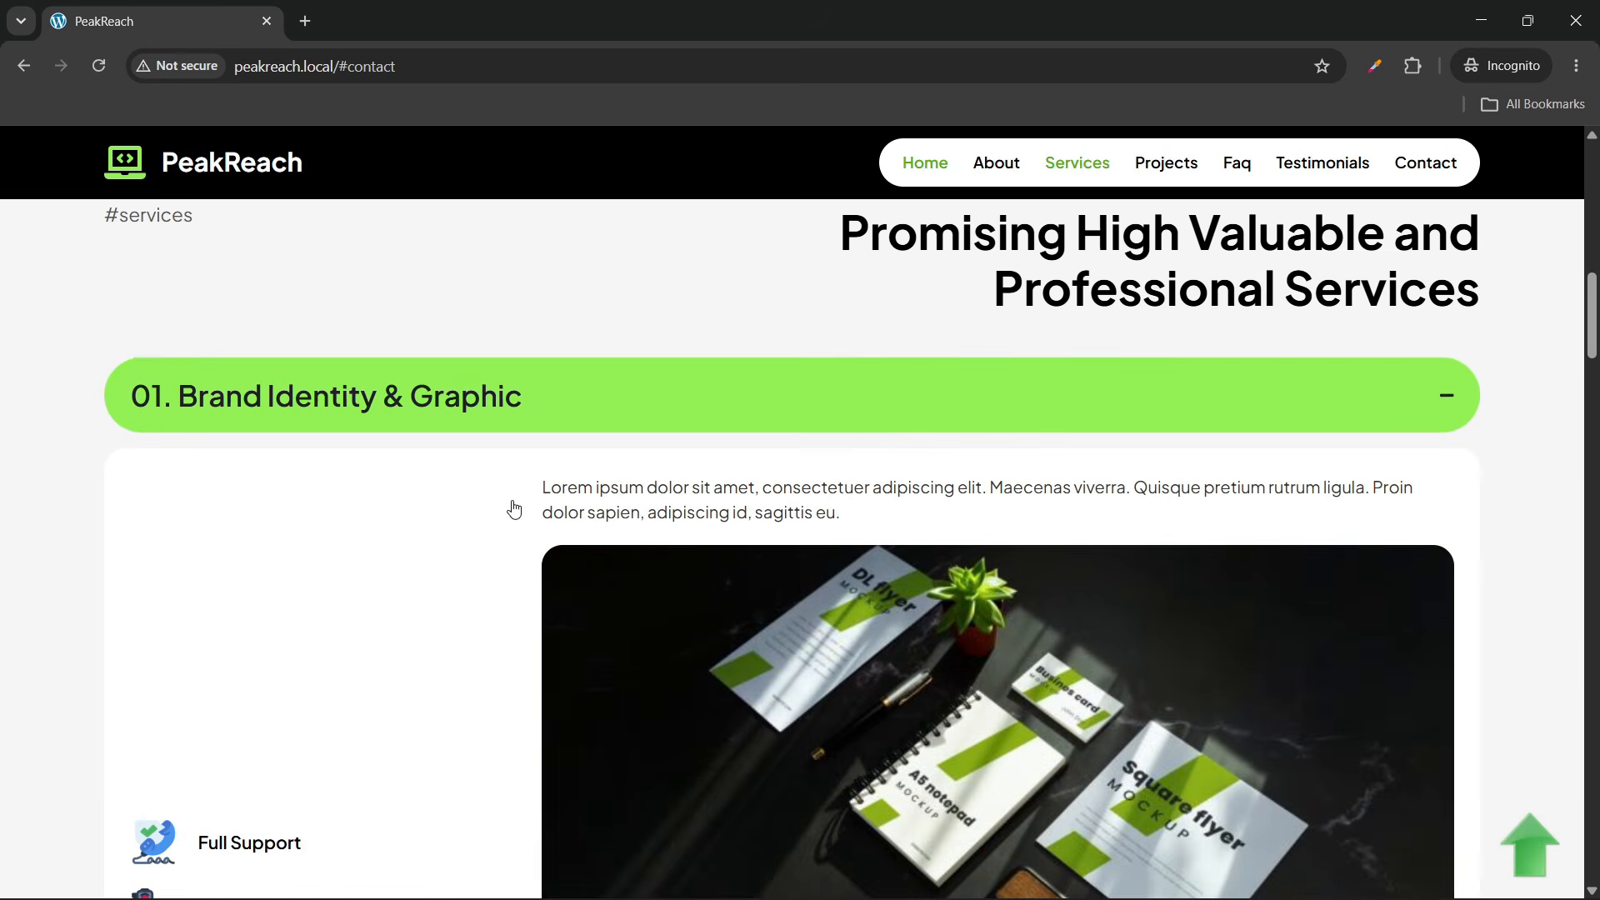
scroll(514, 509, "up", 1)
scroll(265, 442, "down", 1)
scroll(265, 441, "up", 1)
Collapse and re-expand Brand Identity & Graphic, then expand Web Design & Development
left_click(939, 517)
scroll(927, 476, "down", 1)
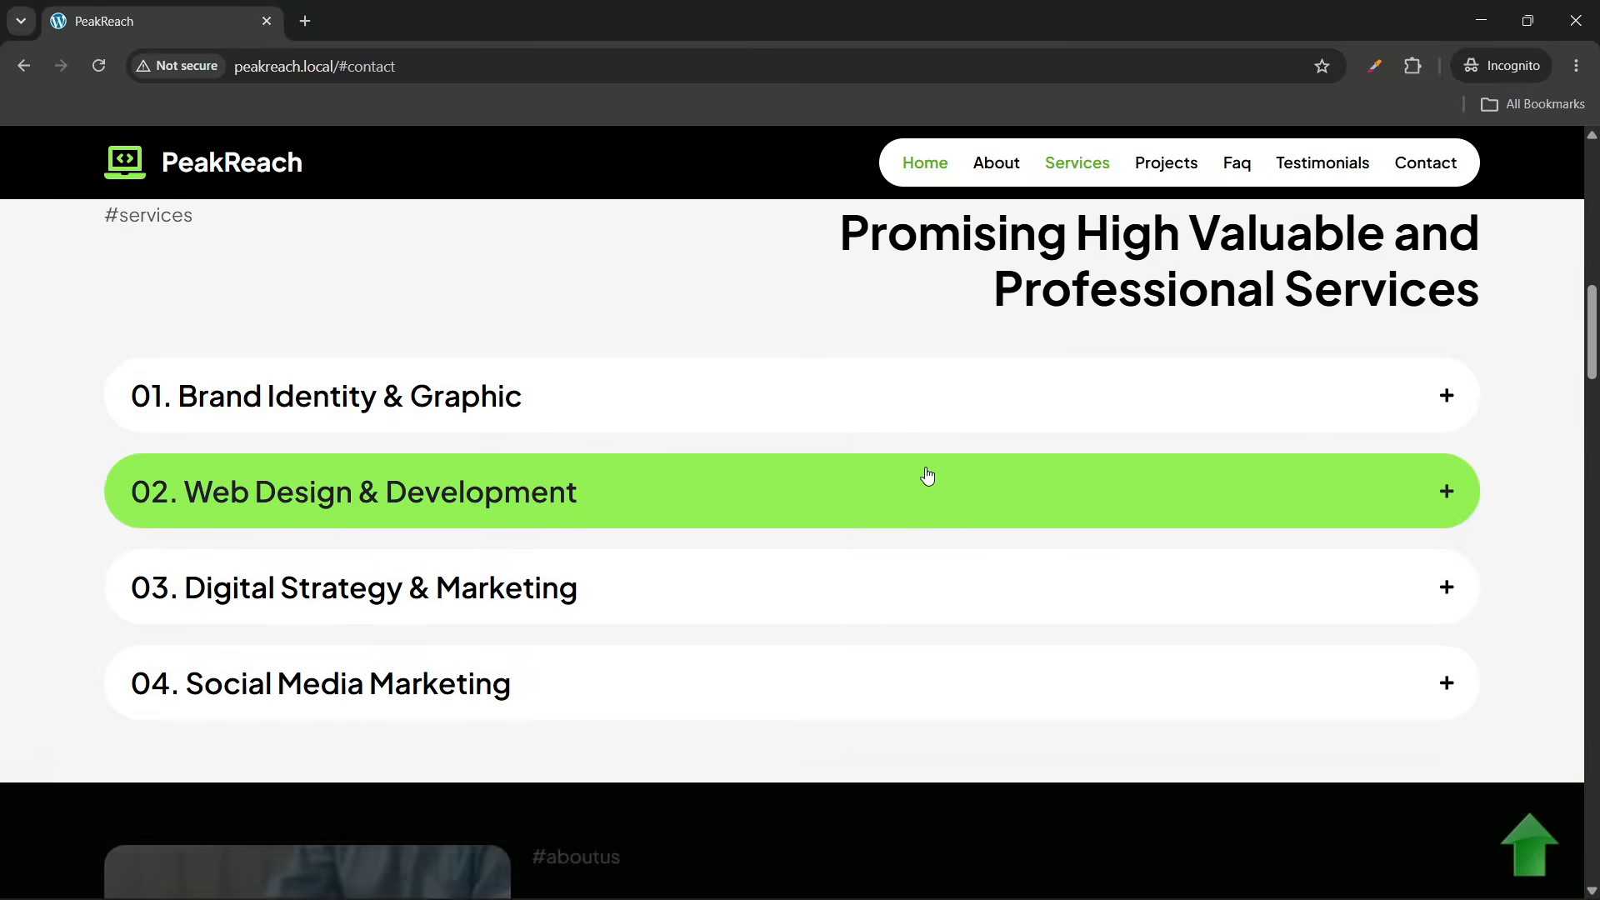
left_click(917, 412)
scroll(898, 425, "down", 1)
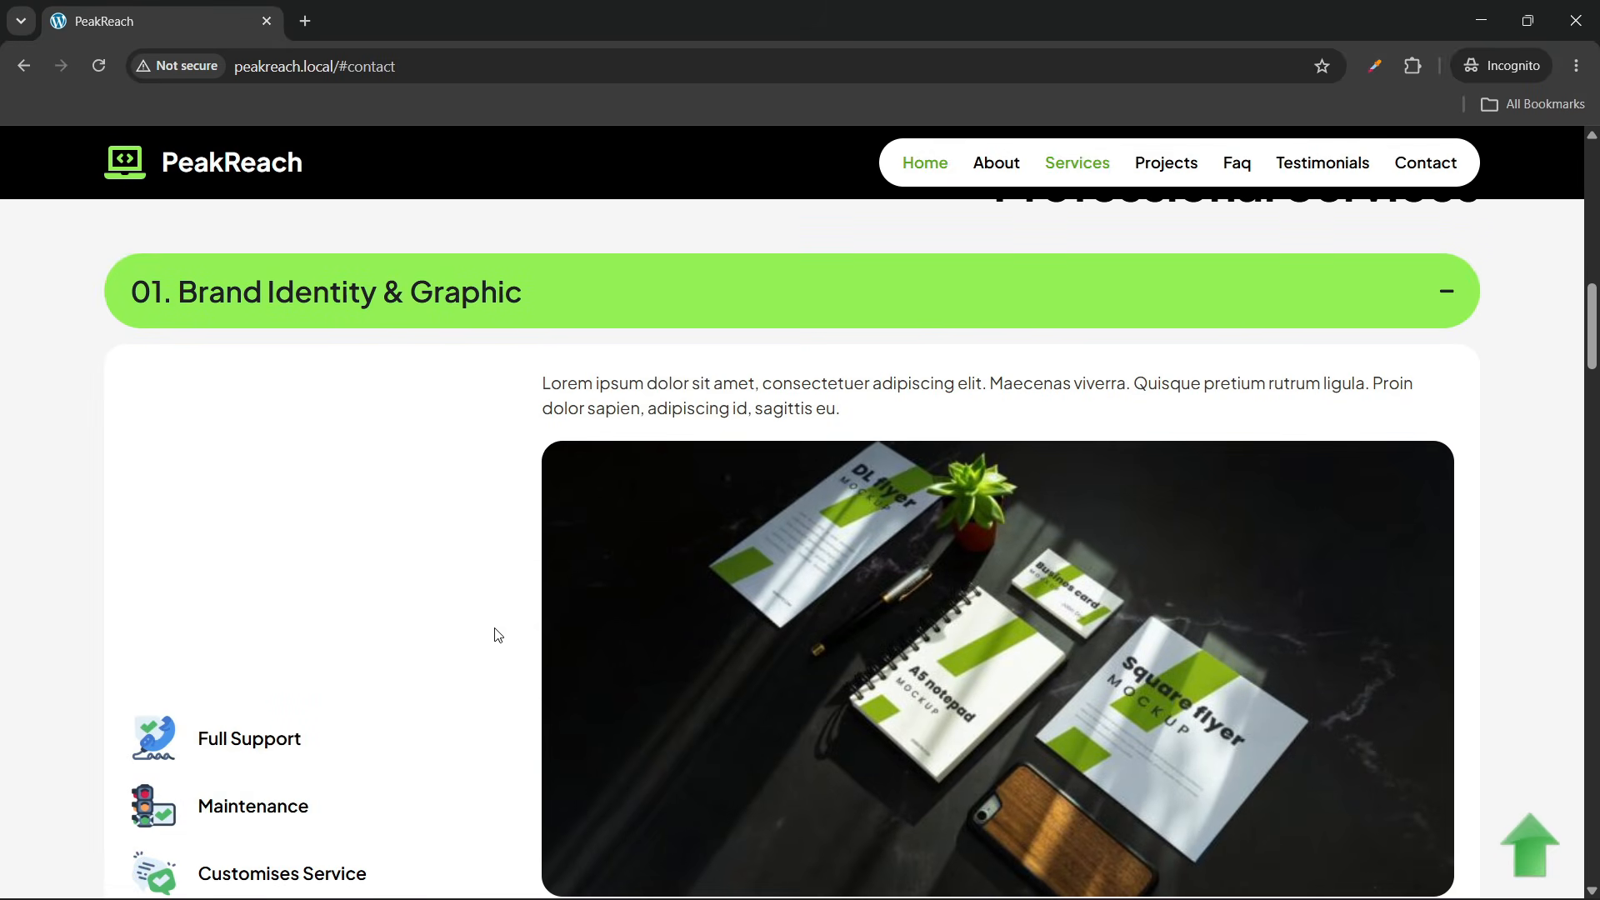
scroll(753, 652, "down", 1)
scroll(846, 437, "up", 2)
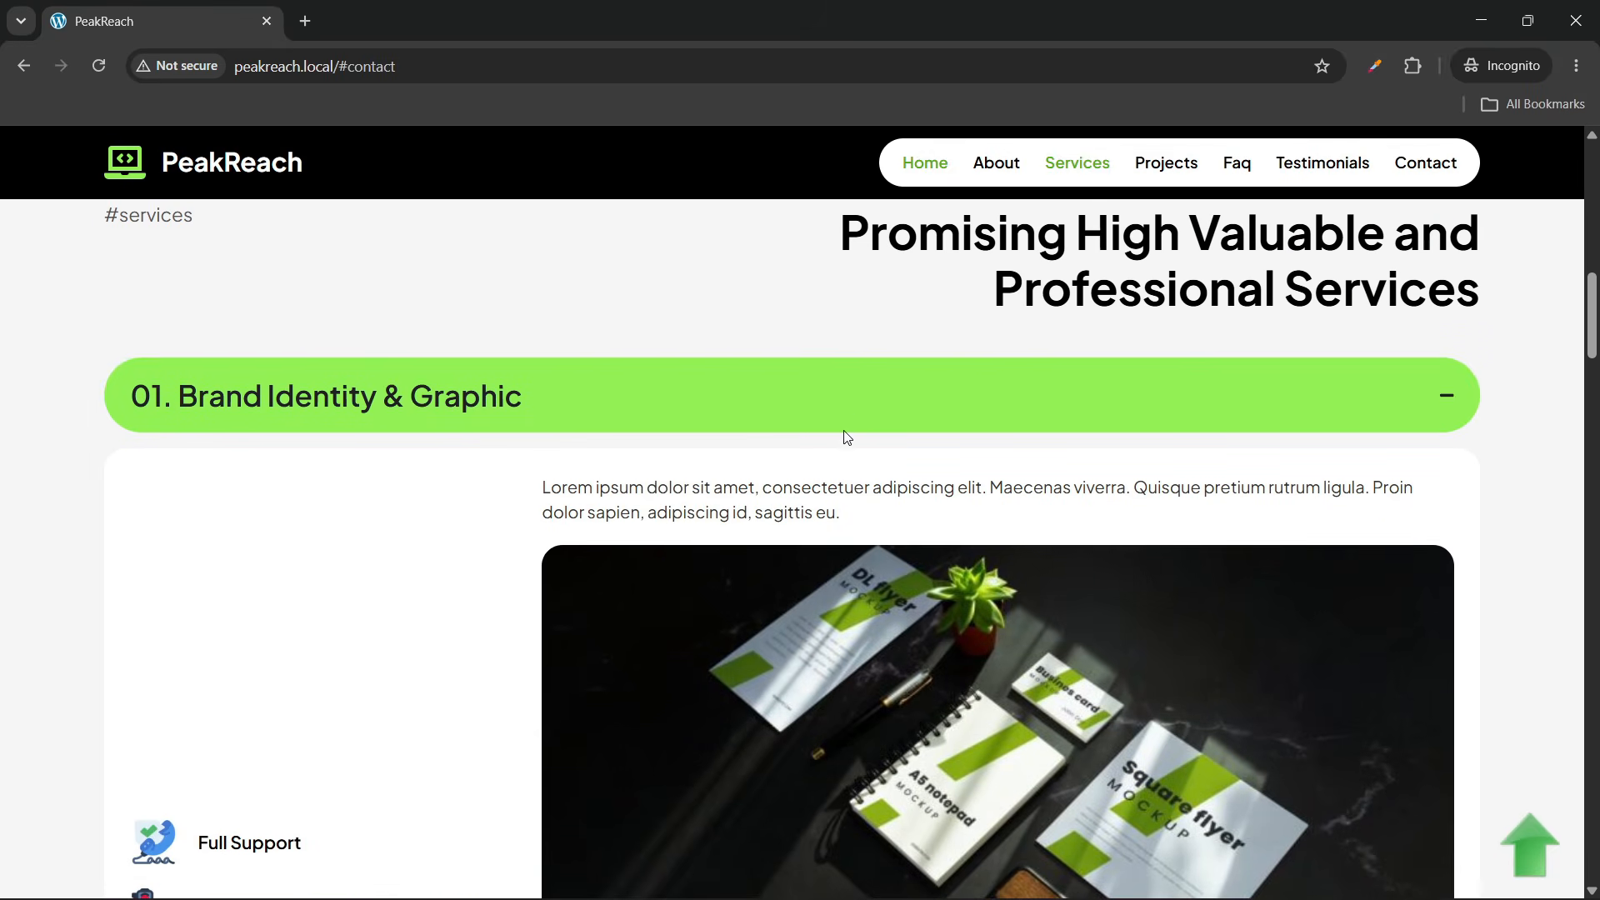
left_click(842, 417)
left_click(794, 493)
Toggle the Web Design, Digital Strategy & Marketing and Social Media Marketing service items
scroll(616, 514, "down", 1)
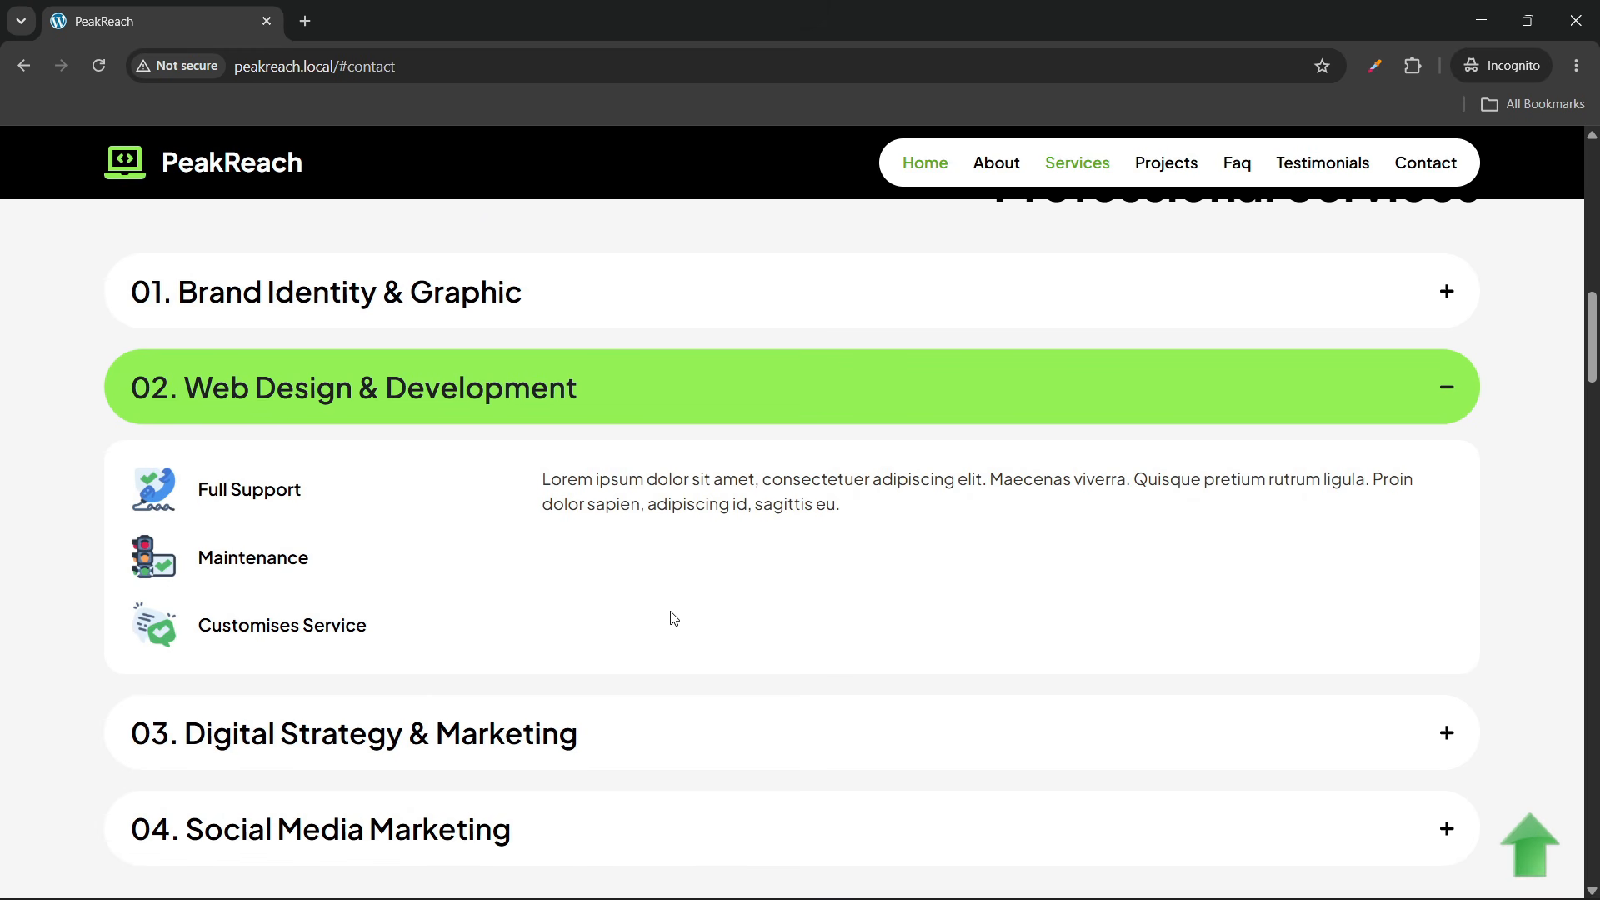
scroll(674, 608, "down", 4)
scroll(704, 517, "up", 3)
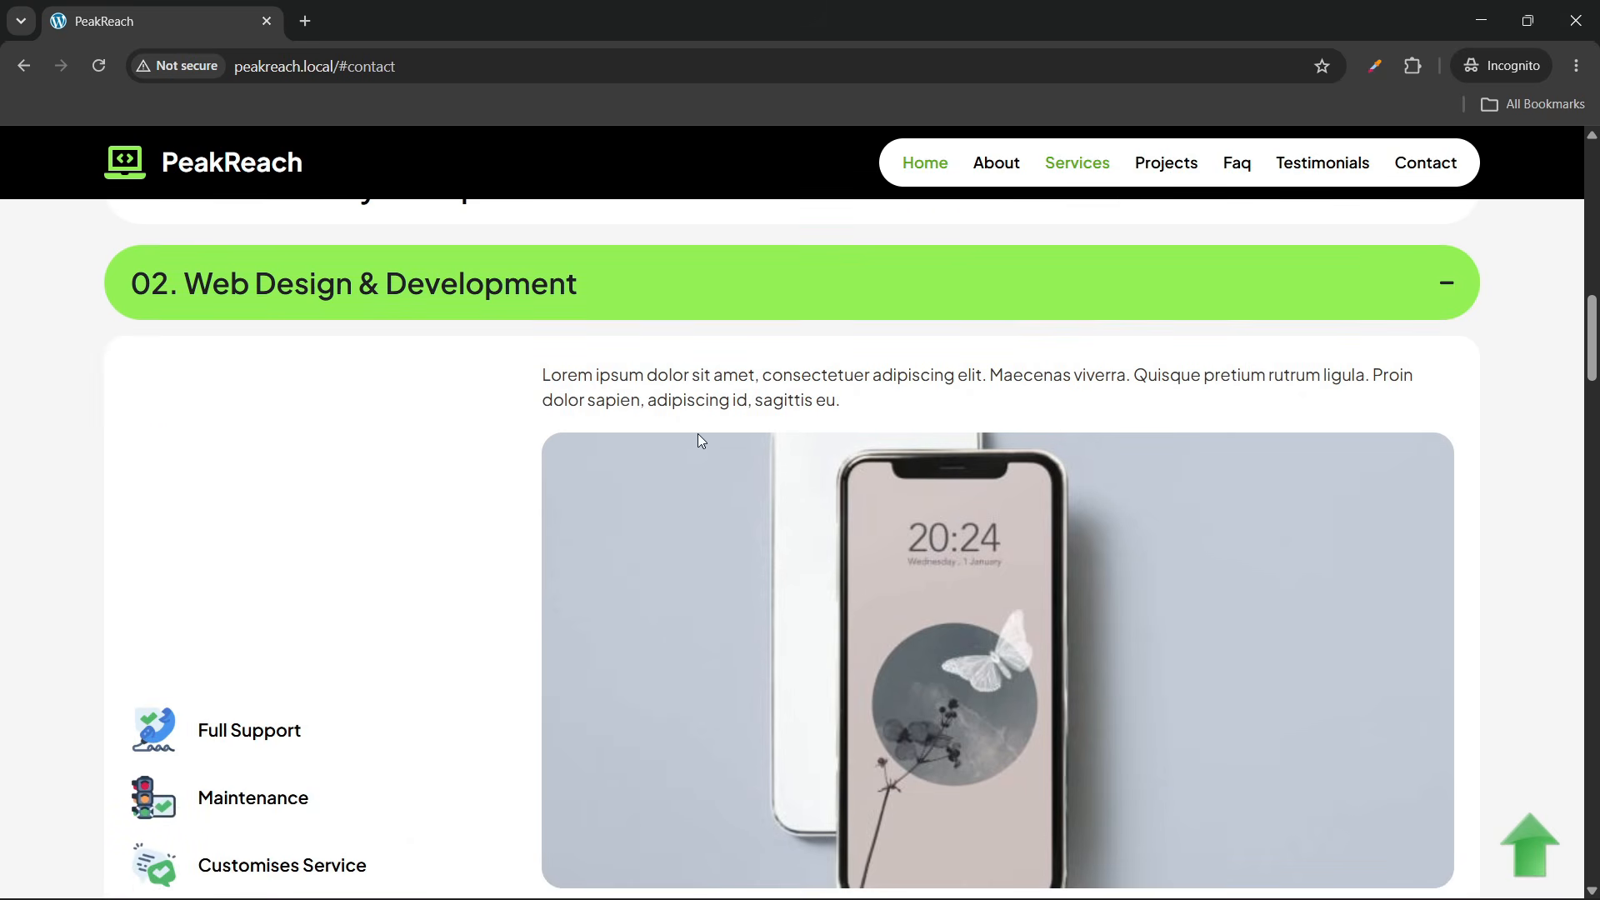
left_click(683, 312)
left_click(678, 378)
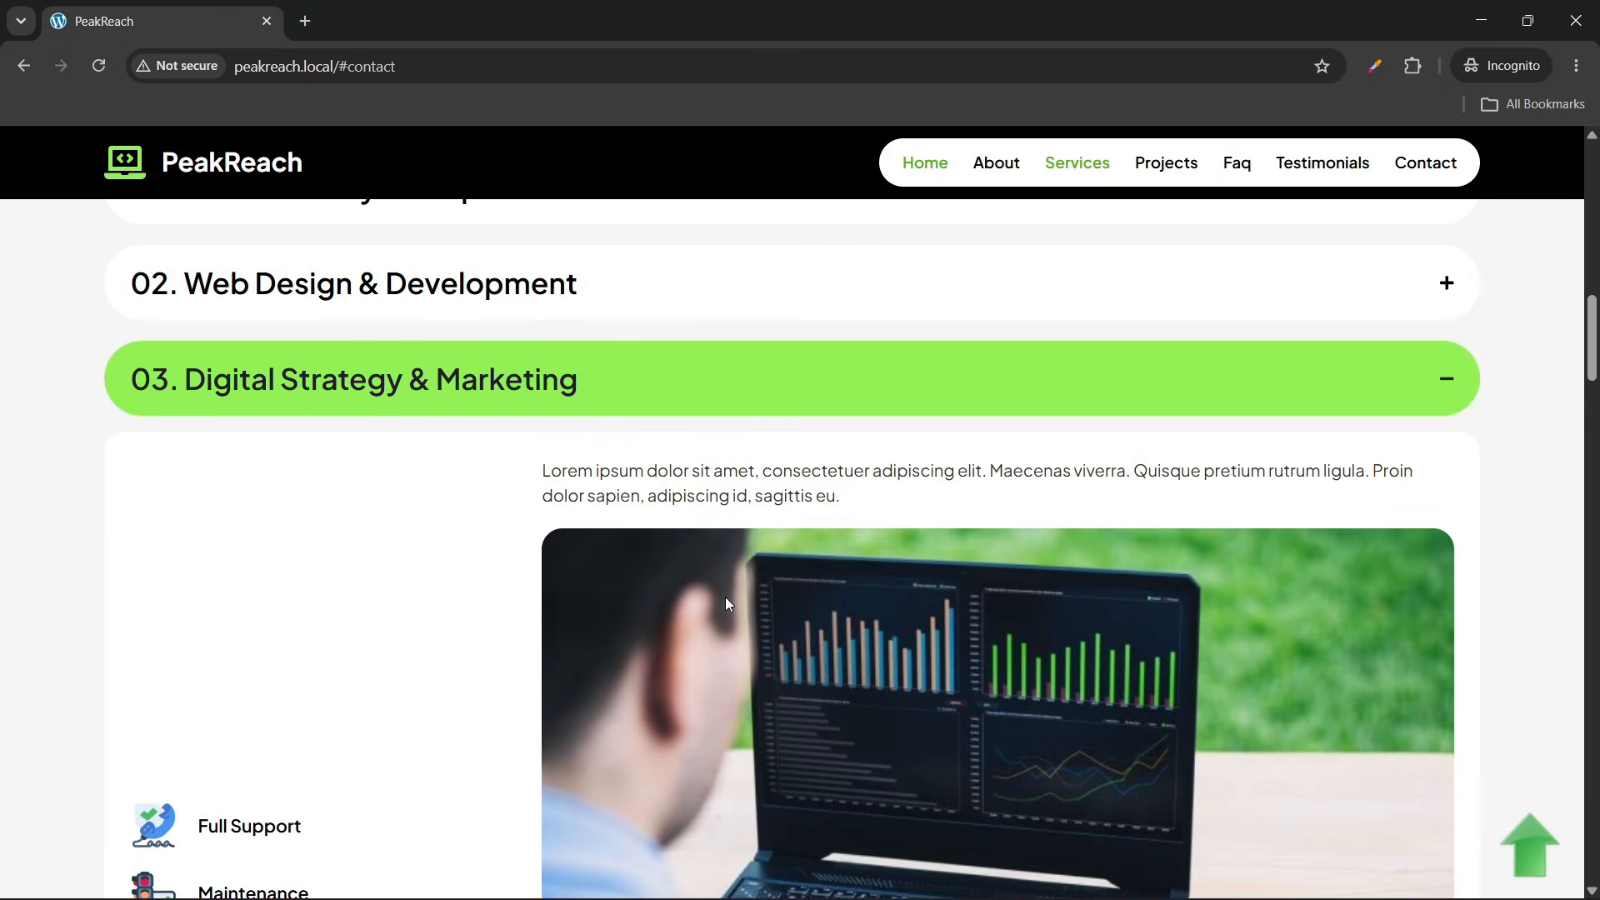
scroll(727, 599, "down", 2)
scroll(716, 517, "up", 2)
left_click(696, 397)
left_click(688, 499)
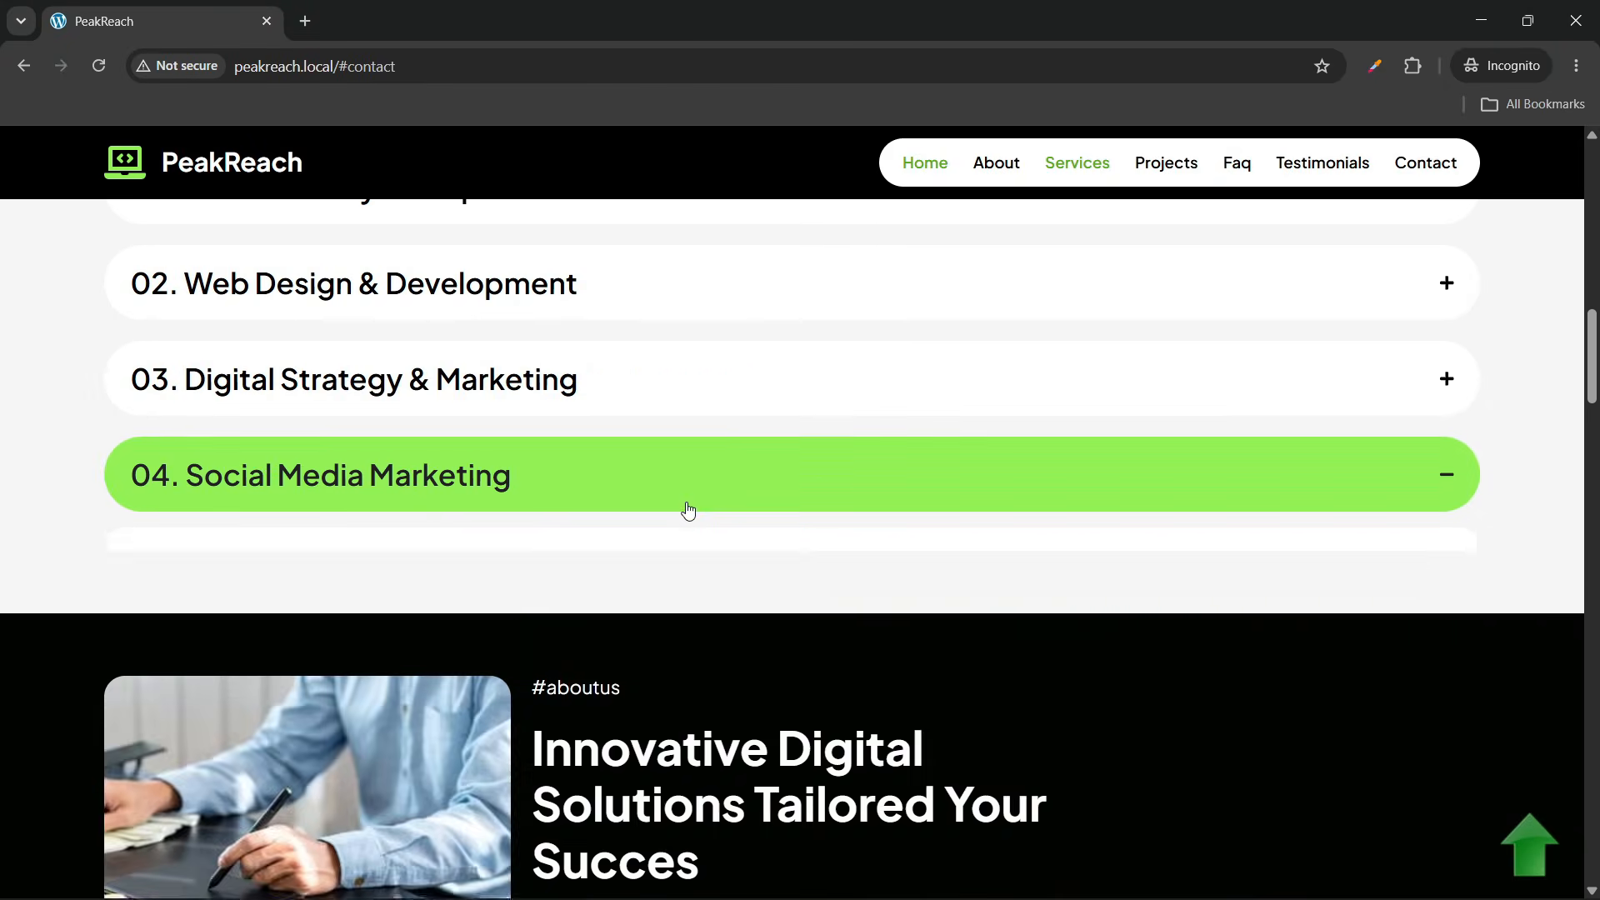
left_click(700, 454)
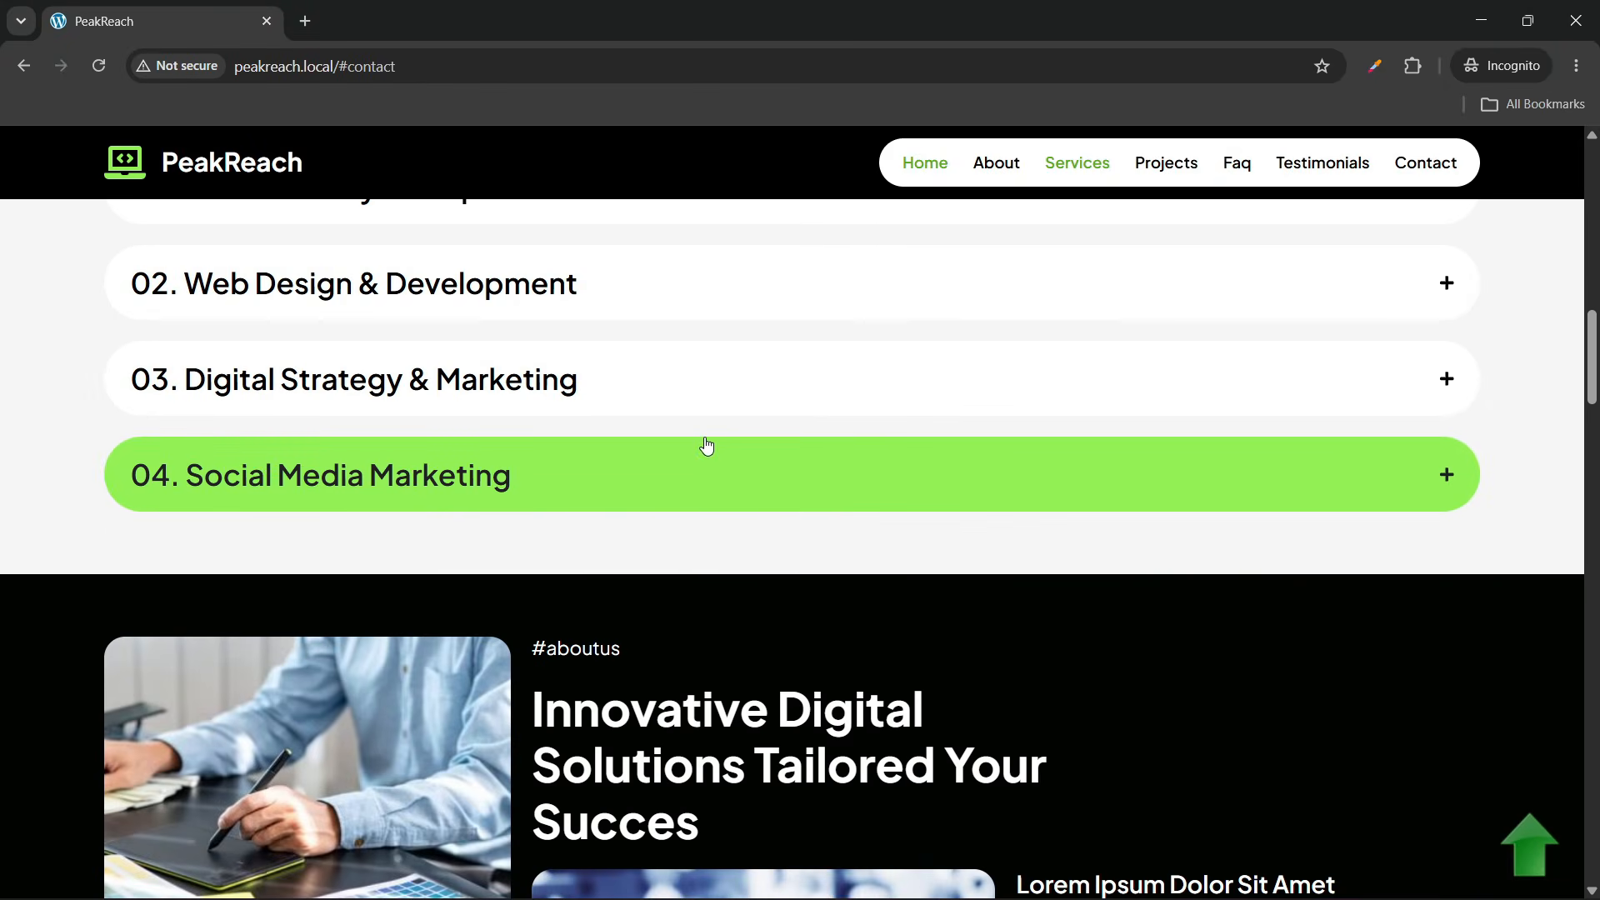
Scroll past the Marketing, Graphic and Social Media project cards to the client testimonials
scroll(707, 446, "up", 3)
scroll(707, 445, "down", 5)
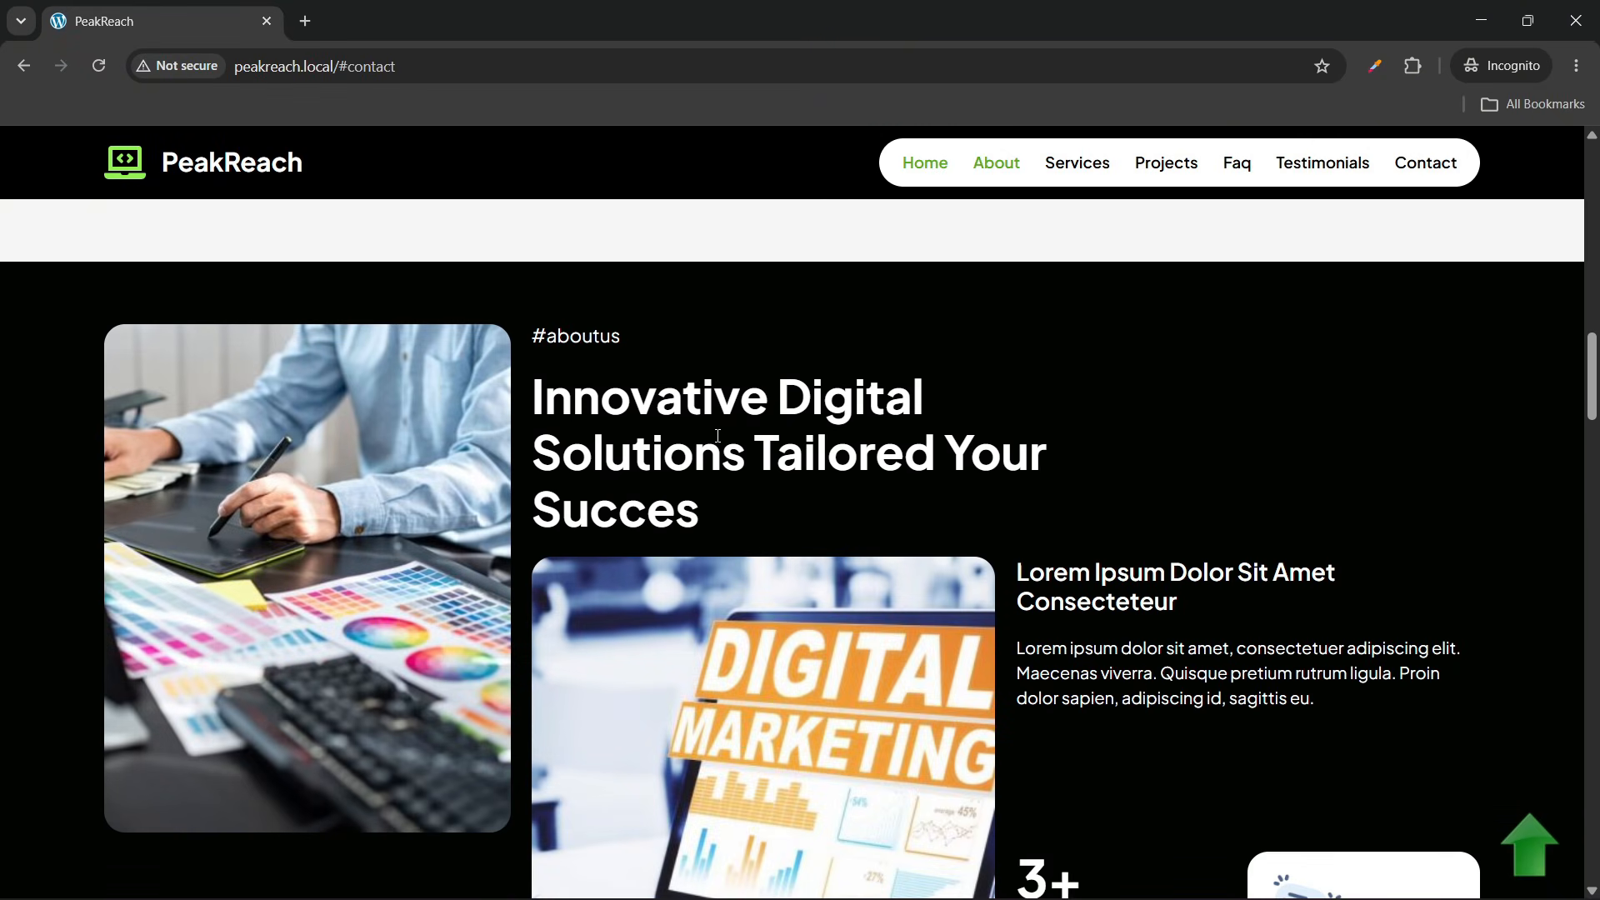
scroll(718, 435, "down", 2)
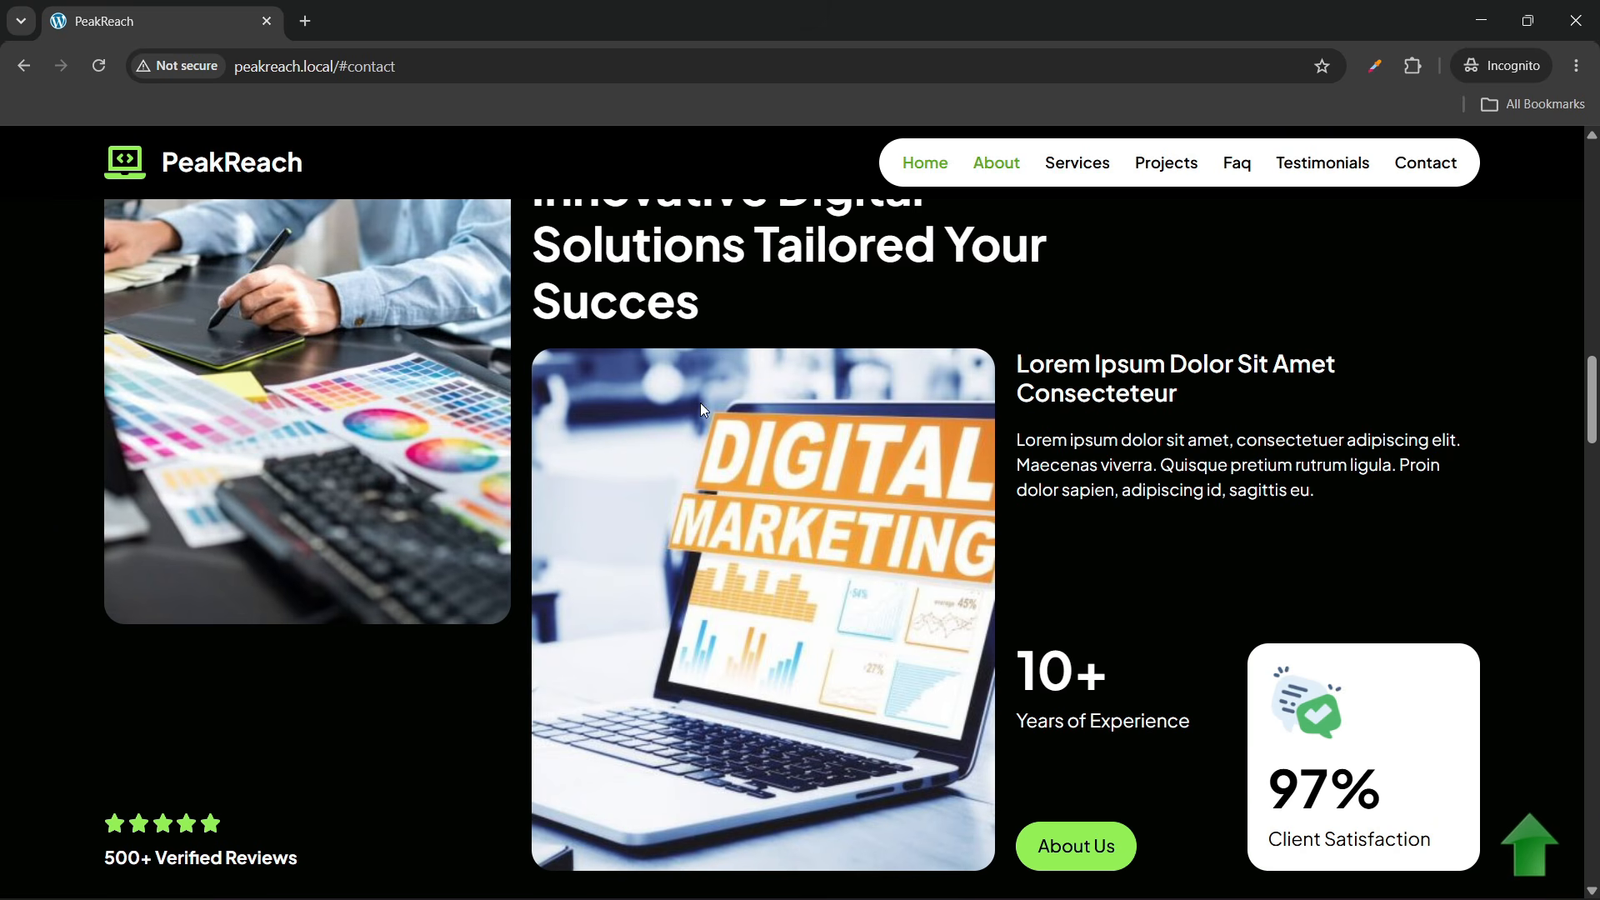
scroll(977, 564, "up", 2)
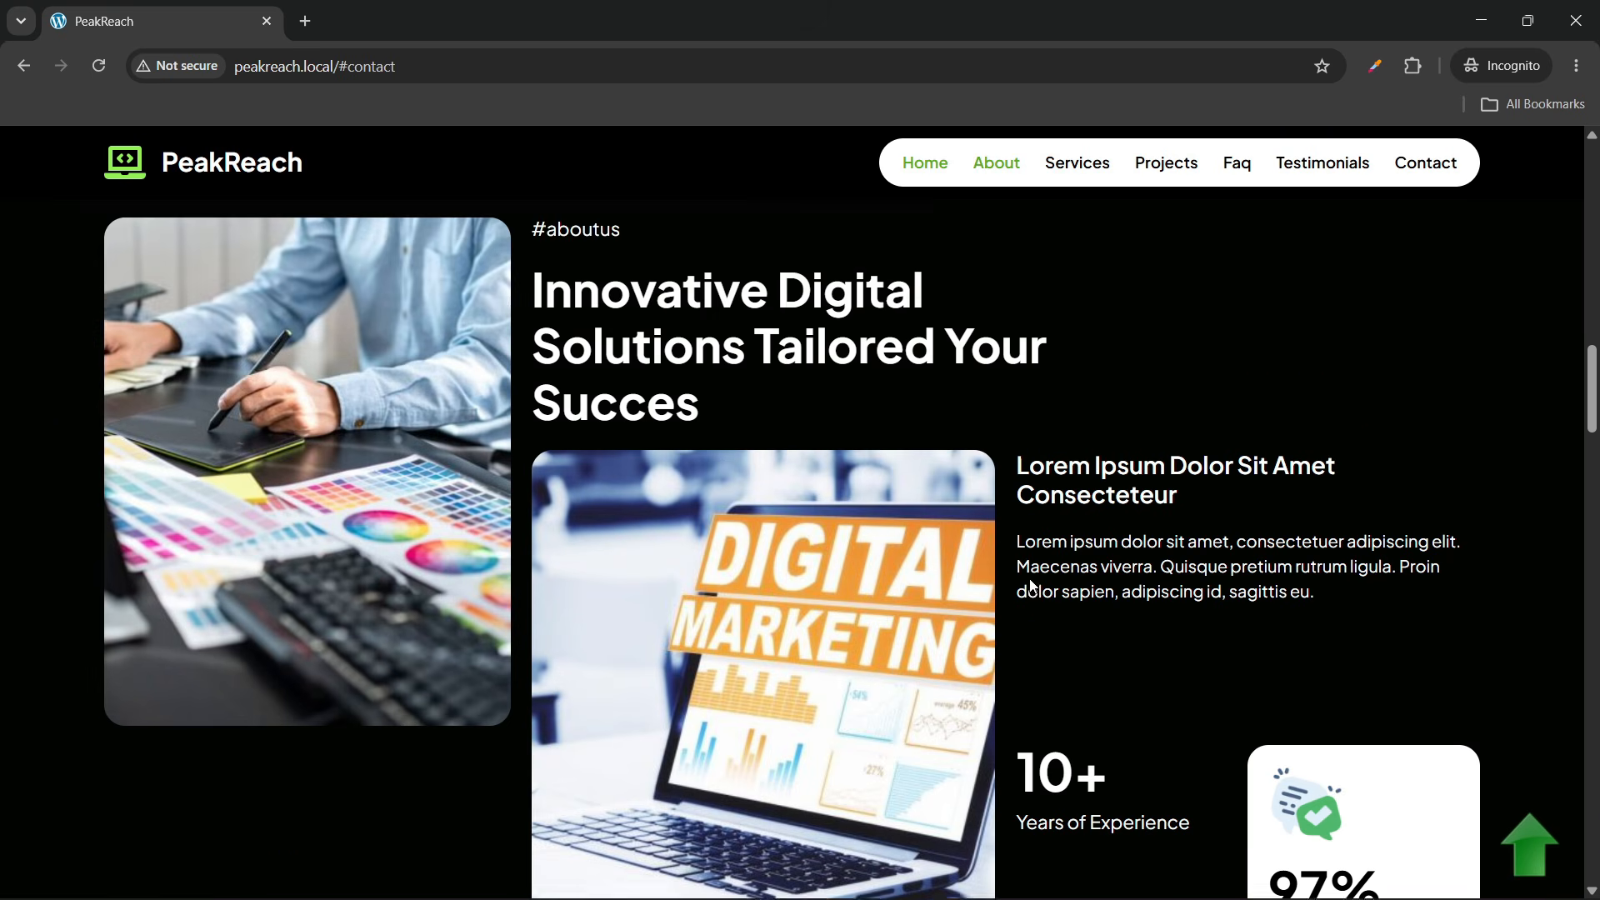
scroll(794, 469, "down", 2)
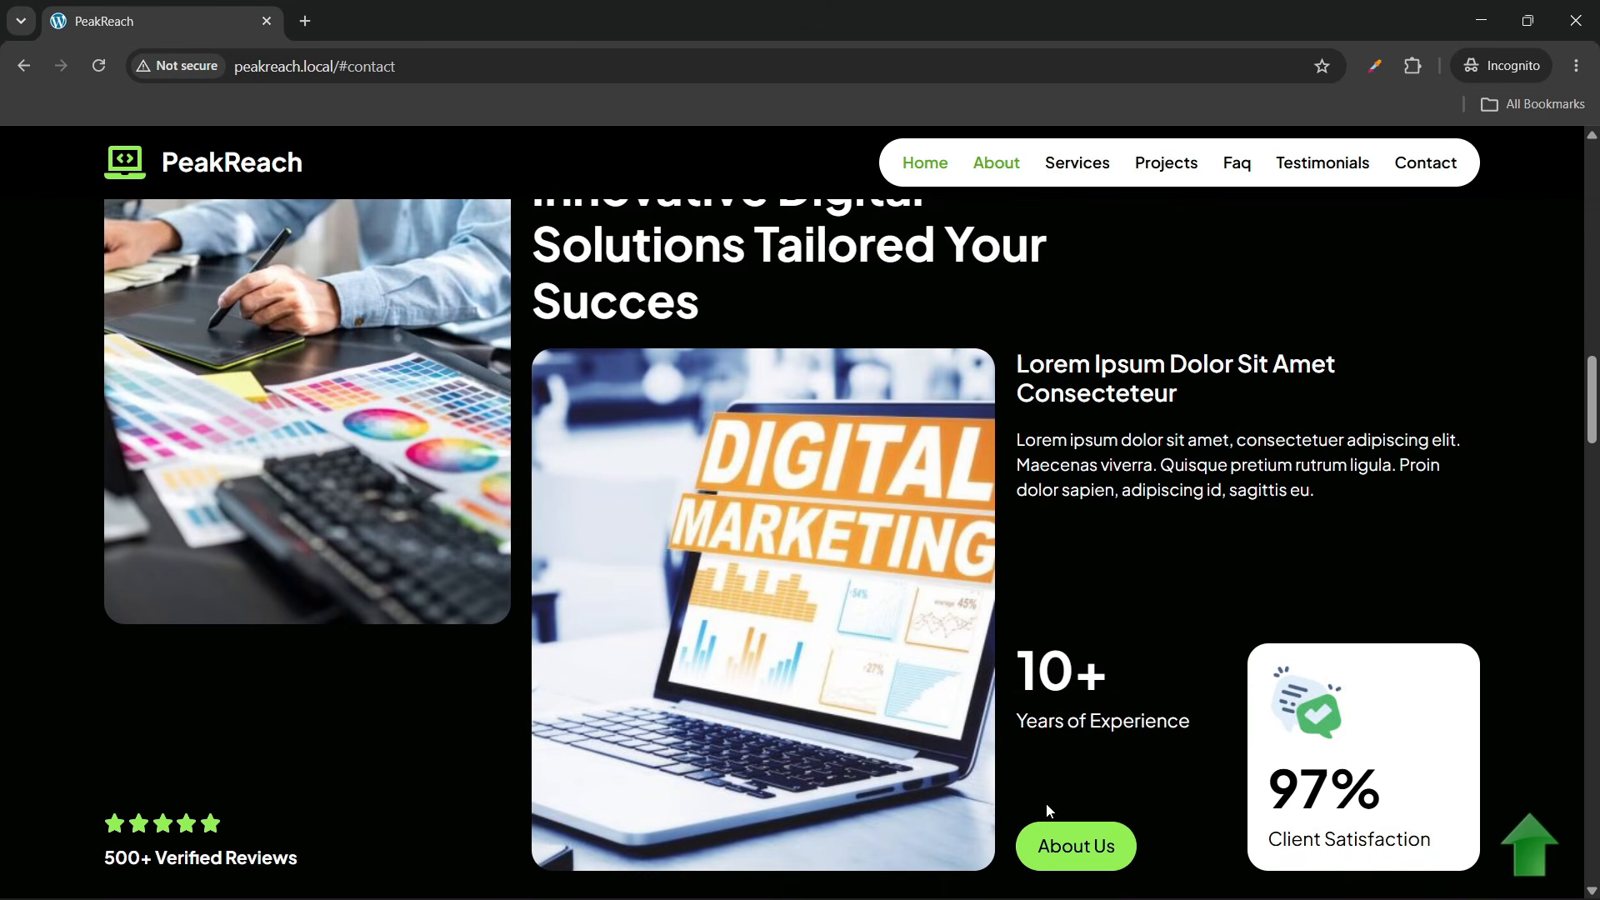
scroll(1048, 810, "up", 3)
scroll(477, 487, "down", 8)
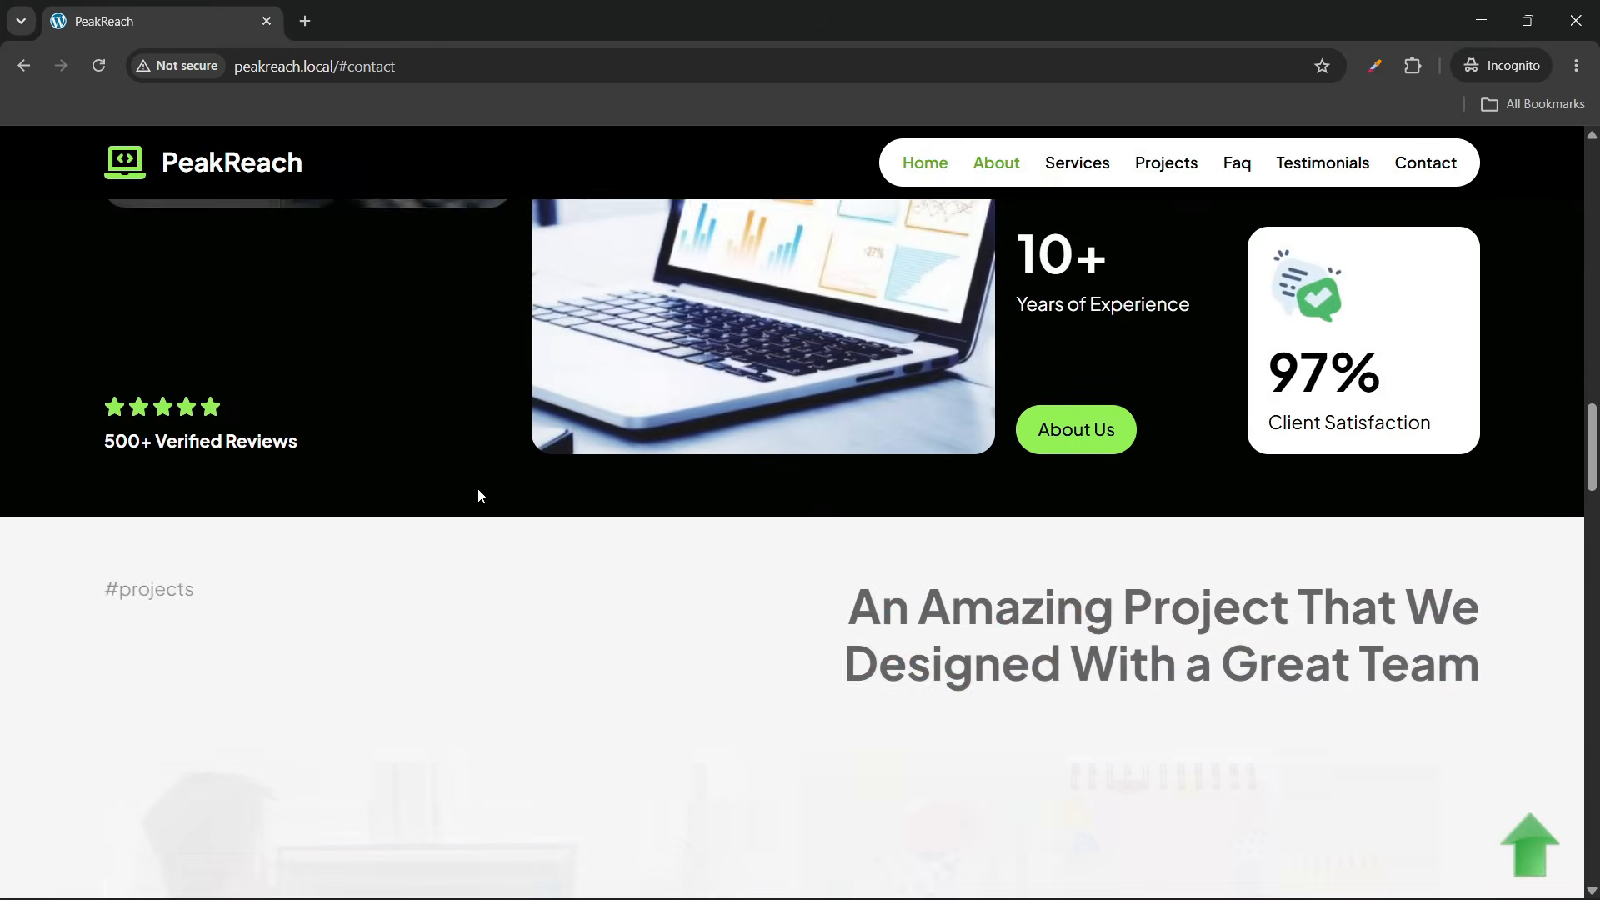
scroll(479, 496, "down", 3)
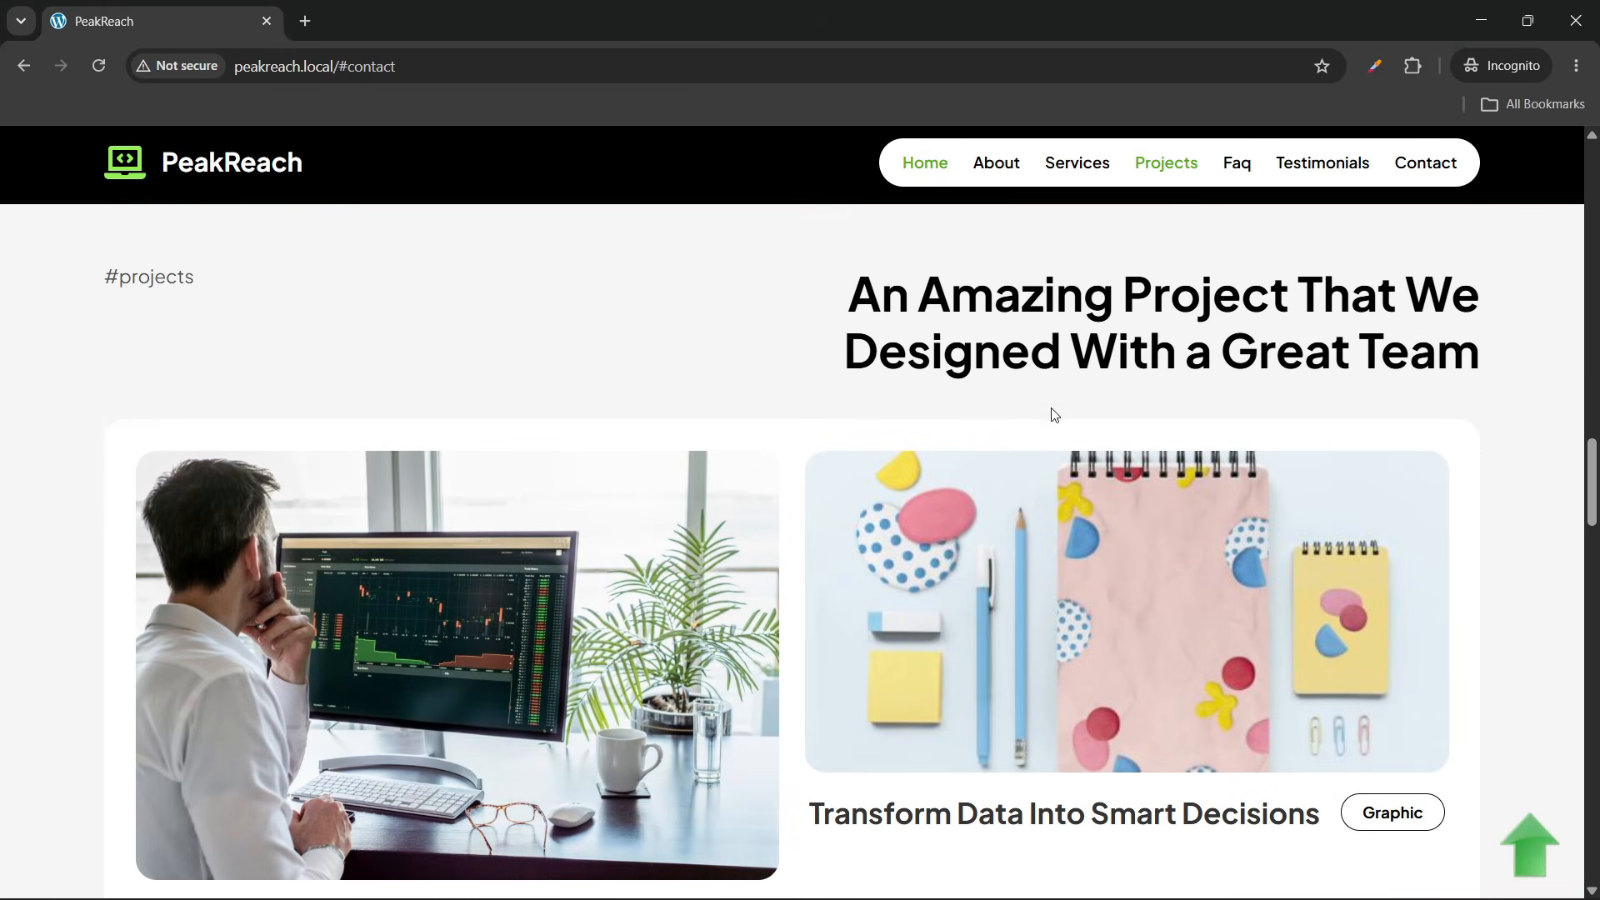
scroll(1041, 413, "down", 2)
scroll(1038, 413, "up", 1)
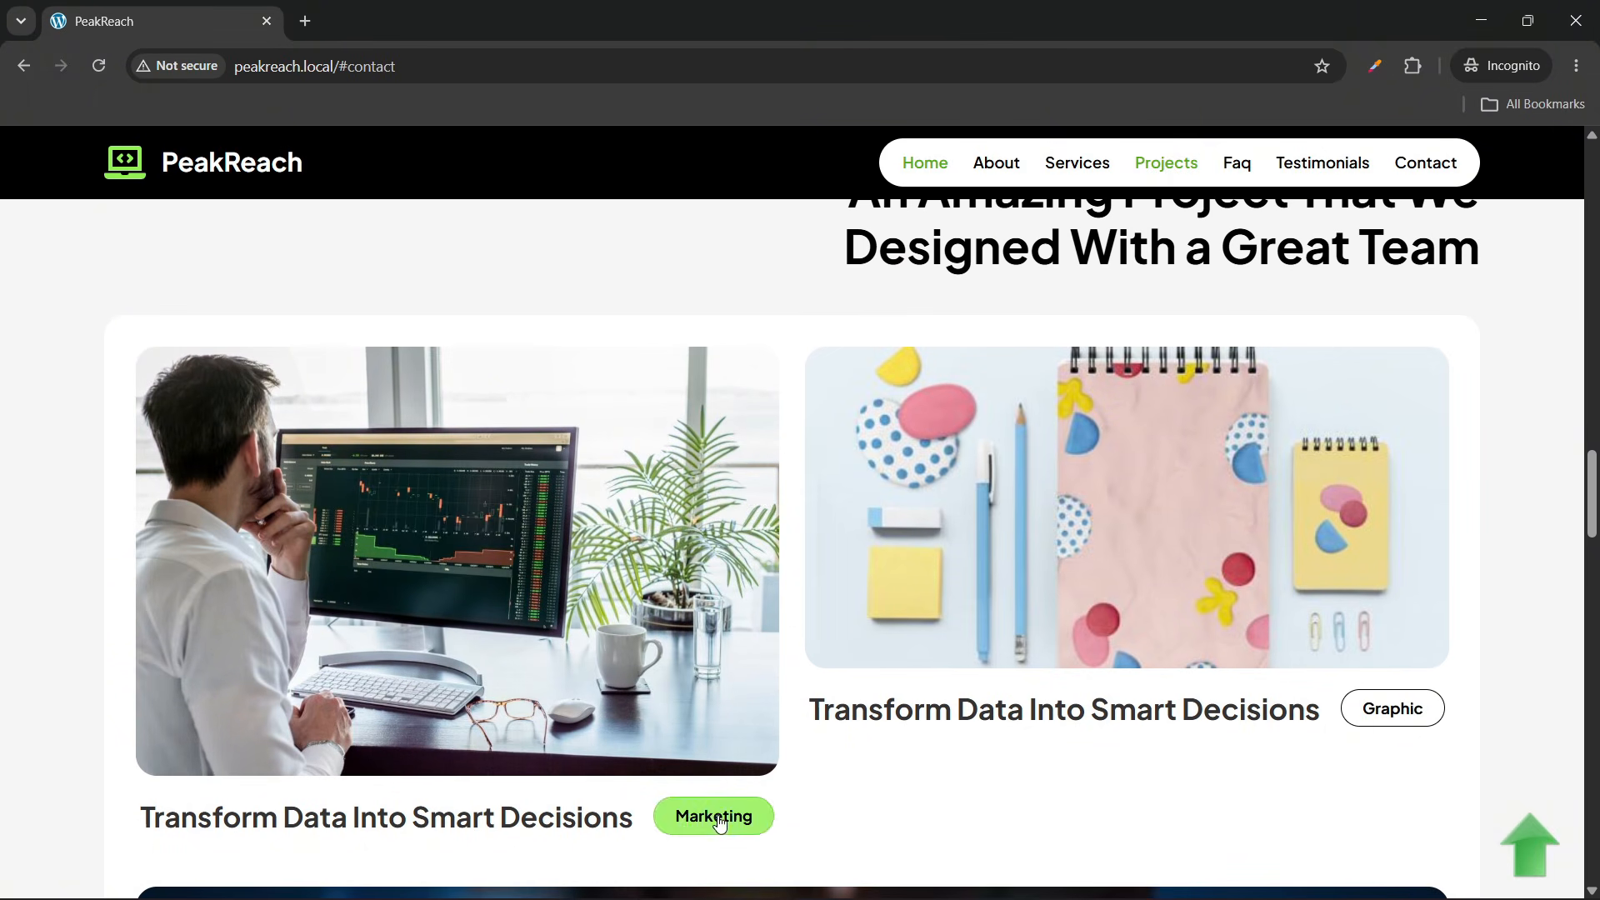
scroll(512, 640, "down", 4)
scroll(513, 640, "down", 4)
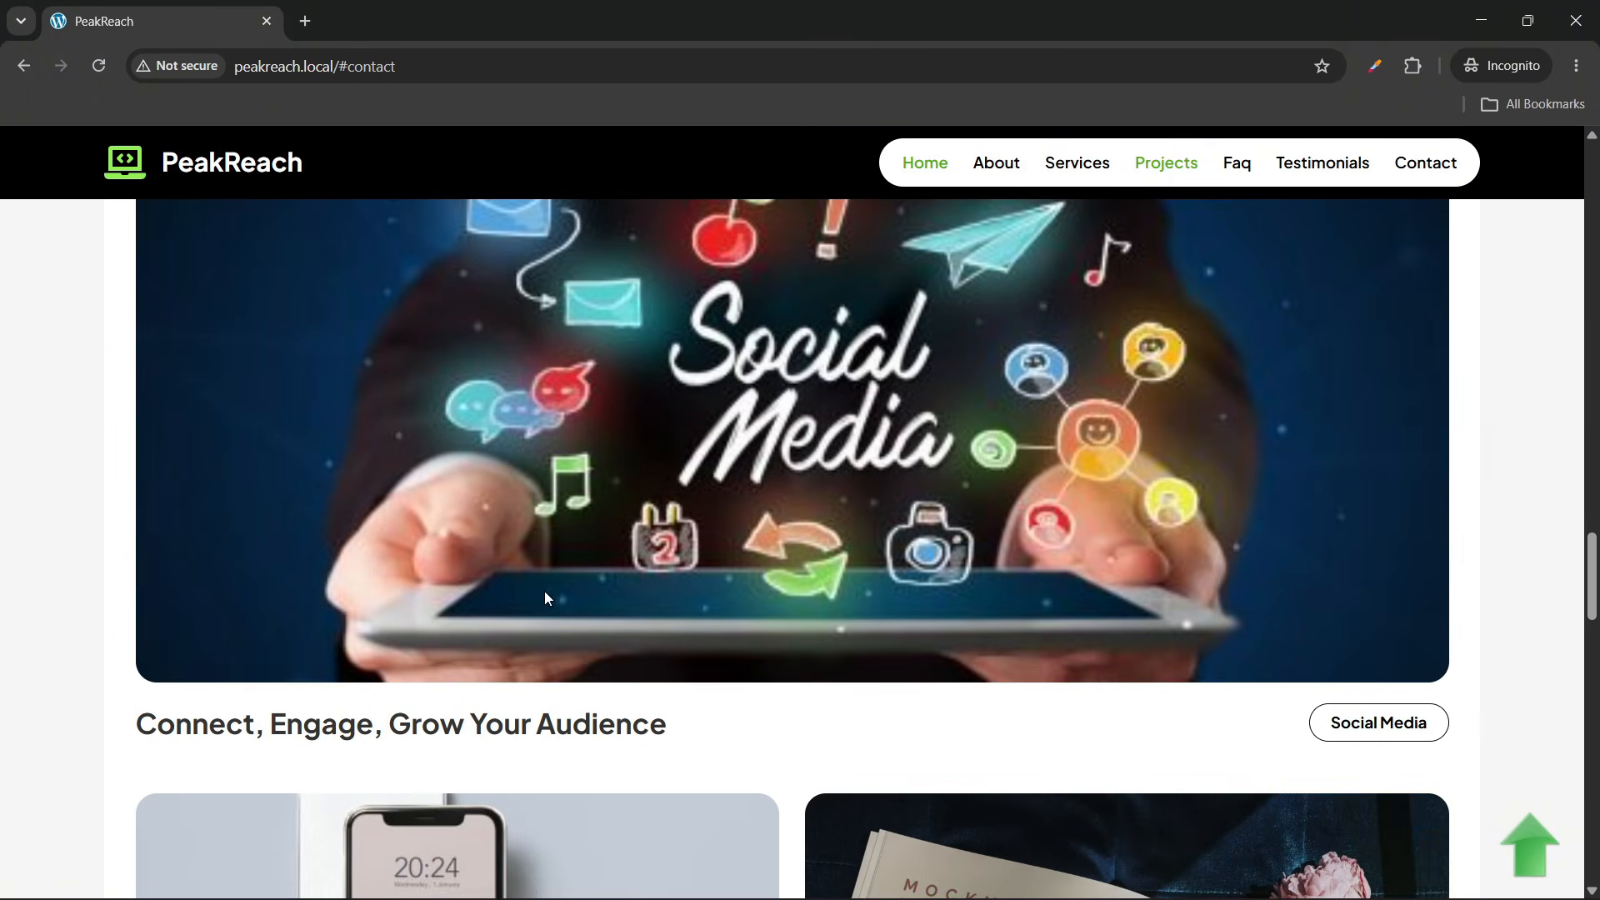
scroll(982, 689, "down", 6)
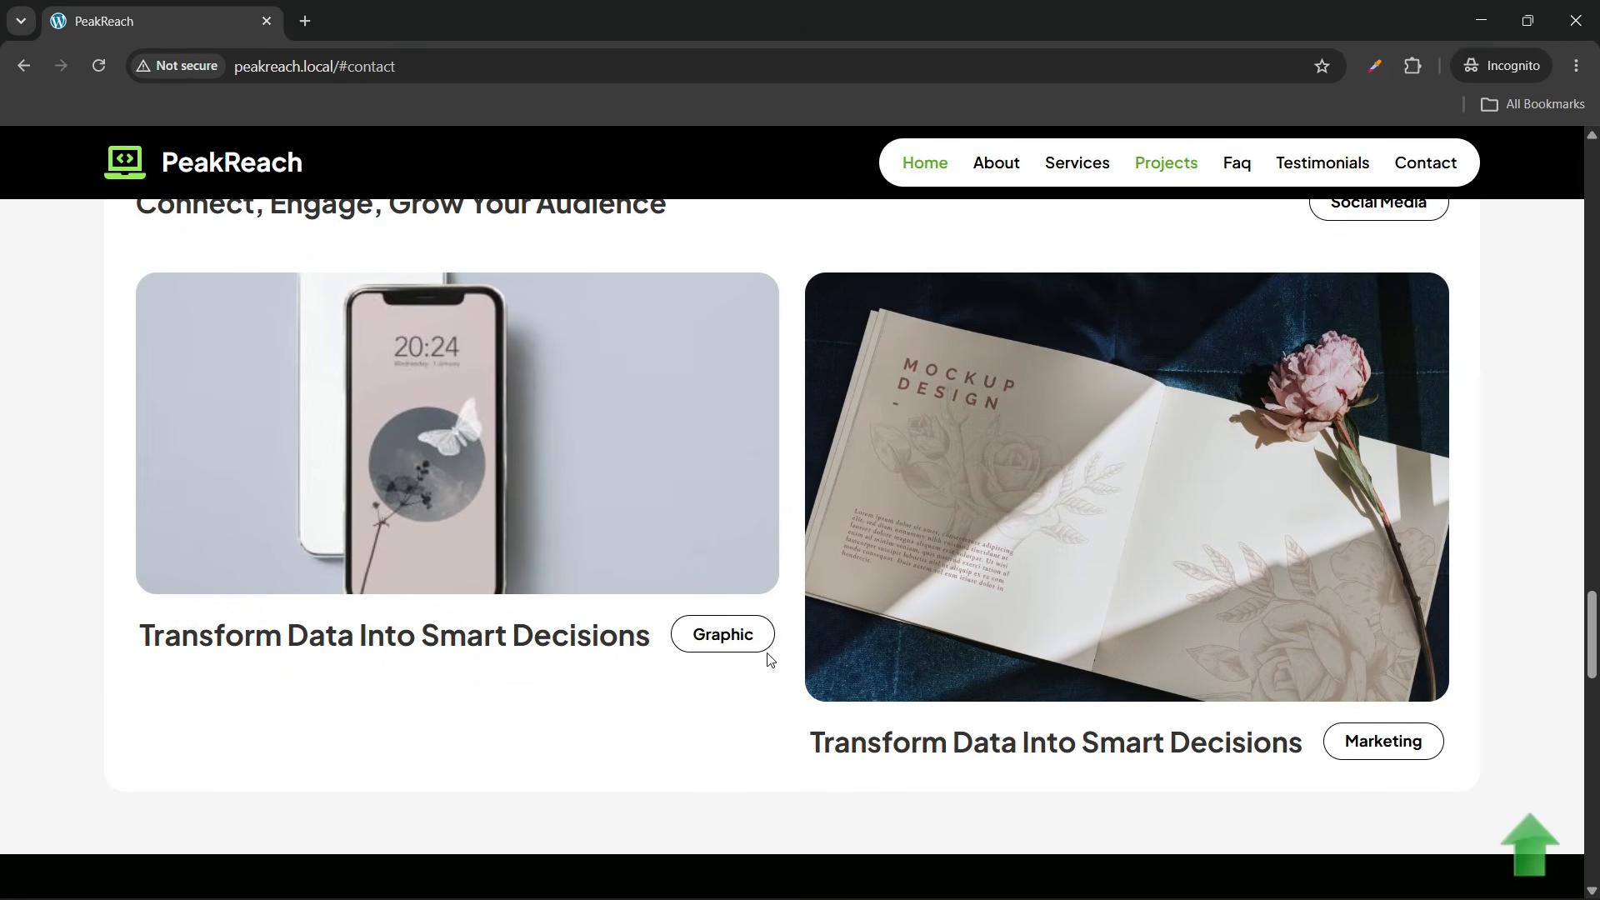
scroll(860, 639, "down", 2)
scroll(1022, 534, "up", 1)
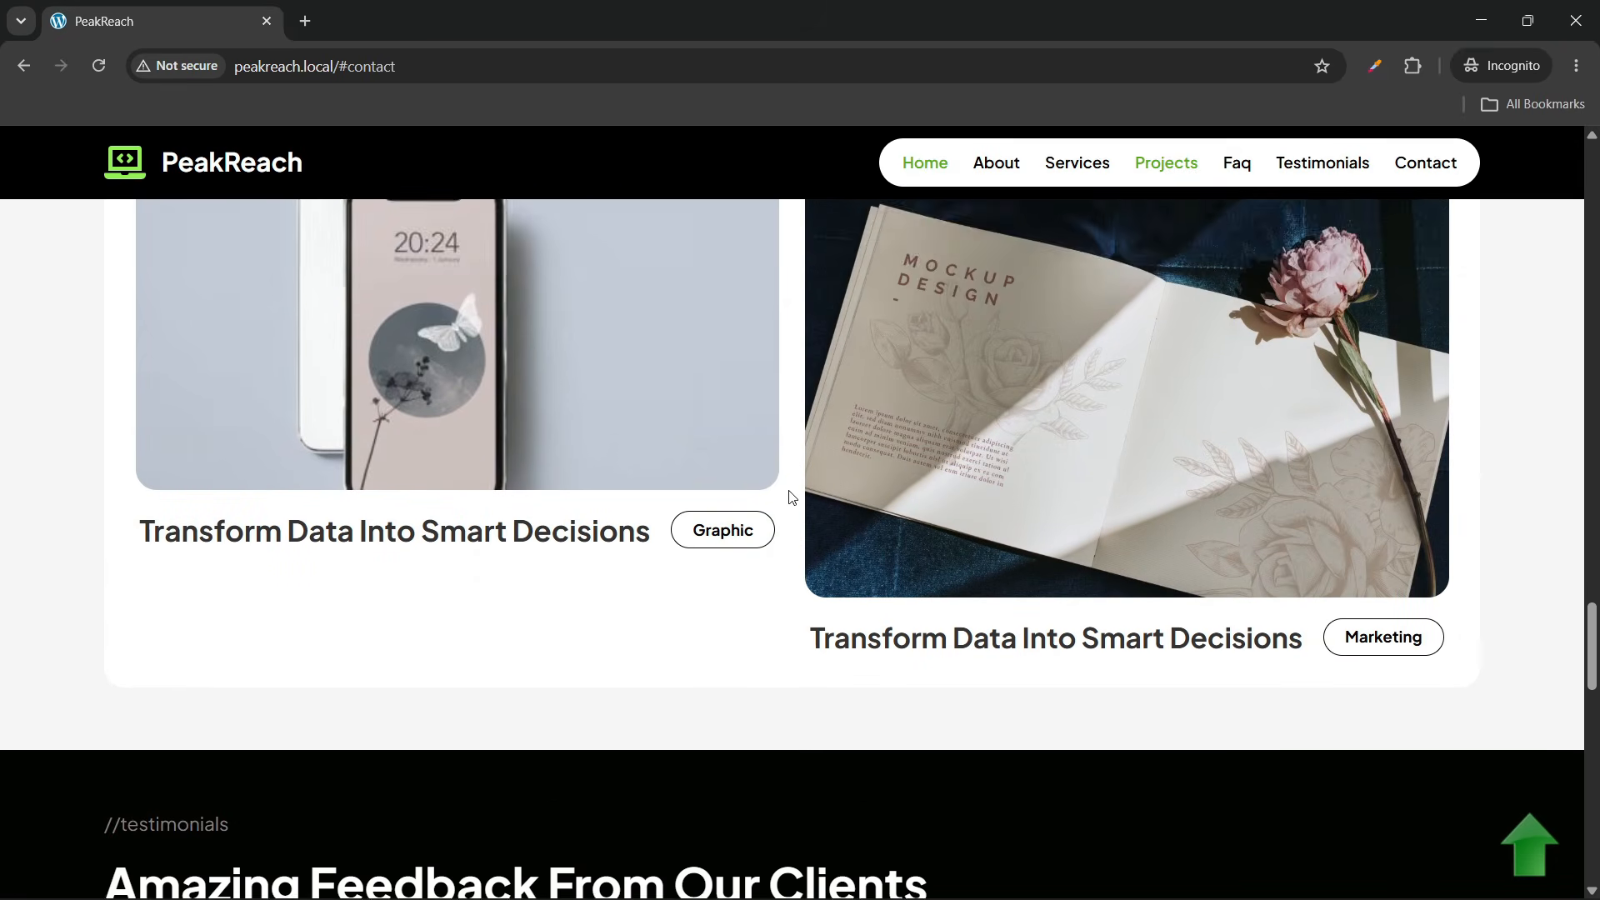
scroll(789, 493, "down", 2)
scroll(788, 498, "down", 3)
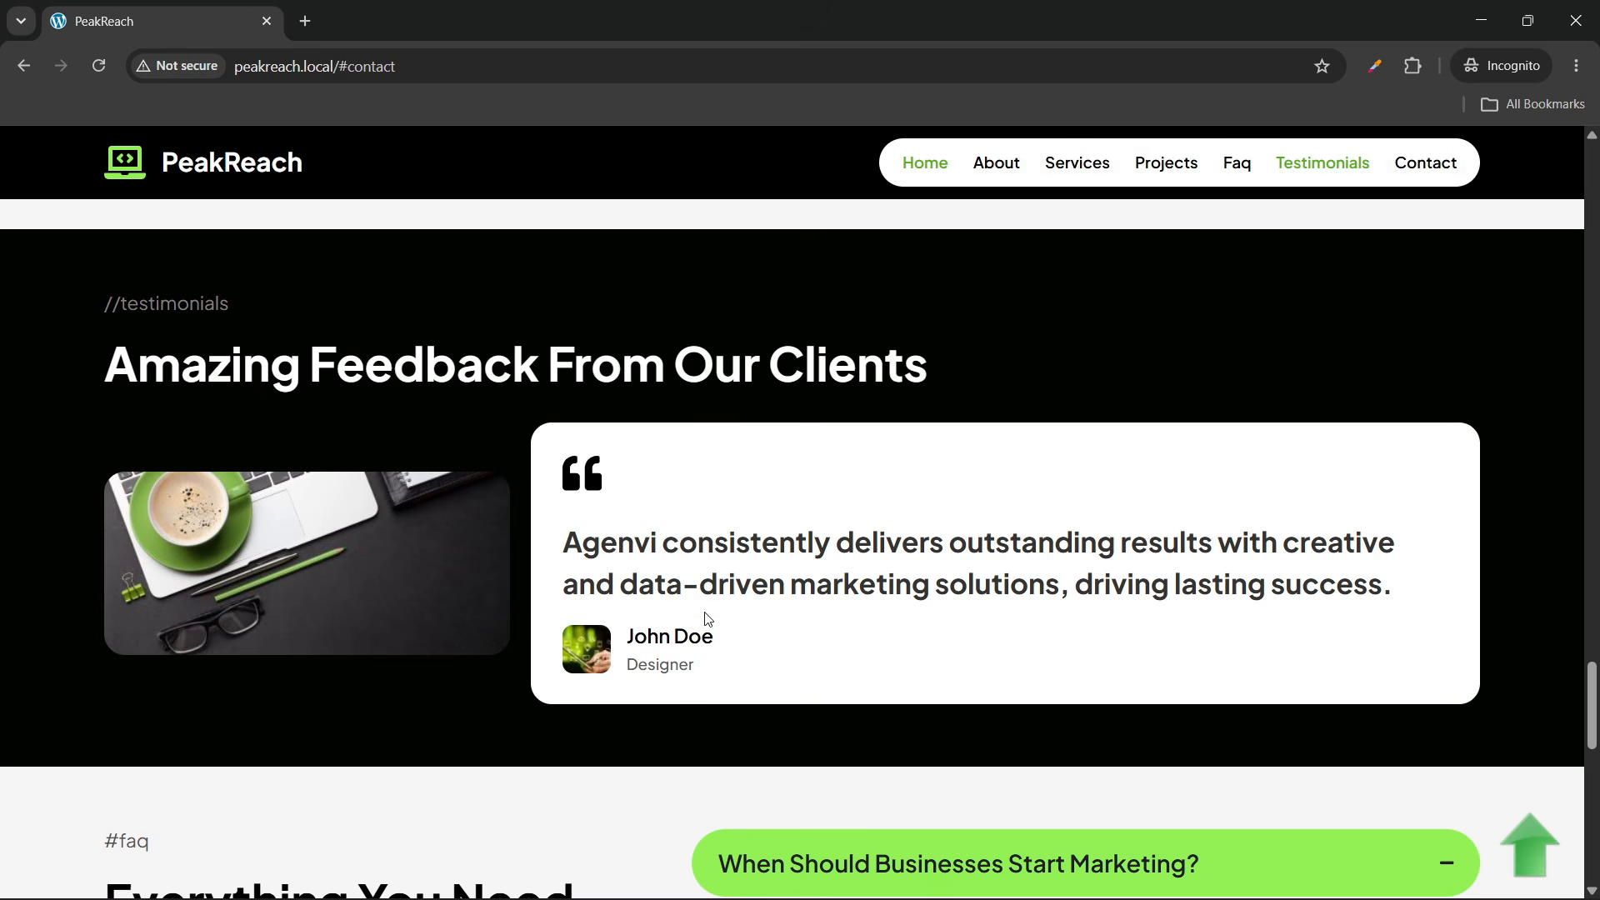
Expand and collapse each FAQ answer, from When Should Businesses Start Marketing? to Who Benefits
scroll(618, 537, "down", 5)
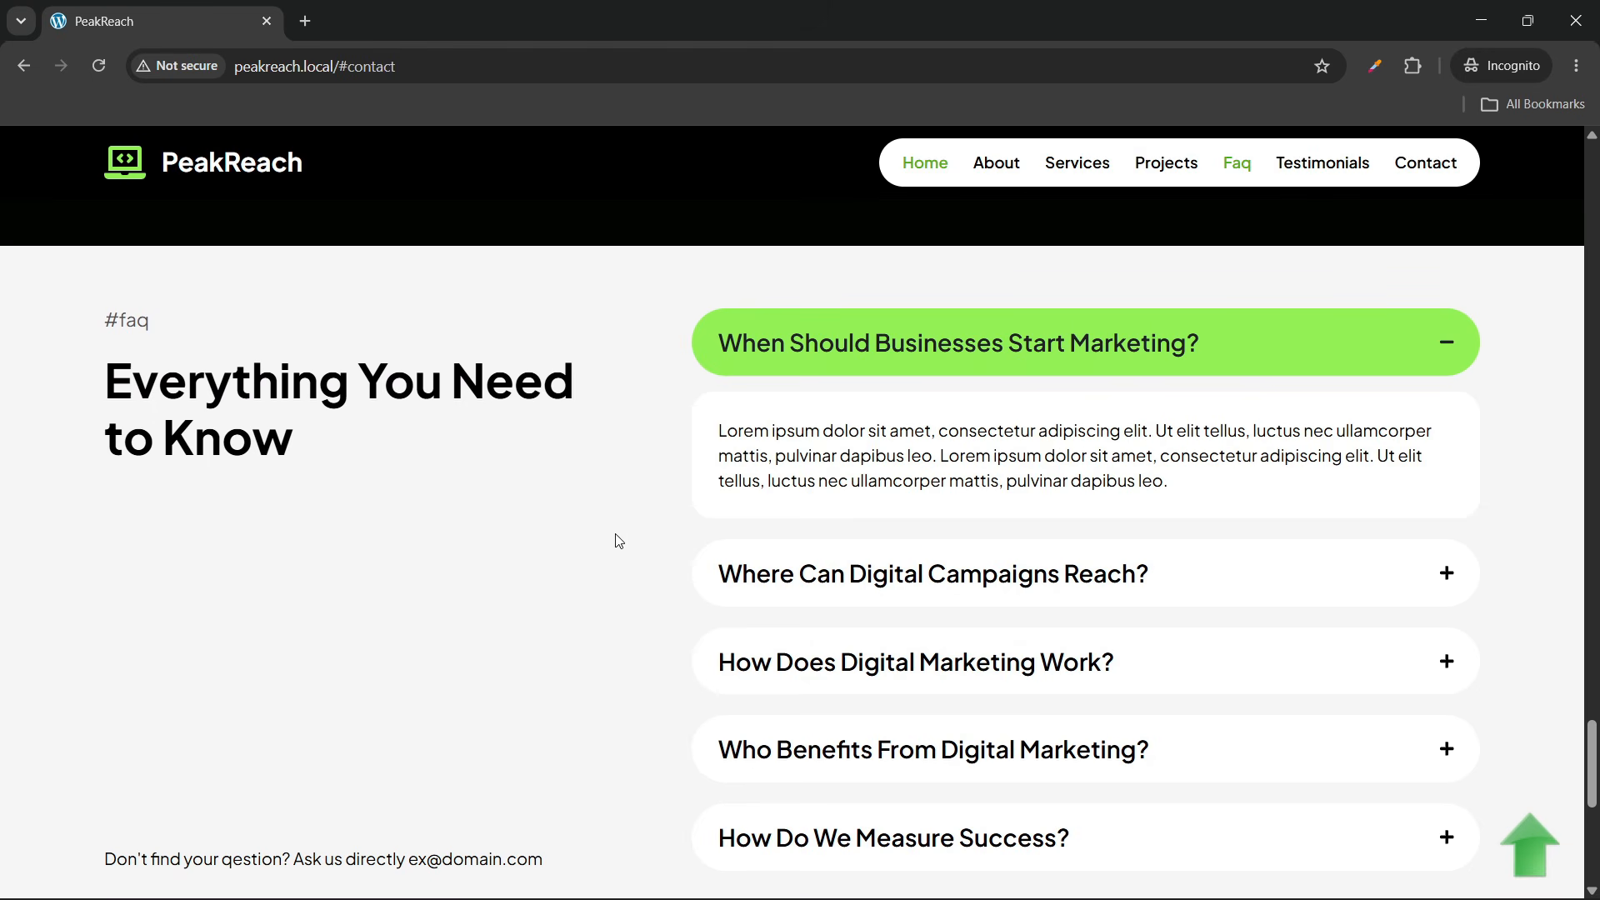
left_click(1028, 346)
left_click(1028, 346)
left_click(1033, 561)
left_click(1057, 429)
left_click(1046, 347)
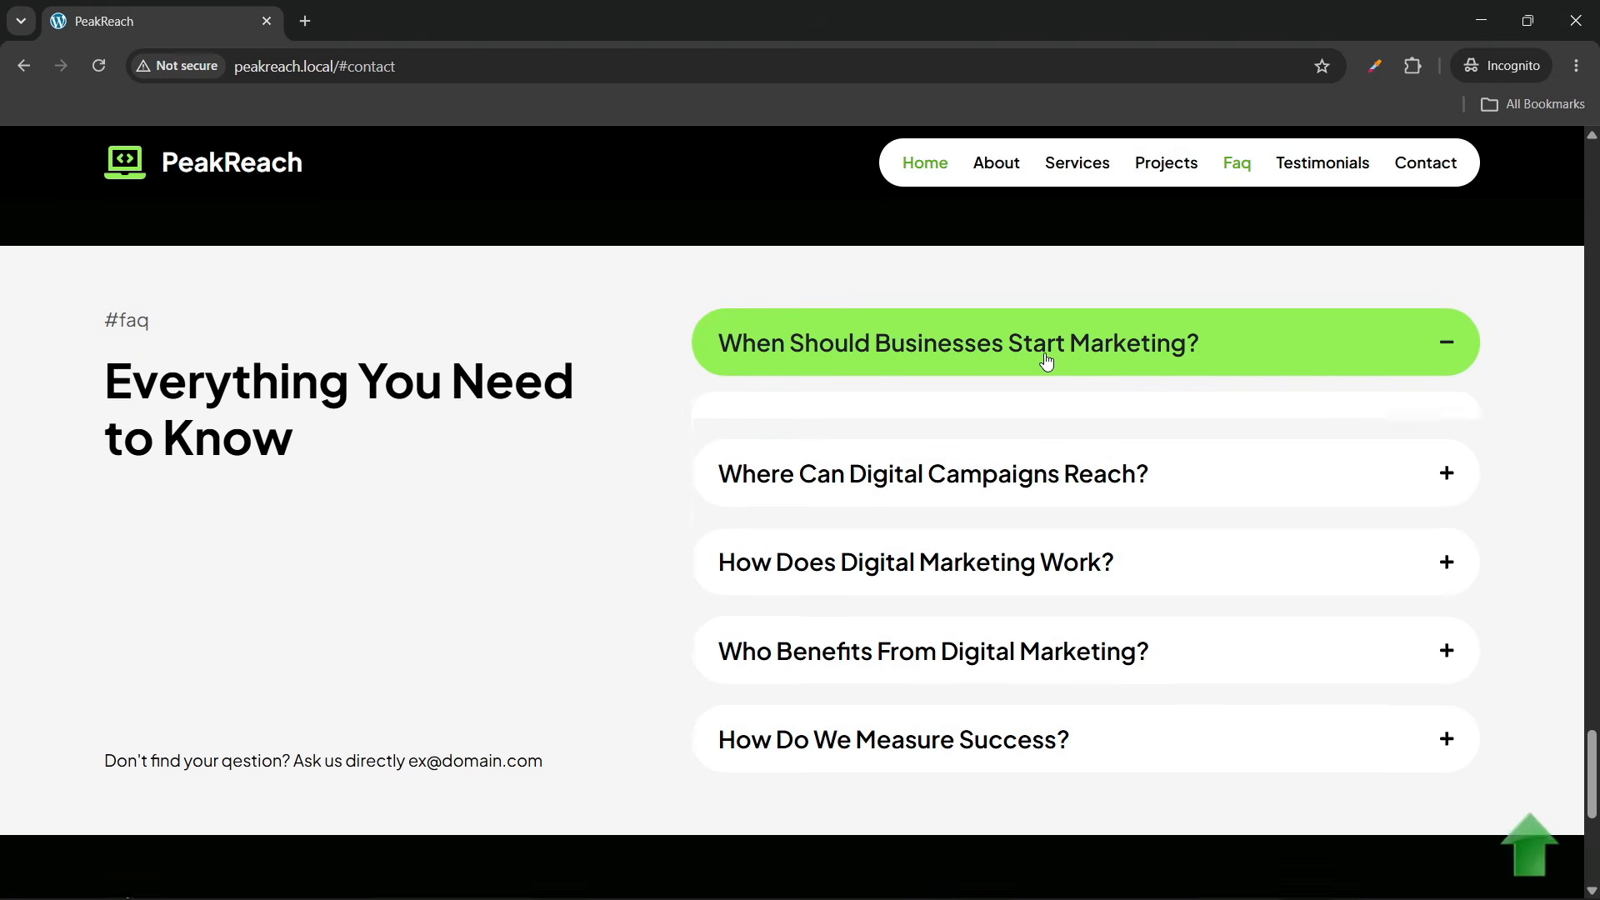
left_click(1045, 364)
left_click(1029, 525)
left_click(1032, 521)
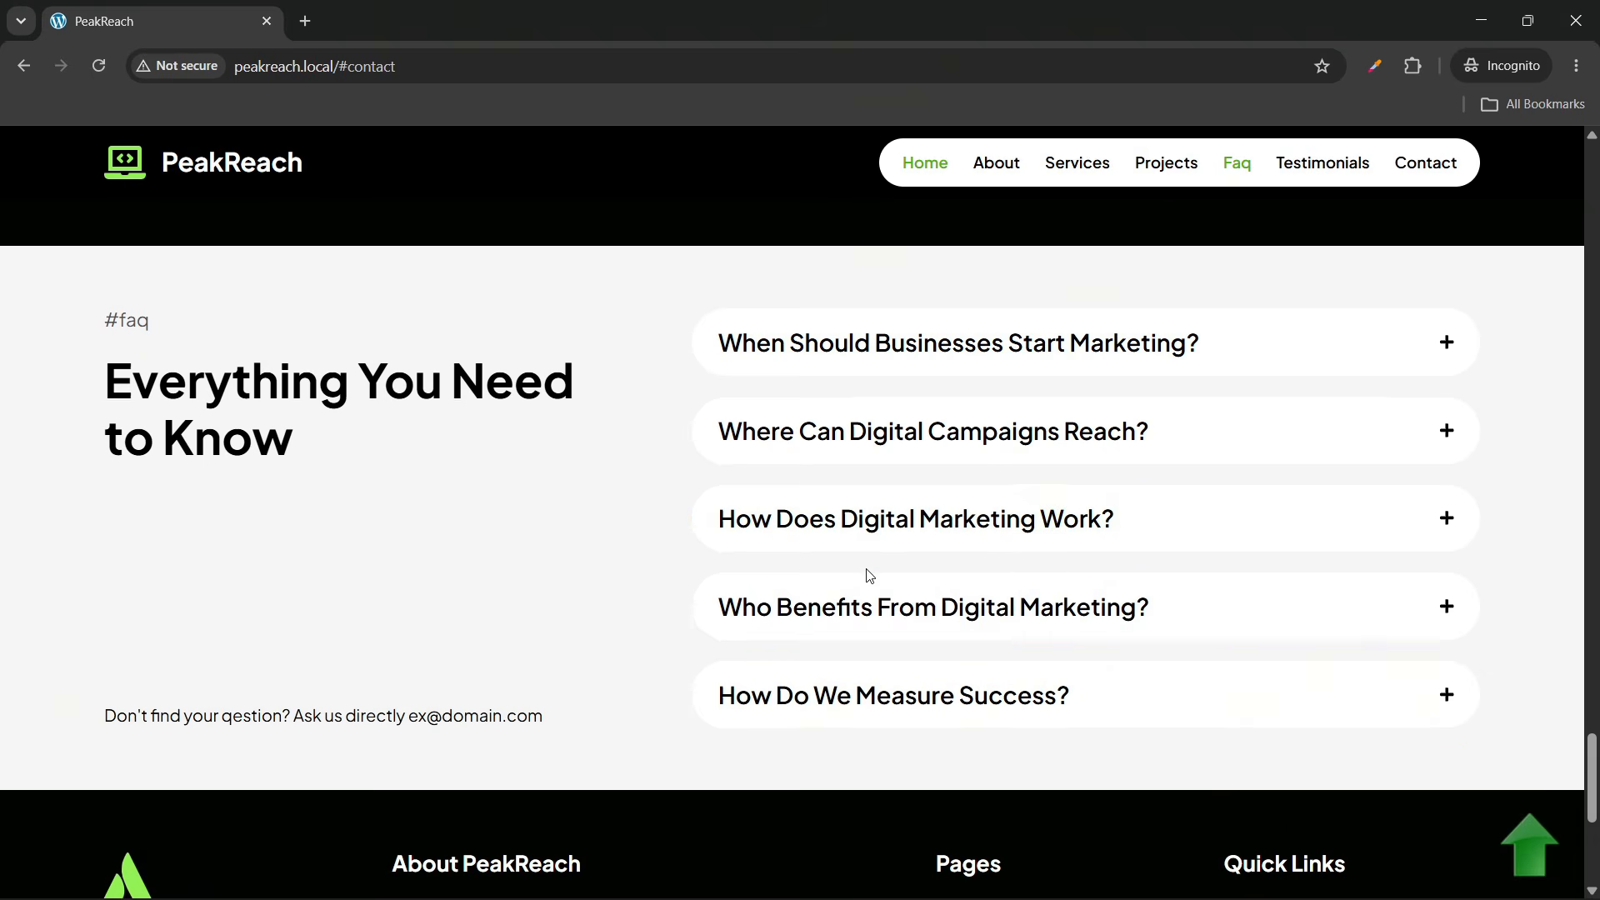
left_click(906, 617)
left_click(917, 611)
Use the back-to-top arrow and nav links About, Services, Projects, FAQ, Testimonials and Contact
scroll(463, 504, "down", 6)
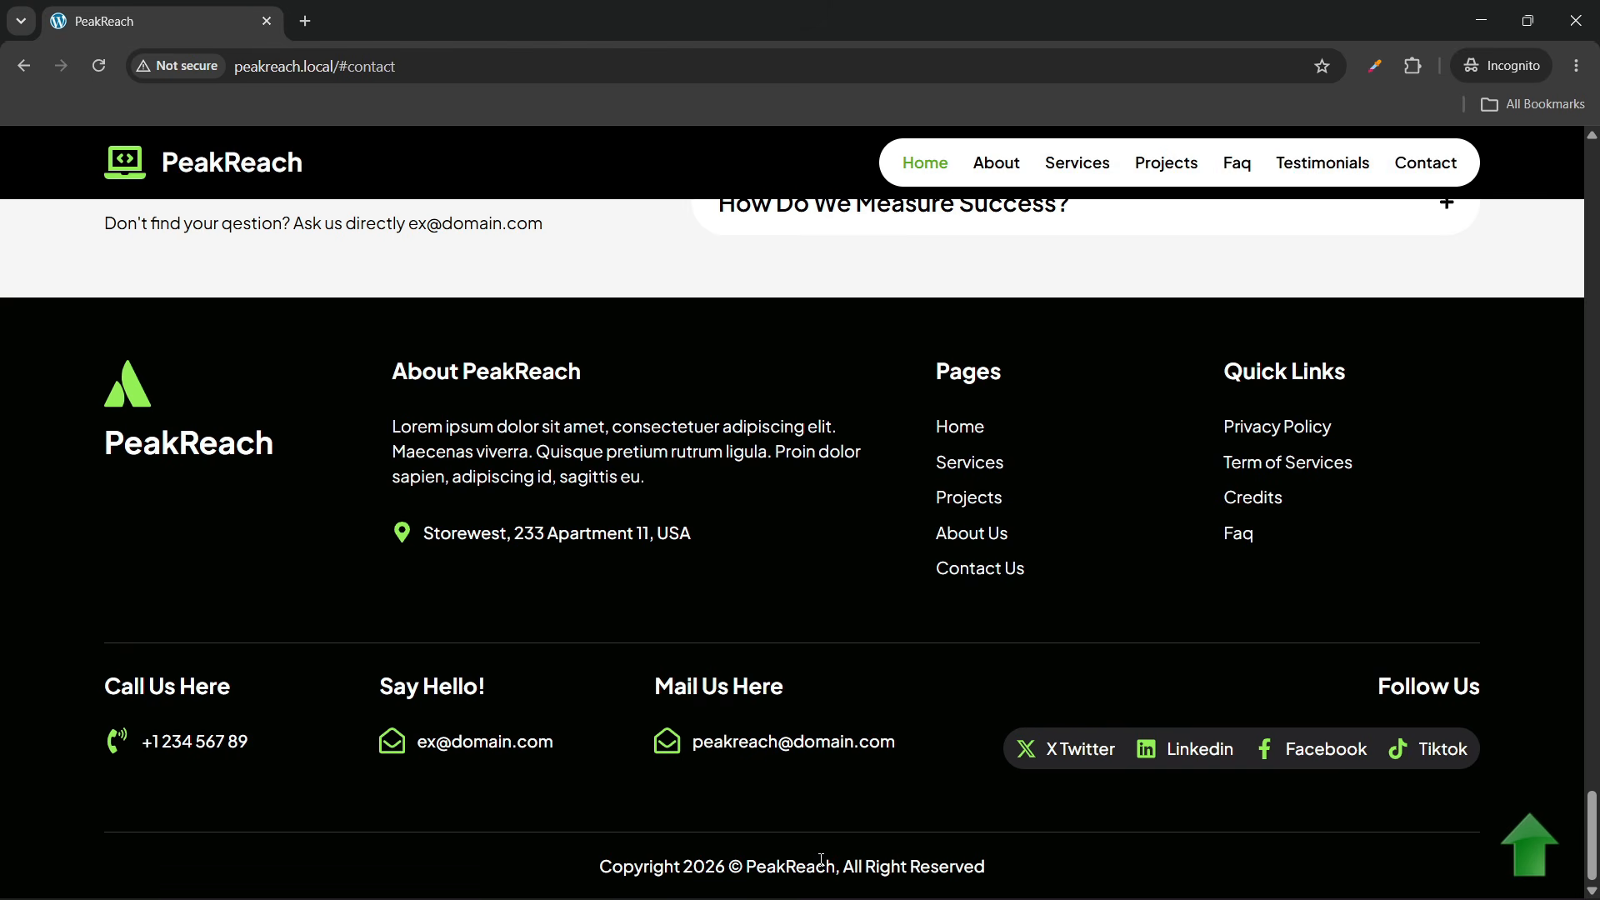
left_click(1538, 864)
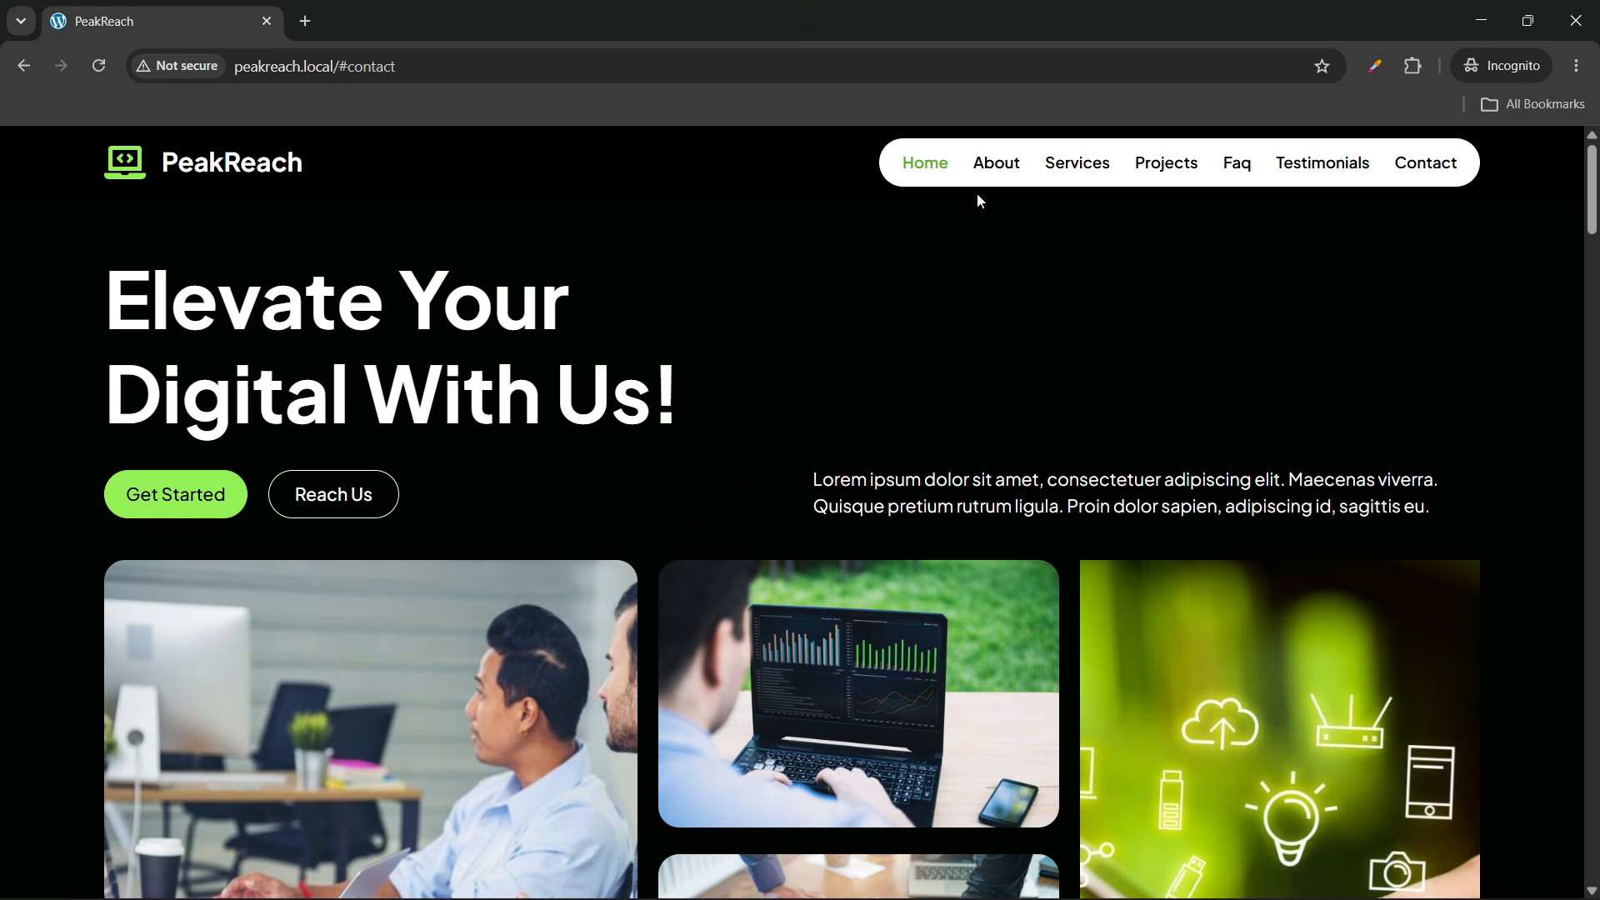
left_click(993, 166)
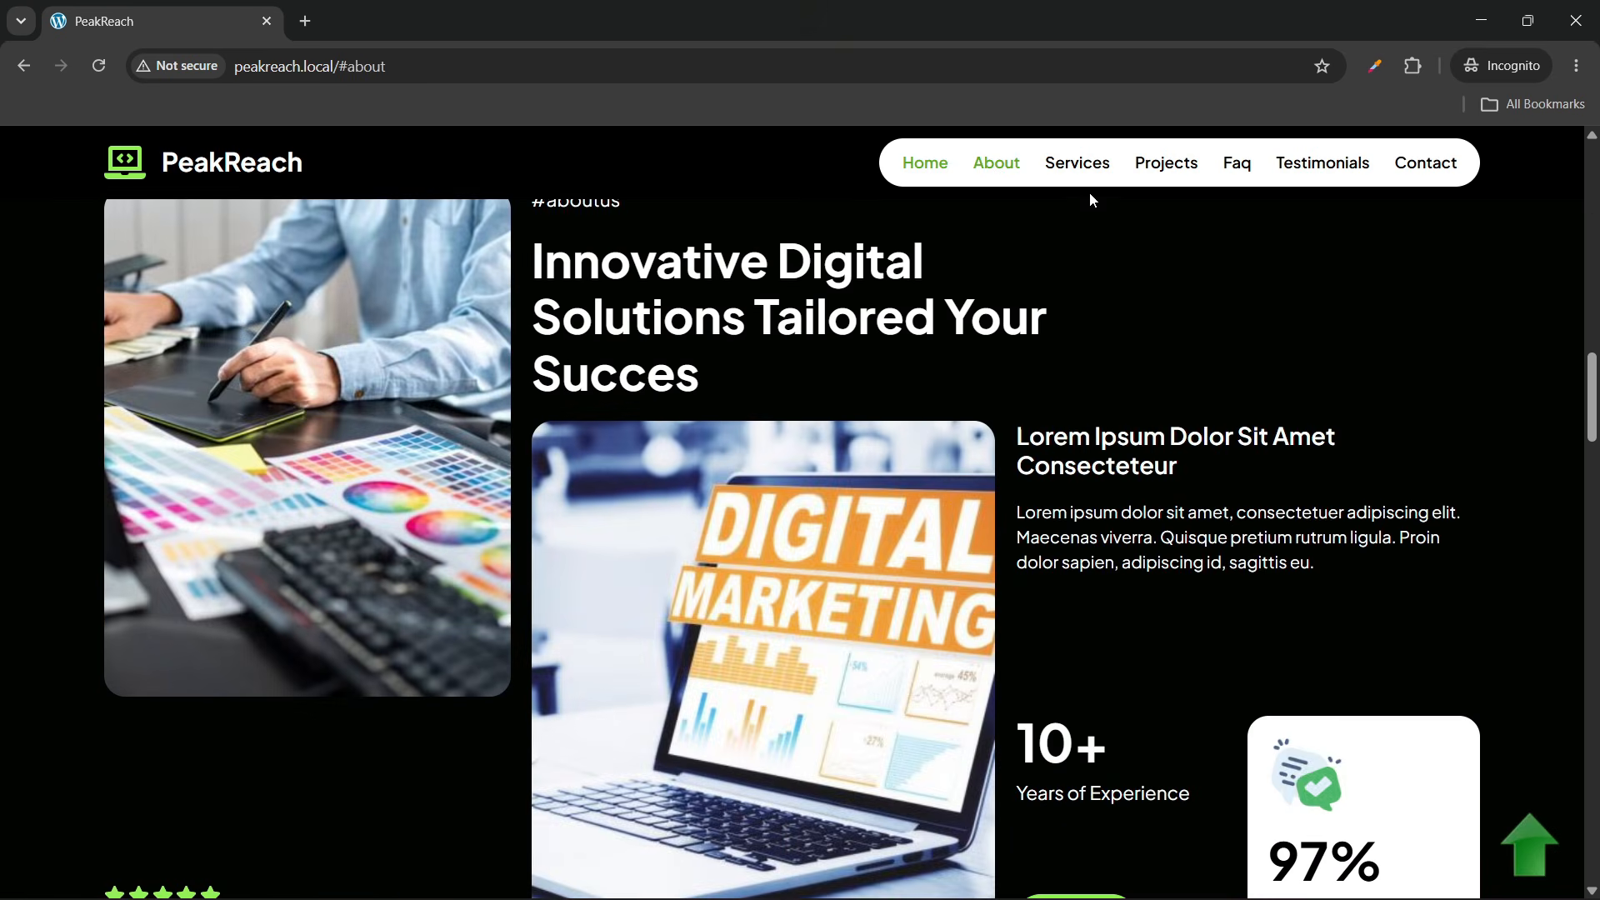
left_click(1083, 171)
left_click(1152, 170)
left_click(1235, 166)
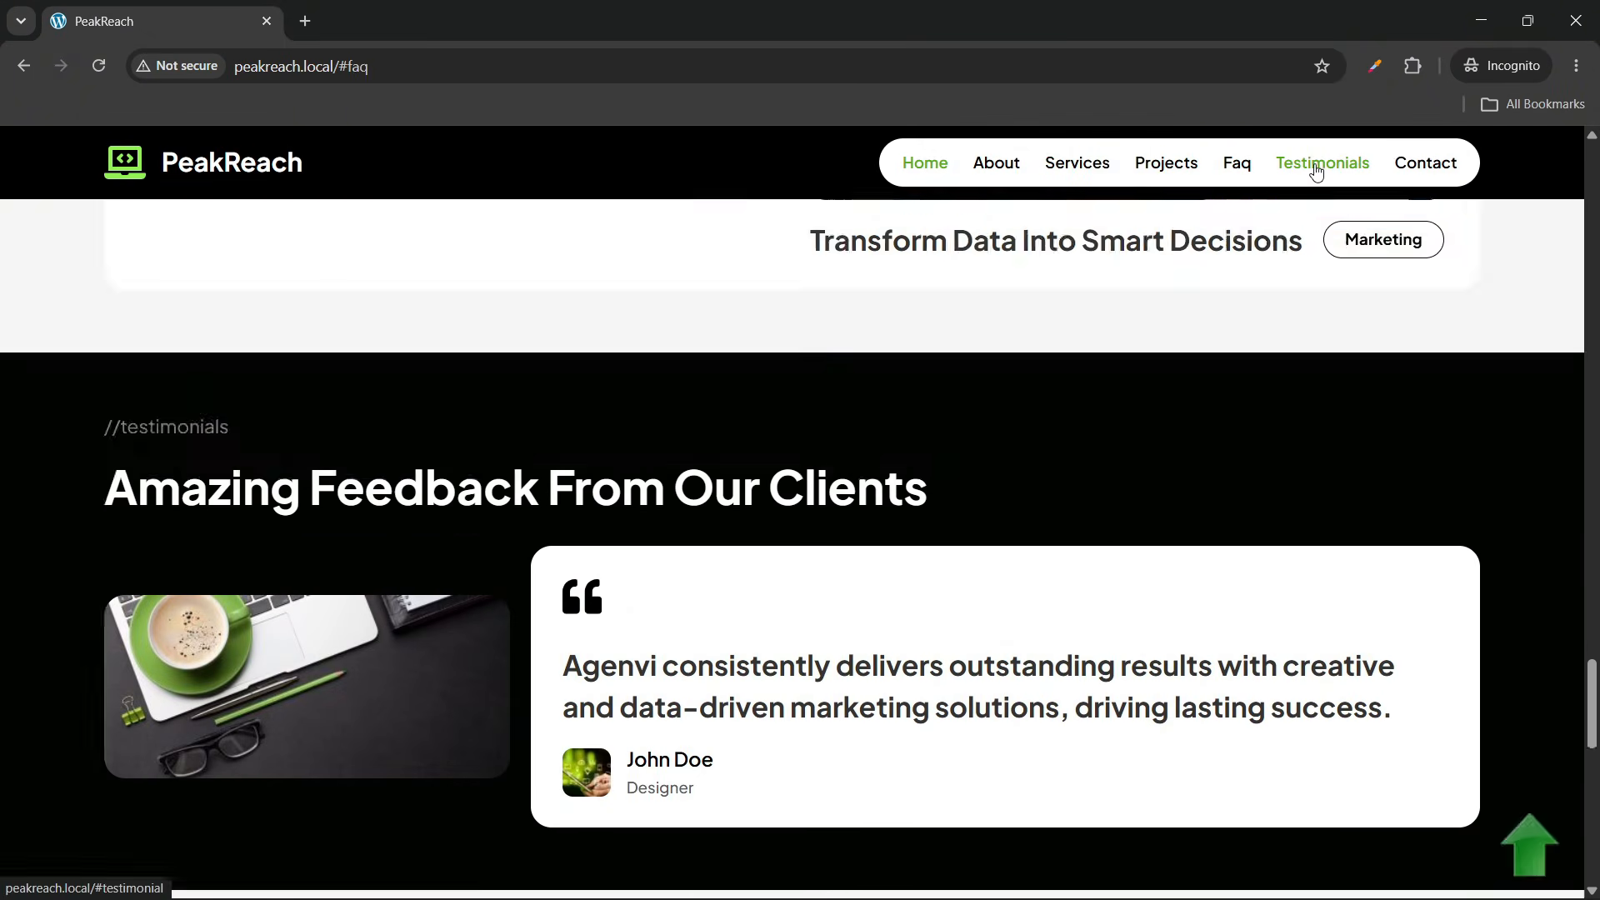
left_click(1316, 171)
left_click(1432, 165)
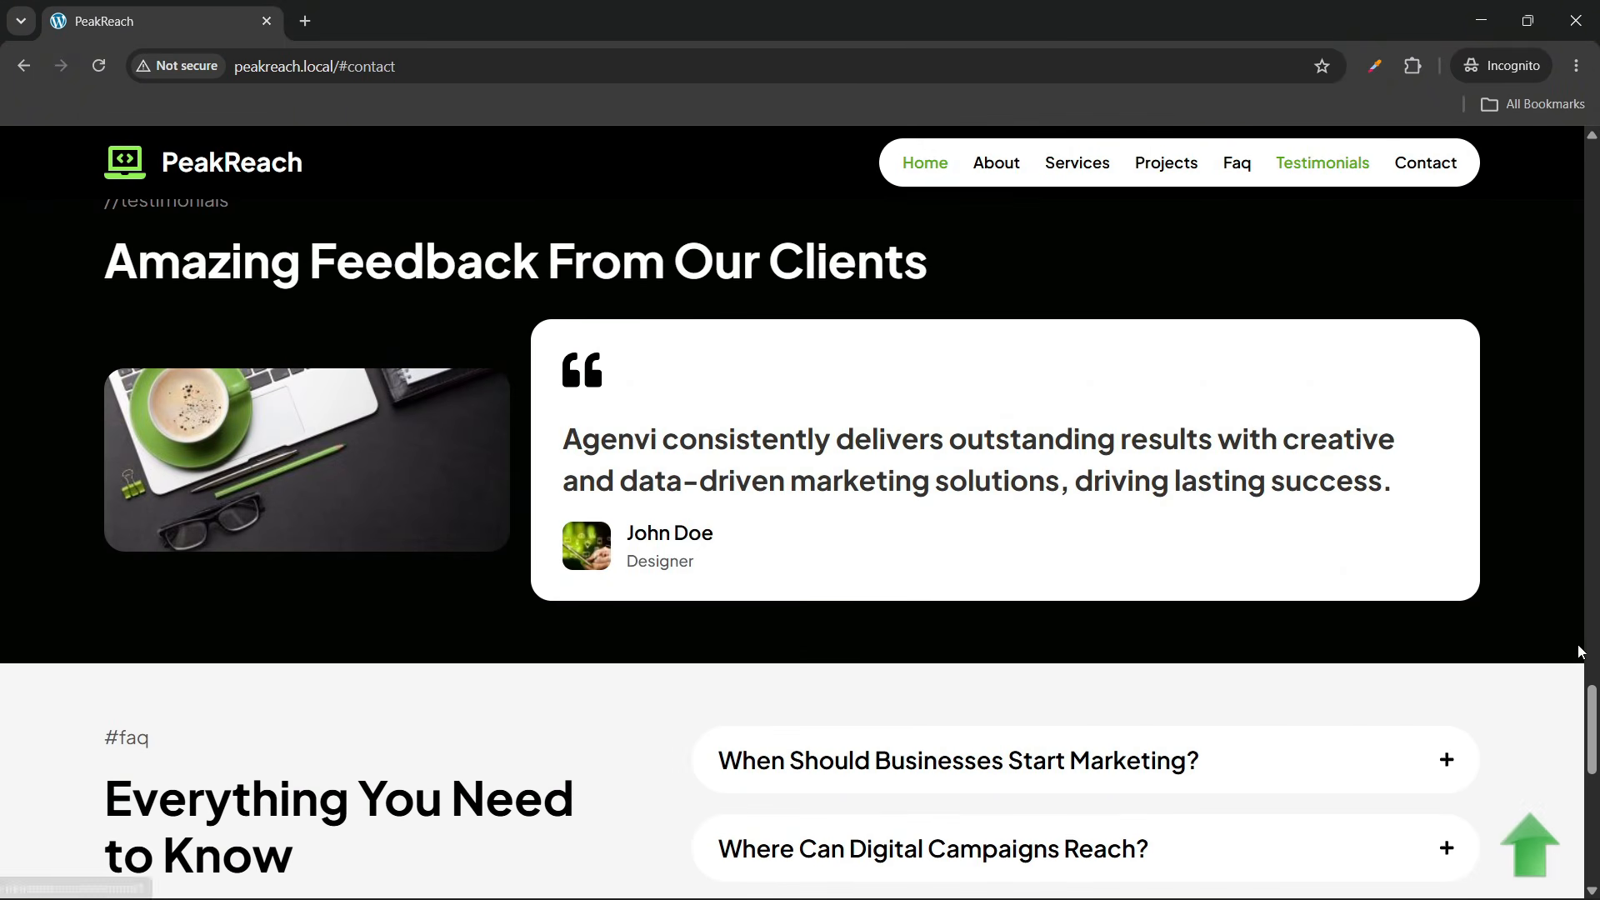
left_click(1548, 824)
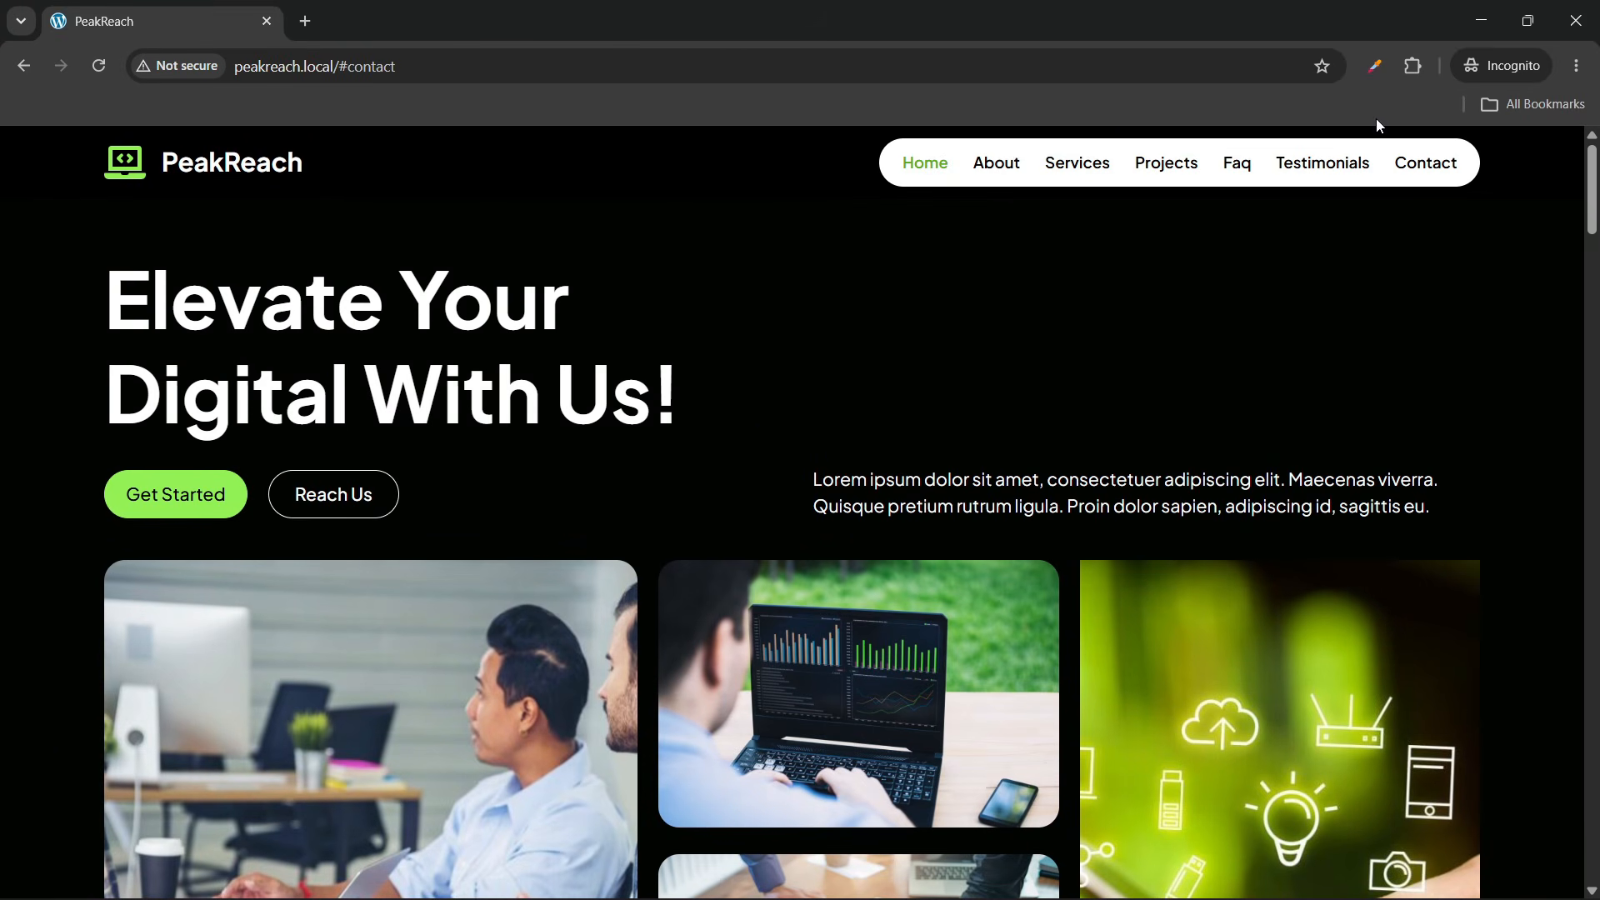
left_click(1413, 67)
Return to the phone simulator window and close the simulator
left_click(1133, 367)
mouse_move(1225, 879)
left_click(1134, 786)
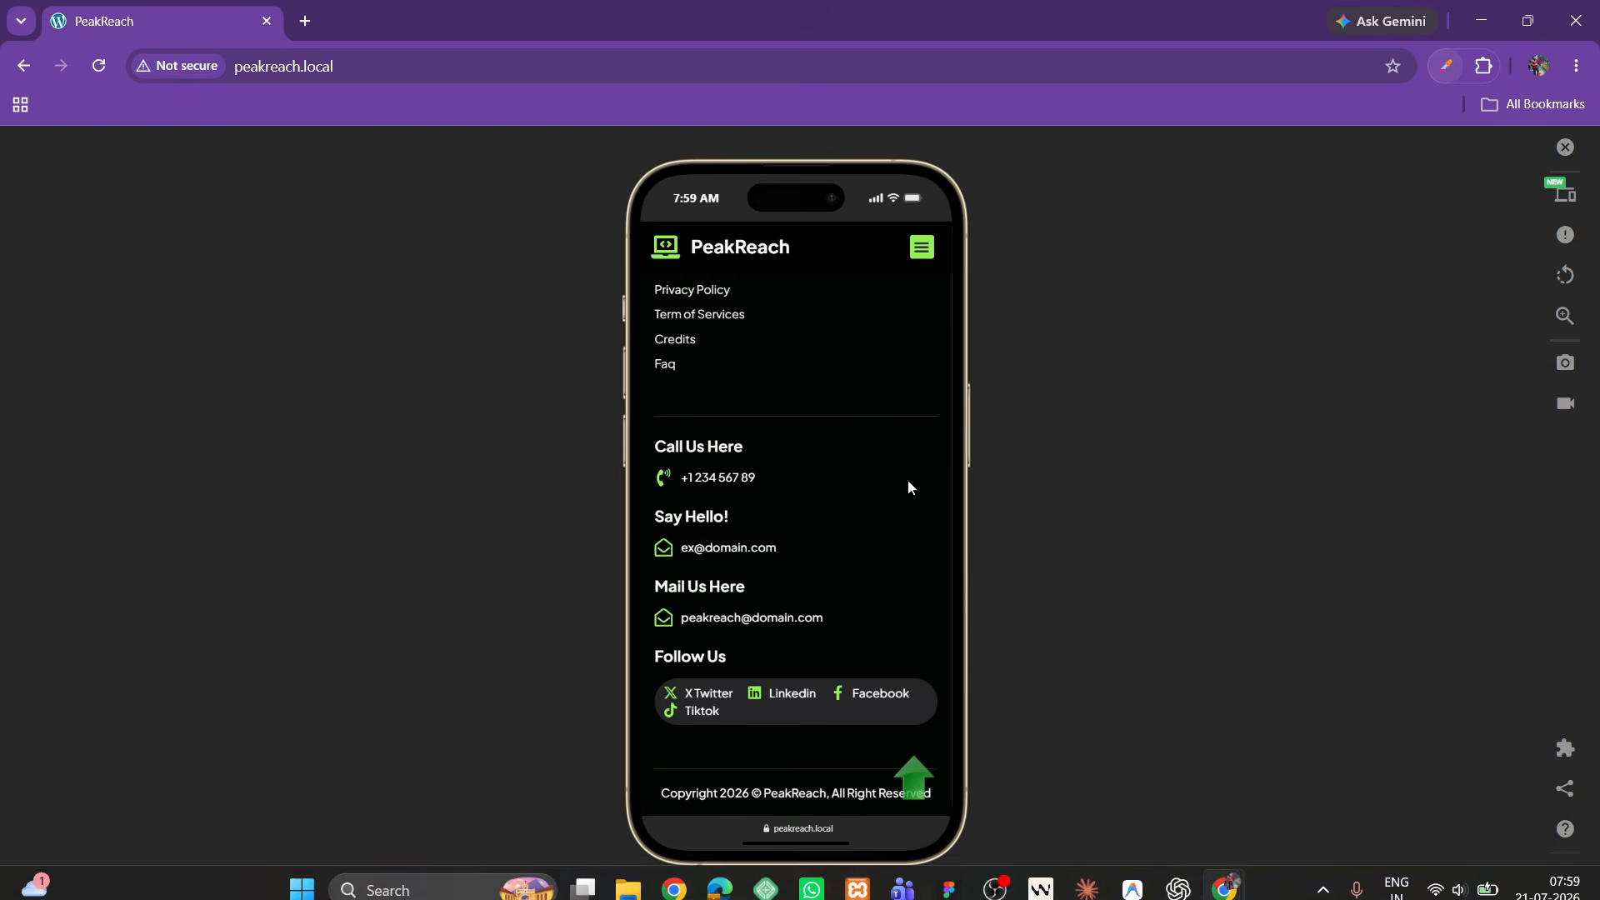
scroll(757, 335, "up", 4)
left_click(1564, 147)
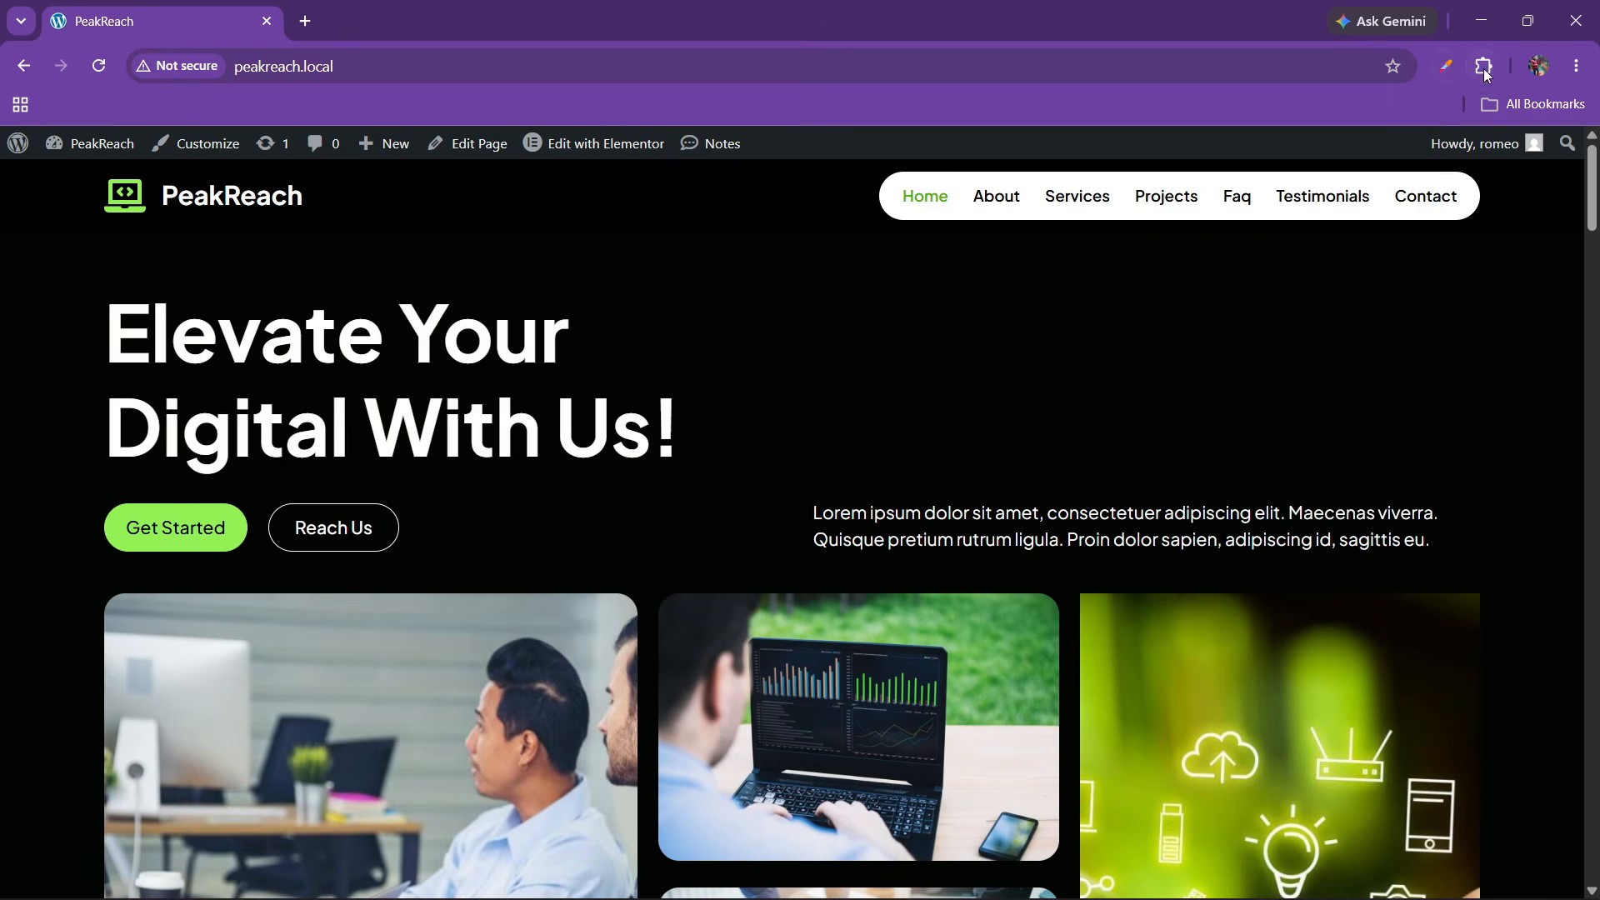
Relaunch the mobile simulator extension with the iPhone 14 Pro Max device
left_click(1484, 68)
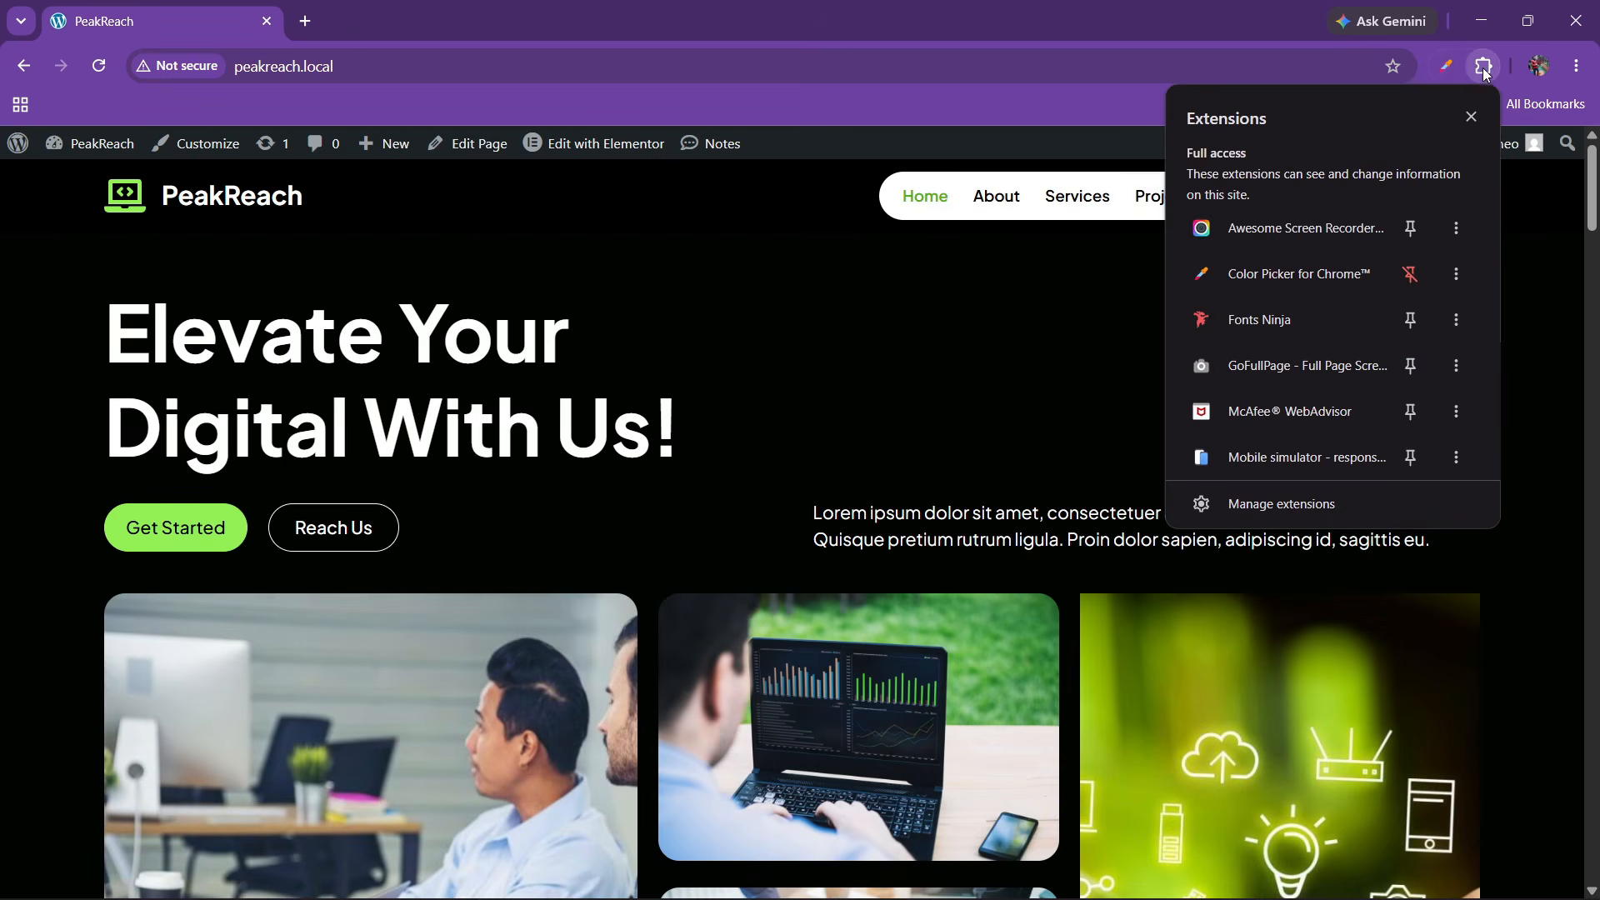
left_click(1282, 460)
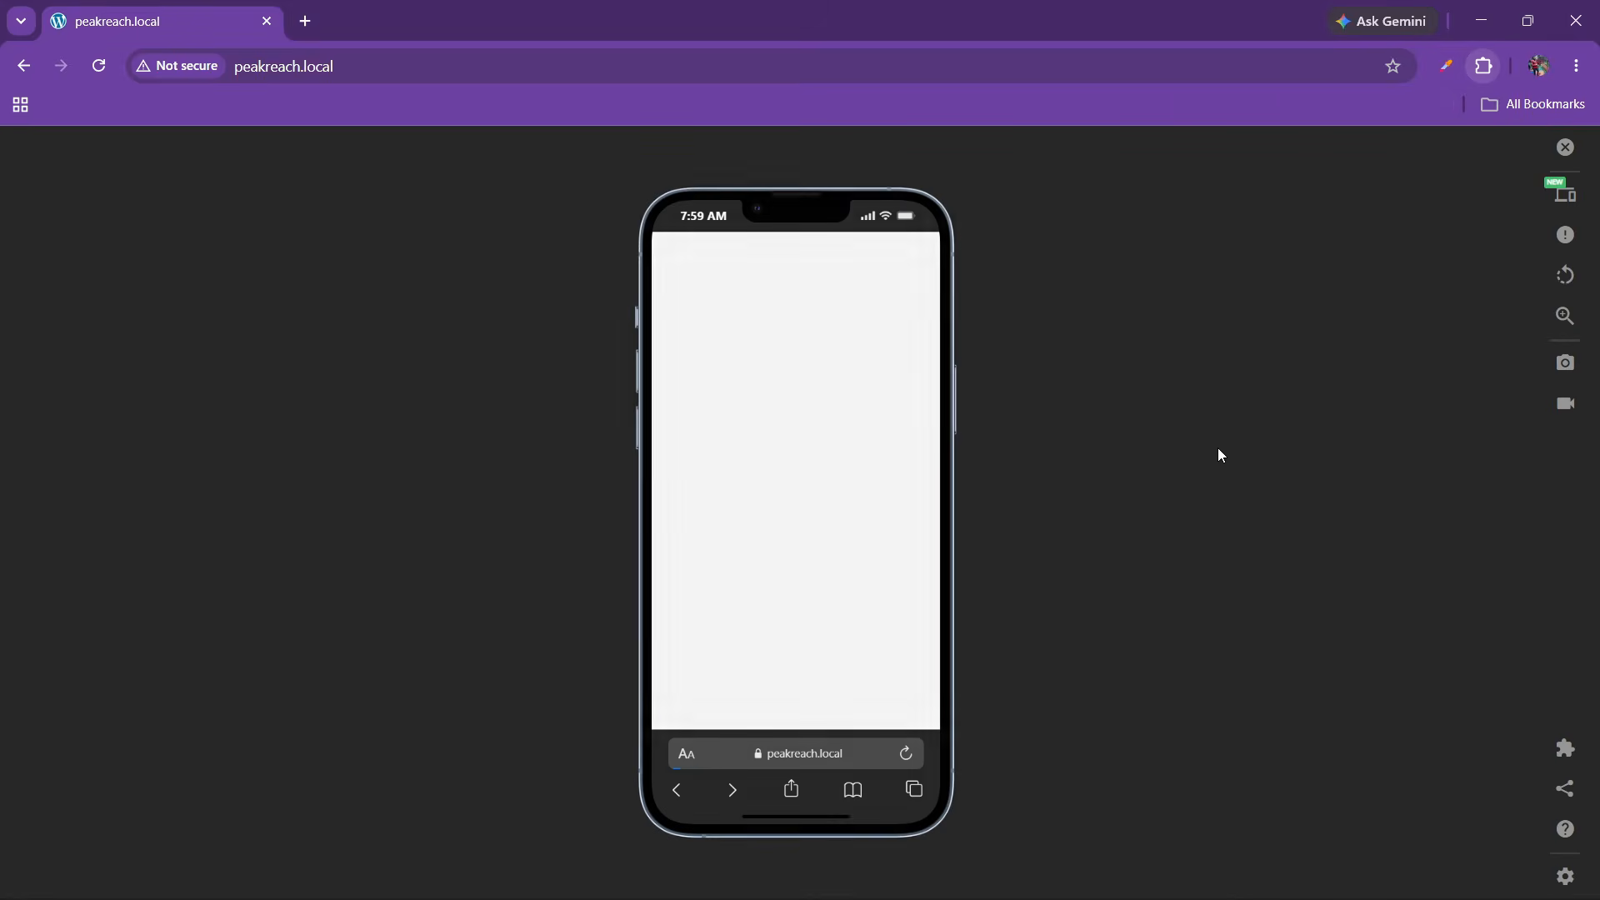
left_click(1564, 226)
scroll(1310, 671, "down", 4)
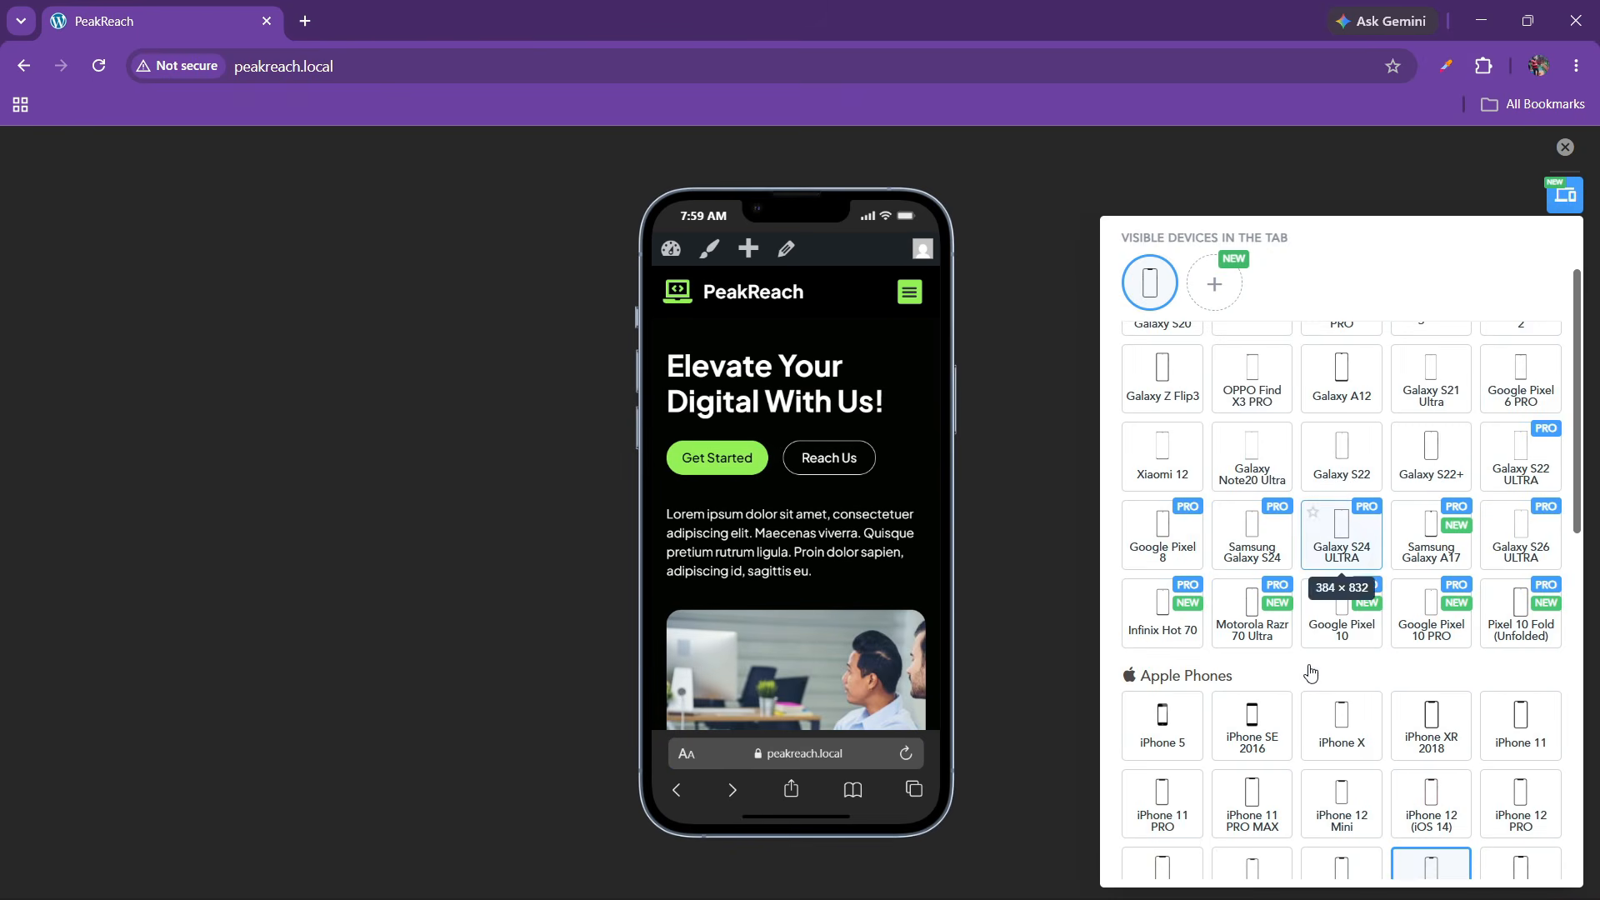
left_click(1435, 750)
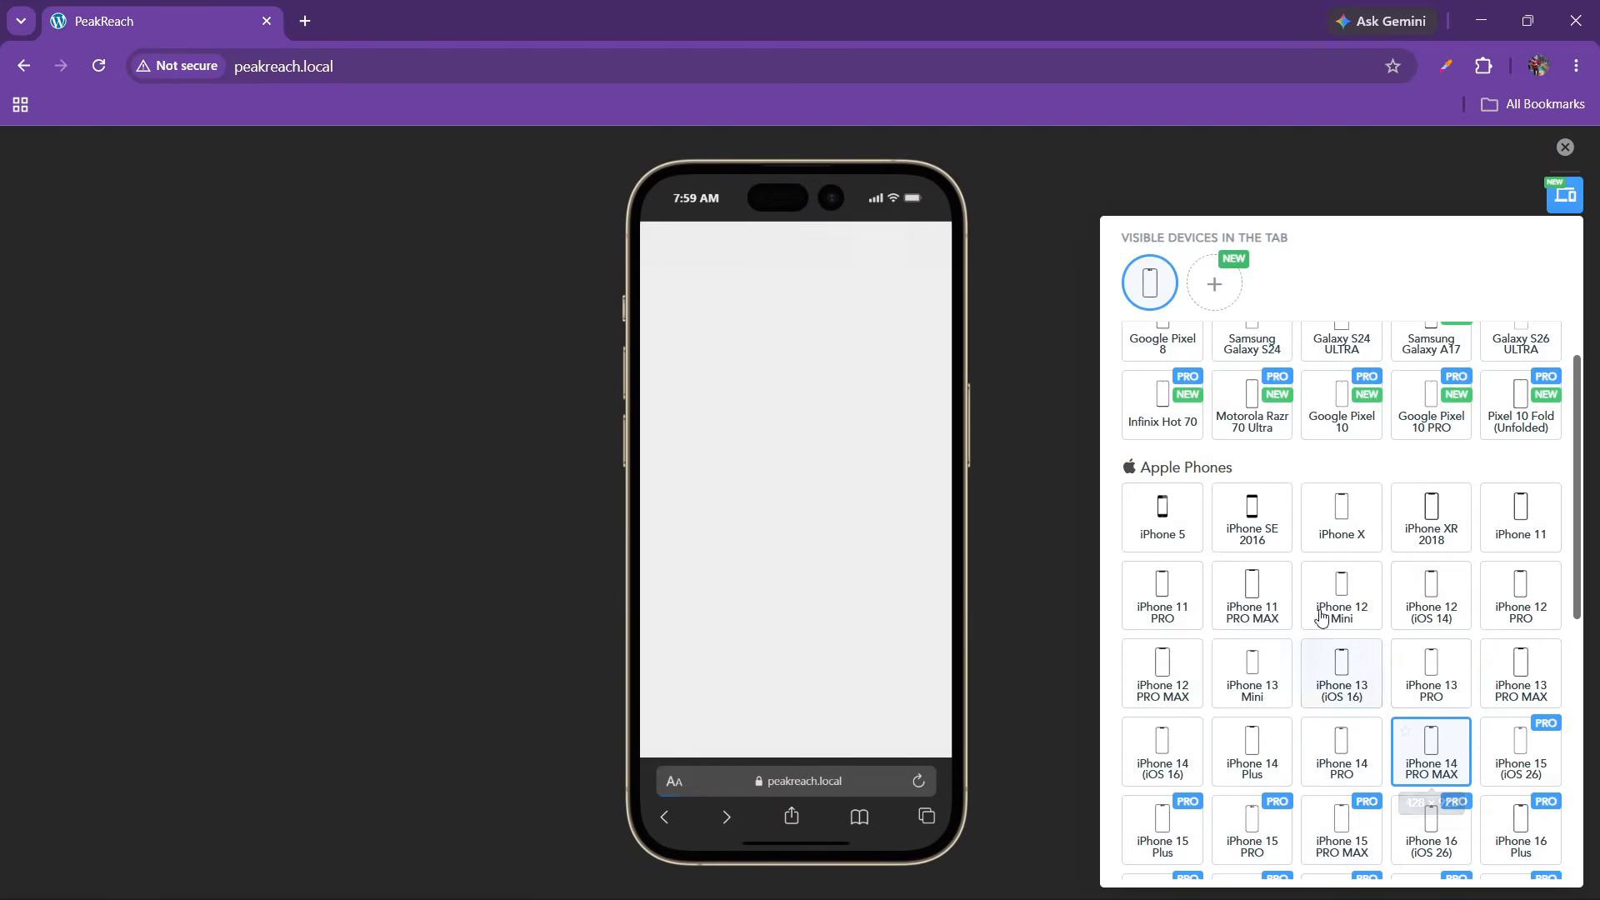
left_click(1564, 193)
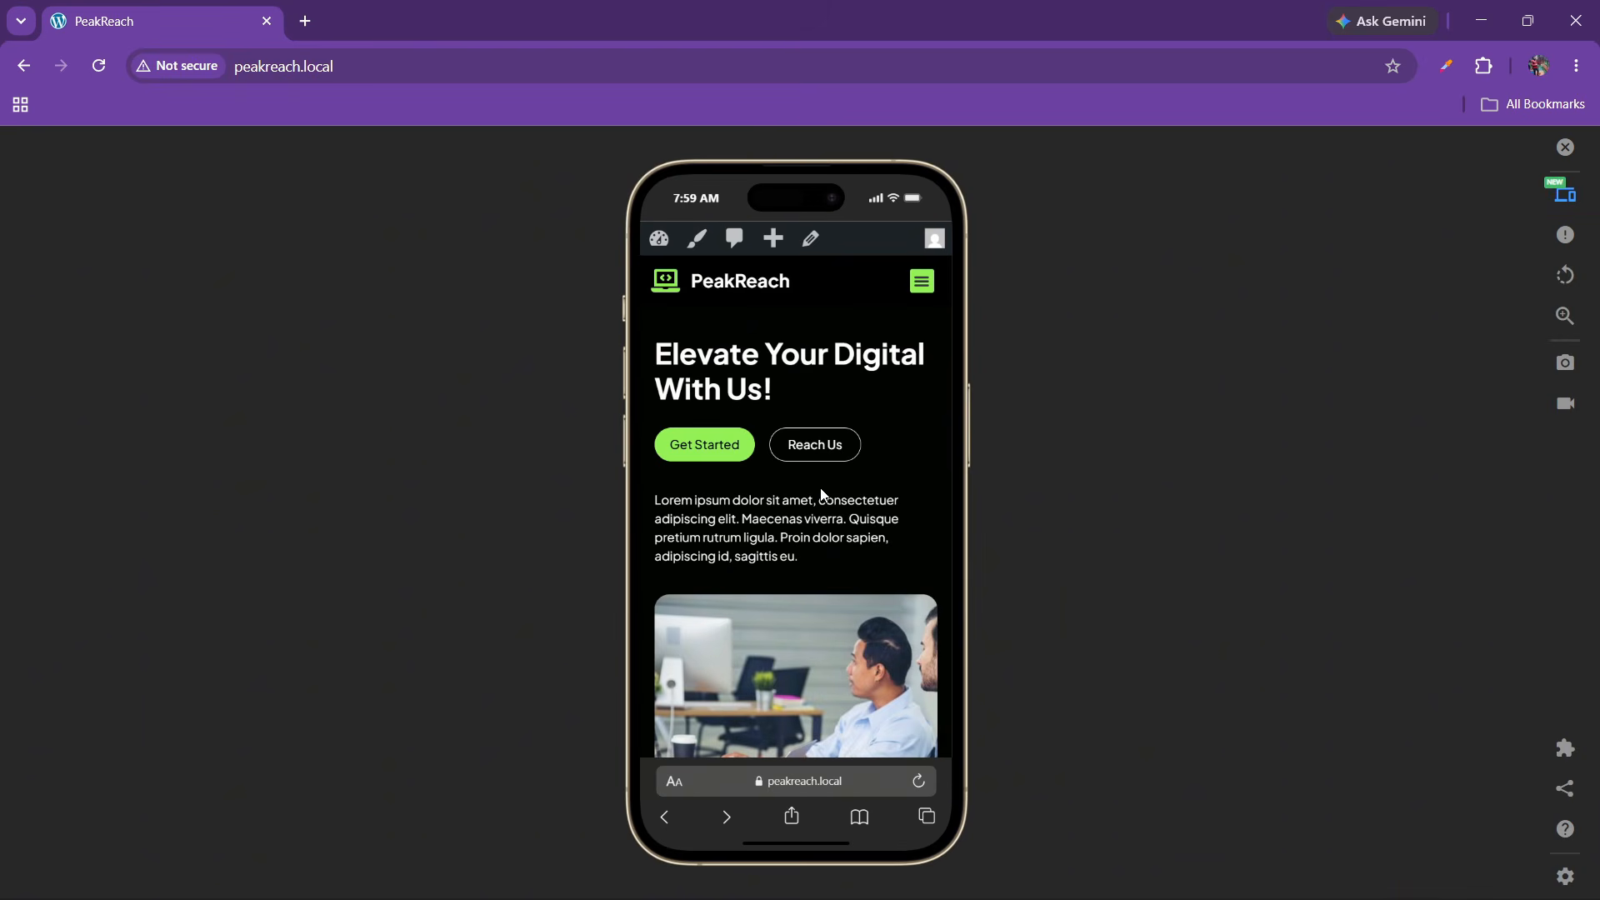
On the phone preview, toggle the Brand Identity, Digital Strategy and Web Design service items
scroll(789, 456, "down", 10)
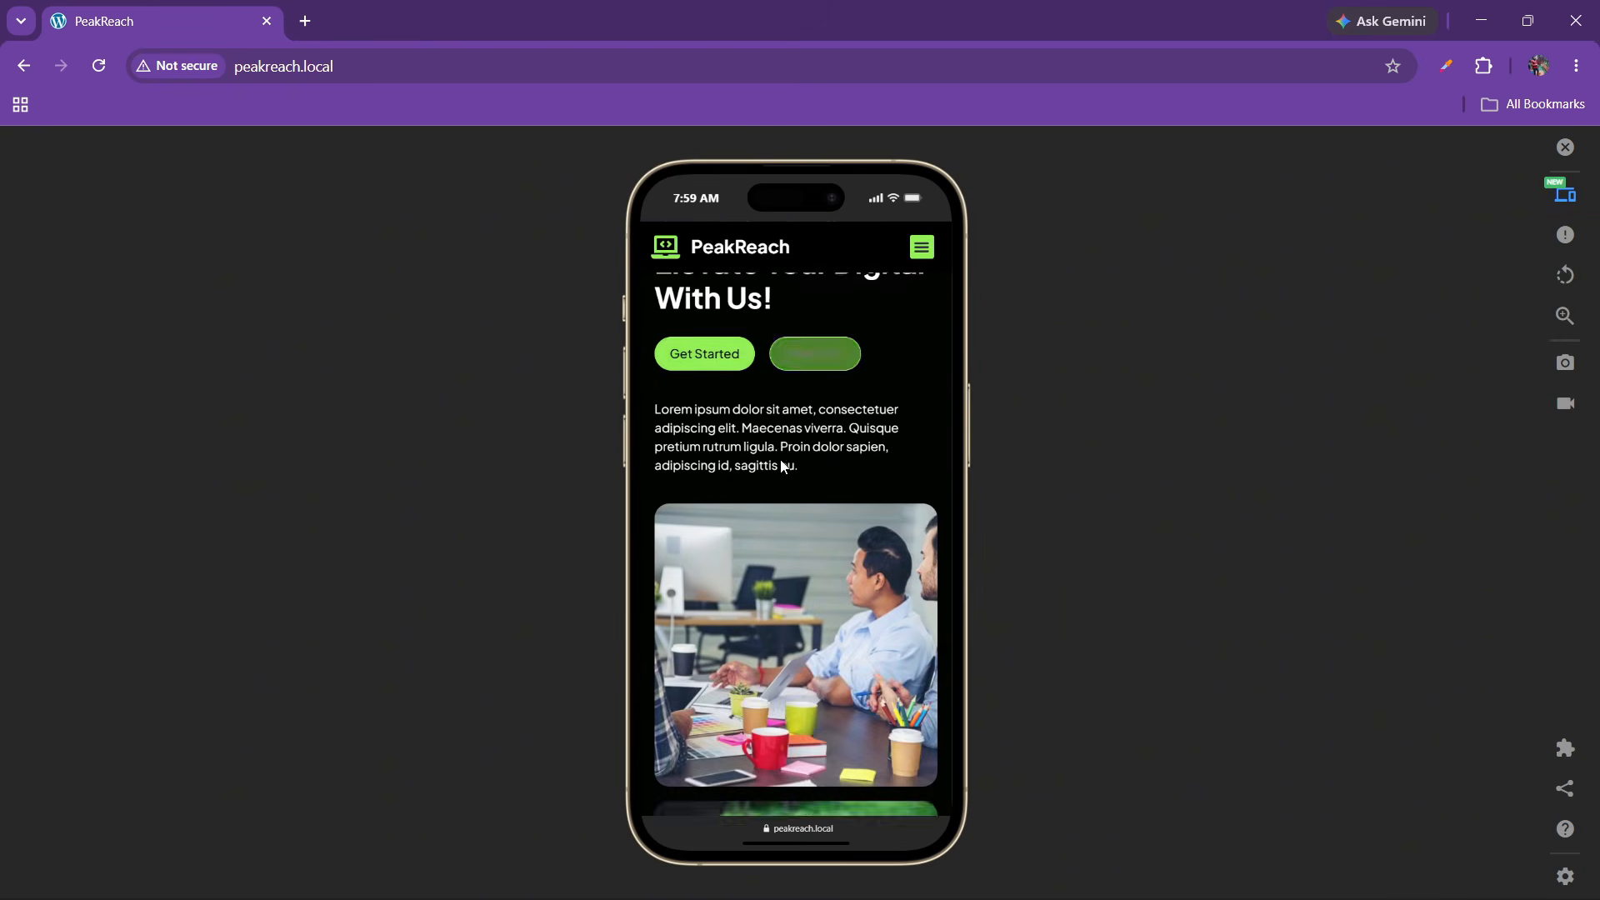
scroll(847, 516, "down", 5)
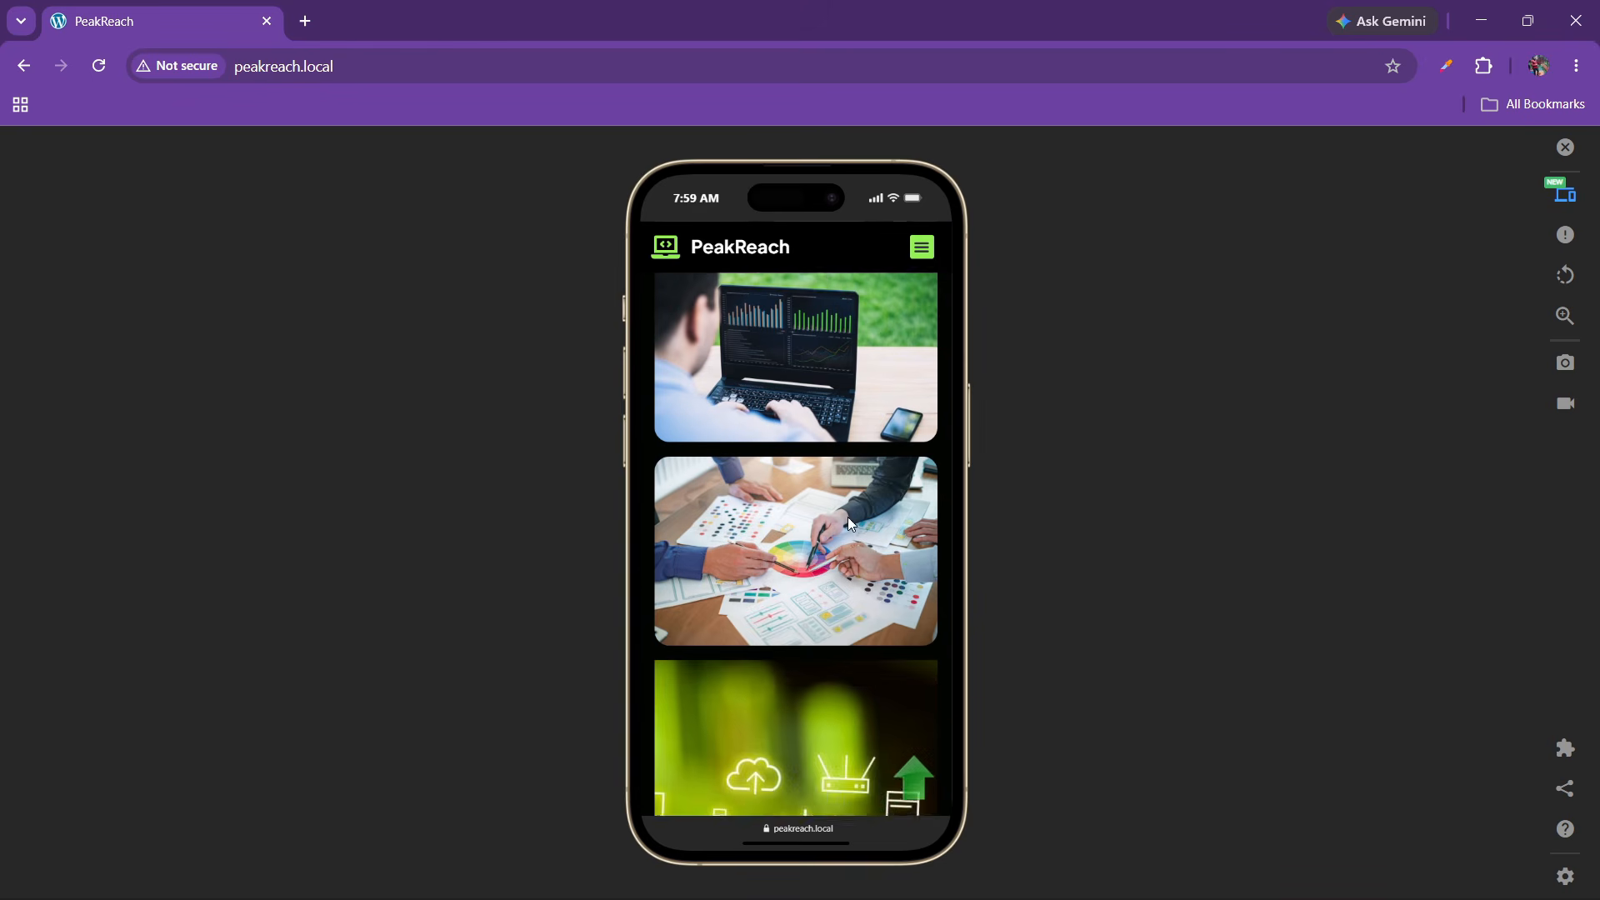
scroll(816, 532, "down", 10)
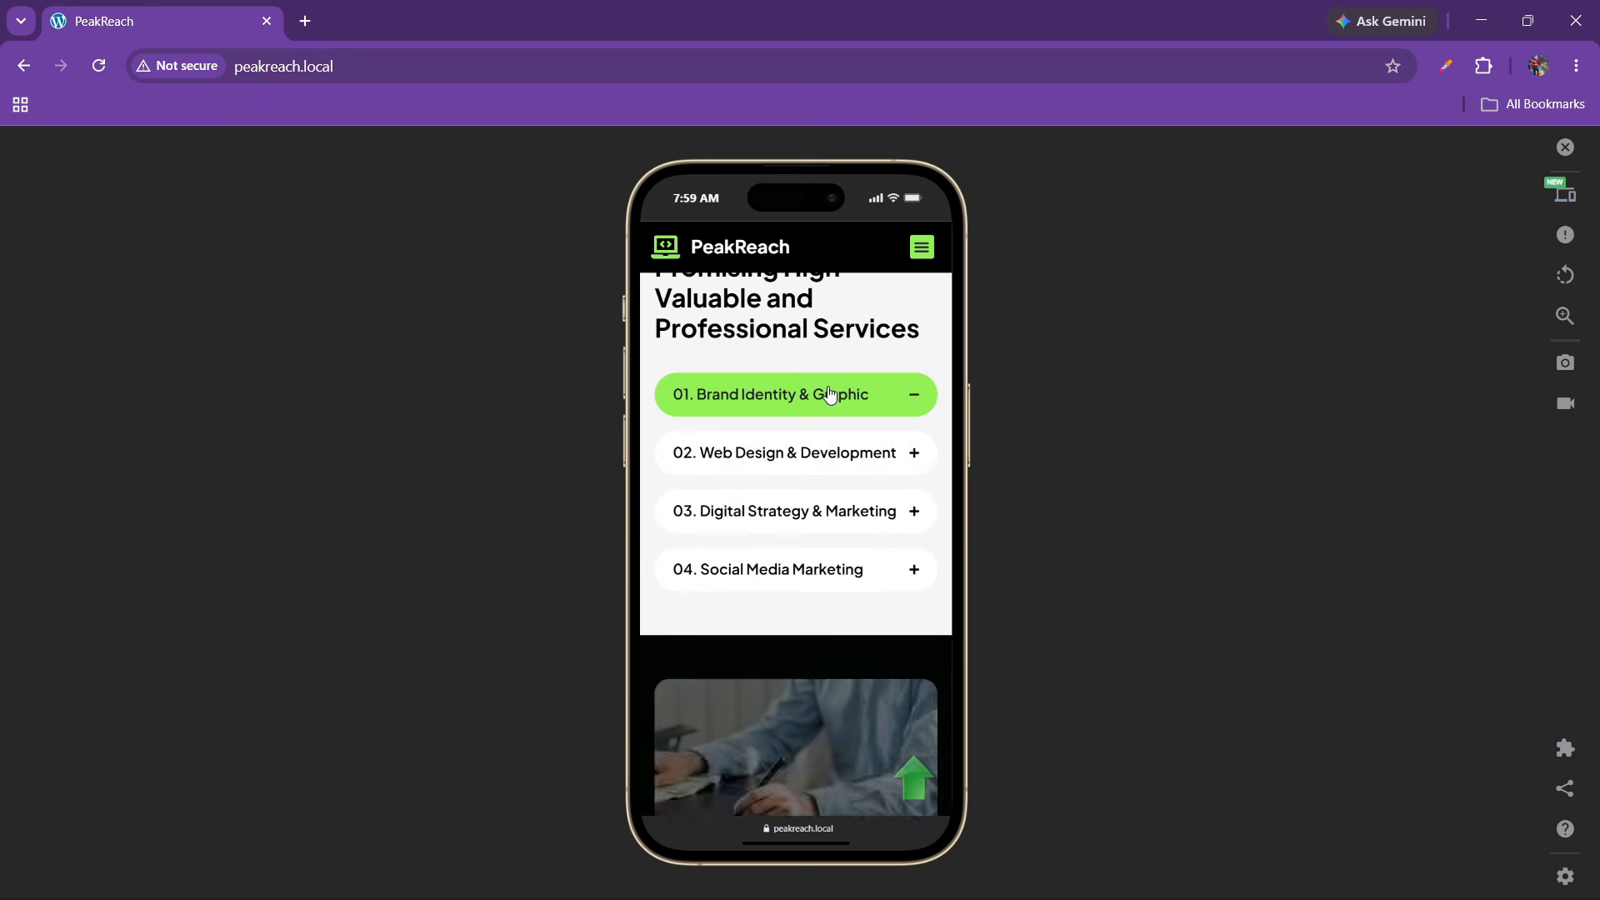
double_click(831, 394)
left_click(822, 511)
left_click(836, 457)
left_click(834, 458)
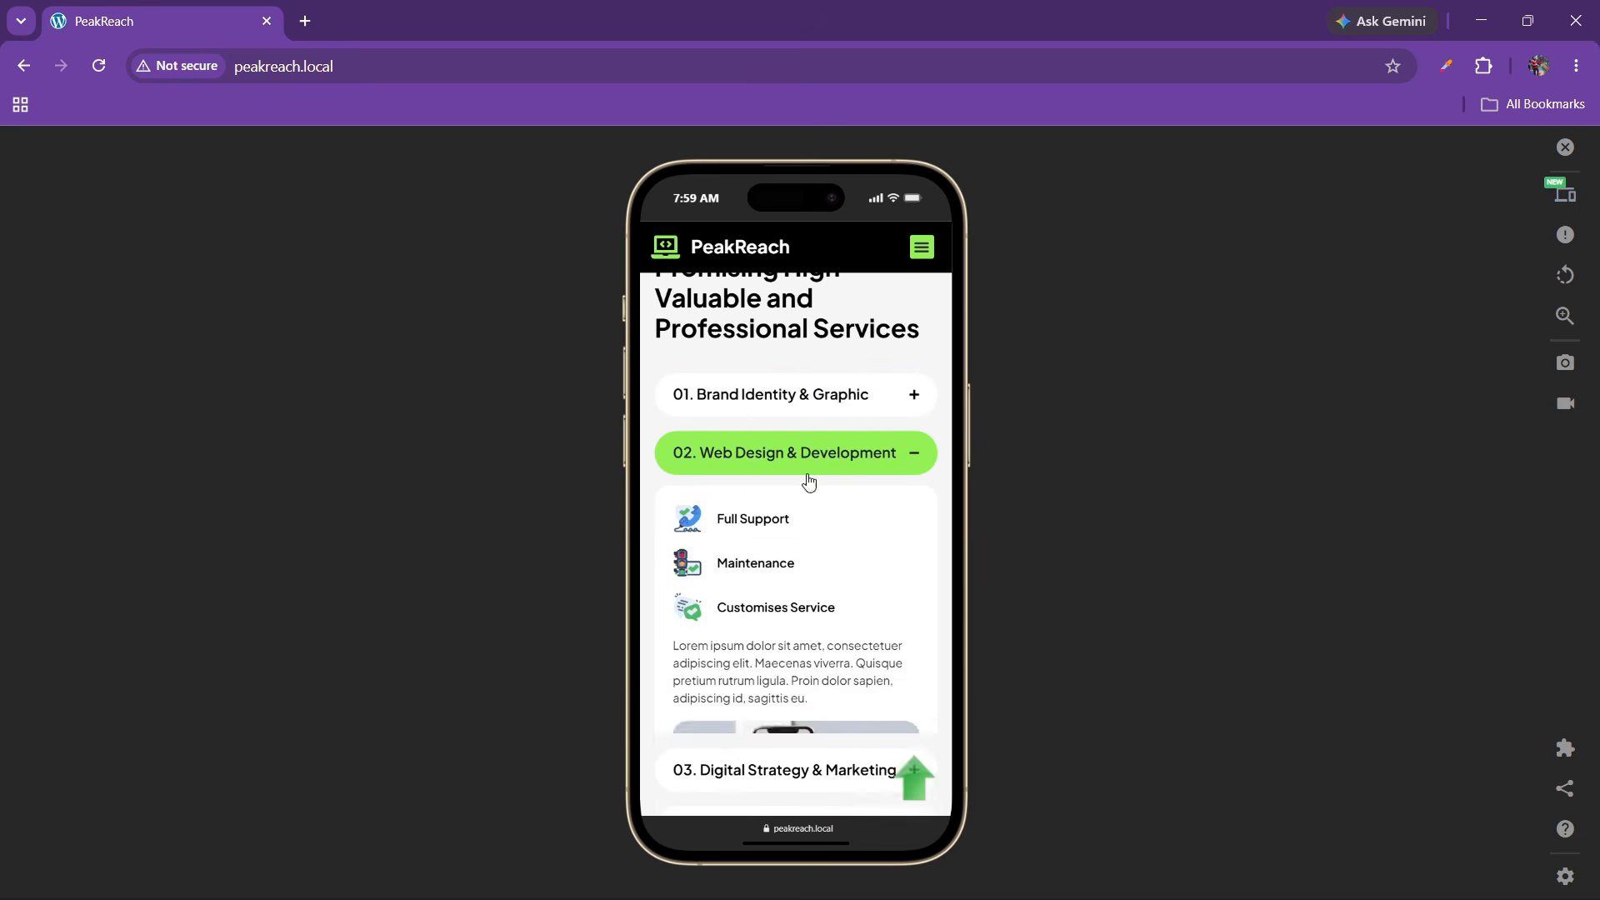
Scroll down to toggle the Where Can Digital Campaigns Reach? and How Does Digital Marketing Work? answers, then return to top
scroll(796, 562, "down", 5)
scroll(792, 553, "down", 10)
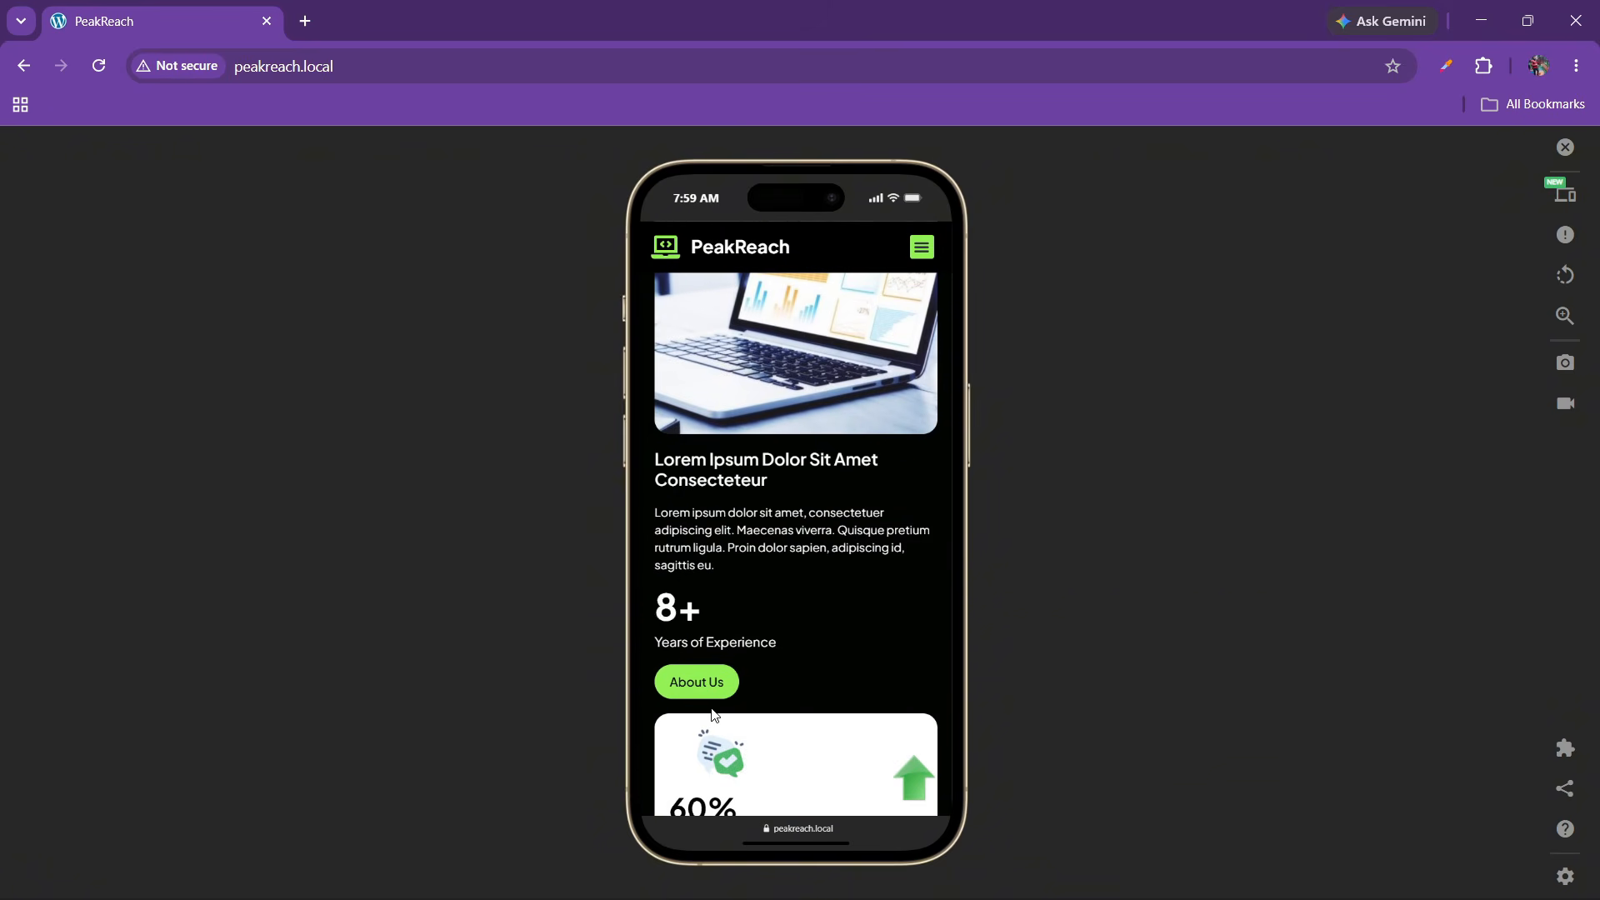
scroll(764, 648, "down", 8)
scroll(792, 547, "down", 12)
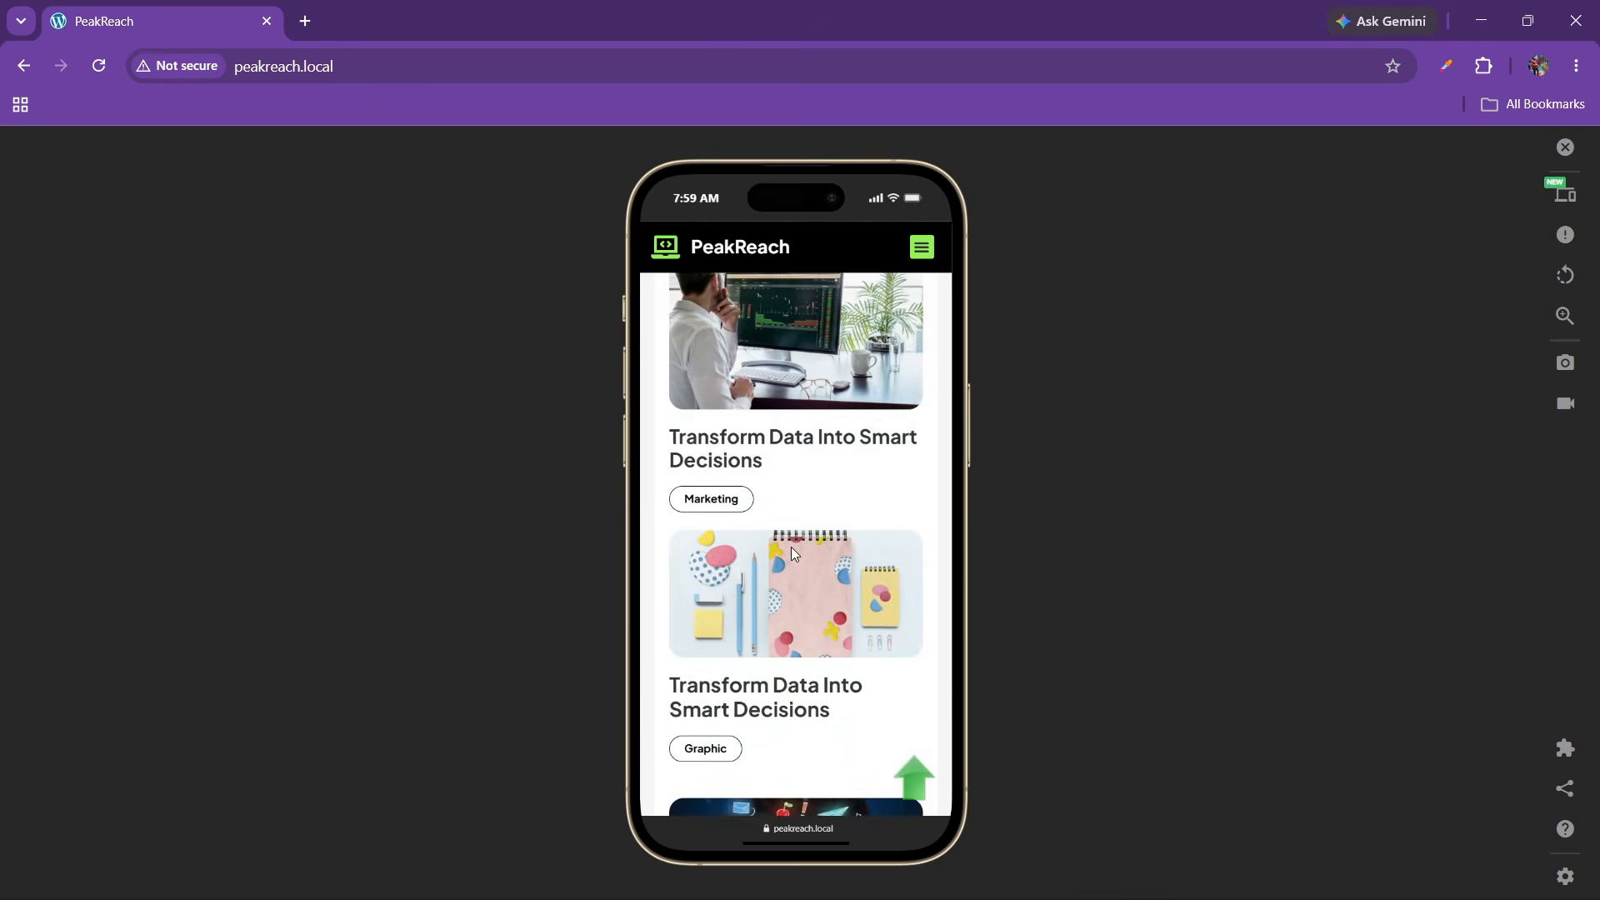
scroll(791, 547, "down", 10)
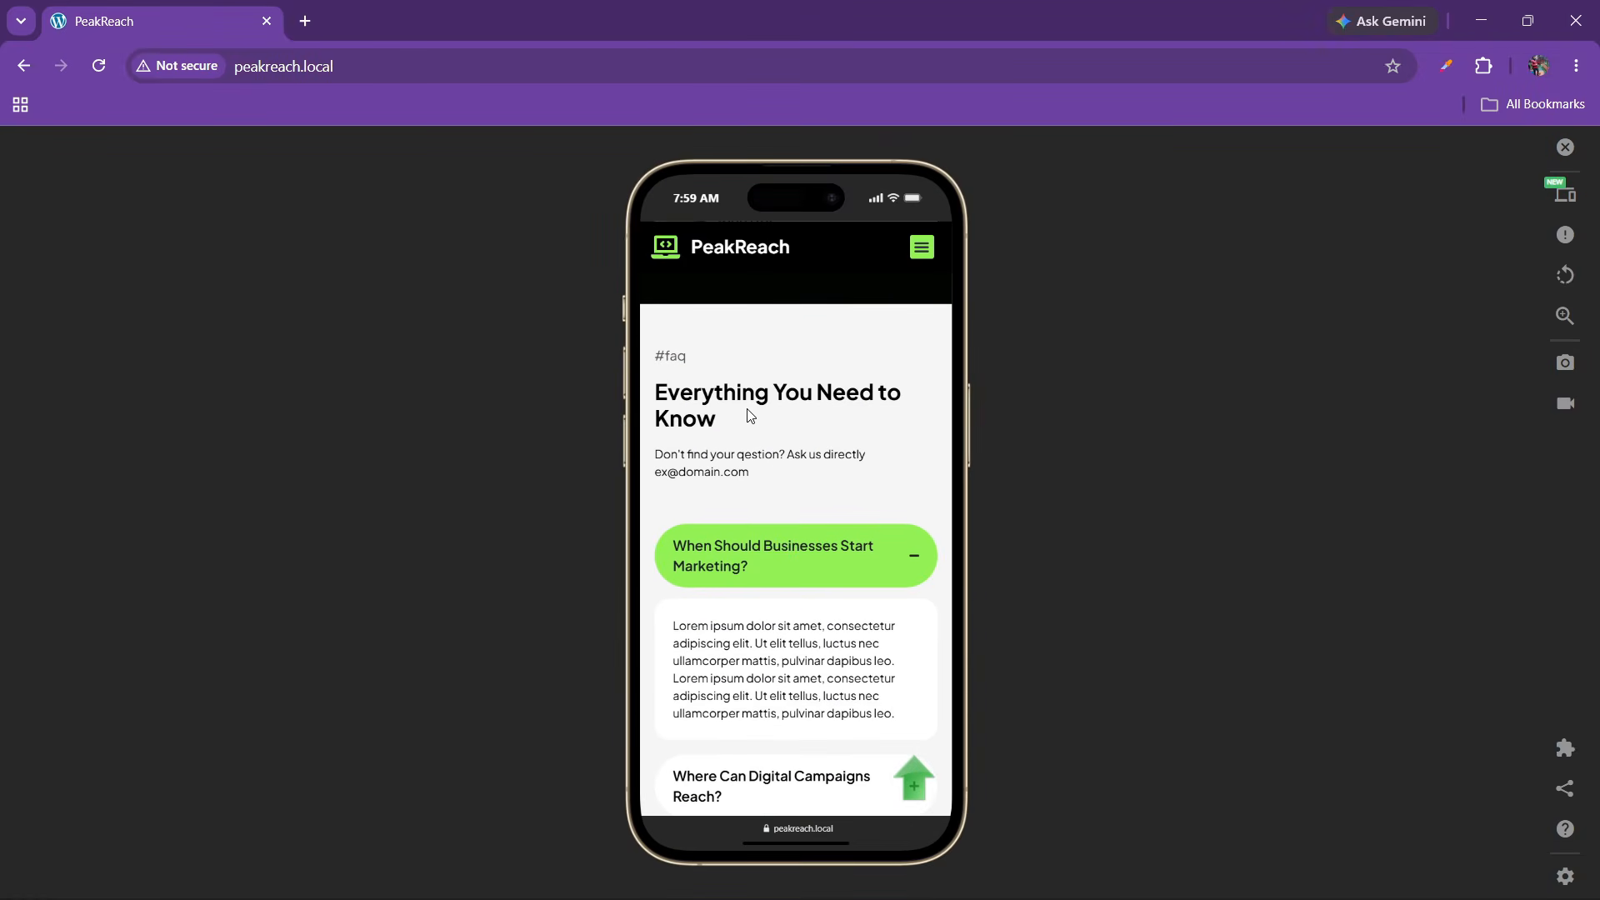
scroll(778, 416, "down", 2)
left_click(808, 500)
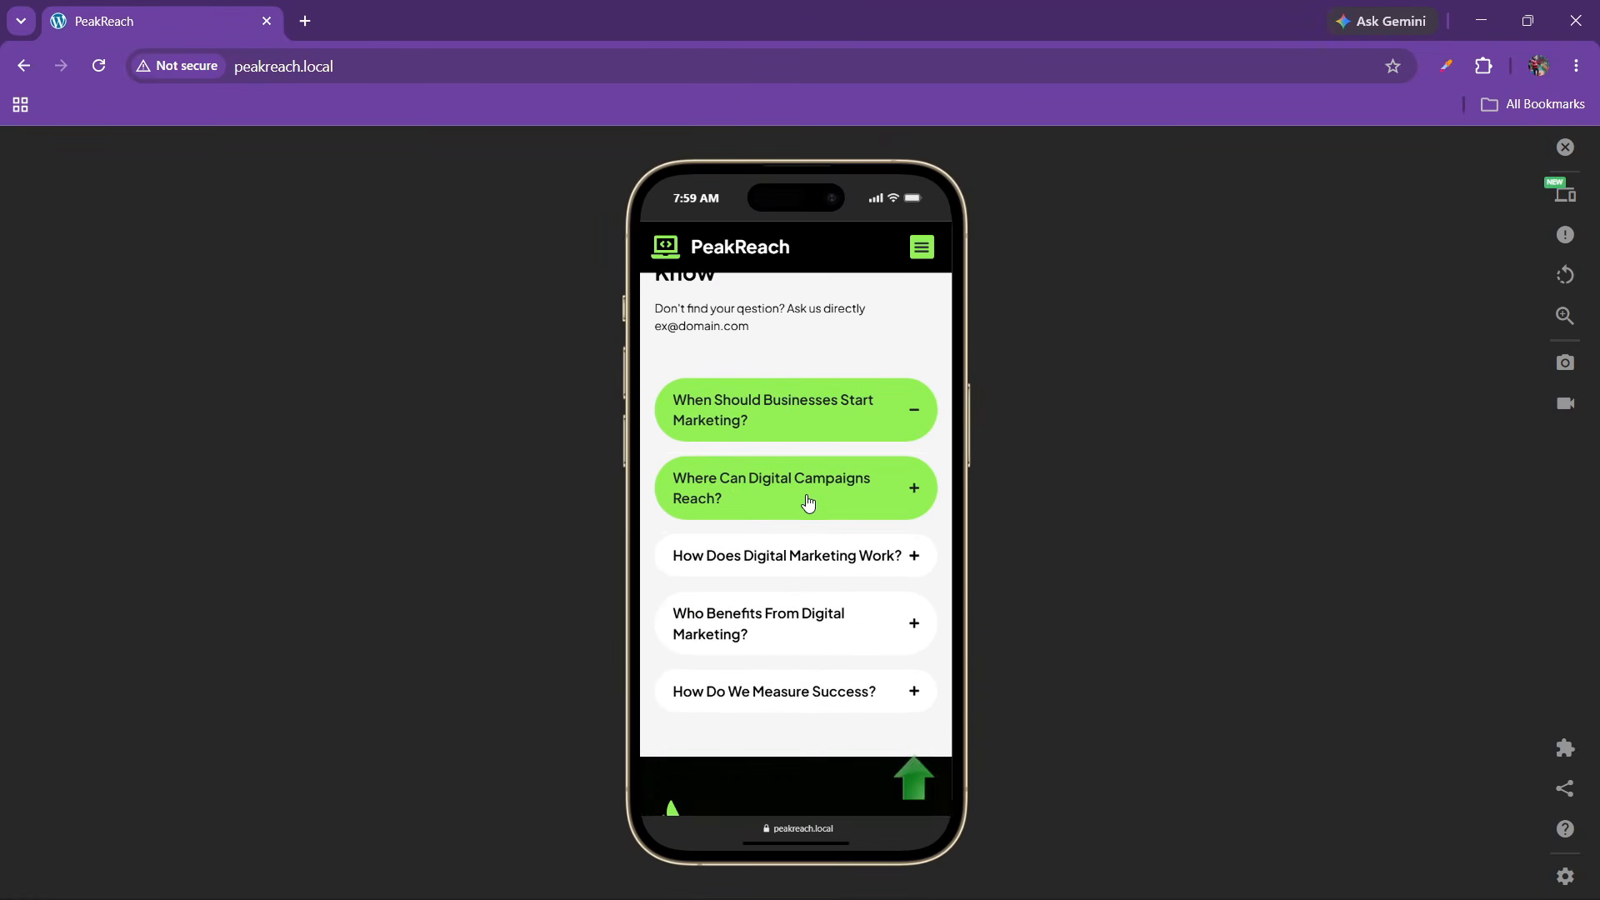
double_click(803, 558)
scroll(784, 501, "down", 2)
scroll(783, 501, "down", 10)
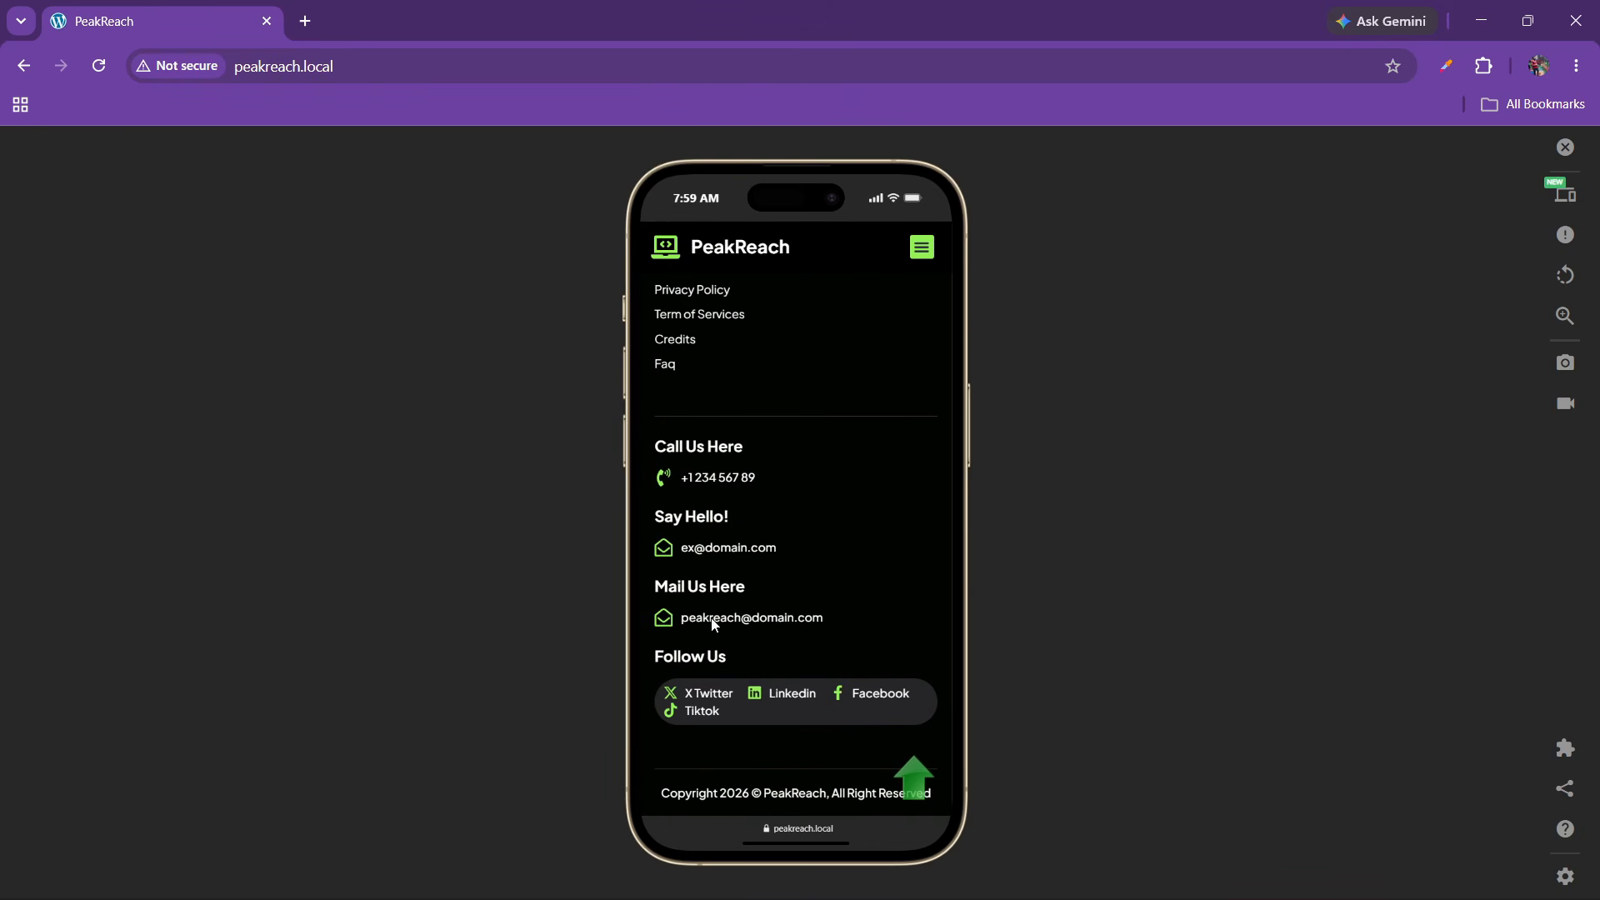
left_click(913, 777)
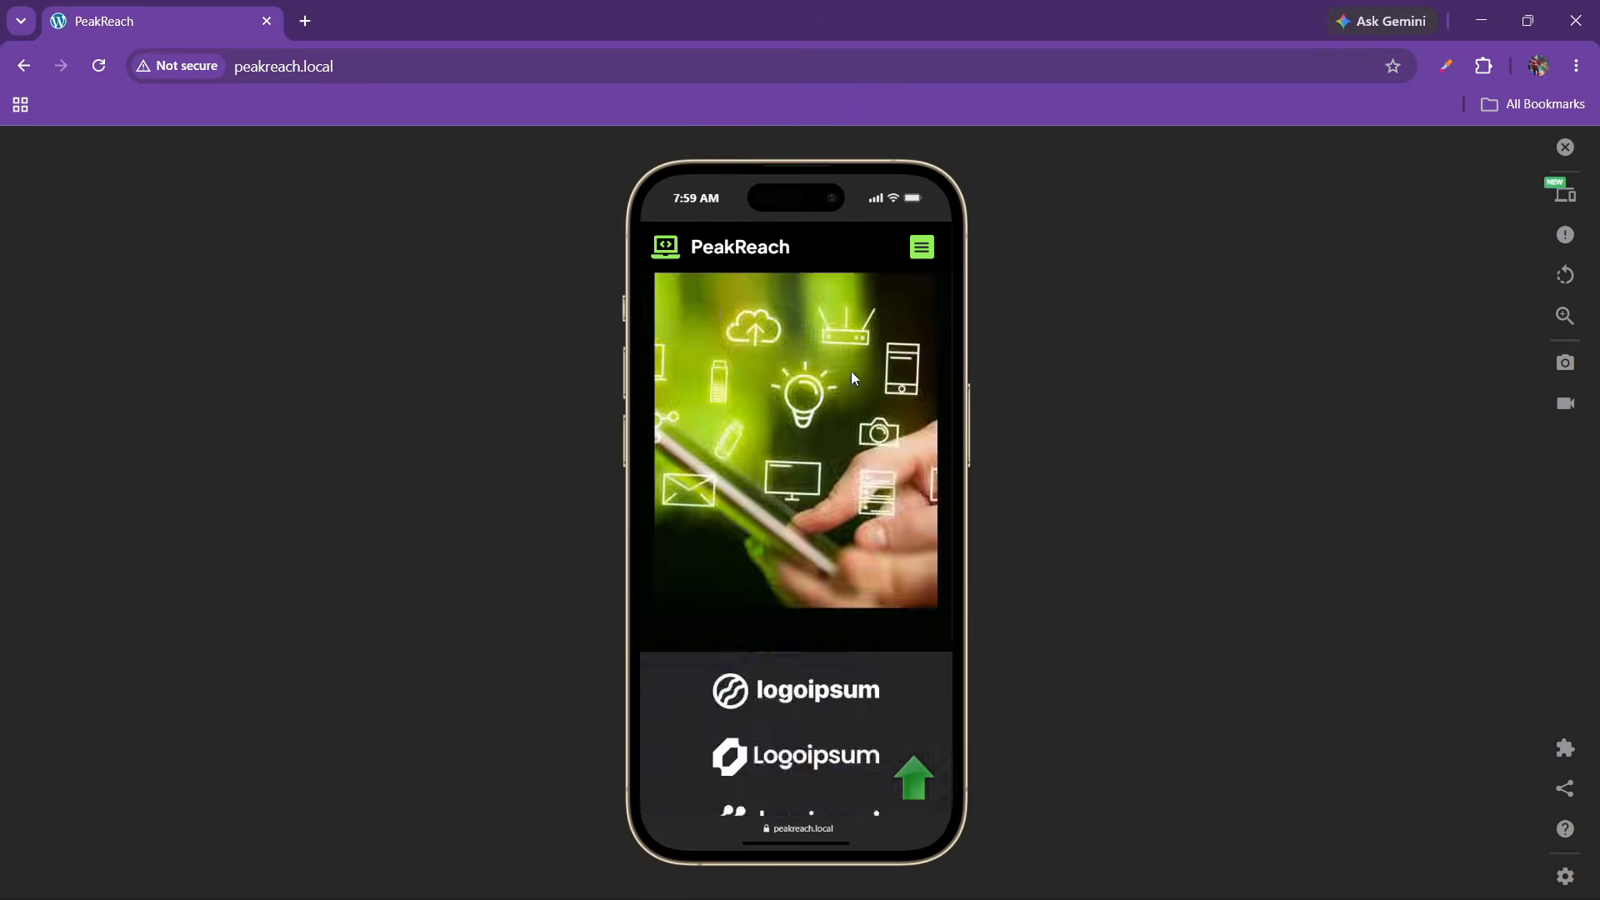
Use the mobile menu to visit About, Services, FAQ, Testimonials and Contact, then close the simulator
left_click(921, 281)
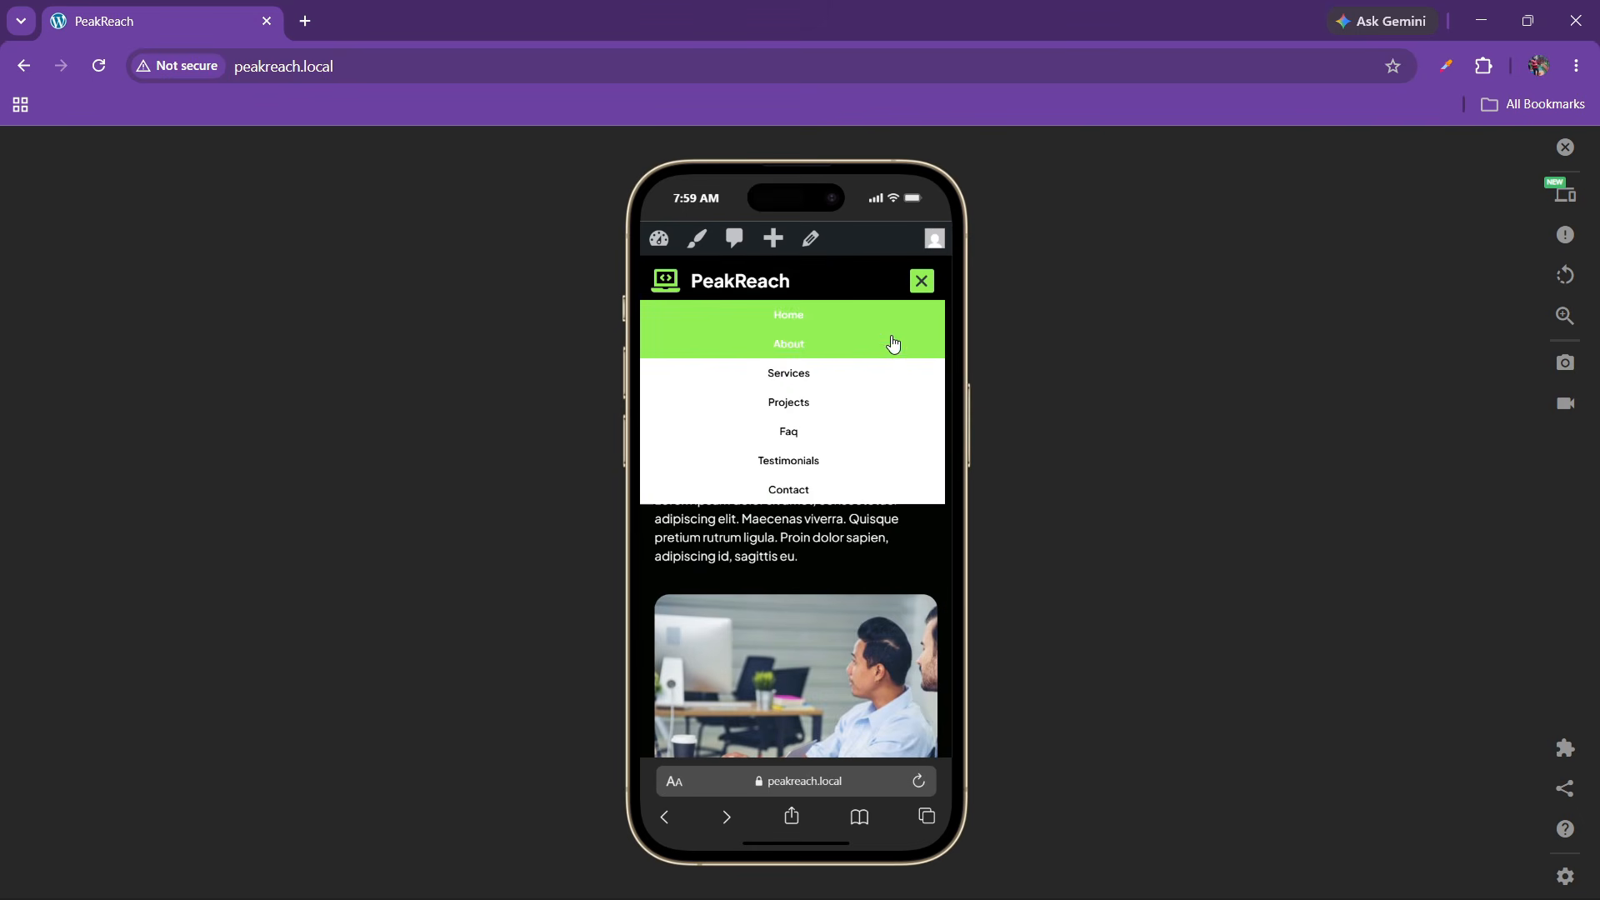
left_click(815, 355)
left_click(919, 250)
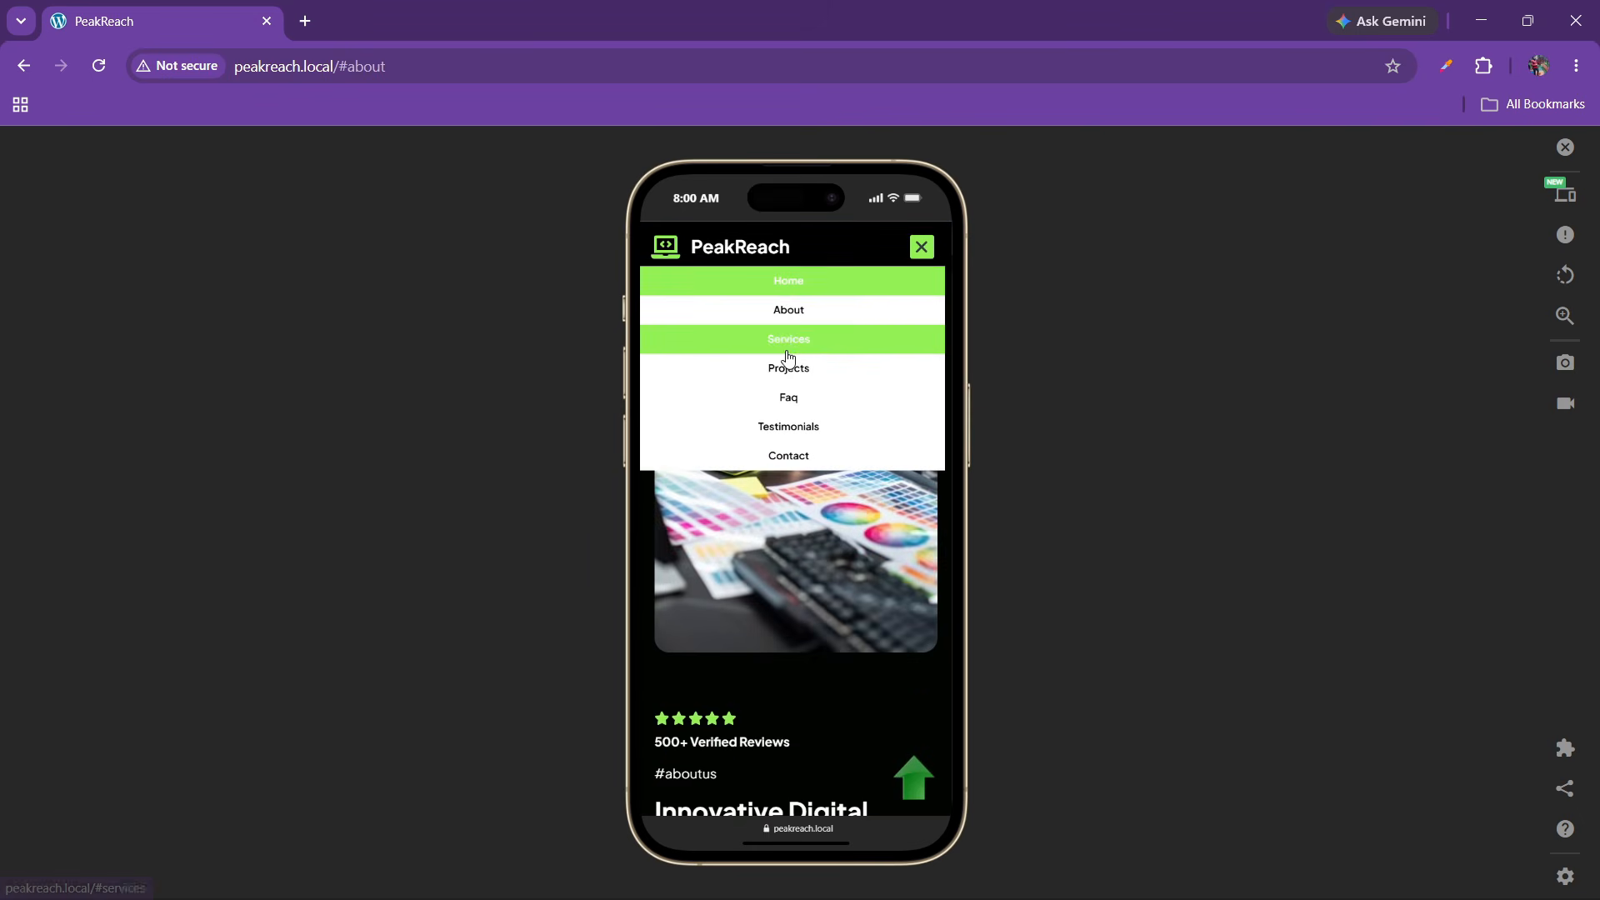
left_click(795, 353)
left_click(920, 245)
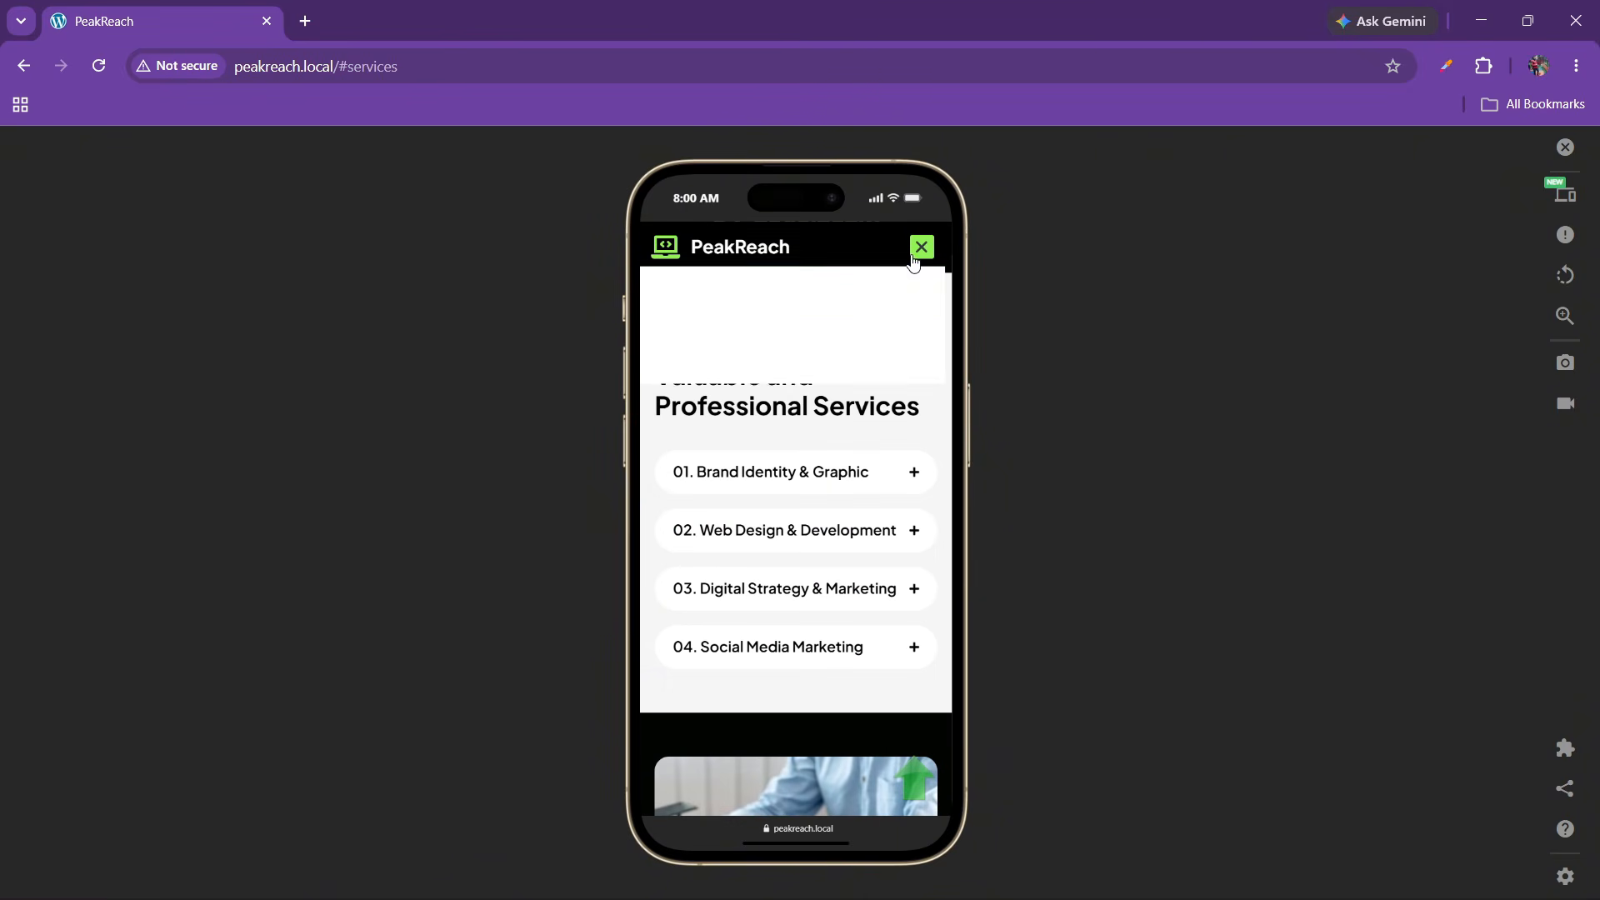
left_click(792, 397)
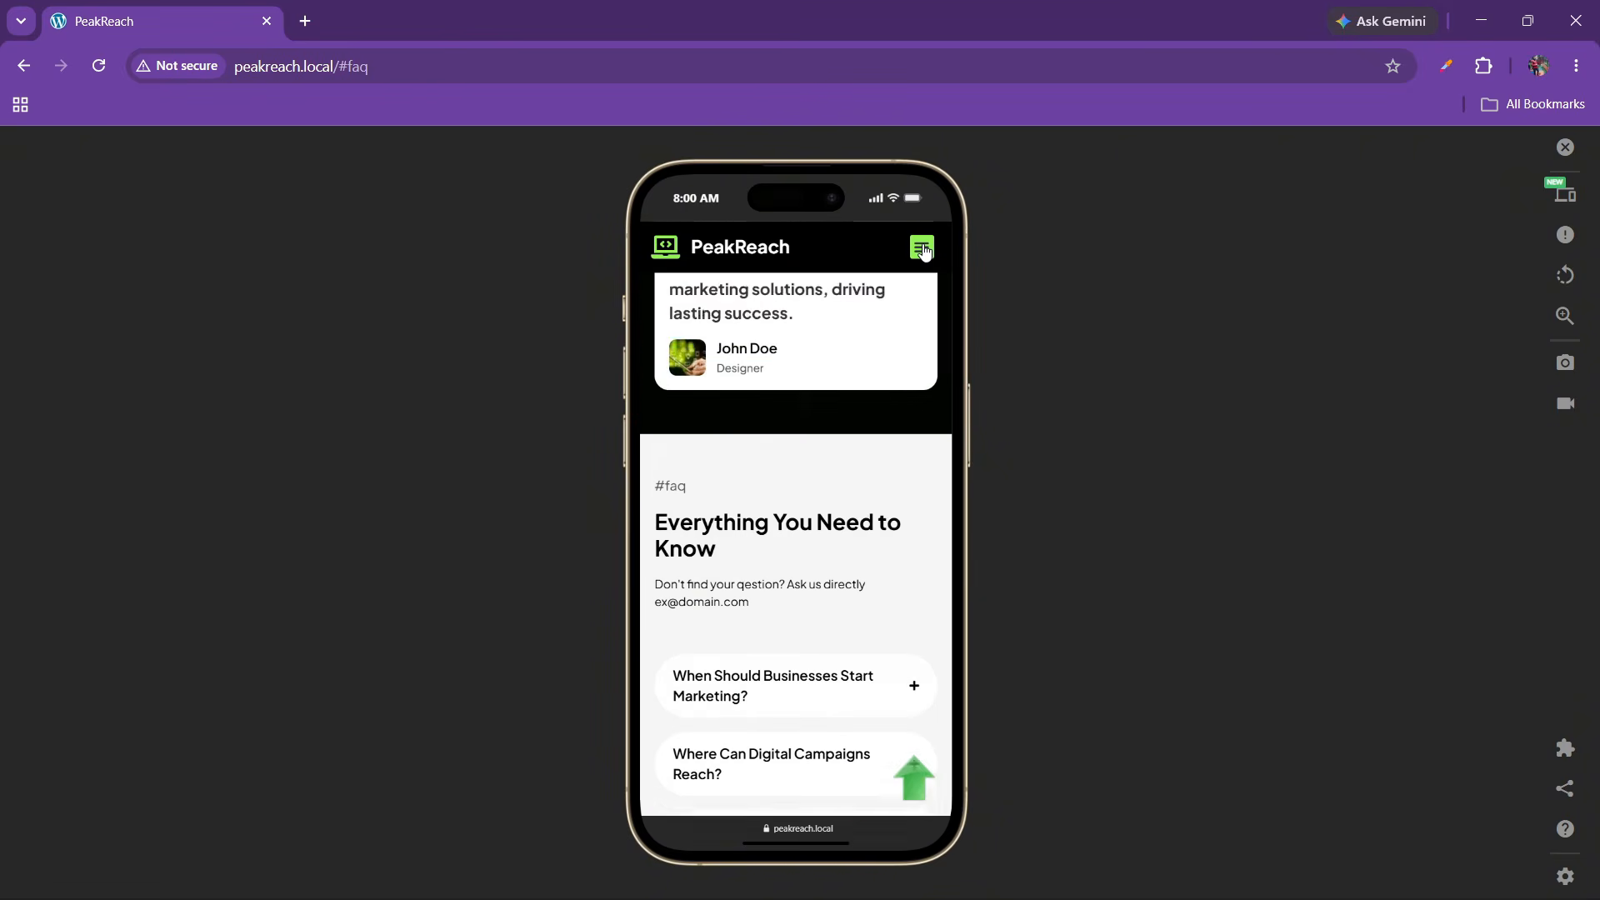
left_click(921, 246)
left_click(803, 426)
left_click(919, 247)
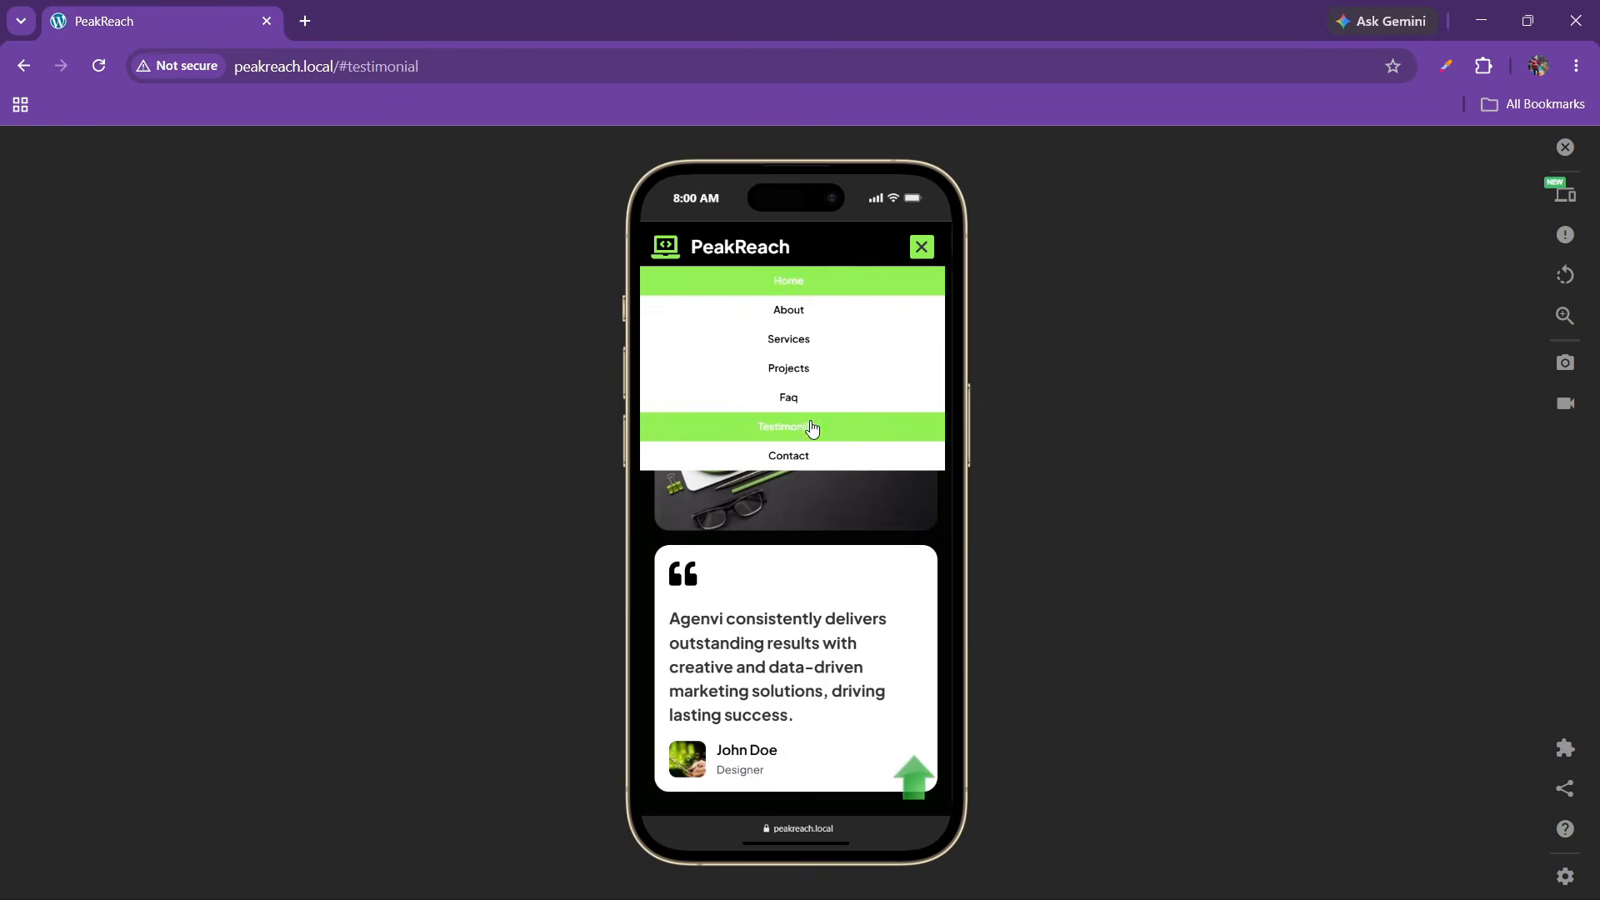
left_click(807, 455)
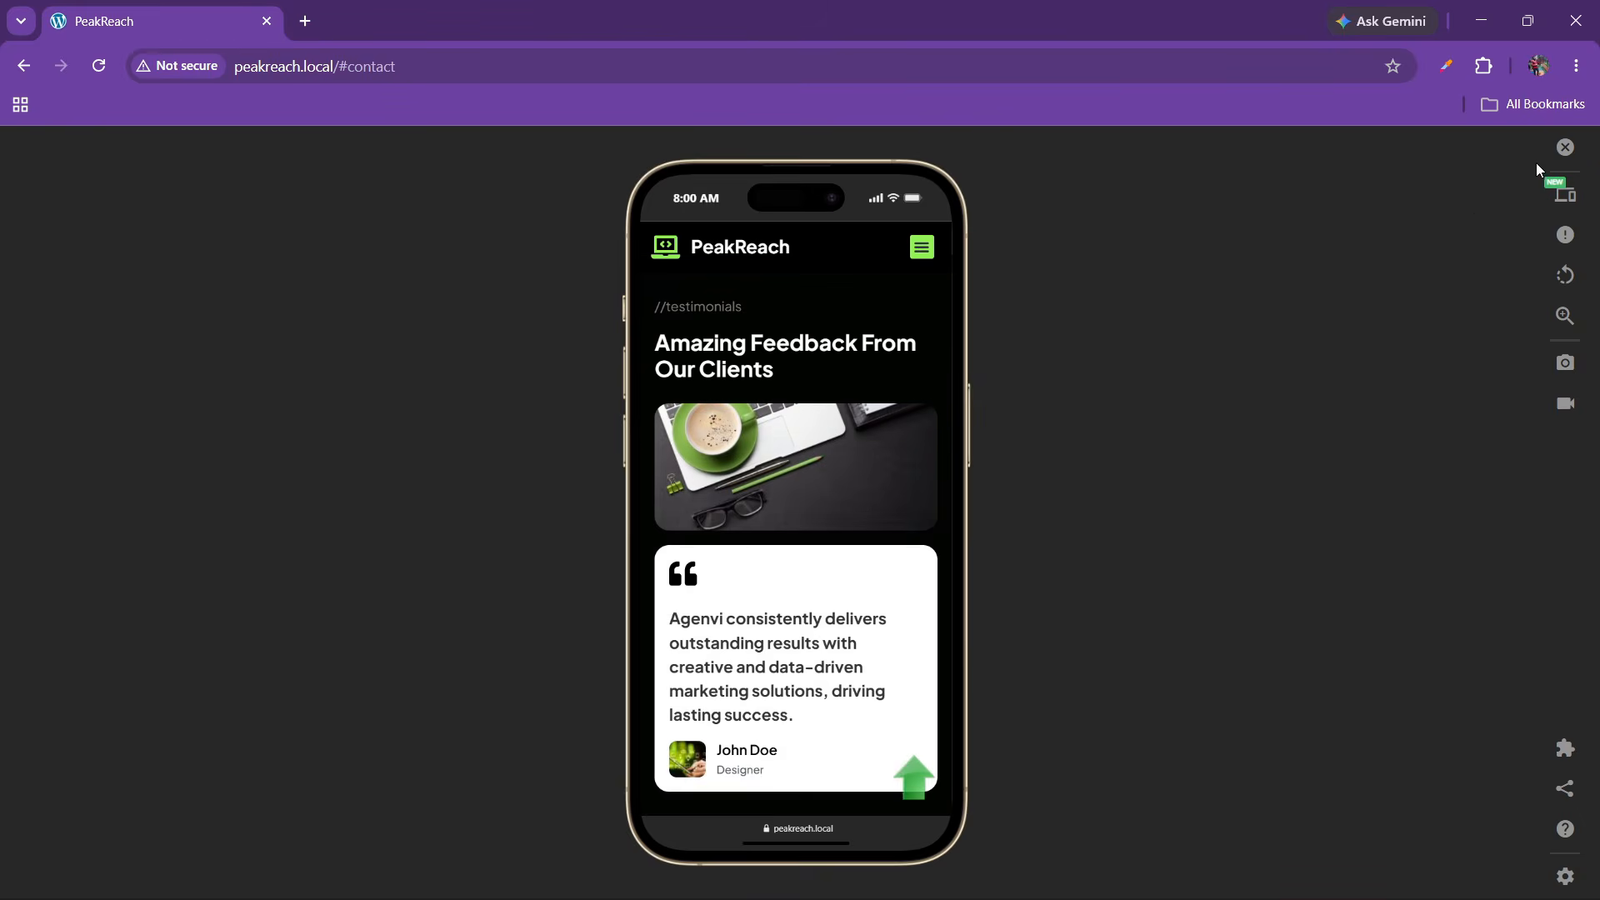
left_click(1565, 146)
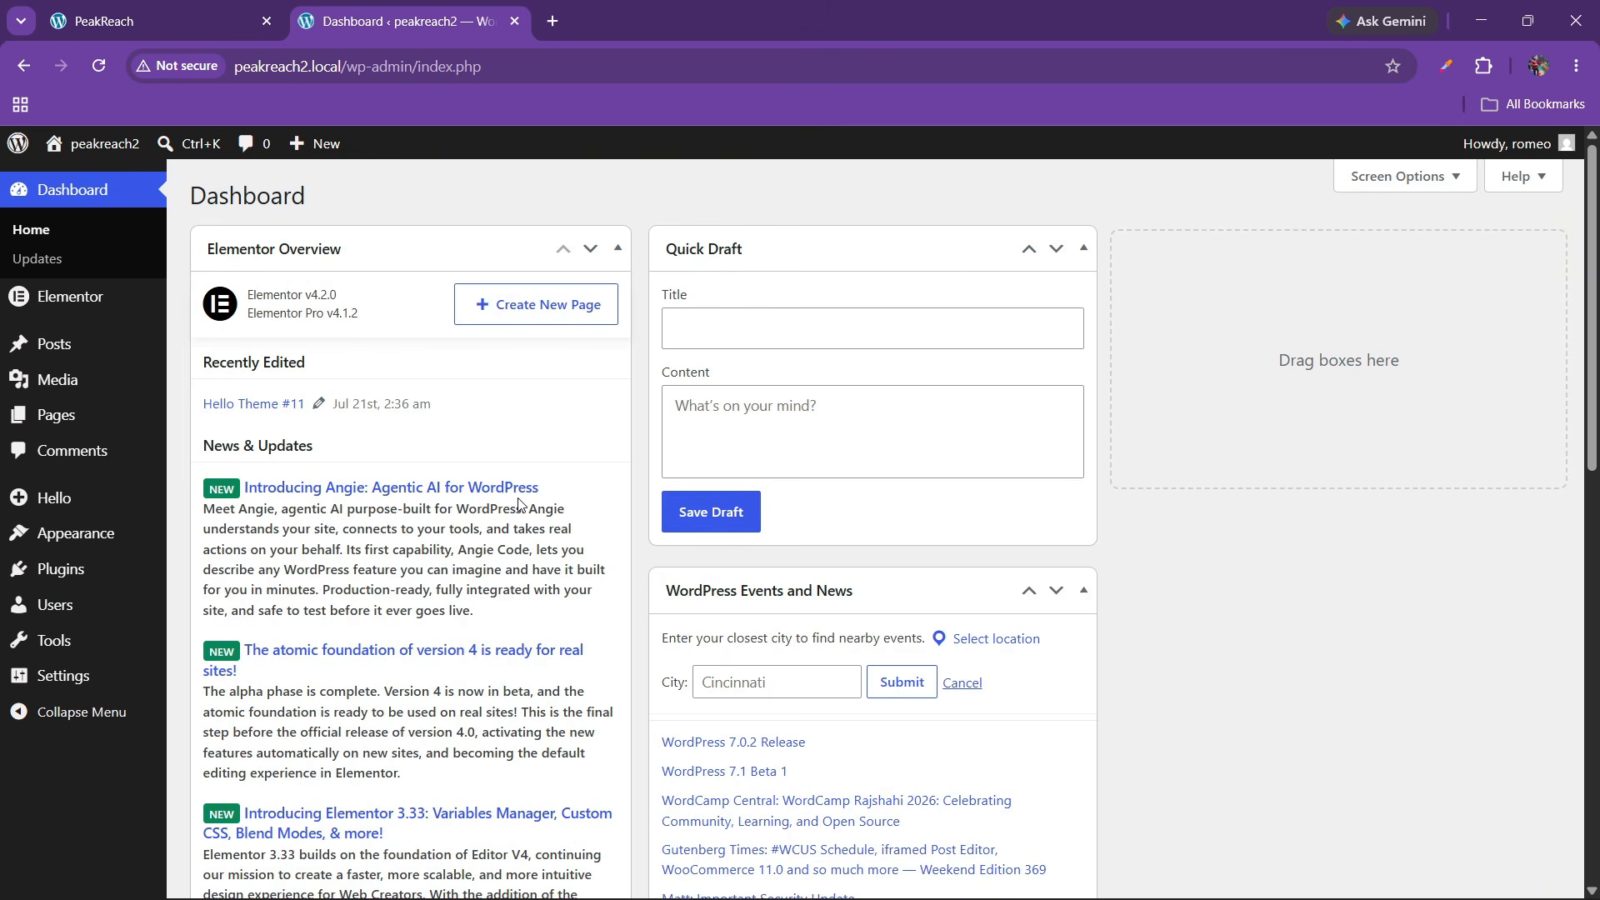
Check the active Hello Elementor theme, then view Elementor 4.2.0 and Elementor Pro 4.1.2 in Installed Plugins
mouse_move(148, 542)
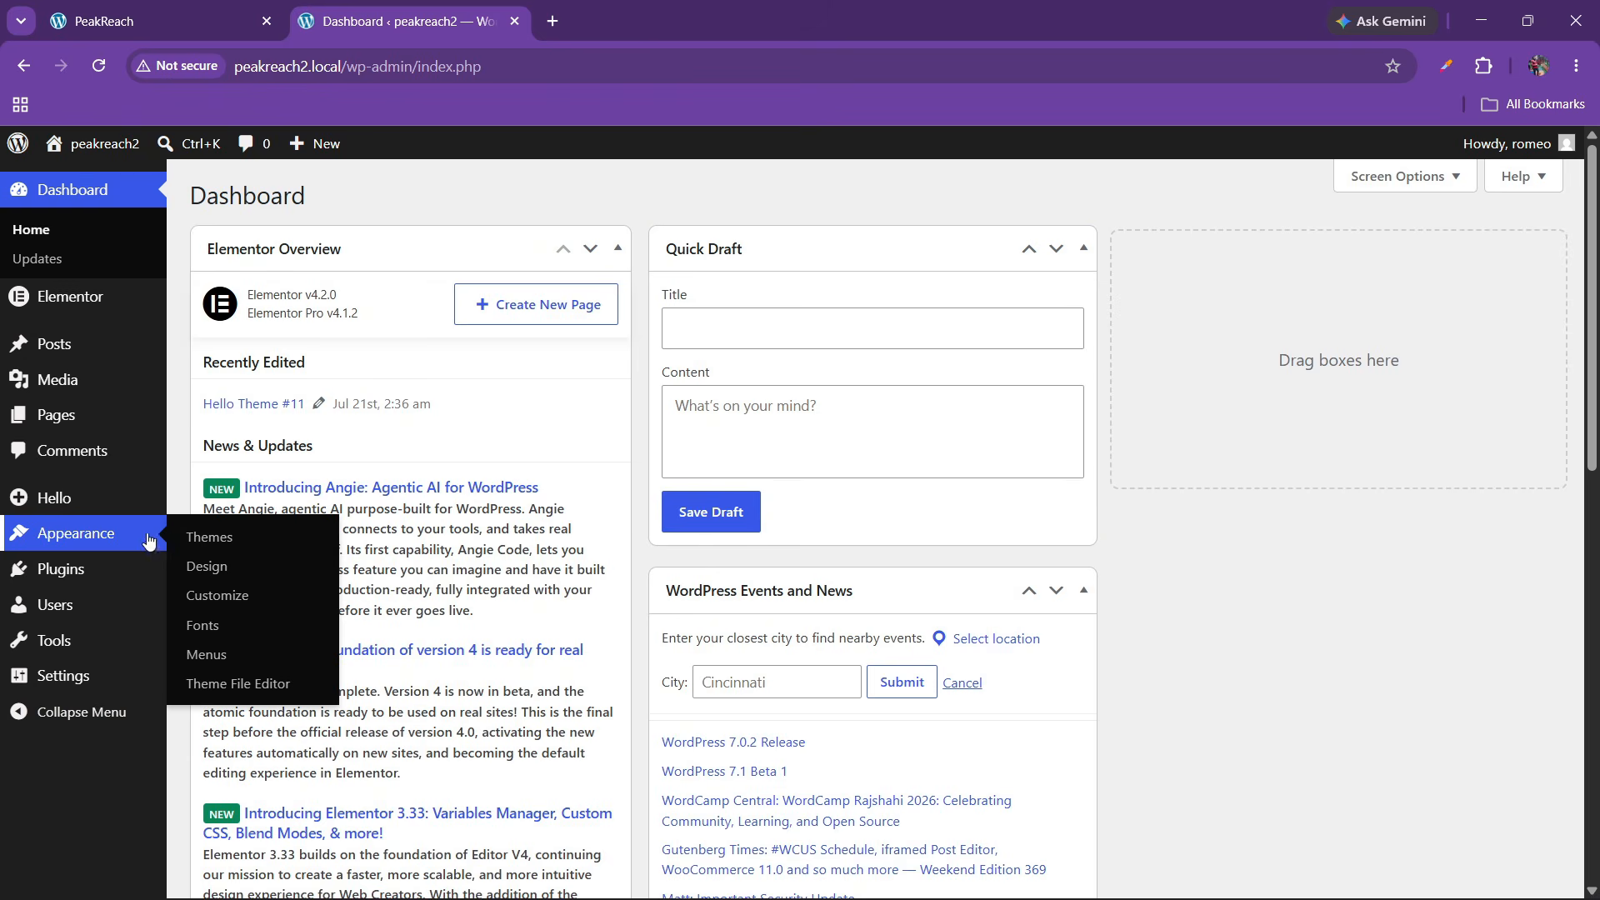
left_click(209, 537)
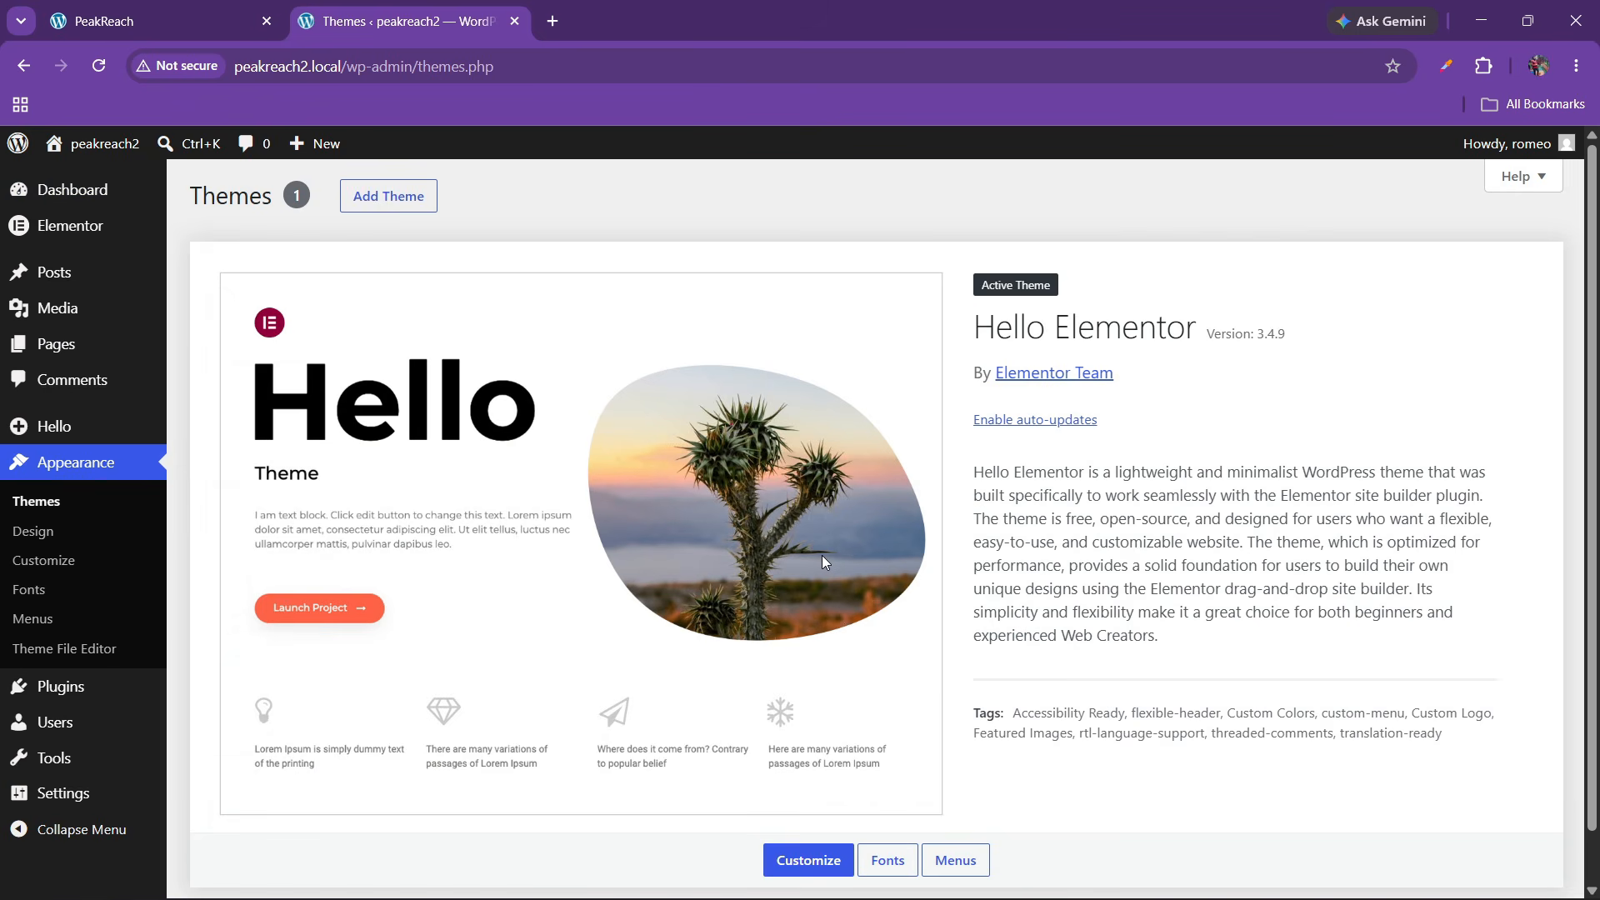
mouse_move(100, 686)
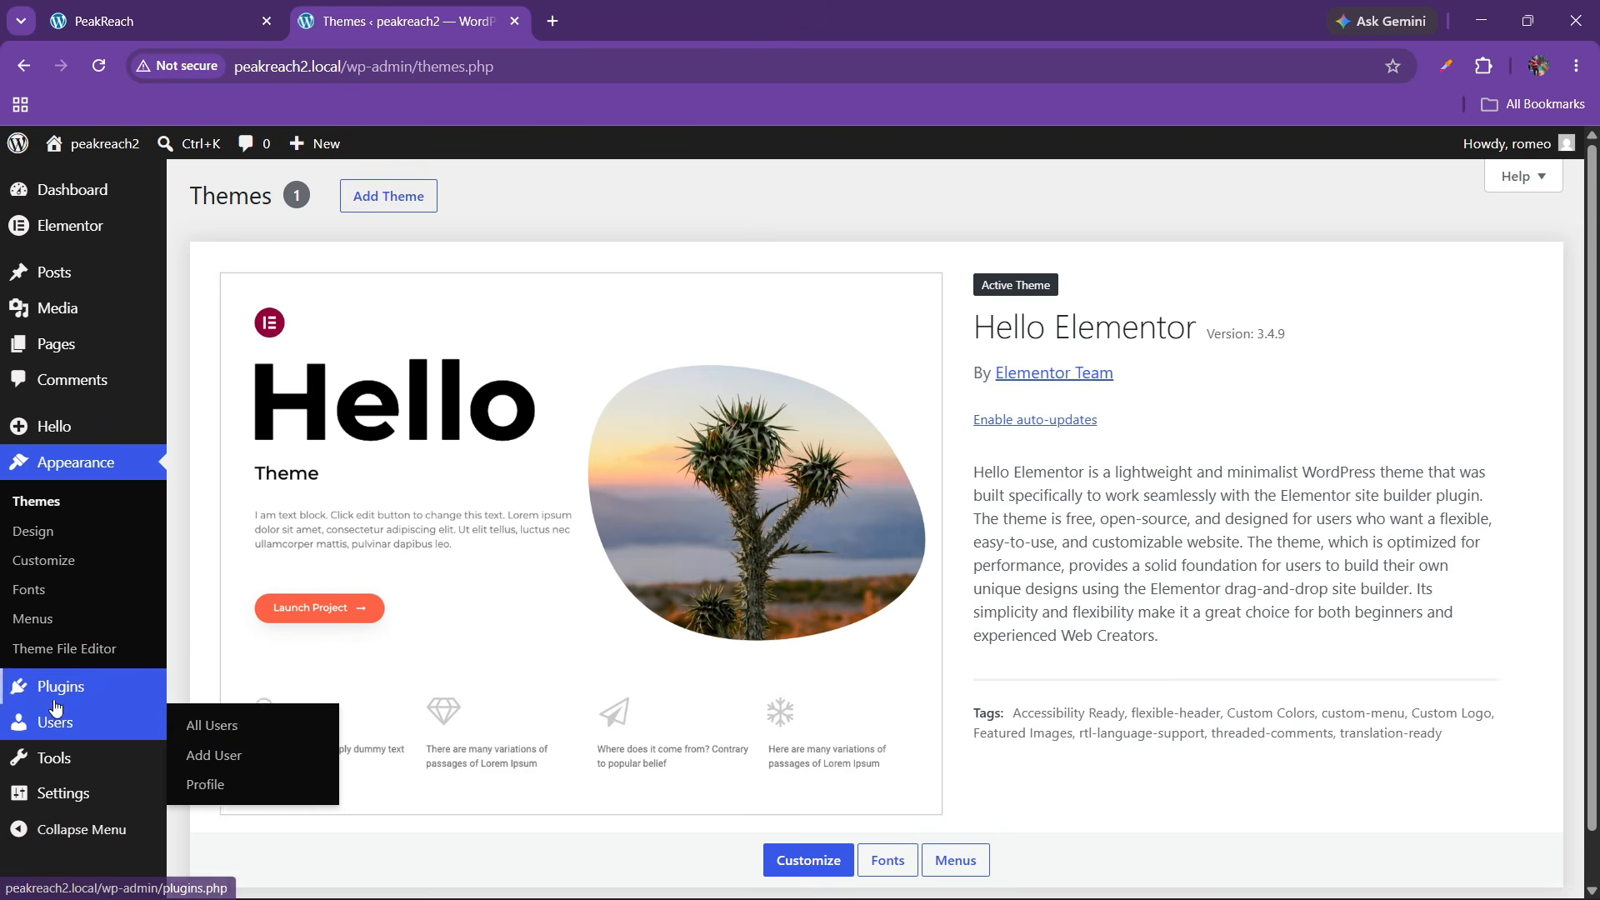
left_click(225, 691)
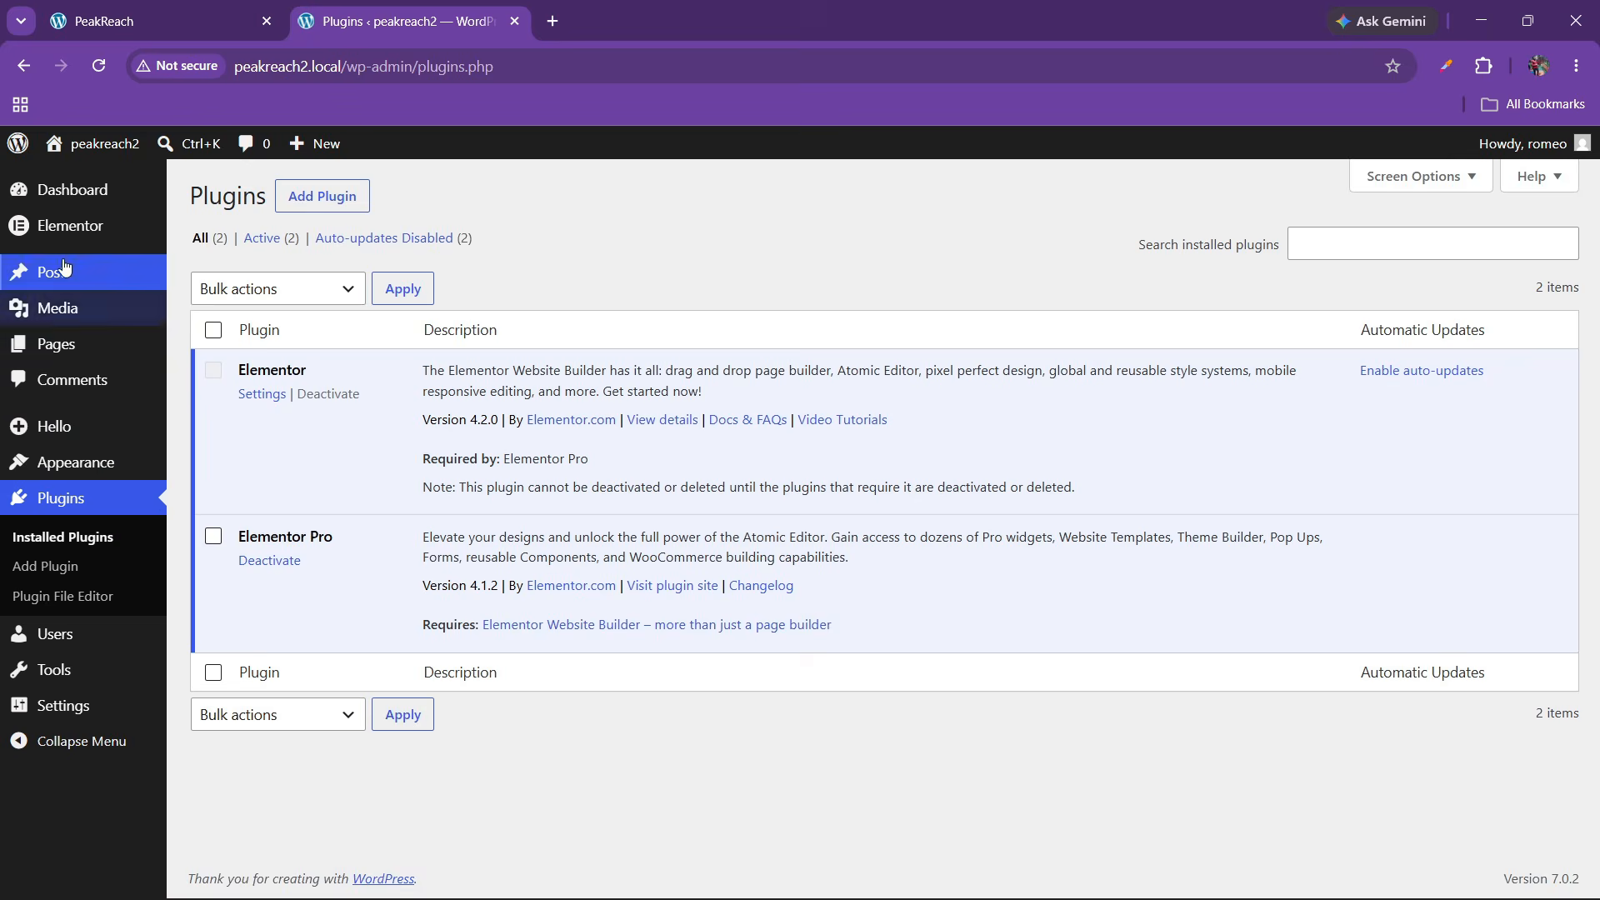
Disable Elementor's default fonts in Settings, save the changes, and go to All Pages
mouse_move(63, 232)
mouse_move(204, 258)
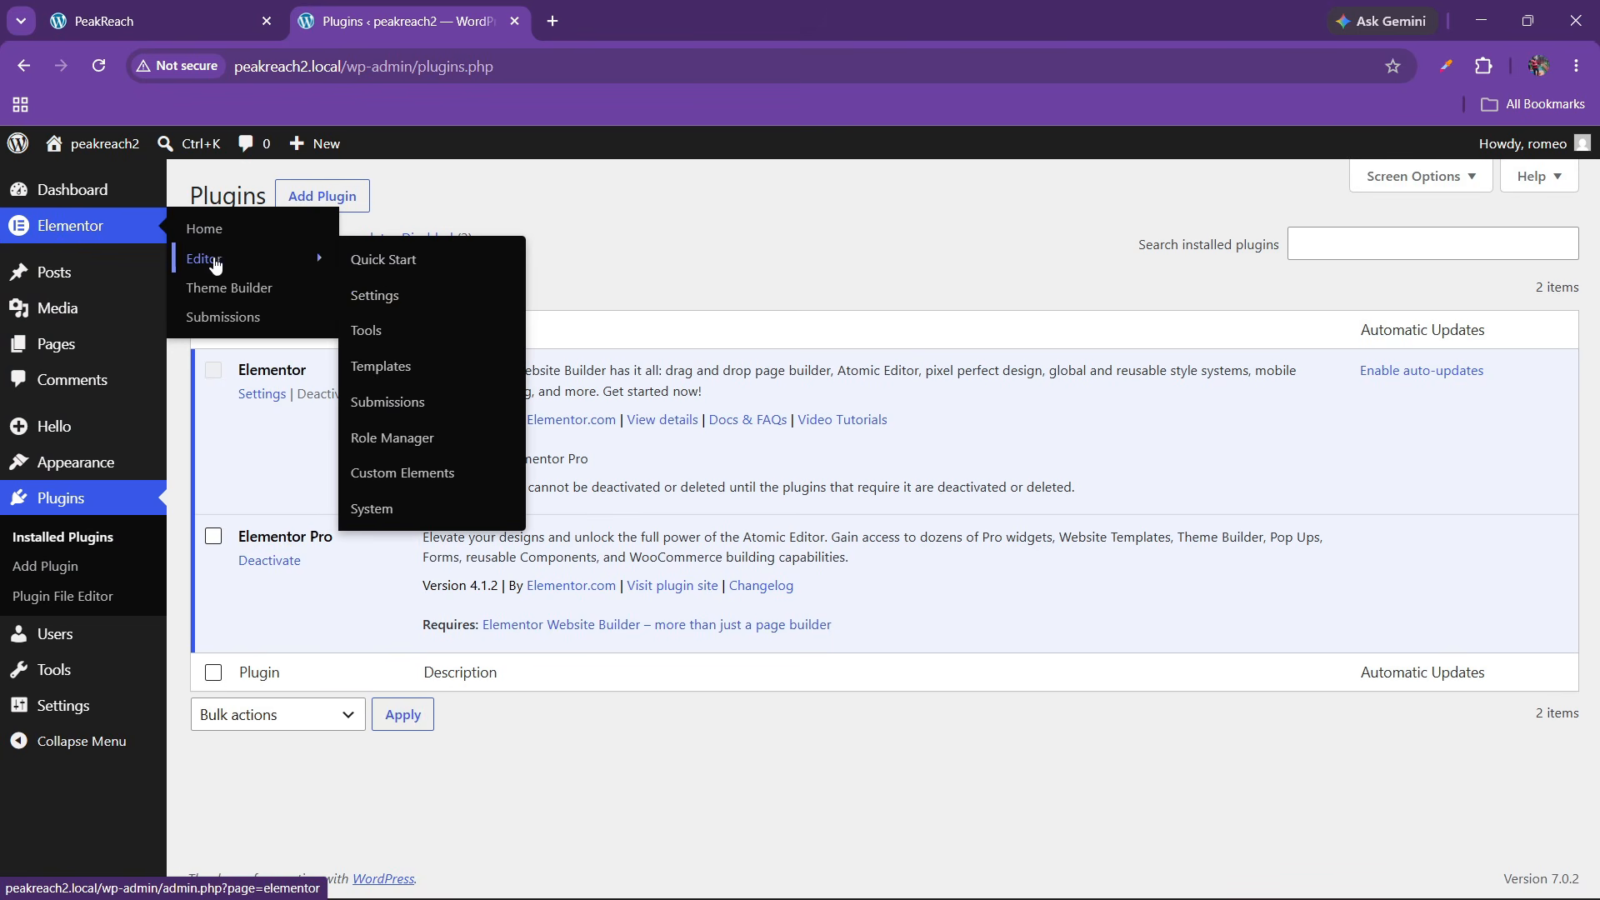
left_click(381, 296)
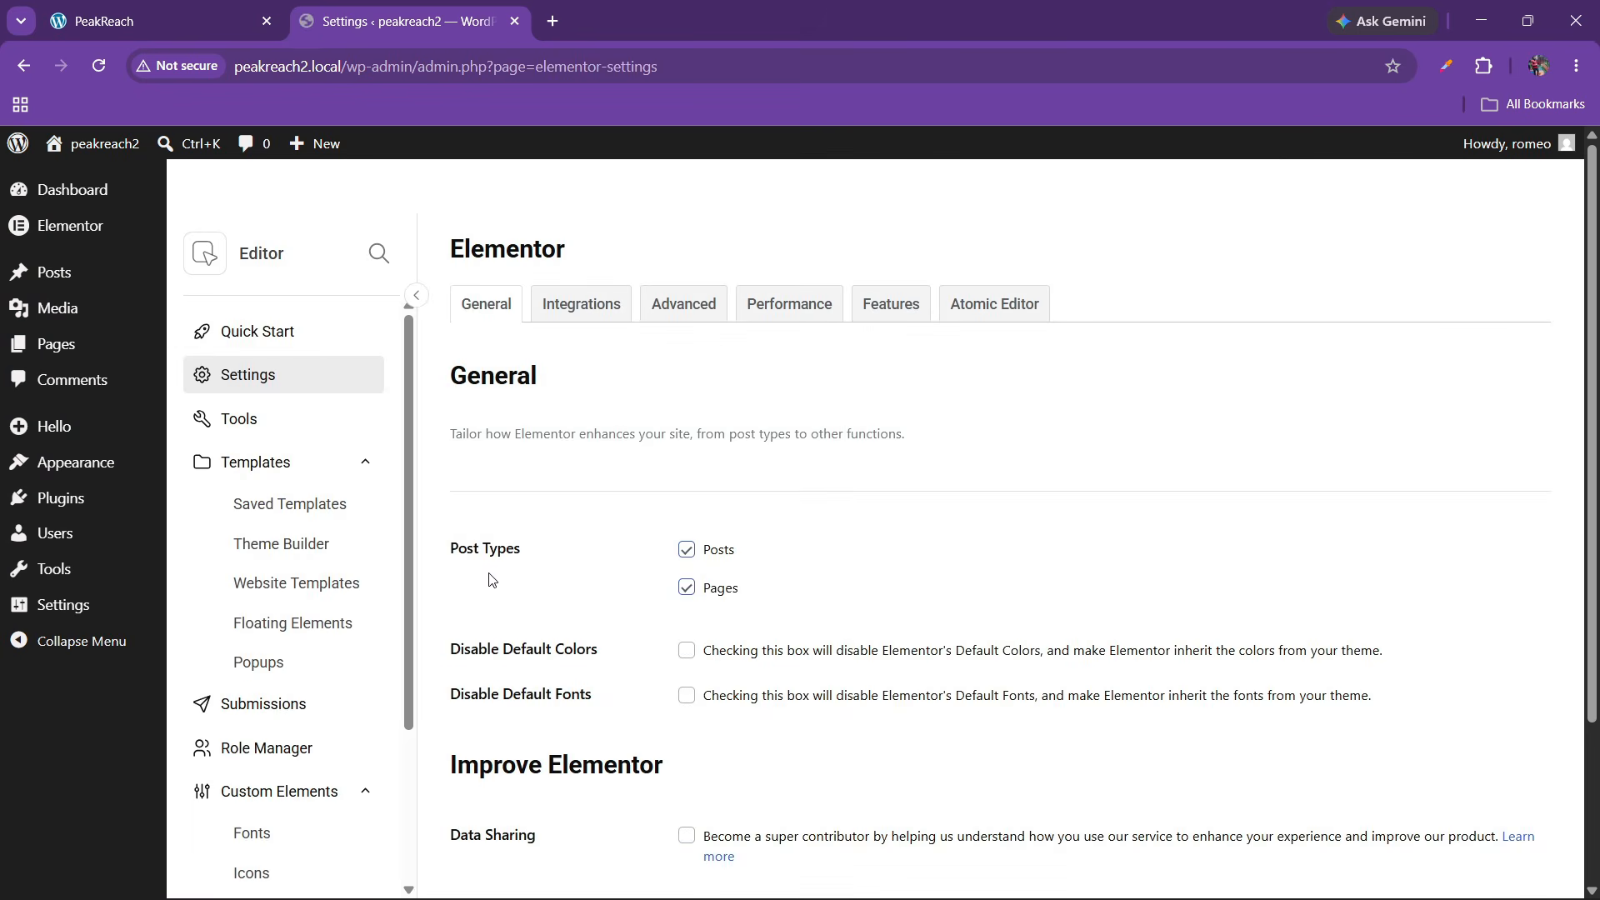
scroll(566, 551, "down", 2)
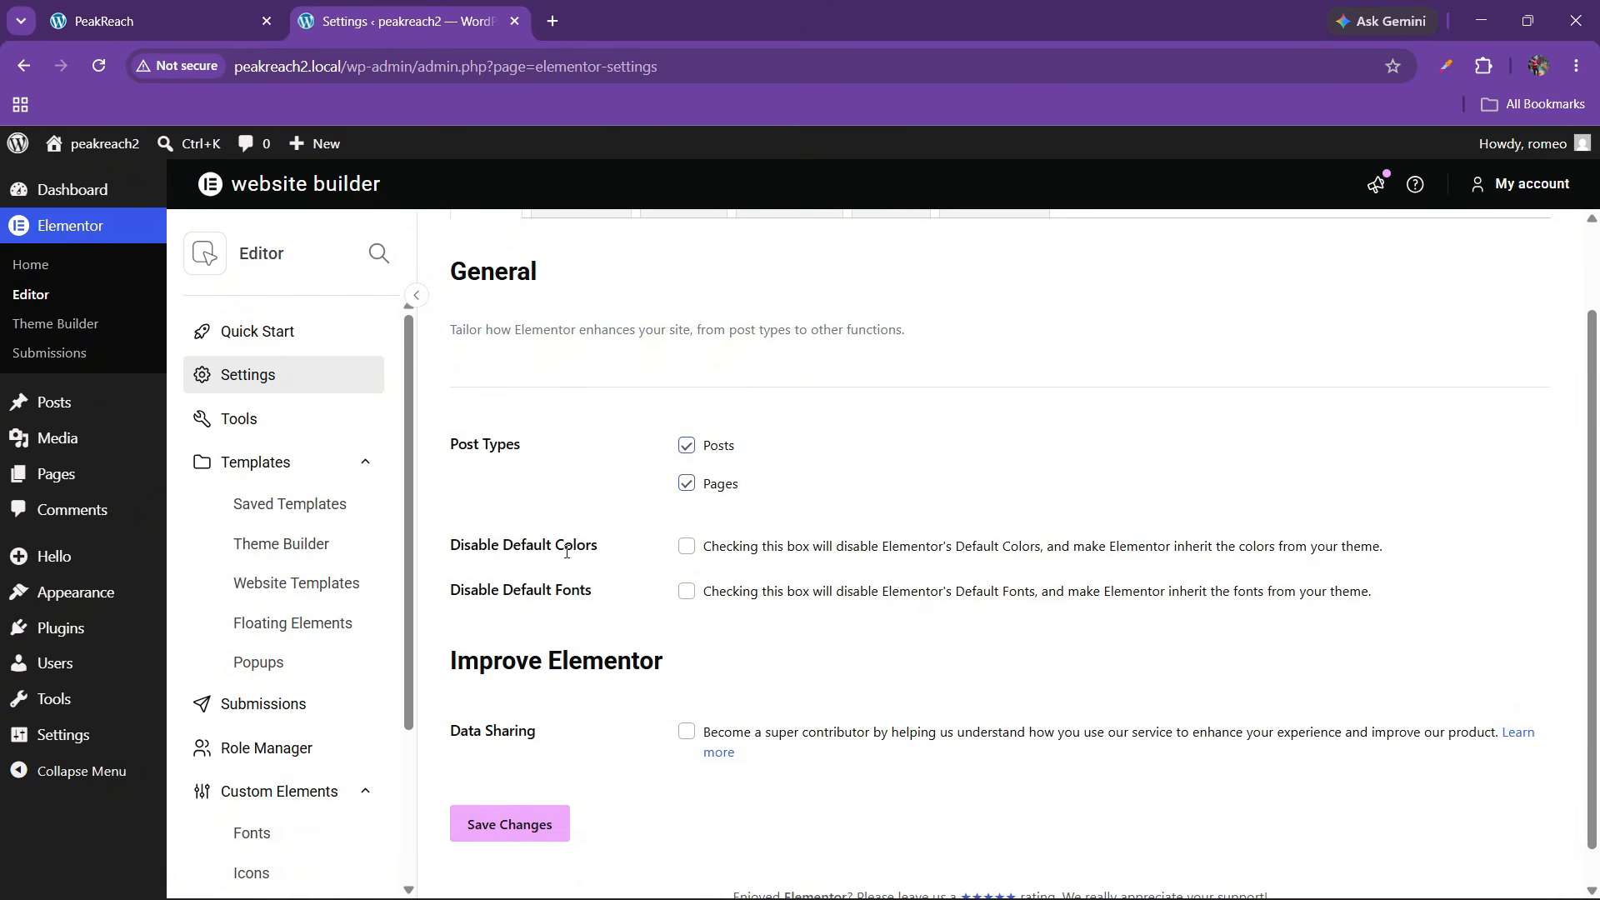
left_click(680, 585)
scroll(533, 800, "down", 1)
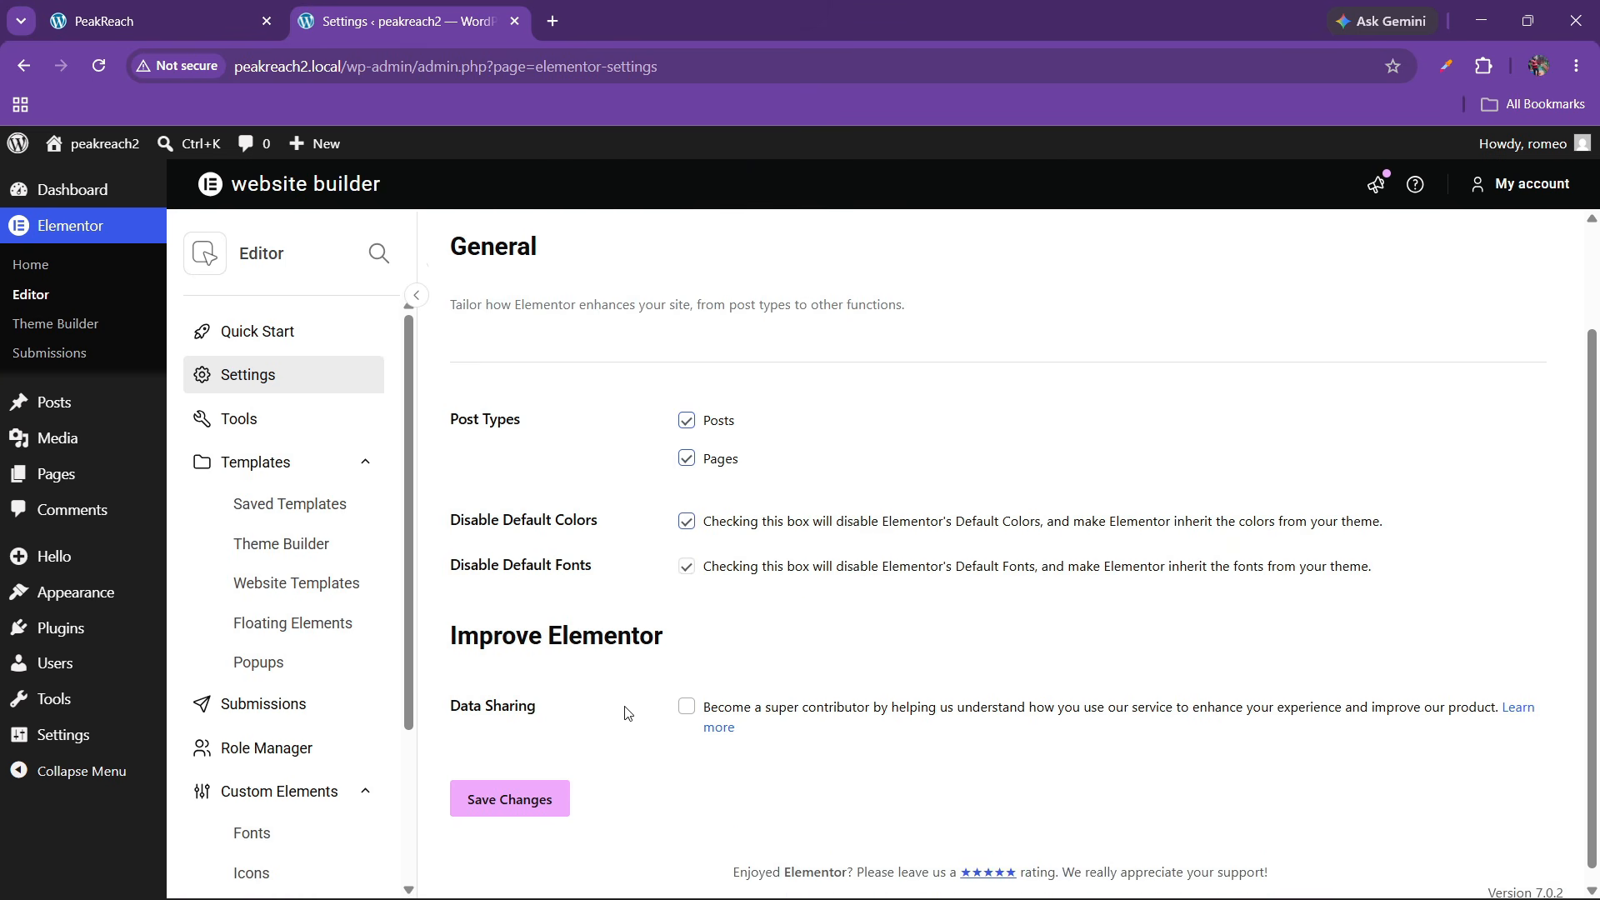
left_click(535, 786)
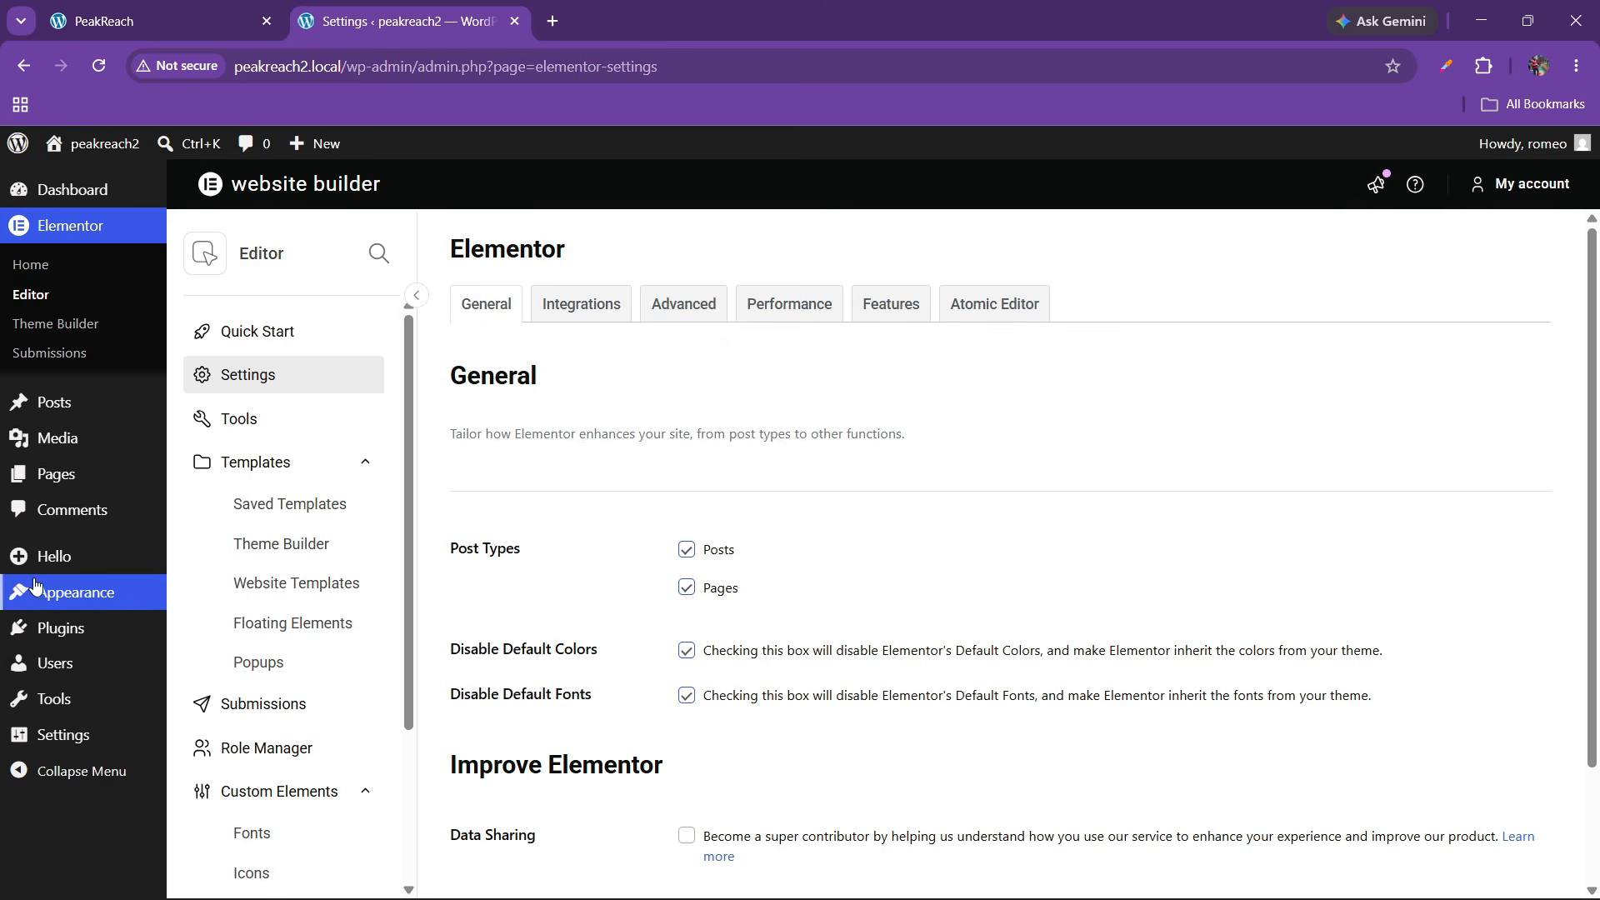
mouse_move(67, 474)
left_click(238, 475)
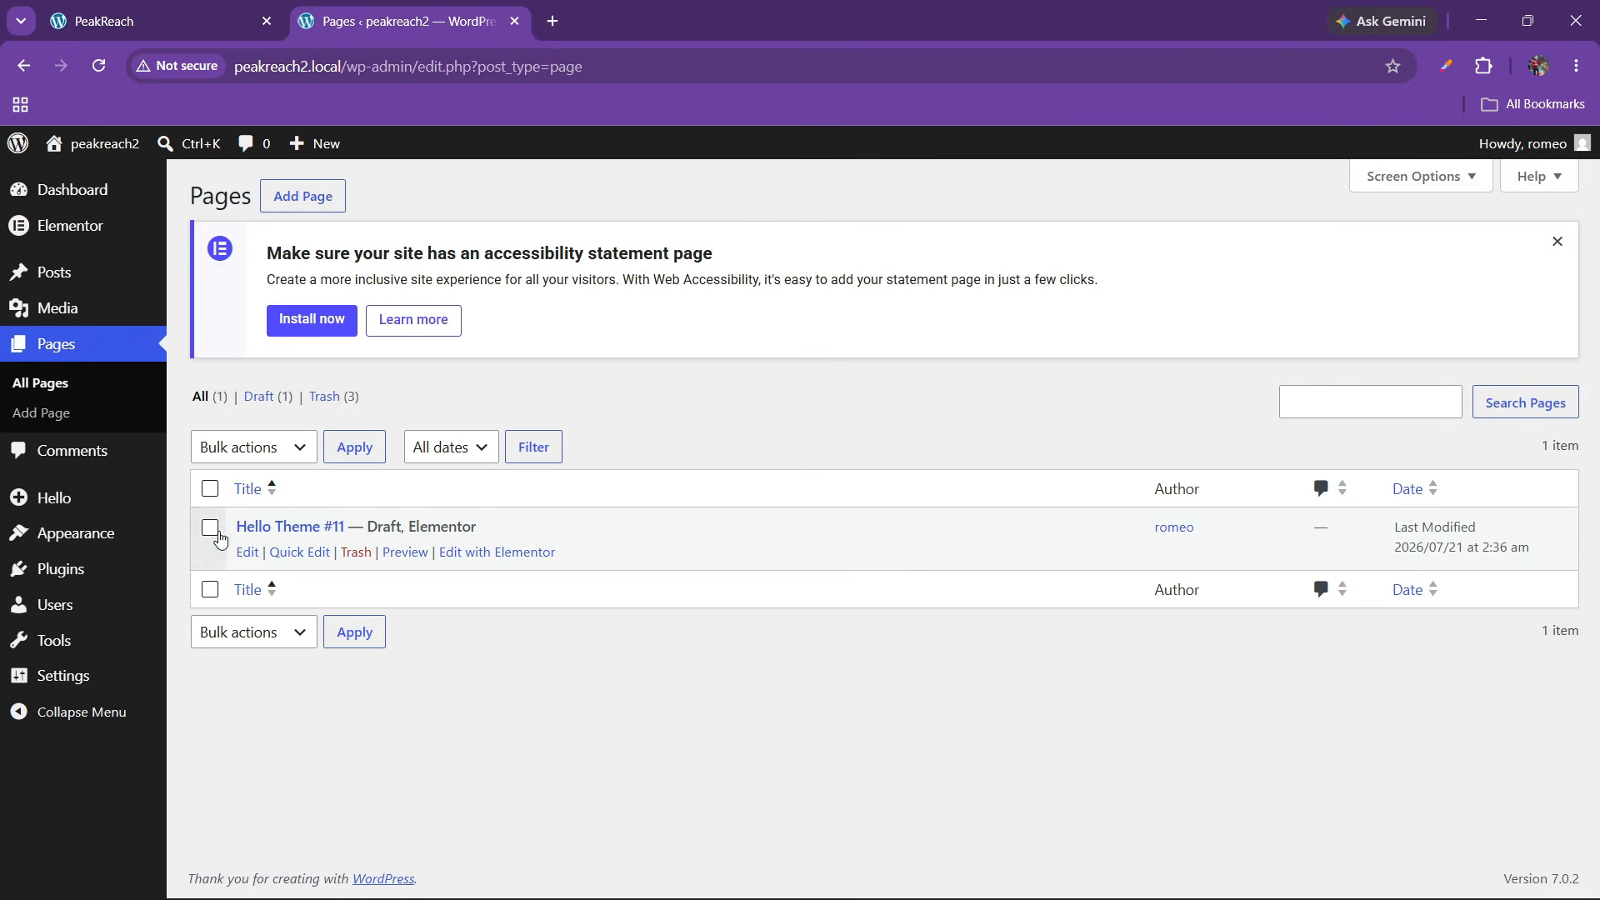
Trash the Hello Theme #11 draft and publish a new 'Home' page using the Elementor Full Width template
left_click(356, 552)
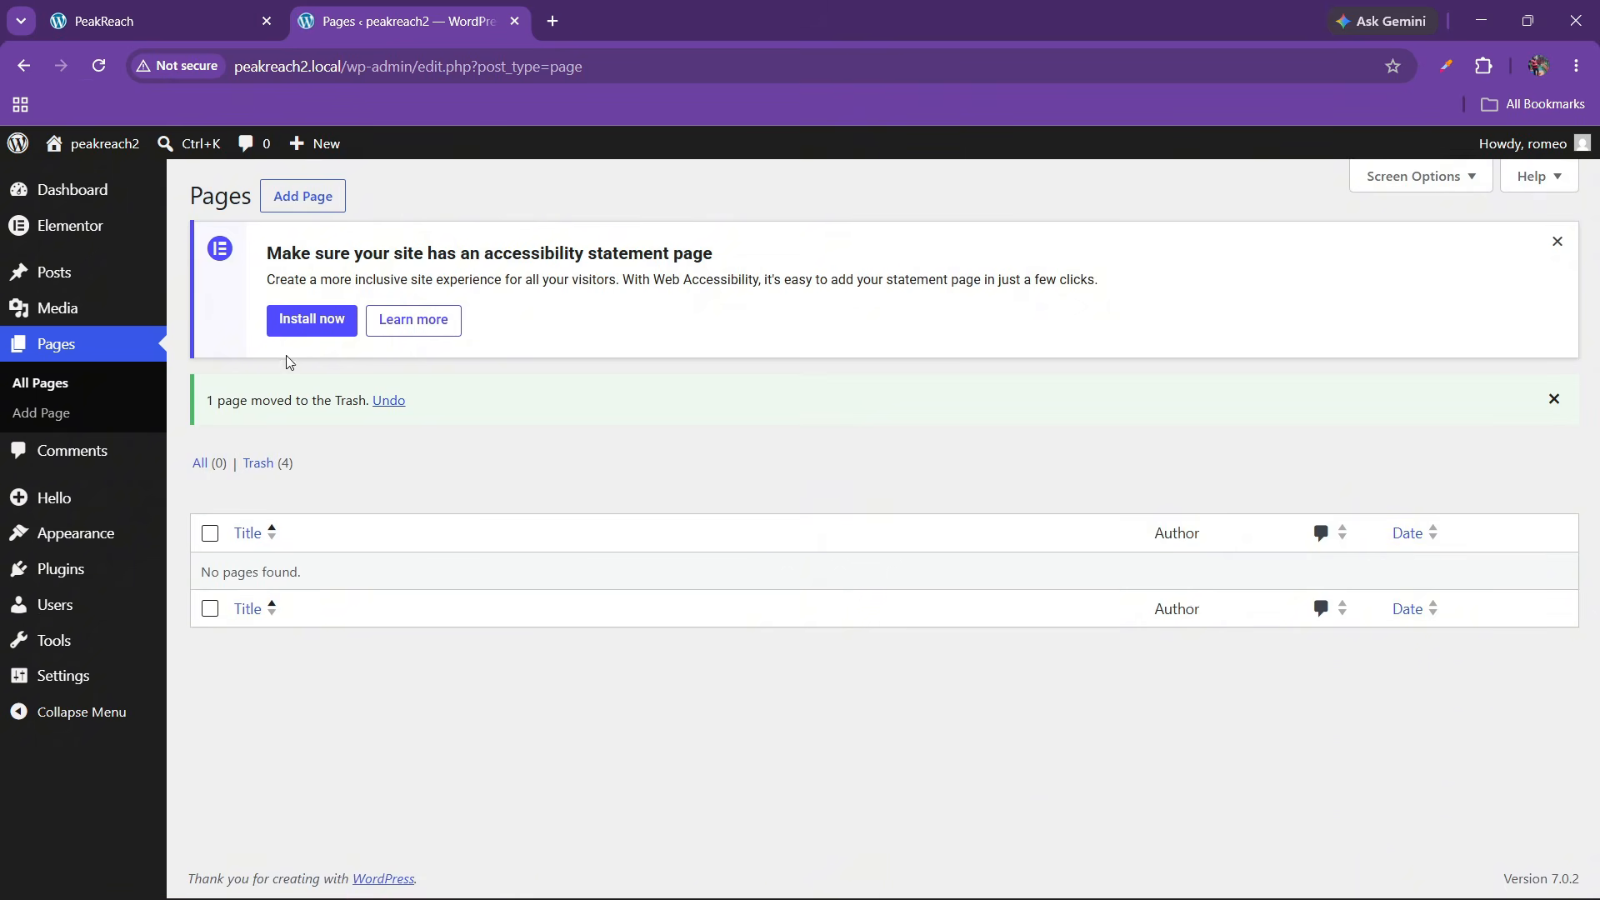
left_click(310, 197)
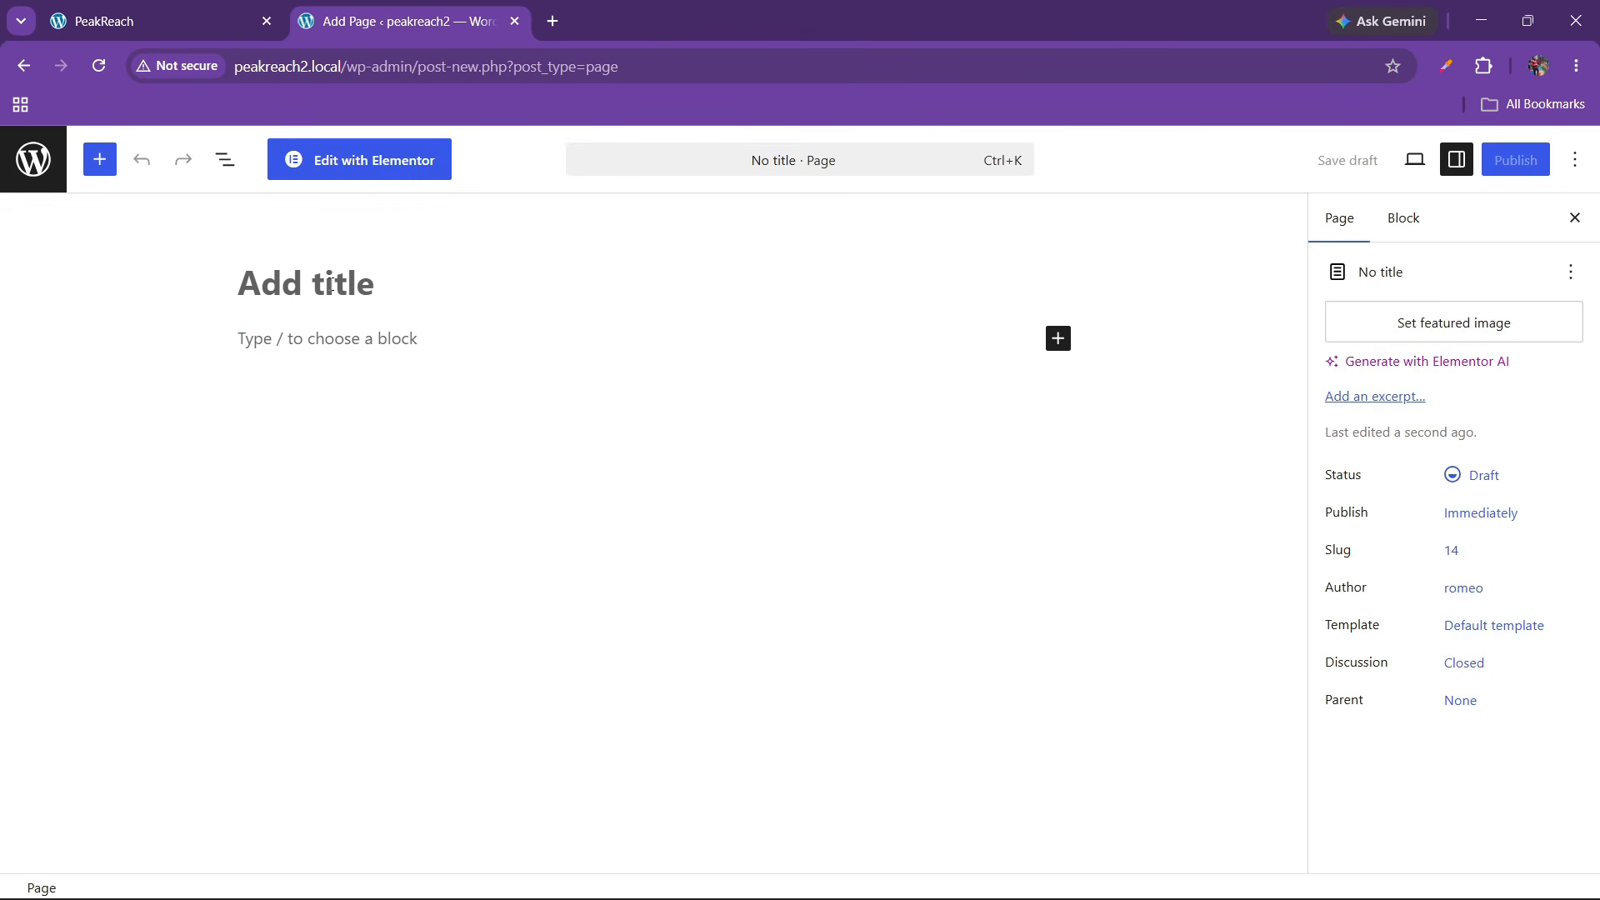
type("Home")
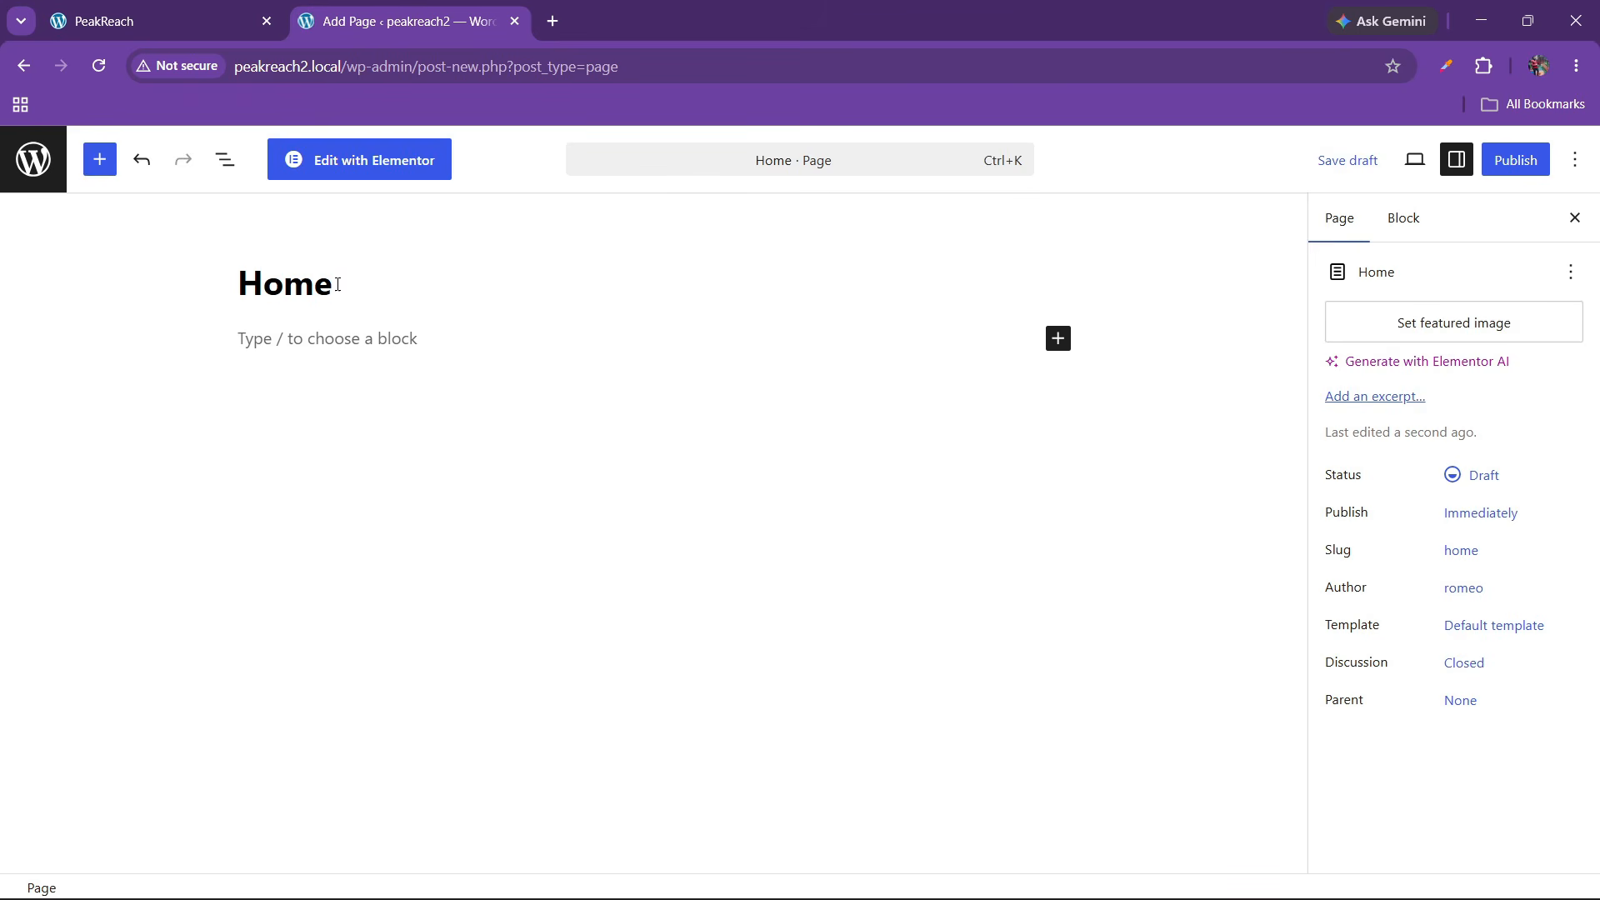
left_click(1474, 626)
left_click(1199, 740)
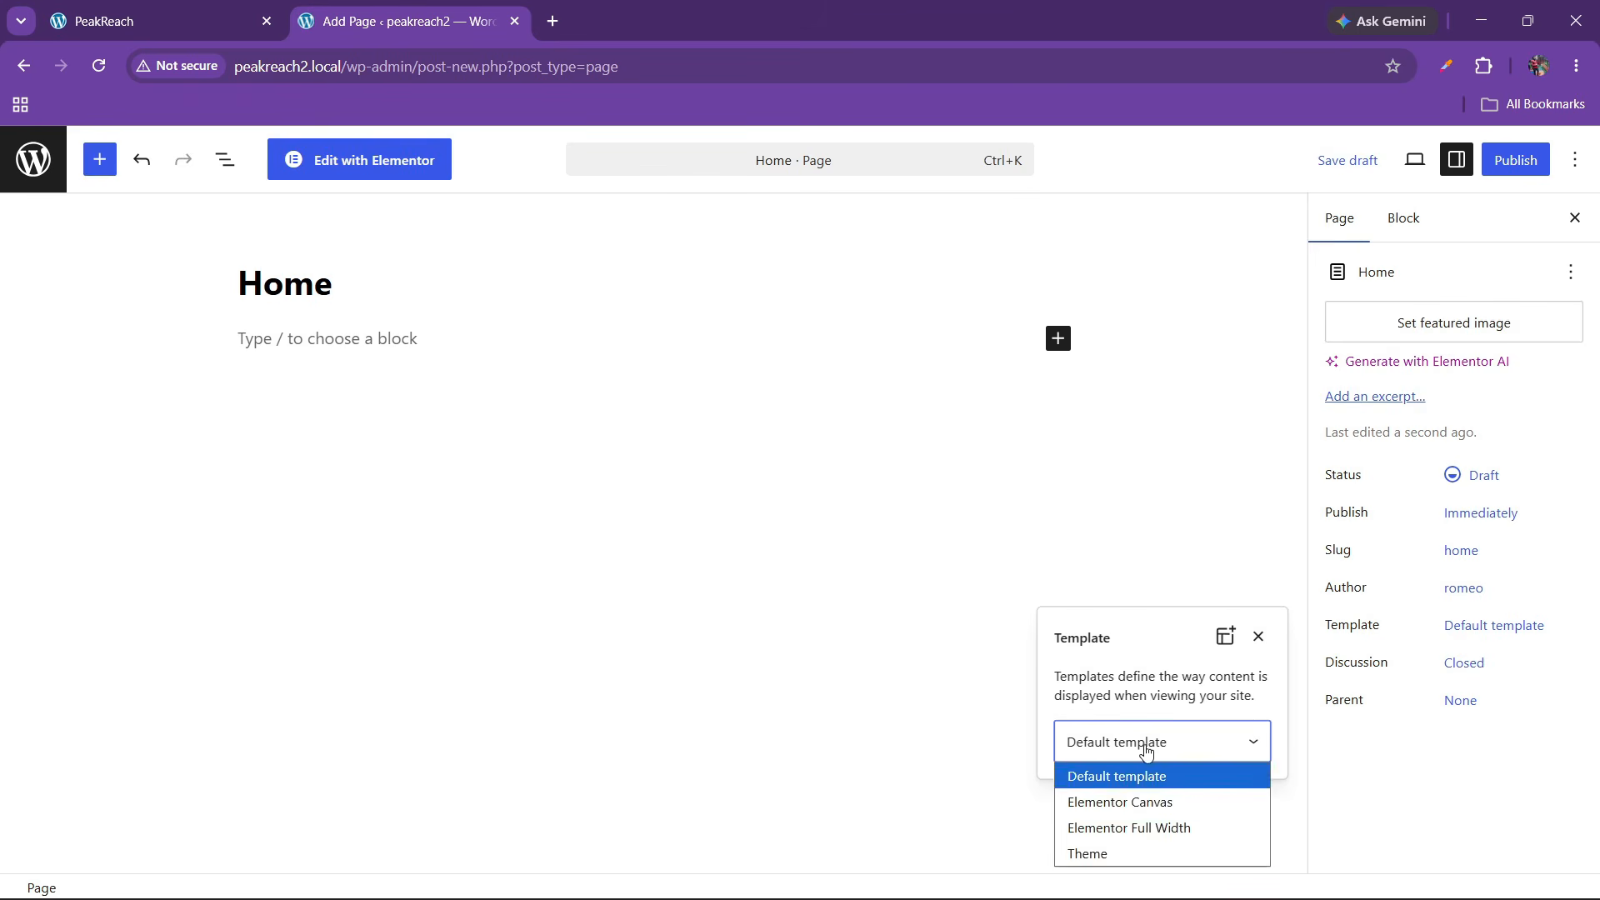
left_click(1126, 827)
left_click(1515, 160)
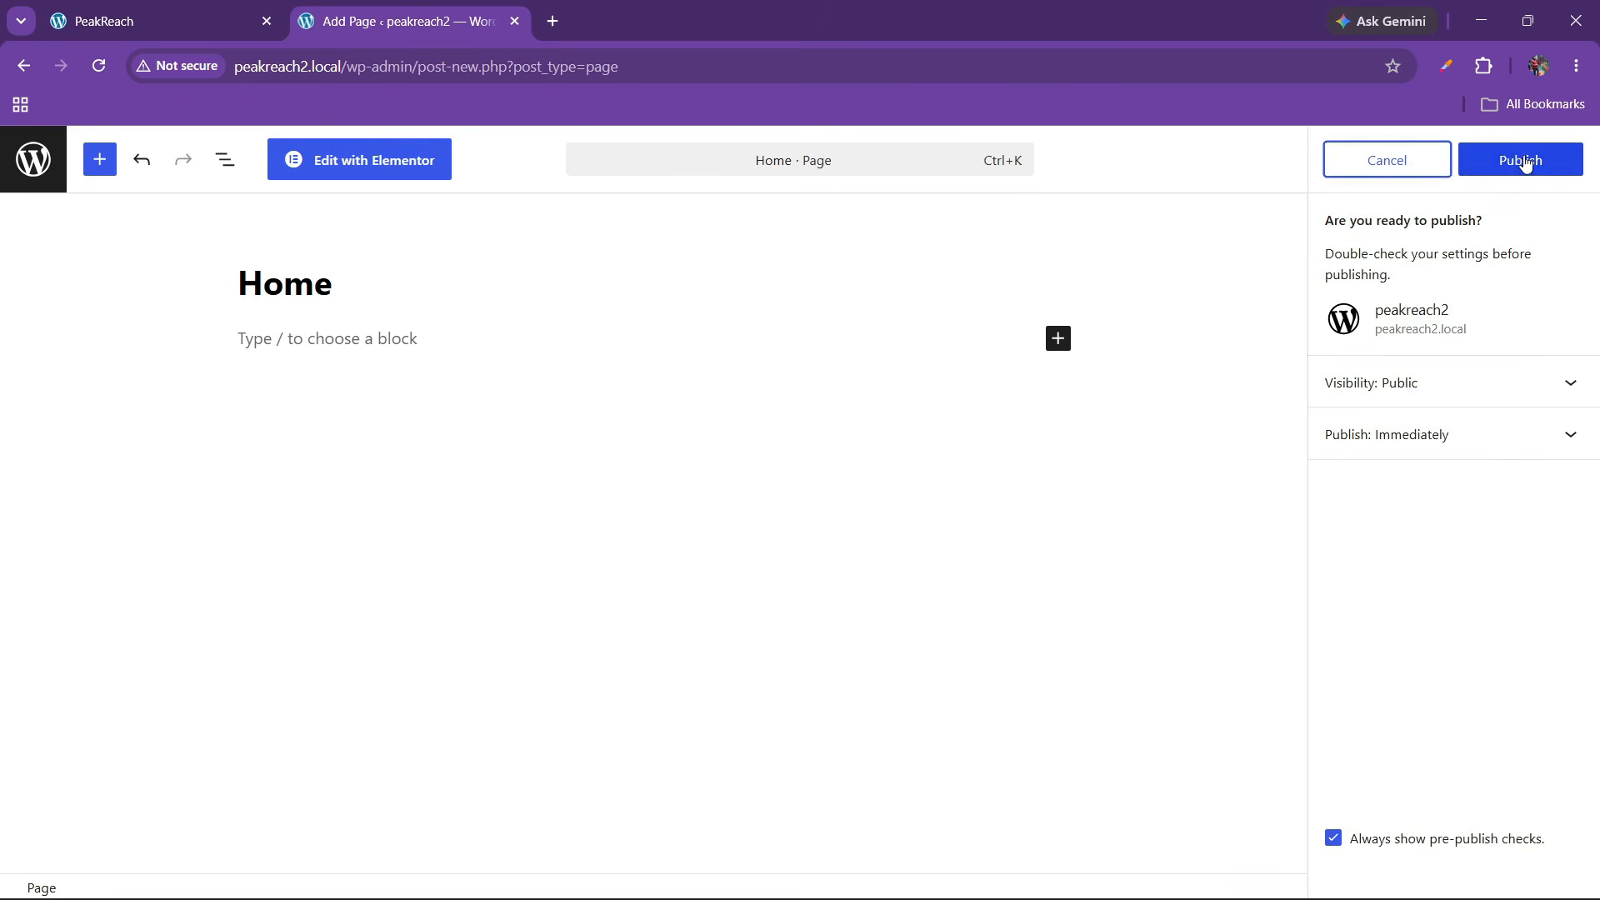
left_click(1518, 161)
In Reading settings, make Home the static homepage, show excerpts in feeds, and save
left_click(32, 175)
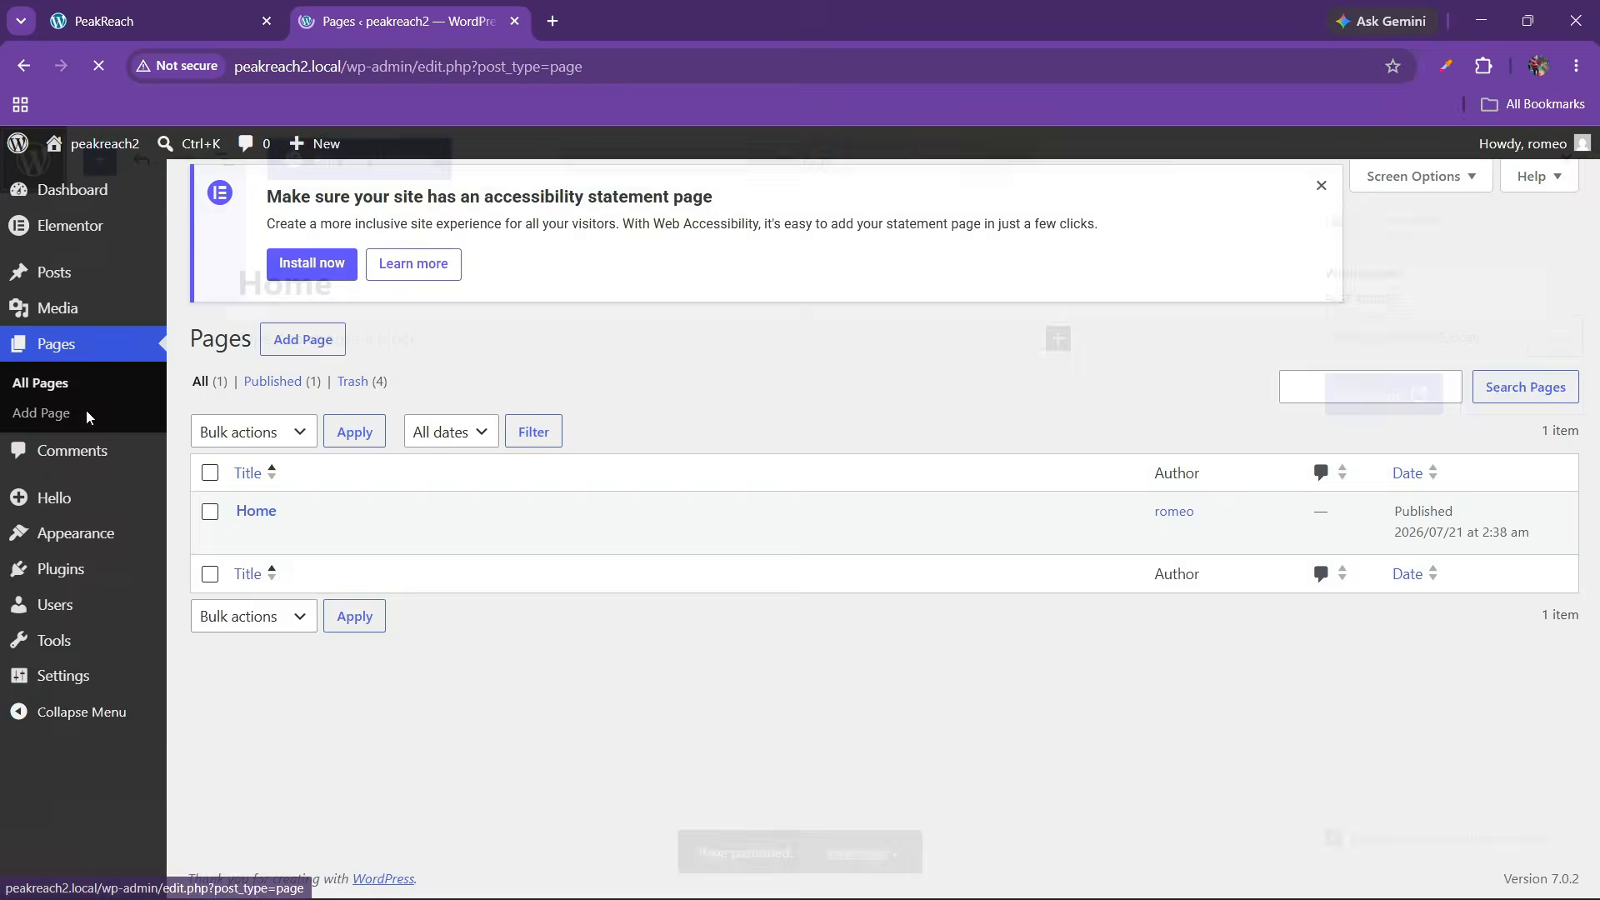
mouse_move(62, 678)
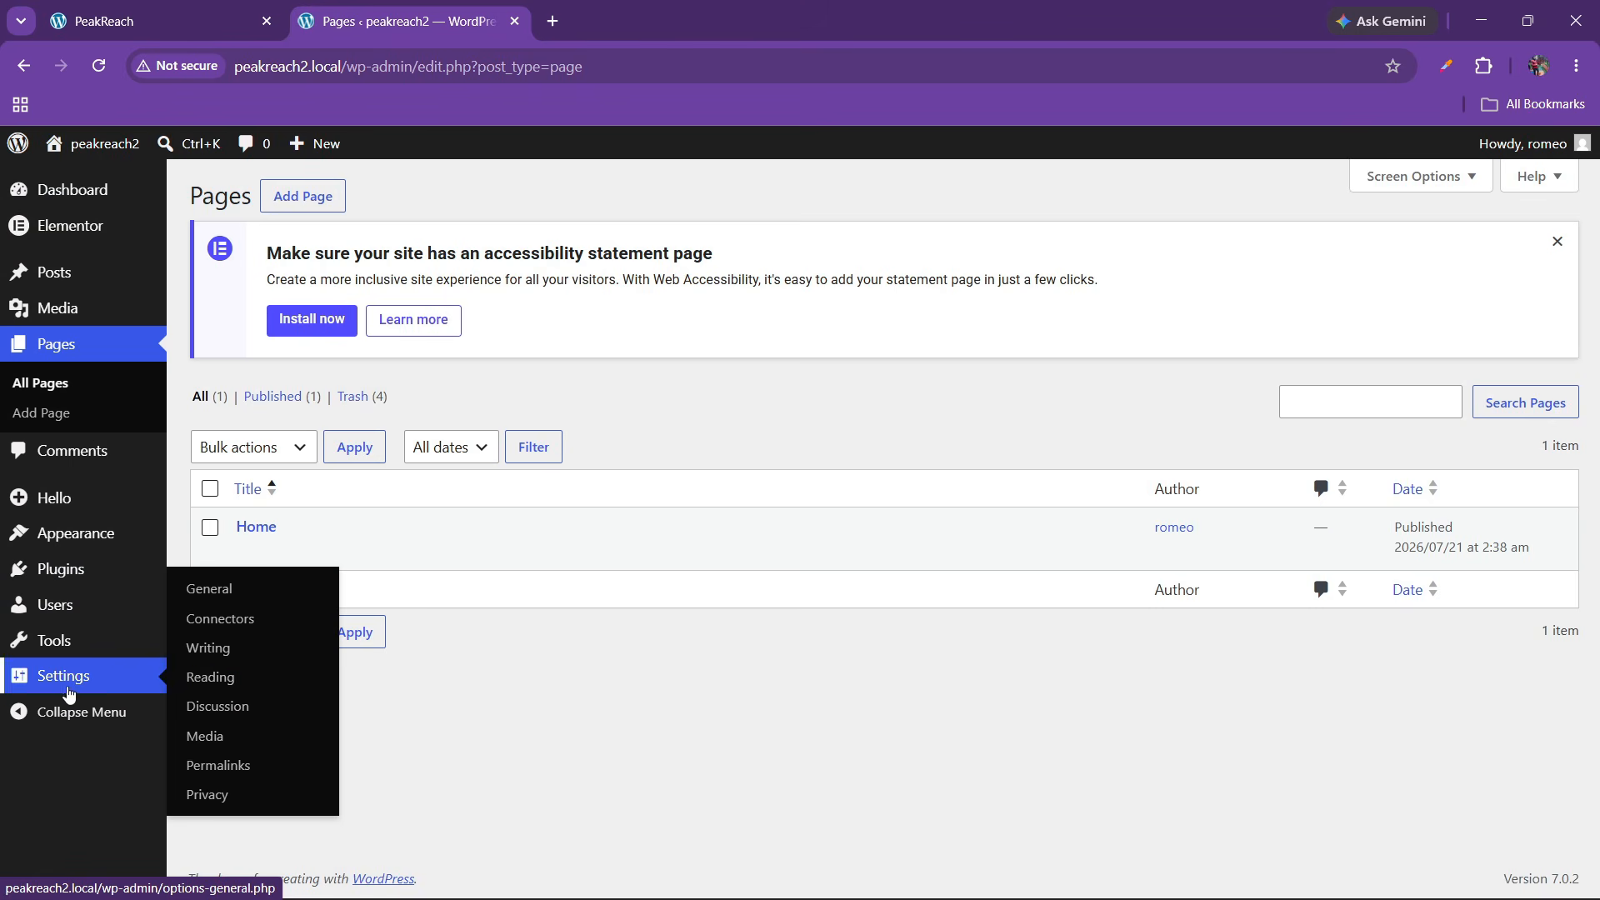
left_click(215, 647)
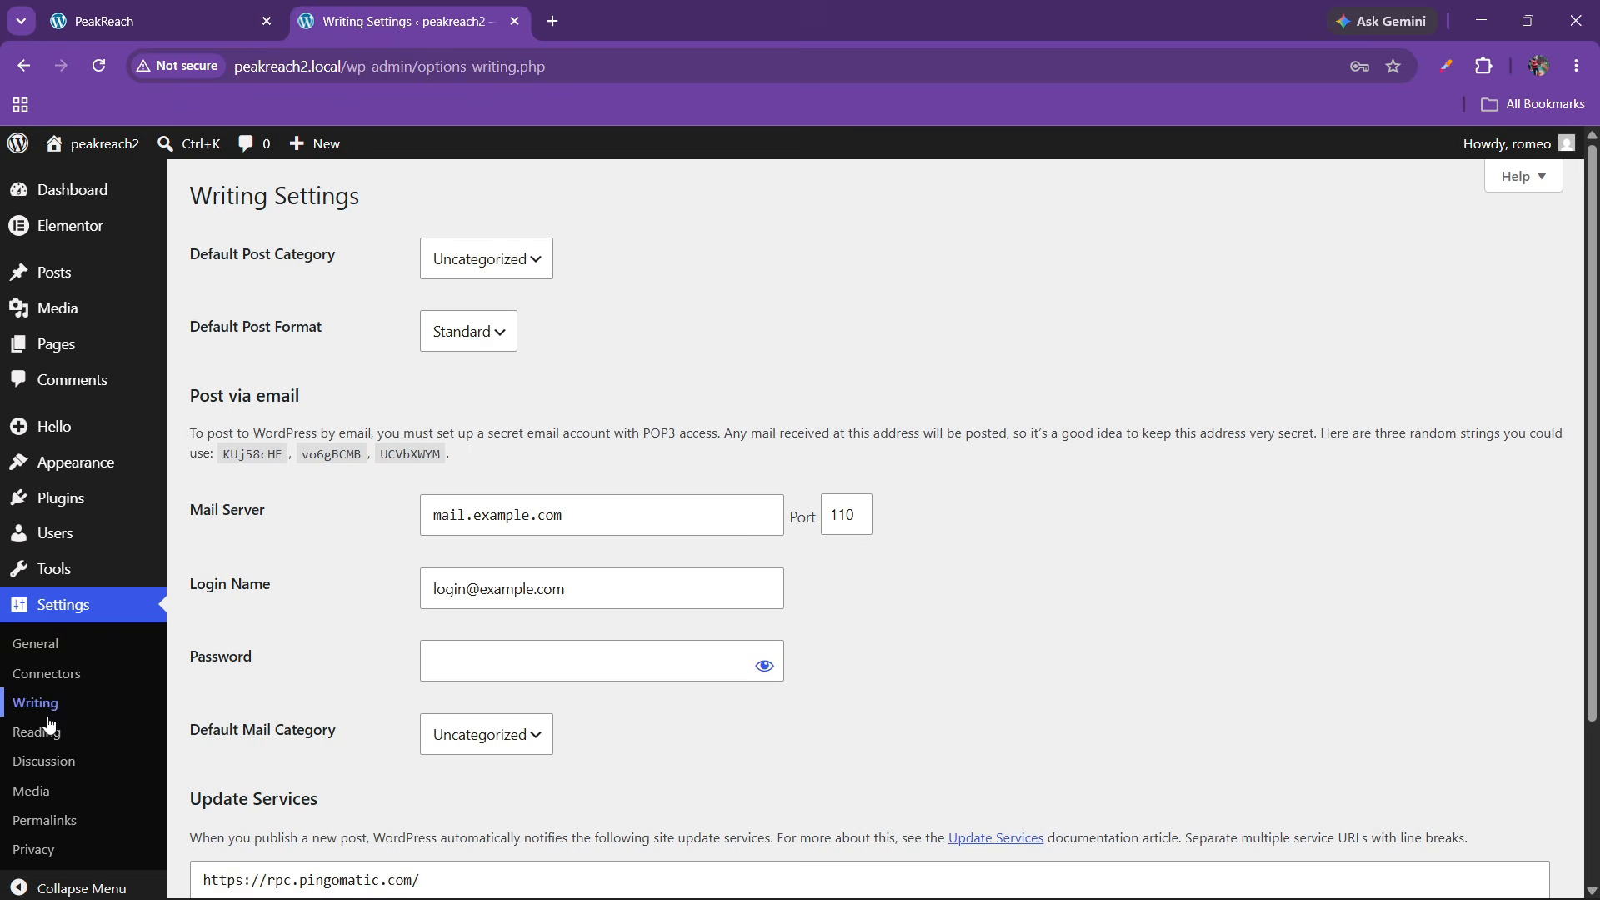
left_click(18, 727)
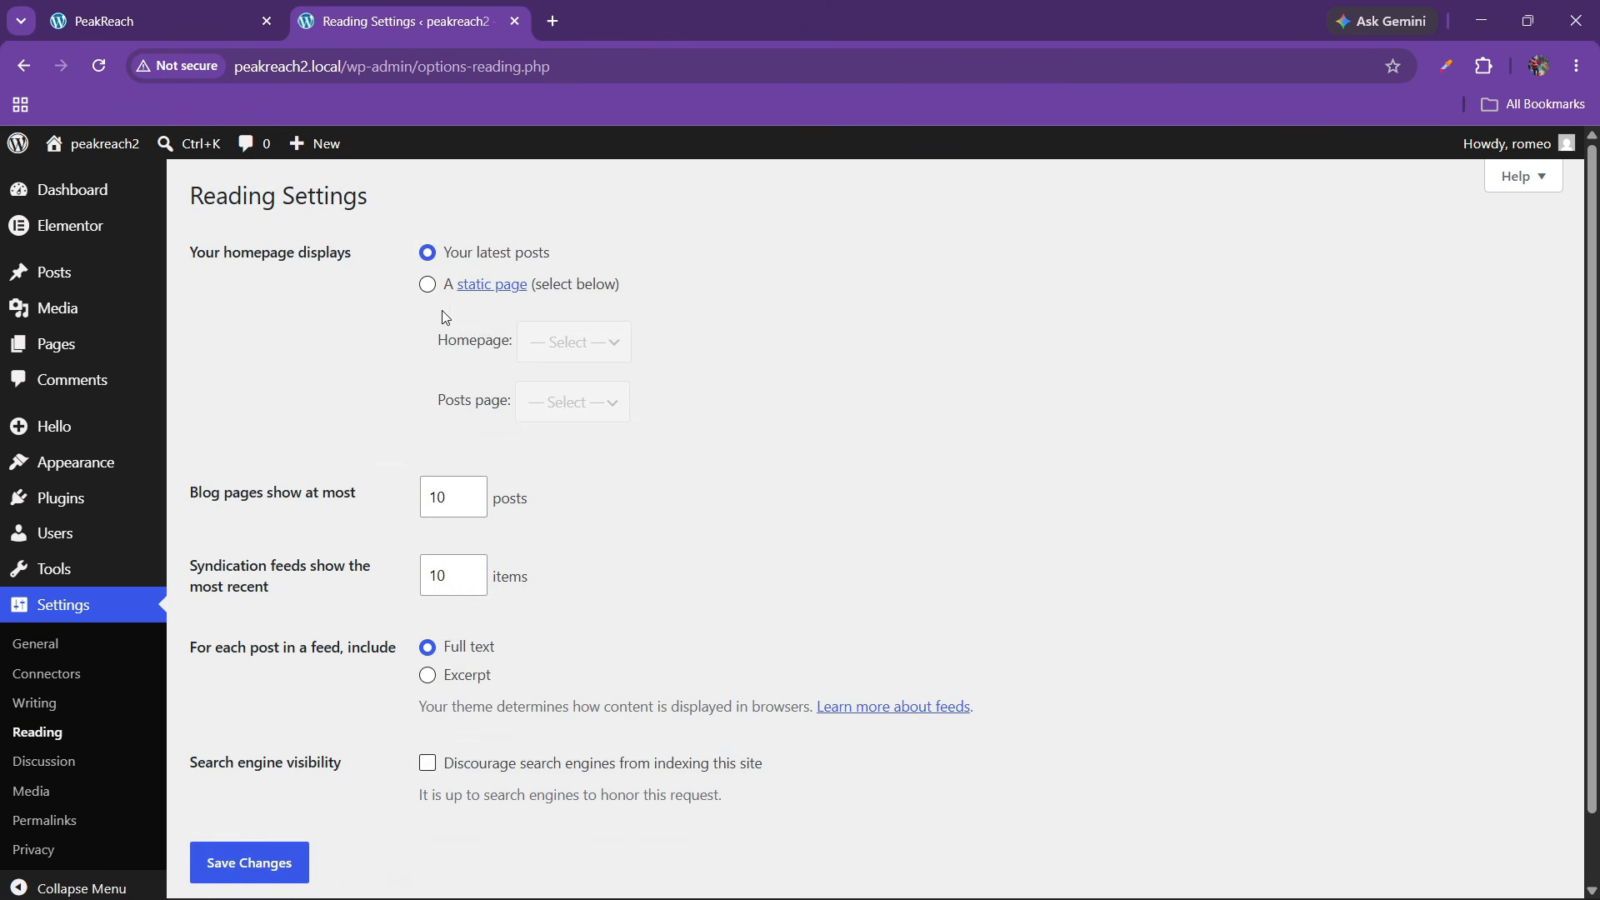
left_click(427, 284)
left_click(533, 341)
left_click(552, 403)
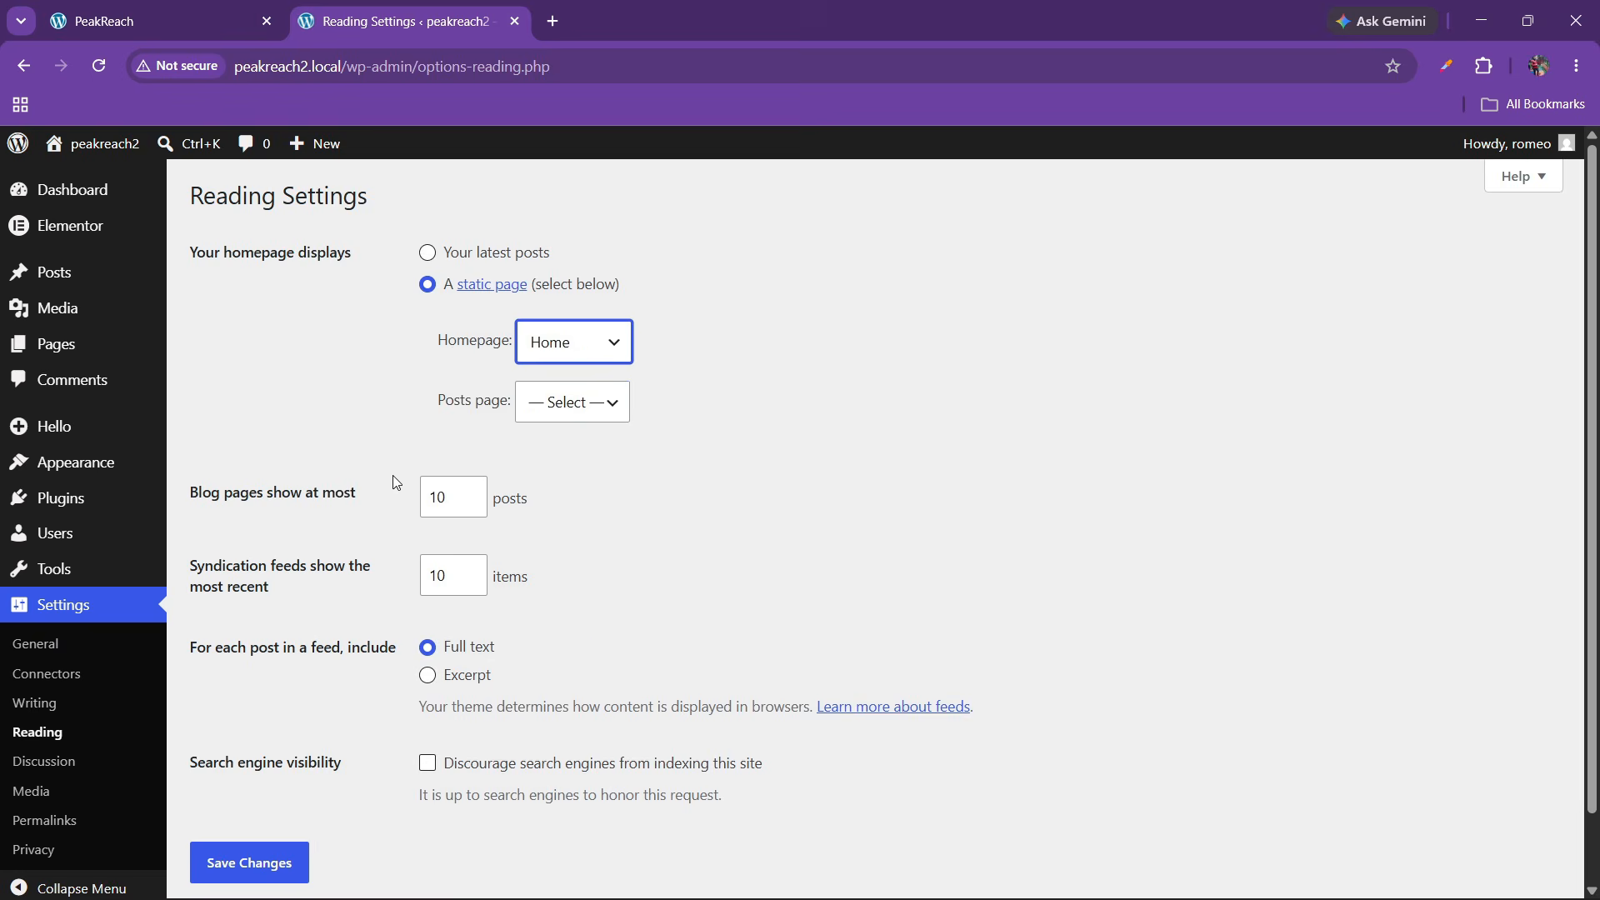
scroll(396, 484, "down", 1)
left_click(427, 598)
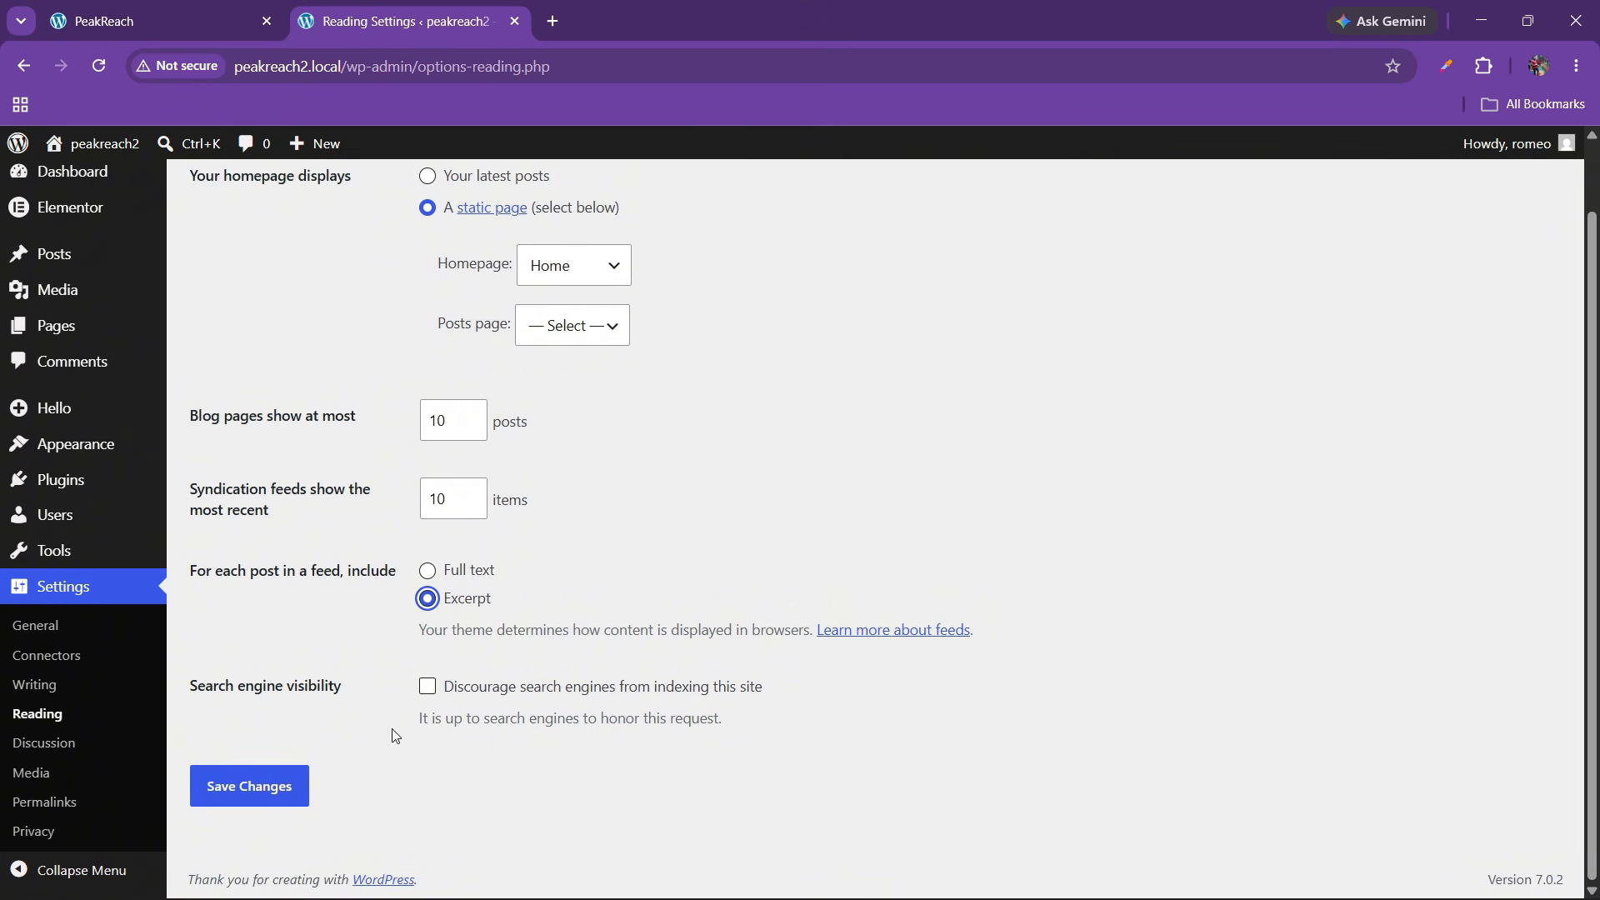
left_click(274, 789)
Go to the WordPress Media Library
scroll(75, 708, "down", 2)
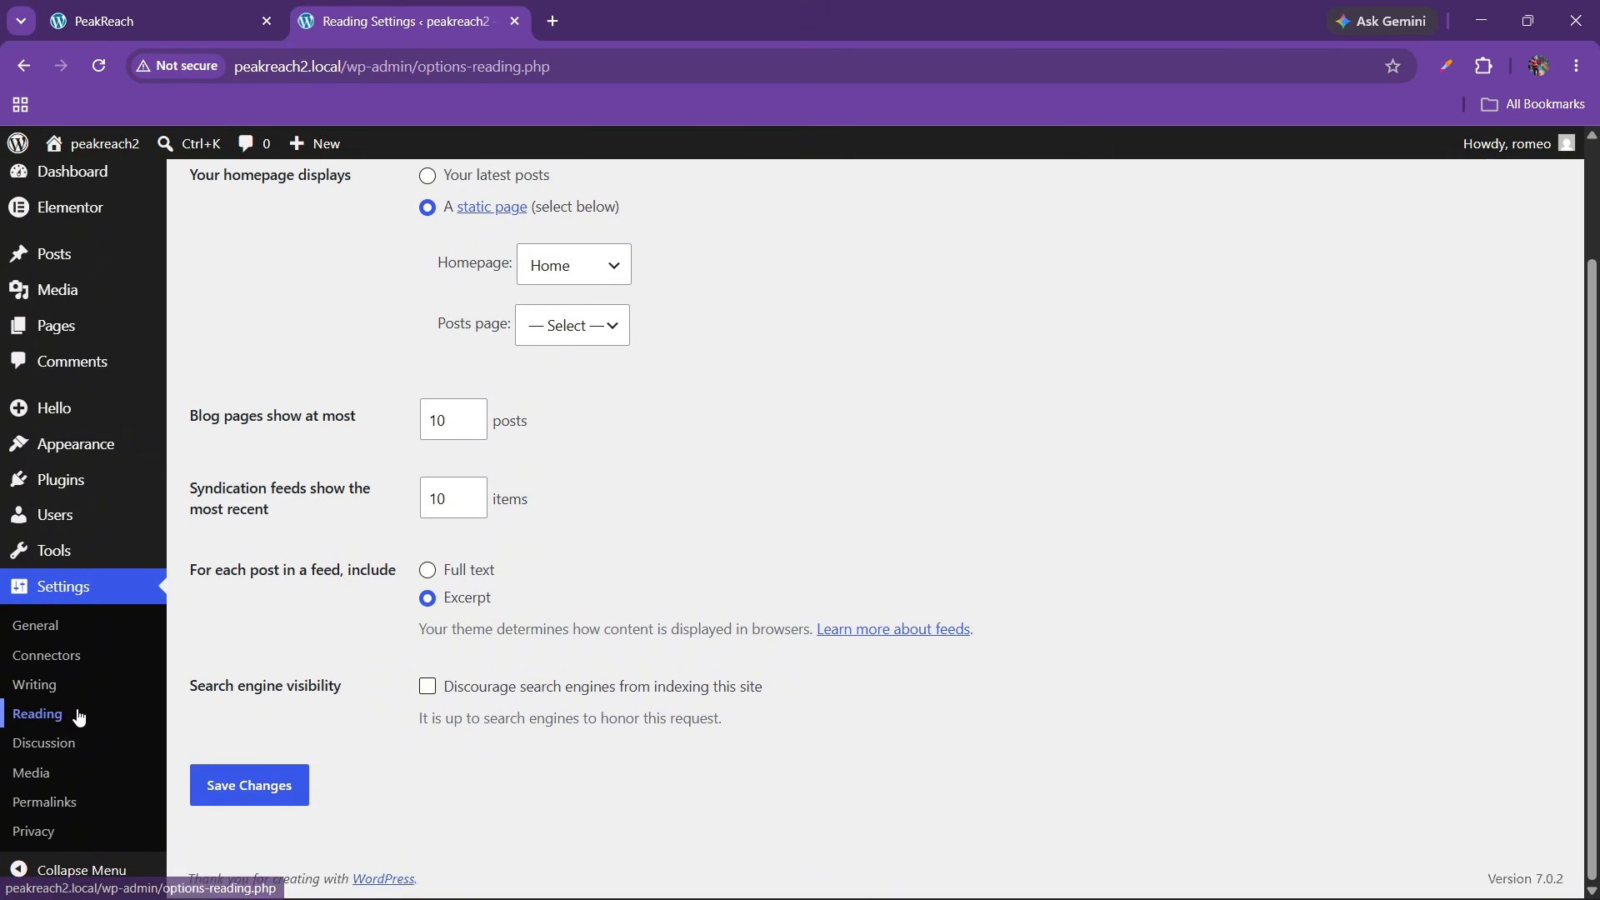
scroll(67, 659, "up", 2)
mouse_move(85, 323)
left_click(199, 308)
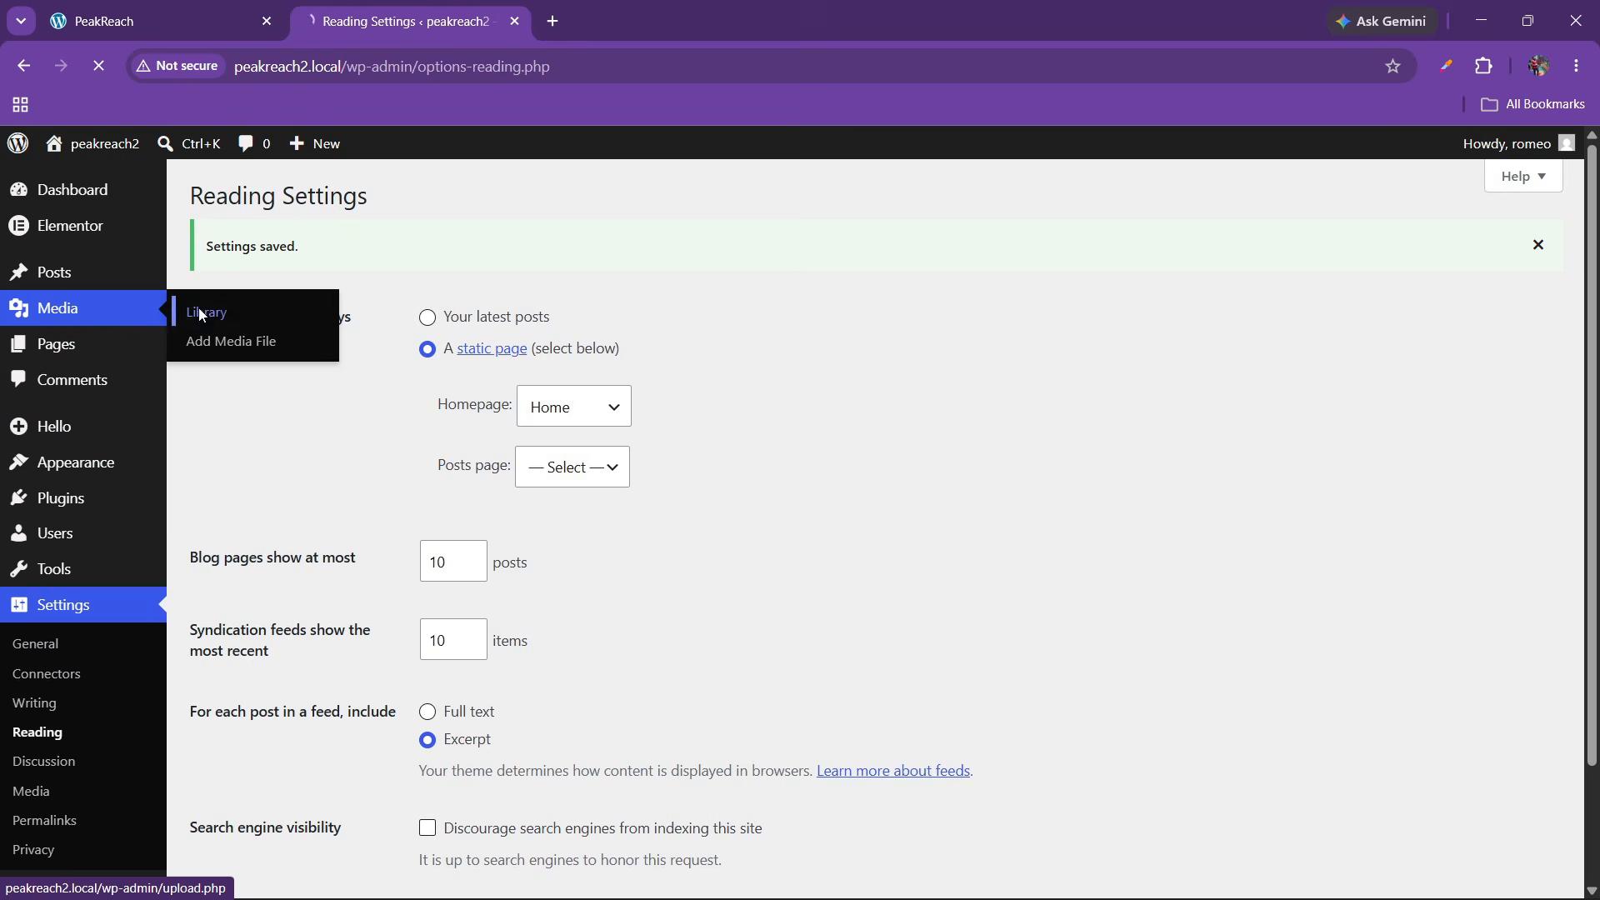
Upload all images from Downloads > peakreach images to the media library, then return to the PeakReach tab
left_click(402, 197)
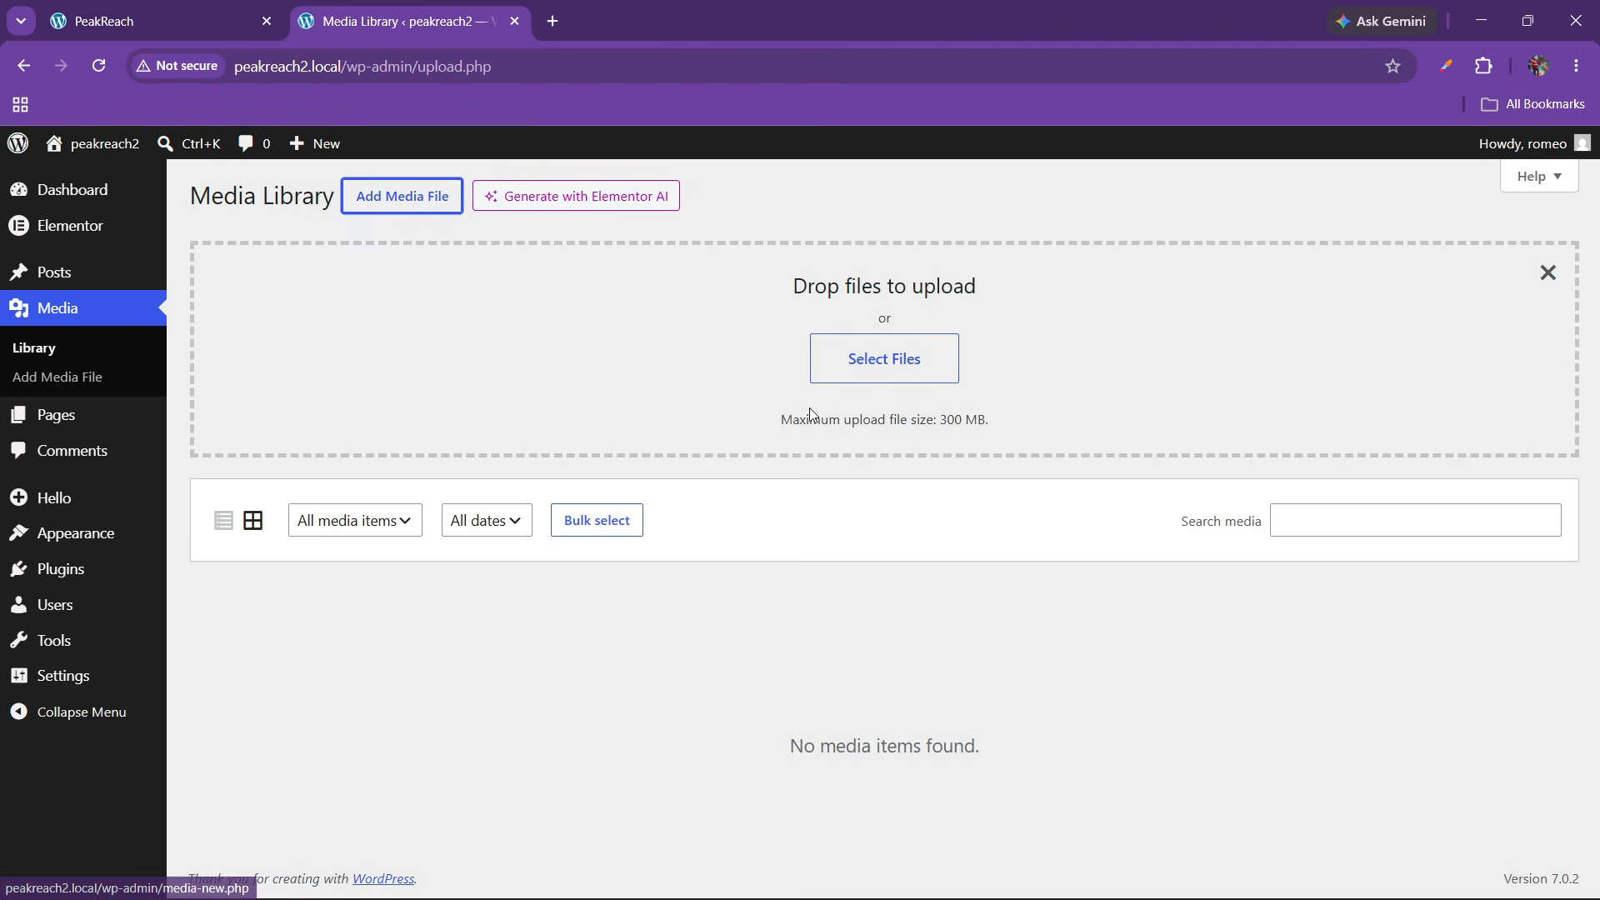
left_click(876, 360)
scroll(75, 258, "up", 3)
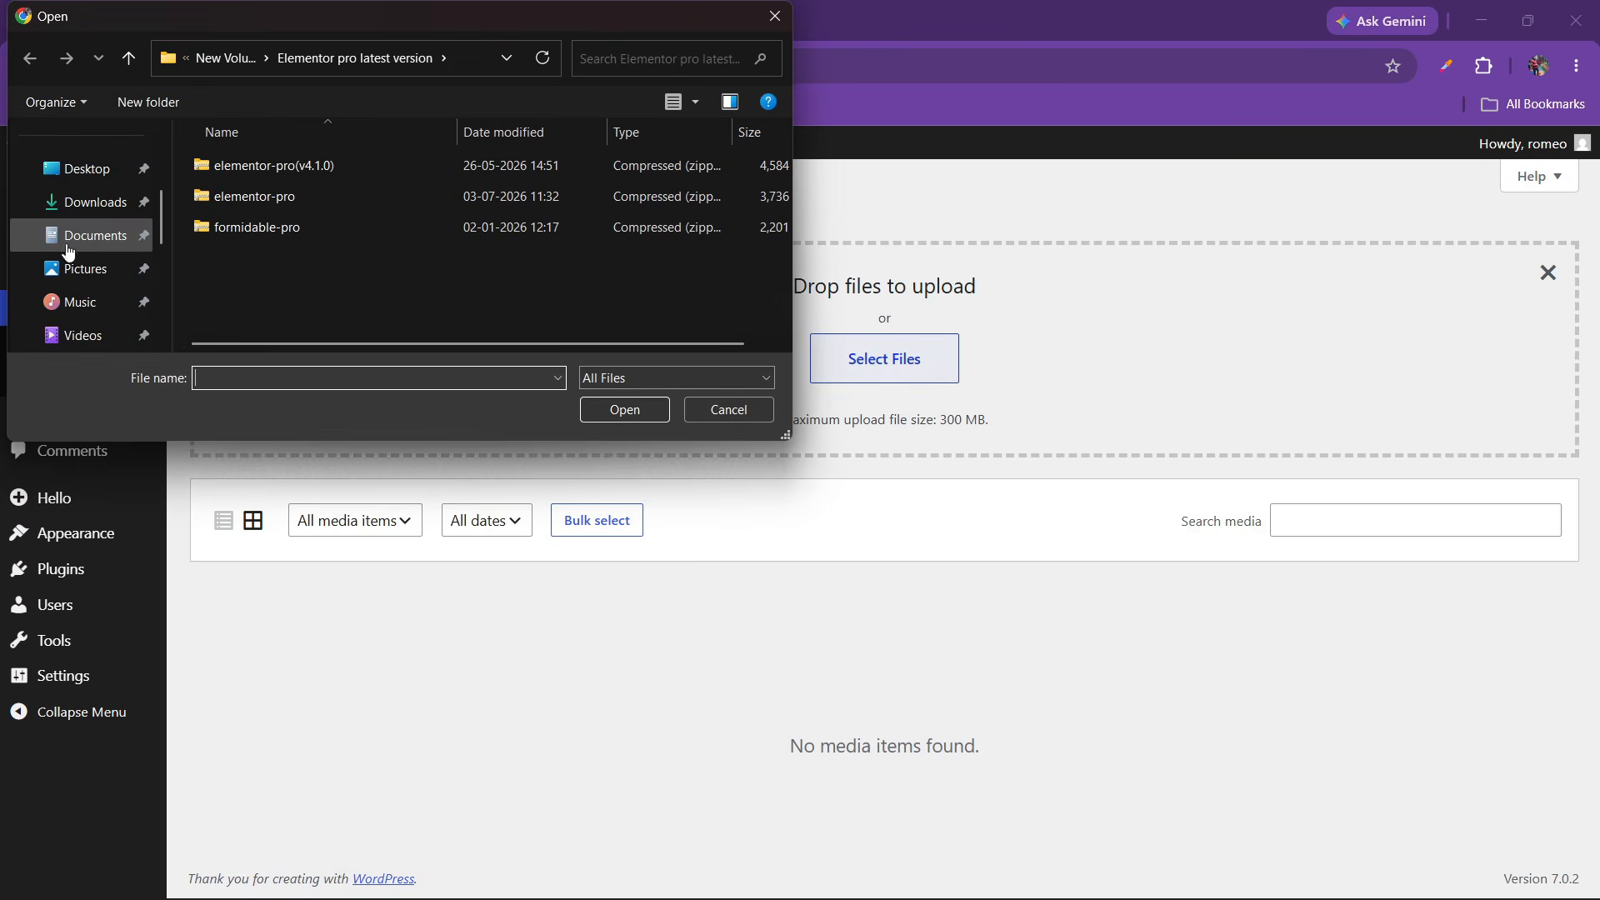
left_click(84, 203)
scroll(427, 258, "down", 2)
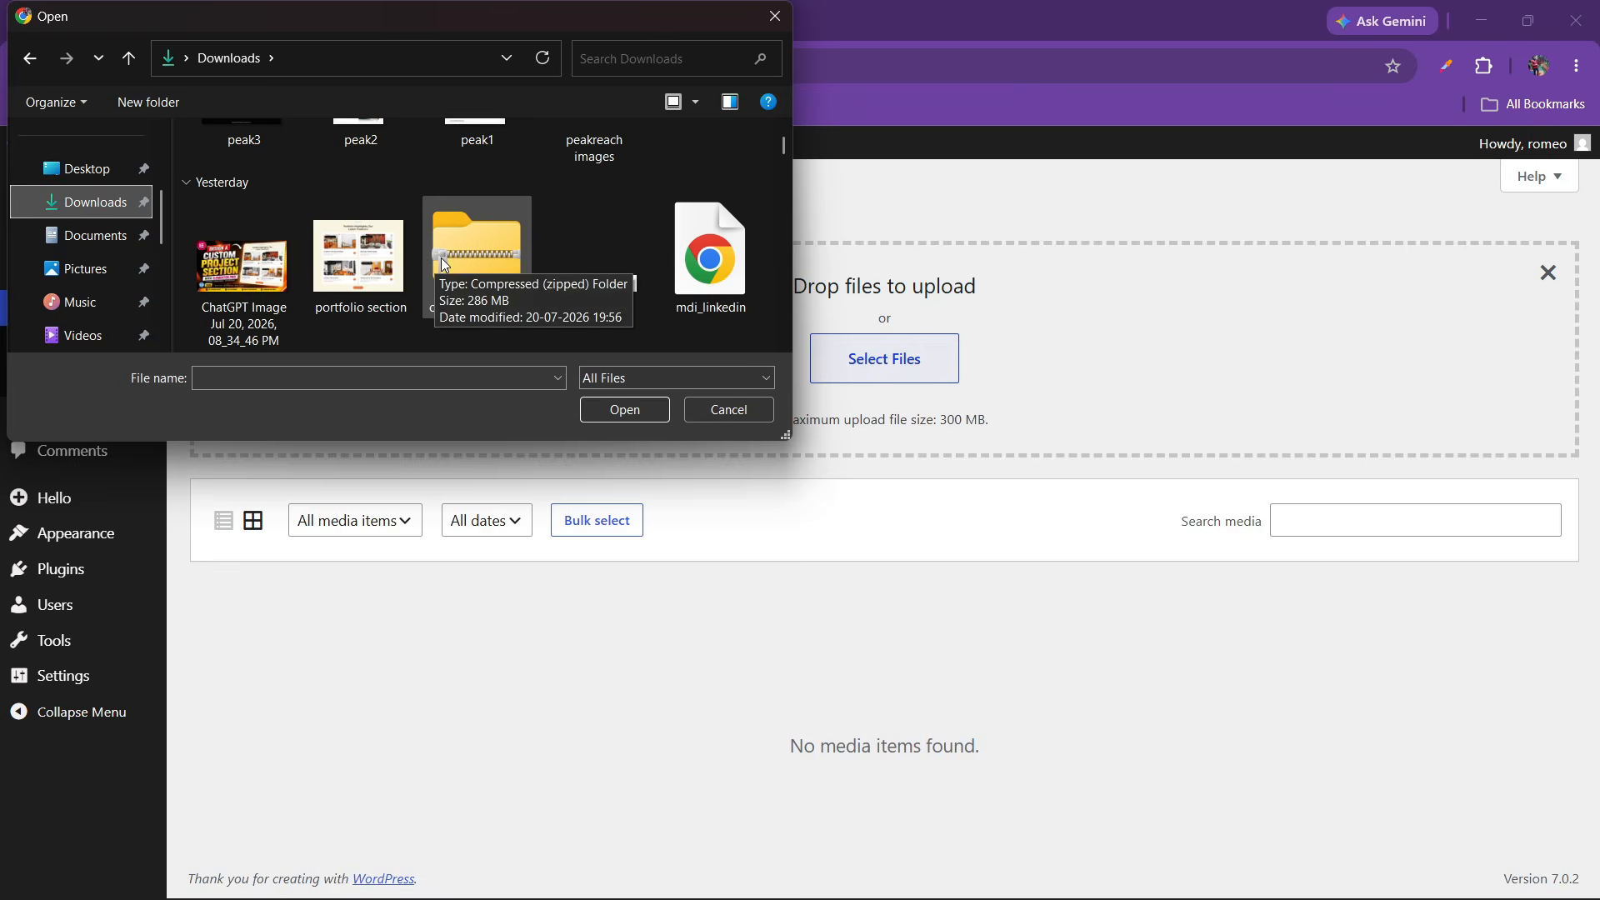
scroll(450, 259, "up", 2)
double_click(631, 231)
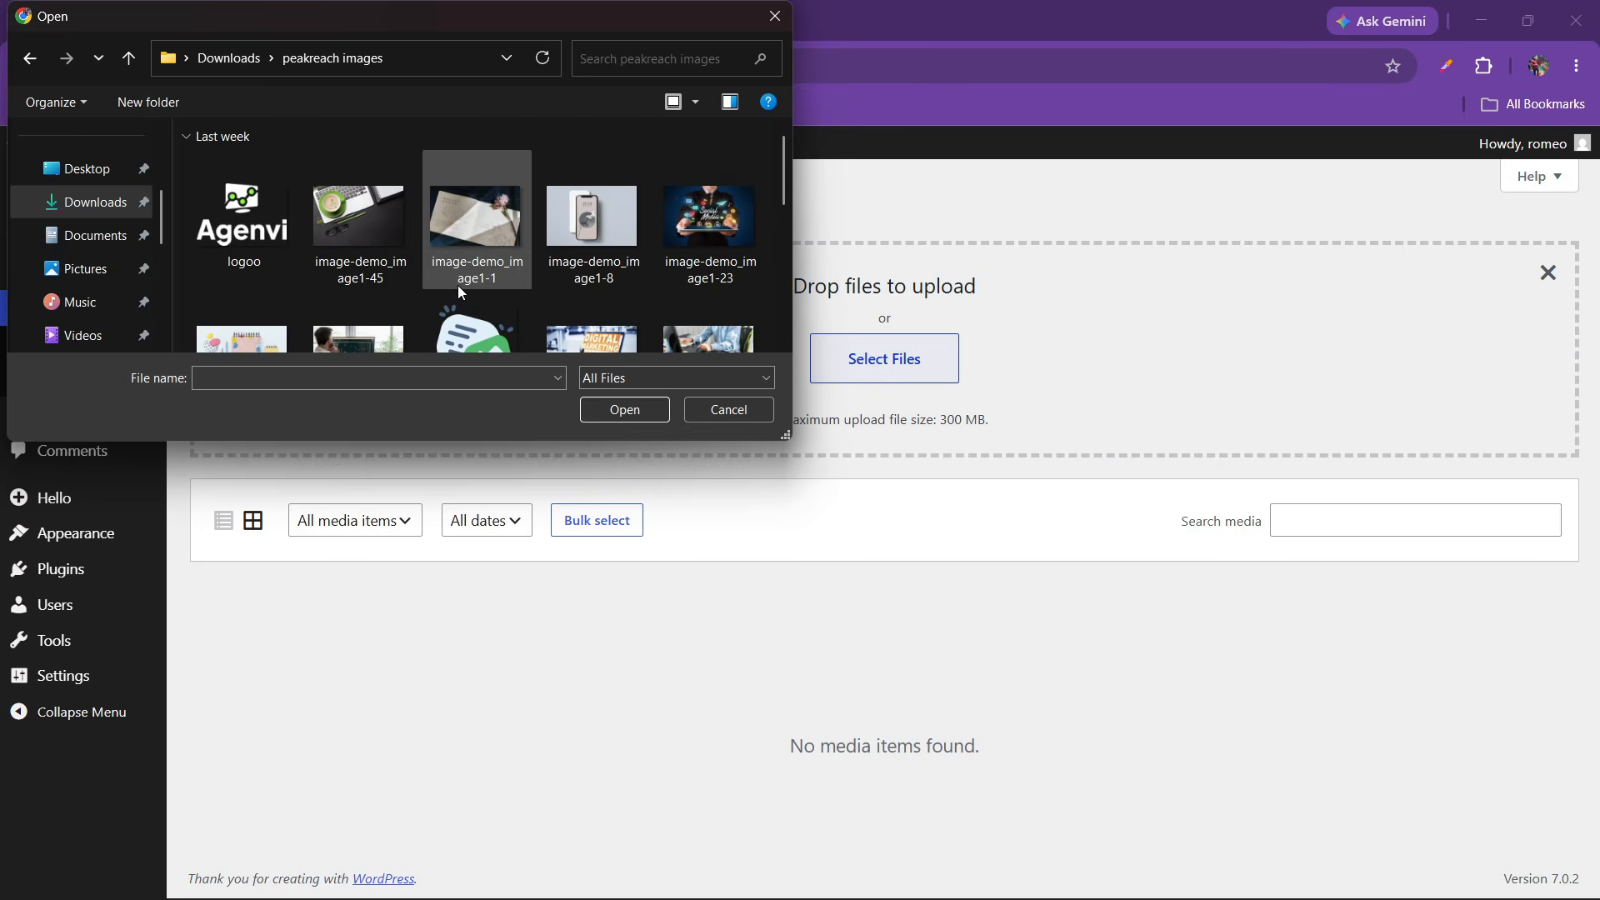
key("ctrl+a")
left_click(648, 412)
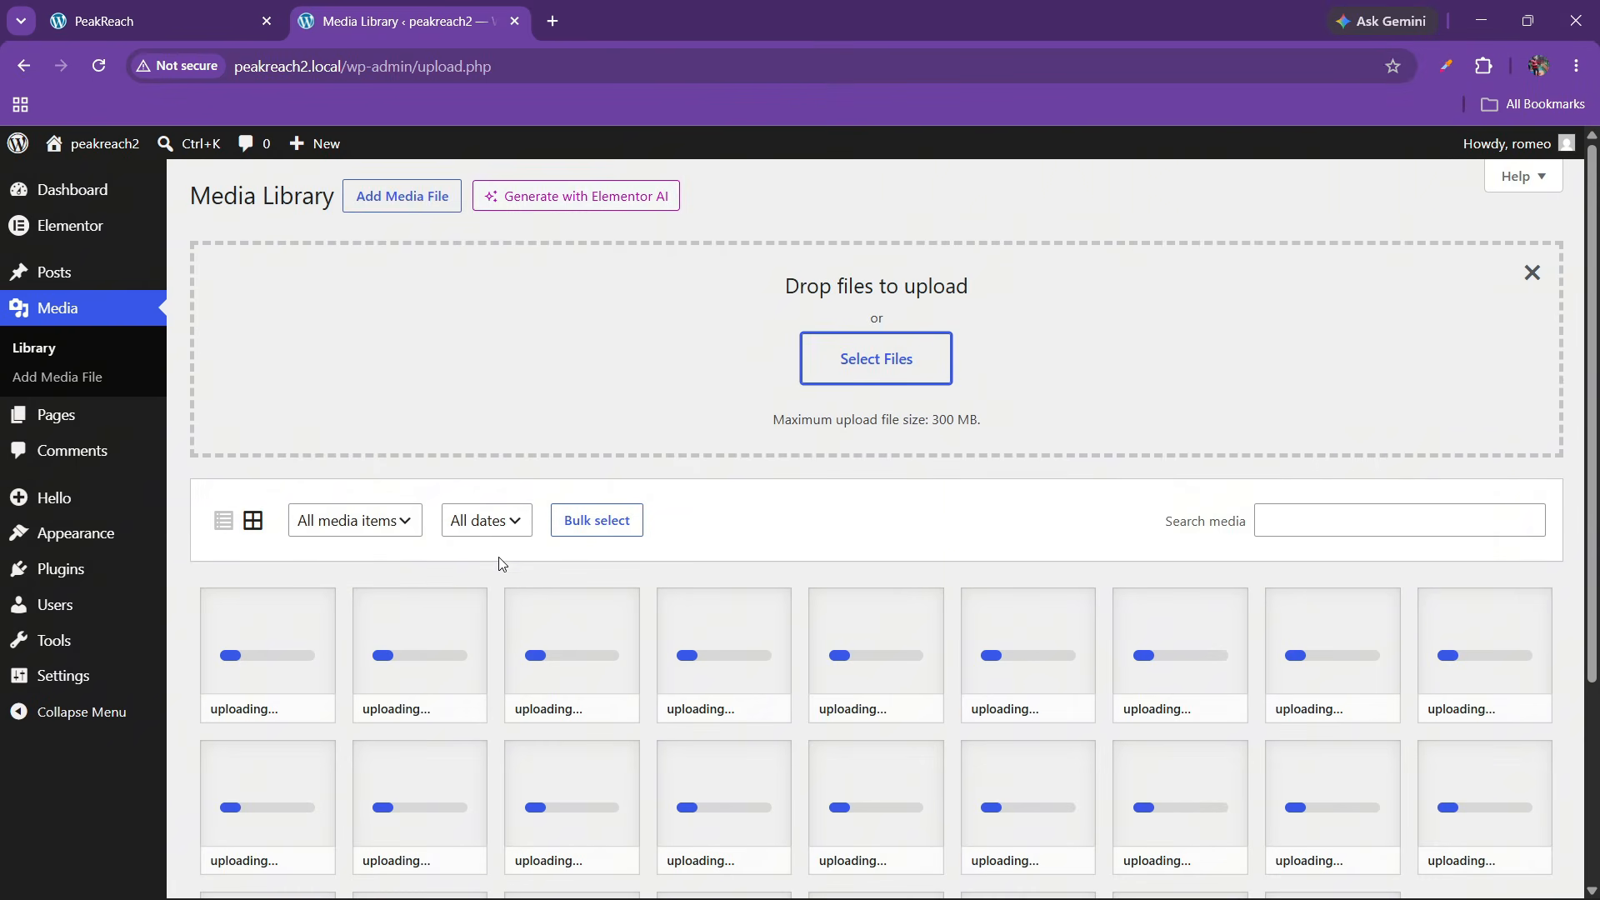
scroll(614, 641, "down", 3)
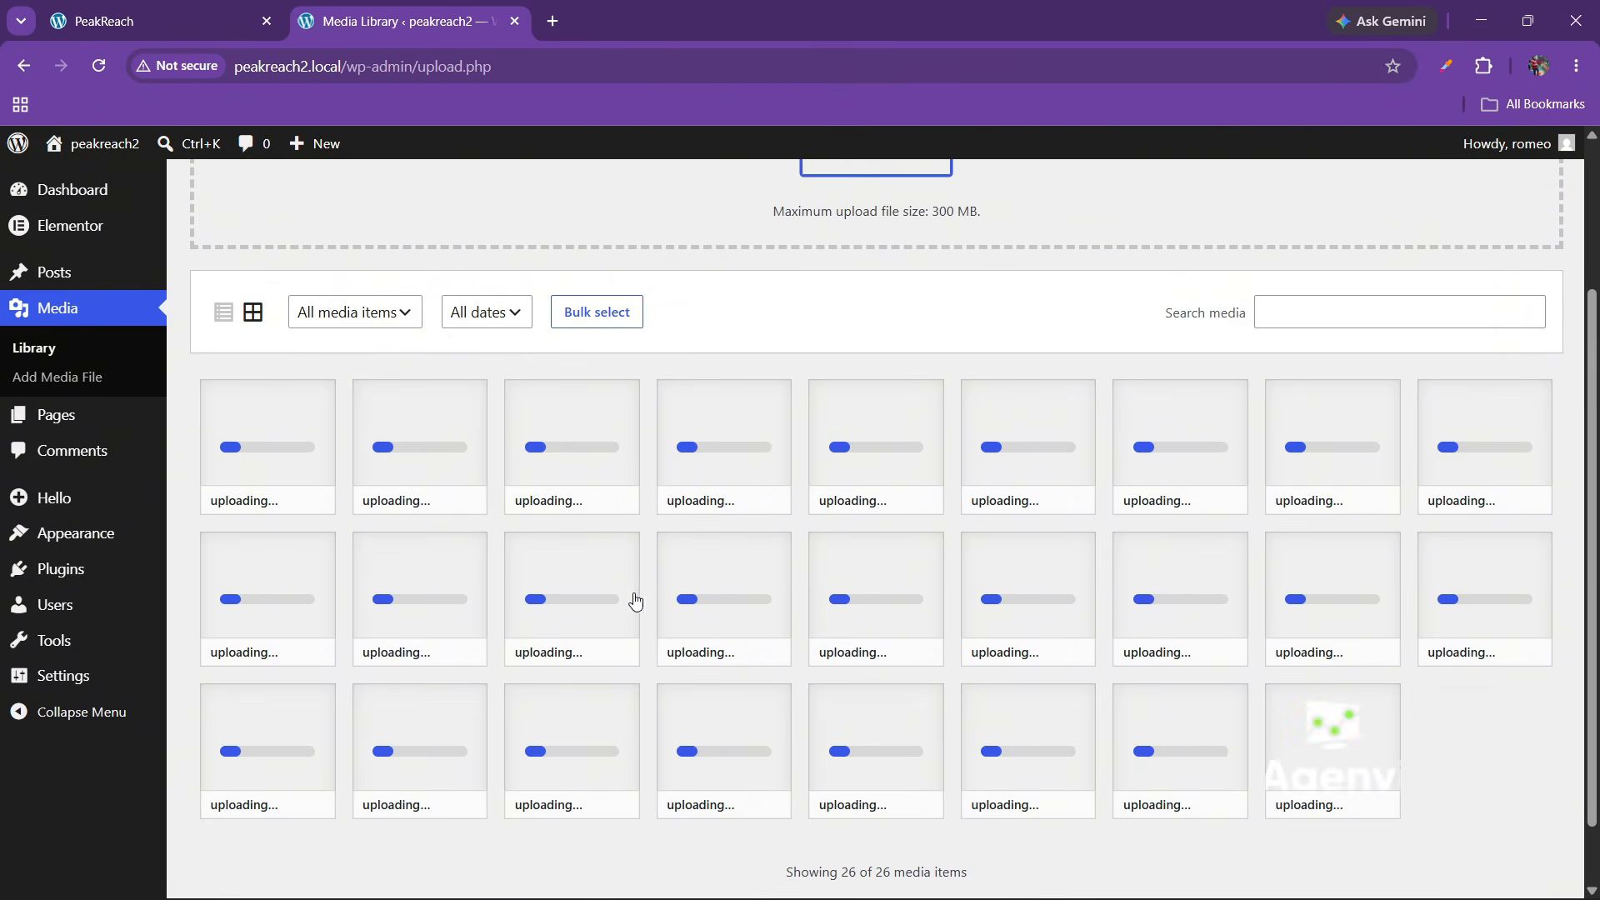
left_click(167, 9)
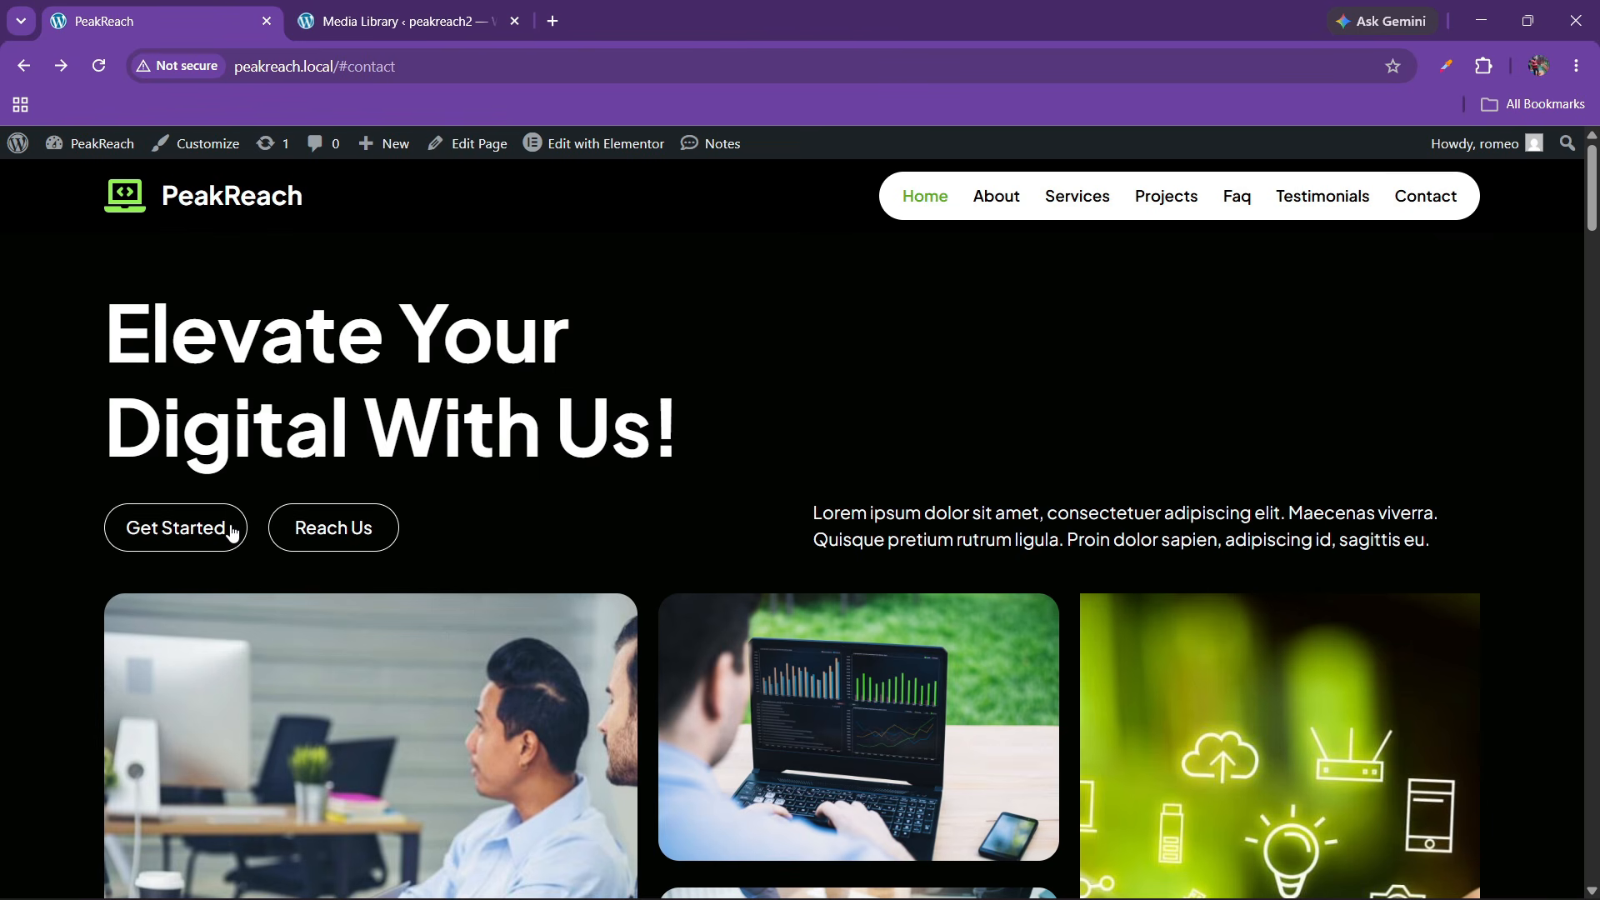
Check the 26 uploaded images in the Media Library and open Visit Site in a new tab
left_click(392, 21)
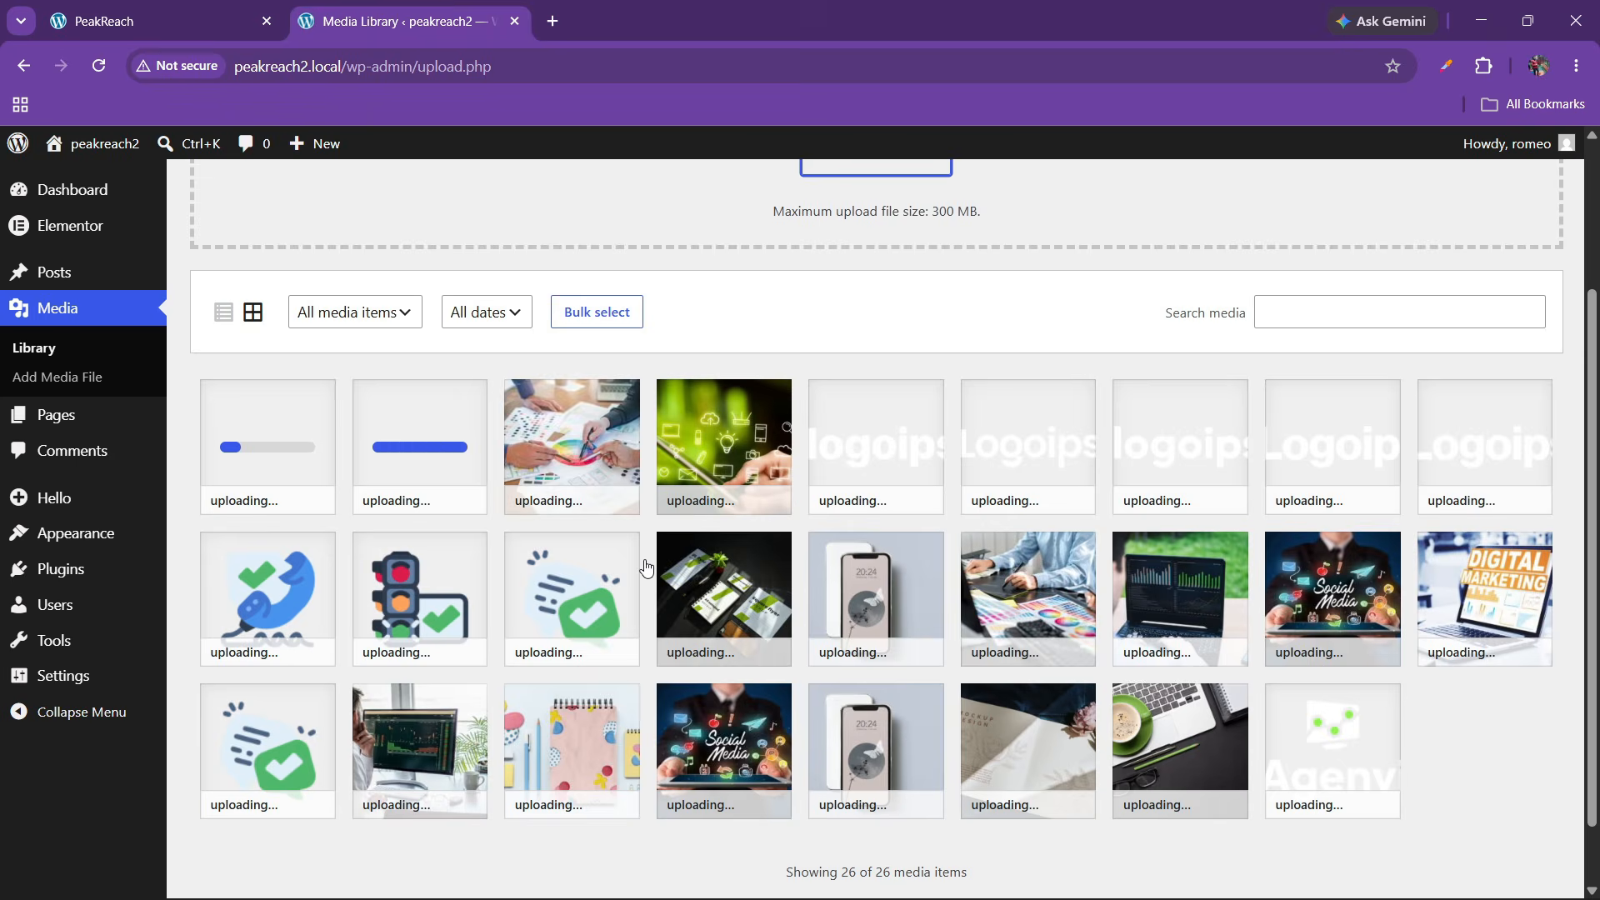
scroll(732, 525, "up", 3)
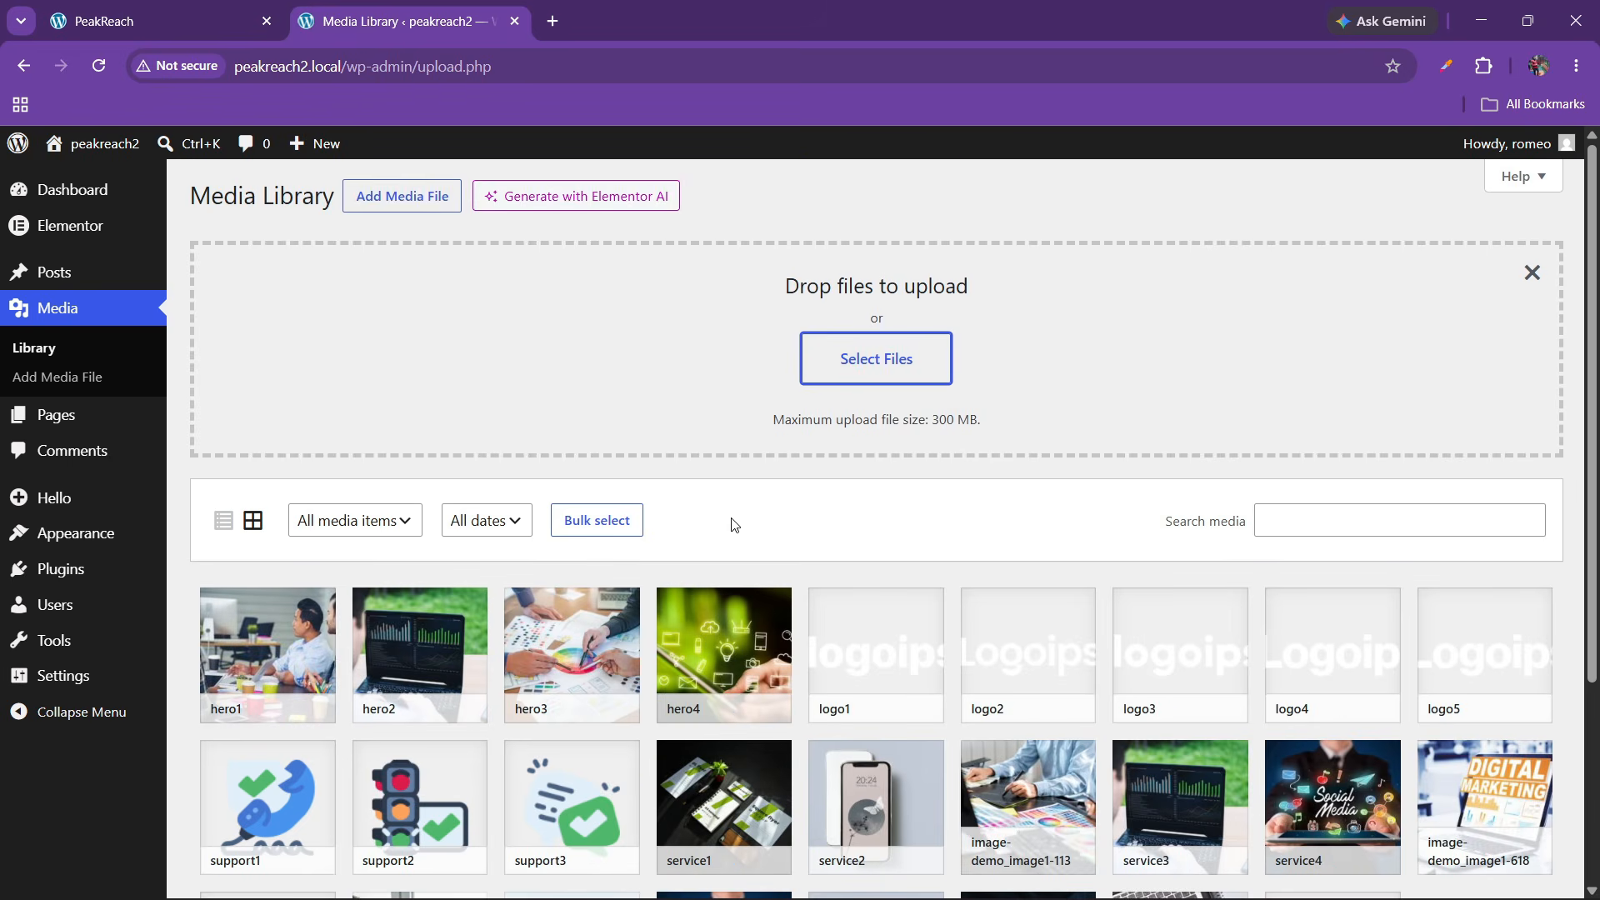
scroll(814, 528, "down", 3)
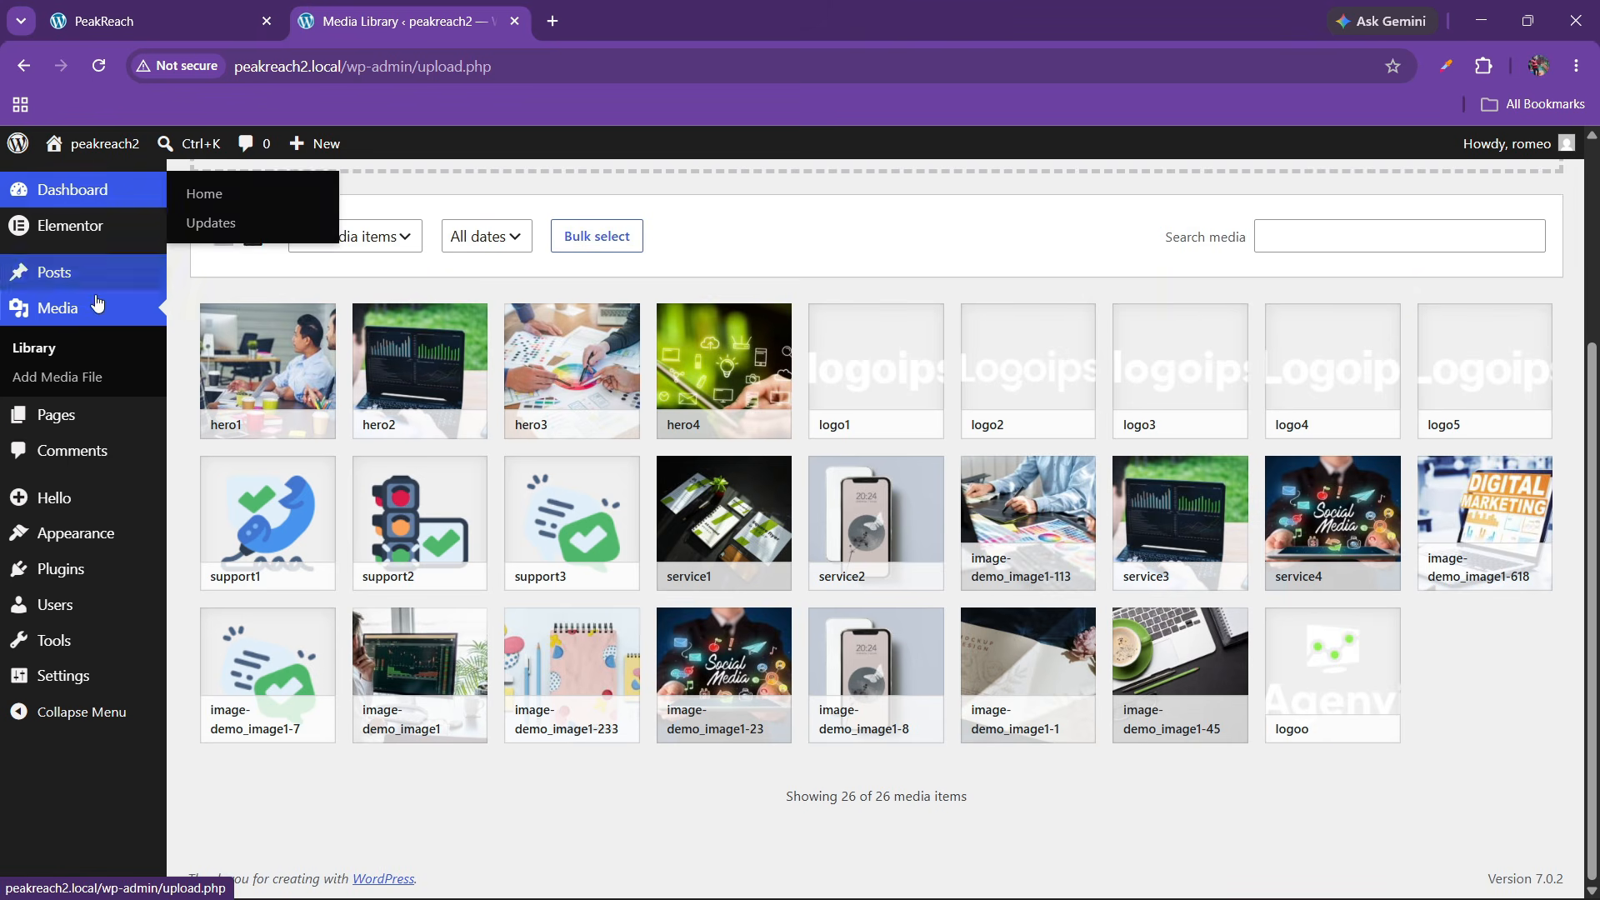
right_click(90, 187)
left_click(125, 198)
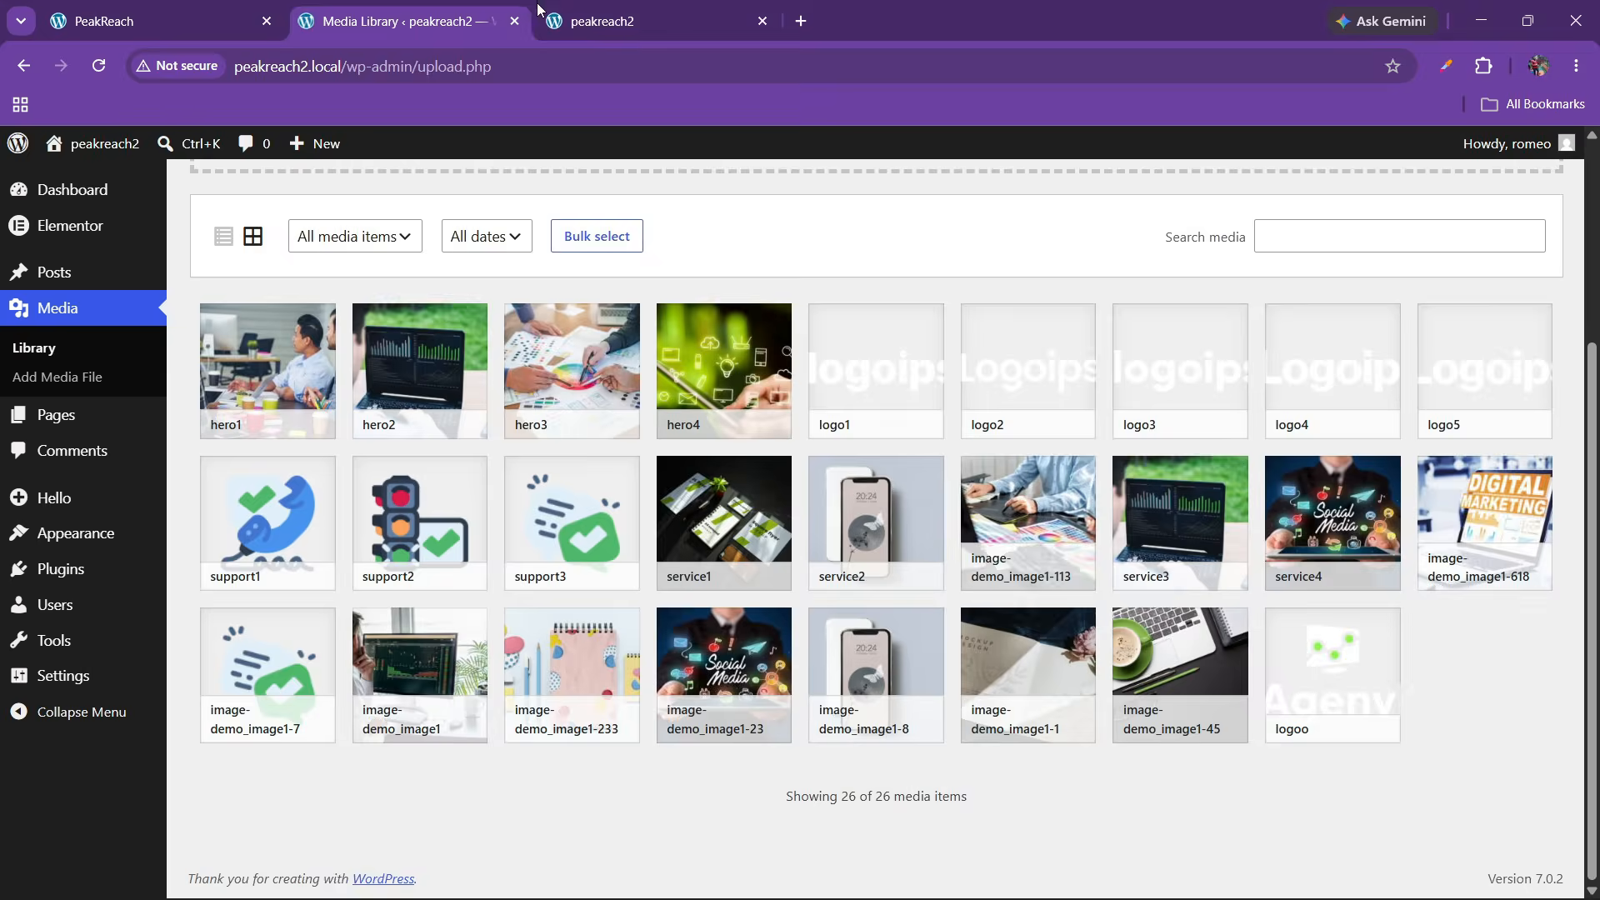
Open the Home page in Elementor, check the reference PeakReach site, and narrow the widget panel
left_click(543, 14)
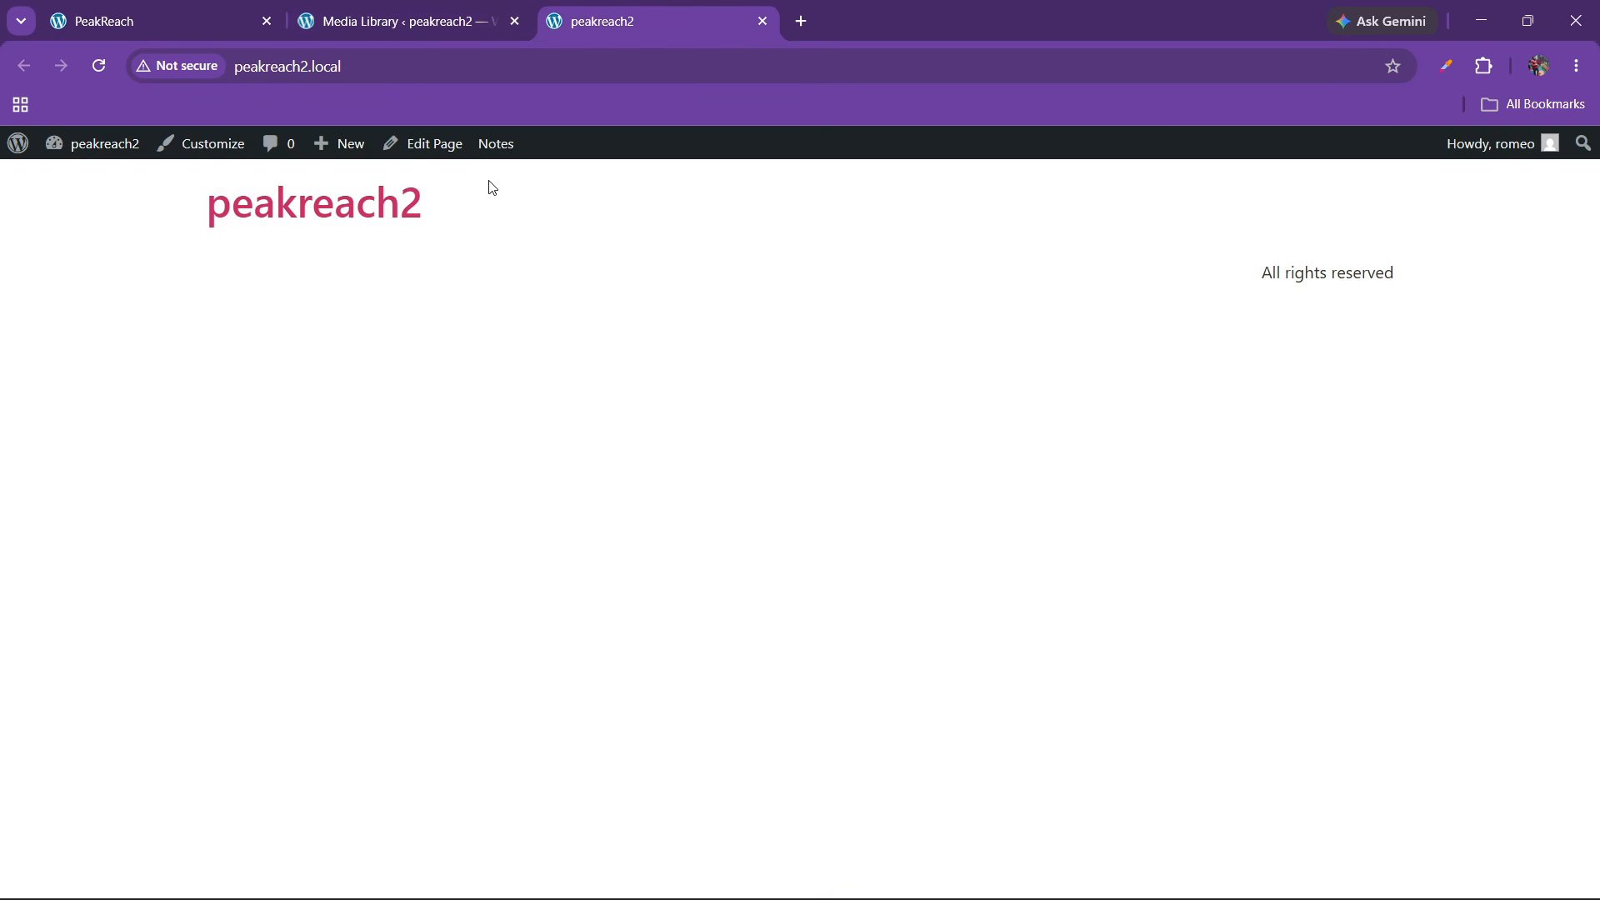
left_click(435, 147)
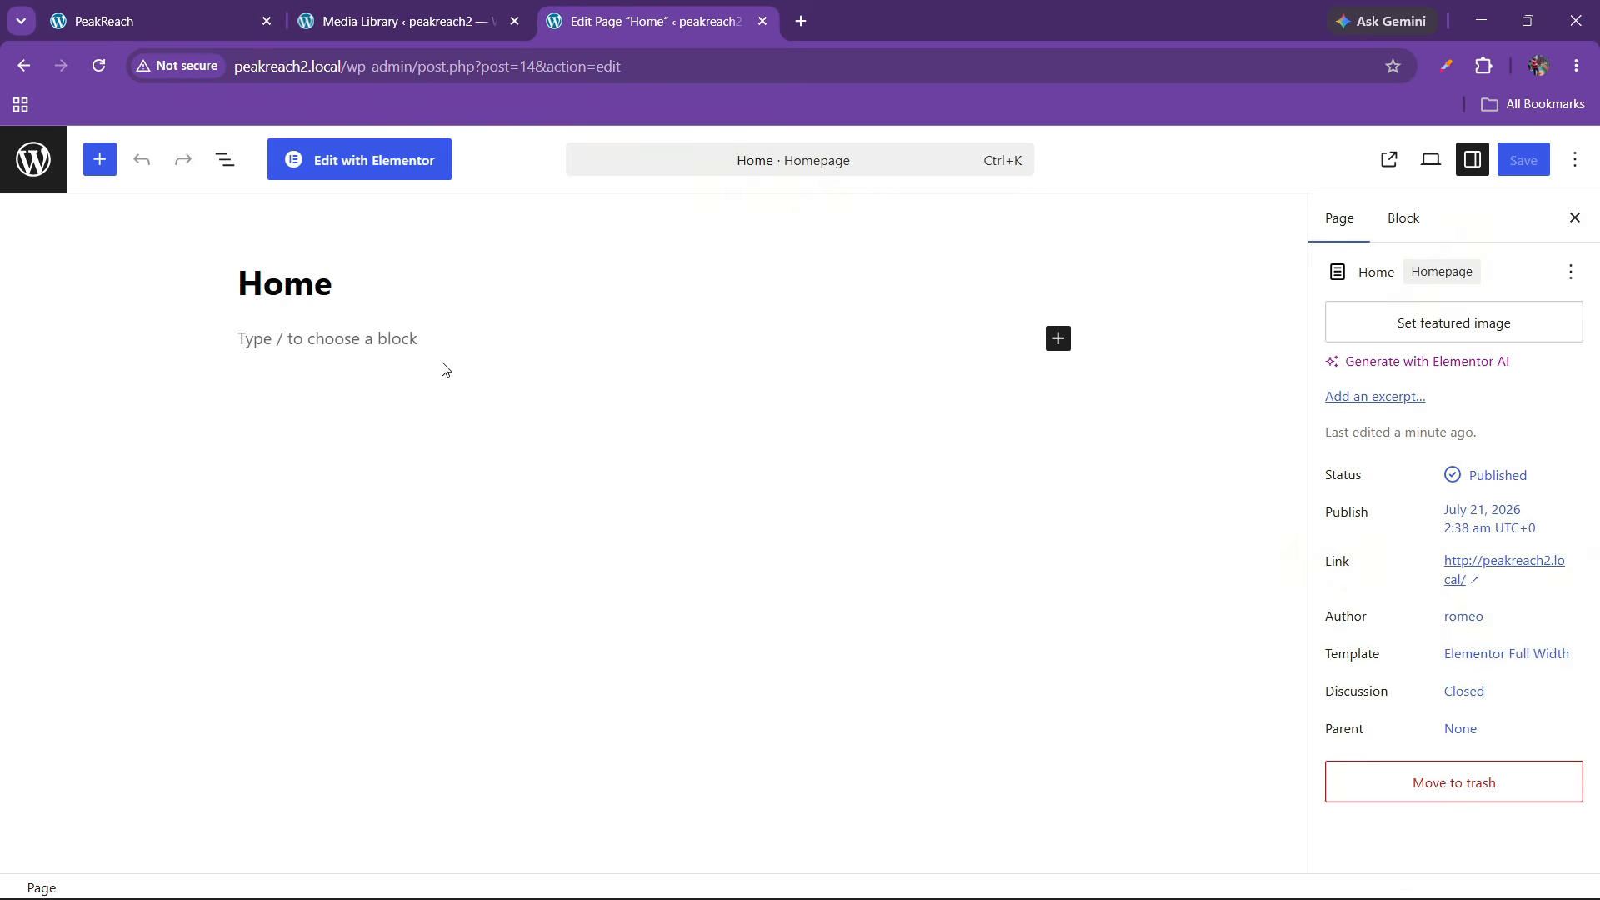
left_click(371, 160)
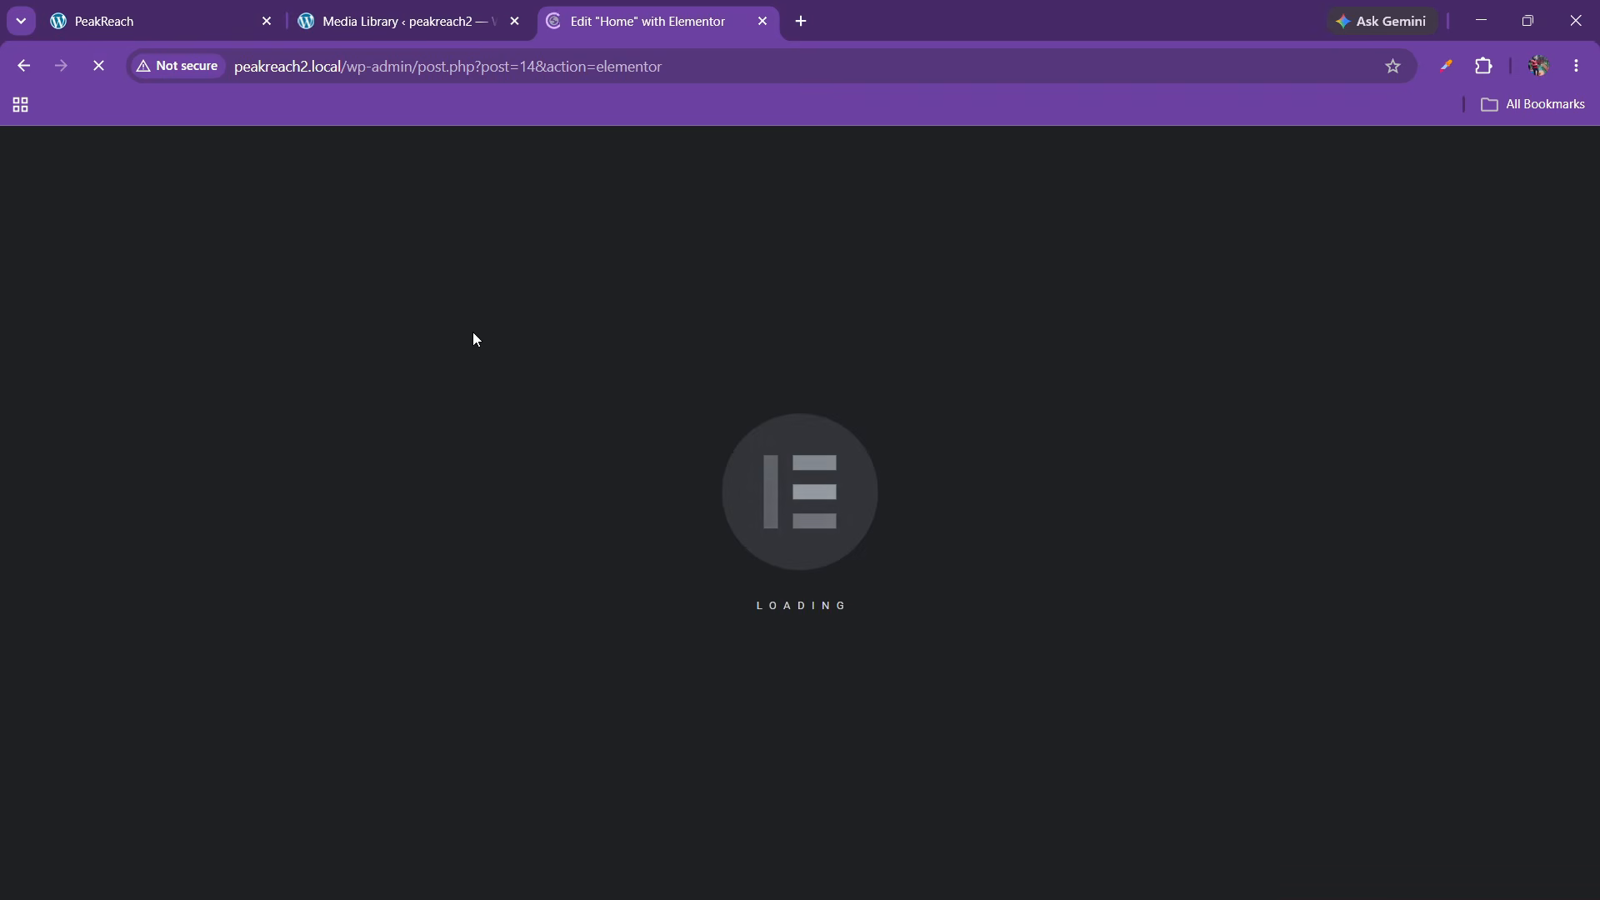
left_click(226, 6)
scroll(636, 513, "down", 1)
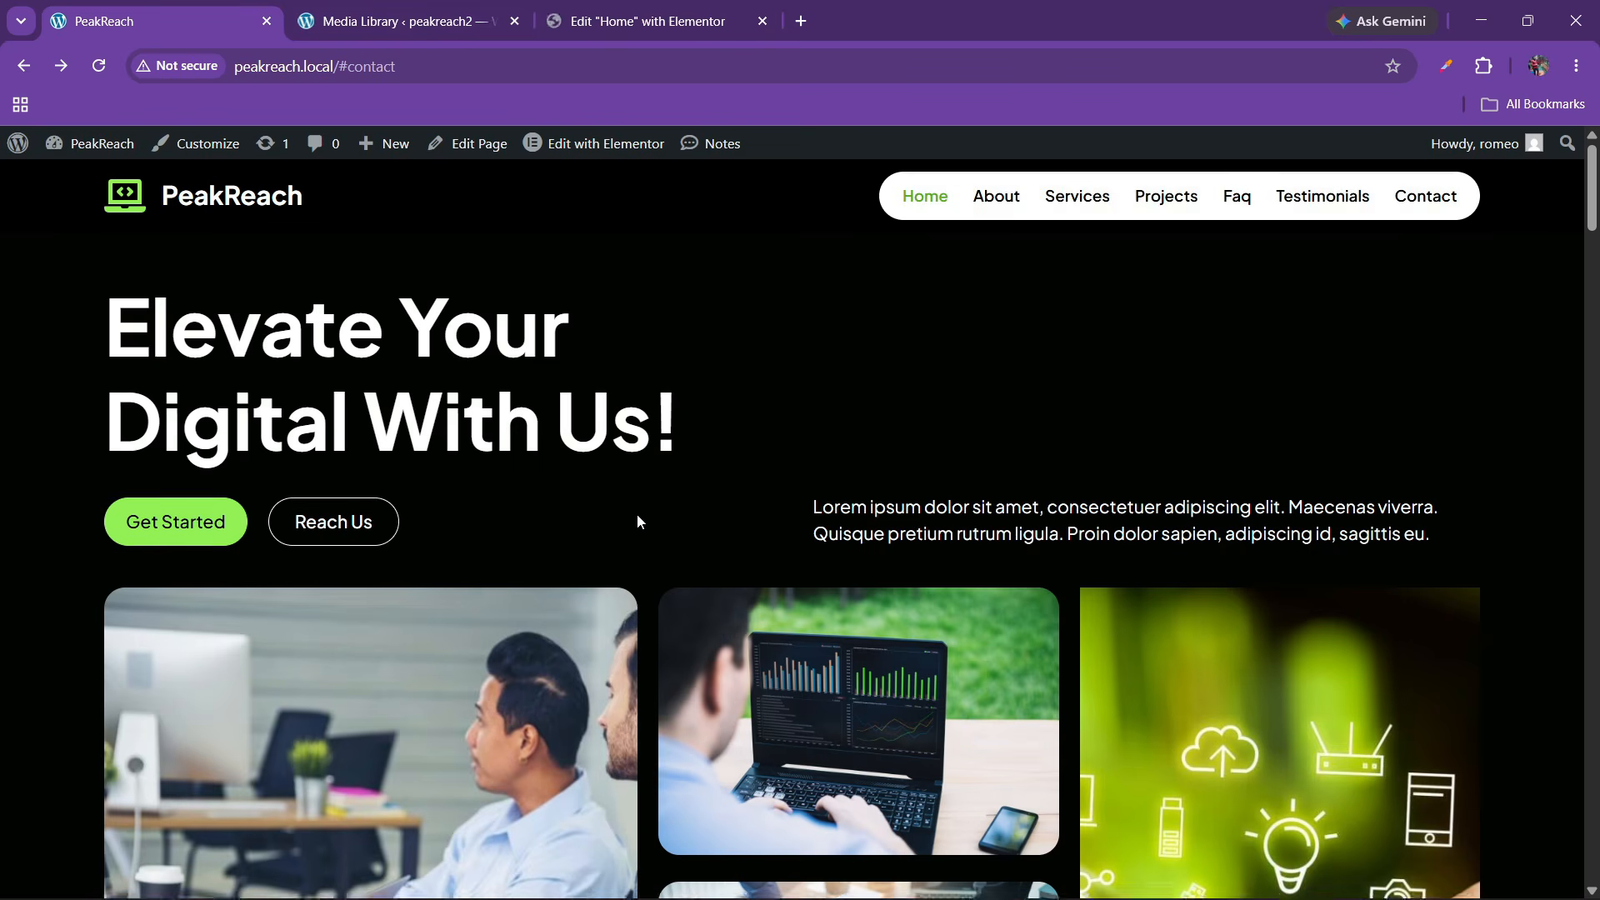
scroll(501, 481, "down", 8)
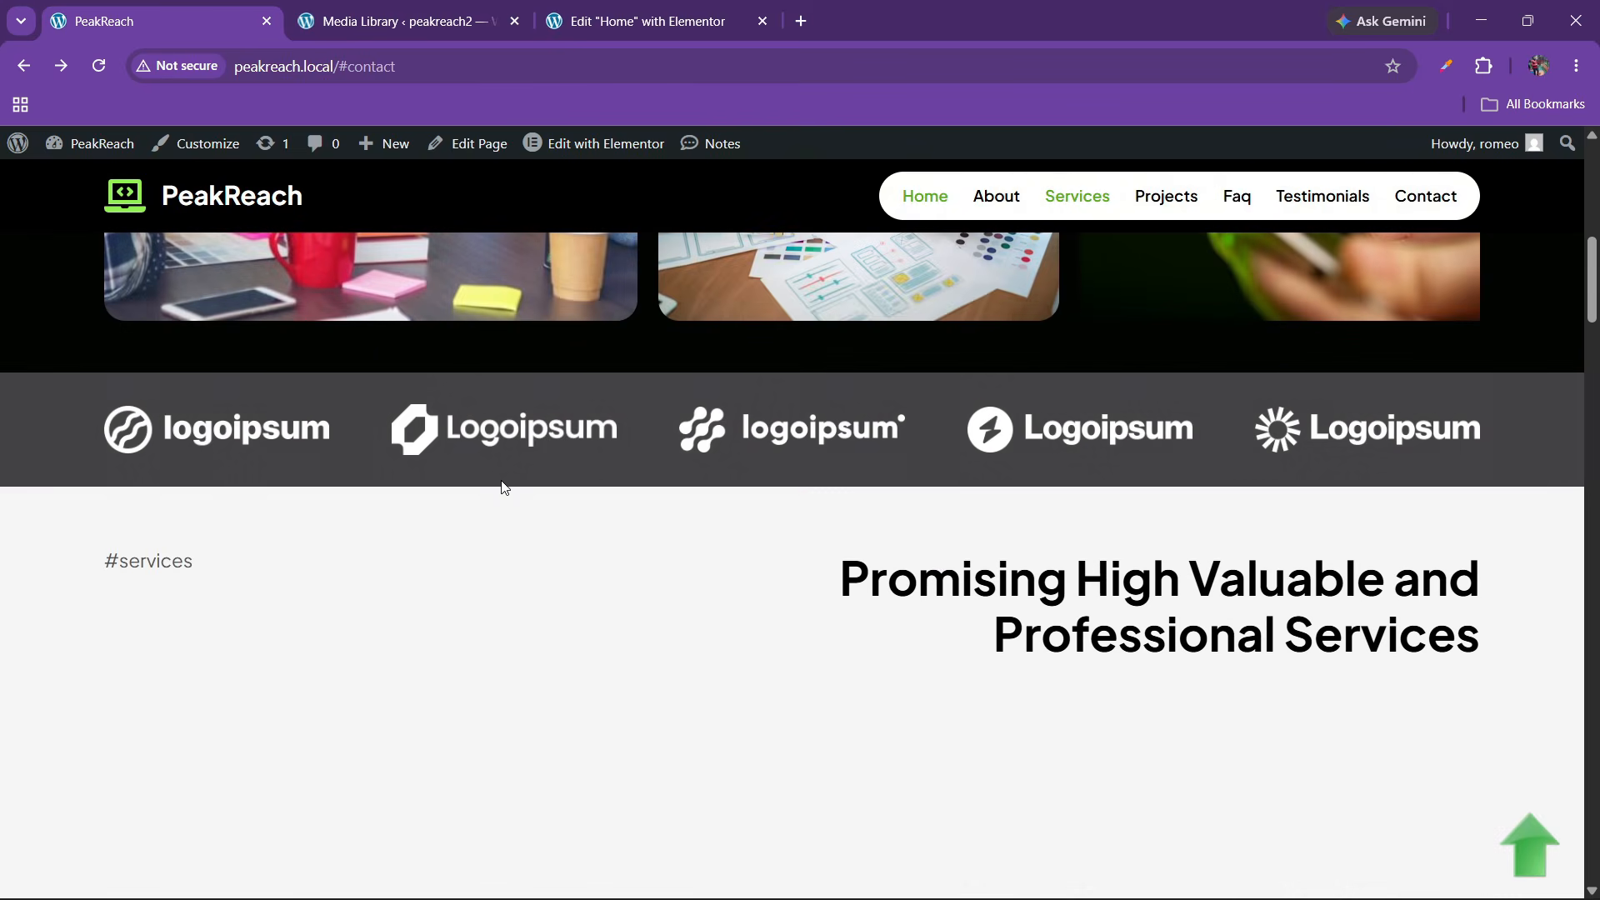
left_click(643, 8)
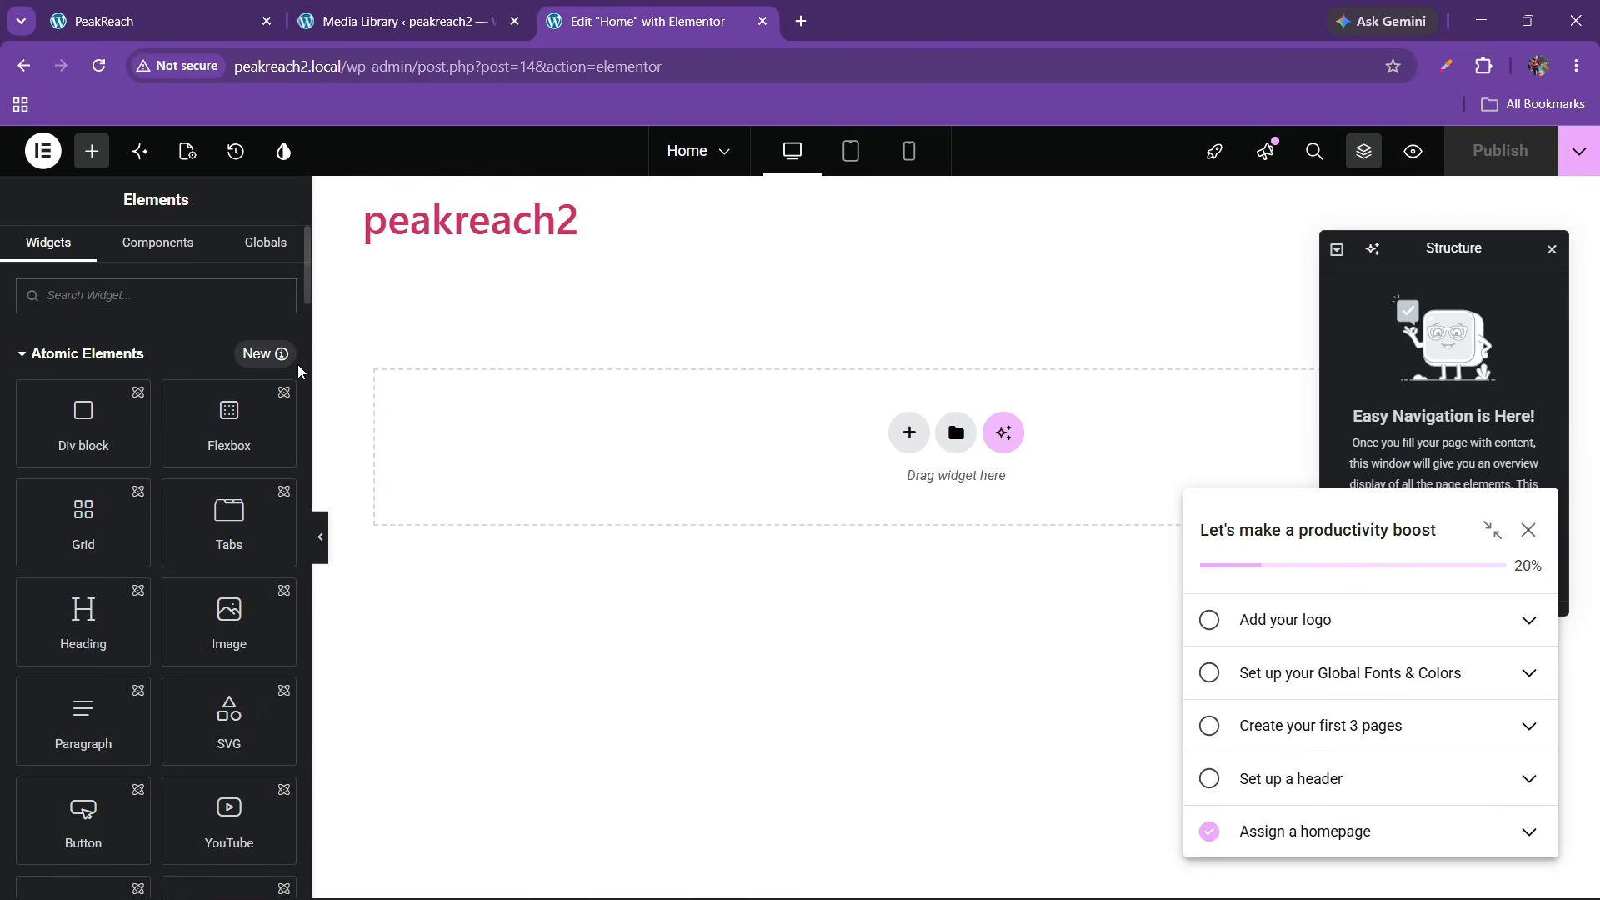
left_click_drag(311, 333, 262, 334)
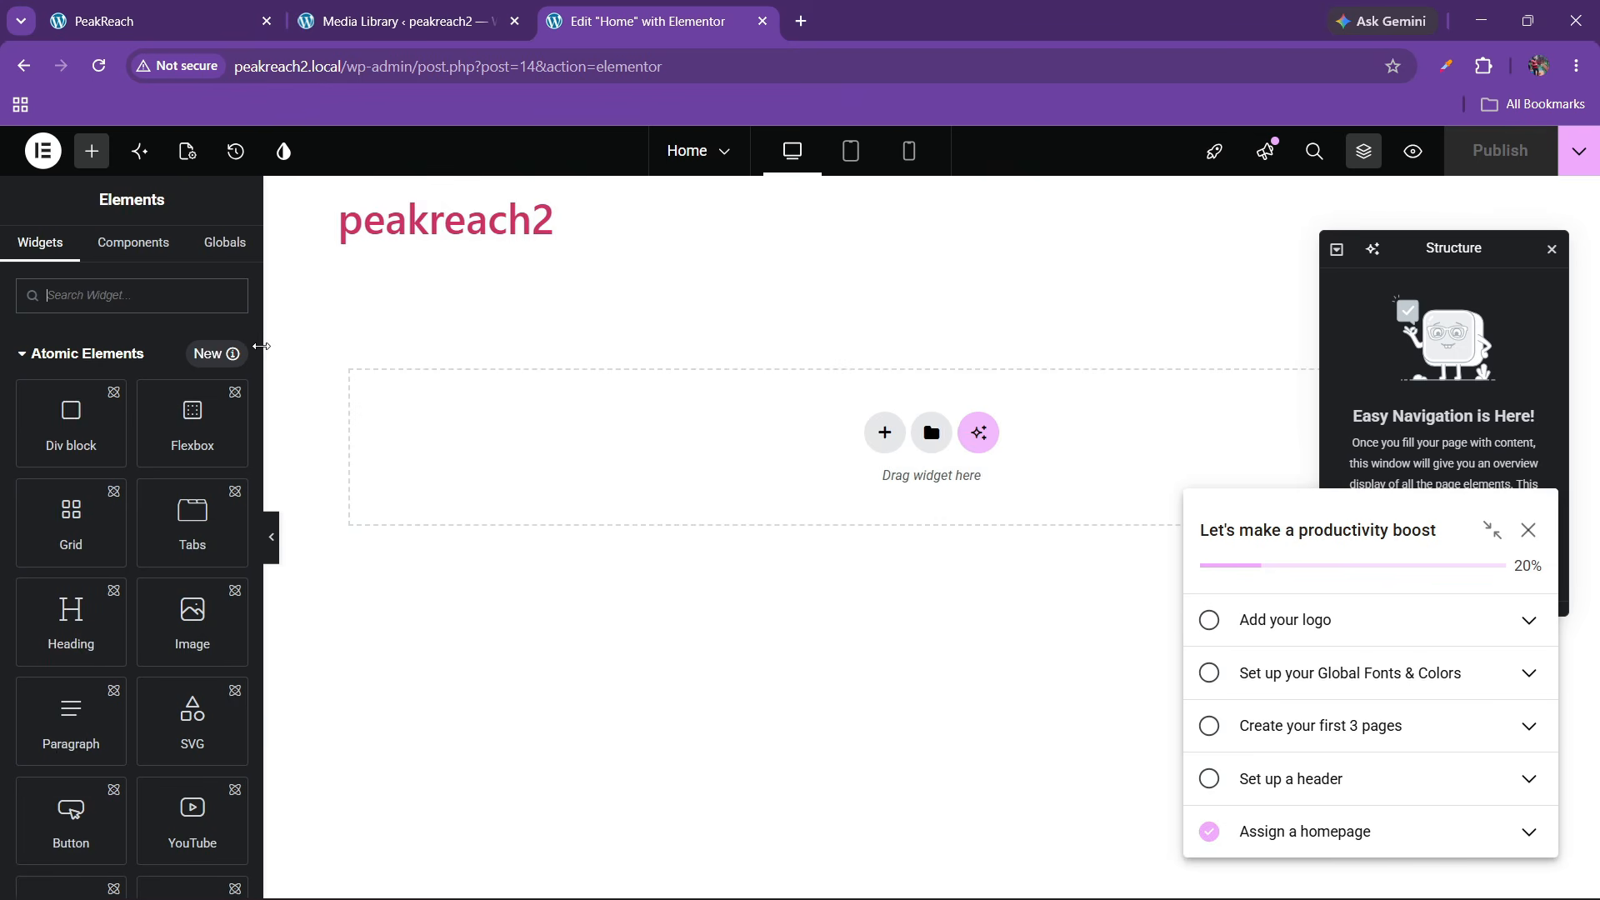
Open the design system variables and sample the service-bar green #92F155 from the live site with Color Picker
left_click(284, 154)
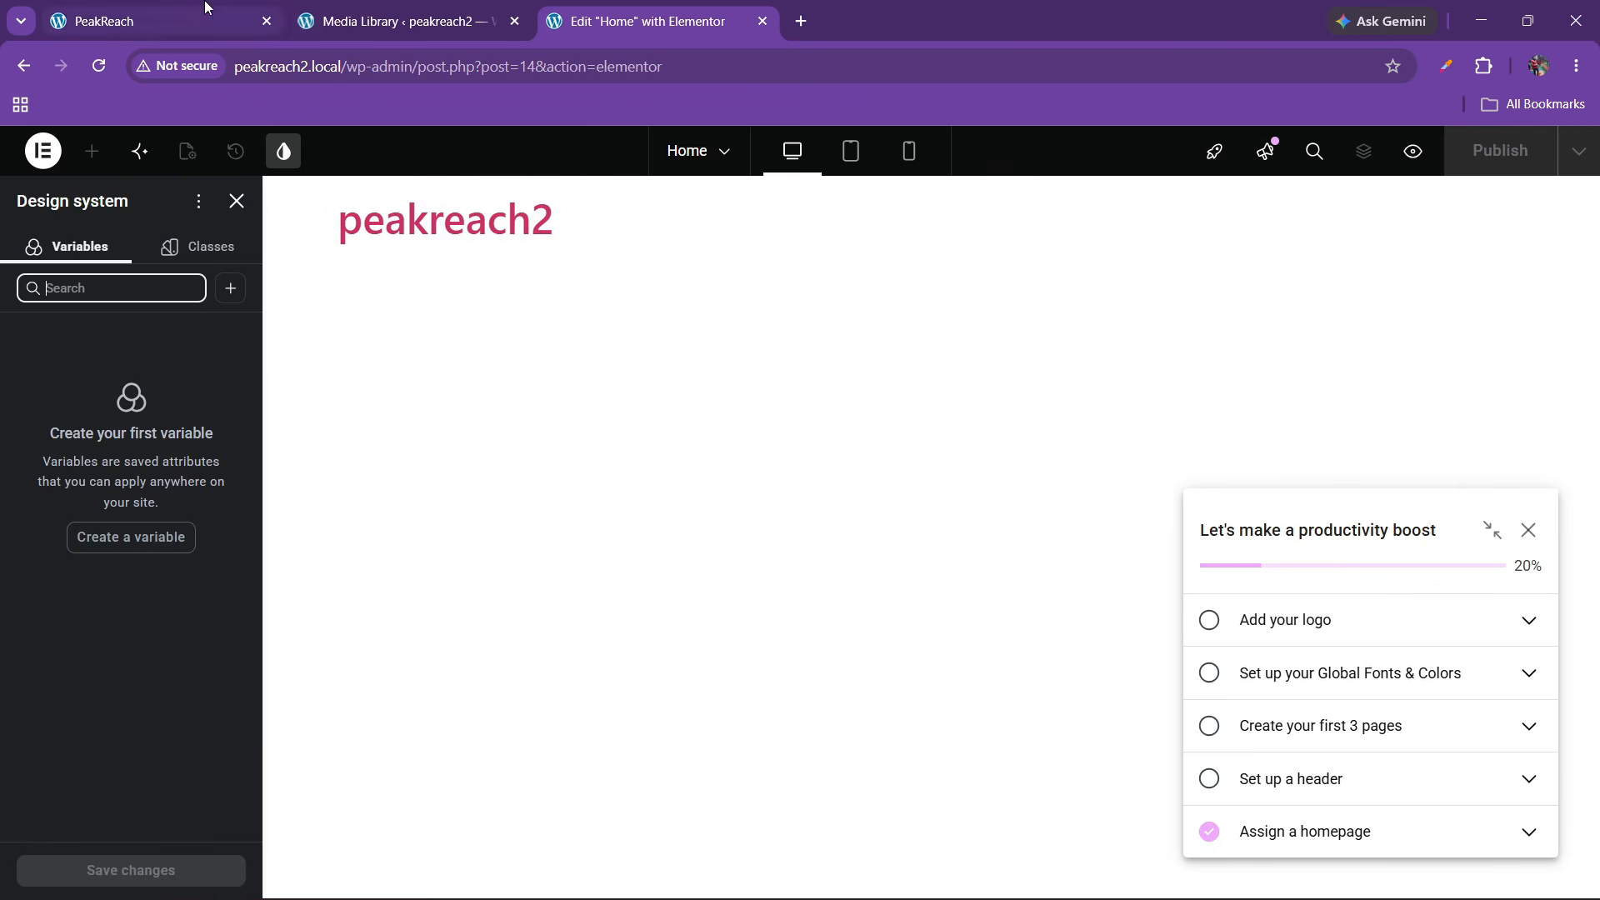
left_click(159, 21)
left_click(1484, 66)
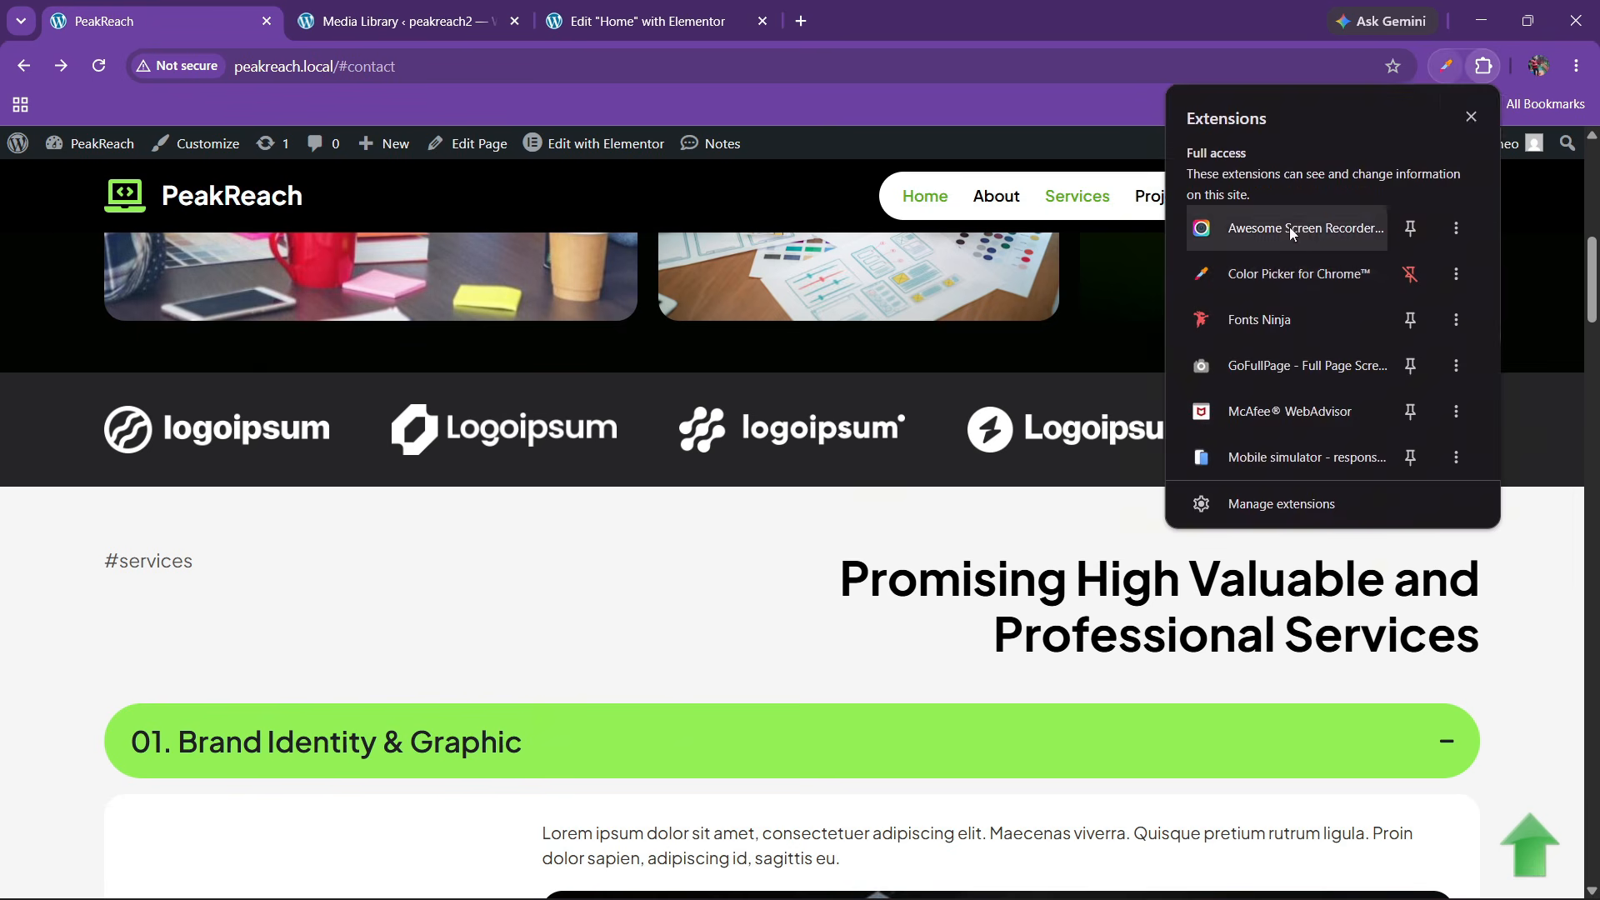
left_click(1282, 273)
left_click(1352, 175)
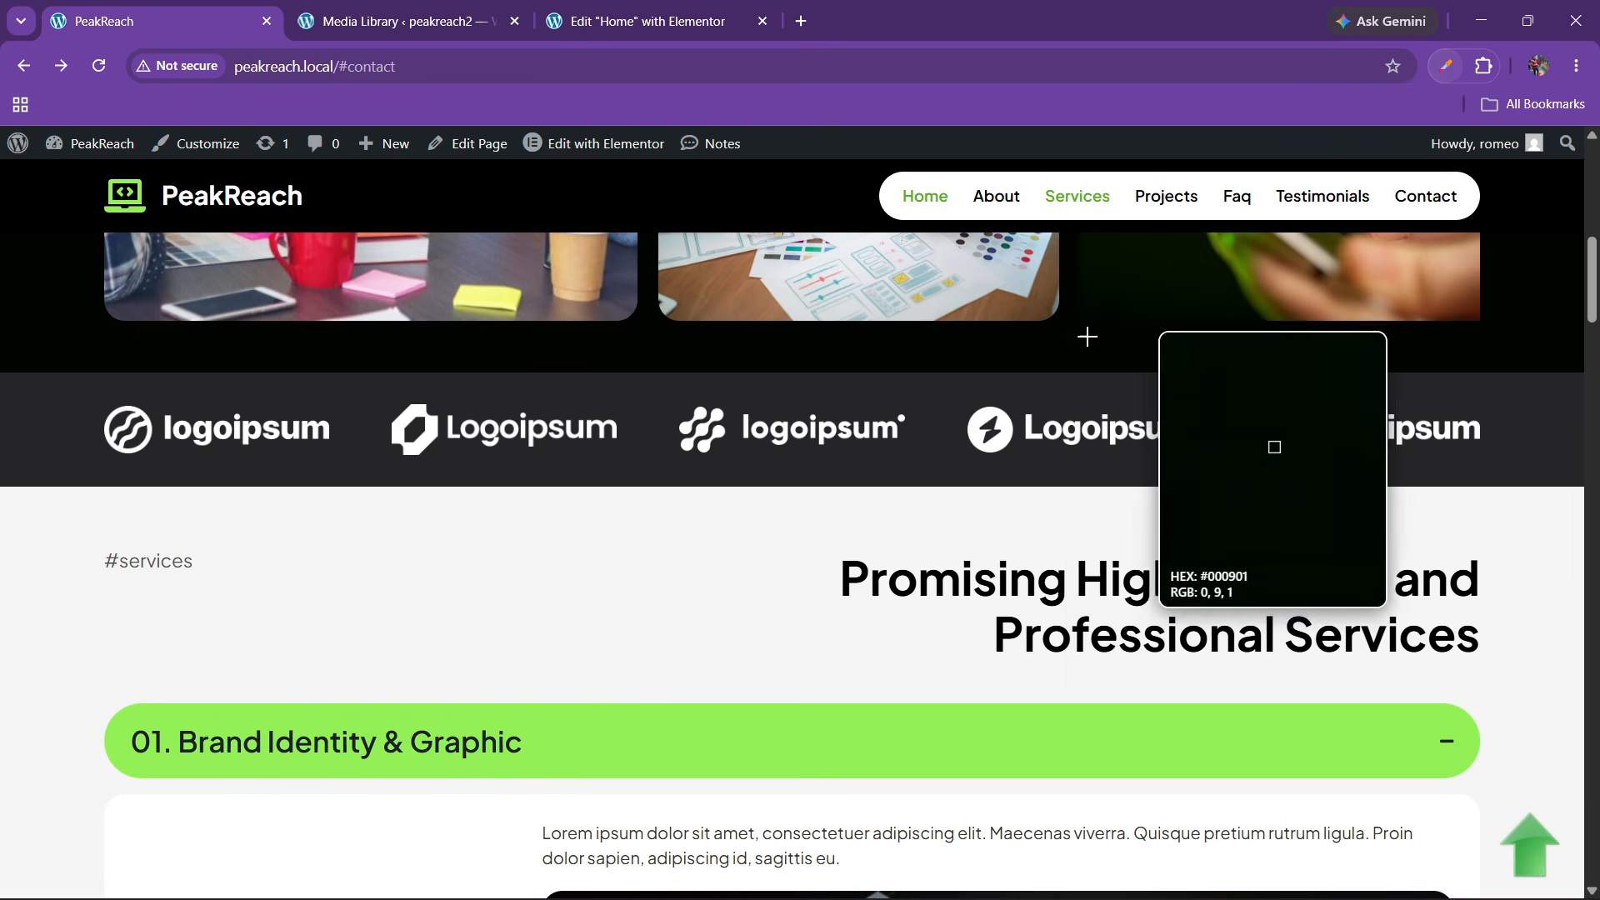
left_click(737, 750)
left_click(825, 614)
key("ctrl+c")
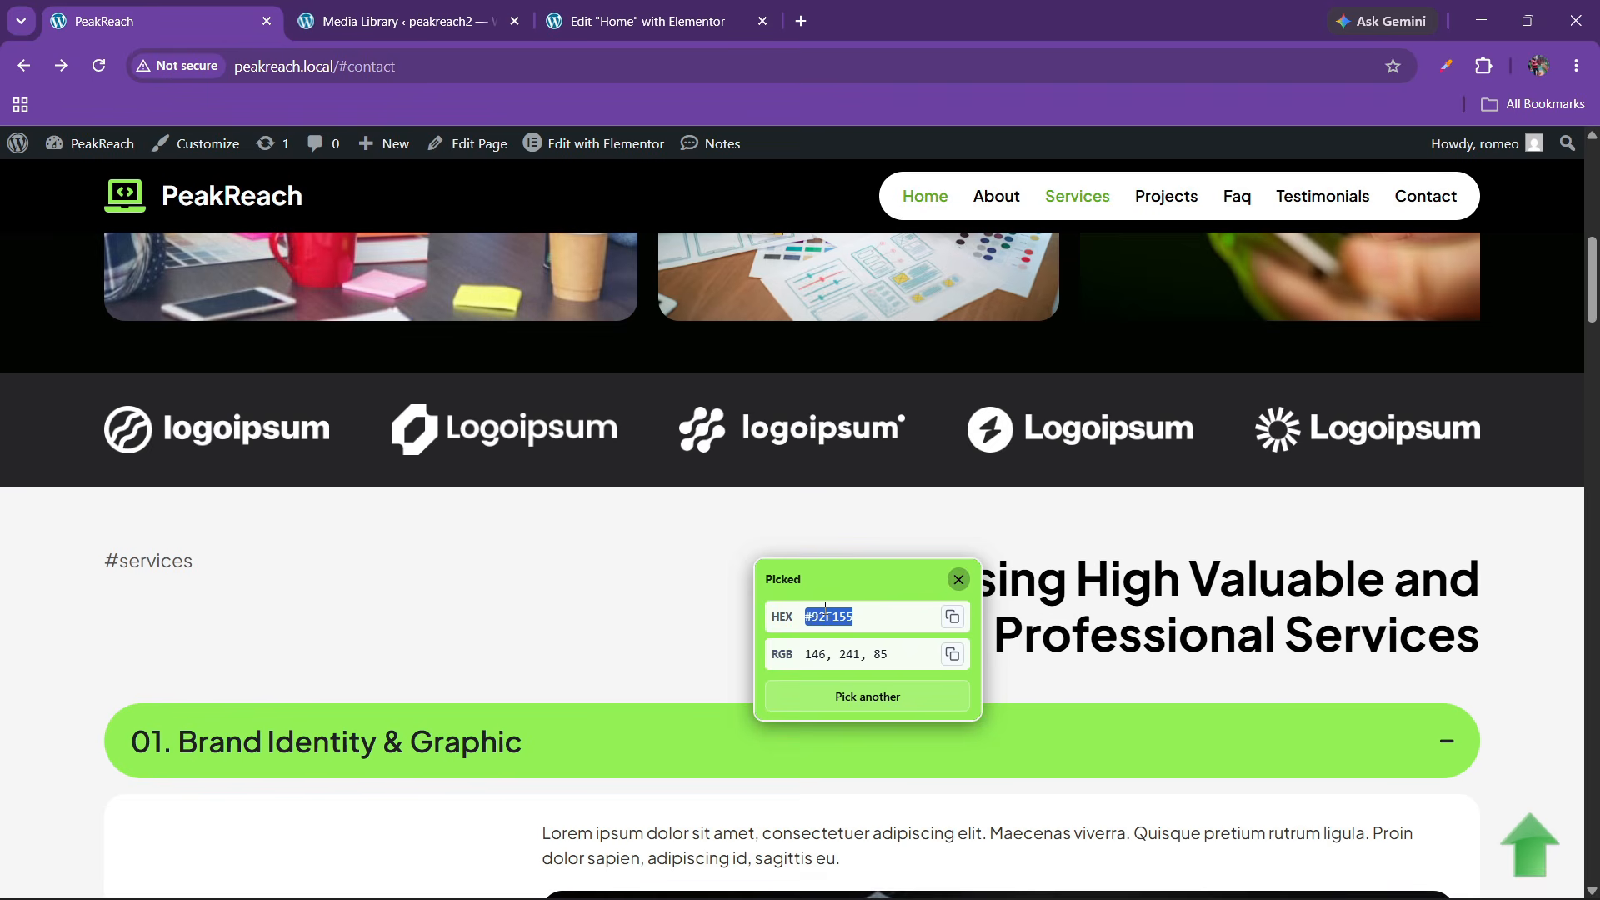
left_click(642, 20)
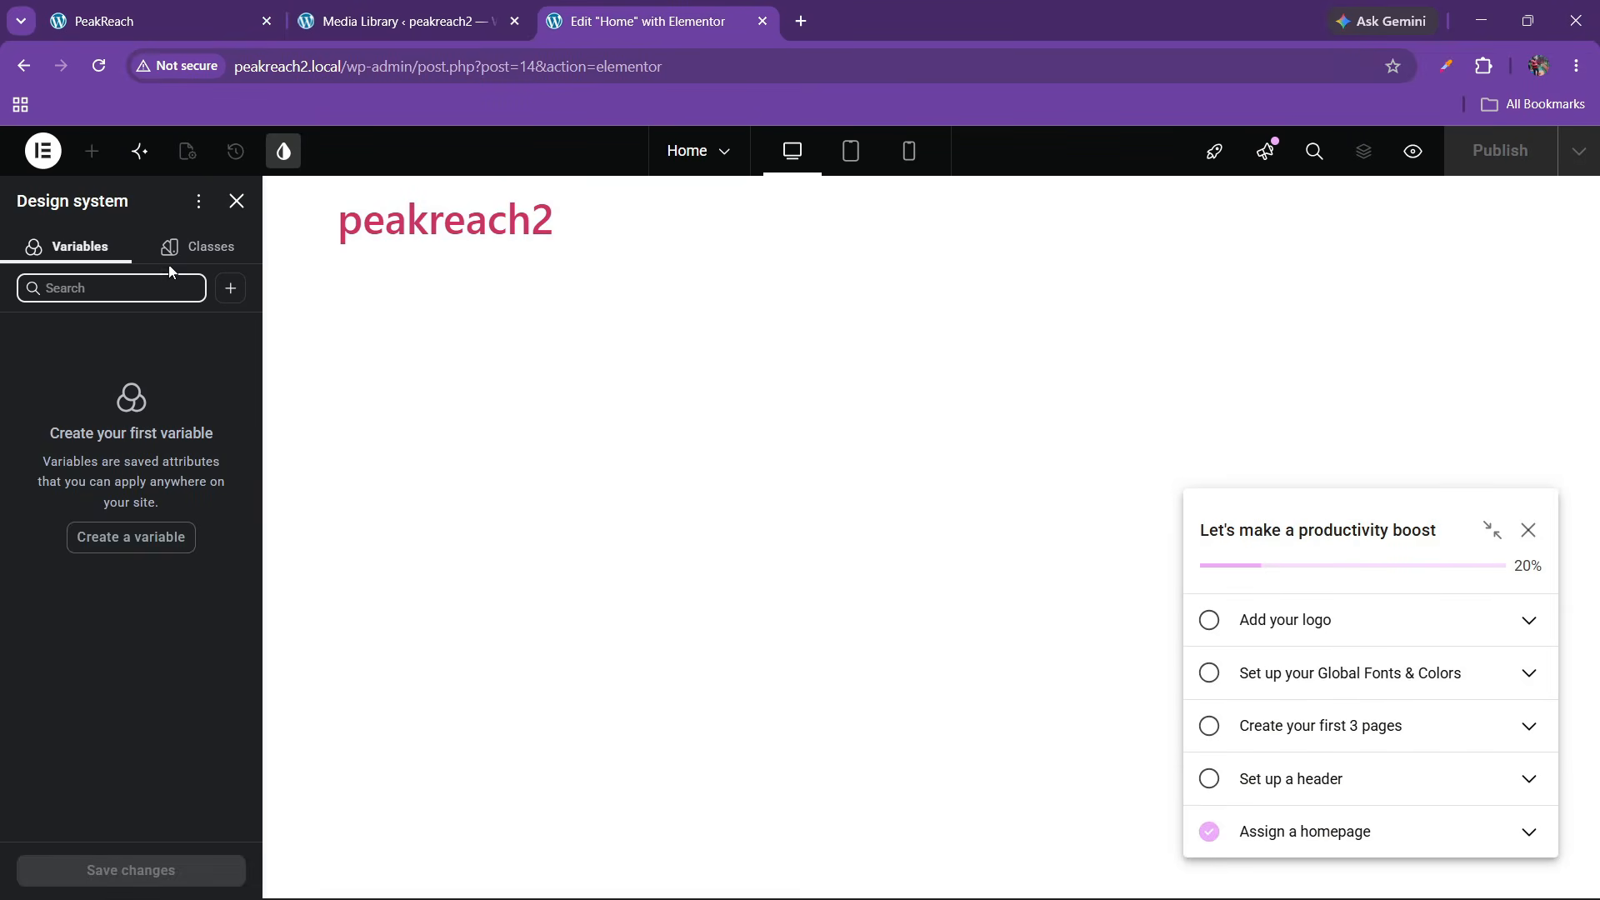
Add a colour variable named green with value #92F155
left_click(231, 289)
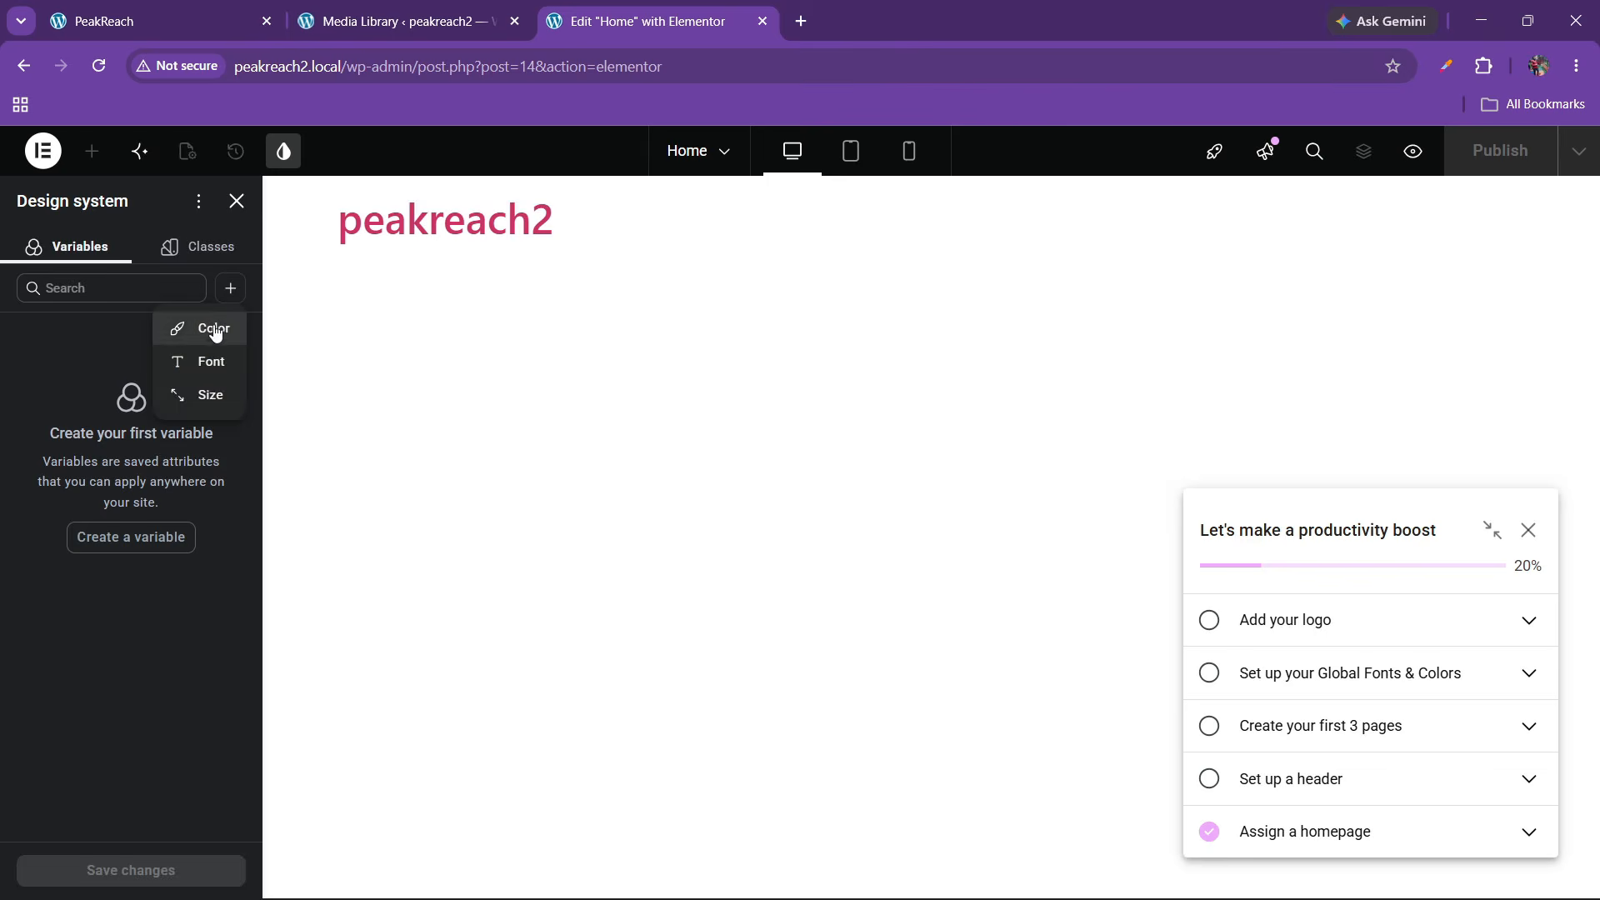
left_click(211, 331)
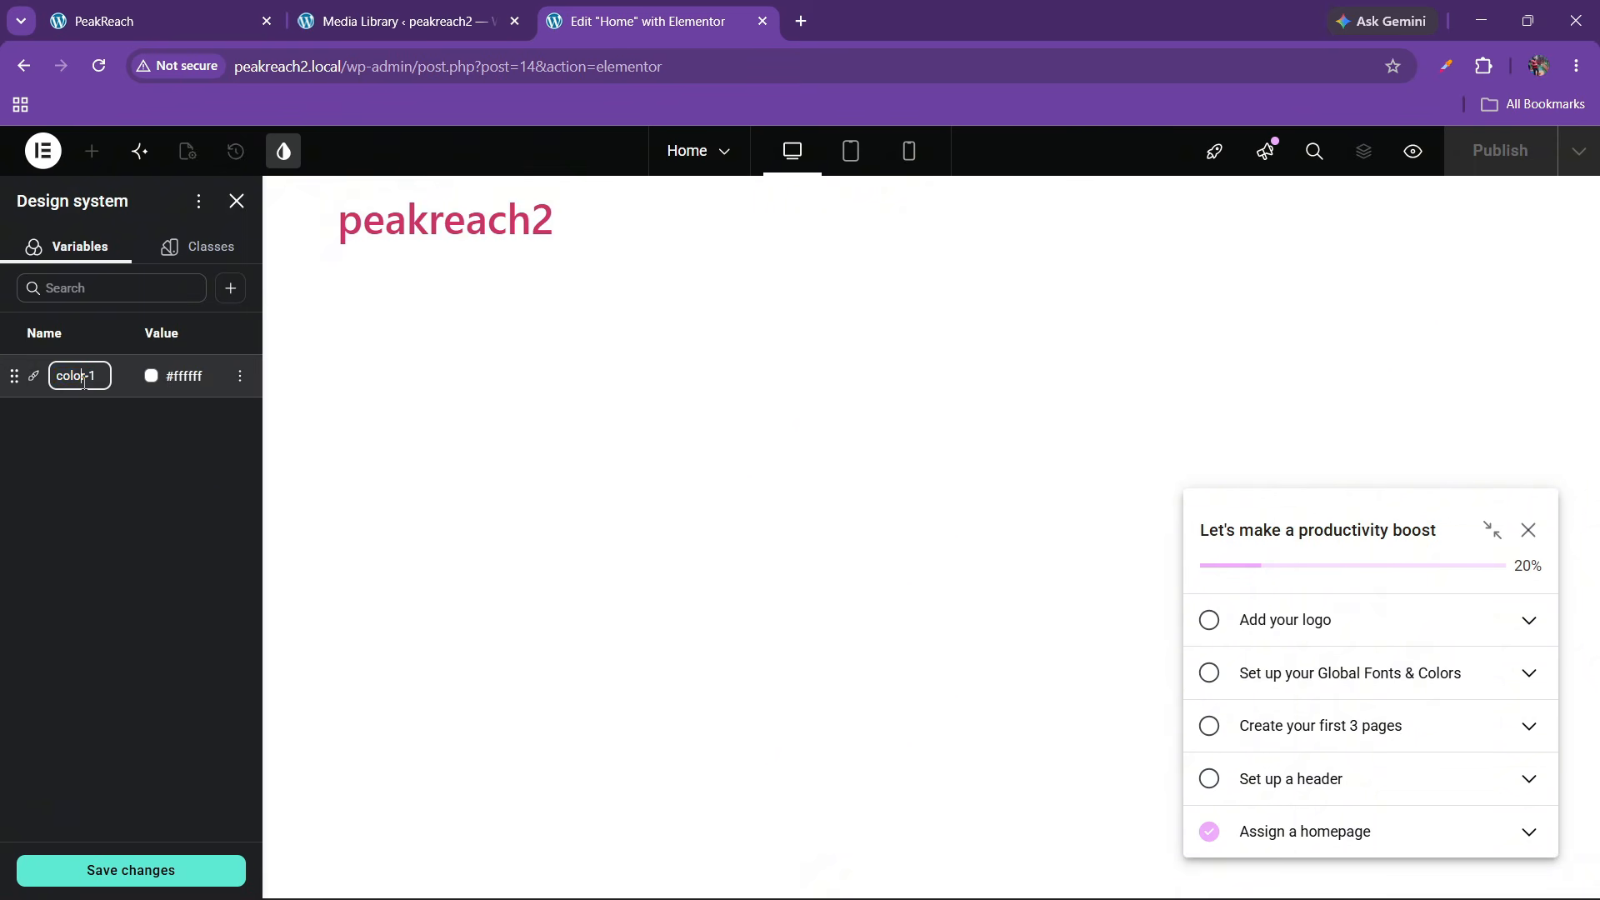
key("BackSpace")
type("green")
double_click(171, 379)
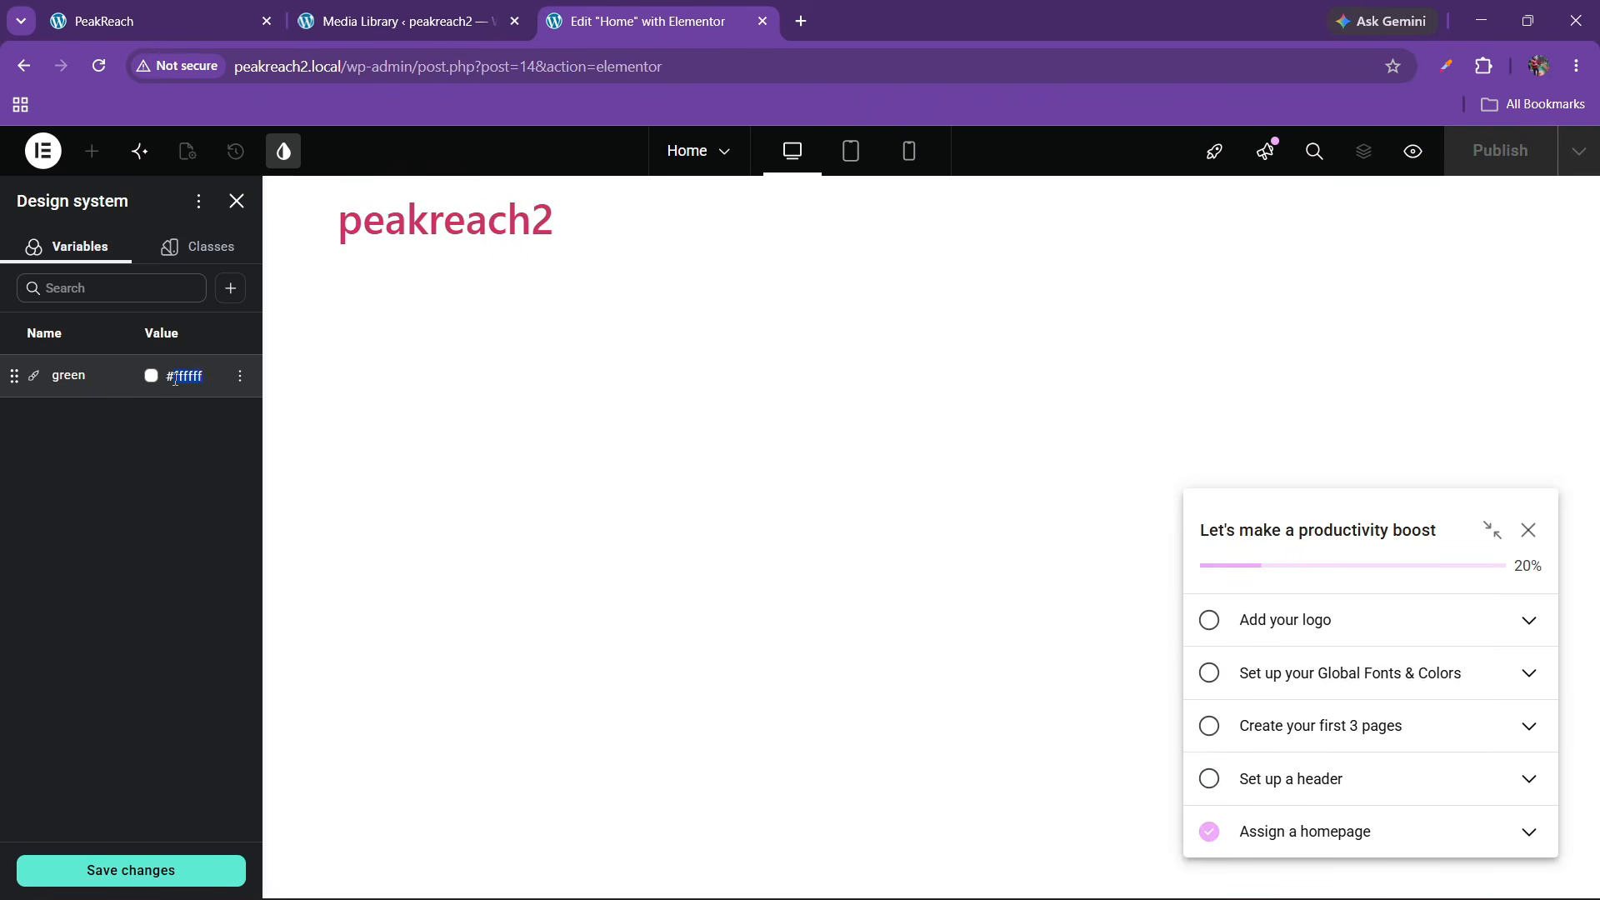
key("ctrl+v")
key("Return")
Sample the logo strip's dark grey #252527 from the live site with Color Picker
left_click(158, 21)
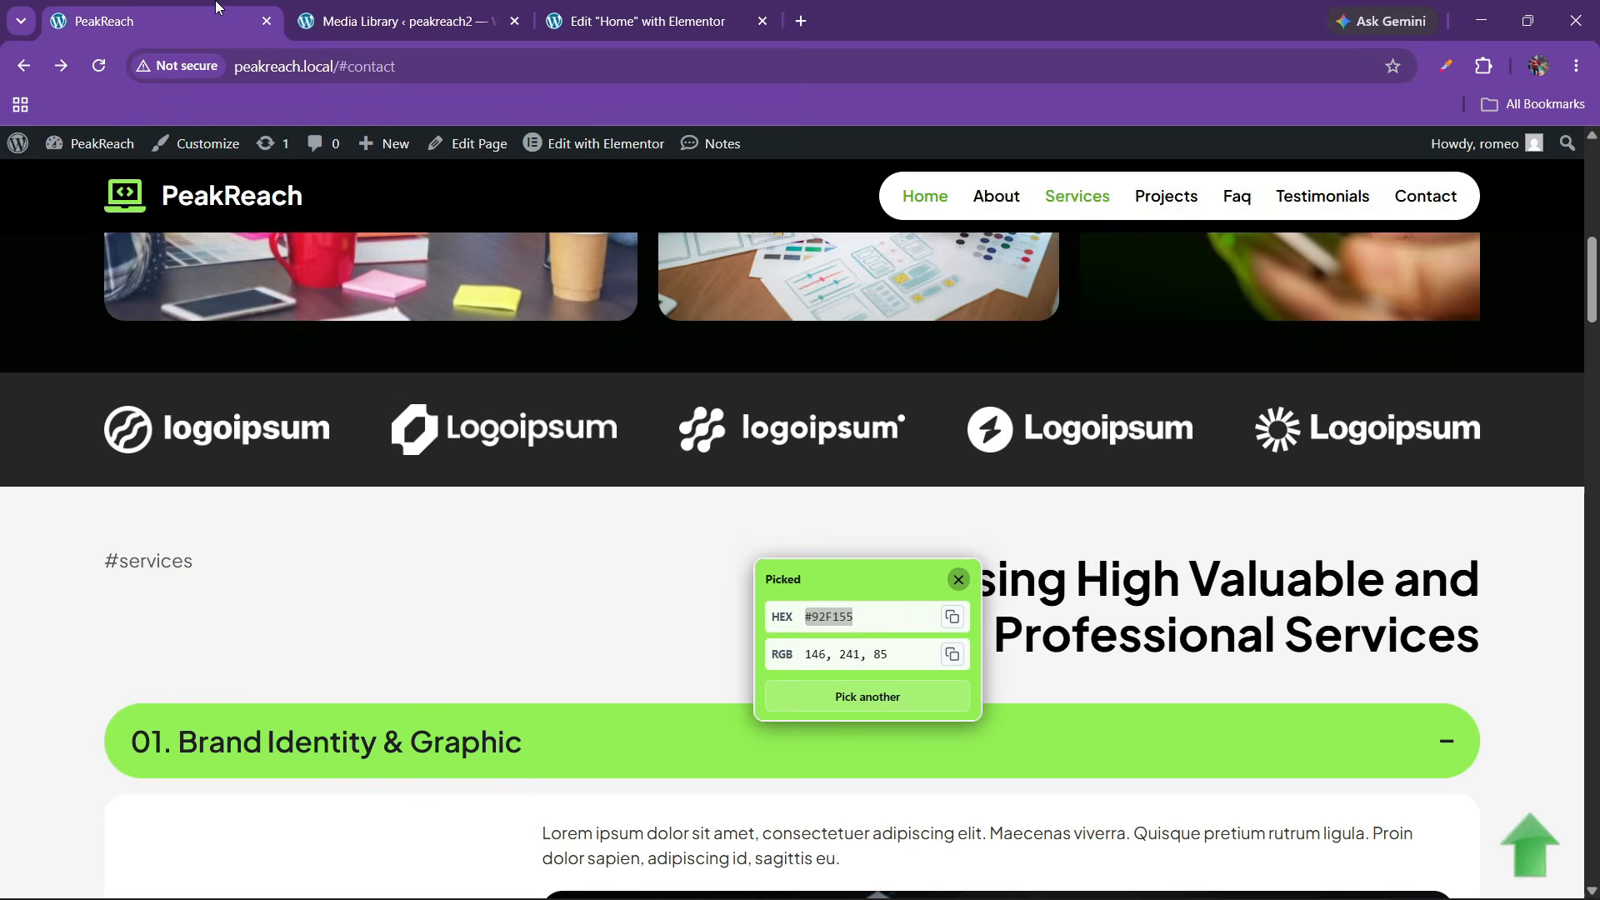
left_click(1483, 67)
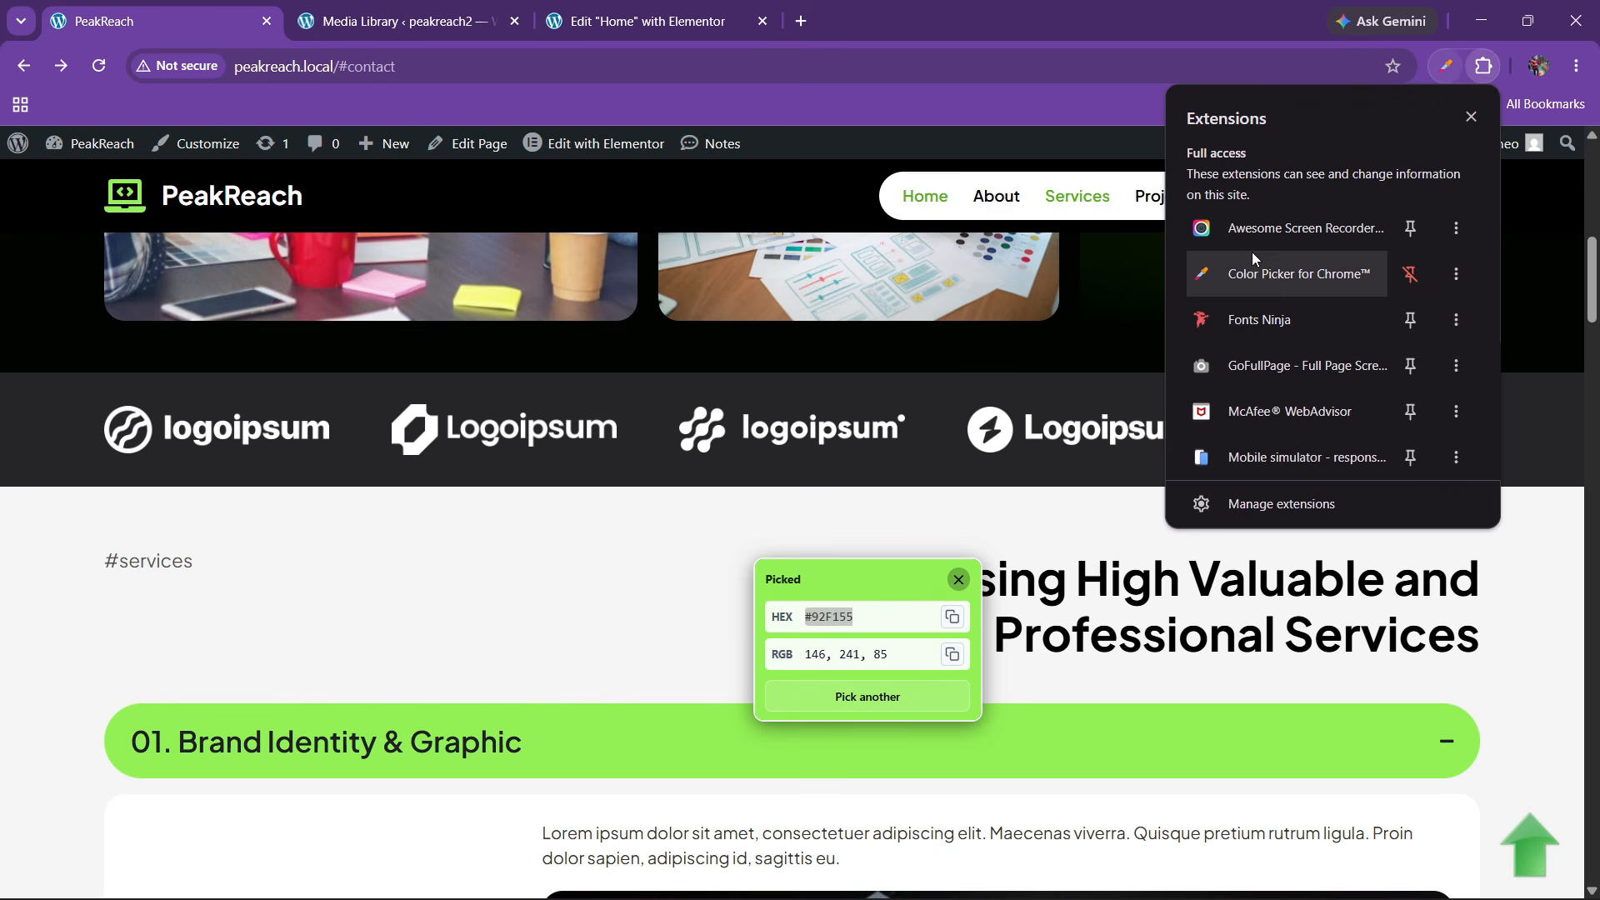
left_click(1446, 66)
left_click(1340, 173)
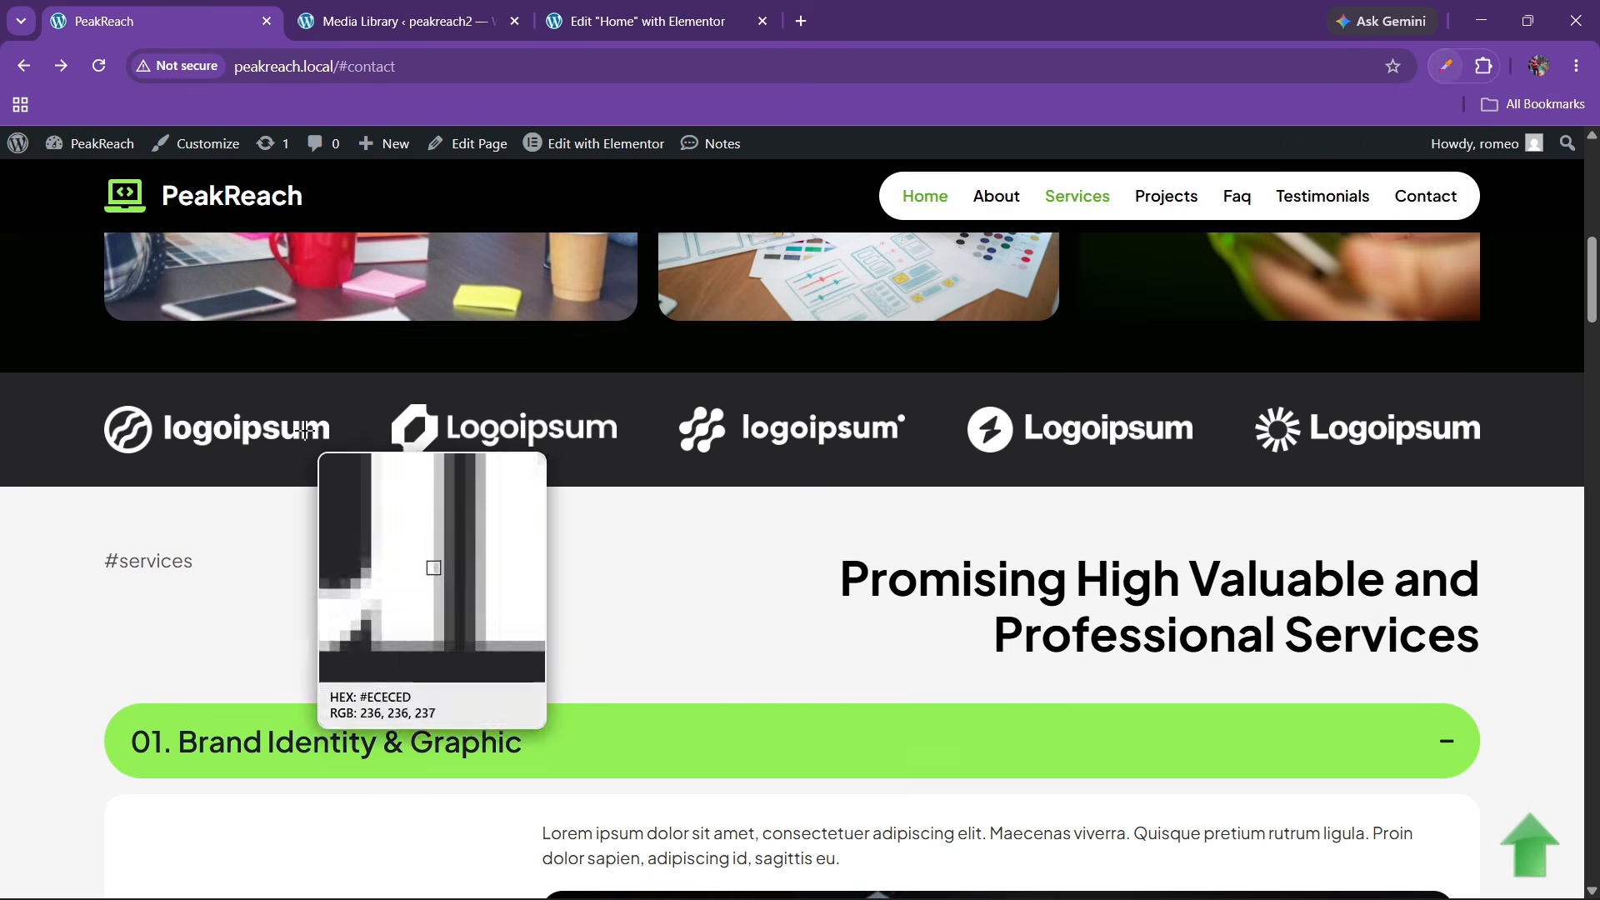
left_click(350, 396)
double_click(441, 464)
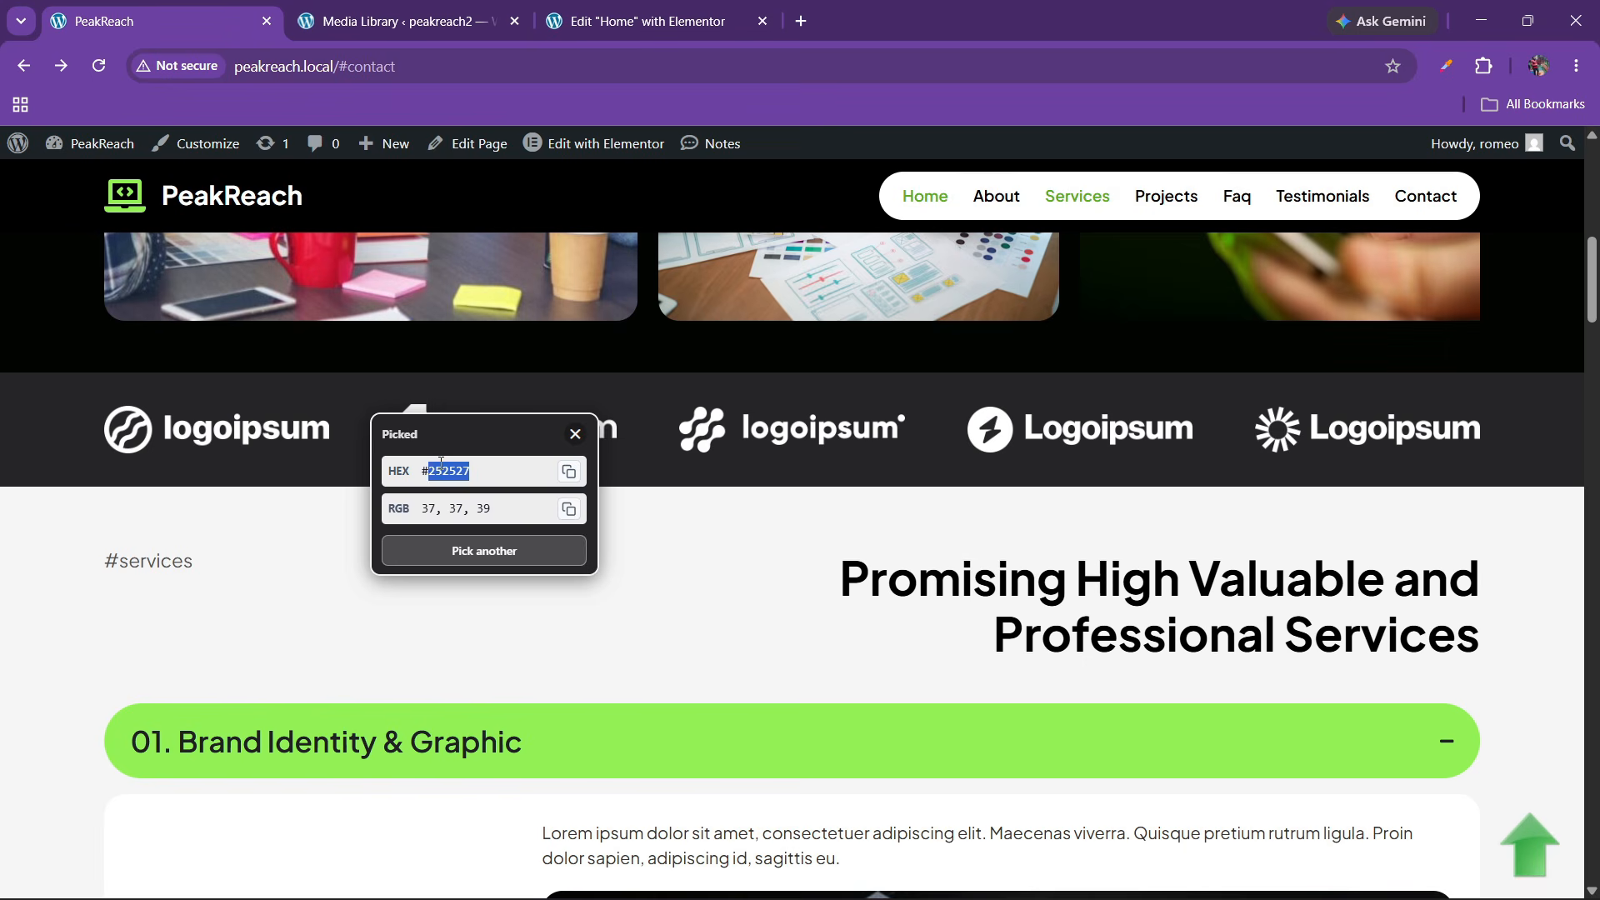
left_click(641, 20)
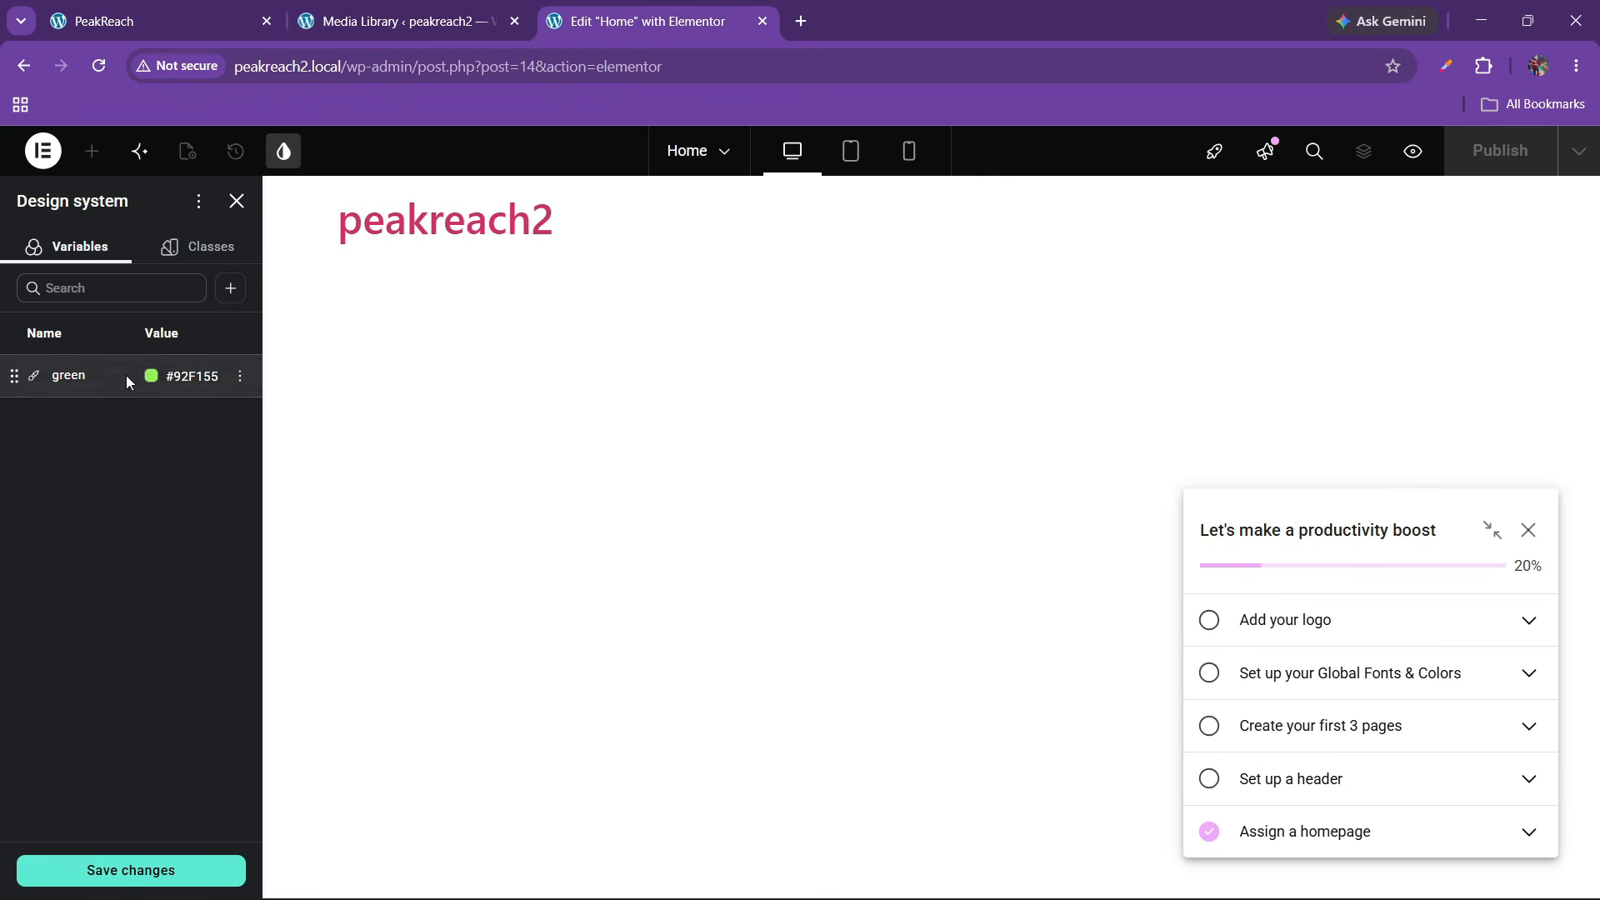
Add a new colour variable named gray-dark, replacing the space with a hyphen
left_click(231, 288)
left_click(210, 322)
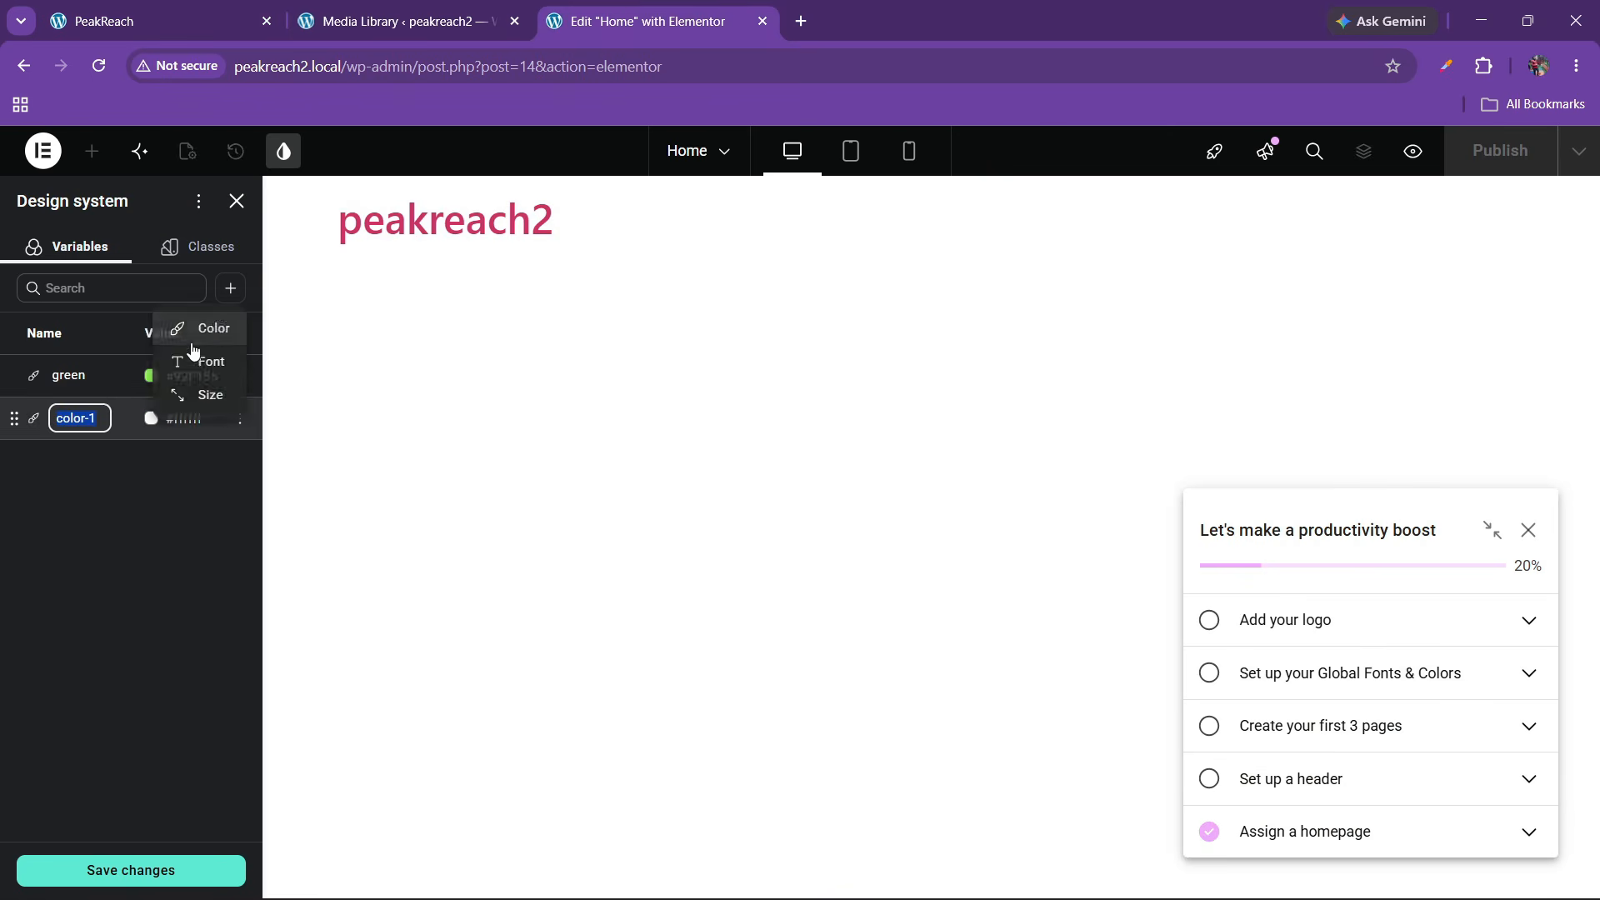
key("BackSpace")
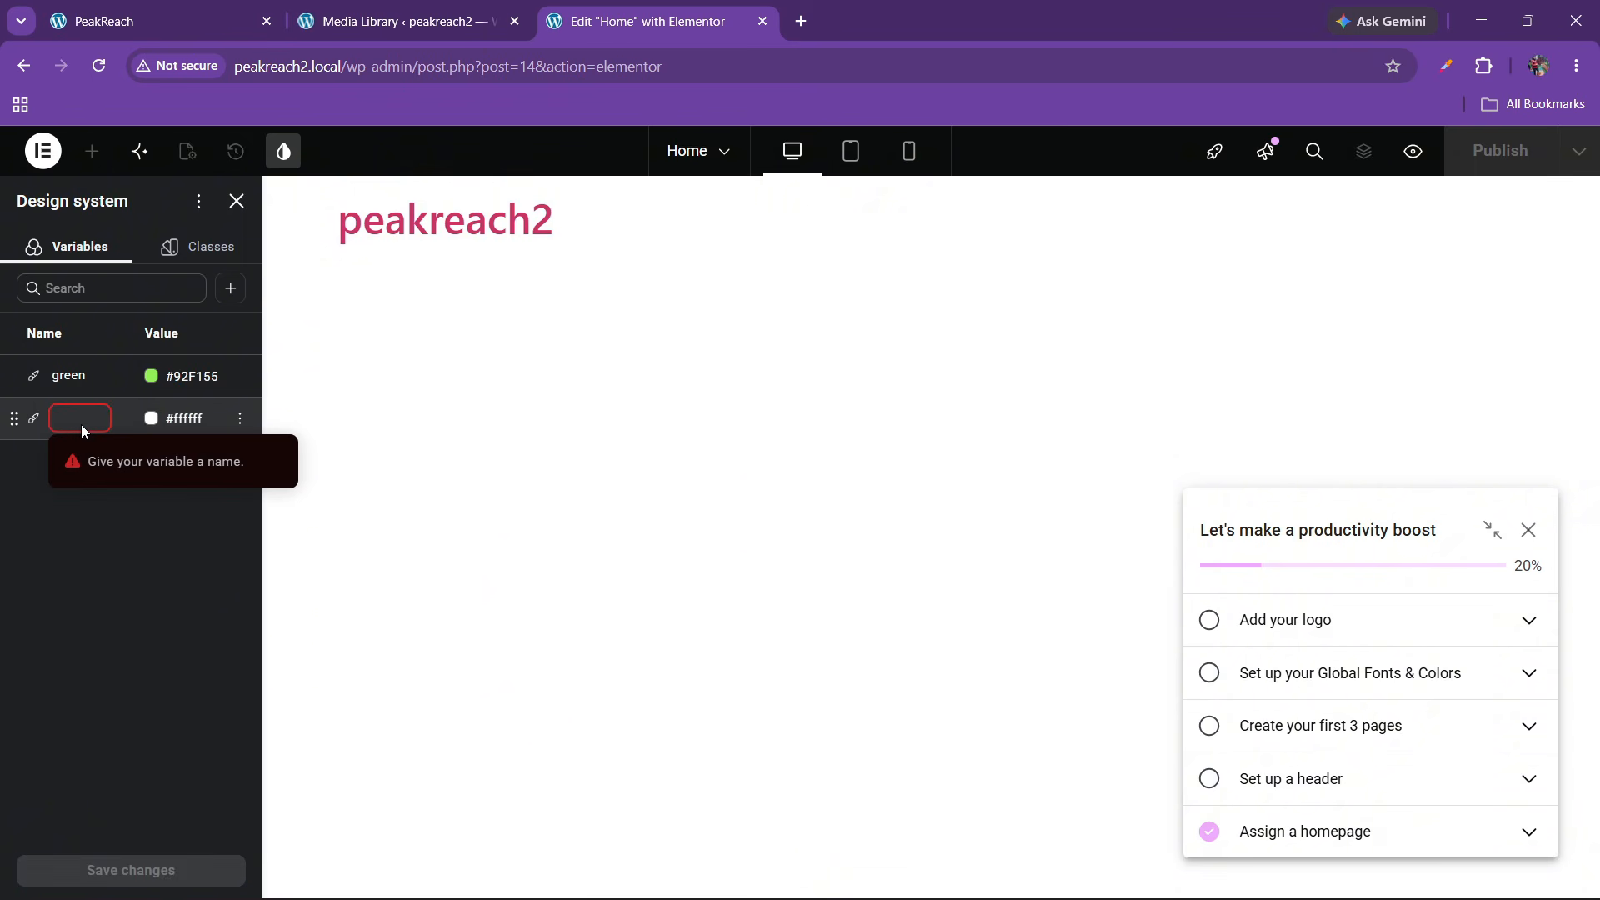
type("g")
key("BackSpace")
type("gra")
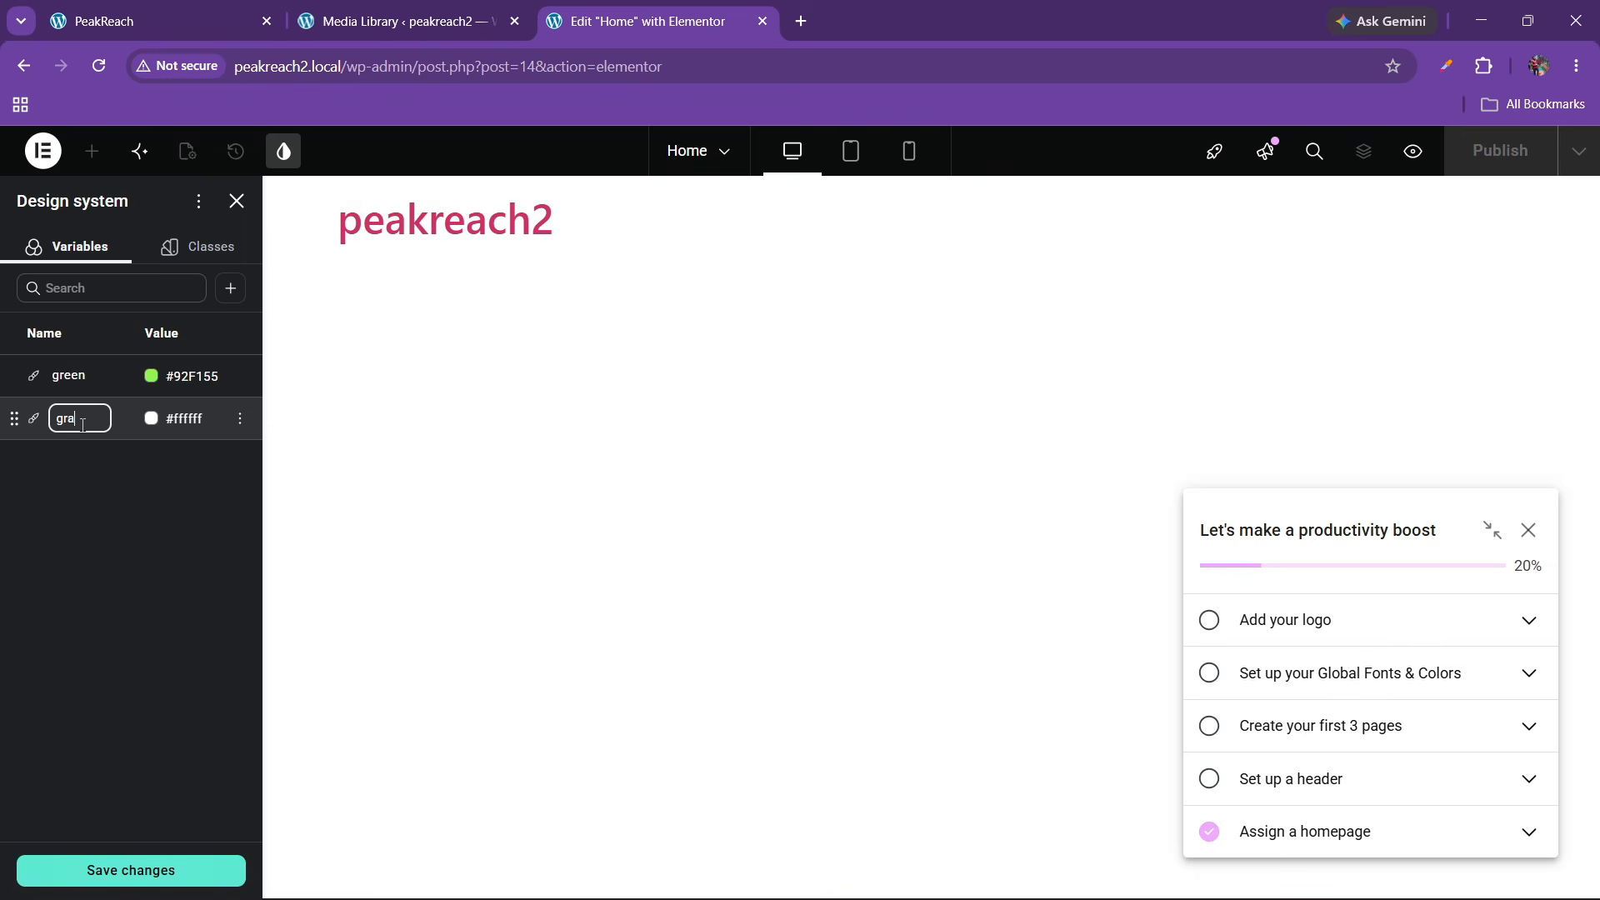
type("y dark")
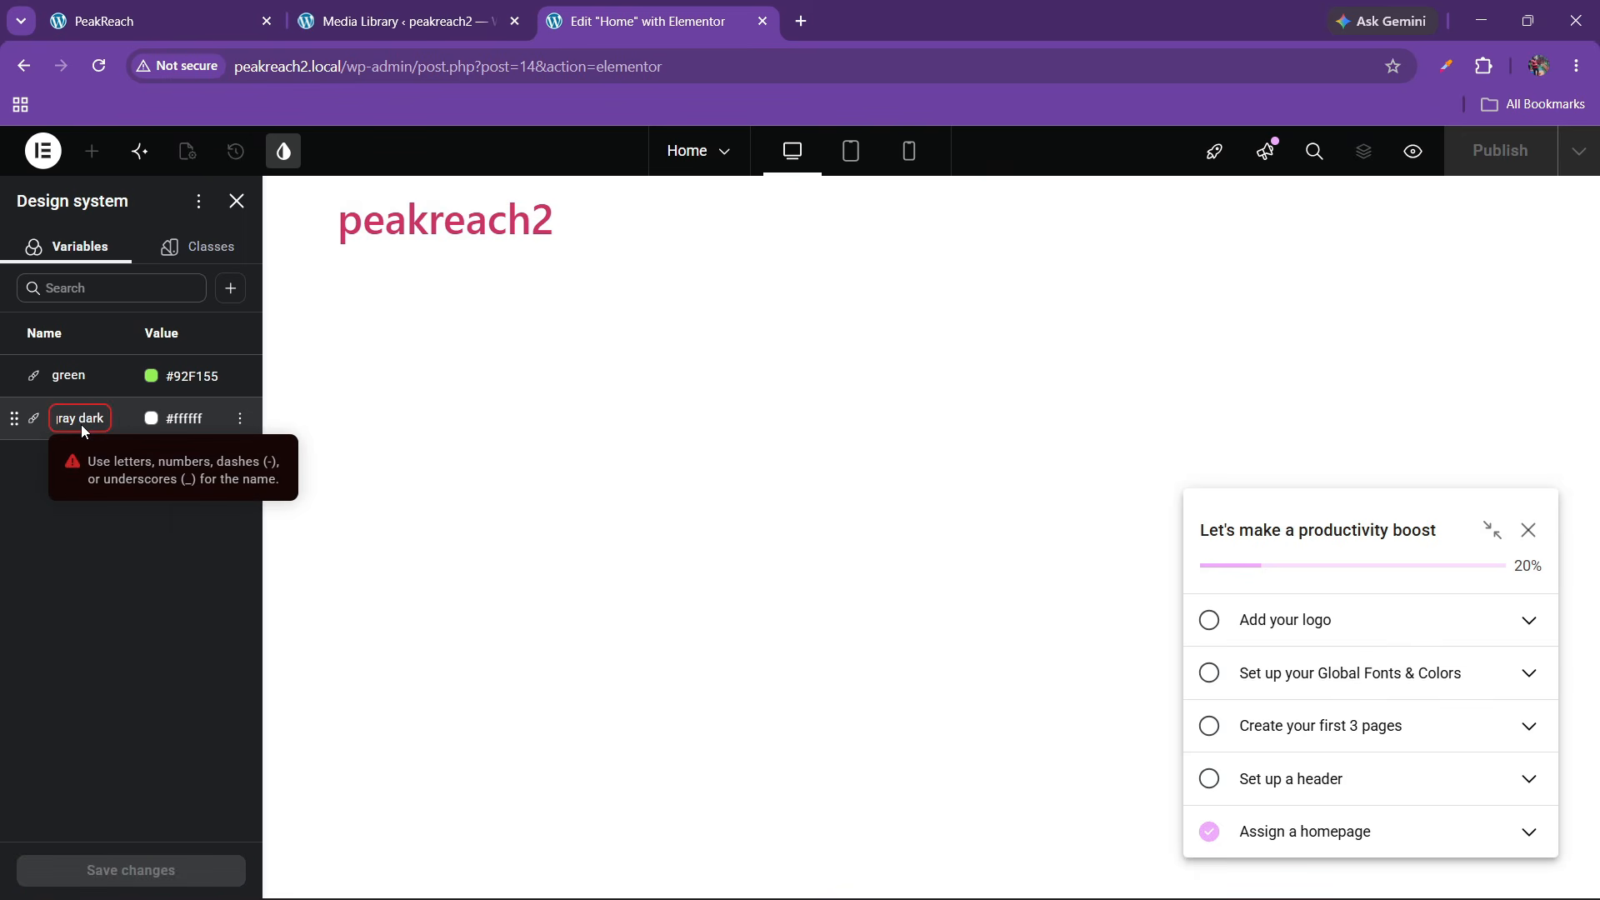
left_click(82, 423)
left_click(84, 418)
key("BackSpace")
type("-")
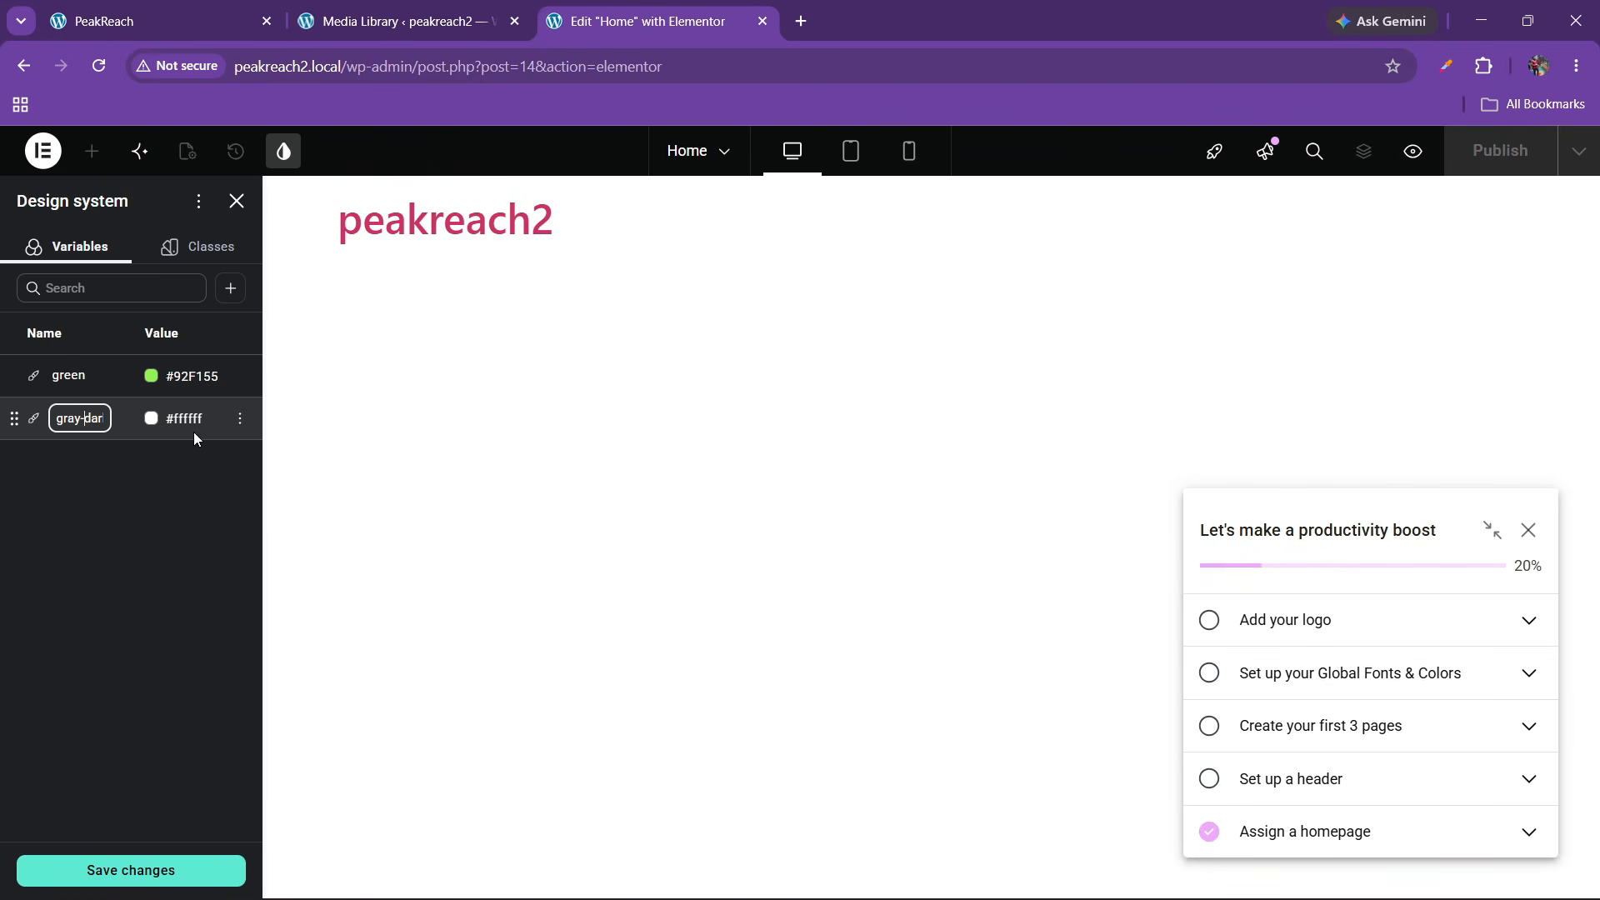
Set gray-dark's value to #252527 and close the picked-colour card on the live site
left_click(191, 424)
type("#252527")
left_click(132, 552)
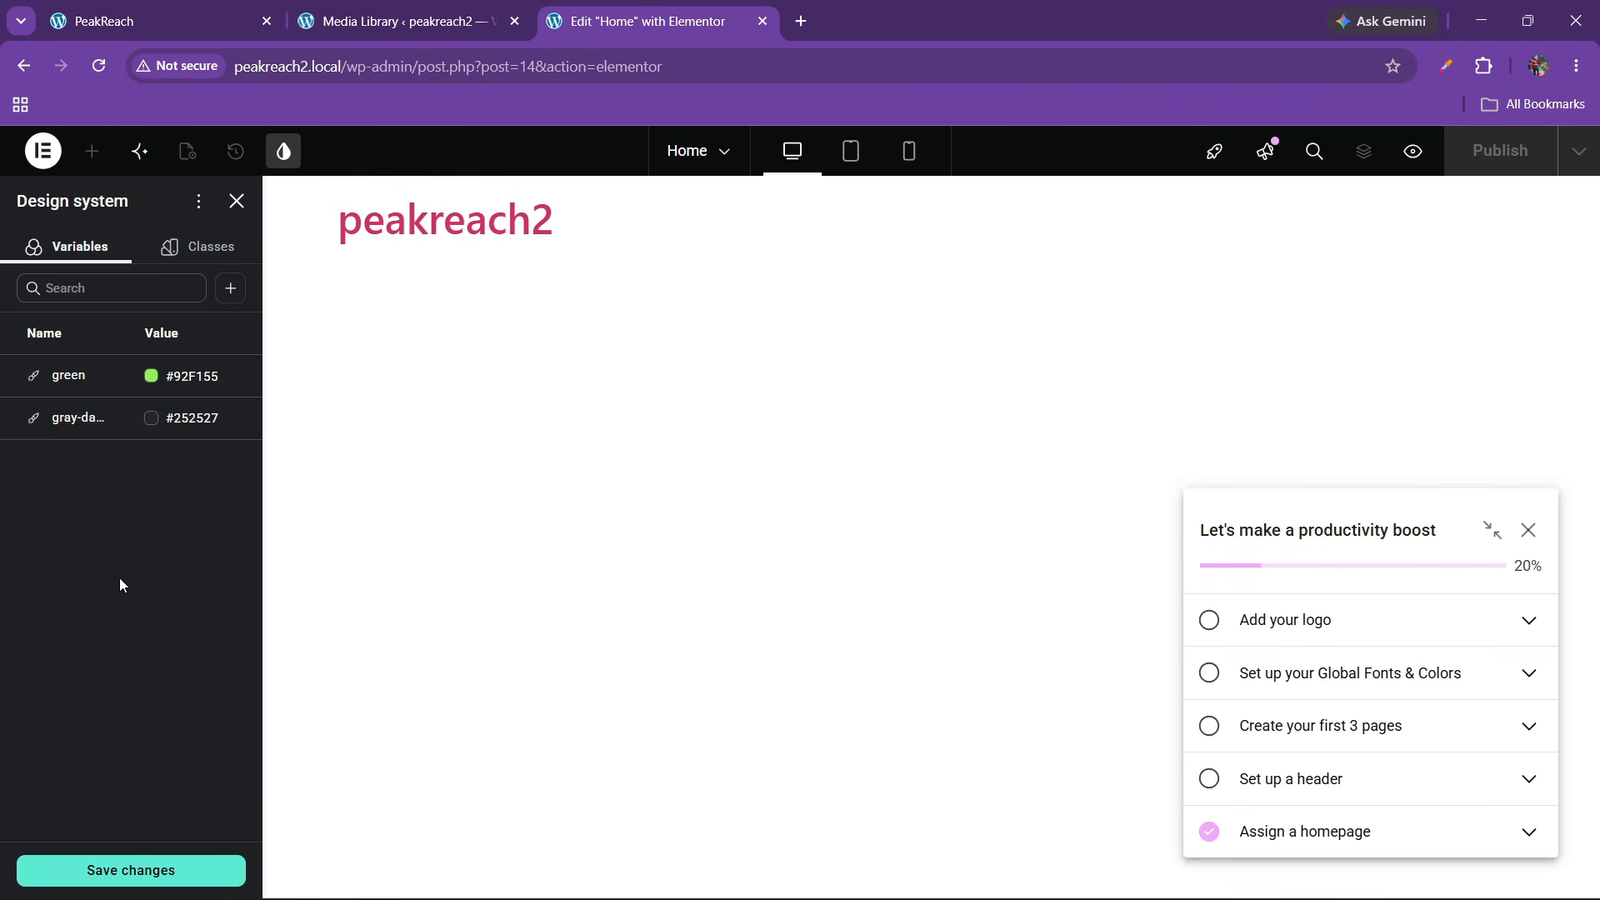
left_click(244, 7)
left_click(576, 434)
scroll(622, 540, "up", 10)
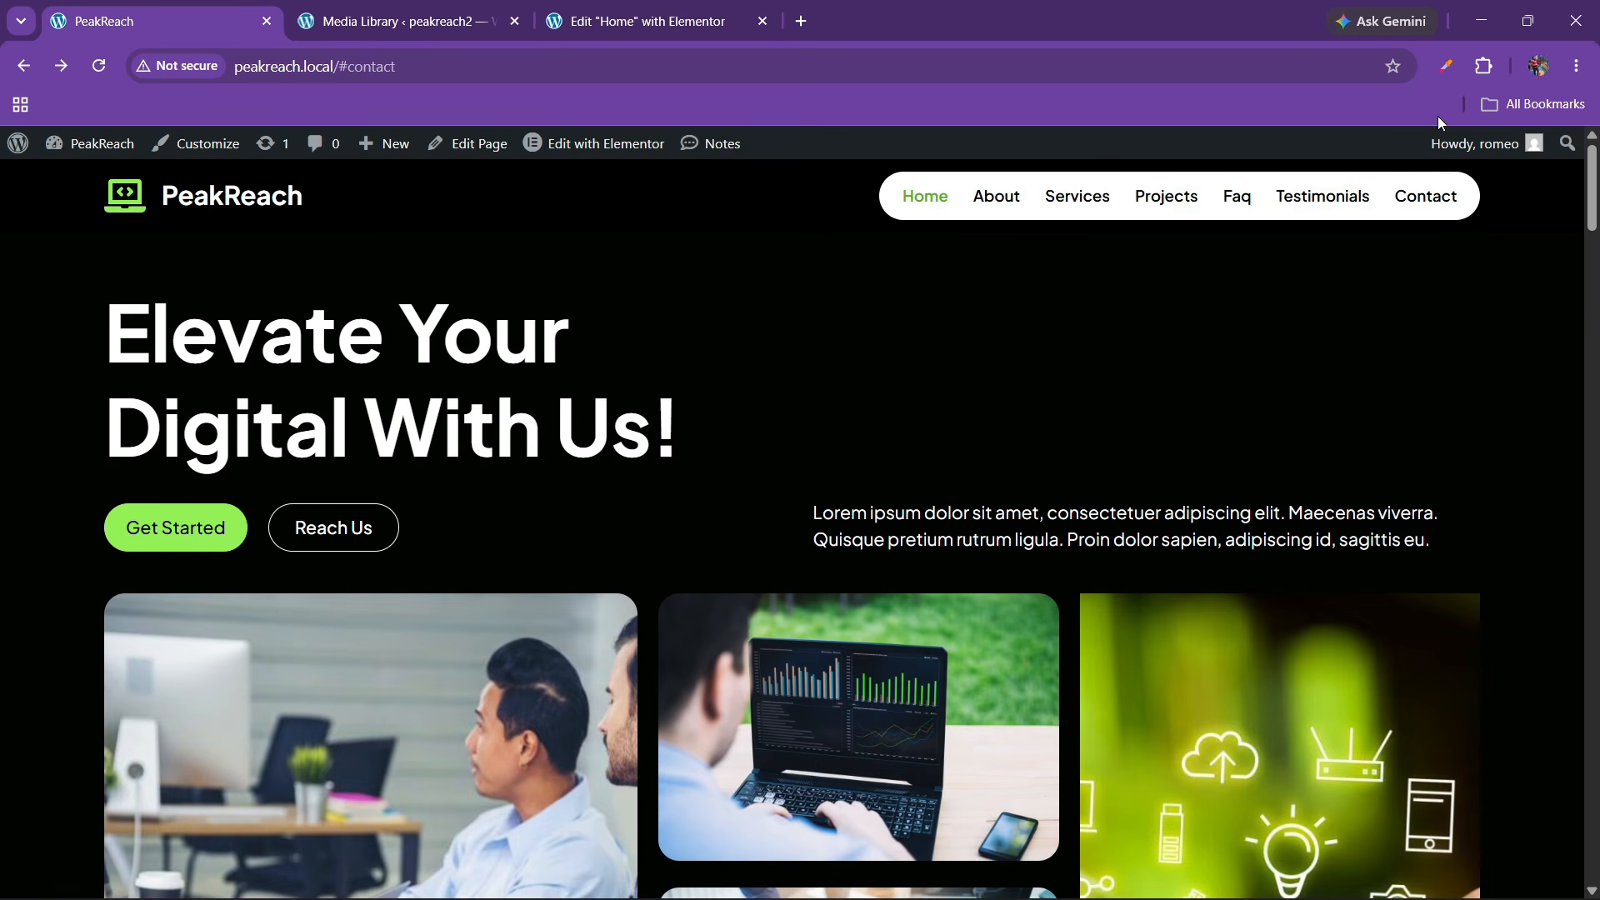
Sample the hero's near-black #020401 from the live site with Color Picker
left_click(1483, 65)
left_click(1250, 268)
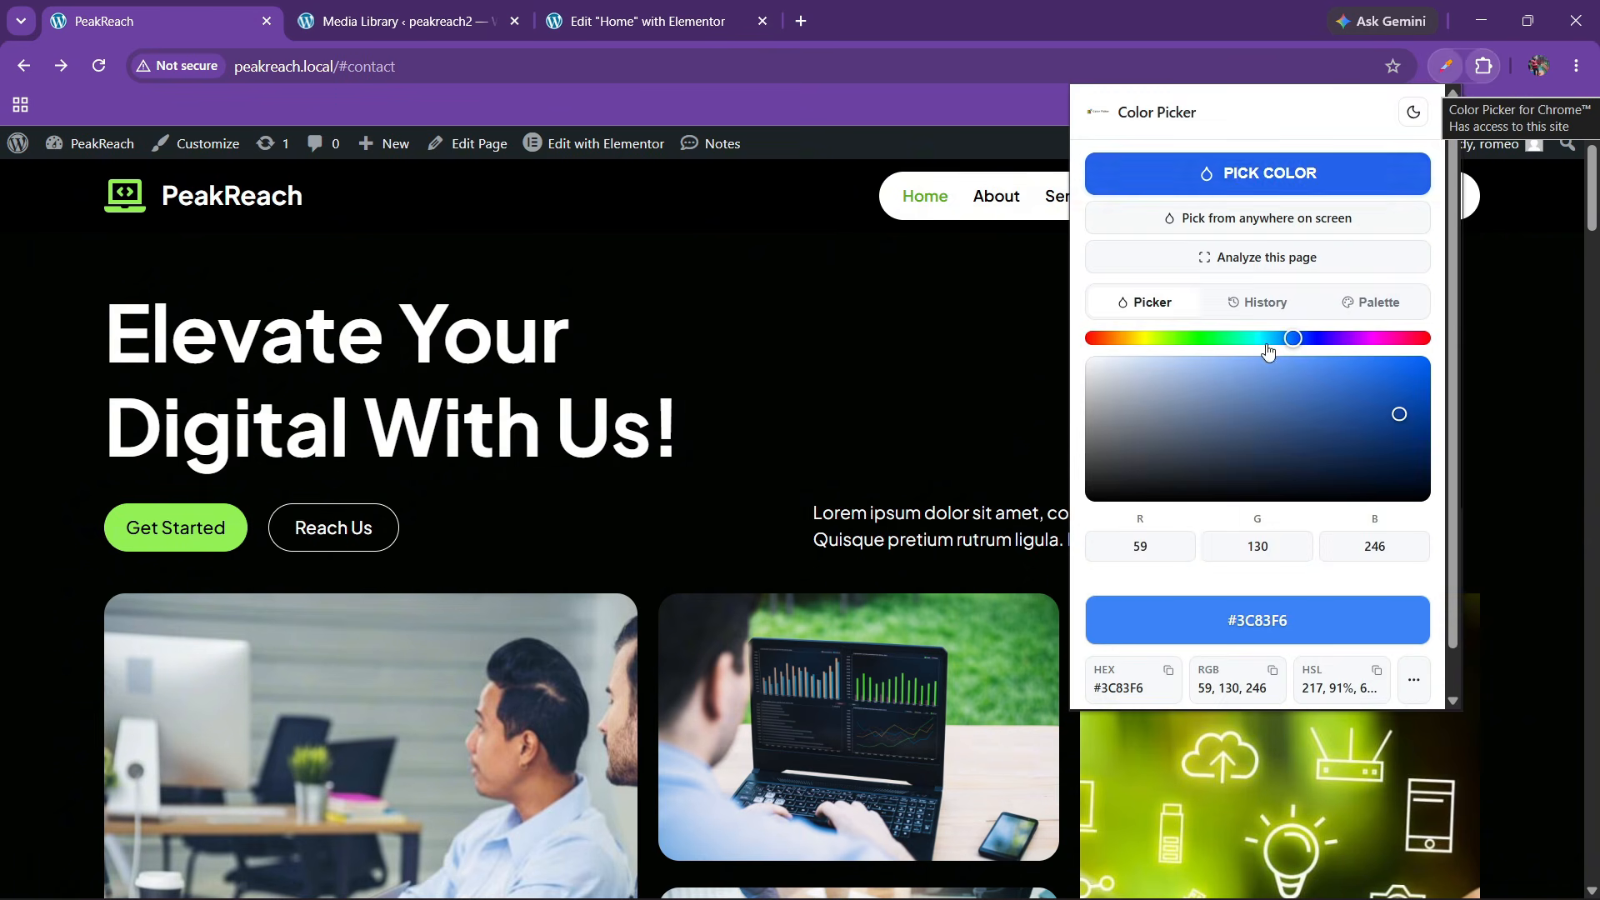
left_click(1257, 173)
left_click(973, 358)
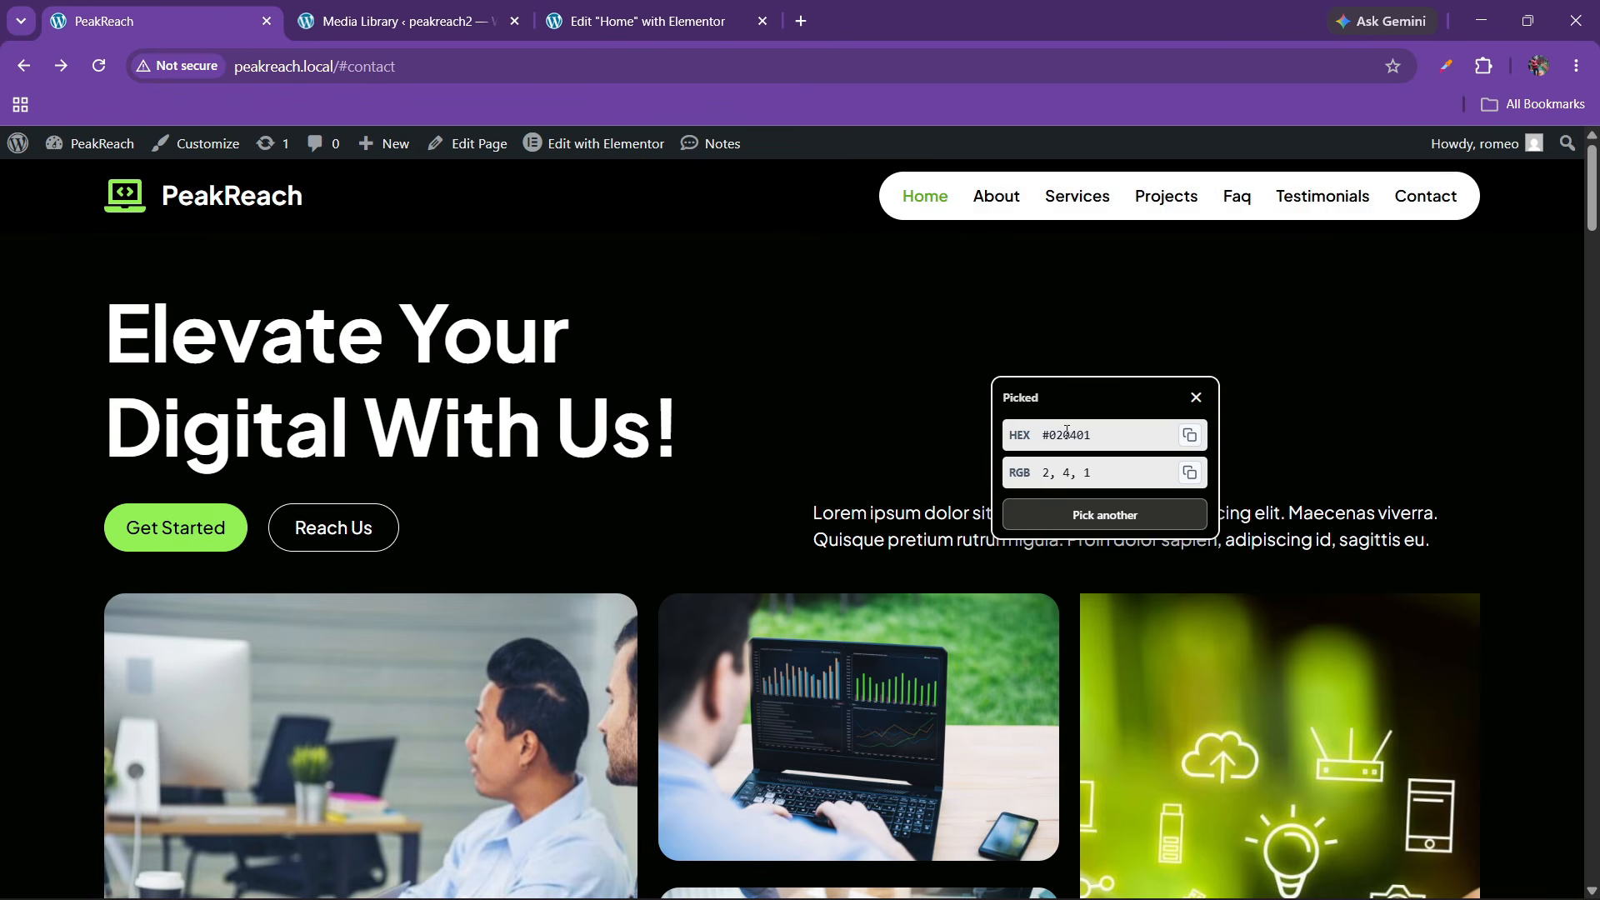
double_click(1067, 432)
Add a colour variable named black with value 020401
left_click(741, 20)
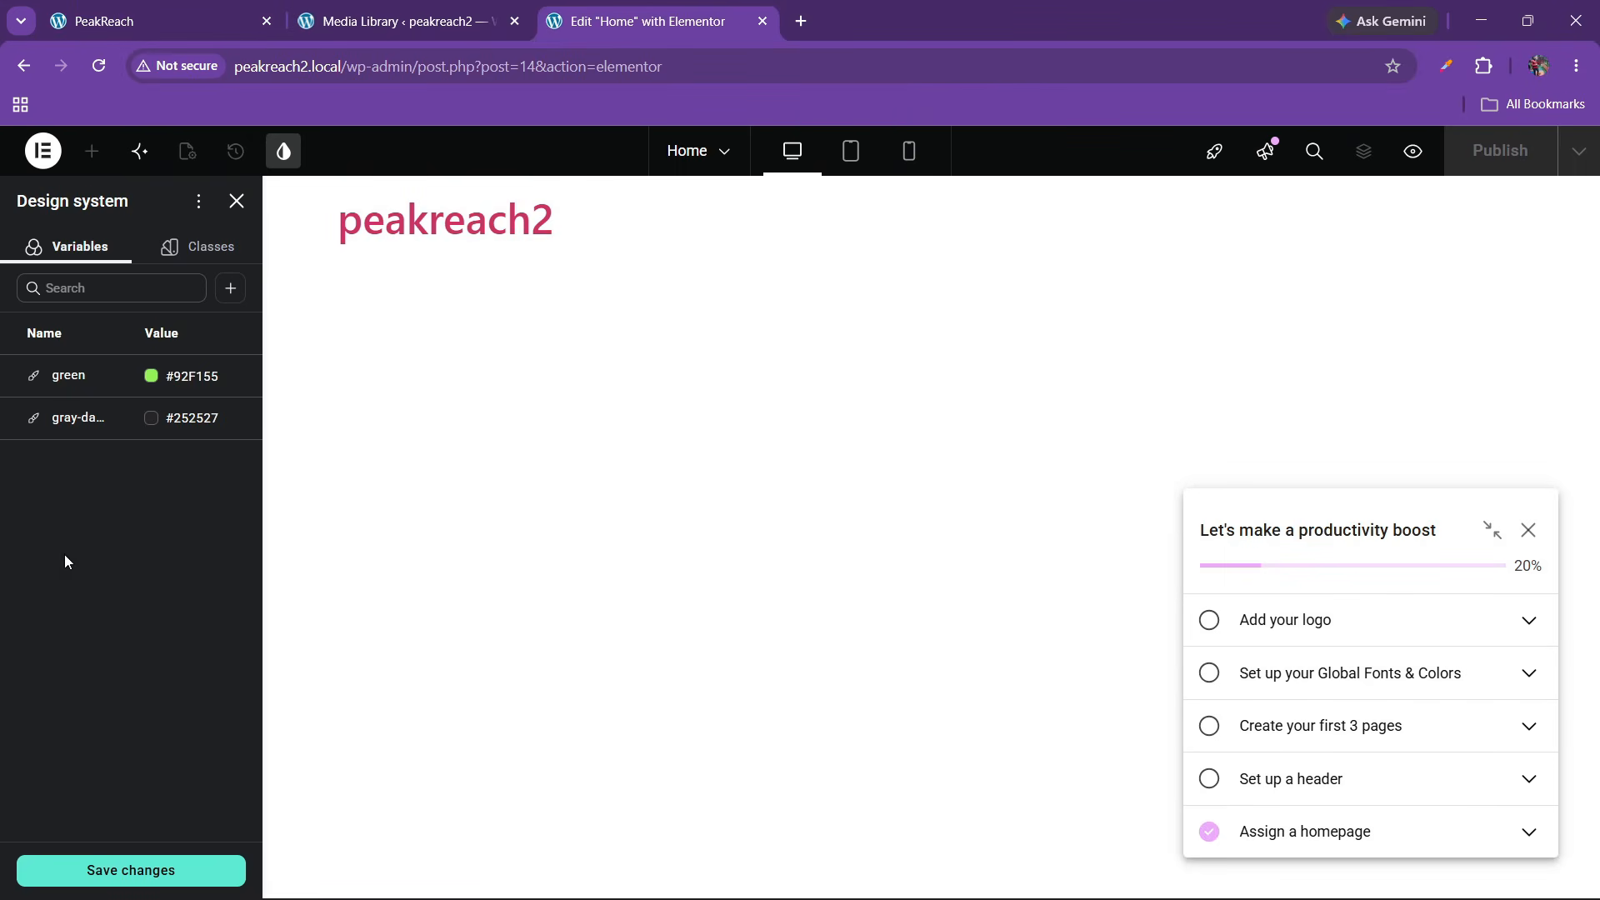
left_click(231, 288)
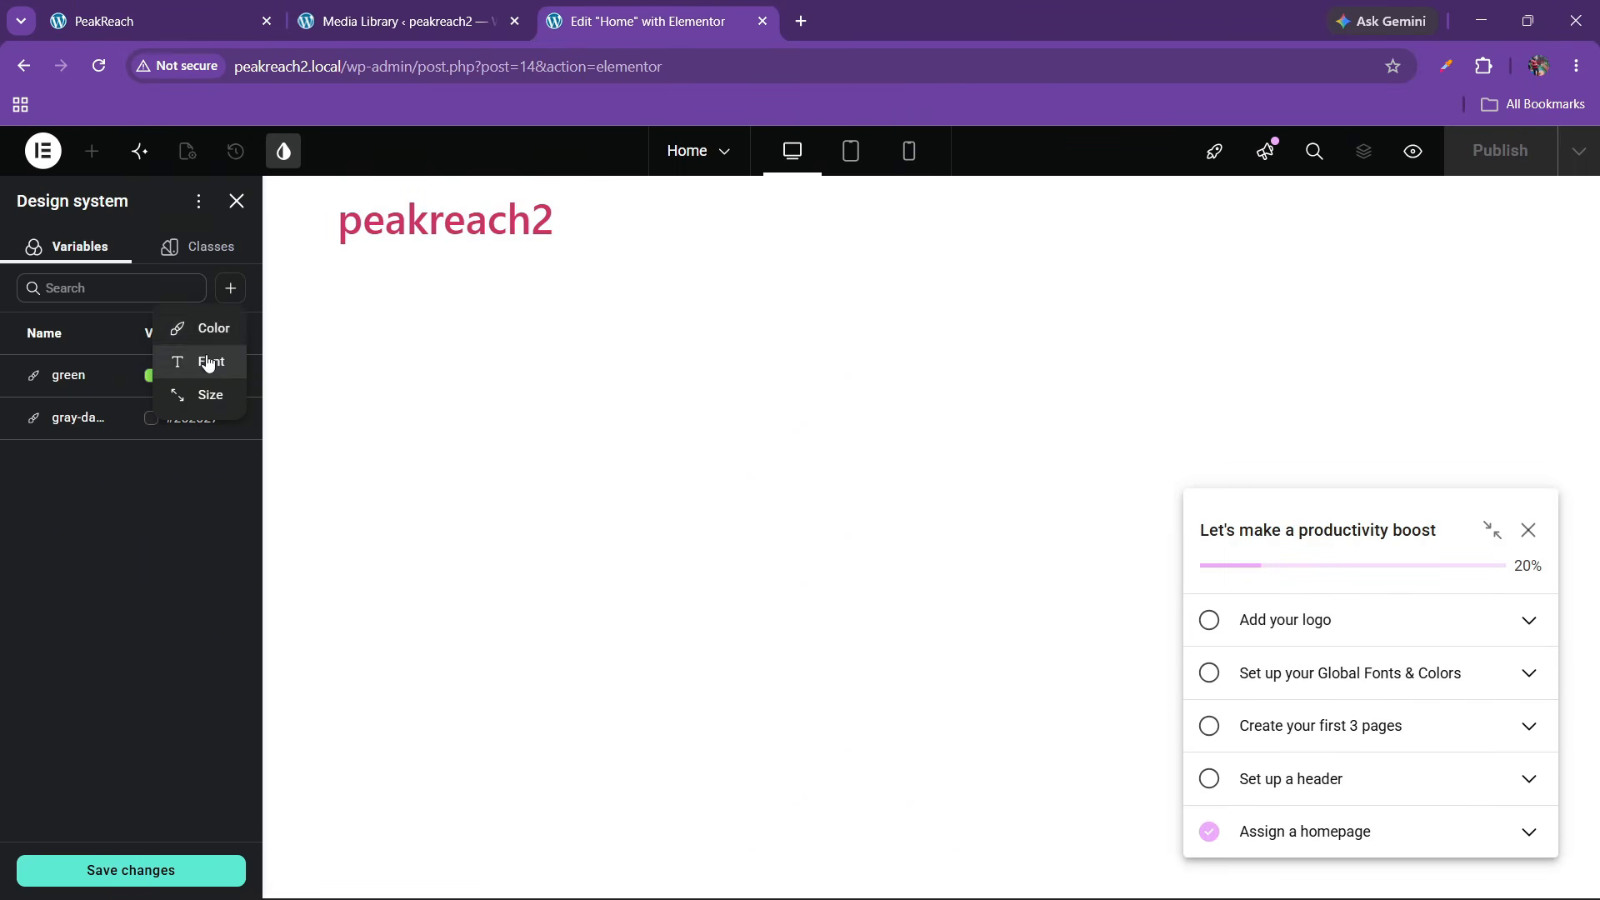
left_click(204, 325)
type("black")
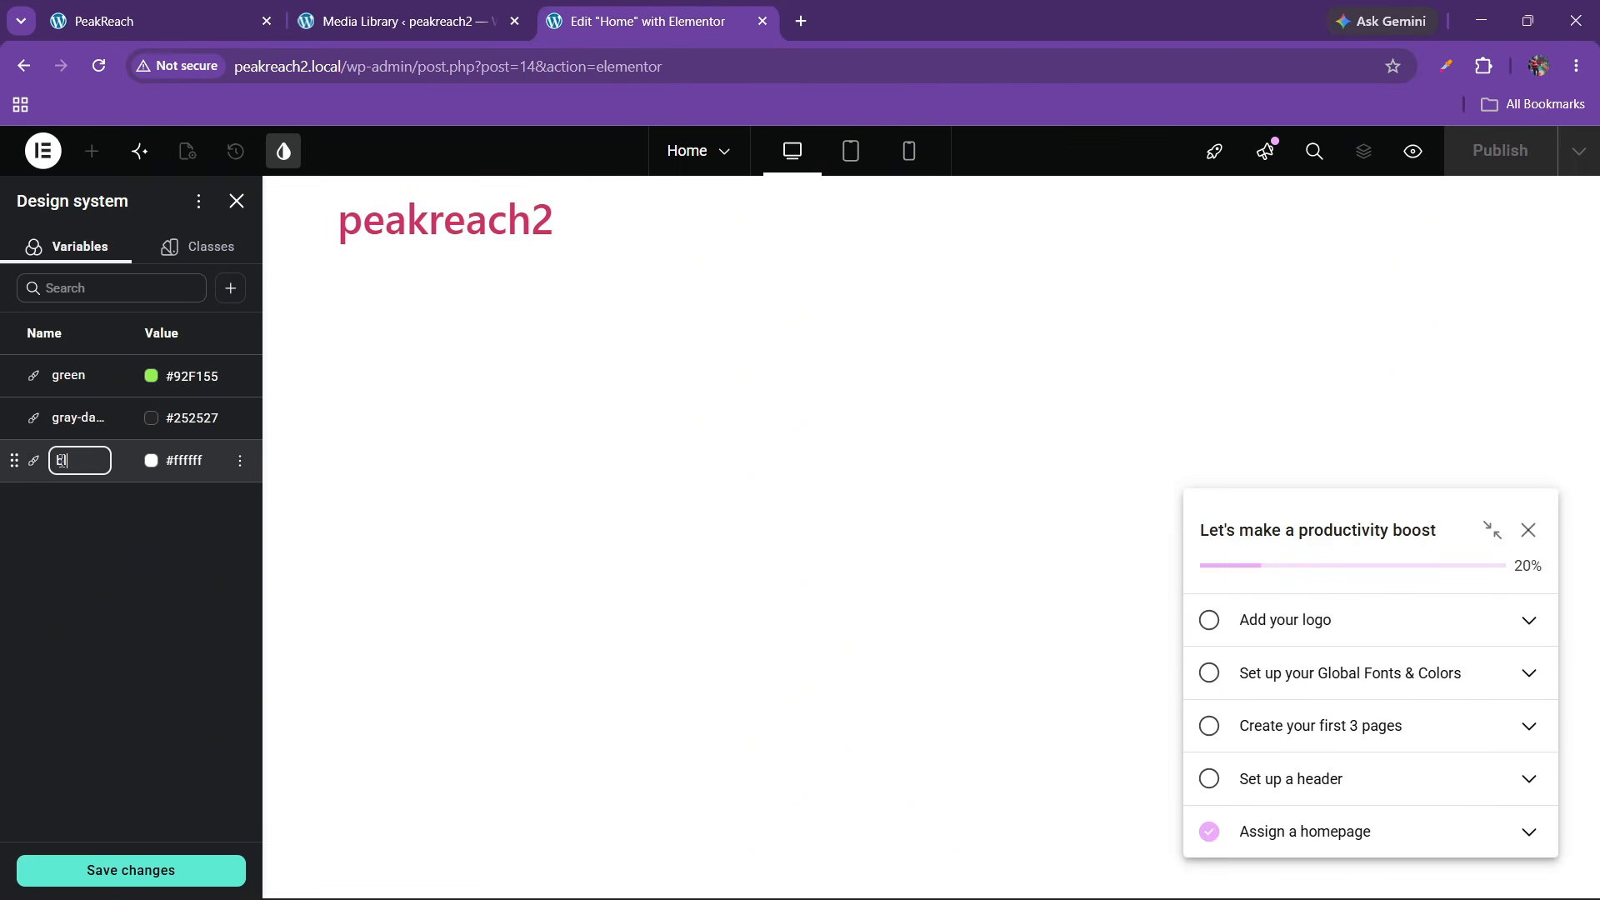
double_click(187, 458)
double_click(187, 457)
type("020401")
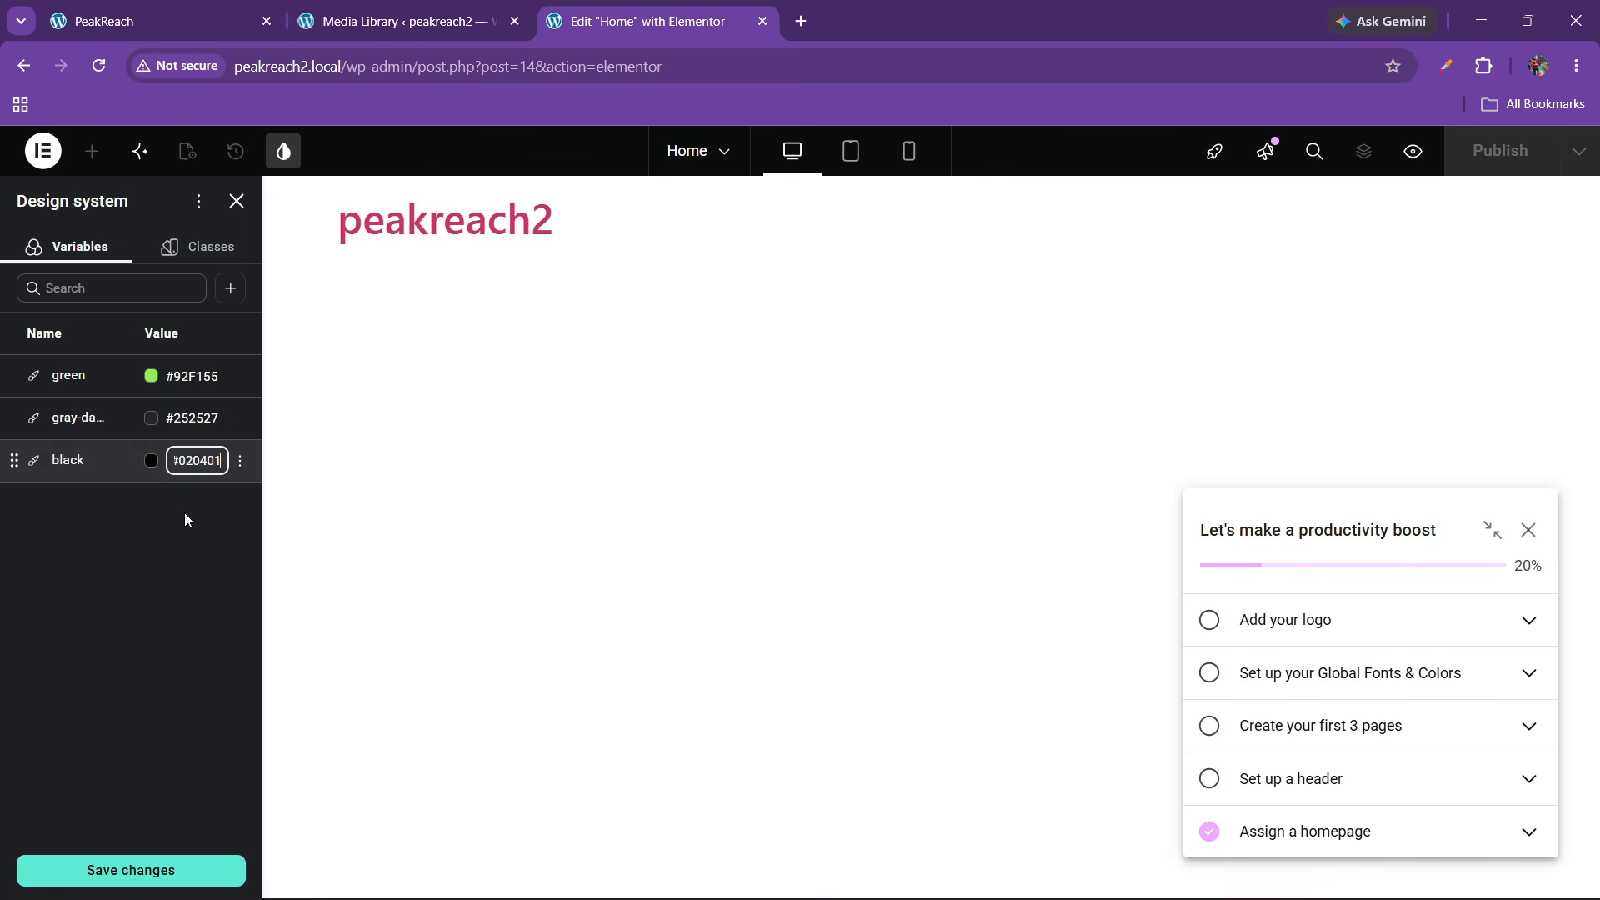
left_click(152, 565)
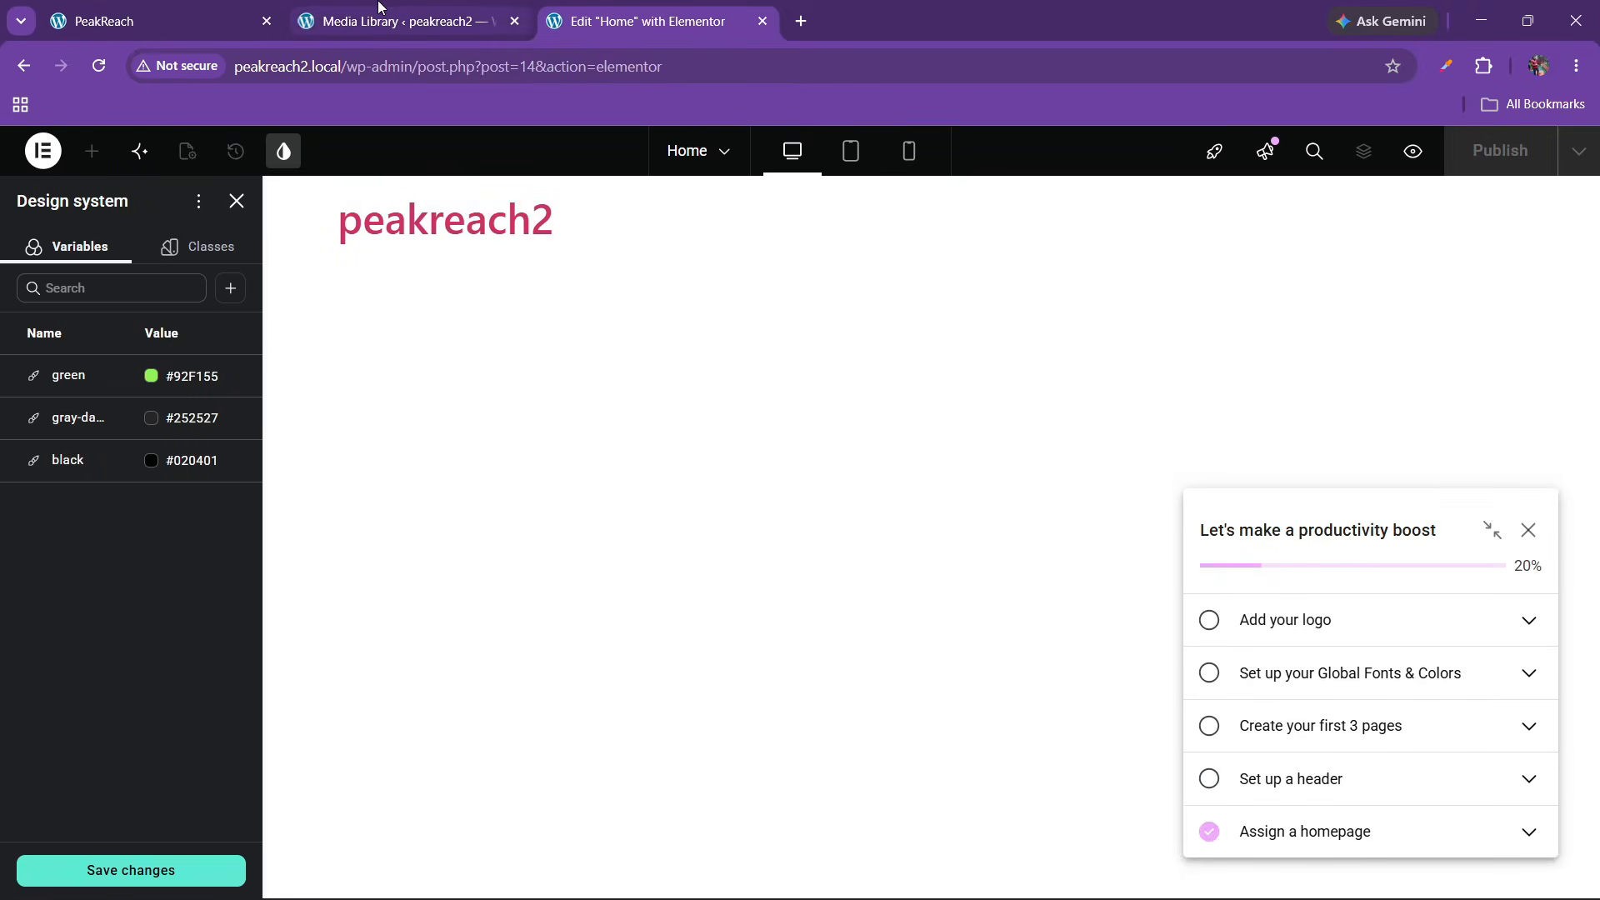
Close the picked colour result on the live PeakReach site and scroll through the page
left_click(159, 21)
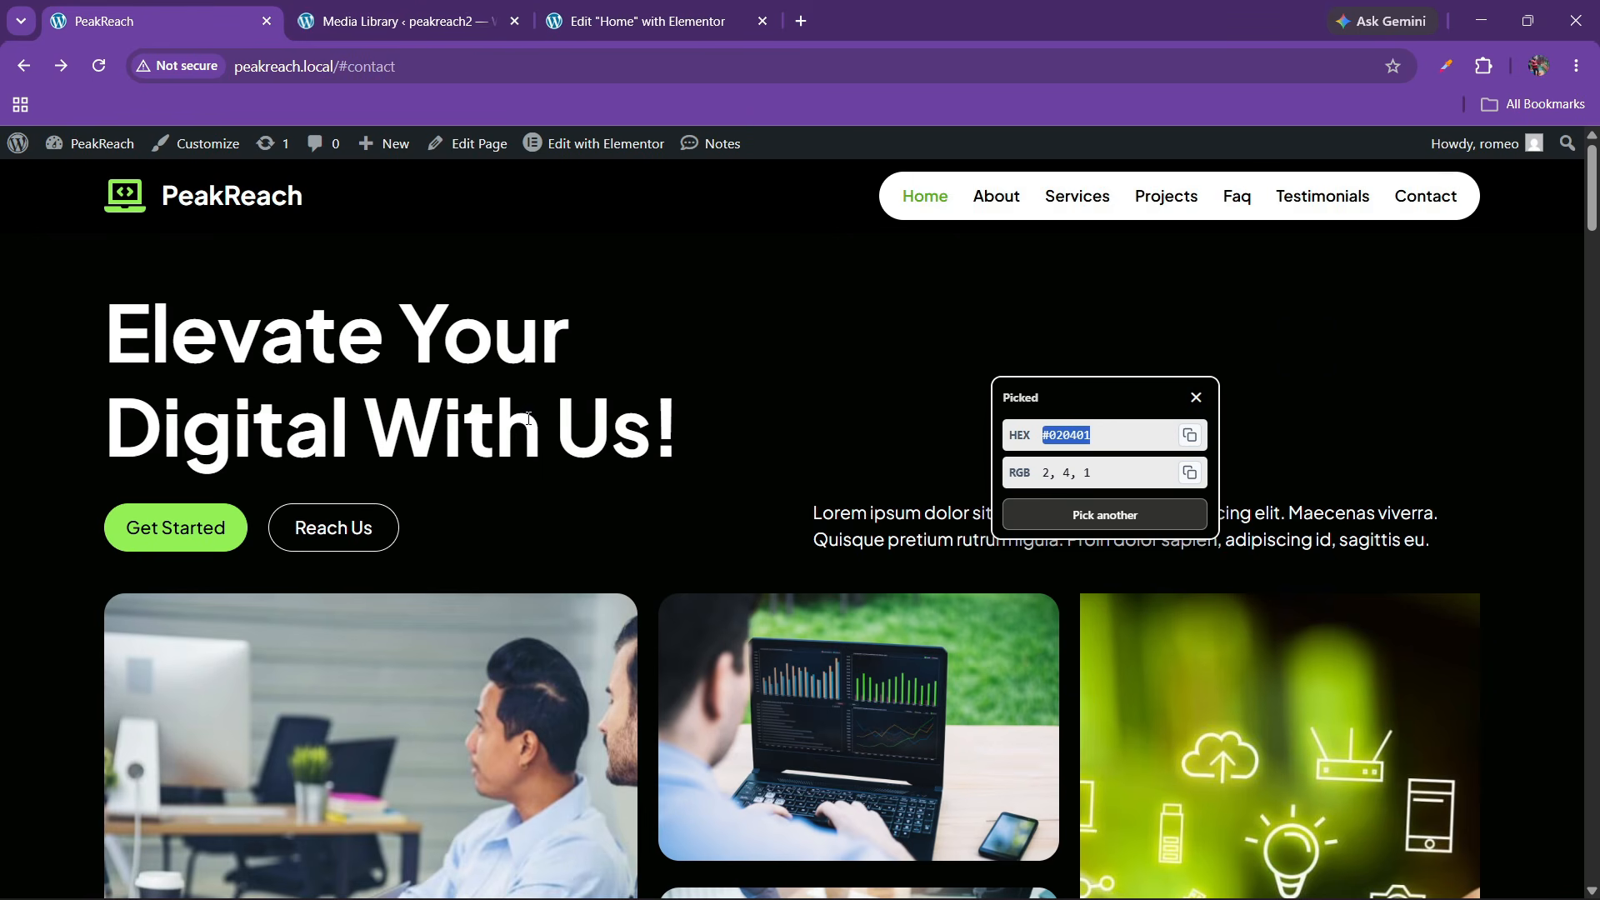
left_click(1196, 397)
scroll(652, 539, "down", 10)
scroll(655, 543, "down", 3)
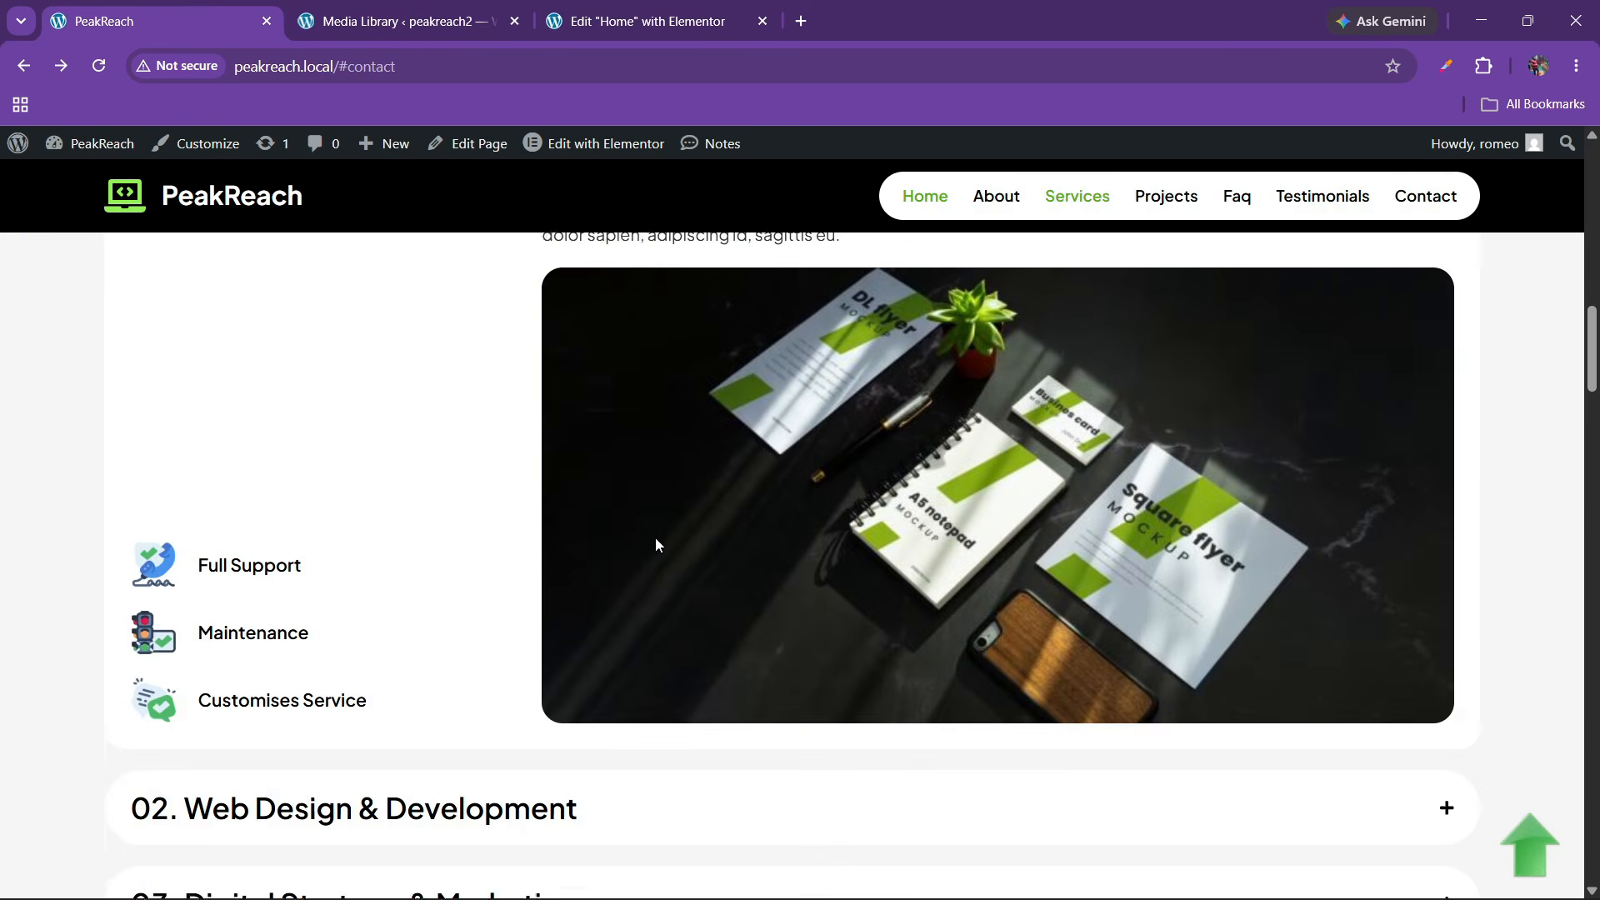
scroll(653, 542, "up", 5)
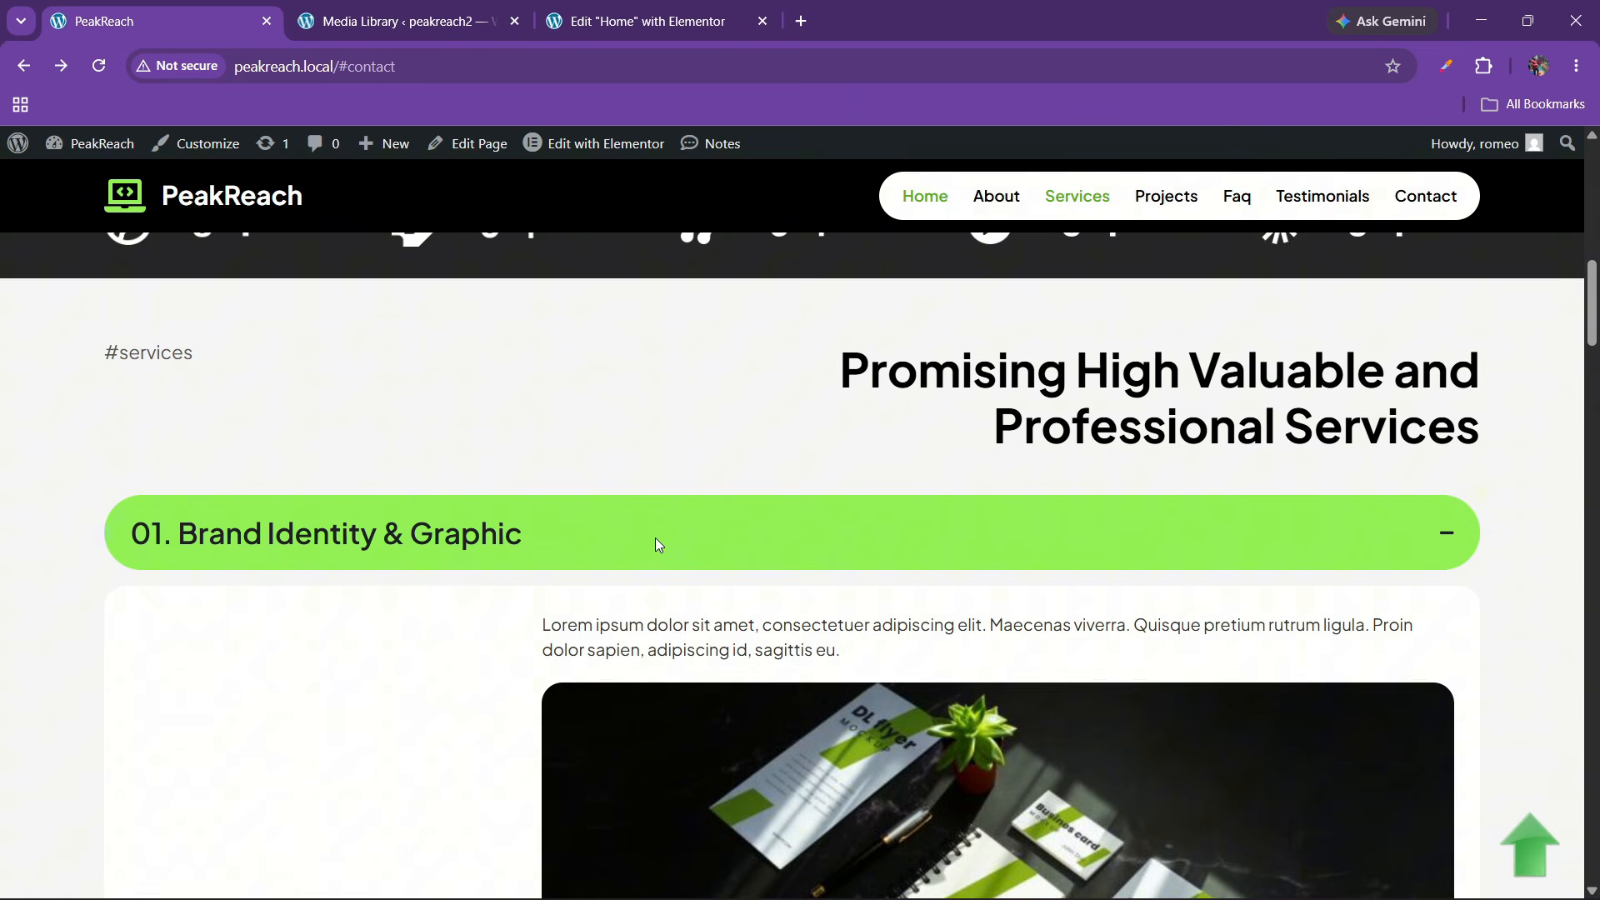
Sample the Services section's light grey #F6F6F6 with Color Picker
left_click(1485, 66)
left_click(1218, 272)
left_click(1221, 178)
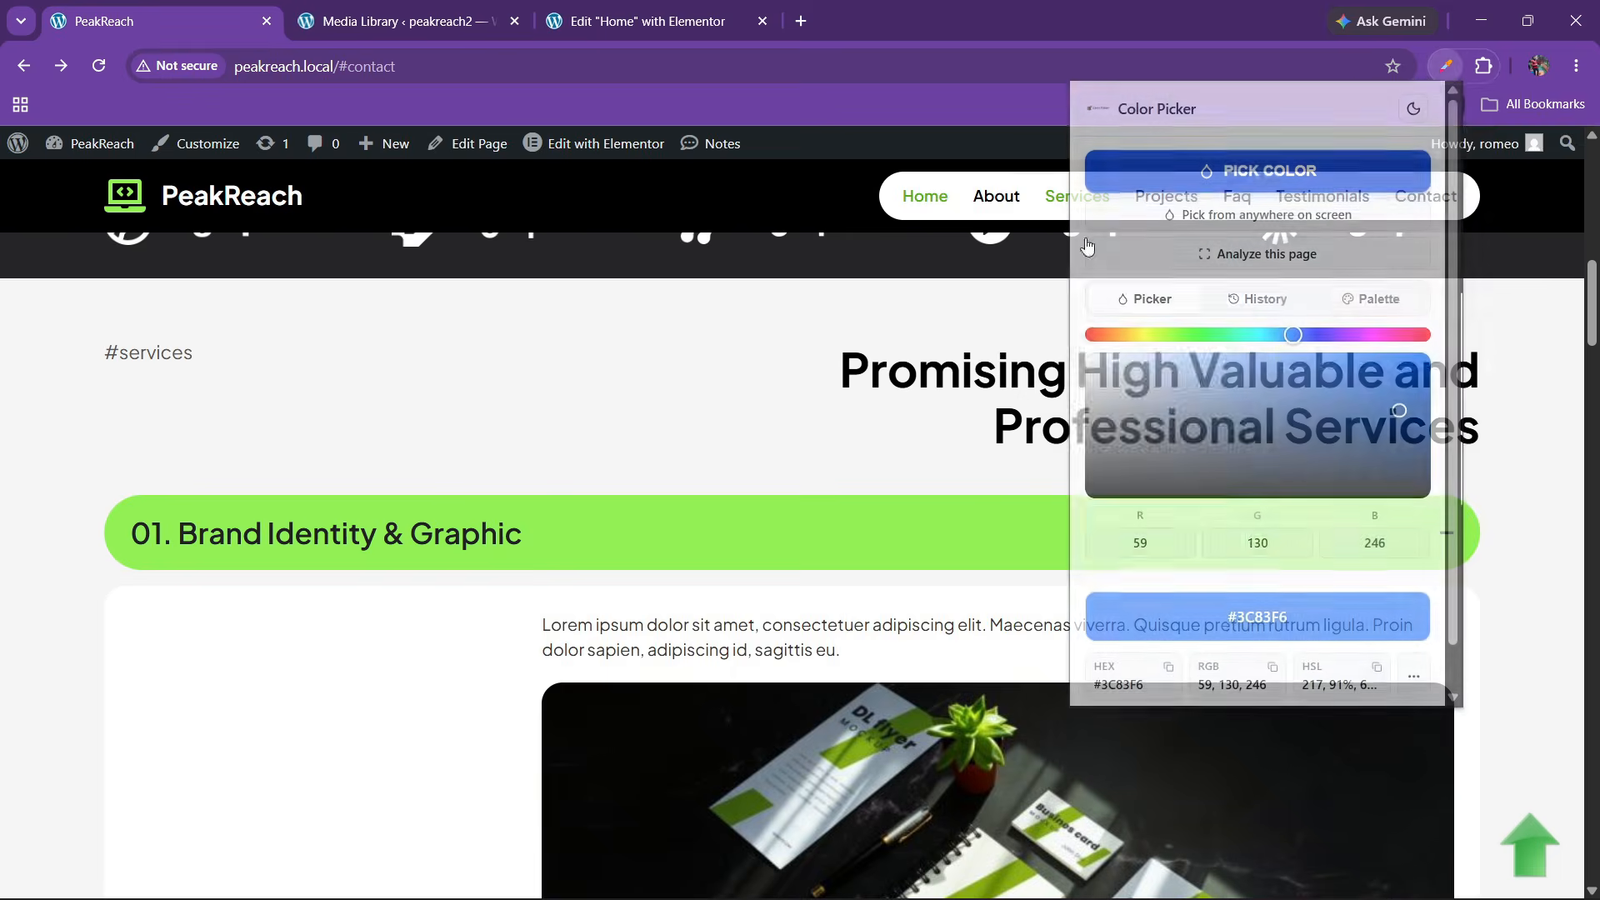
left_click(57, 422)
double_click(157, 500)
key("ctrl+c")
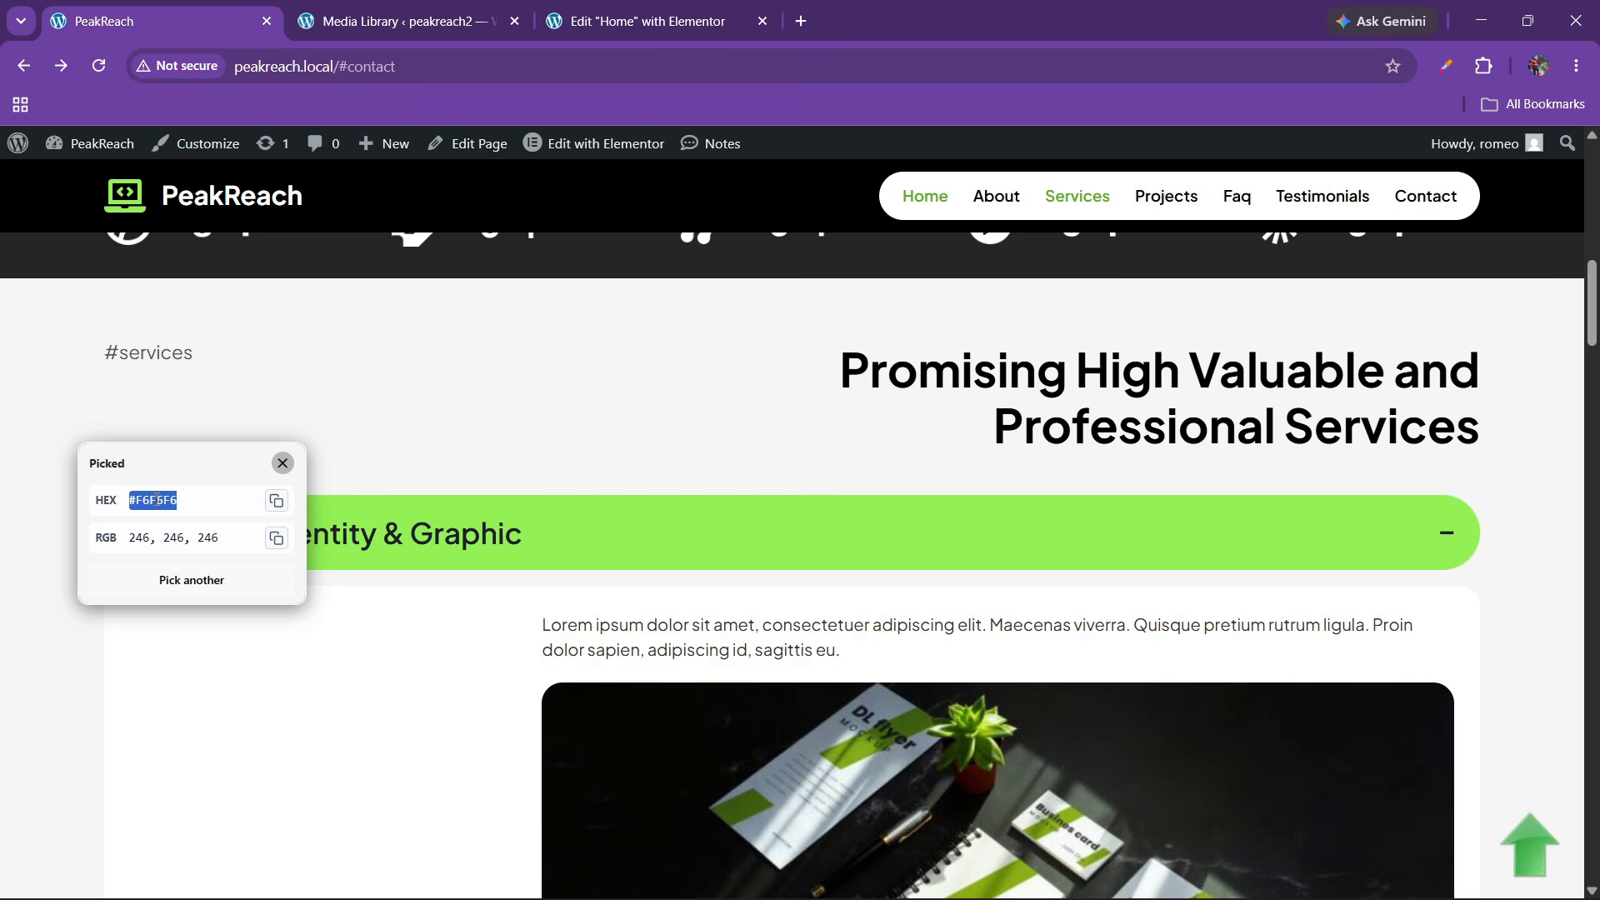
Add a colour variable bg set to #F6F6F6 and save the variables
left_click(574, 22)
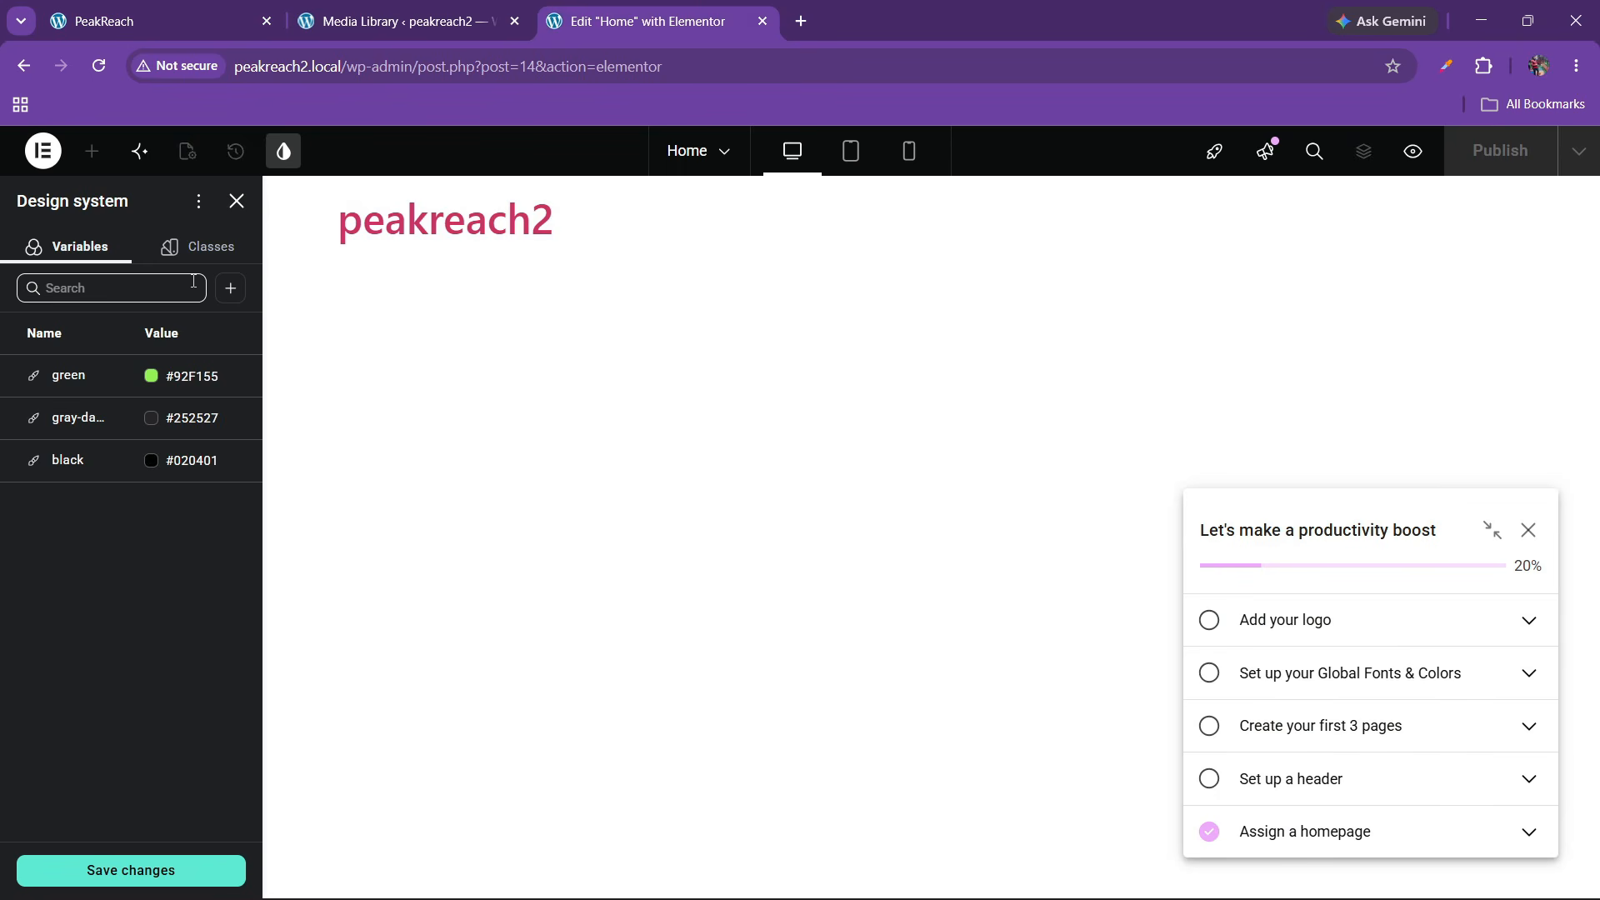
left_click(230, 287)
left_click(208, 333)
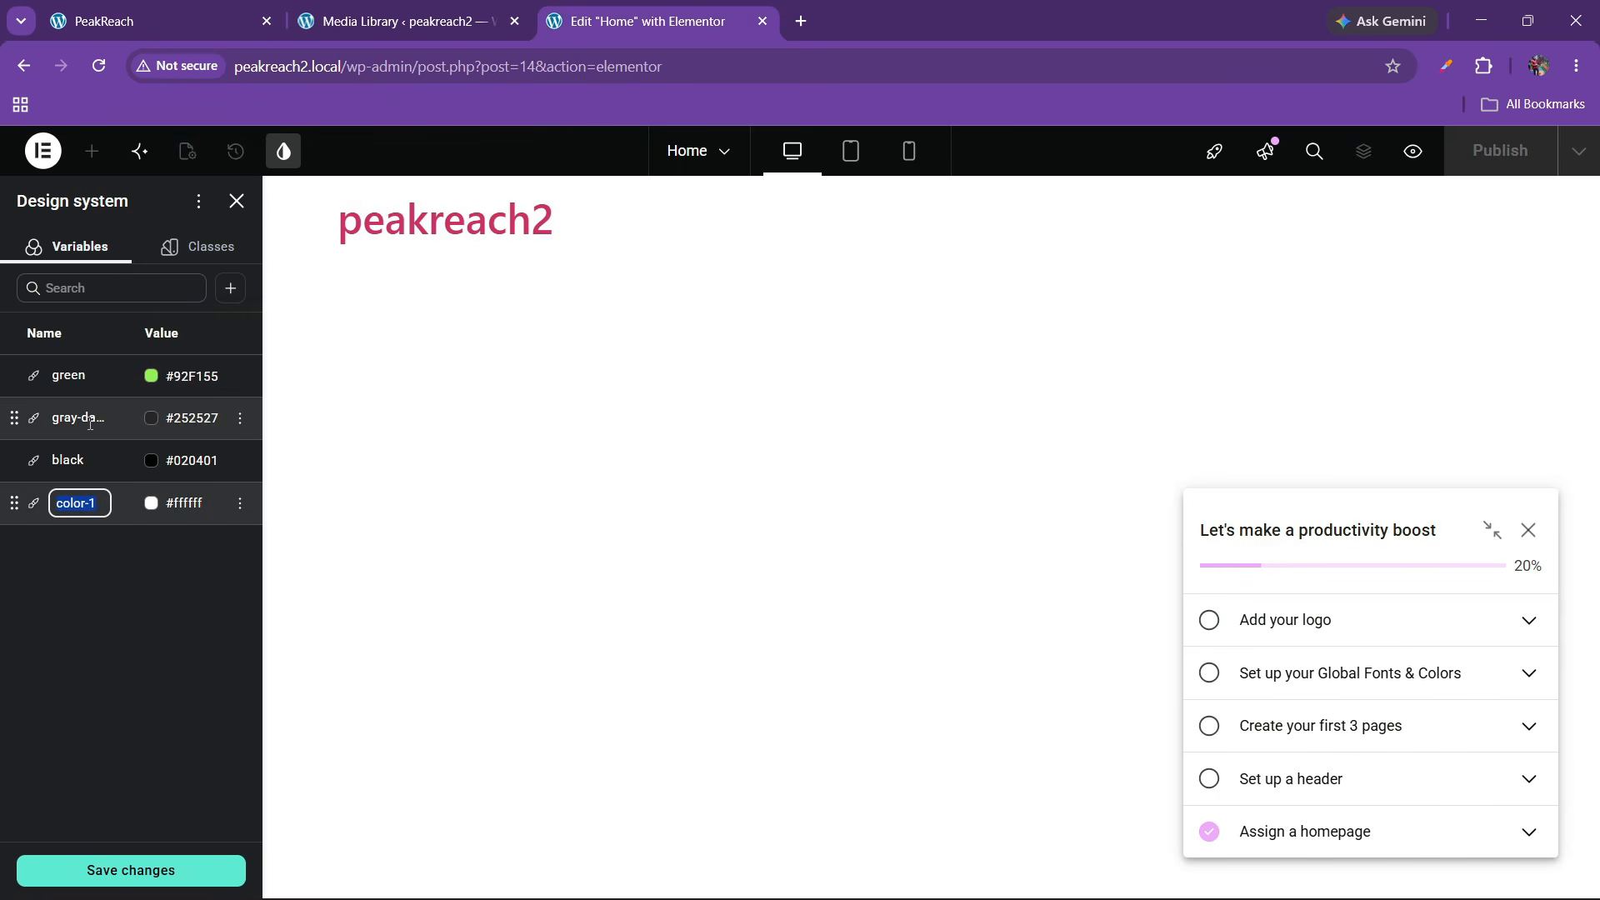
type("bg")
left_click(197, 504)
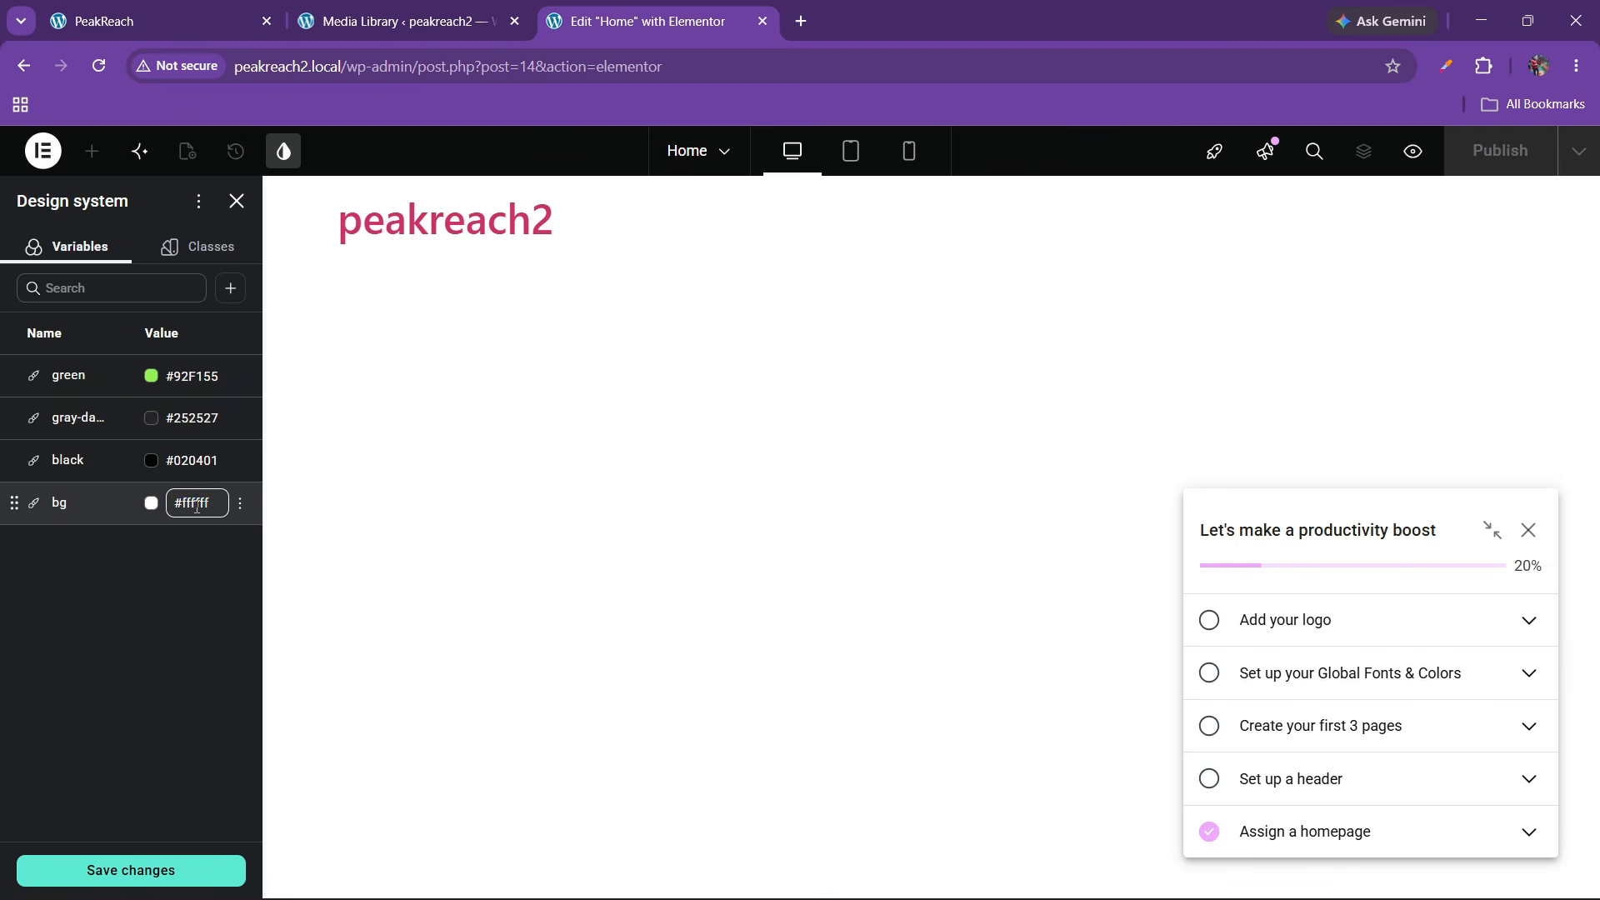
triple_click(197, 504)
key("ctrl+v")
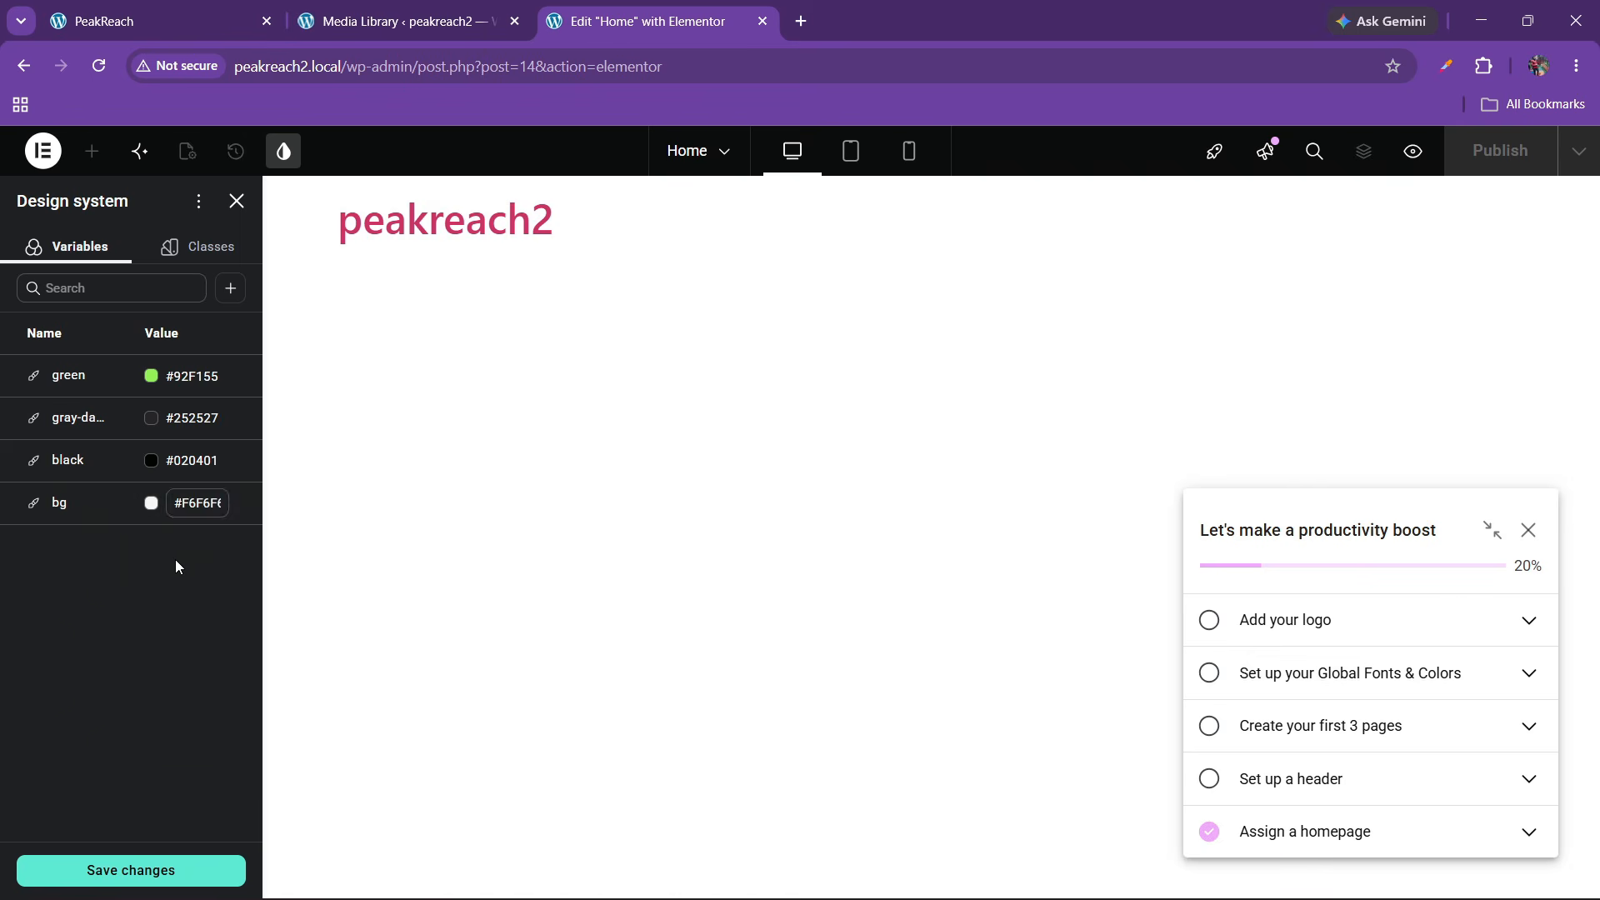
left_click(153, 597)
left_click(133, 871)
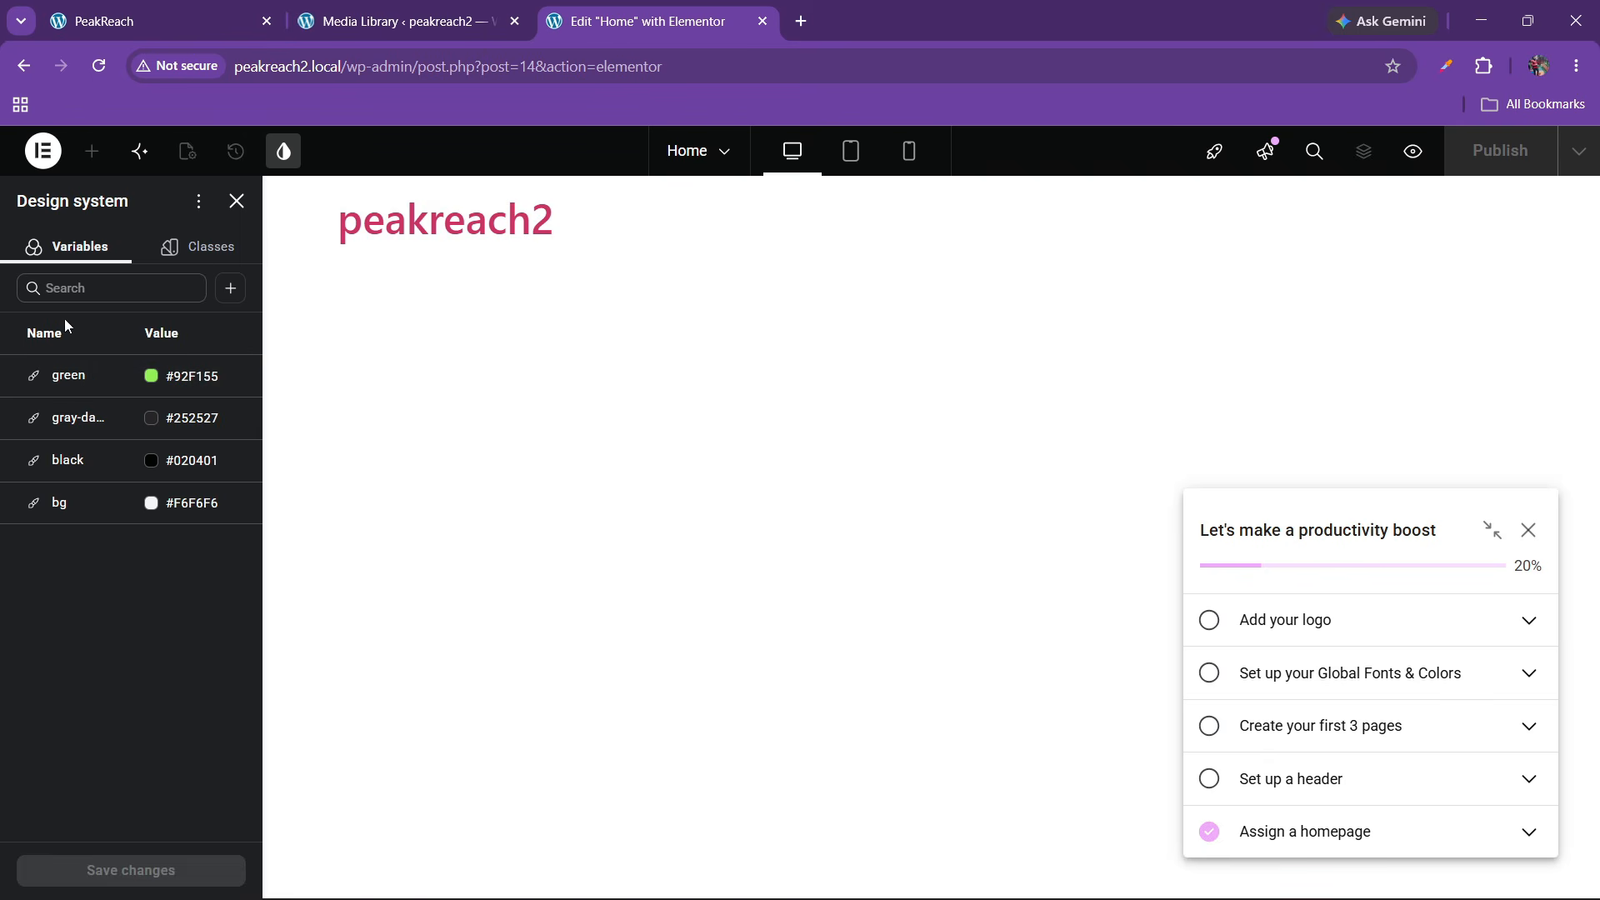
Add a new font variable and identify the live site's typeface with Fonts Ninja
left_click(230, 290)
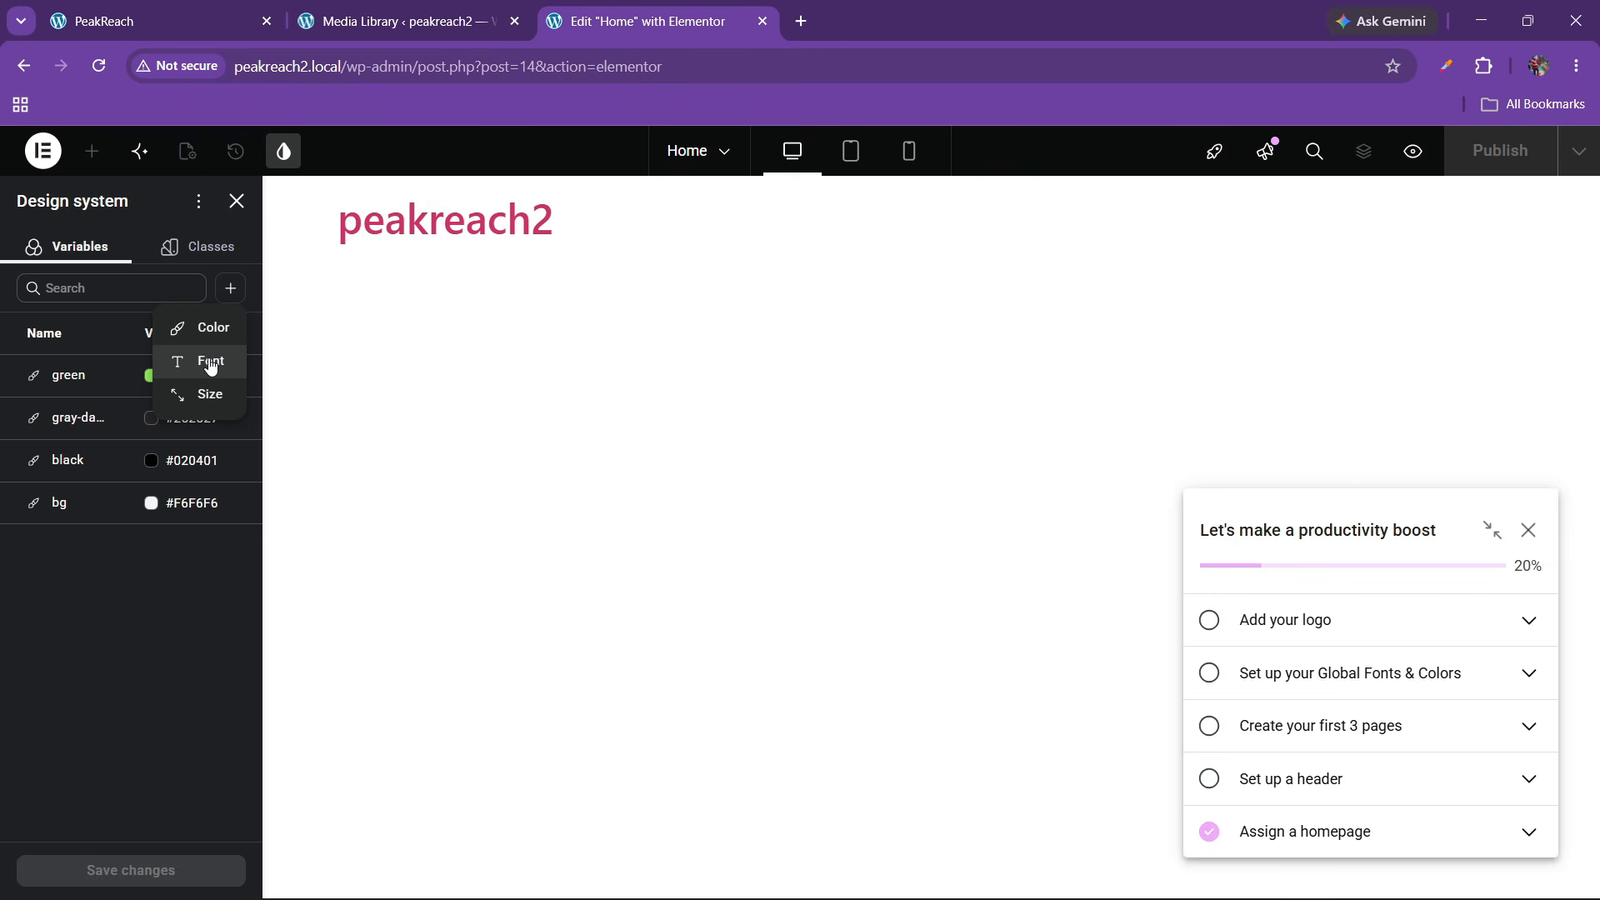
left_click(211, 364)
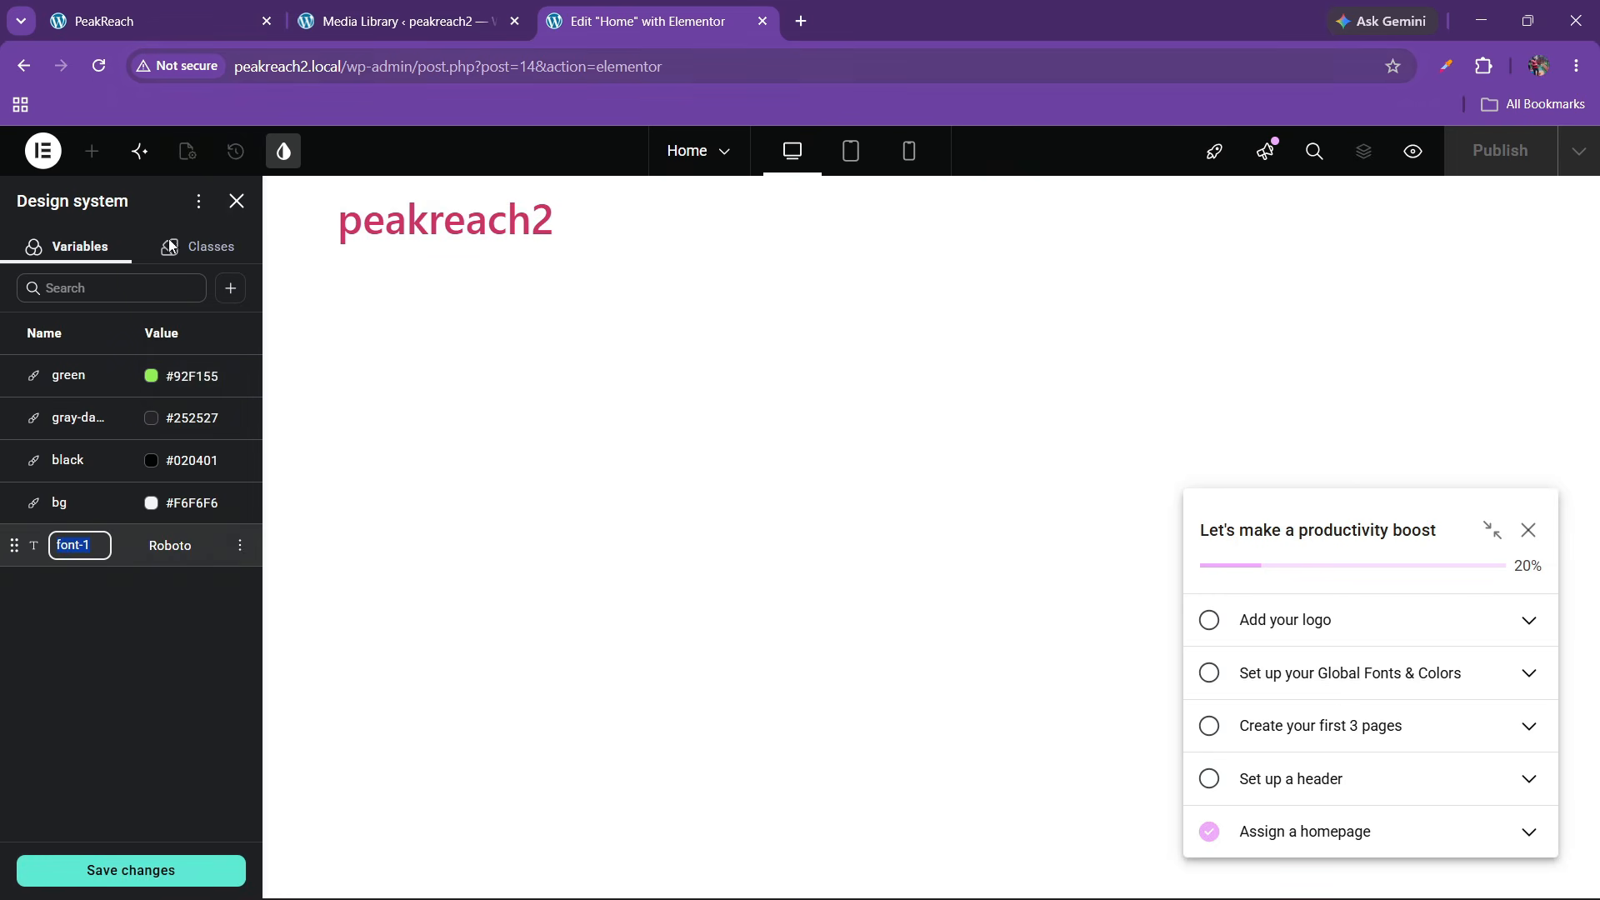
left_click(165, 11)
left_click(282, 463)
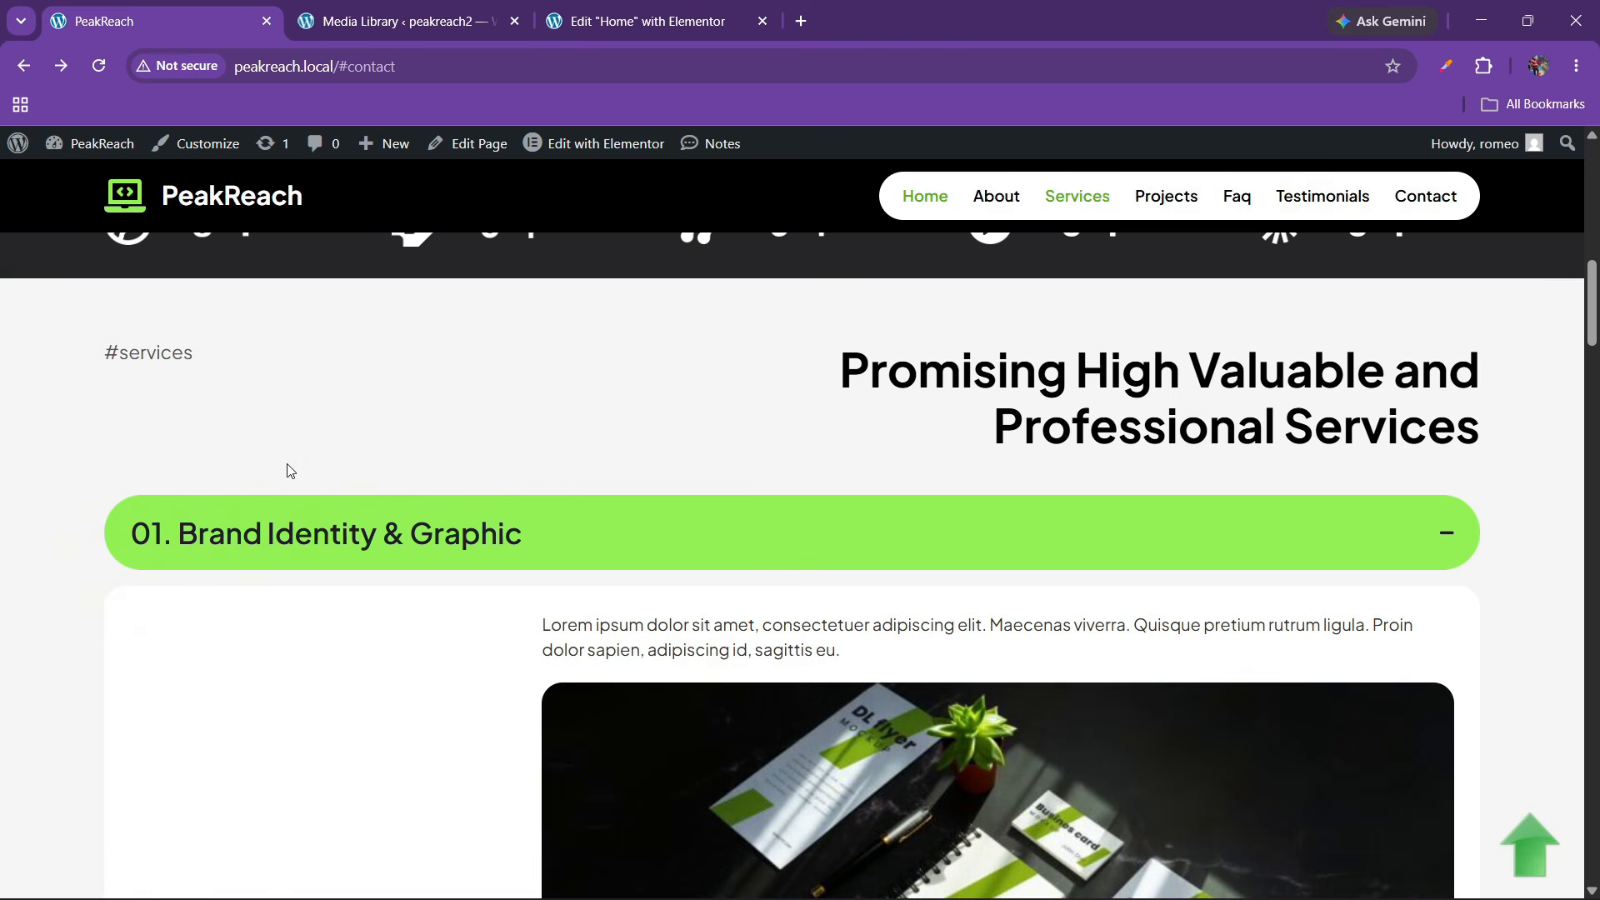
left_click(1484, 66)
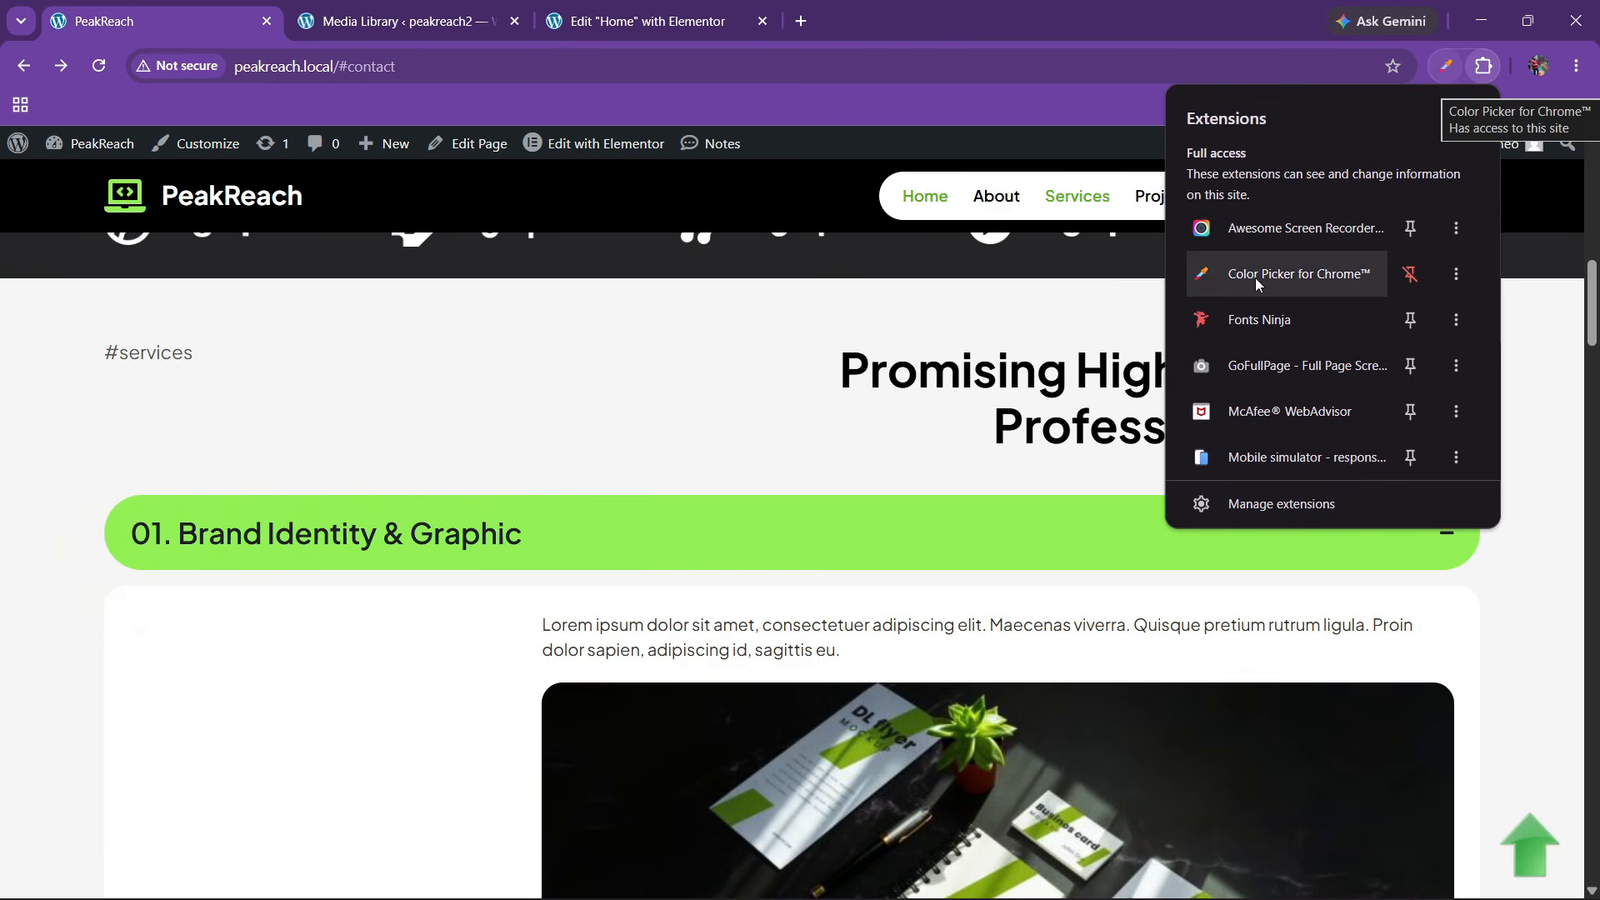
left_click(1253, 320)
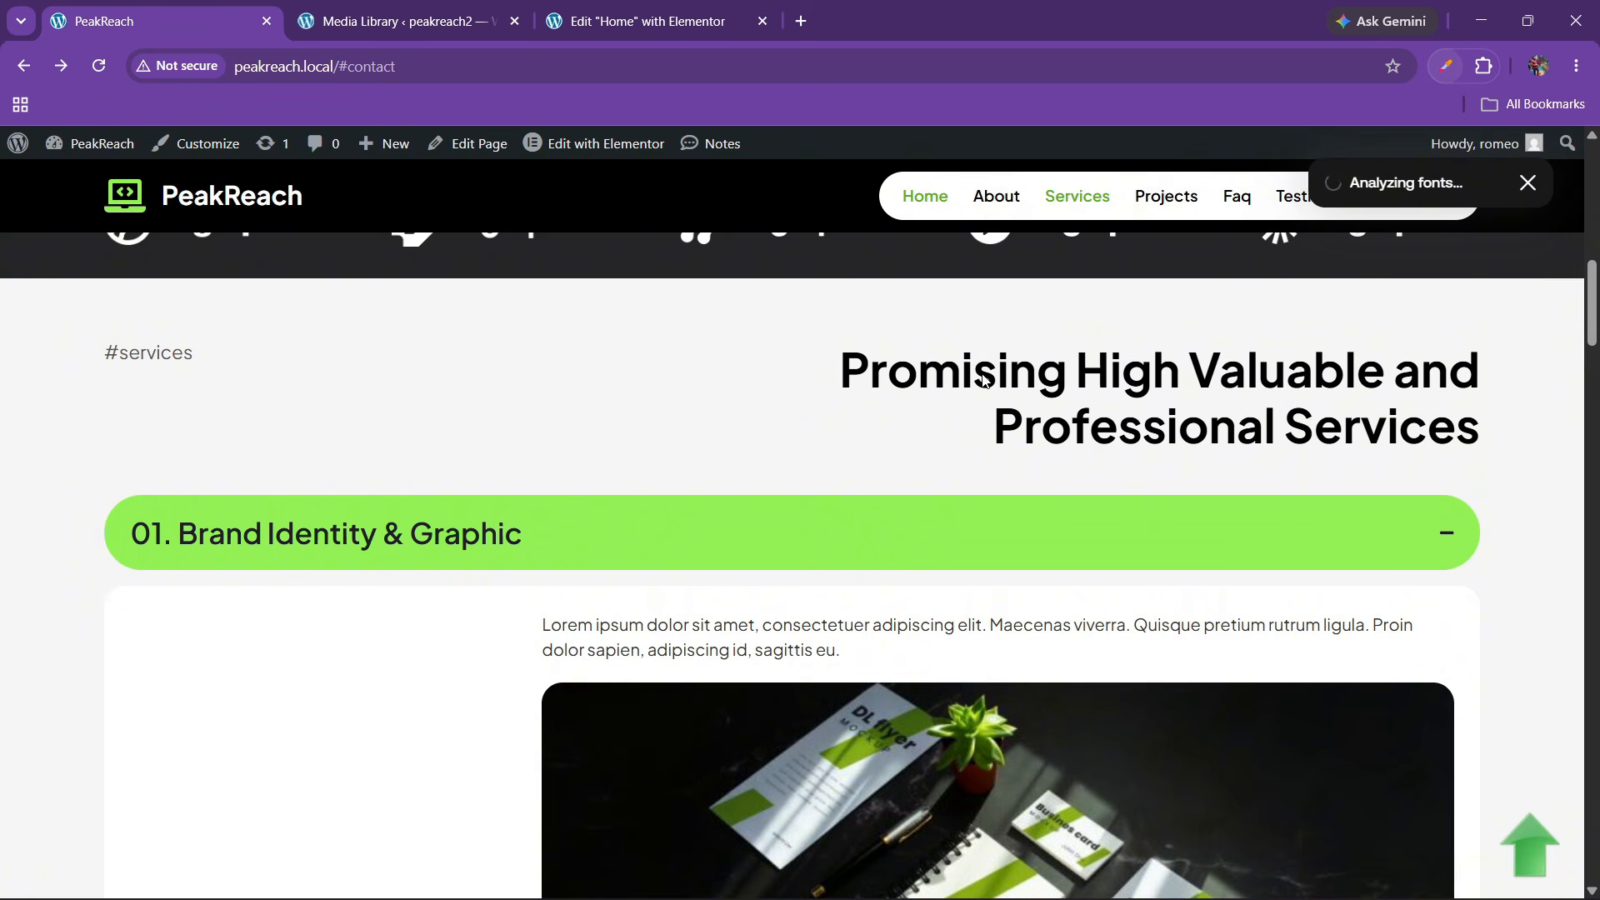
left_click(647, 7)
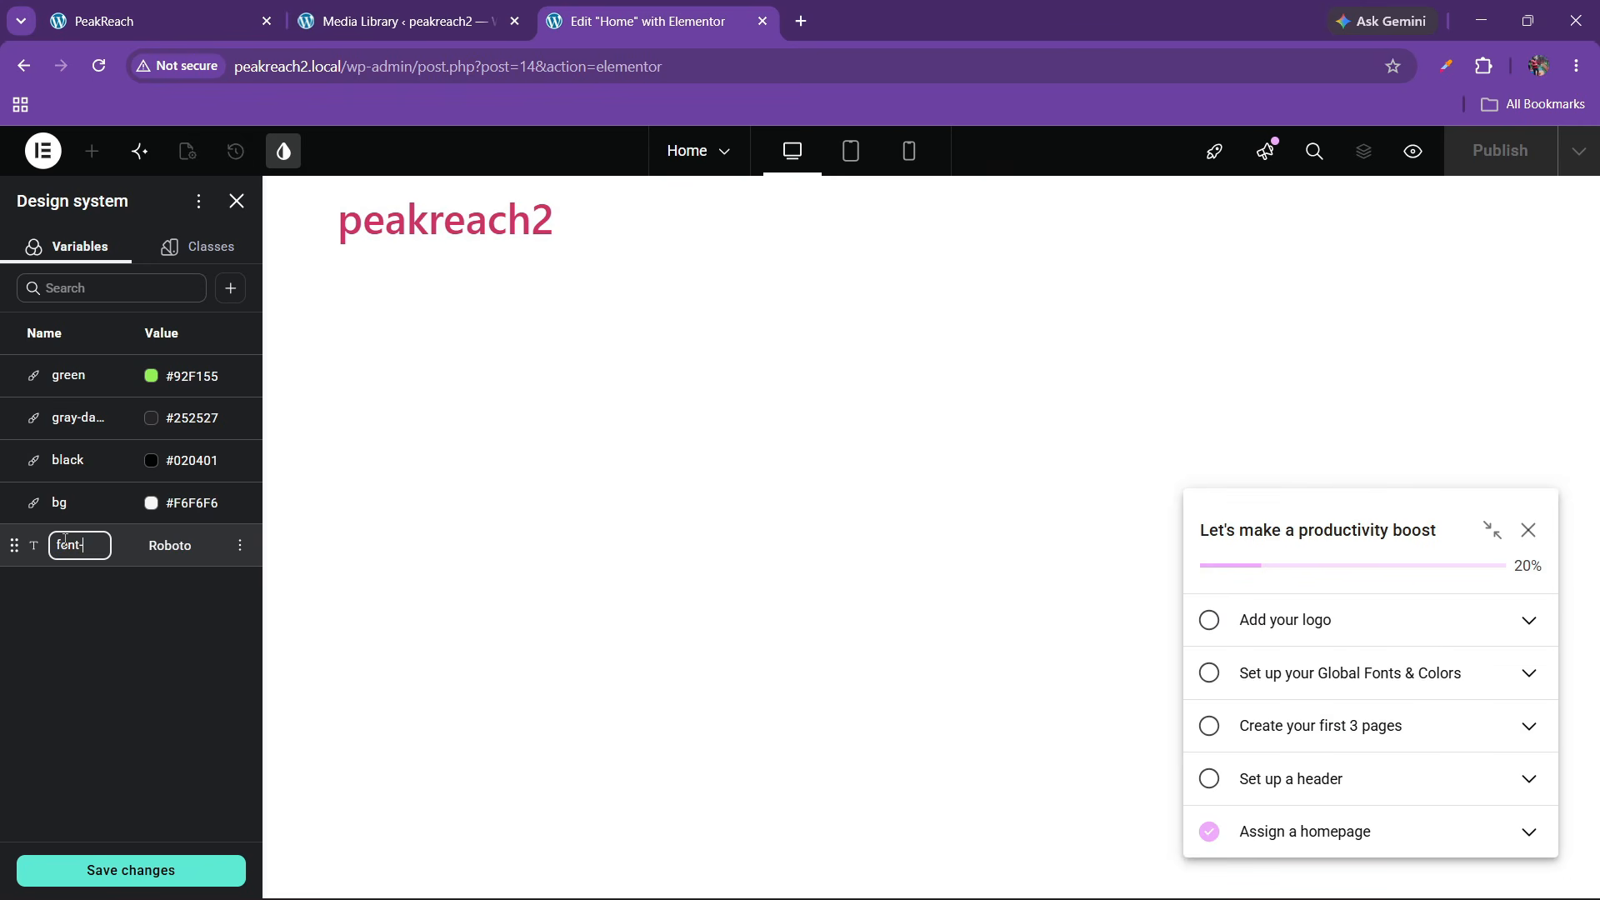
Name the font variable font1, set it to Plus Jakarta Sans, and save
type("1")
key("BackSpace")
key("BackSpace")
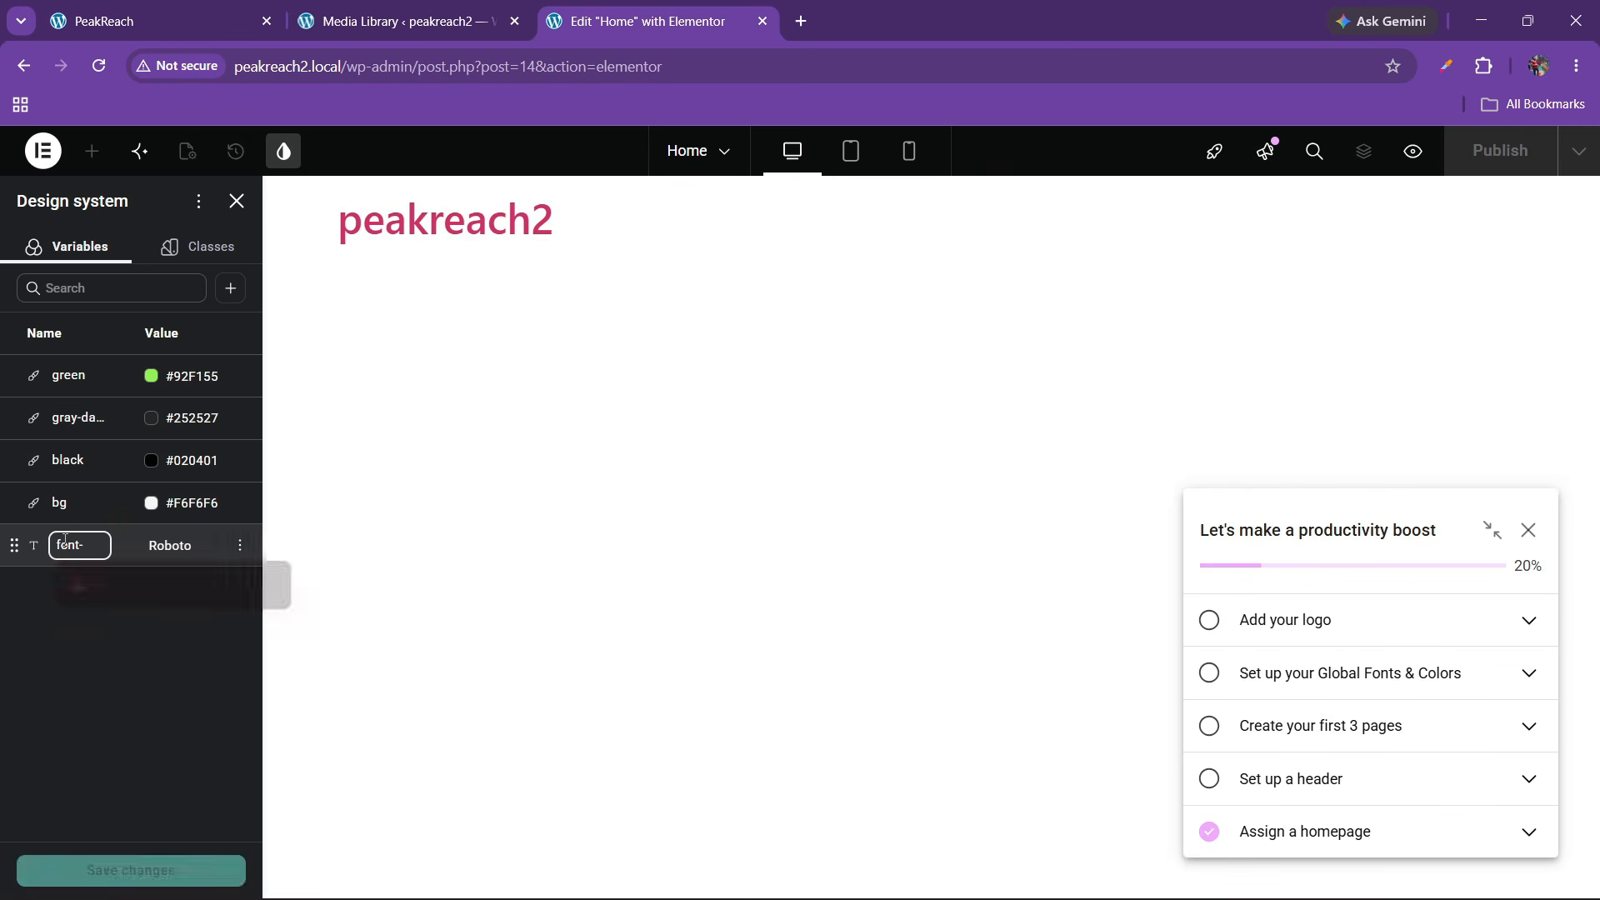
type("1")
left_click(162, 548)
double_click(161, 549)
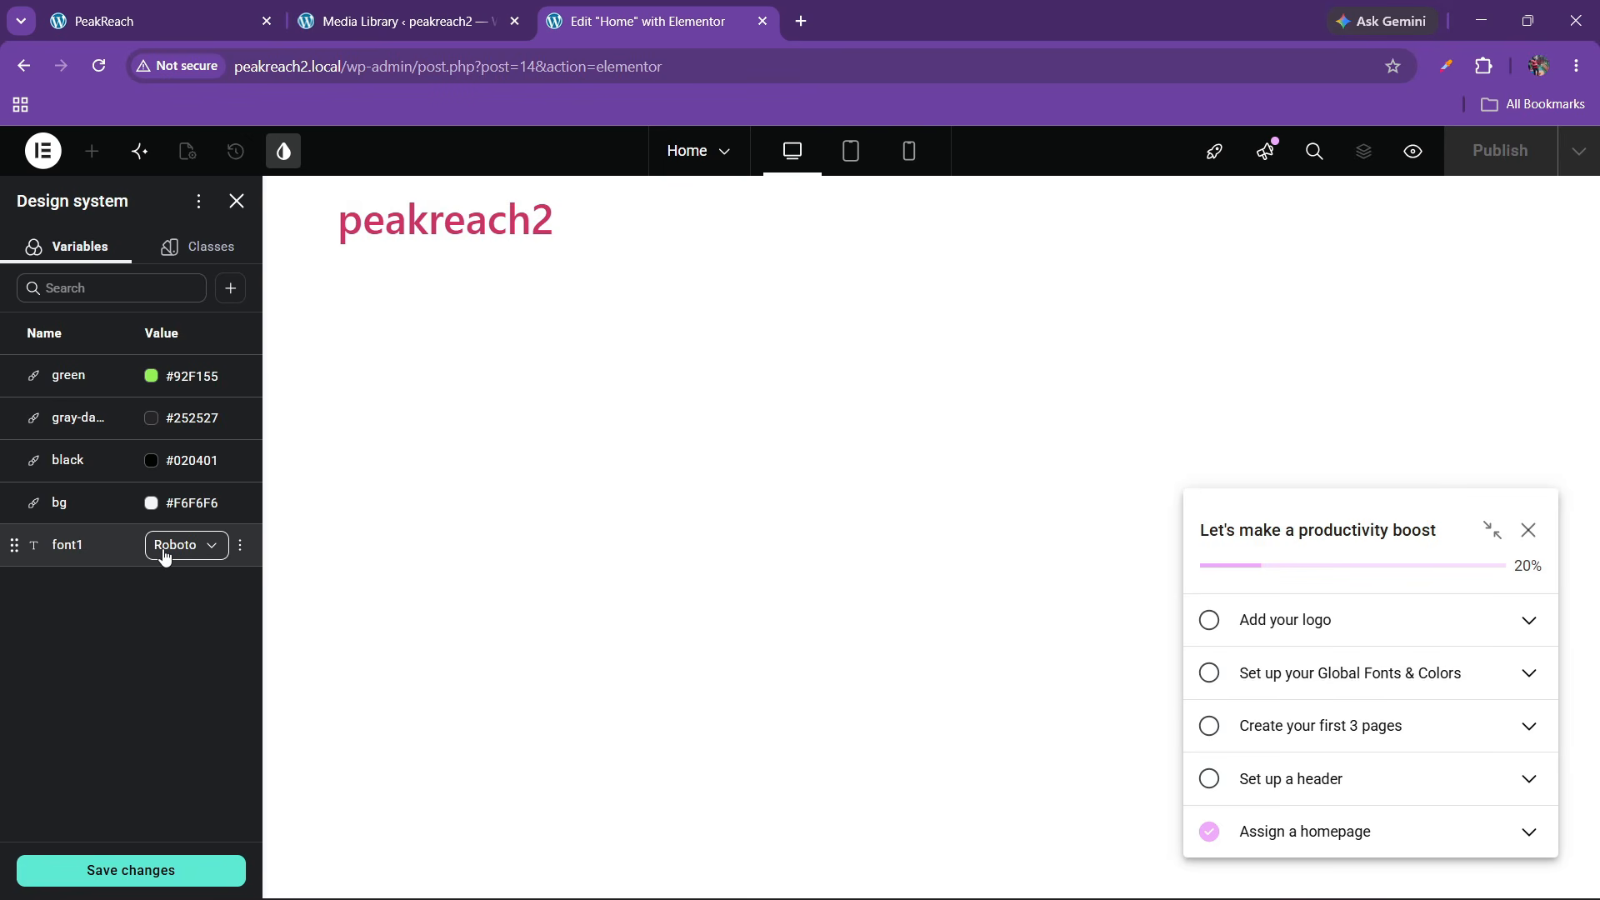
left_click(162, 551)
left_click(189, 552)
left_click(196, 557)
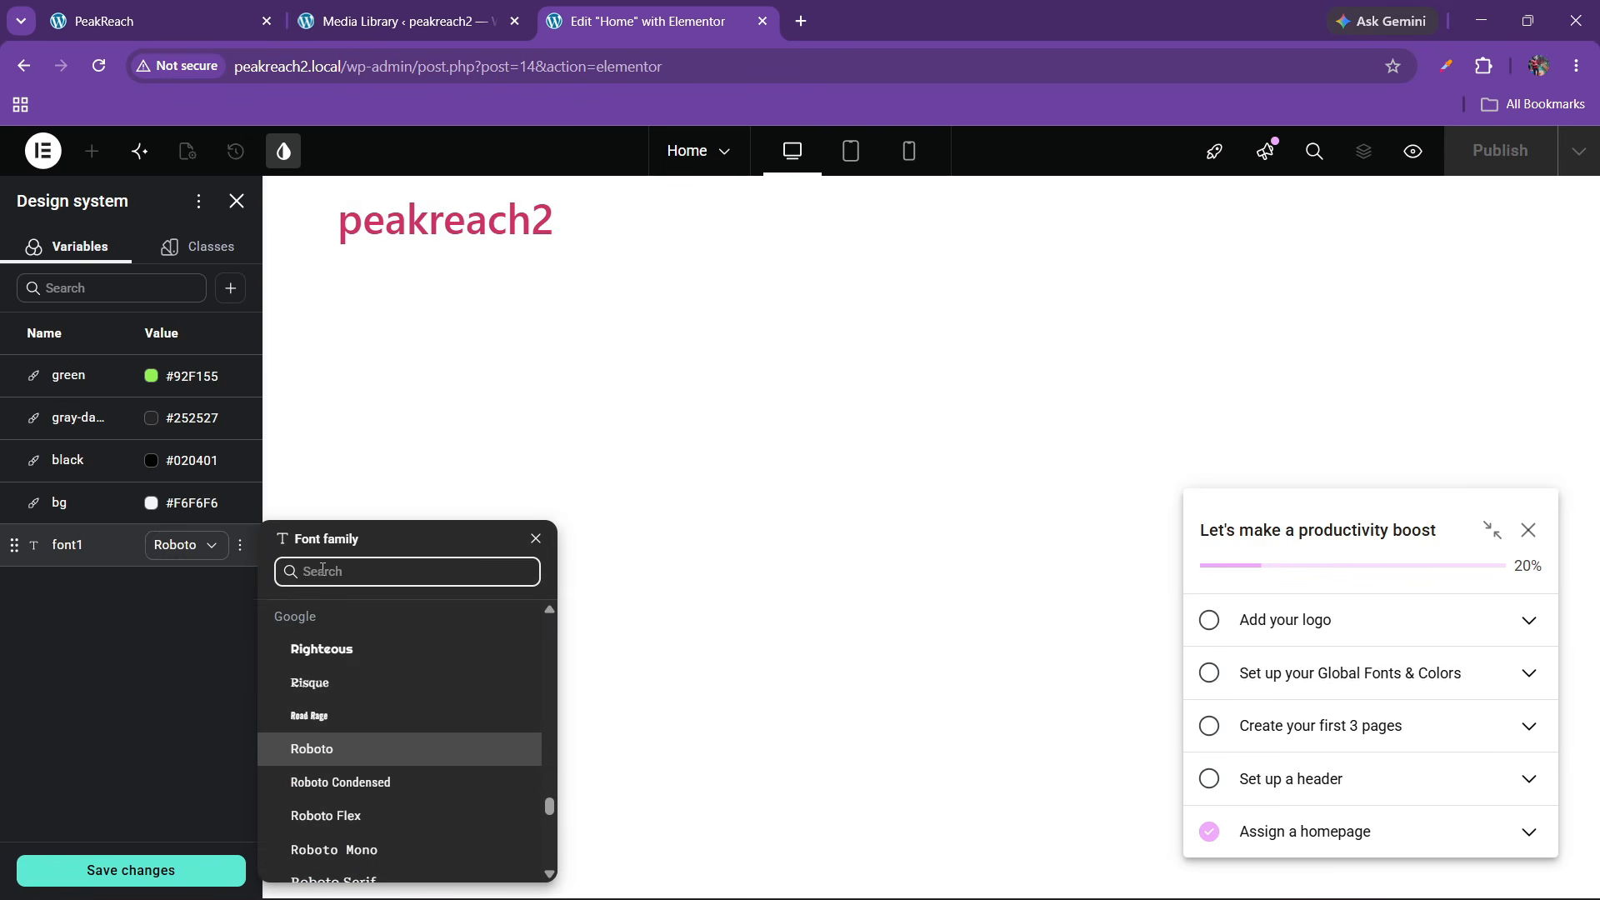
type("plus jak")
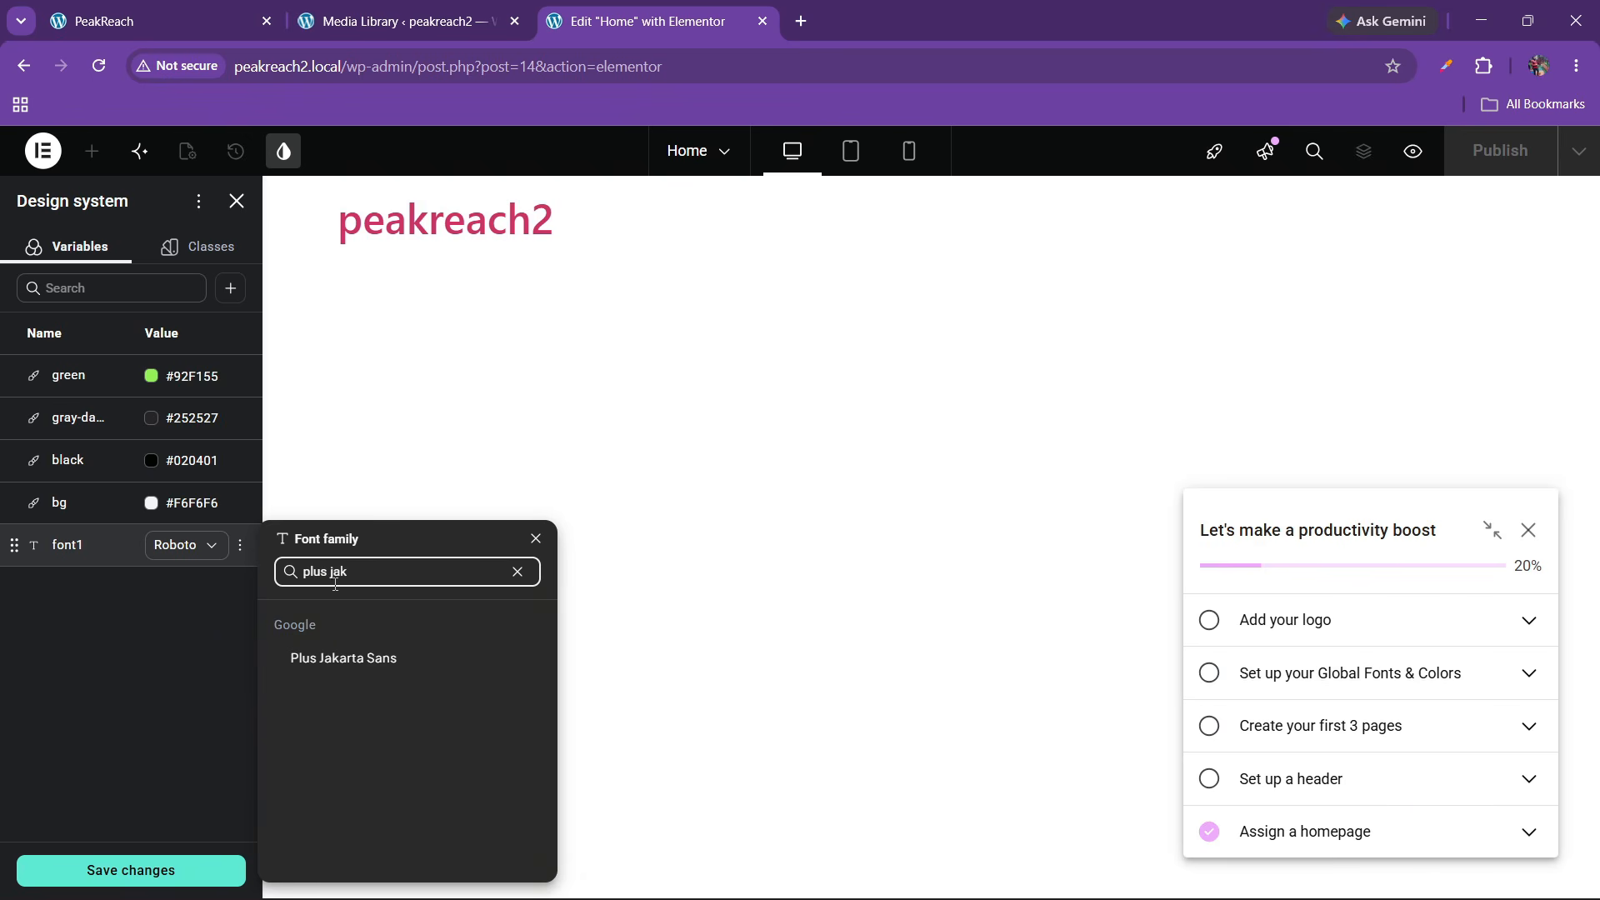
left_click(342, 657)
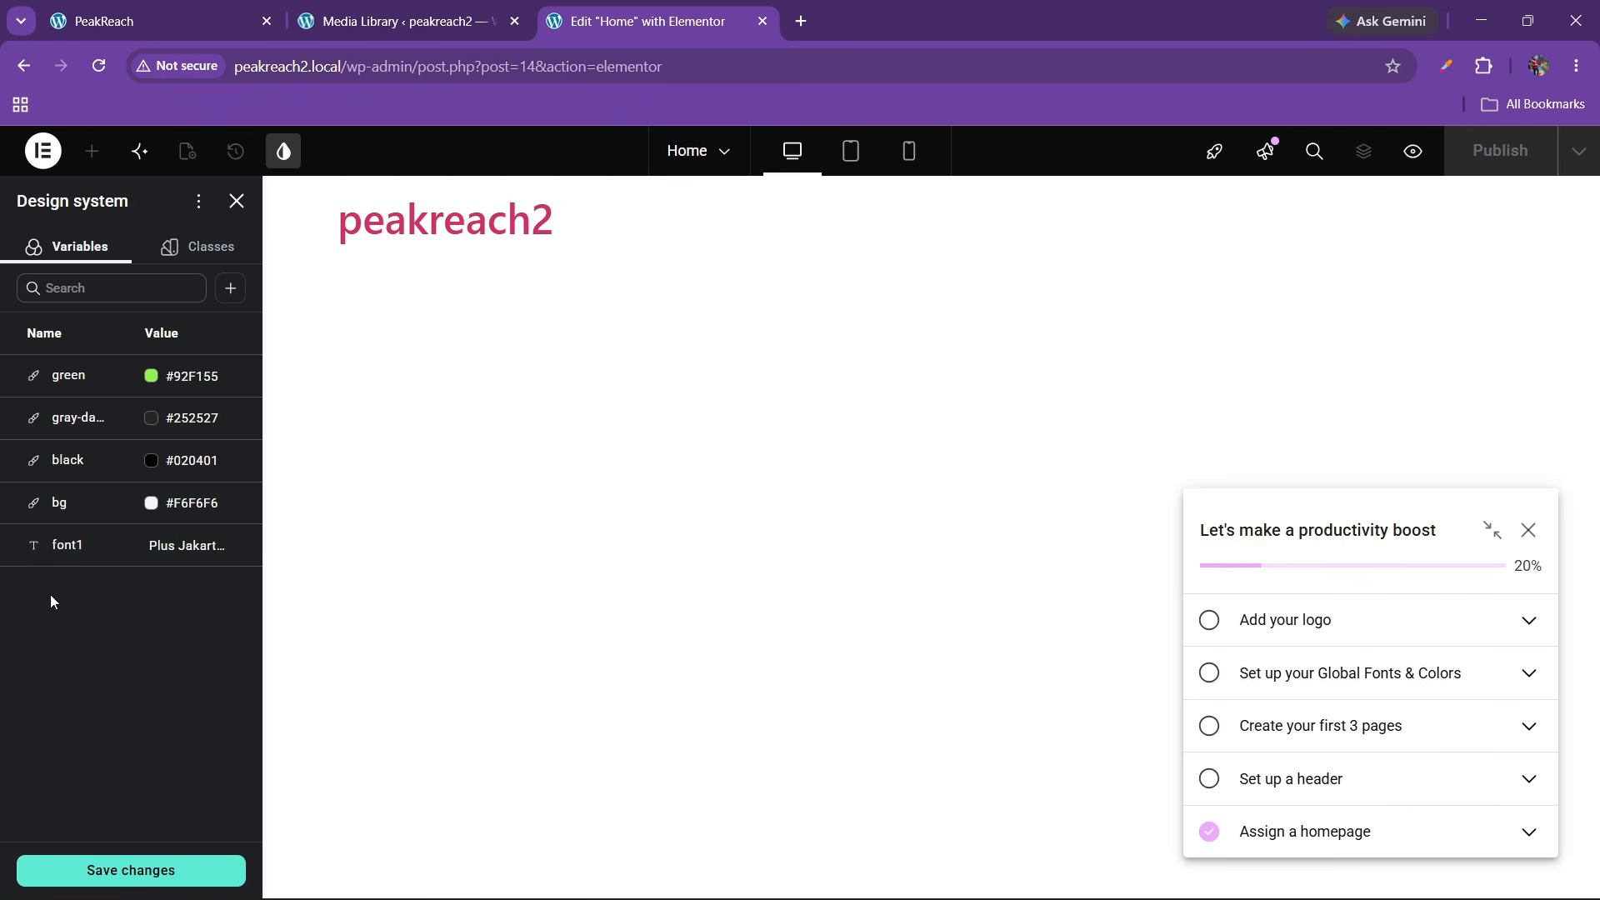
left_click(150, 870)
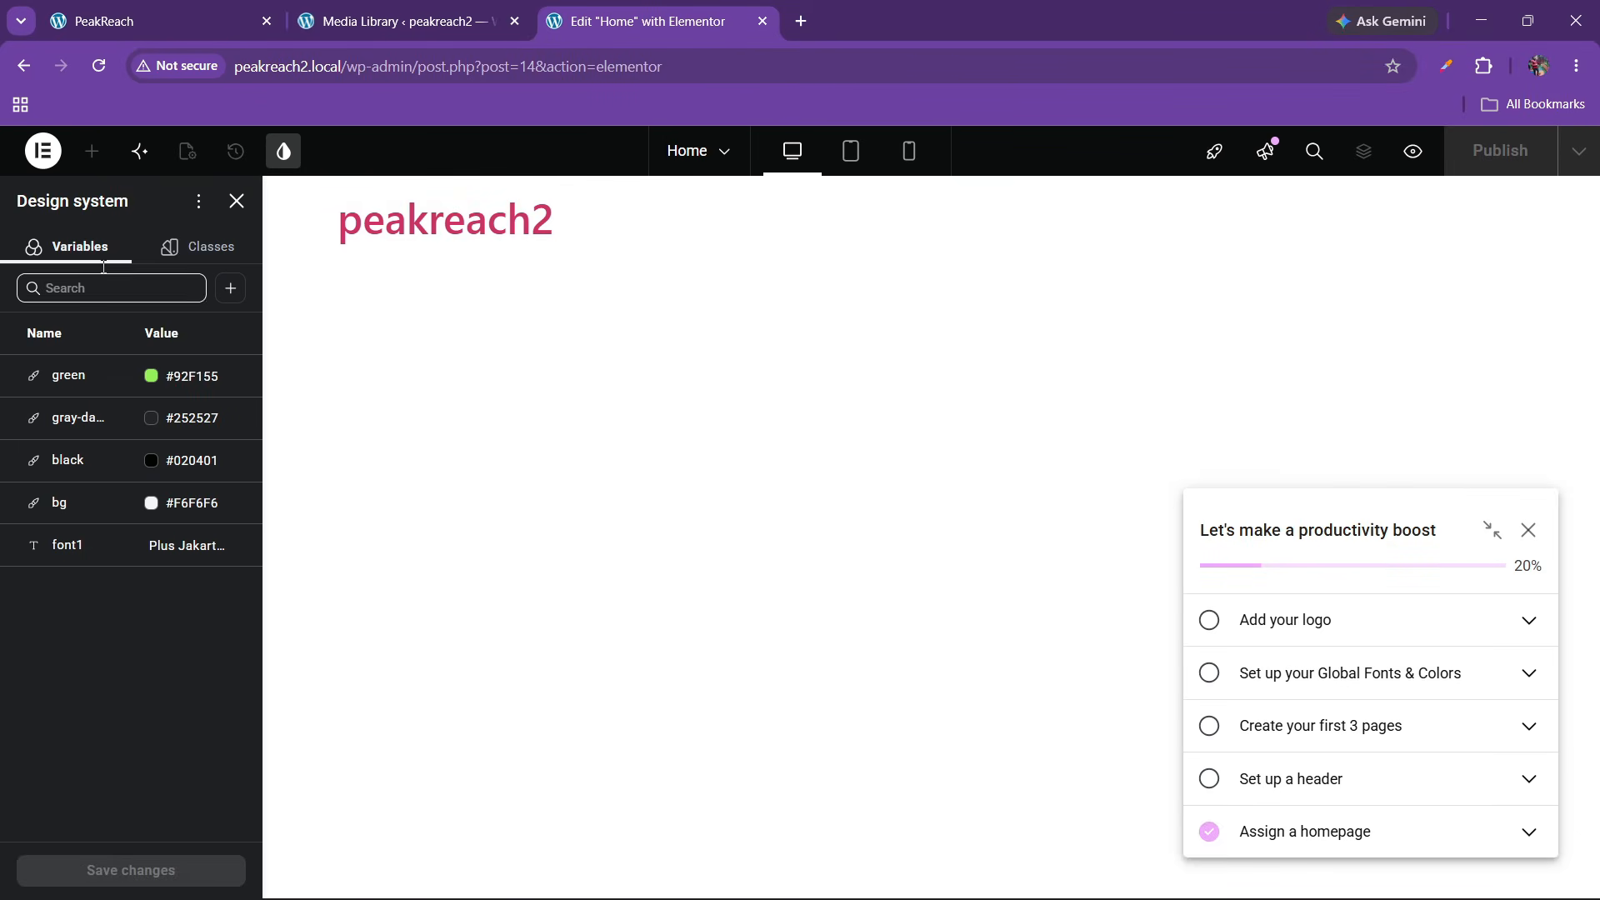
Clear the editor pop-ups, open Site Settings, and check the live PeakReach site's font
left_click(236, 201)
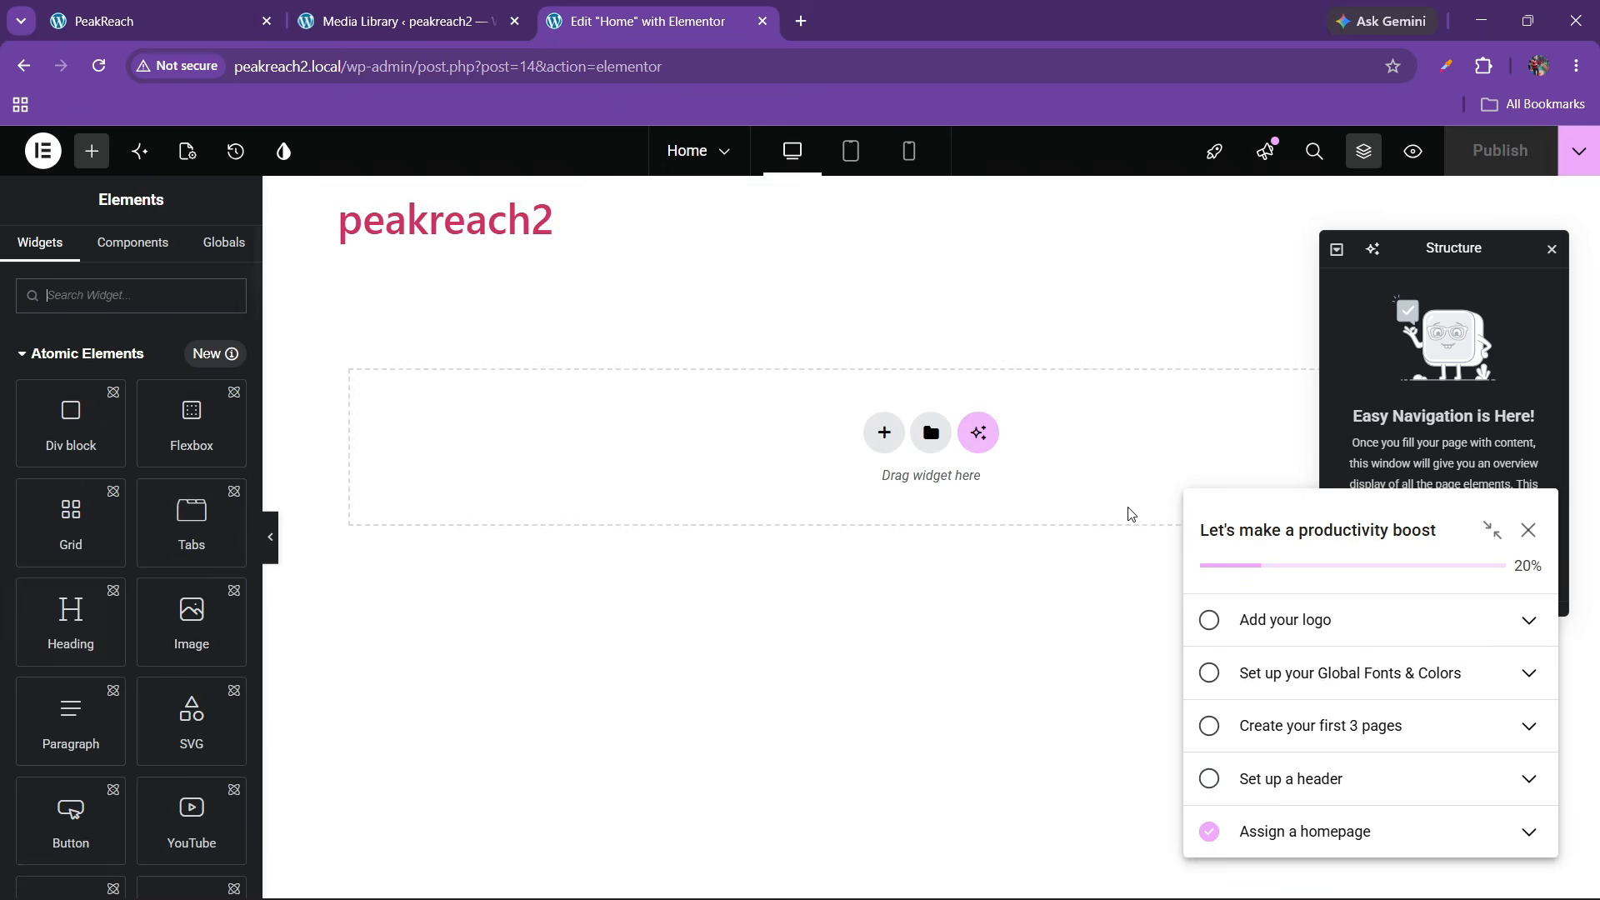
left_click(1527, 532)
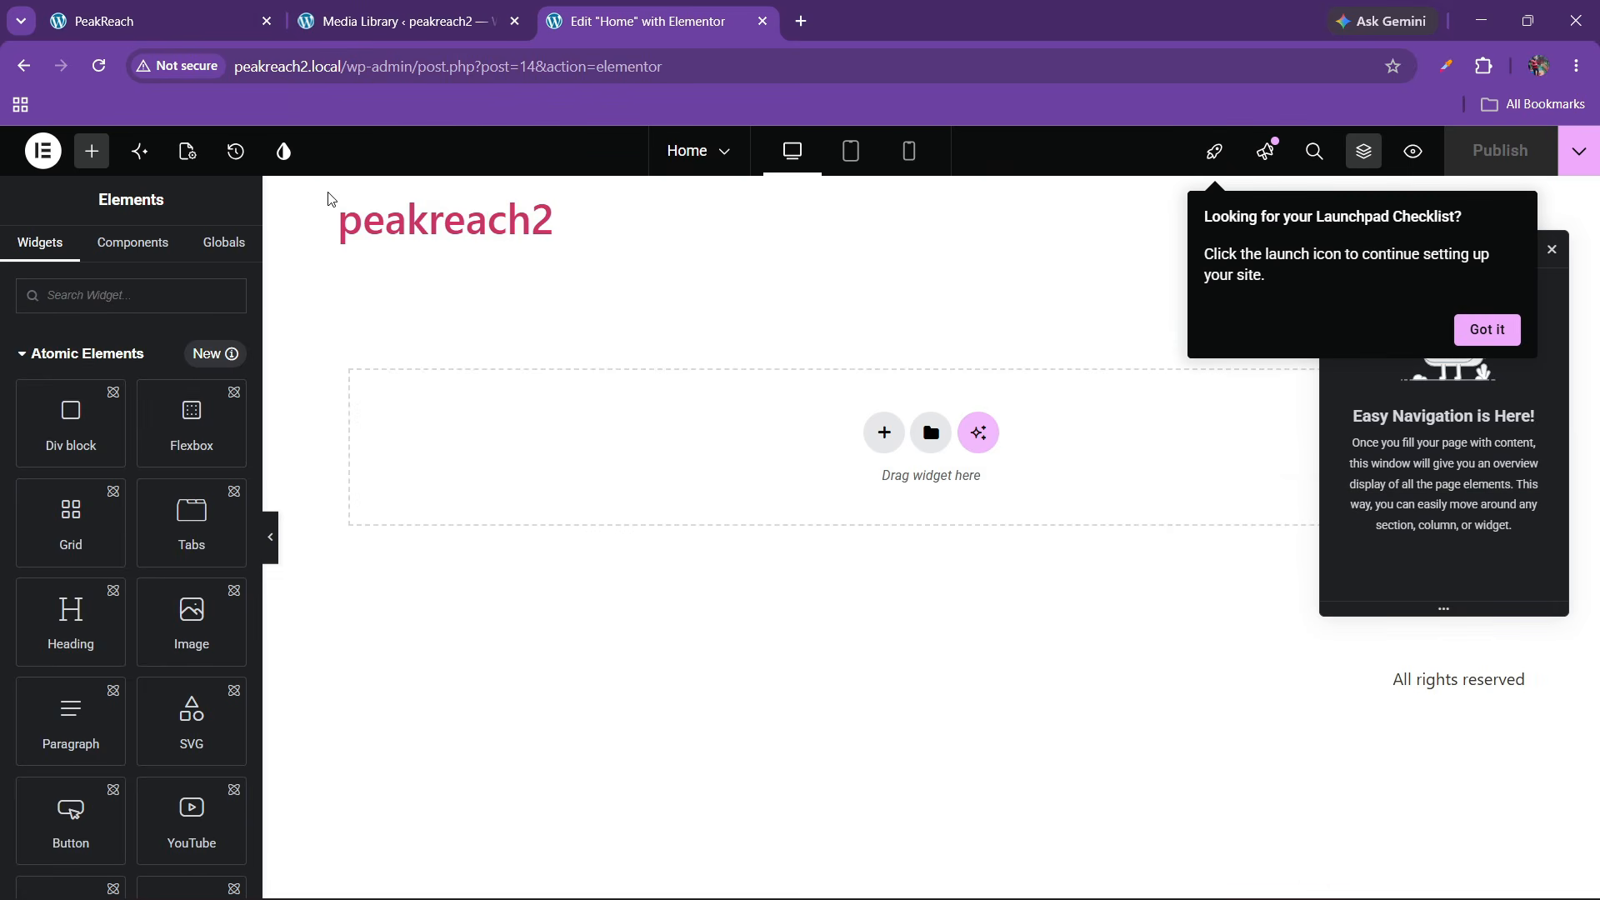
left_click(1512, 342)
left_click(284, 153)
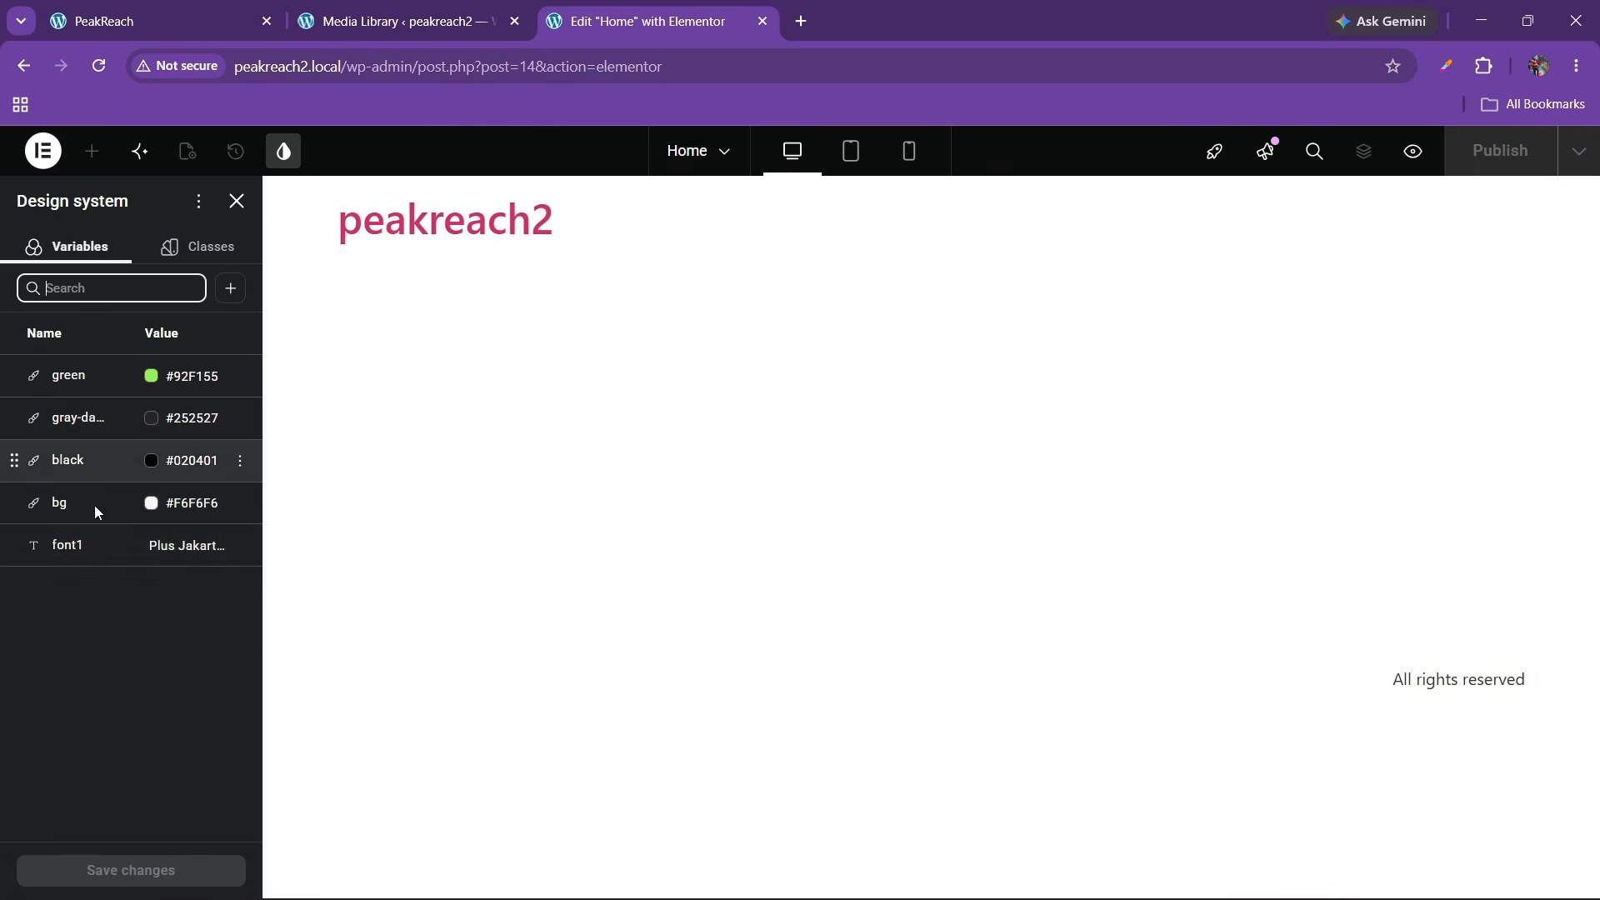
left_click(236, 200)
left_click(43, 151)
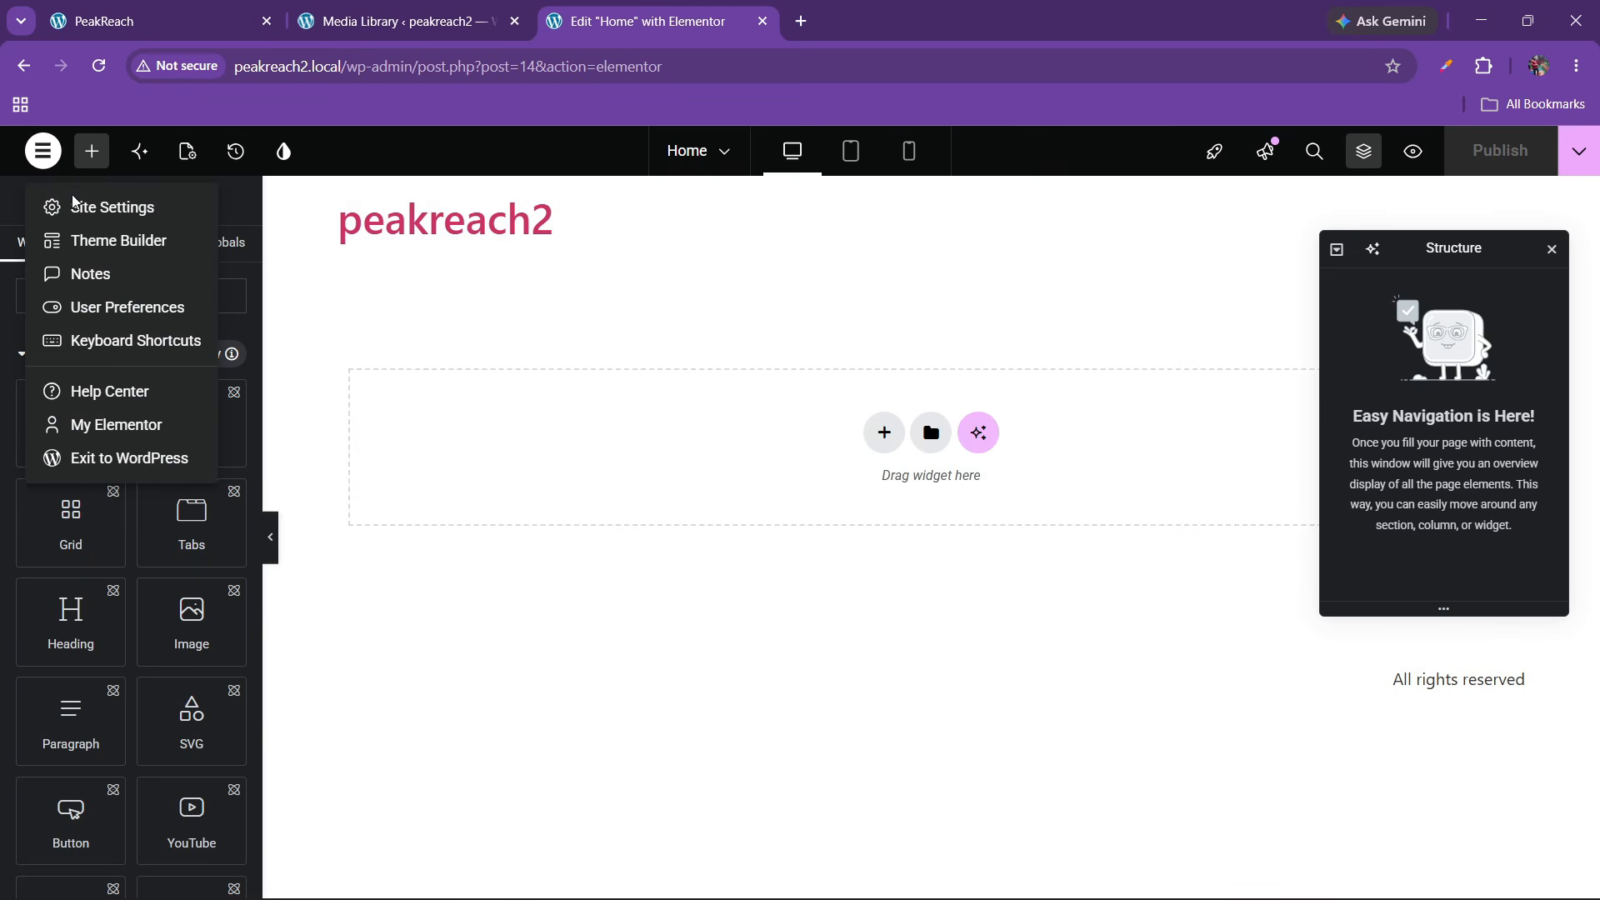
left_click(83, 202)
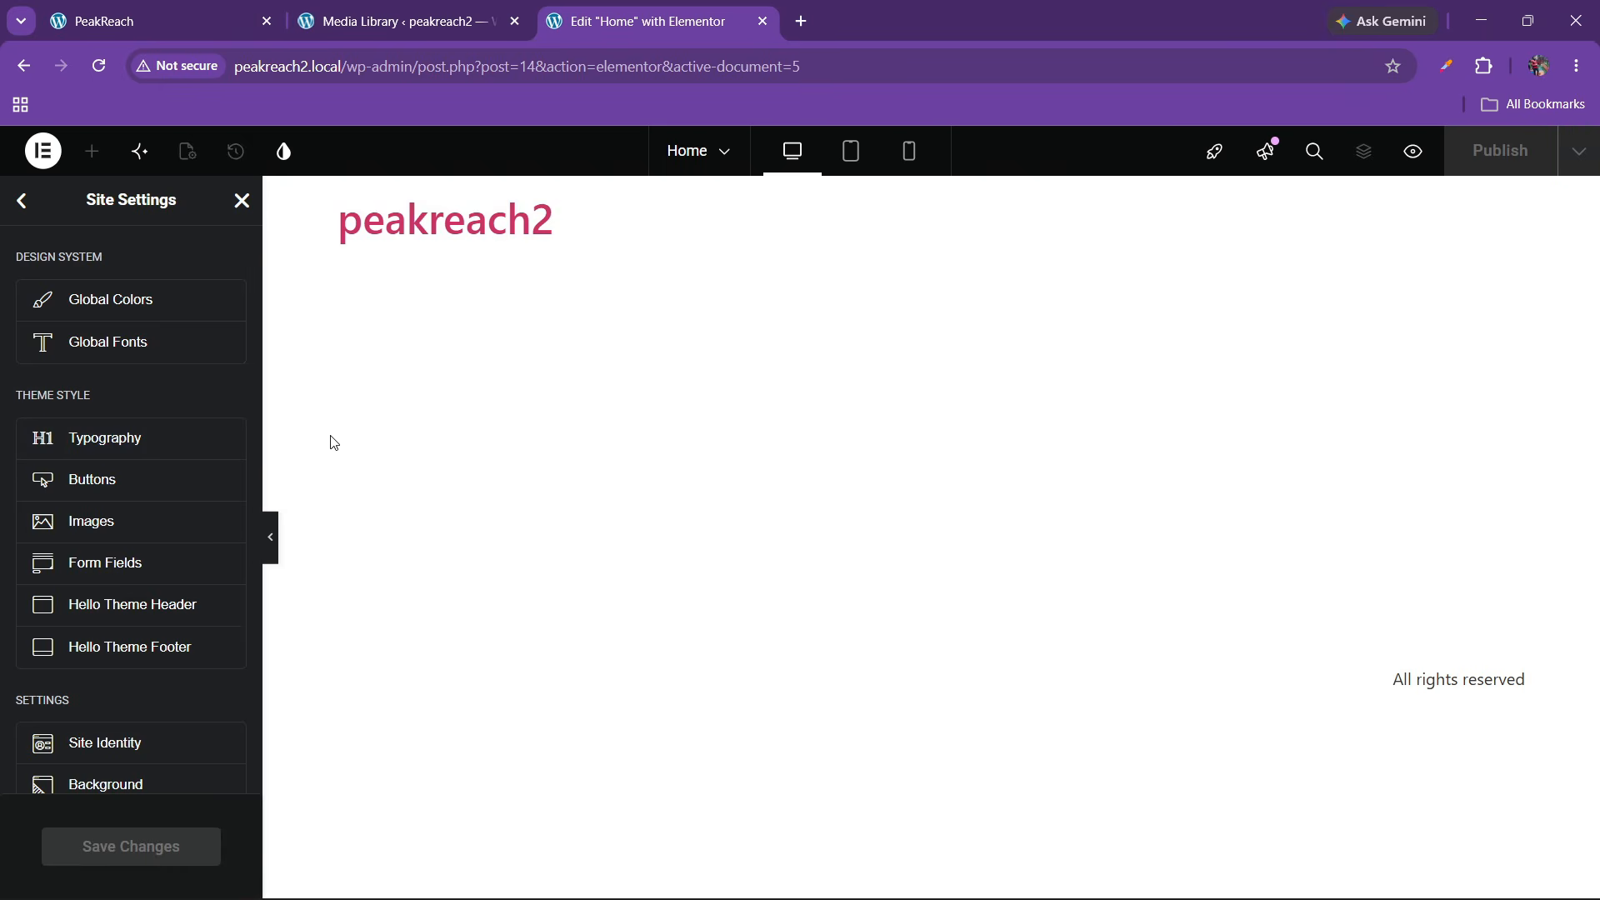
left_click(159, 21)
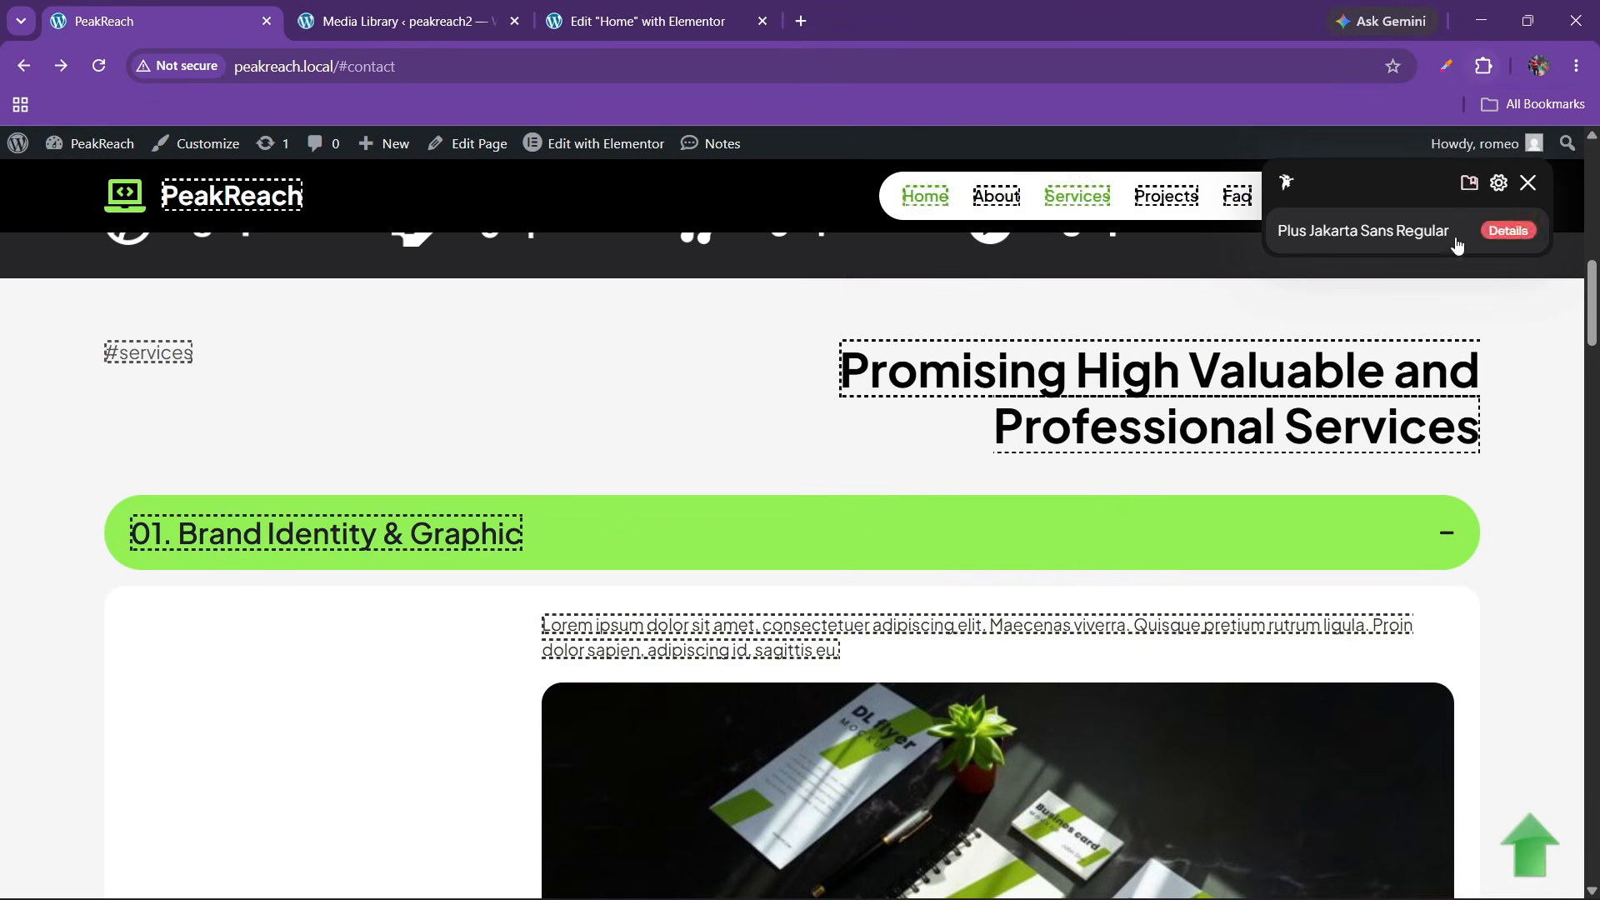
left_click(650, 8)
In Global Fonts, set the Primary and Secondary font families to Plus Jakarta Sans
left_click(110, 339)
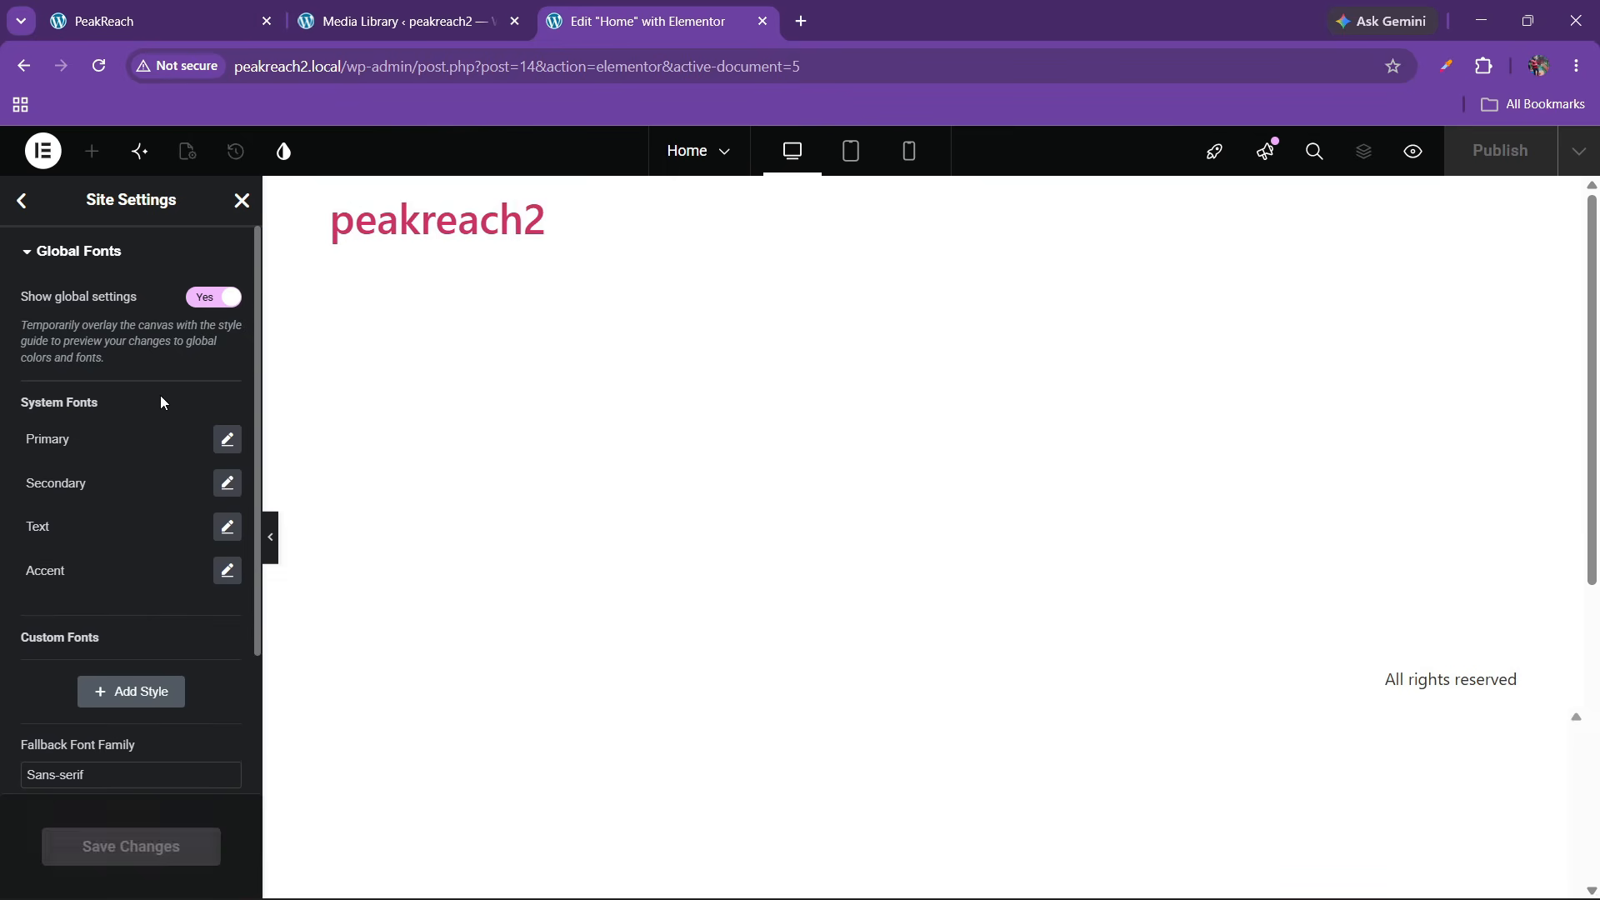
left_click(227, 439)
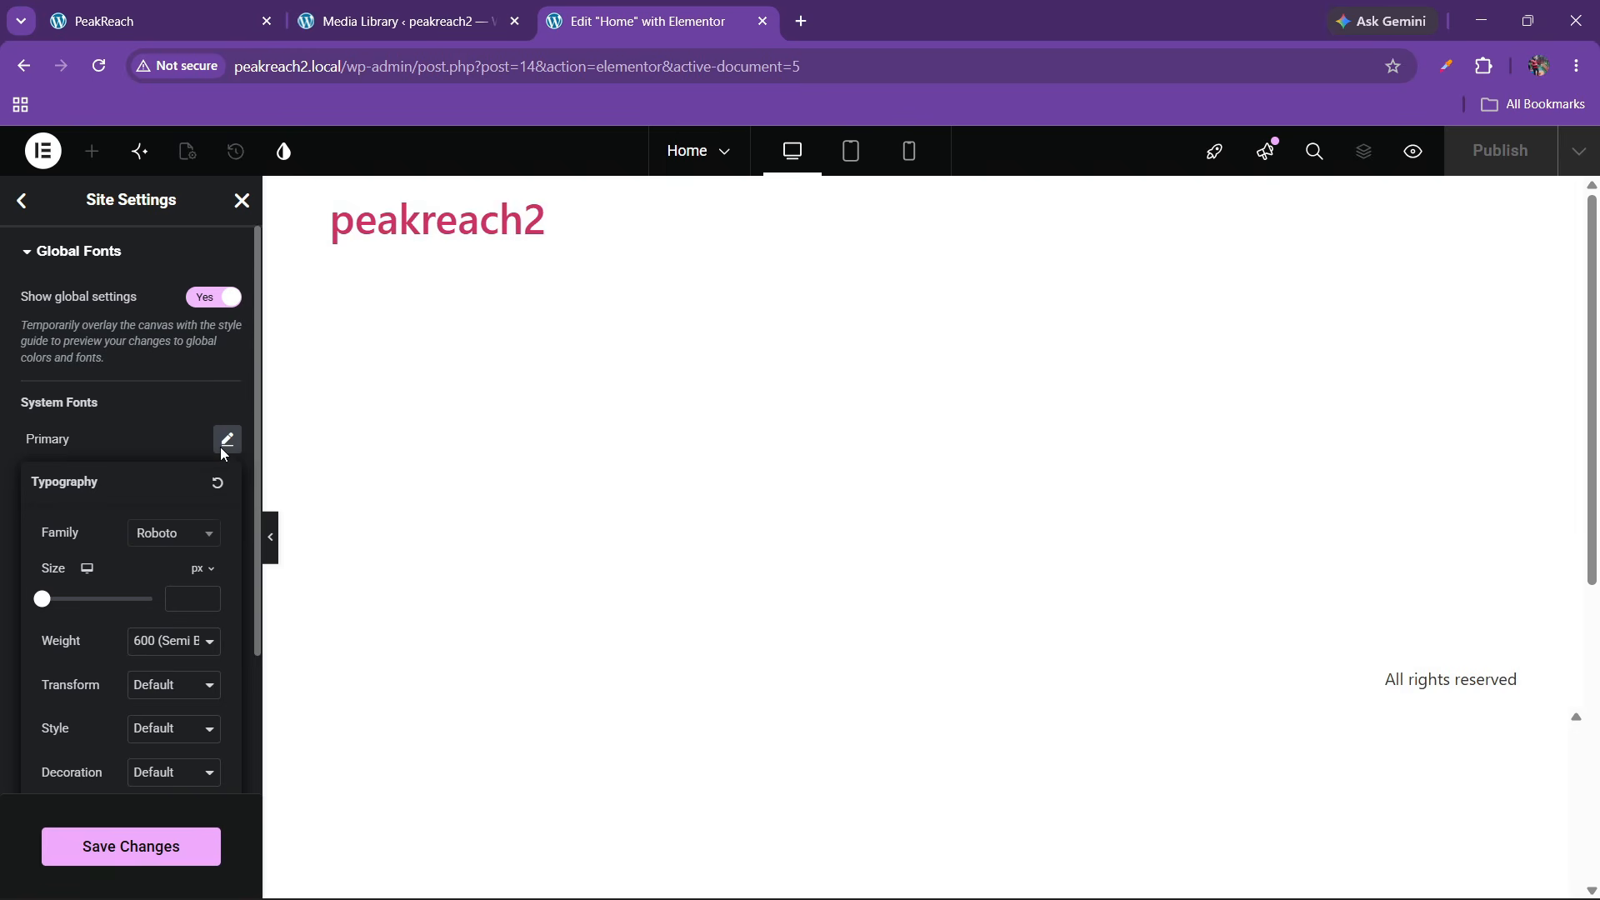
left_click(142, 538)
type("plus jak")
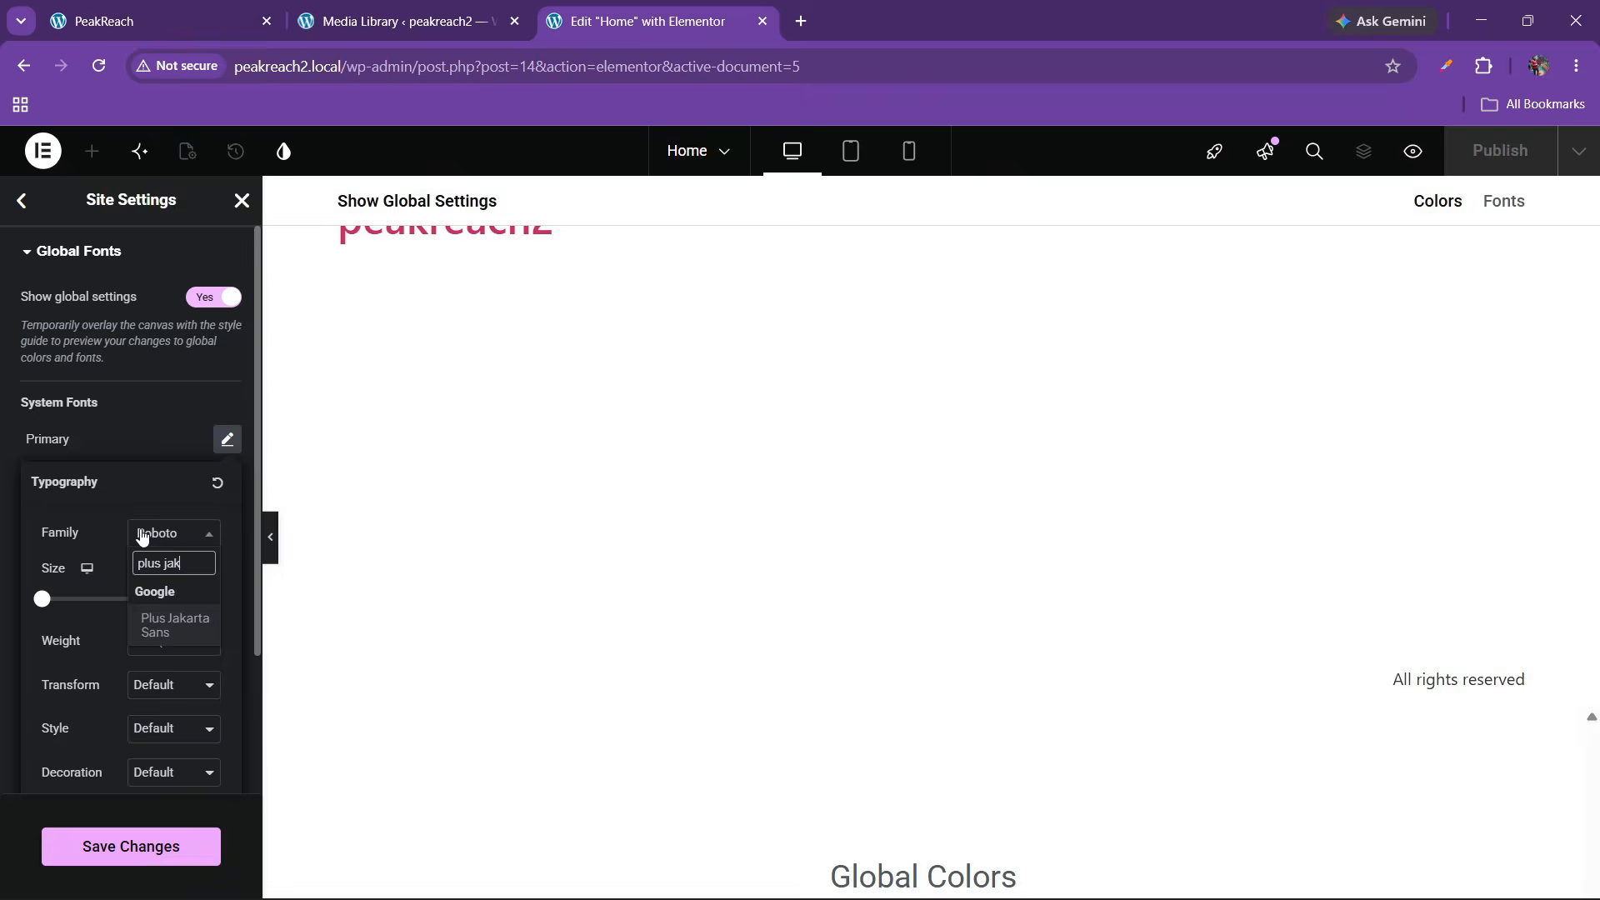
key("Return")
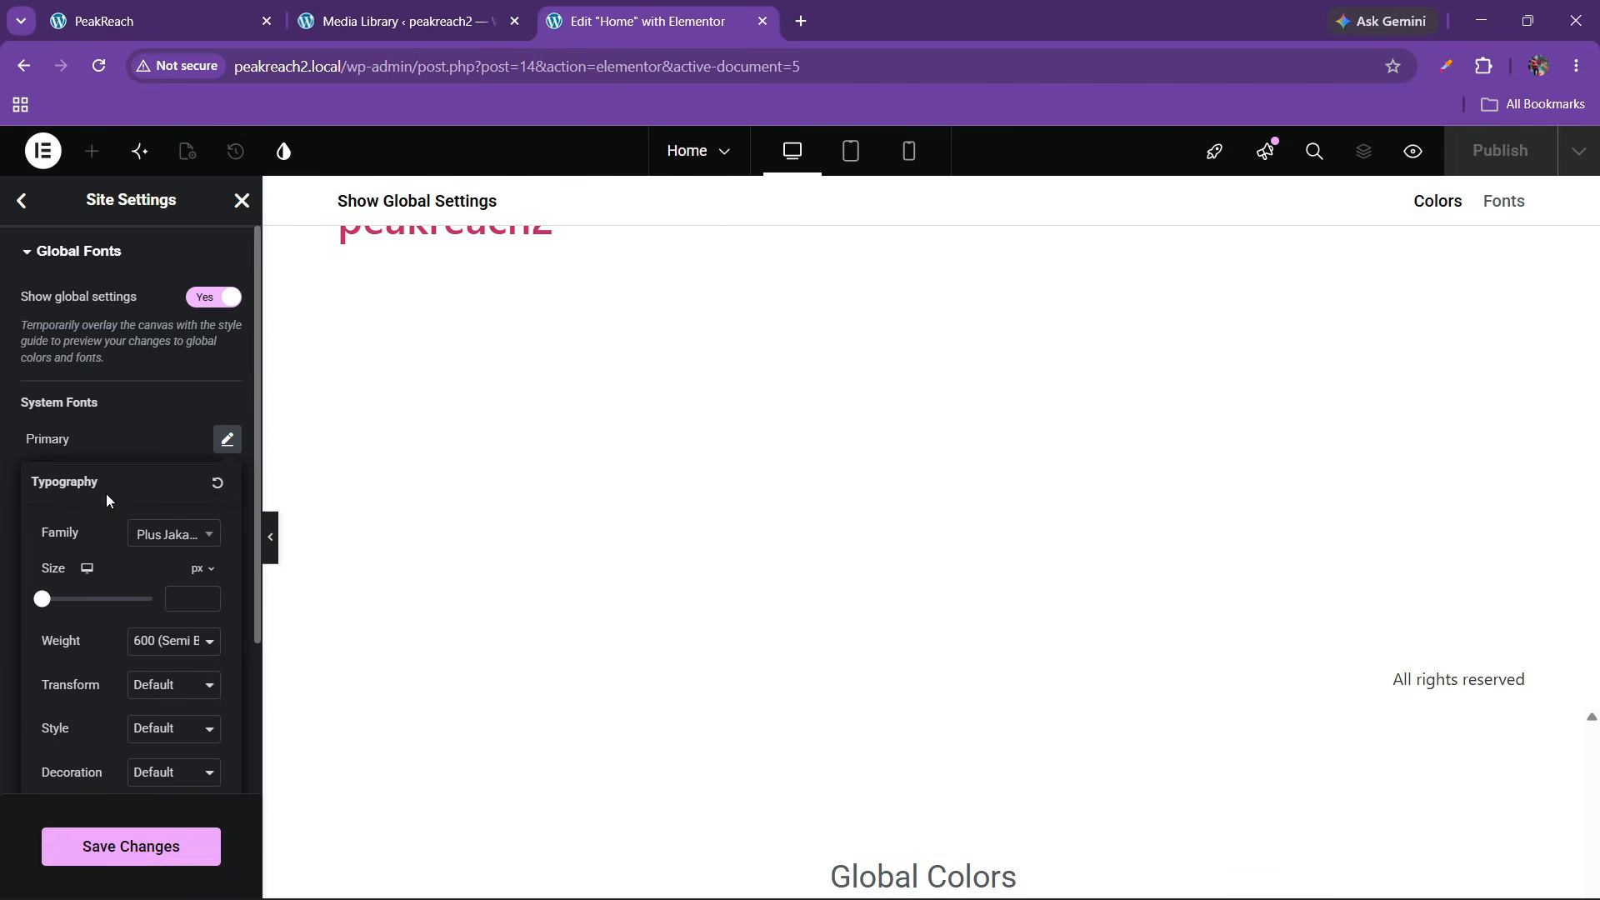
left_click(70, 439)
left_click(227, 483)
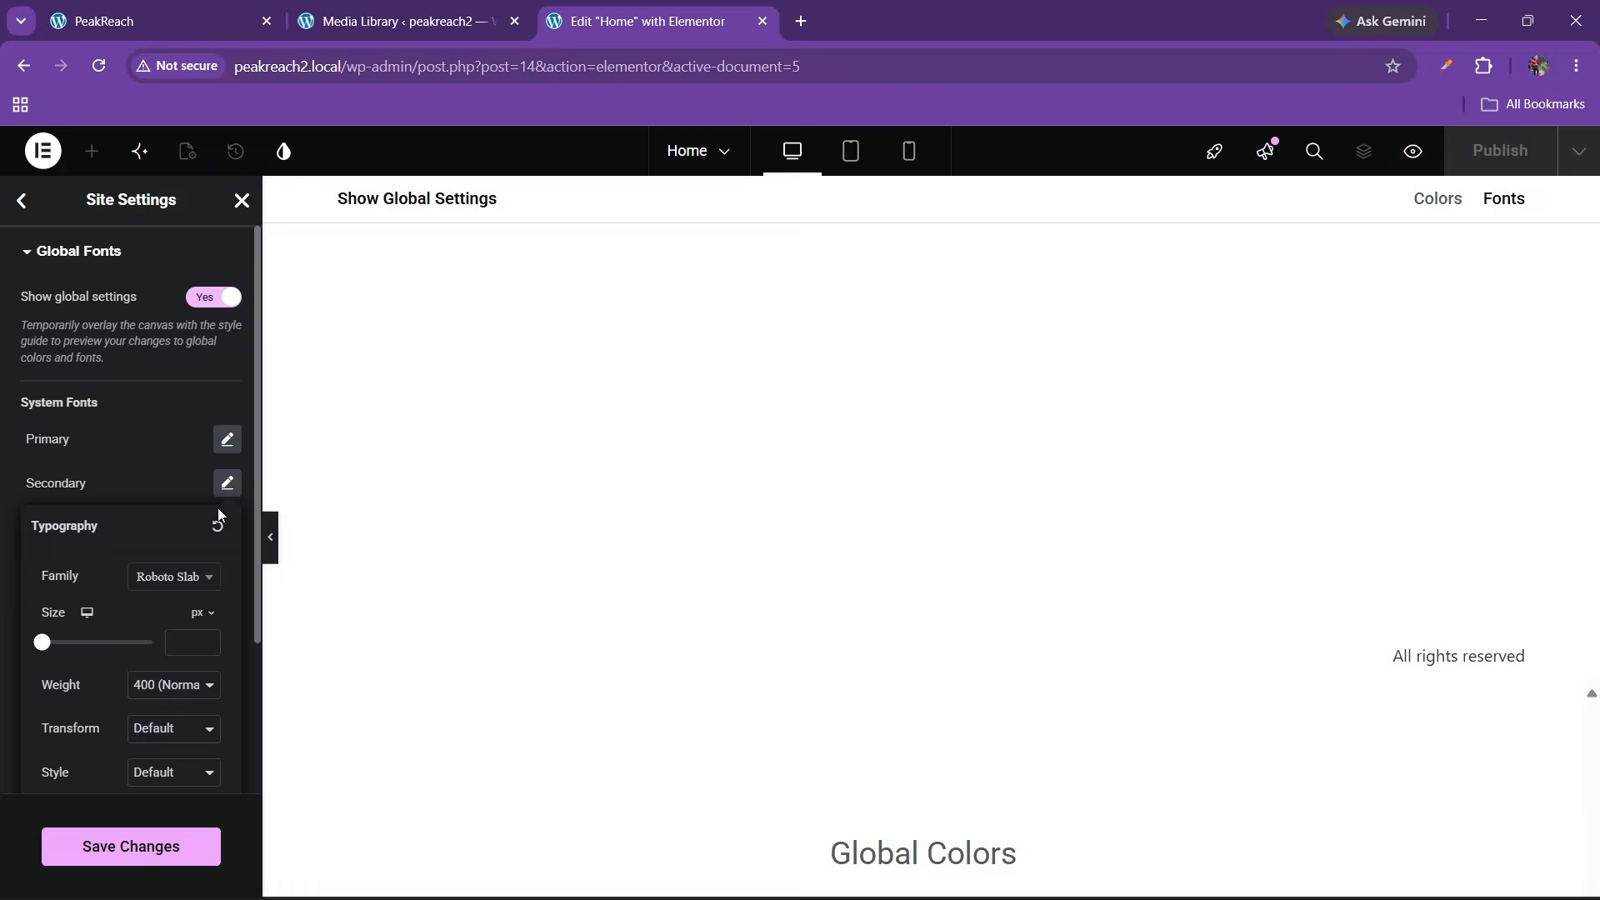
left_click(176, 577)
type("plus ")
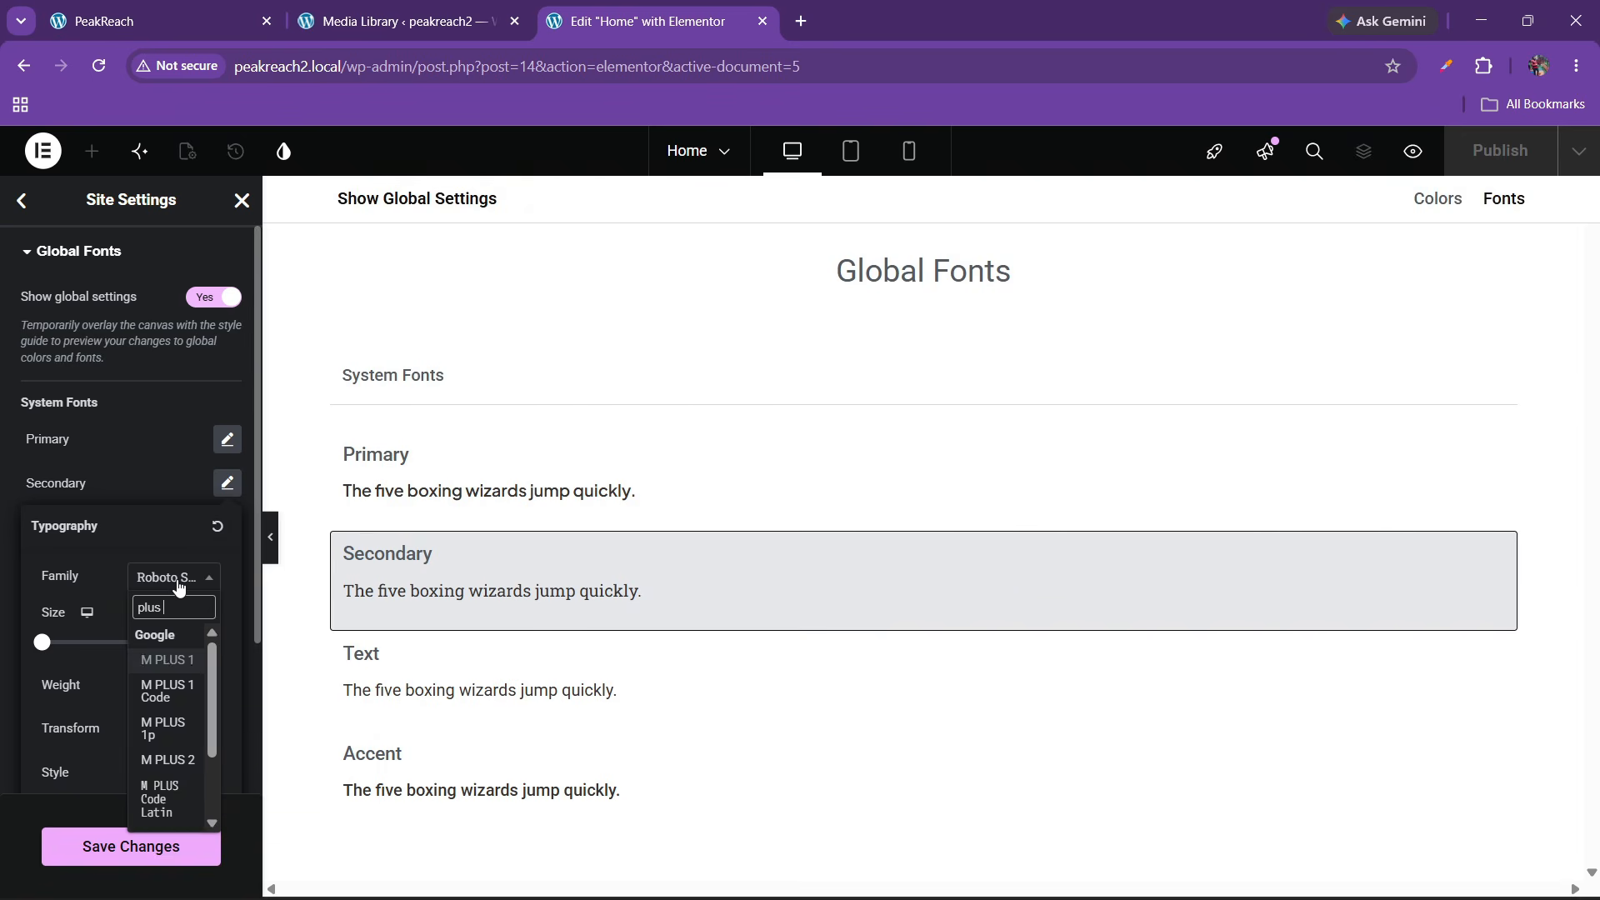
type("jak")
key("Return")
left_click(82, 462)
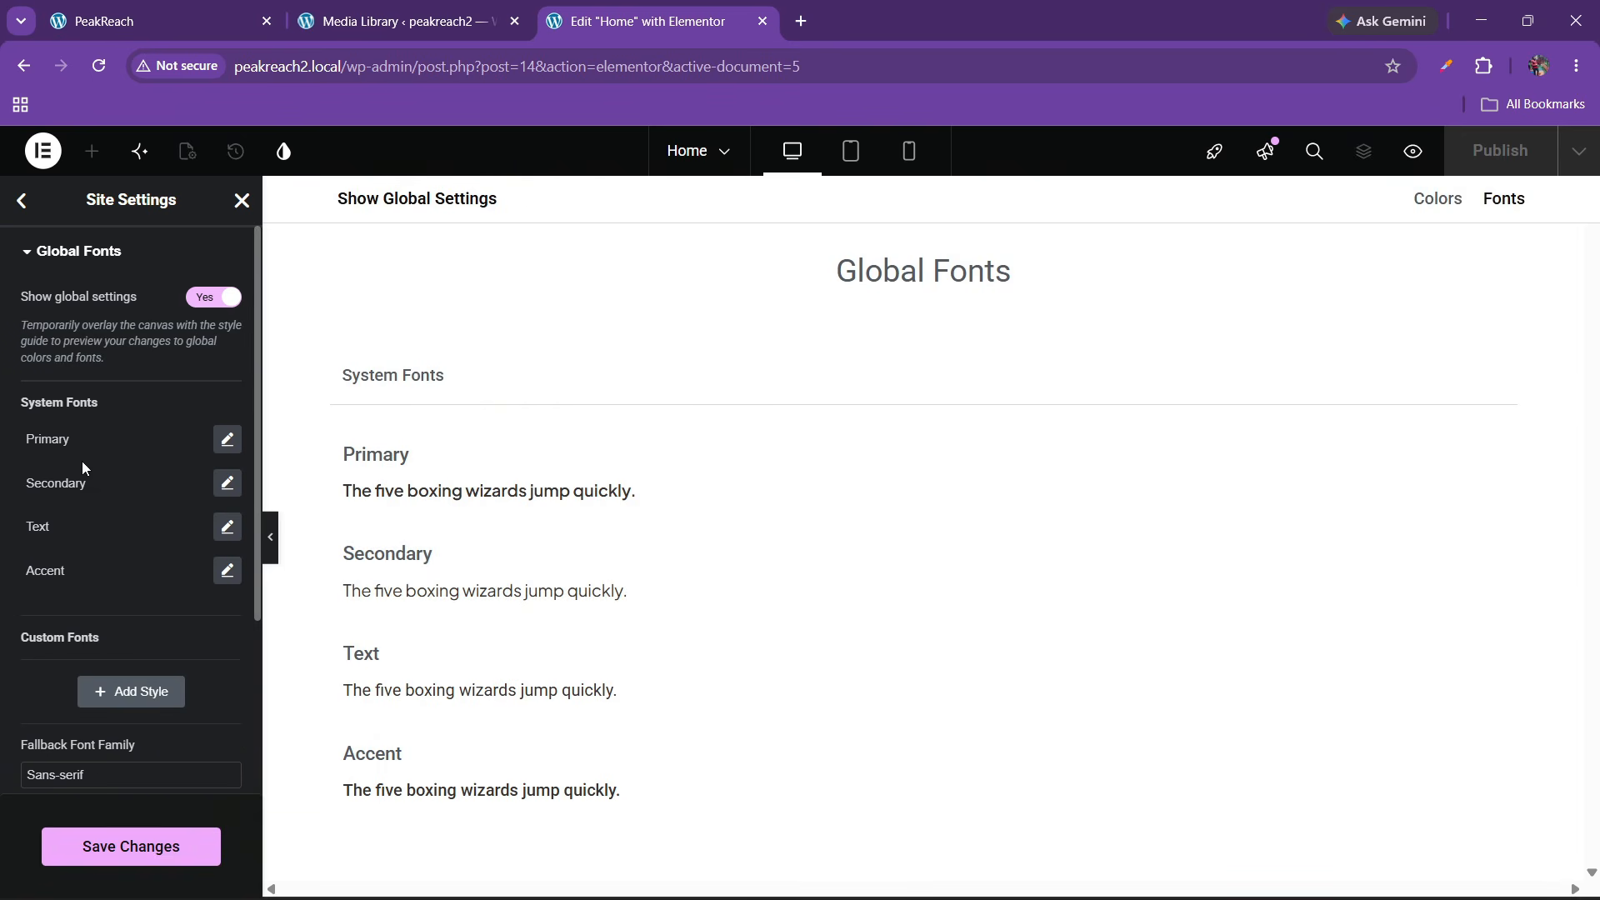
Set the Text and Accent global font families to Plus Jakarta Sans
left_click(227, 527)
left_click(177, 620)
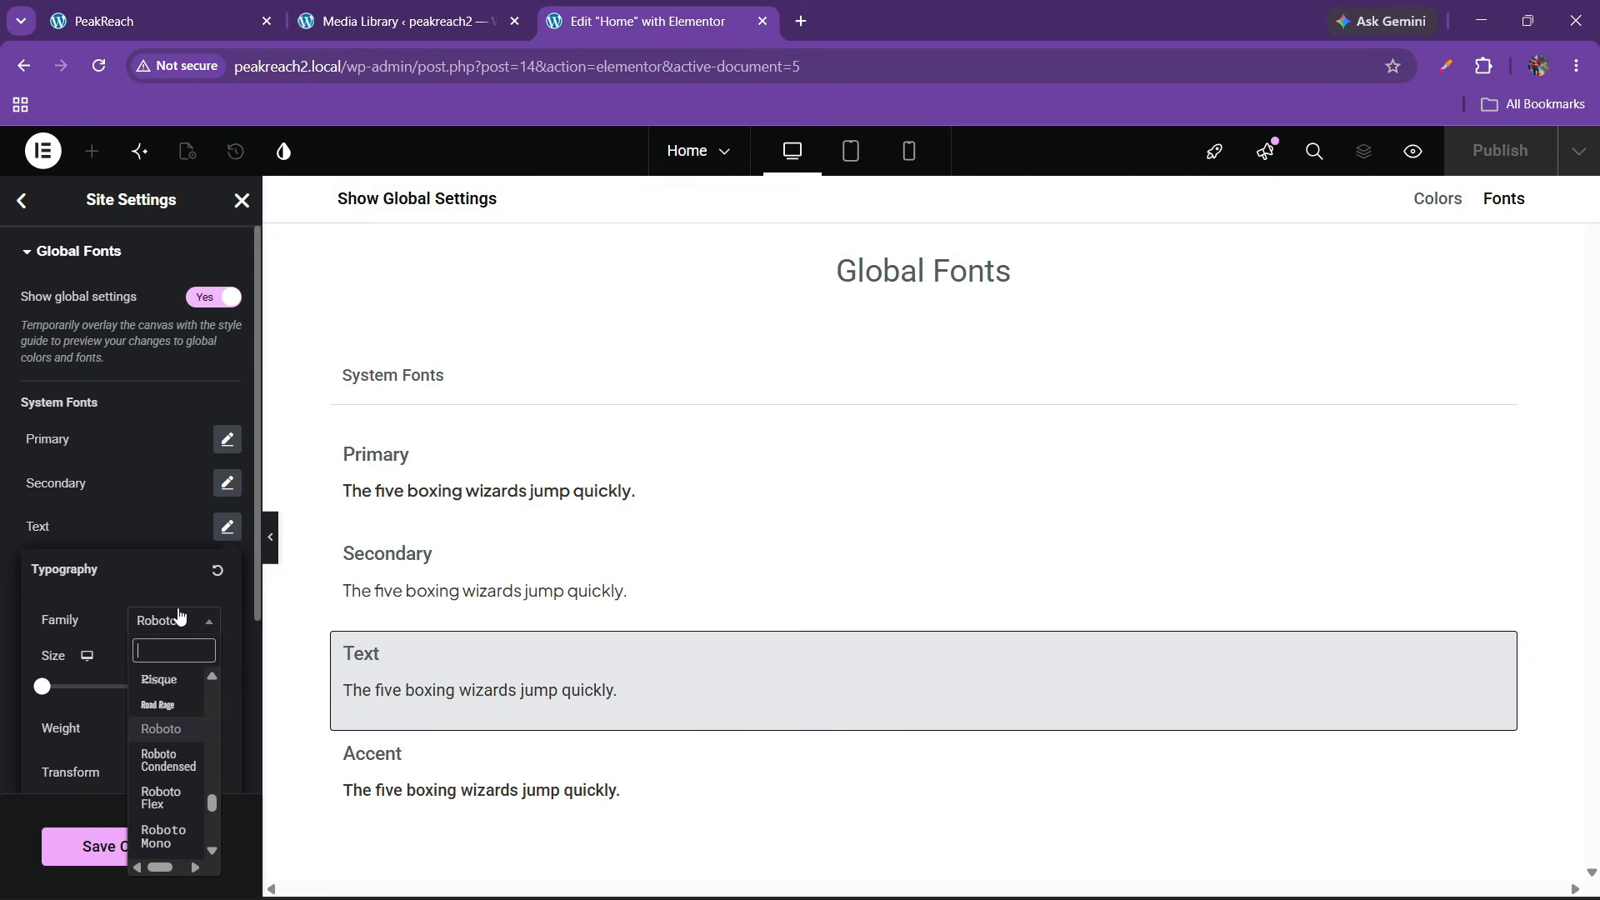
type("plus jsk")
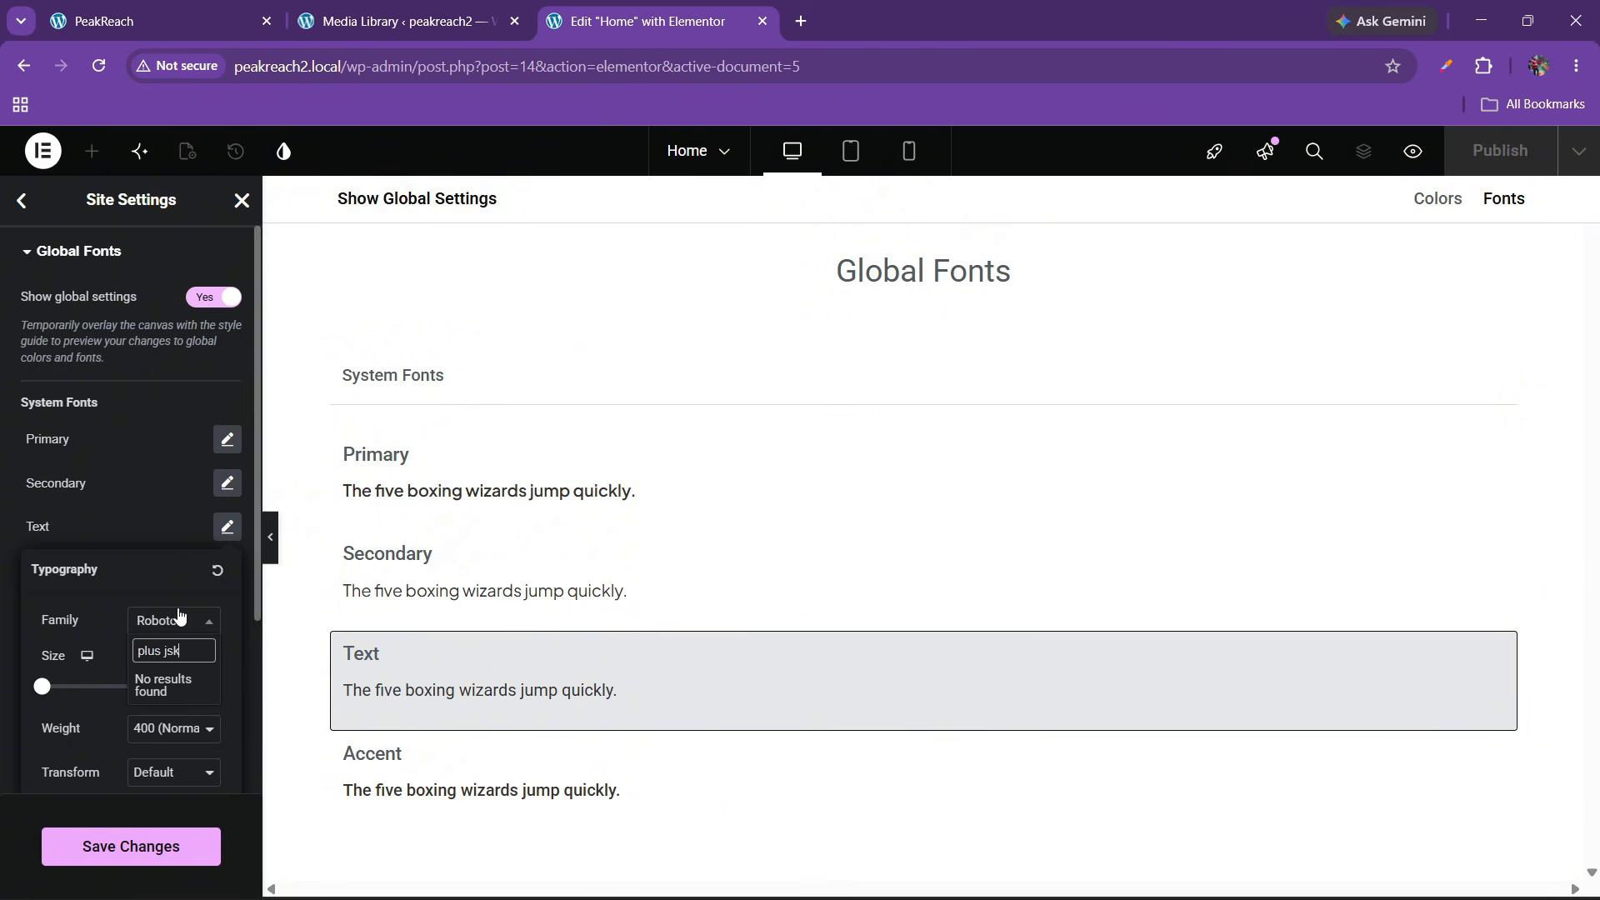
key("BackSpace")
type("aka")
key("Return")
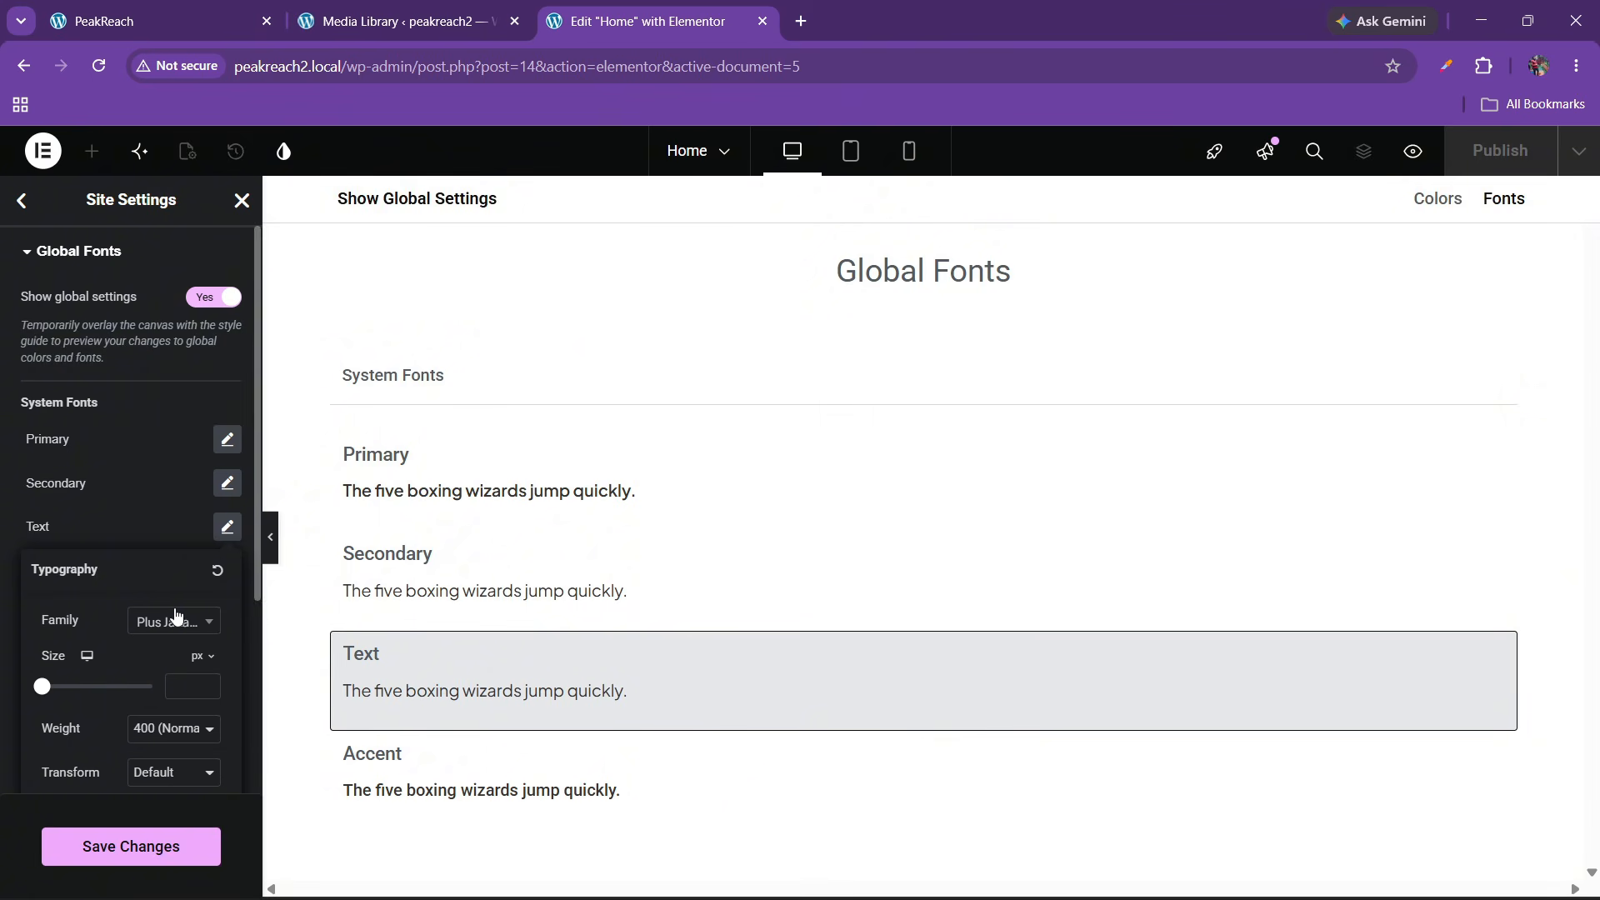
left_click(55, 526)
scroll(125, 602, "down", 1)
left_click(225, 465)
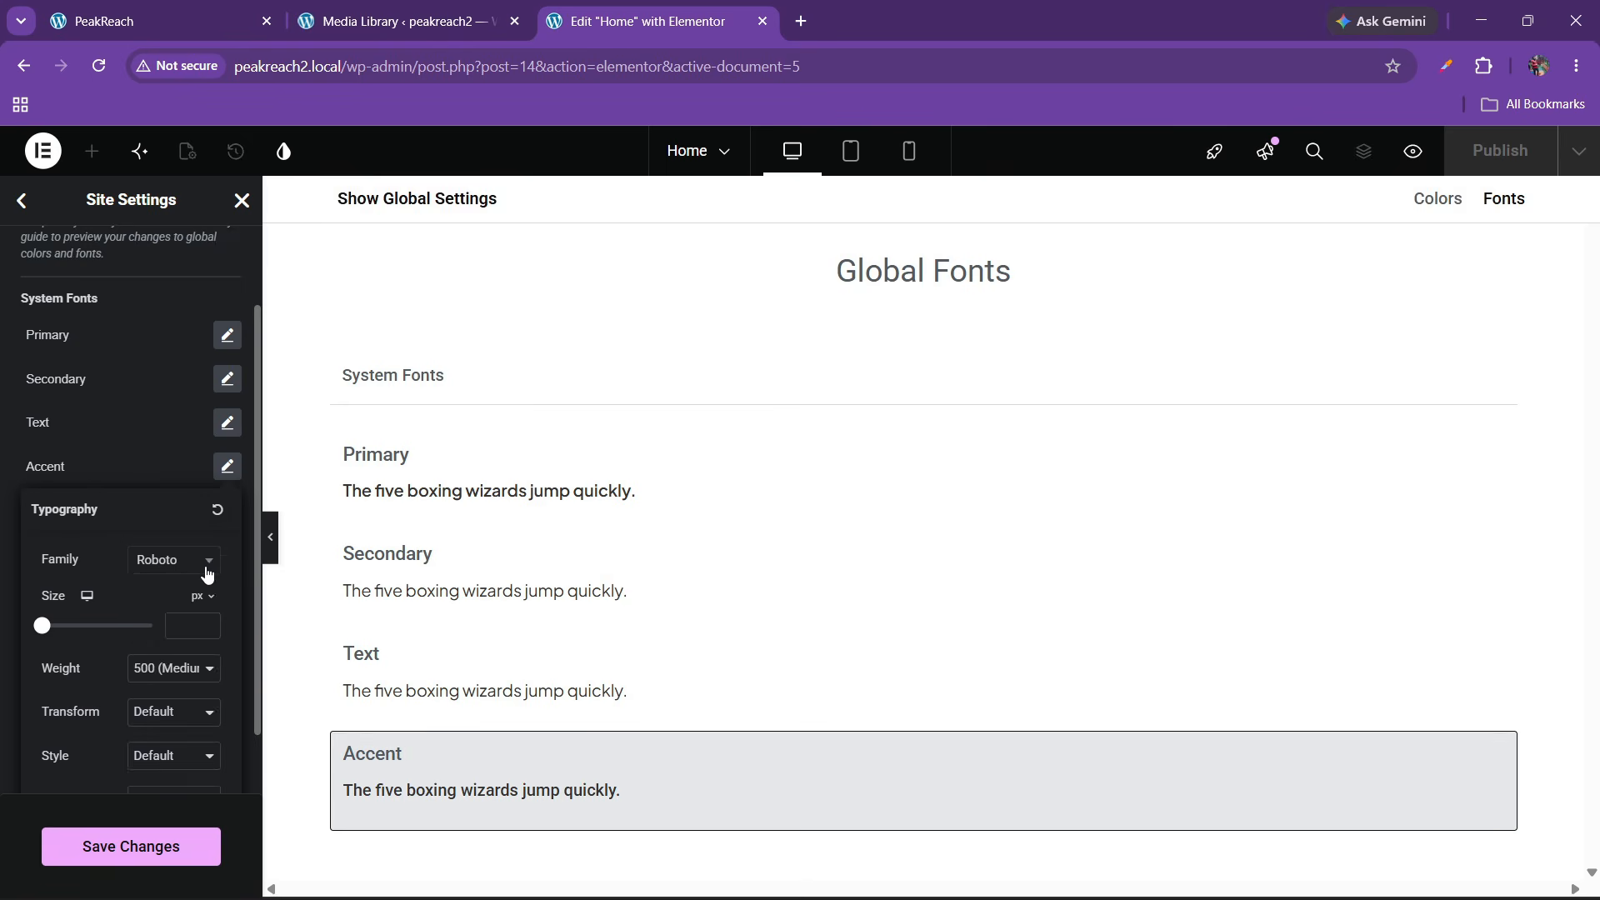
left_click(204, 571)
type("plus jak")
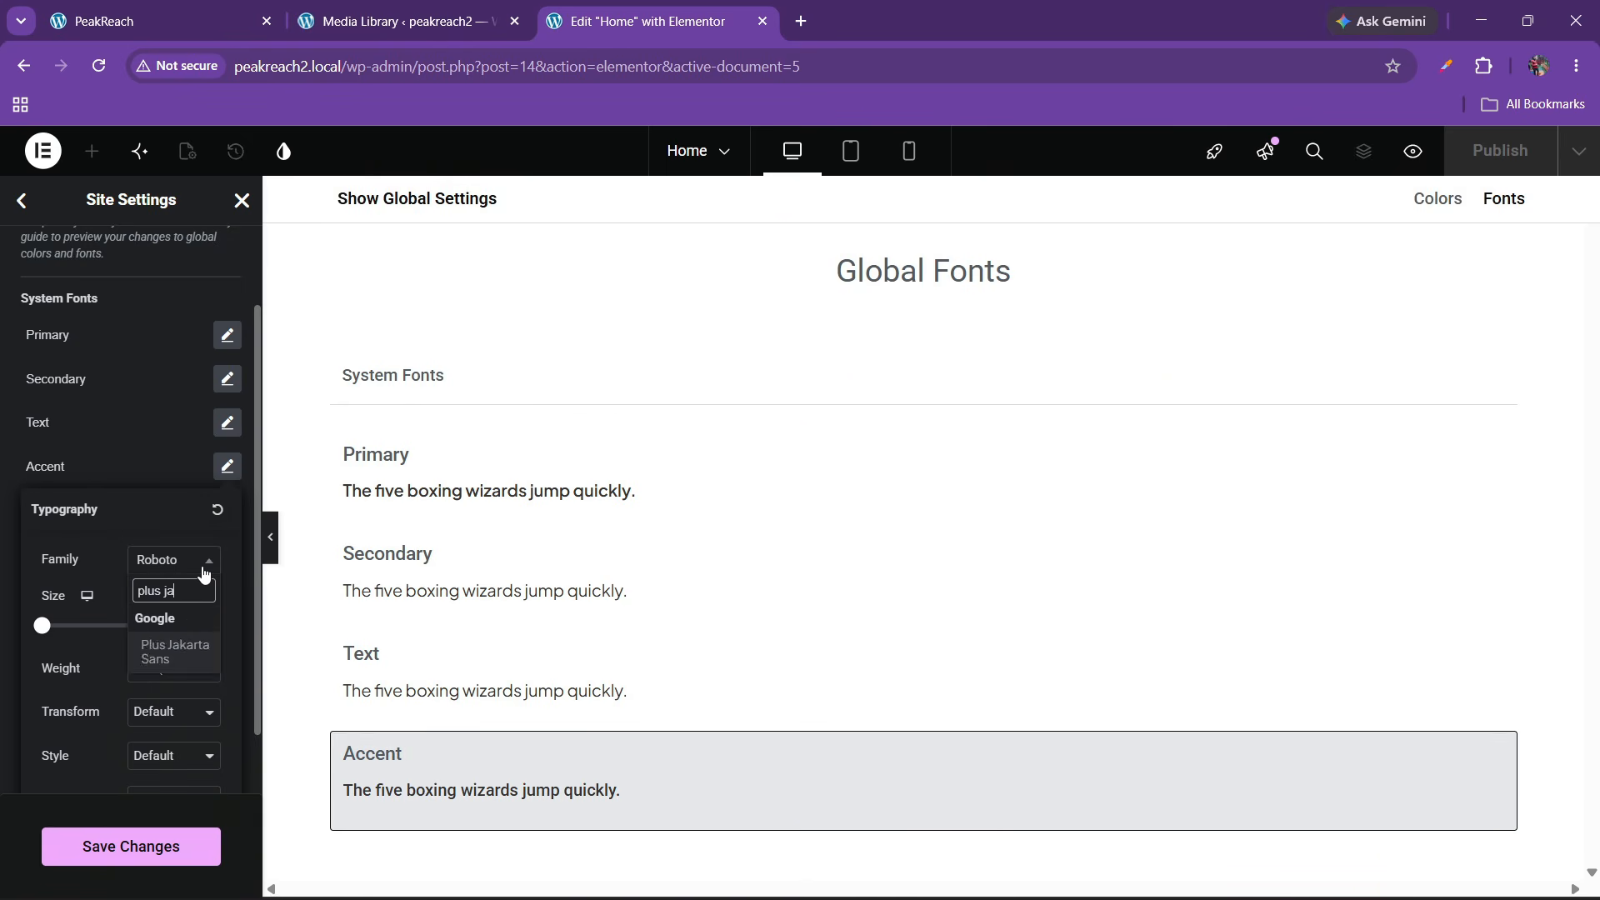
key("Return")
left_click(46, 423)
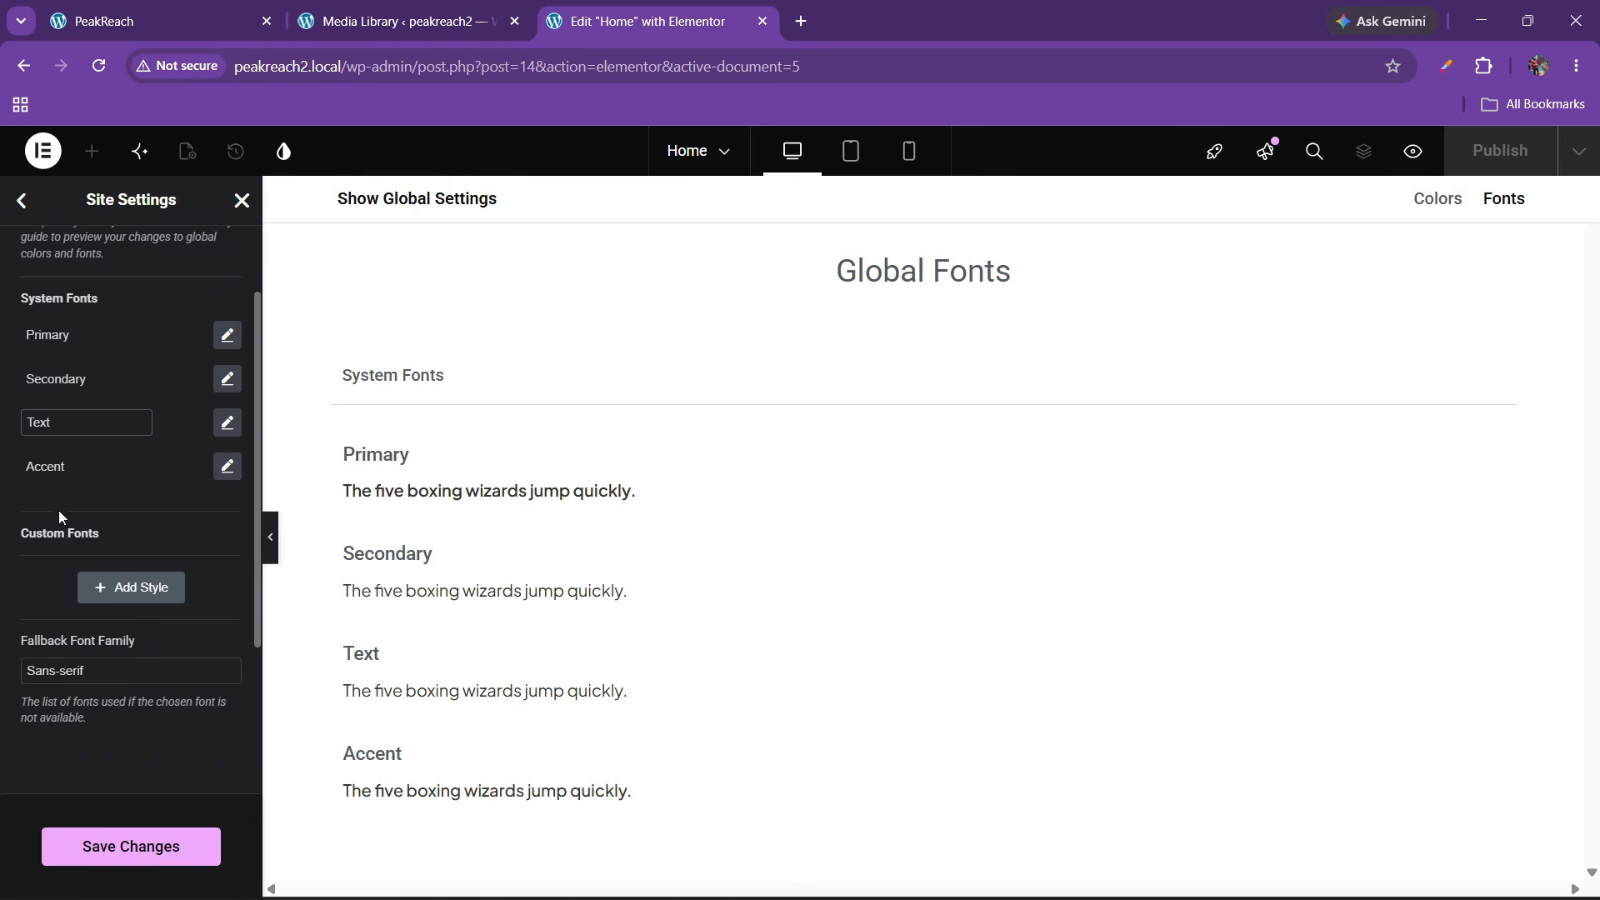
Save the global font changes and return to the Site Settings overview
scroll(63, 521, "down", 1)
scroll(80, 583, "up", 2)
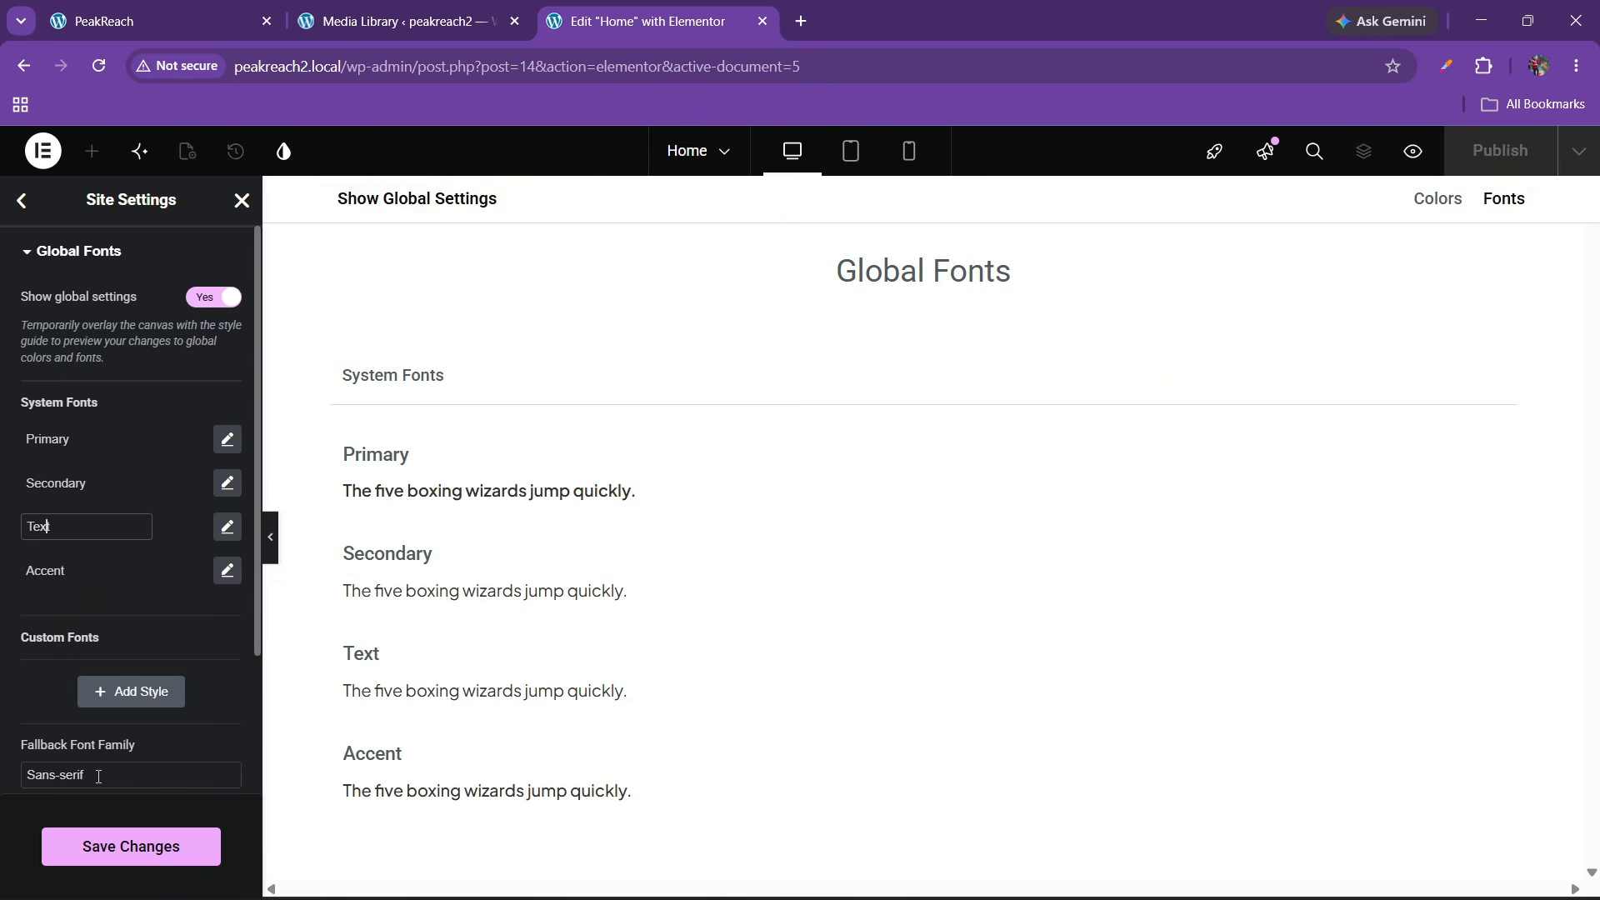
left_click(93, 846)
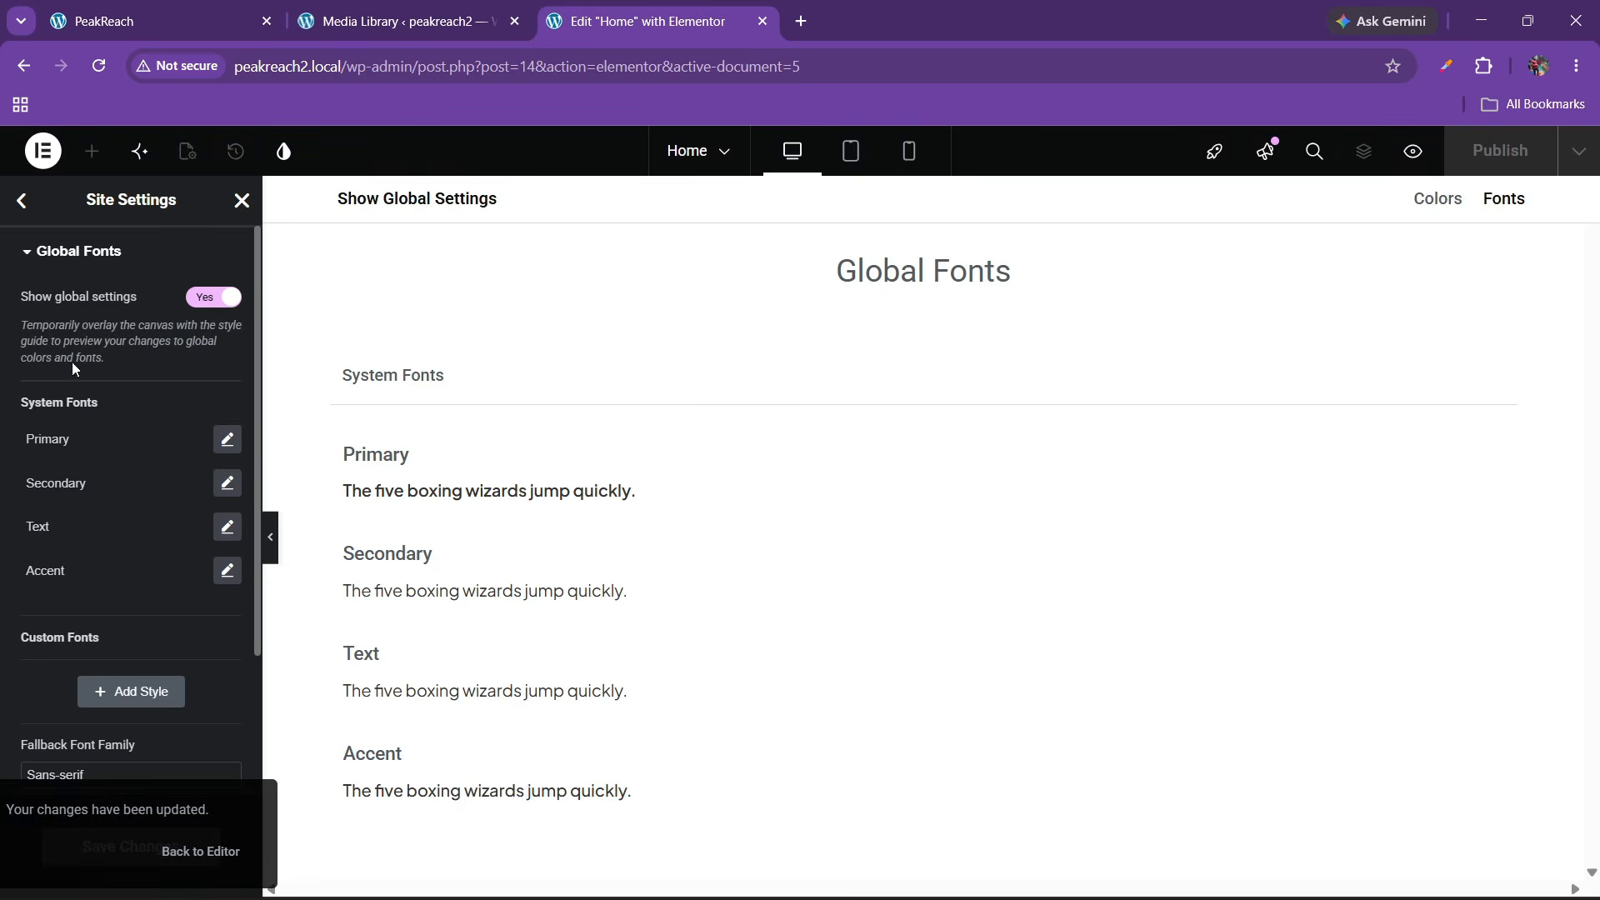
left_click(25, 204)
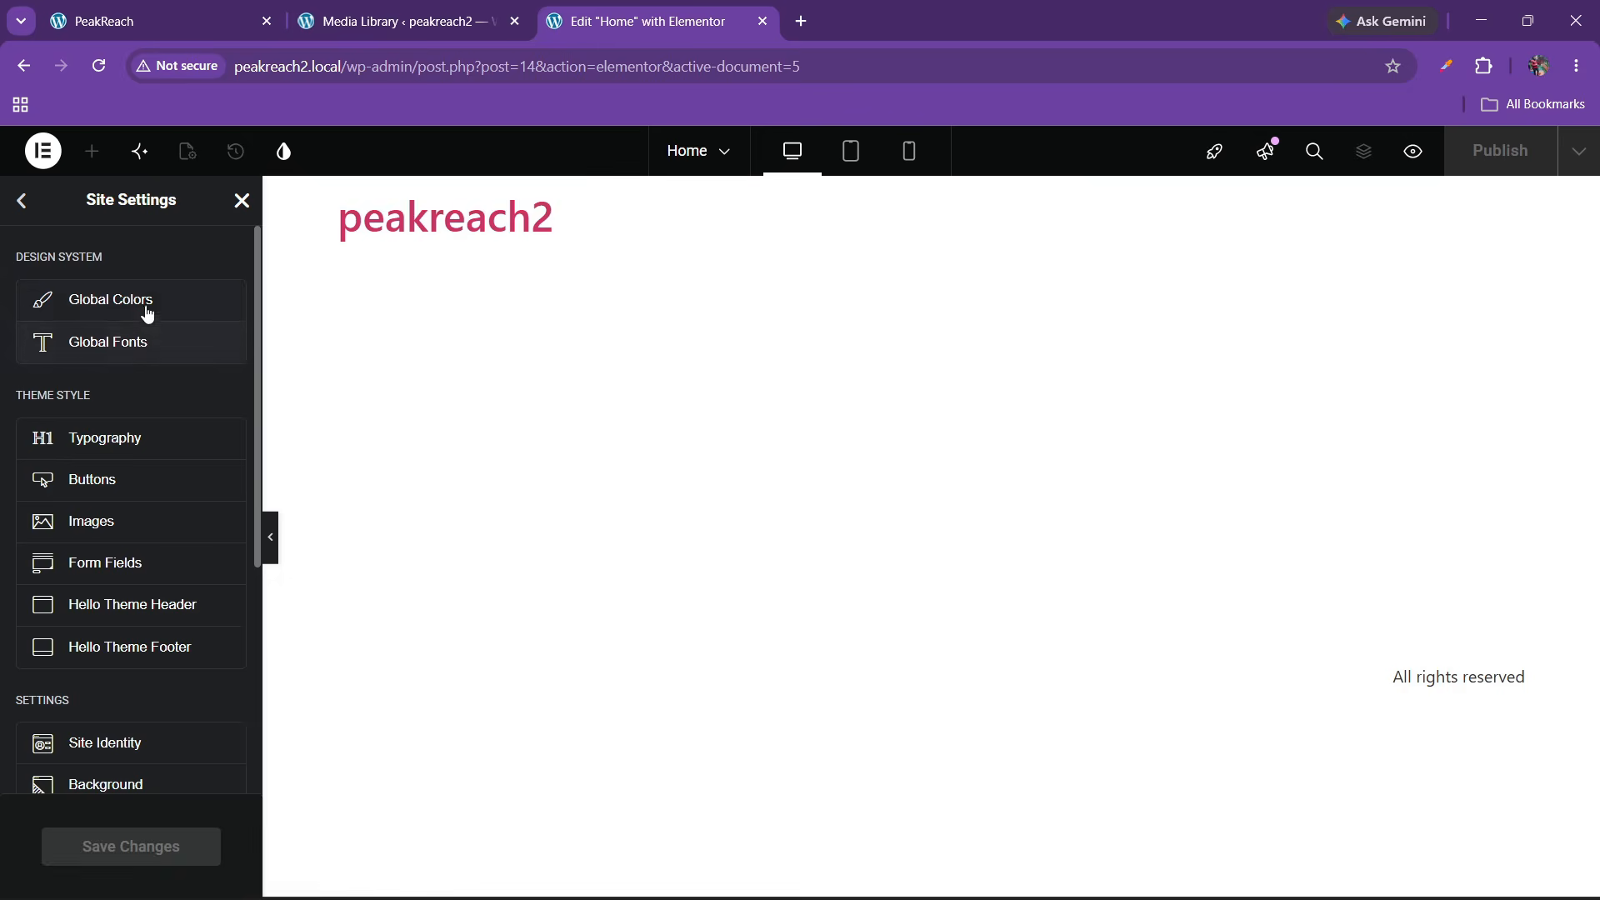
Open Global Colors, then sample the live site's green bar with the Color Picker extension
left_click(64, 301)
key("ctrl+Tab")
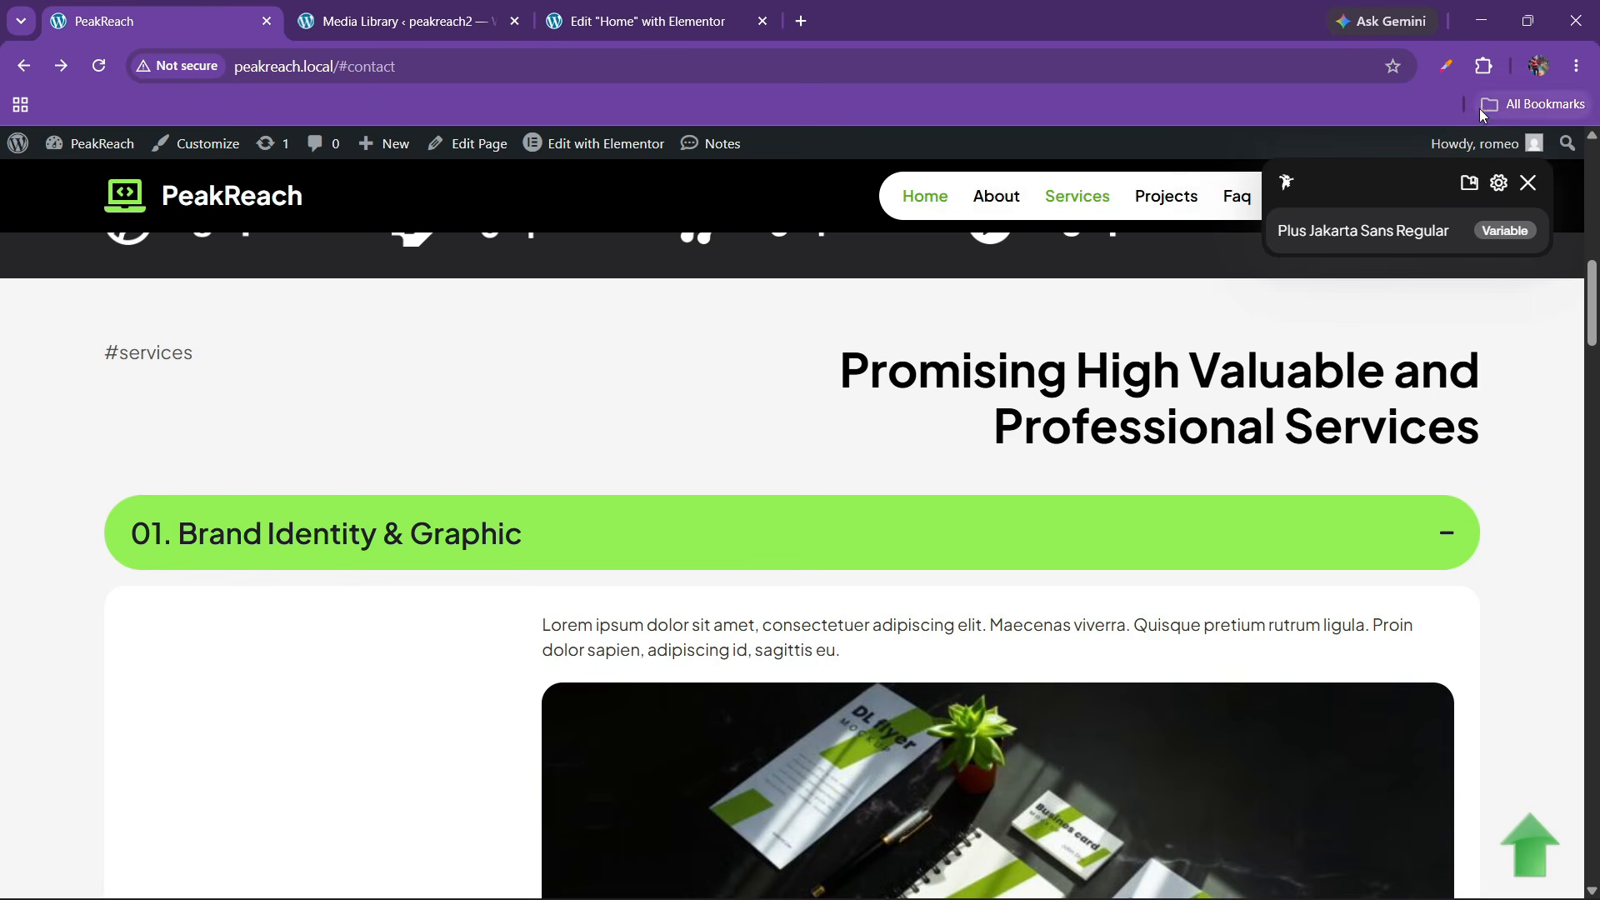
left_click(1484, 66)
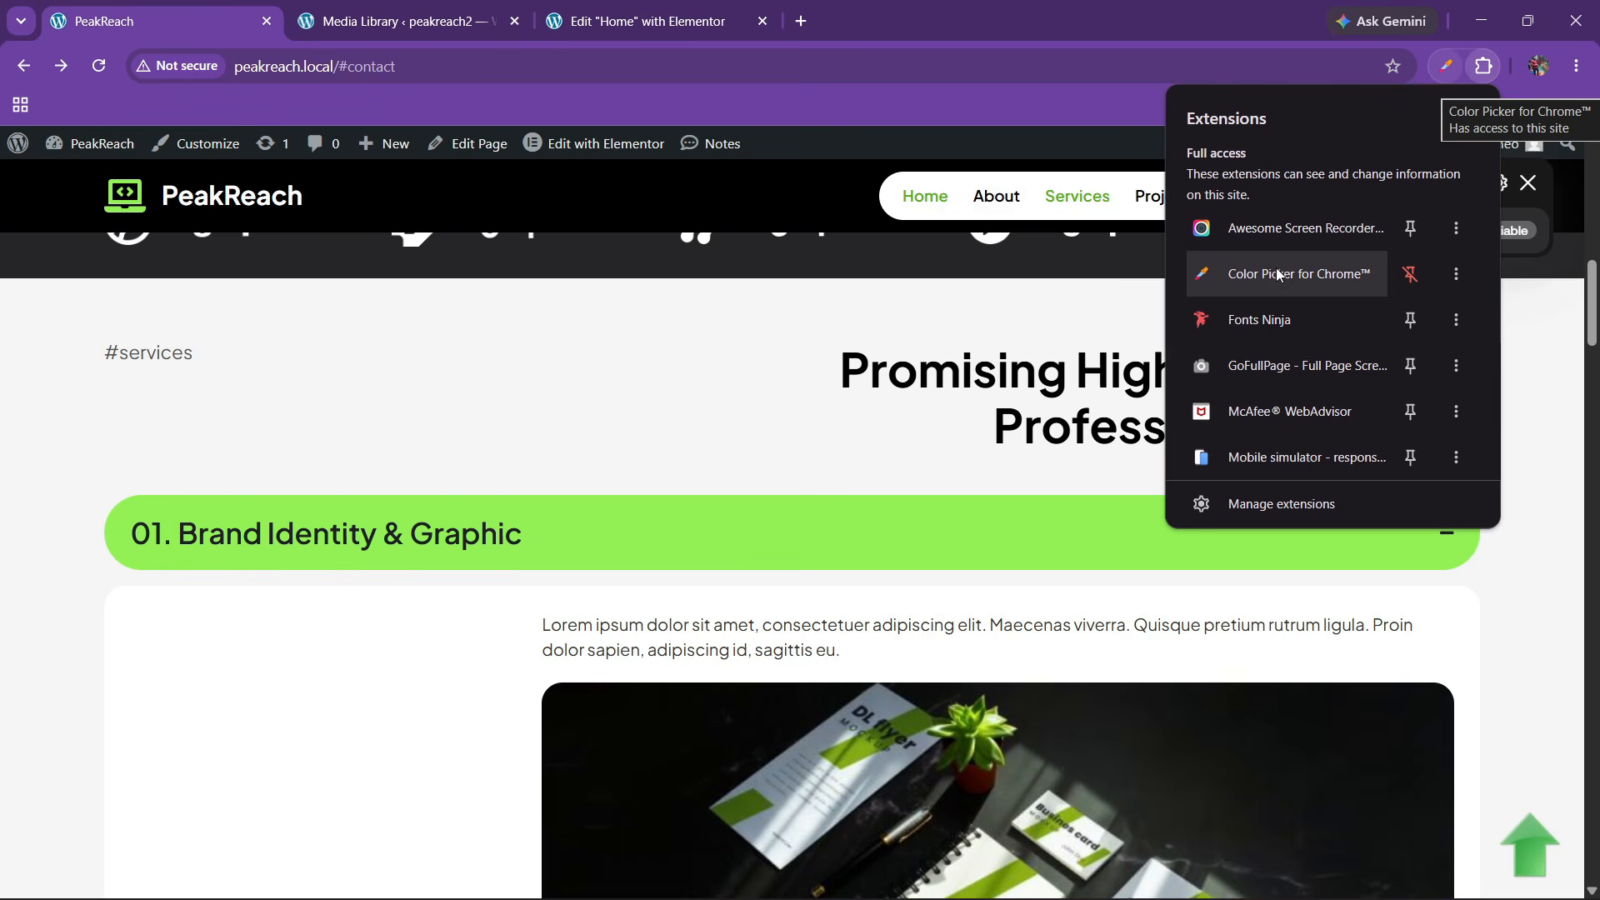
left_click(1279, 275)
left_click(1283, 171)
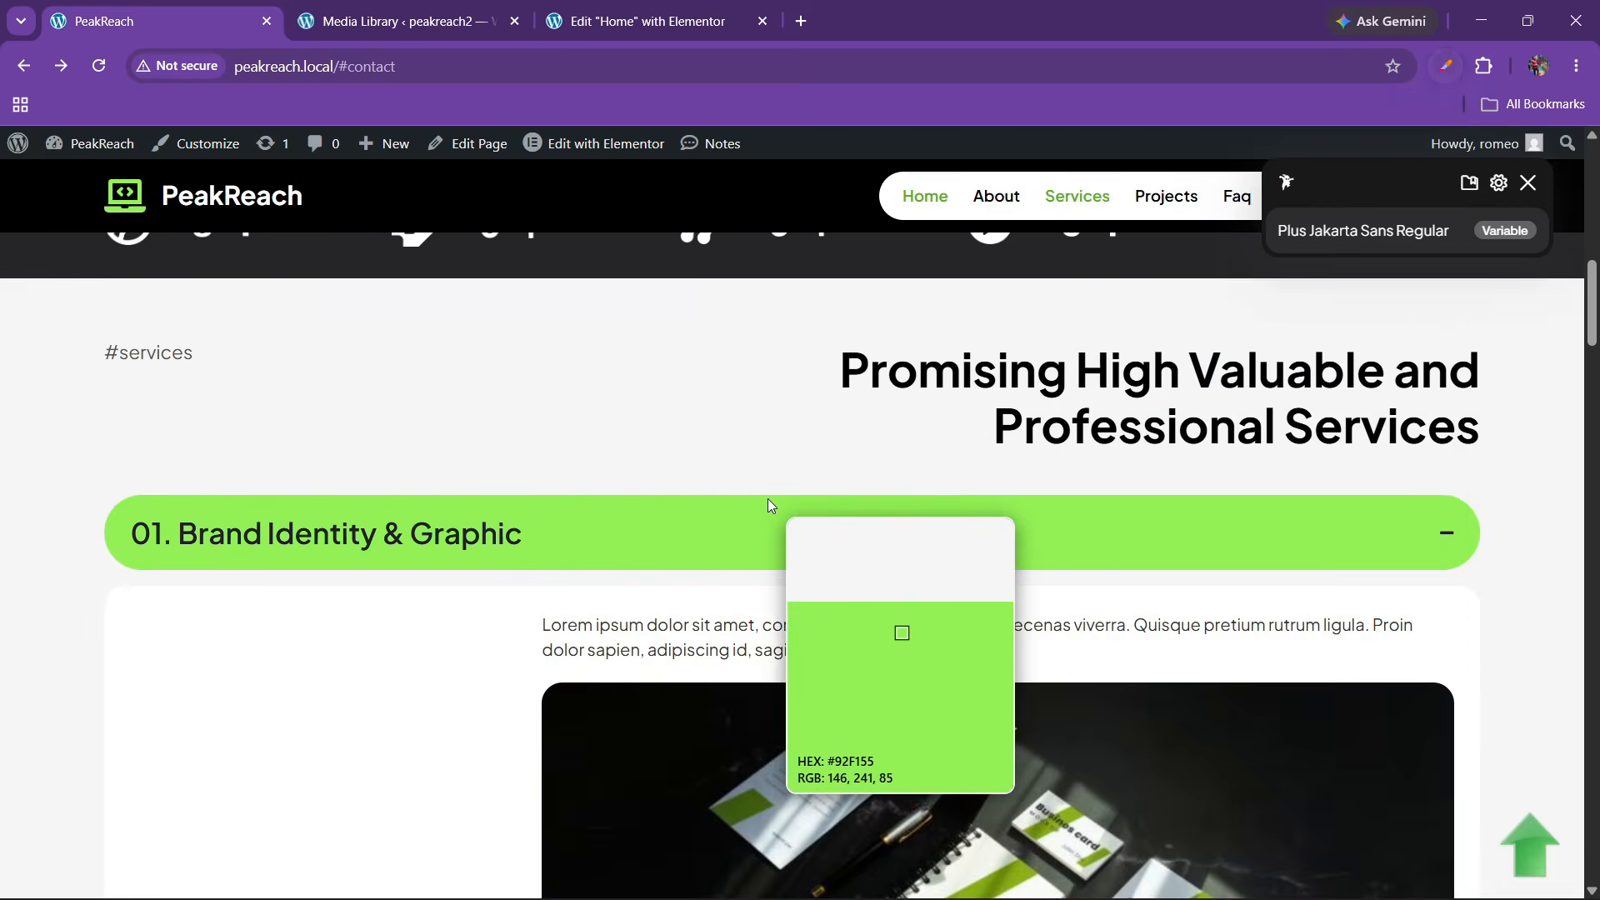
left_click(767, 500)
left_click(869, 577)
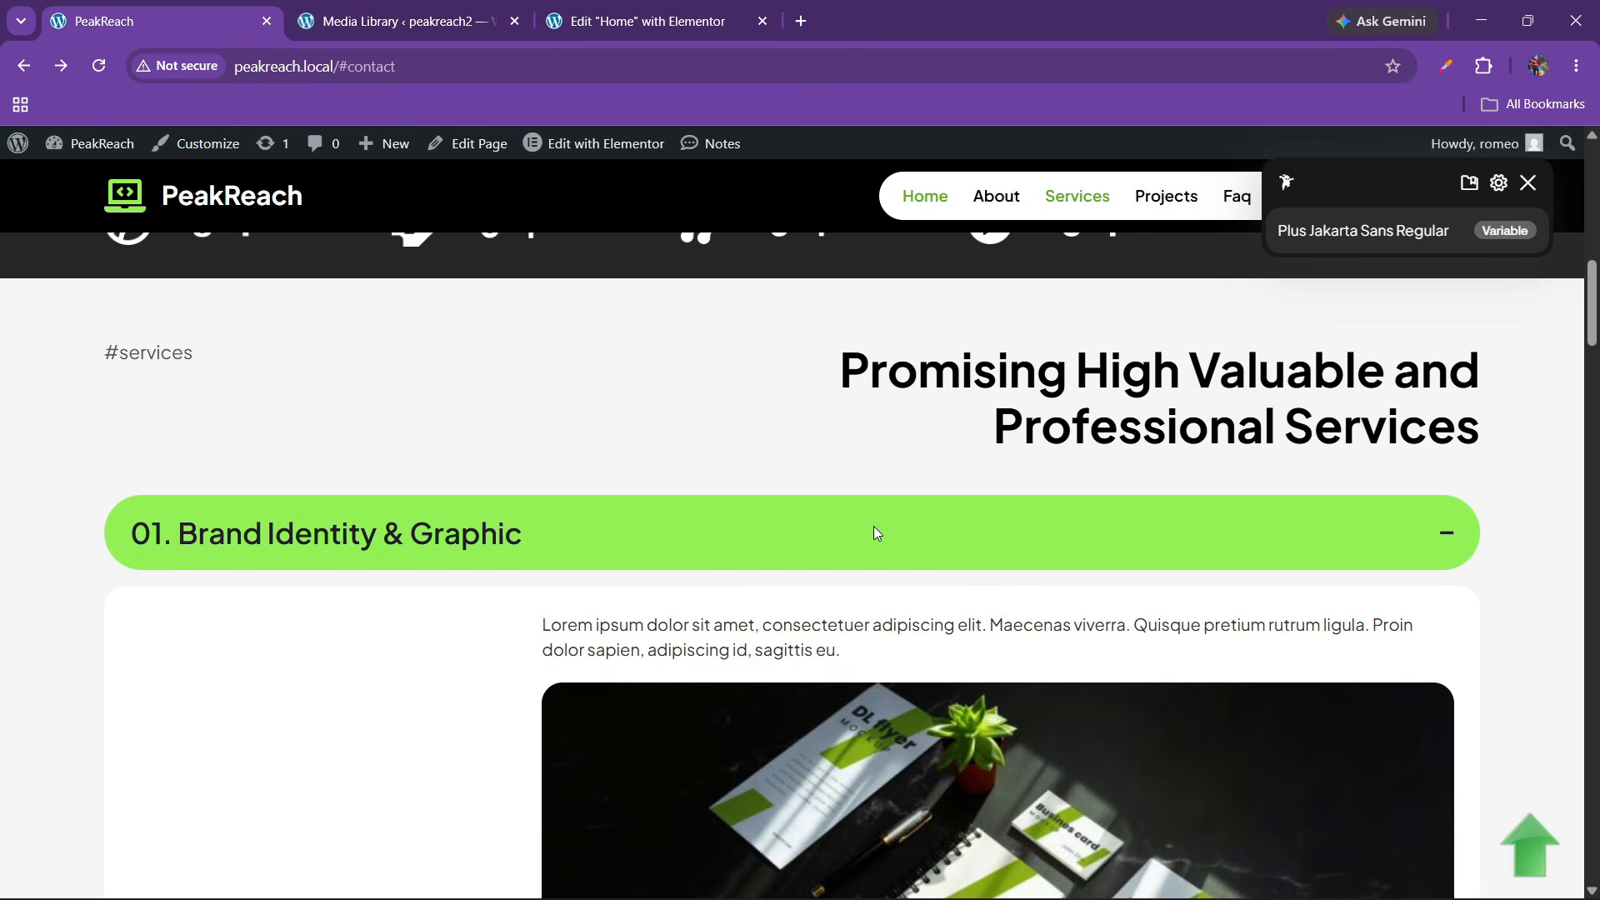
Resample the green bar's colour and close the font identification panel
left_click(1483, 66)
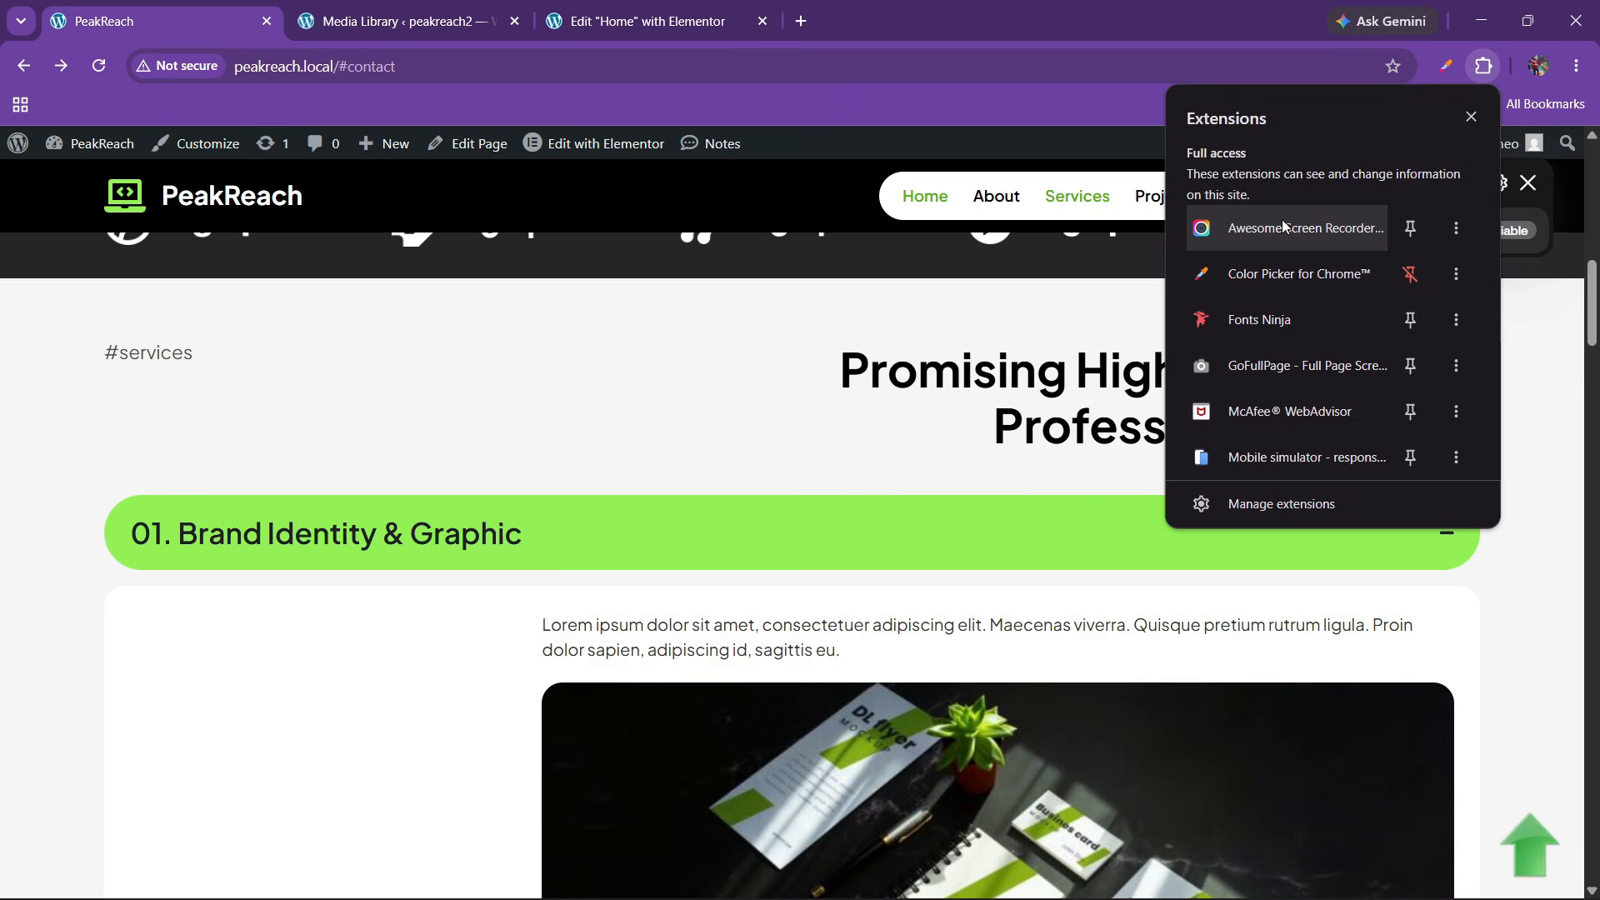
left_click(1278, 273)
left_click(1257, 173)
left_click(907, 503)
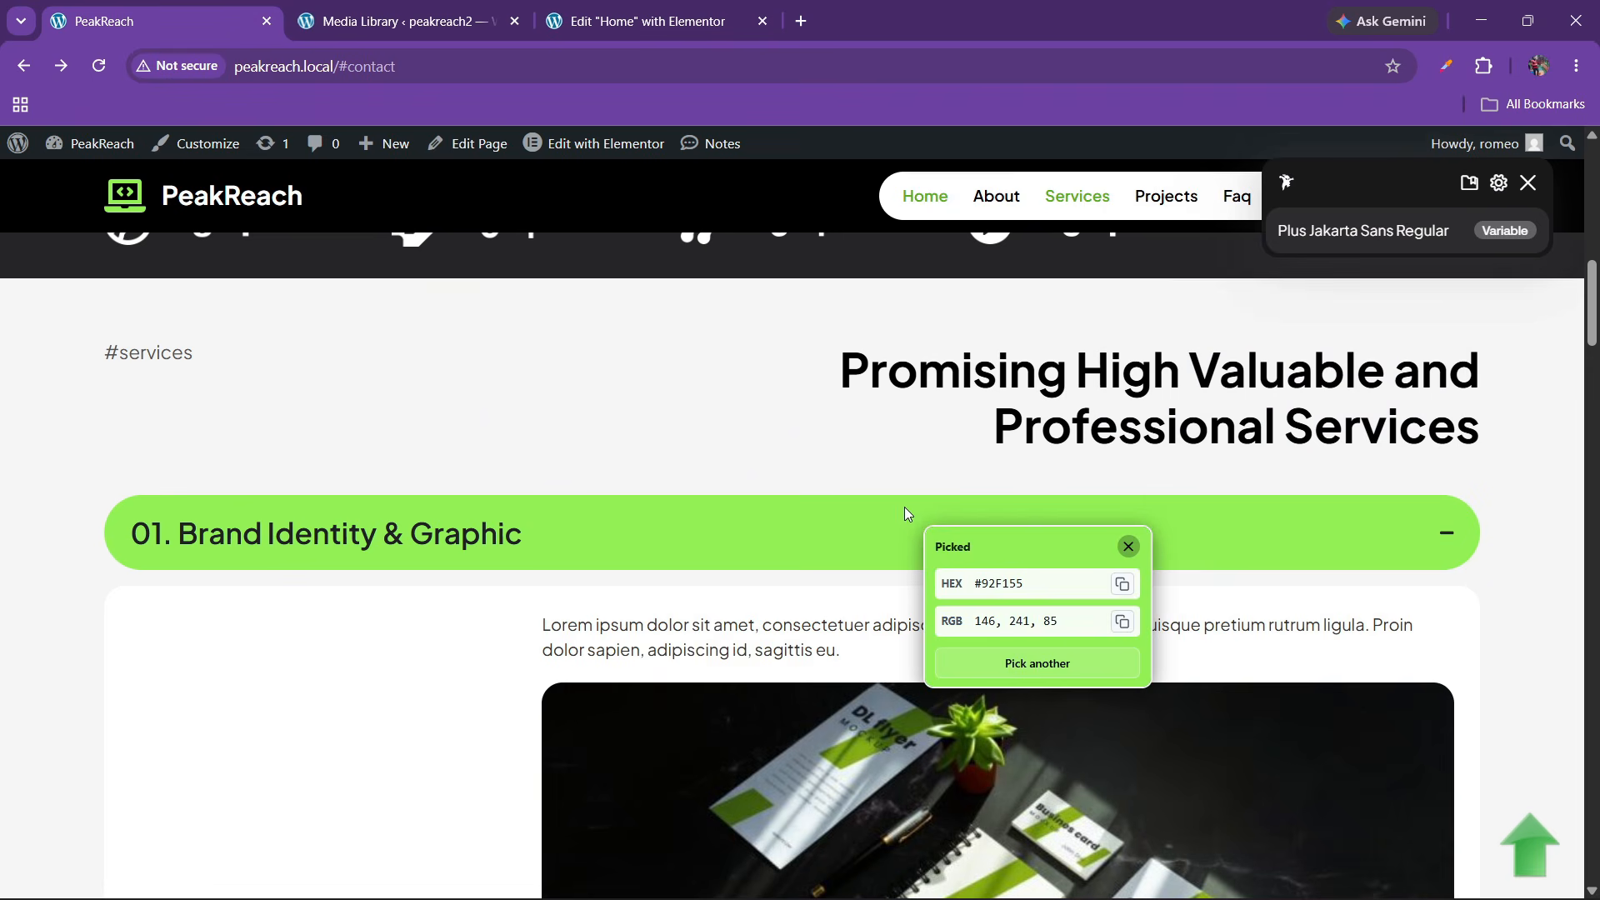
left_click(995, 583)
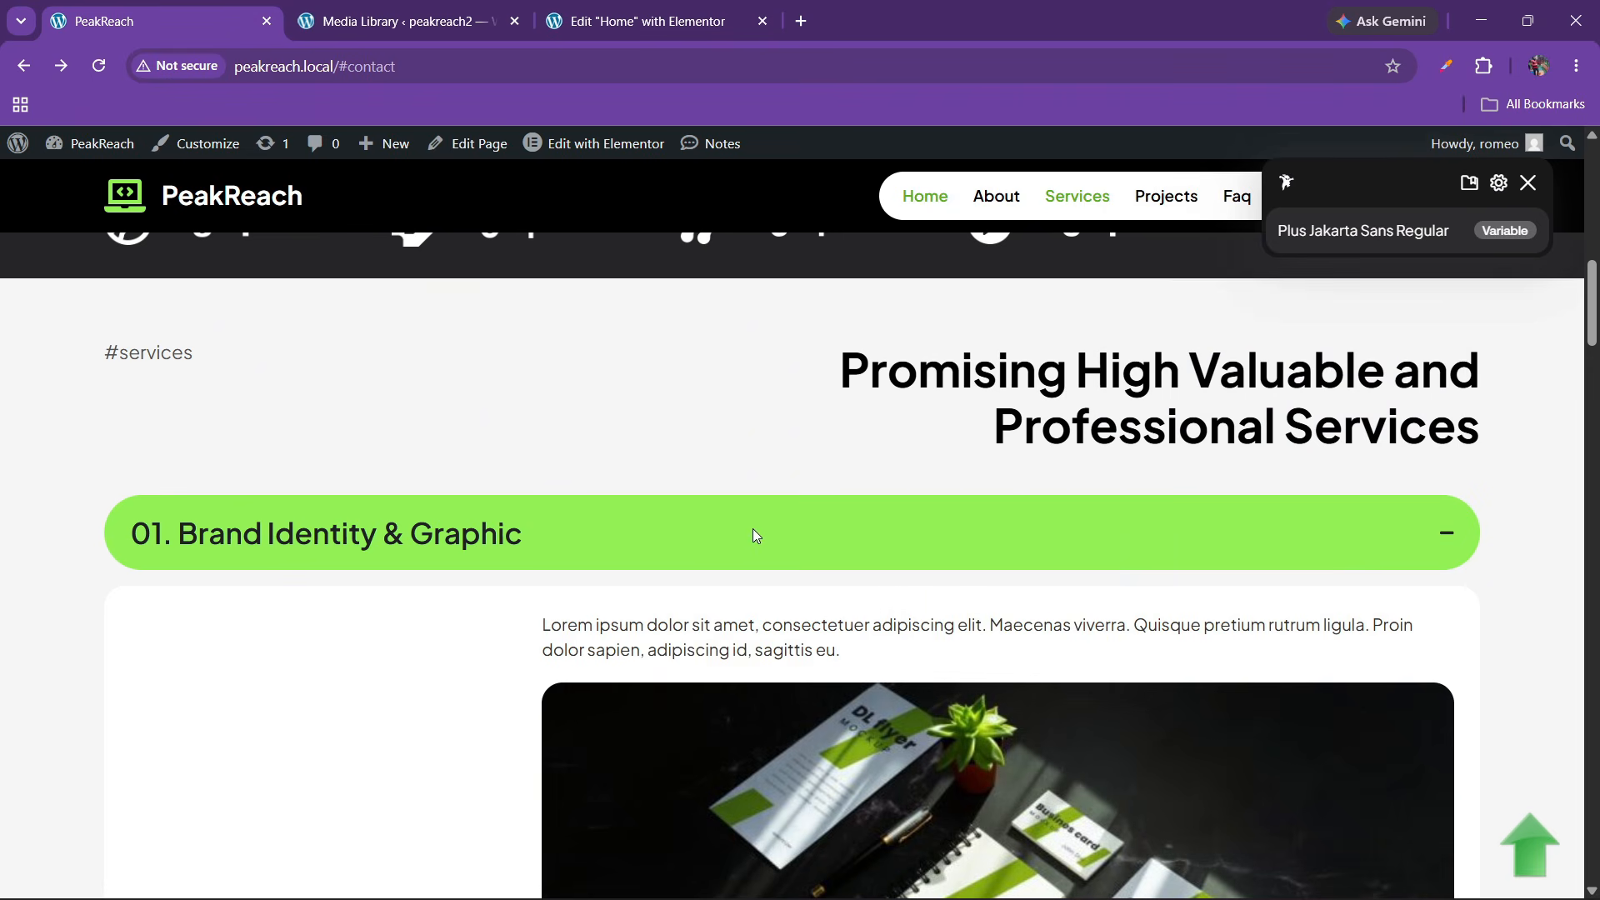
left_click(1527, 182)
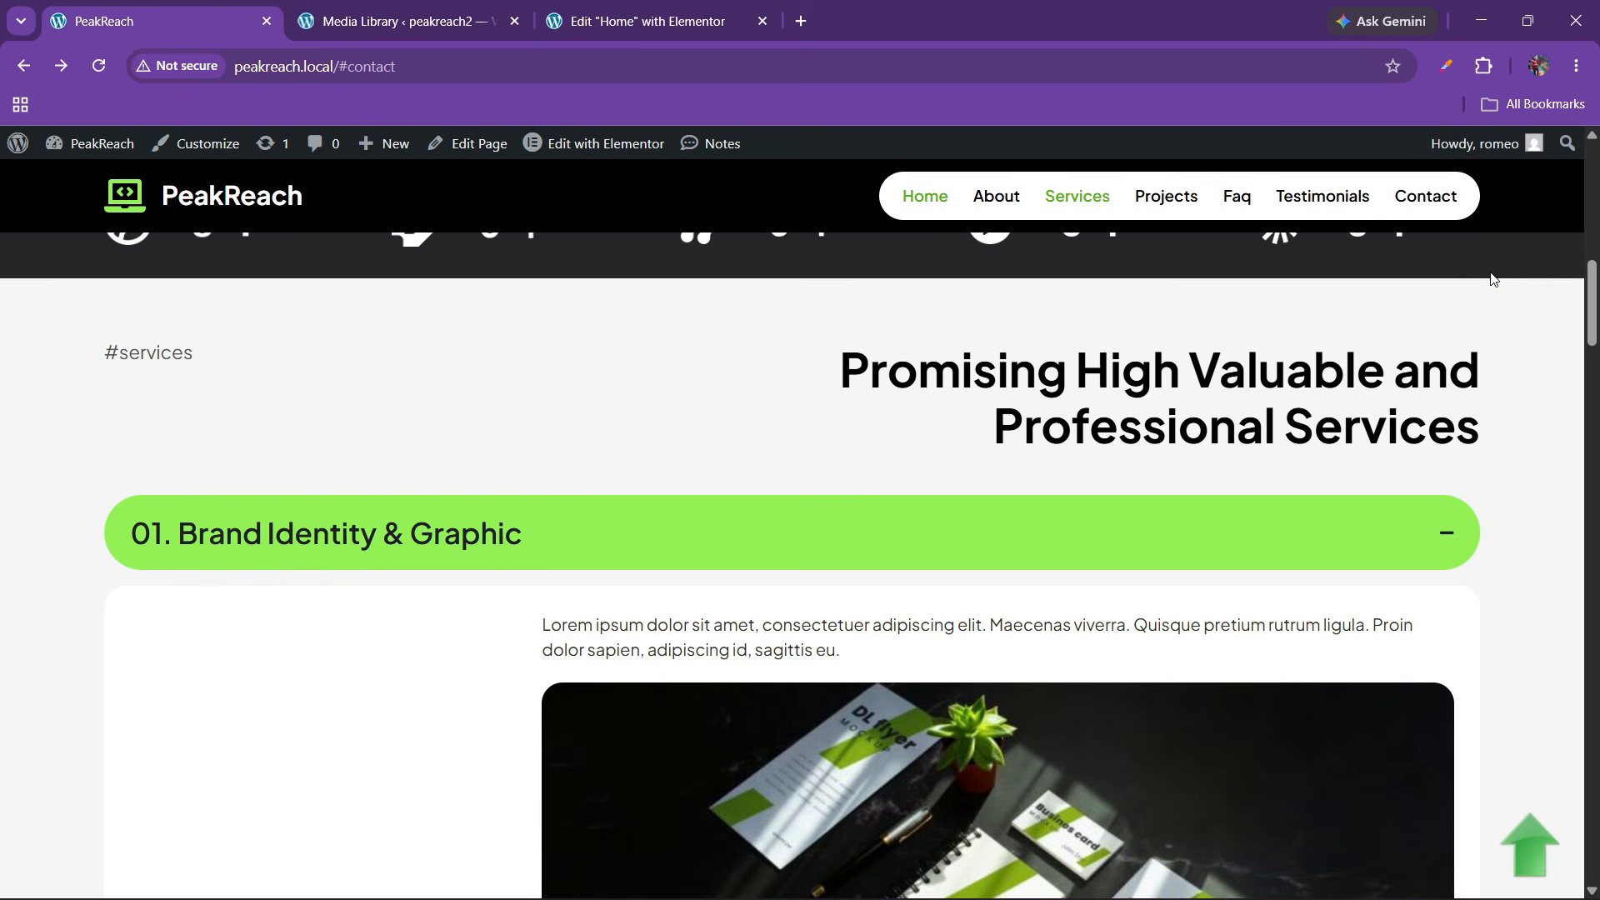
Pick the green bar colour, select its hex #92F155, and return to Elementor
left_click(1484, 66)
left_click(1249, 274)
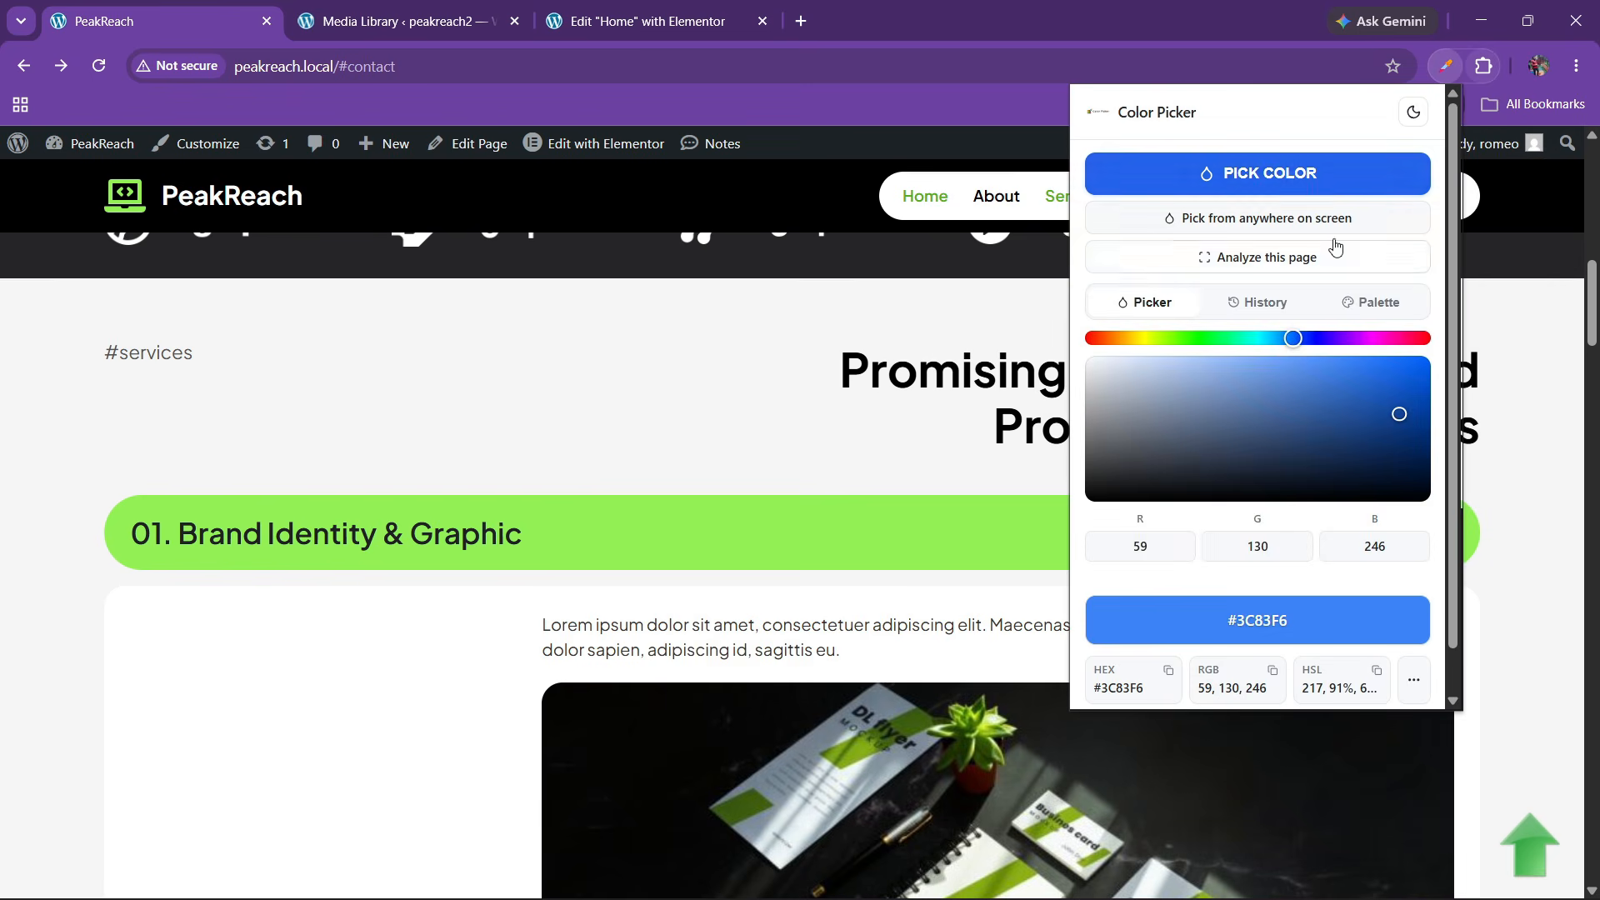
left_click(1258, 171)
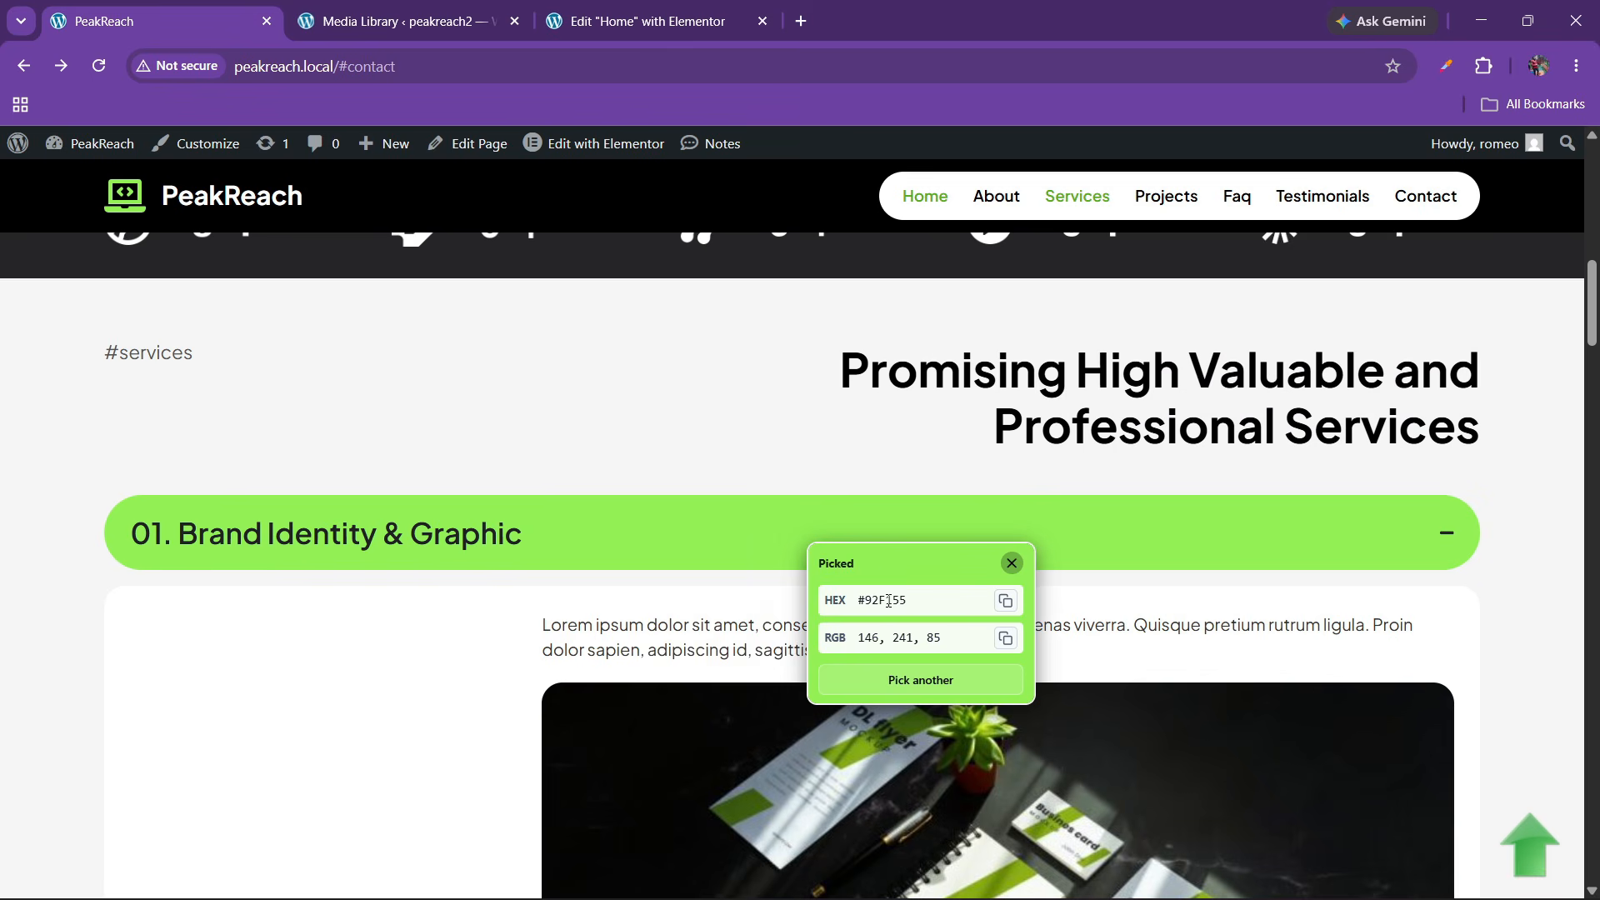
double_click(888, 600)
key("ctrl+c")
left_click(625, 17)
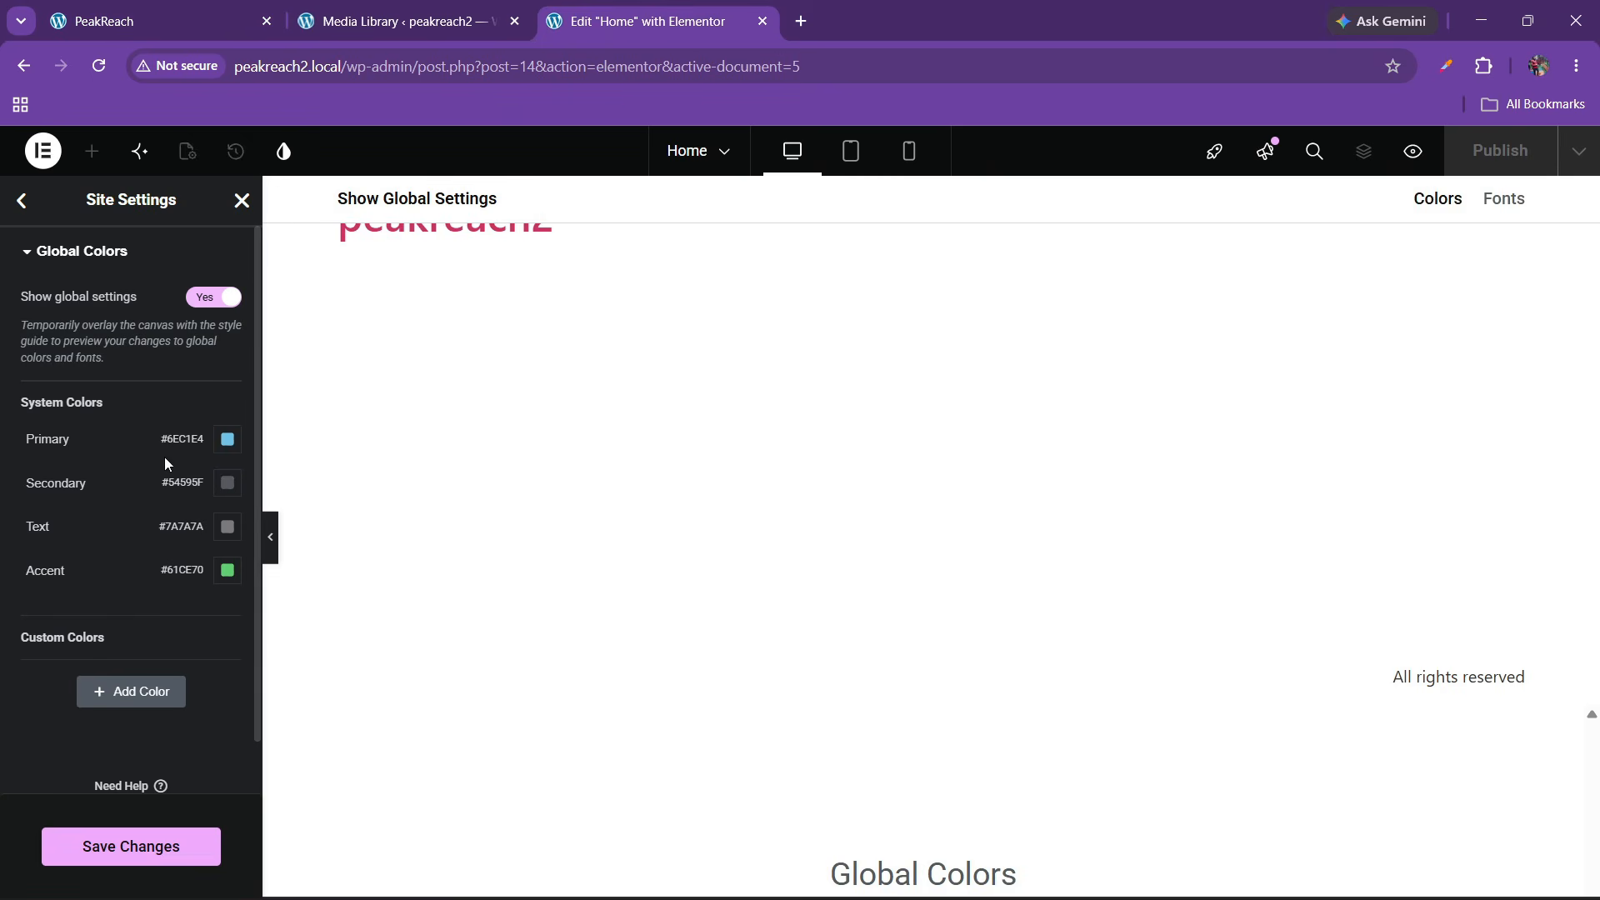
Add a custom global colour named 'gre' set to #92F155
left_click(131, 691)
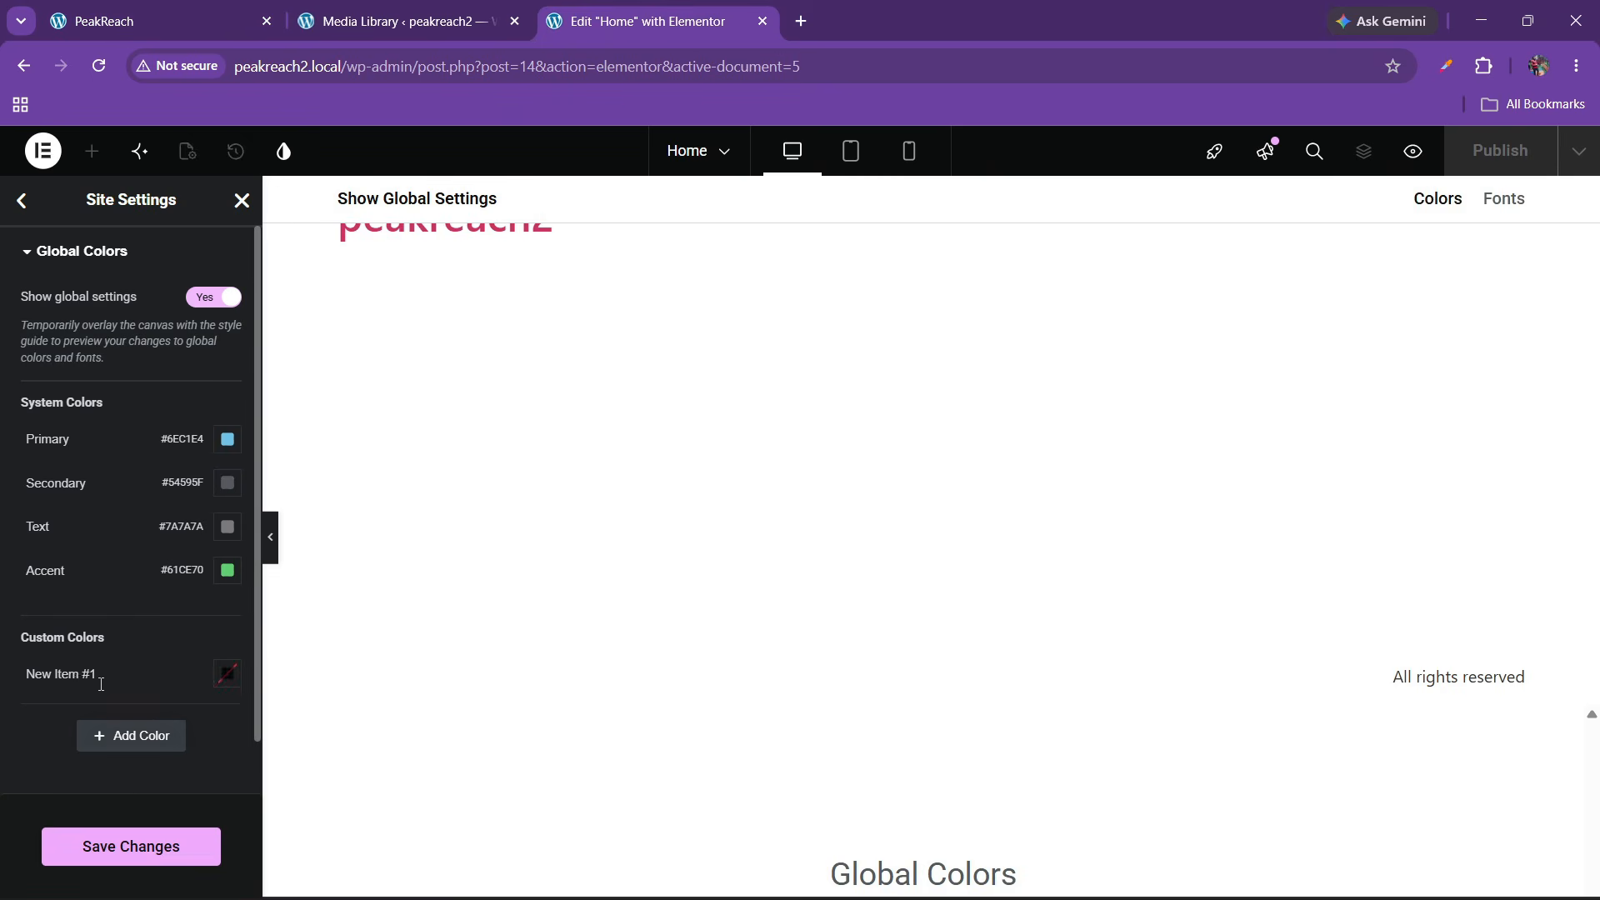
triple_click(78, 682)
type("green")
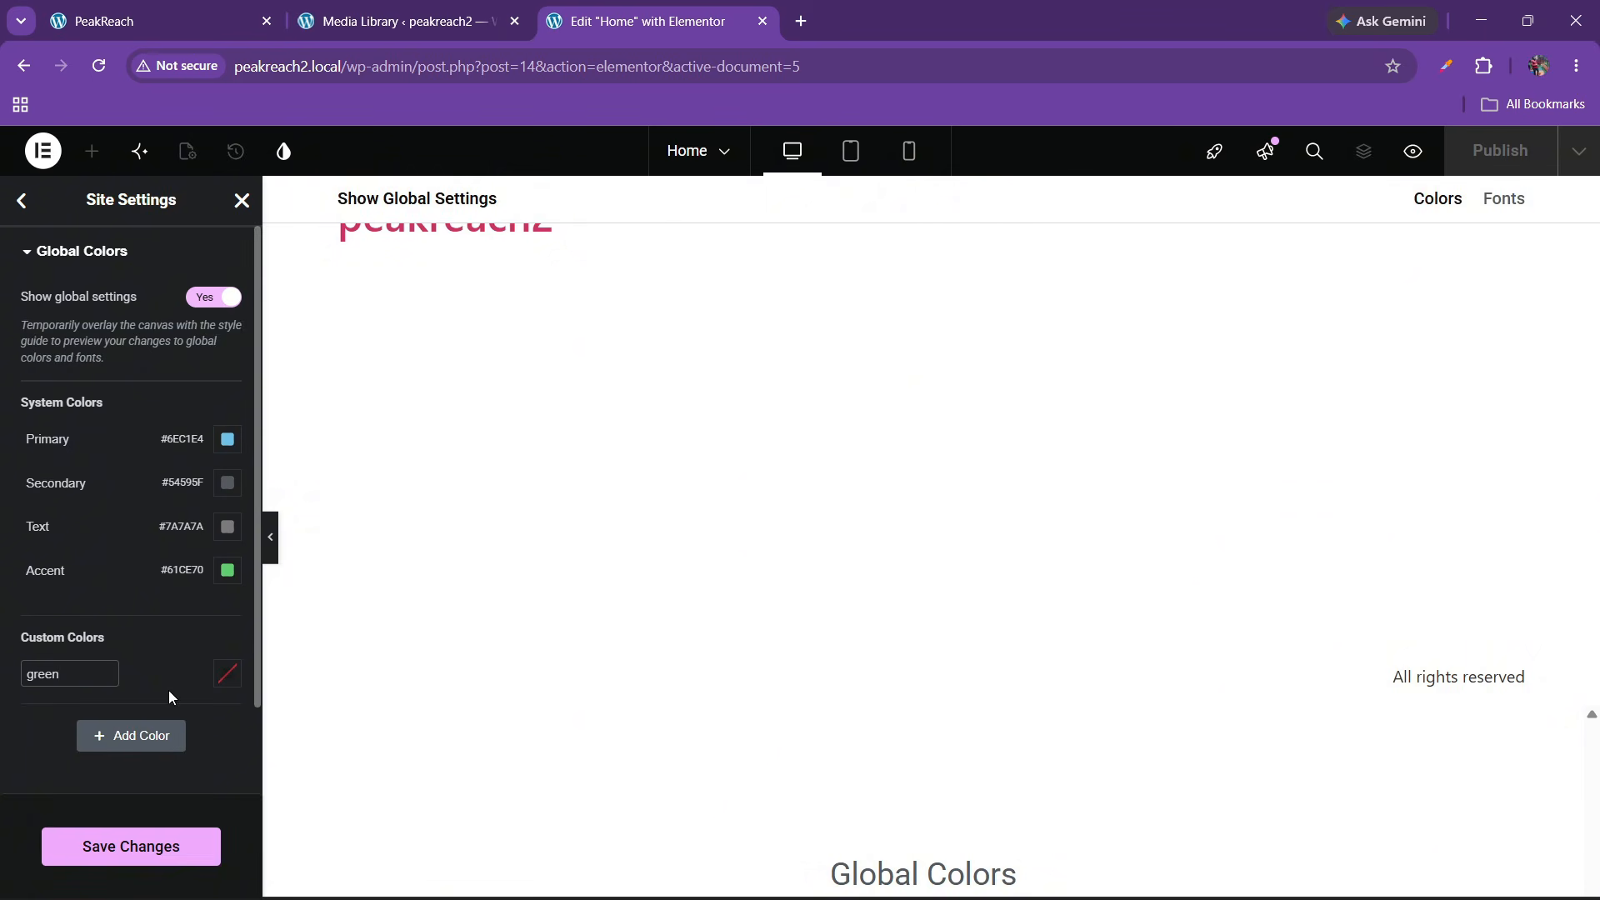
left_click(219, 677)
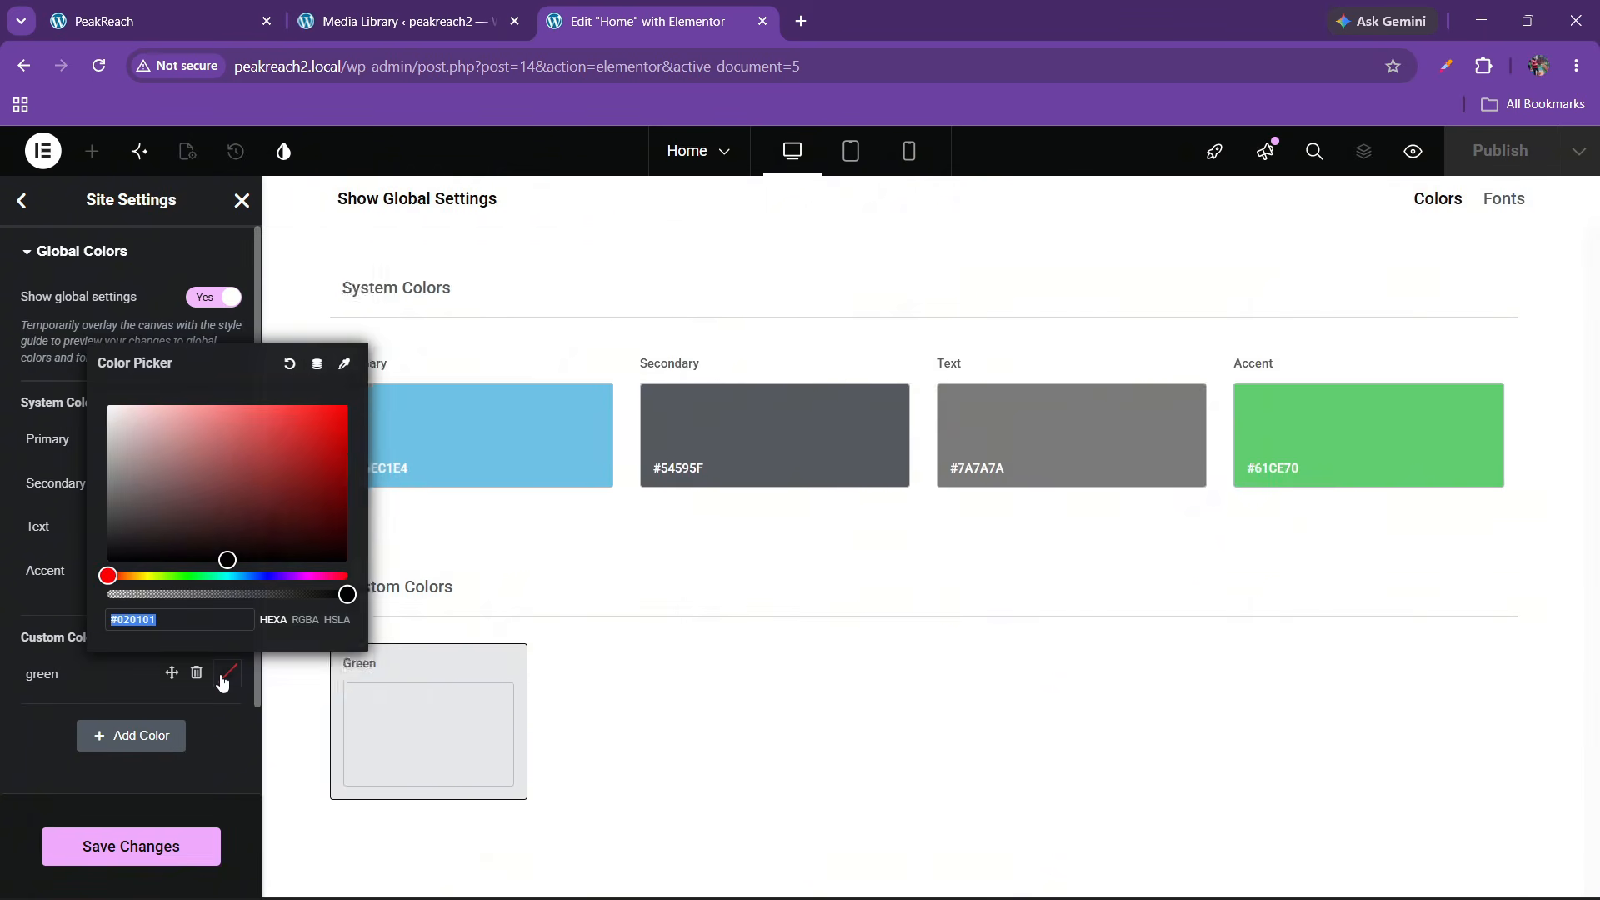
key("ctrl+v")
Sample the live site's light grey page background, #F6F6F6, with the colour picker
left_click(16, 721)
left_click(159, 21)
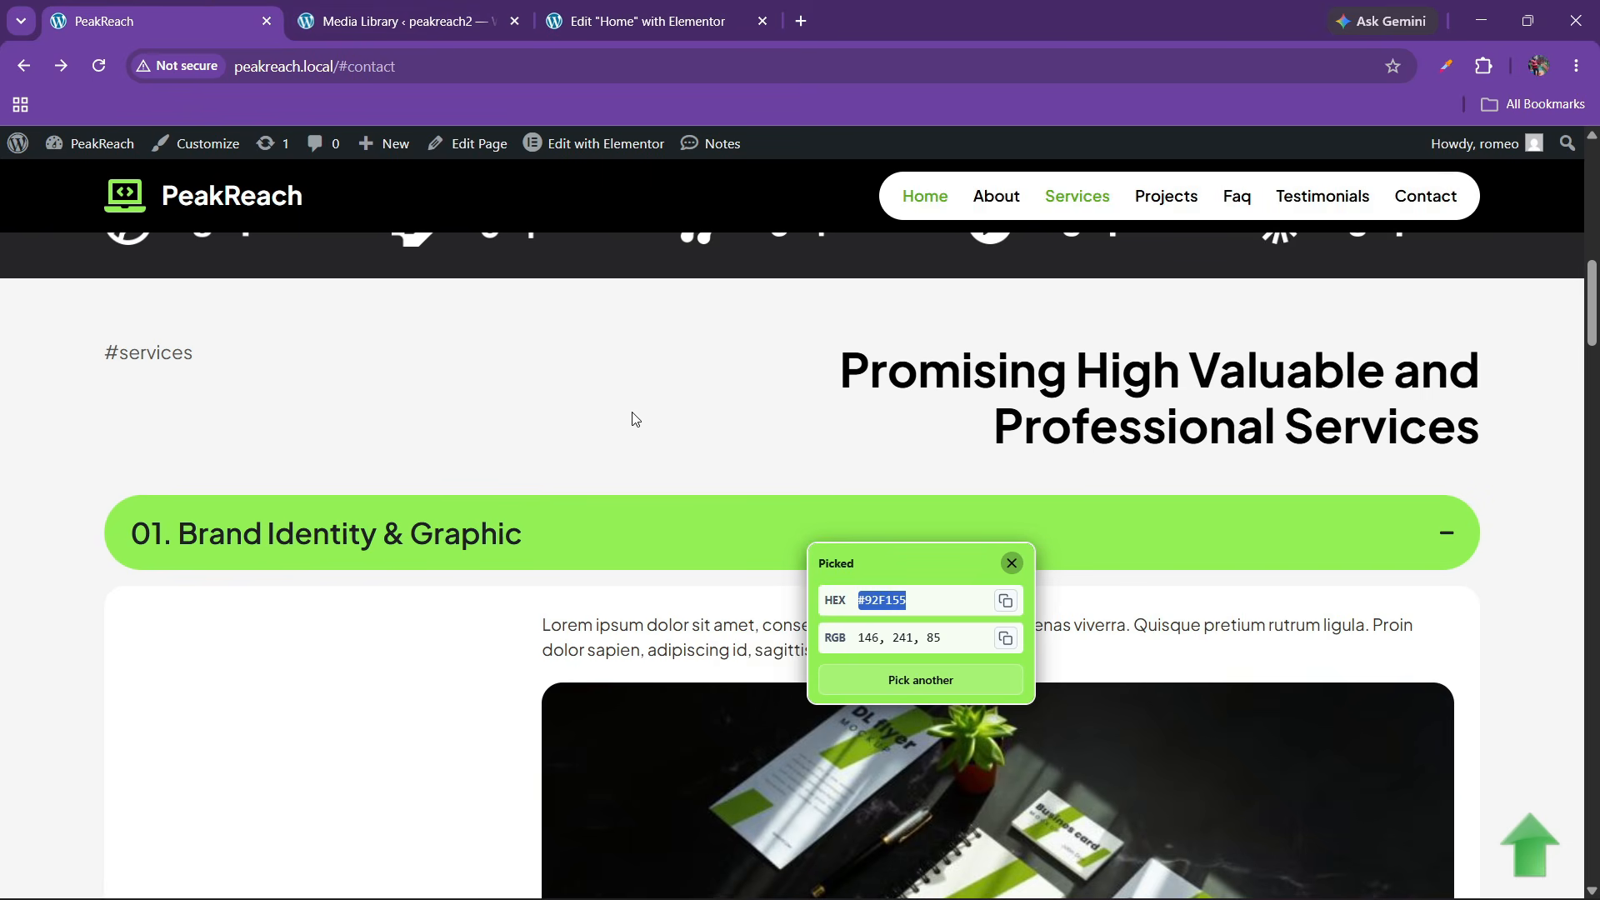
left_click(1012, 564)
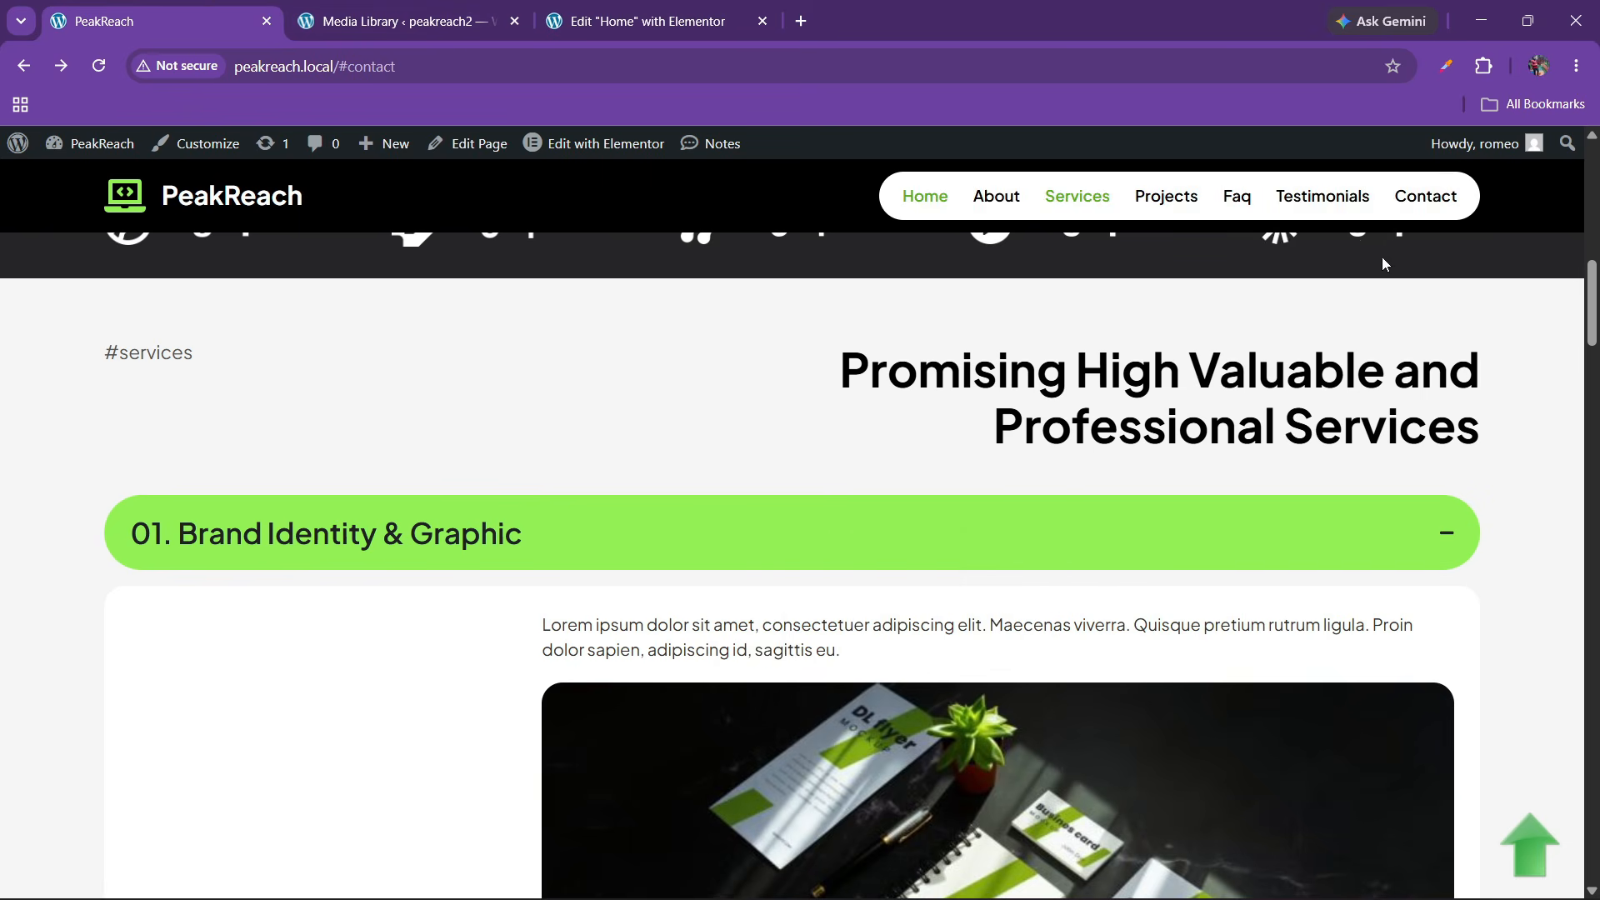
left_click(1484, 66)
left_click(1274, 271)
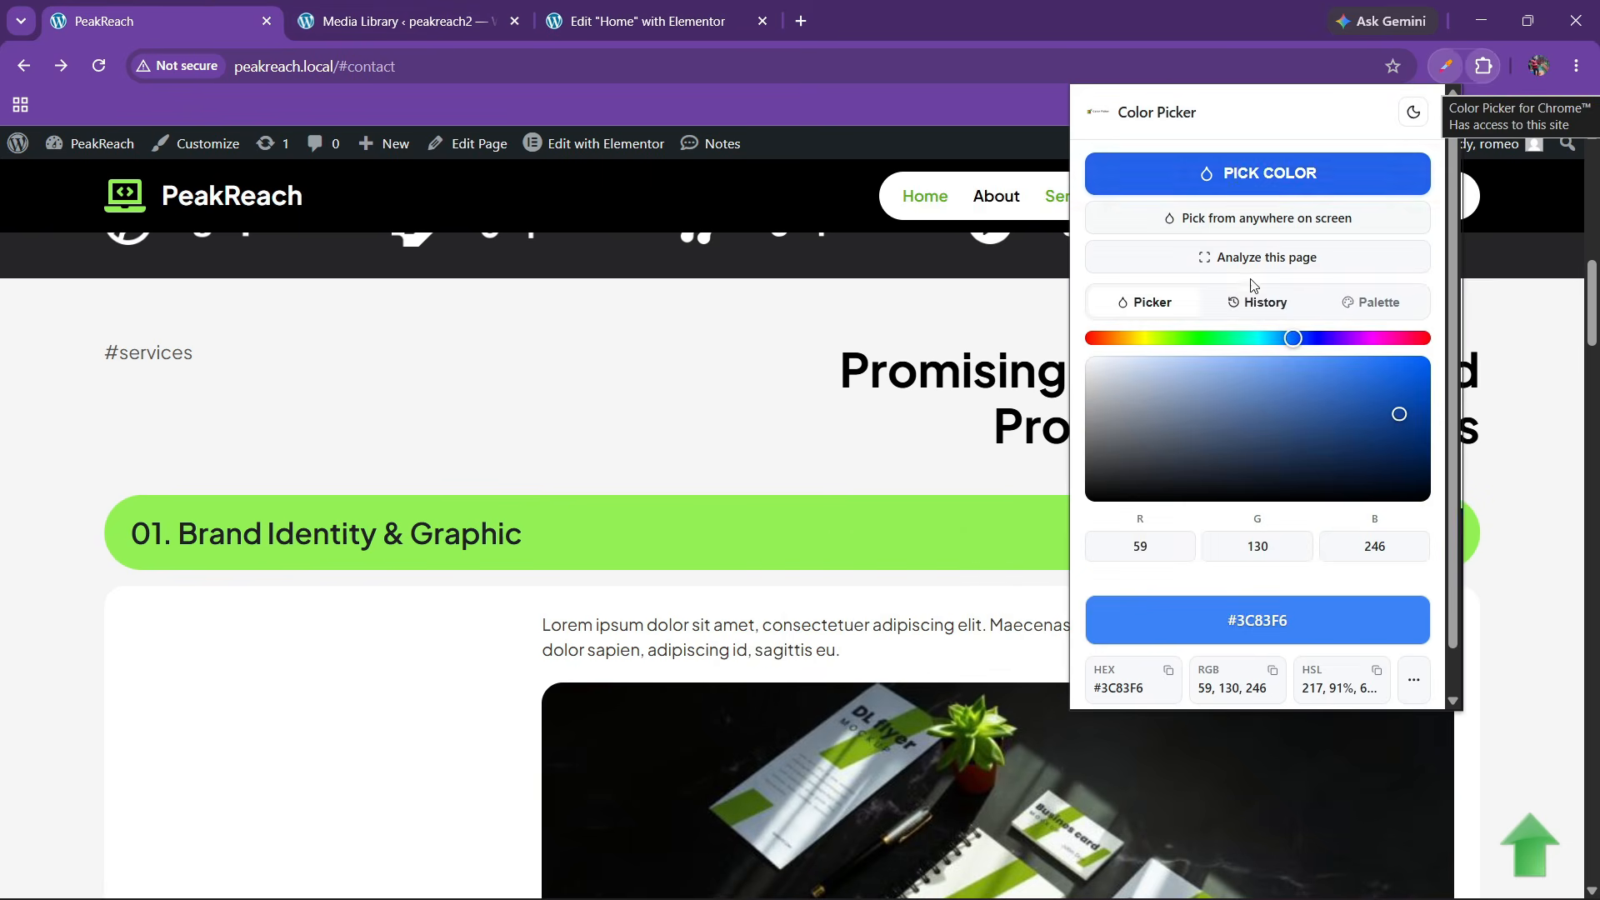
left_click(1238, 183)
left_click(28, 454)
left_click(120, 525)
key("ctrl+c")
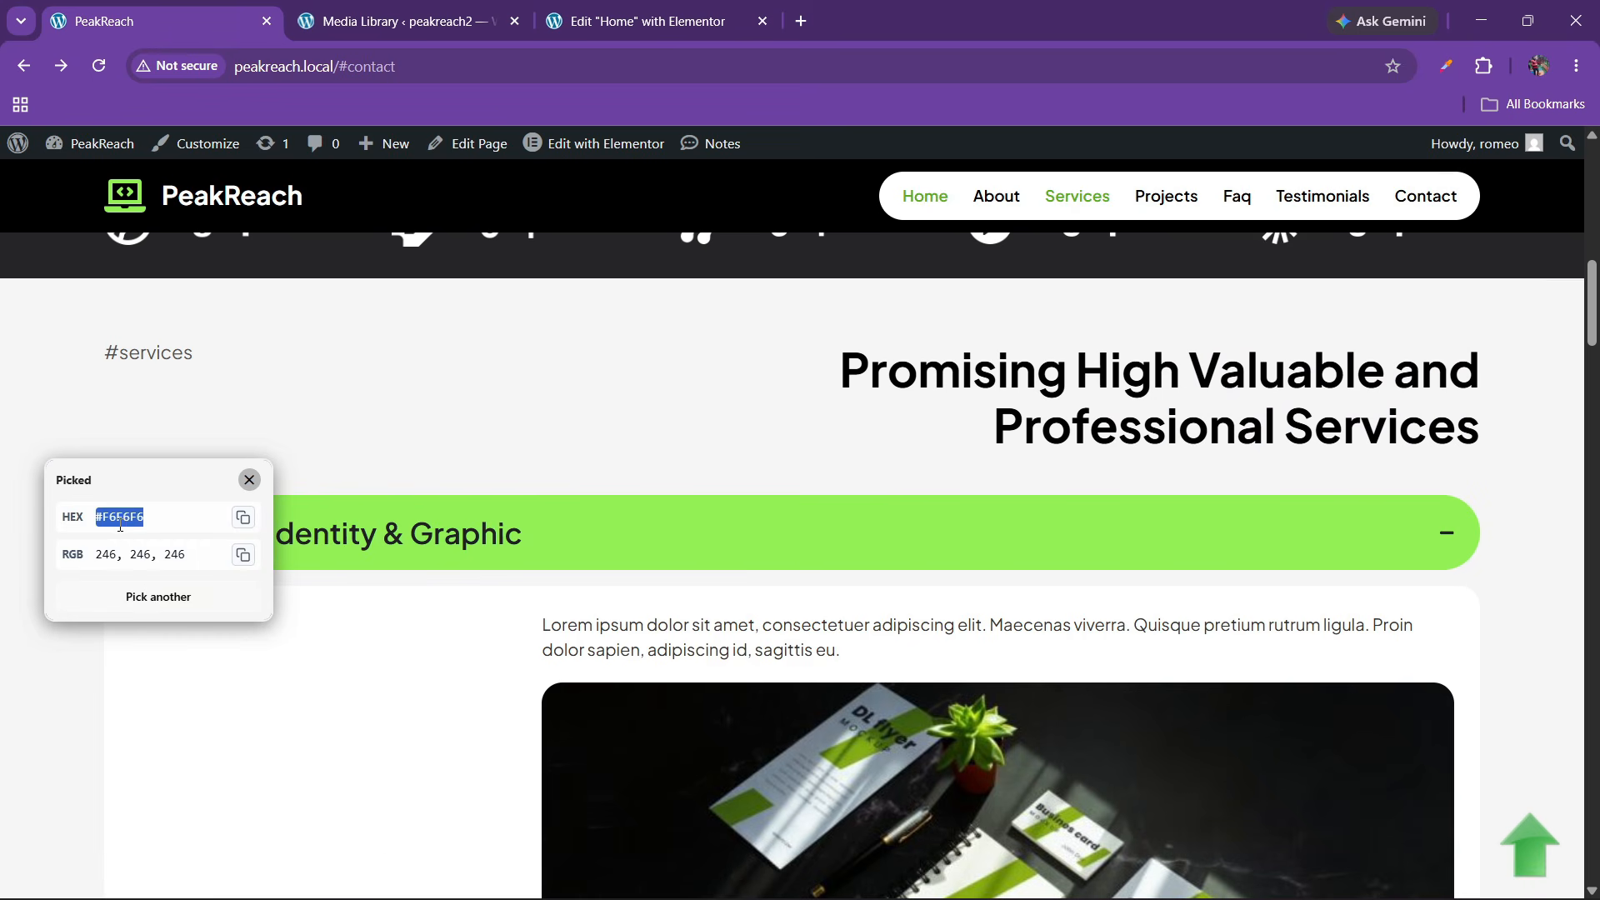
key("ctrl+3")
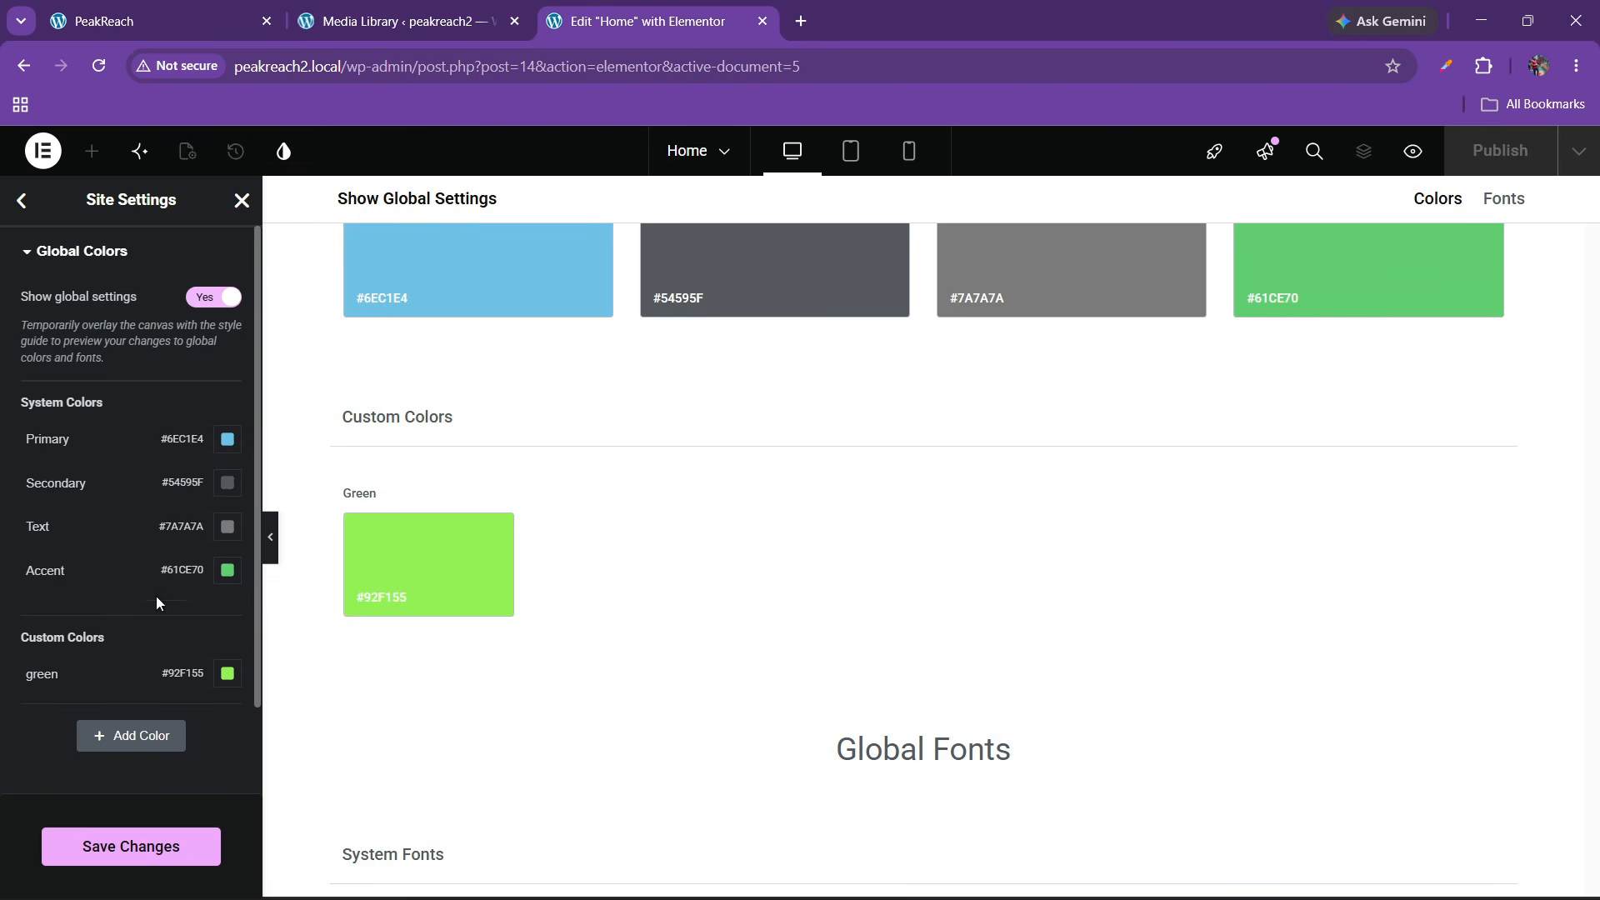
Add a custom global colour named 'bg' set to #F6F6F6
left_click(136, 738)
triple_click(60, 718)
key("BackSpace")
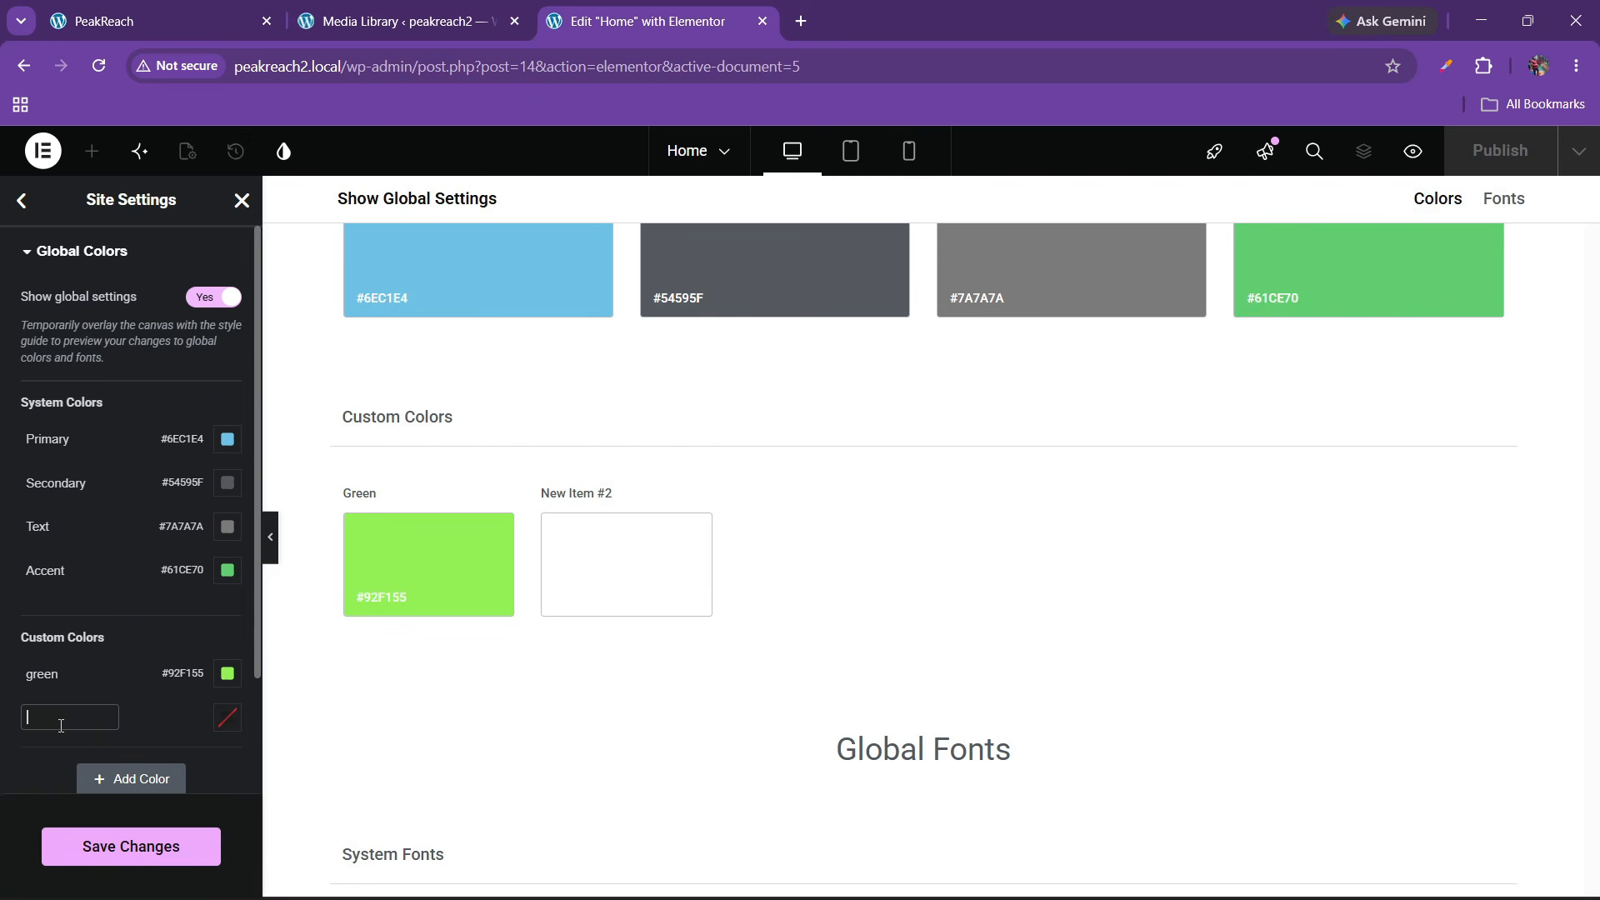
type("bg")
left_click(233, 721)
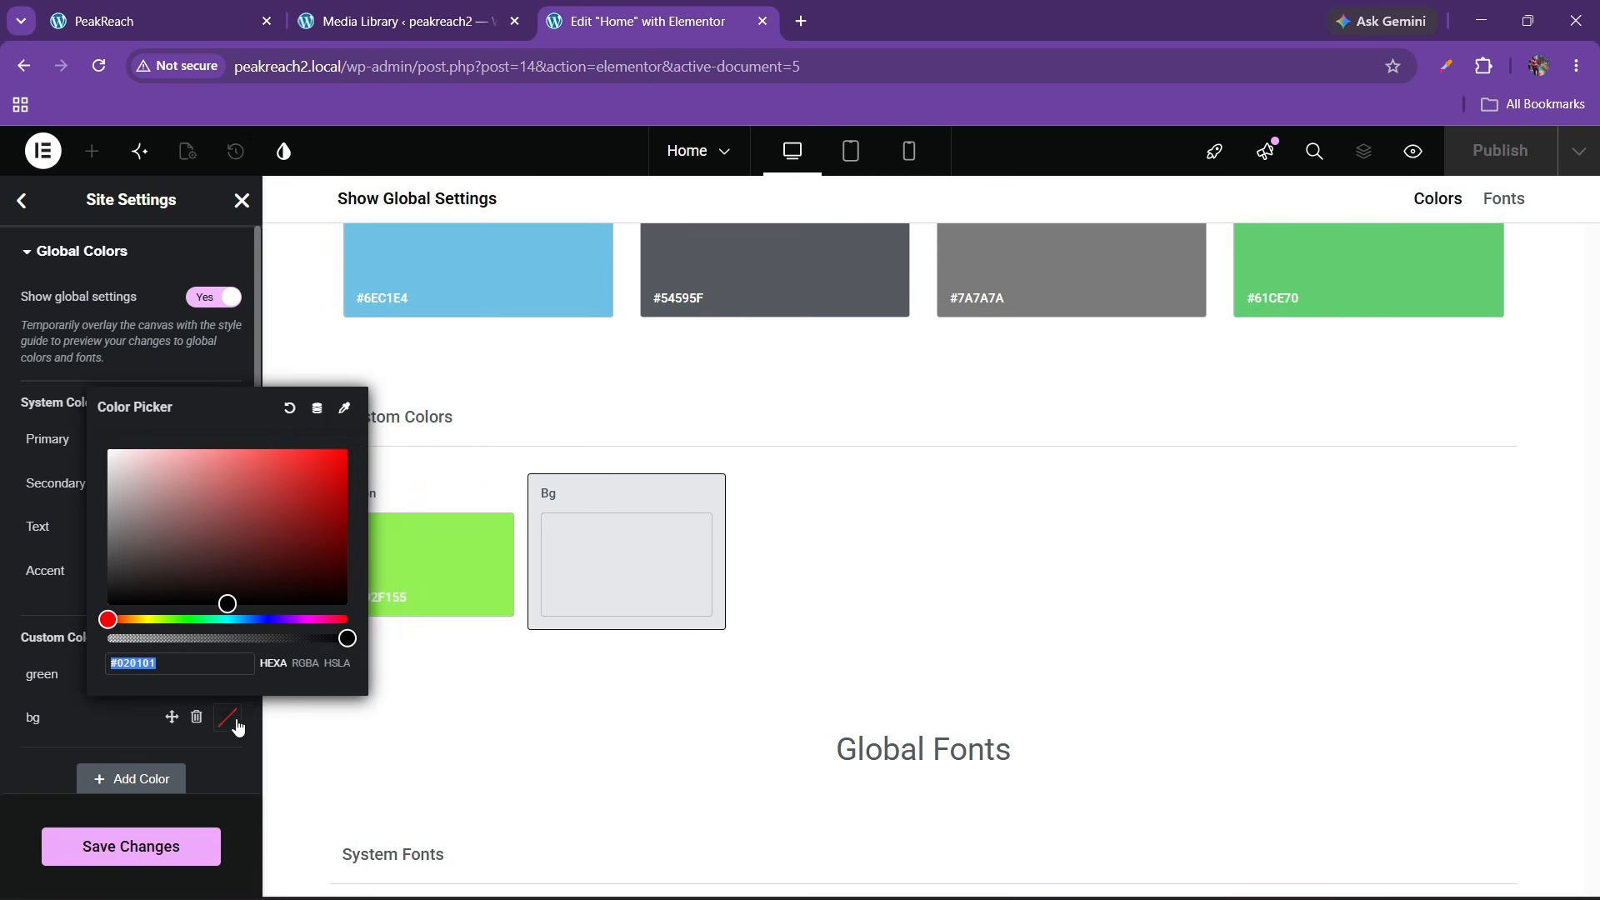
key("ctrl+v")
left_click(25, 766)
Sample the black background behind the live site's images, #020401
key("ctrl+1")
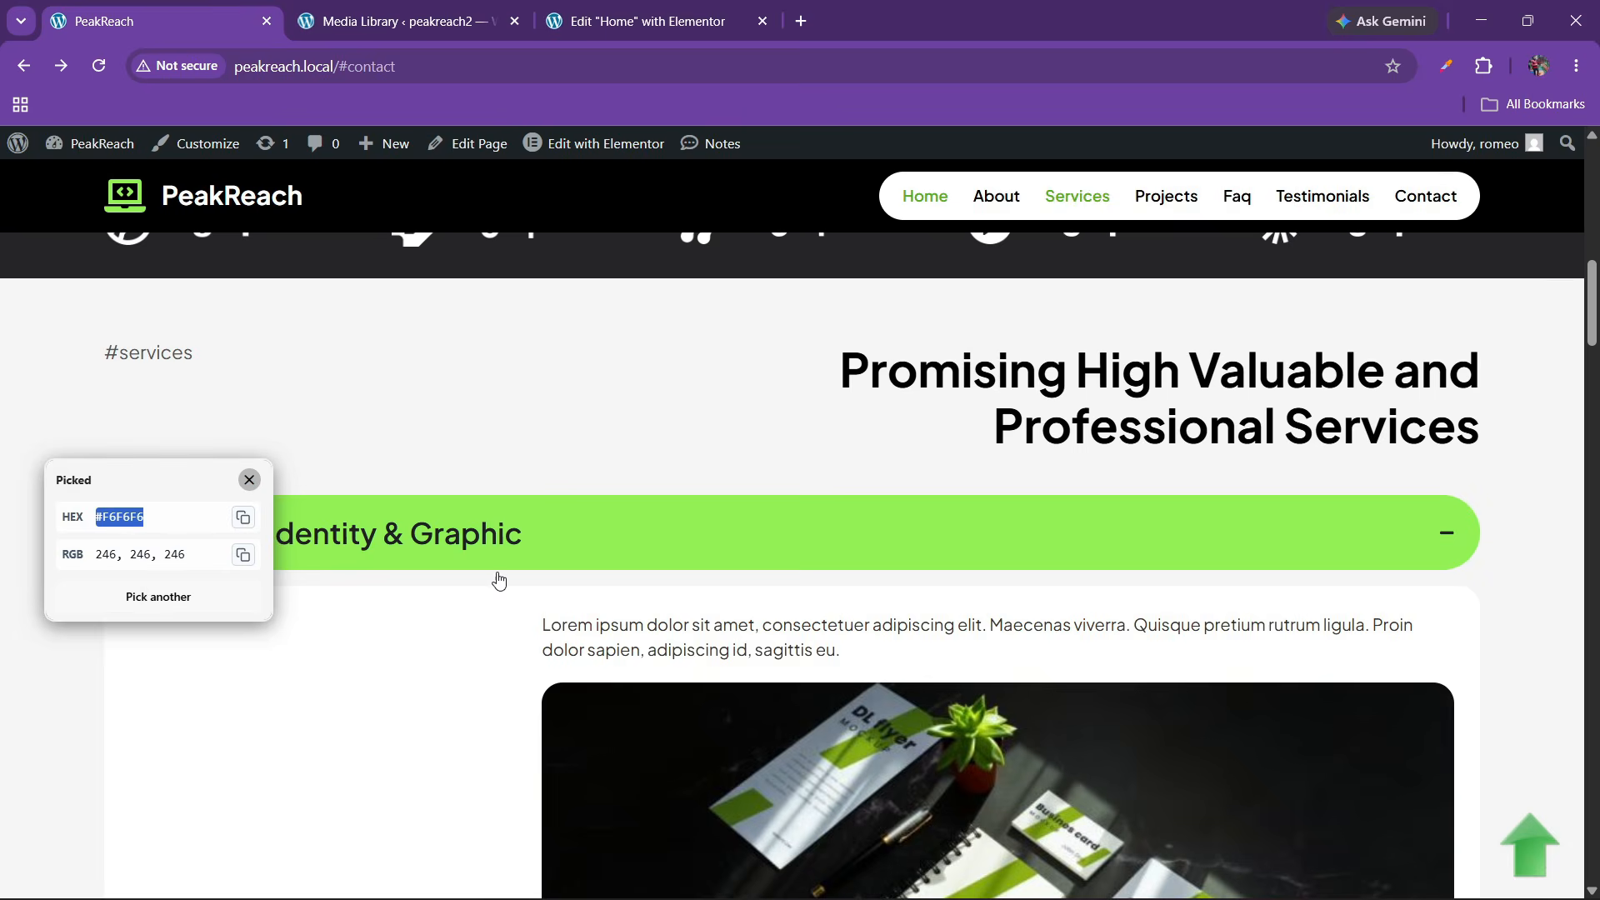
left_click(249, 479)
scroll(710, 493, "up", 5)
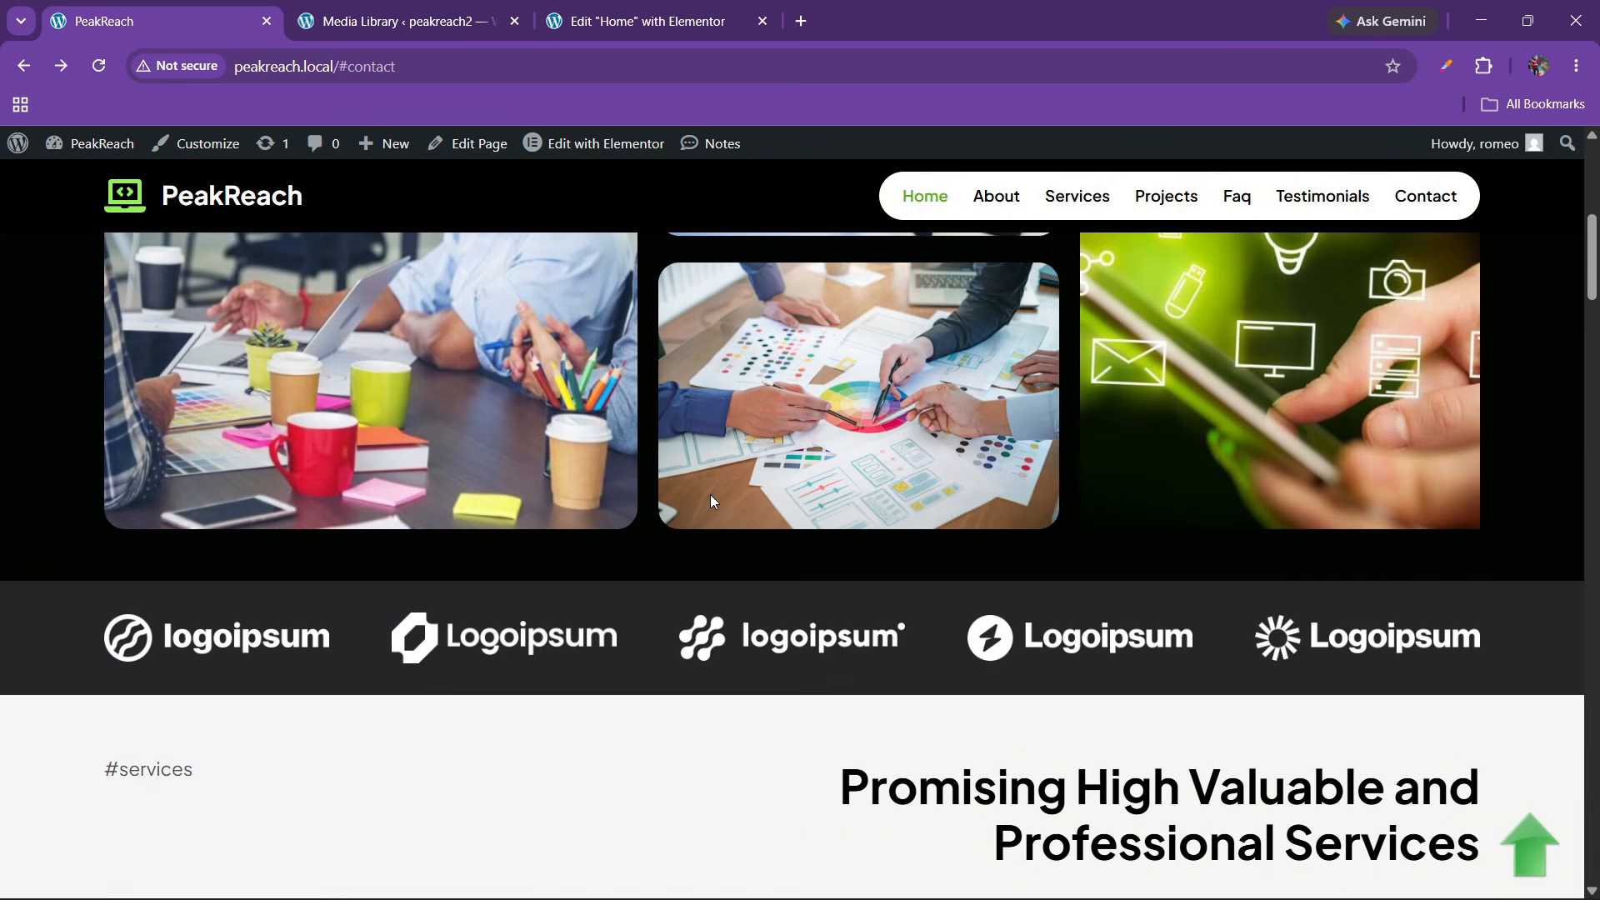
left_click(1484, 66)
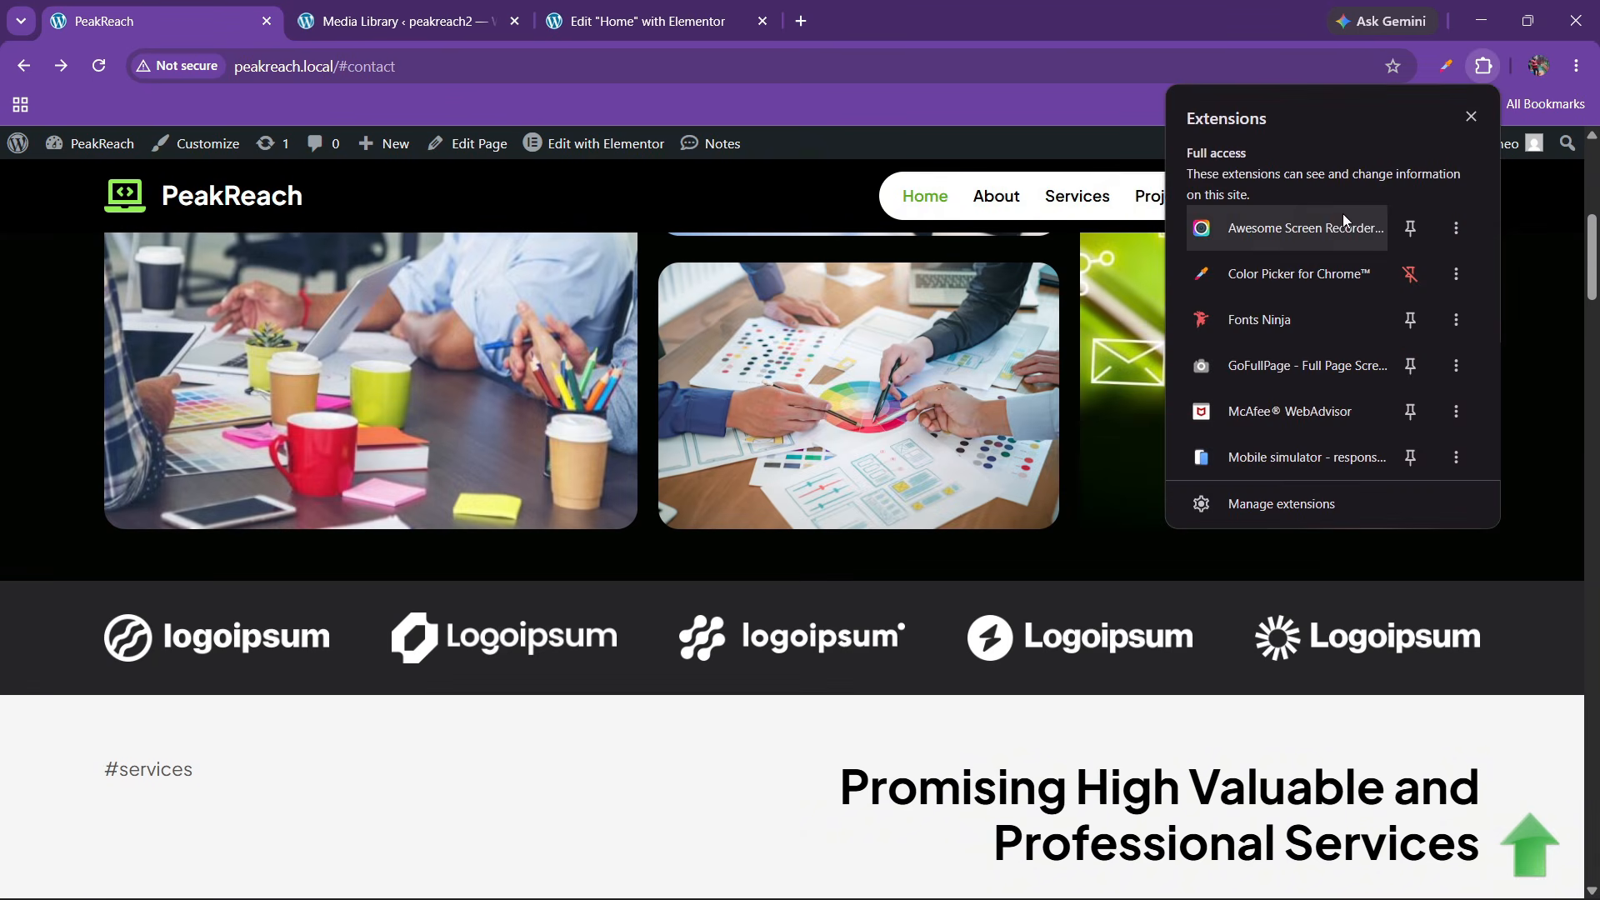
left_click(1296, 257)
left_click(1289, 184)
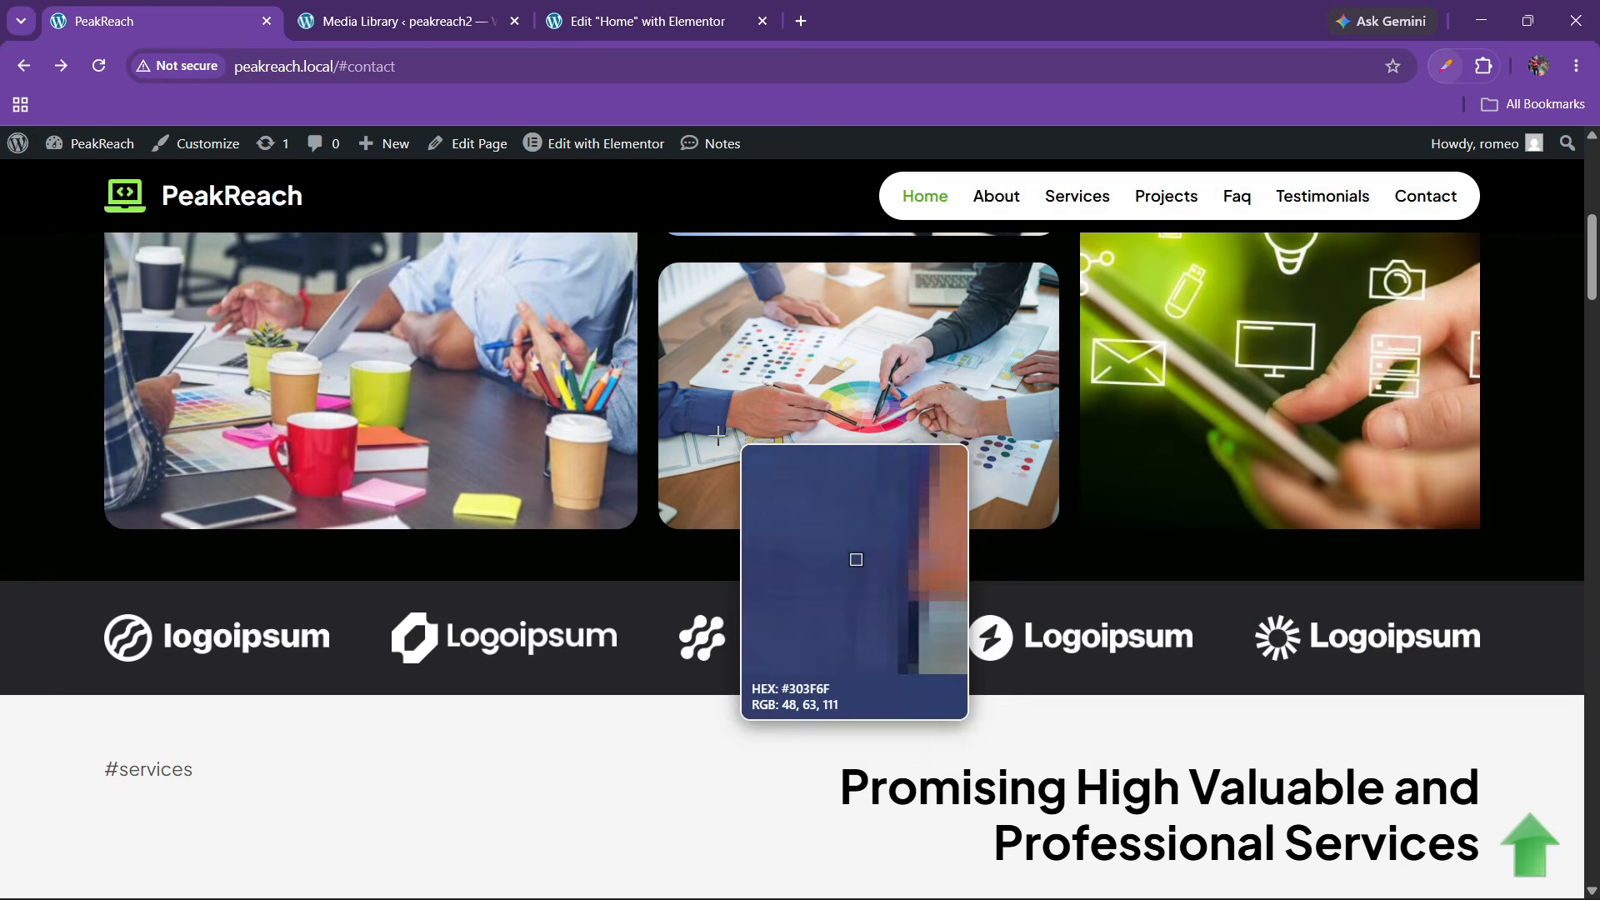
left_click(675, 548)
left_click(758, 622)
key("ctrl+c")
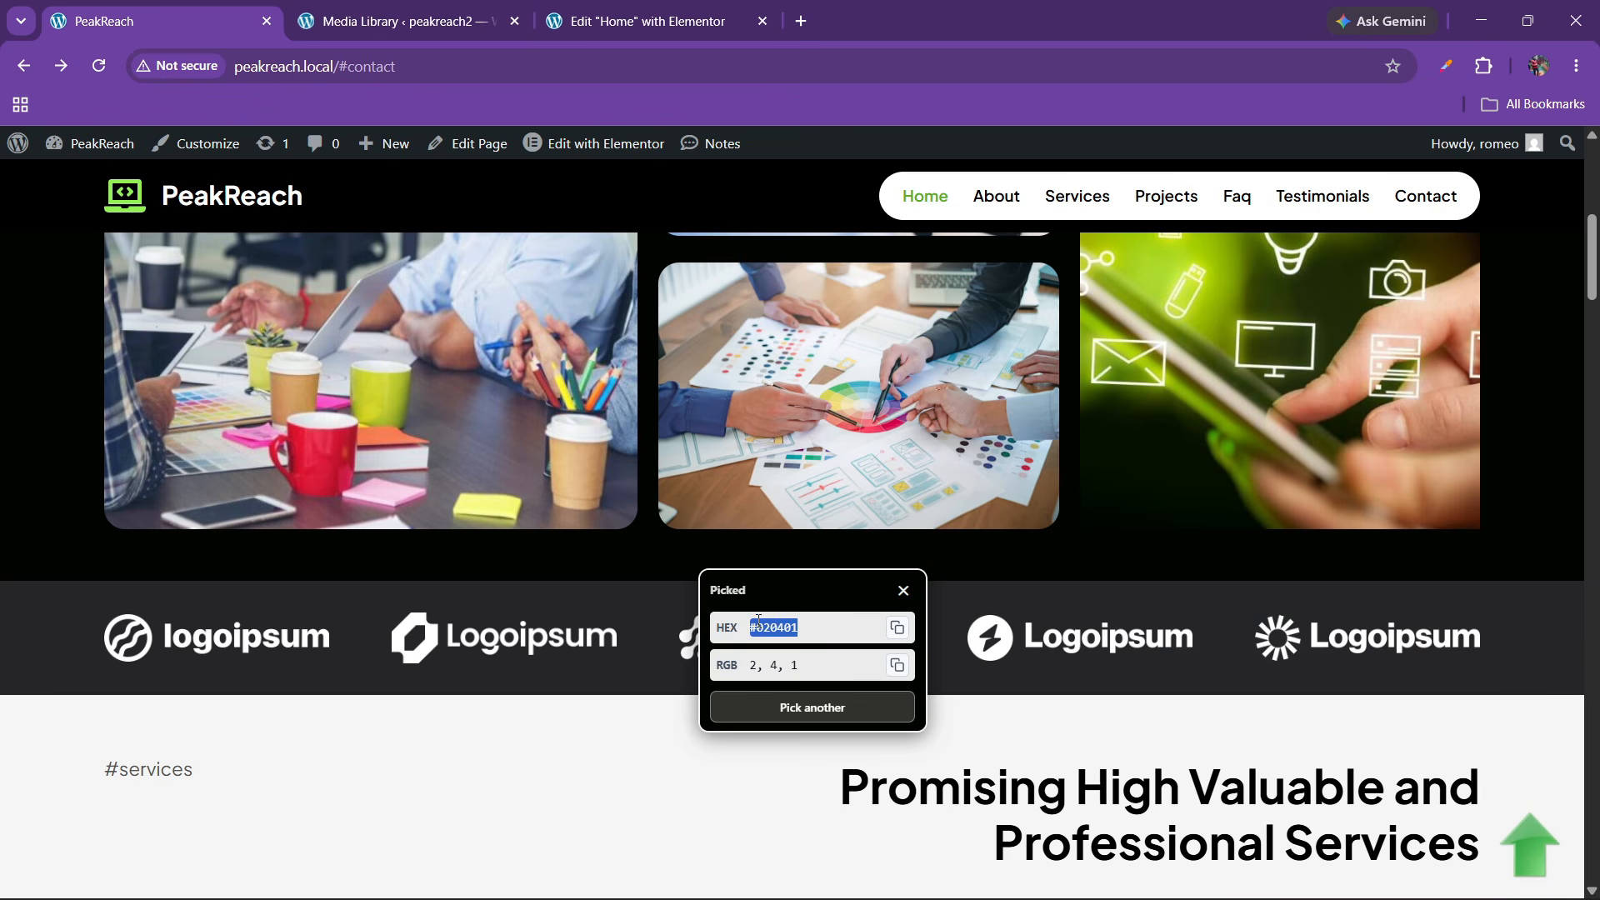
left_click(641, 21)
Add a custom global colour named 'bla' set to #020401
left_click(105, 775)
left_click(105, 774)
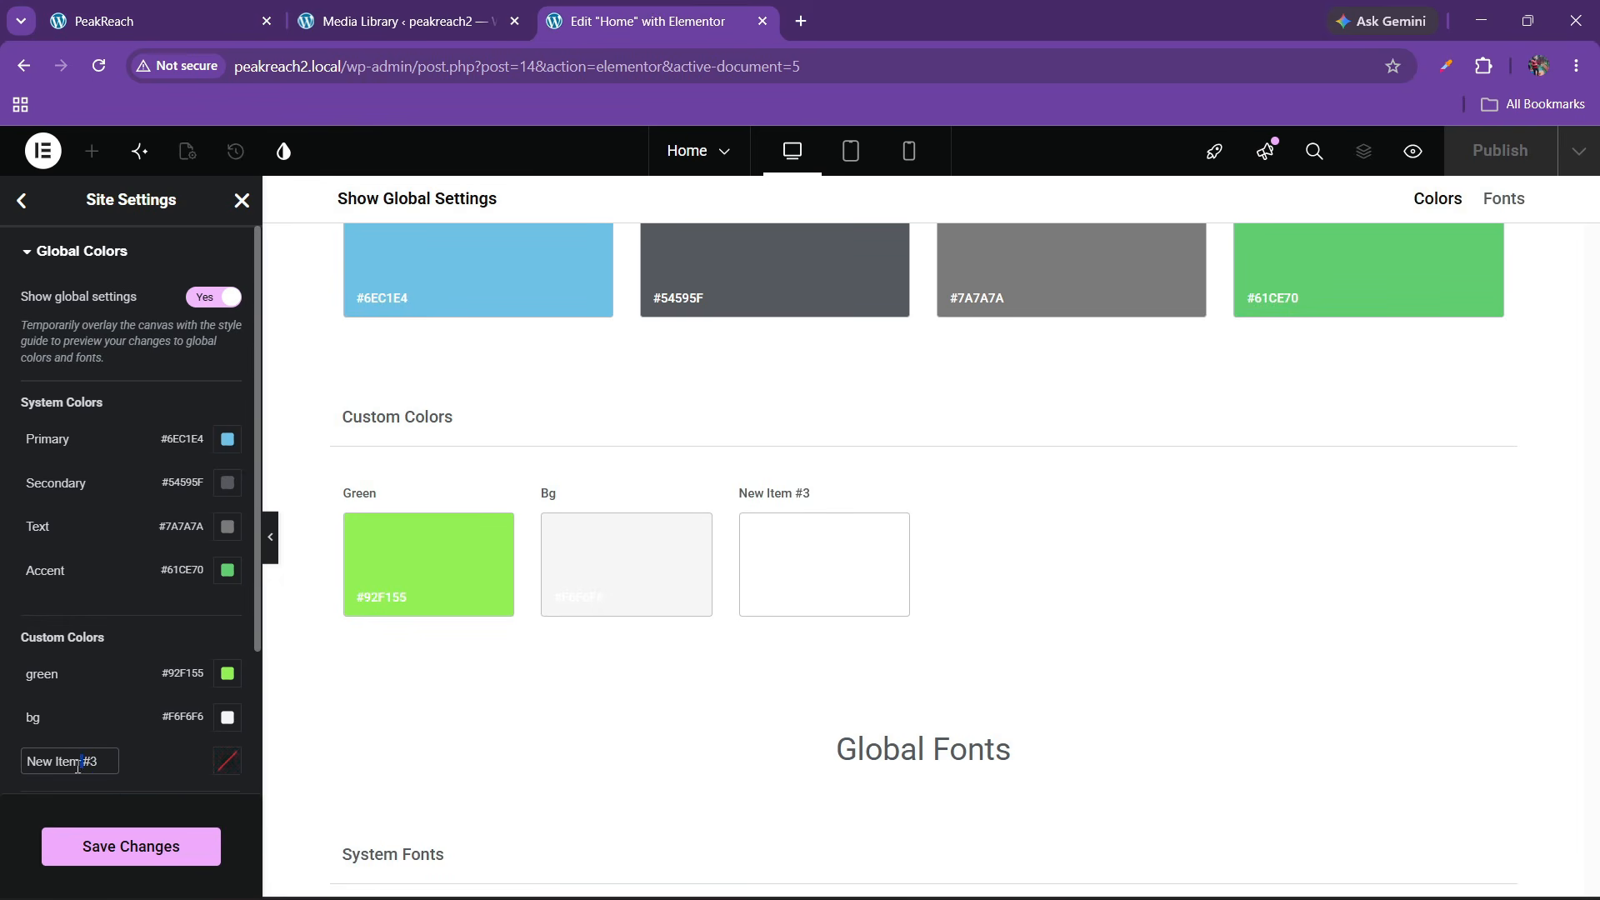
key("ctrl+a")
type("bla")
left_click(223, 770)
key("ctrl+v")
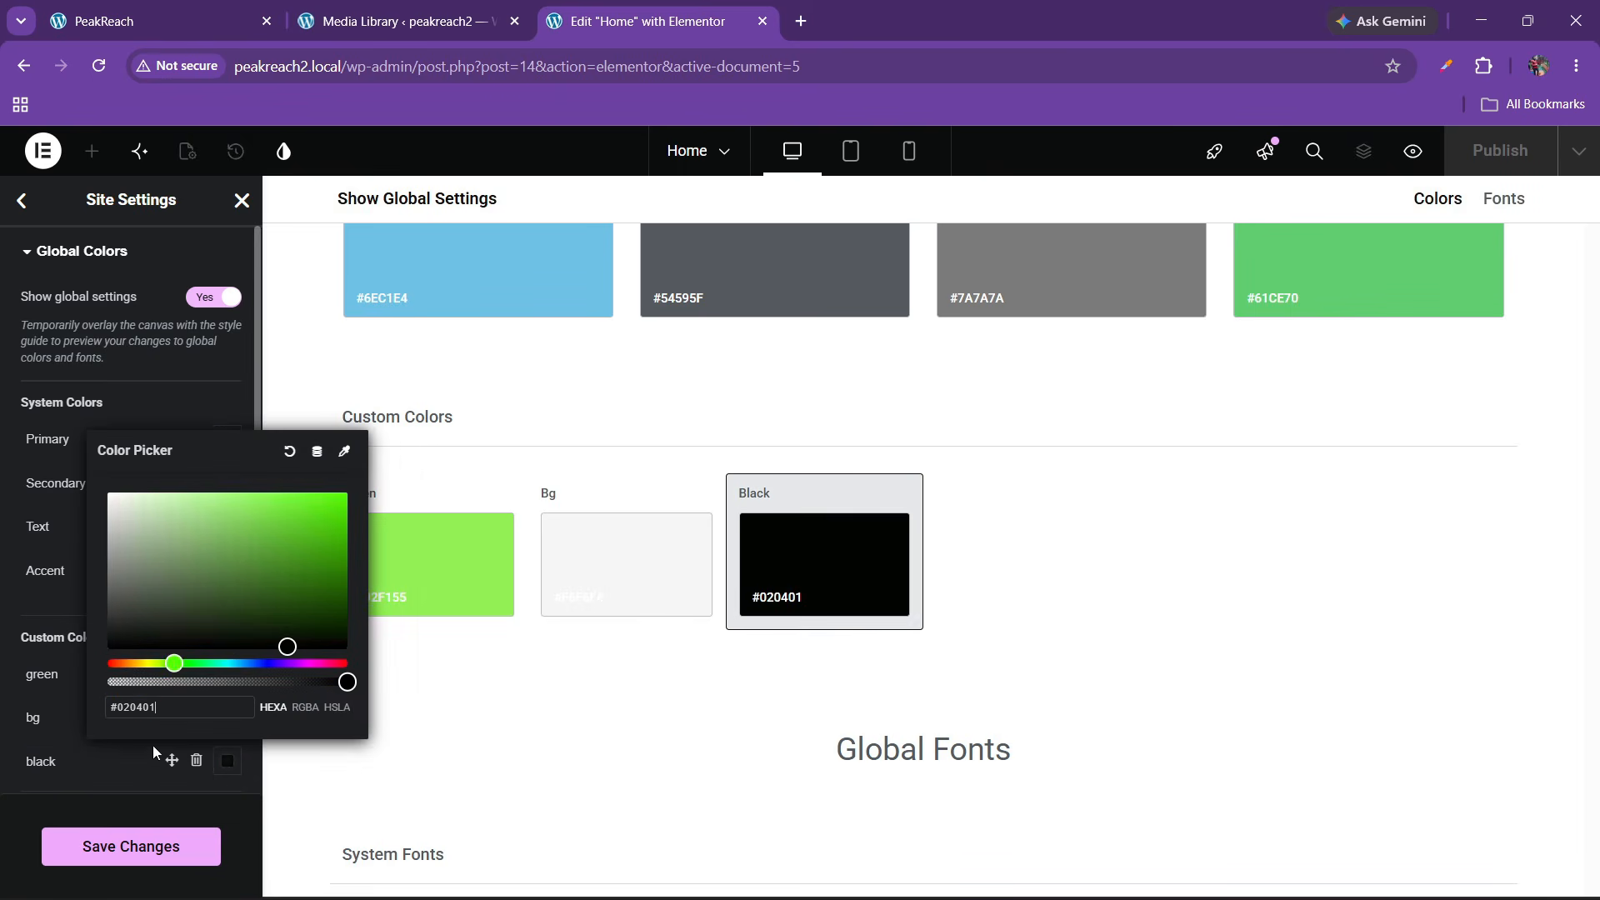
left_click(135, 747)
Sample the dark grey logo strip background, #252527, from the live site
left_click(241, 21)
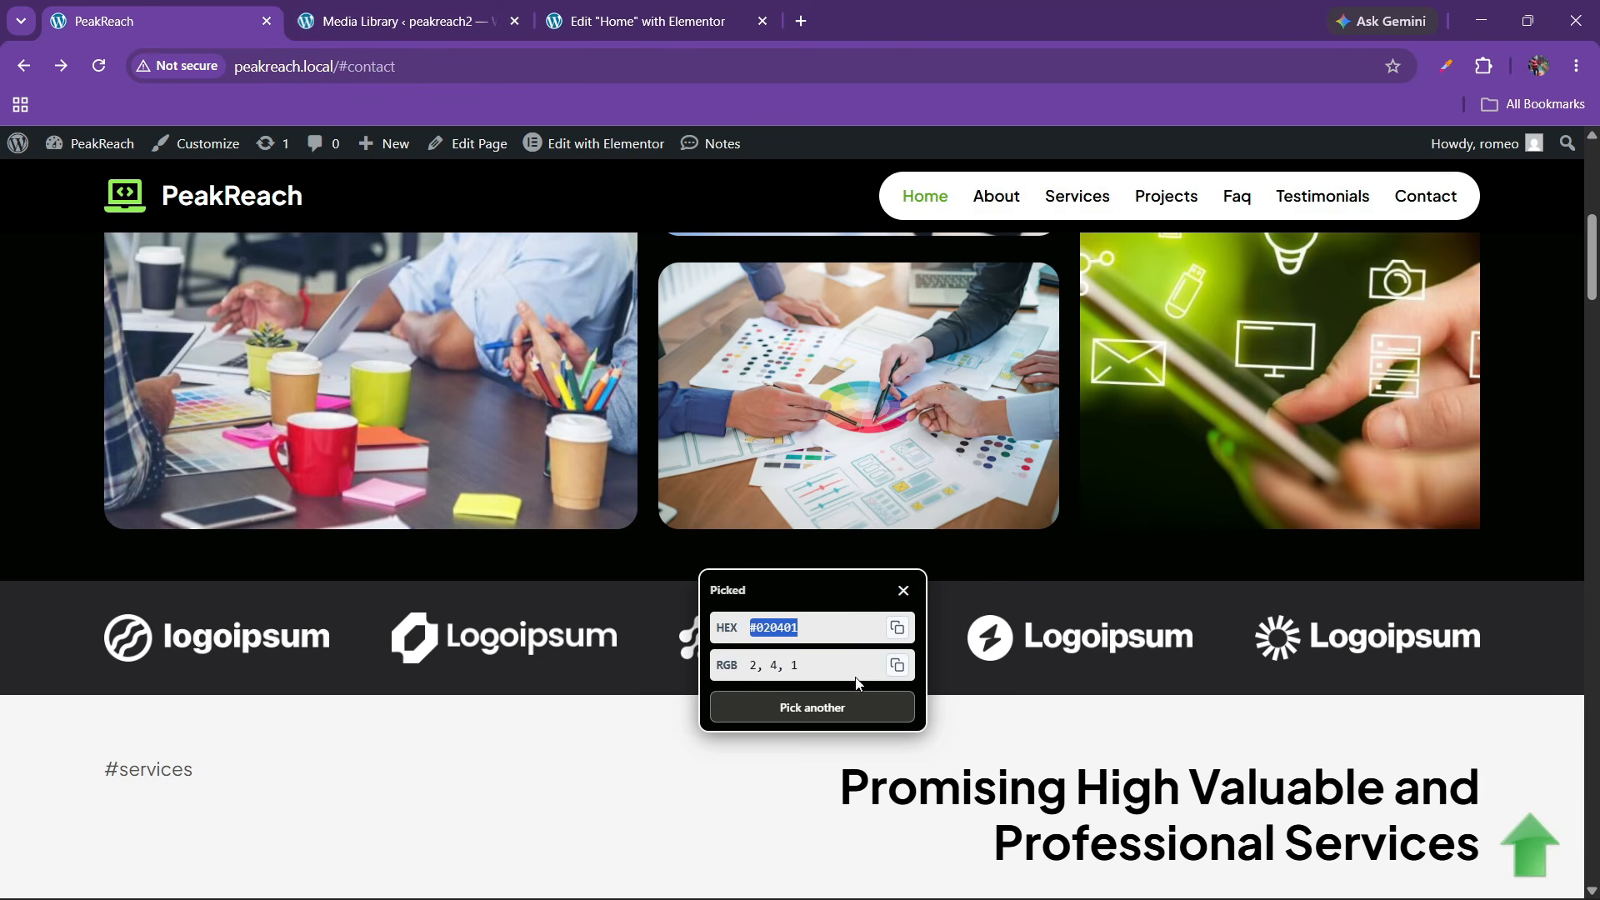
left_click(815, 706)
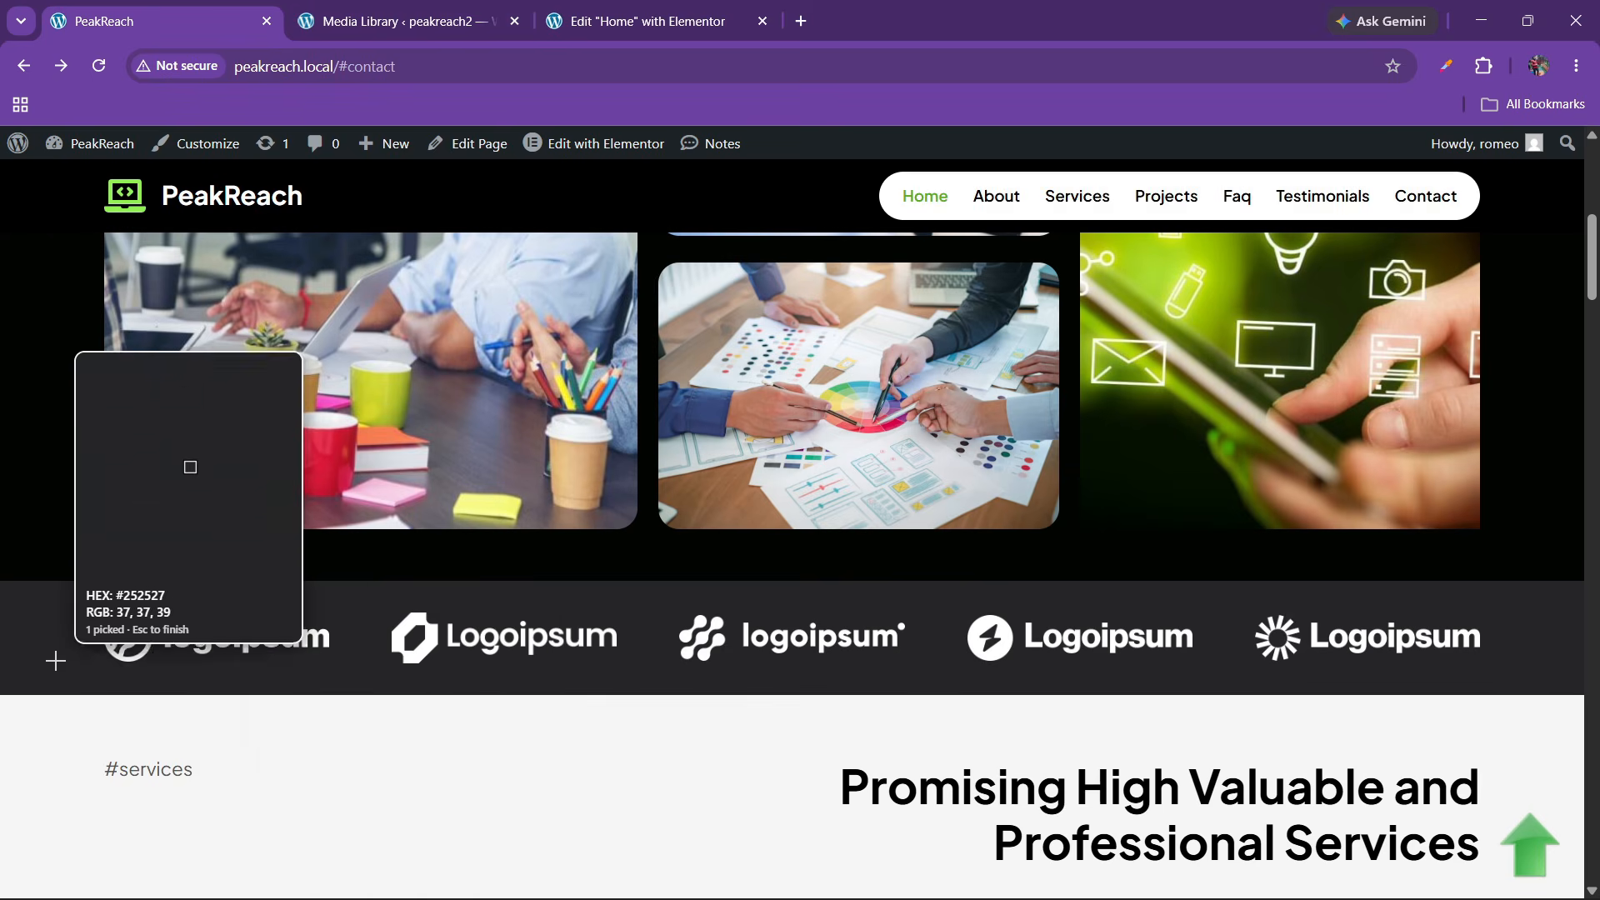
left_click(56, 660)
double_click(158, 742)
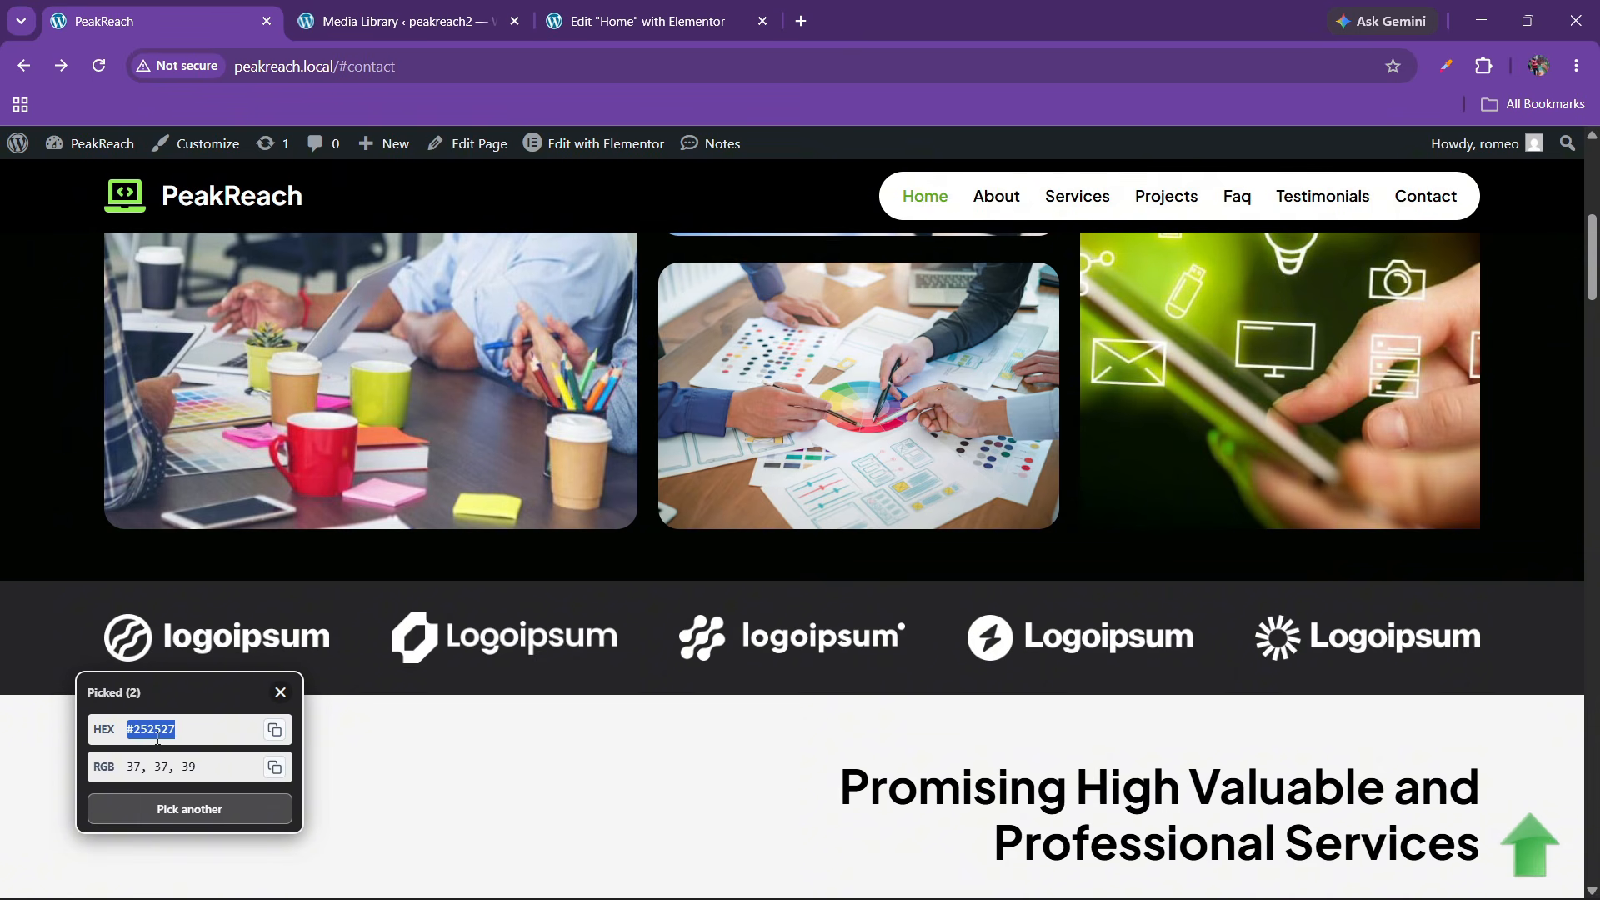
left_click(642, 21)
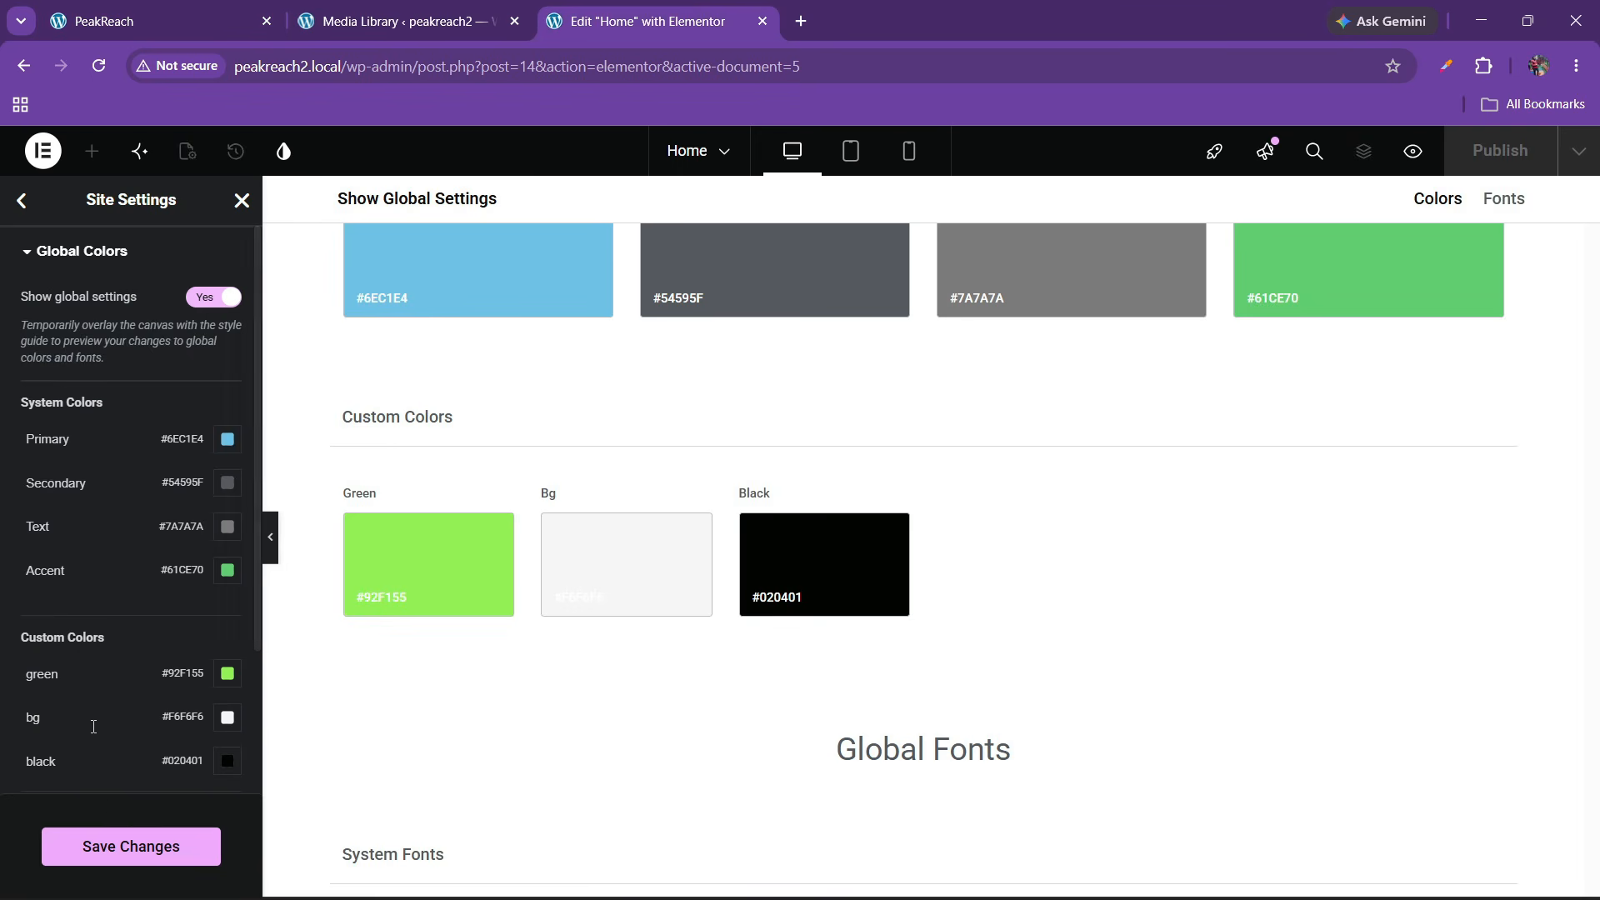
scroll(88, 675, "down", 1)
Add a fourth custom global colour, 'black little', set to #252527
left_click(135, 718)
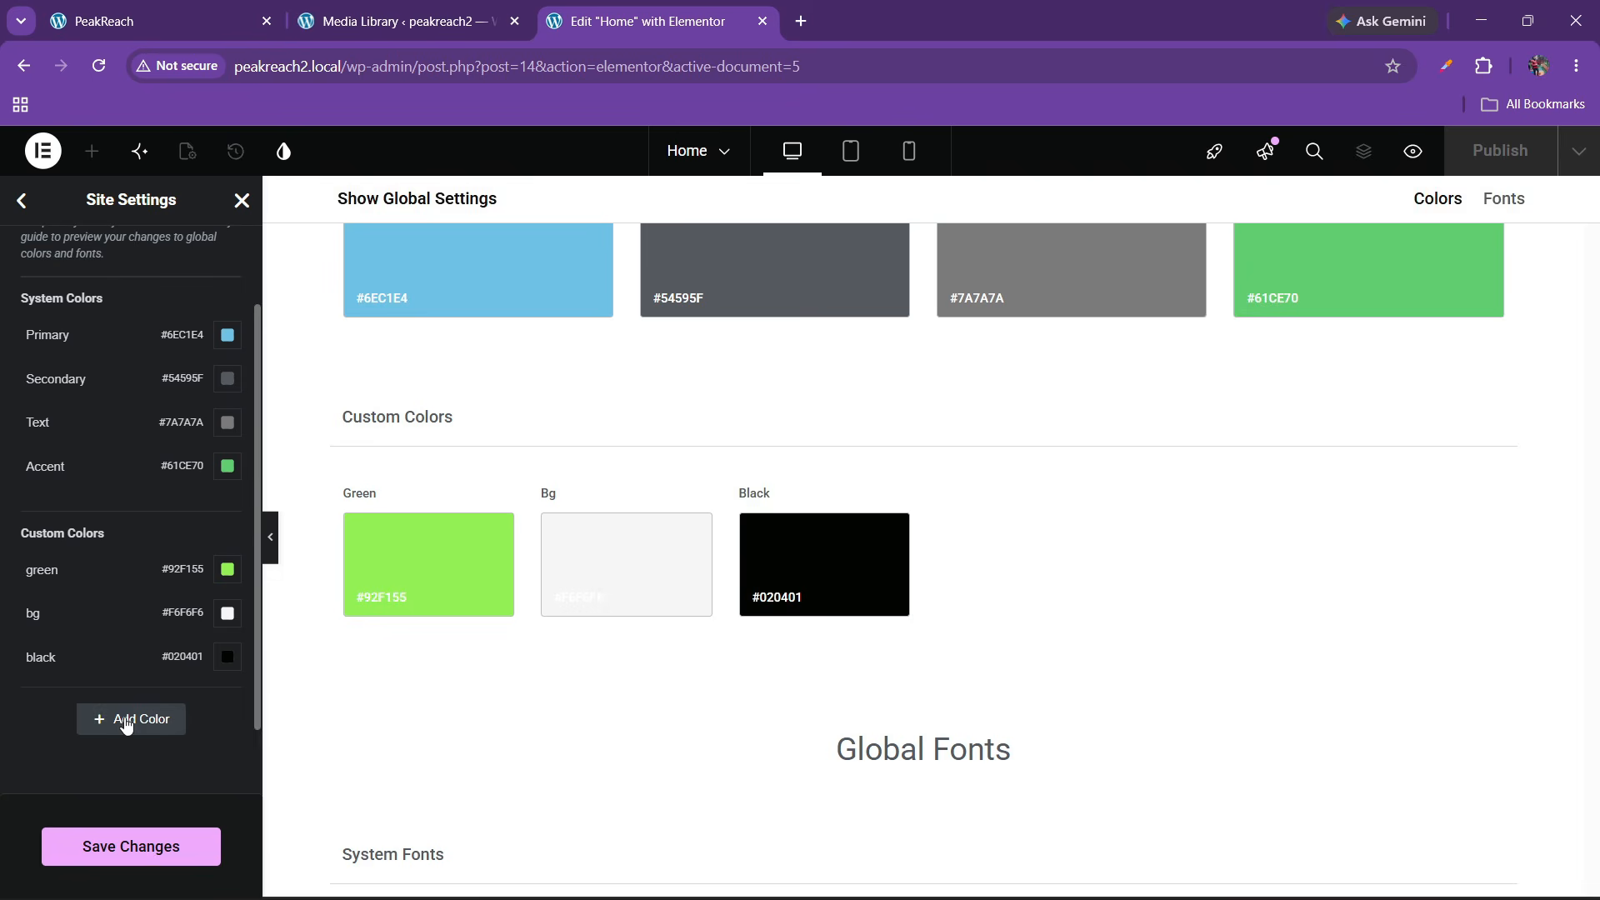
triple_click(56, 701)
key("BackSpace")
type("black little")
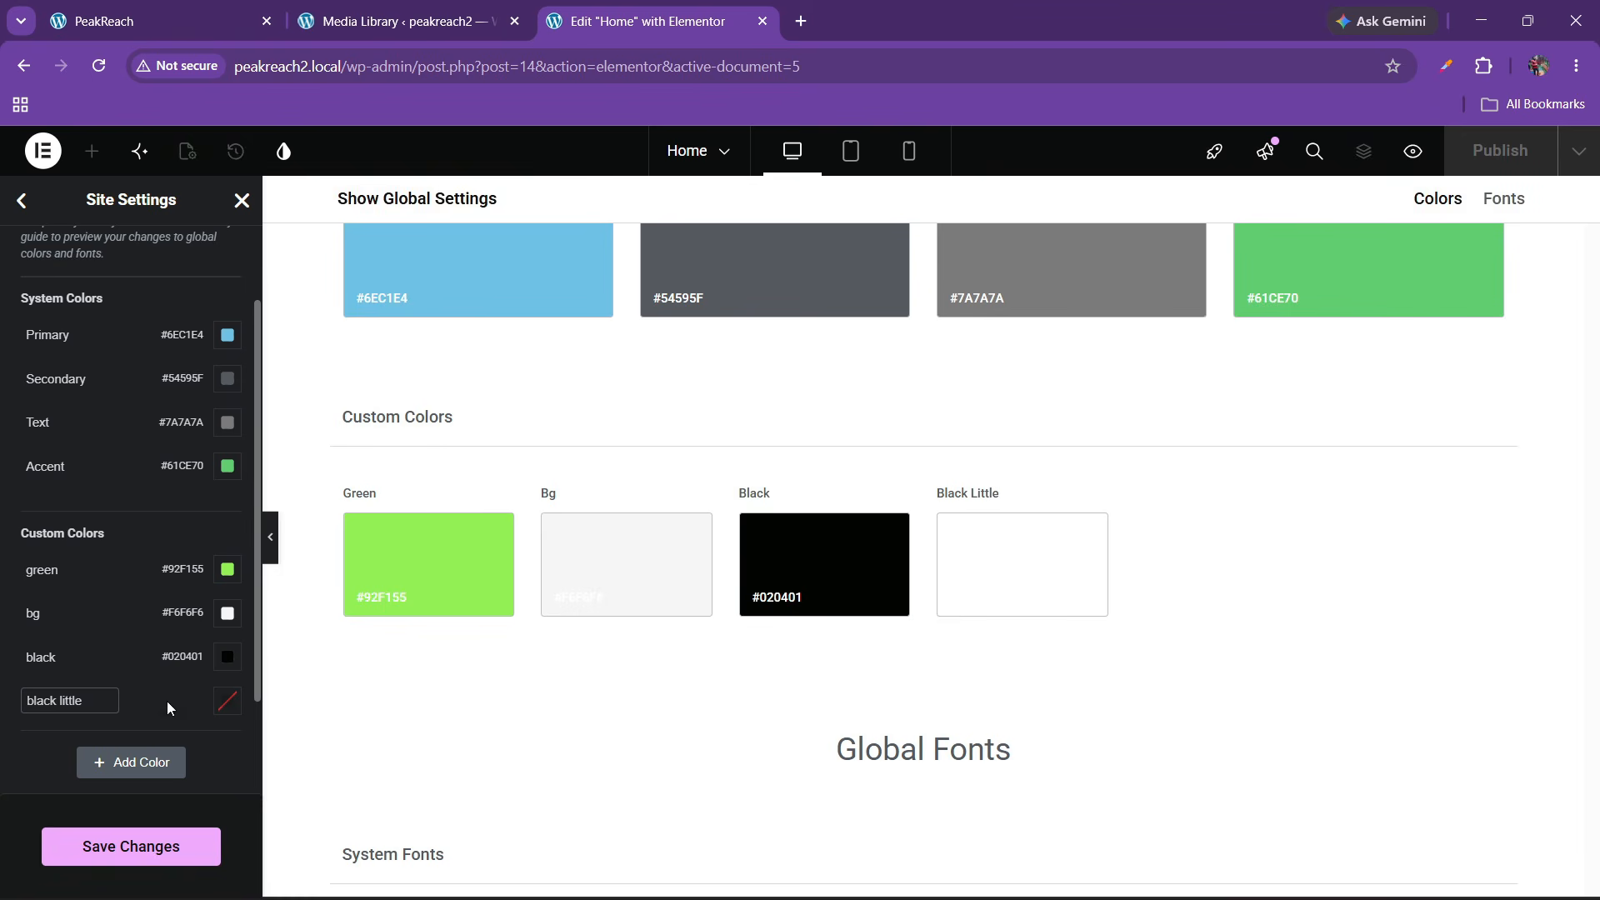
left_click(216, 705)
type("#252527")
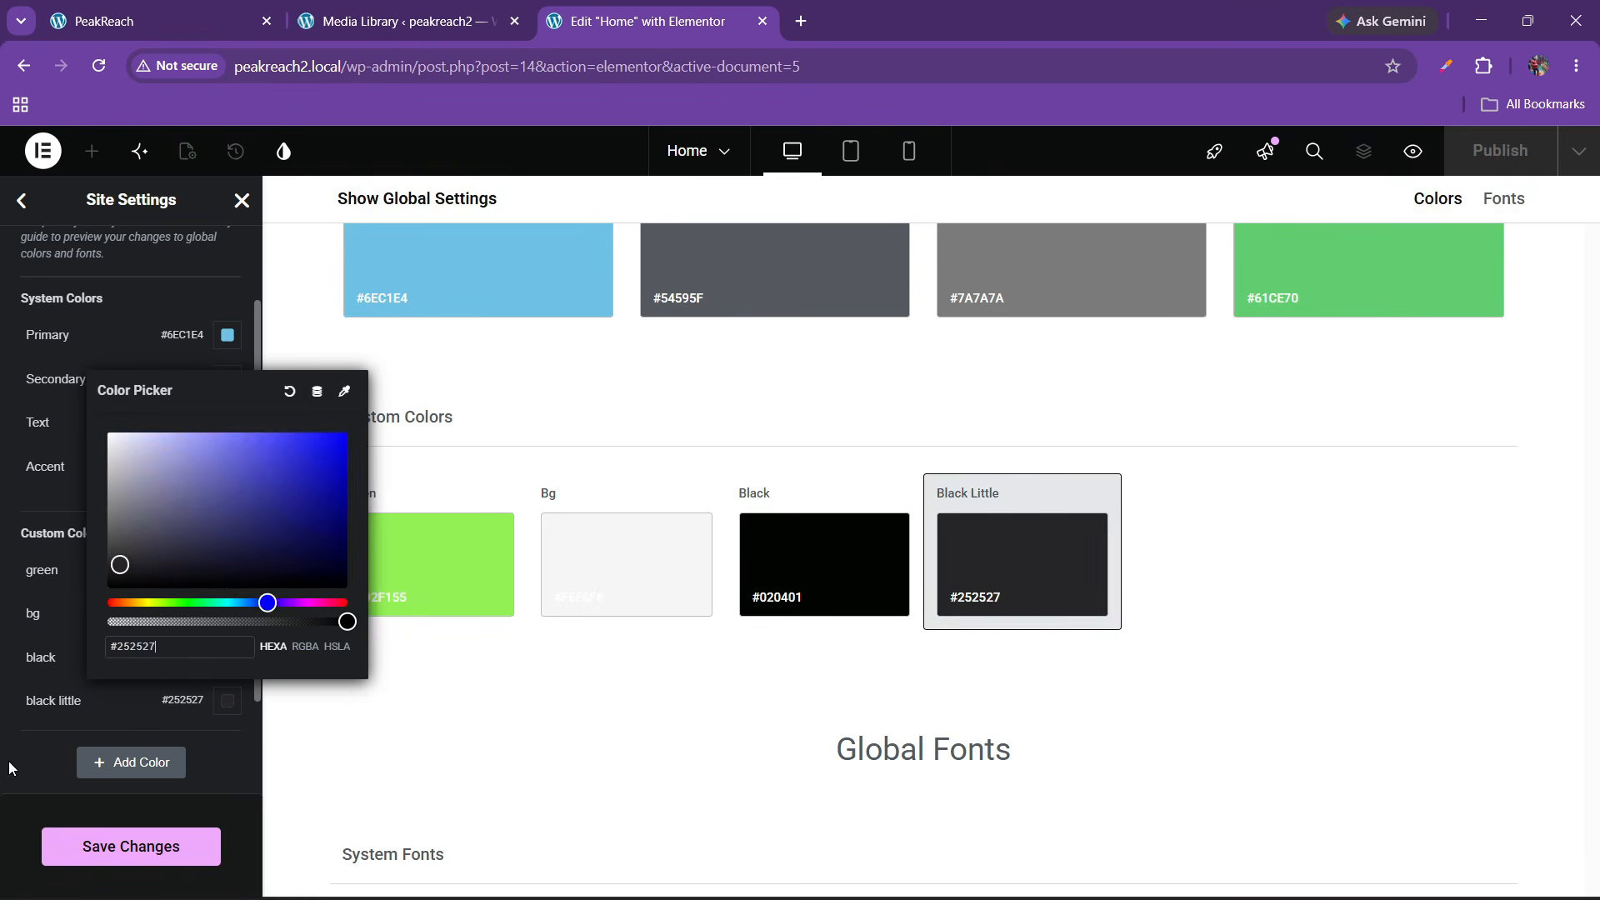
left_click(2, 783)
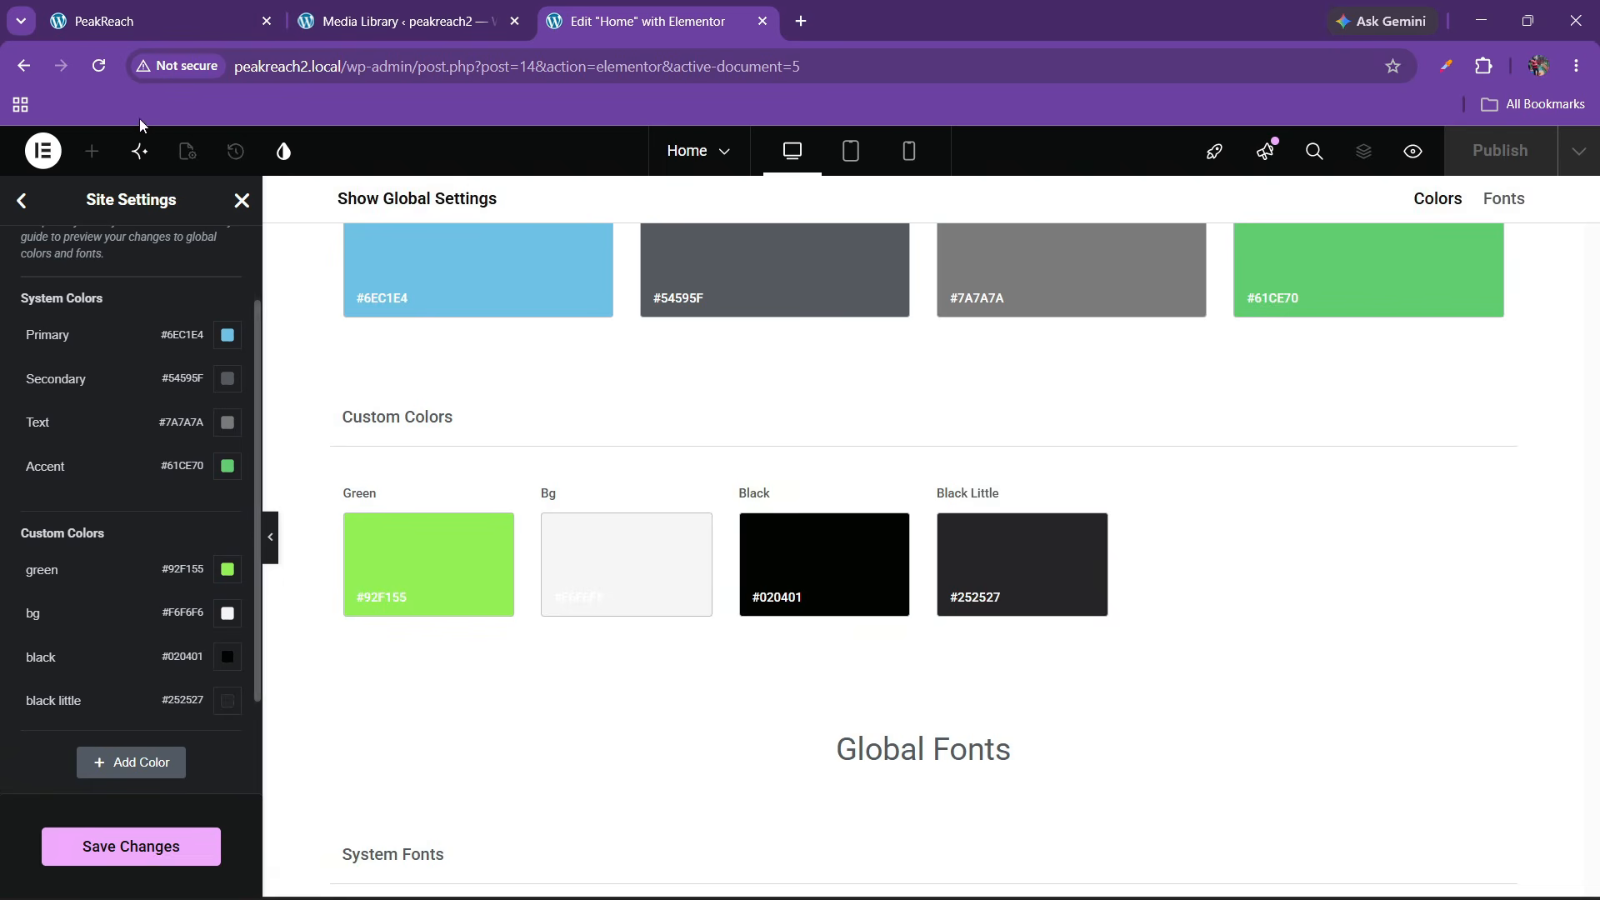
Review the live site, then save the global colour changes in Elementor
left_click(154, 20)
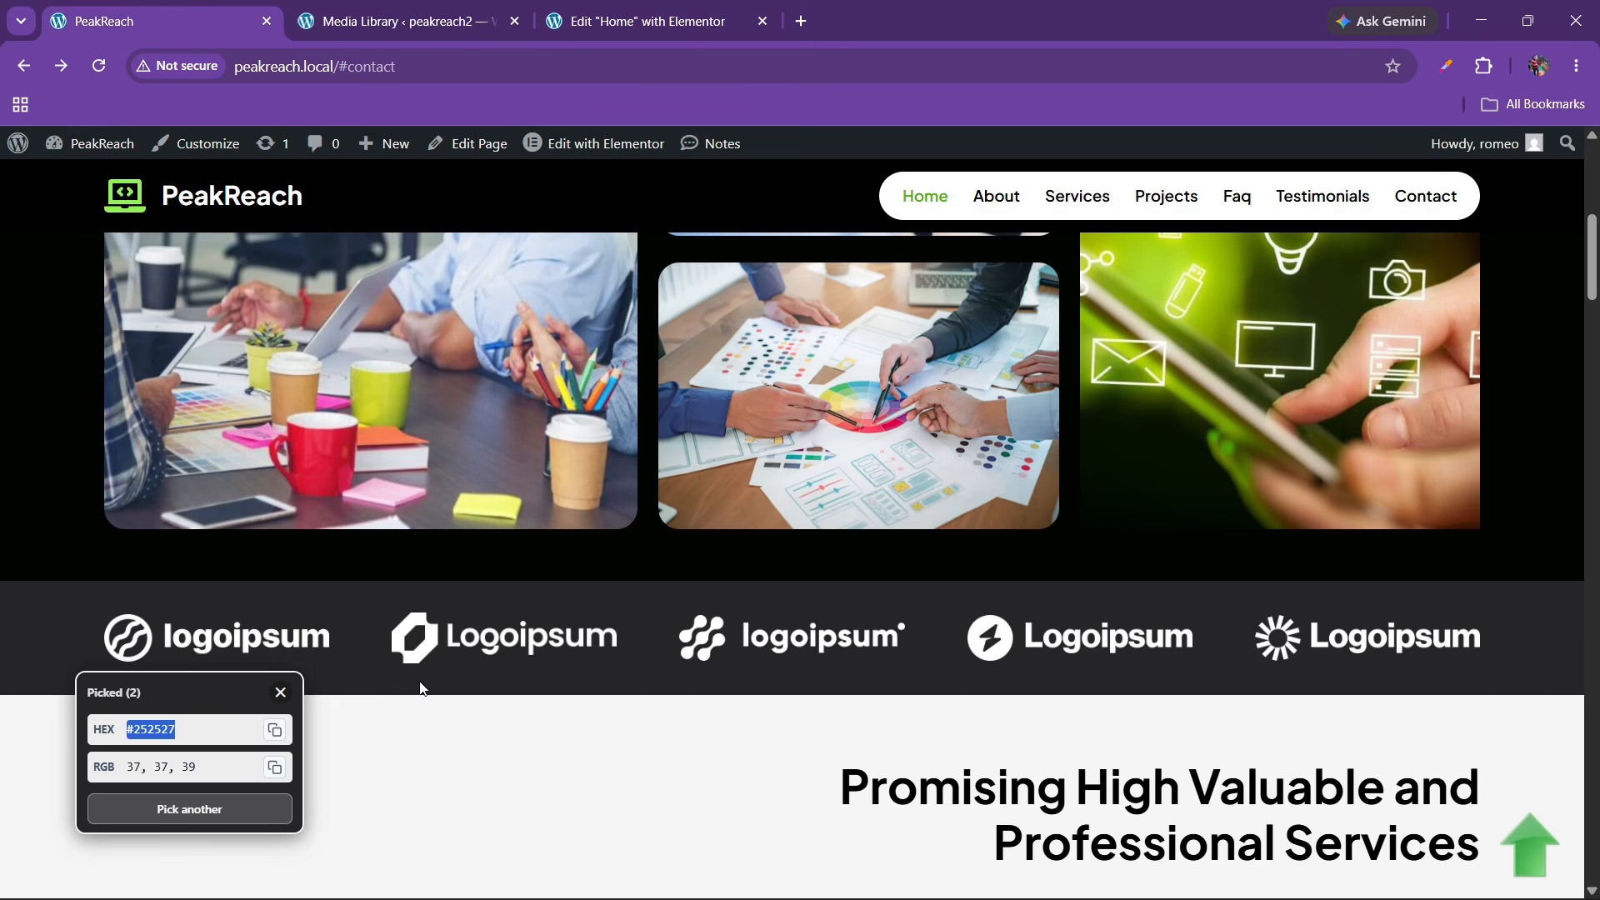
scroll(703, 618, "up", 5)
scroll(703, 618, "down", 11)
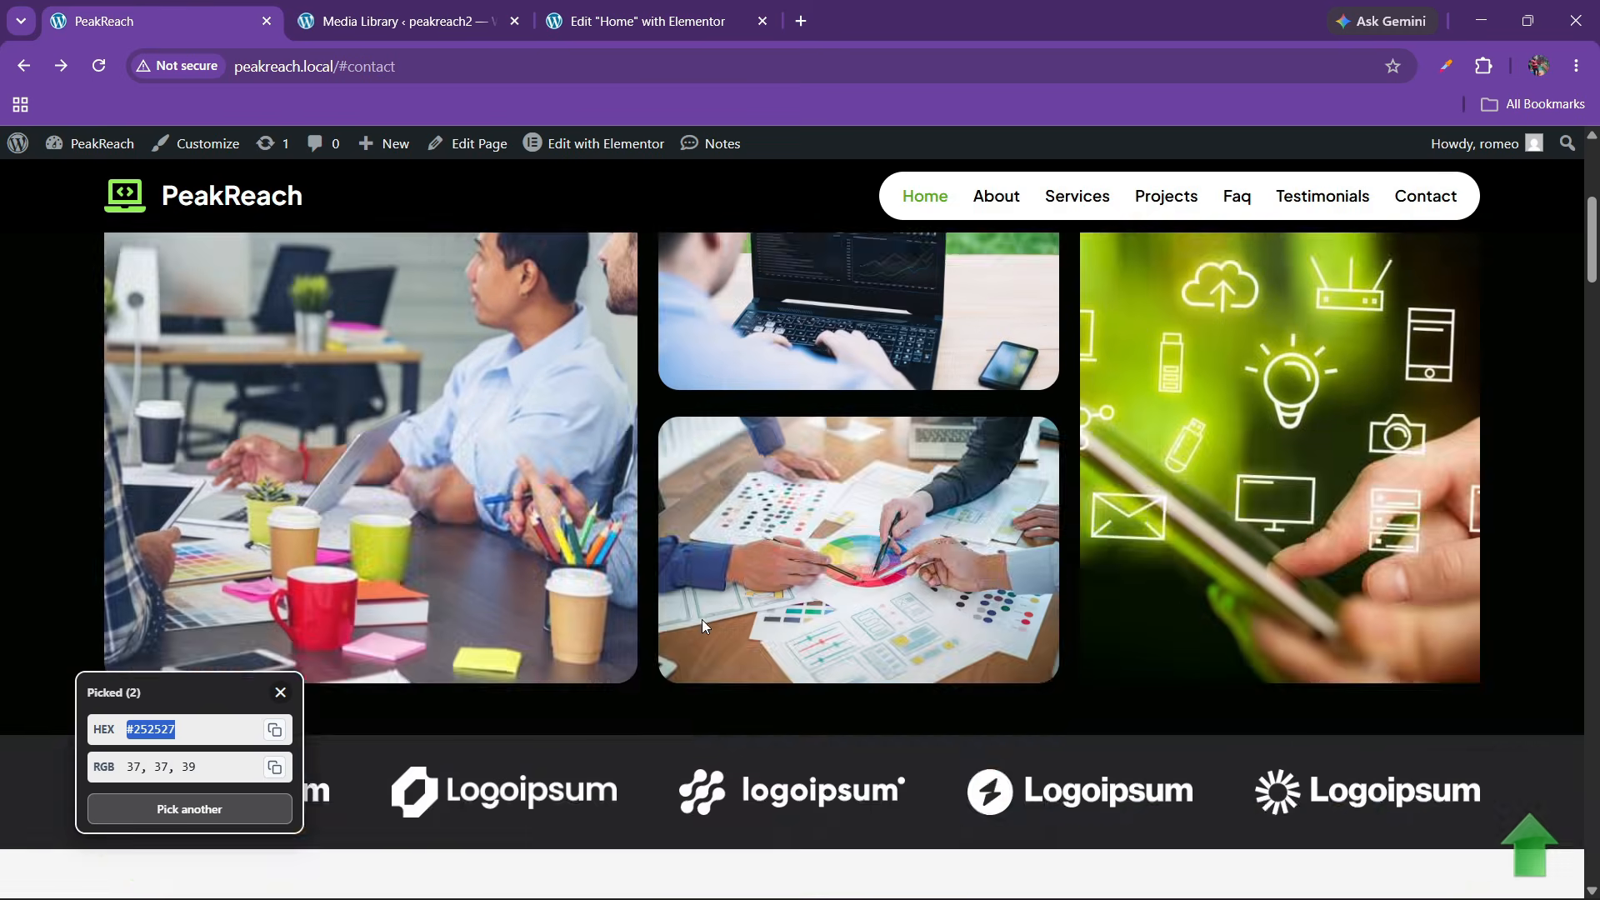
scroll(703, 625, "down", 12)
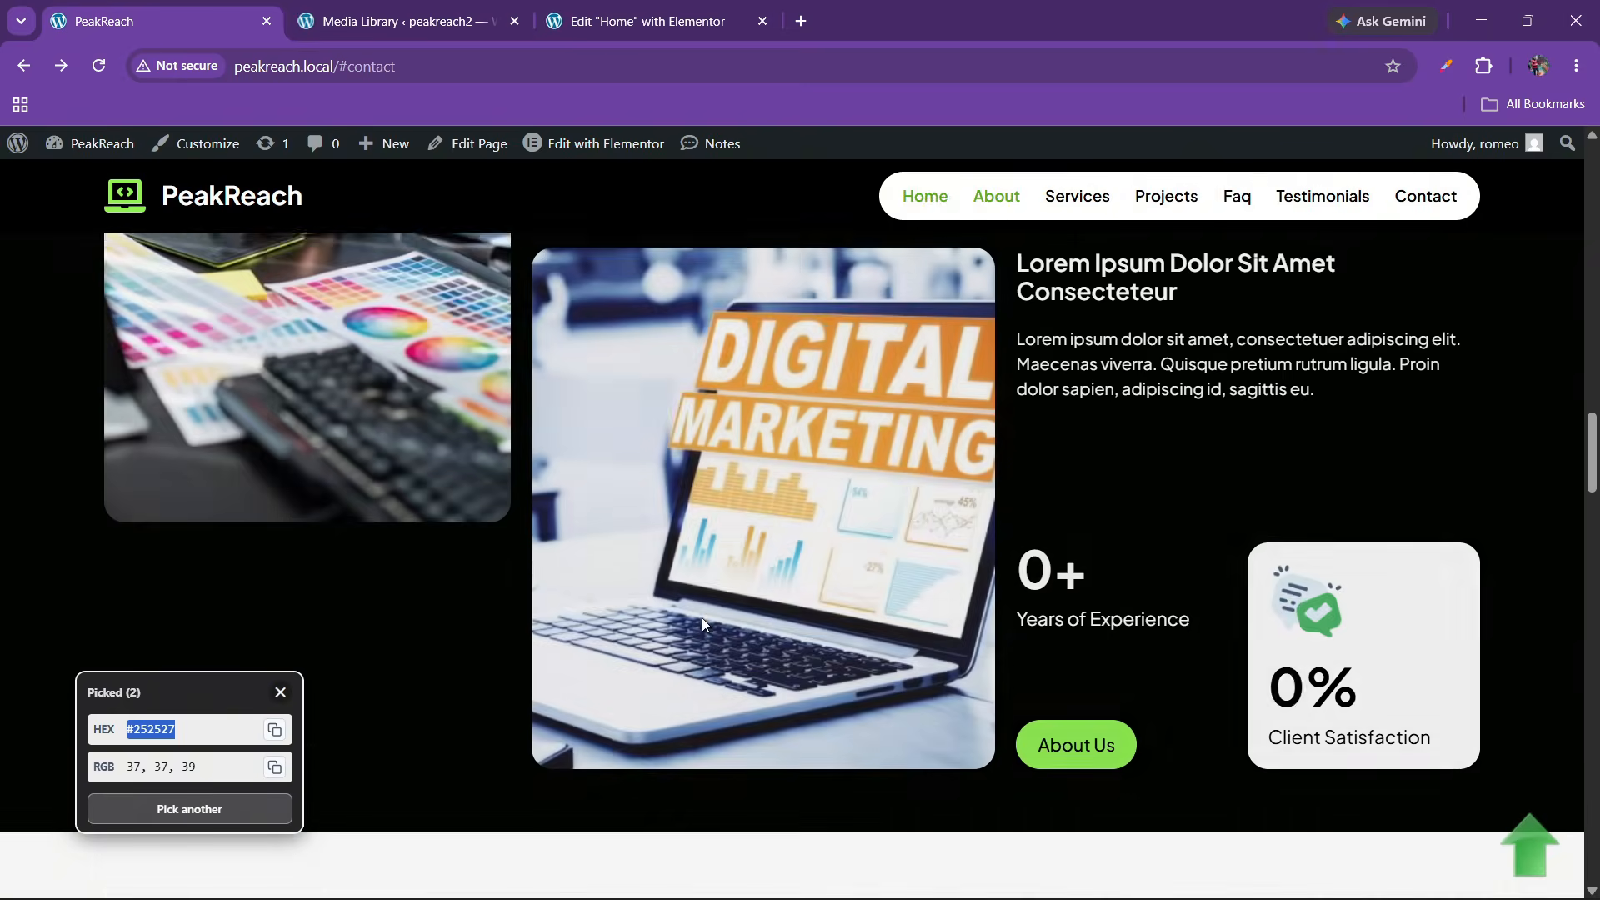
scroll(703, 621, "down", 1)
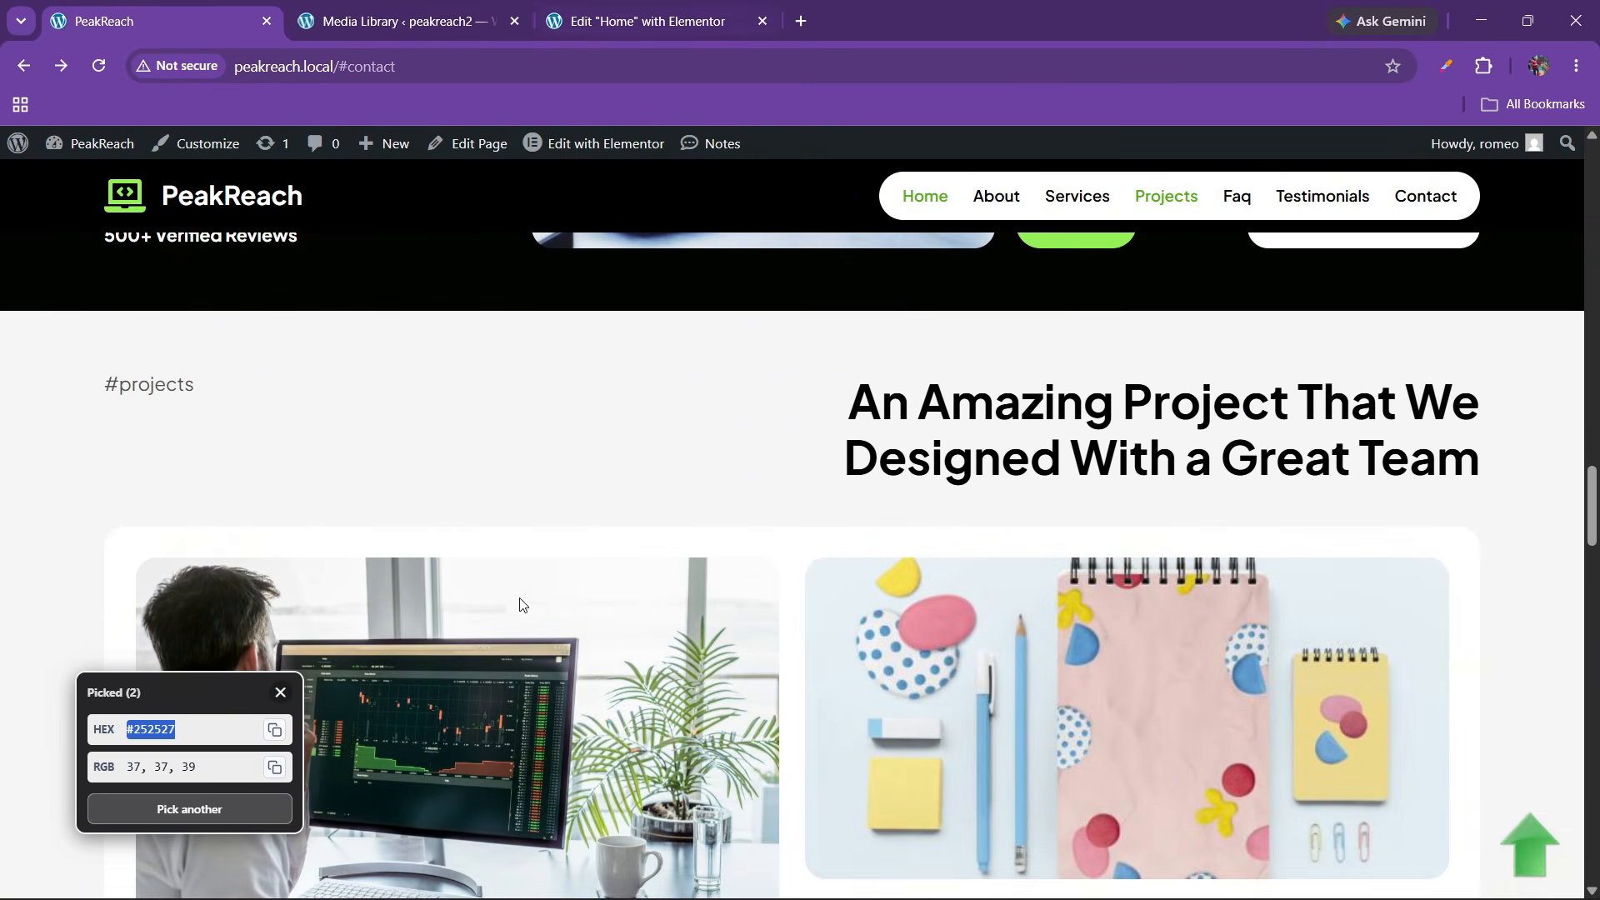
left_click(281, 692)
left_click(641, 21)
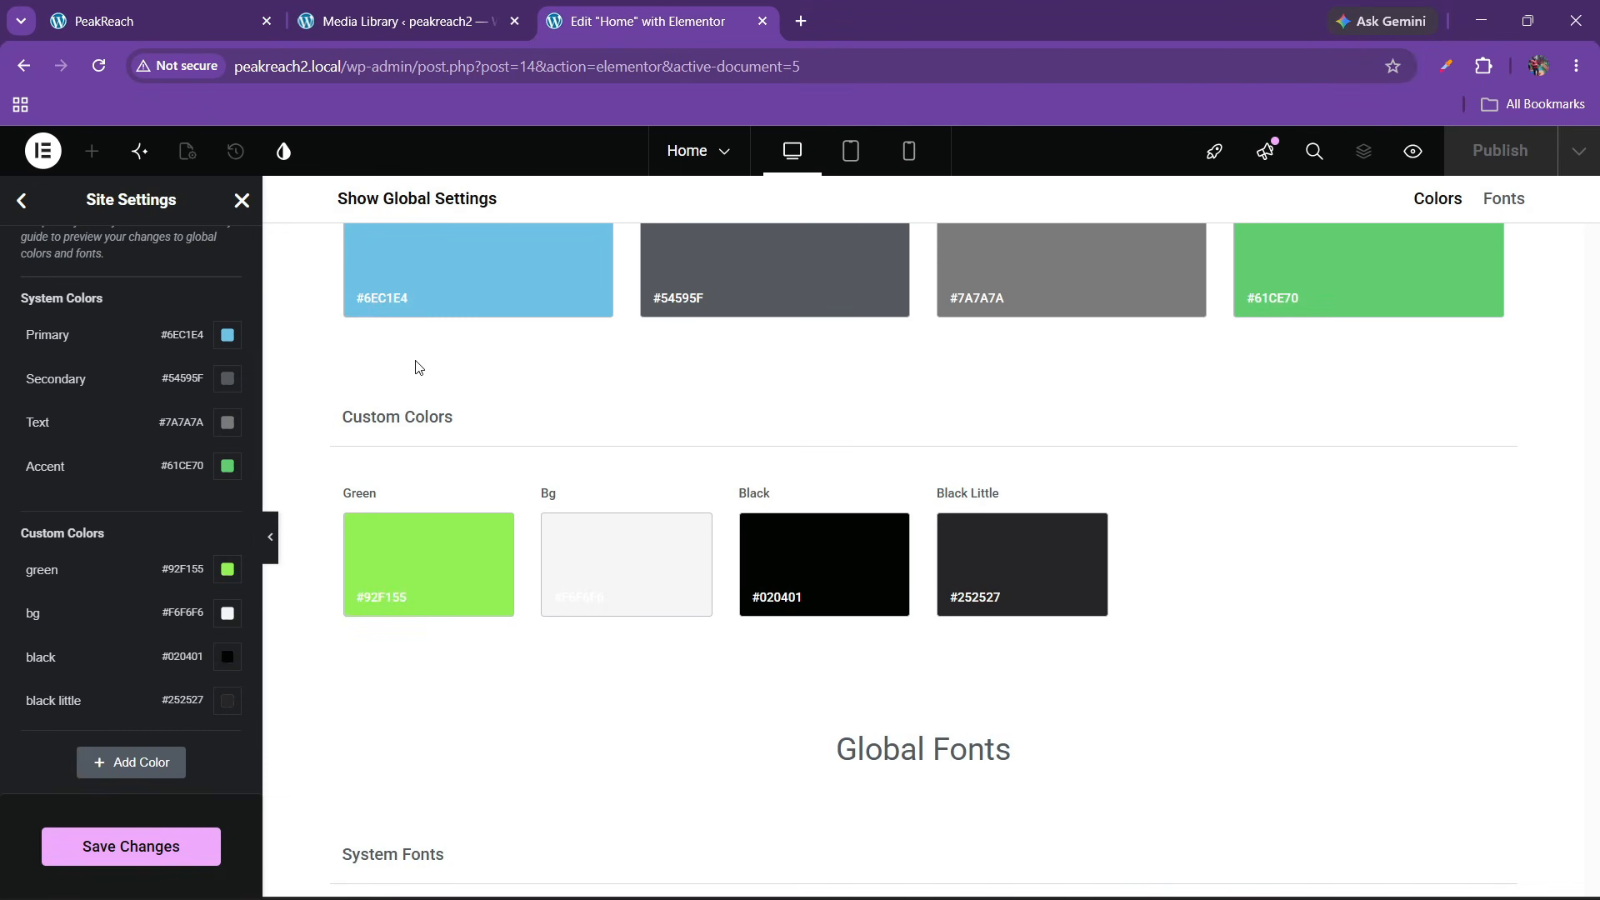
left_click(143, 845)
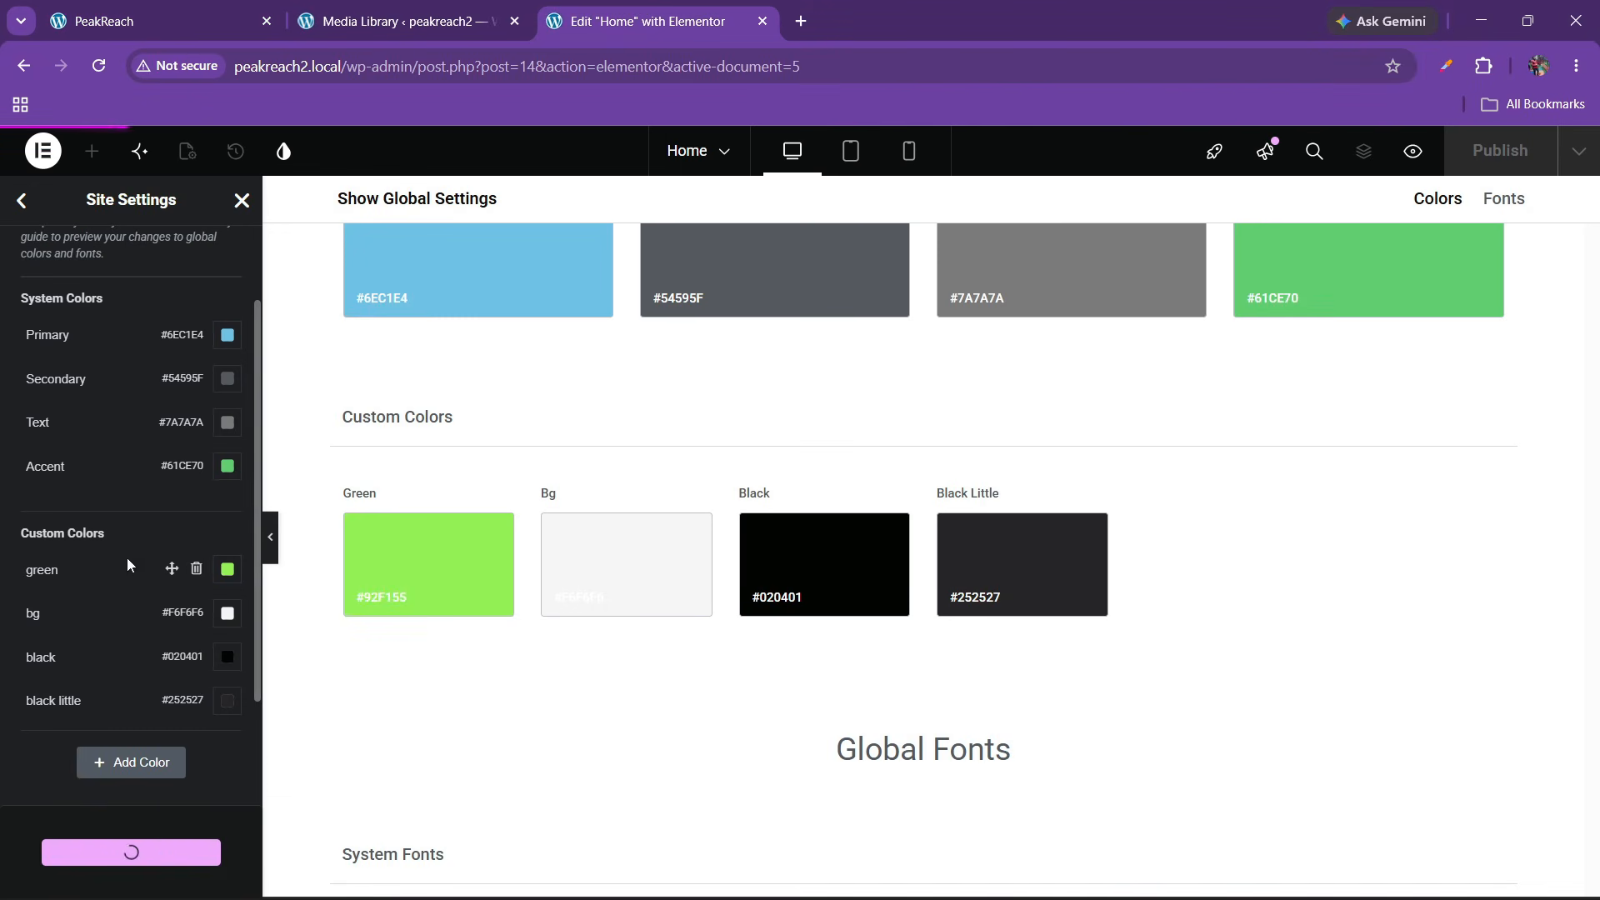
Set the Body and Link typography font family to Plus Jakarta Sans
left_click(22, 200)
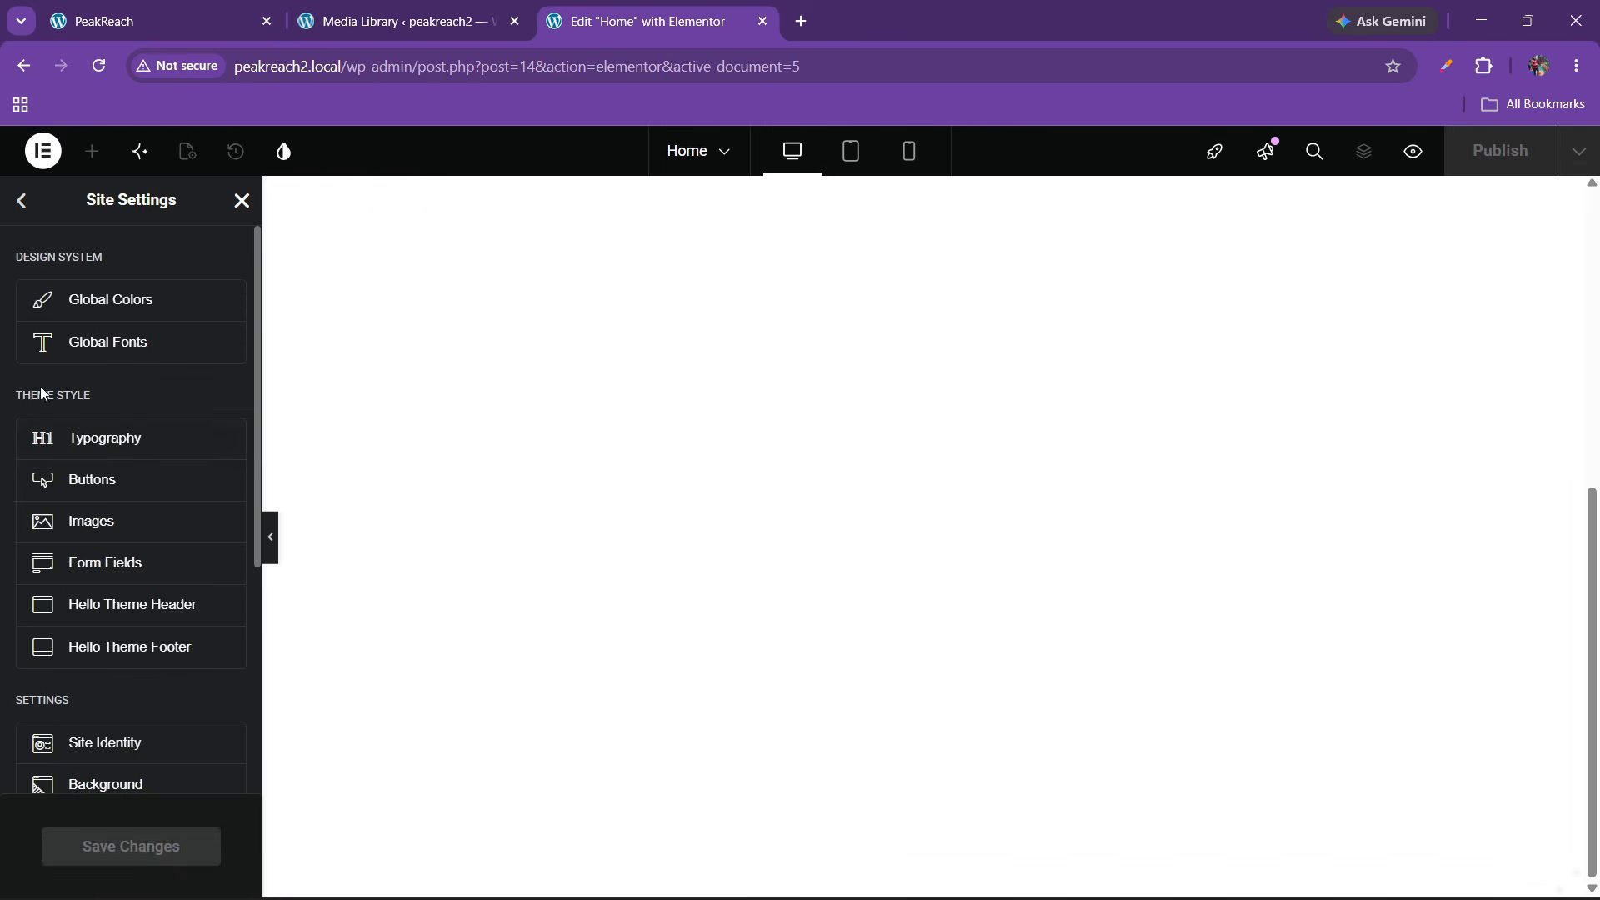
left_click(105, 441)
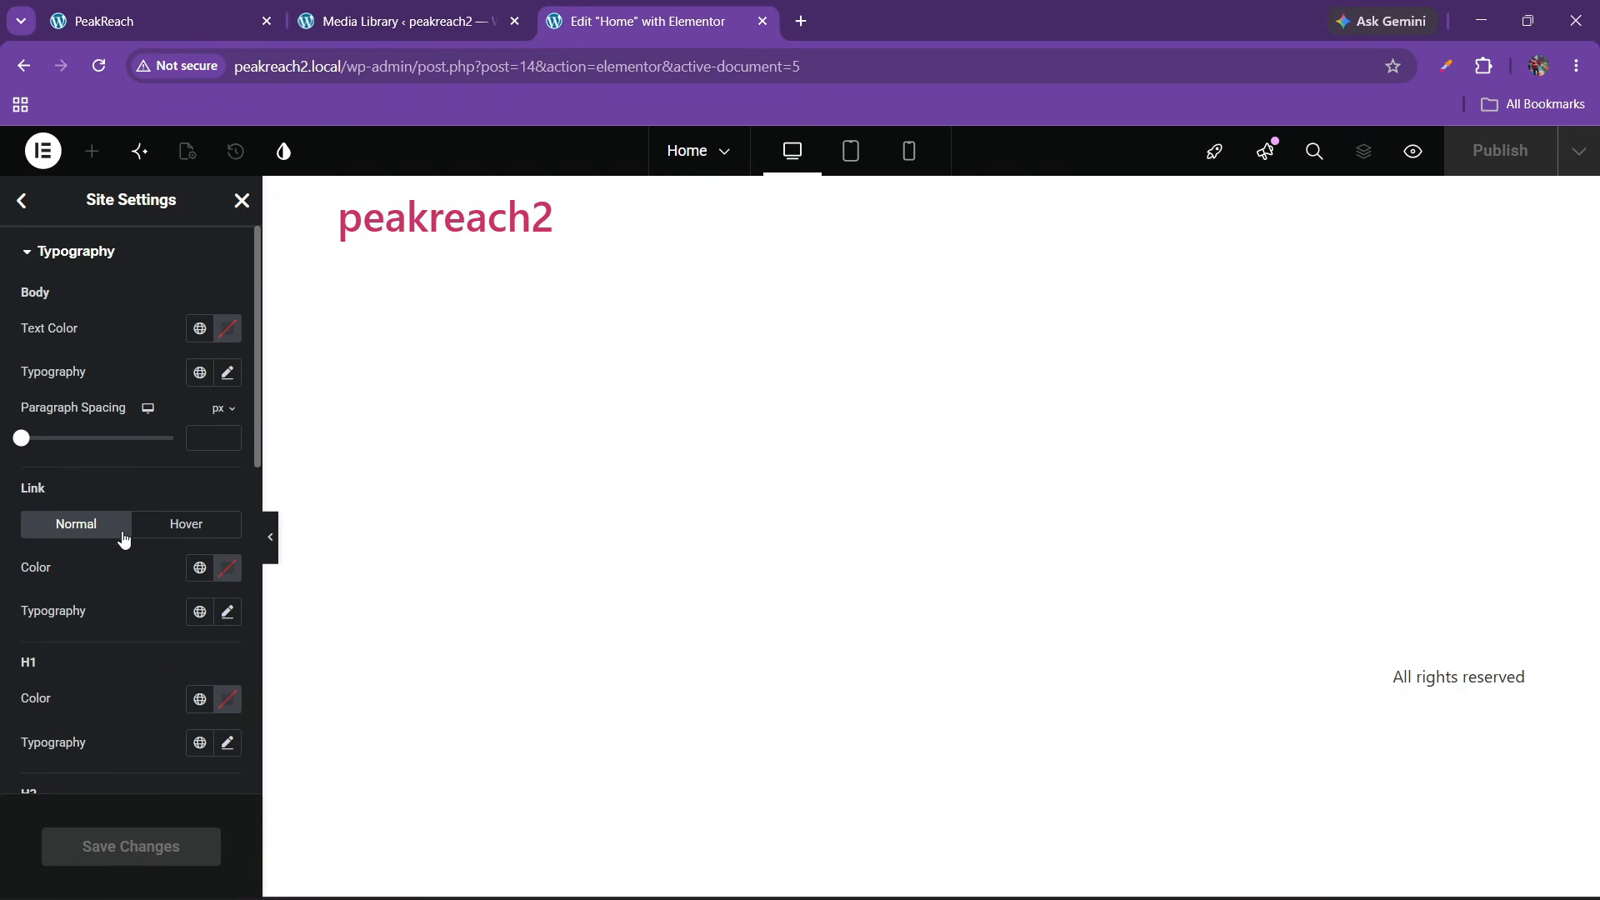
left_click(227, 373)
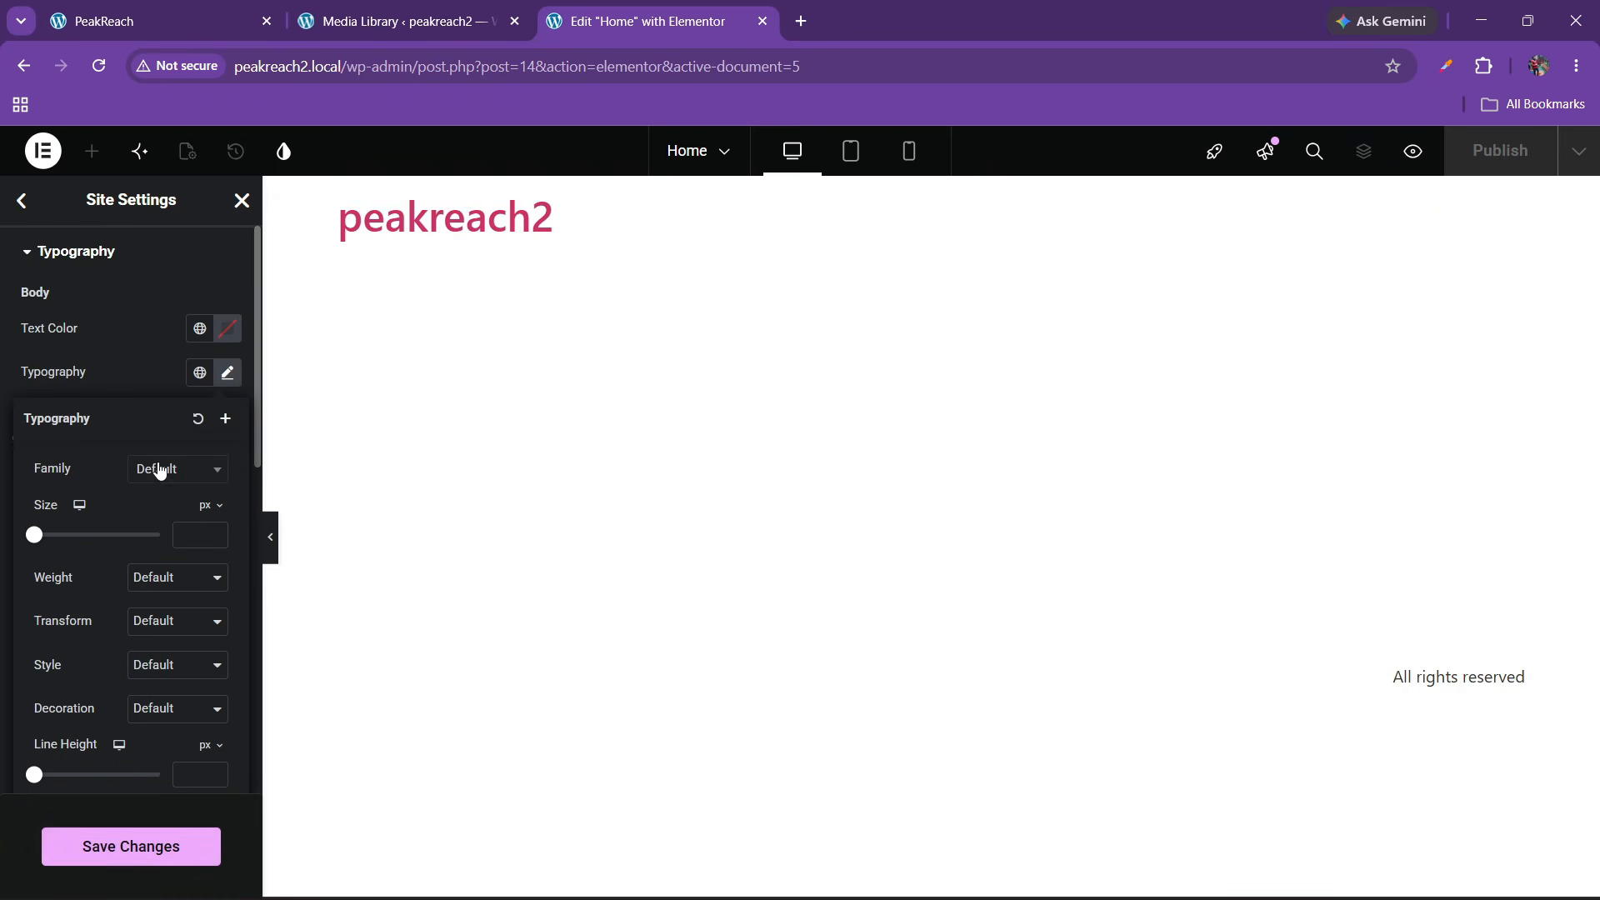
left_click(166, 472)
type("plus jak")
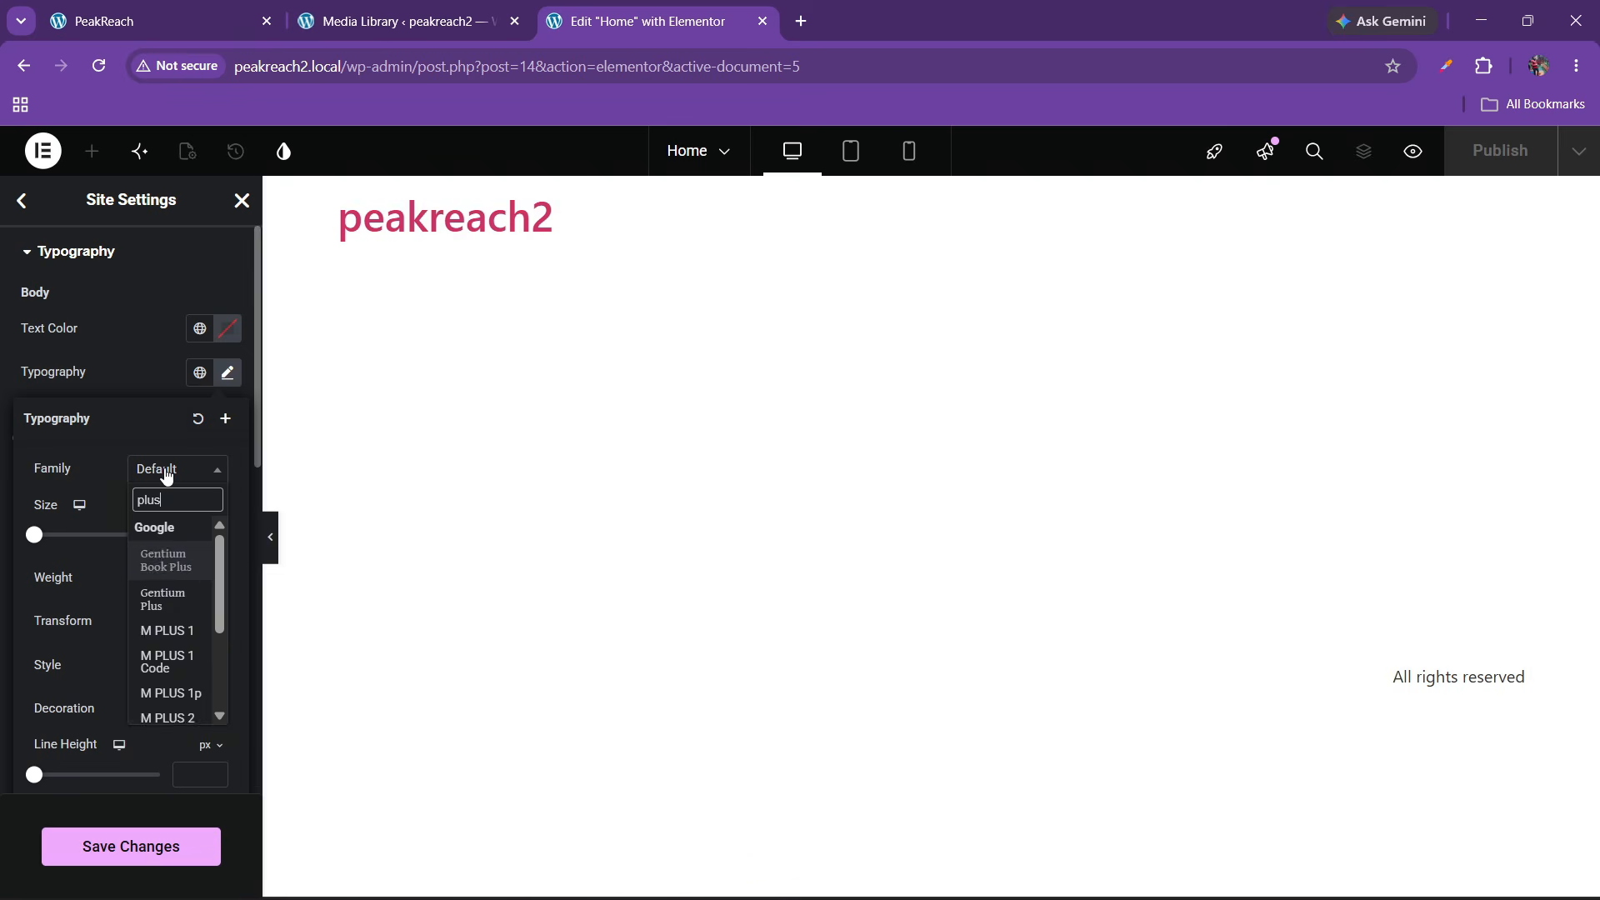
key("Return")
left_click(30, 341)
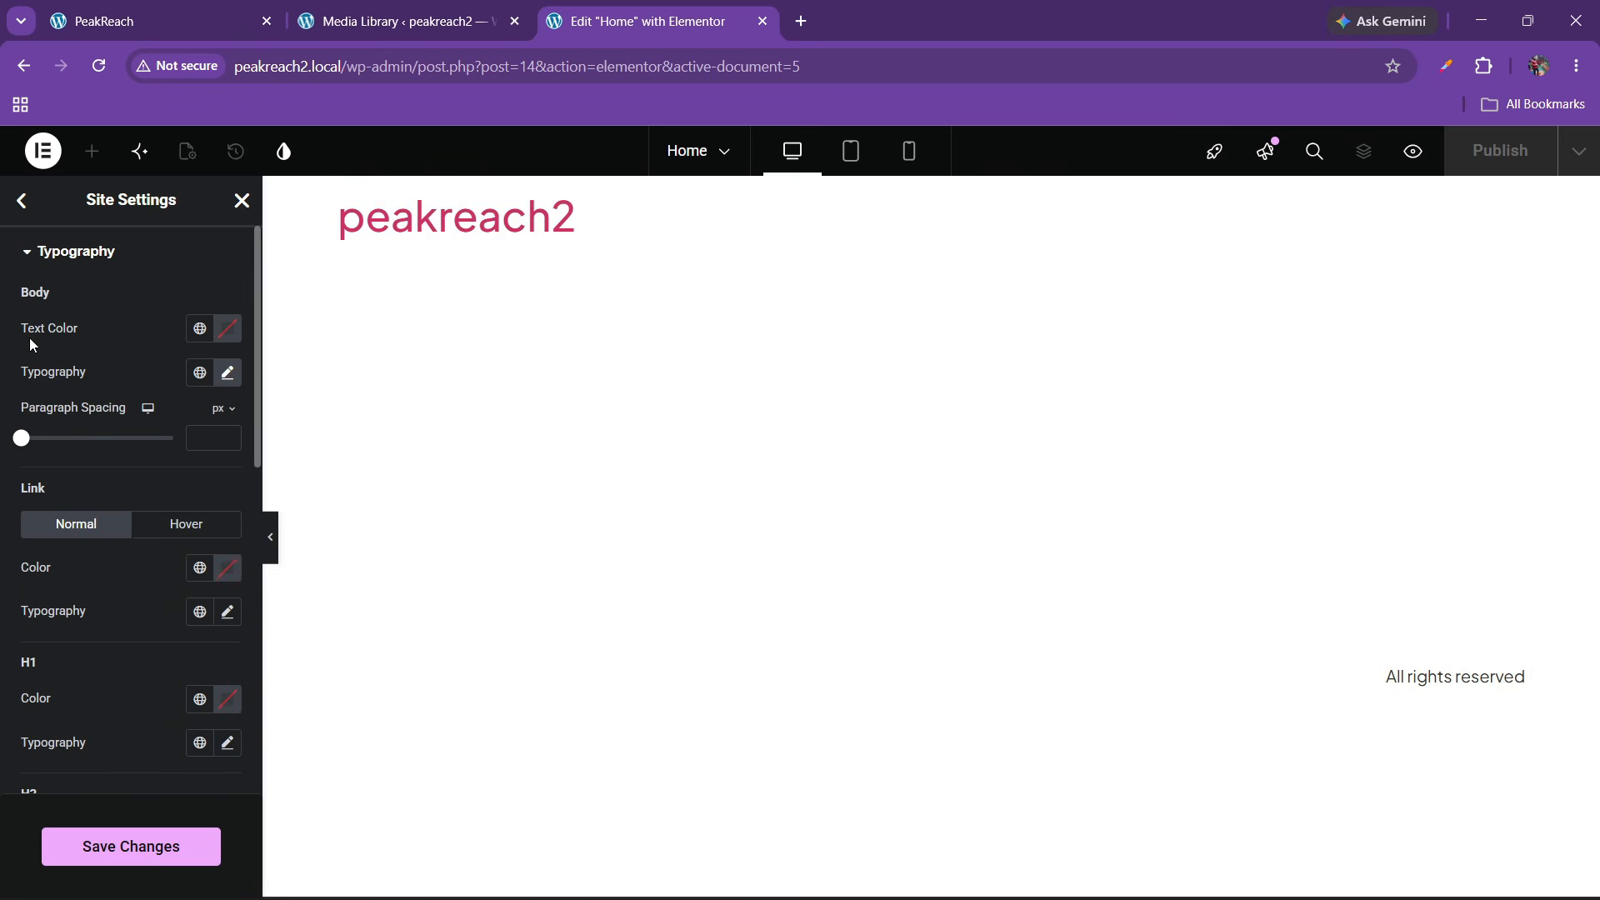
left_click(227, 612)
scroll(170, 616, "down", 3)
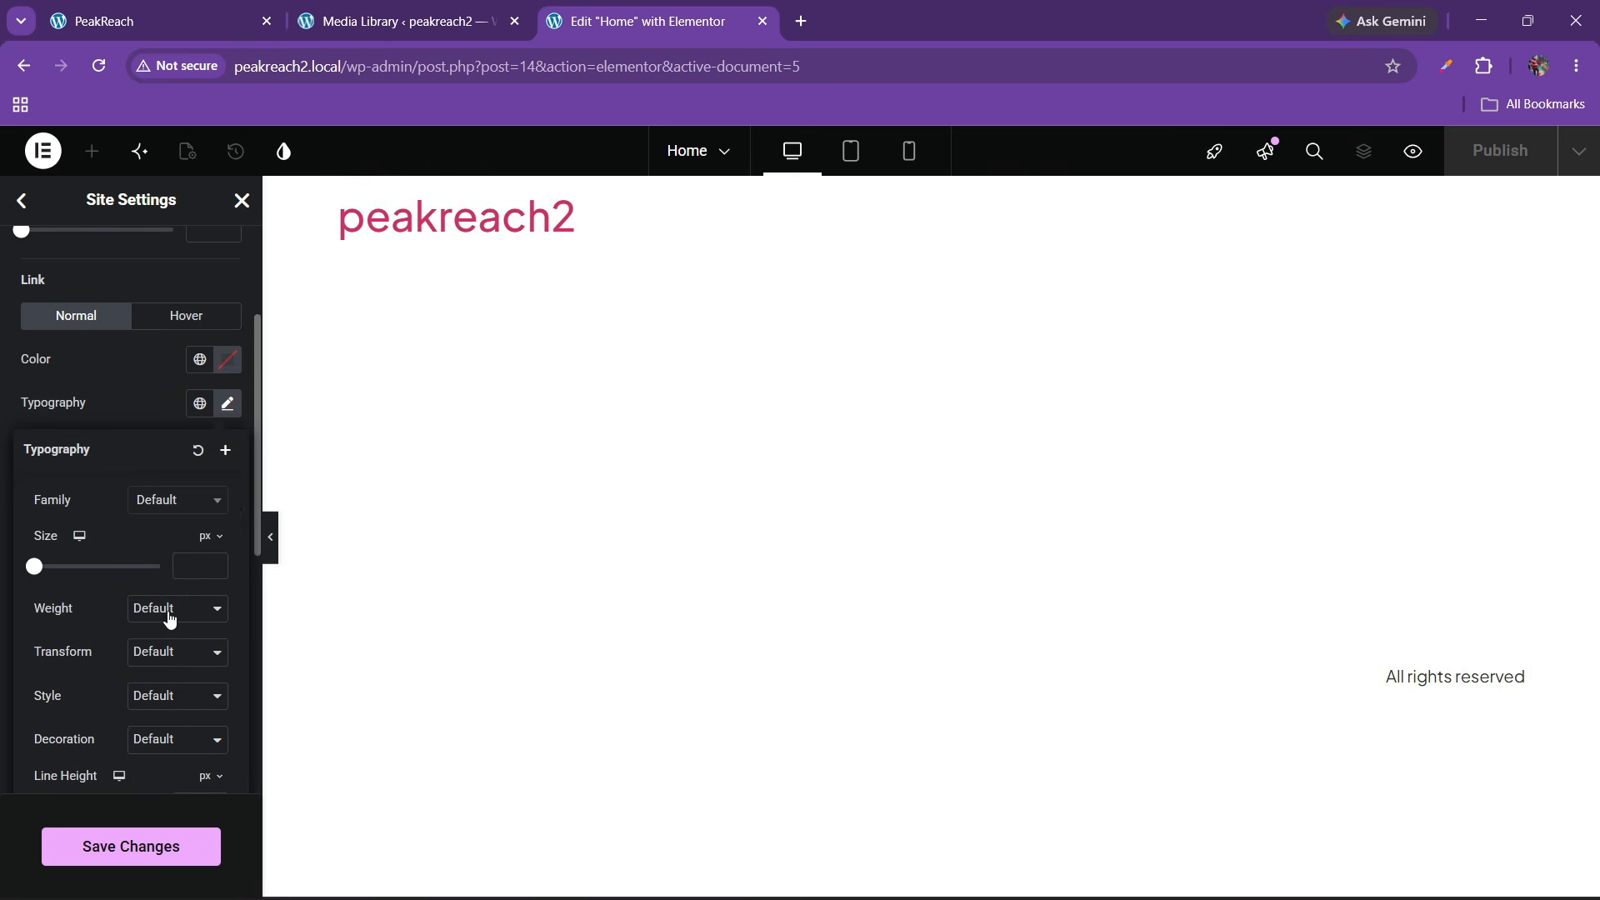
left_click(170, 500)
type("plus jakarta")
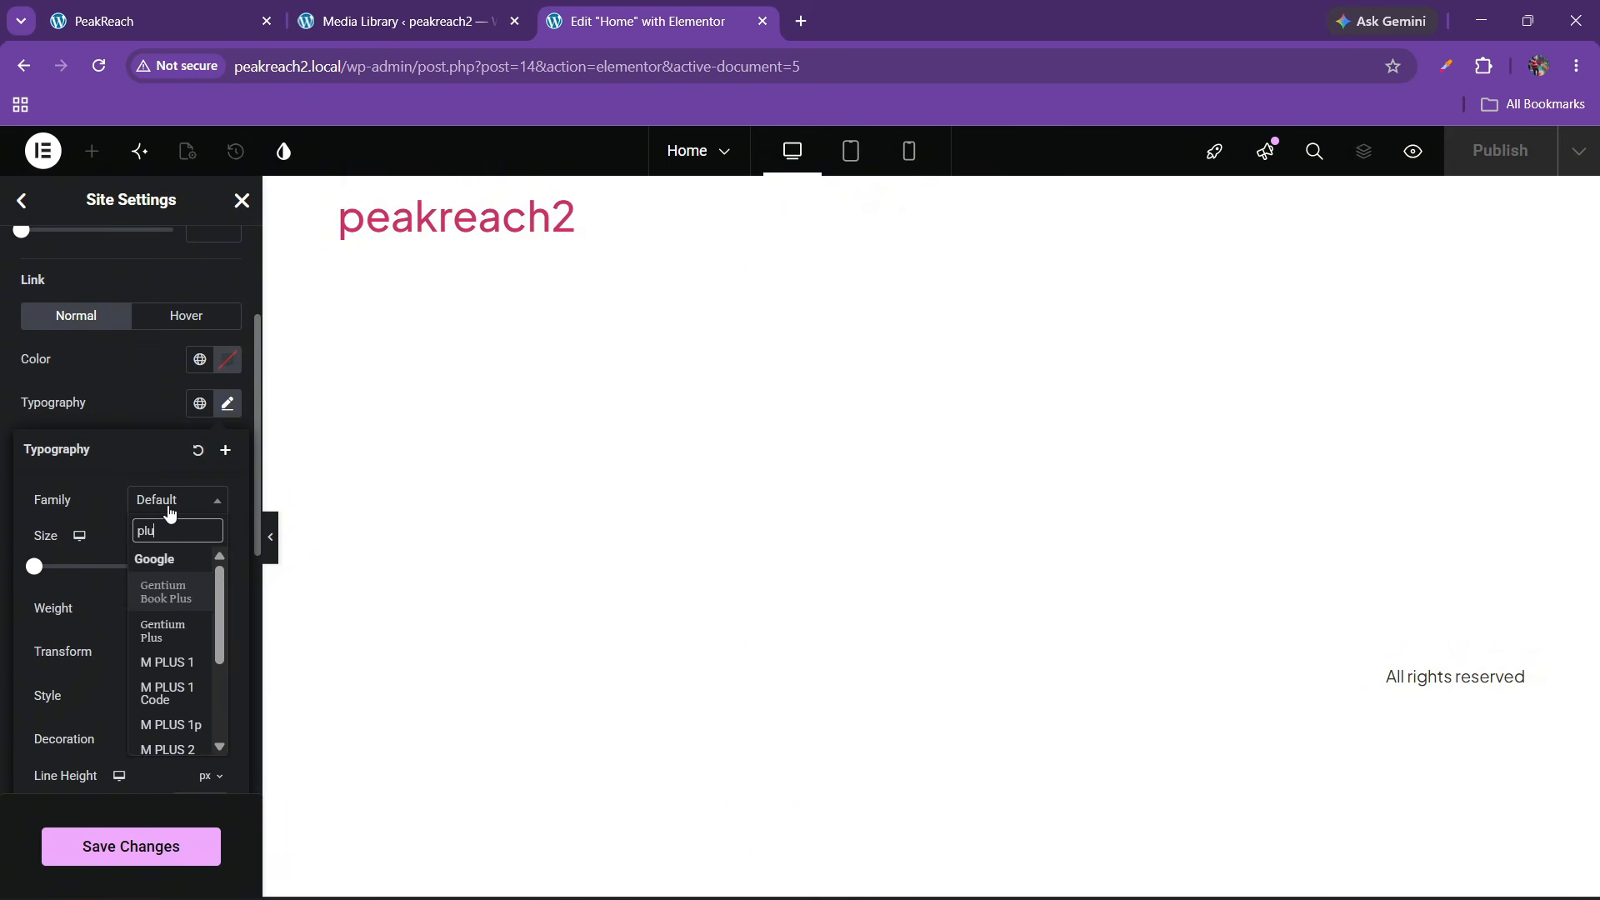
key("Return")
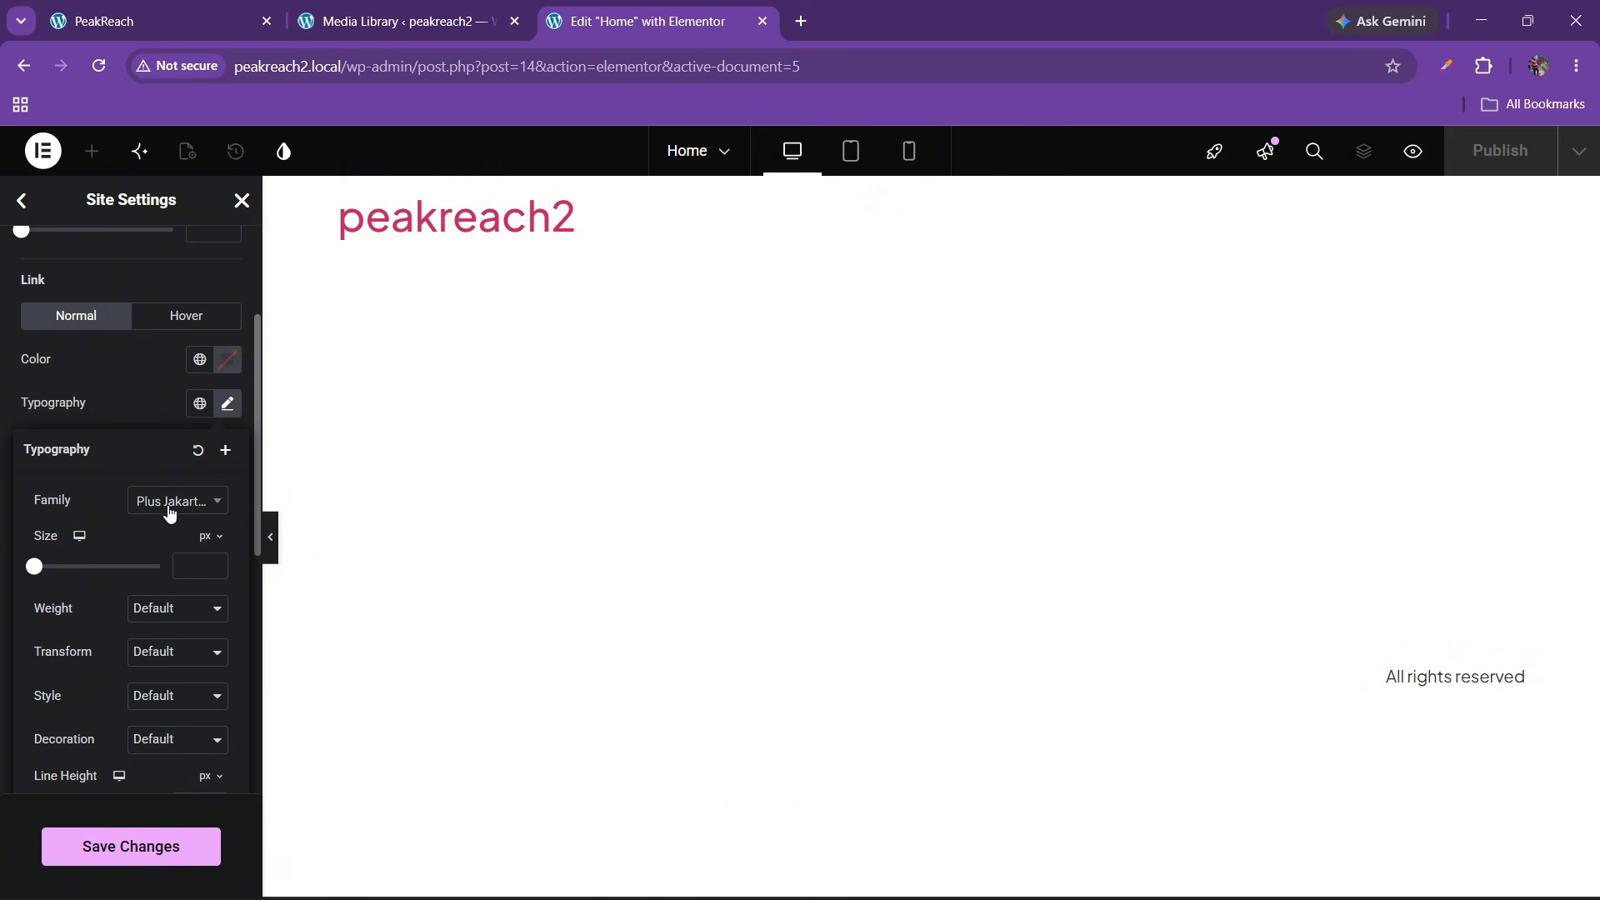
left_click(89, 411)
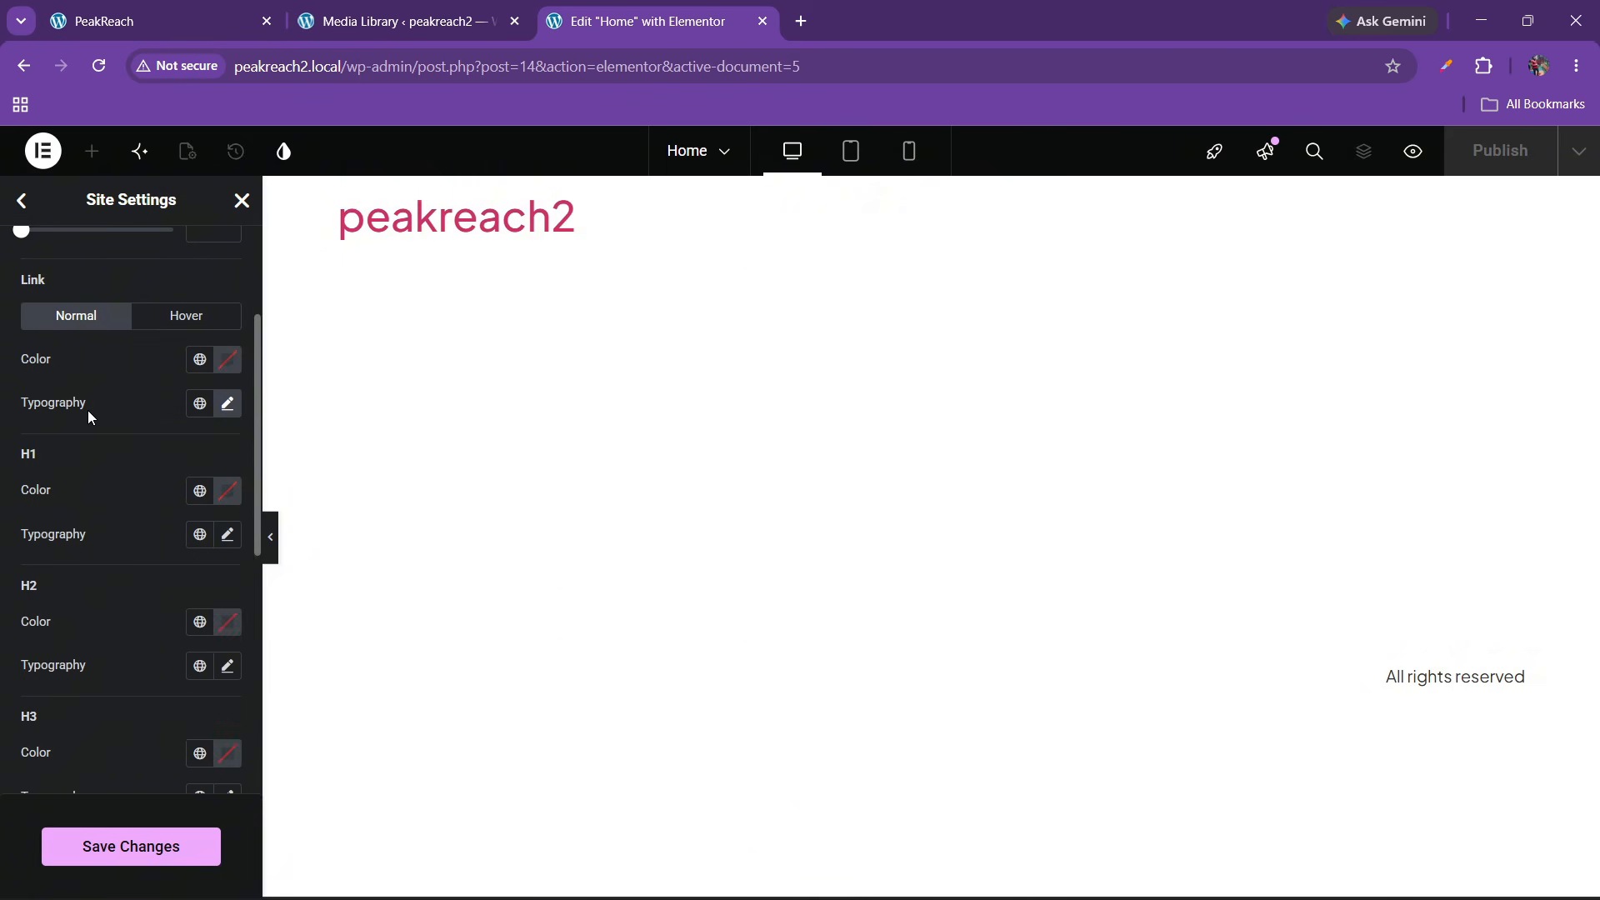
Set the H1 and H2 heading fonts to Plus Jakarta Sans
left_click(227, 536)
left_click(165, 632)
type("plu sja")
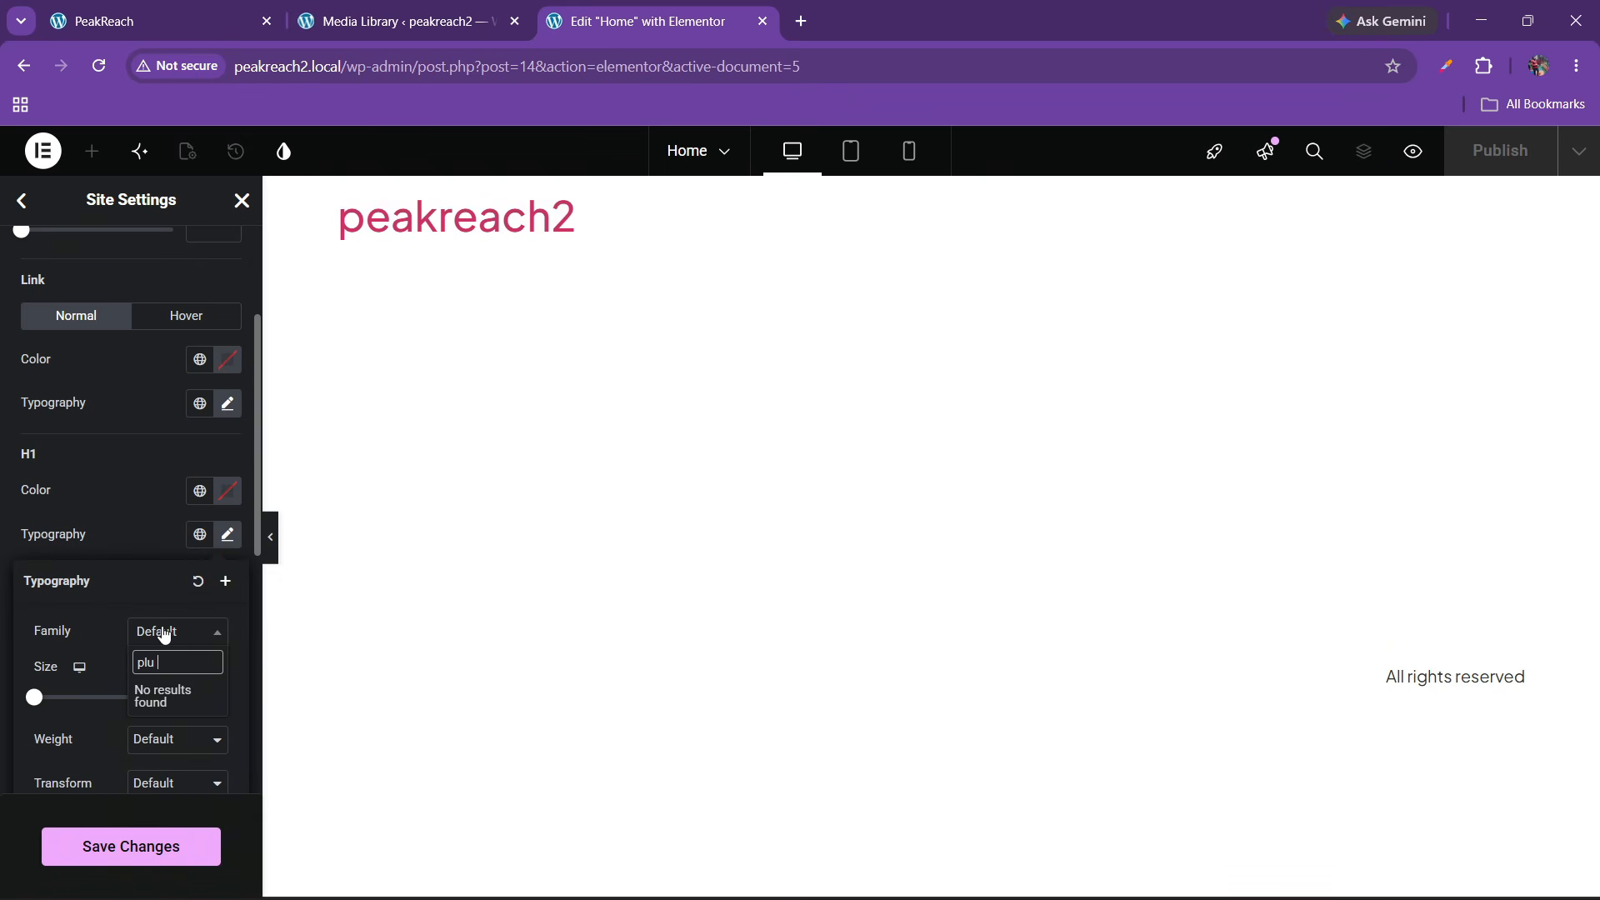
key("BackSpace")
type("s jaka")
key("Return")
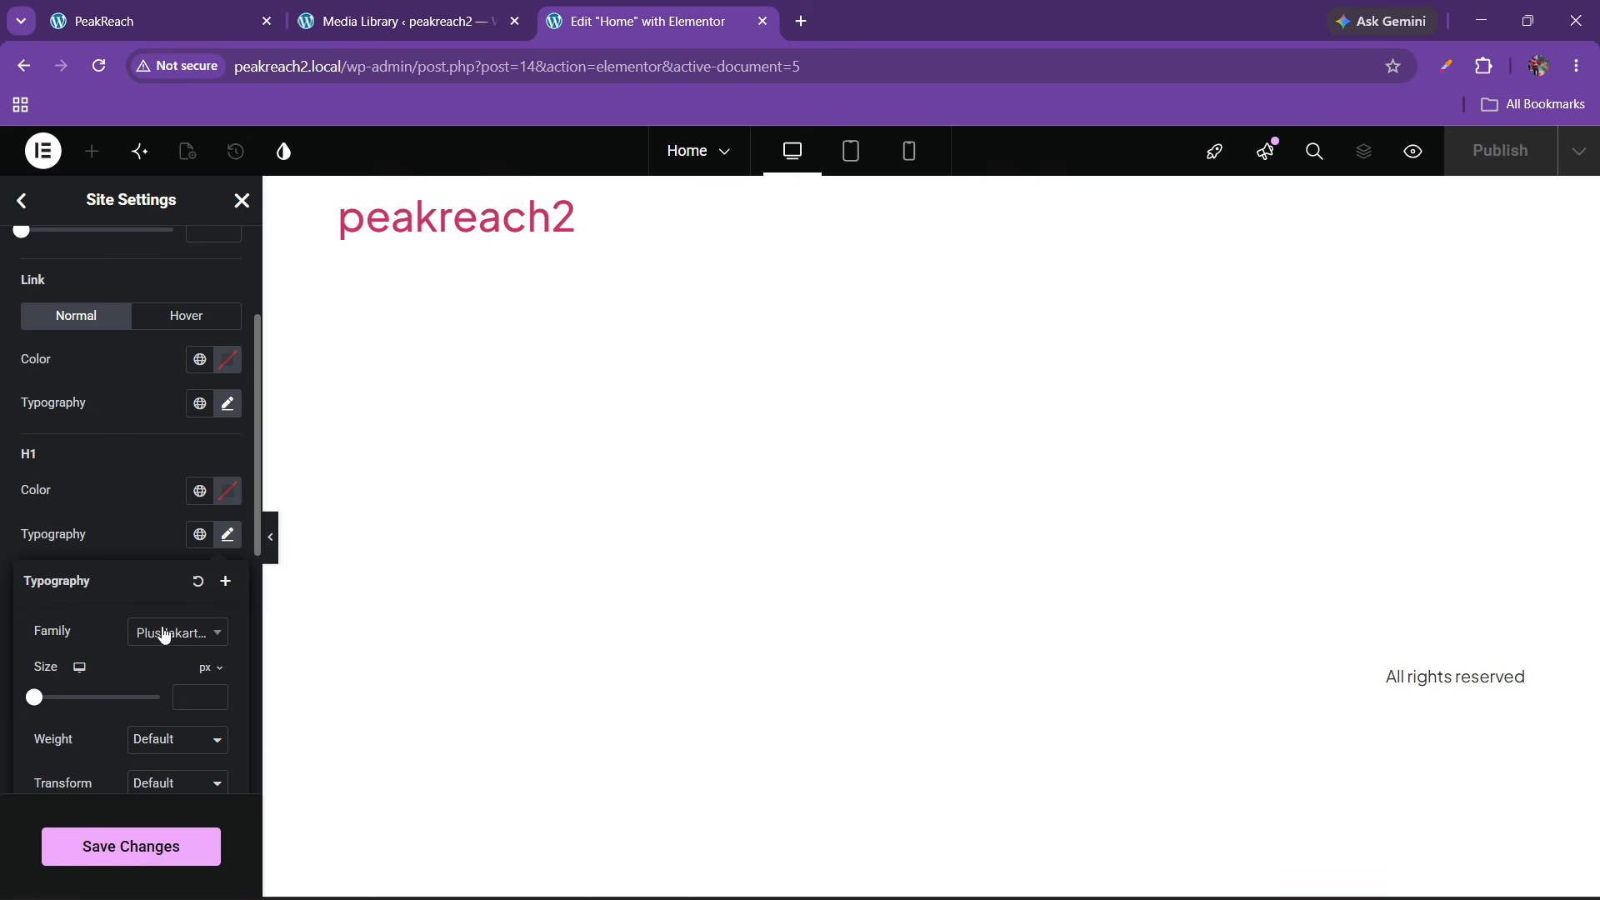
left_click(73, 518)
scroll(74, 517, "down", 1)
left_click(227, 561)
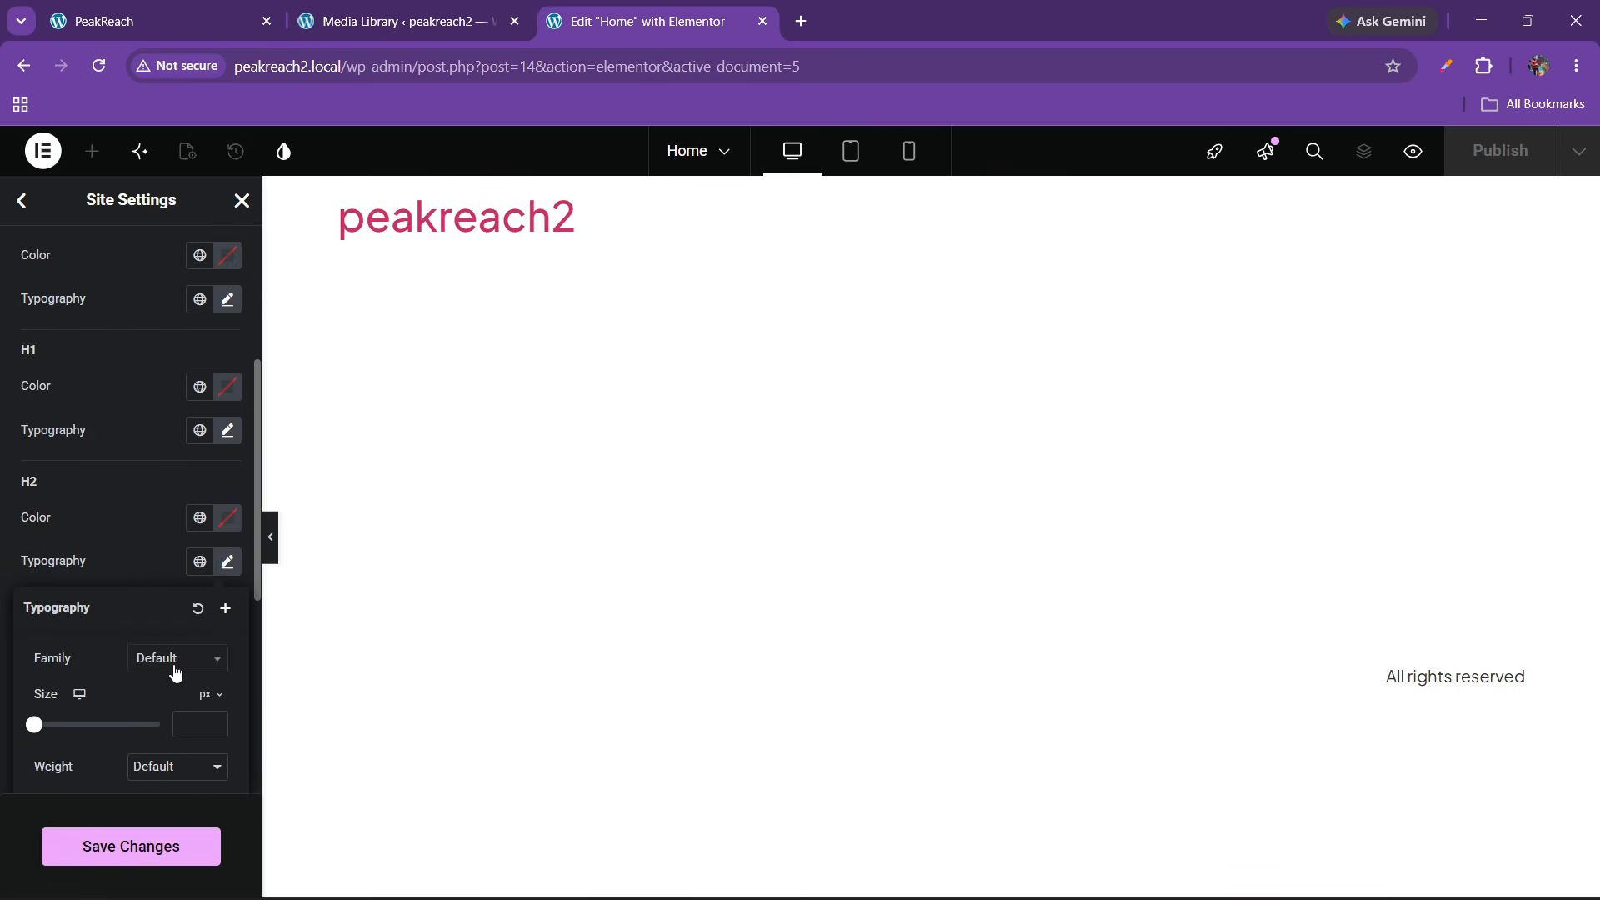
left_click(175, 662)
type("plus jakarta")
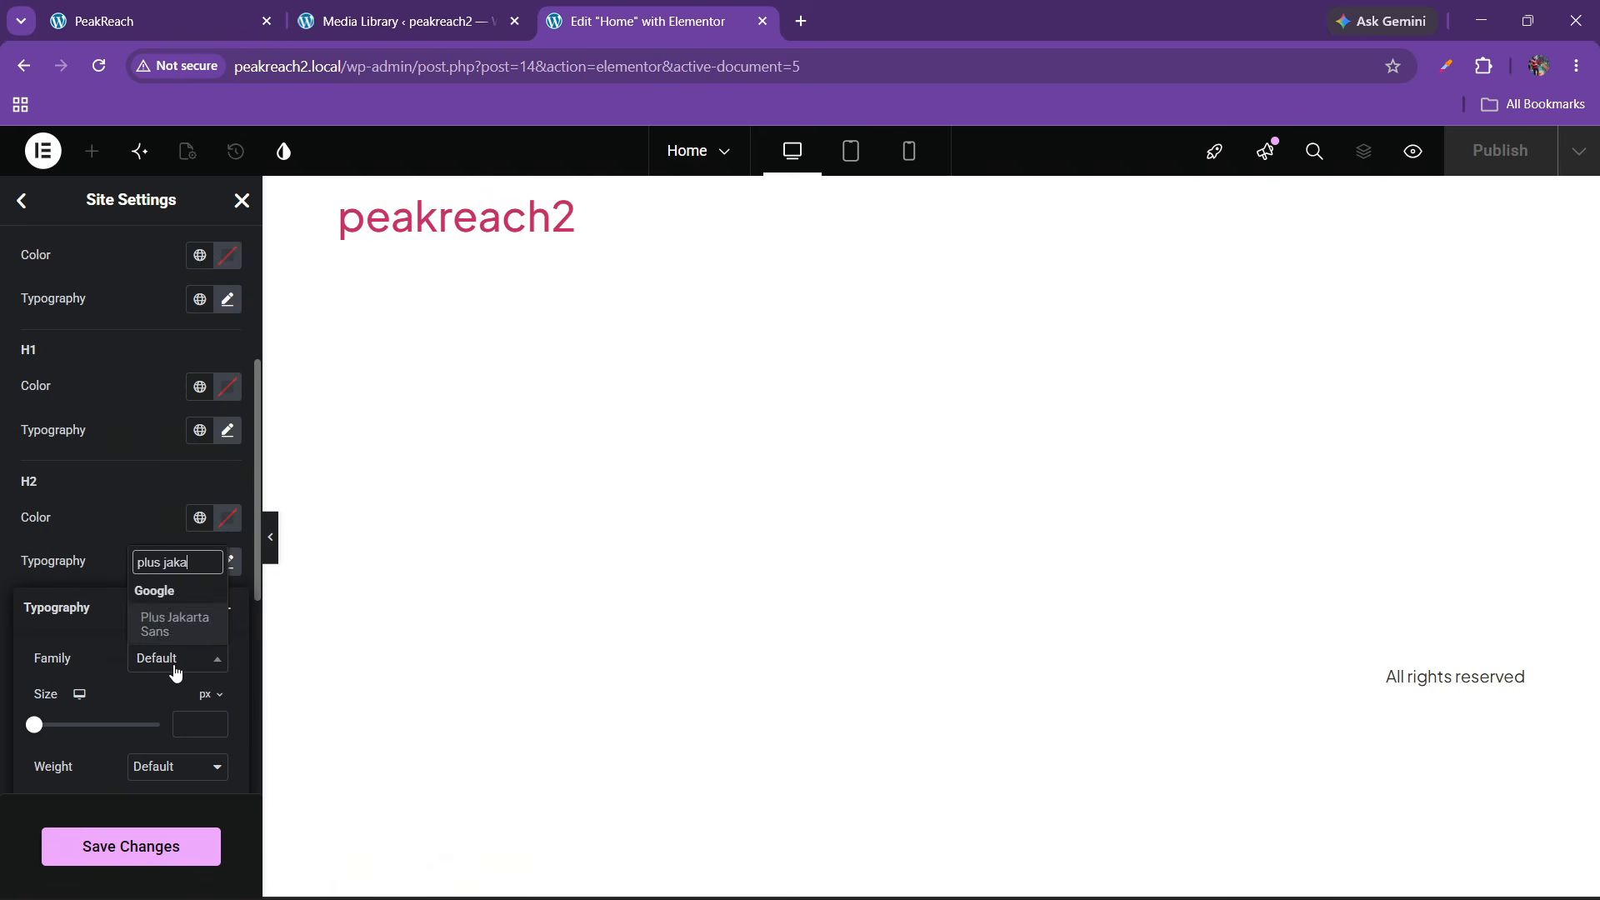
key("Return")
left_click(82, 523)
Set the H3 and H4 heading fonts to Plus Jakarta Sans
scroll(82, 524, "down", 1)
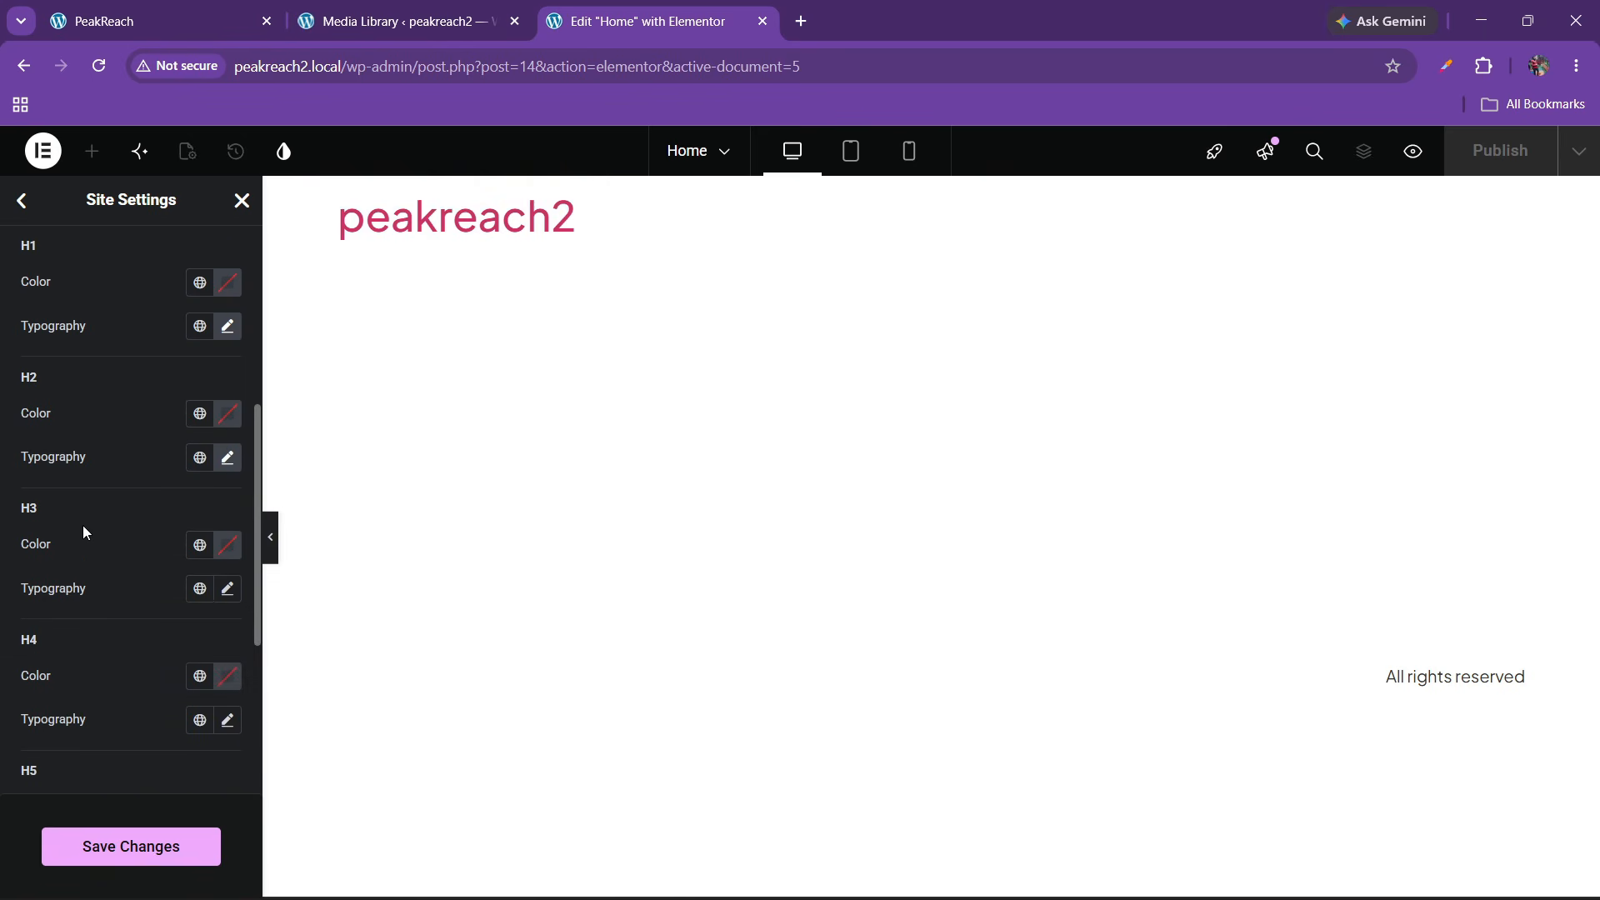
left_click(227, 588)
left_click(173, 686)
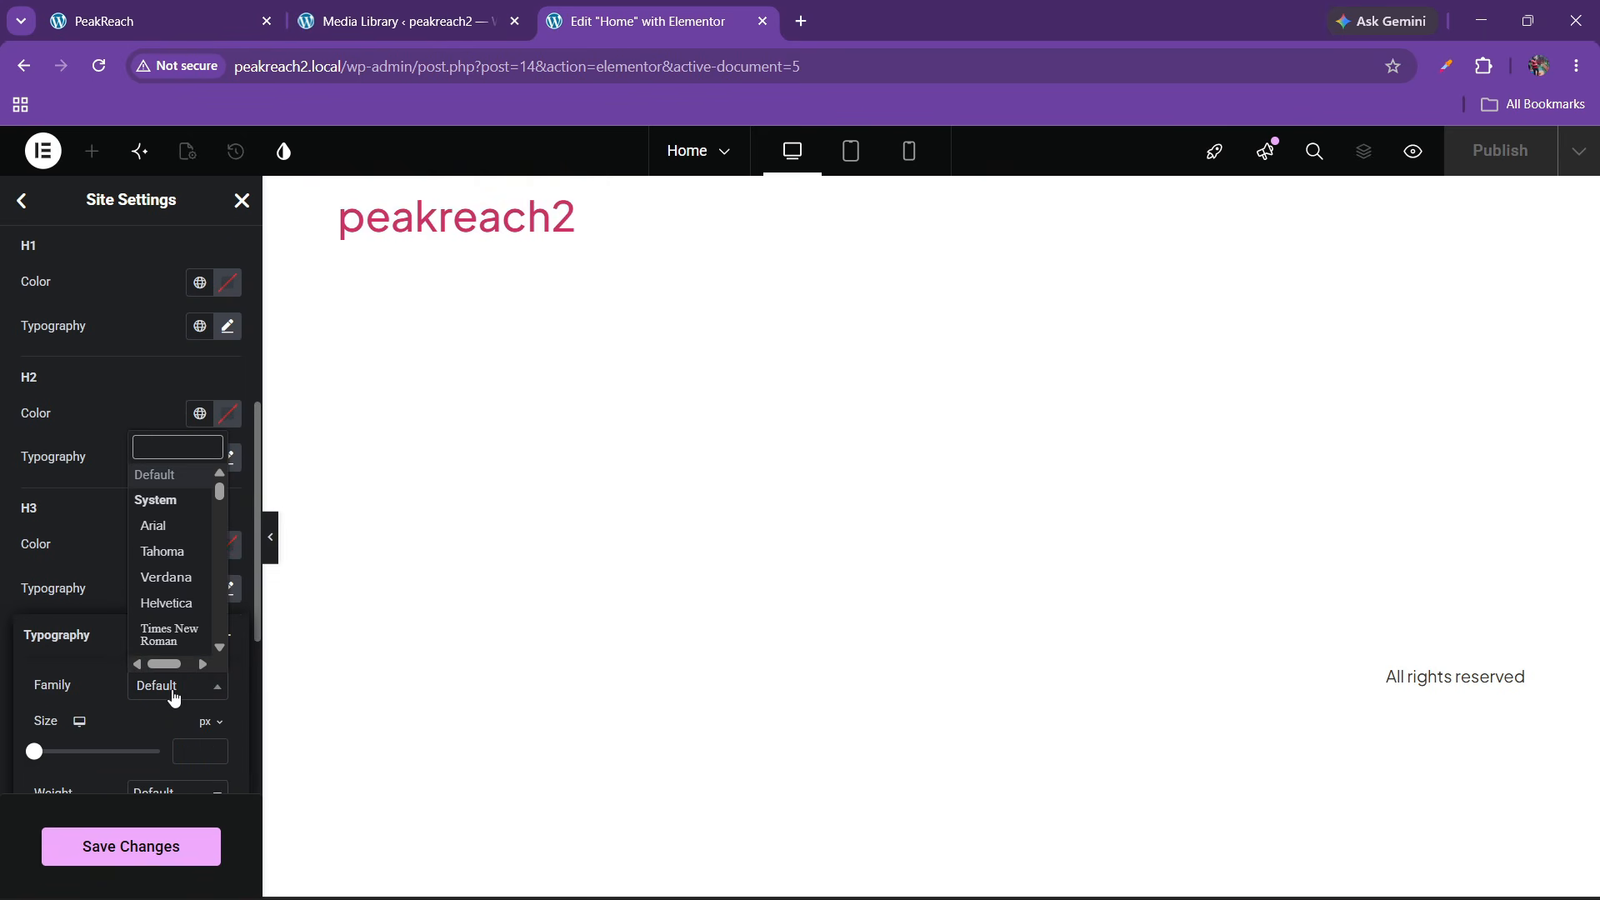
type("plus ja")
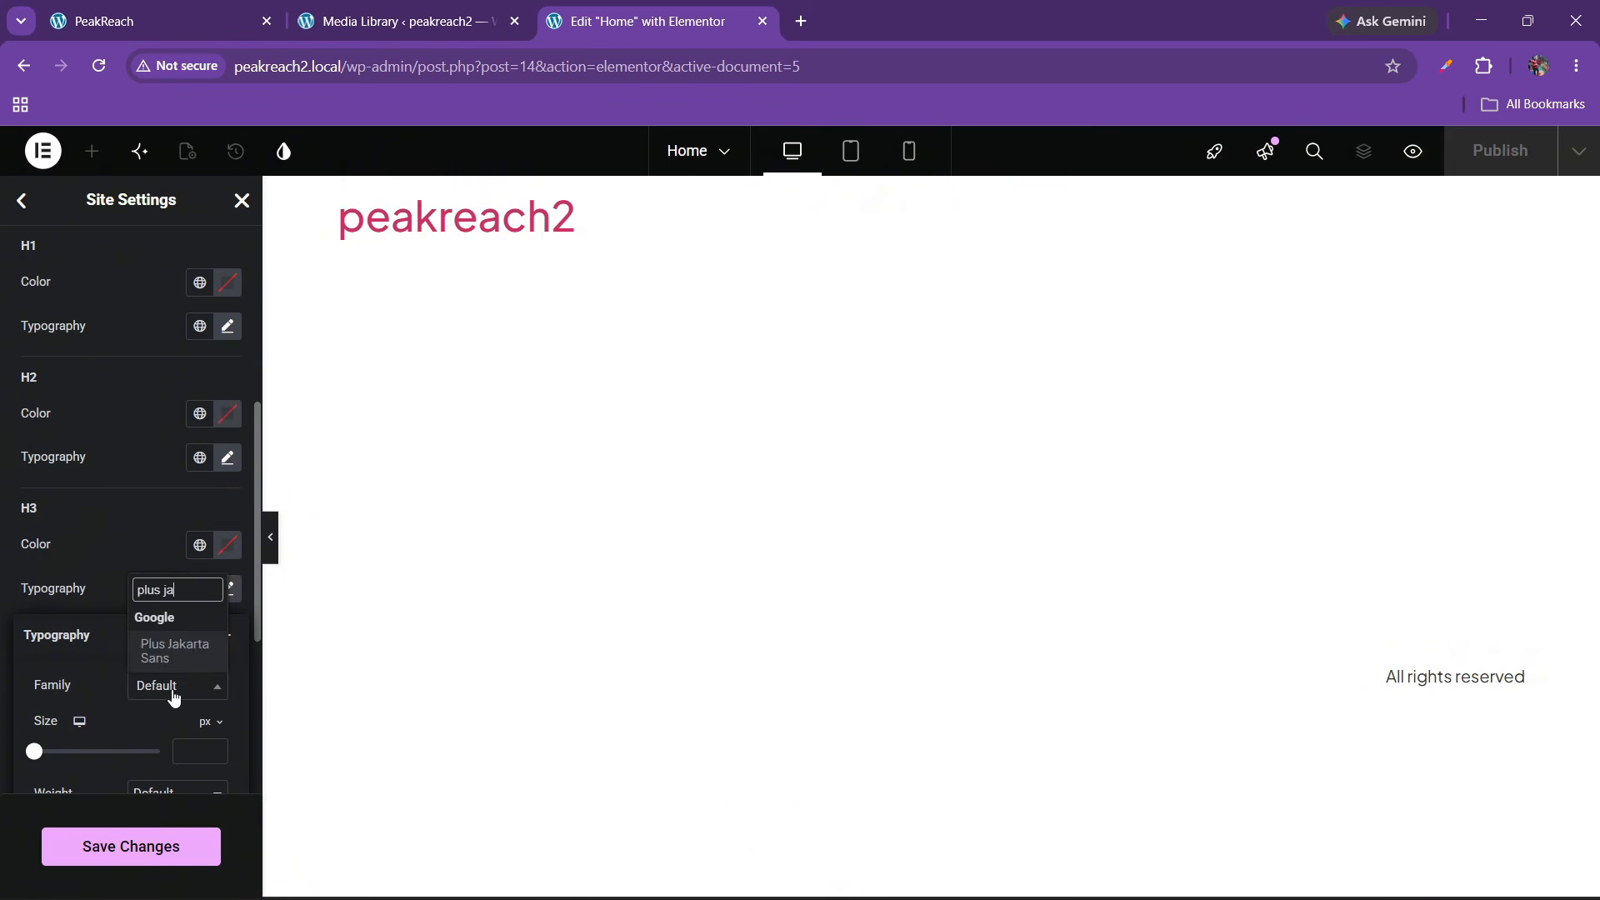
key("Return")
left_click(58, 561)
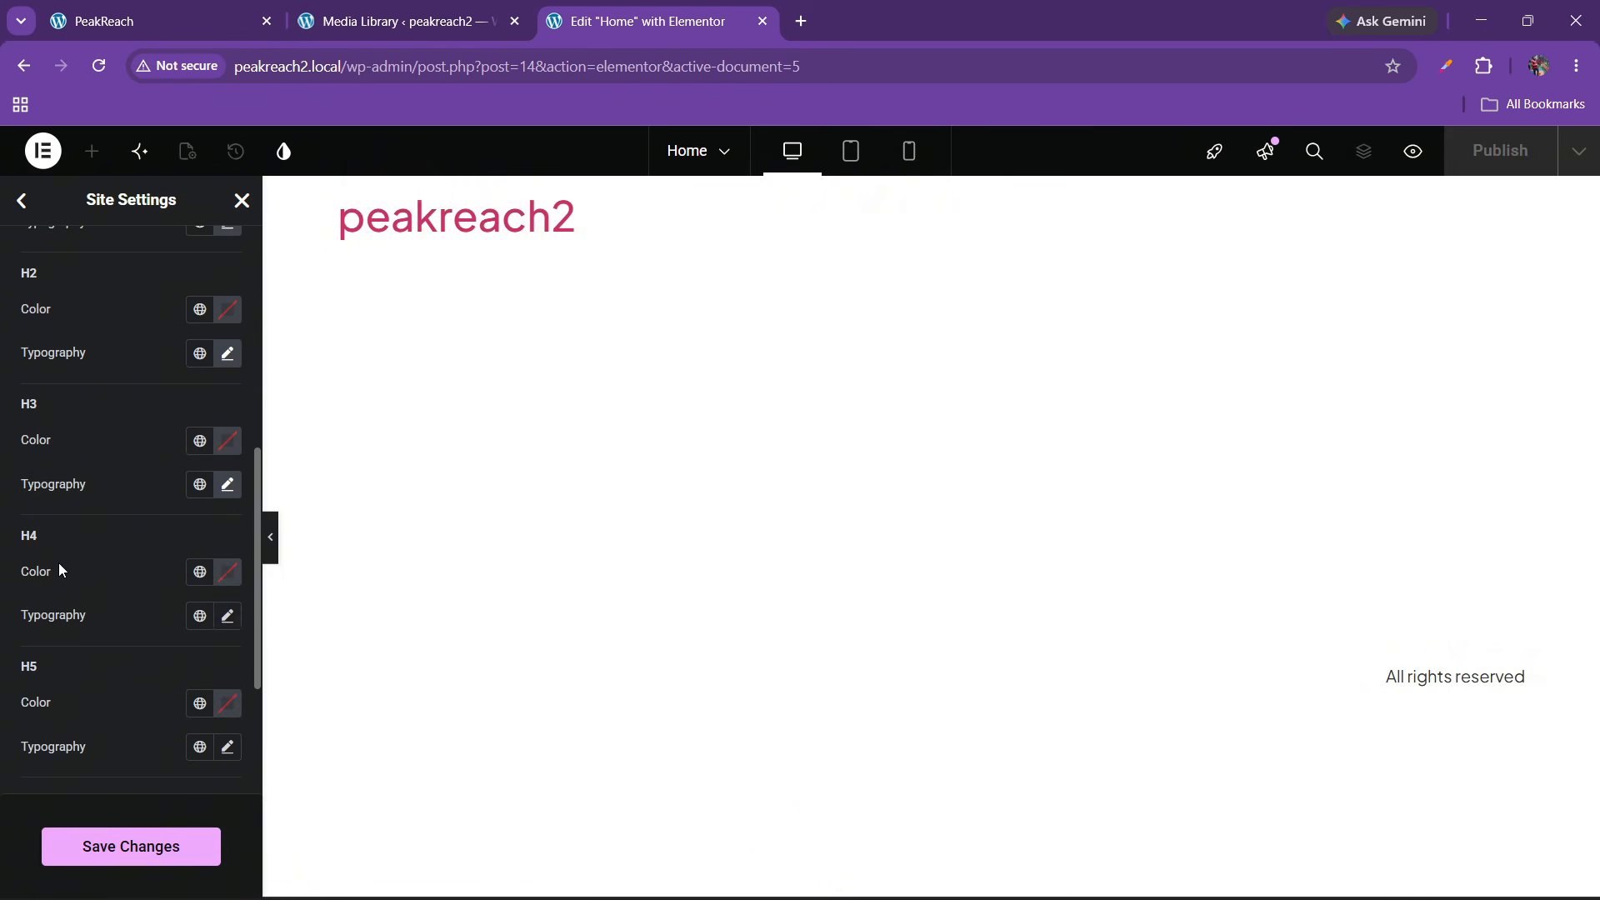
left_click(229, 614)
left_click(166, 721)
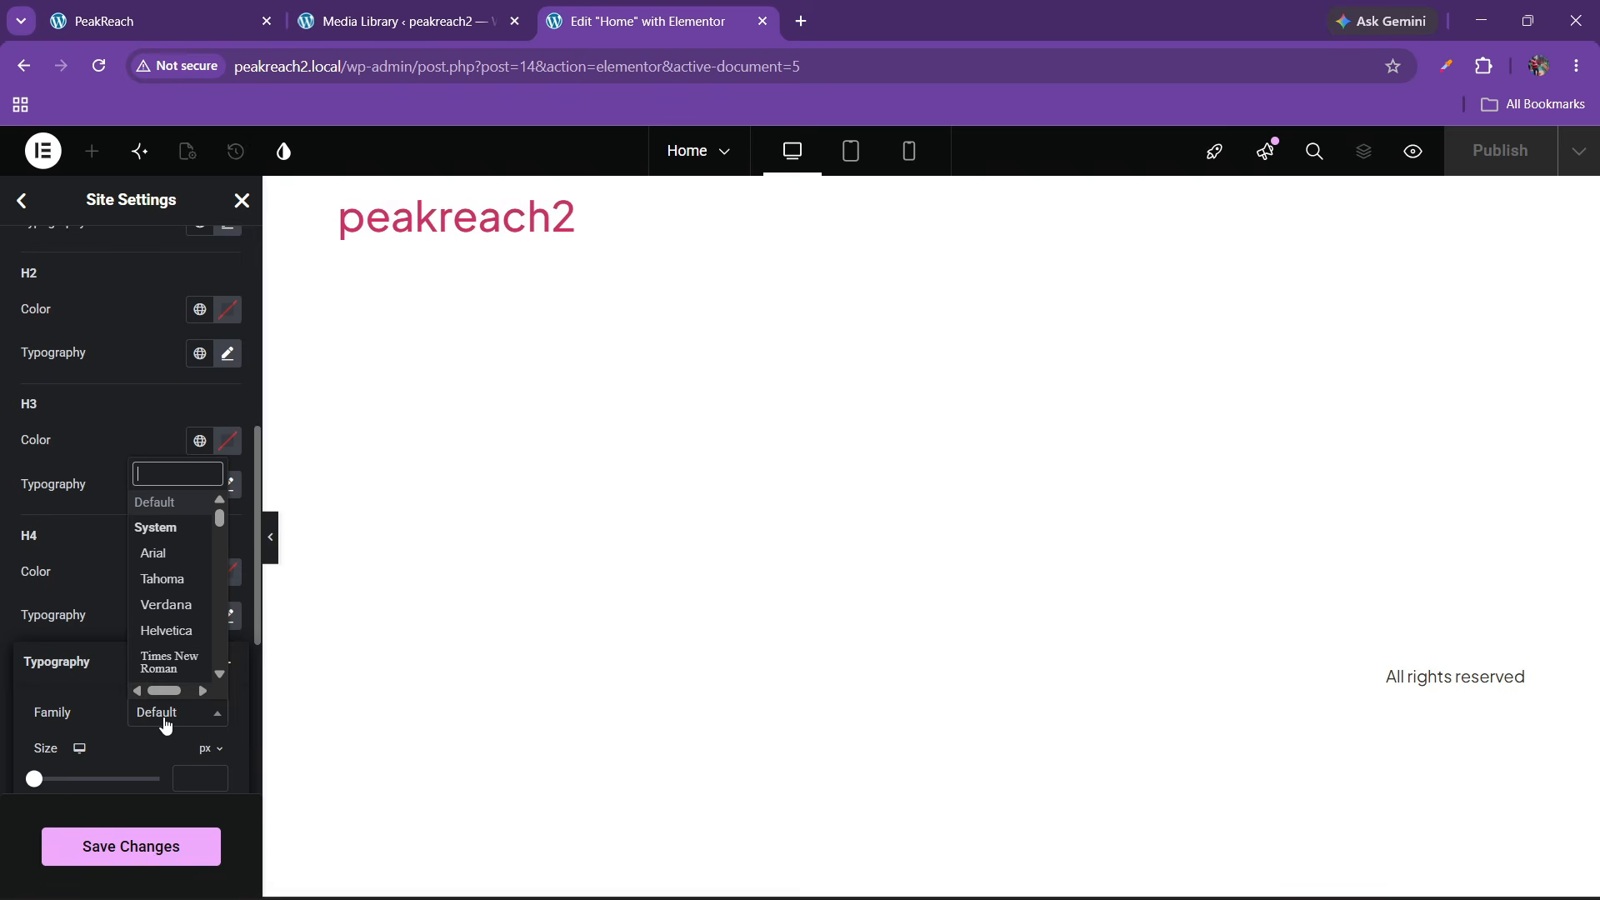
type("plus jaka")
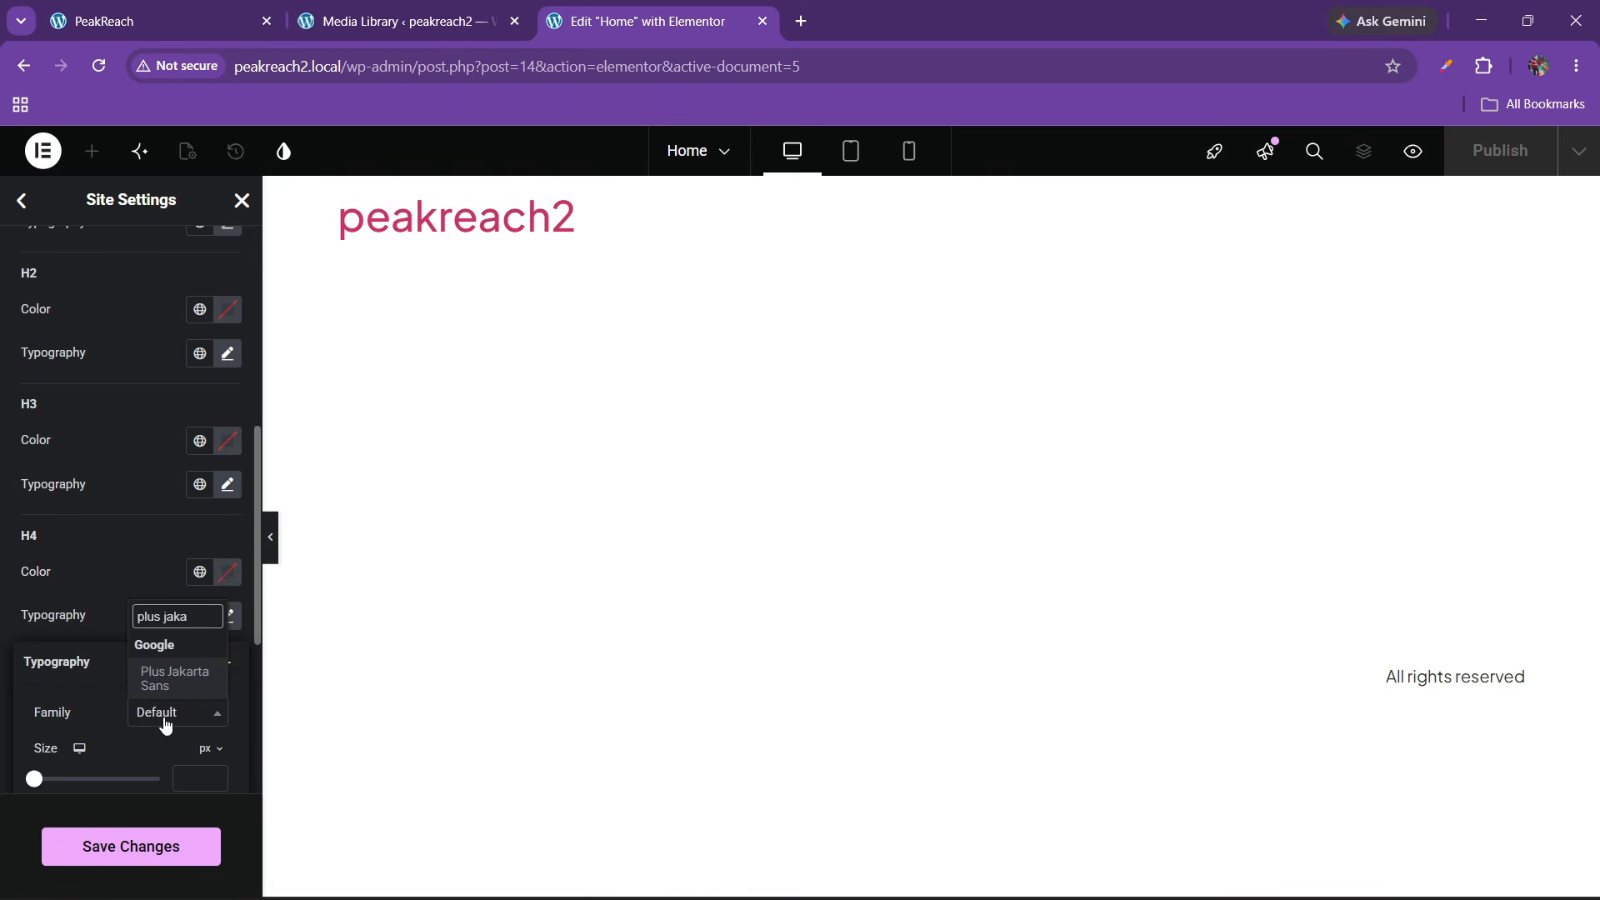
key("Return")
left_click(37, 537)
Set the H5 and H6 heading fonts to Plus Jakarta Sans and save the changes
scroll(41, 545, "down", 1)
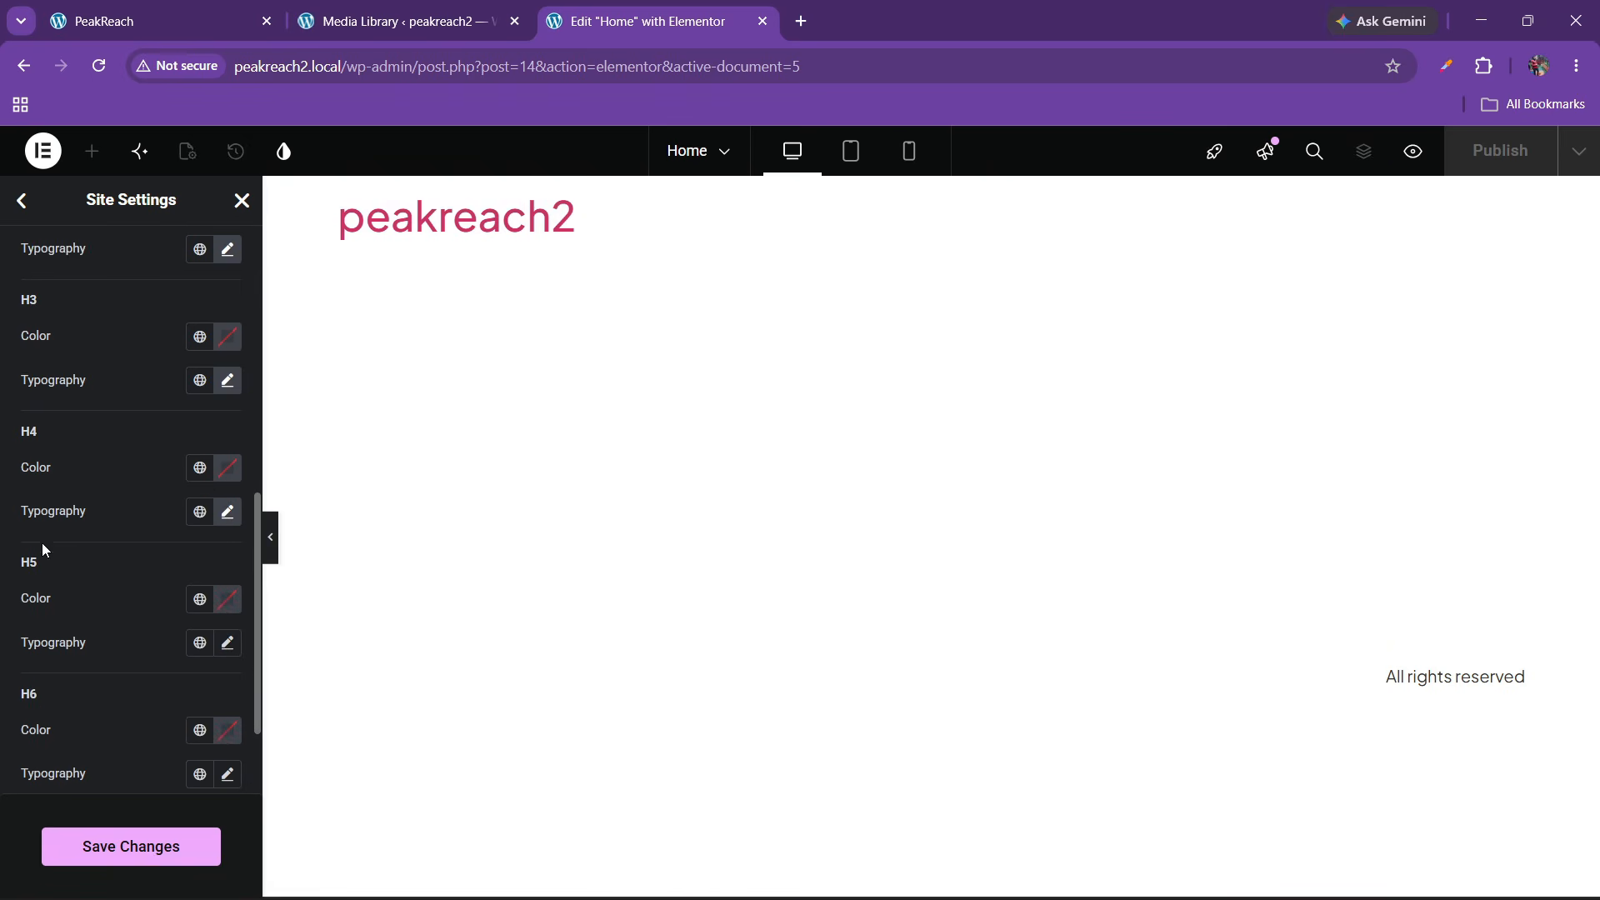
left_click(228, 642)
scroll(158, 621, "down", 1)
left_click(163, 635)
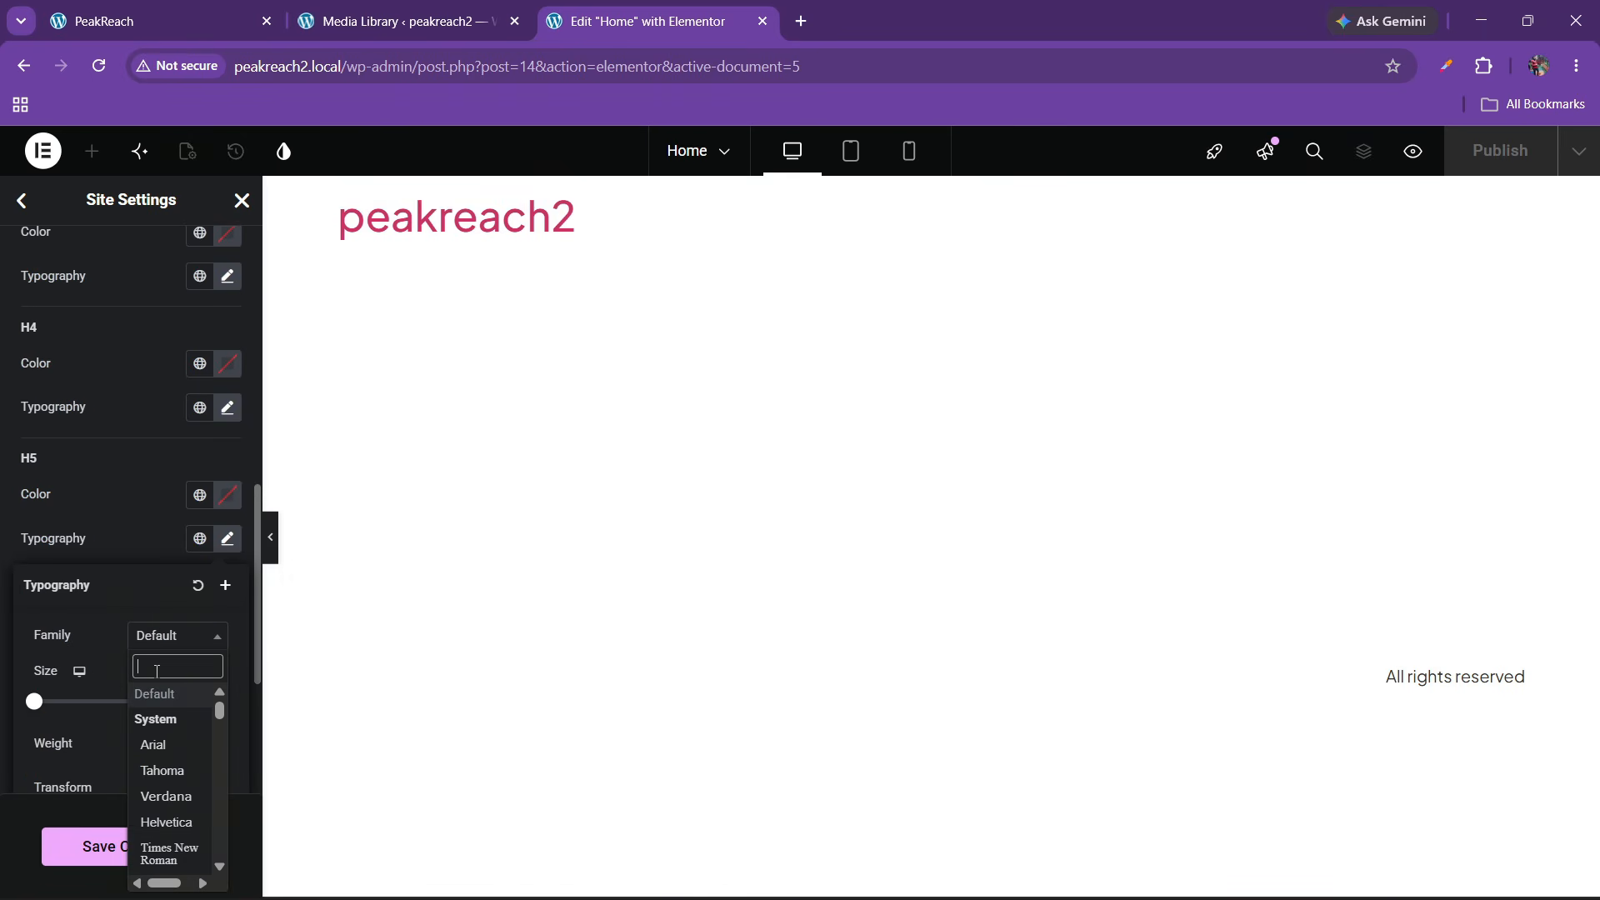
type("plus jaka")
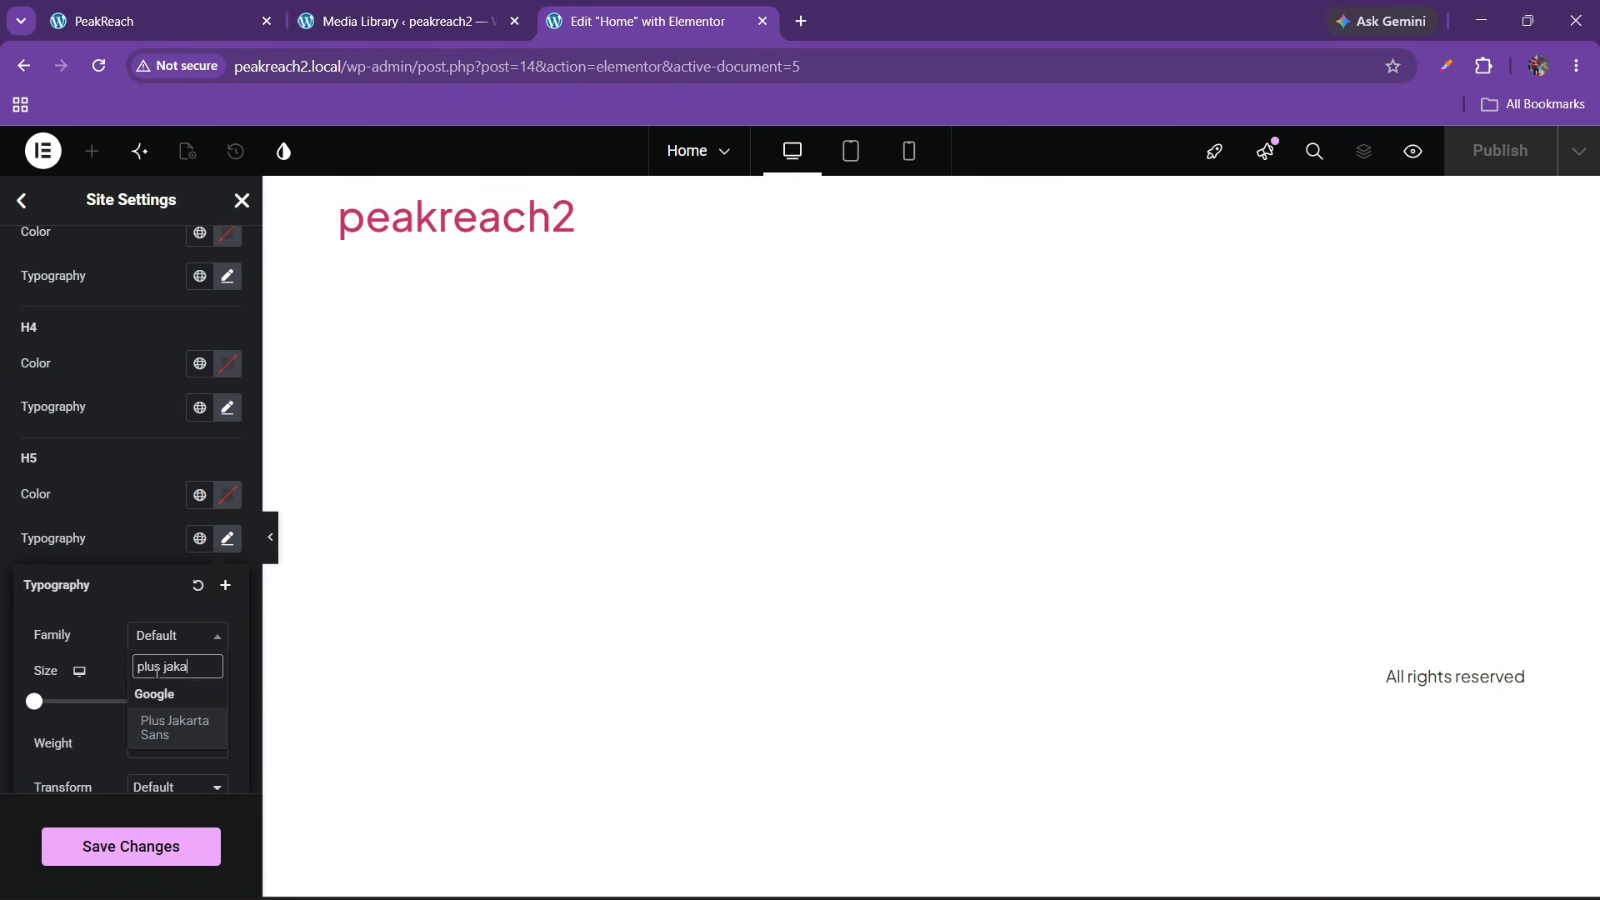
key("Return")
left_click(85, 533)
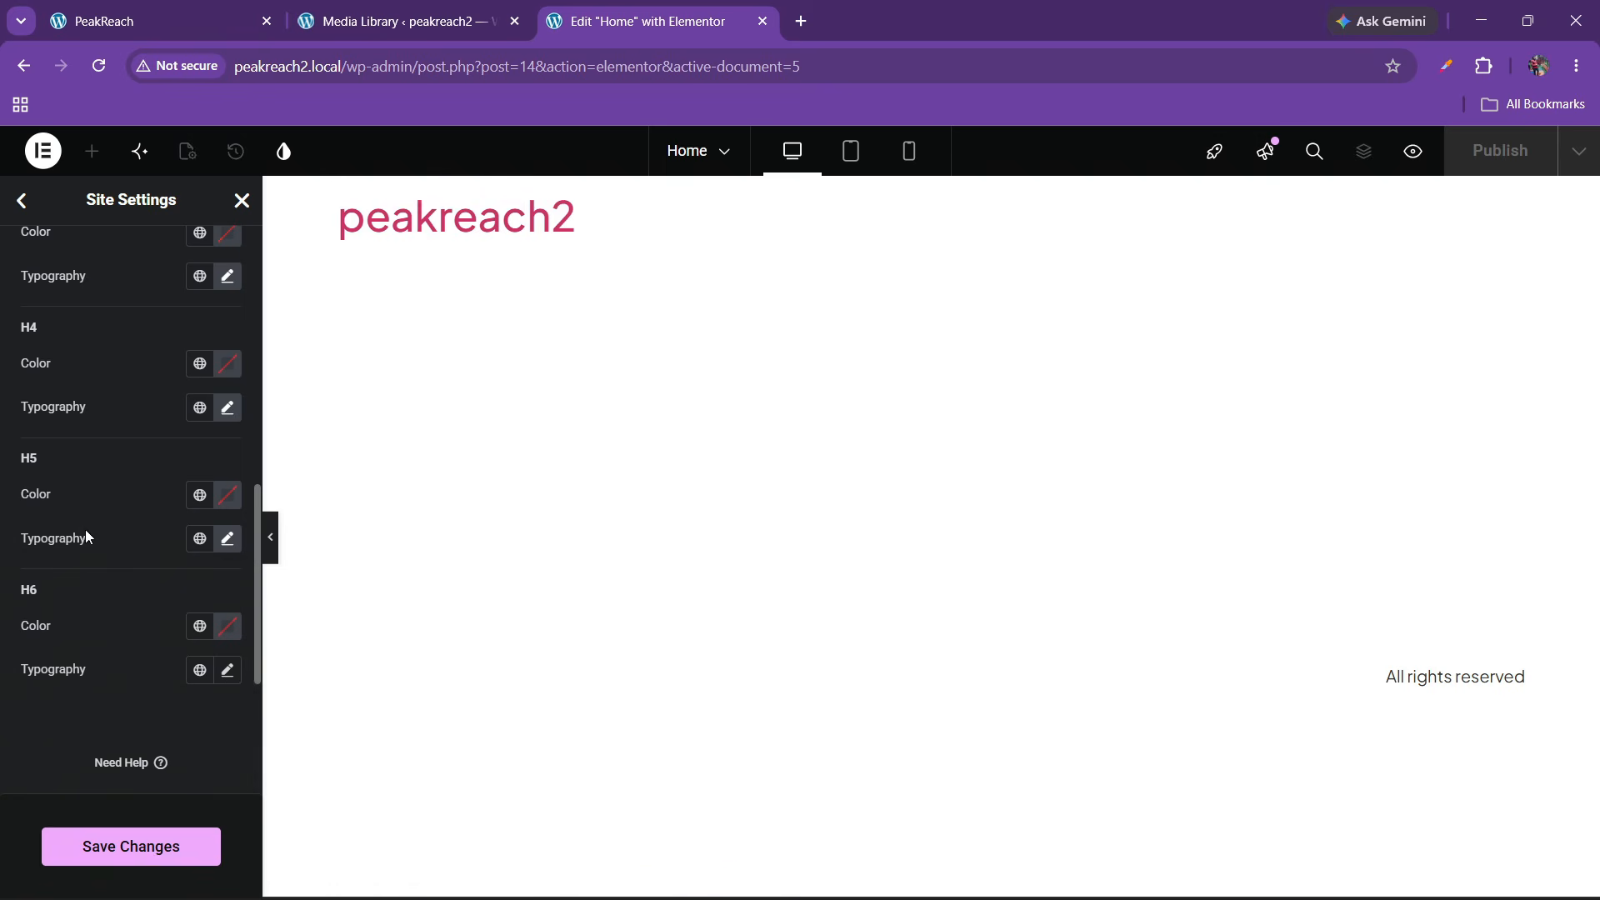
scroll(100, 562, "down", 1)
left_click(224, 641)
left_click(176, 733)
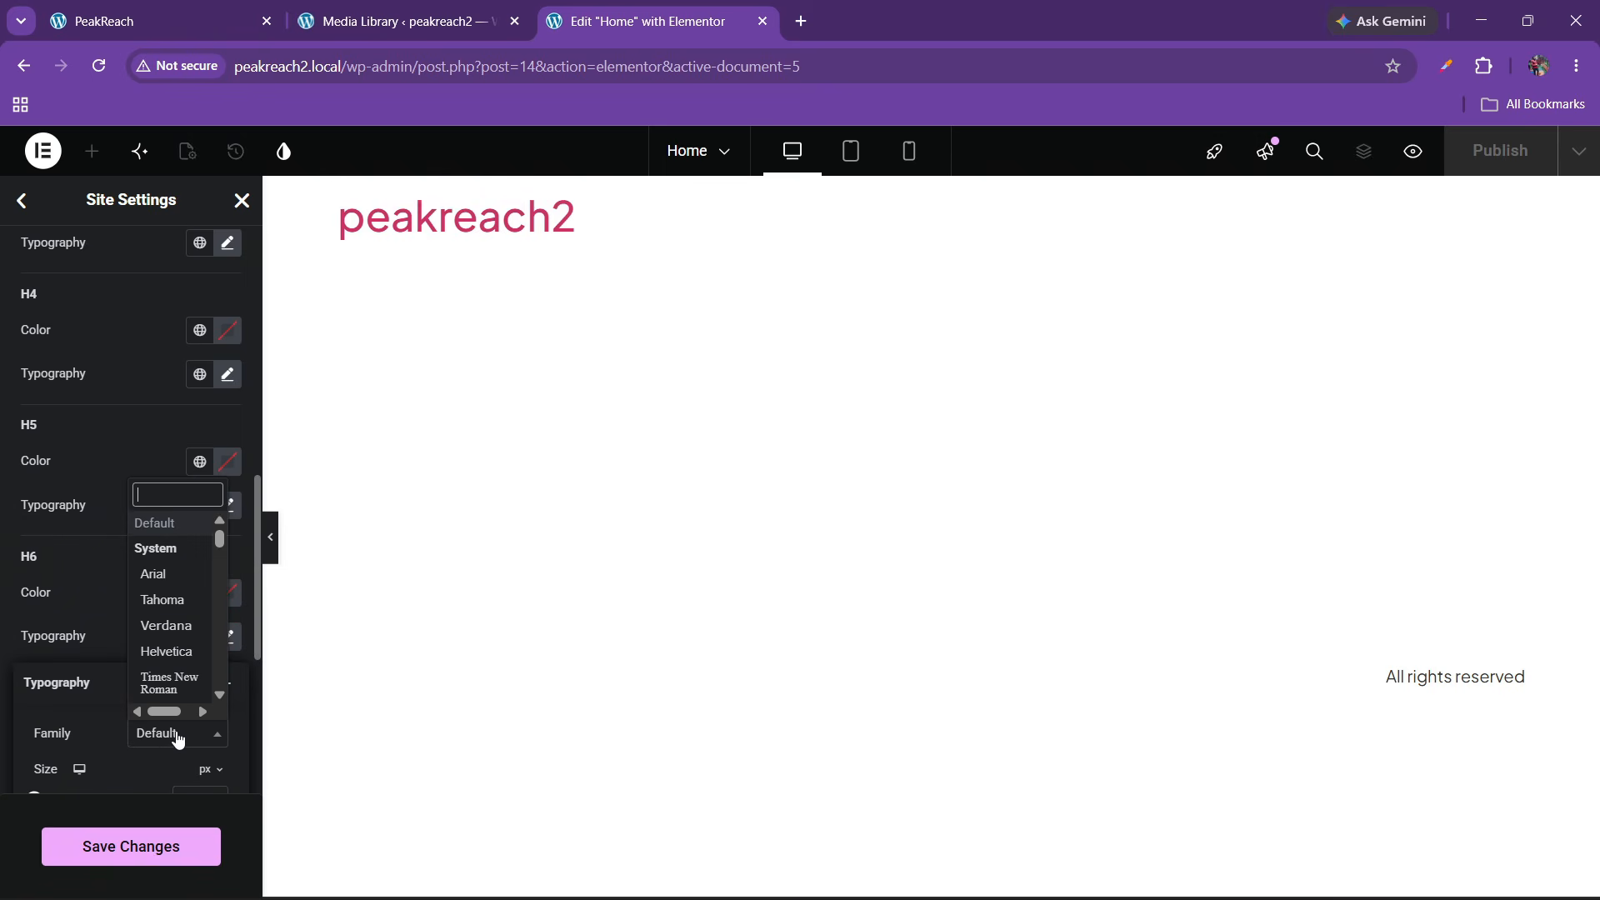
type("pl")
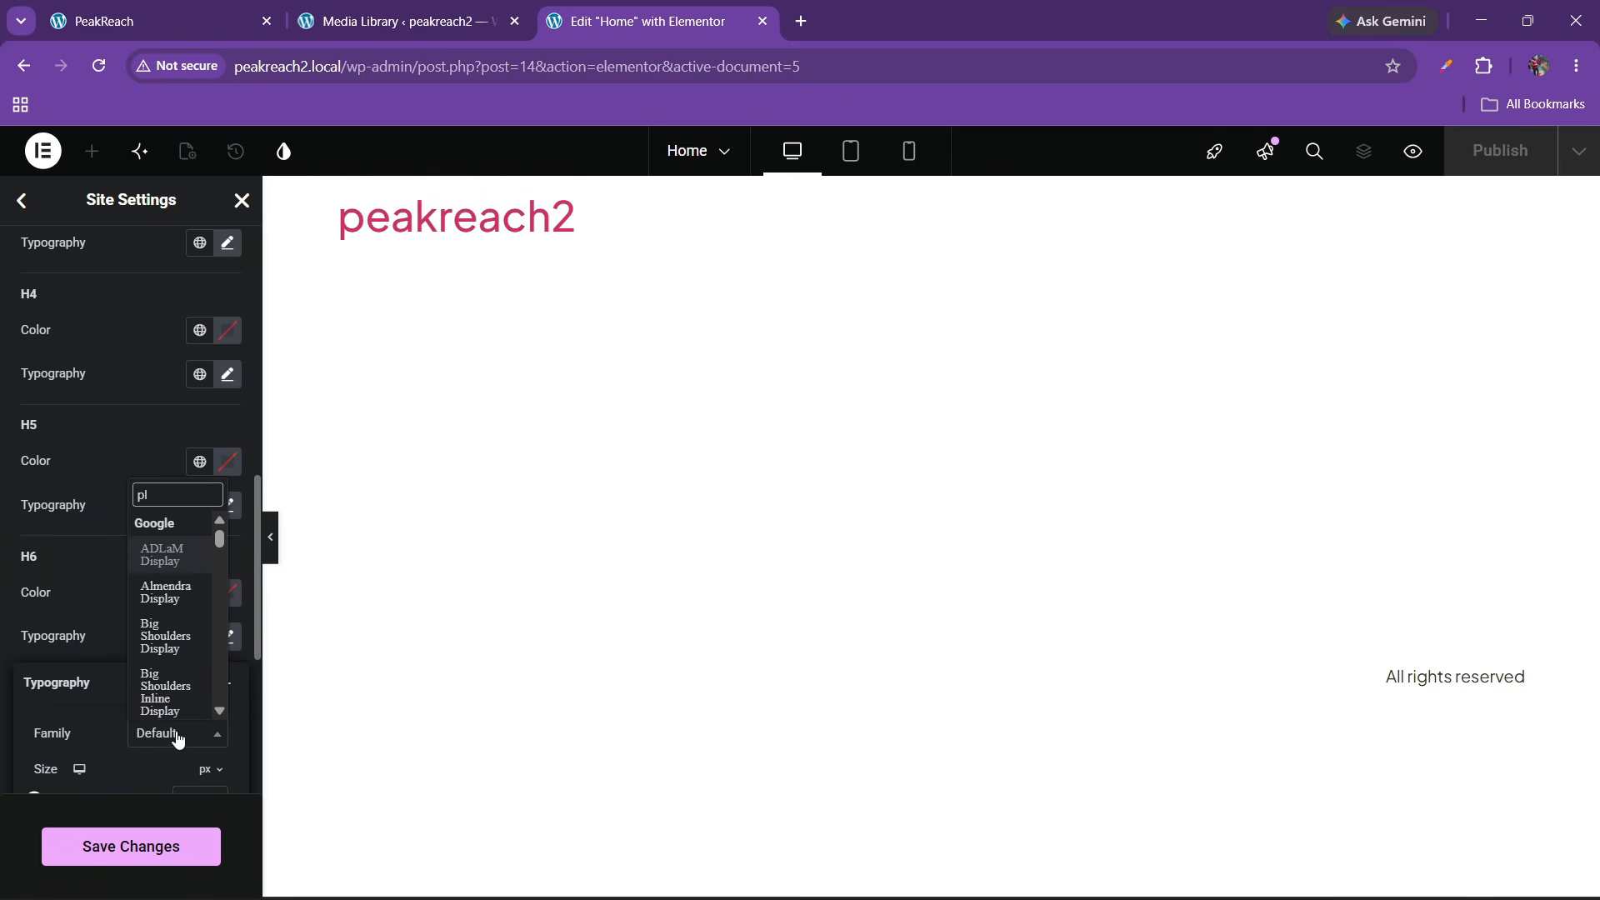
type("us jaak")
key("BackSpace")
key("BackSpace")
key("BackSpace")
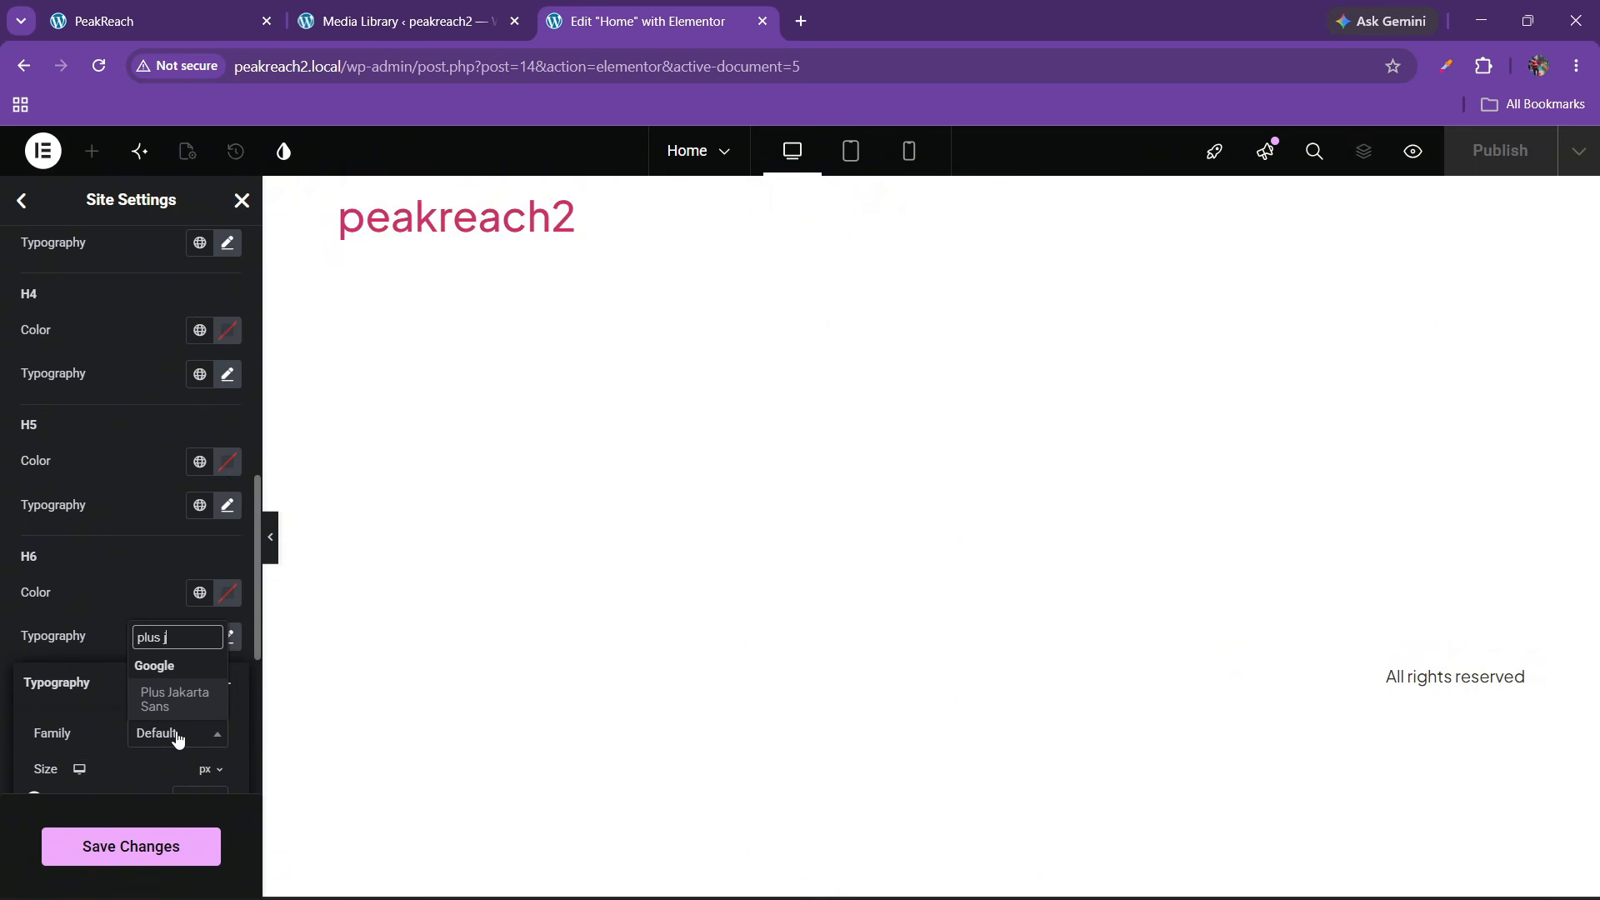
key("Return")
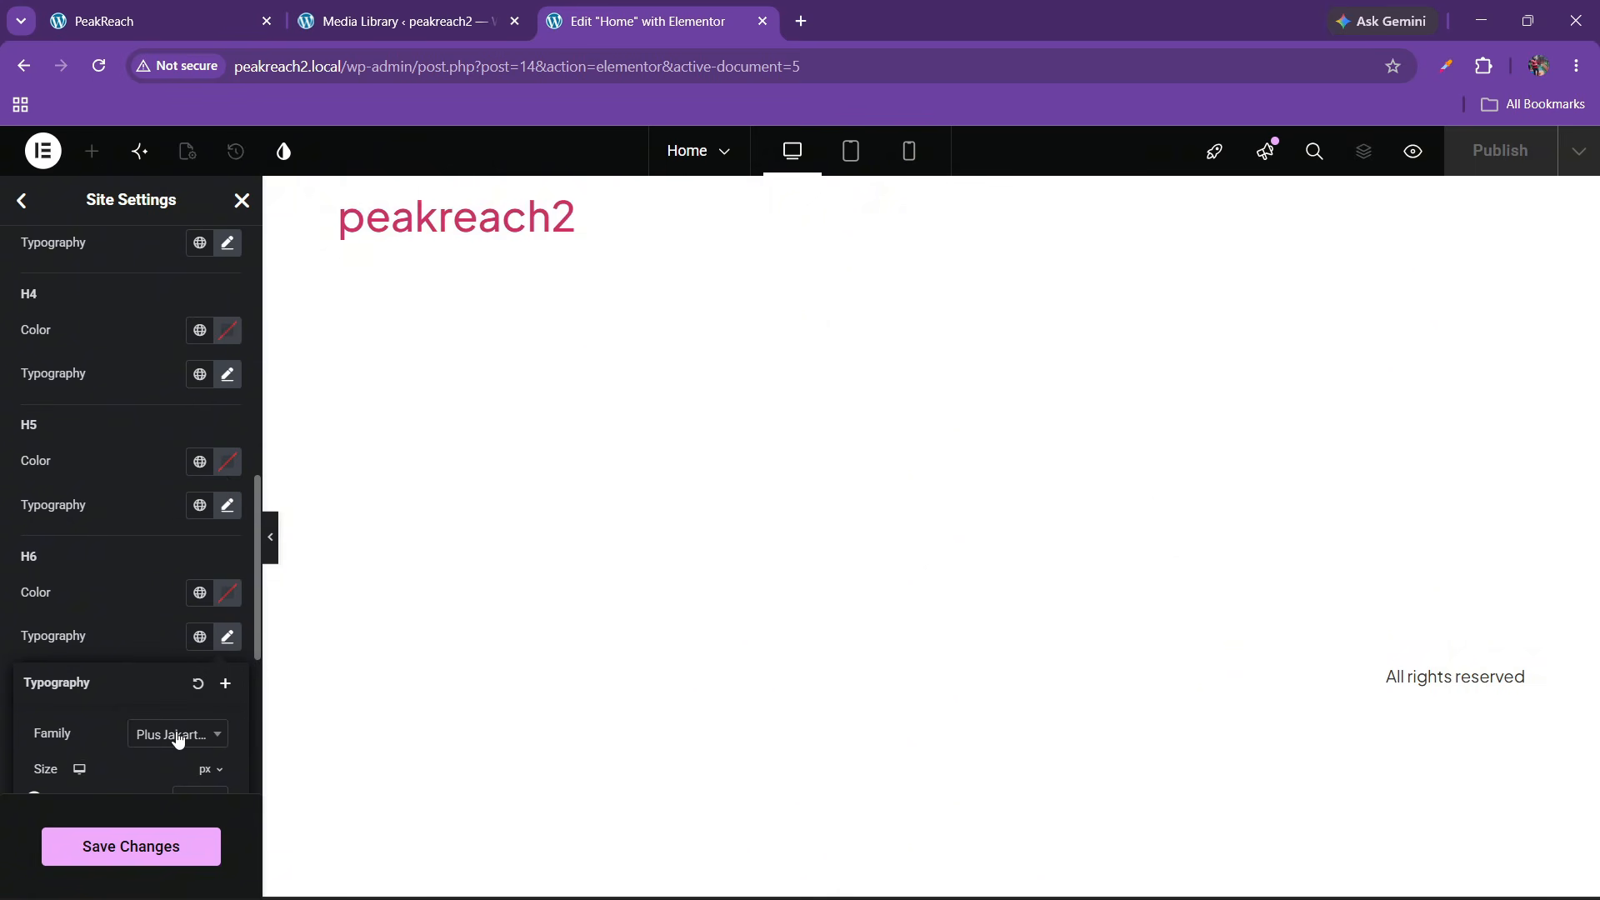
left_click(50, 558)
left_click(114, 851)
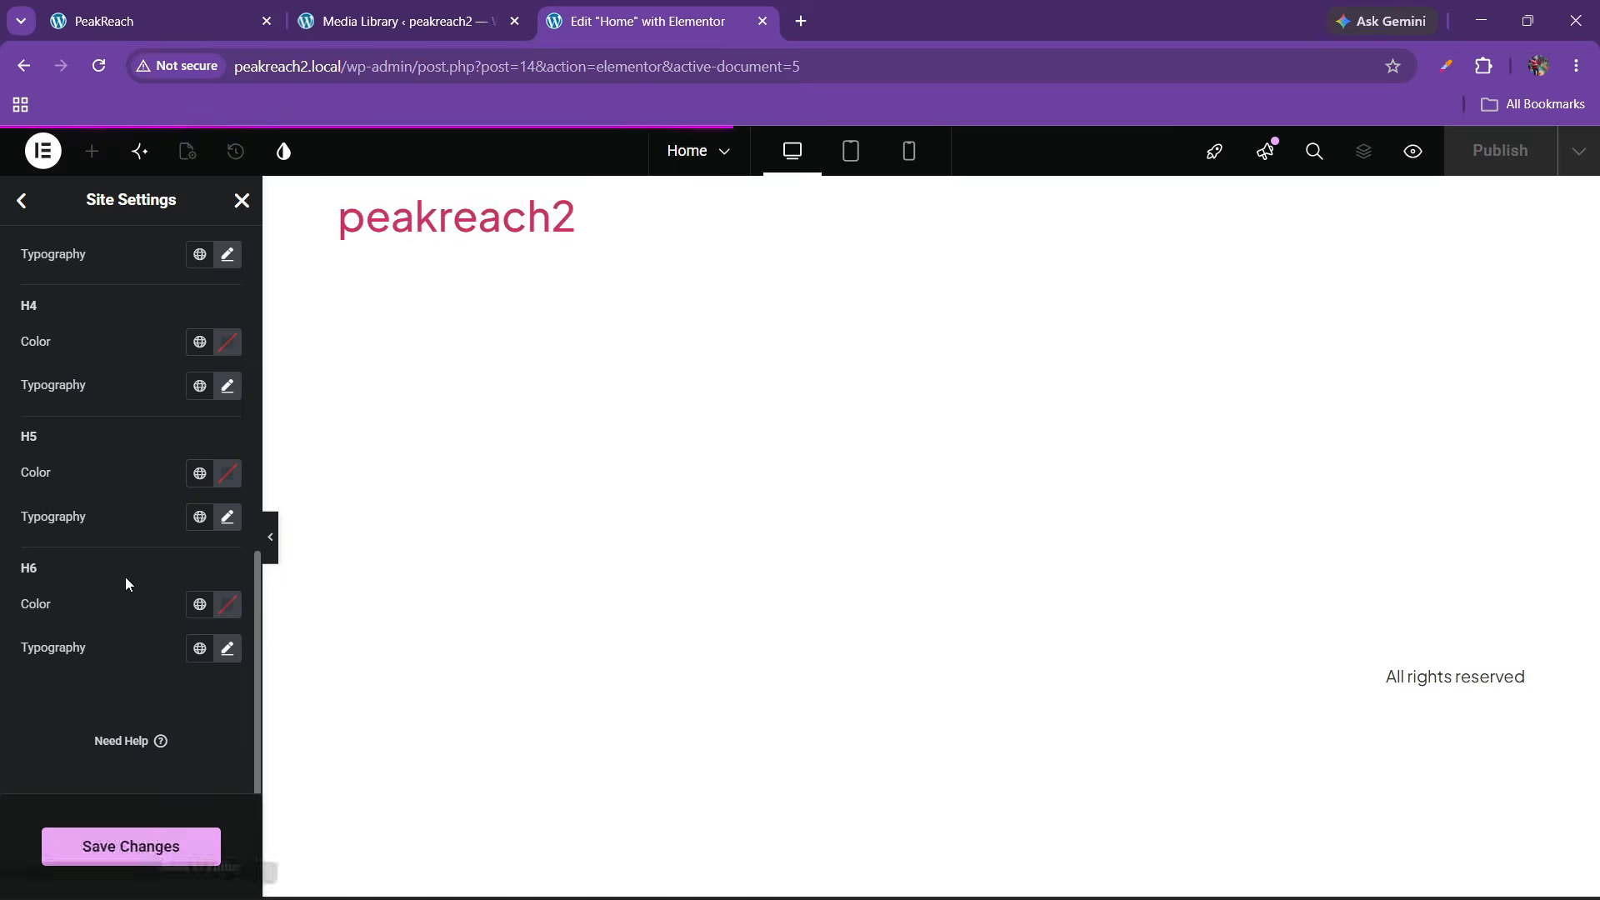
scroll(117, 500, "up", 6)
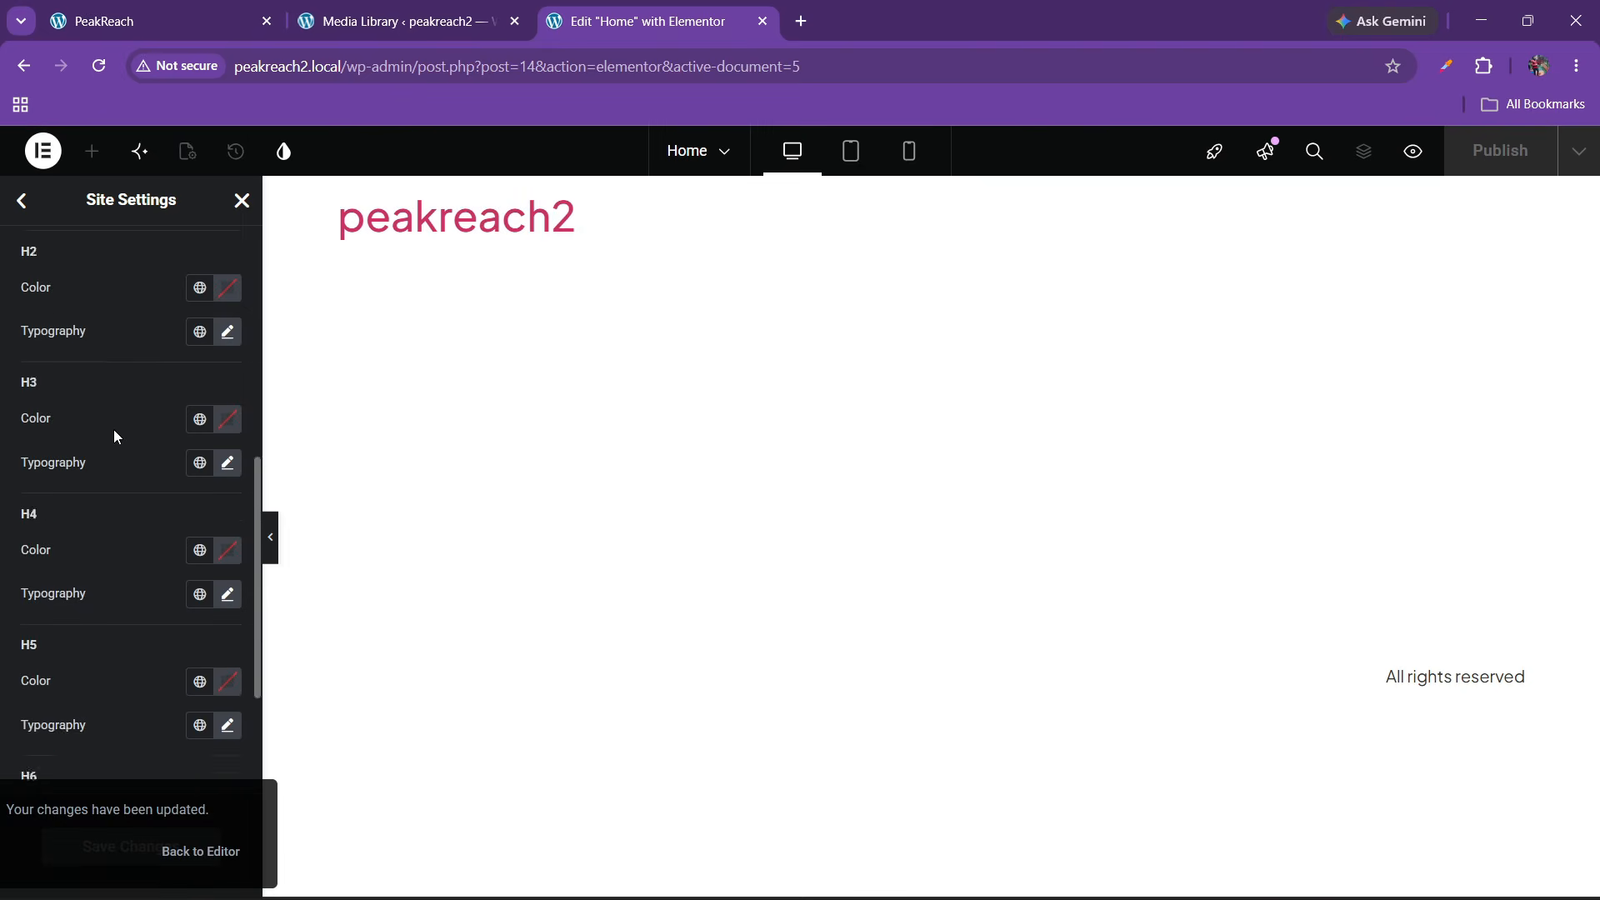
Set the layout content width to 90% and the default page layout to Elementor Full Width, then save
left_click(17, 201)
scroll(132, 608, "down", 4)
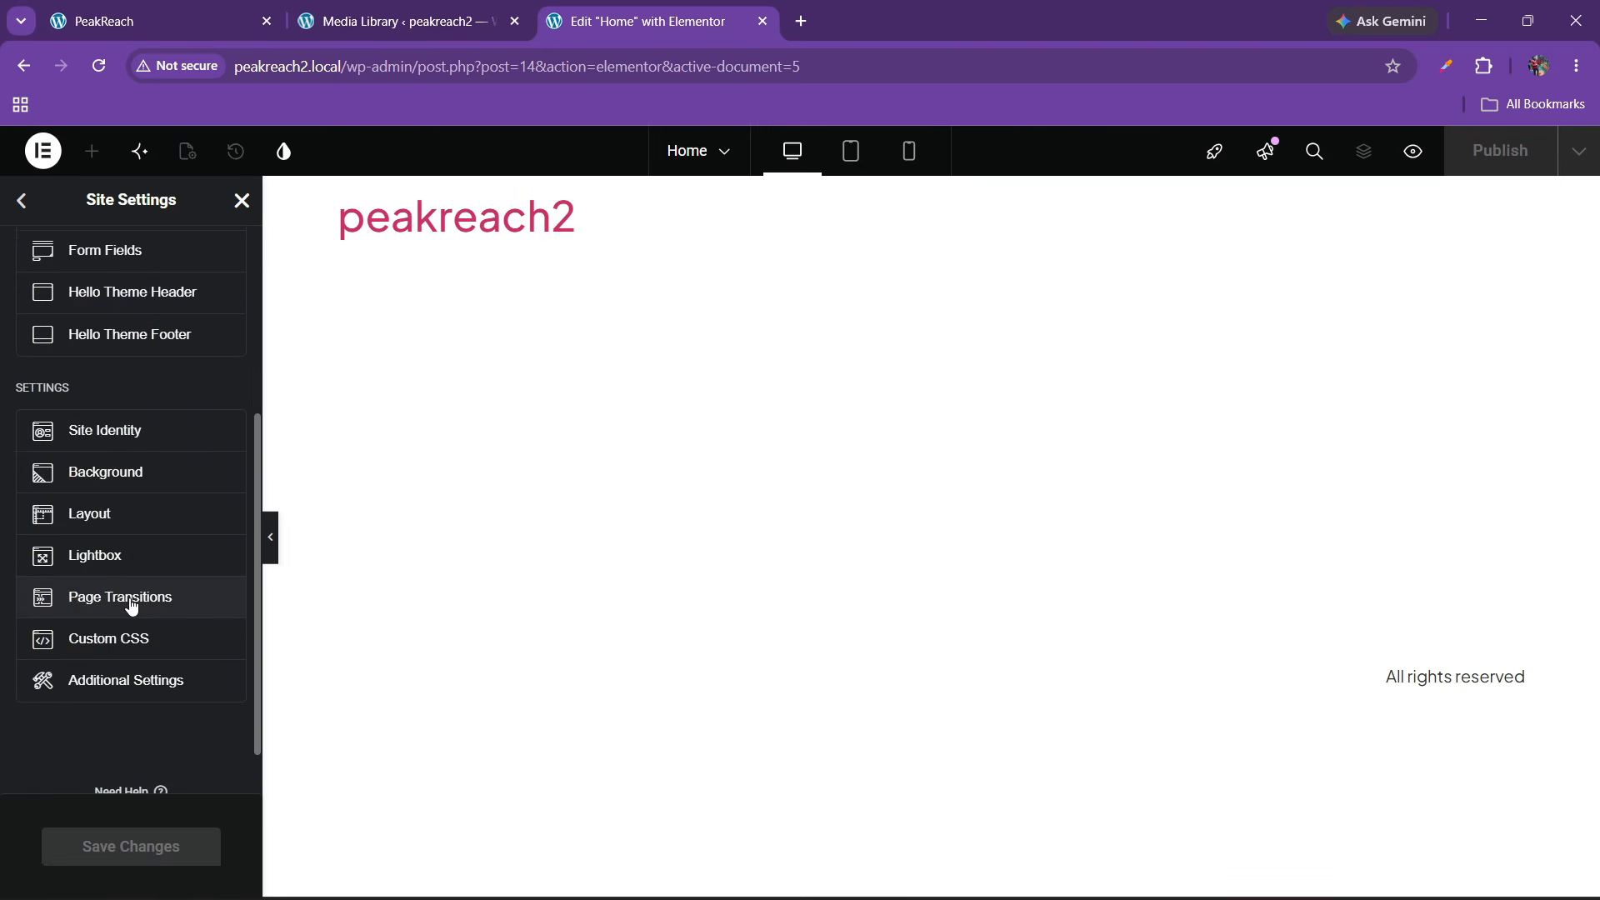
left_click(114, 521)
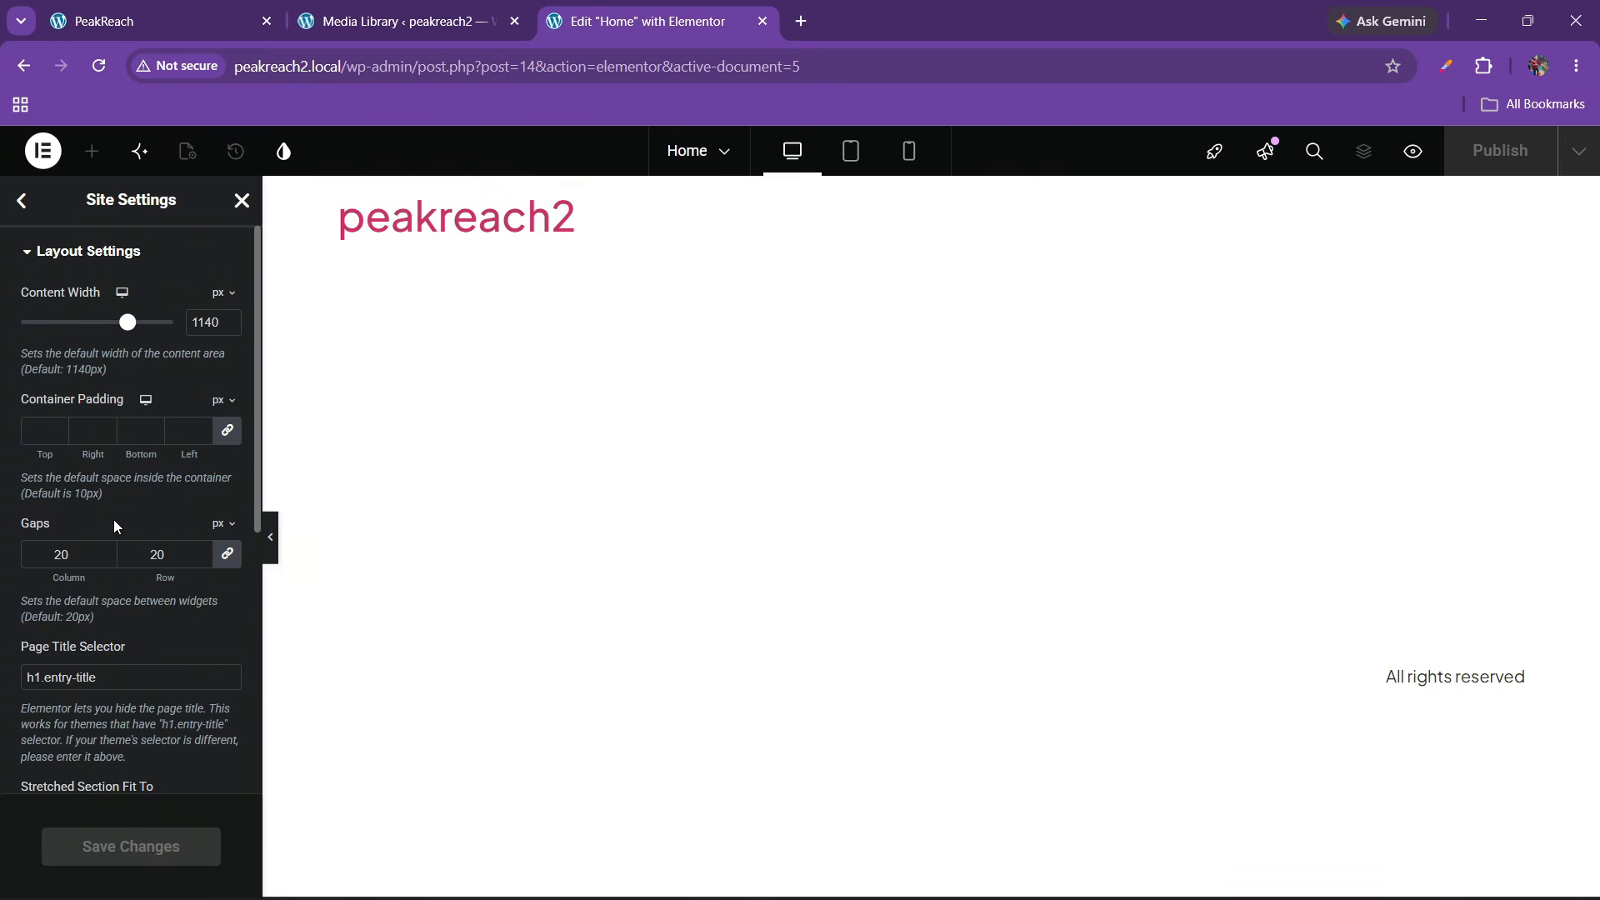
left_click(224, 292)
left_click(212, 338)
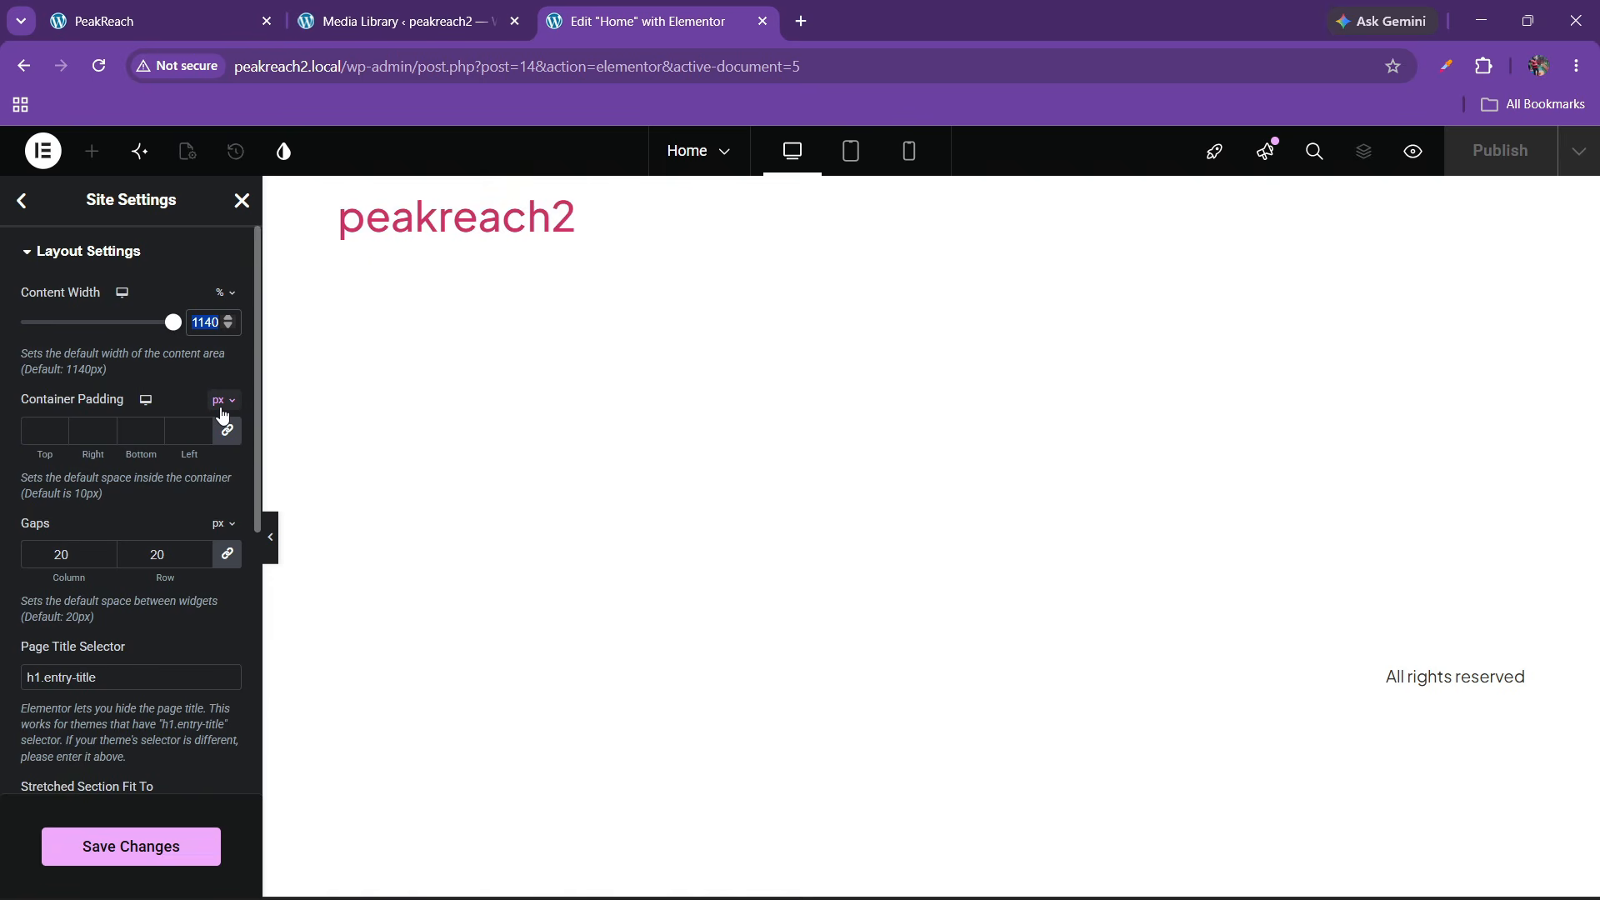
type("90")
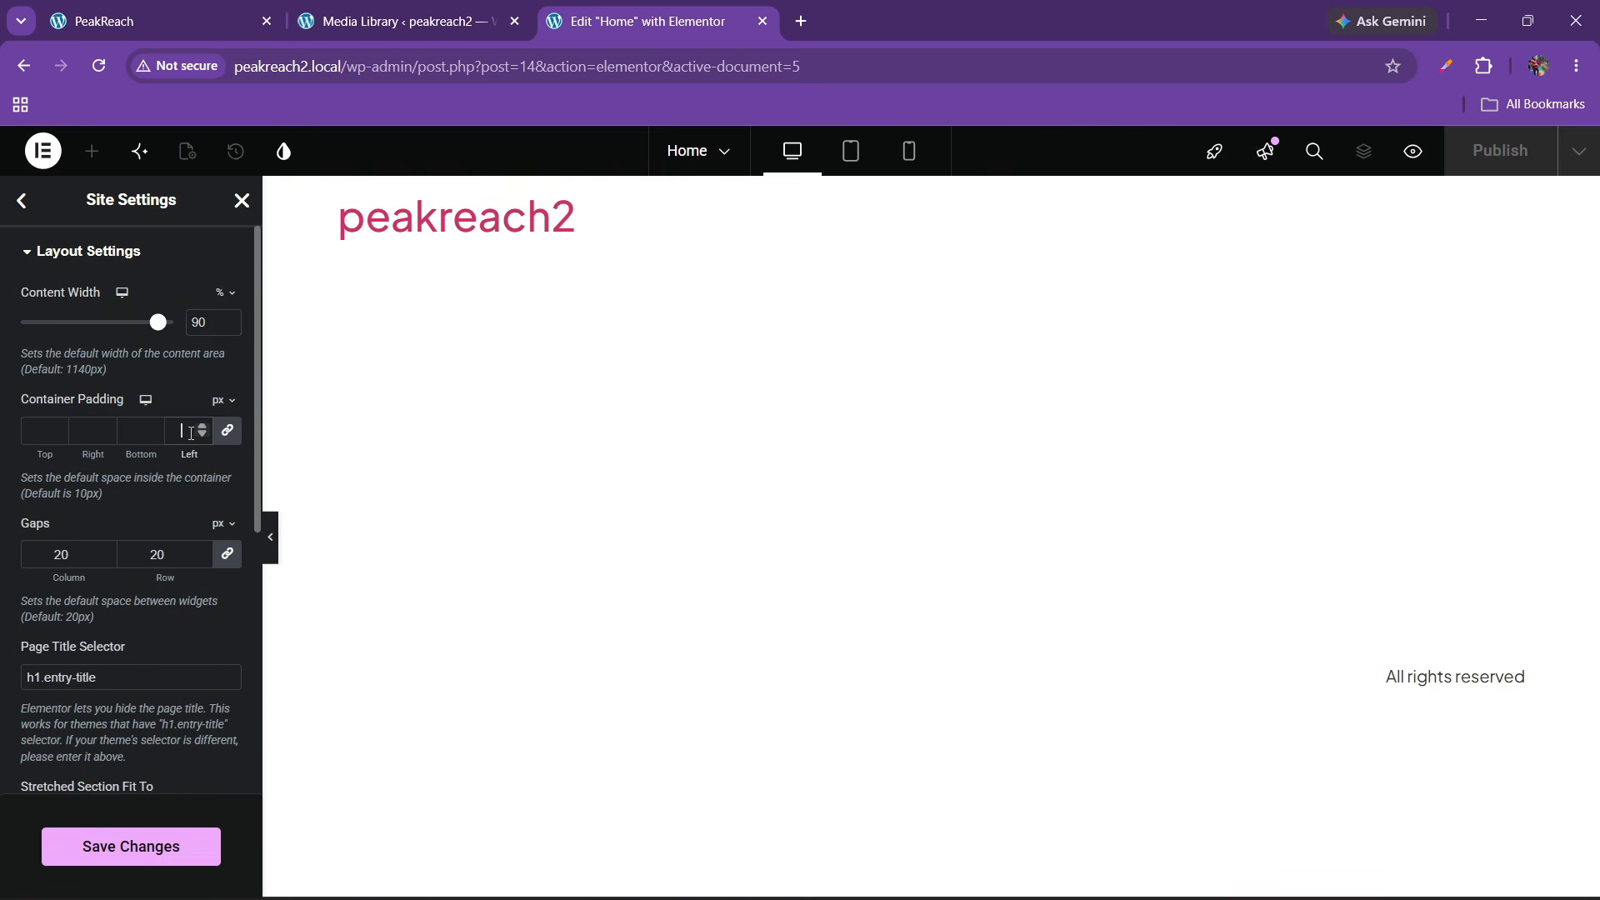
scroll(140, 631, "down", 6)
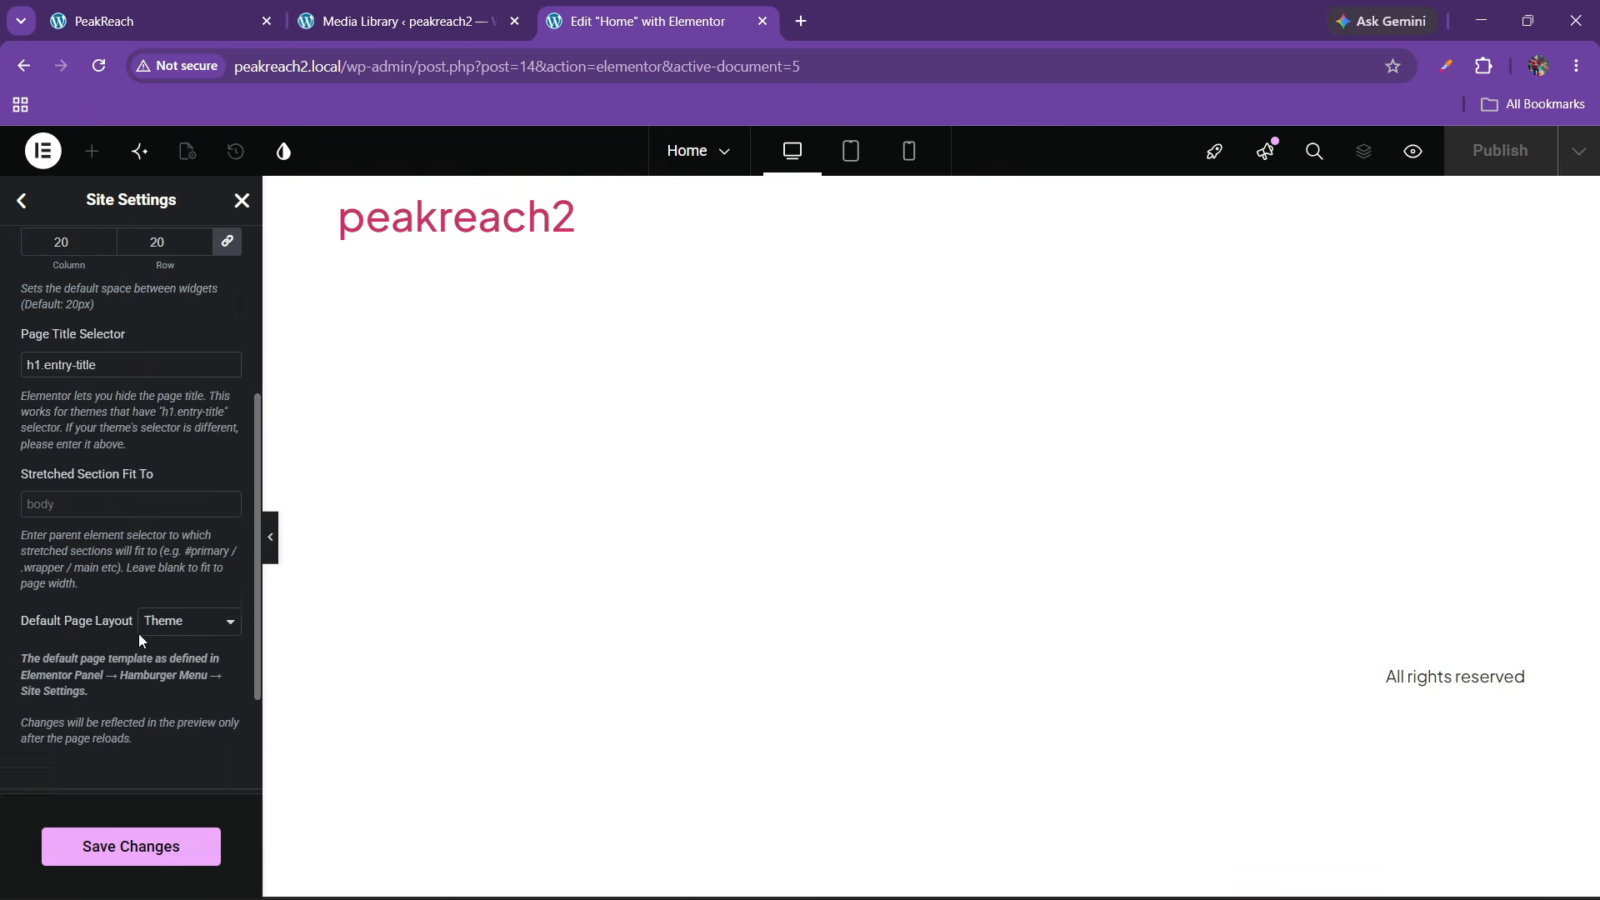
left_click(173, 450)
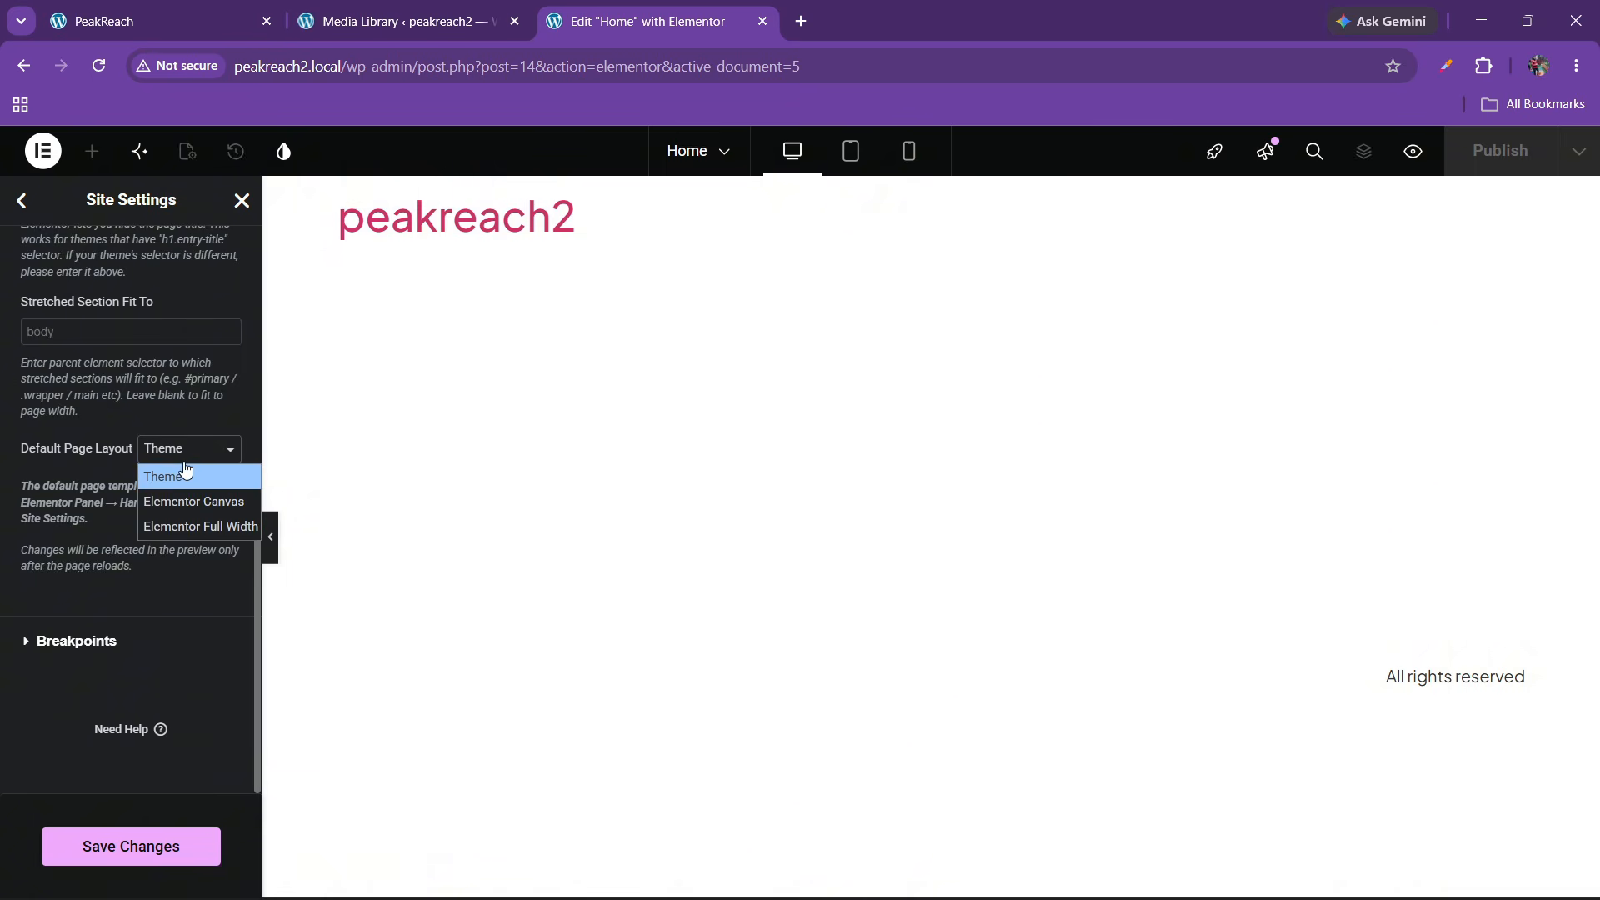
left_click(168, 531)
left_click(104, 844)
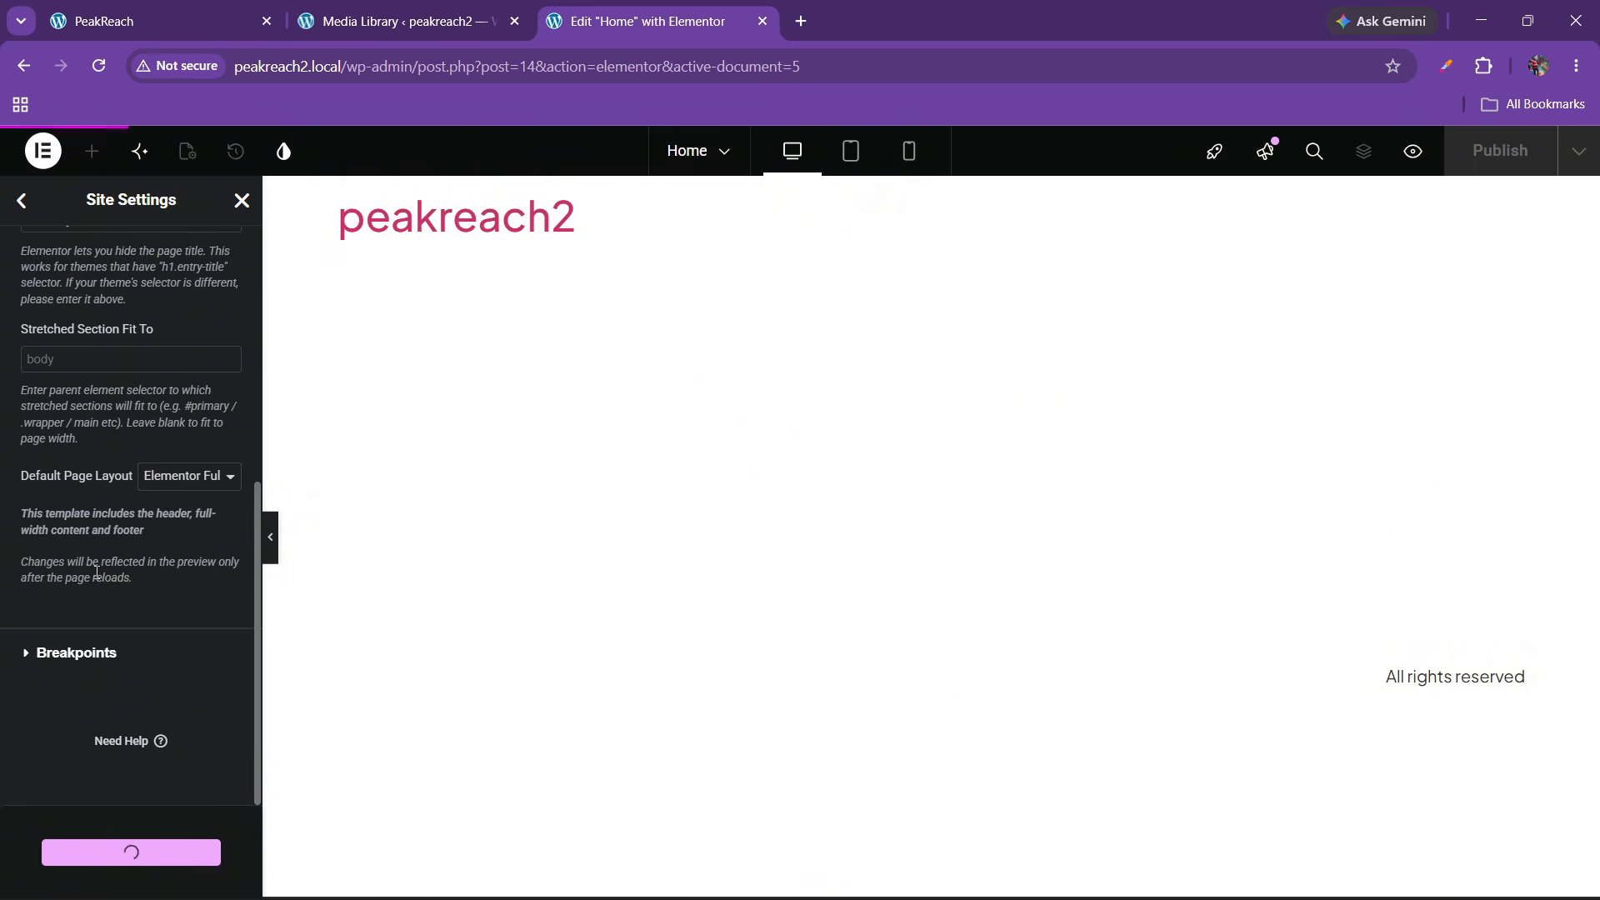
left_click(20, 200)
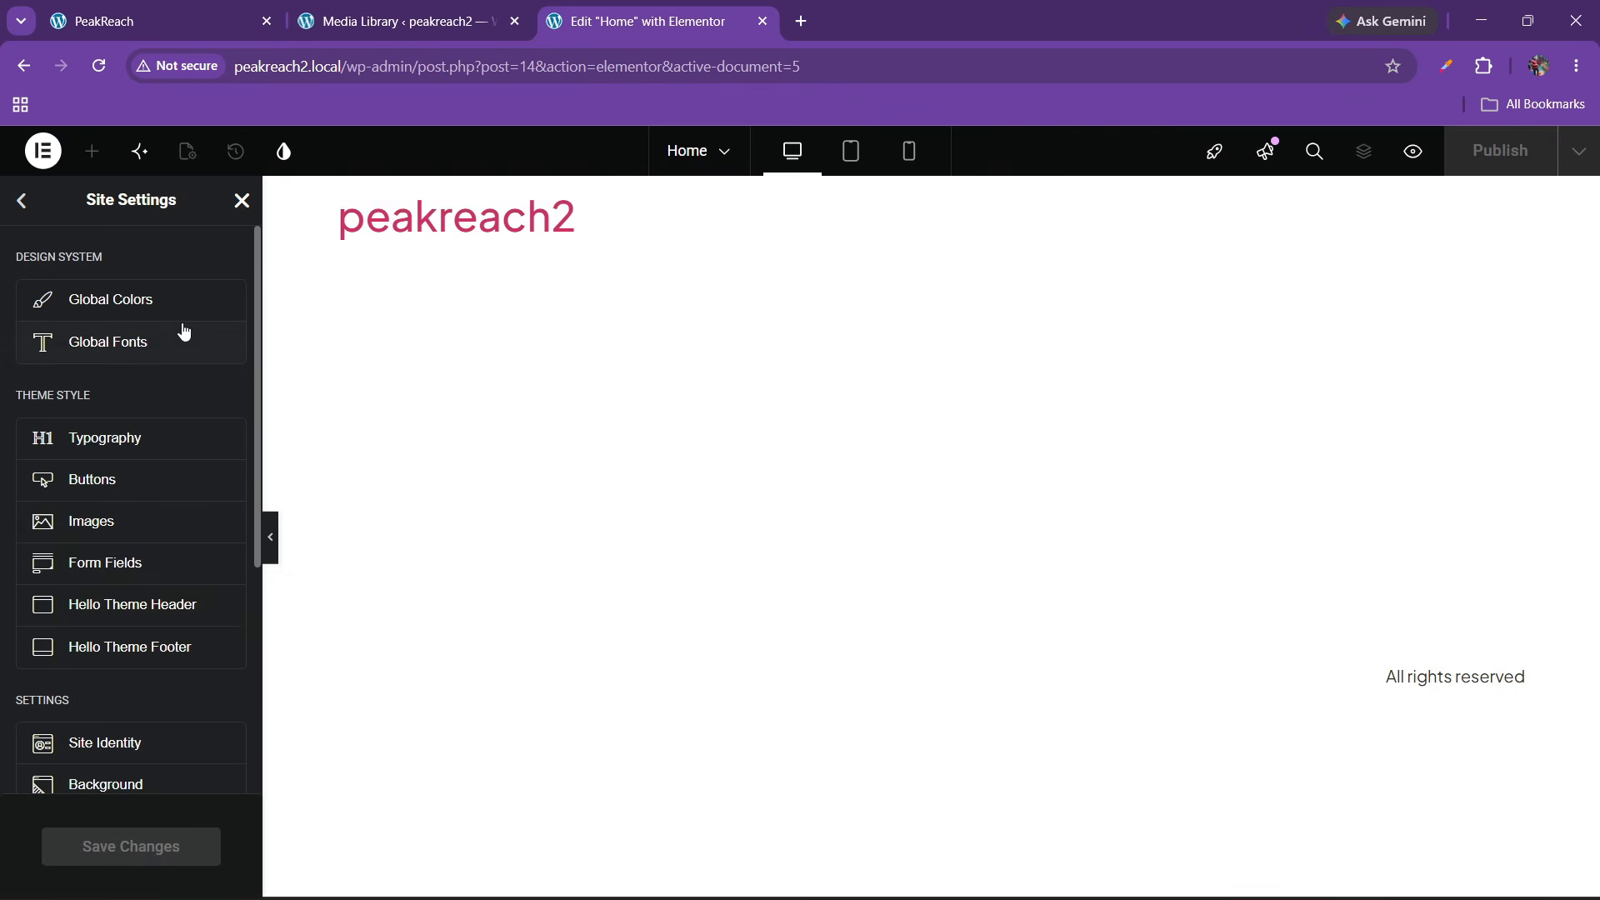
Close Site Settings, reload the editor and dismiss the new-feature announcement popup
left_click(242, 200)
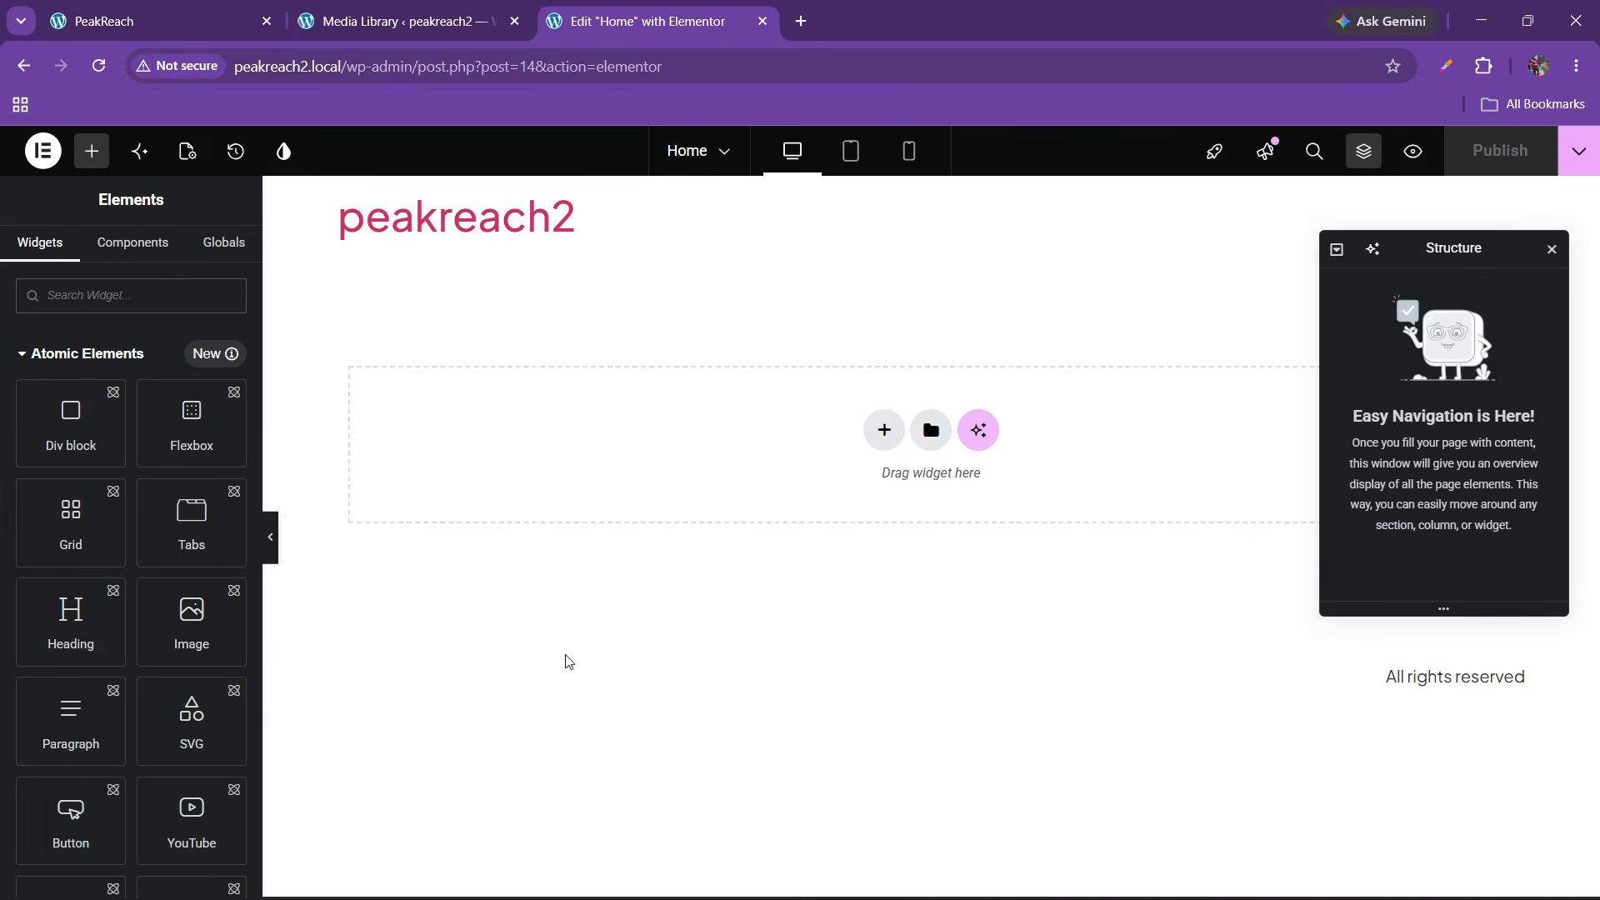
left_click(98, 66)
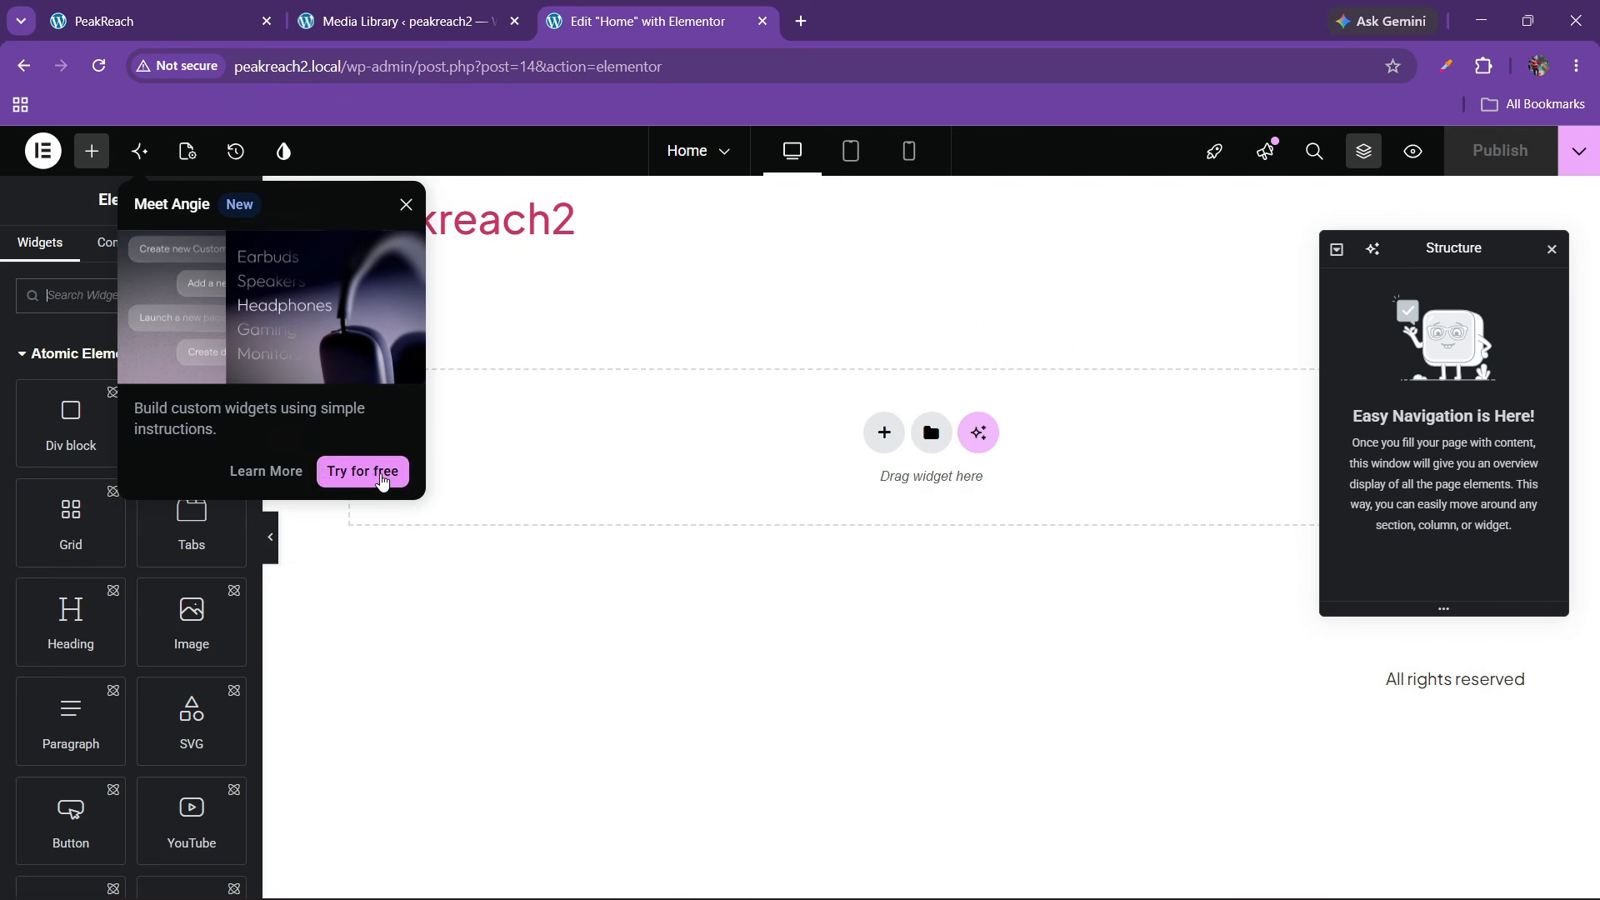
left_click(405, 205)
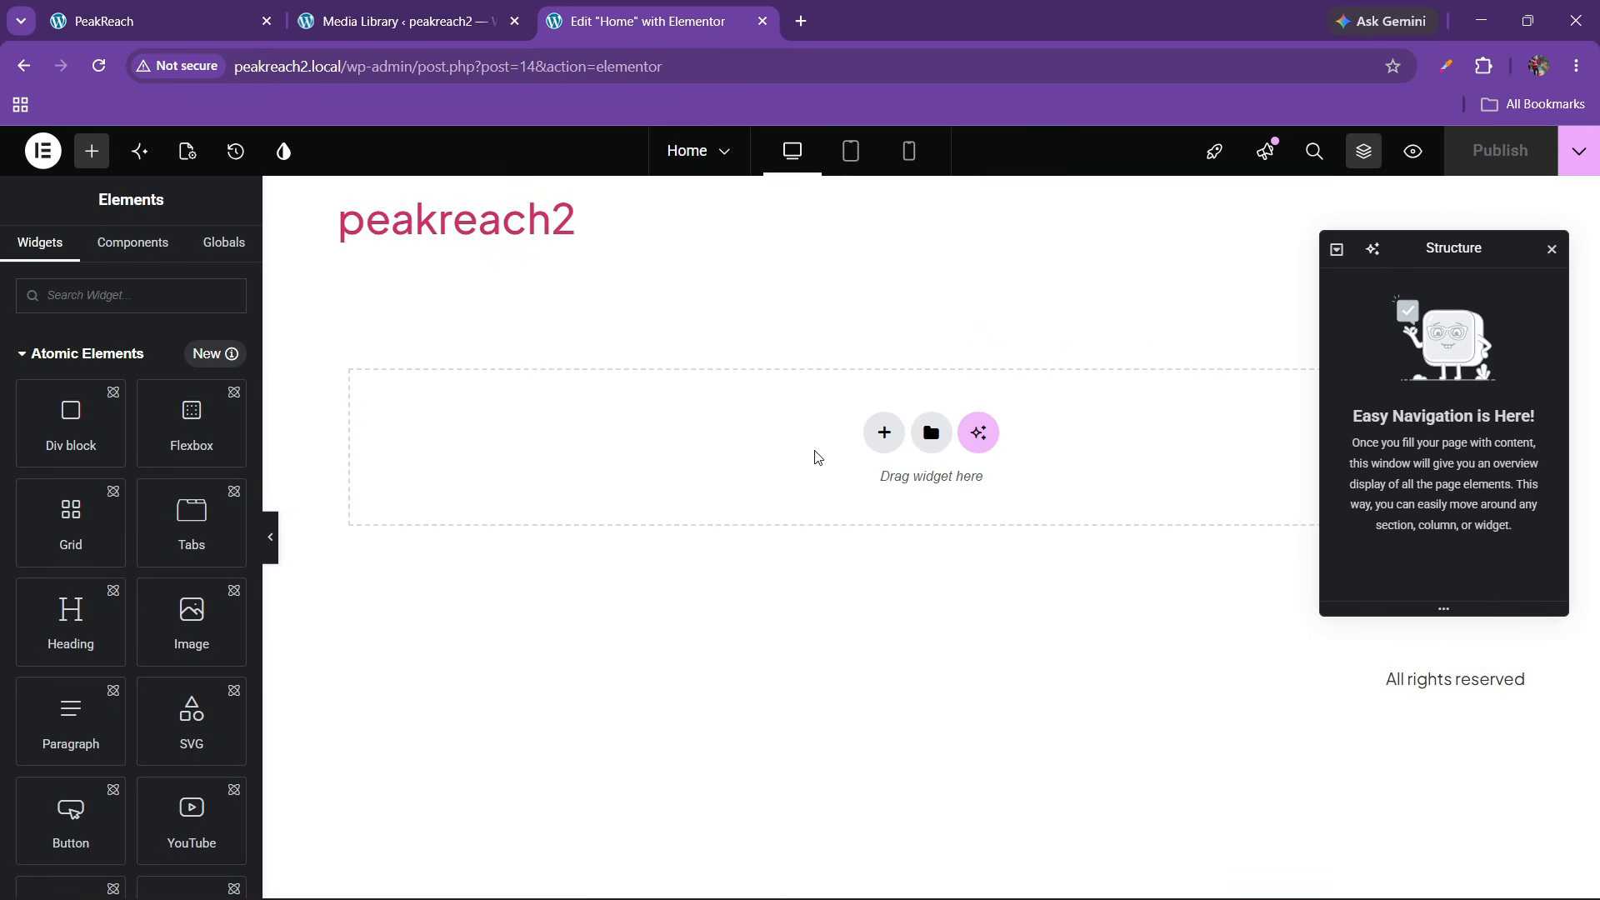
Review the live PeakReach site's hero section, then return to the Elementor editor
left_click(104, 21)
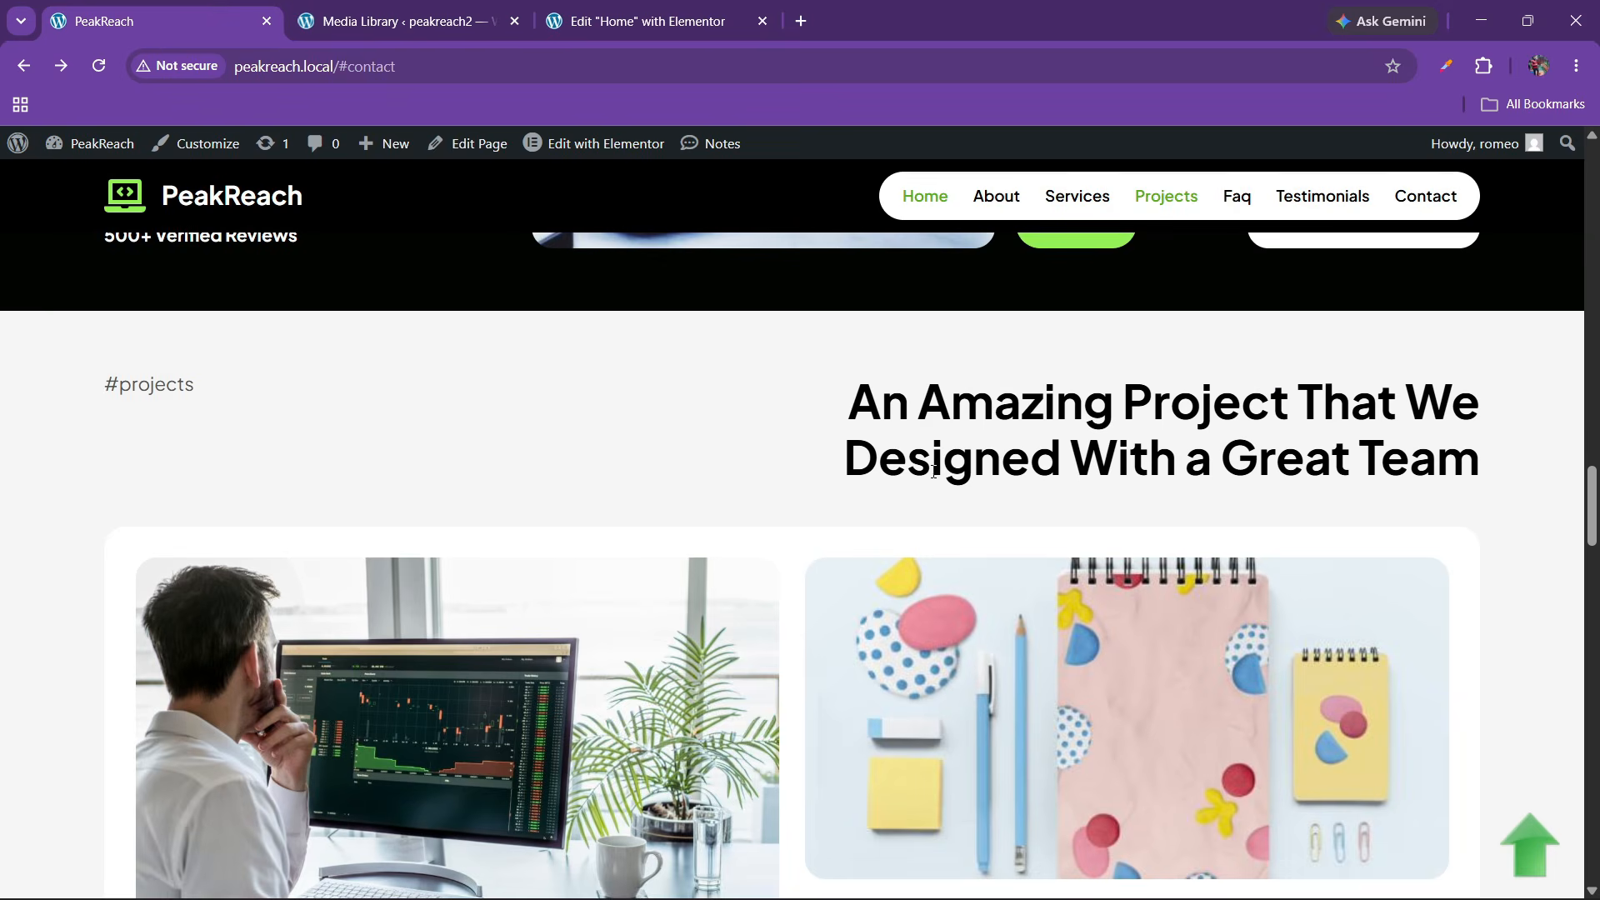
scroll(1510, 573, "up", 4)
left_click_drag(1598, 529, 1336, 222)
scroll(574, 454, "down", 1)
scroll(574, 453, "up", 1)
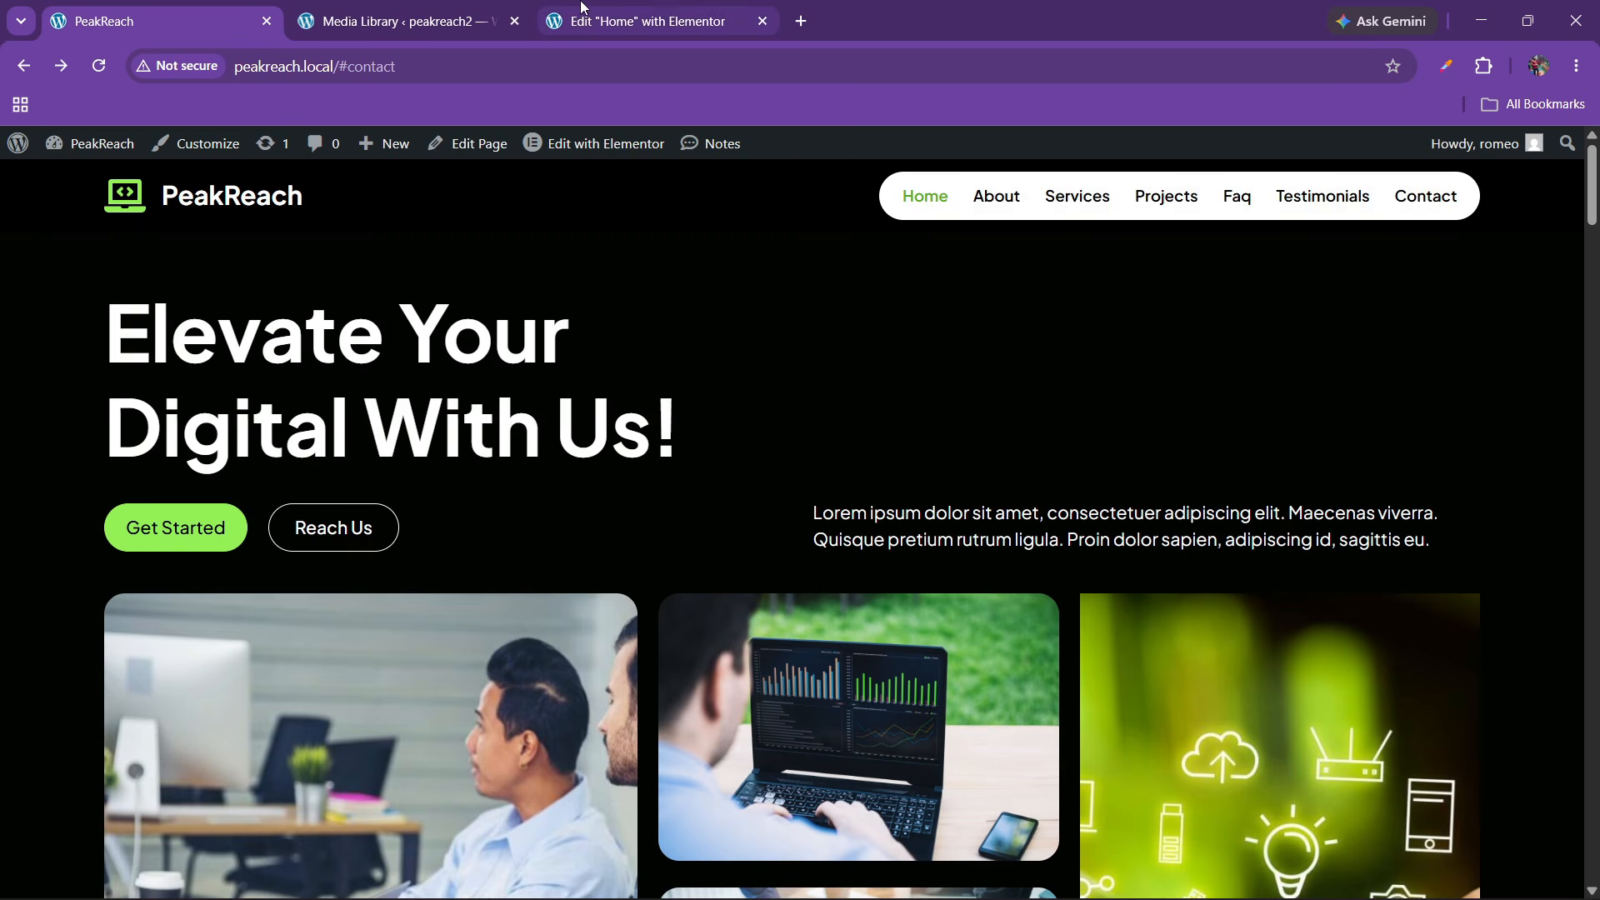
left_click(667, 10)
left_click(150, 21)
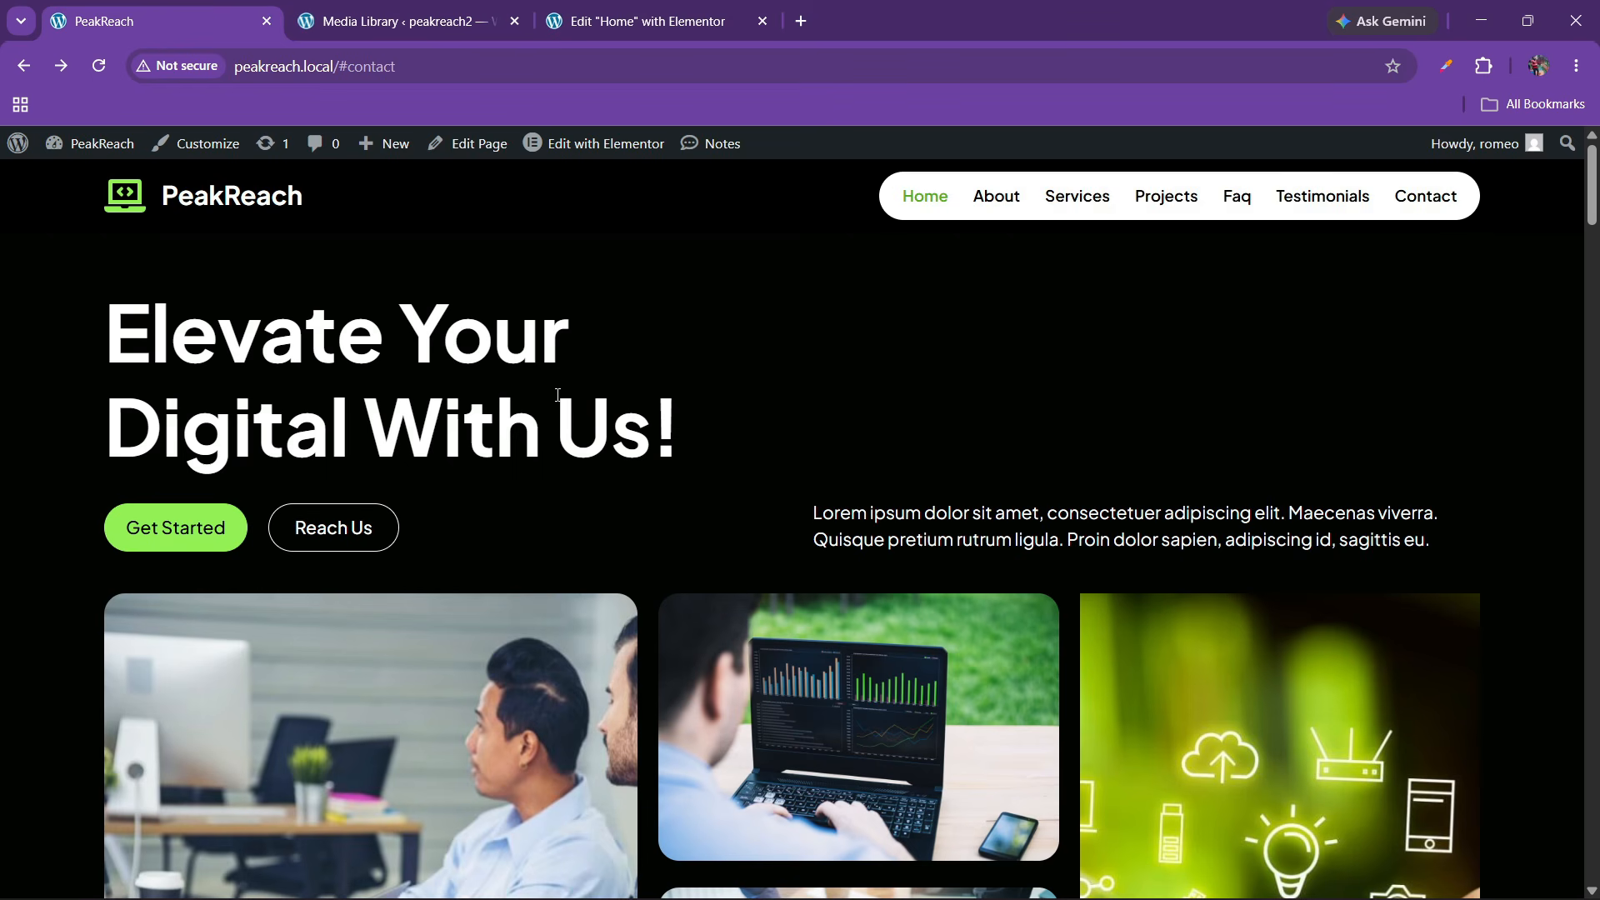
left_click(658, 10)
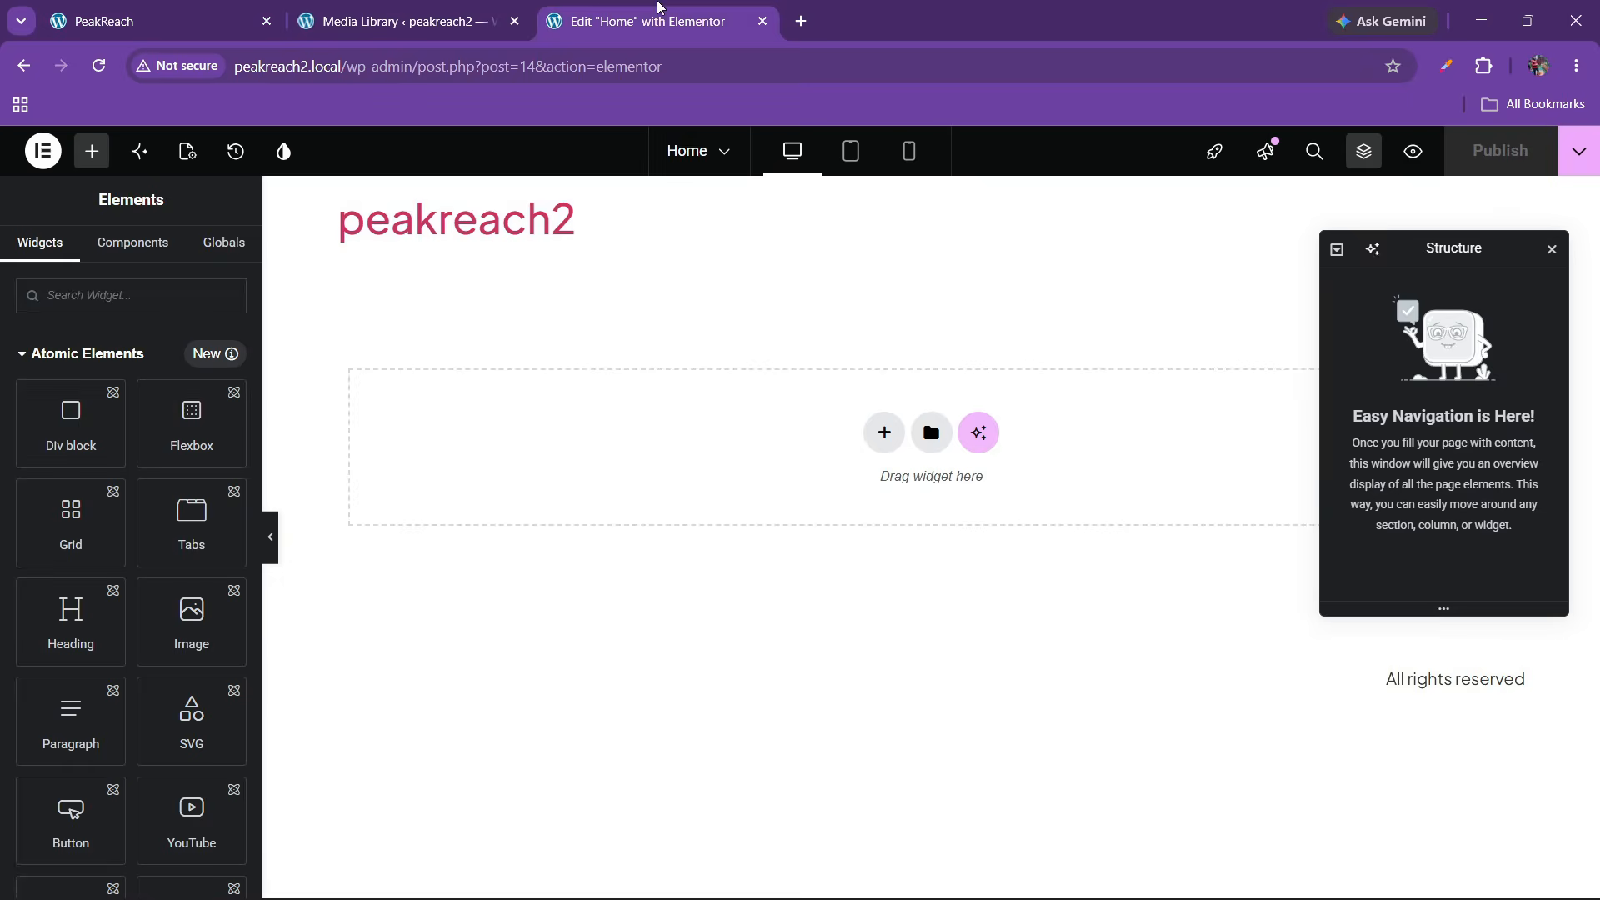
Add a single-column Flexbox container to the page and rename it 'hero'
left_click(884, 432)
left_click(870, 491)
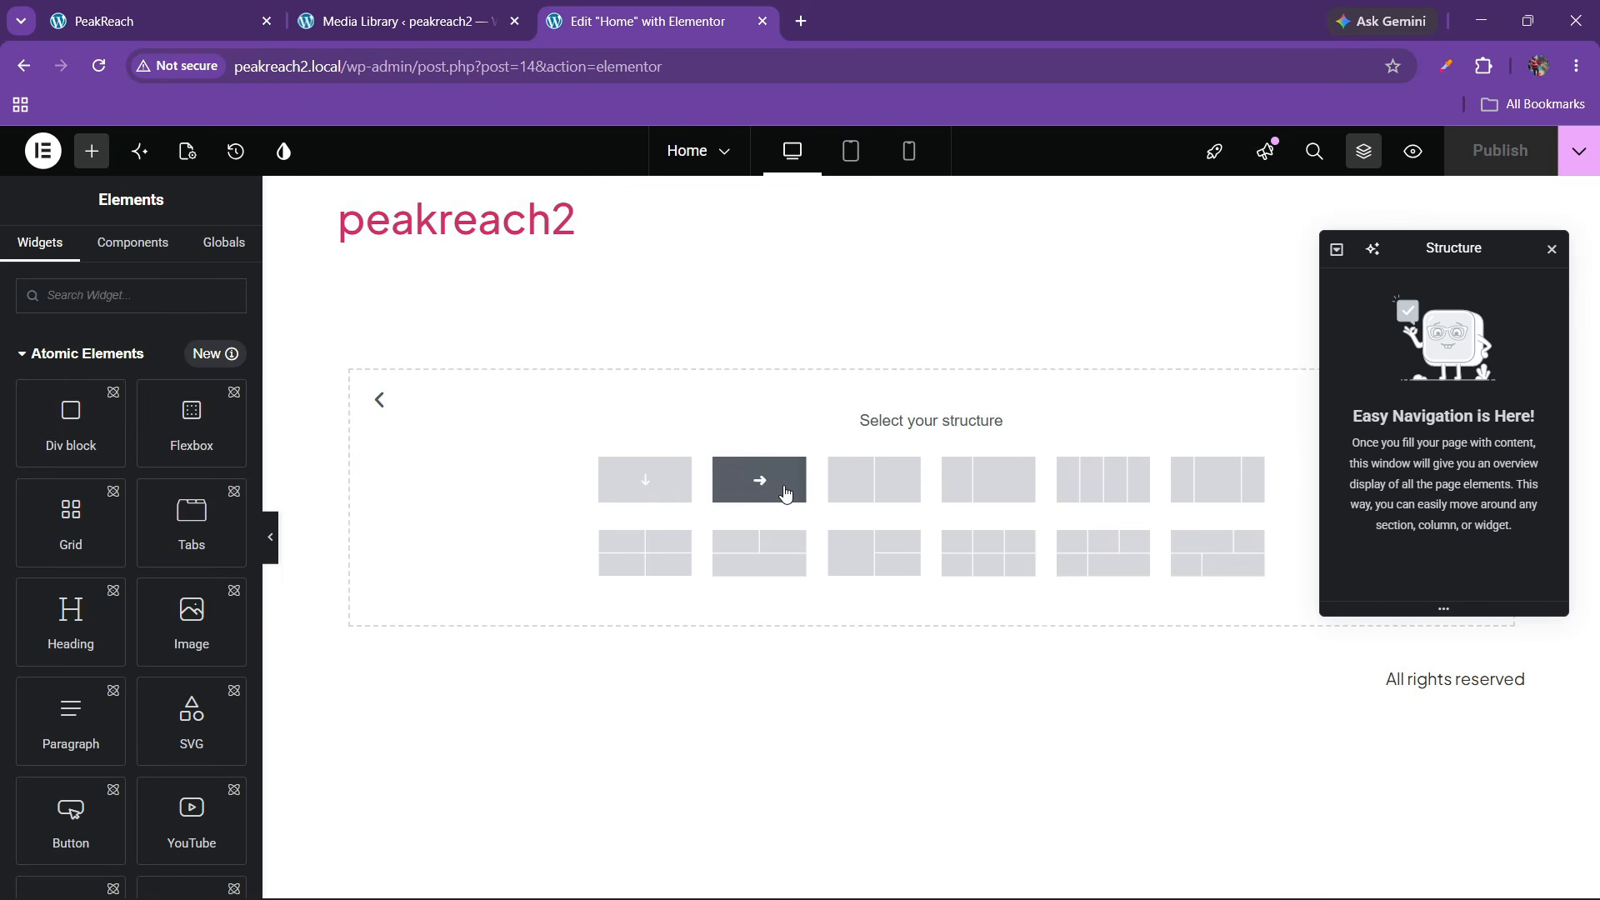
left_click(646, 477)
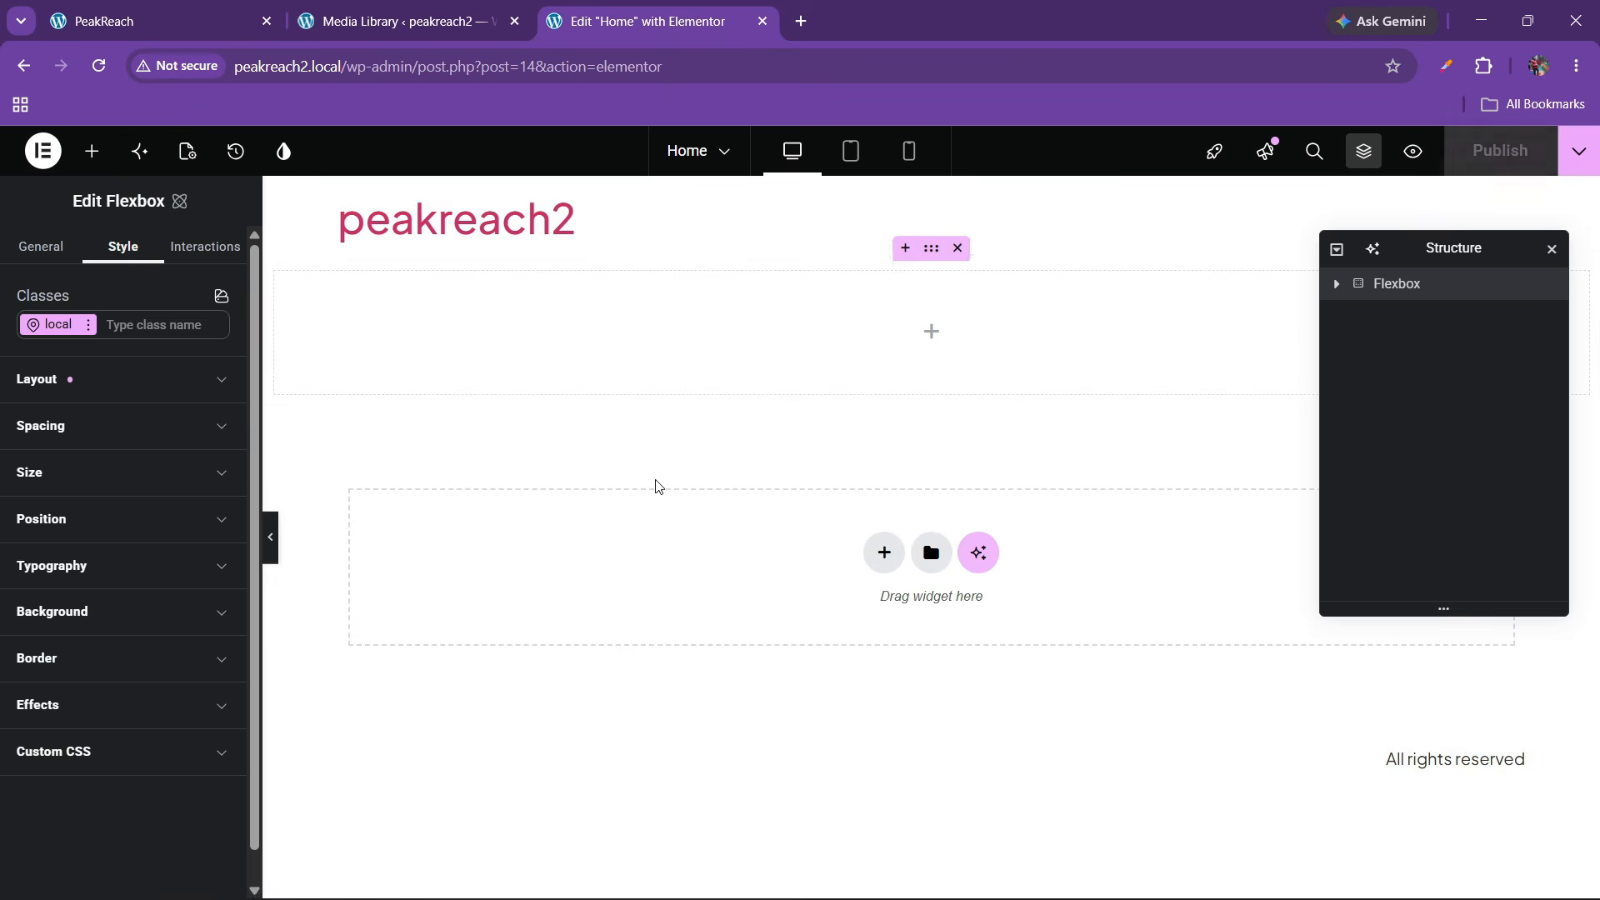
double_click(1402, 286)
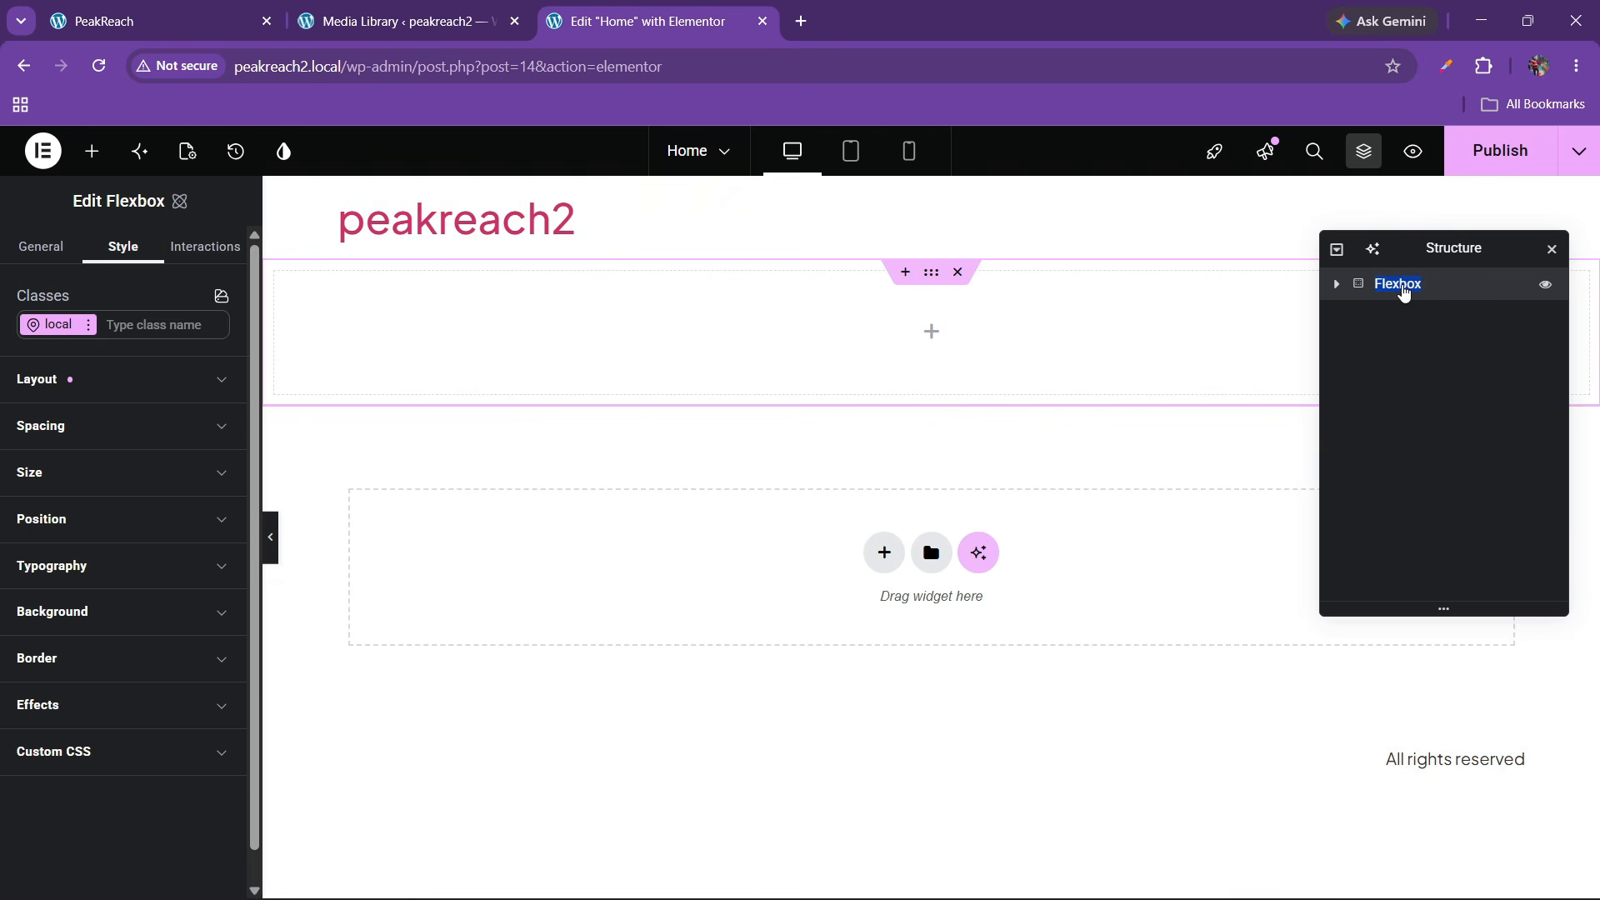
type("hero")
key("Return")
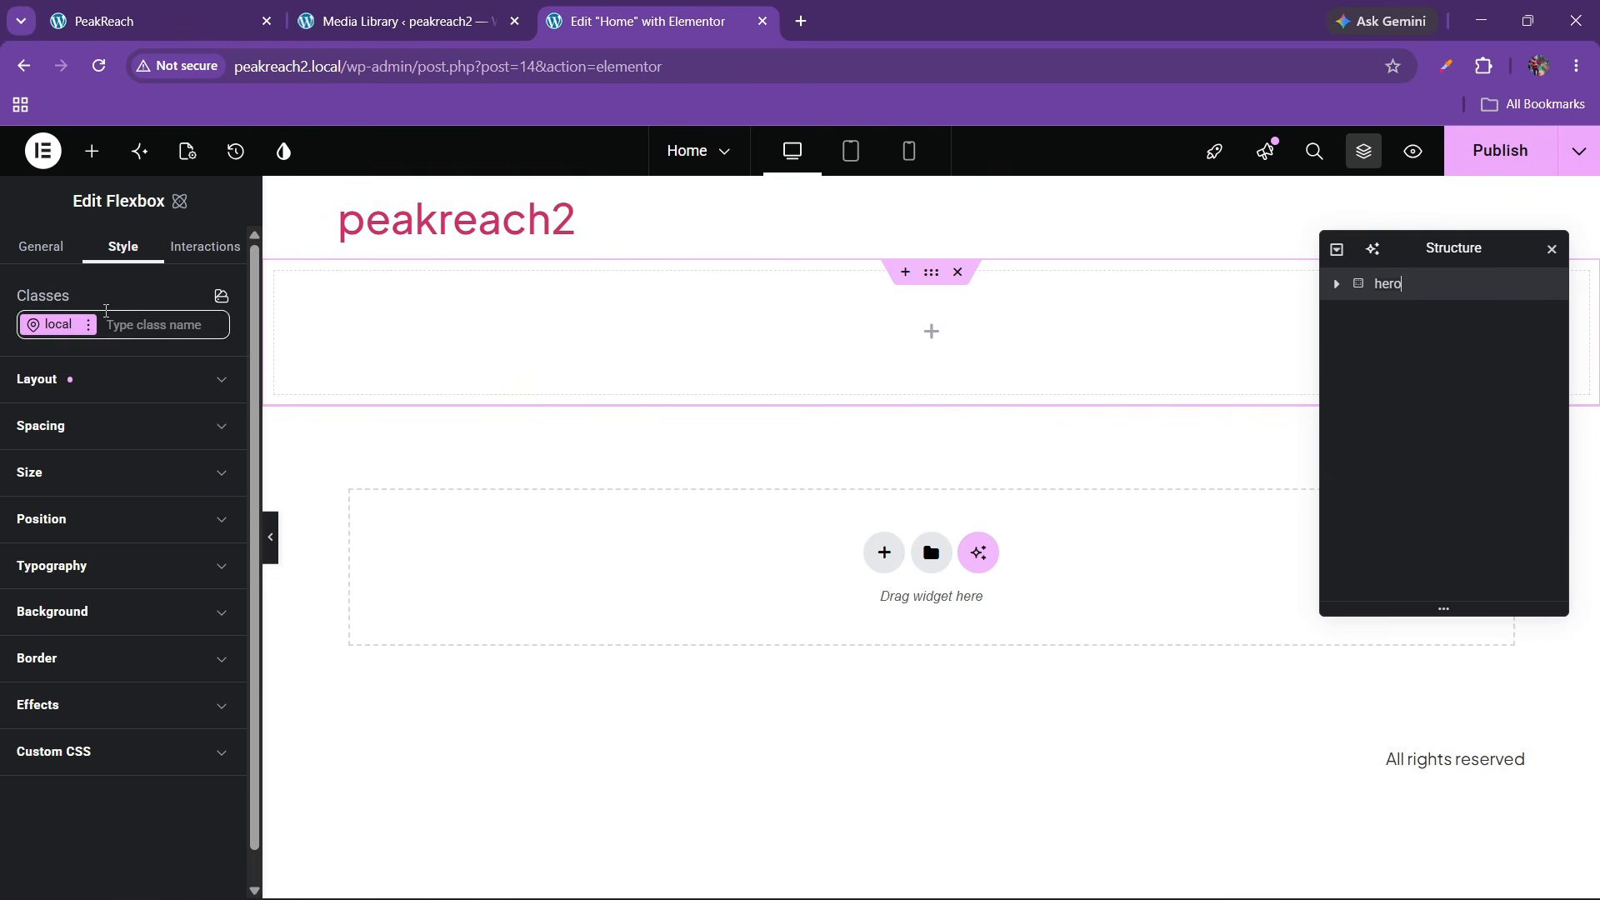
Set the hero's background color to the black global variable
left_click(83, 612)
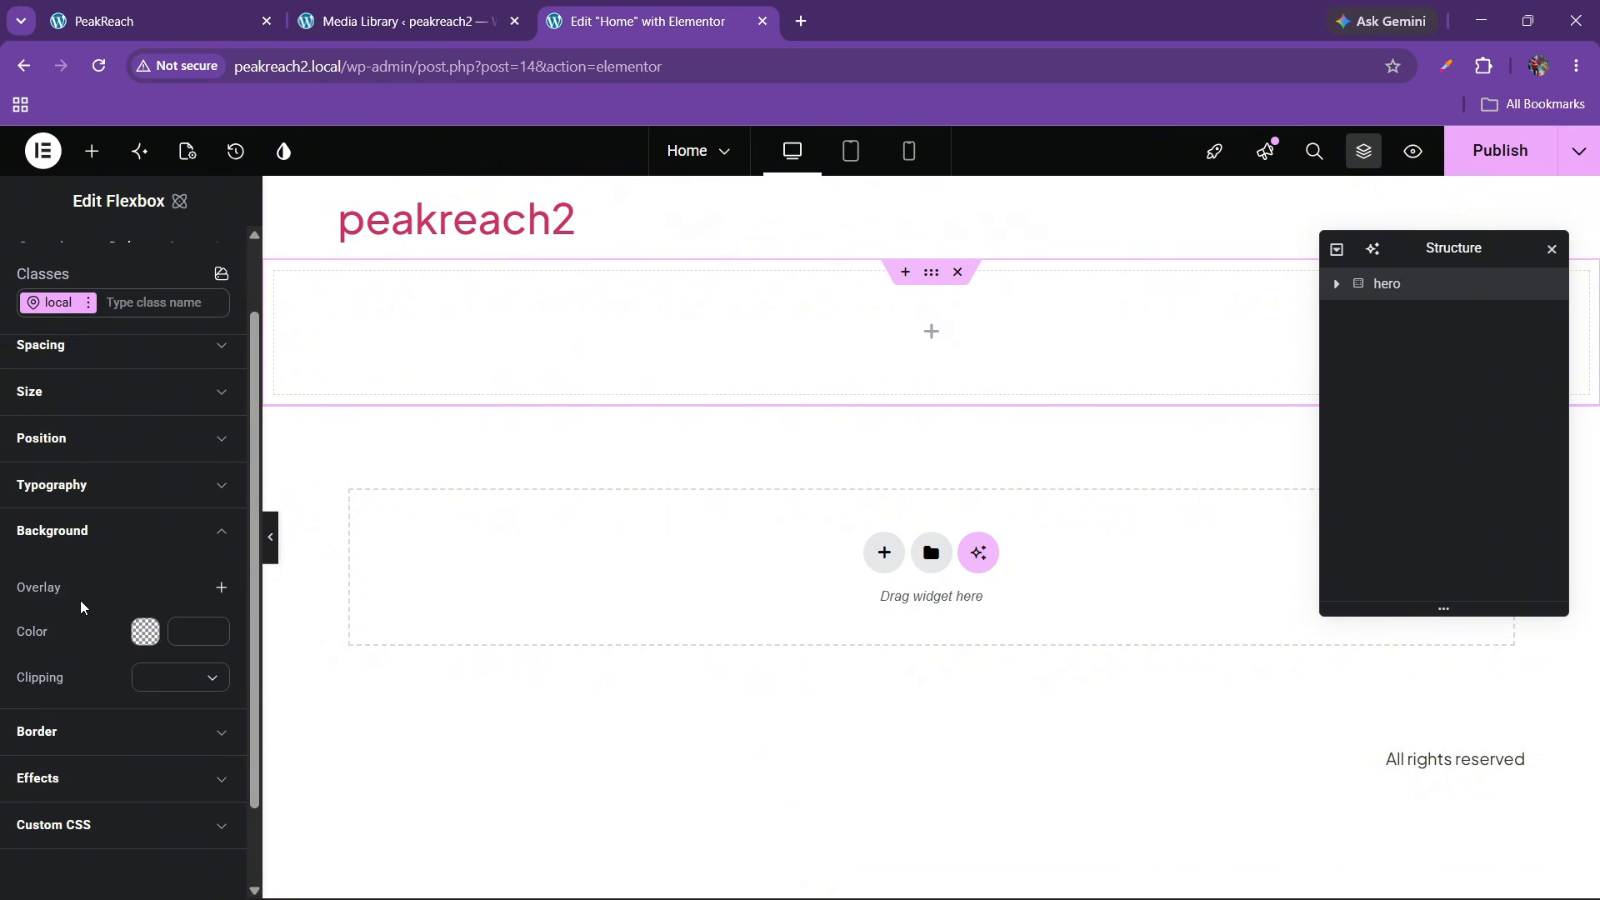
left_click(211, 585)
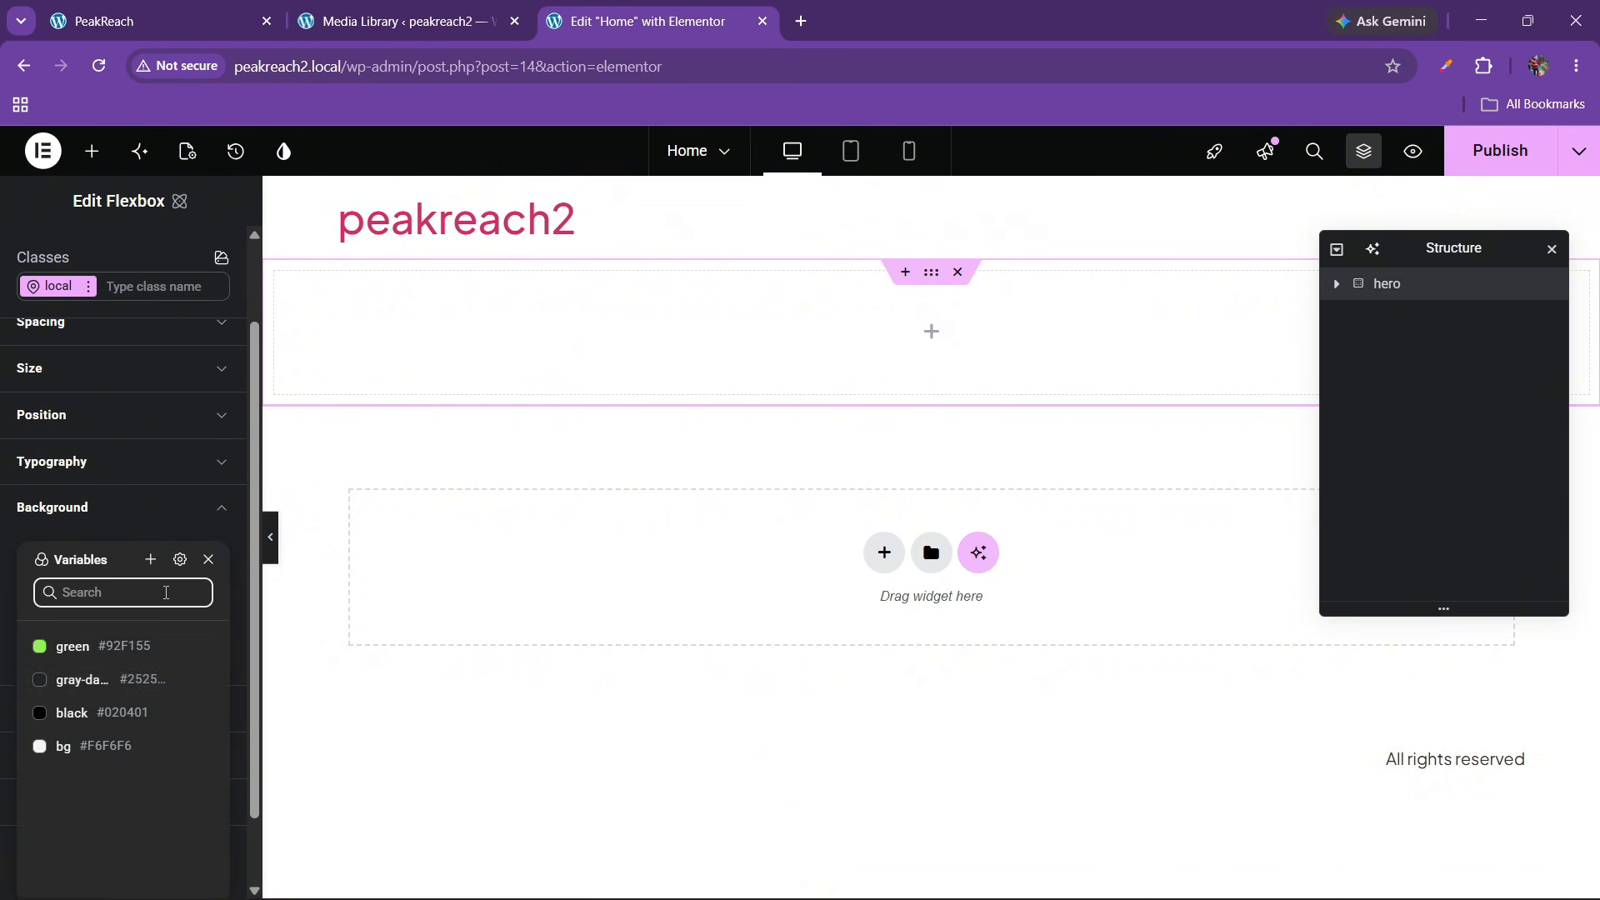
left_click(93, 712)
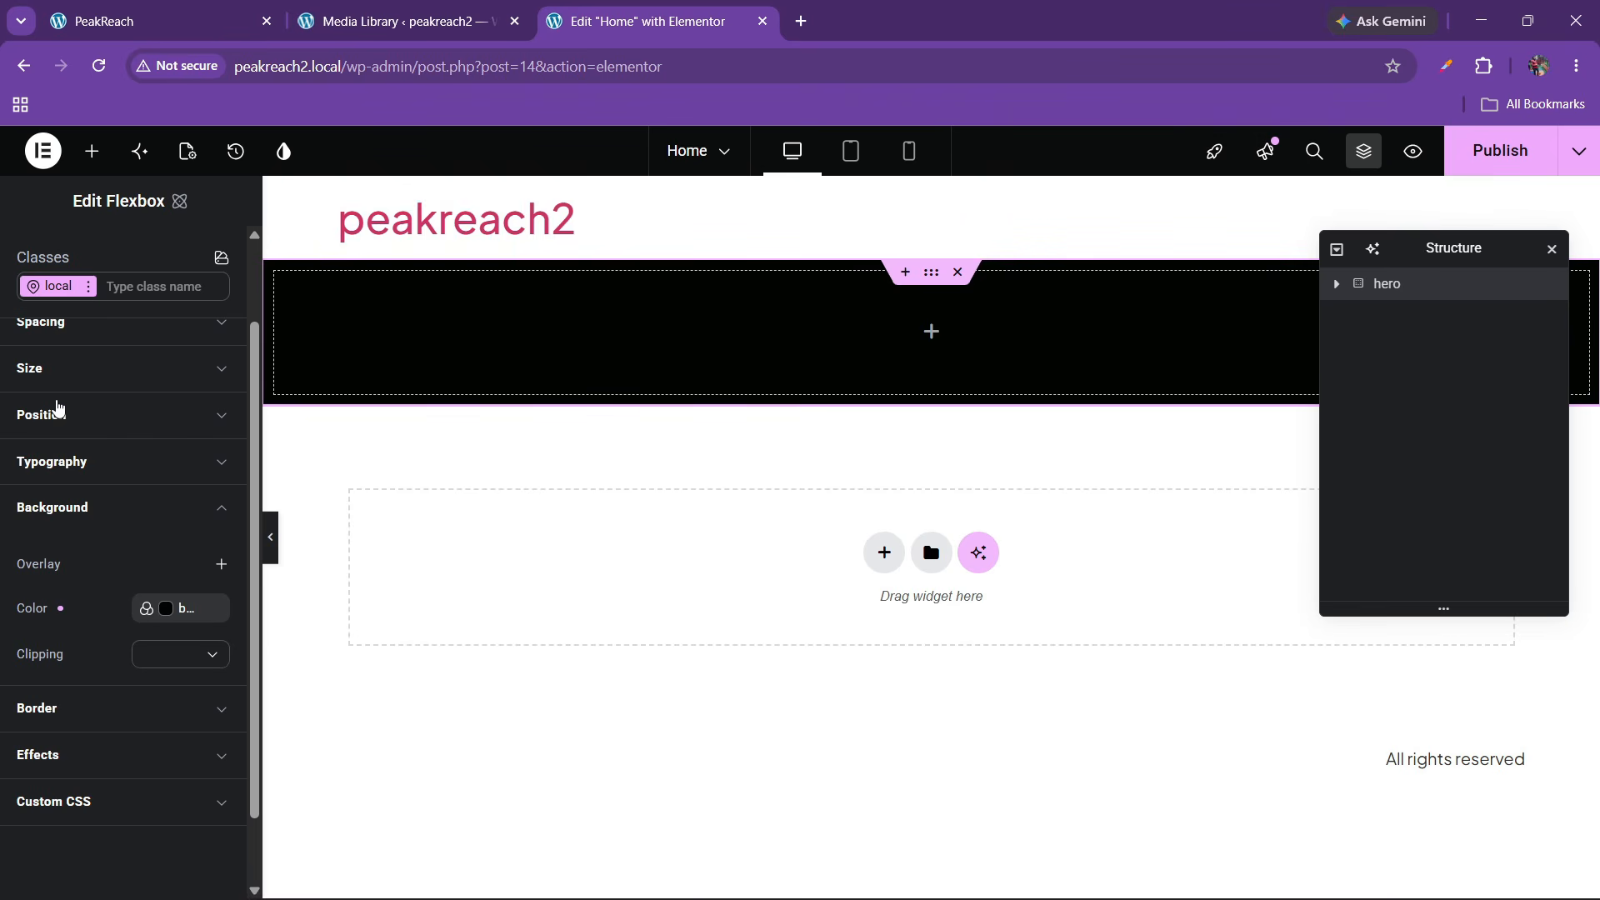
scroll(76, 492, "up", 2)
Give the hero unlinked padding: 60 px top and bottom, 10 px left and right
left_click(61, 426)
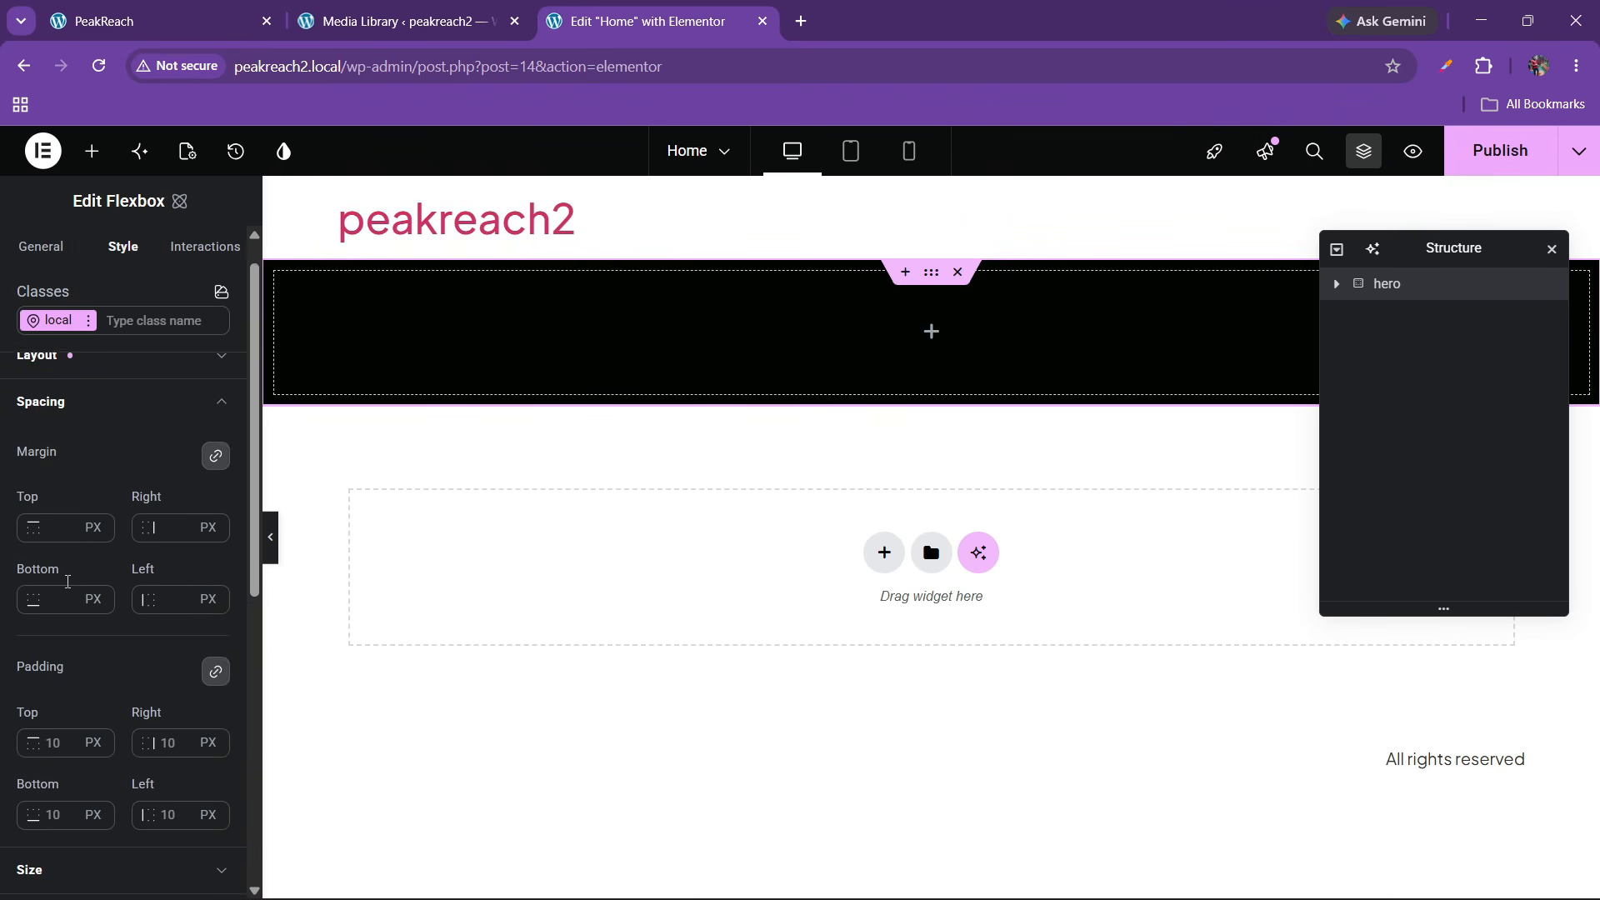
scroll(55, 658, "down", 2)
left_click(59, 660)
type("0")
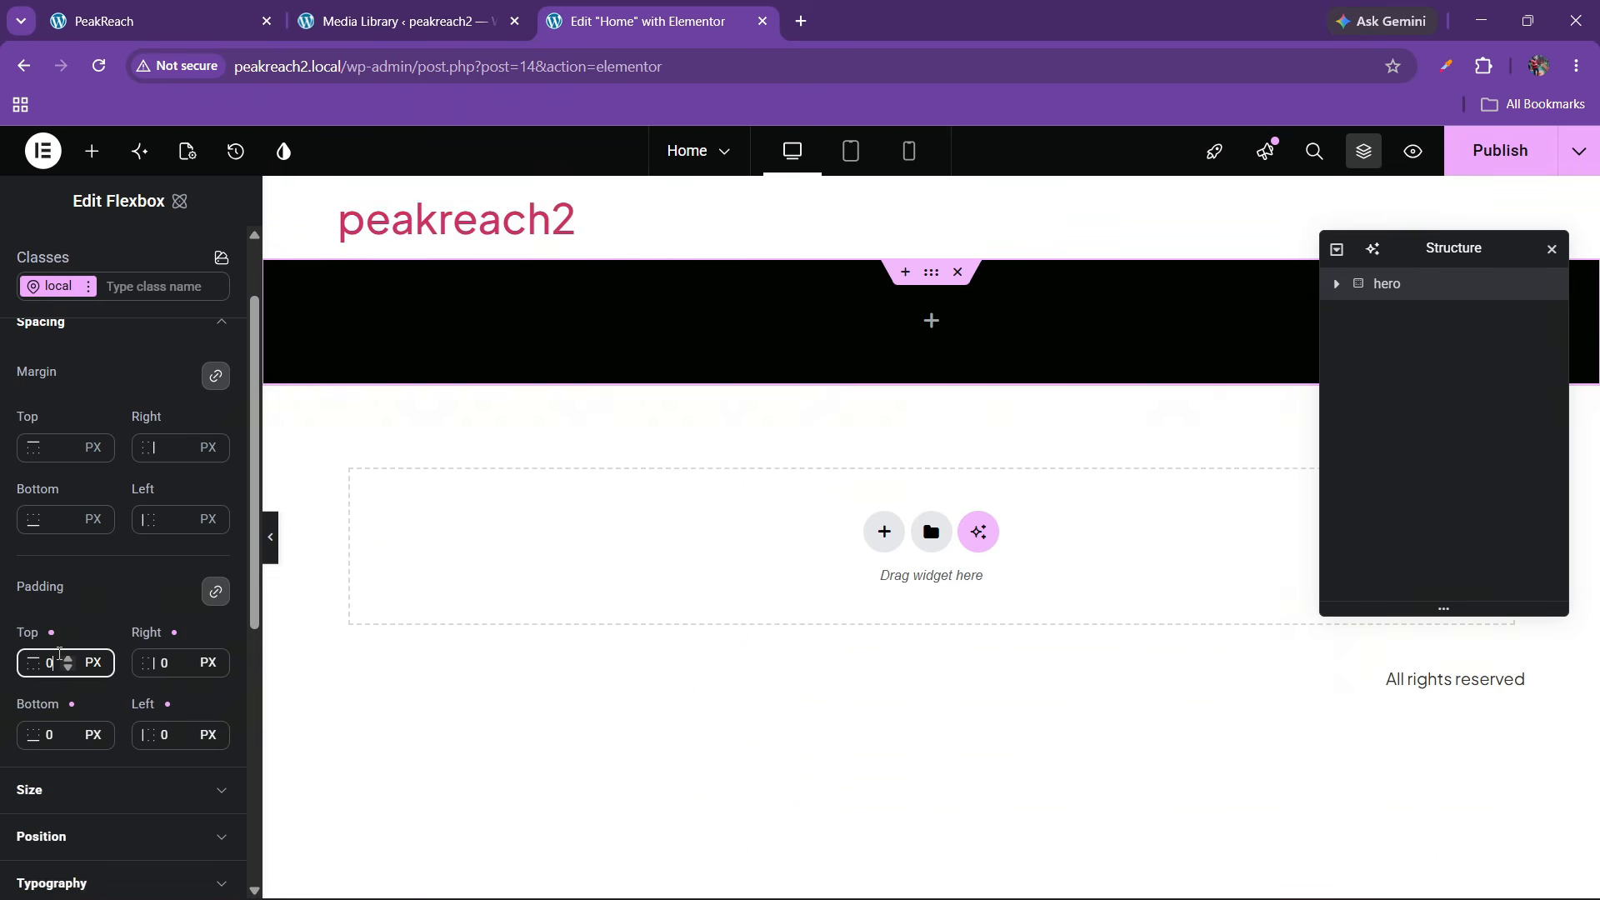
left_click(215, 591)
left_click(150, 21)
left_click(641, 20)
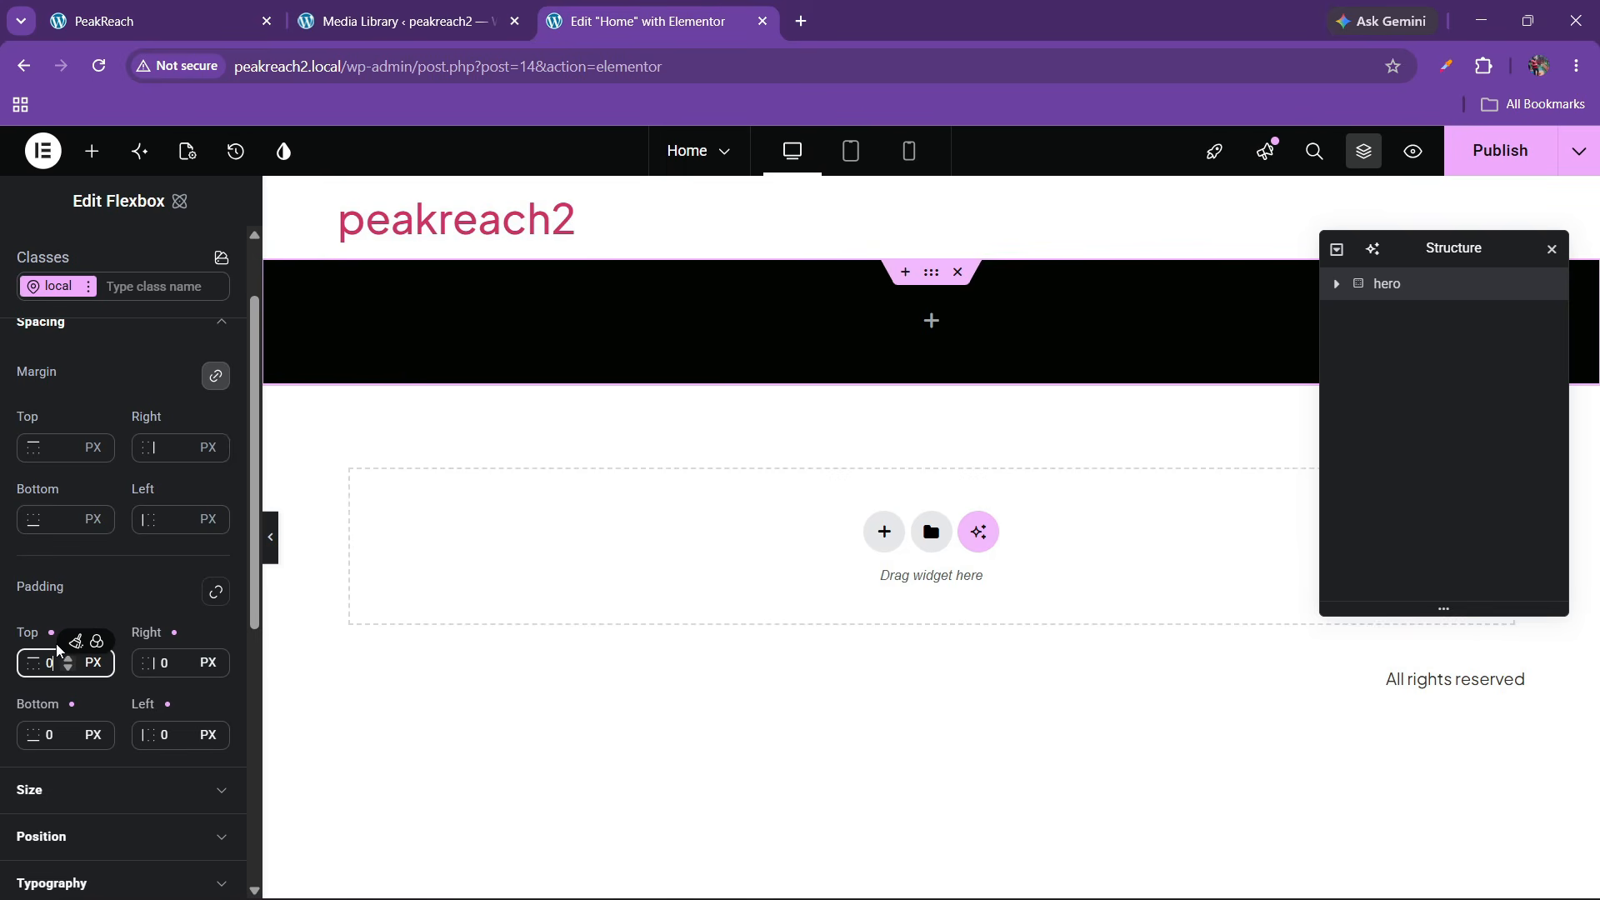
type("60")
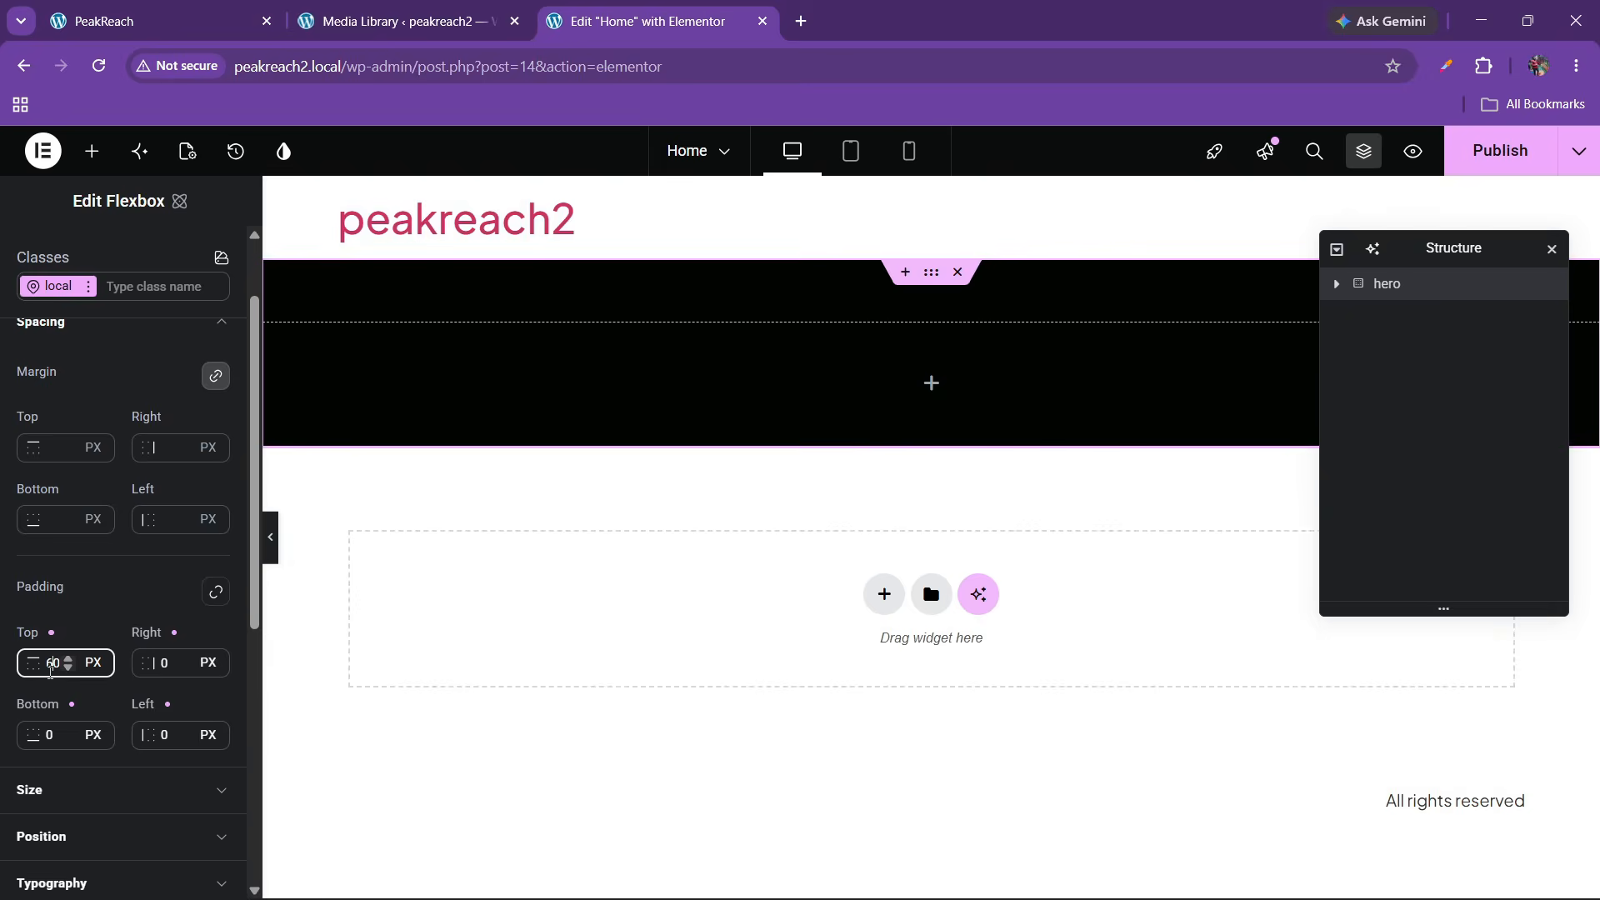
left_click(50, 734)
type("60")
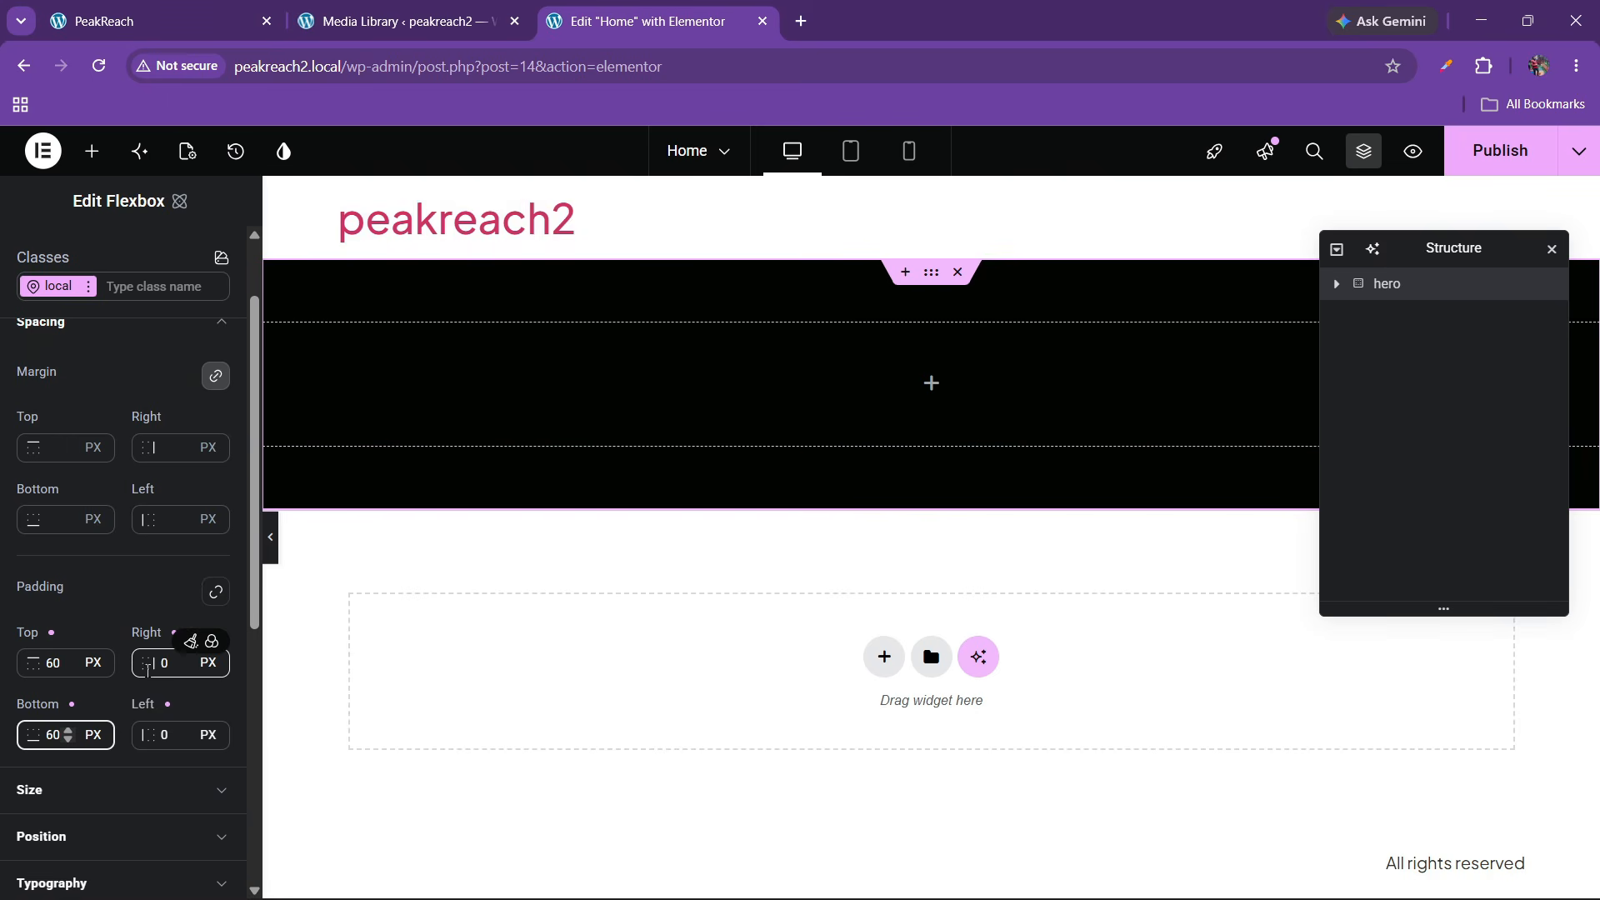
left_click(164, 665)
type("10")
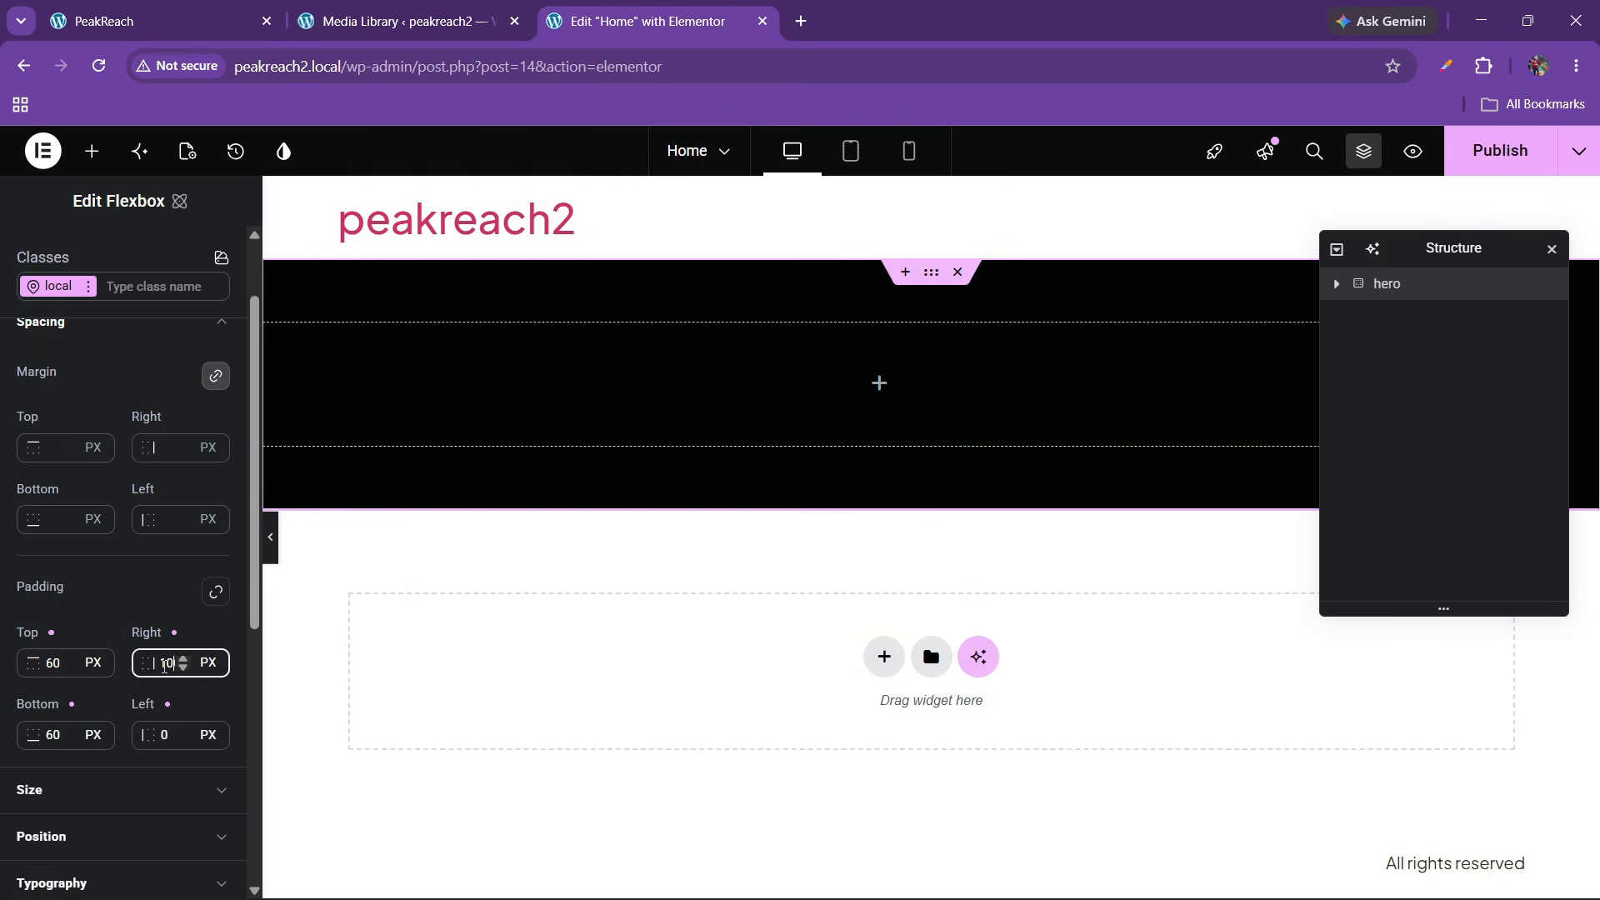
left_click(165, 735)
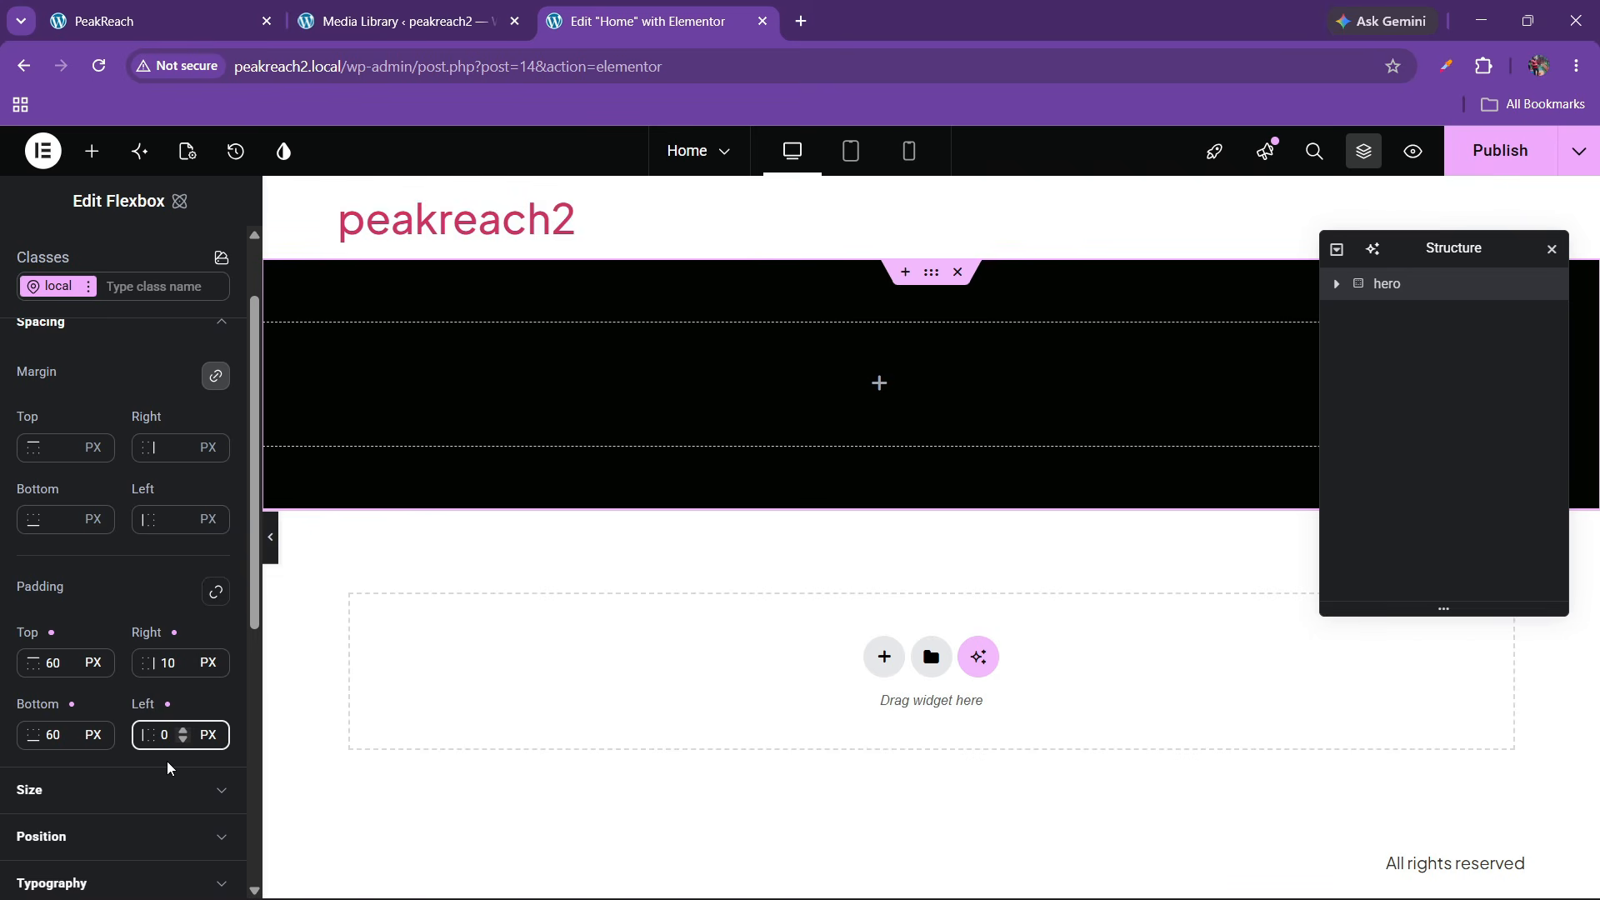
type("10")
scroll(78, 589, "up", 1)
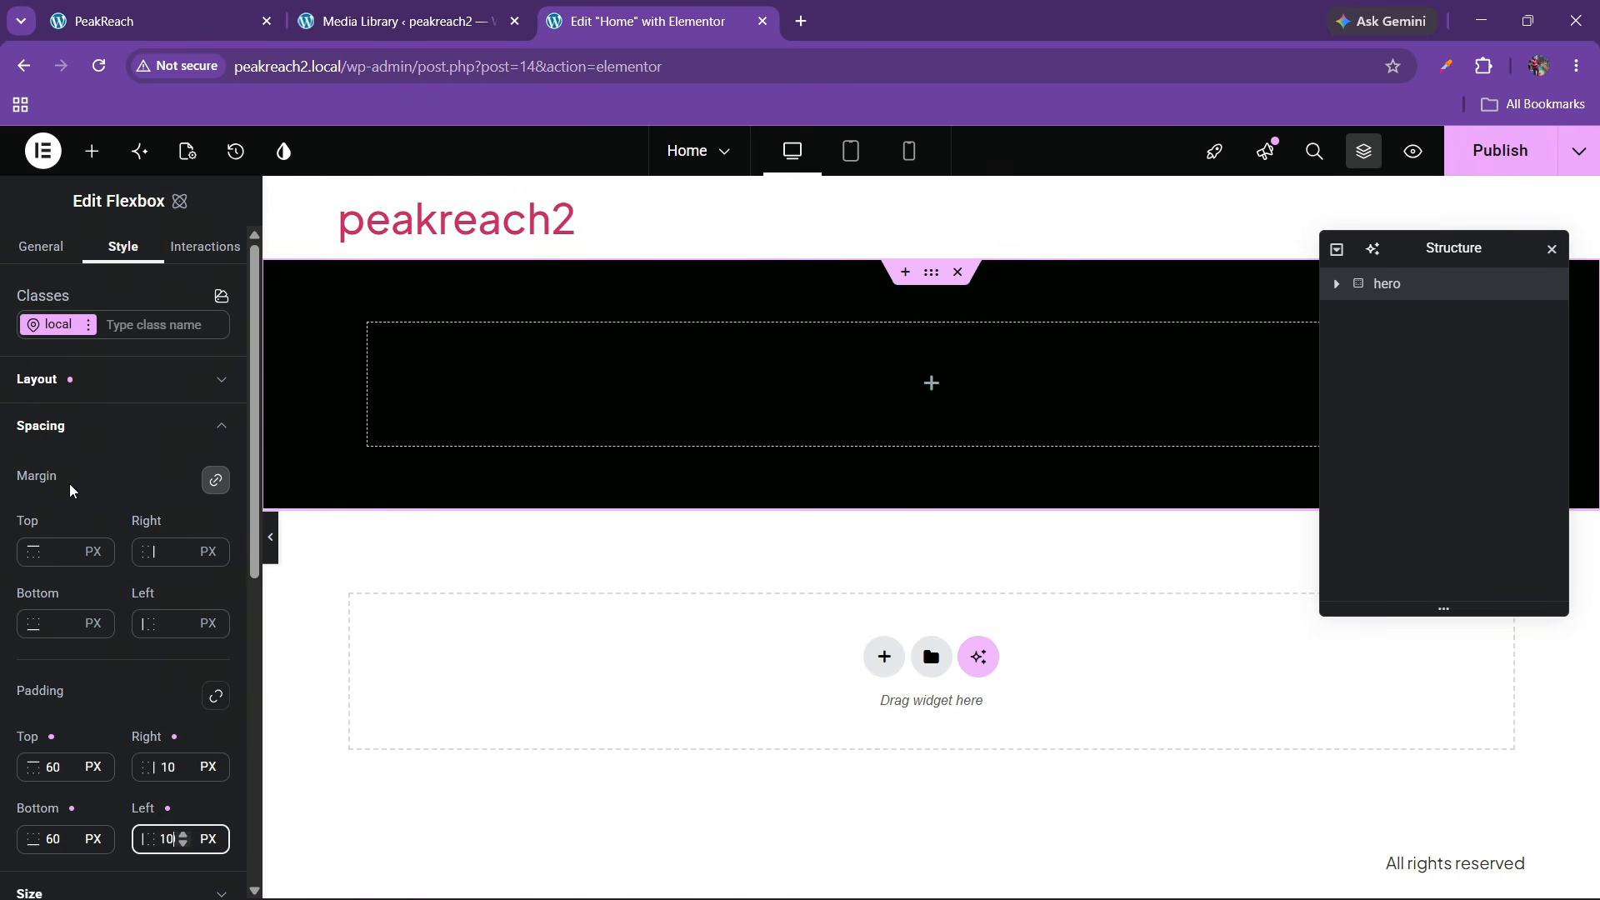
left_click(55, 425)
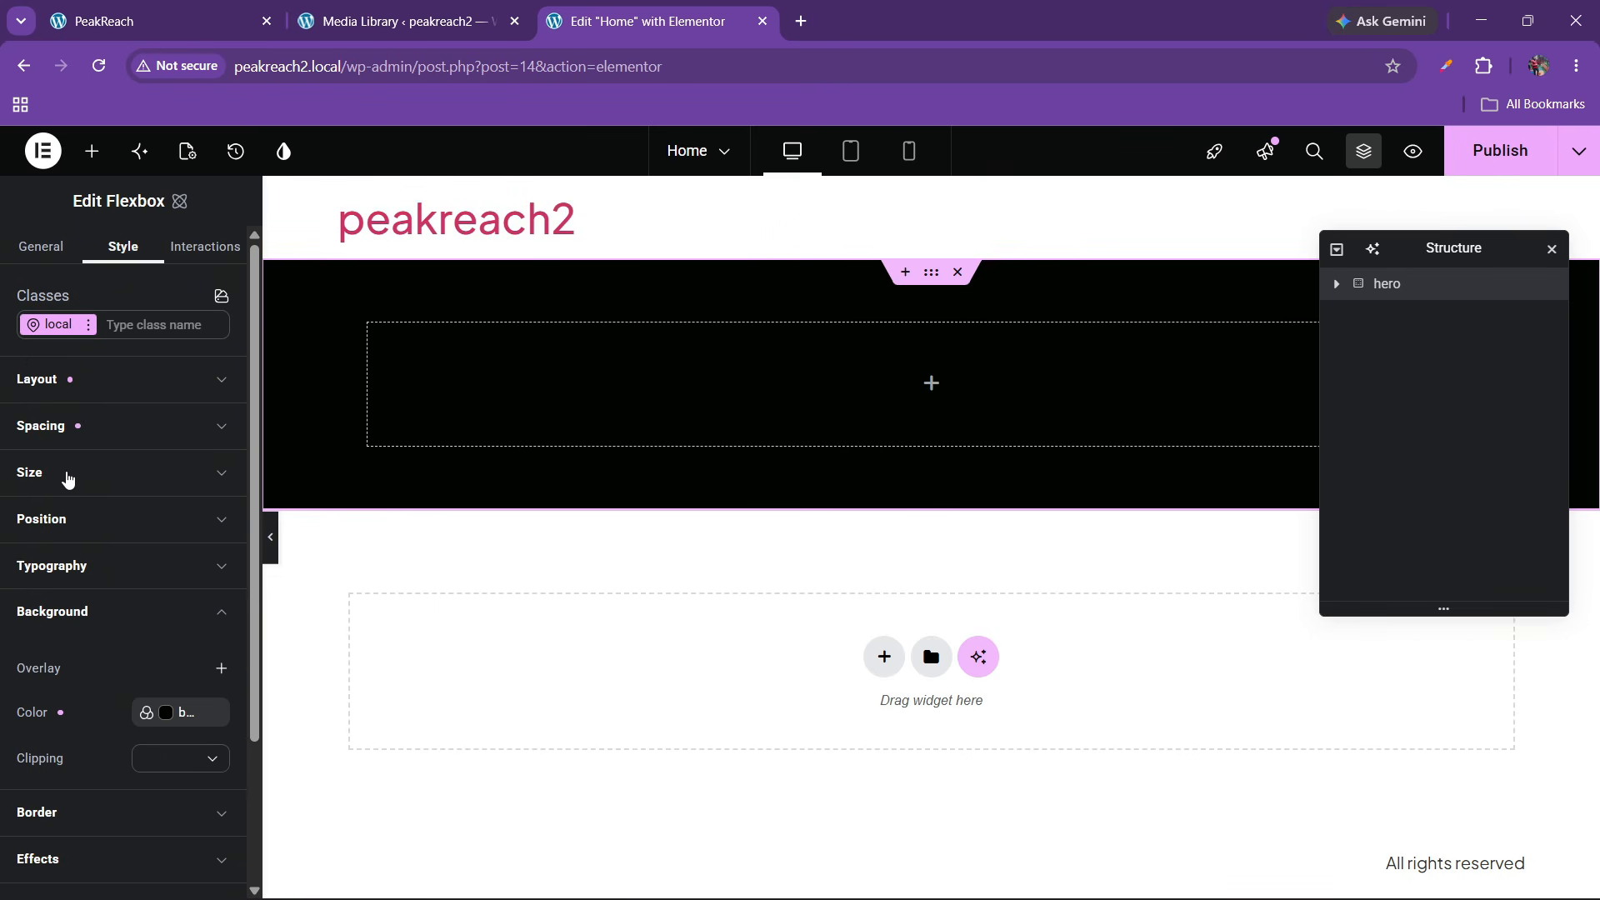
Set the hero width to 100% and drag a nested Flexbox inside it
left_click(69, 472)
left_click(92, 552)
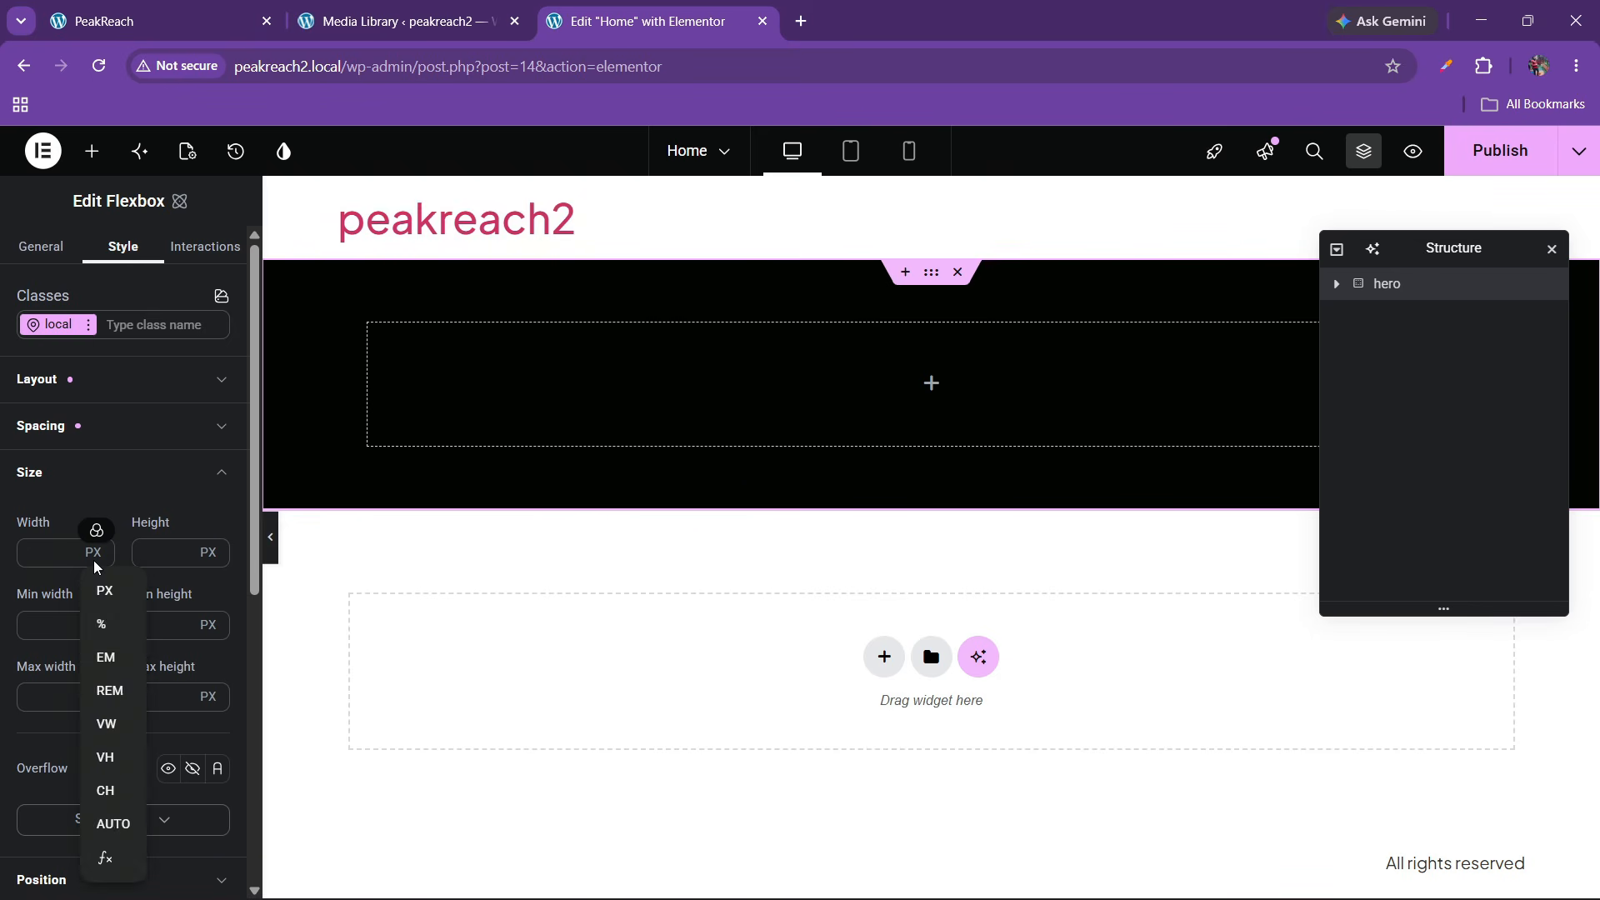
left_click(102, 624)
left_click(39, 565)
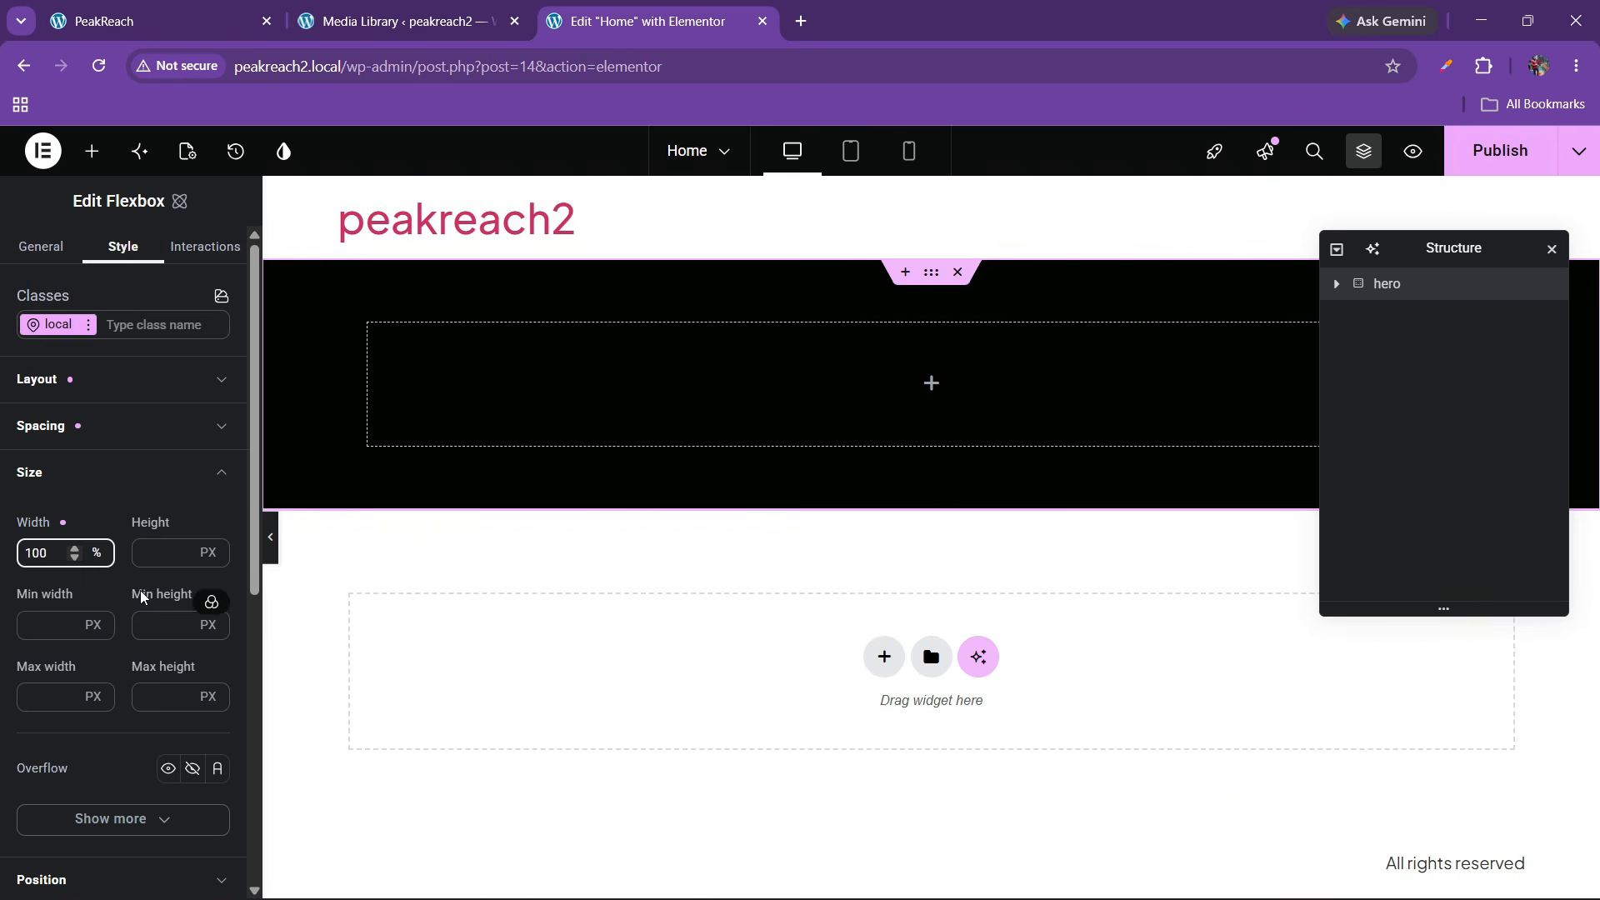
left_click(197, 9)
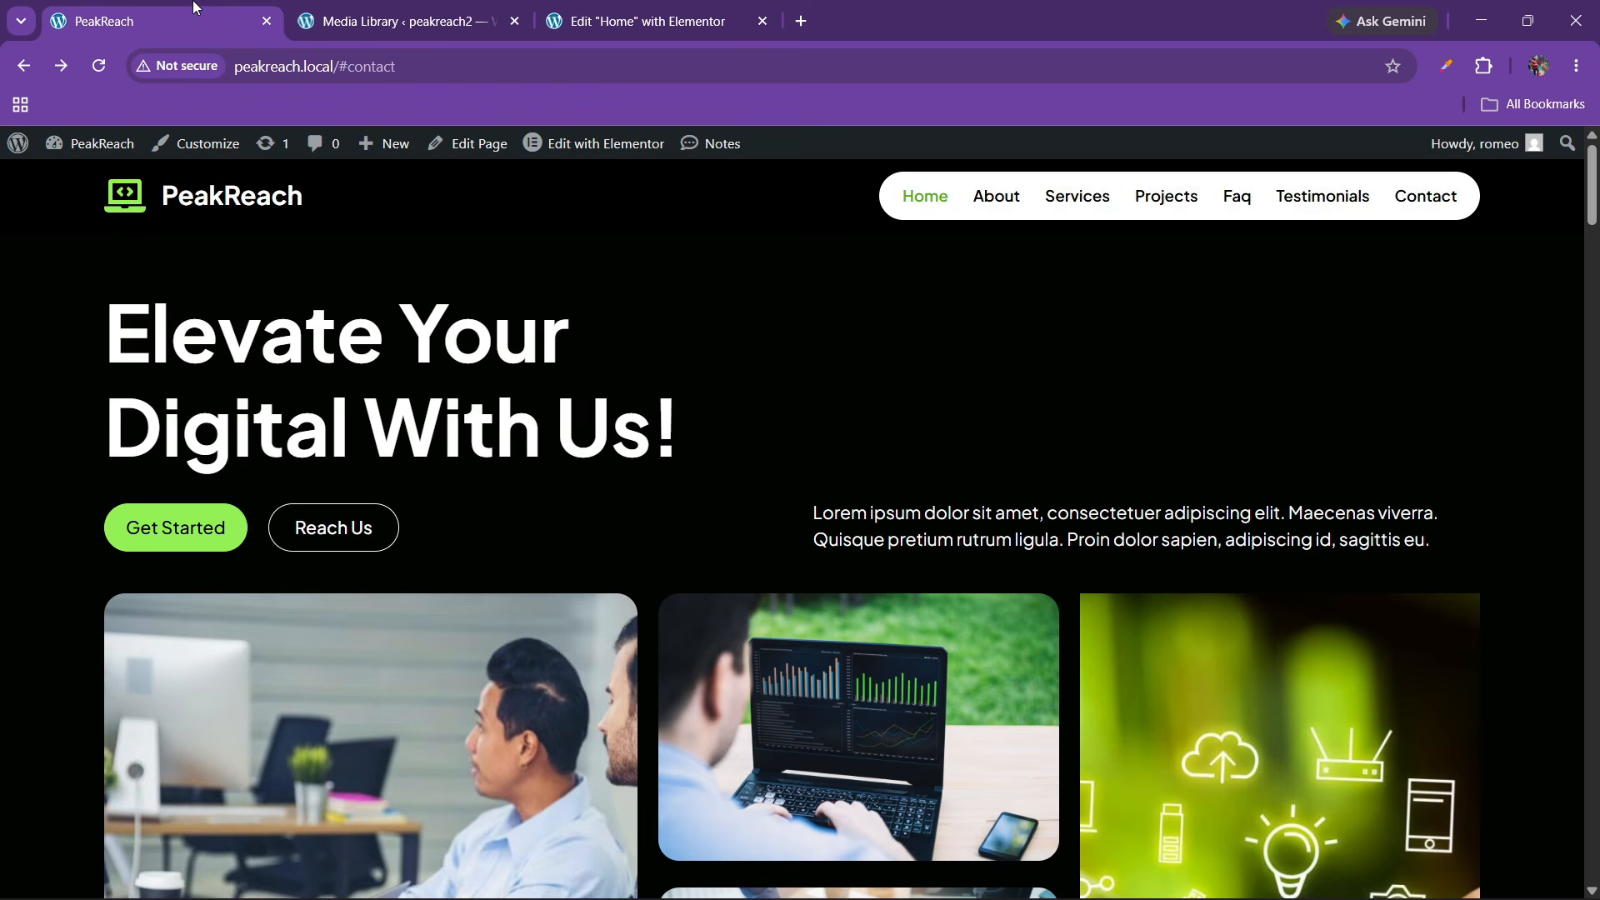
left_click(642, 20)
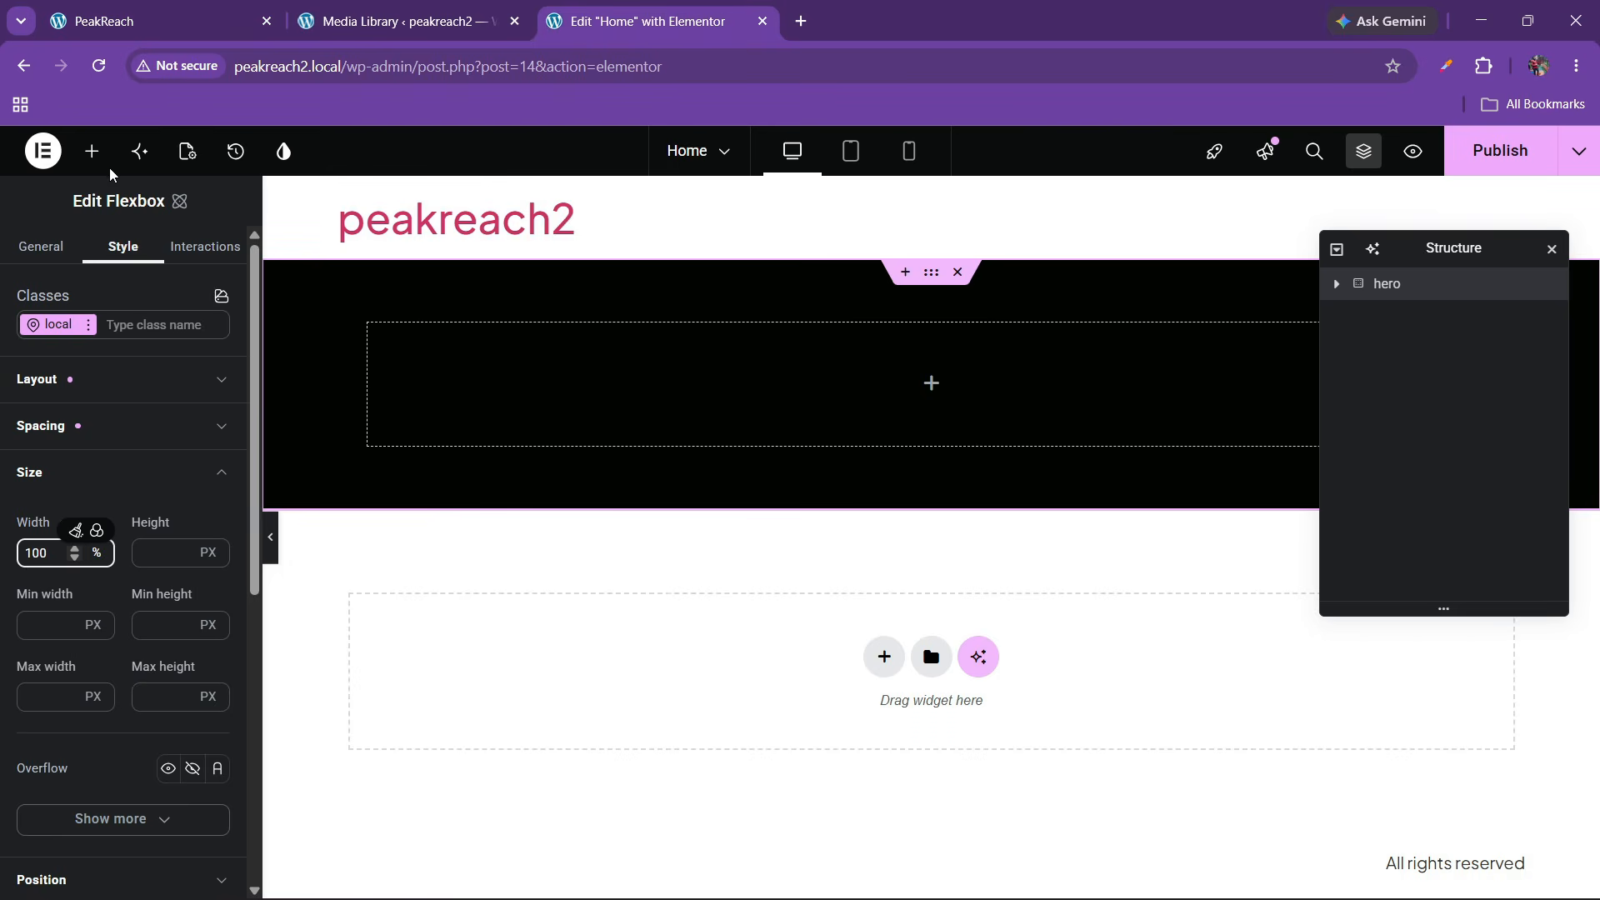
left_click(92, 151)
left_click_drag(190, 417, 464, 424)
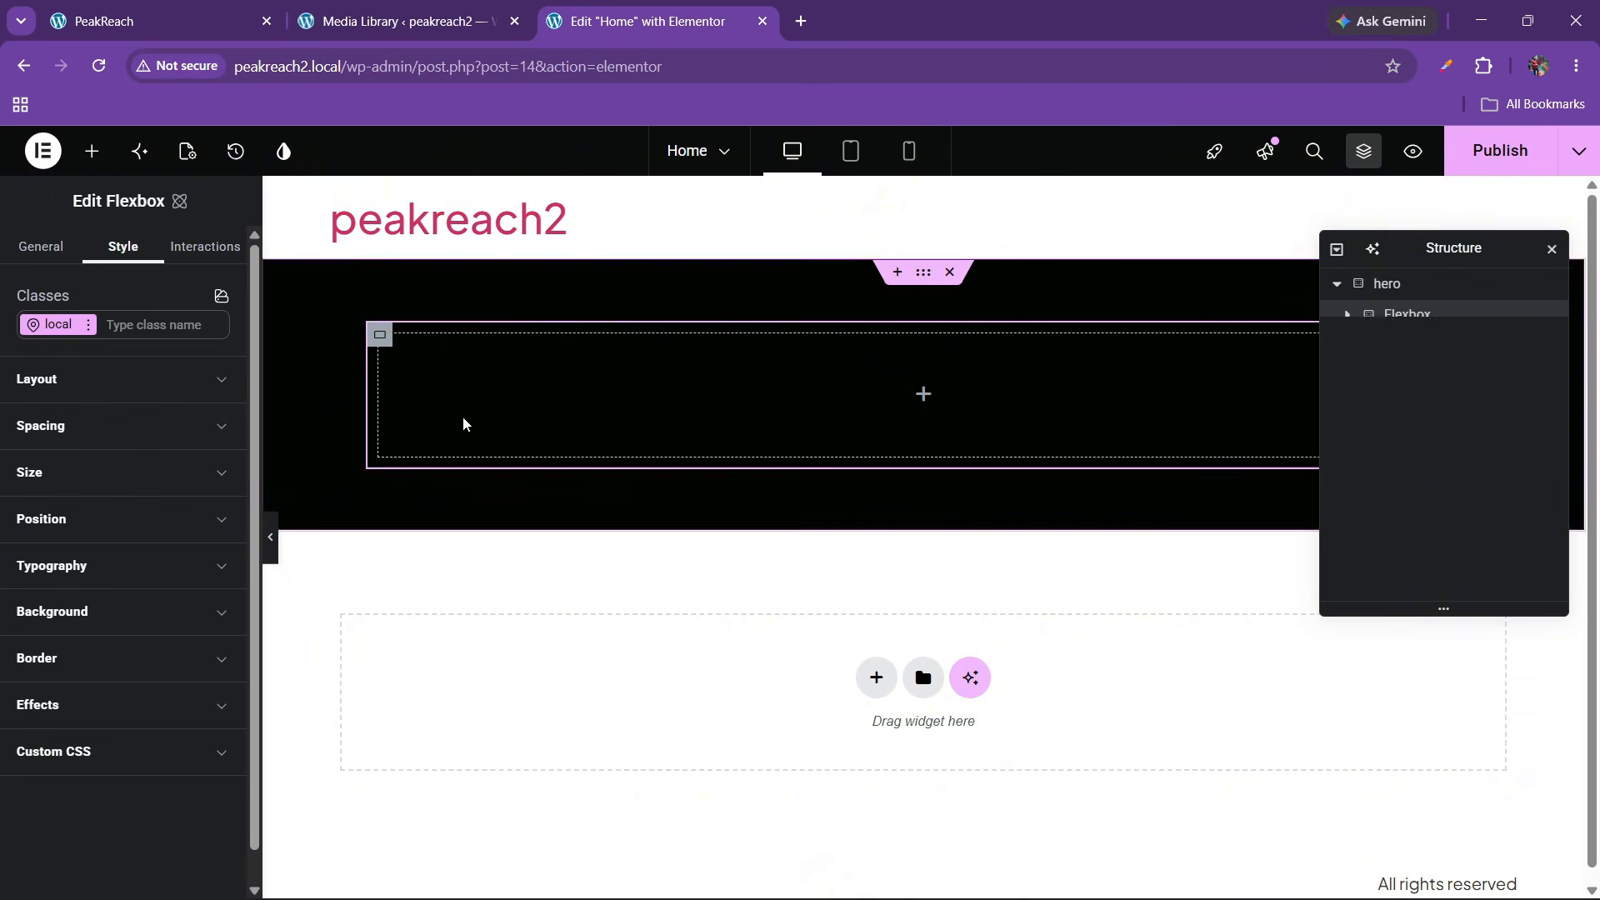
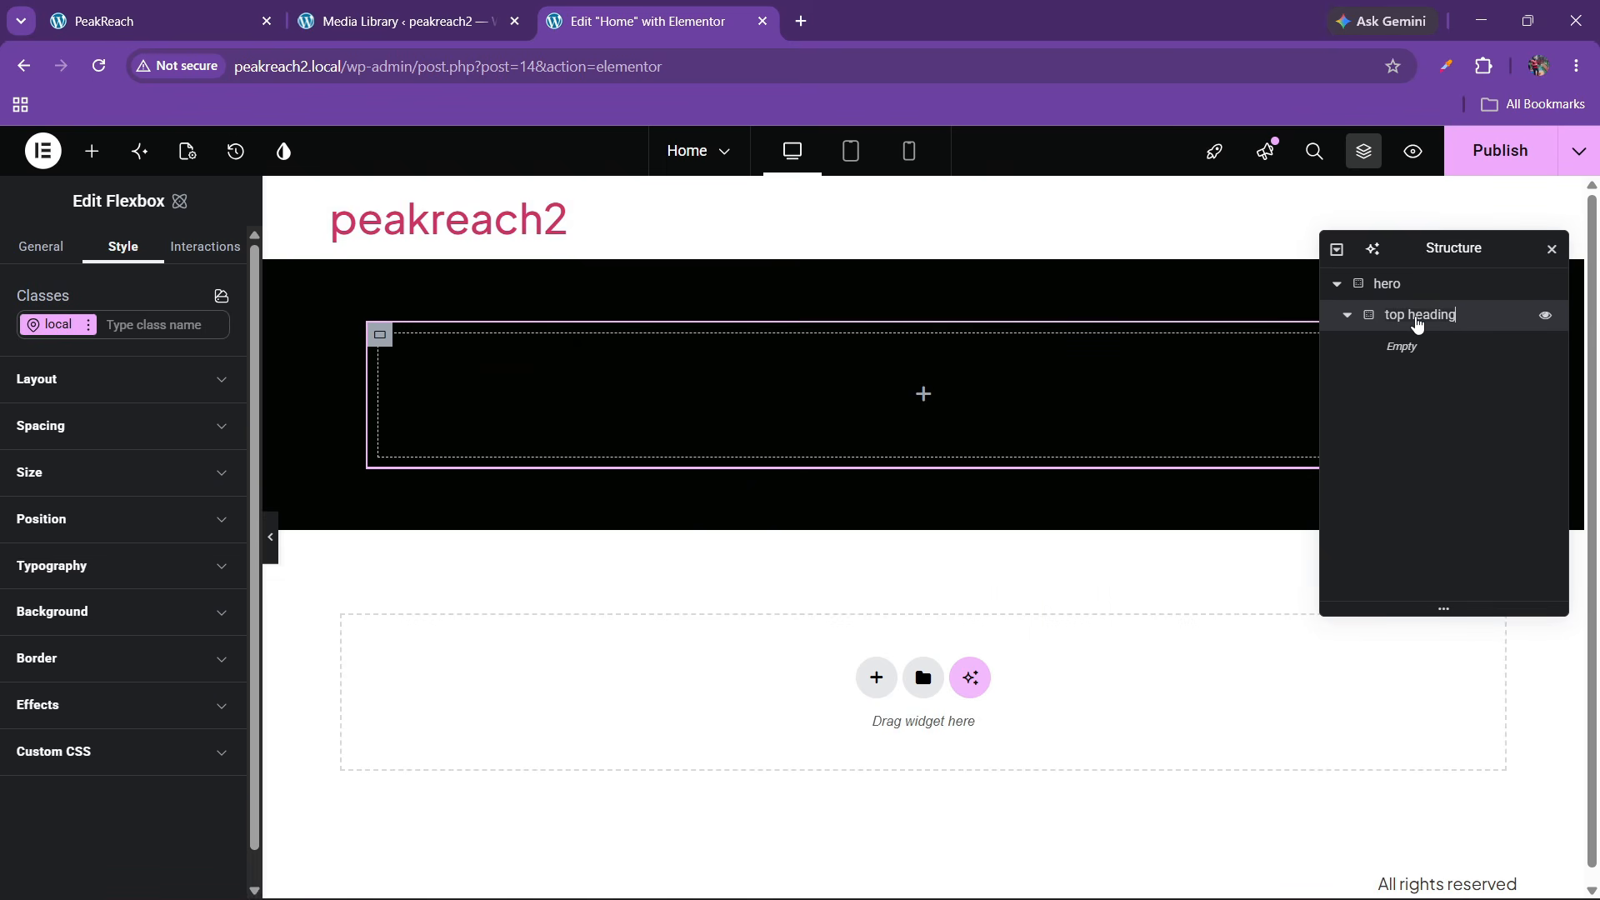
Set the top headings container's padding to 0 after comparing with the live hero
left_click(158, 21)
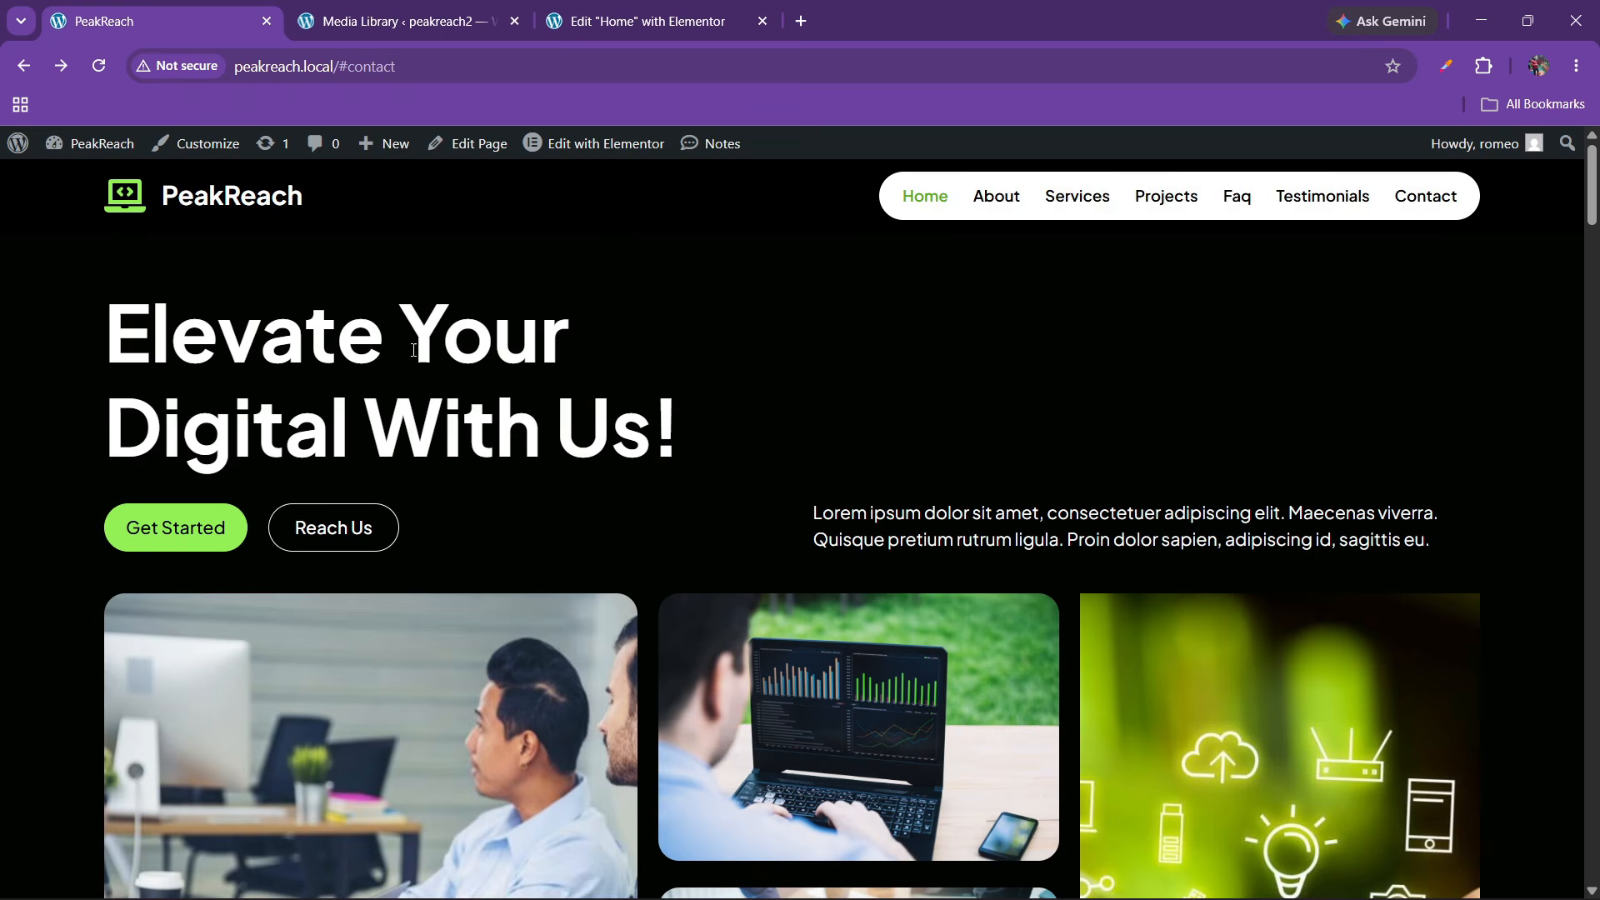
left_click(649, 20)
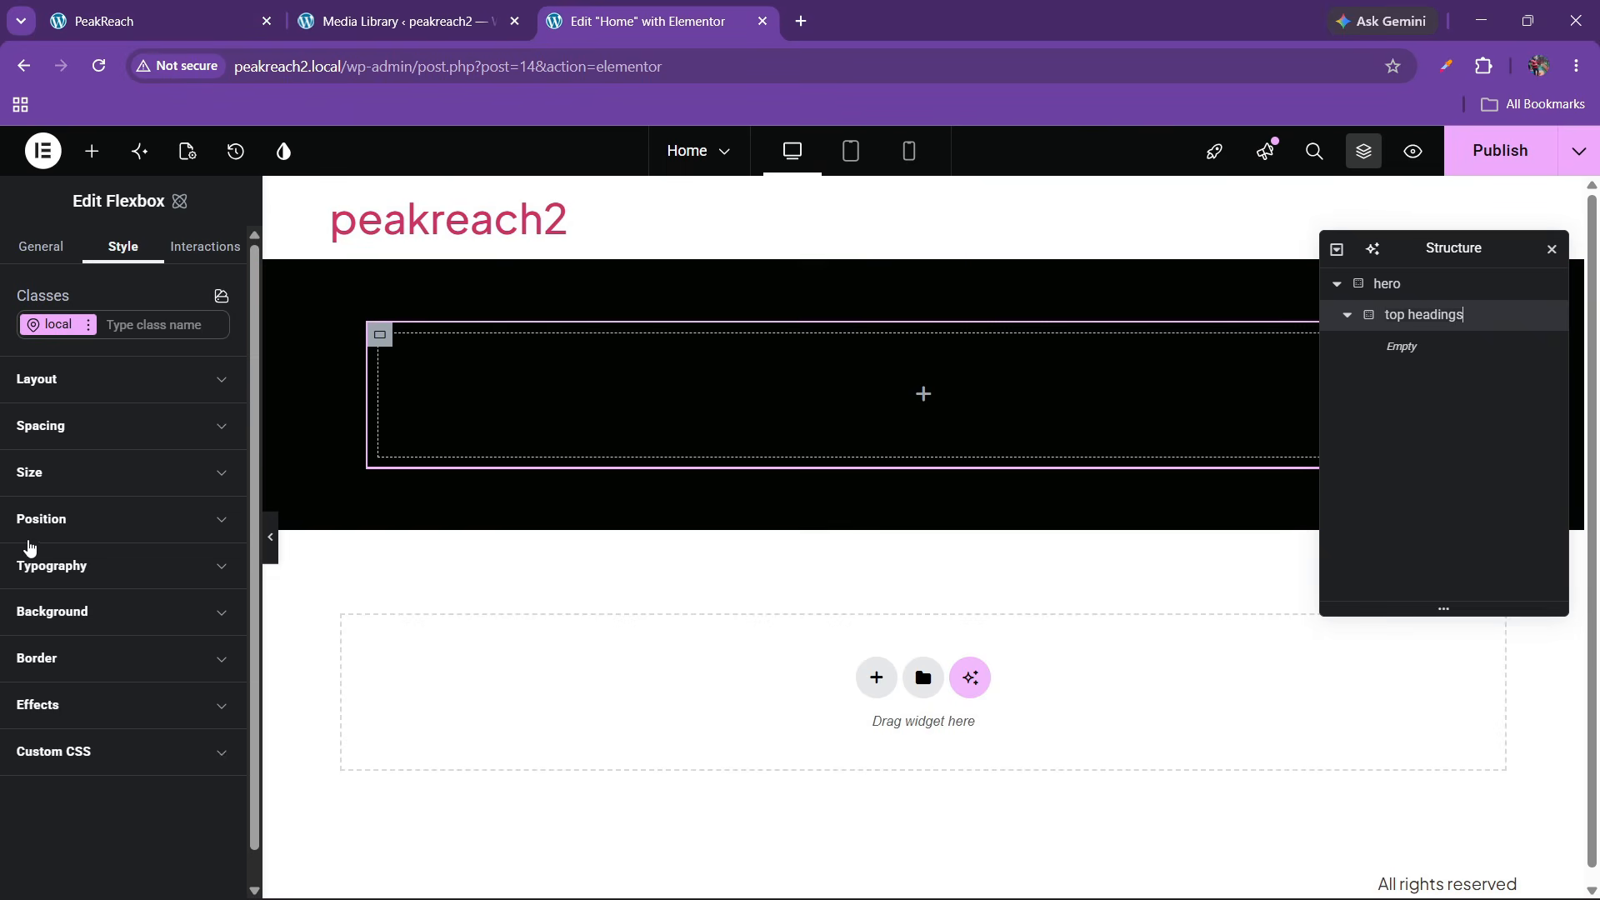
left_click(48, 488)
scroll(47, 561, "down", 3)
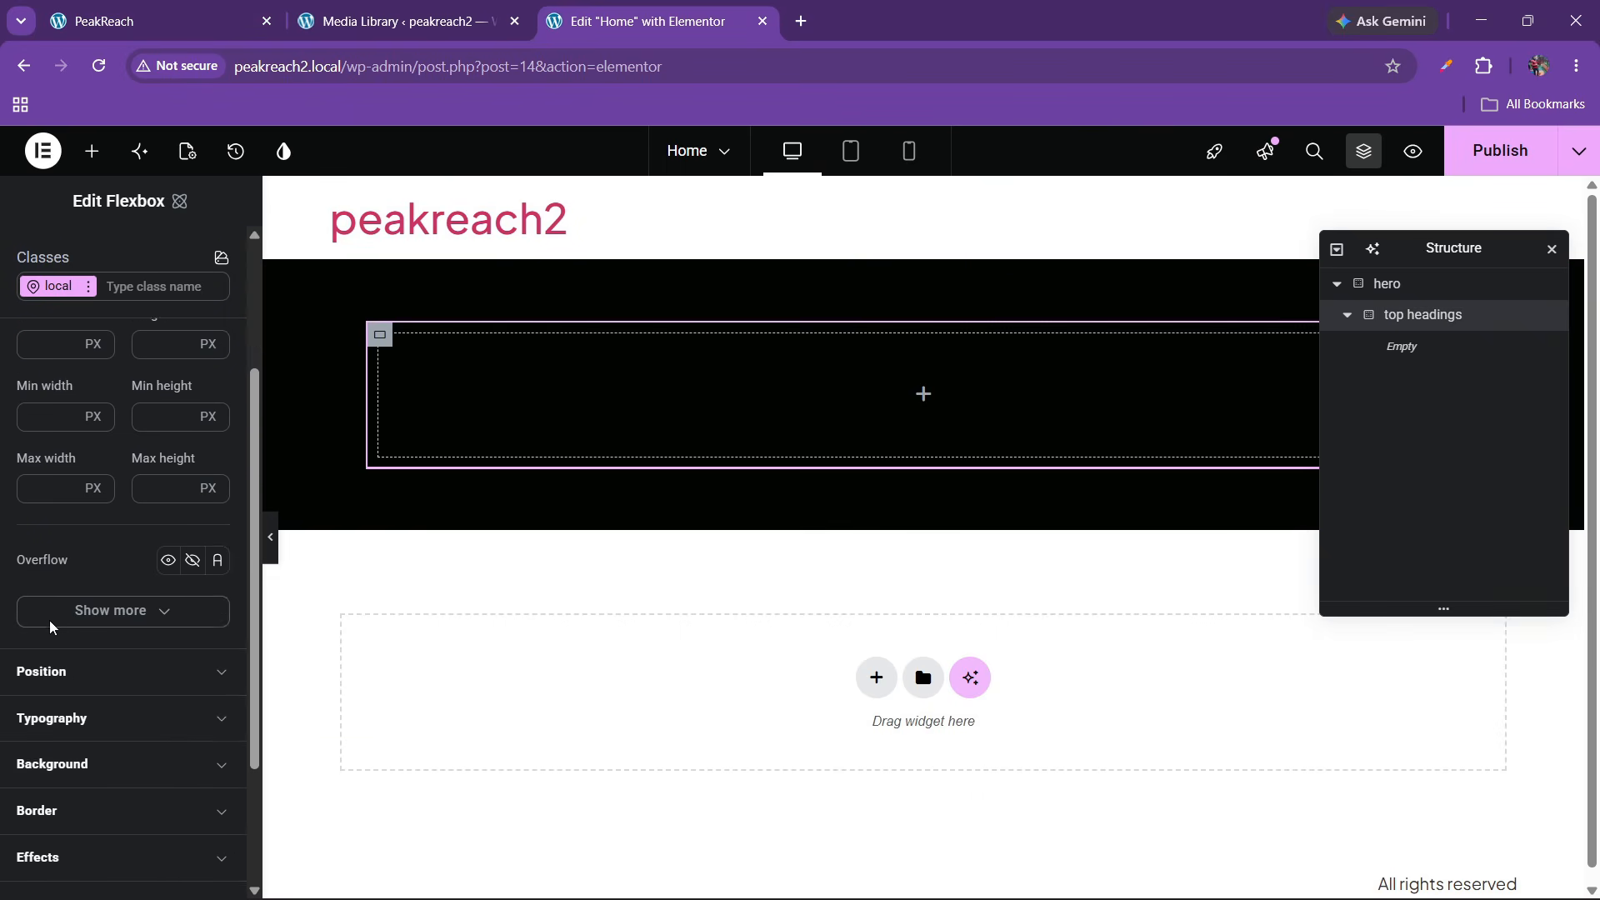
scroll(54, 592, "up", 3)
left_click(48, 472)
left_click(40, 426)
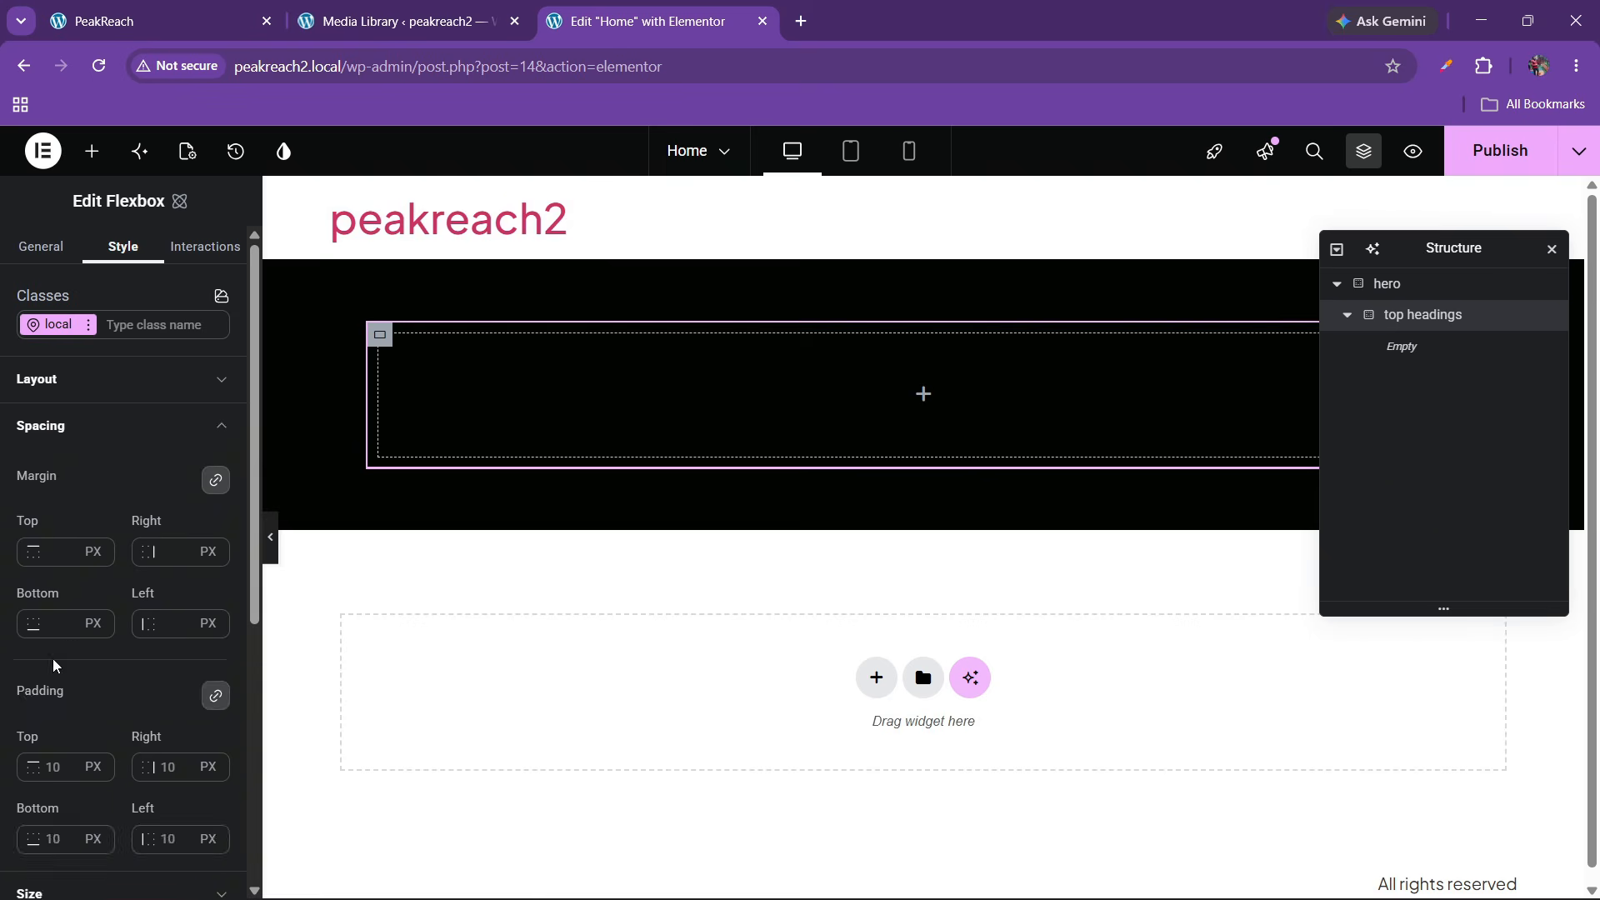
scroll(53, 664, "down", 2)
double_click(53, 664)
type("0")
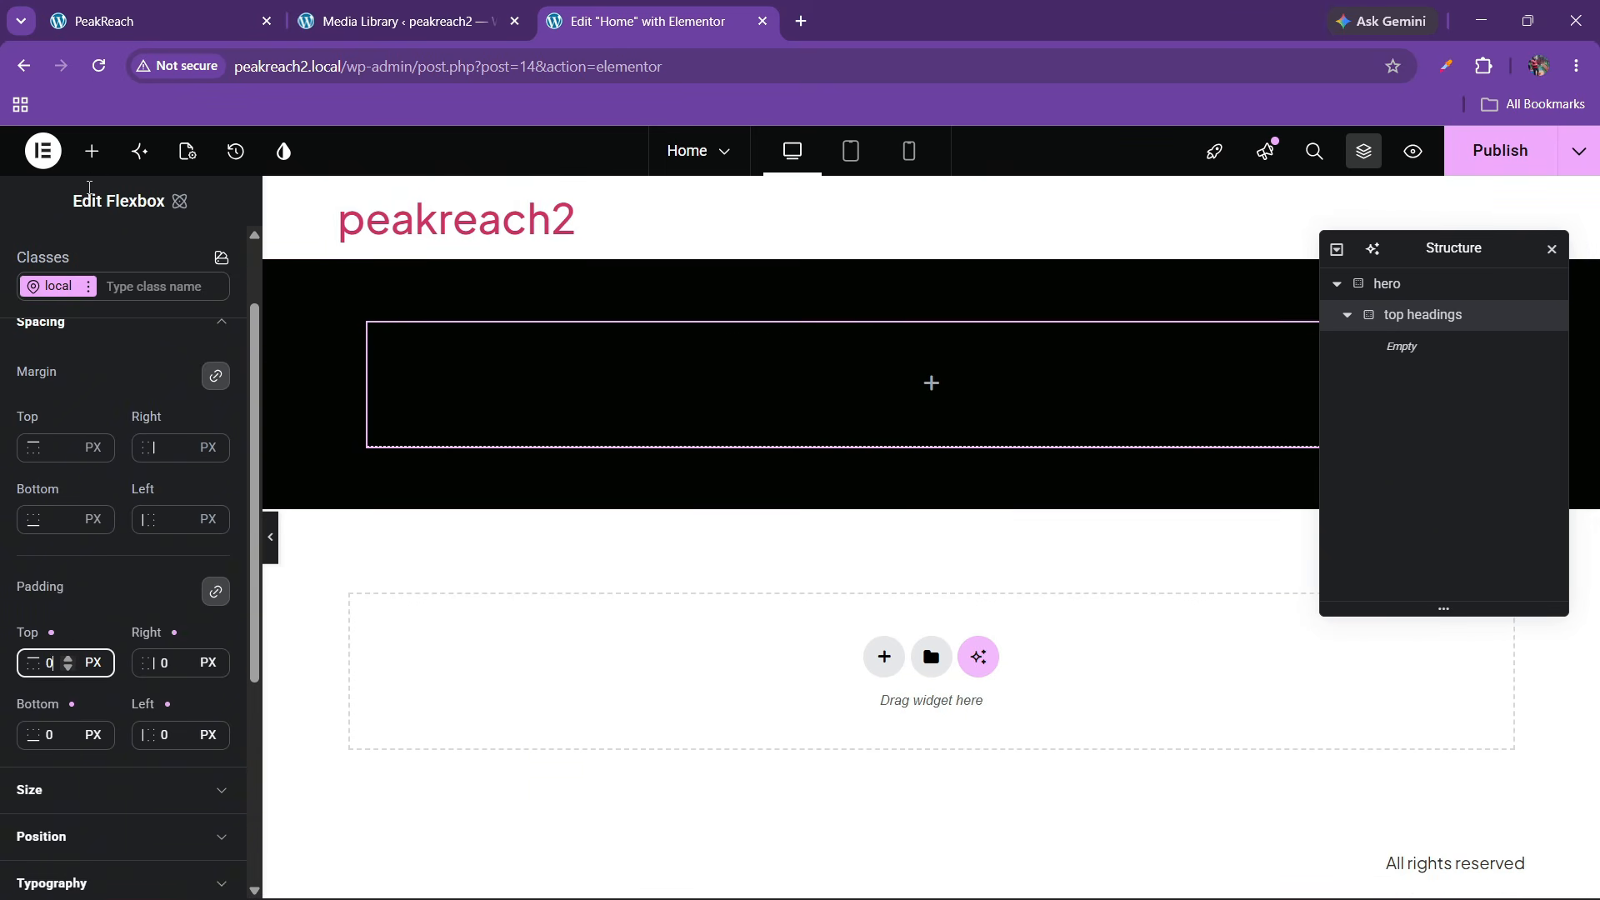
Add a flexbox named 1 inside top headings with 0 padding
left_click(92, 151)
left_click_drag(210, 442, 472, 410)
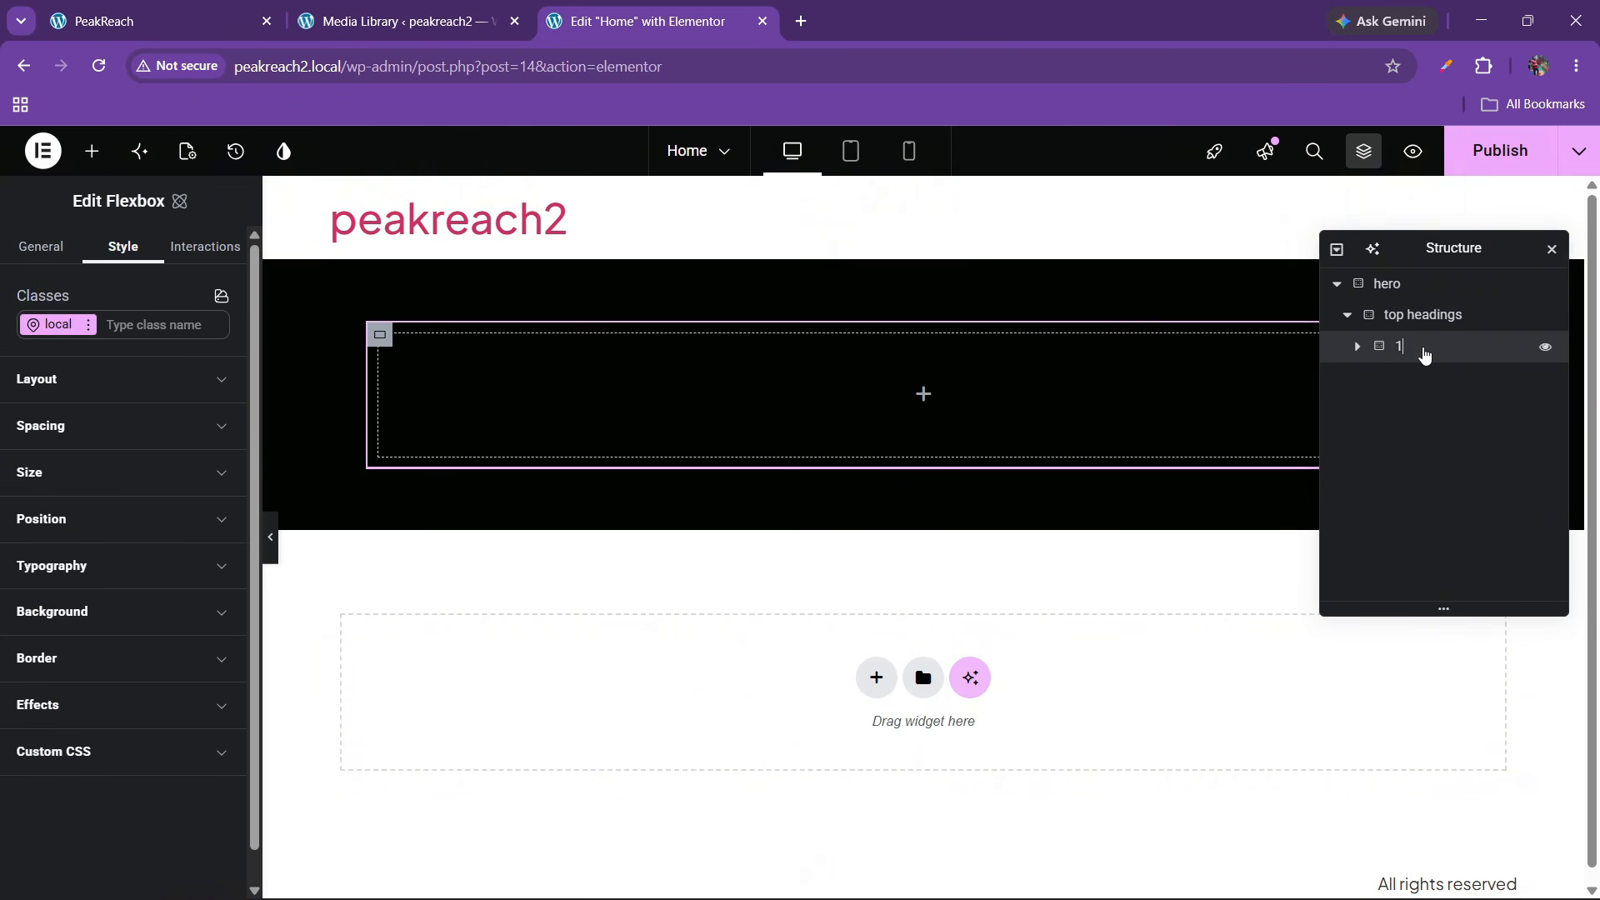
right_click(1423, 351)
double_click(1401, 344)
left_click(76, 444)
scroll(58, 583, "down", 2)
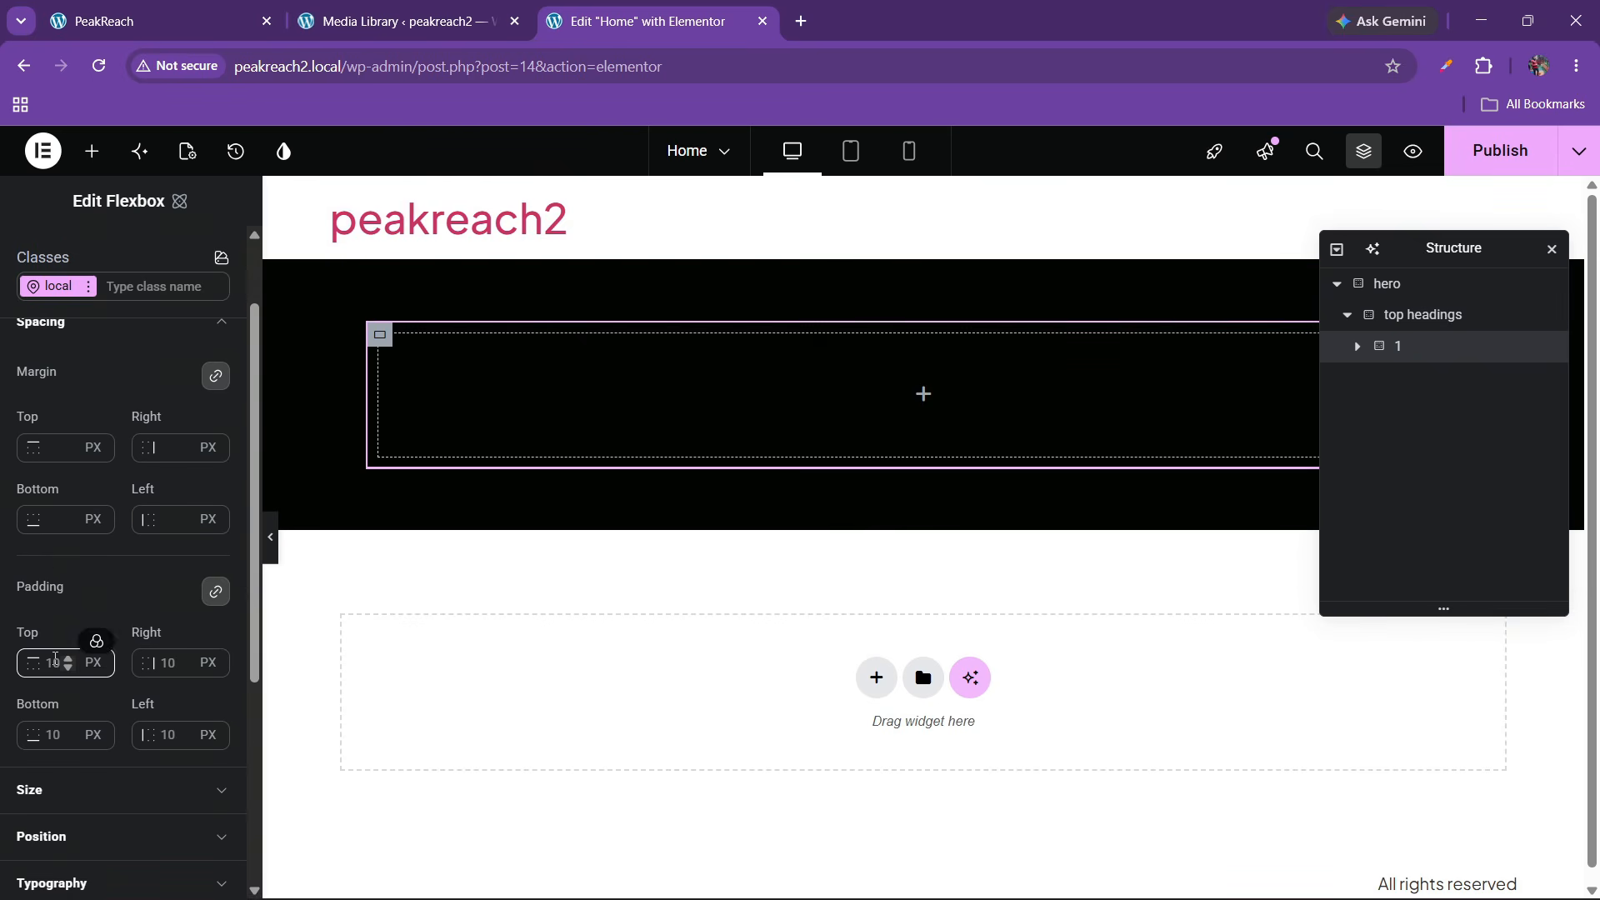
left_click(56, 661)
type("0")
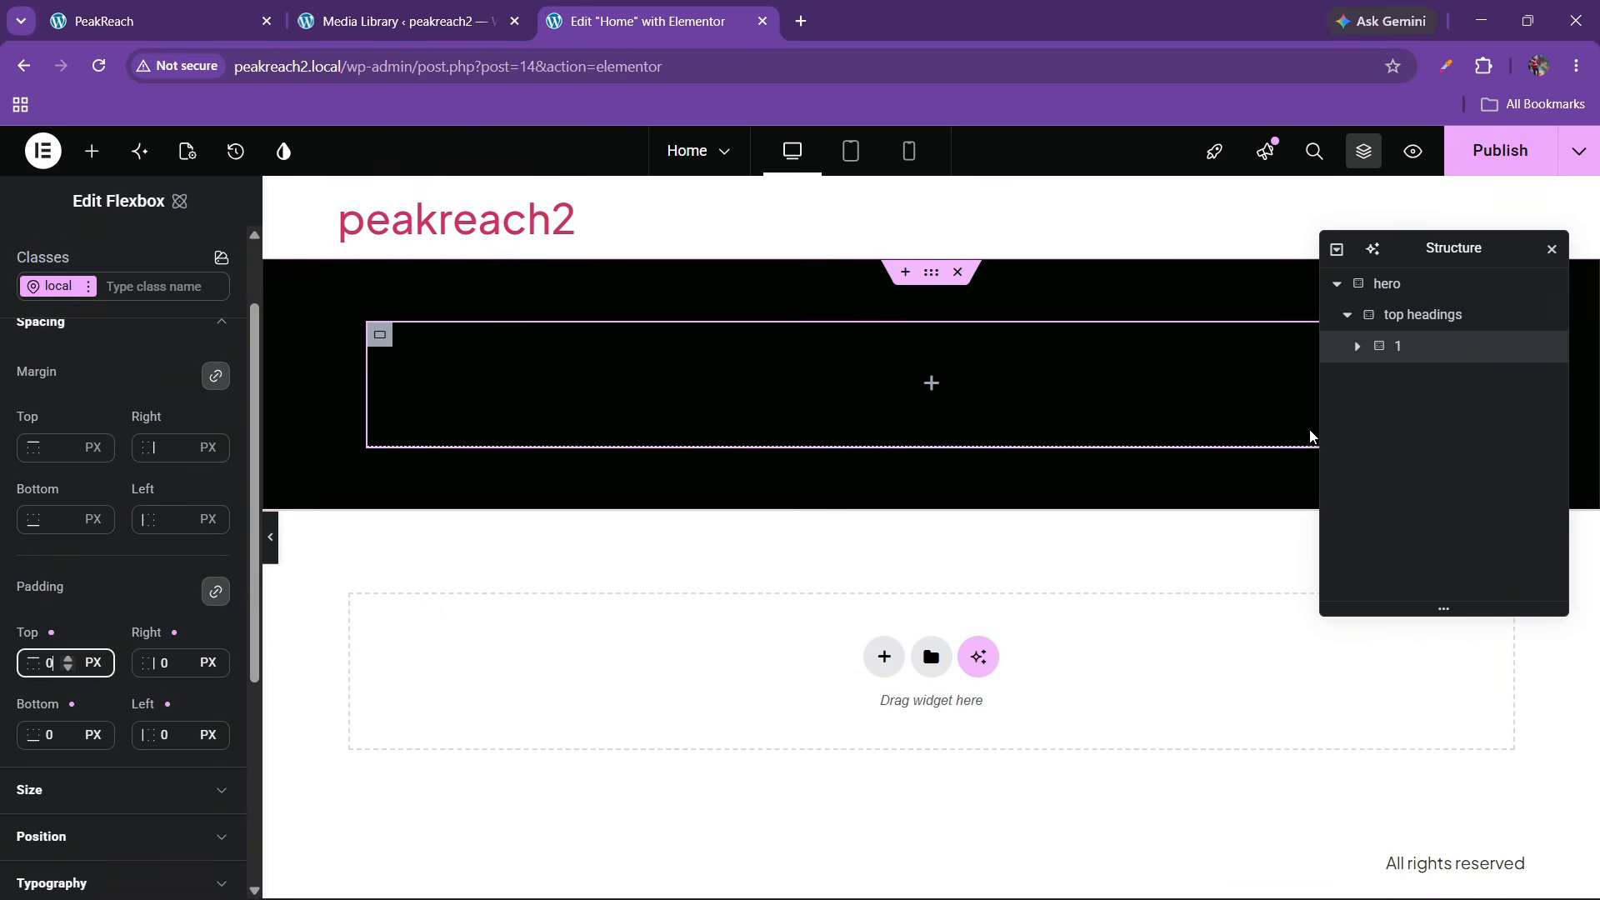
Duplicate flexbox 1 and name the copy 2
right_click(1404, 353)
left_click(1392, 411)
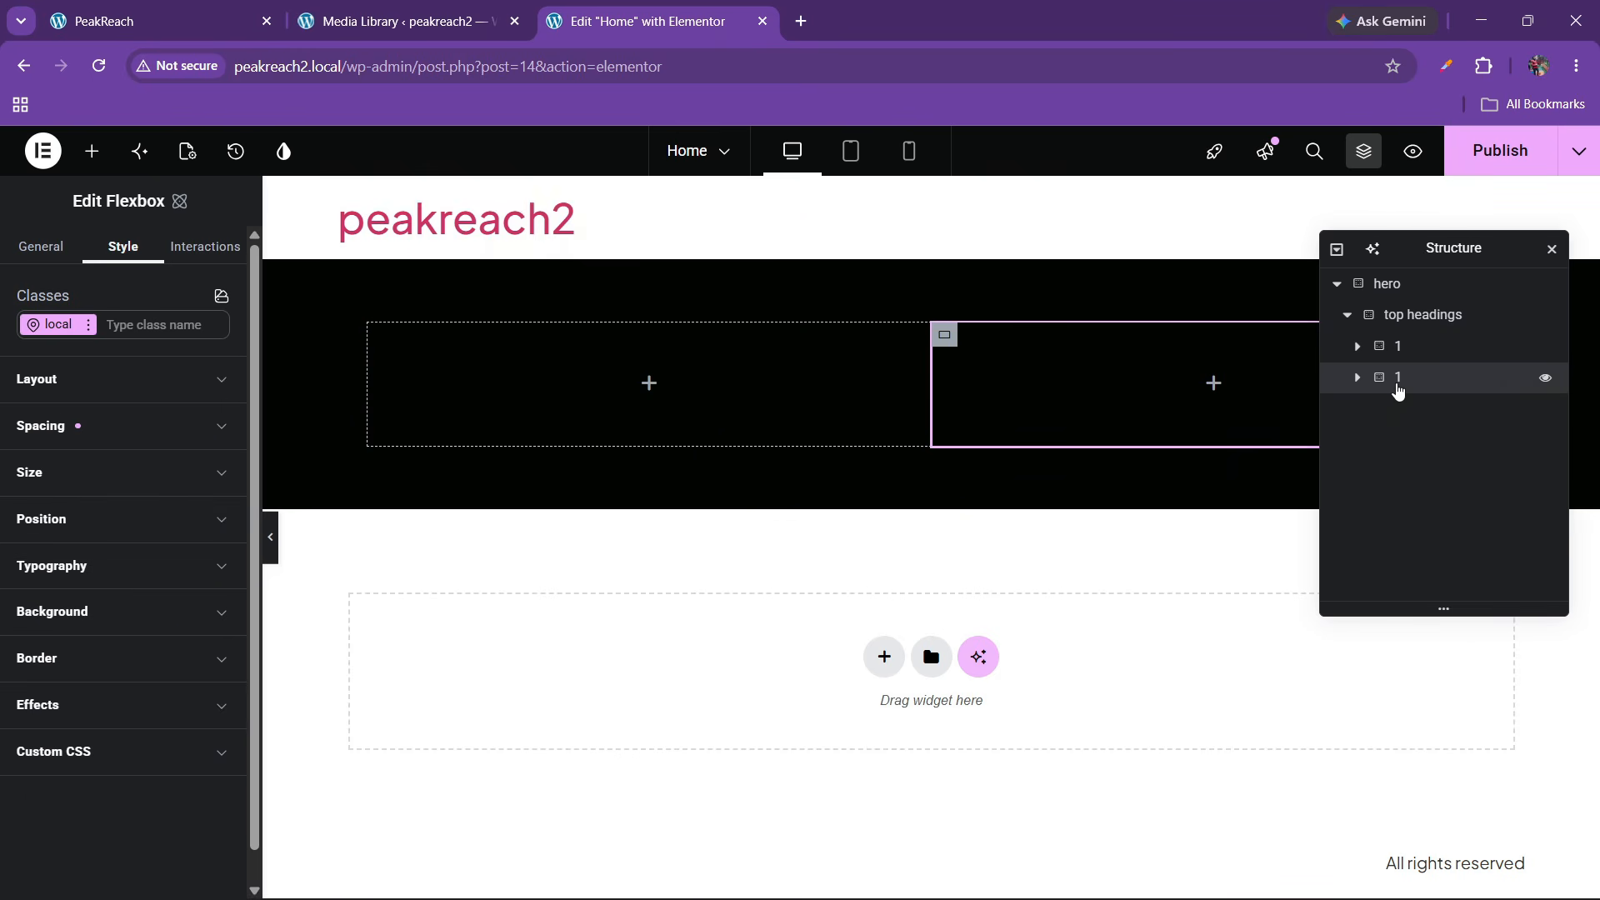
type("2")
Set top headings to align its items Center, then check against the live site
left_click(1393, 345)
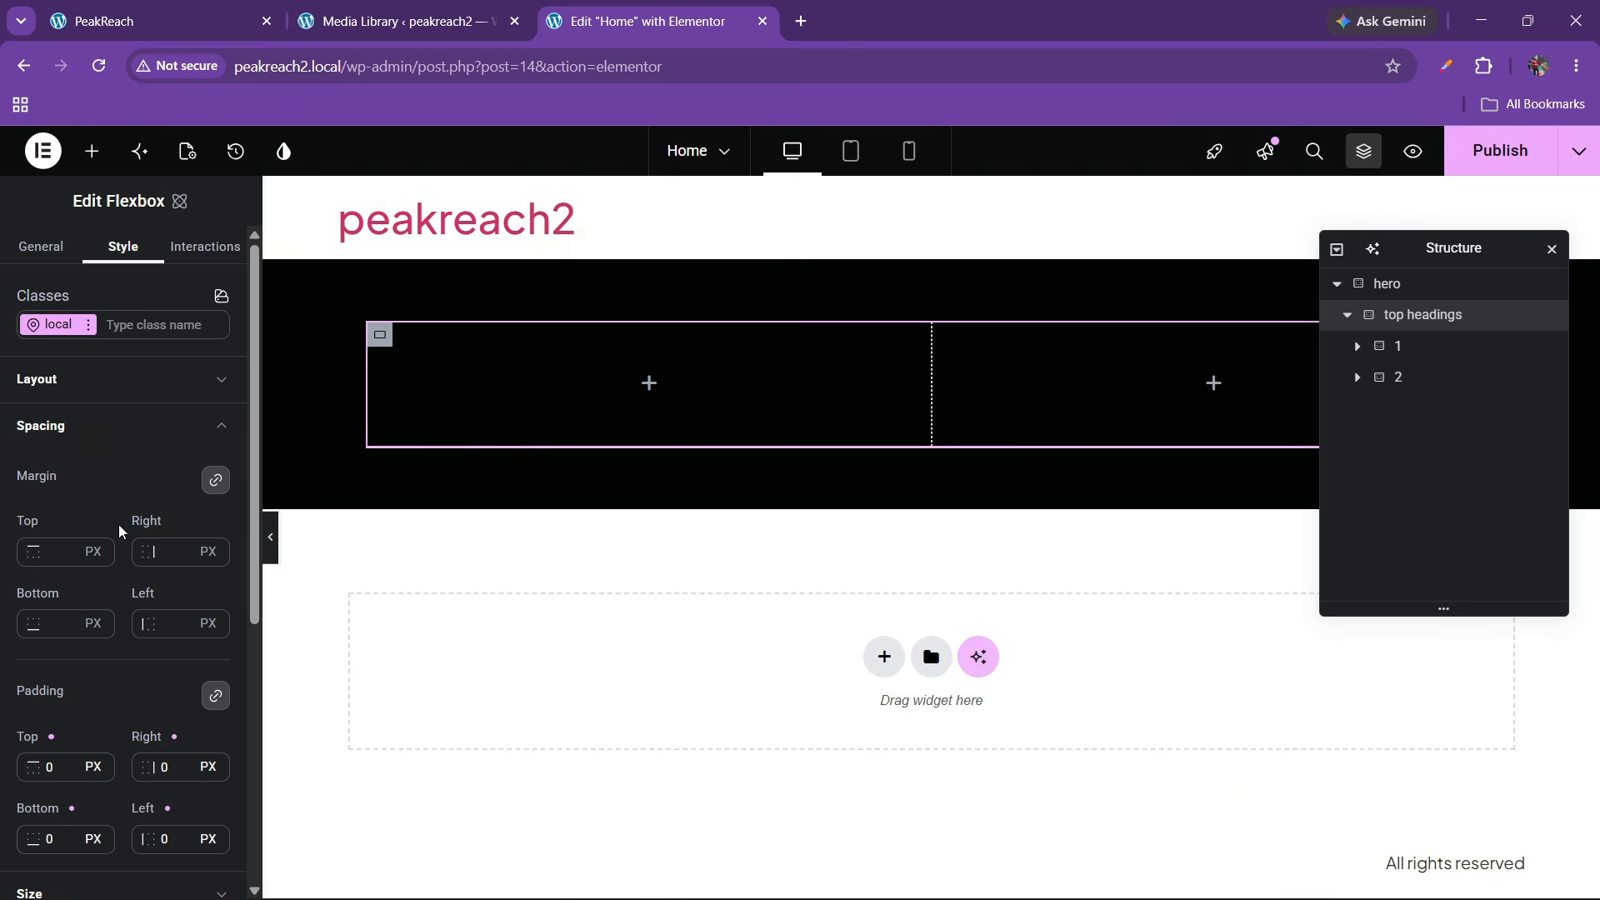
left_click(95, 376)
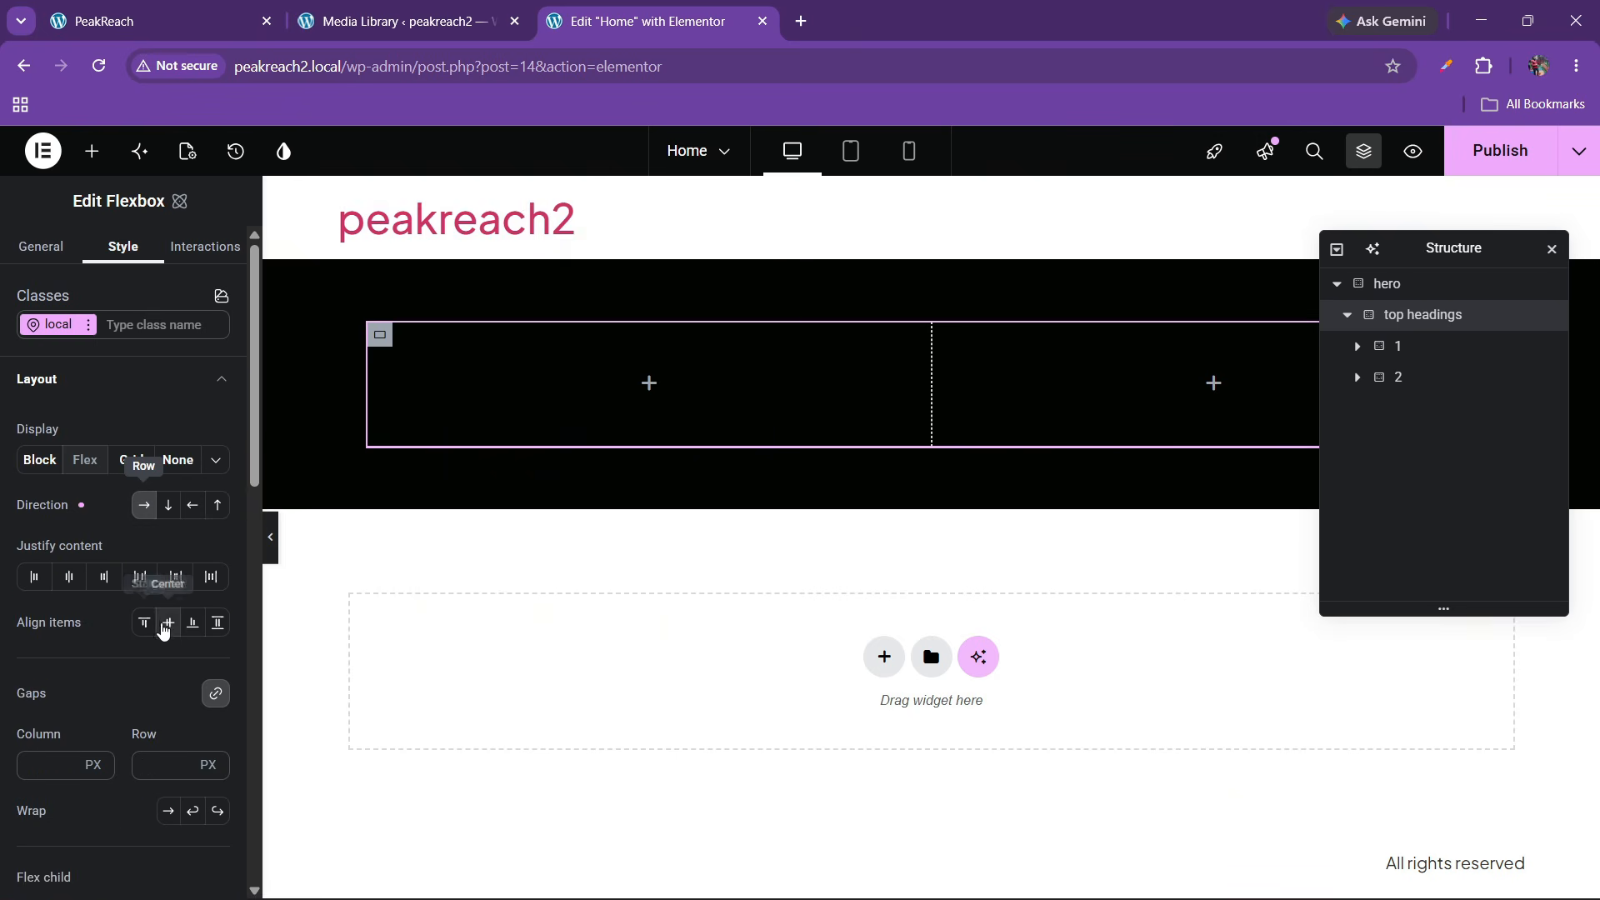
left_click(165, 629)
left_click(200, 15)
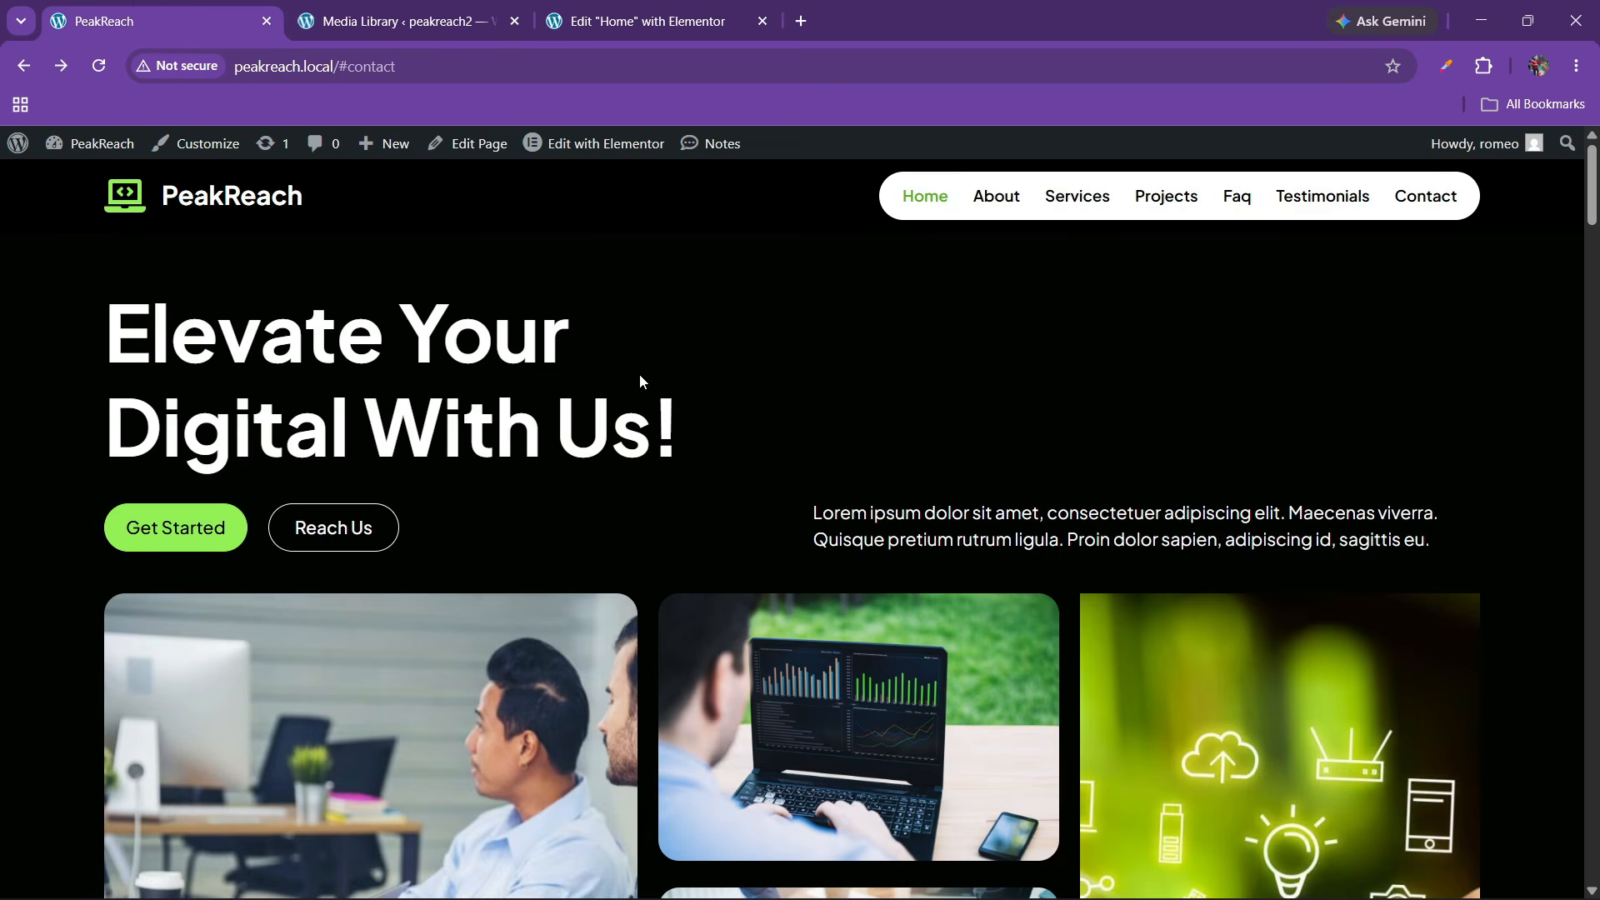
left_click(642, 21)
Place a Heading in column 1 with the live site's title 'Elevate Your Digital With Us!'
left_click(92, 151)
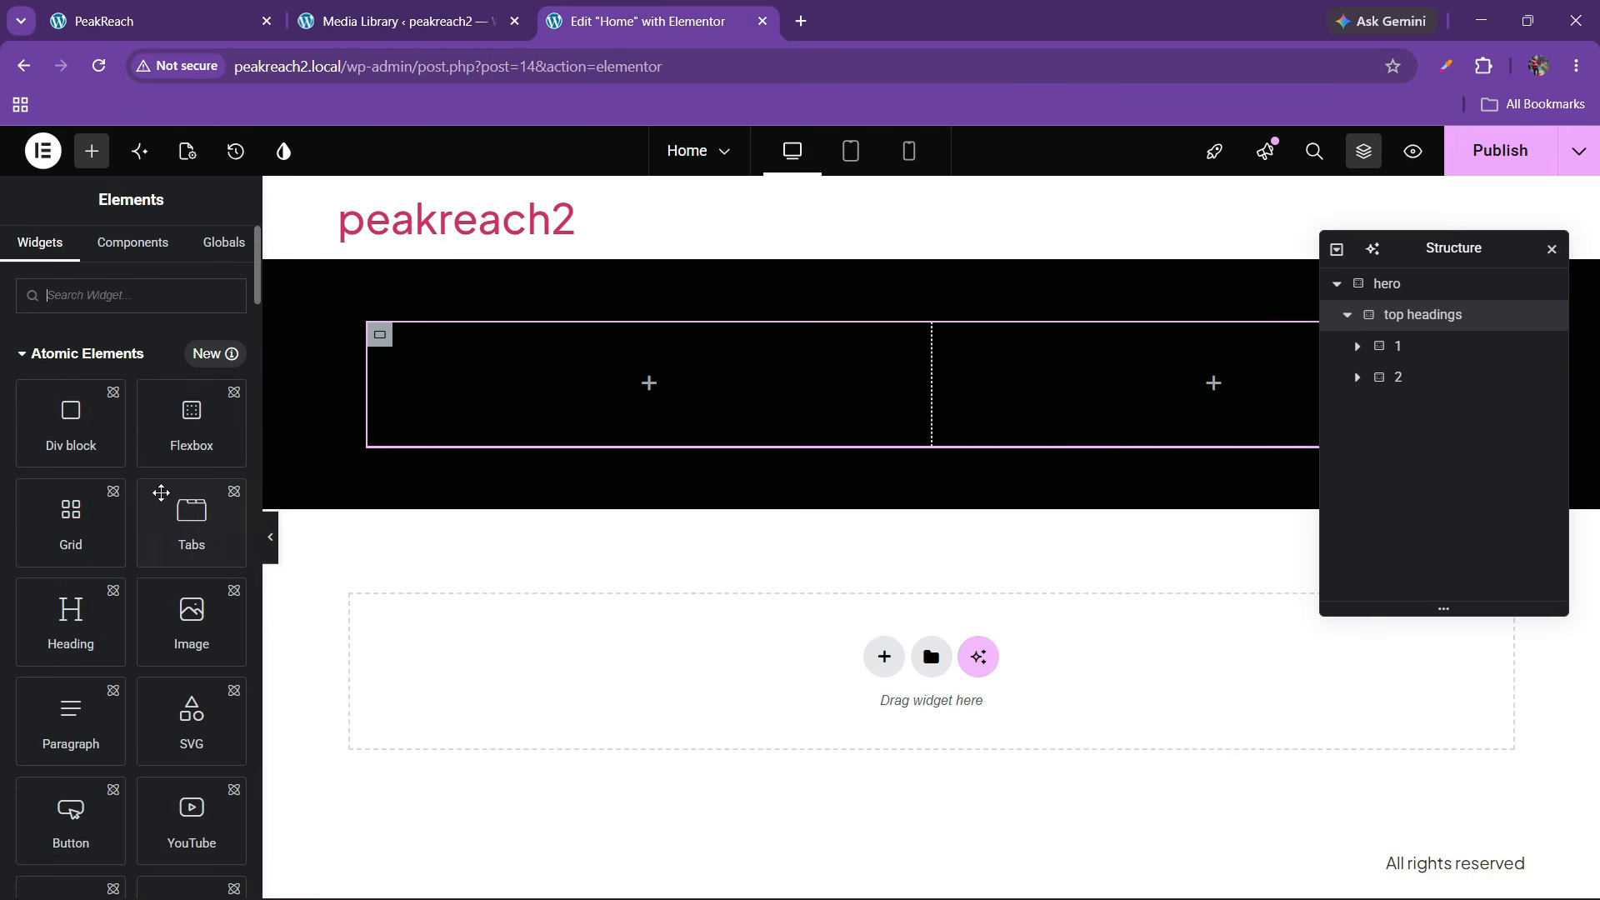
left_click_drag(125, 593, 625, 382)
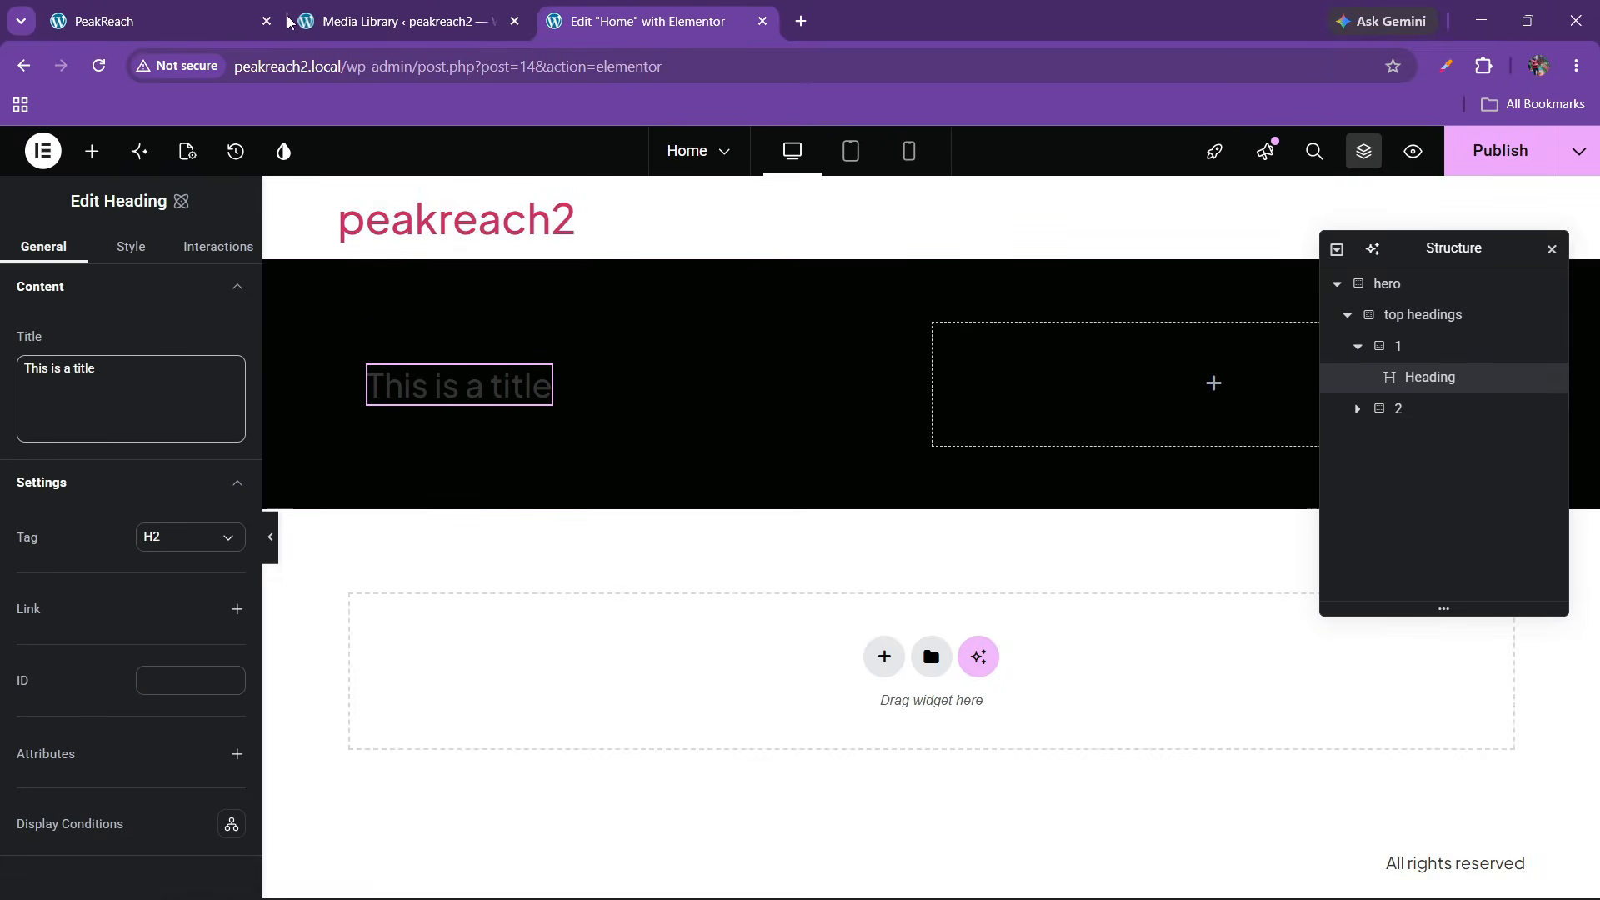
key("ctrl+1")
left_click_drag(71, 351, 671, 410)
key("ctrl+c")
left_click(698, 7)
left_click(147, 374)
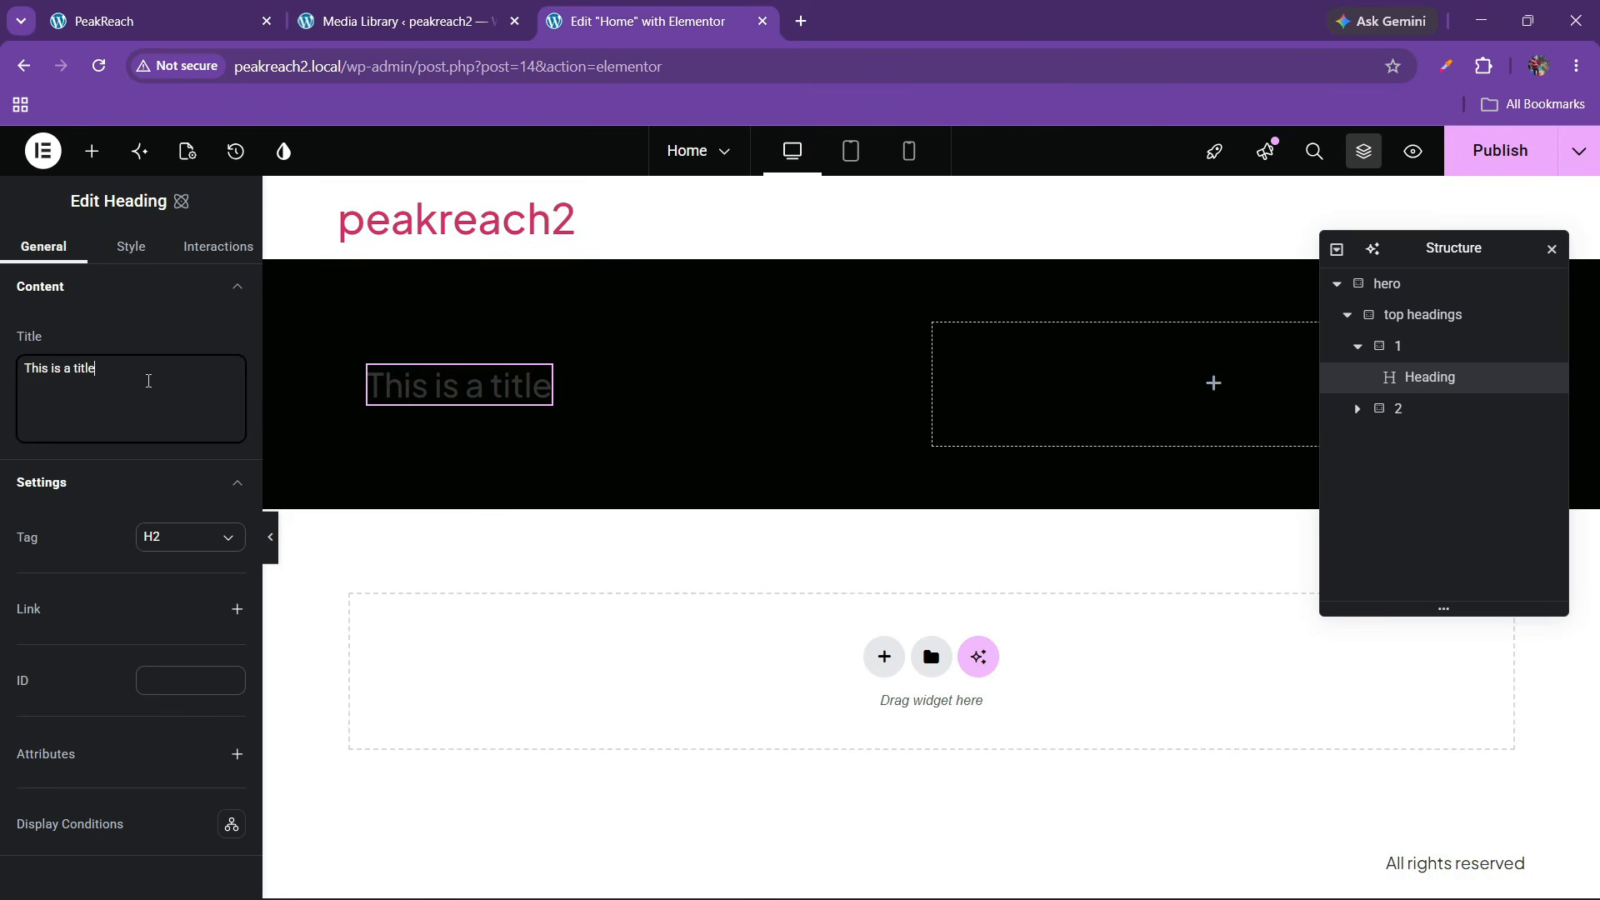
key("ctrl+a")
key("ctrl+v")
Make the heading text white and apply the font1 font variable
left_click(131, 246)
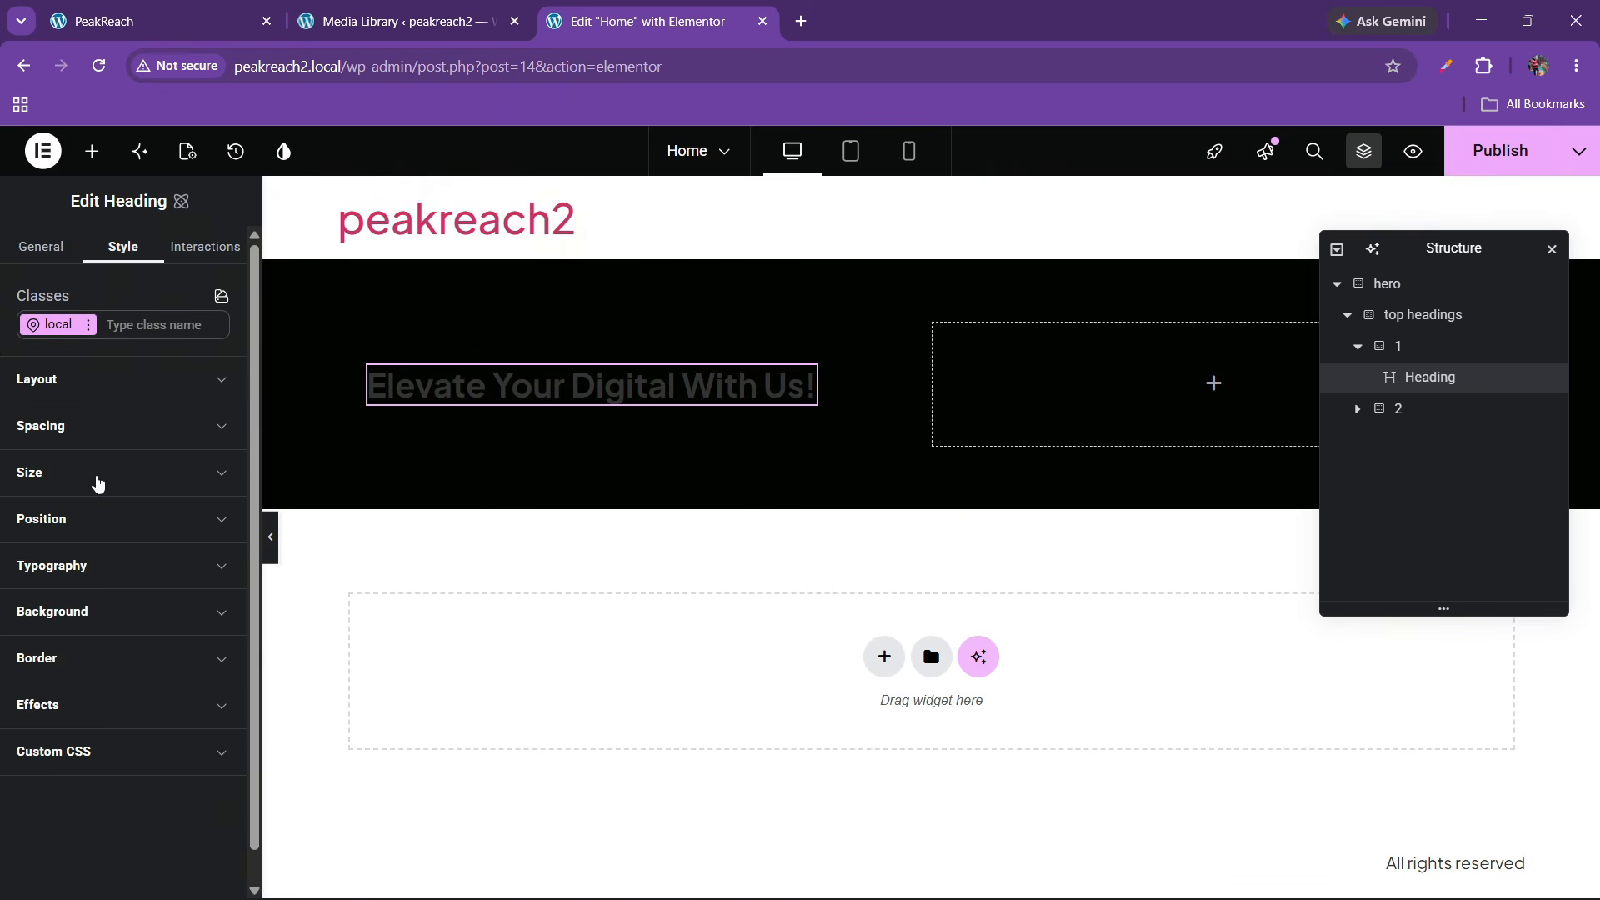
left_click(94, 565)
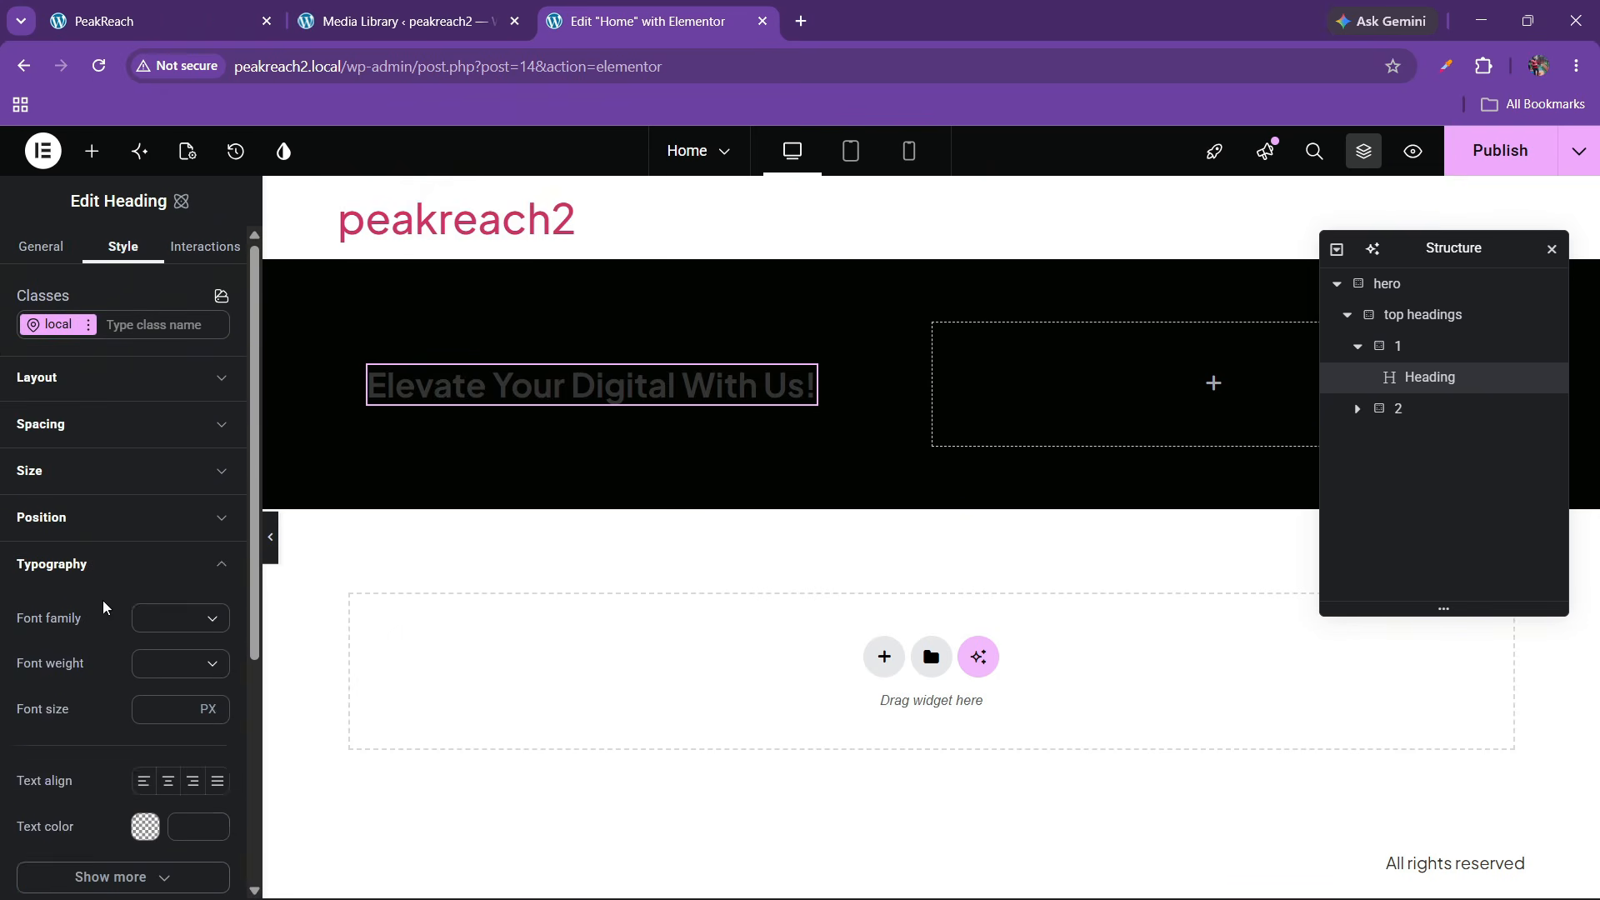
scroll(144, 676, "down", 1)
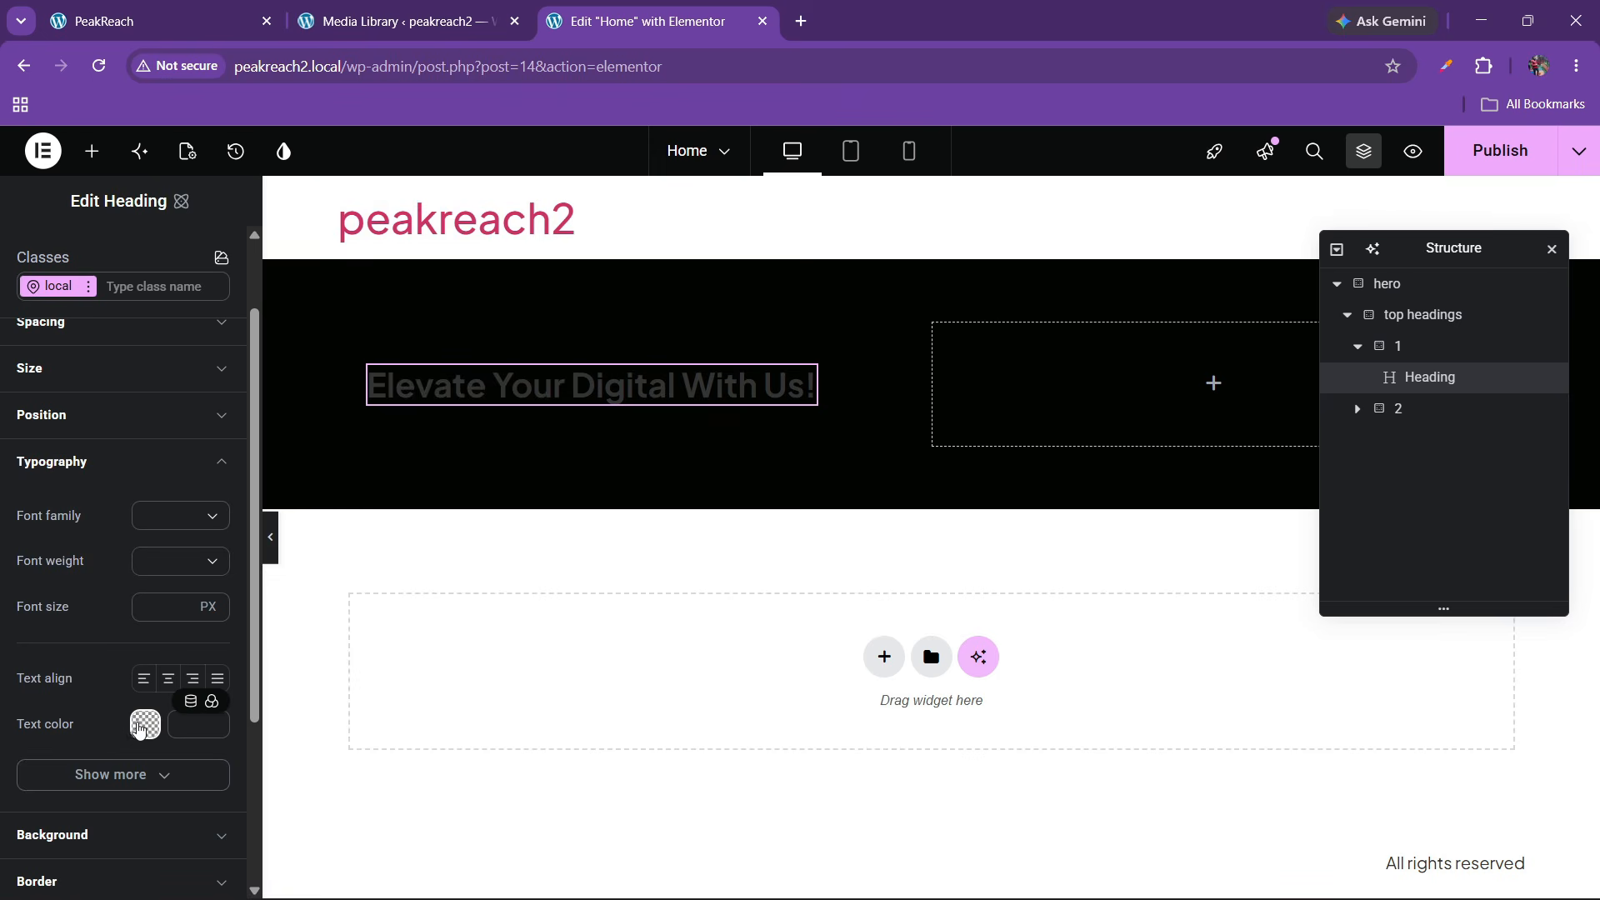
left_click(140, 724)
left_click_drag(270, 680, 100, 525)
left_click(82, 656)
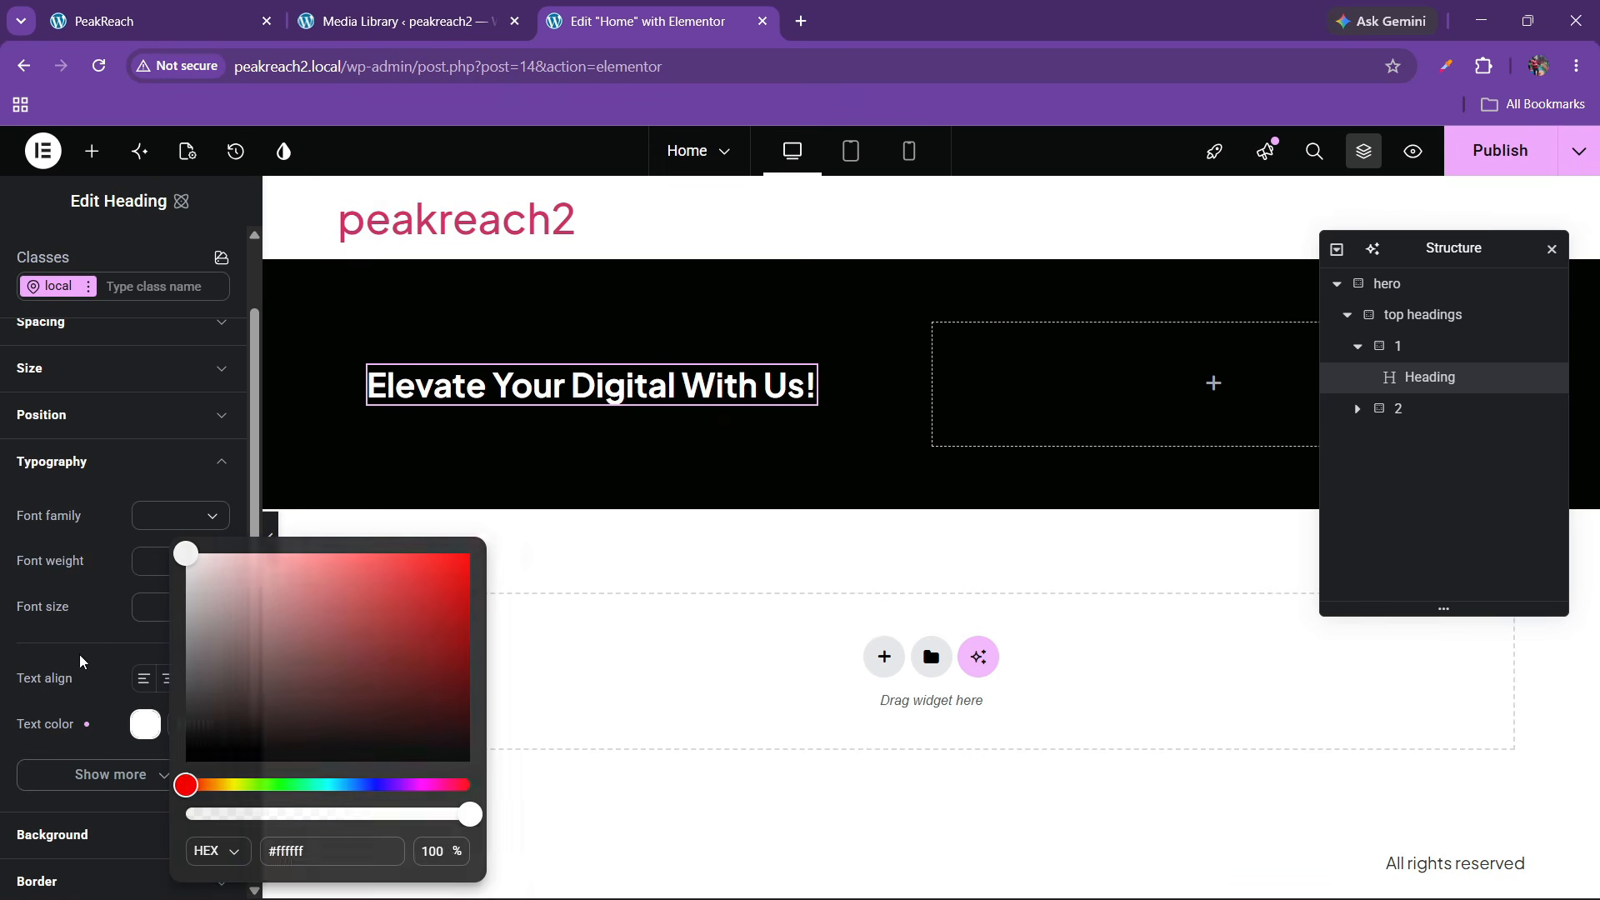
left_click(175, 518)
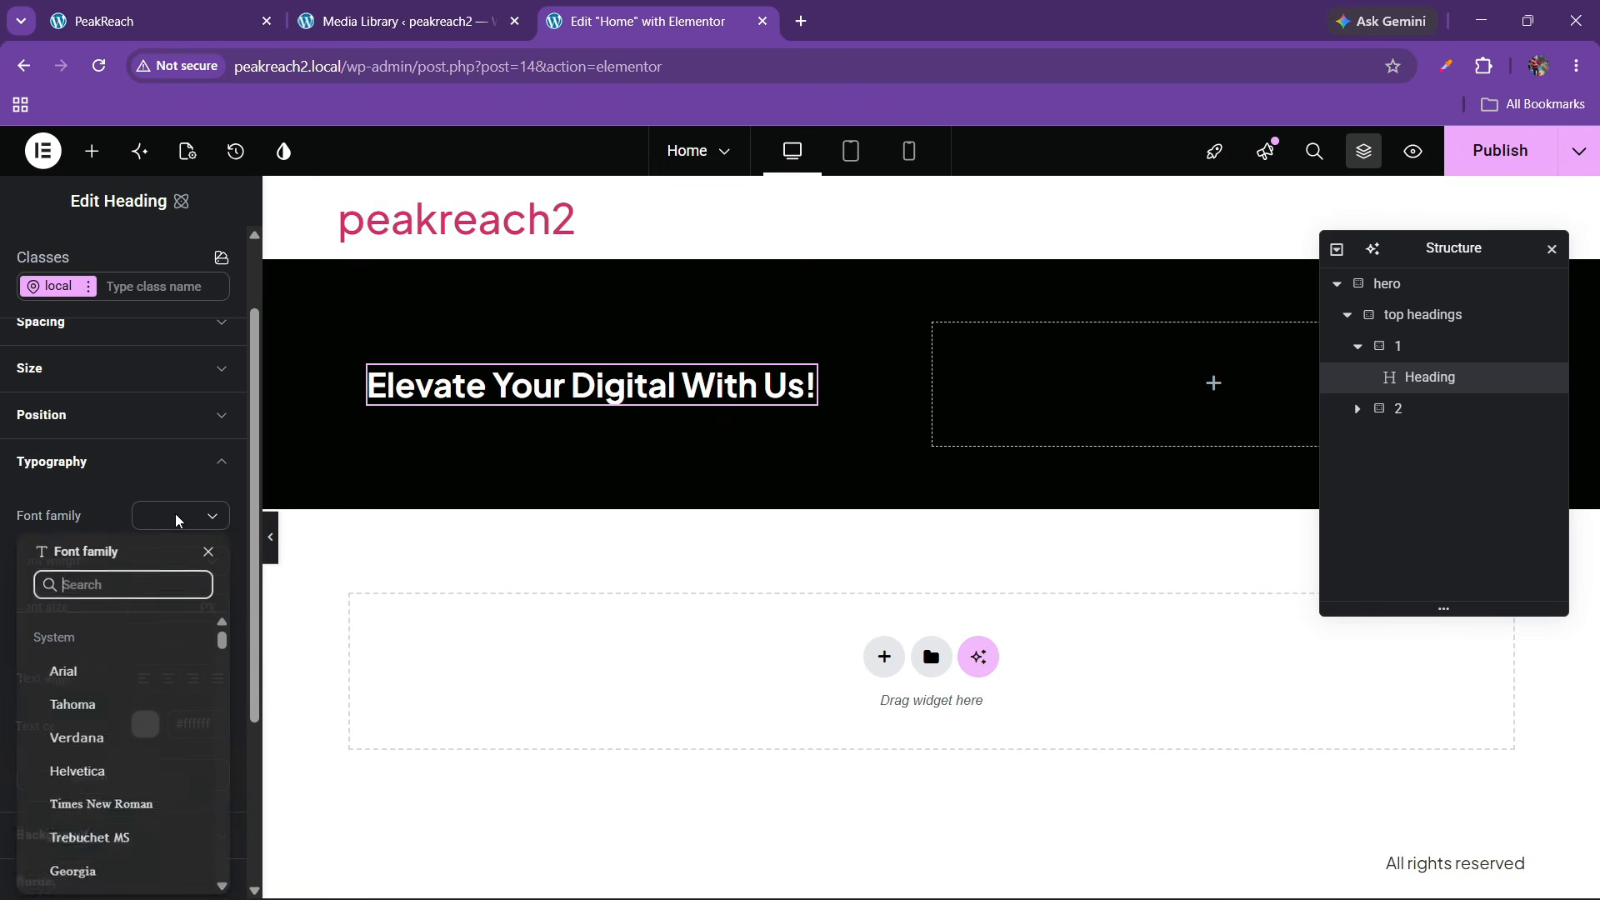
left_click(174, 520)
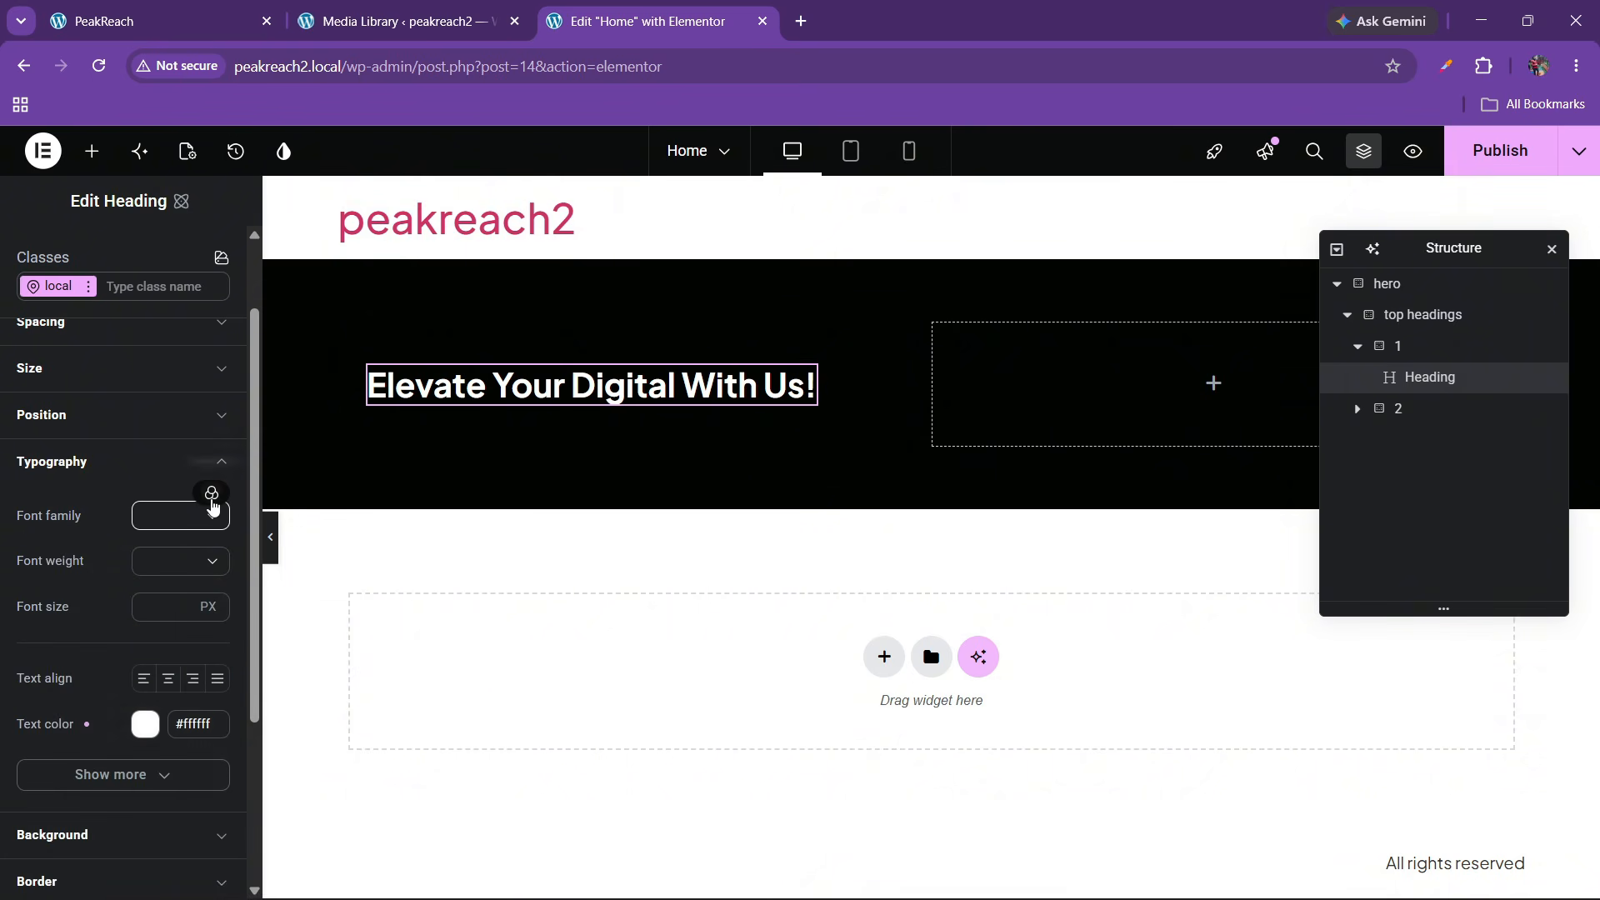
left_click(211, 495)
left_click(118, 635)
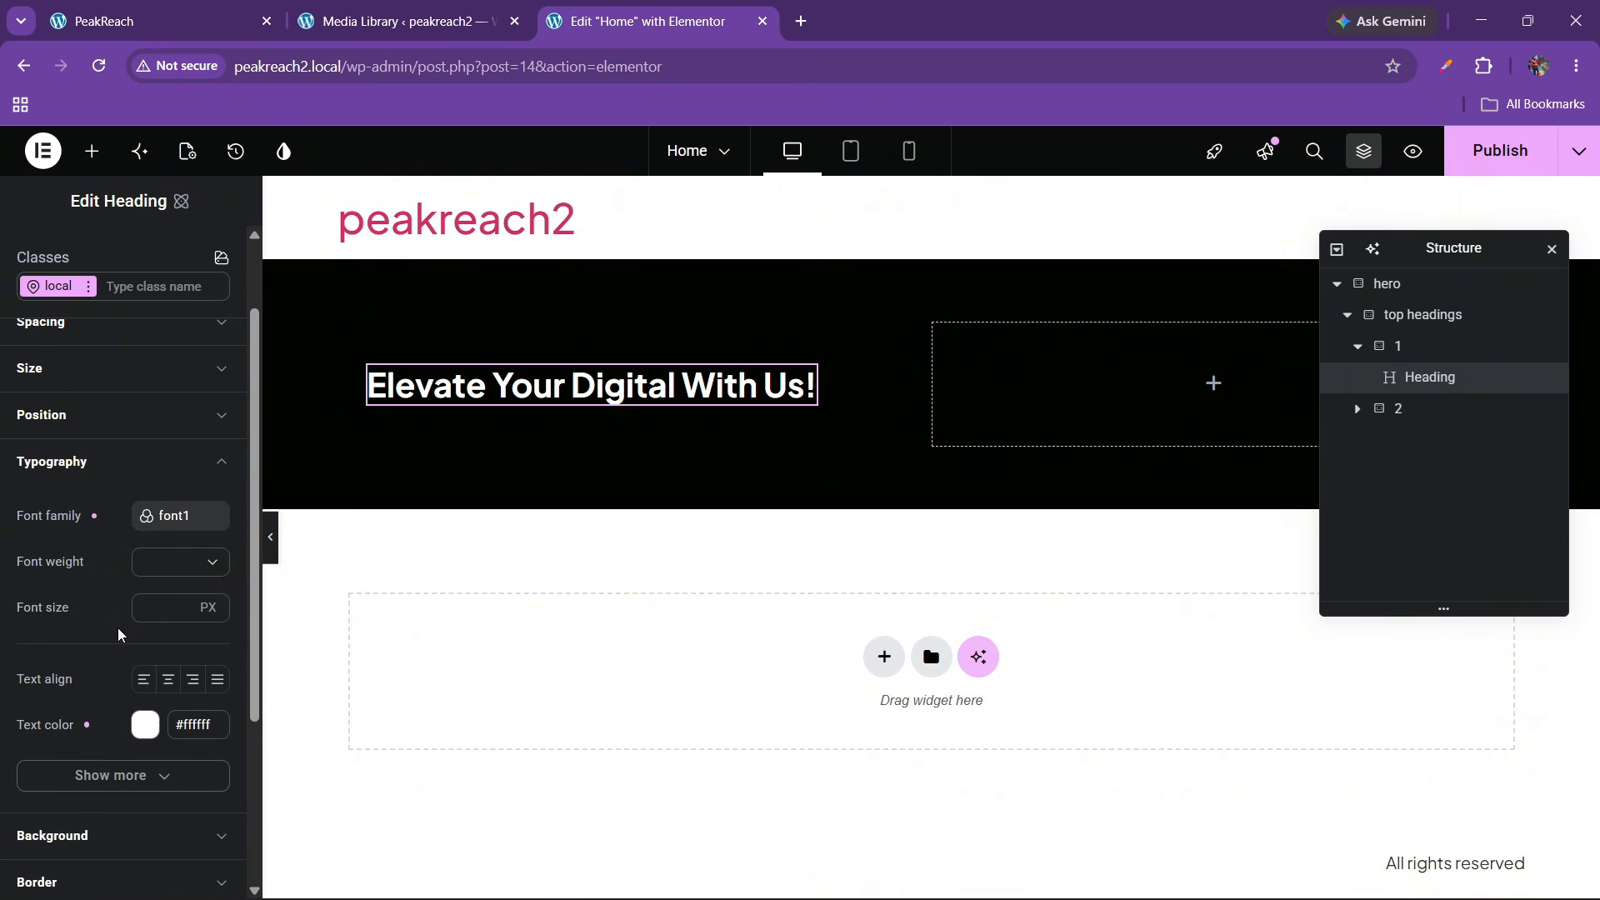
Set the heading font weight to 500 Medium with a trial font size
left_click(160, 564)
scroll(173, 658, "down", 3)
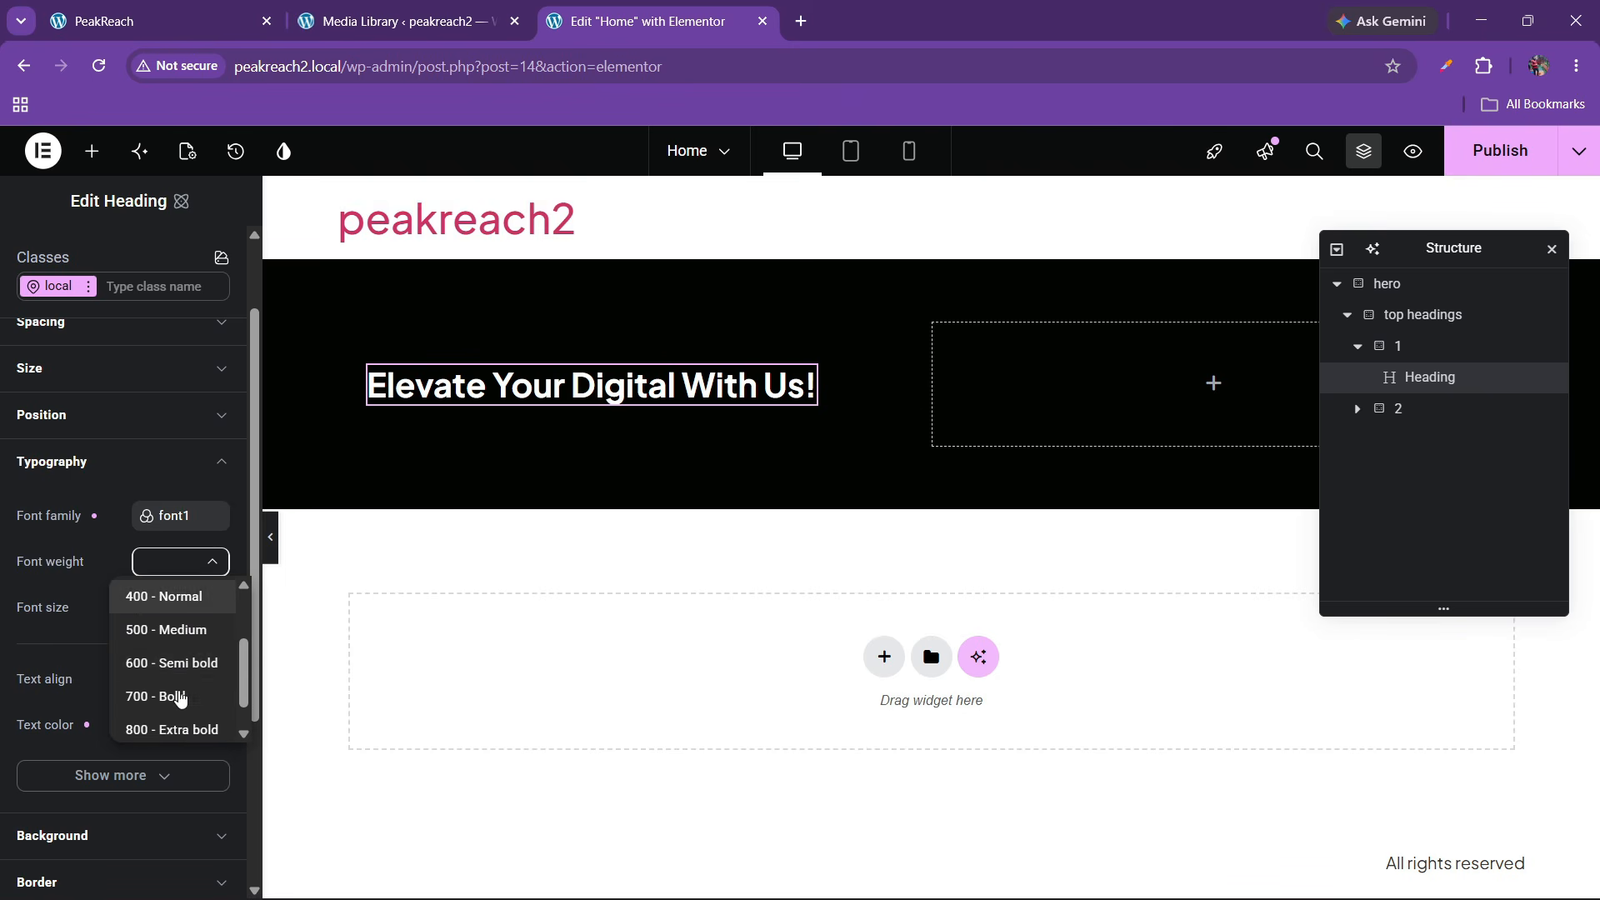
left_click(177, 633)
left_click(158, 604)
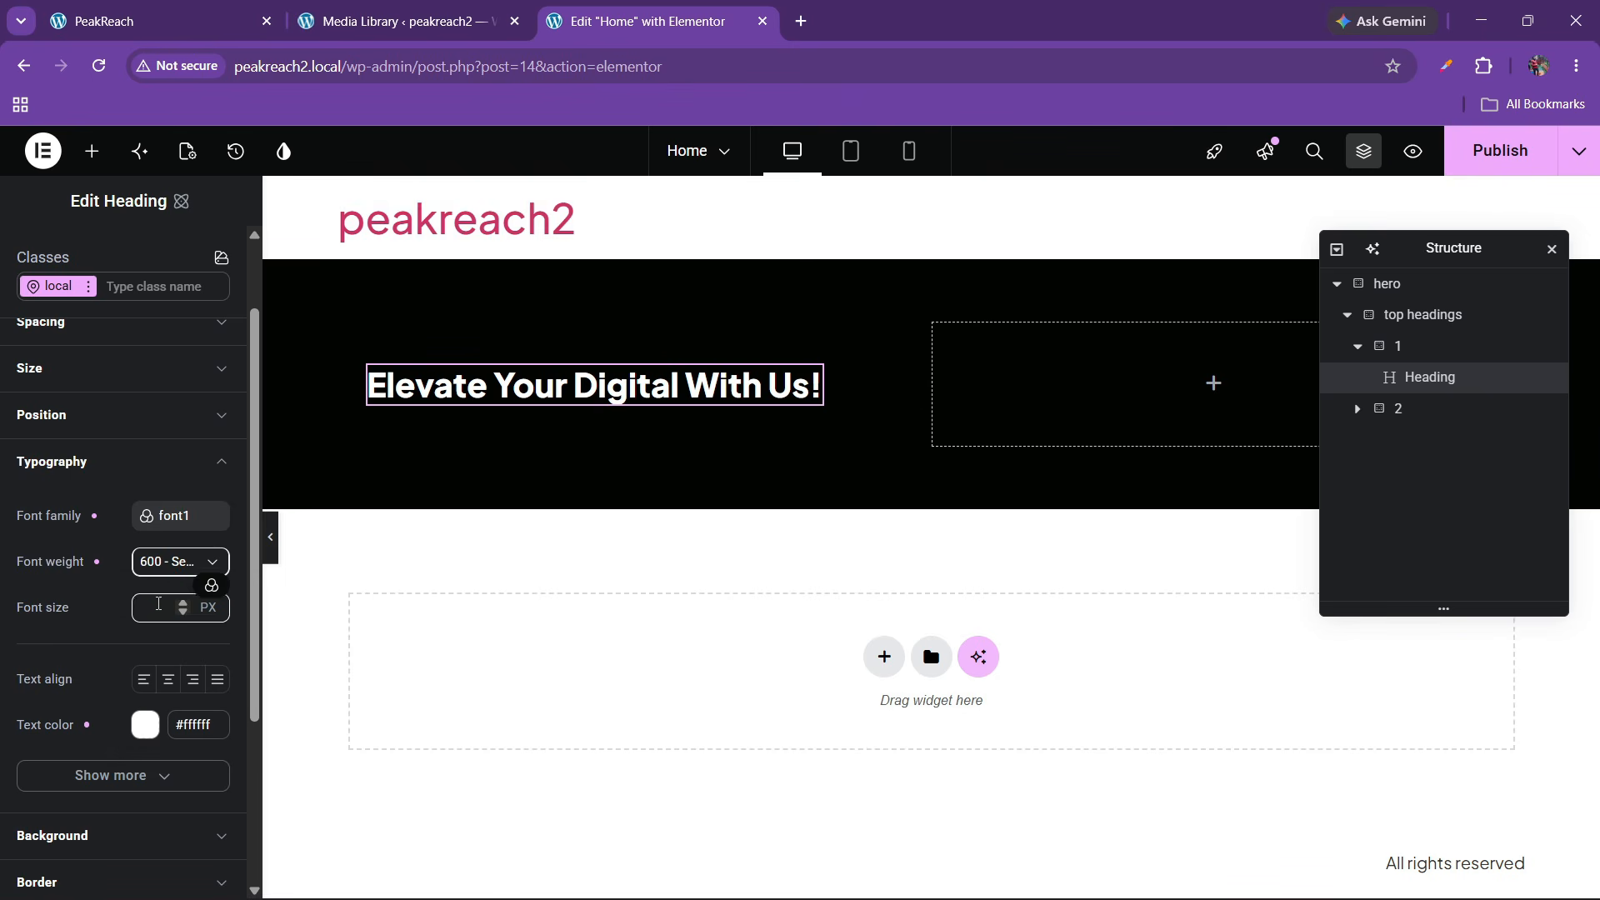
type("55")
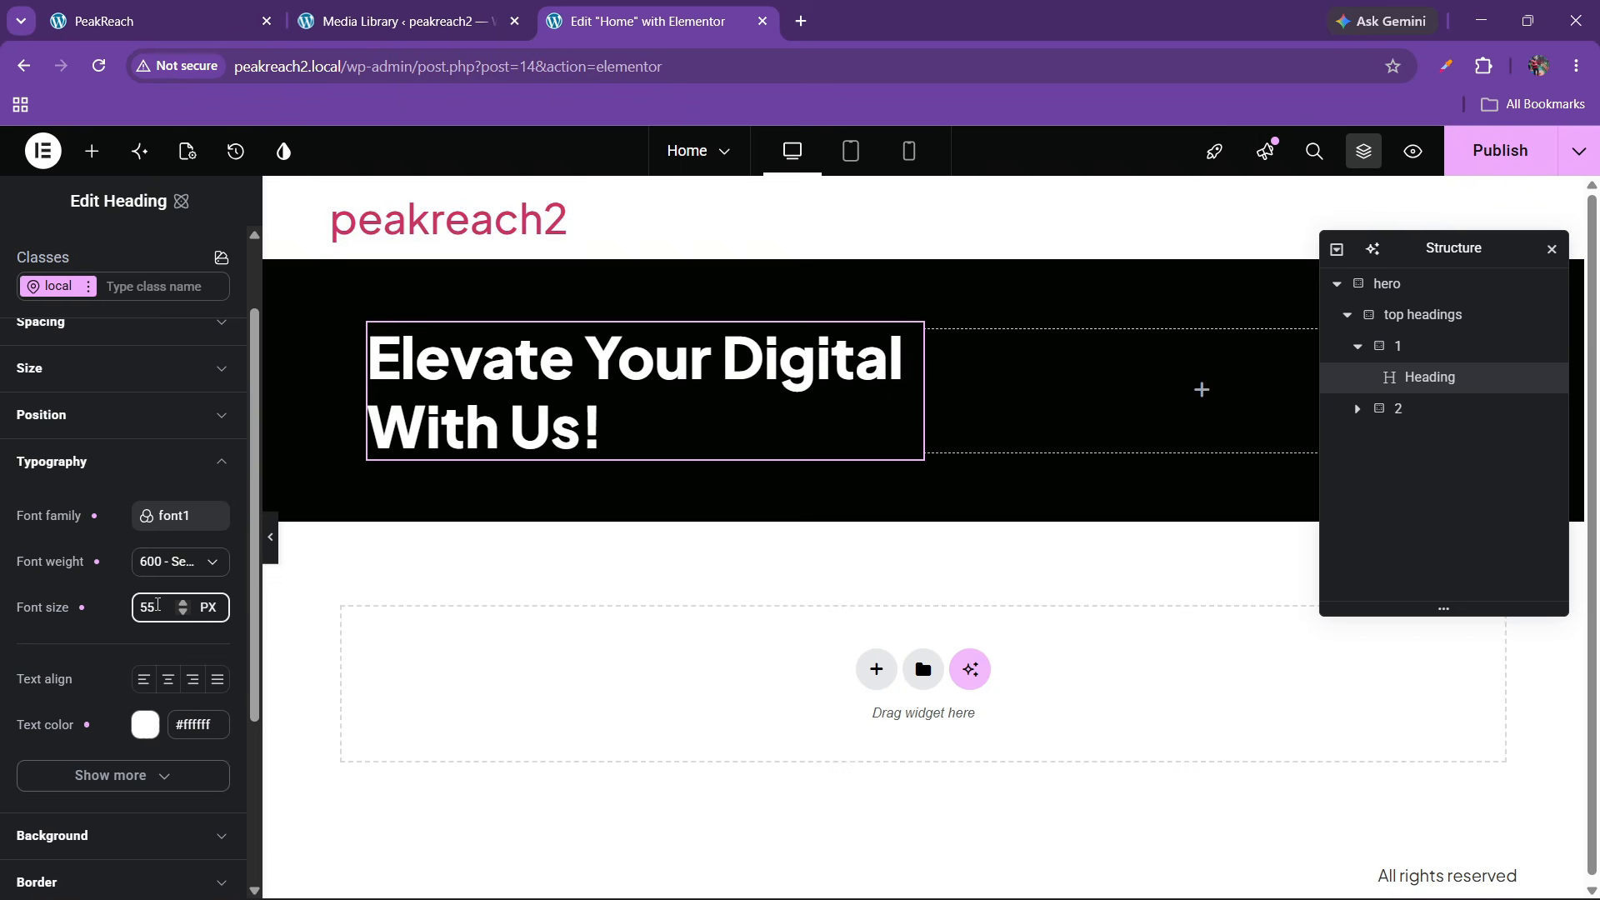
key("BackSpace")
key("BackSpace")
type("60")
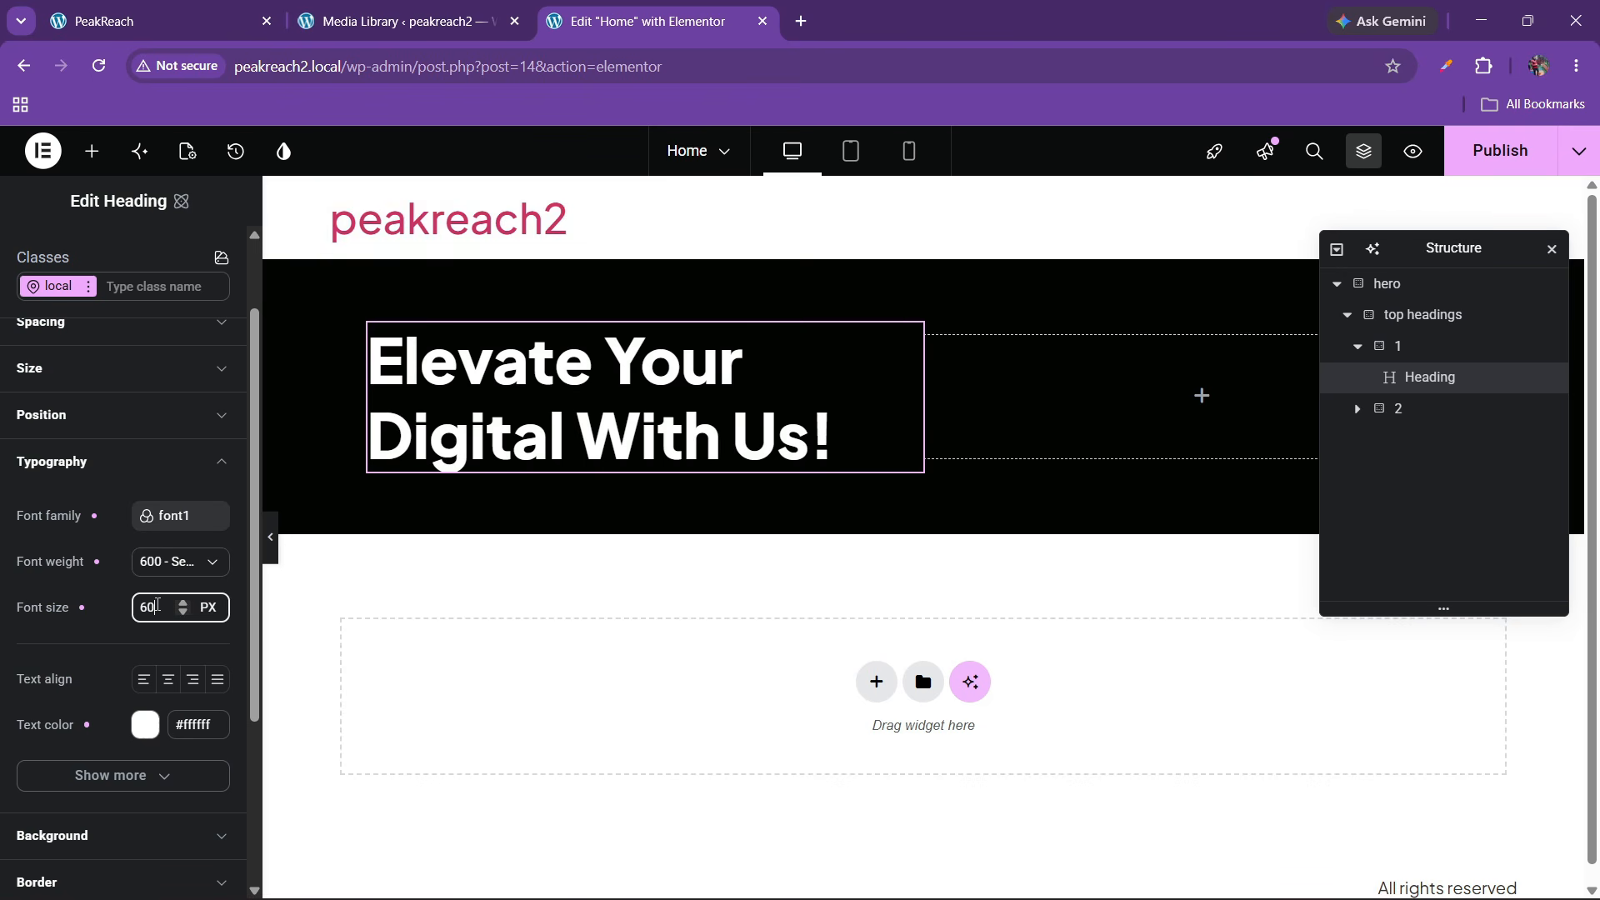
left_click(172, 561)
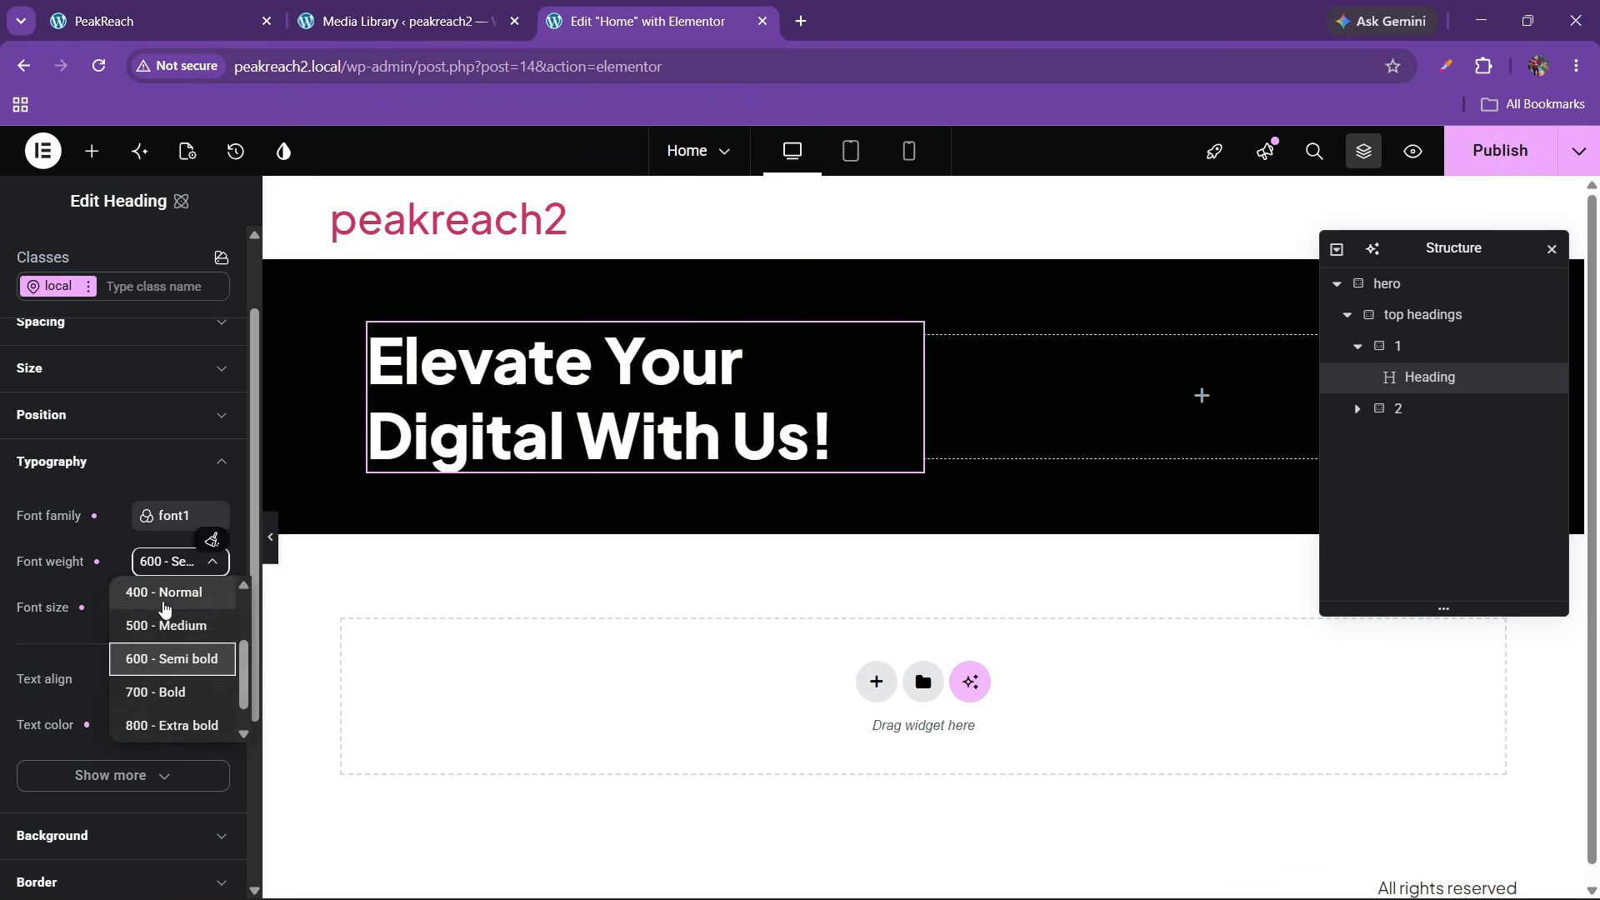
left_click(160, 627)
Adjust the heading font size to 65 px to match the live site
left_click(177, 21)
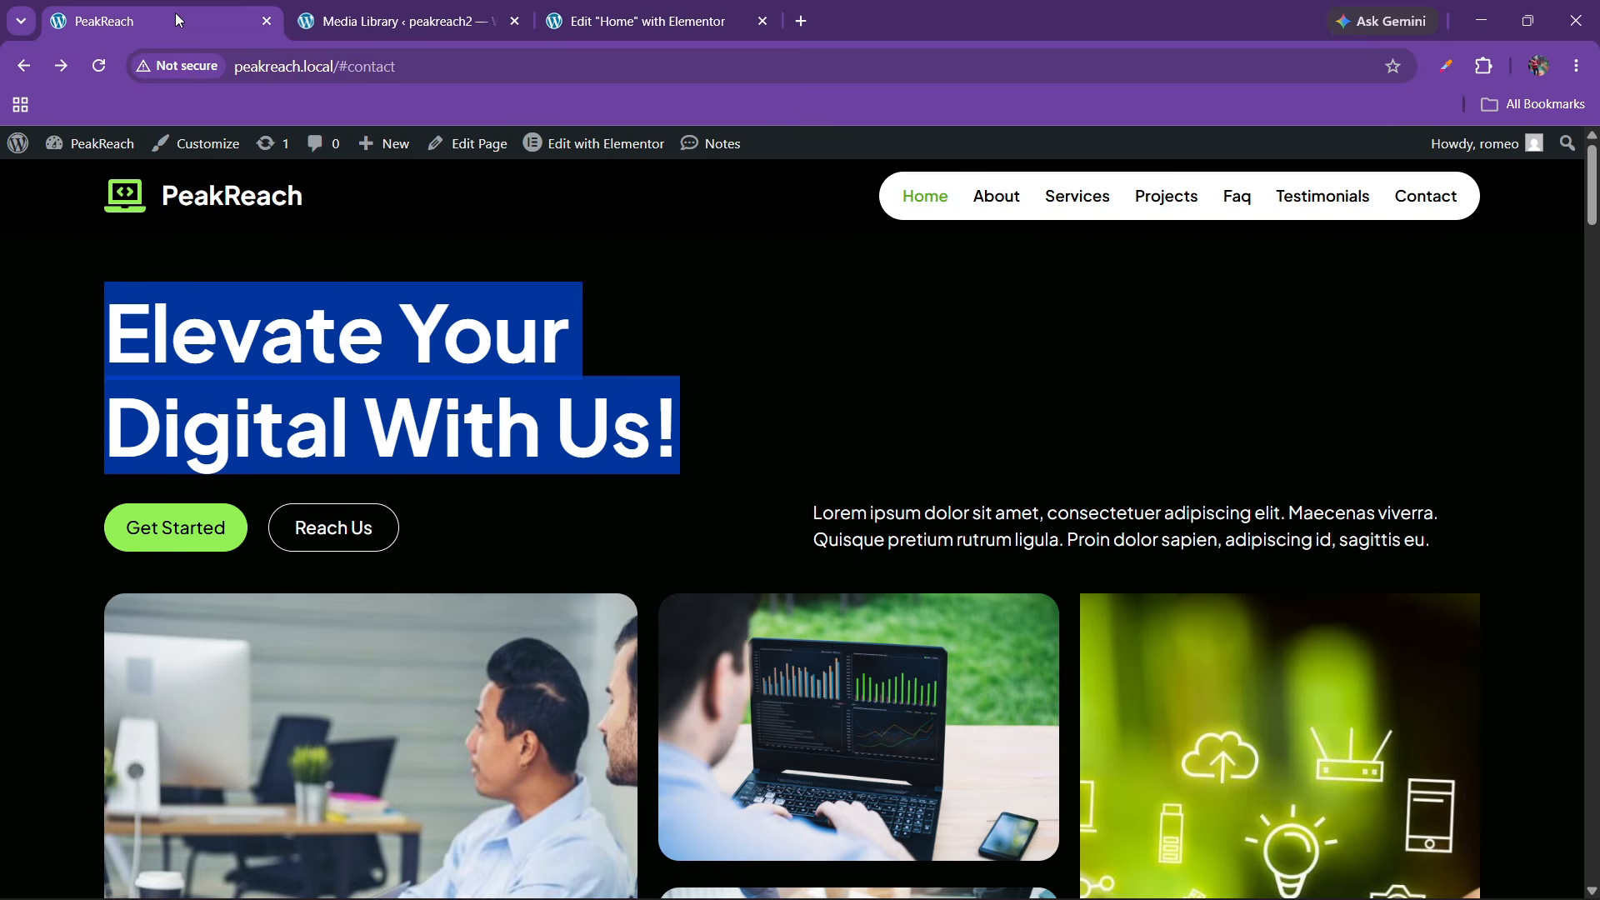
left_click(530, 378)
left_click(699, 15)
left_click(157, 607)
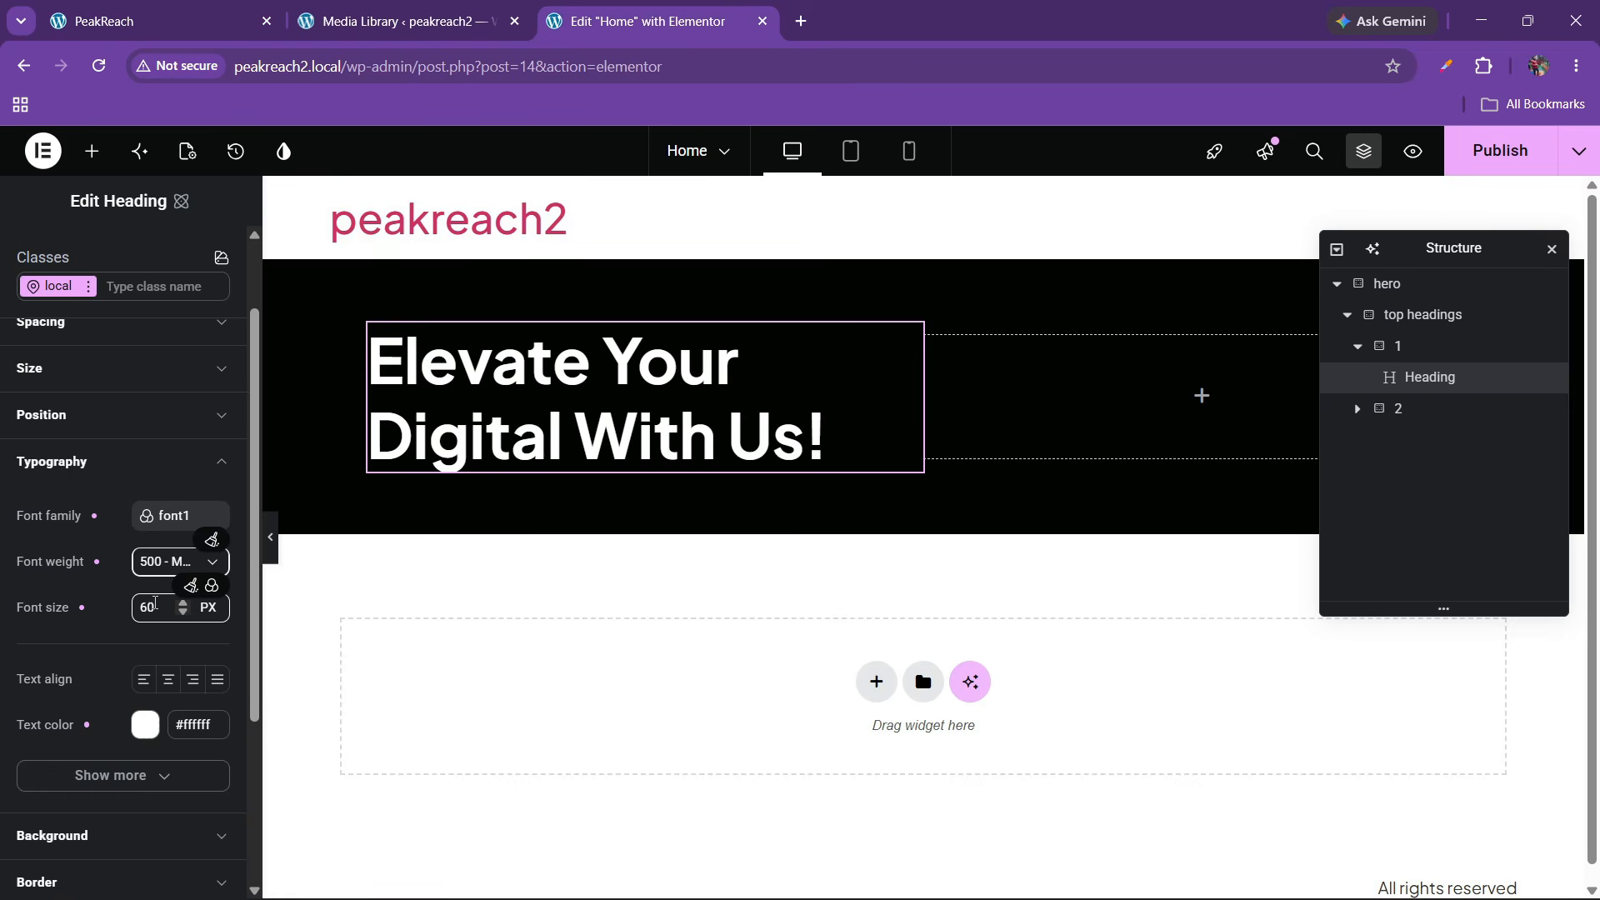
key("BackSpace")
type("5")
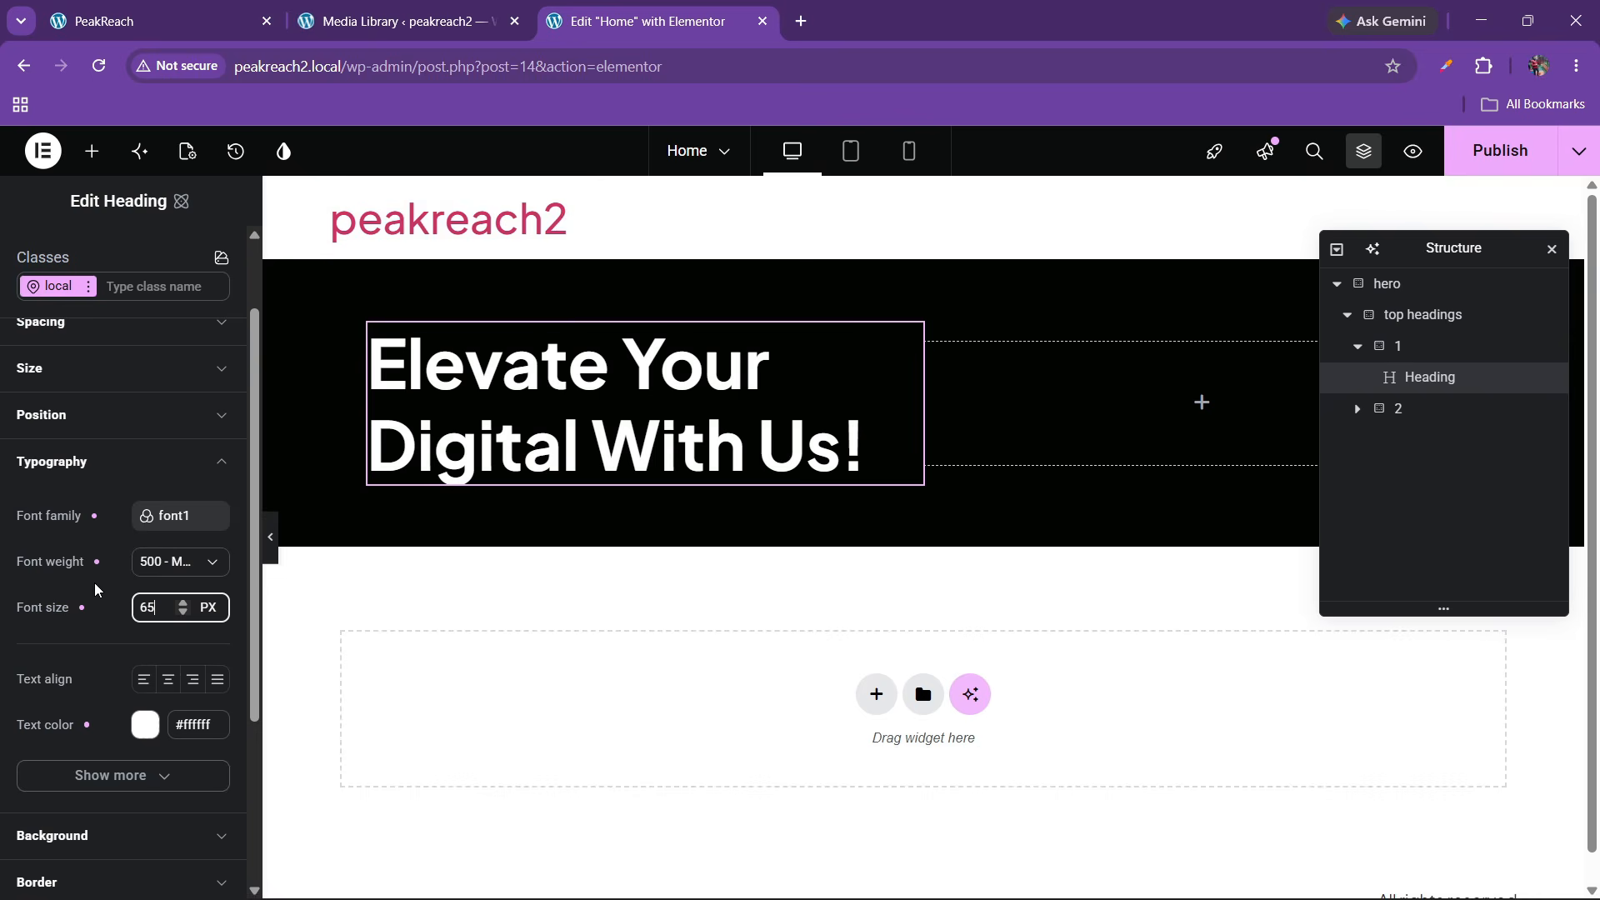
left_click(166, 12)
left_click(648, 12)
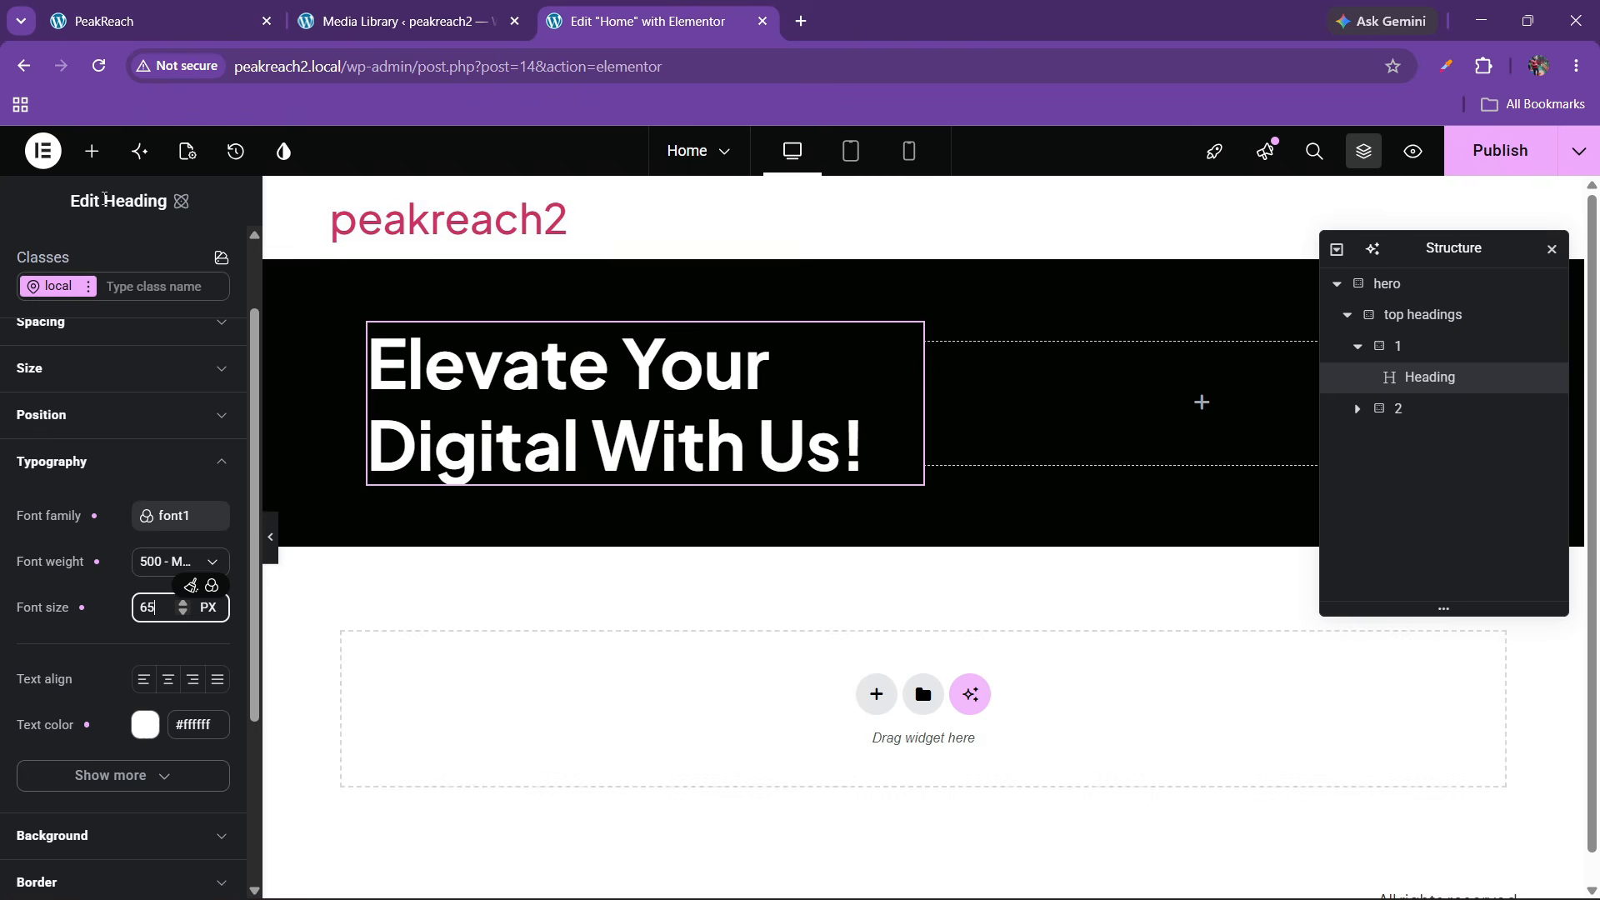
left_click(198, 12)
left_click(685, 13)
left_click(85, 149)
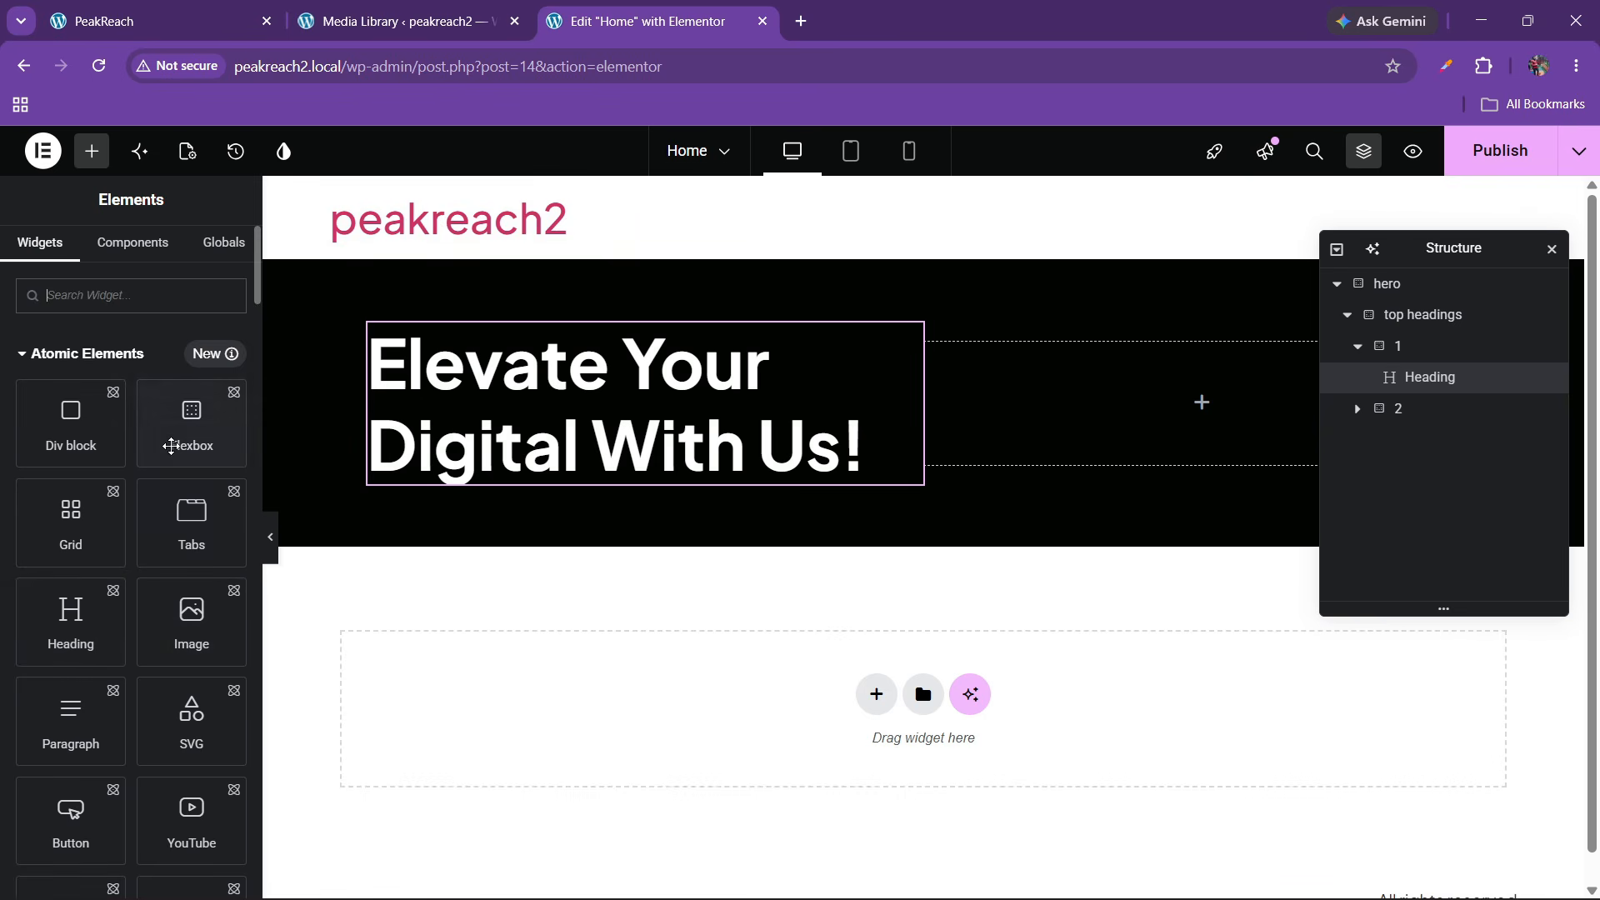
Add a flexbox named 'btn box' to column 1, placed below the Heading
left_click_drag(190, 426, 464, 459)
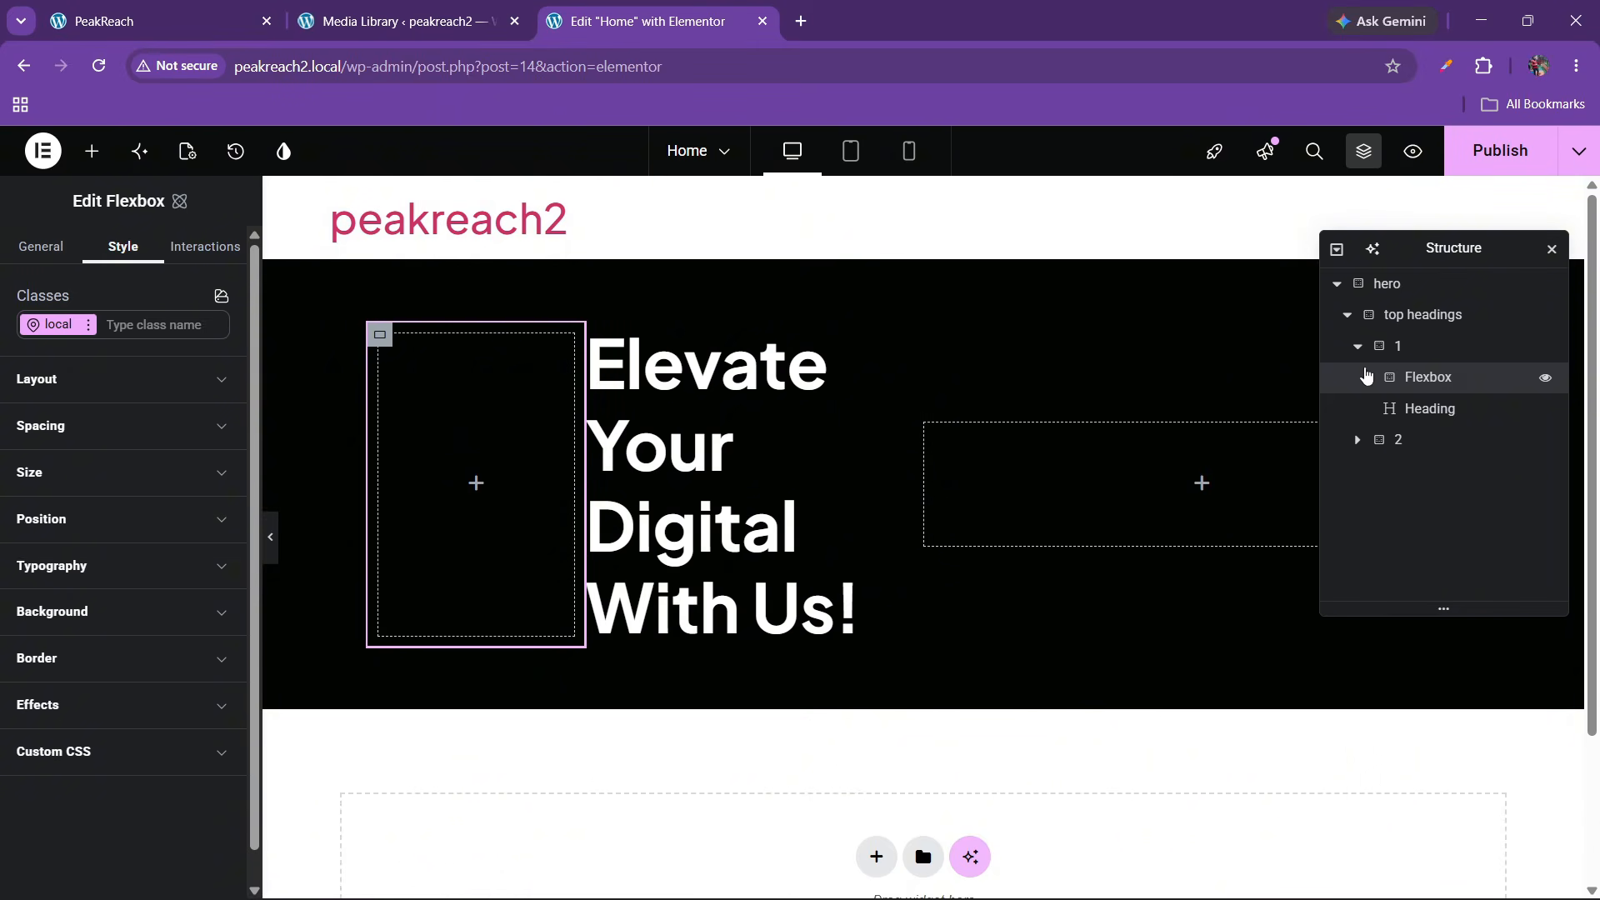
left_click(1359, 348)
left_click(1358, 348)
left_click(1408, 348)
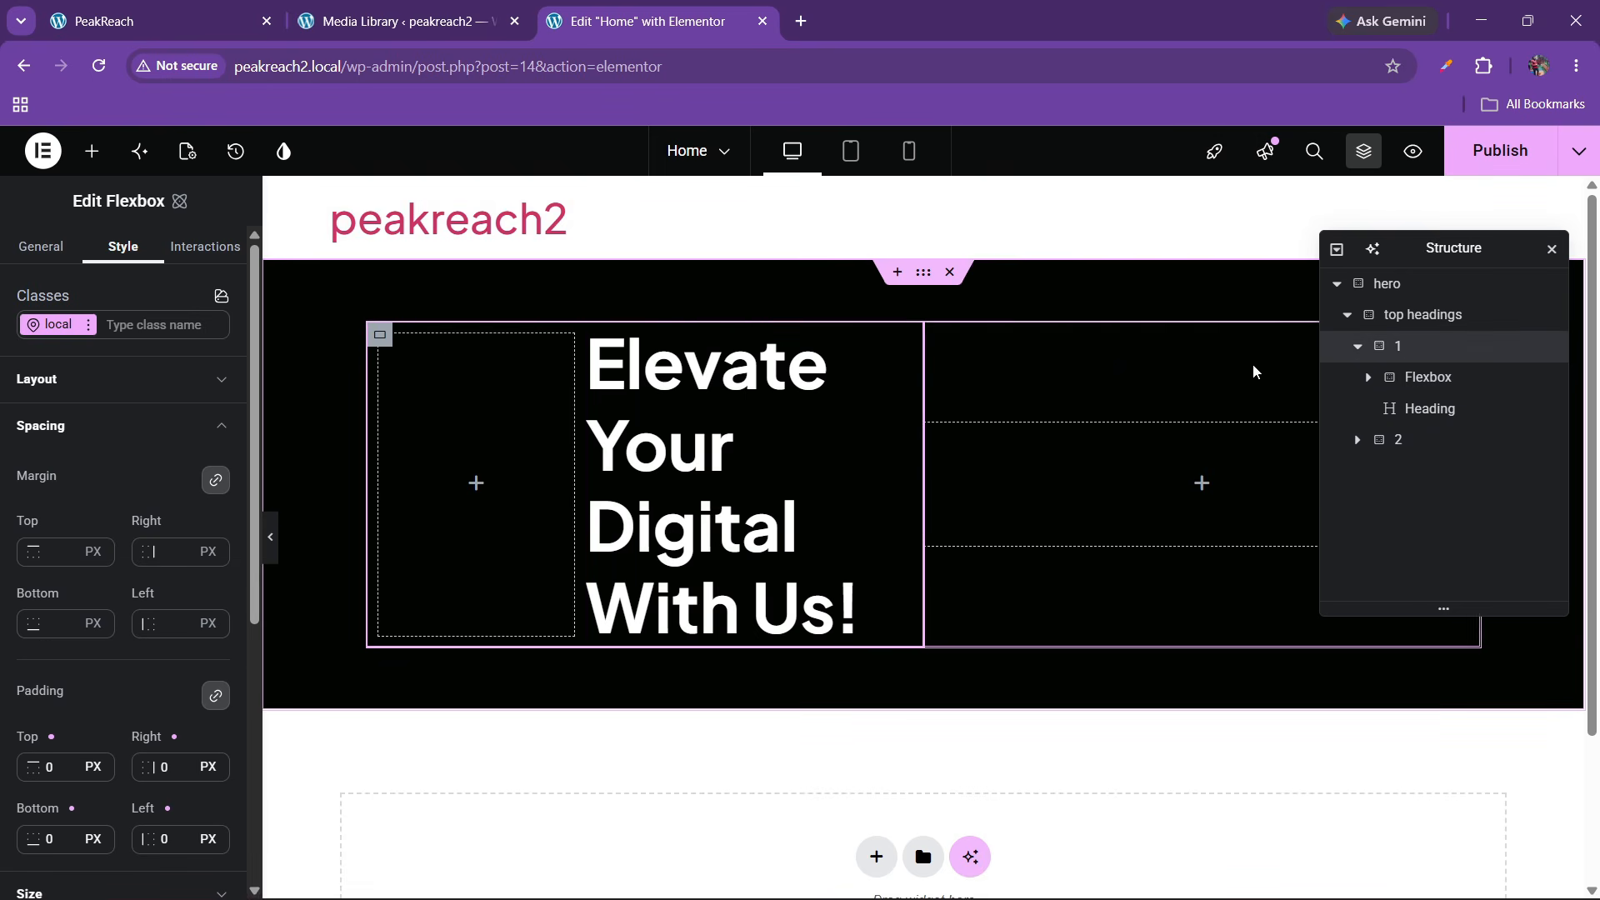
double_click(1419, 380)
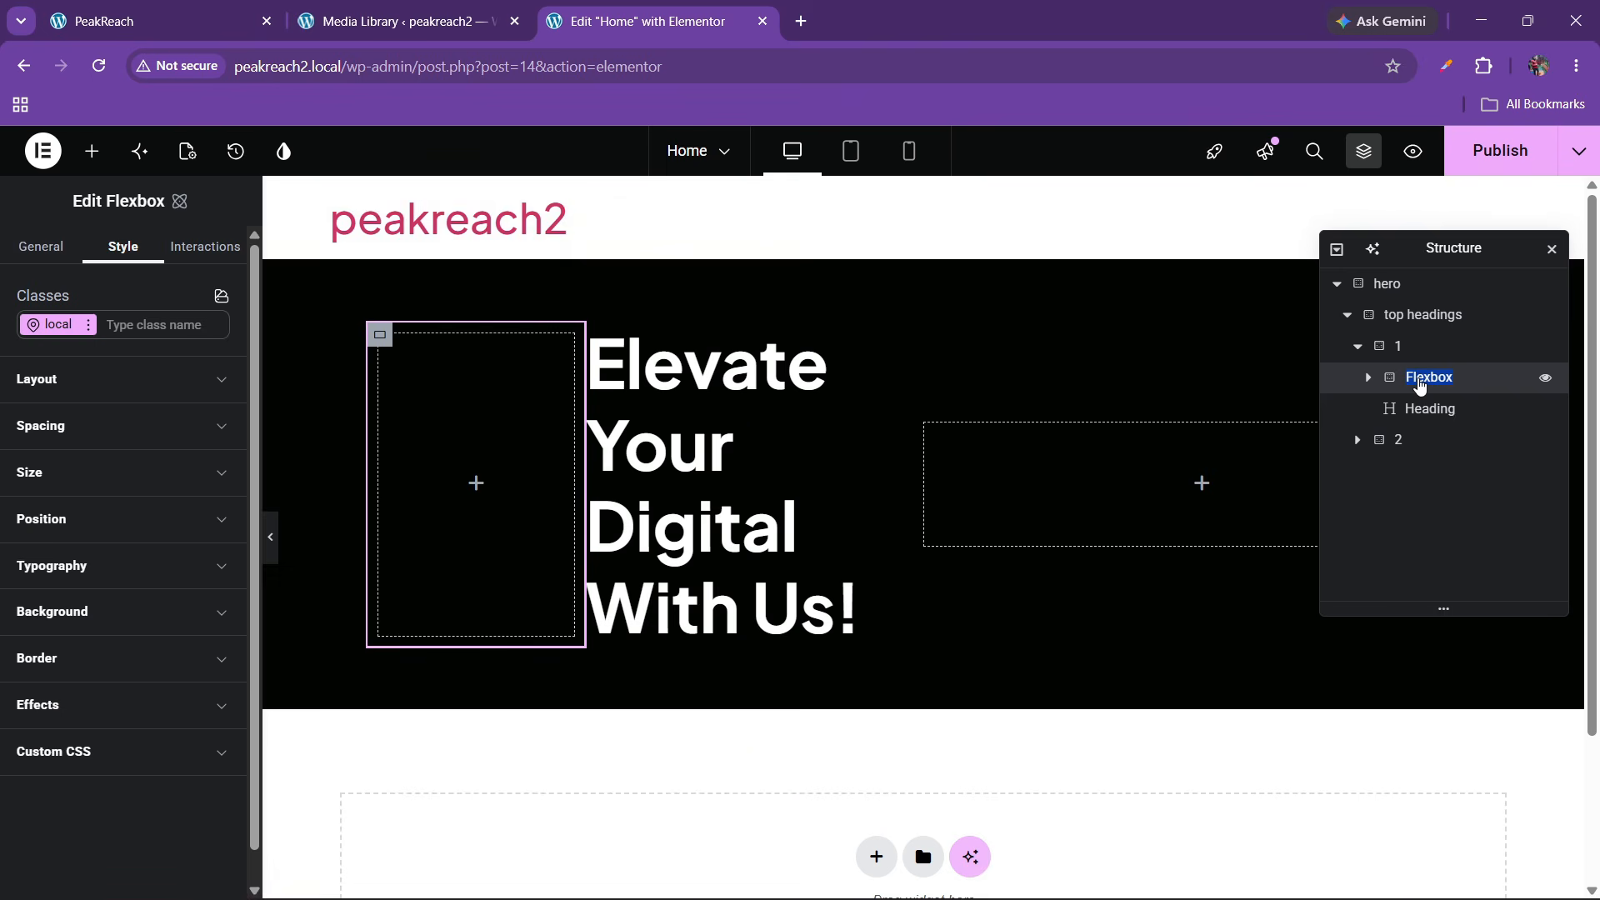
type("btn box")
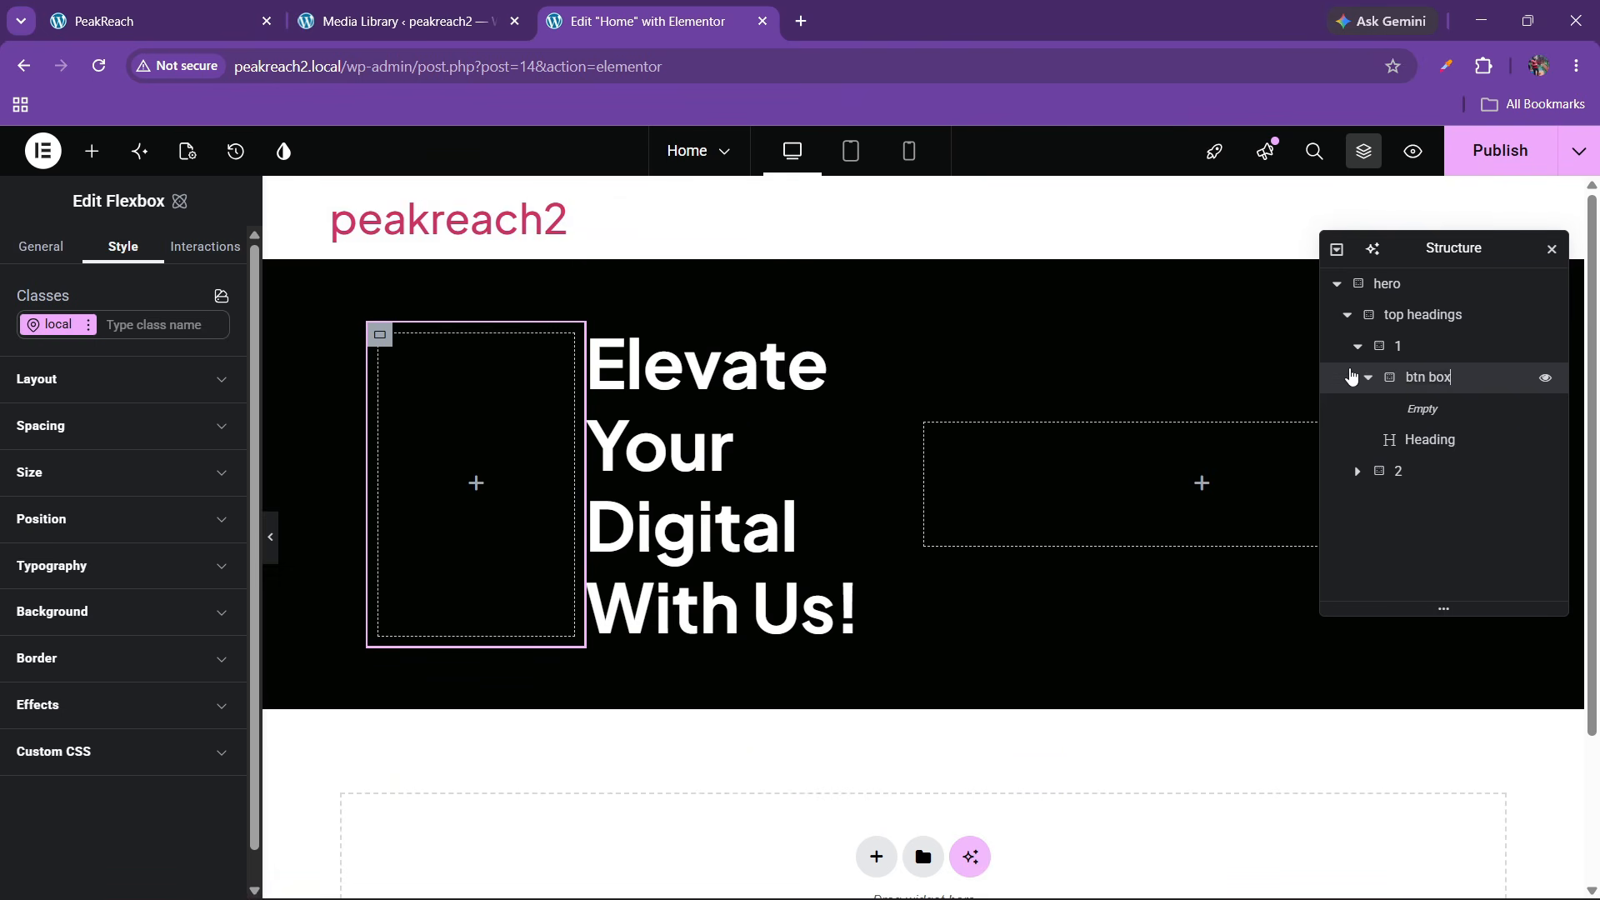
left_click_drag(1367, 386, 1409, 415)
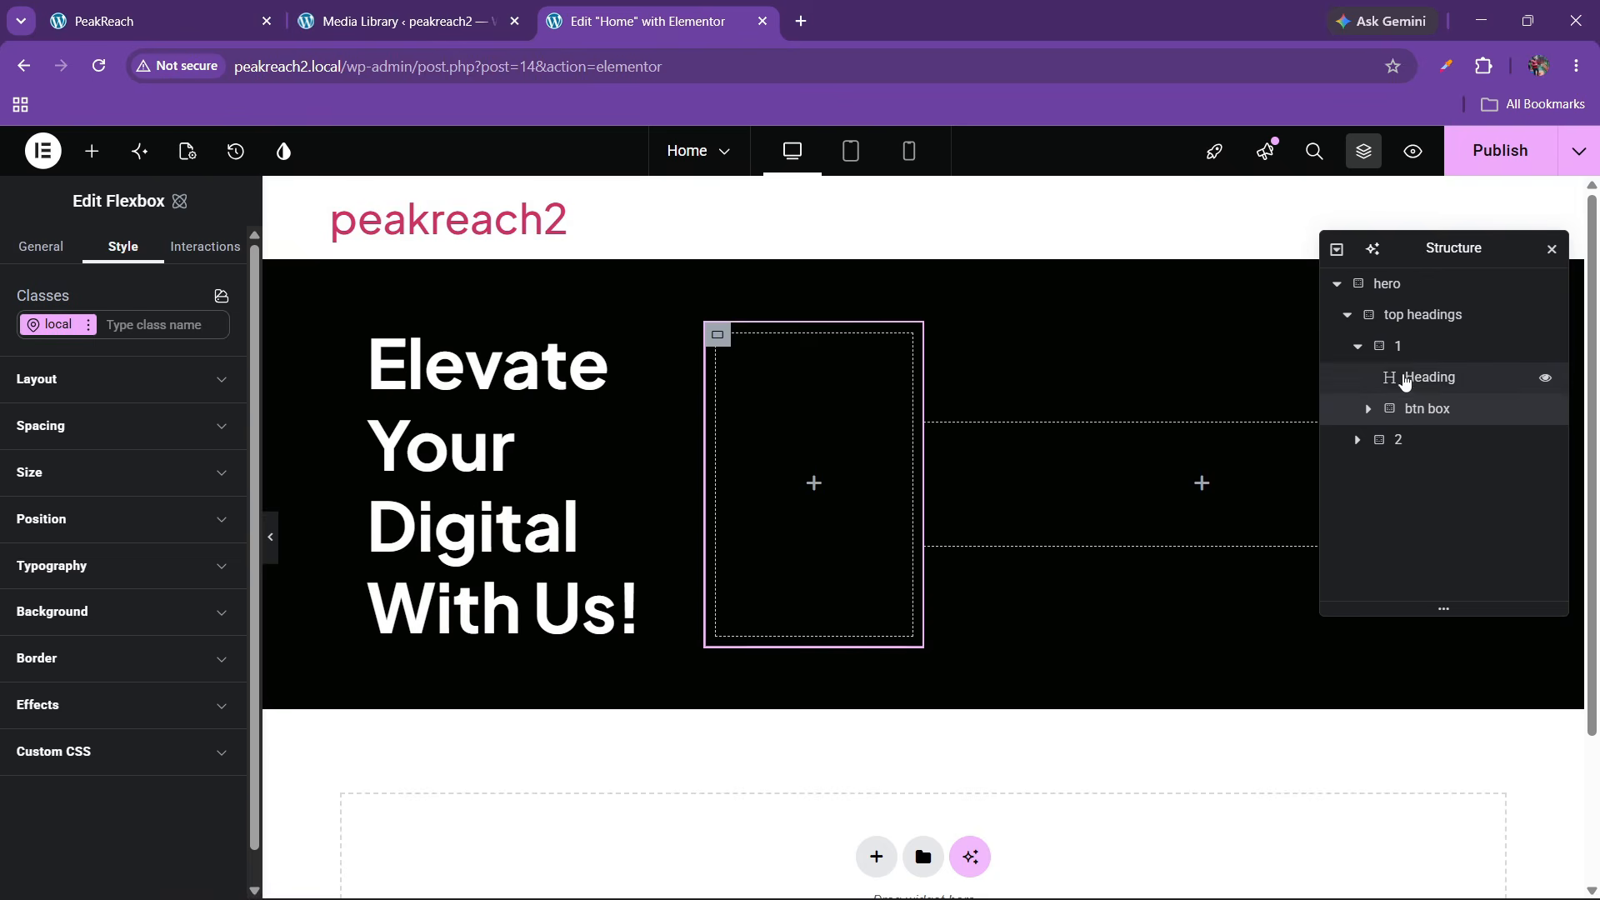
Set column 1 to column direction with its contents centred
left_click(1400, 345)
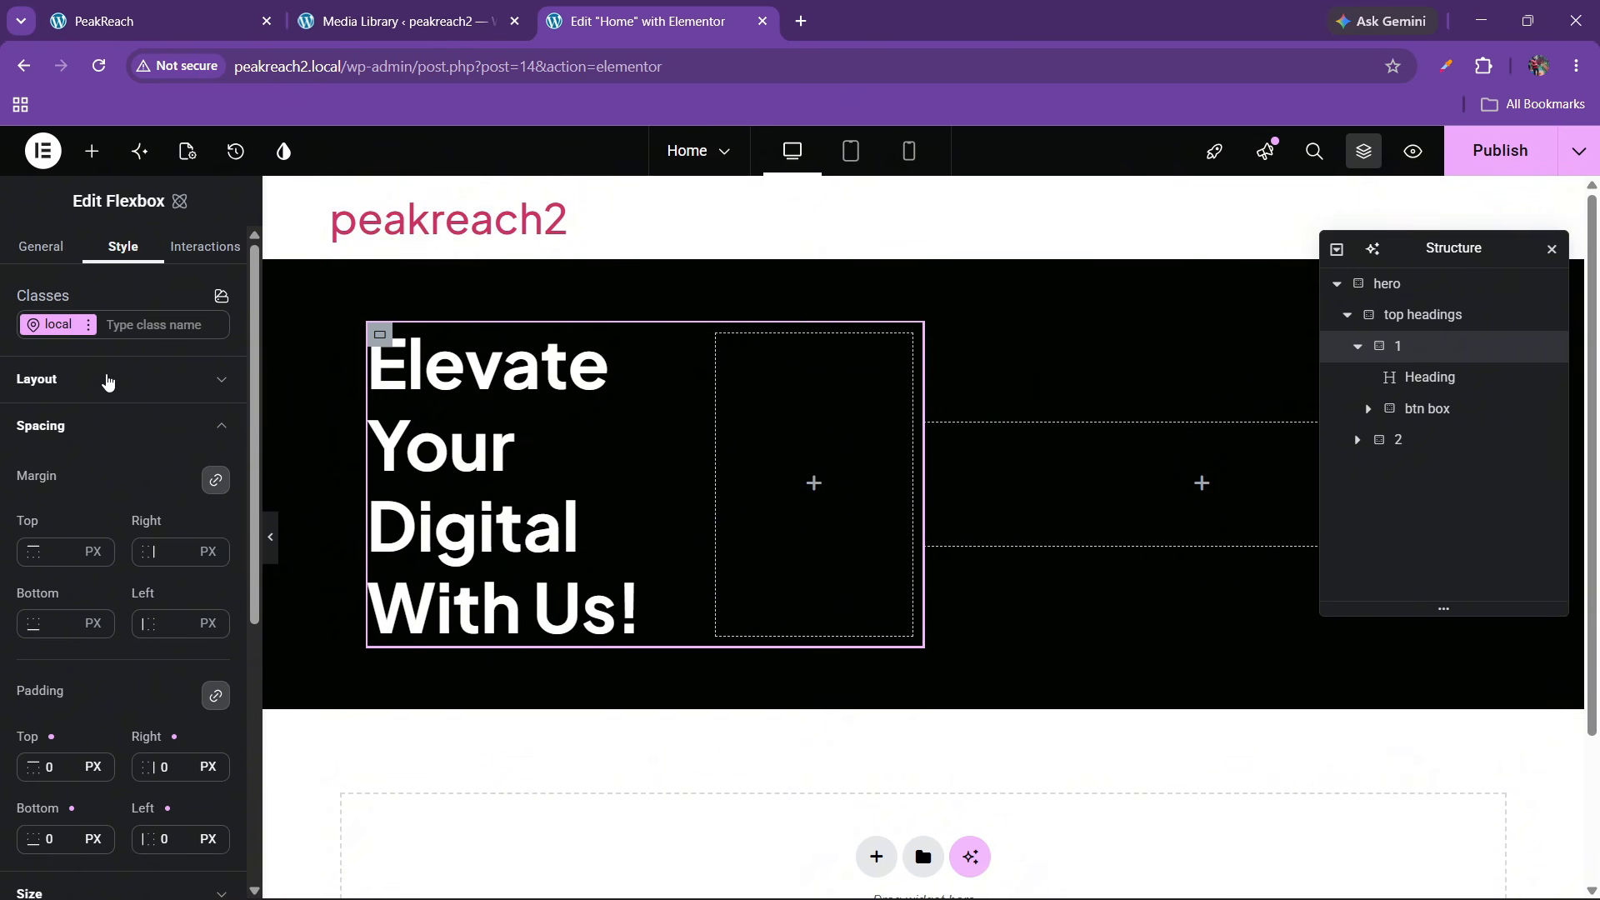
left_click(64, 408)
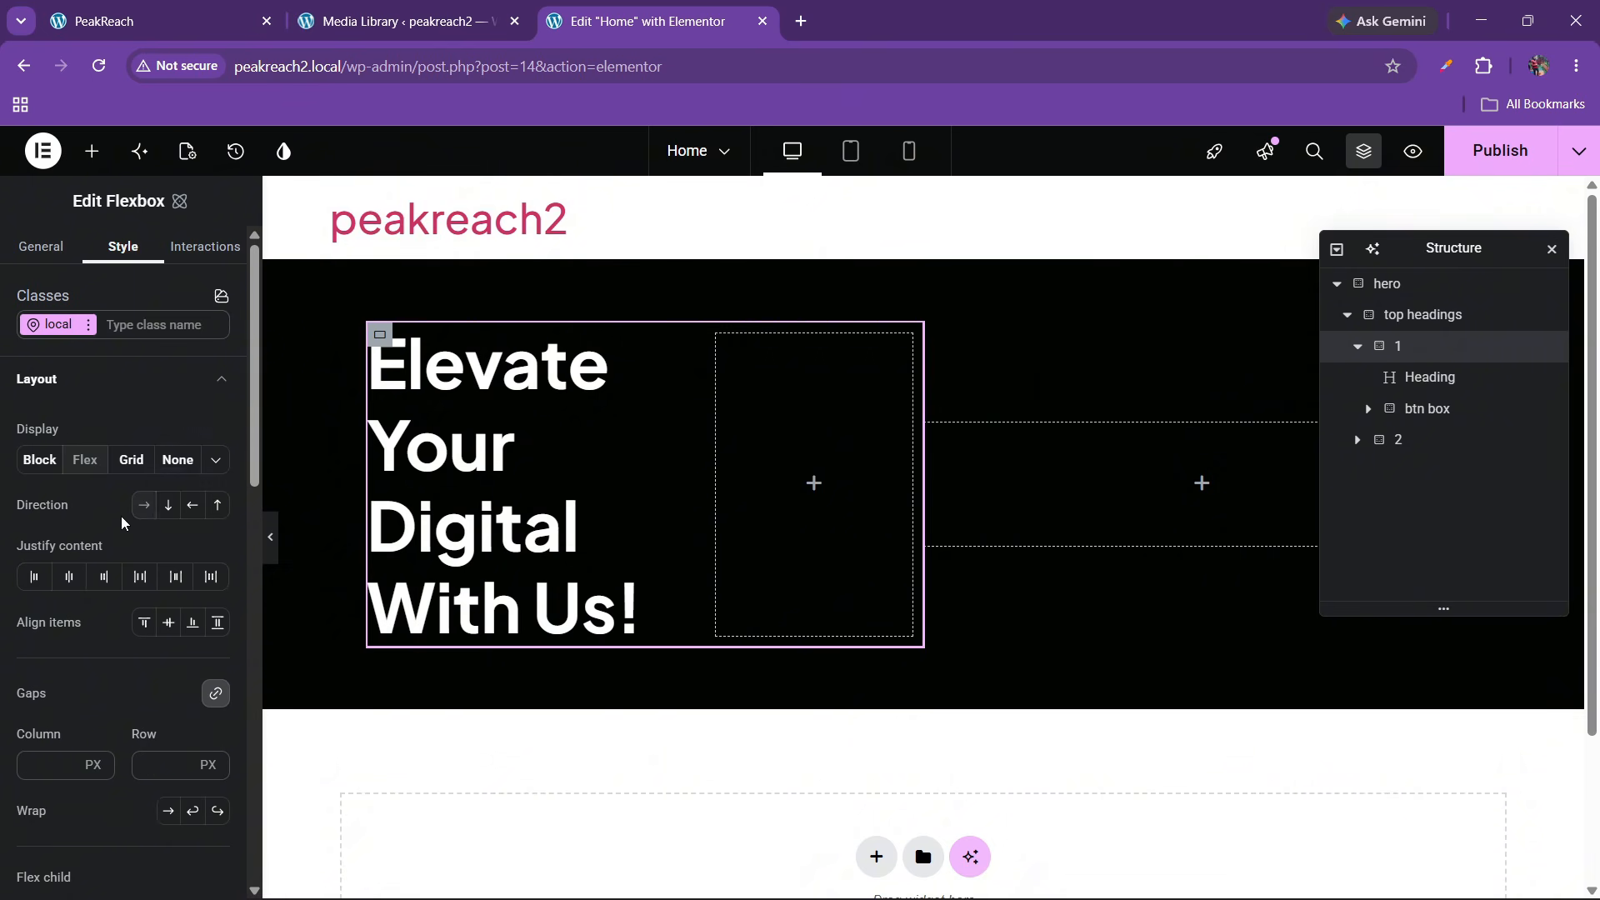
left_click(167, 505)
left_click(68, 576)
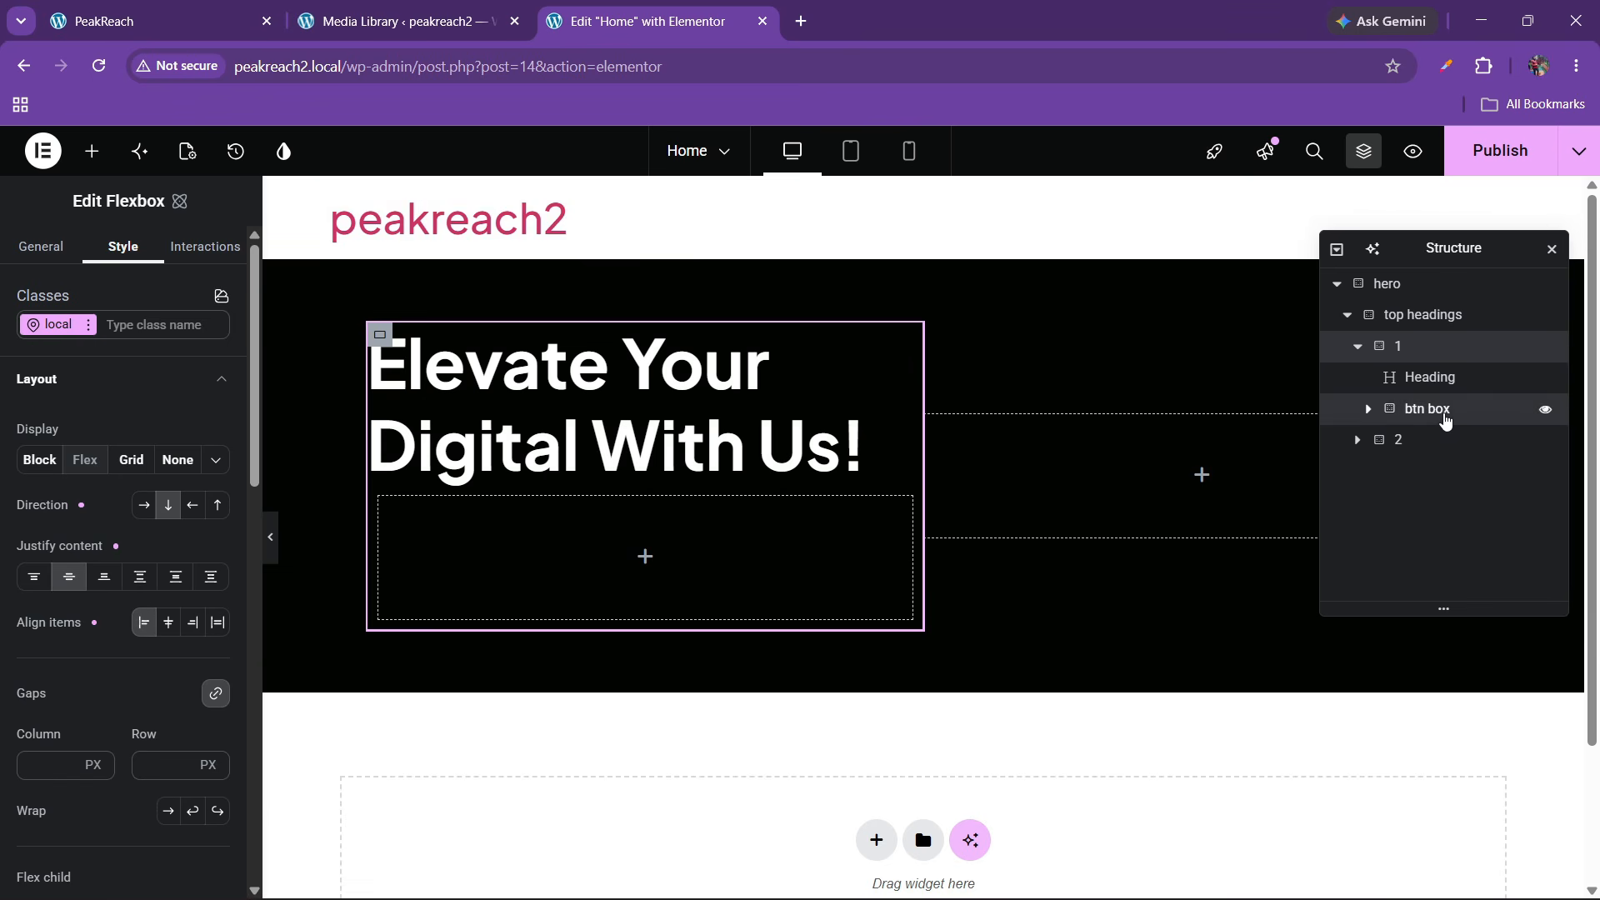
Set the btn box padding to 0
left_click(1442, 417)
left_click(69, 427)
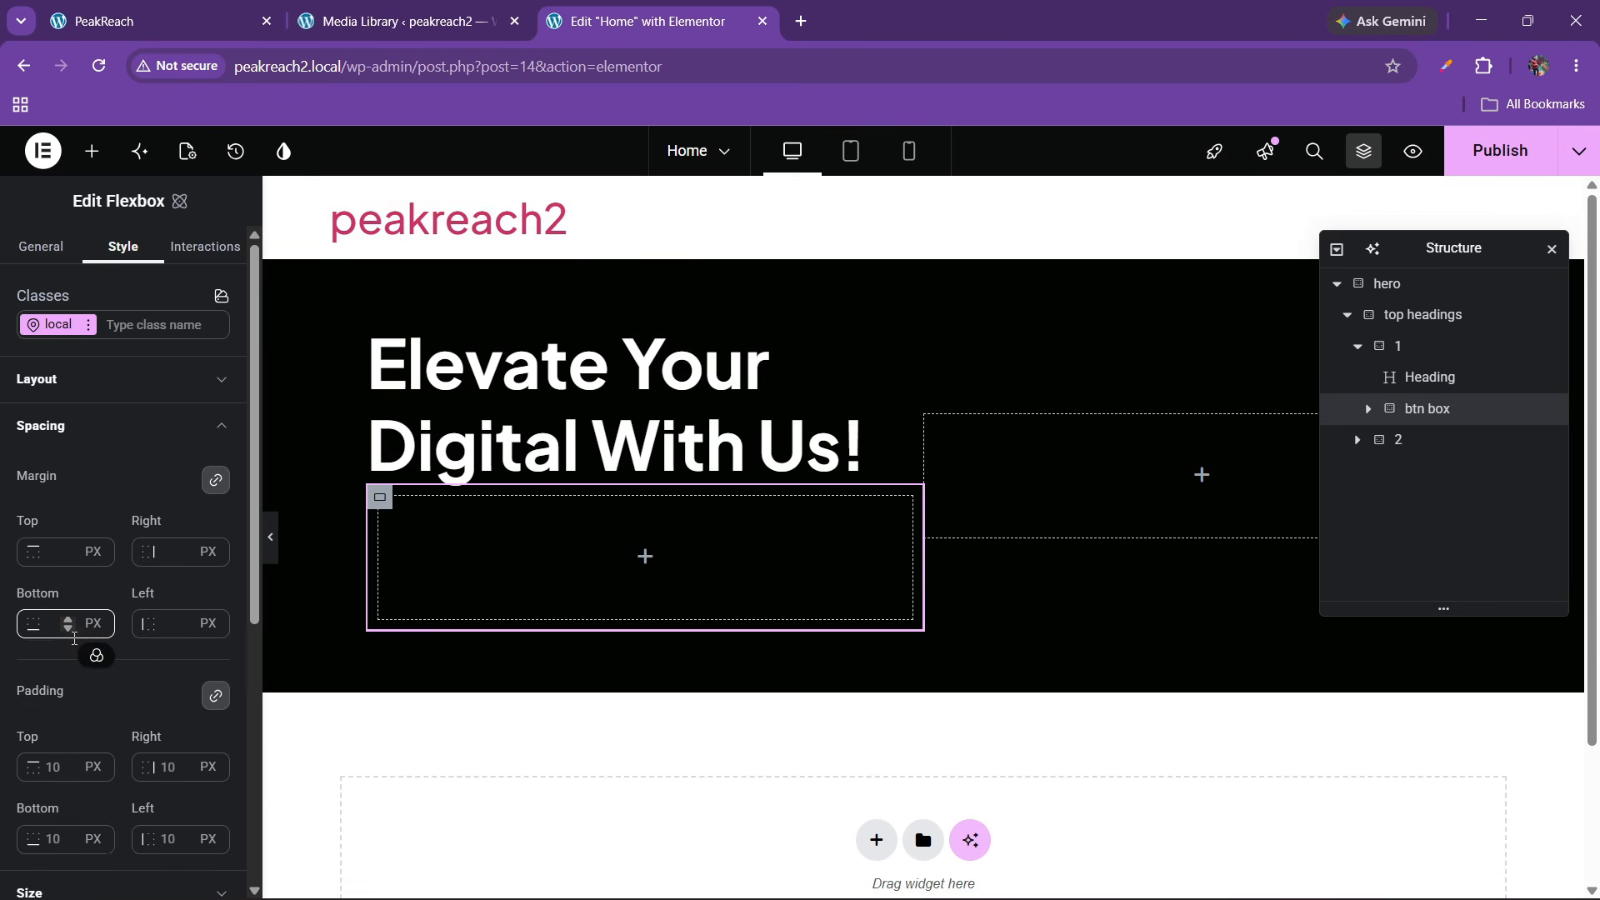
scroll(91, 645, "down", 1)
left_click(65, 662)
type("1")
key("BackSpace")
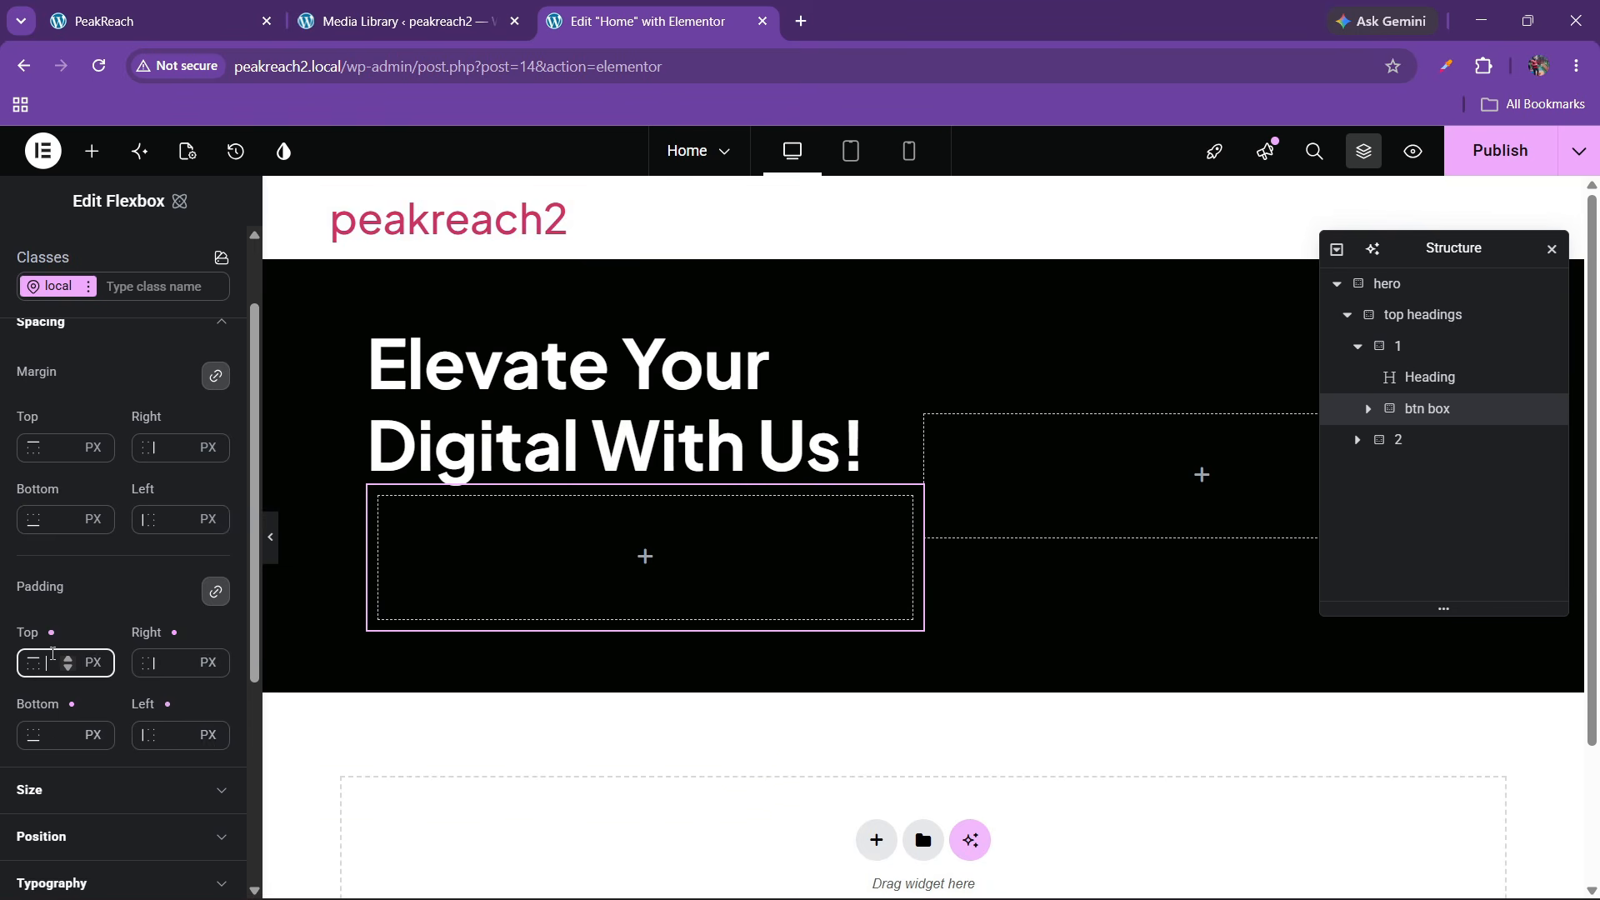
type("0")
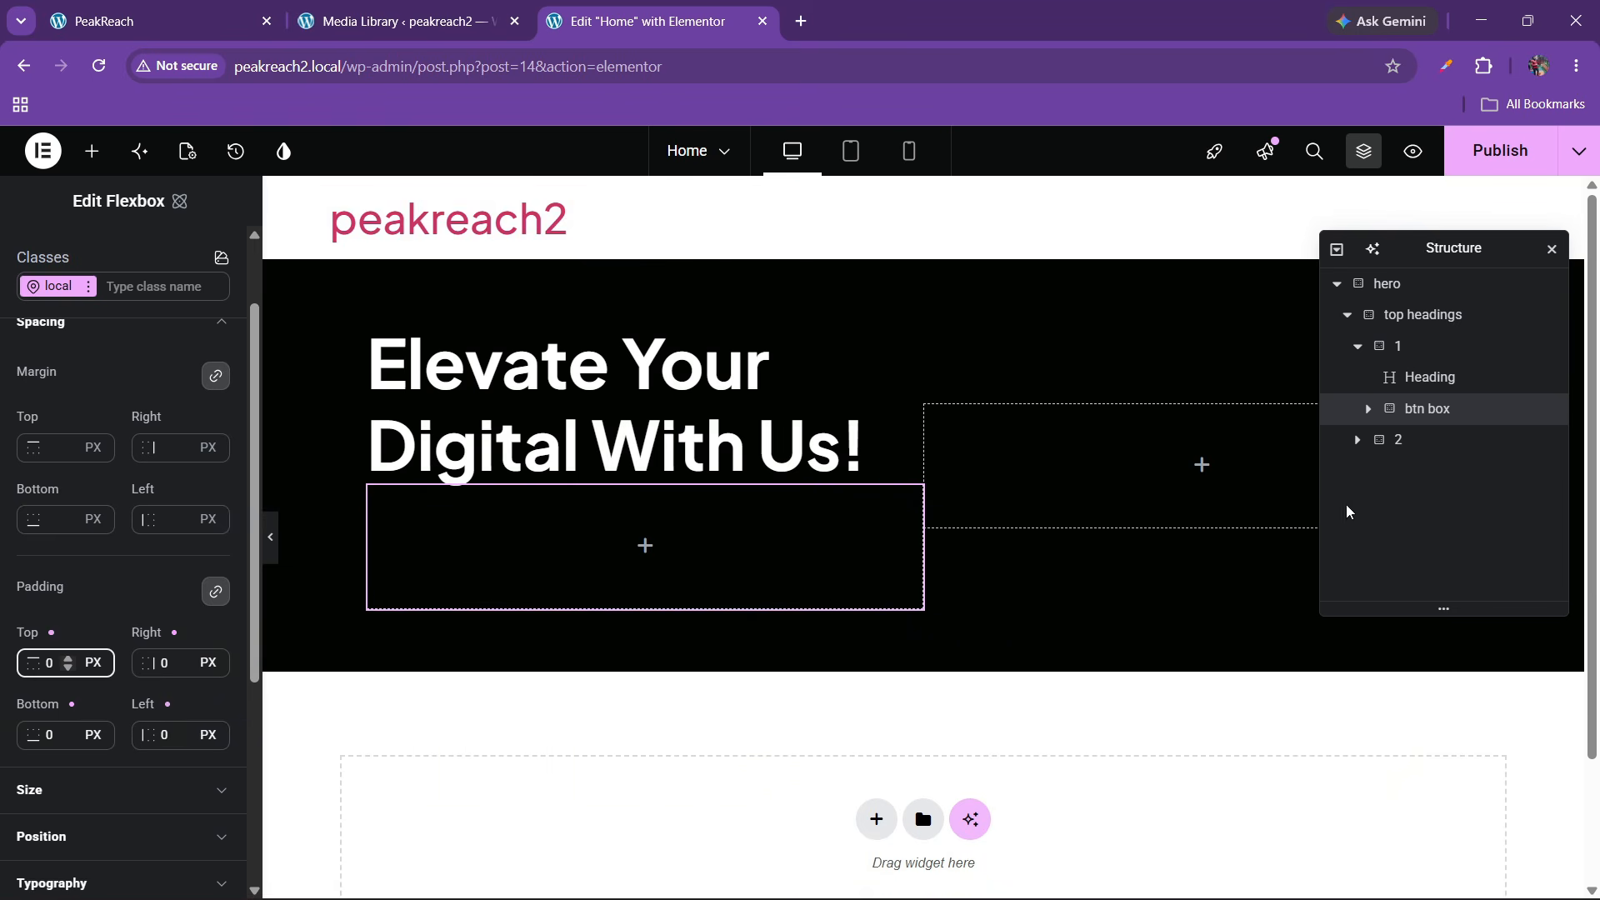
Give column 1 a 30 px gap between items
left_click(1400, 346)
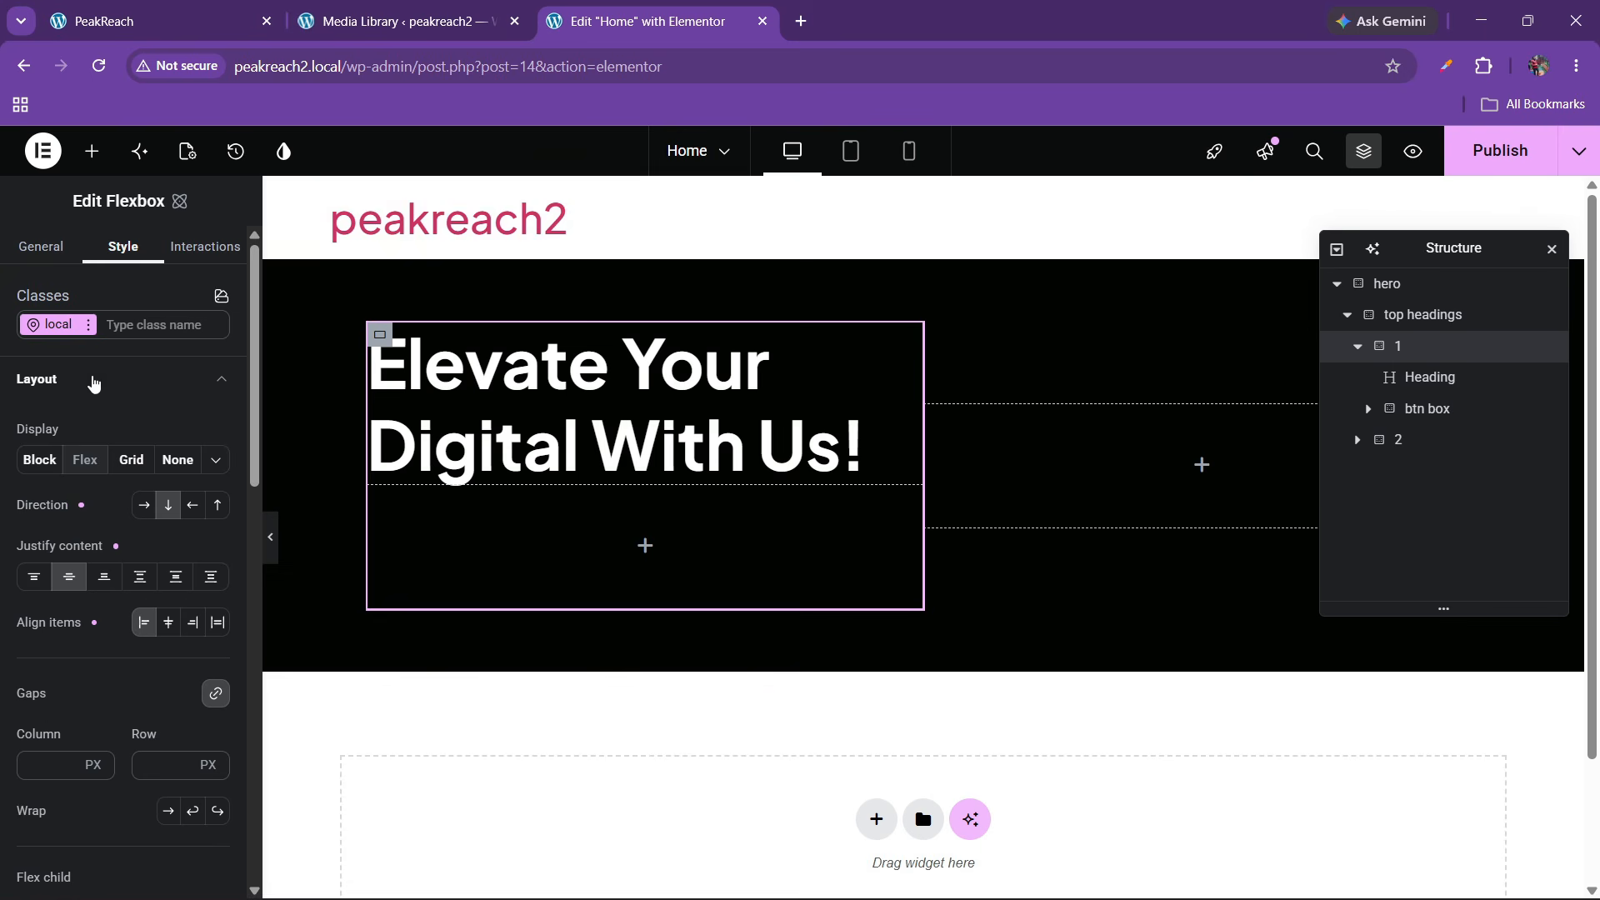
left_click(154, 763)
type("30")
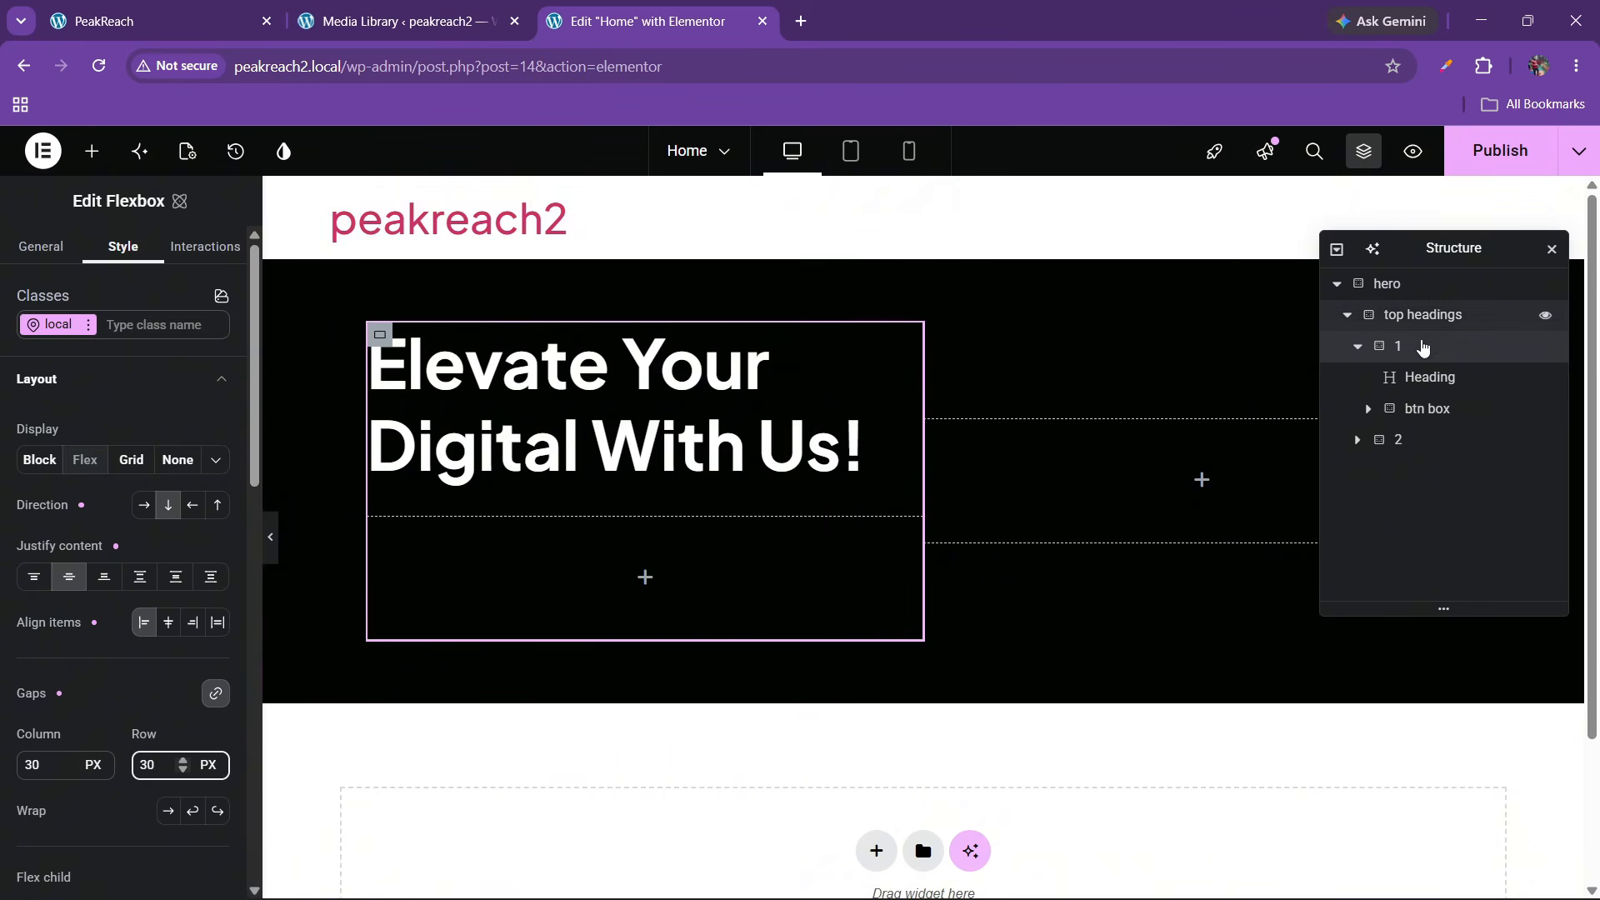
Set top headings to Align items Stretch so both columns fill the height
left_click(1360, 349)
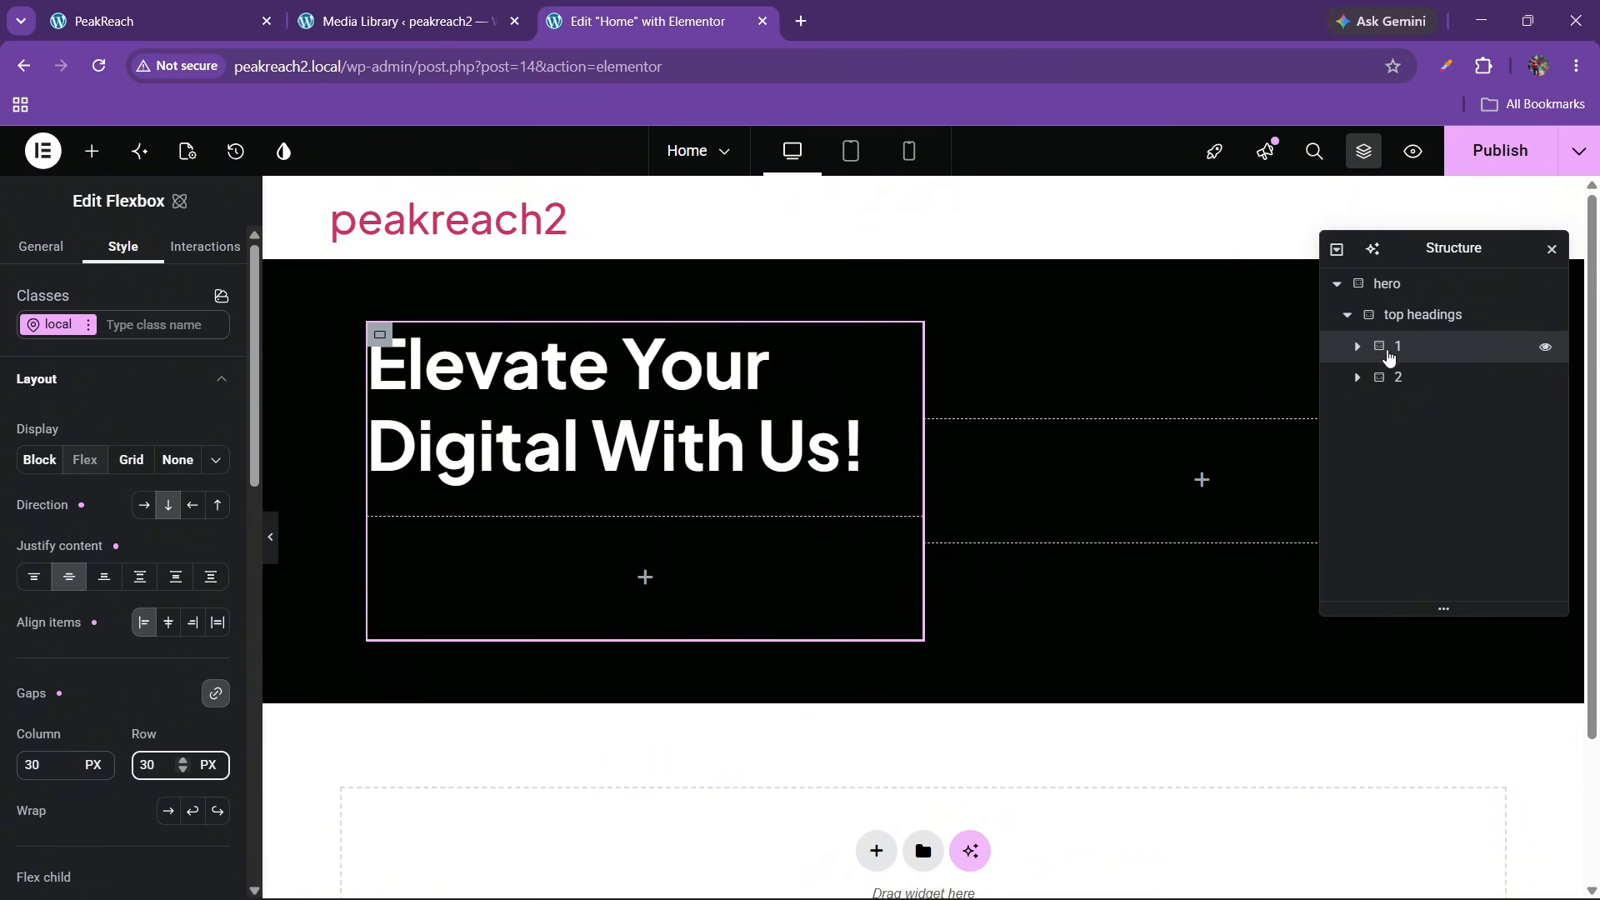
left_click(1399, 376)
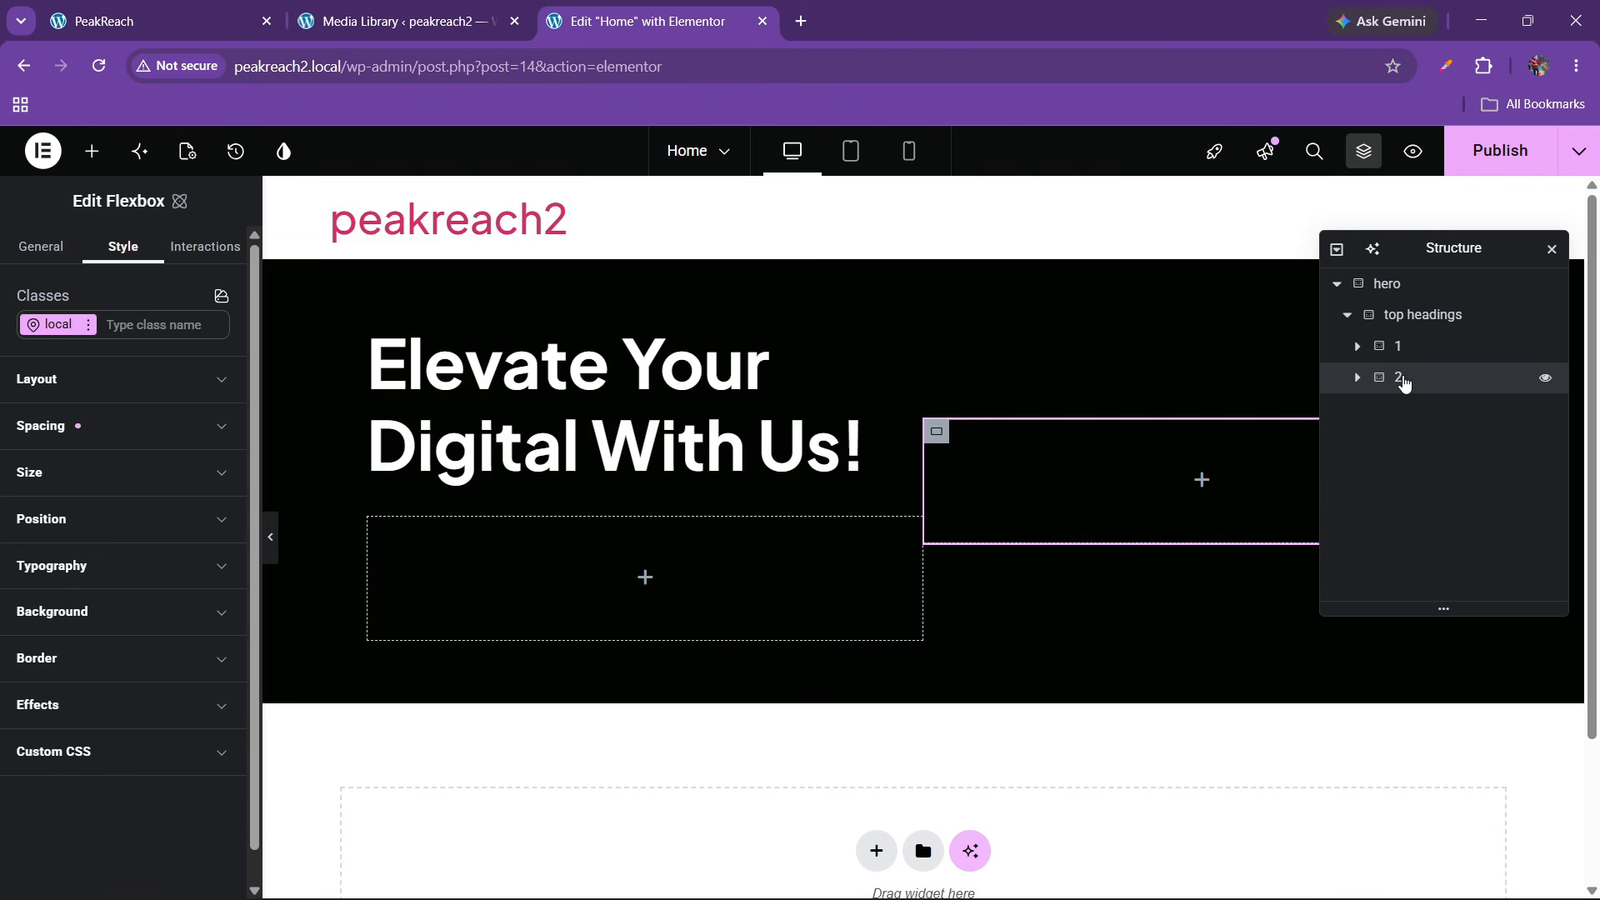
left_click(1347, 315)
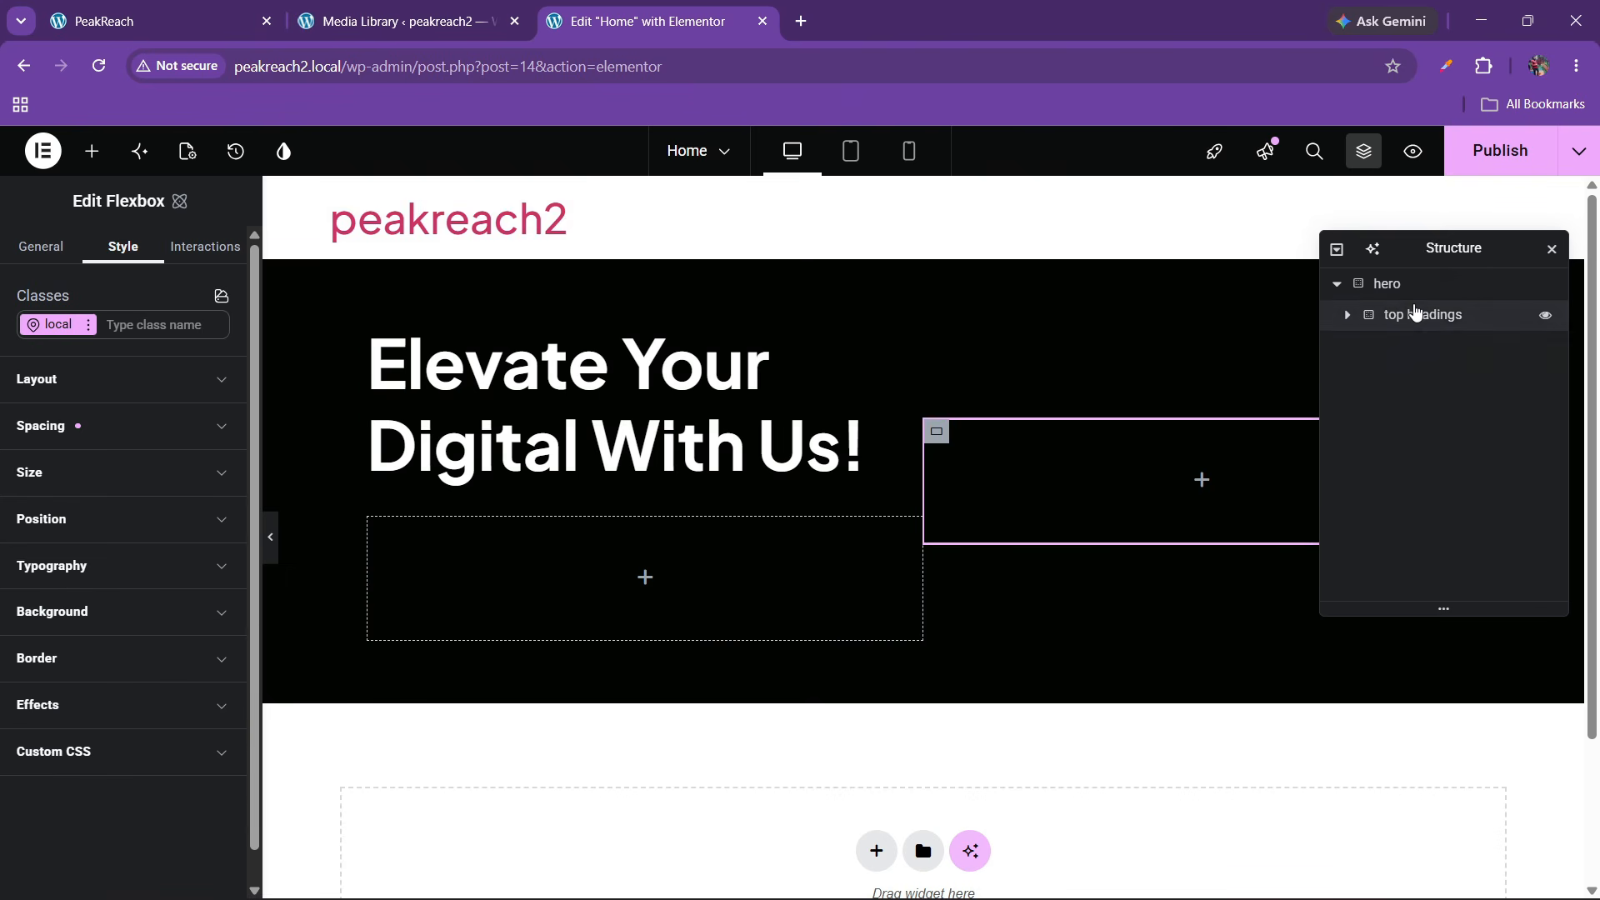
left_click(1415, 314)
left_click(1347, 315)
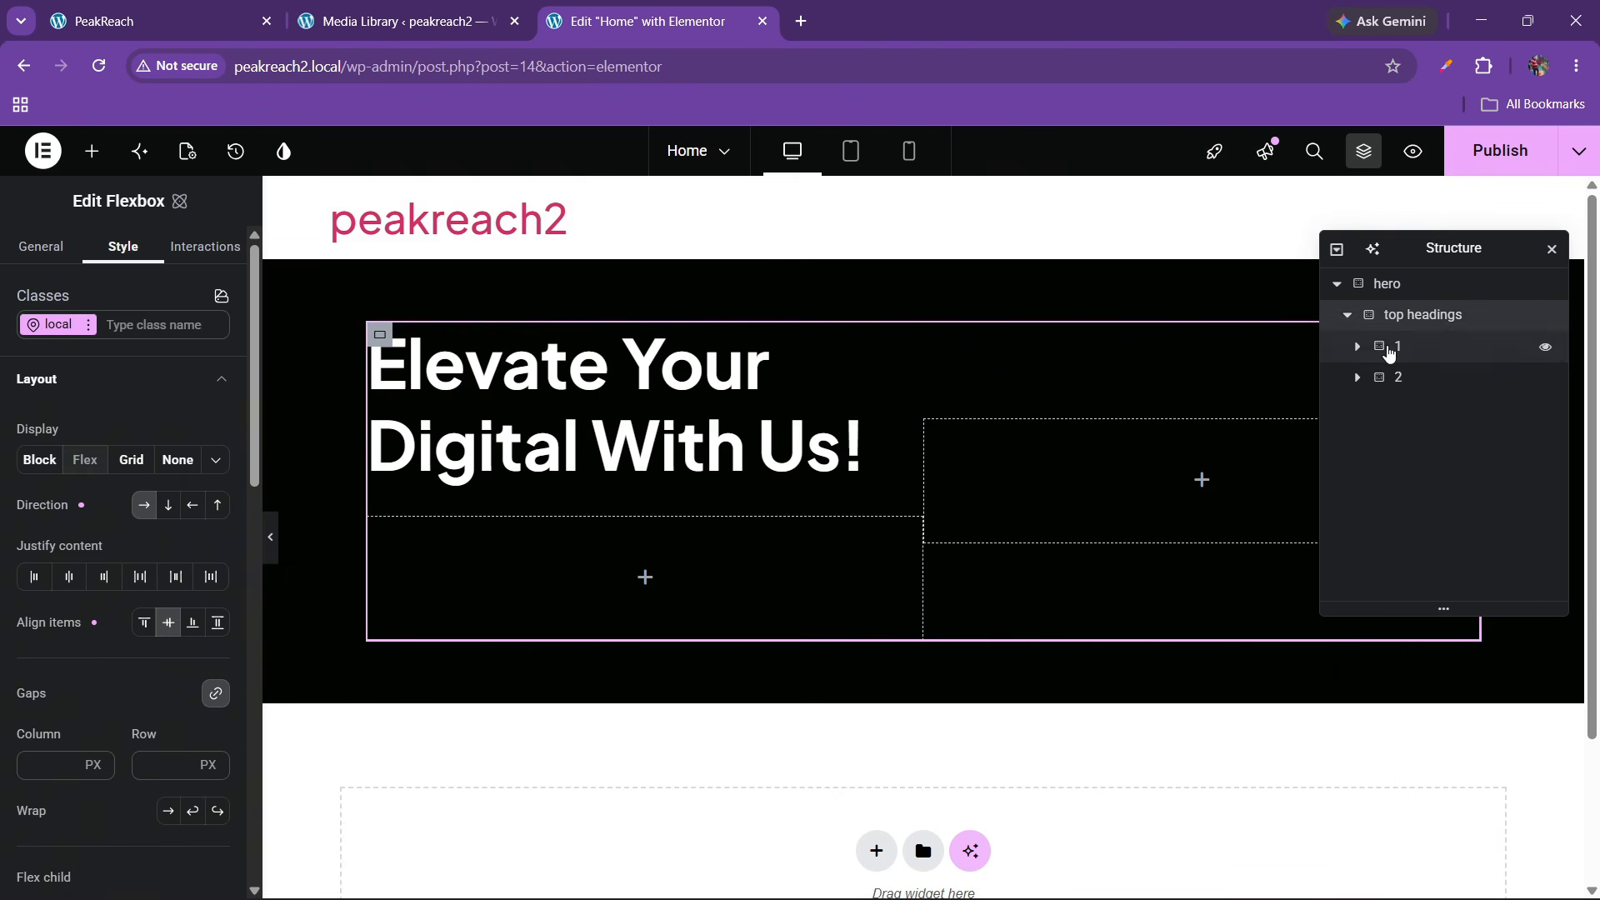
left_click(1402, 380)
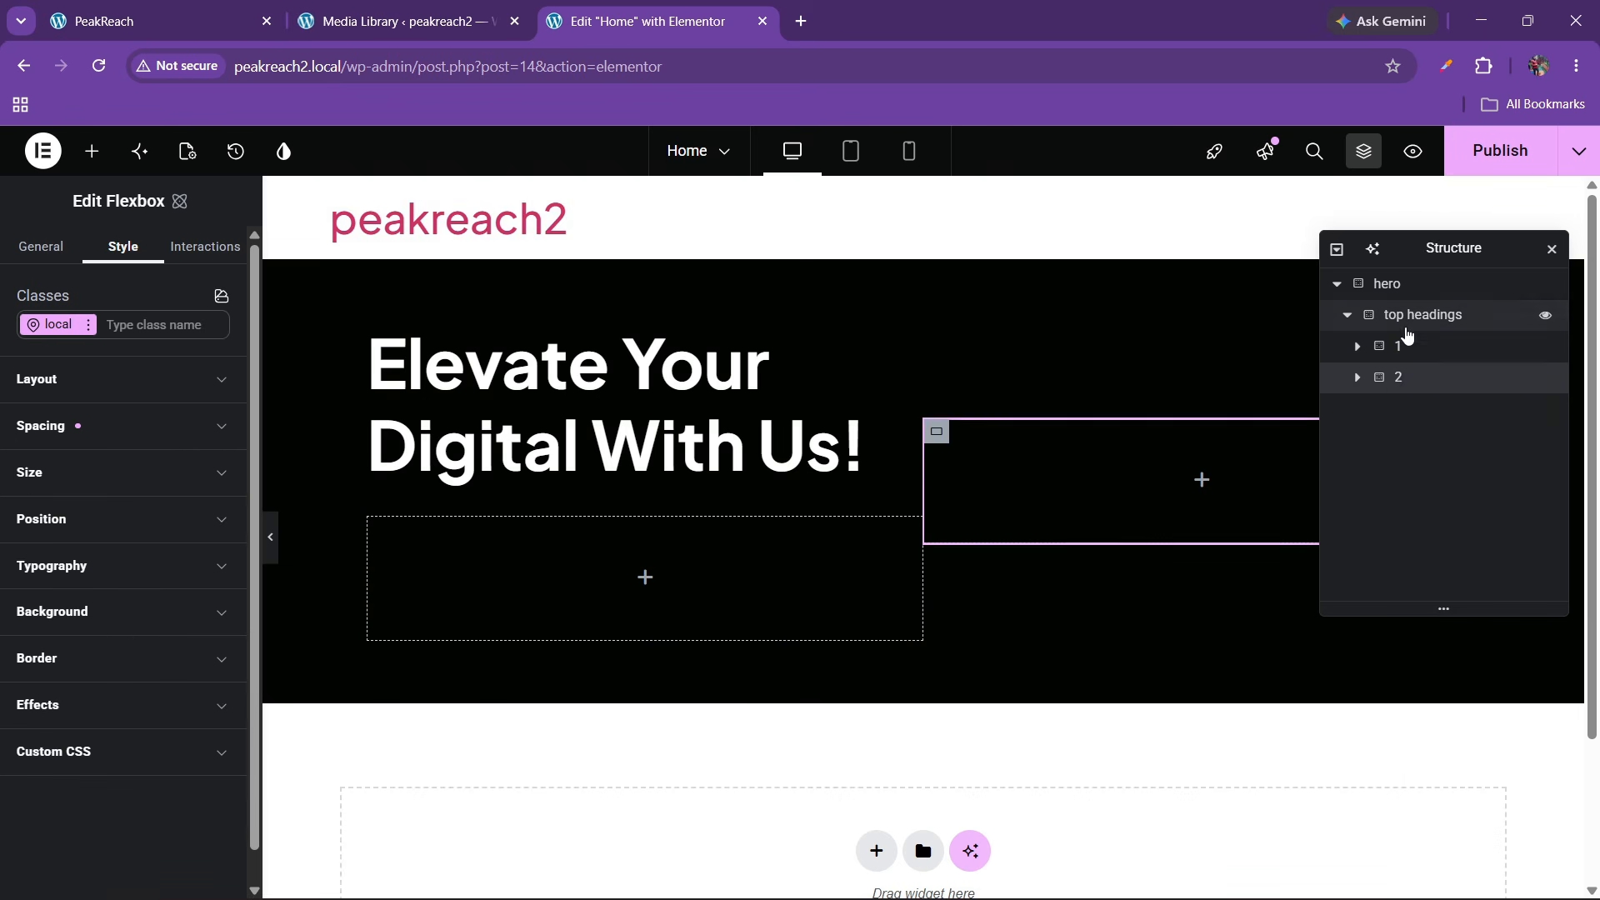
left_click(1416, 315)
left_click(217, 623)
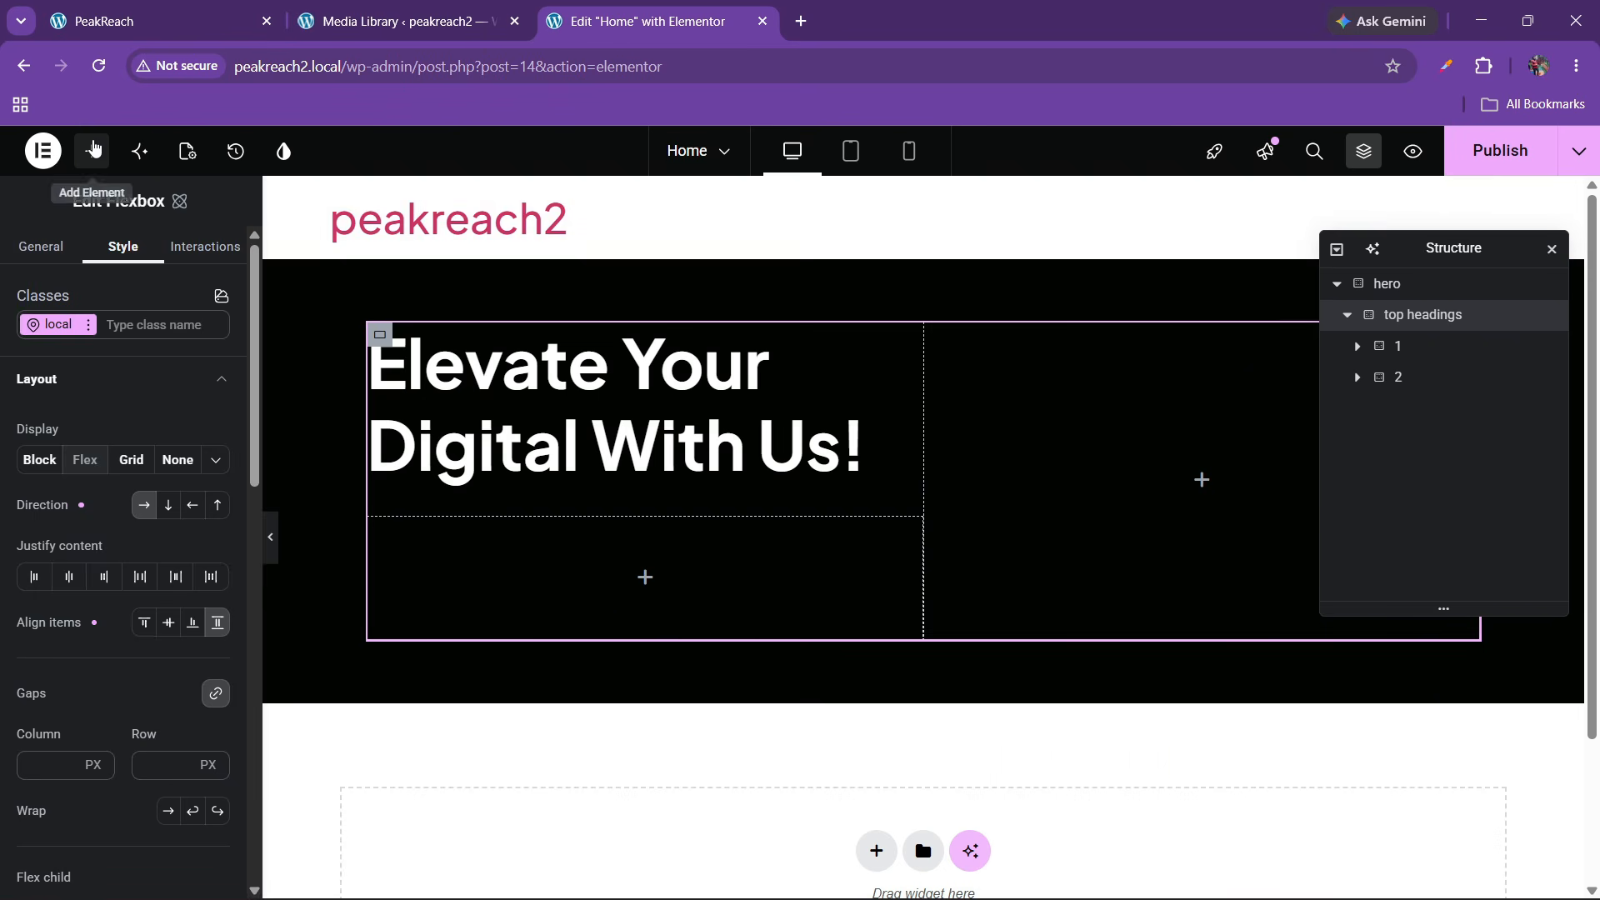
Add a Button to btn box and change its text to 'Get Started'
left_click(92, 151)
scroll(75, 671, "down", 1)
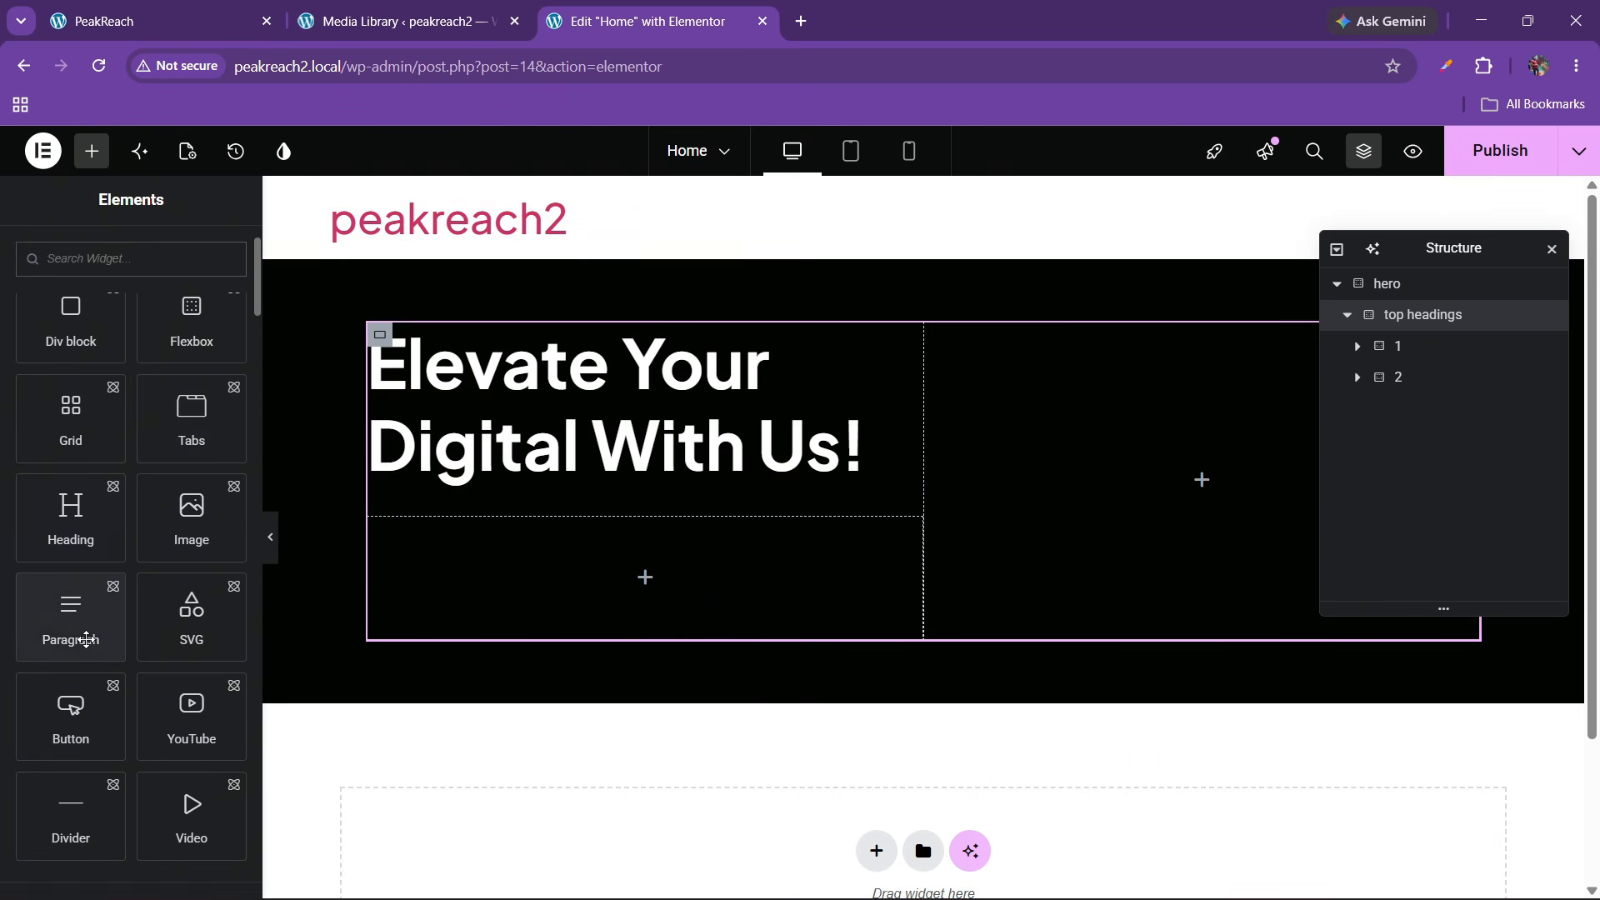
left_click_drag(72, 706, 497, 599)
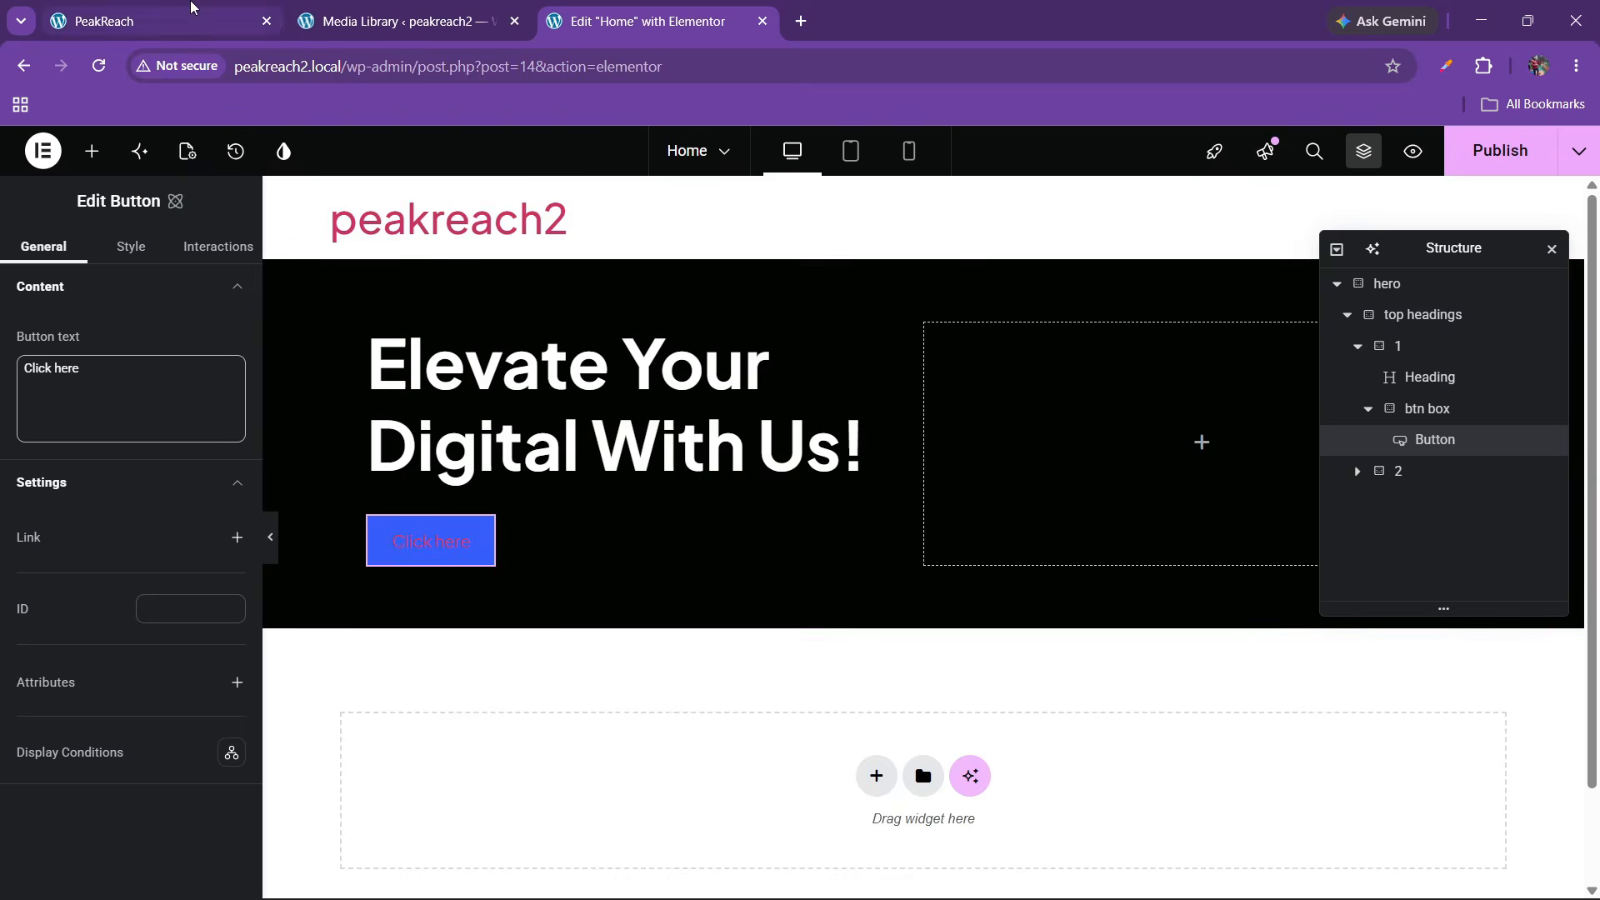
left_click(191, 12)
left_click(642, 17)
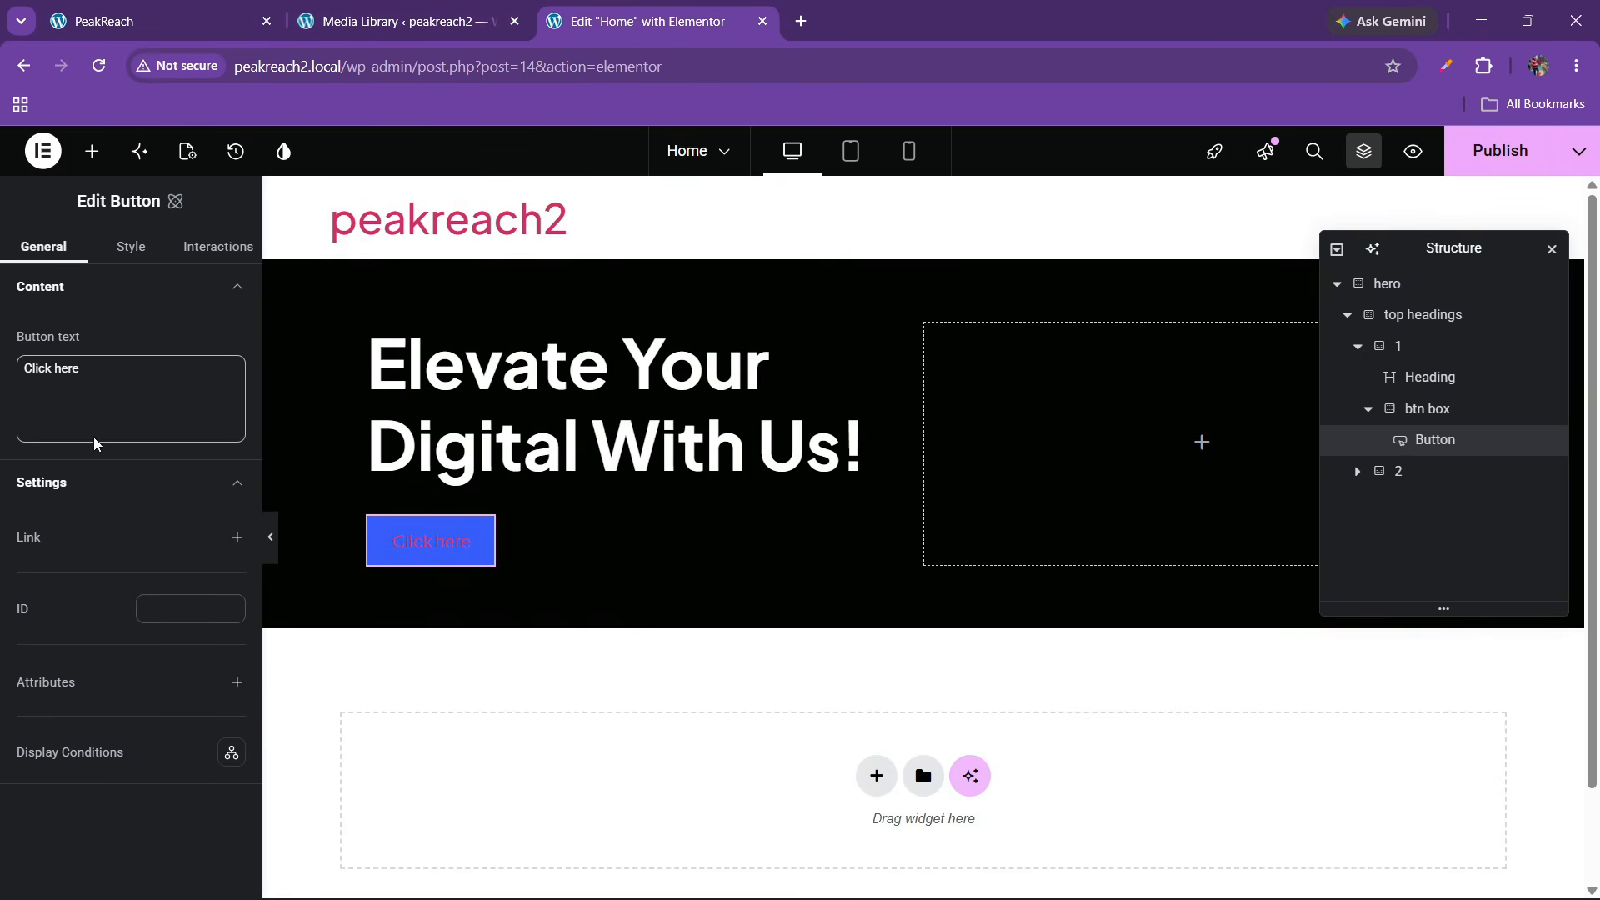
left_click_drag(96, 433, 2, 356)
type("Get Started")
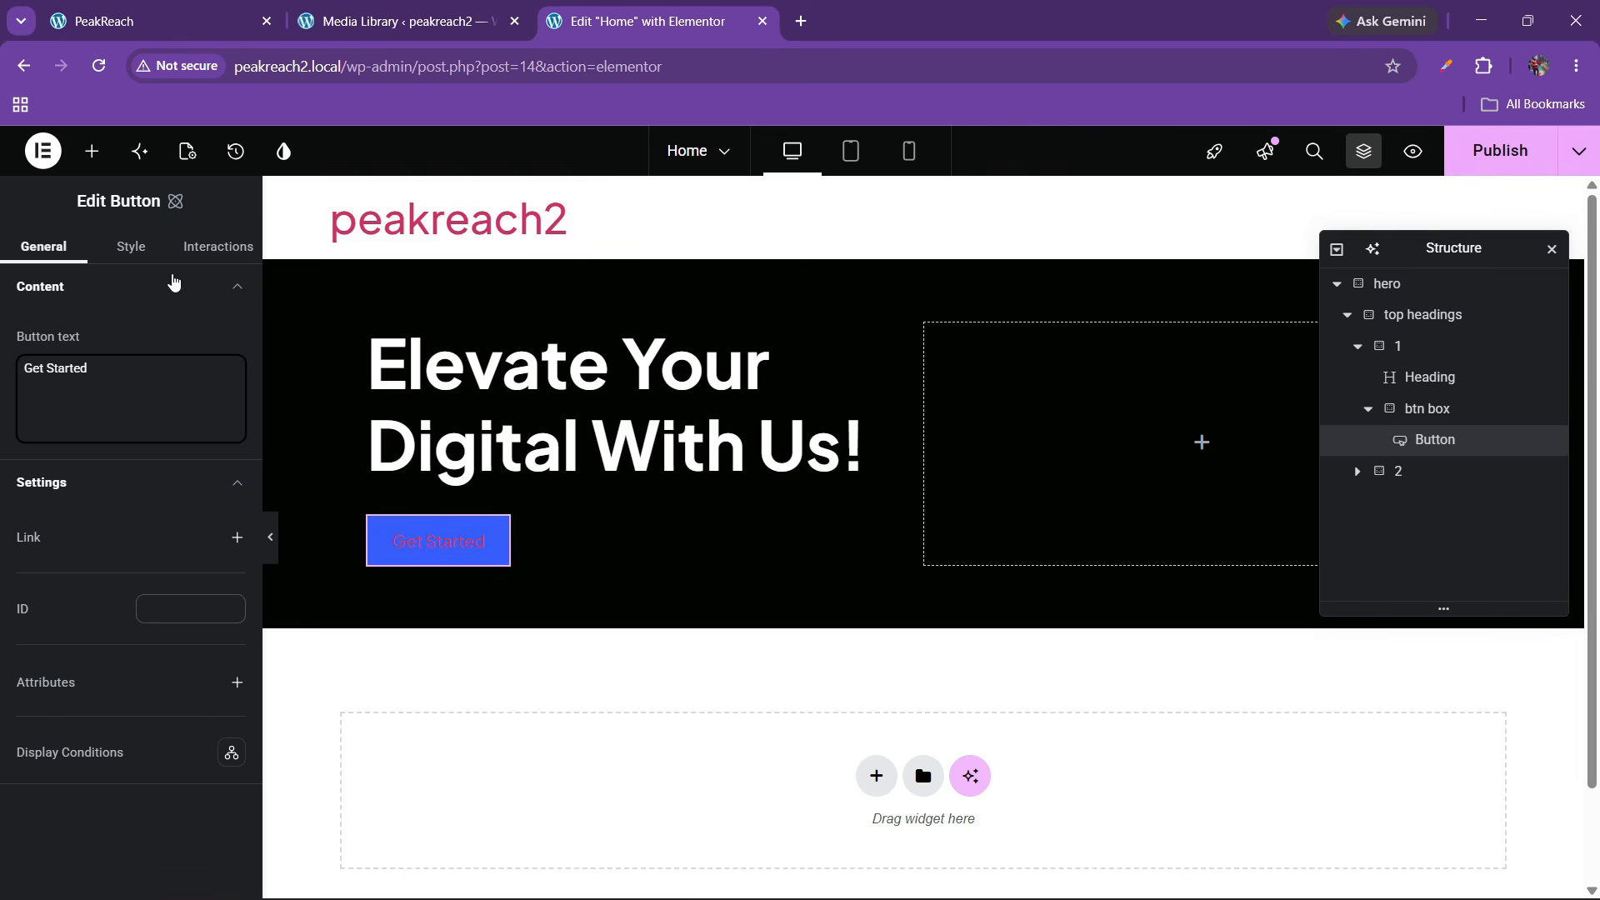
Set the button background to the gray-dark colour variable
left_click(130, 247)
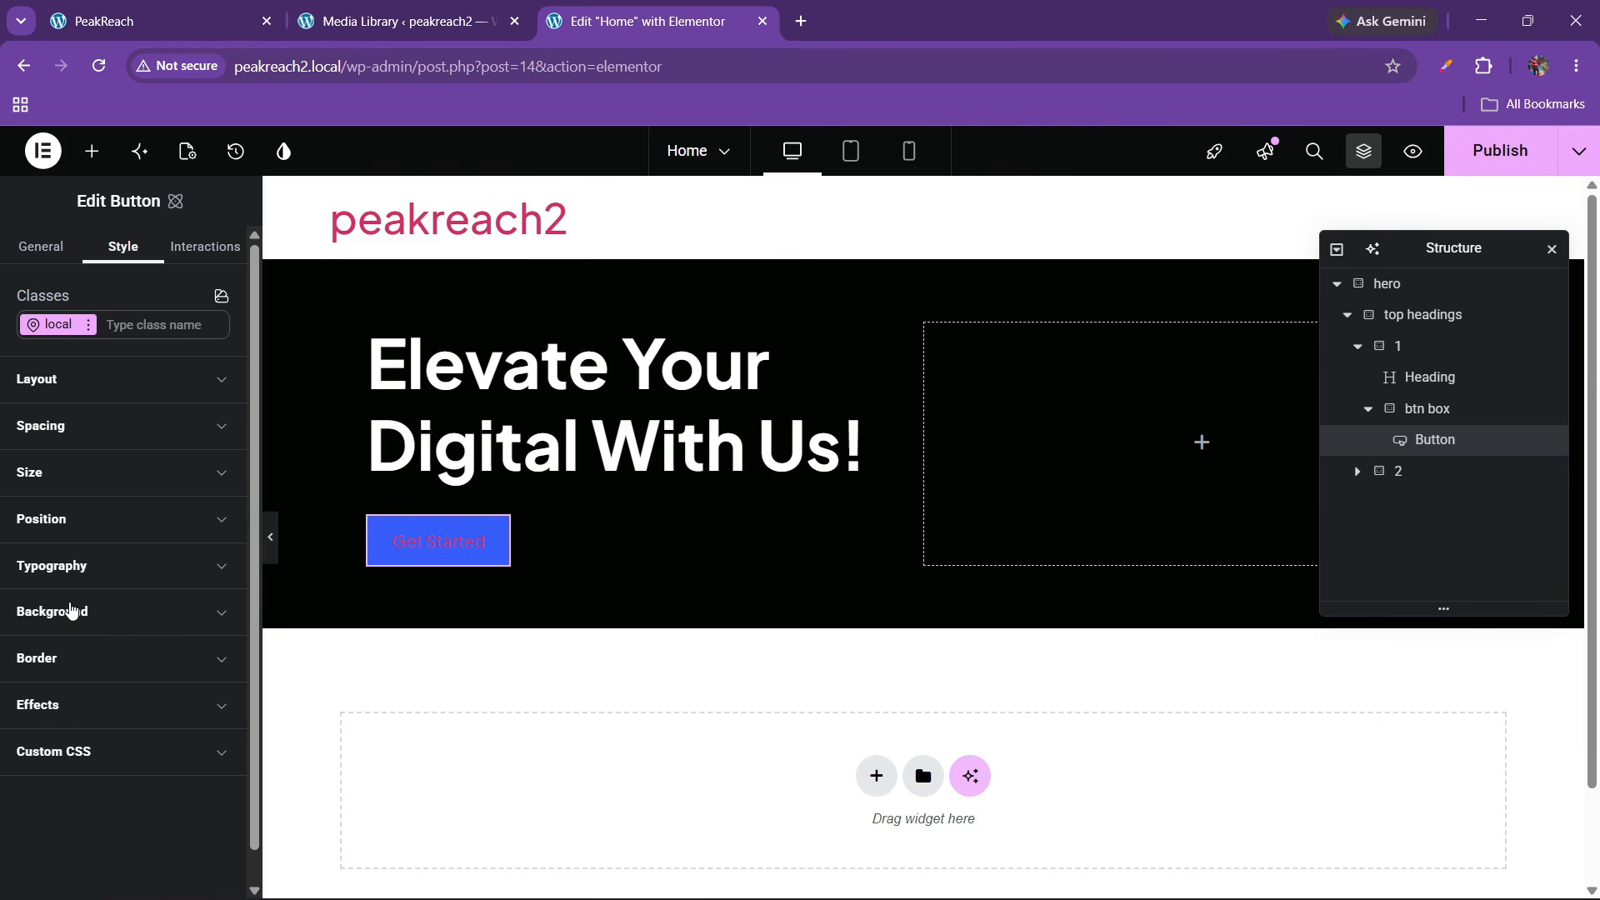
left_click(71, 610)
scroll(100, 583, "down", 2)
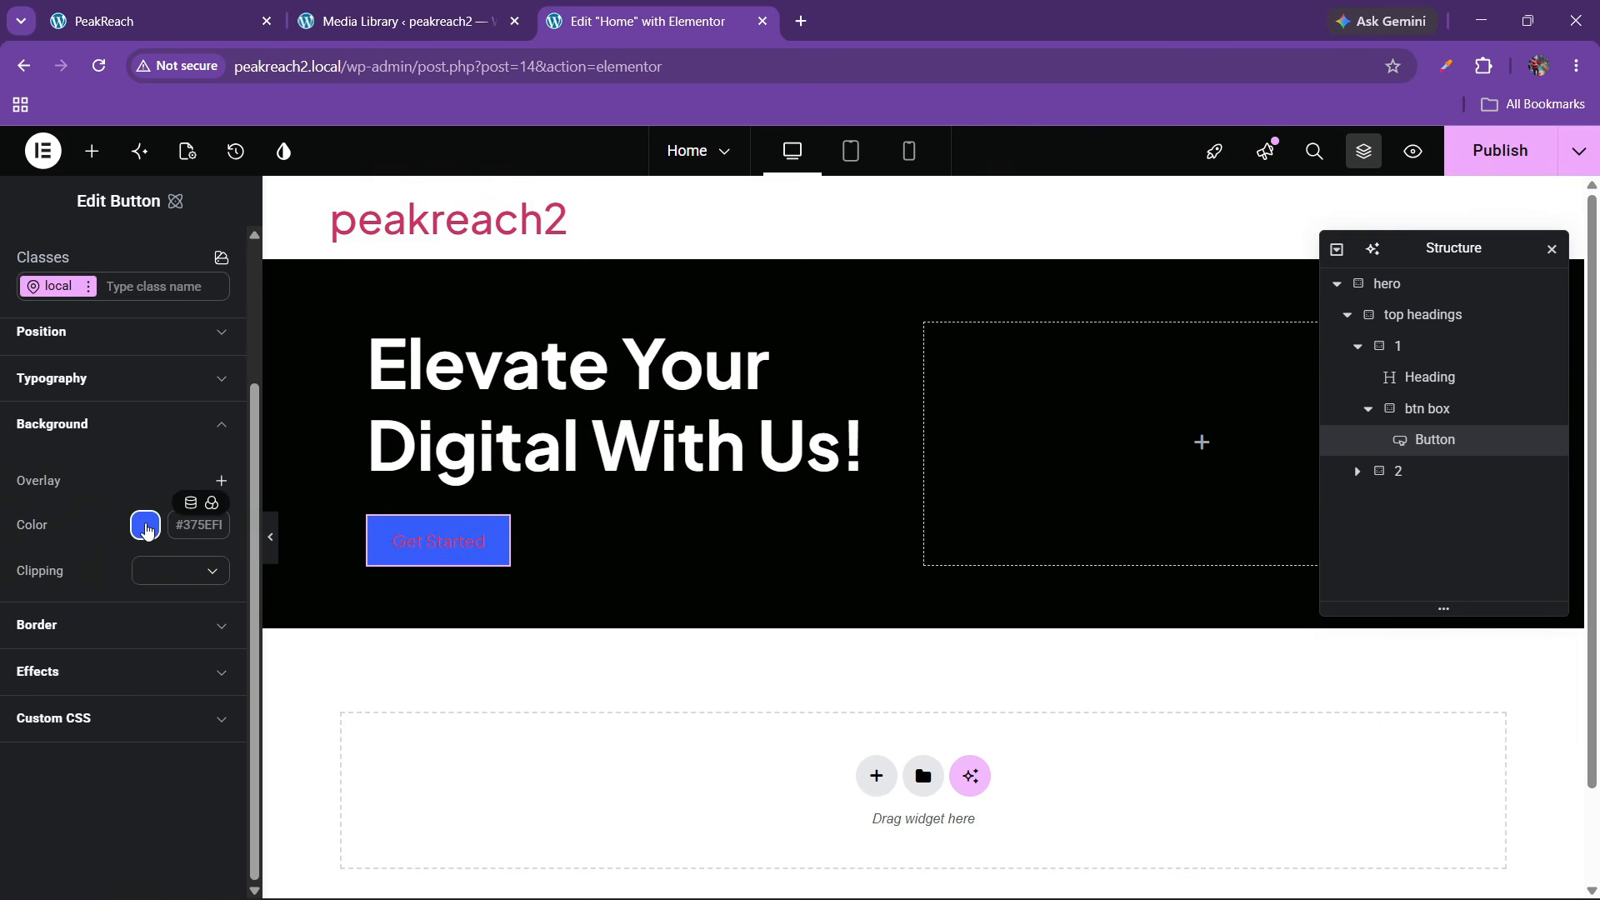
left_click(210, 502)
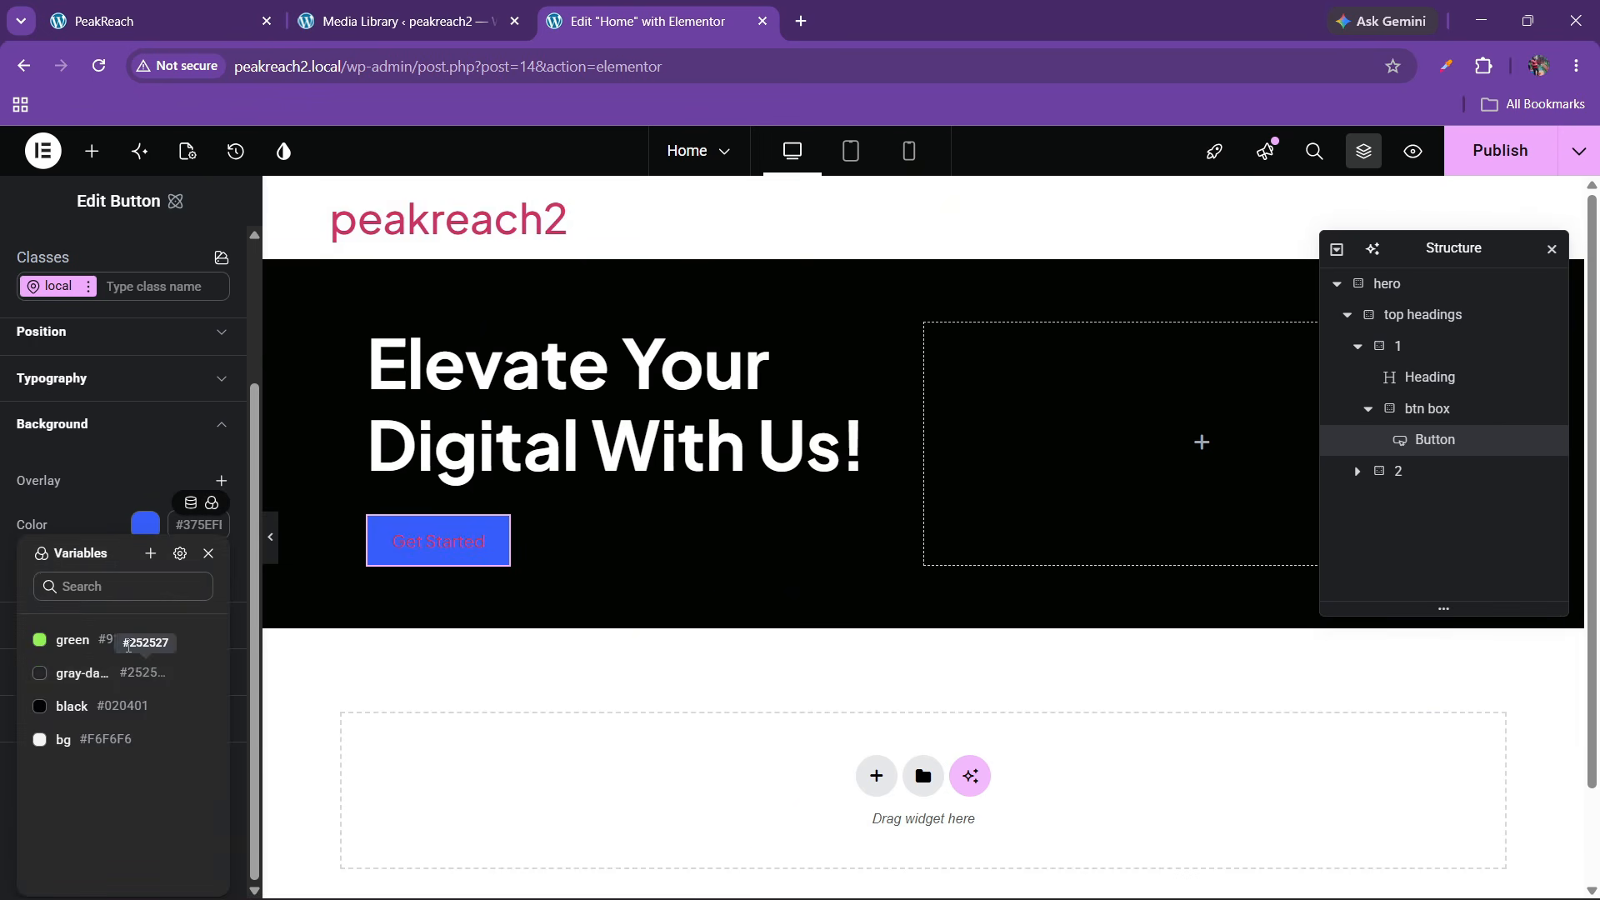
left_click(137, 664)
Set the button text colour to the black colour variable
left_click(95, 390)
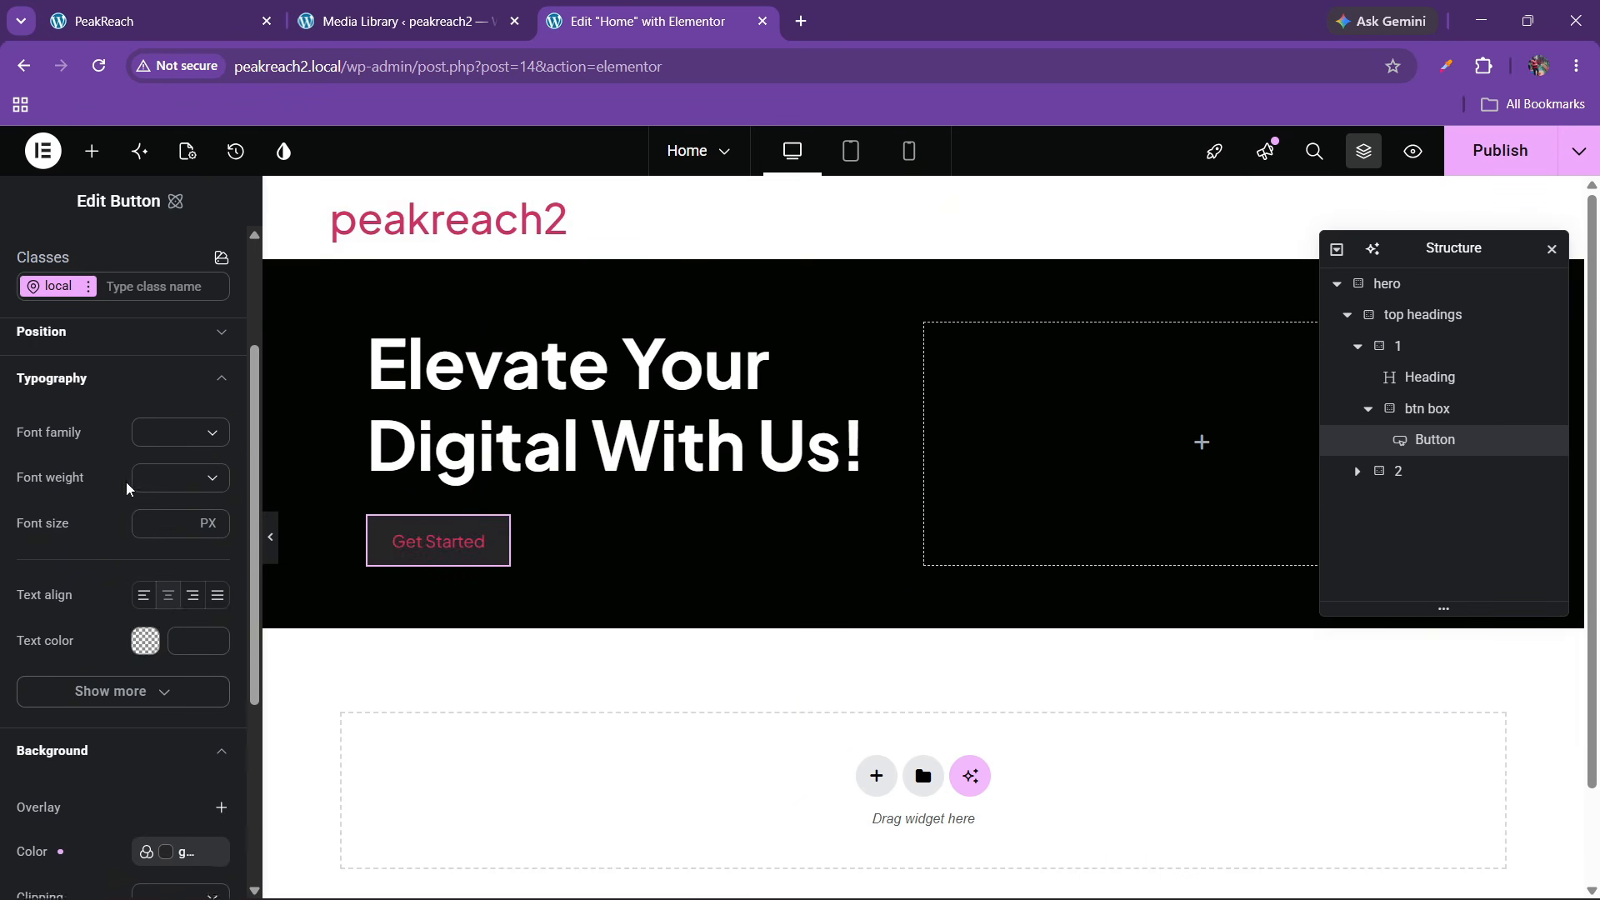
left_click(145, 641)
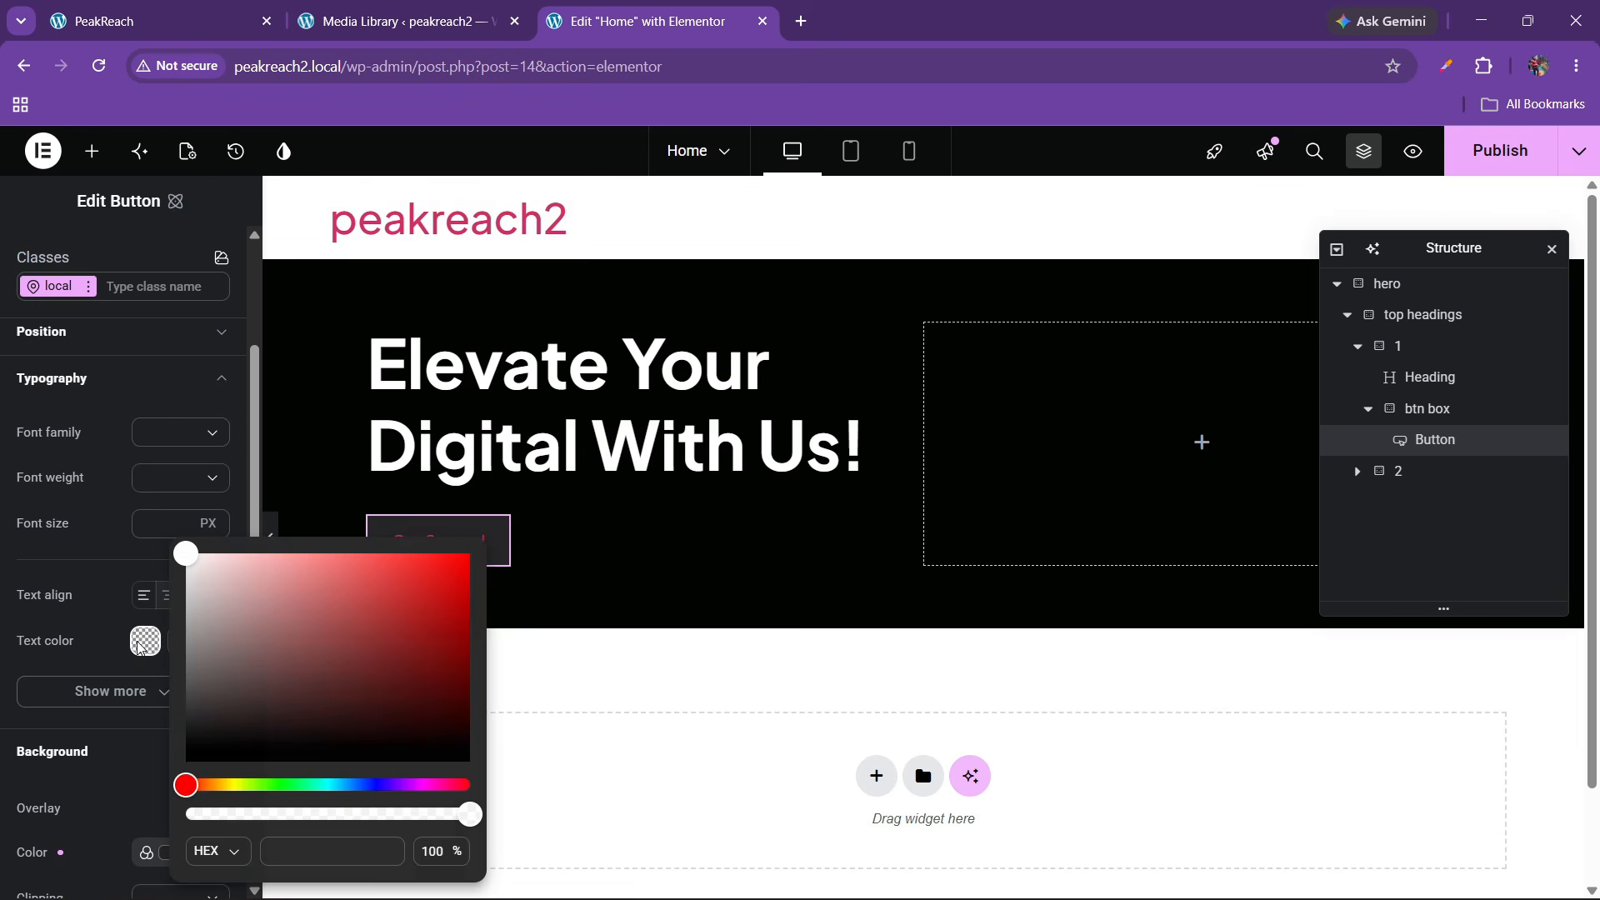
left_click(144, 641)
left_click(214, 630)
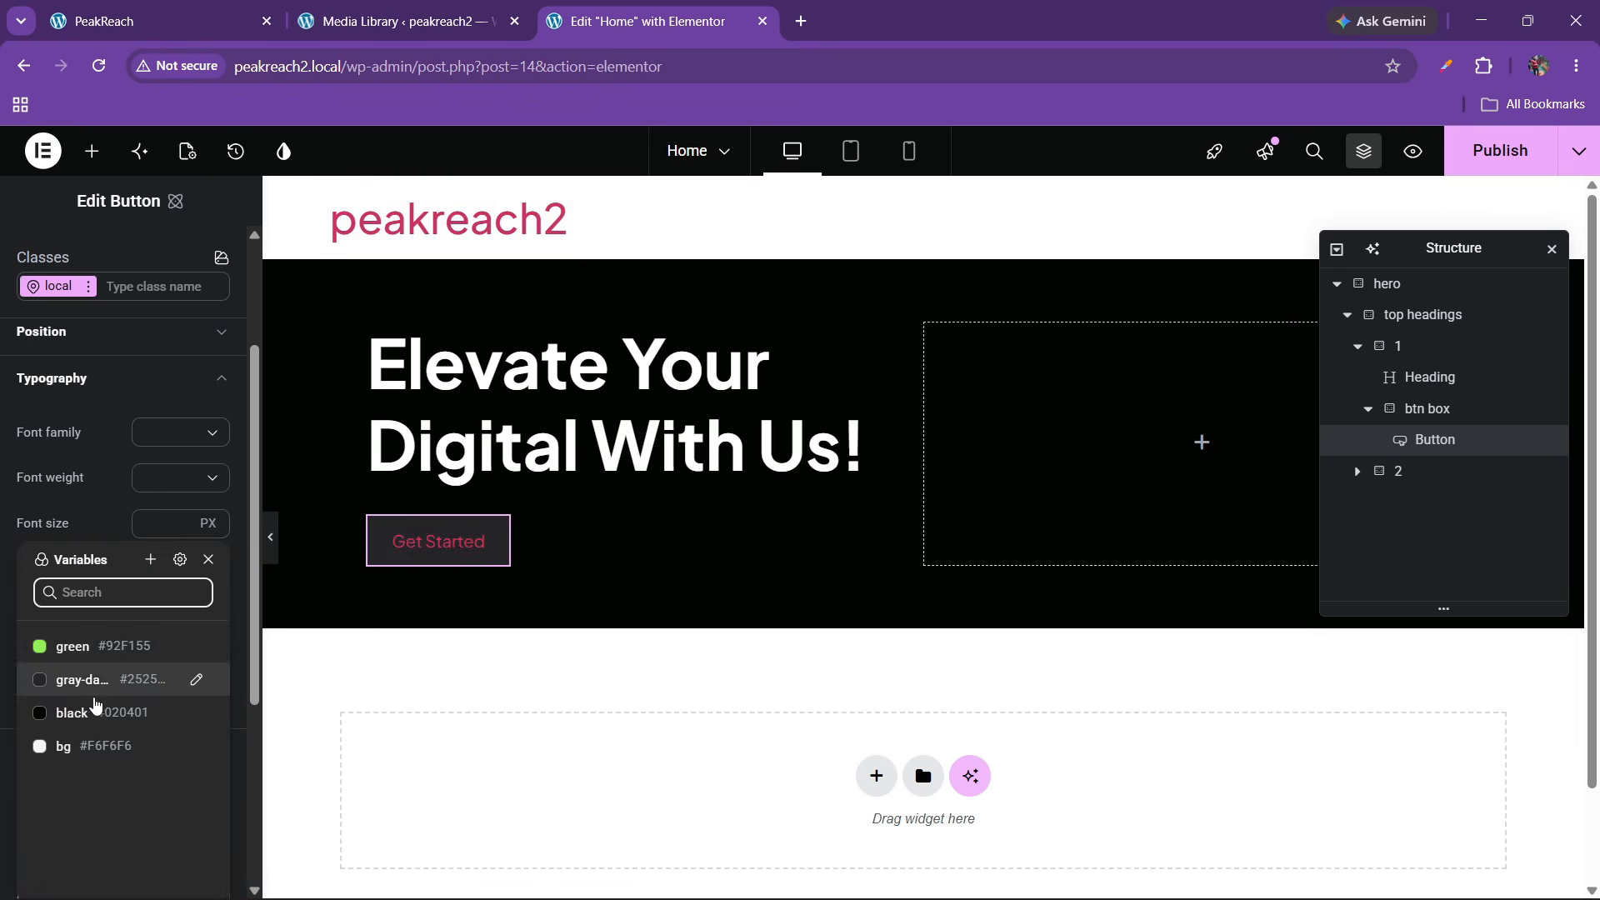
left_click(95, 710)
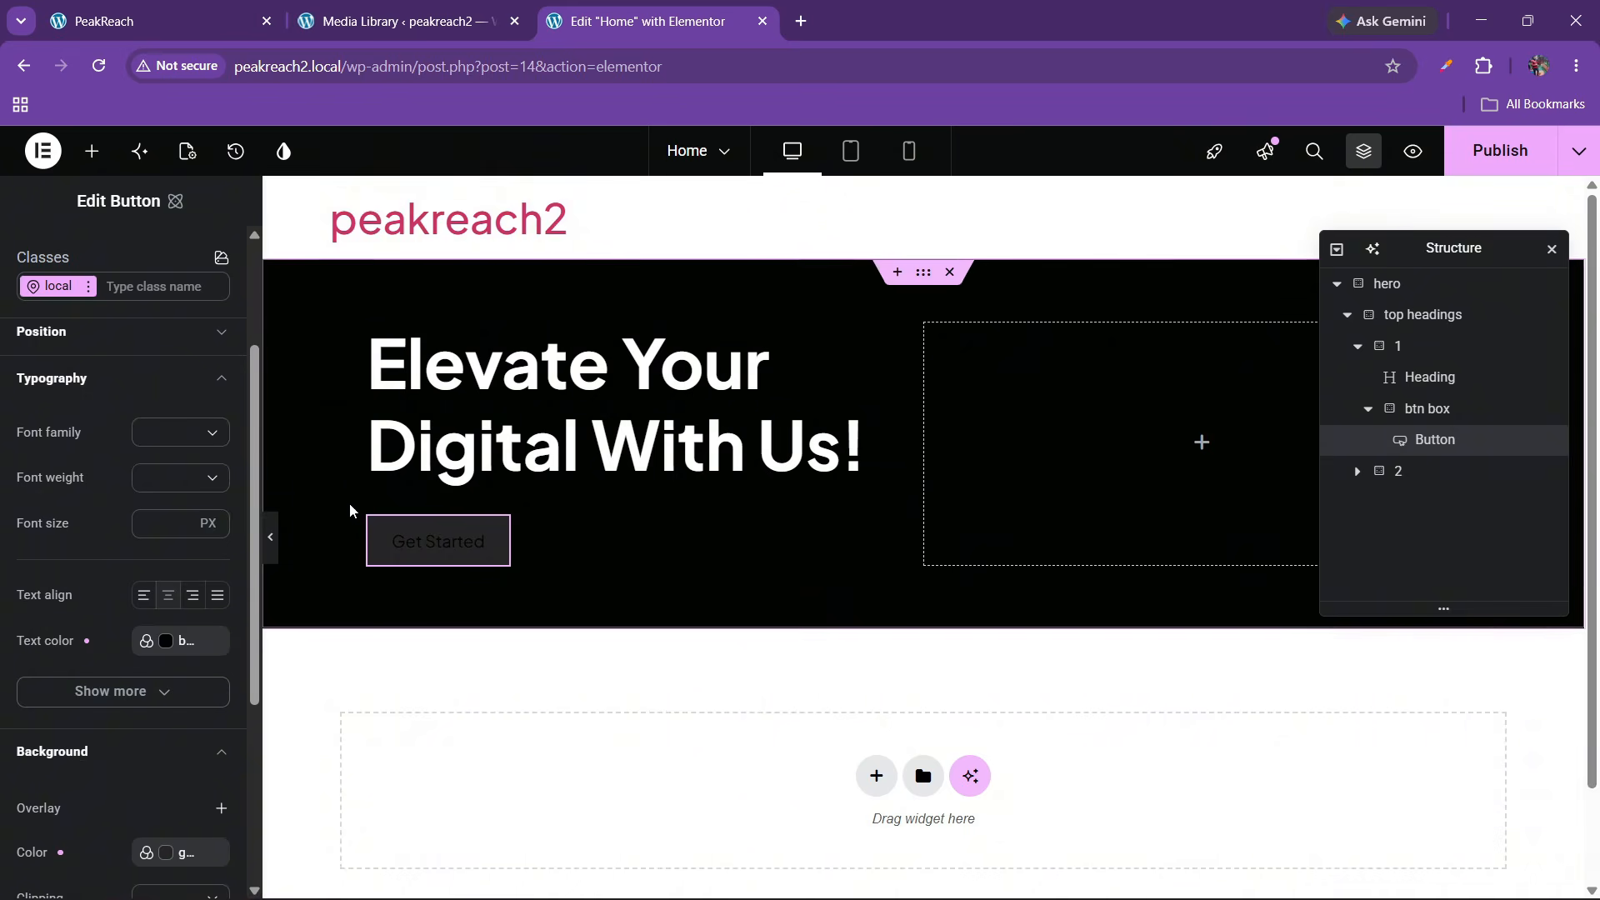
Swap the button background from gray-dark to the green colour variable
scroll(109, 523, "down", 3)
scroll(109, 523, "down", 2)
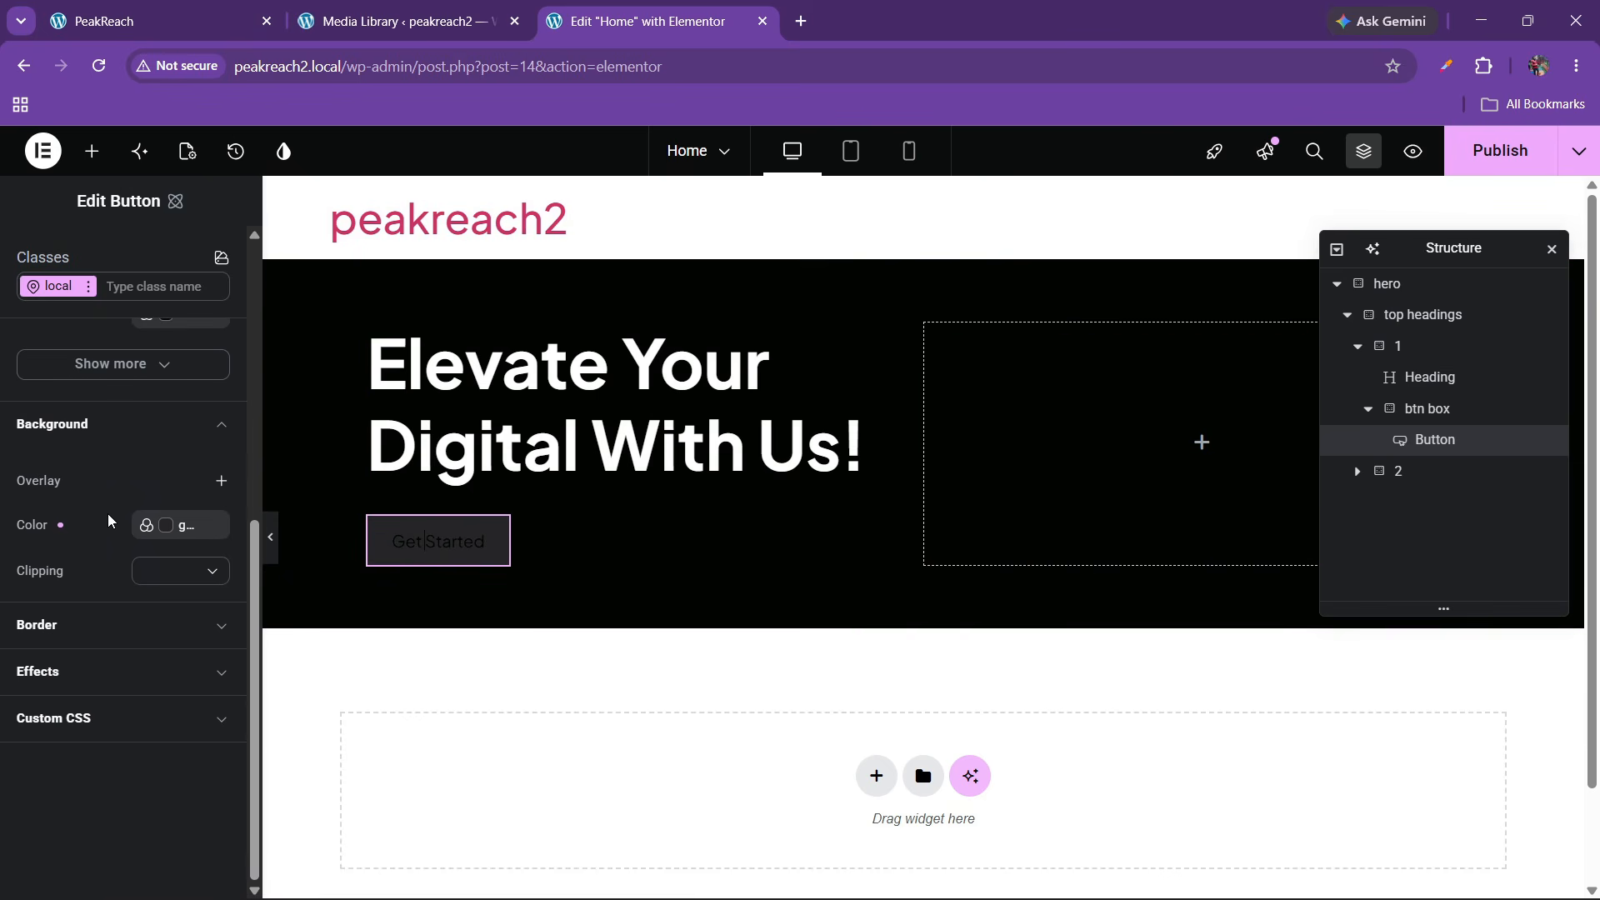
scroll(108, 558, "up", 3)
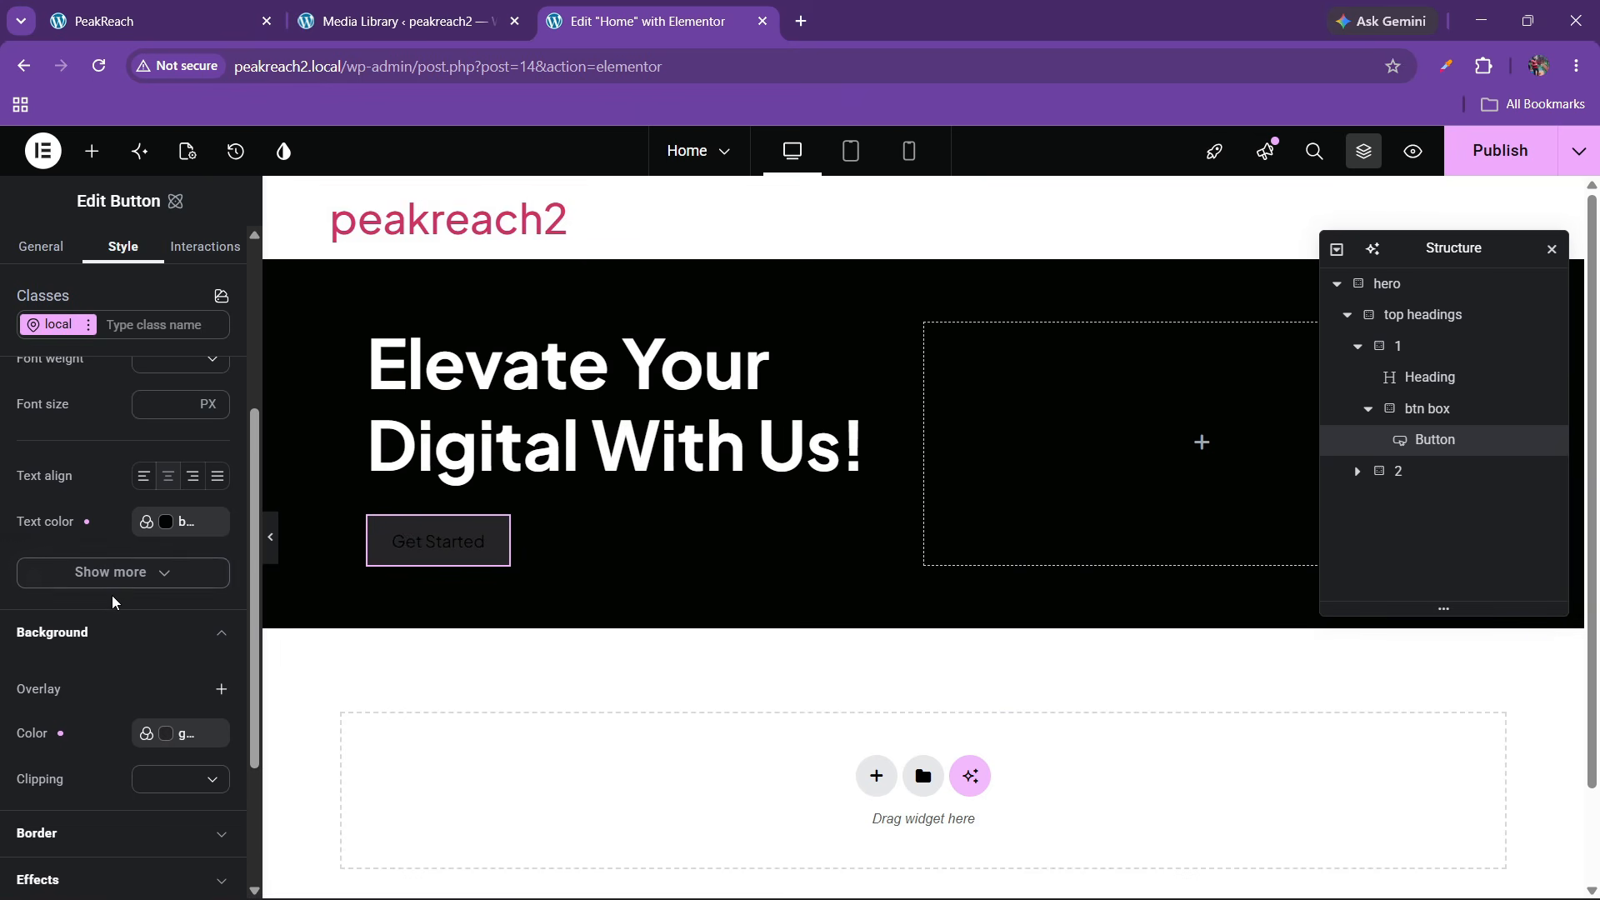
scroll(112, 601, "down", 2)
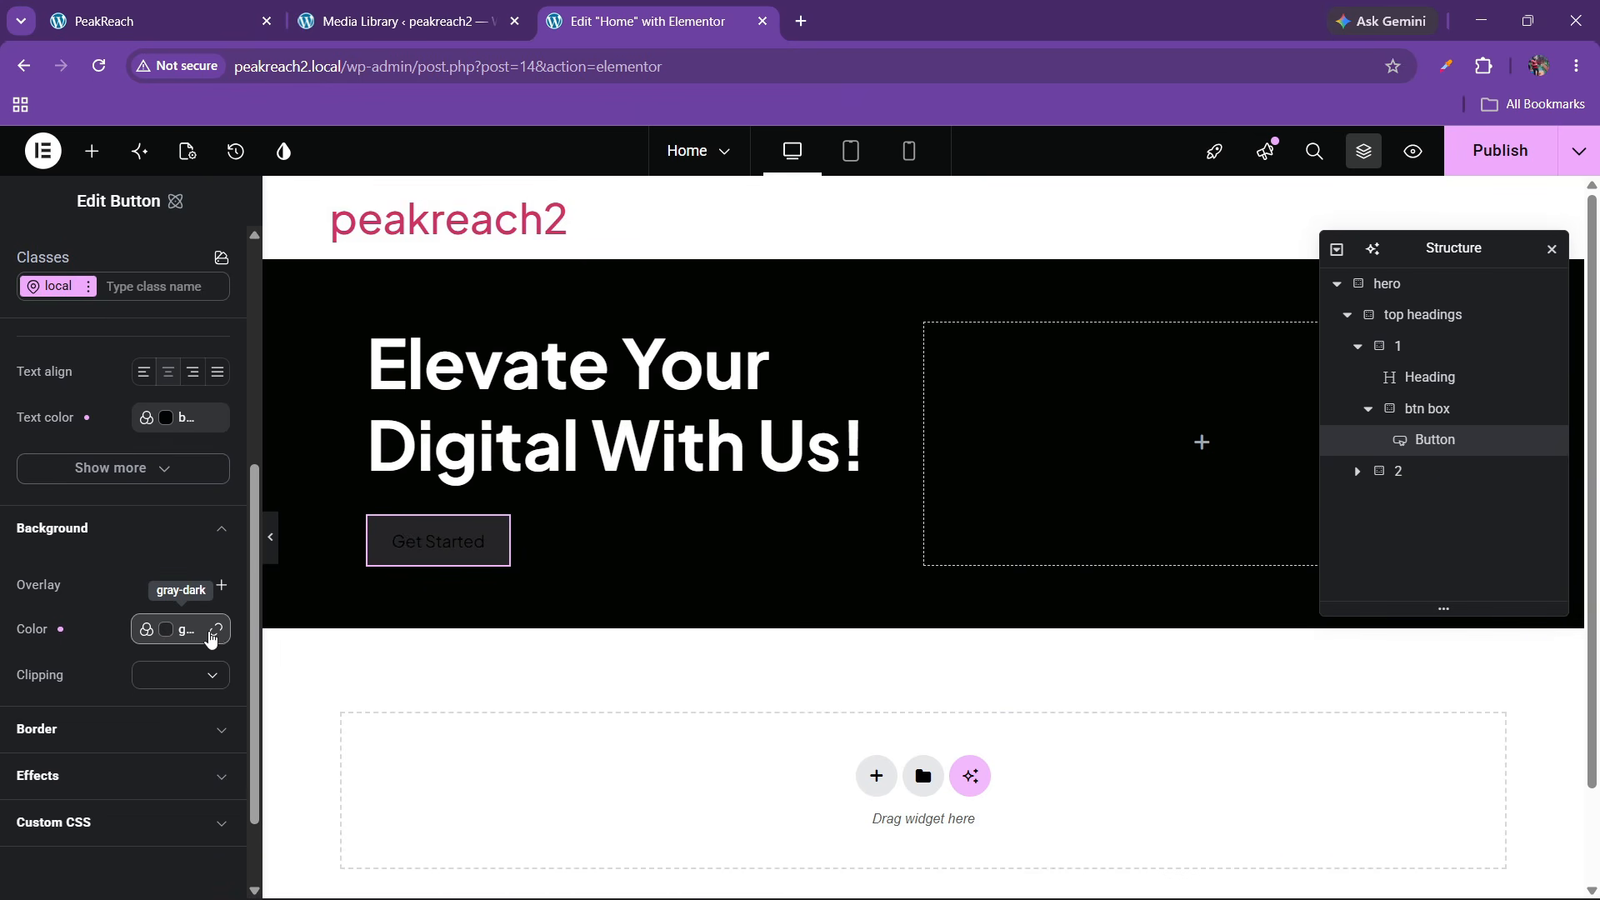
left_click(212, 635)
left_click(212, 605)
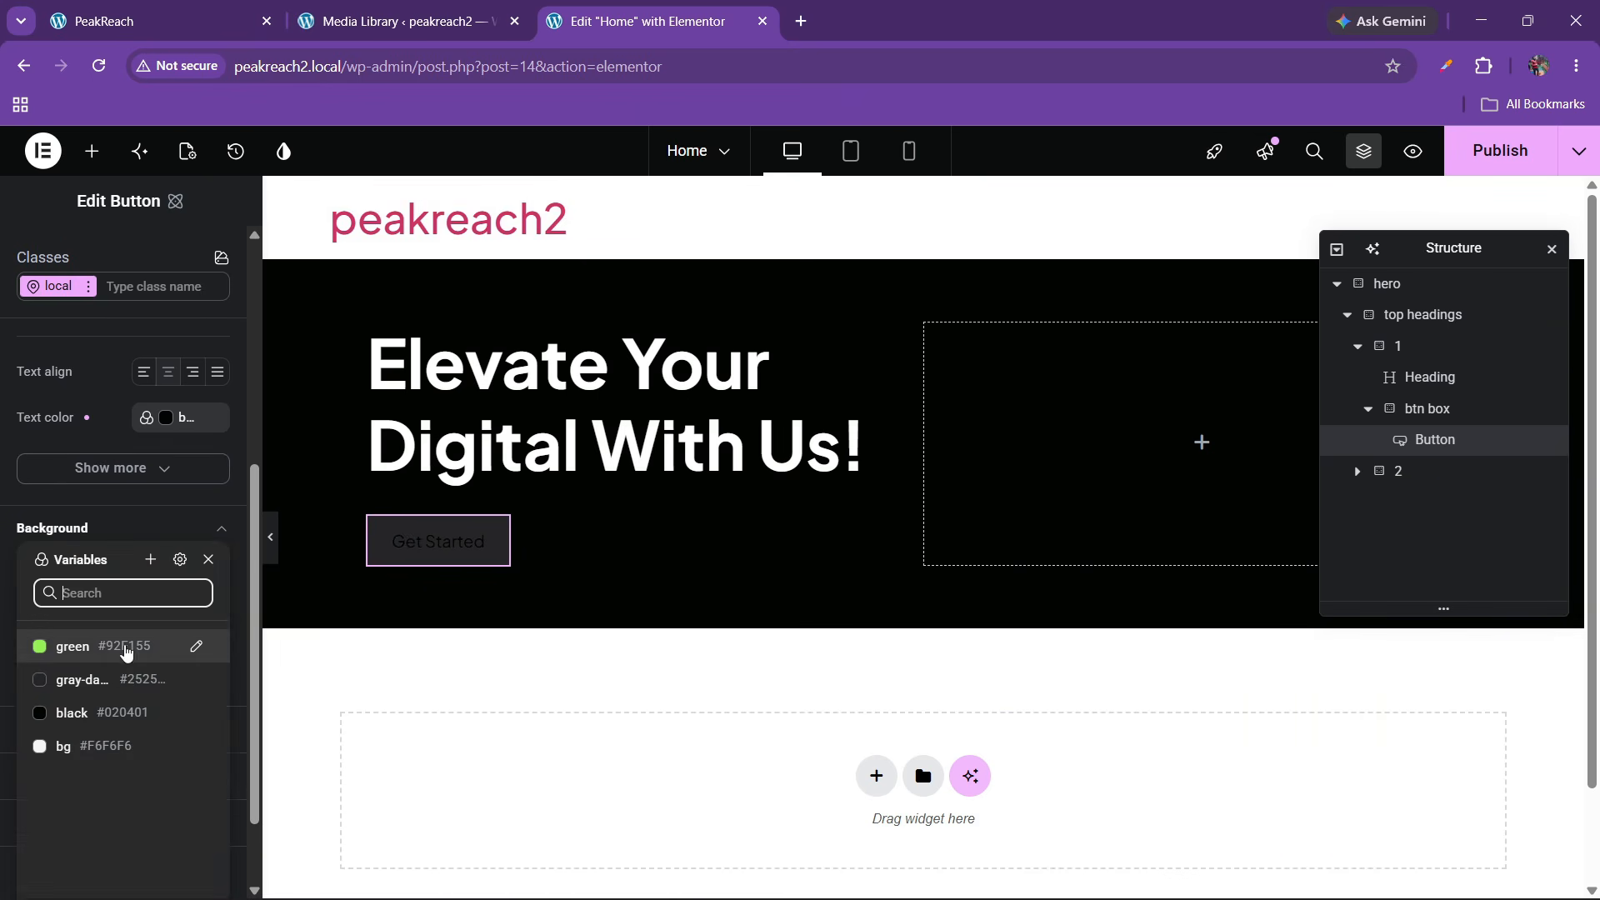
left_click(99, 649)
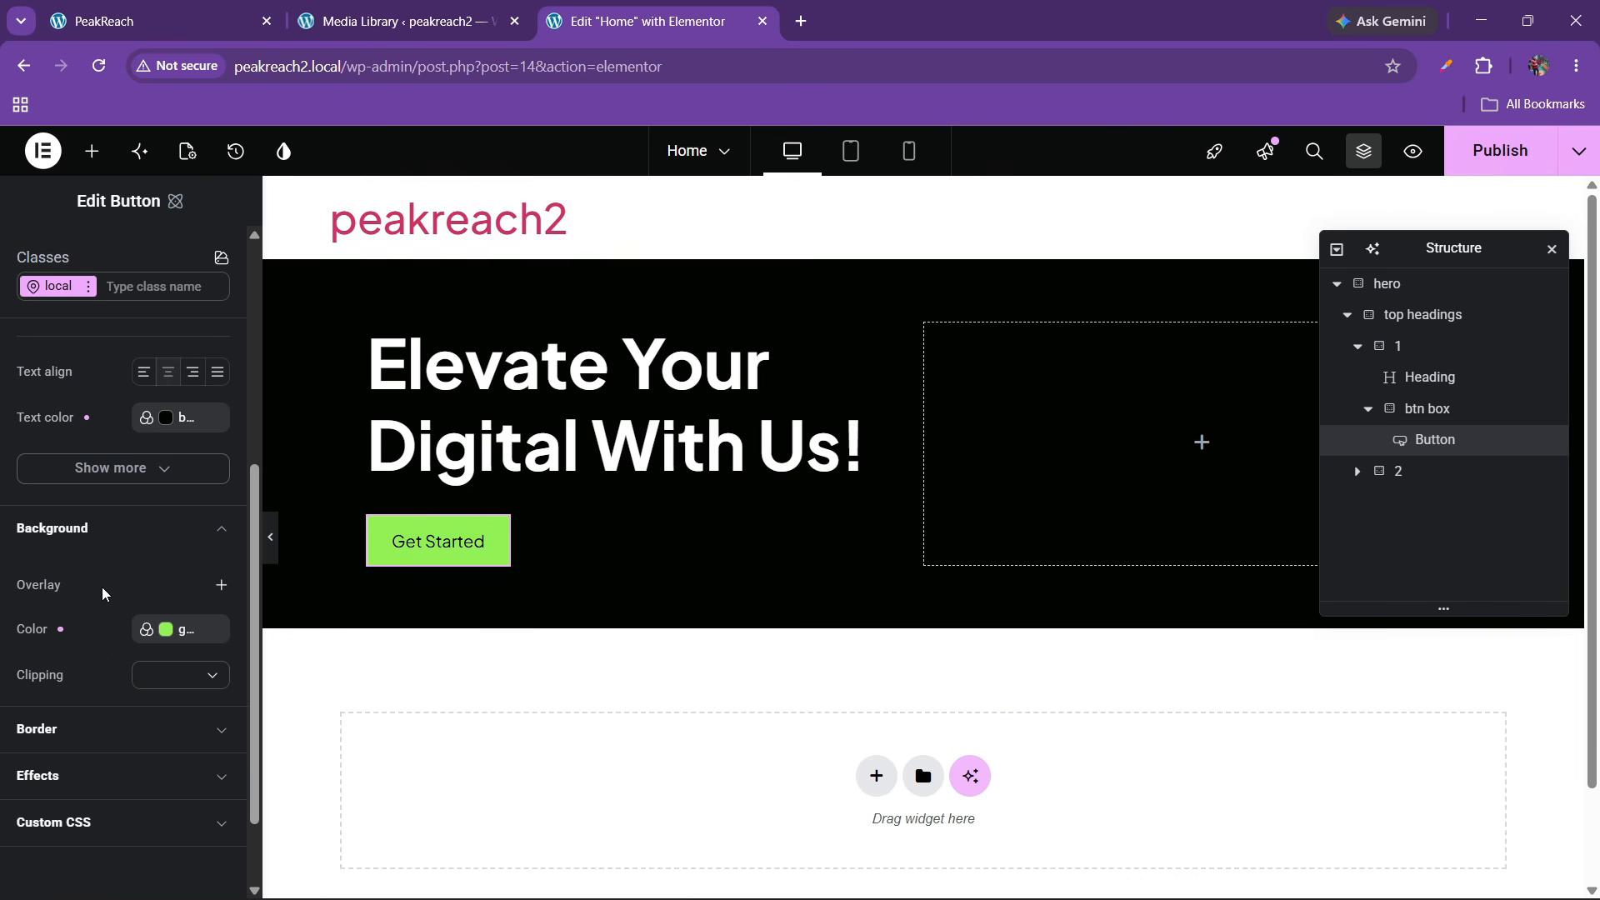
scroll(104, 592, "up", 4)
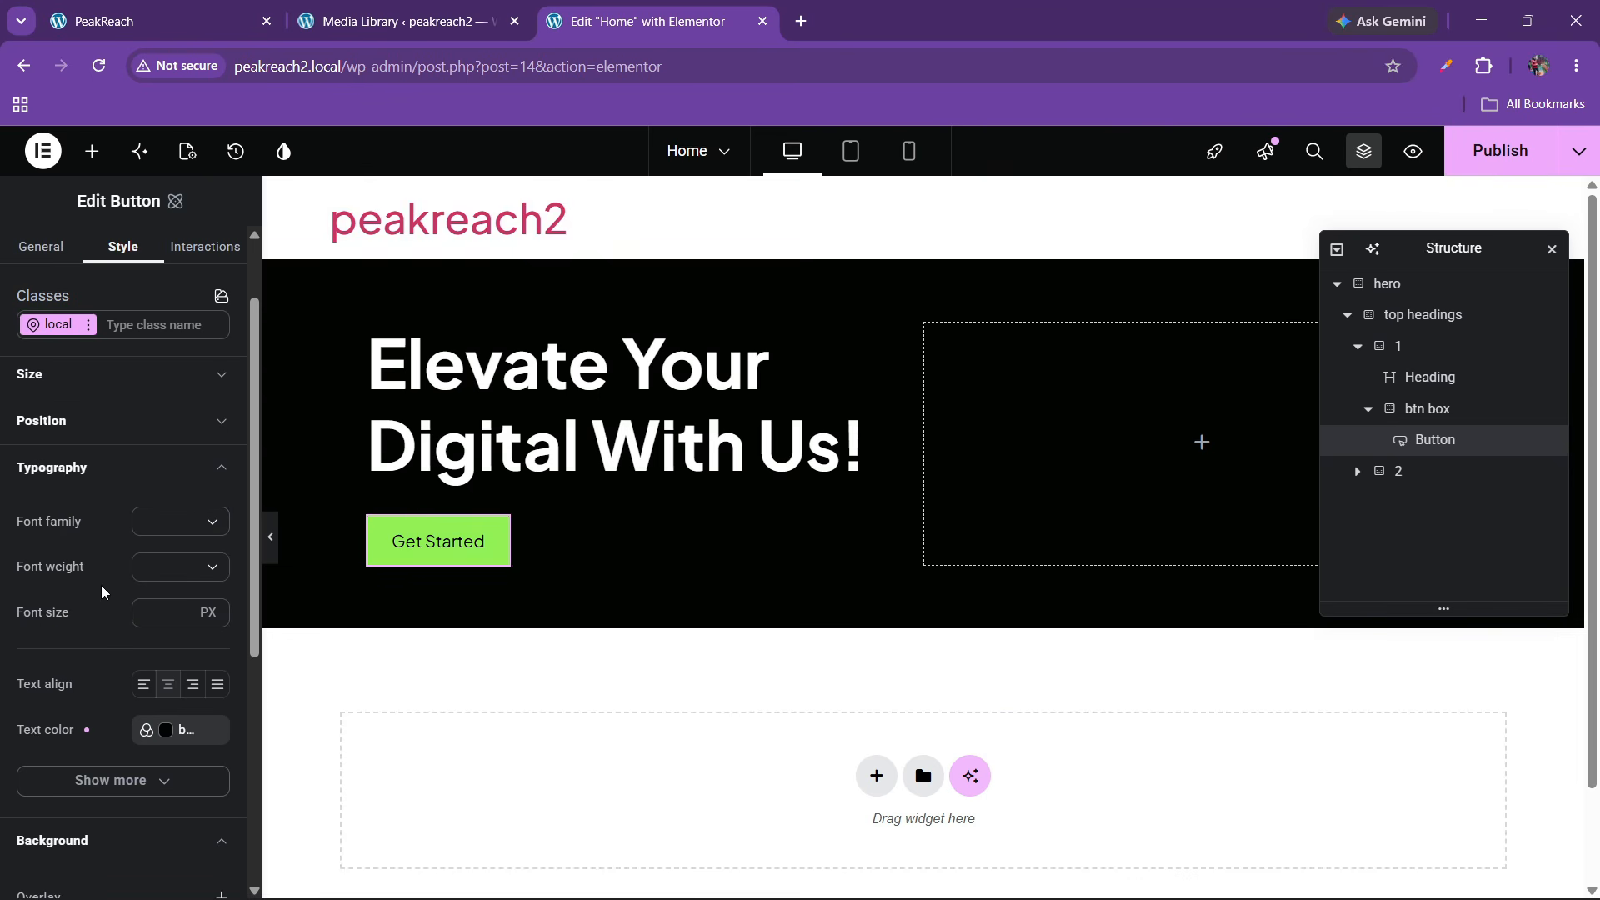
Give the button text the font1 variable, 14 px size and 600 Semi bold weight
left_click(183, 529)
left_click(212, 504)
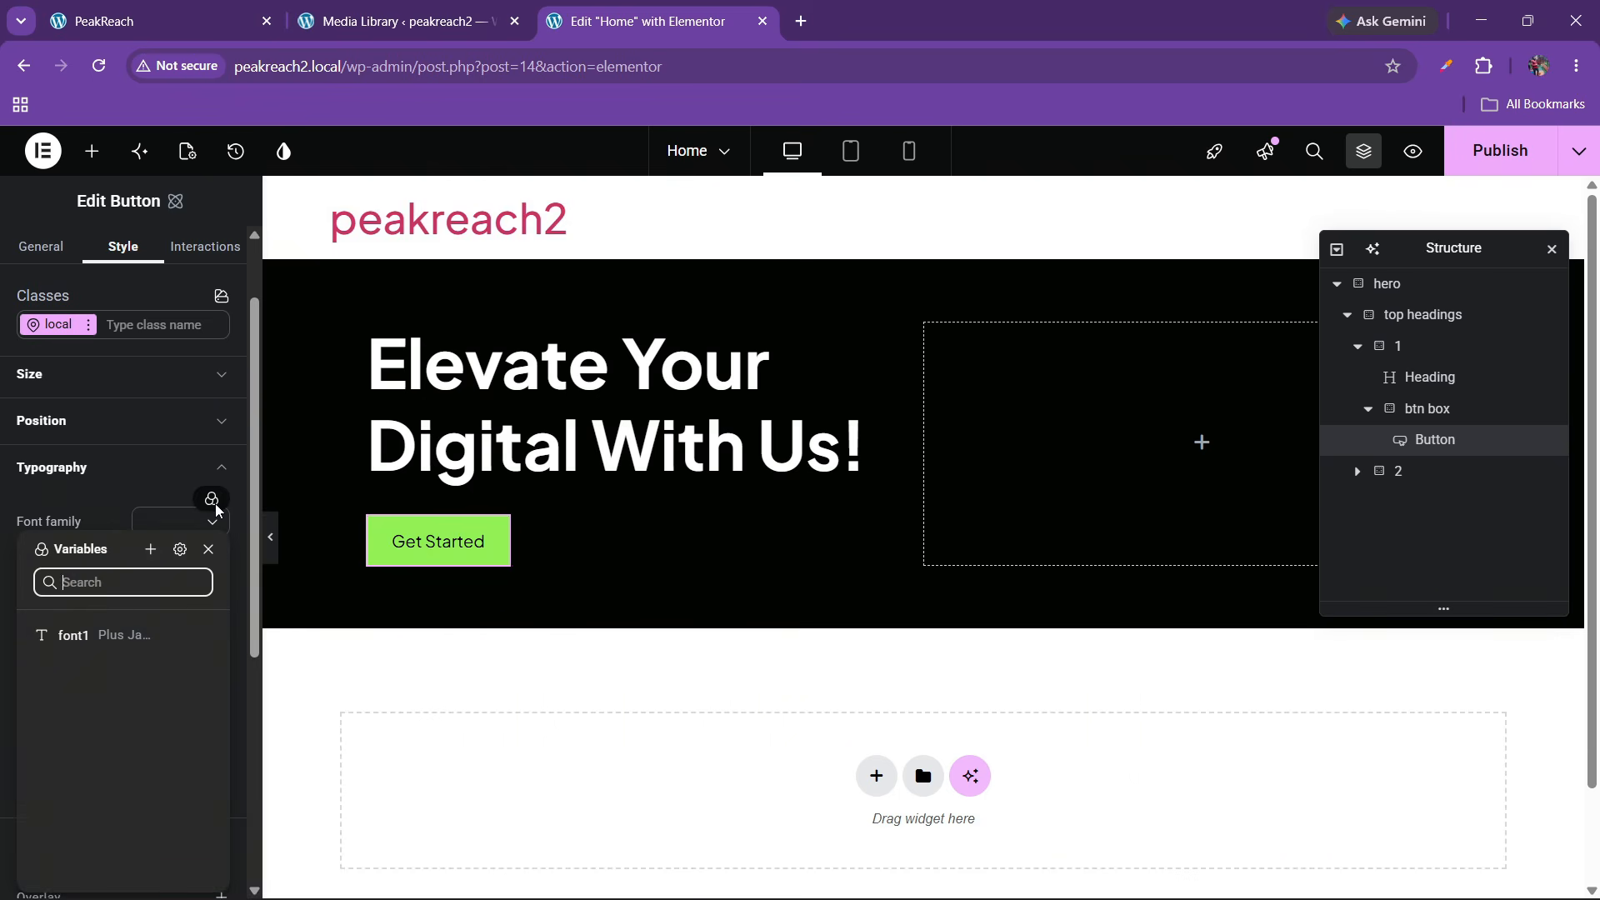
left_click(84, 635)
left_click(163, 568)
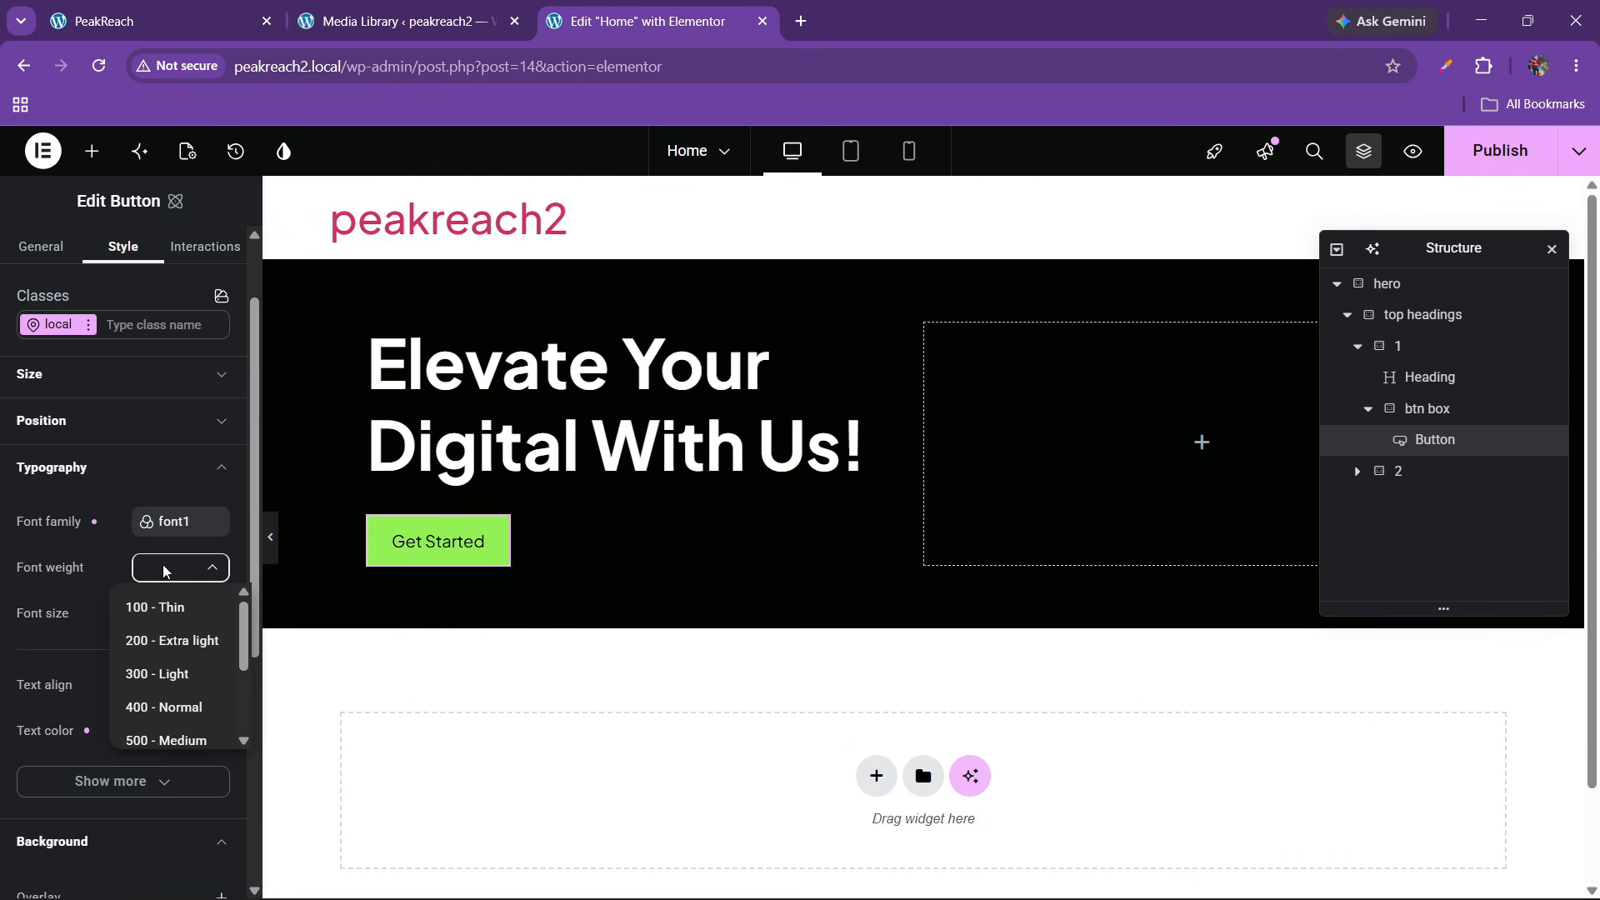
left_click(168, 740)
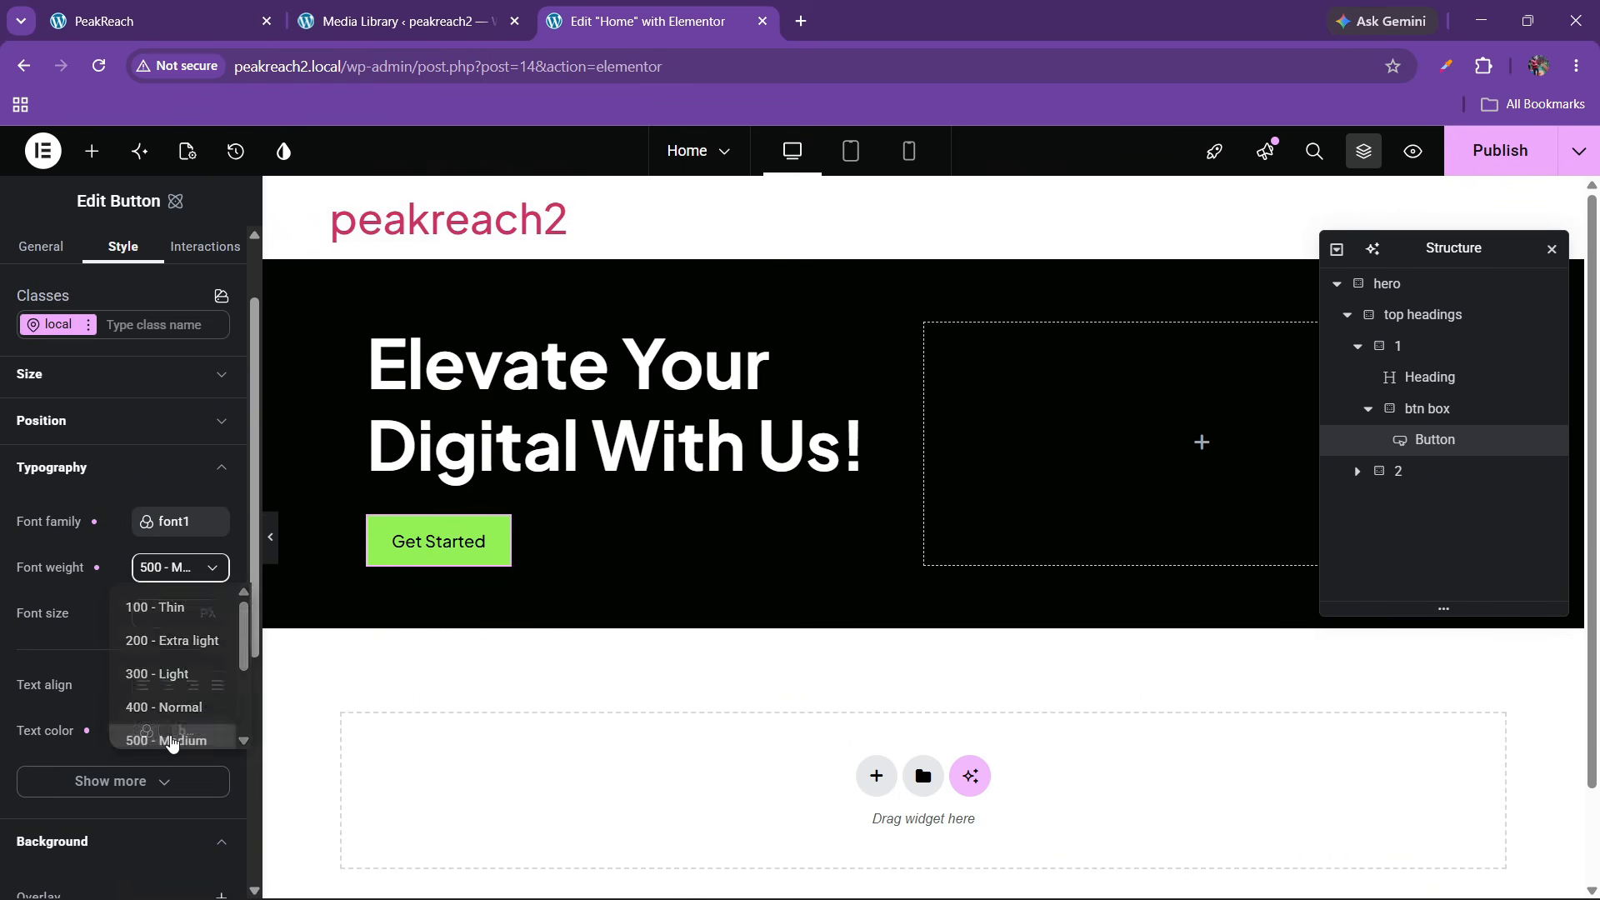
left_click(147, 621)
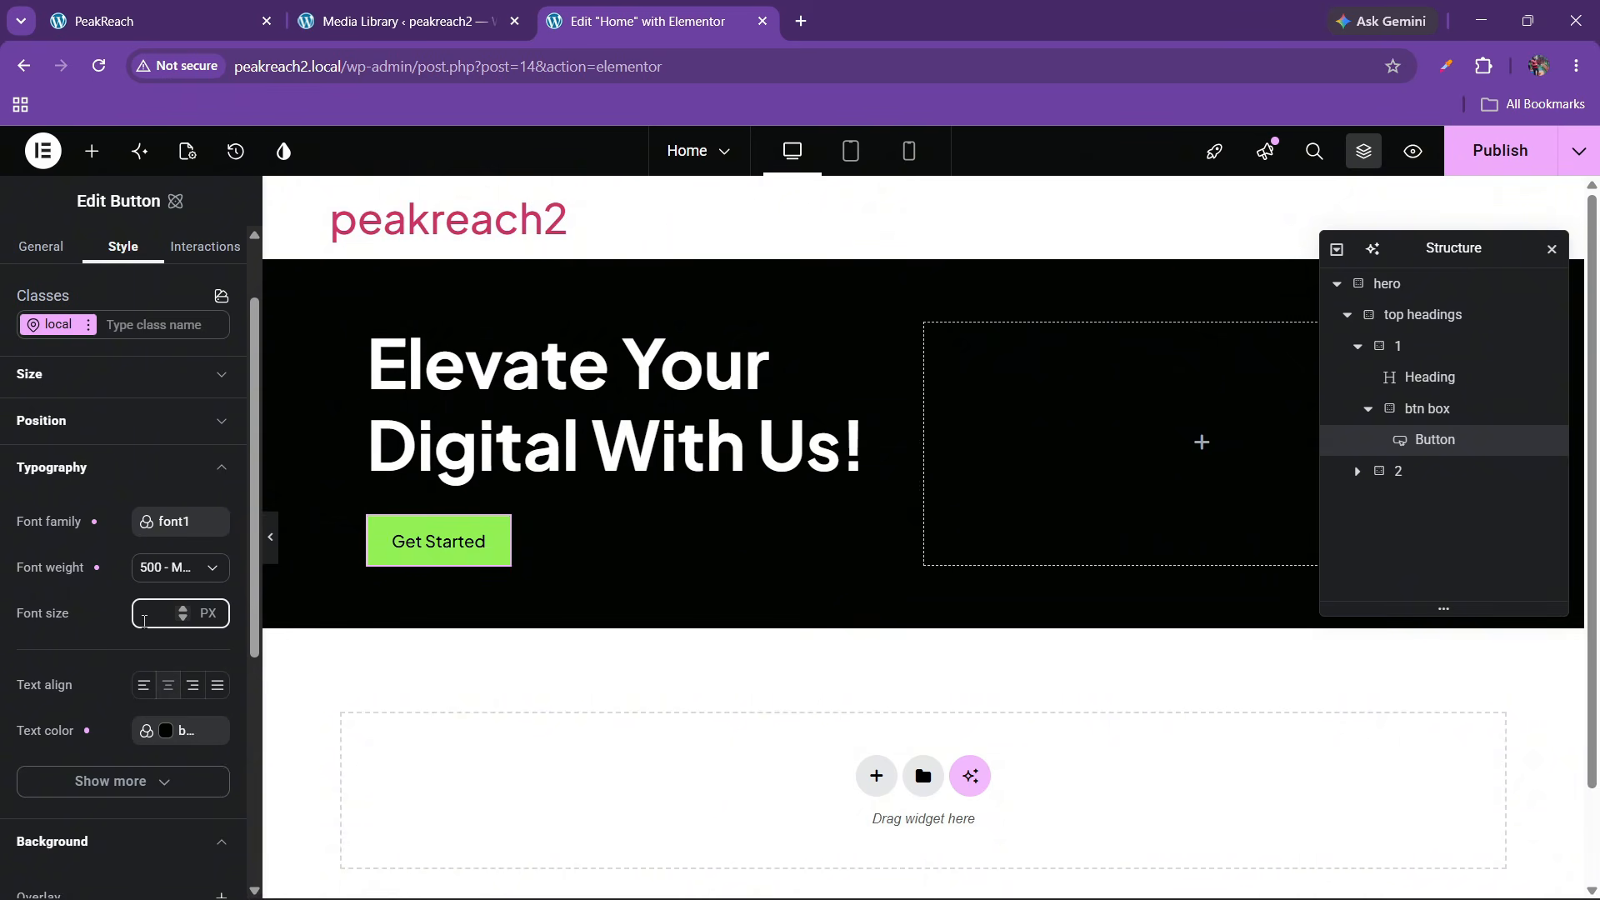
type("20")
key("BackSpace")
key("BackSpace")
type("16")
key("BackSpace")
key("BackSpace")
type("14")
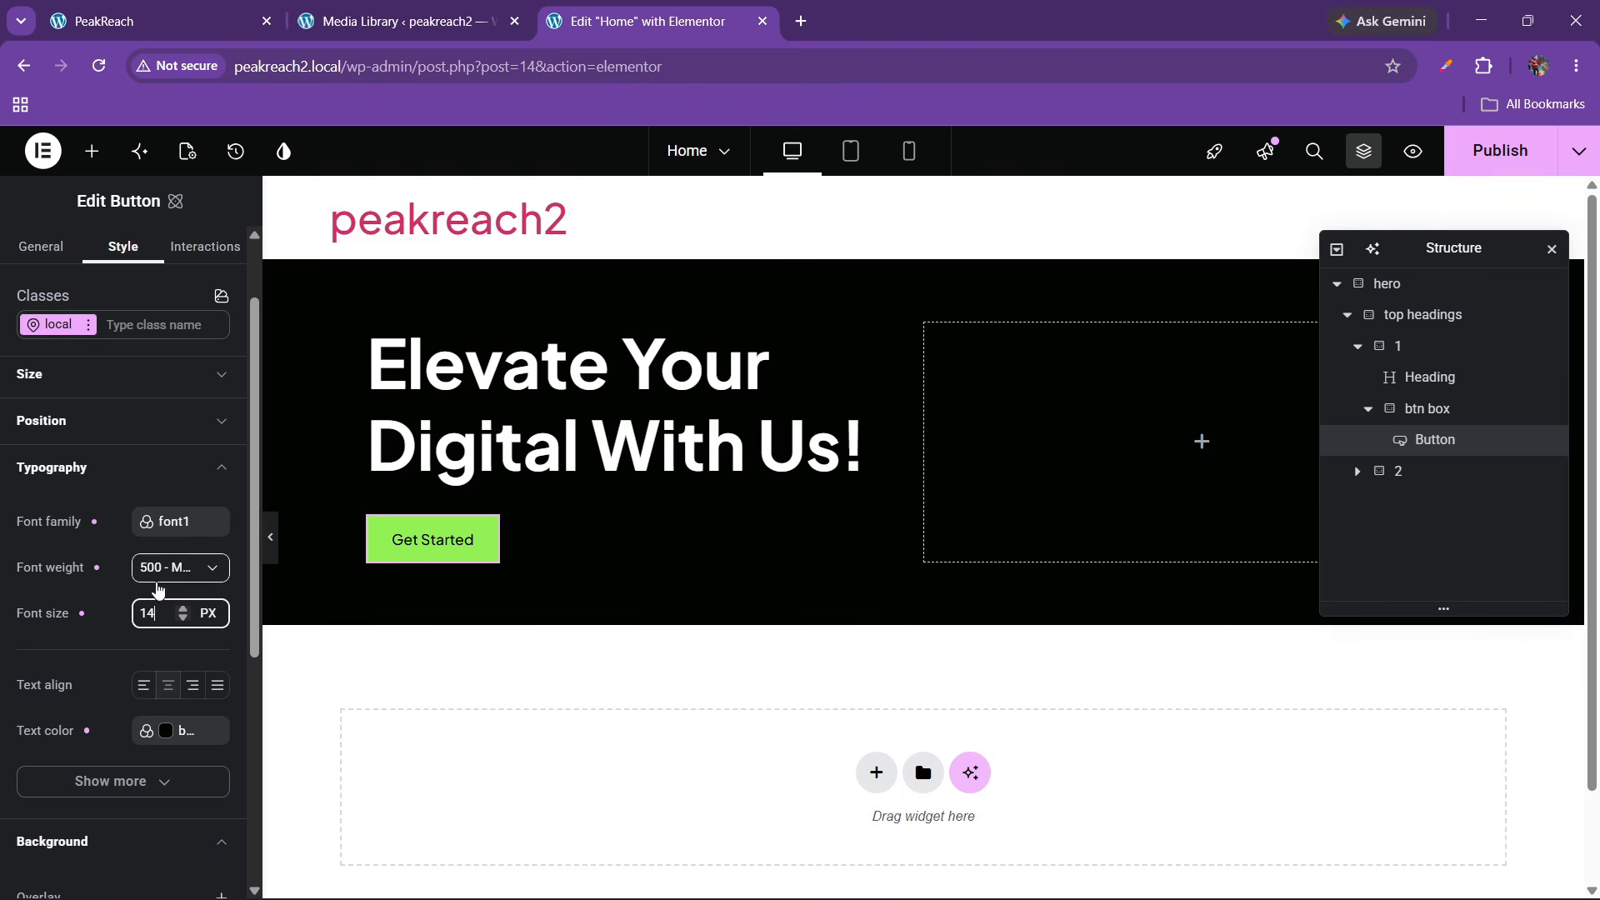
left_click(159, 583)
scroll(153, 696, "down", 2)
left_click(153, 665)
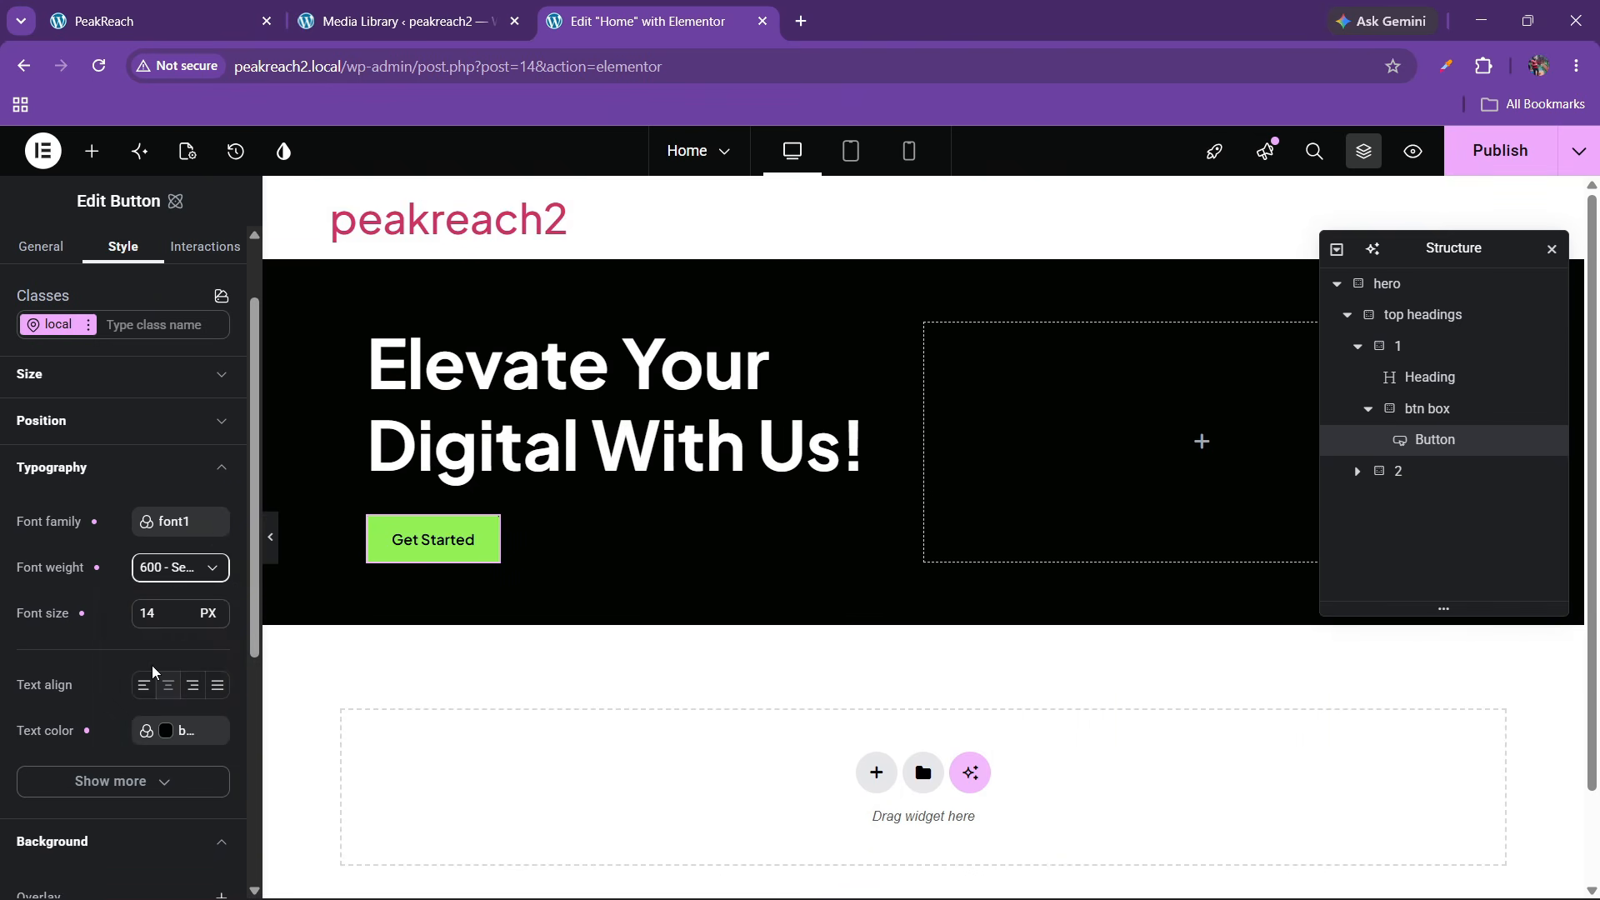
Adjust the button's border radius in the Border settings
scroll(82, 639, "down", 1)
scroll(82, 658, "down", 3)
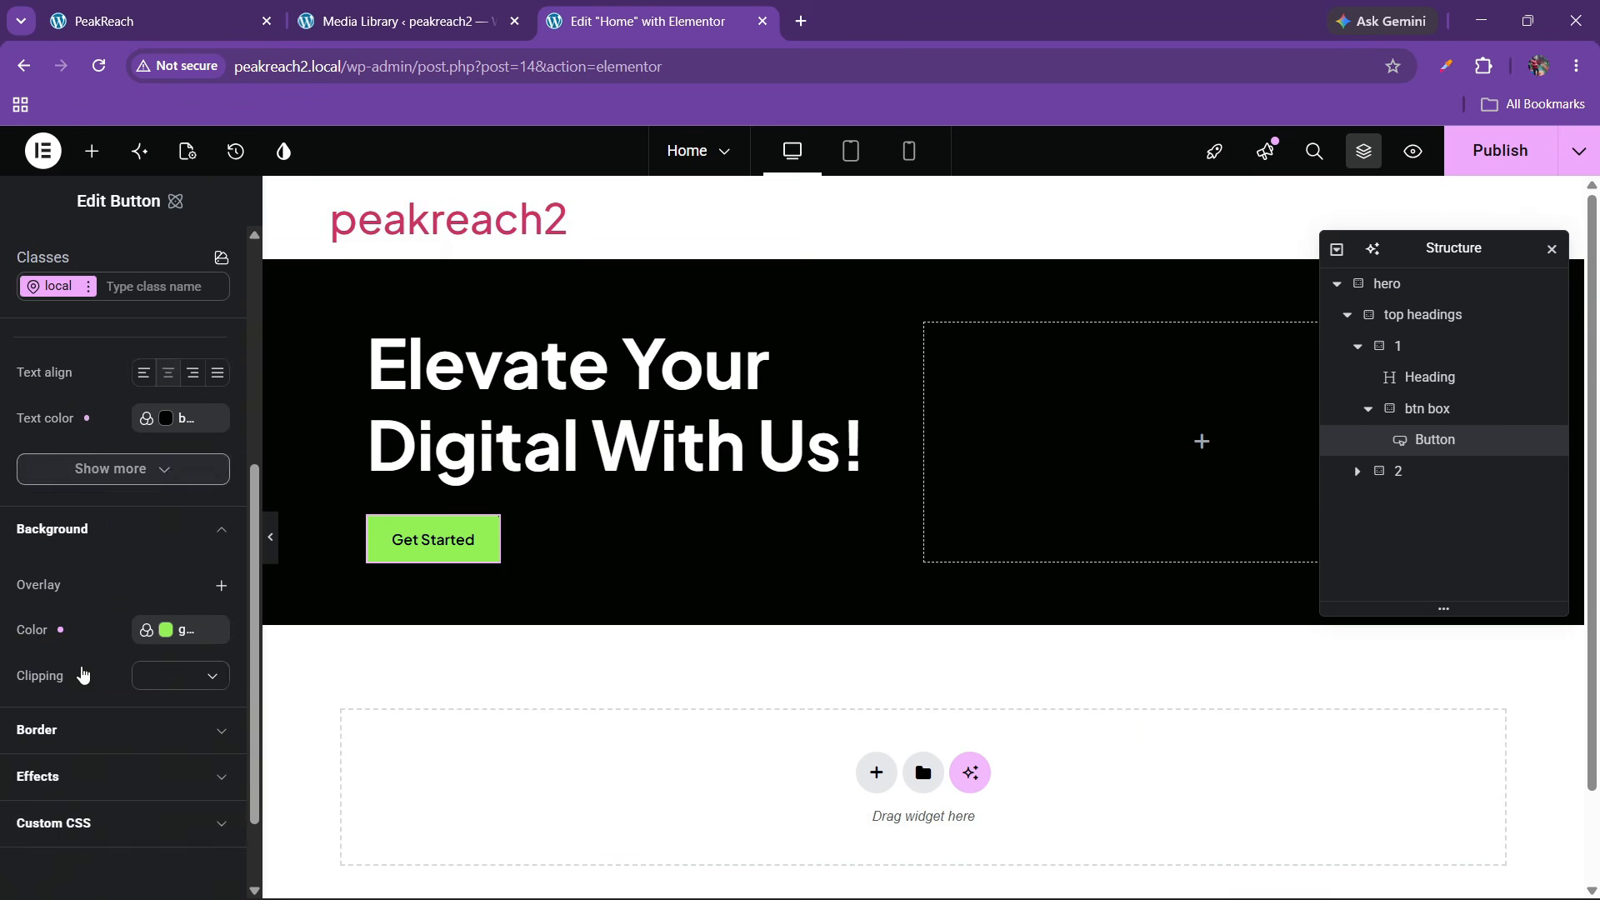
left_click(66, 629)
scroll(50, 658, "down", 2)
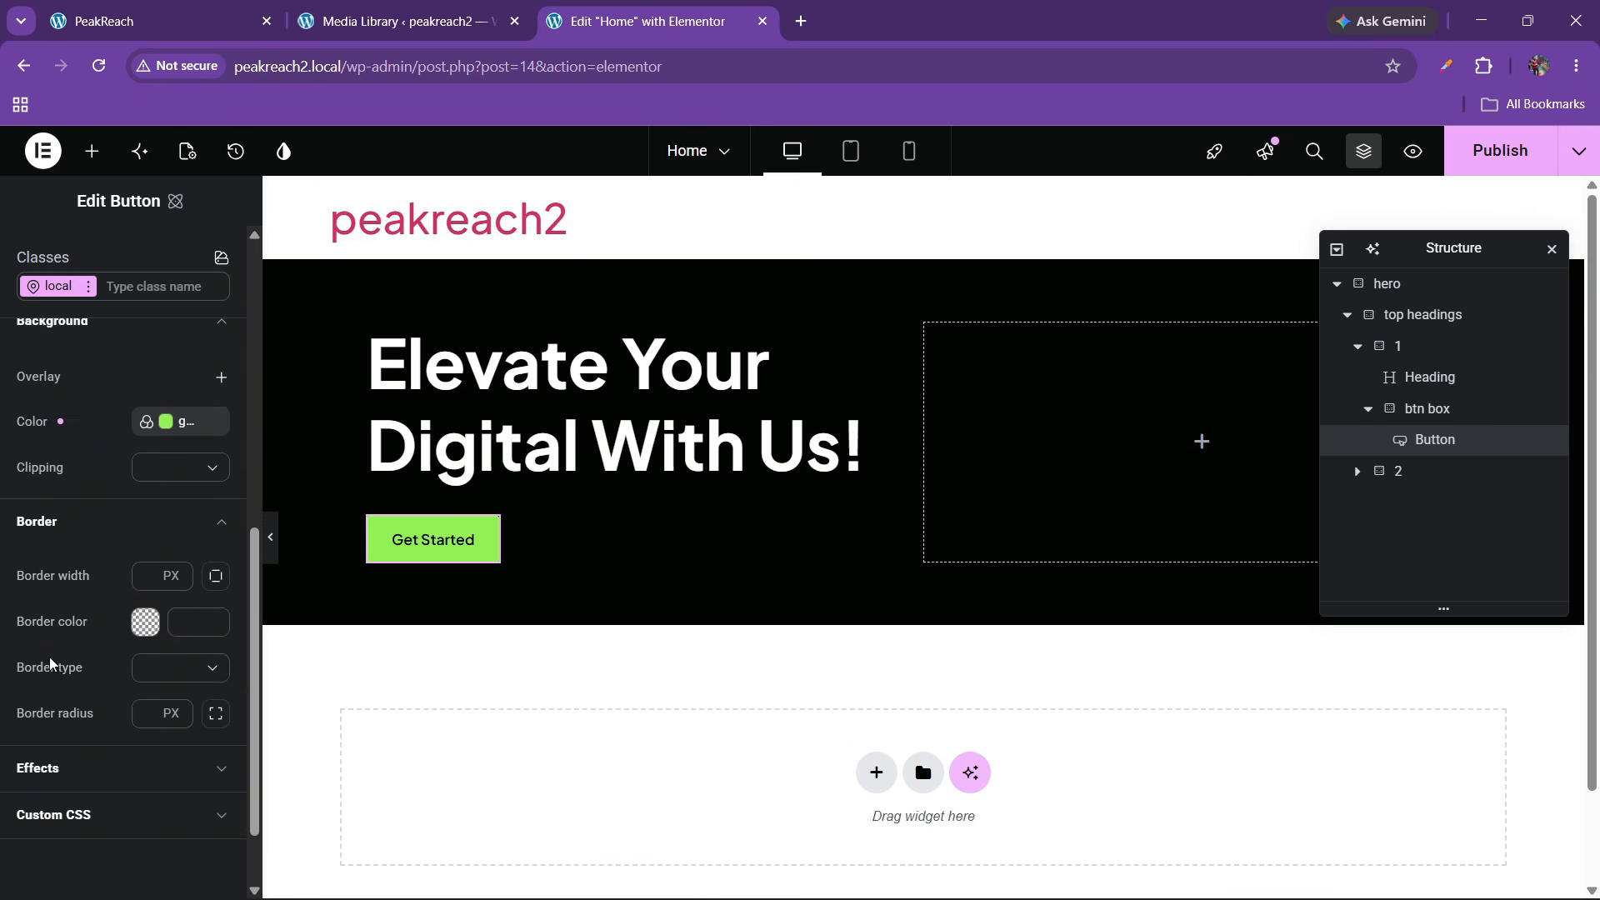
left_click(146, 625)
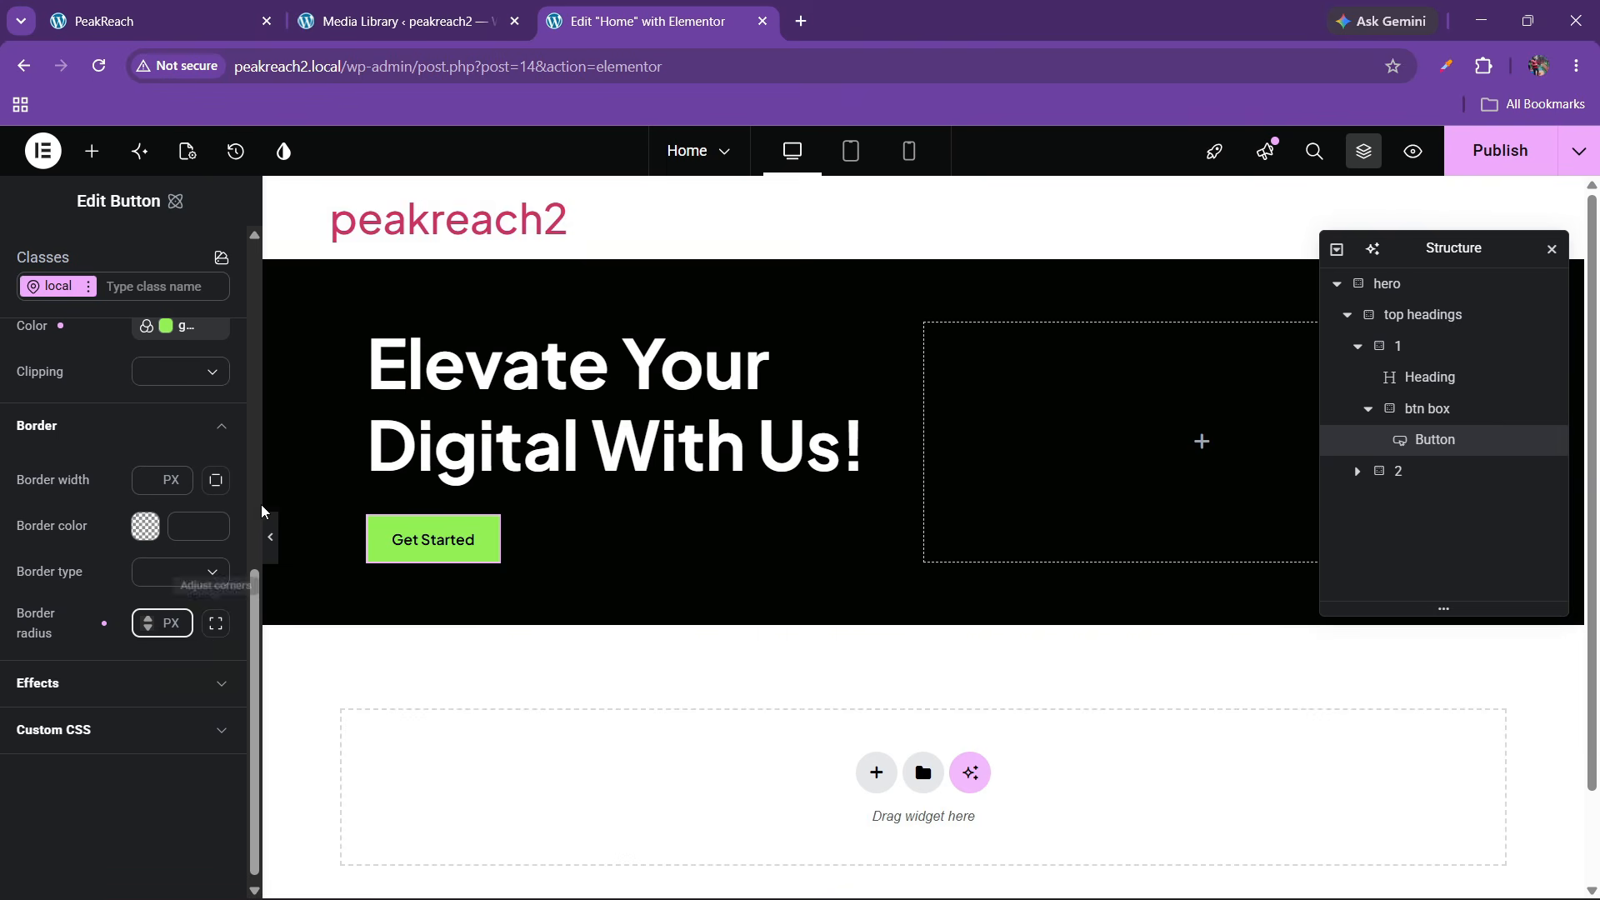
left_click(258, 481)
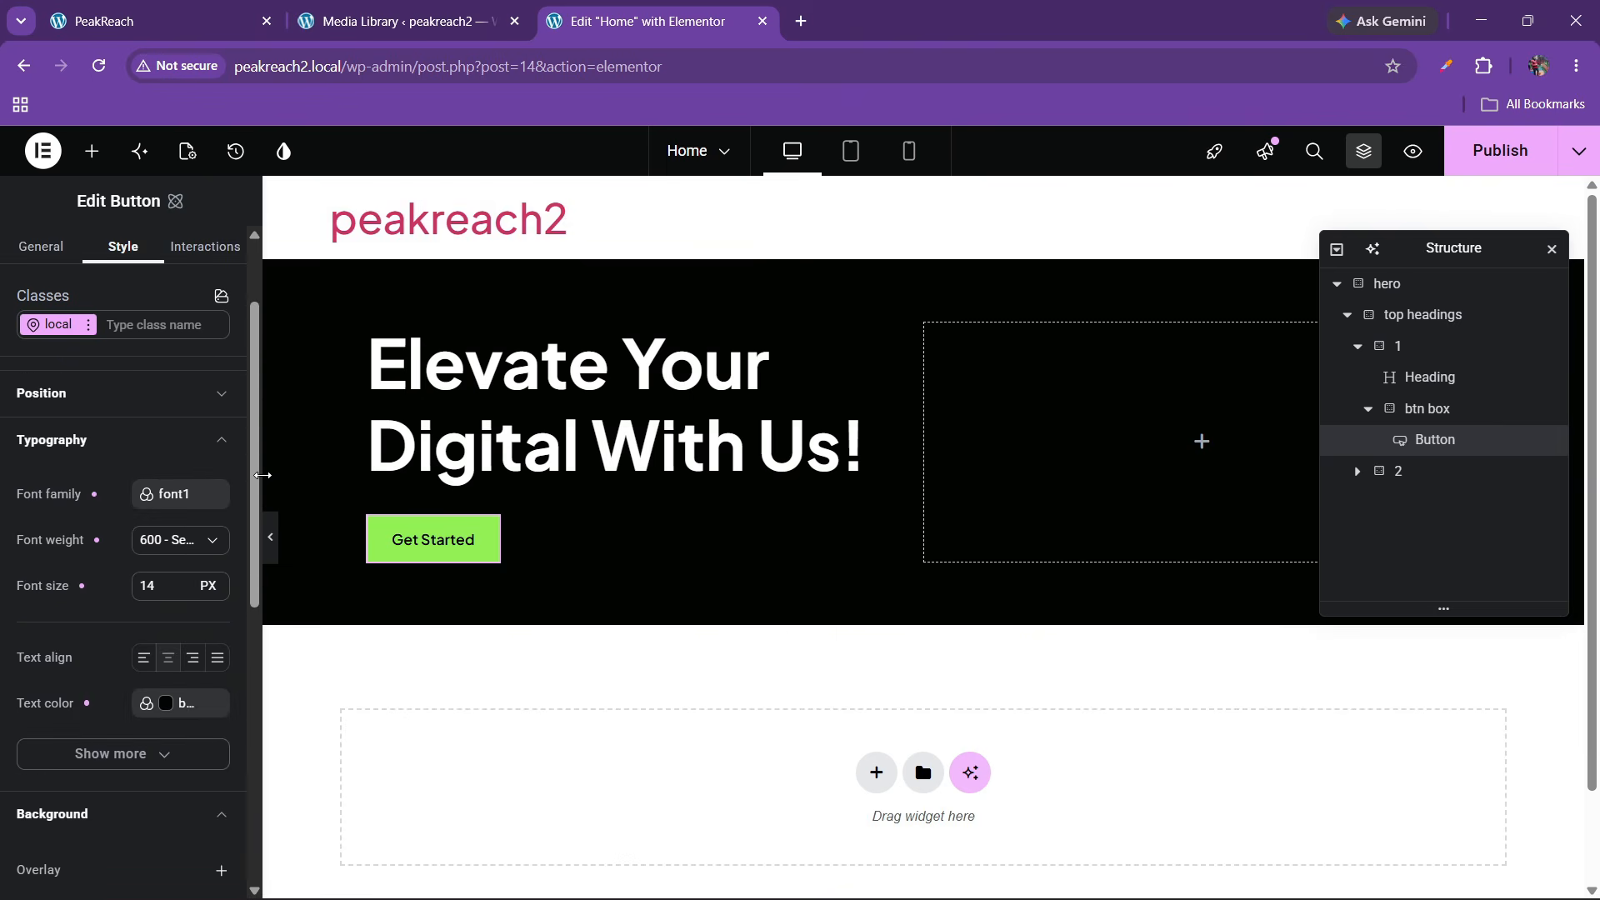
Set the Get Started button's border radius to 100 px for pill-shaped corners
left_click_drag(264, 475, 389, 476)
scroll(158, 658, "down", 7)
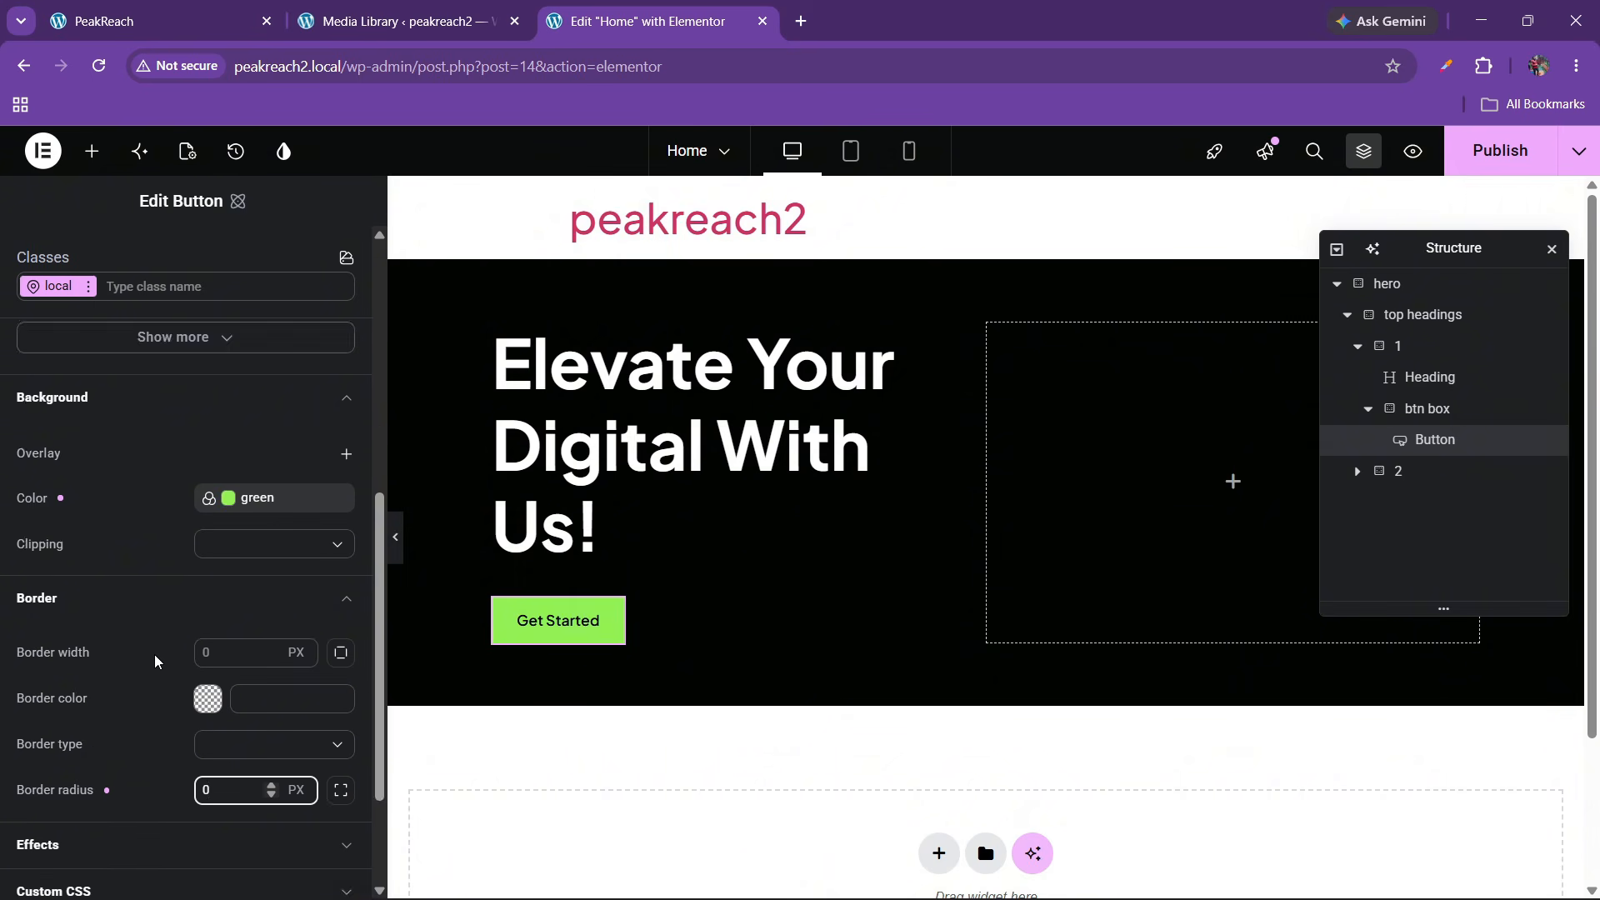
double_click(196, 625)
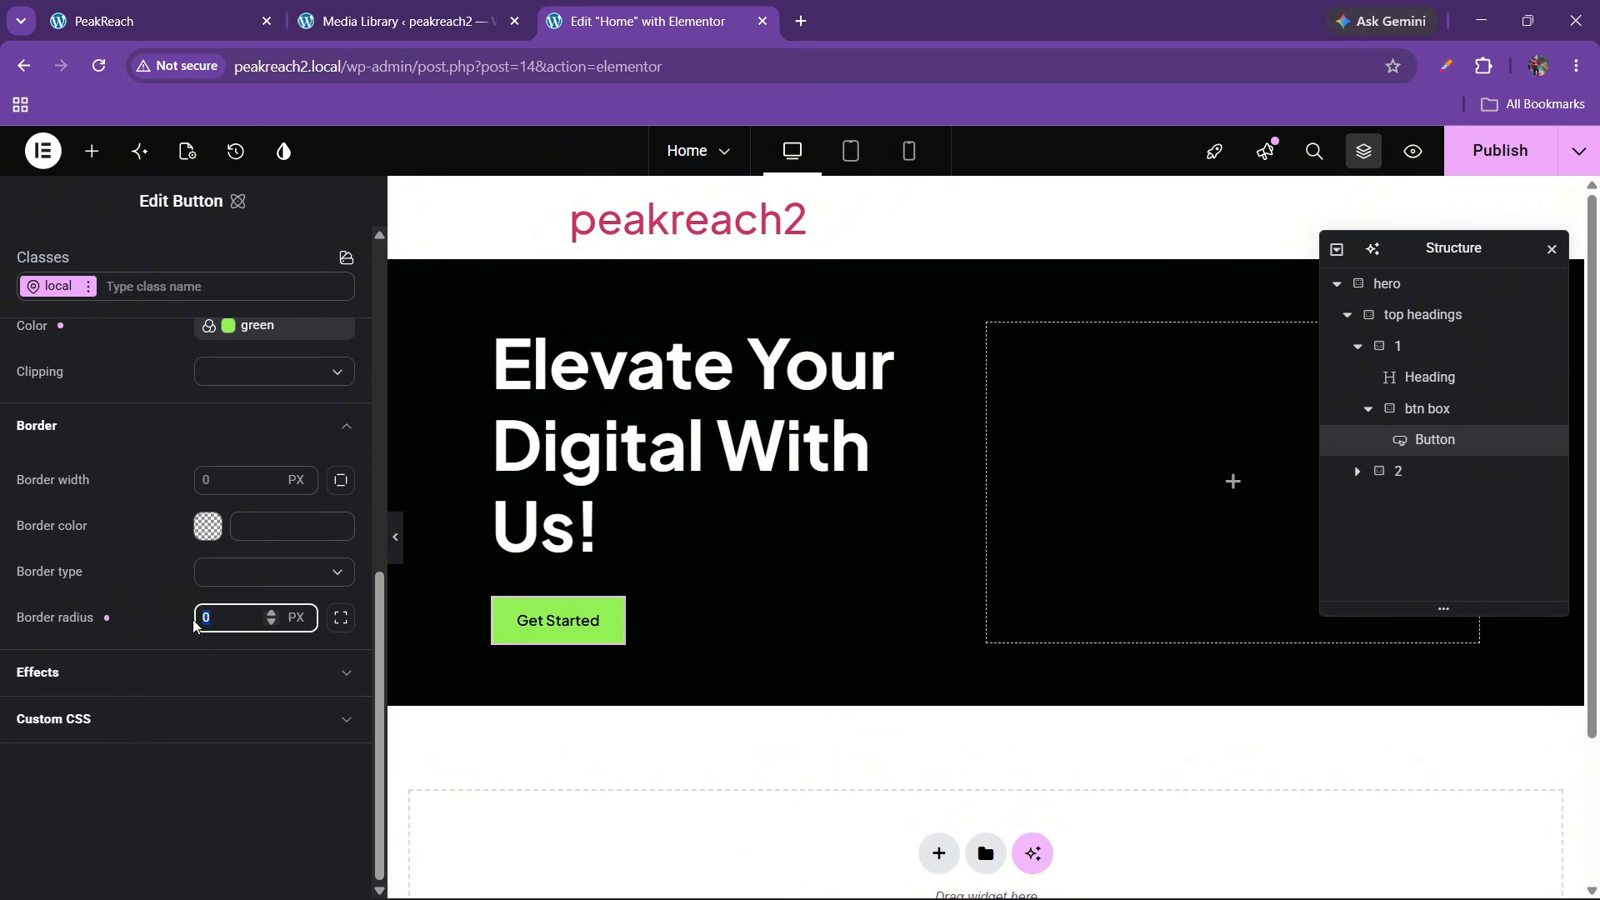
type("10")
key("BackSpace")
key("BackSpace")
scroll(385, 435, "up", 8)
scroll(272, 517, "down", 4)
scroll(272, 516, "down", 4)
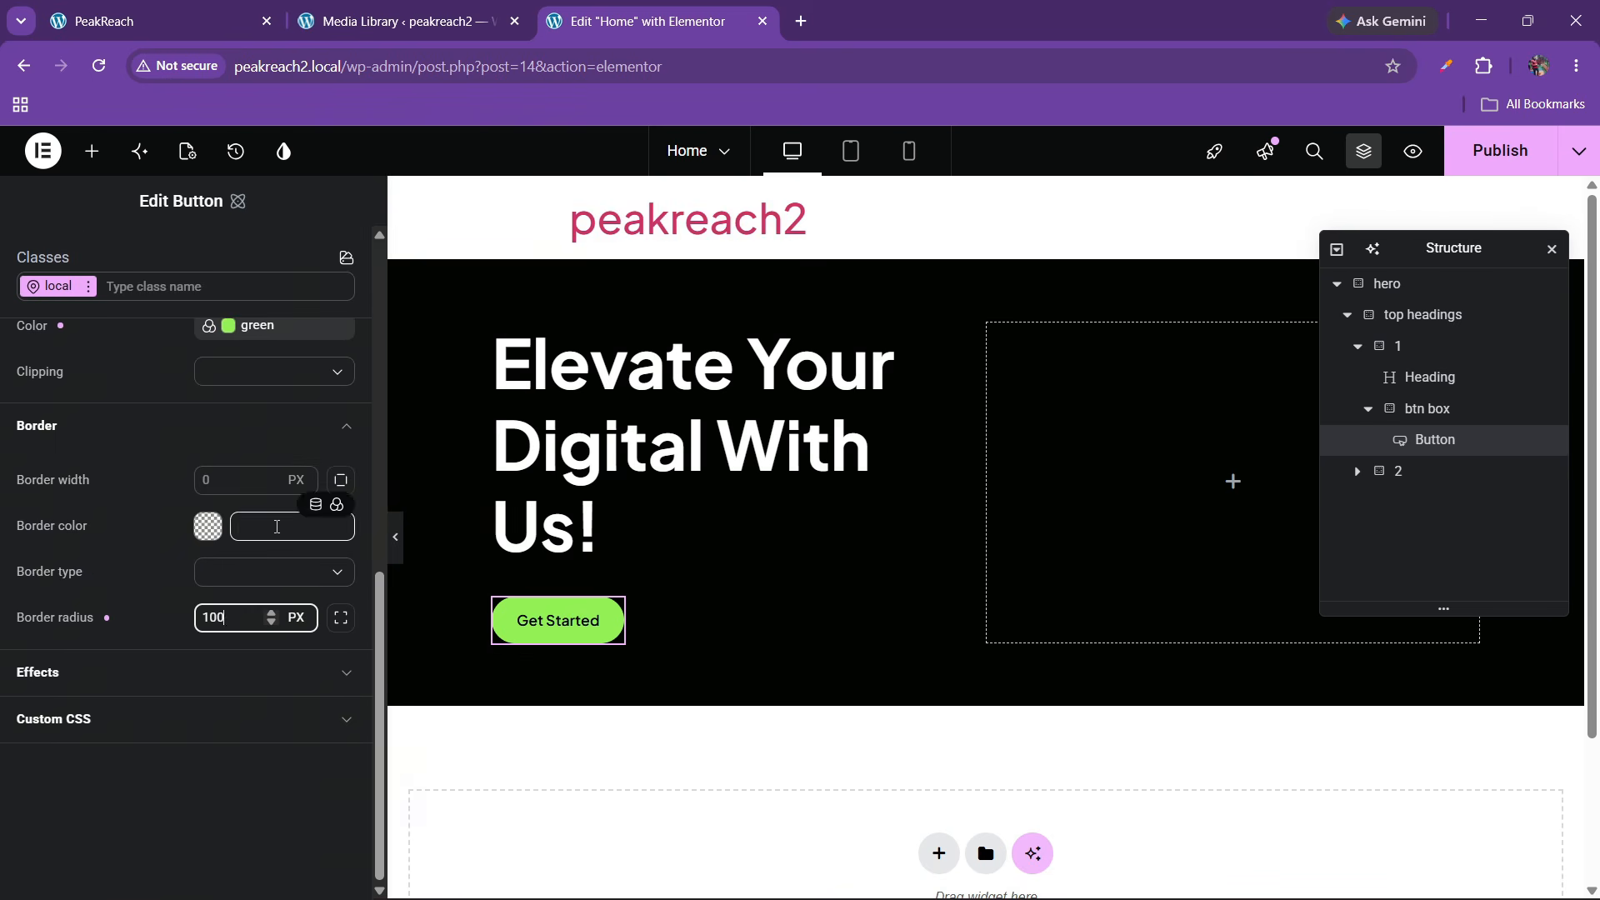
left_click_drag(387, 464, 340, 496)
scroll(94, 588, "up", 3)
scroll(93, 587, "up", 5)
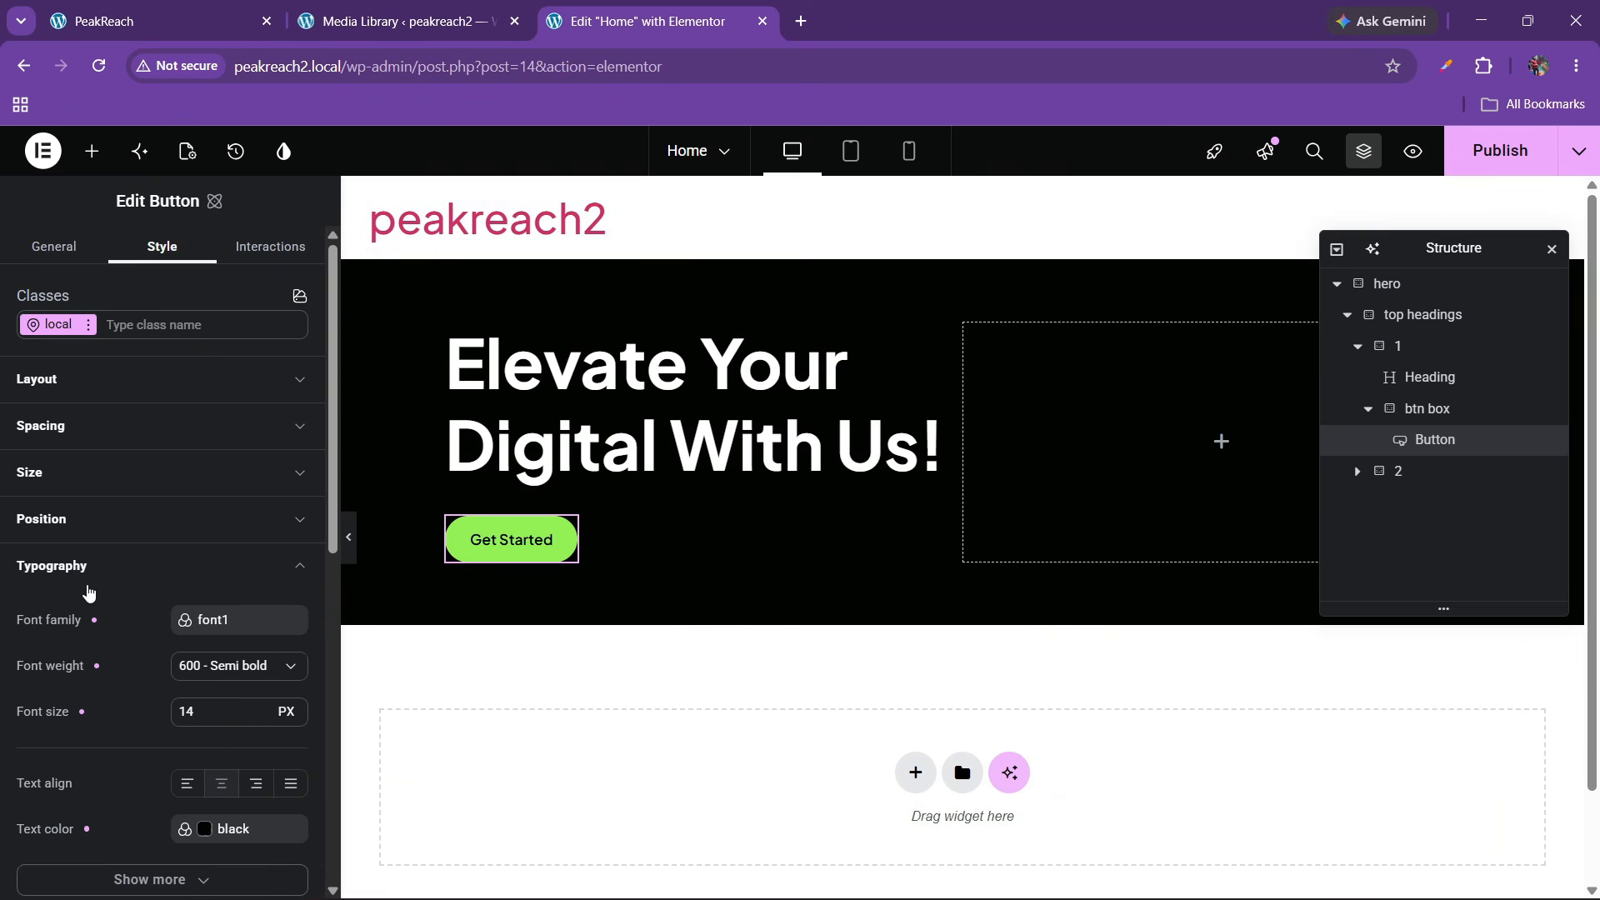
Set the button padding to 10 px top/bottom and 25 px left/right
left_click(75, 567)
left_click(78, 437)
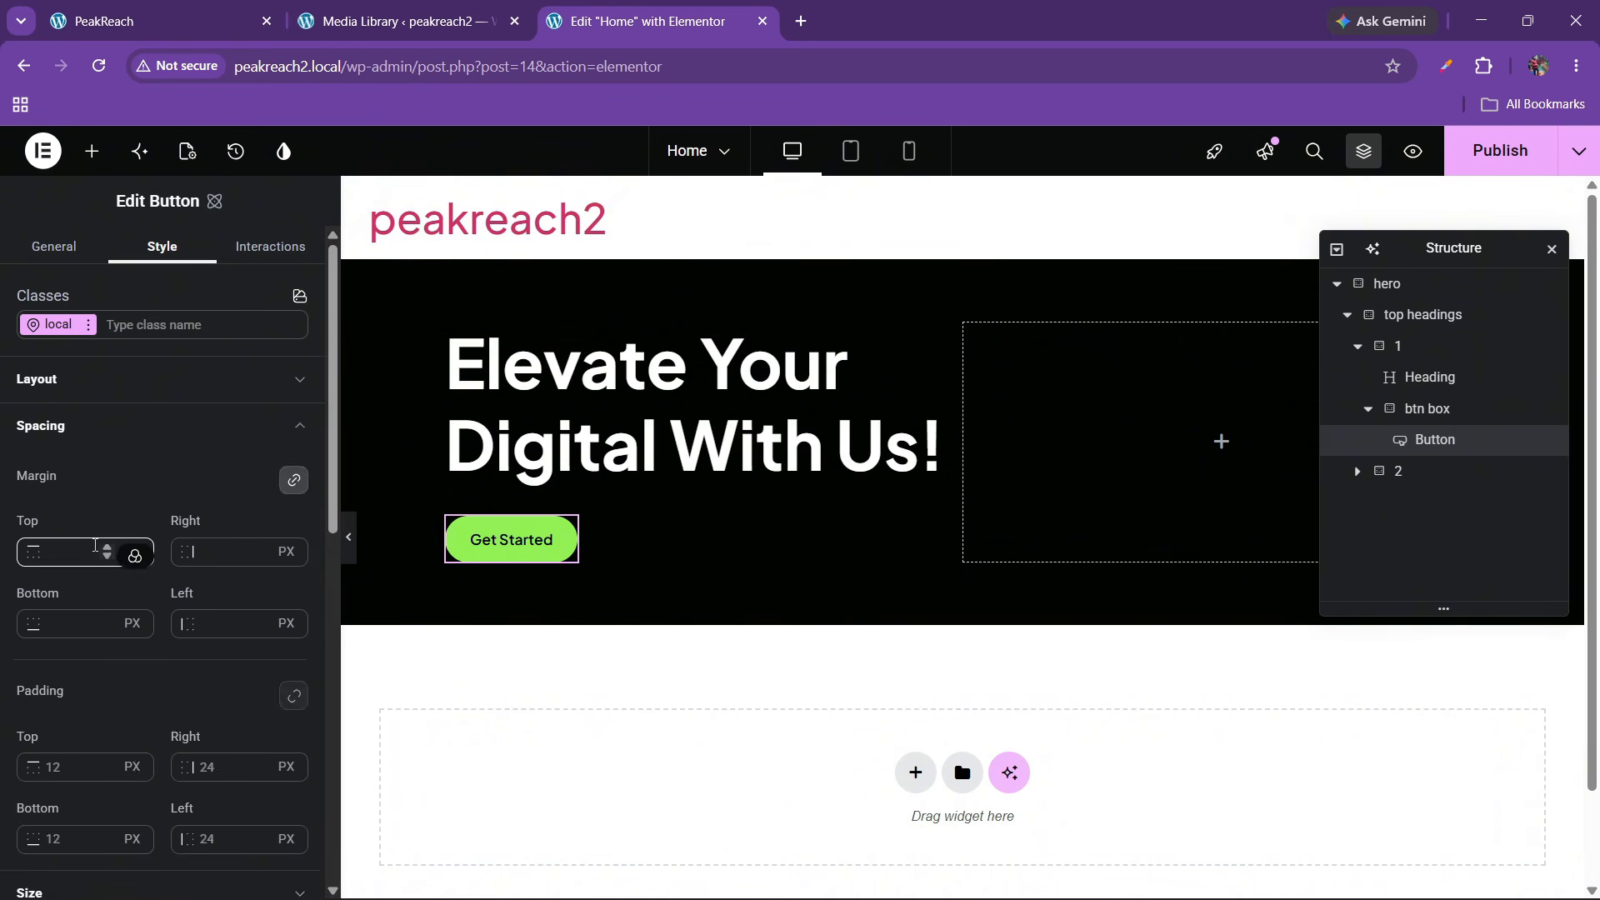
scroll(72, 587, "down", 3)
left_click(61, 557)
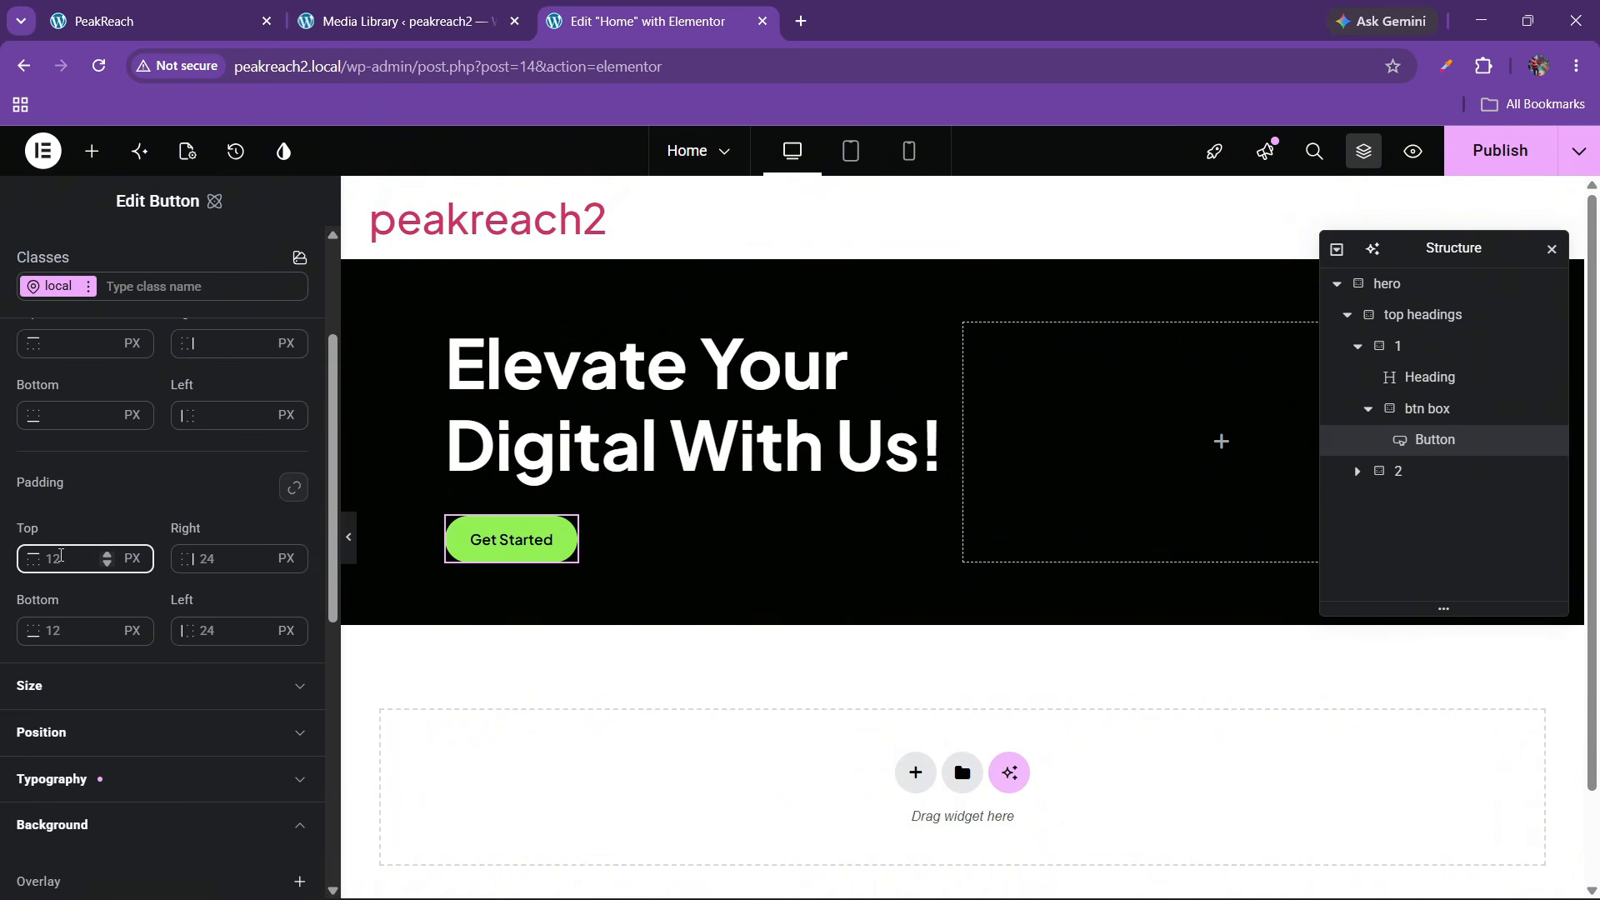
type("8")
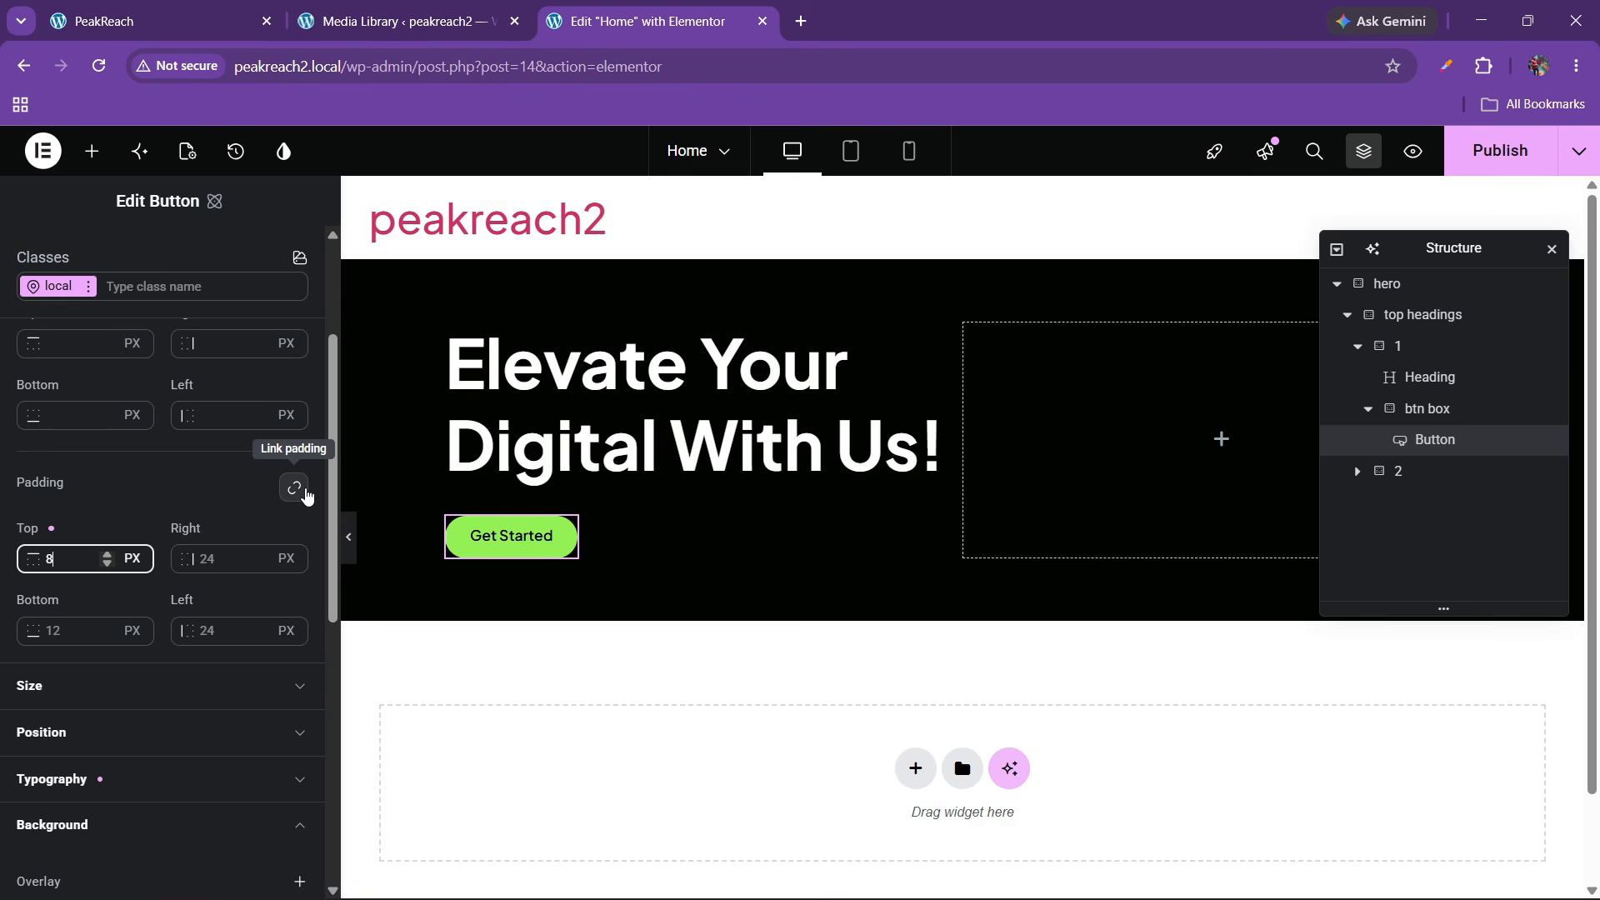
left_click(305, 494)
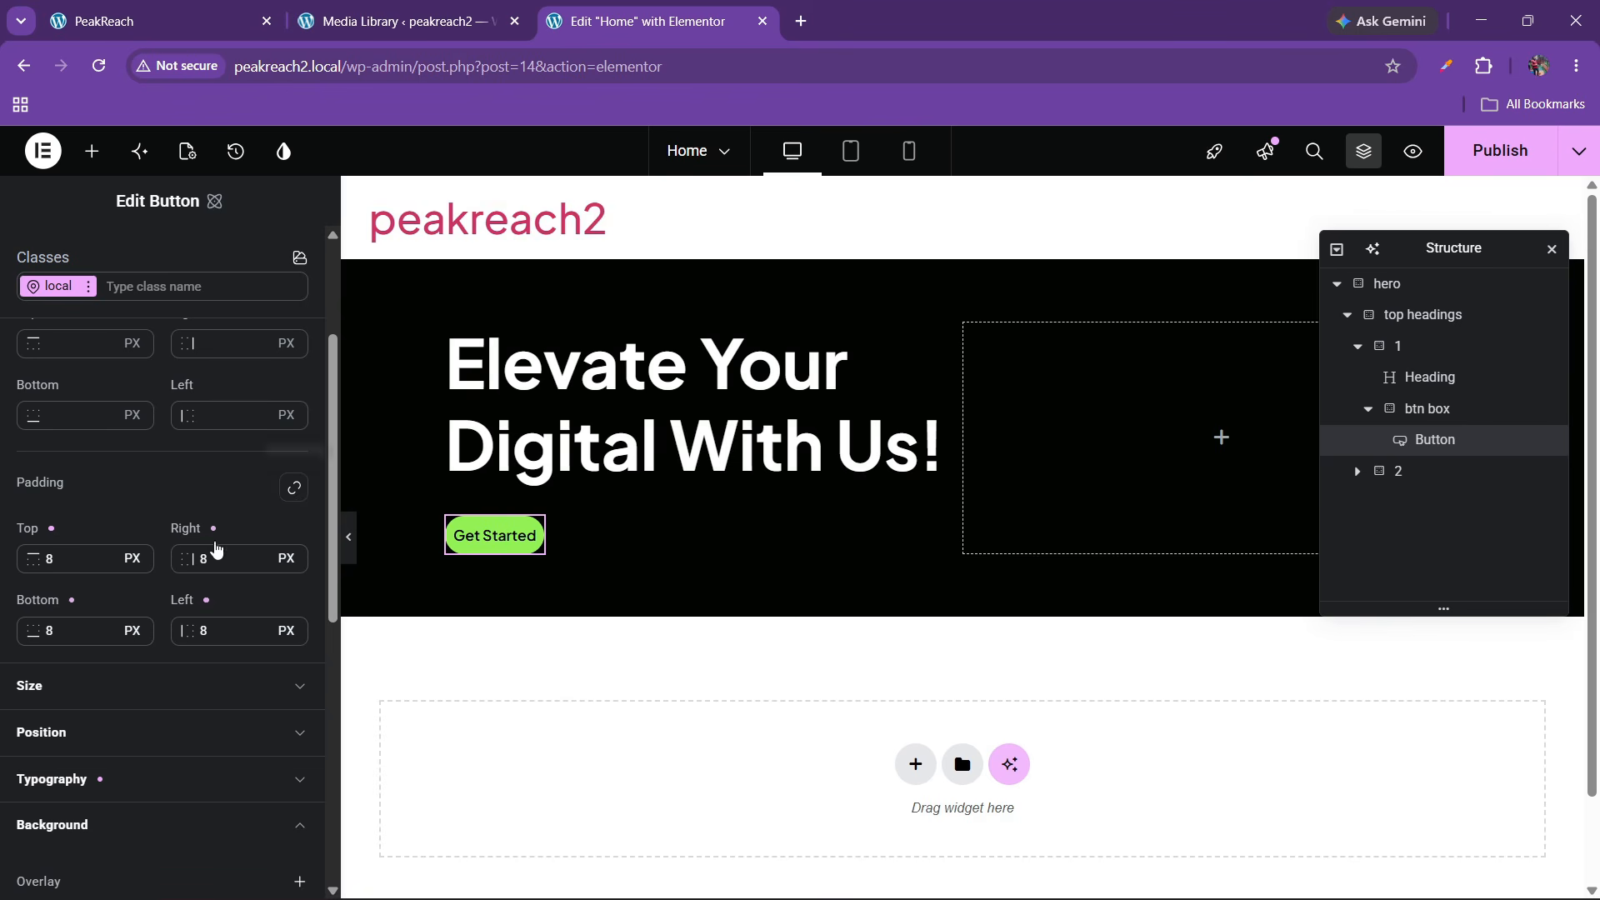
double_click(198, 558)
type("25")
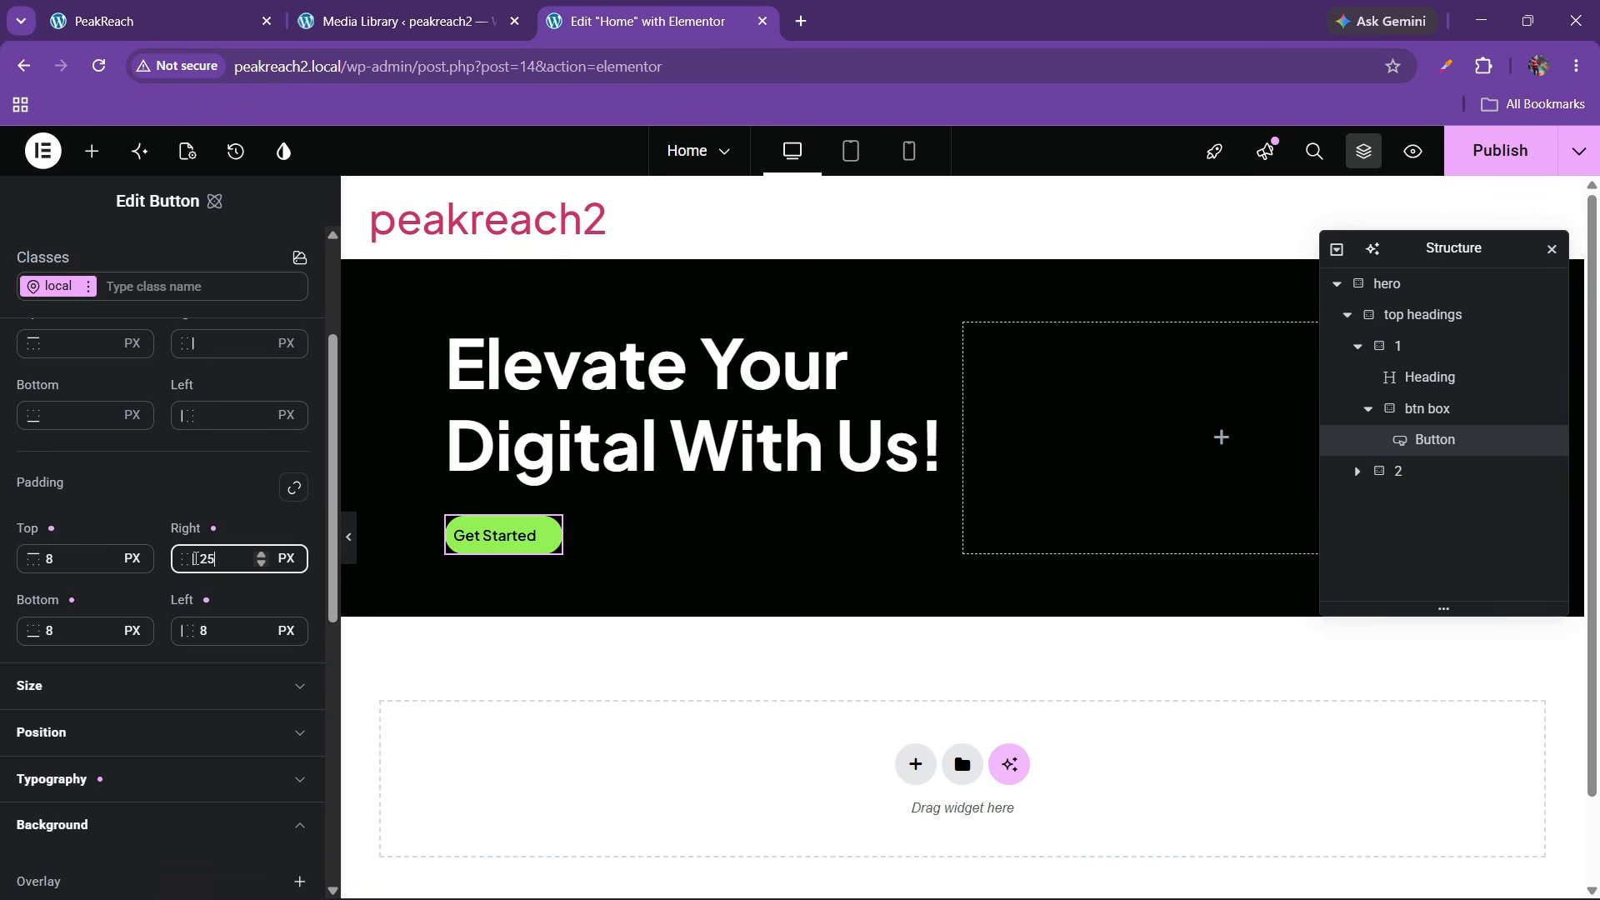
double_click(198, 630)
type("25")
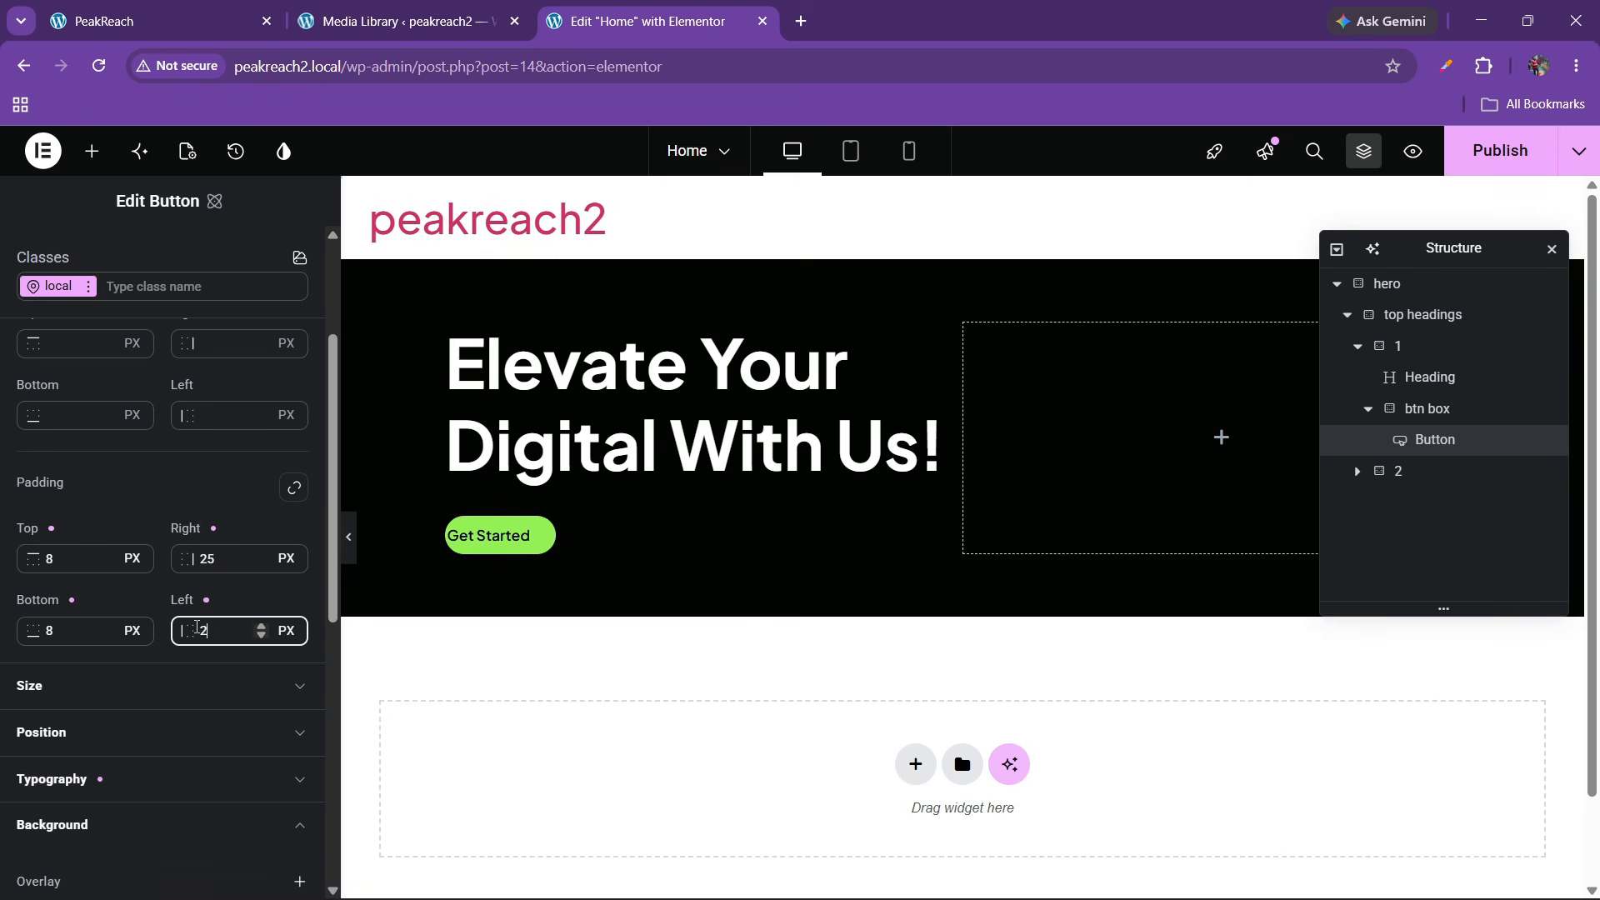
double_click(107, 559)
type("10")
double_click(111, 624)
type("10")
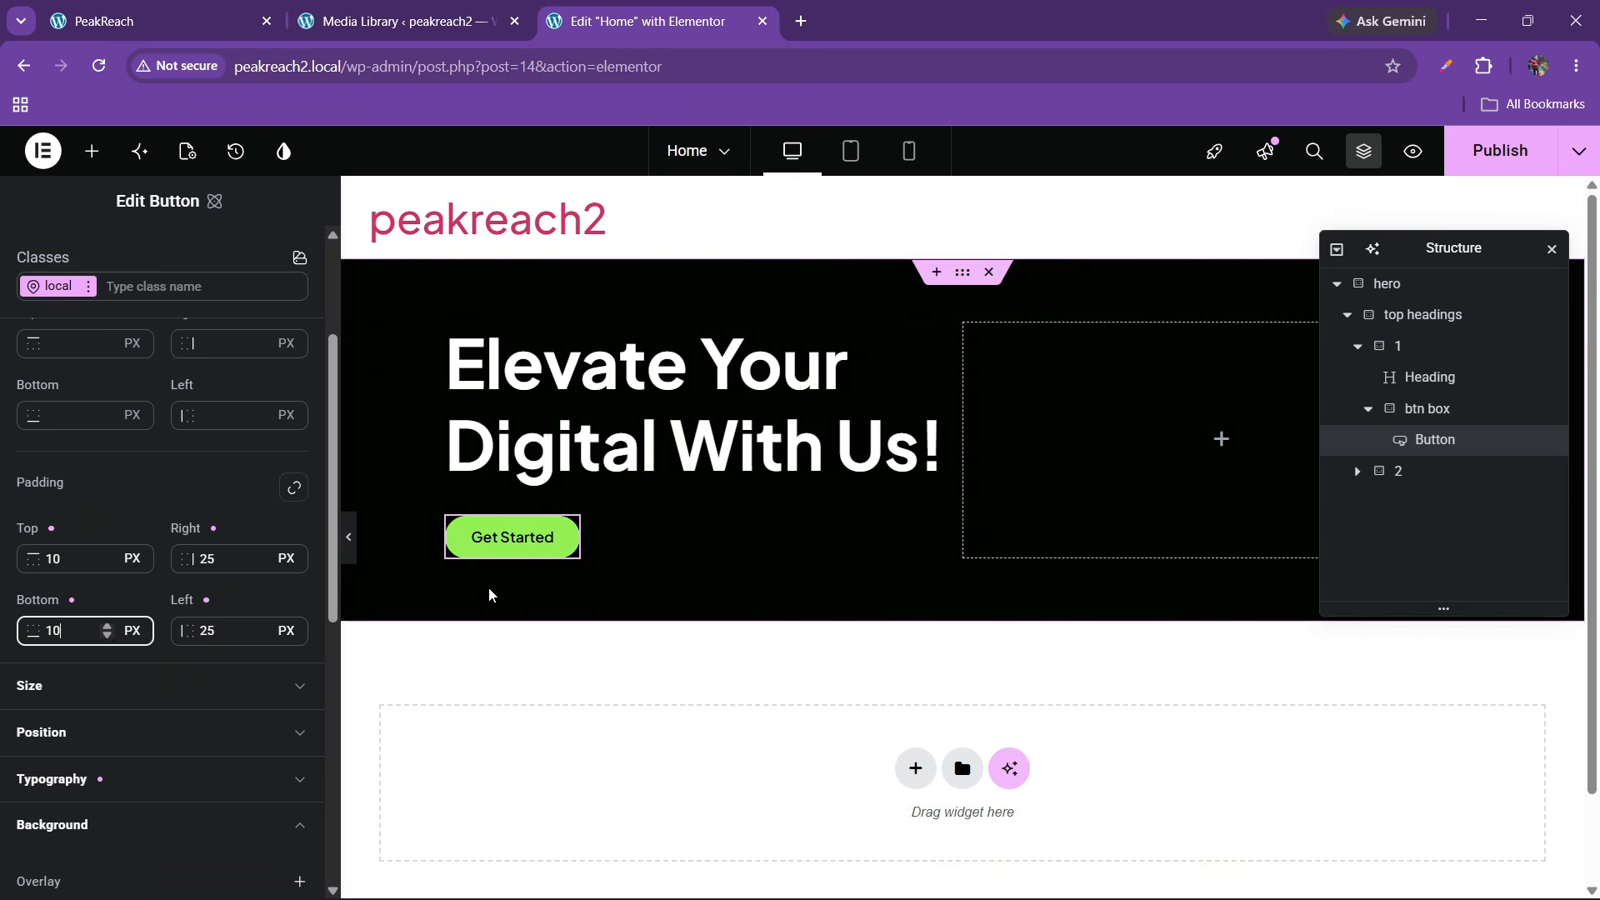
Compare the button with the live PeakReach site, then return to the editor
left_click(106, 10)
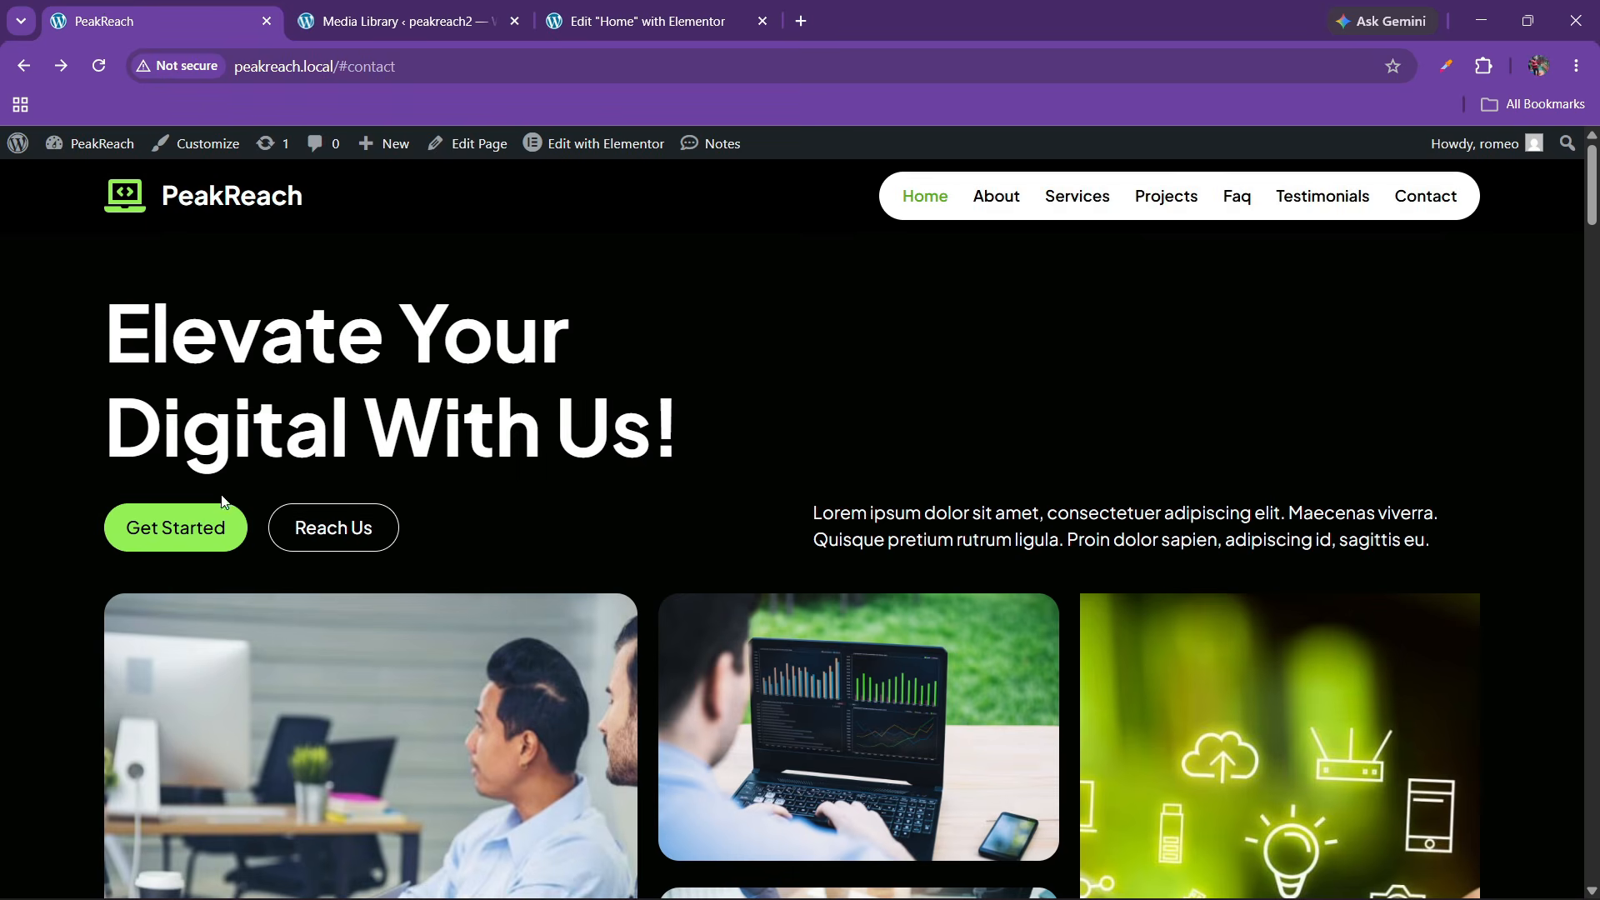
left_click(642, 21)
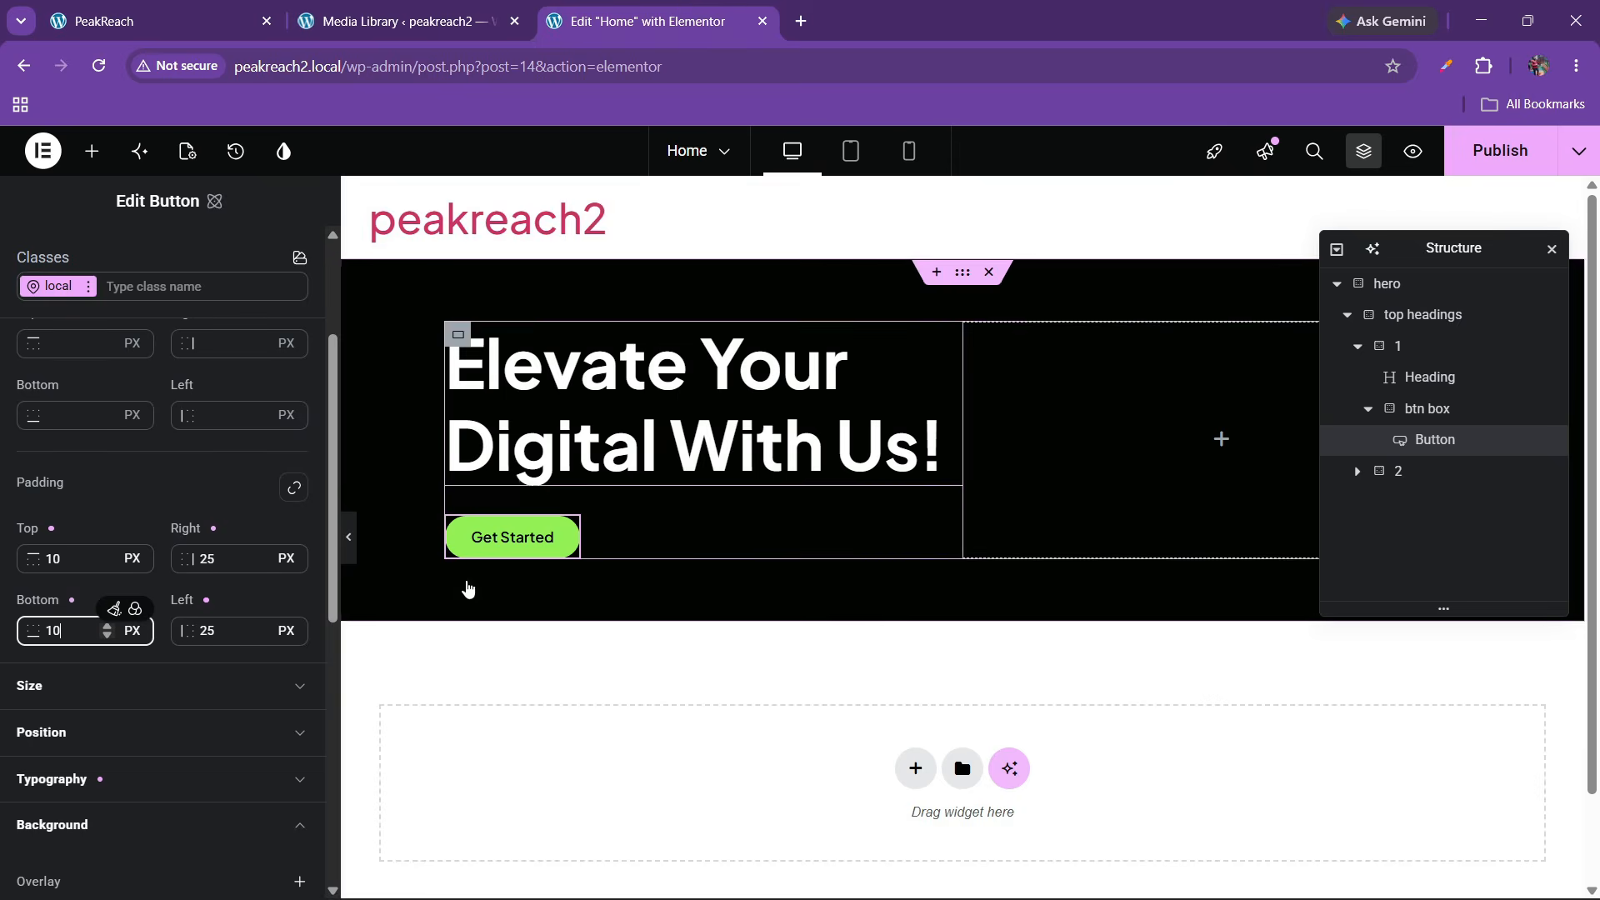
scroll(105, 438, "up", 3)
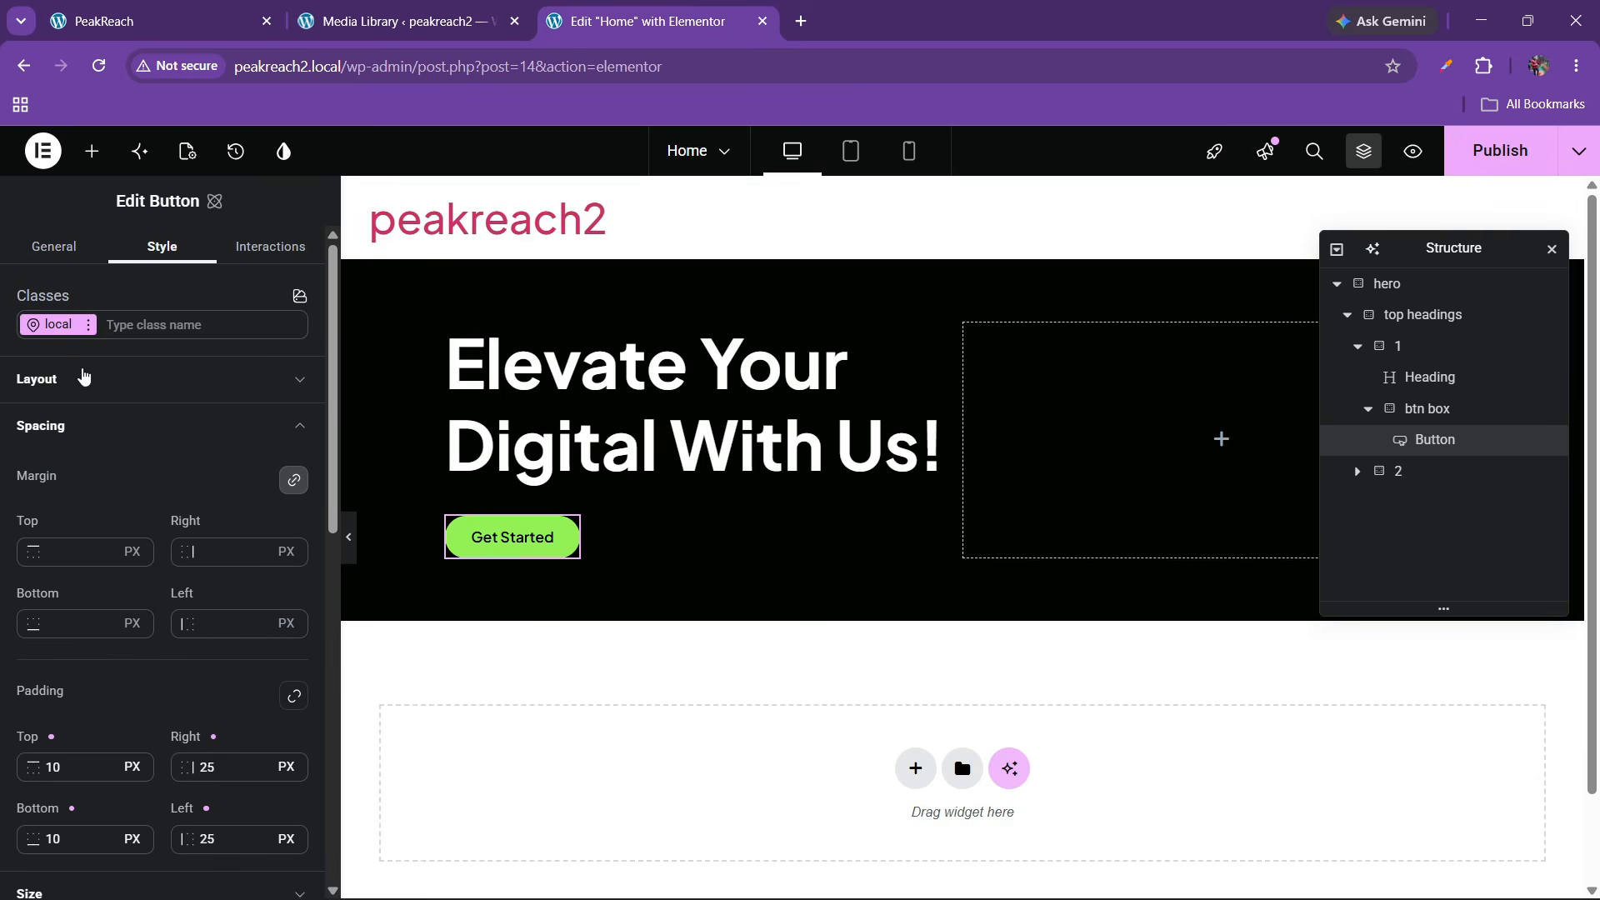
Convert the button's local styles into a global class named btn-1
left_click(88, 324)
left_click(81, 393)
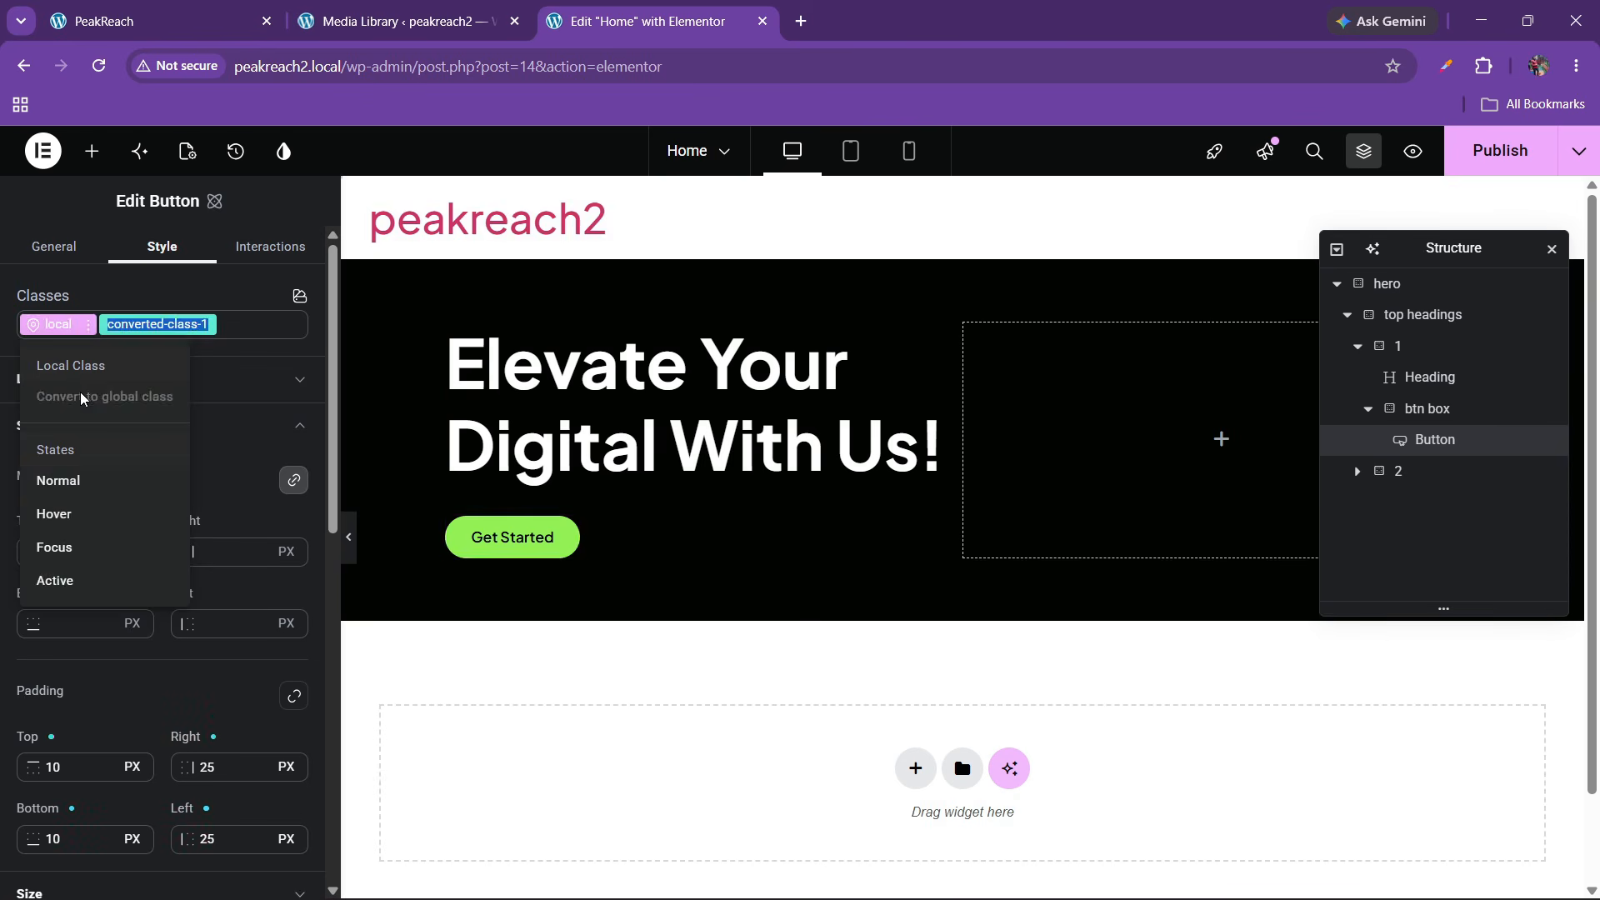
type("bv")
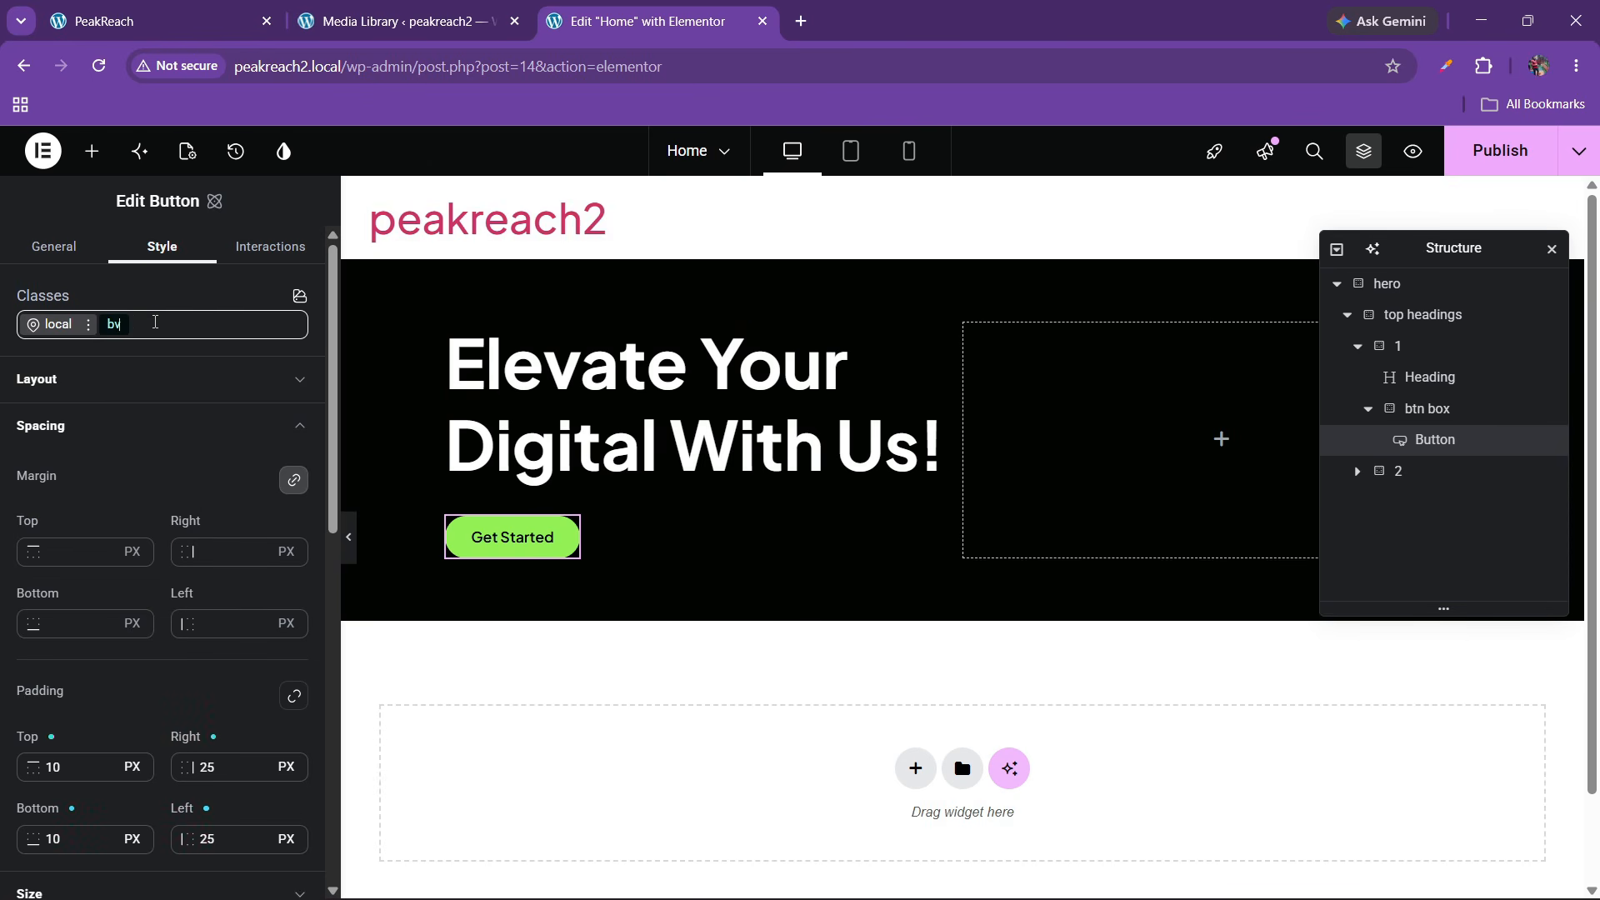
type("tn")
key("BackSpace")
key("BackSpace")
key("BackSpace")
type("tn")
key("Return")
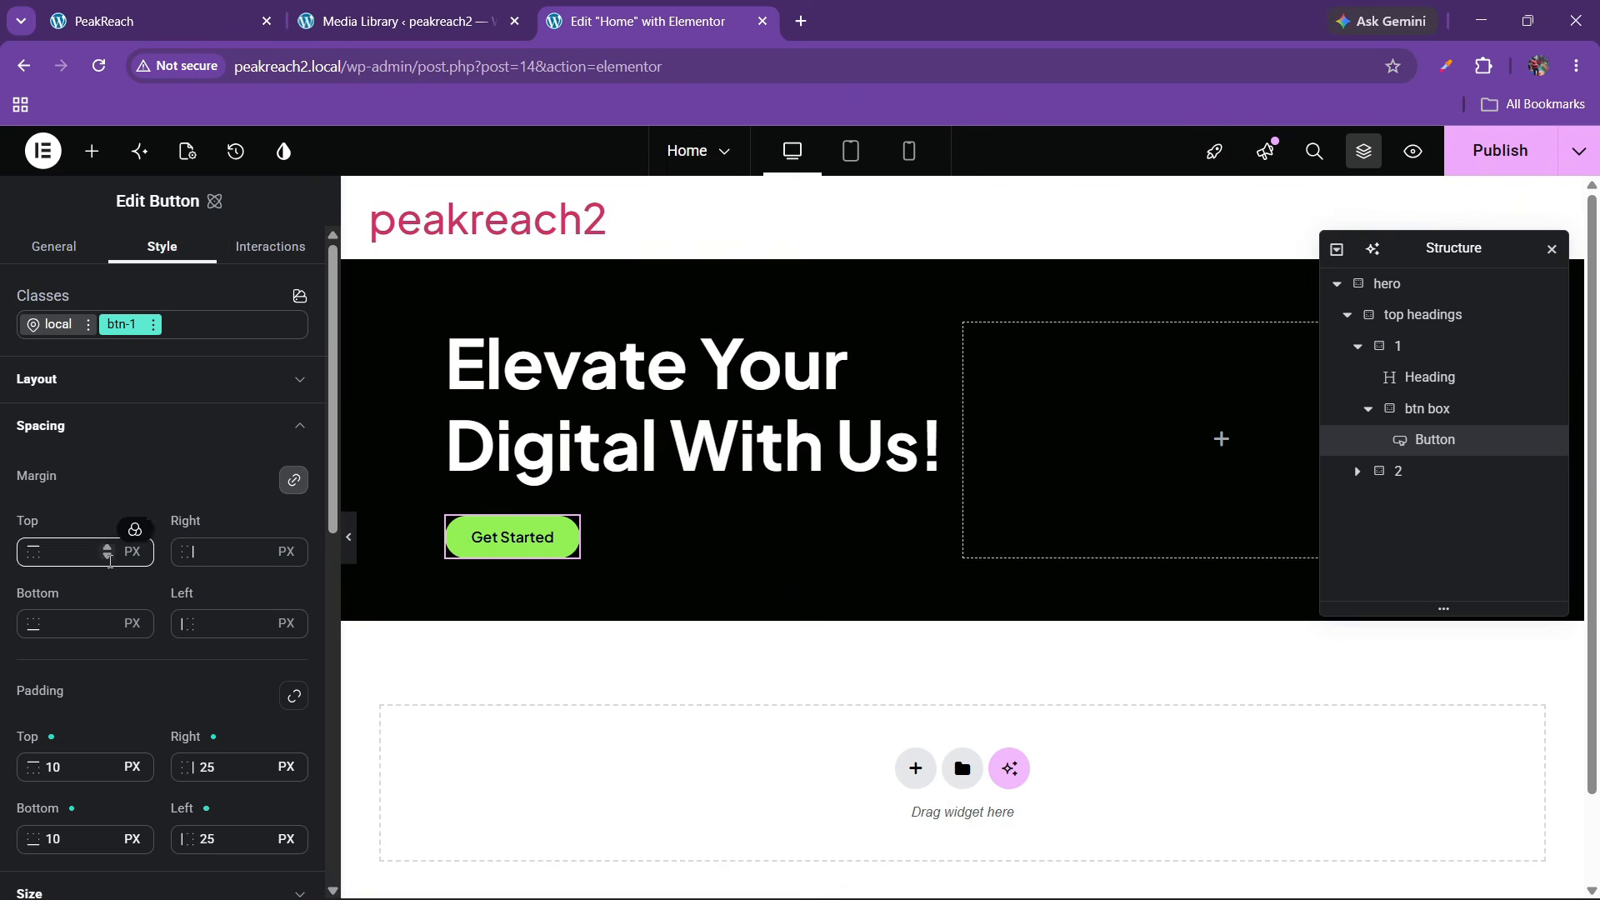
scroll(110, 561, "down", 6)
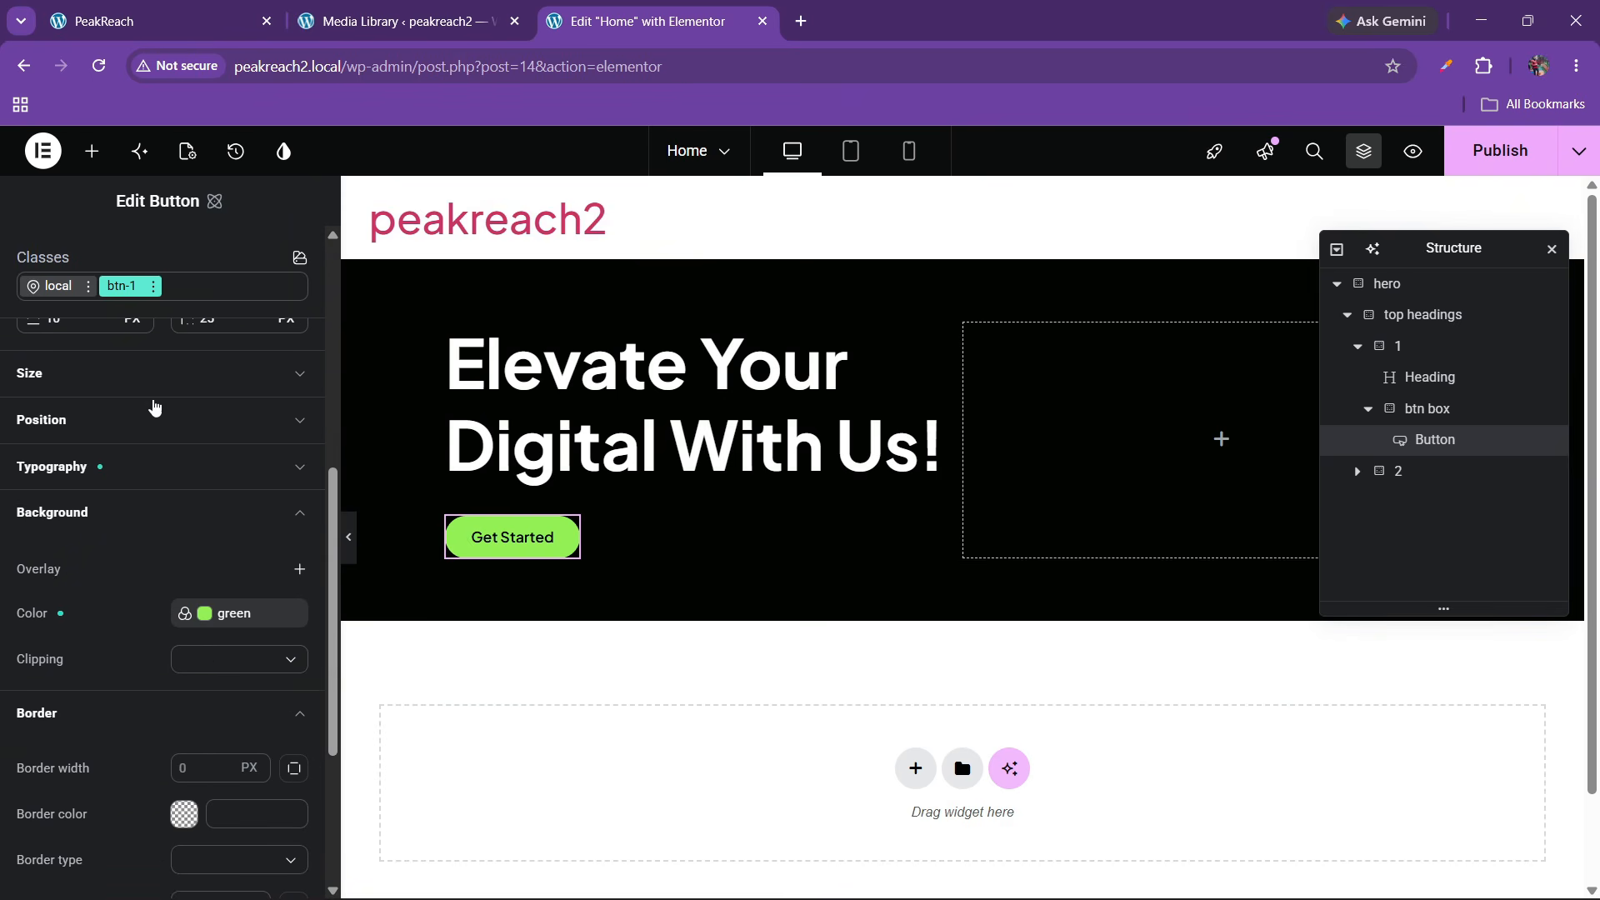
In btn-1's hover state, unlink the green background variable and set alpha to 0
left_click(156, 287)
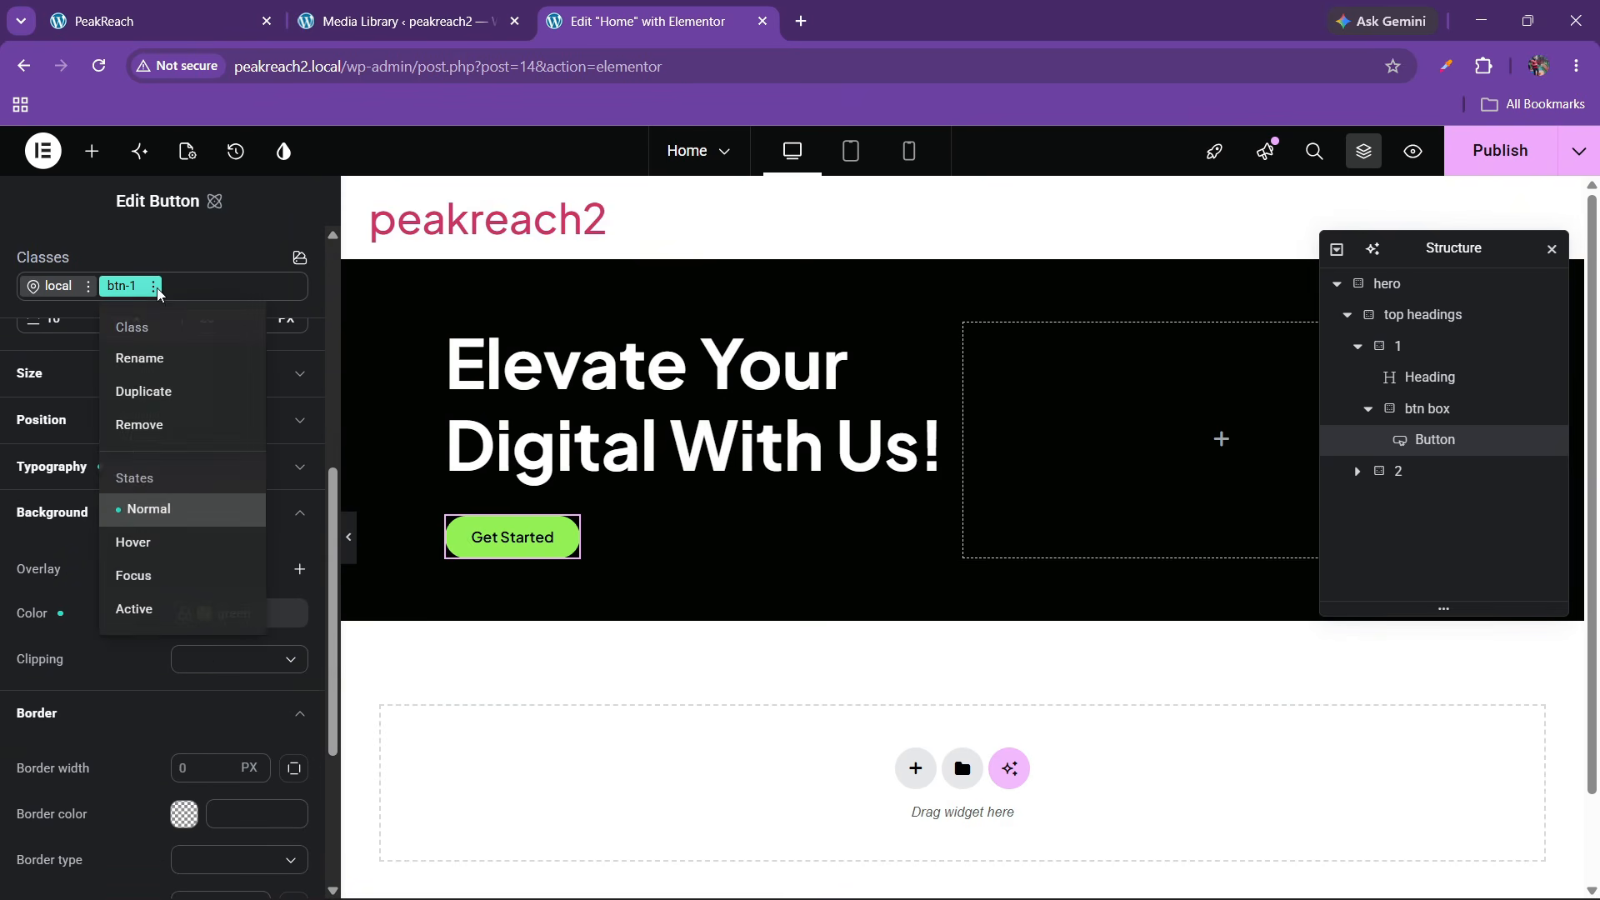
left_click(133, 542)
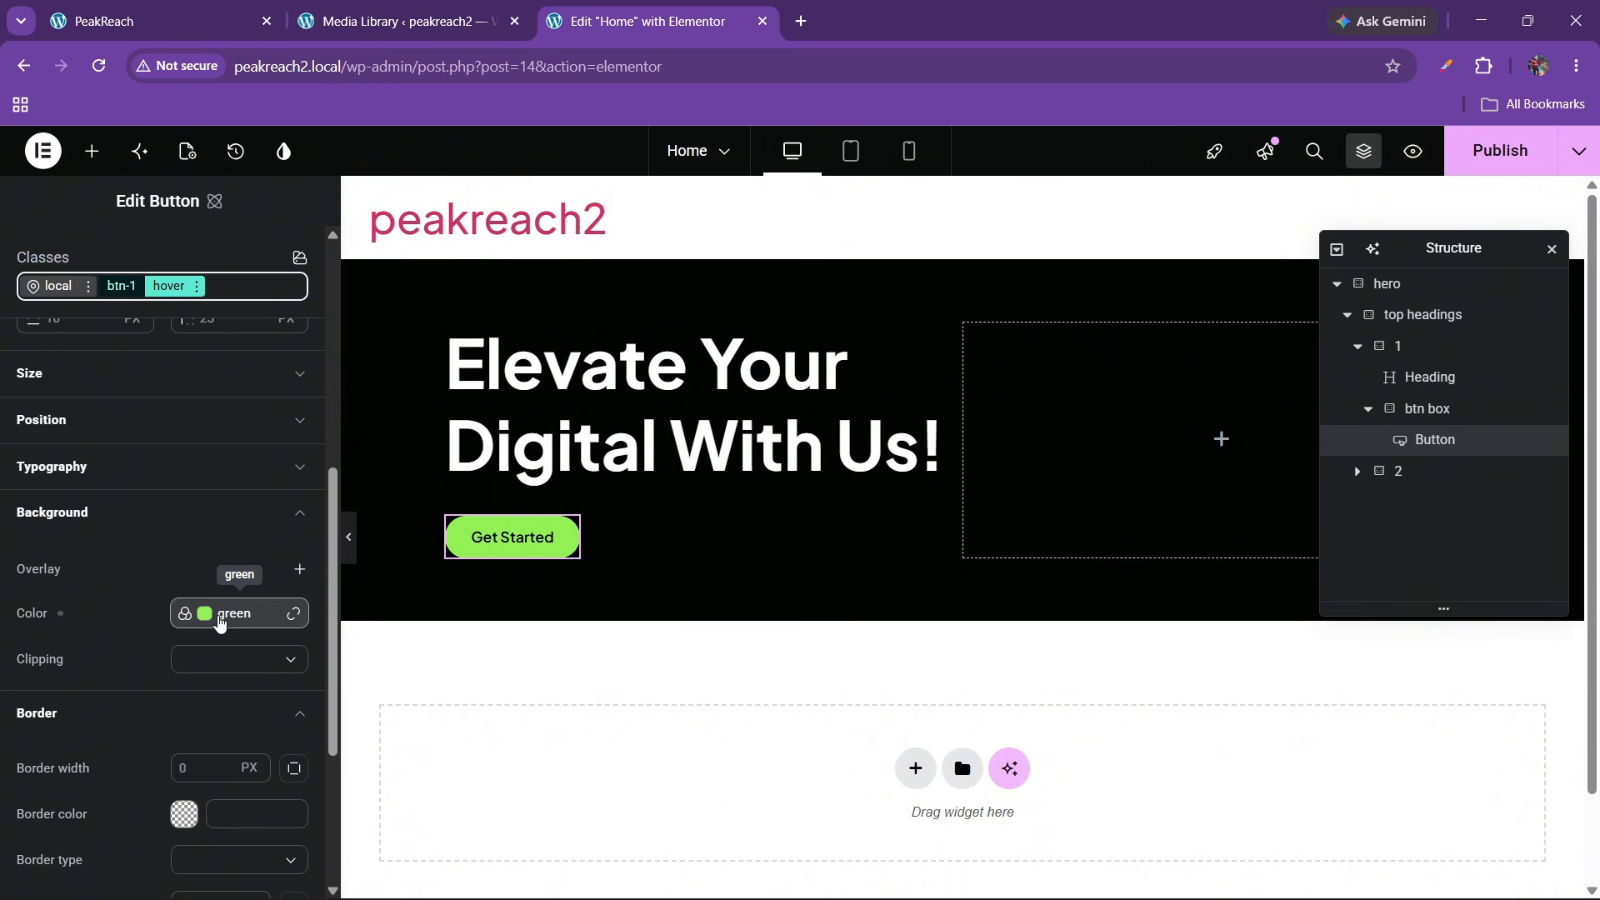
left_click(250, 614)
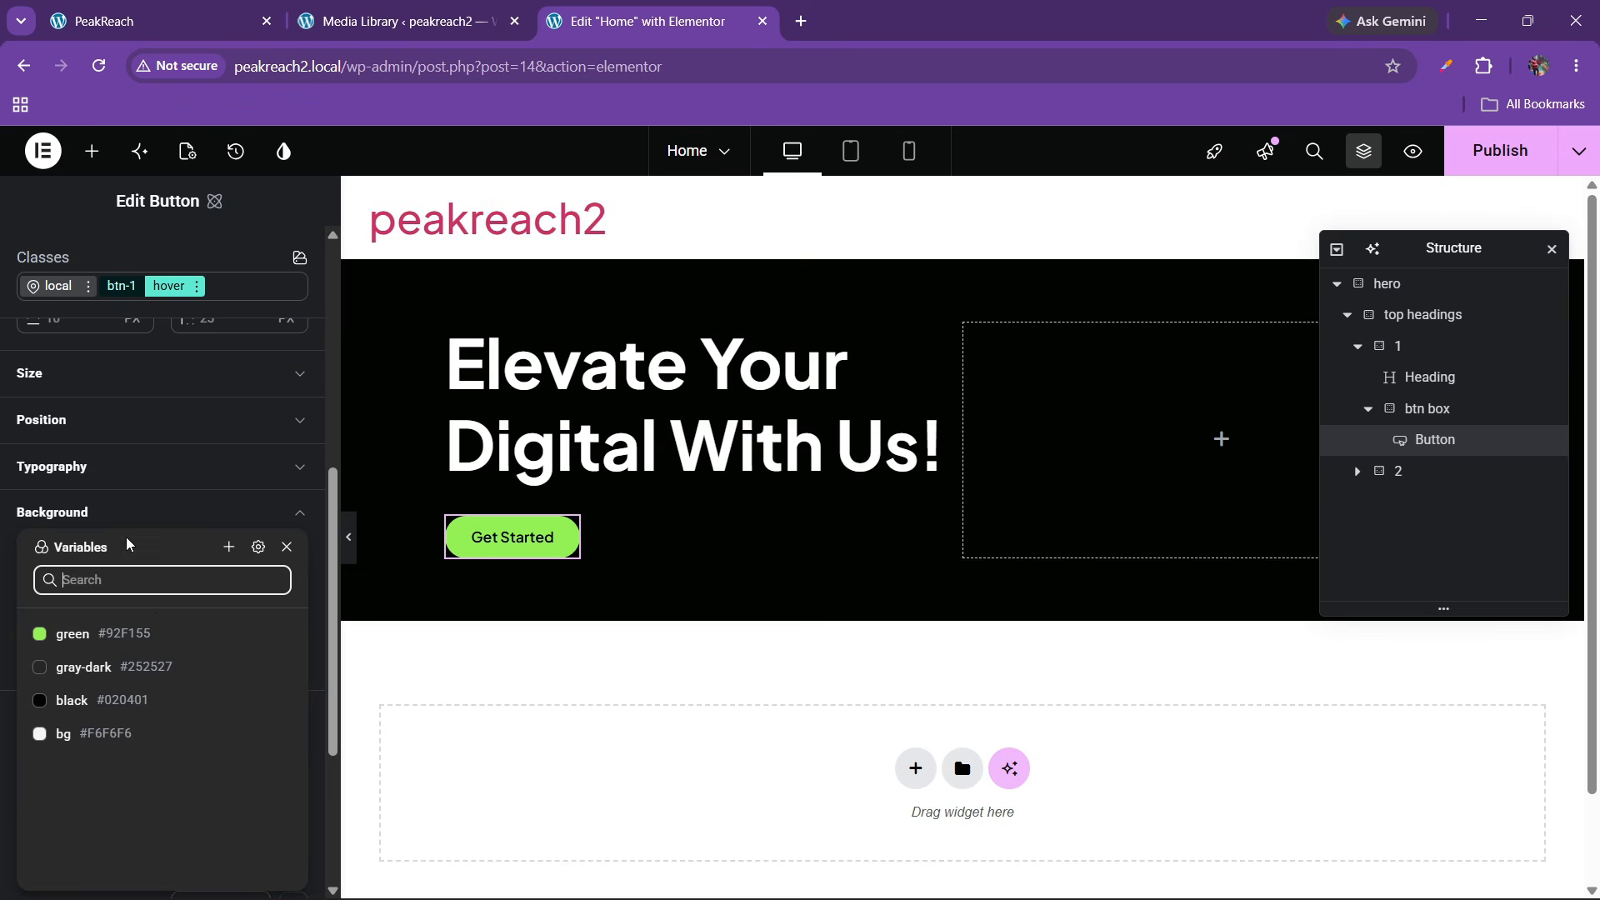
left_click(293, 614)
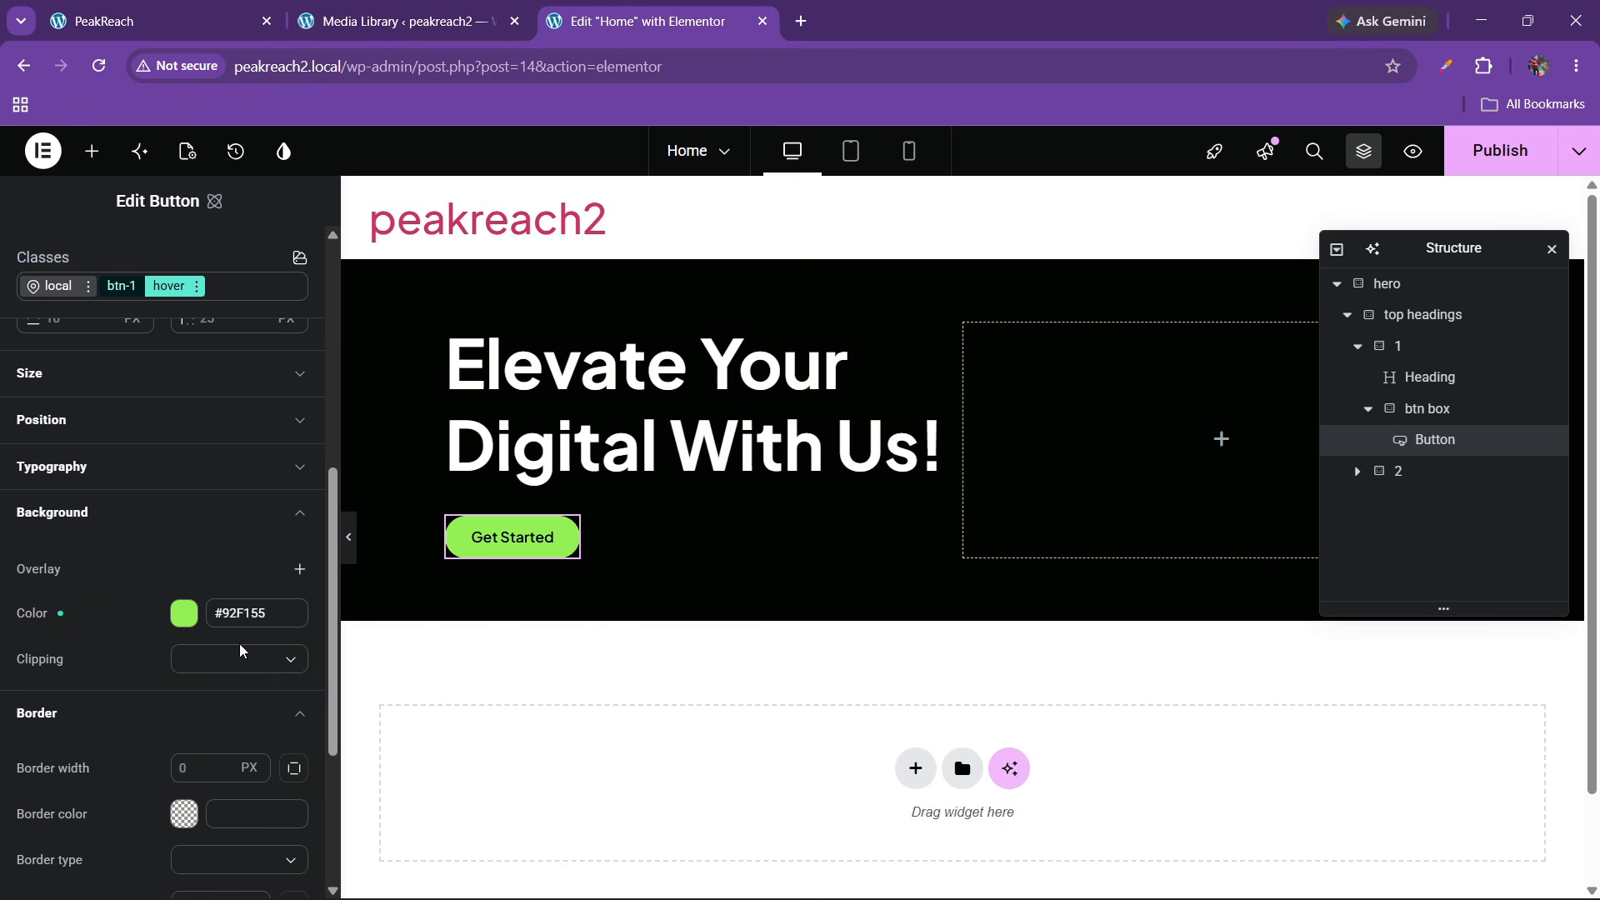
left_click(185, 614)
left_click_drag(510, 824, 211, 823)
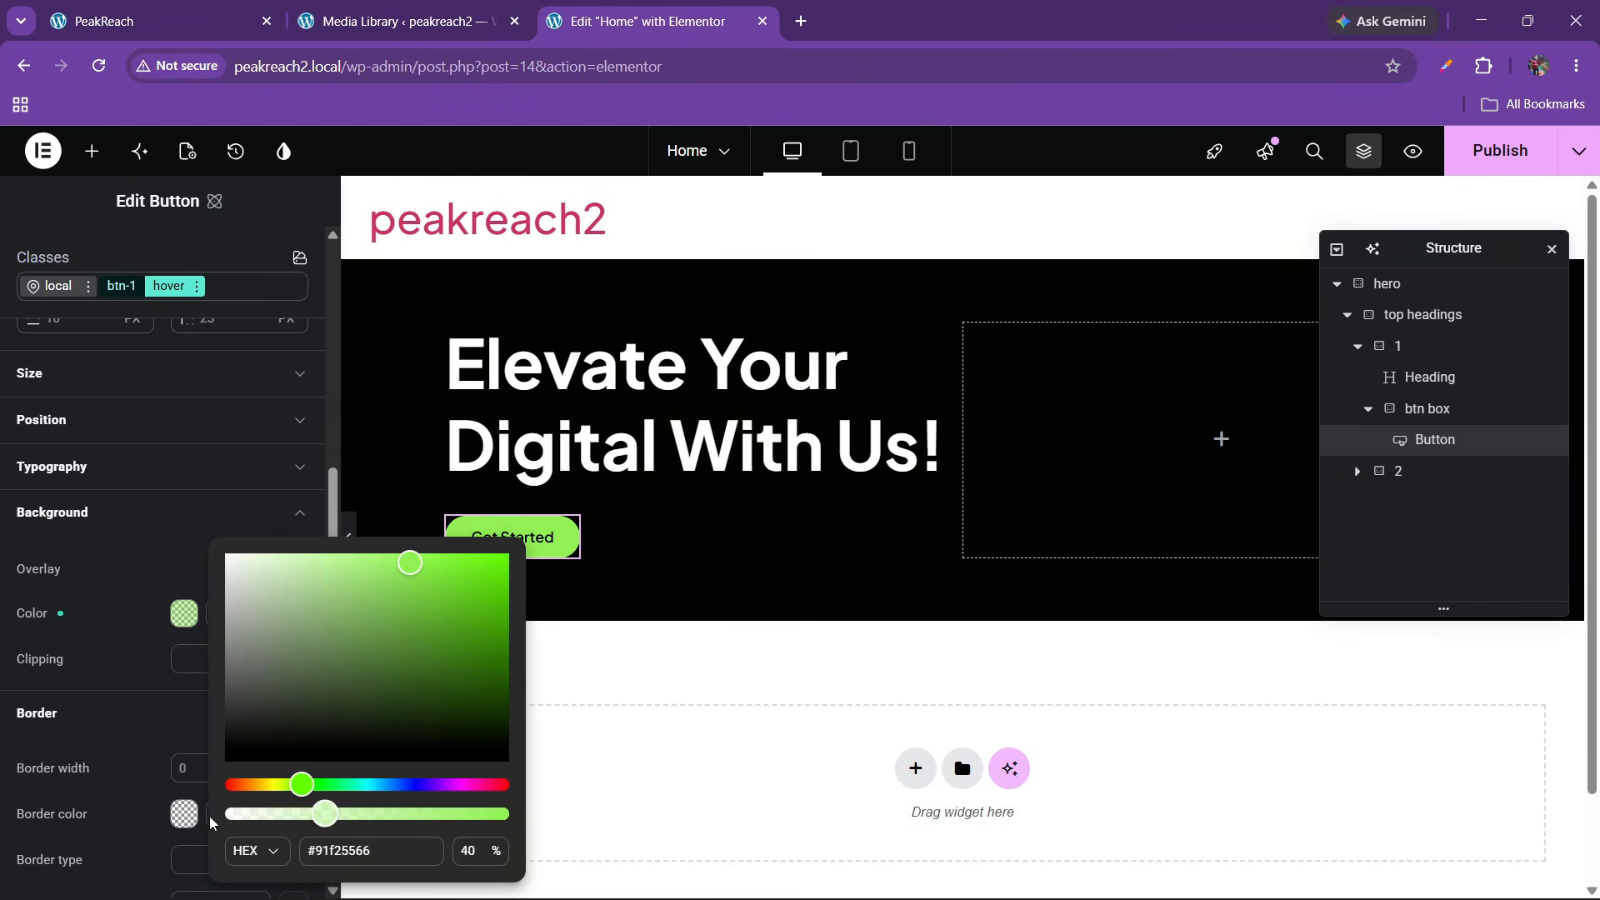
left_click(142, 663)
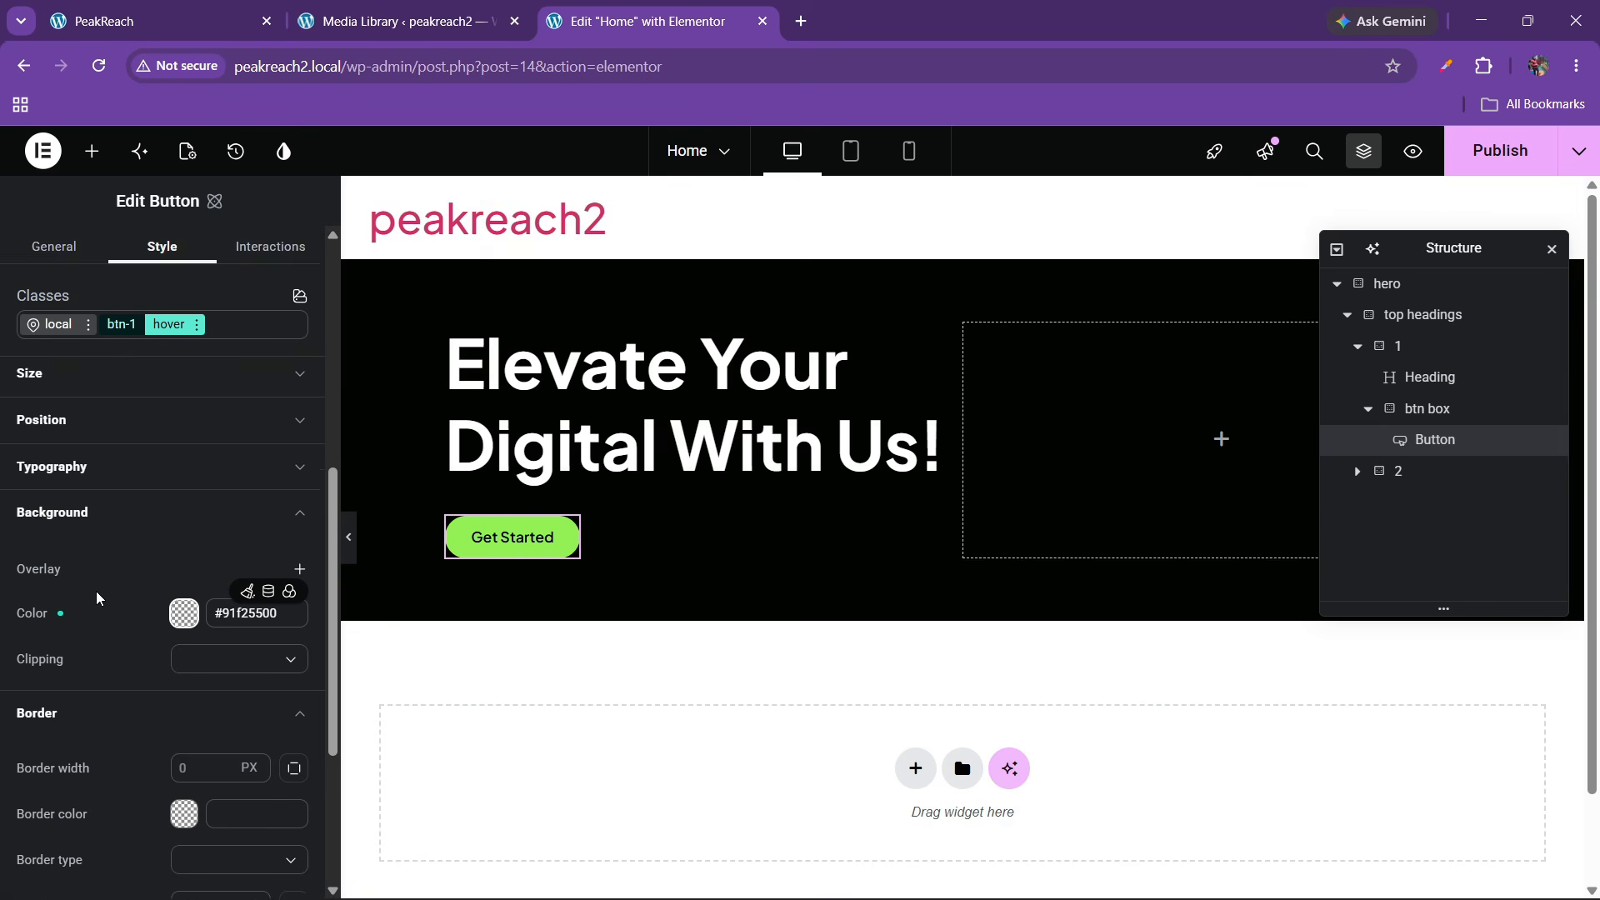
scroll(97, 591, "down", 3)
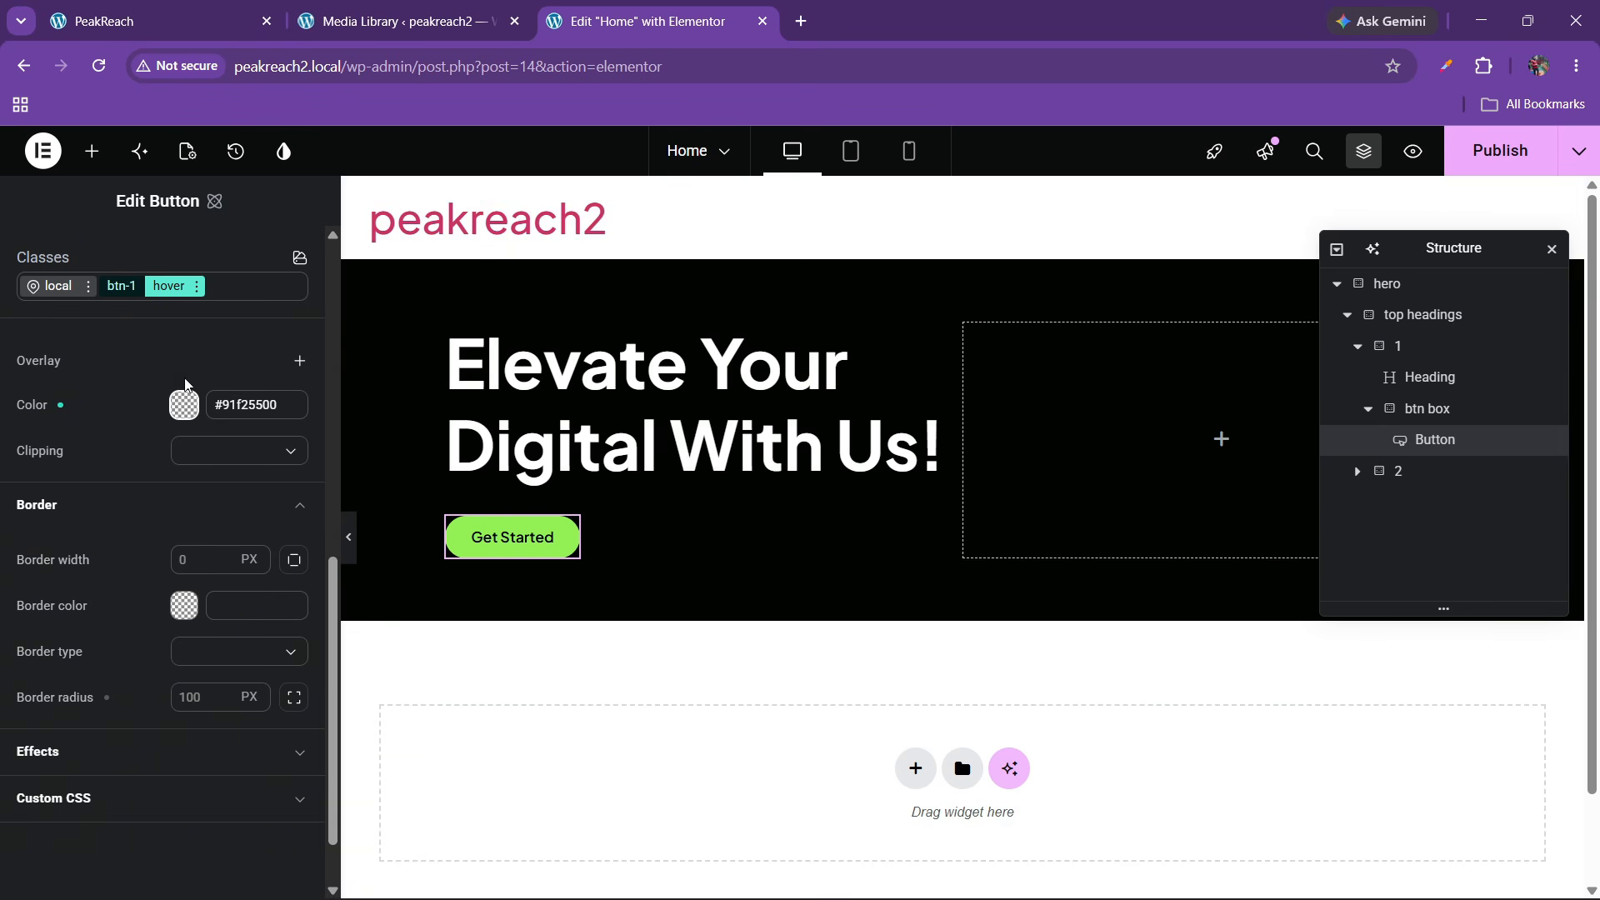
Give btn-1's normal state a 1 px solid border using the green variable
left_click(121, 286)
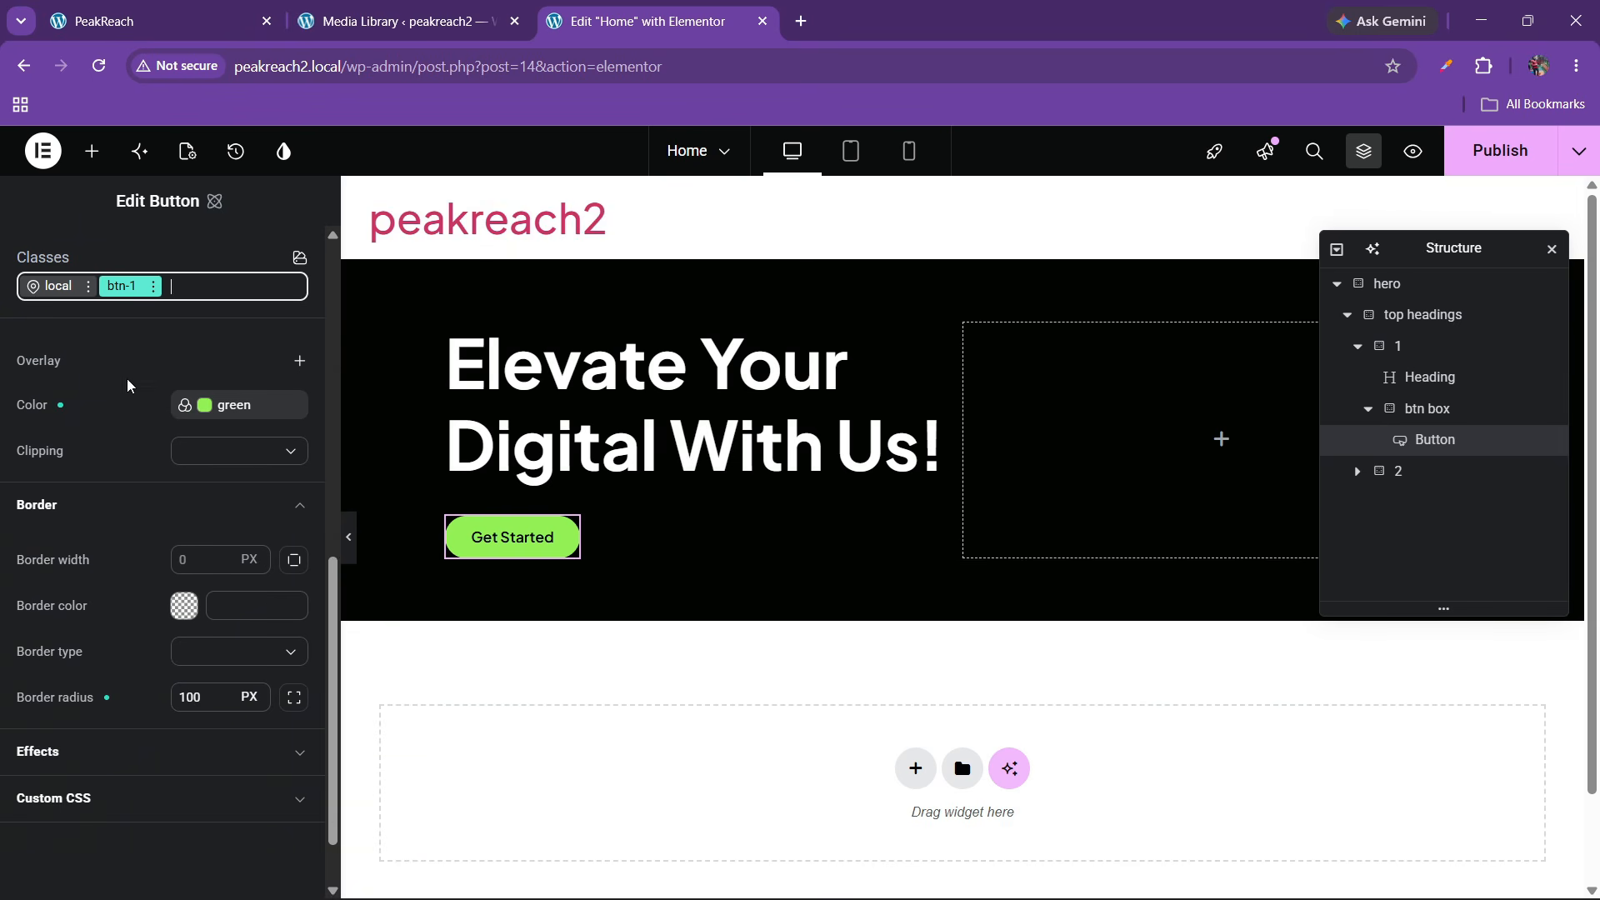
left_click(183, 556)
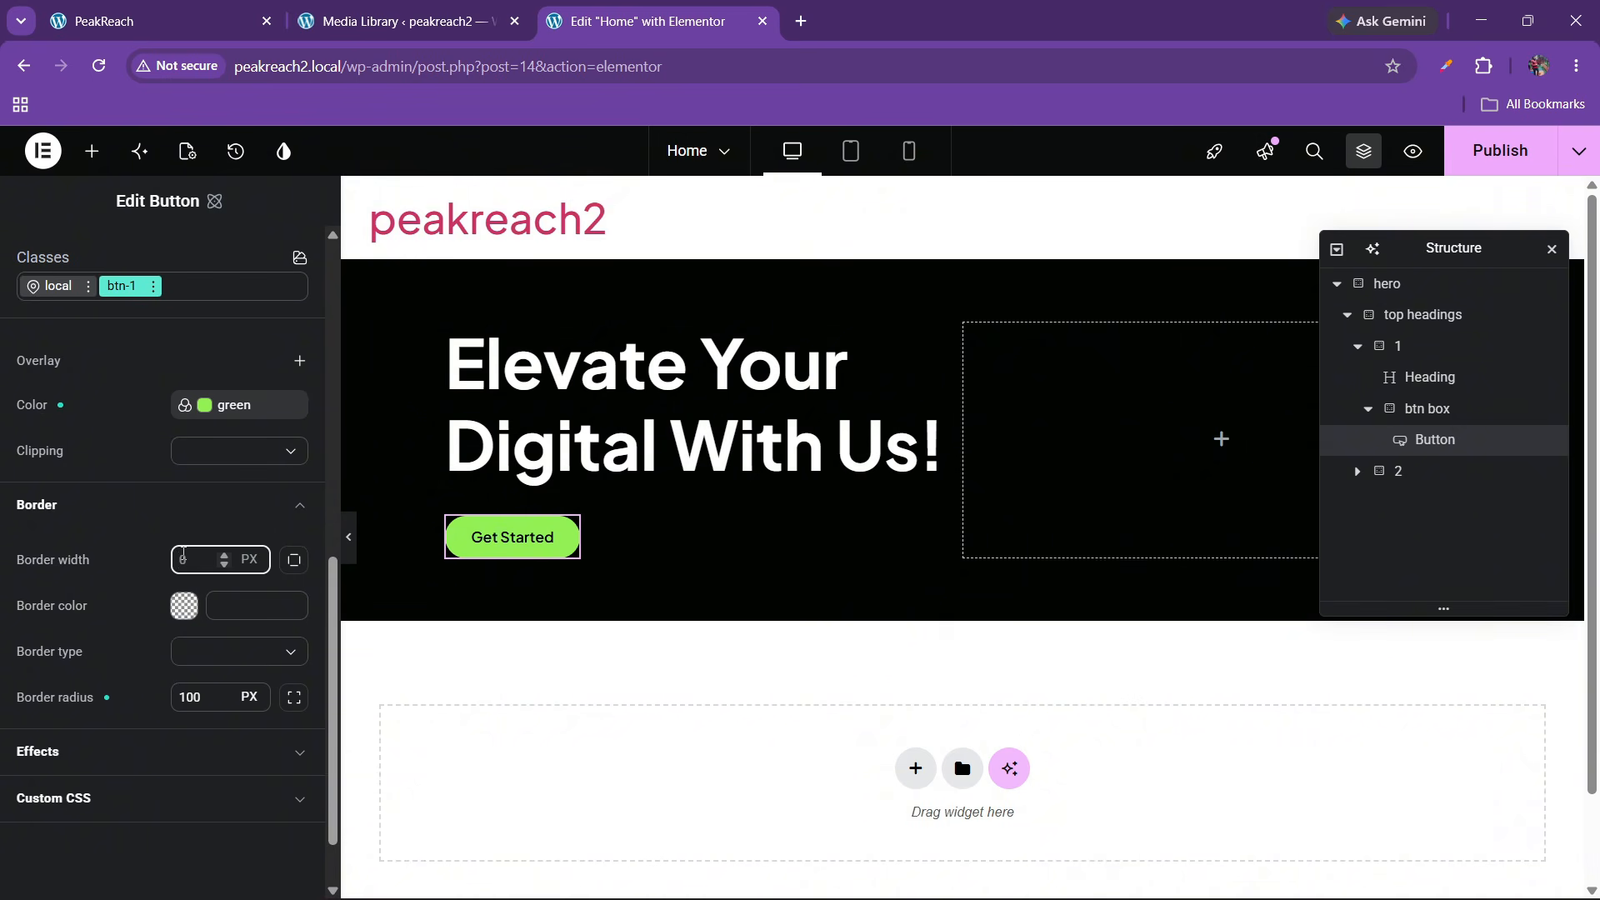
type("1")
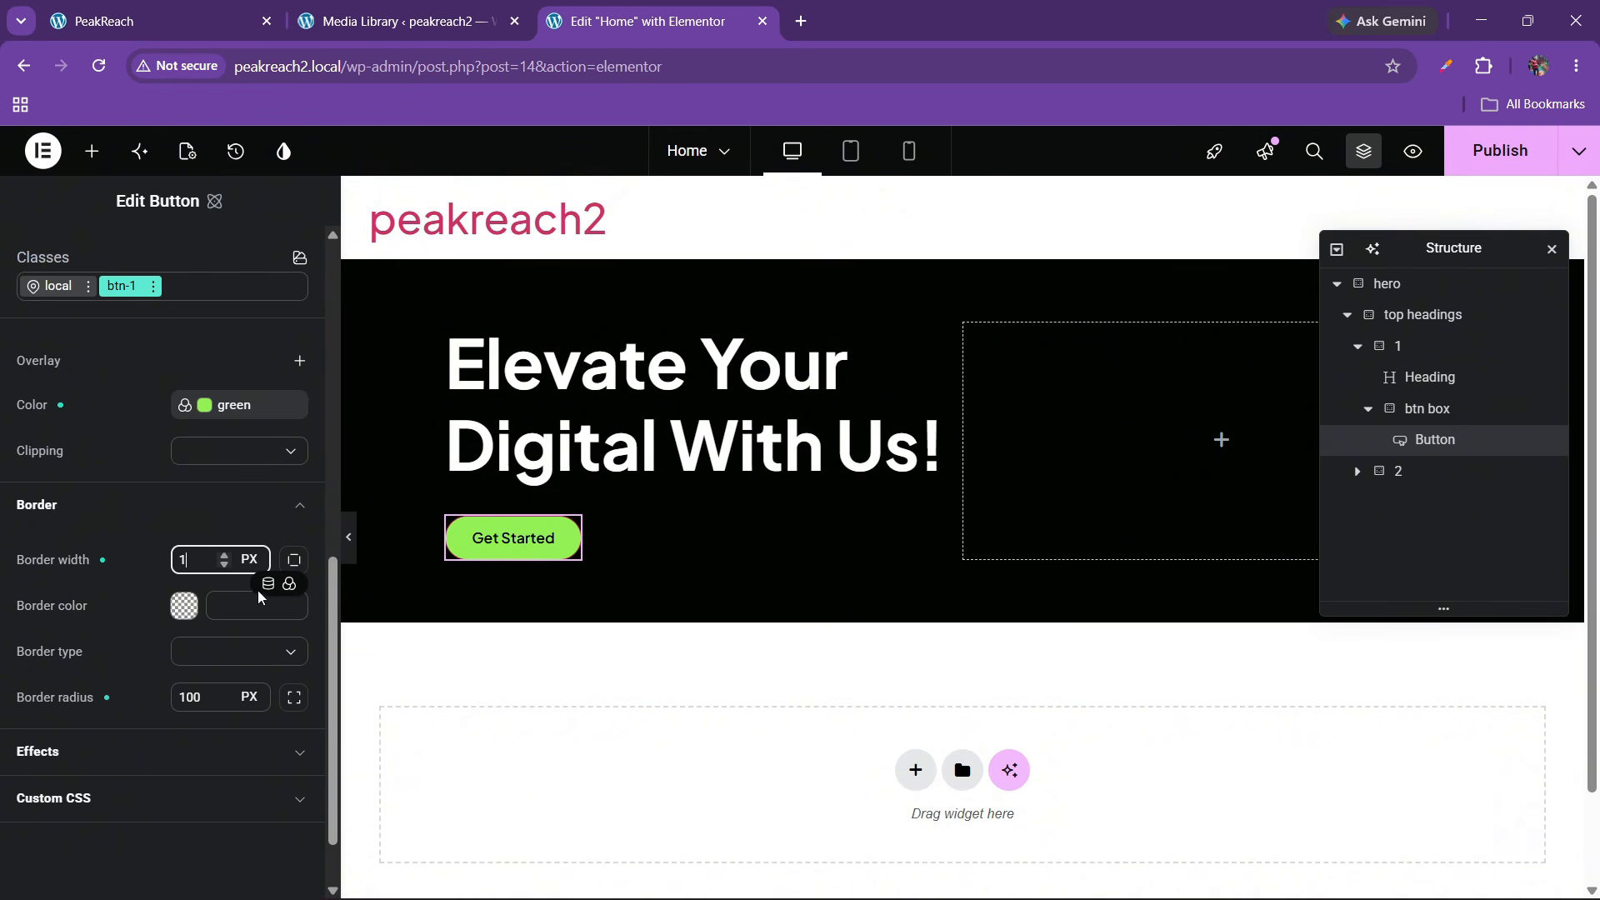
left_click(267, 583)
left_click(67, 647)
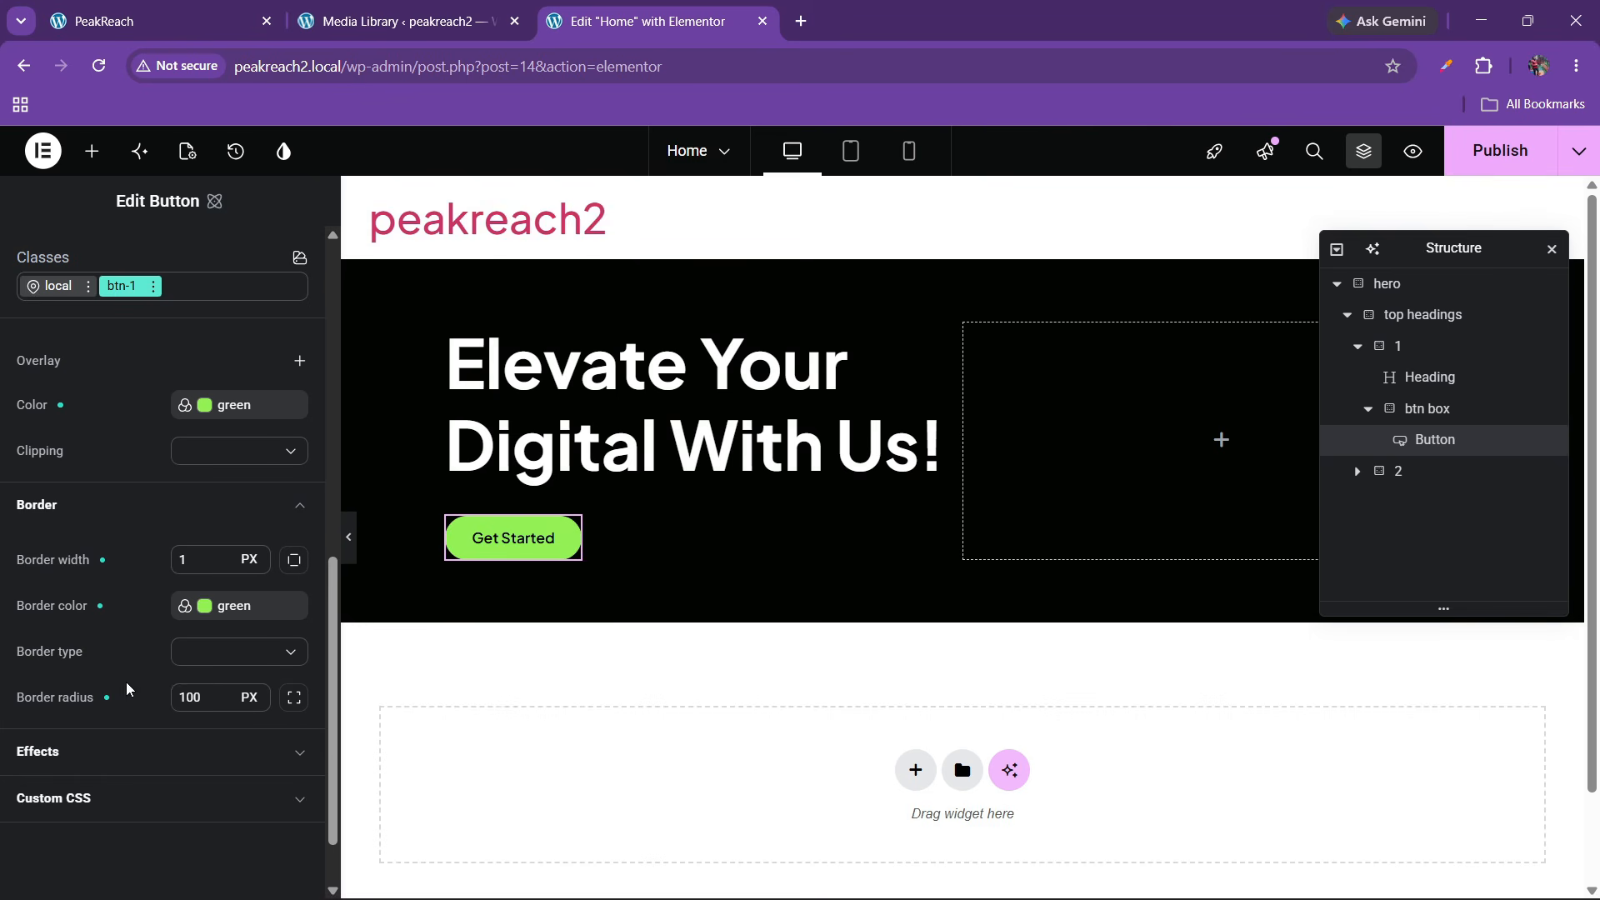
left_click(211, 660)
left_click(199, 718)
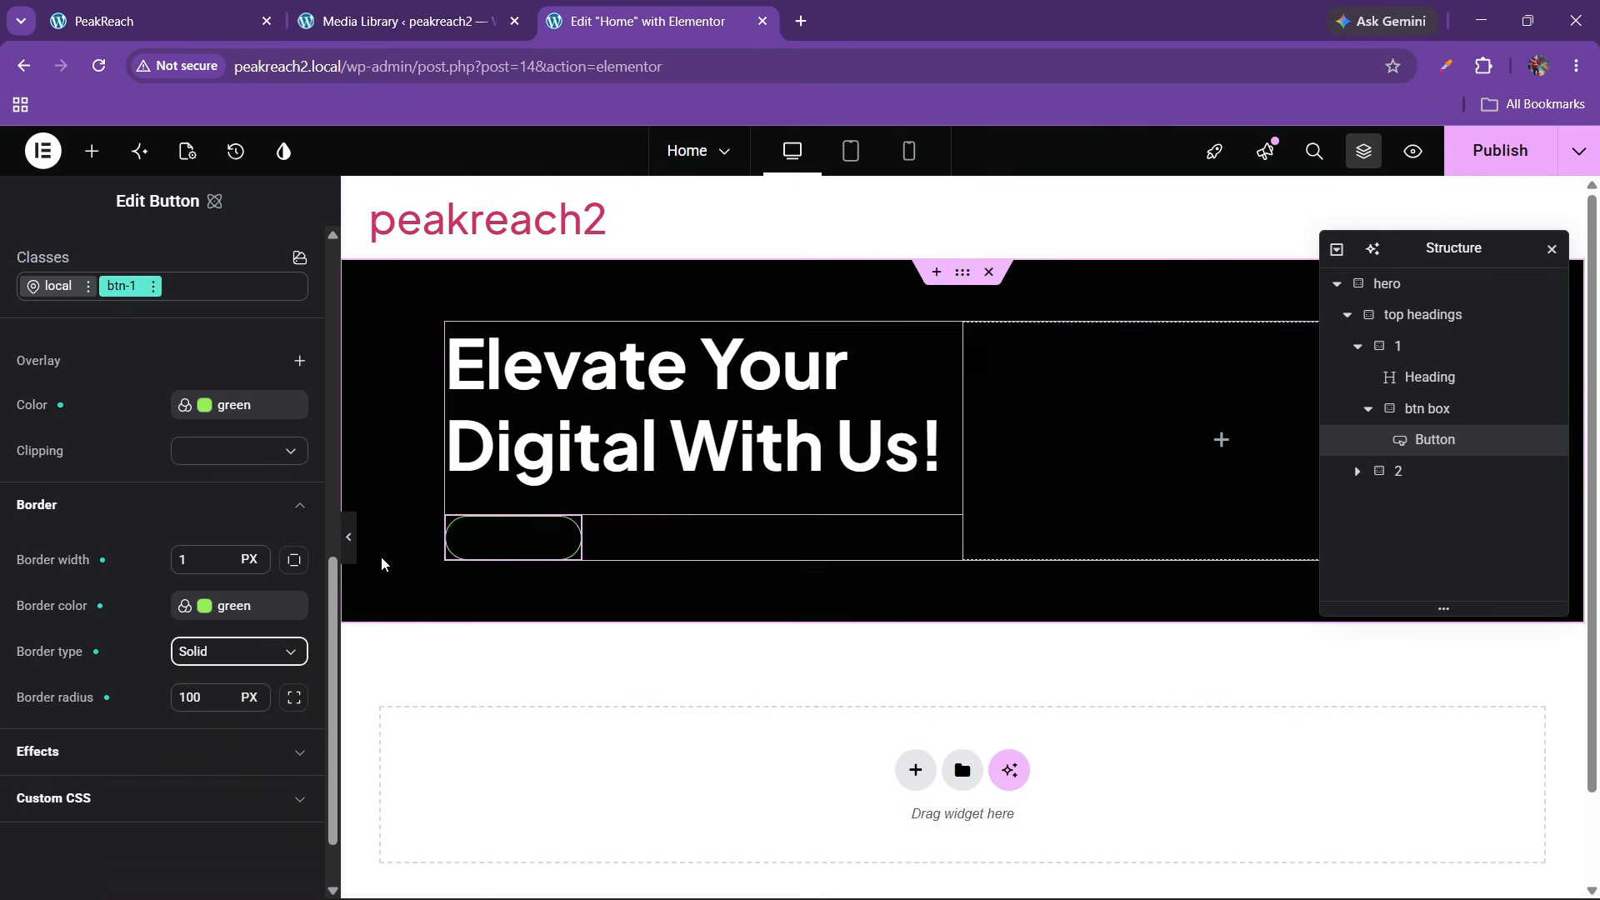
Set btn-1's hover border colour to white #ffffff
left_click(155, 287)
left_click(147, 544)
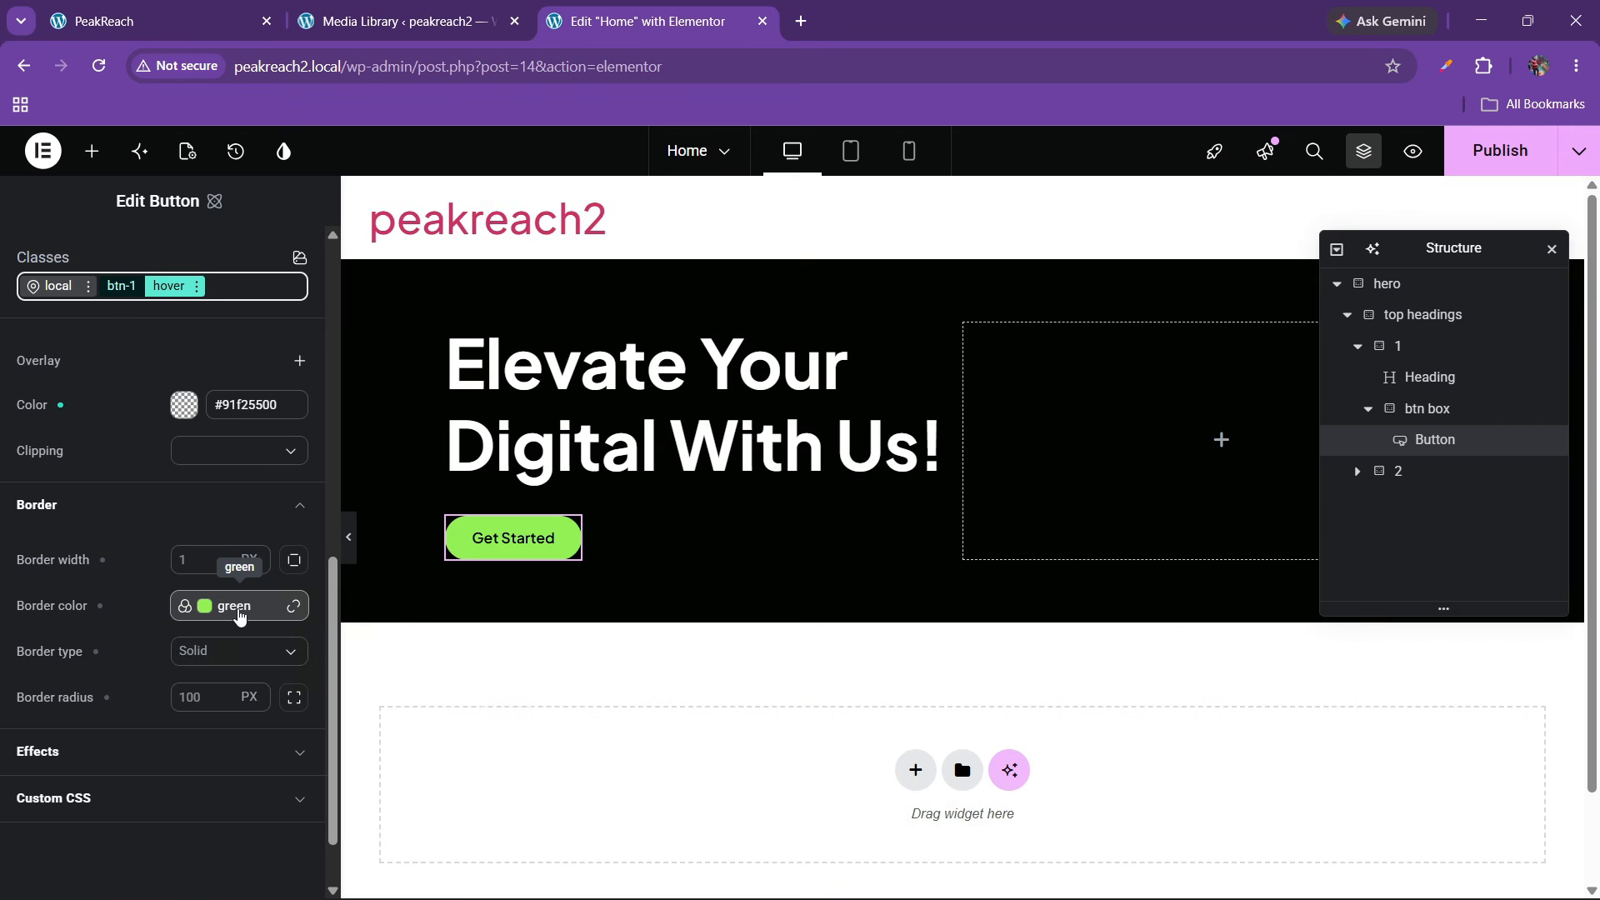
left_click(185, 608)
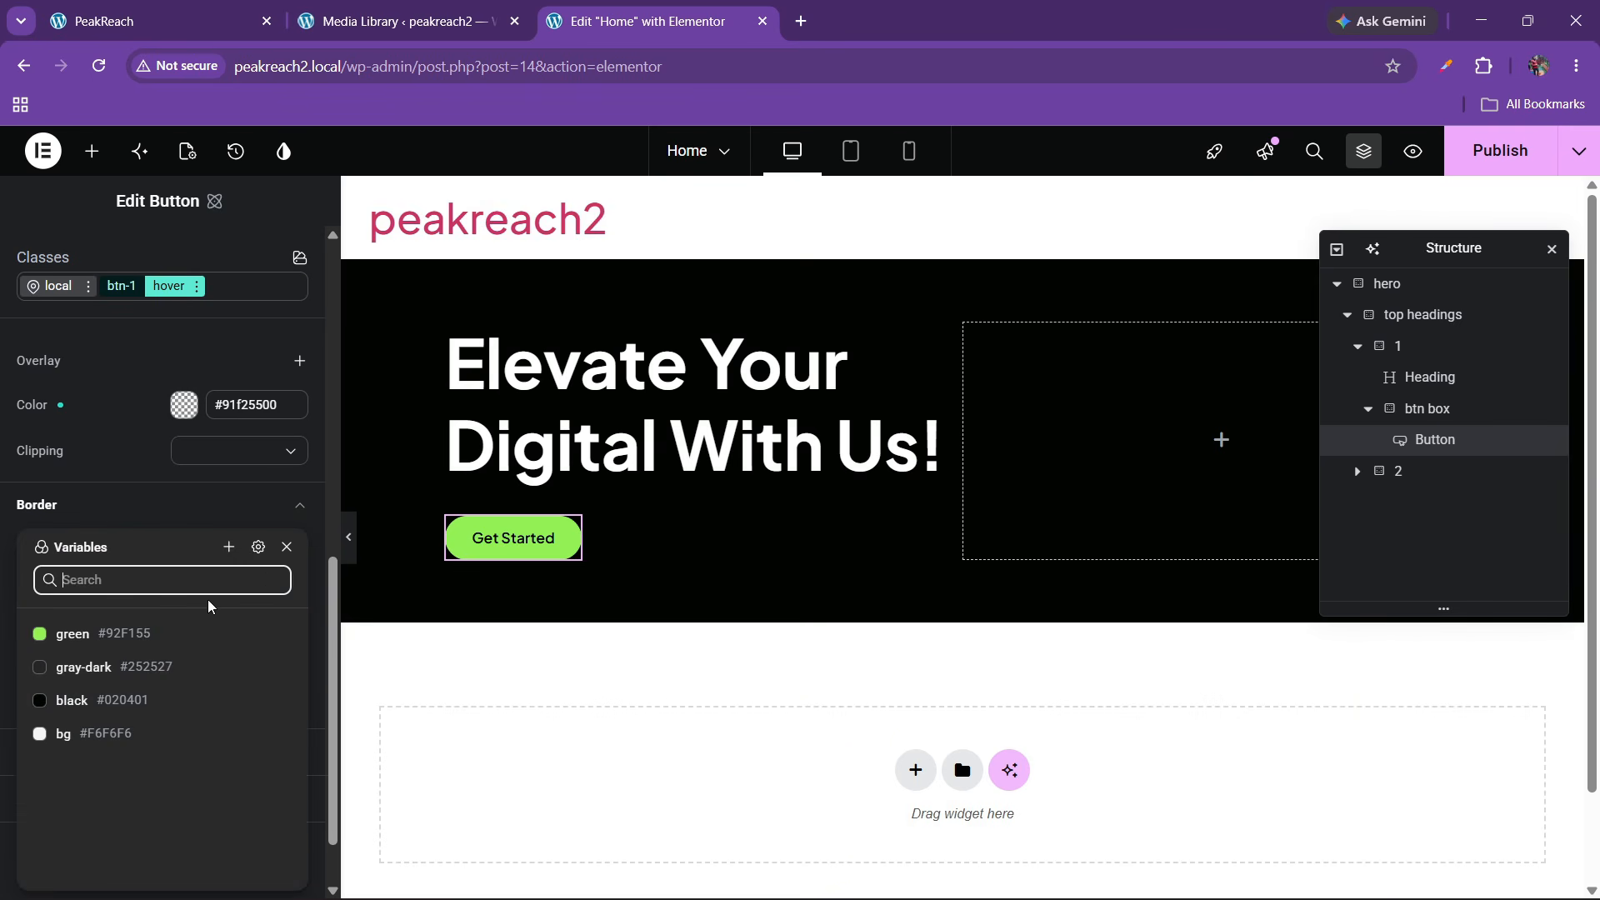
left_click(116, 702)
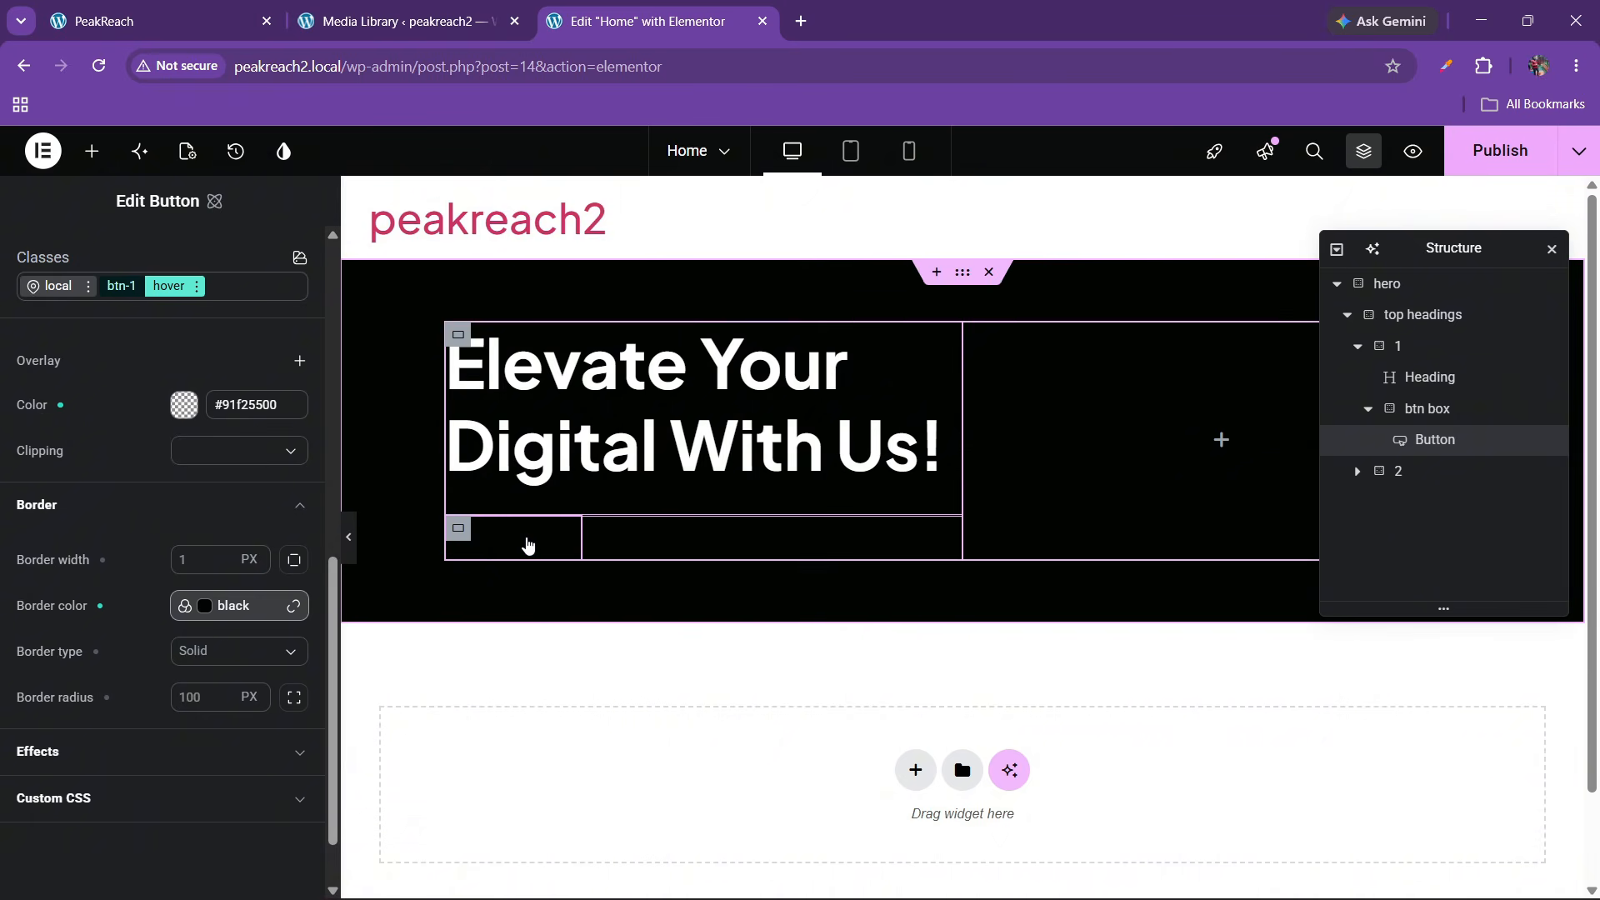
left_click(219, 609)
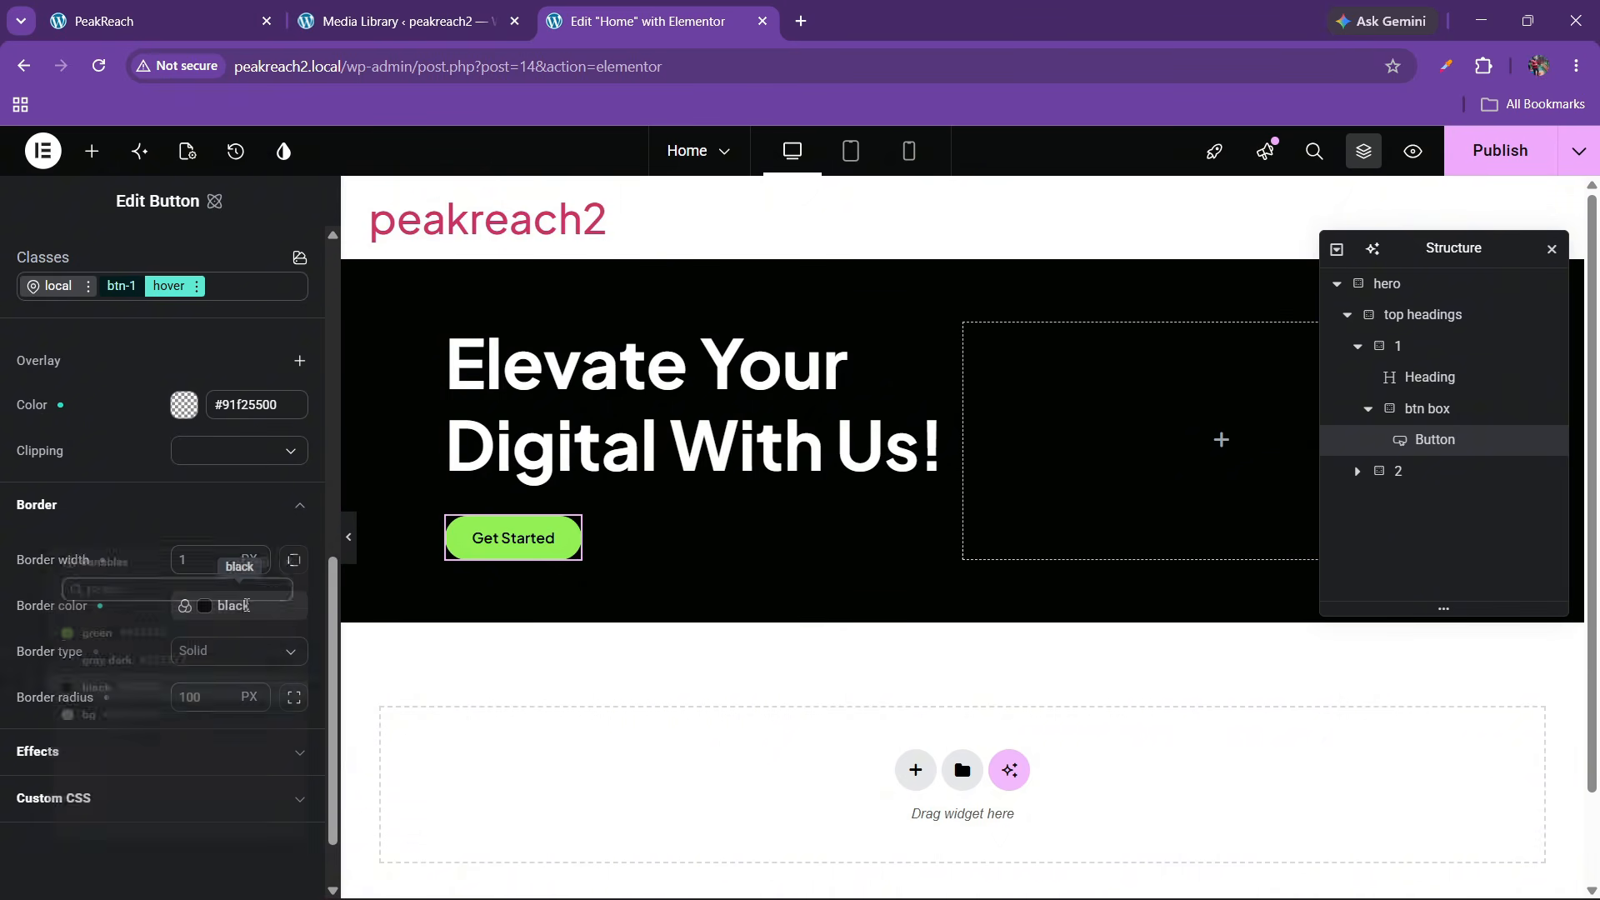
left_click(105, 736)
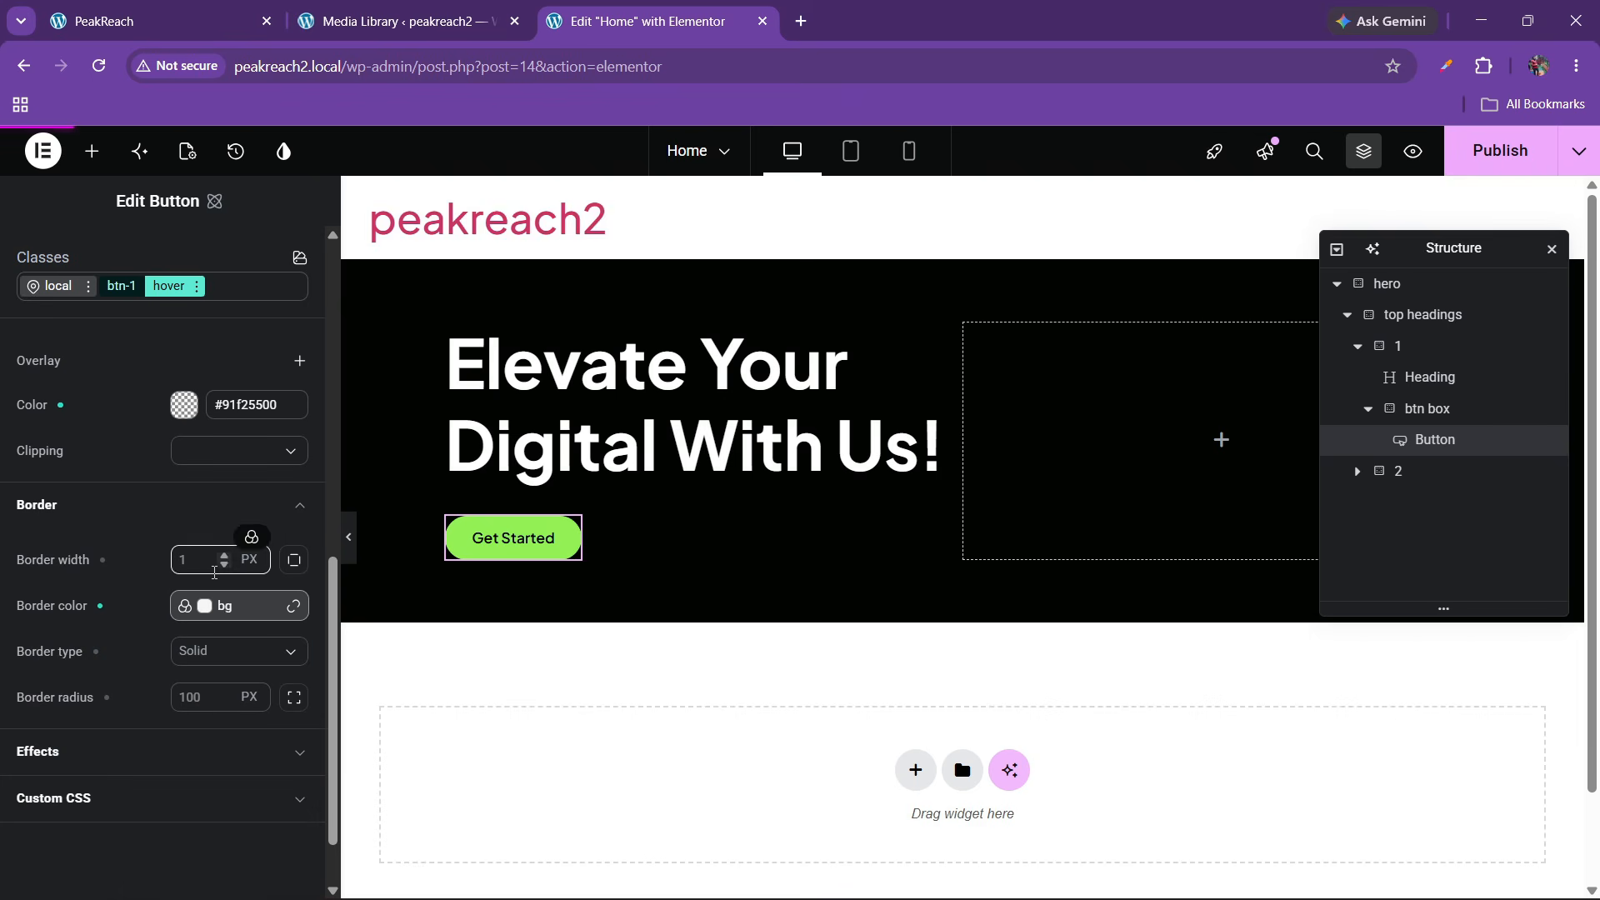
left_click(285, 609)
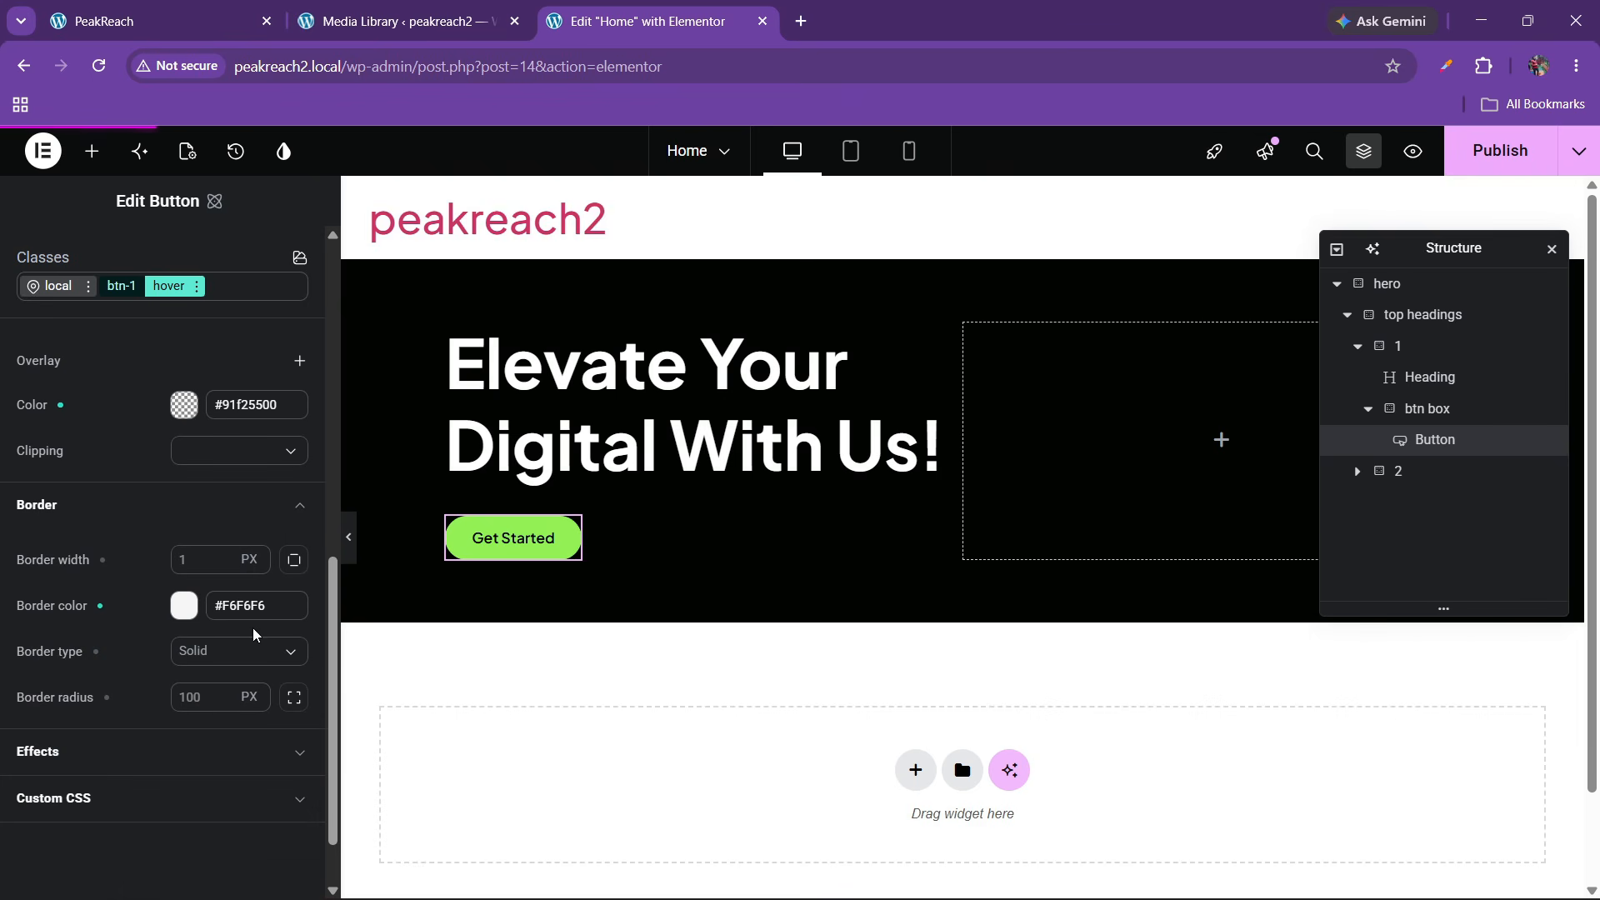
left_click(188, 611)
left_click_drag(282, 661, 111, 611)
left_click(110, 613)
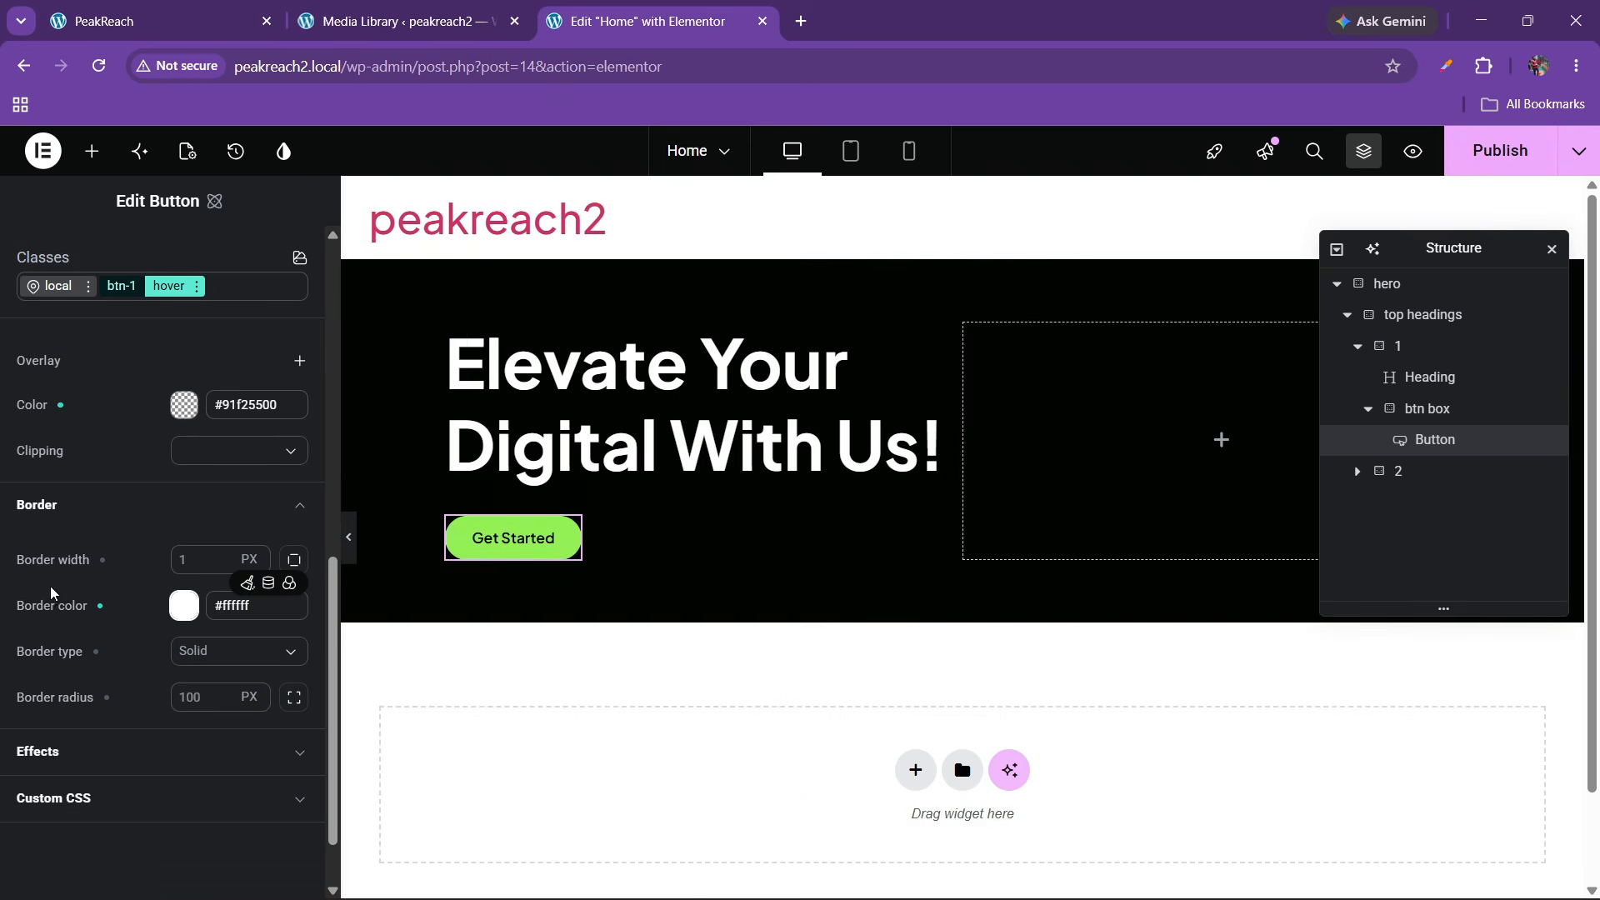
scroll(112, 548, "up", 3)
scroll(112, 550, "up", 2)
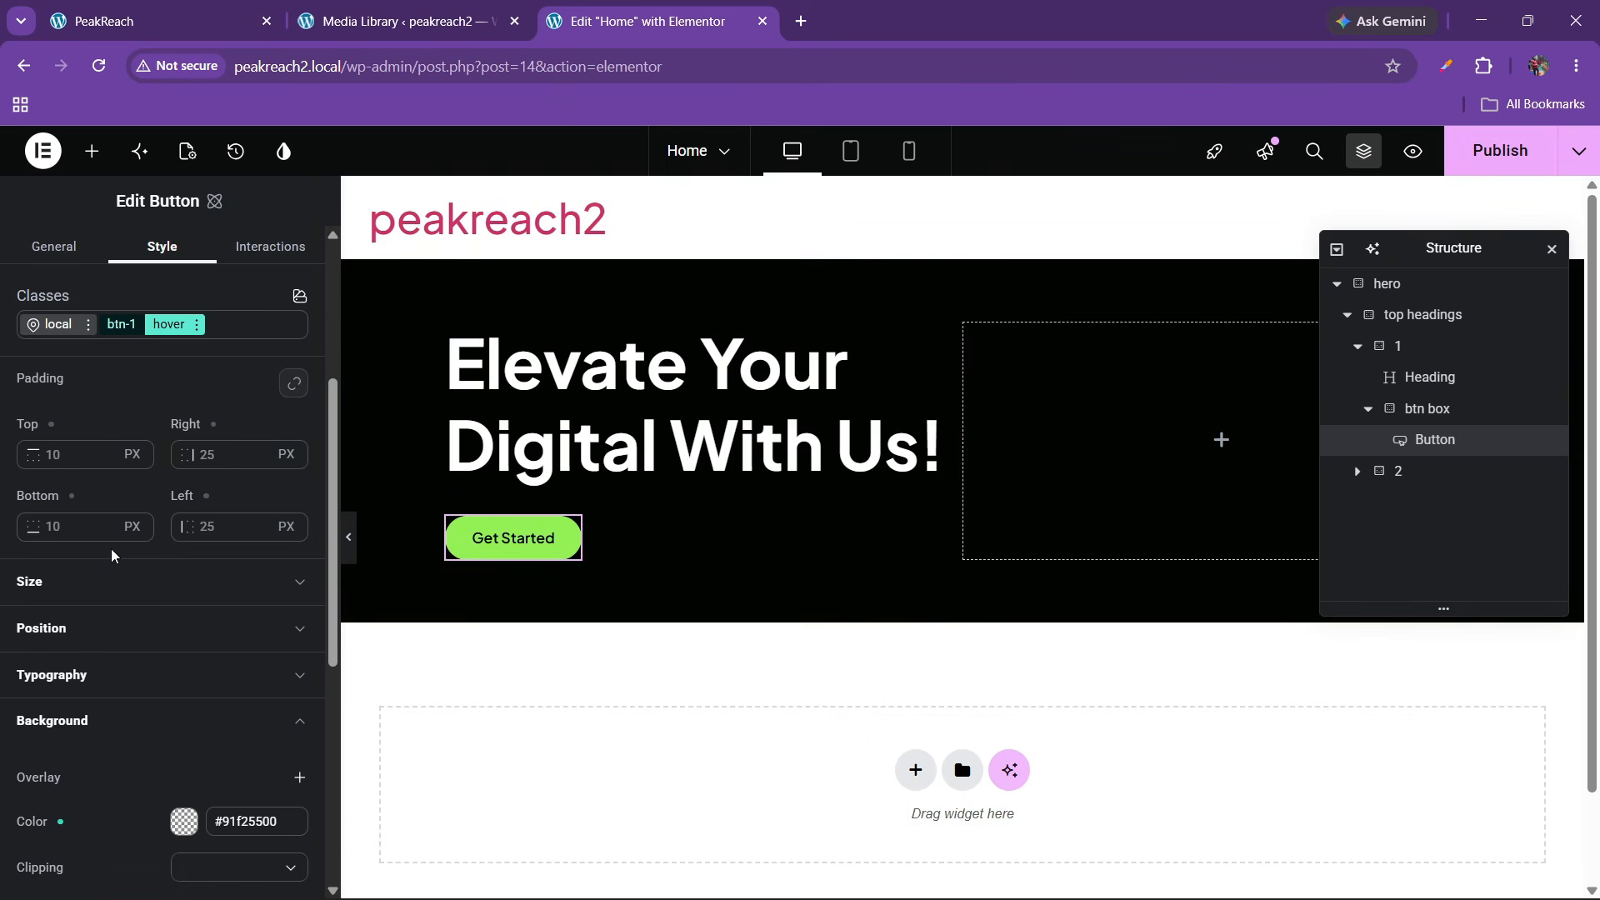
Unlink btn-1's hover text colour from the black variable and set it to #ffffff
left_click(111, 672)
scroll(125, 682, "down", 4)
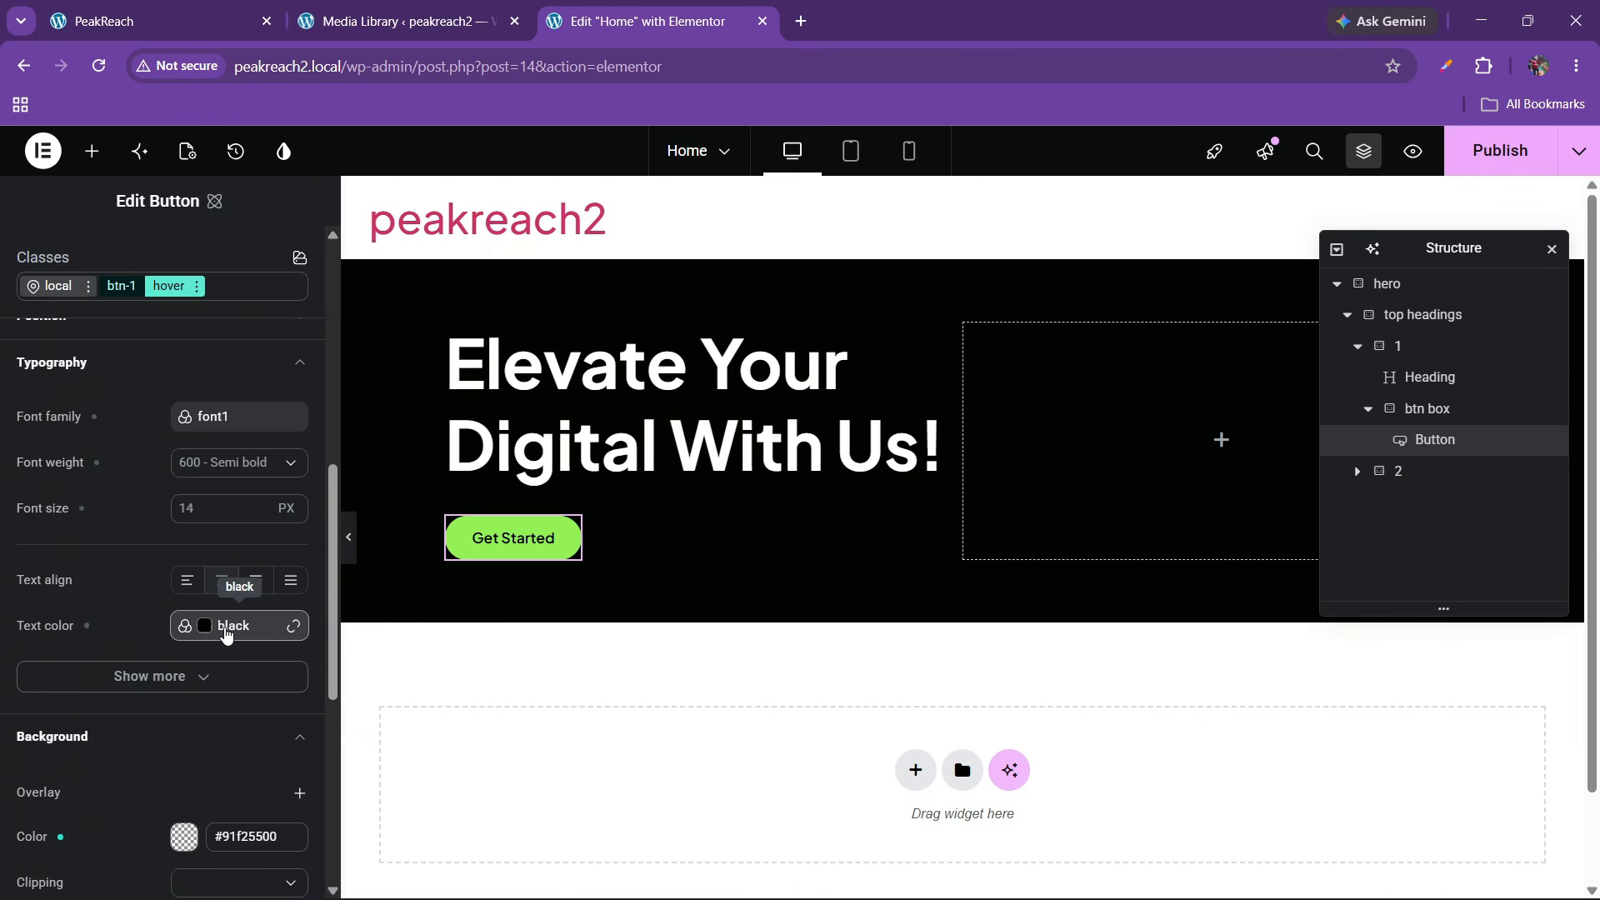
left_click(294, 626)
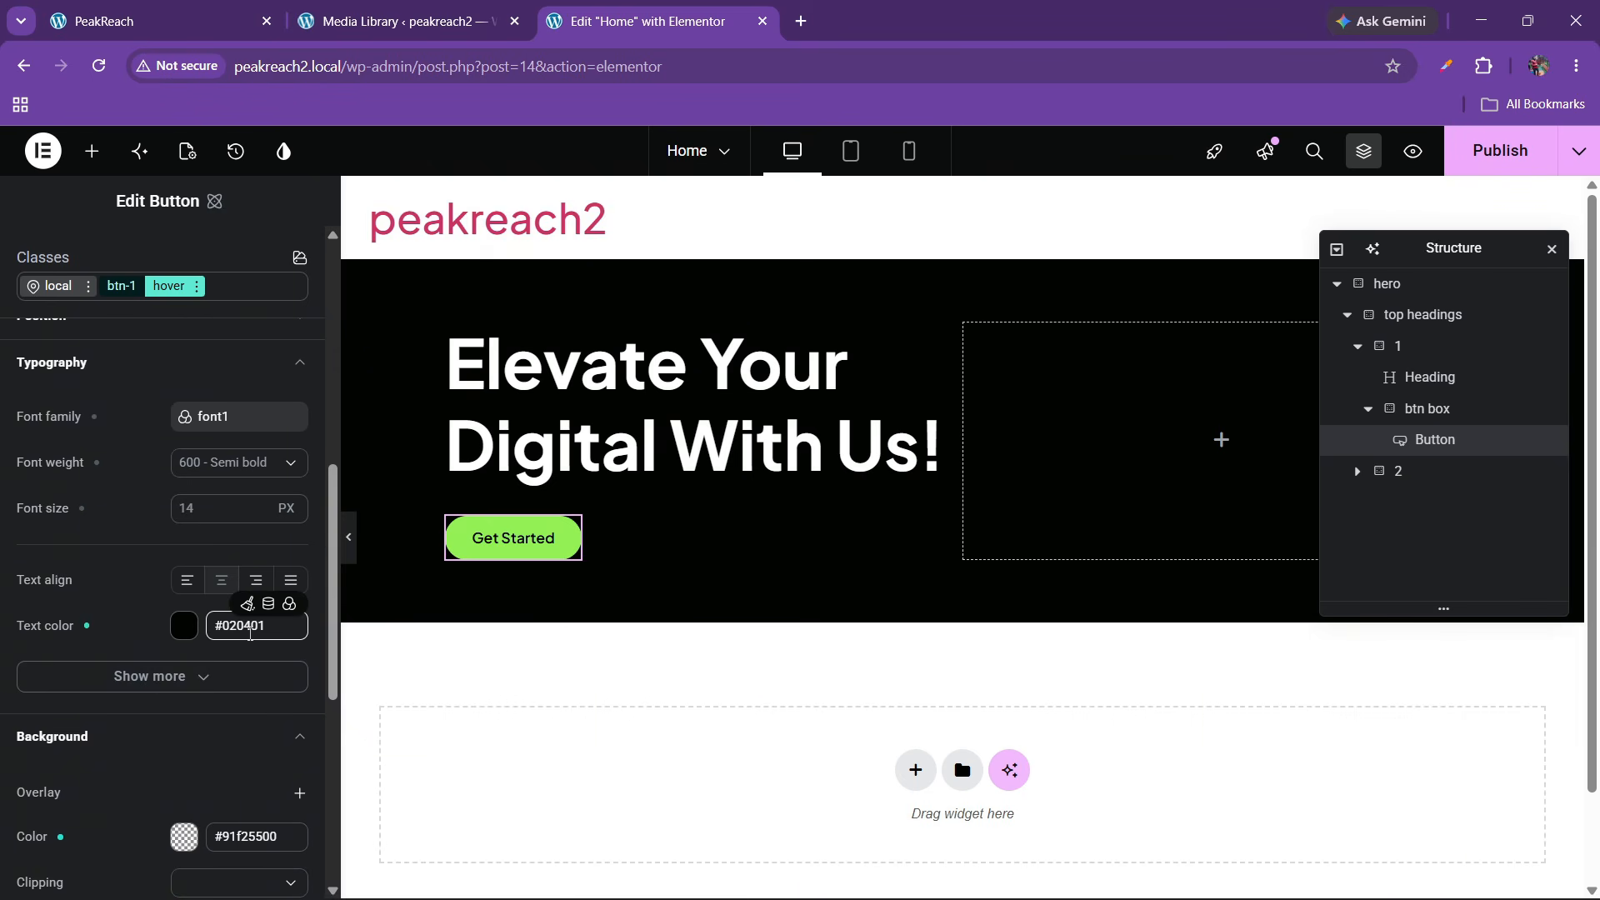
double_click(250, 633)
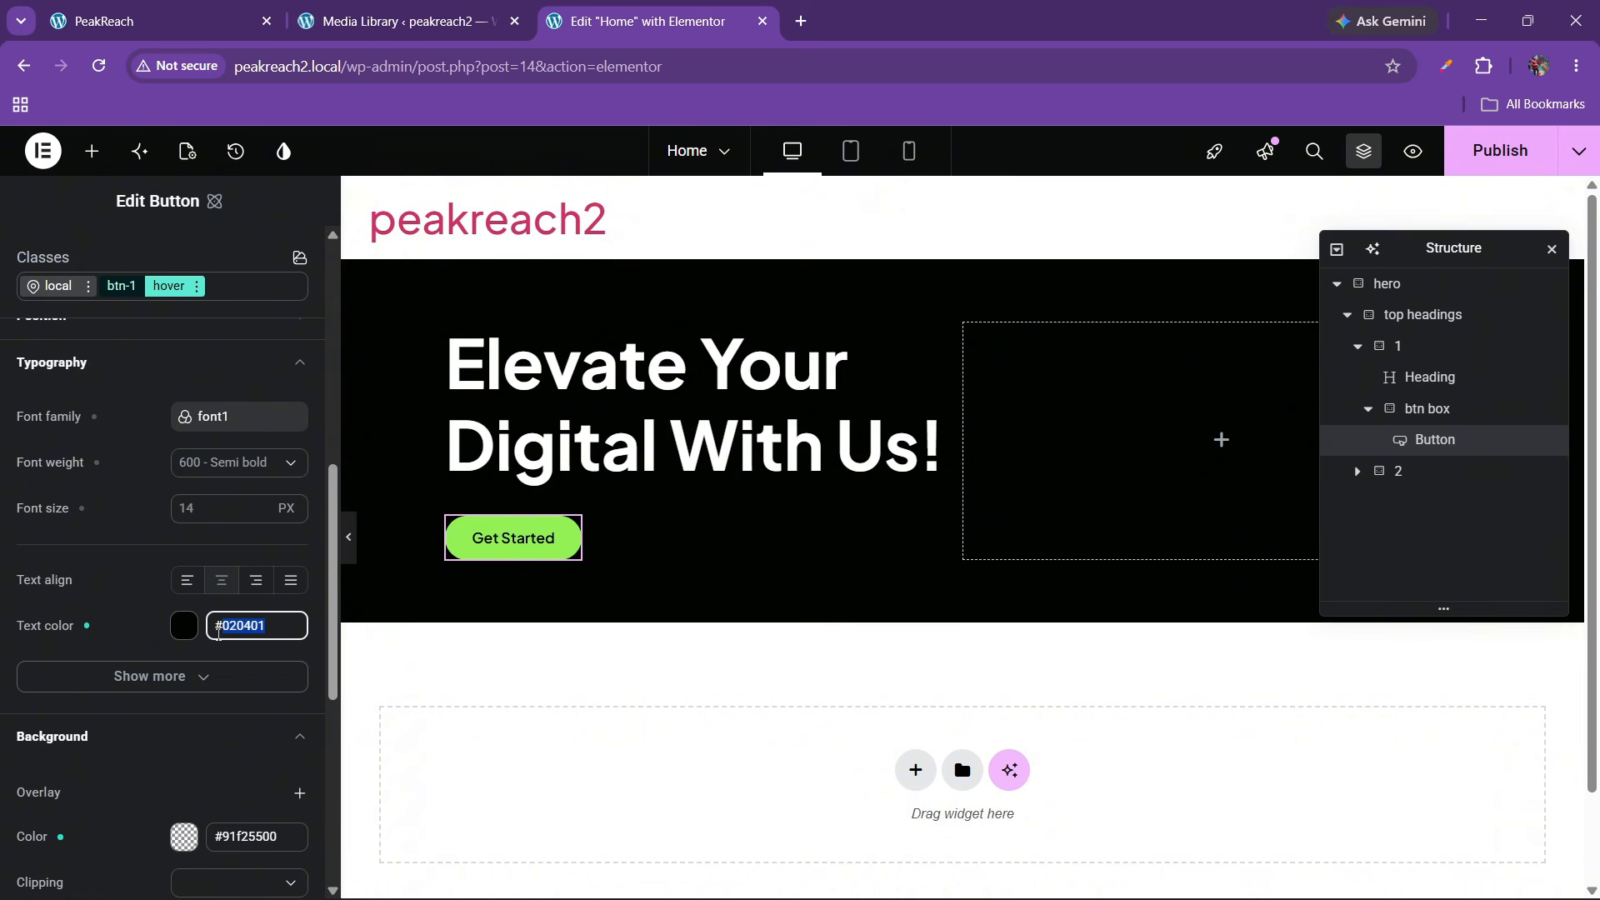
left_click(182, 633)
left_click_drag(236, 694, 72, 499)
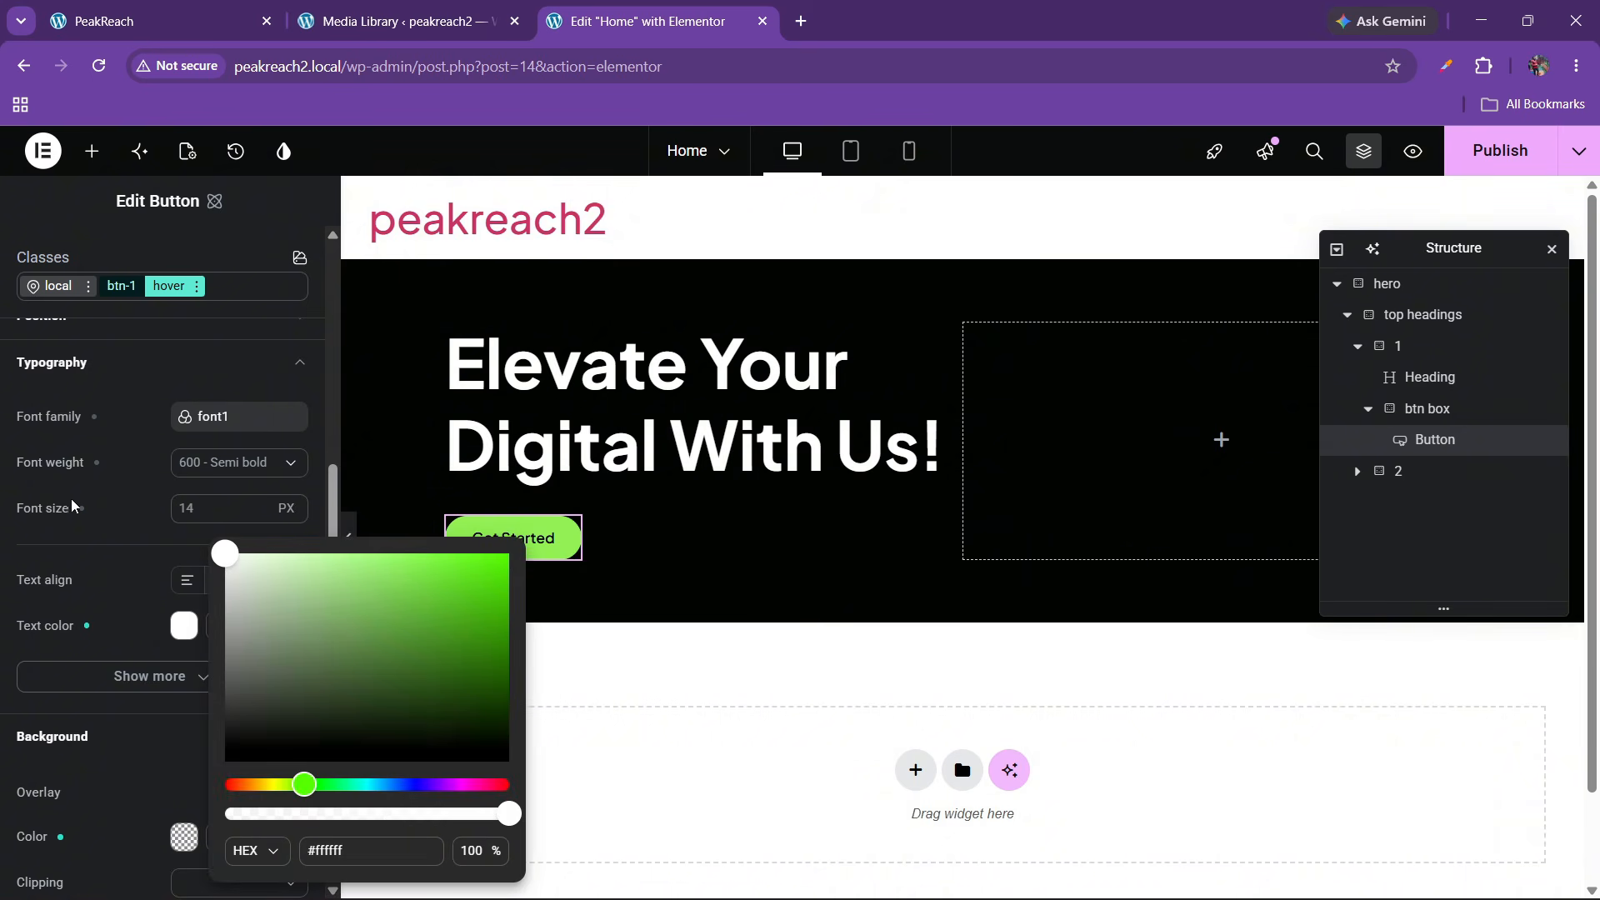
left_click(92, 577)
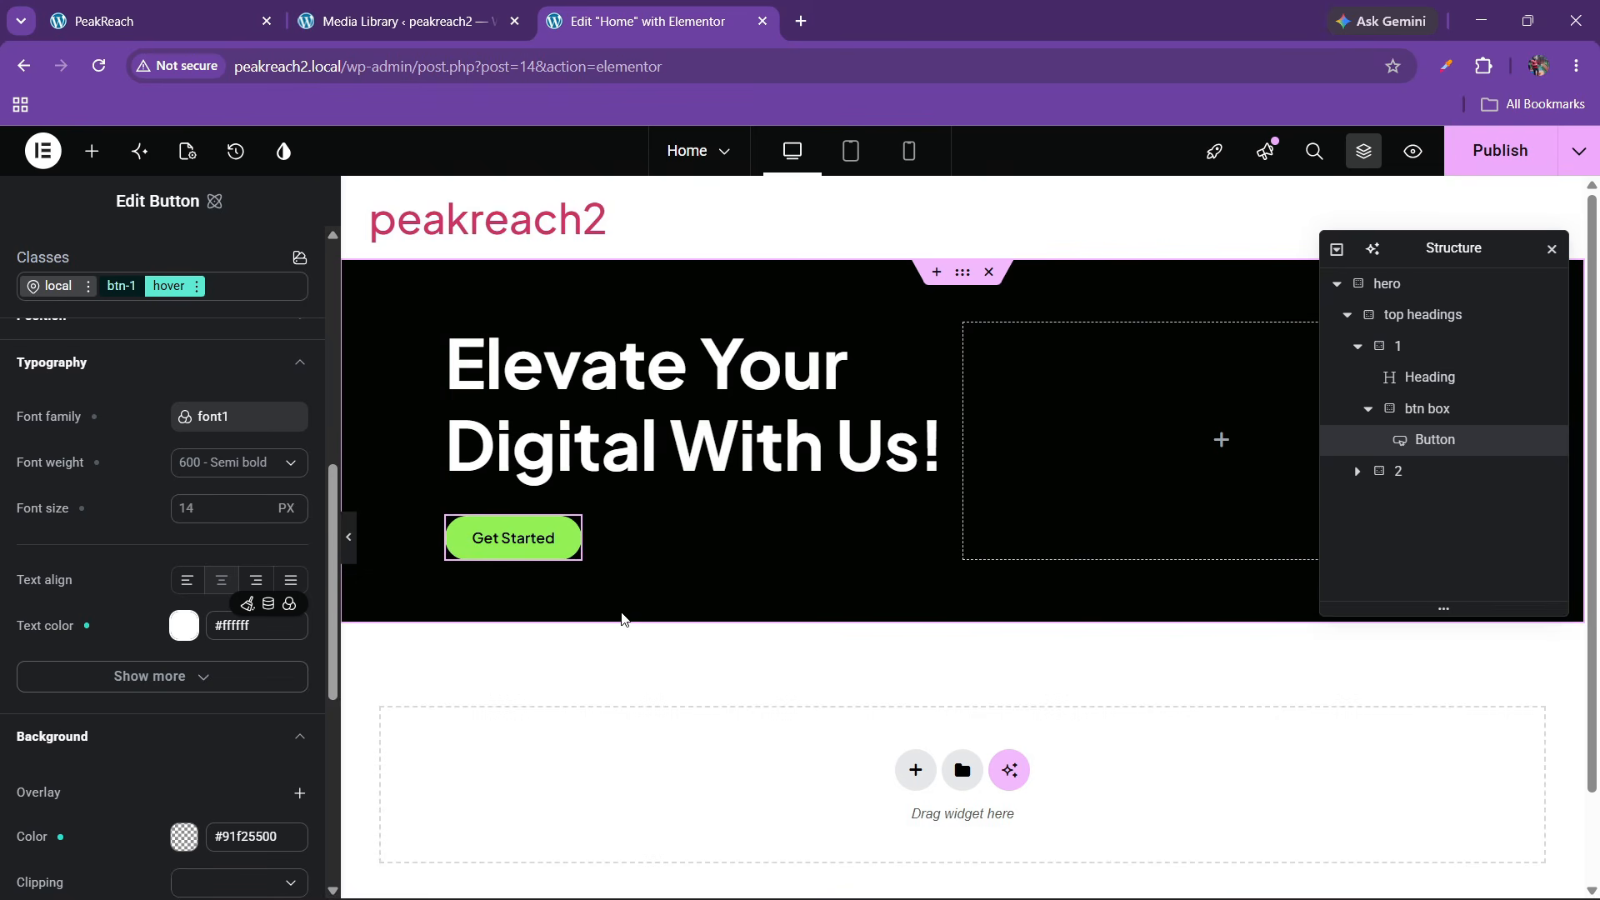
Publish the page and check the live site before returning to the editor
left_click(1500, 151)
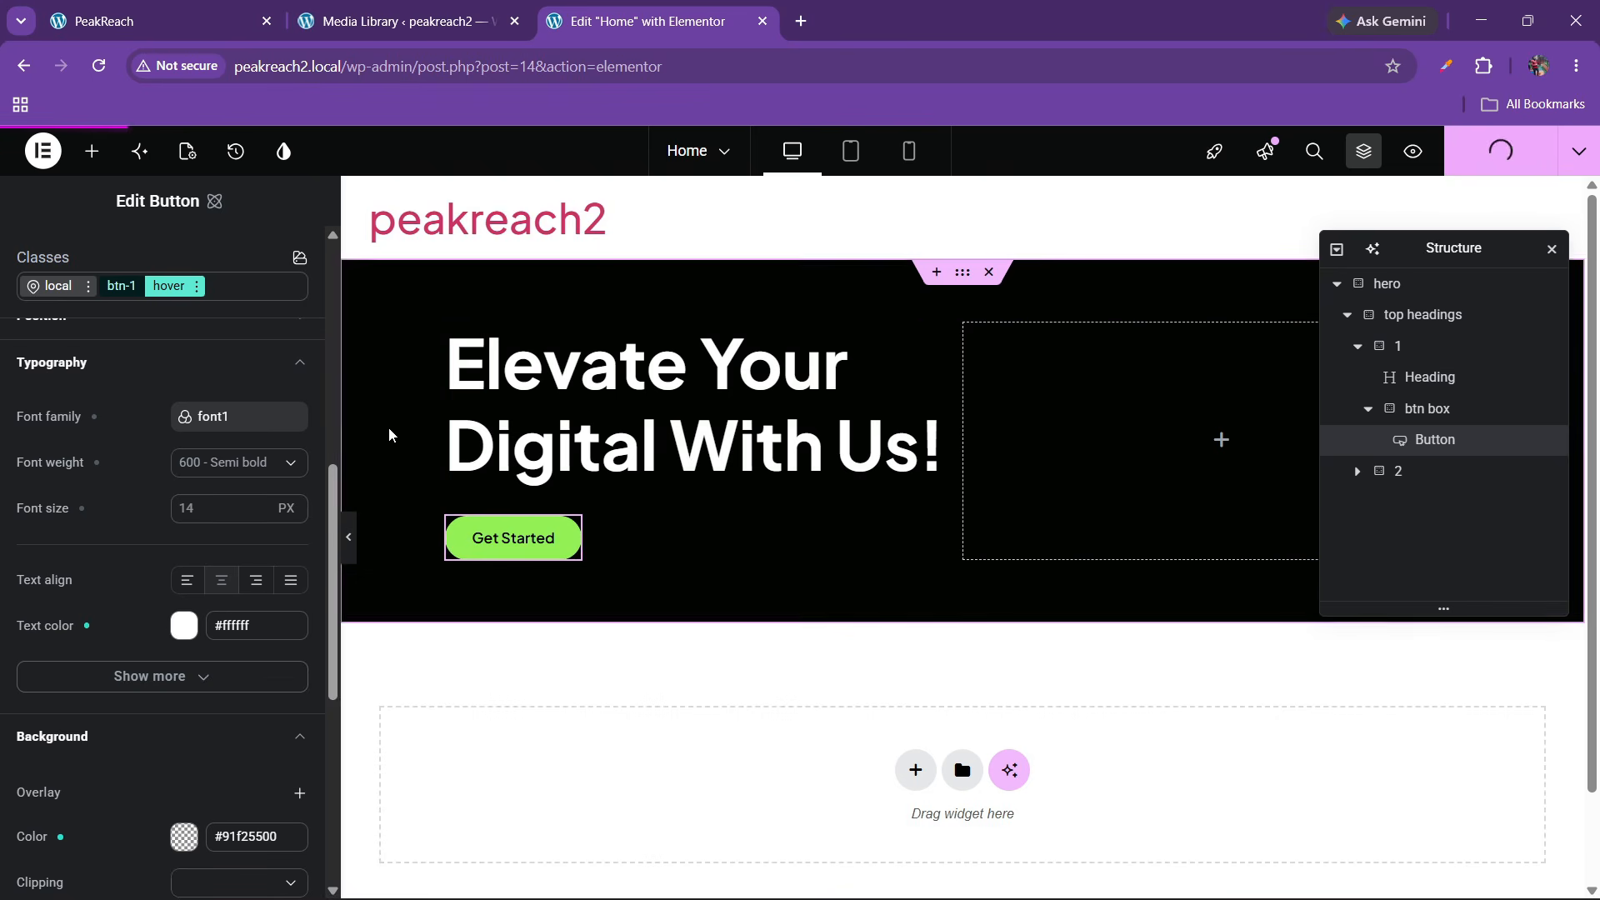
left_click(259, 6)
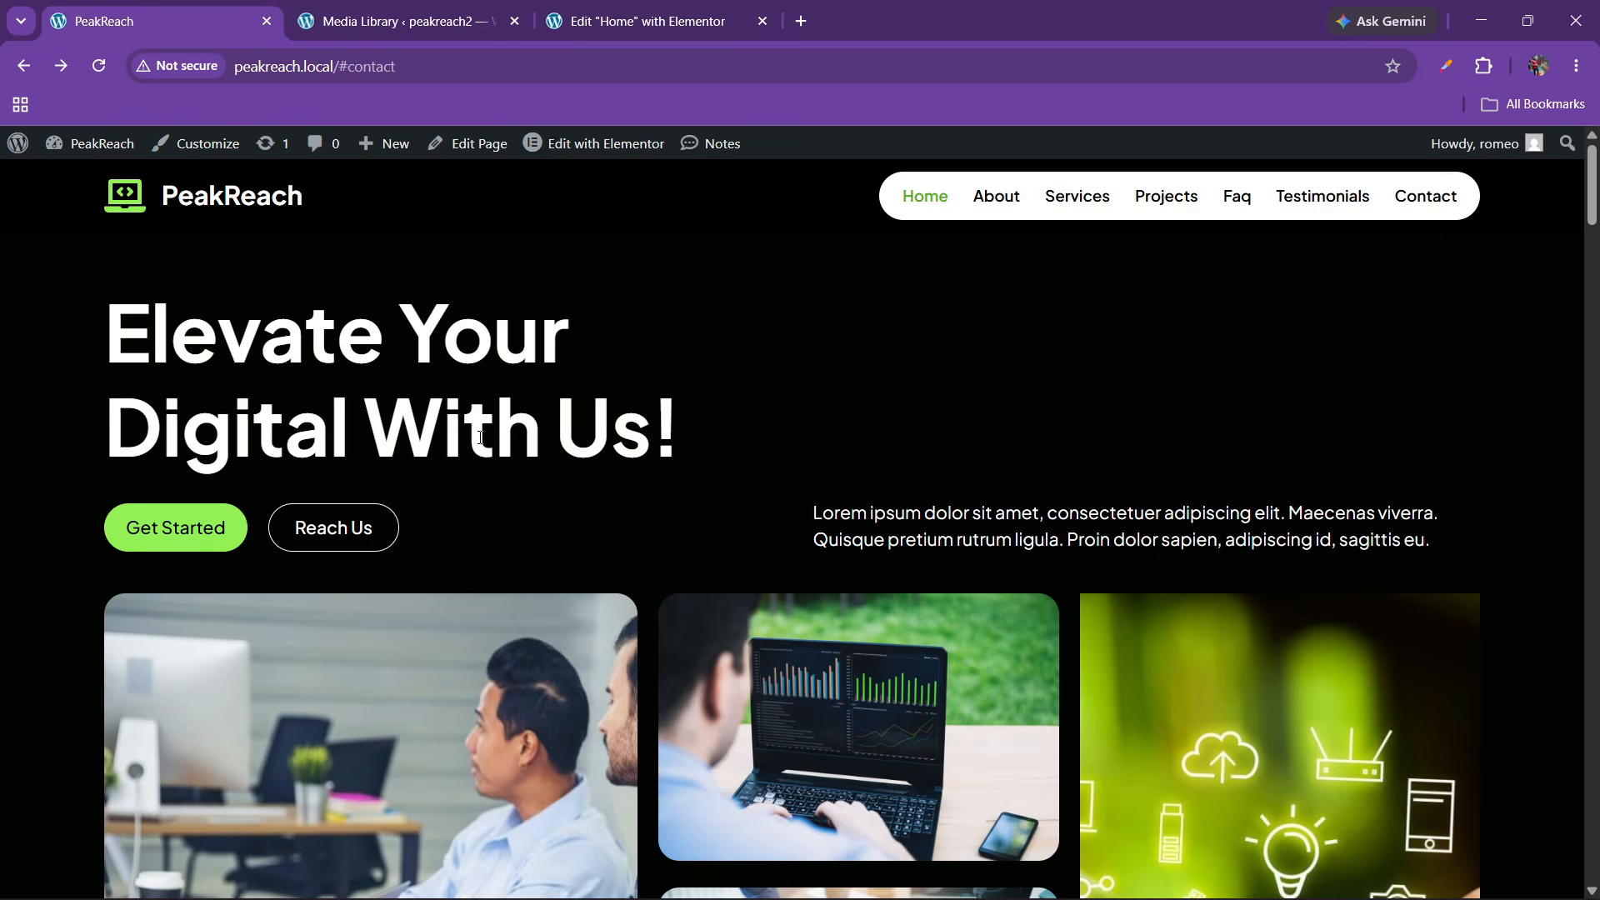
left_click(716, 21)
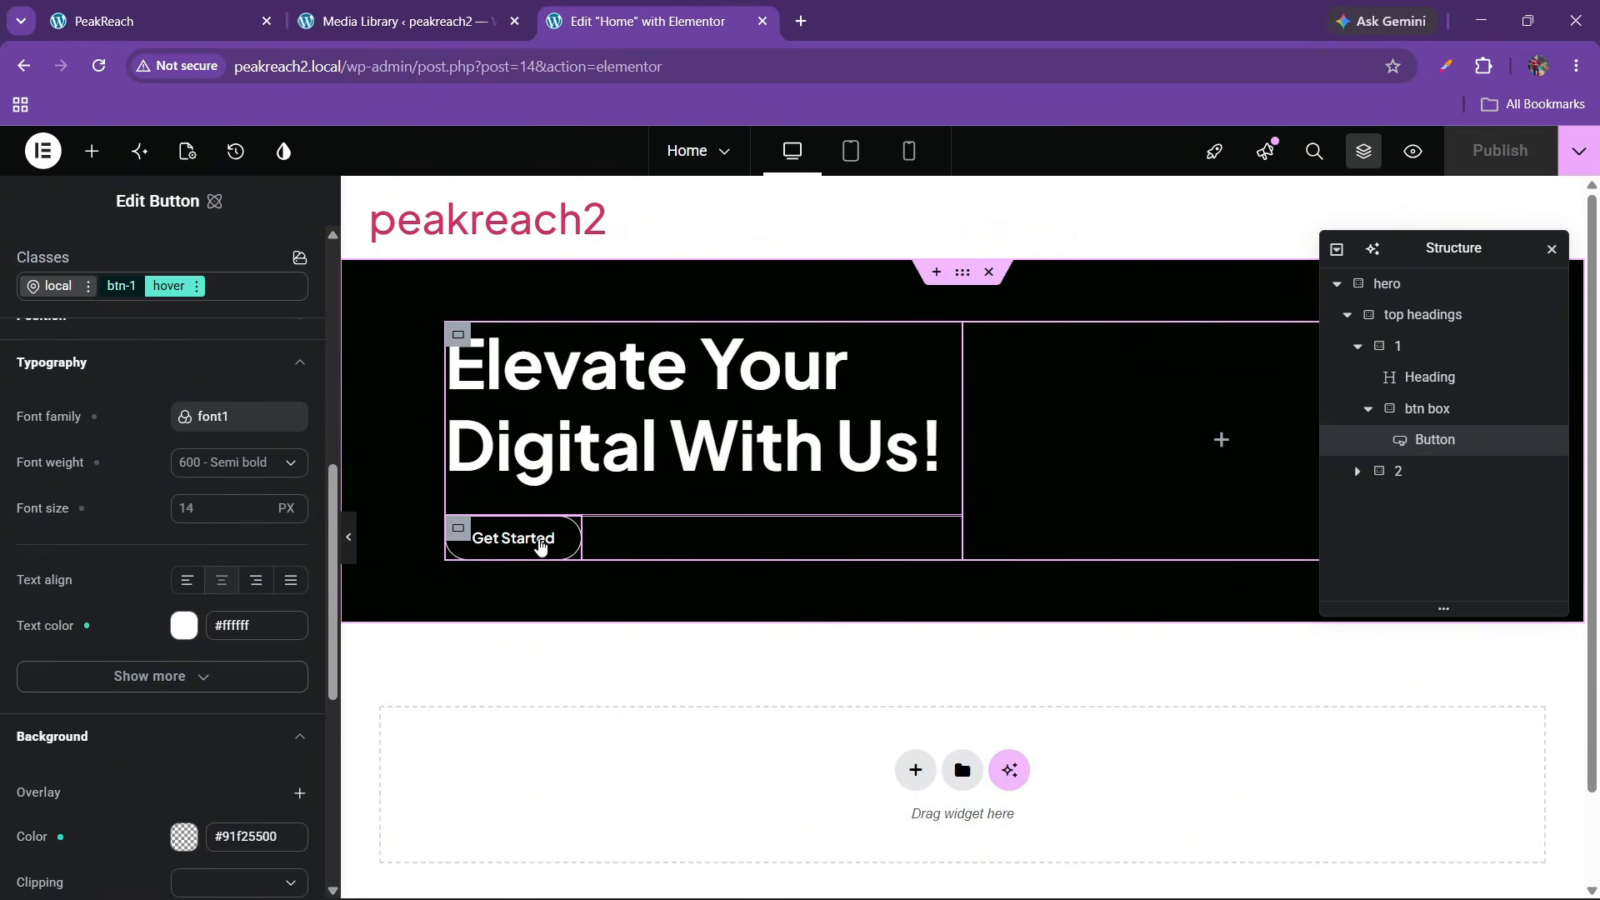
Duplicate the Get Started button so the btn box holds two buttons
right_click(540, 543)
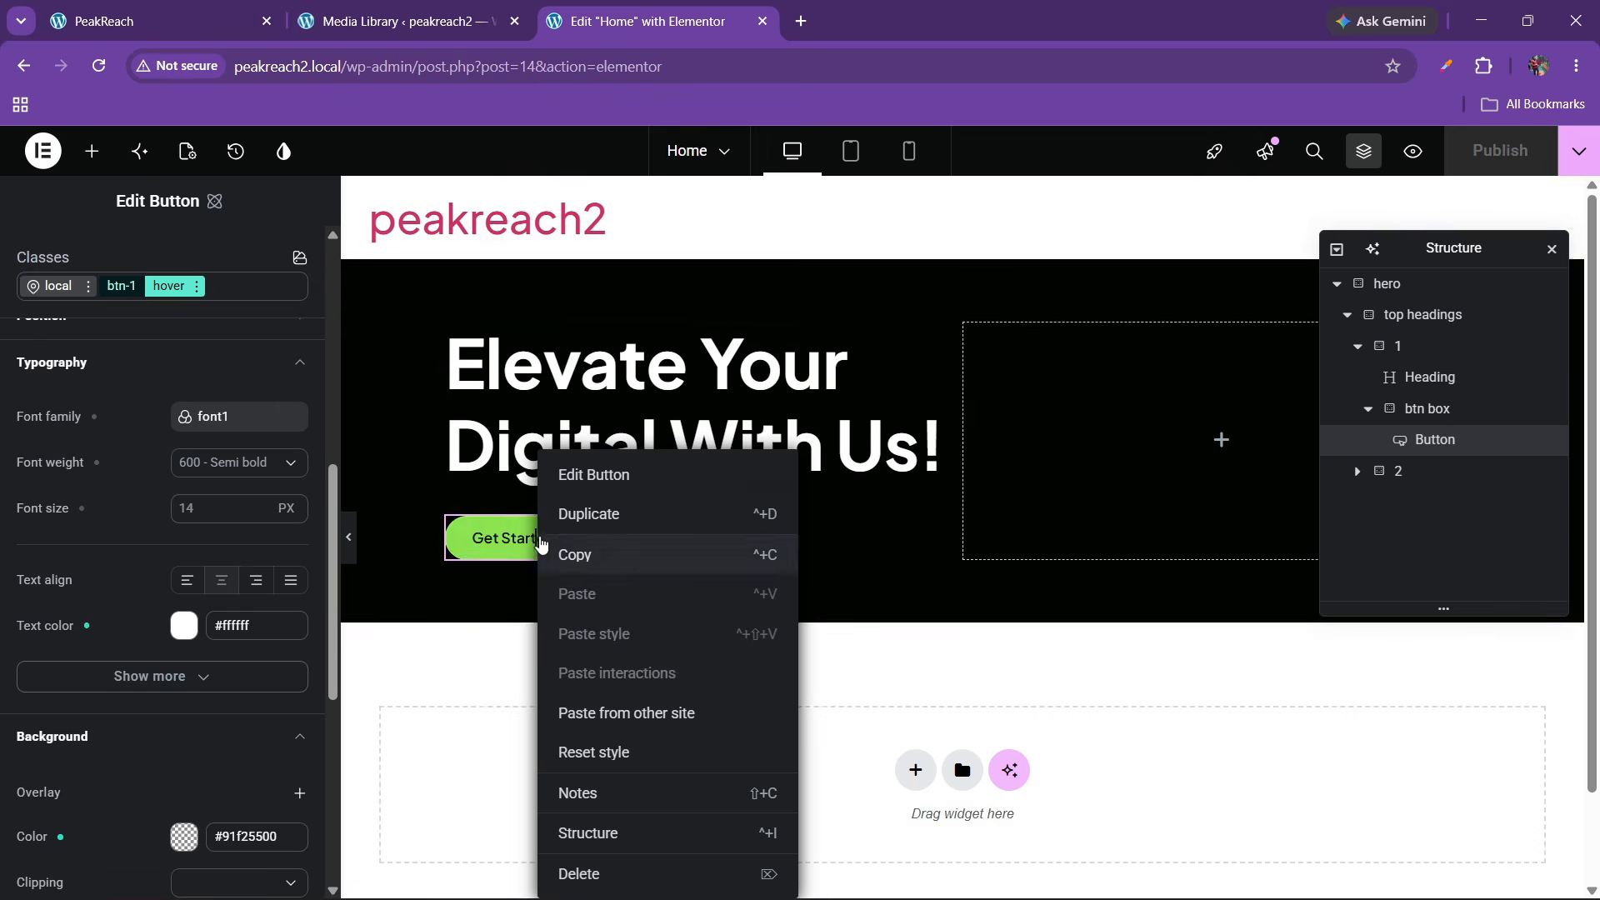
left_click(583, 511)
left_click(1428, 420)
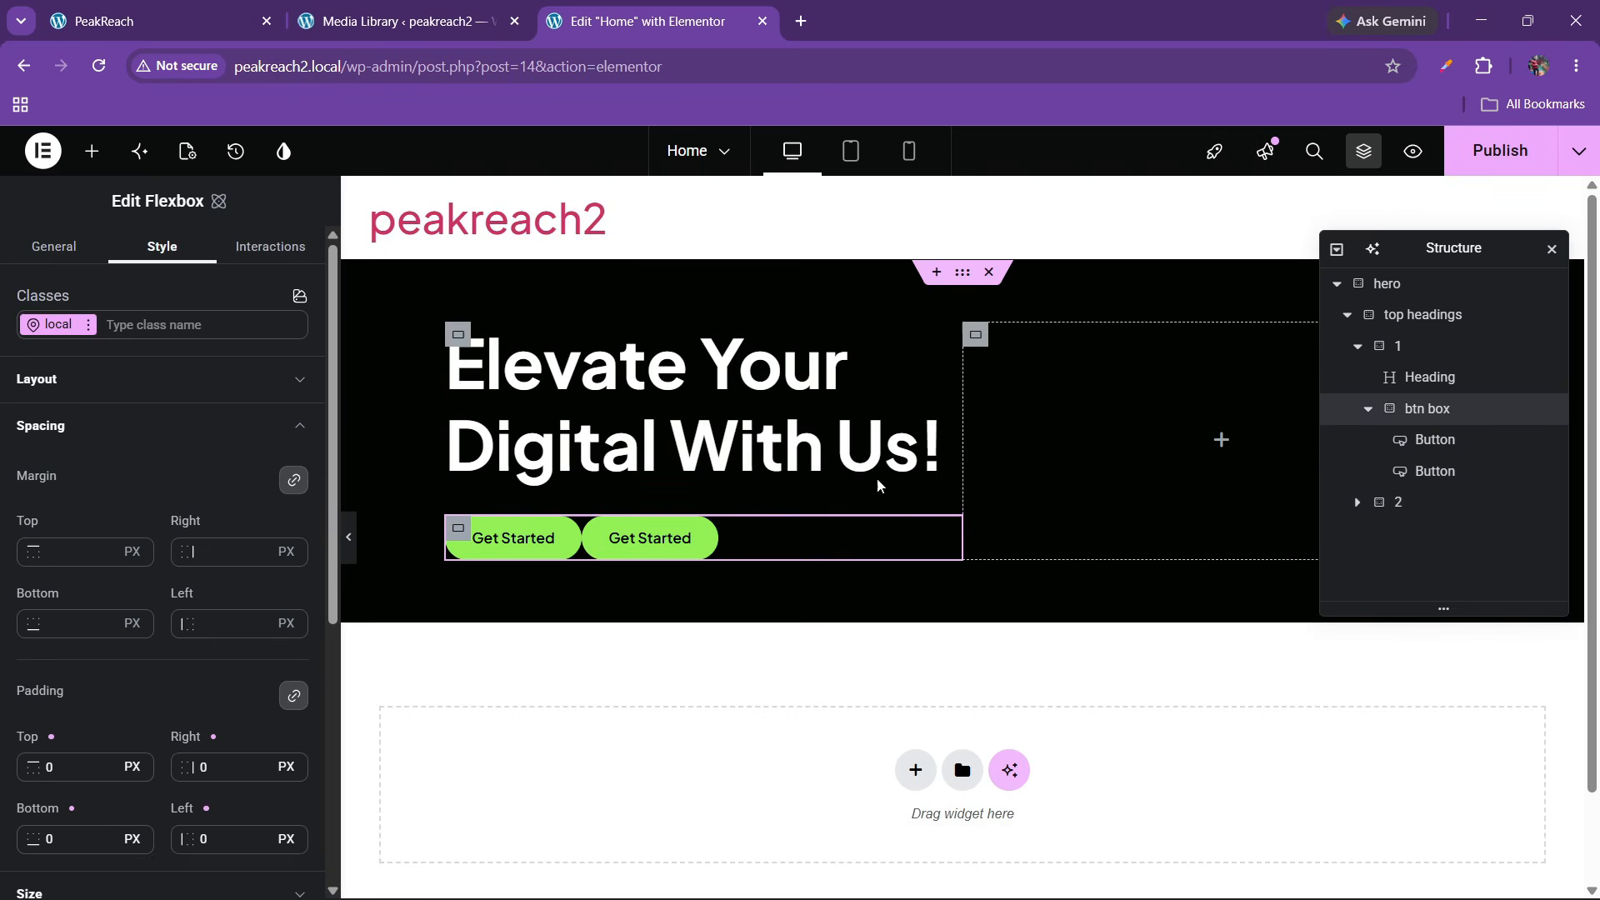
Set btn box layout to justify Start, align items Center, with a 10 px gap
left_click(124, 400)
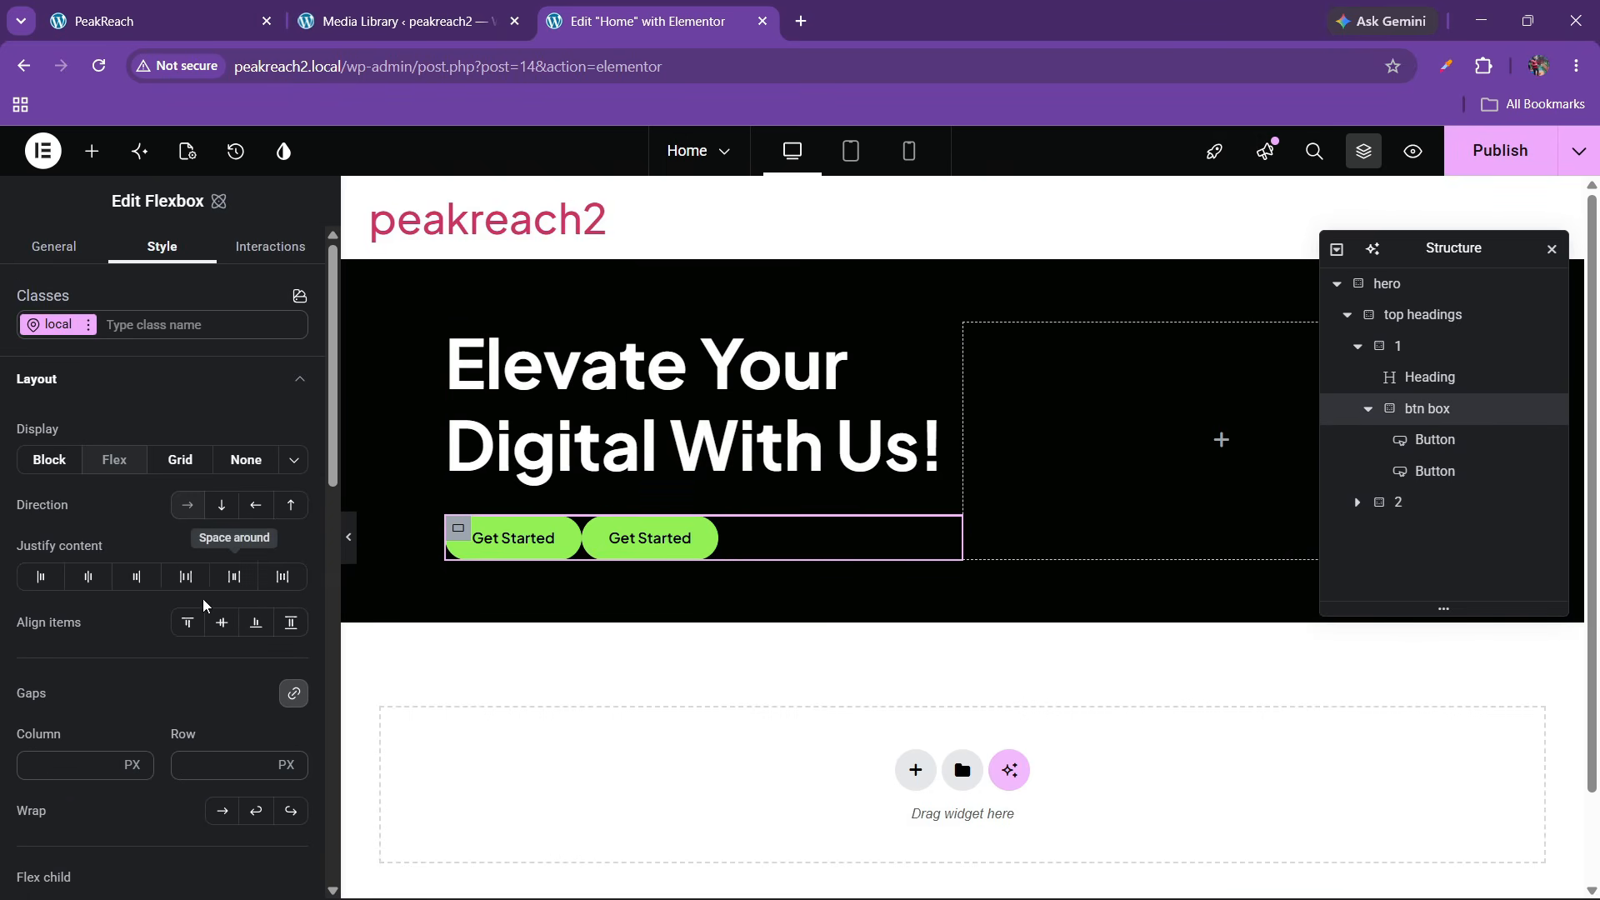
left_click(185, 577)
left_click(40, 576)
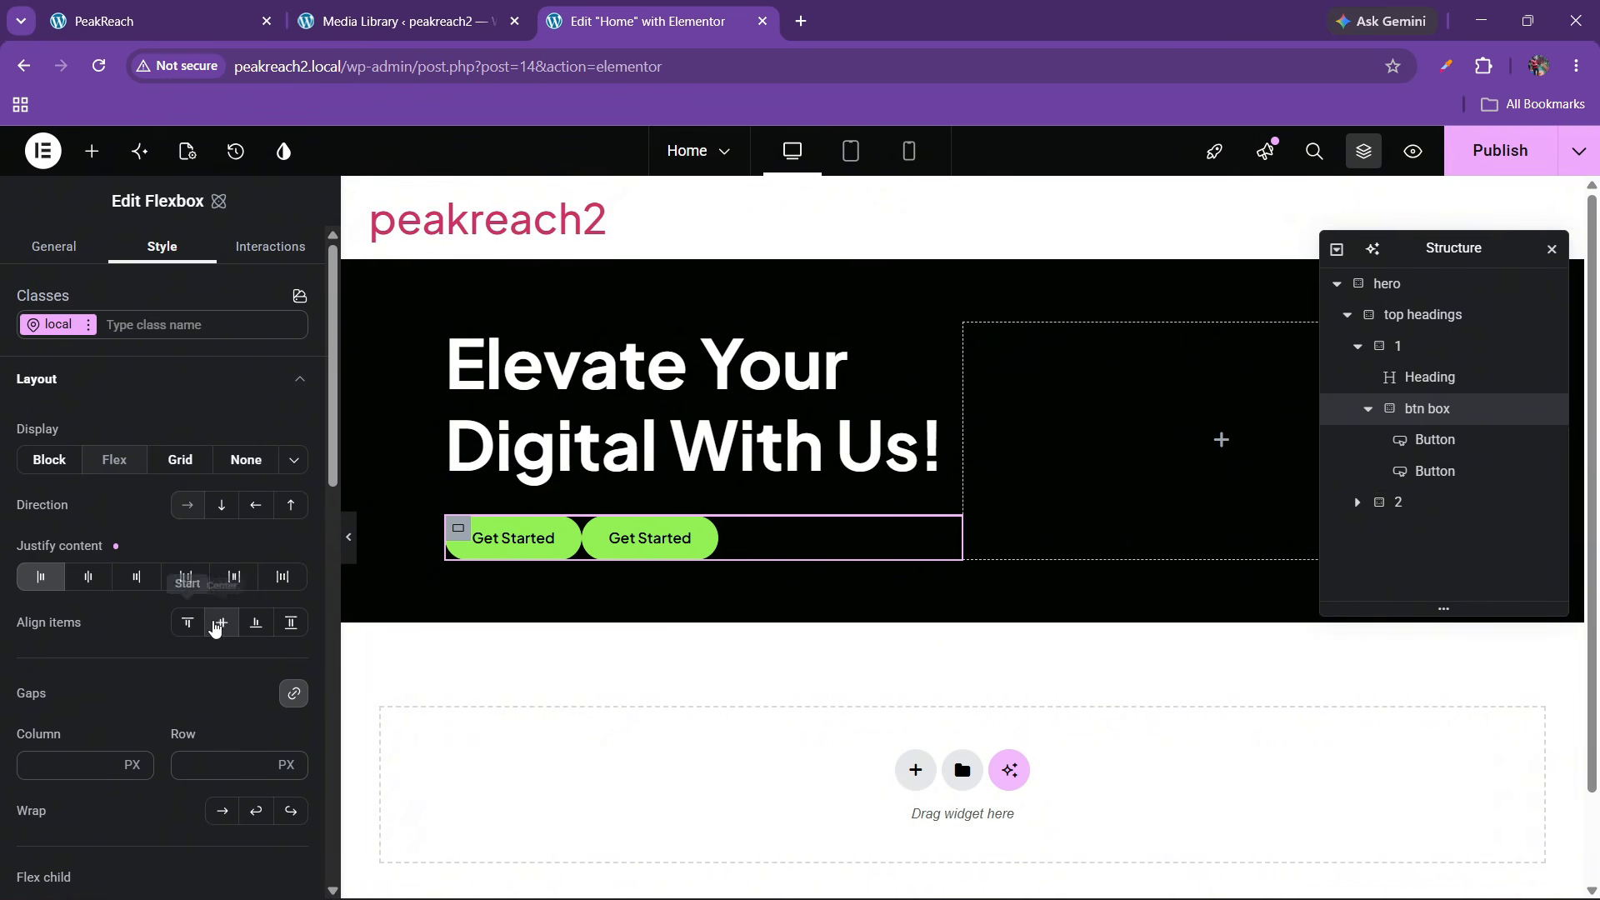
left_click(221, 622)
left_click(200, 767)
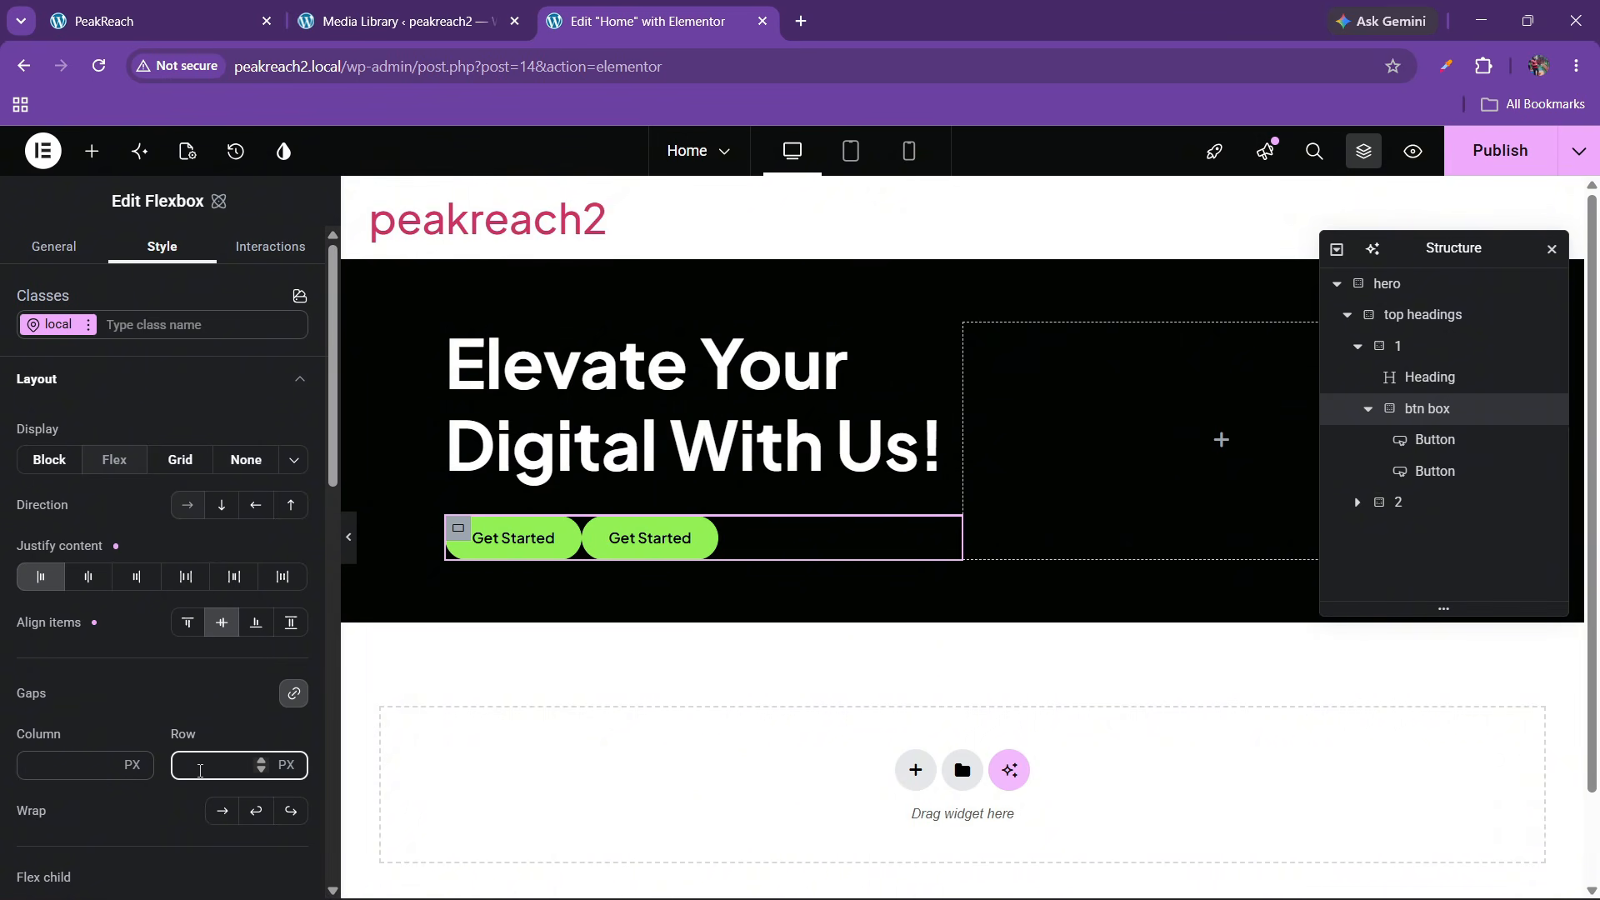
type("20")
key("BackSpace")
key("BackSpace")
type("10")
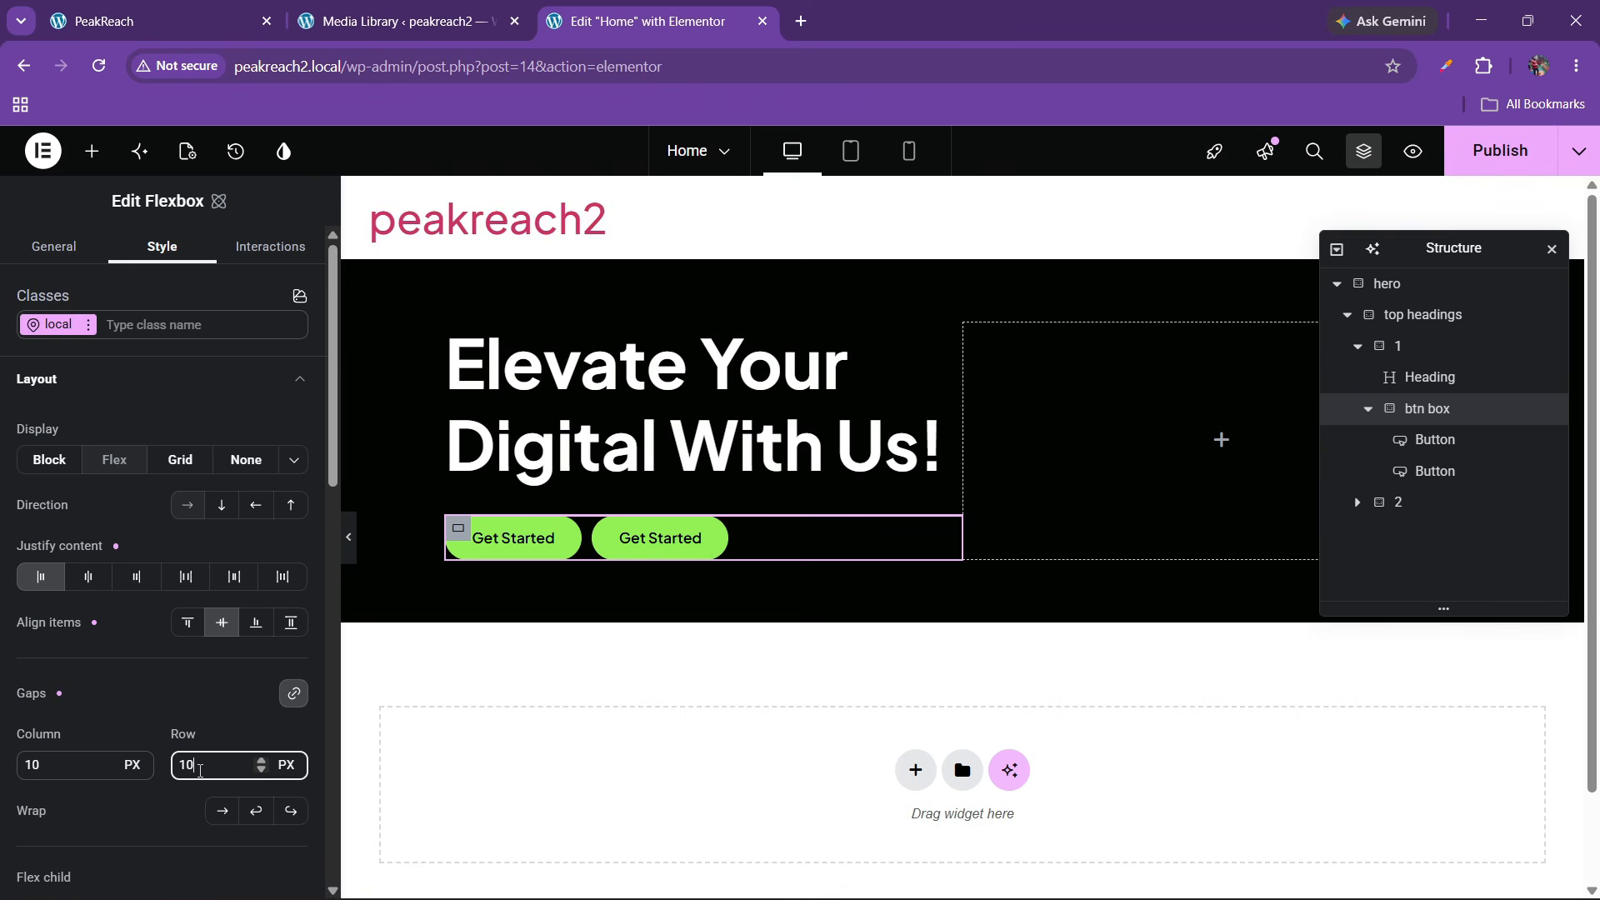
key("BackSpace")
type("5")
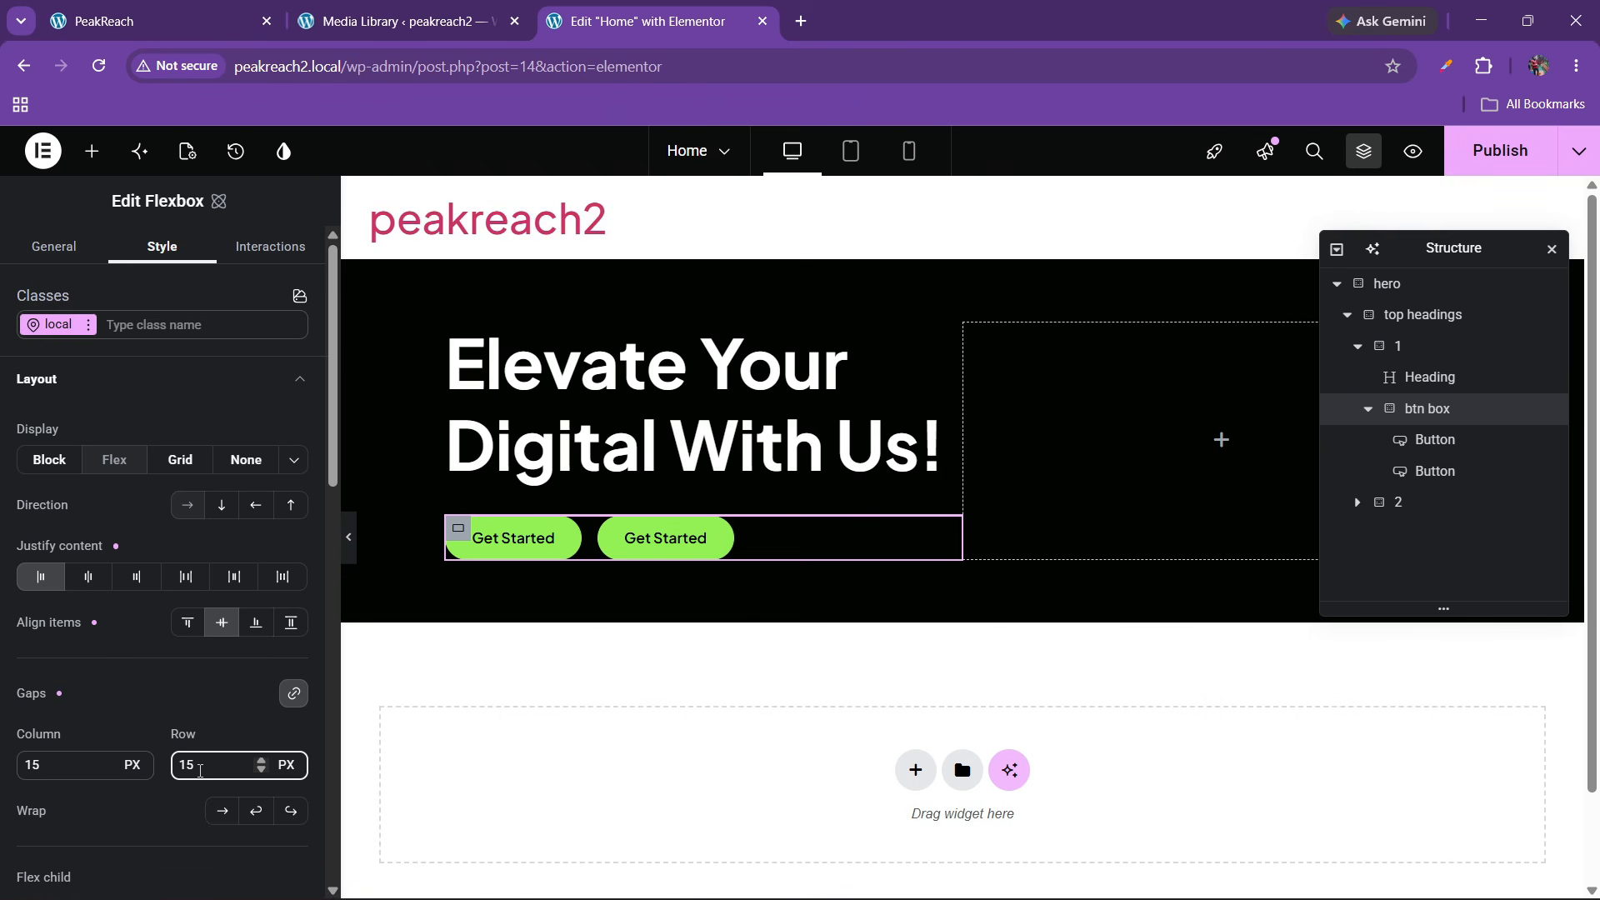
key("BackSpace")
key("BackSpace")
type("10")
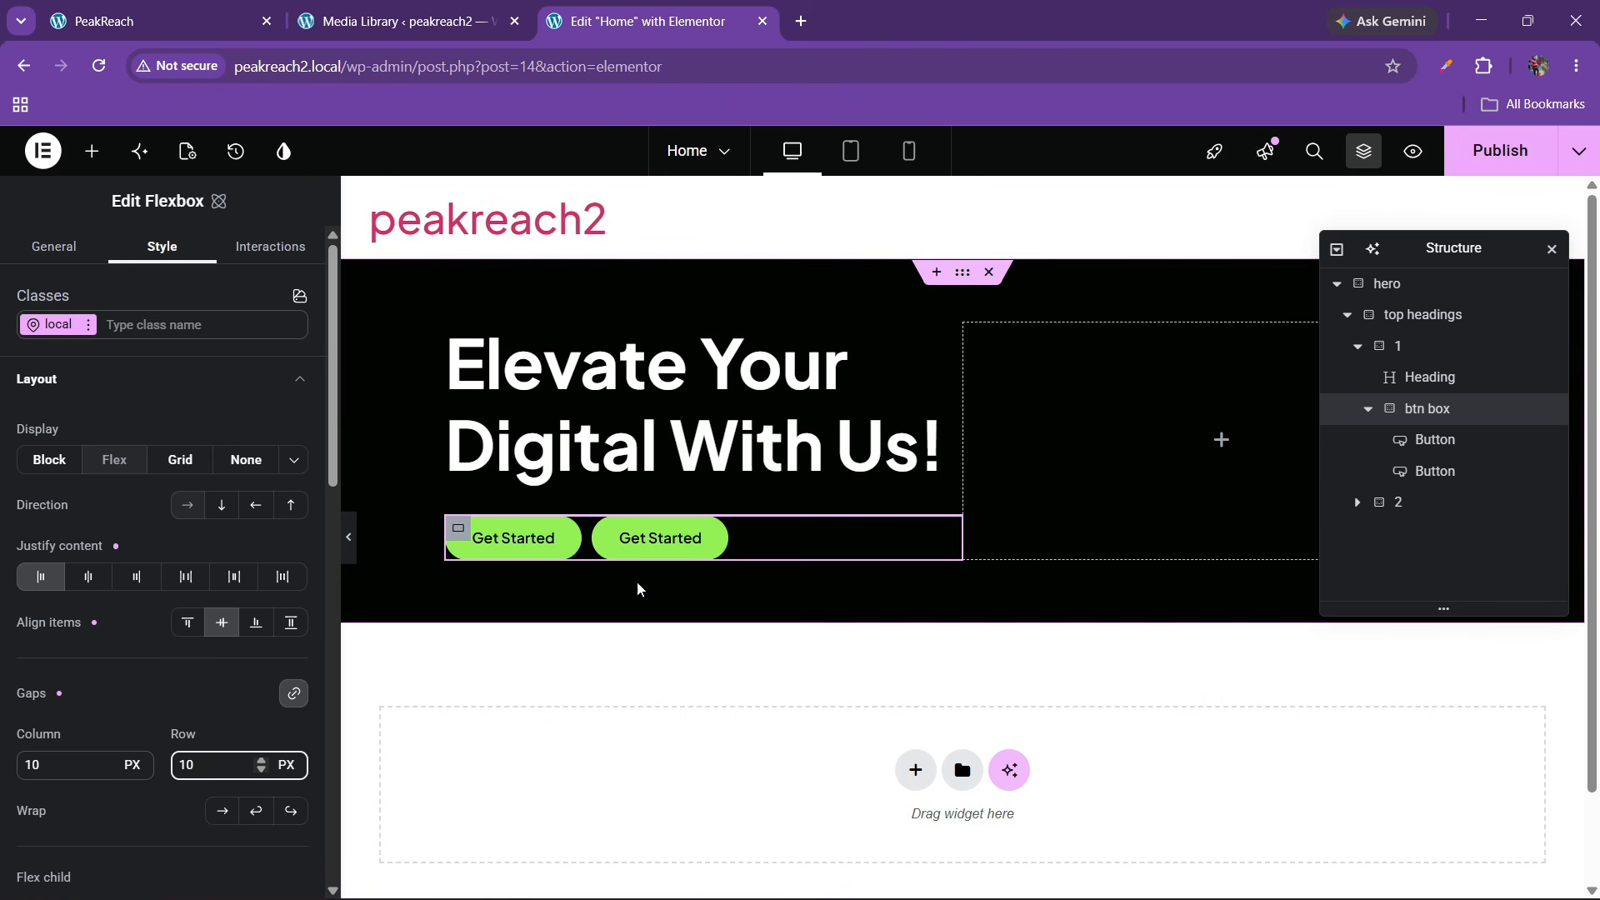
On the second button, duplicate btn-1, remove the original, and rename the copy btn-2
left_click(633, 540)
left_click(152, 249)
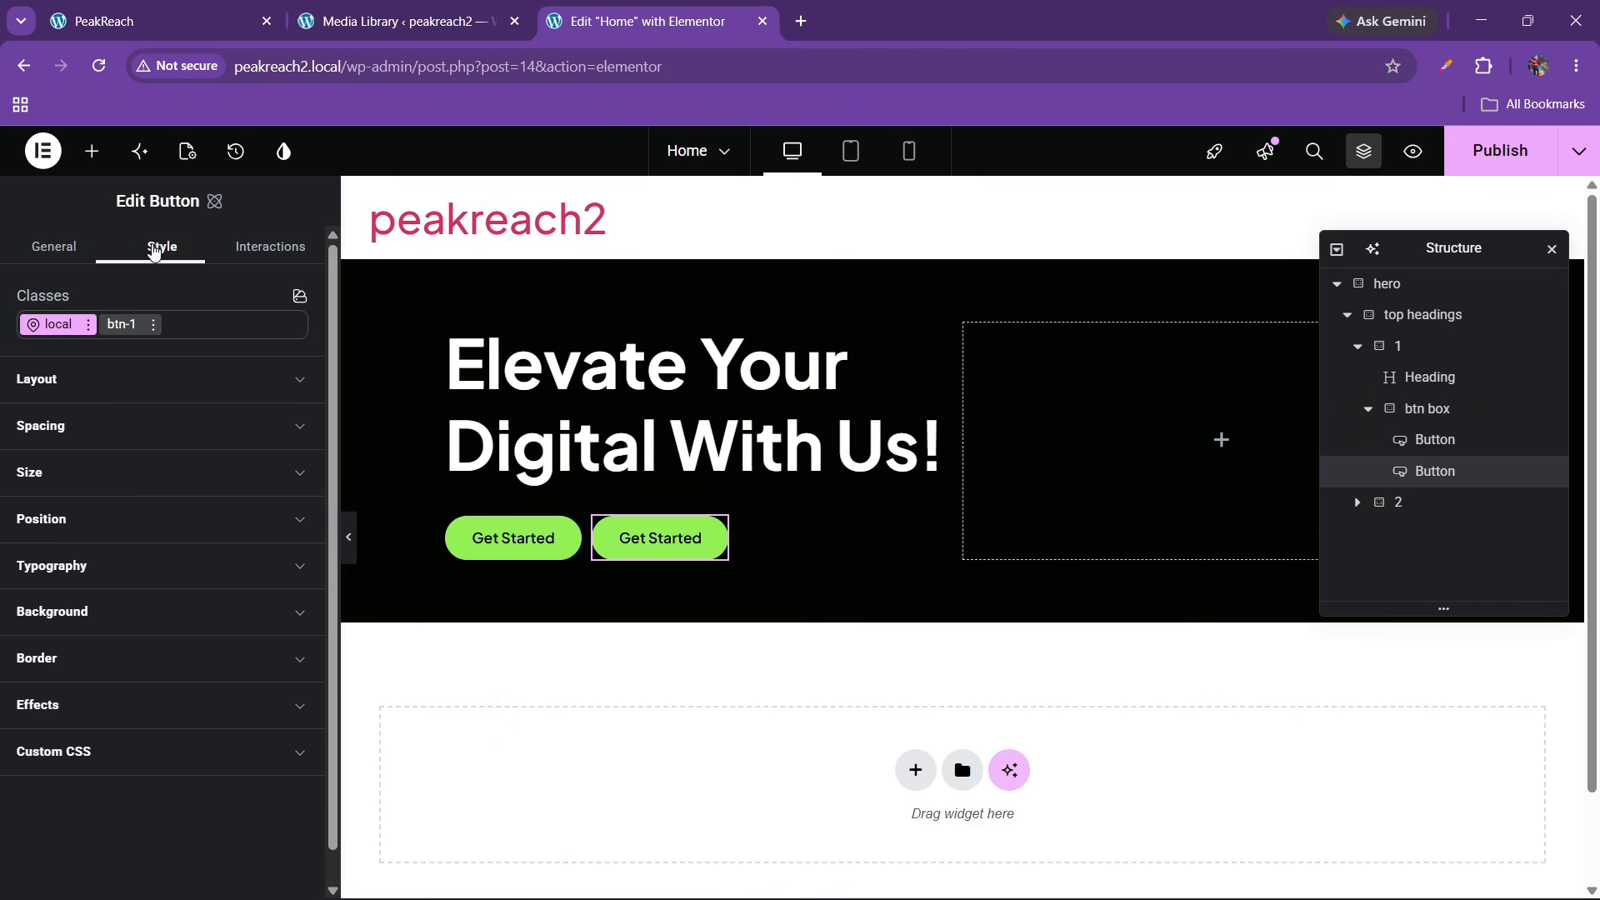
left_click(154, 324)
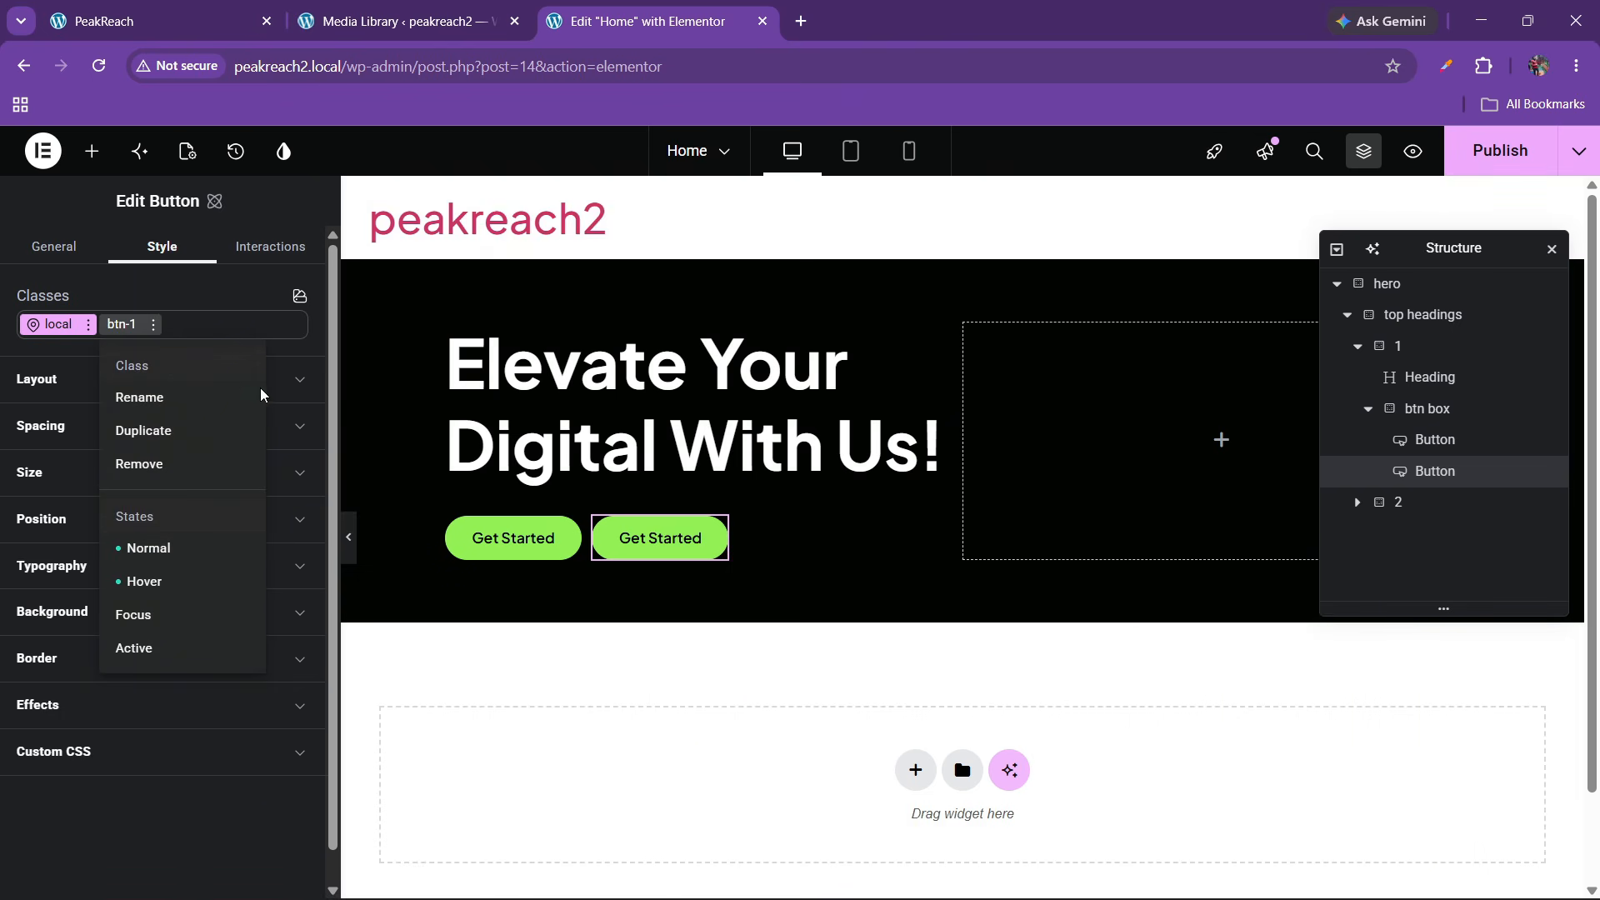
left_click(152, 325)
left_click(151, 325)
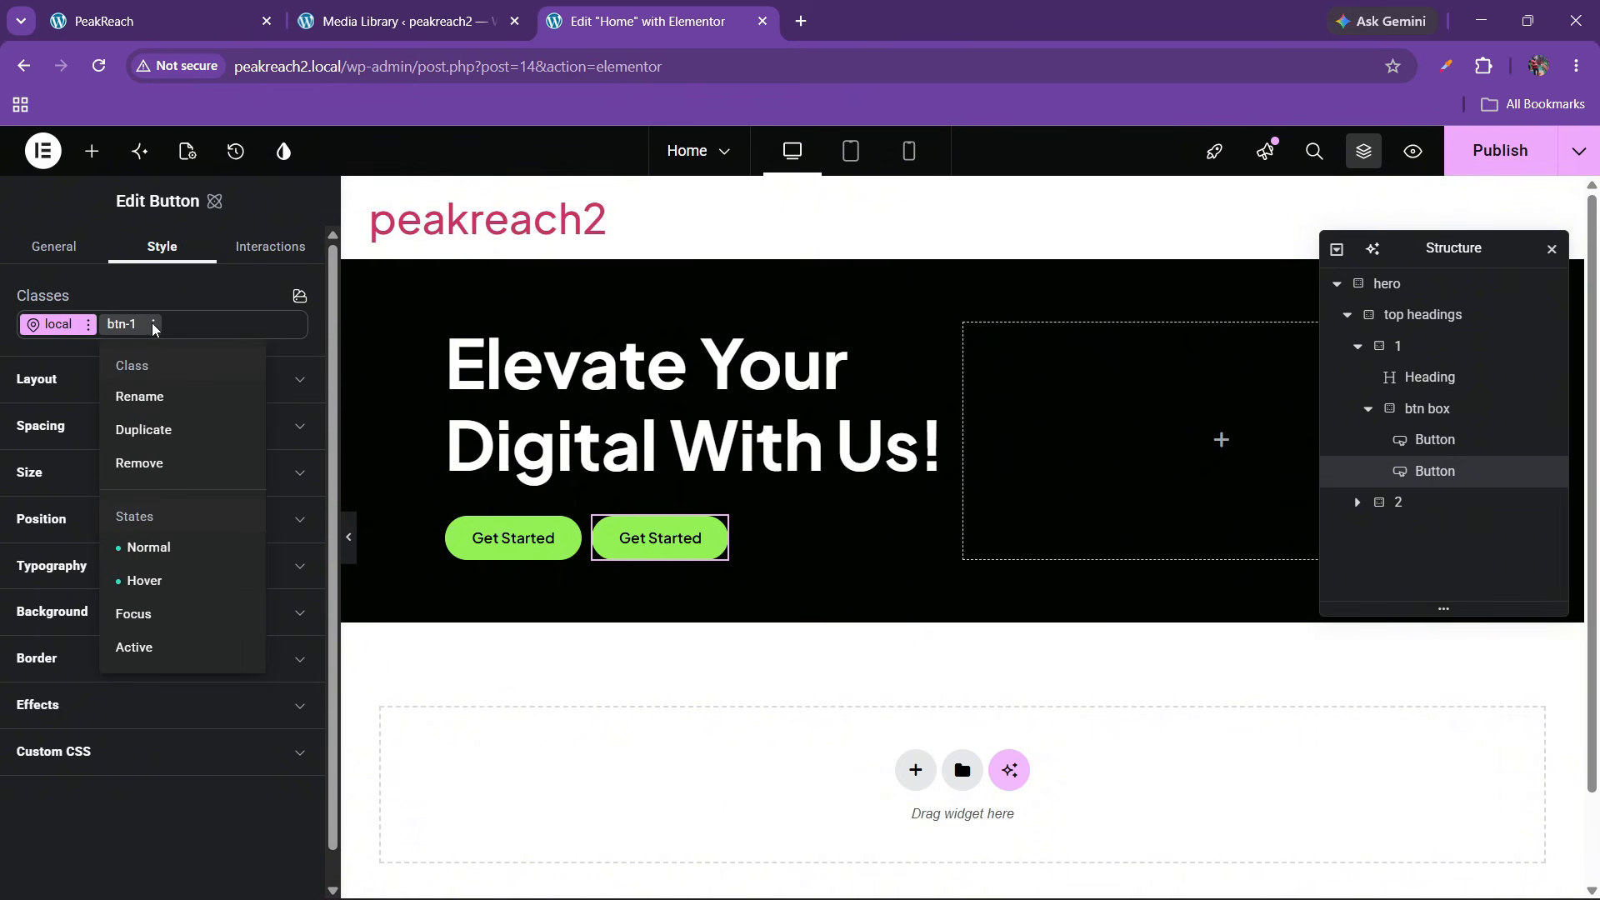
left_click(134, 430)
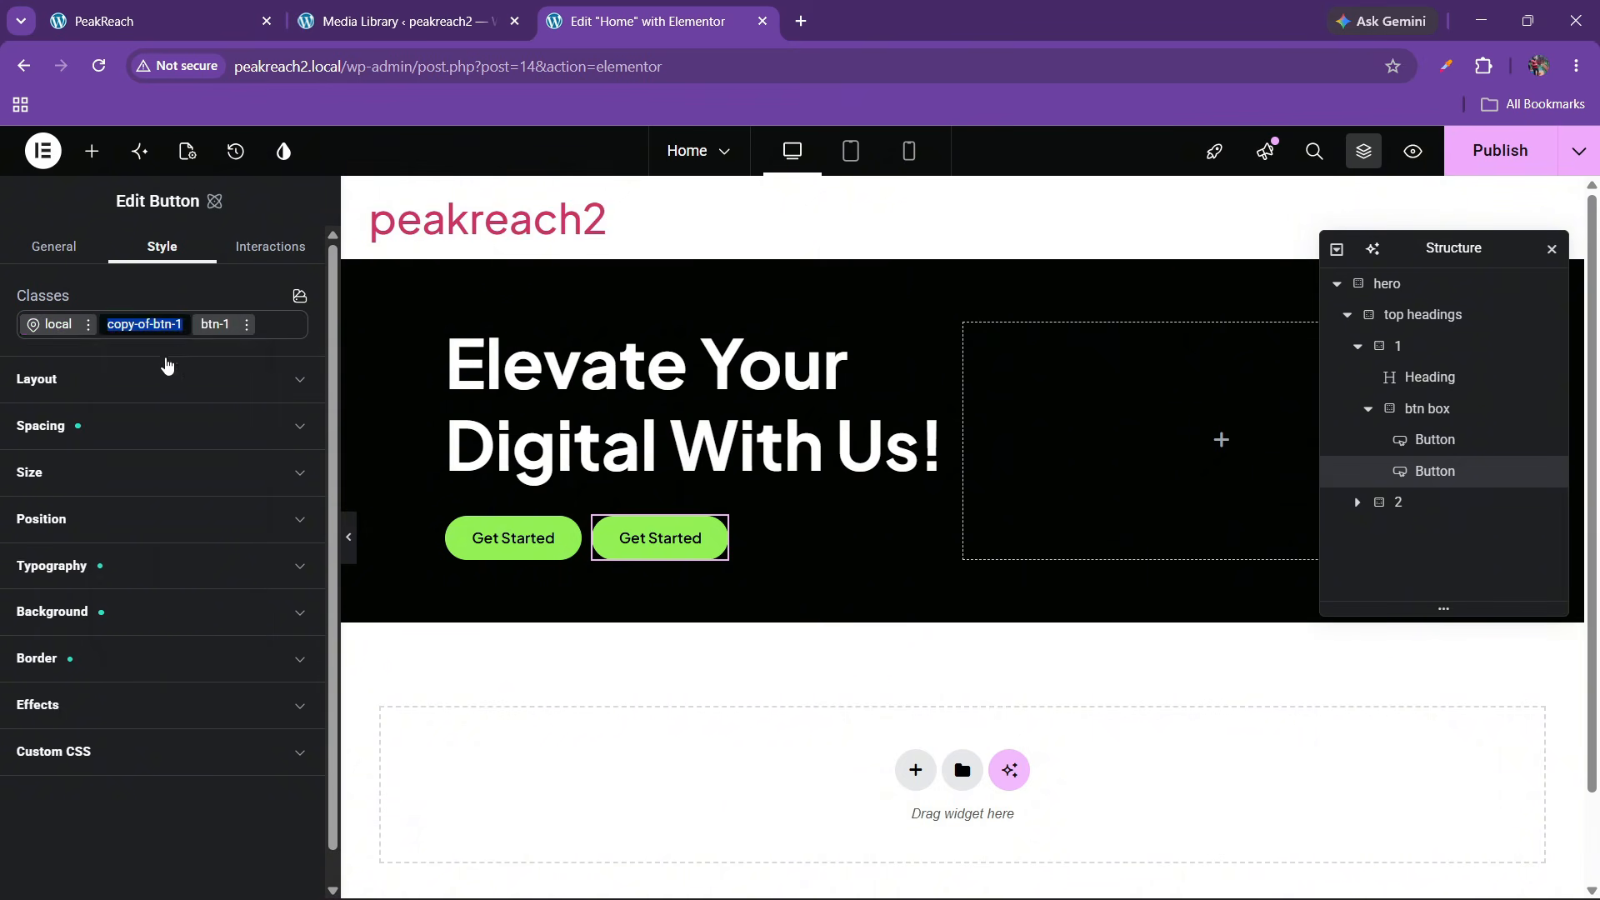
left_click(246, 325)
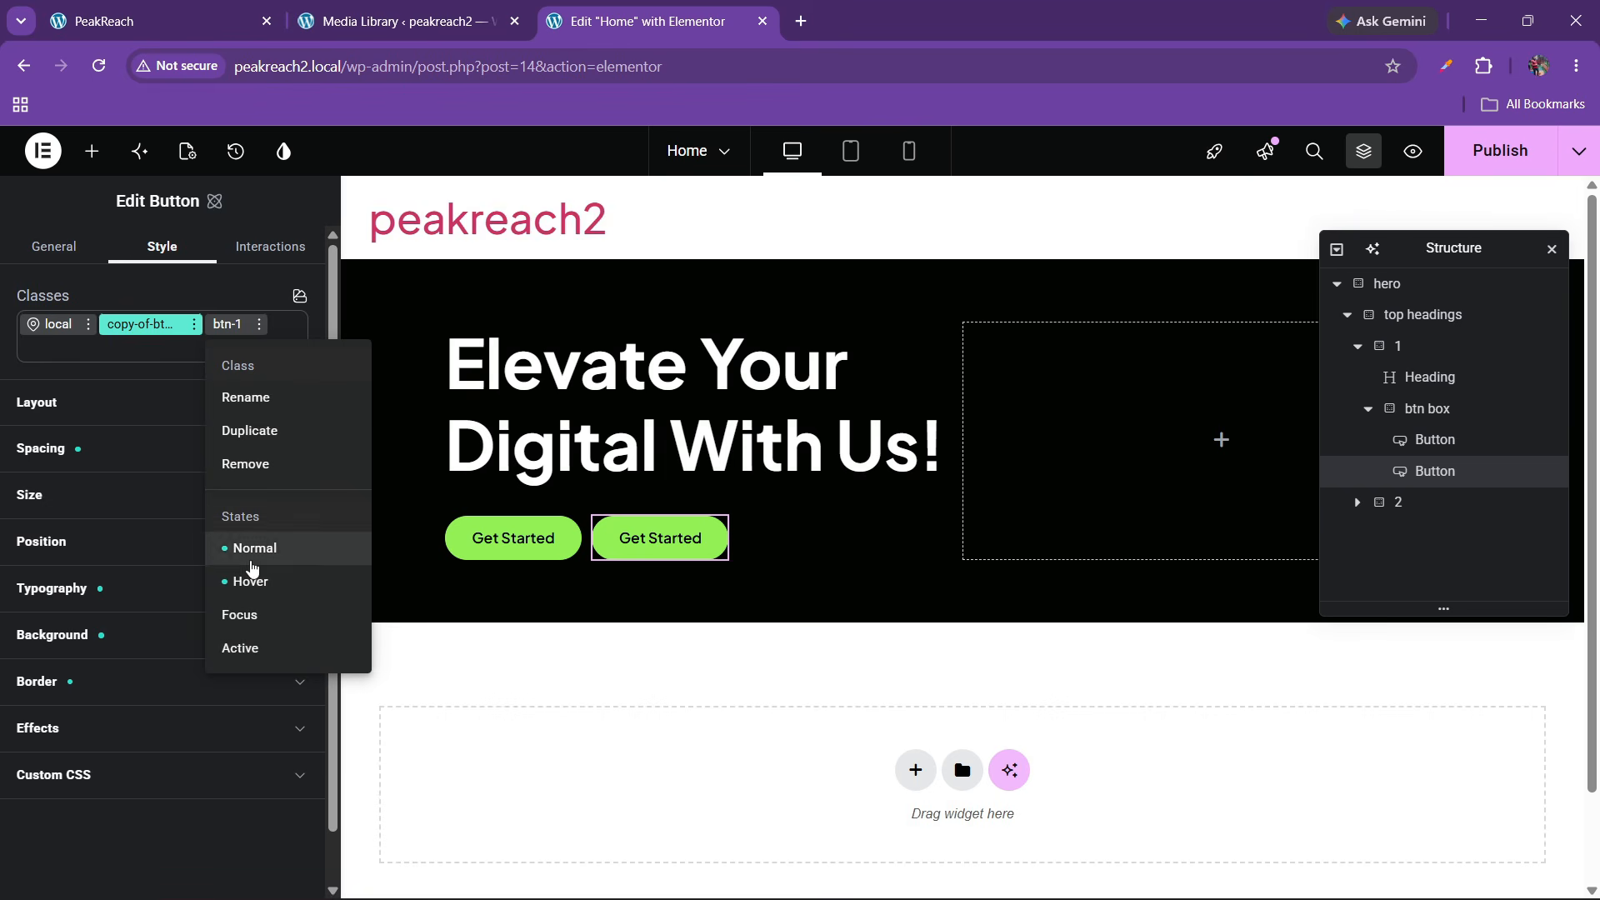
left_click(259, 472)
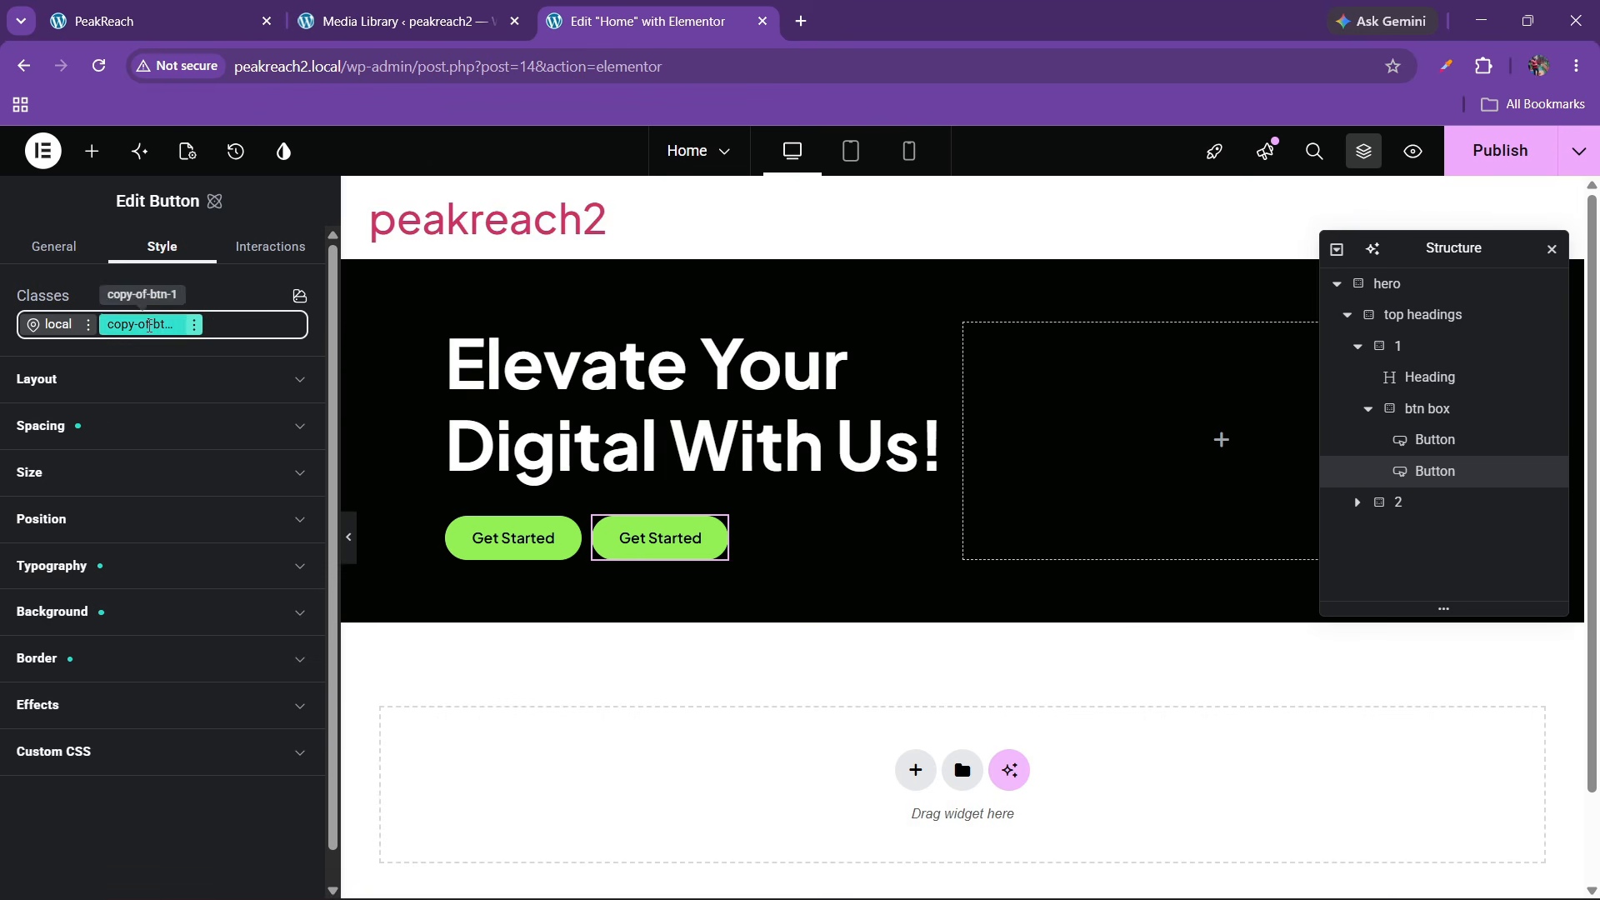
double_click(149, 325)
type("btn")
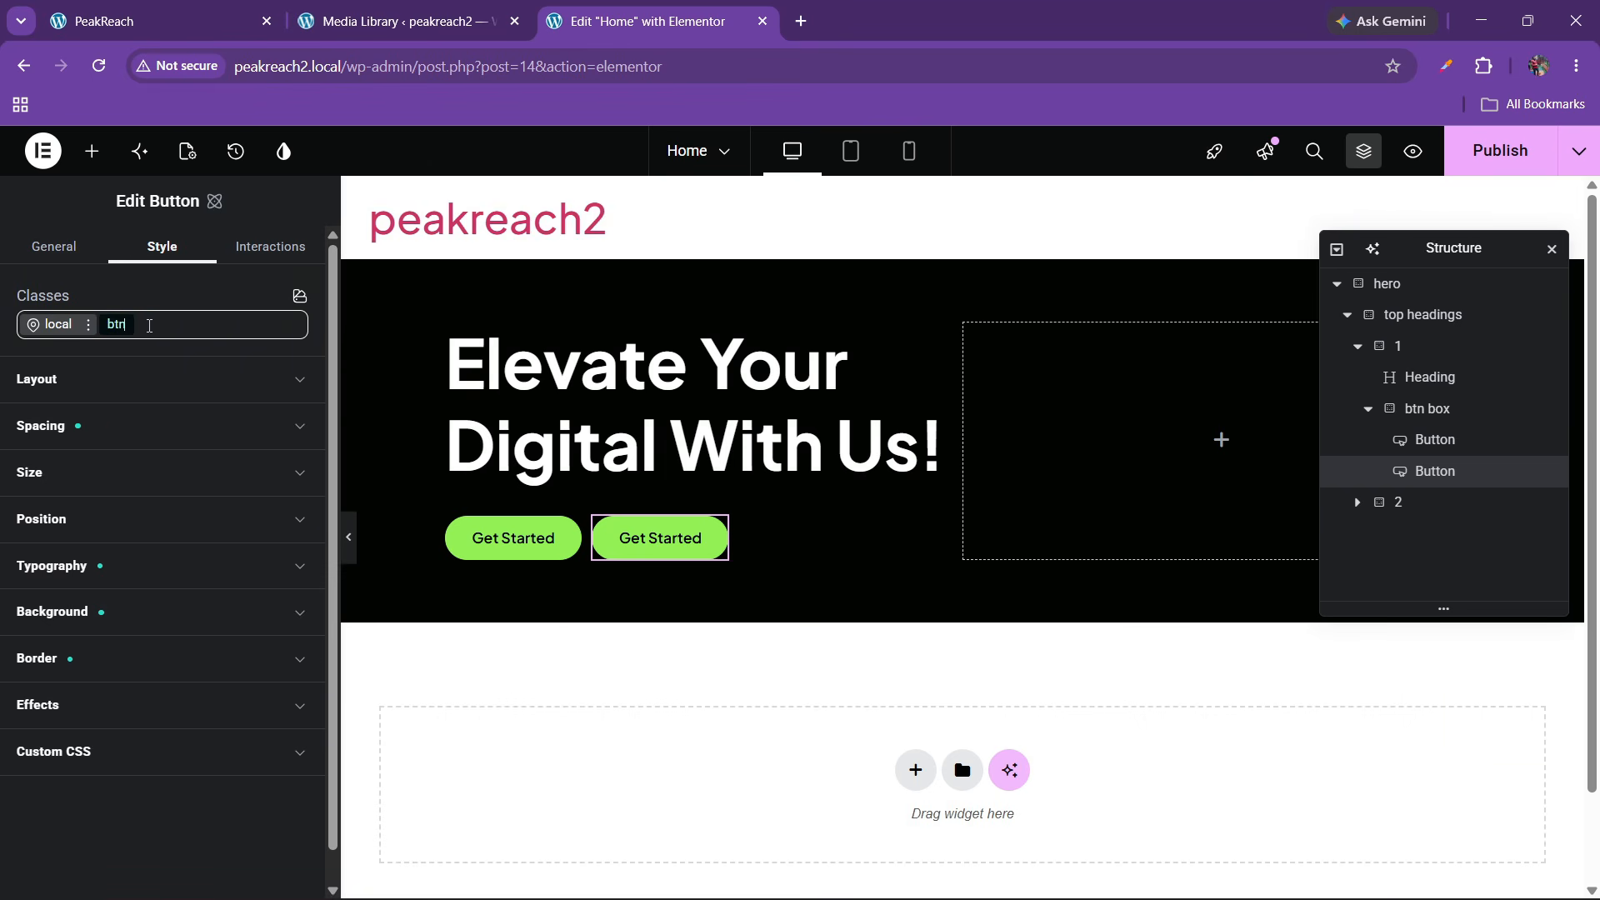
type("-2")
key("Return")
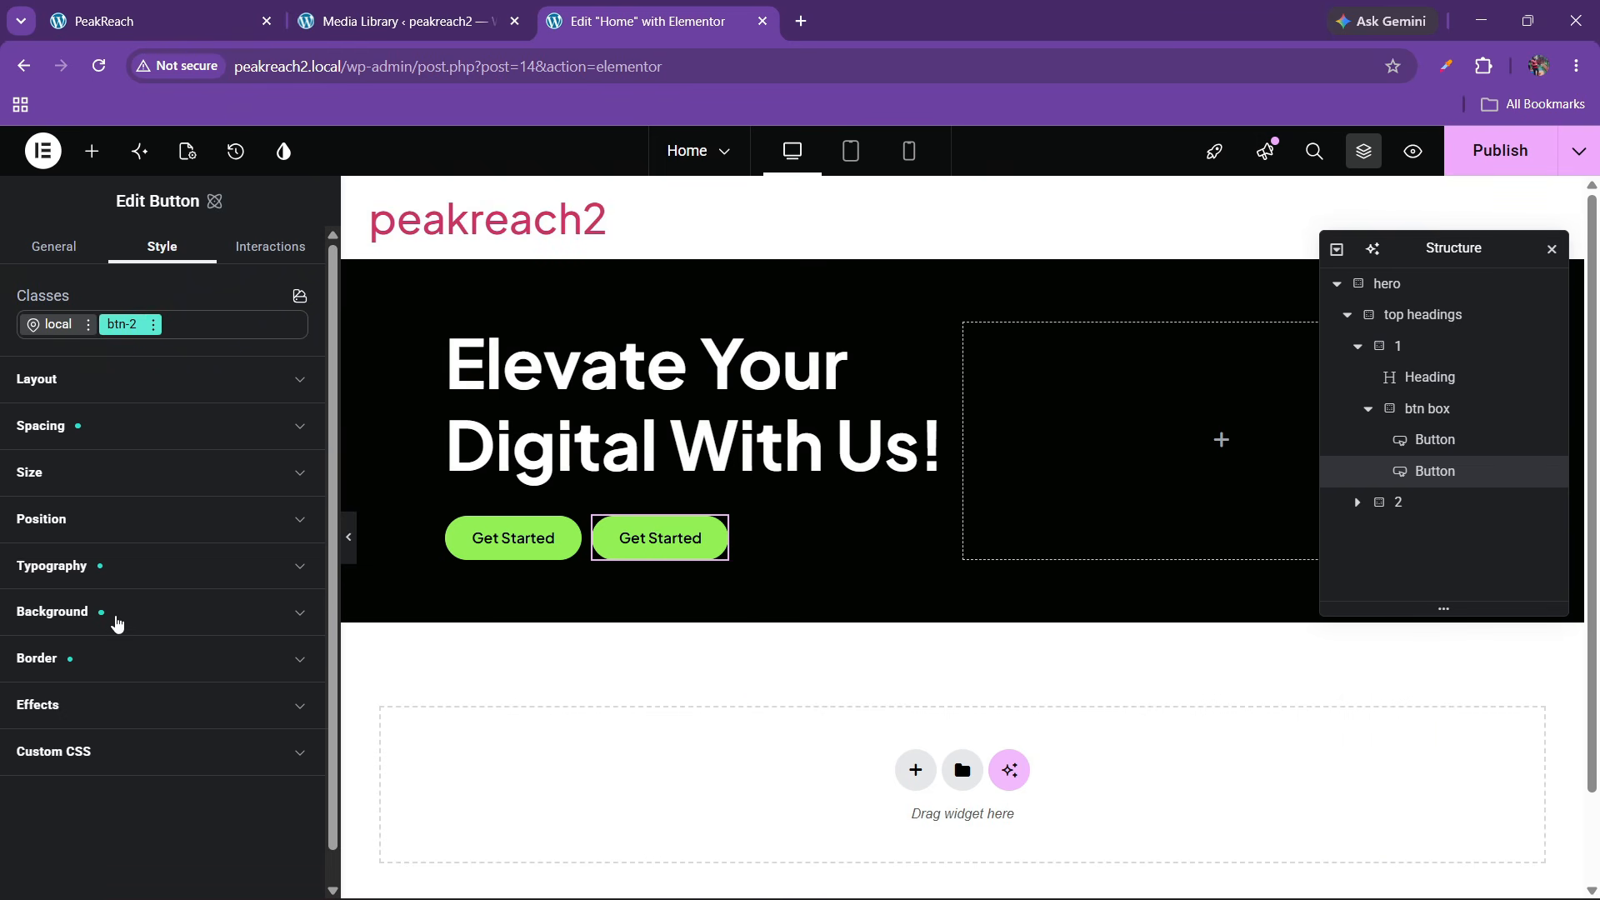
Unlink btn-2's green background variable and make the background fully transparent
left_click(116, 613)
scroll(123, 597, "down", 1)
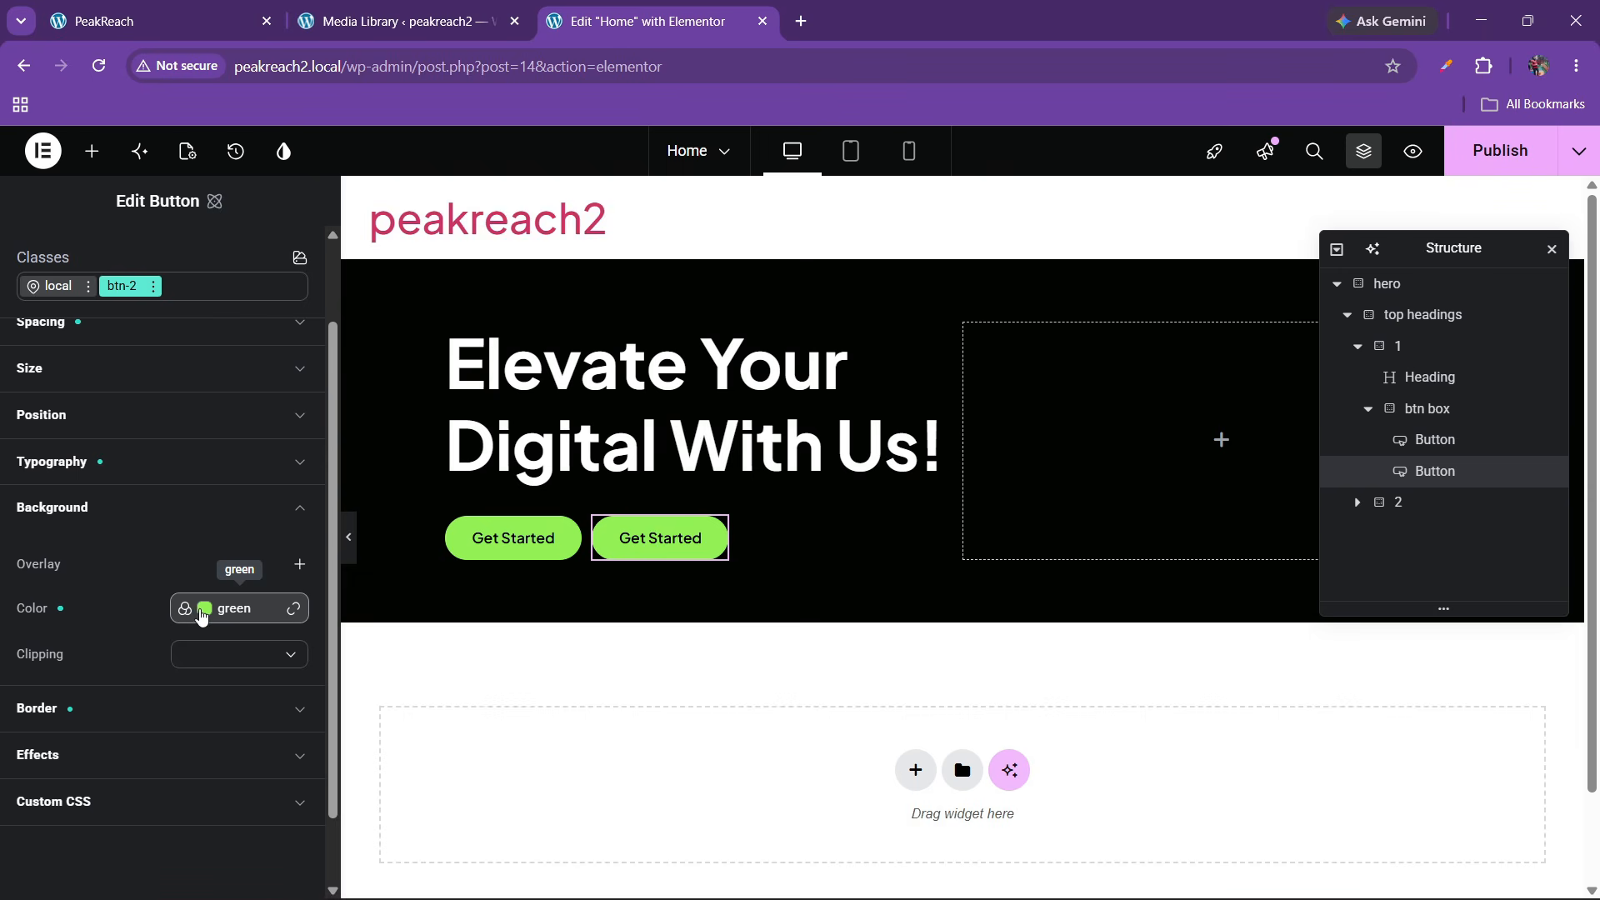
left_click(293, 608)
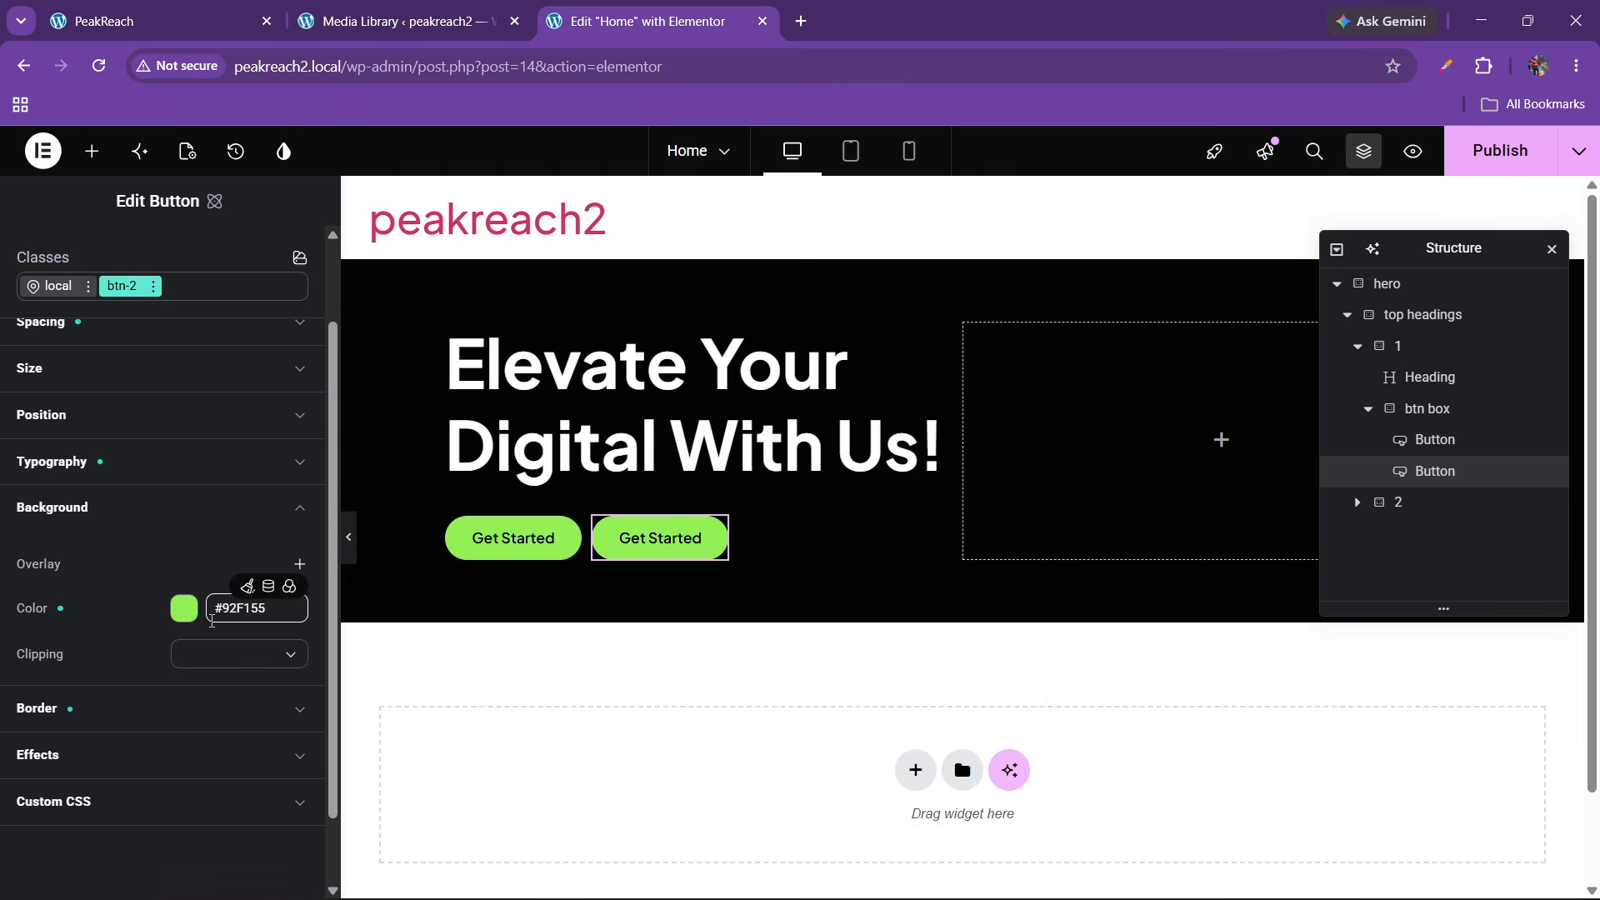
left_click(185, 611)
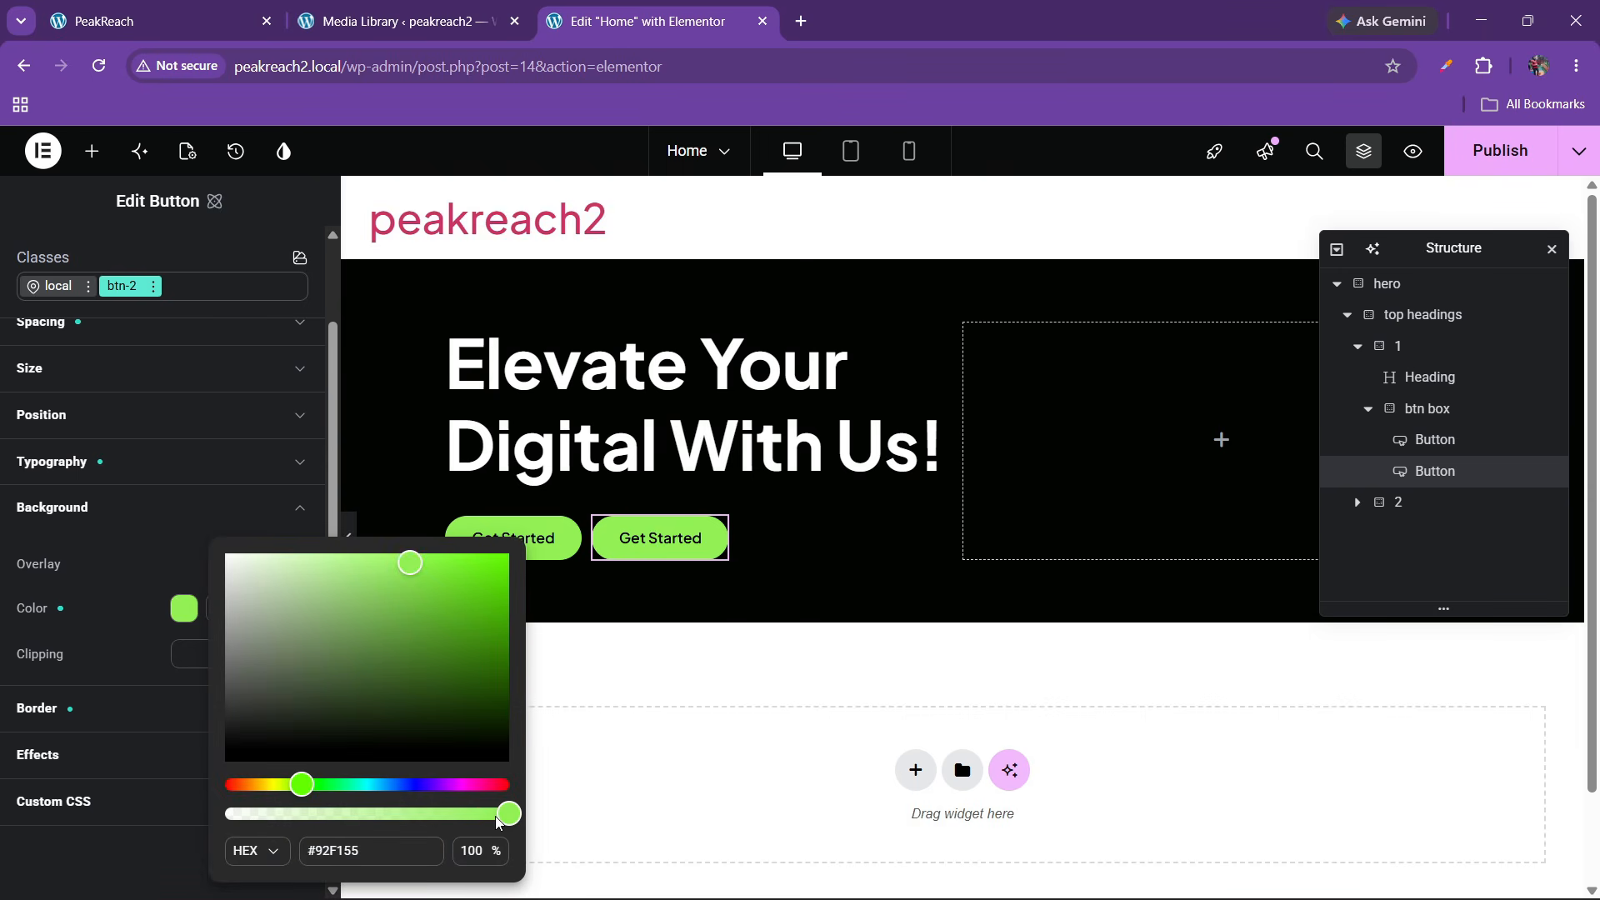
left_click_drag(506, 822, 135, 793)
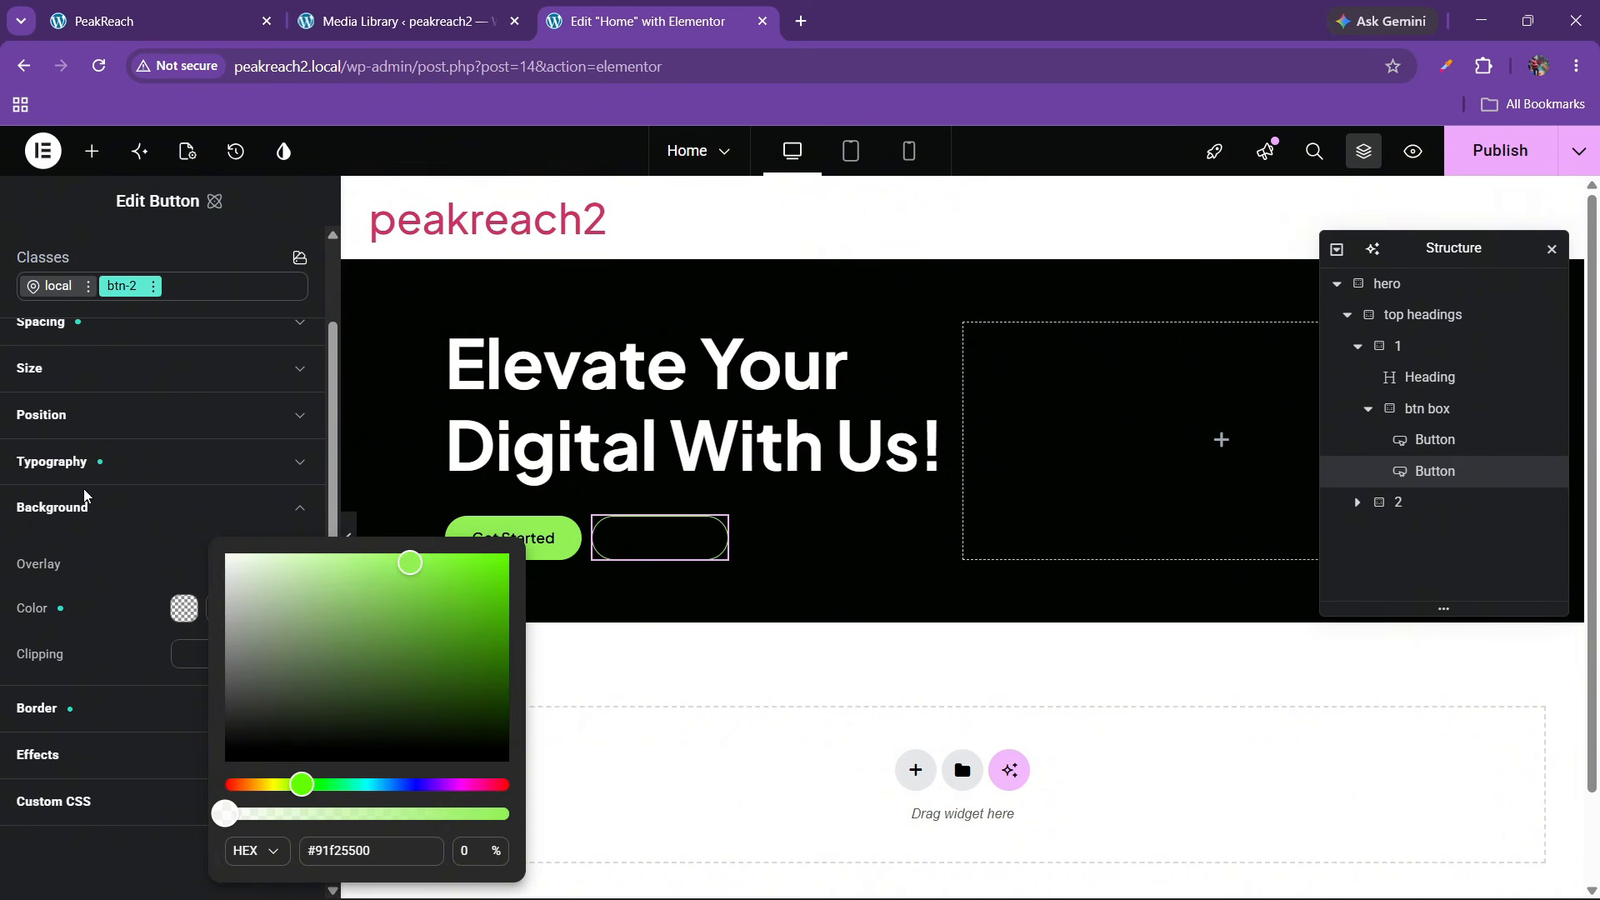
left_click(95, 460)
Unlink btn-2's text colour from the black variable and set it to white #ffffff
left_click(277, 461)
left_click(205, 607)
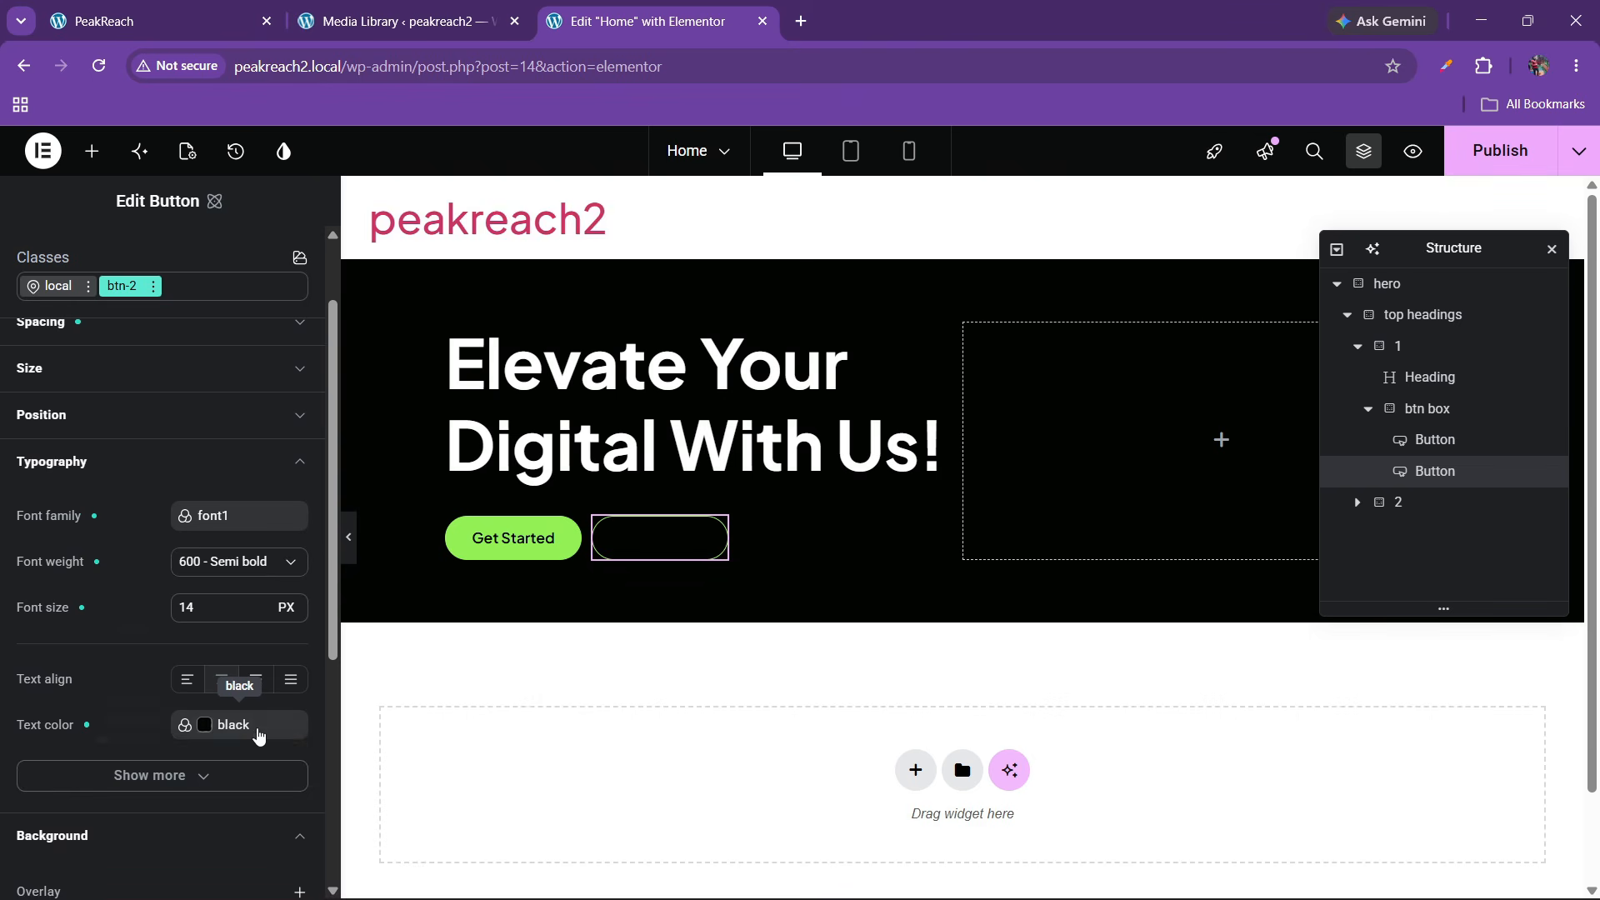
left_click(250, 735)
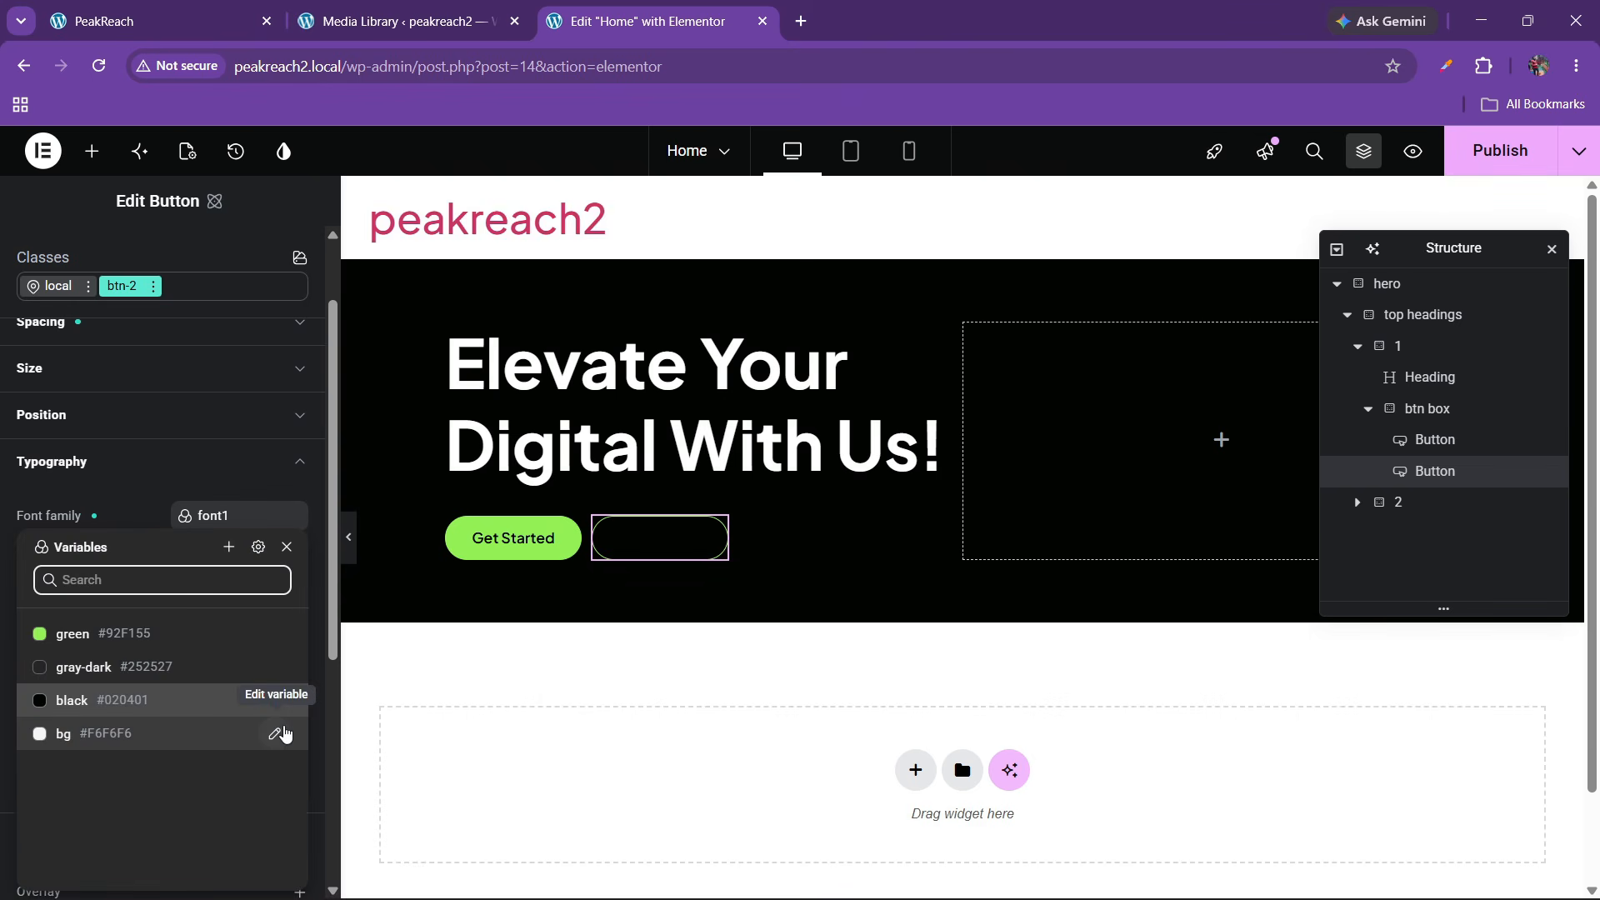
left_click(95, 492)
left_click(286, 701)
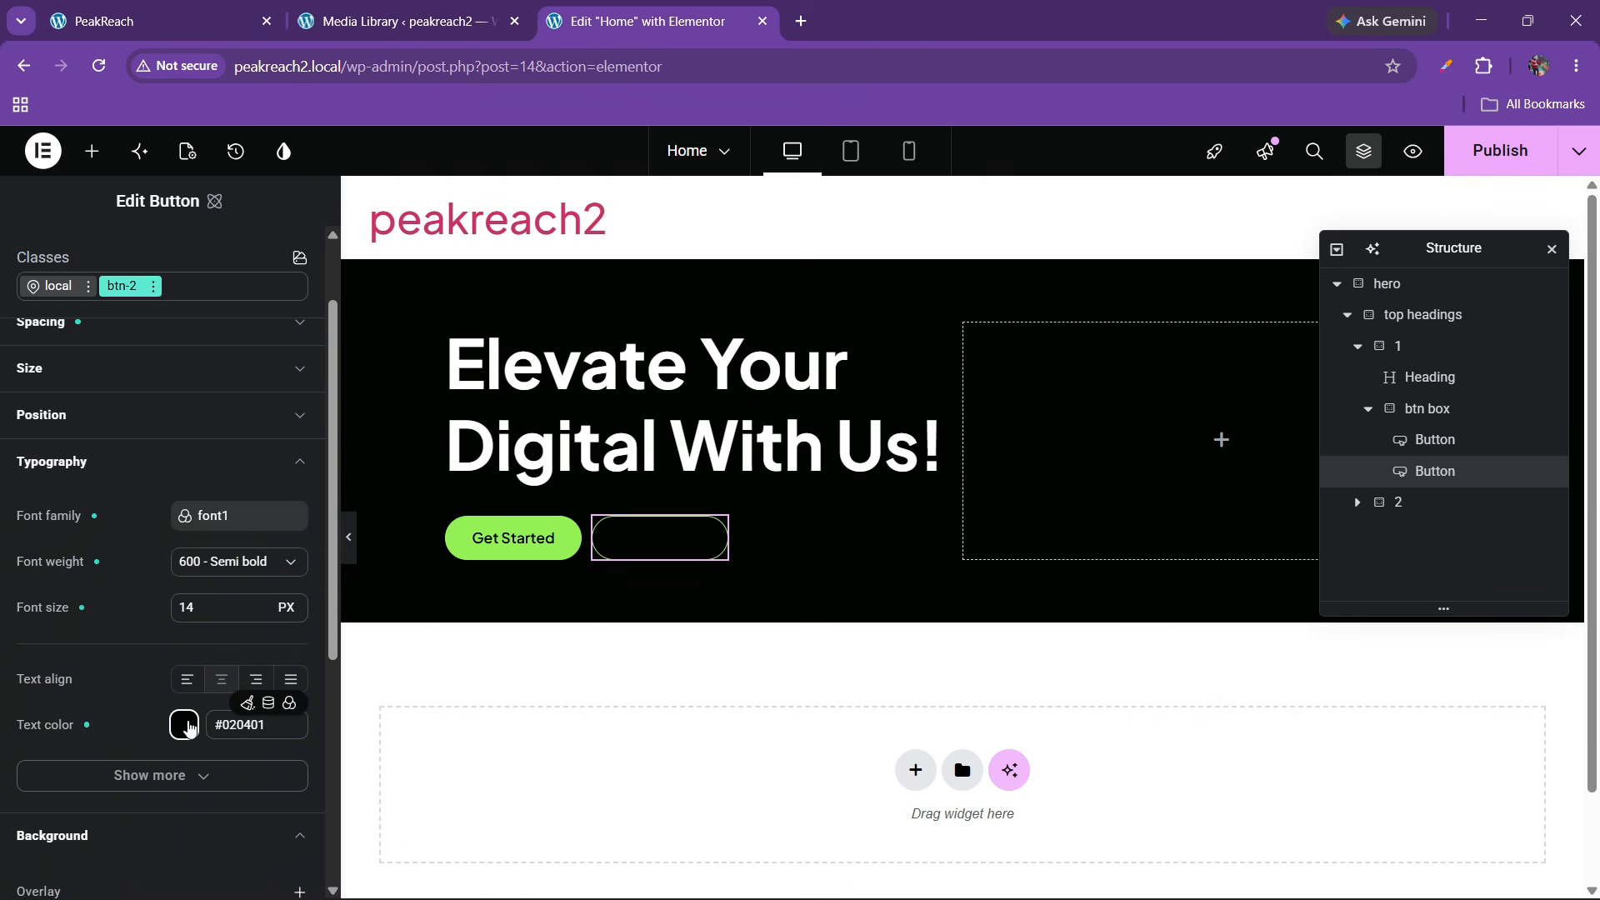
left_click(184, 724)
left_click_drag(277, 663, 164, 503)
left_click(123, 635)
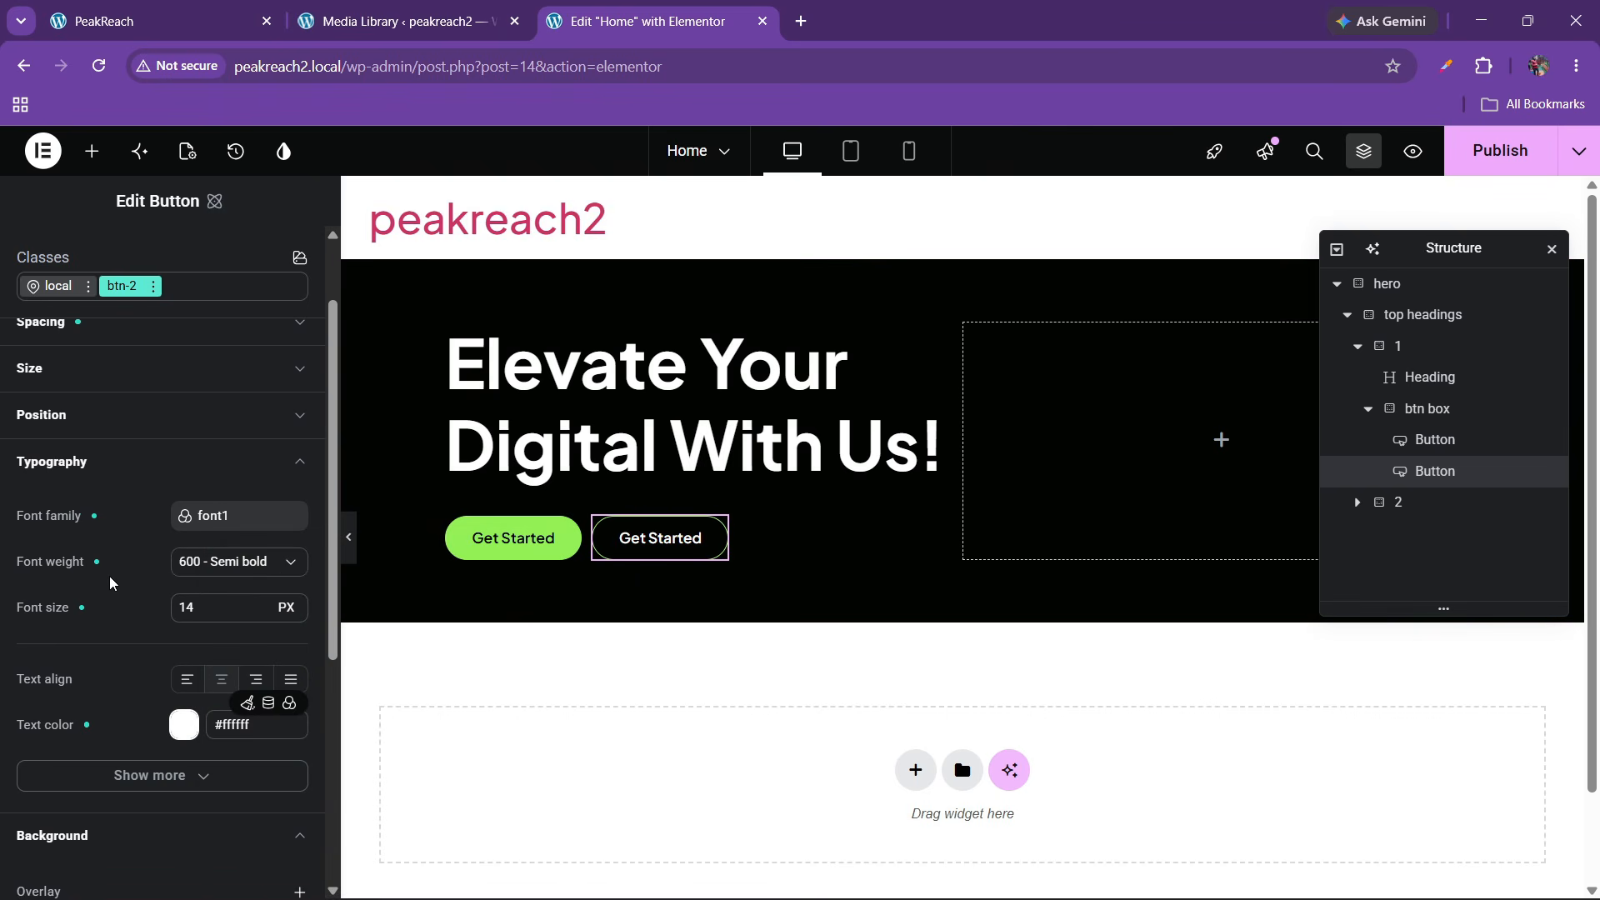
Unlink btn-2's border colour from the green variable and set it to white
scroll(108, 600, "down", 4)
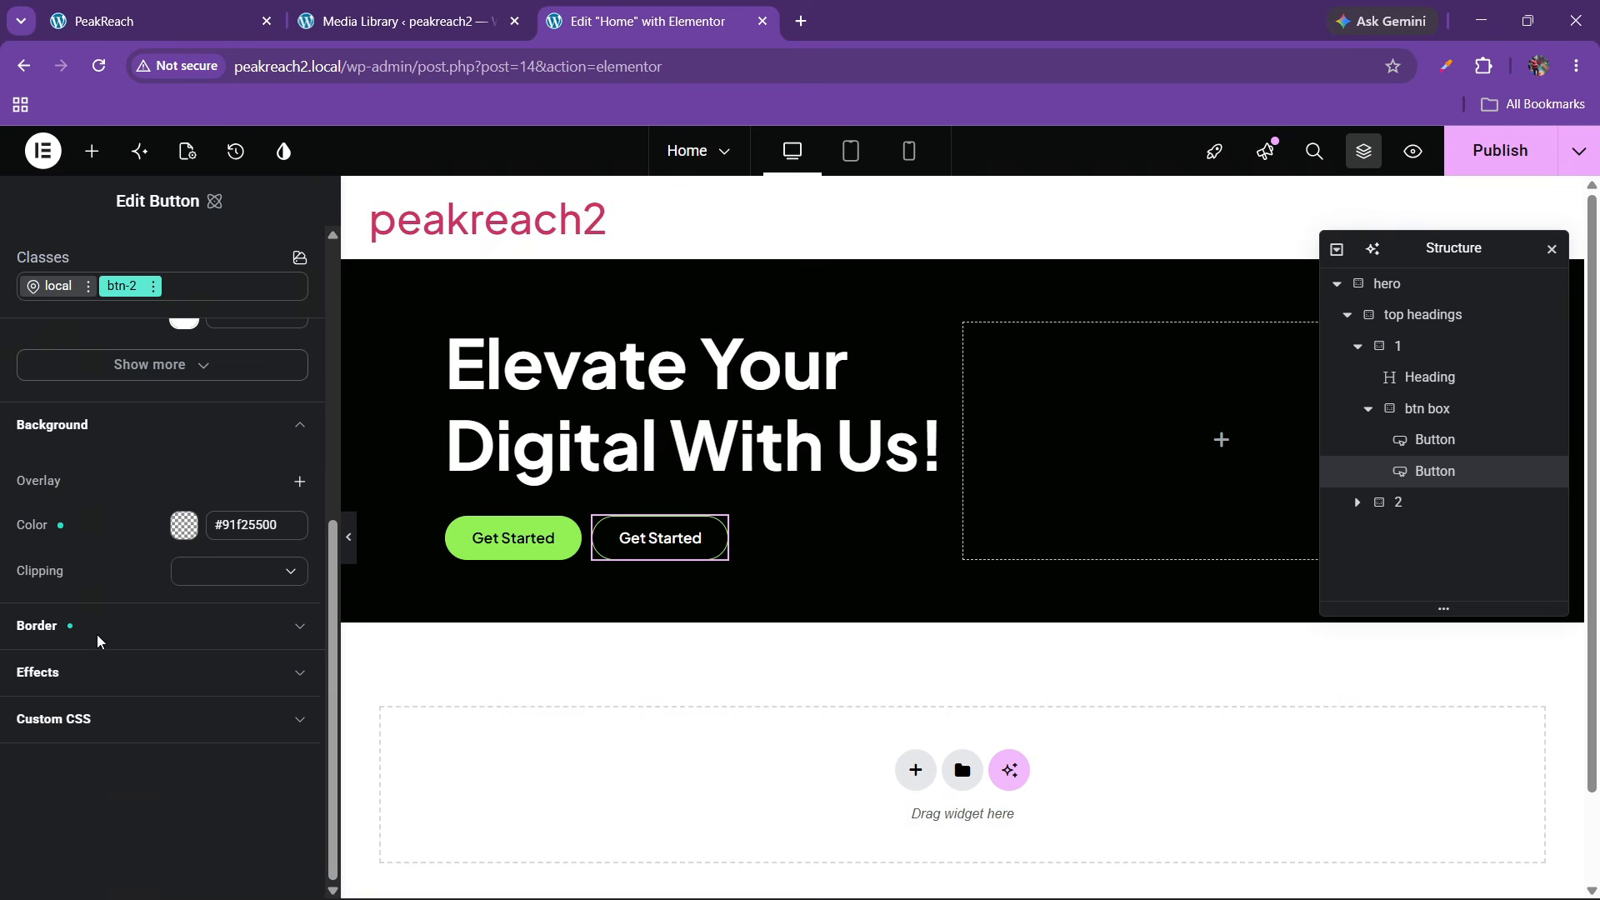
left_click(100, 629)
scroll(100, 632, "down", 1)
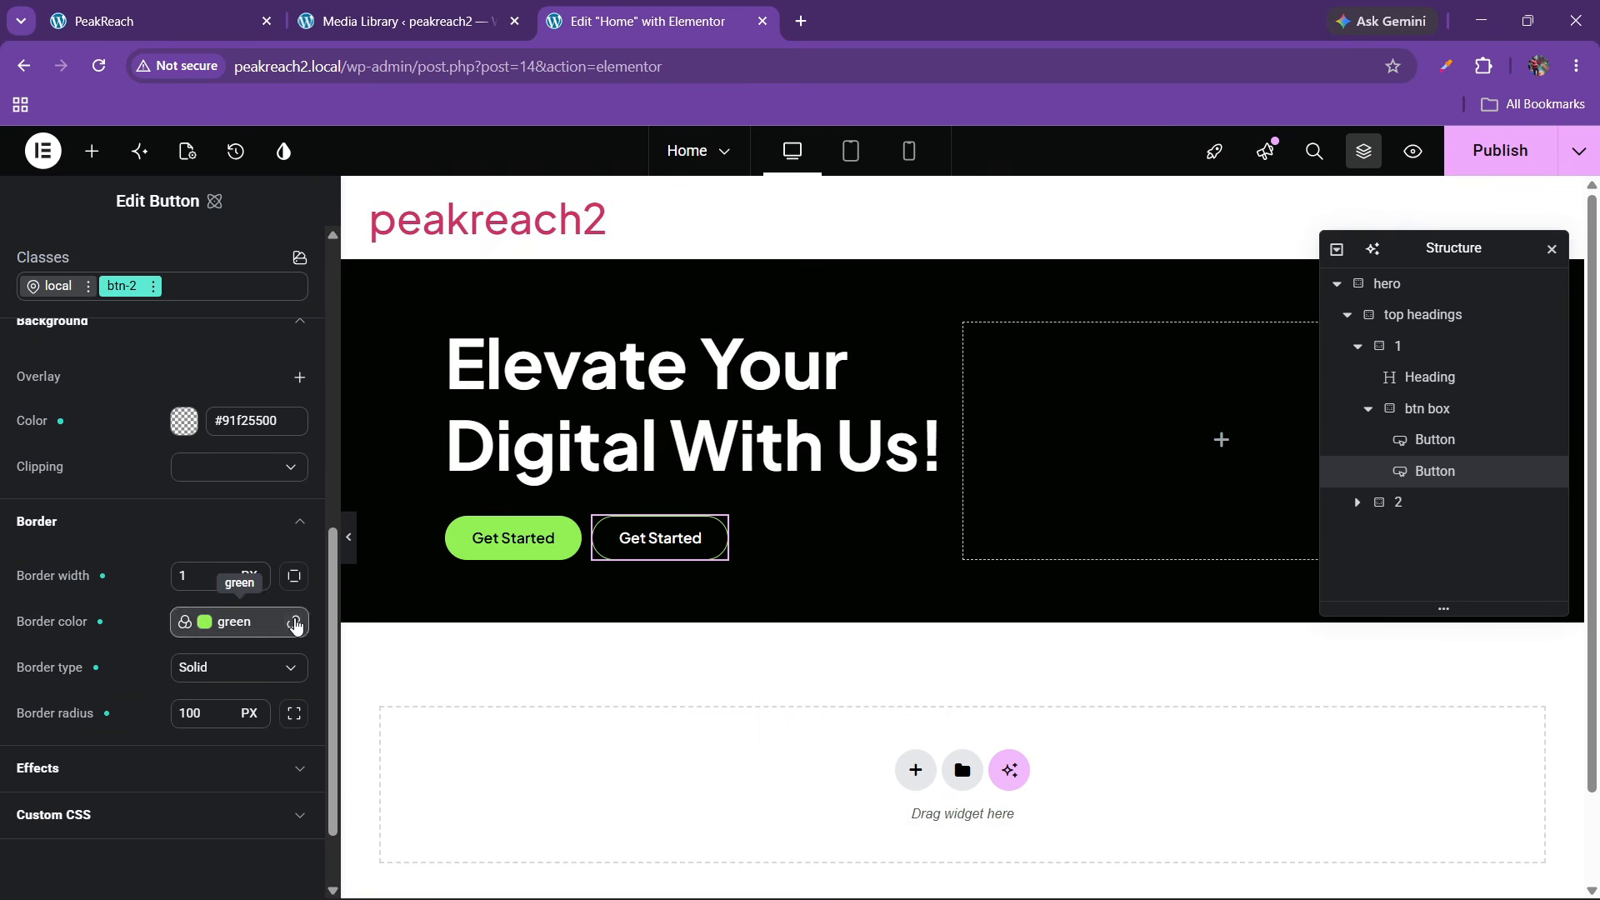
left_click(294, 626)
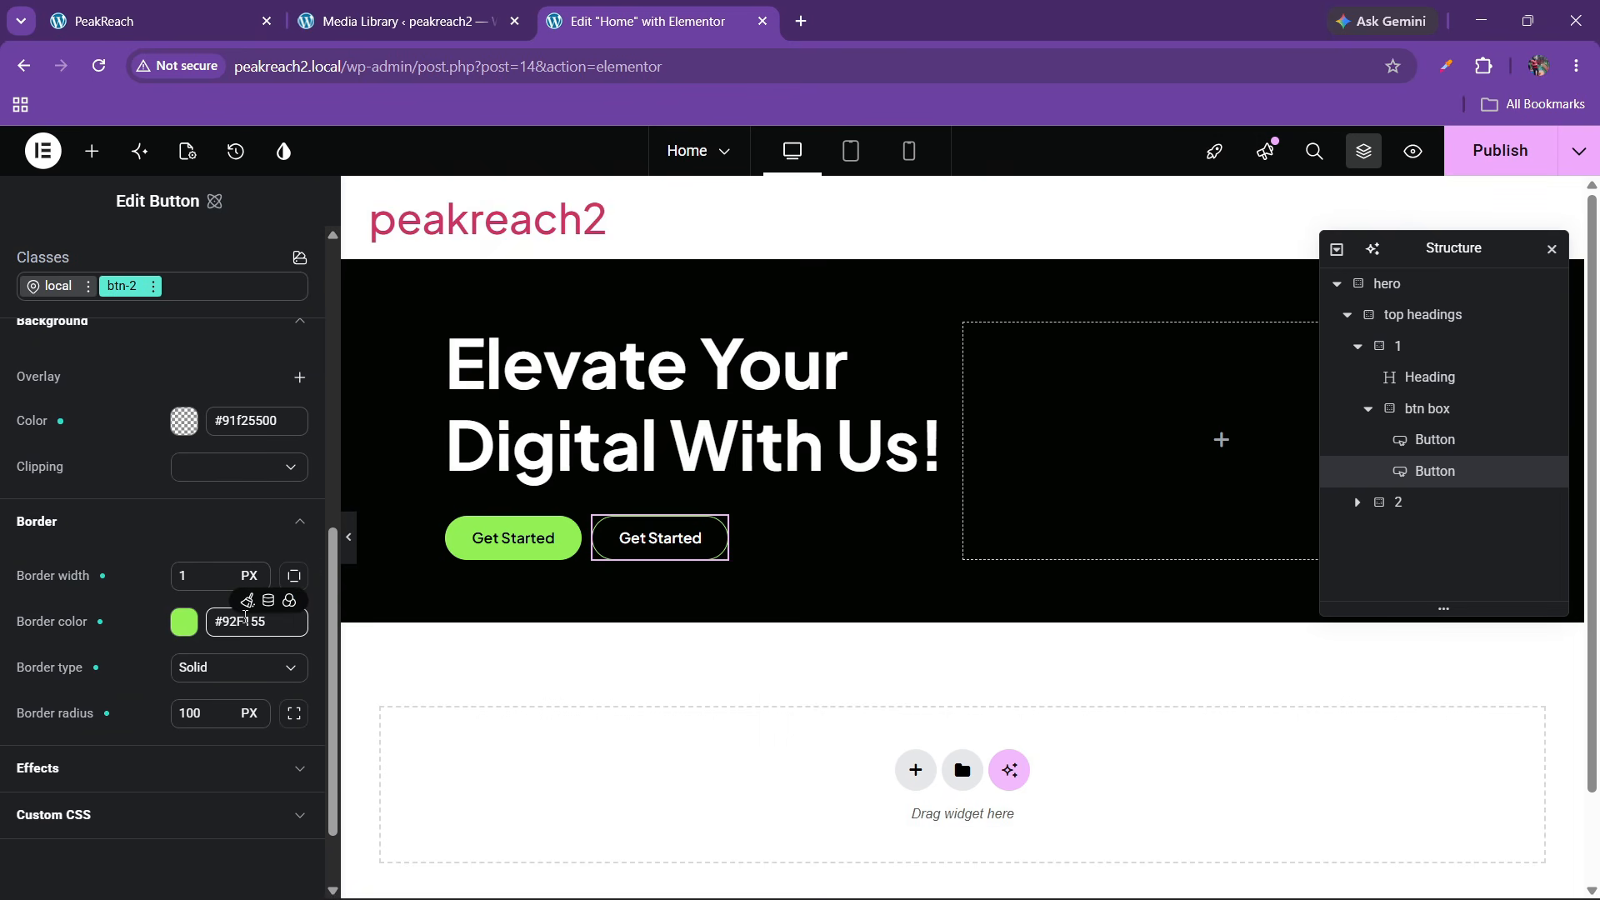
left_click(184, 621)
left_click(223, 554)
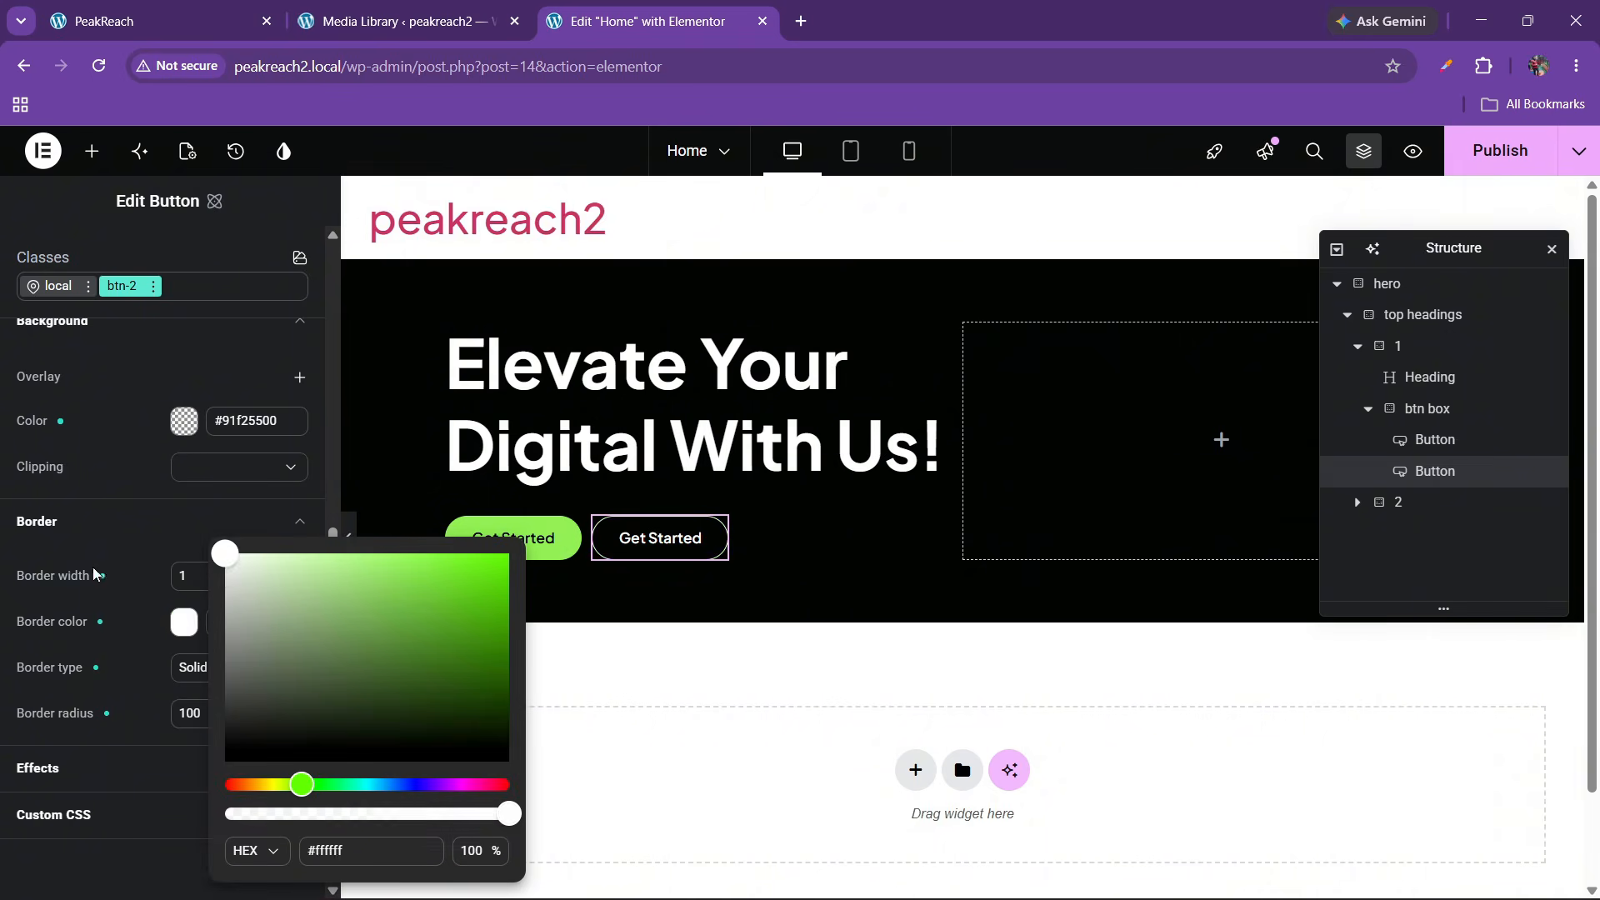
left_click(642, 540)
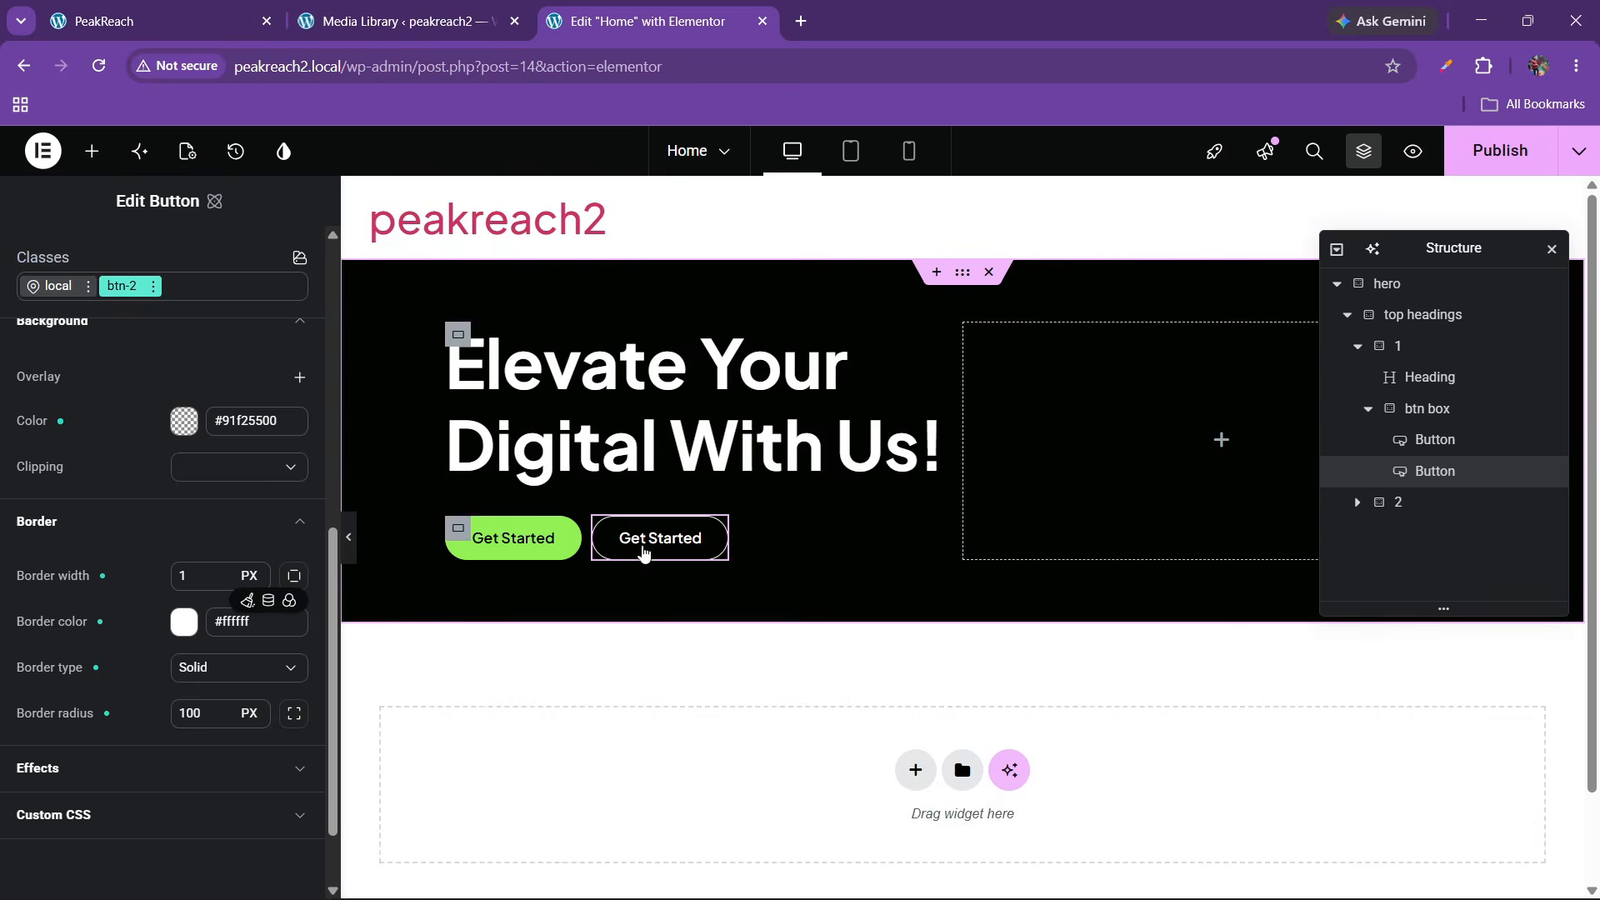
In btn-2's hover state, set background and border colours to the green variable
scroll(154, 558, "up", 8)
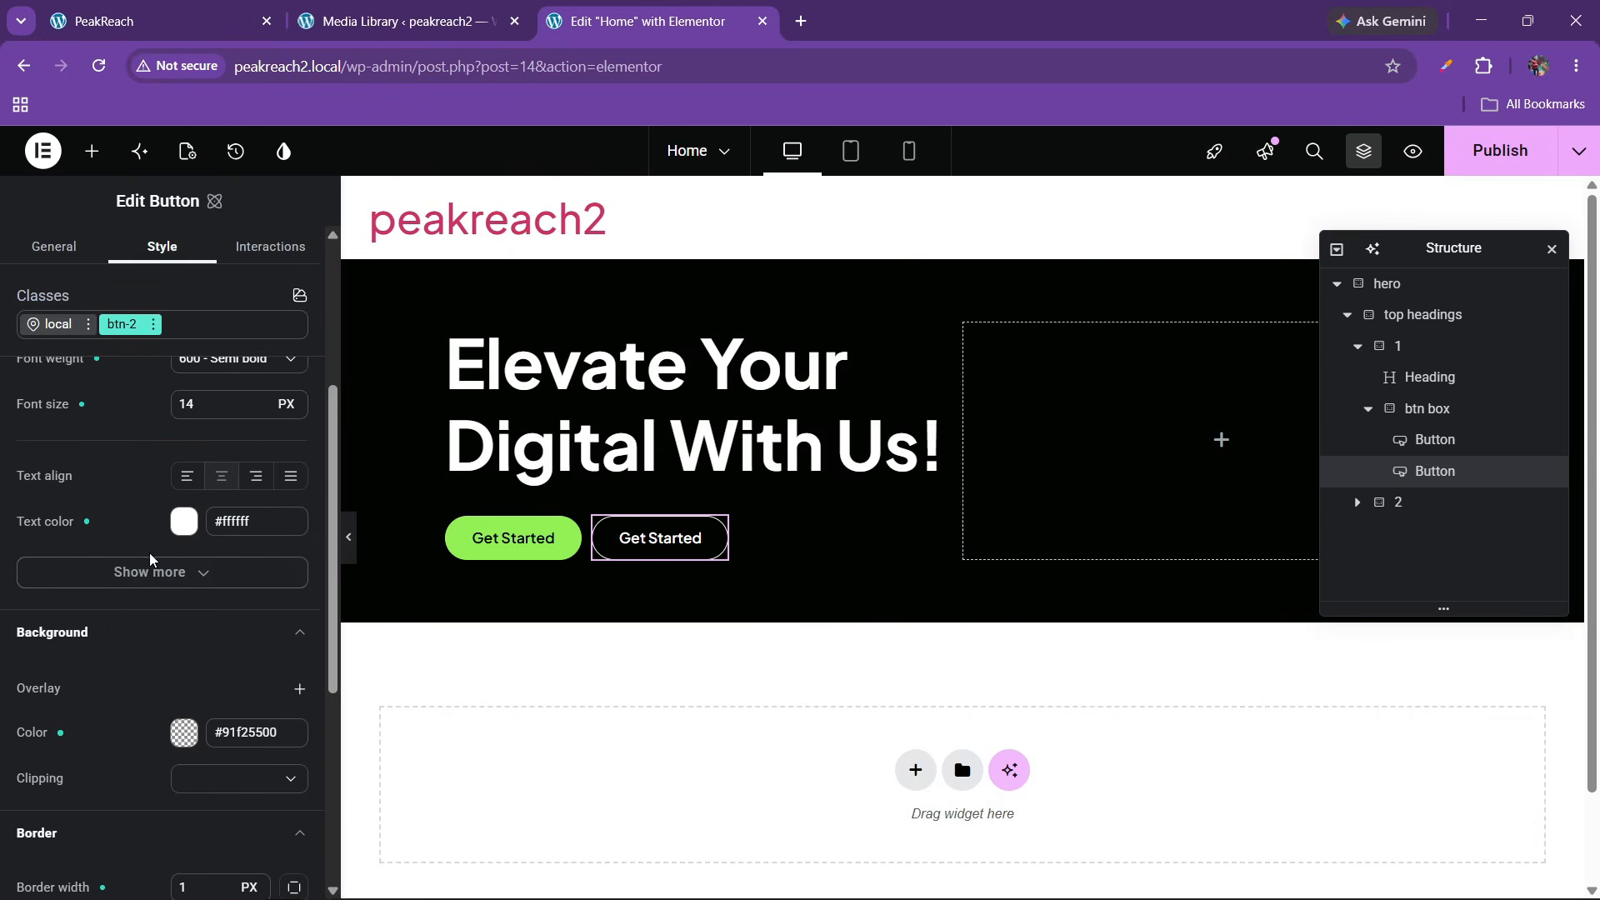
left_click(154, 324)
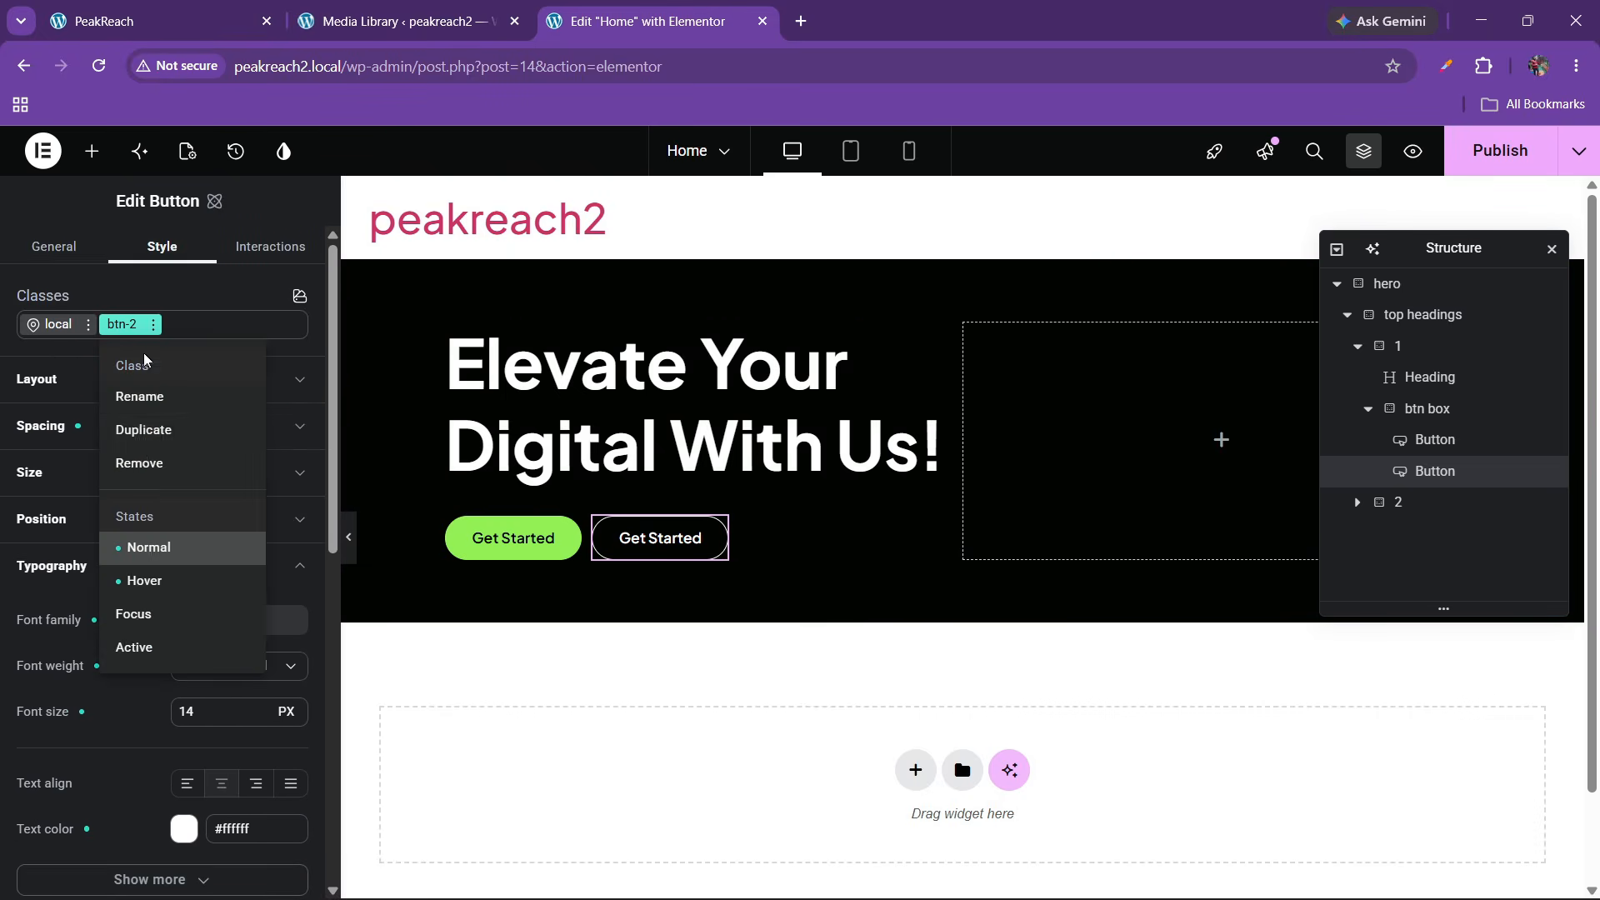
left_click(130, 581)
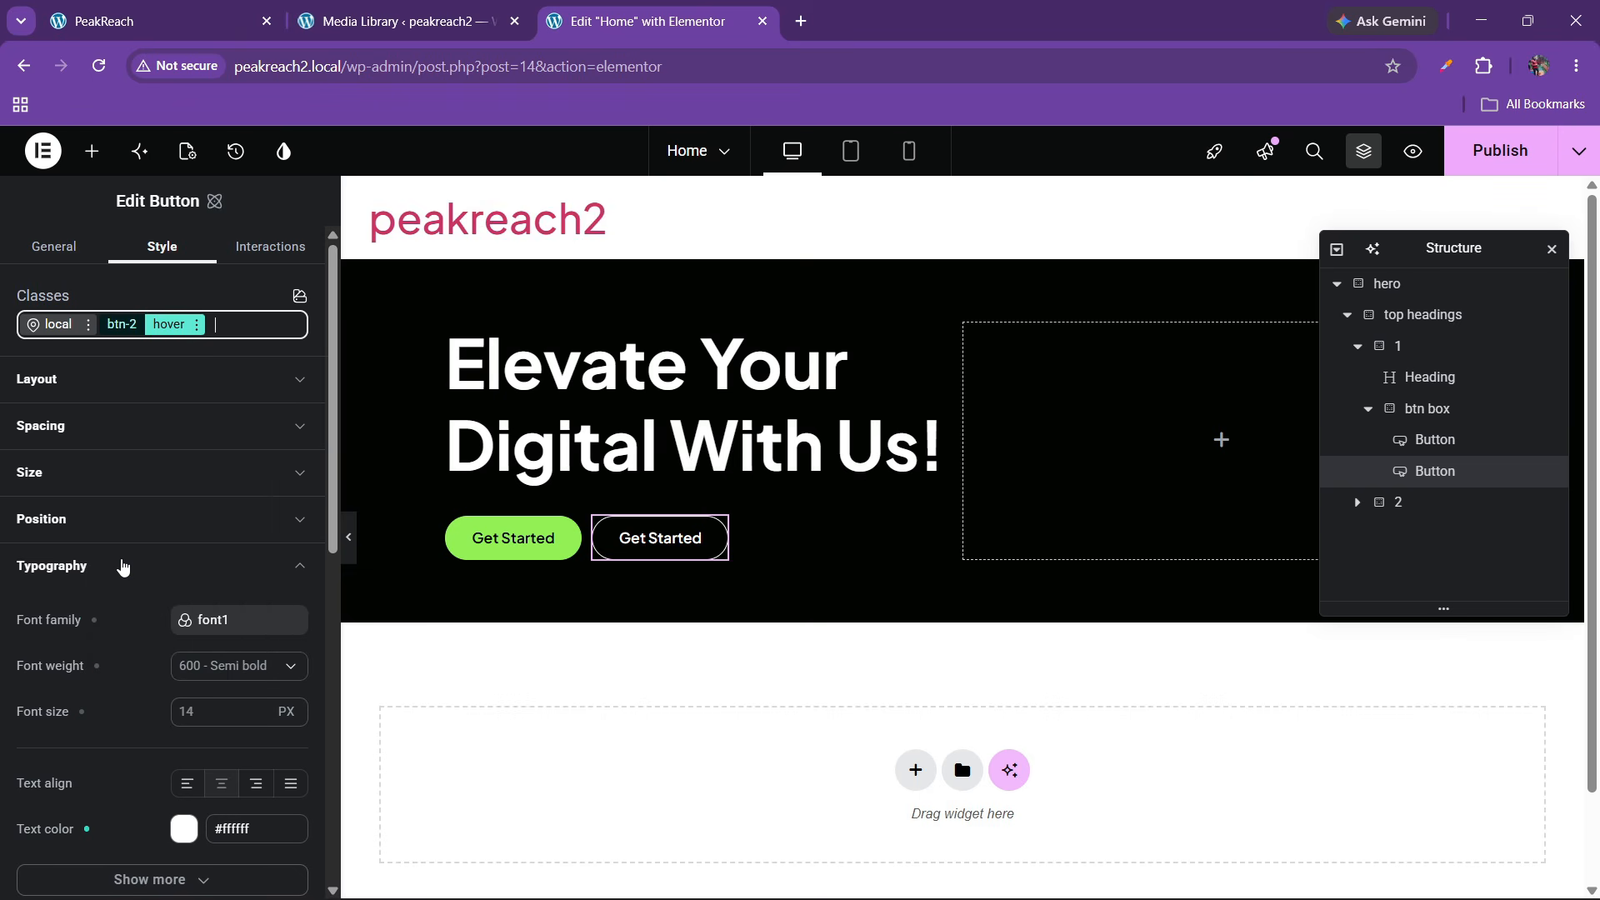
scroll(122, 566, "down", 4)
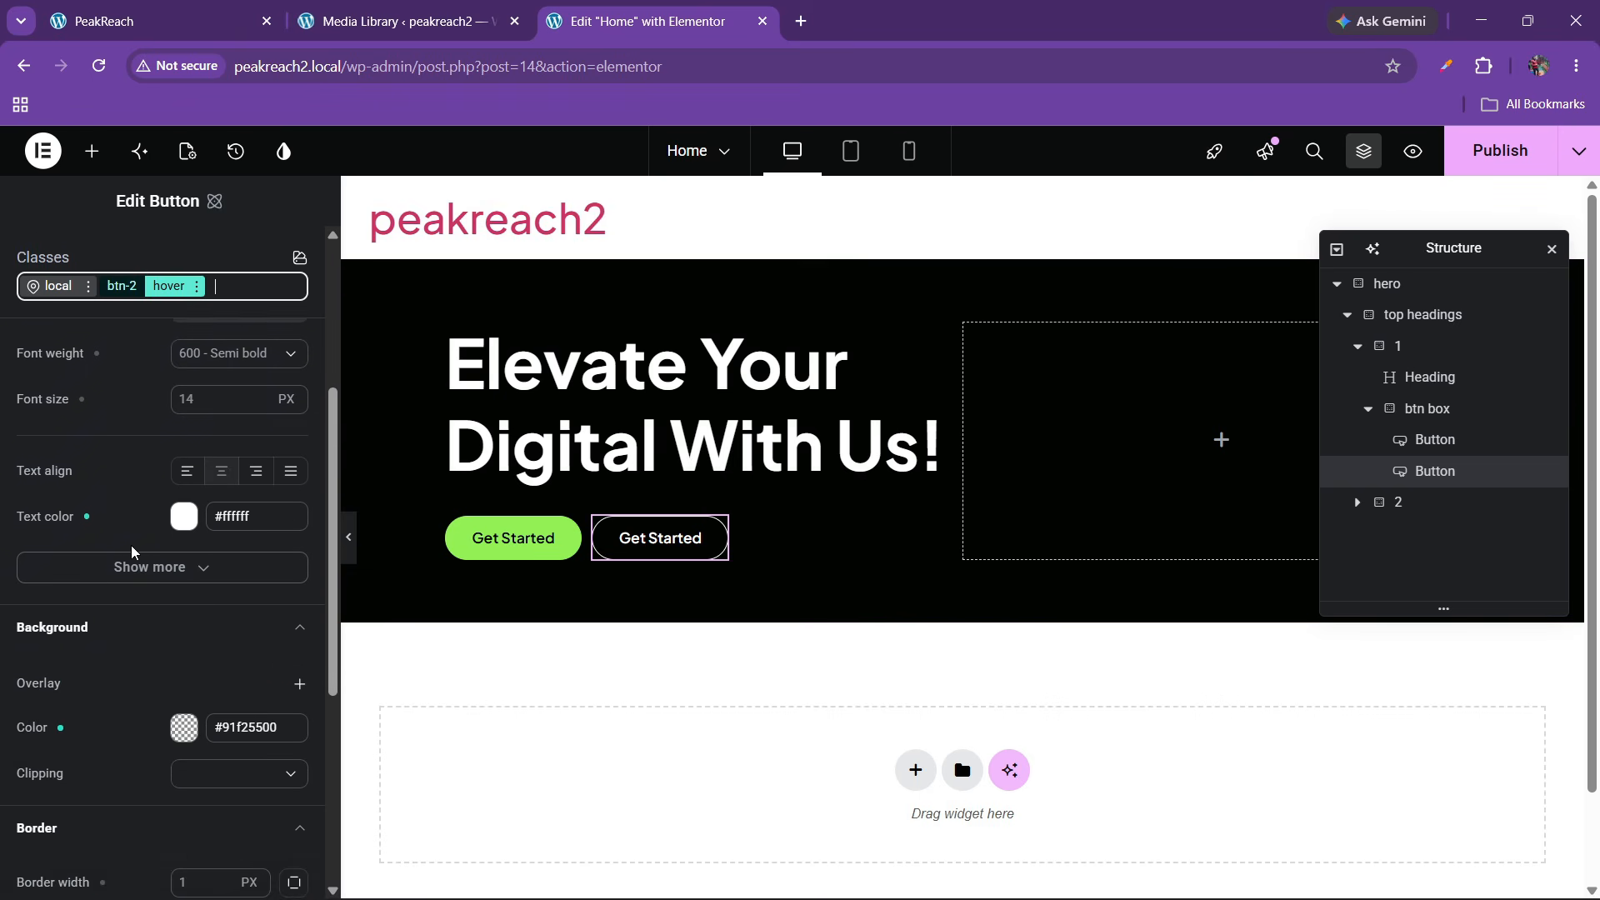
scroll(63, 554, "down", 4)
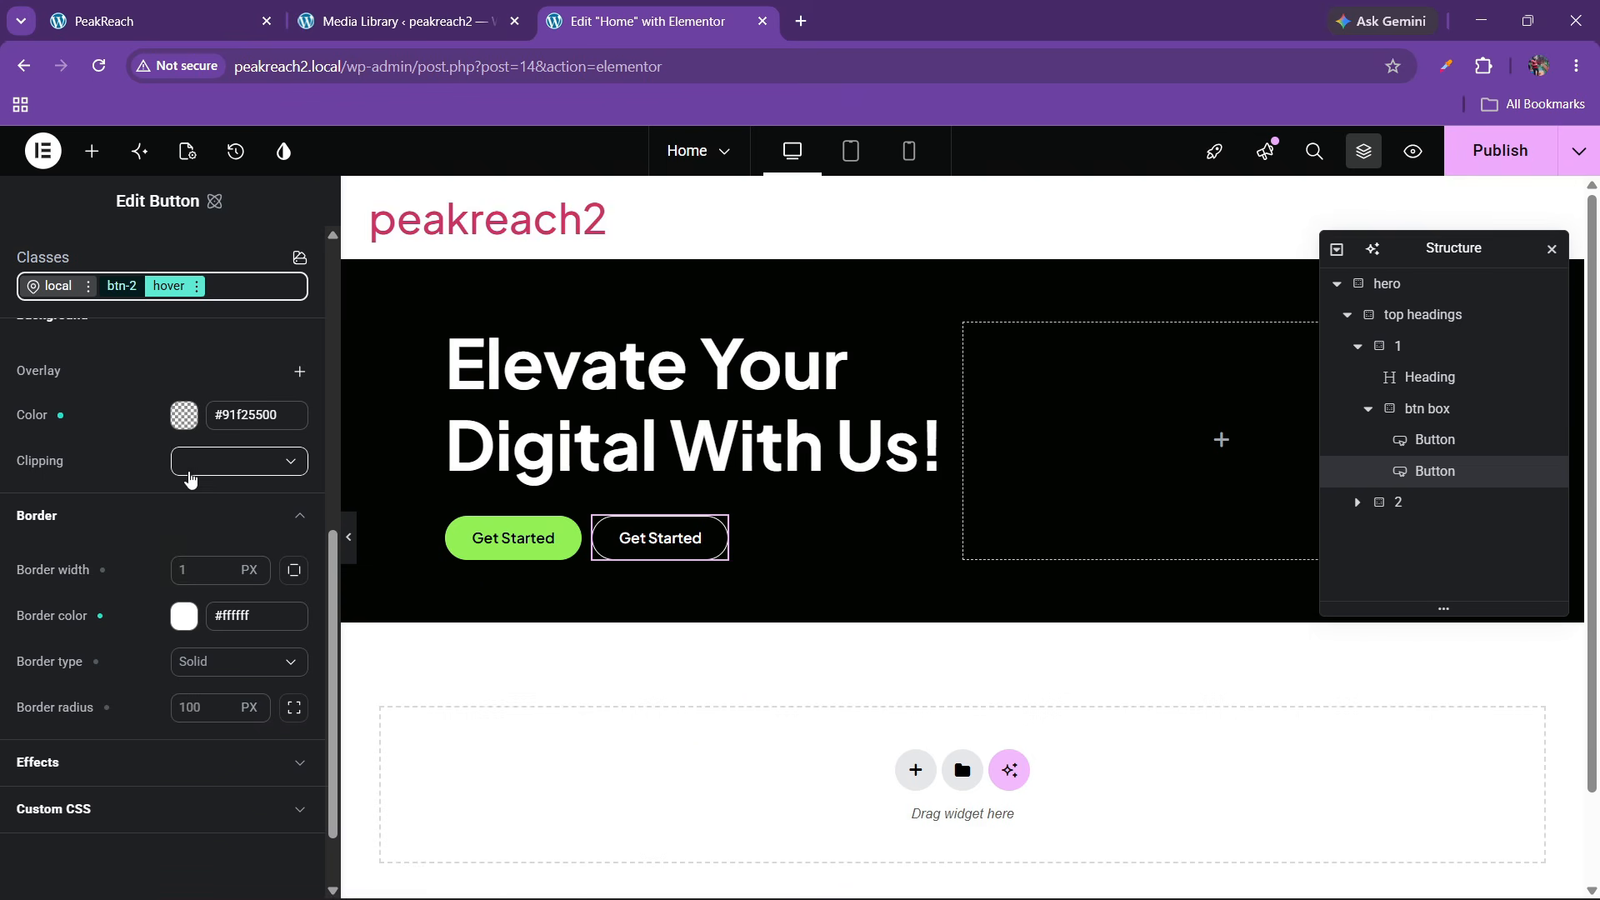
scroll(158, 493, "up", 1)
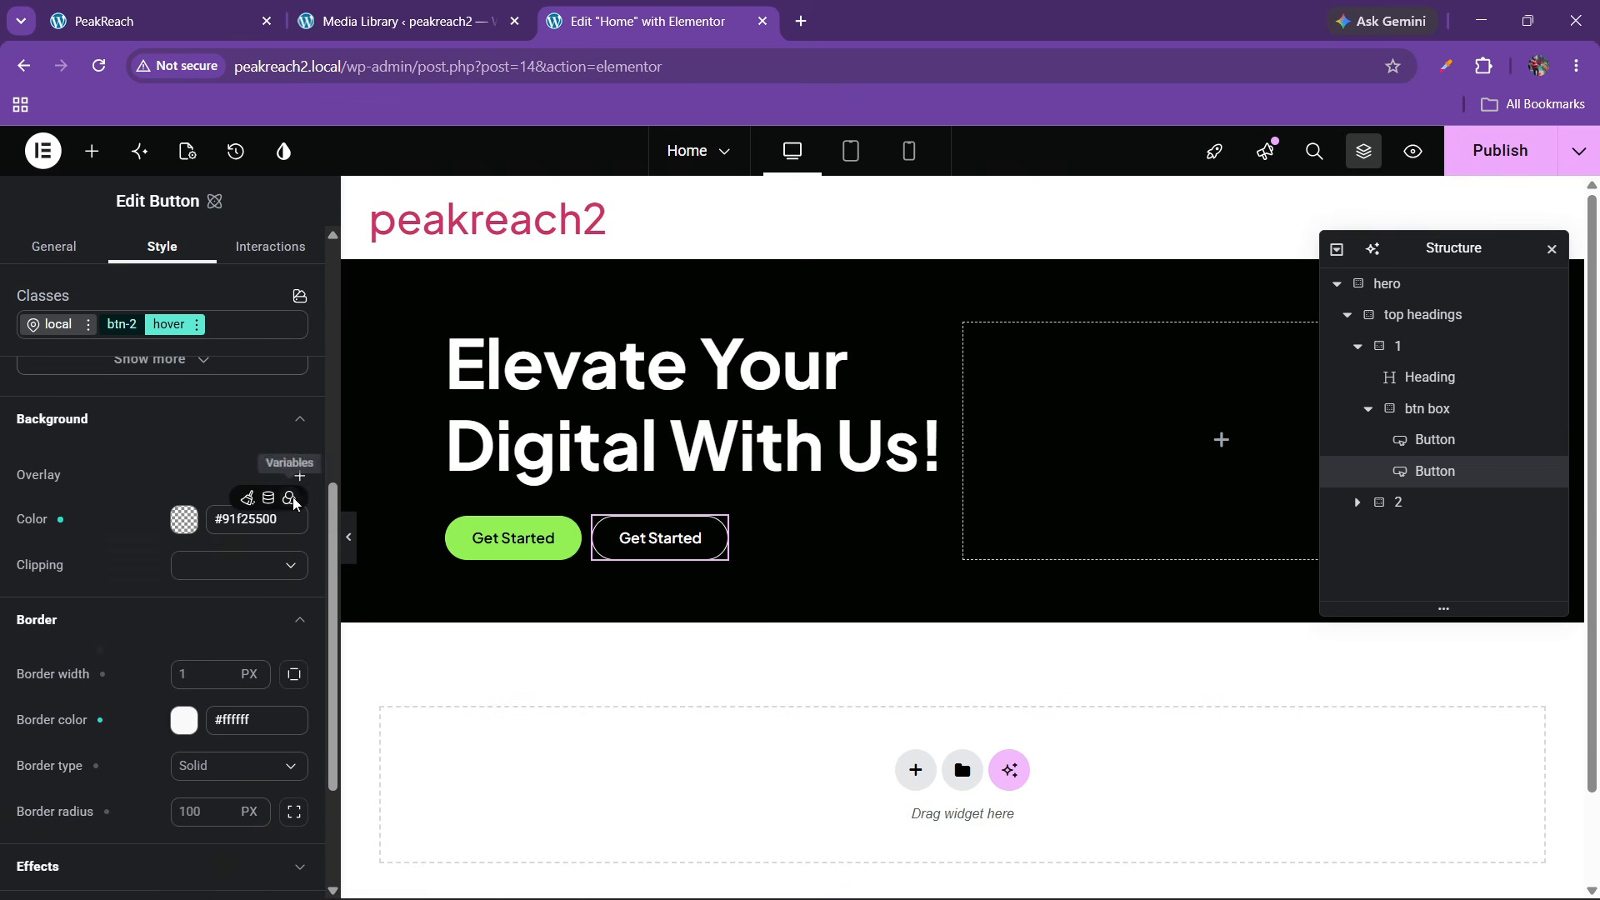
left_click(290, 498)
left_click(100, 633)
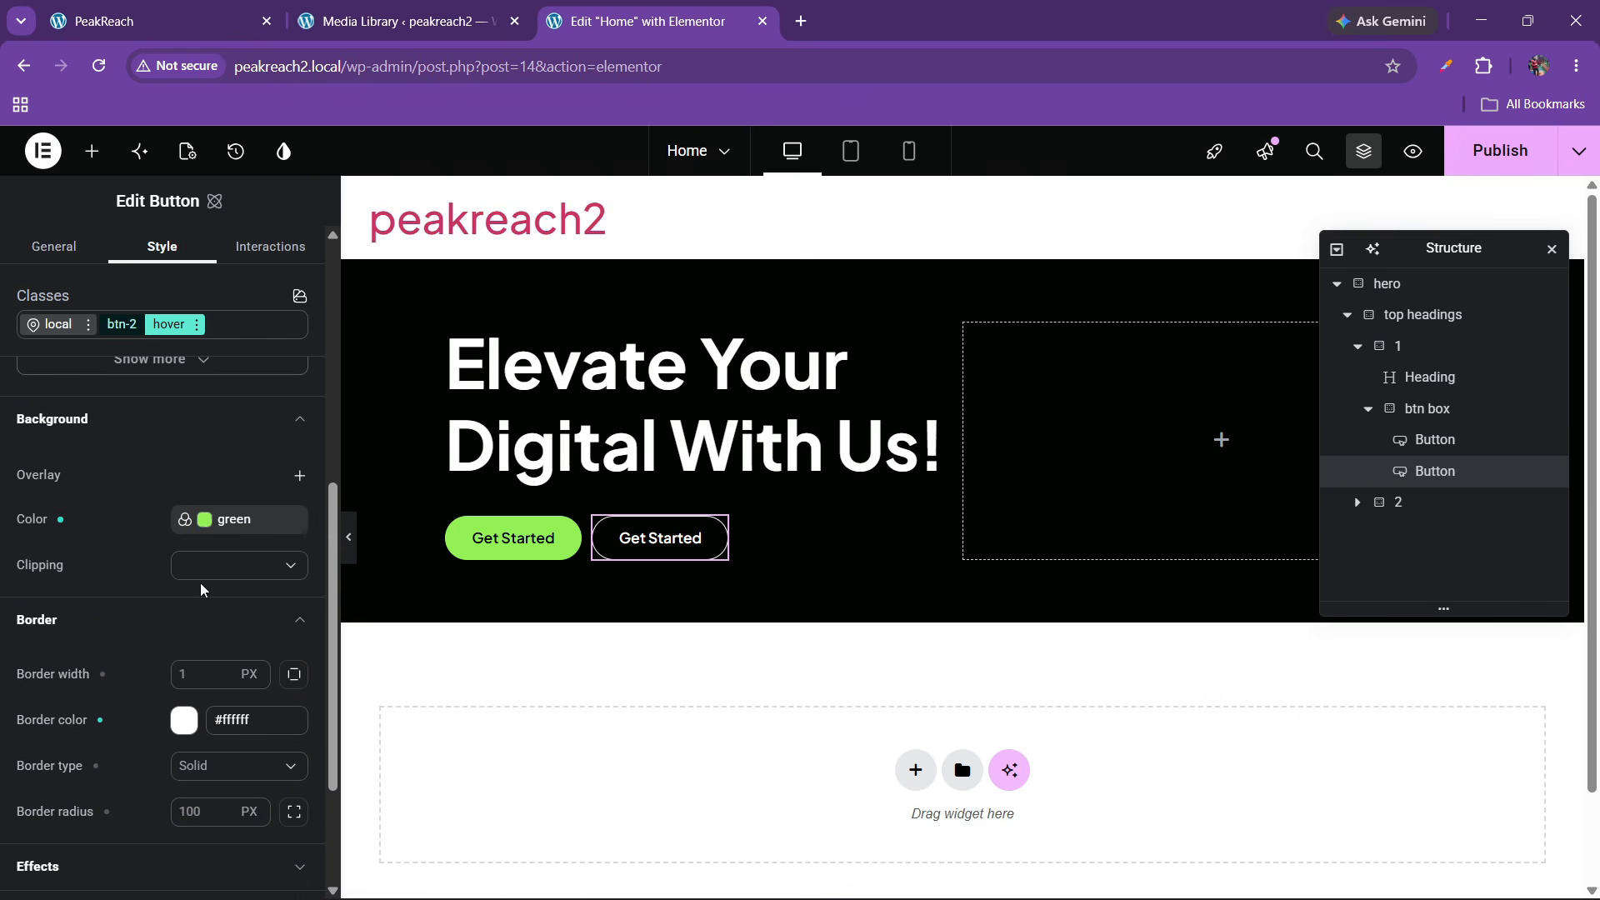
scroll(150, 602, "down", 1)
scroll(148, 602, "down", 1)
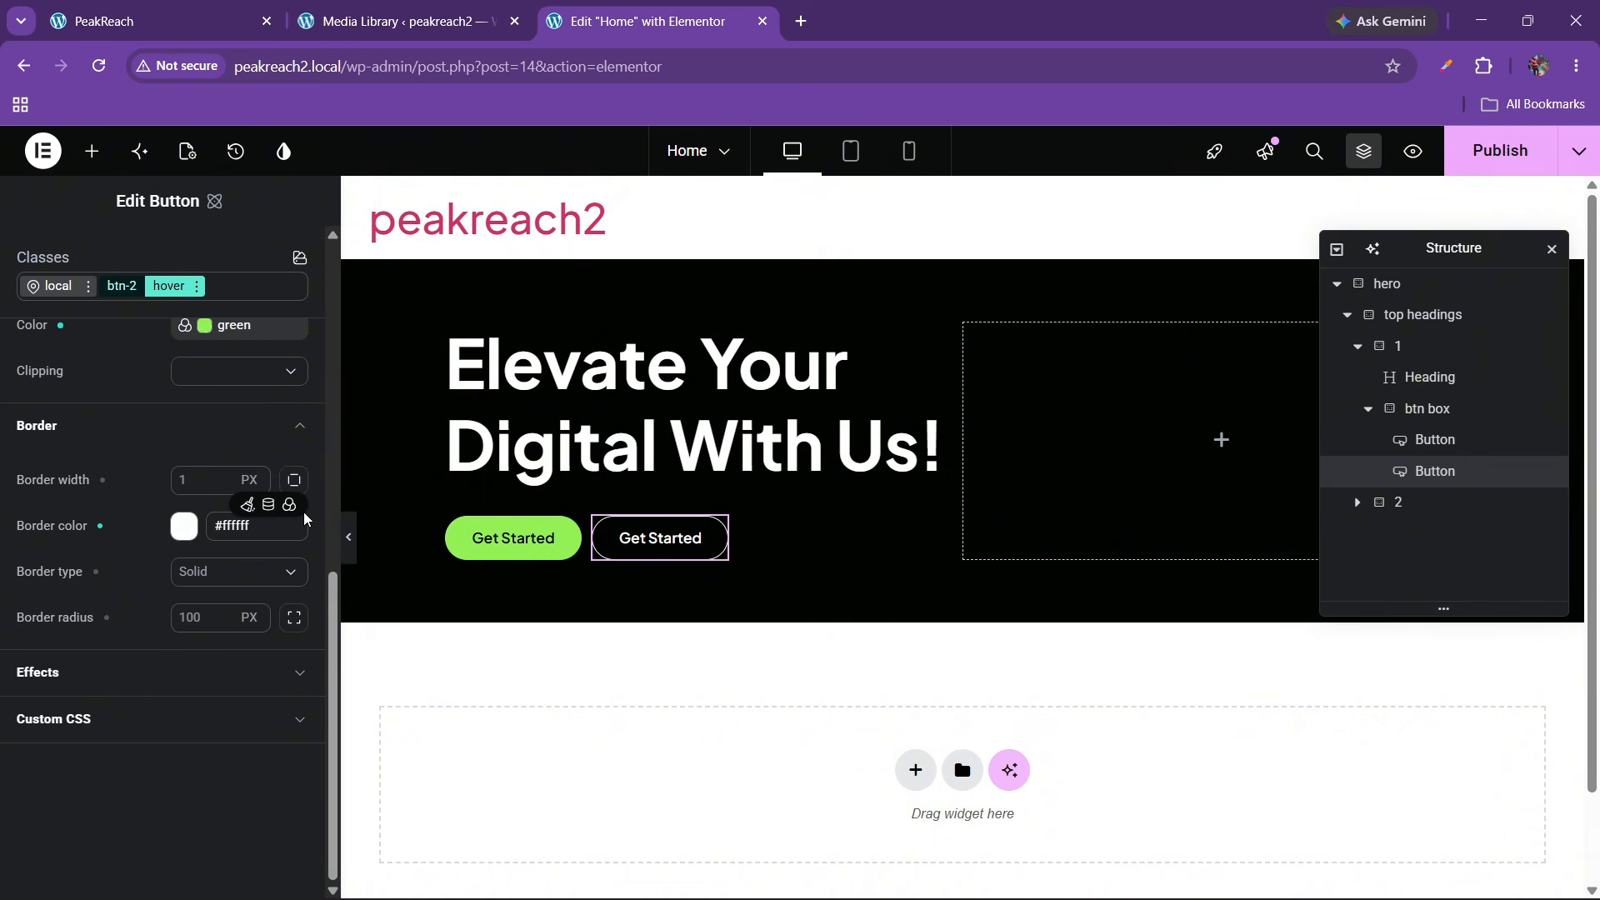
left_click(290, 505)
left_click(100, 635)
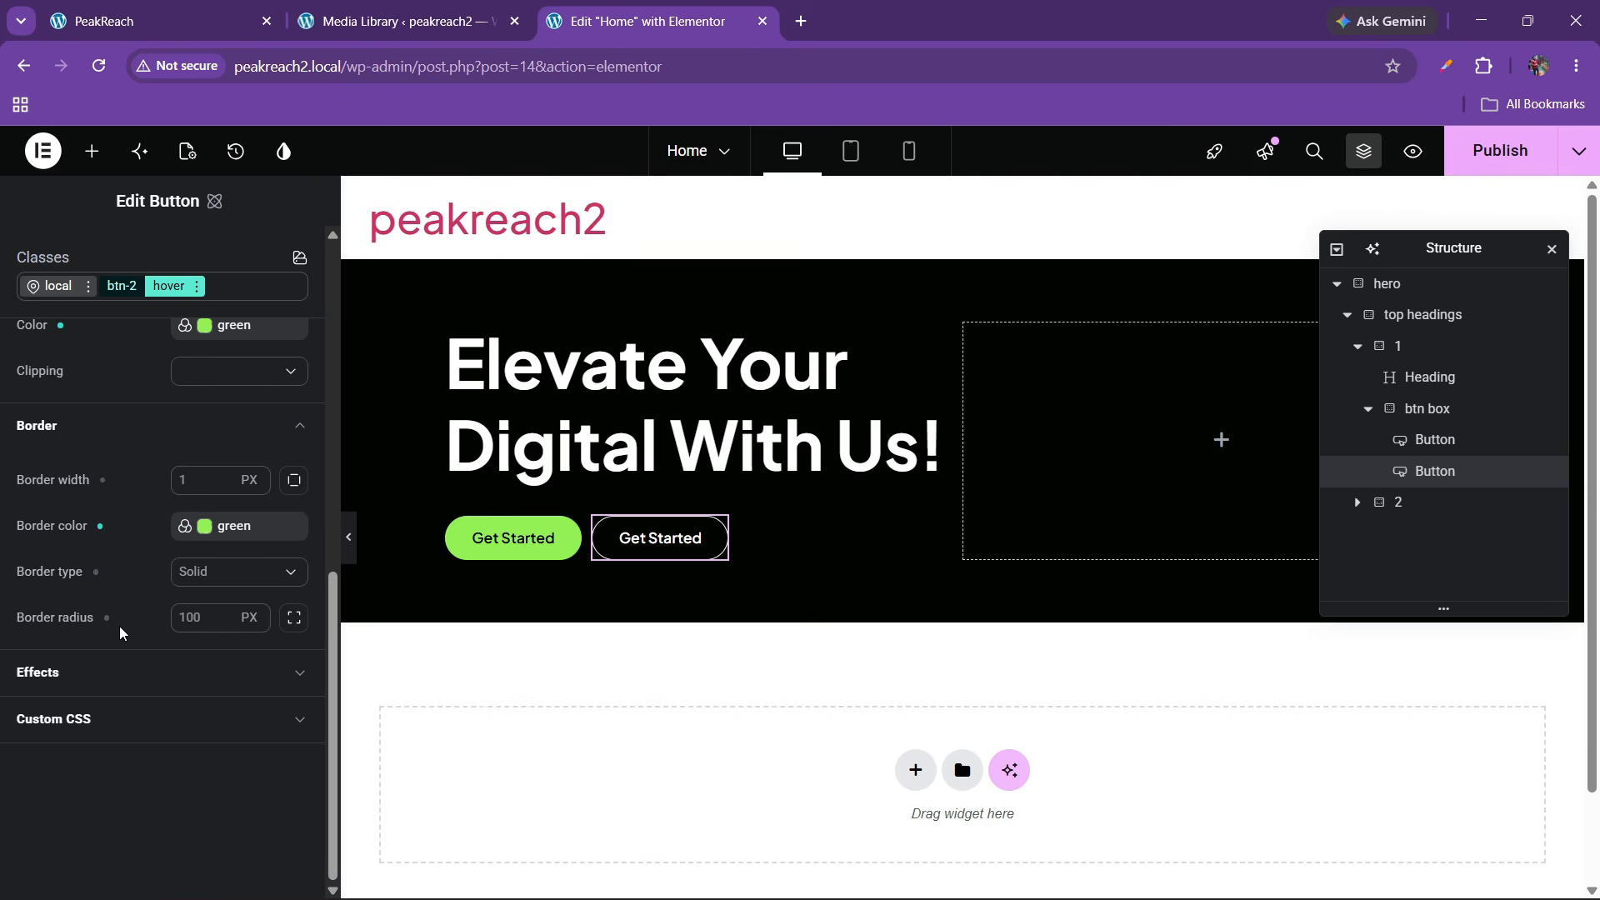
Set btn-2's hover text colour to the black variable
scroll(13, 451, "up", 2)
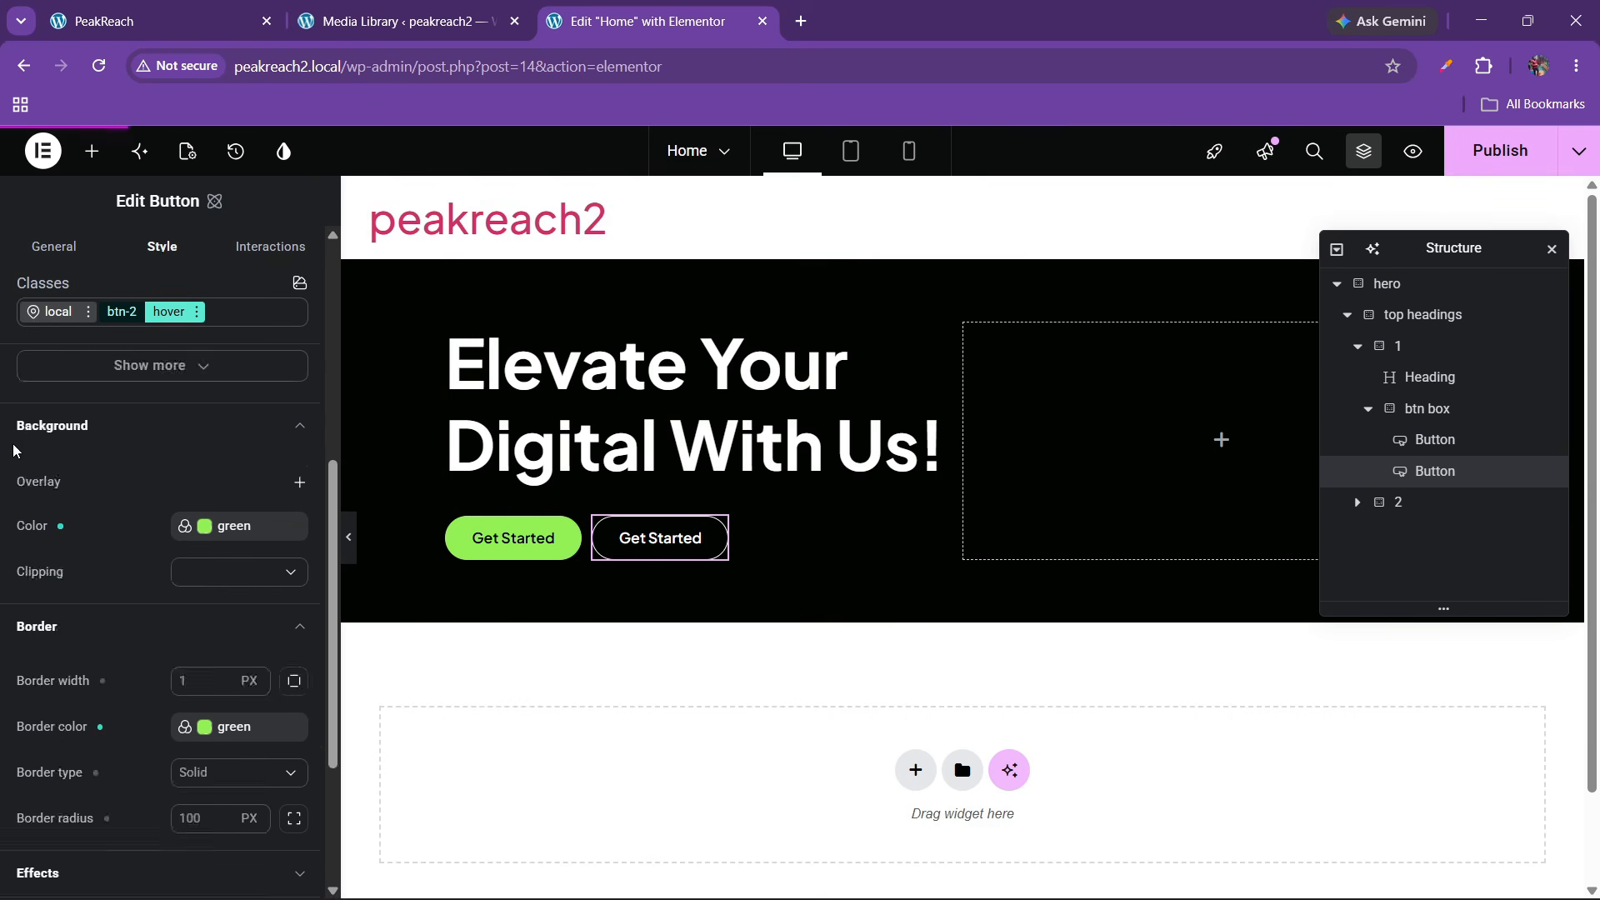
scroll(79, 509, "up", 4)
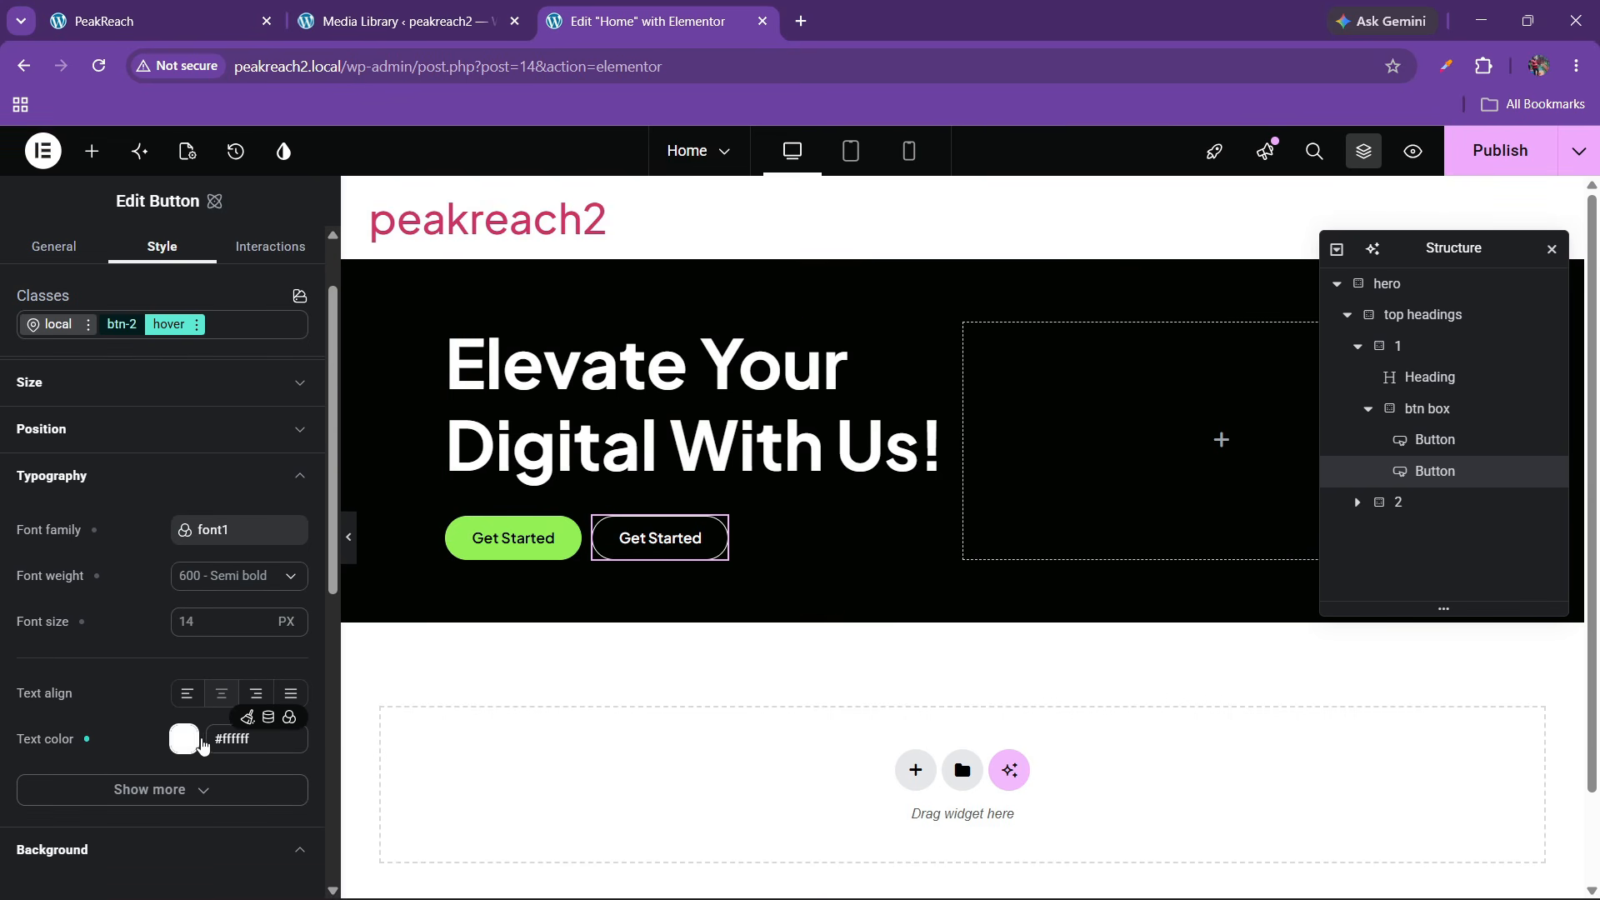
left_click(289, 717)
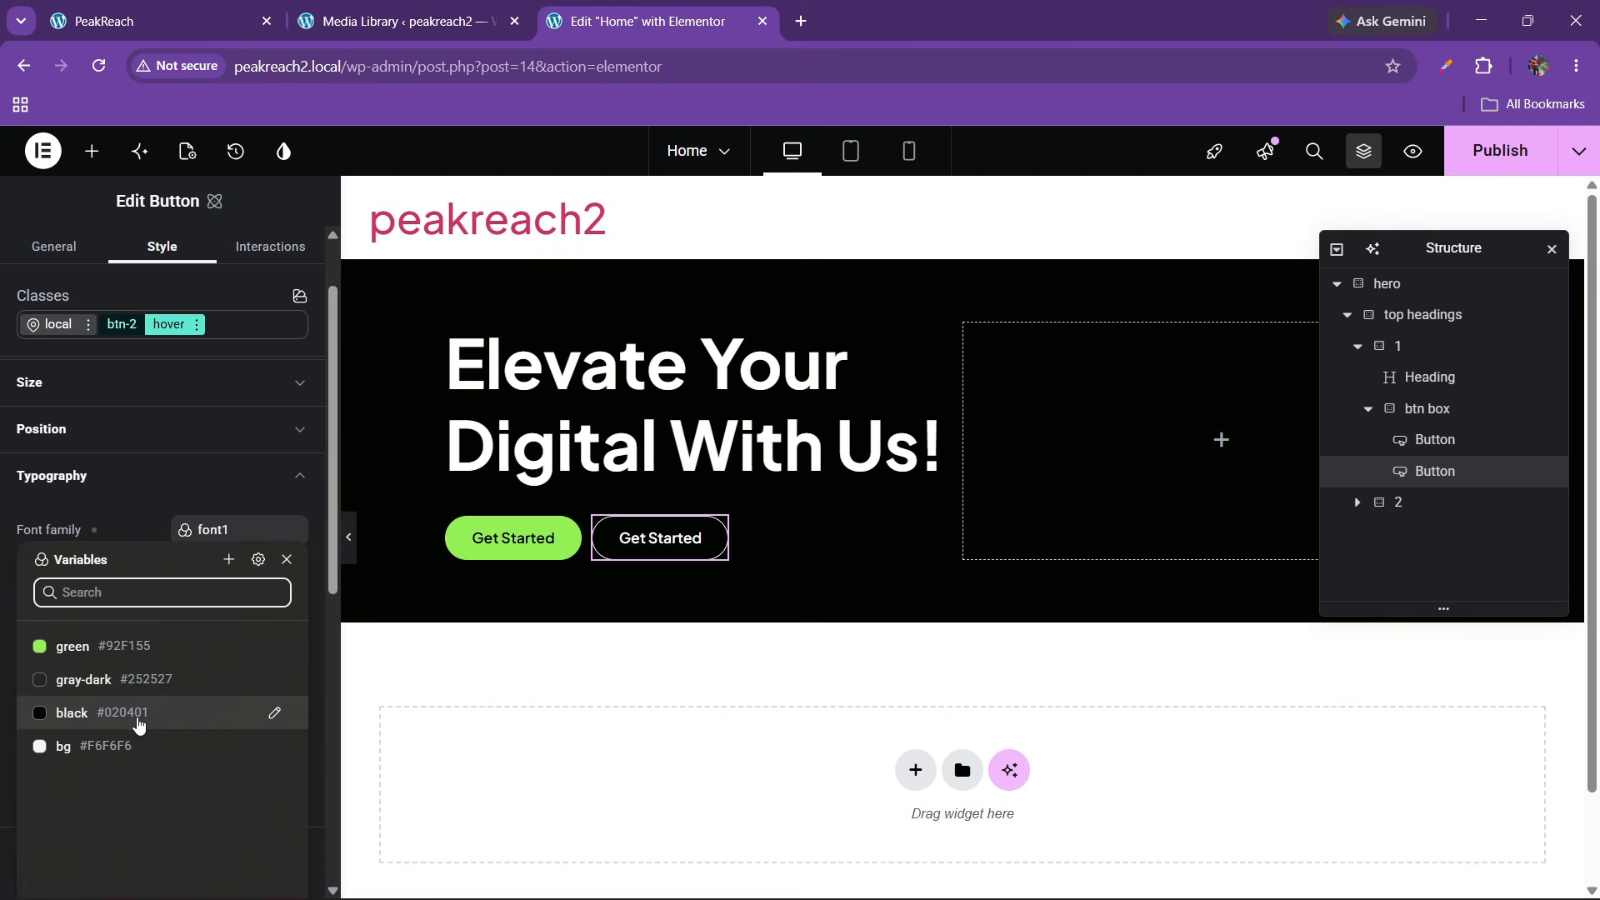
left_click(138, 722)
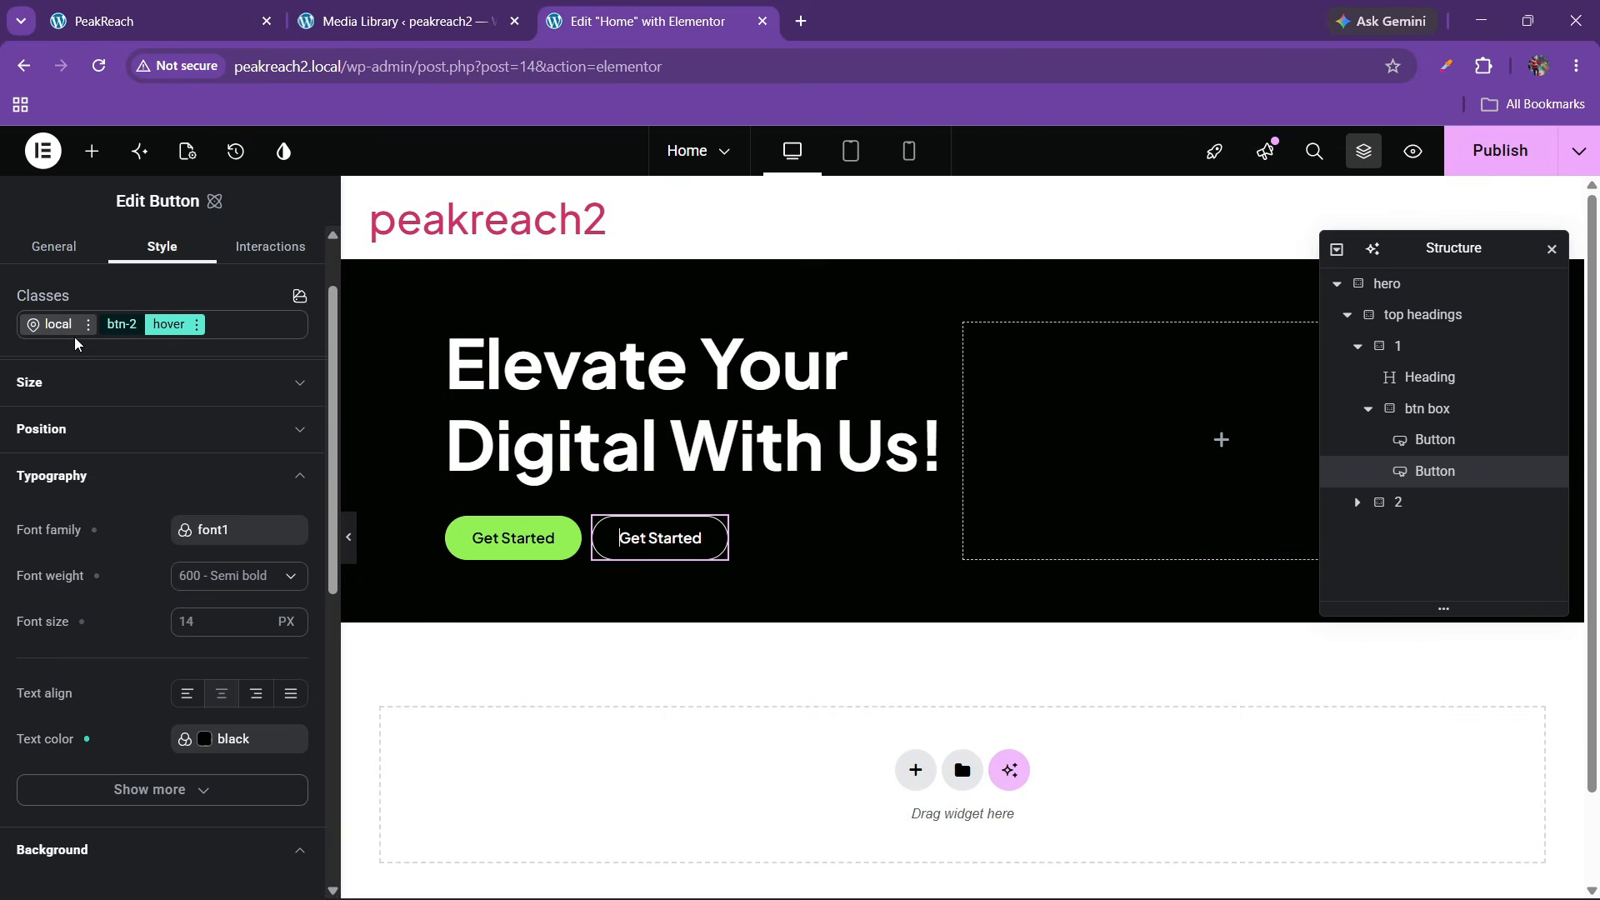
Relabel the outlined button from Get Started to Read More
left_click(52, 247)
left_click_drag(92, 369, 2, 350)
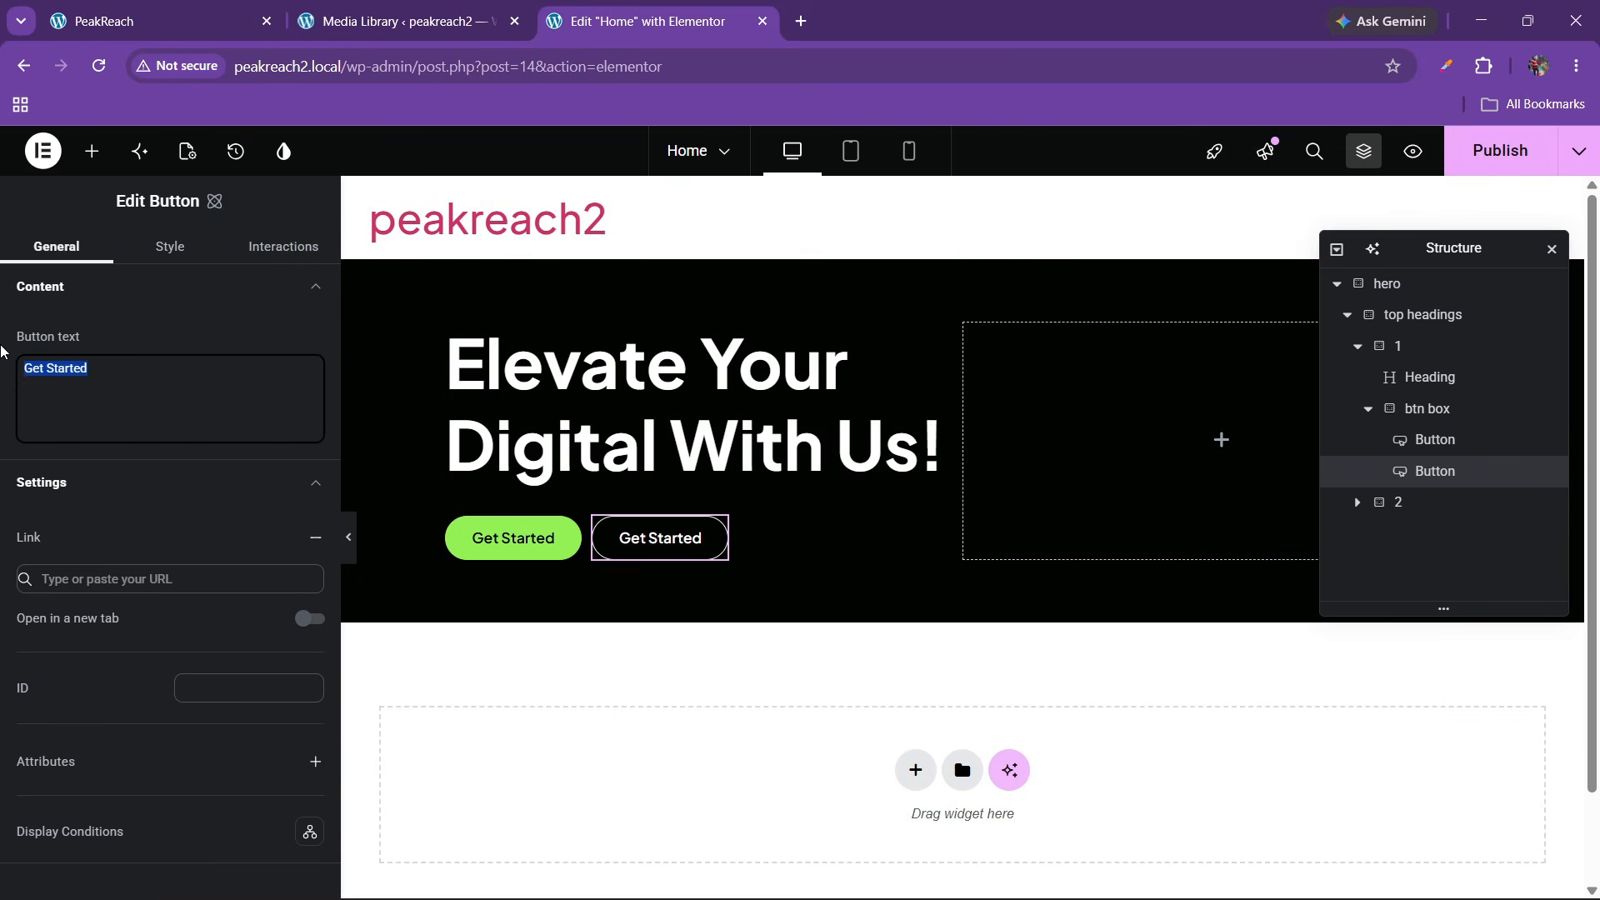
type("Read More")
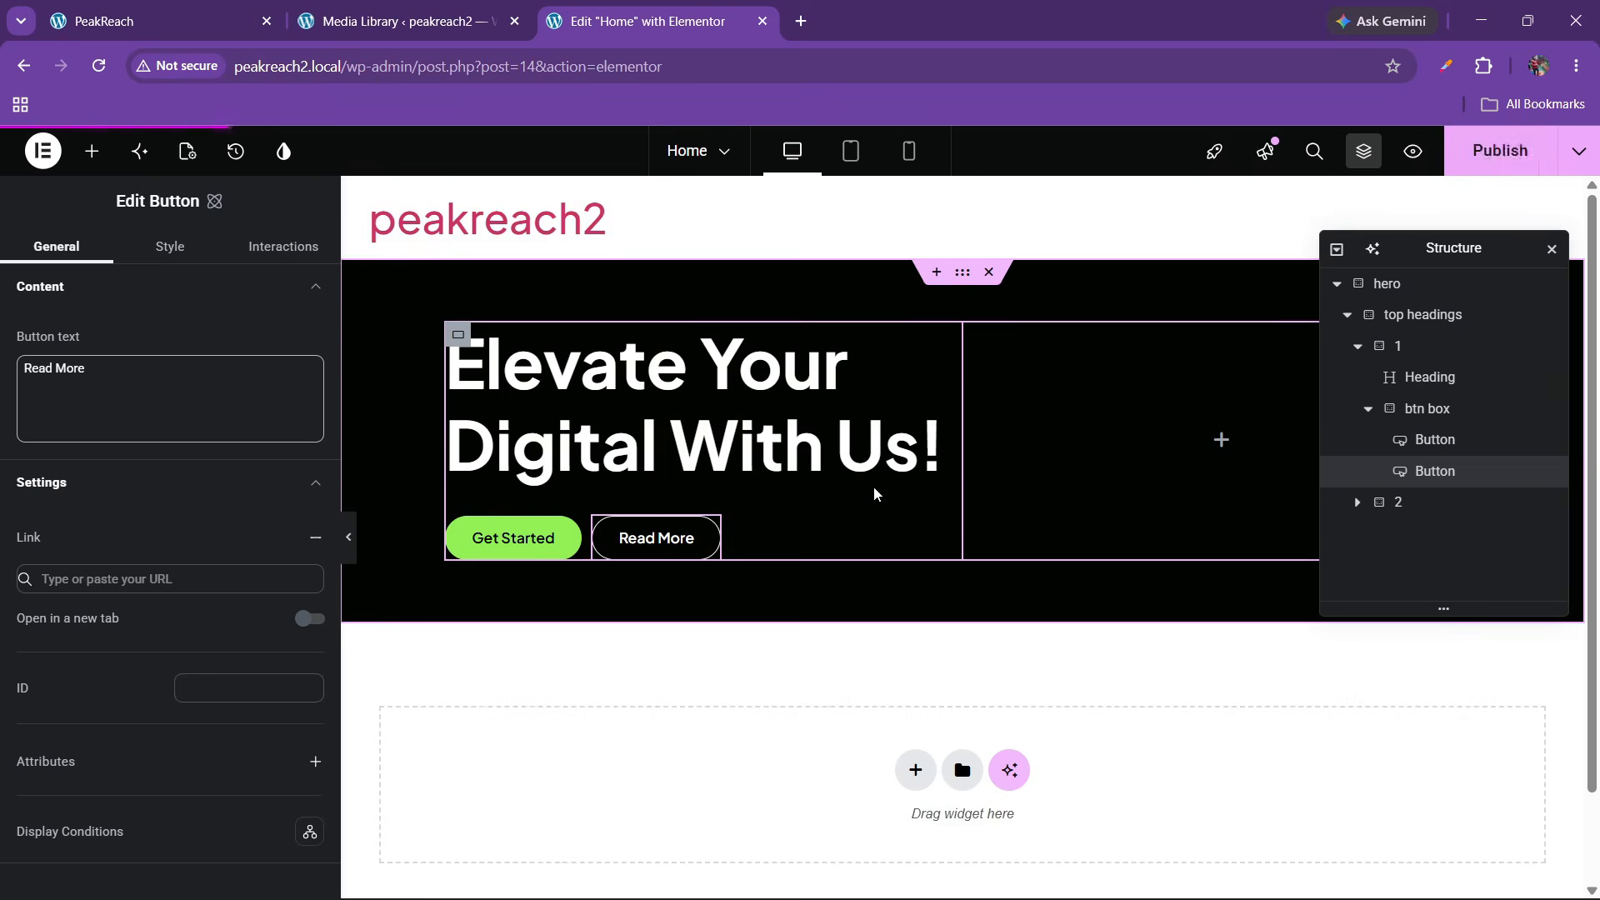
left_click(166, 21)
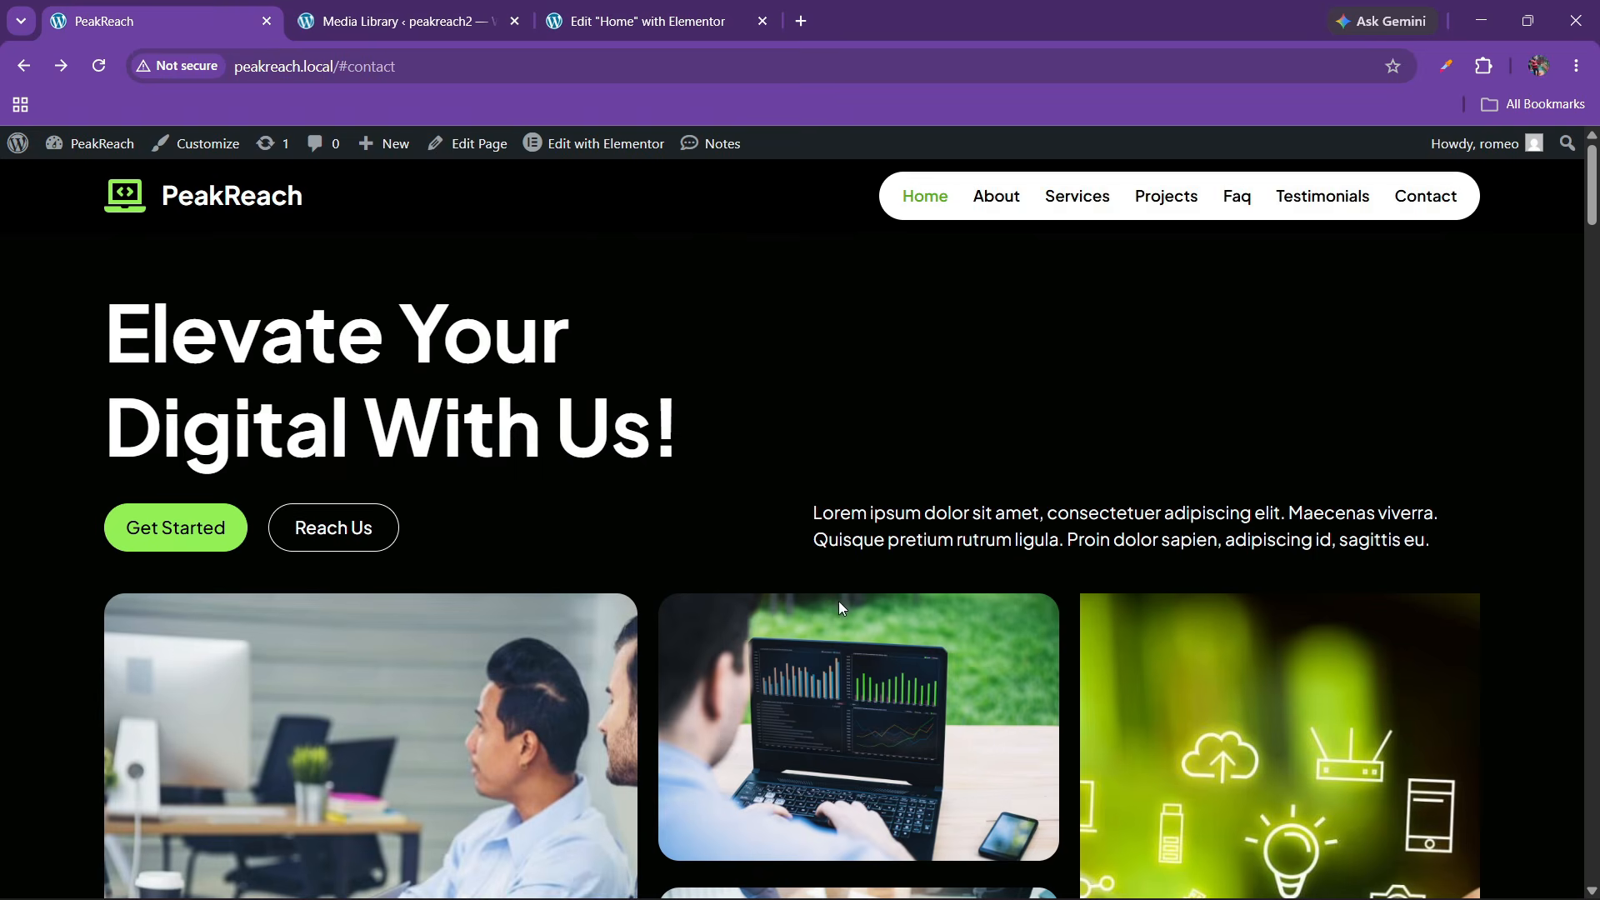
left_click(641, 21)
Add a Paragraph widget to the right container with the live site's lorem ipsum text
left_click(92, 151)
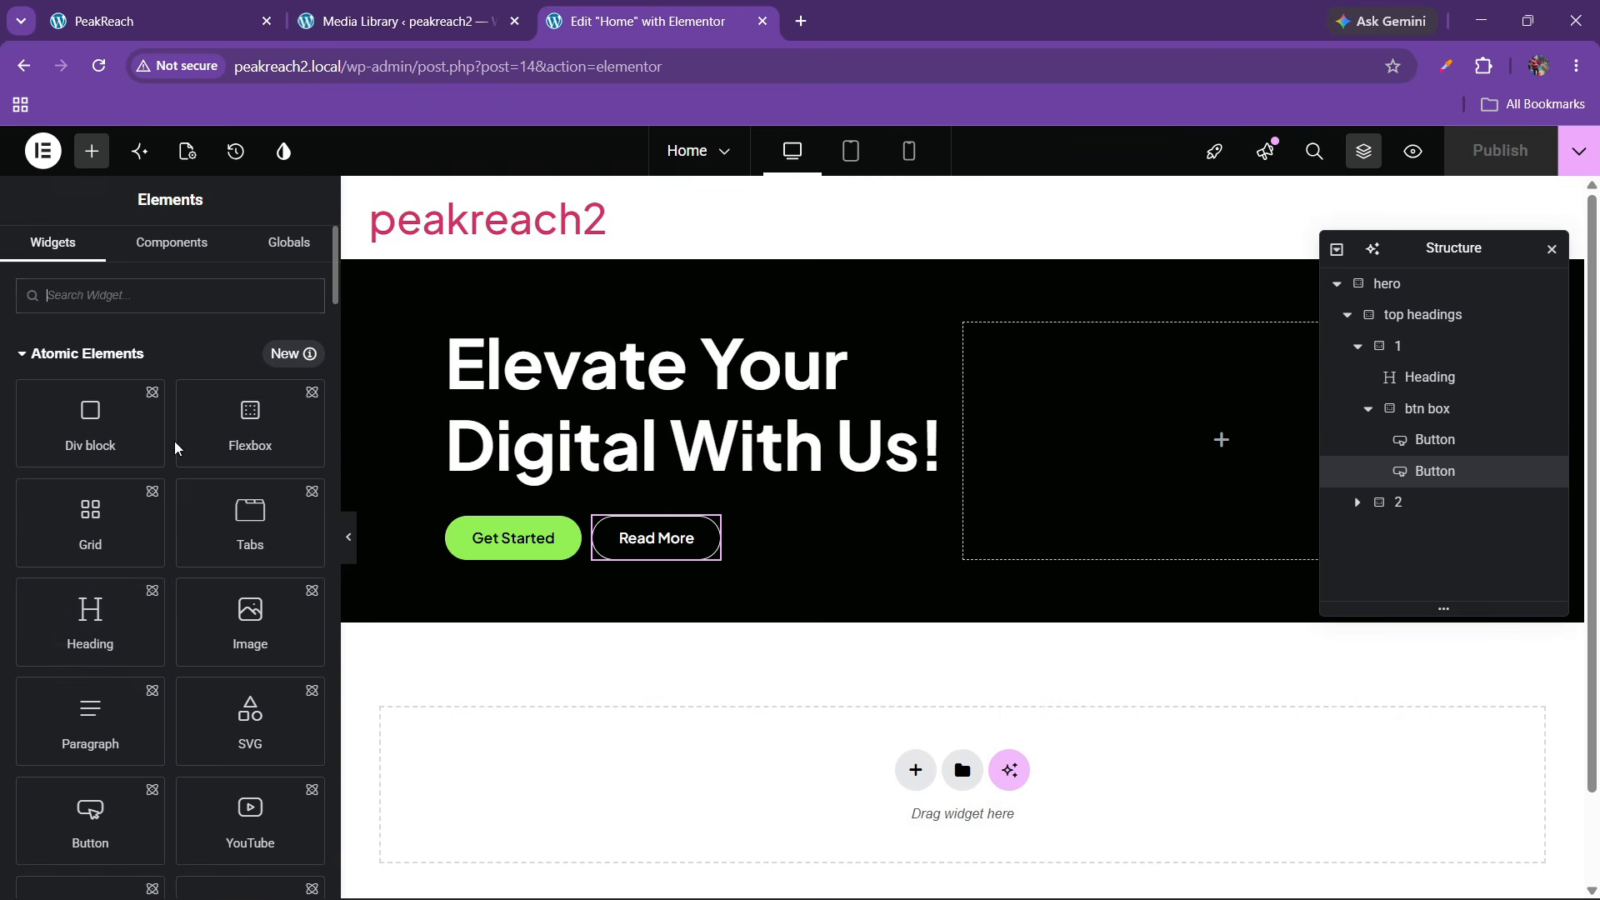
left_click_drag(108, 717, 1181, 518)
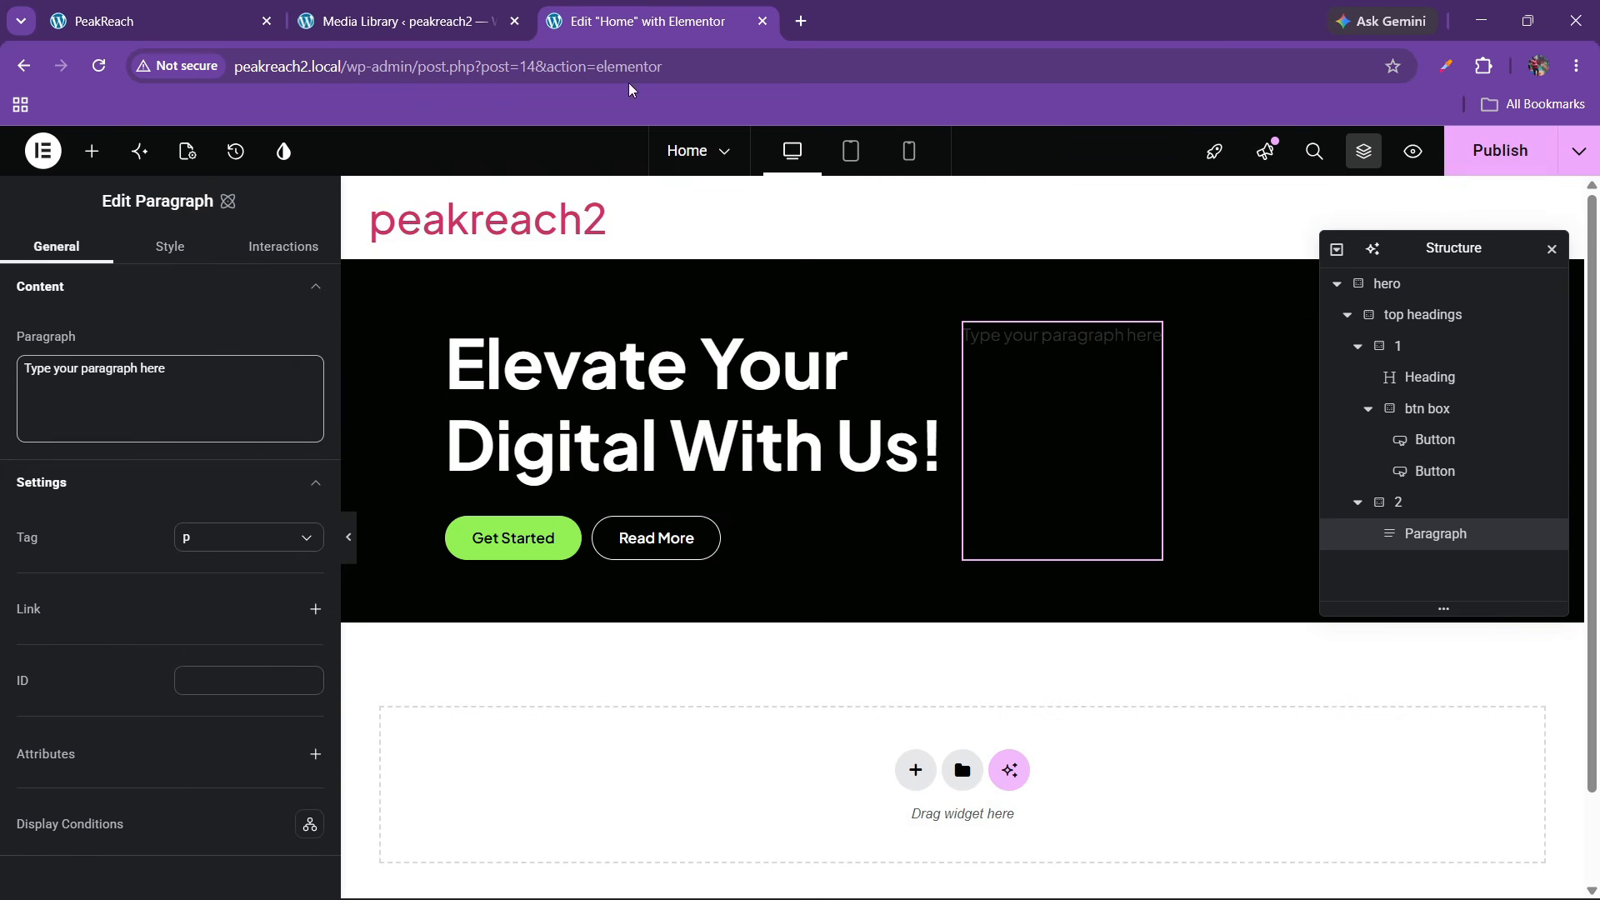
left_click(212, 17)
left_click_drag(799, 516, 1443, 540)
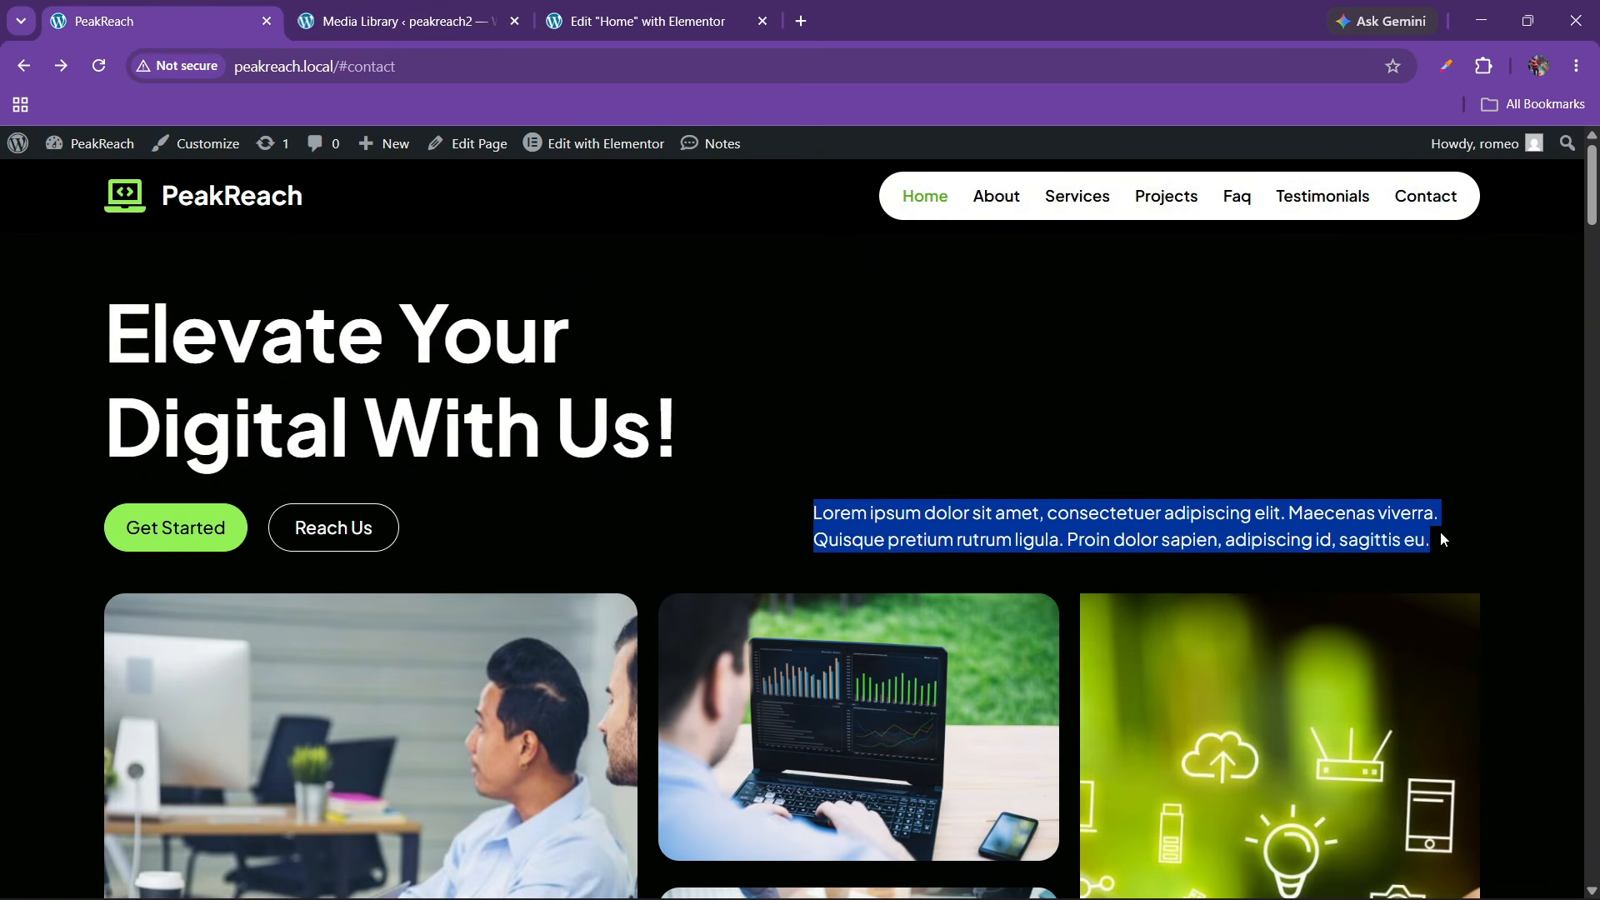
key("ctrl+c")
left_click(637, 20)
left_click(195, 372)
key("ctrl+a")
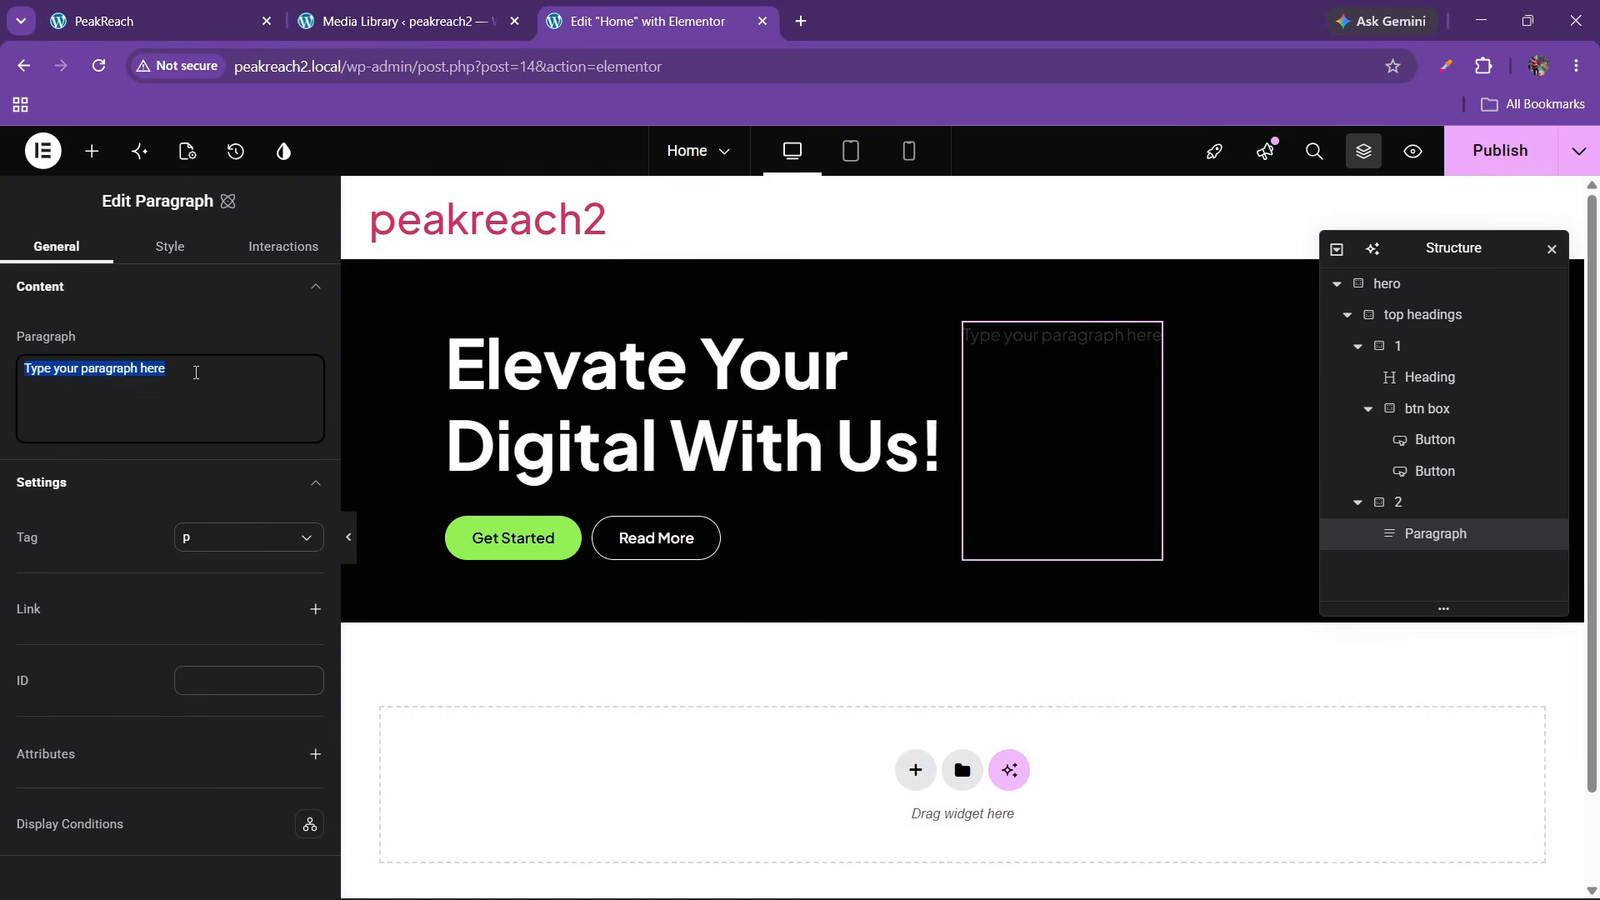
key("ctrl+v")
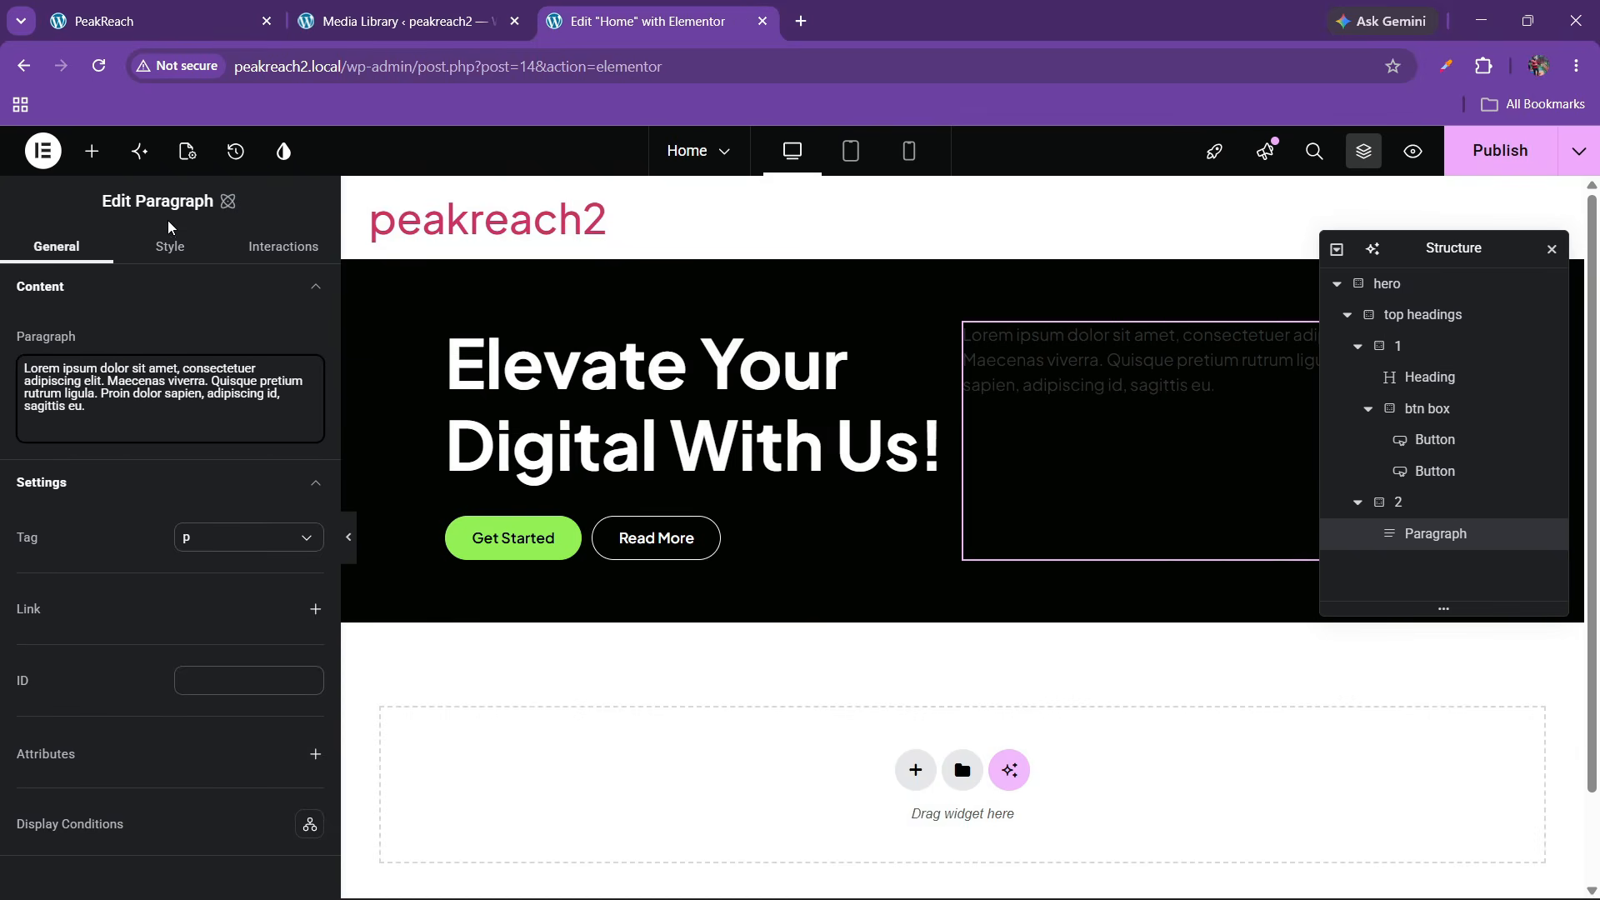
left_click(169, 246)
left_click(126, 564)
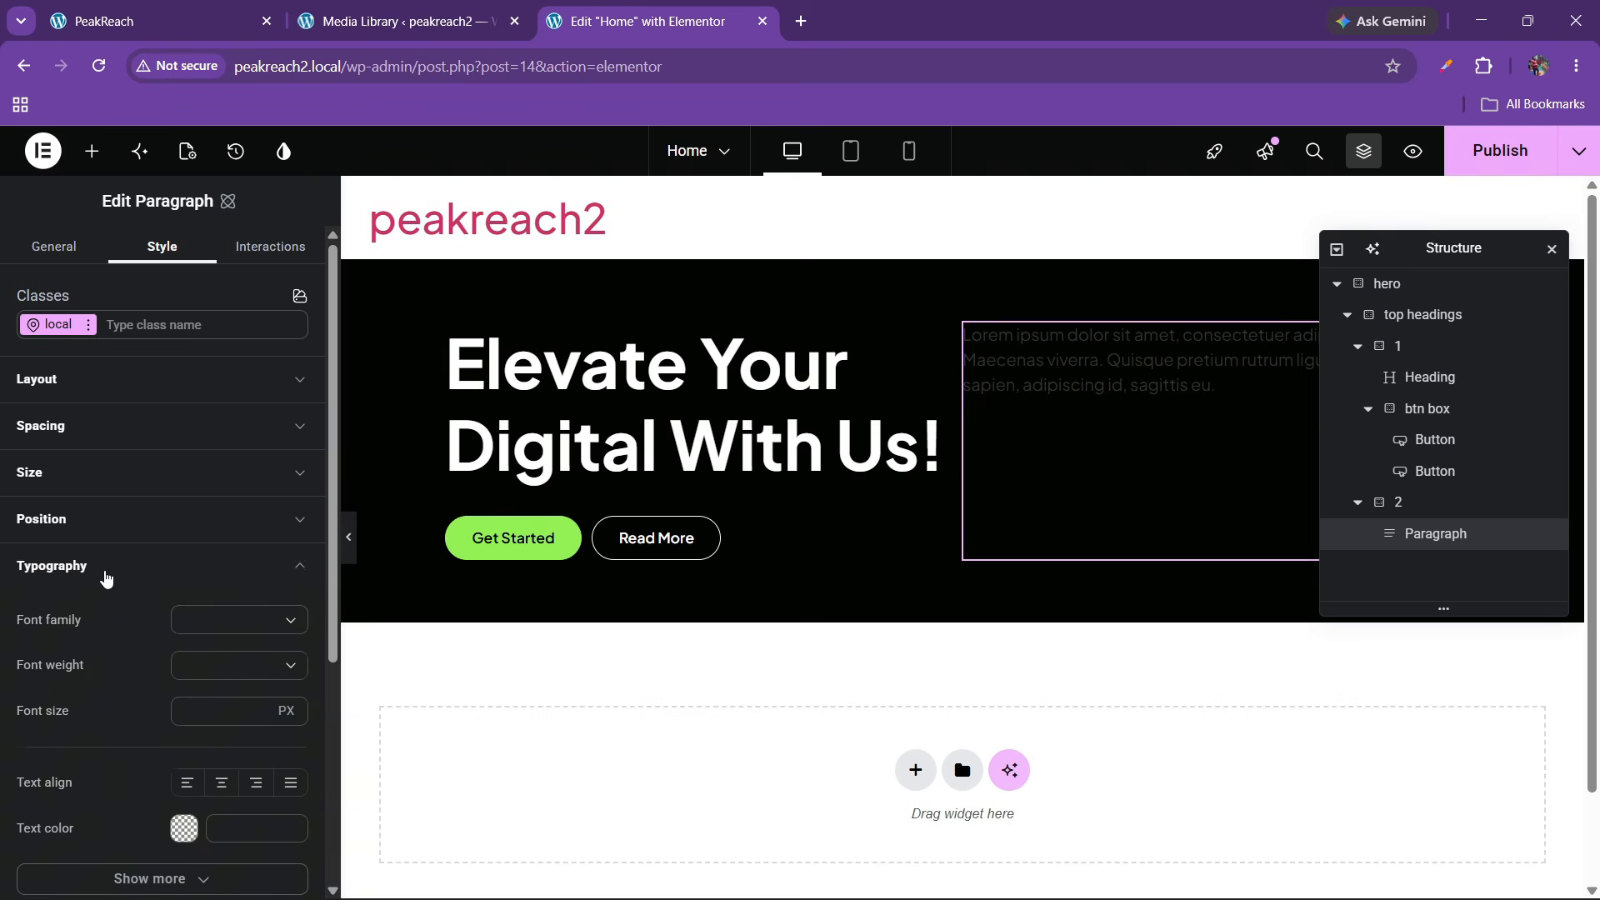
scroll(166, 667, "down", 1)
Make the paragraph text white, using the font1 font at 400 Normal weight
left_click(183, 725)
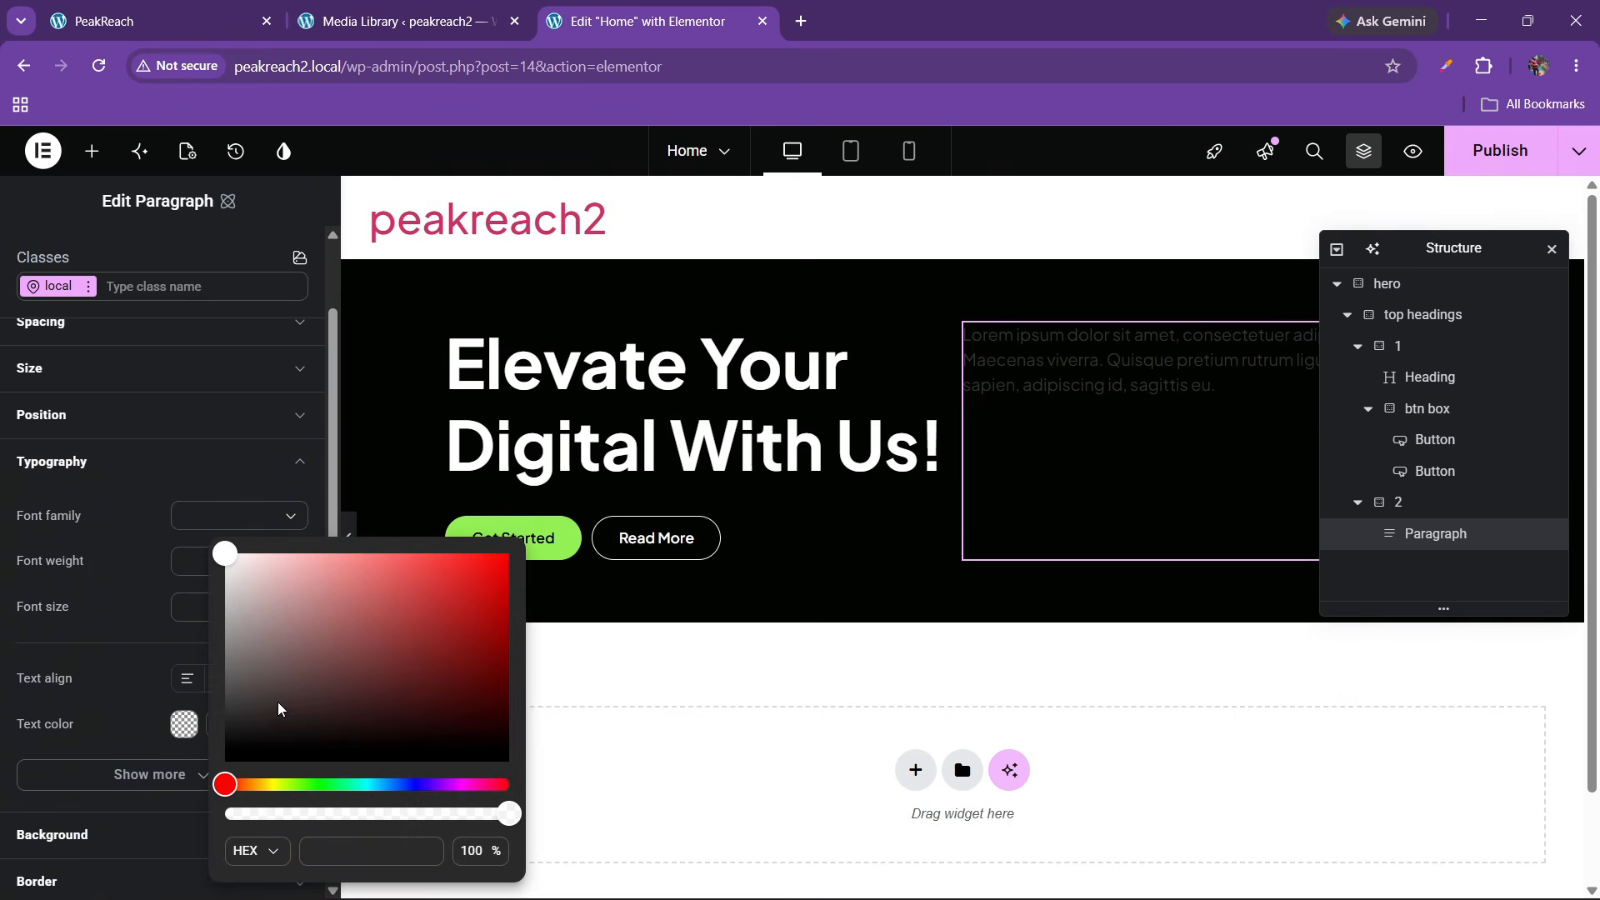
left_click_drag(278, 701, 218, 547)
left_click(131, 638)
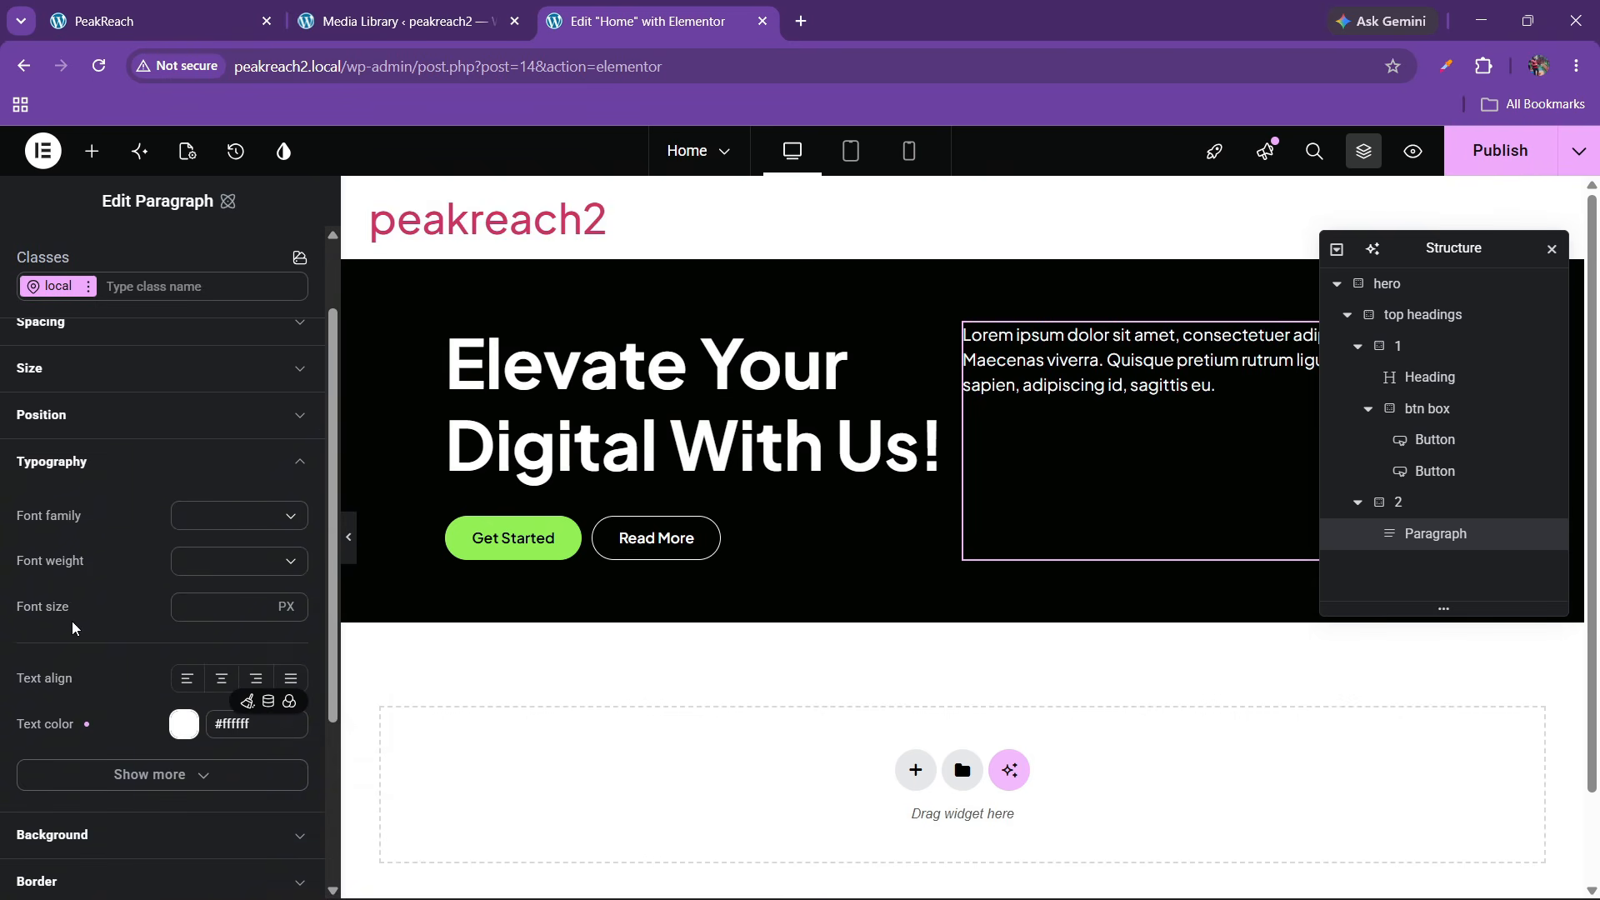
left_click(289, 492)
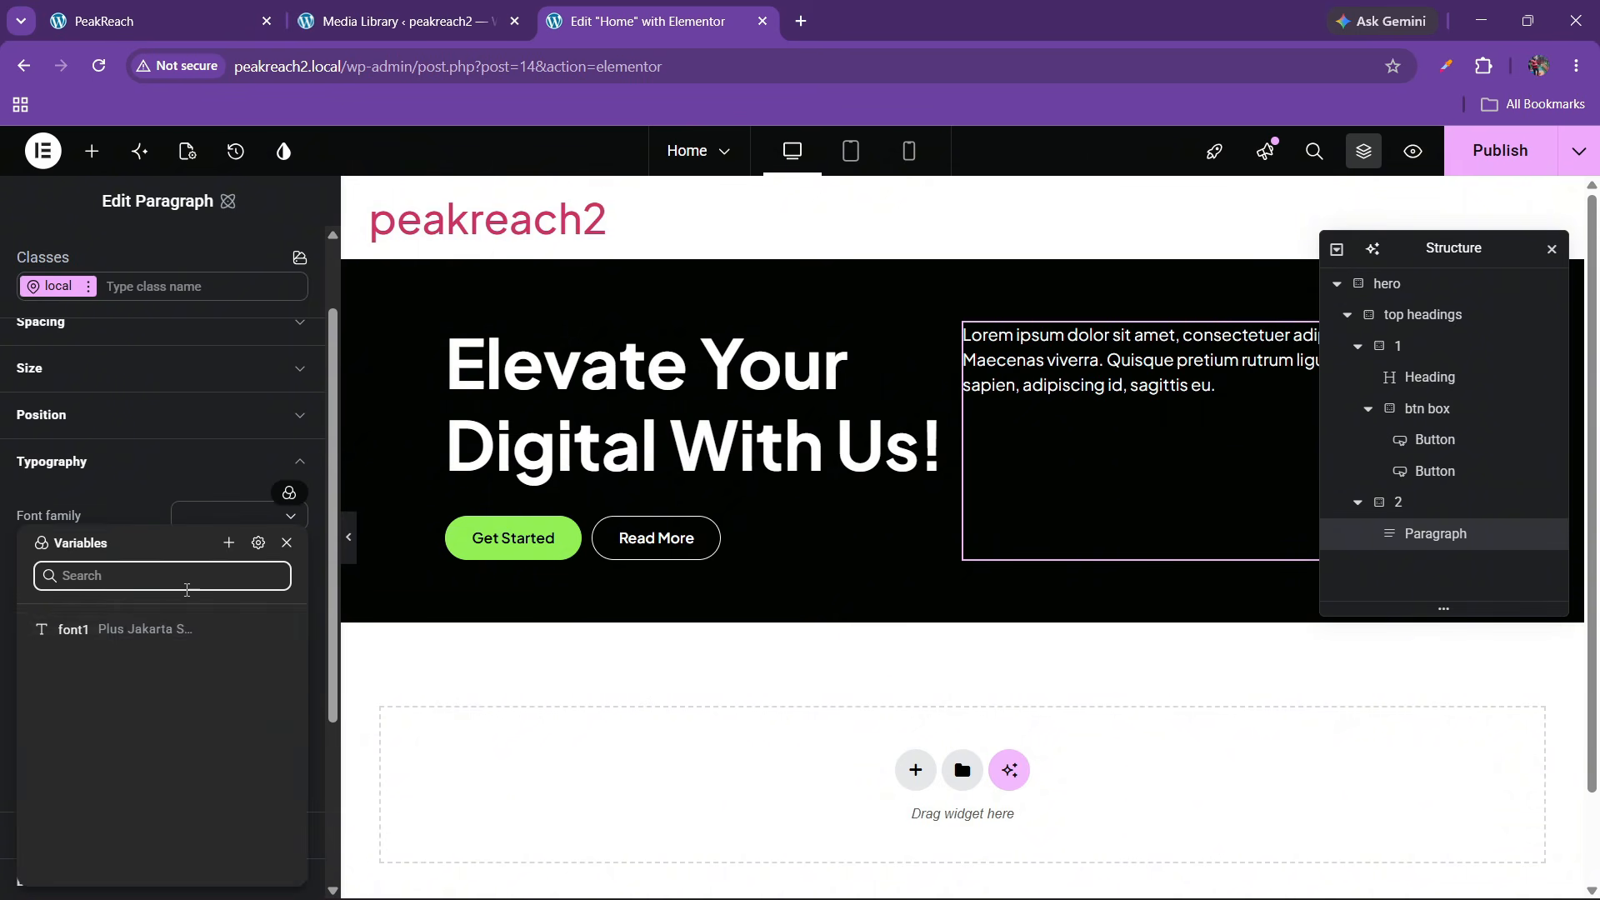
left_click(158, 626)
left_click(241, 567)
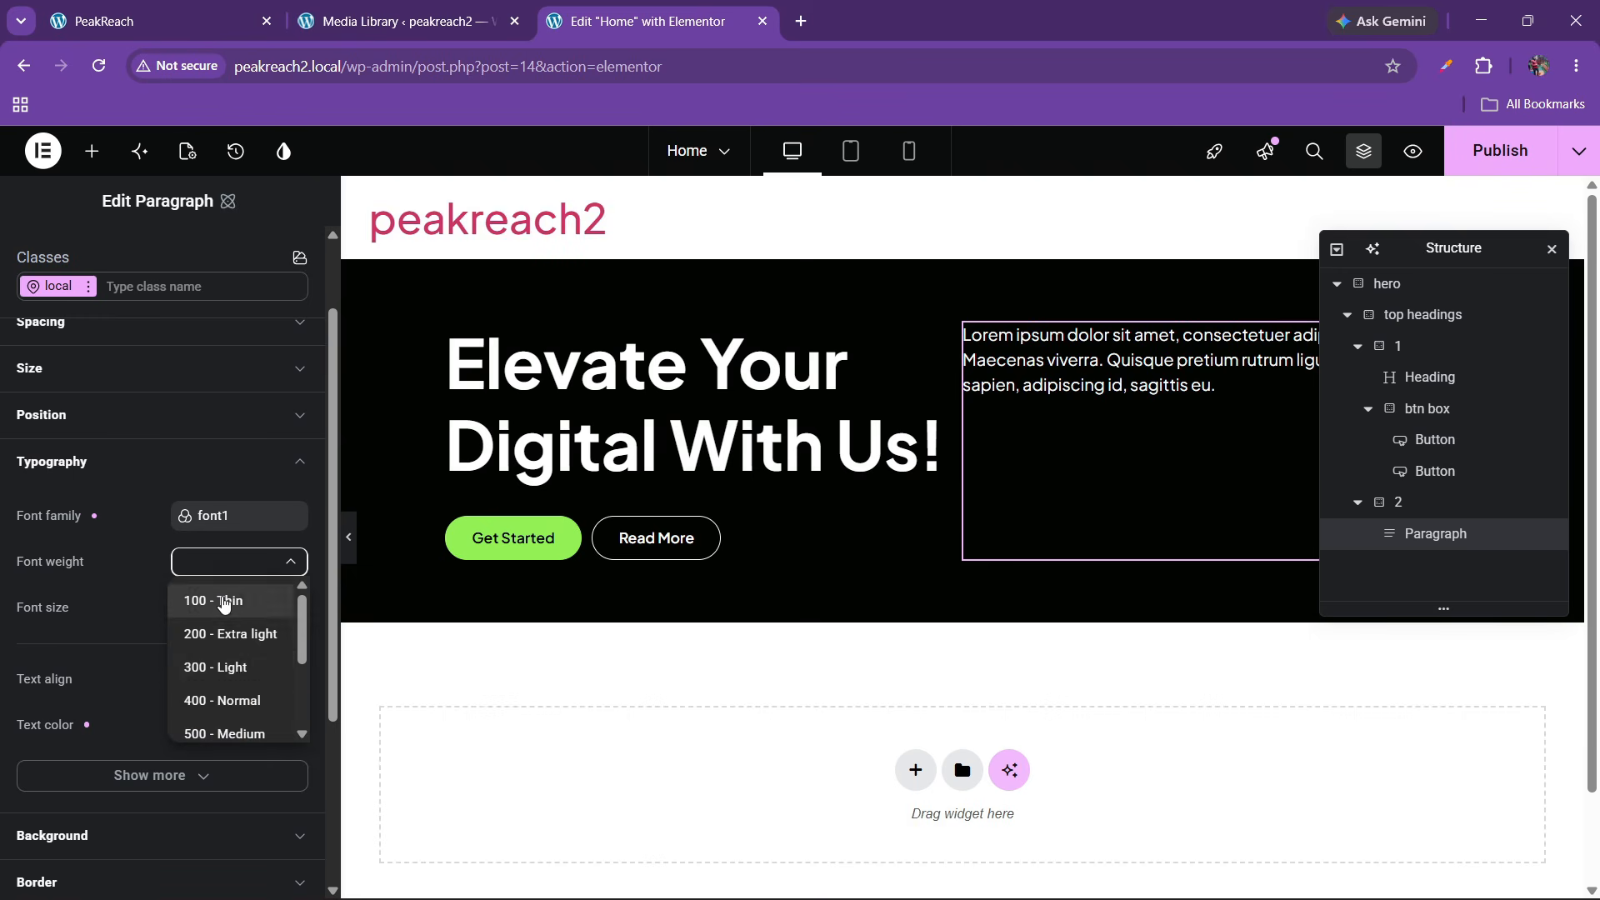
left_click(222, 702)
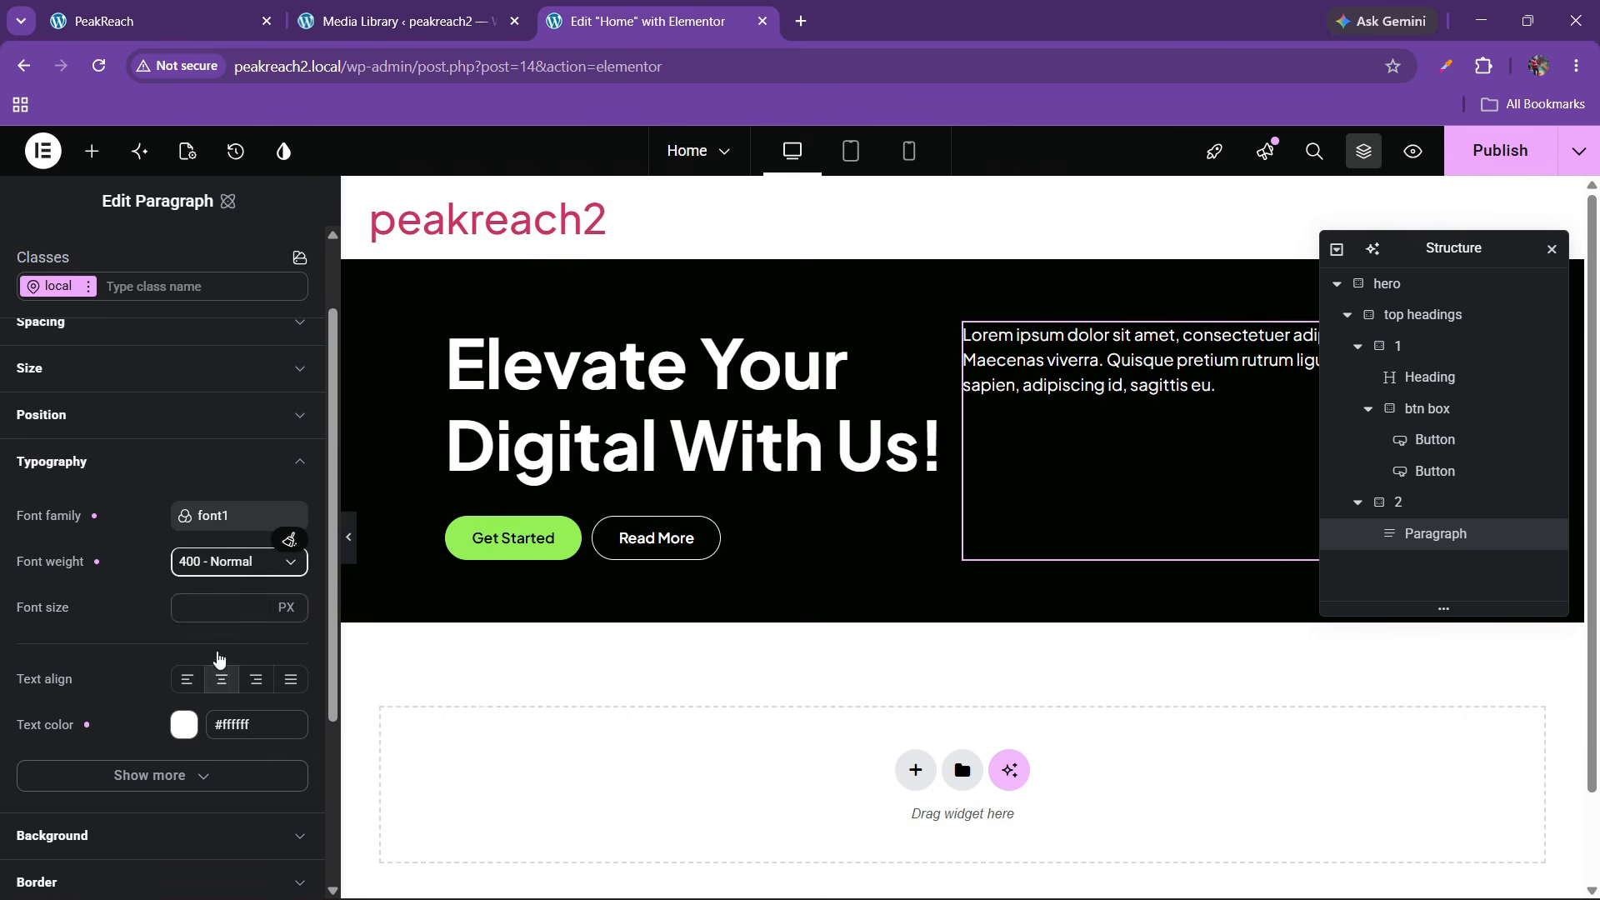
Set the paragraph font size to 16 px
left_click(224, 606)
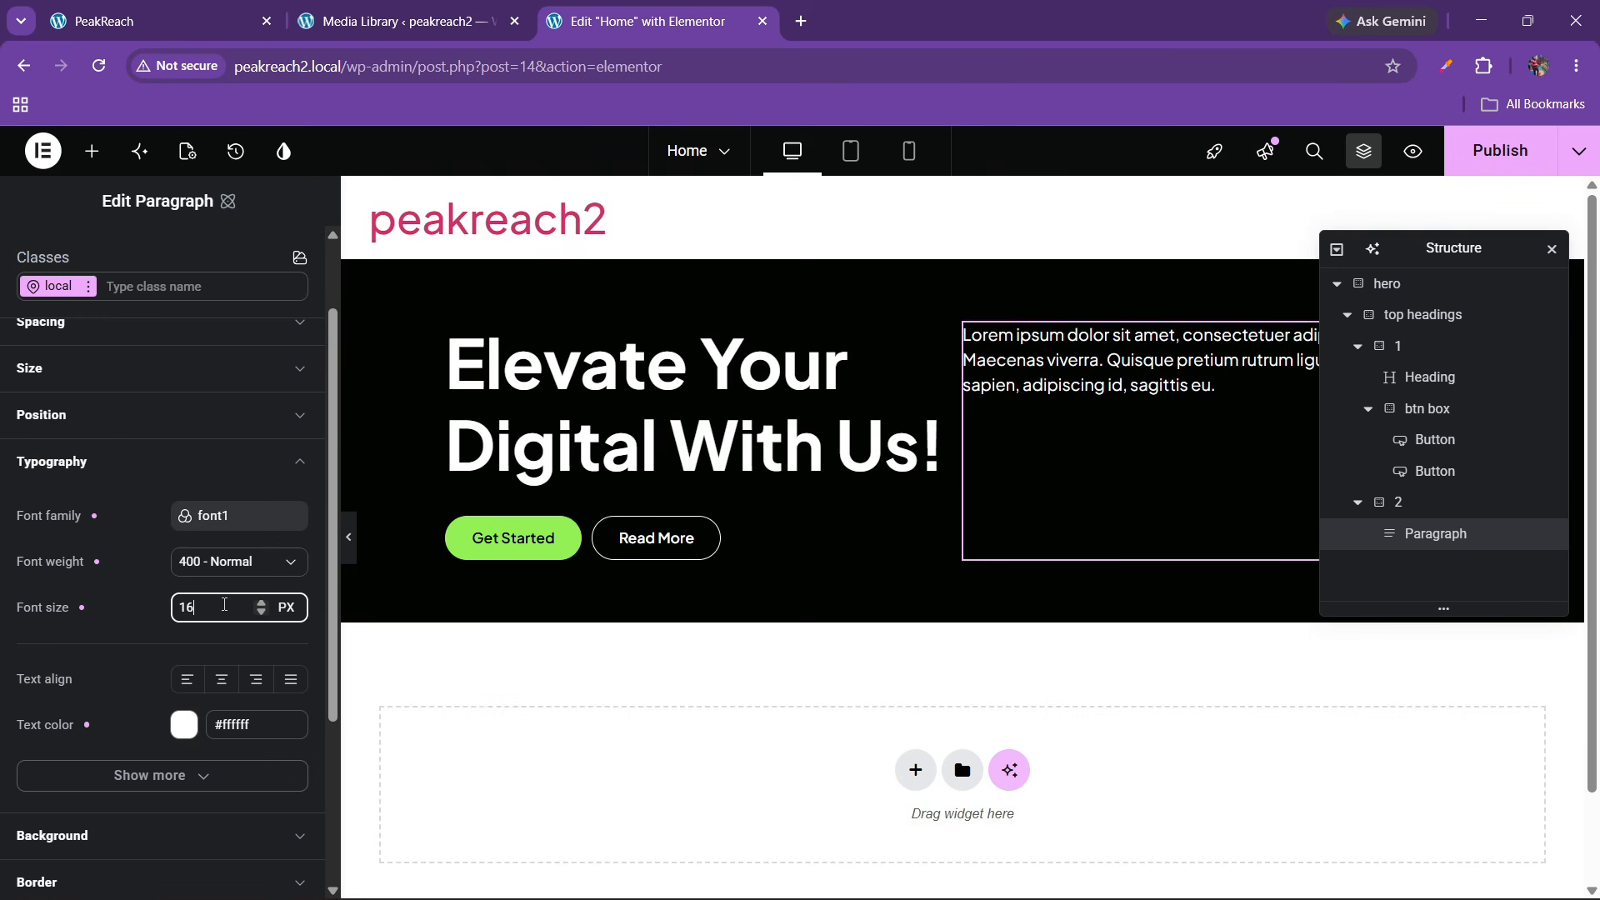
type("16")
key("BackSpace")
type("5")
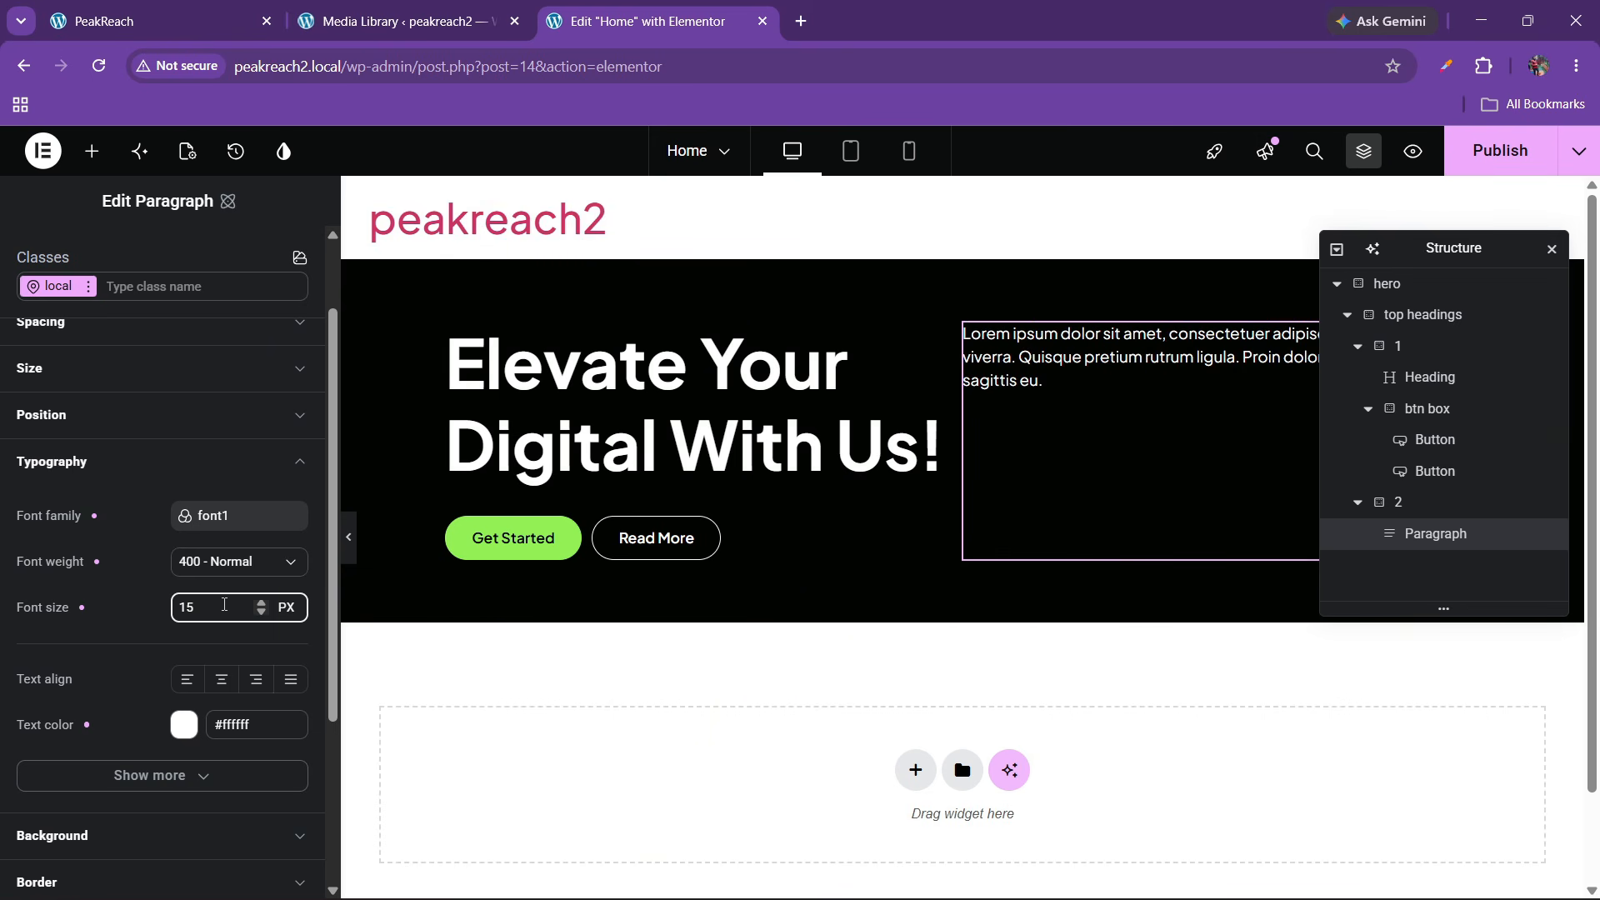
key("BackSpace")
type("6")
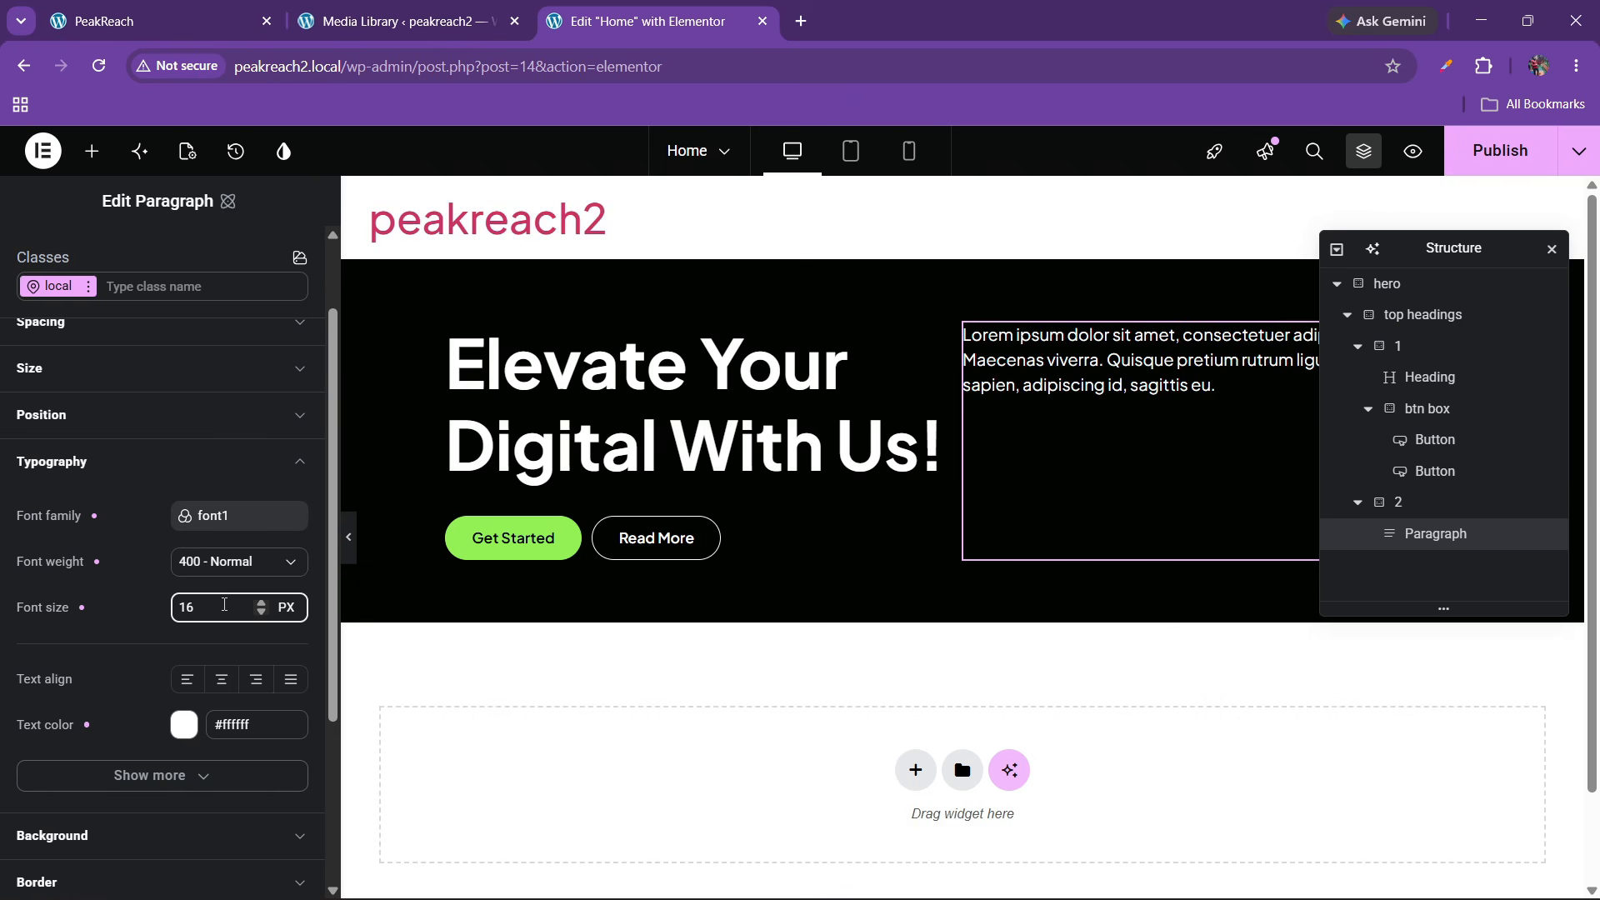
scroll(152, 622, "down", 3)
scroll(148, 568, "up", 4)
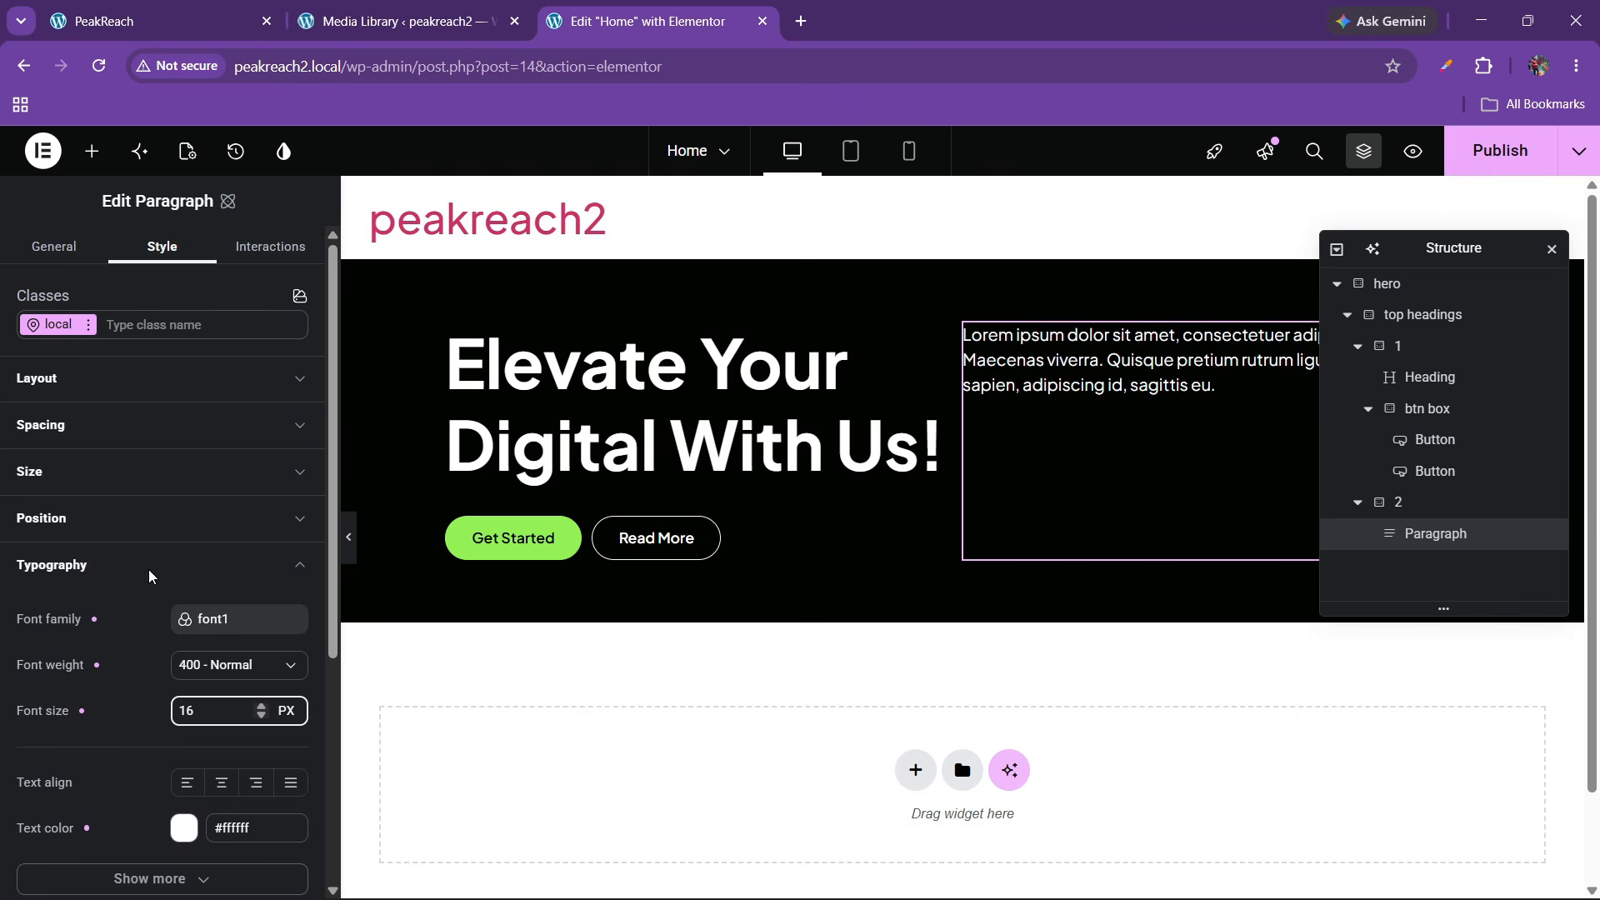
Create a new para-1 class on the hero paragraph
left_click(87, 324)
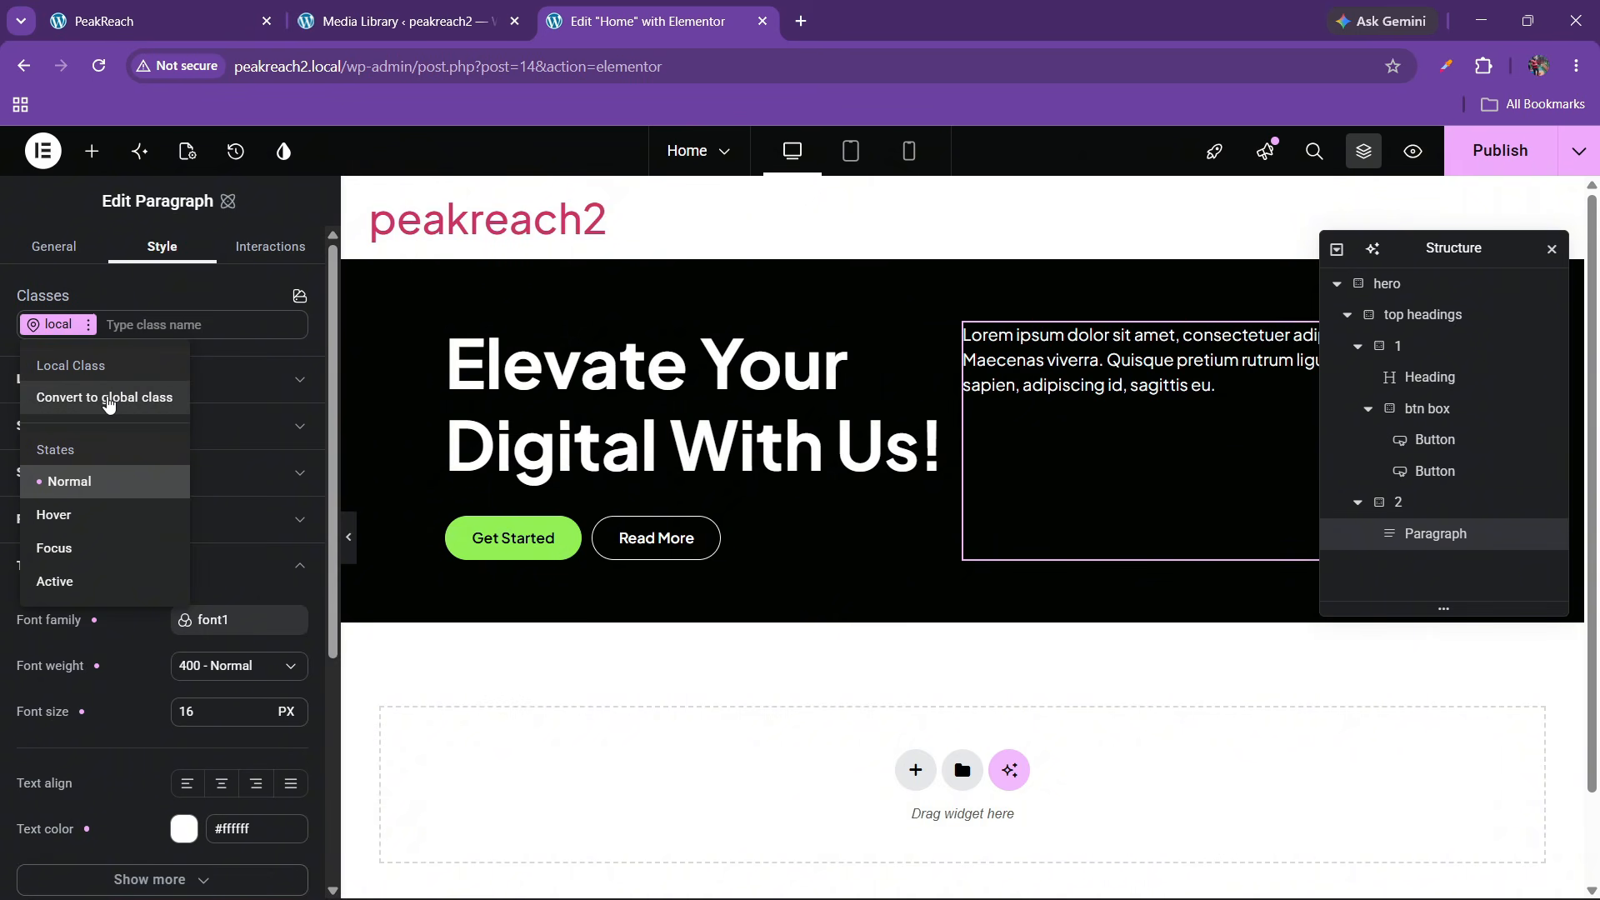
left_click(143, 326)
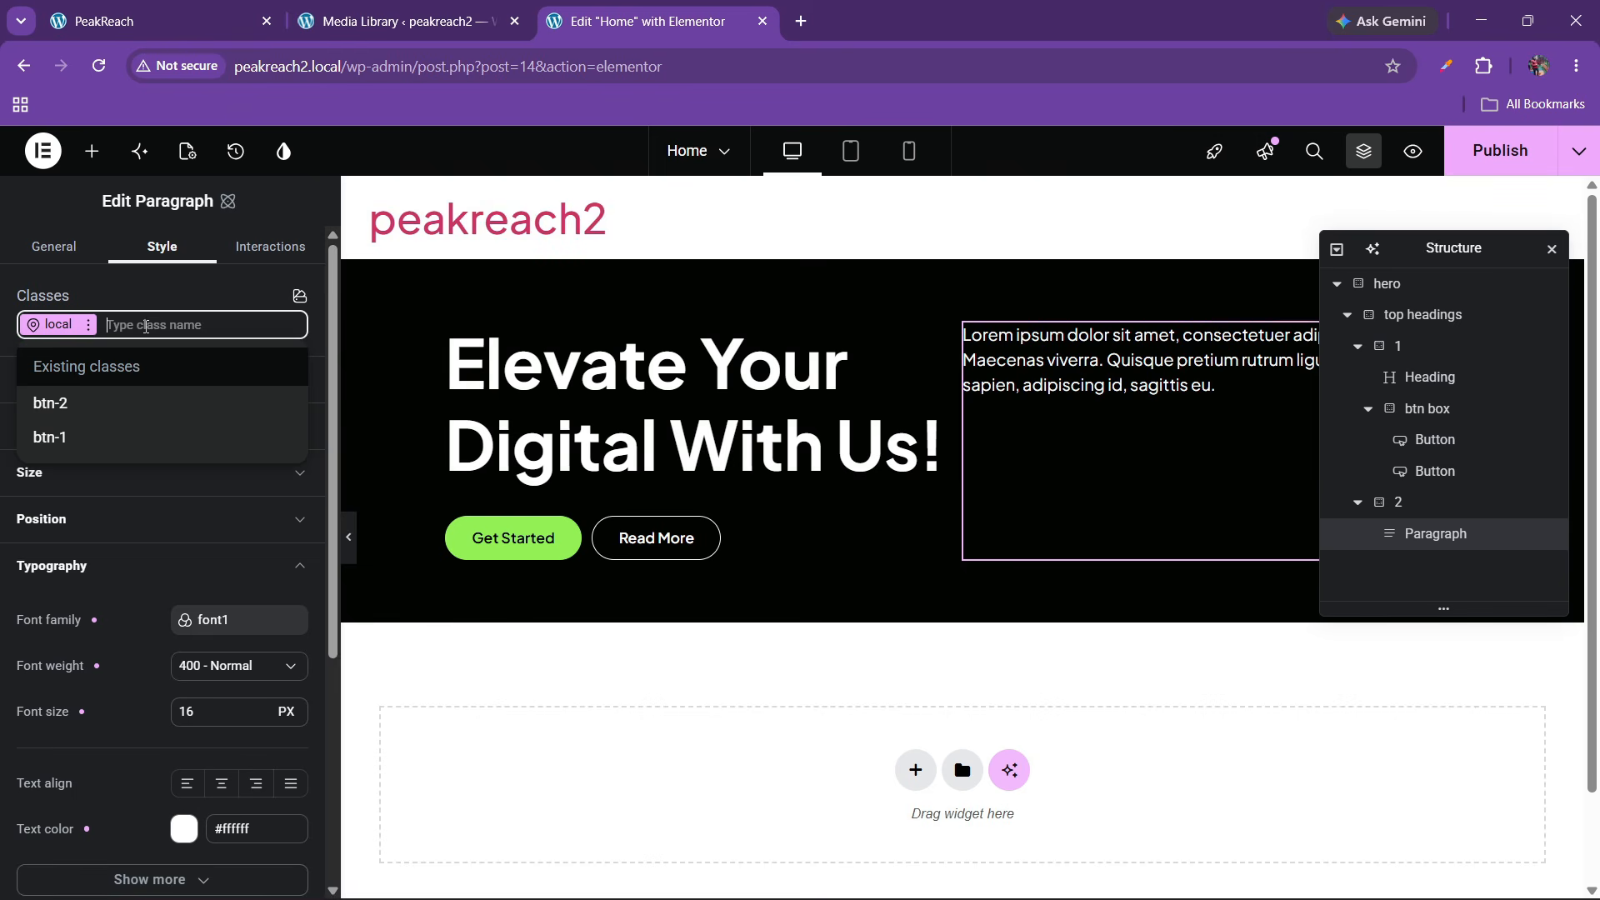
type("fe")
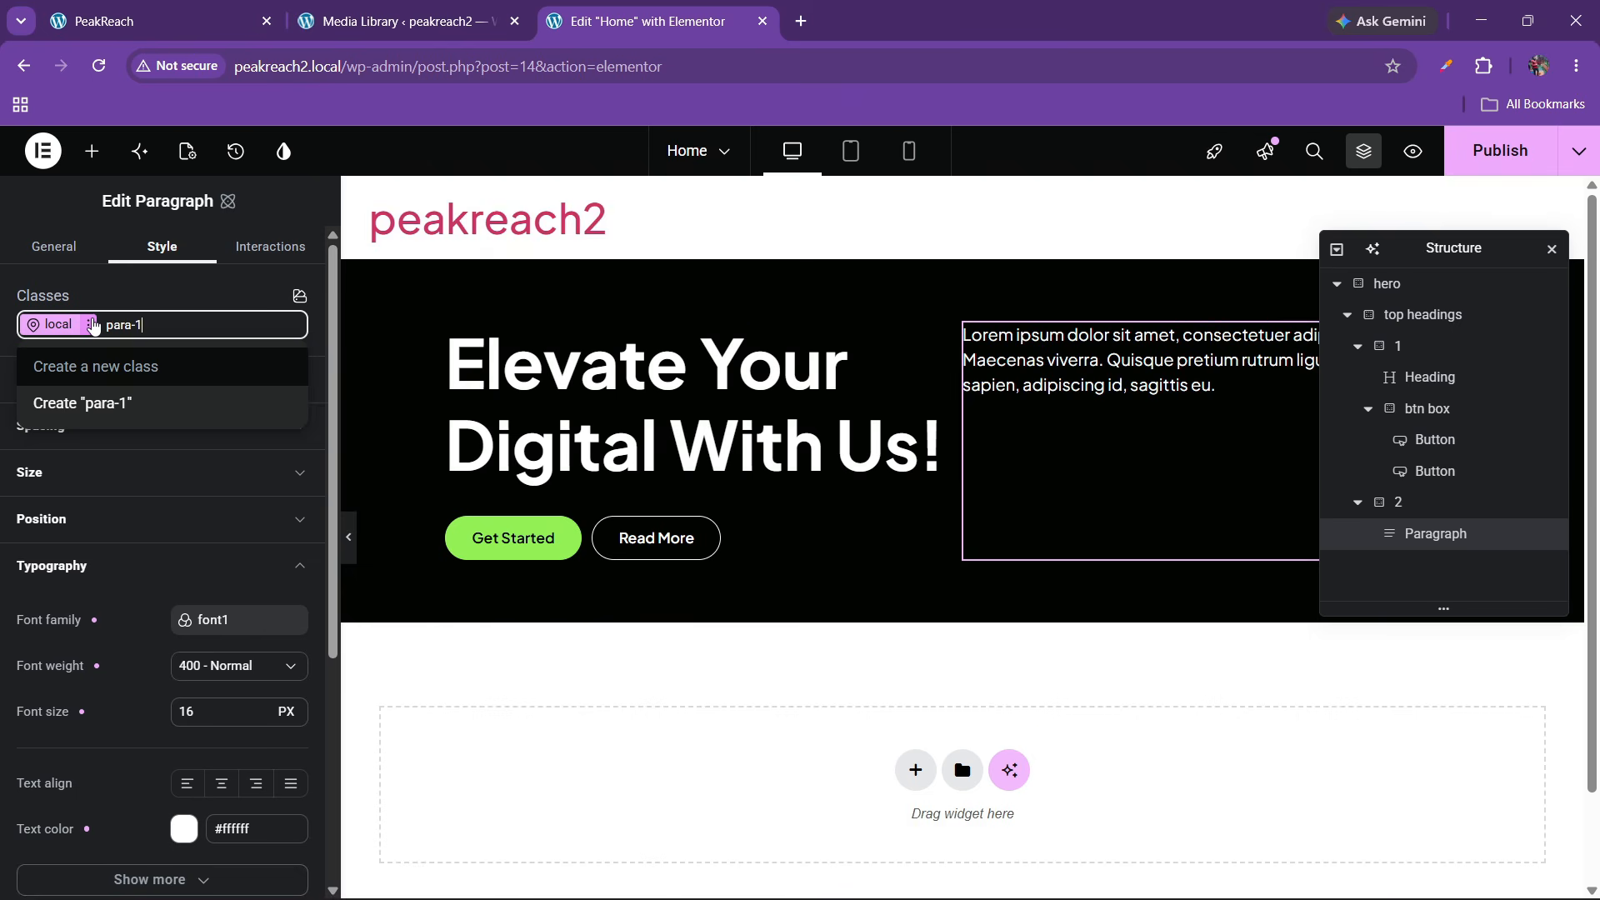
left_click(128, 404)
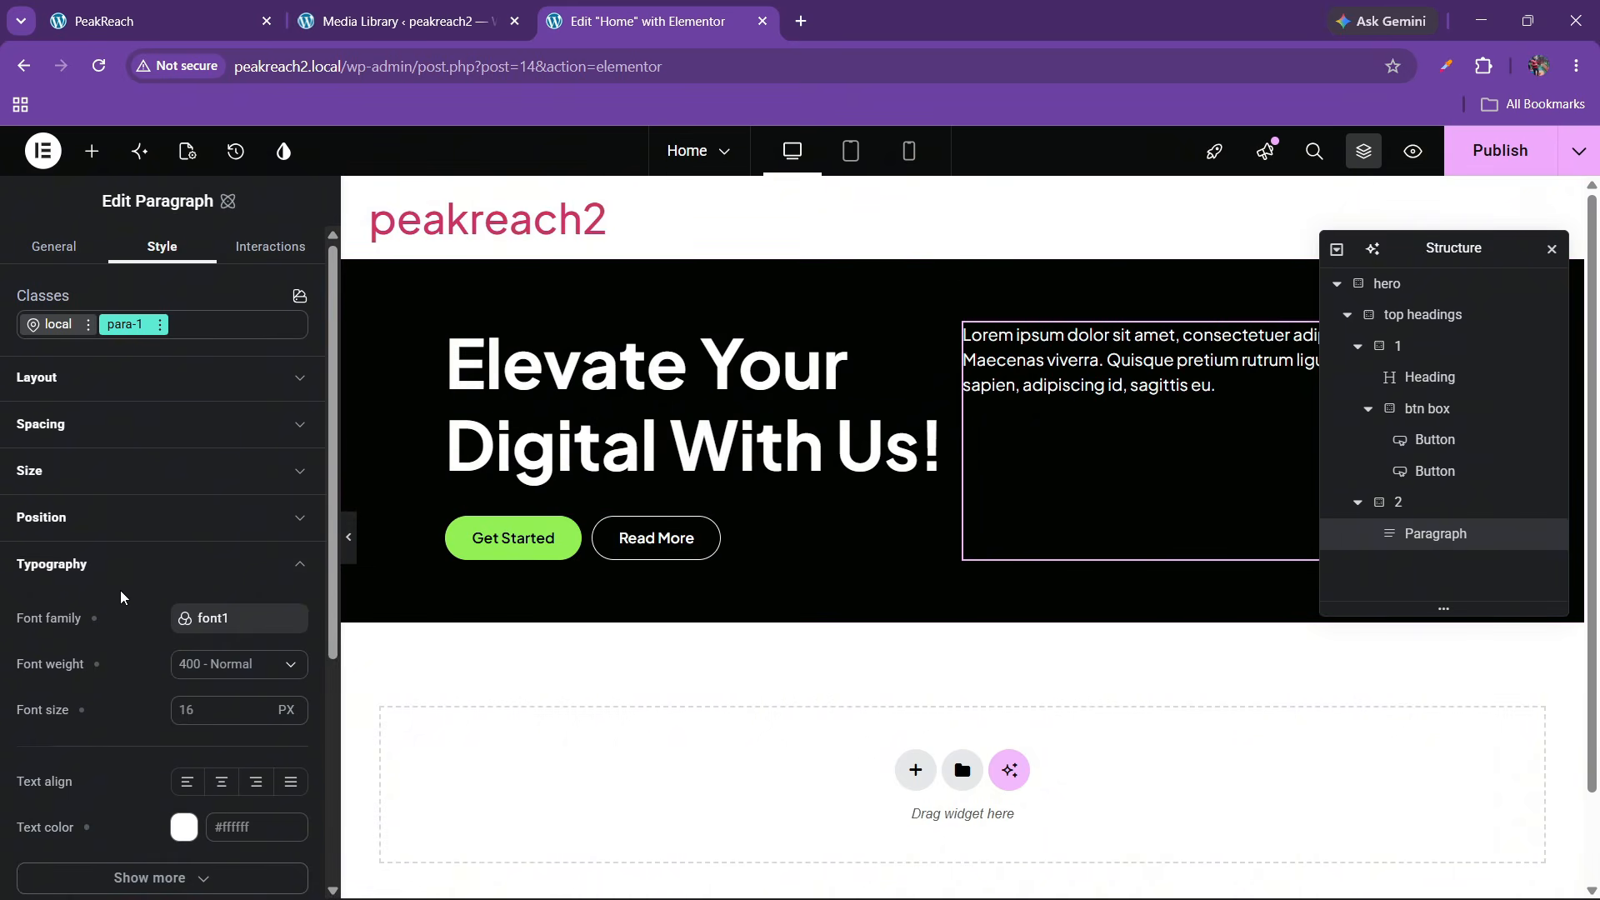
scroll(120, 594, "down", 2)
scroll(120, 601, "up", 2)
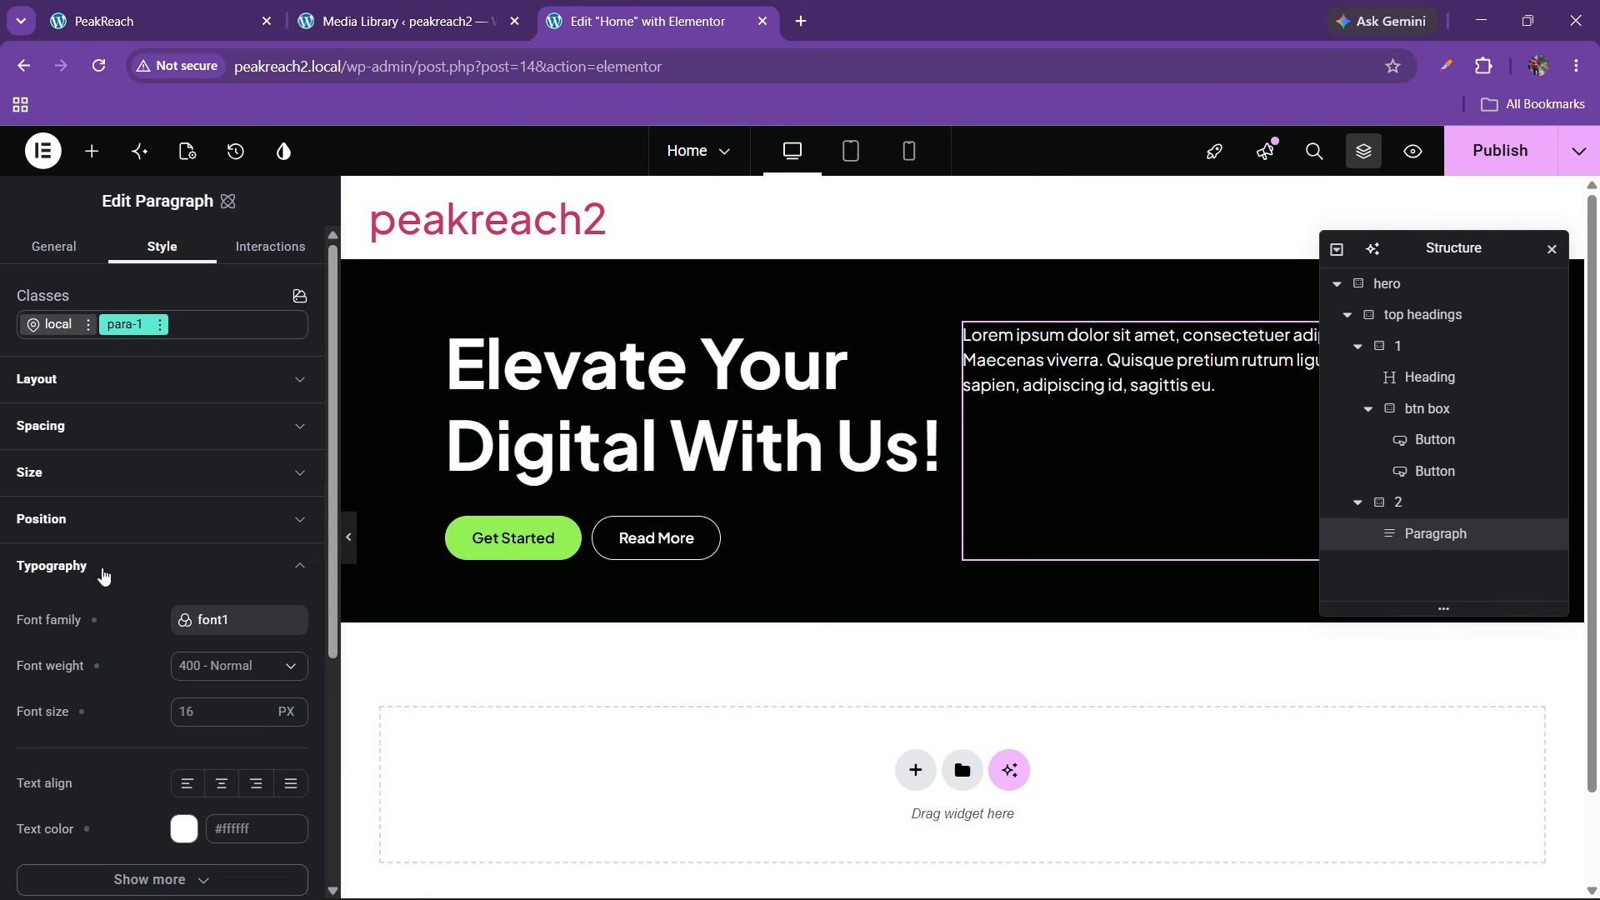
Give para-1 the font1 font, 400 Normal weight, 16 px size and white #ffffff text
left_click(102, 569)
left_click(100, 568)
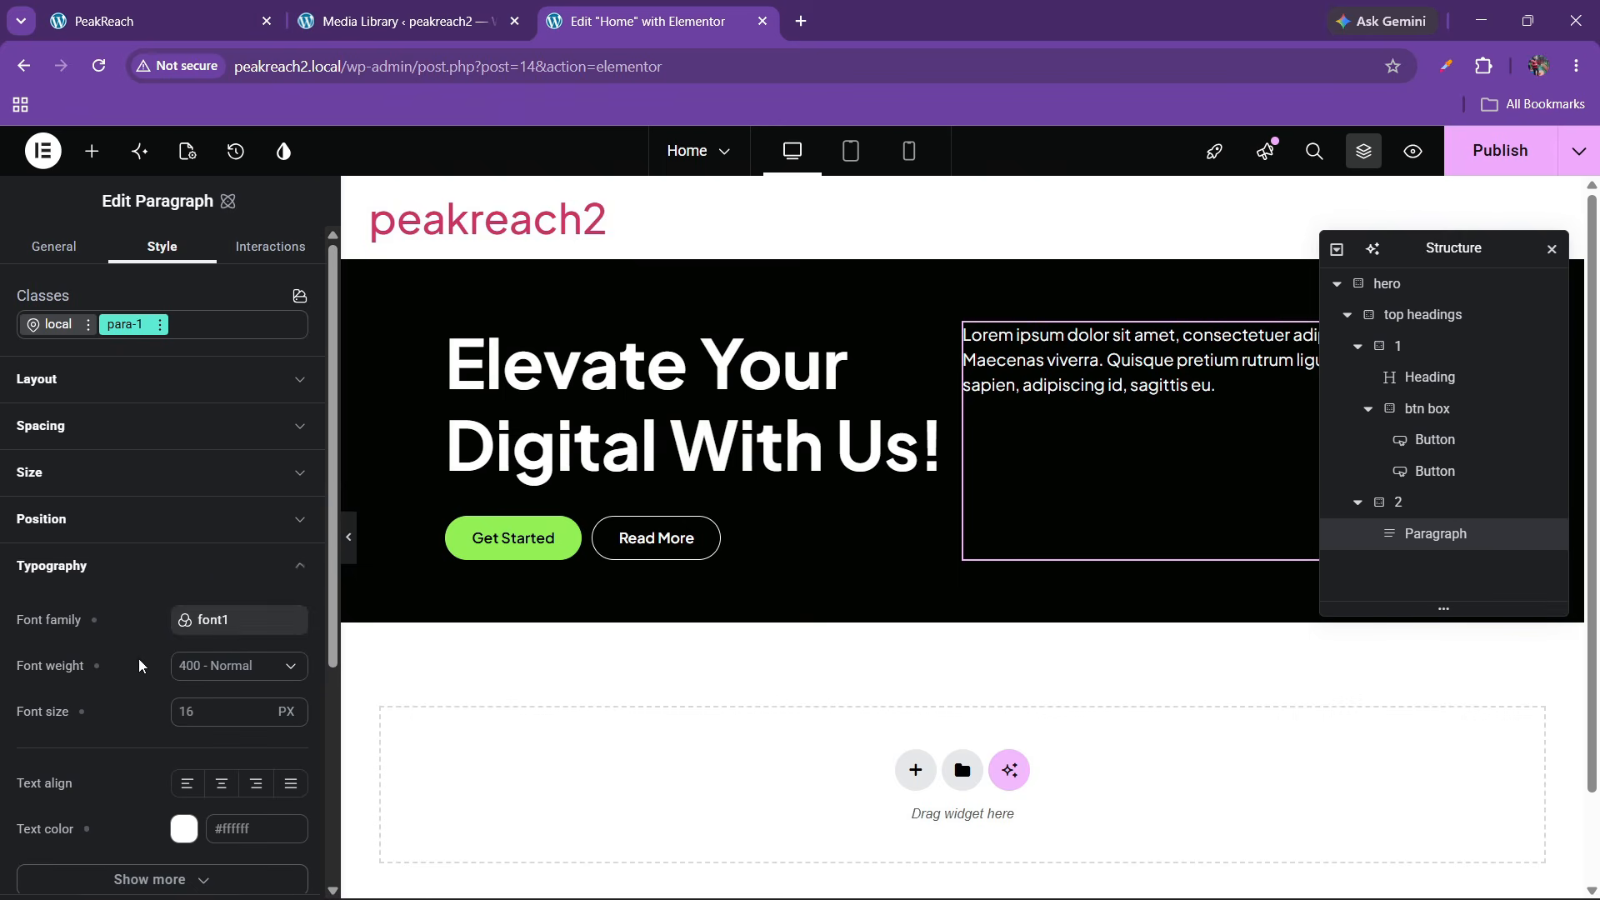
left_click(294, 623)
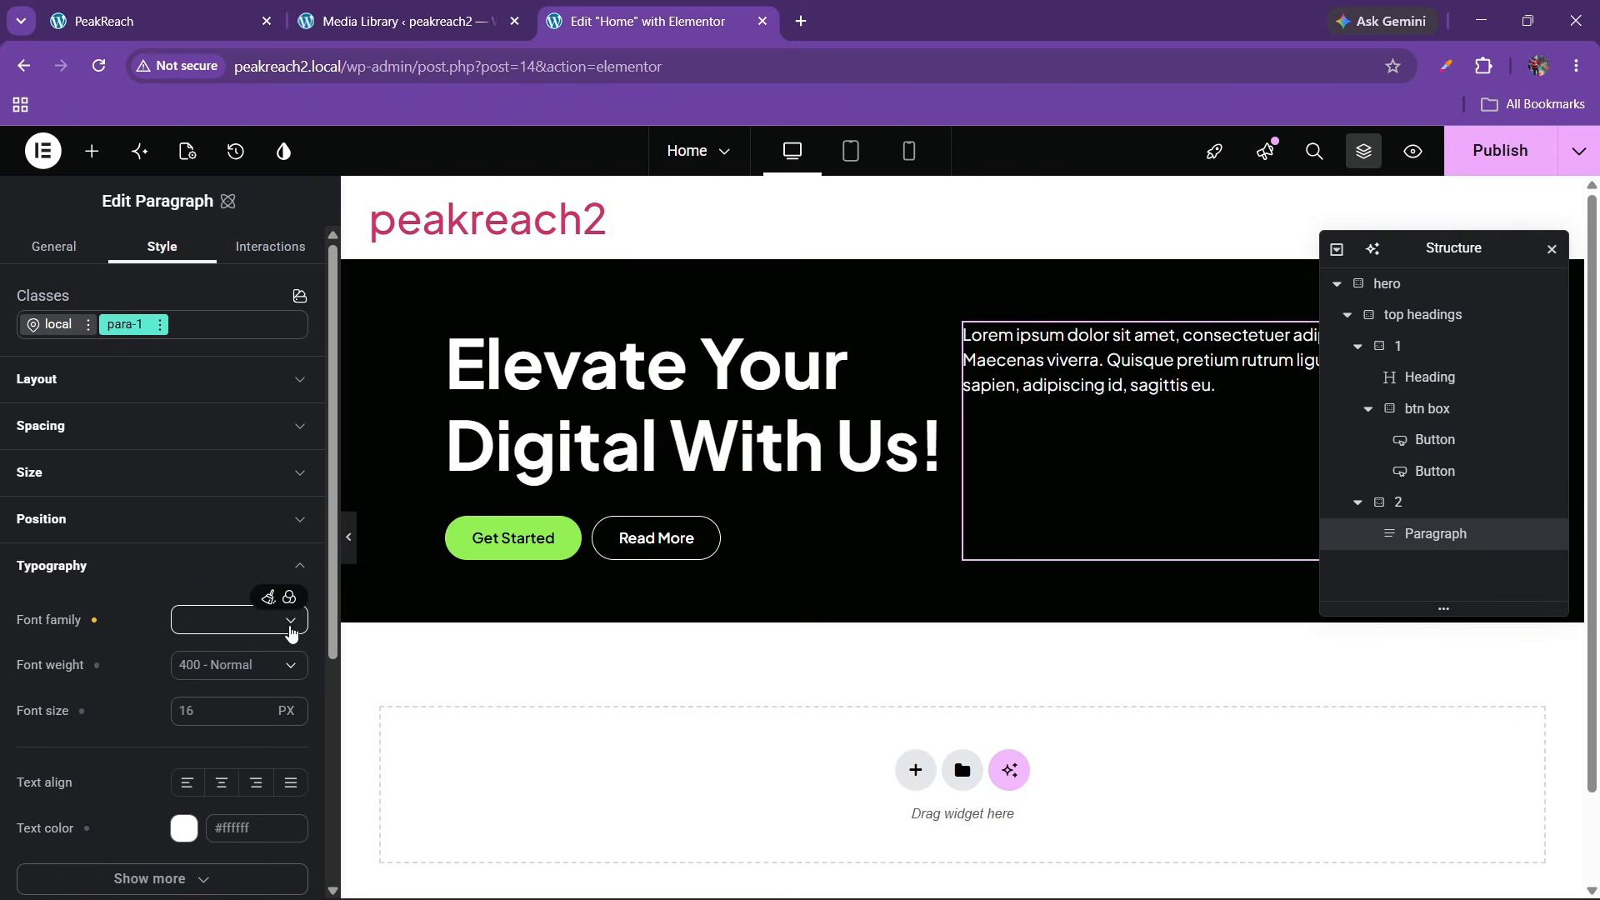
left_click(289, 596)
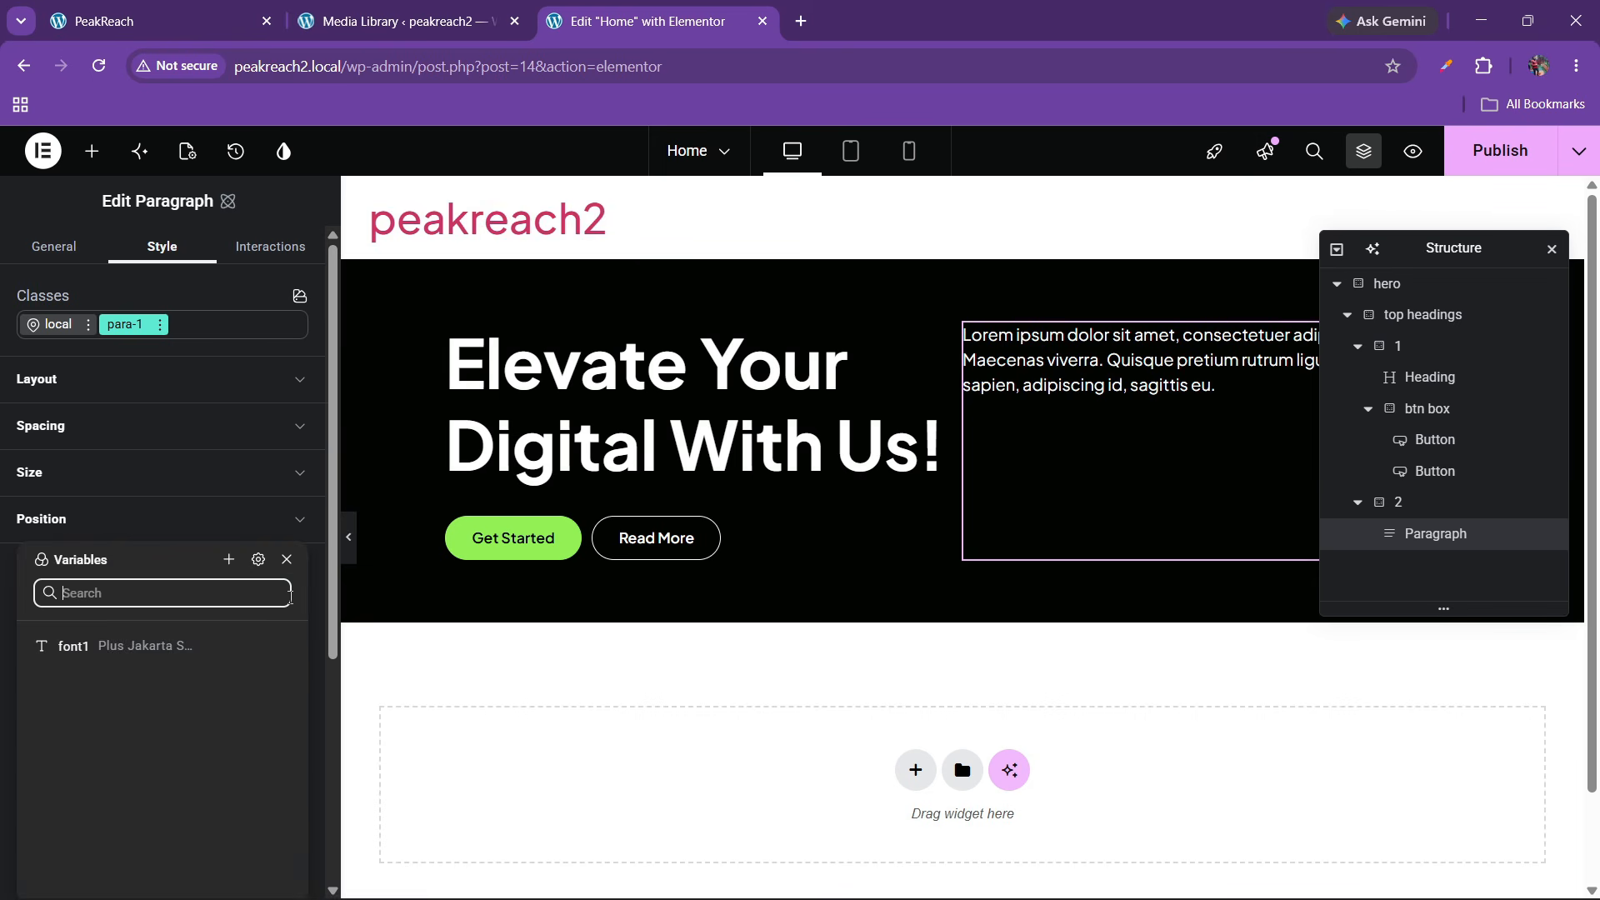
left_click(143, 648)
left_click(239, 667)
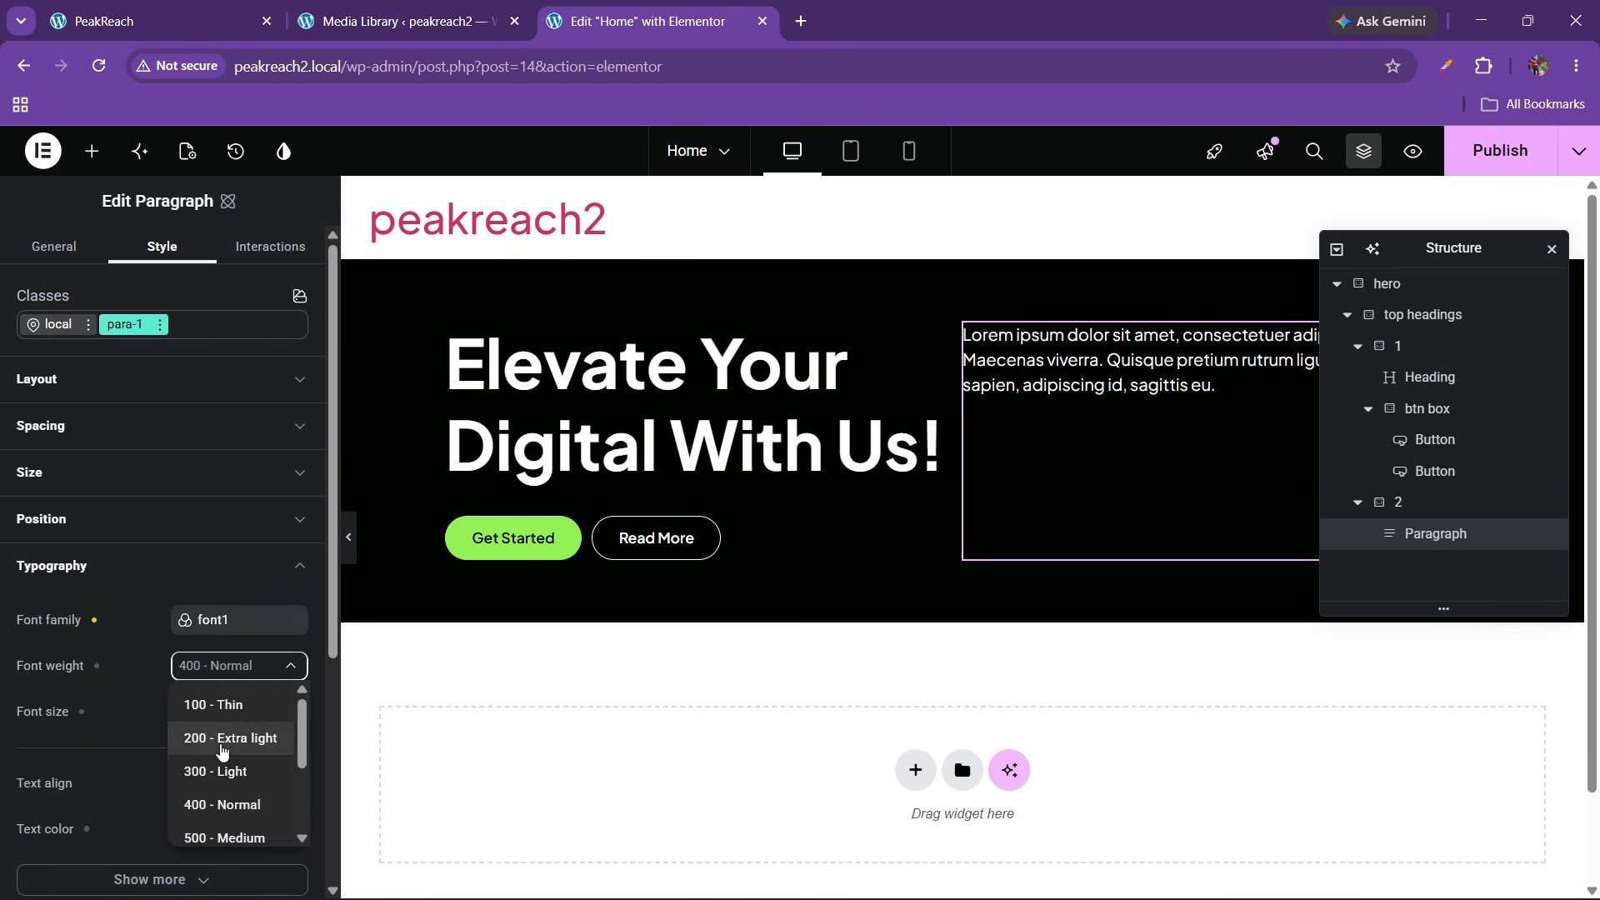
left_click(232, 806)
left_click(204, 711)
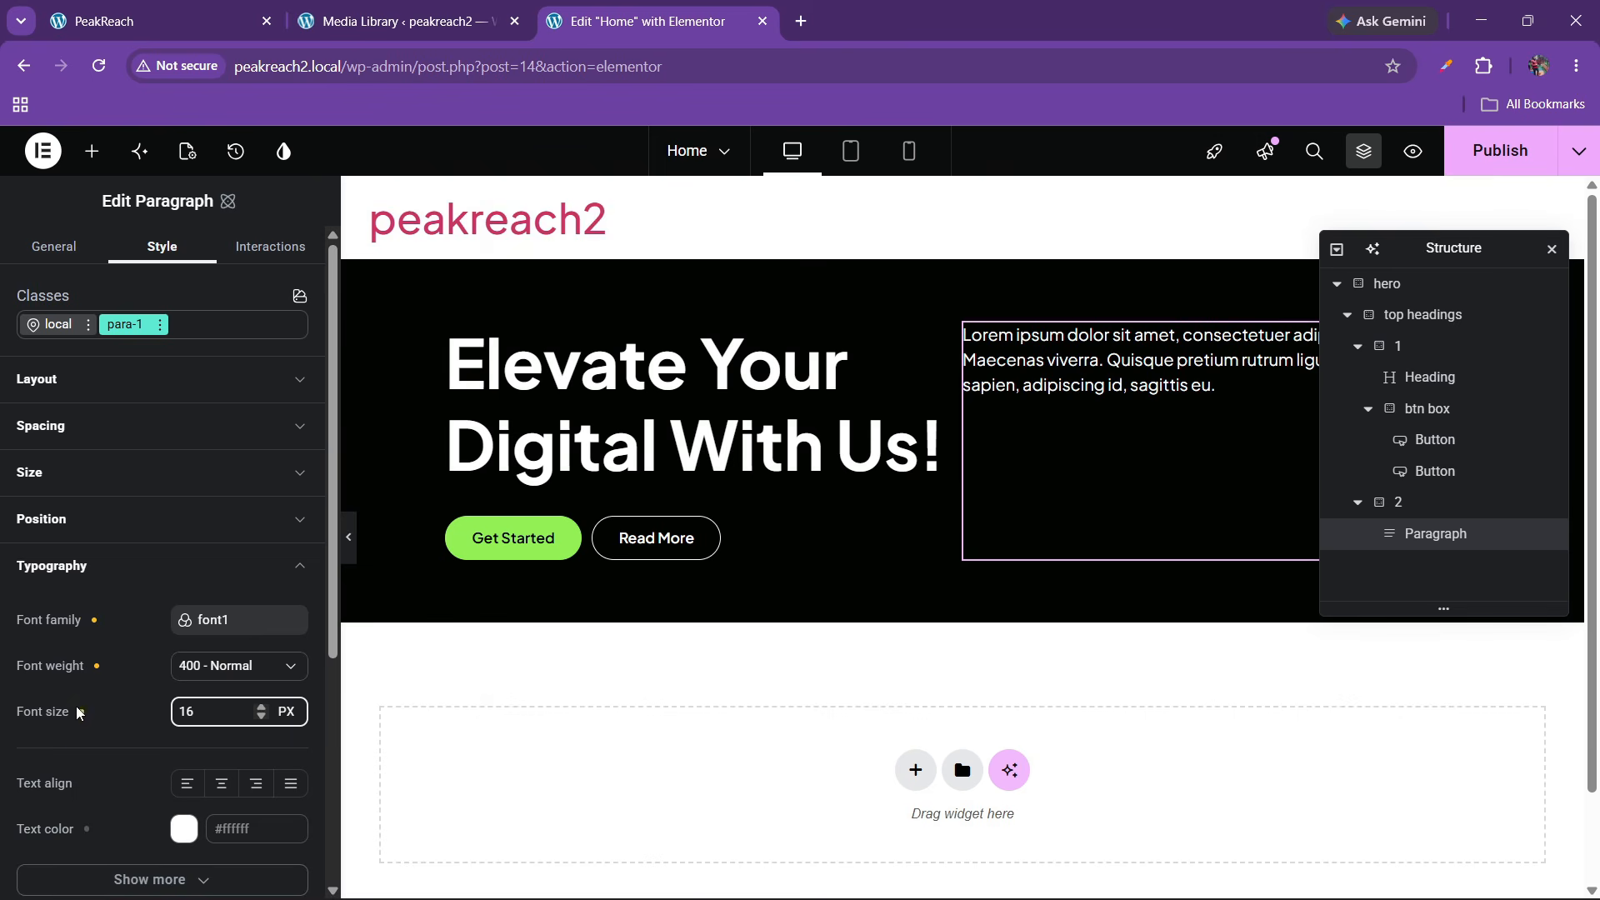
scroll(100, 666, "down", 4)
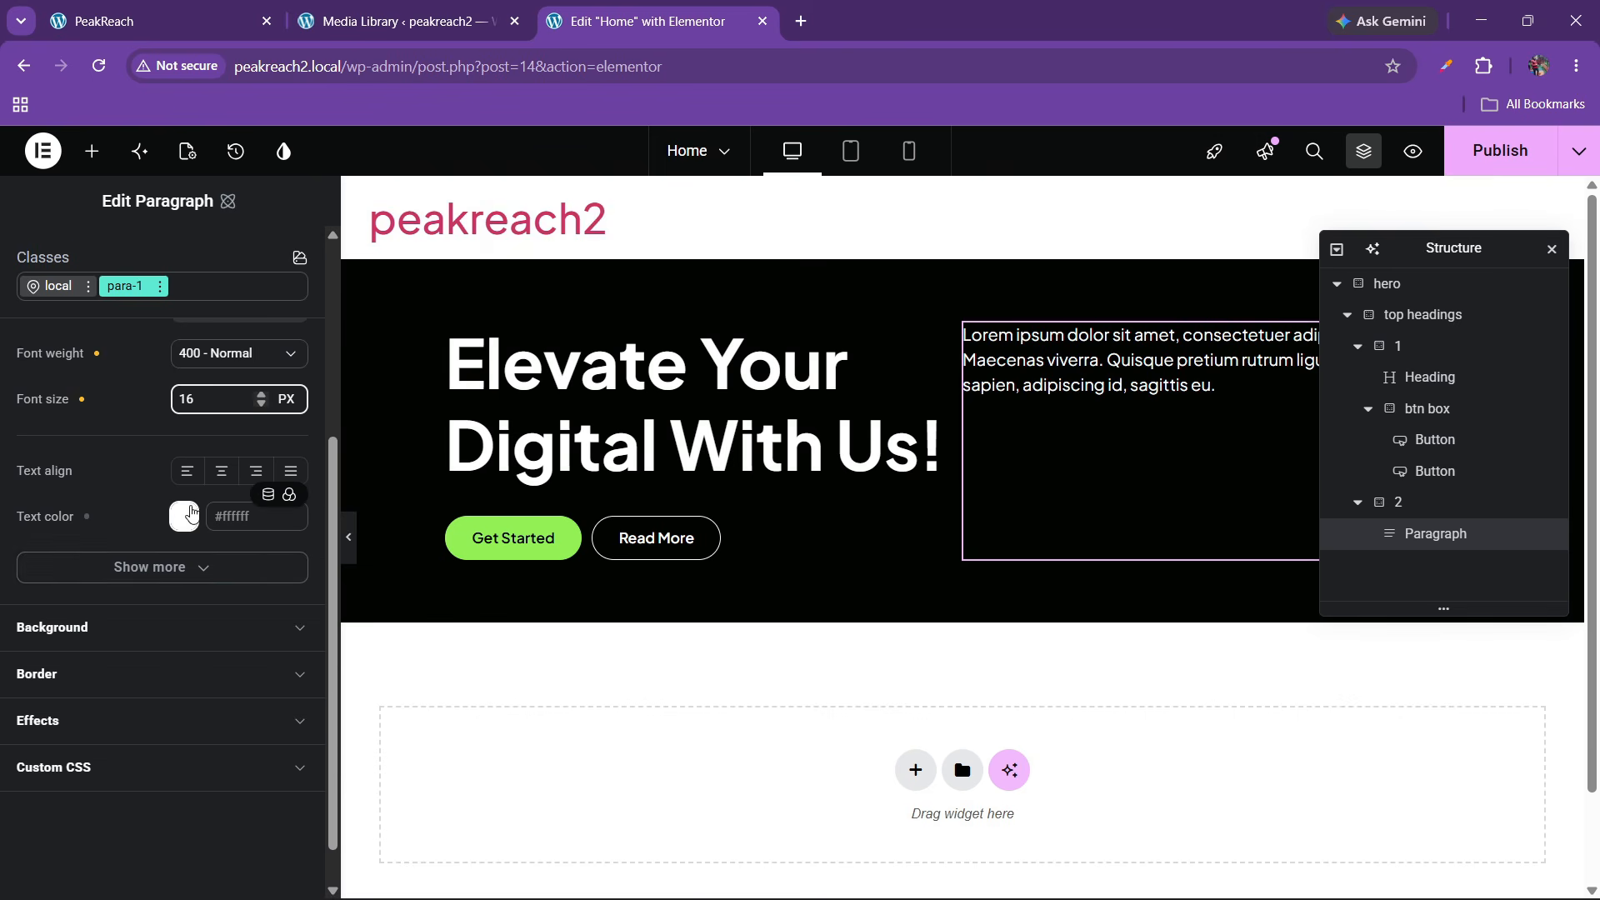
left_click(185, 516)
left_click(132, 462)
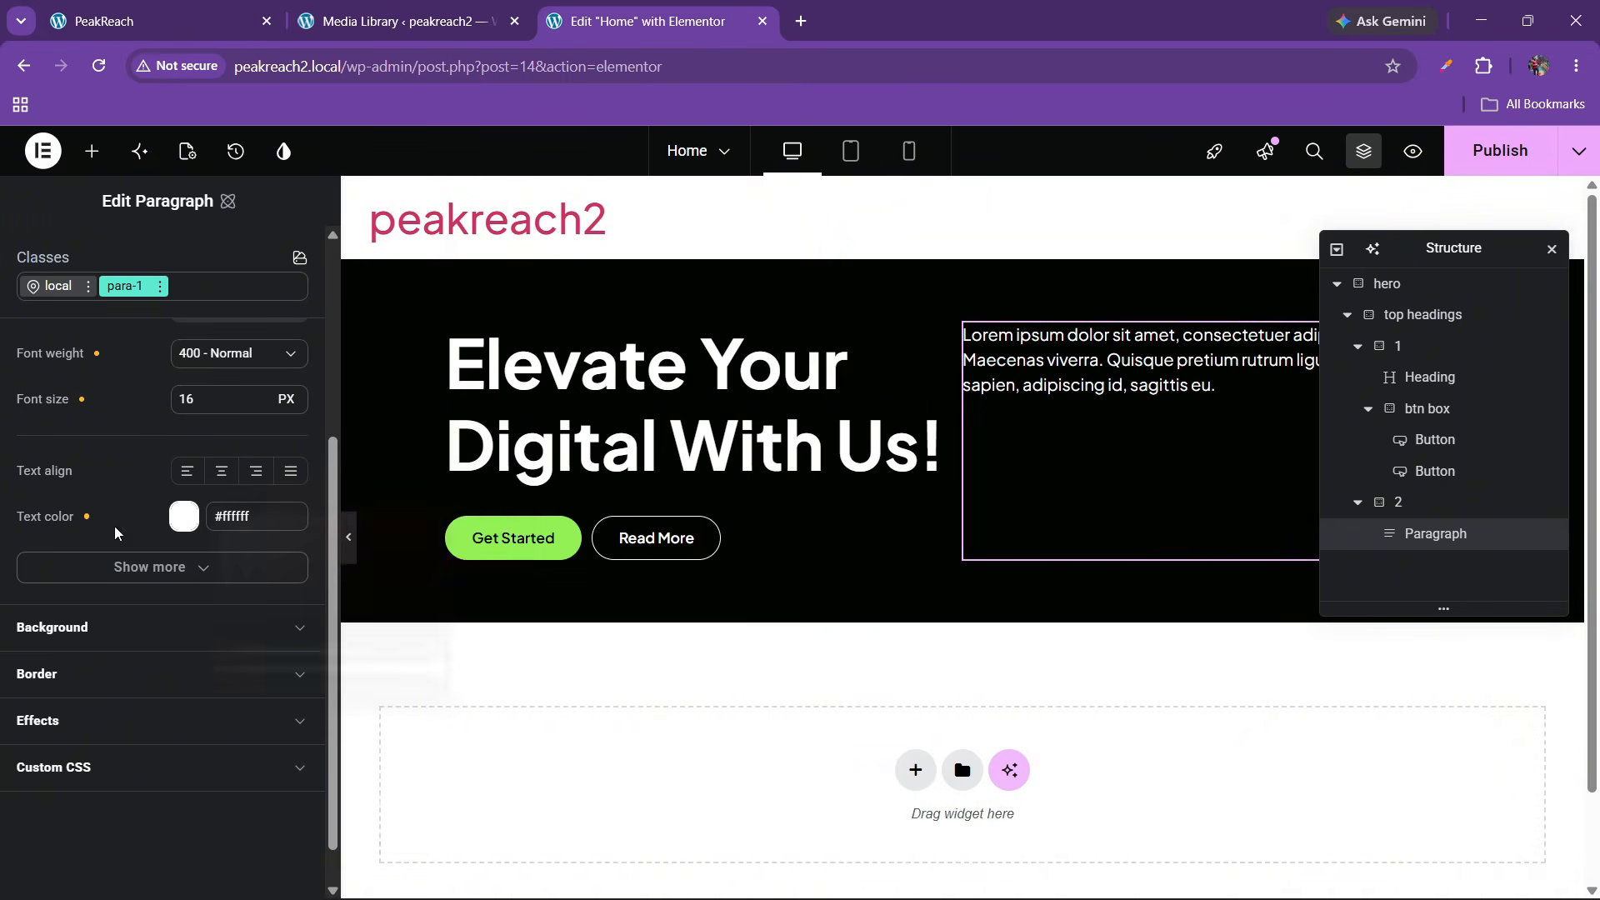
scroll(40, 503, "up", 4)
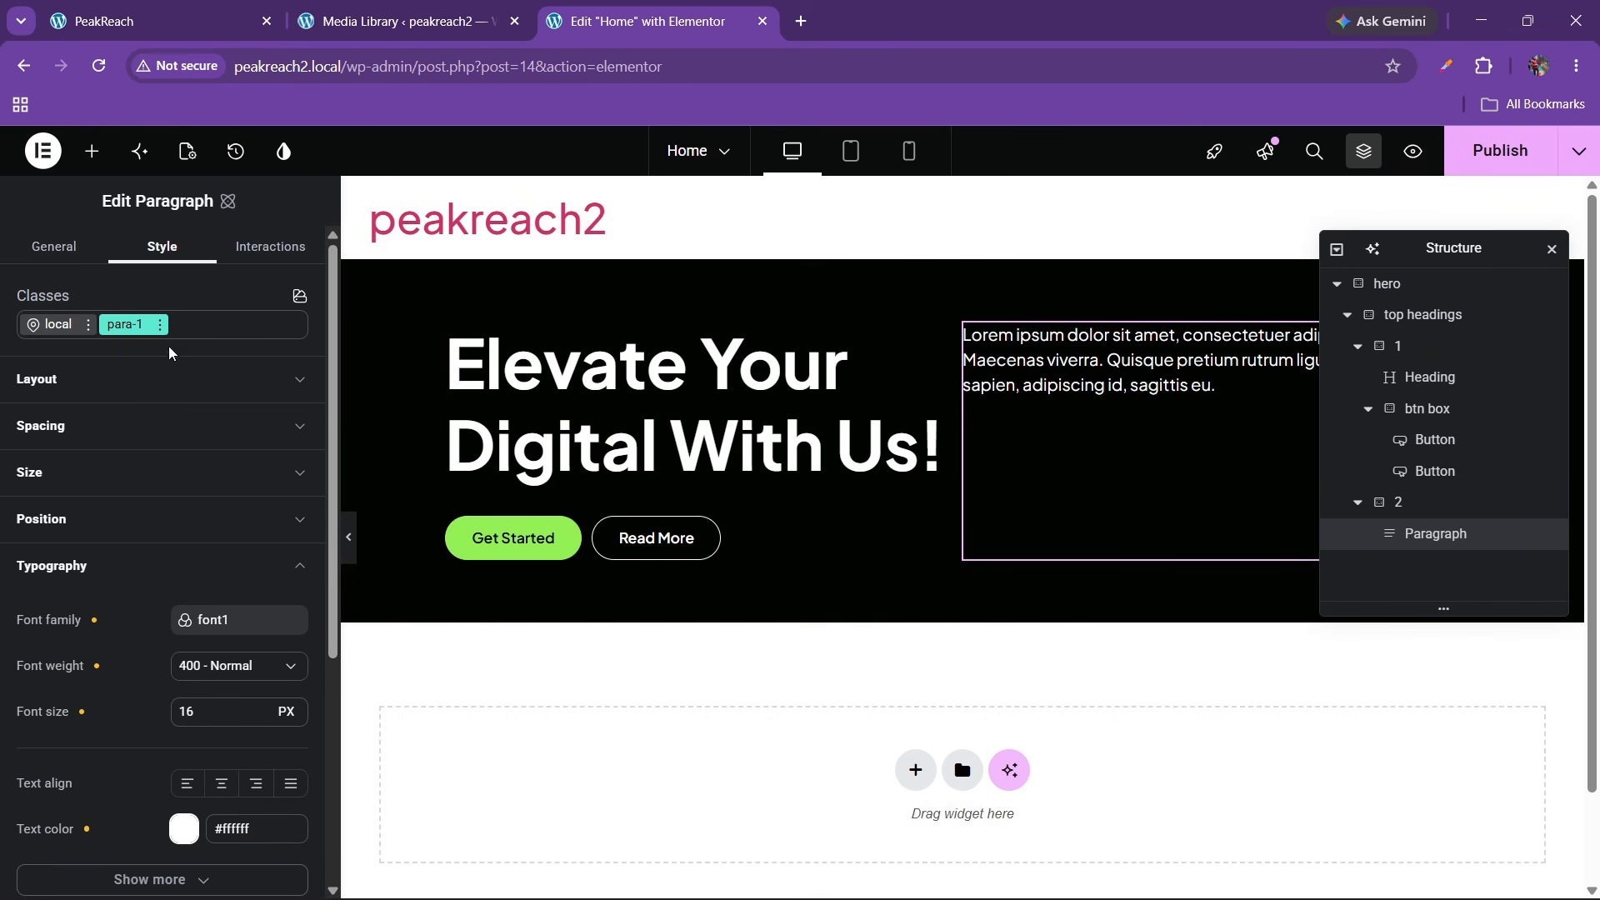
Switch para-1 to its Hover state and set the background colour to the green variable
left_click(159, 324)
left_click(156, 577)
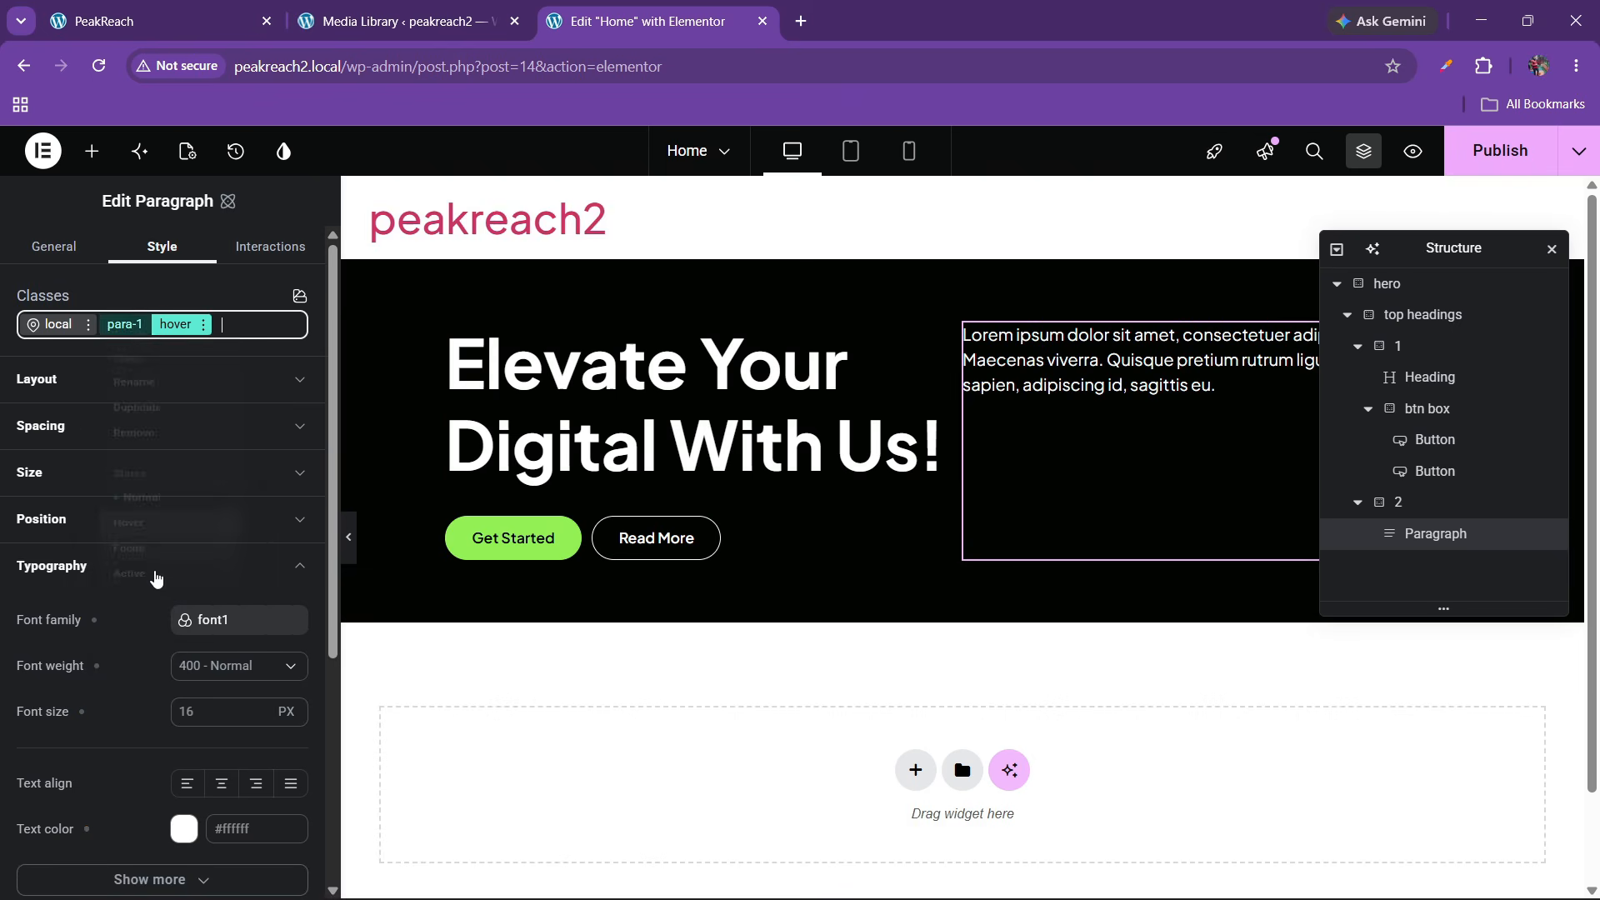
scroll(153, 569, "down", 2)
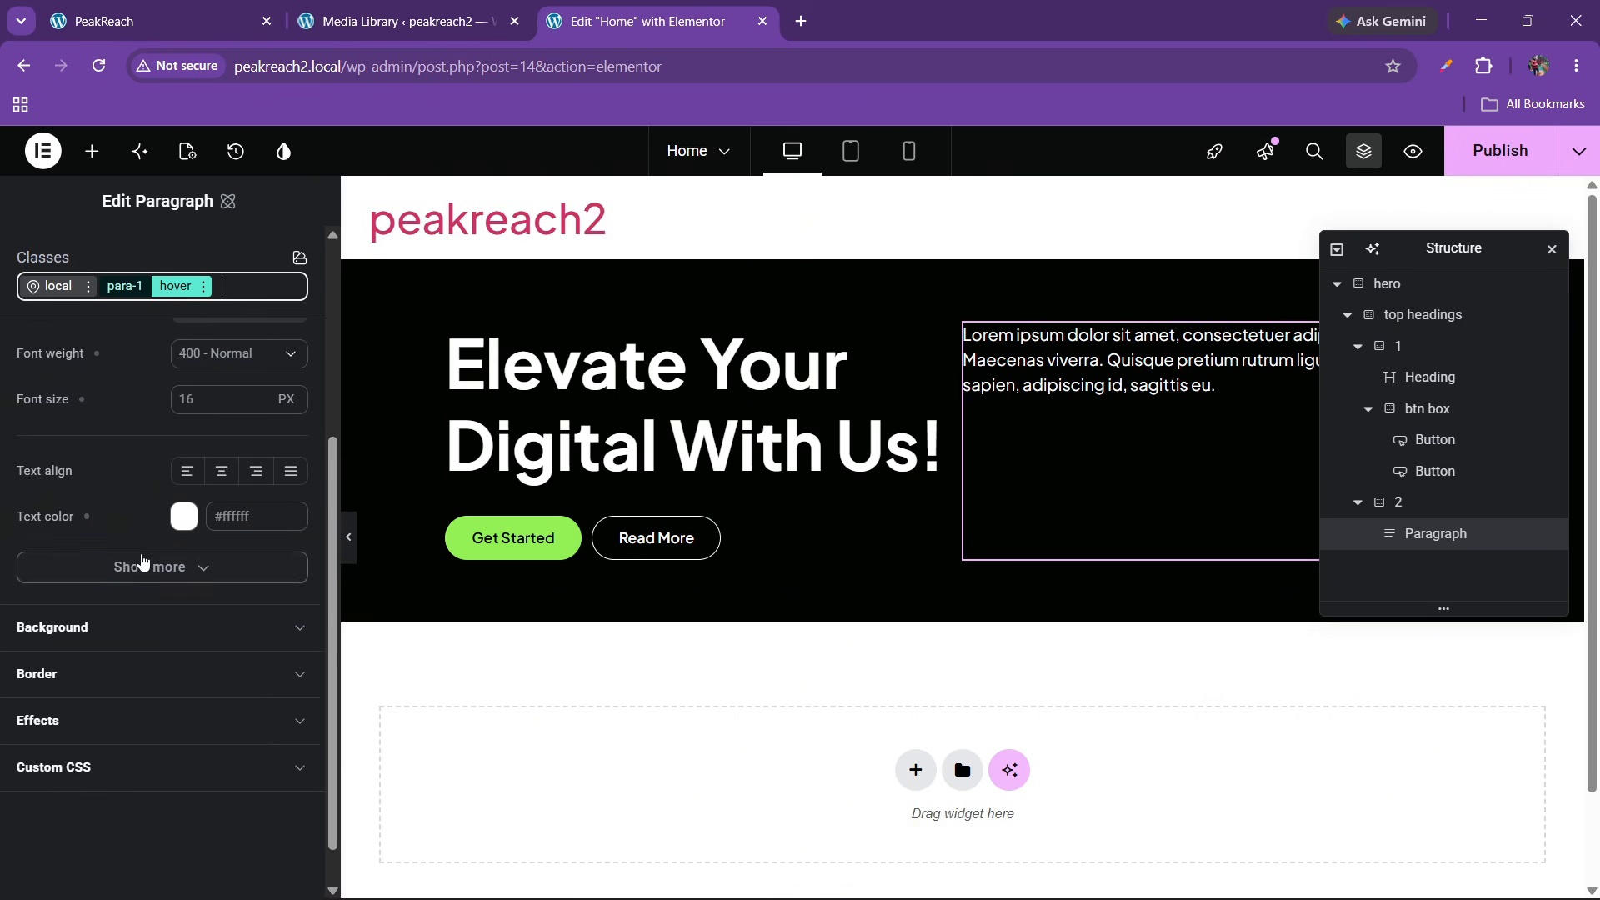
scroll(163, 587, "down", 3)
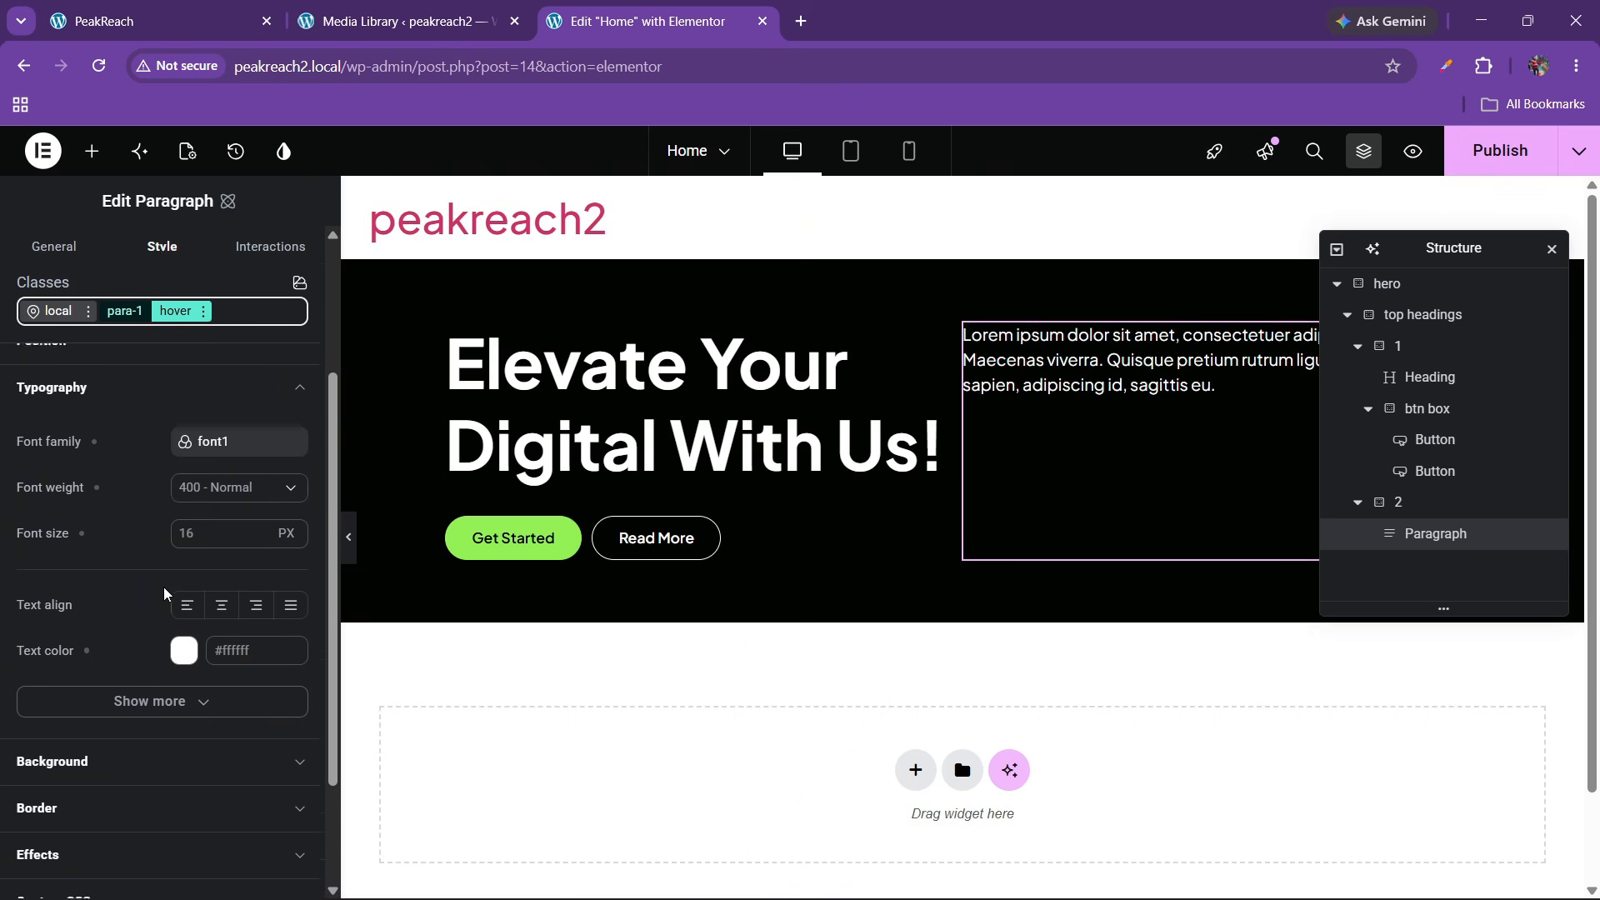
left_click(117, 627)
scroll(117, 627, "down", 3)
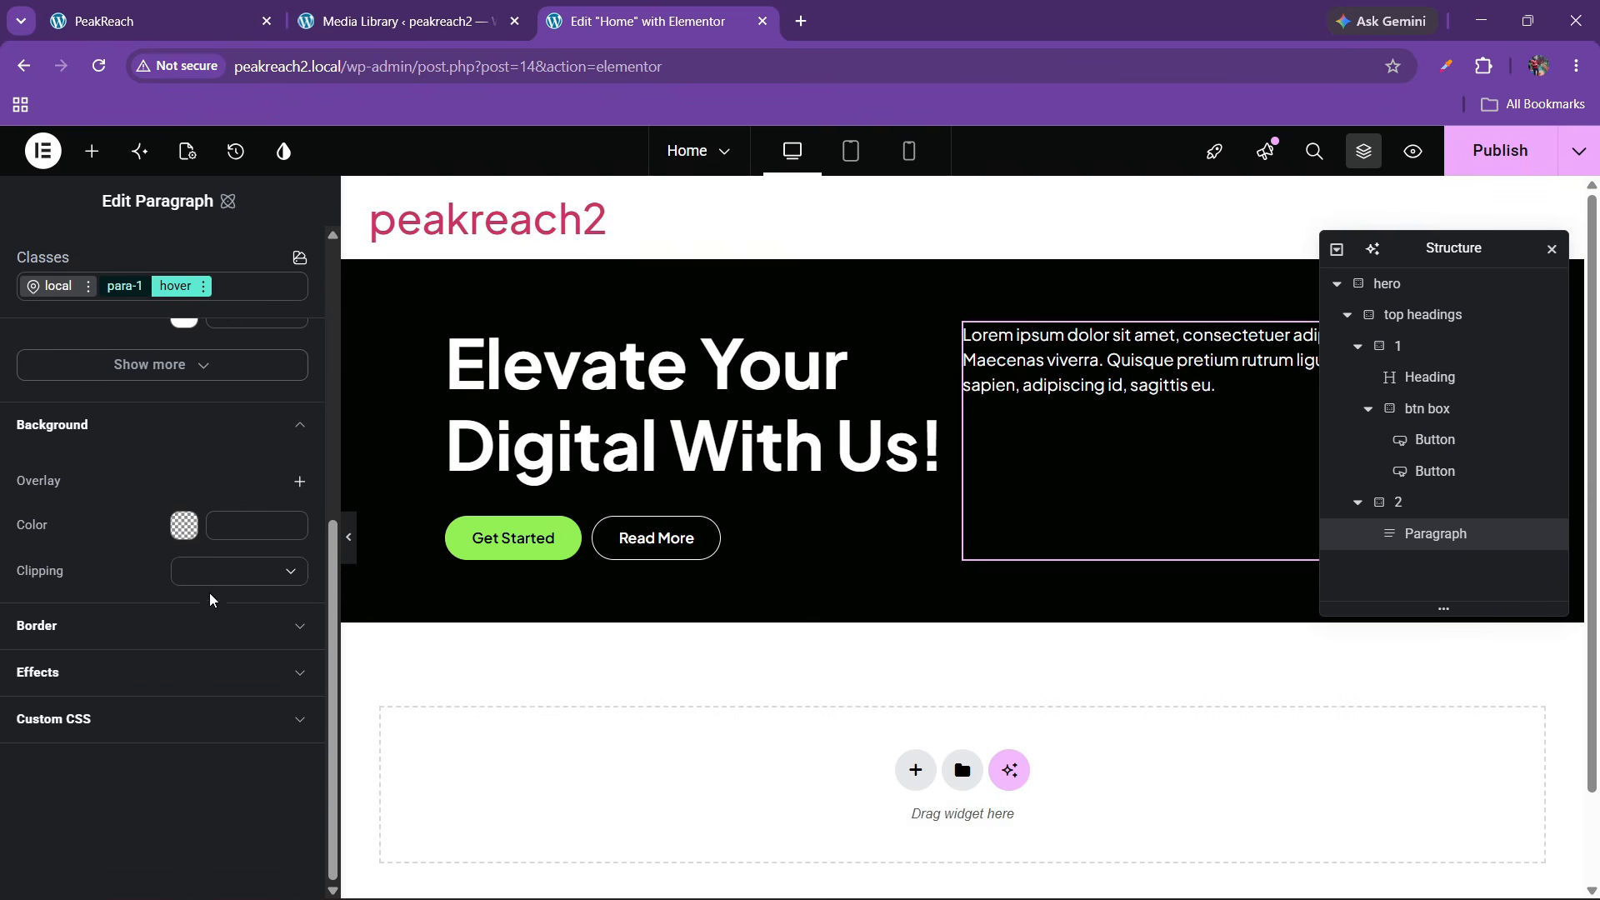
left_click(266, 533)
left_click(289, 503)
left_click(141, 649)
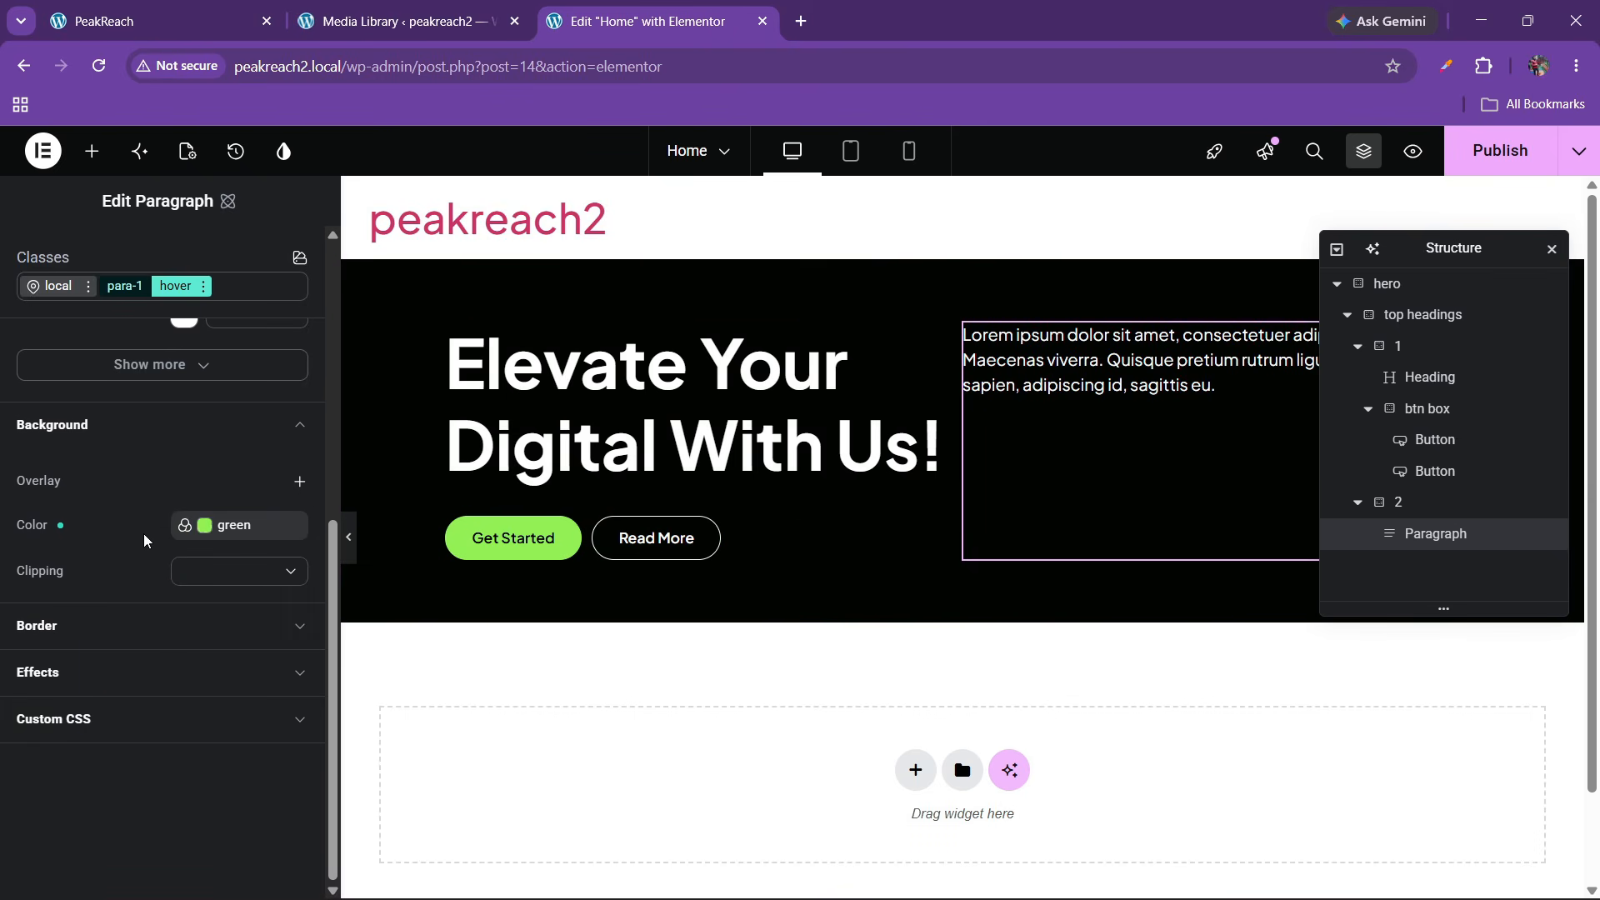
scroll(143, 533, "up", 3)
scroll(144, 532, "down", 3)
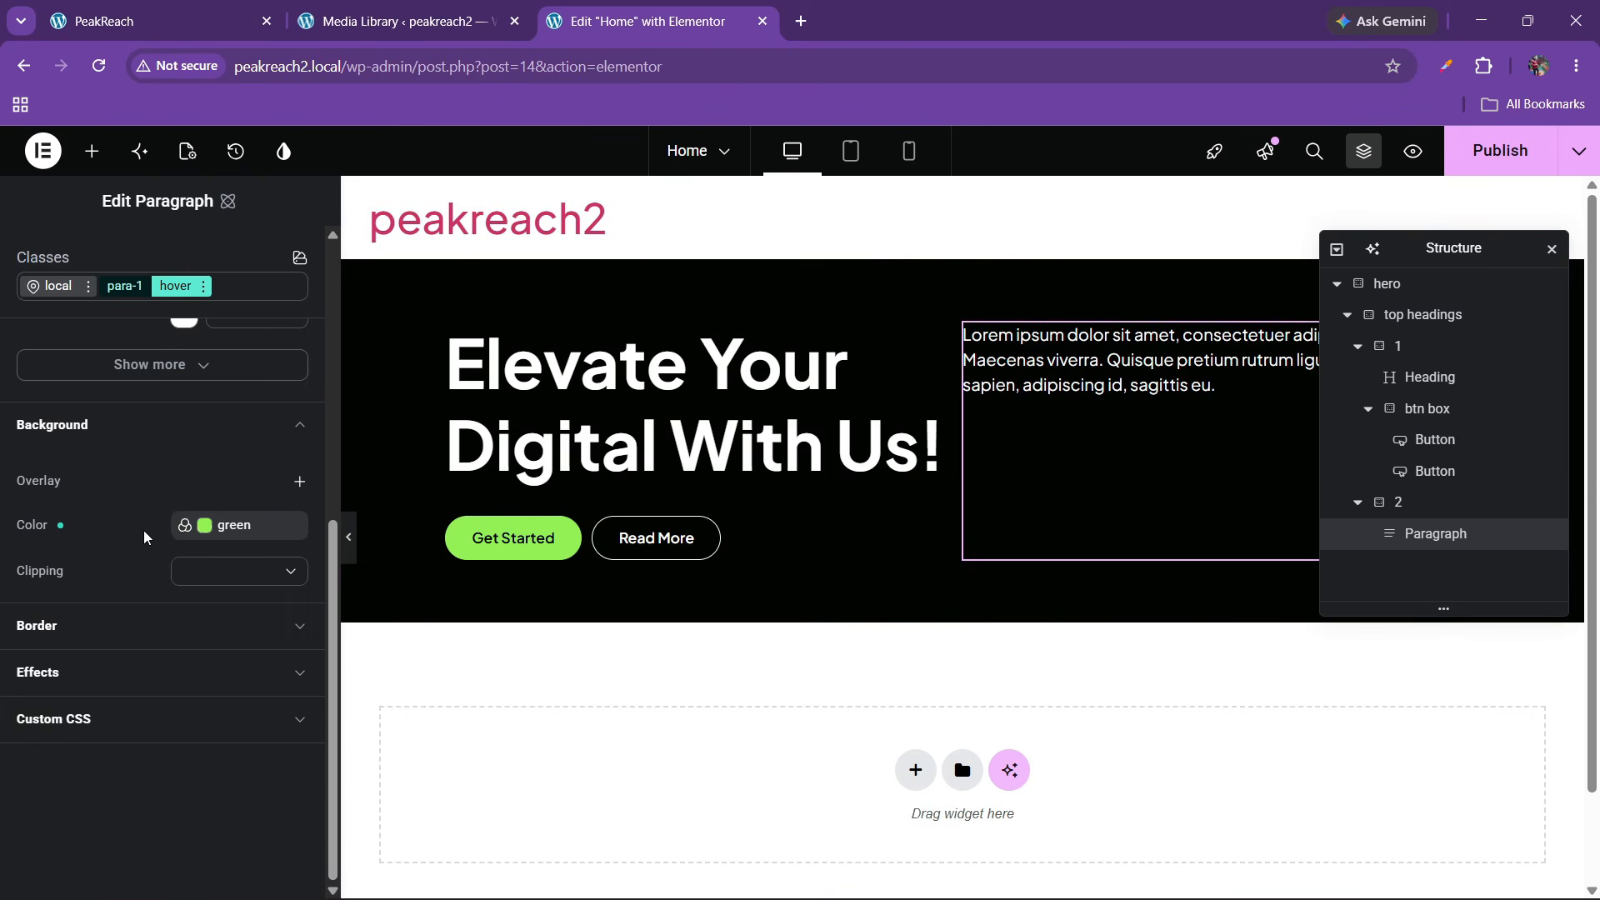
Add a 1px solid green hover border to para-1 and publish the page
left_click(128, 624)
scroll(185, 664, "down", 1)
left_click(199, 583)
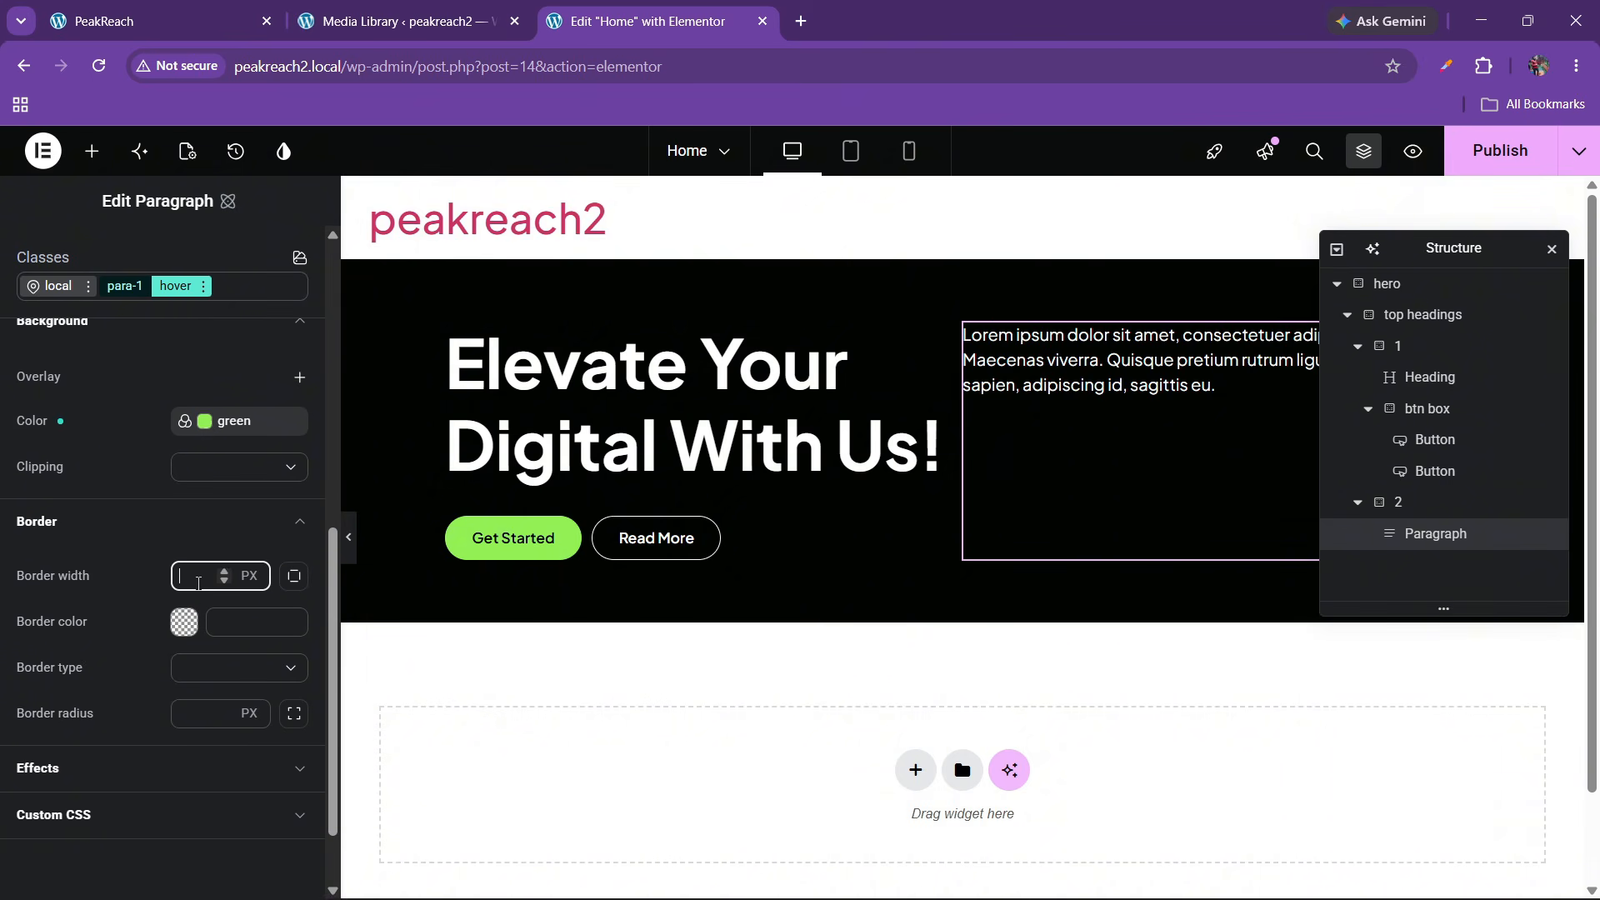
type("1")
left_click(217, 631)
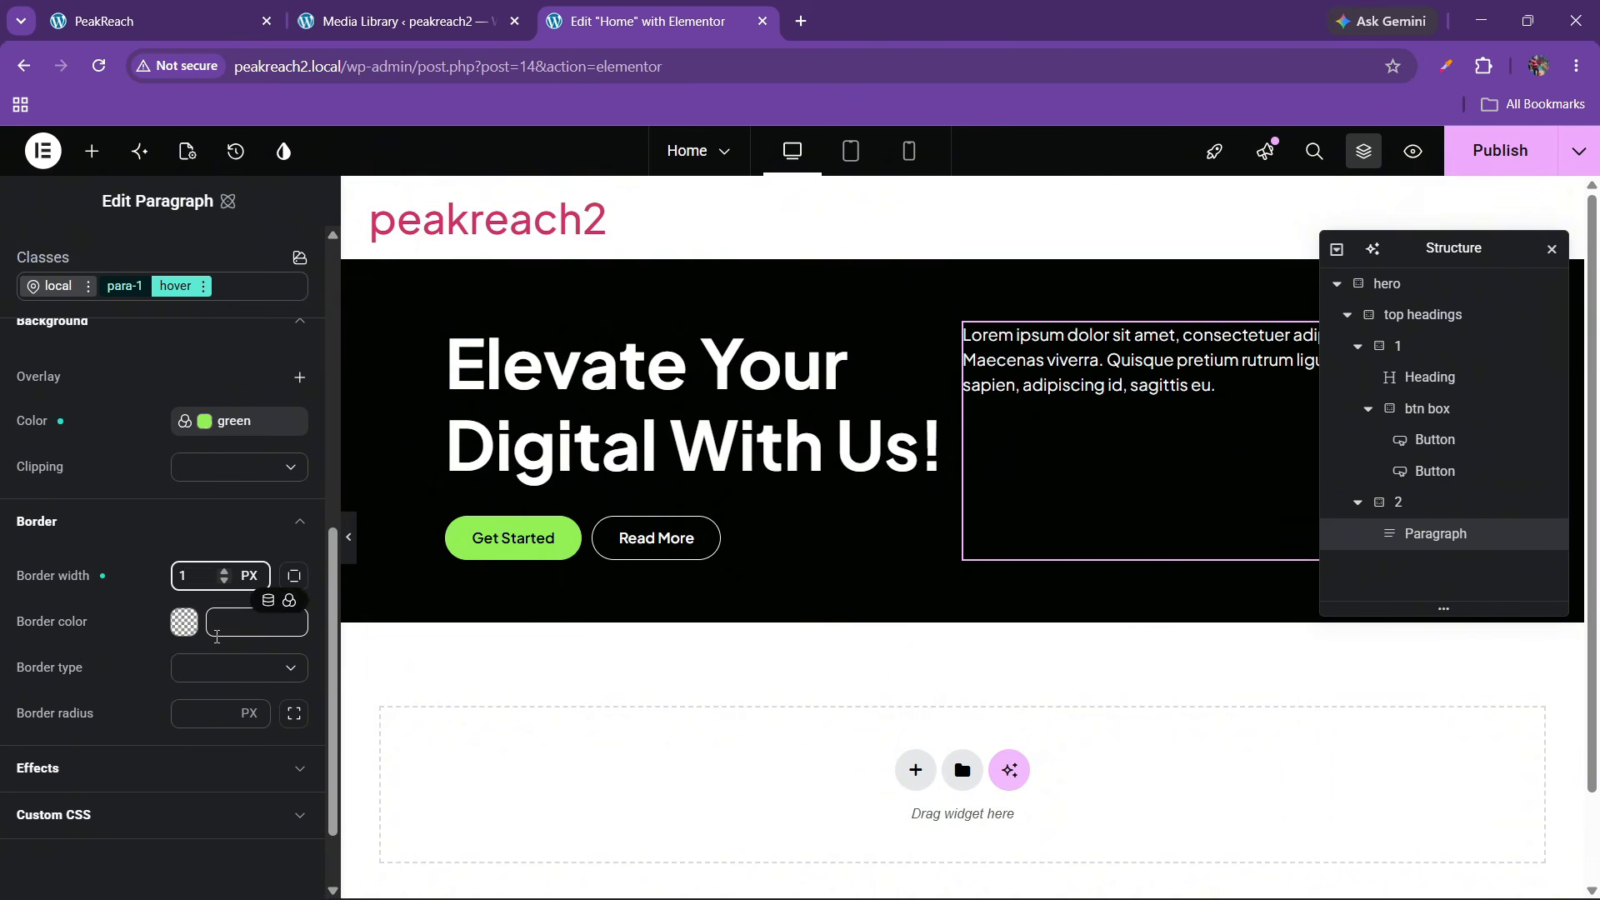
left_click(289, 602)
left_click(83, 647)
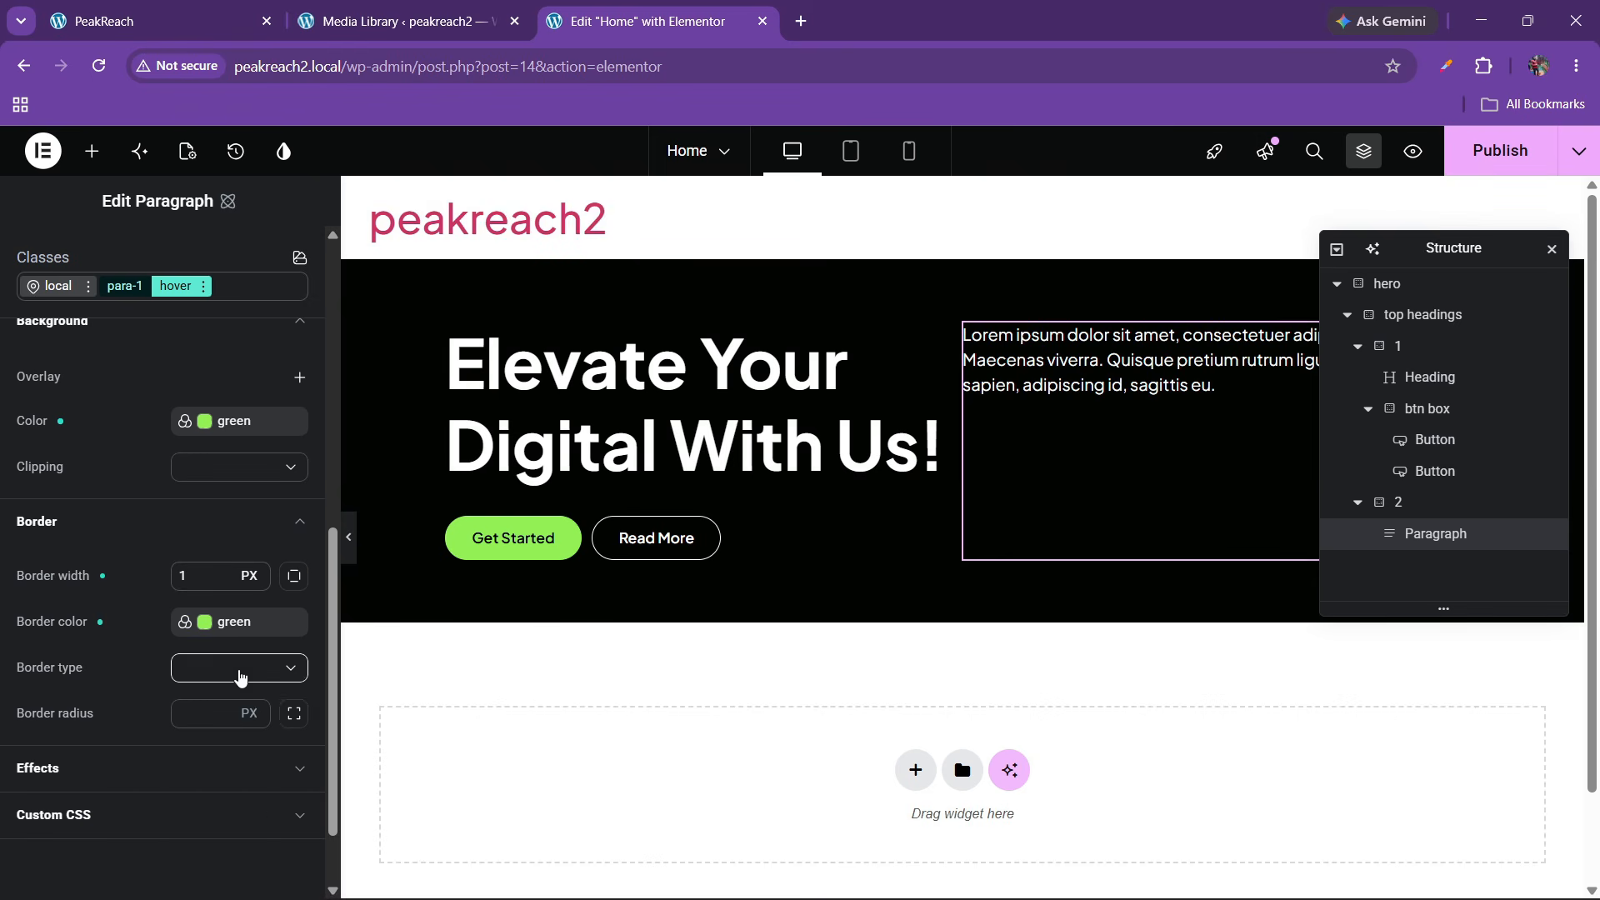
left_click(239, 668)
left_click(220, 740)
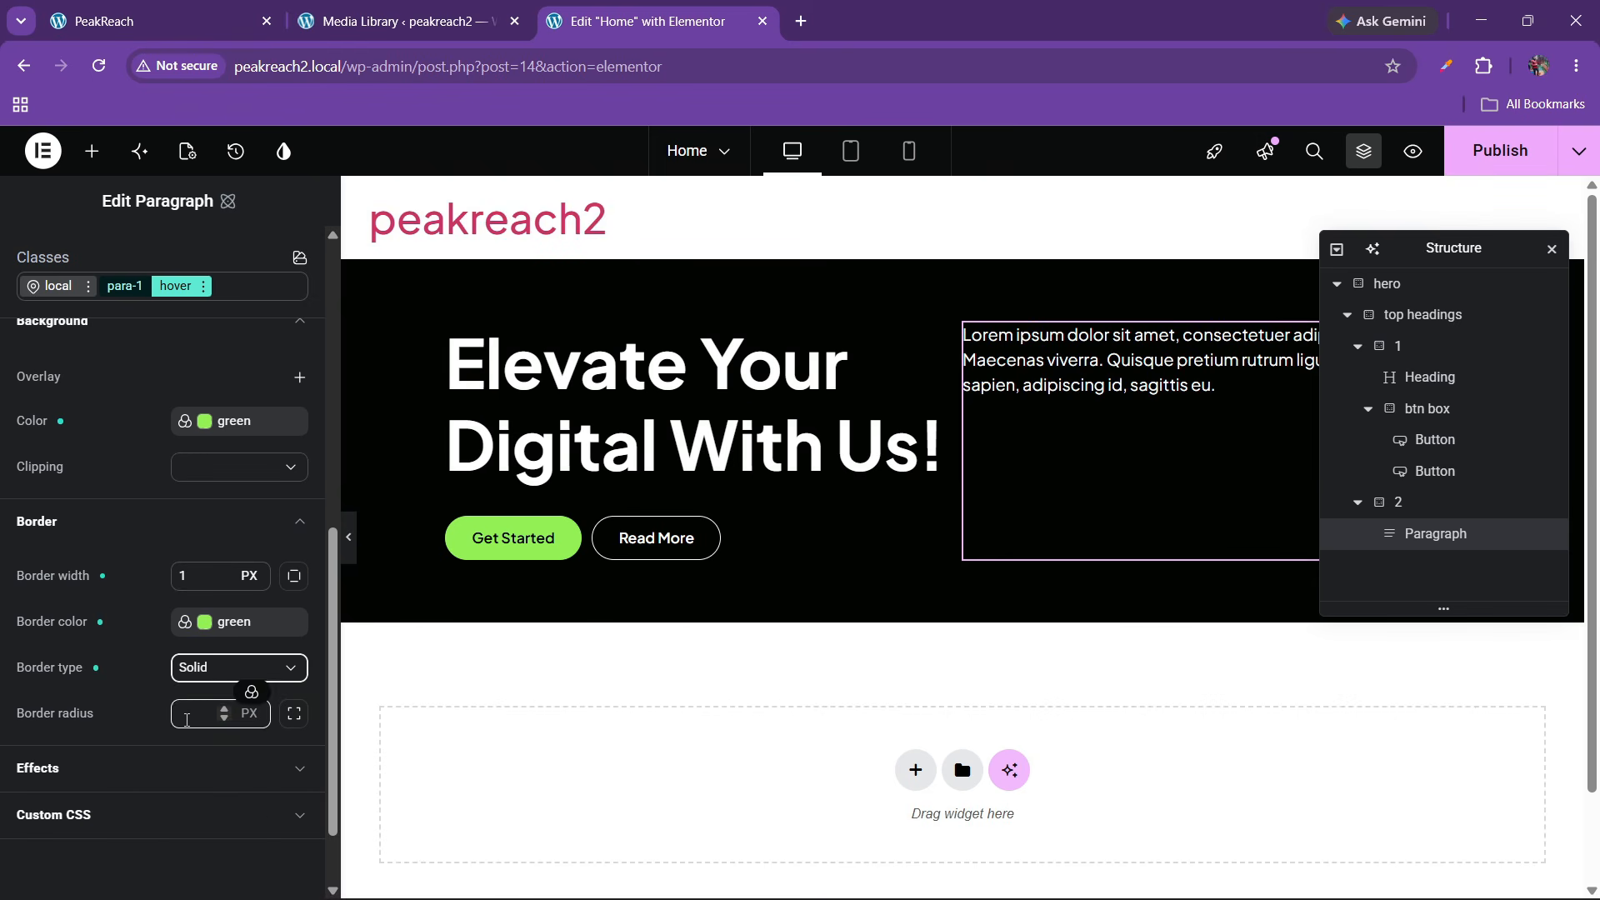
left_click(187, 720)
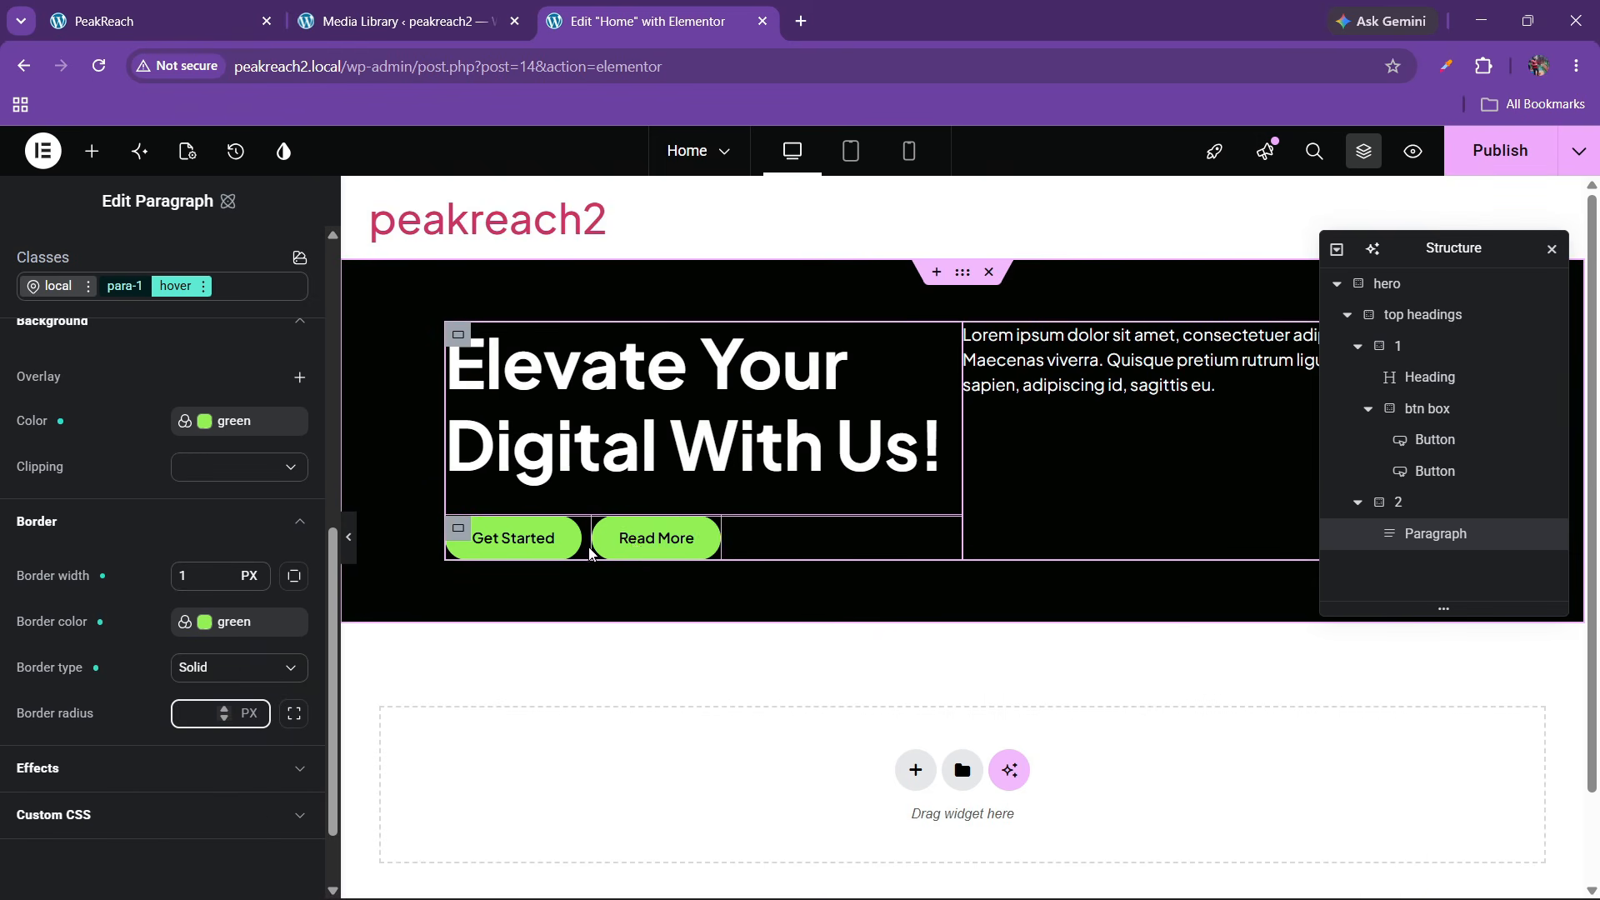
scroll(93, 631, "up", 4)
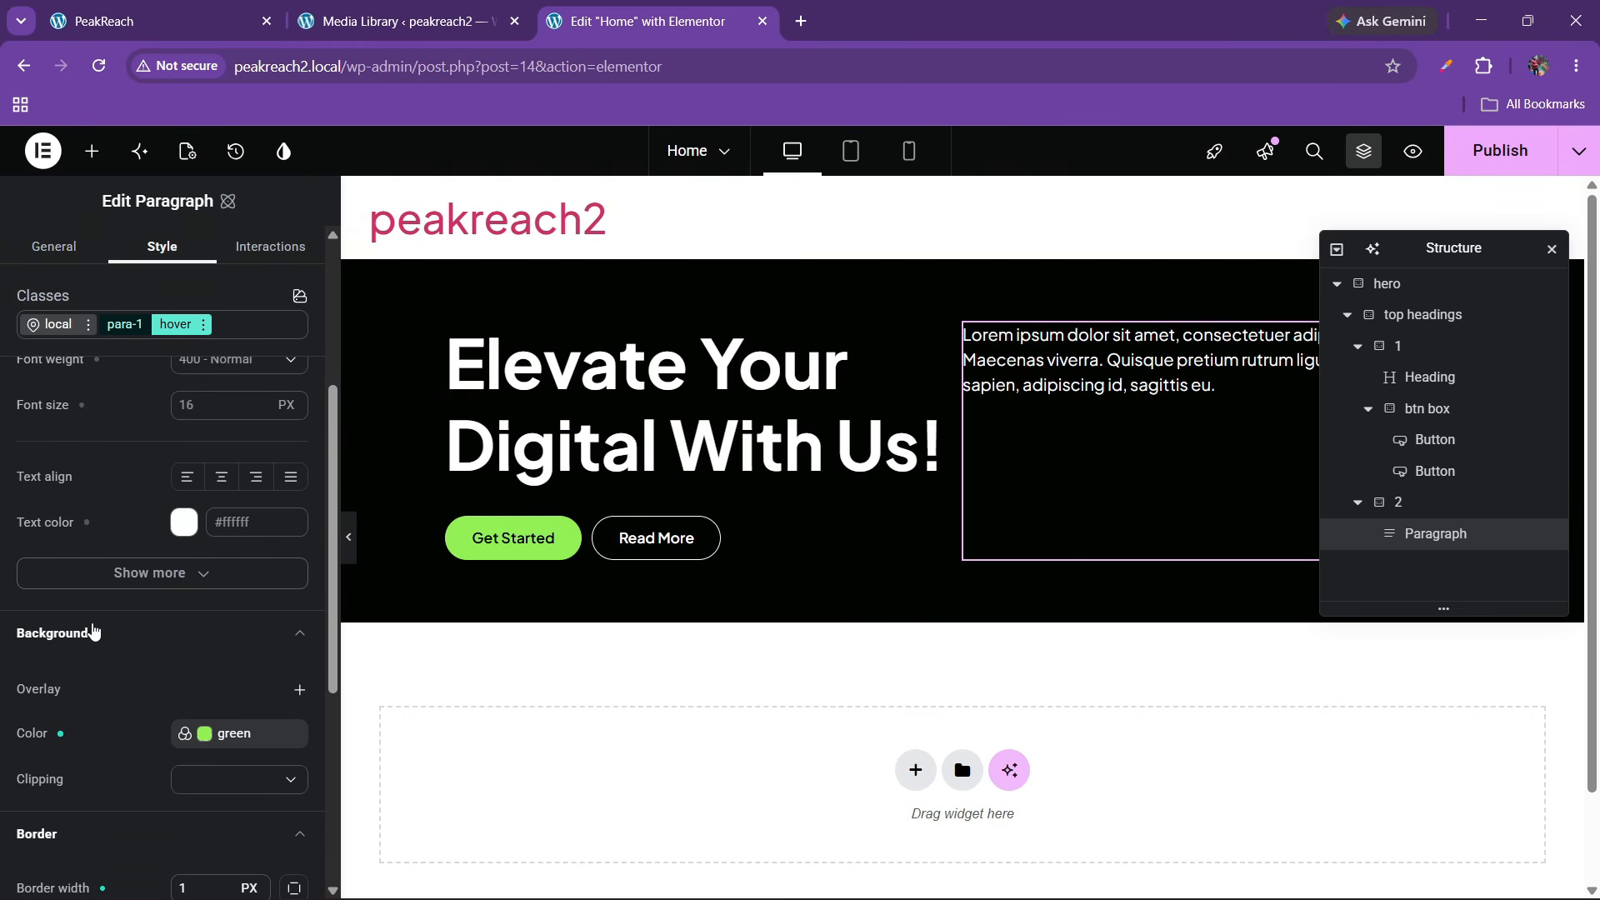
scroll(93, 630, "up", 5)
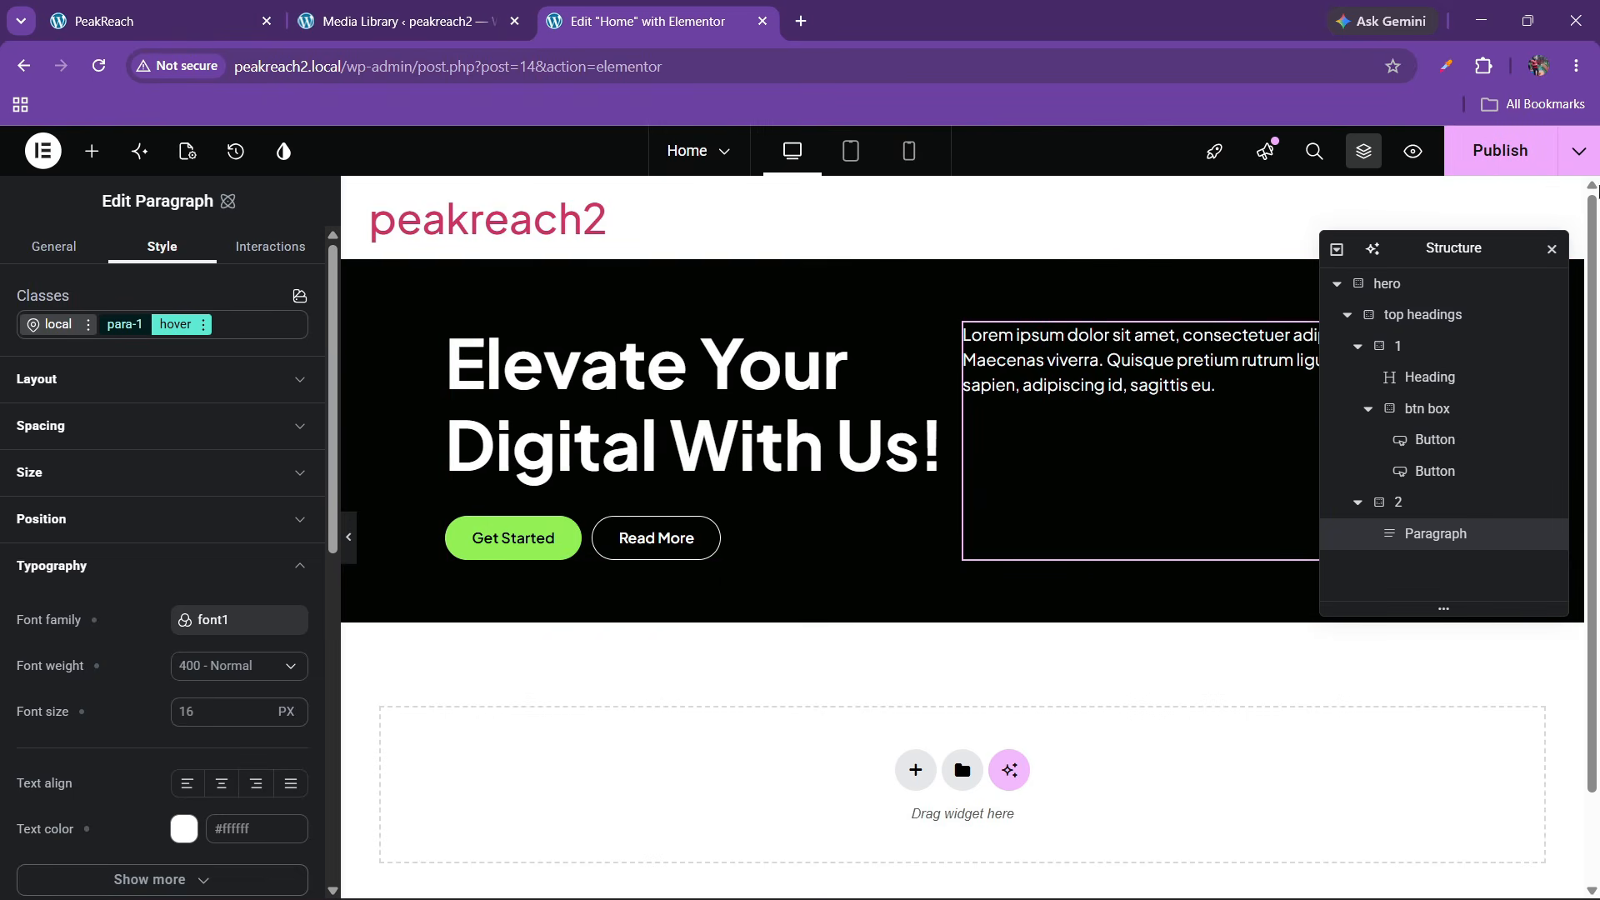
left_click(1521, 167)
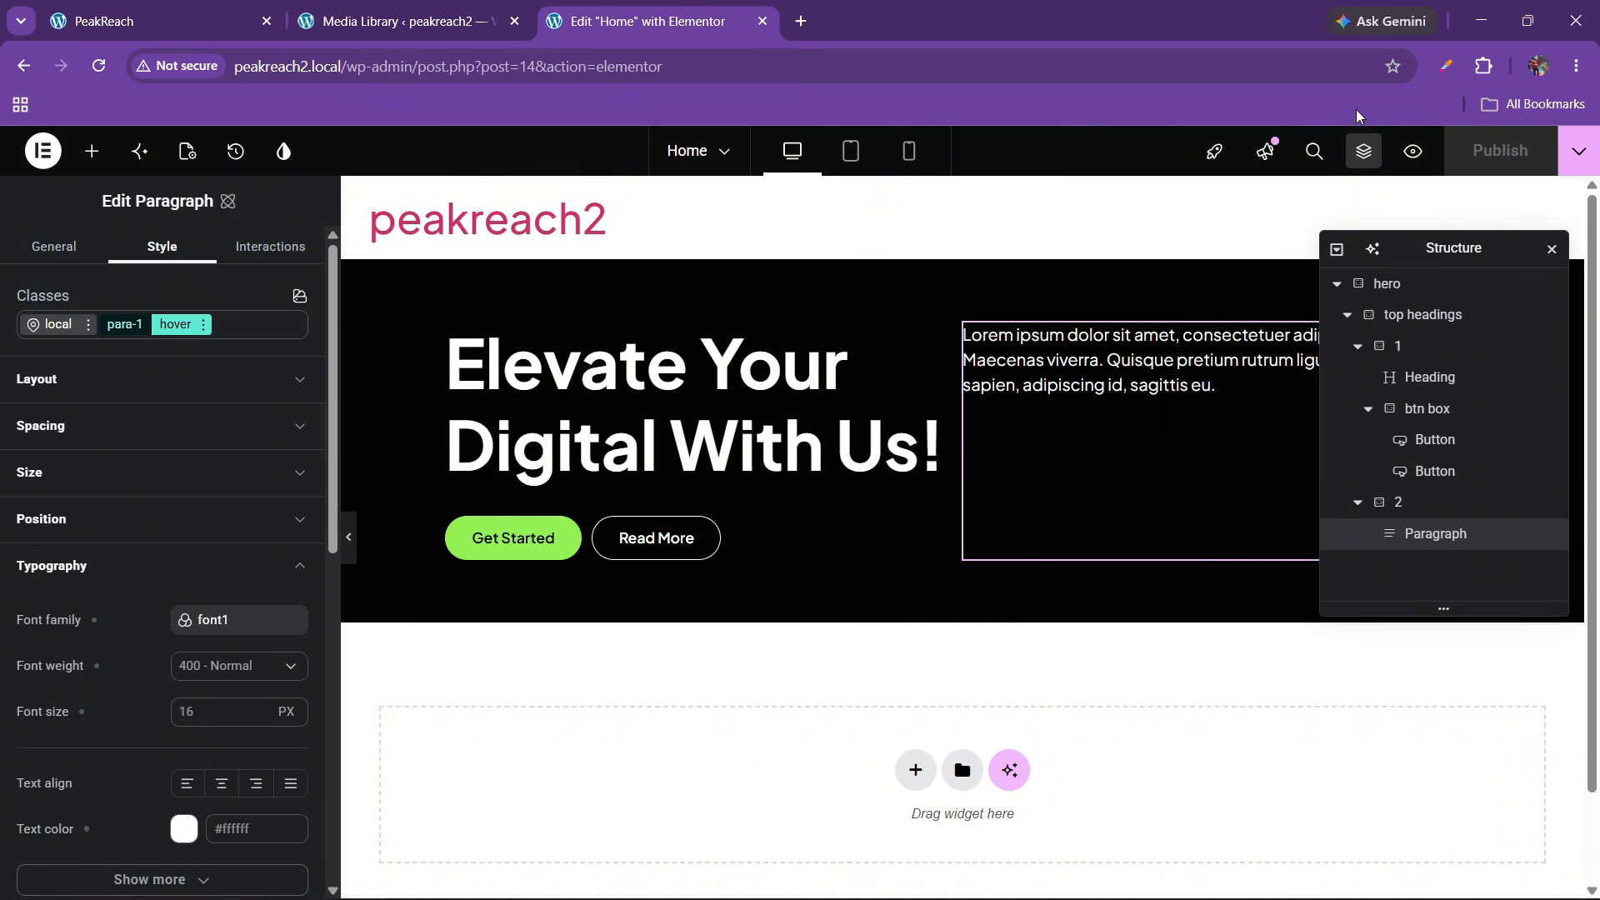
View the published peakreach2 page in a new tab to check the green hover, then return to Elementor
left_click(1577, 153)
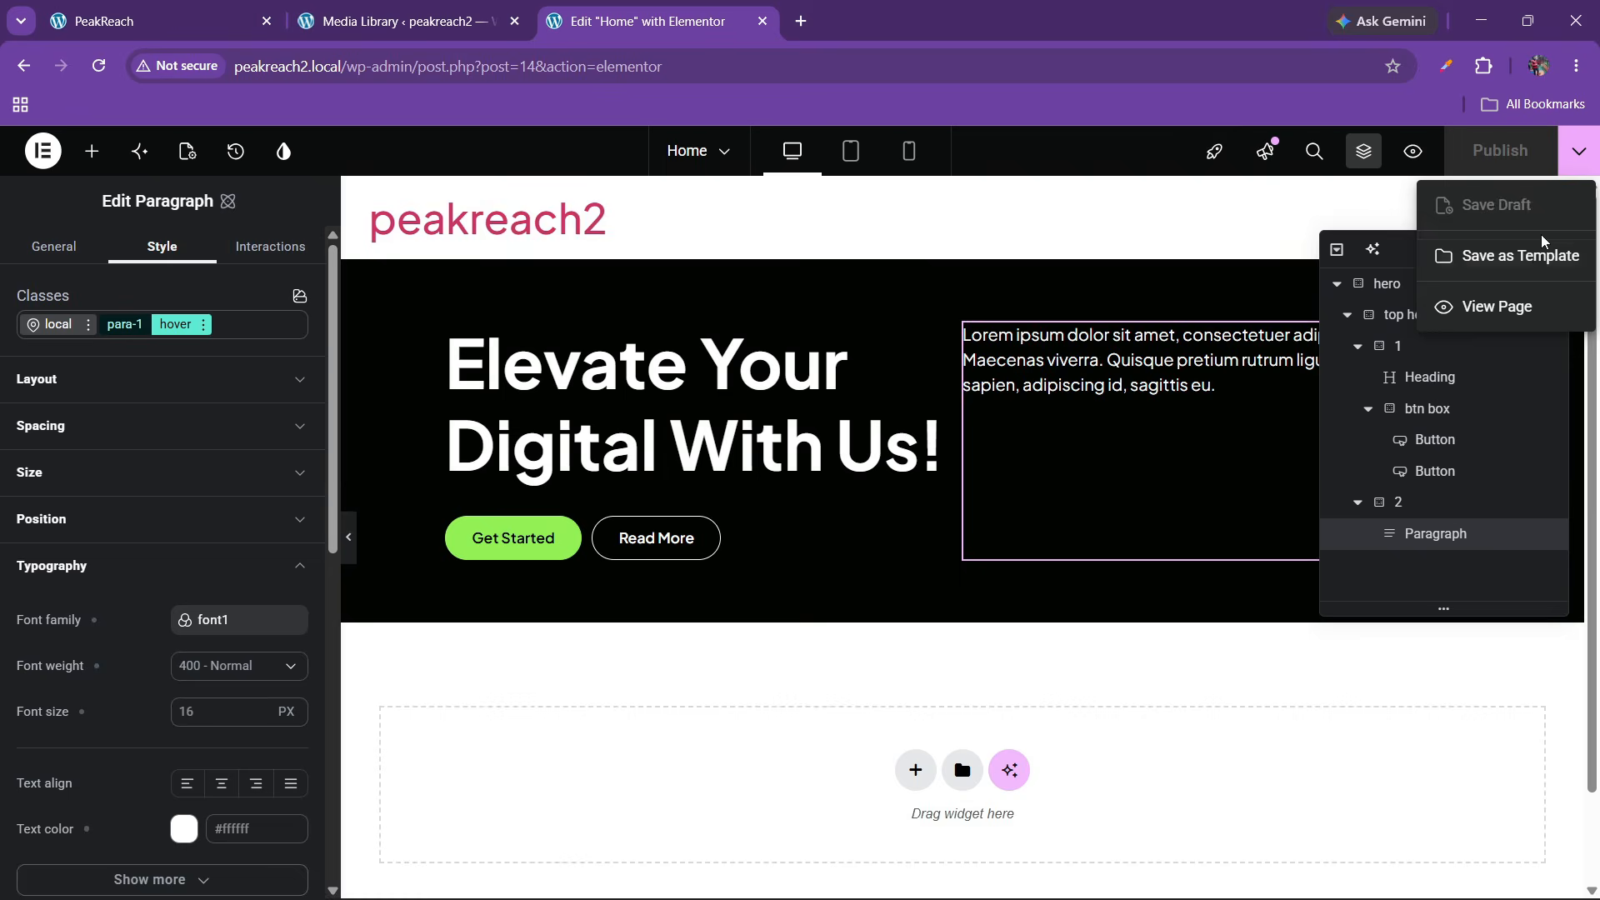
left_click(1508, 304)
left_click(582, 9)
left_click(867, 13)
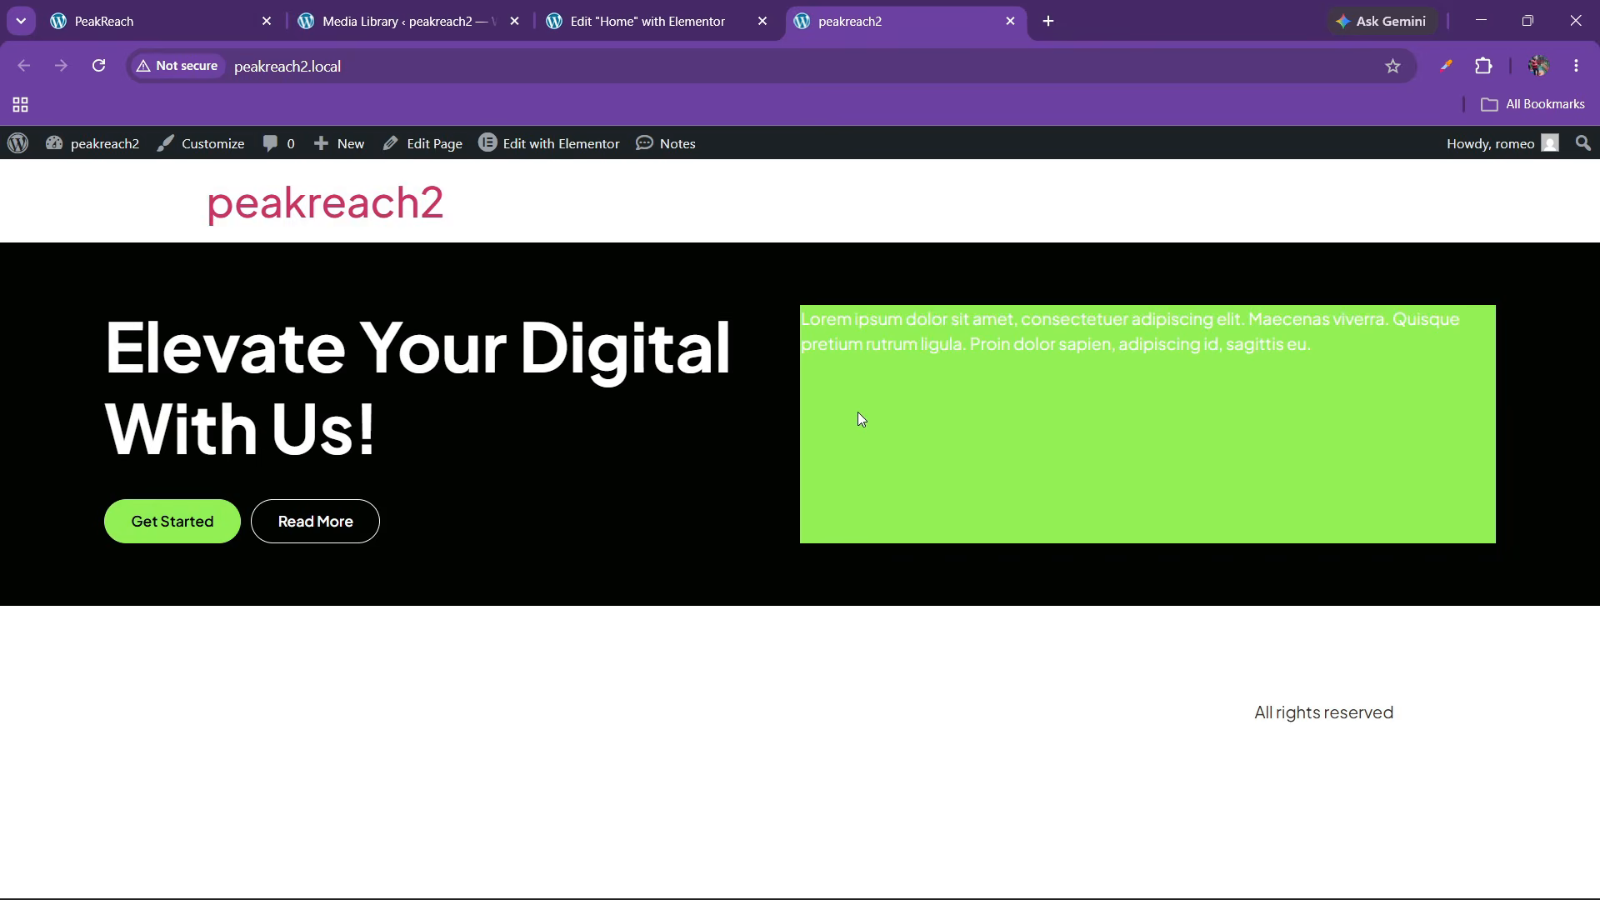
left_click(667, 7)
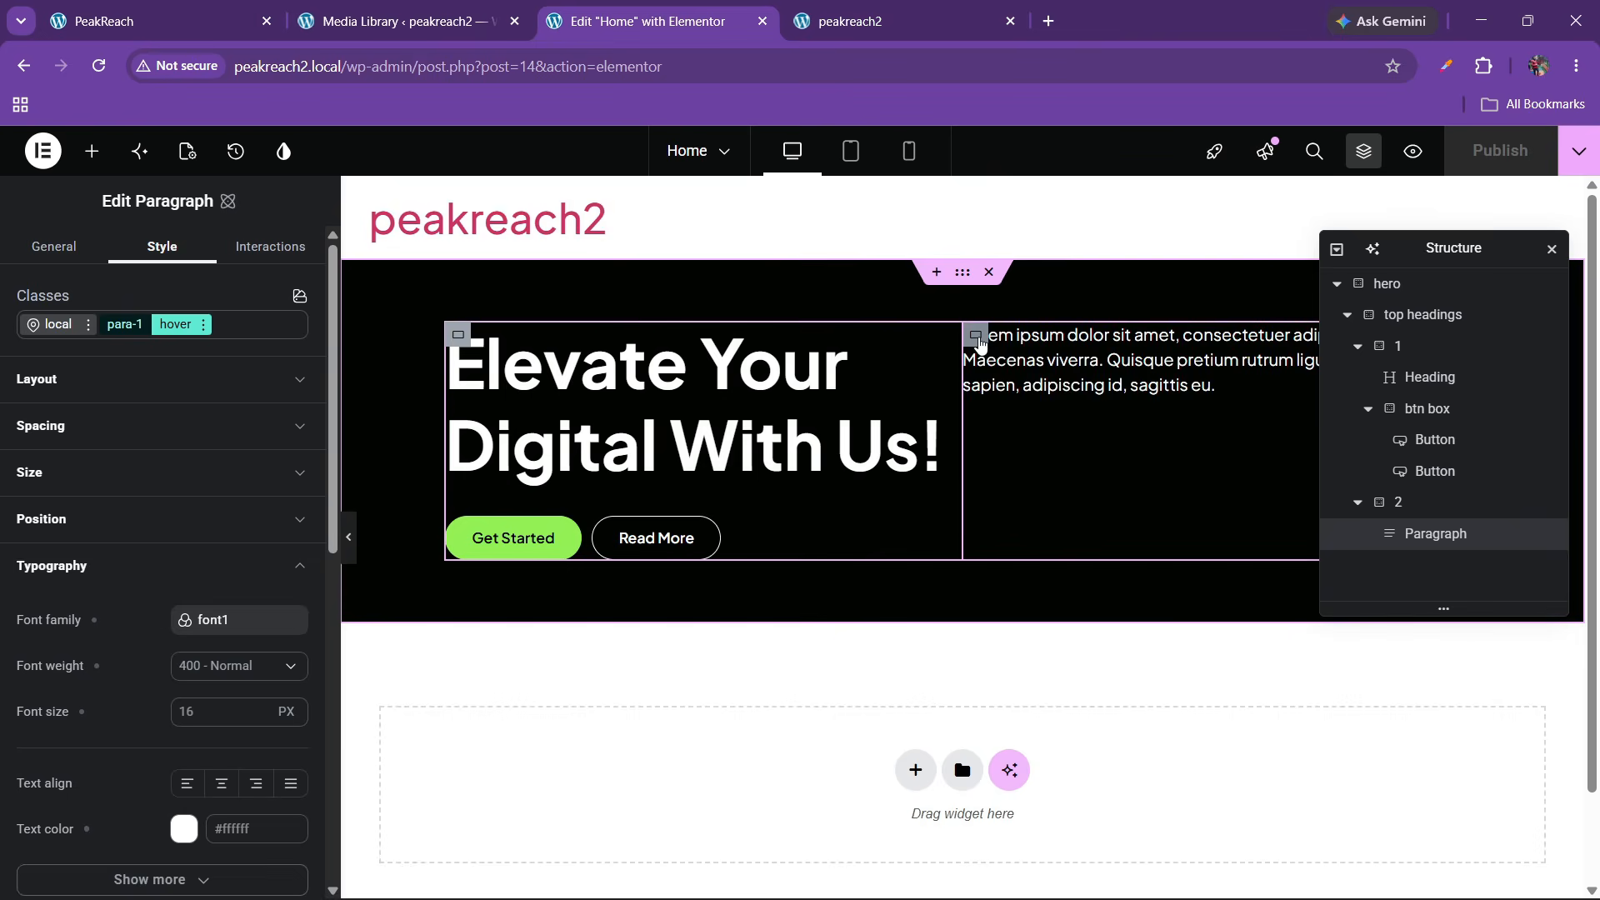
Select the hero Paragraph from the structure tree and remove its para-1 class
left_click(1064, 392)
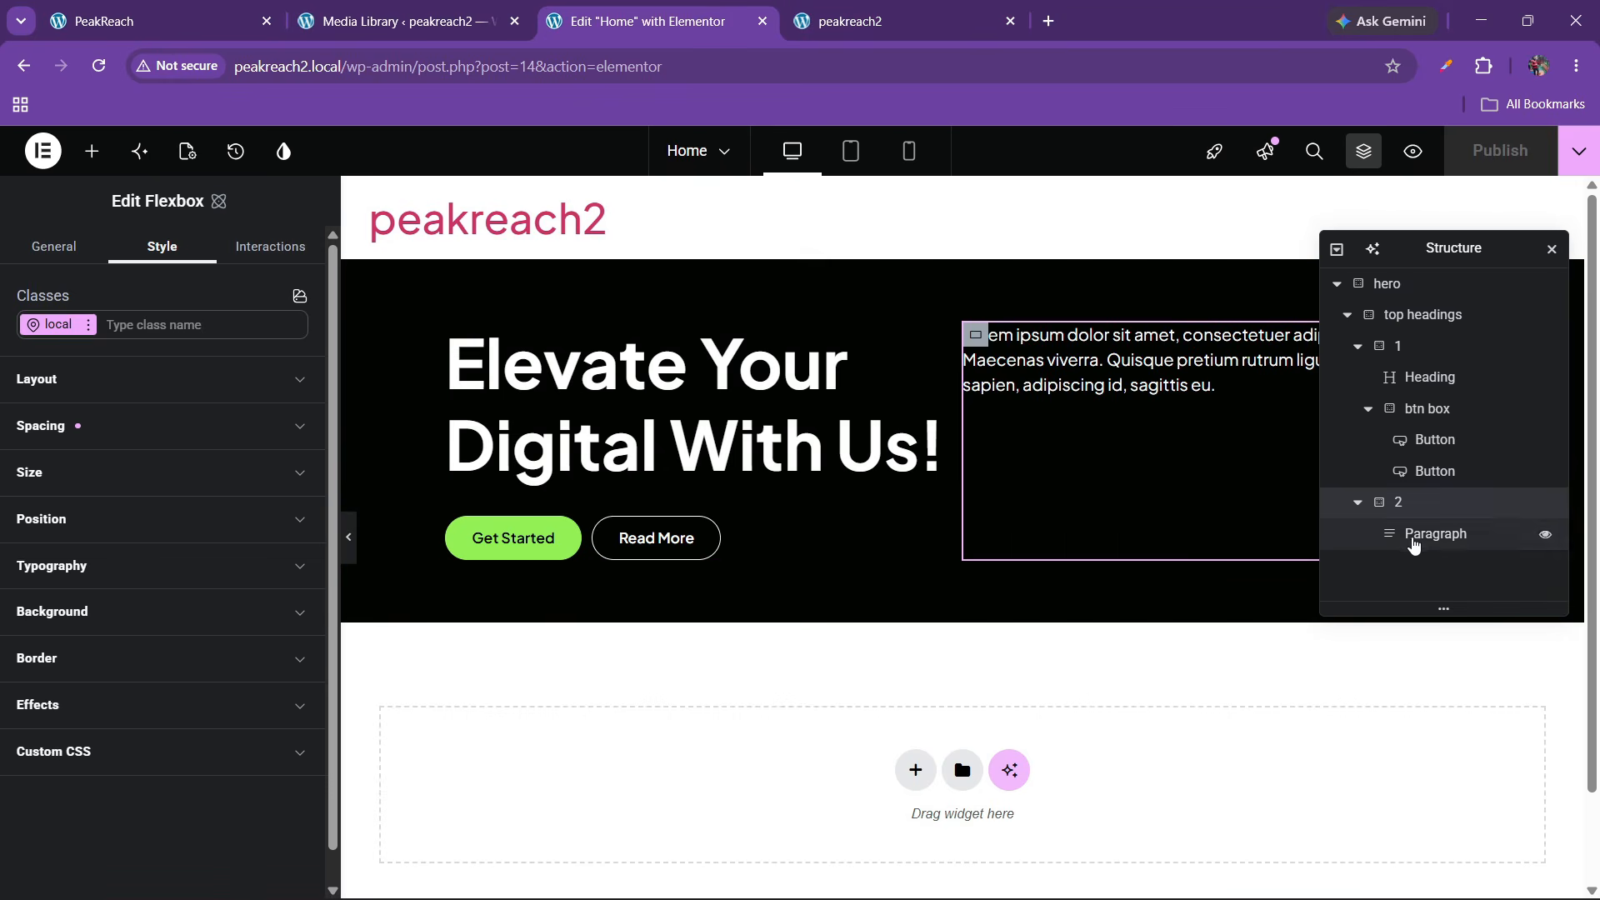
left_click(1435, 533)
scroll(126, 549, "down", 4)
scroll(126, 550, "up", 4)
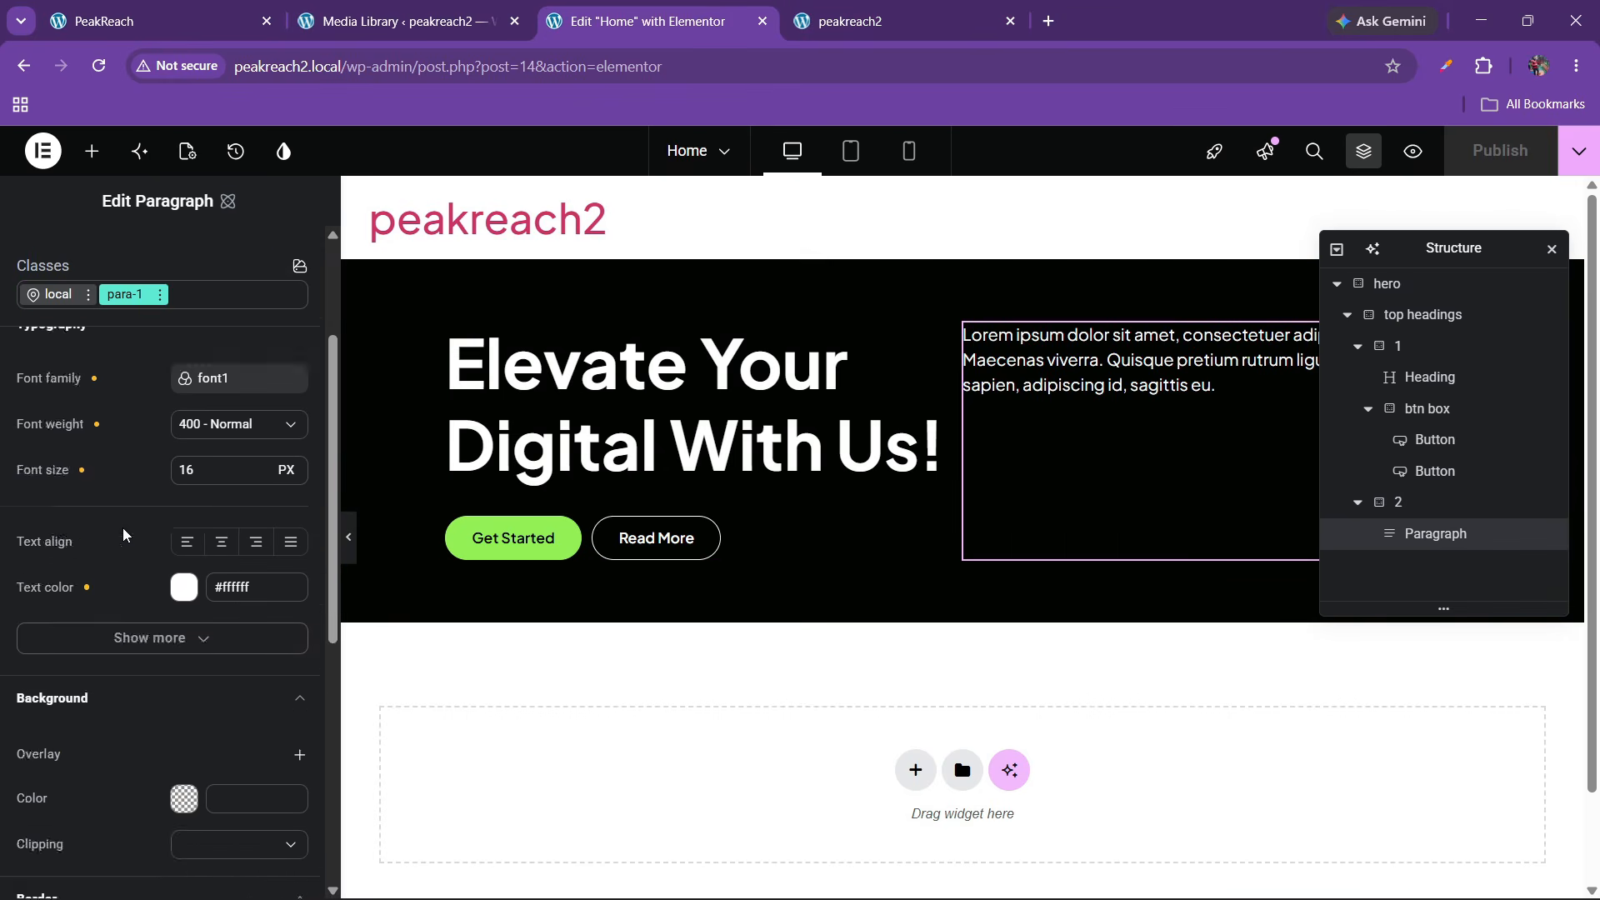
left_click(159, 324)
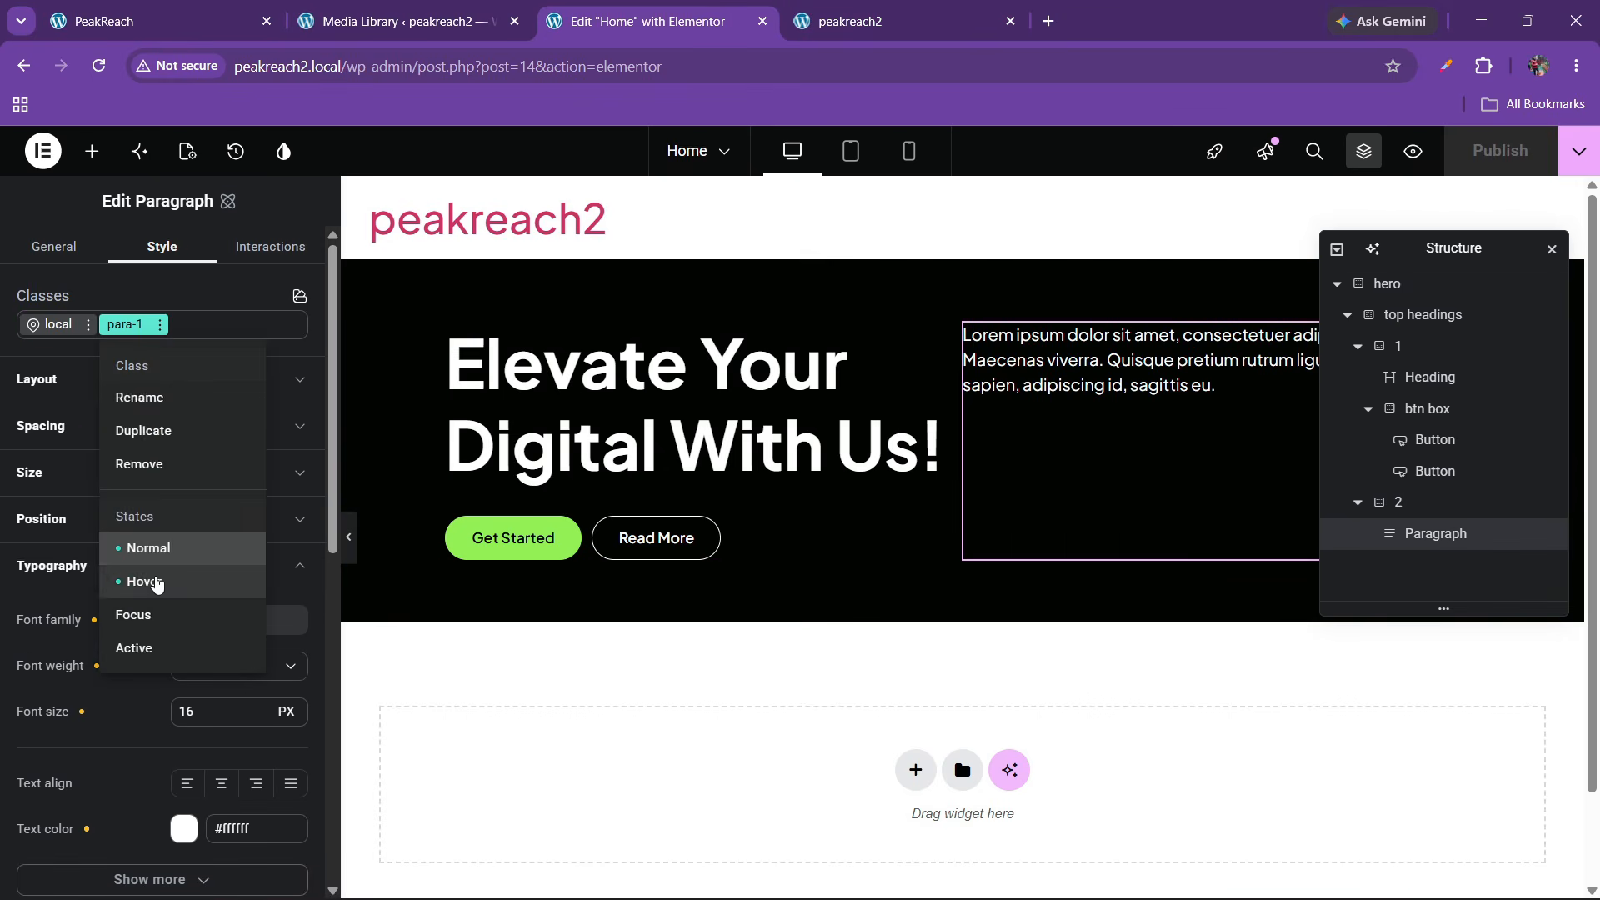
left_click(144, 581)
scroll(136, 576, "down", 5)
scroll(134, 575, "down", 1)
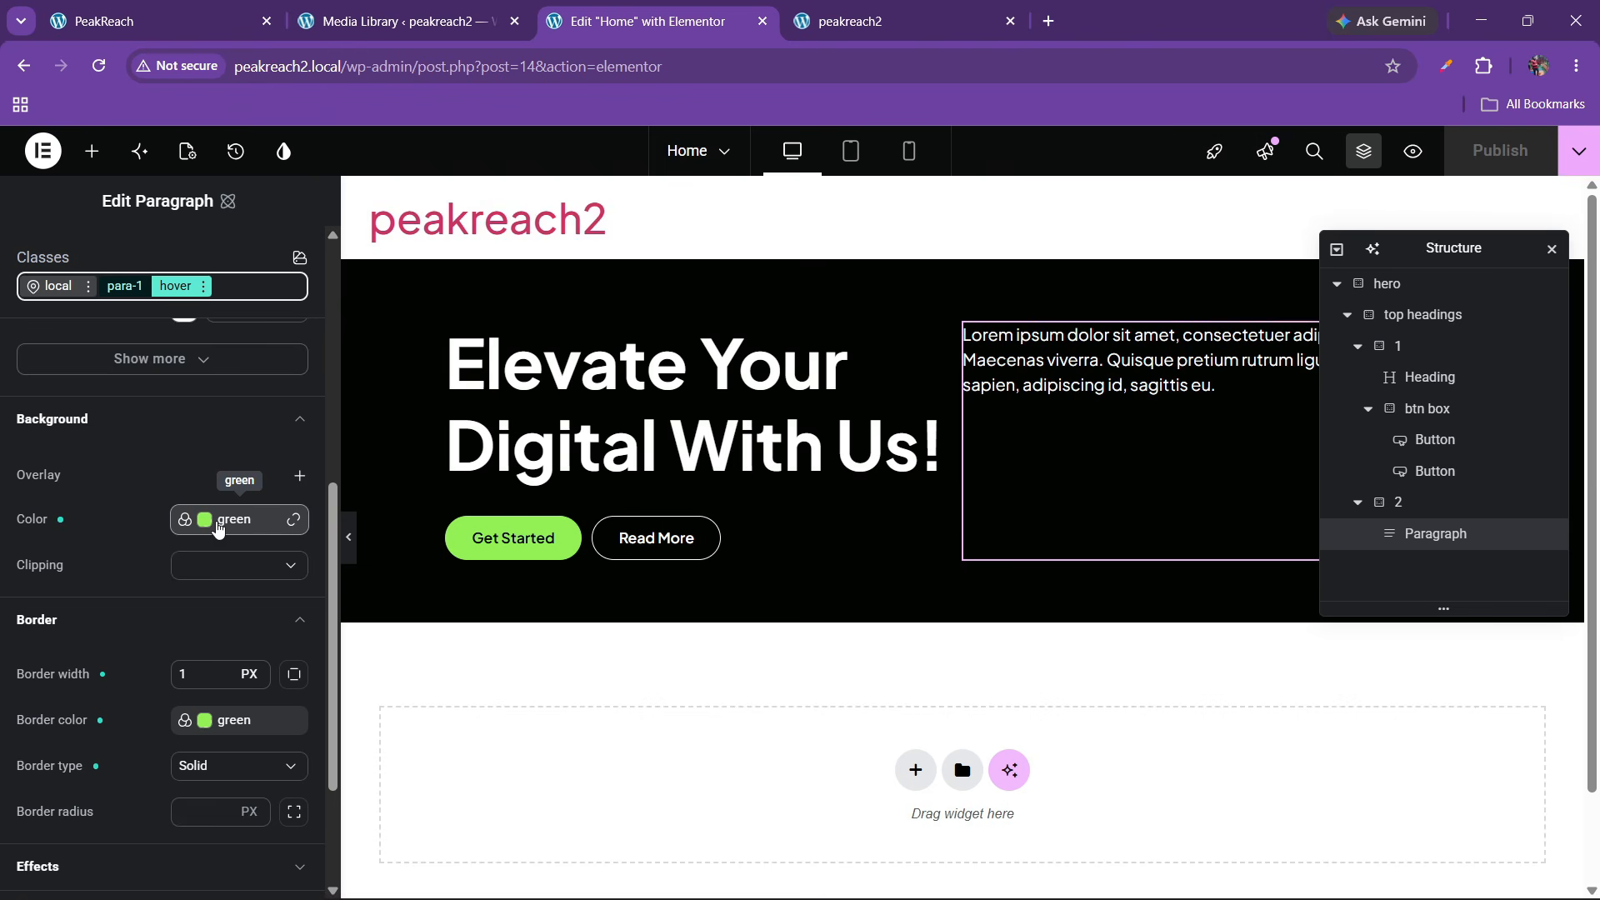
left_click(203, 288)
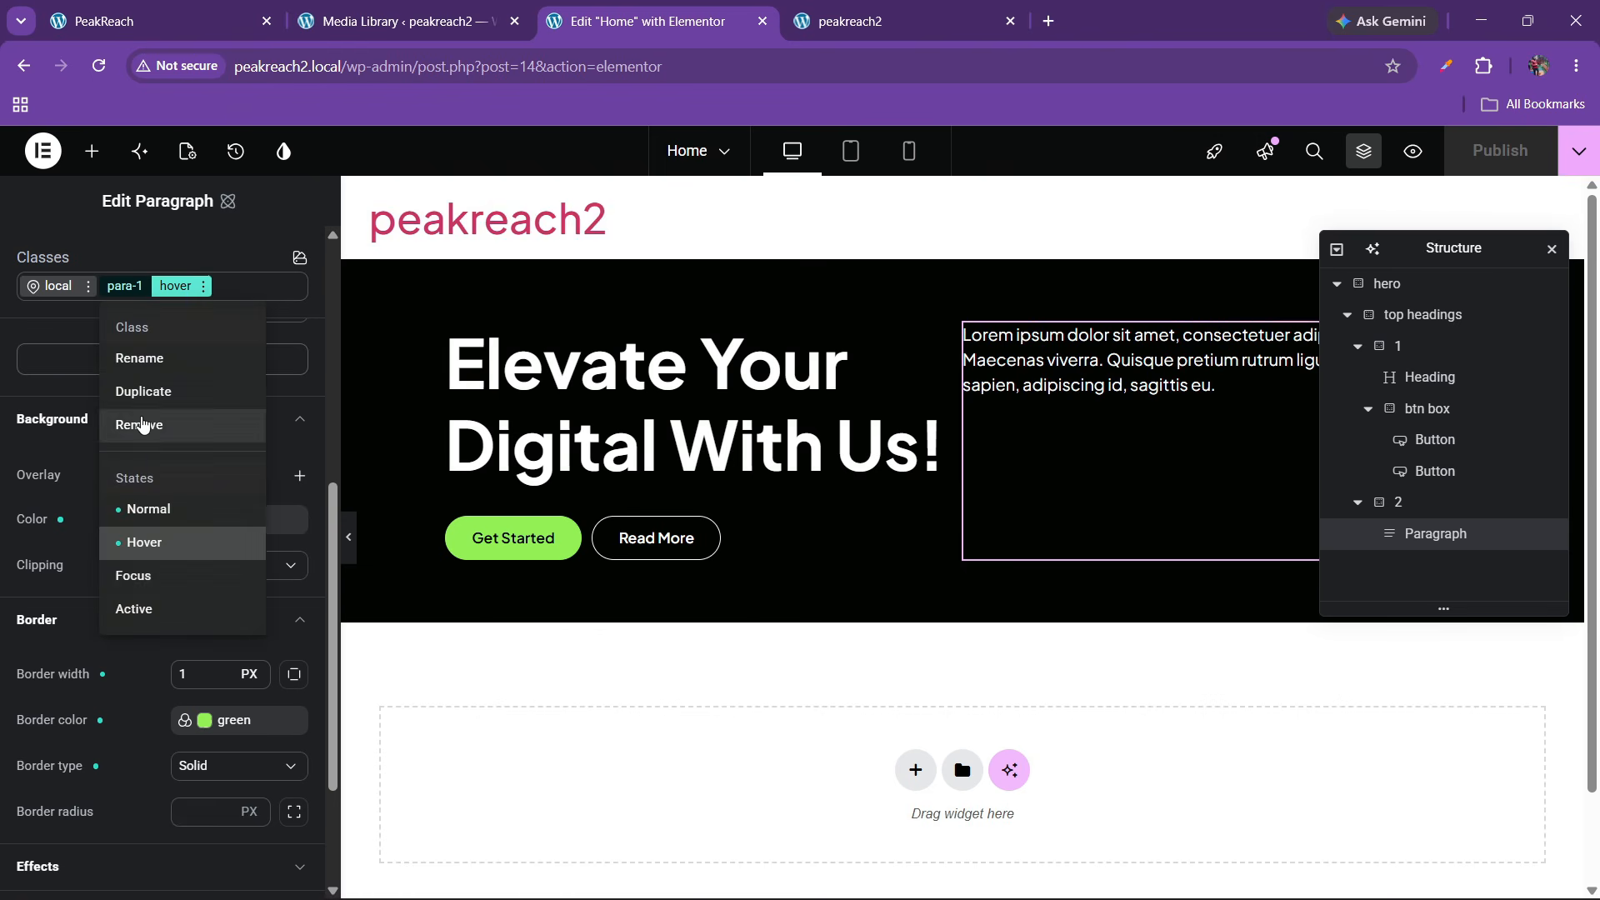
left_click(154, 425)
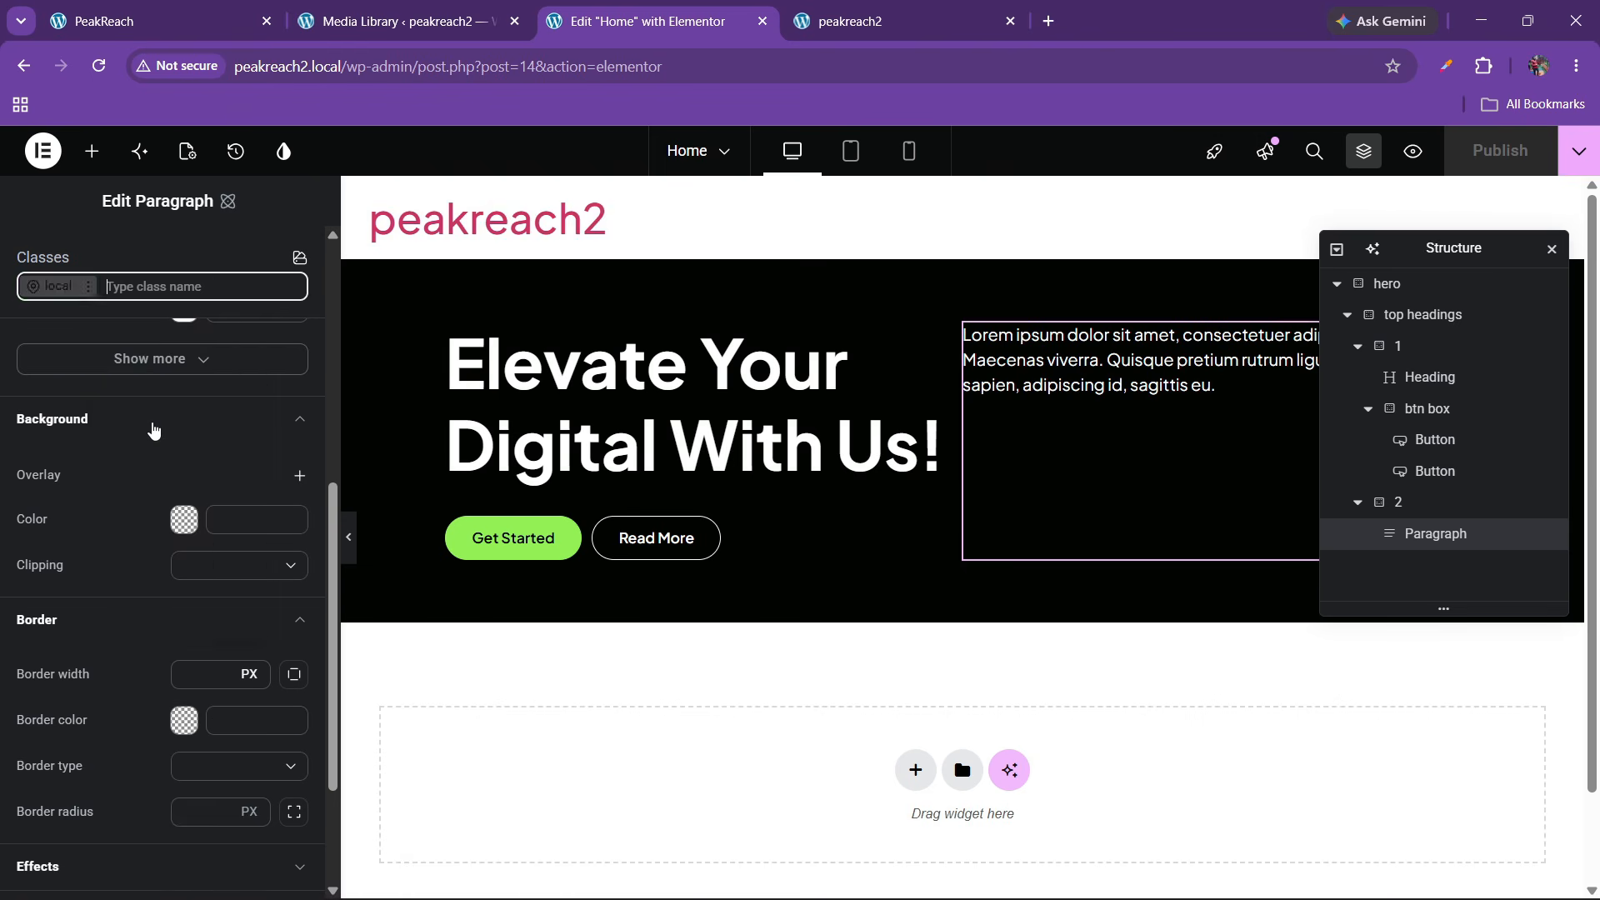
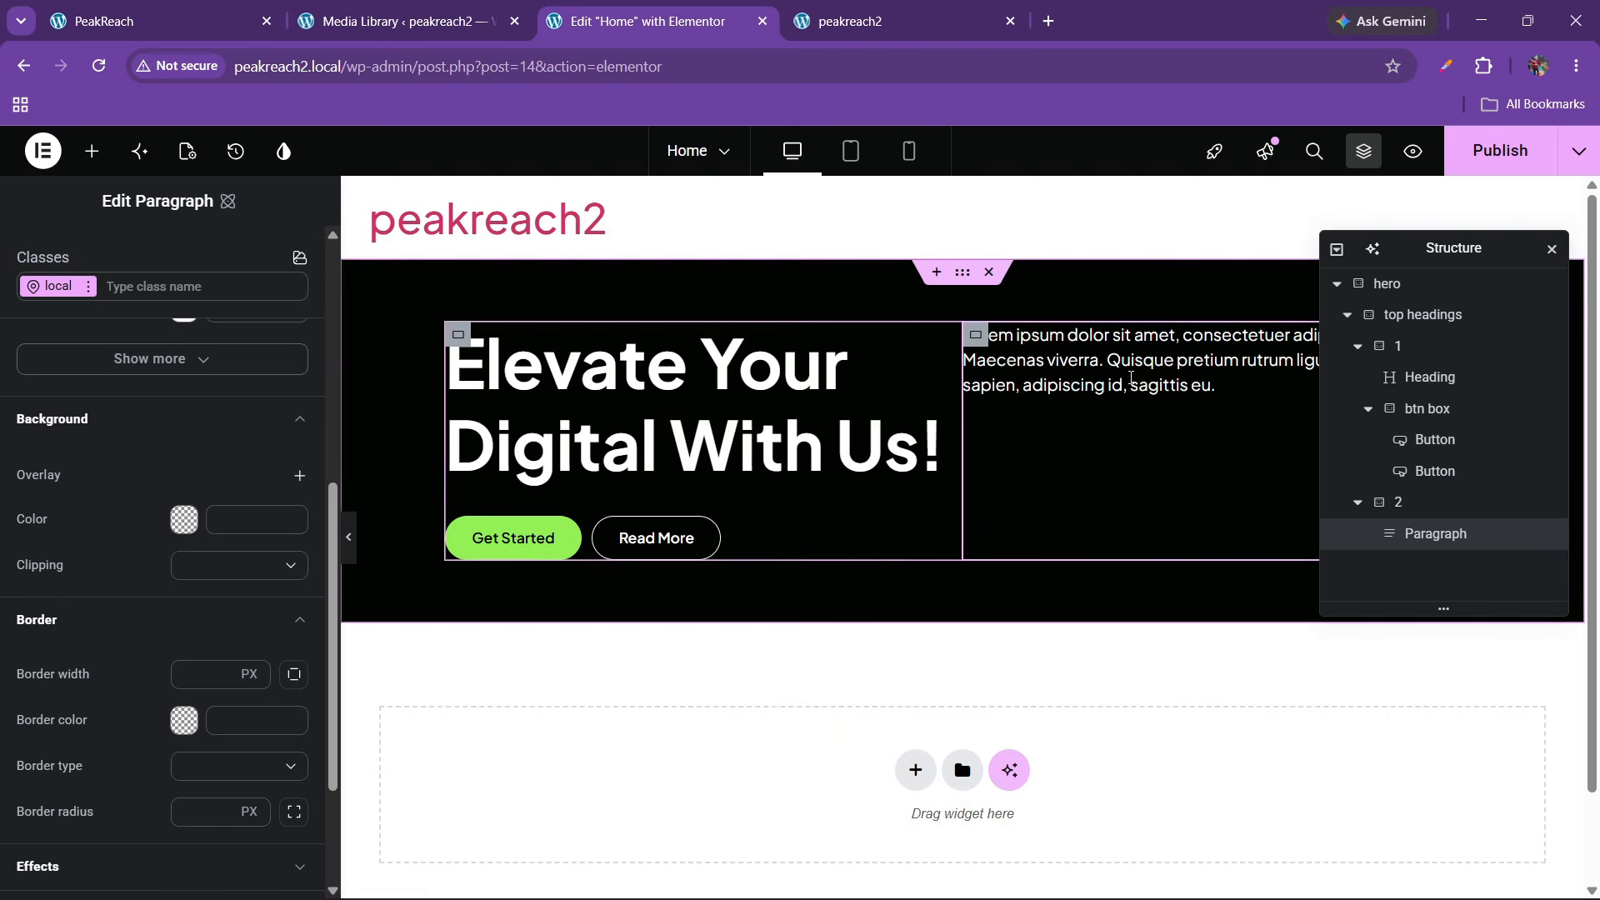
Apply the para-1 class to the hero paragraph
scroll(154, 511, "up", 1)
scroll(154, 511, "up", 5)
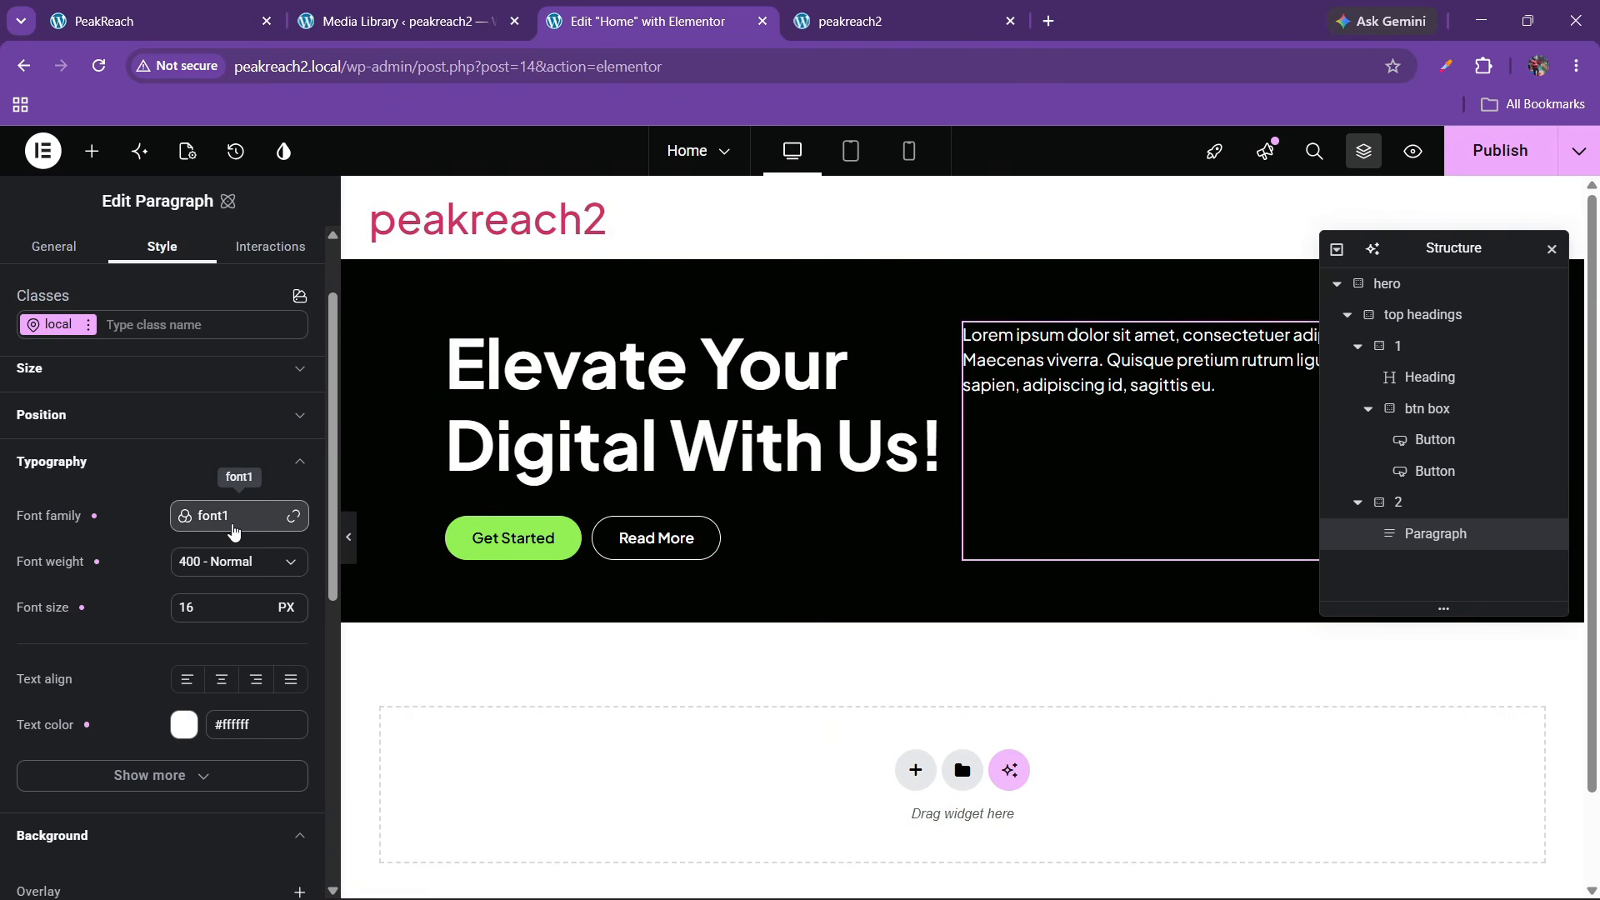
left_click(152, 327)
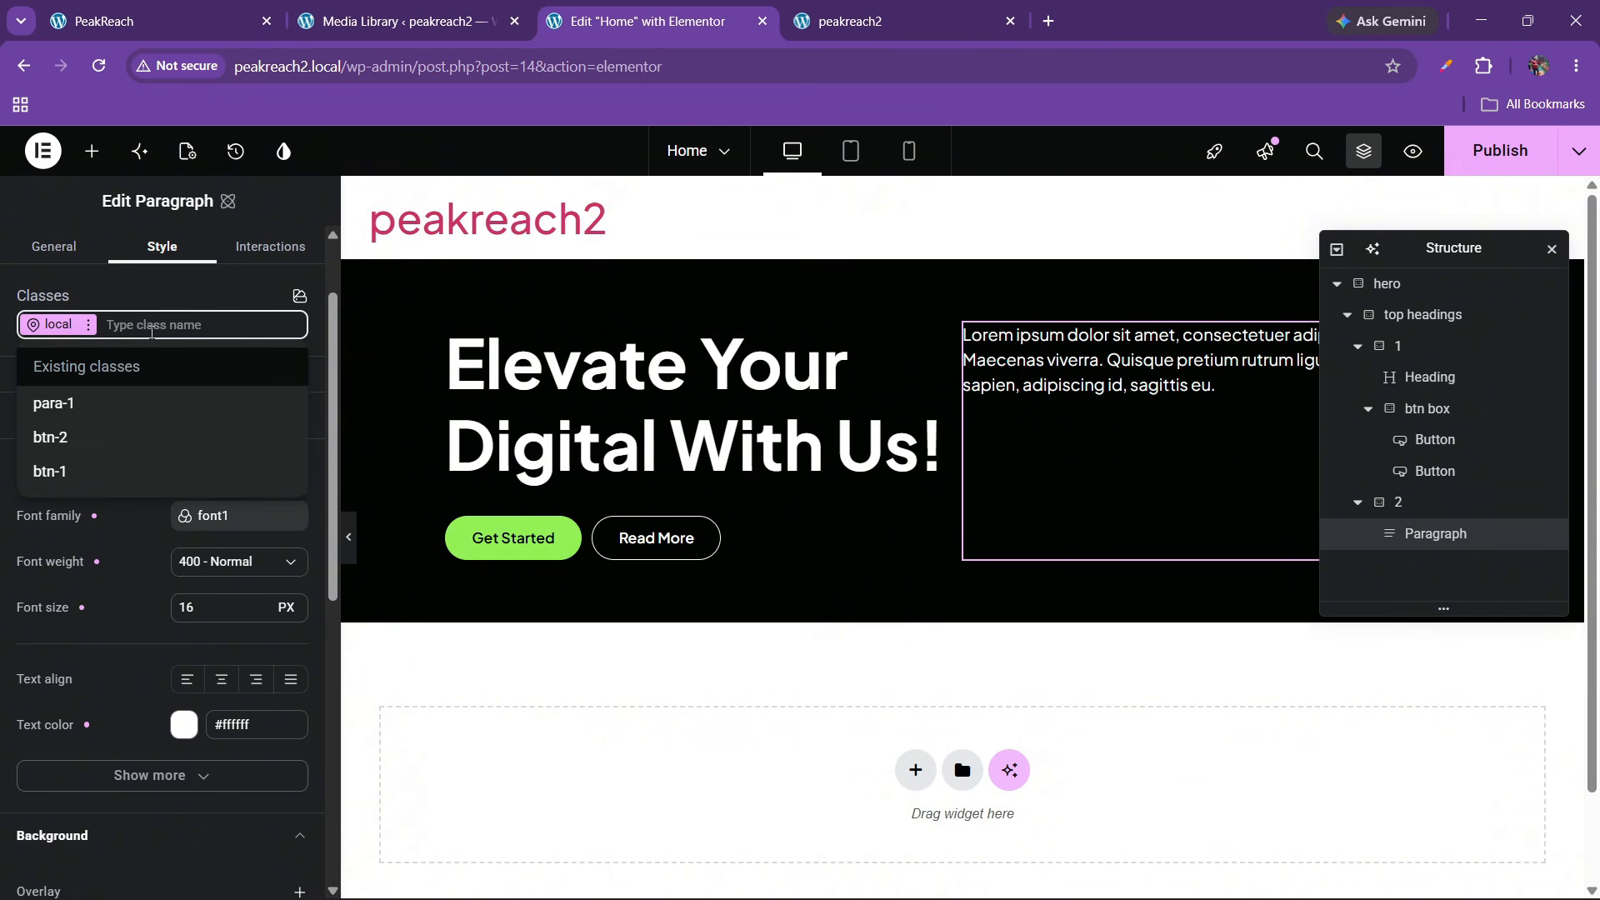
left_click(117, 404)
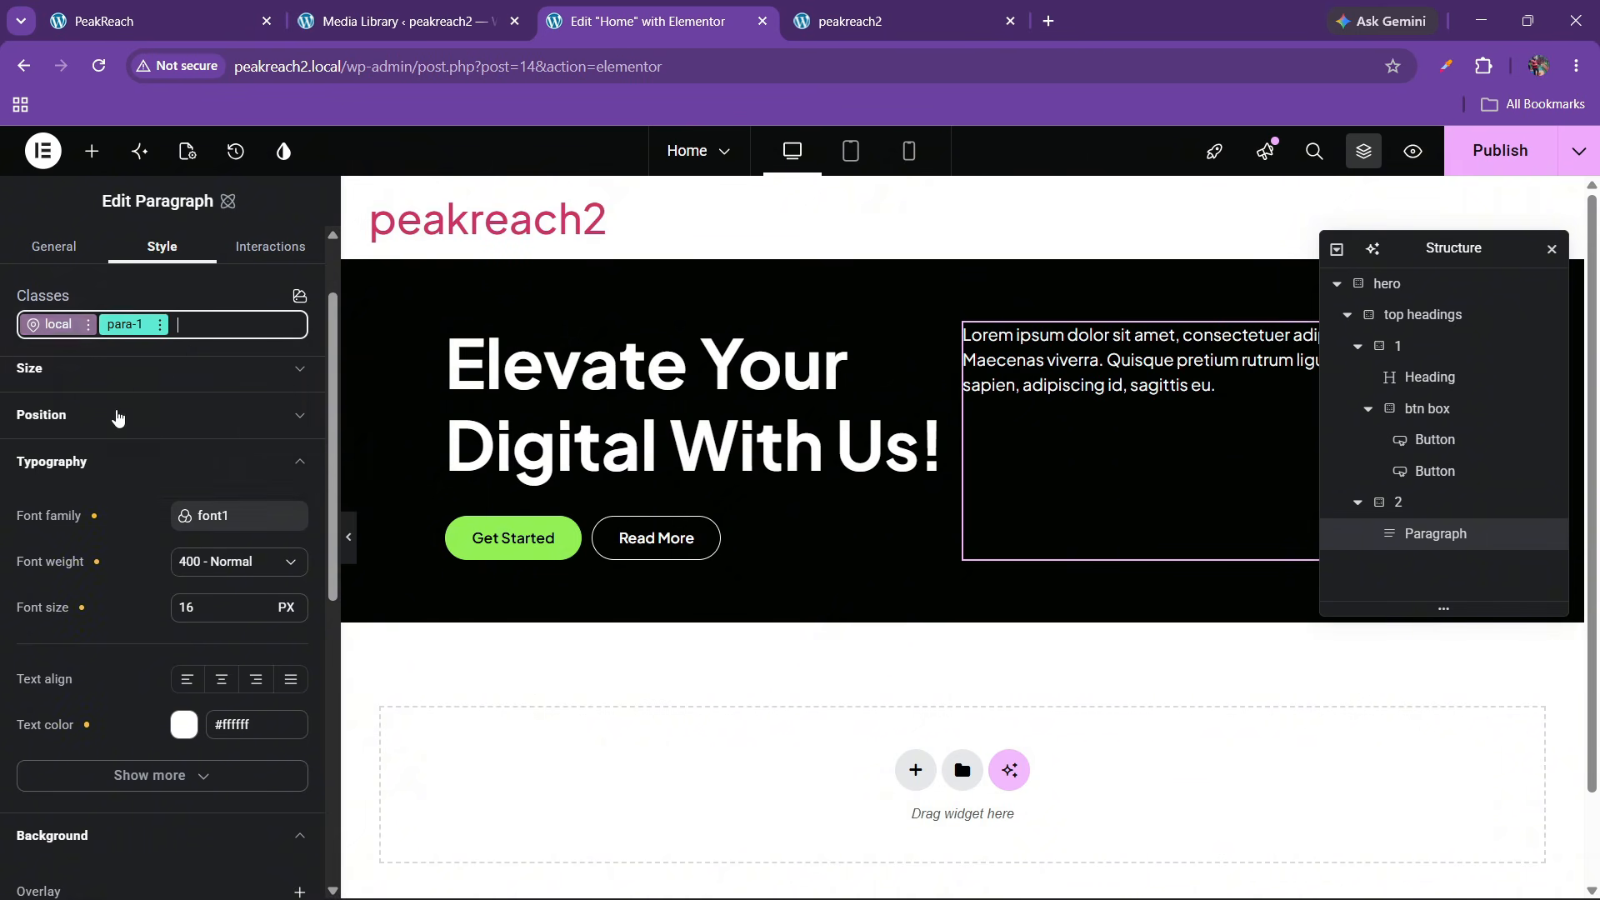
Remove the green background colour from para-1's hover state
scroll(97, 525, "down", 8)
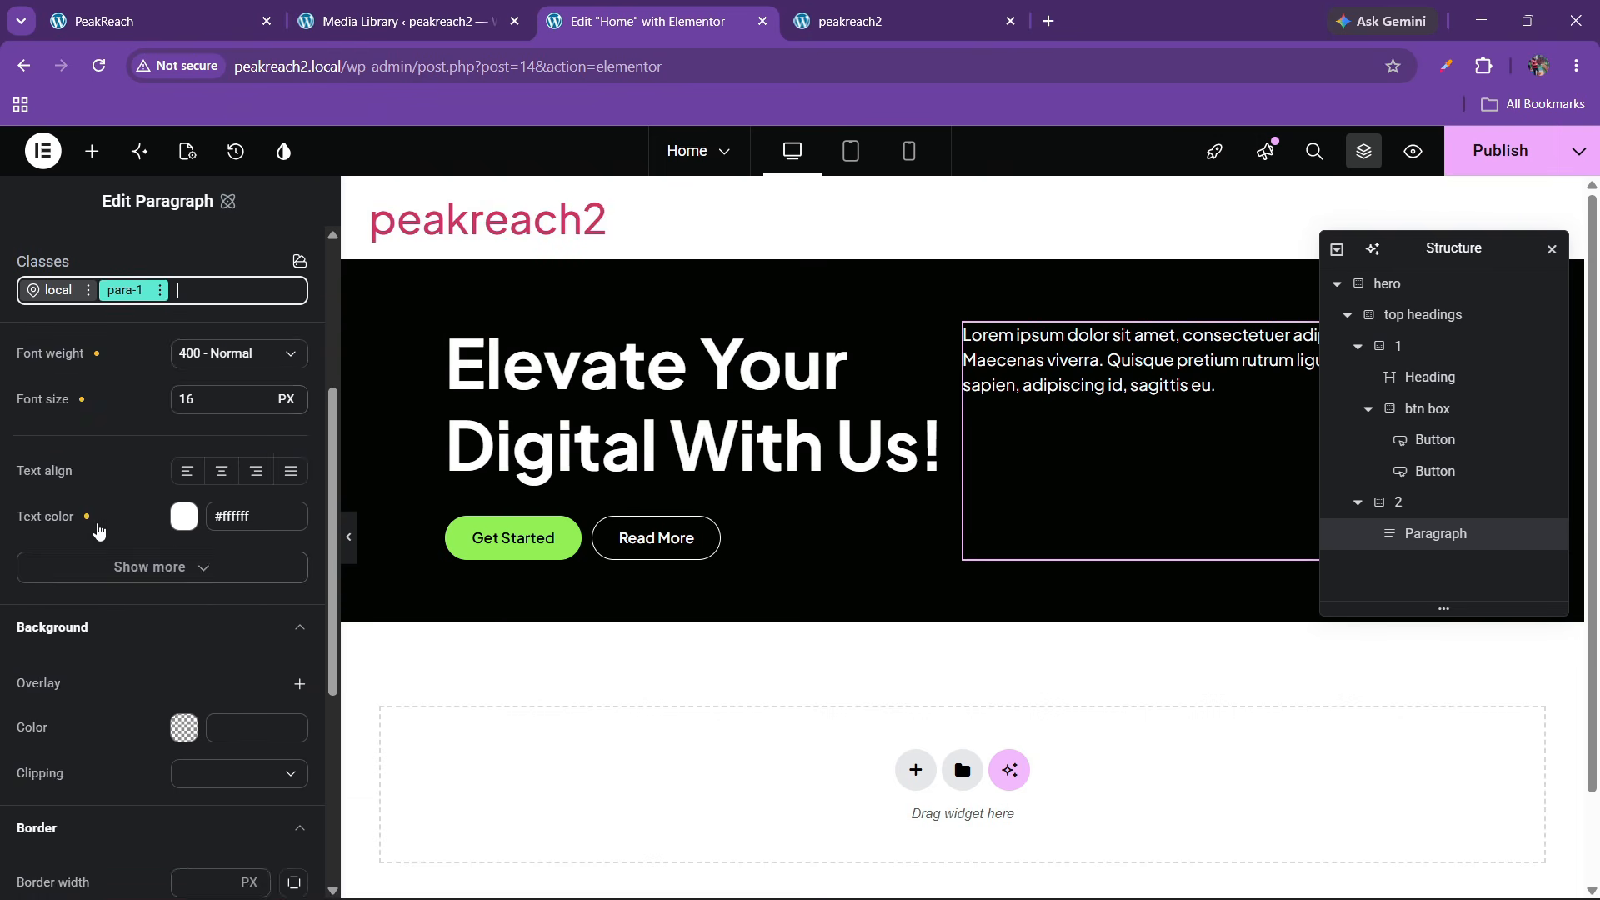
scroll(139, 558, "up", 8)
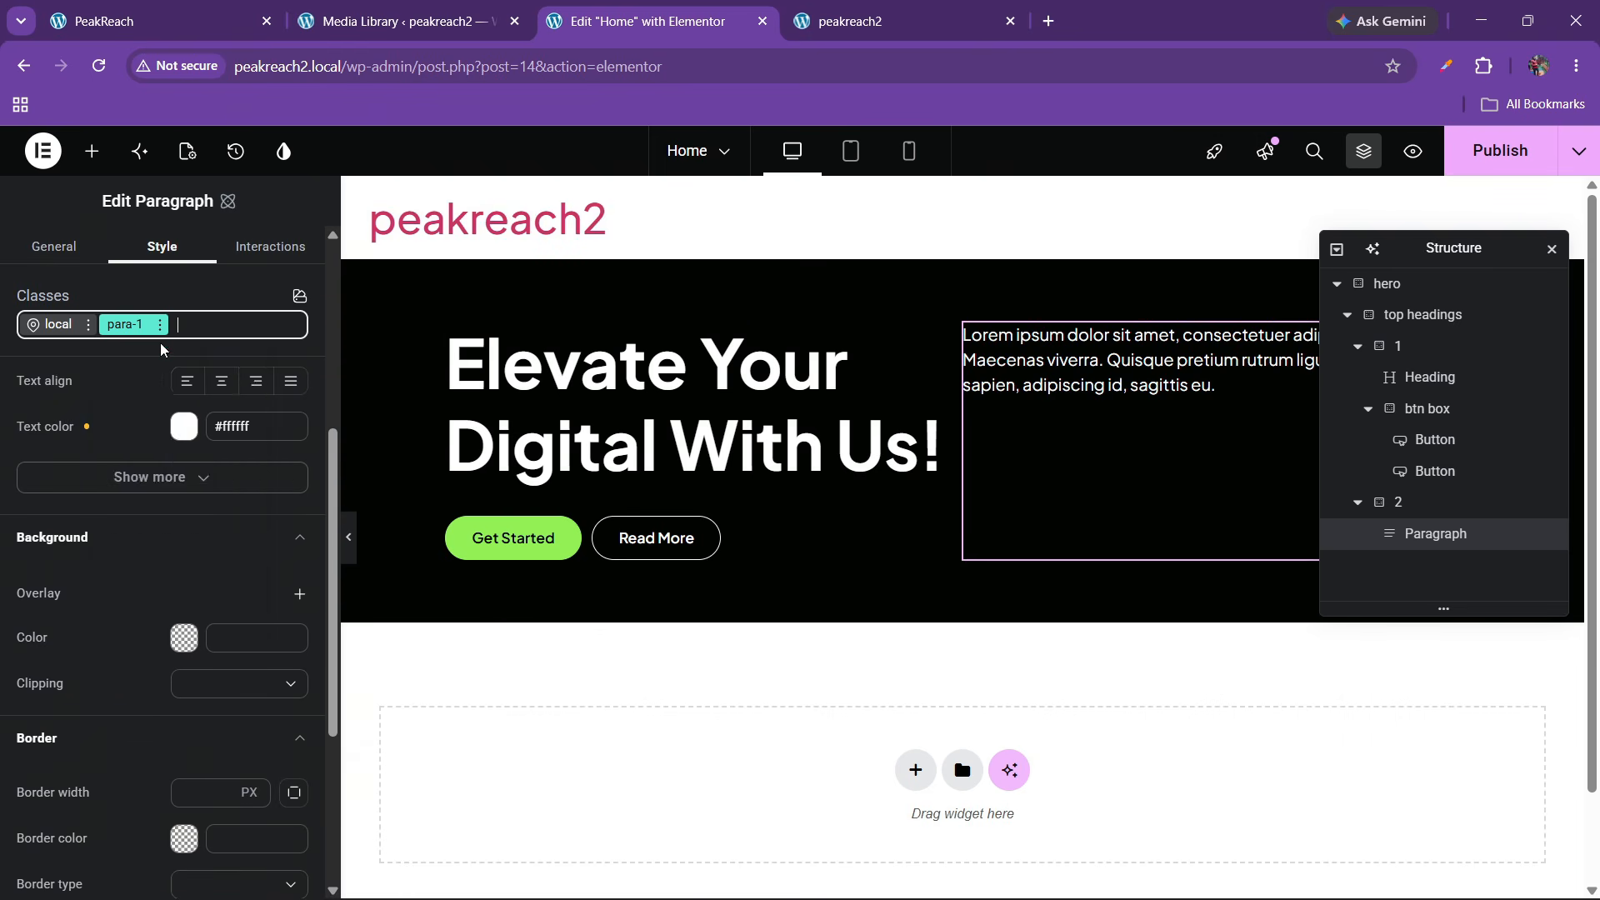
left_click(160, 324)
left_click(144, 581)
scroll(95, 450, "down", 3)
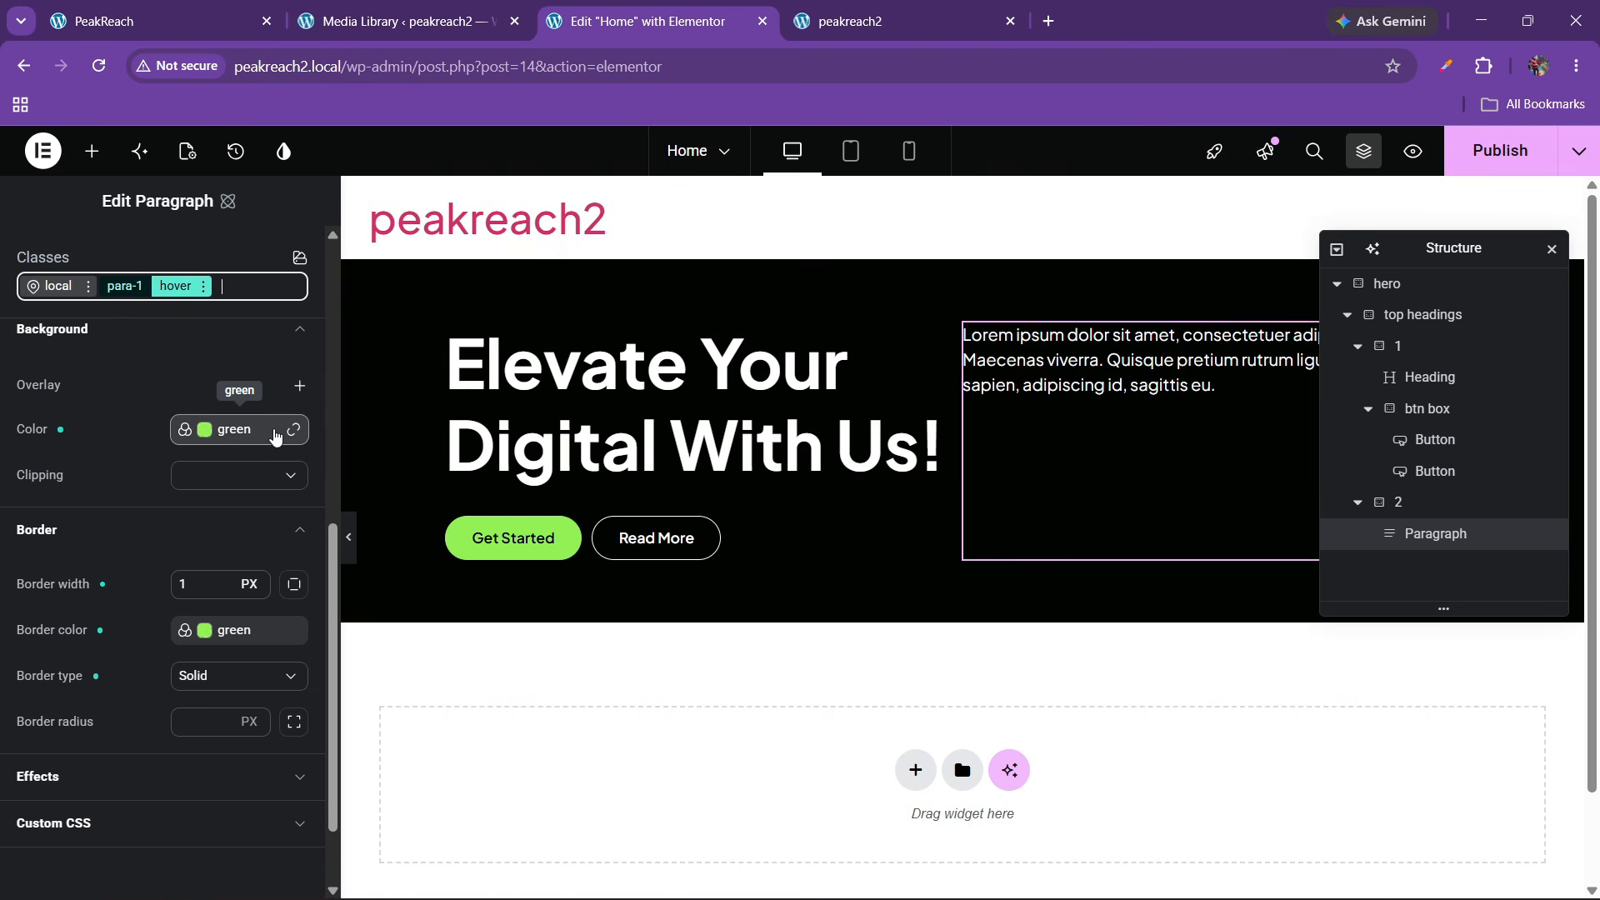
left_click(215, 434)
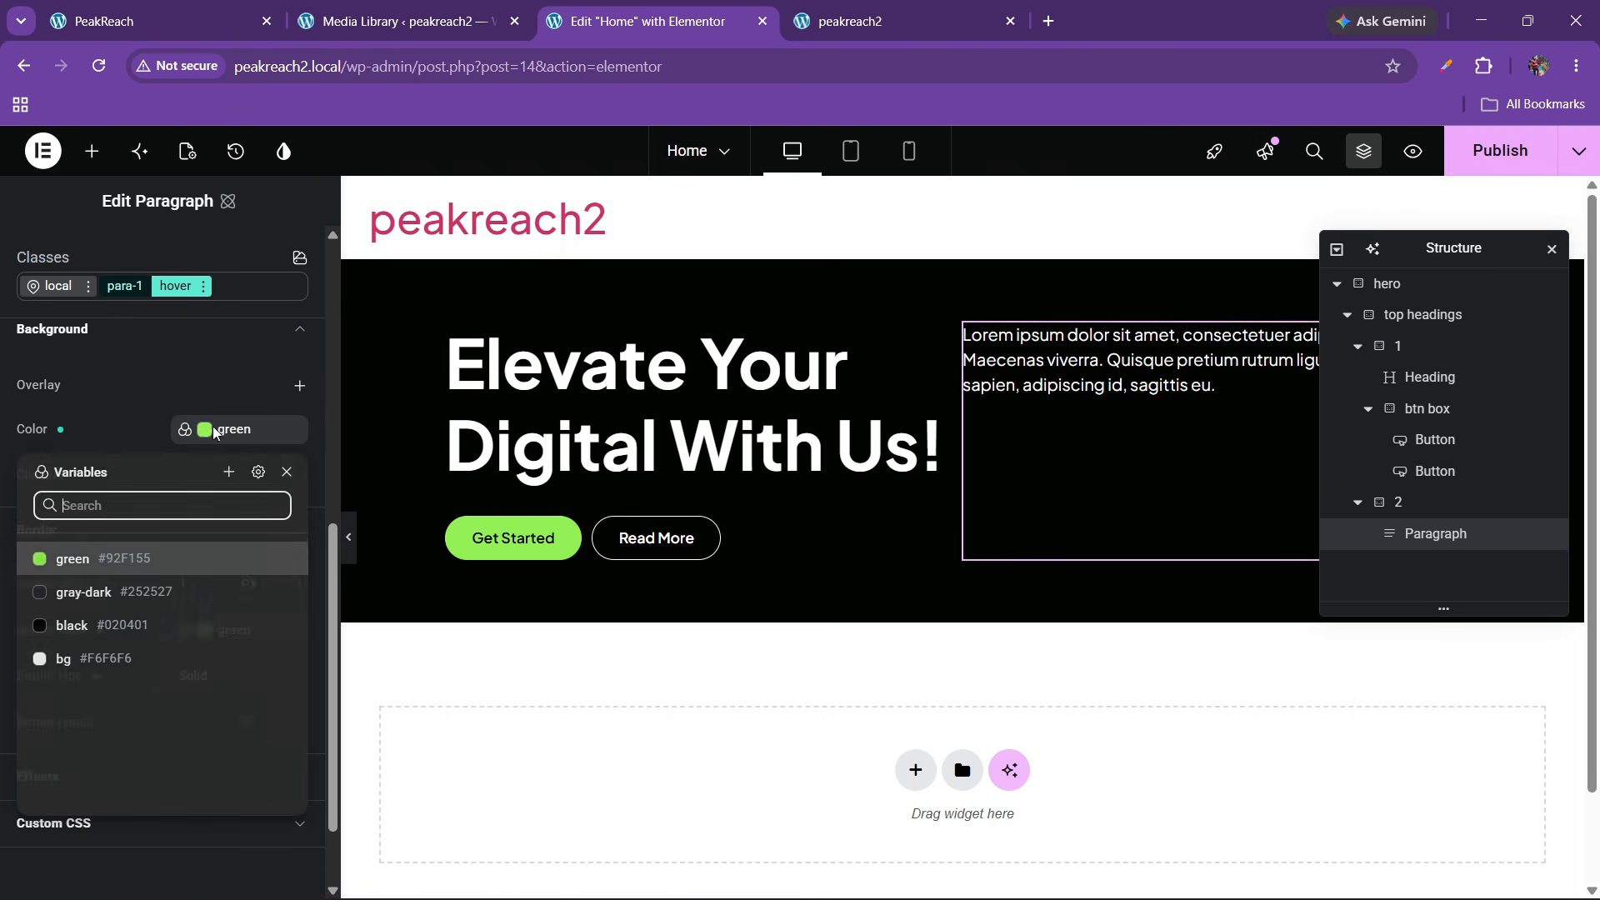
left_click(285, 473)
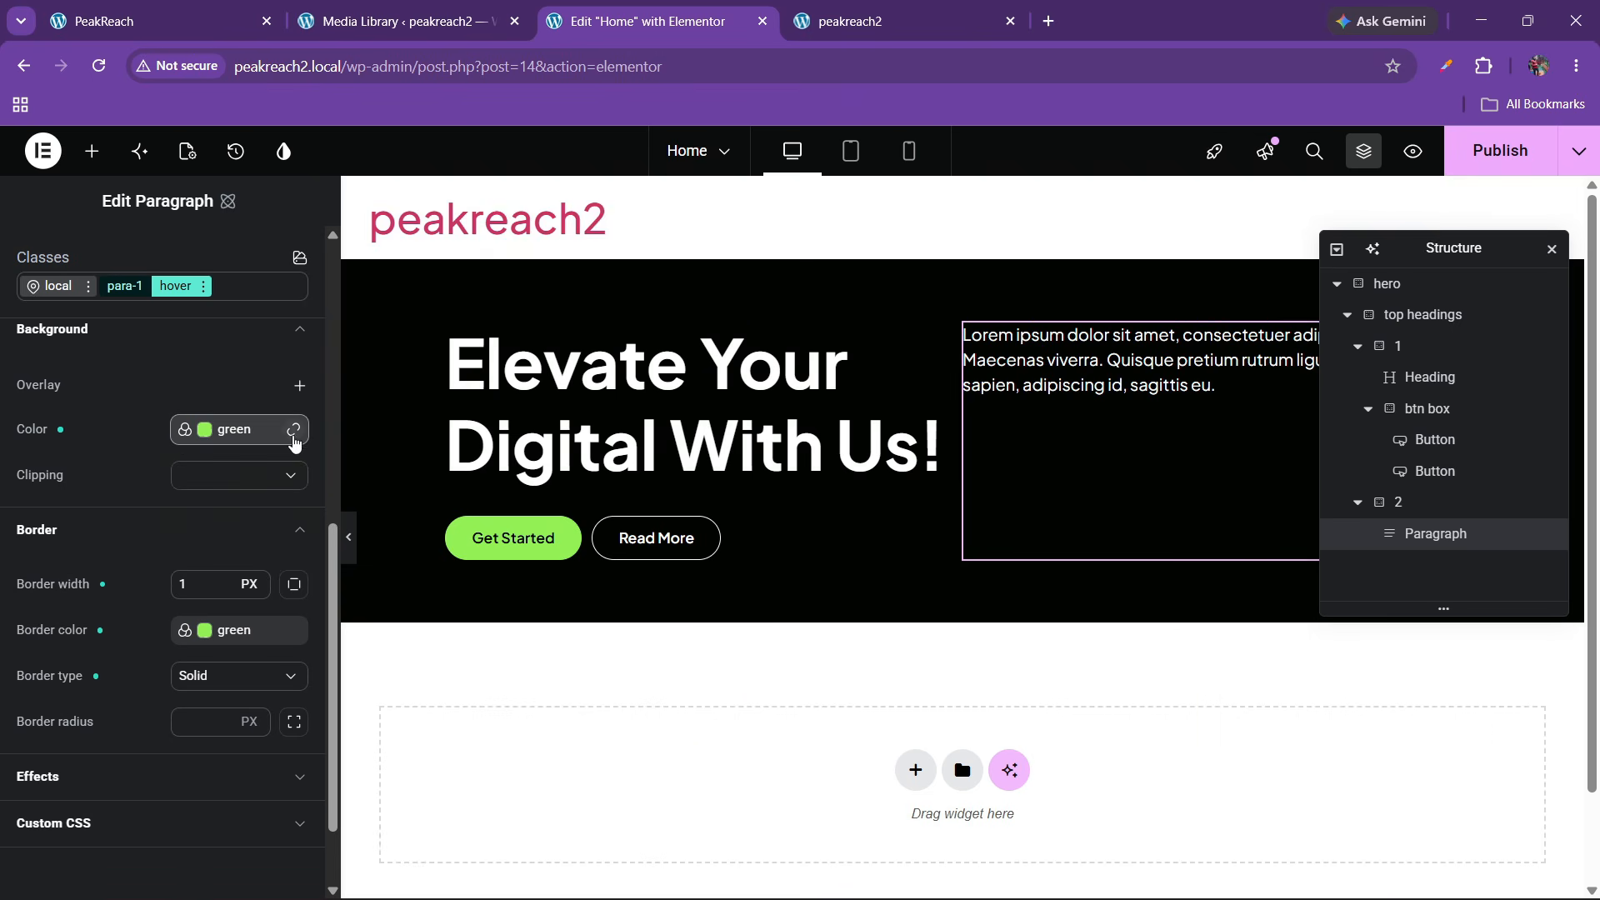
left_click(294, 434)
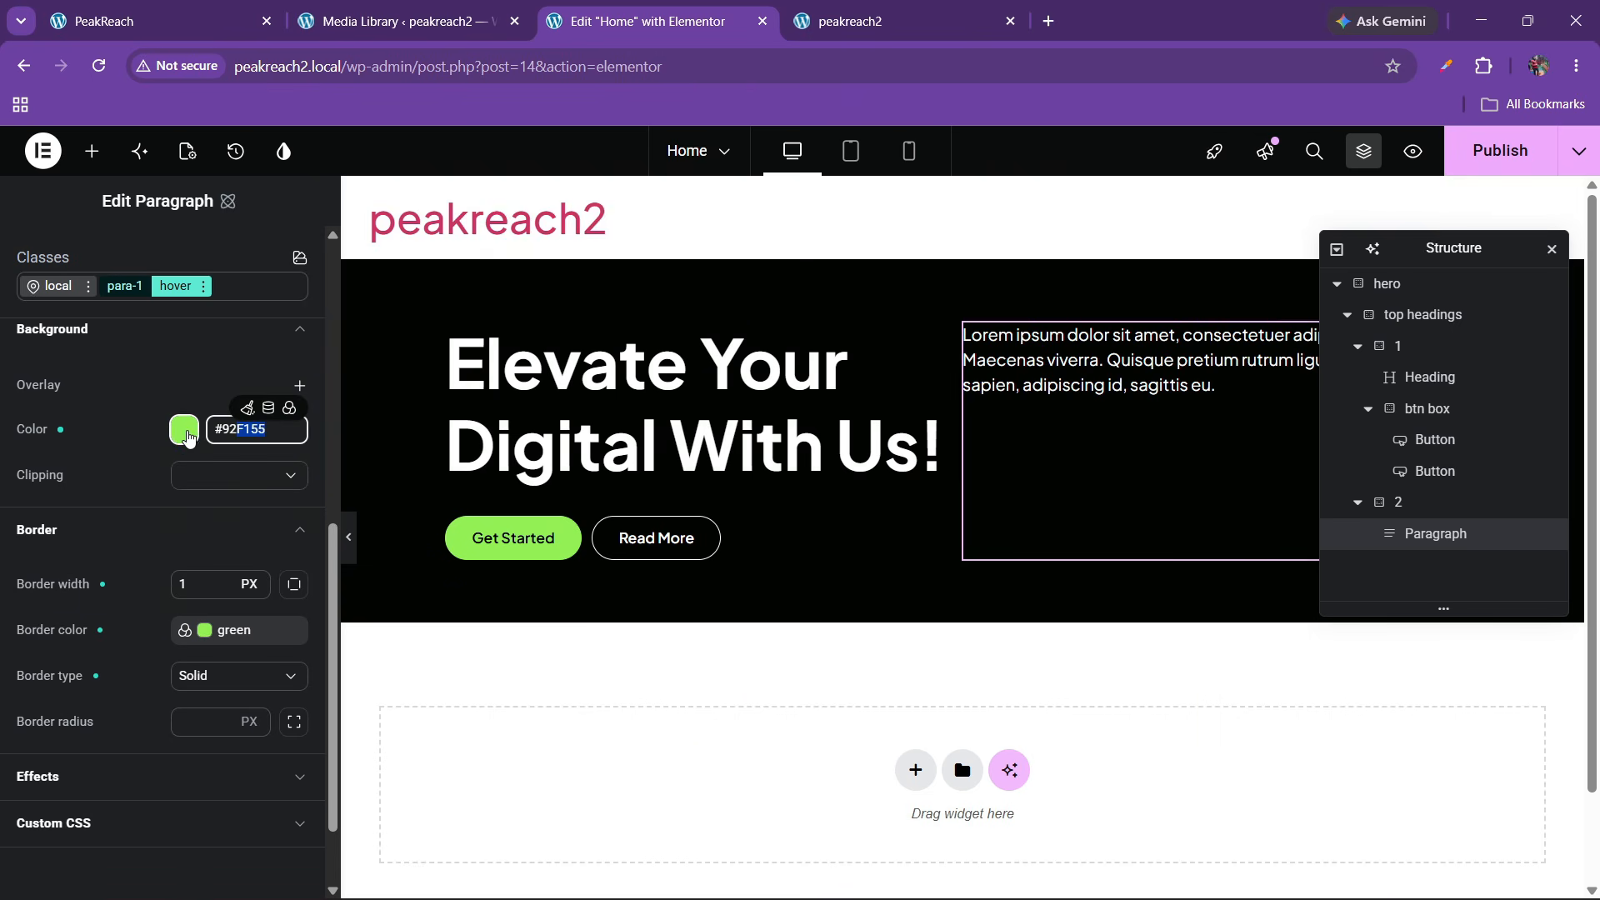
left_click(184, 430)
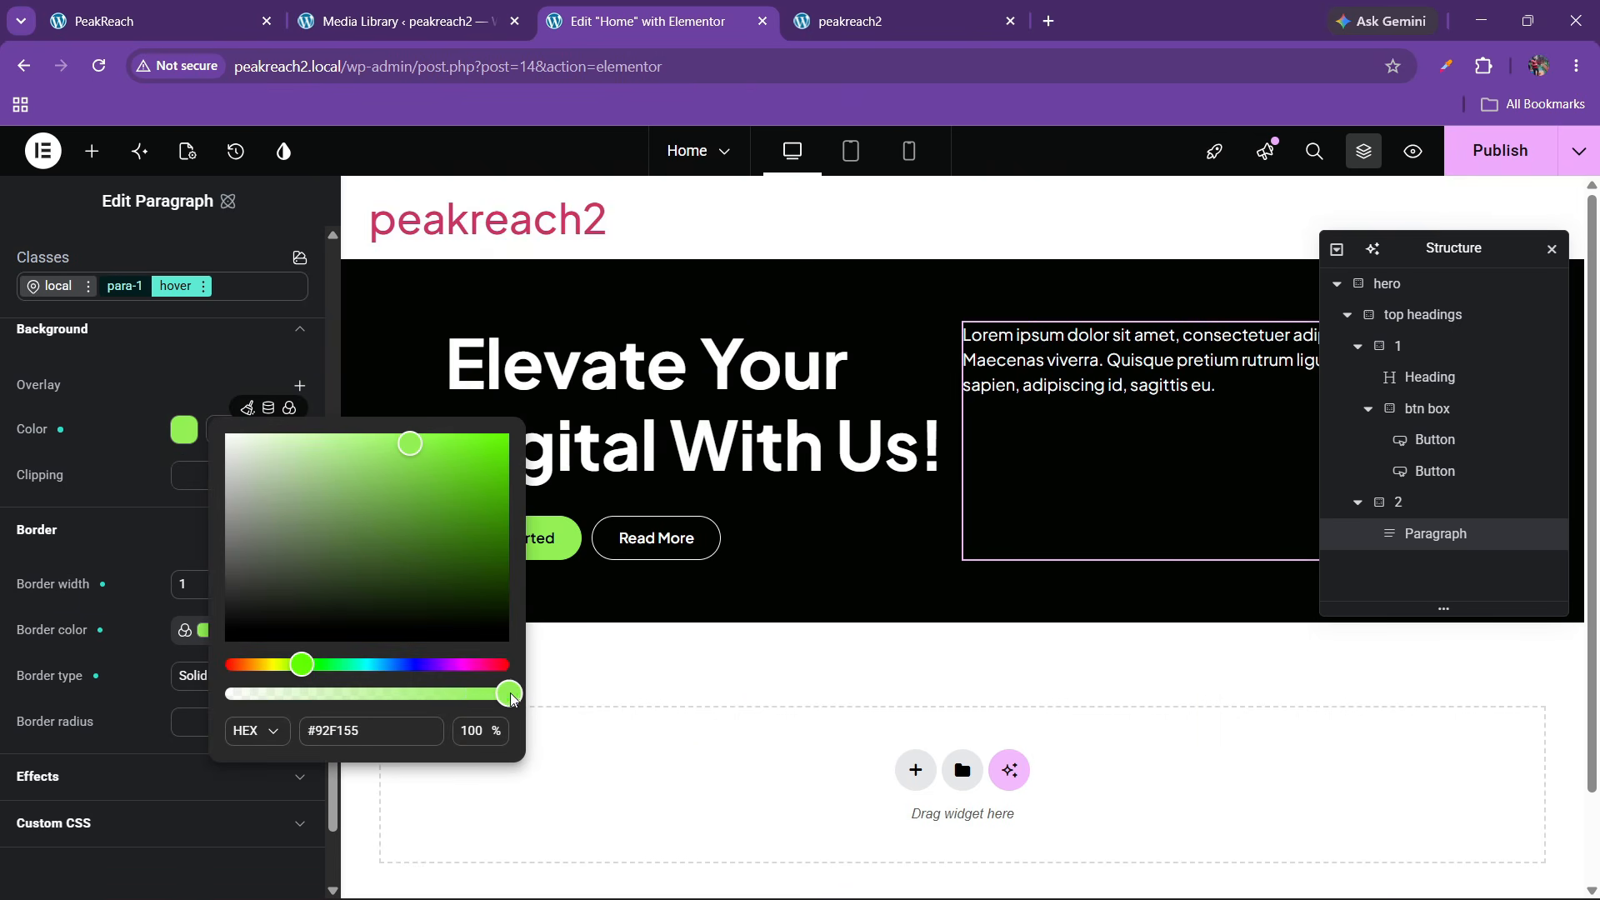
left_click_drag(510, 699, 224, 694)
left_click(204, 466)
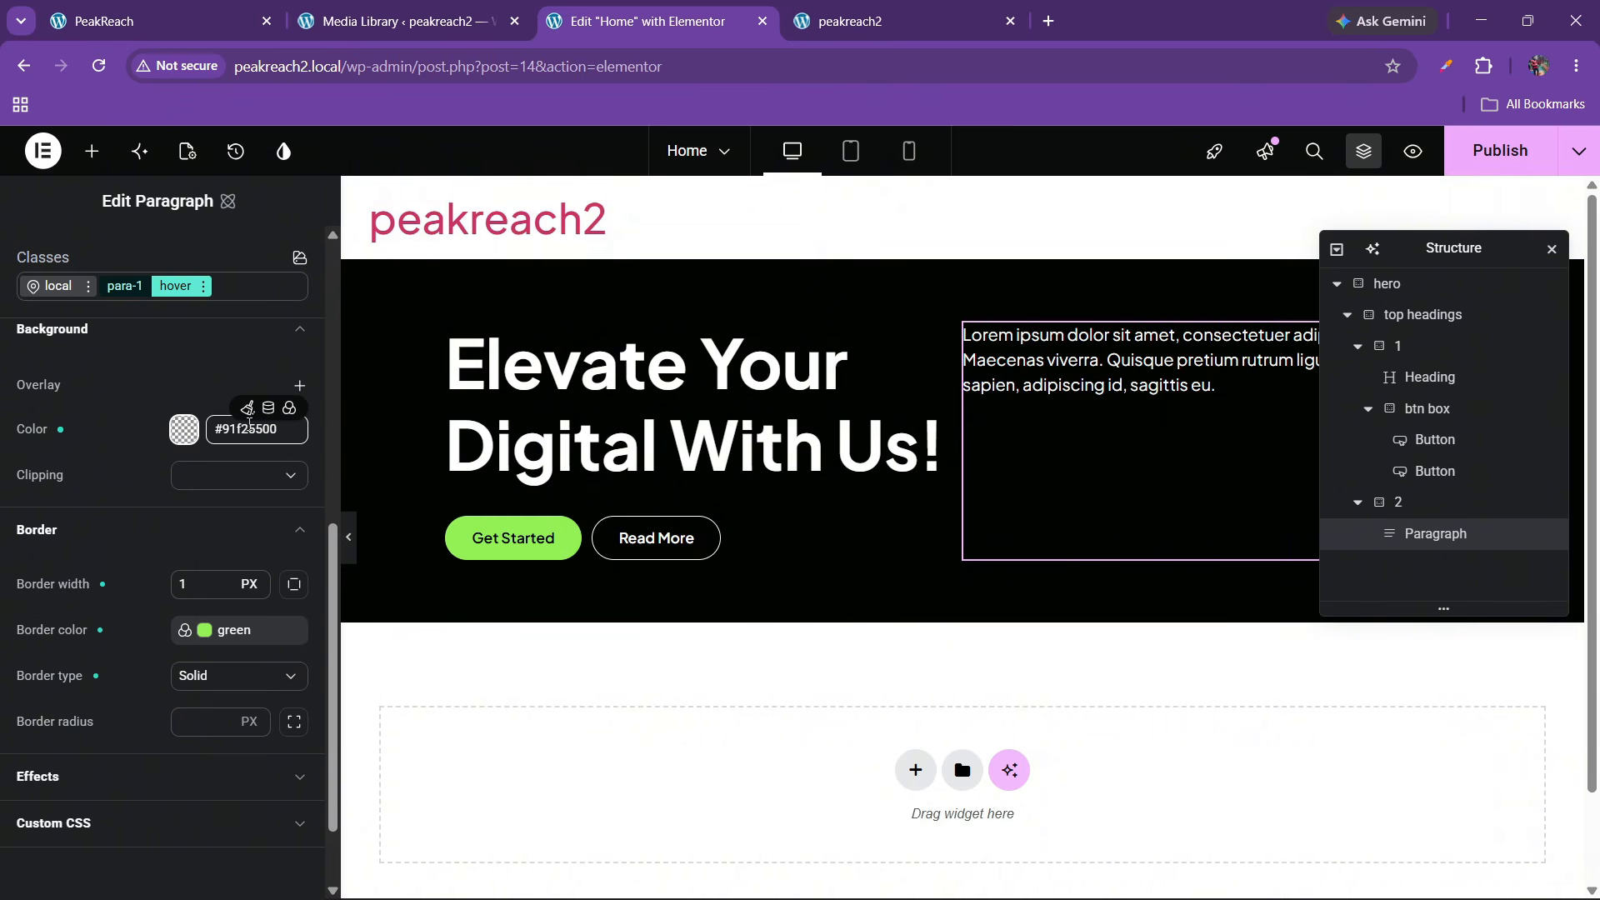
left_click(246, 409)
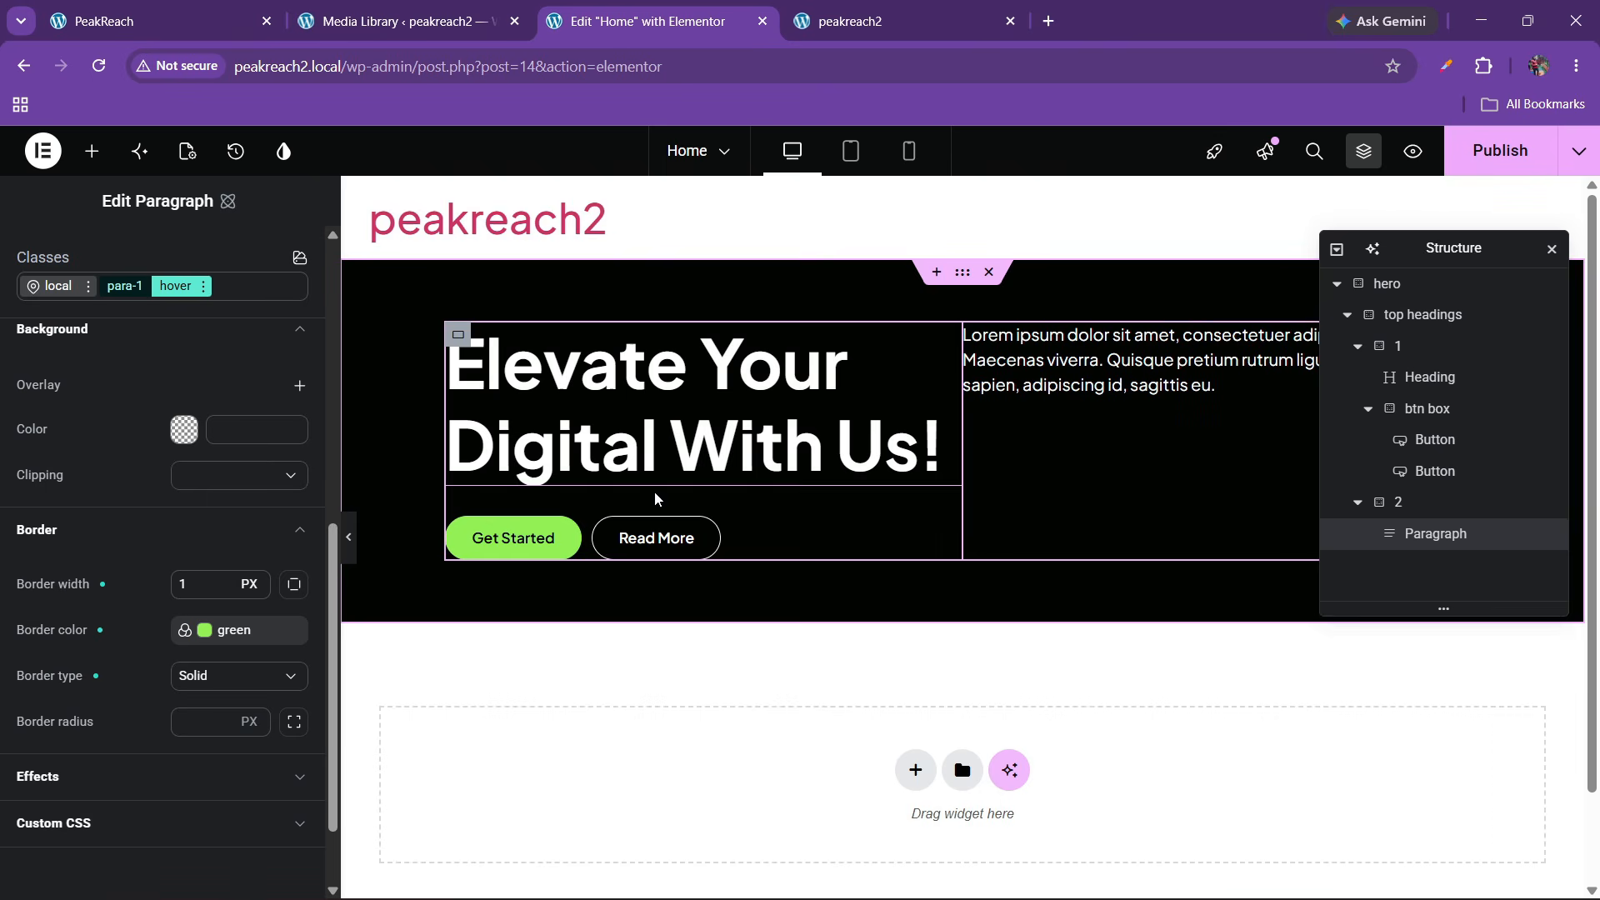
Clear para-1's hover border width, colour and type, then publish the page
scroll(75, 525, "down", 2)
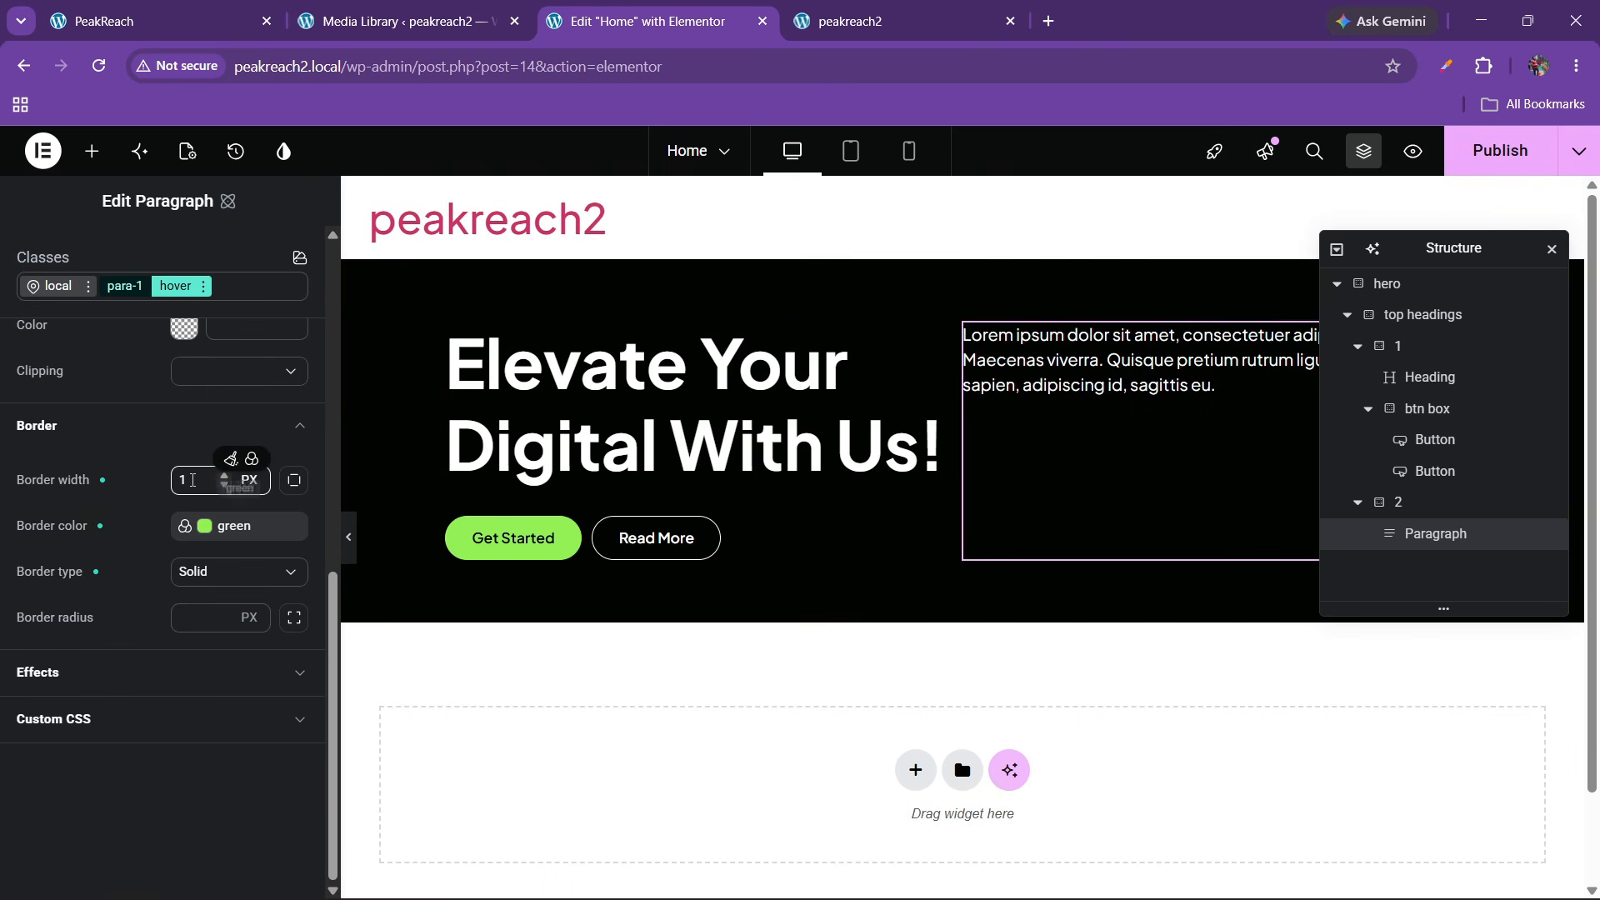
left_click(230, 459)
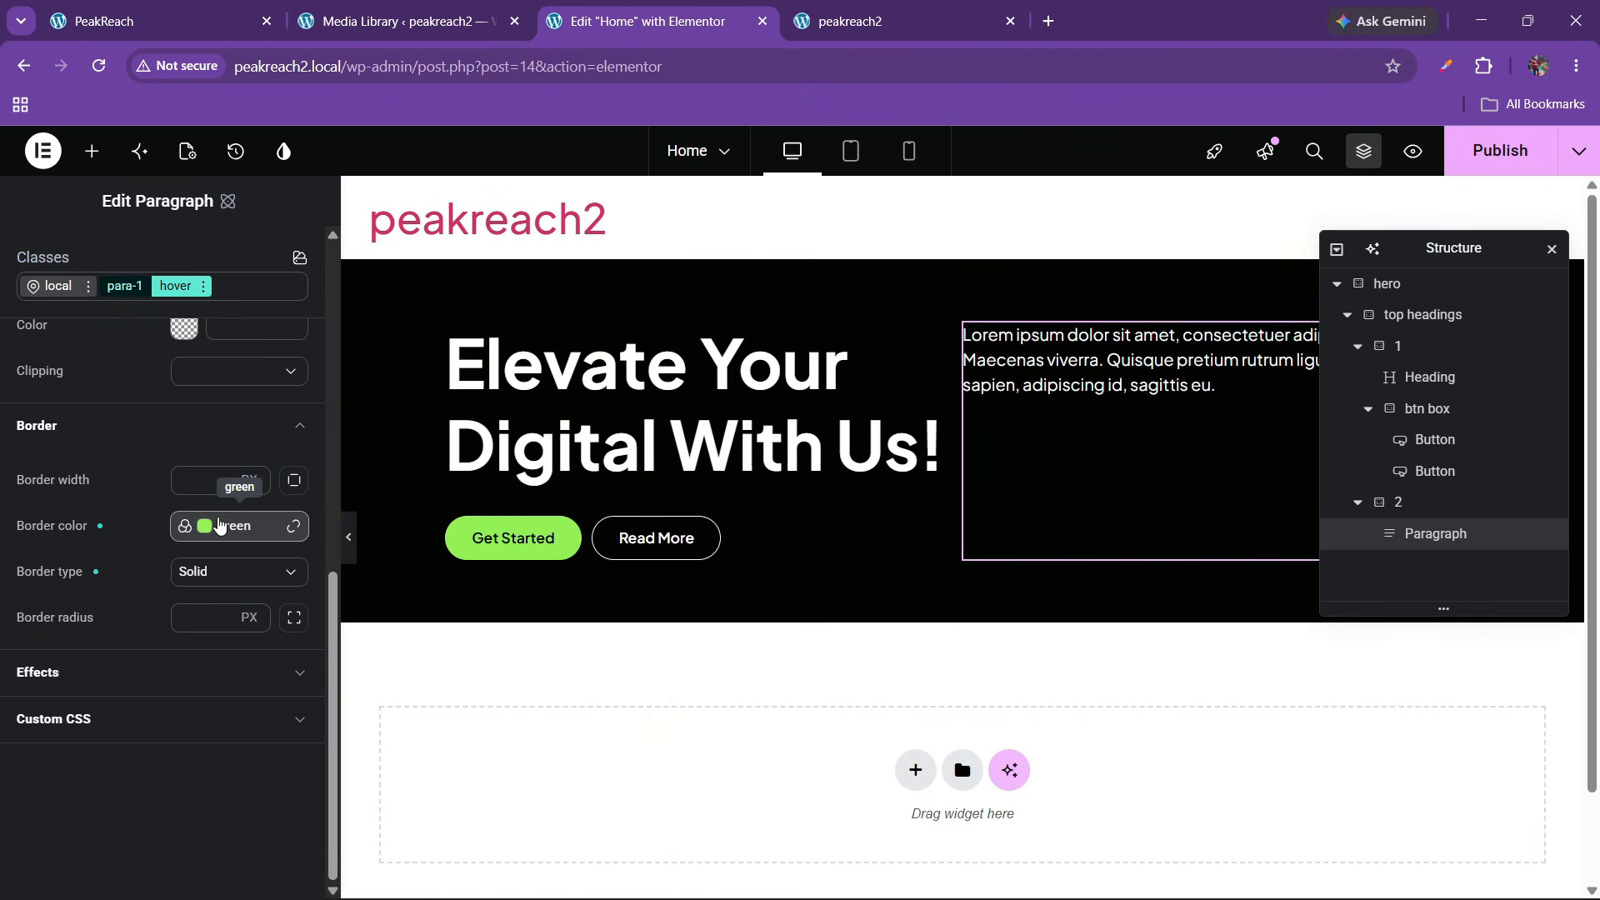
left_click(220, 525)
left_click(140, 517)
left_click(252, 527)
left_click(289, 530)
left_click(289, 505)
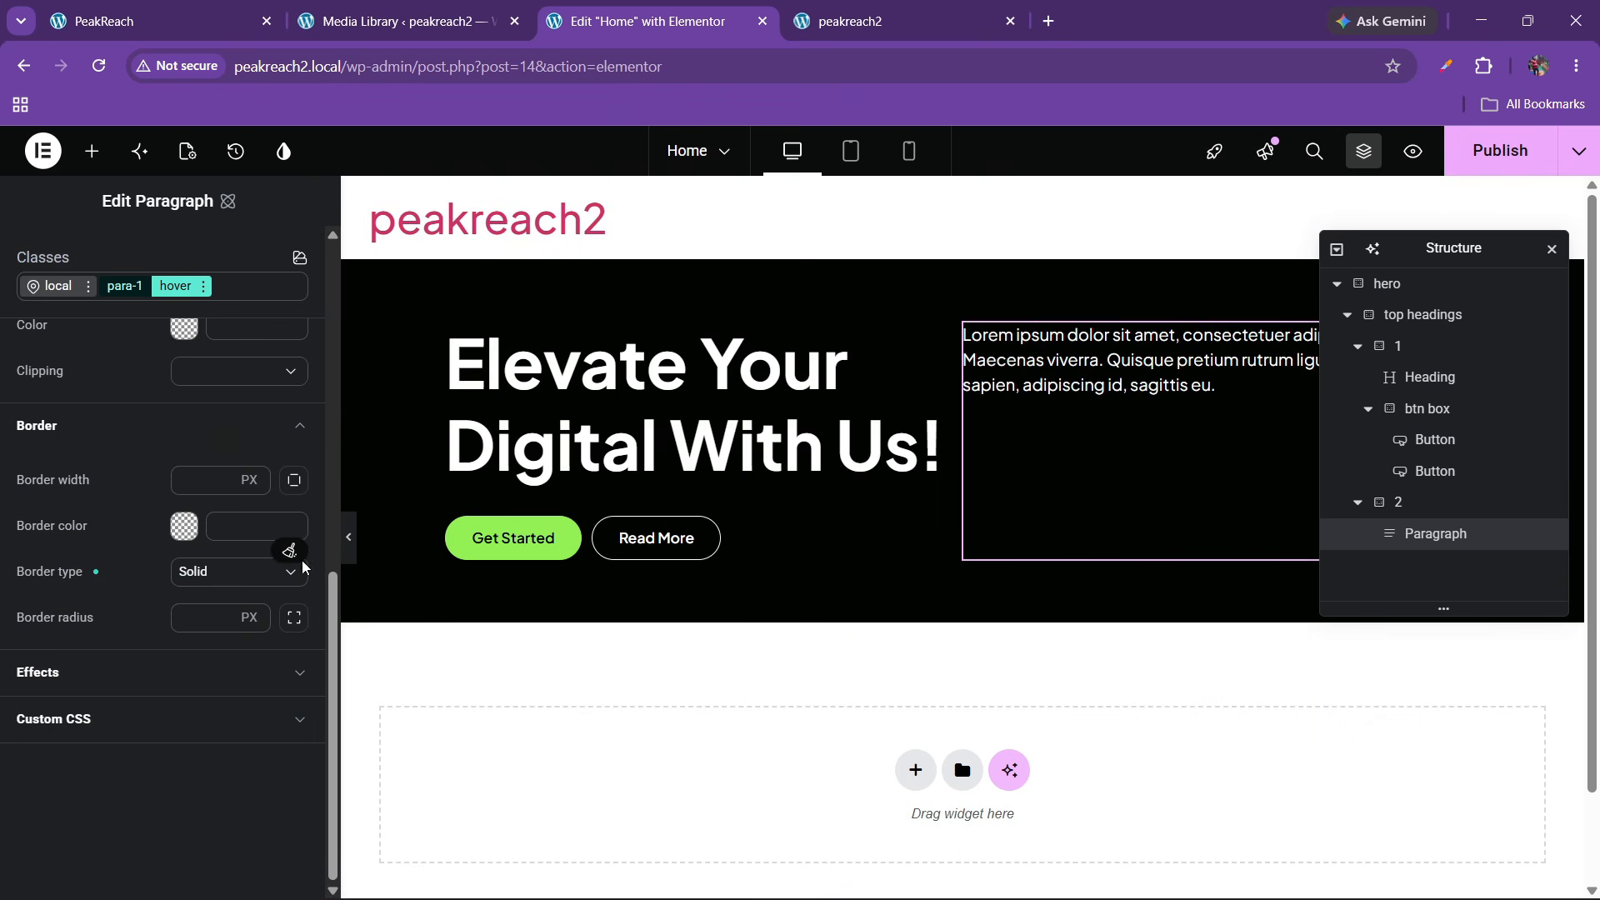
left_click(289, 552)
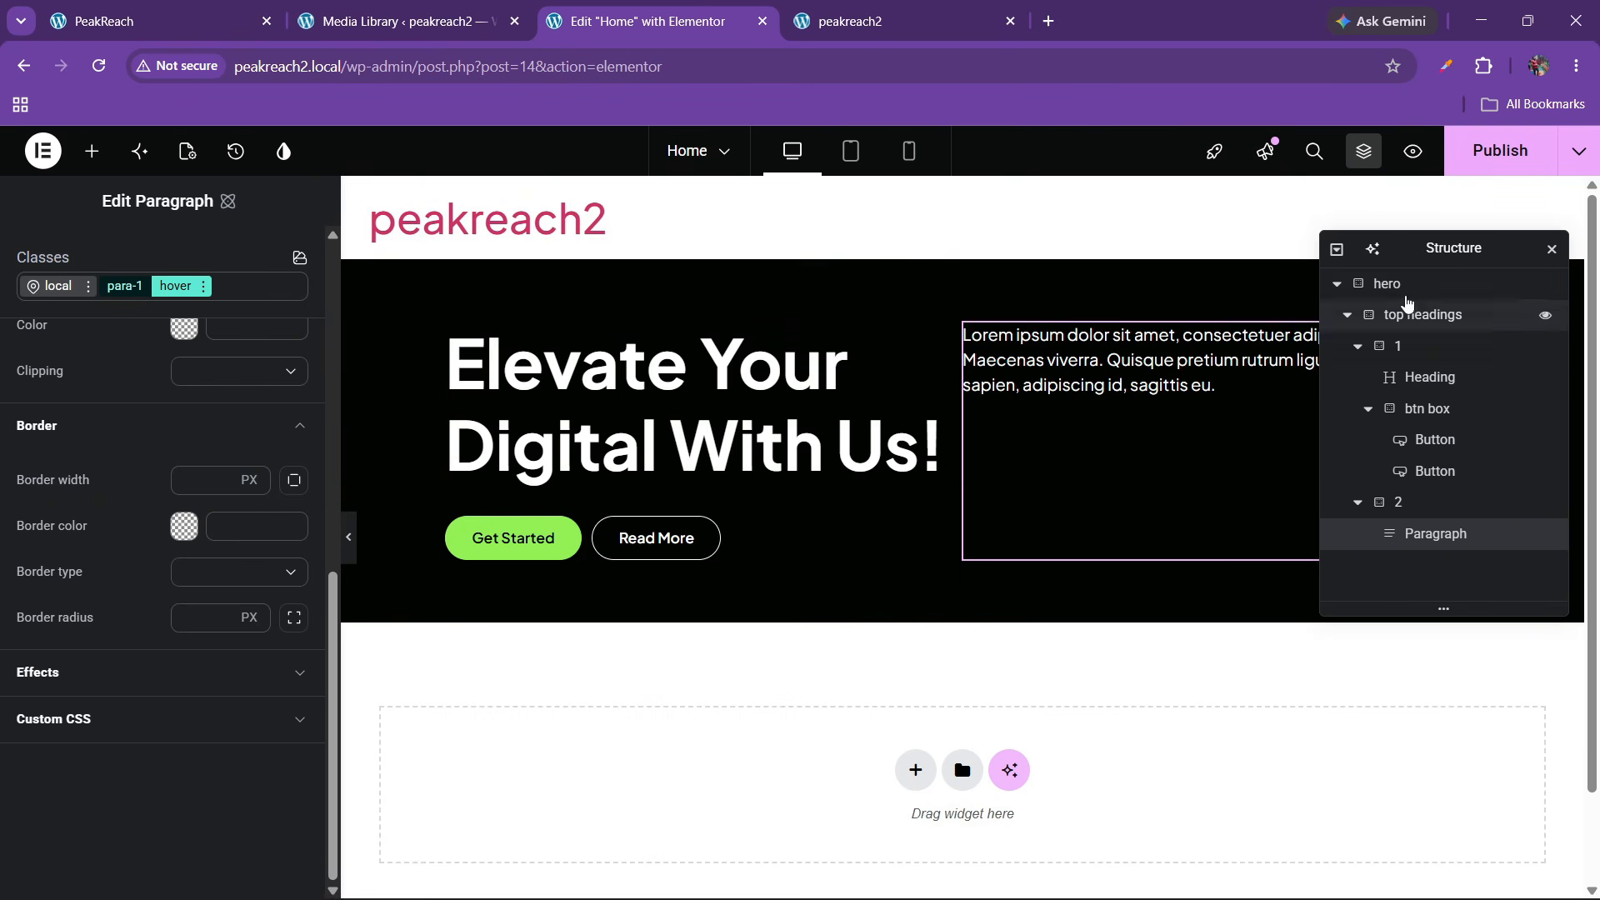
left_click(1485, 169)
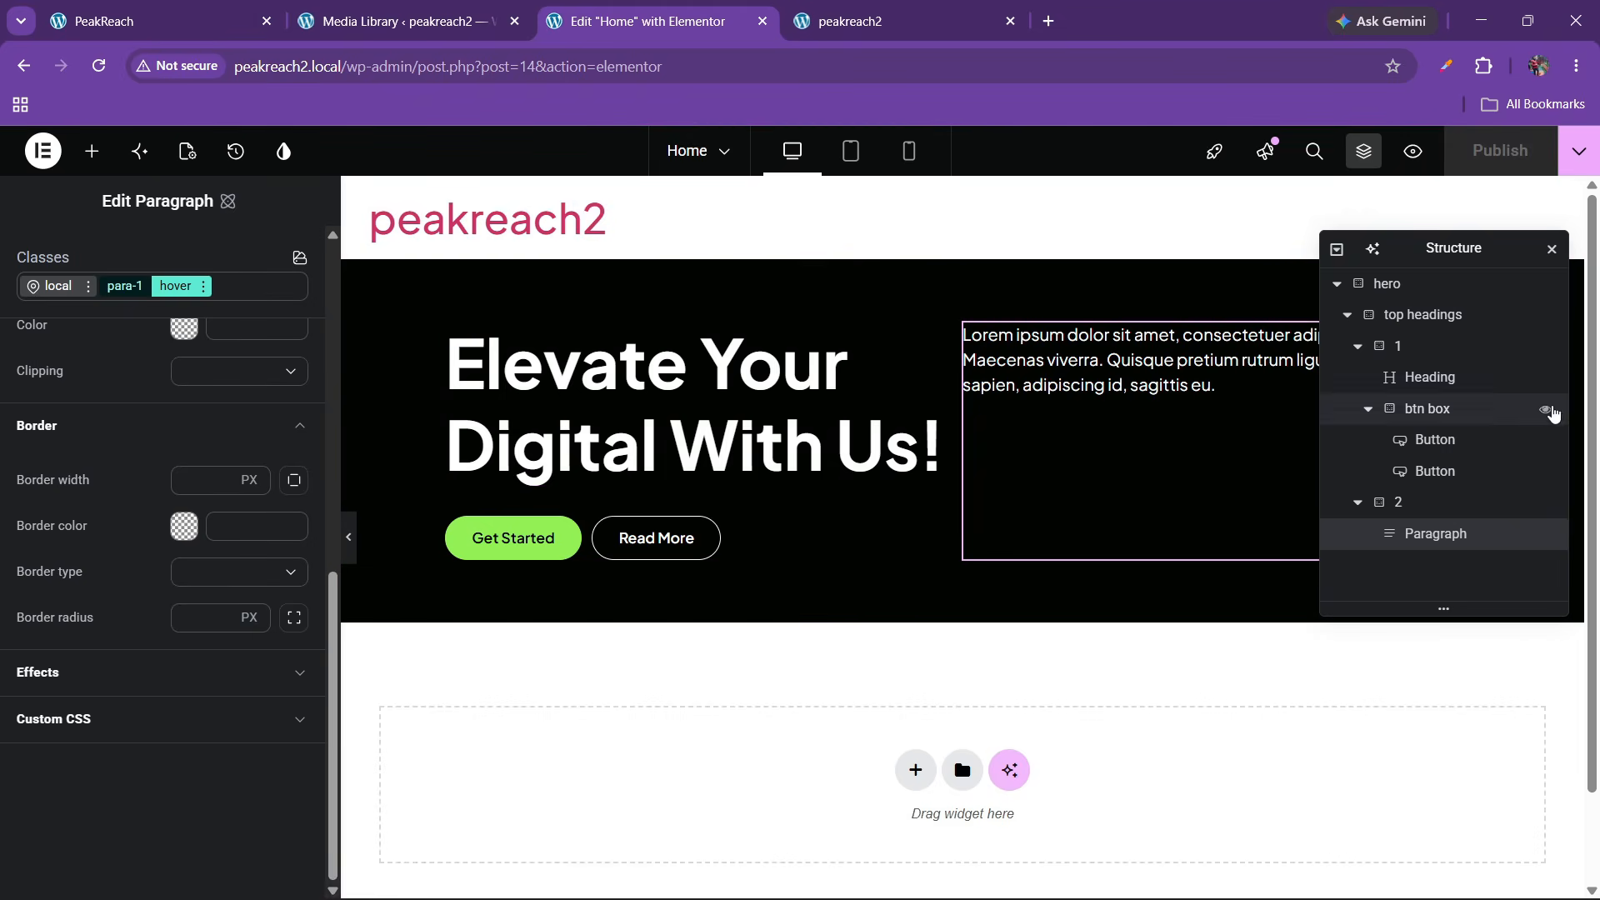
left_click(1349, 318)
Give top headings 40 px row and column gaps, keeping Align items Stretch, and publish
left_click(1403, 320)
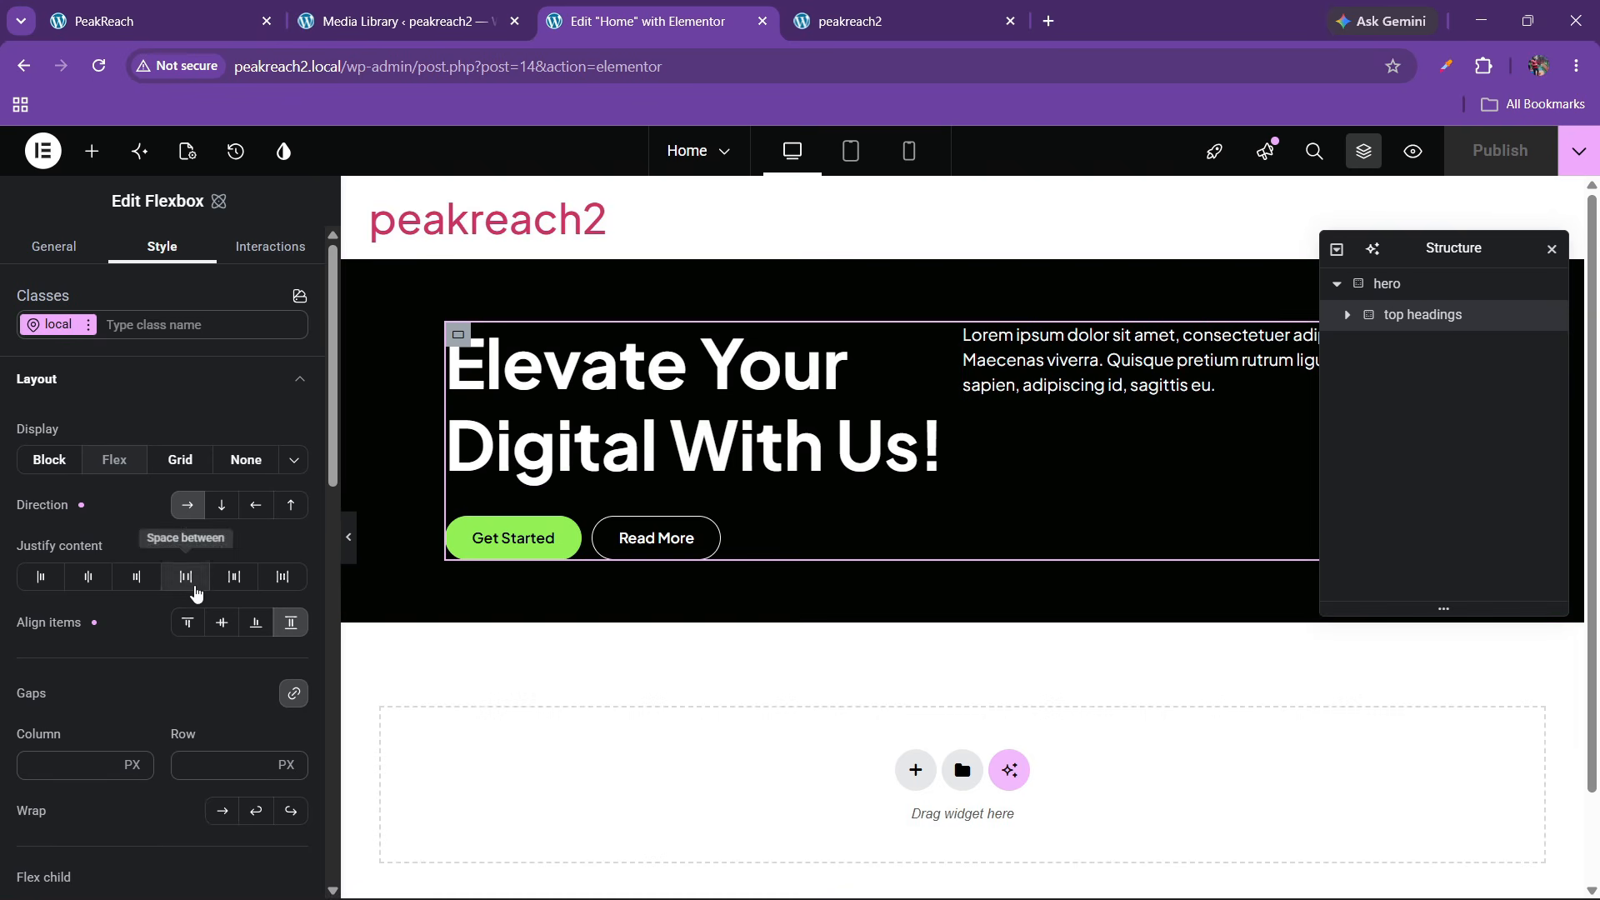
left_click(220, 624)
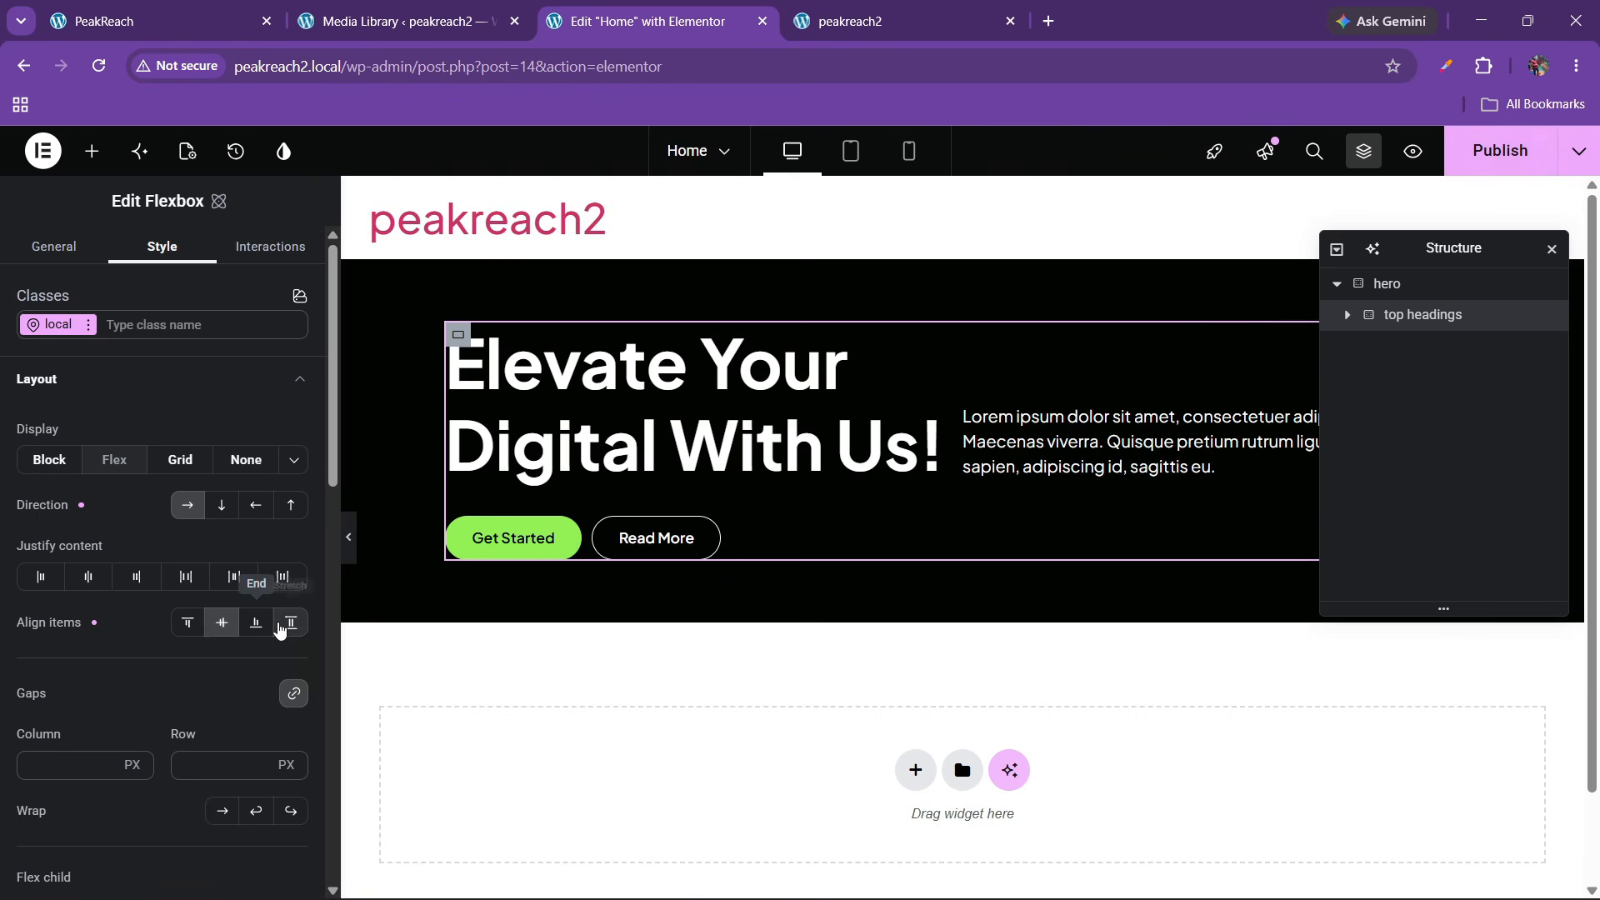
left_click(289, 623)
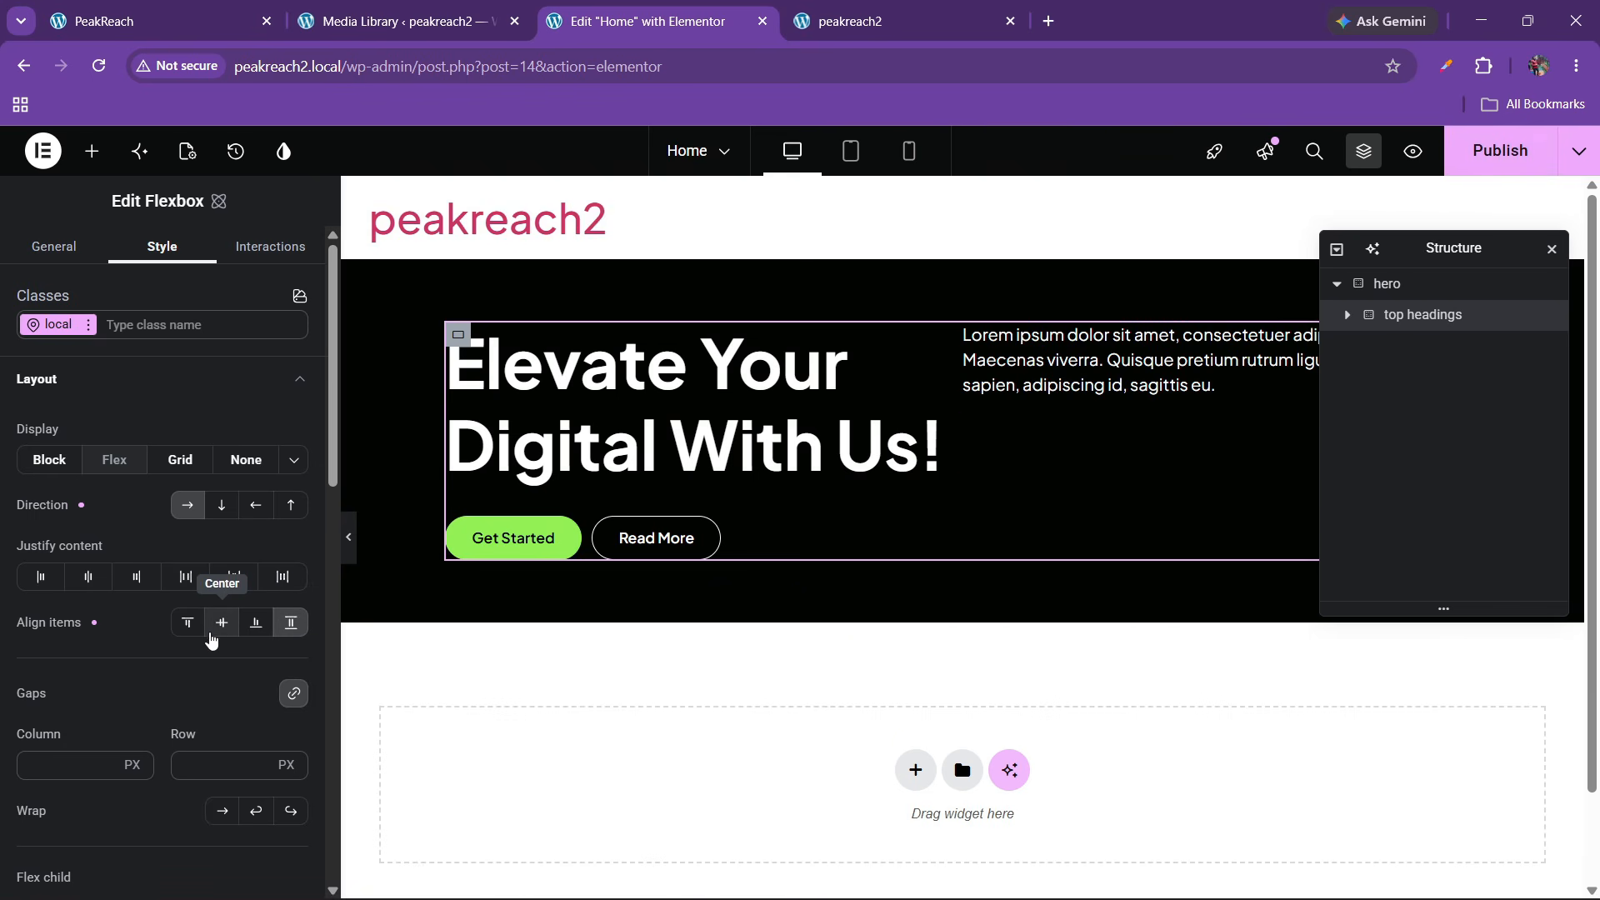
left_click(215, 759)
type("40")
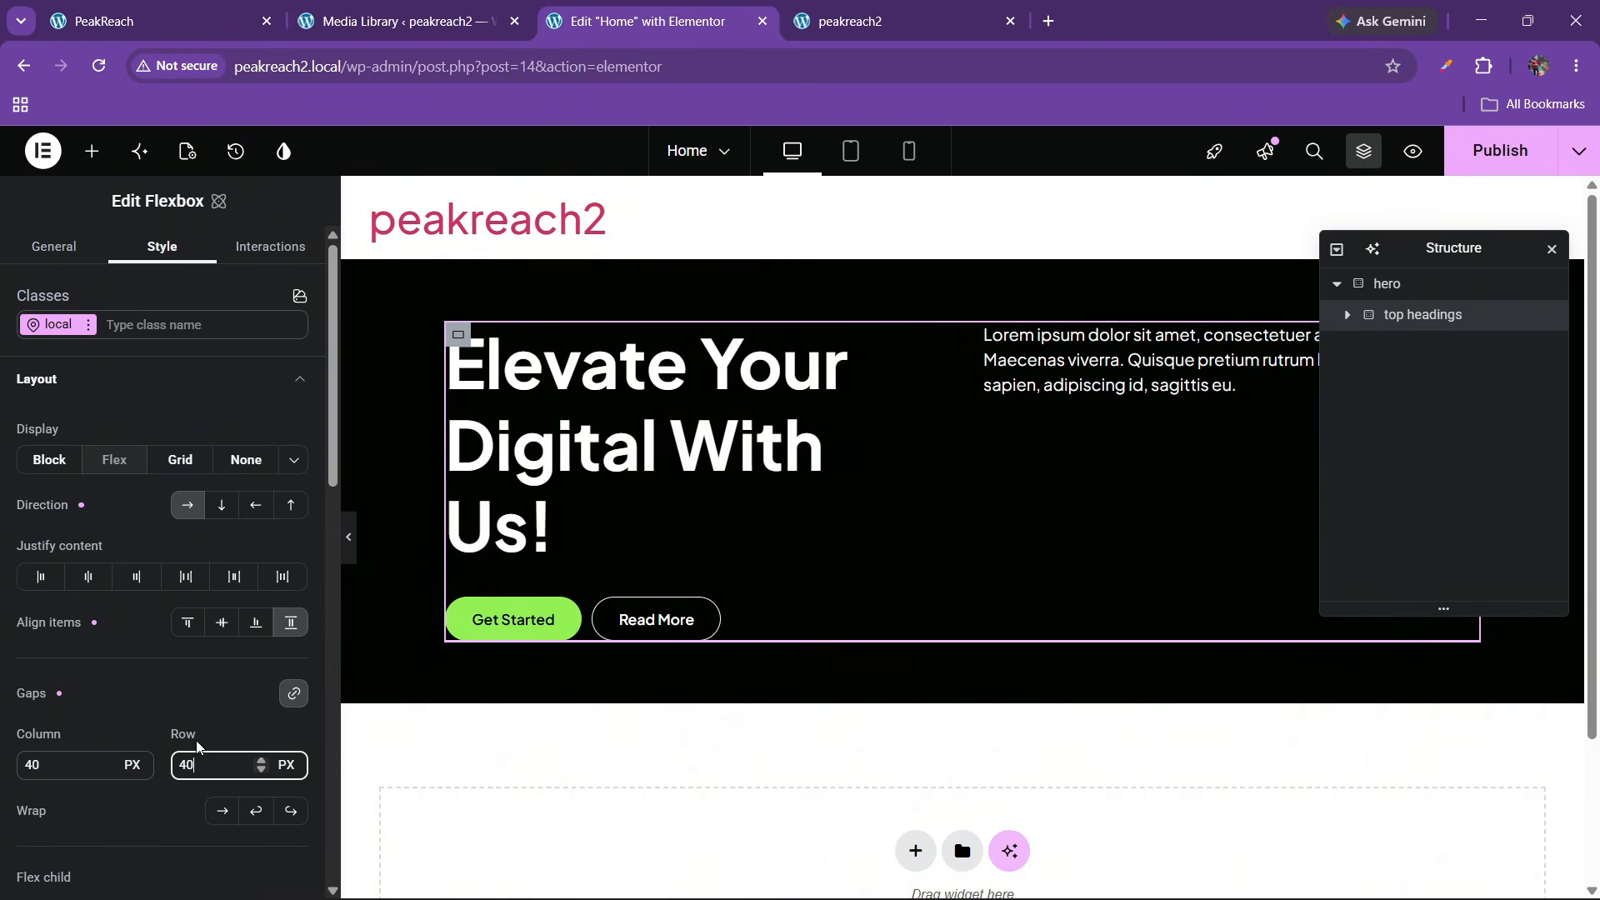
left_click(1498, 150)
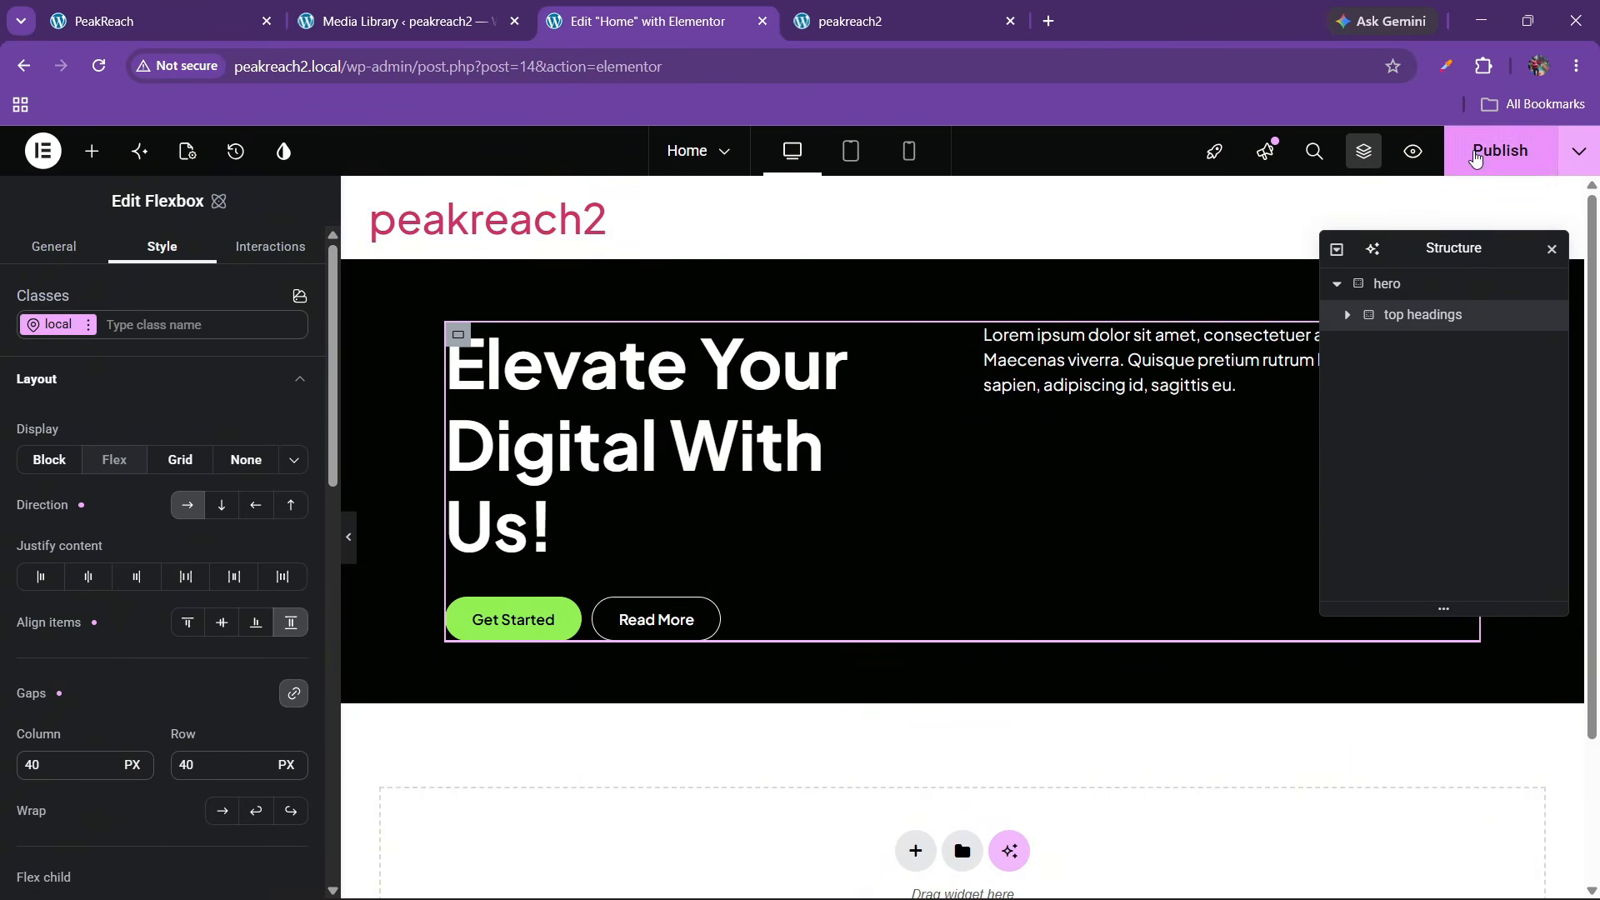
mouse_move(910, 7)
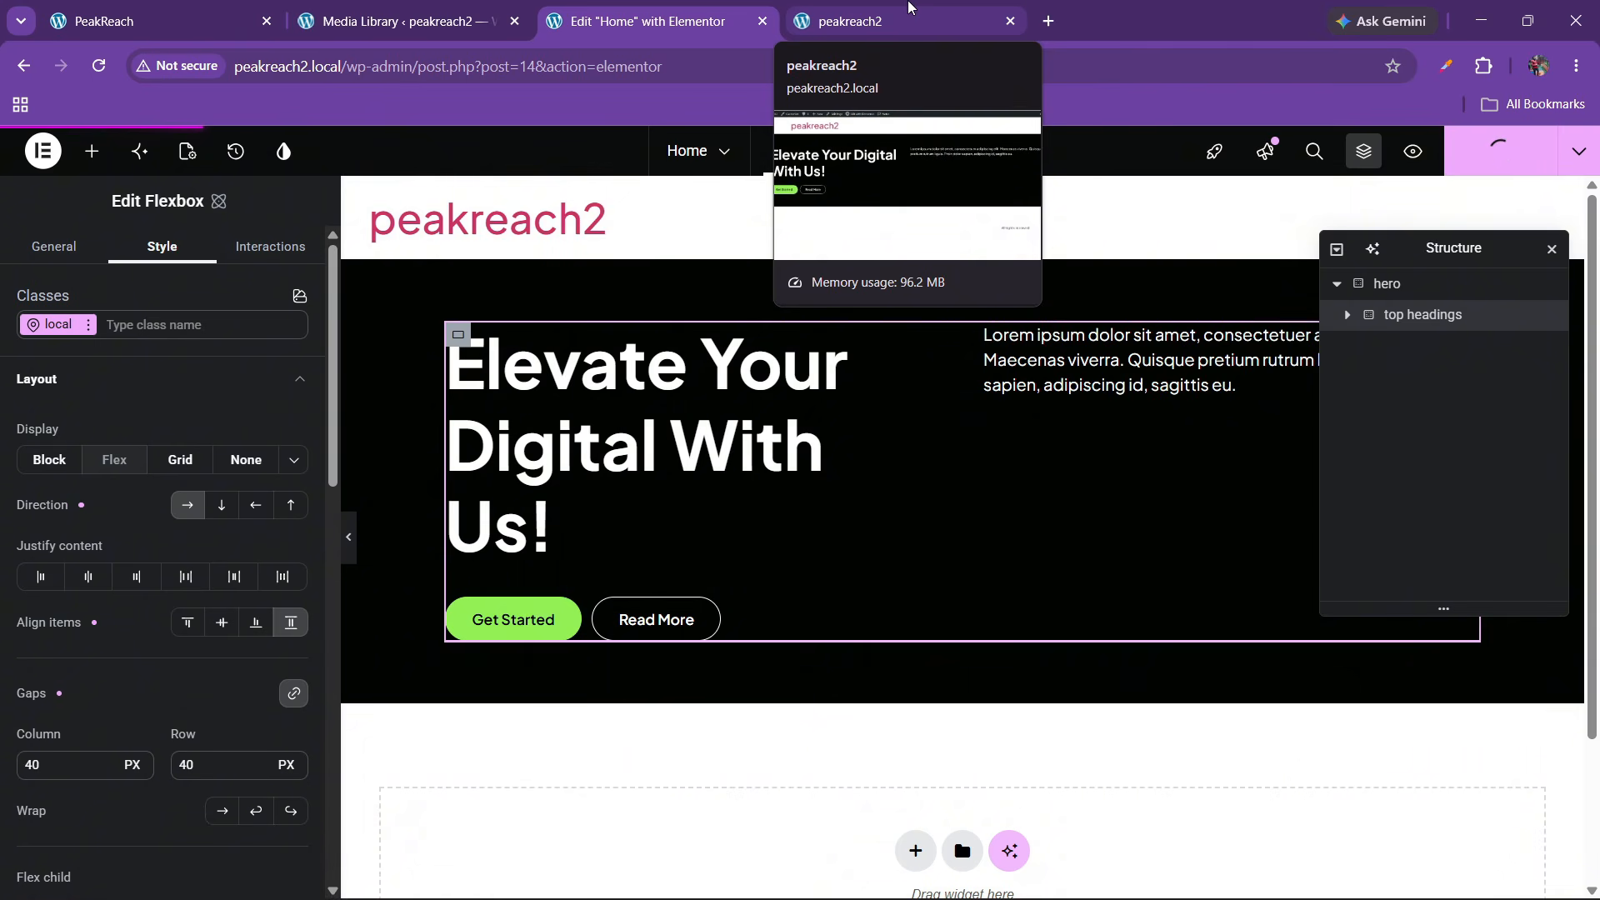
left_click(910, 8)
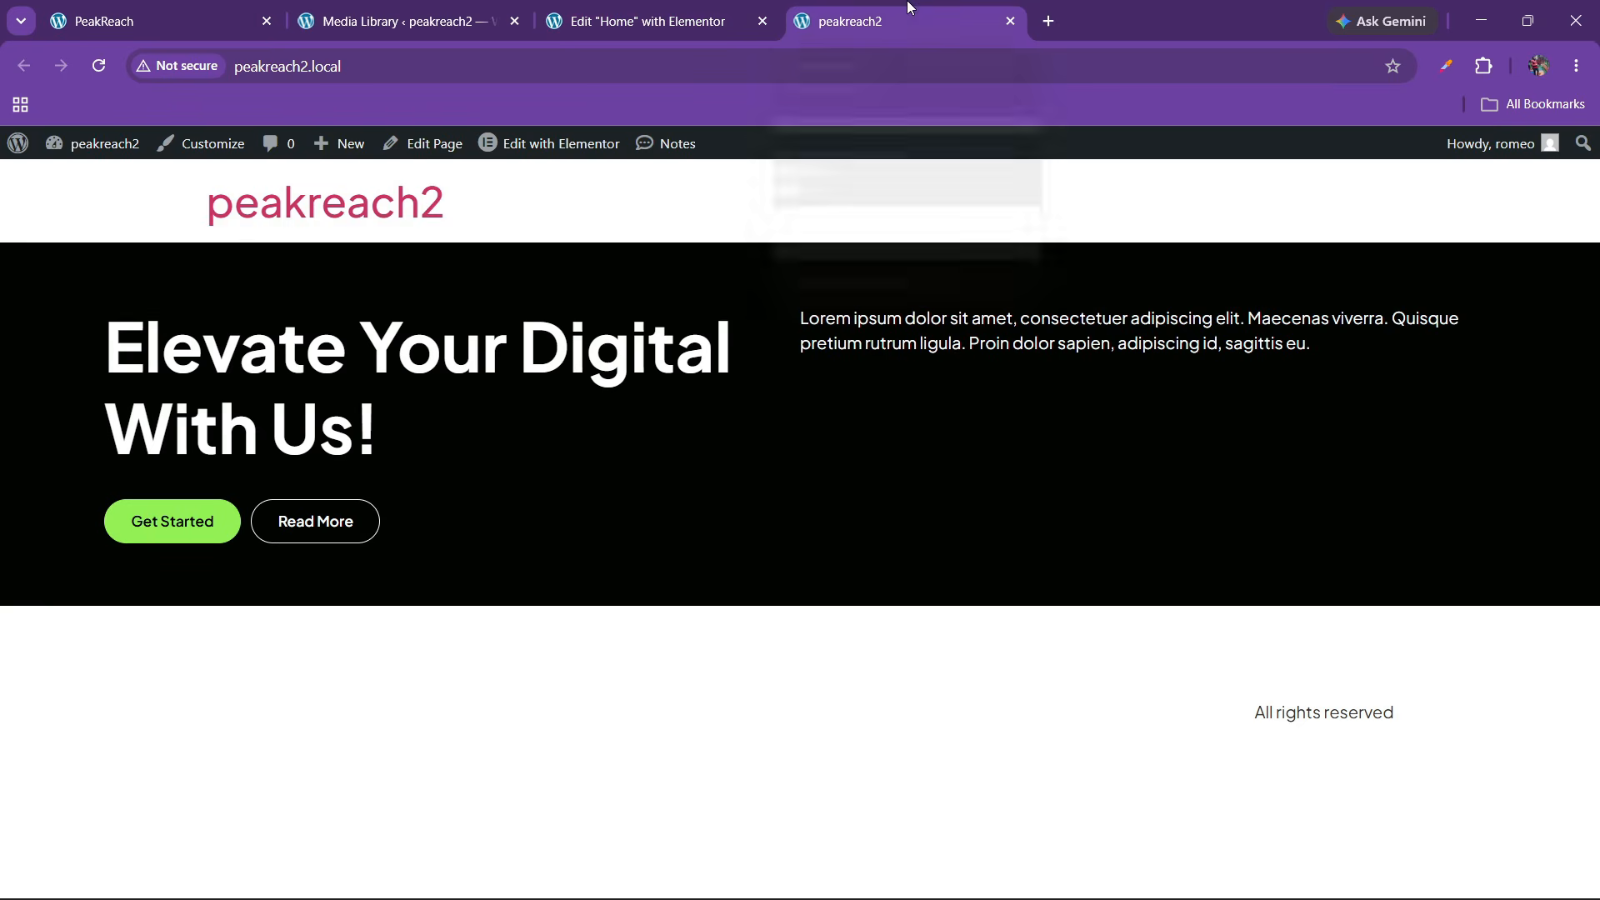
left_click(109, 60)
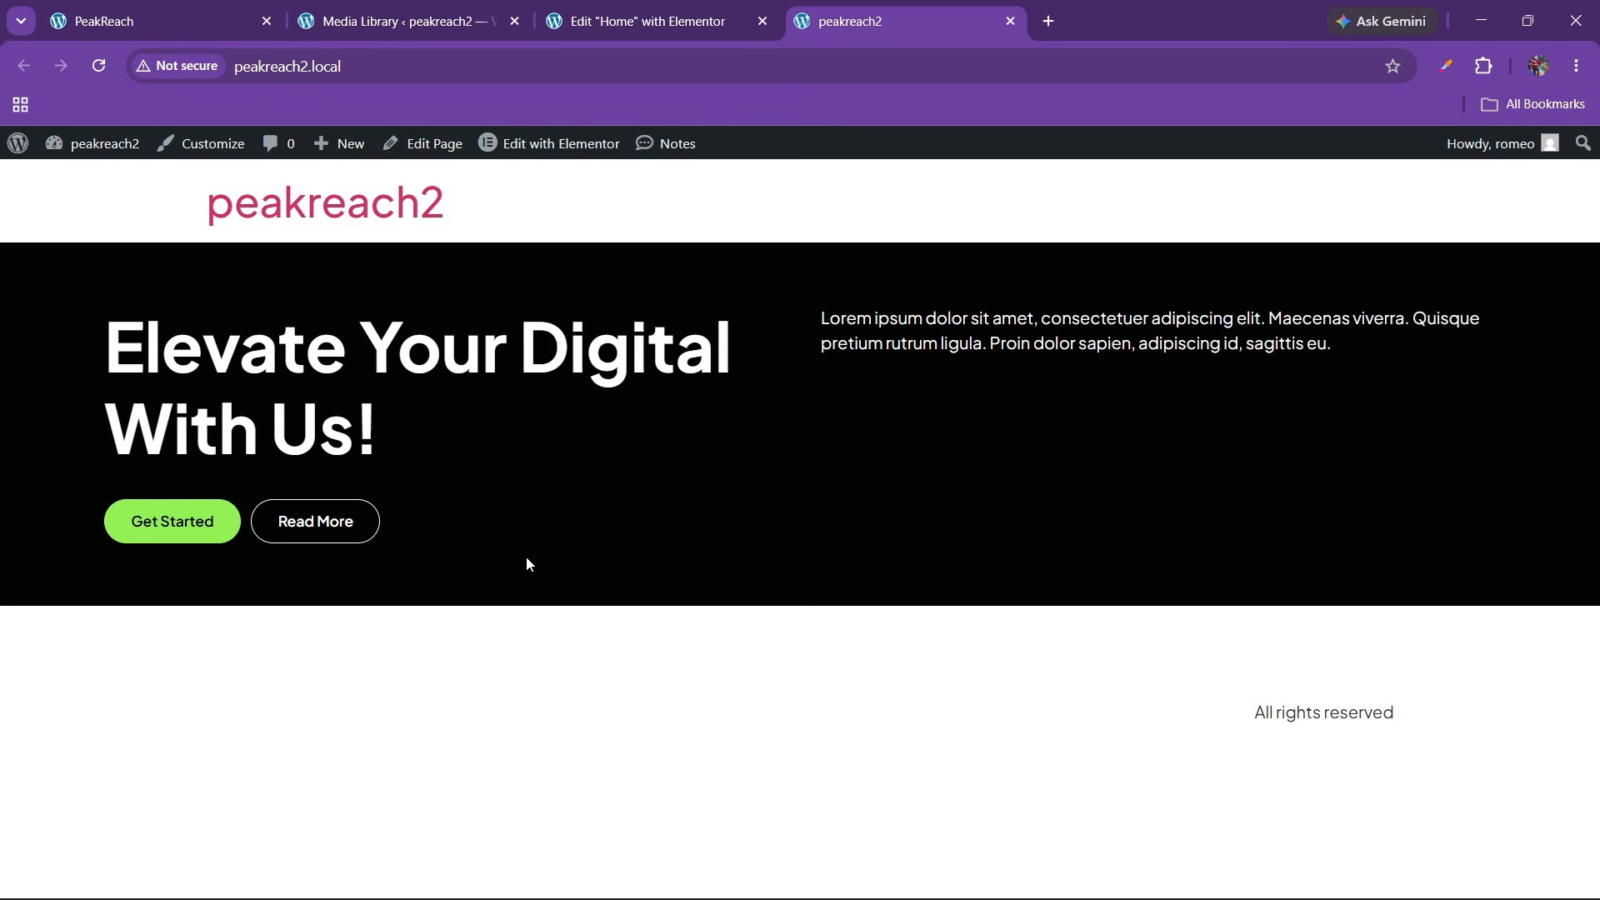
left_click(134, 21)
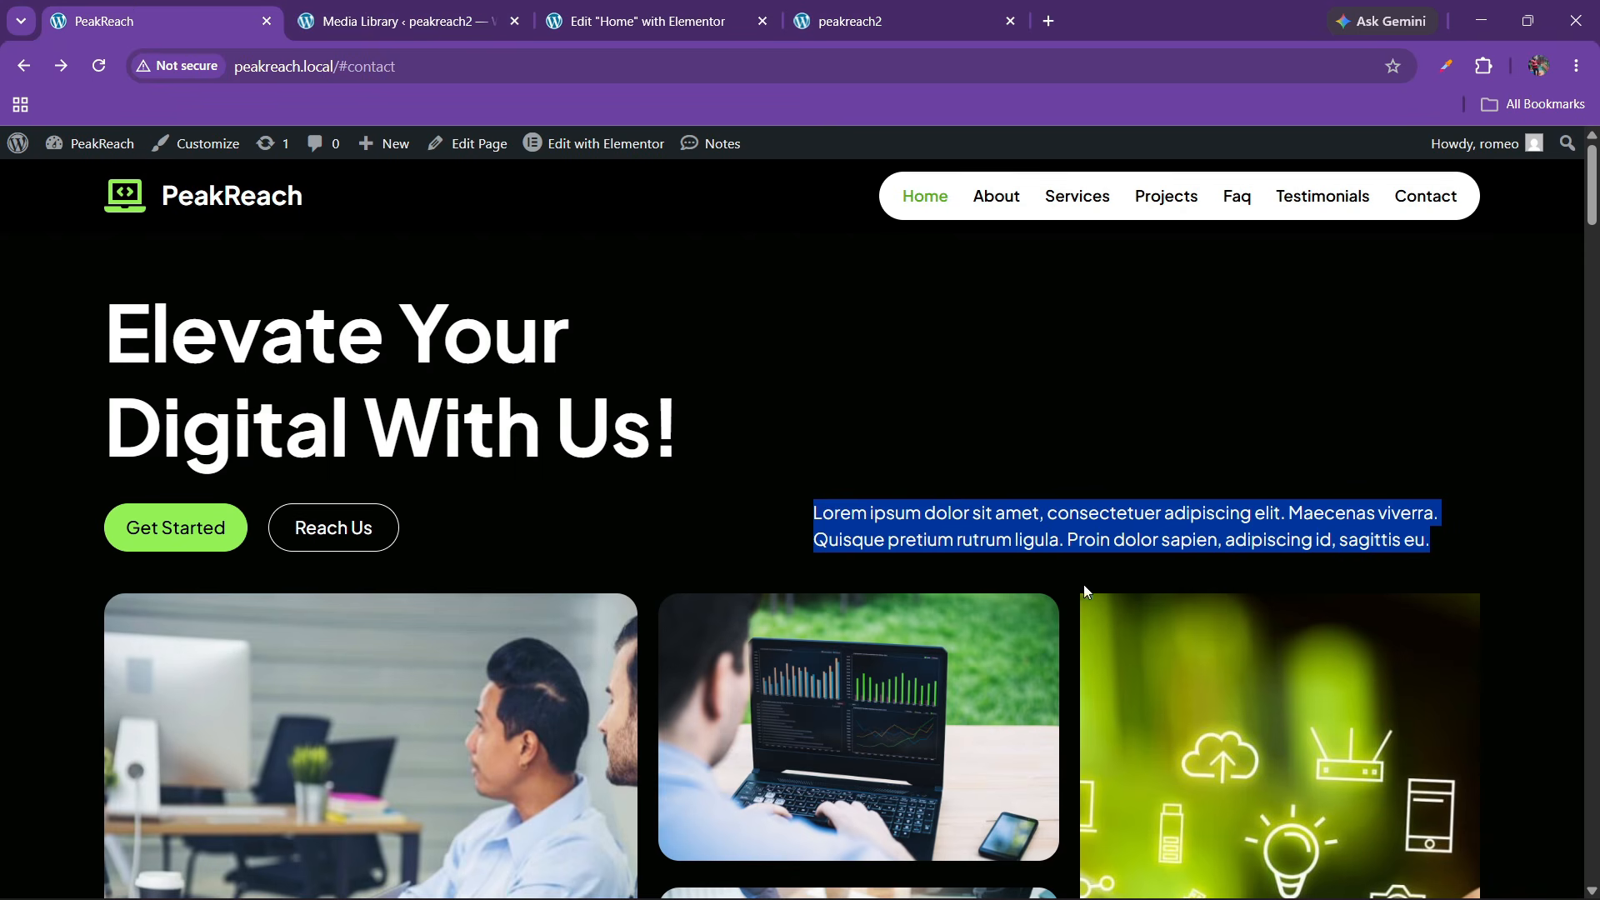
left_click(605, 24)
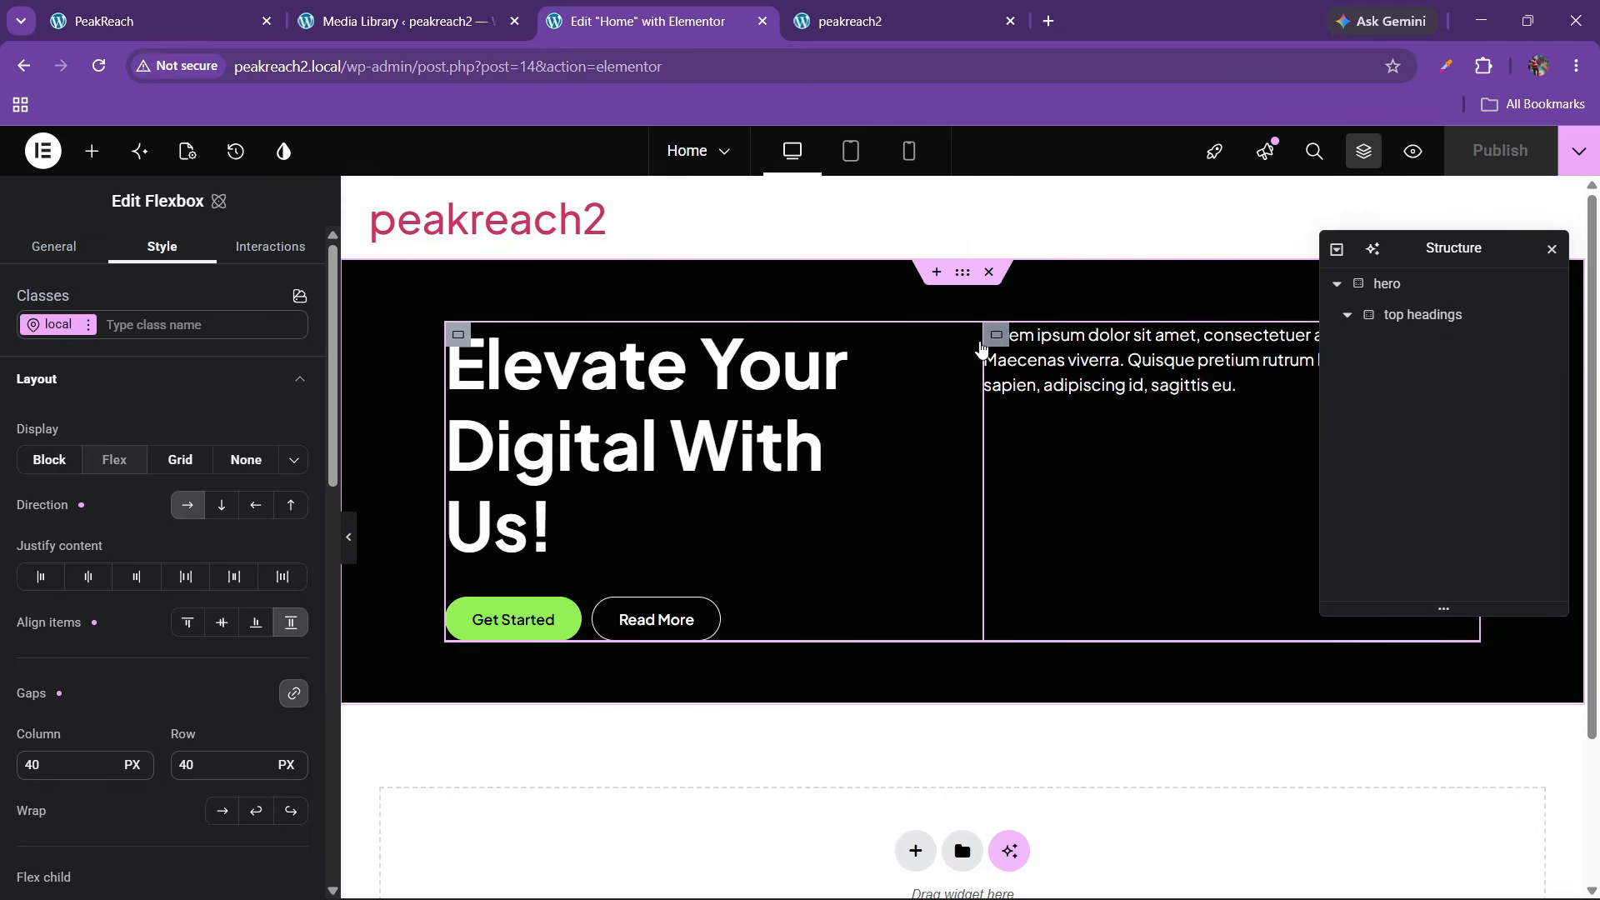
Set container 2 to column direction, Justify content End, Align items Start, and publish
left_click(986, 354)
left_click(112, 388)
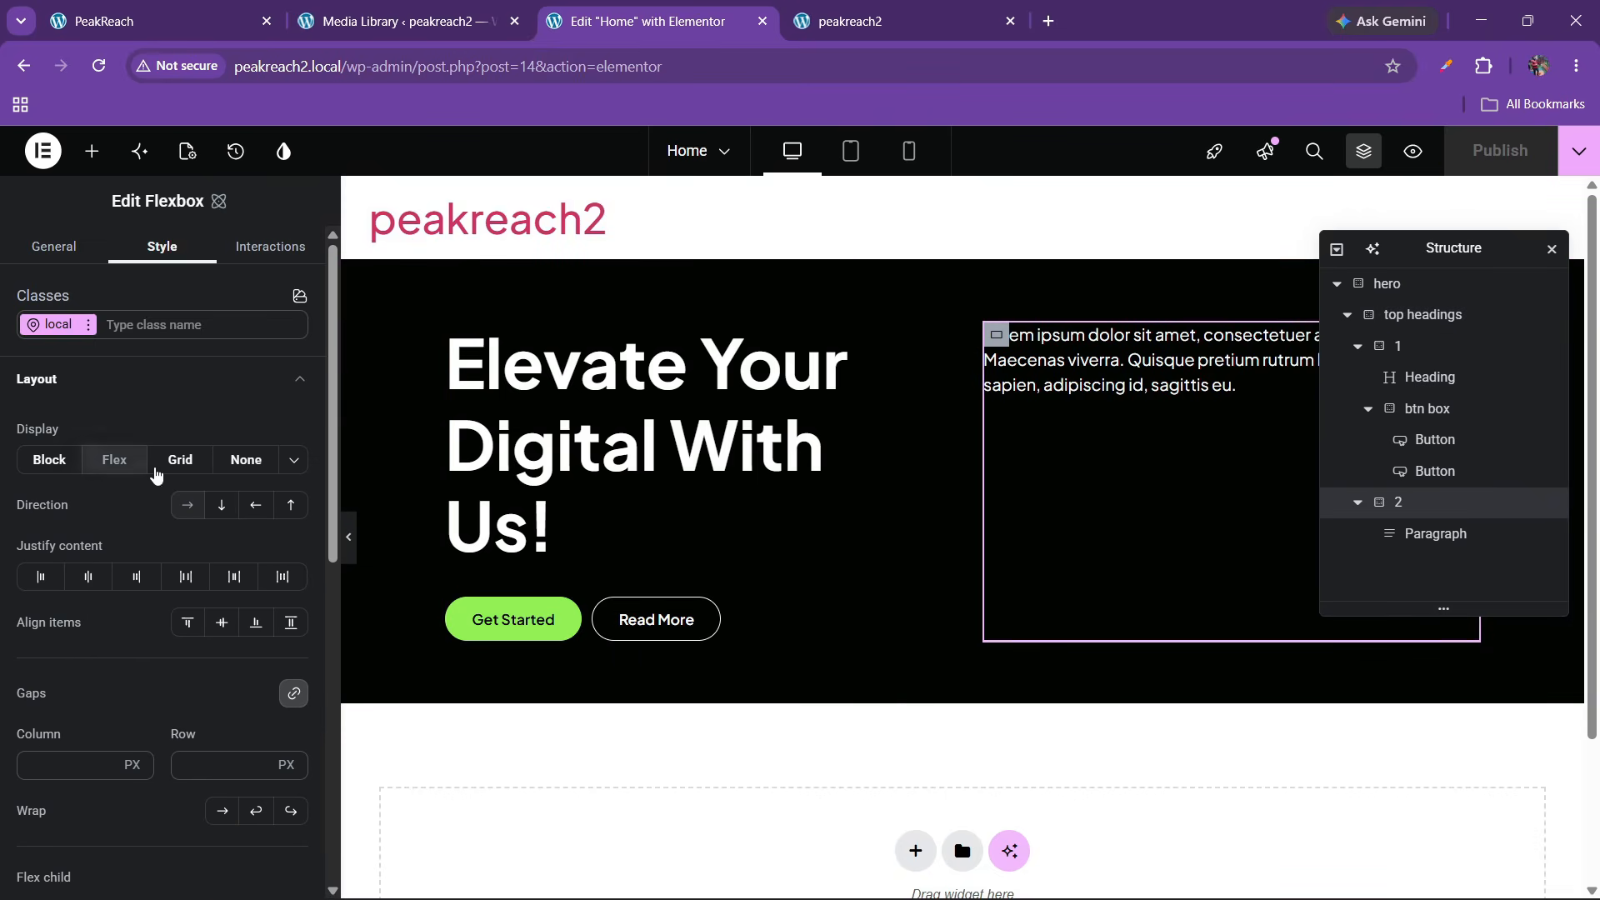
left_click(222, 505)
left_click(136, 577)
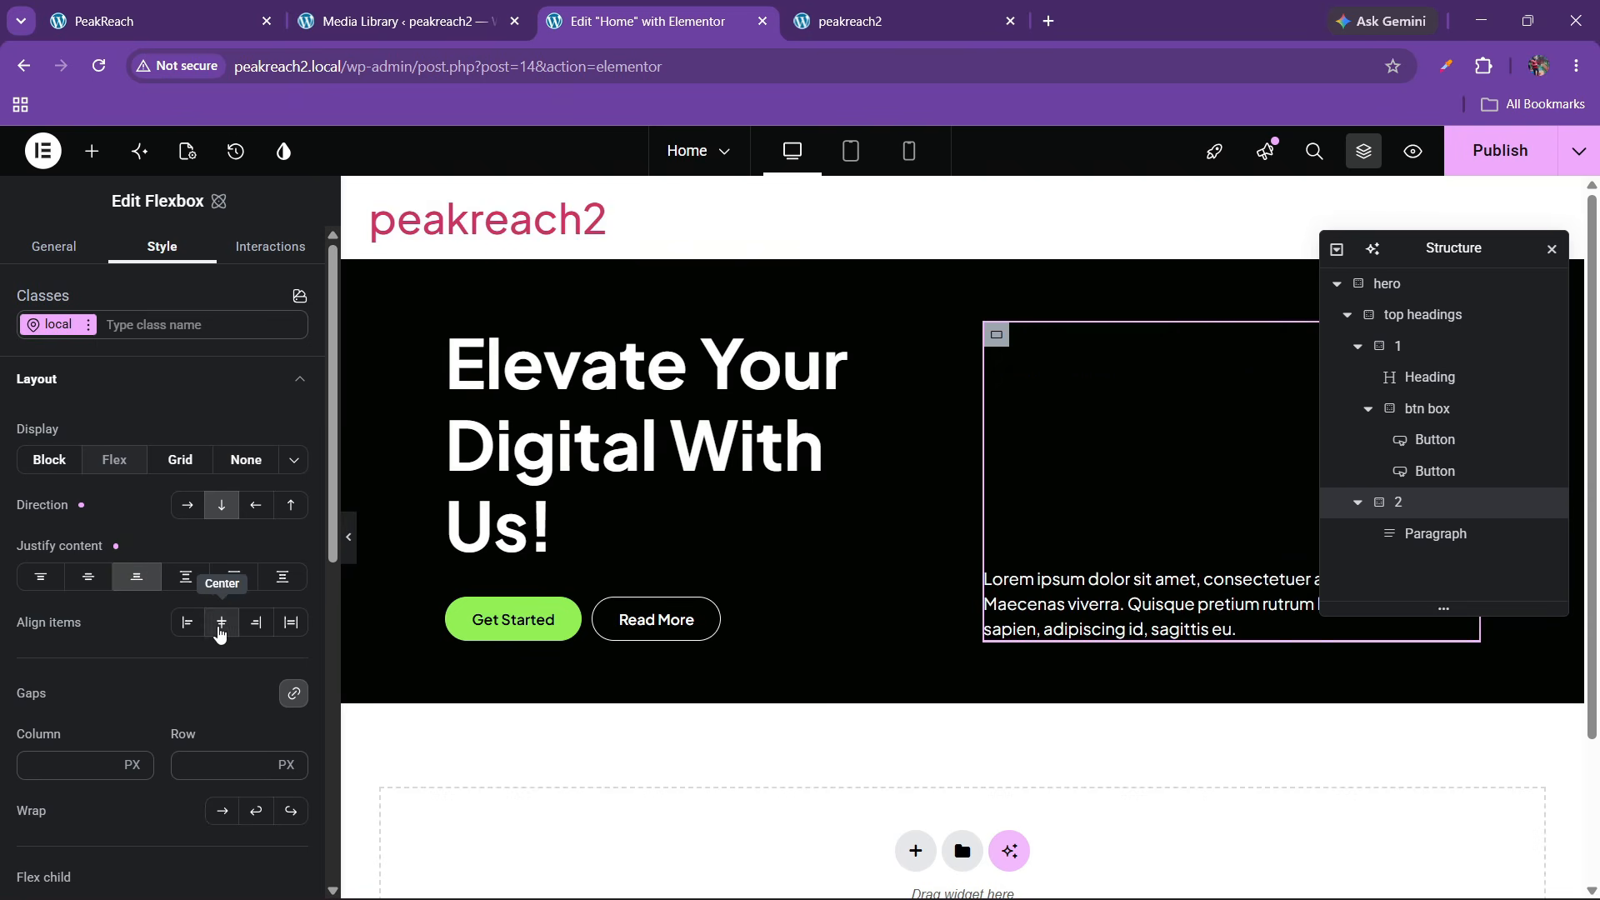
left_click(187, 622)
left_click(1500, 154)
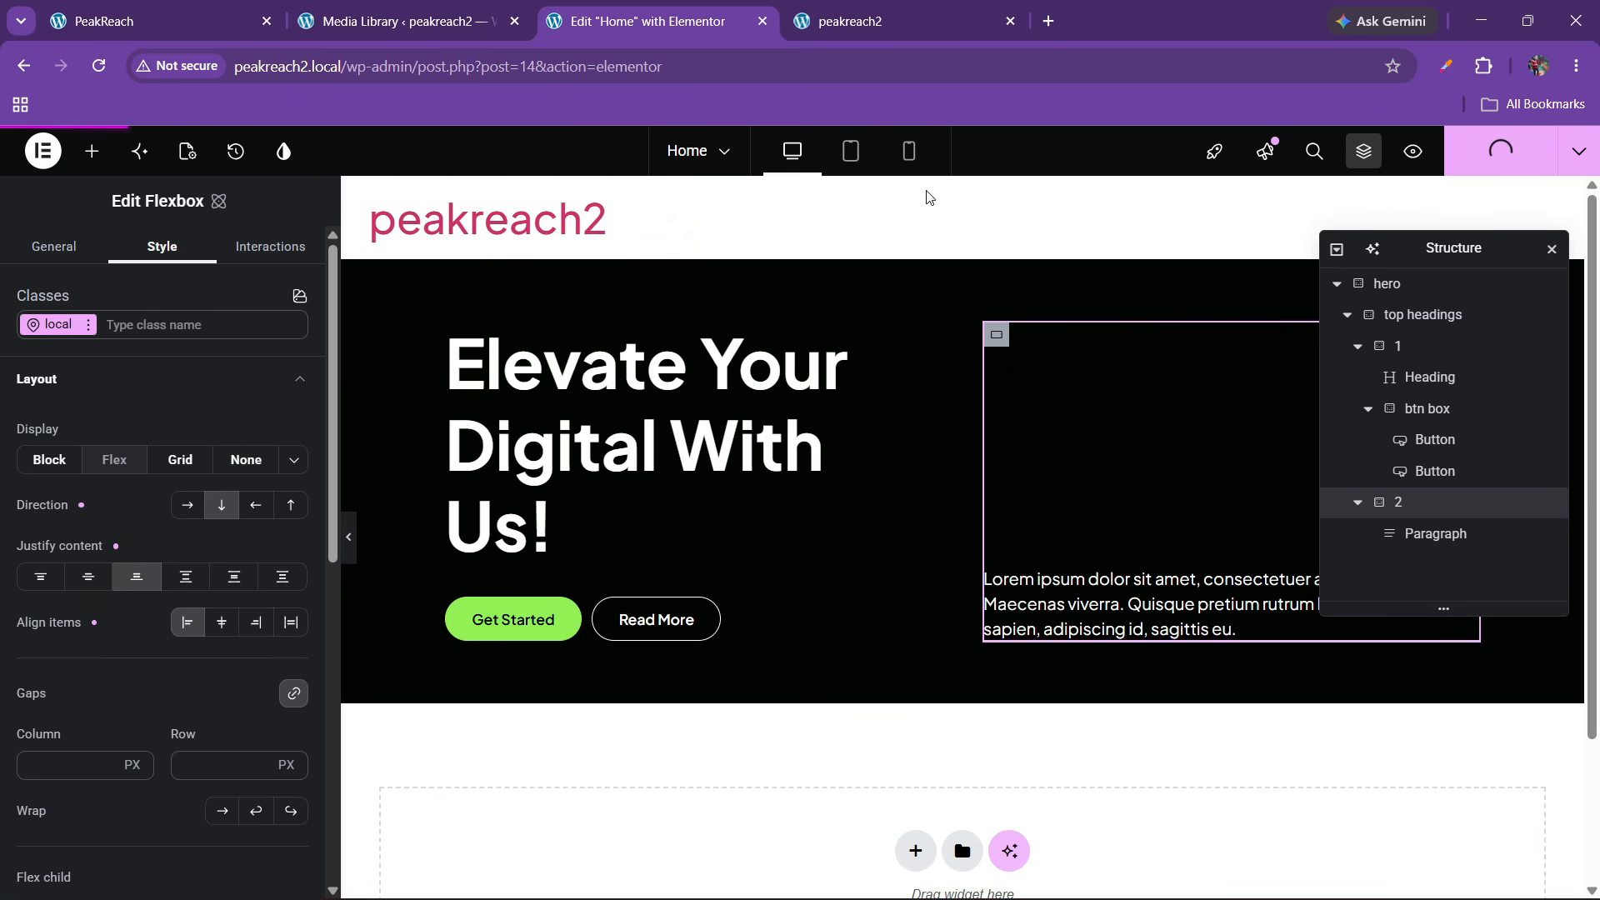
left_click(900, 21)
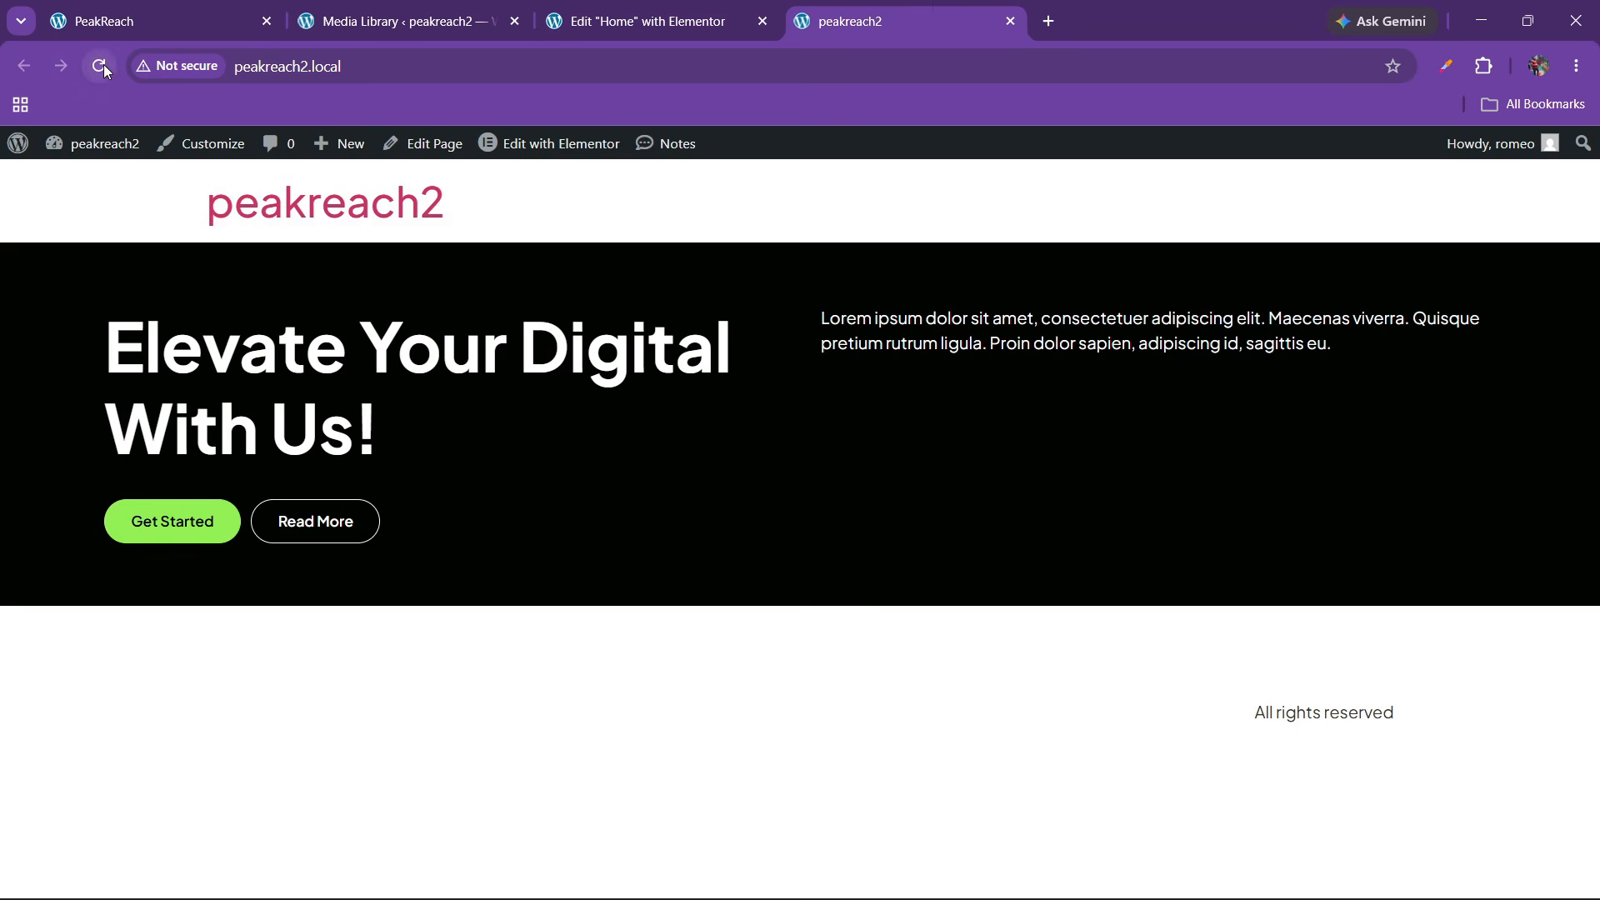
Reload peakreach2, then scroll through the PeakReach reference hero's image grid
left_click(100, 66)
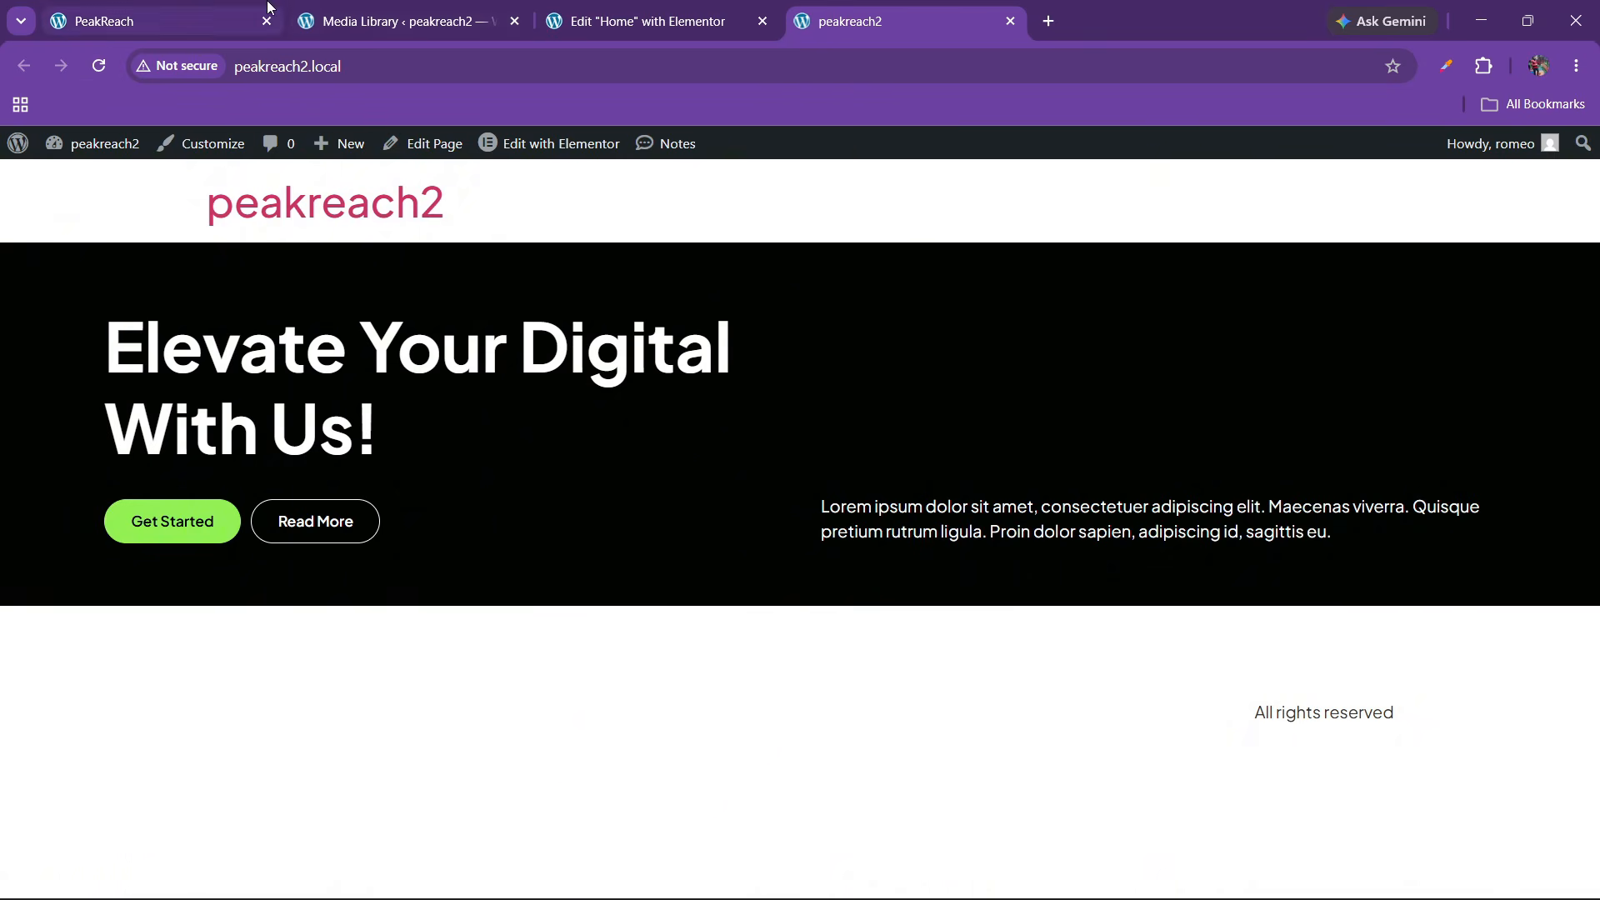
left_click(158, 20)
scroll(577, 458, "down", 6)
scroll(582, 466, "up", 3)
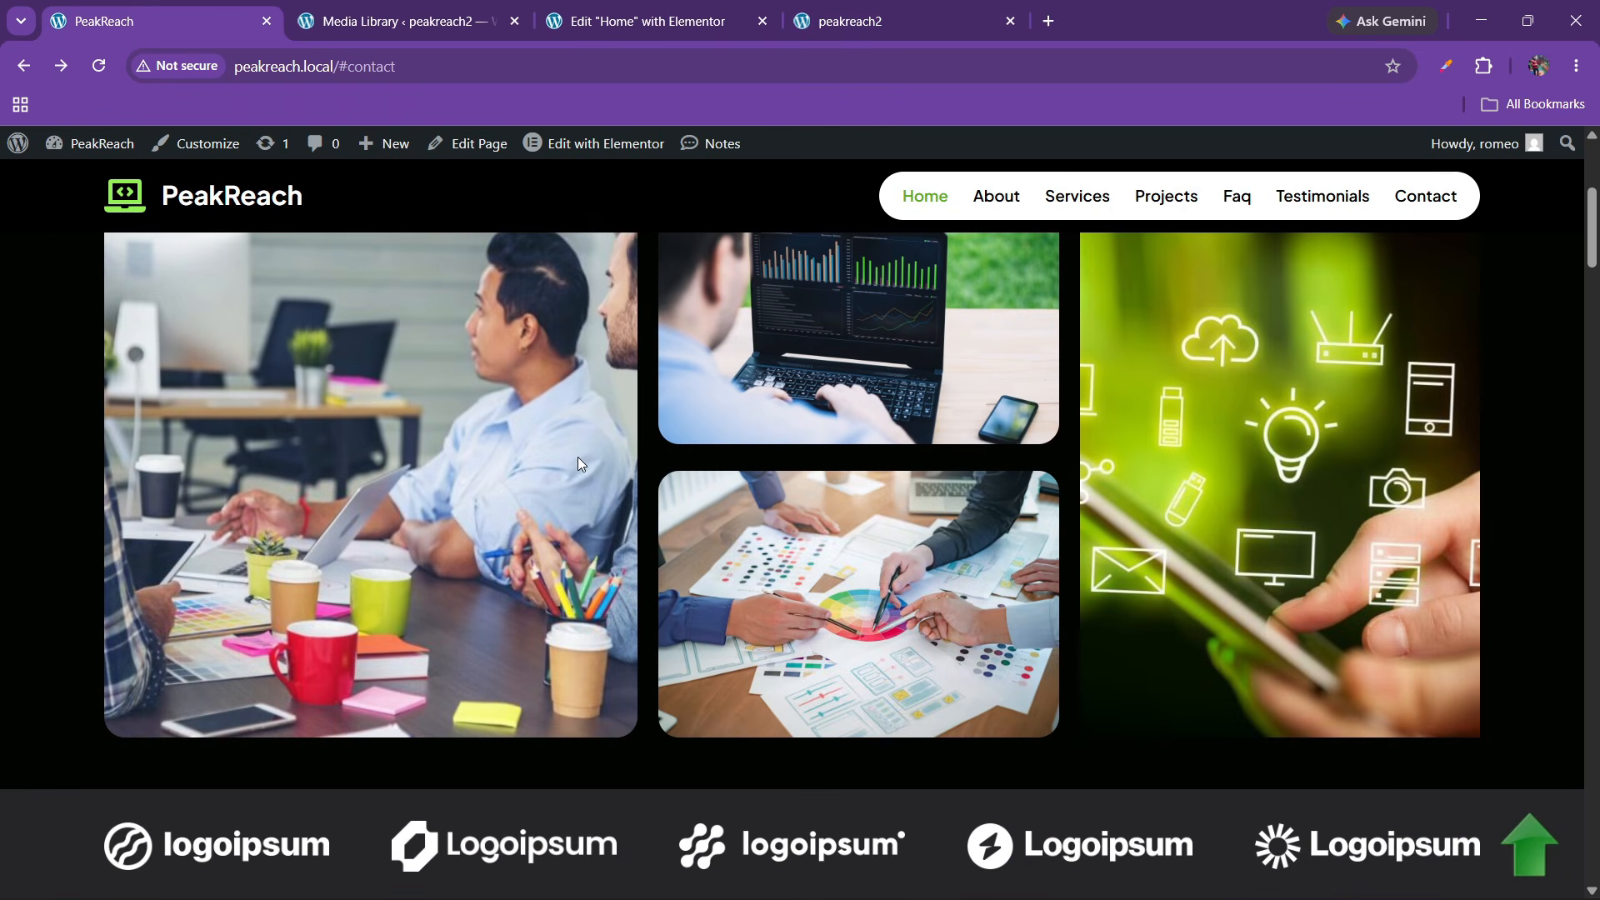
scroll(628, 537, "up", 3)
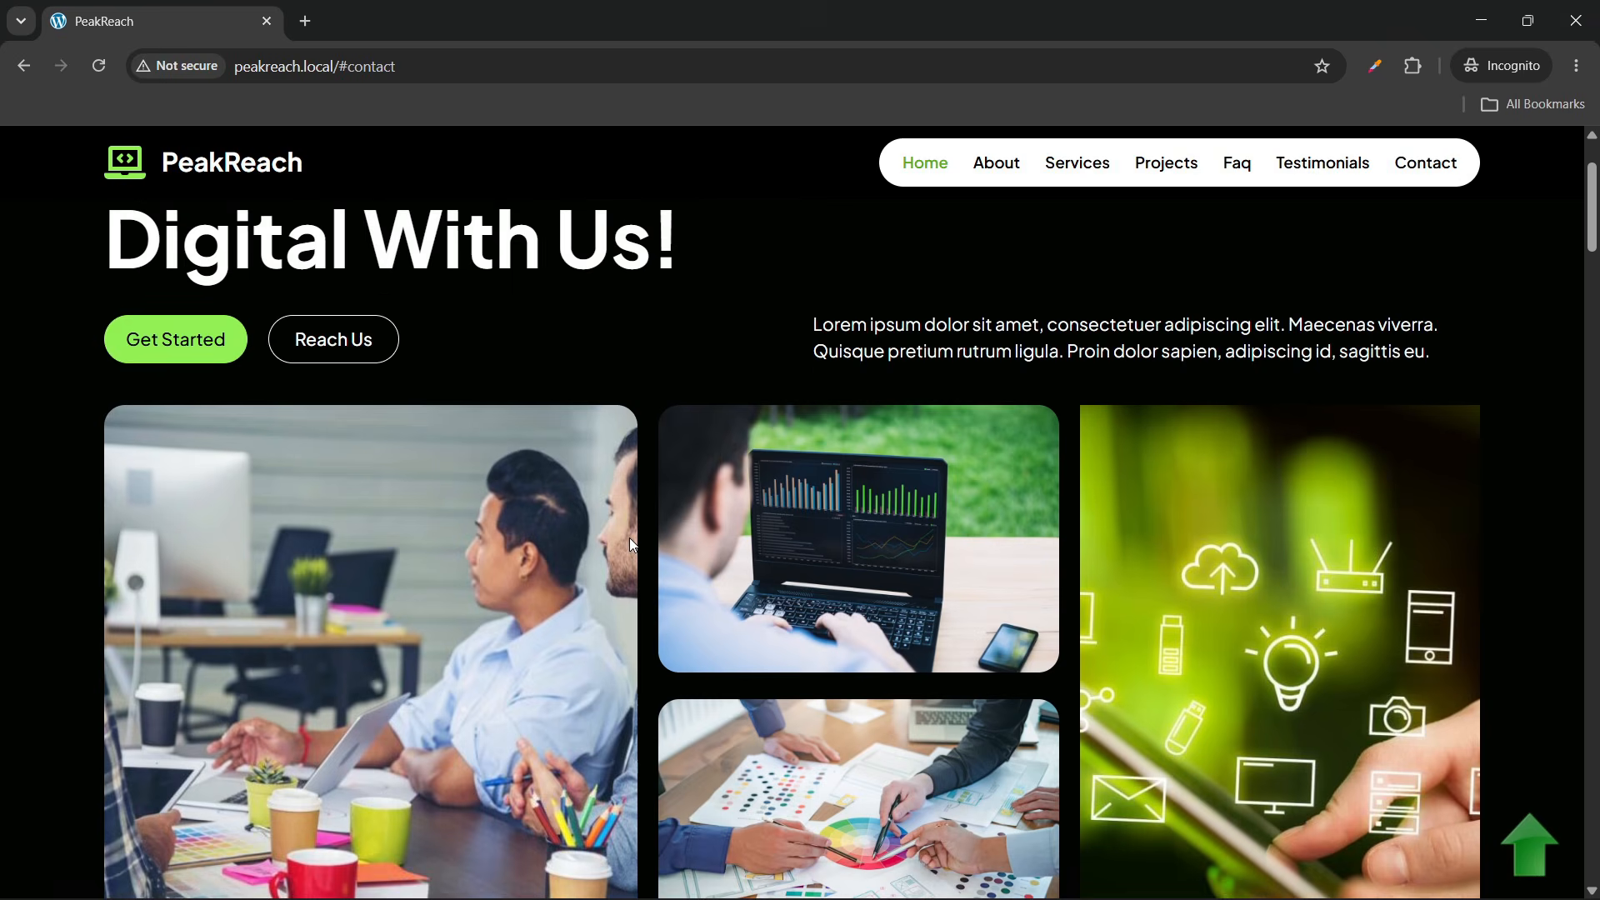
scroll(628, 538, "down", 3)
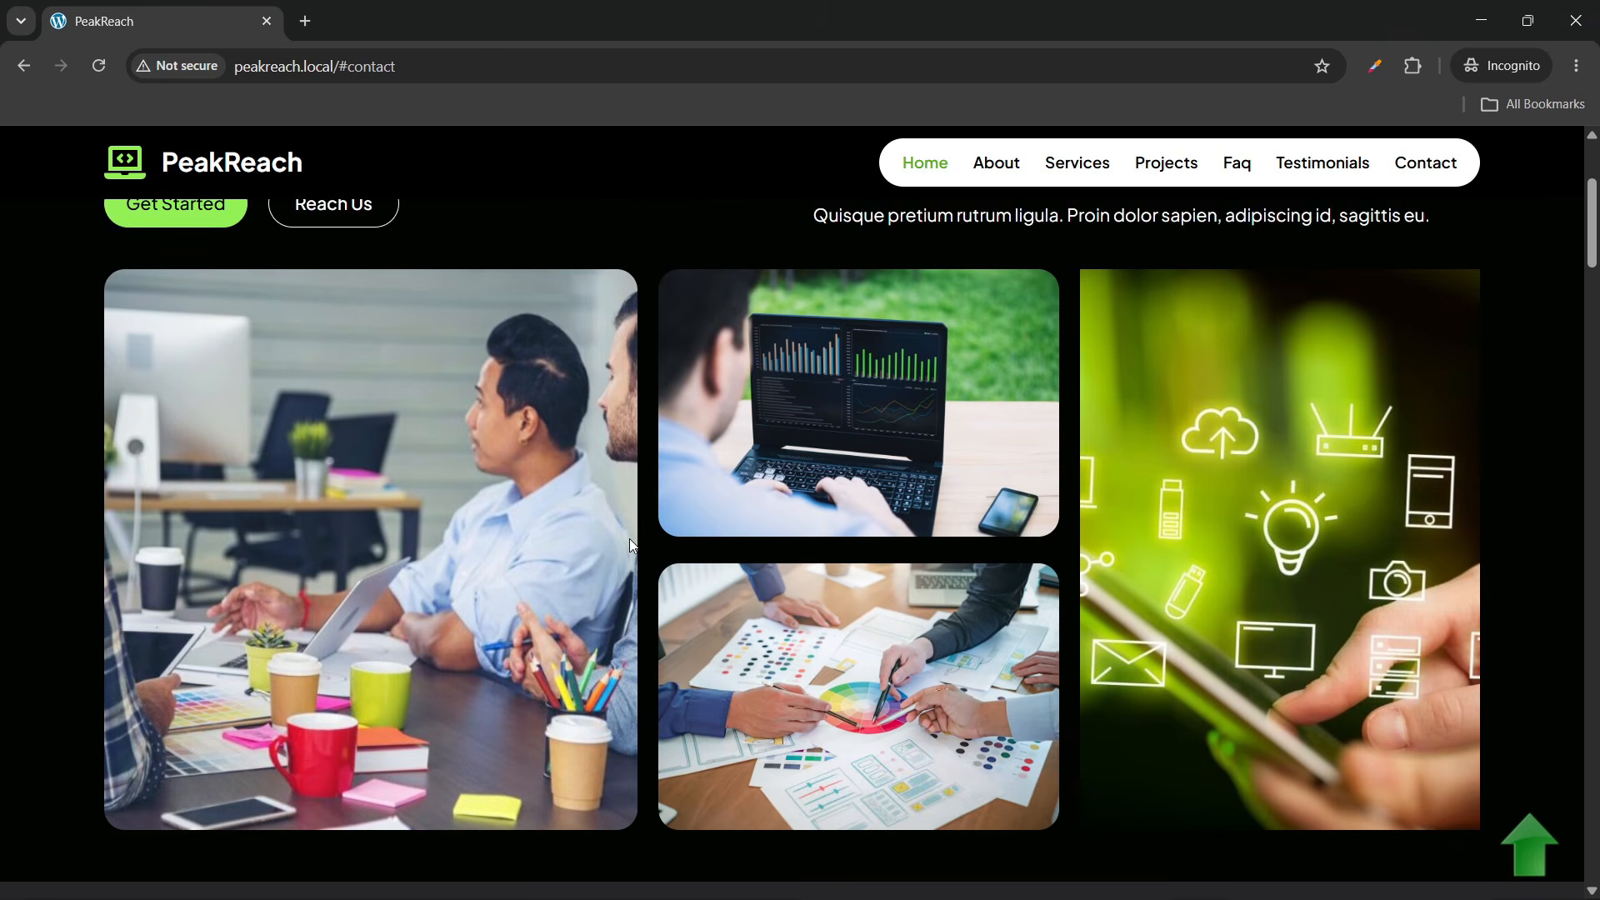
scroll(628, 538, "up", 1)
scroll(631, 546, "up", 1)
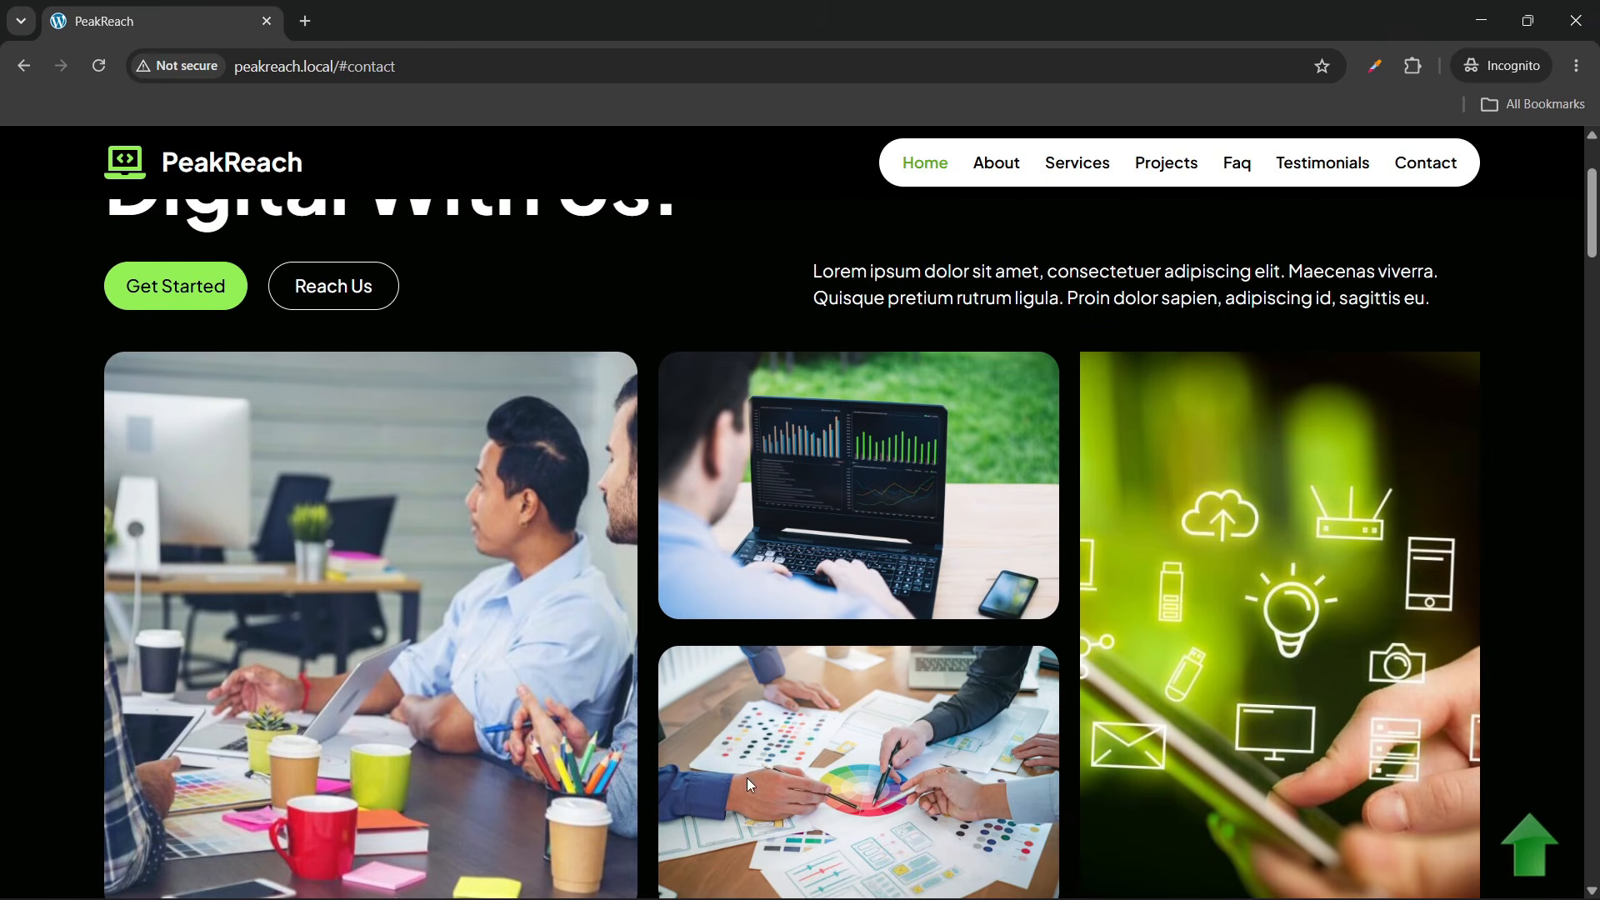
mouse_move(1208, 881)
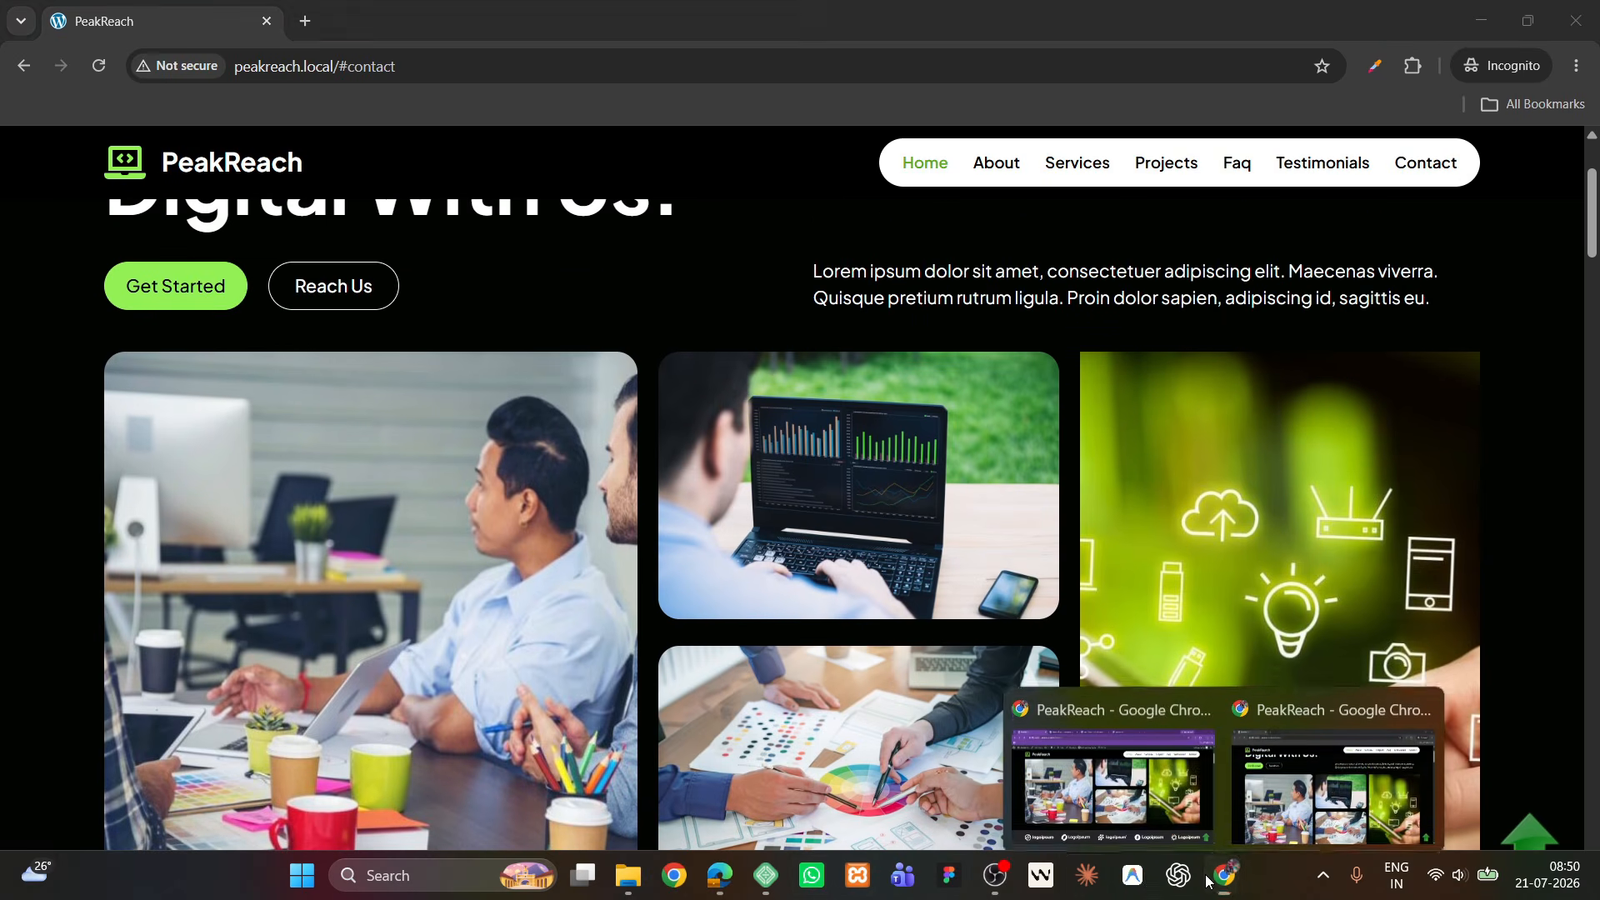
left_click(1112, 787)
left_click(650, 21)
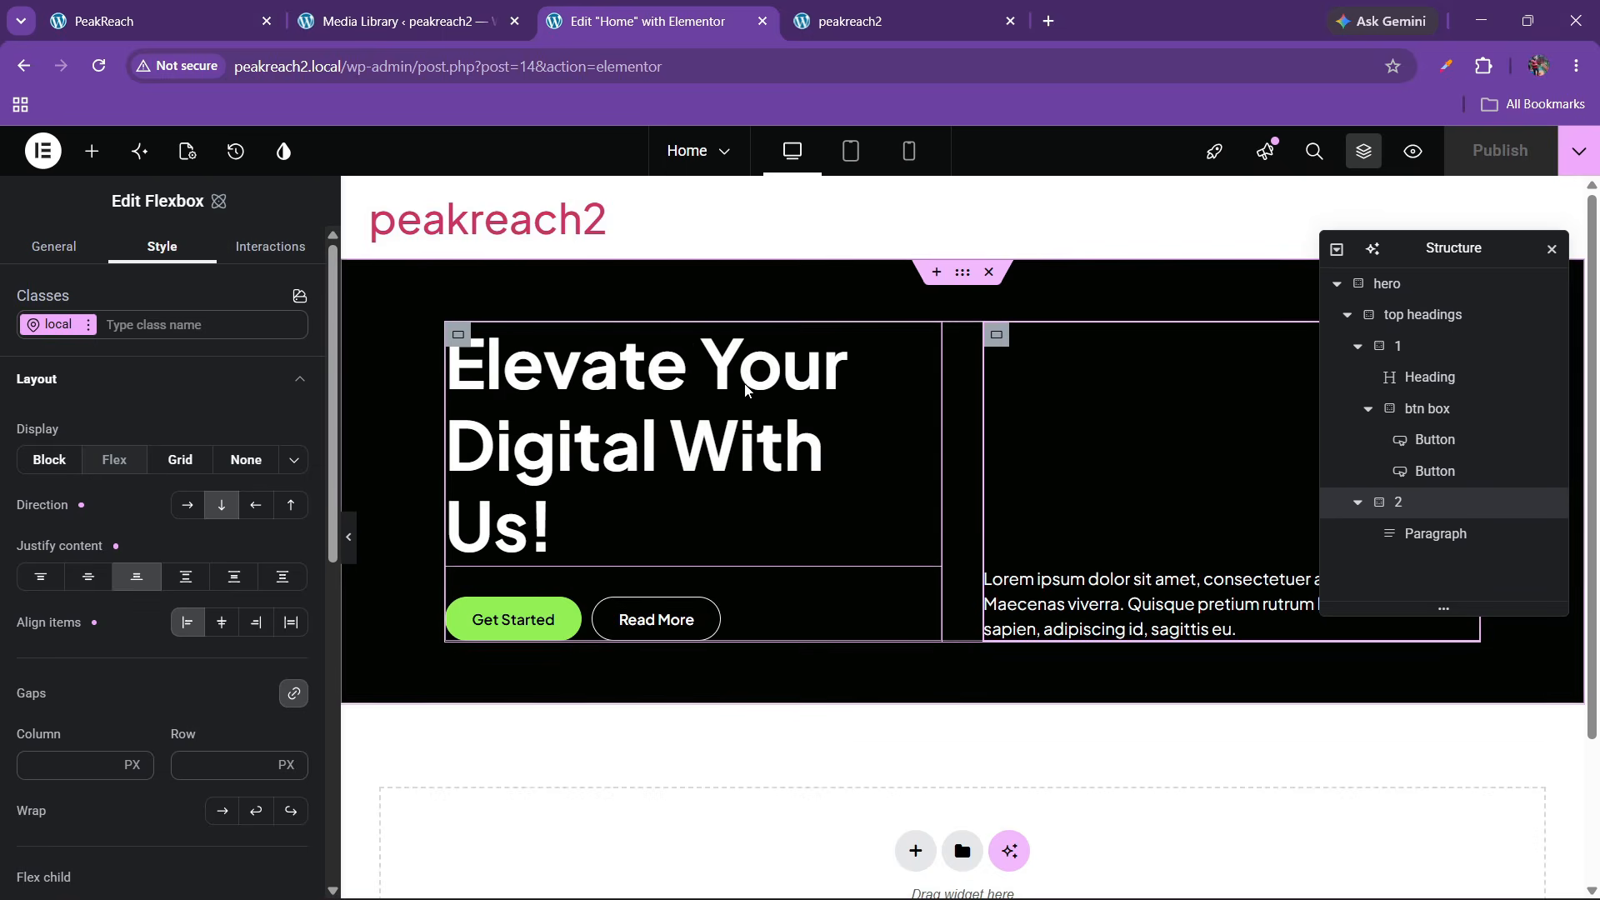
Drag a new Flexbox container into the hero's column 1, beneath the buttons box
left_click(166, 21)
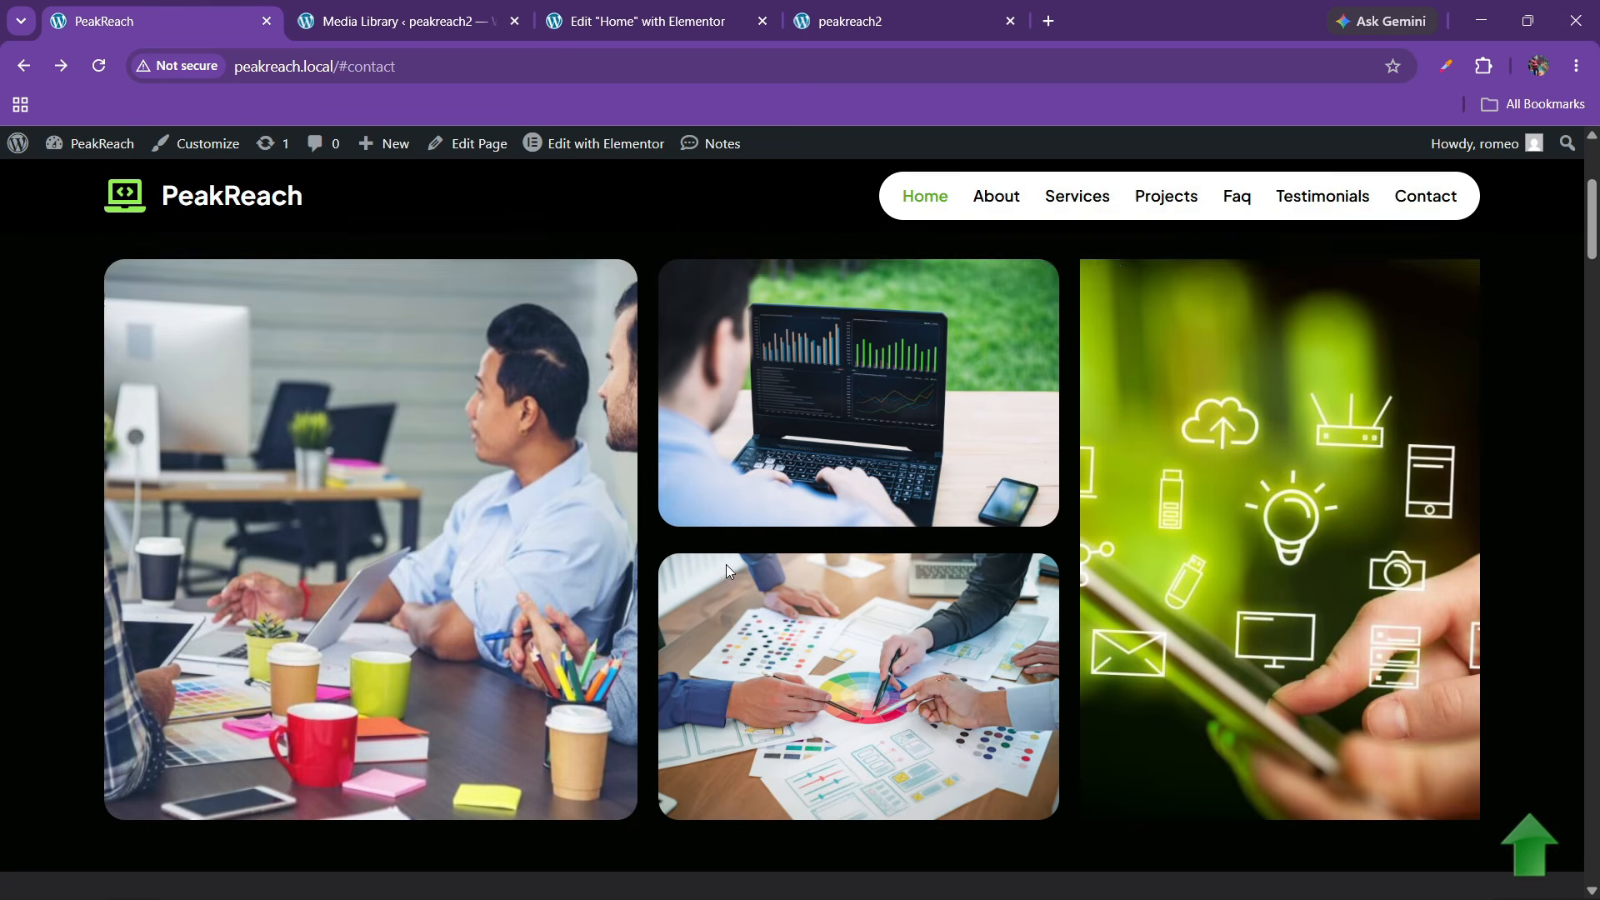
left_click(650, 21)
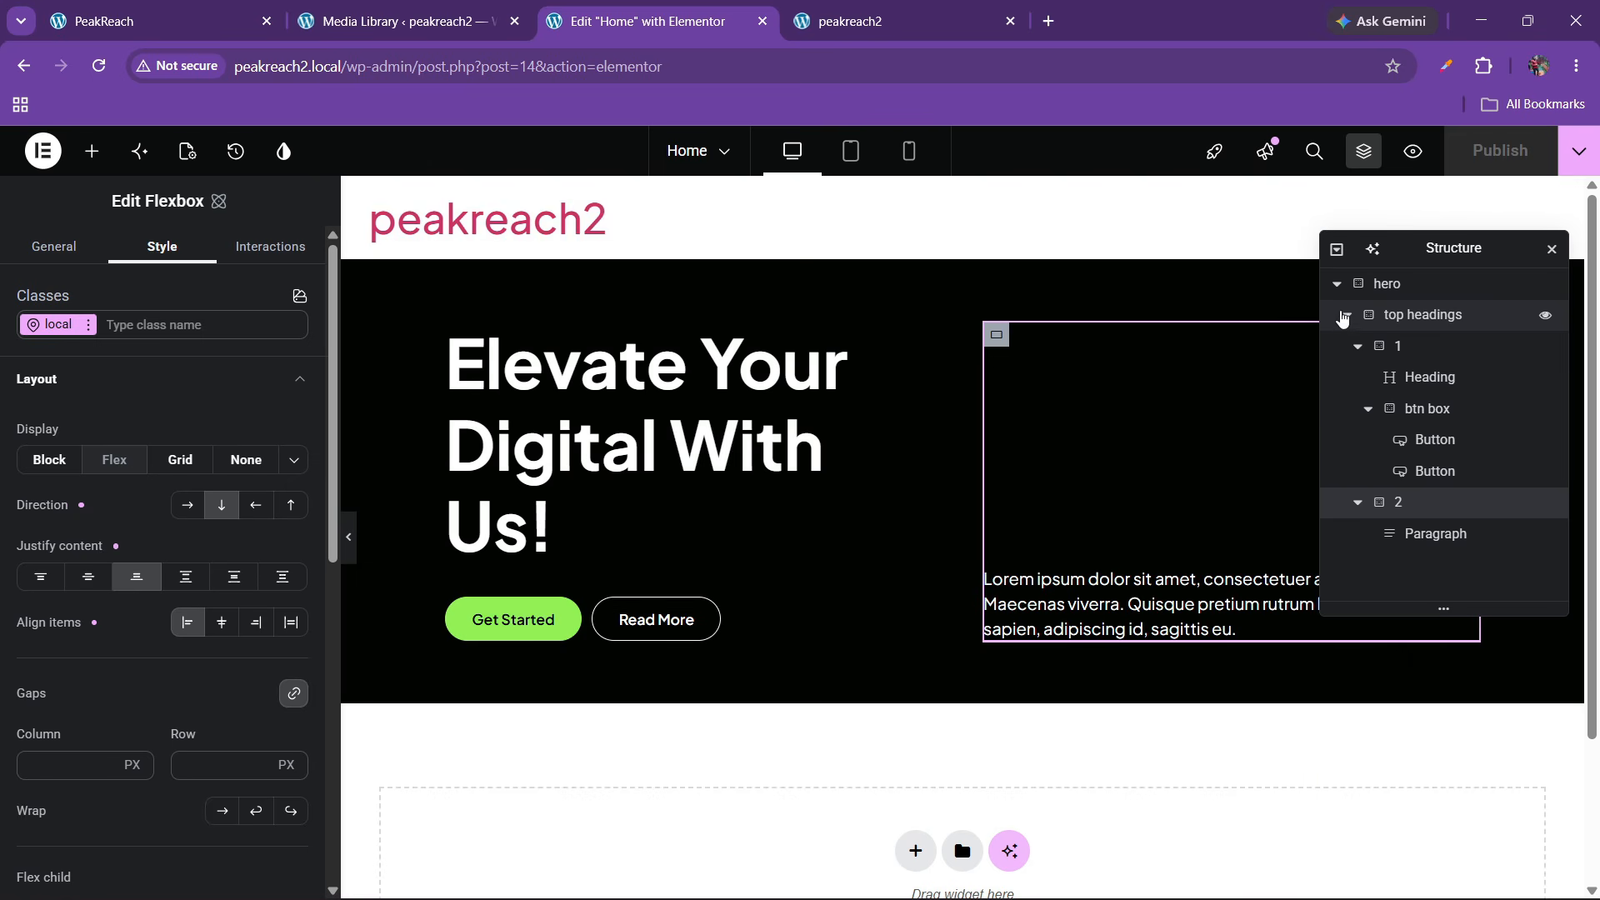
left_click(1344, 316)
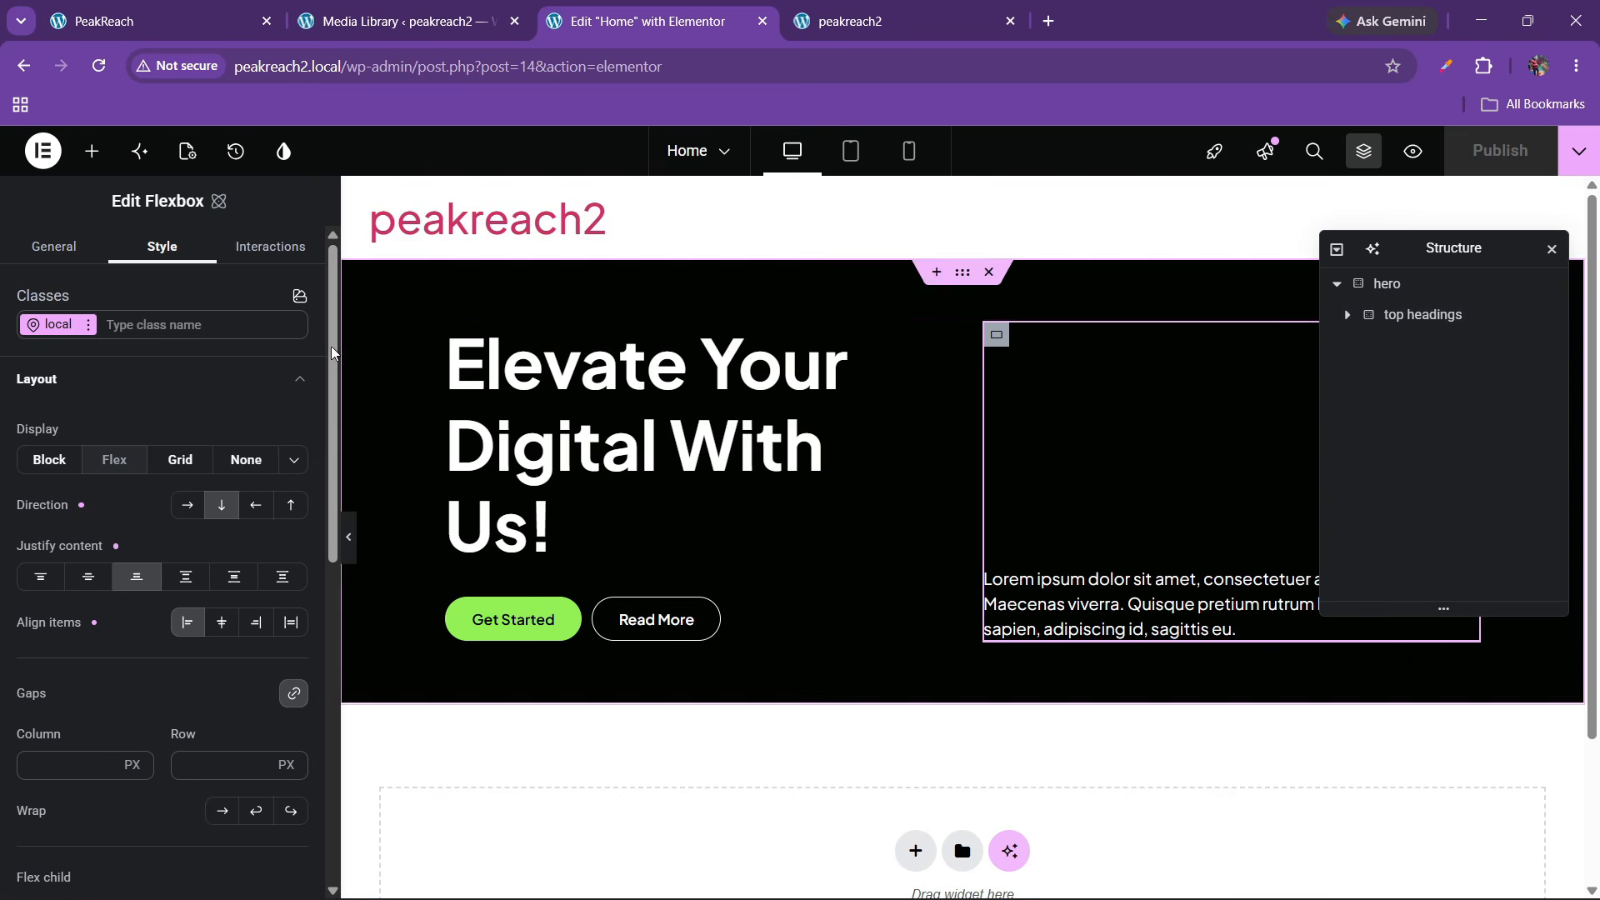
left_click(92, 151)
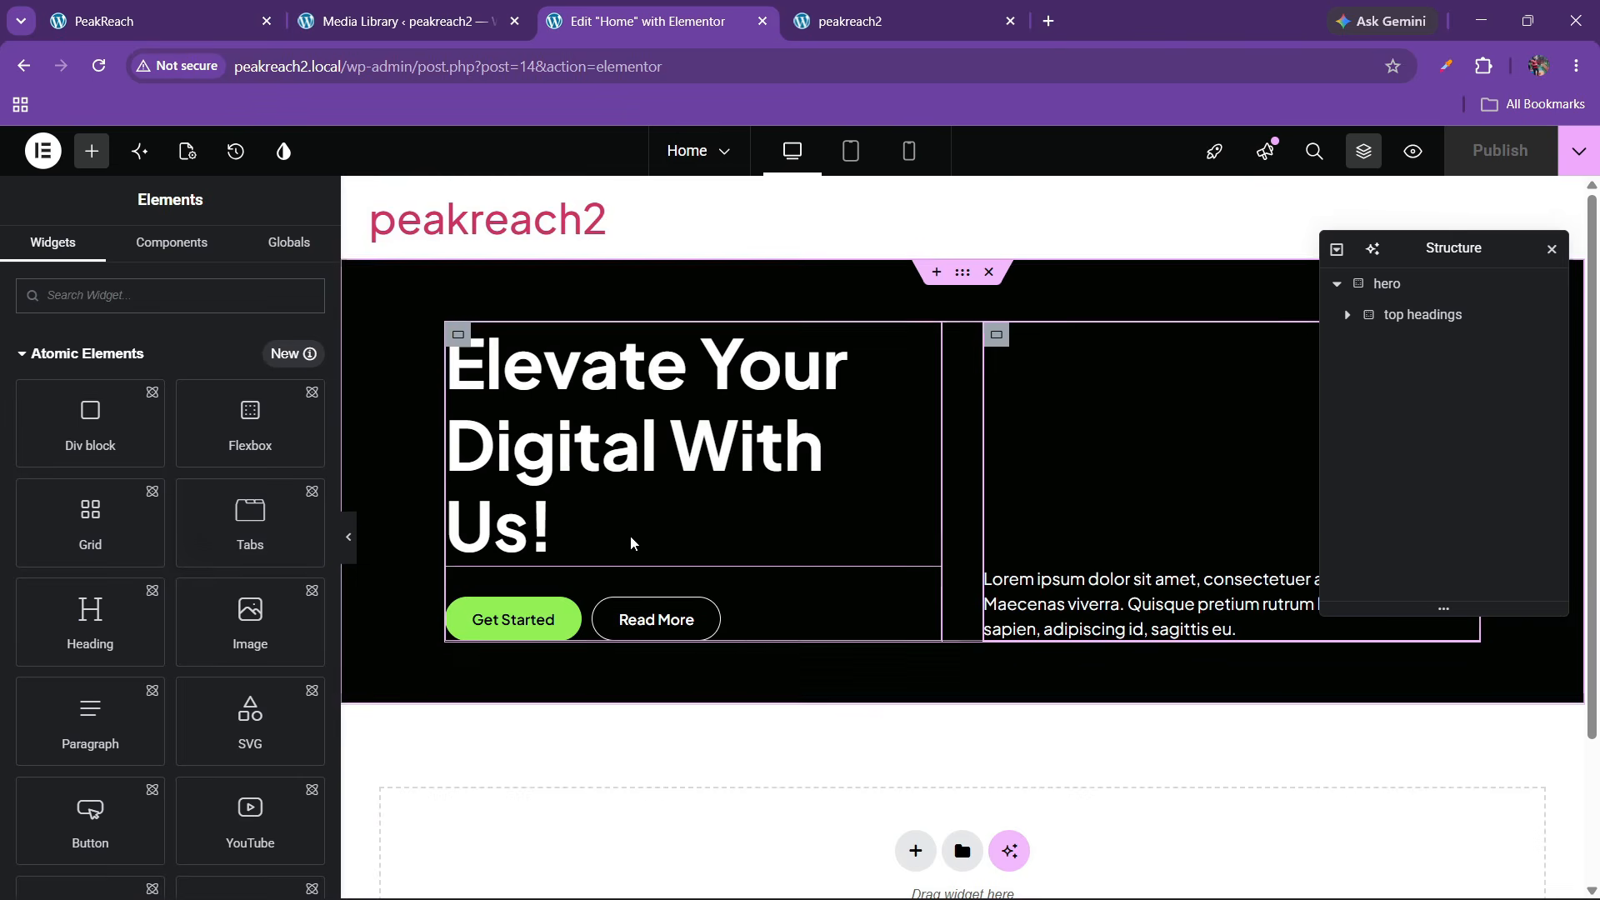
scroll(490, 579, "down", 2)
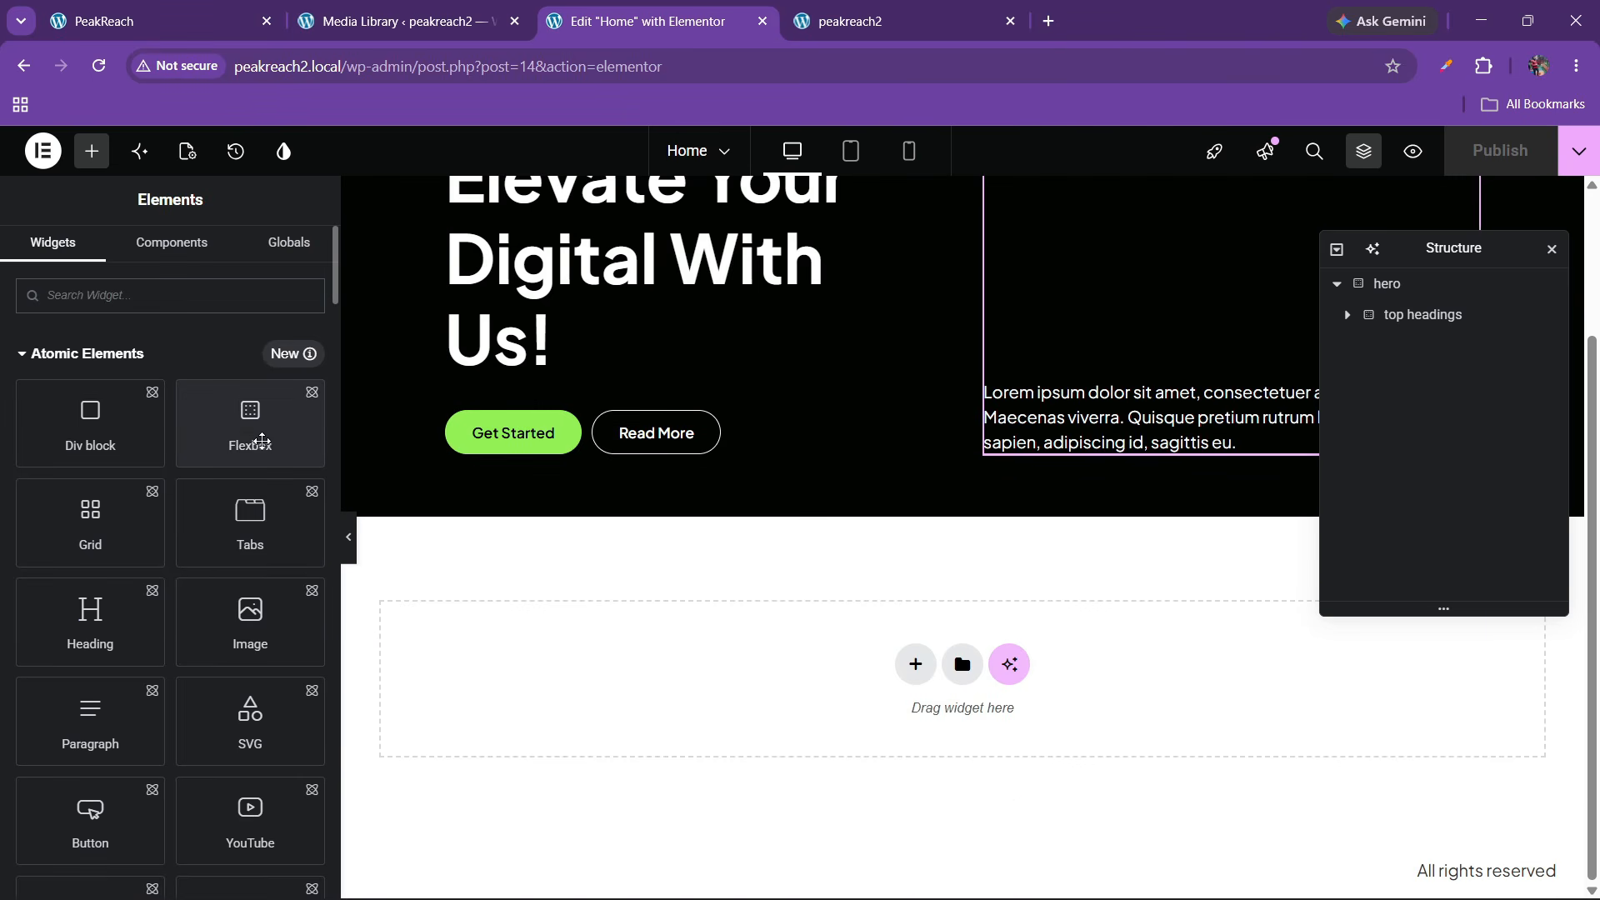
left_click_drag(261, 440, 707, 464)
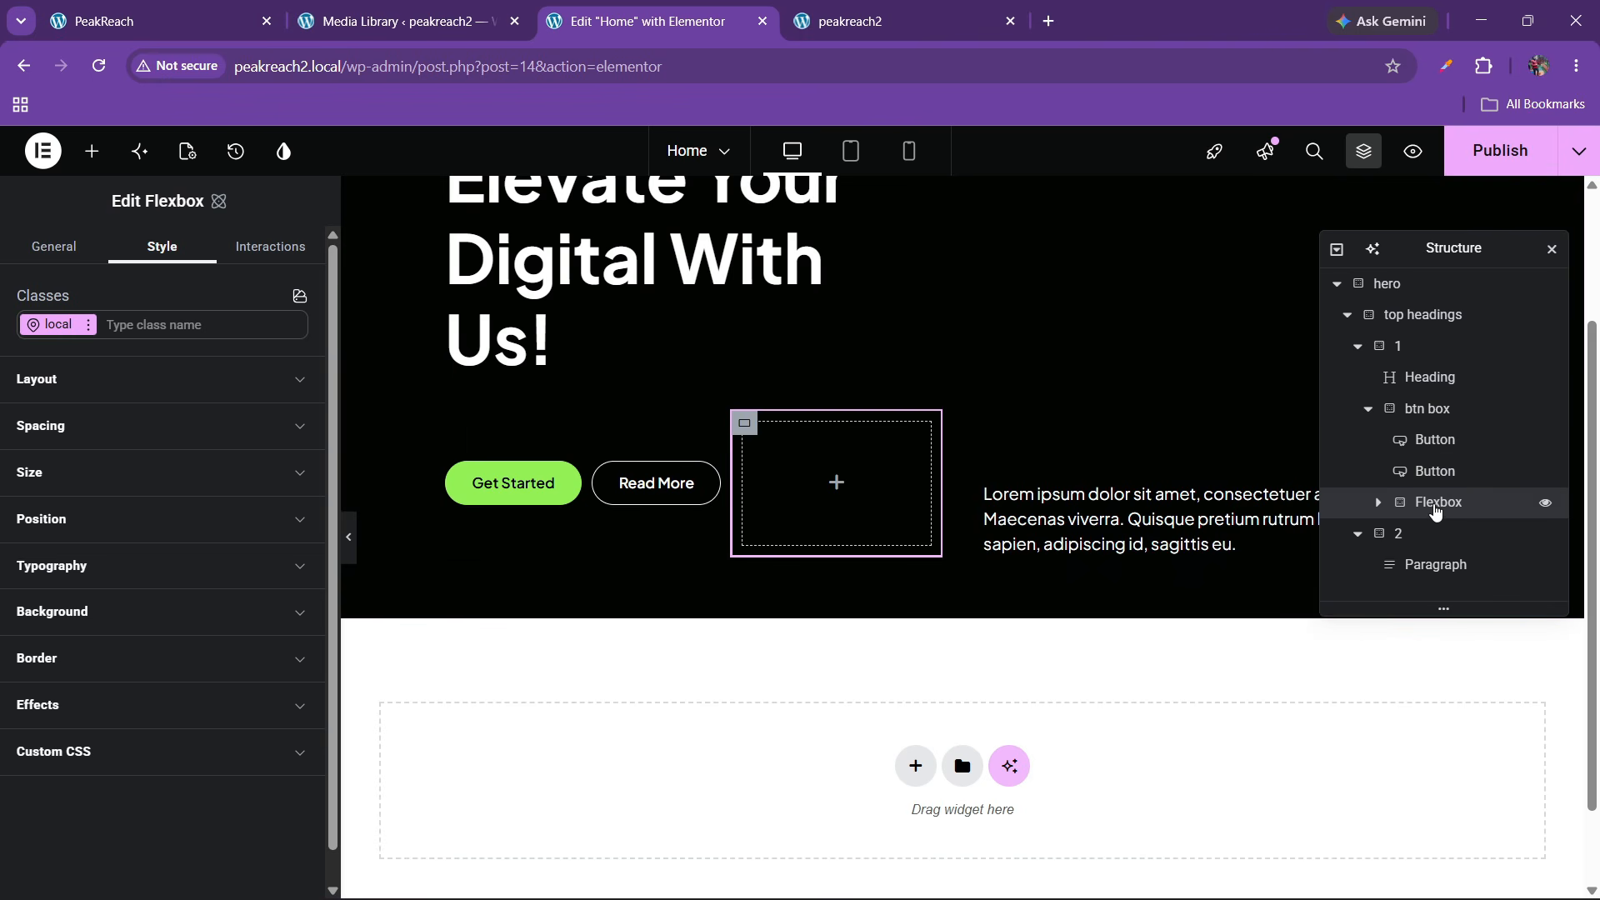
Move the new Flexbox directly under hero and rename it images
left_click_drag(1435, 512, 1403, 367)
left_click(1348, 345)
double_click(1408, 354)
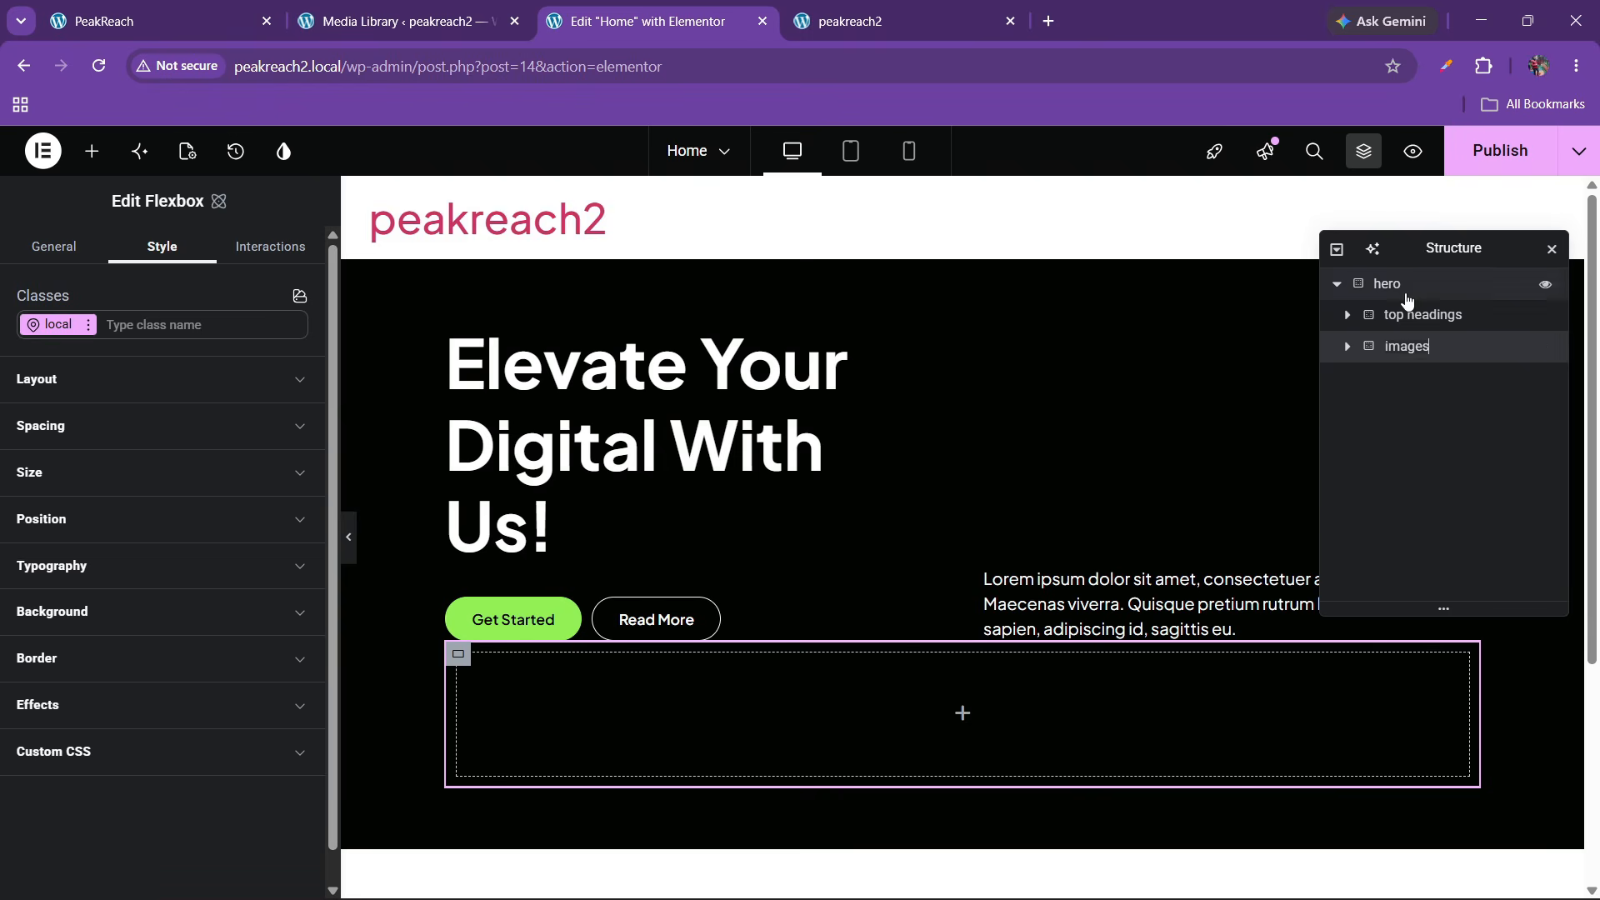
Center the hero's justify and align settings and set its gaps to 40
left_click(1405, 293)
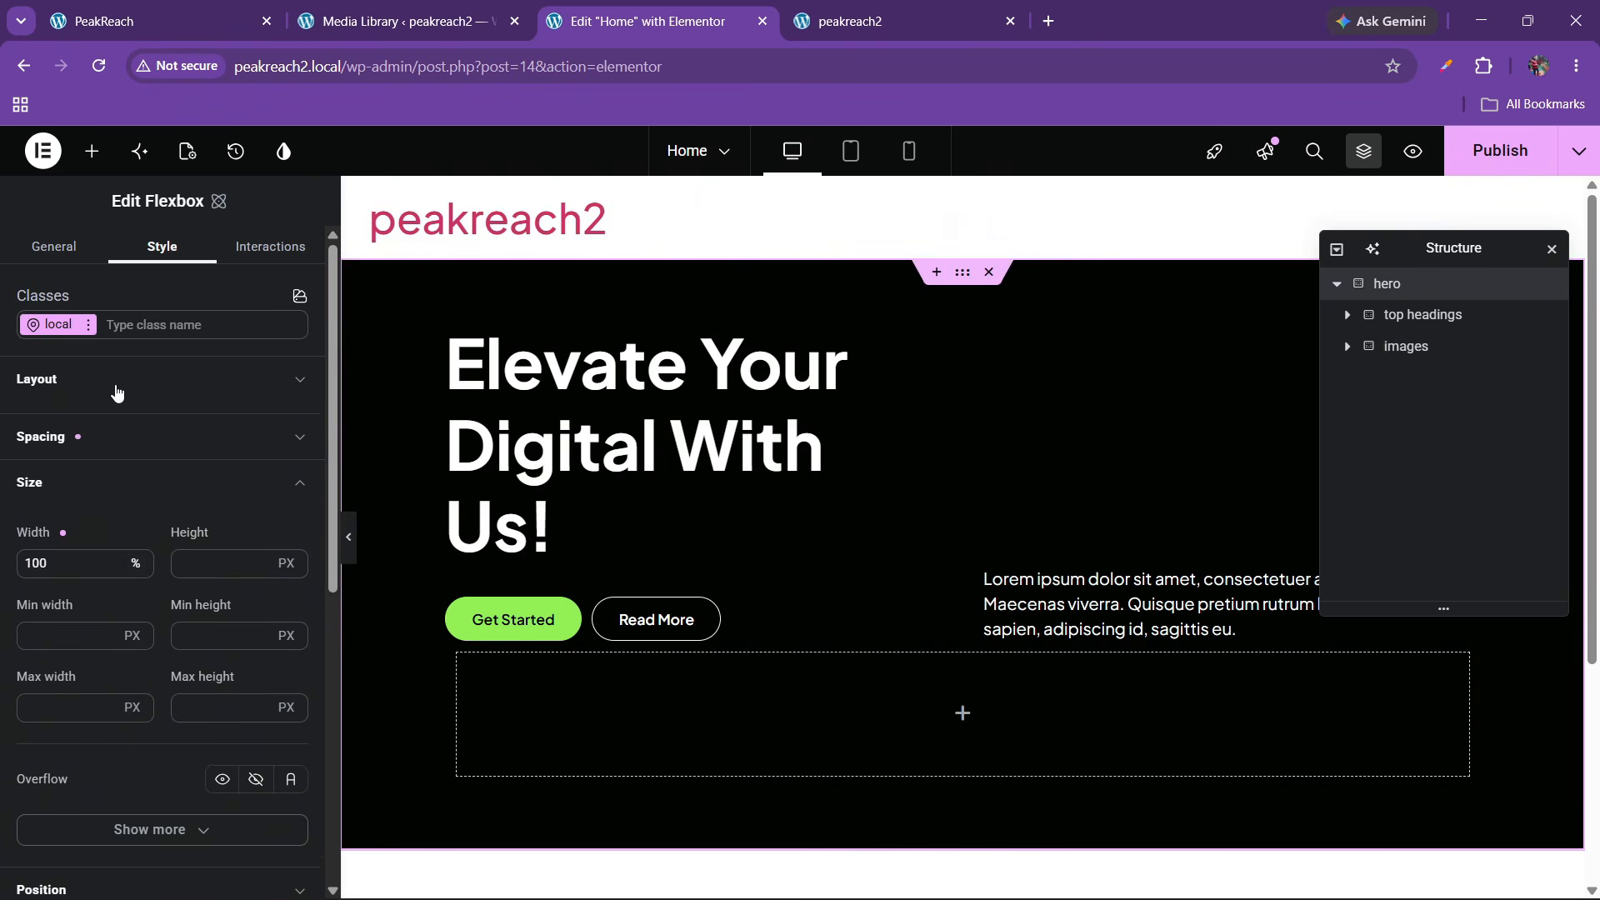
left_click(114, 390)
left_click(186, 577)
left_click(221, 623)
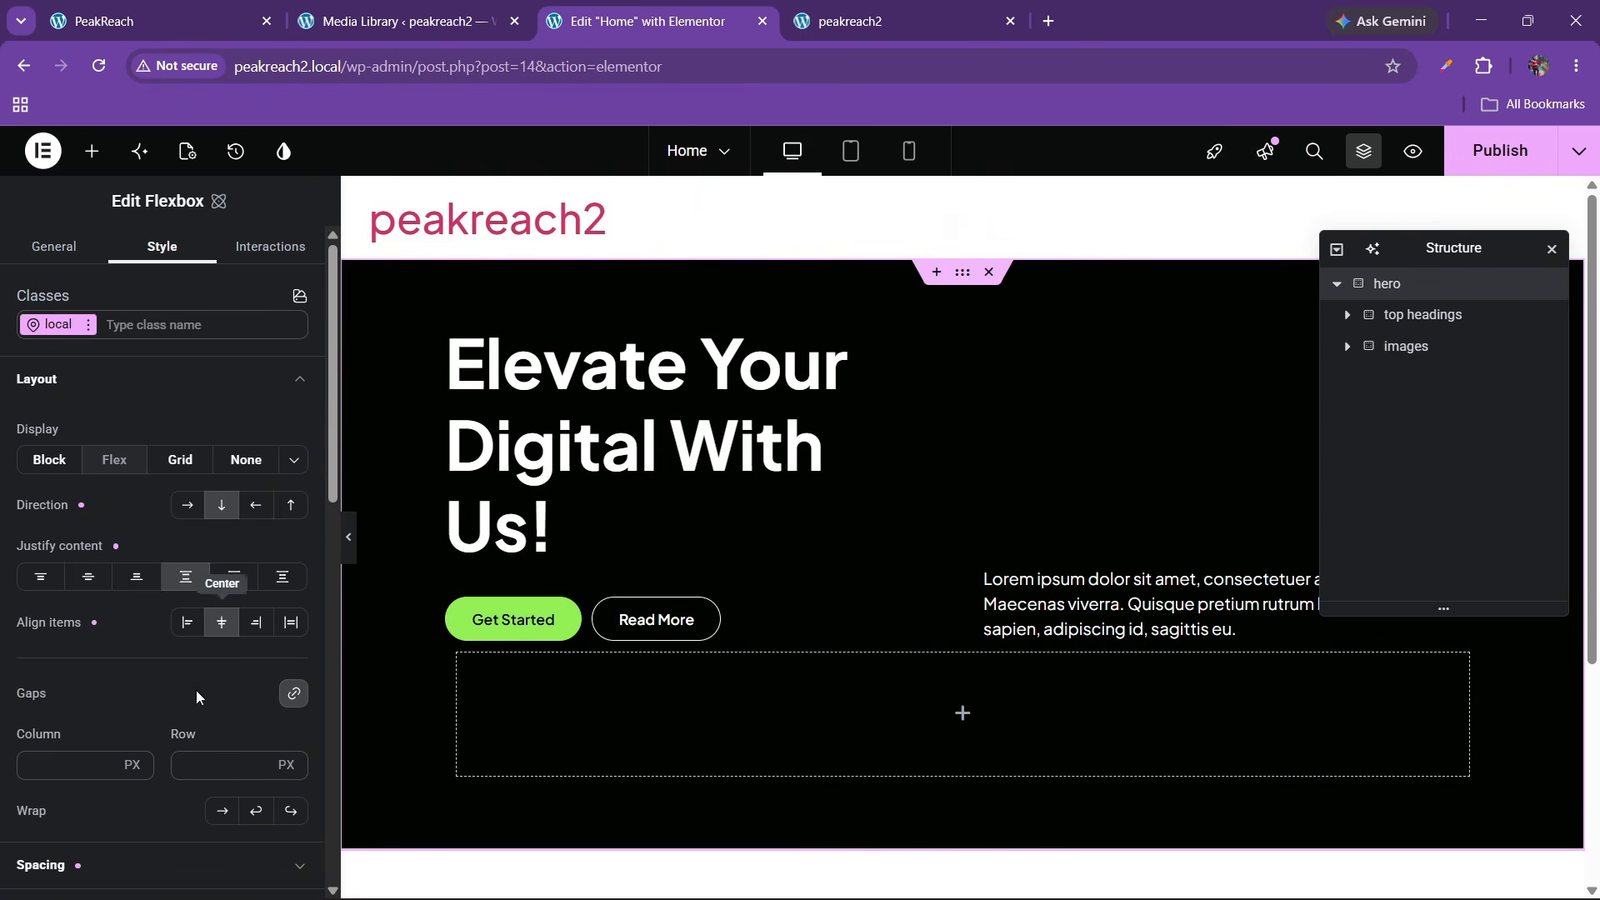
type("30")
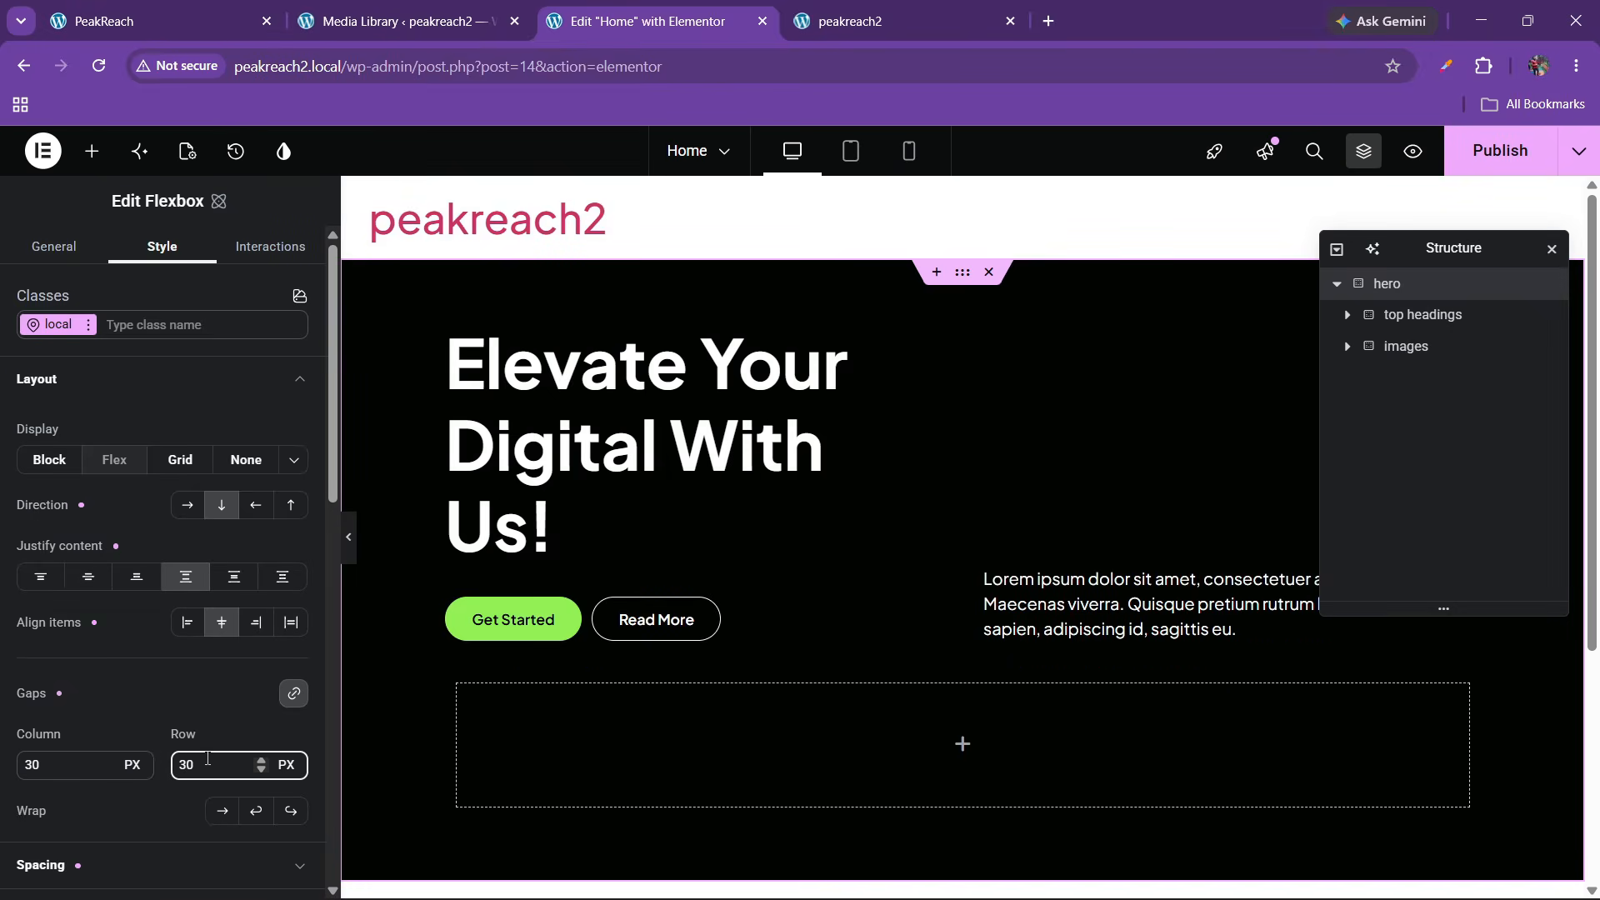
key("BackSpace")
key("BackSpace")
type("40")
scroll(597, 741, "down", 3)
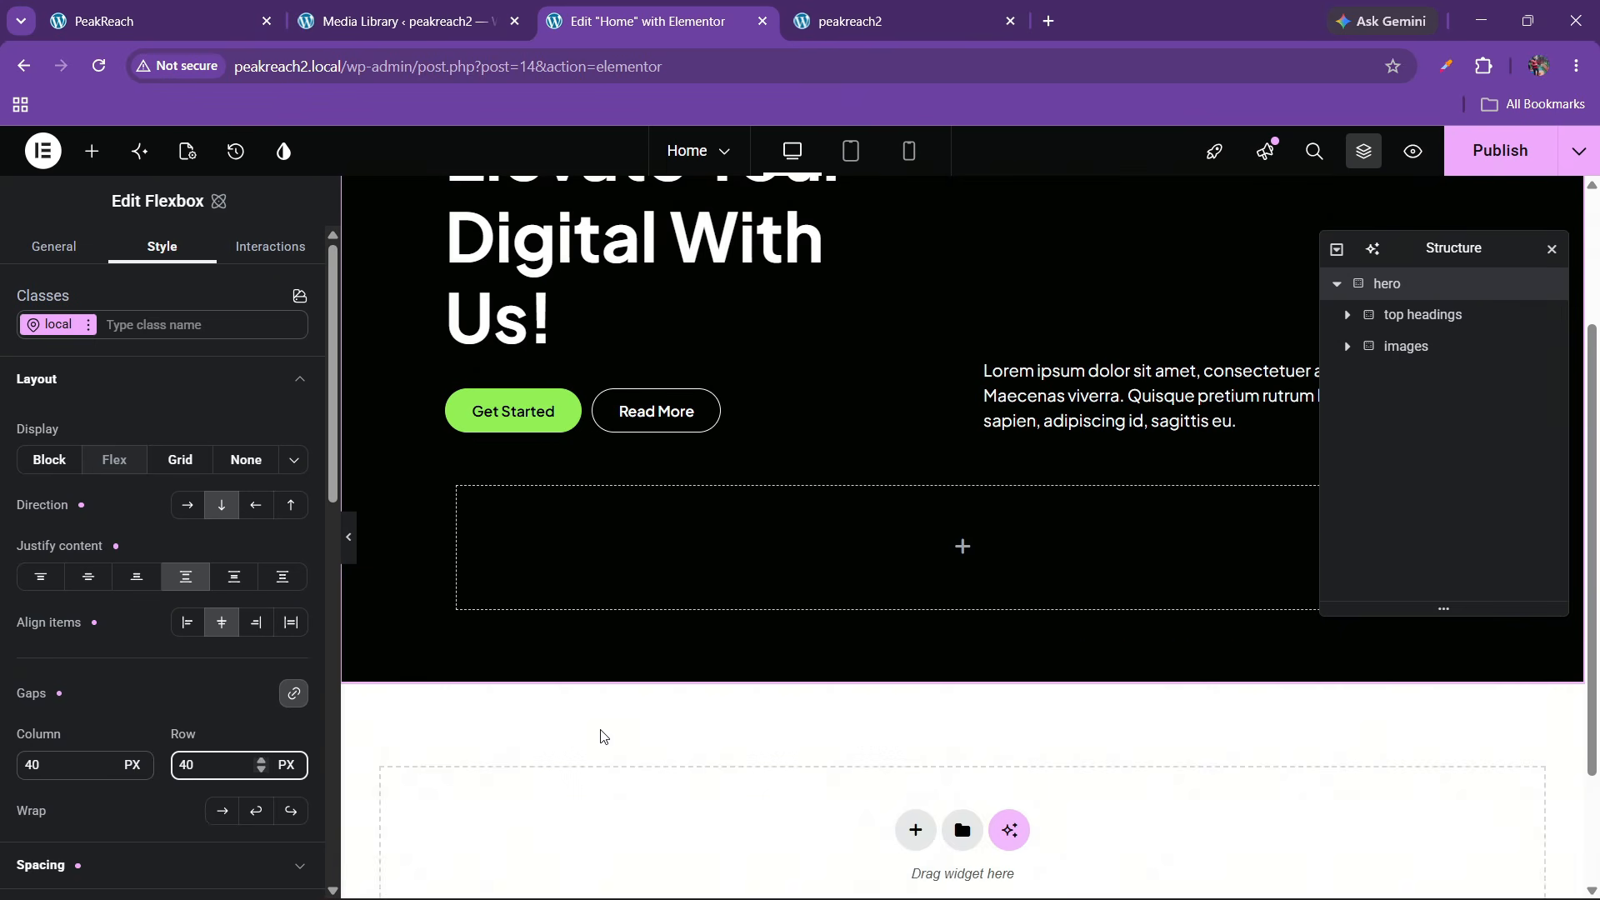
Set the images container's padding to 0
left_click(1408, 347)
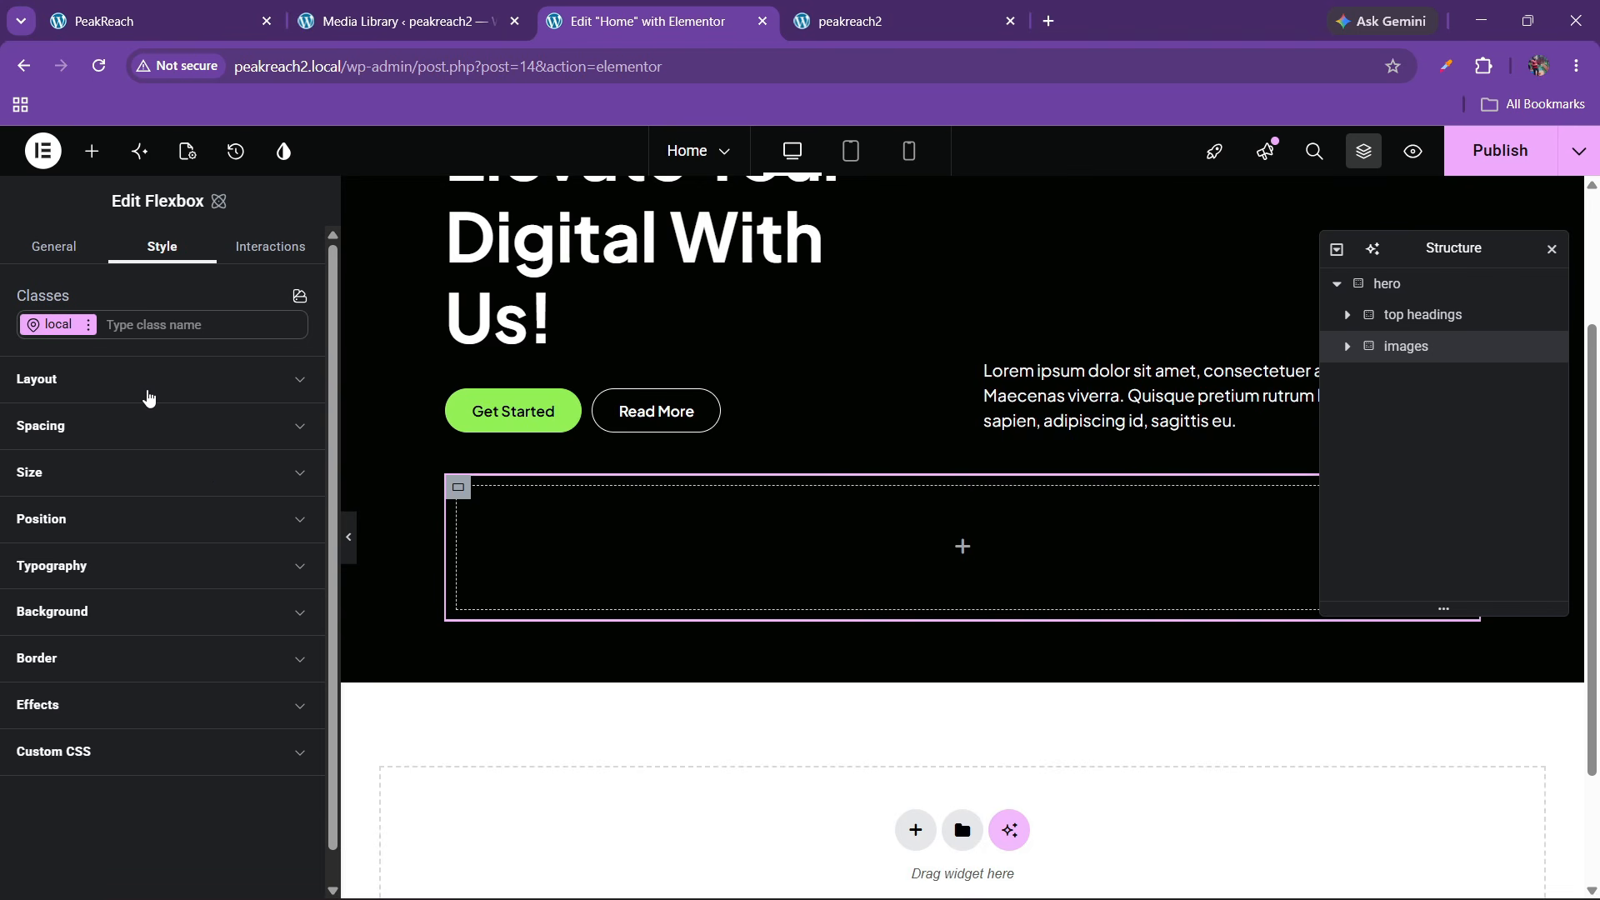
left_click(141, 392)
left_click(141, 390)
left_click(71, 439)
scroll(66, 542, "down", 2)
left_click(64, 560)
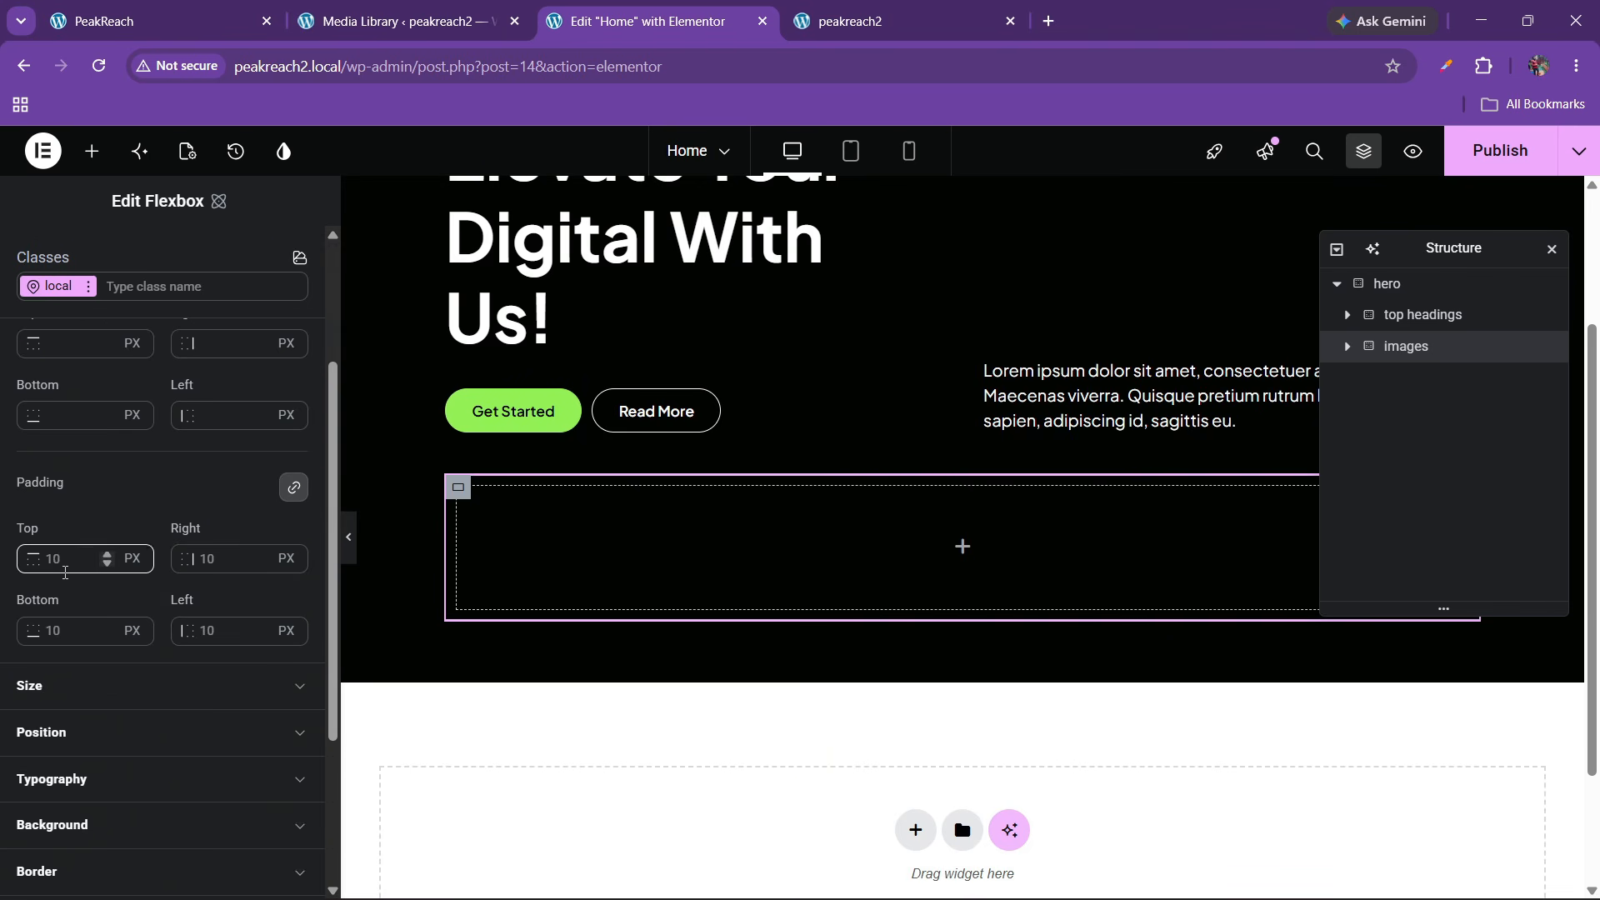
key("BackSpace")
key("BackSpace")
type("0")
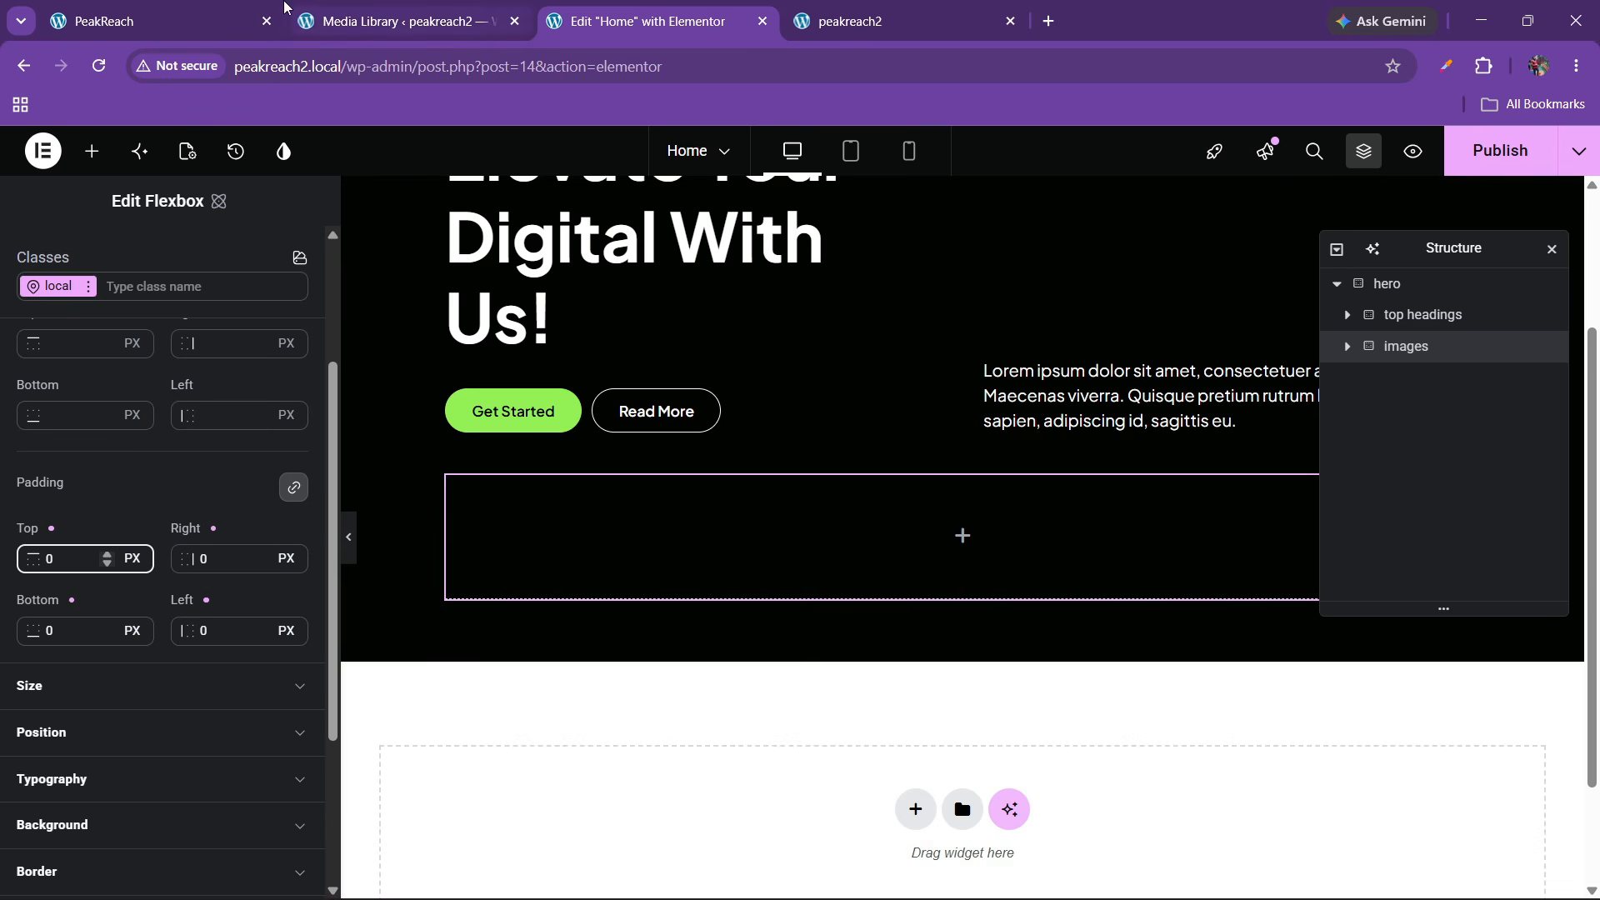
left_click(266, 7)
scroll(585, 566, "down", 1)
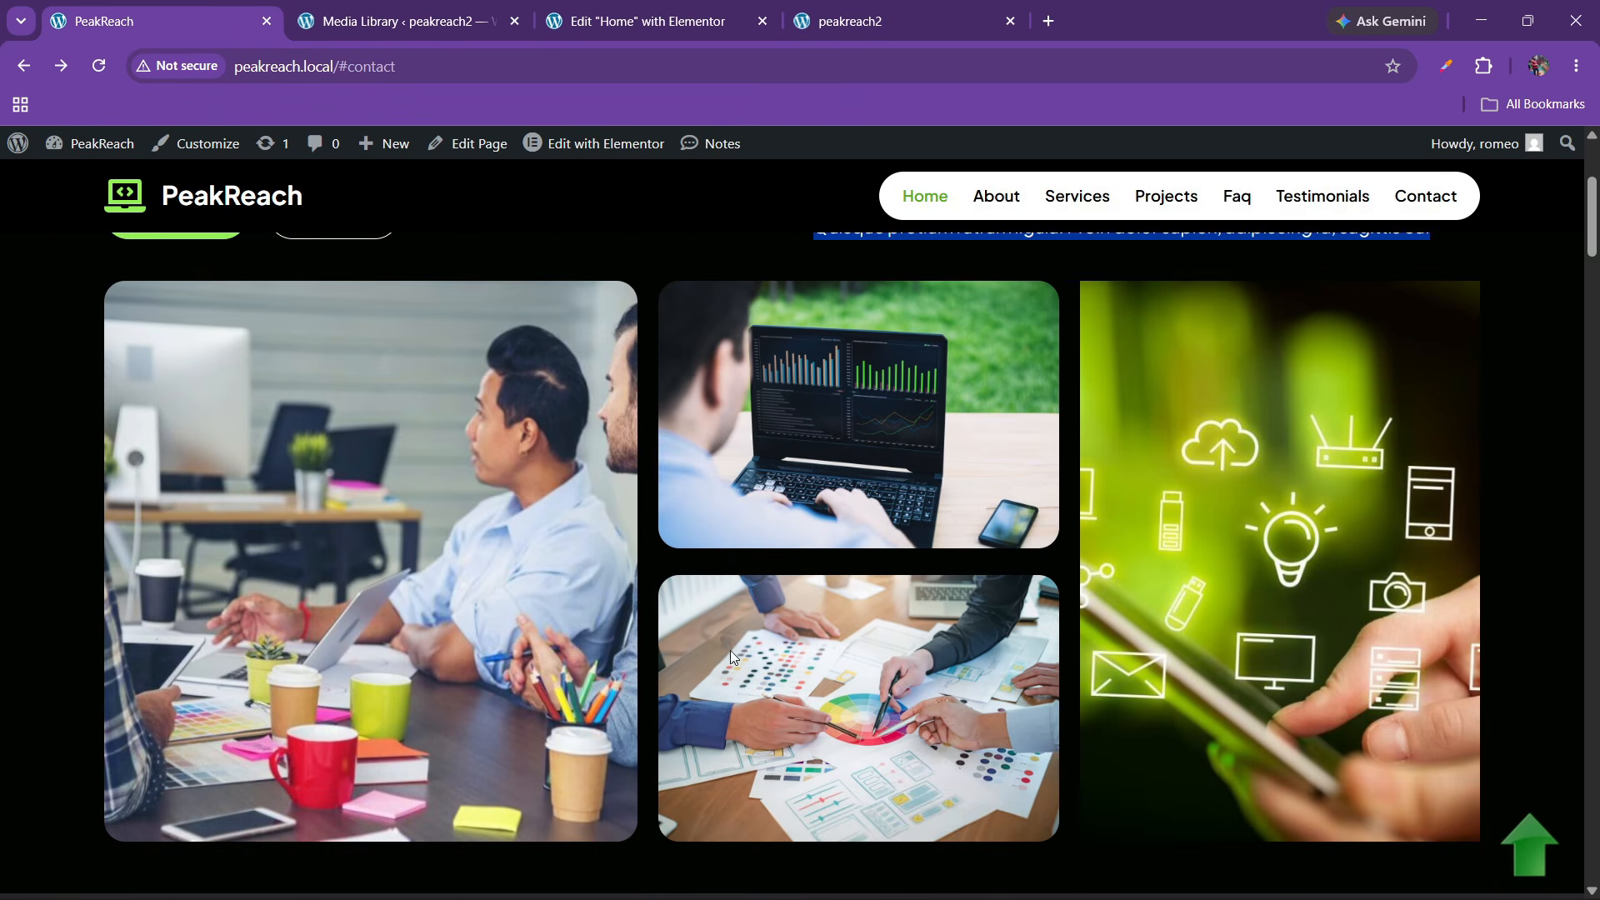
left_click(645, 22)
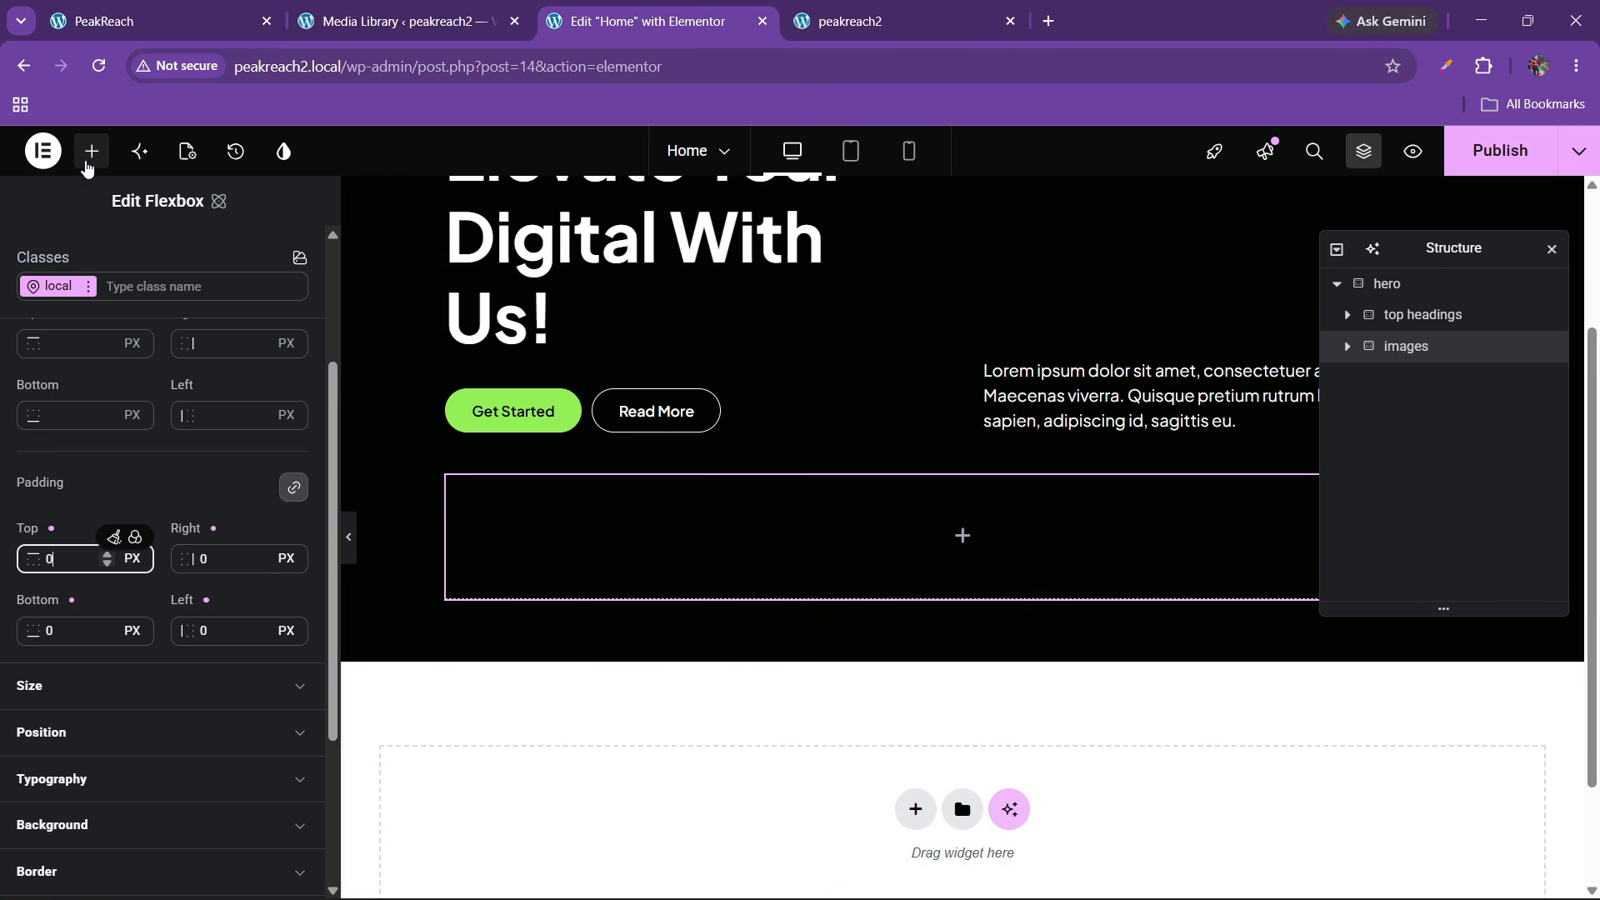
left_click(92, 152)
Add a Flexbox named 1 inside images with padding set to 0
left_click_drag(253, 437, 674, 593)
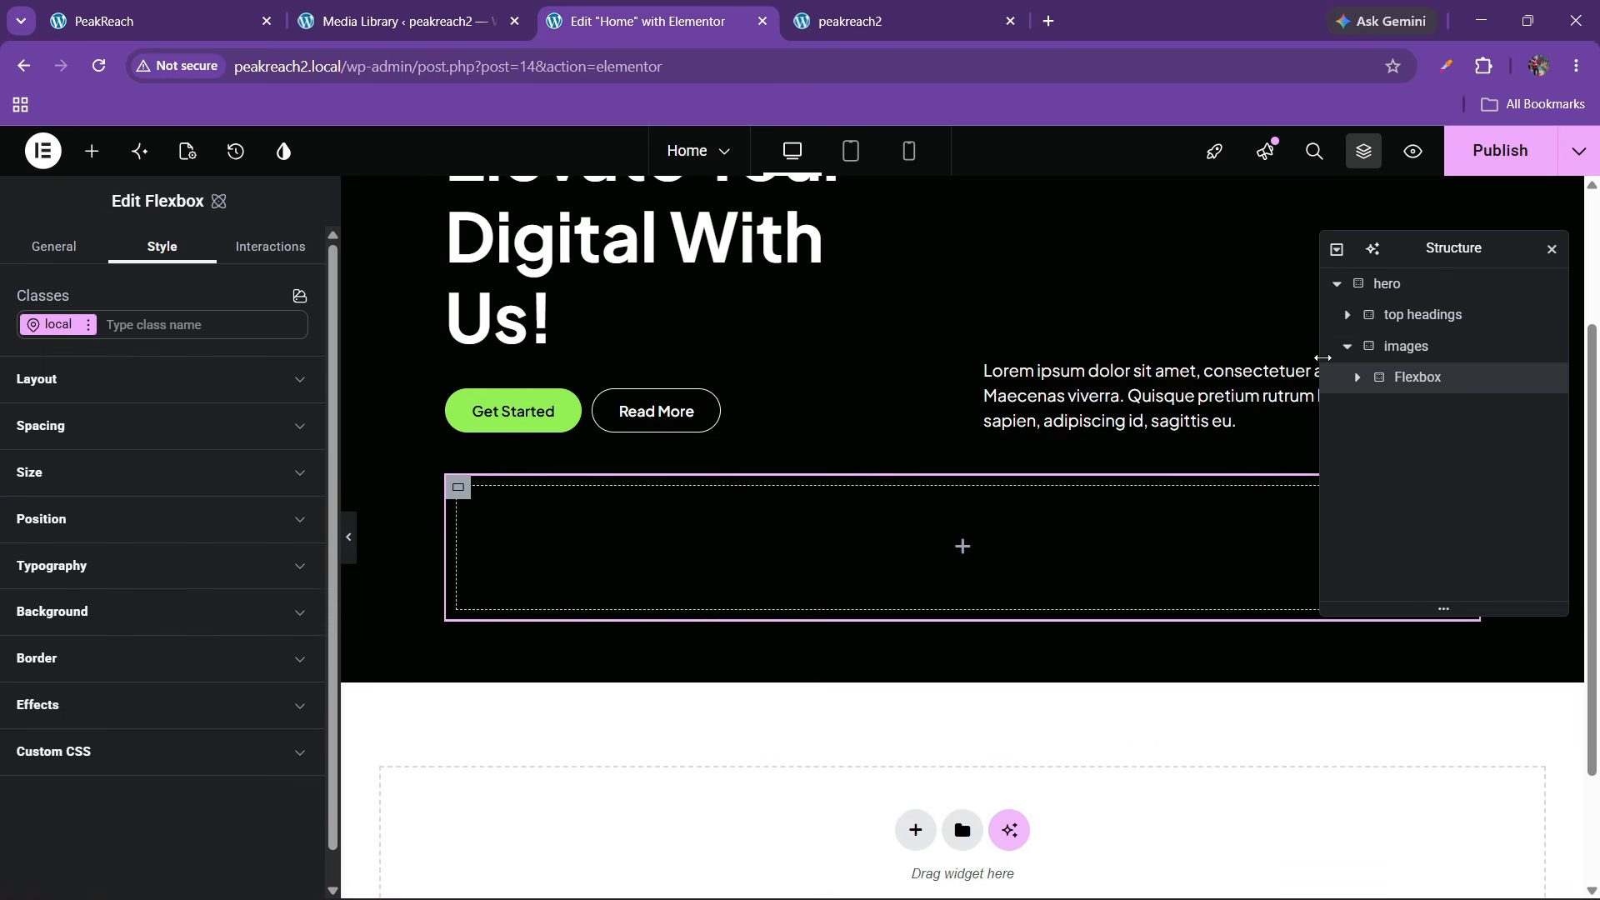
type("1")
left_click(103, 383)
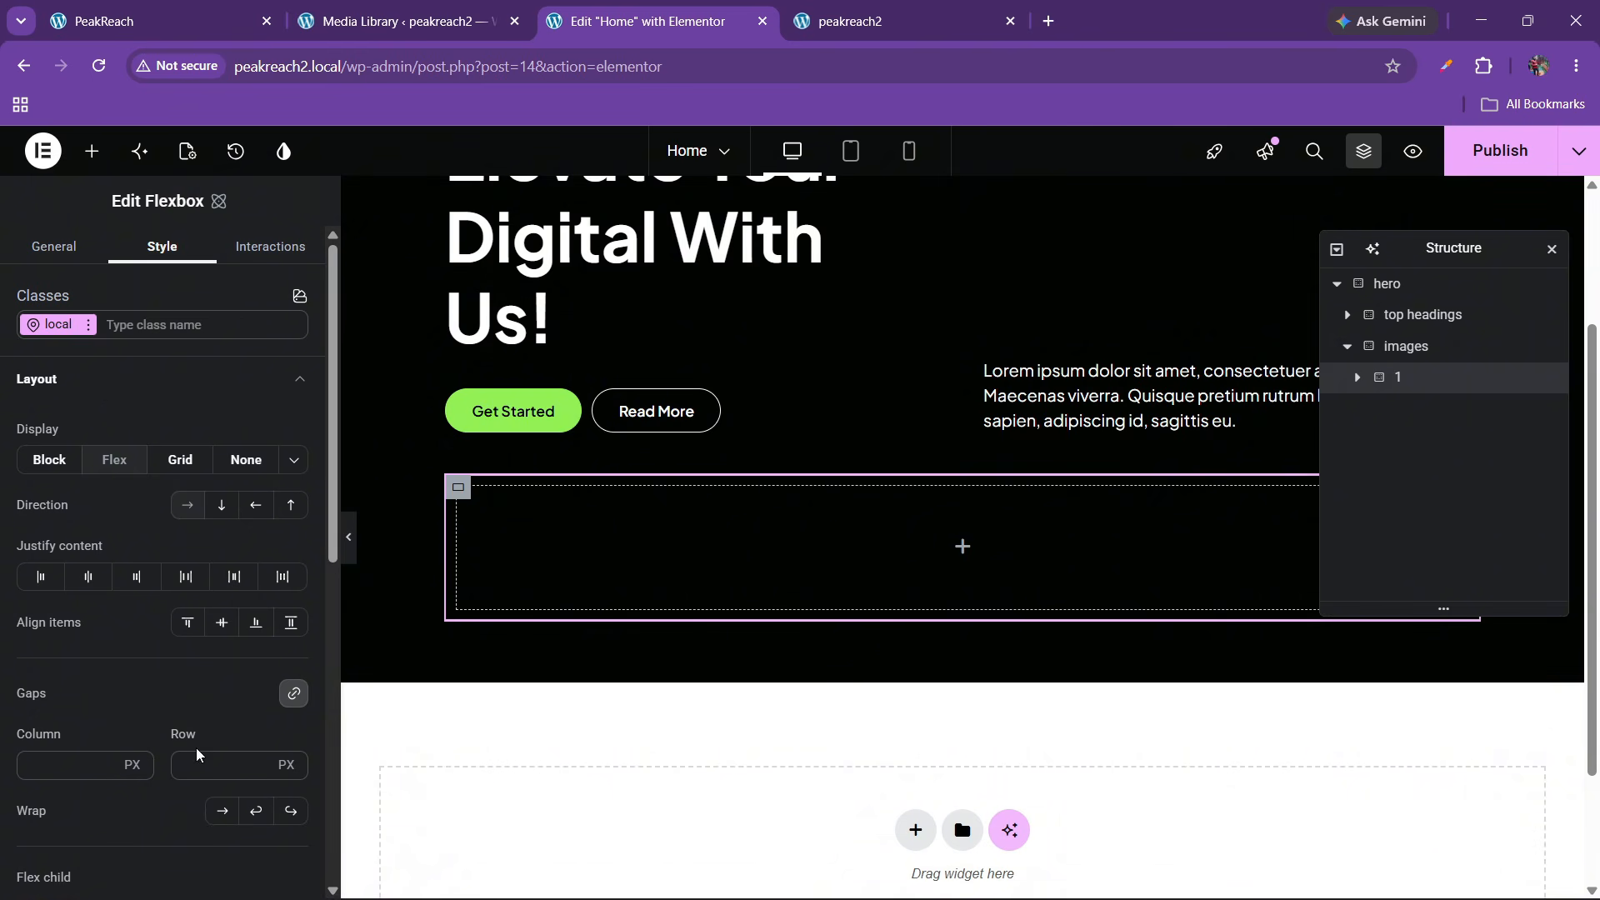
left_click(106, 381)
left_click(92, 426)
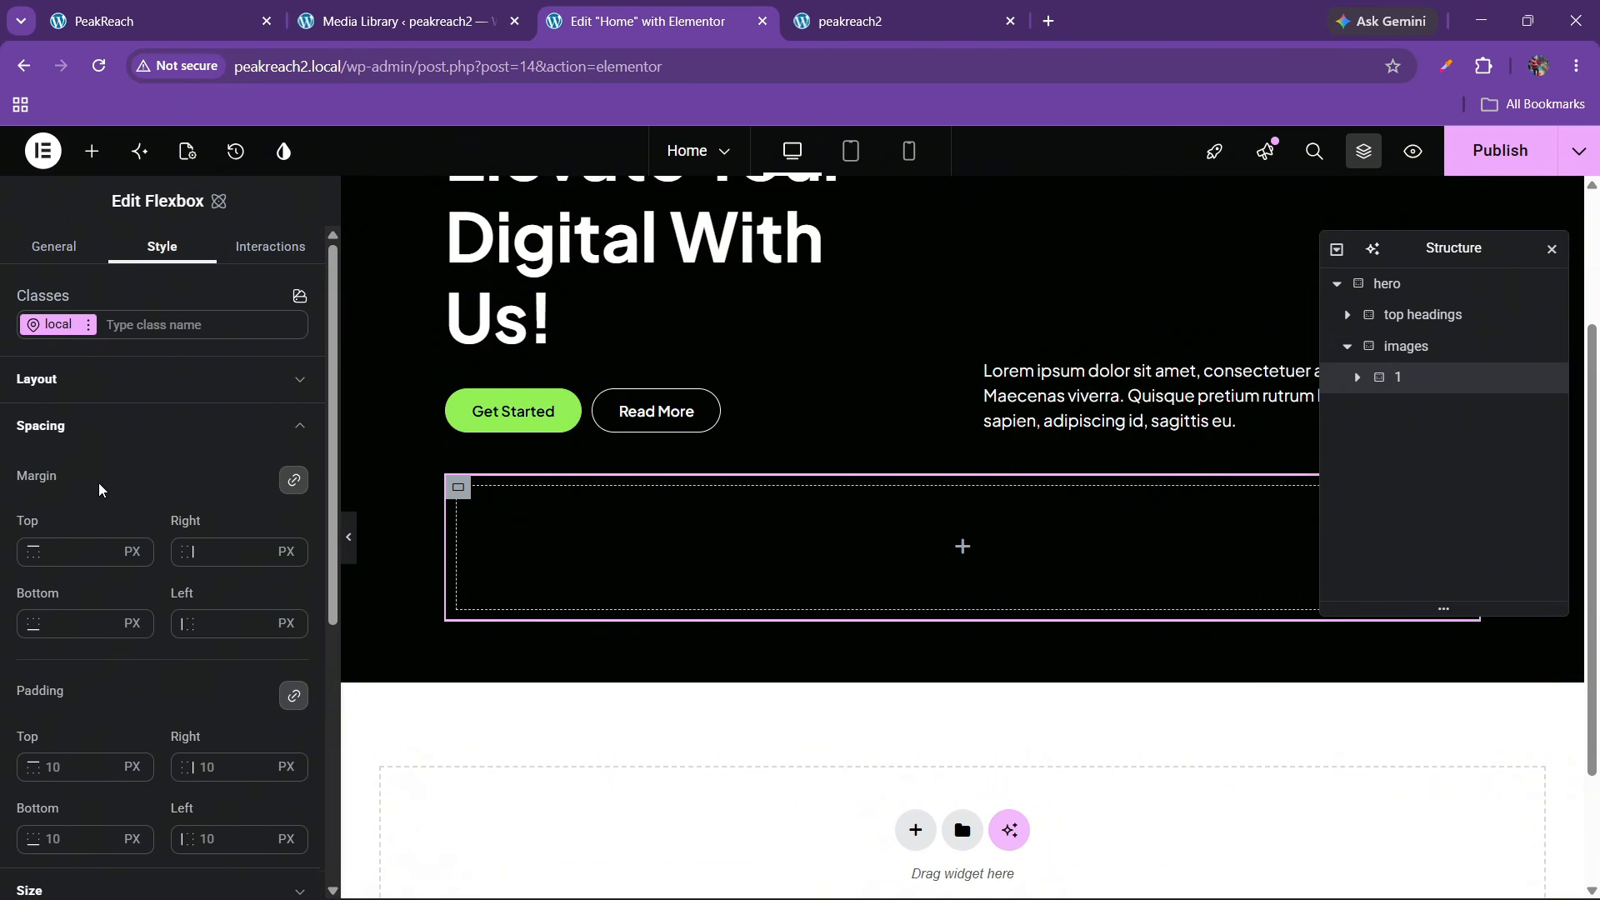
left_click(215, 774)
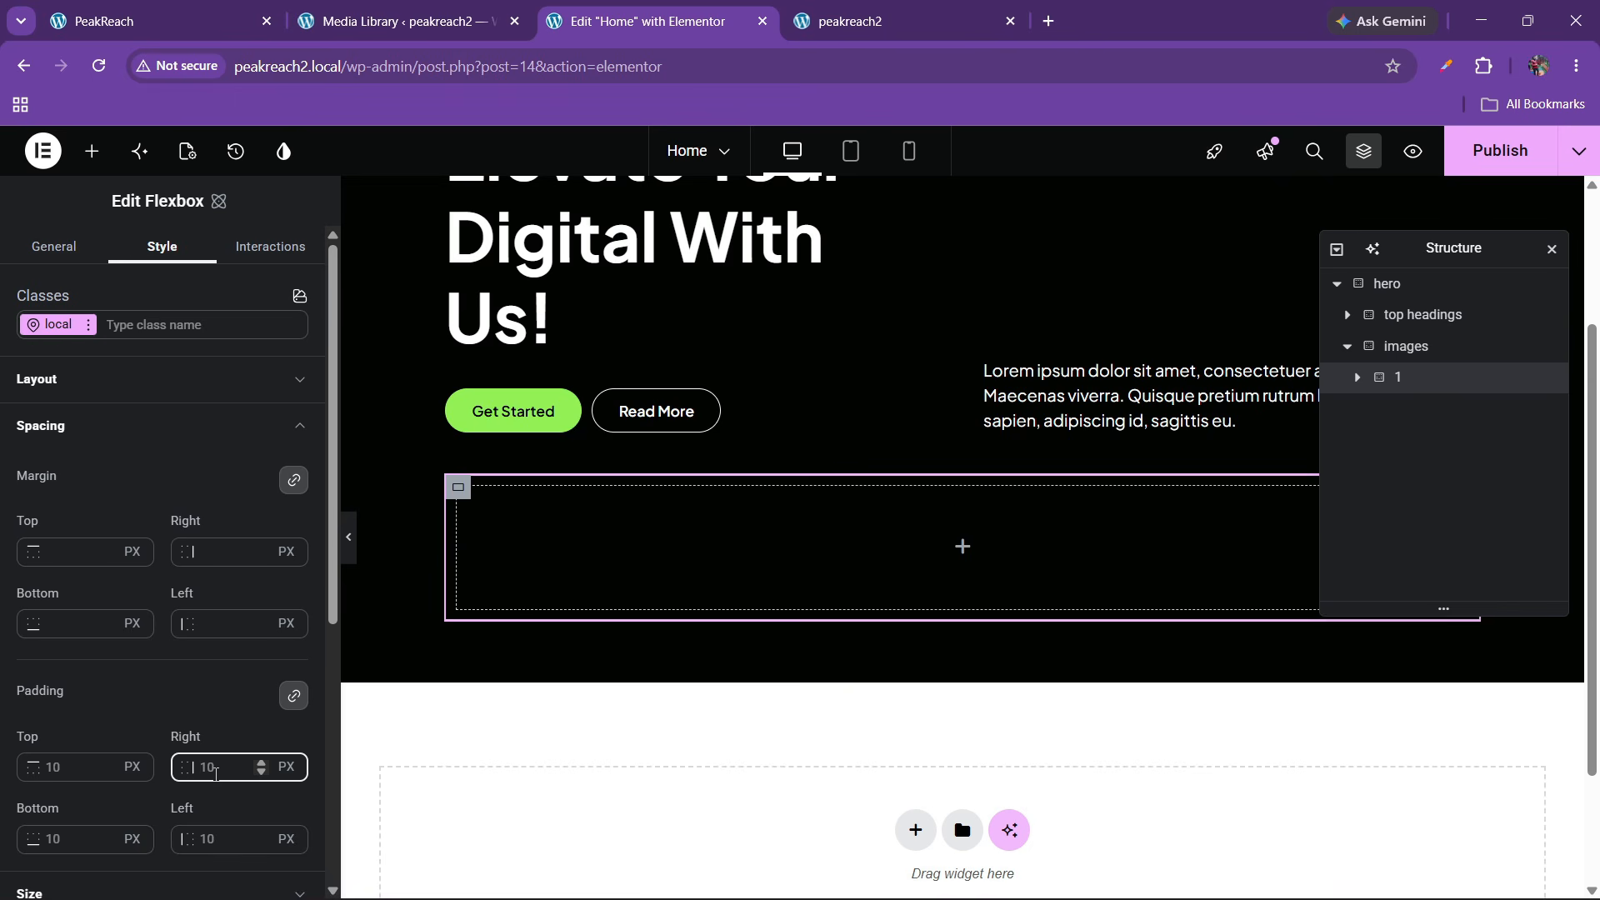
type("0")
left_click(94, 433)
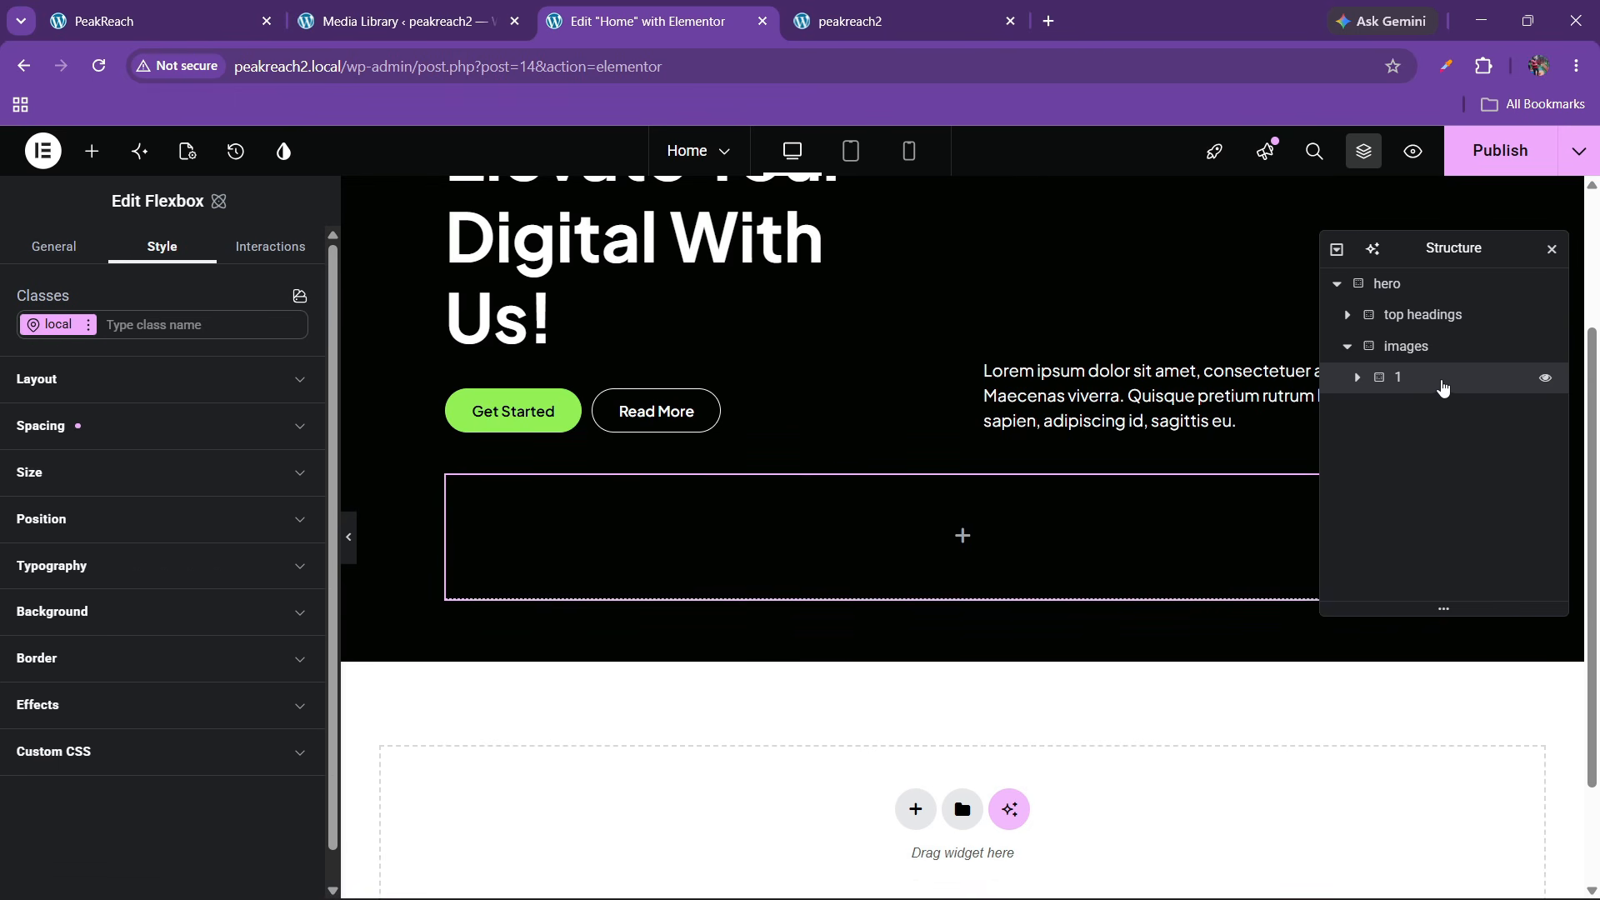
Duplicate container 1 twice to make three side-by-side containers
right_click(1403, 388)
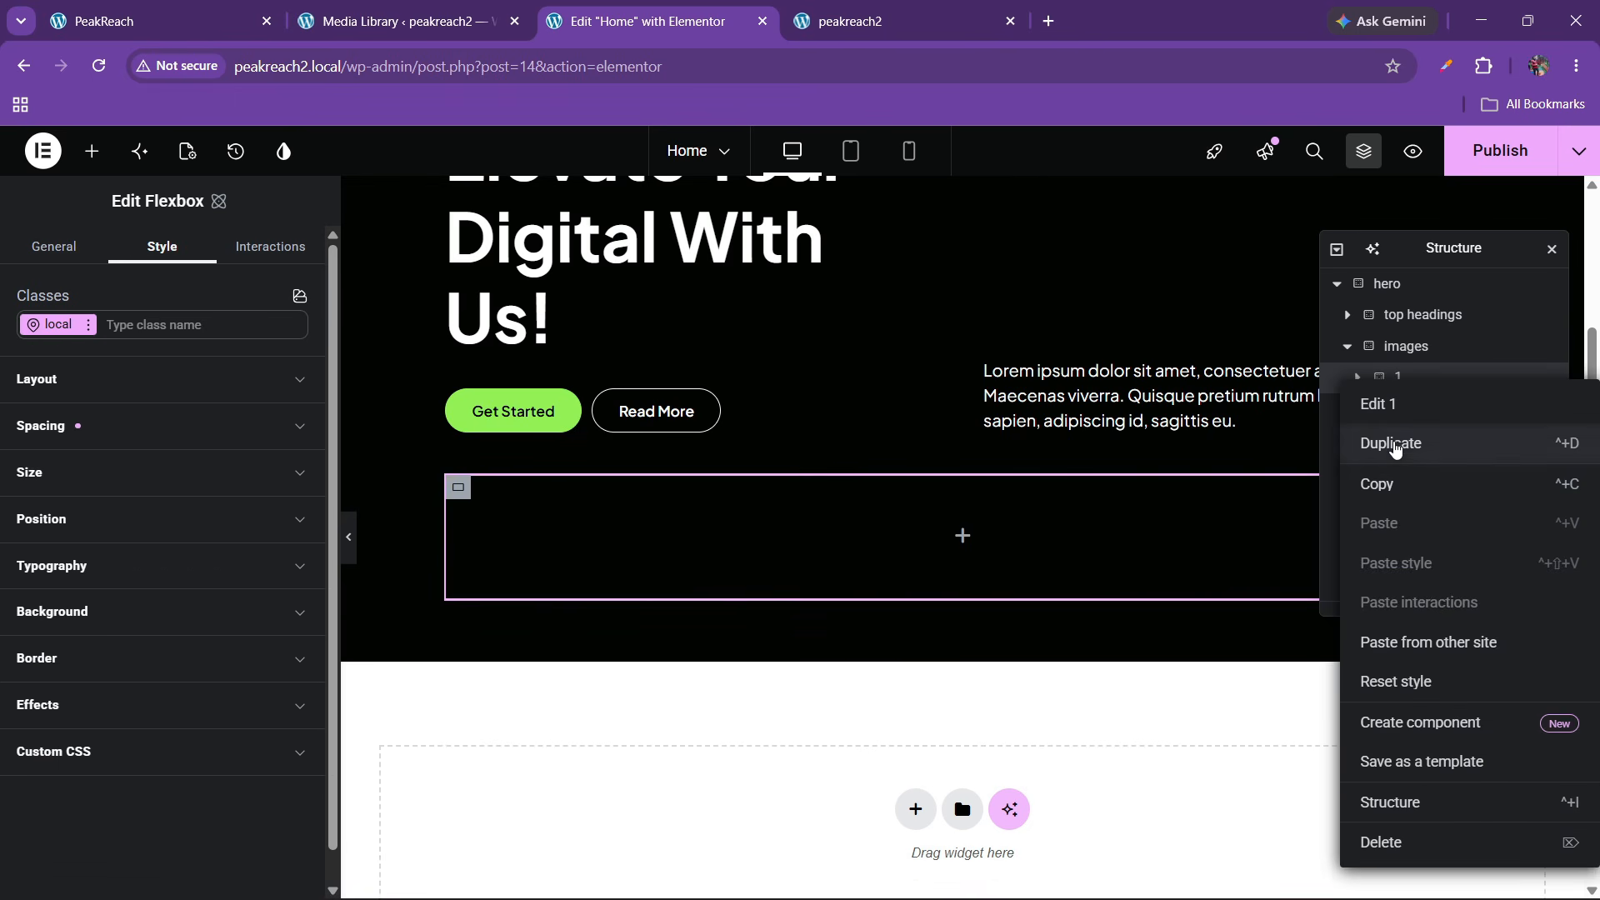
left_click(1398, 442)
right_click(1402, 427)
left_click(1403, 470)
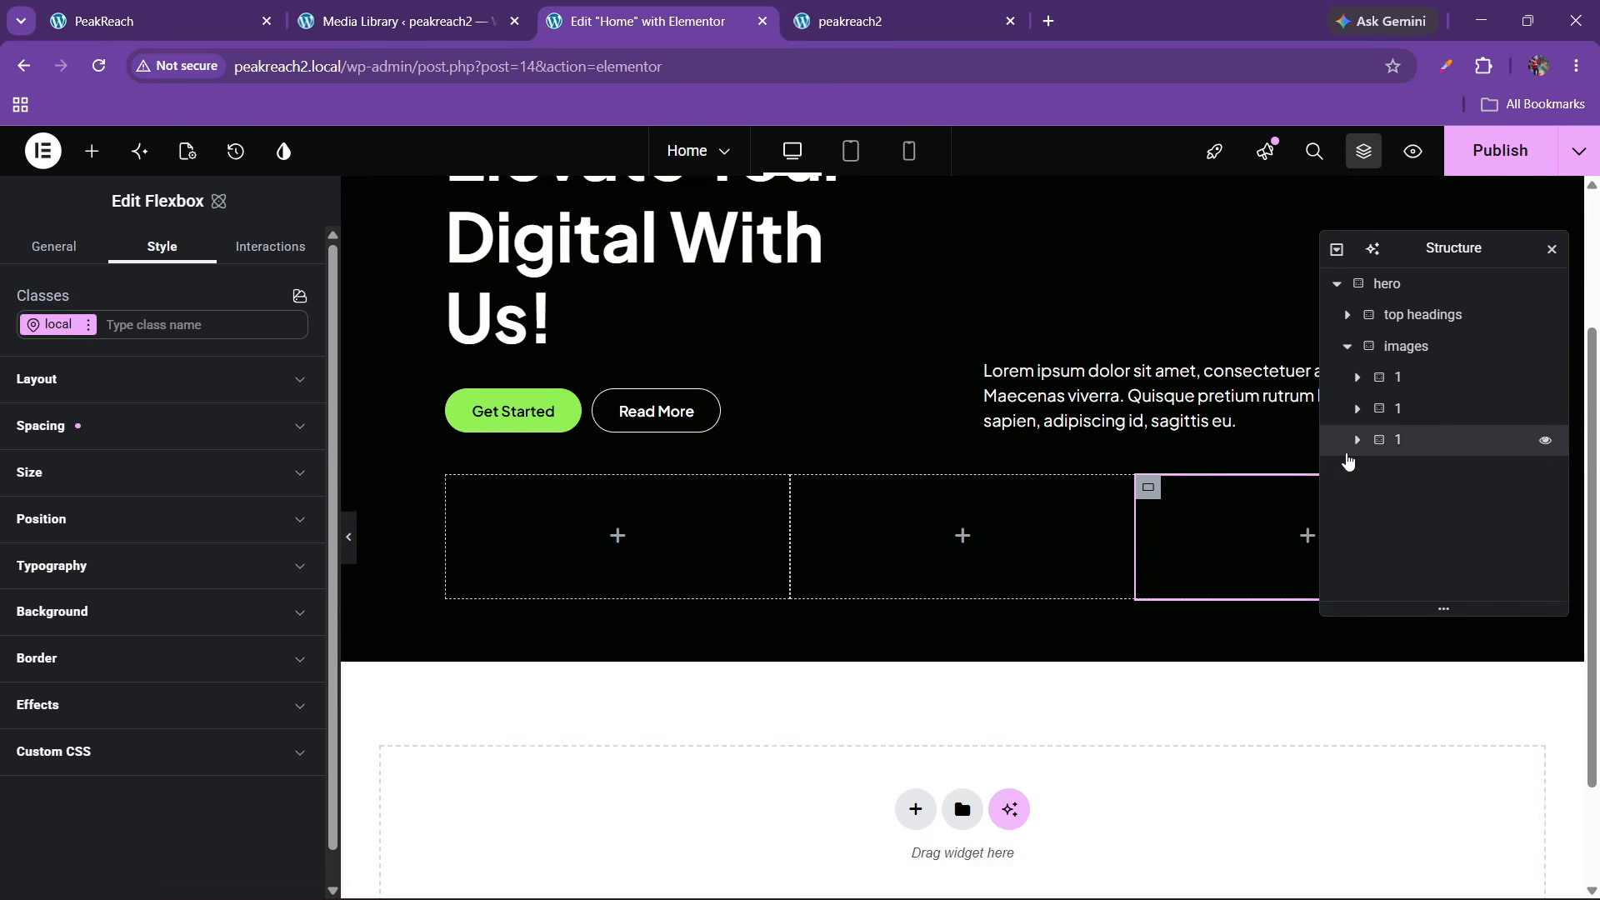
left_click(367, 21)
left_click(158, 21)
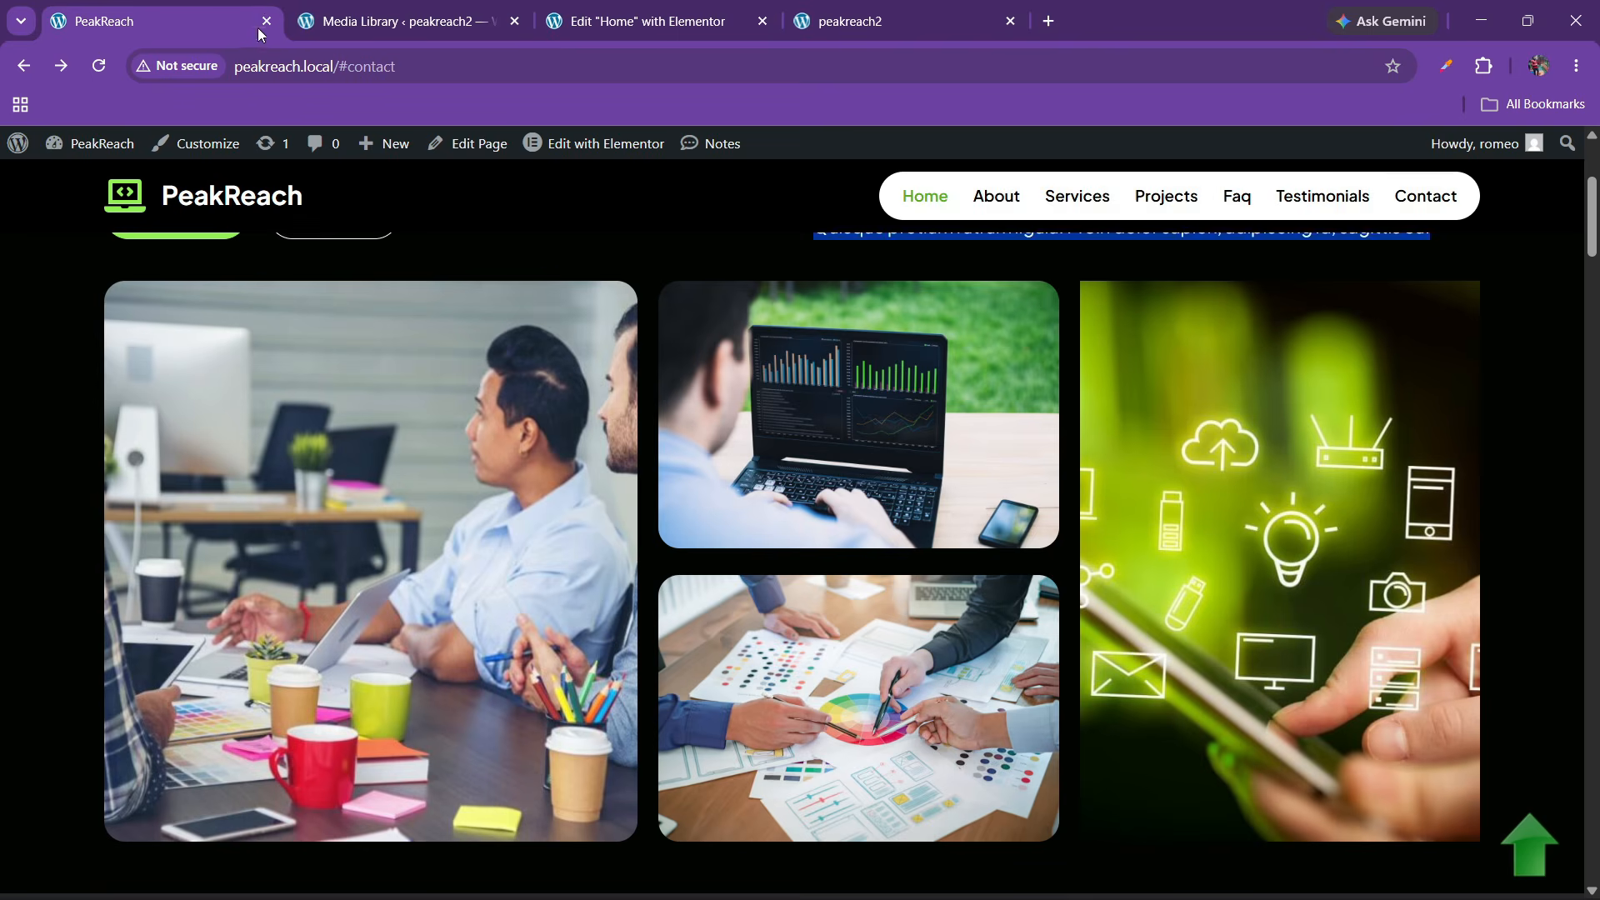
left_click_drag(216, 17, 408, 21)
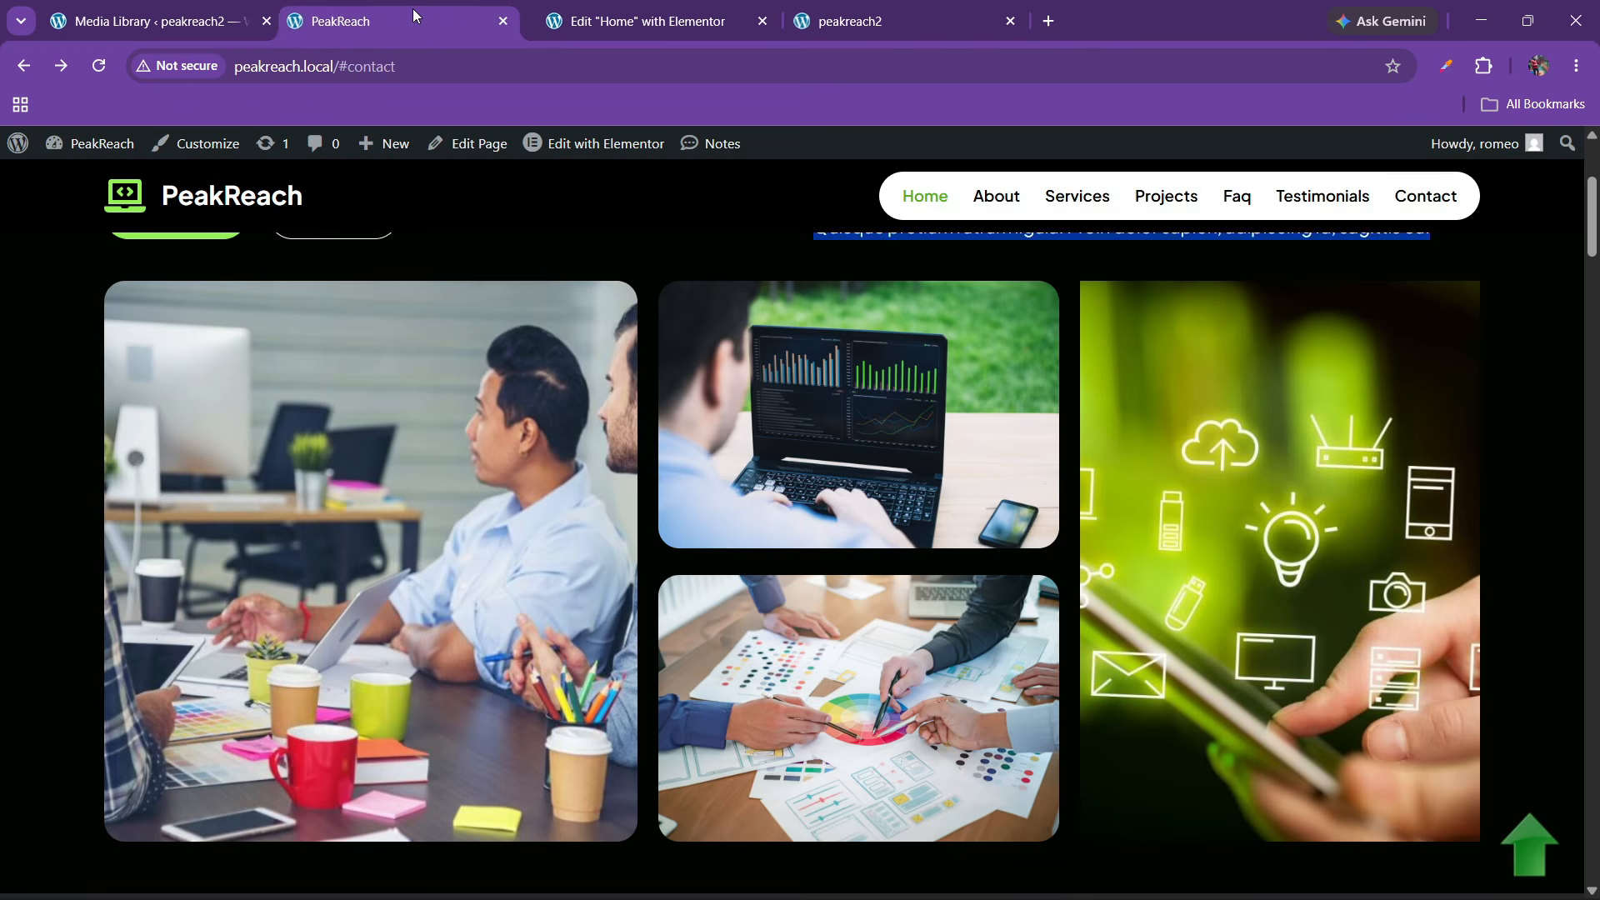
left_click(737, 10)
Add an Image widget with the hero1 photo at custom resolution to column 1
left_click(92, 151)
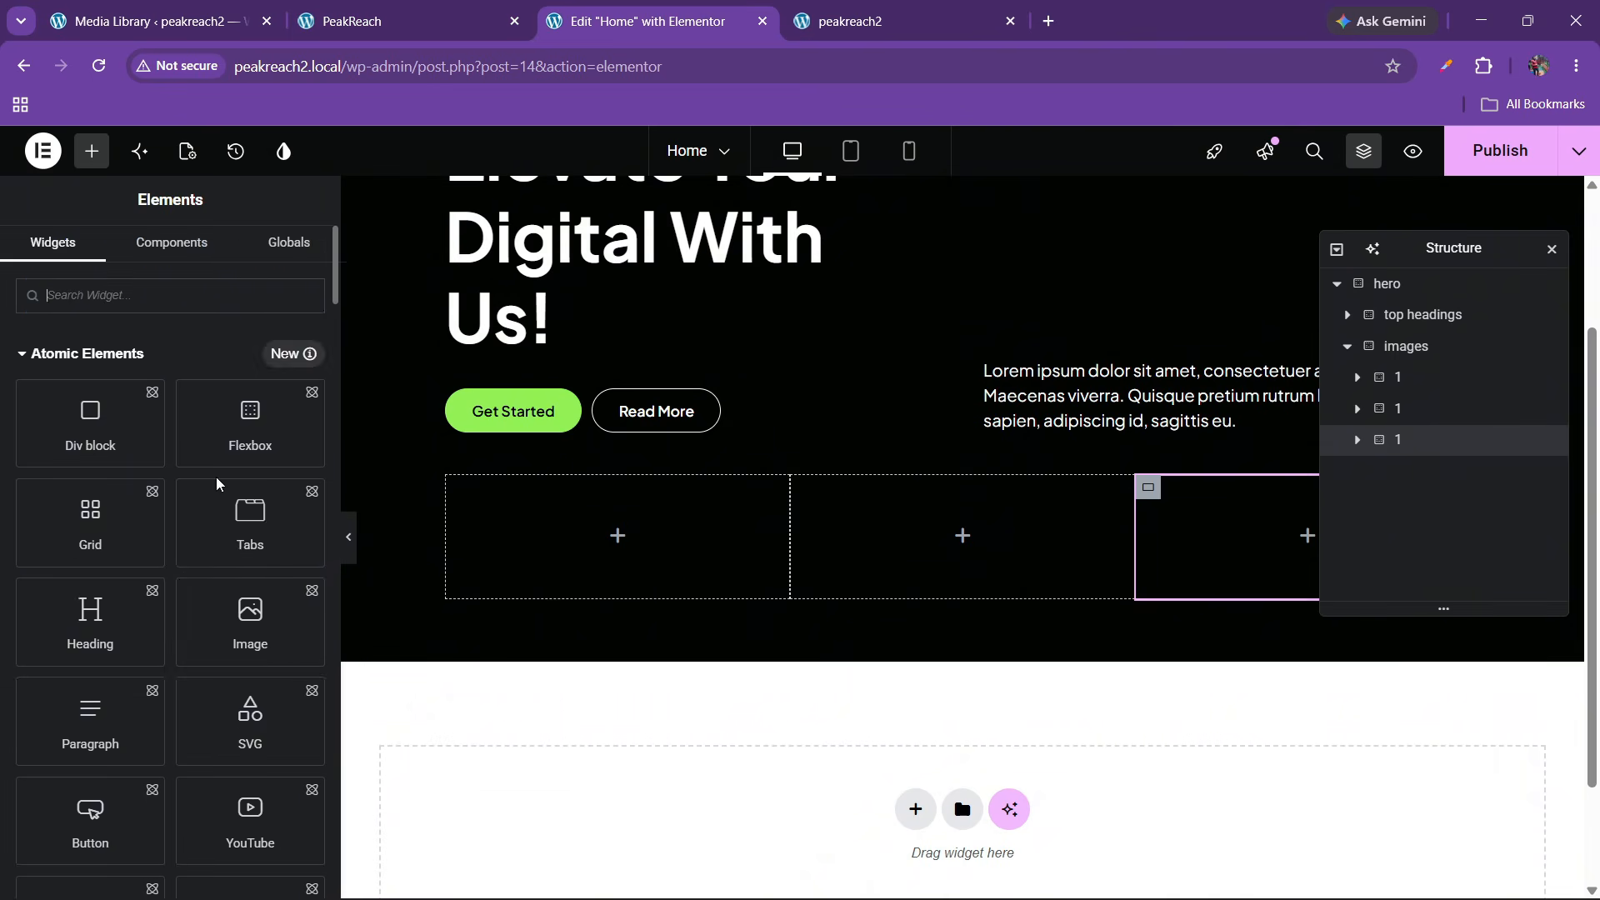
scroll(186, 567, "down", 7)
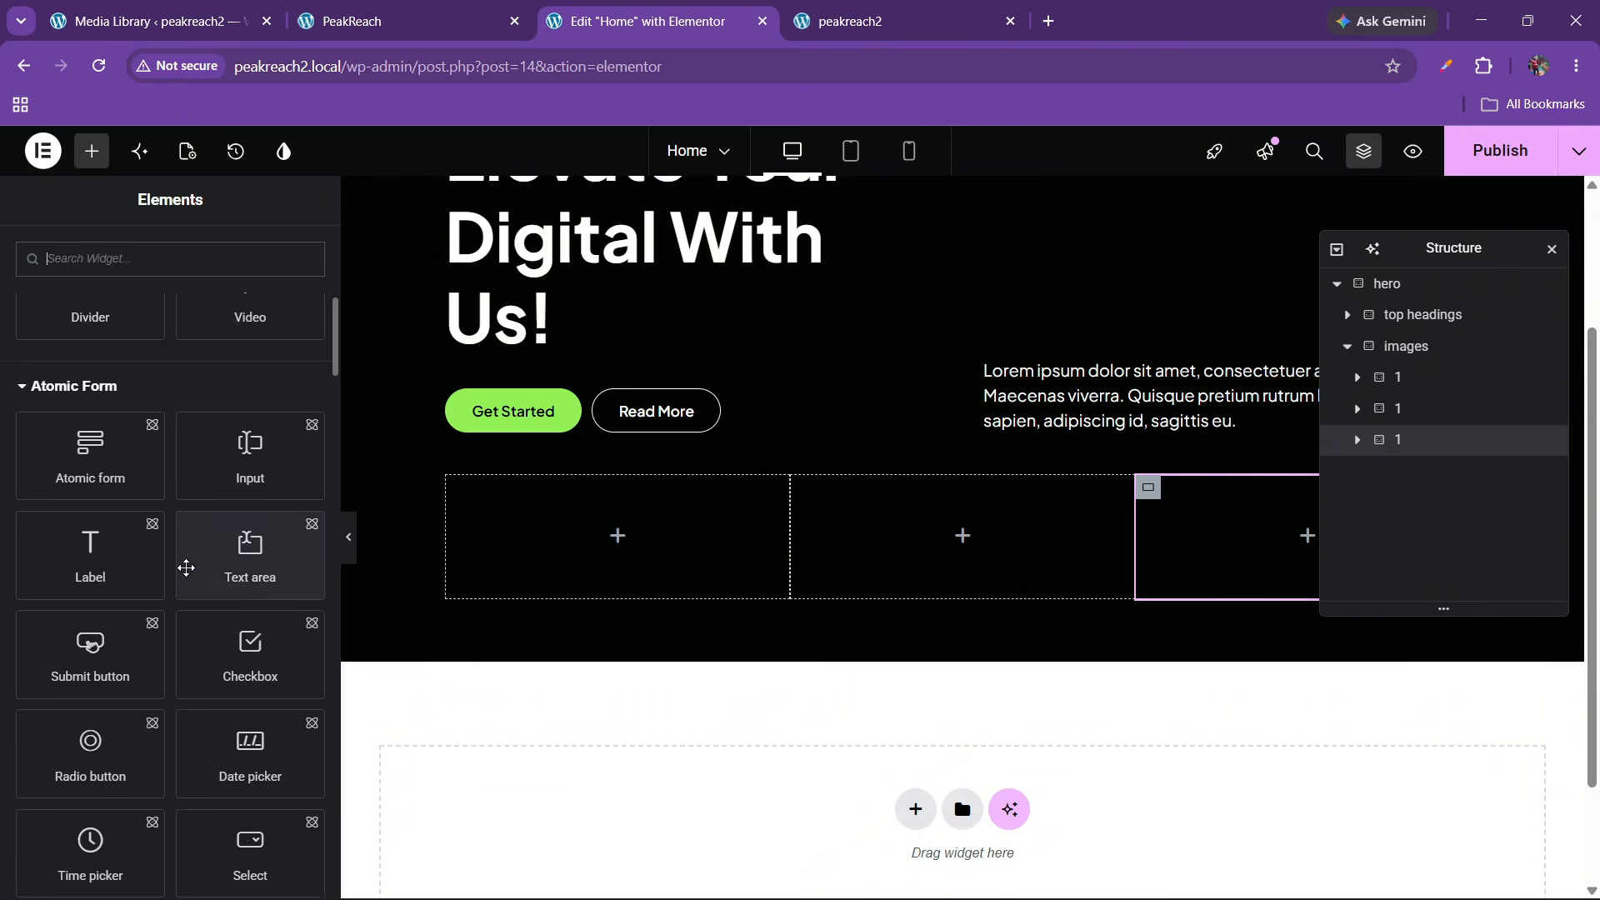
scroll(186, 567, "down", 8)
left_click_drag(239, 661, 712, 512)
left_click(240, 543)
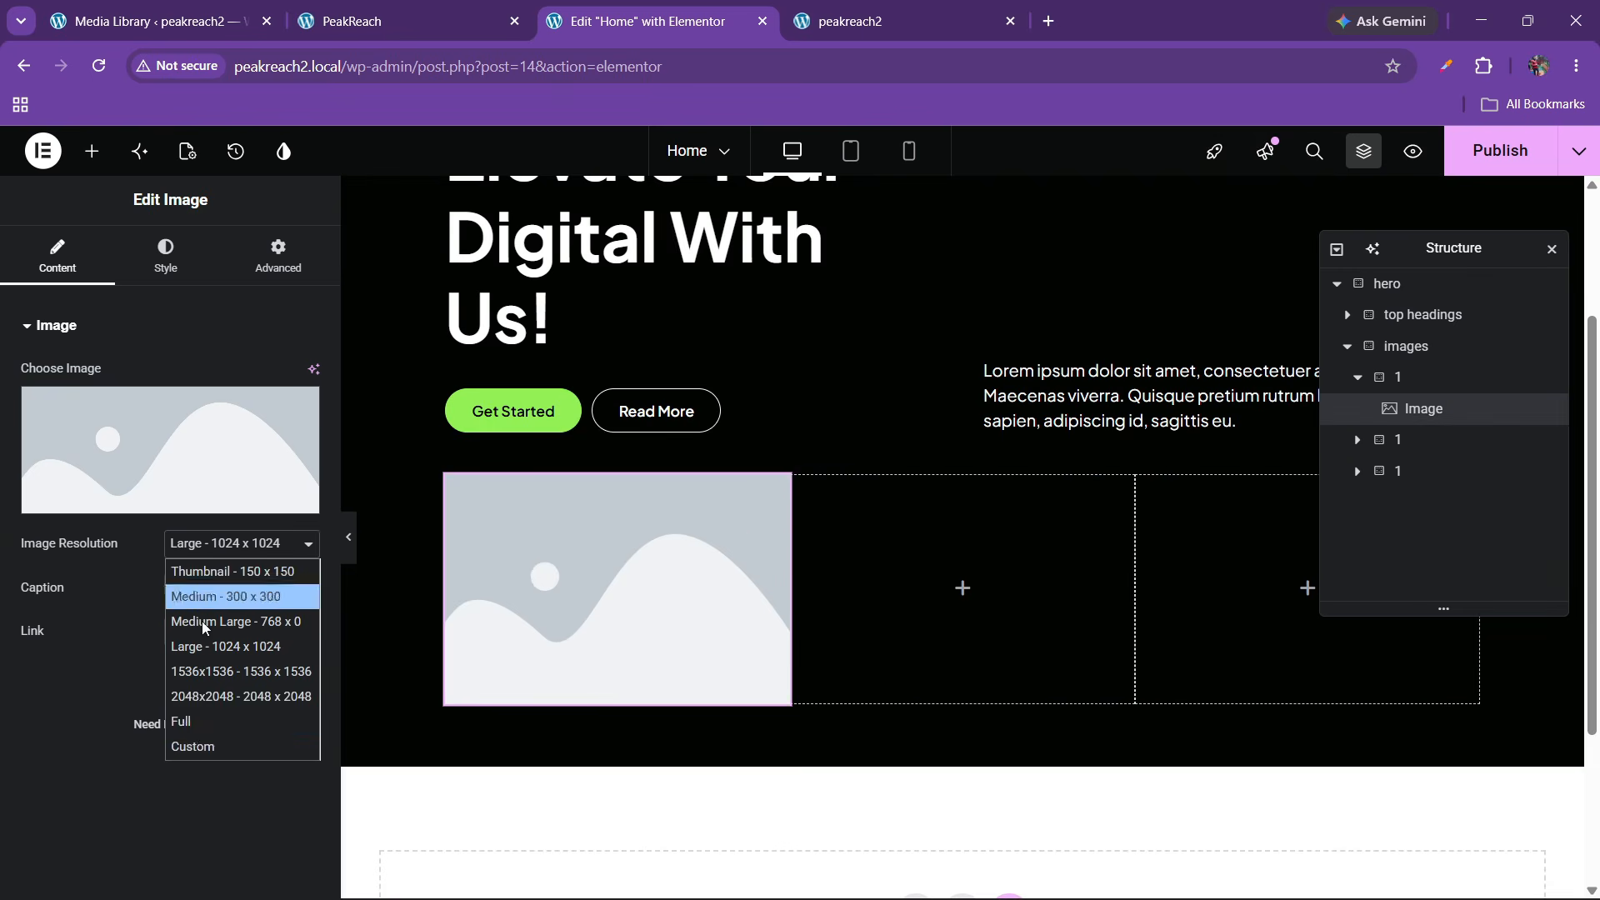
left_click(192, 747)
left_click(196, 544)
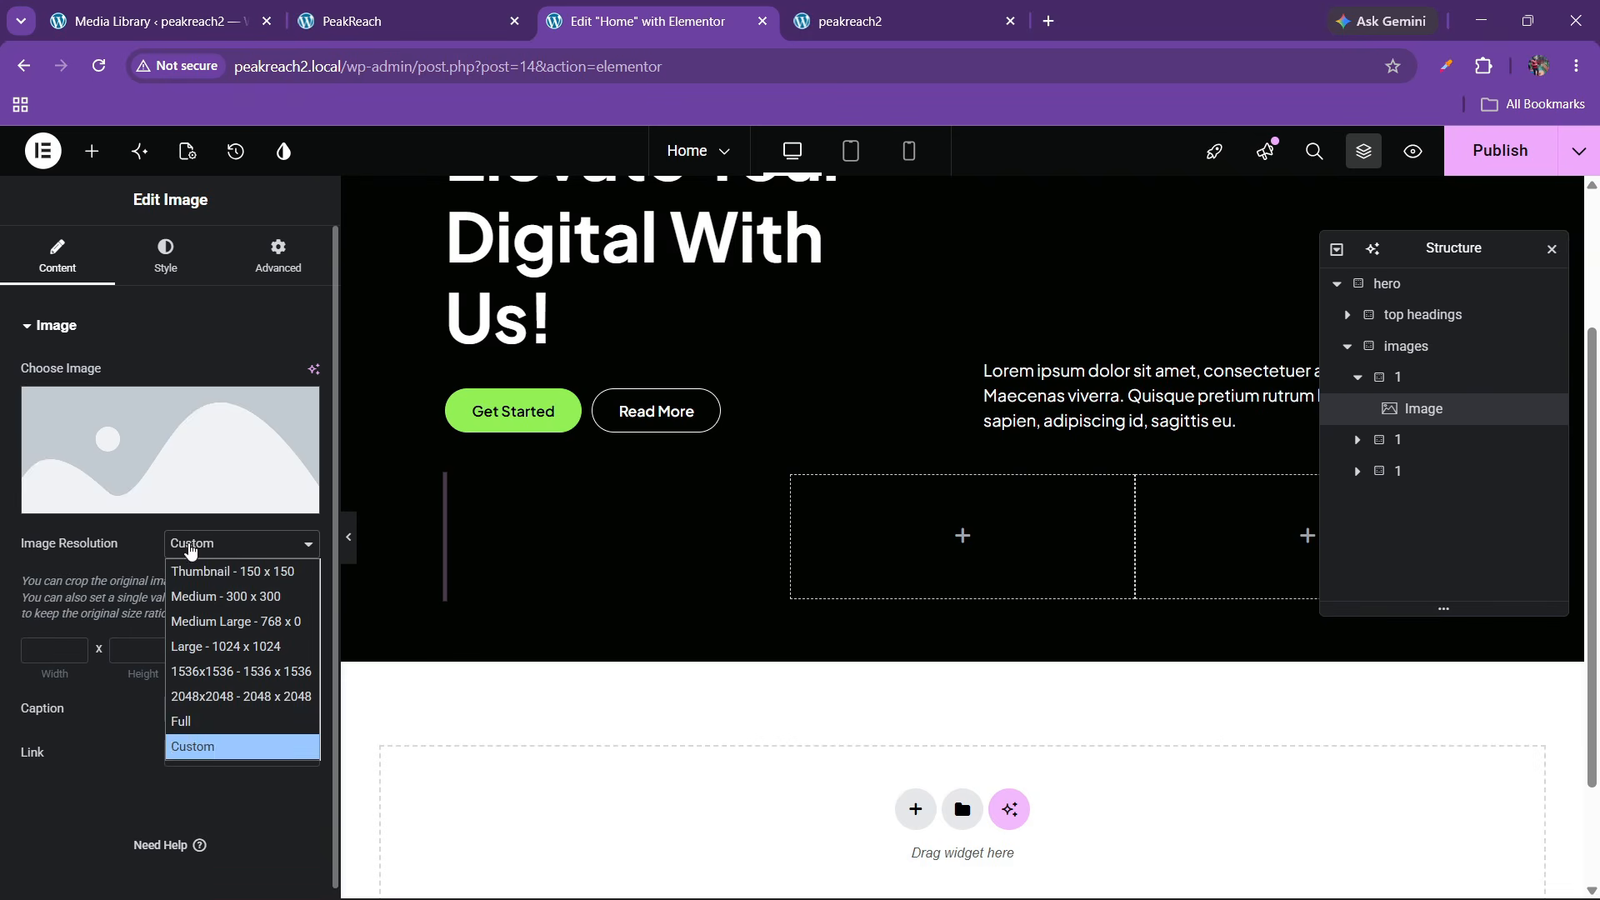
left_click(193, 718)
left_click(143, 460)
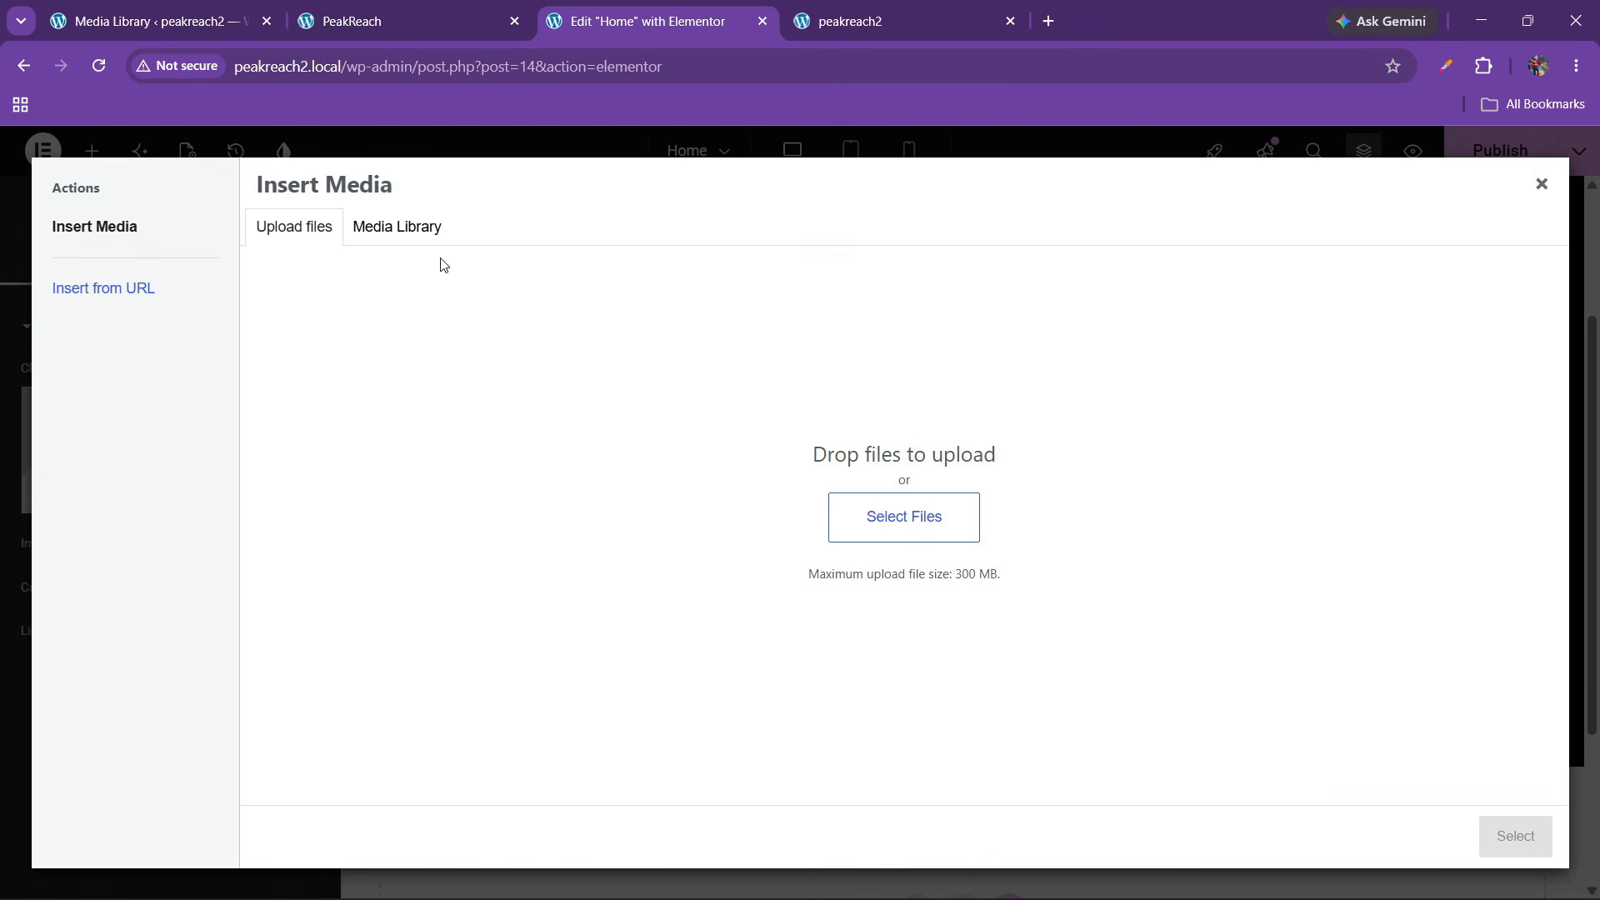
left_click(423, 235)
left_click(370, 408)
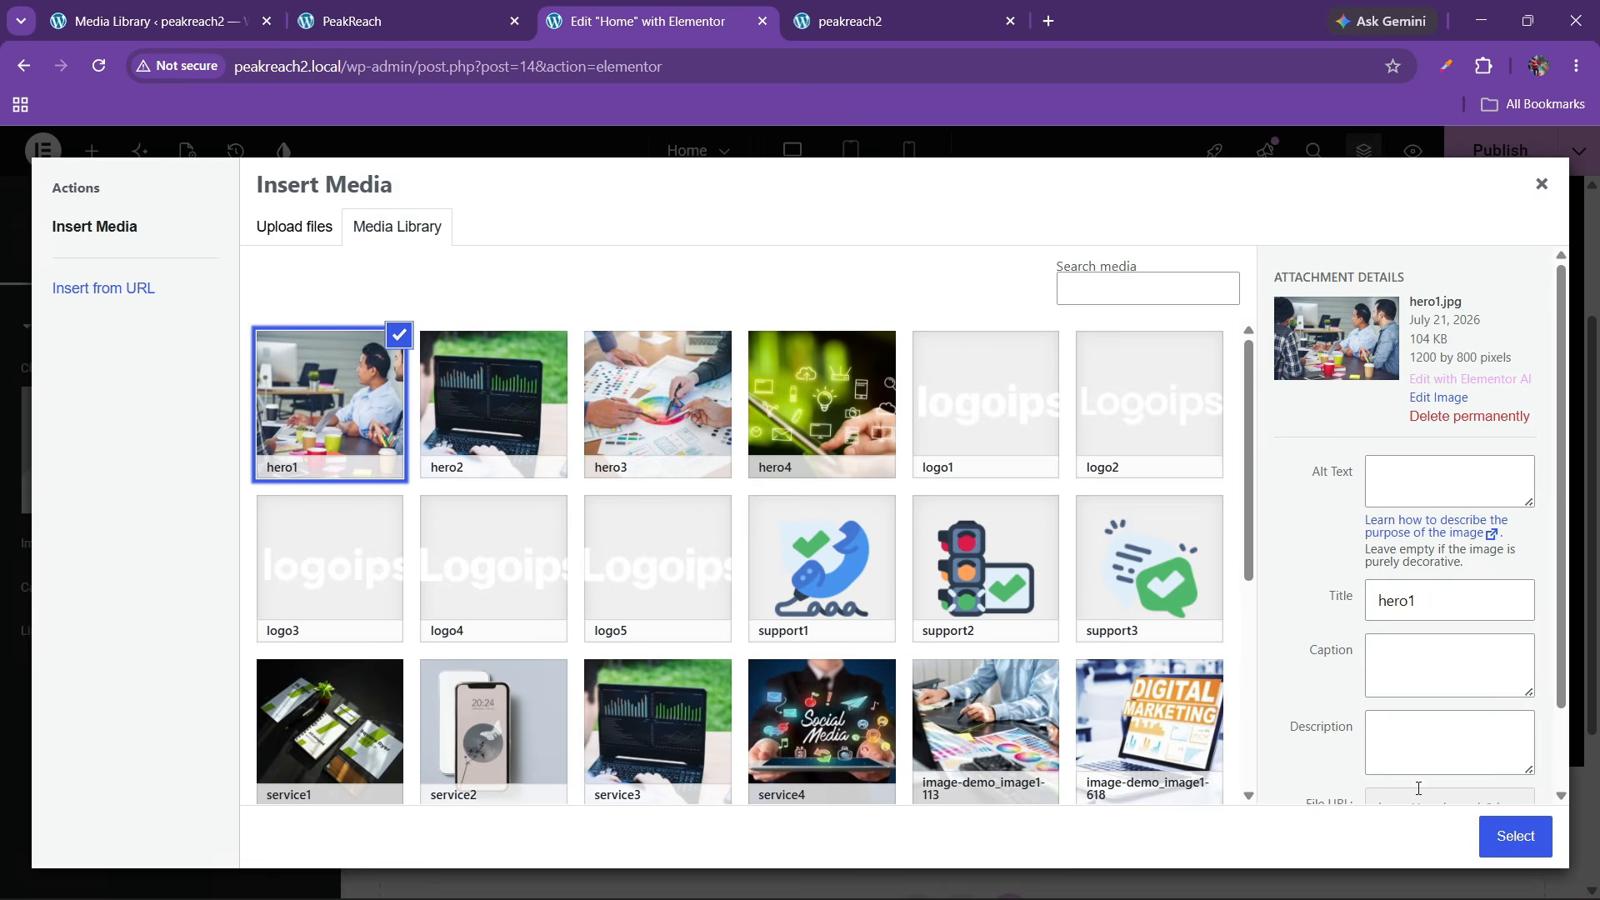
left_click(1500, 825)
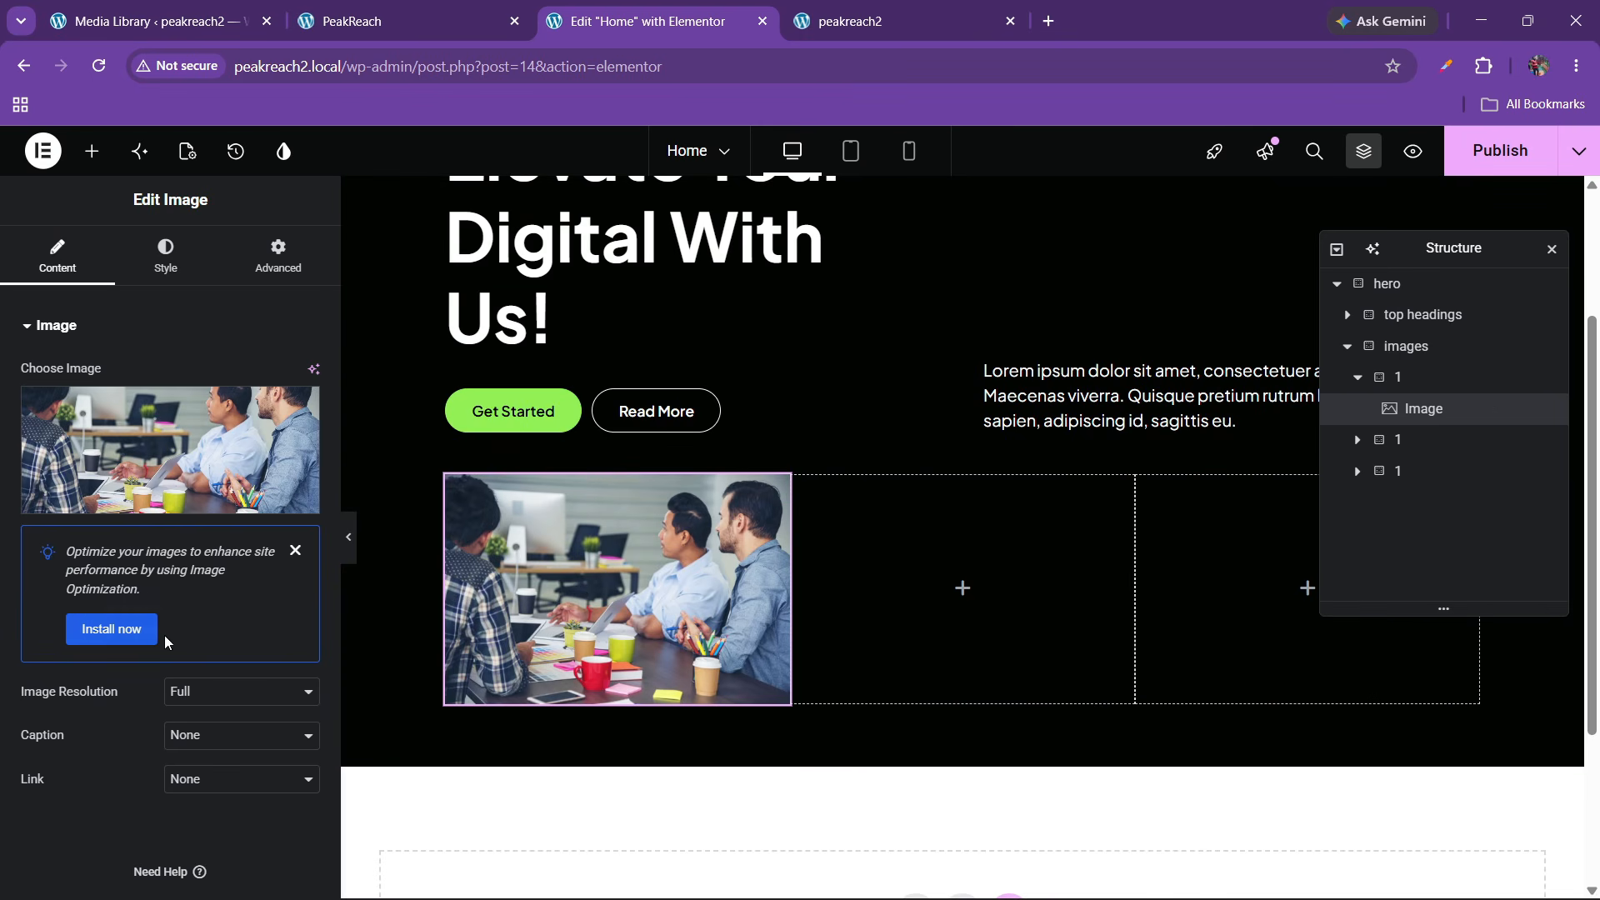
left_click(198, 708)
left_click(131, 667)
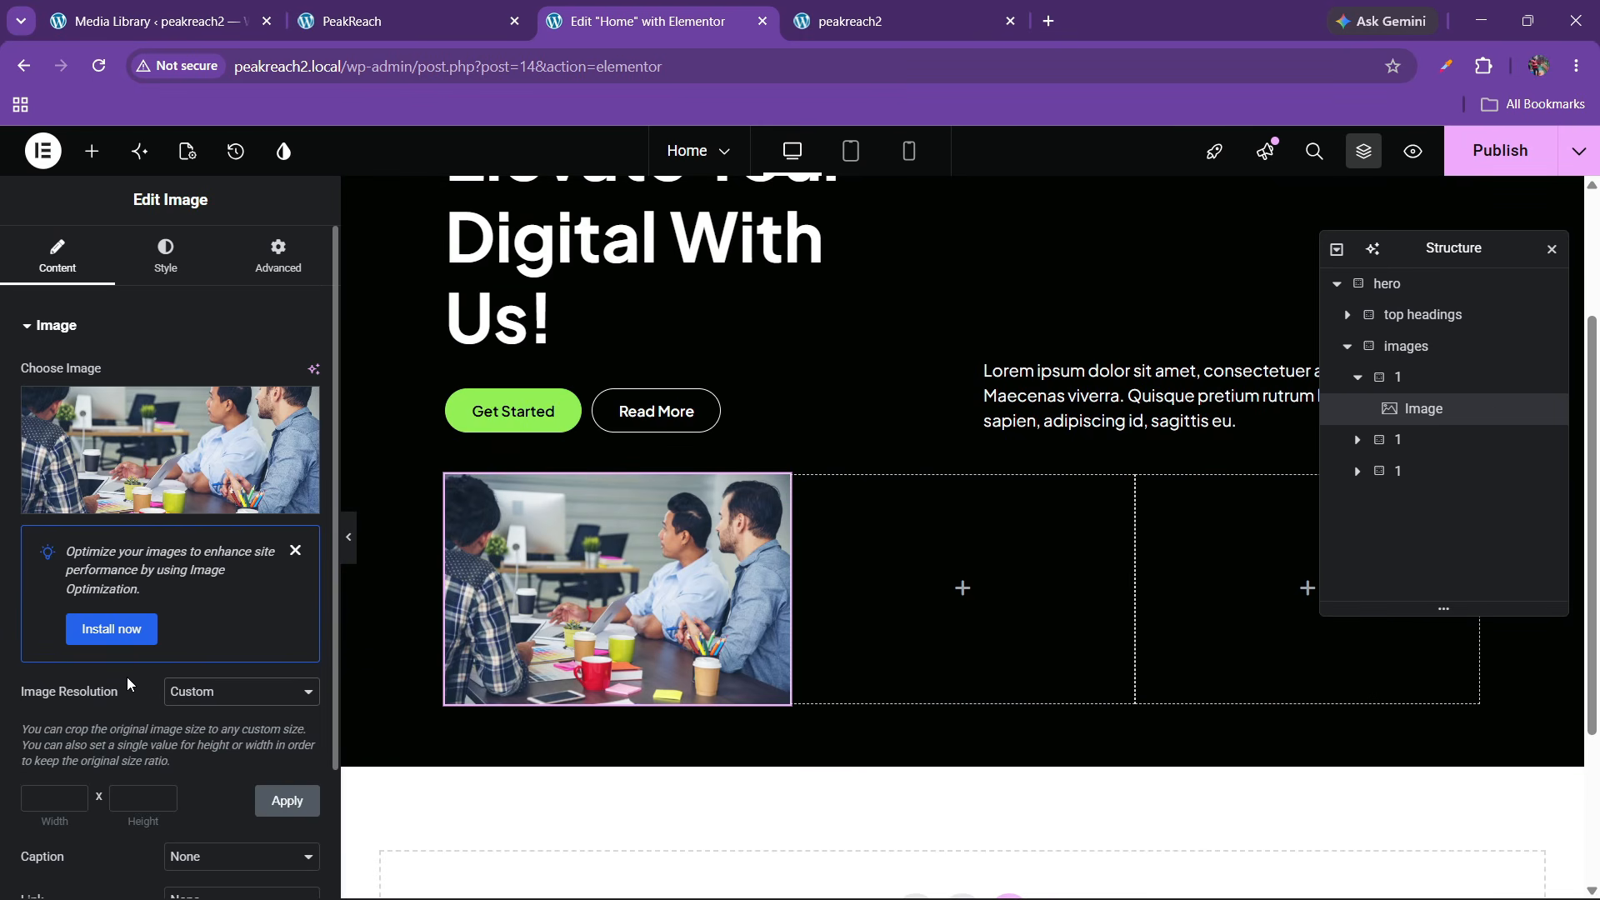
Open the page editor in a new tab from the live site, then return to Elementor
left_click(342, 21)
scroll(546, 406, "up", 1)
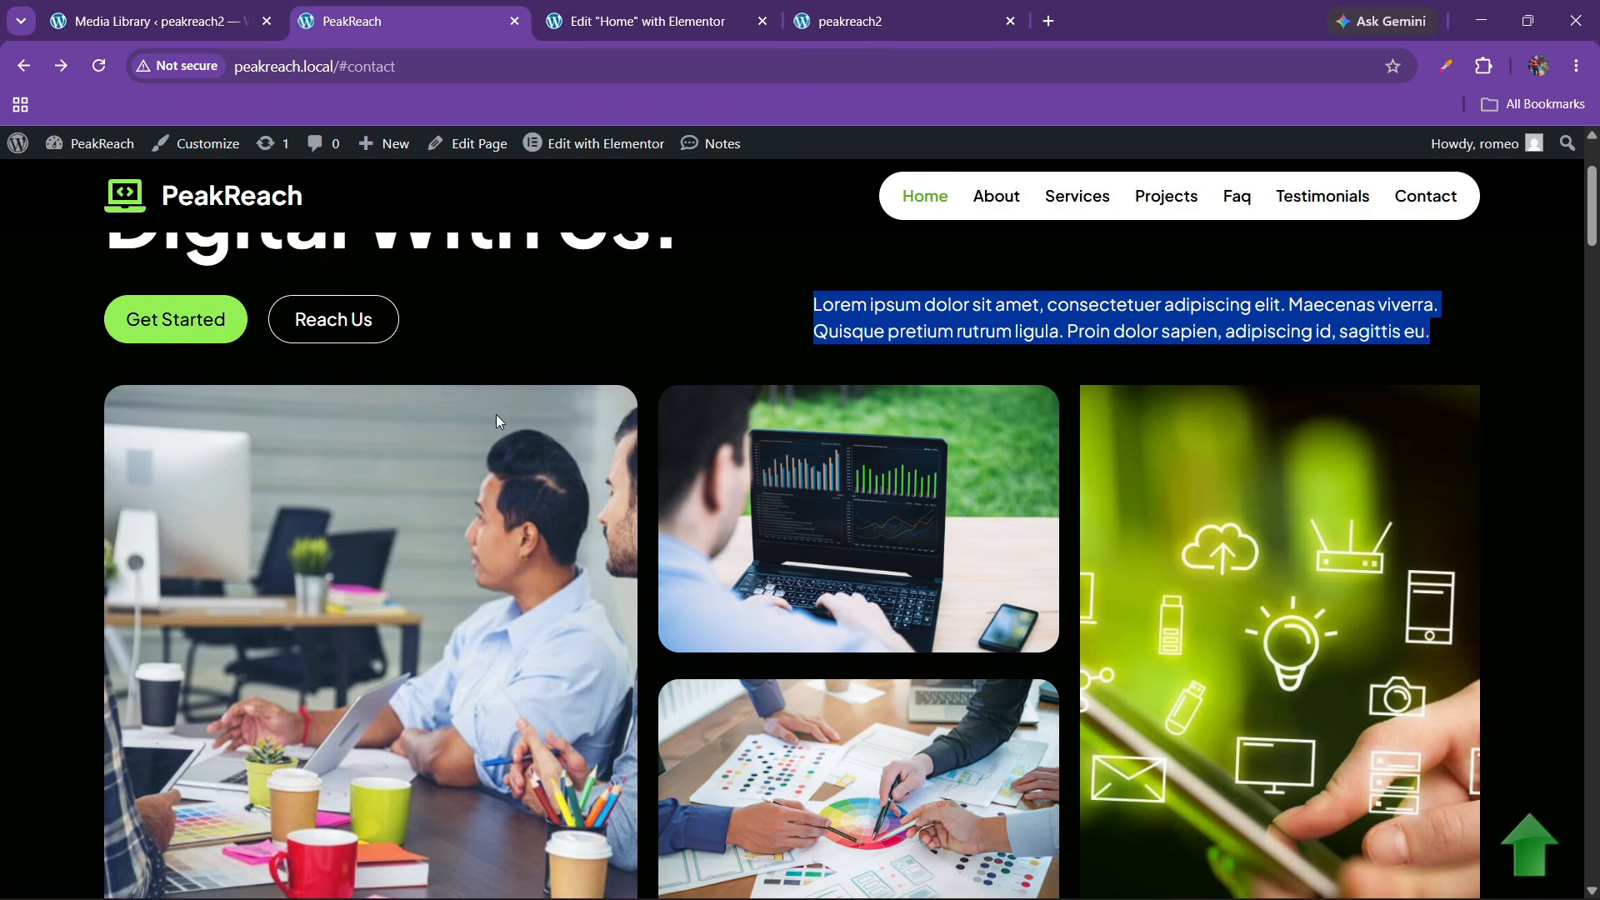
right_click(598, 147)
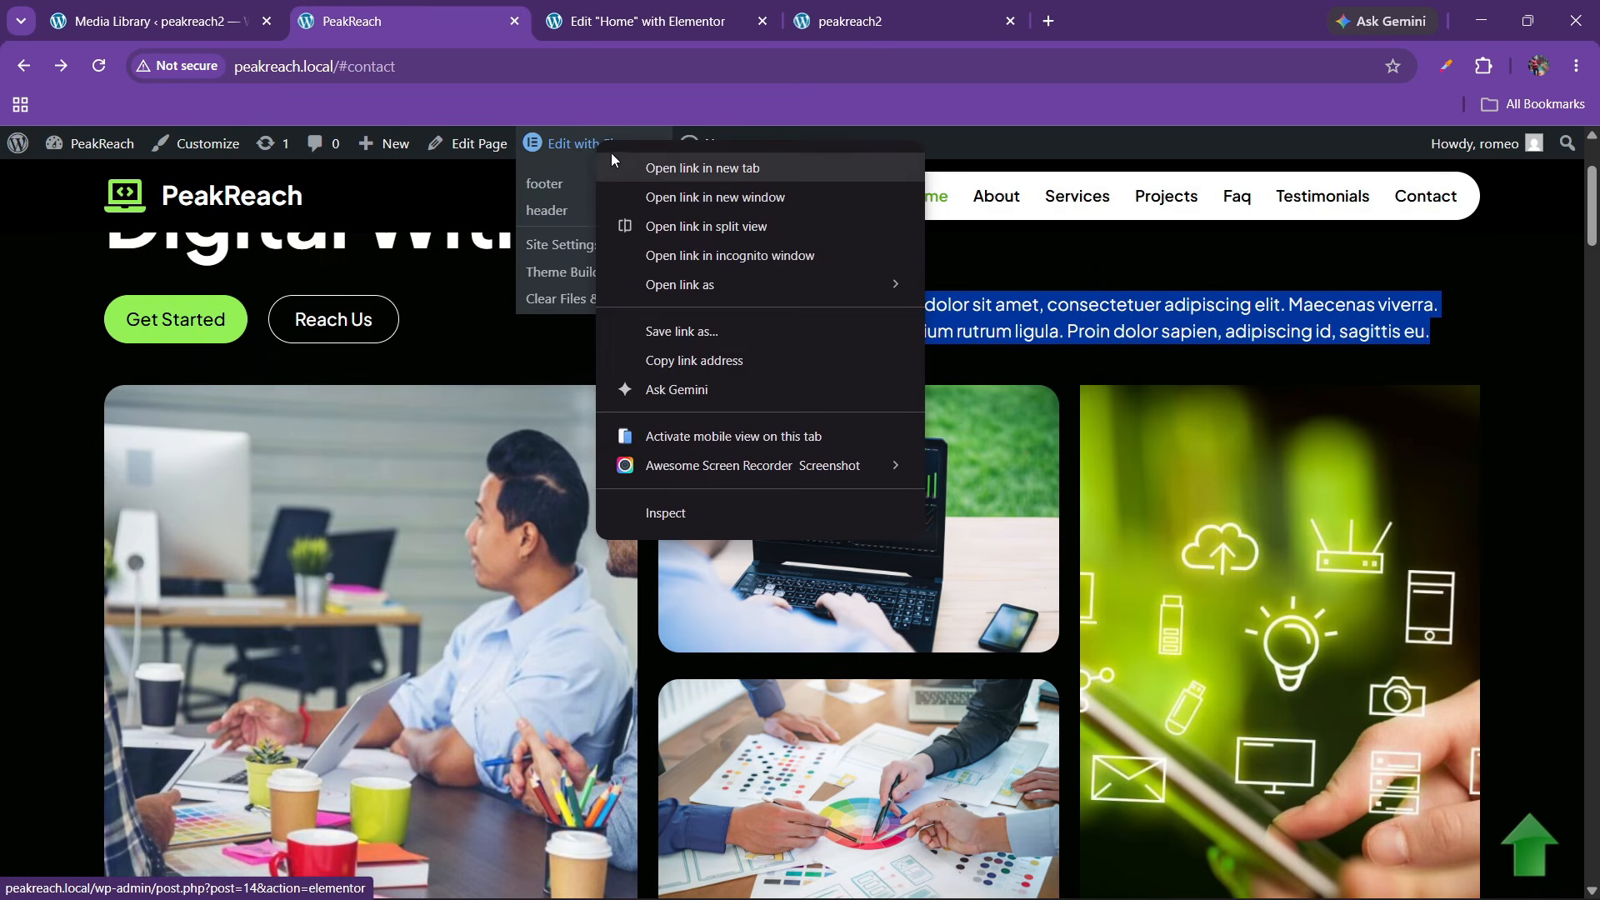
left_click(658, 160)
left_click(610, 10)
left_click(464, 8)
left_click(576, 7)
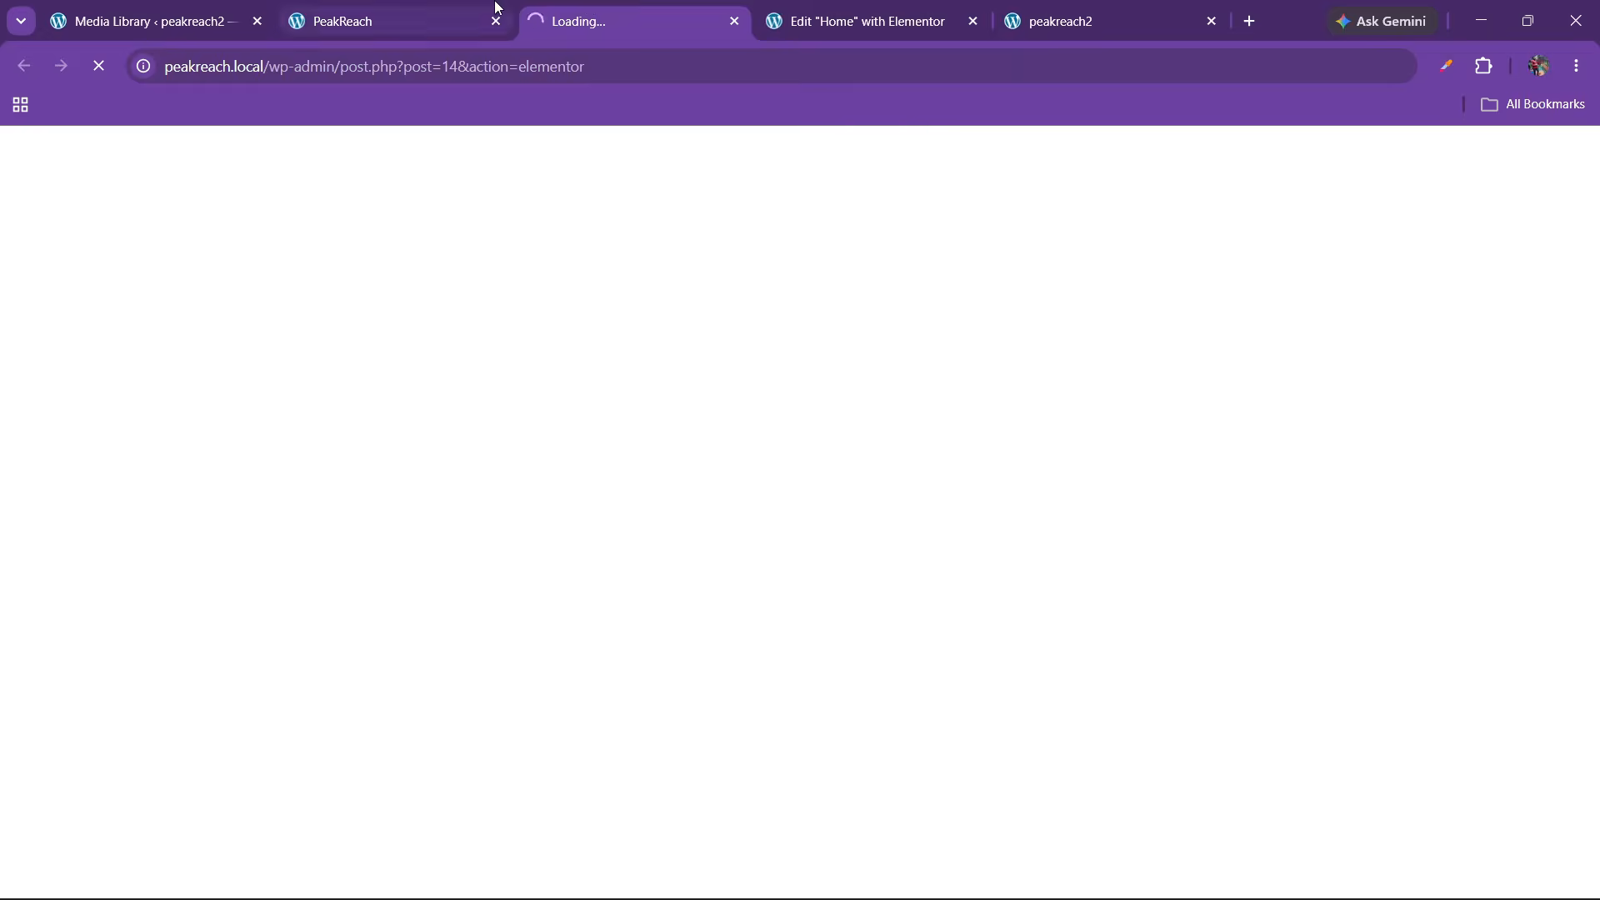
left_click(475, 7)
left_click(595, 6)
left_click(476, 10)
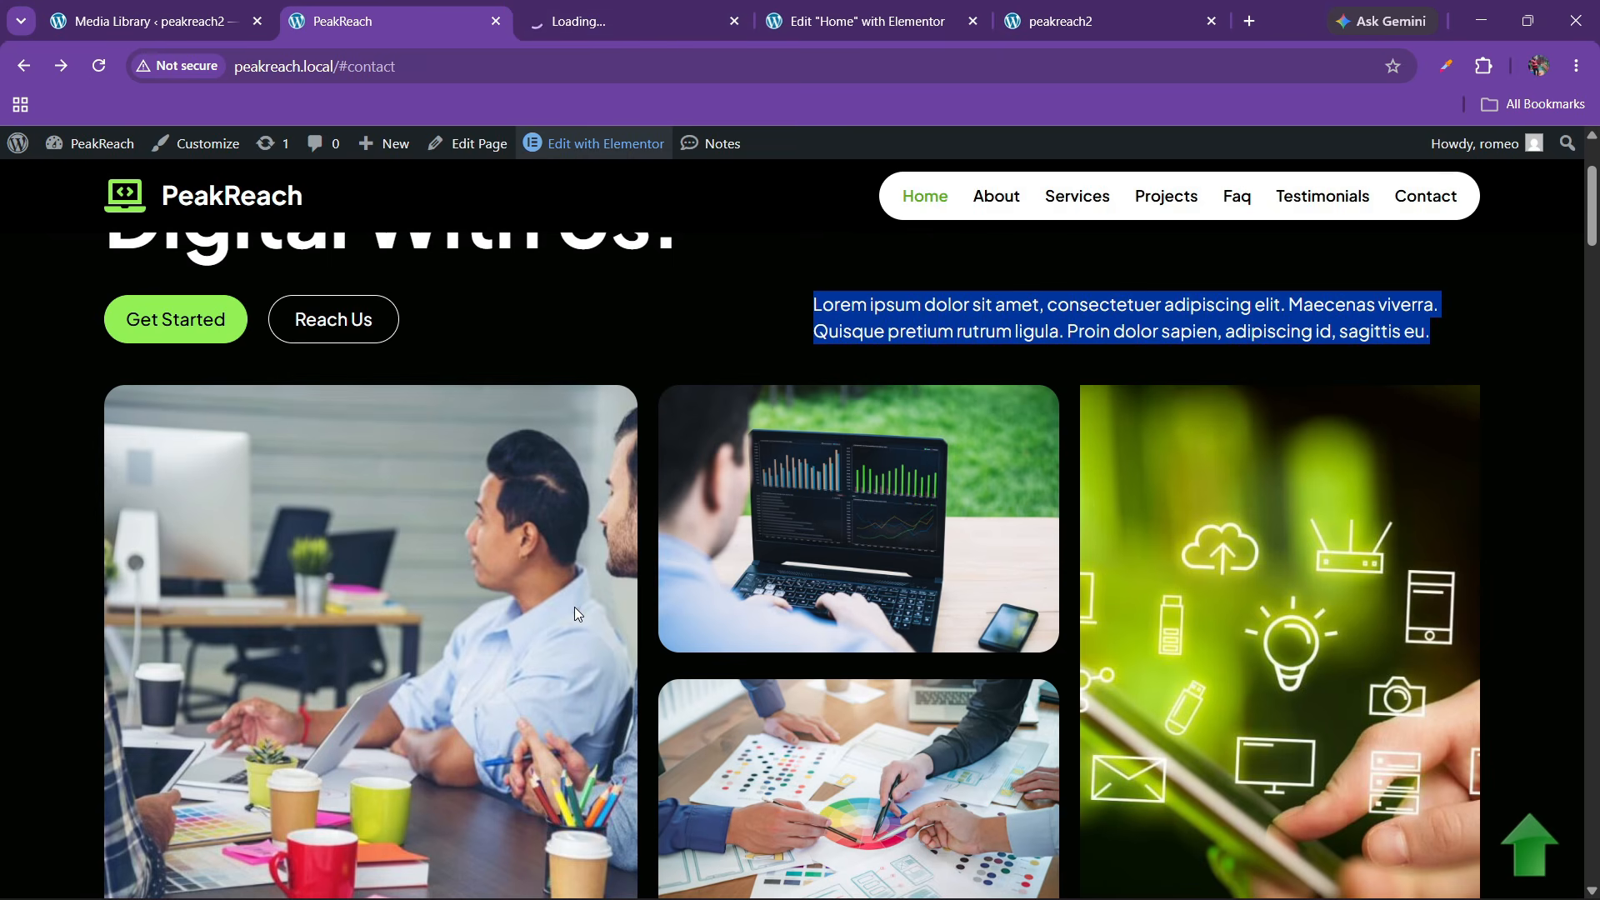
left_click(828, 6)
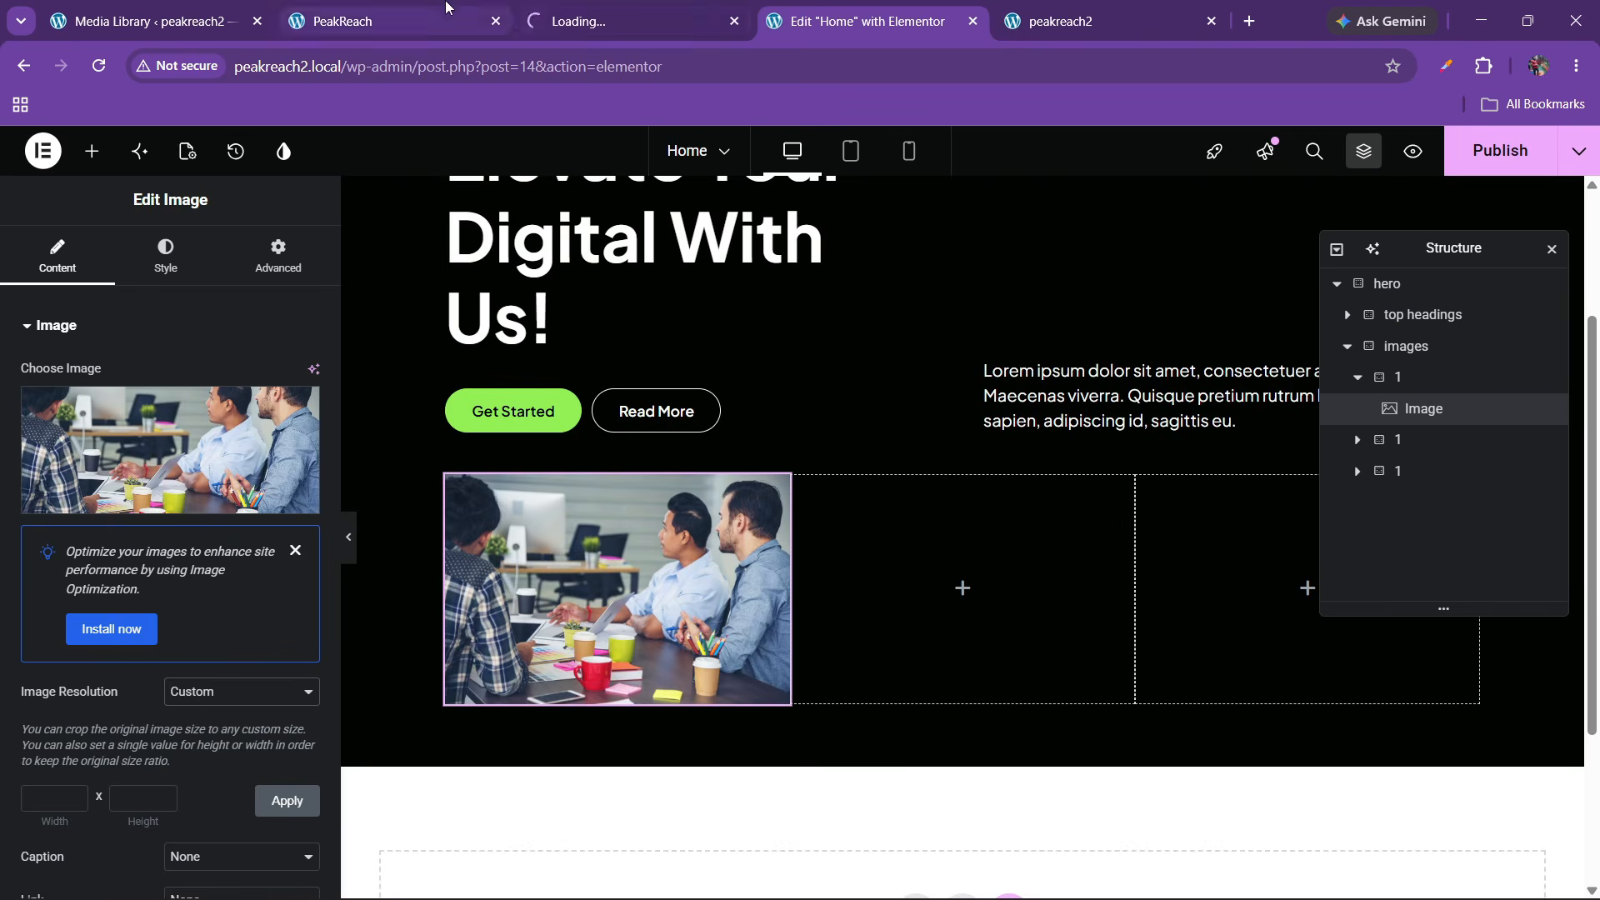
left_click(445, 7)
left_click(600, 9)
left_click(829, 10)
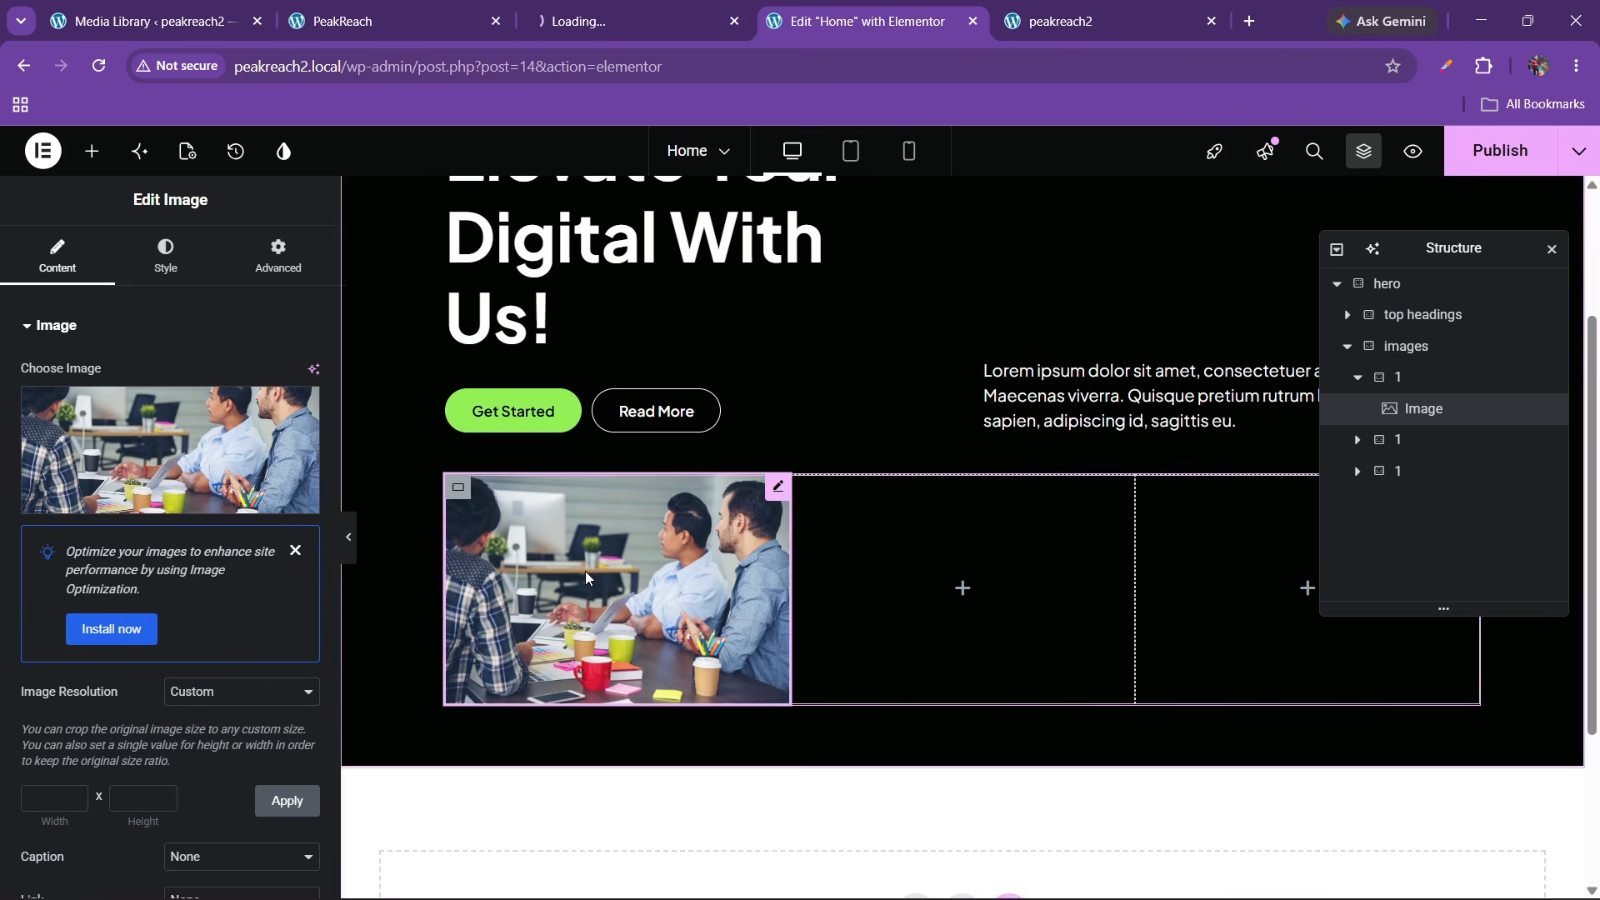
left_click(296, 551)
left_click(149, 21)
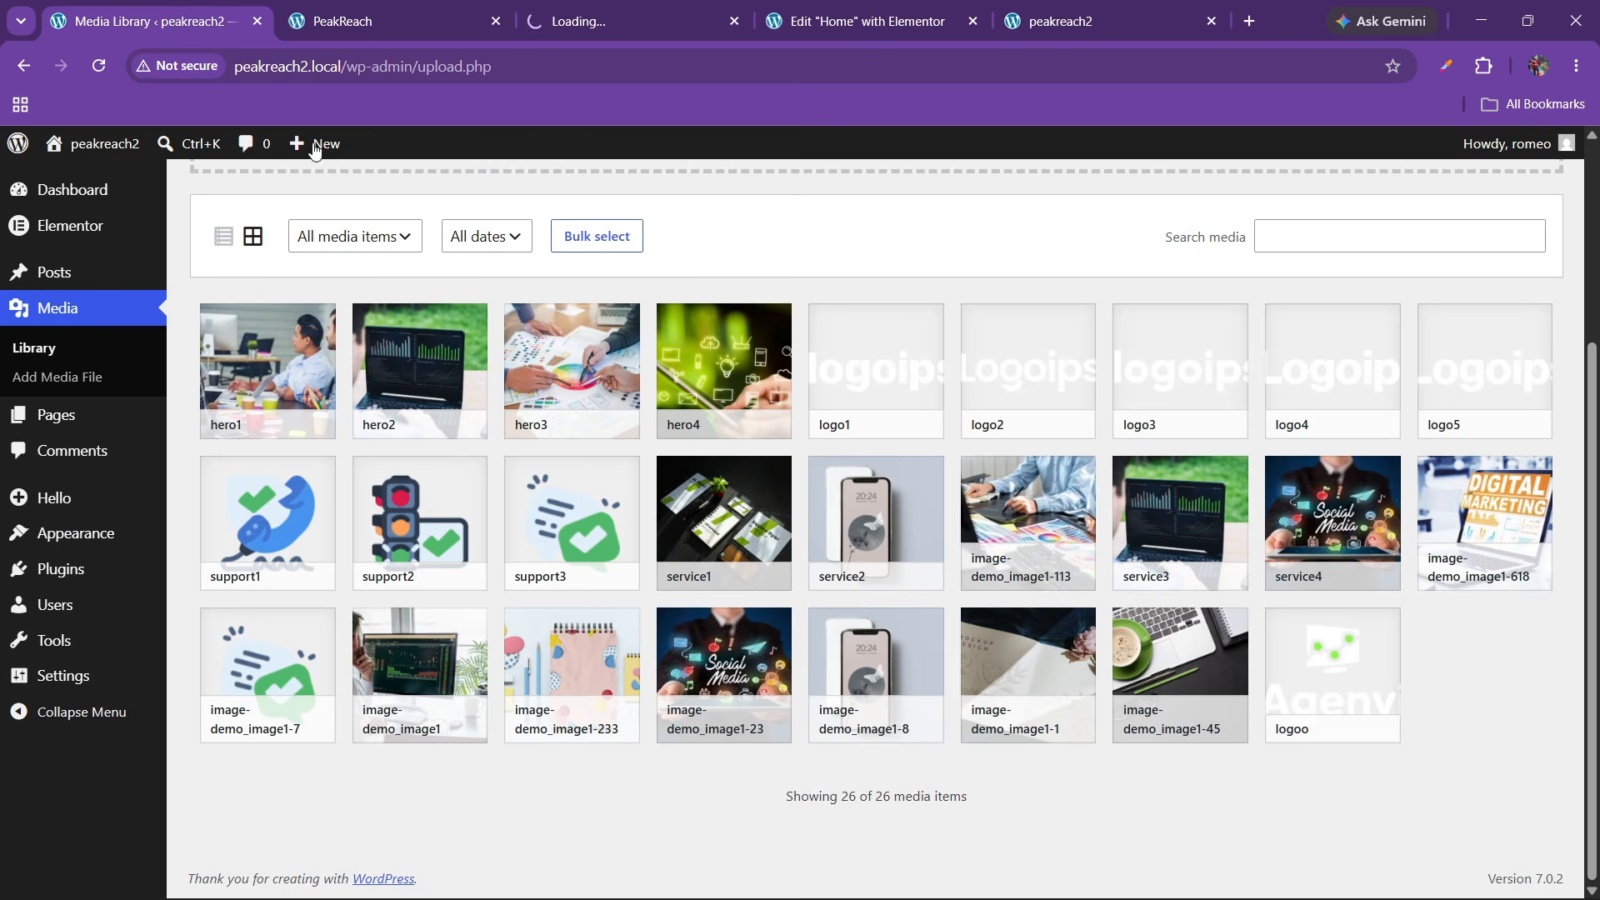
key("ctrl+Tab")
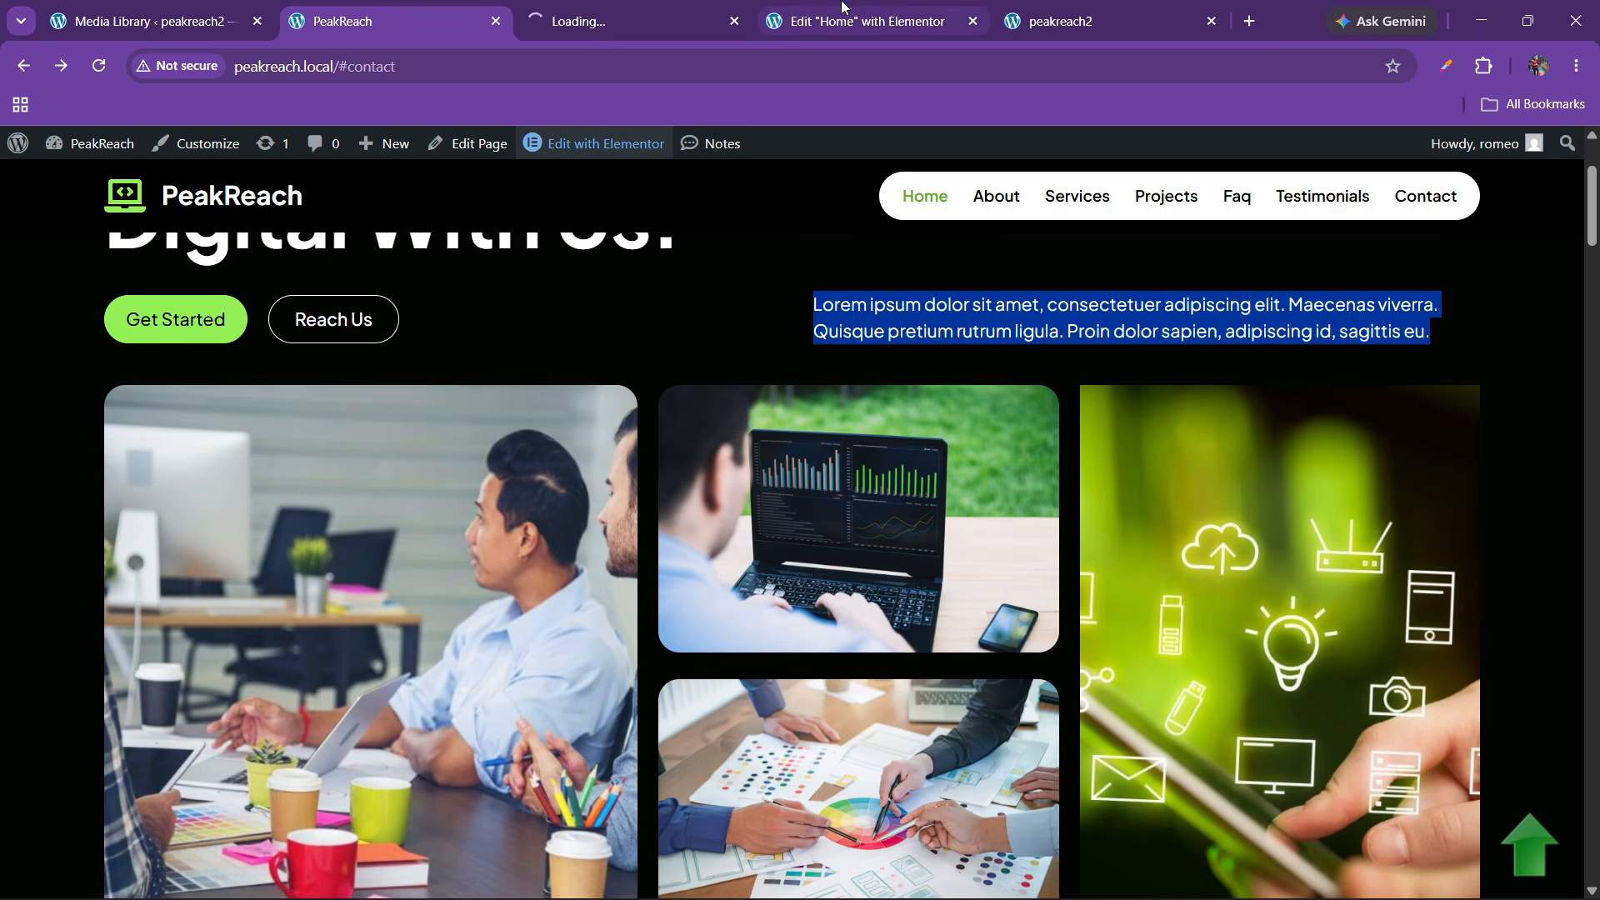
key("ctrl+4")
Copy the hero1 image into the second column and duplicate it there
left_click(92, 151)
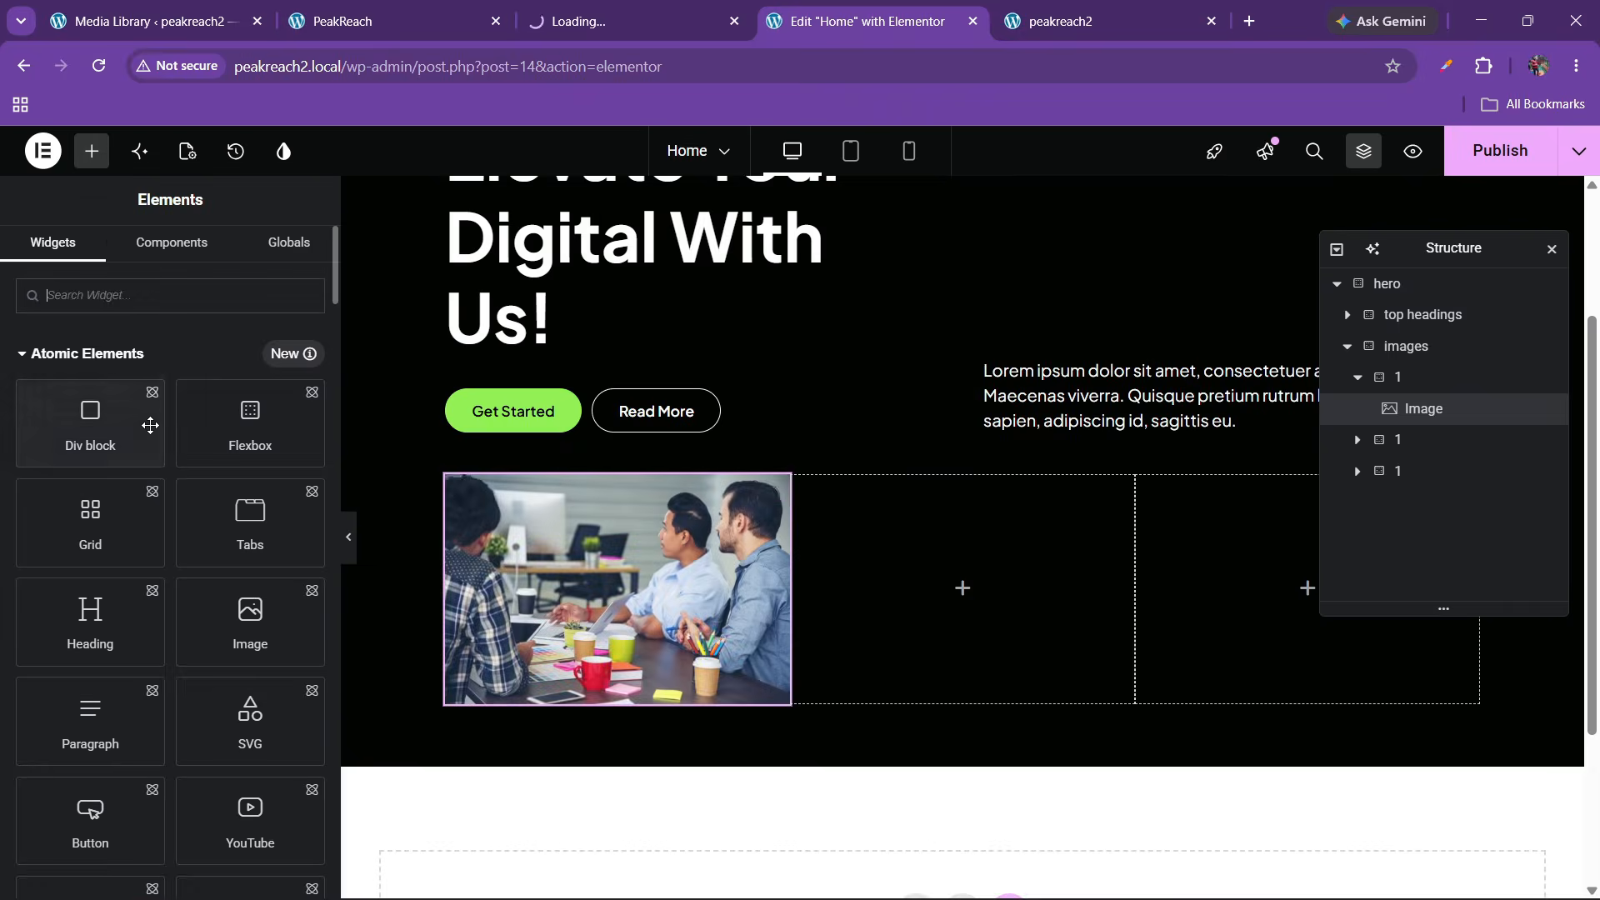
right_click(585, 618)
left_click(634, 480)
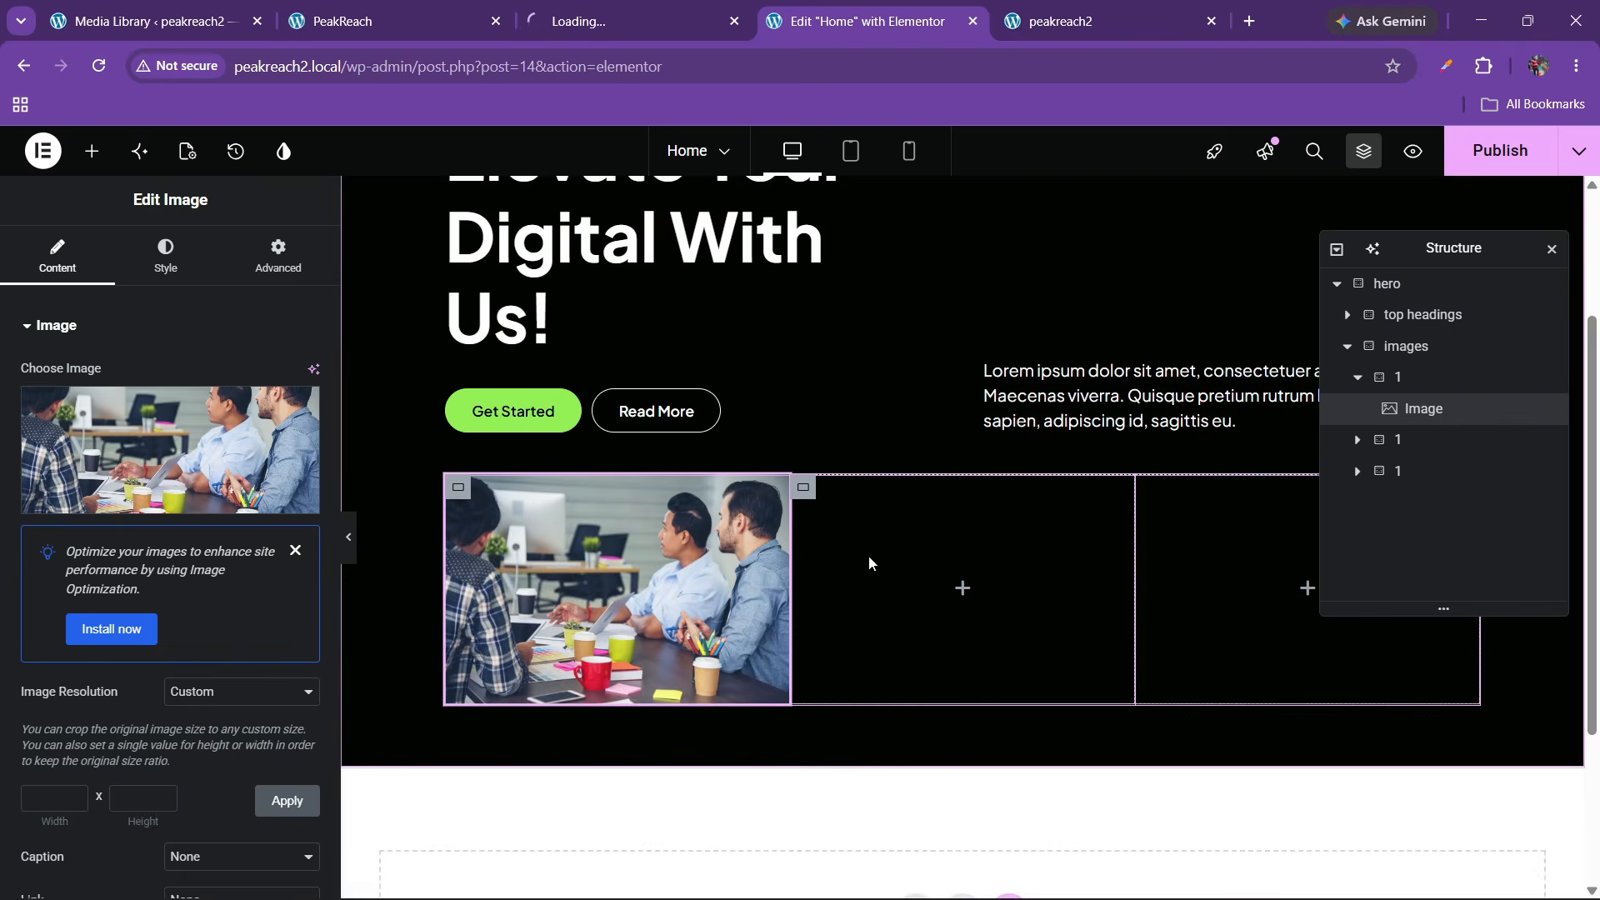
right_click(879, 508)
left_click(913, 555)
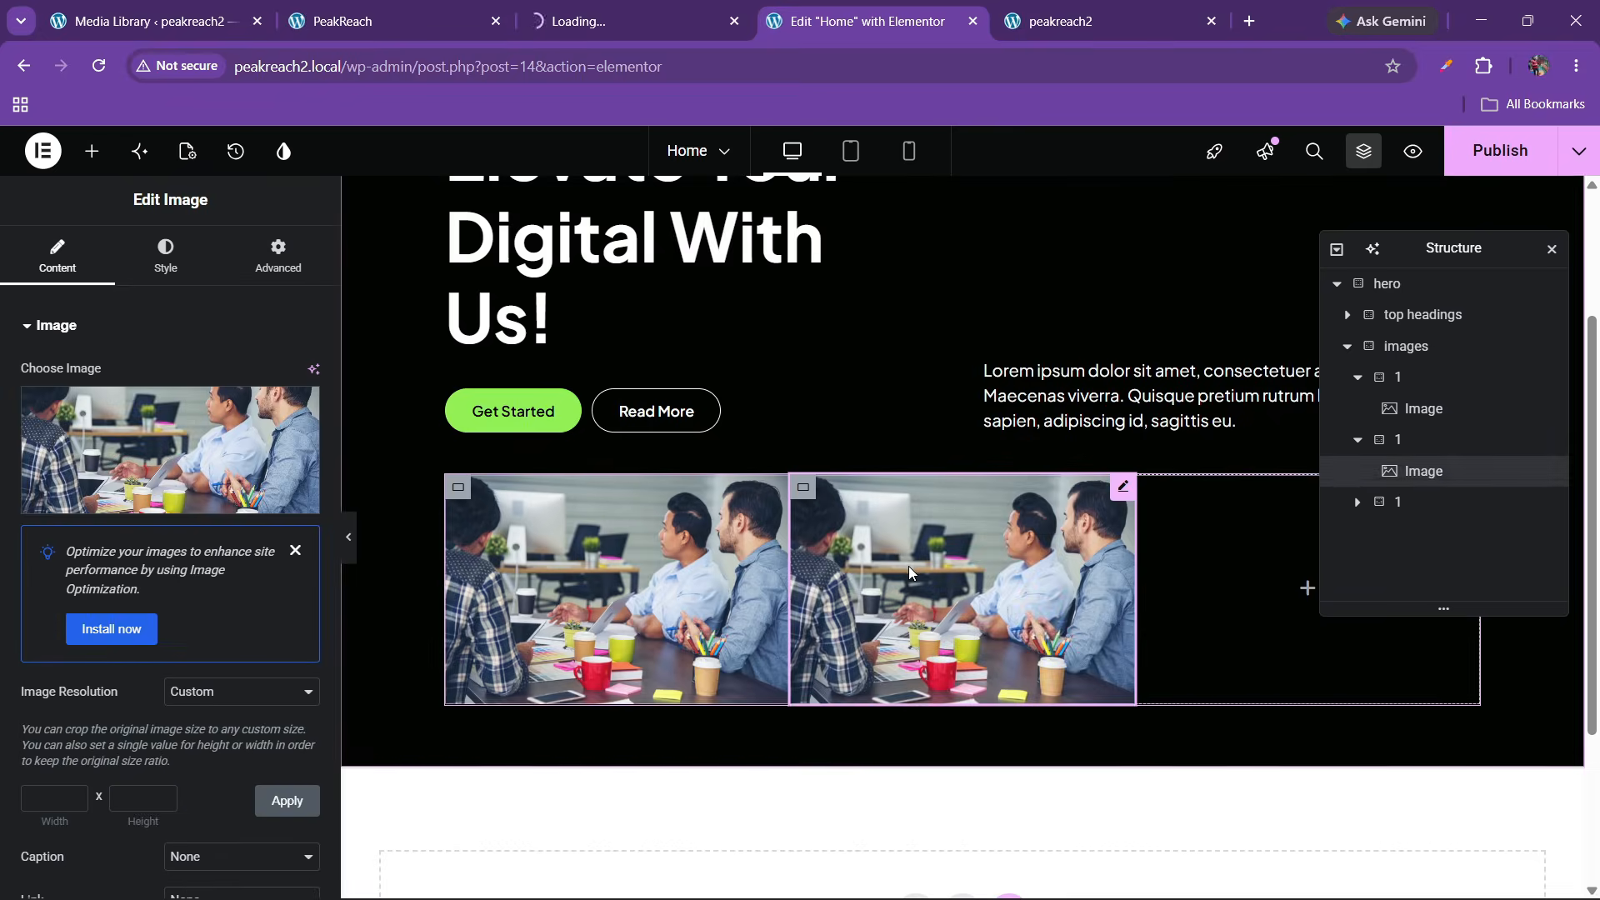
right_click(913, 562)
left_click(958, 432)
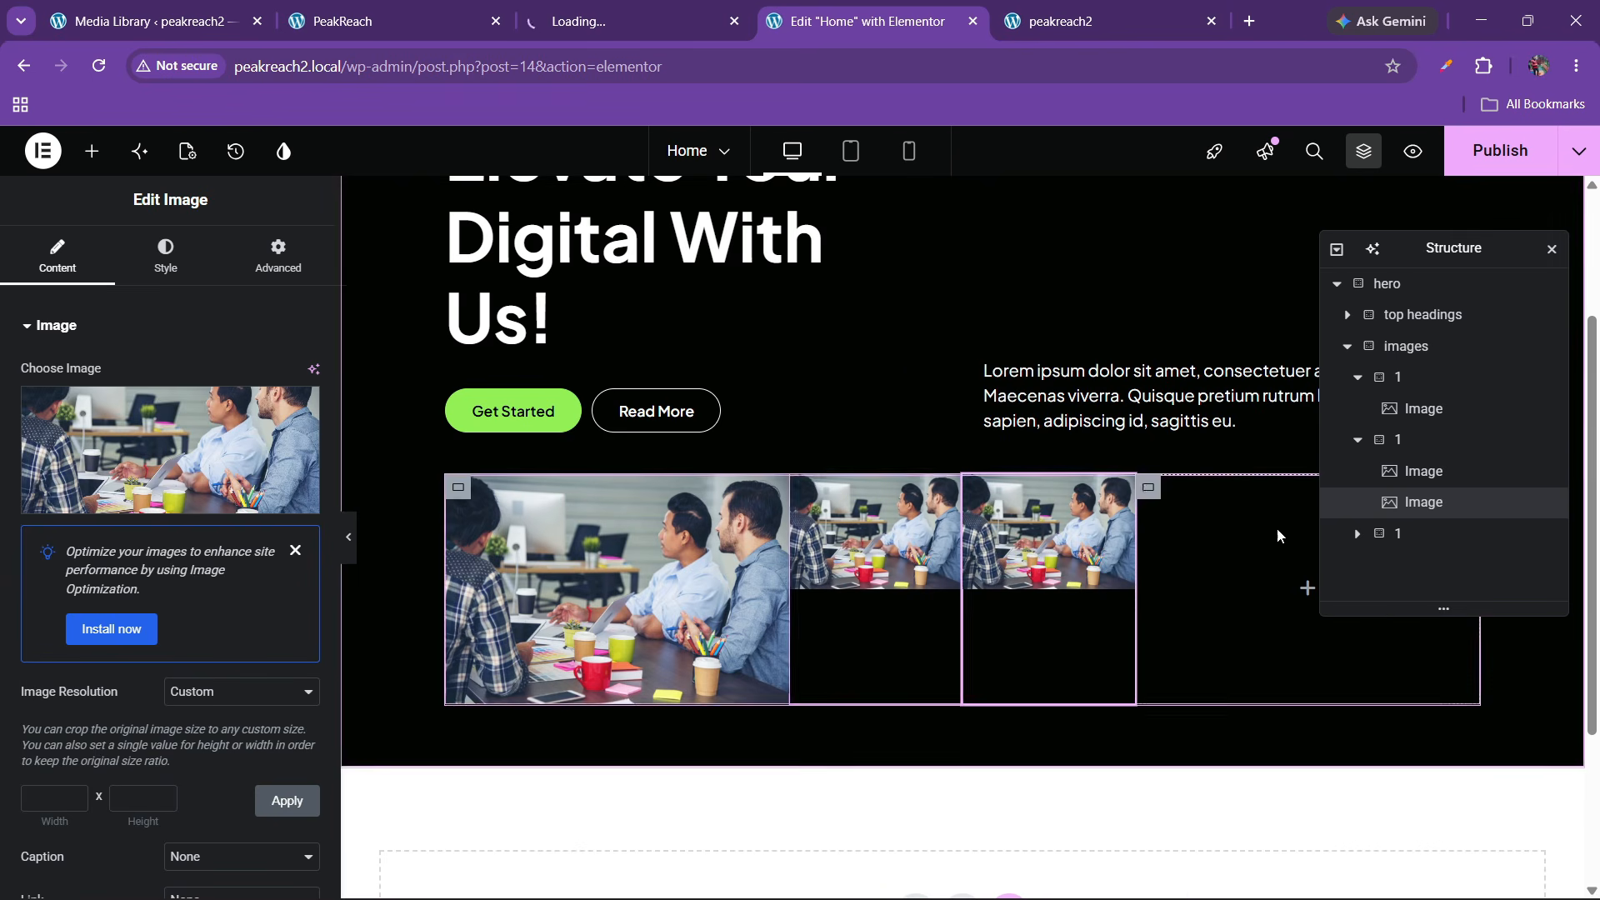
Rename the second and third image containers to 2 and 3
left_click(1404, 446)
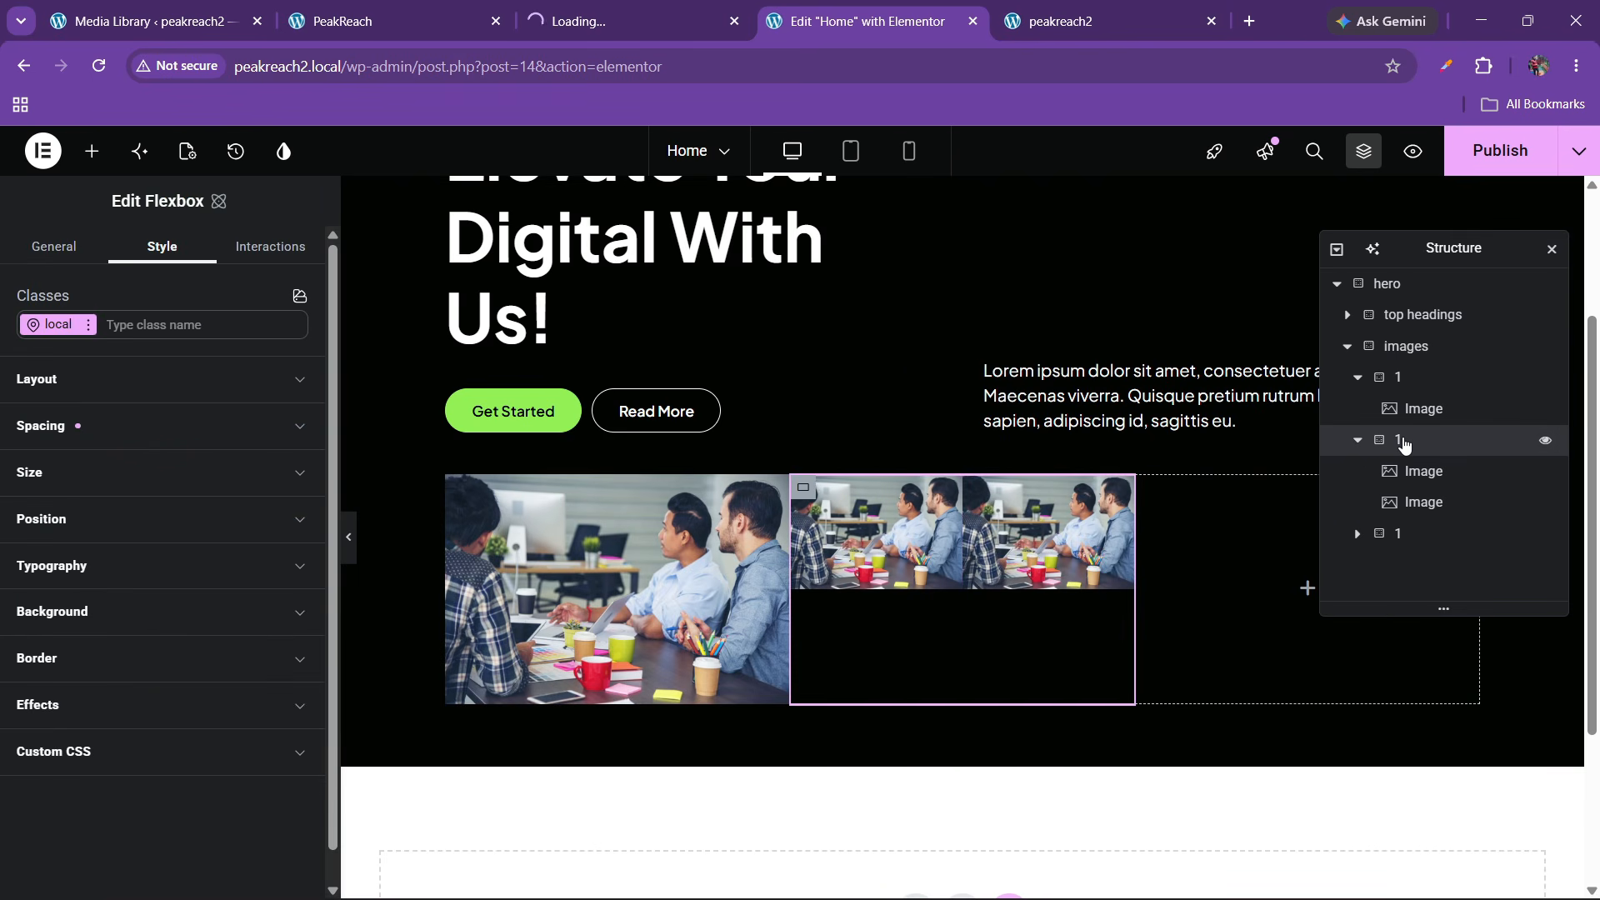
type("2")
left_click(1400, 537)
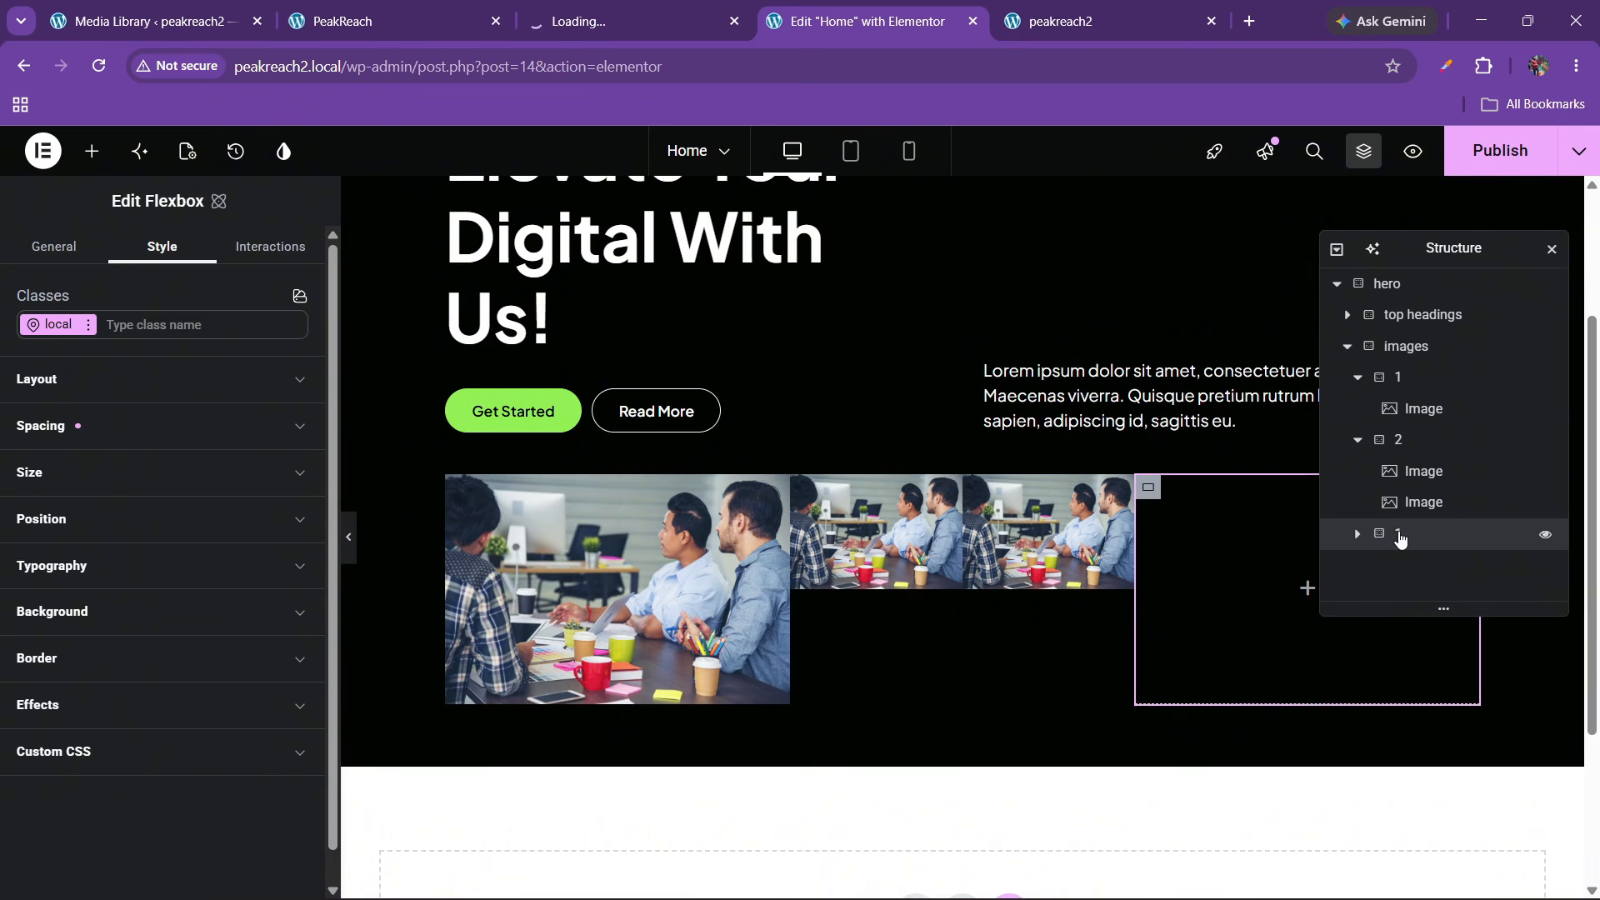
type("3")
left_click(1399, 441)
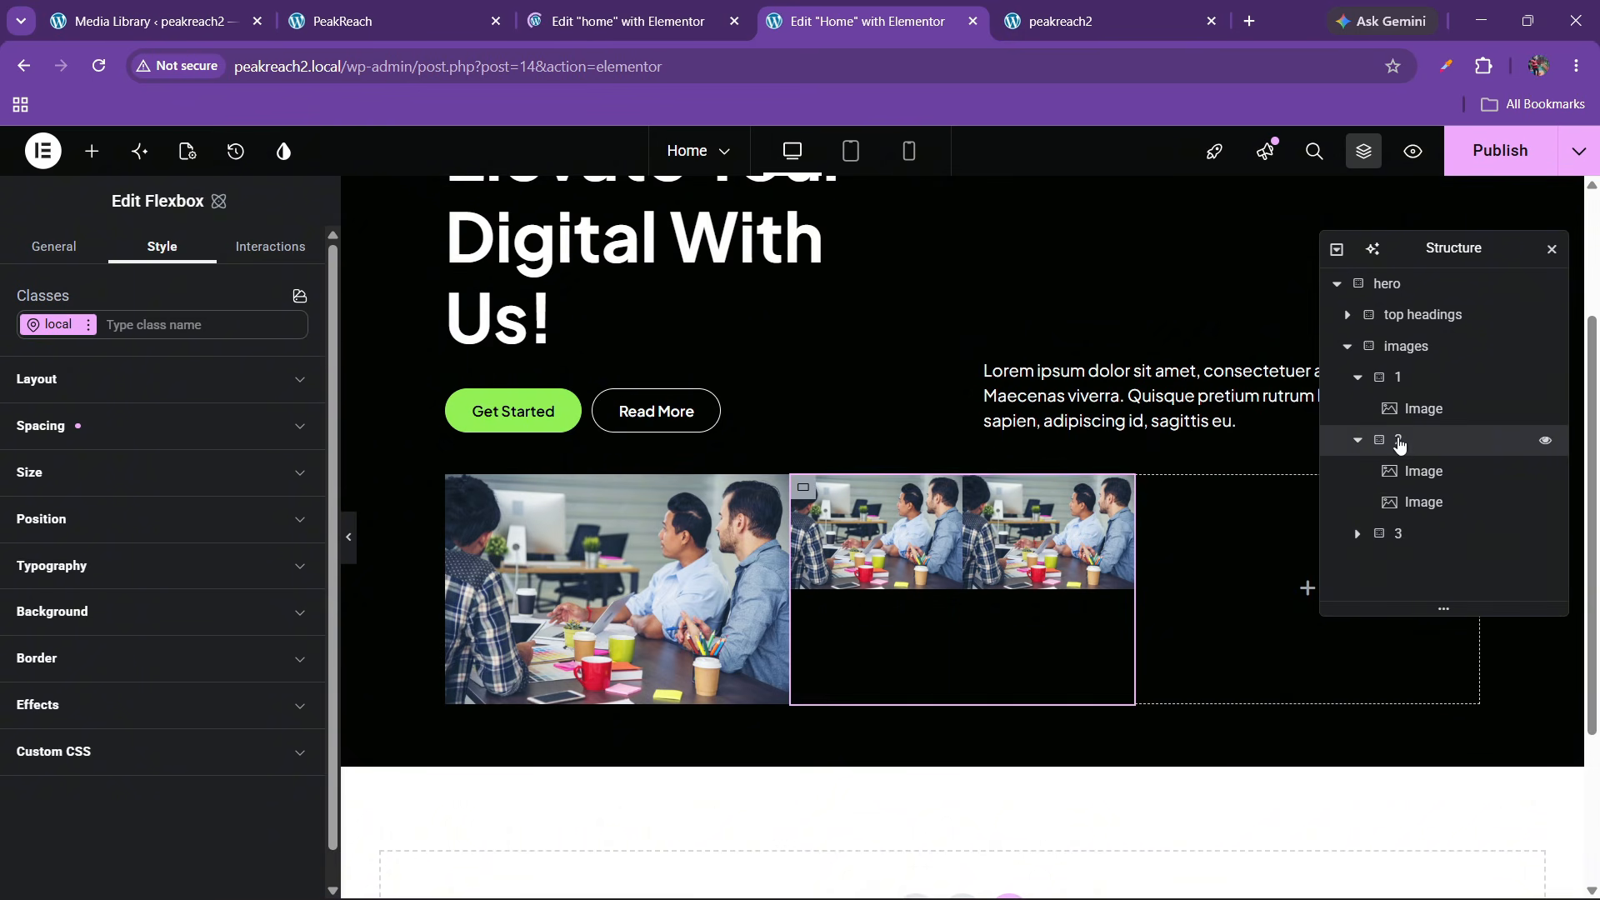
Set column two's layout direction to column with items aligned to center
left_click(119, 383)
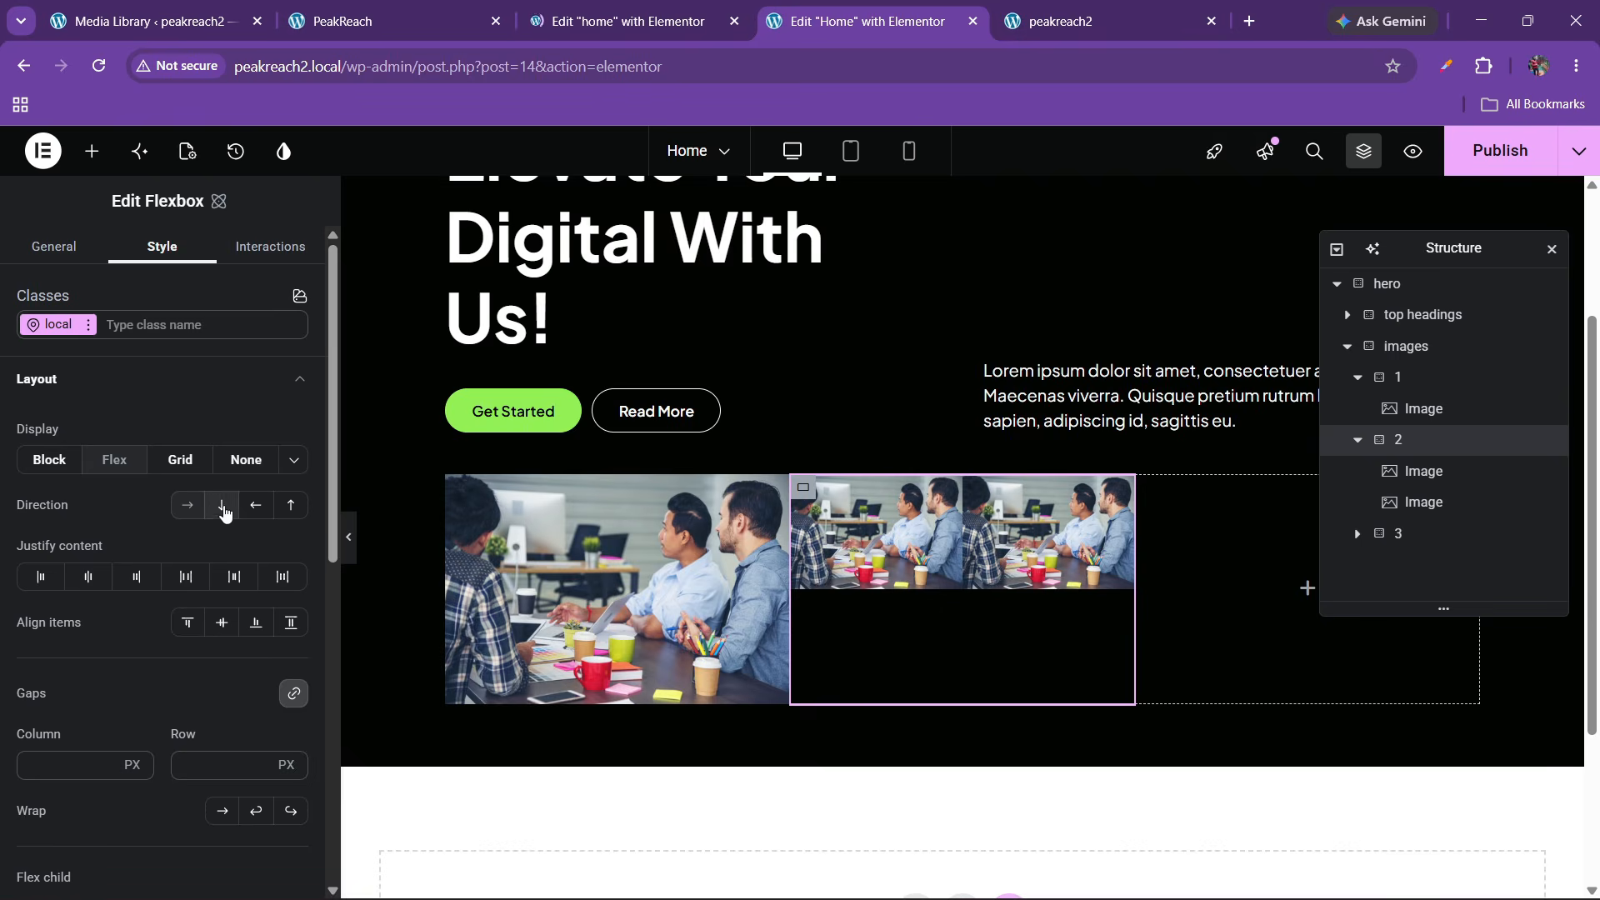
left_click(223, 507)
left_click(210, 624)
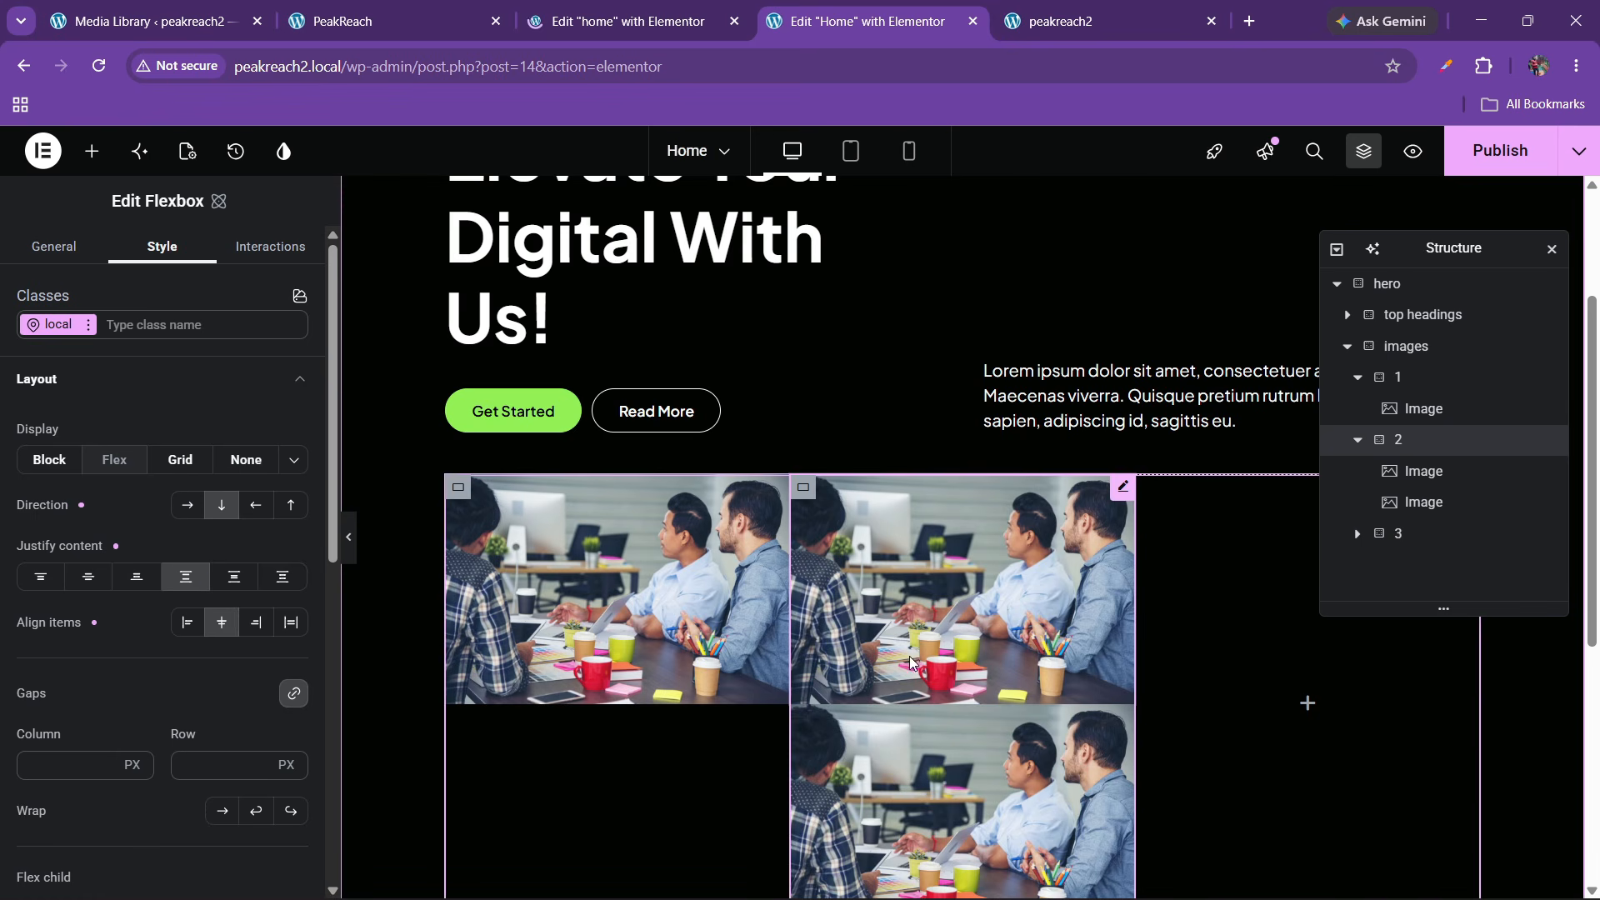
Copy the hero1 image into the empty third column and swap it to hero4
right_click(1054, 644)
left_click(1091, 475)
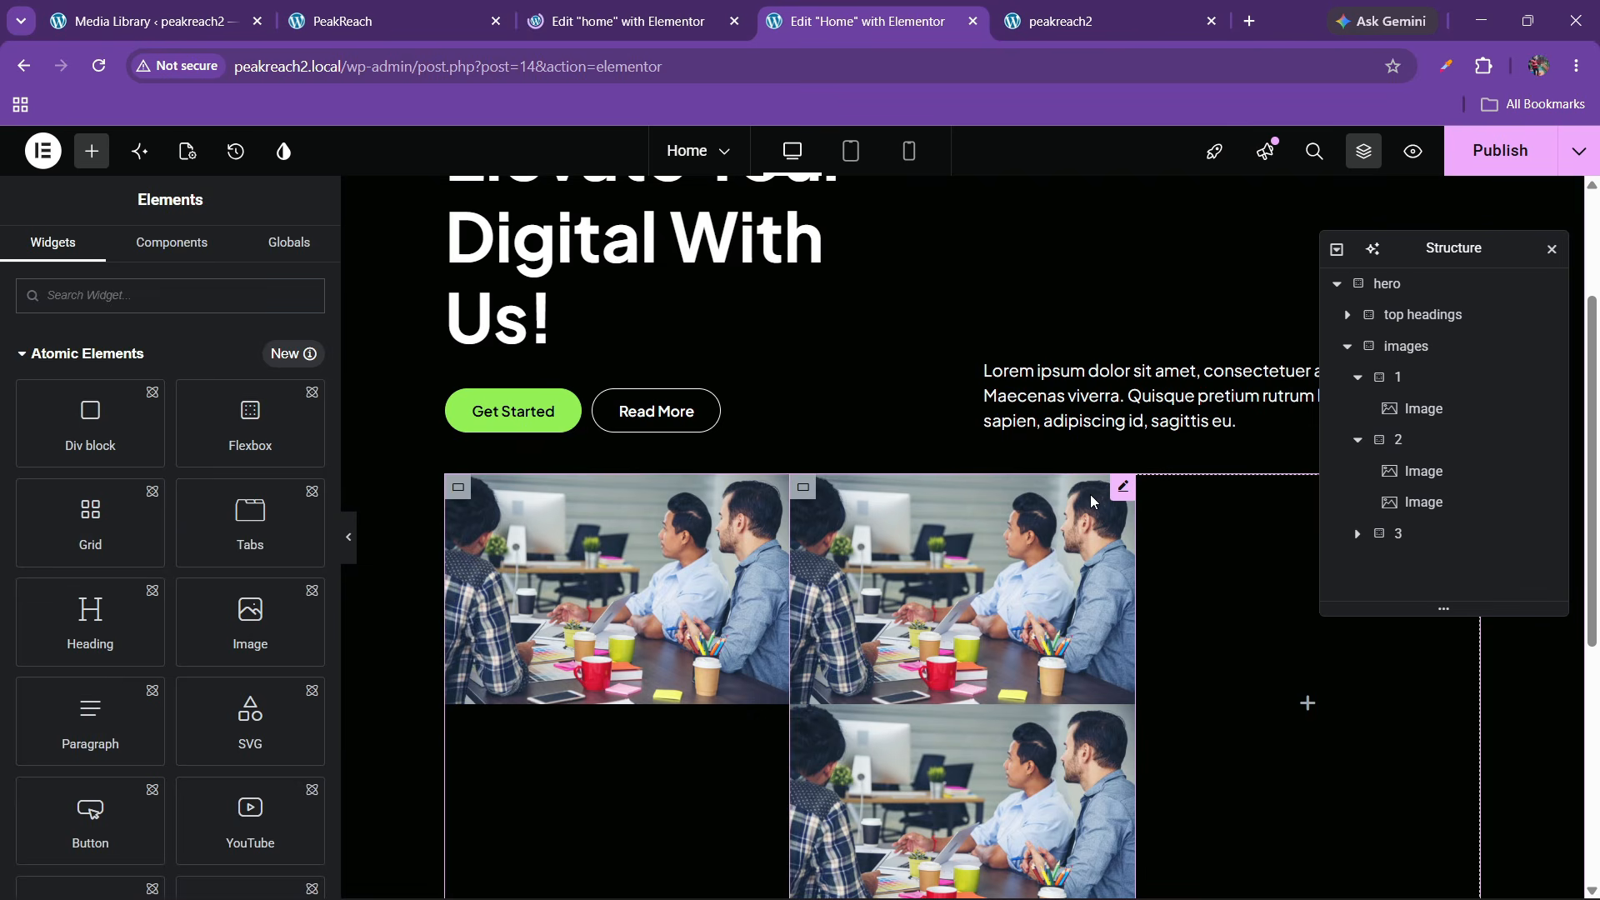
right_click(1257, 661)
left_click(1295, 569)
left_click(196, 479)
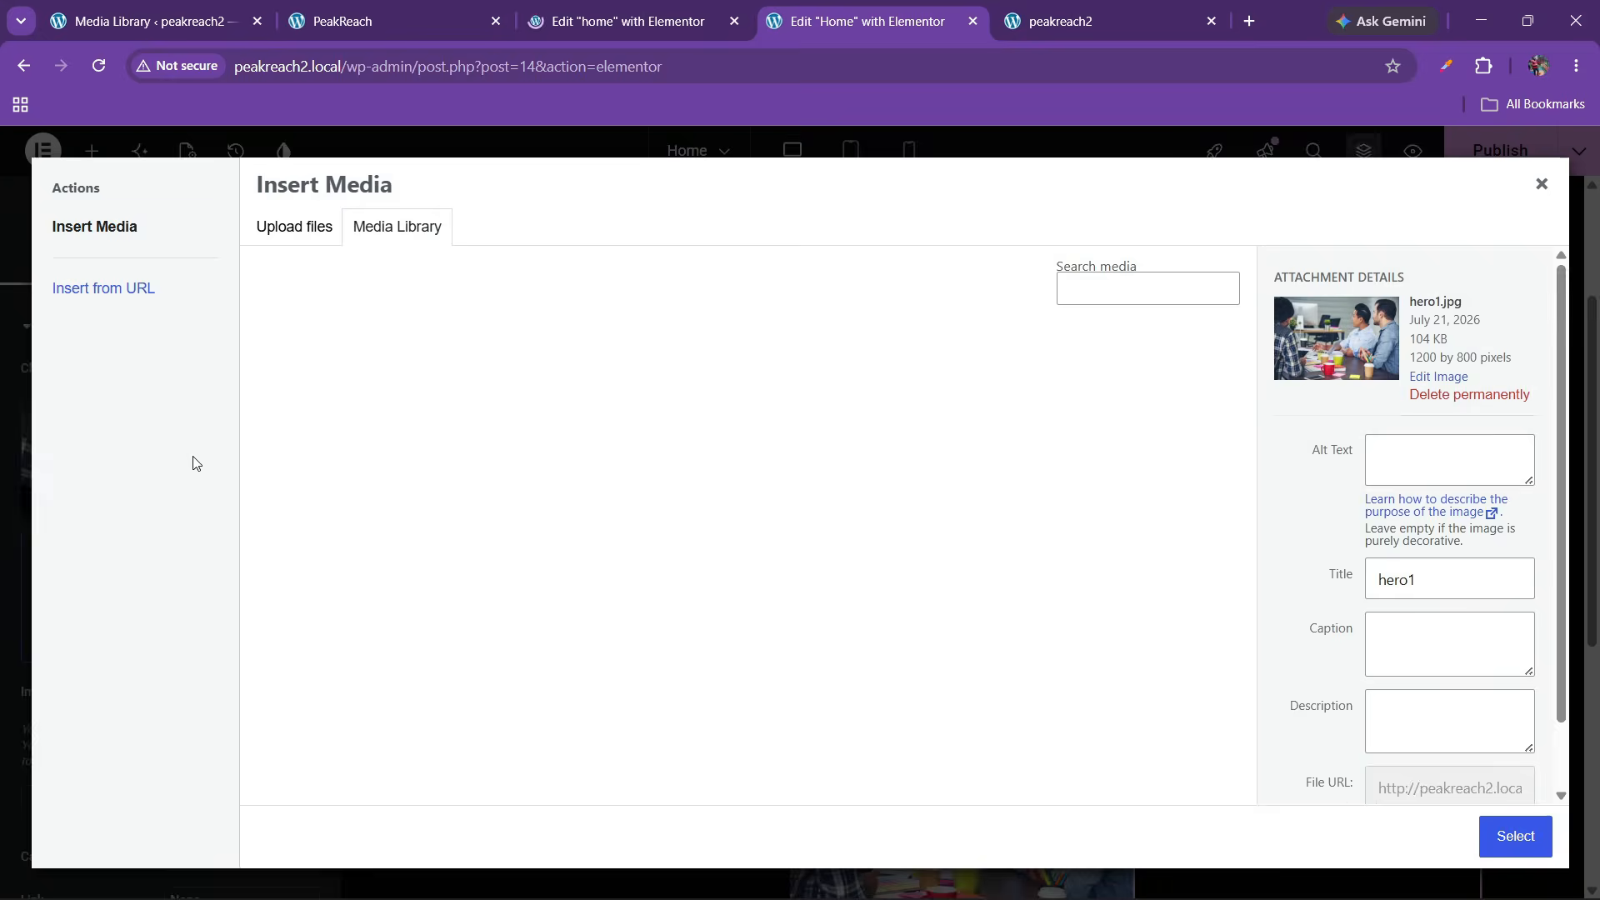
left_click(821, 404)
left_click(1514, 836)
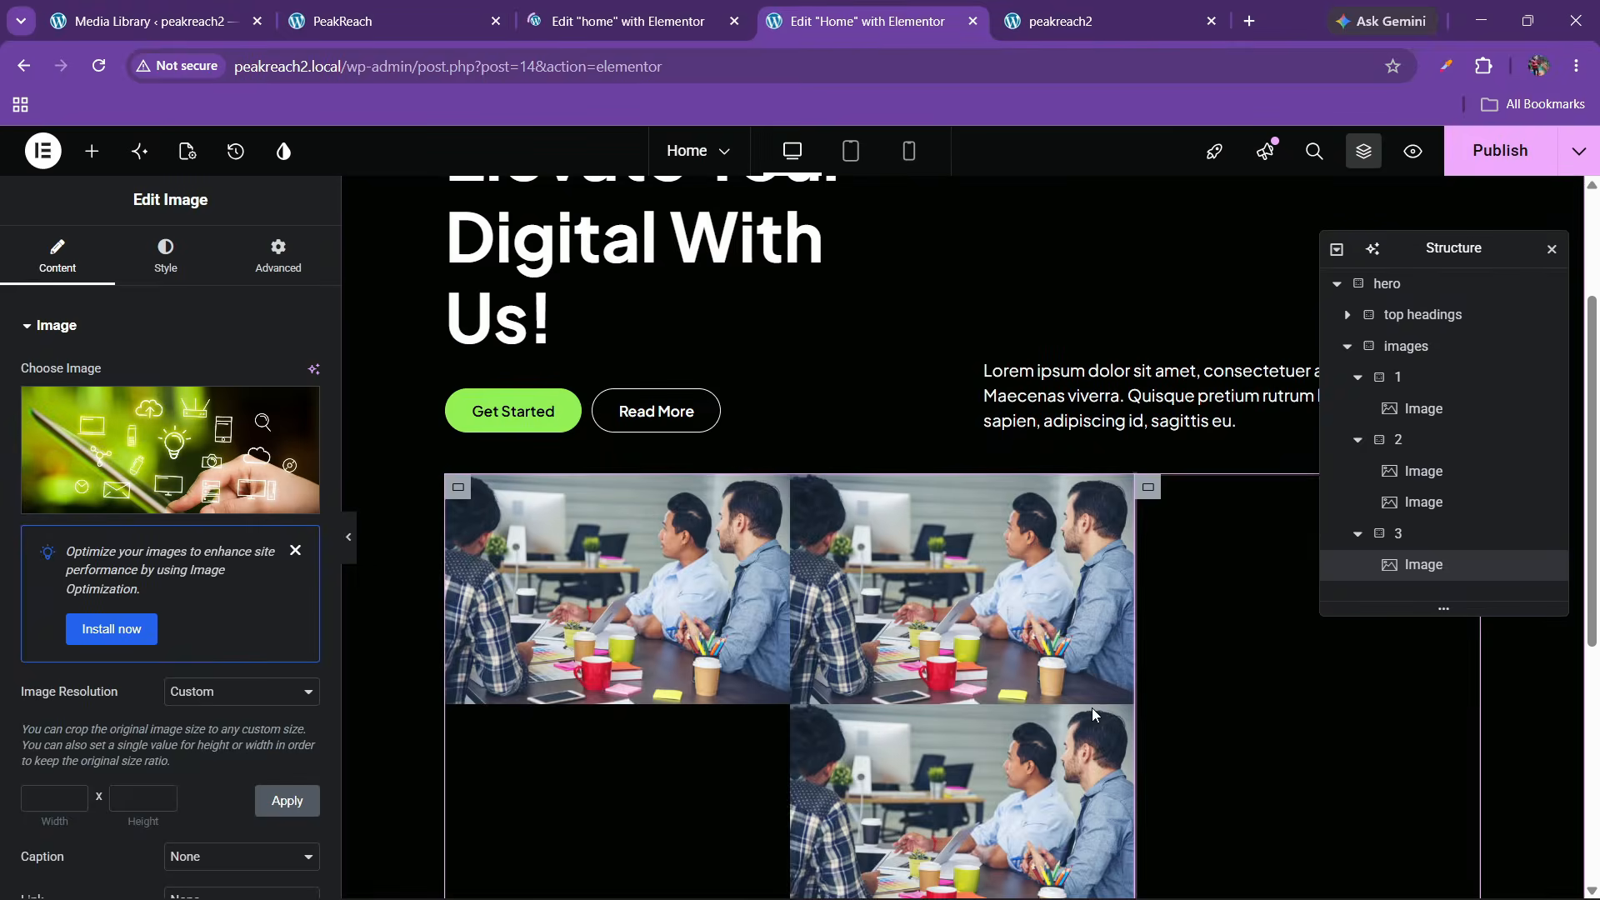
Replace column two's upper and lower images with hero2 and hero3
left_click(928, 593)
left_click(171, 450)
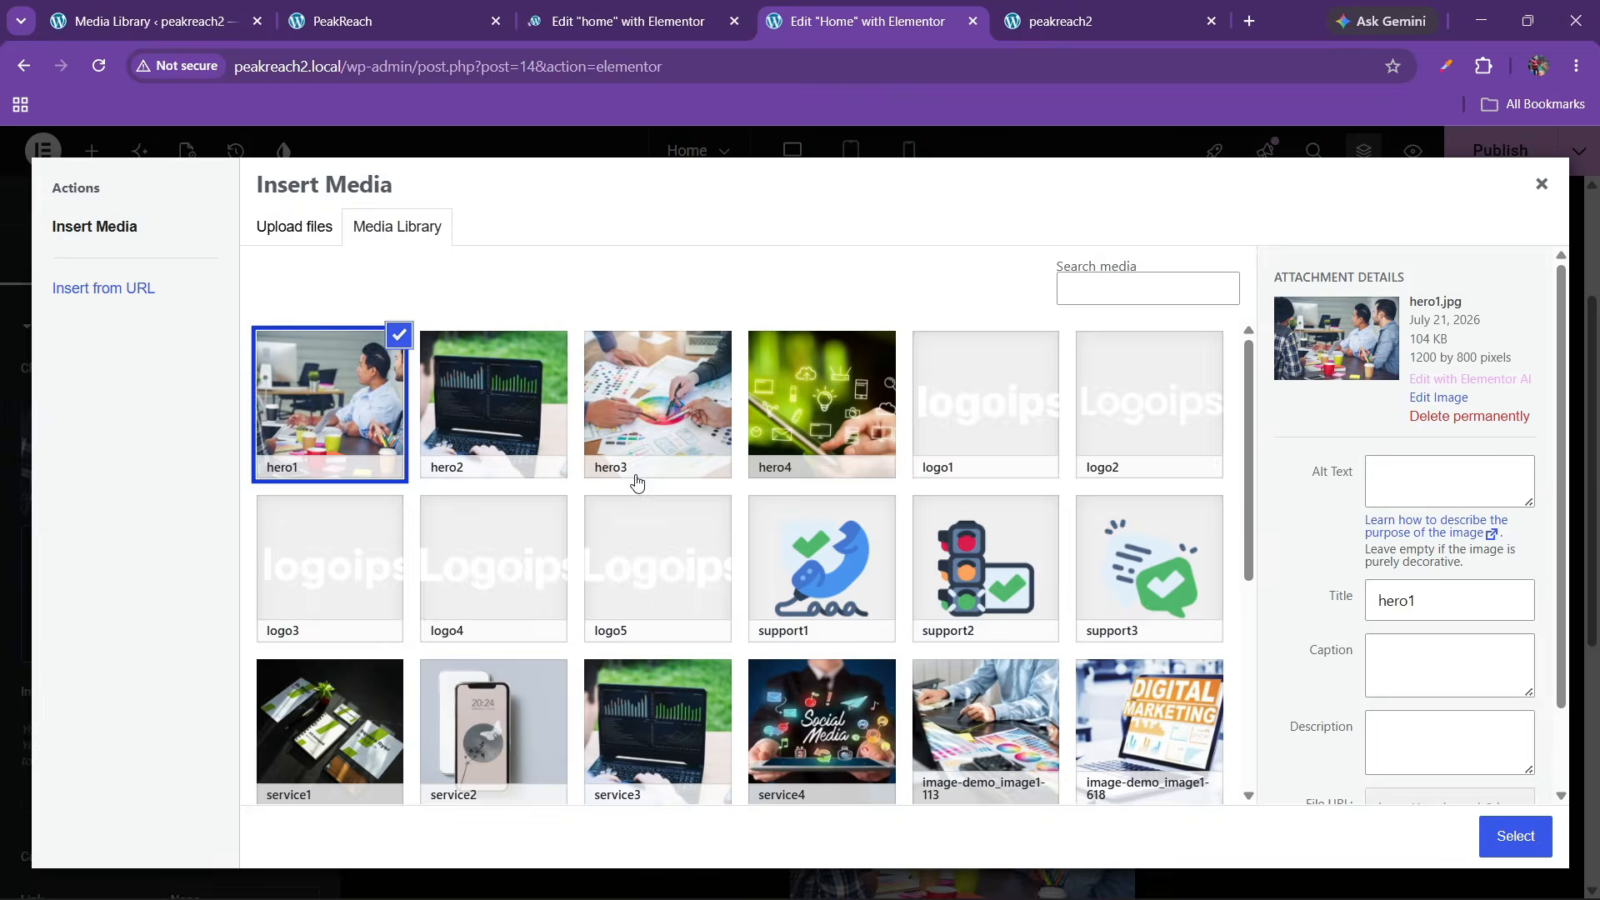
left_click(540, 425)
left_click(1514, 836)
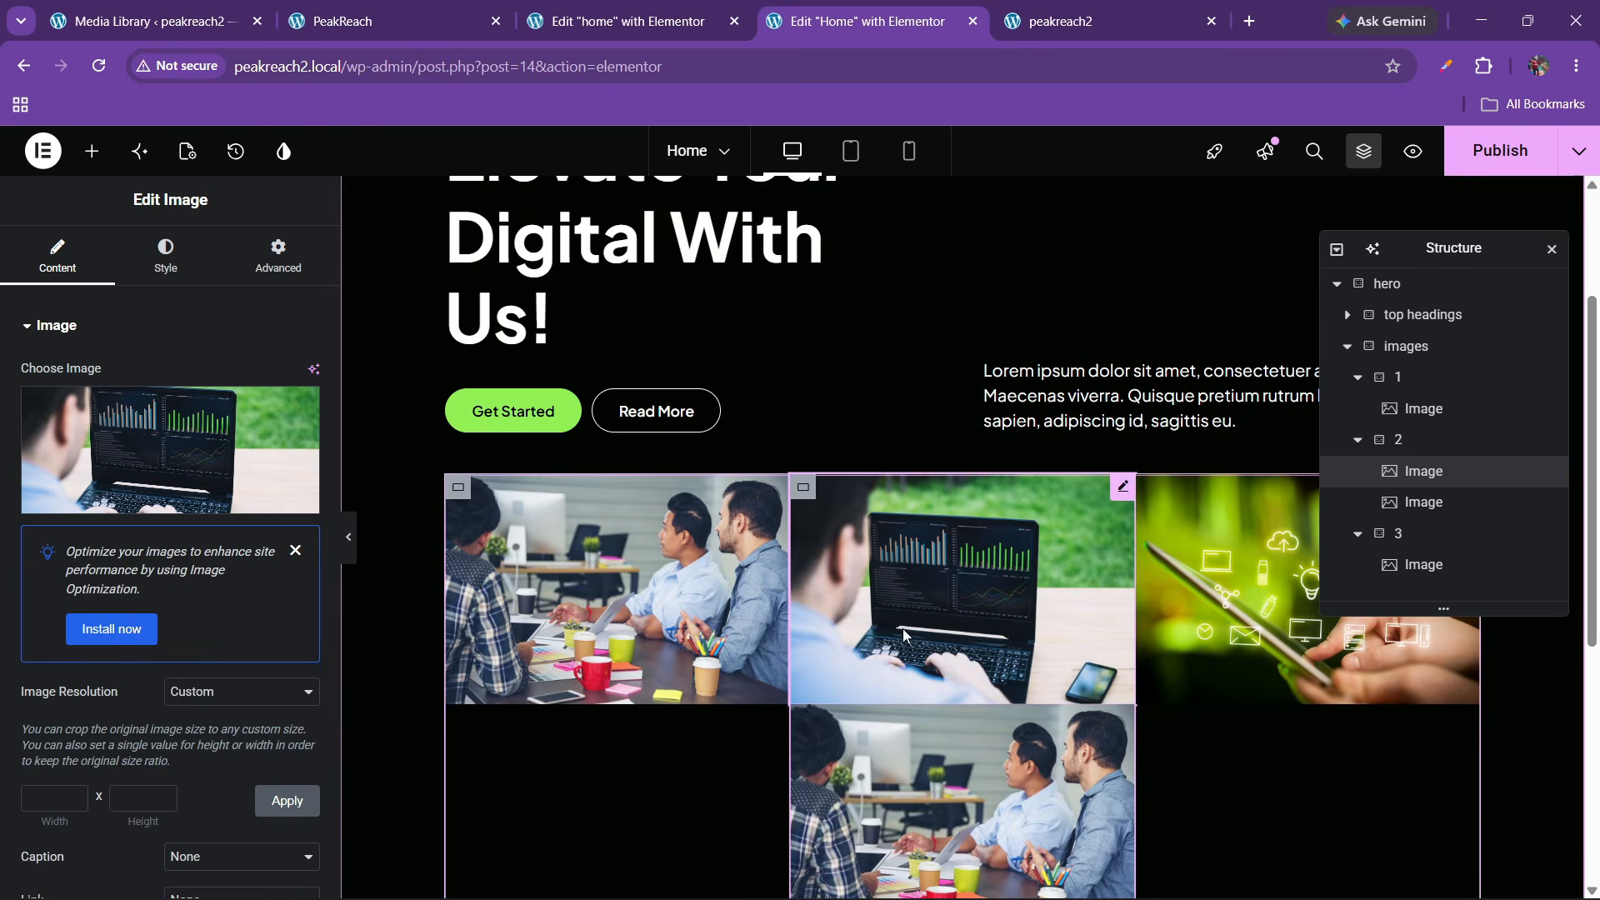
left_click(945, 776)
left_click(171, 450)
left_click(850, 442)
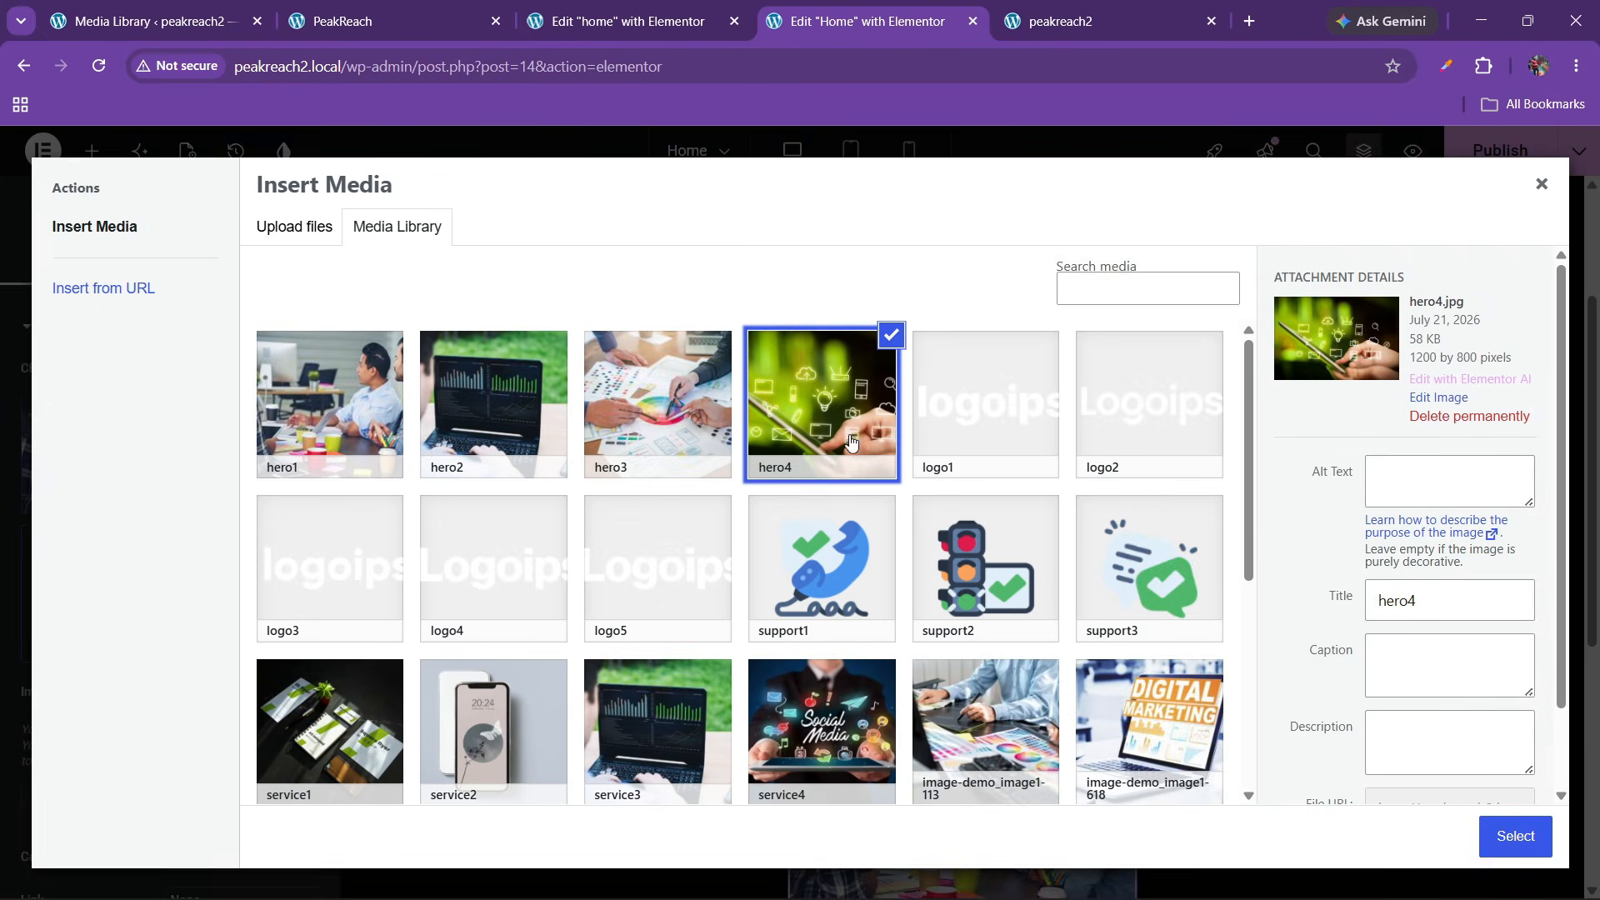
left_click(649, 432)
left_click(1515, 836)
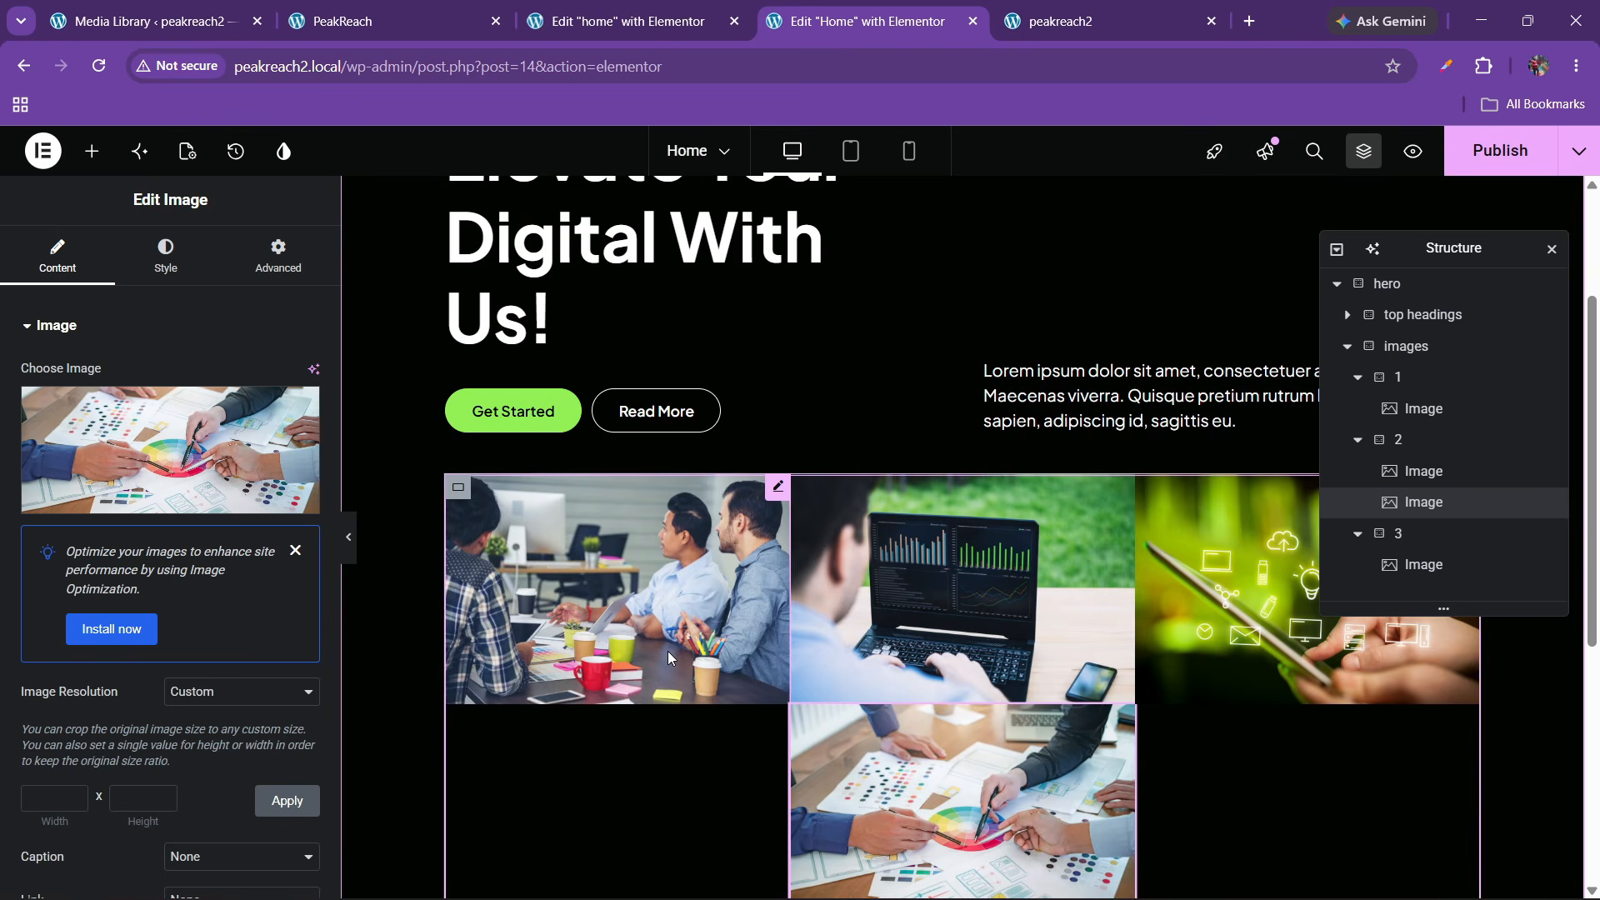
scroll(667, 651, "down", 2)
scroll(667, 650, "up", 1)
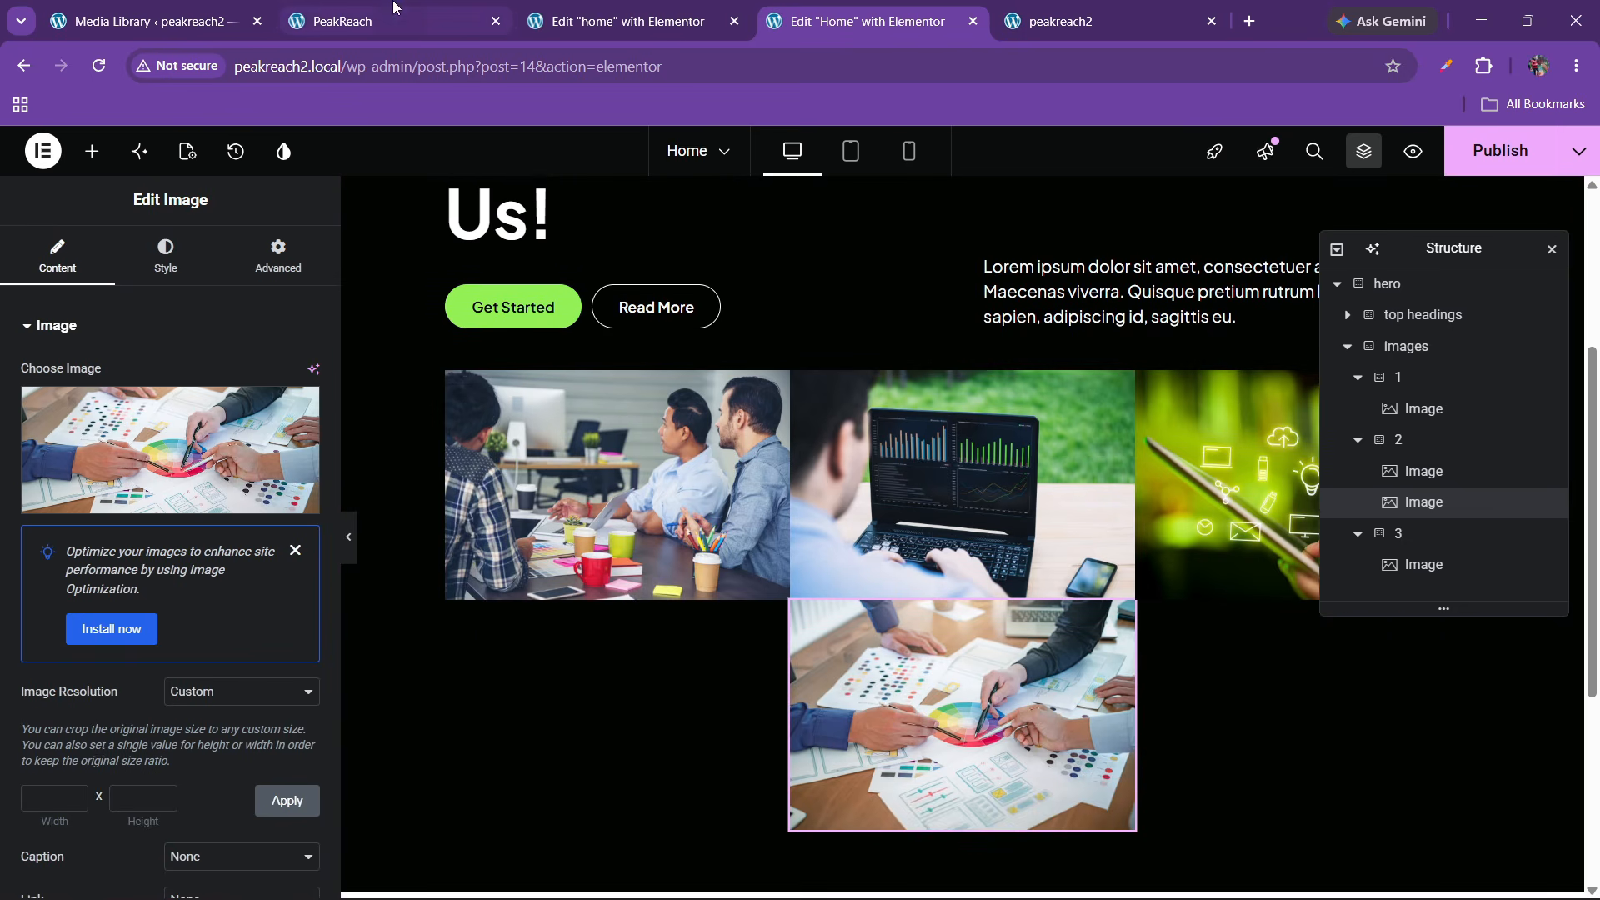
Check the live PeakReach homepage, then return to the Home page editor
left_click(222, 10)
left_click(411, 5)
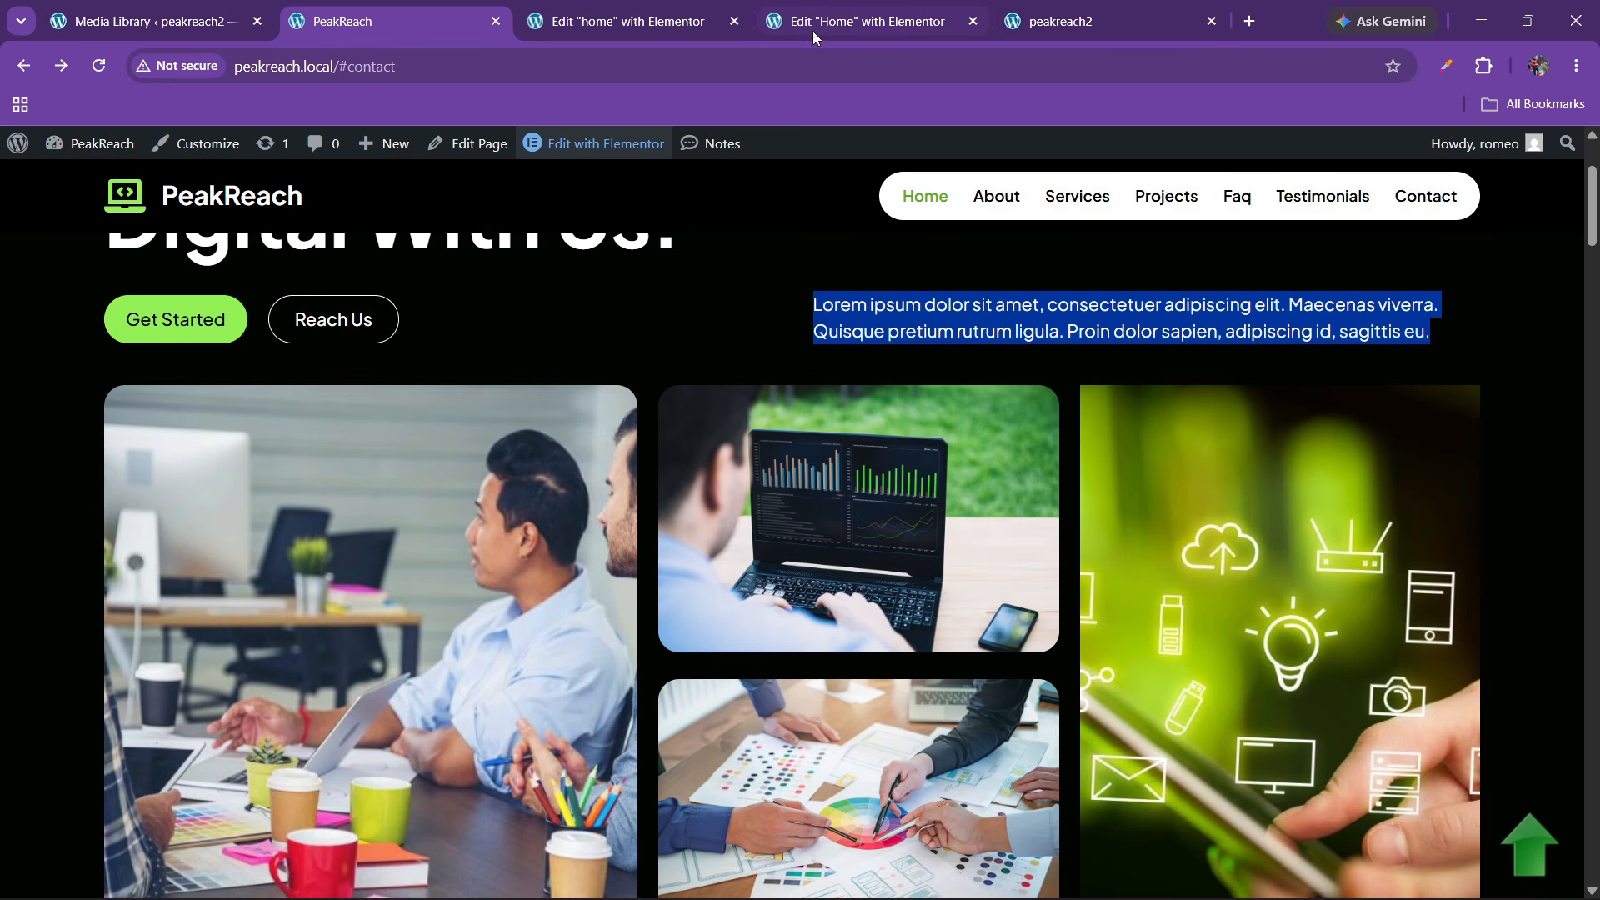
left_click(866, 15)
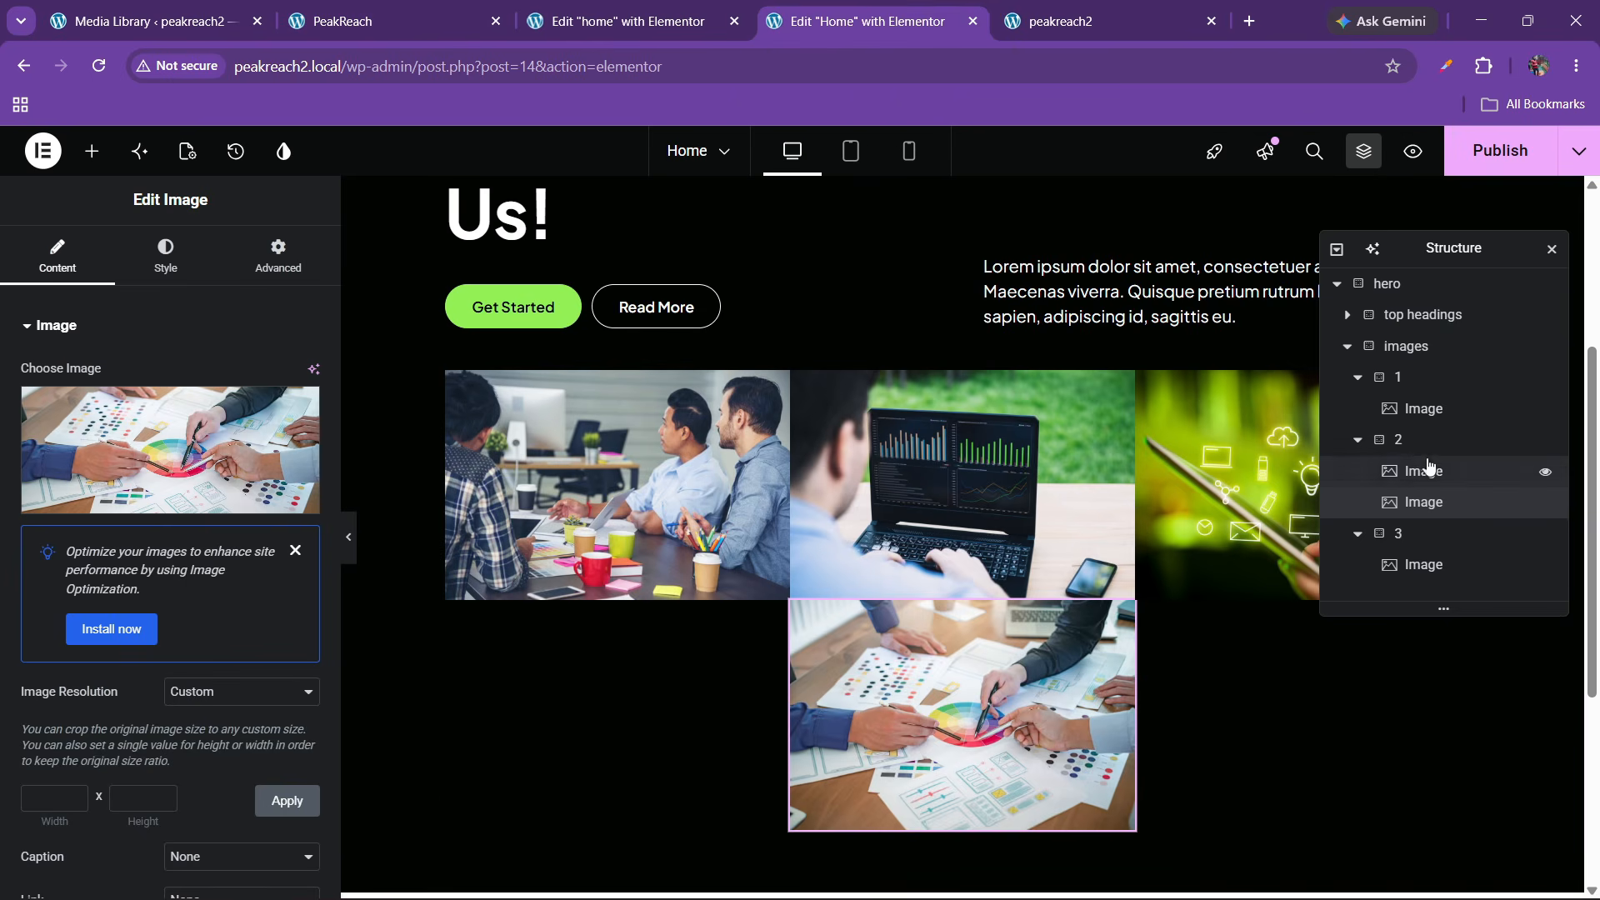
Make the 'images' container spread its columns across the row and stretch them to full height
left_click(1407, 348)
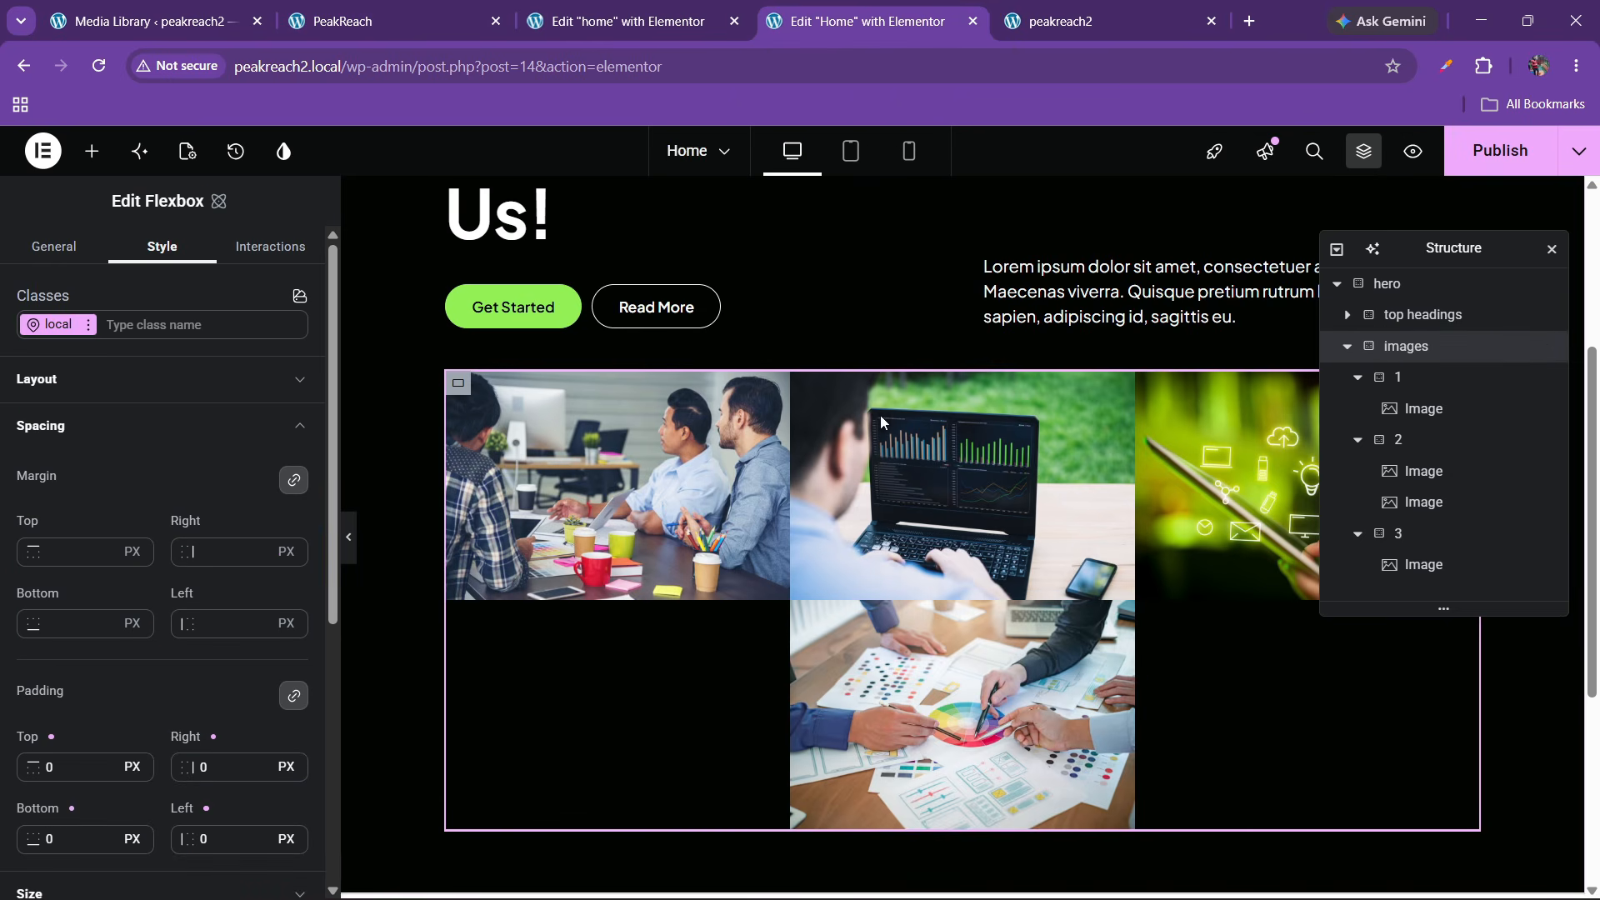
left_click(119, 388)
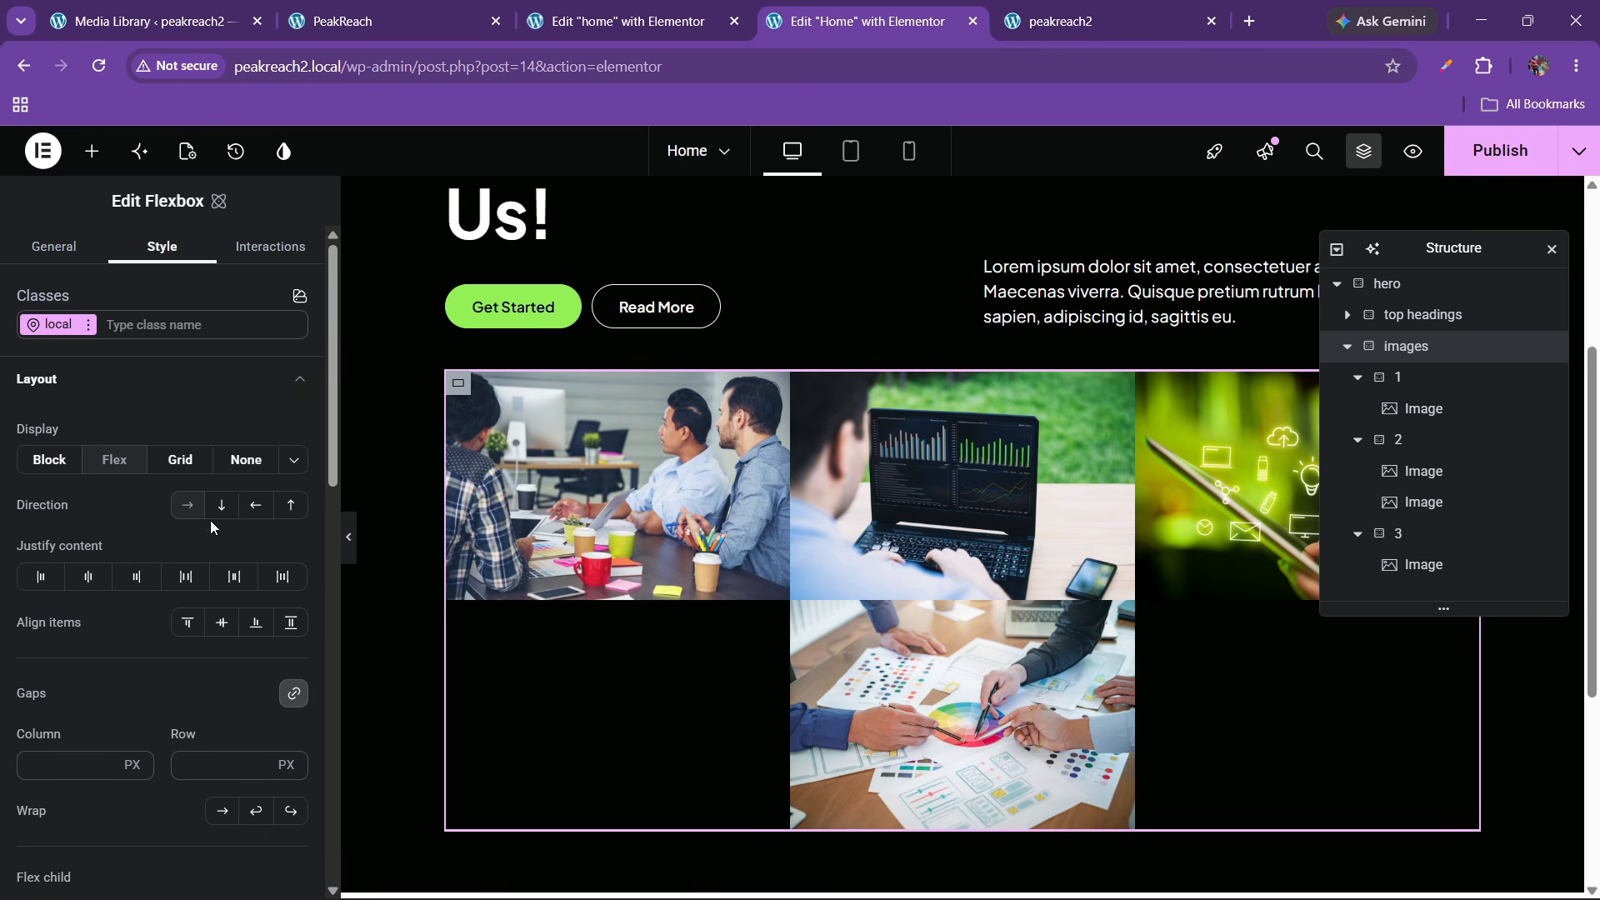
left_click(222, 623)
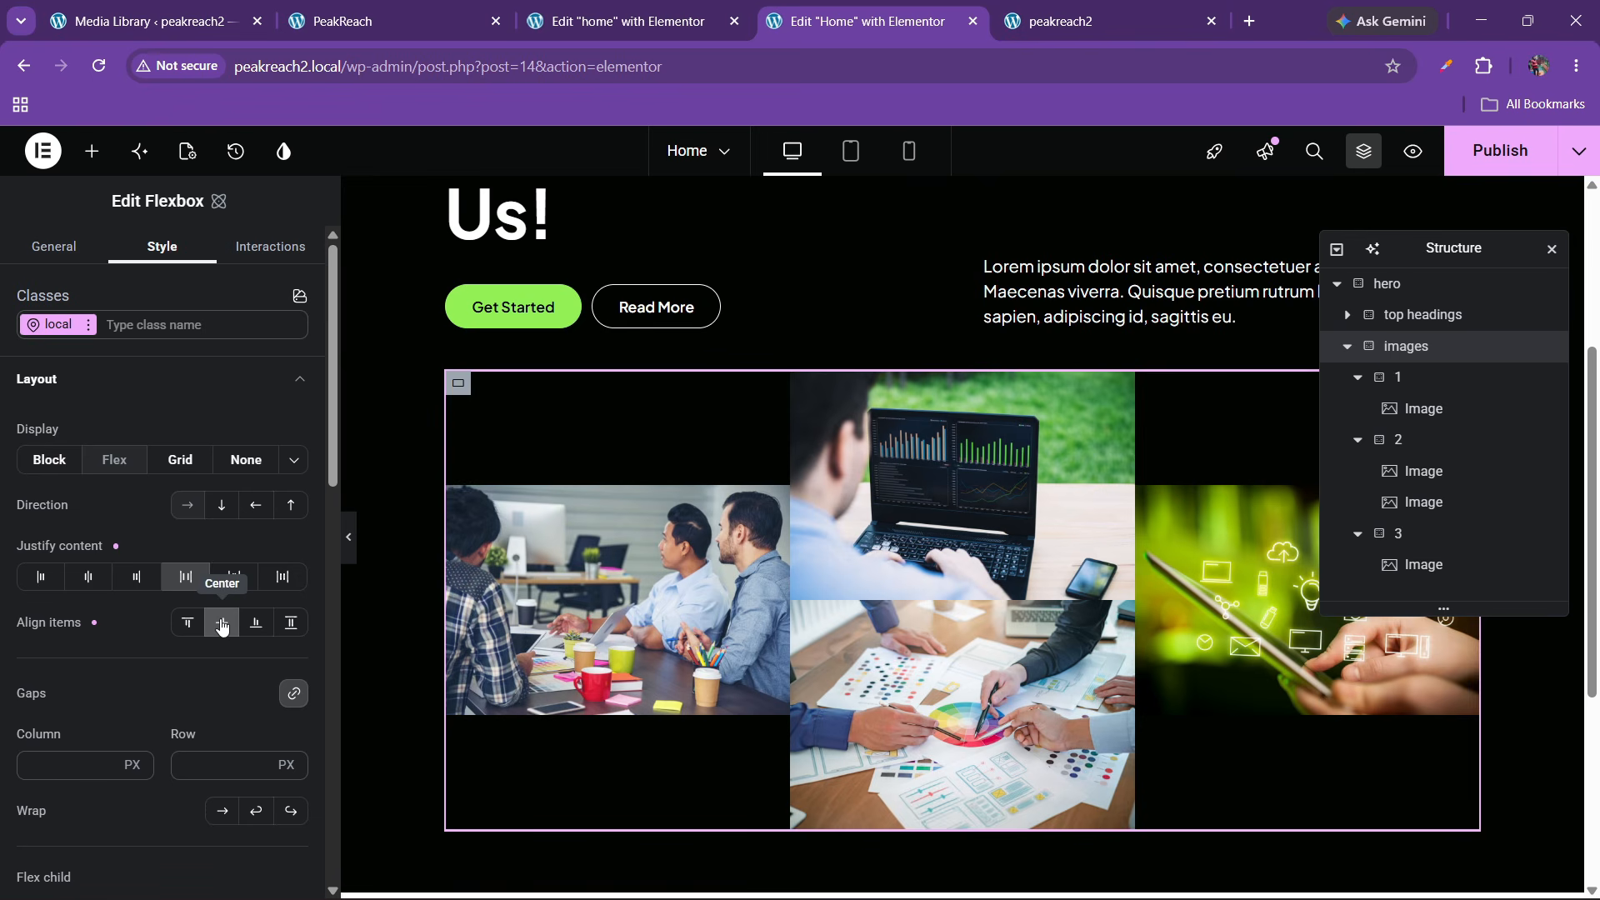
left_click(291, 623)
left_click(204, 774)
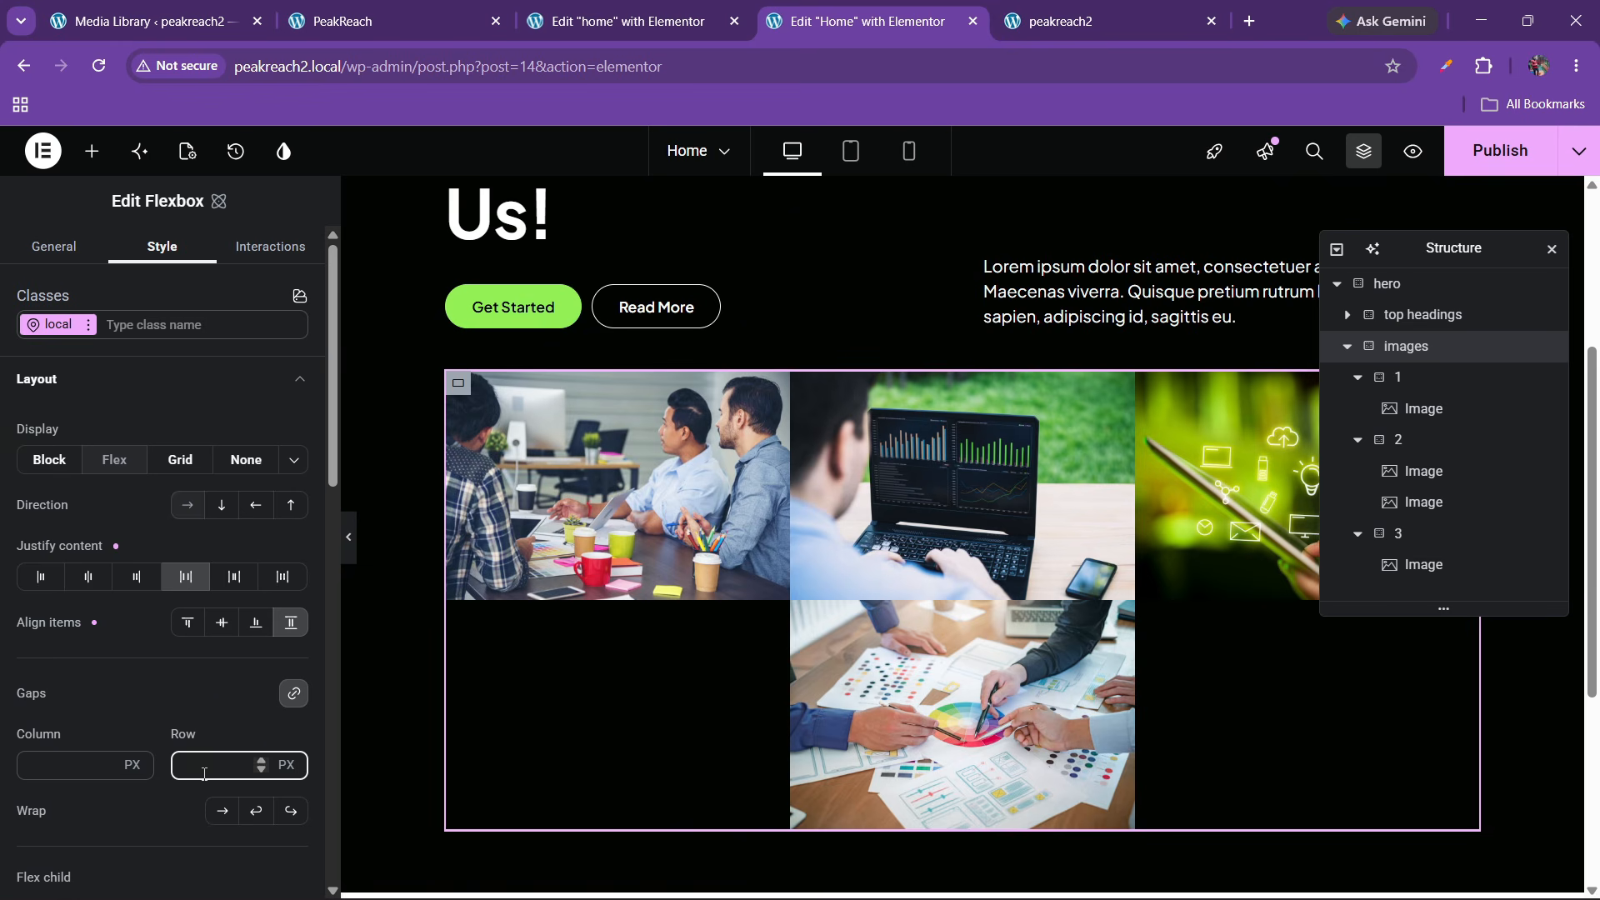
type("30")
key("BackSpace")
key("BackSpace")
Enter a 20 px gap for the images container and open the first image's style settings
type("20")
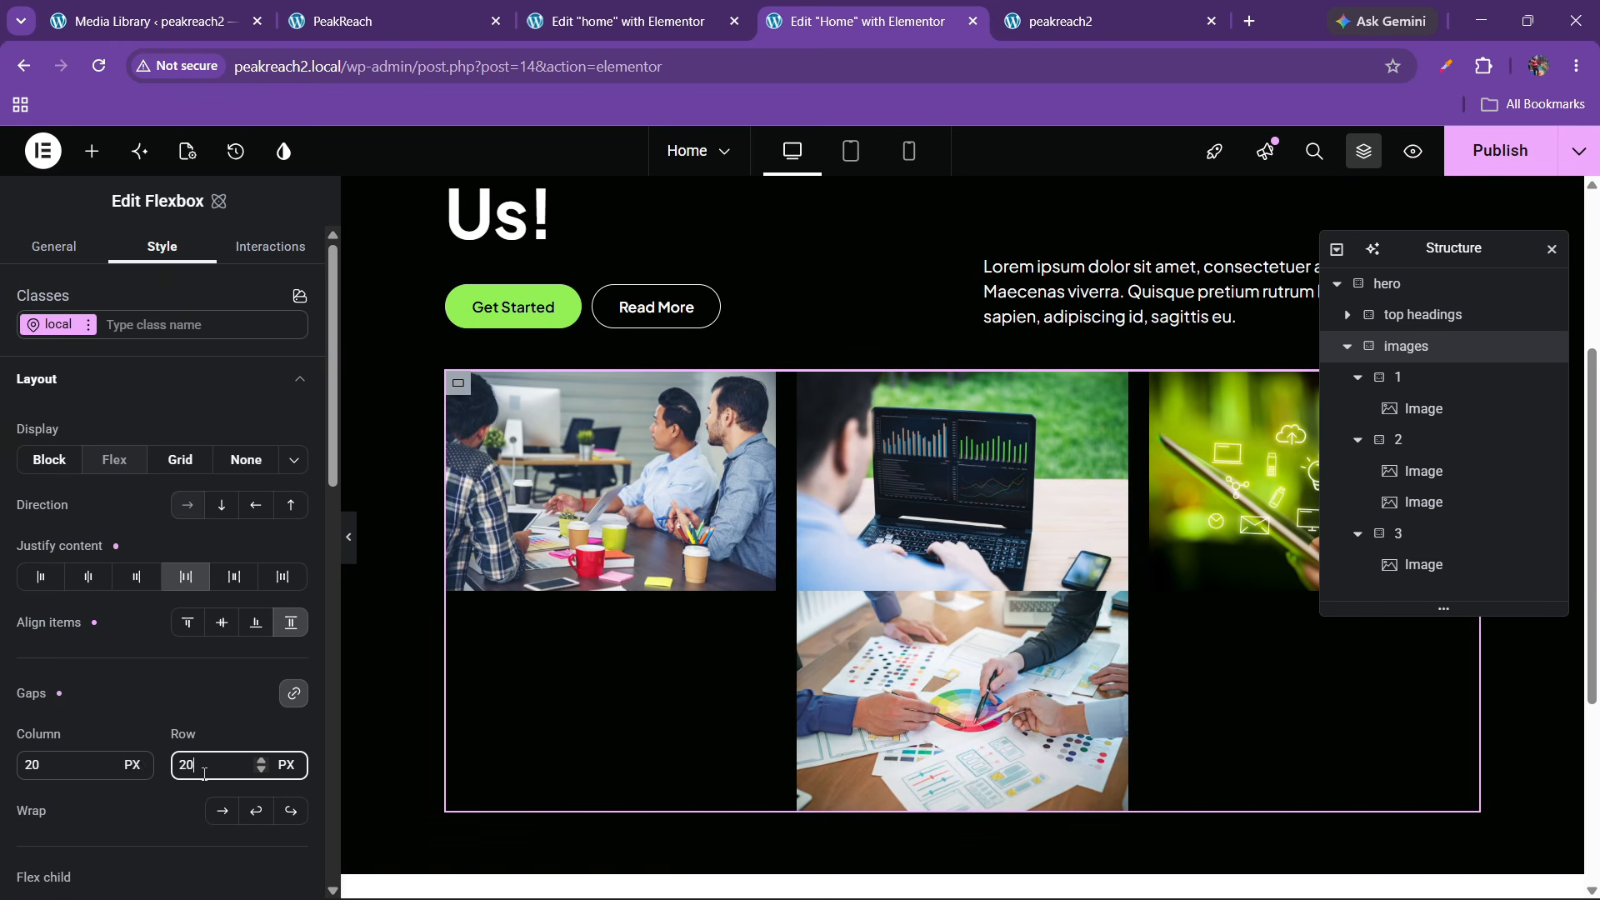
left_click(605, 534)
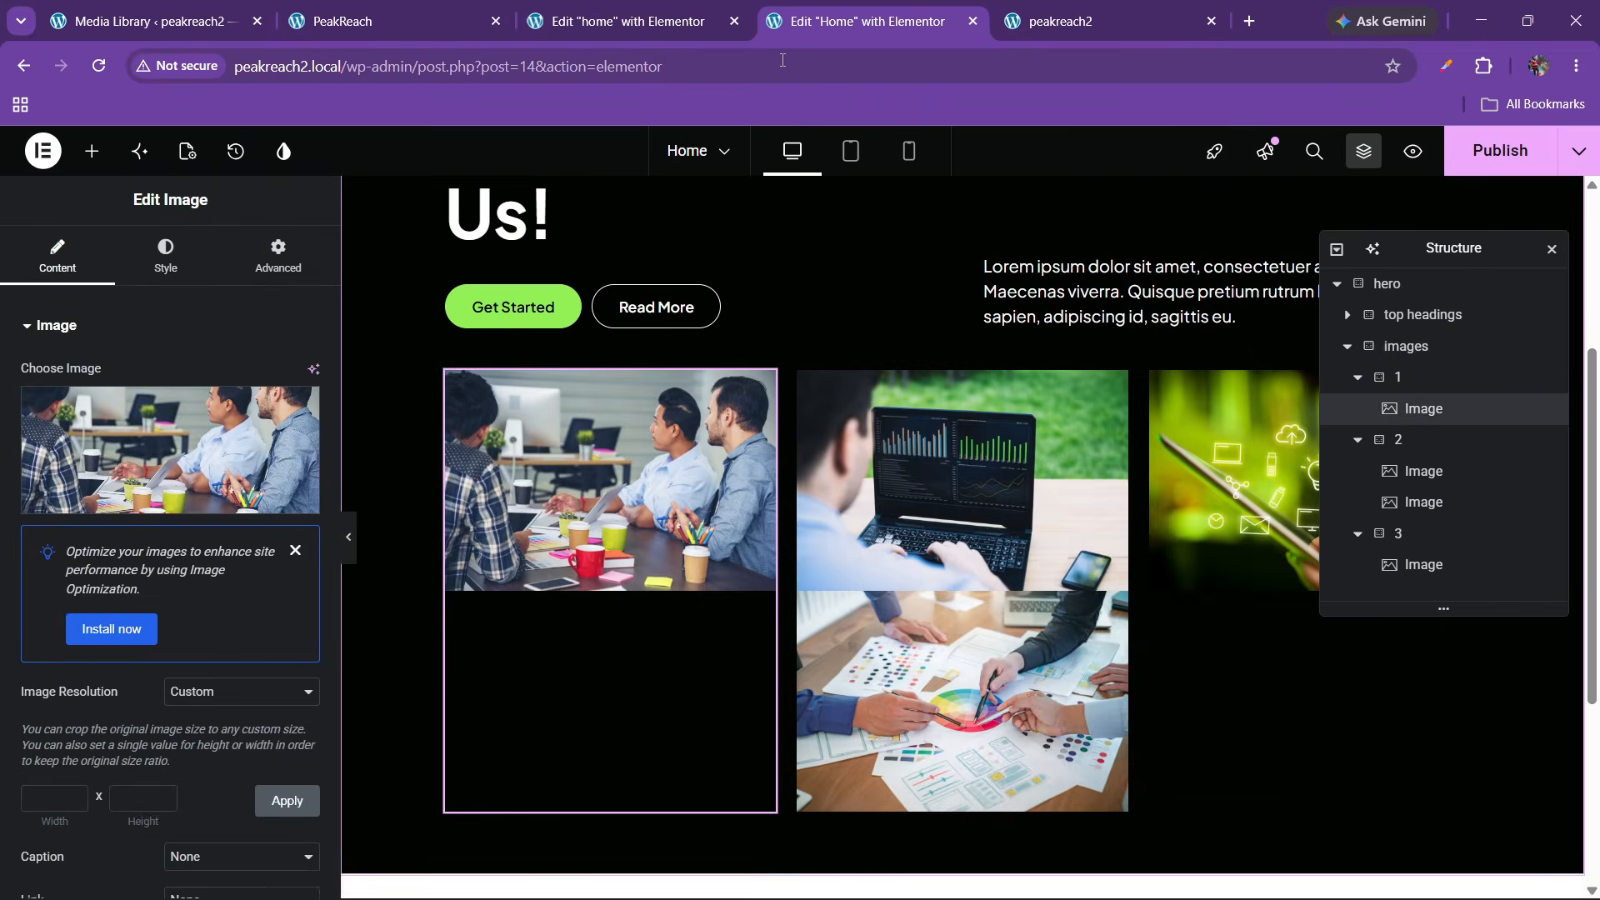
left_click(621, 21)
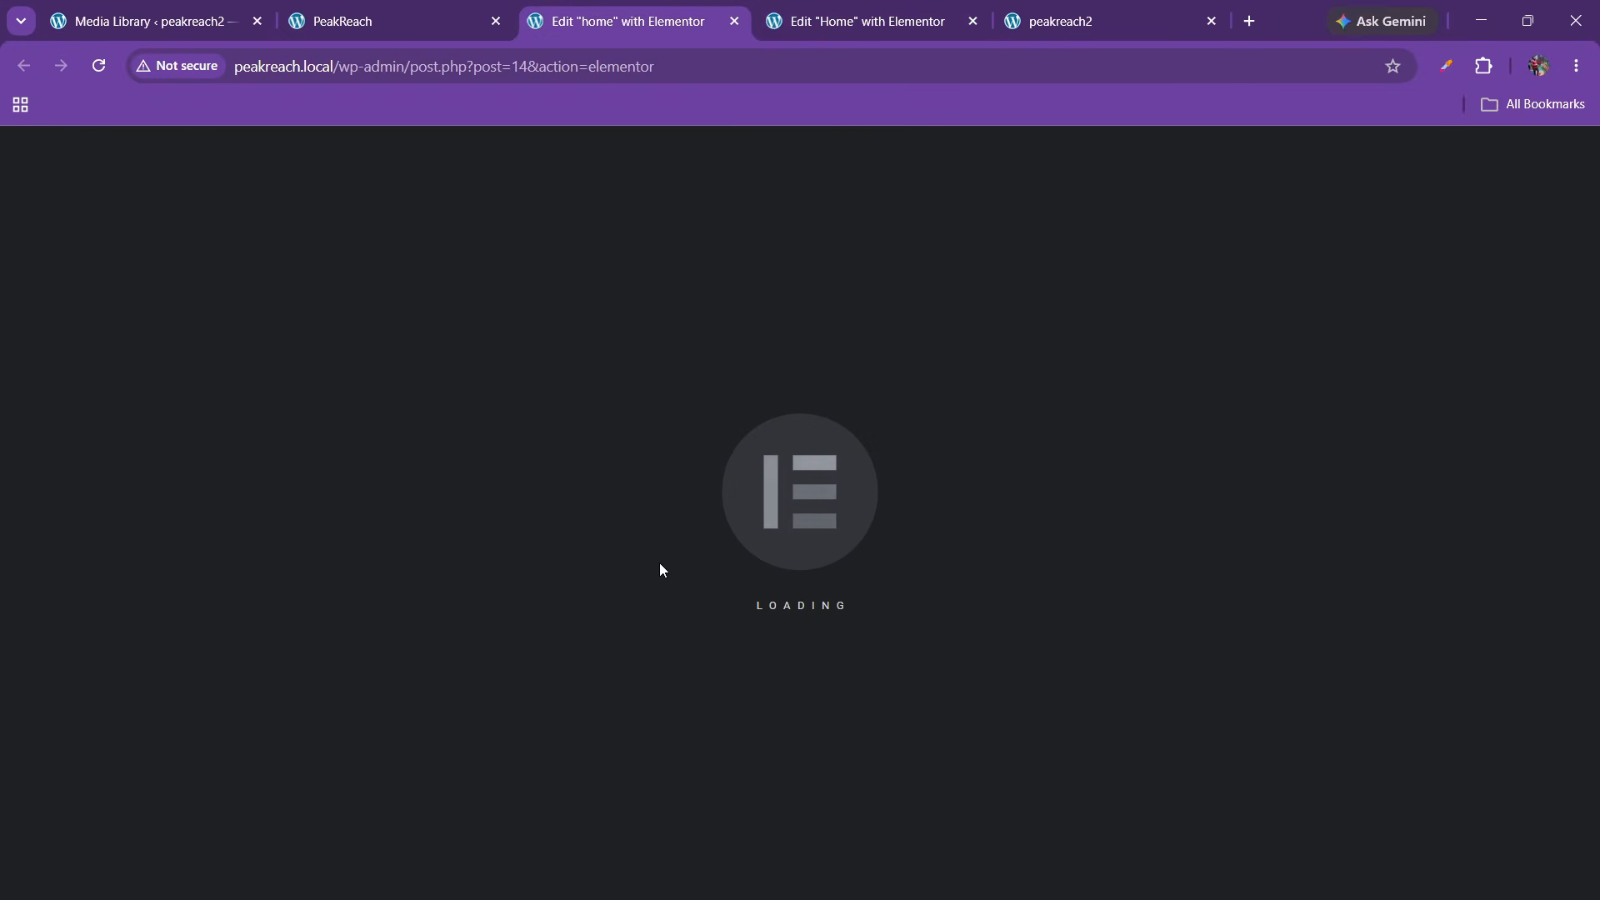
key("ctrl+Tab")
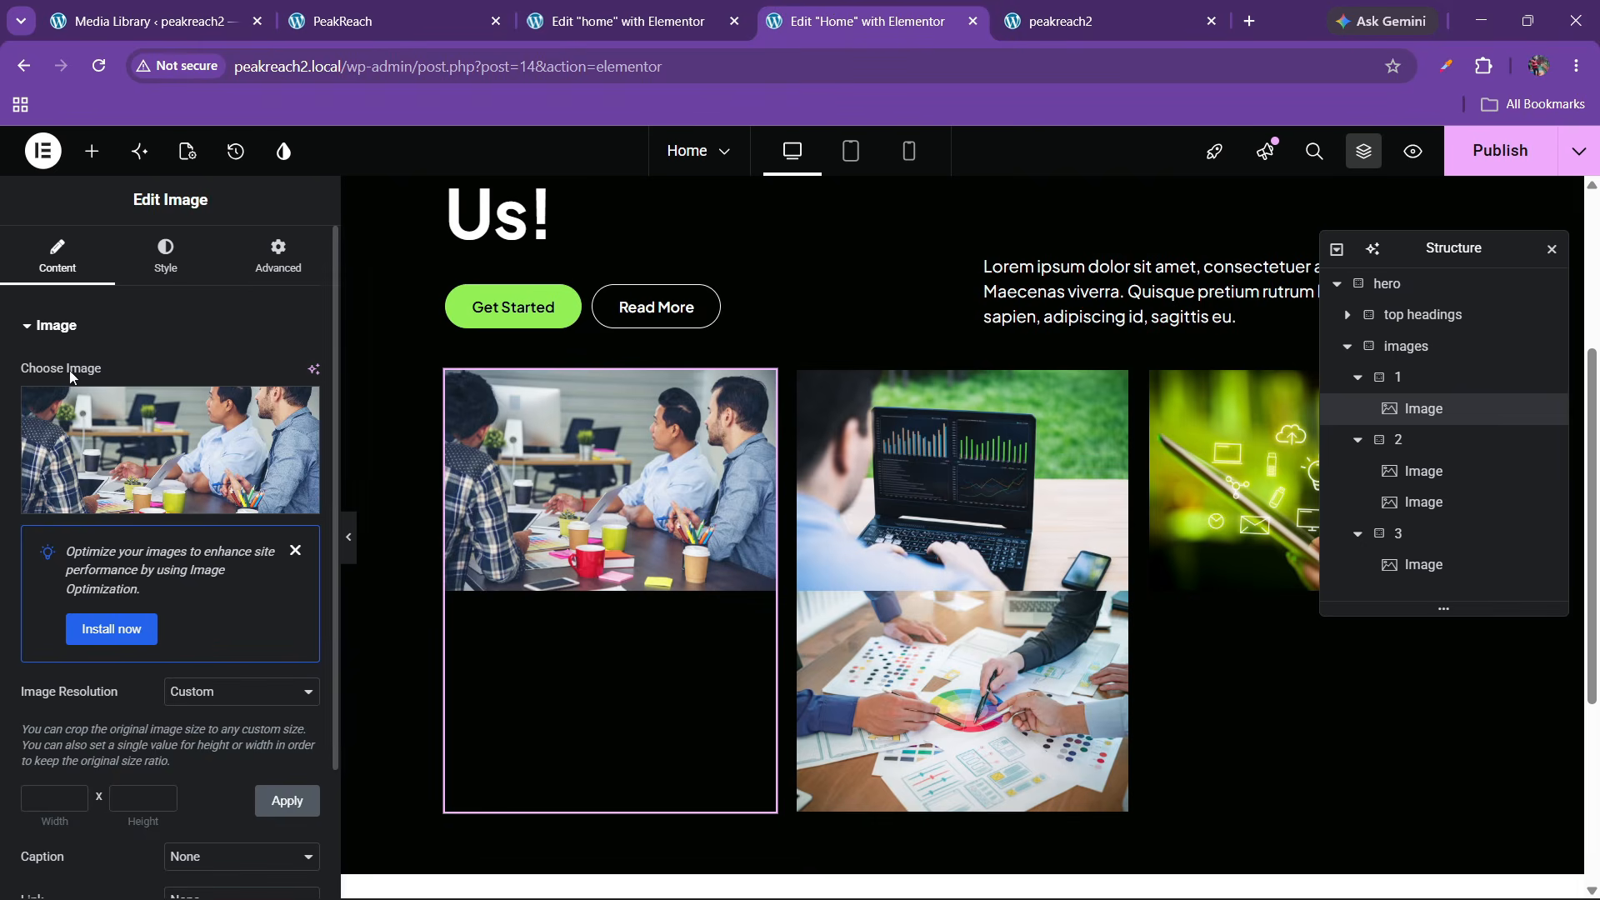
left_click(165, 254)
scroll(134, 638, "down", 2)
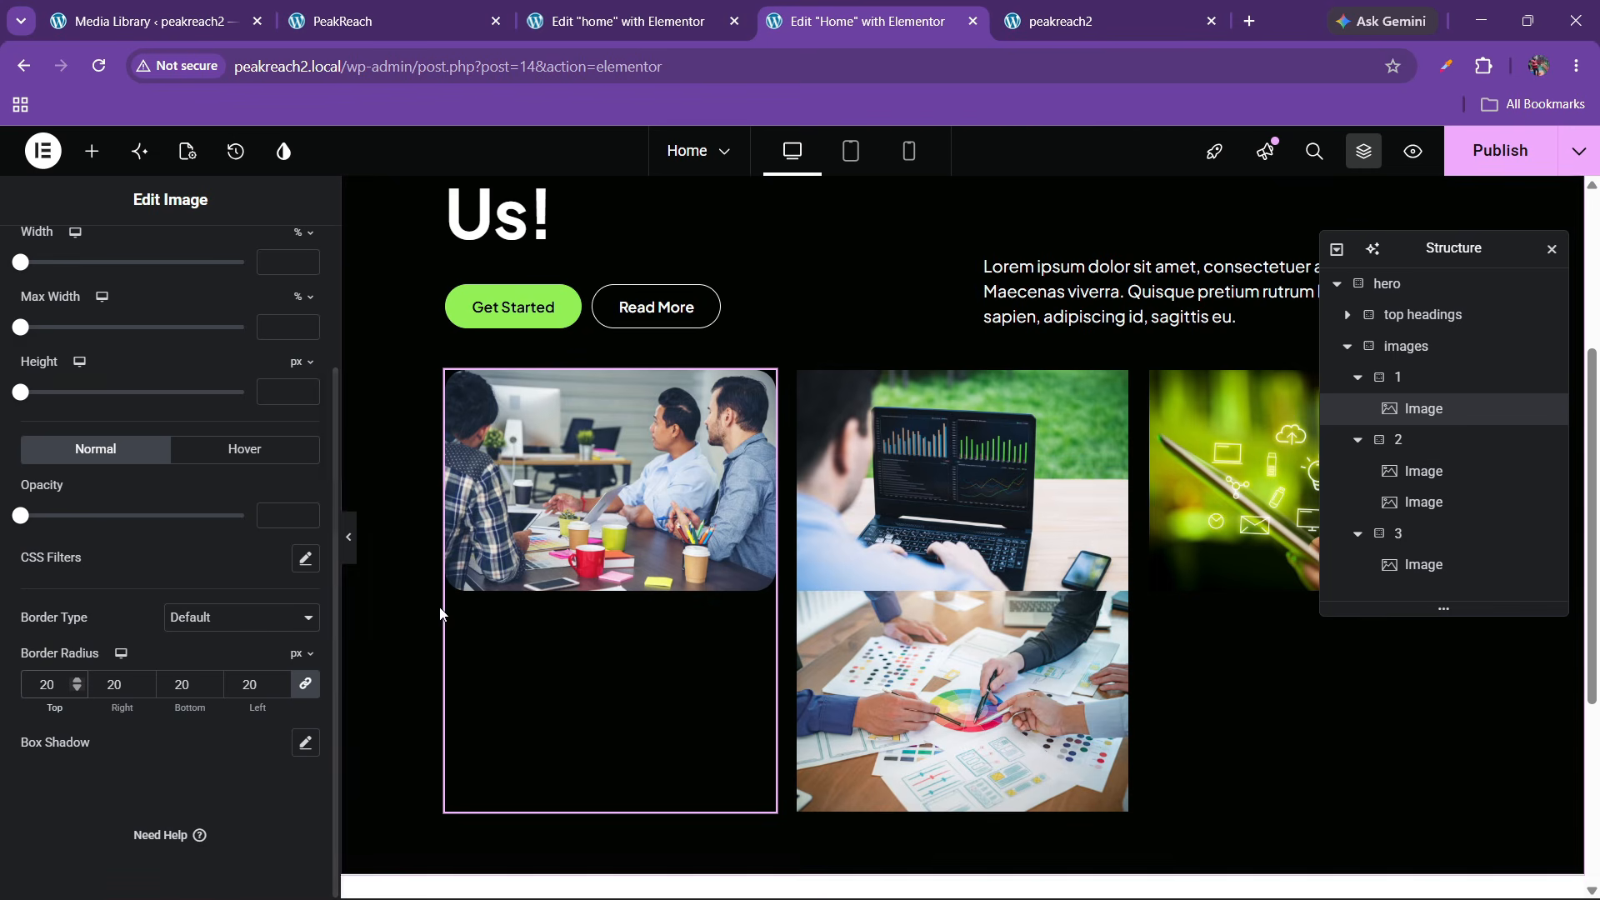
Copy the first image's rounded style and paste it onto the other three grid images
right_click(619, 524)
left_click(664, 474)
right_click(893, 489)
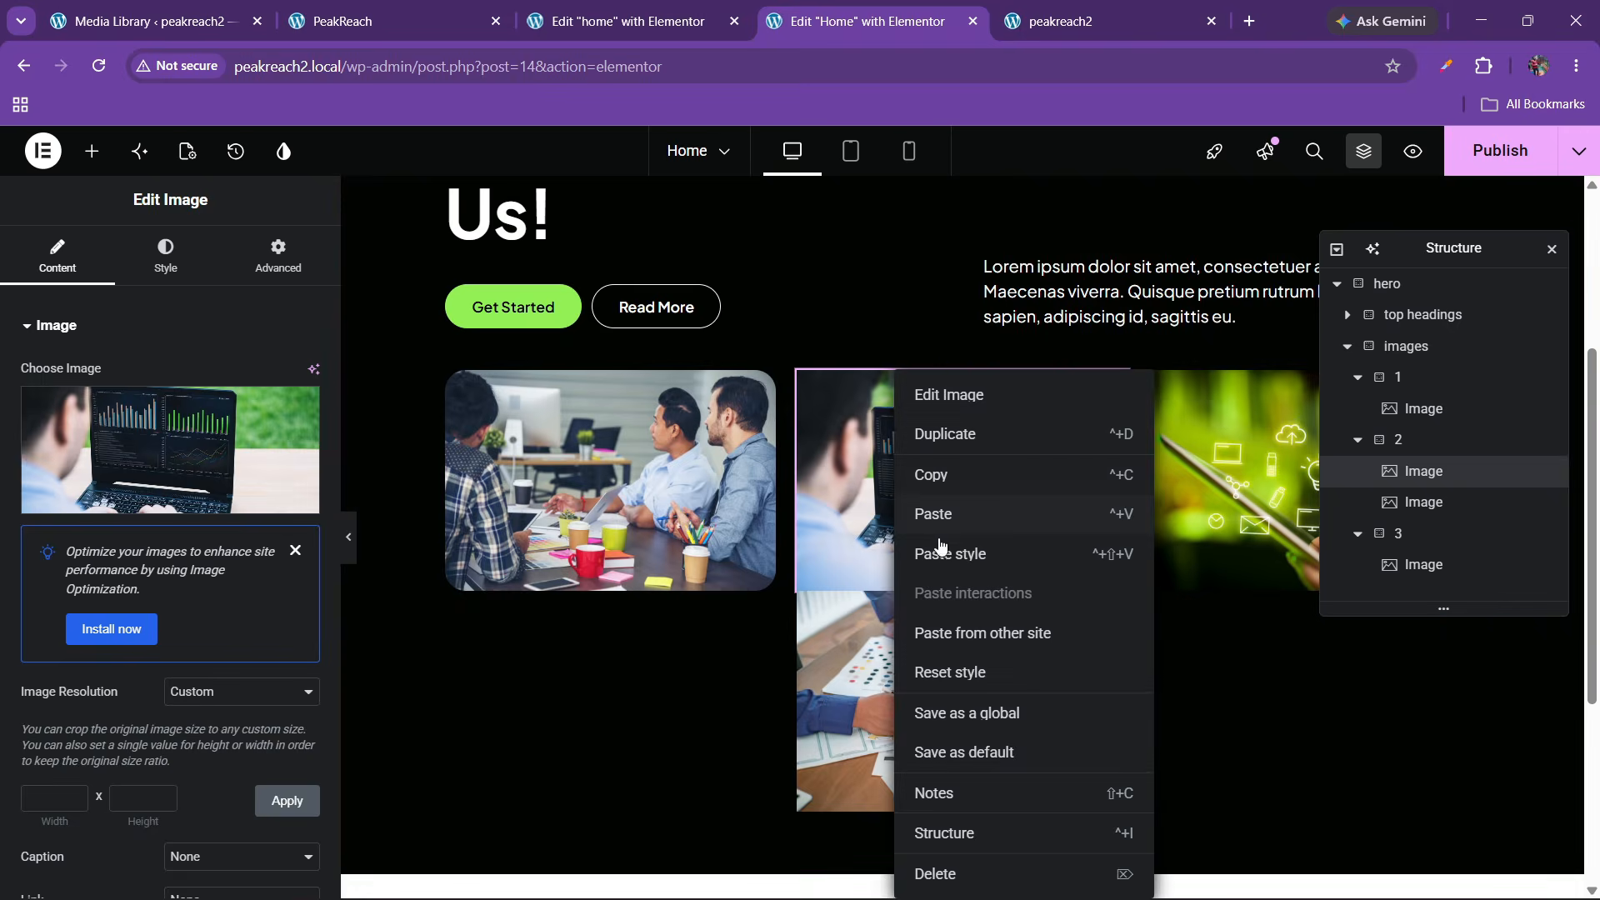
left_click(950, 553)
right_click(937, 597)
left_click(987, 557)
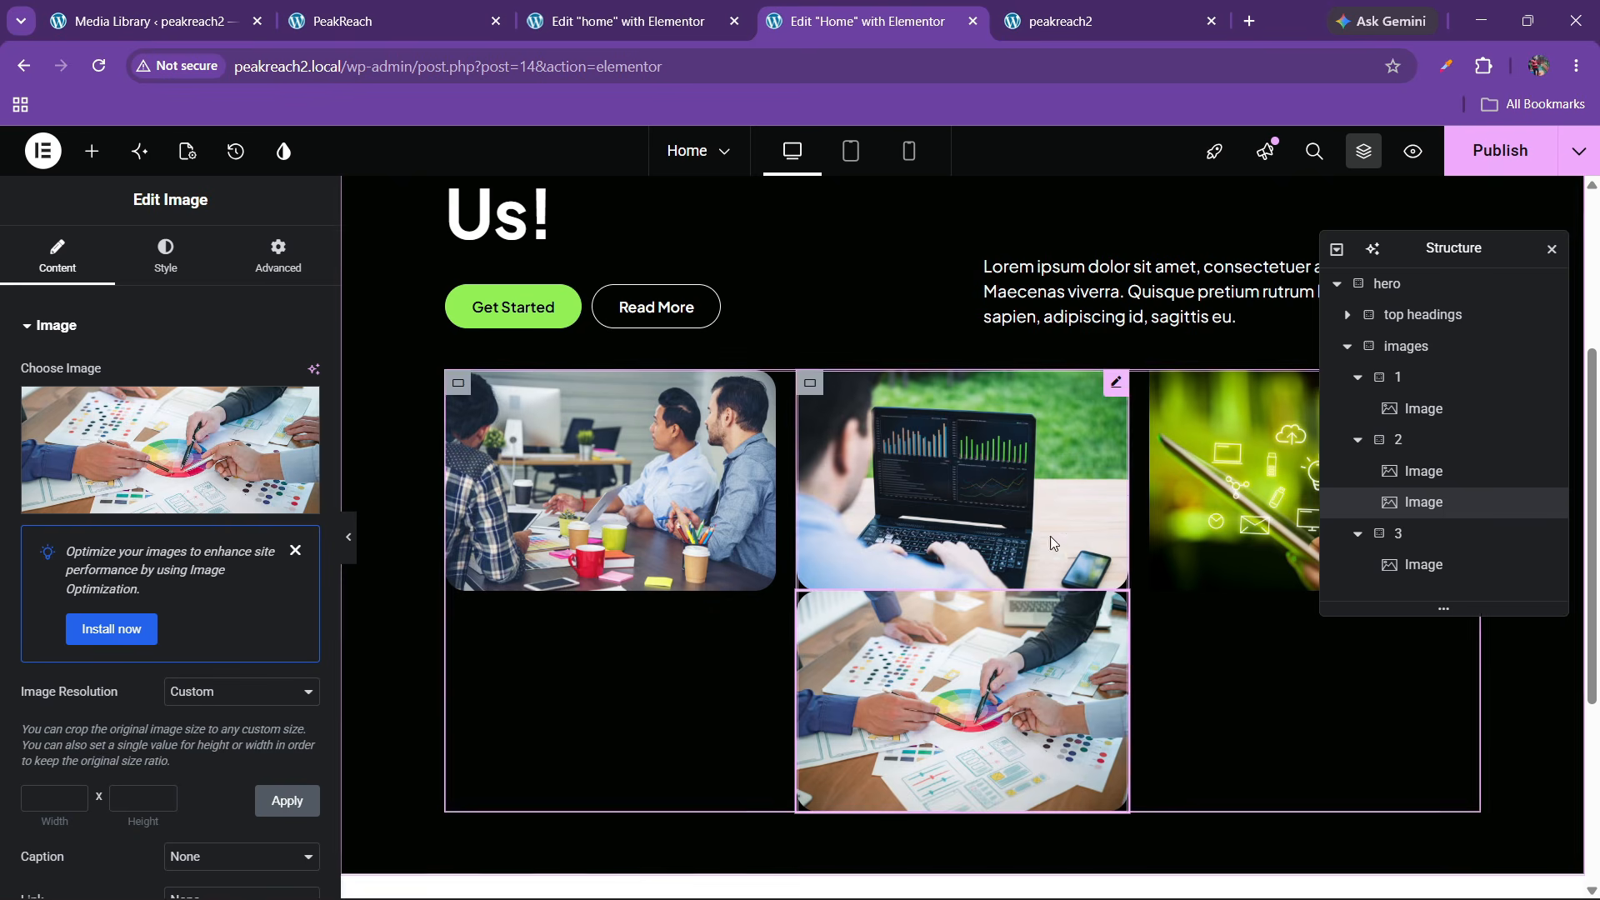
right_click(1191, 508)
left_click(1250, 557)
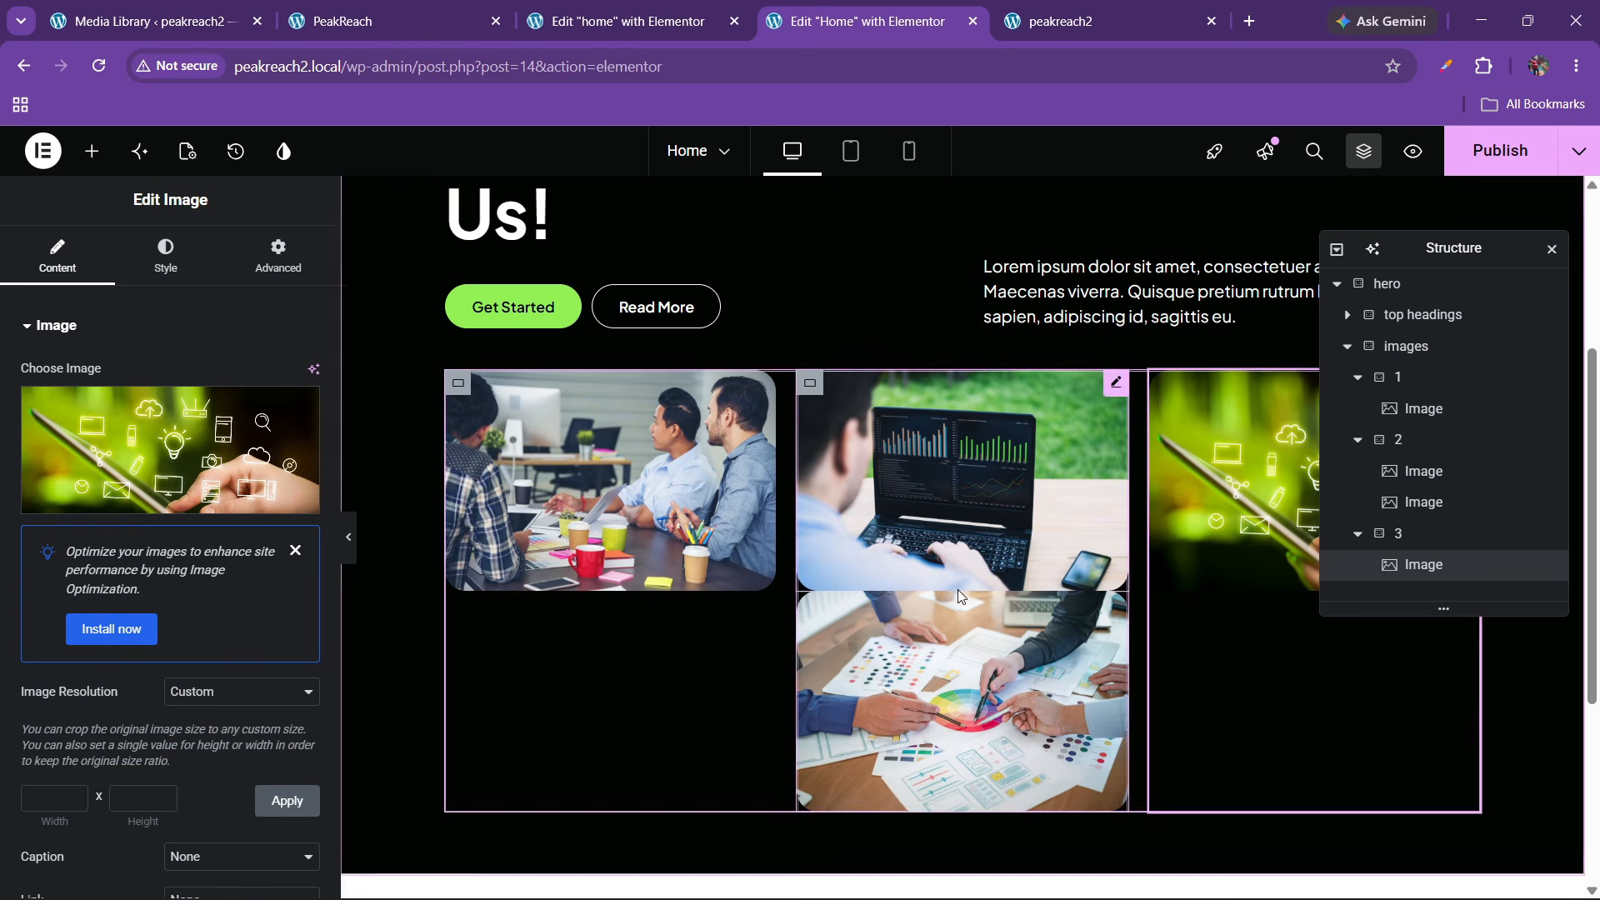
Give column 2 a 20 px row gap, then compare against the reference design
left_click(1408, 440)
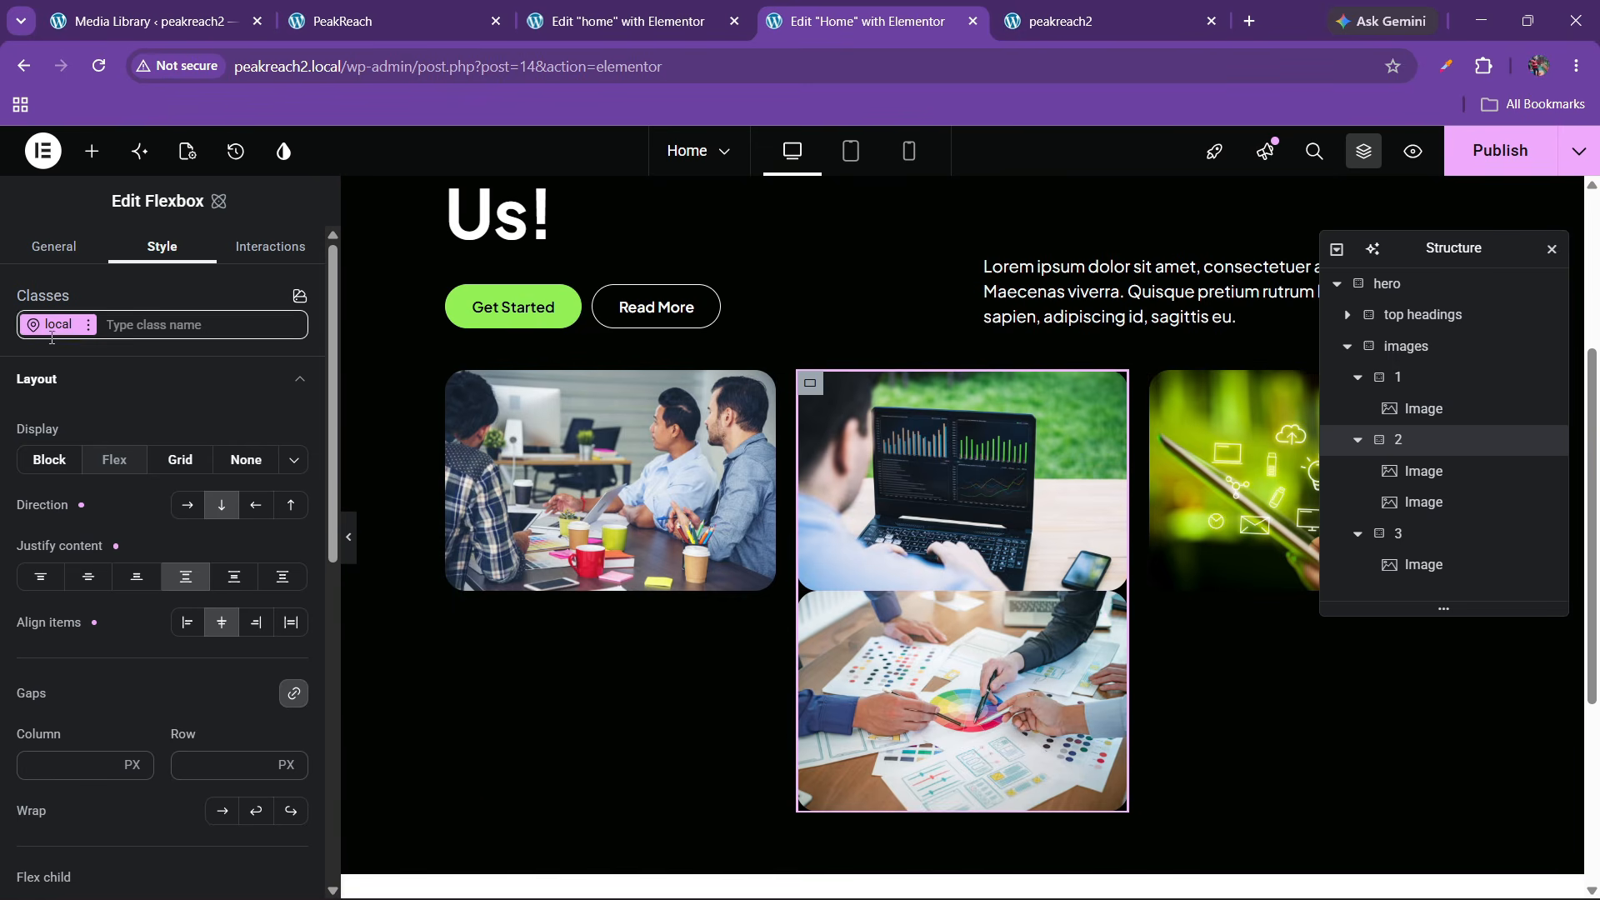
type("20")
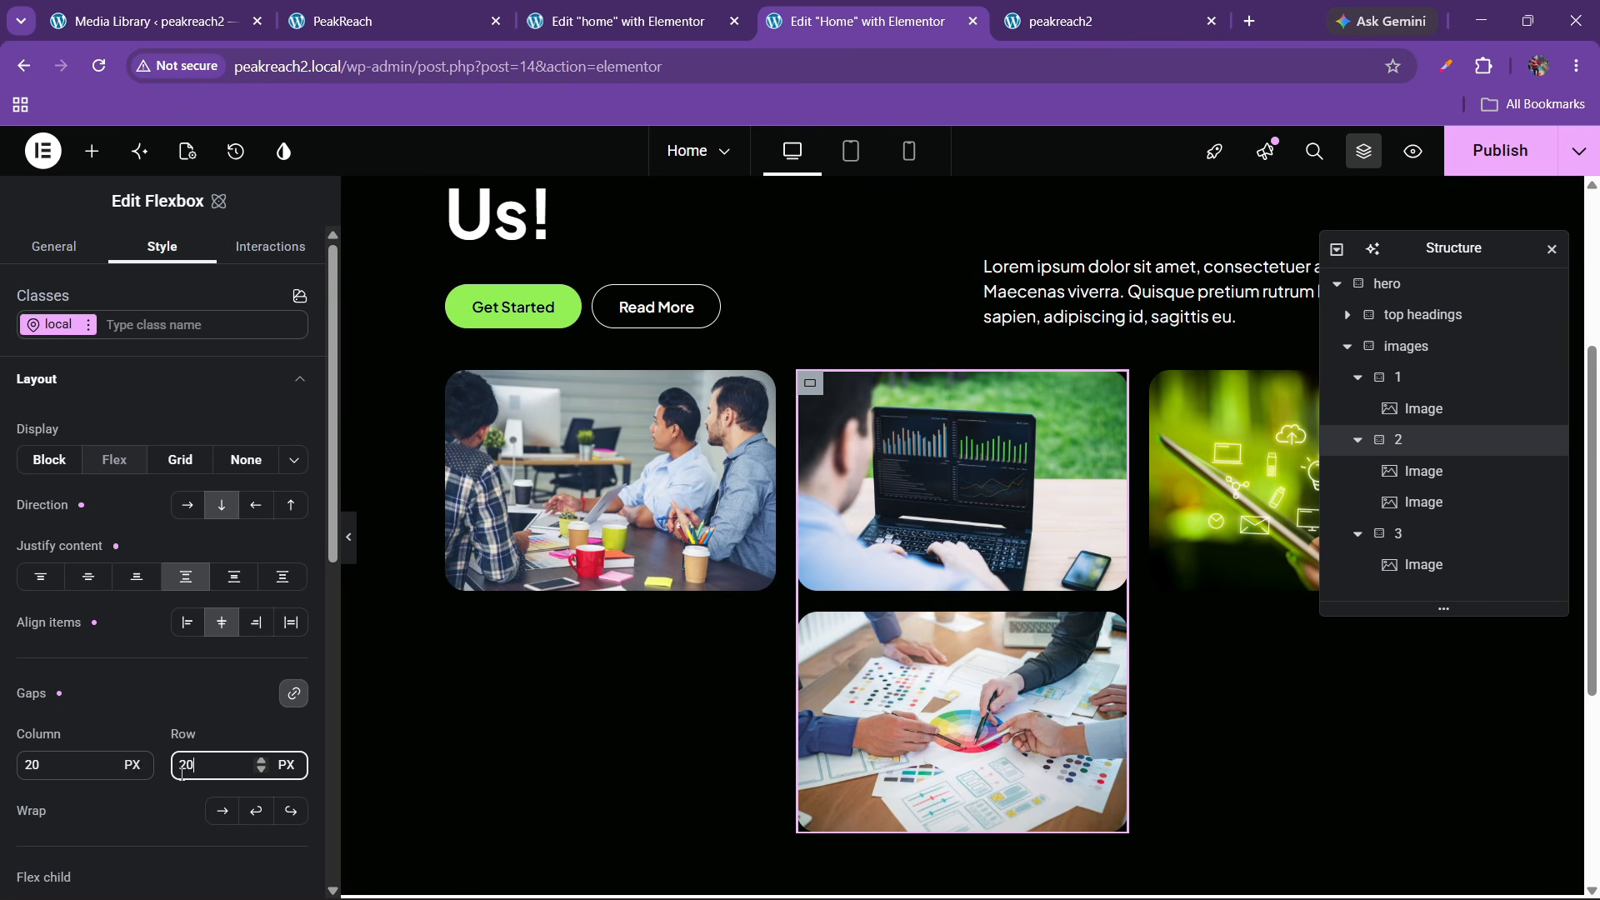
left_click(679, 582)
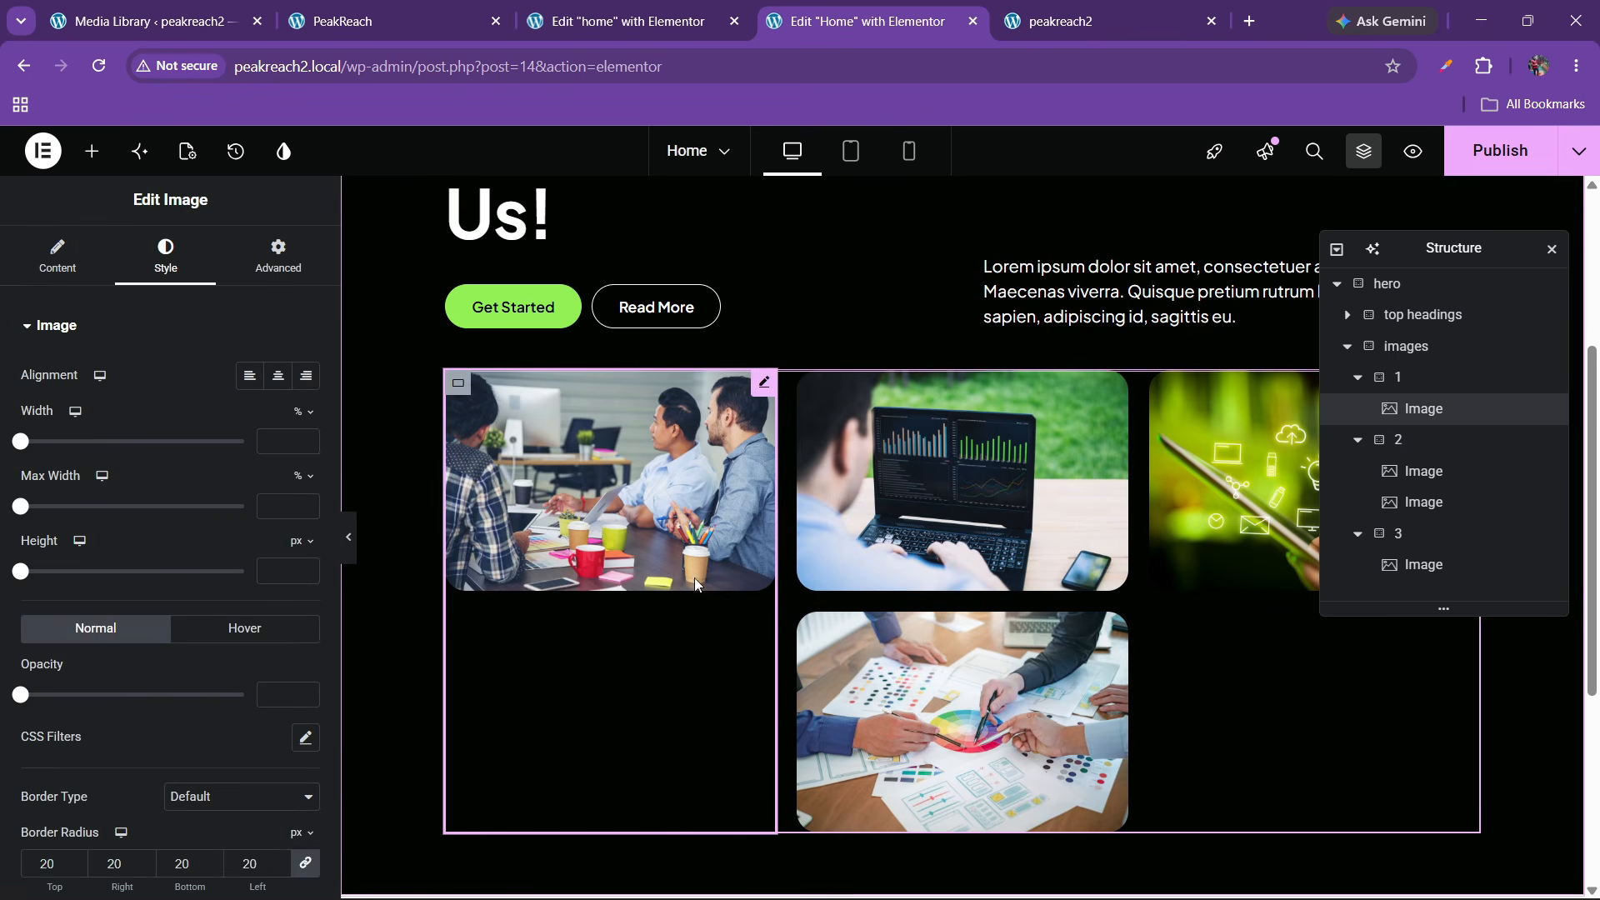
left_click(620, 21)
scroll(759, 492, "down", 5)
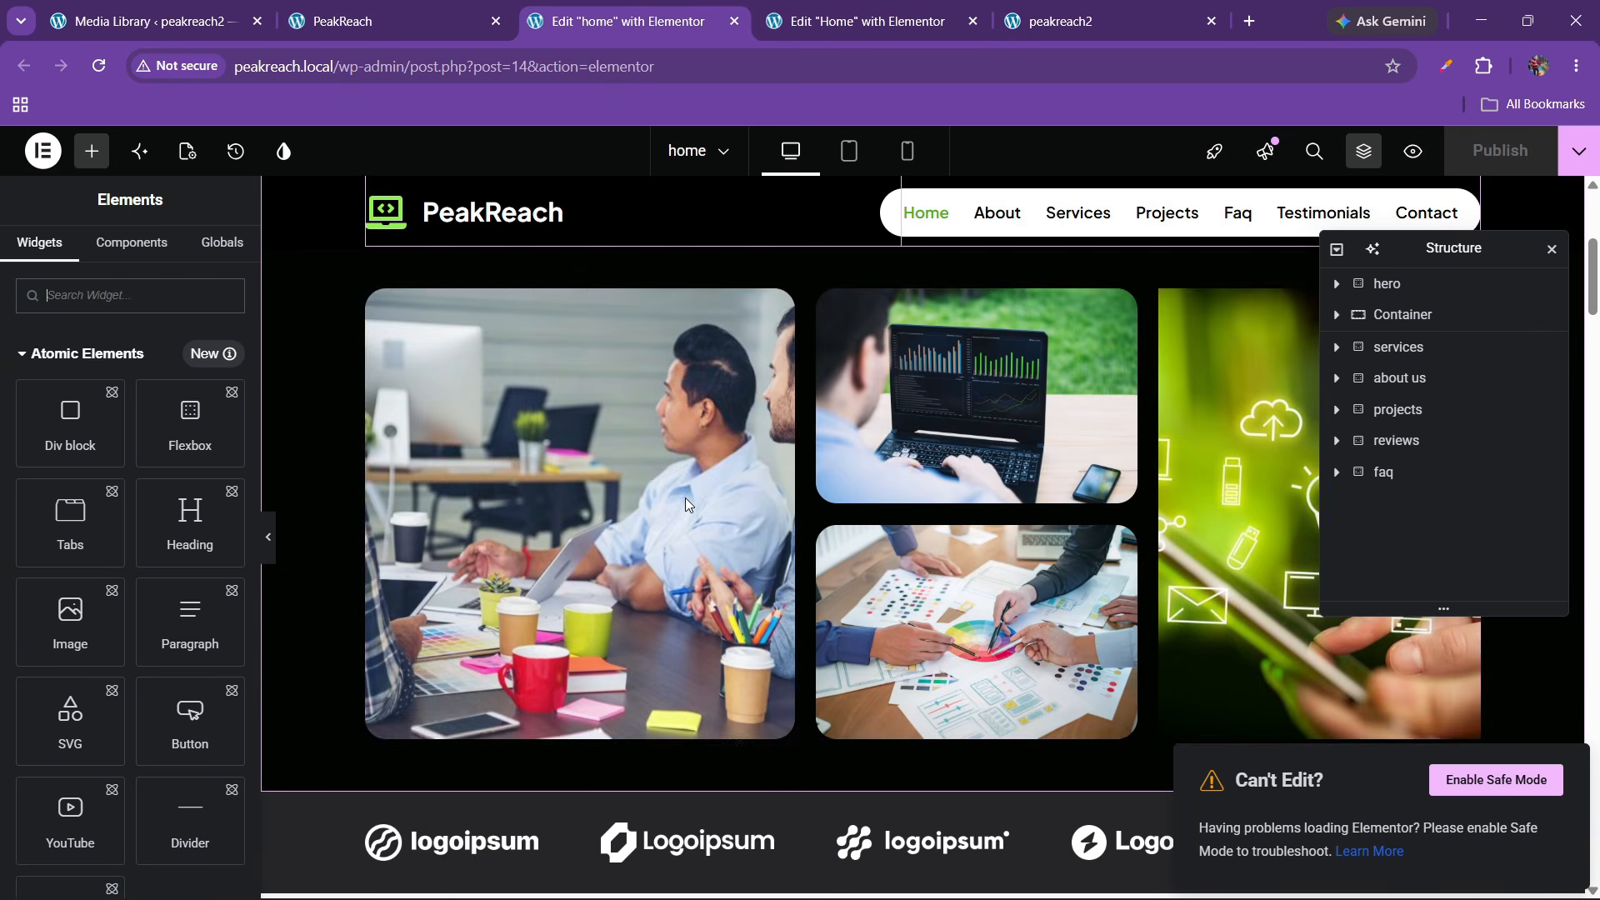
scroll(677, 497, "up", 2)
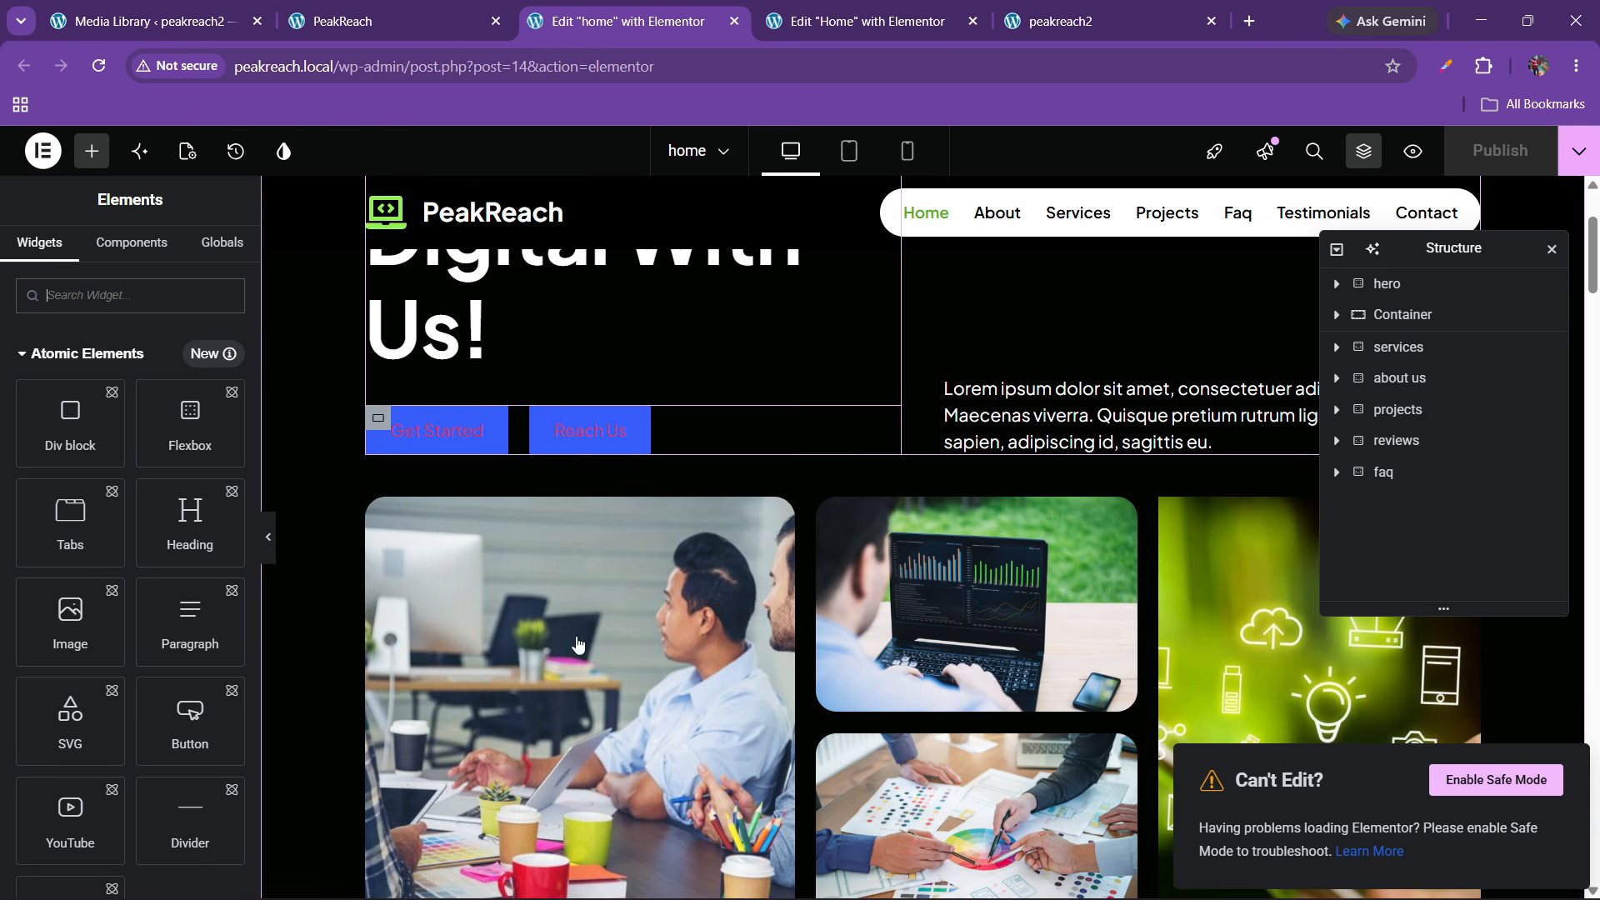
key("ctrl+Tab")
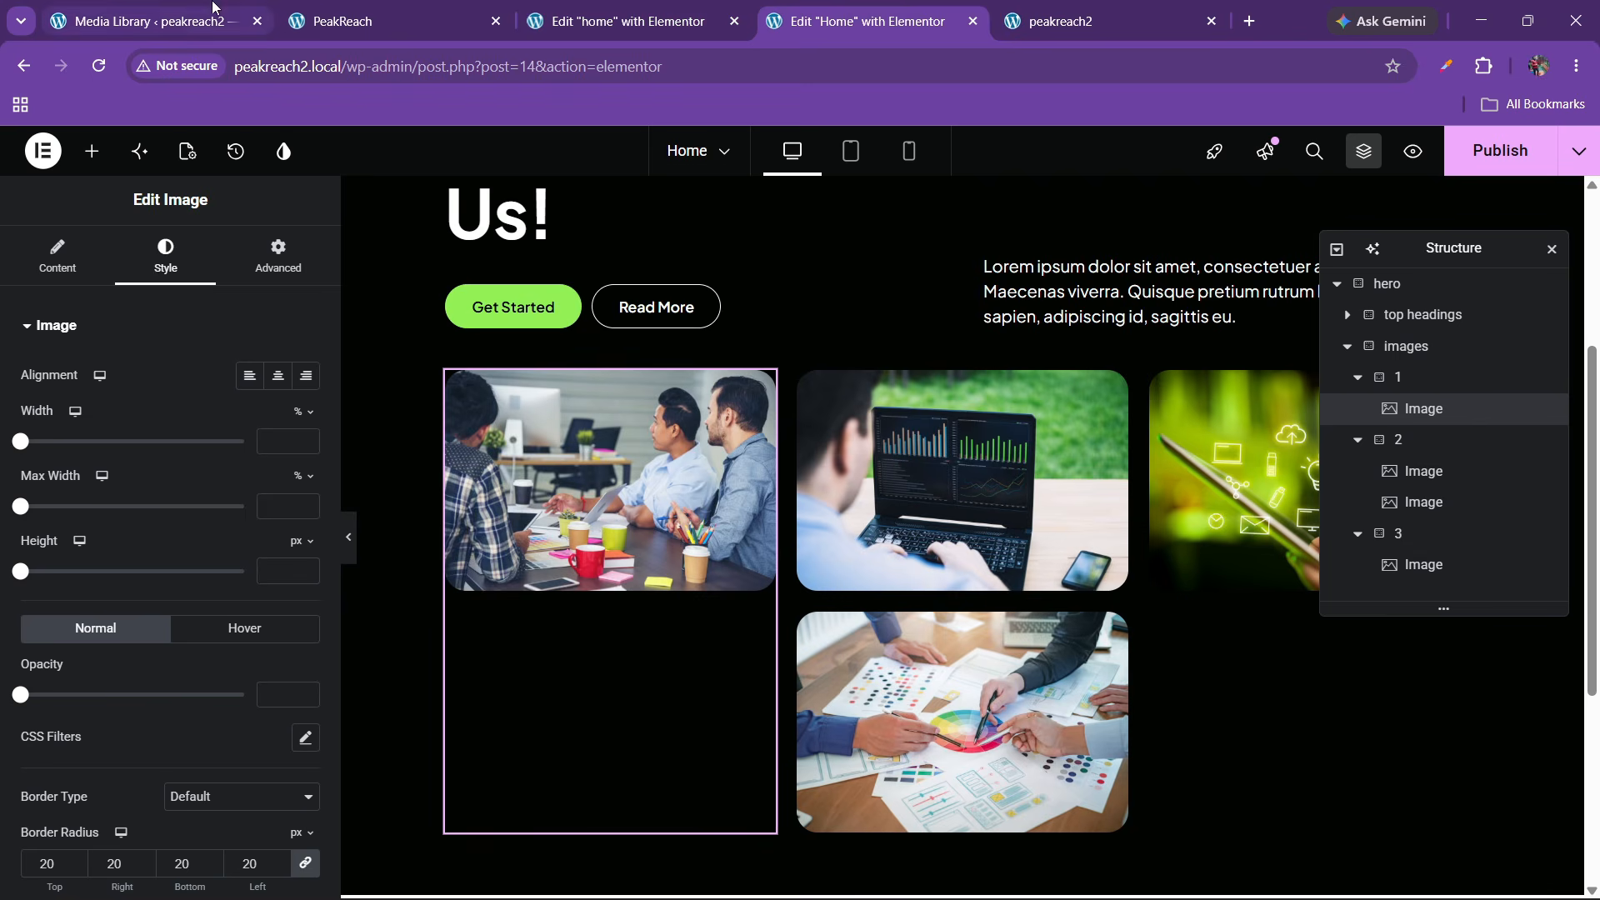
Set the first image column's width unit to % with a value of 30
left_click(1407, 377)
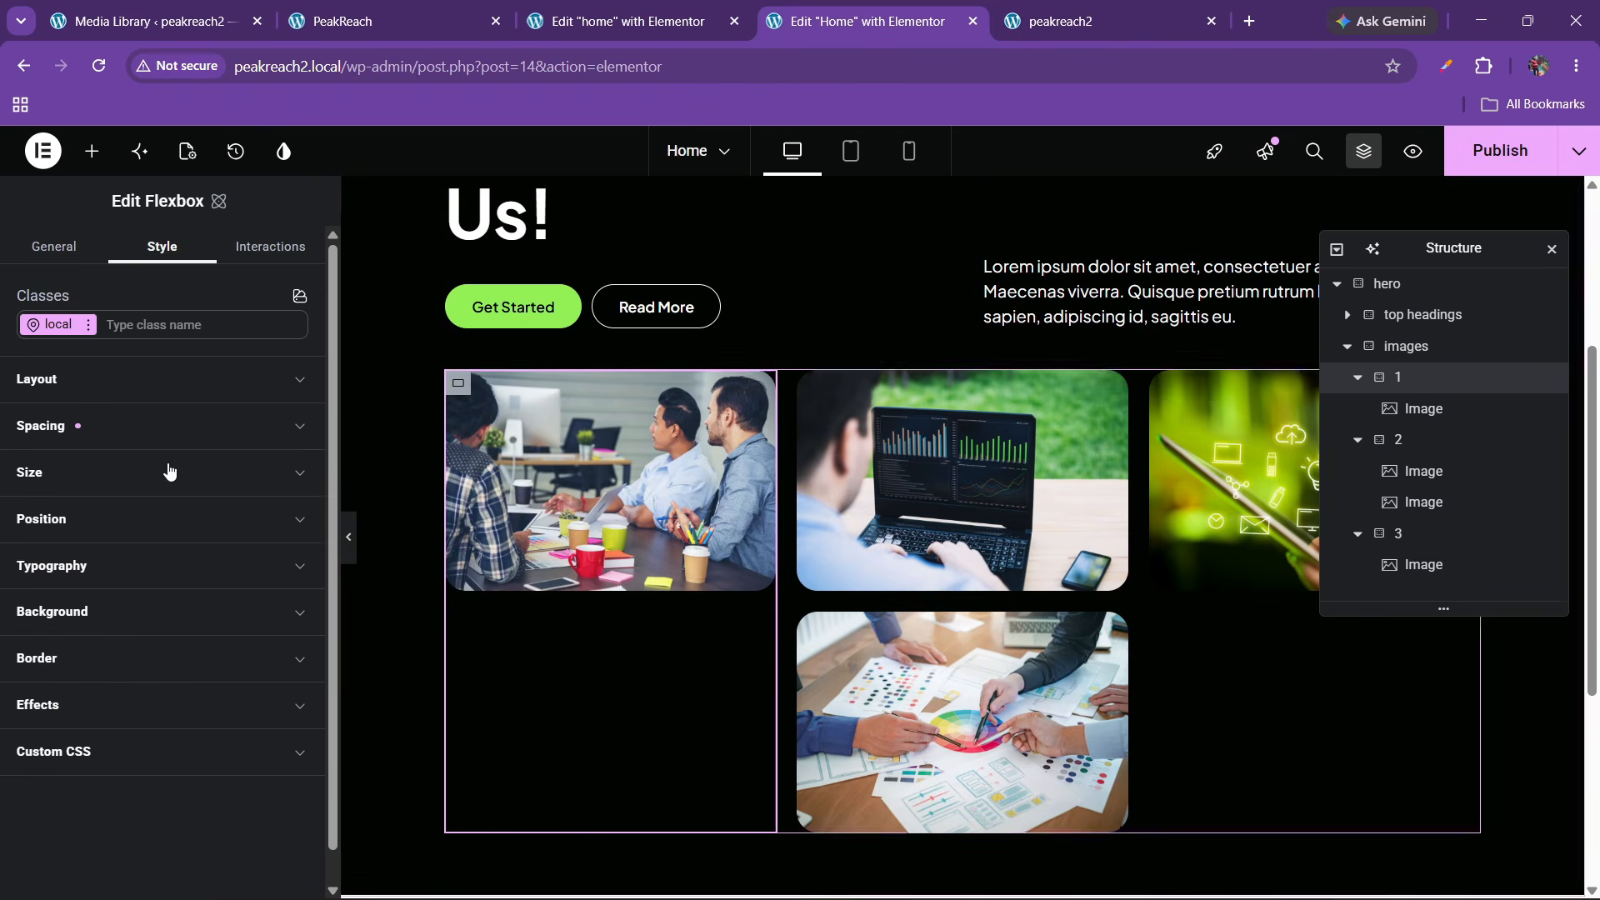
left_click(78, 475)
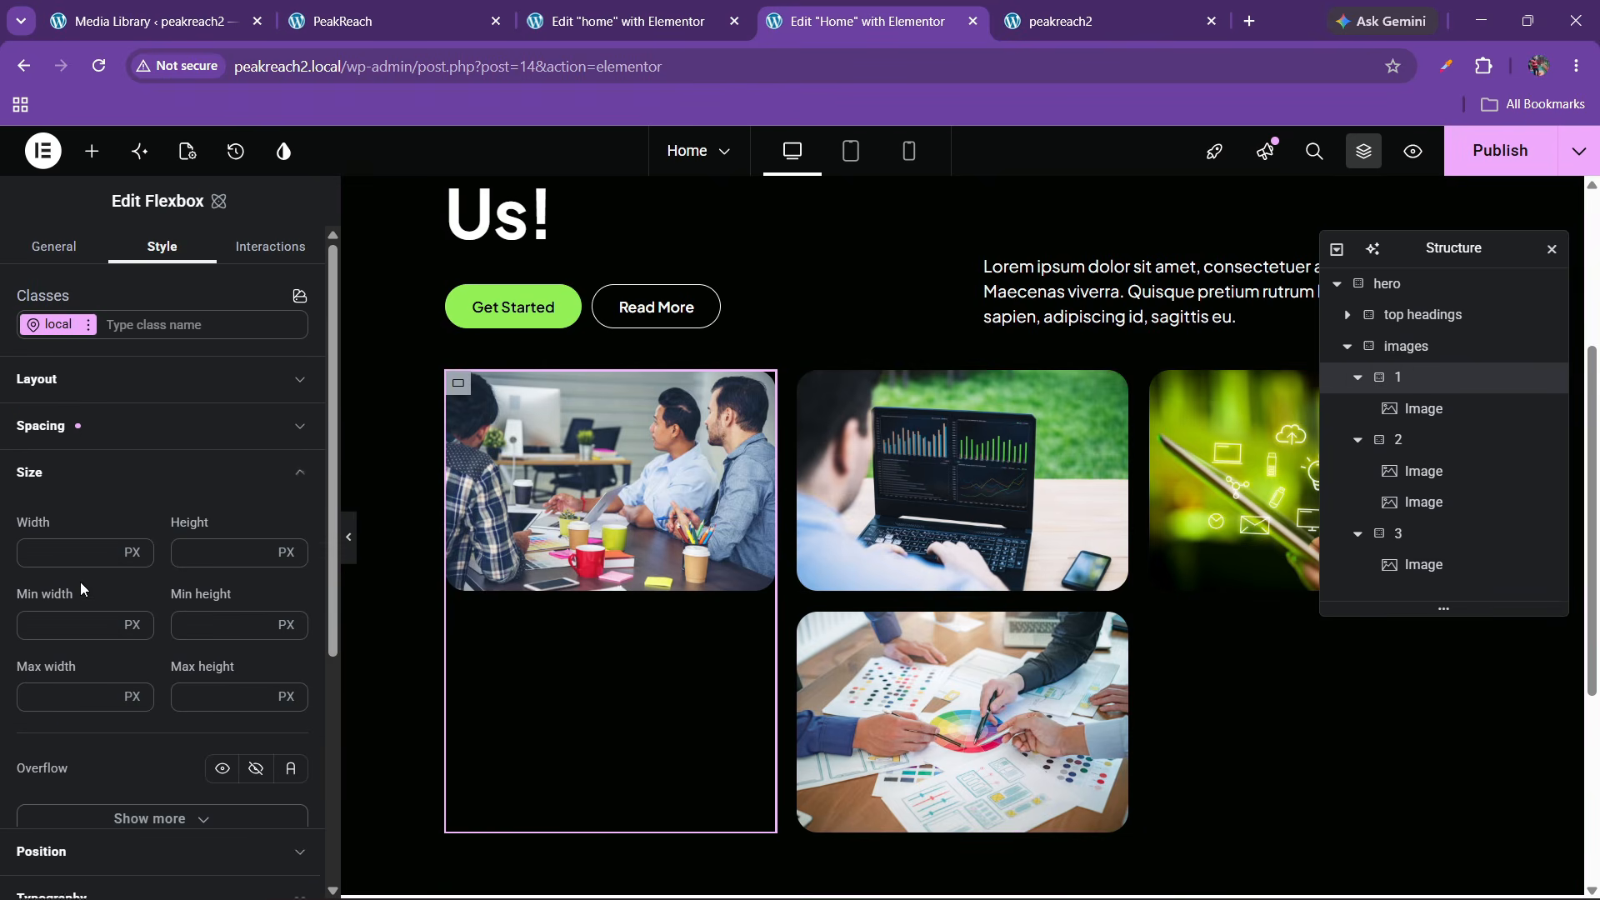
left_click(131, 552)
left_click(140, 625)
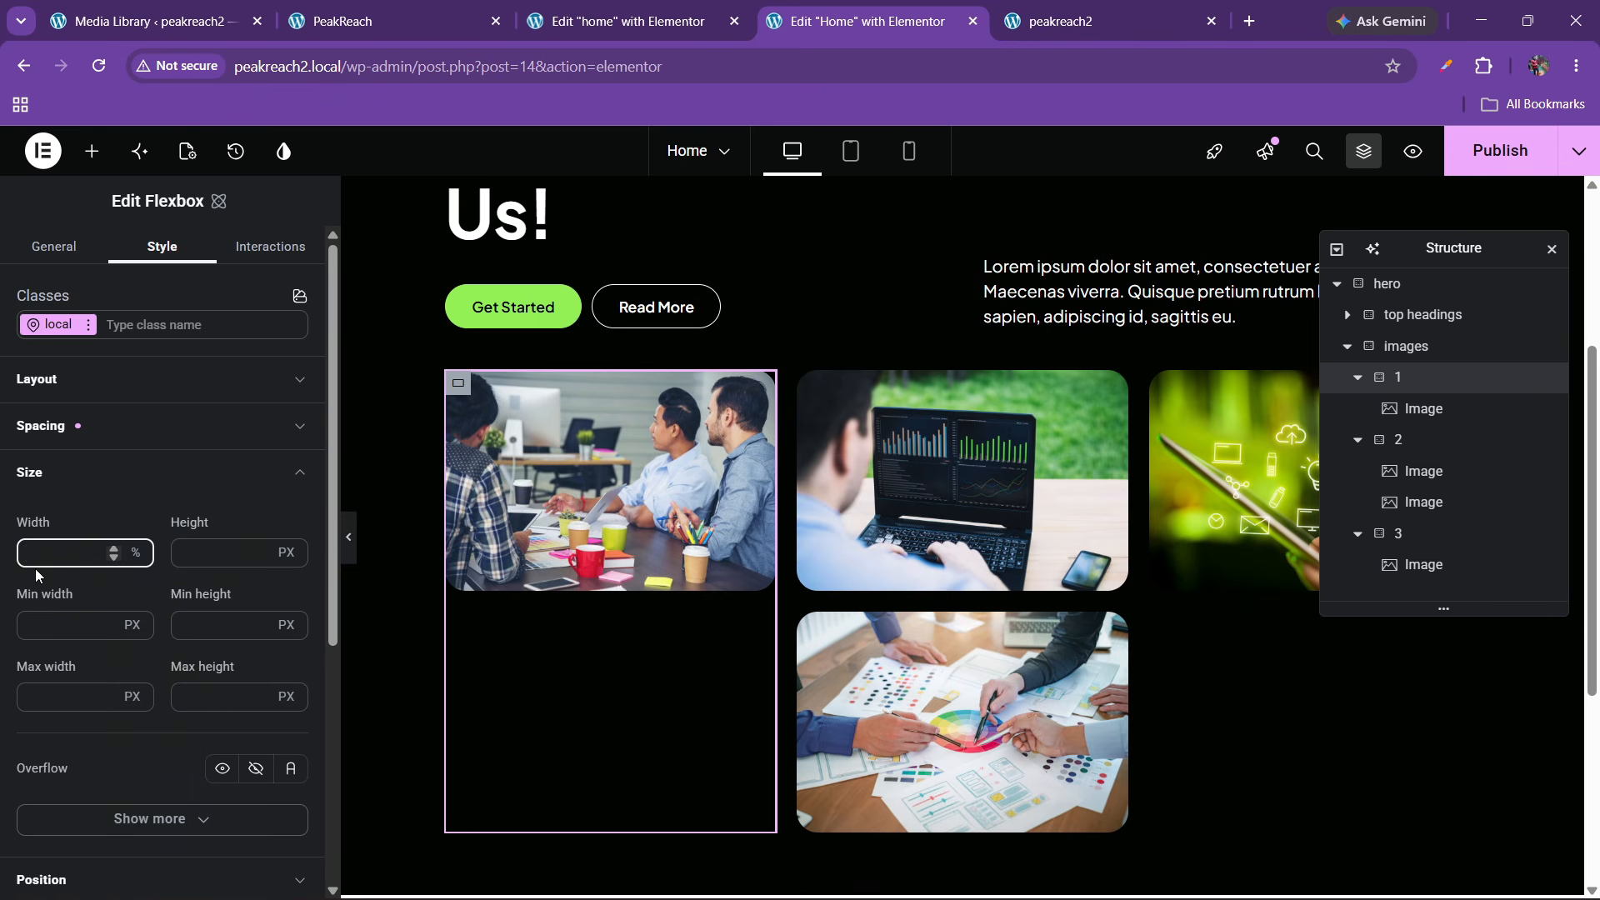
type("30")
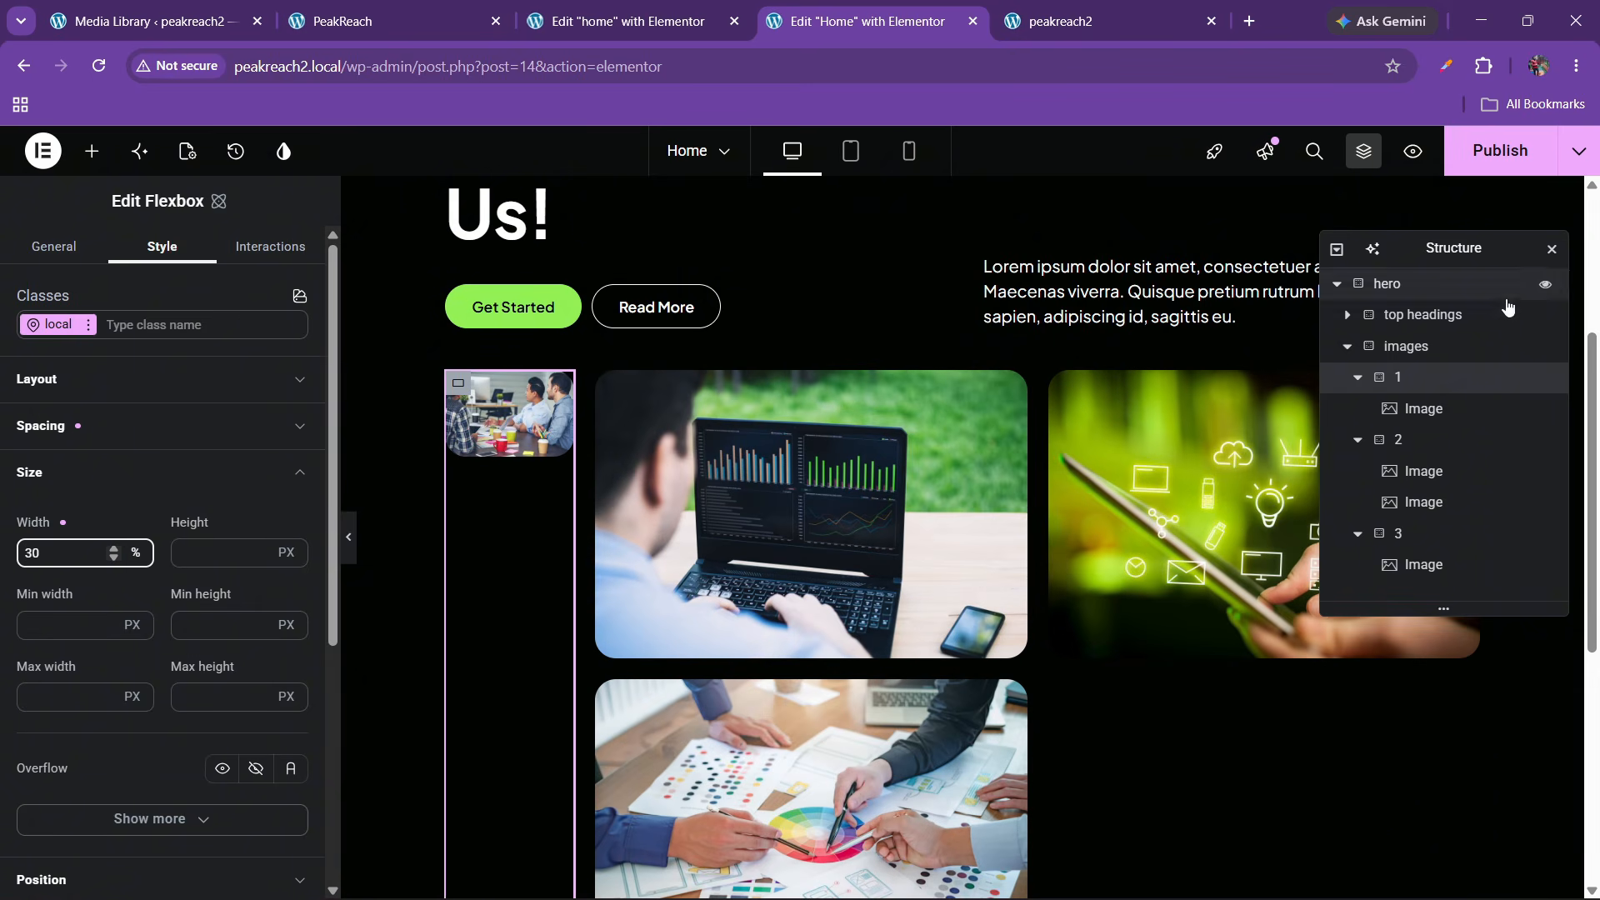
left_click(1358, 377)
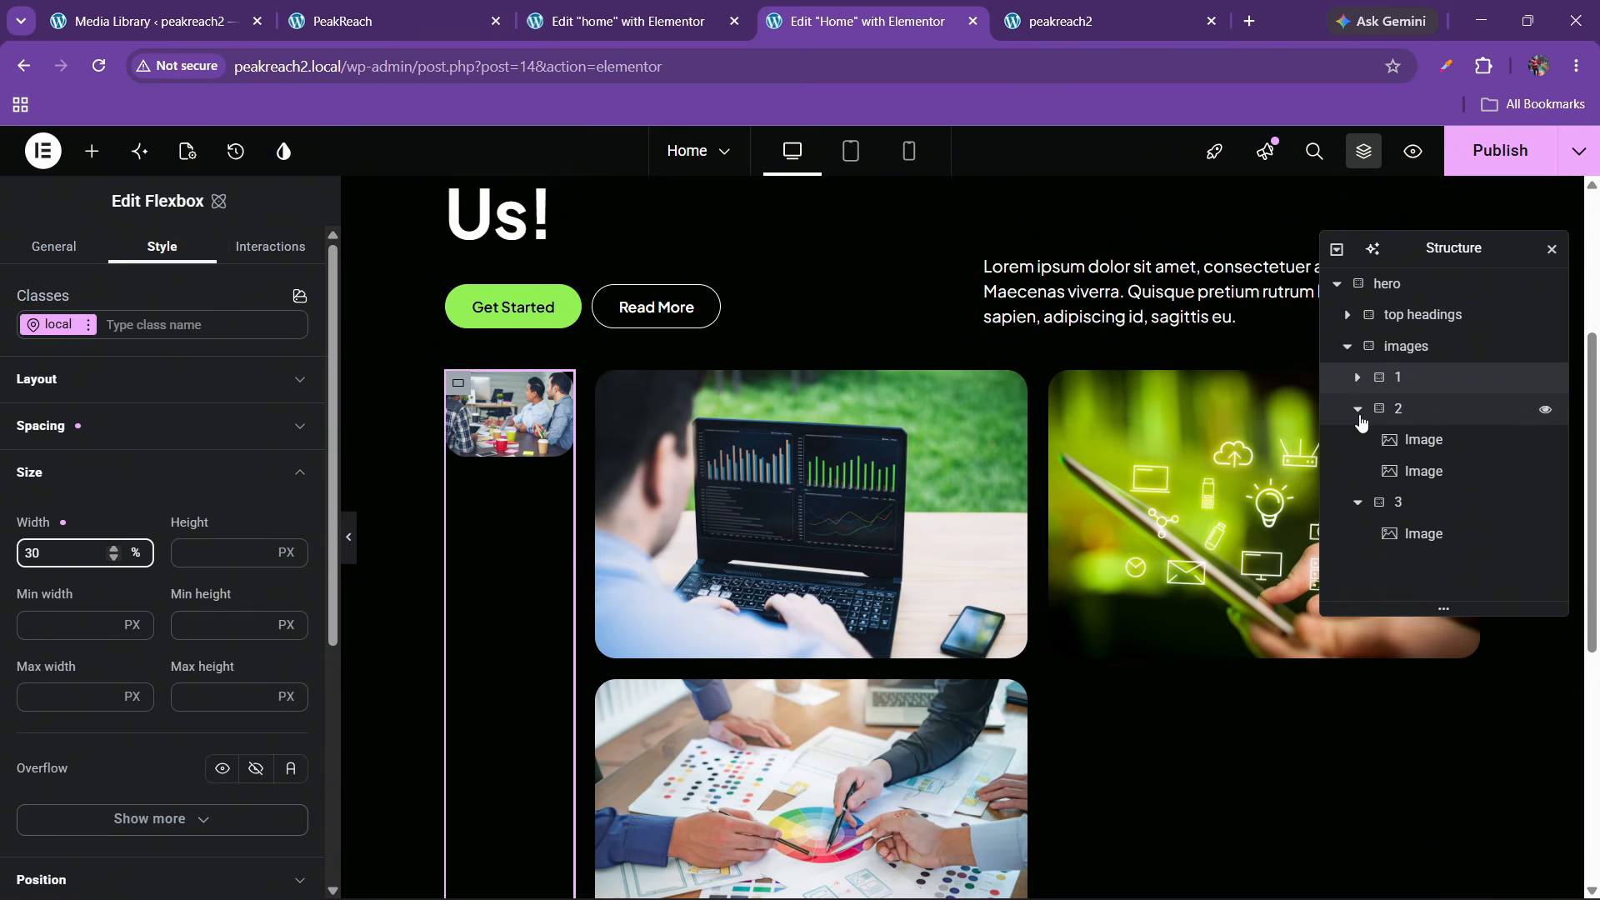
Set the third column's width to 30% and change the first column to 40%
left_click(1397, 440)
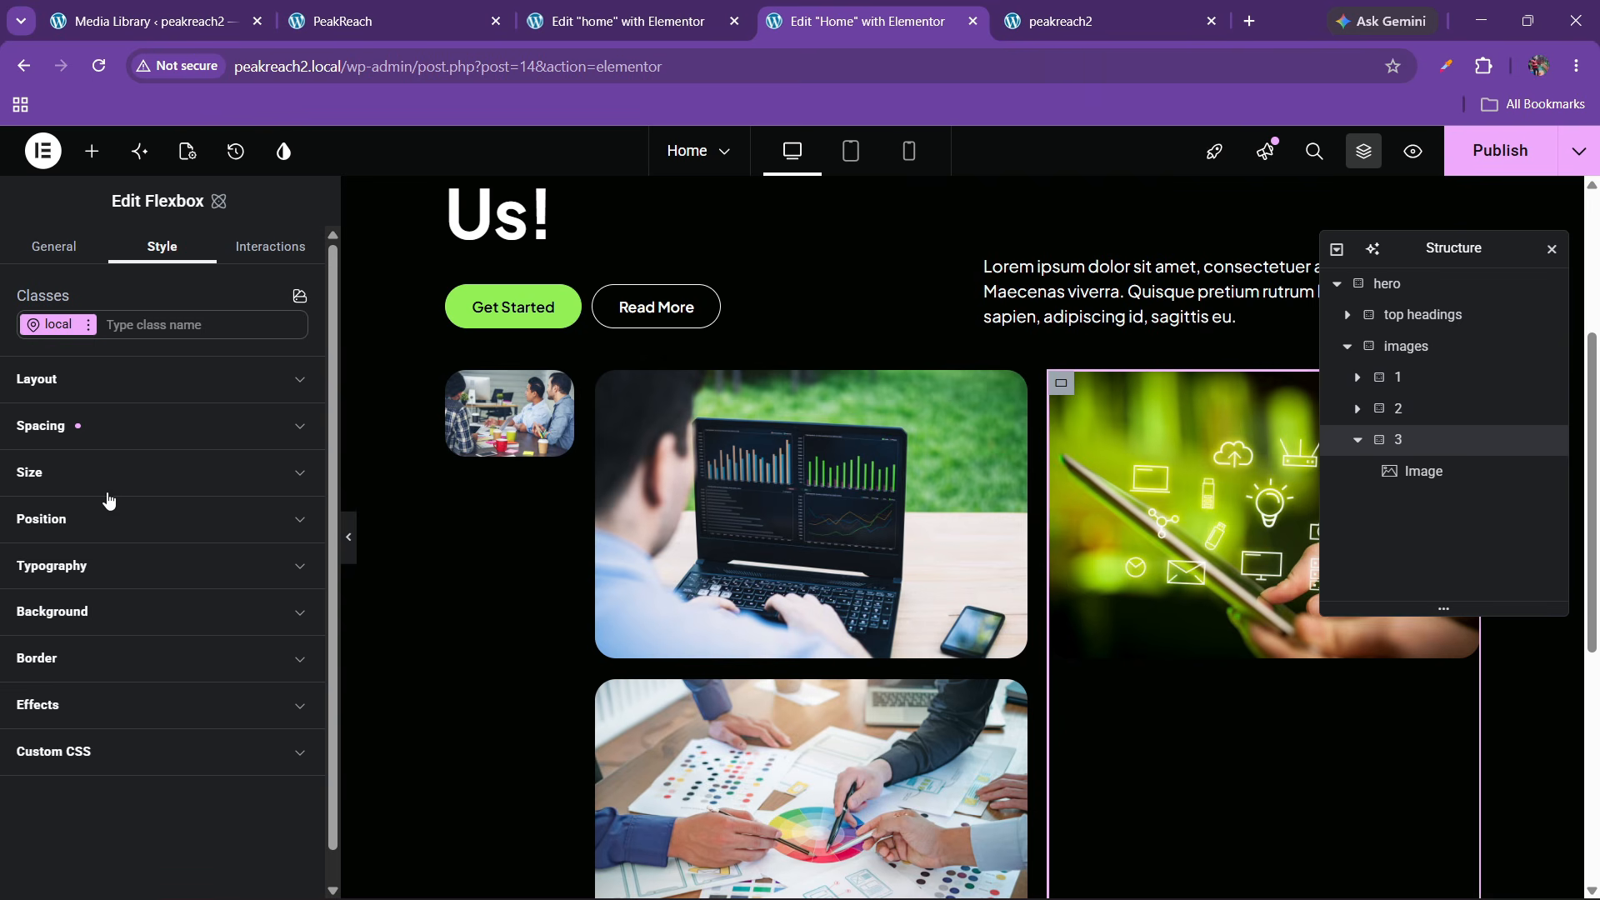
left_click(89, 472)
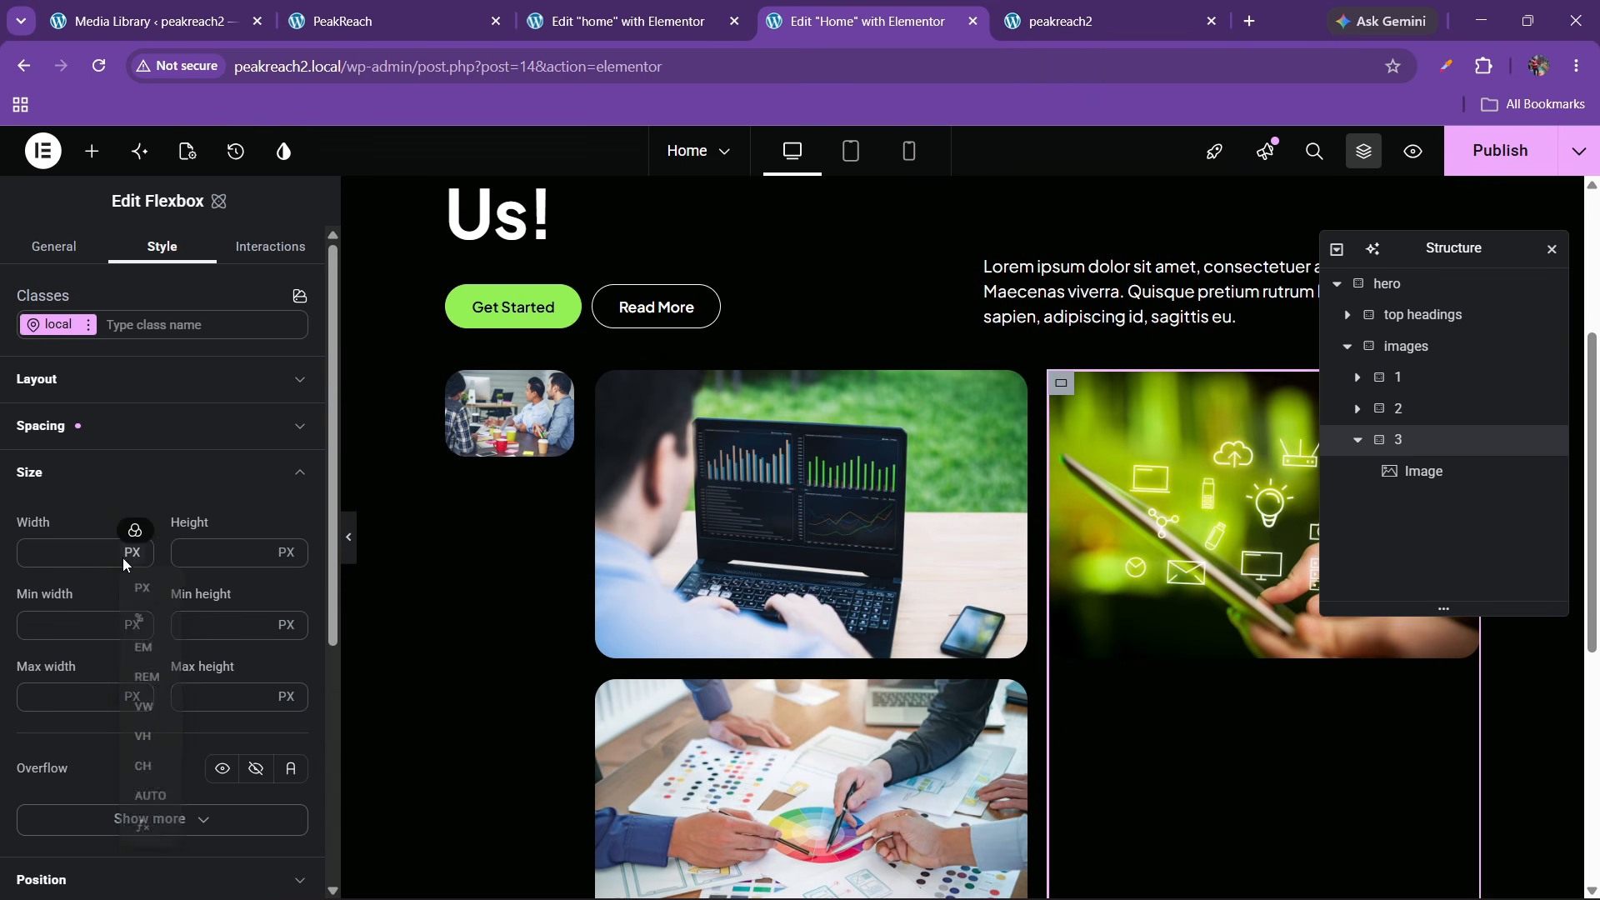
left_click(139, 617)
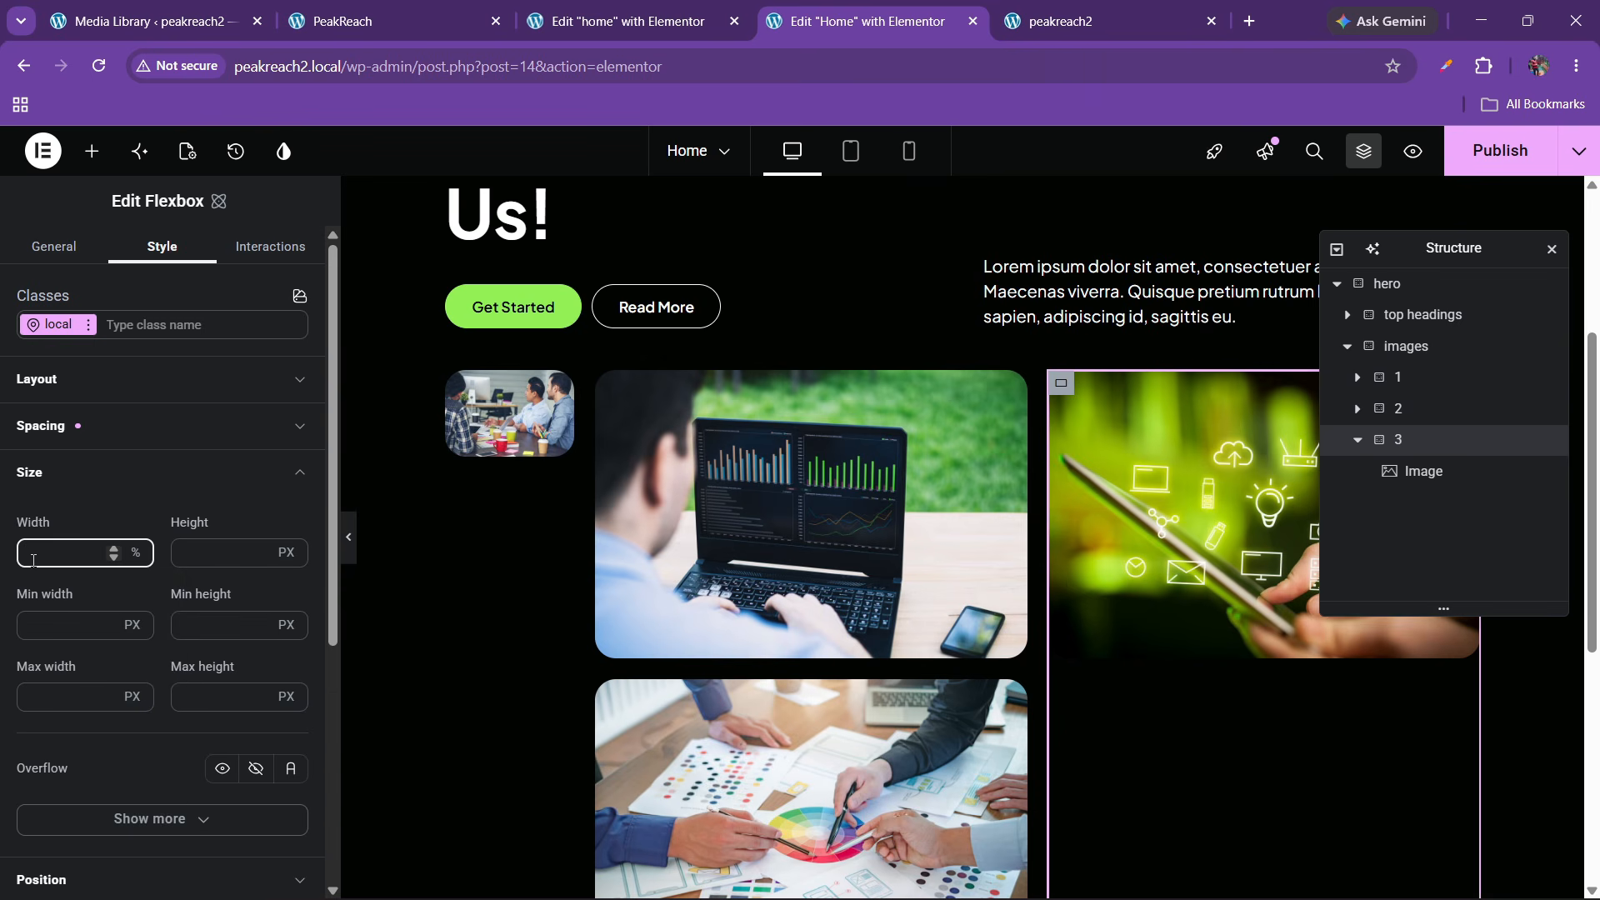
type("30")
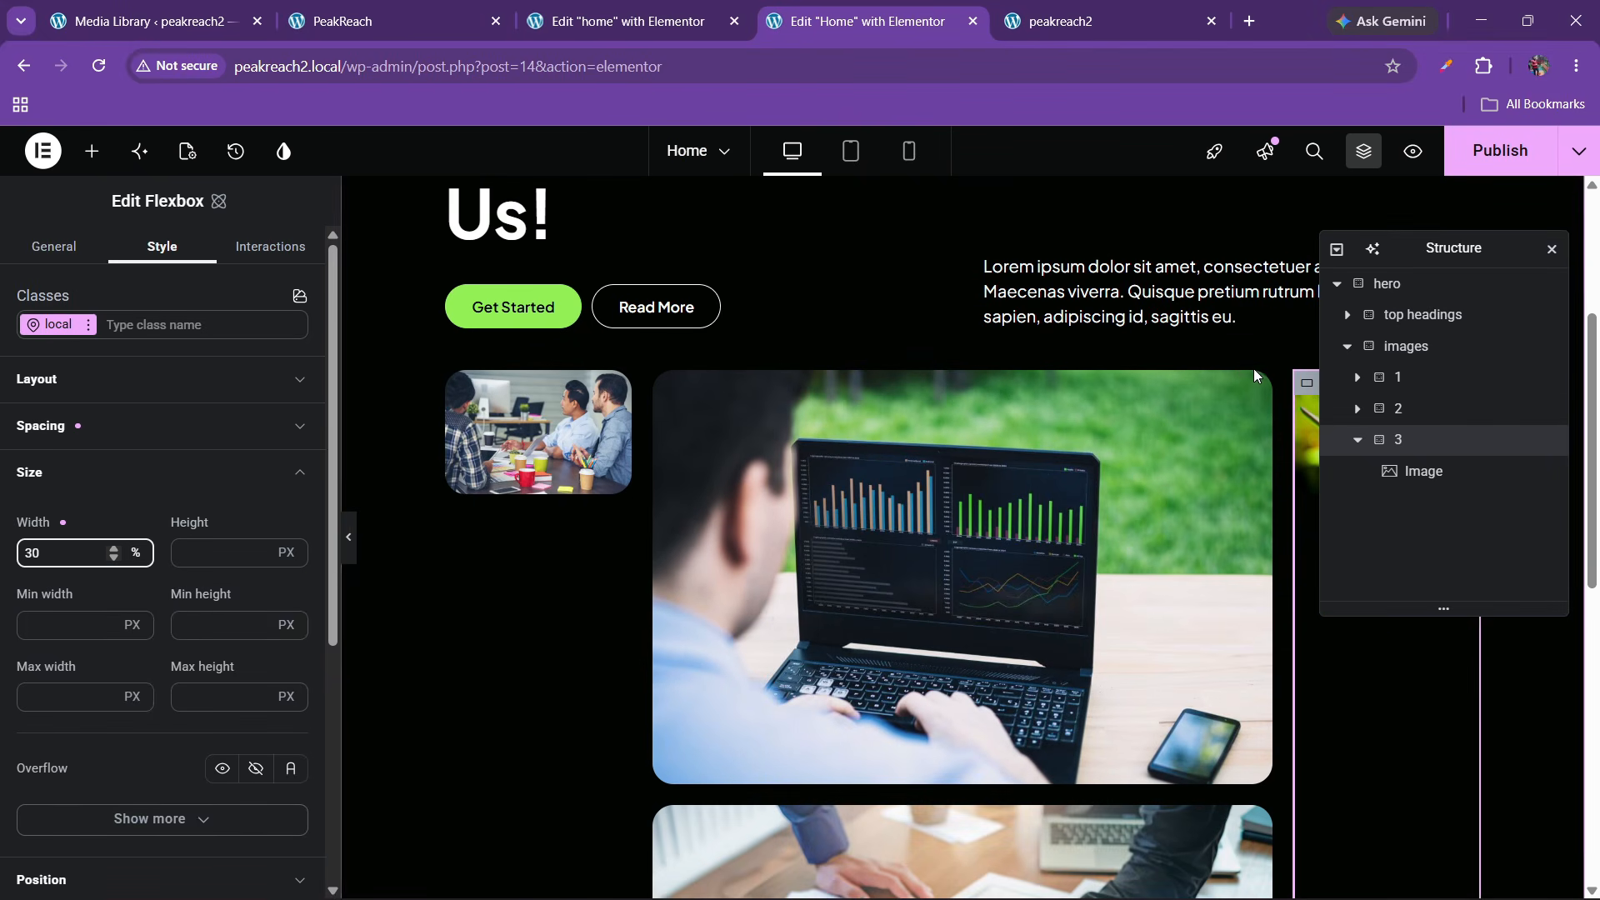
left_click(1387, 409)
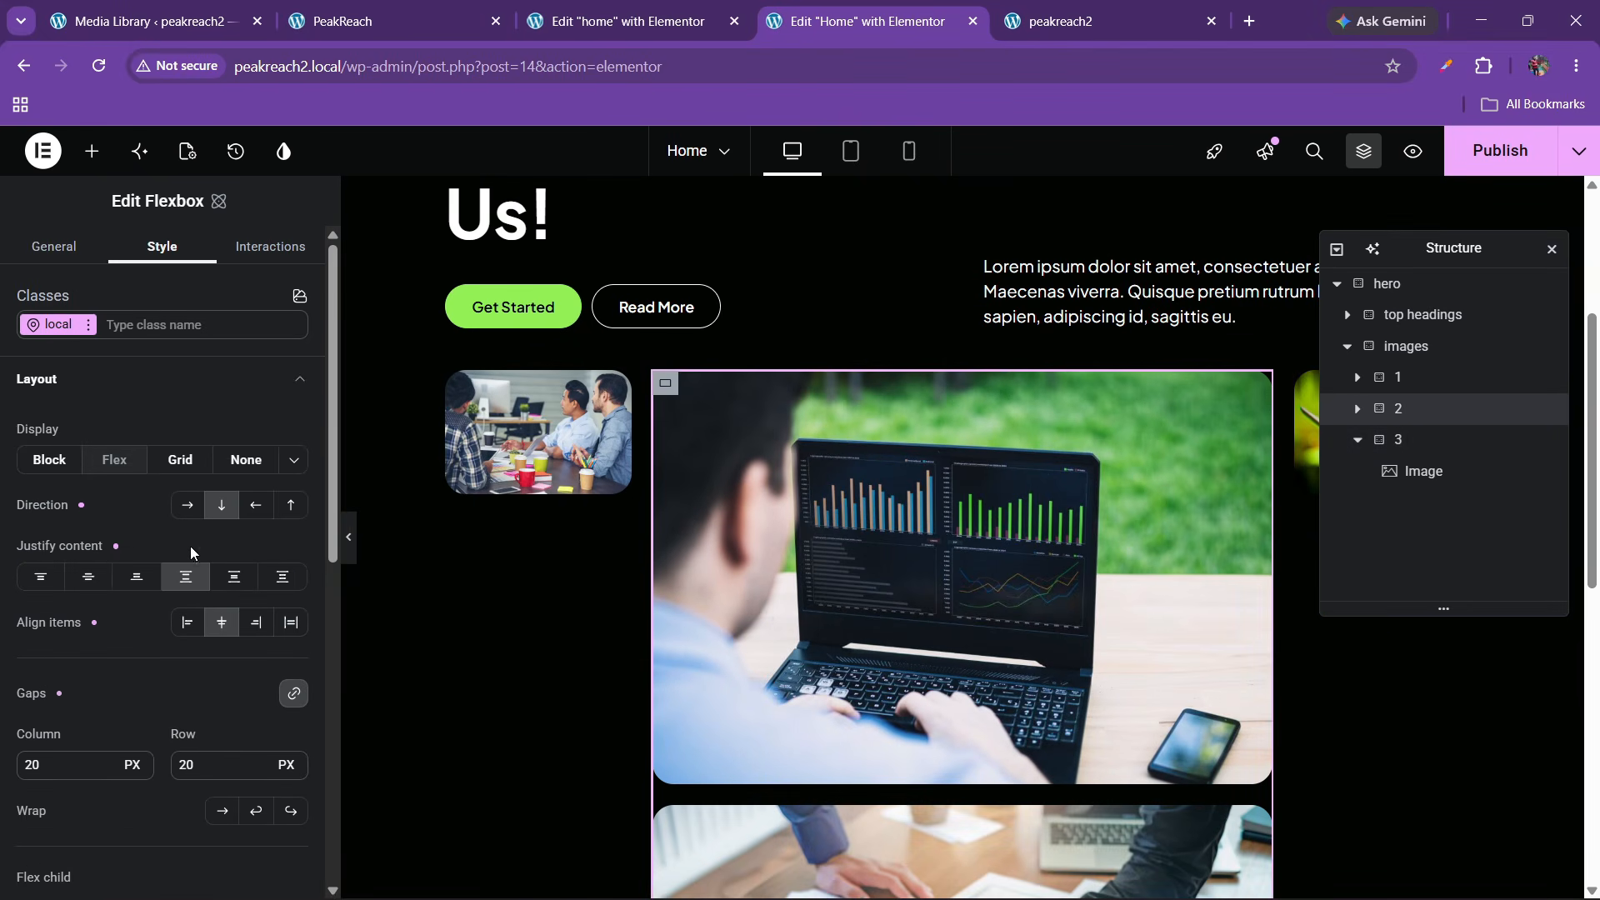
left_click(1399, 379)
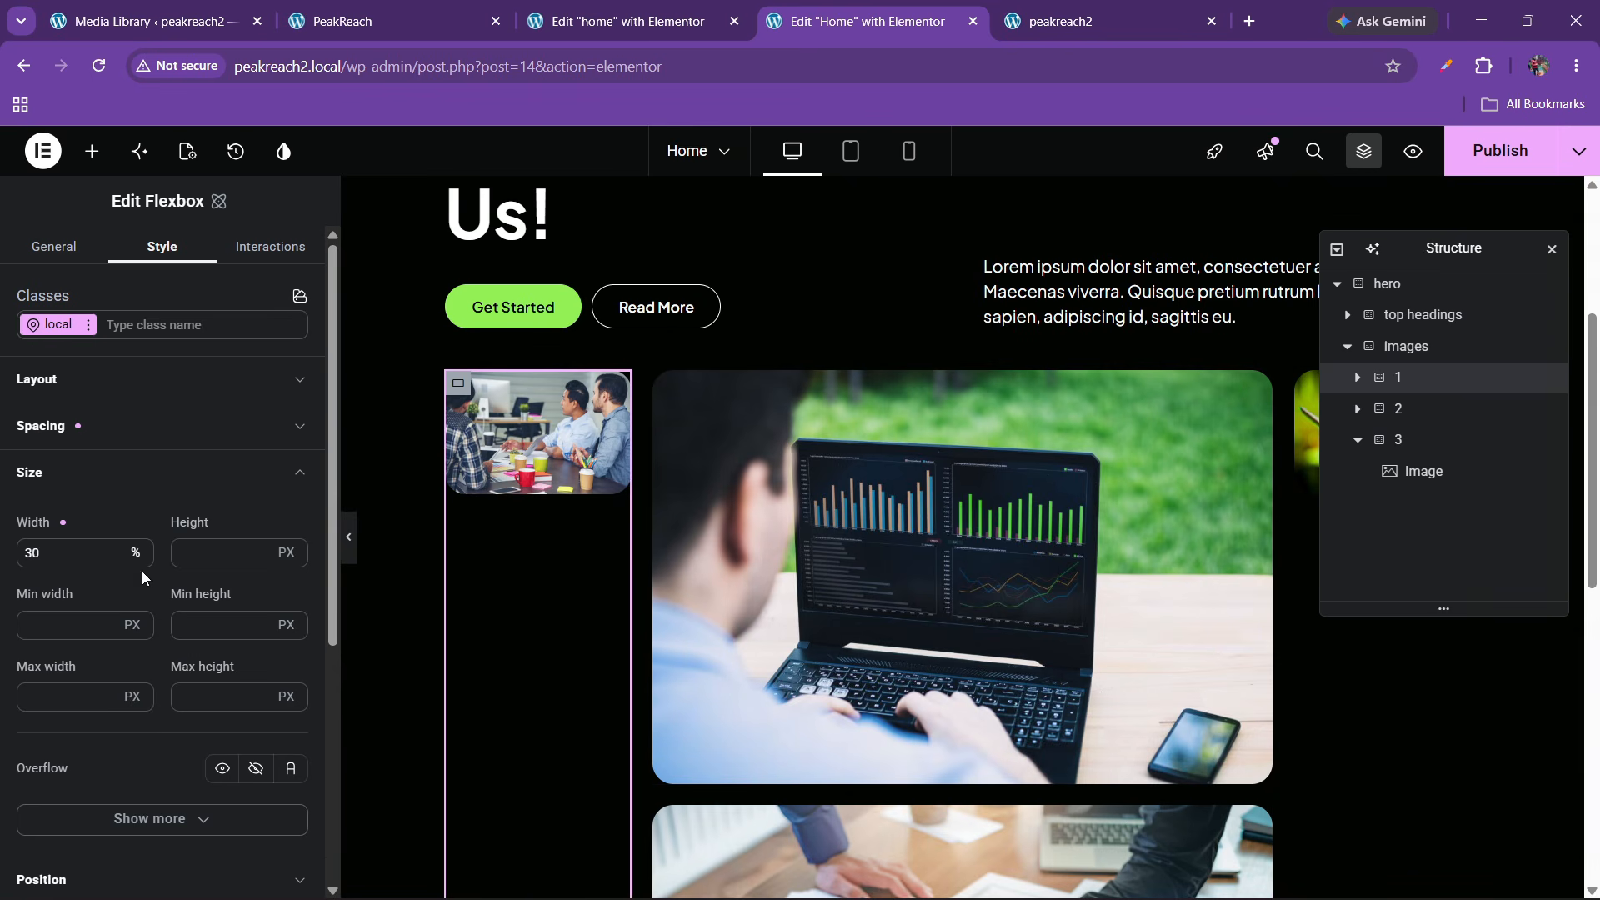
type("40")
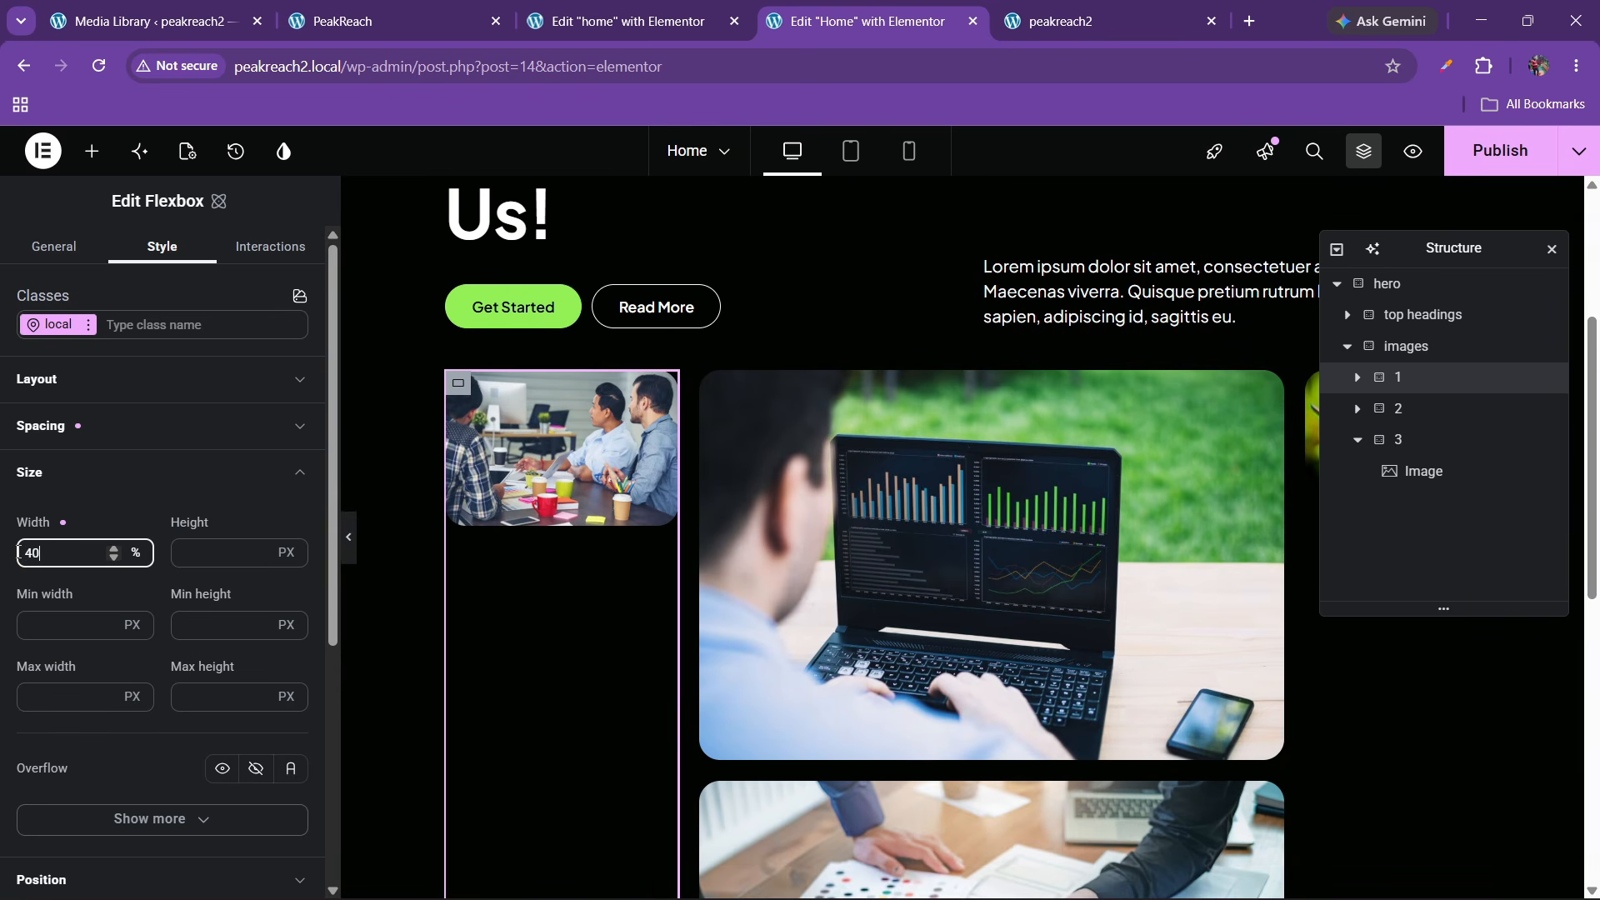
Set the middle image column's width to 30%
left_click(1395, 409)
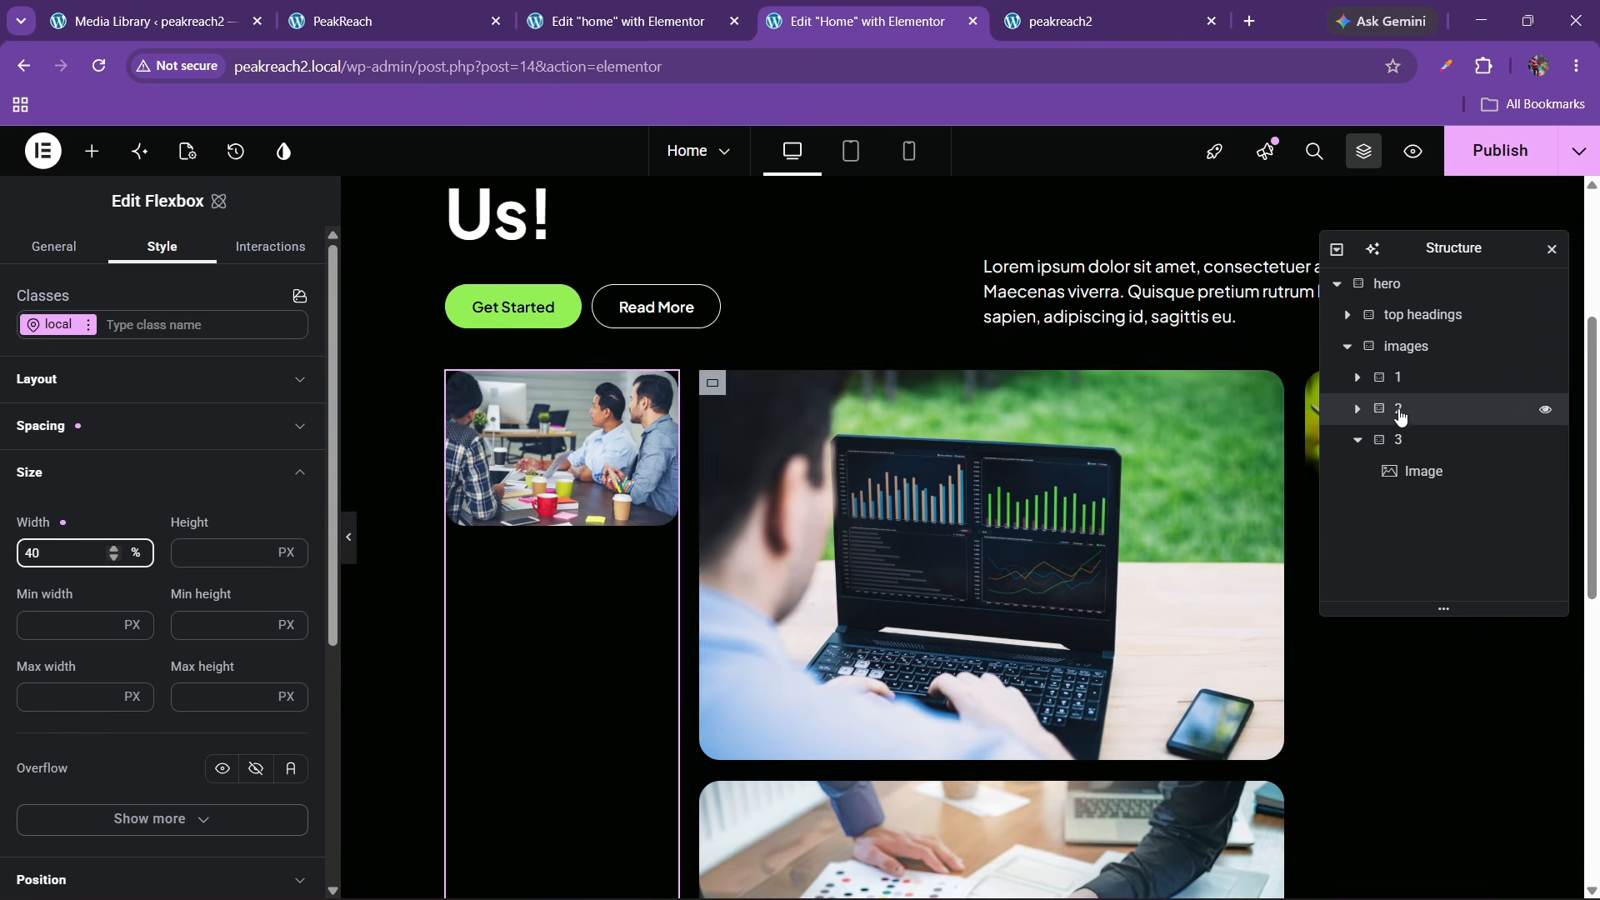
scroll(48, 573, "down", 5)
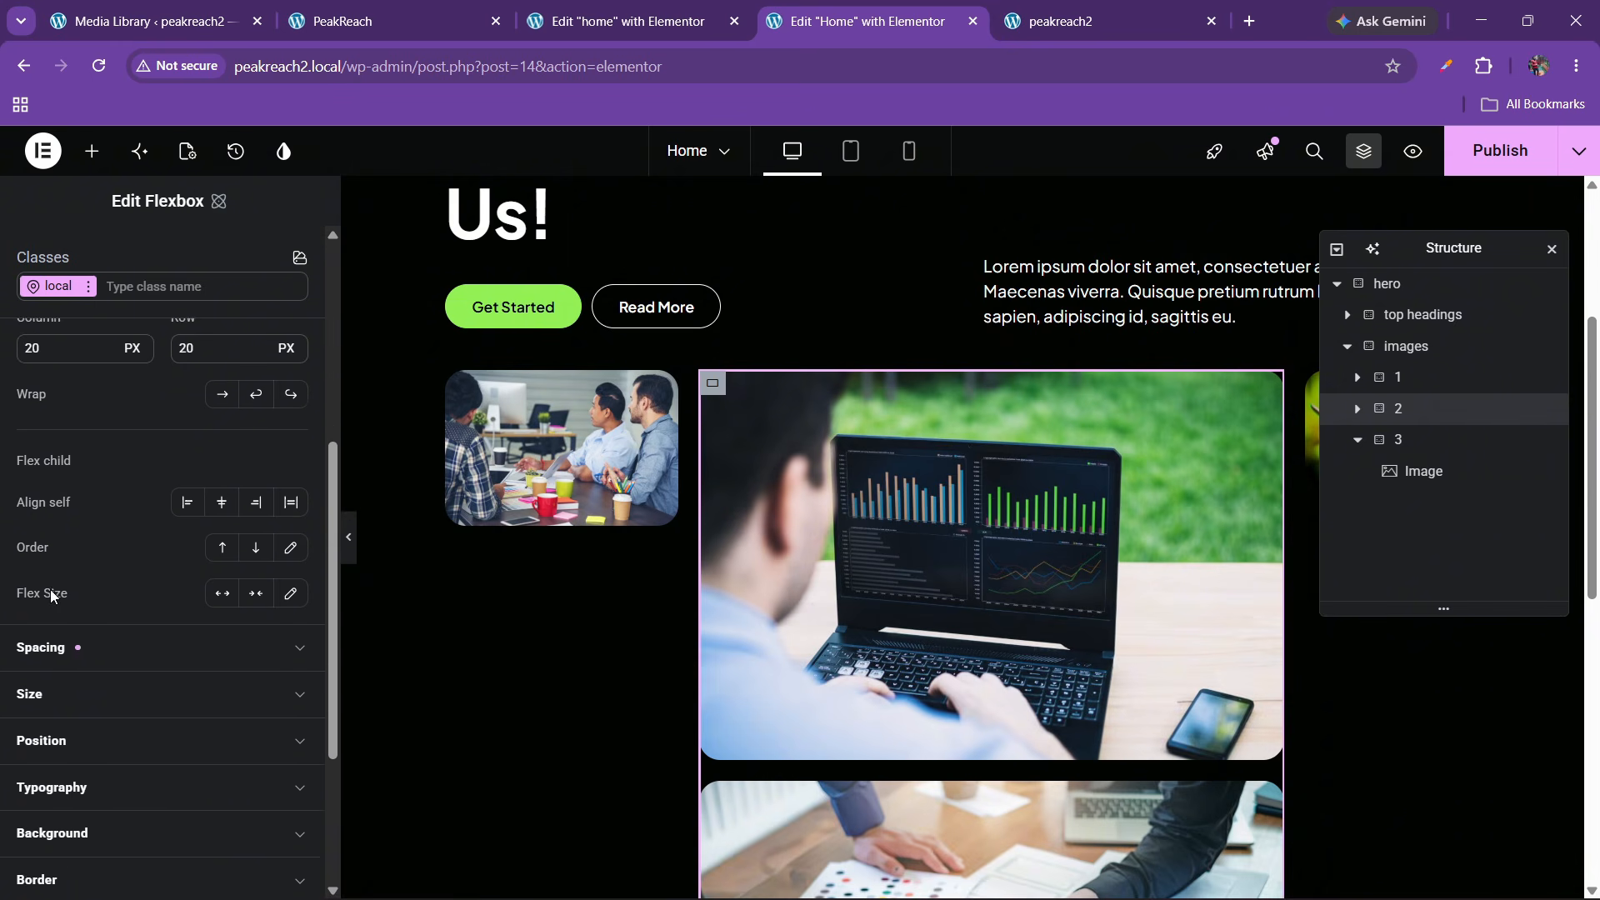
scroll(50, 588, "up", 3)
scroll(50, 589, "down", 3)
left_click(50, 589)
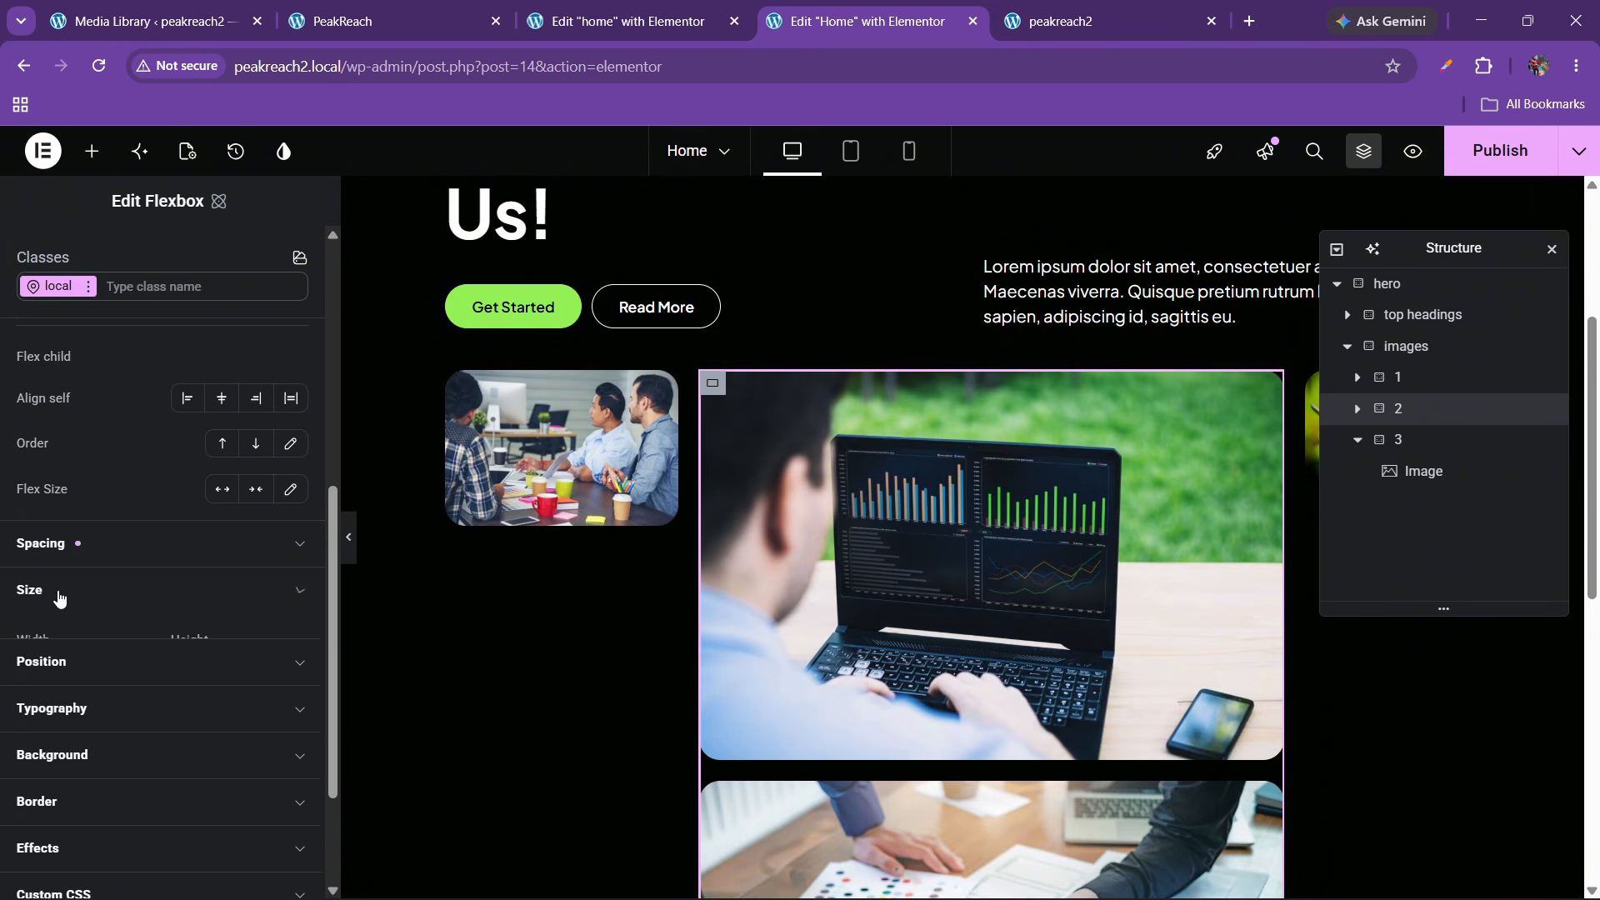
left_click(132, 669)
left_click(140, 625)
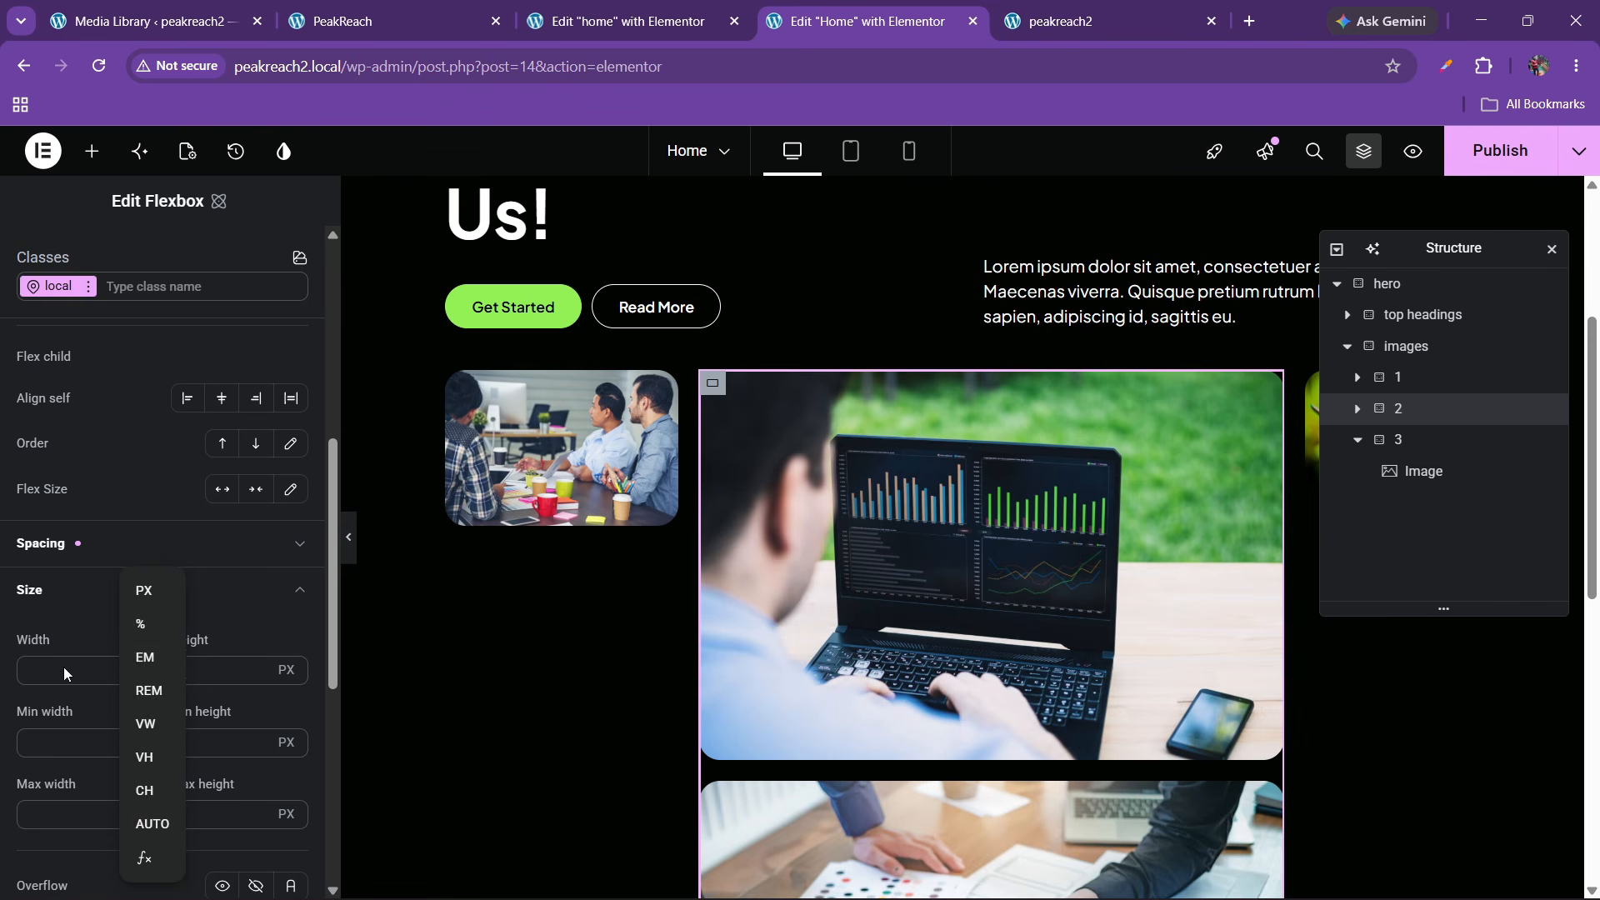
left_click(46, 669)
type("30")
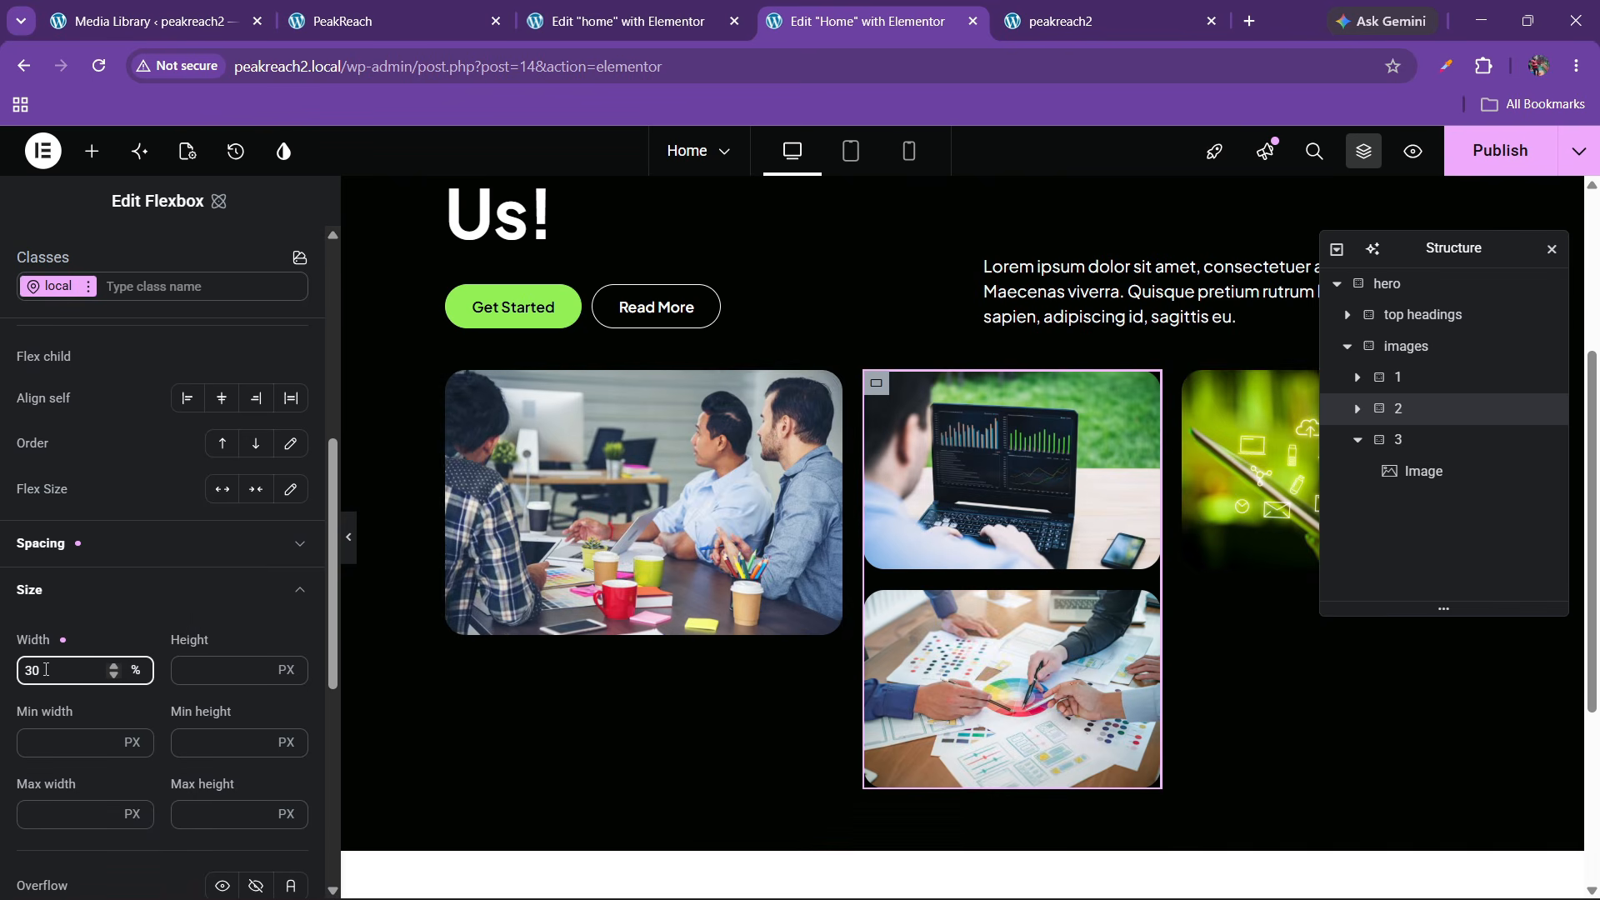
left_click(718, 522)
left_click(1242, 491)
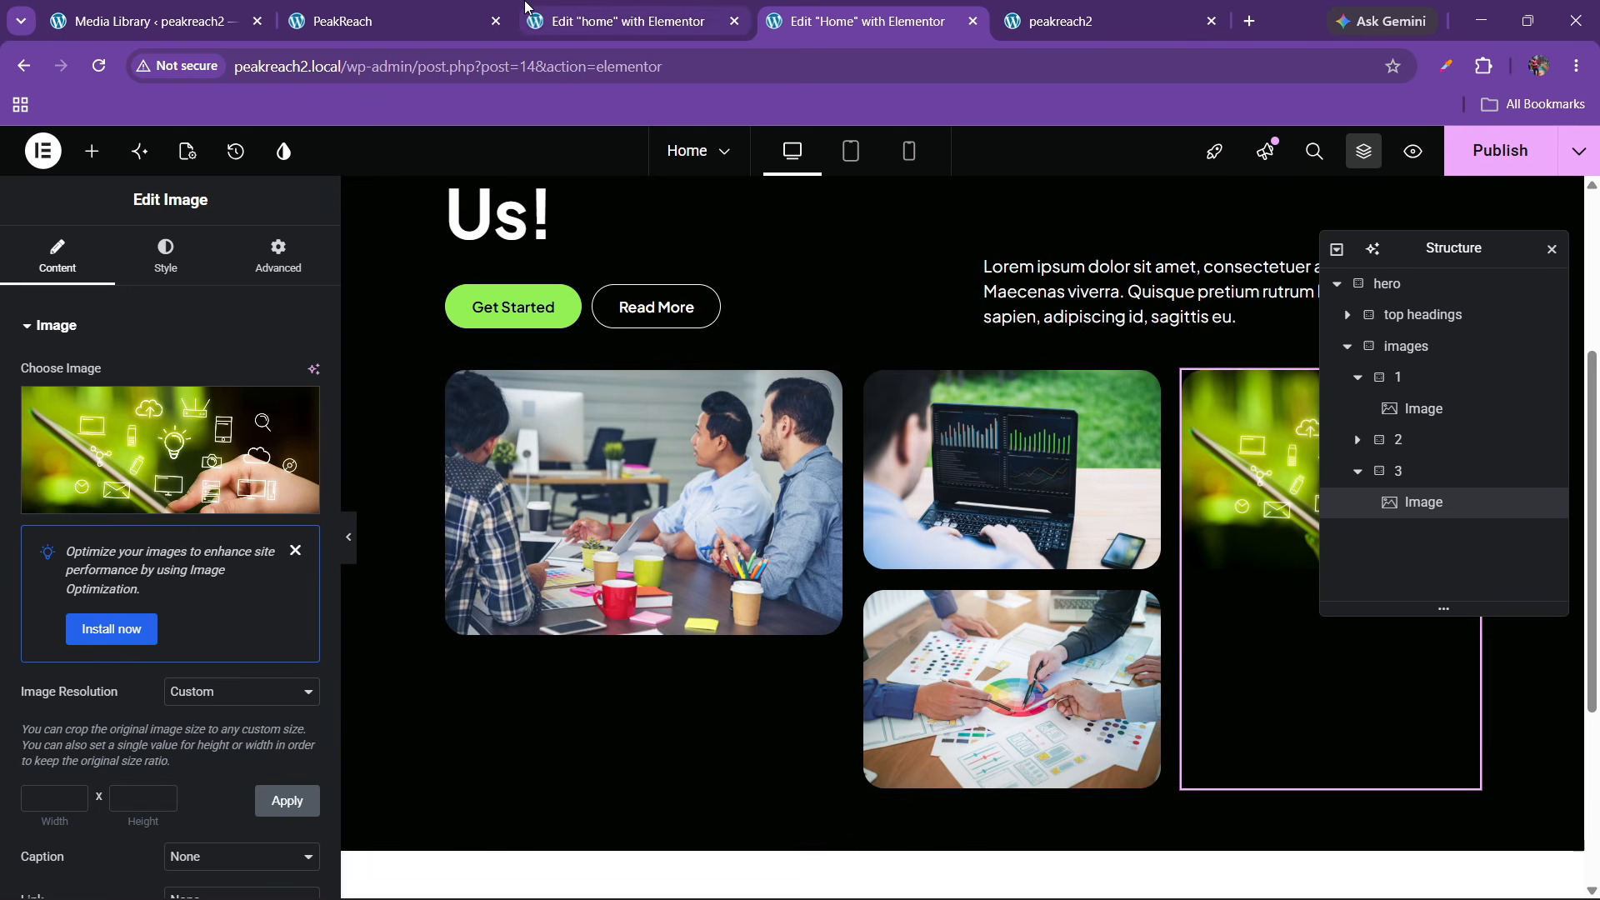
Compare the first image and first column settings between the reference editor and the site
left_click(524, 7)
scroll(735, 467, "down", 5)
scroll(716, 479, "up", 7)
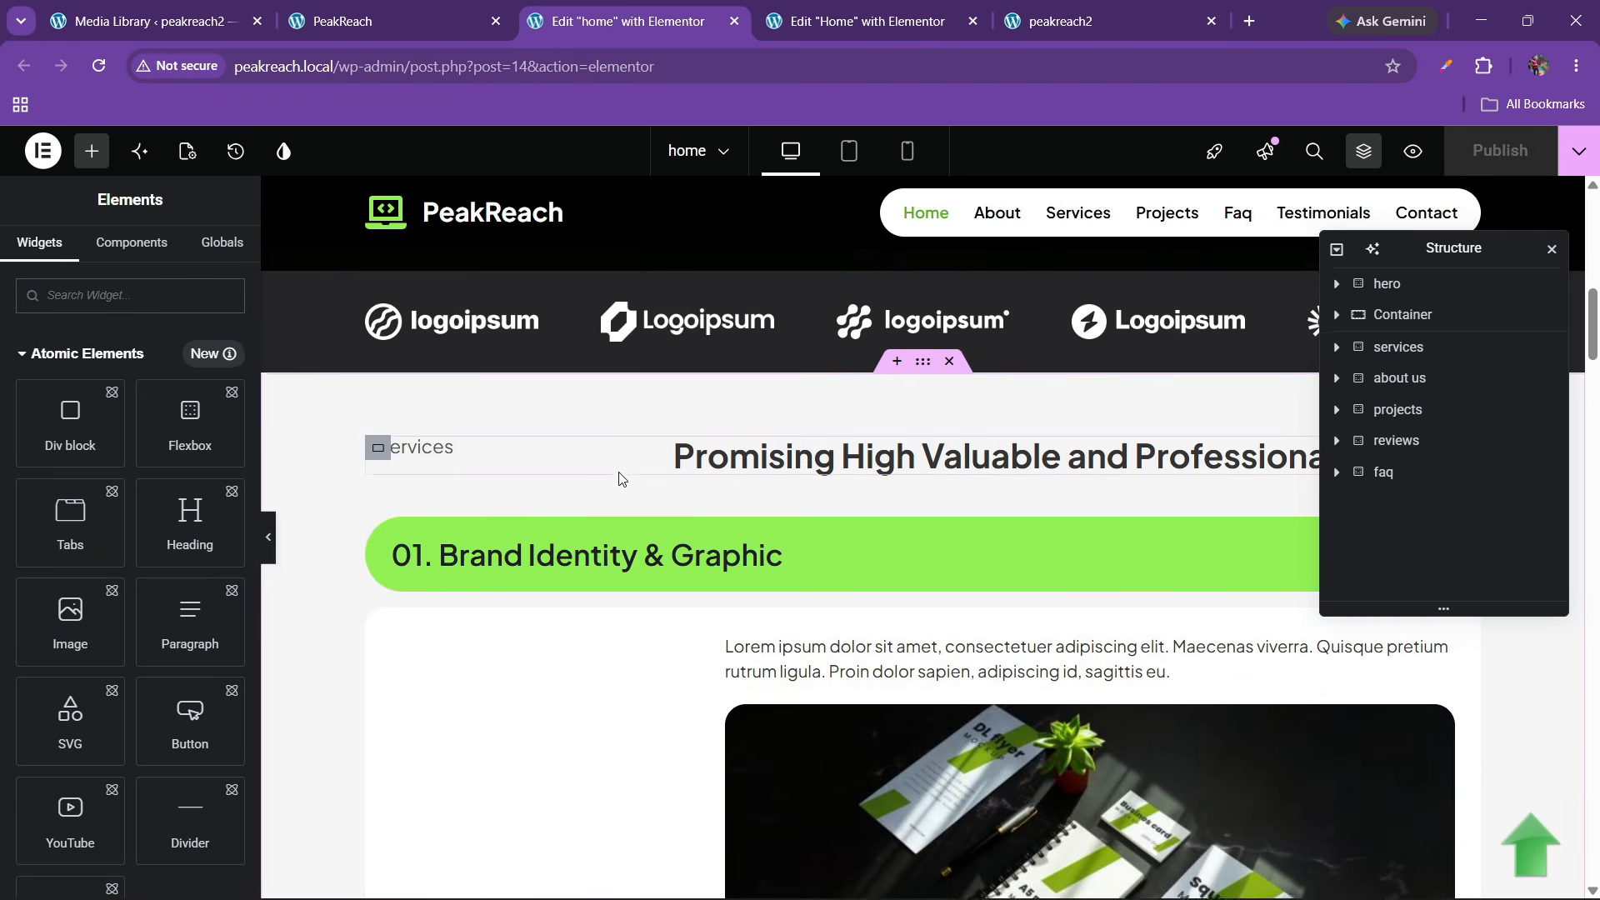
scroll(618, 472, "up", 10)
scroll(618, 472, "down", 4)
left_click(614, 478)
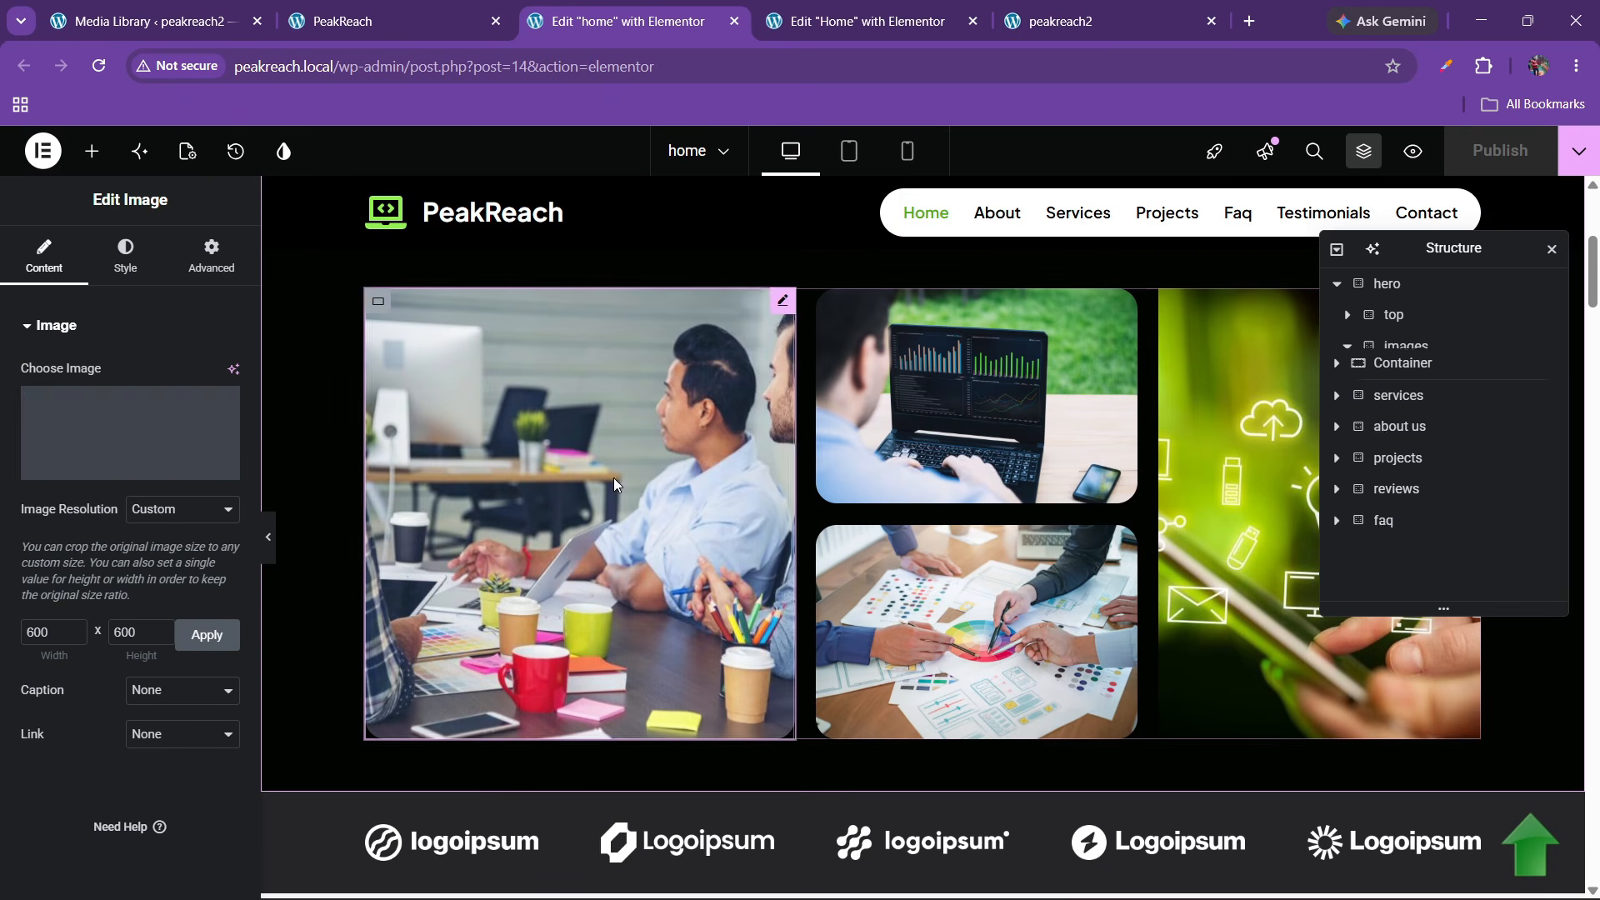
left_click(1408, 377)
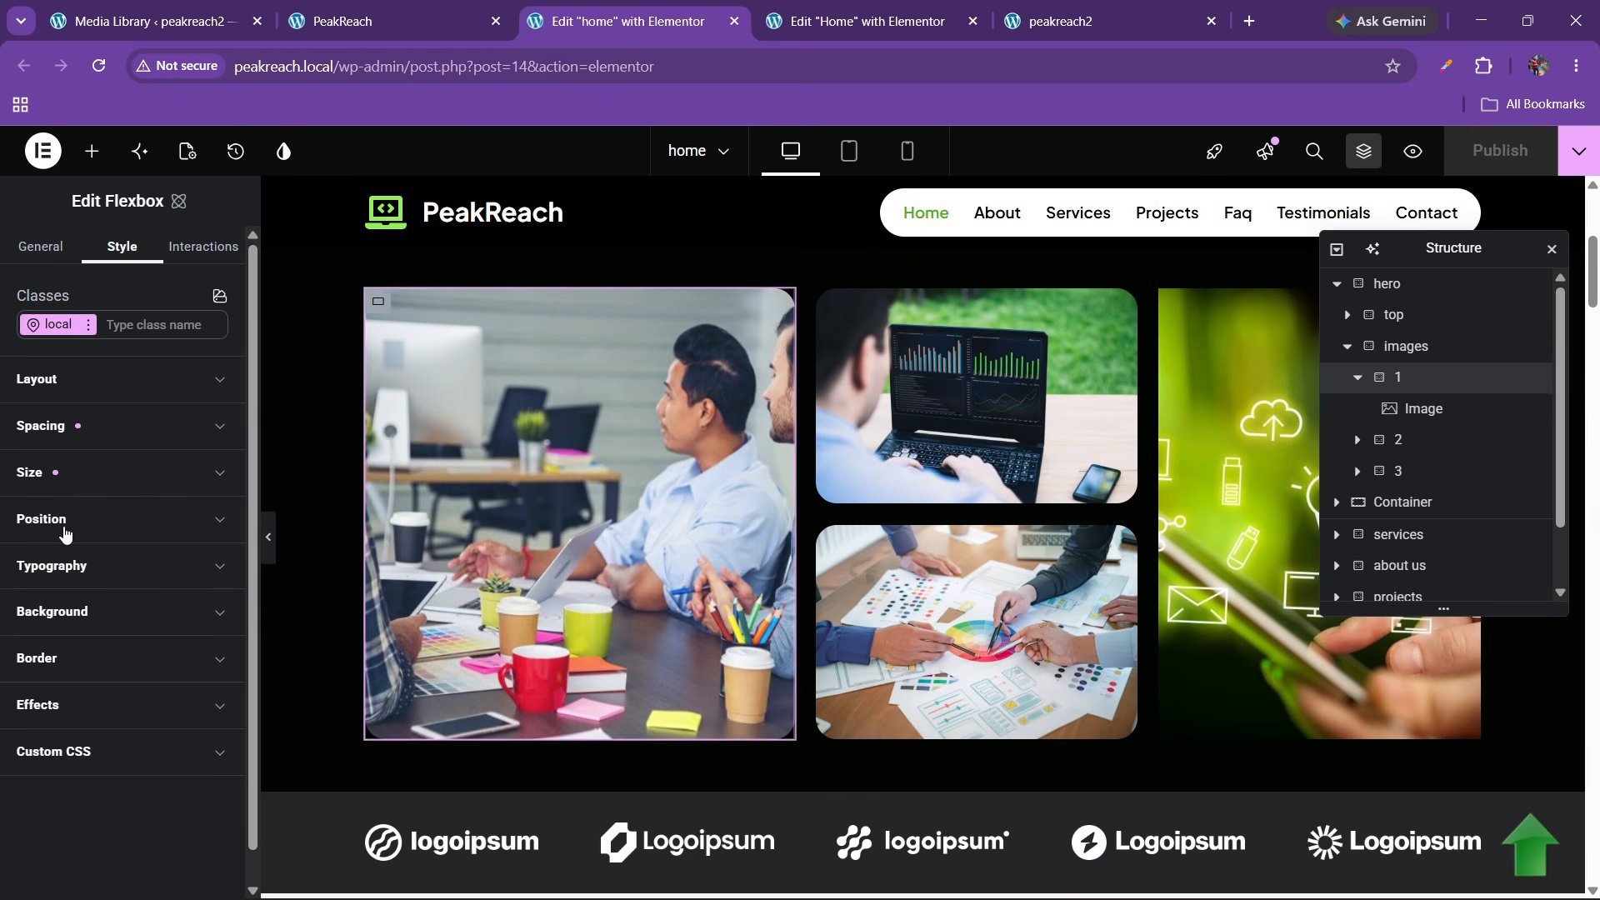
left_click(51, 474)
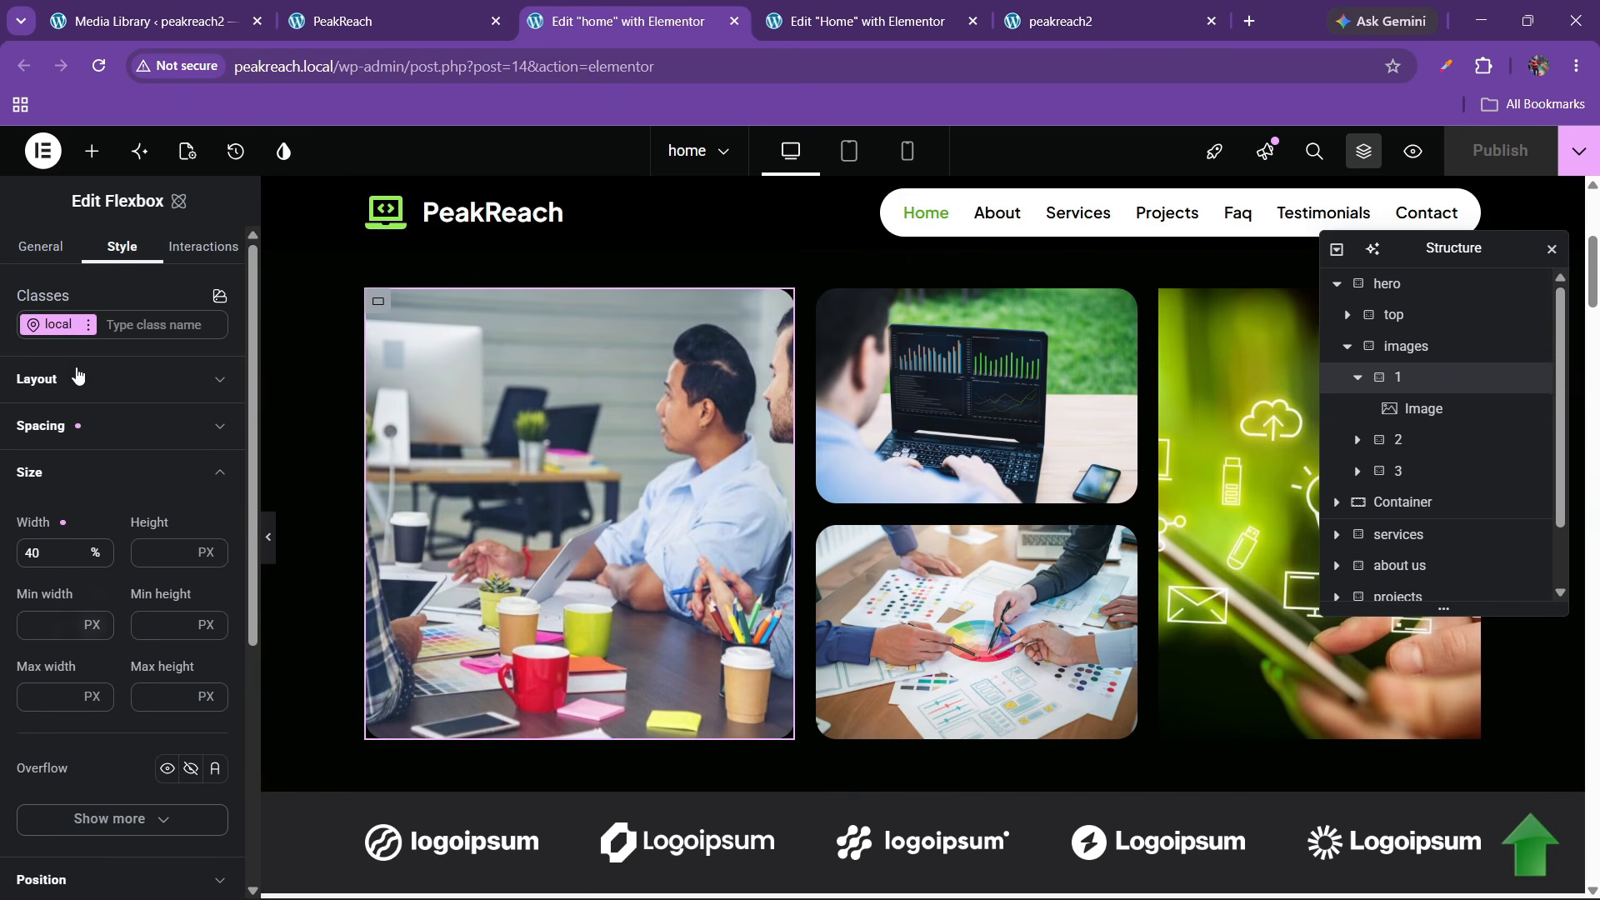
left_click(867, 21)
left_click(1398, 377)
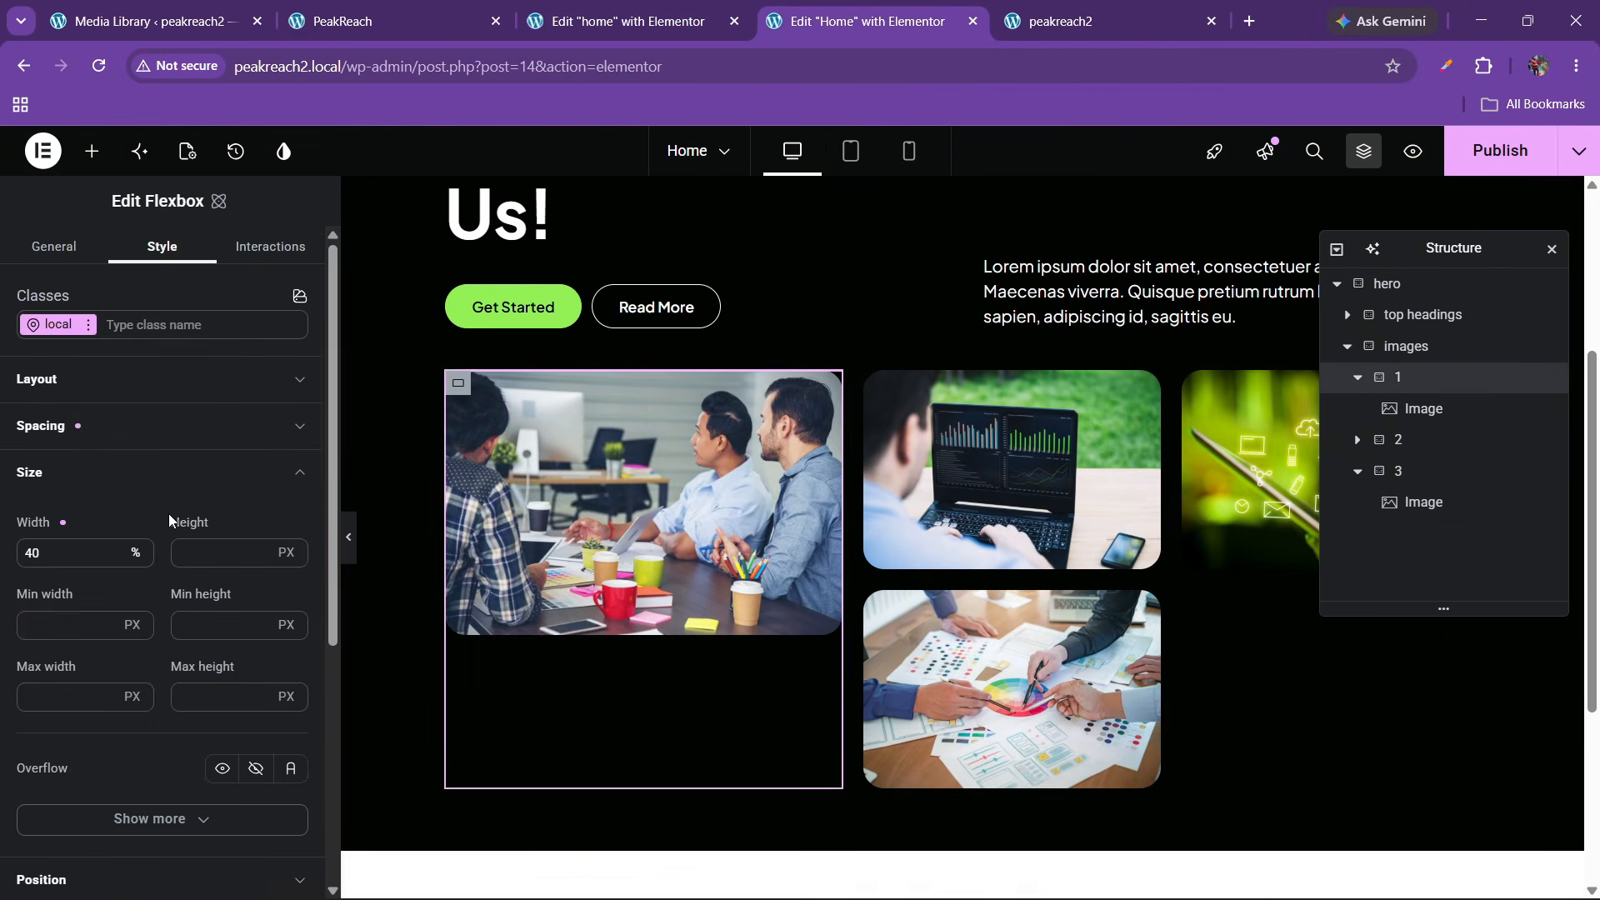
left_click(626, 21)
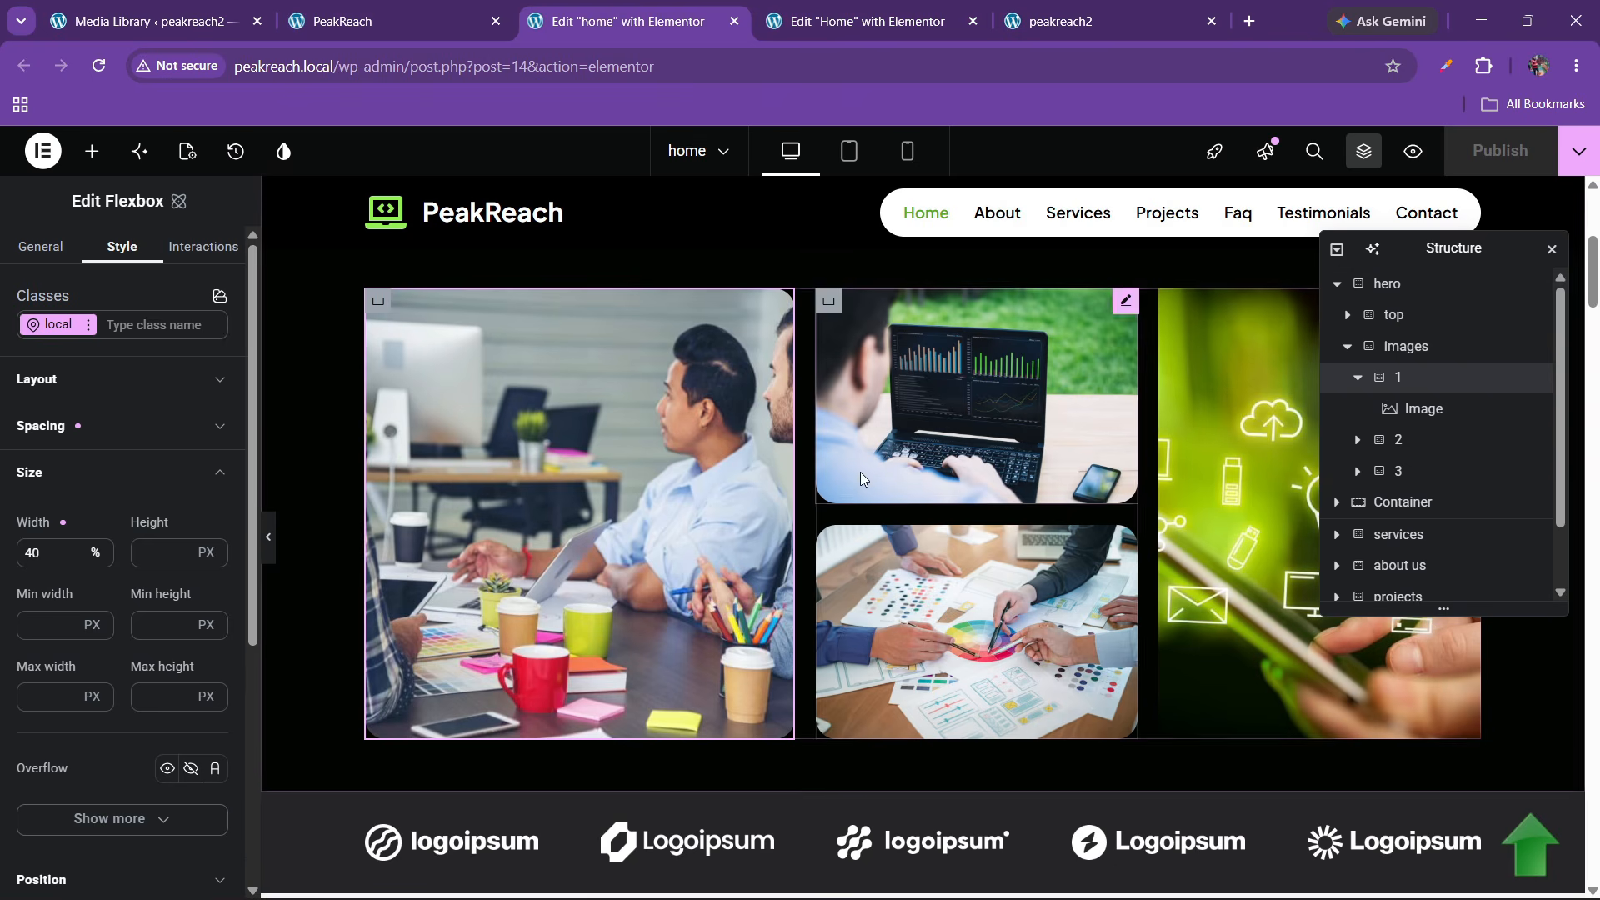
left_click(627, 523)
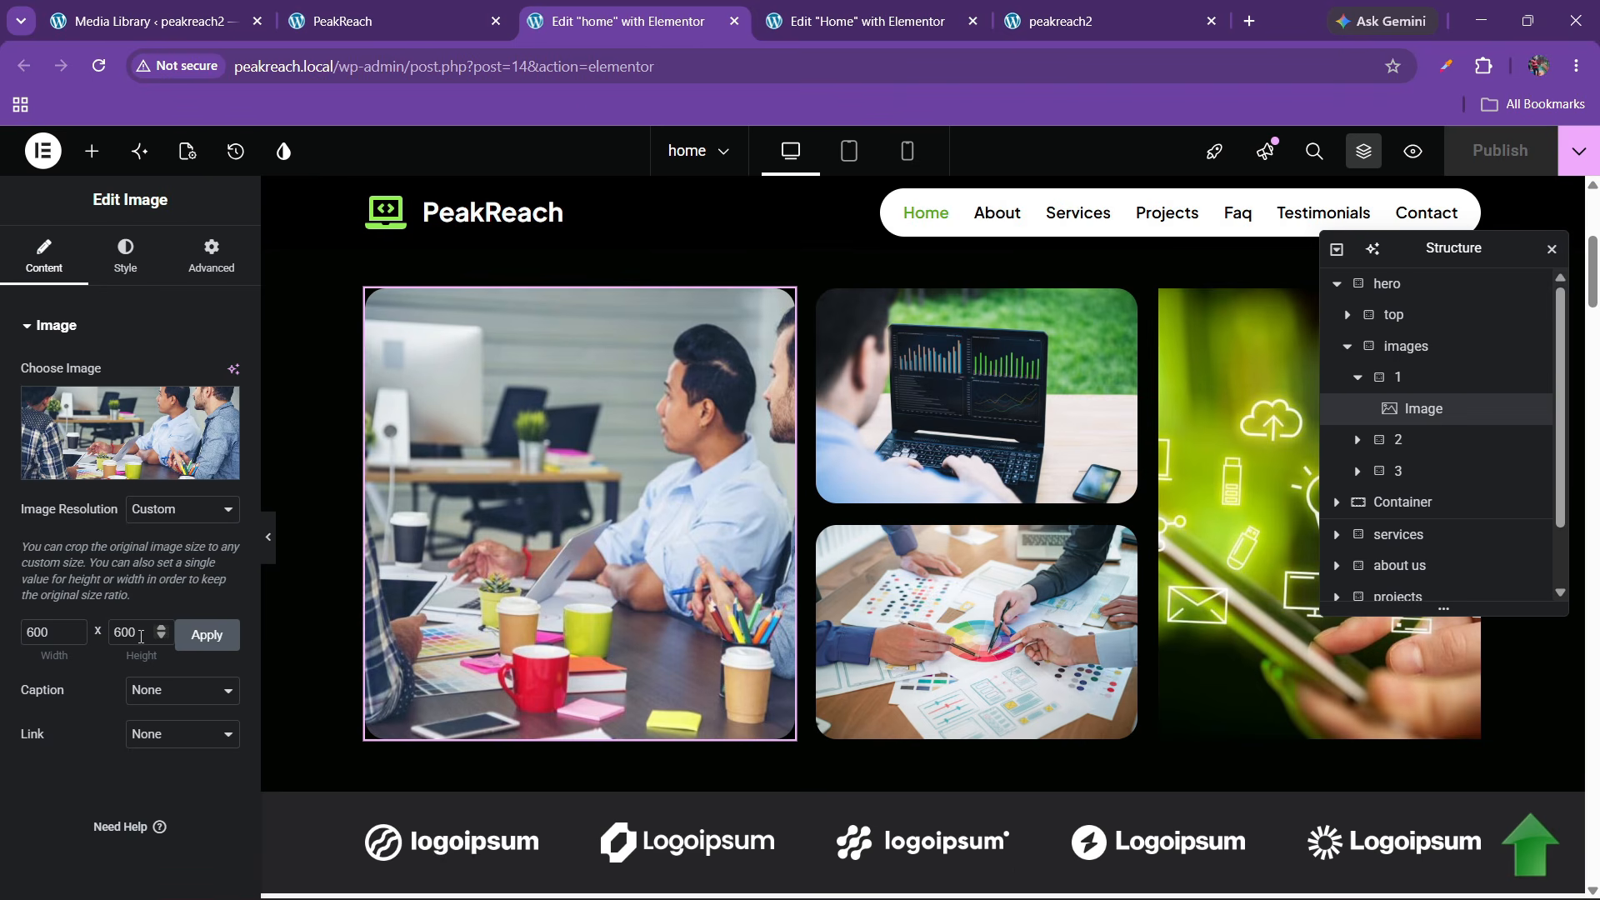
left_click(866, 21)
Give the first hero image a custom 600×600 resolution
left_click(663, 481)
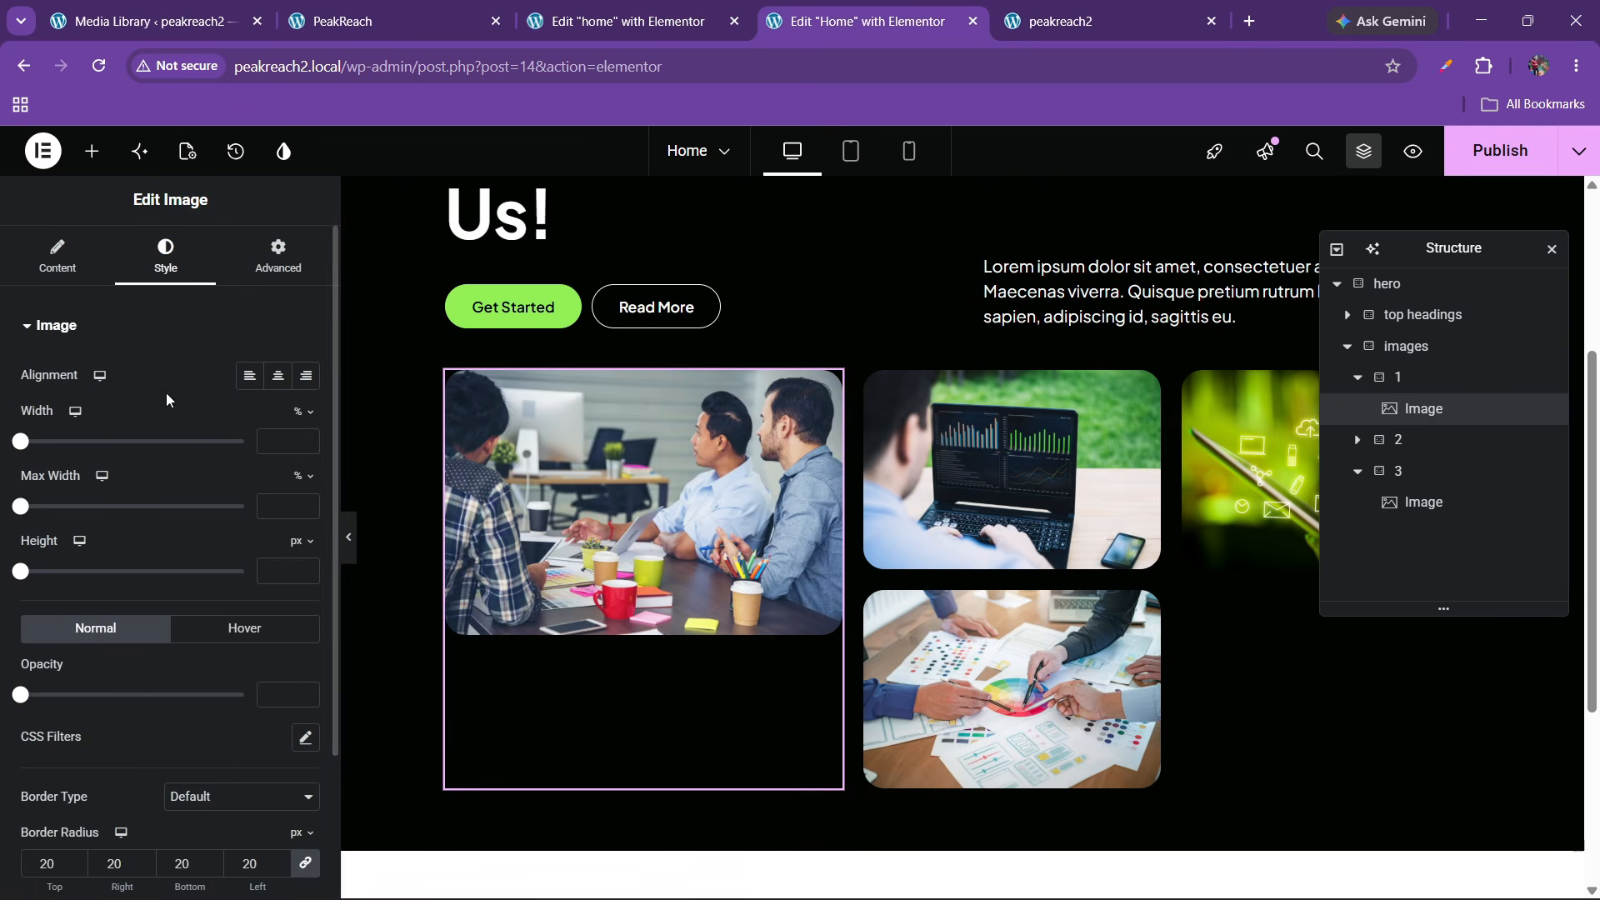
left_click(58, 254)
scroll(156, 568, "down", 2)
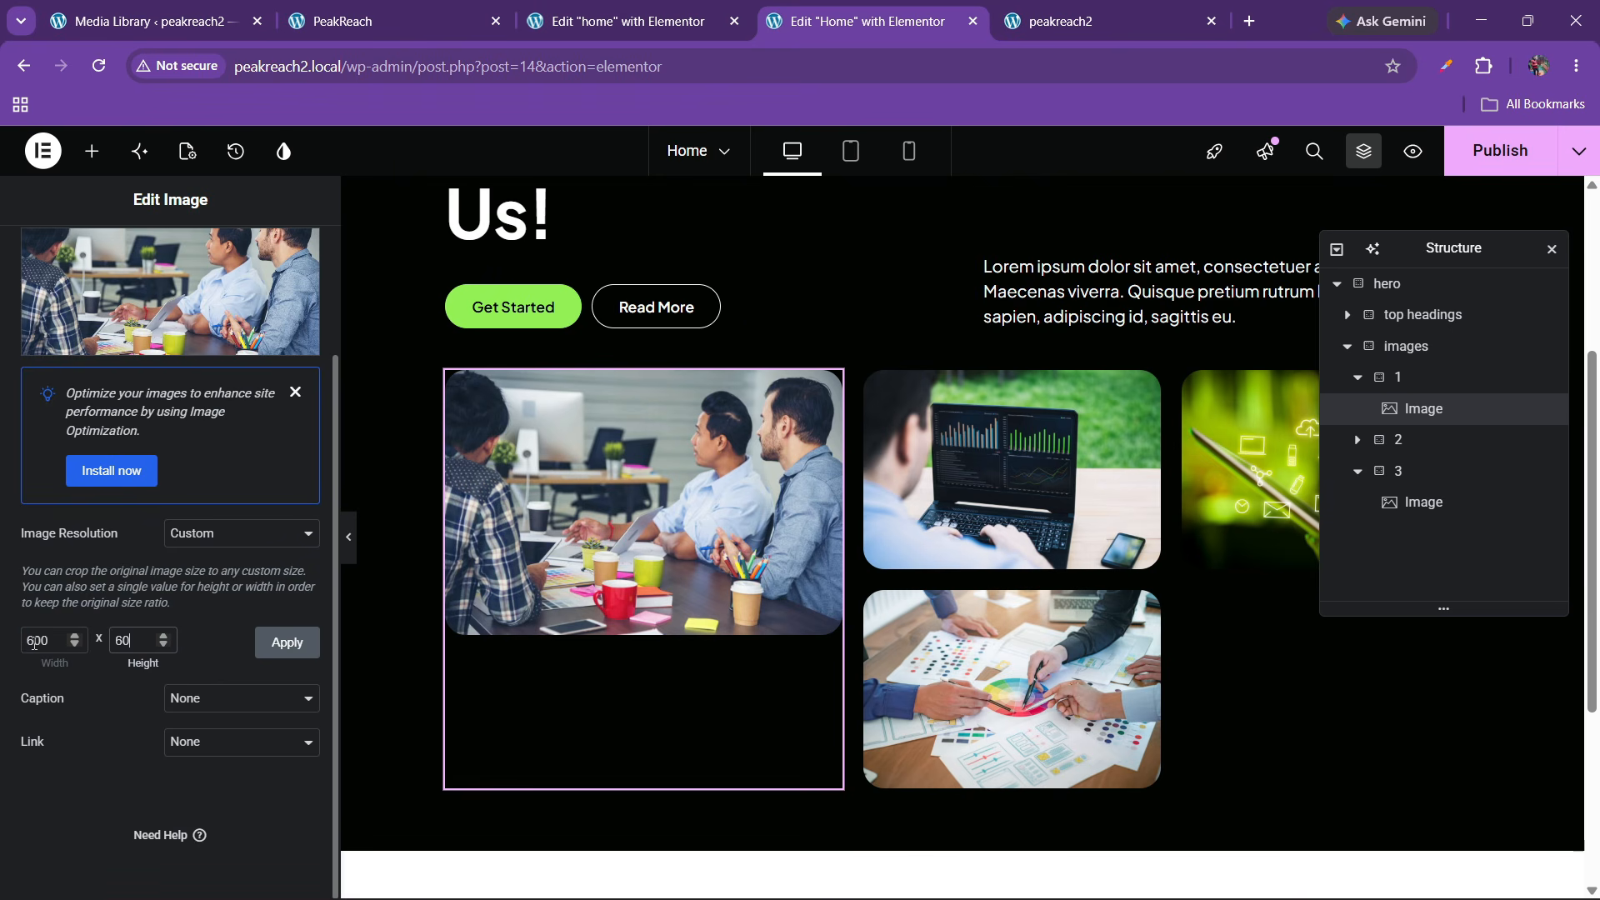
left_click(274, 641)
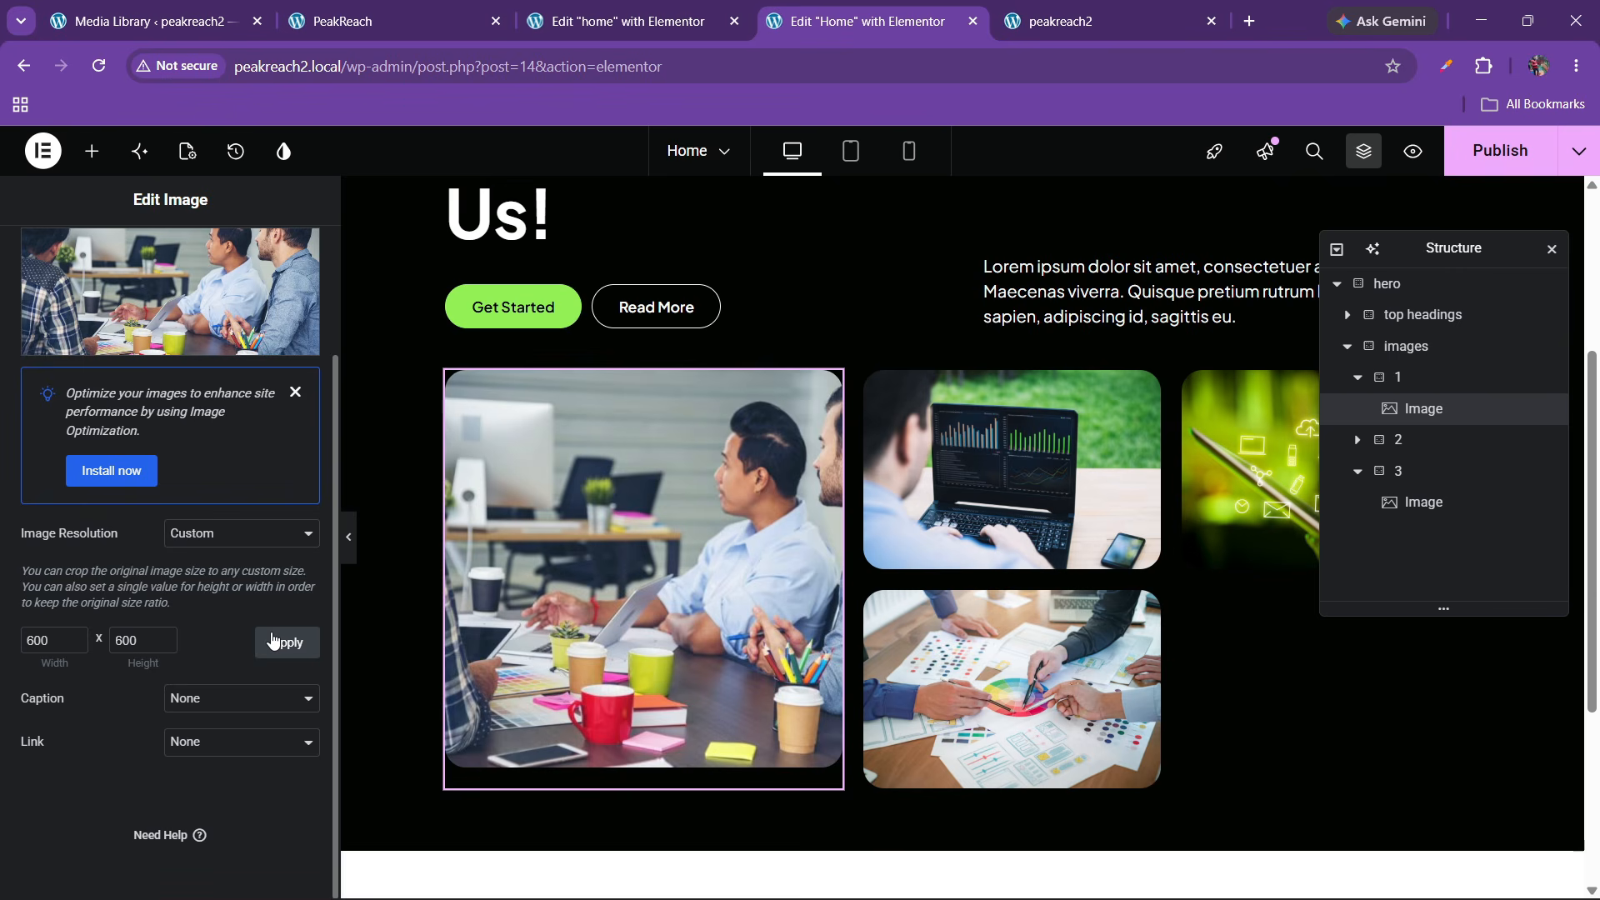
Check the reference's middle column size settings and select the matching column here
left_click(619, 9)
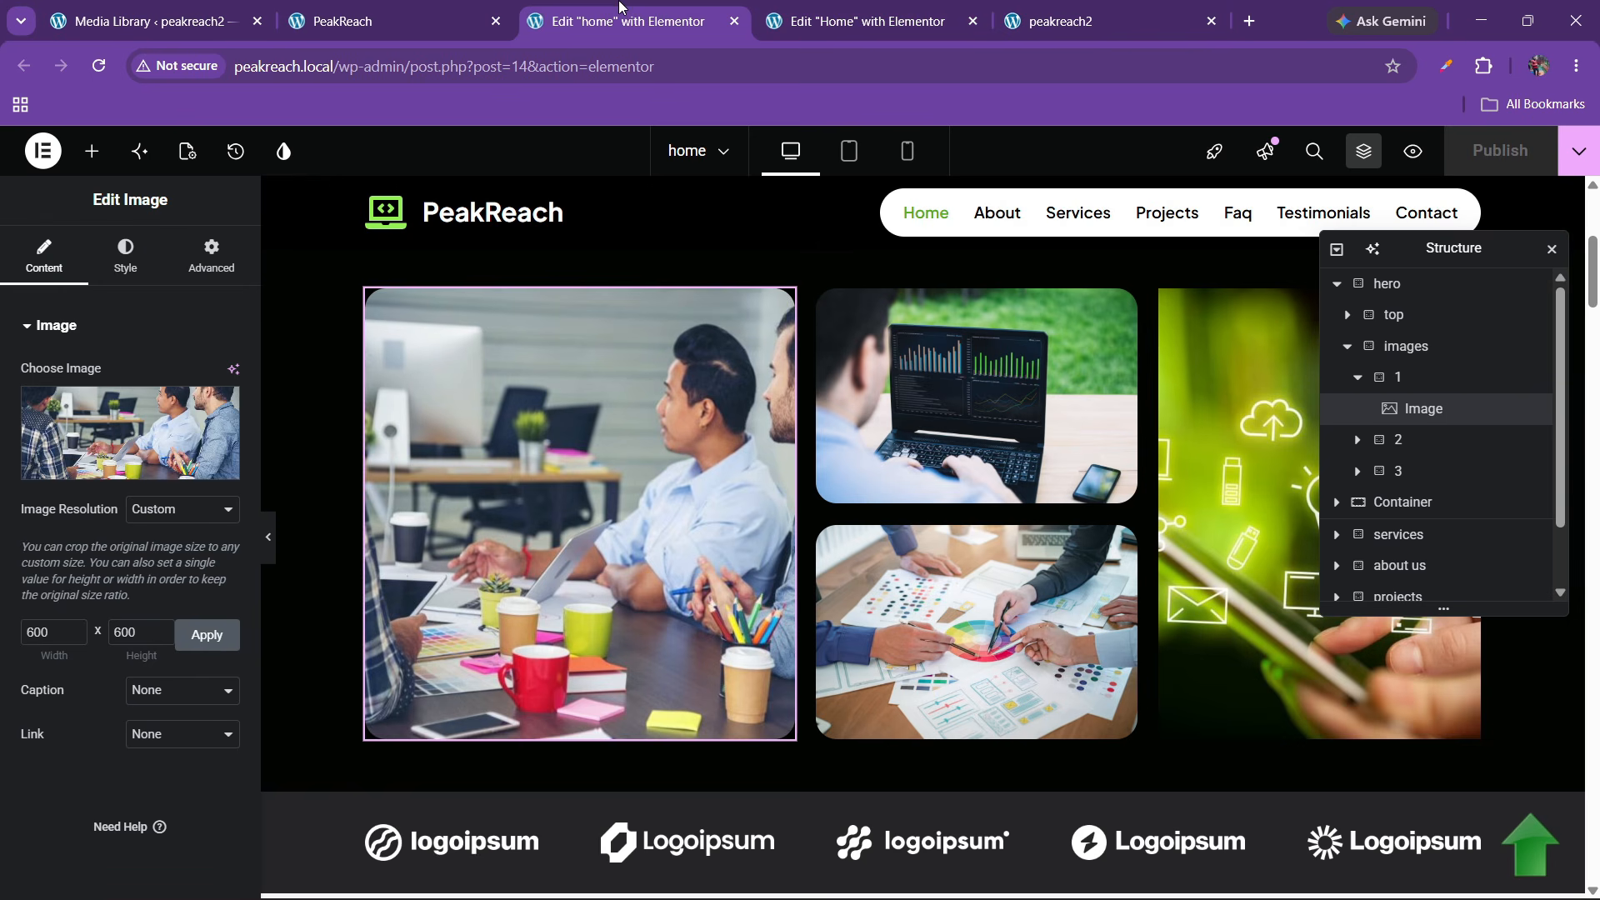
left_click(923, 359)
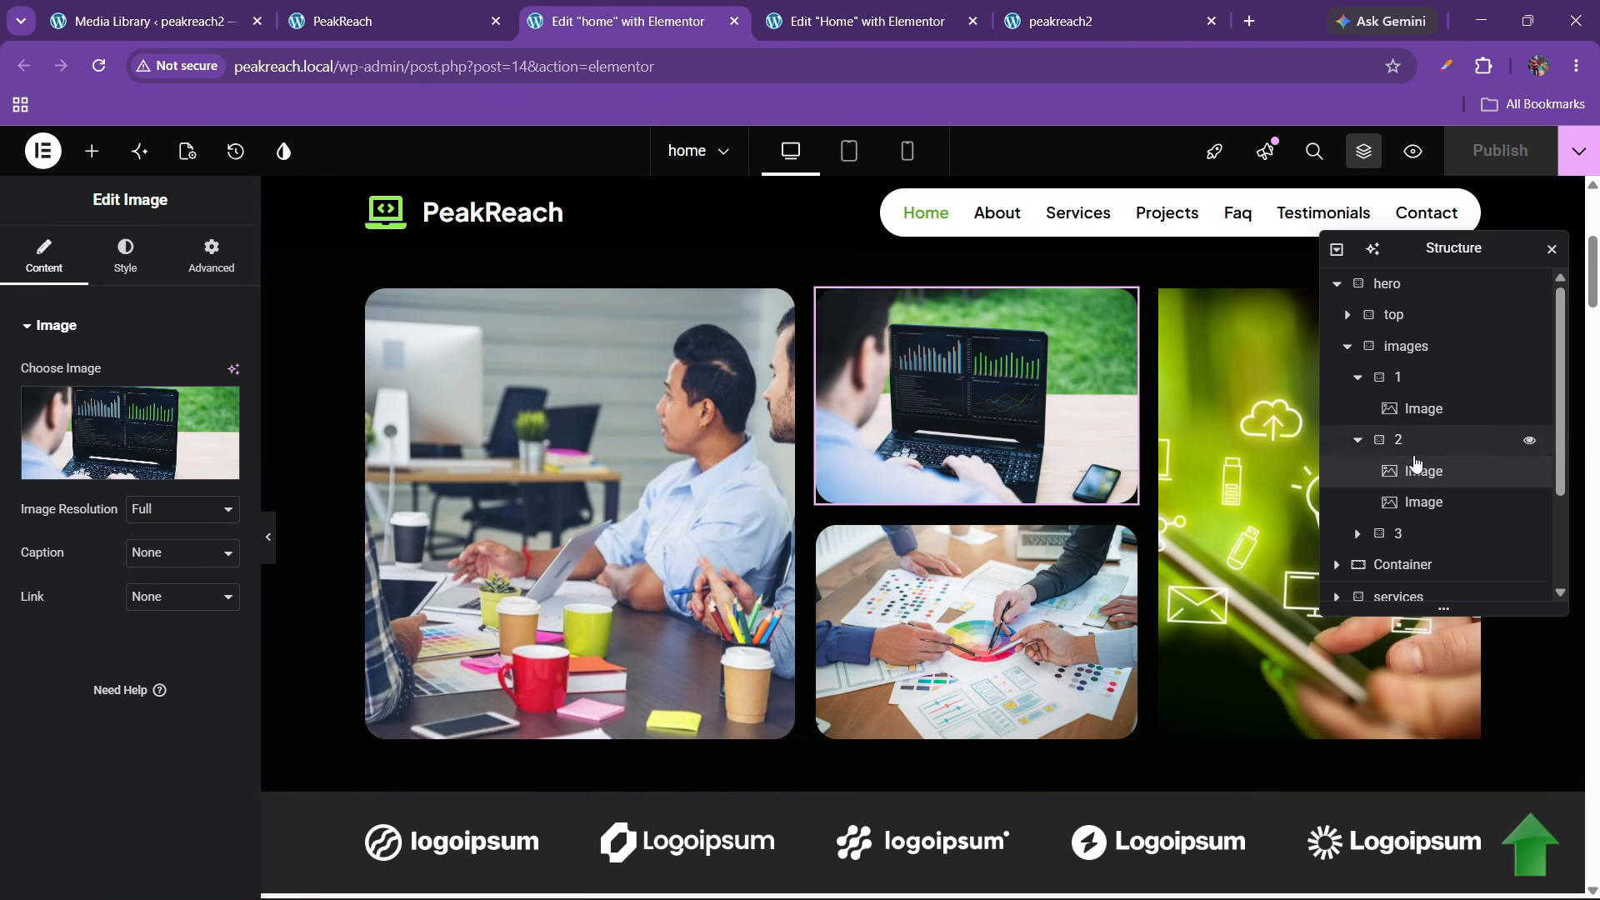
left_click(1408, 441)
left_click(57, 472)
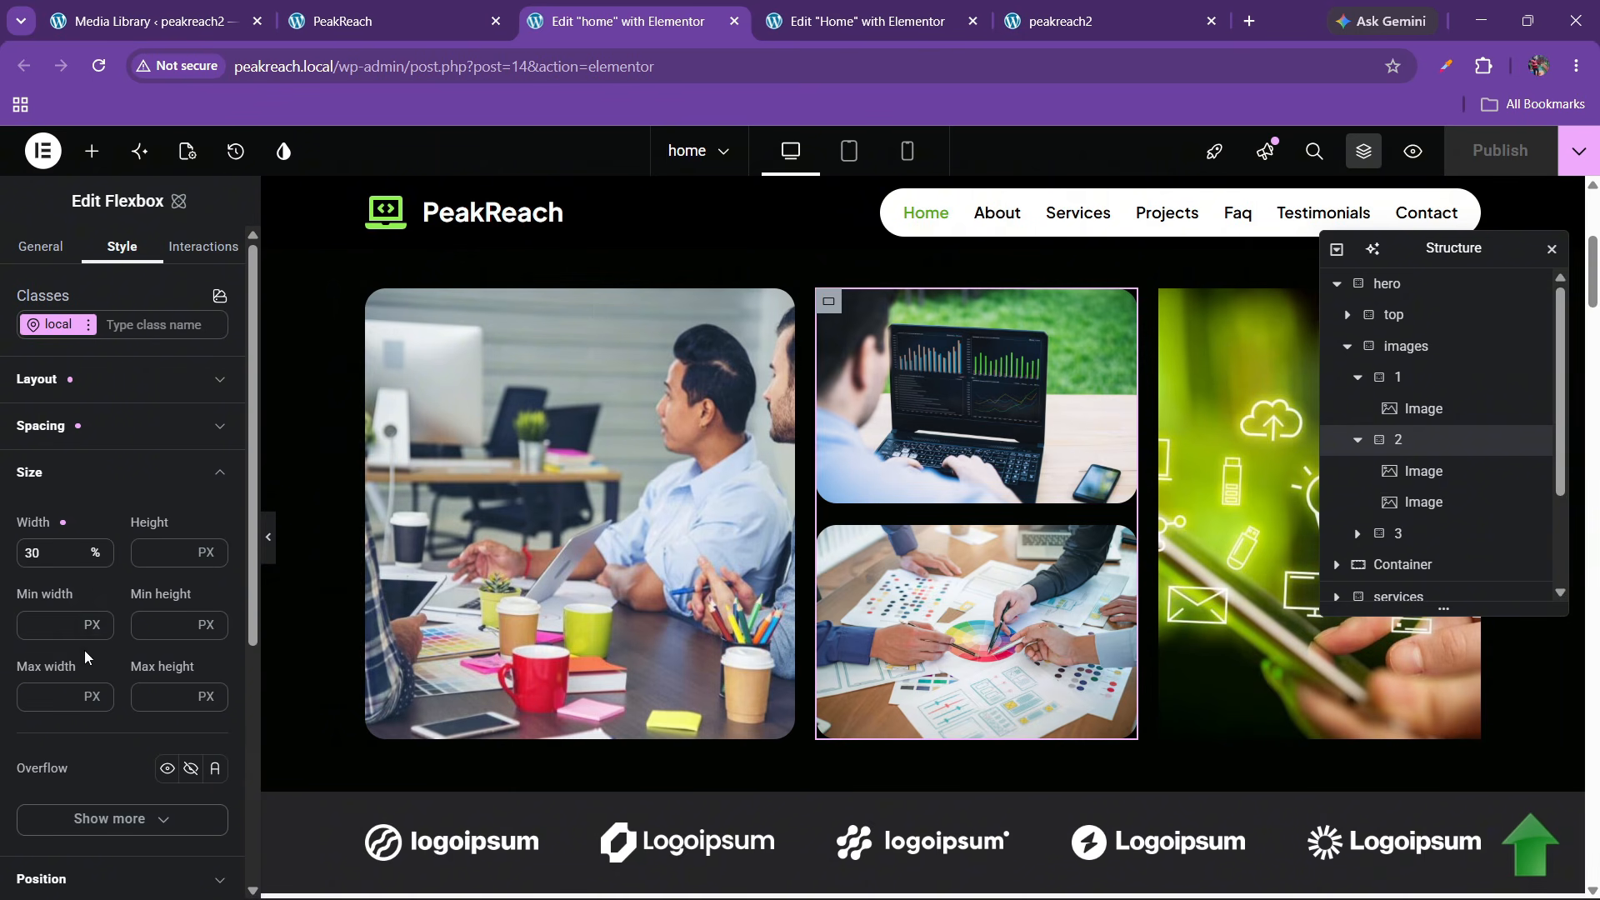
left_click(967, 9)
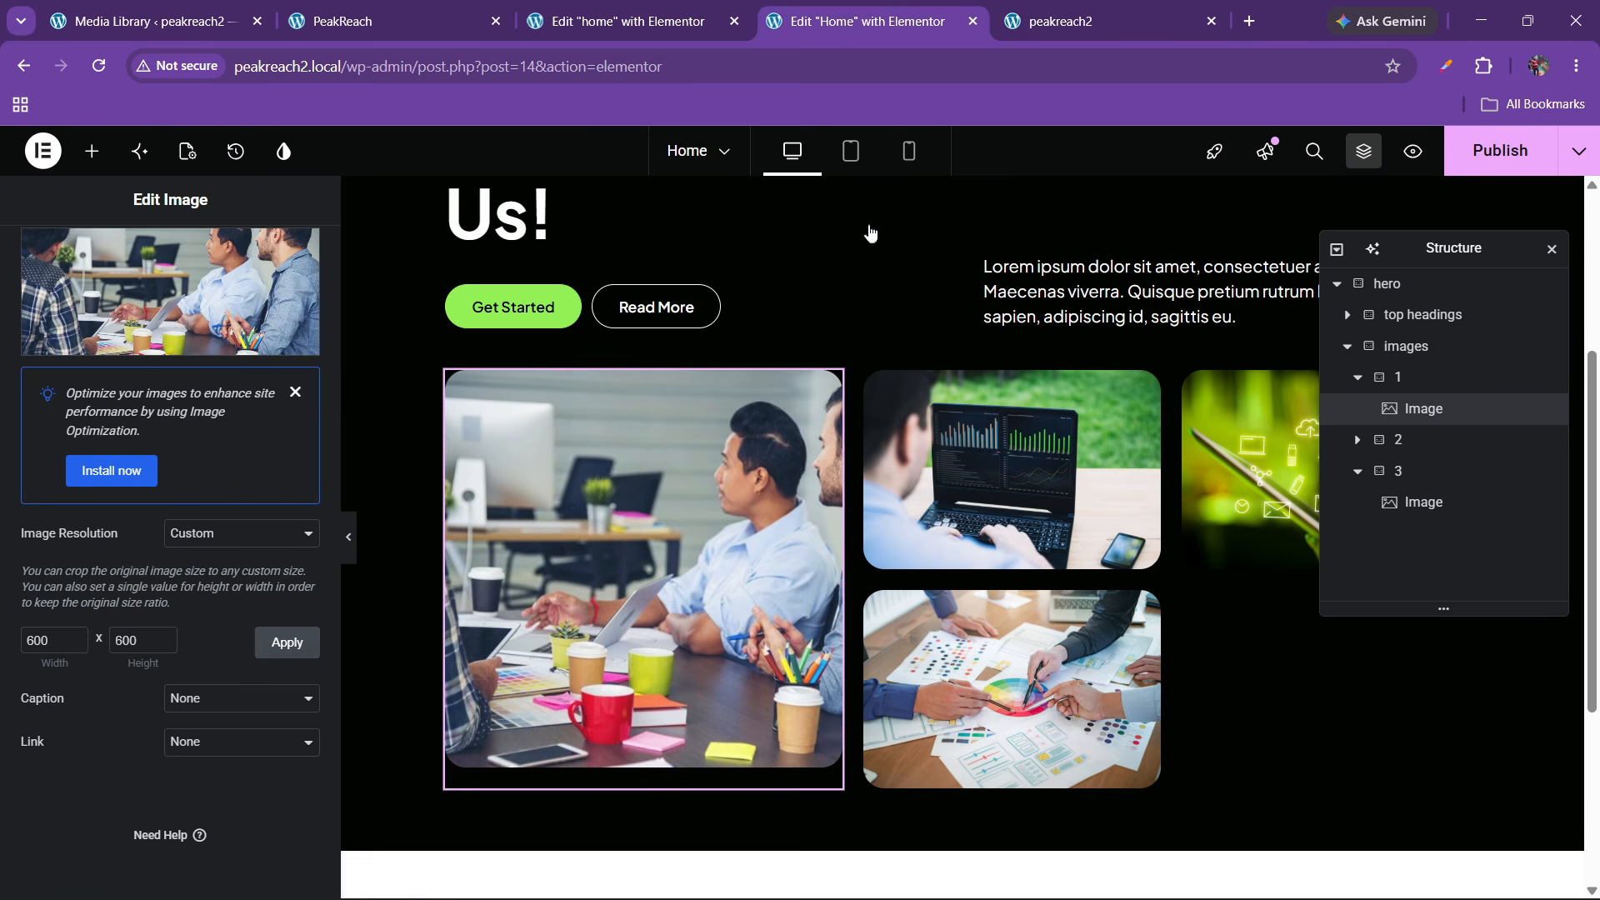
left_click(1407, 443)
scroll(76, 583, "down", 8)
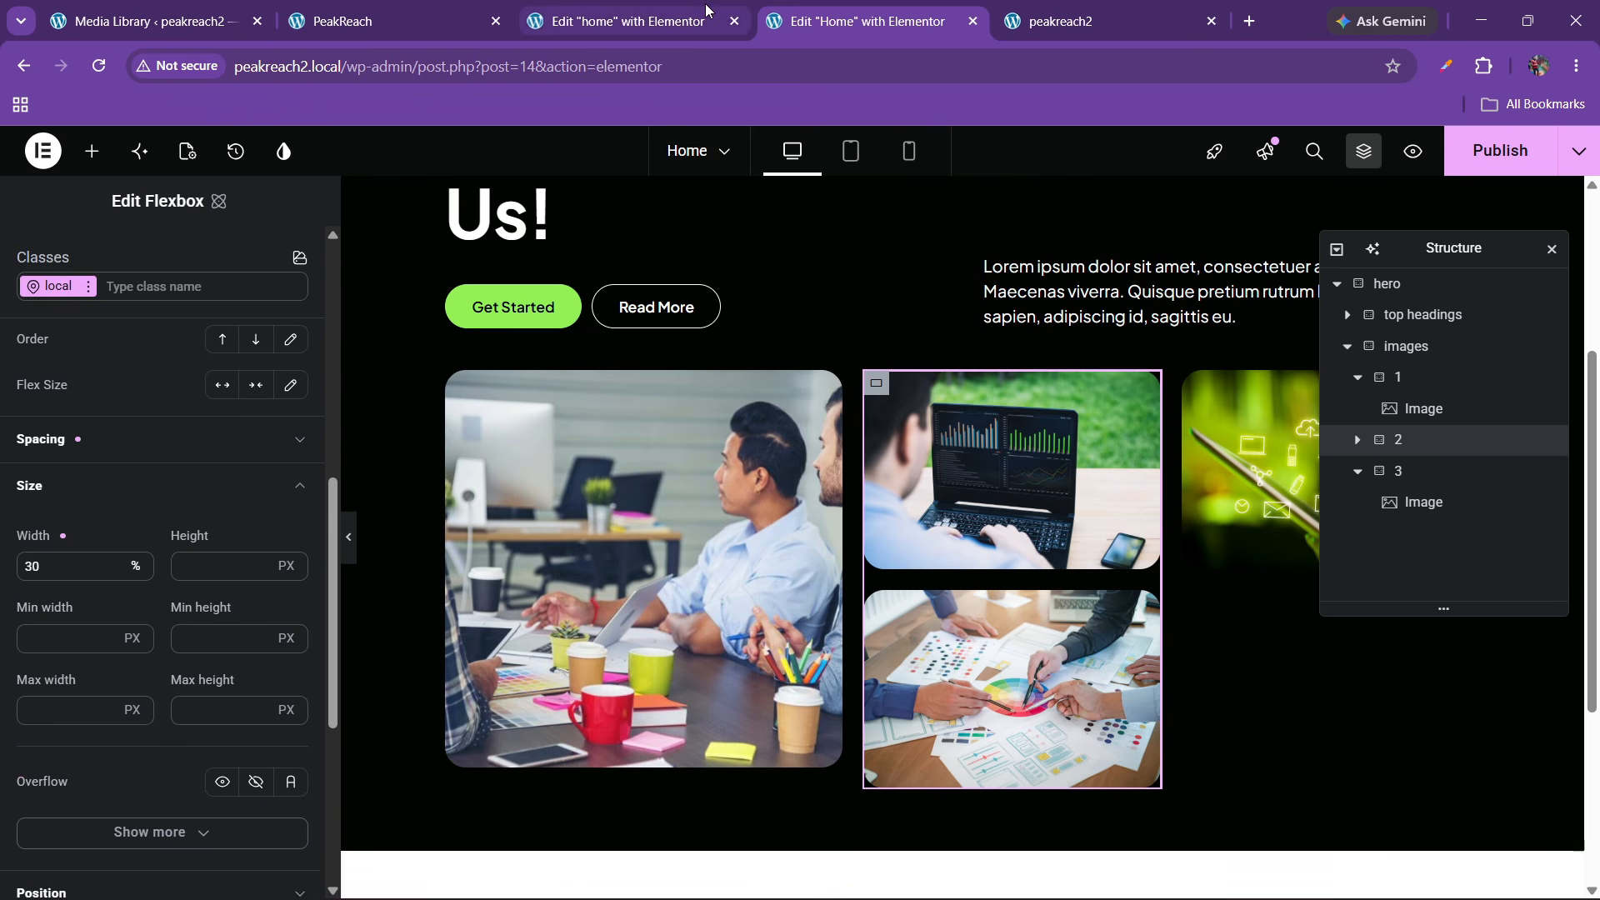
Check the reference's third column settings and select the third column's image here
left_click(593, 8)
left_click(1232, 404)
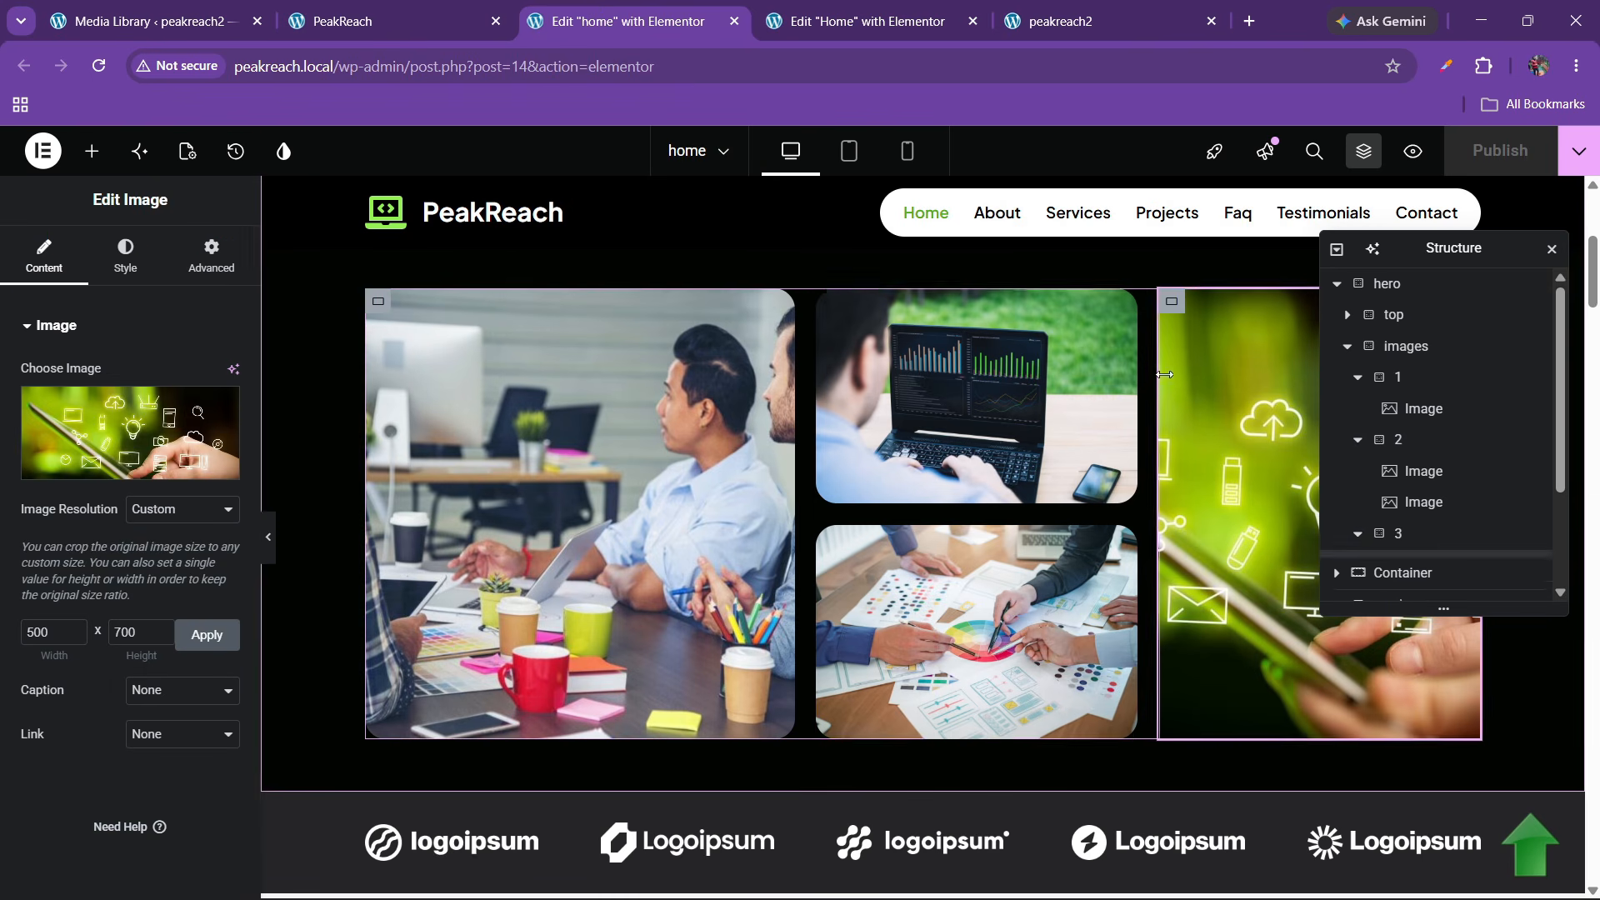
left_click(1395, 535)
left_click(80, 473)
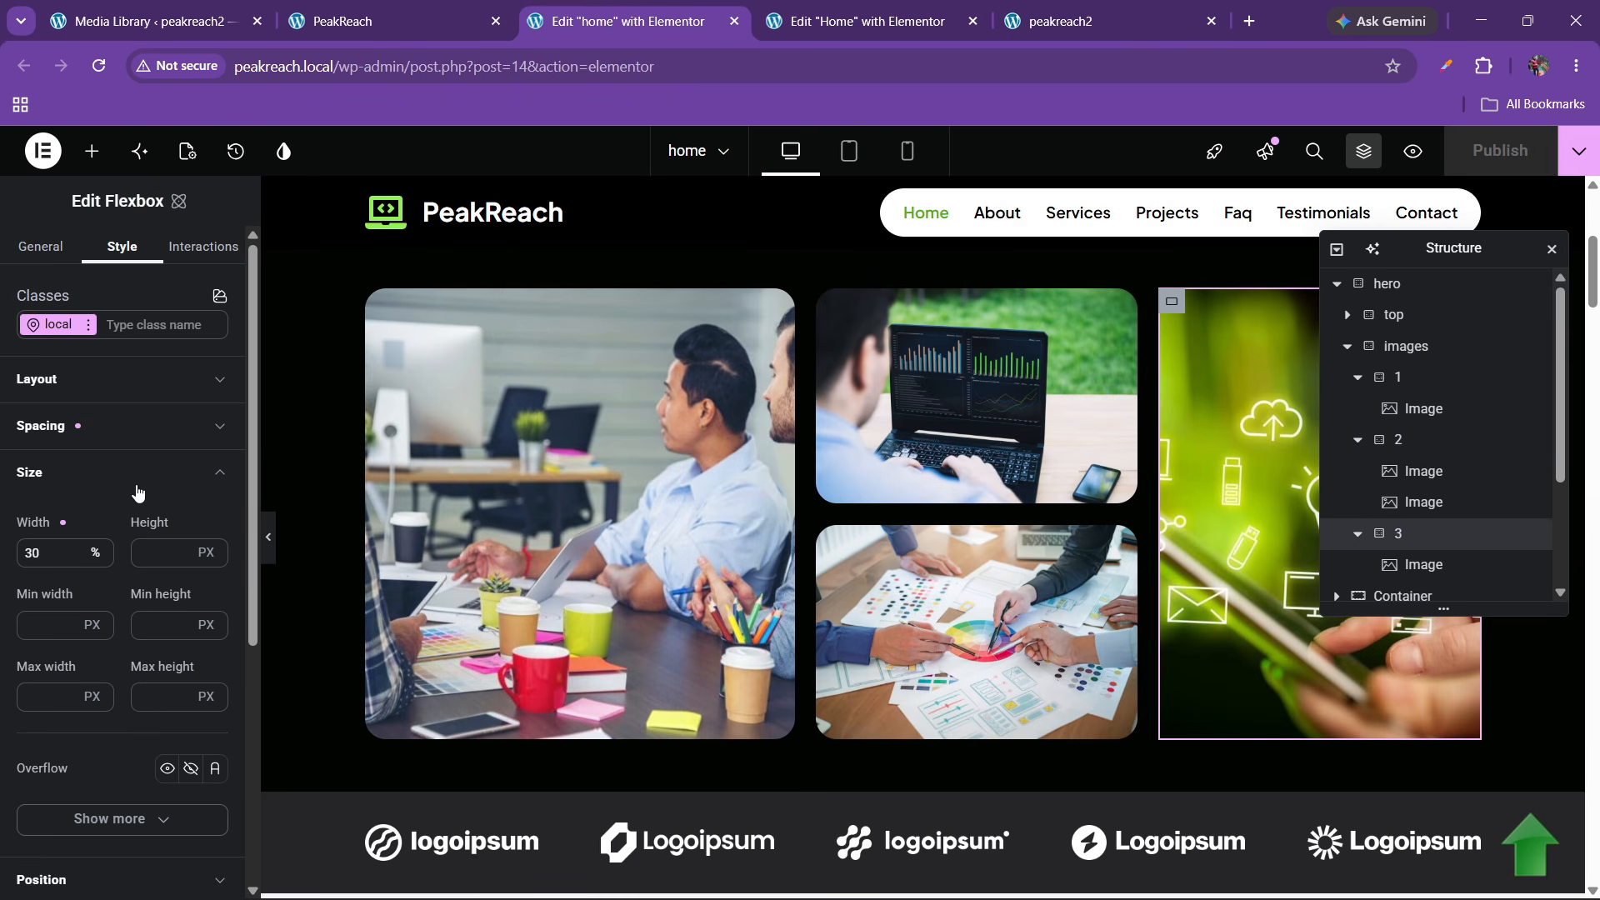
left_click(1421, 564)
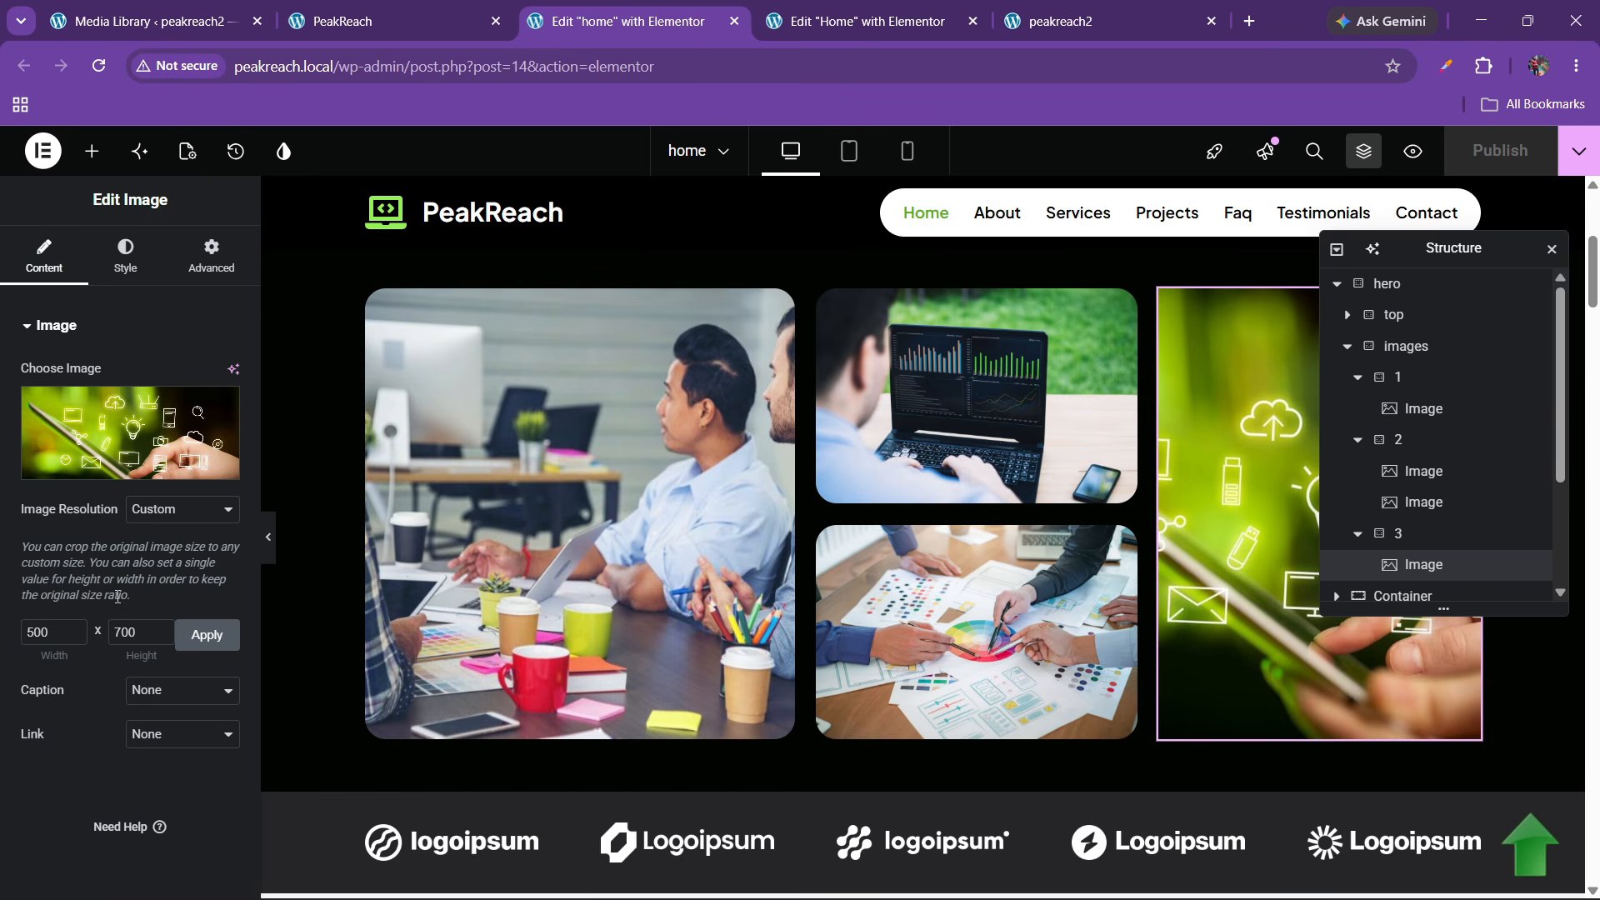
left_click(875, 6)
left_click(1223, 493)
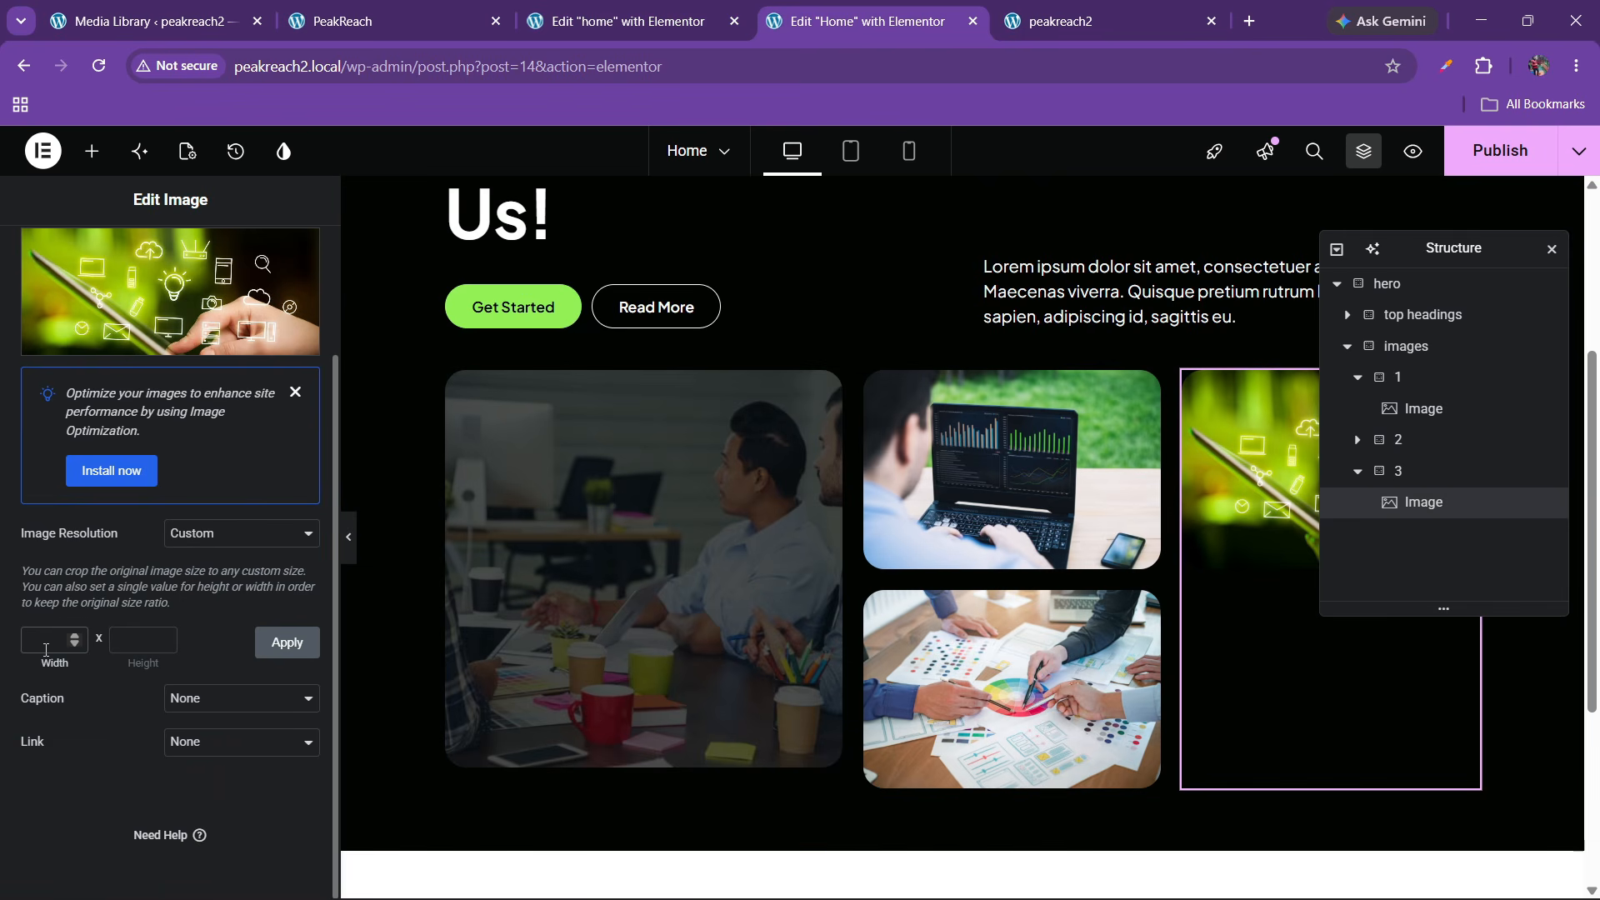
Apply a custom 500×700 resolution to the third hero image
left_click(47, 650)
type("500")
key("Tab")
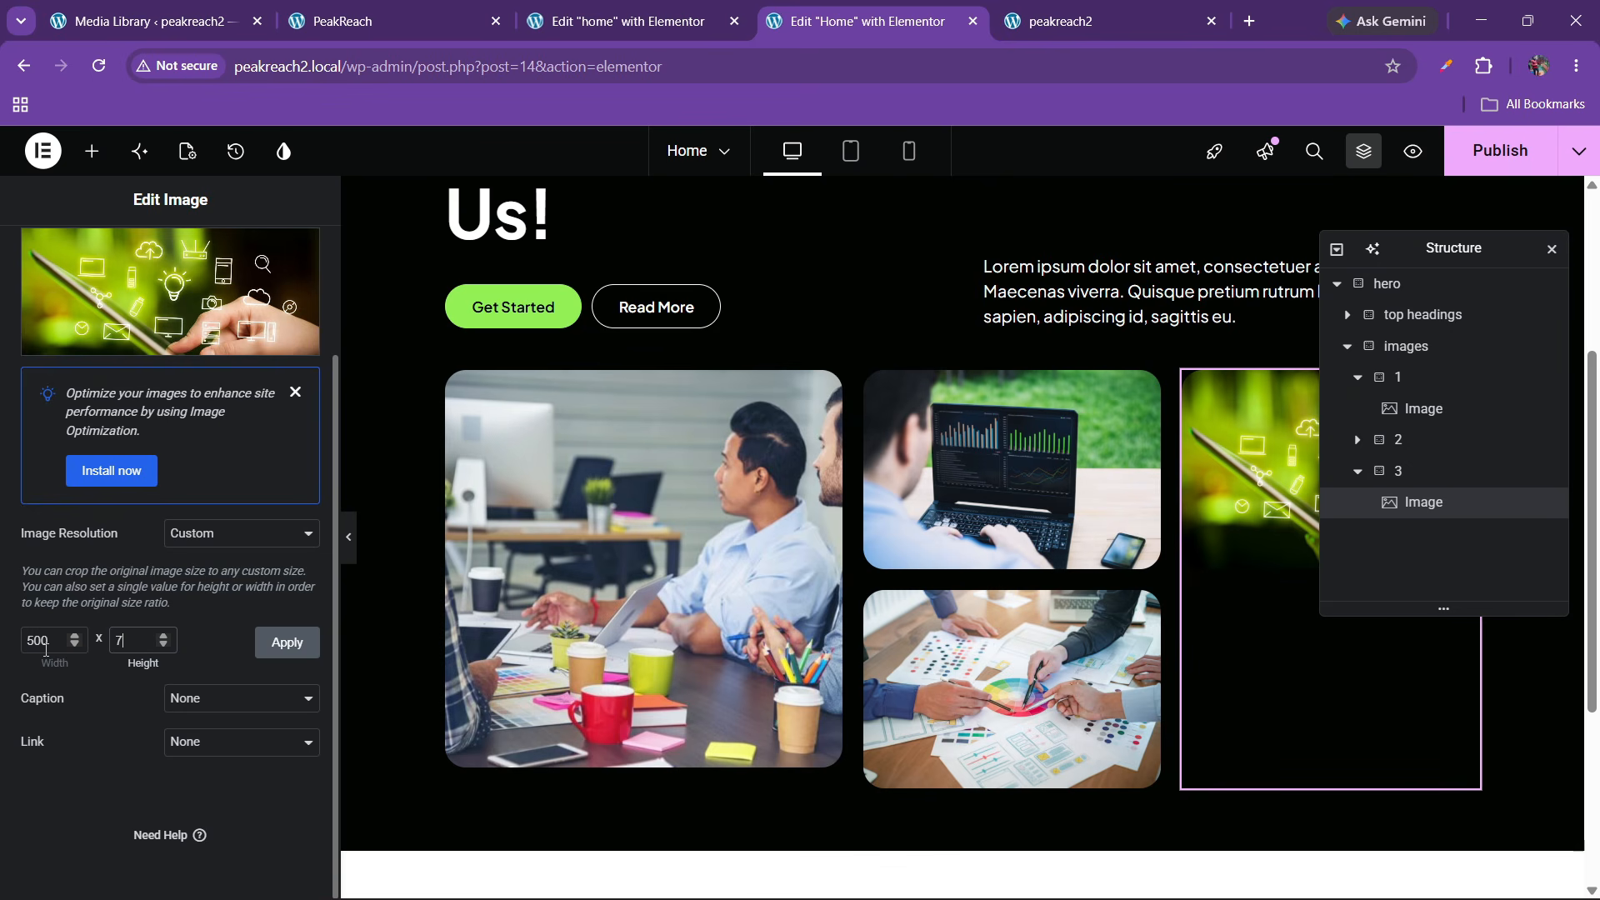
type("700")
left_click(288, 642)
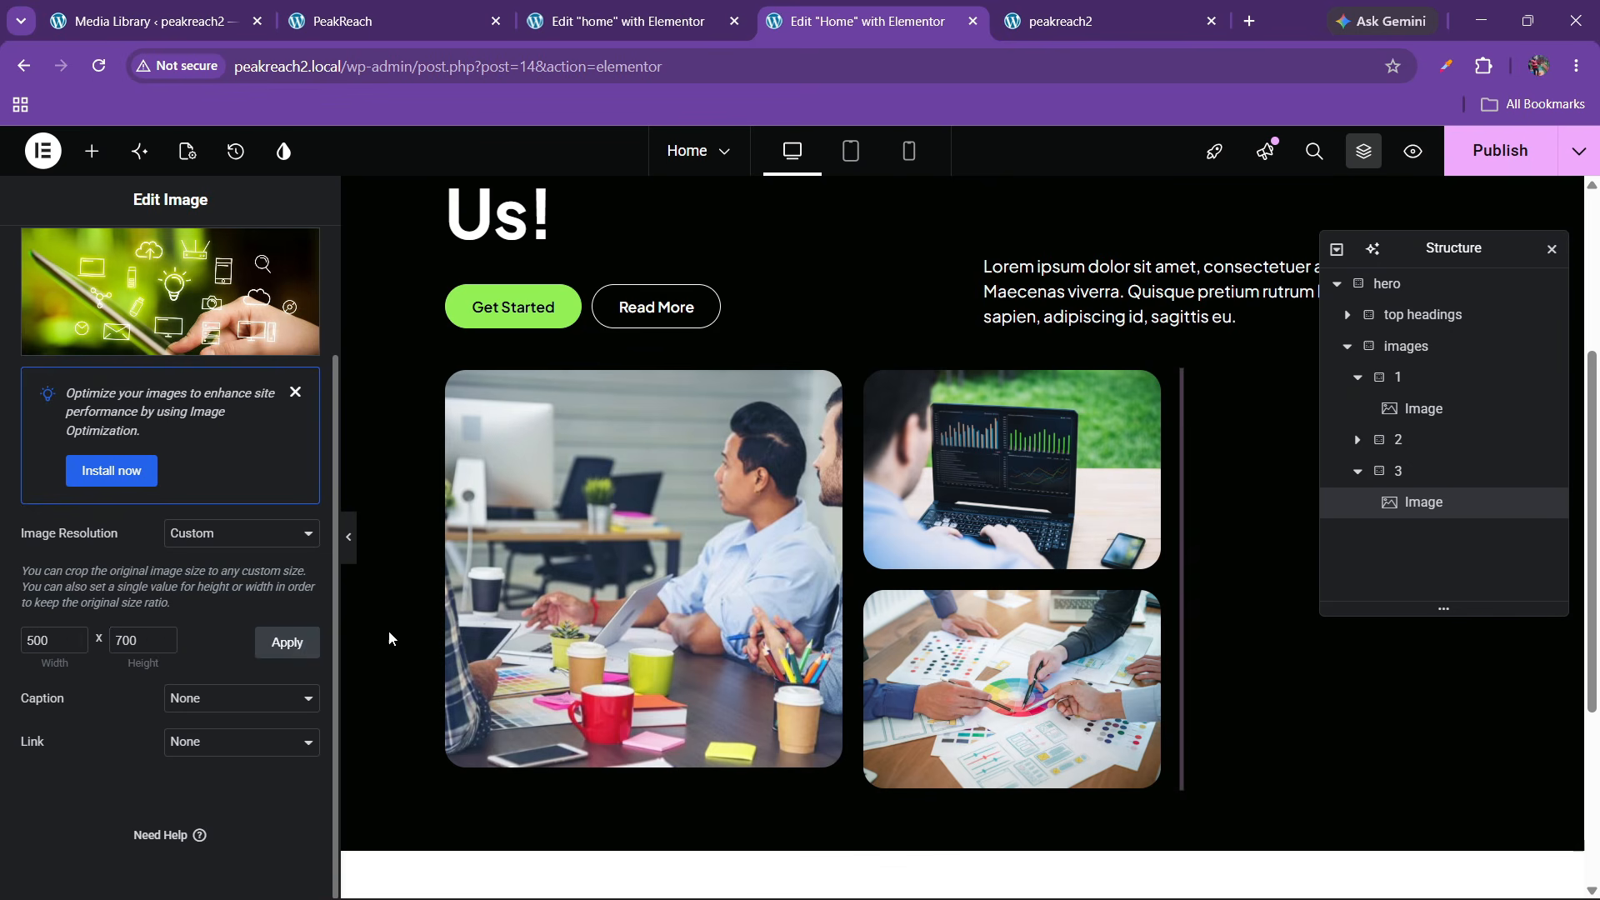
scroll(821, 550, "up", 3)
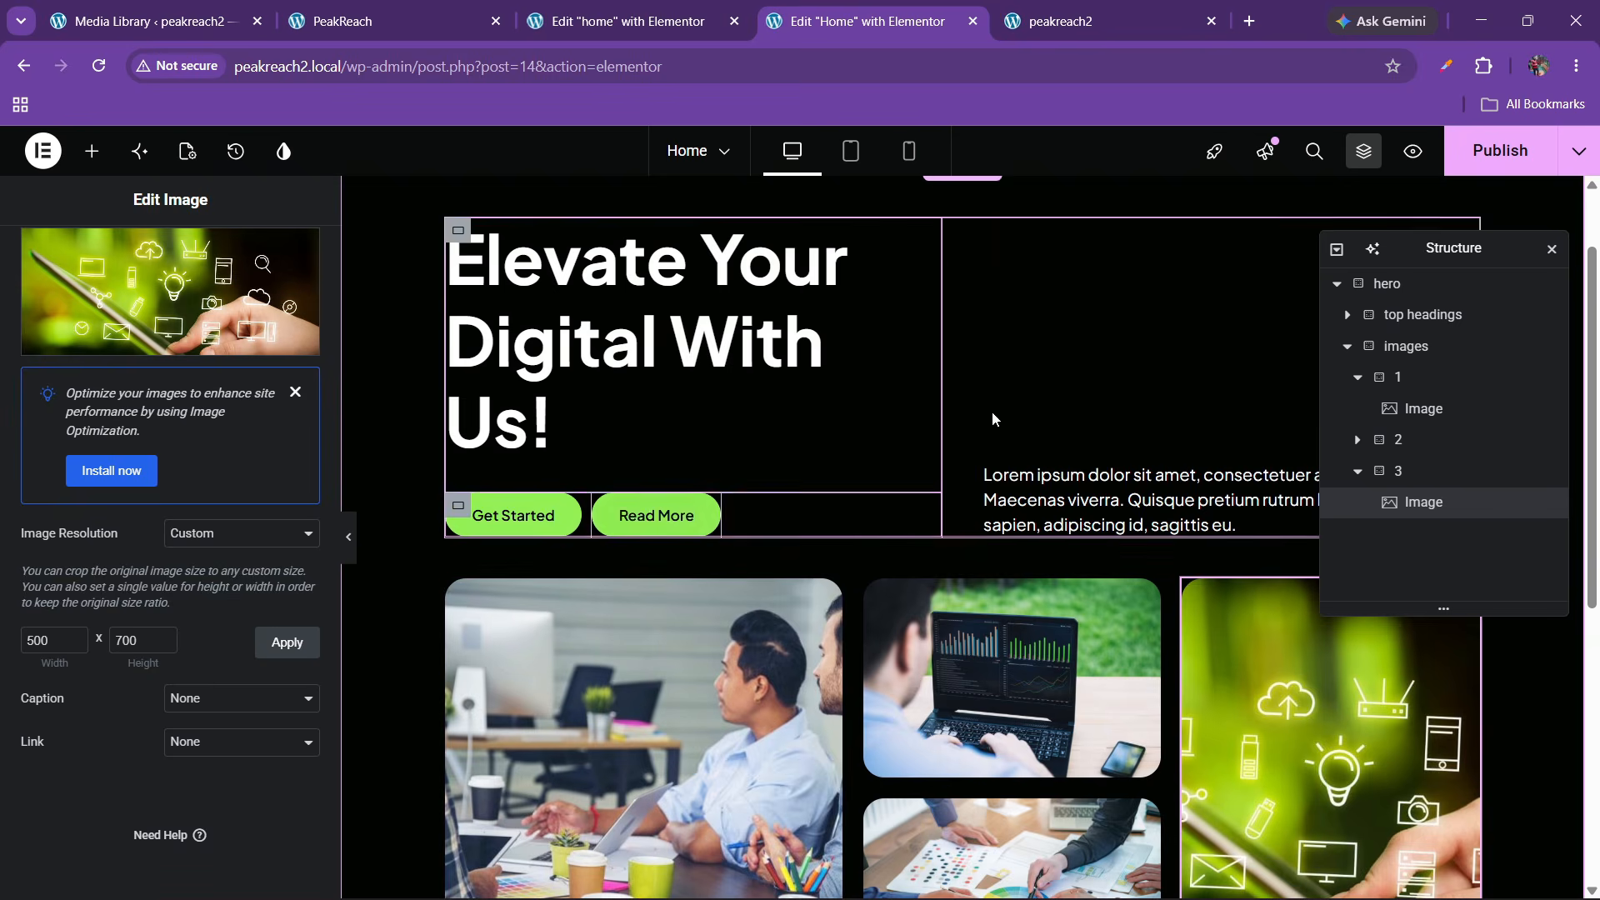
Compare with the reference editor, then view the three-column photo grid on the live site
left_click(689, 6)
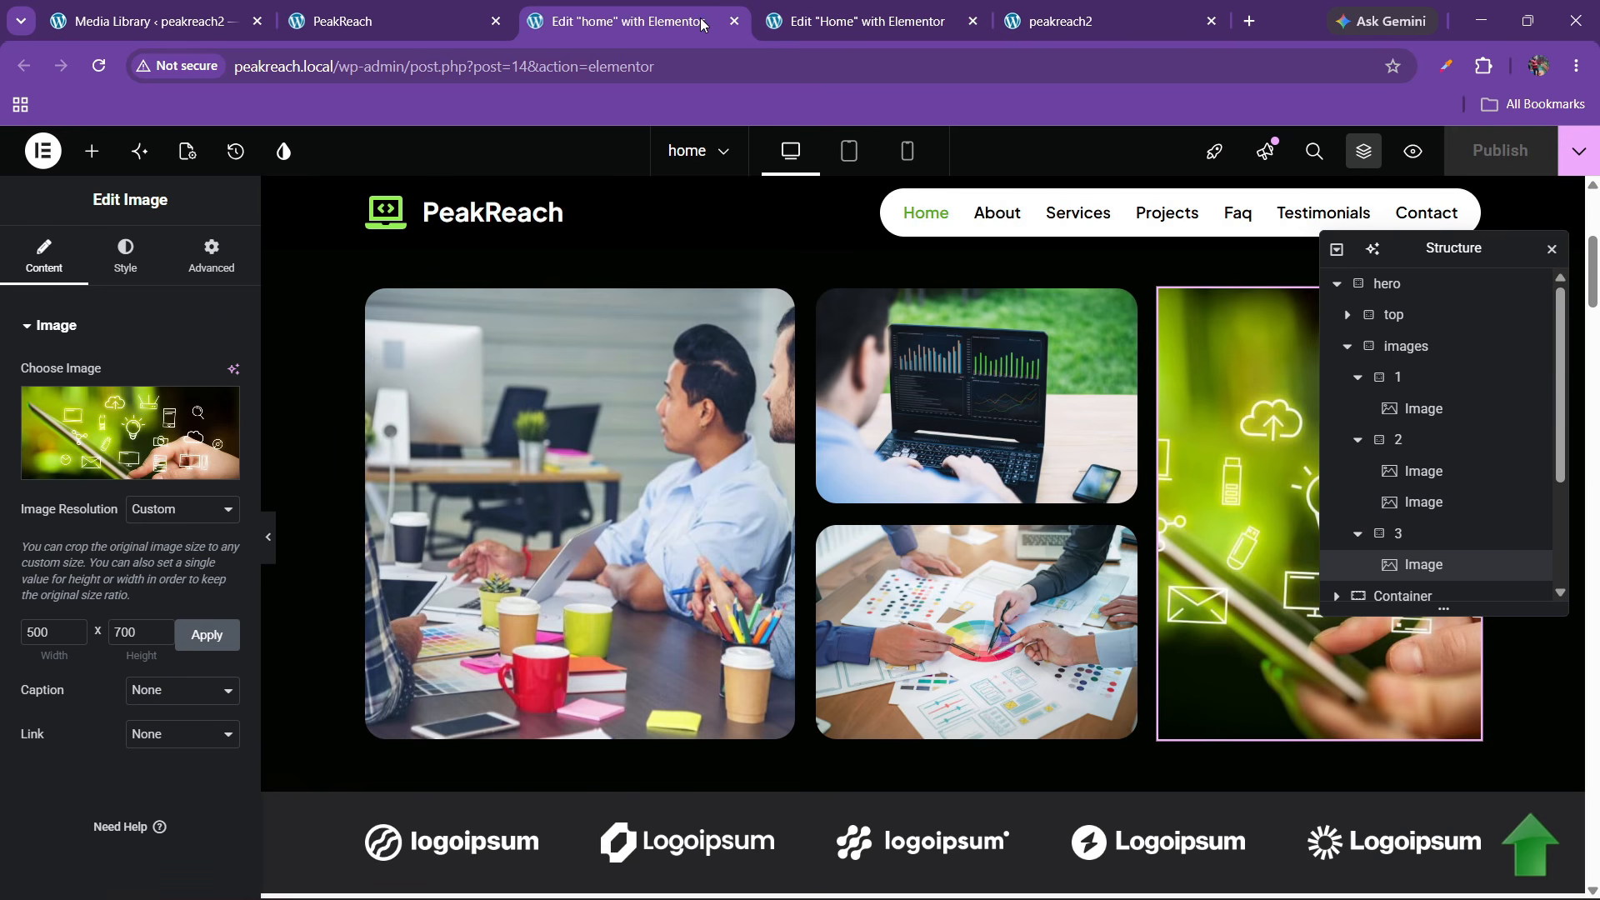
left_click(867, 21)
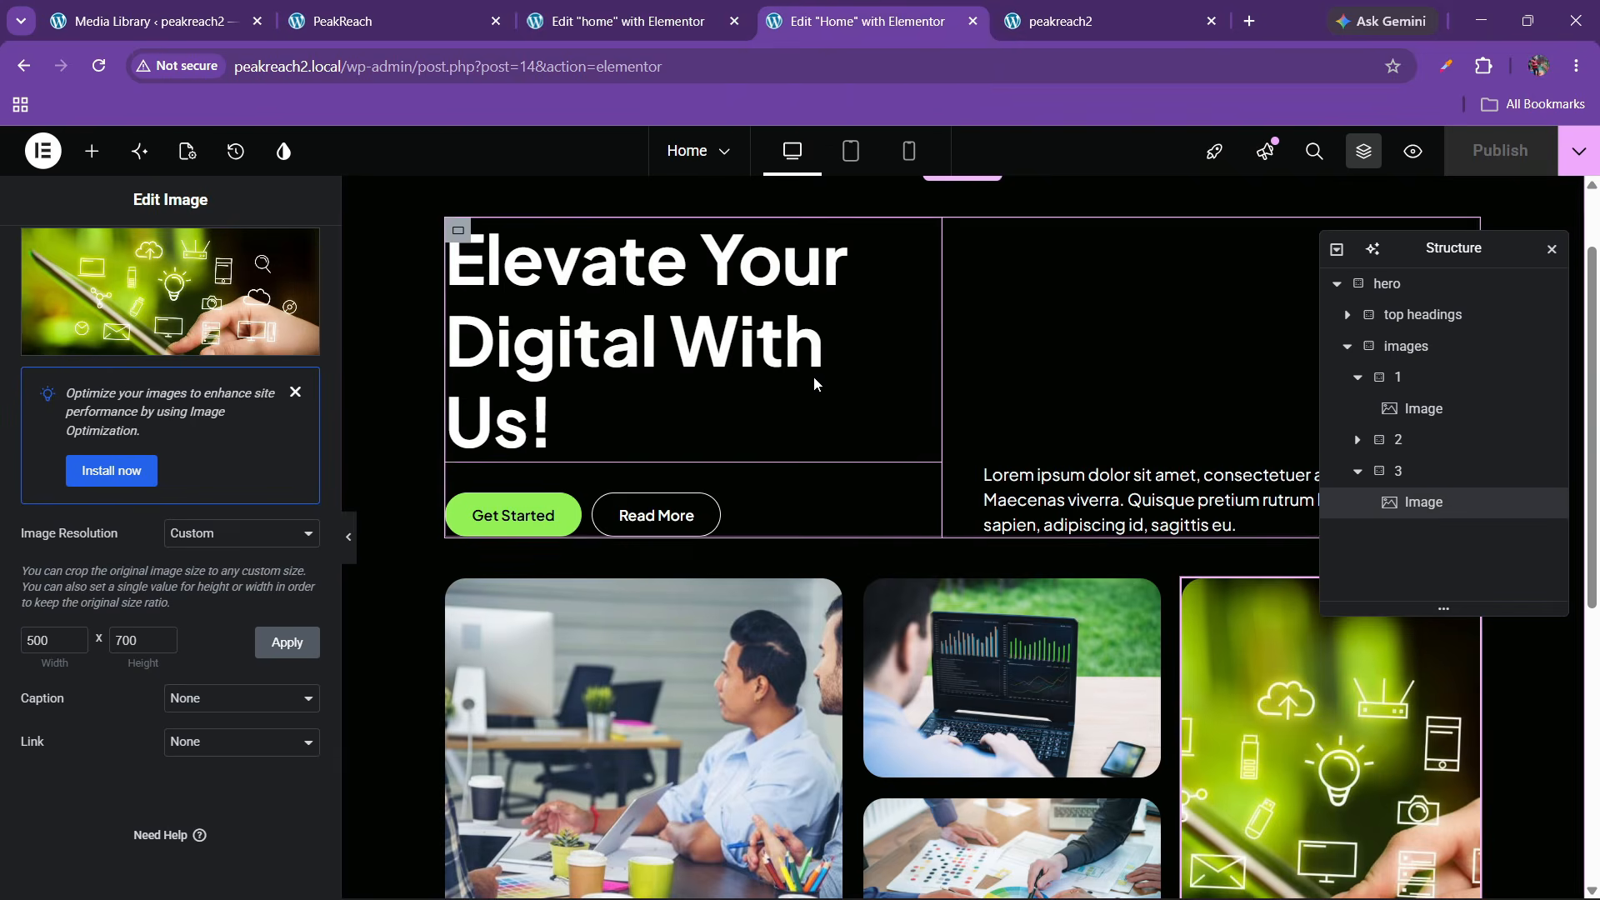
scroll(740, 325, "down", 3)
left_click(1006, 37)
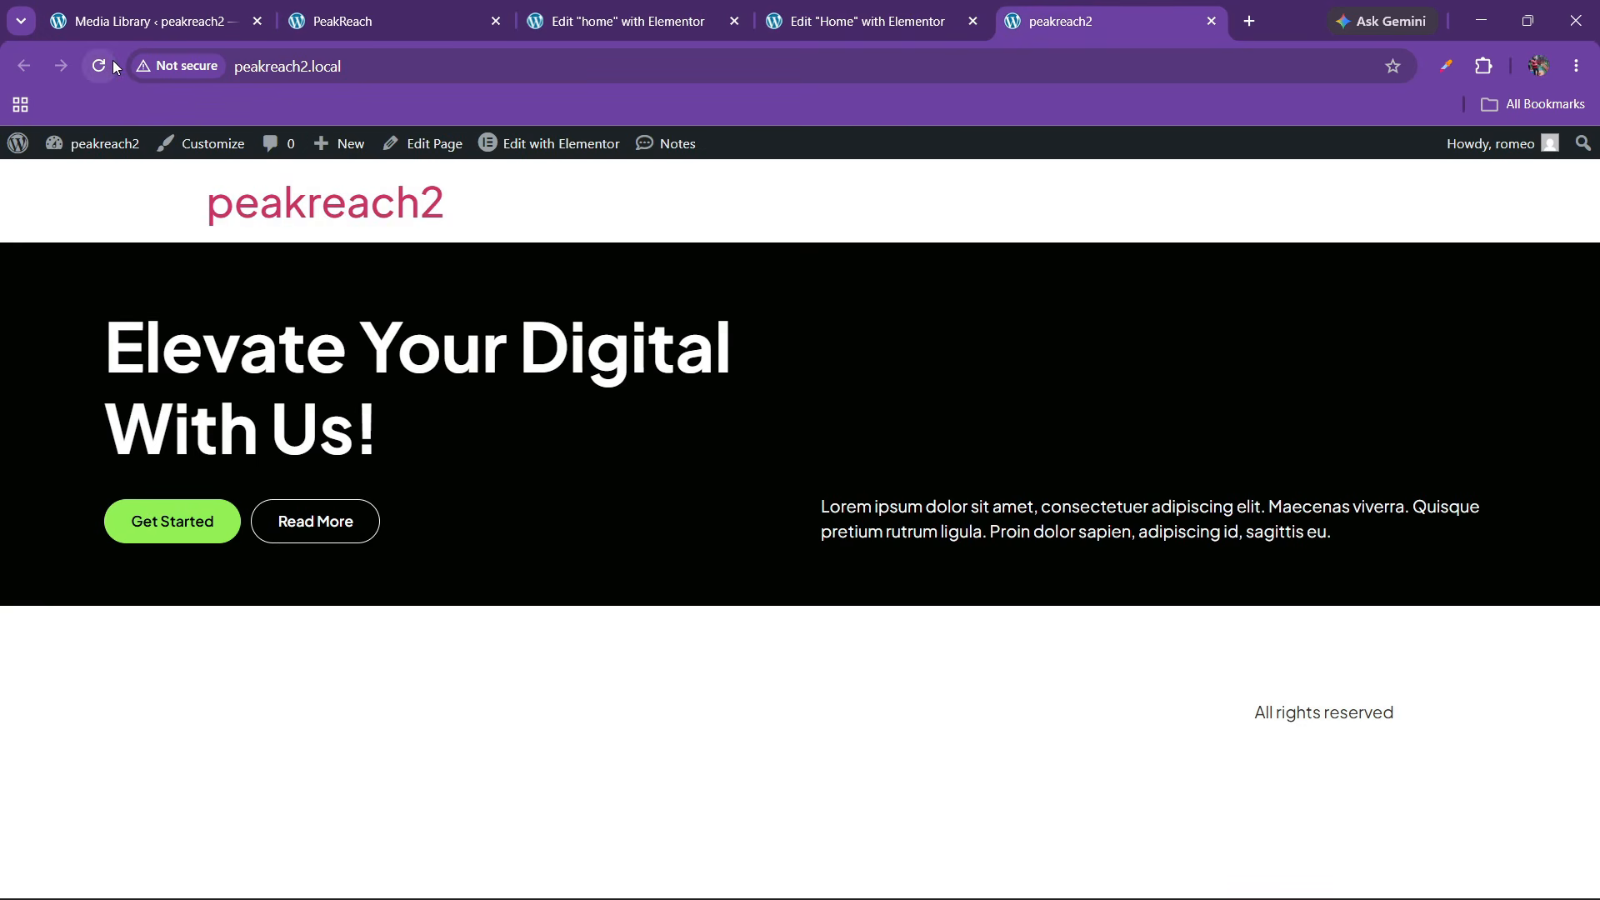
scroll(712, 543, "down", 4)
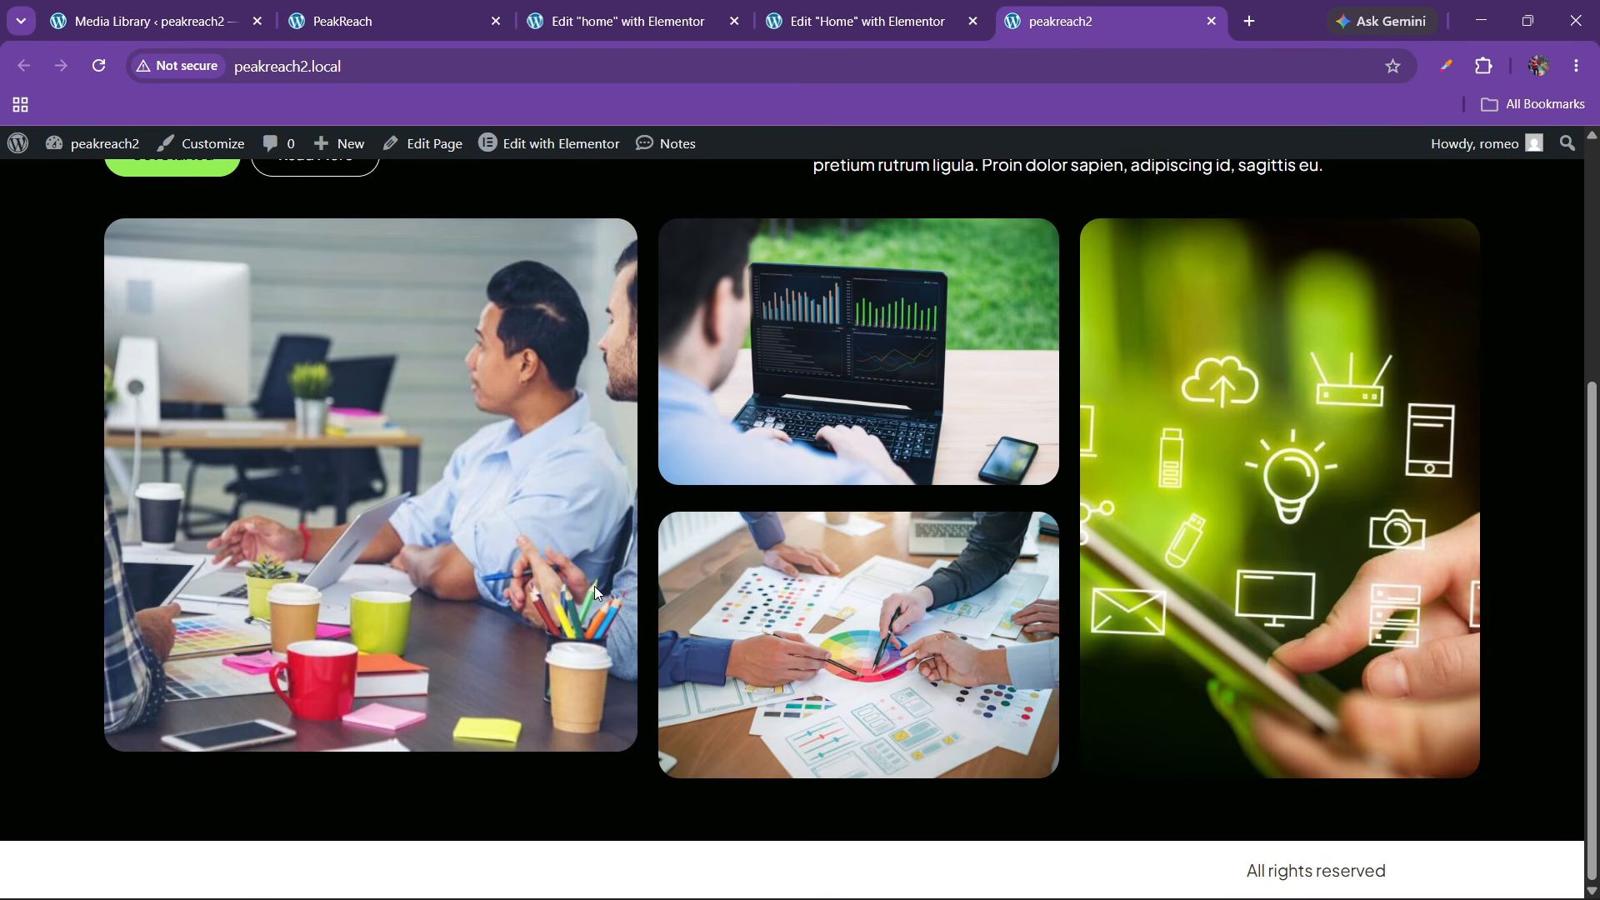
Check the reference image's style settings in the other editor tab
left_click(856, 21)
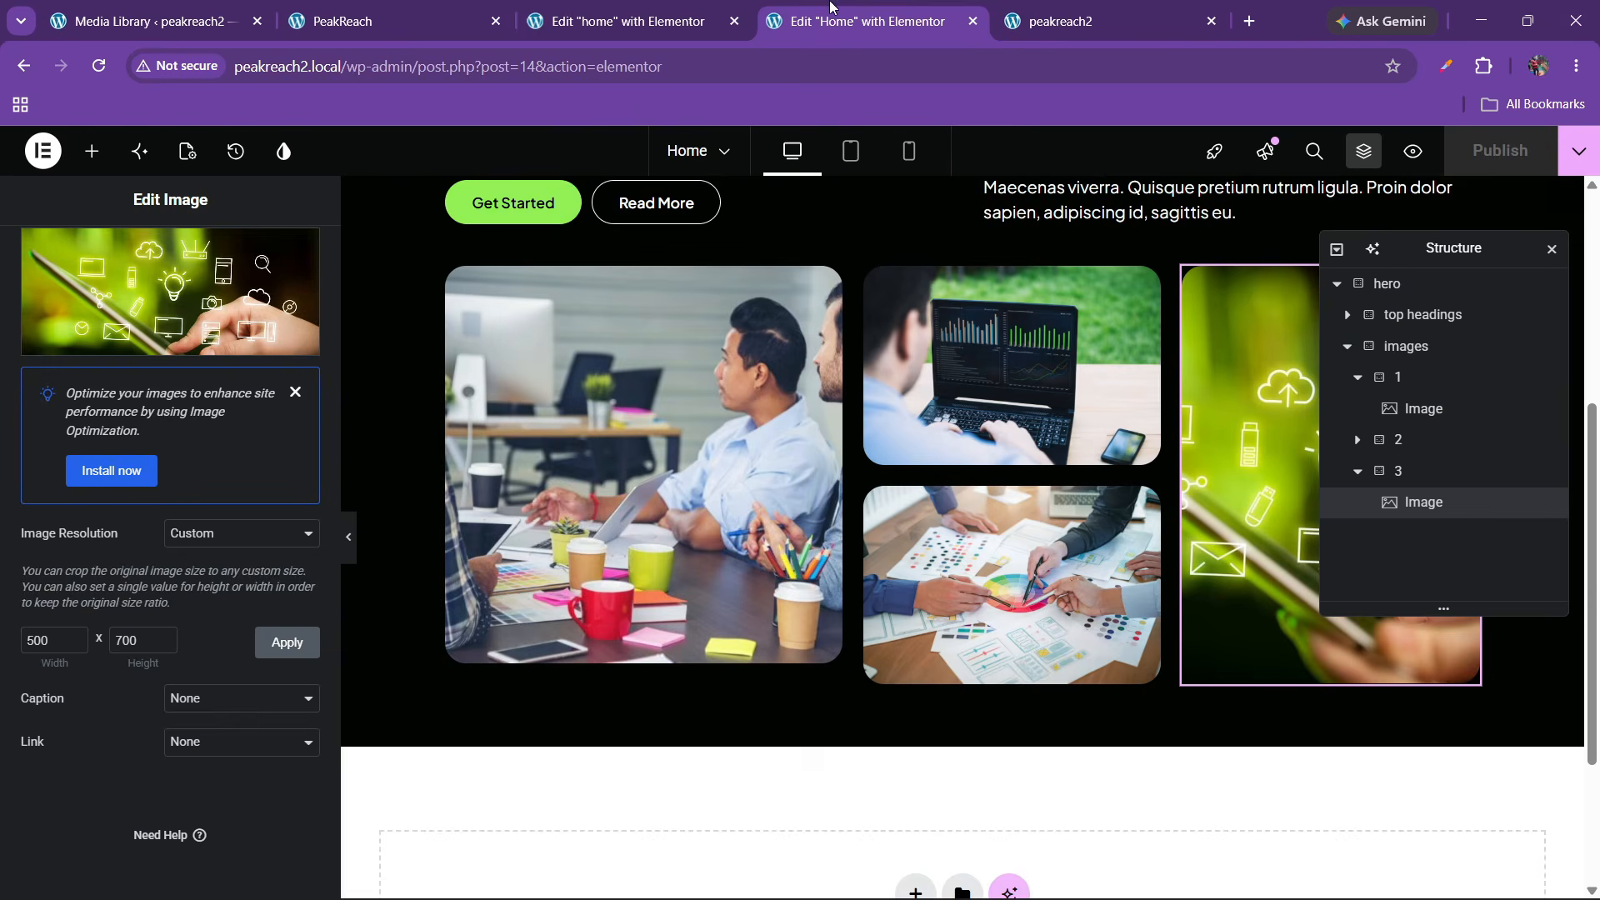
left_click(617, 21)
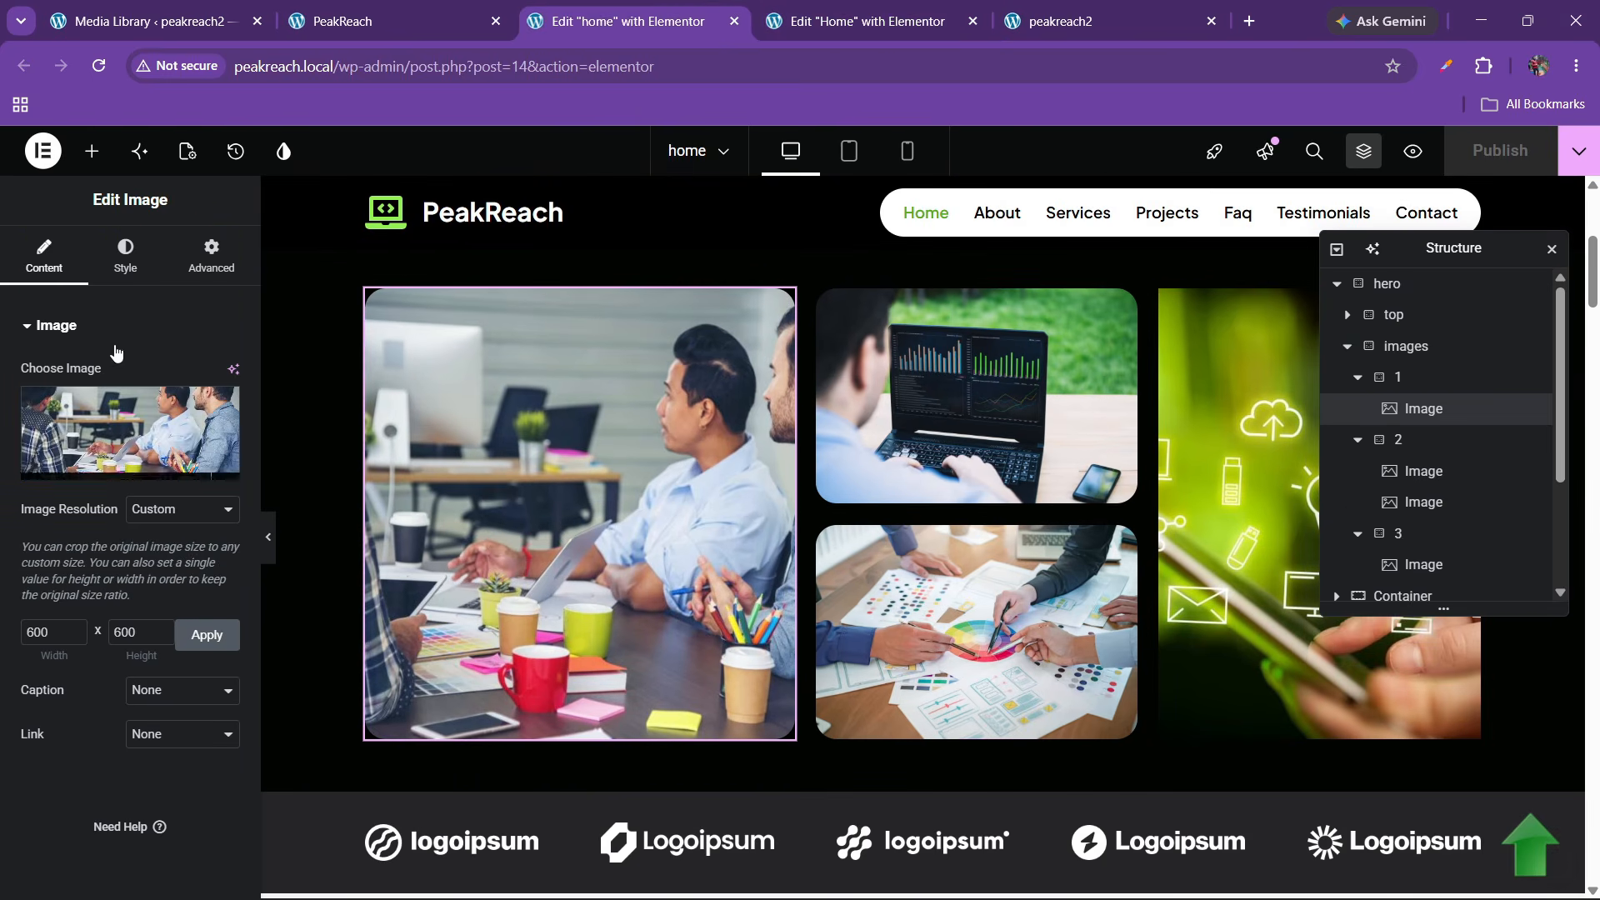
left_click(125, 256)
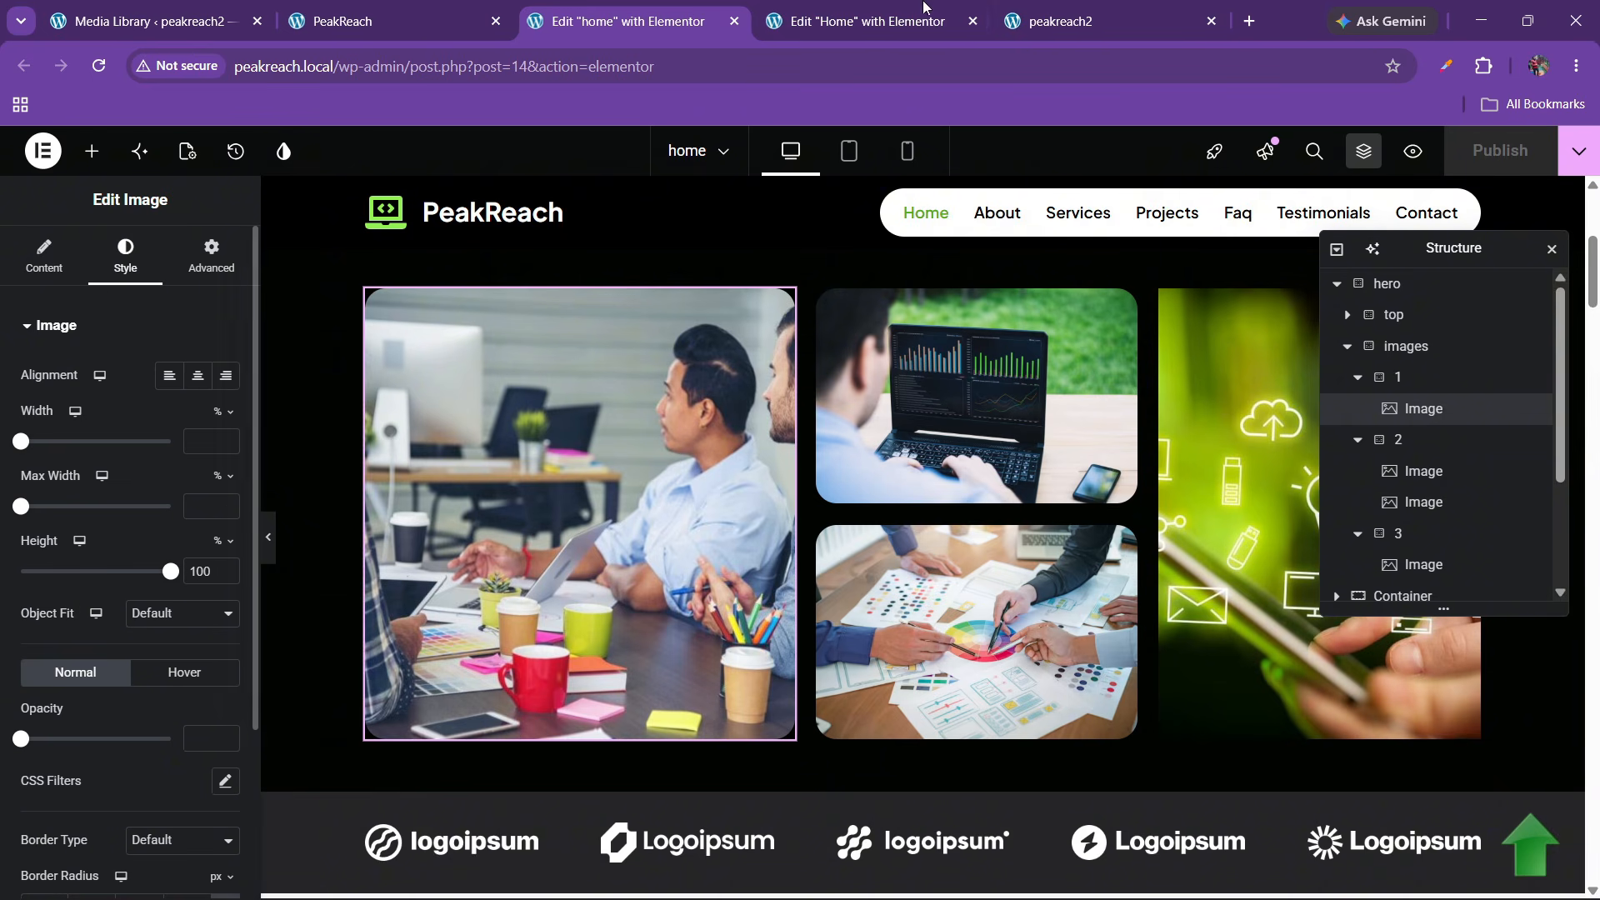
left_click(866, 21)
Set the first hero image's height to 100%, publish, and view the live peakreach2 page
left_click(156, 248)
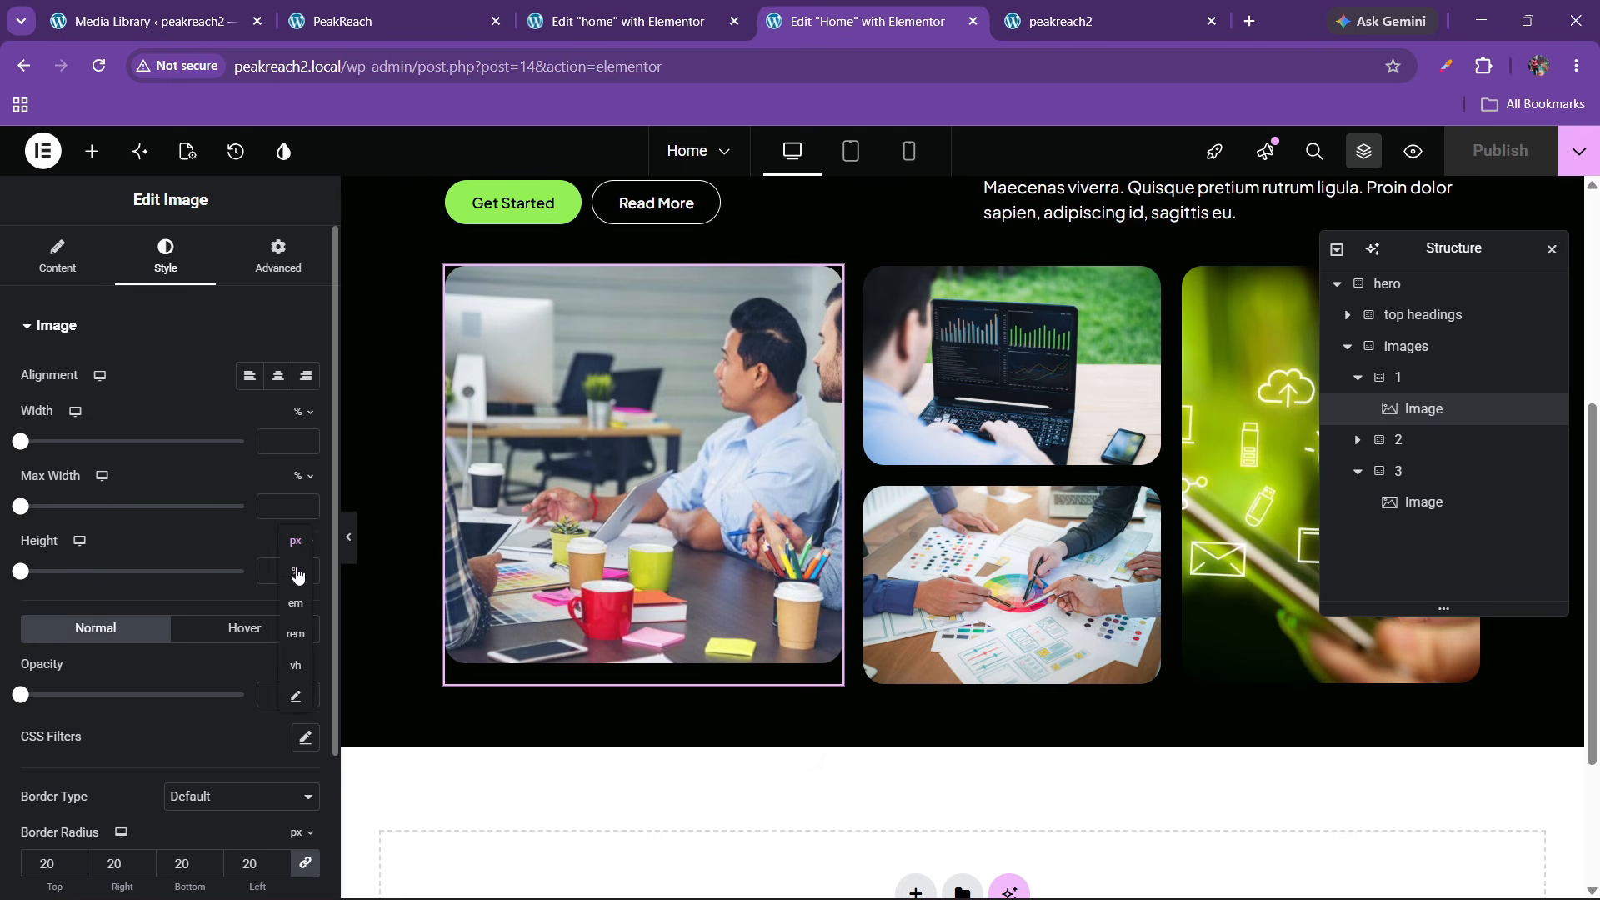
left_click(298, 573)
left_click(277, 569)
type("100")
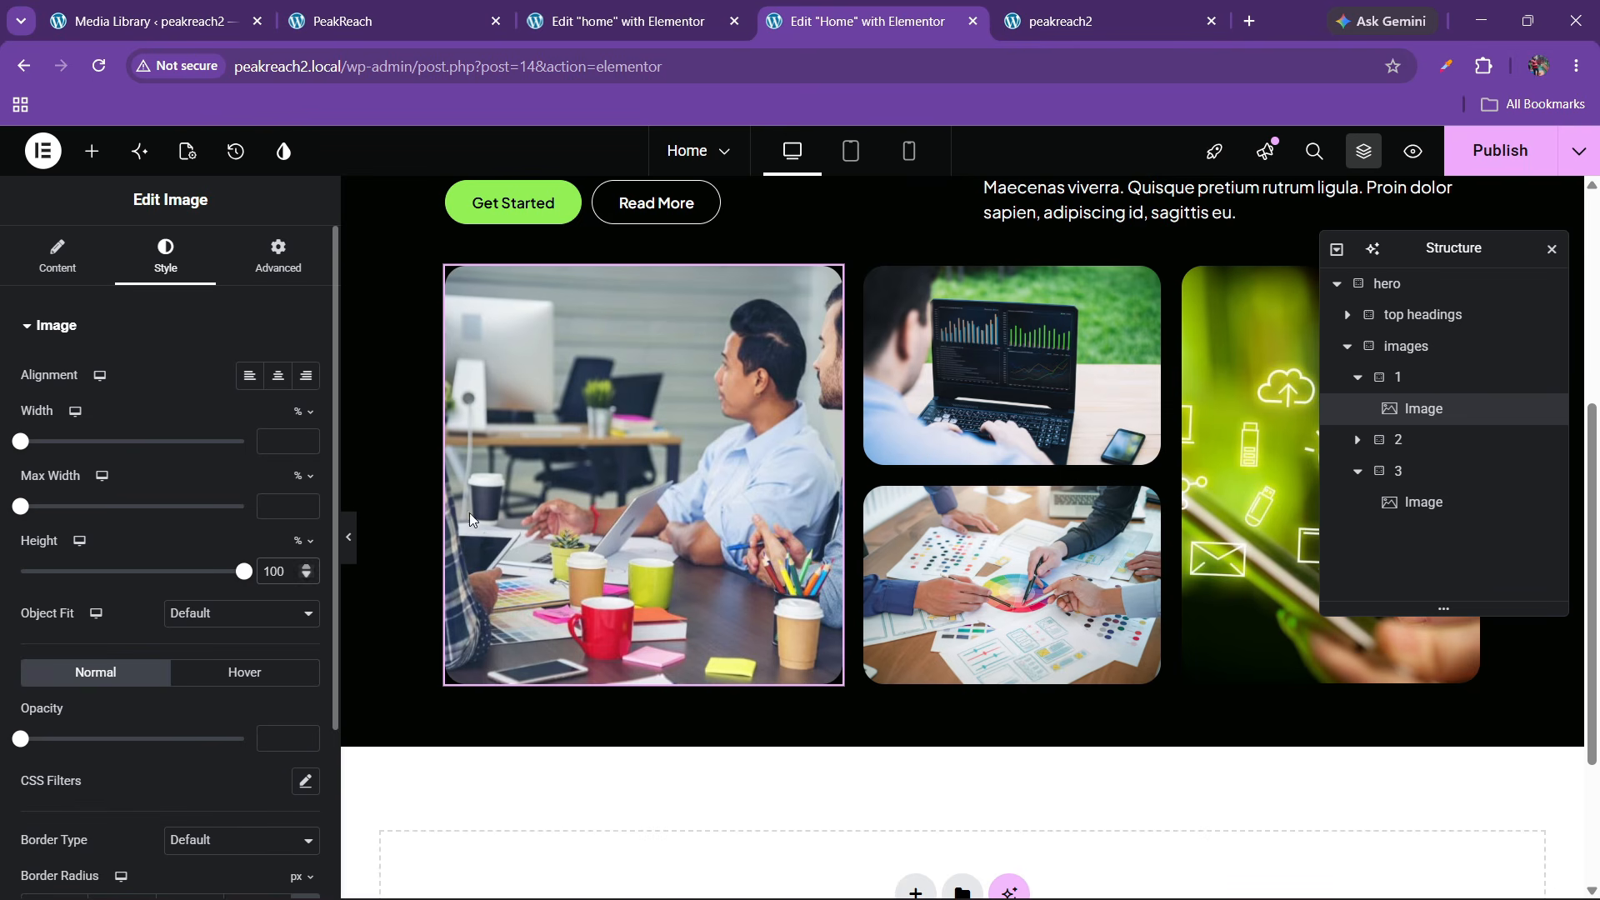
left_click(1499, 150)
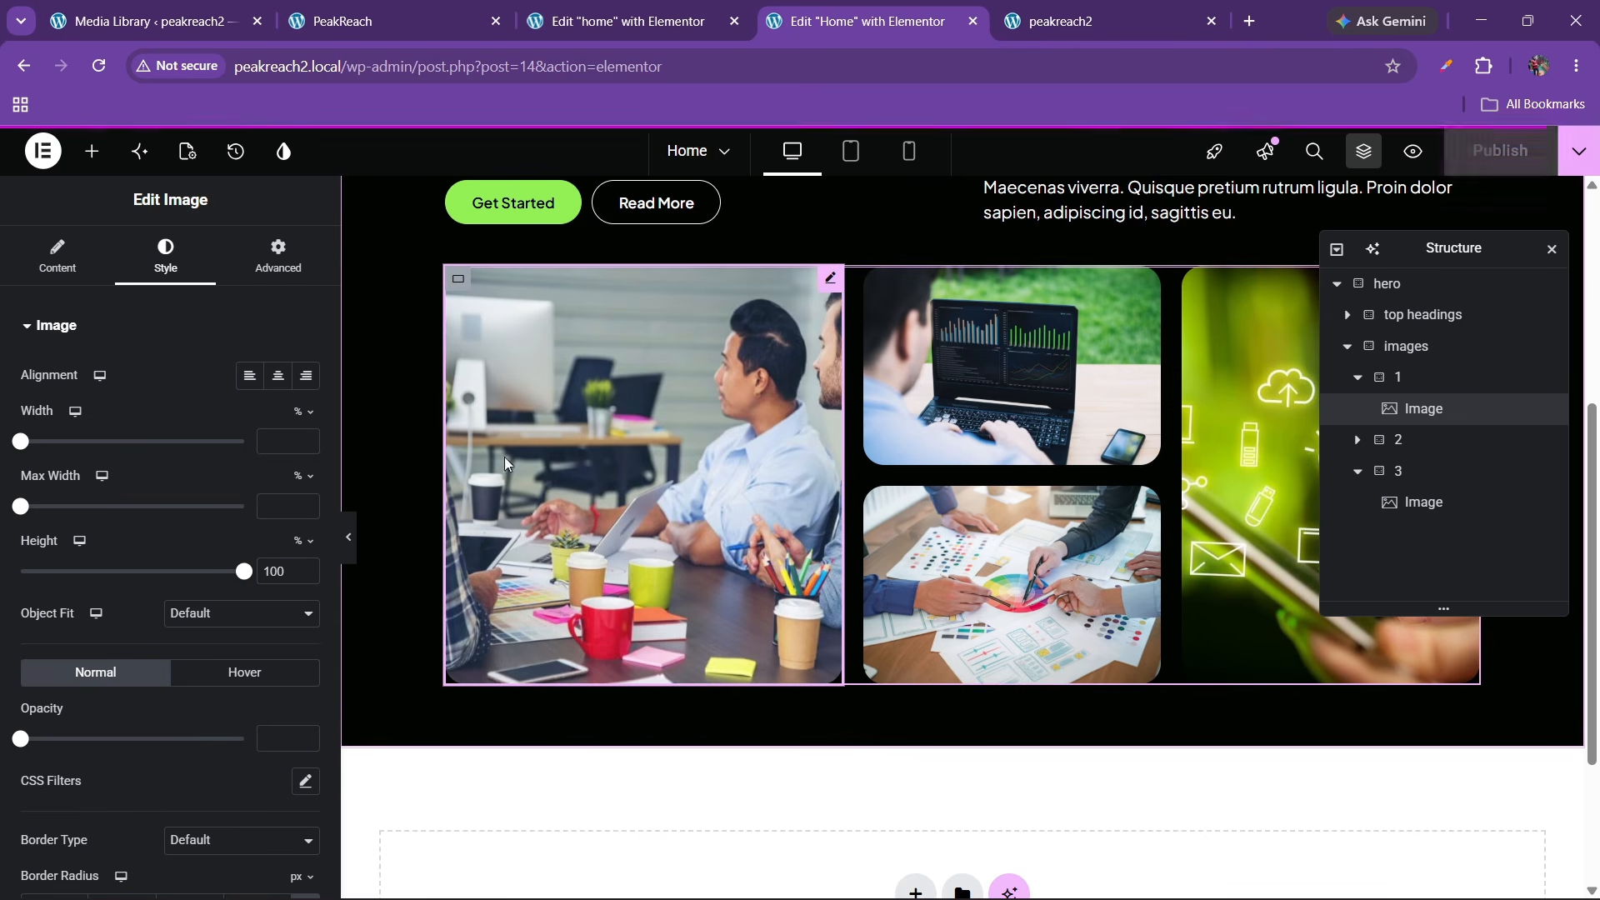
left_click(1123, 8)
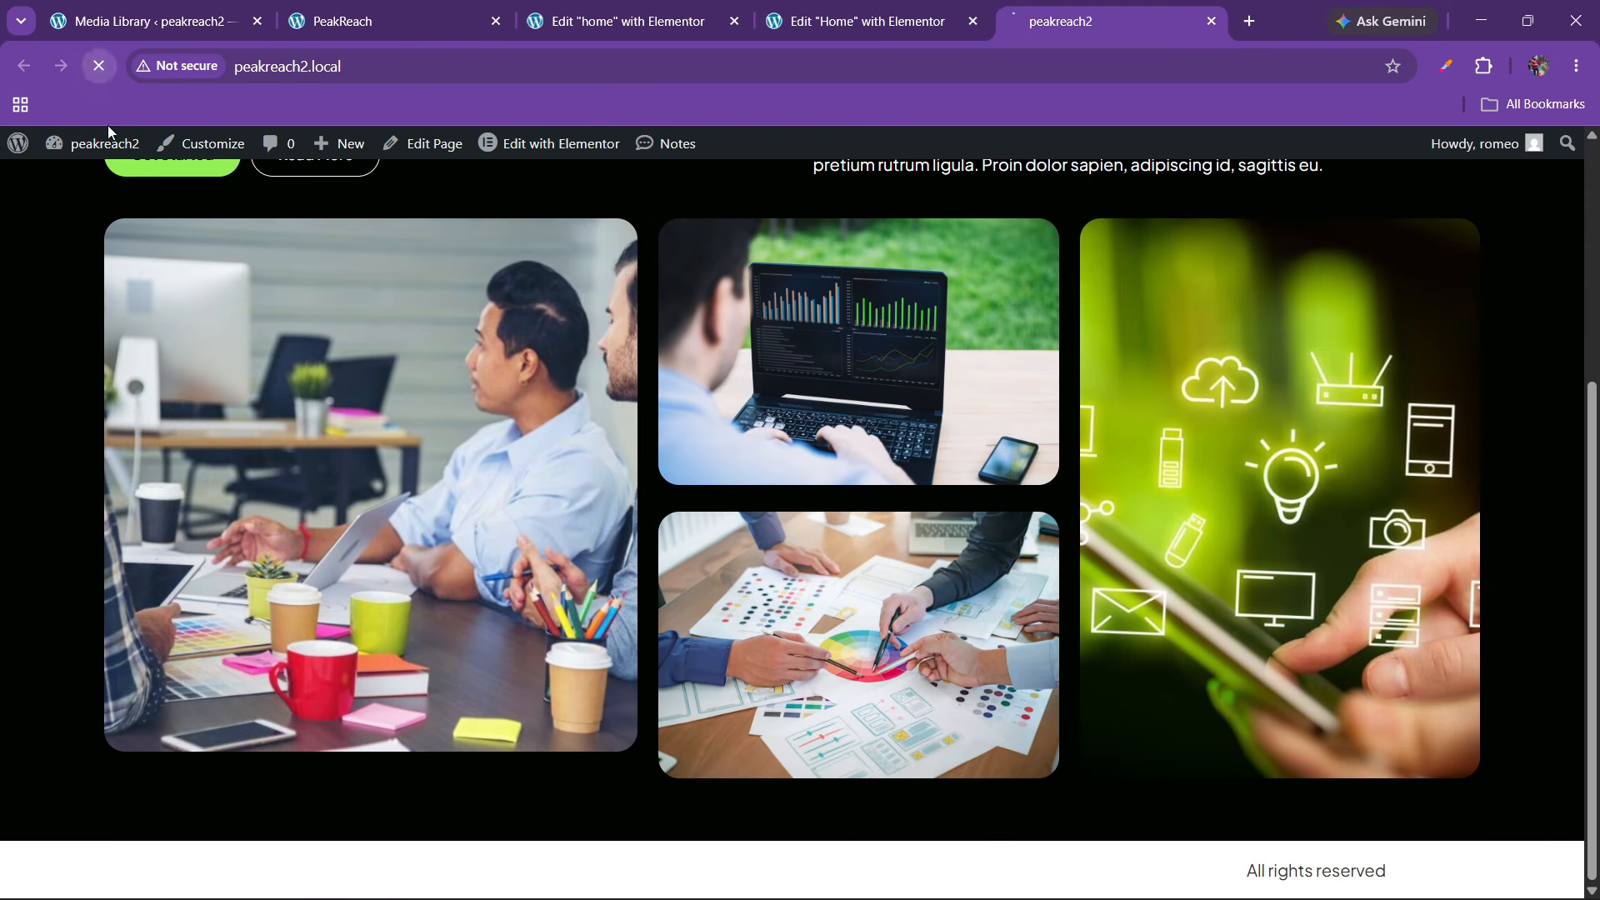
Compare against the reference PeakReach site, then return to the Elementor editor
scroll(637, 337, "up", 5)
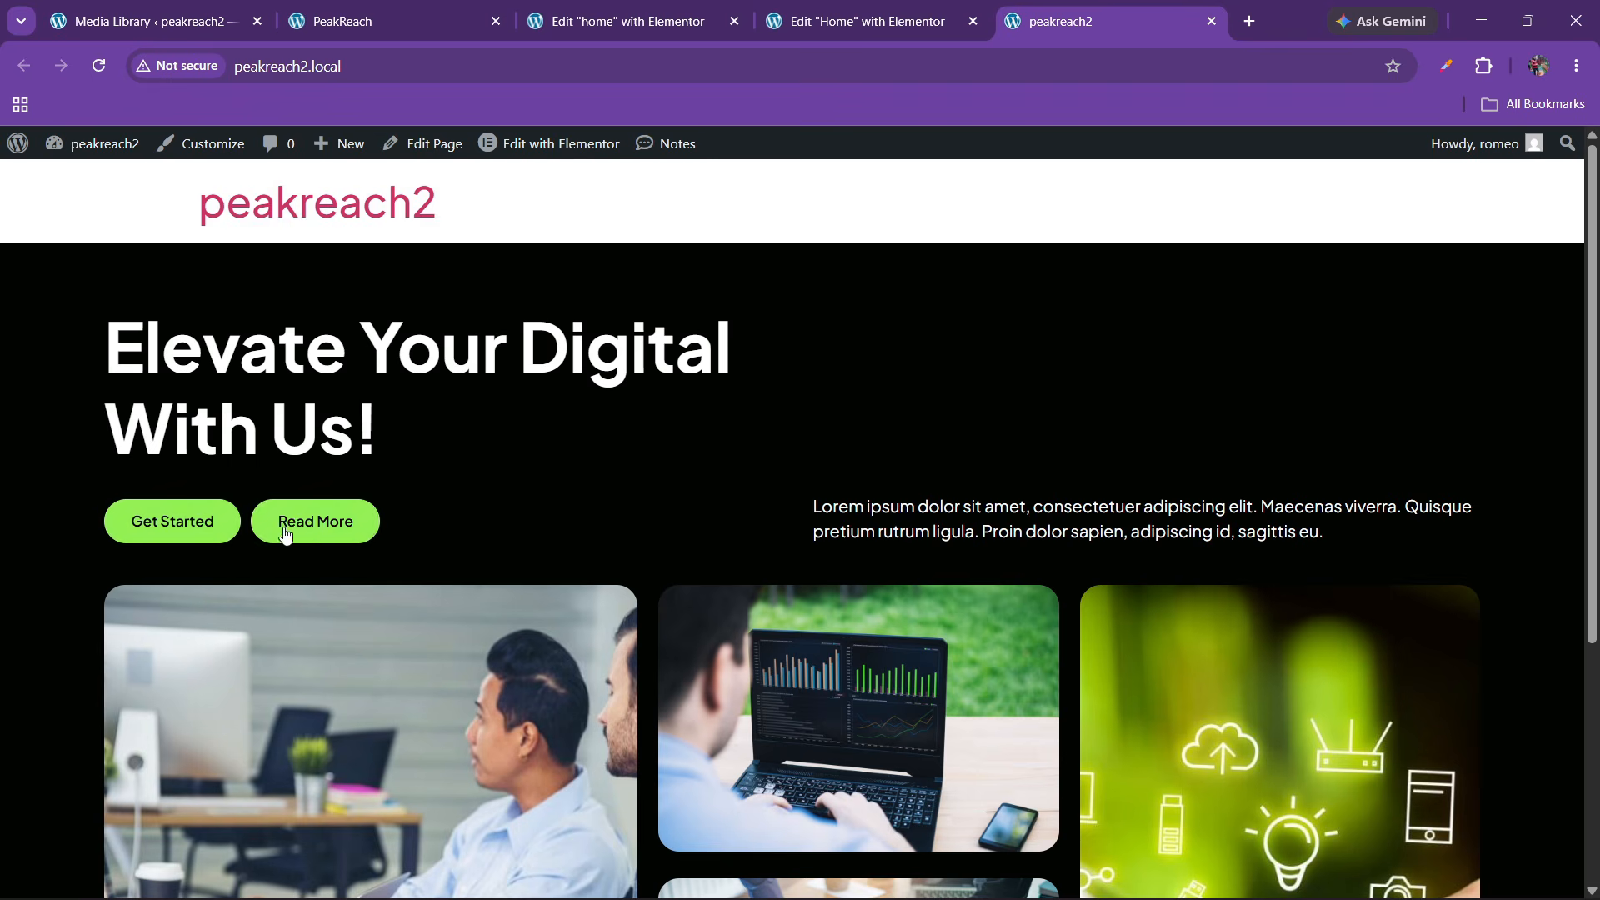
left_click(439, 7)
scroll(693, 611, "down", 5)
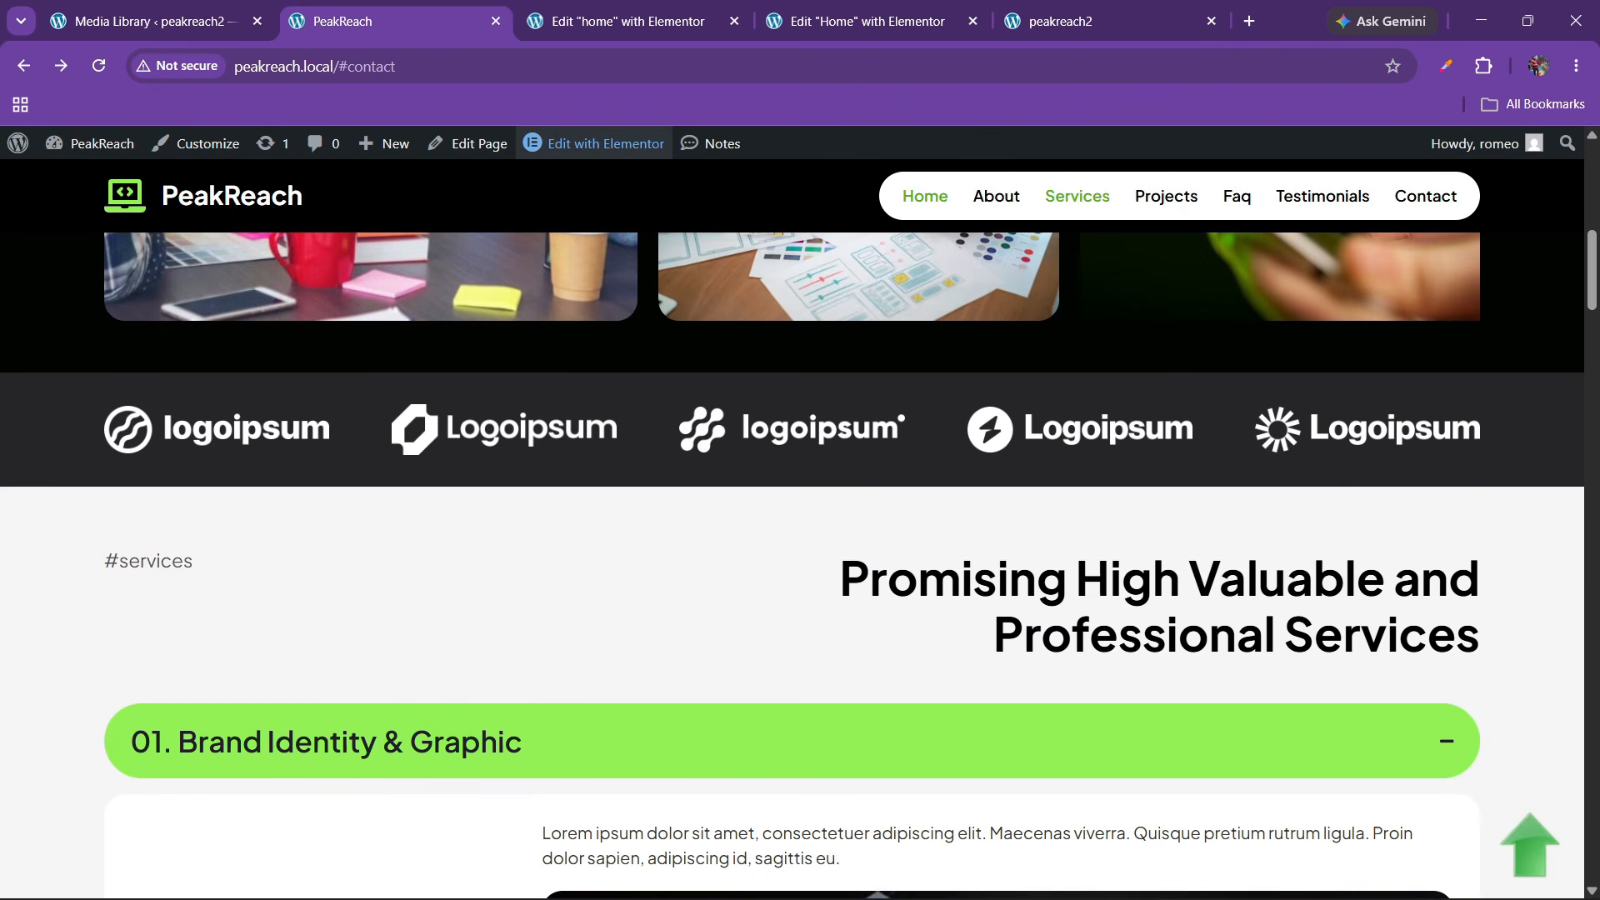
scroll(586, 448, "down", 1)
left_click(851, 8)
scroll(758, 392, "down", 3)
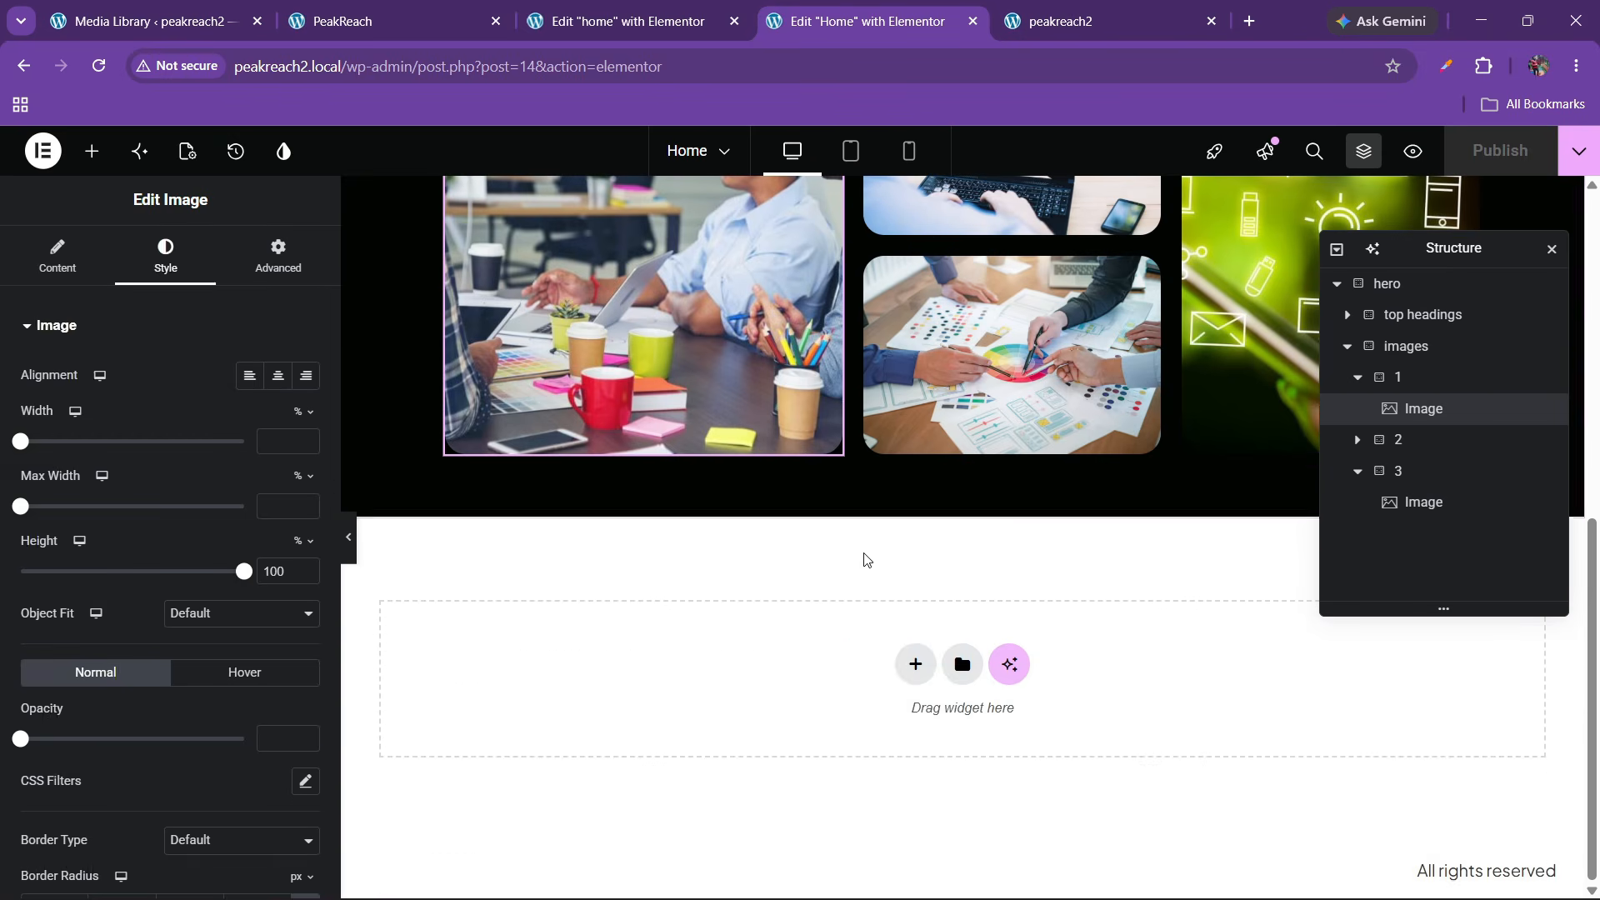
Add a new Container directly below the hero section
left_click(914, 664)
left_click(905, 695)
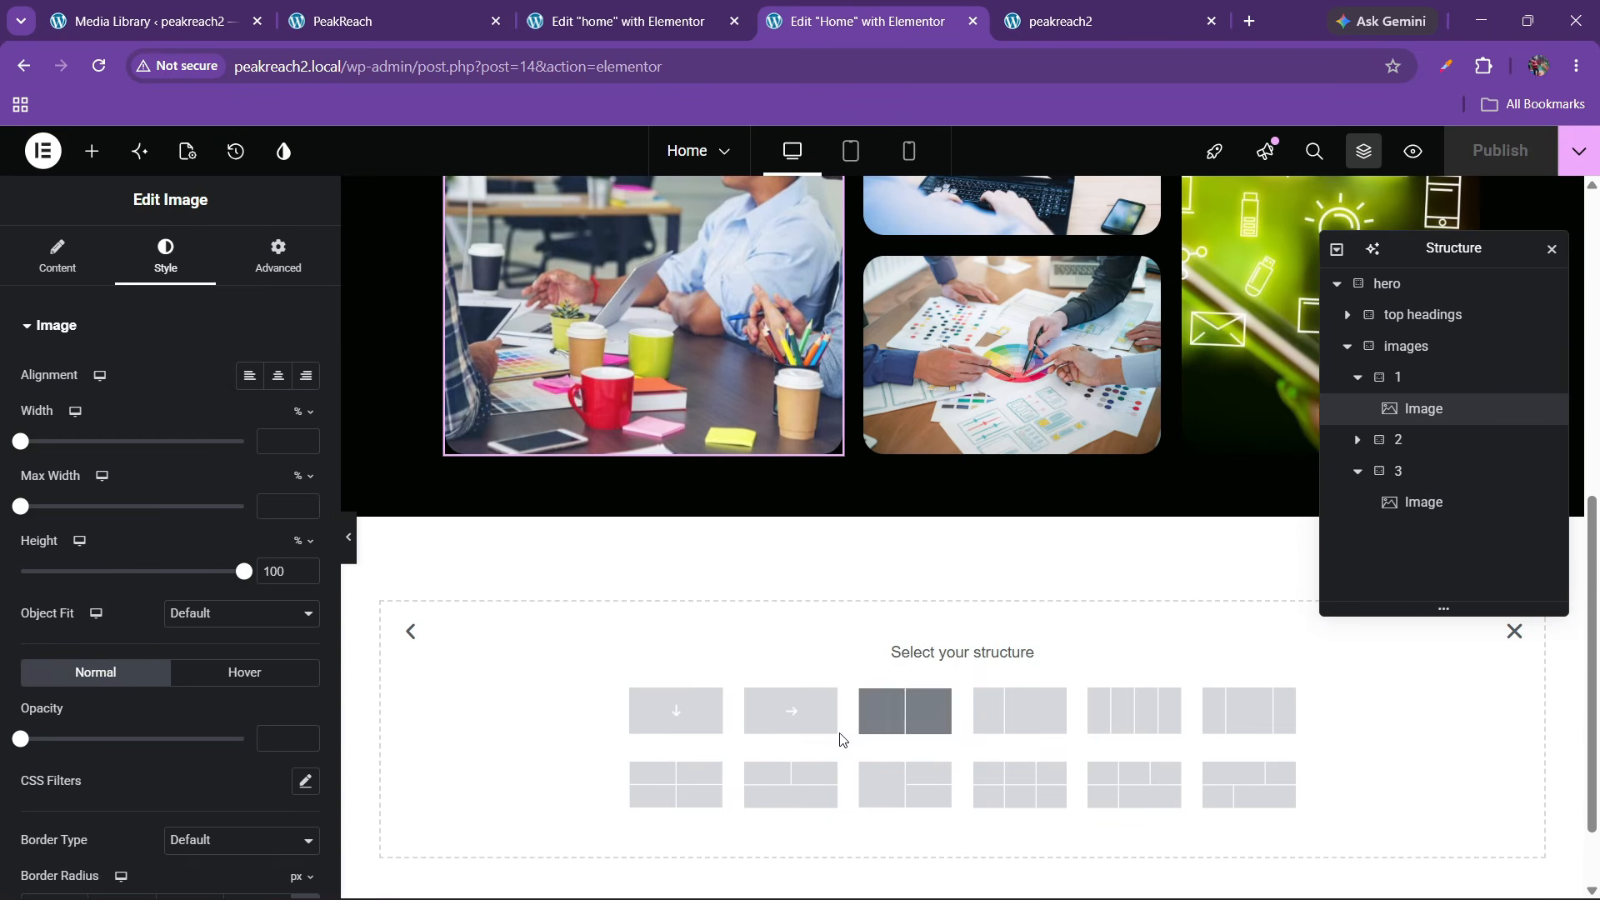
left_click(1515, 638)
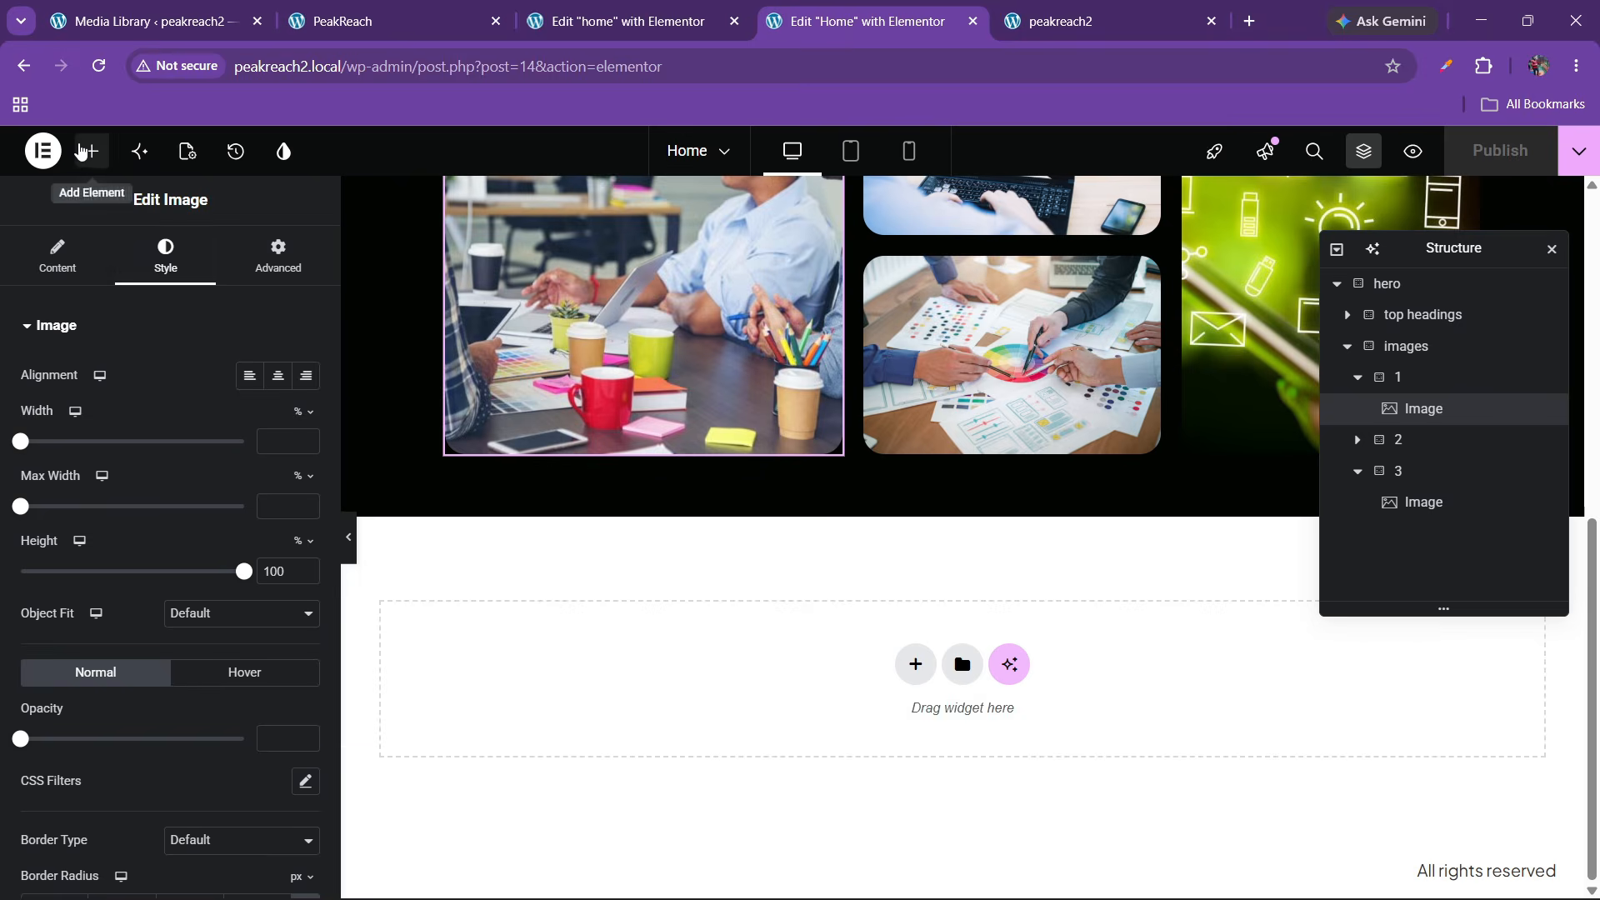
left_click(92, 151)
scroll(178, 614, "down", 8)
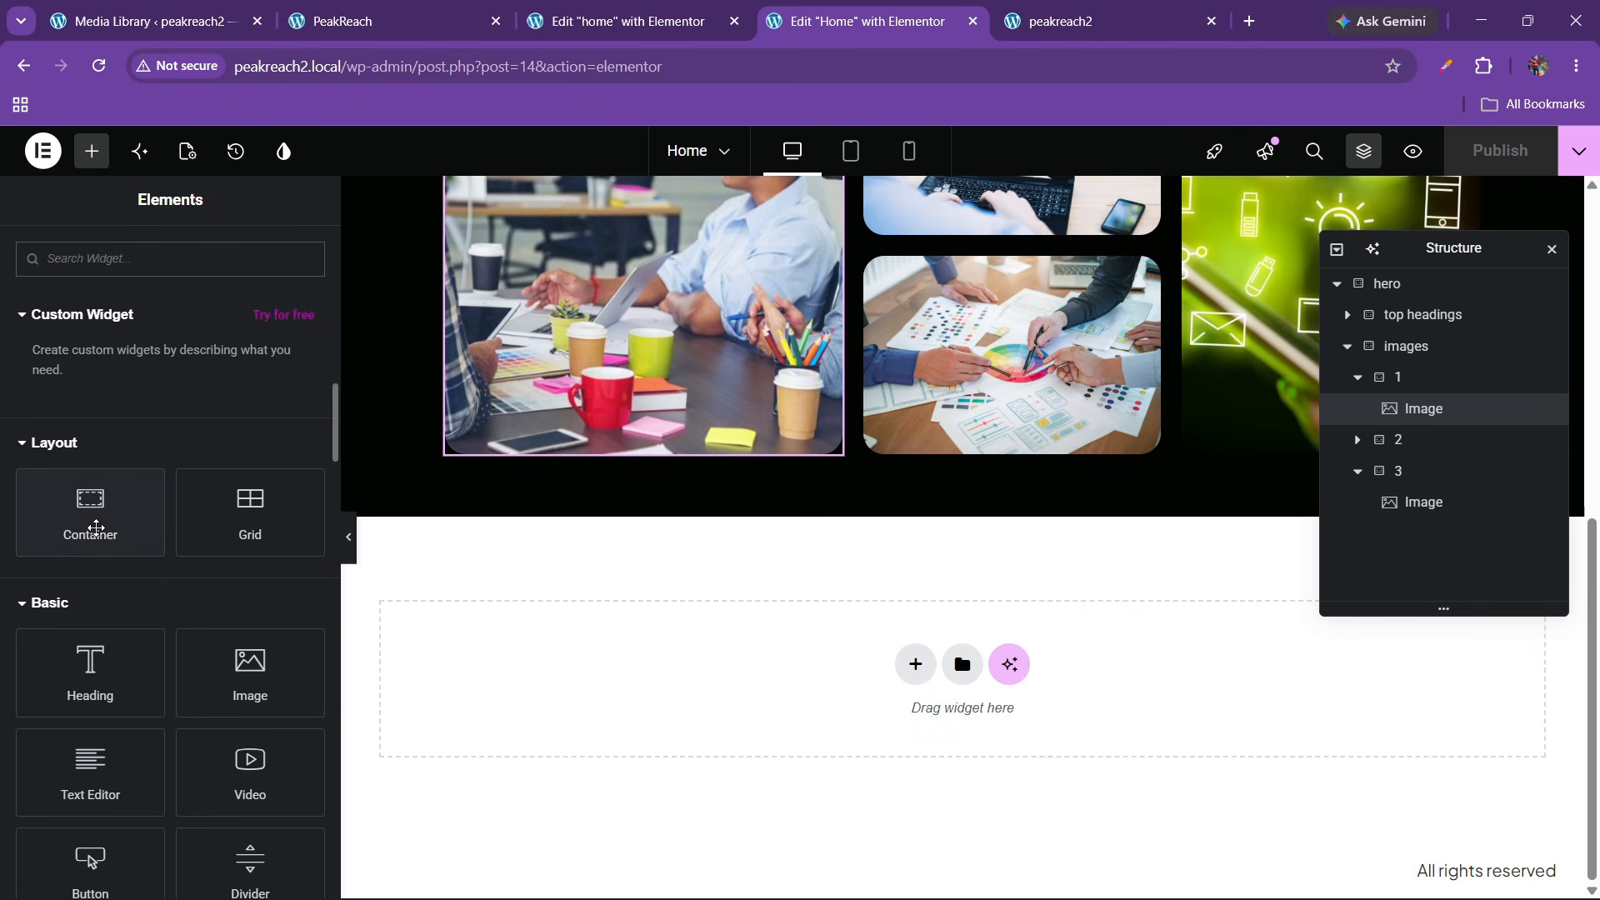
left_click_drag(96, 527, 732, 689)
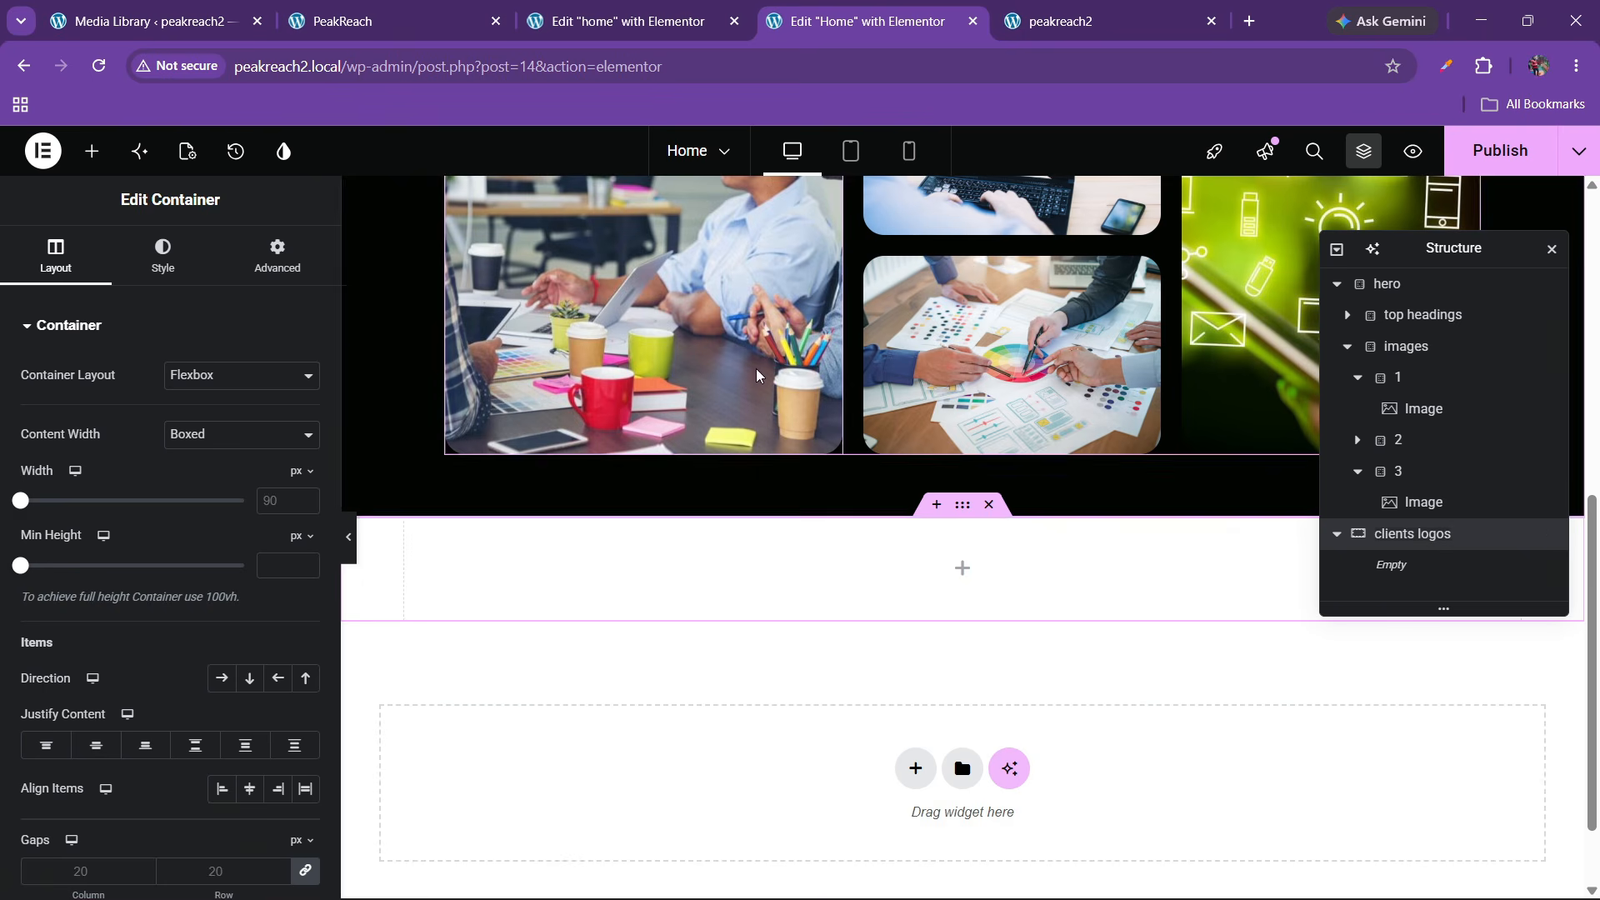
Give the container a classic background using the global colour black little
left_click_drag(339, 350, 311, 355)
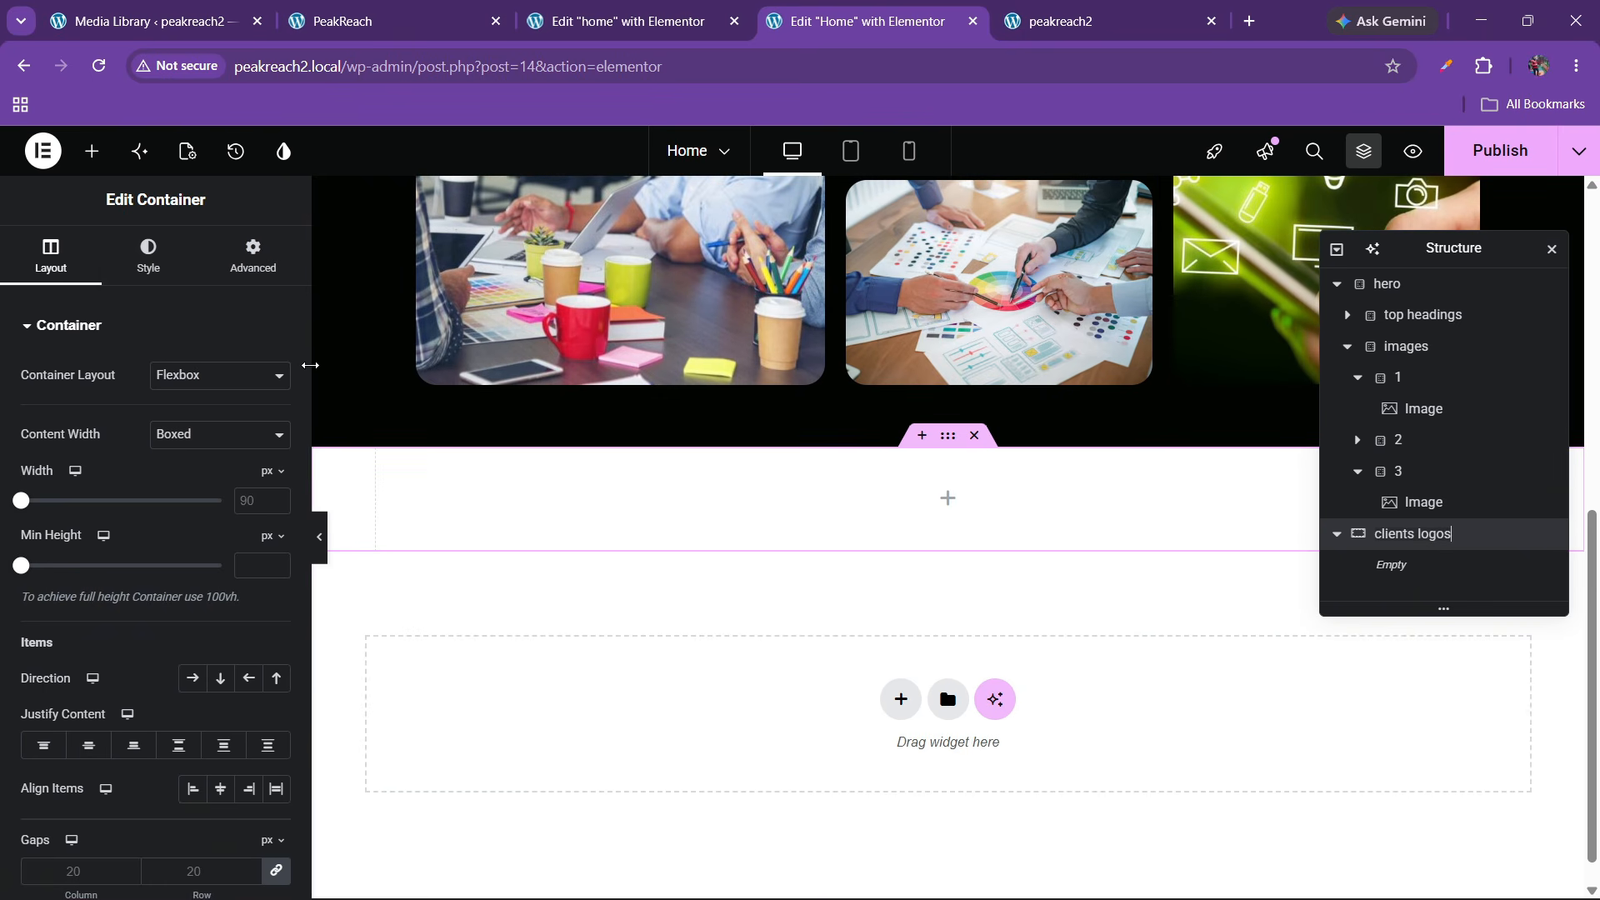
left_click(150, 262)
left_click(194, 429)
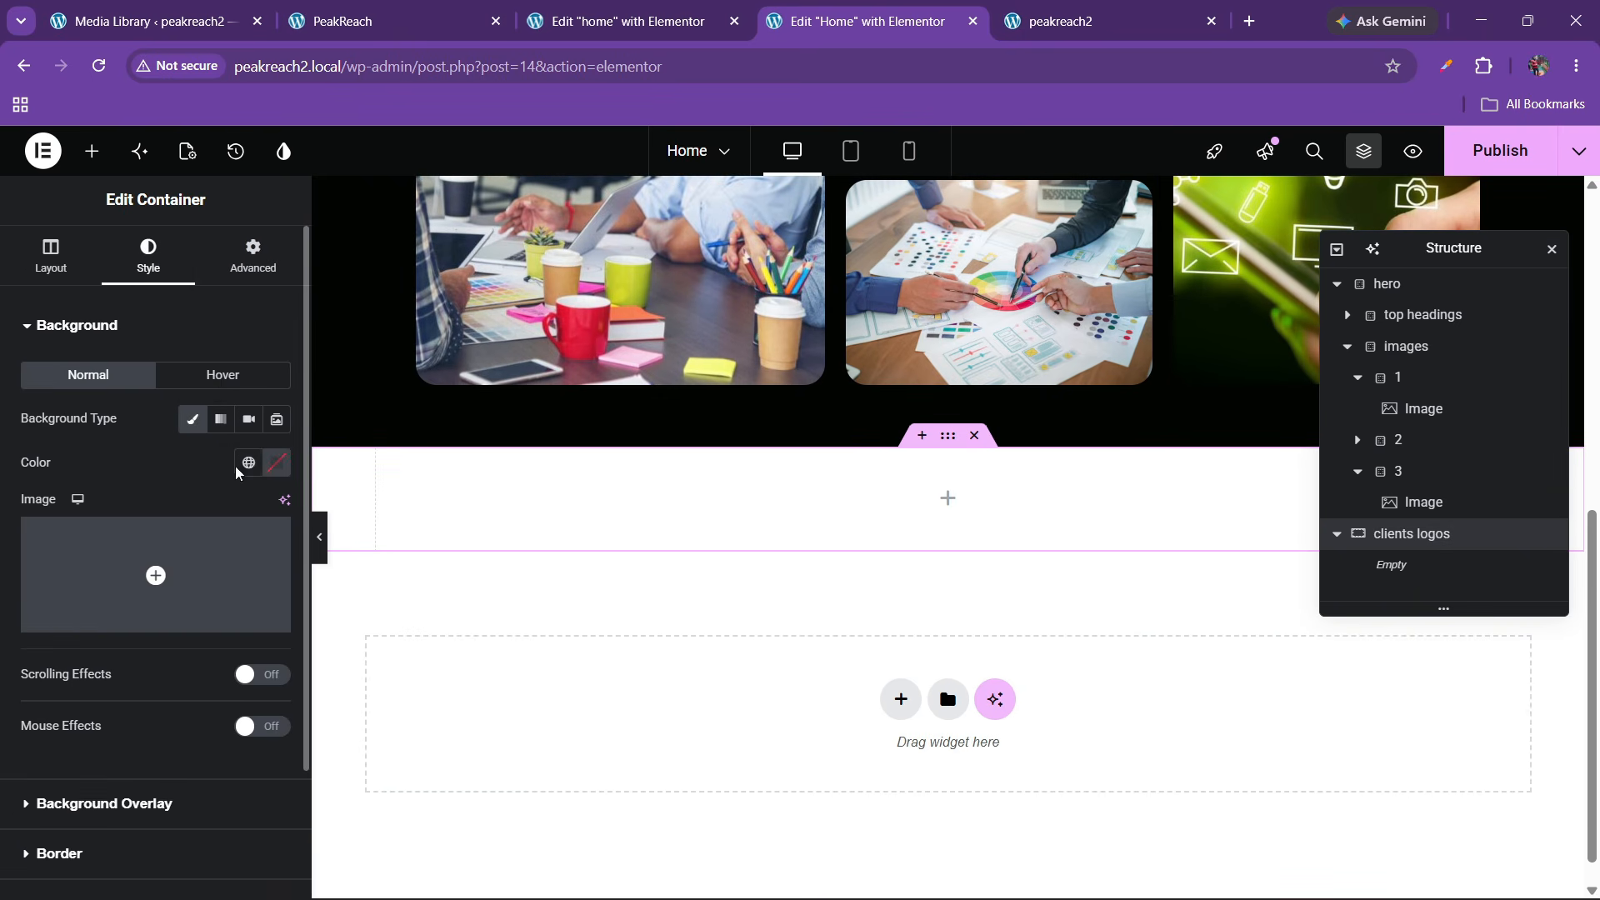
left_click(247, 463)
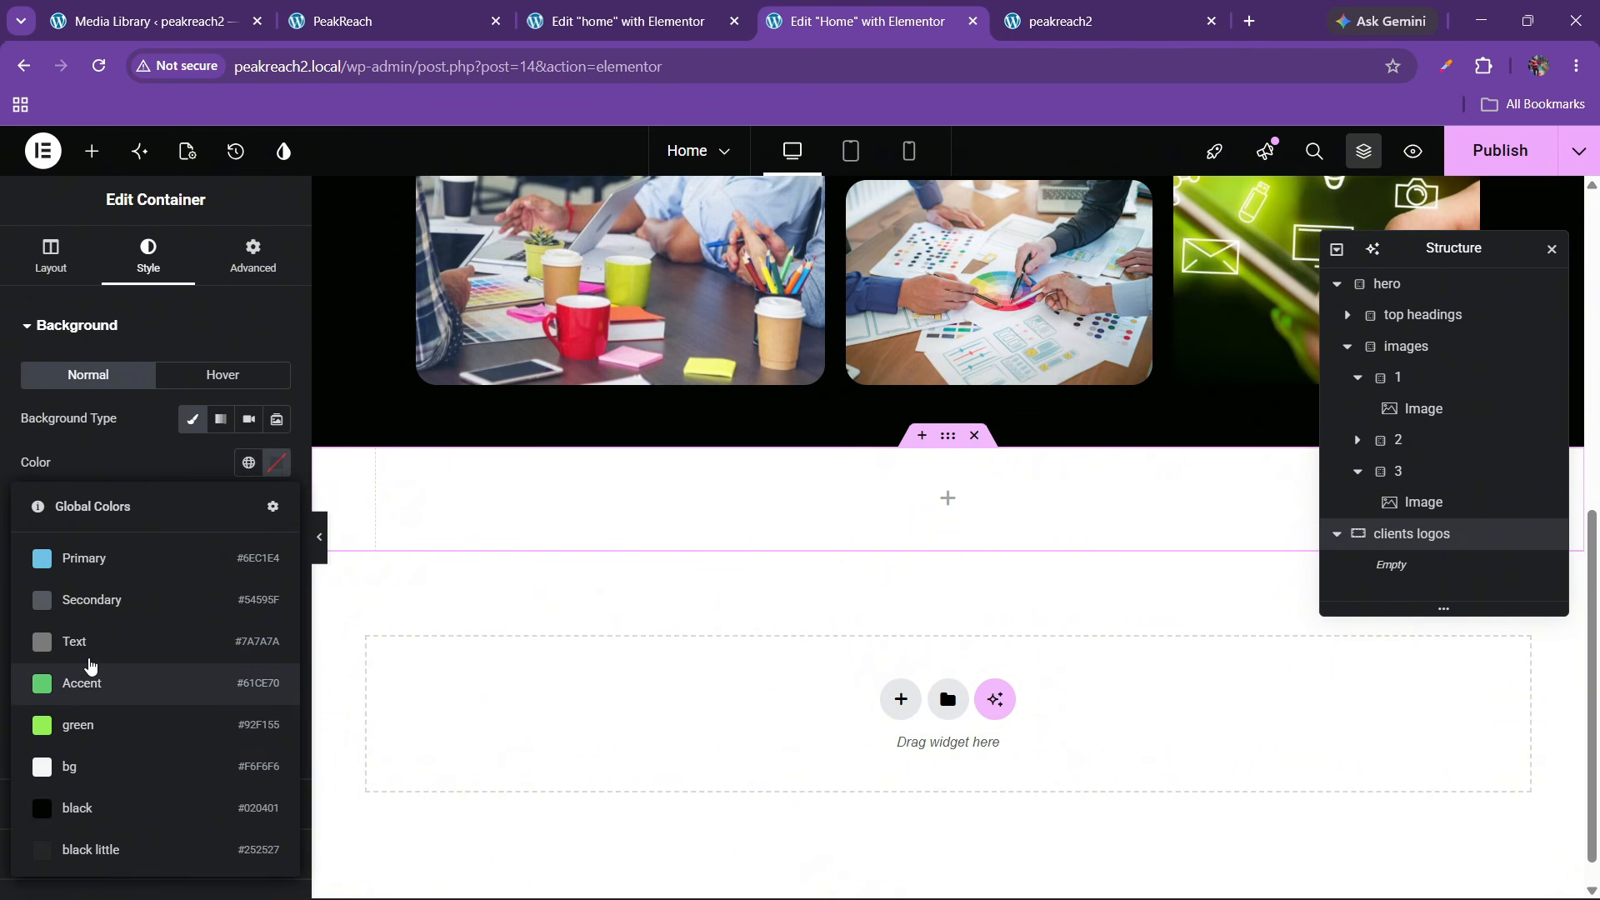
left_click(137, 859)
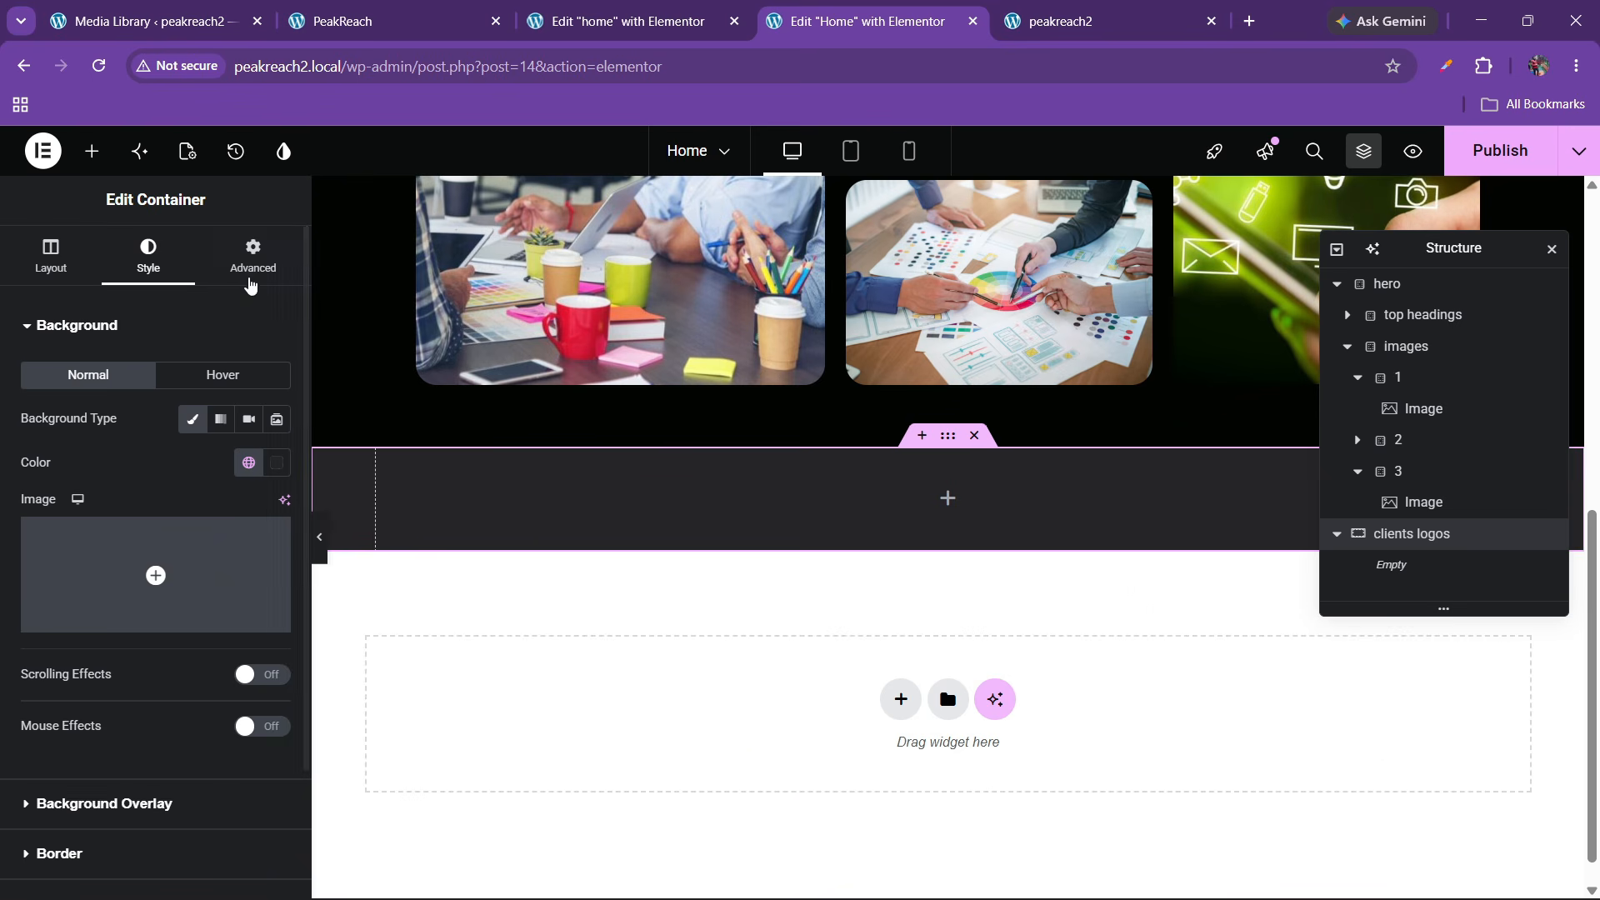
Unlink the container's padding and set its top padding to 30 px
left_click(252, 255)
left_click(276, 479)
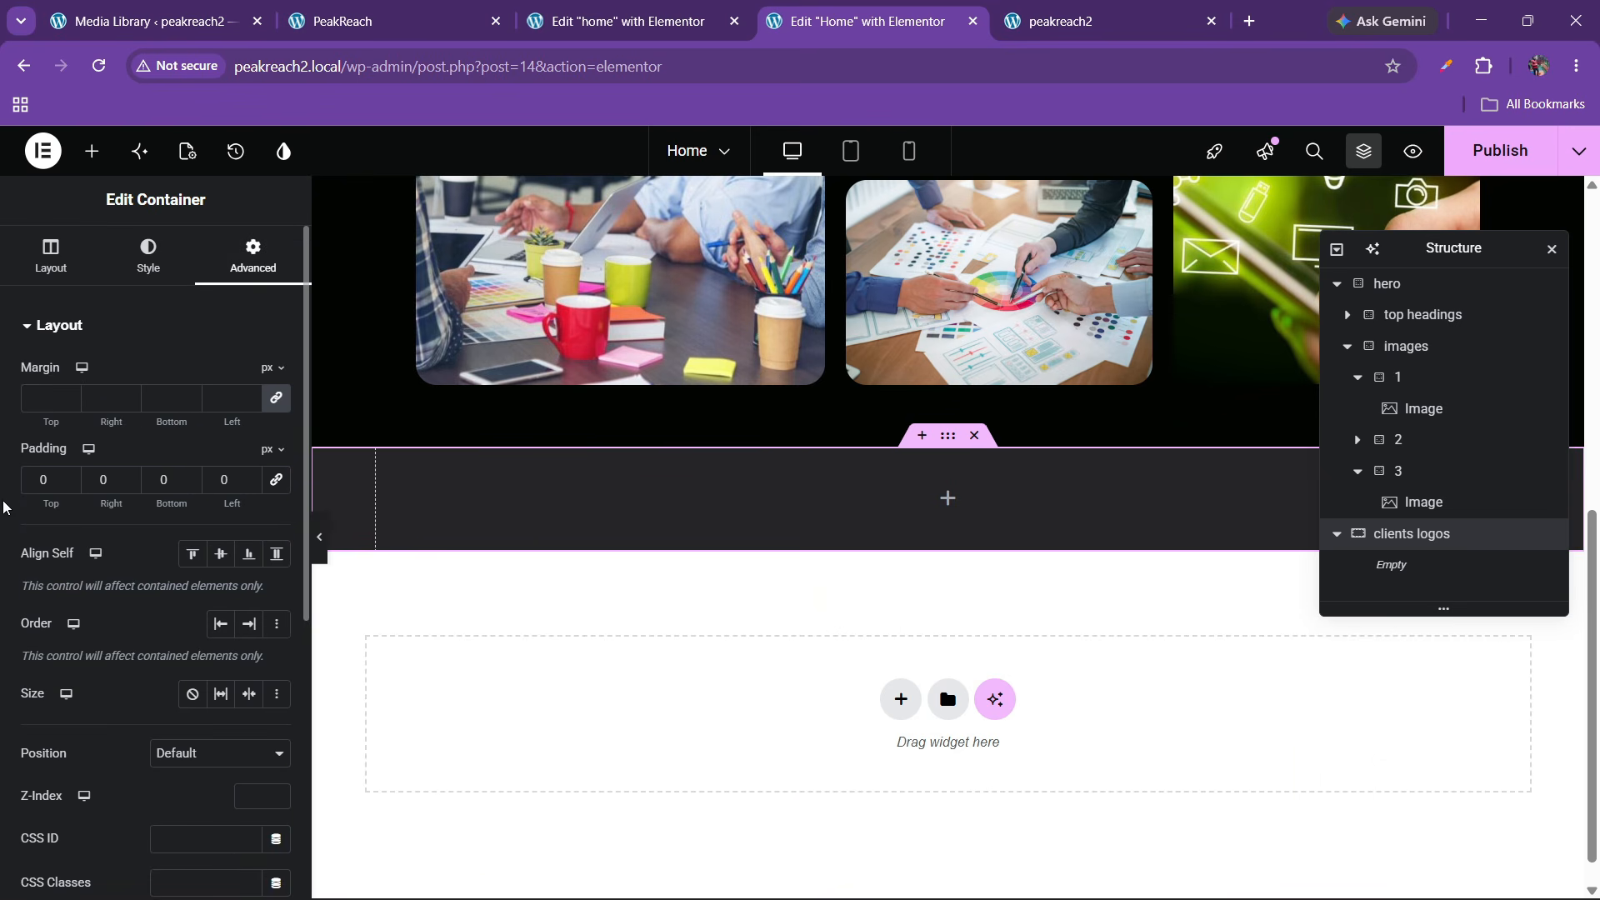
type("3")
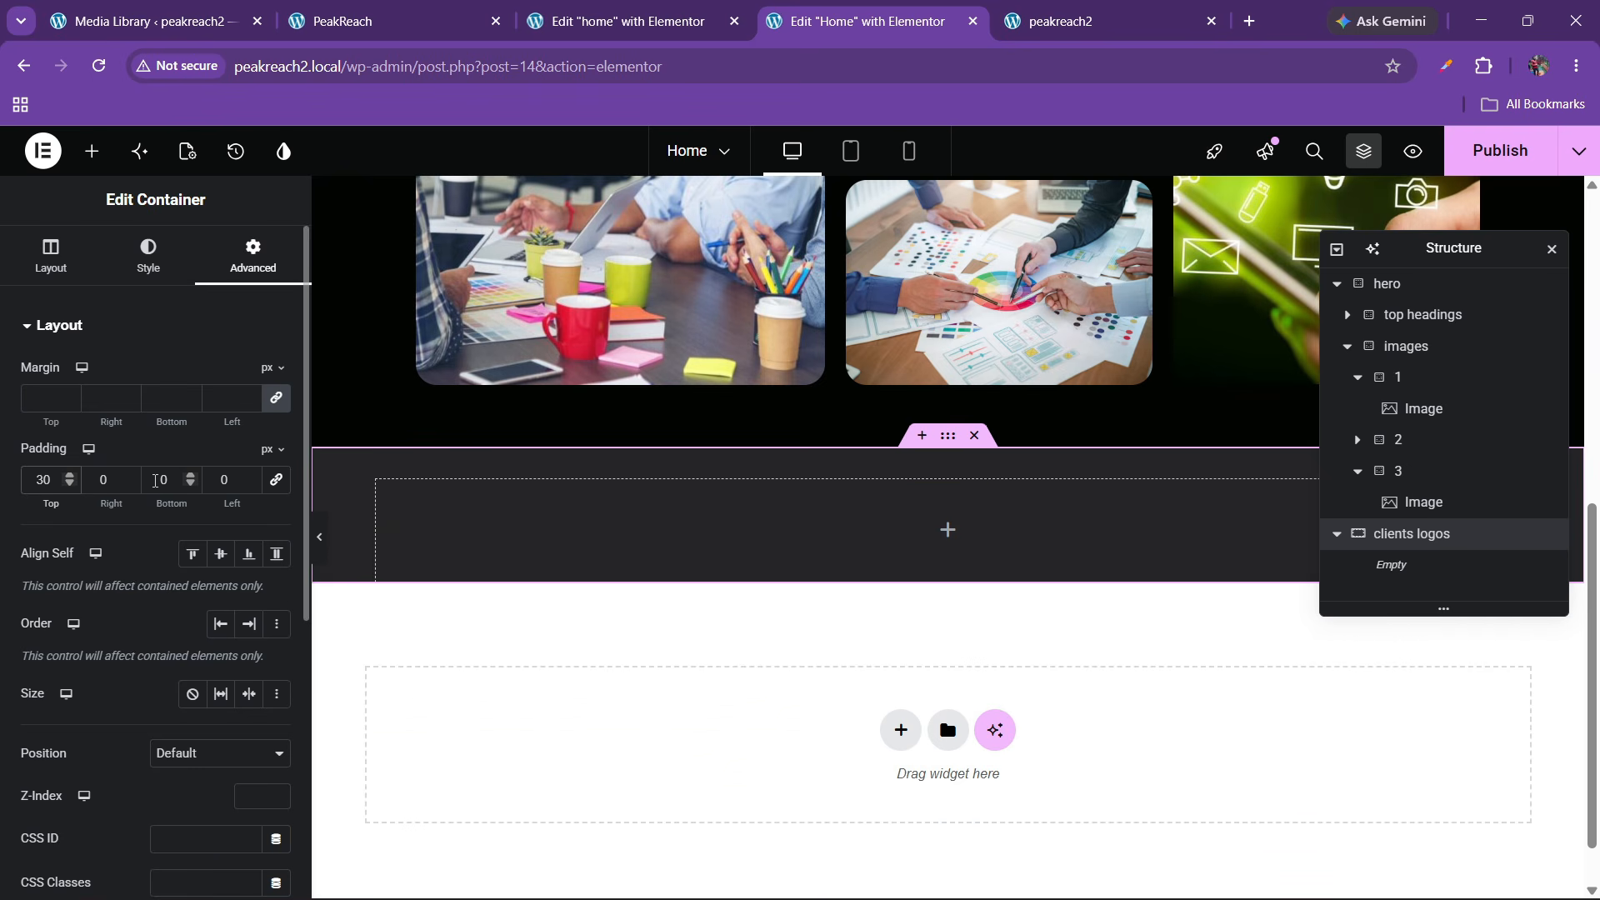
left_click(92, 151)
Add an Image widget at Full resolution showing logo1 into the clients logos container
scroll(192, 540, "down", 2)
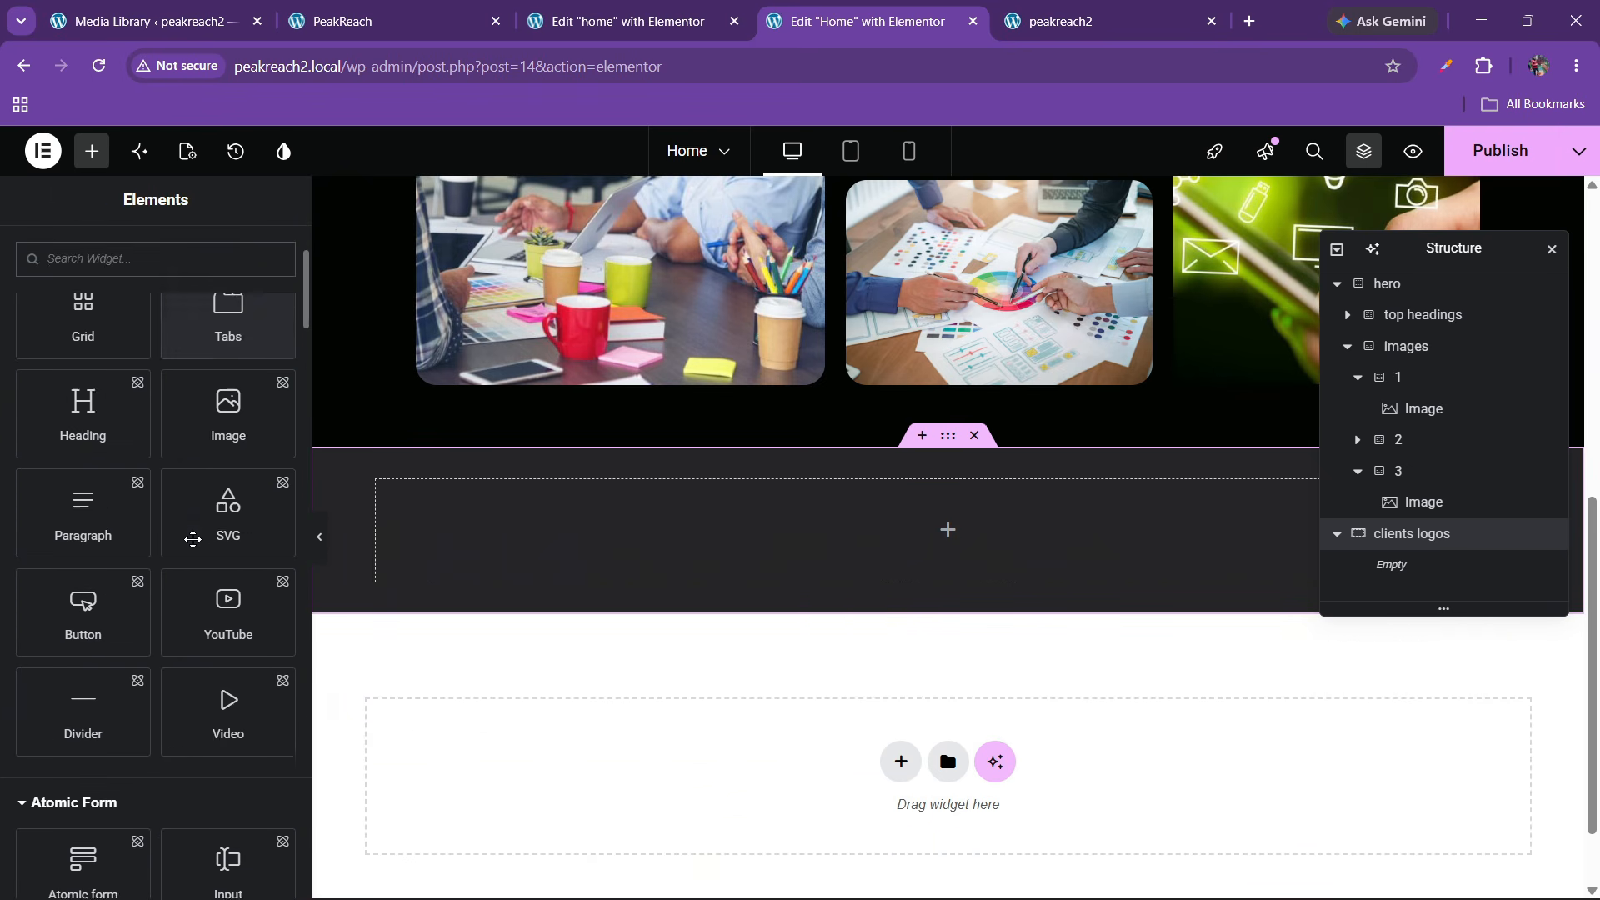
scroll(192, 540, "down", 5)
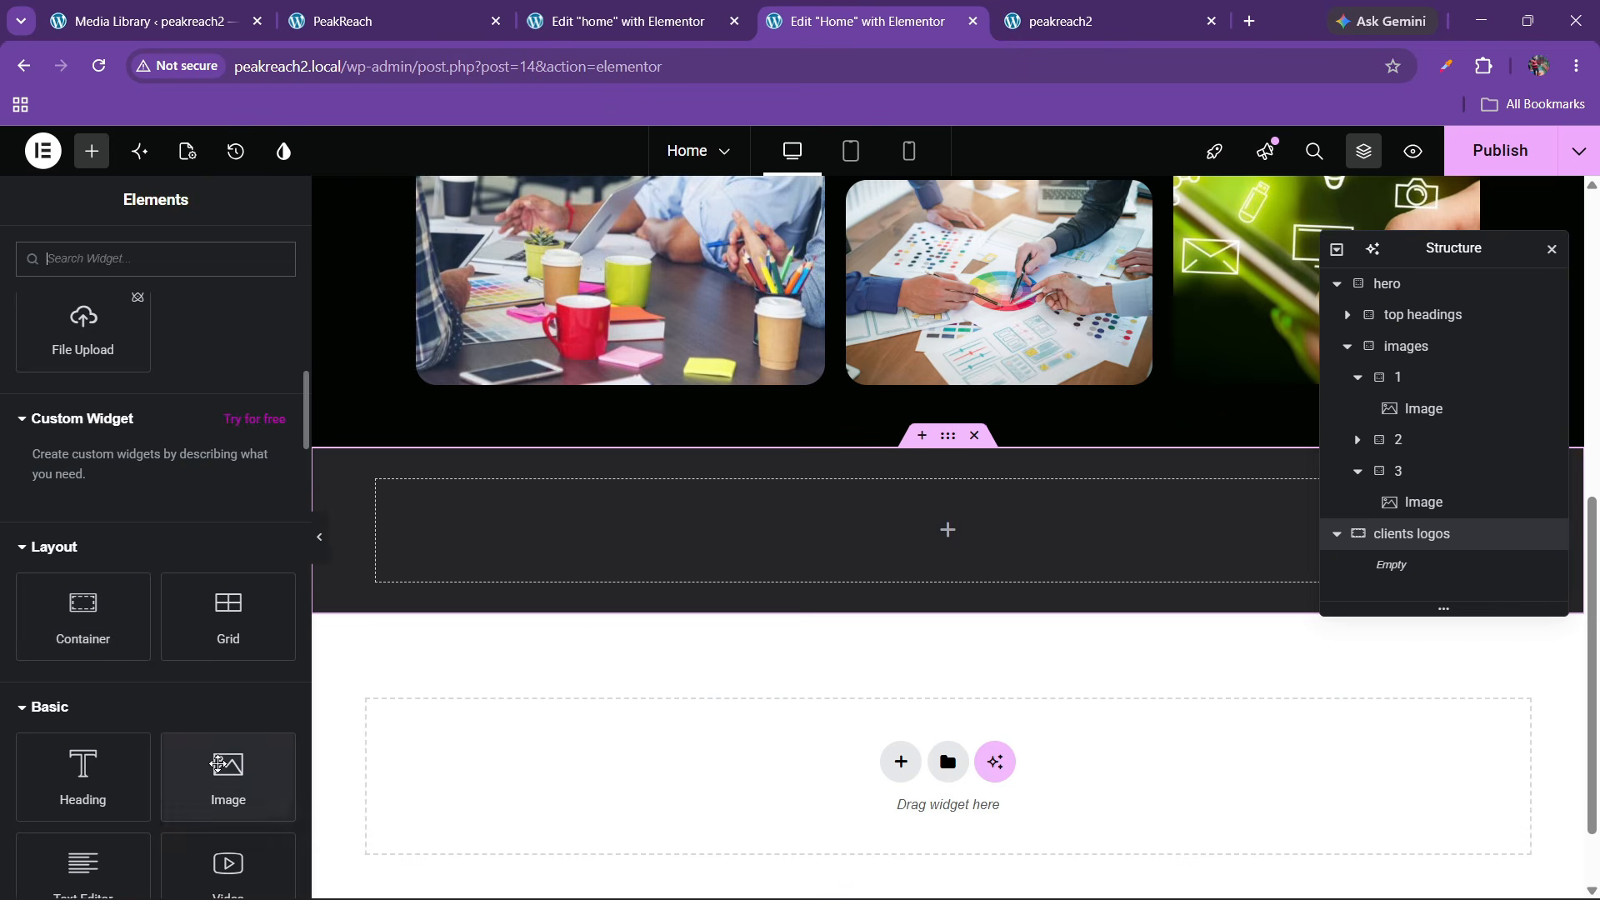
left_click_drag(228, 775, 575, 530)
left_click(198, 530)
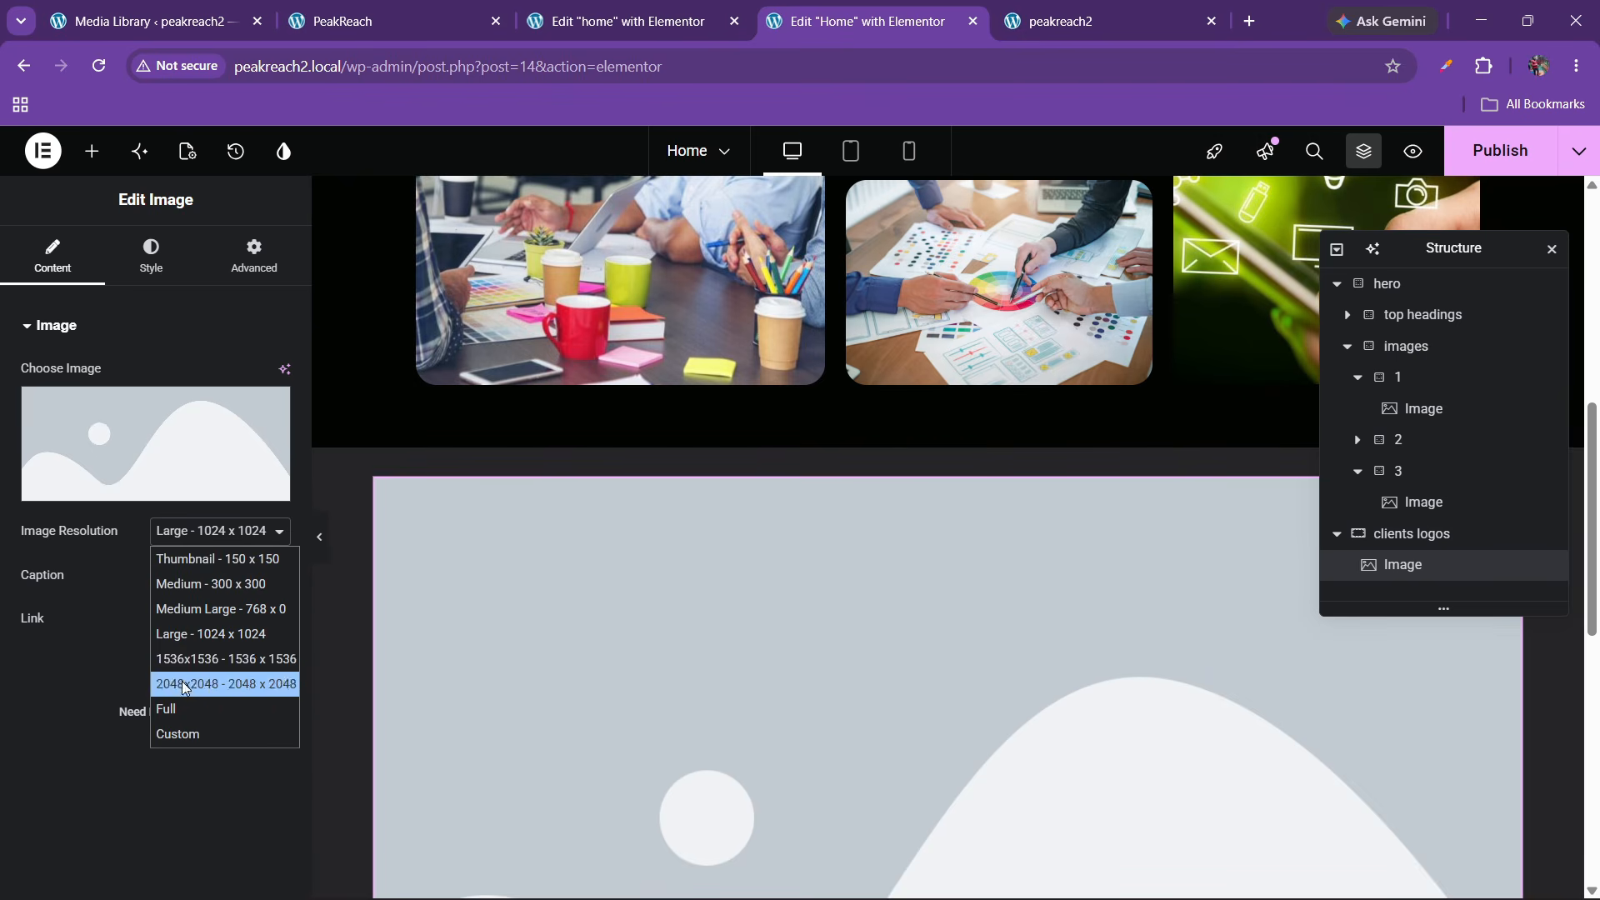
left_click(171, 708)
left_click(167, 489)
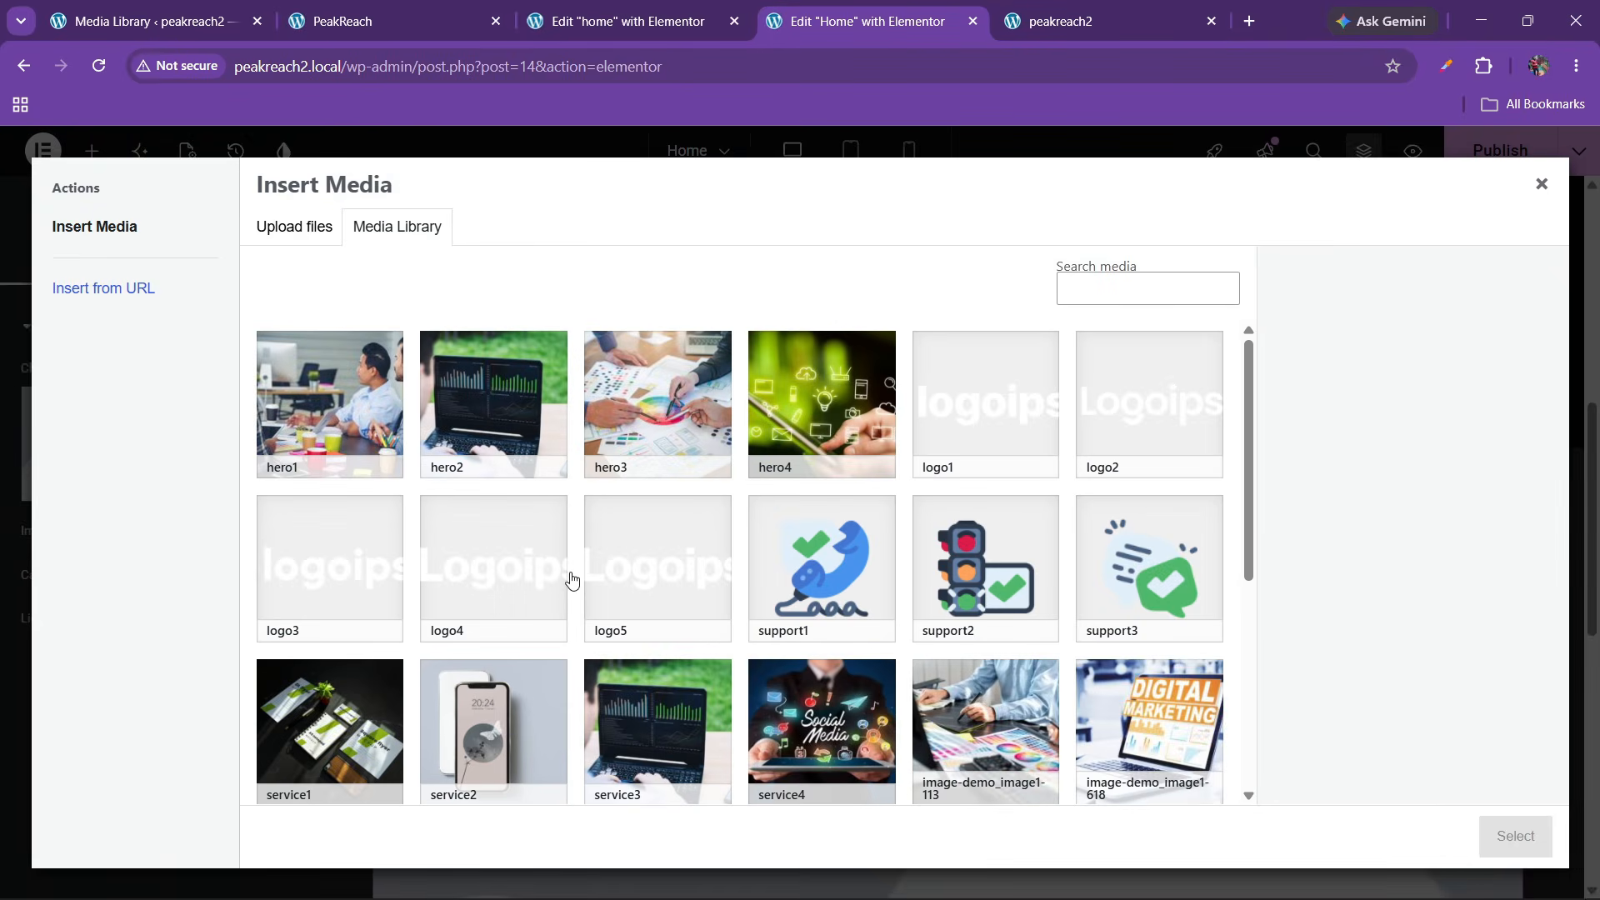
left_click(920, 440)
left_click(1509, 836)
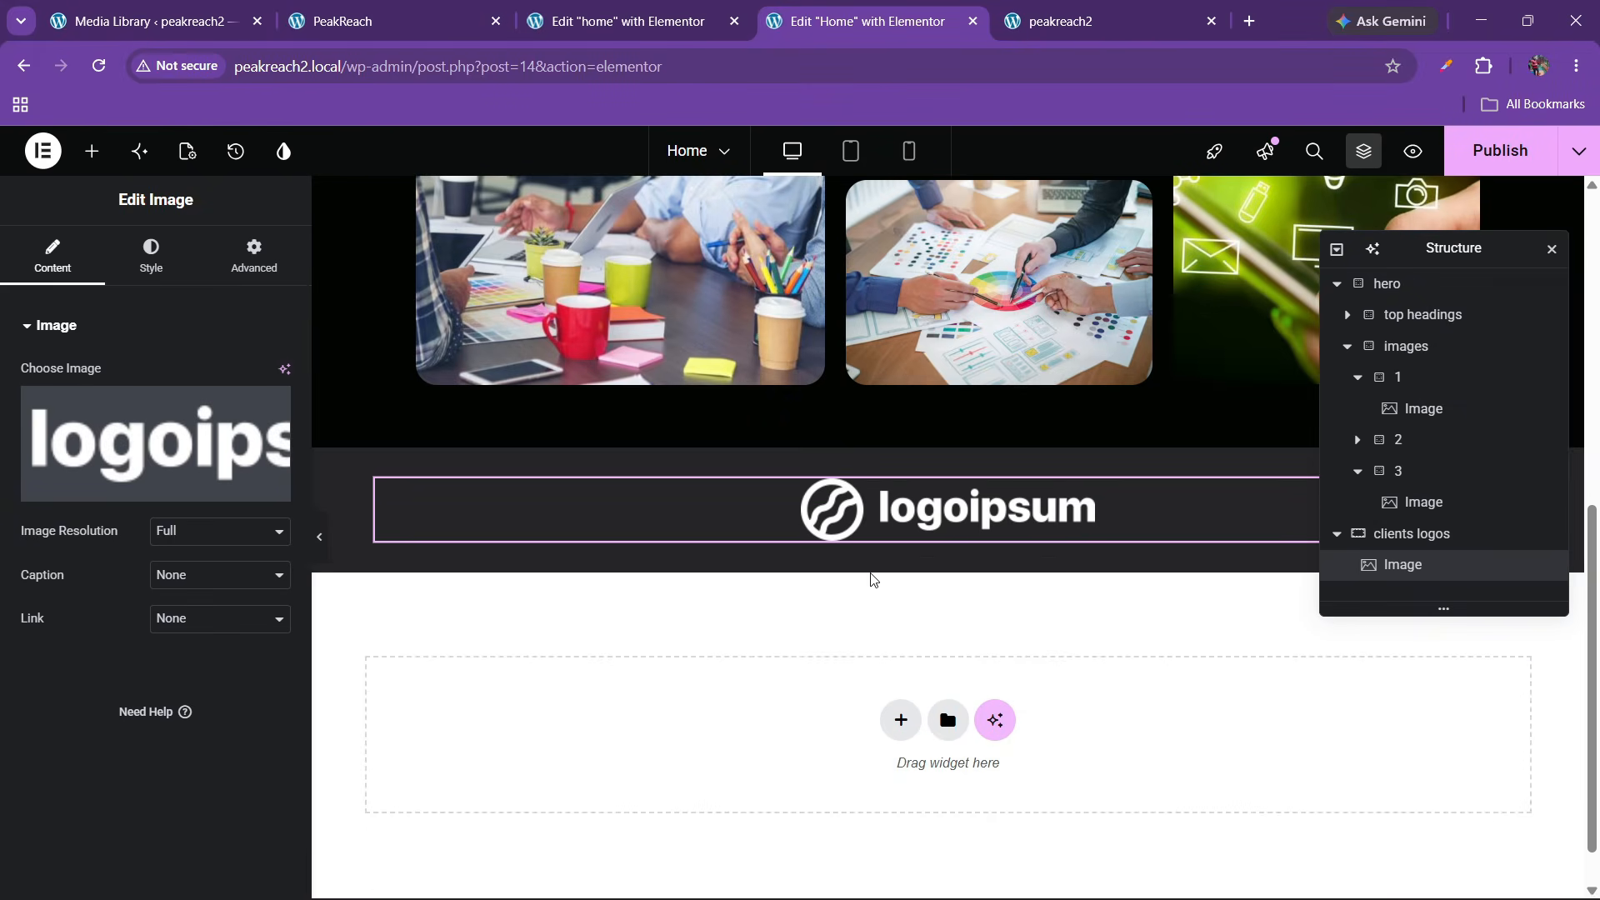
Duplicate the logo image four times to make five logos
right_click(966, 536)
left_click(1024, 434)
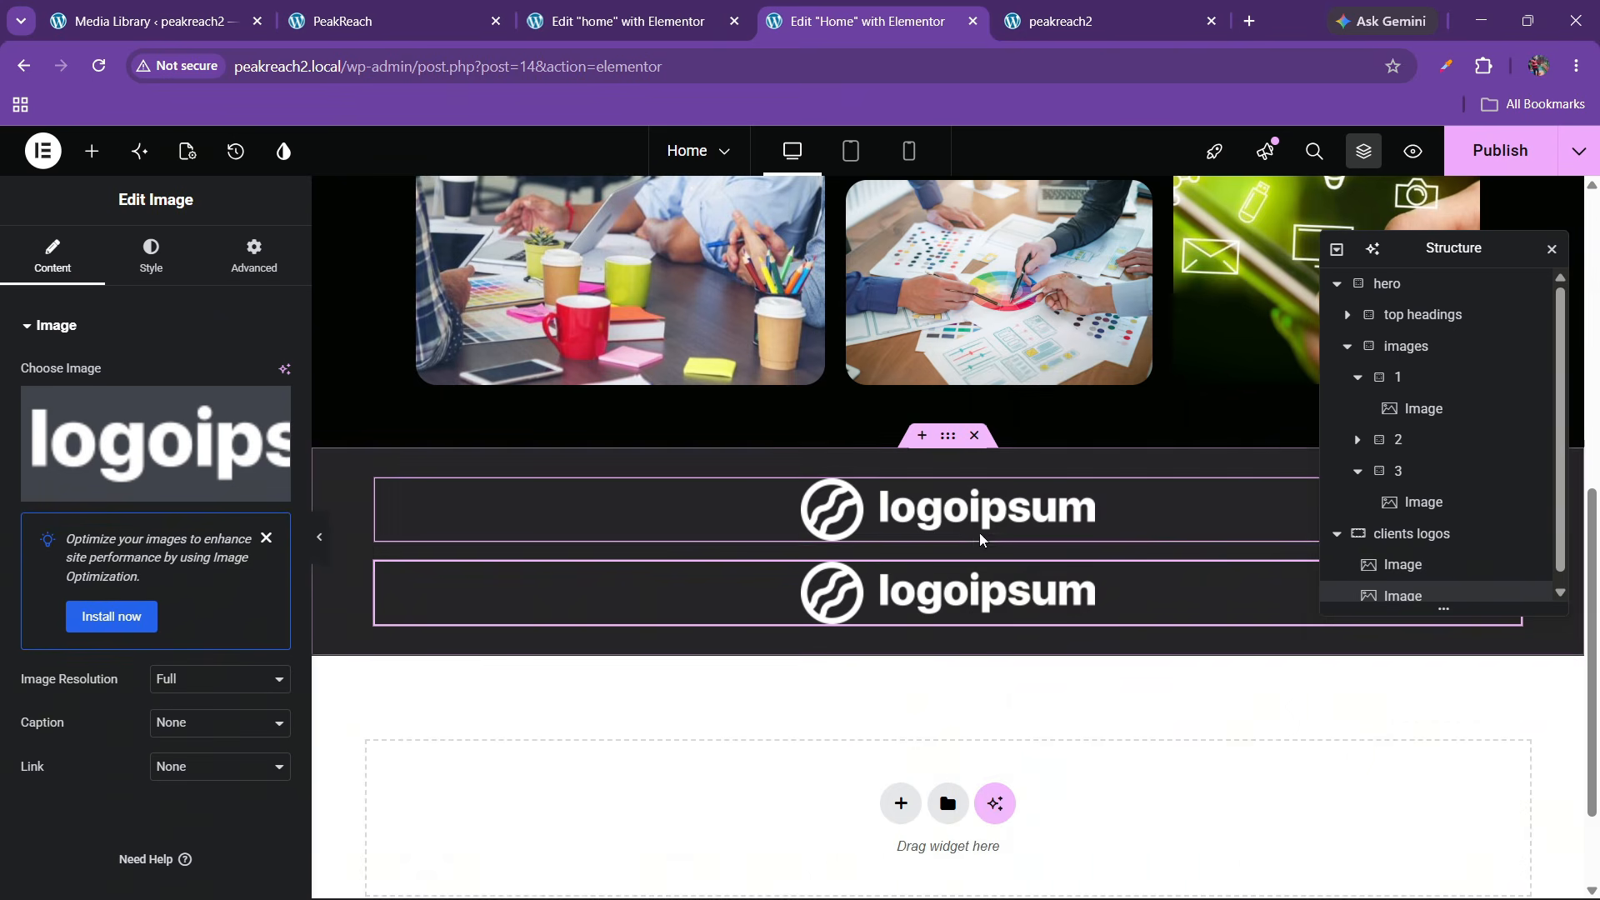
right_click(972, 587)
left_click(1025, 434)
right_click(979, 679)
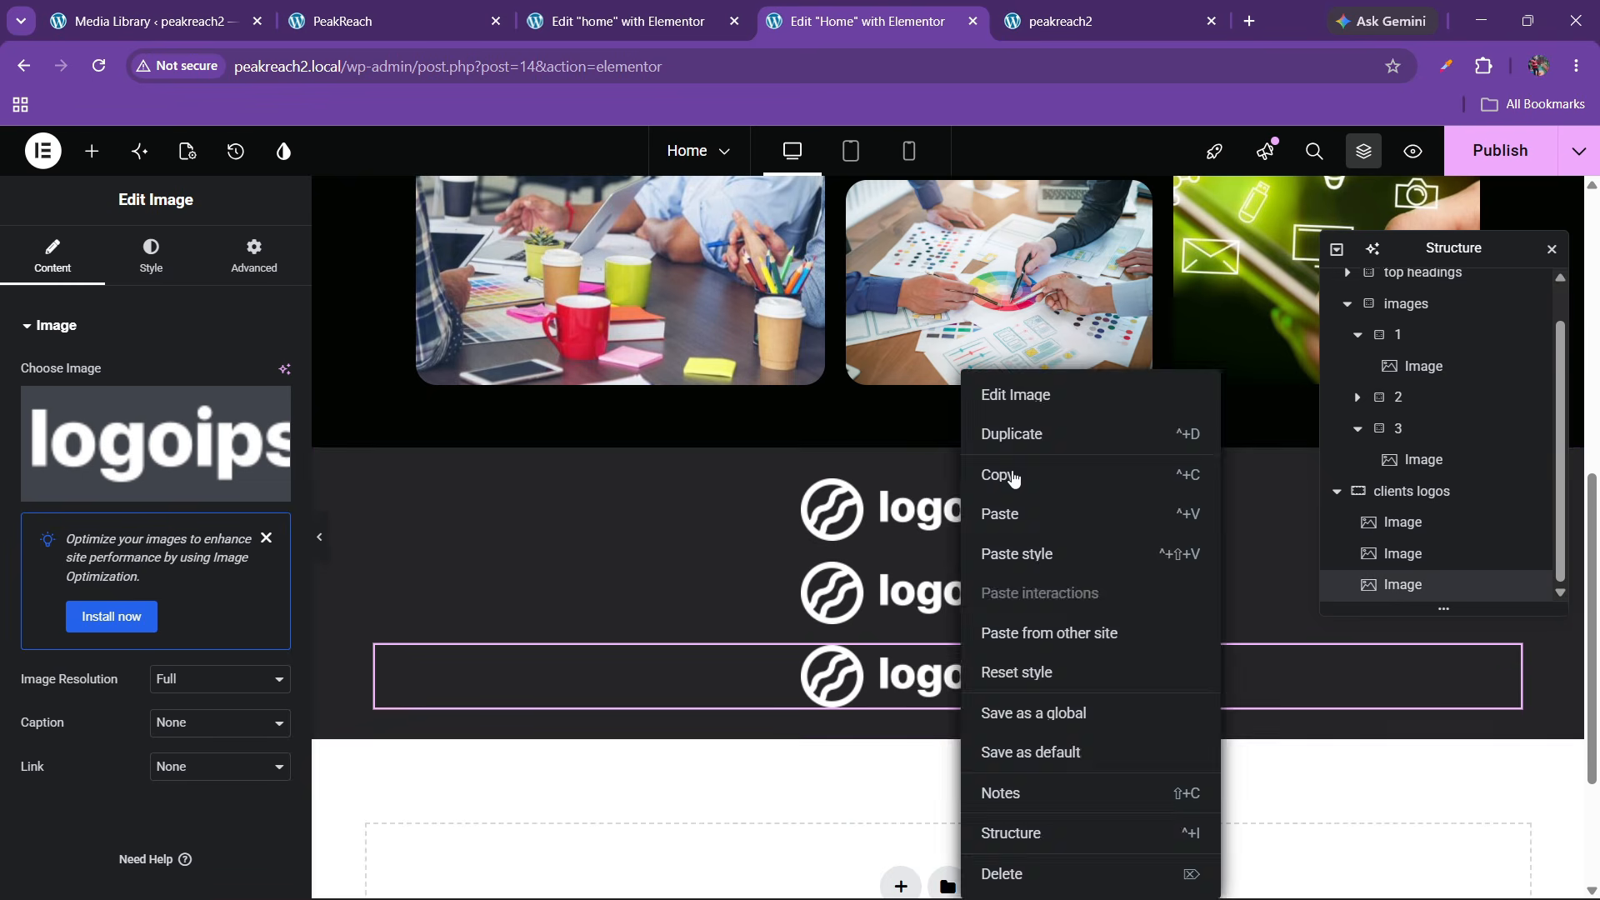
left_click(1017, 434)
right_click(975, 743)
left_click(1017, 434)
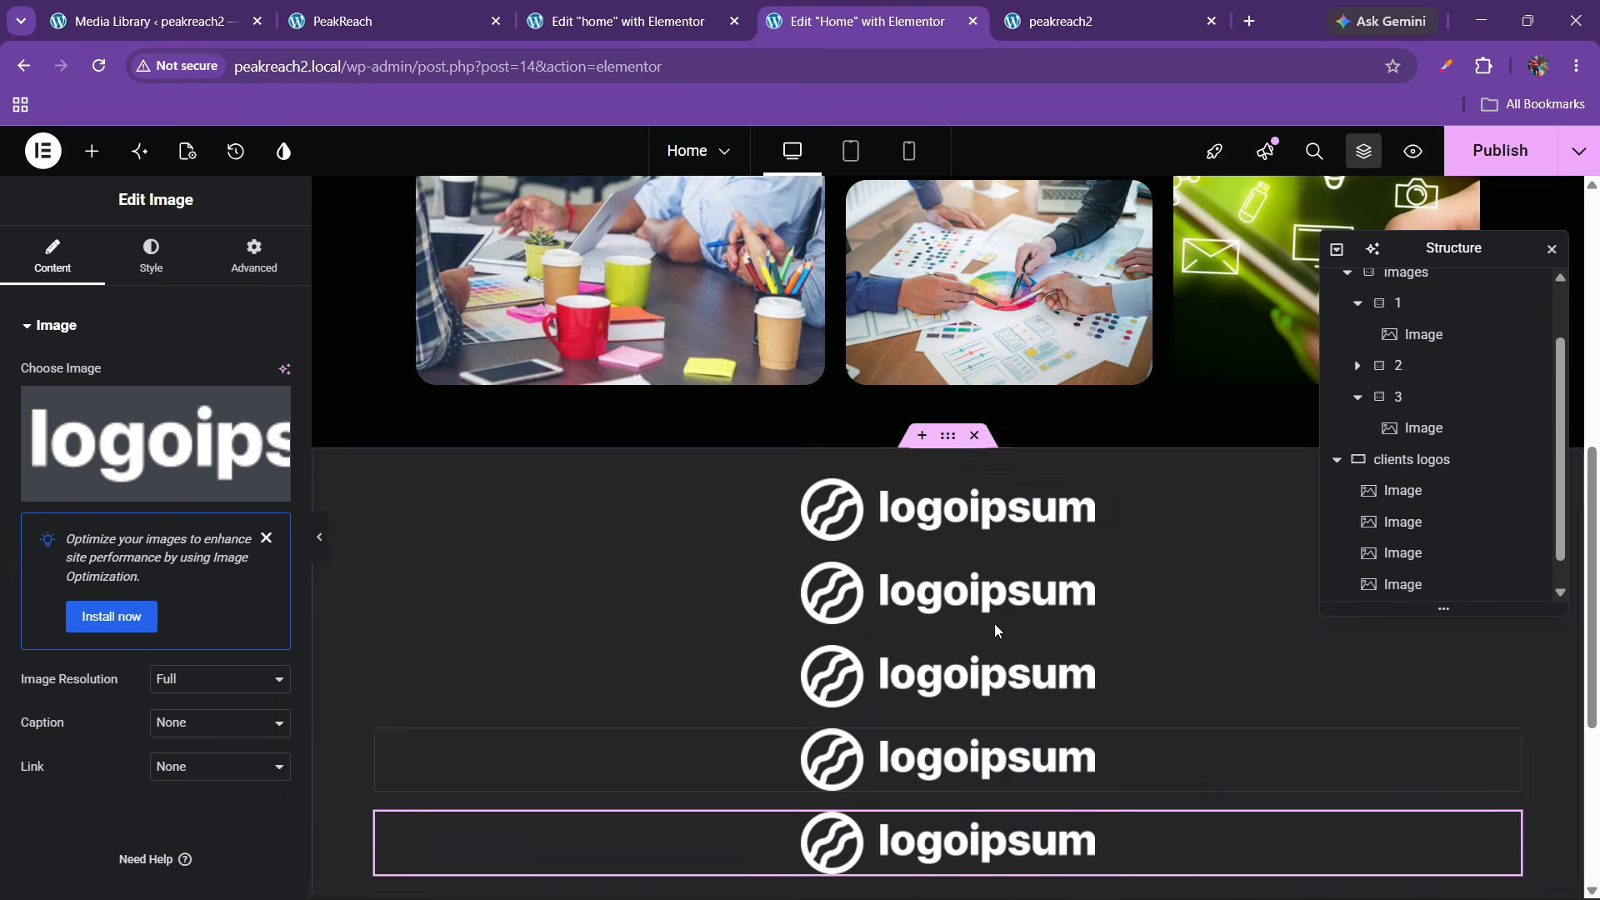
Delete every logo image until the clients logos container is empty
left_click(984, 517)
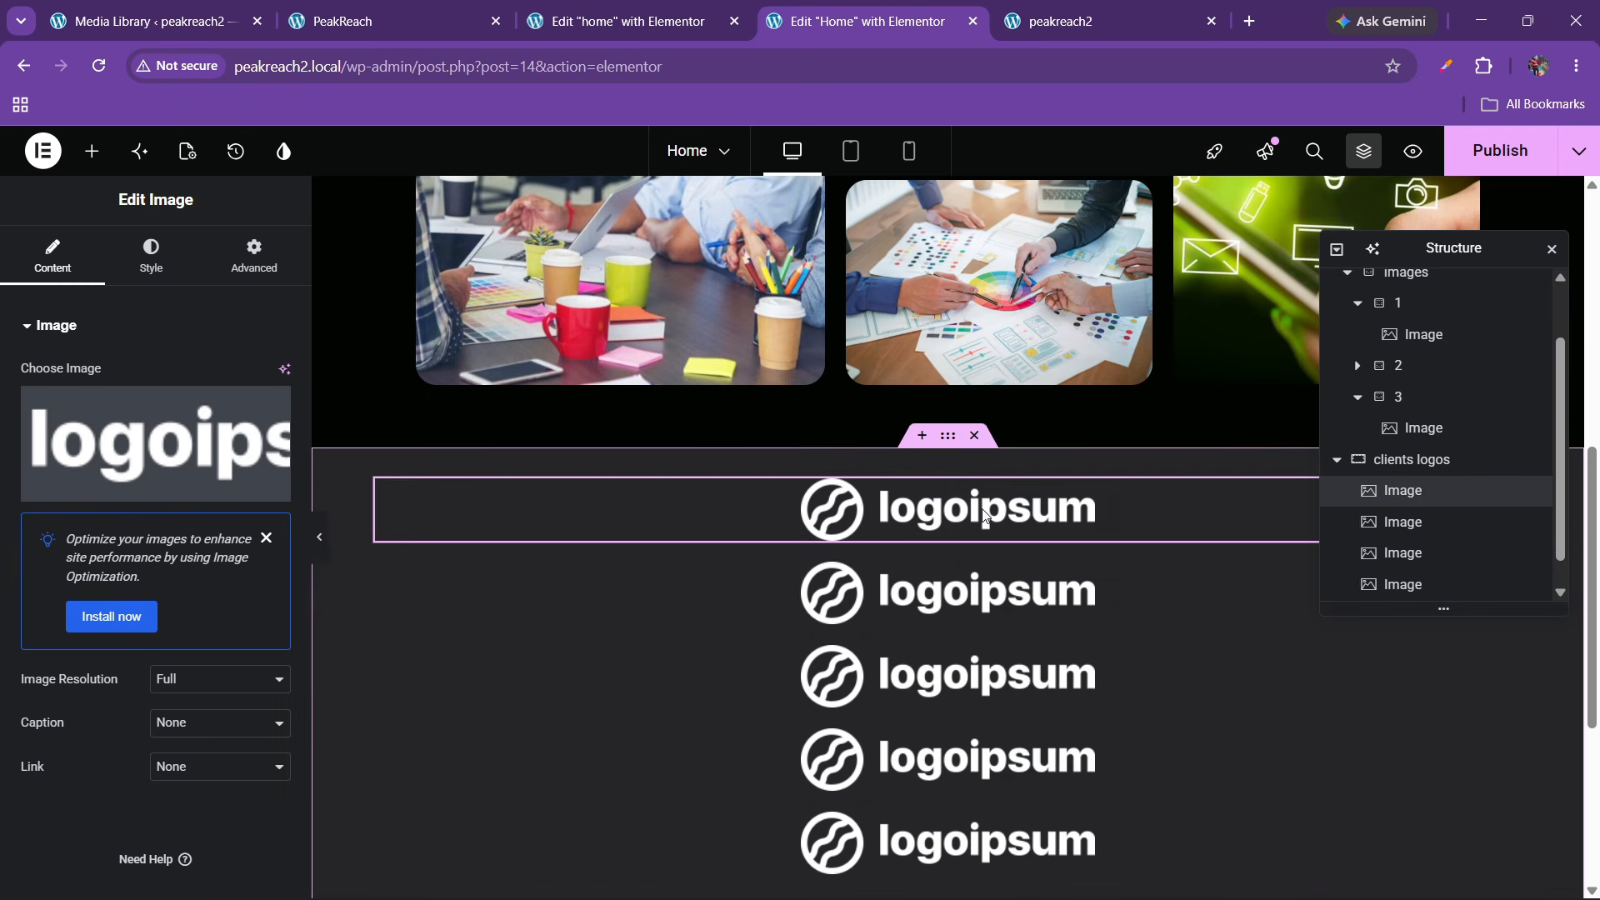
right_click(984, 518)
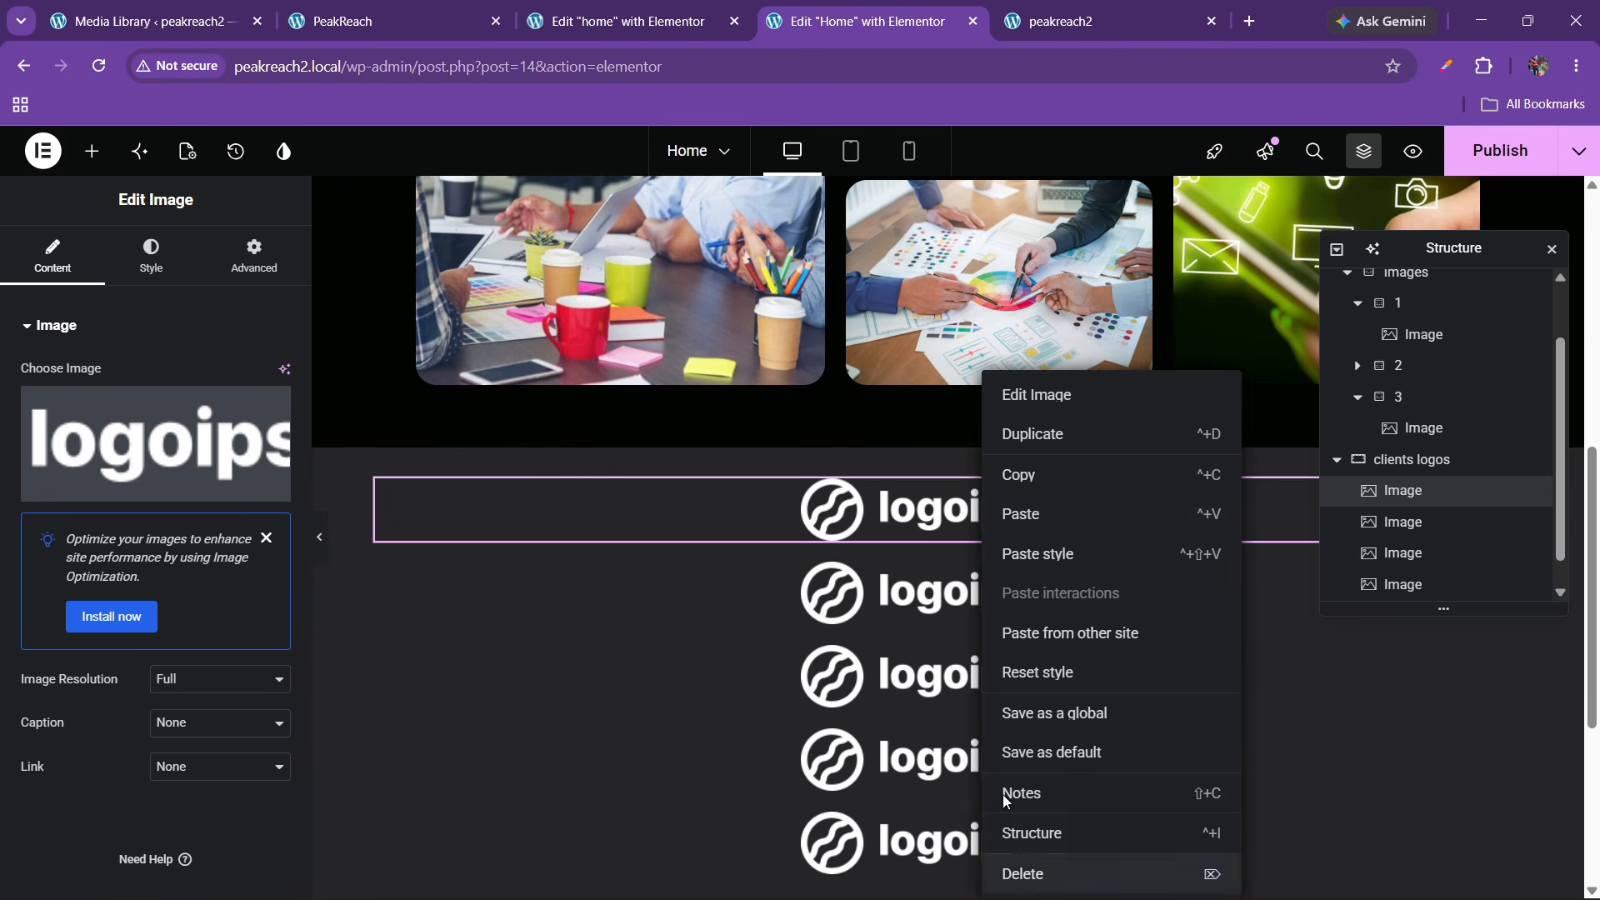
left_click(1008, 872)
right_click(977, 524)
left_click(1050, 869)
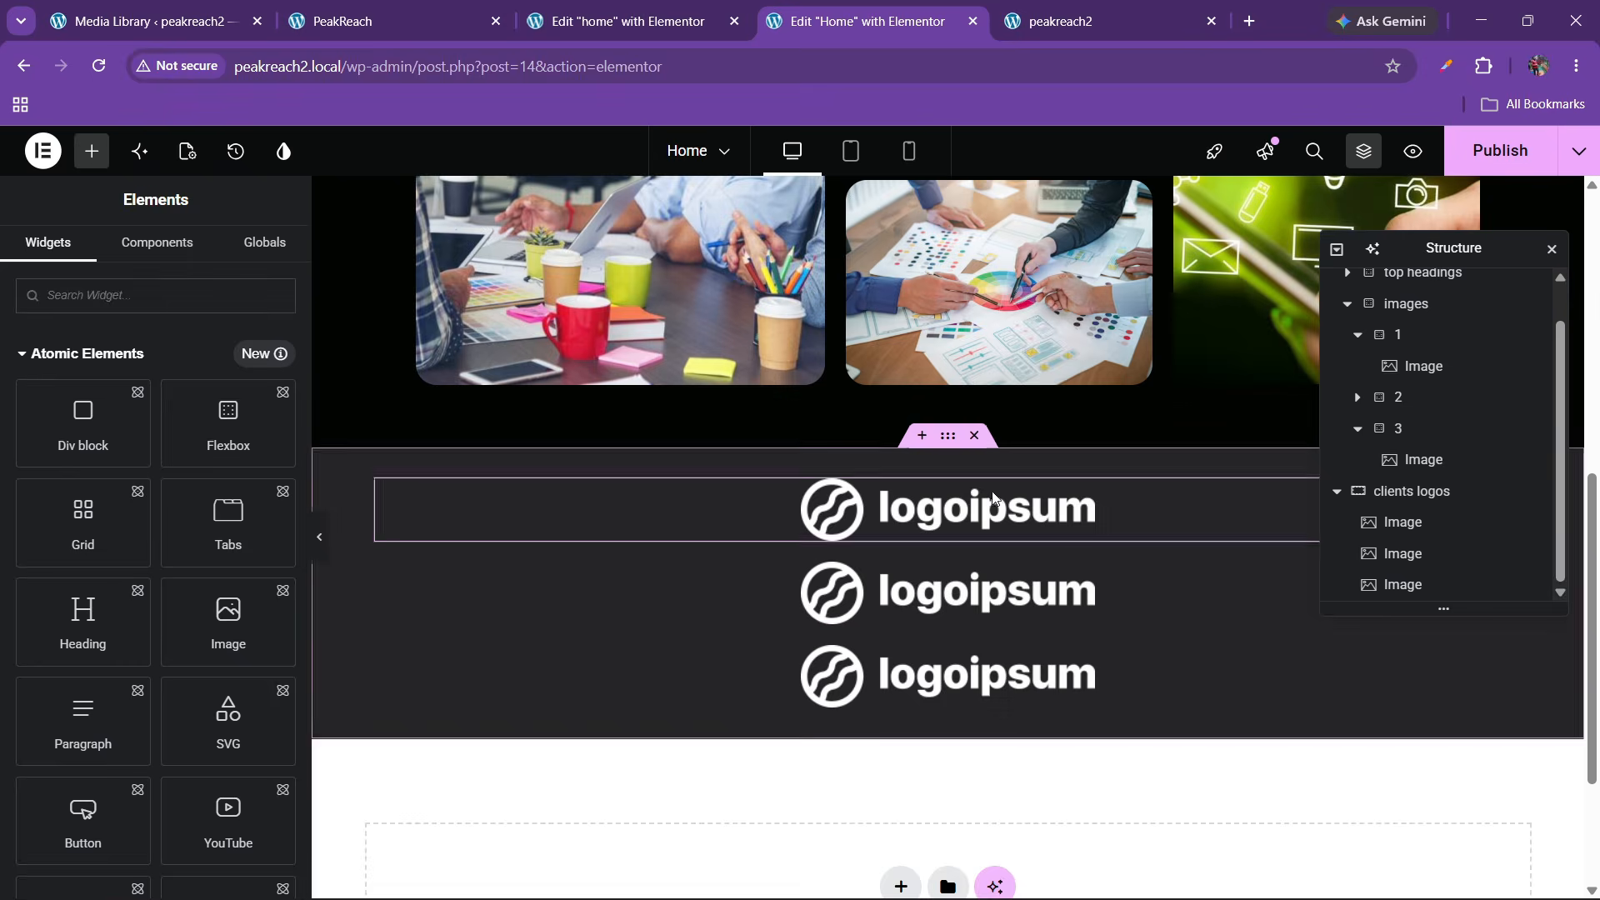
right_click(984, 517)
left_click(1051, 870)
left_click(966, 512)
right_click(978, 512)
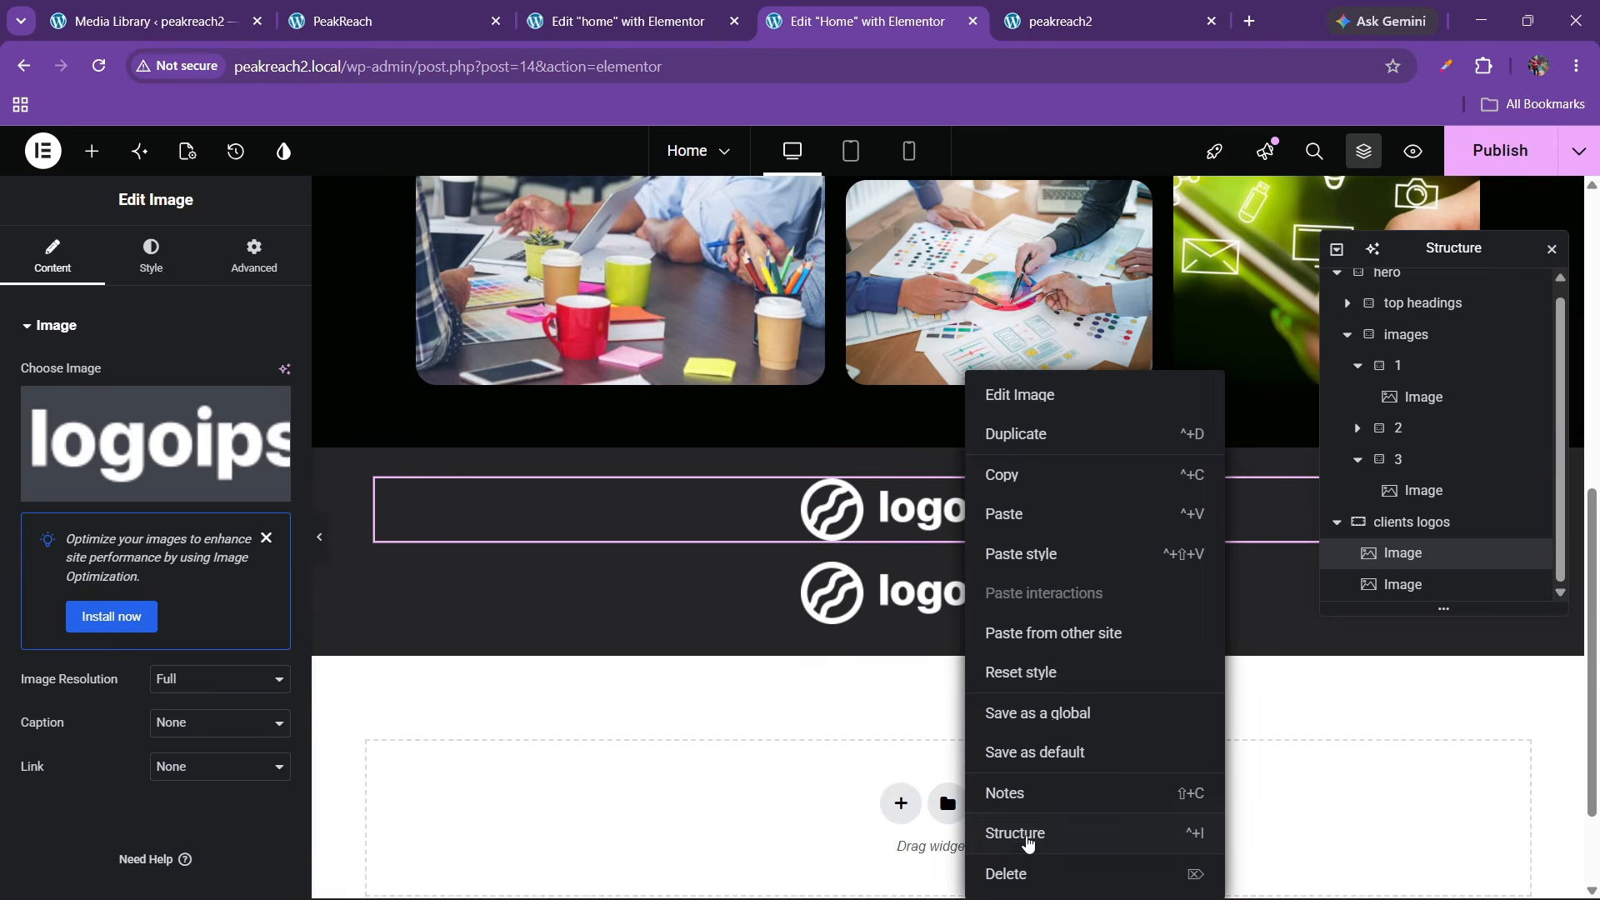
left_click(1050, 871)
left_click(958, 510)
right_click(958, 510)
left_click(1008, 868)
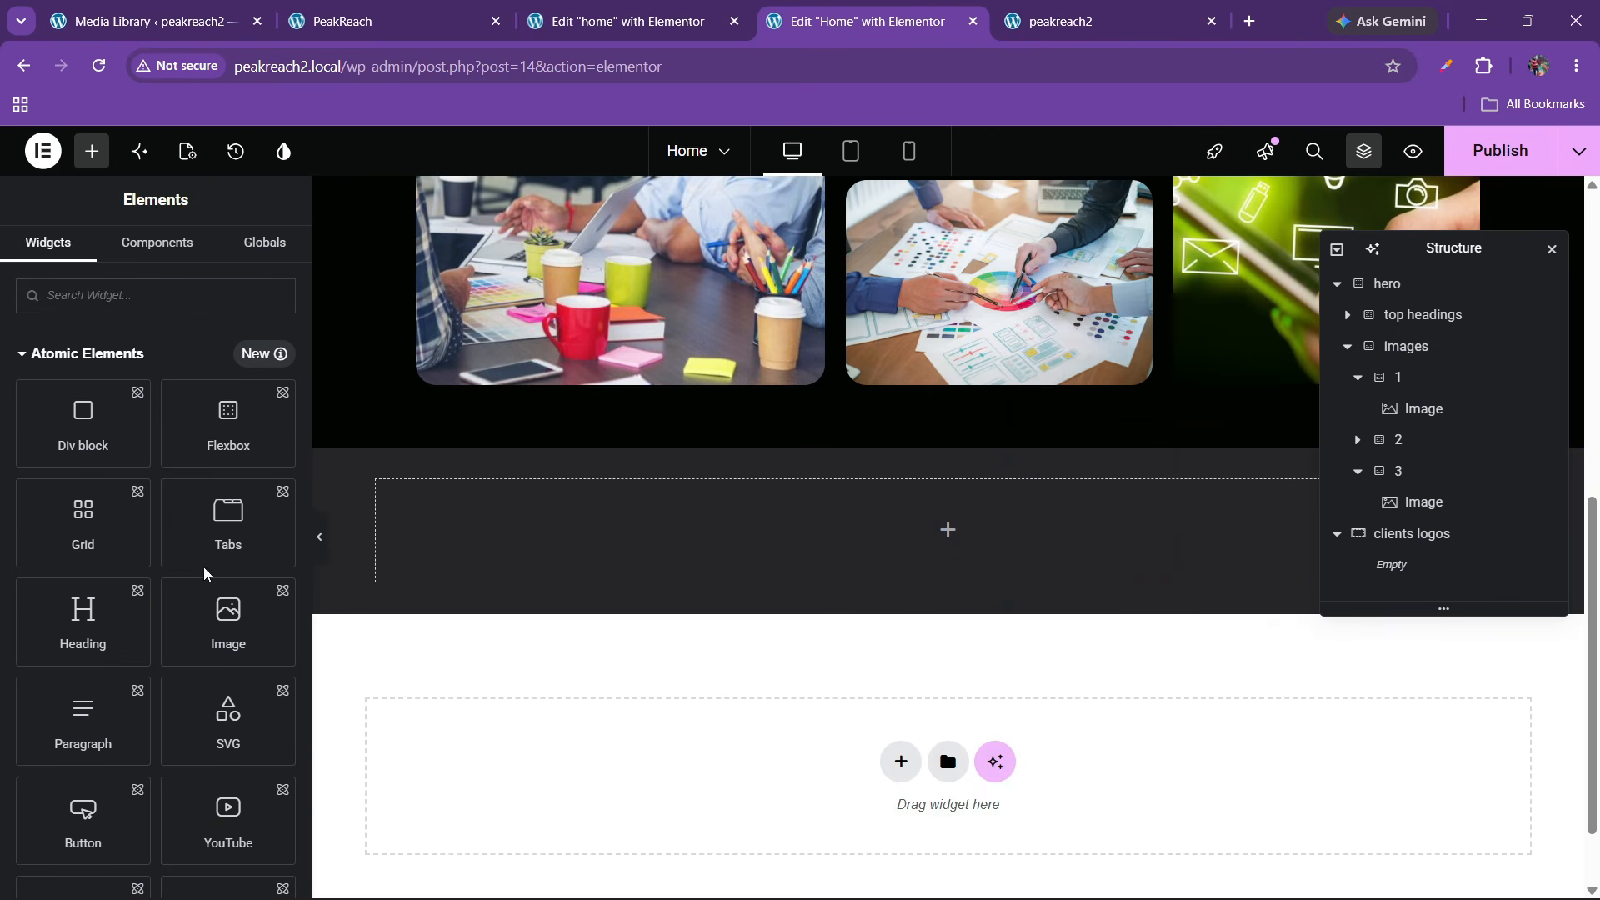
Search for 'grid', place a Grid in the section, then delete that first attempt
left_click(132, 283)
type("grid")
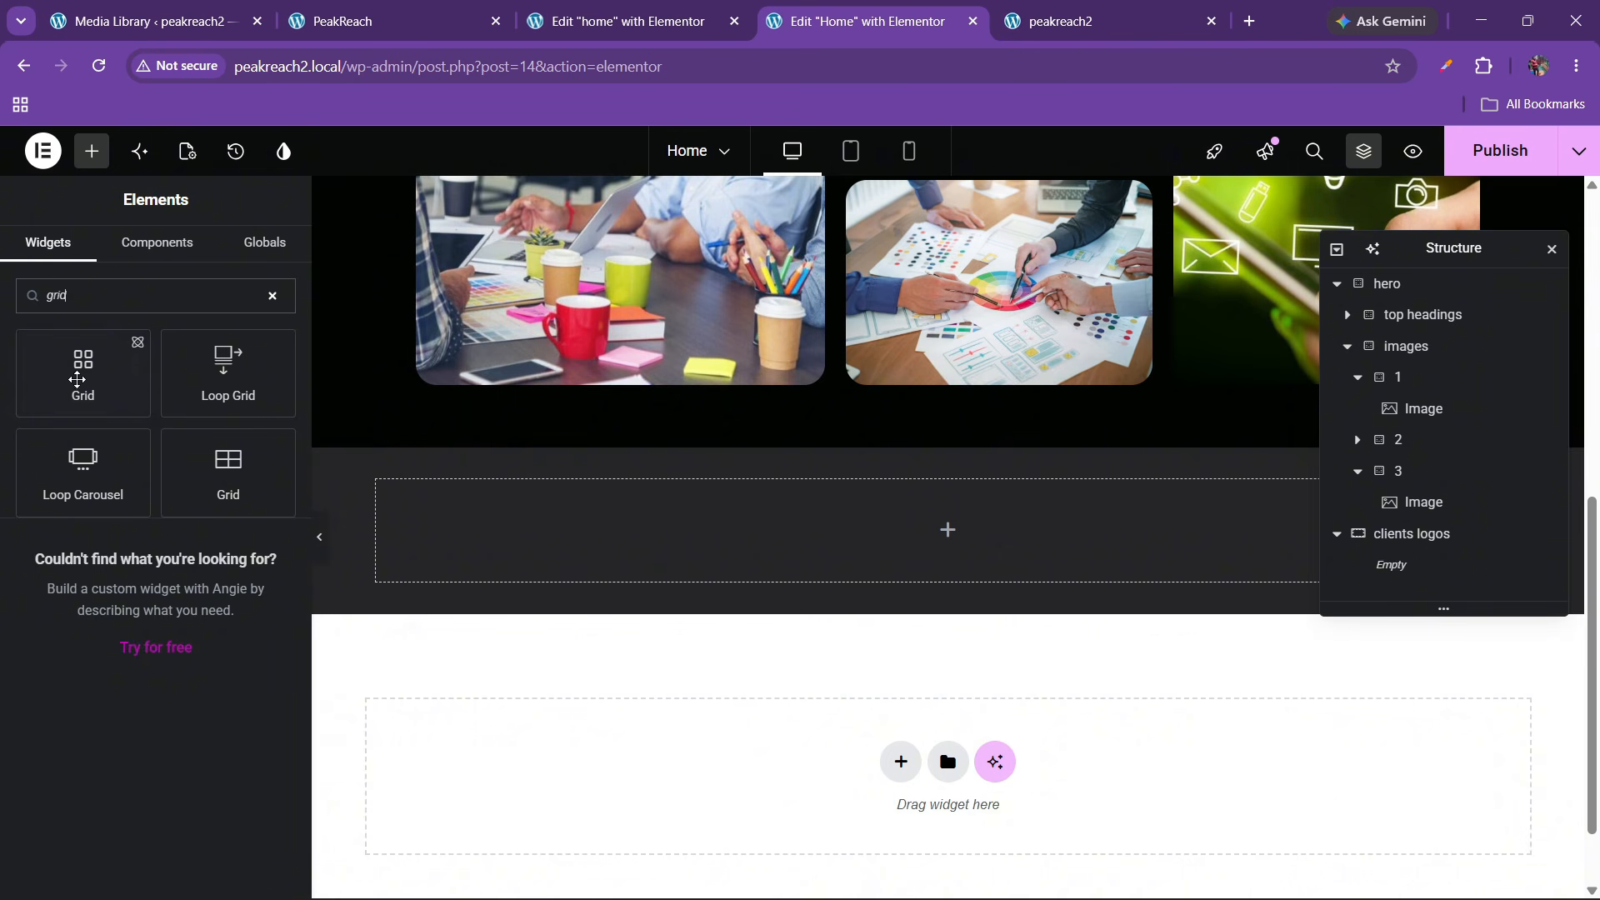
left_click_drag(135, 350, 78, 376)
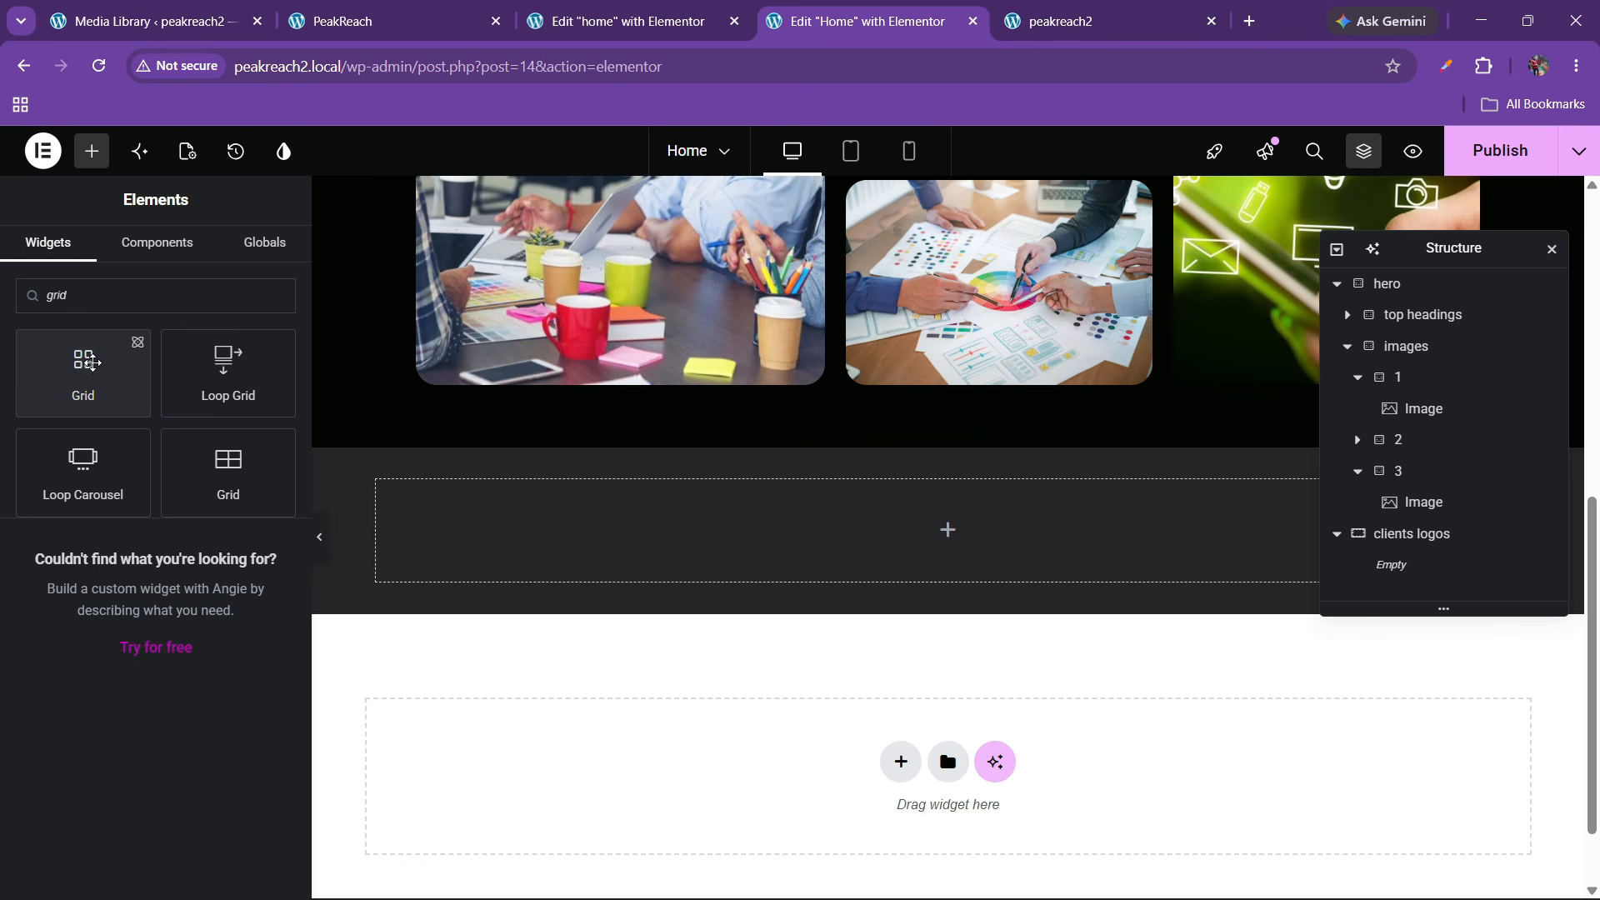
left_click_drag(92, 363, 592, 550)
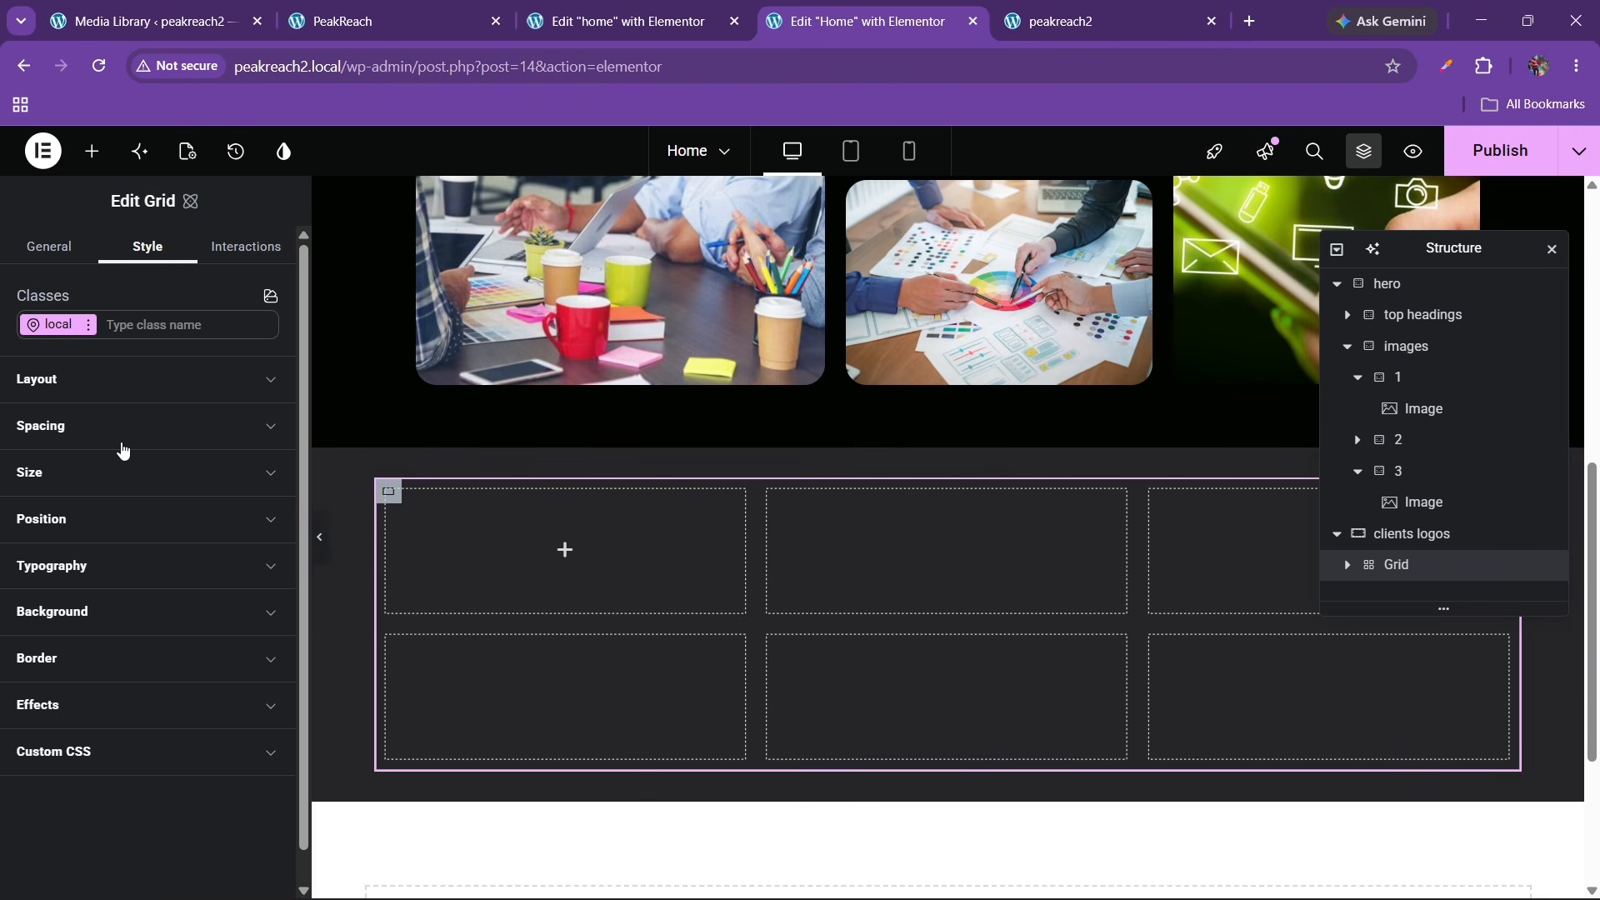
left_click(52, 248)
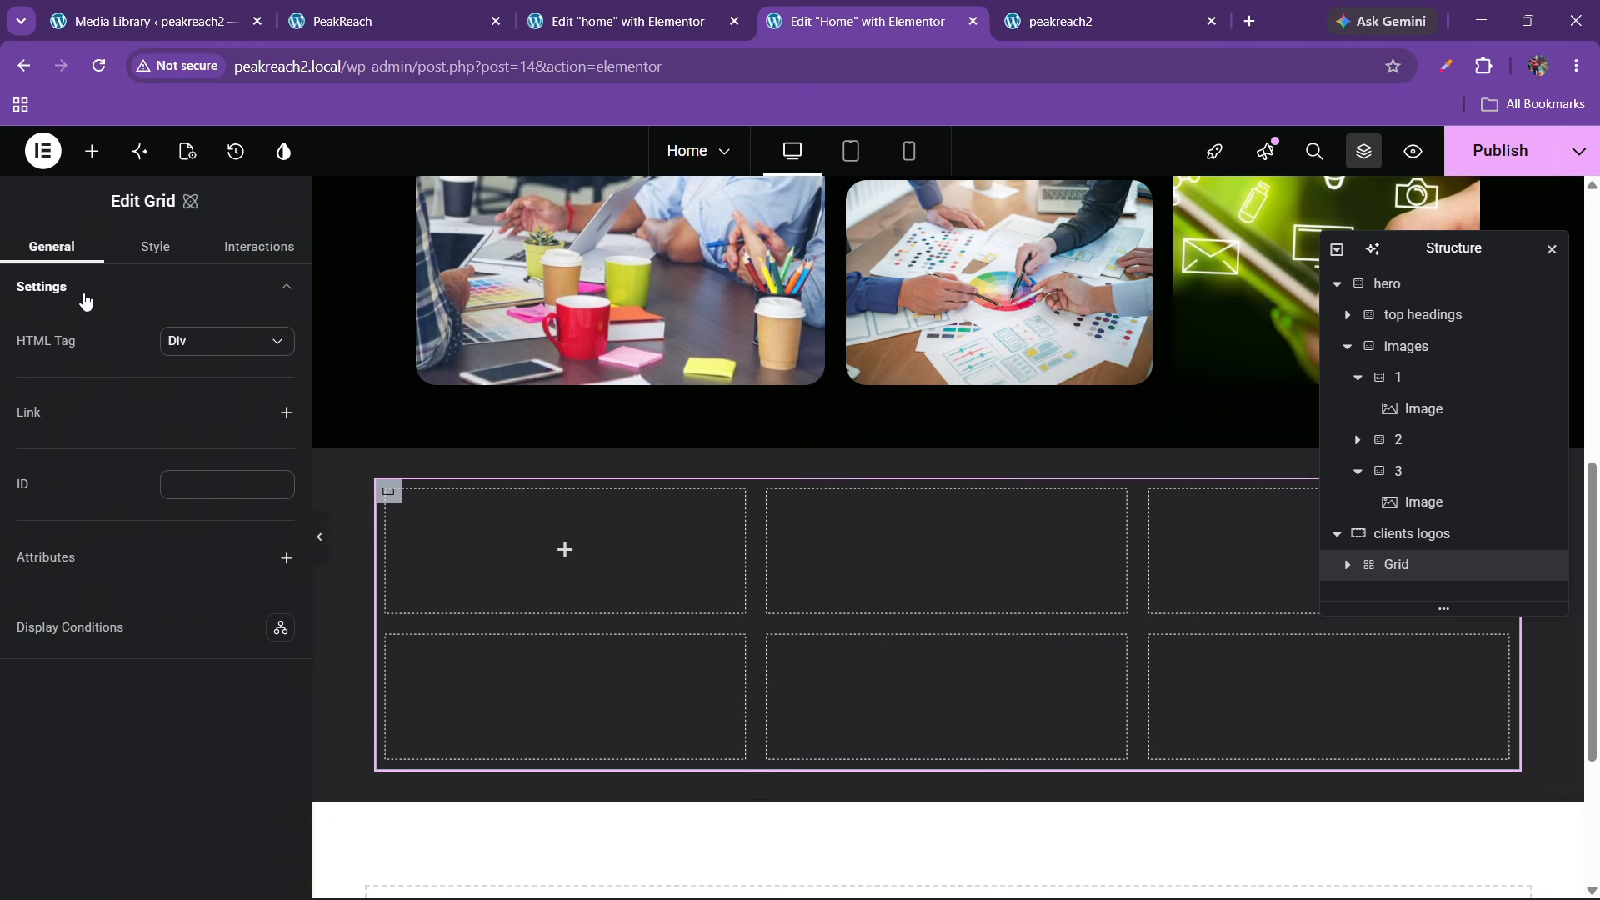
left_click(156, 248)
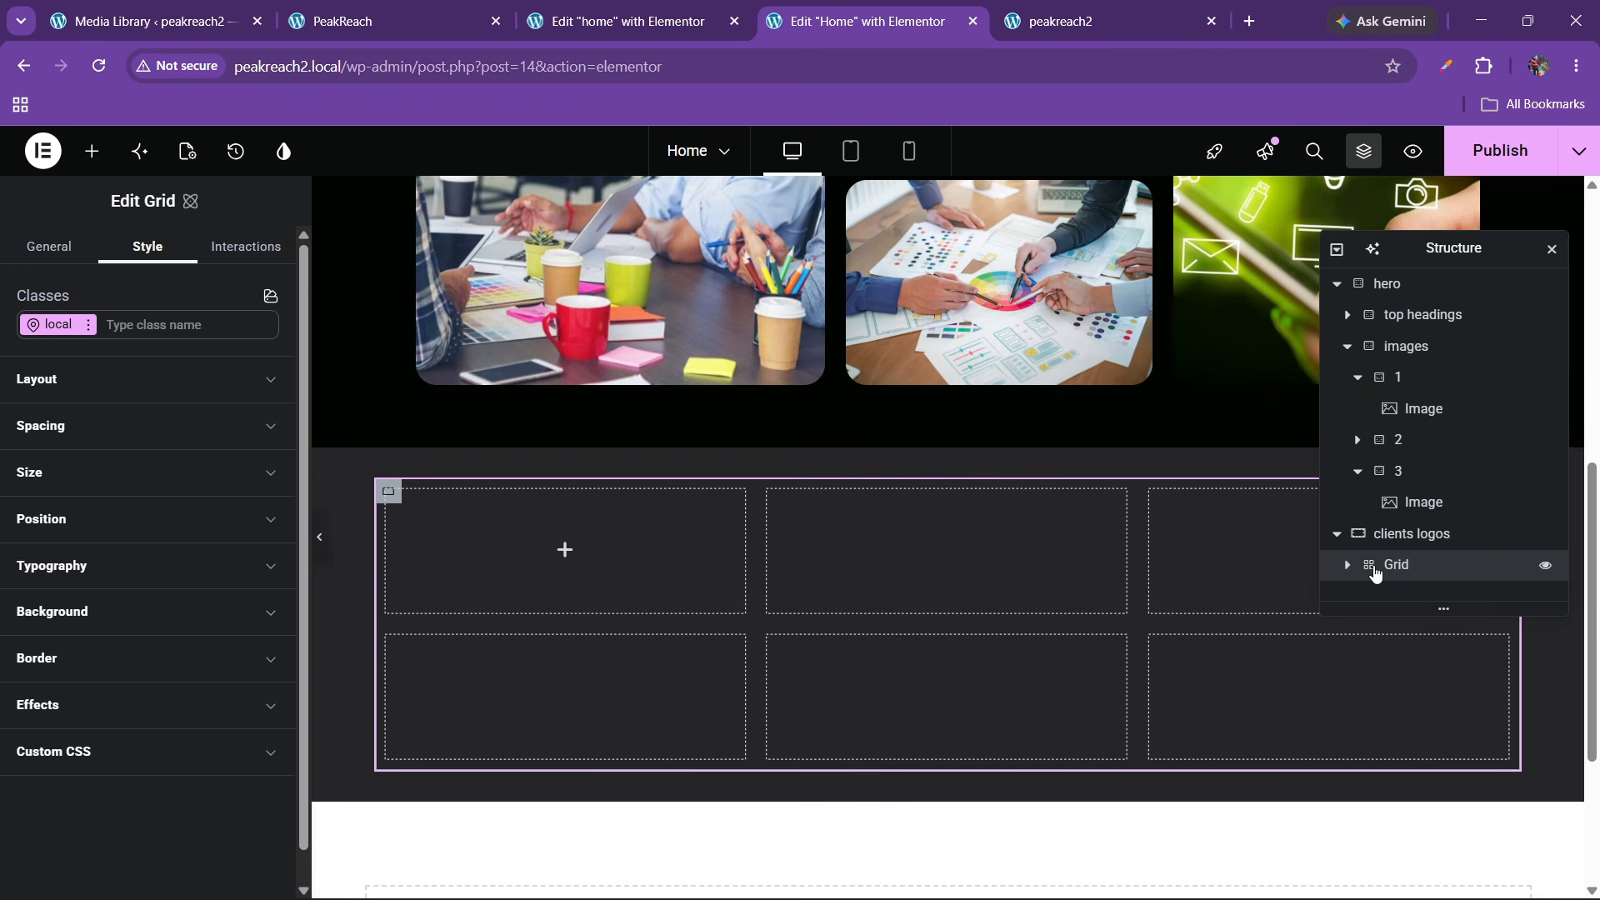
right_click(1375, 574)
left_click(1375, 872)
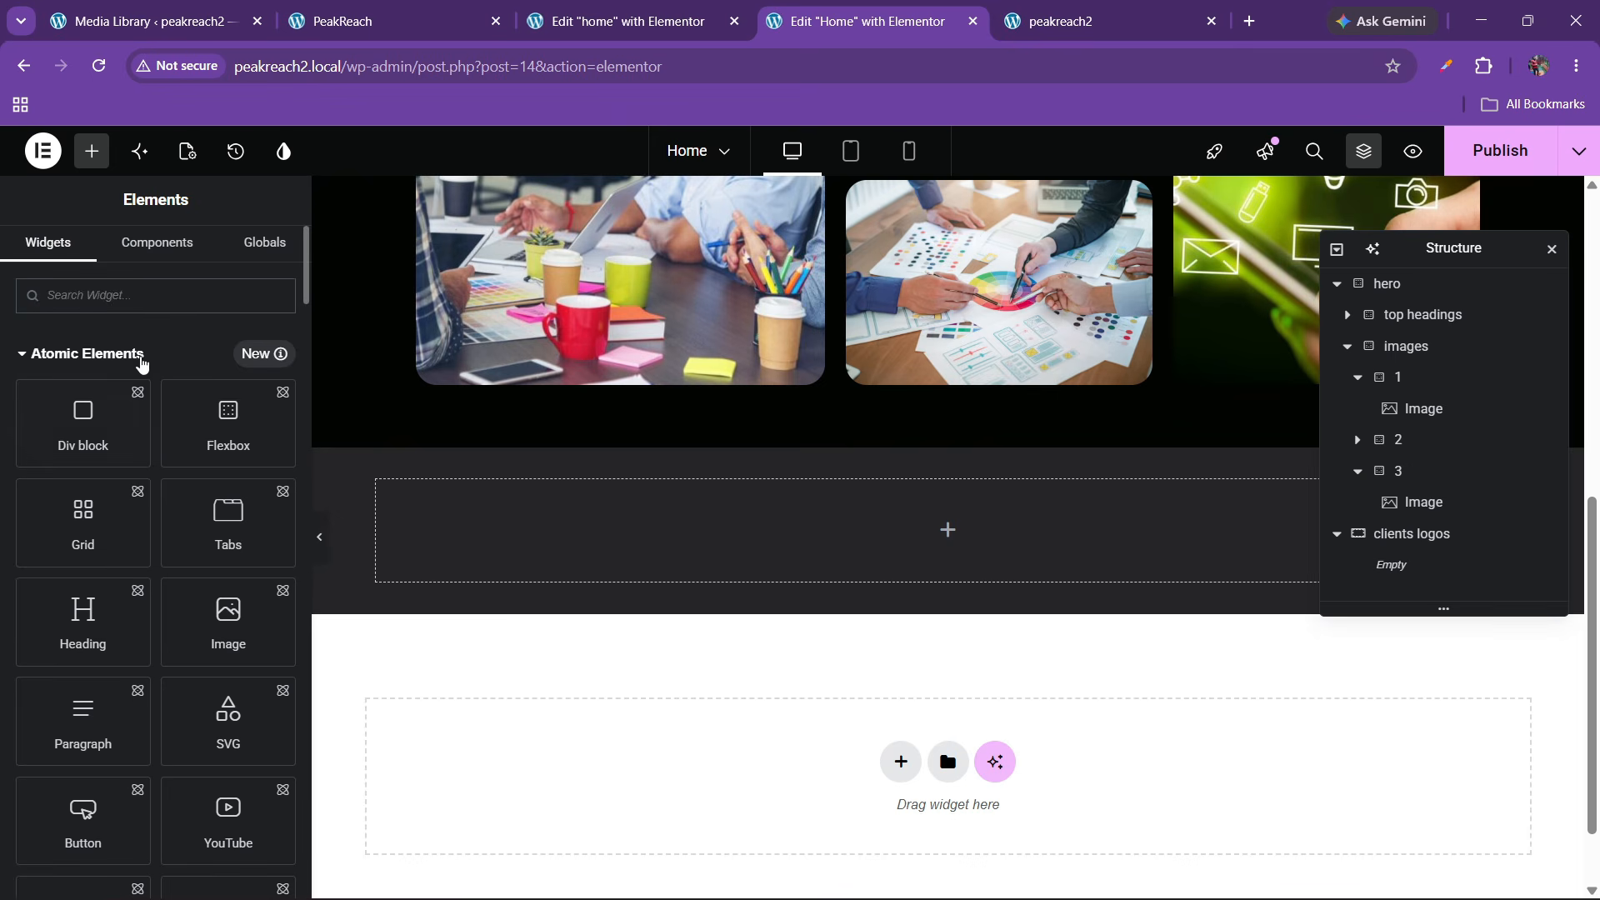
Add the Grid layout again and set it to 5 columns and 1 row
type("grid")
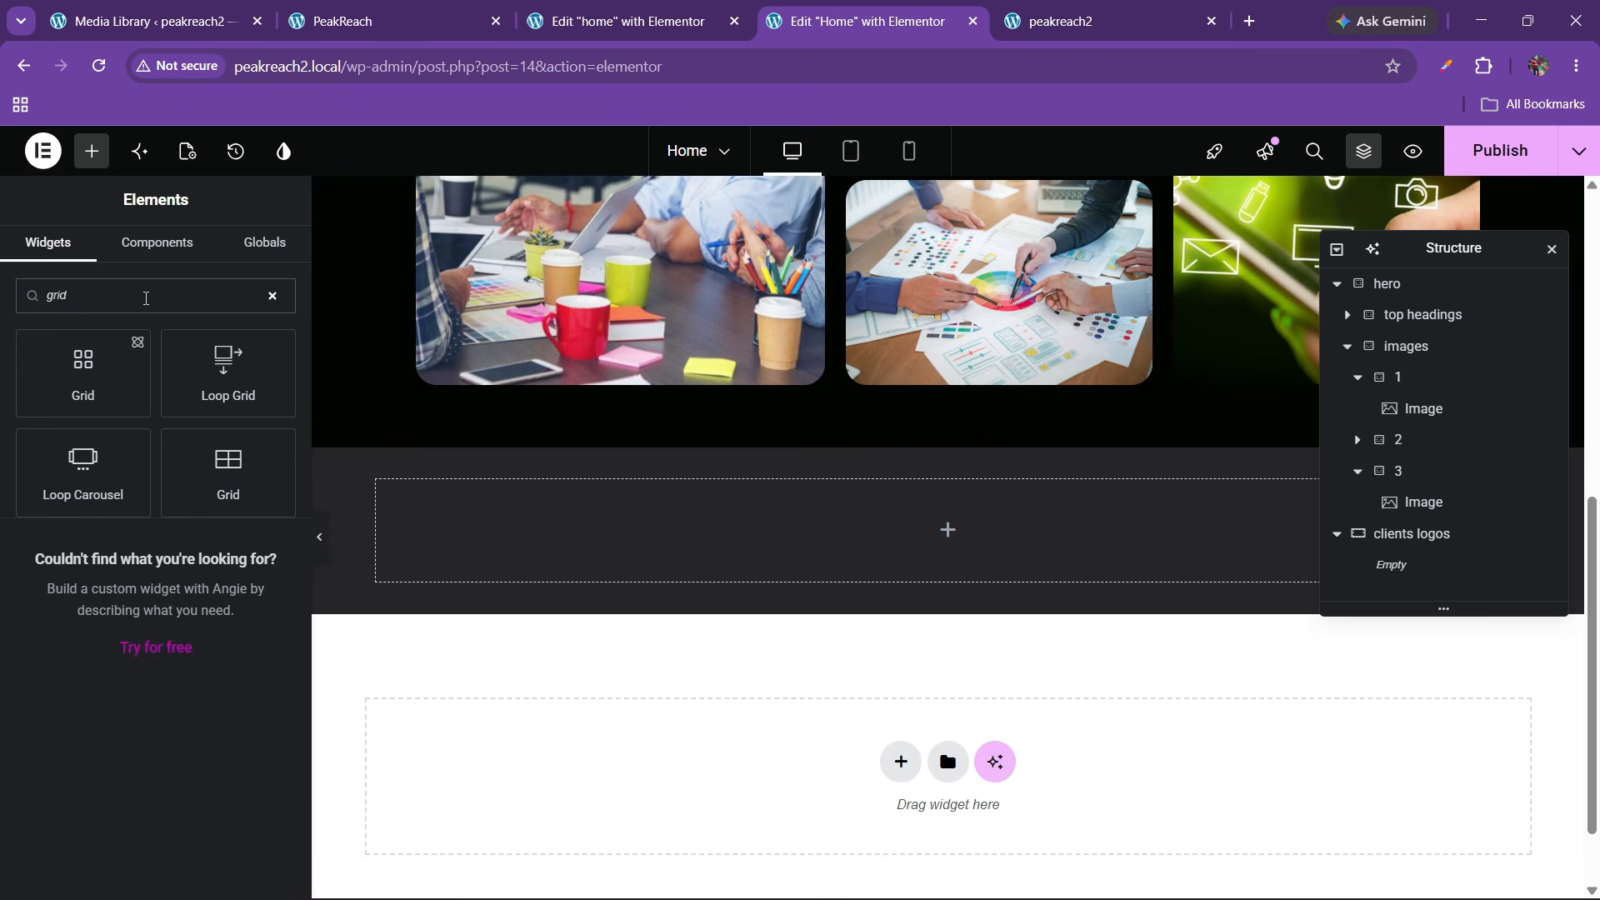
left_click_drag(228, 472, 650, 555)
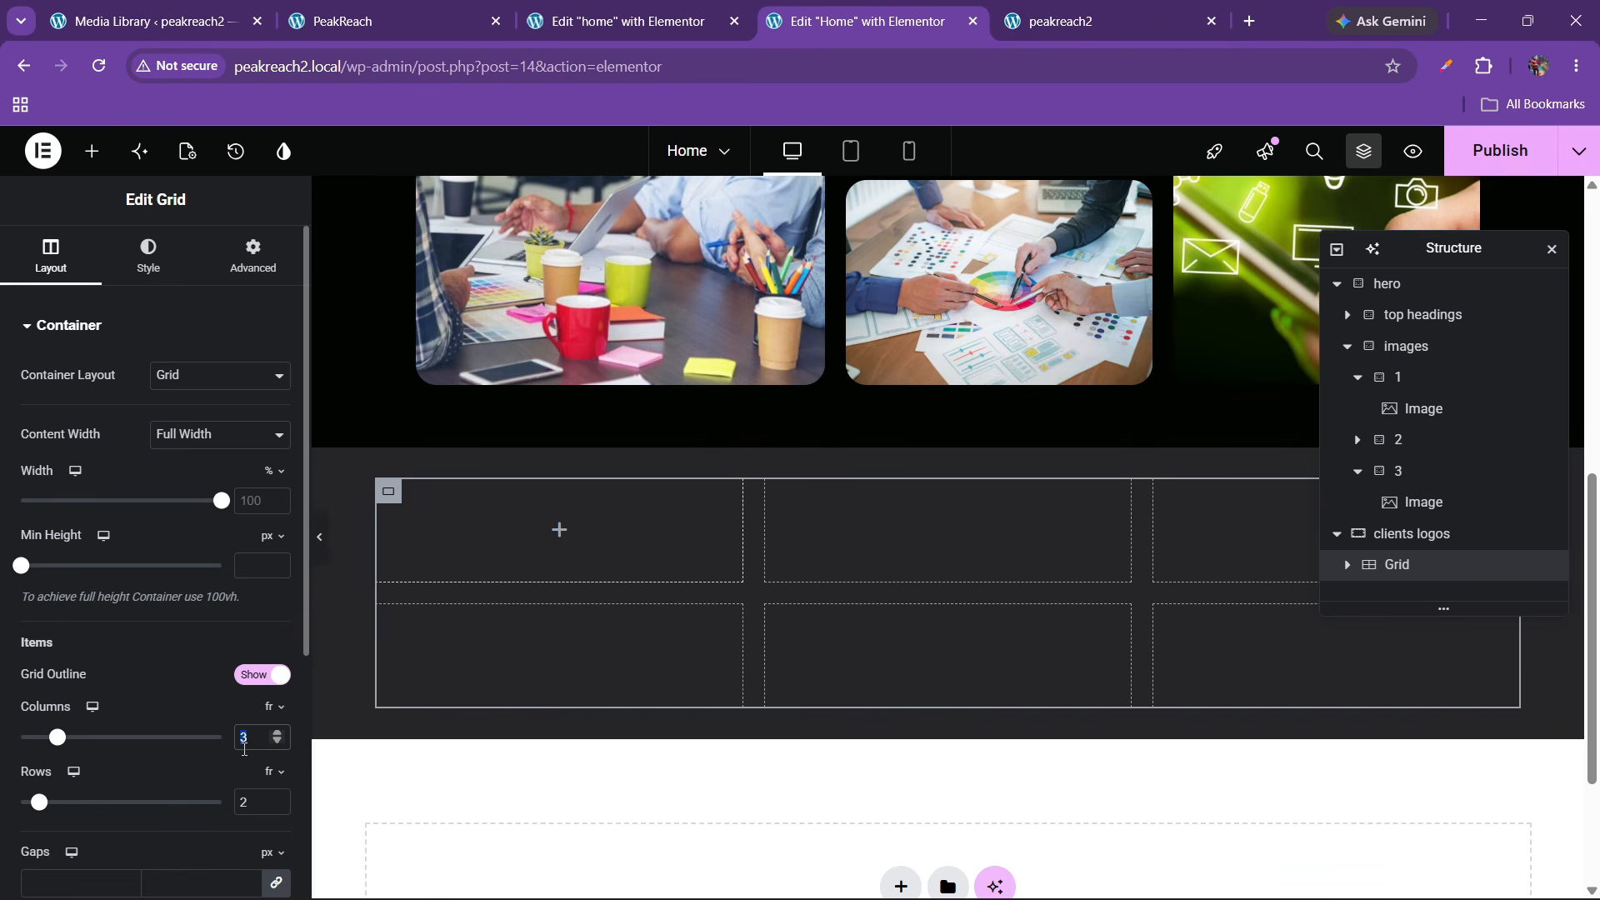
type("5")
type("1")
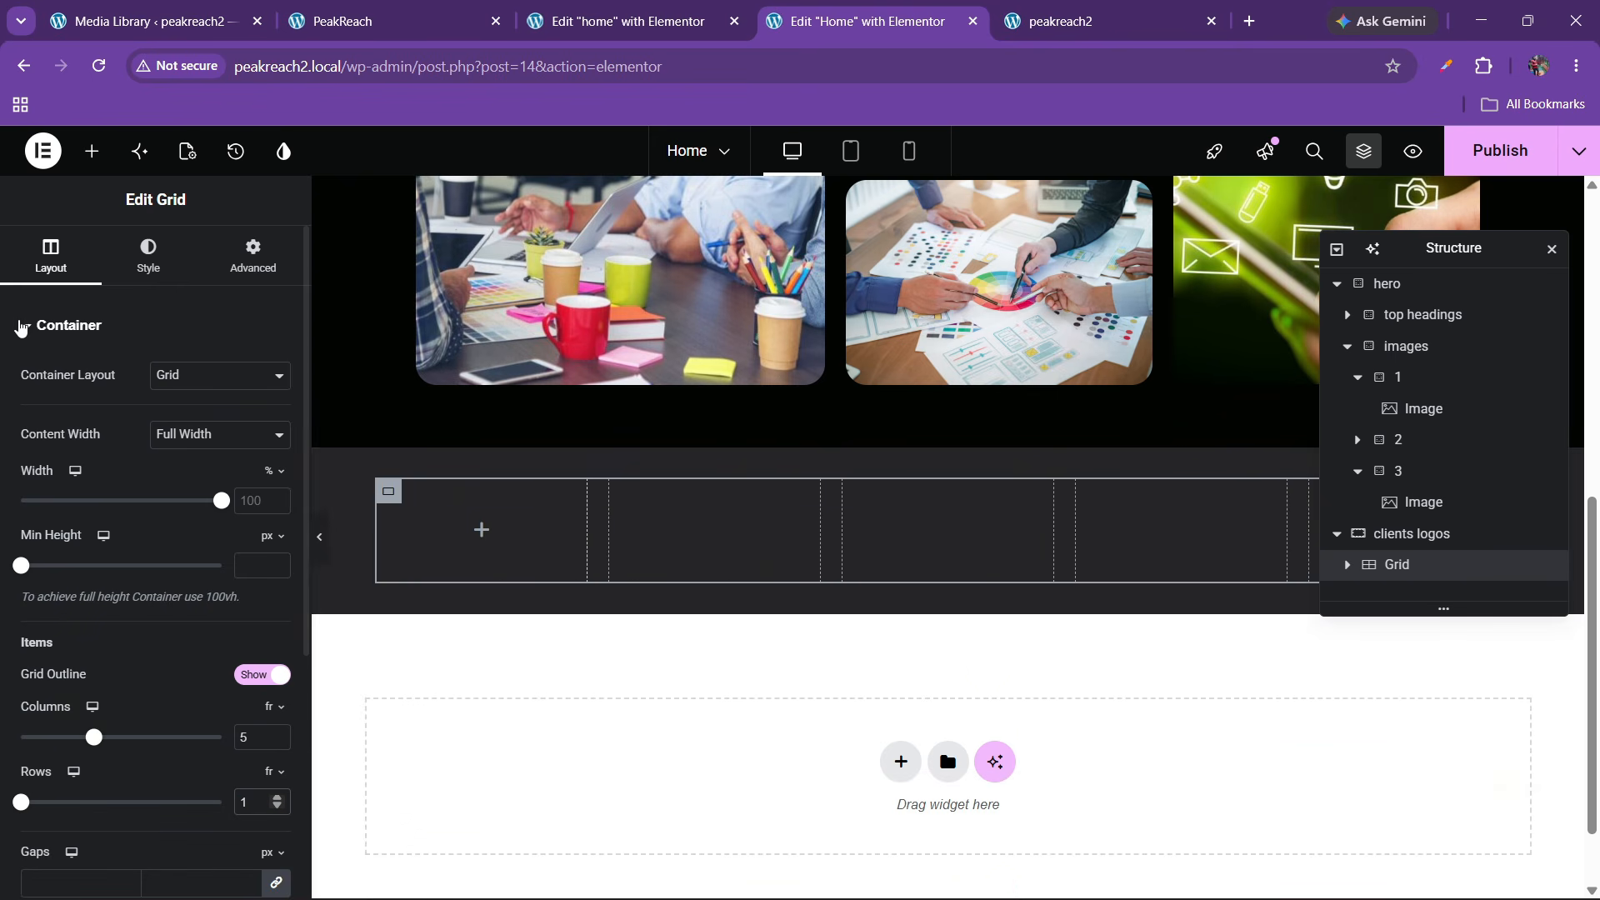
left_click(91, 151)
Put a Container in the first grid cell holding an Image with logo1
scroll(208, 612, "down", 10)
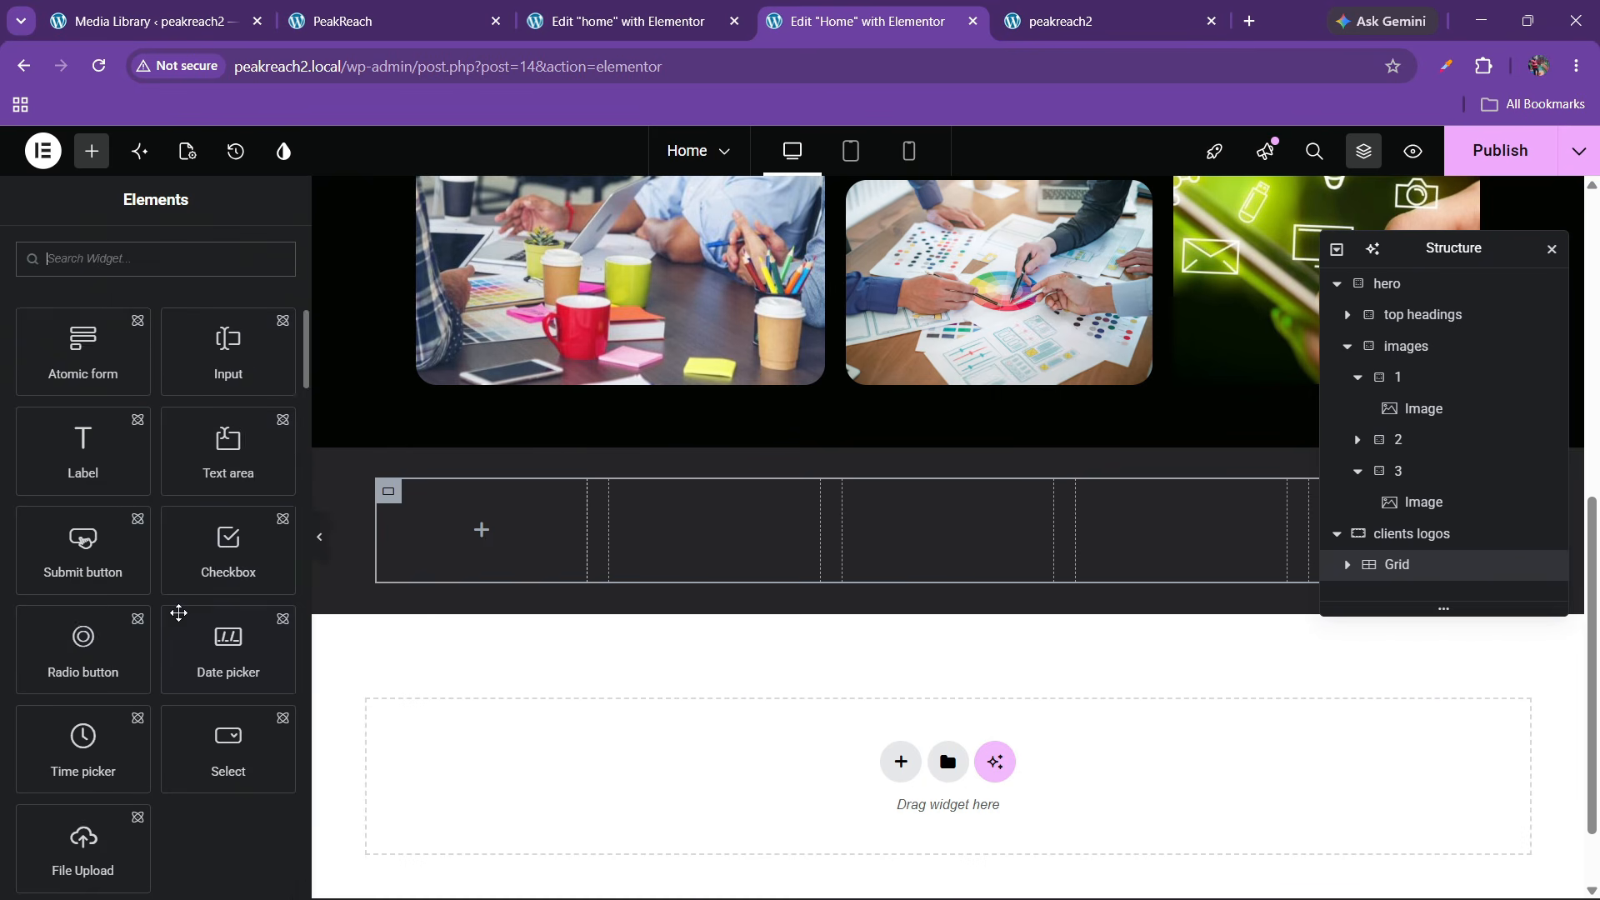
left_click_drag(84, 612, 471, 554)
left_click(92, 151)
scroll(158, 541, "down", 10)
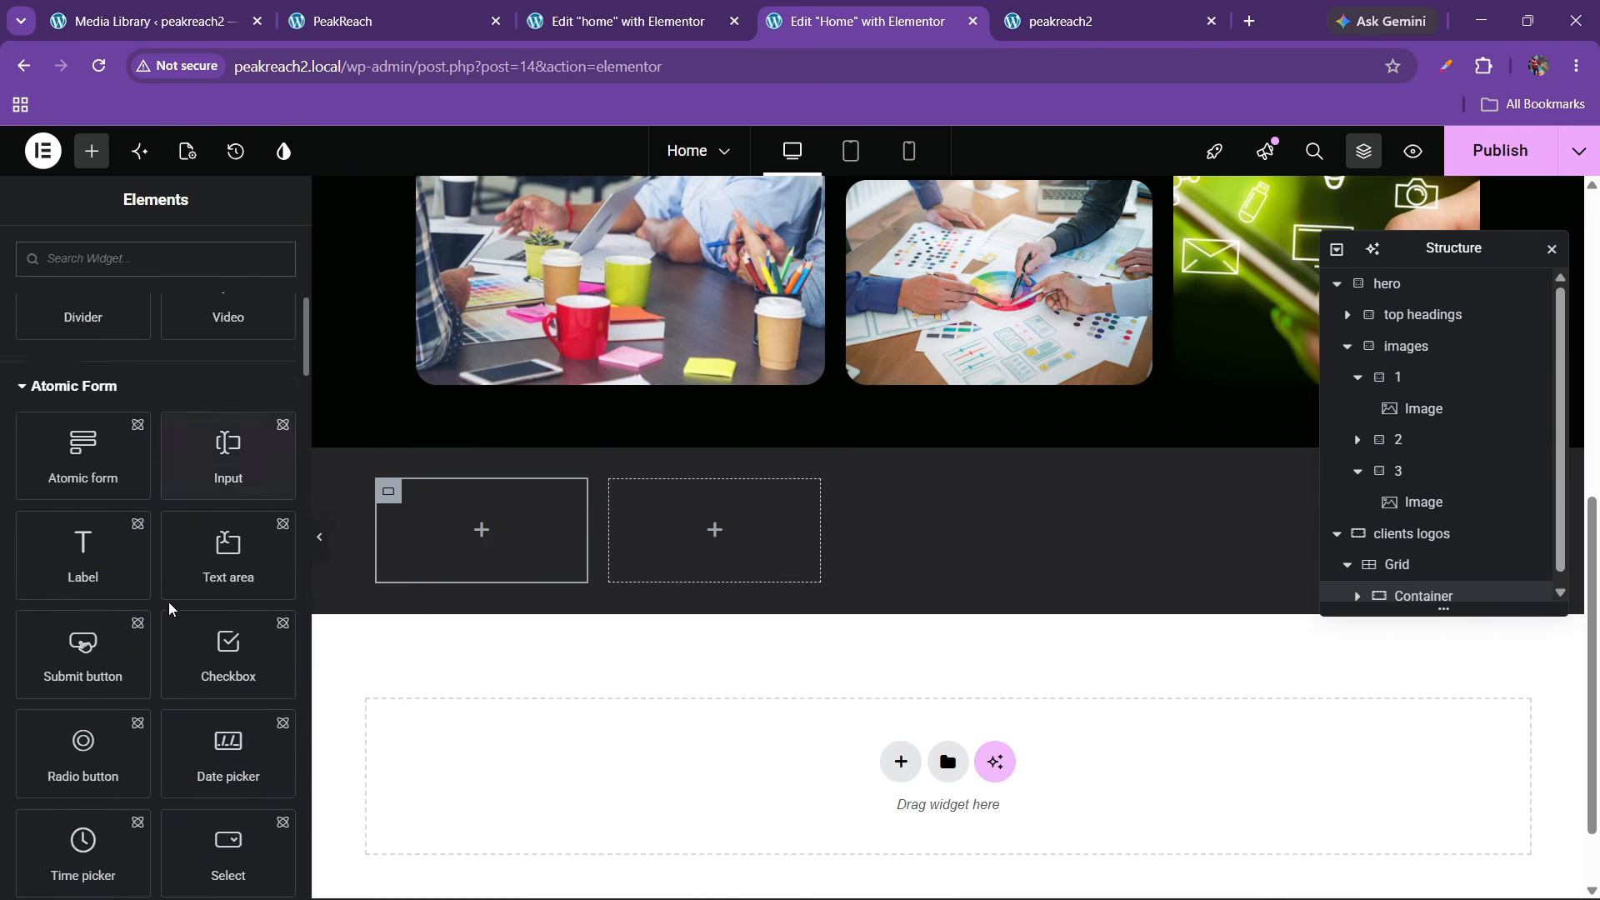
scroll(170, 612, "down", 3)
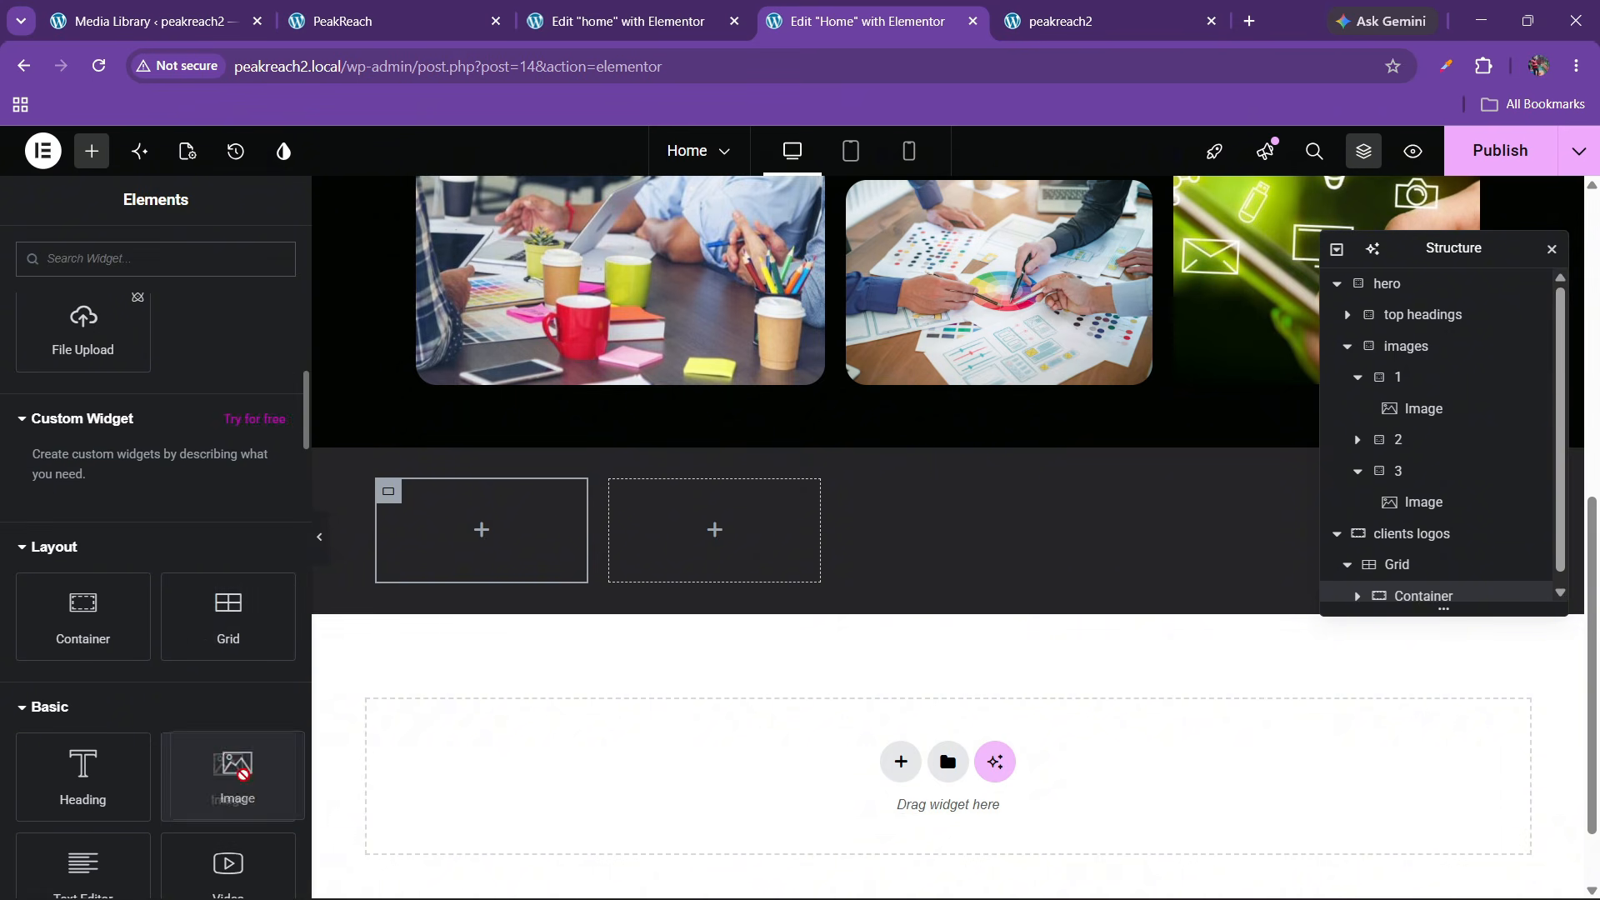
left_click_drag(228, 767, 493, 561)
left_click(128, 471)
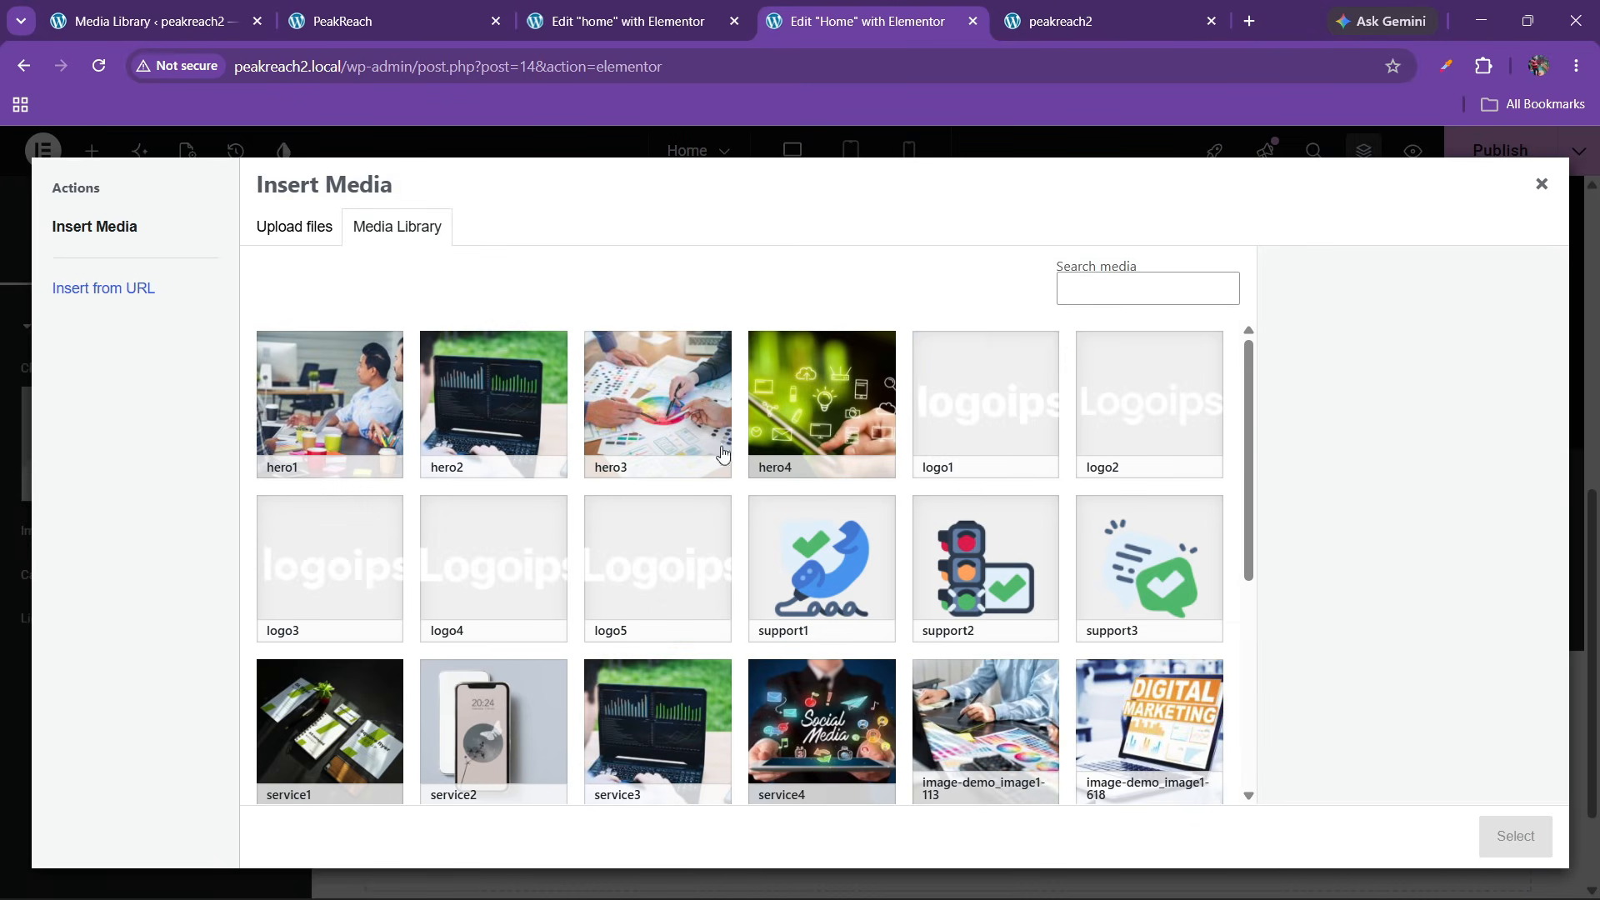
left_click(941, 430)
left_click(1489, 824)
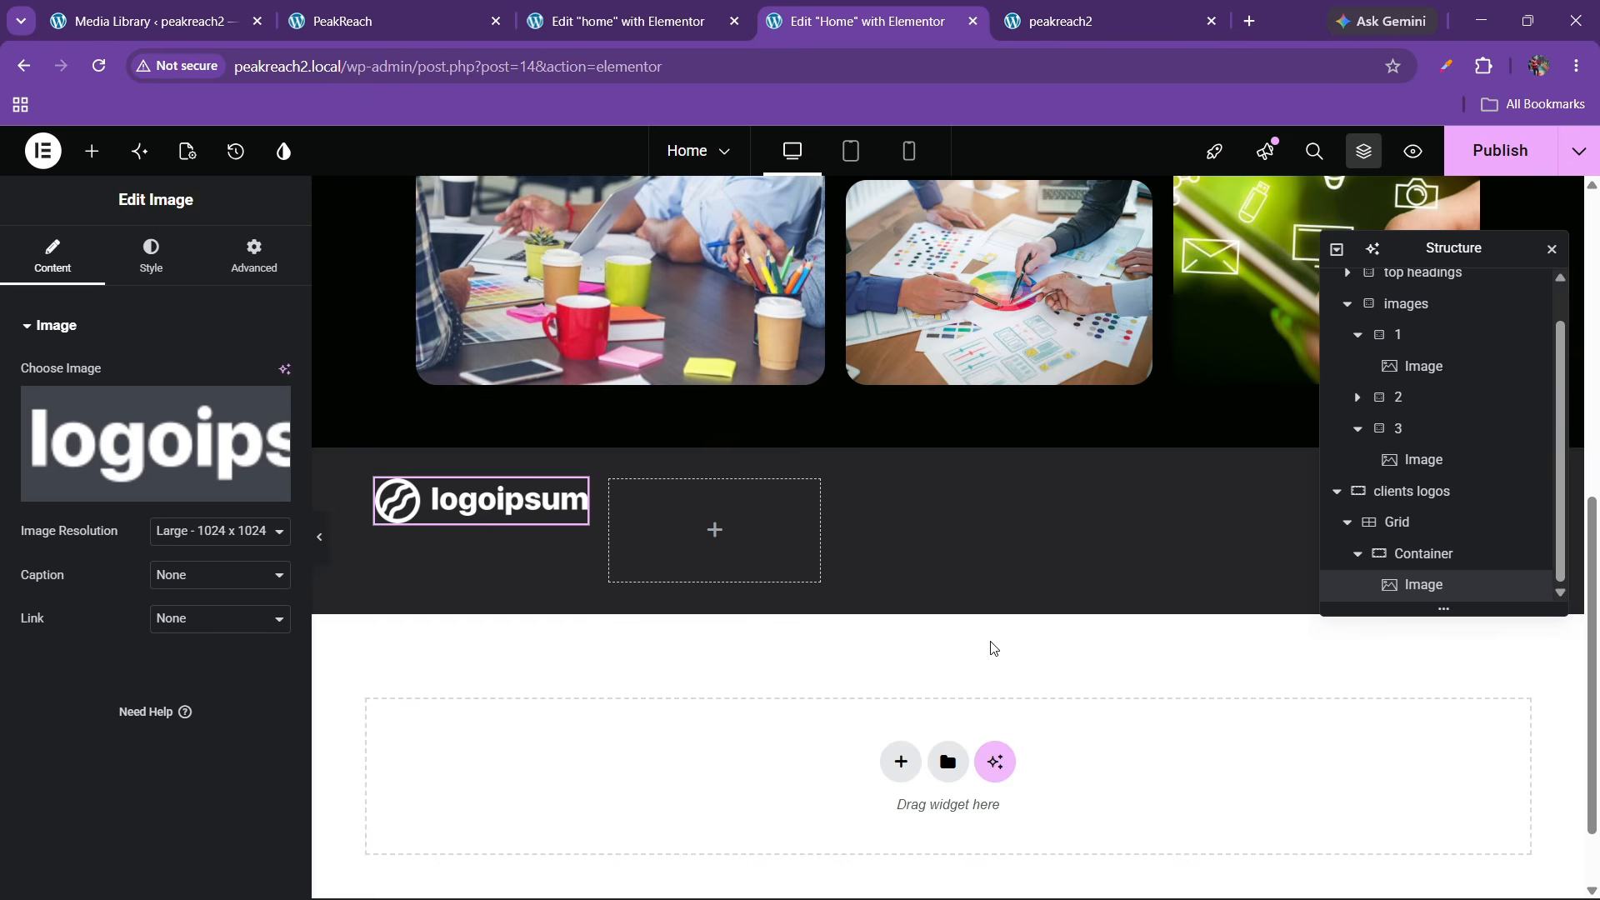
Rename the container 'logo' with column direction and centred content
double_click(1409, 555)
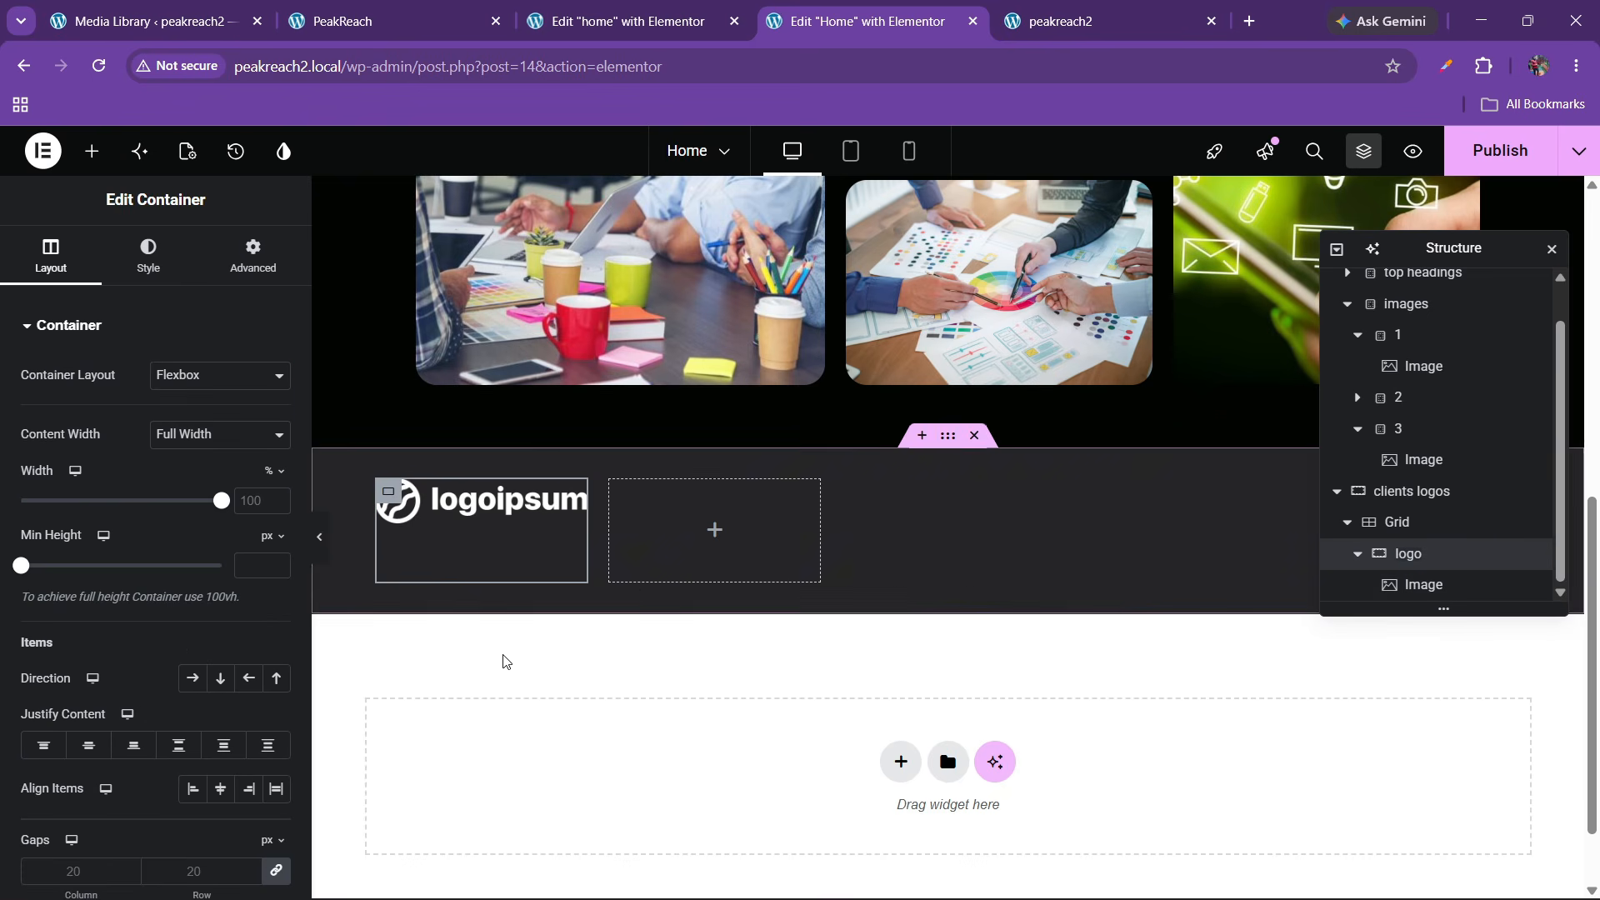
left_click(220, 677)
left_click(89, 744)
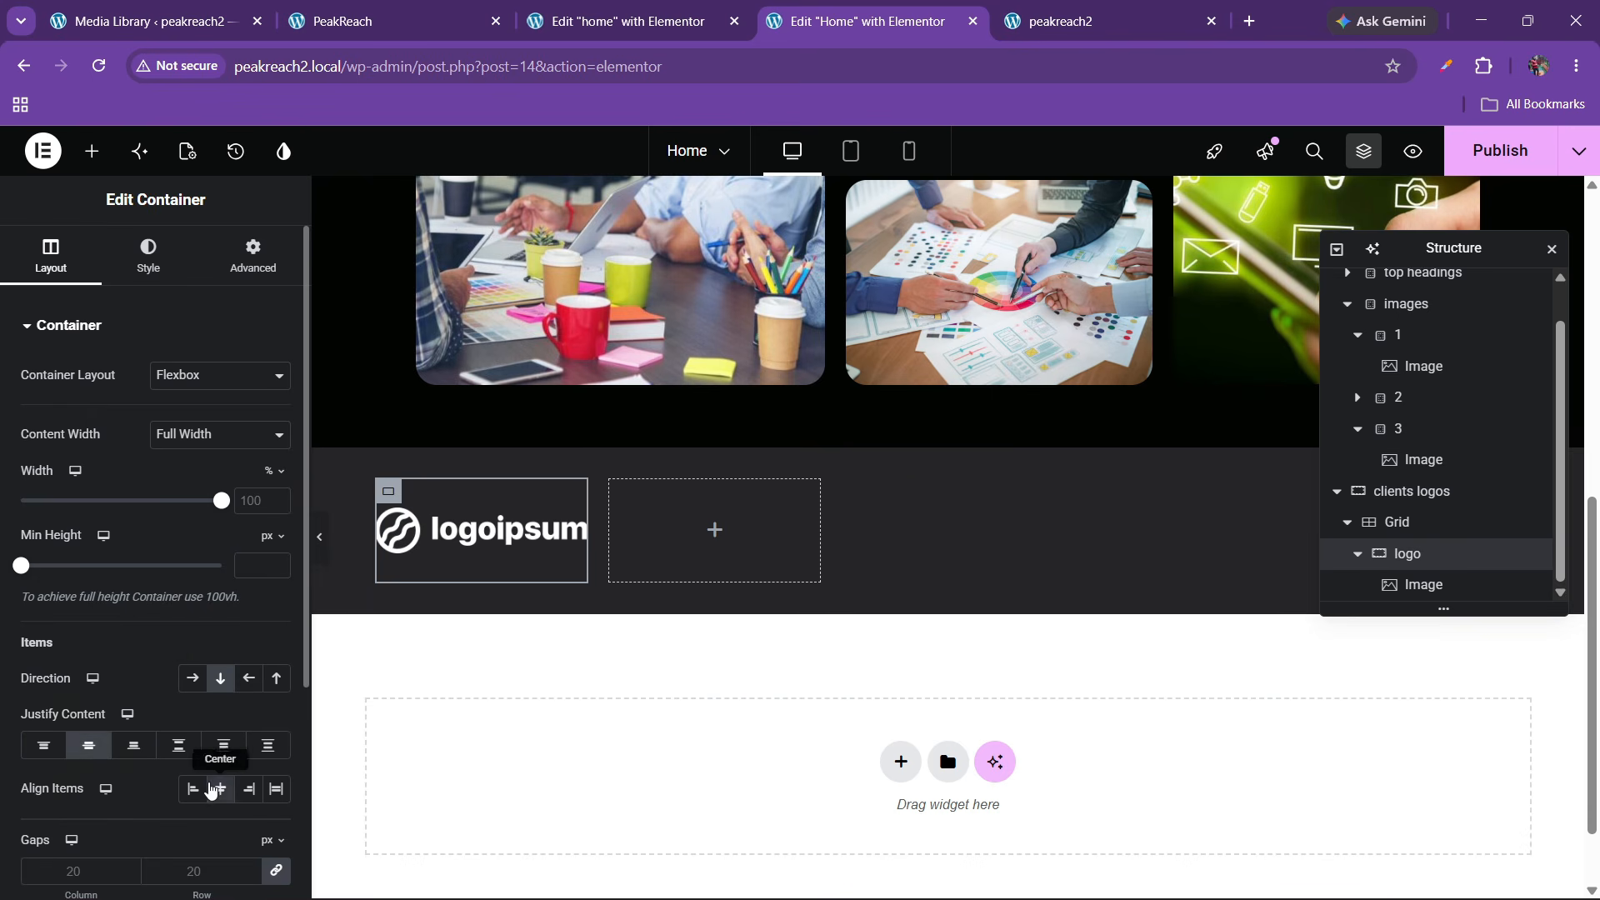
left_click(1358, 553)
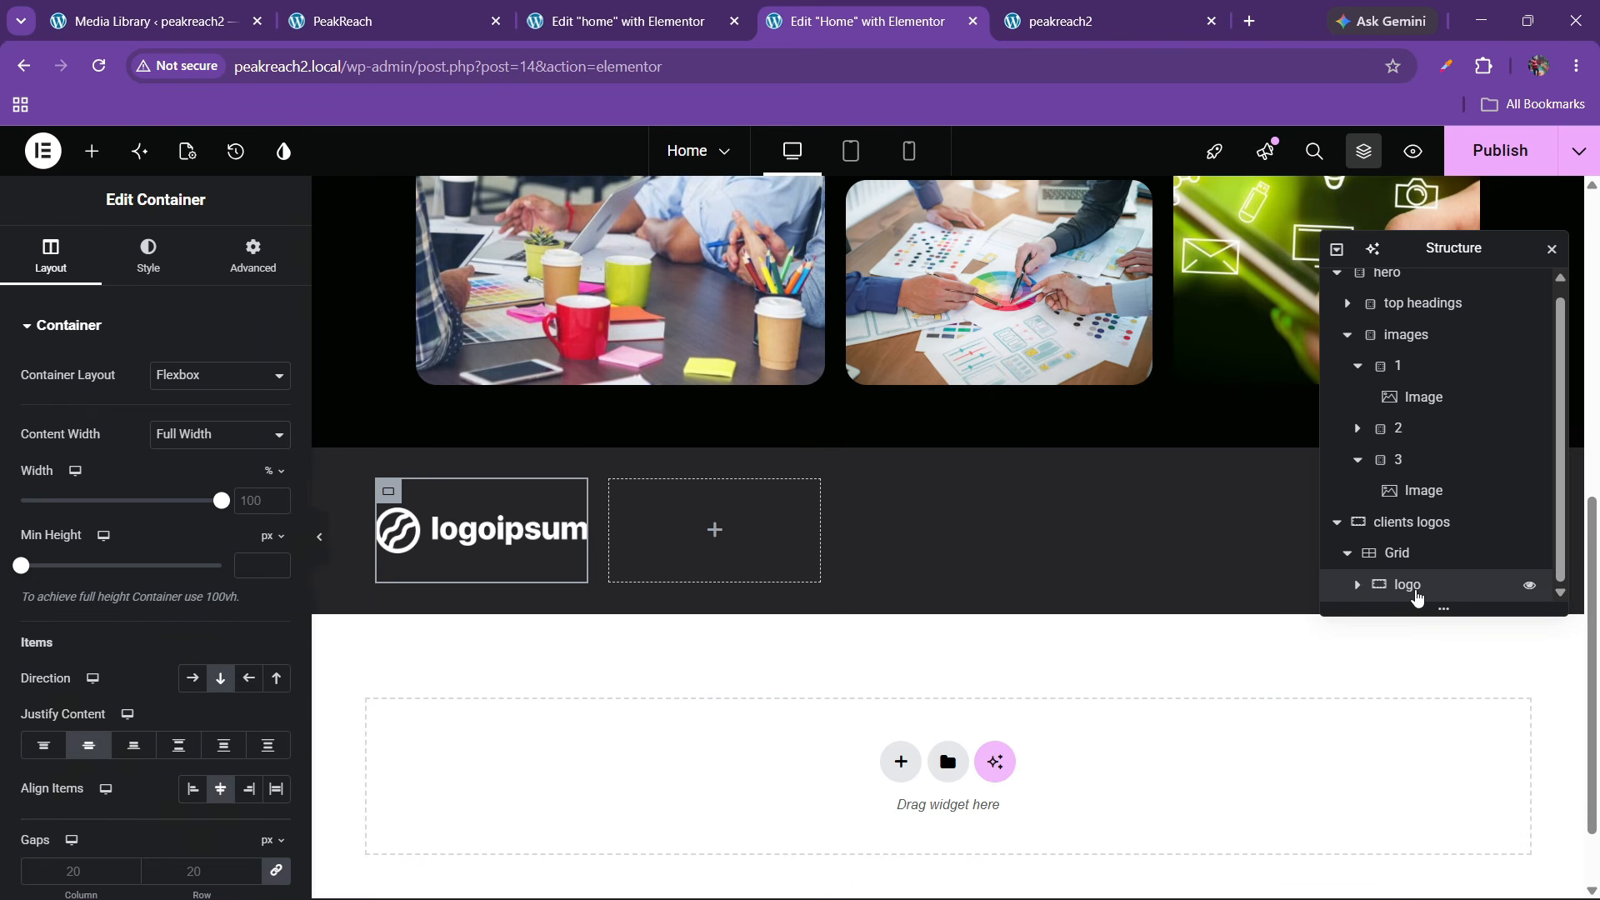
Duplicate the logo container four times to fill all five cells, then check the live PeakReach site
right_click(1417, 598)
left_click(1401, 354)
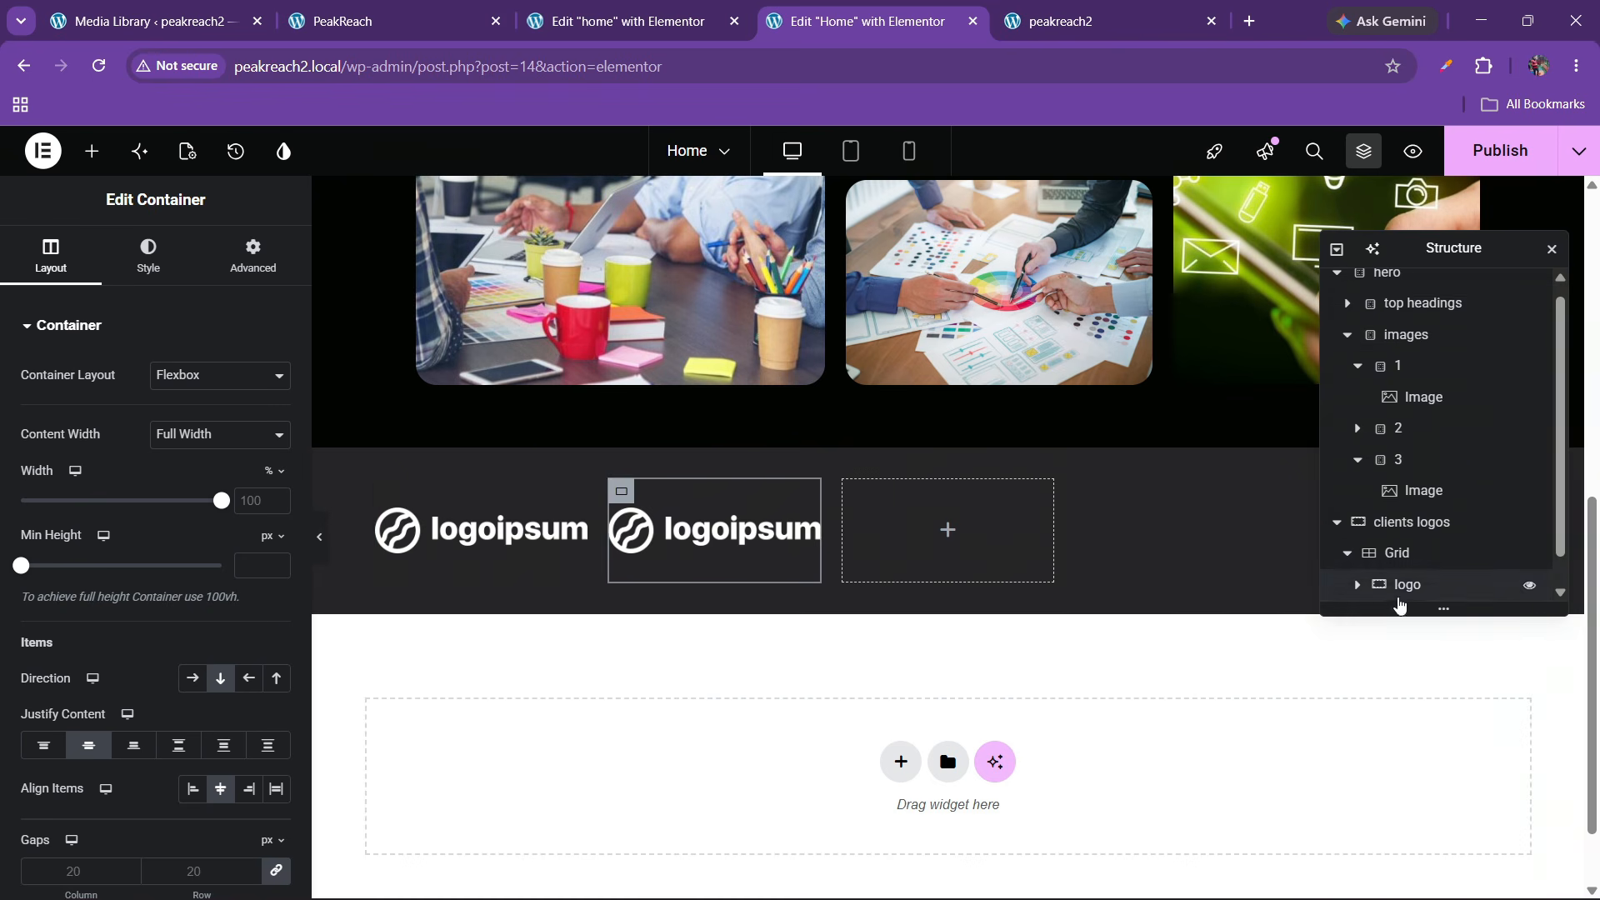
right_click(1408, 590)
left_click(1401, 355)
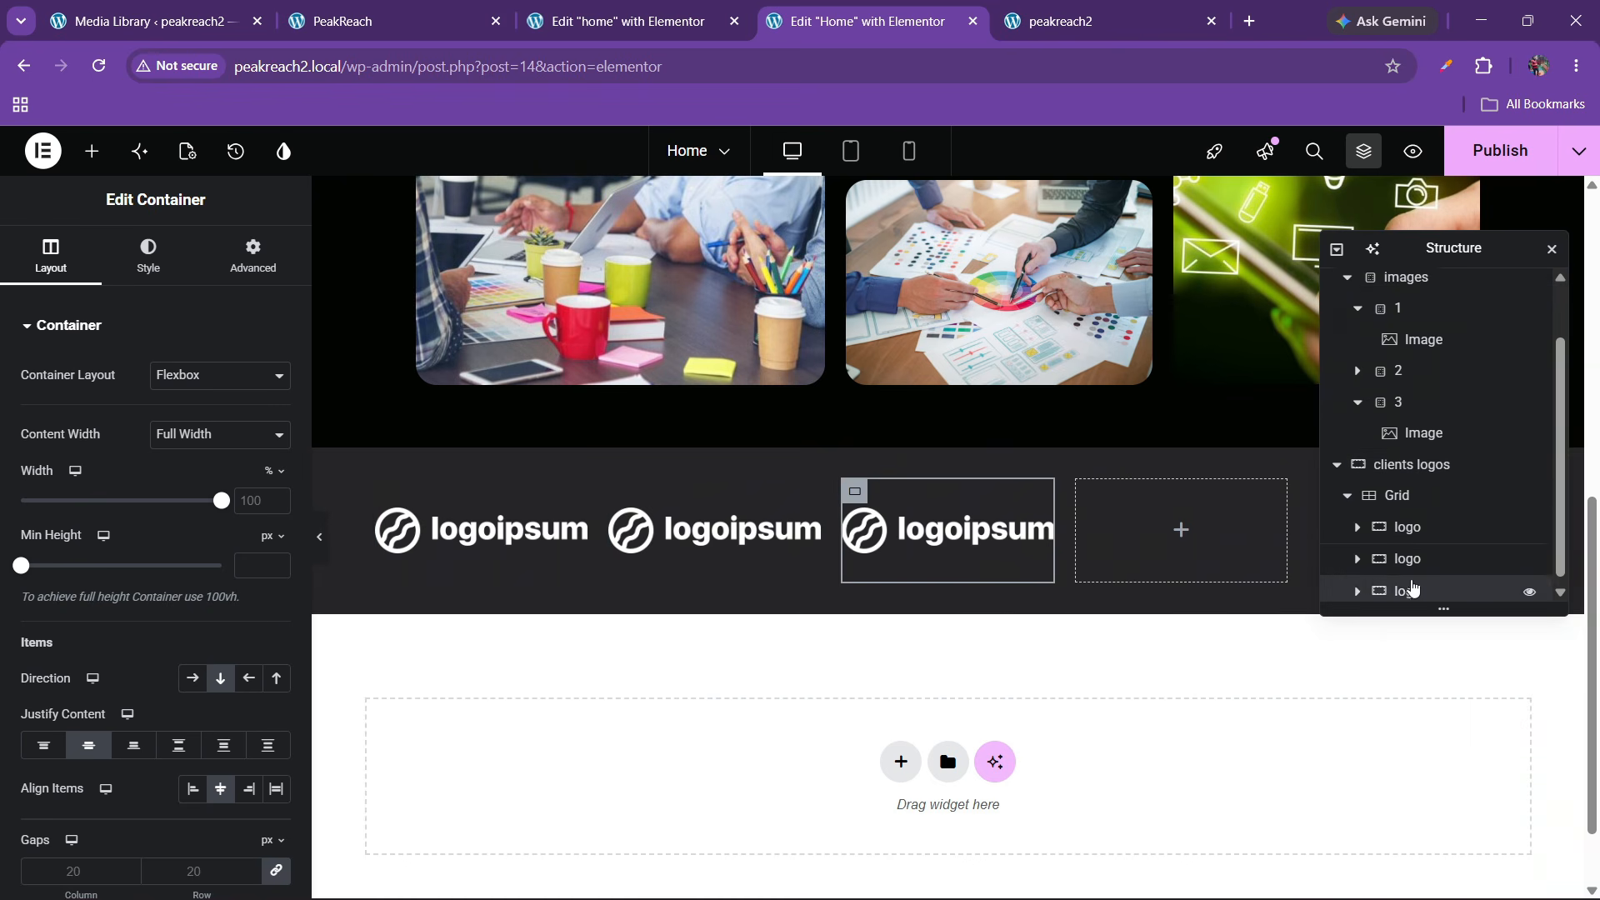
right_click(1412, 588)
left_click(1420, 353)
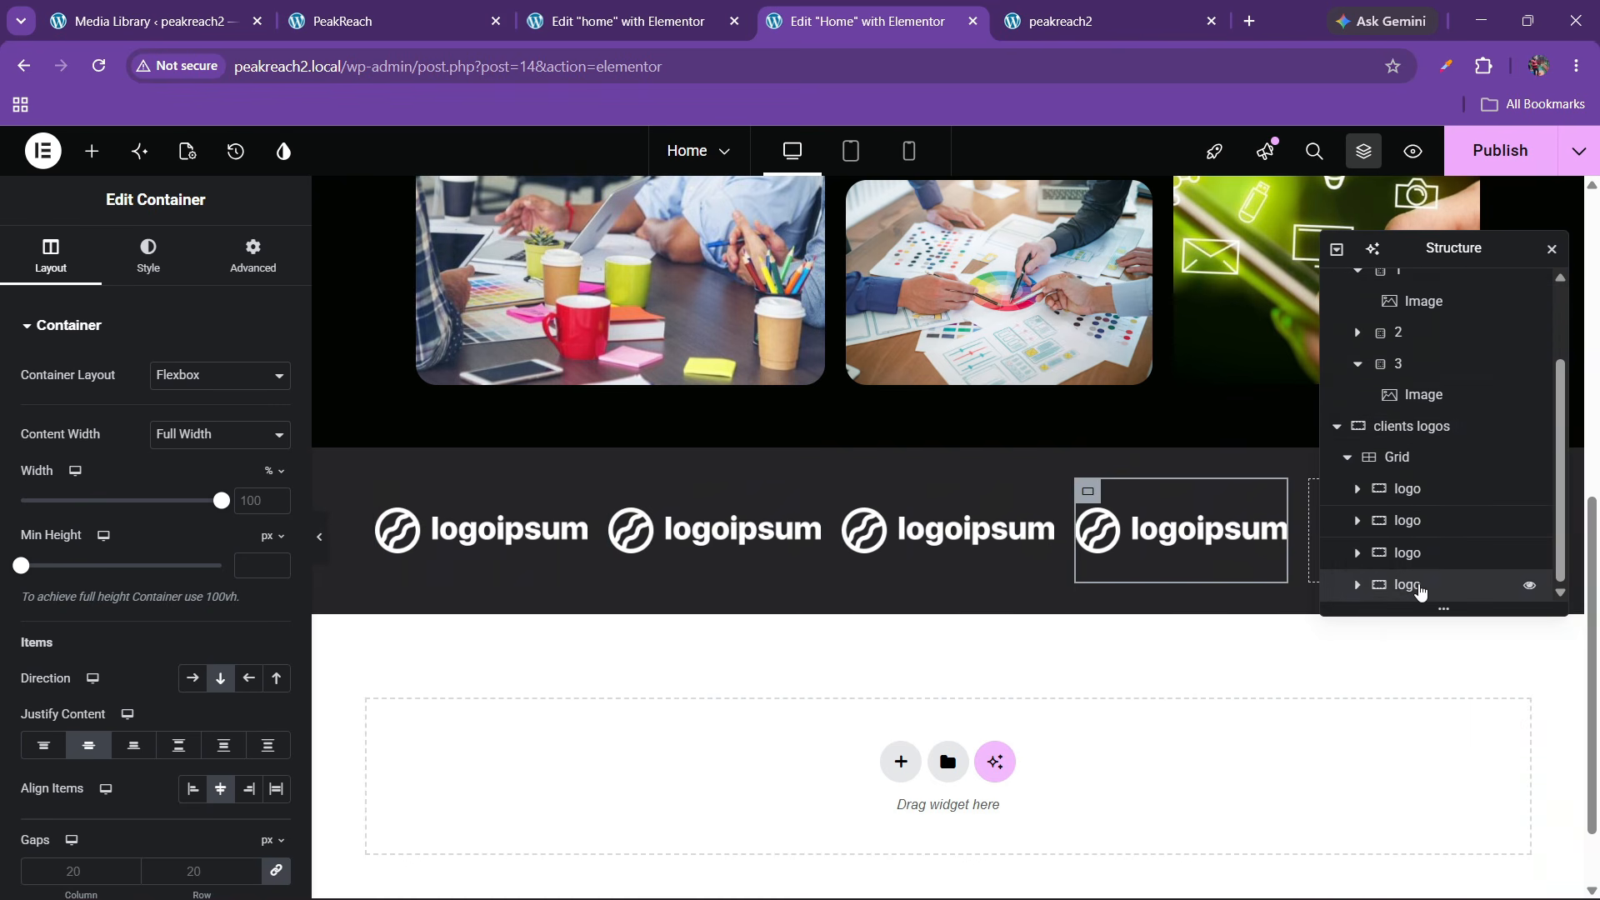
right_click(1417, 592)
left_click(1399, 354)
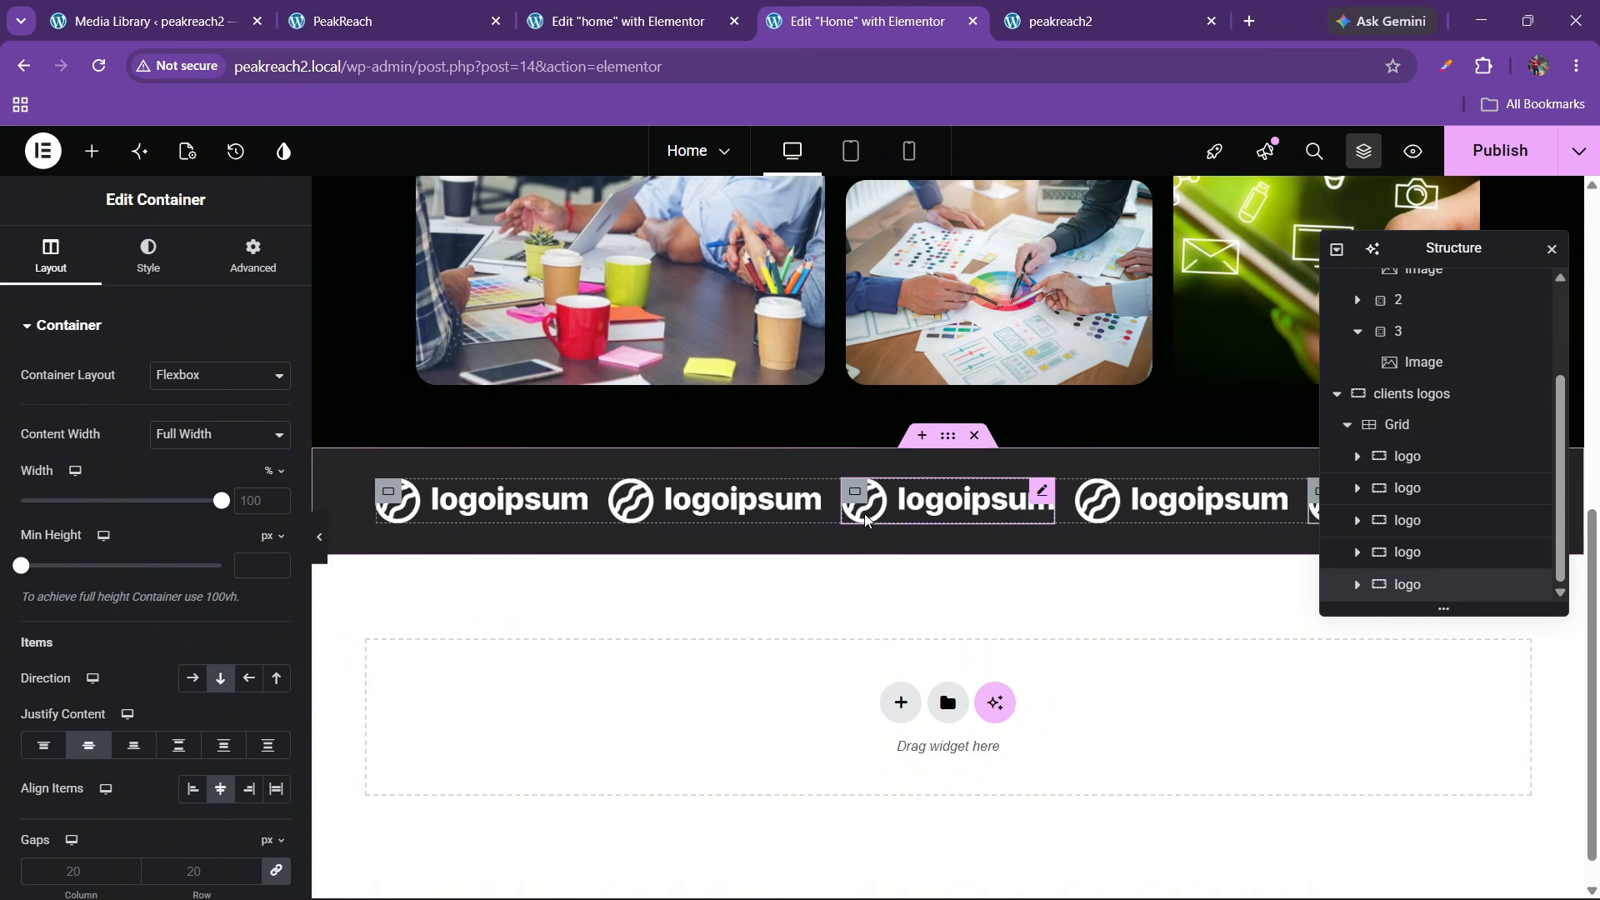
left_click(325, 7)
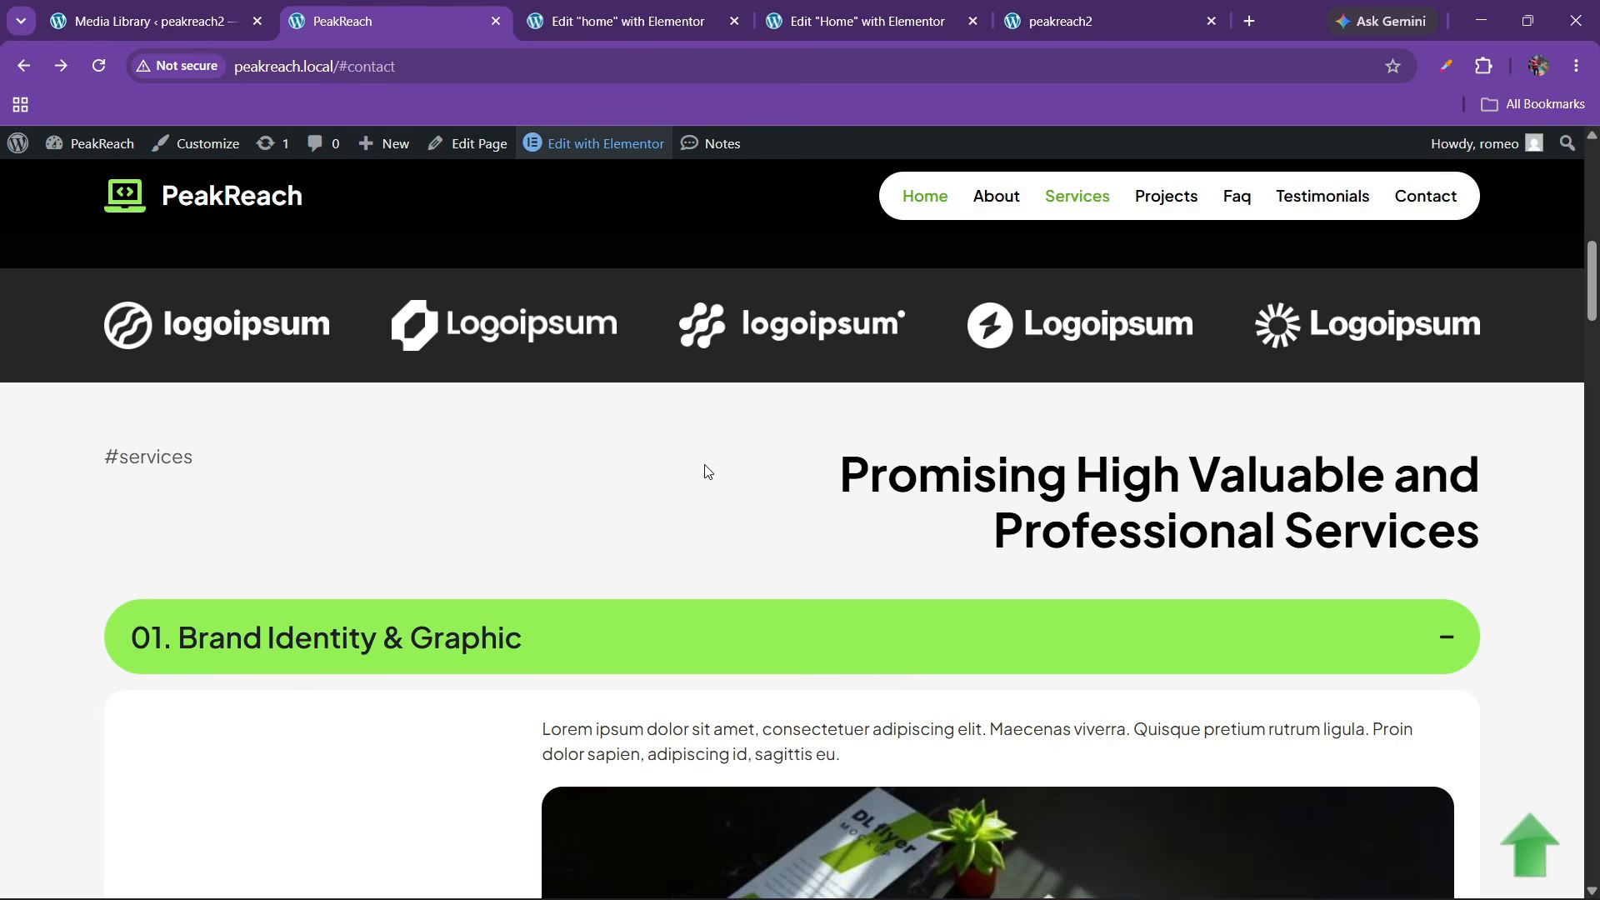
left_click(820, 7)
Set the logo grid's item spacing to 30
left_click(667, 12)
left_click(908, 20)
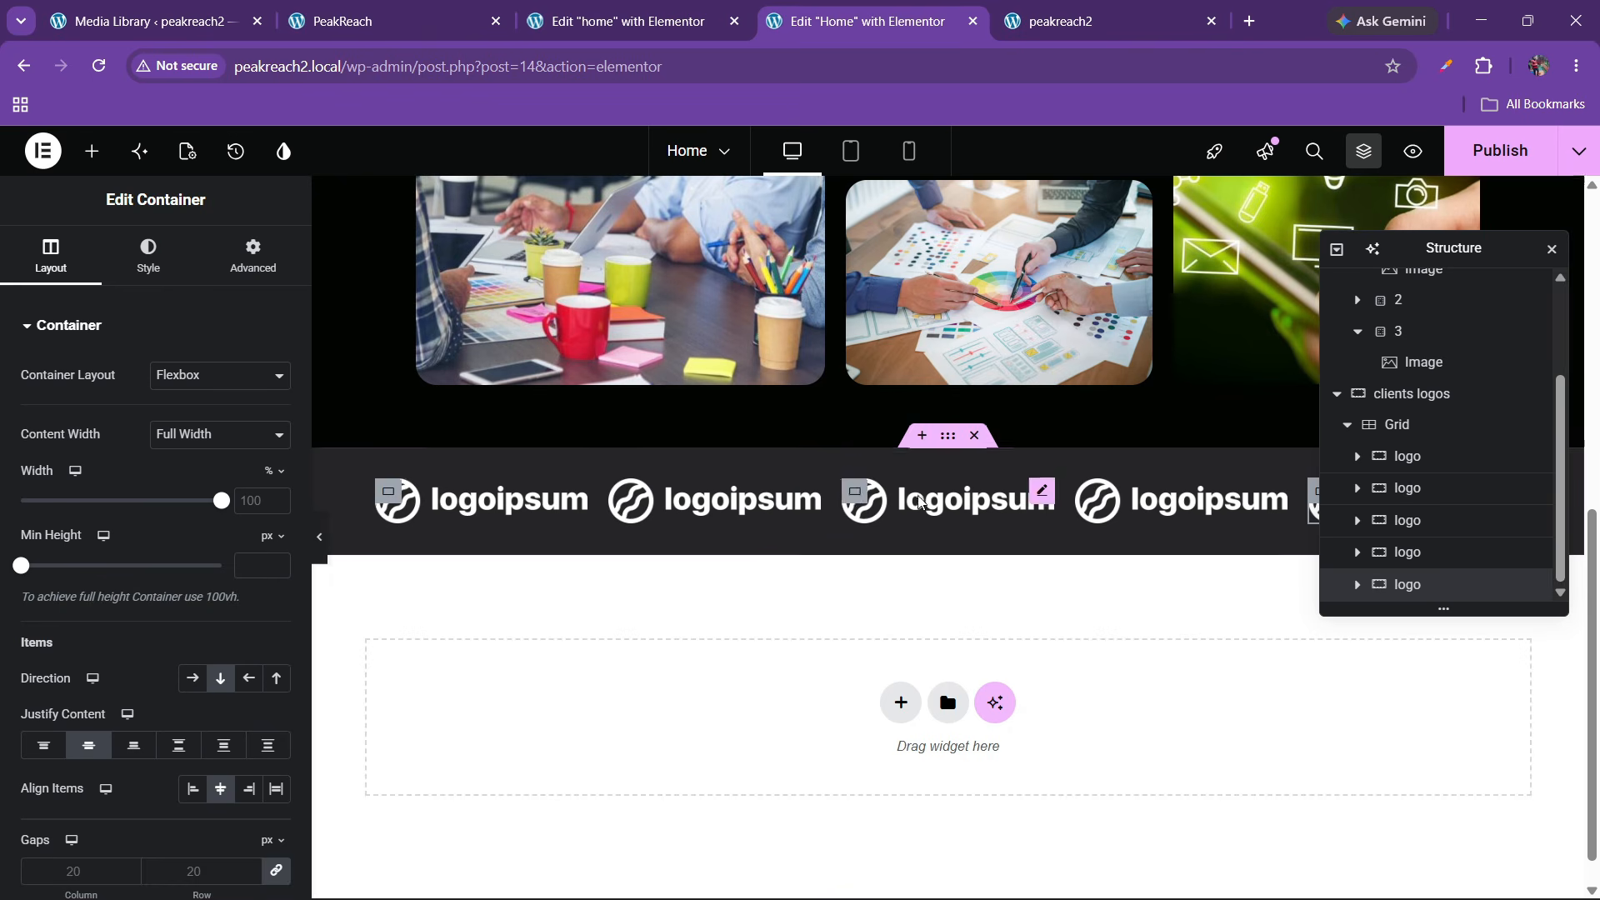
left_click(1396, 426)
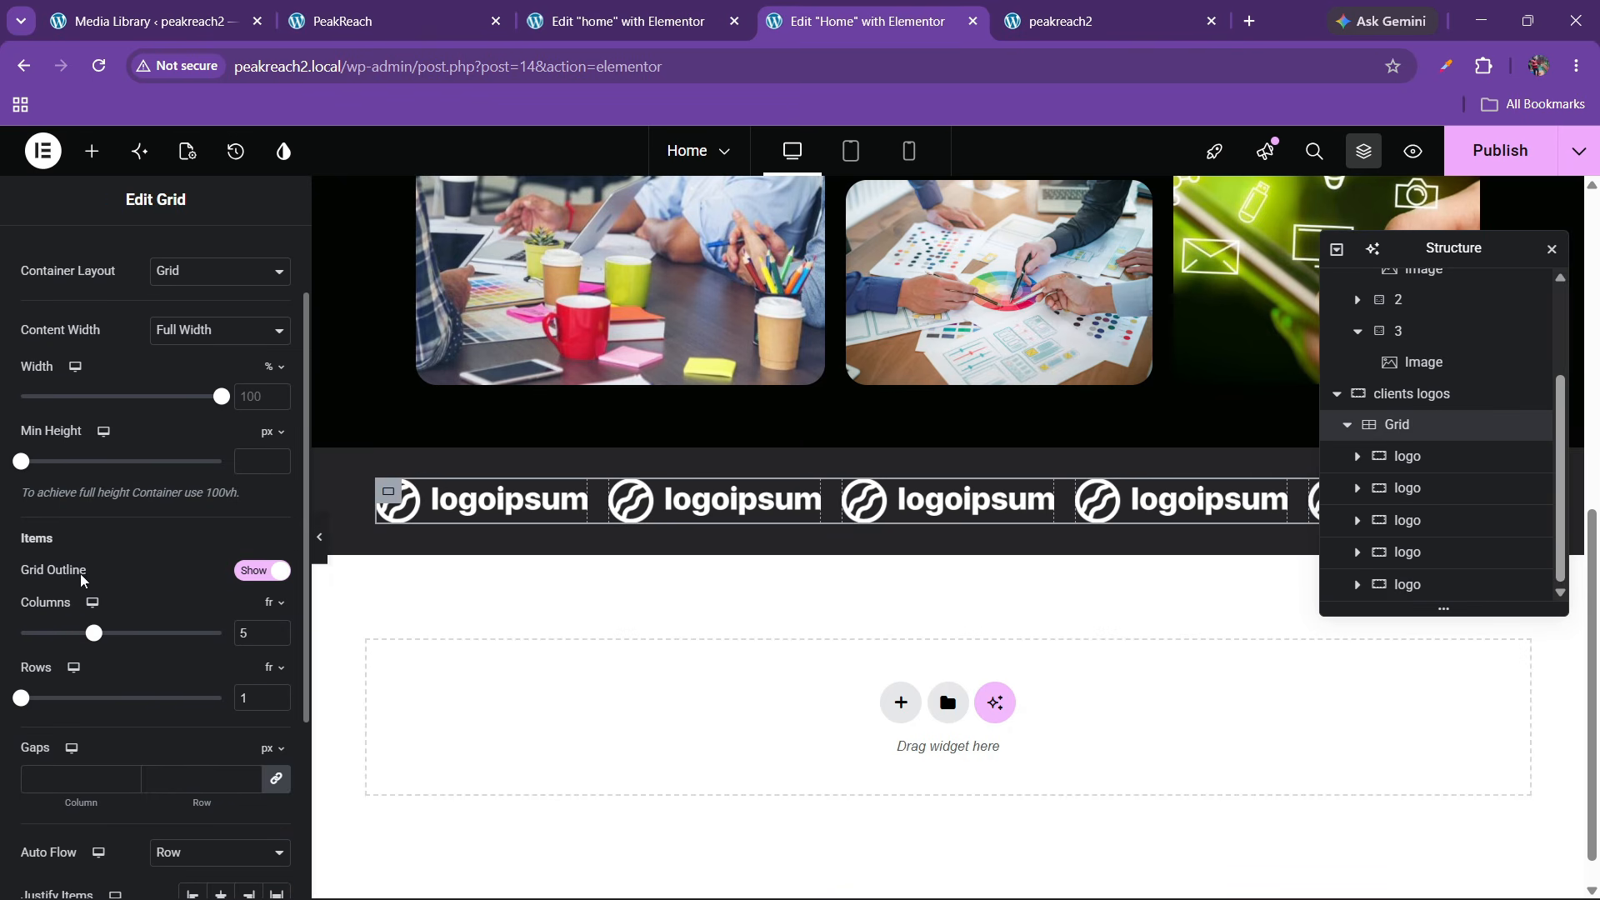
left_click(189, 779)
type("30")
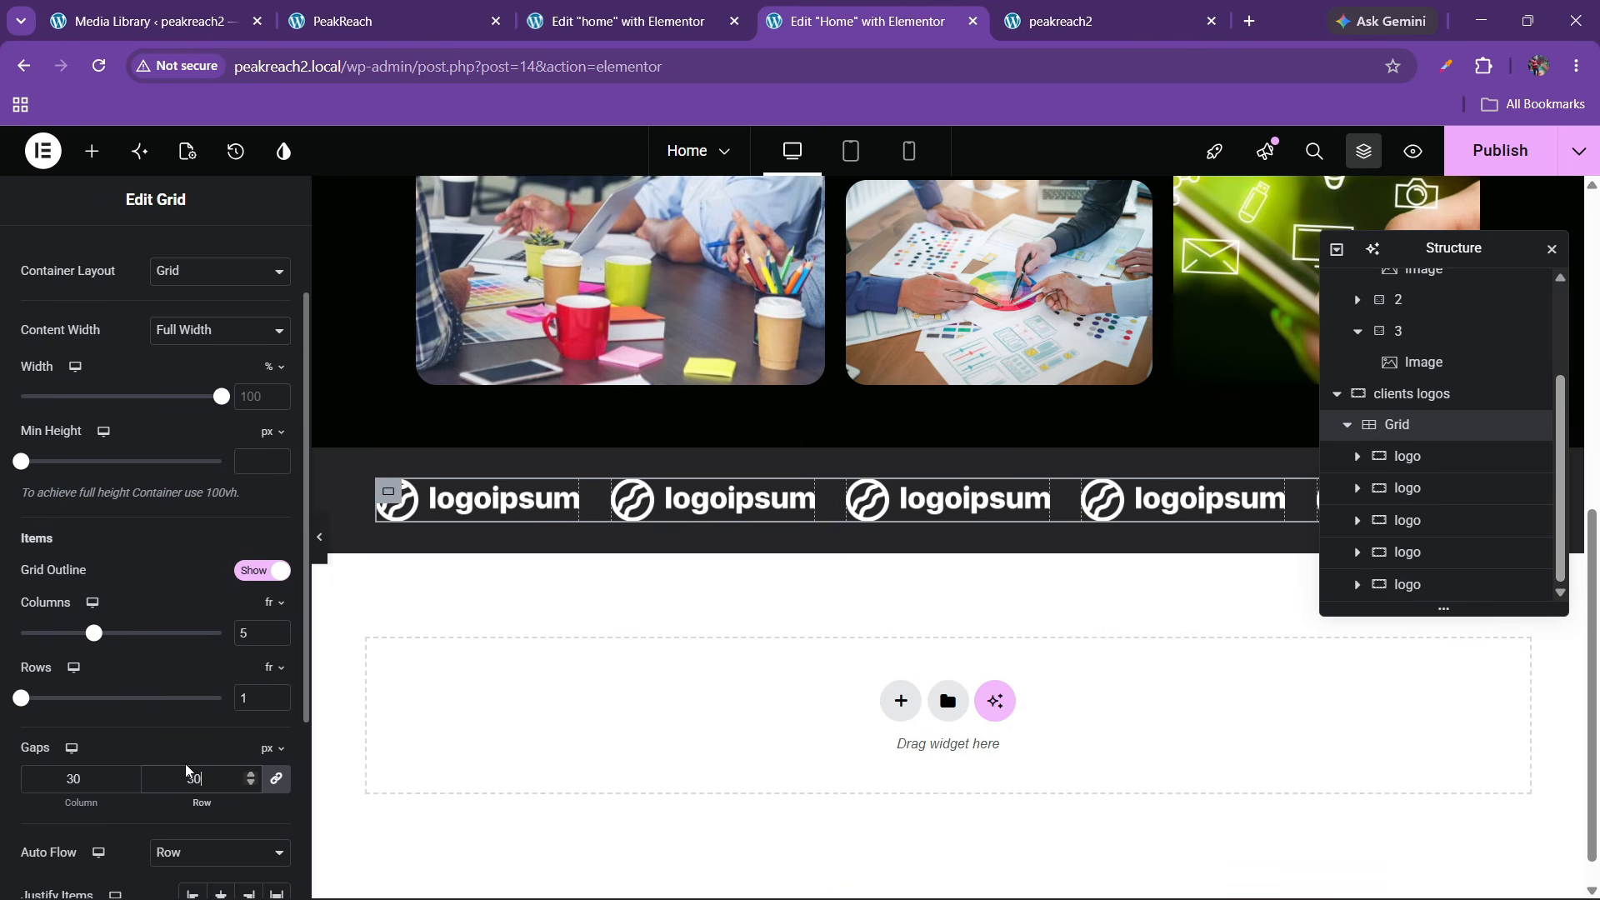
Swap the second logo to logo2 and the third to logo3
left_click(717, 500)
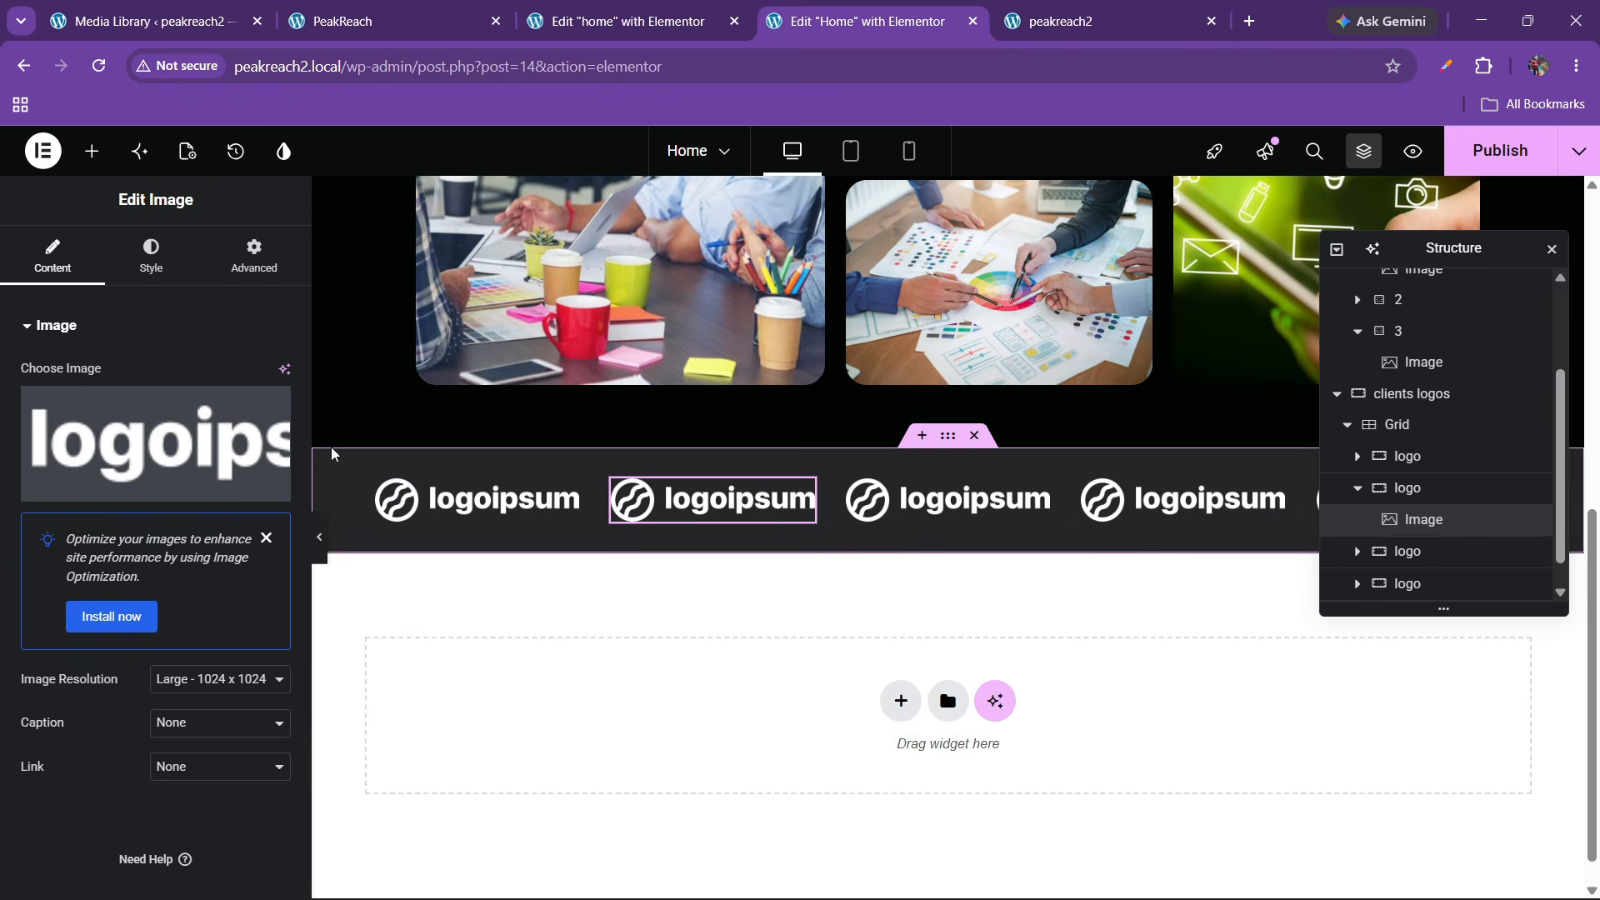
left_click(189, 463)
left_click(1167, 432)
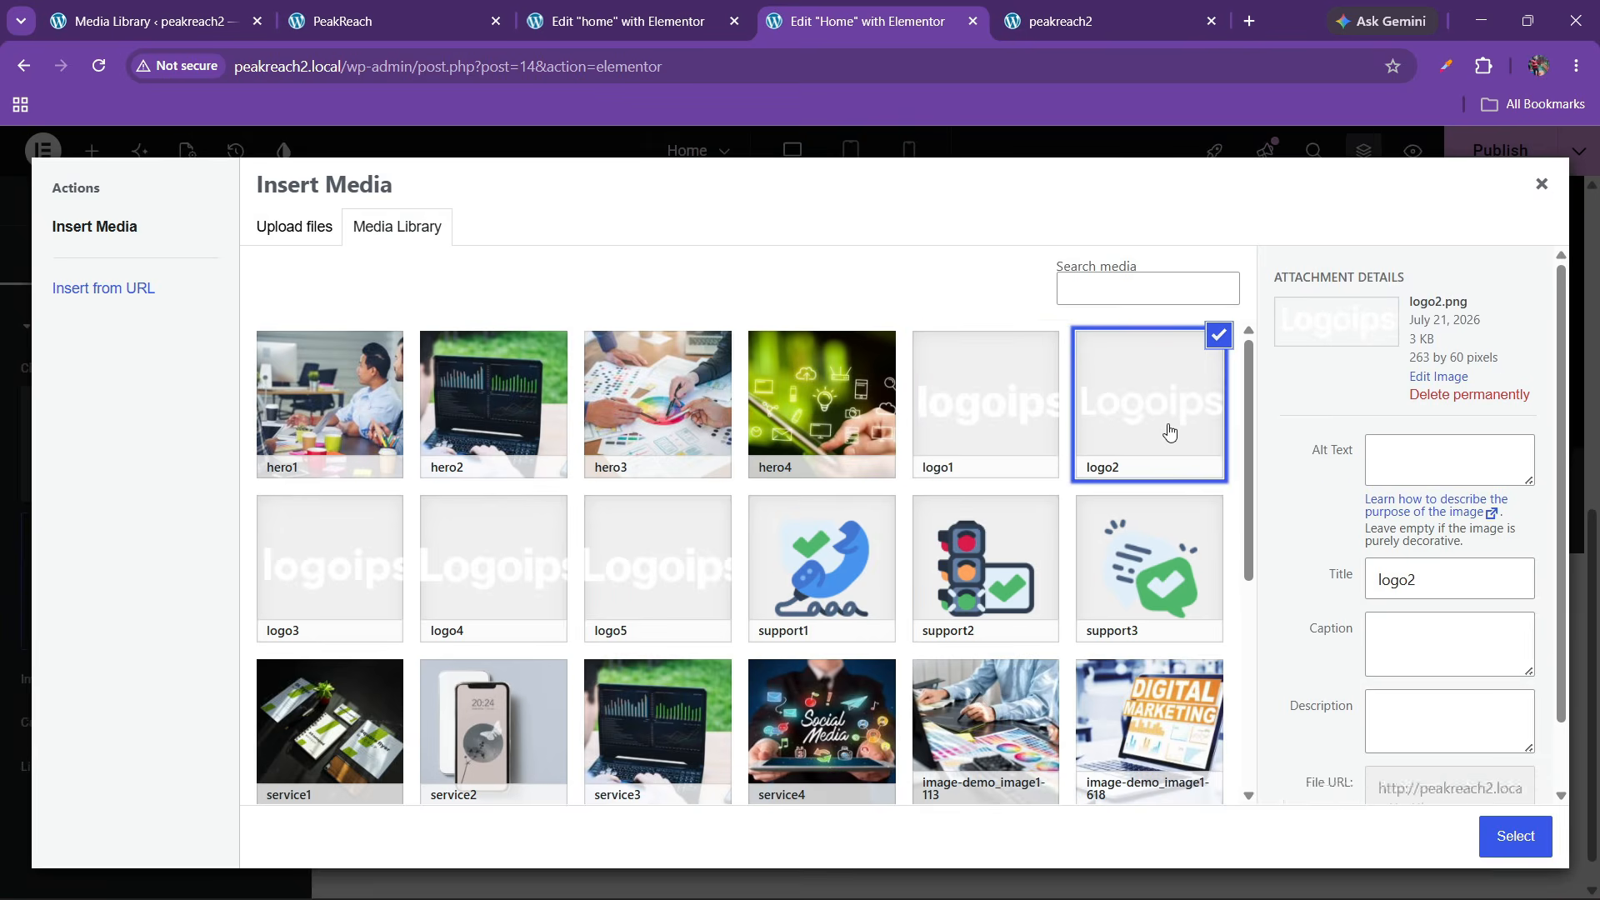
left_click(1514, 835)
left_click(947, 500)
left_click(156, 444)
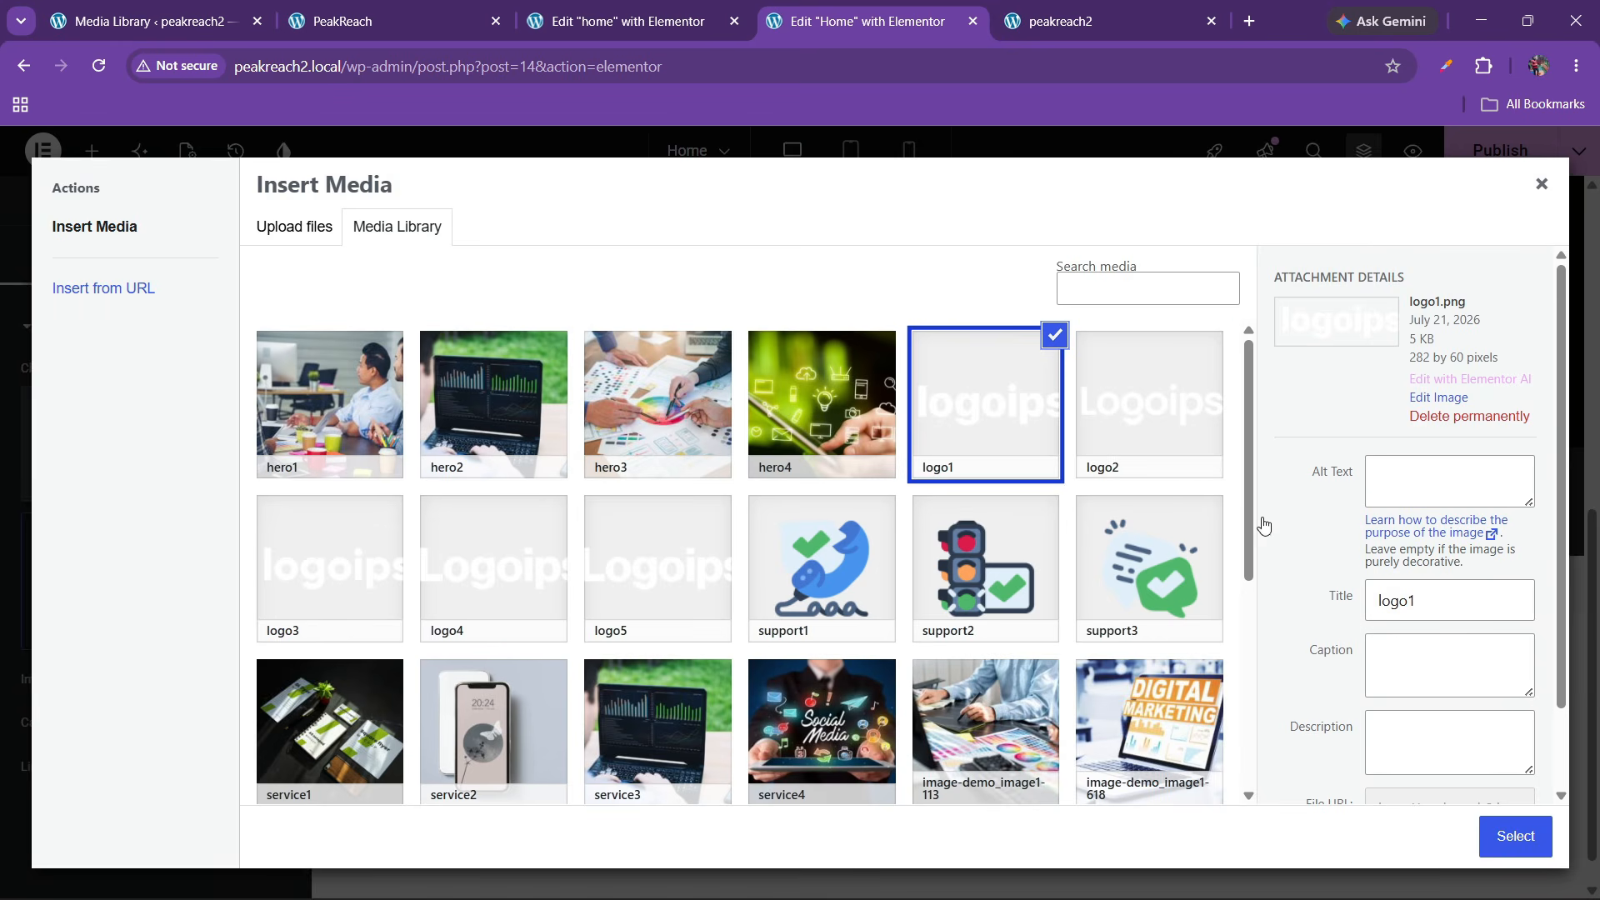
left_click(1193, 442)
left_click(323, 575)
left_click(1487, 838)
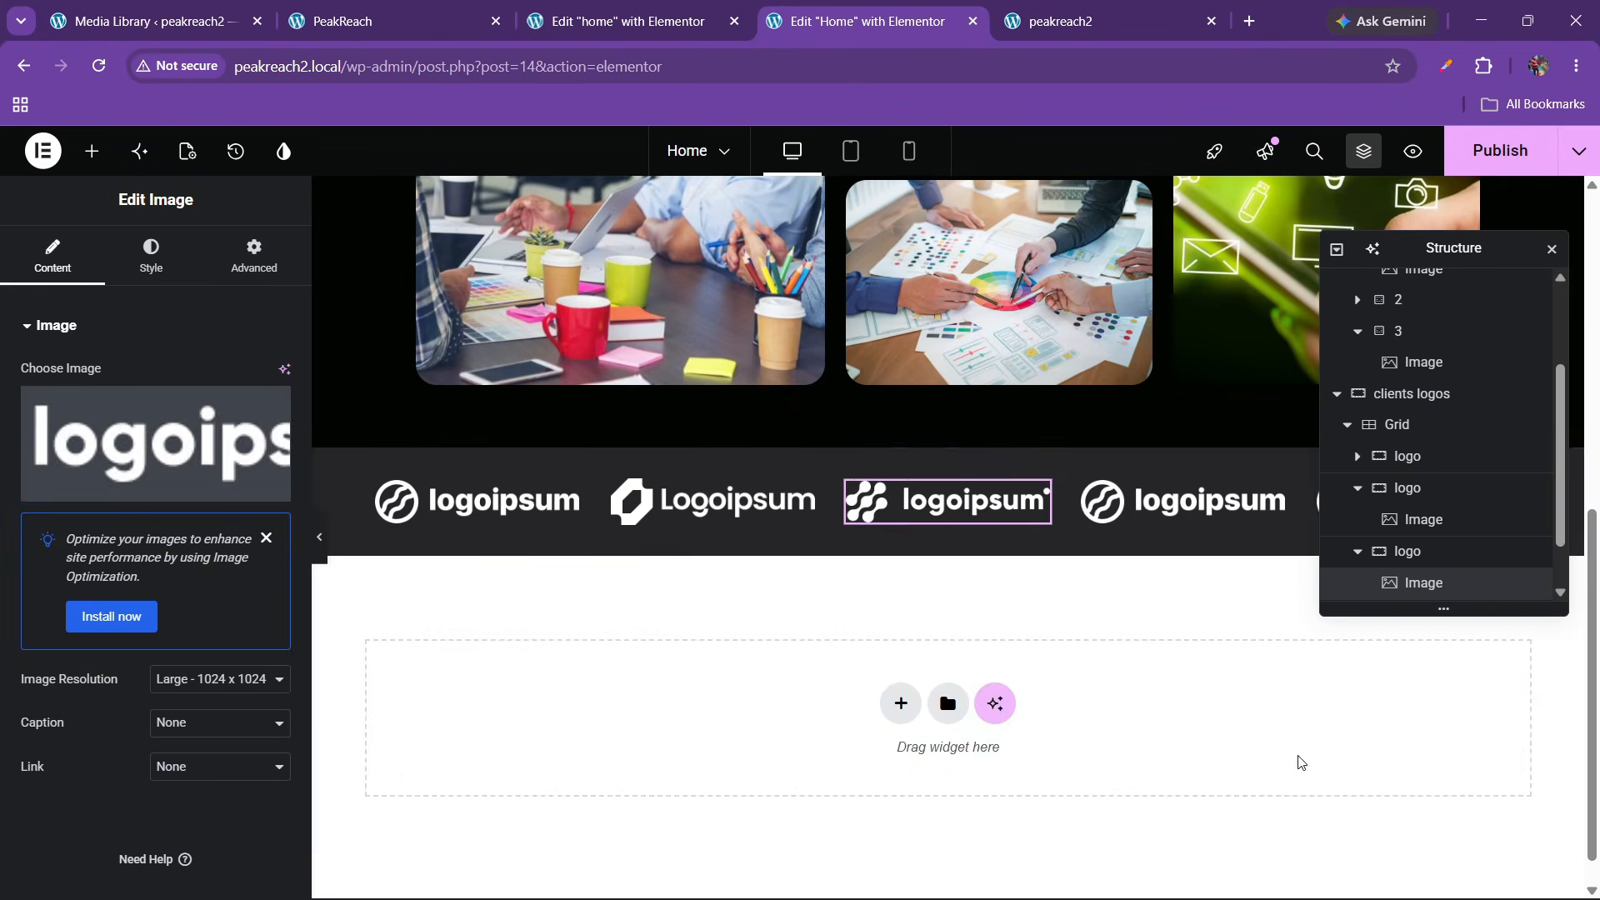
Swap the fourth logo to logo4 and the fifth to logo5
left_click(1135, 504)
left_click(156, 443)
left_click(664, 590)
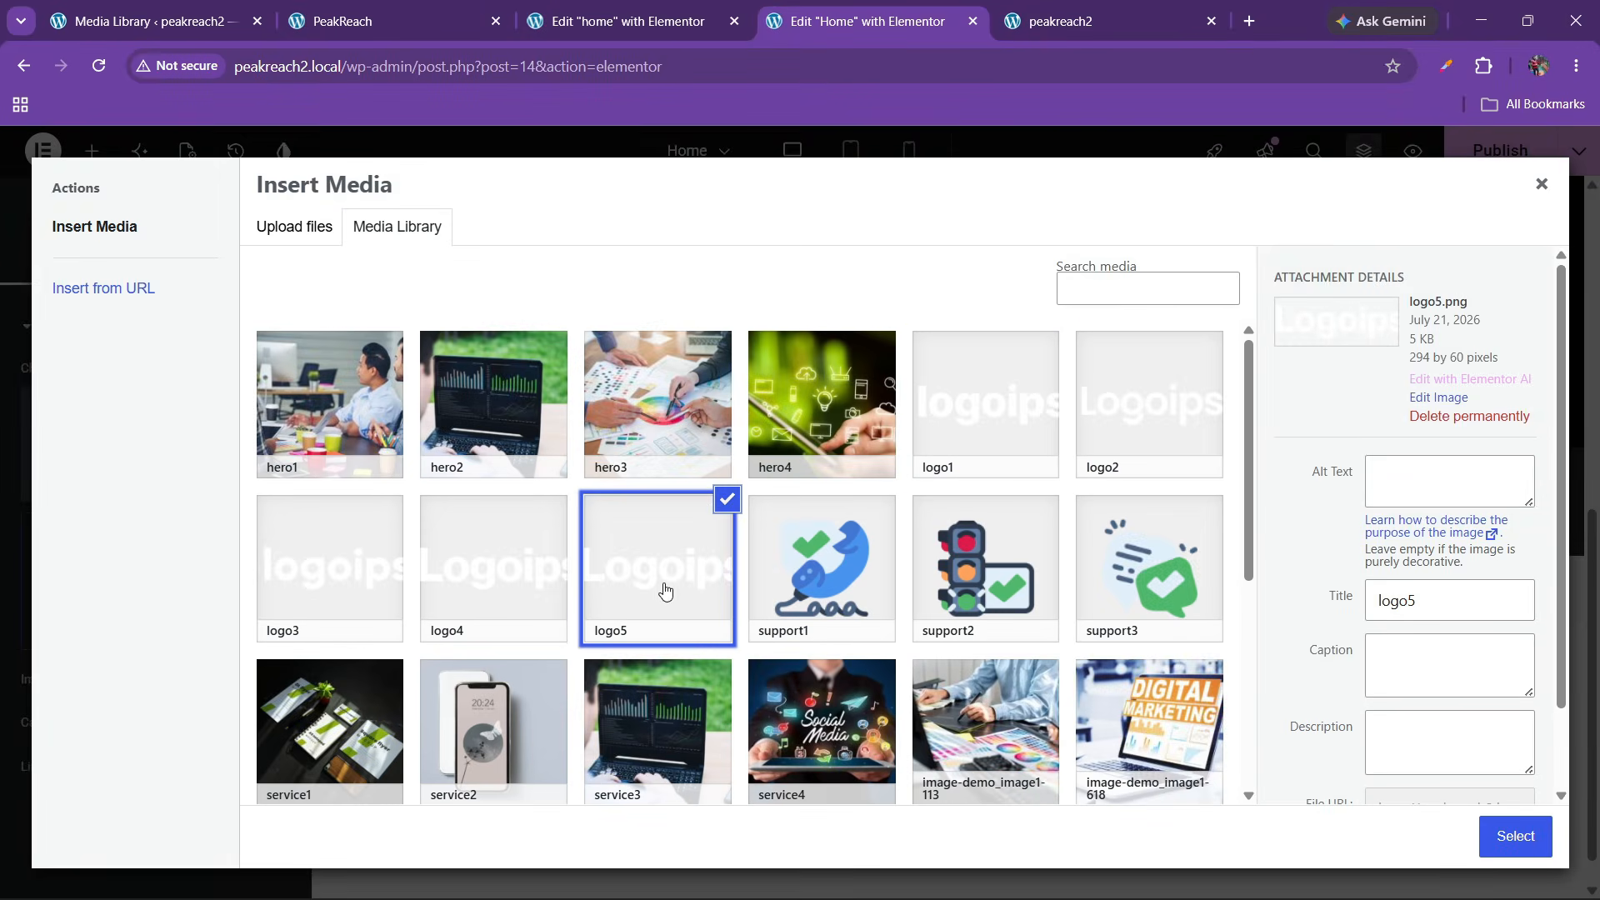
left_click(531, 616)
left_click(1514, 834)
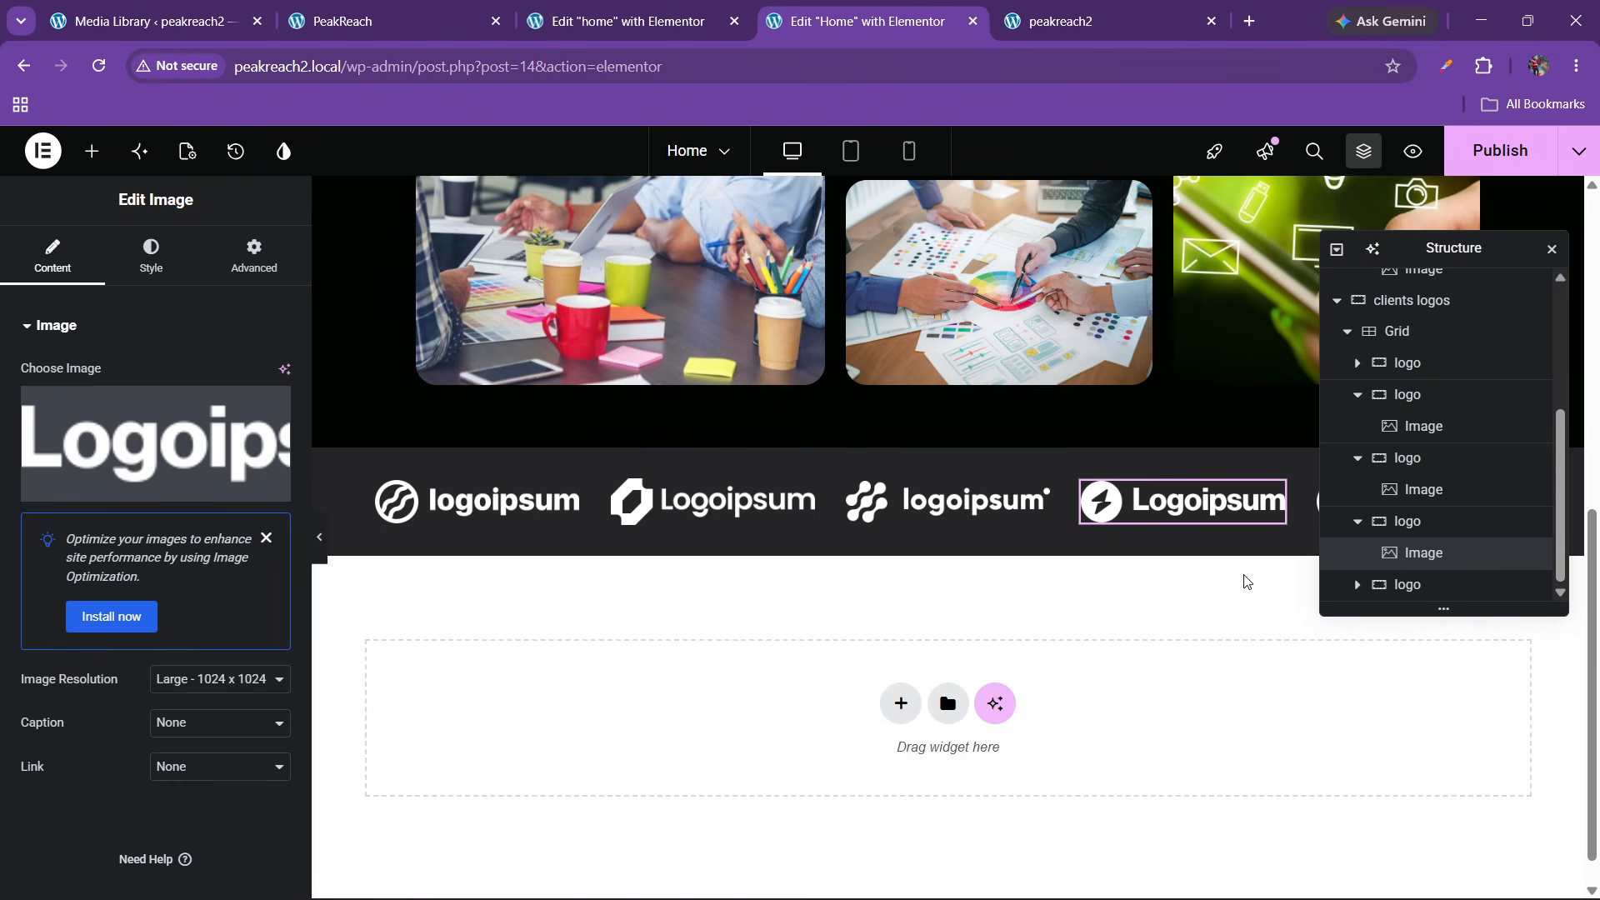
left_click_drag(1433, 251, 928, 305)
left_click(1408, 503)
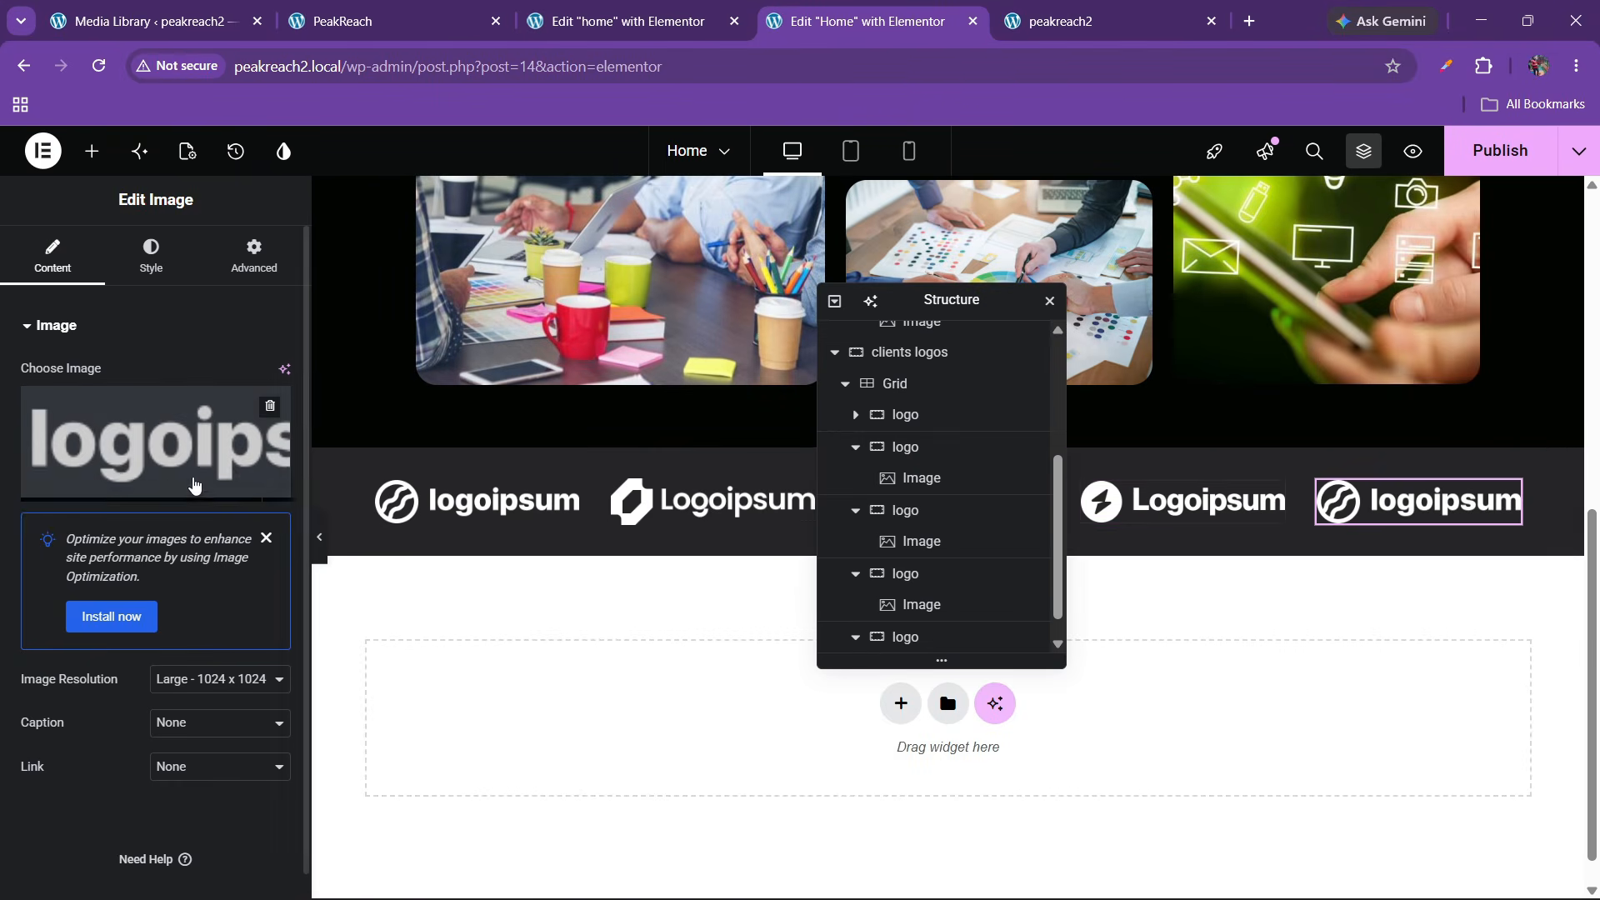
left_click(197, 486)
left_click(756, 620)
left_click(700, 604)
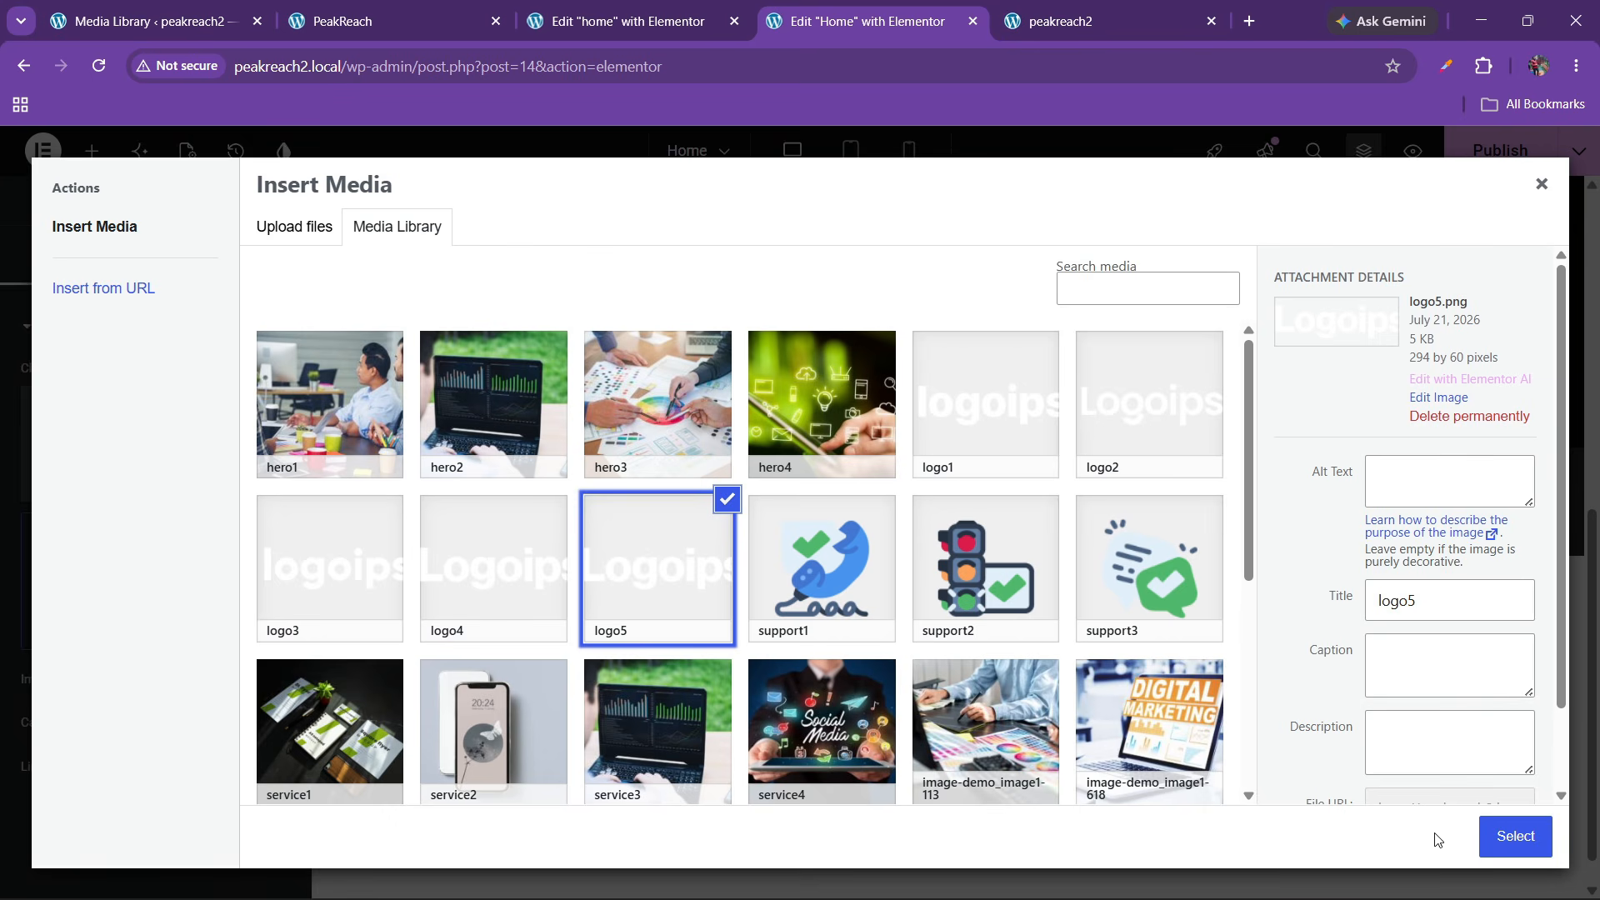
left_click(1513, 836)
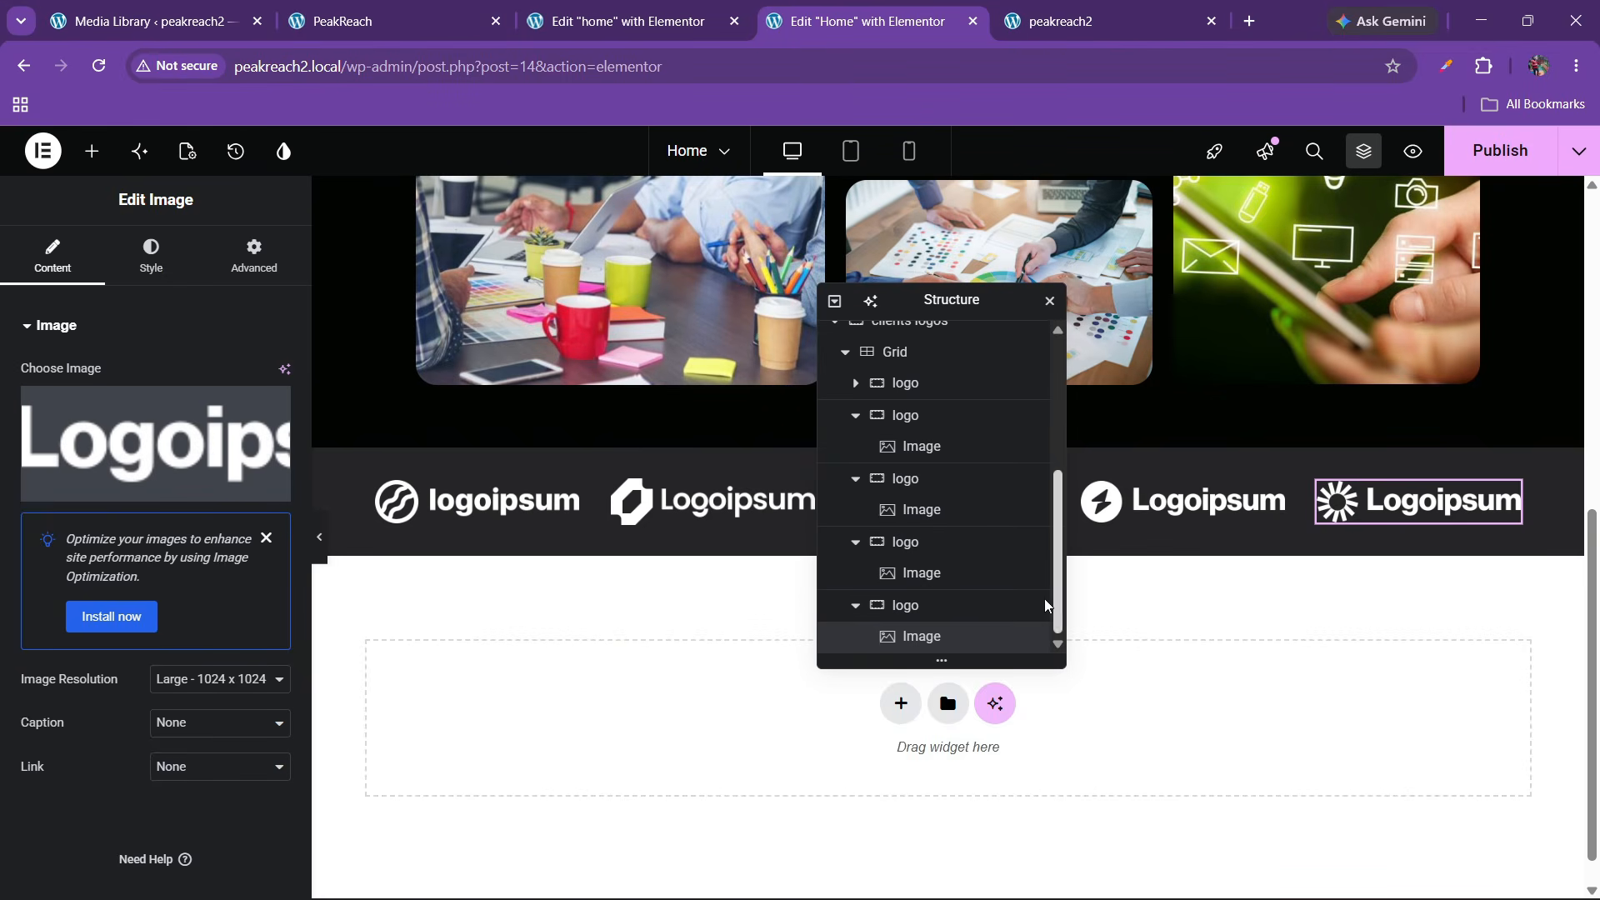
Publish the page and view the logo row on the live peakreach2 page
left_click(1481, 150)
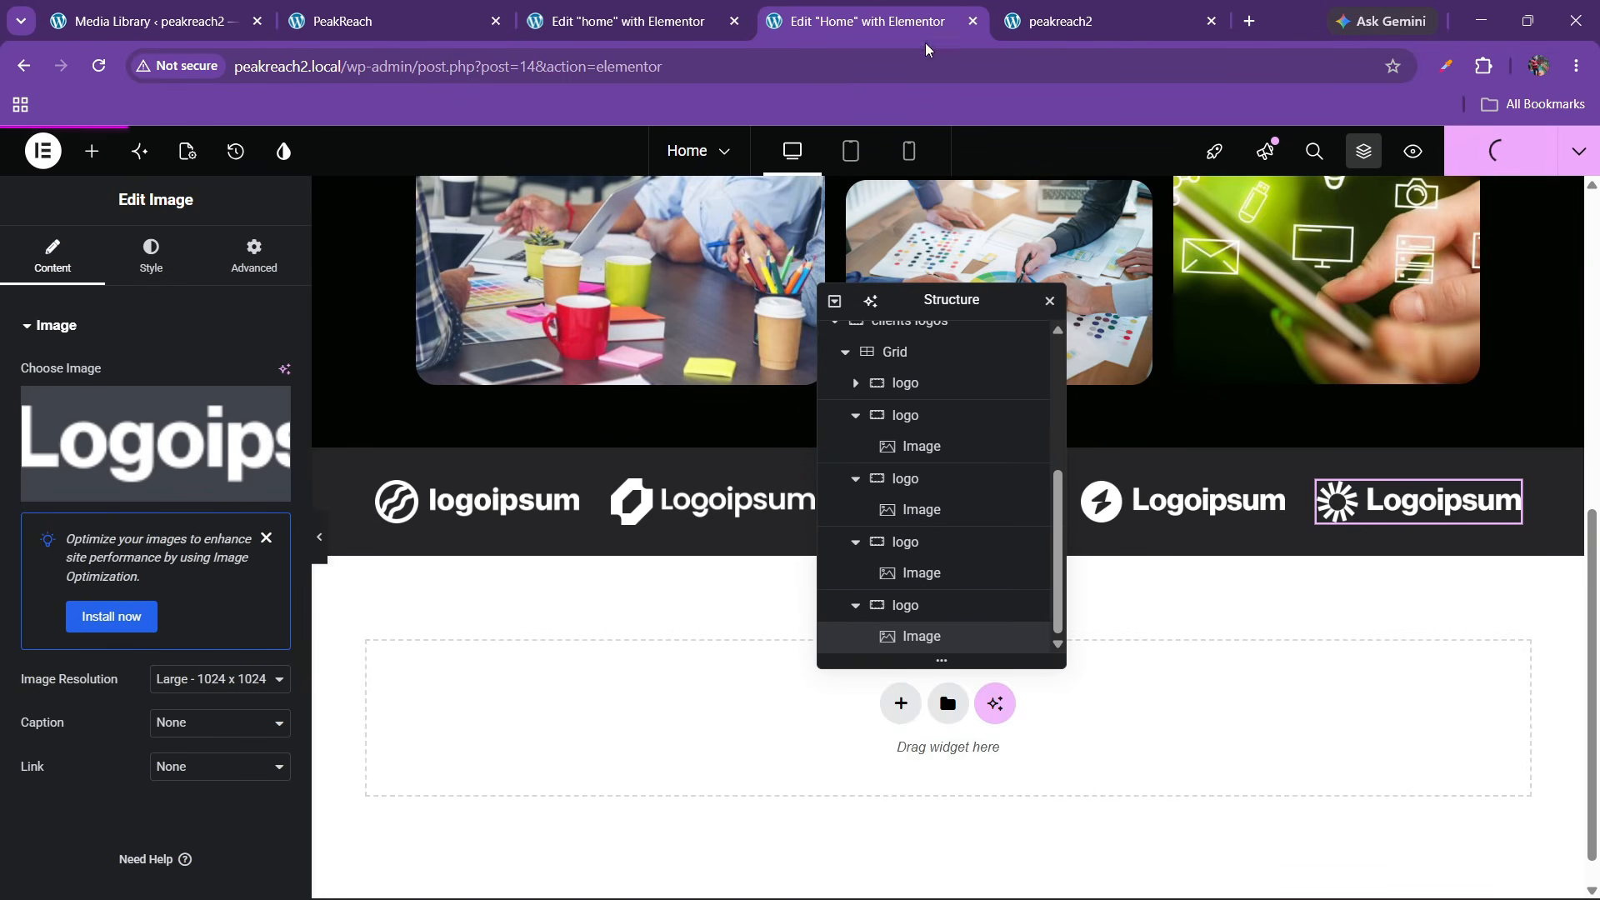
left_click(1056, 9)
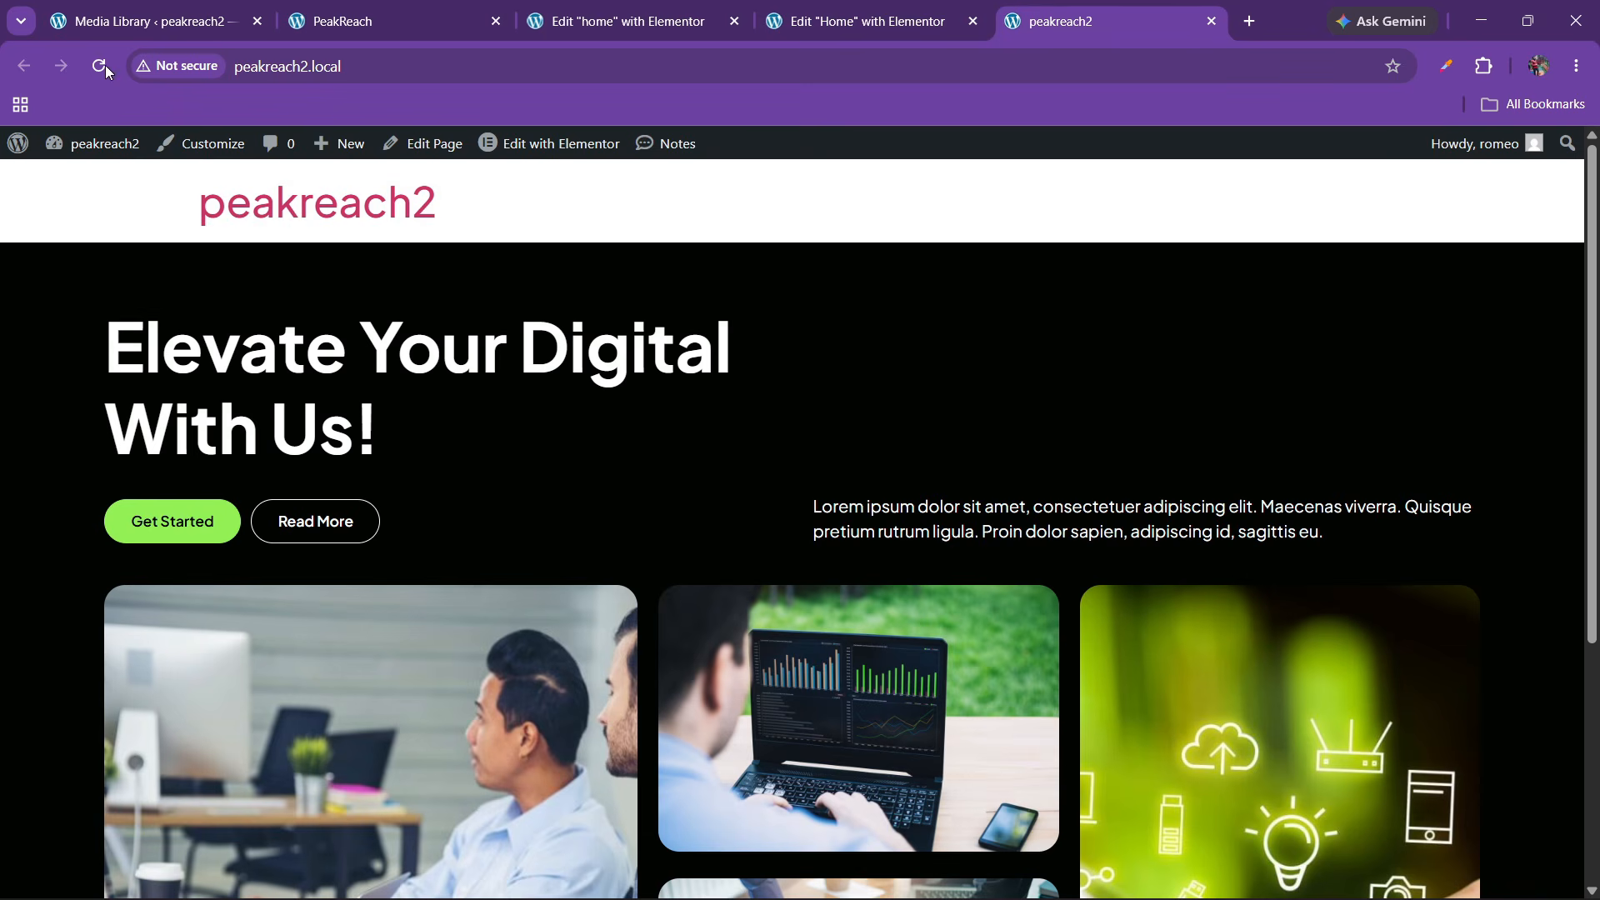
scroll(684, 377, "down", 6)
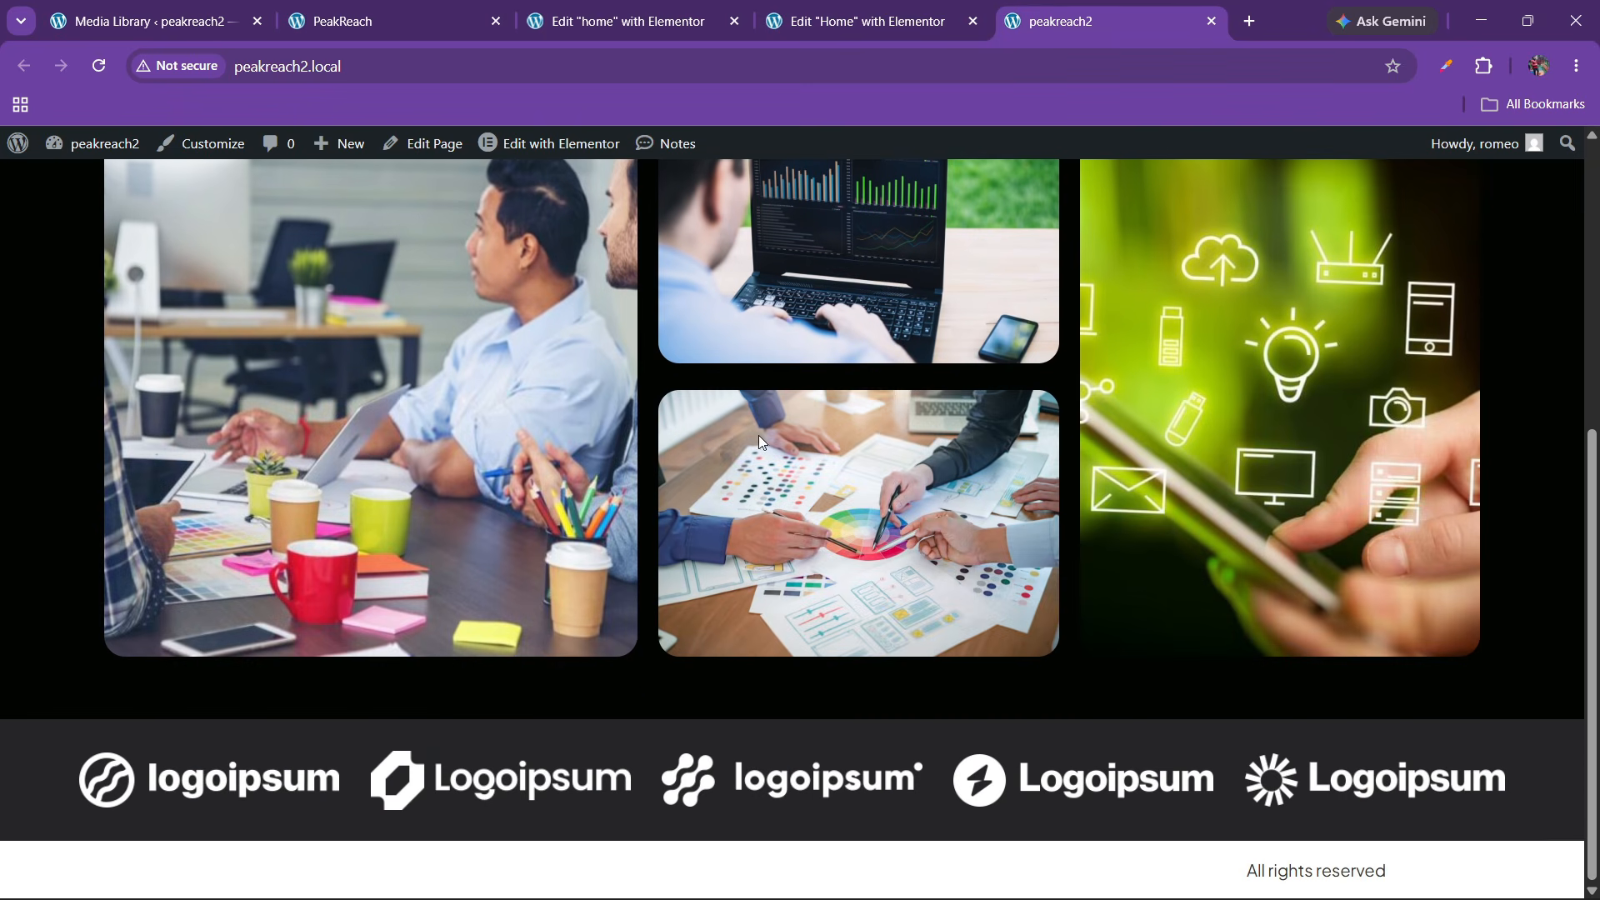
Set the client logos Grid gaps to 60 px and publish with Ctrl+S
left_click(863, 21)
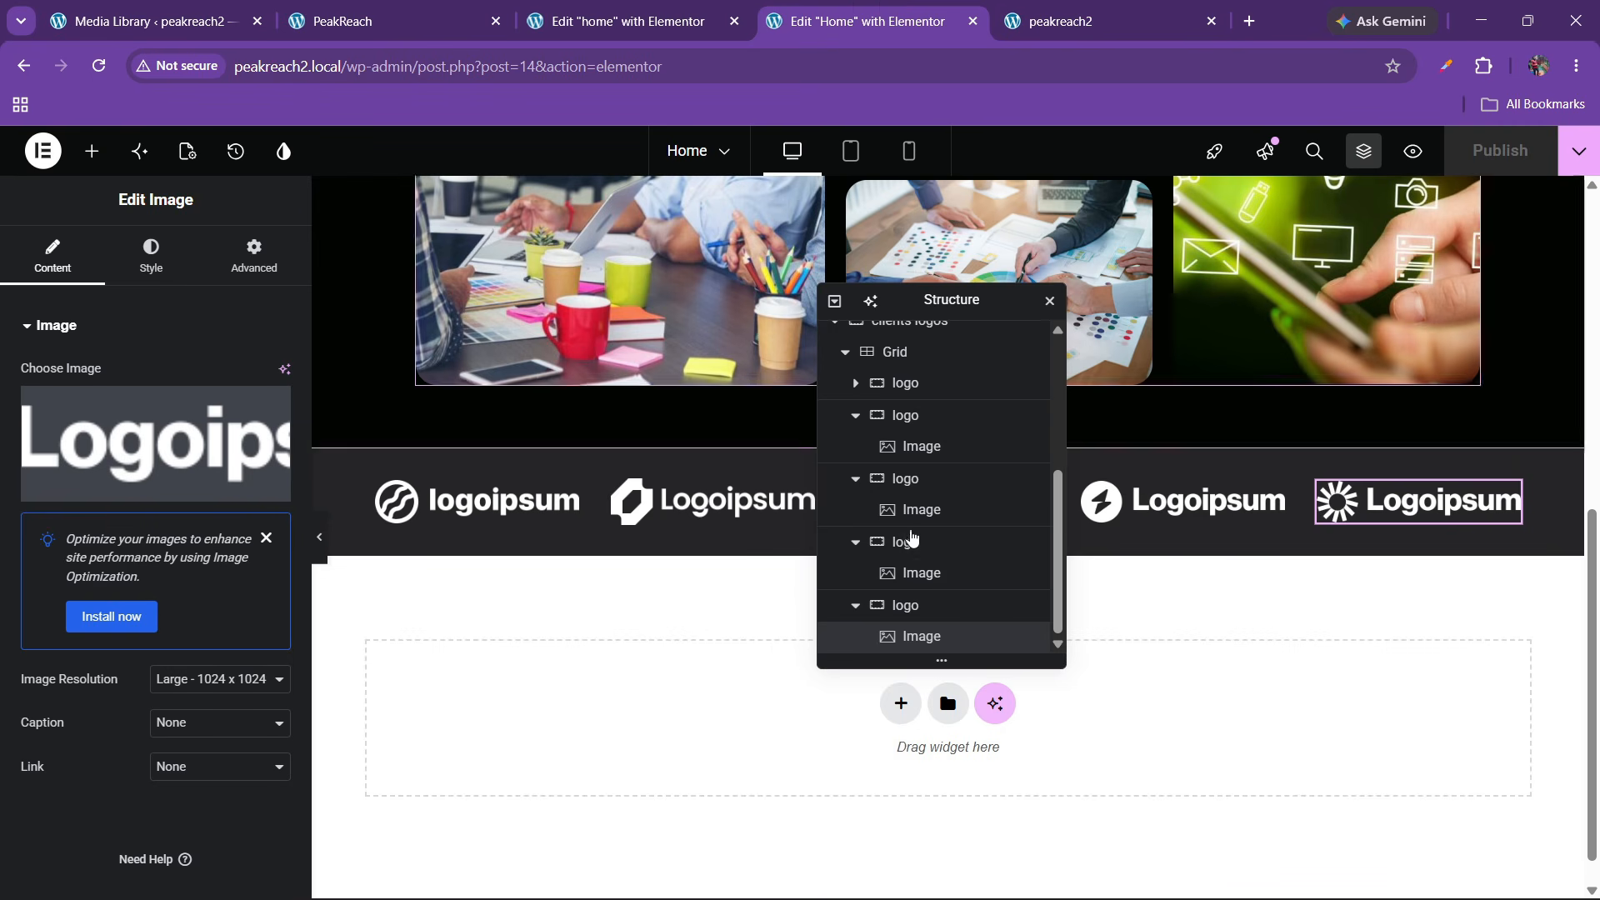
scroll(914, 503, "up", 2)
left_click(894, 456)
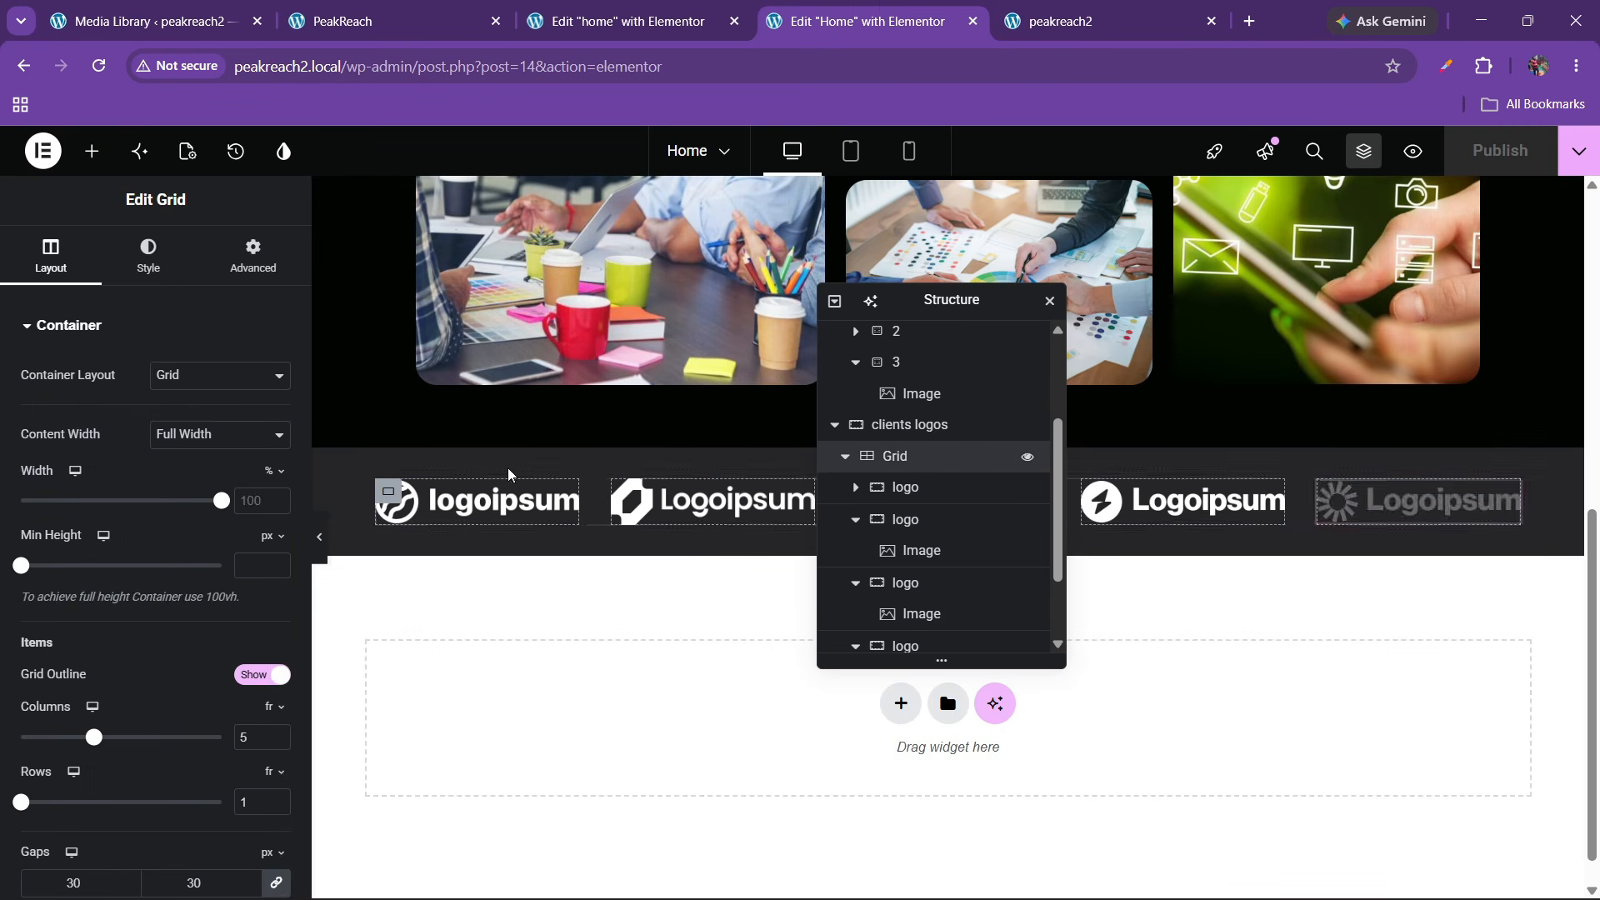
scroll(204, 747, "down", 3)
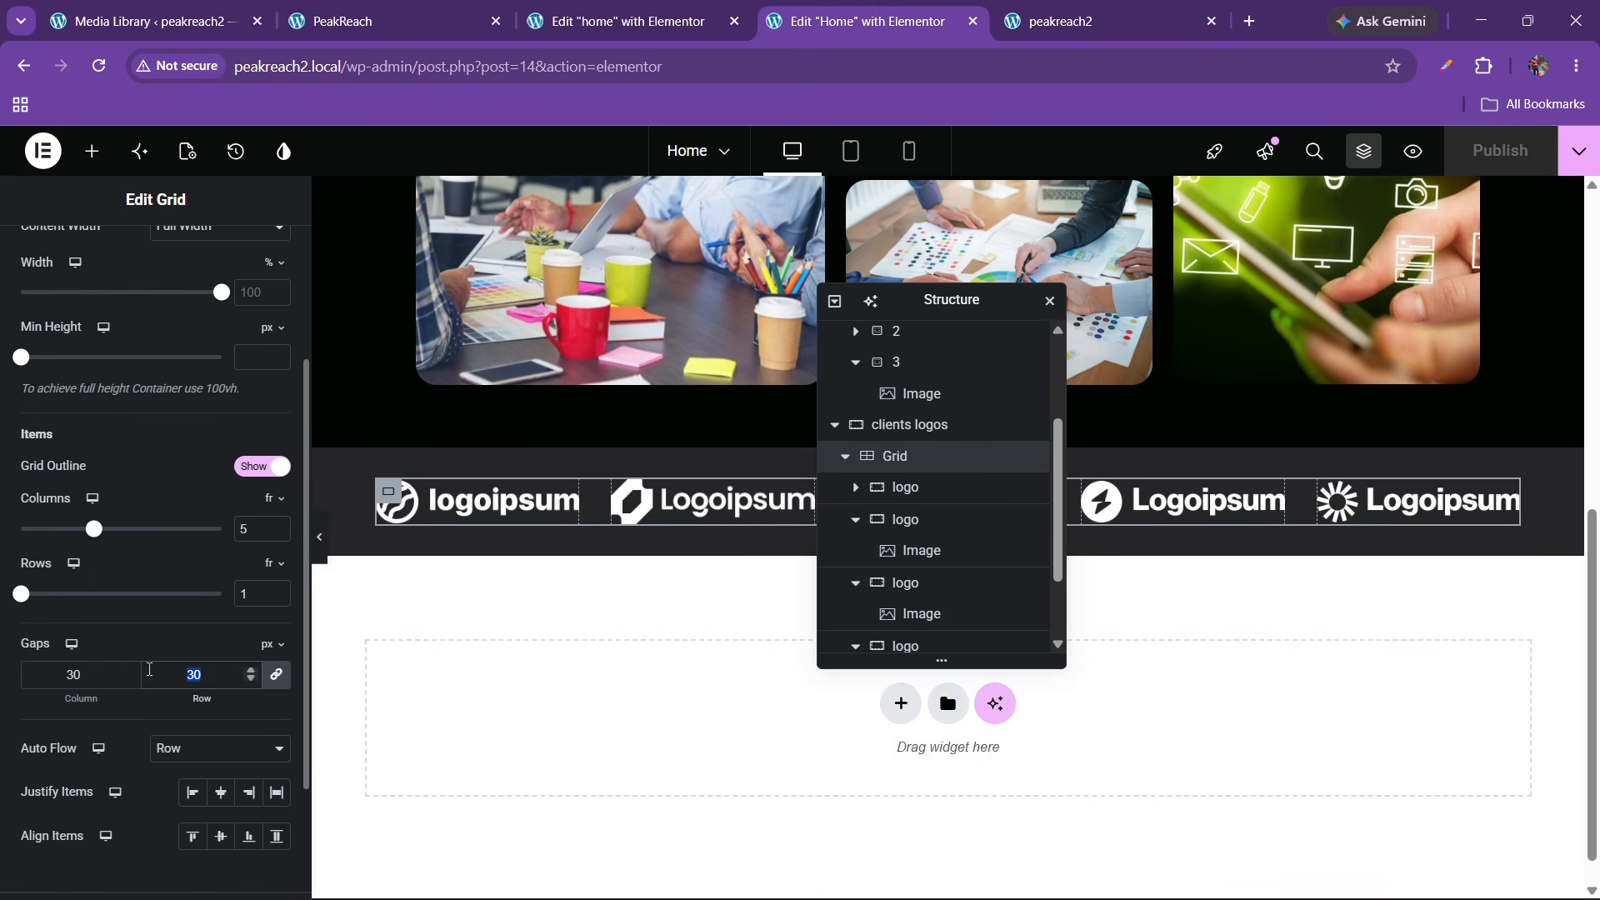
type("100")
key("BackSpace")
key("BackSpace")
key("BackSpace")
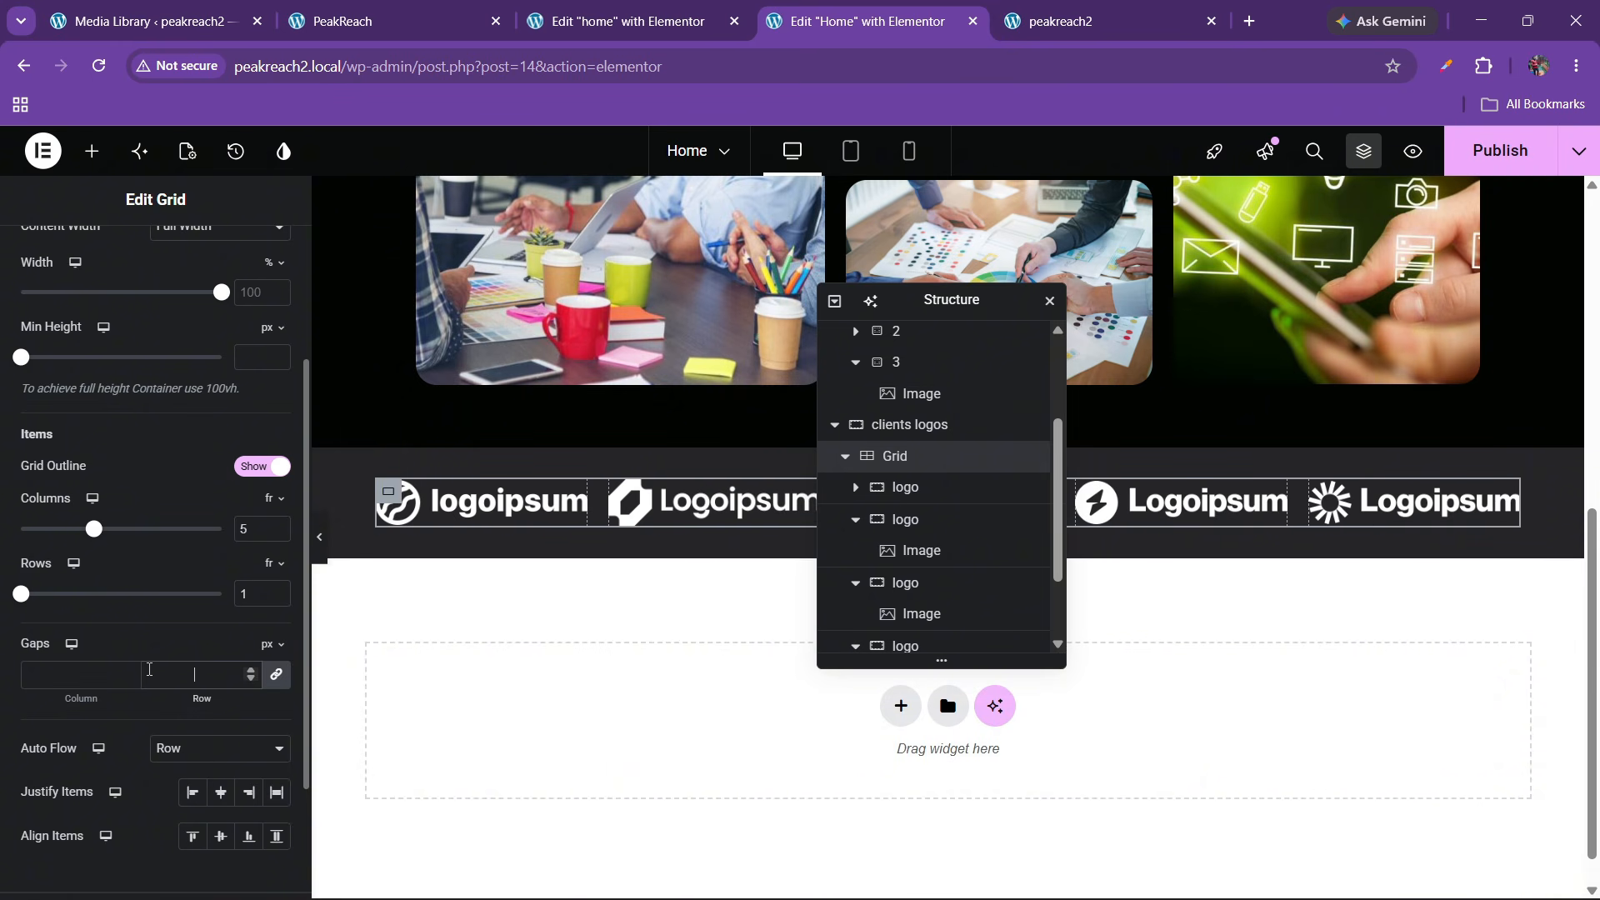
type("60")
key("ctrl+s")
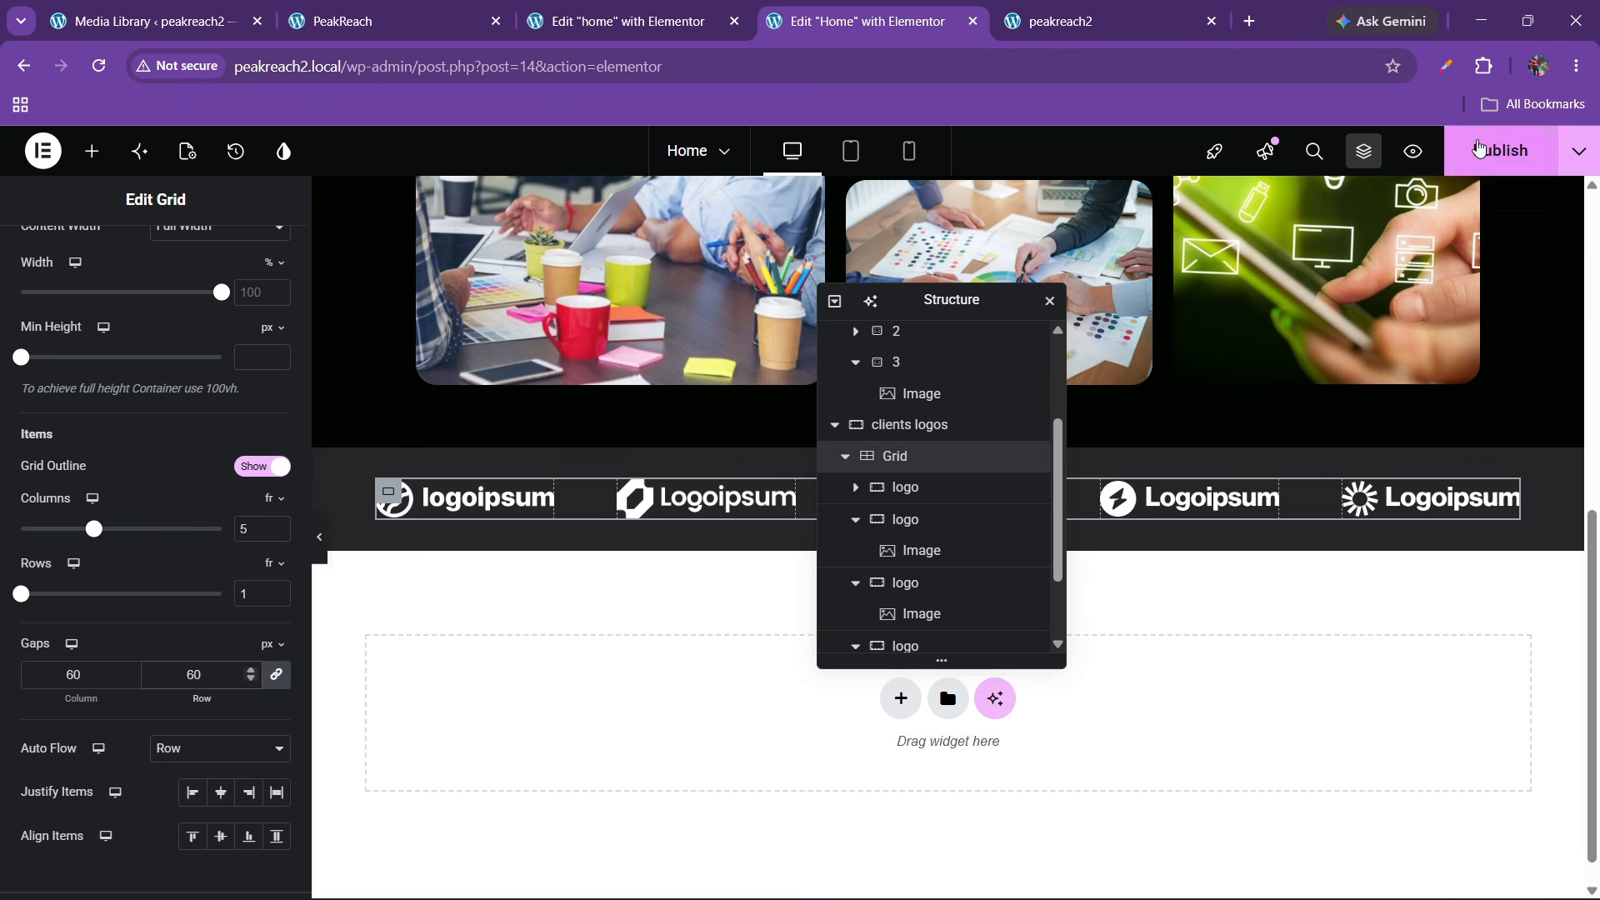
mouse_move(1083, 9)
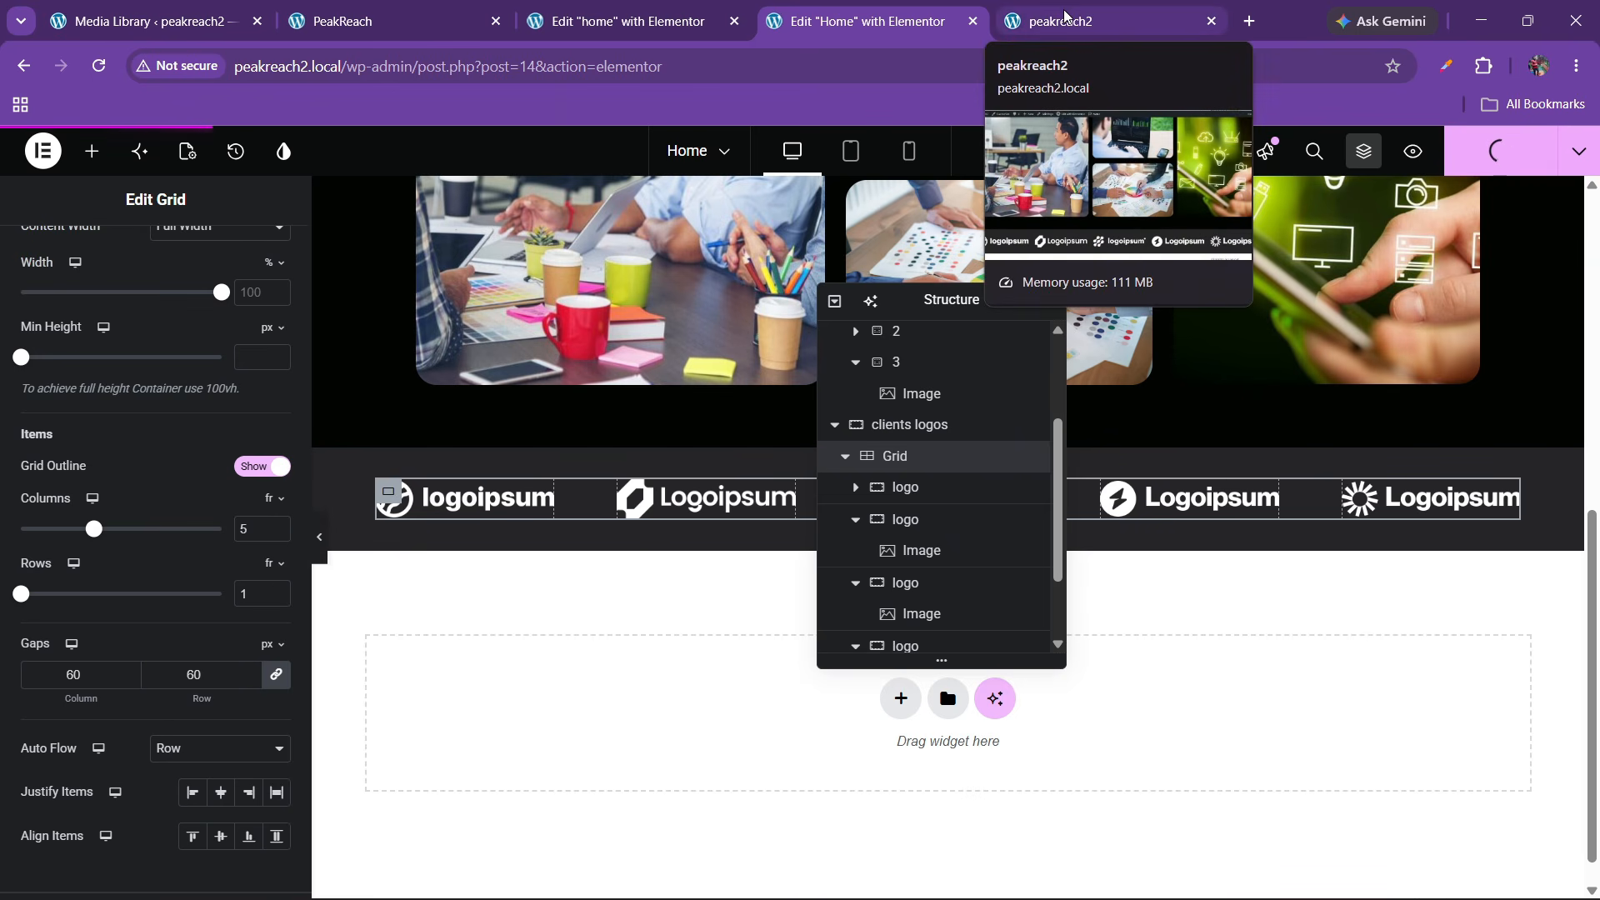
Reload the live peakreach2 page and scroll to check the re-spaced logo strip
left_click(1041, 23)
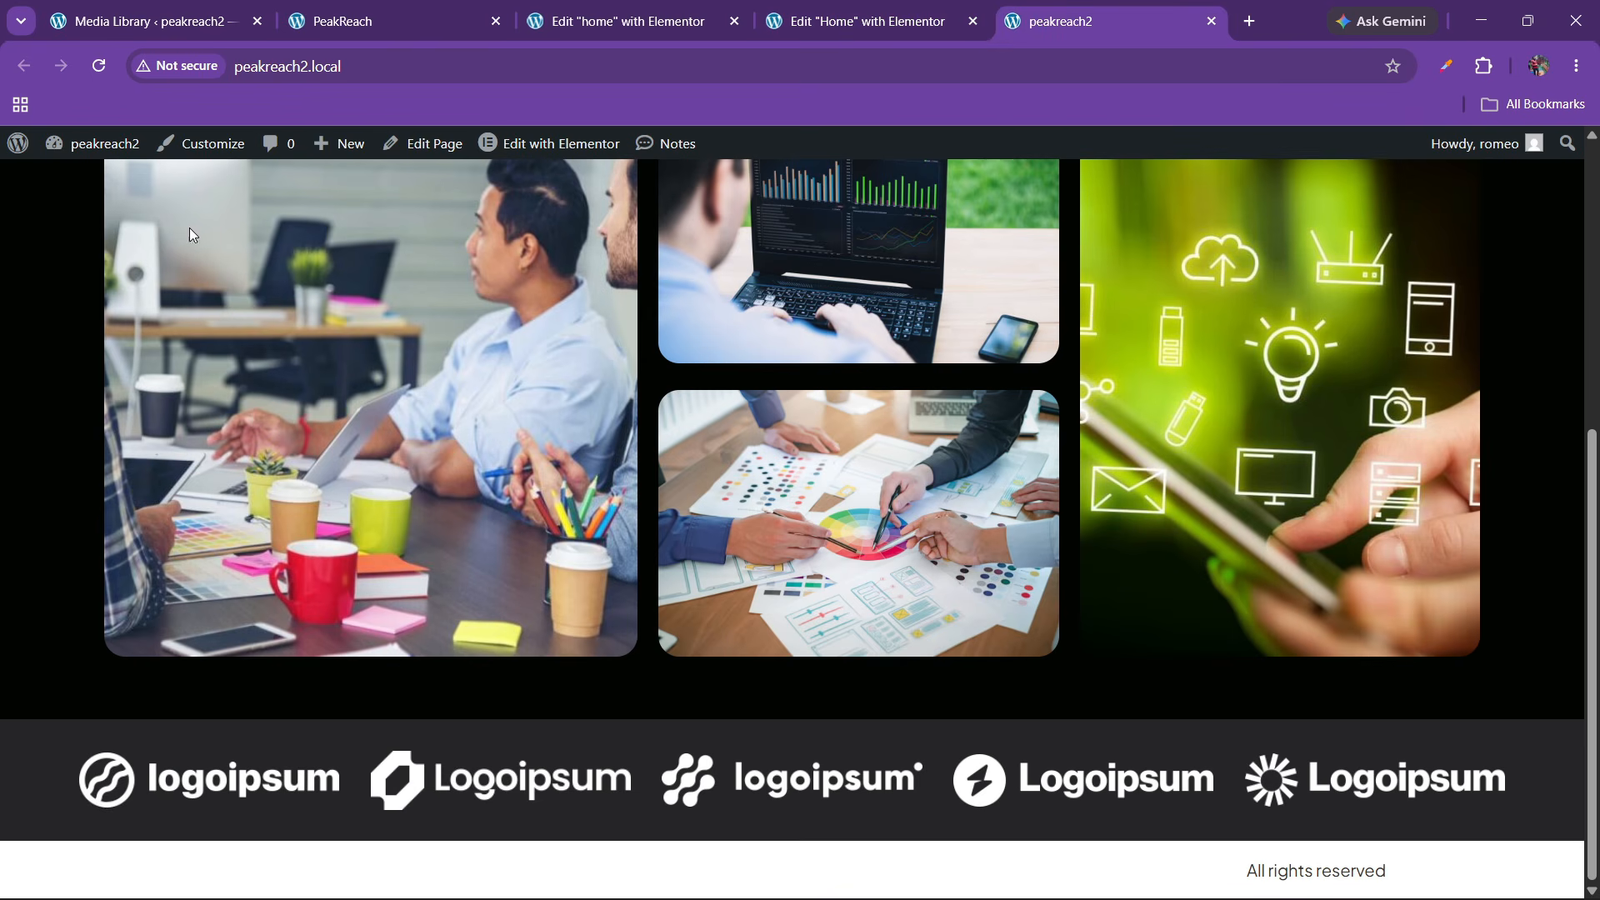
left_click(97, 68)
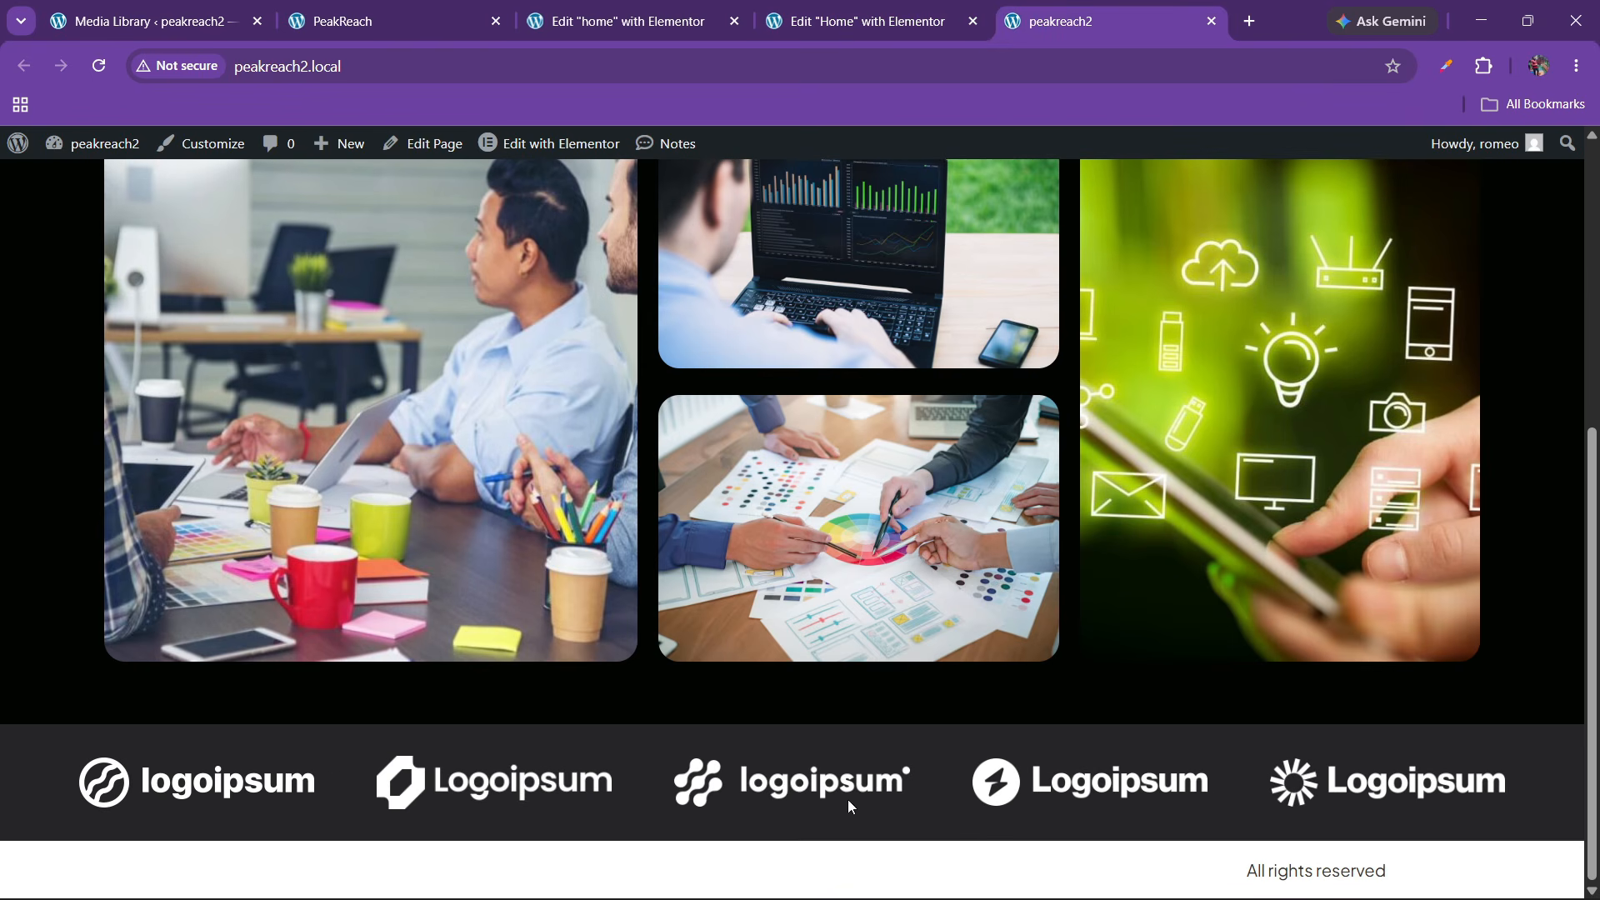
scroll(614, 642, "down", 1)
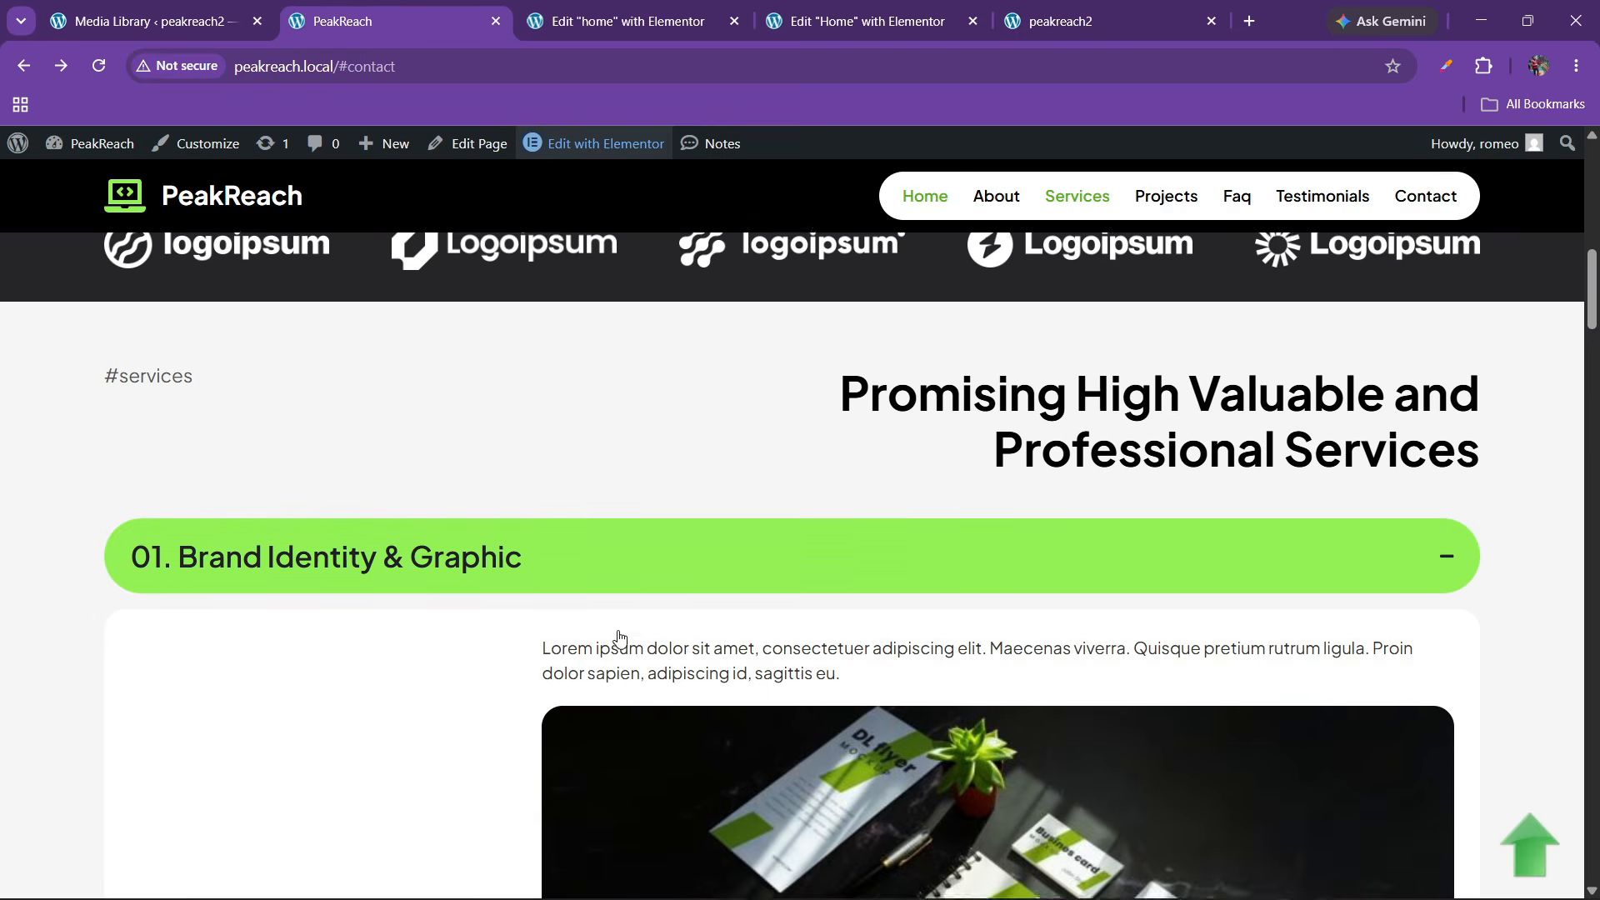
scroll(614, 636, "up", 2)
scroll(619, 639, "down", 1)
scroll(630, 626, "down", 4)
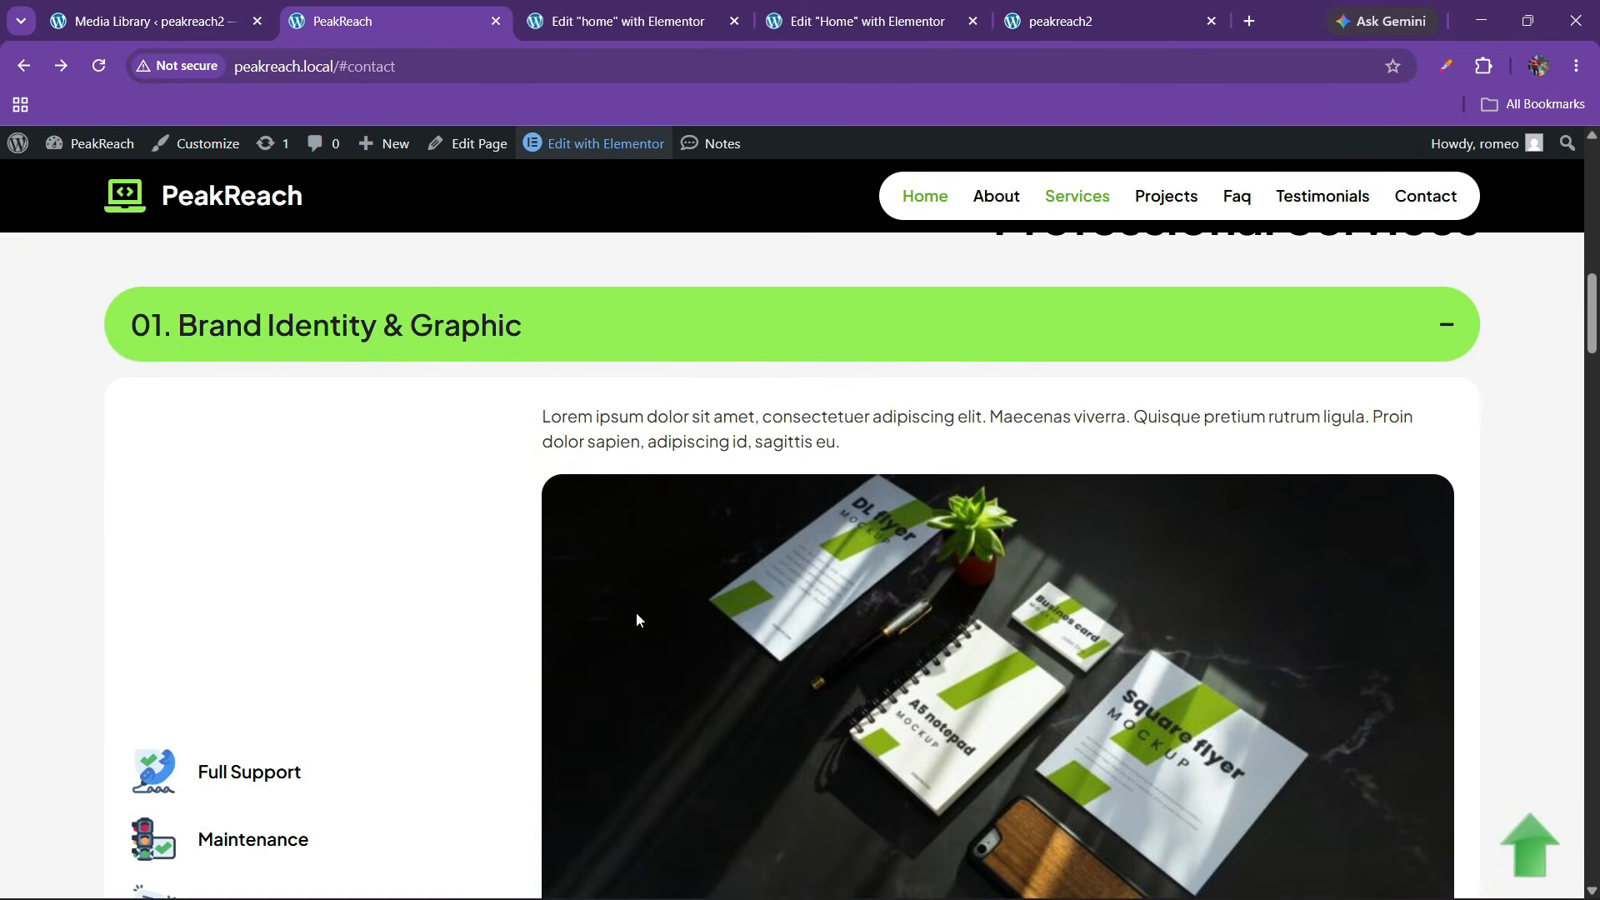
scroll(292, 598, "up", 3)
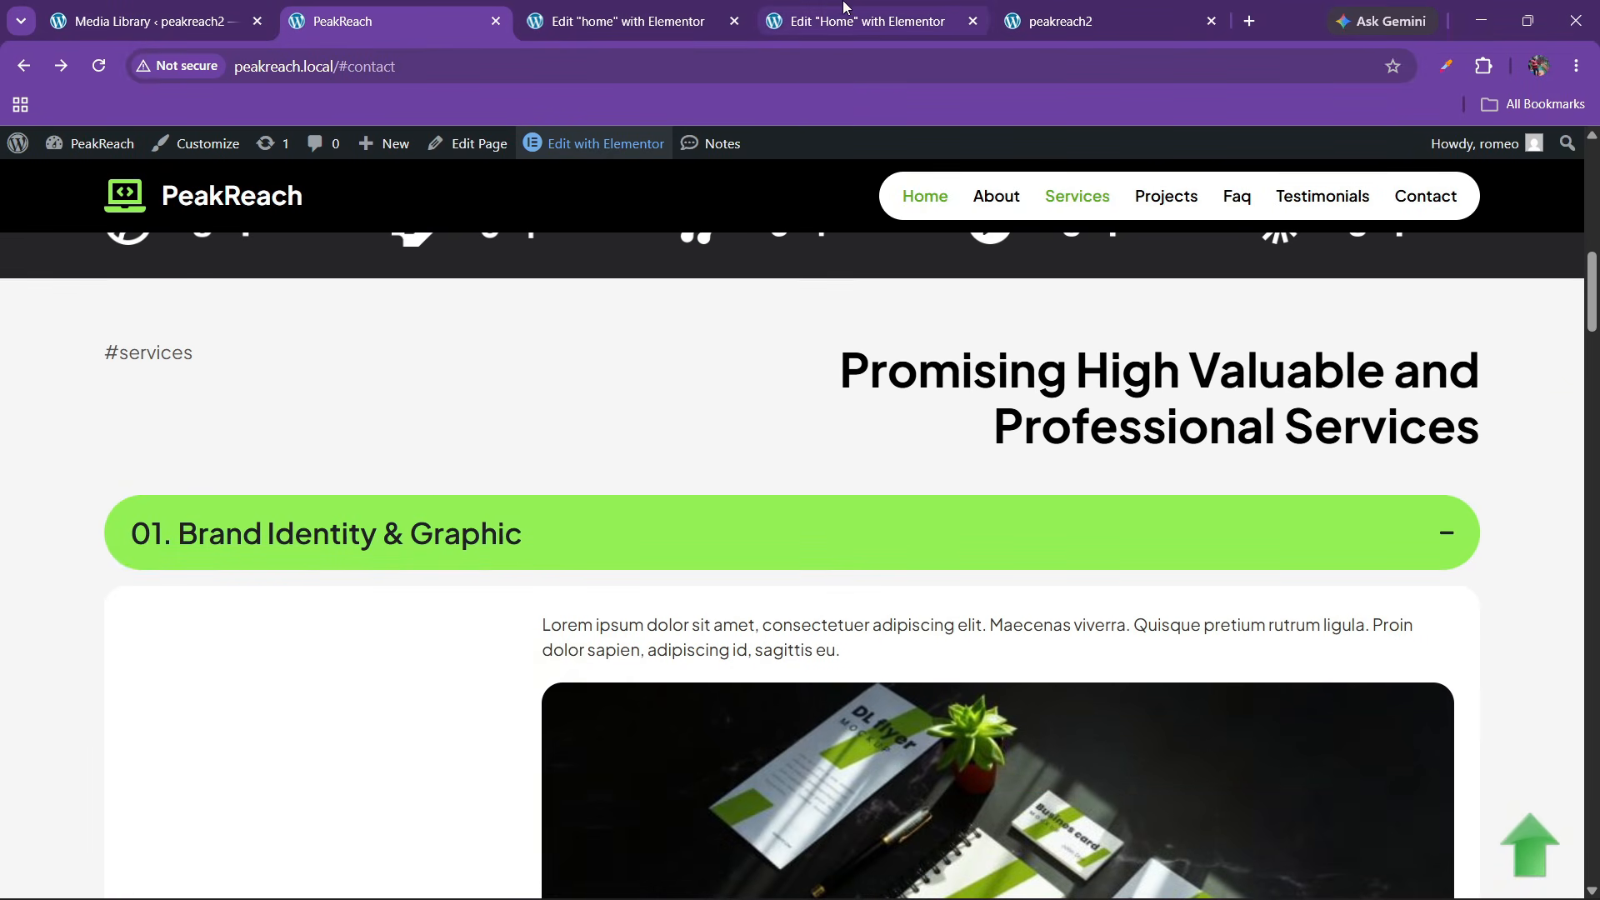
Add a new single-column container below the logo strip
left_click(831, 7)
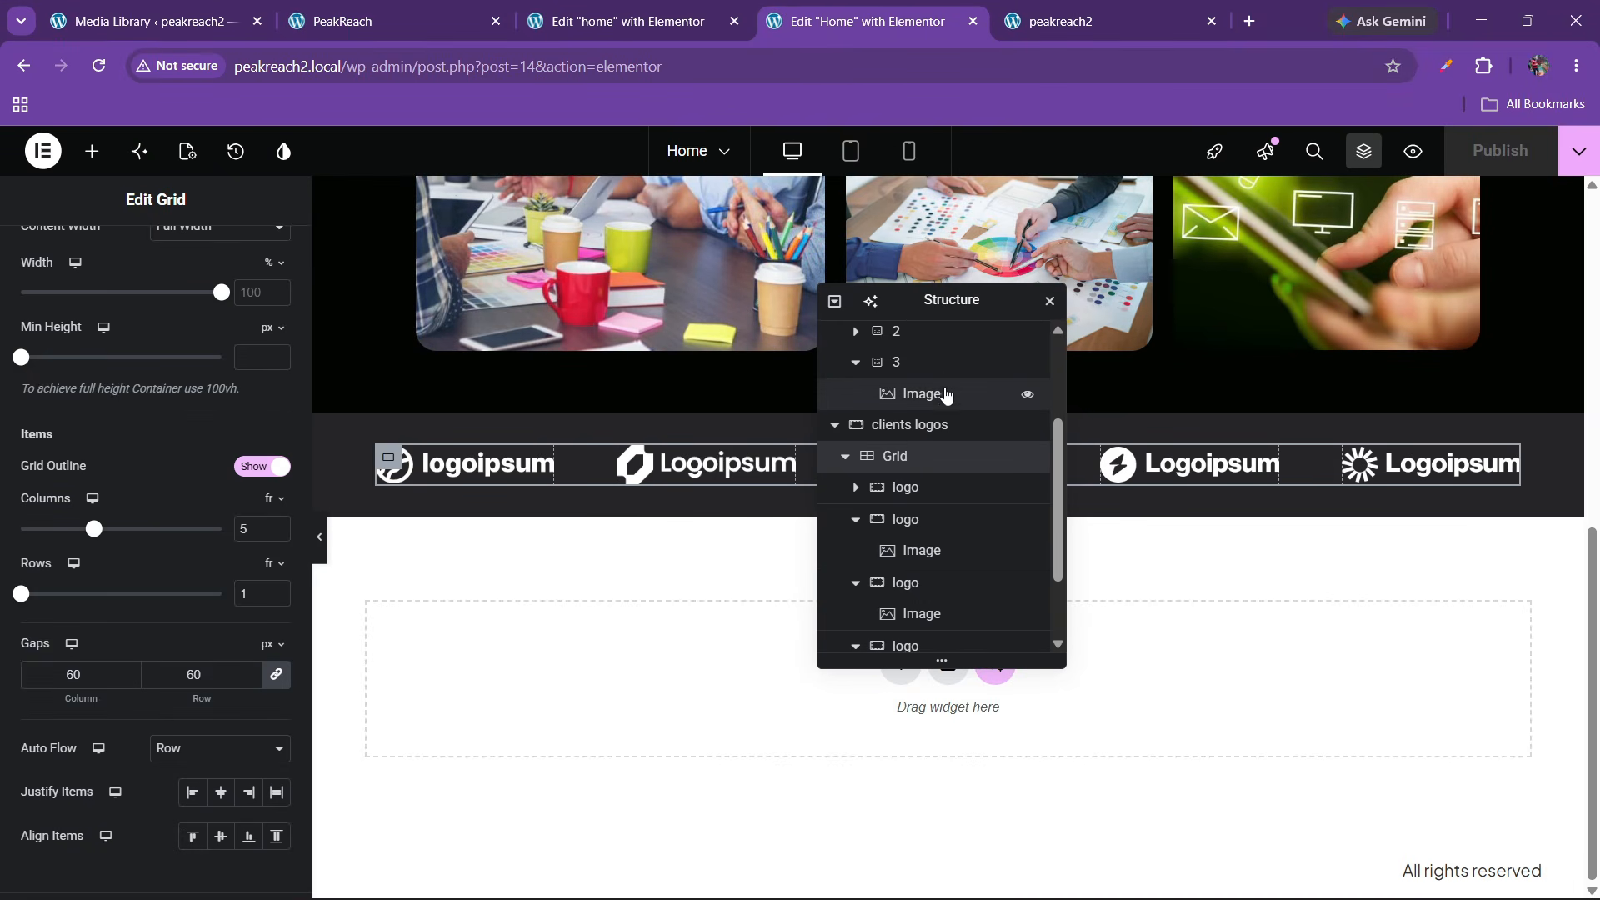
left_click_drag(938, 317, 1224, 318)
left_click(901, 666)
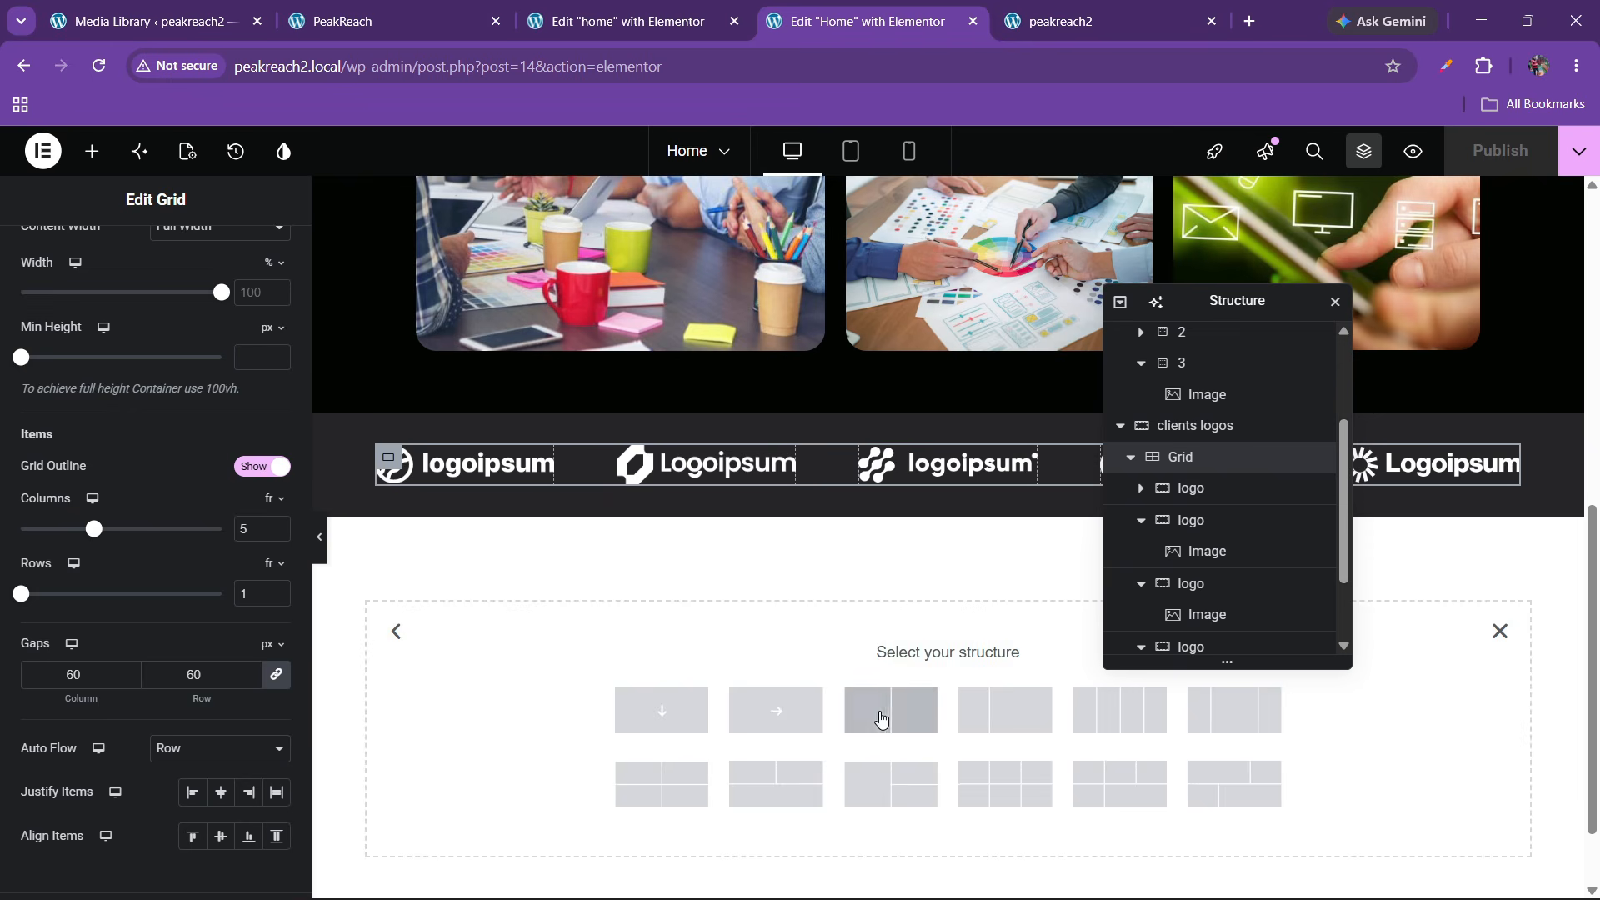
left_click(664, 712)
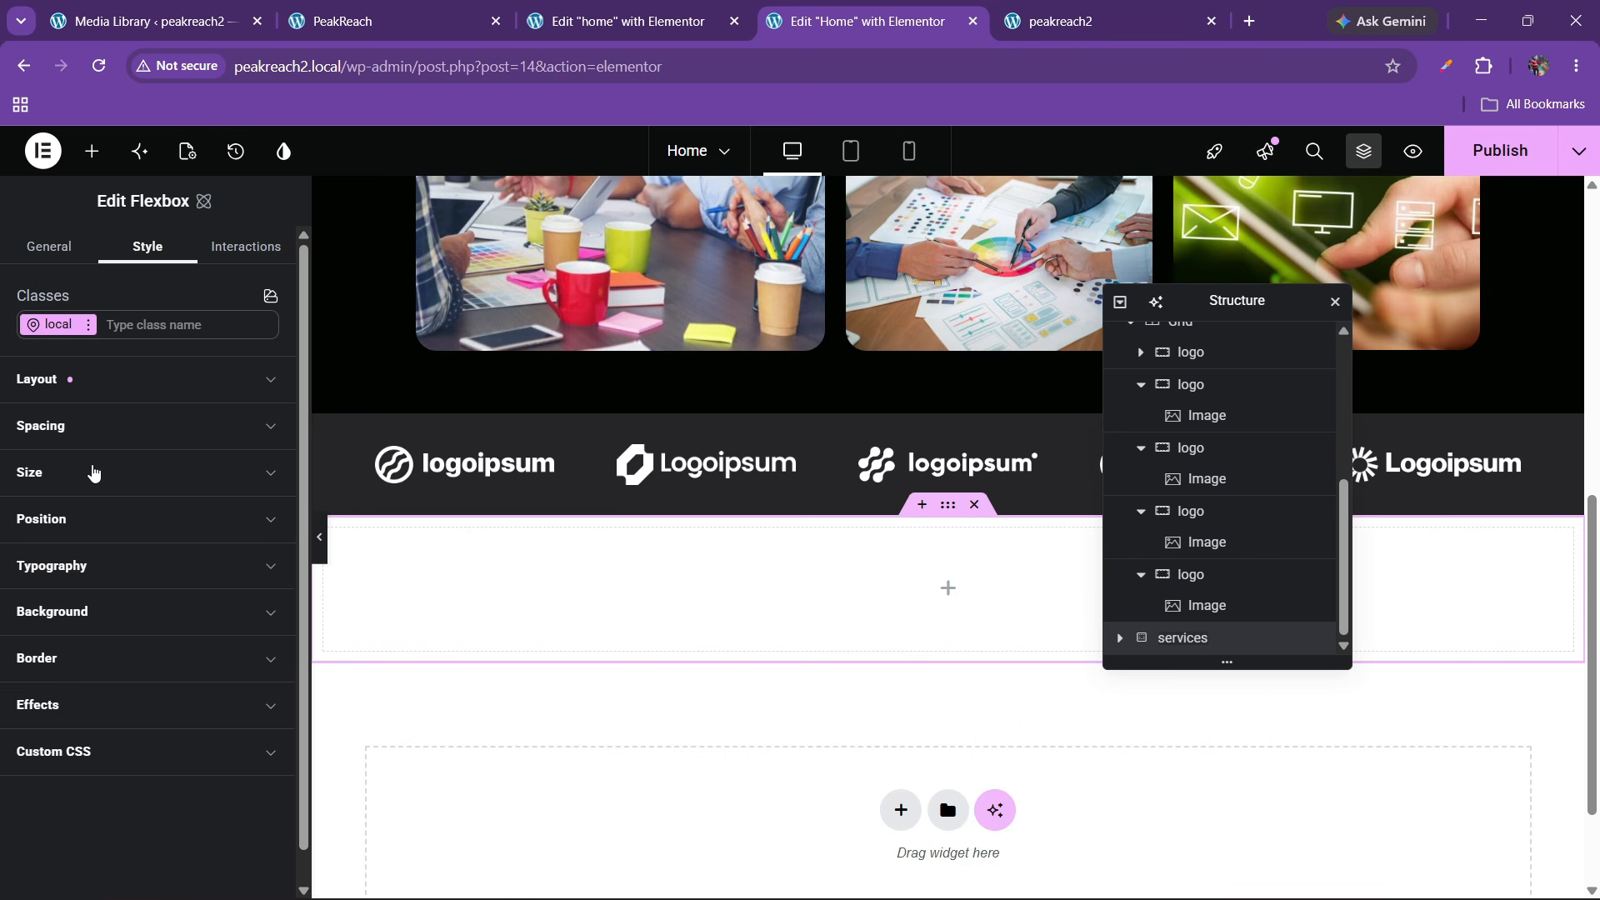
Browse the new container's spacing and layout settings, entering 0 in the top padding
left_click(93, 444)
scroll(95, 679, "down", 3)
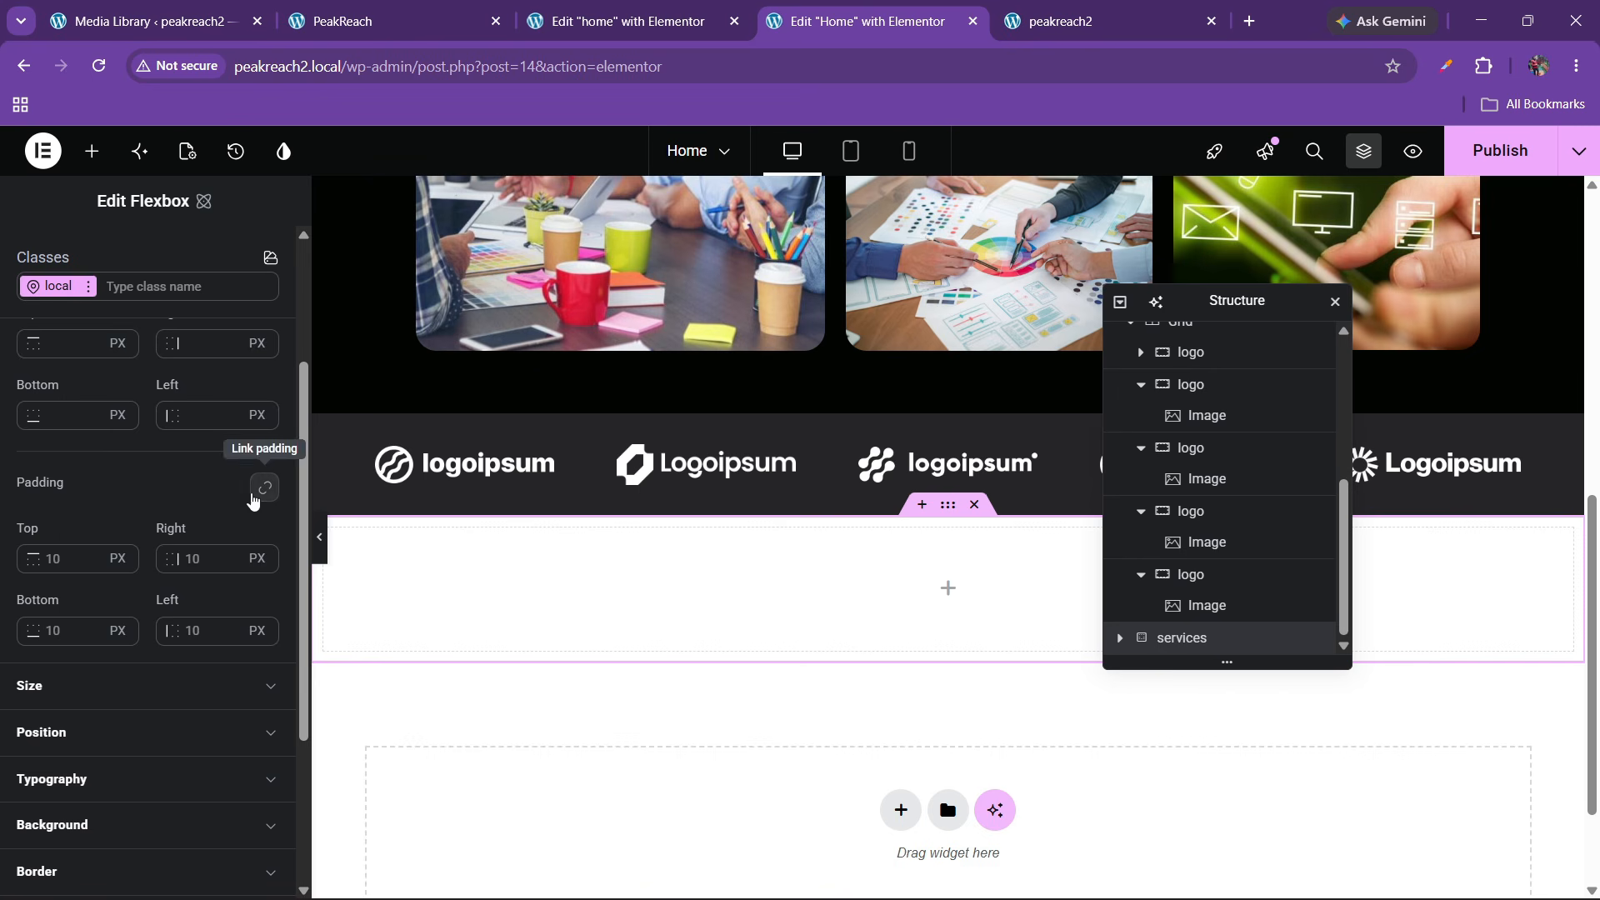
left_click(56, 558)
type("0")
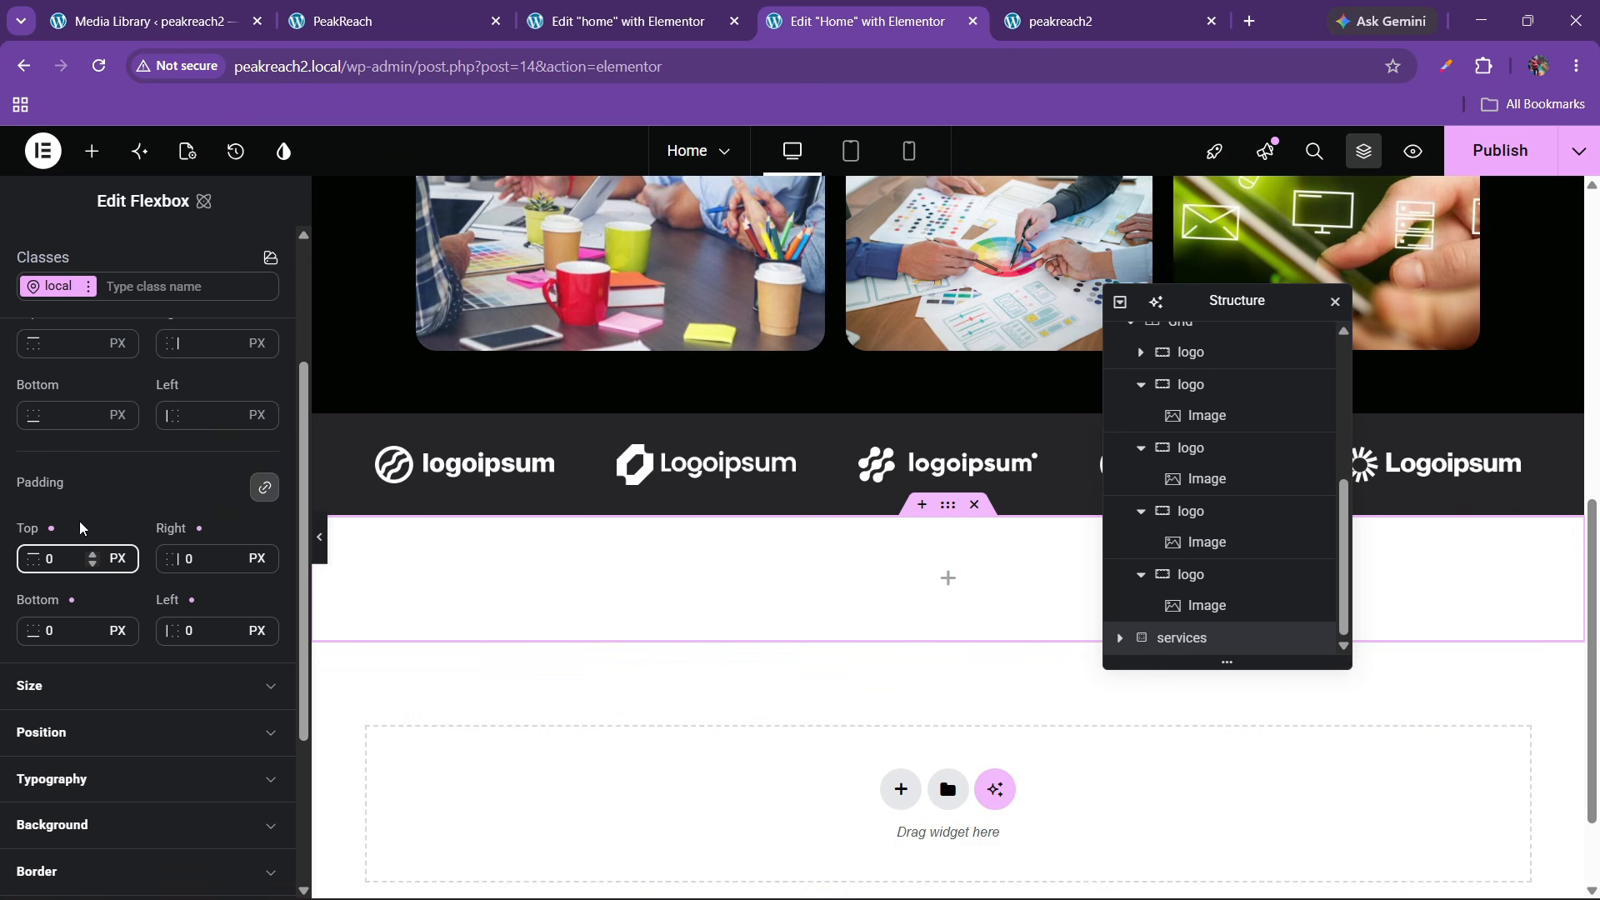
scroll(85, 483, "up", 3)
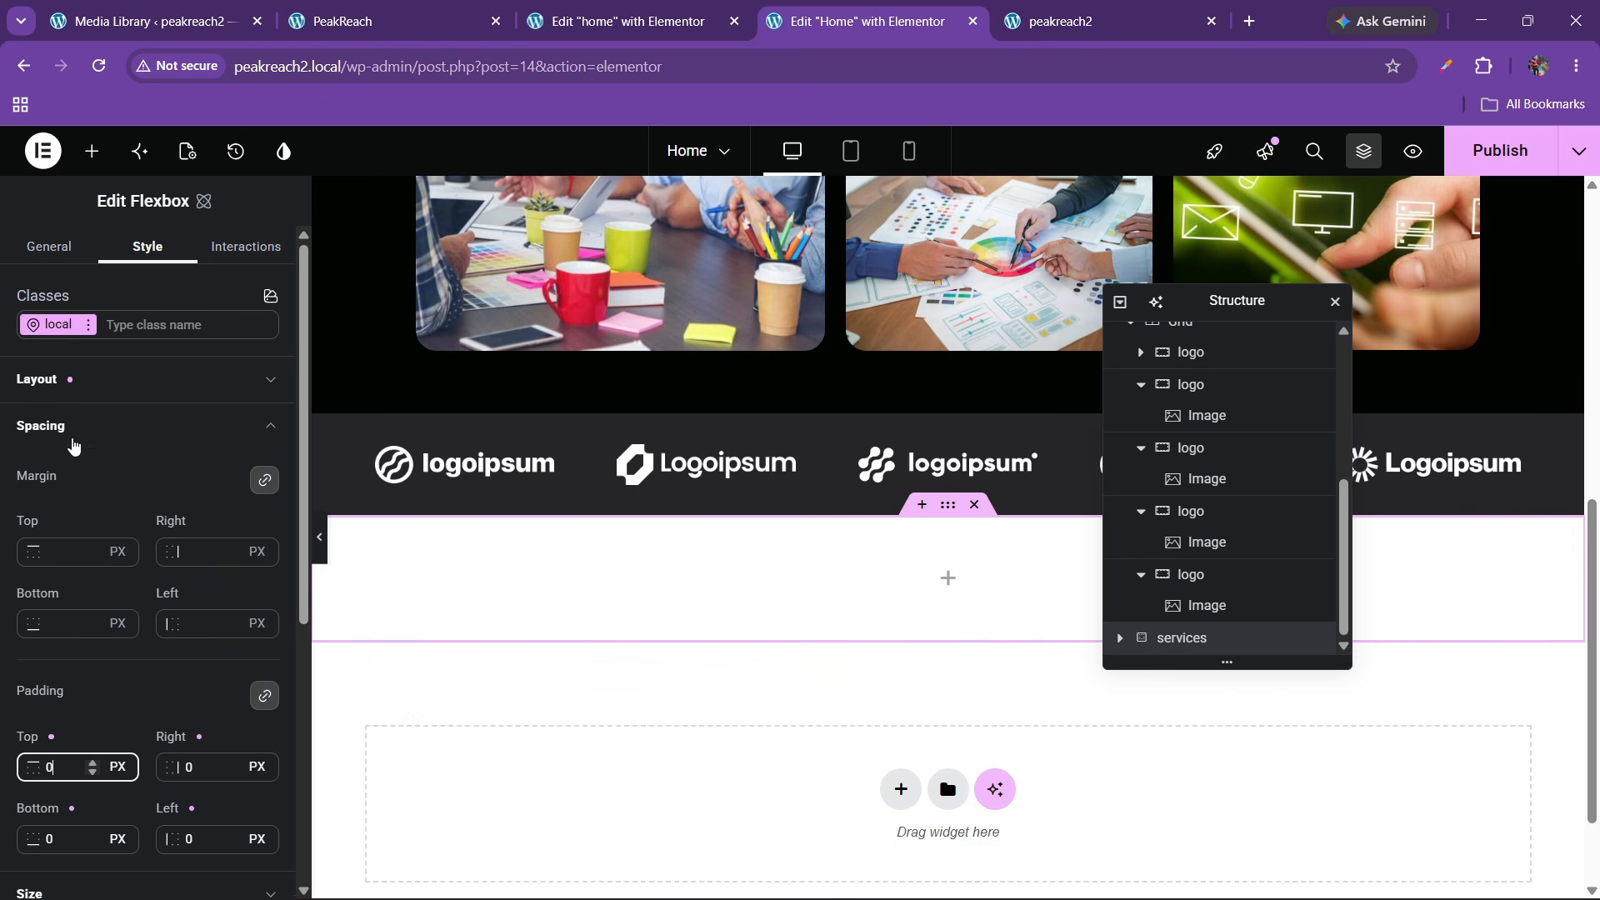
left_click(78, 393)
left_click(86, 393)
scroll(48, 542, "down", 3)
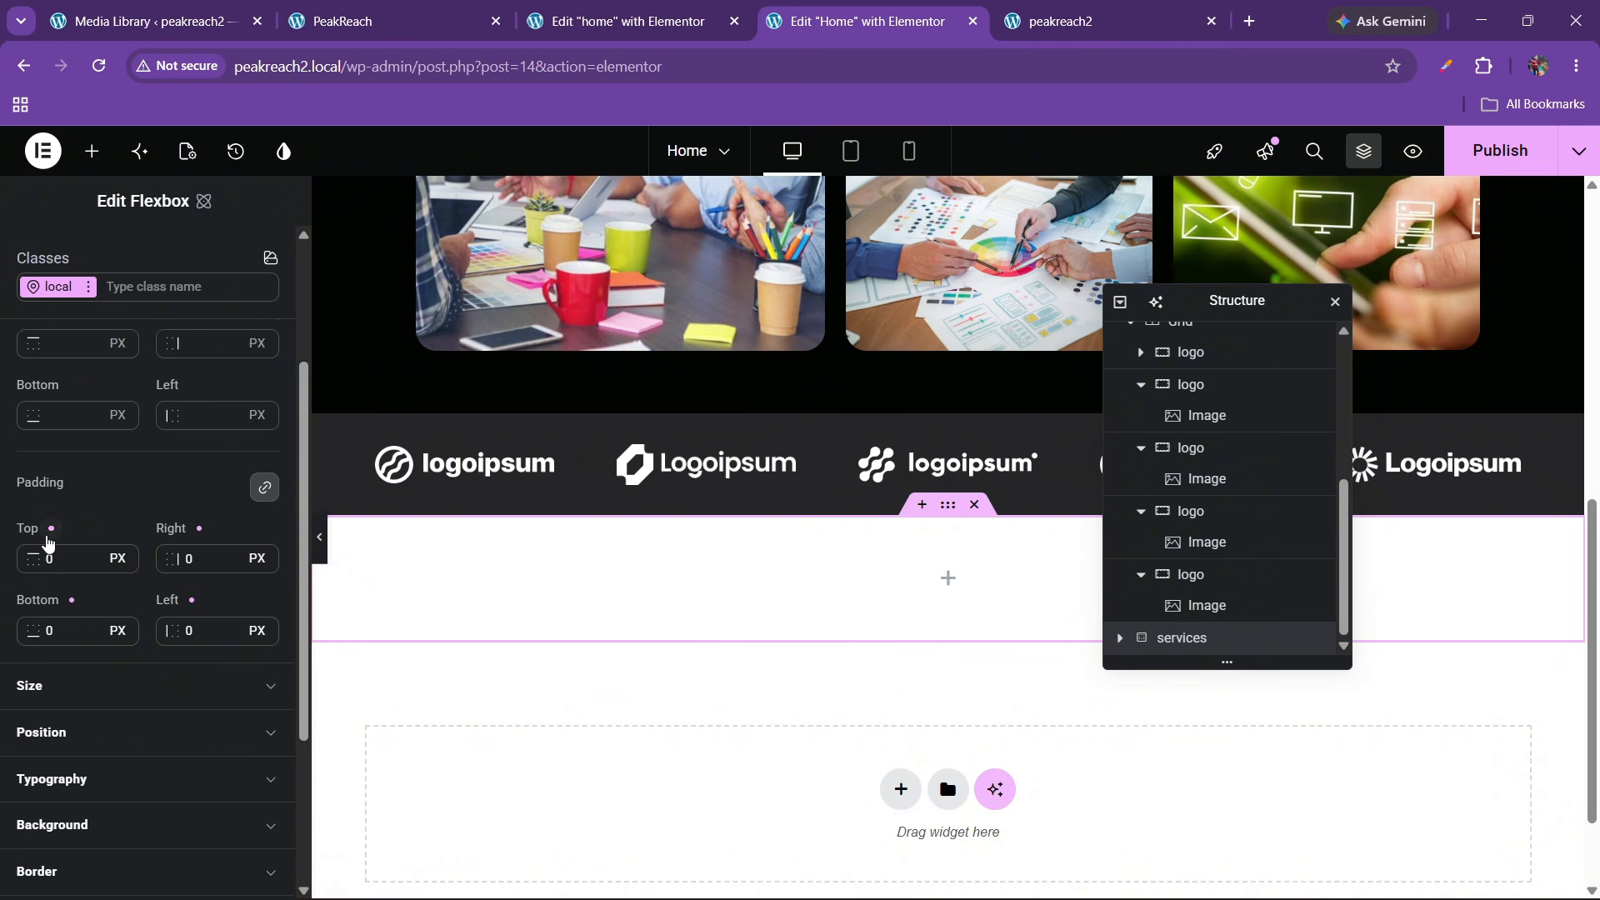
scroll(49, 542, "down", 2)
Set the container width to 100% using the percent unit
left_click(71, 581)
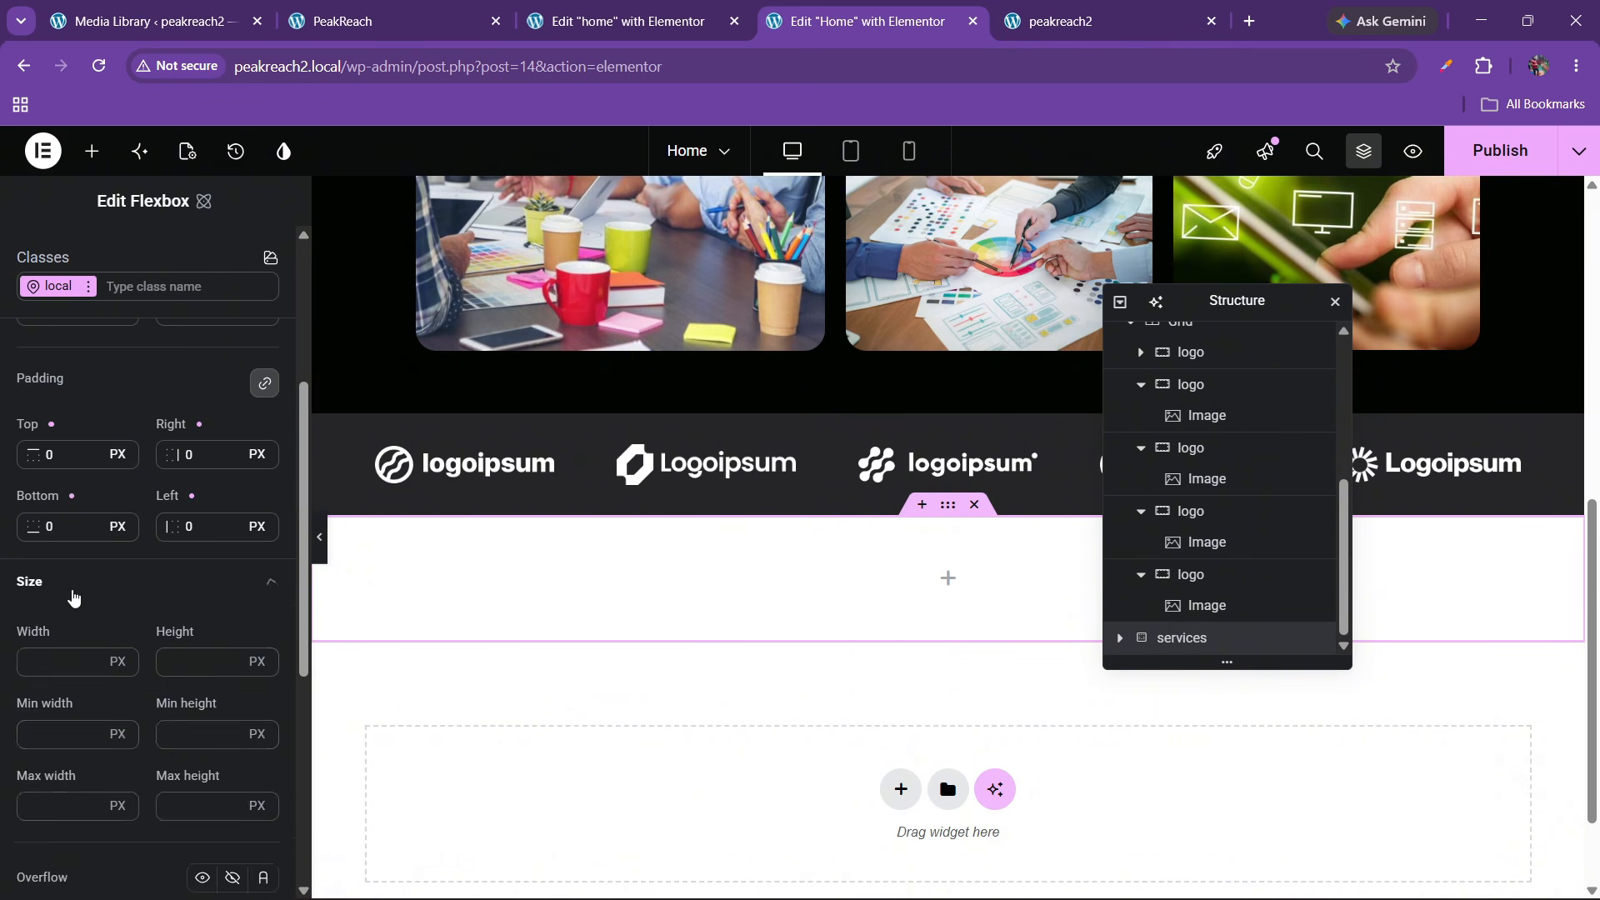
scroll(125, 511, "down", 1)
left_click(117, 453)
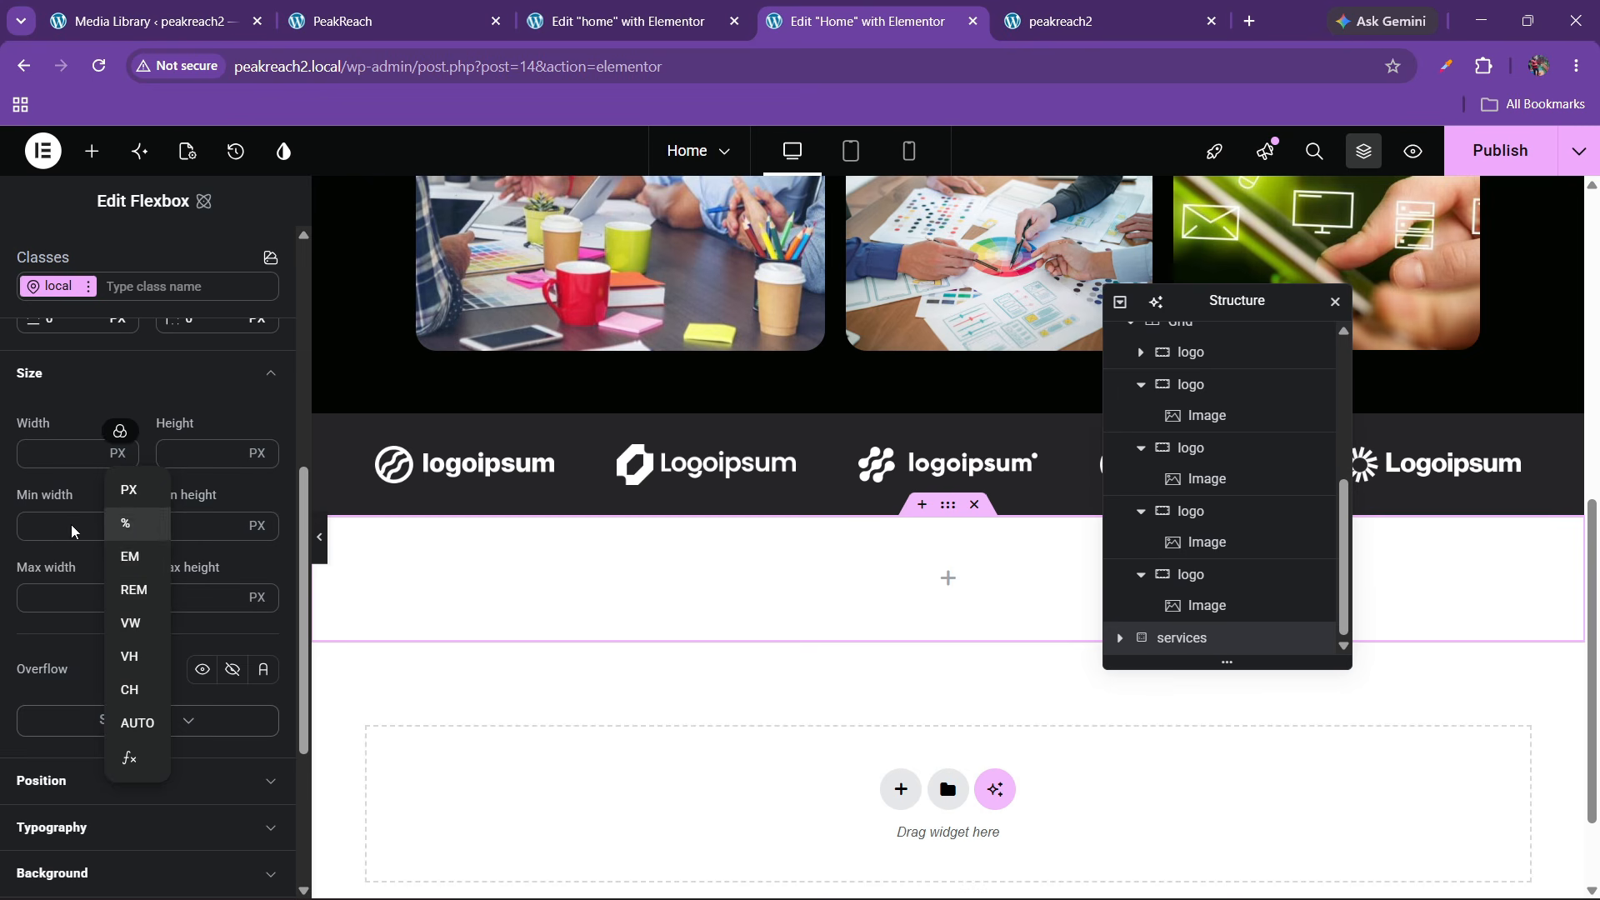
left_click(125, 524)
left_click(39, 457)
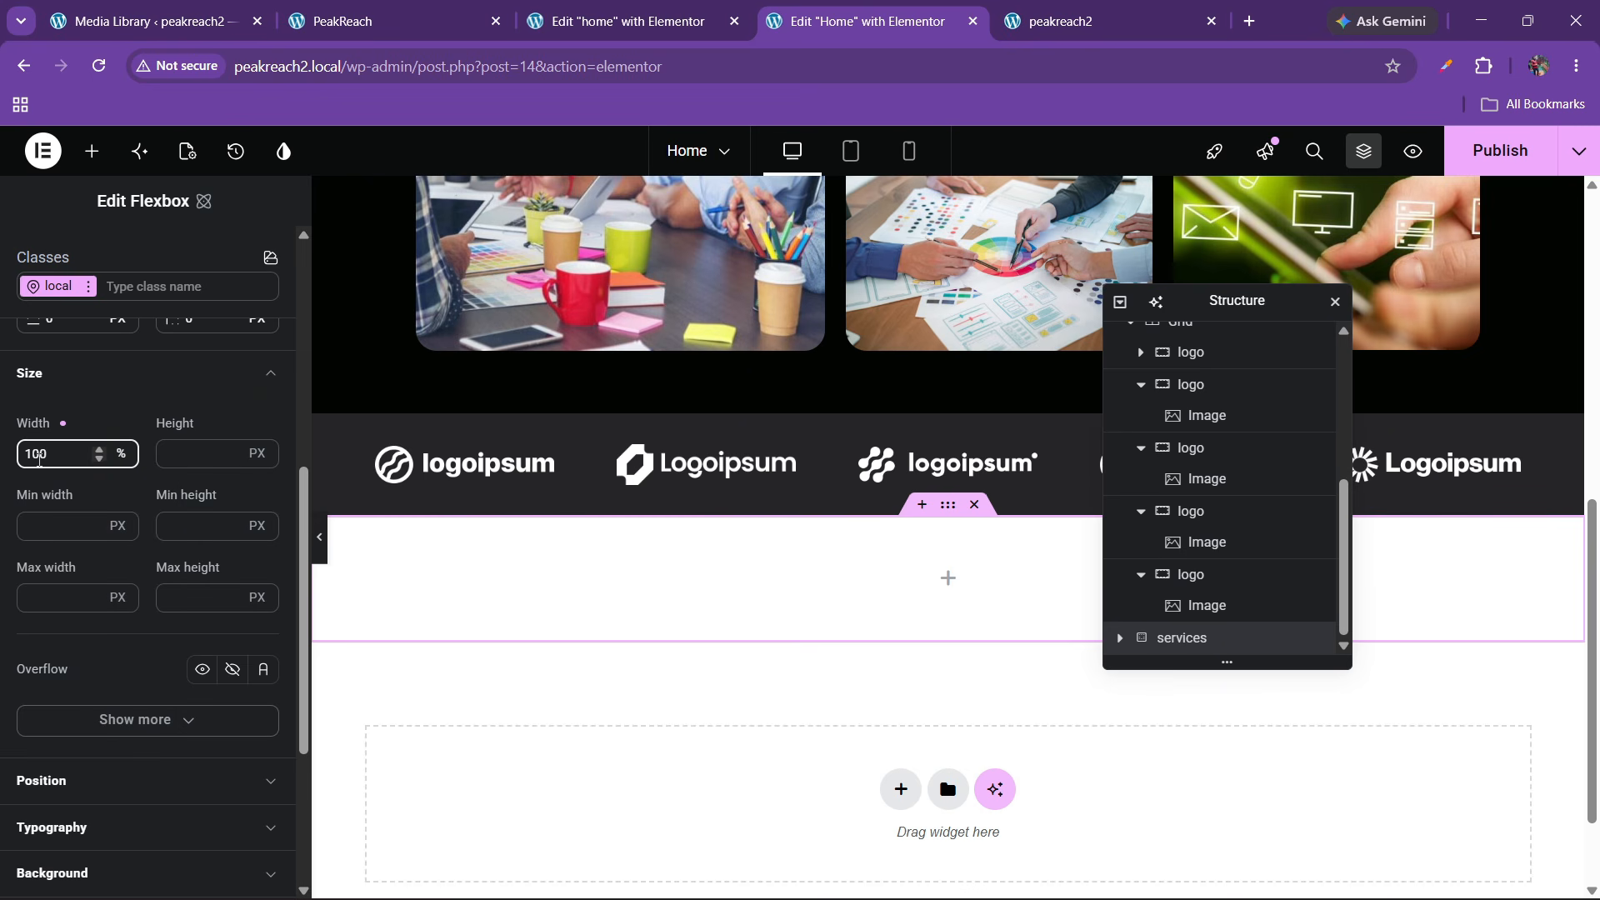
scroll(107, 533, "down", 2)
scroll(111, 535, "up", 6)
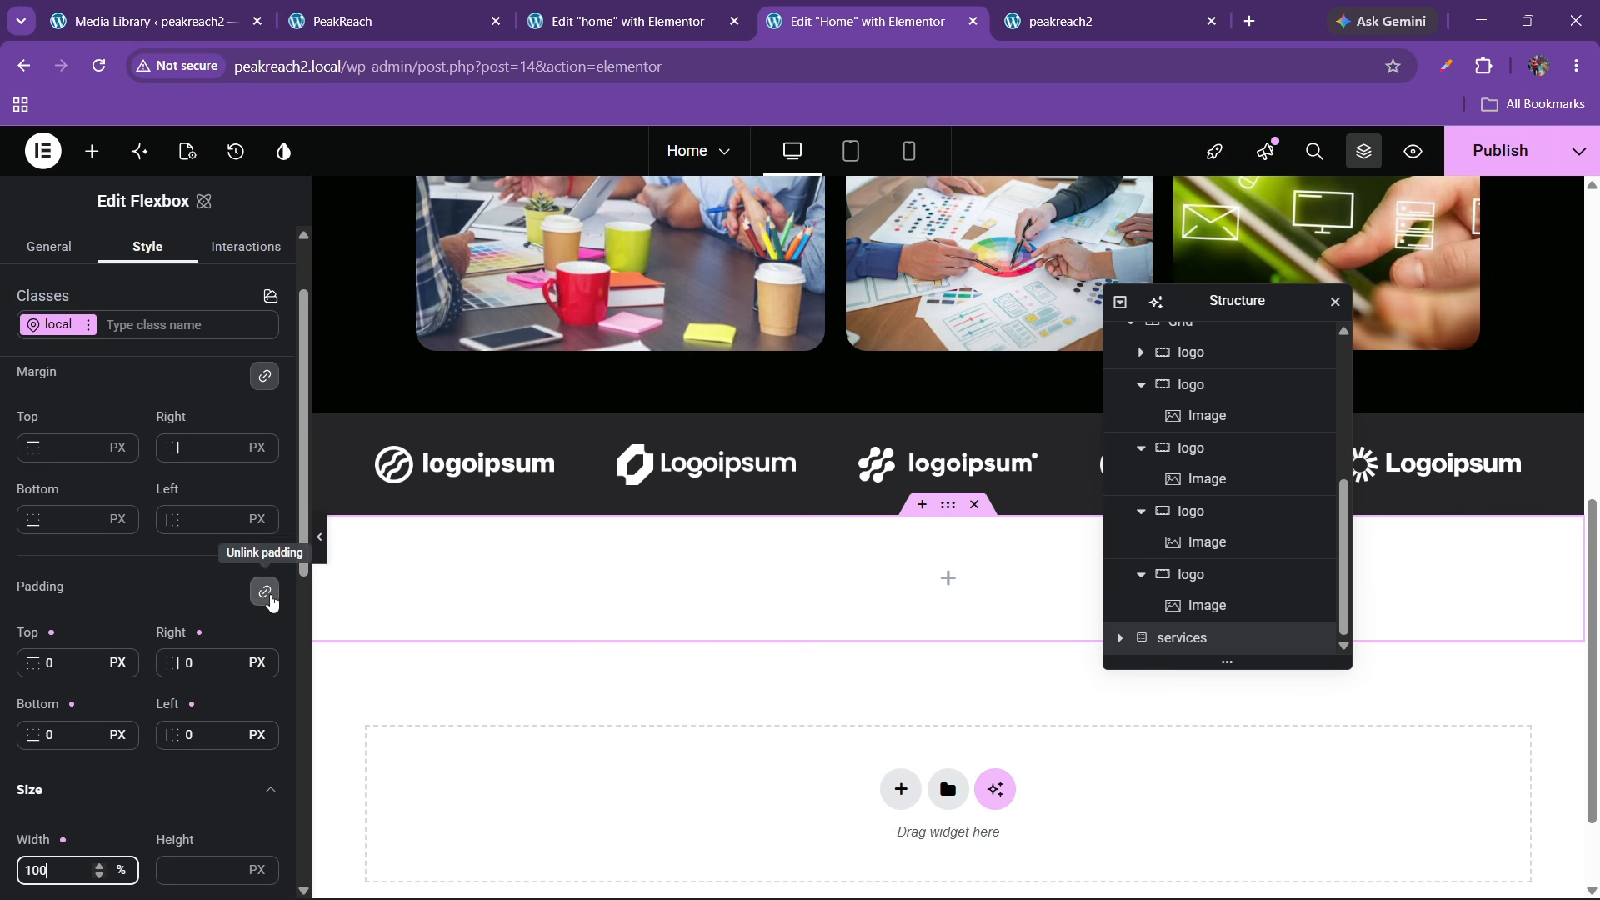
Unlink the padding and set Top/Bottom to 60 px and Right/Left to 100 px
left_click(264, 592)
left_click(50, 663)
type("60")
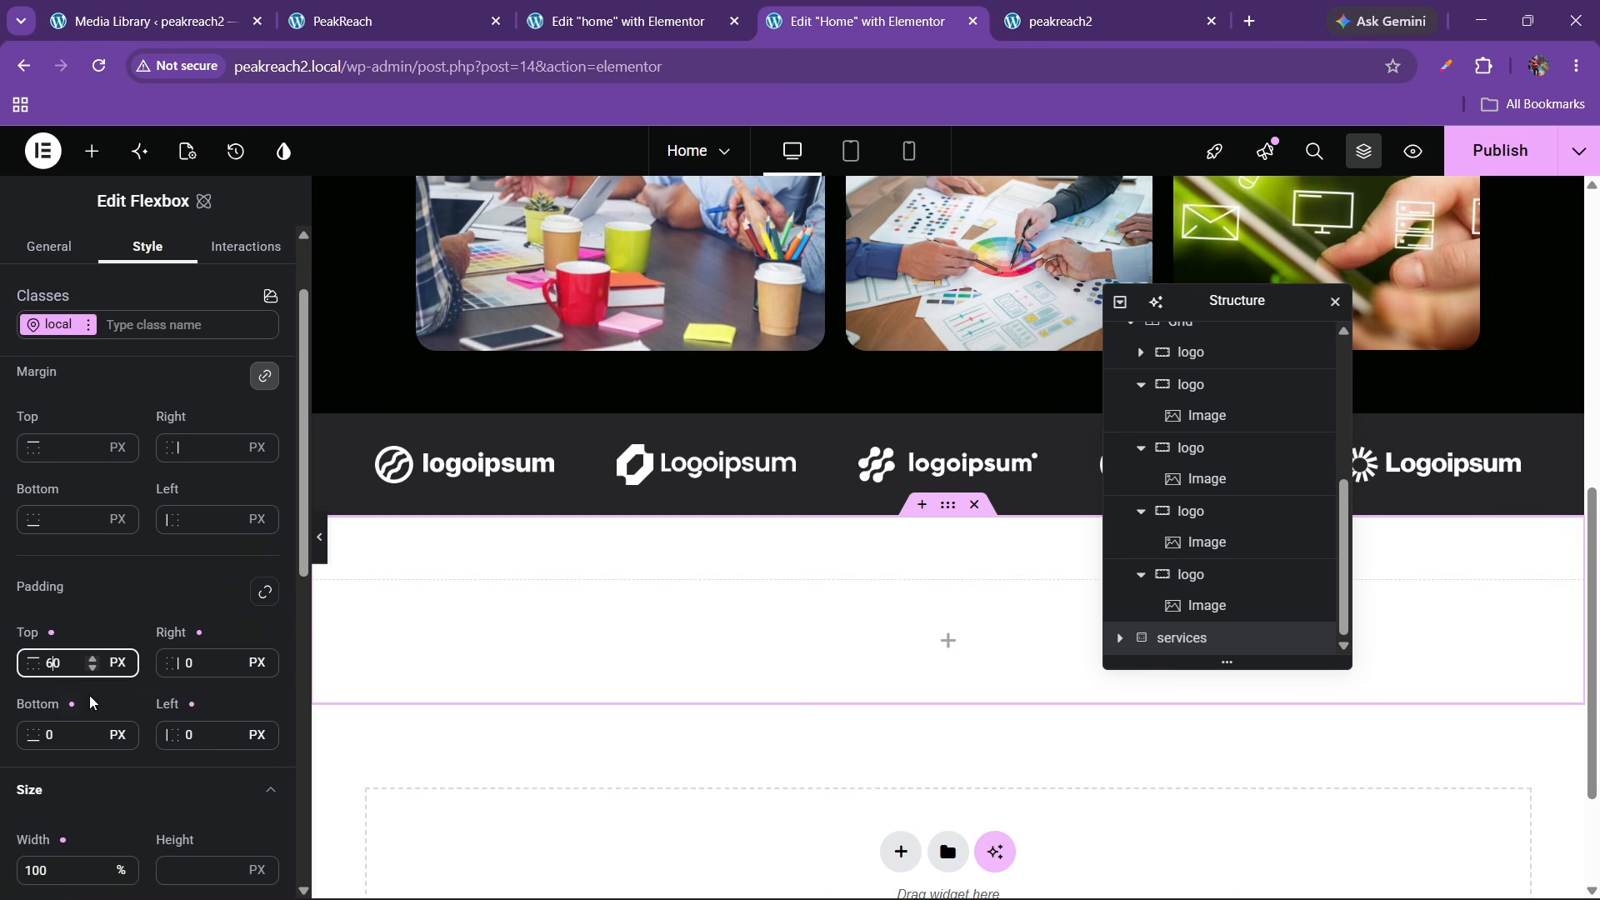
left_click(43, 744)
type("6")
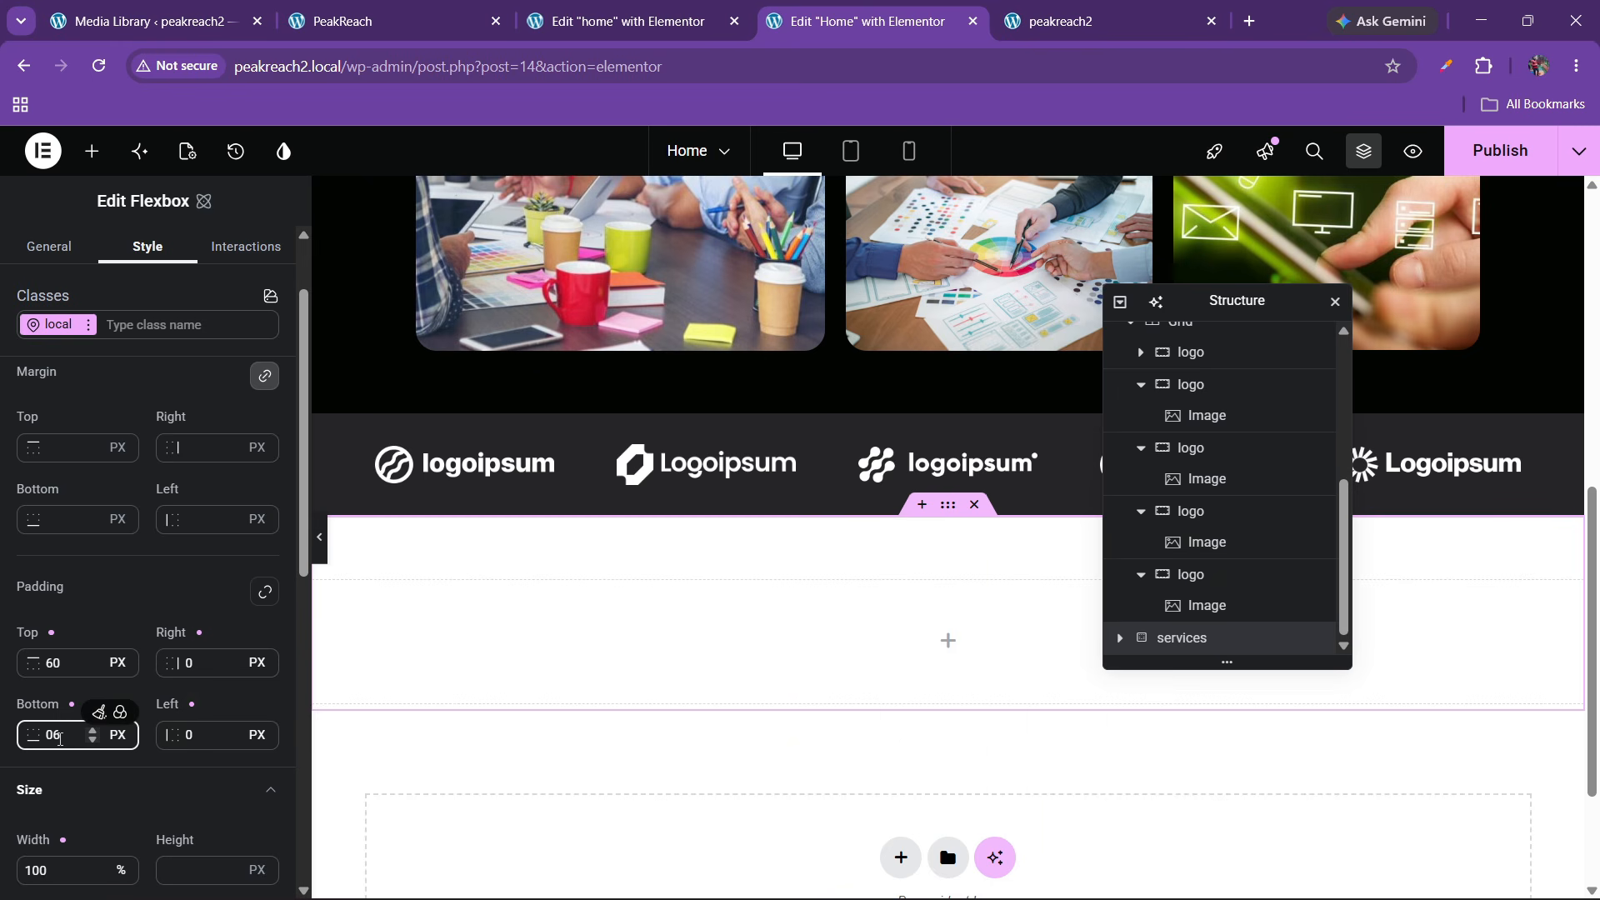
type("60")
left_click(189, 663)
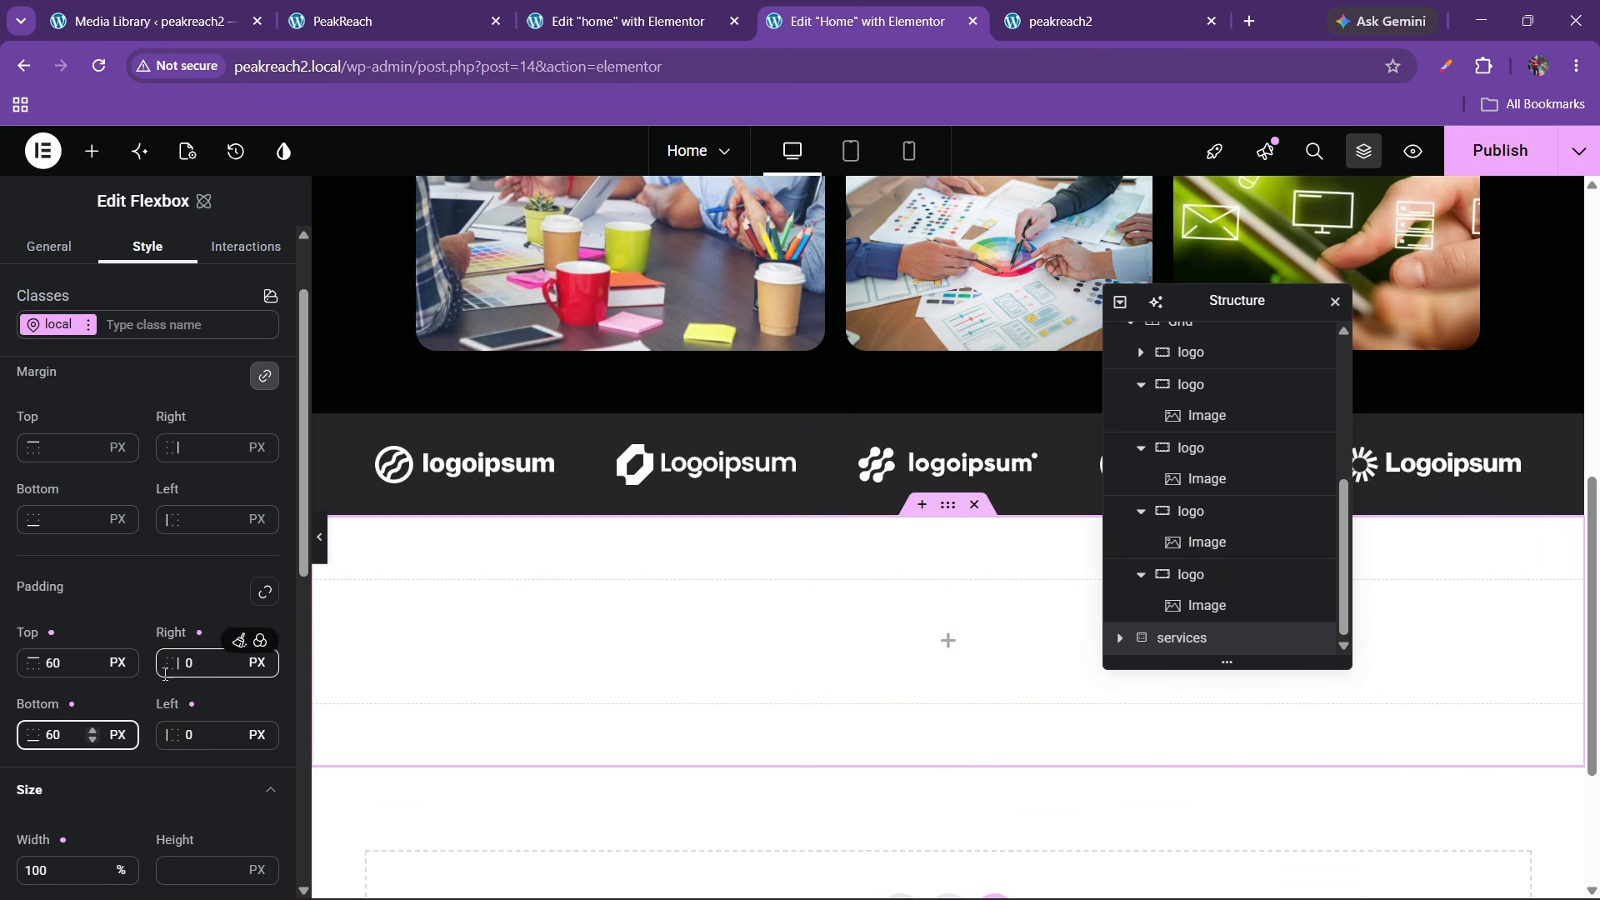
left_click(193, 738)
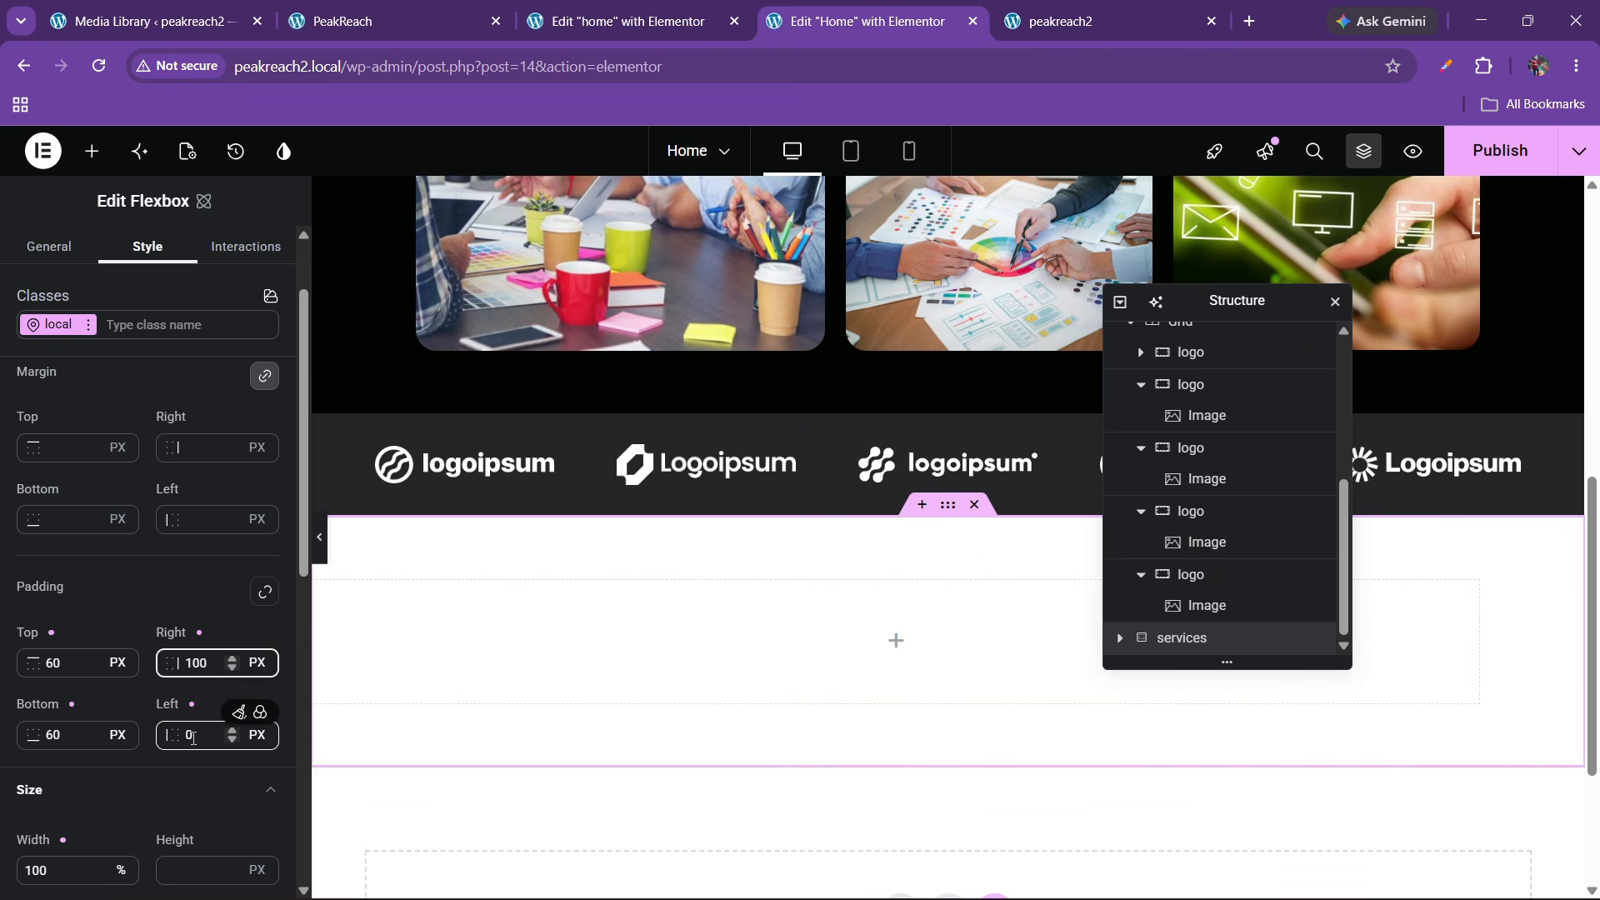
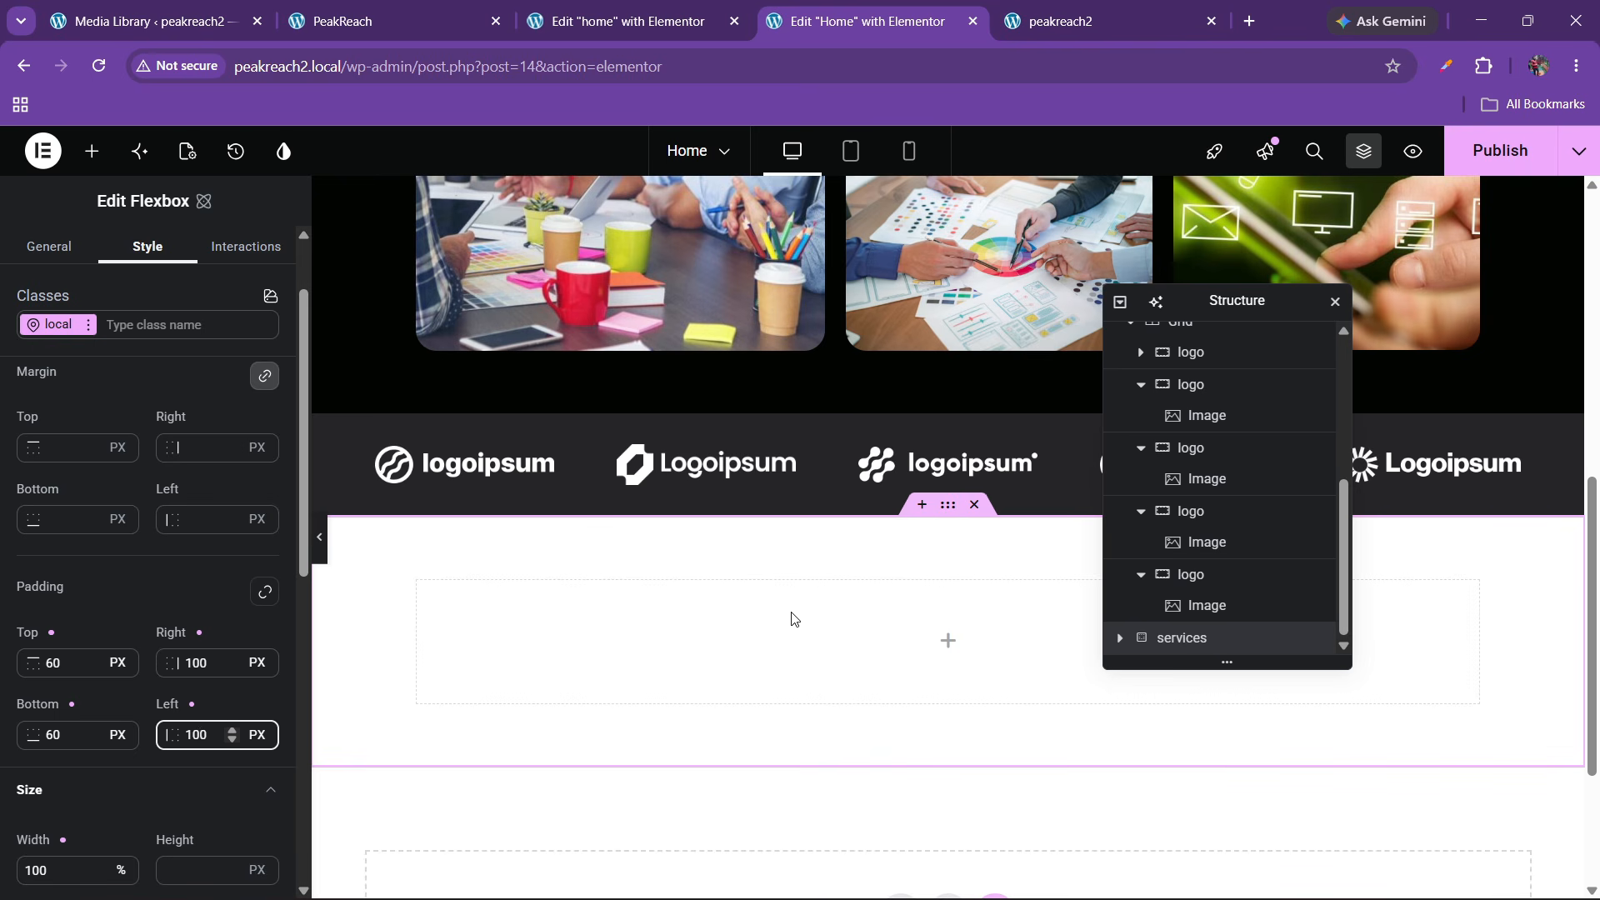
Give the empty services container the bg colour variable as its background
left_click(154, 21)
left_click(417, 21)
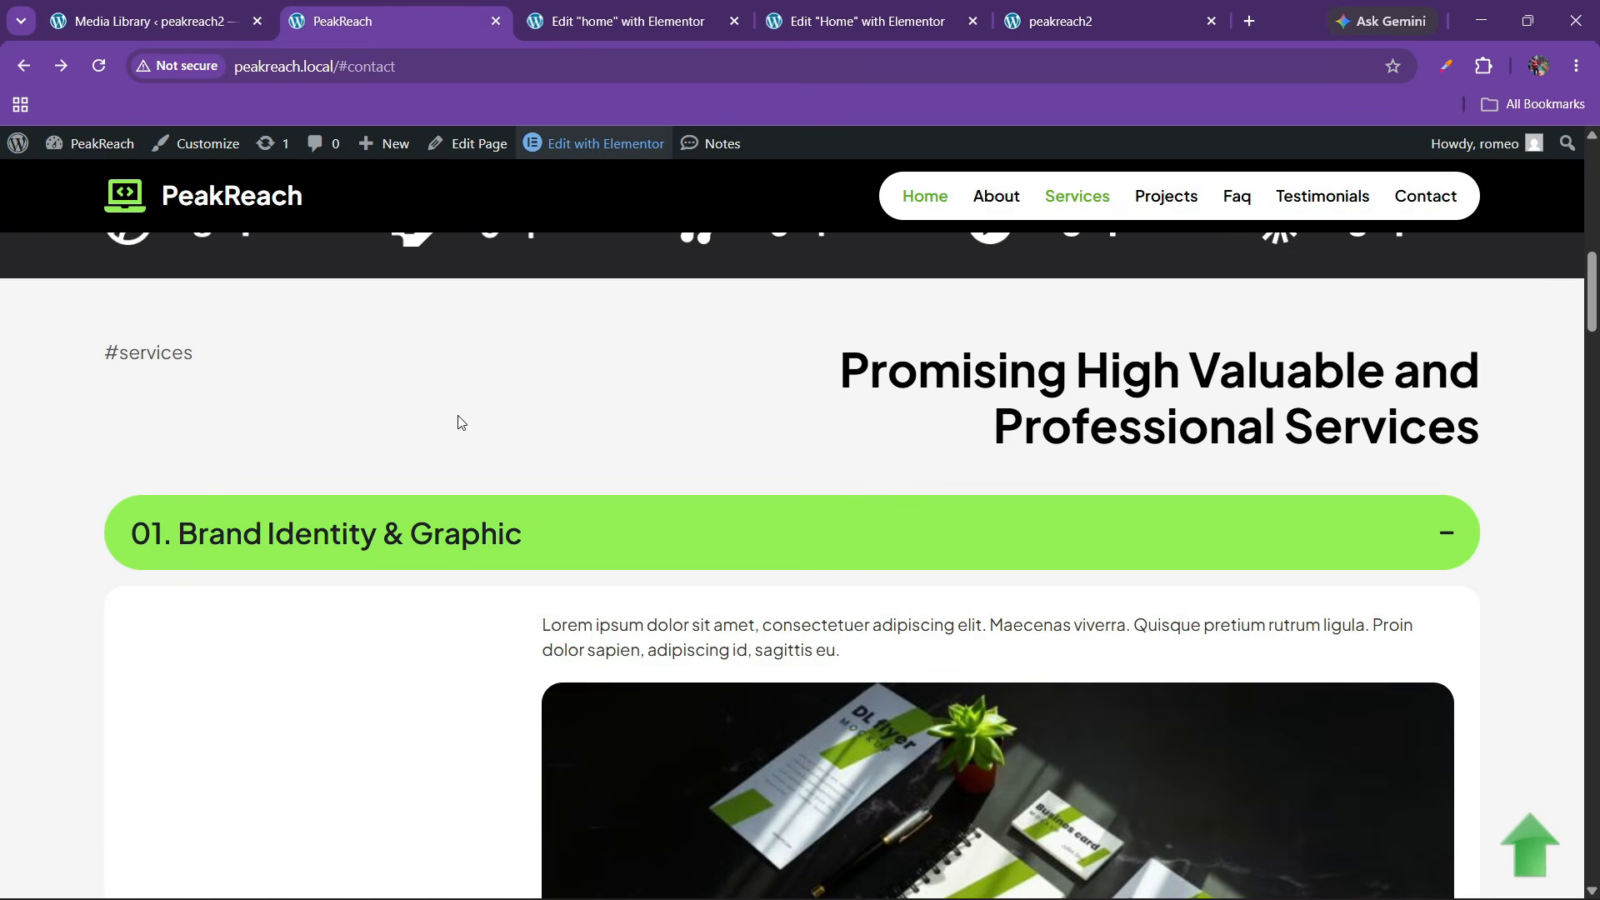
left_click(627, 21)
left_click(867, 20)
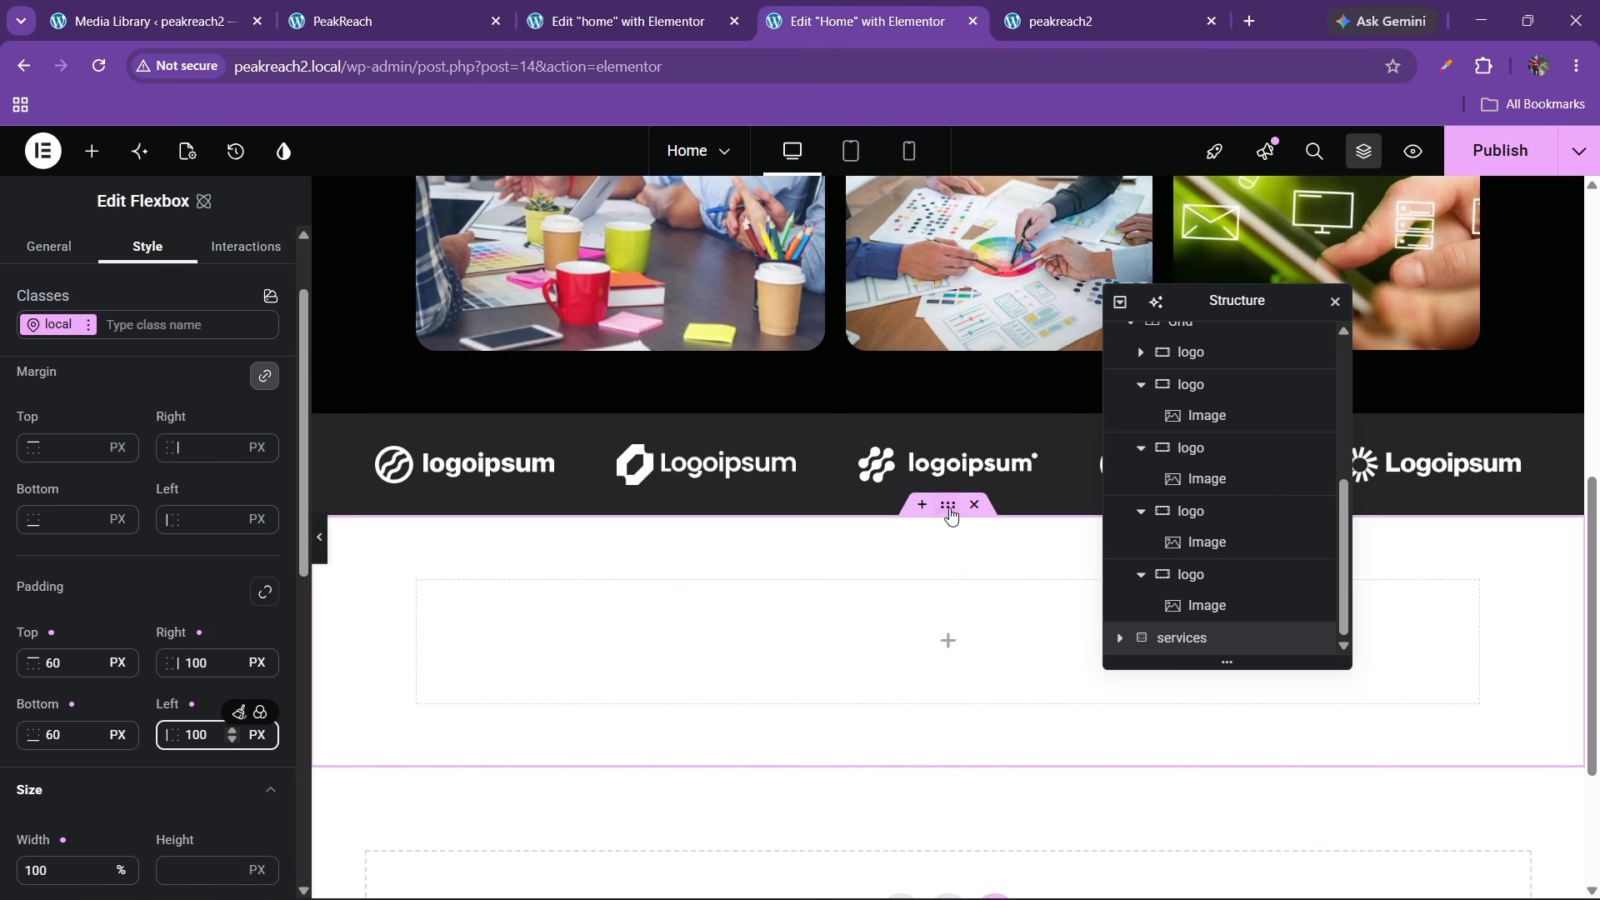
scroll(125, 616, "down", 6)
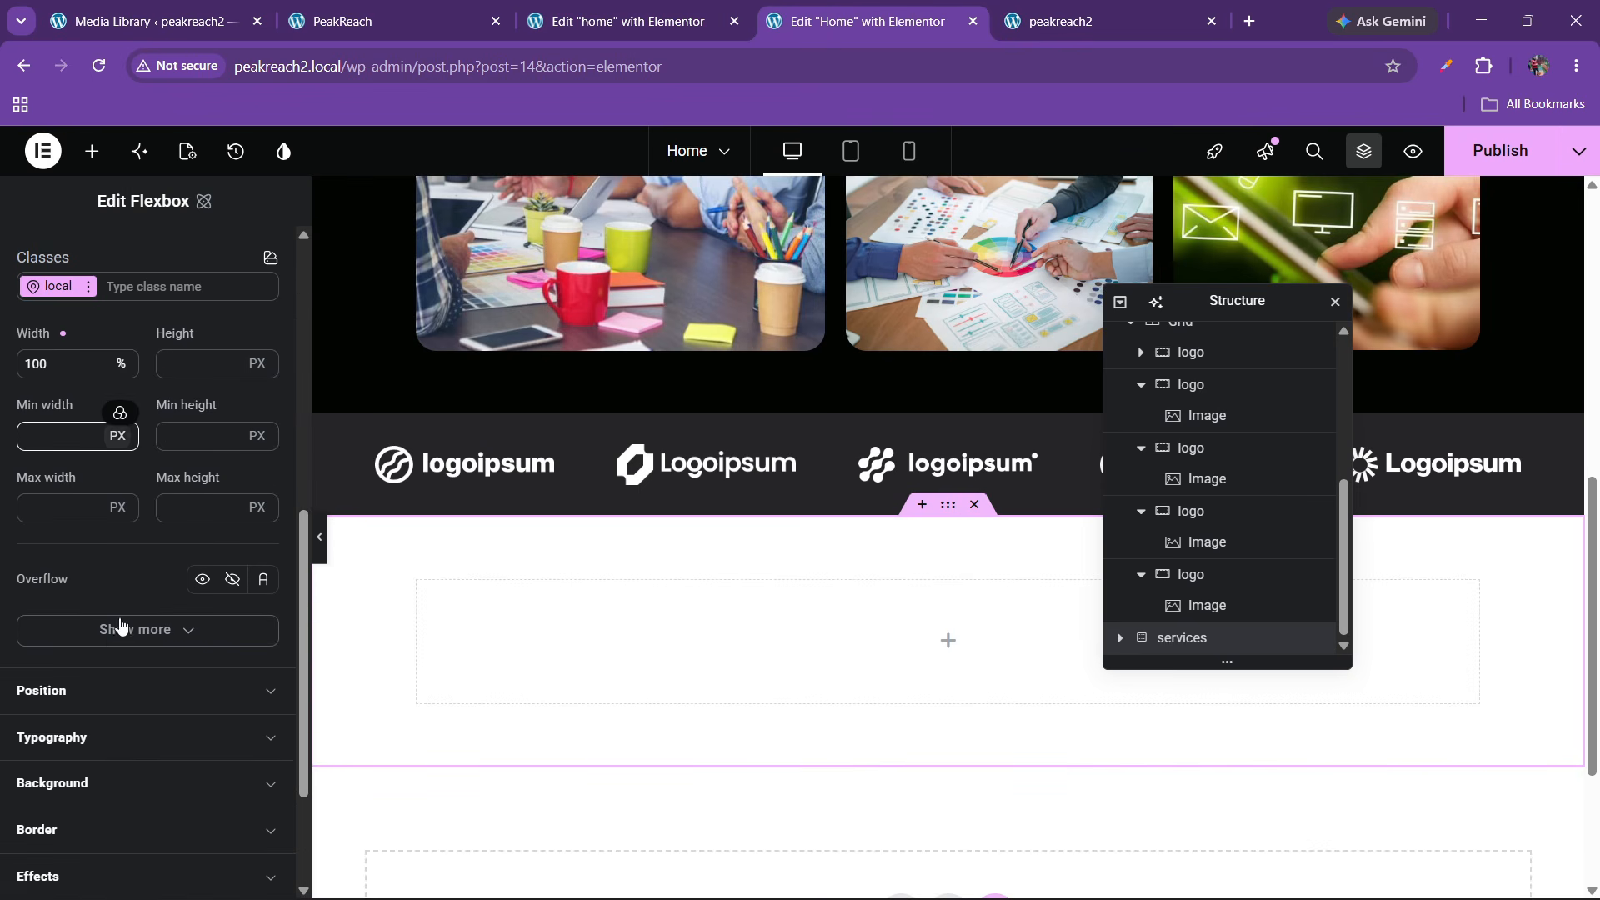
scroll(120, 626, "down", 3)
left_click(97, 574)
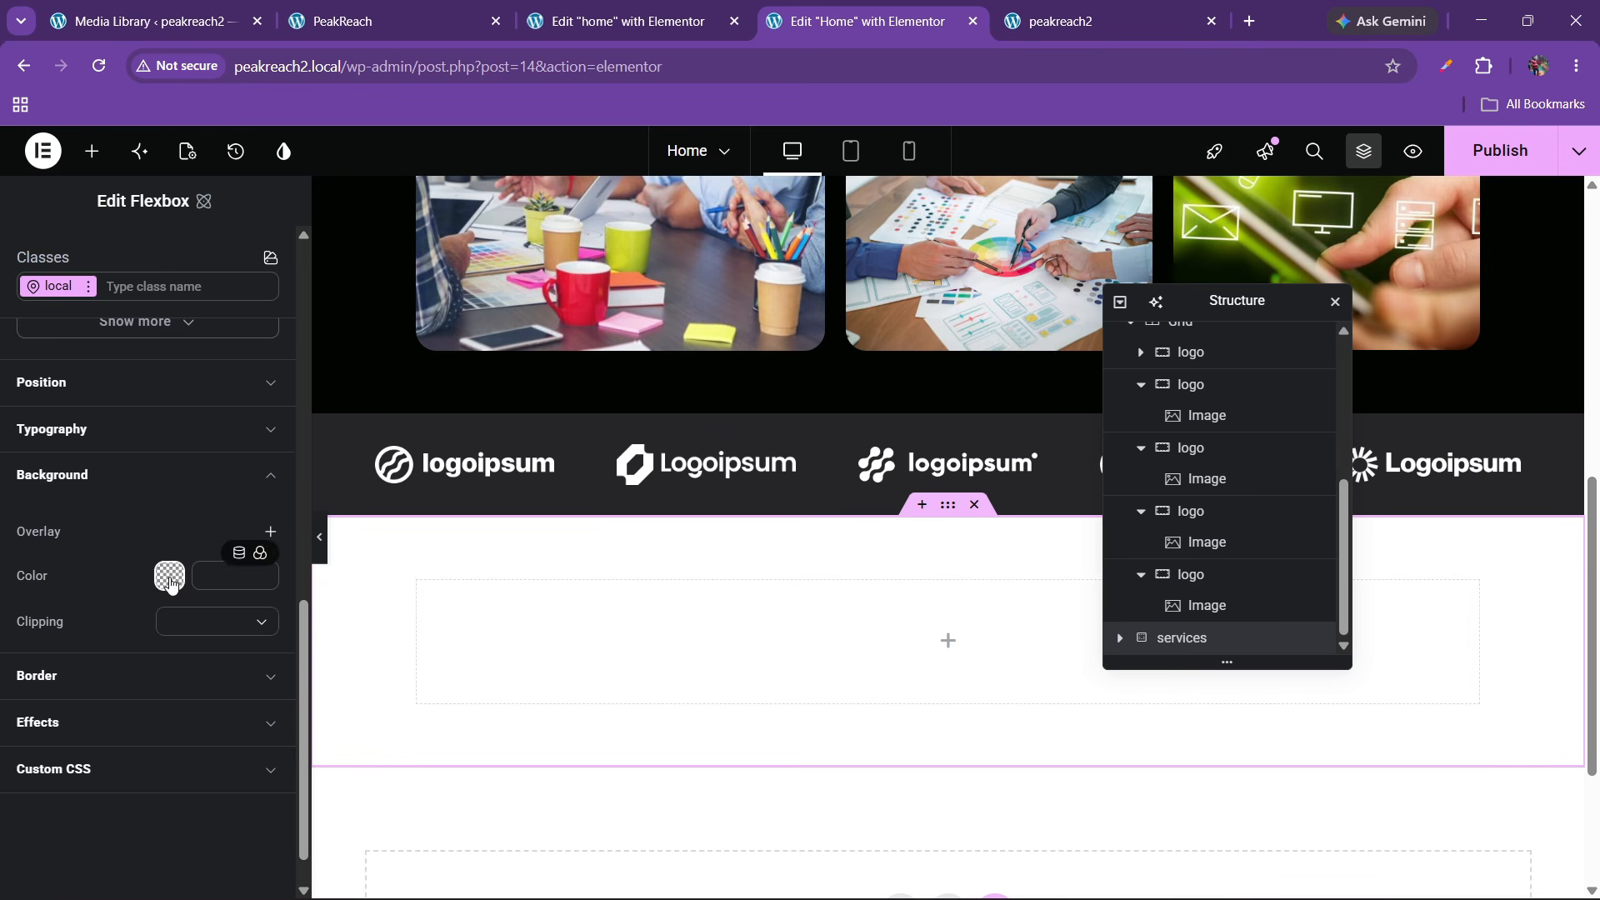
left_click(259, 553)
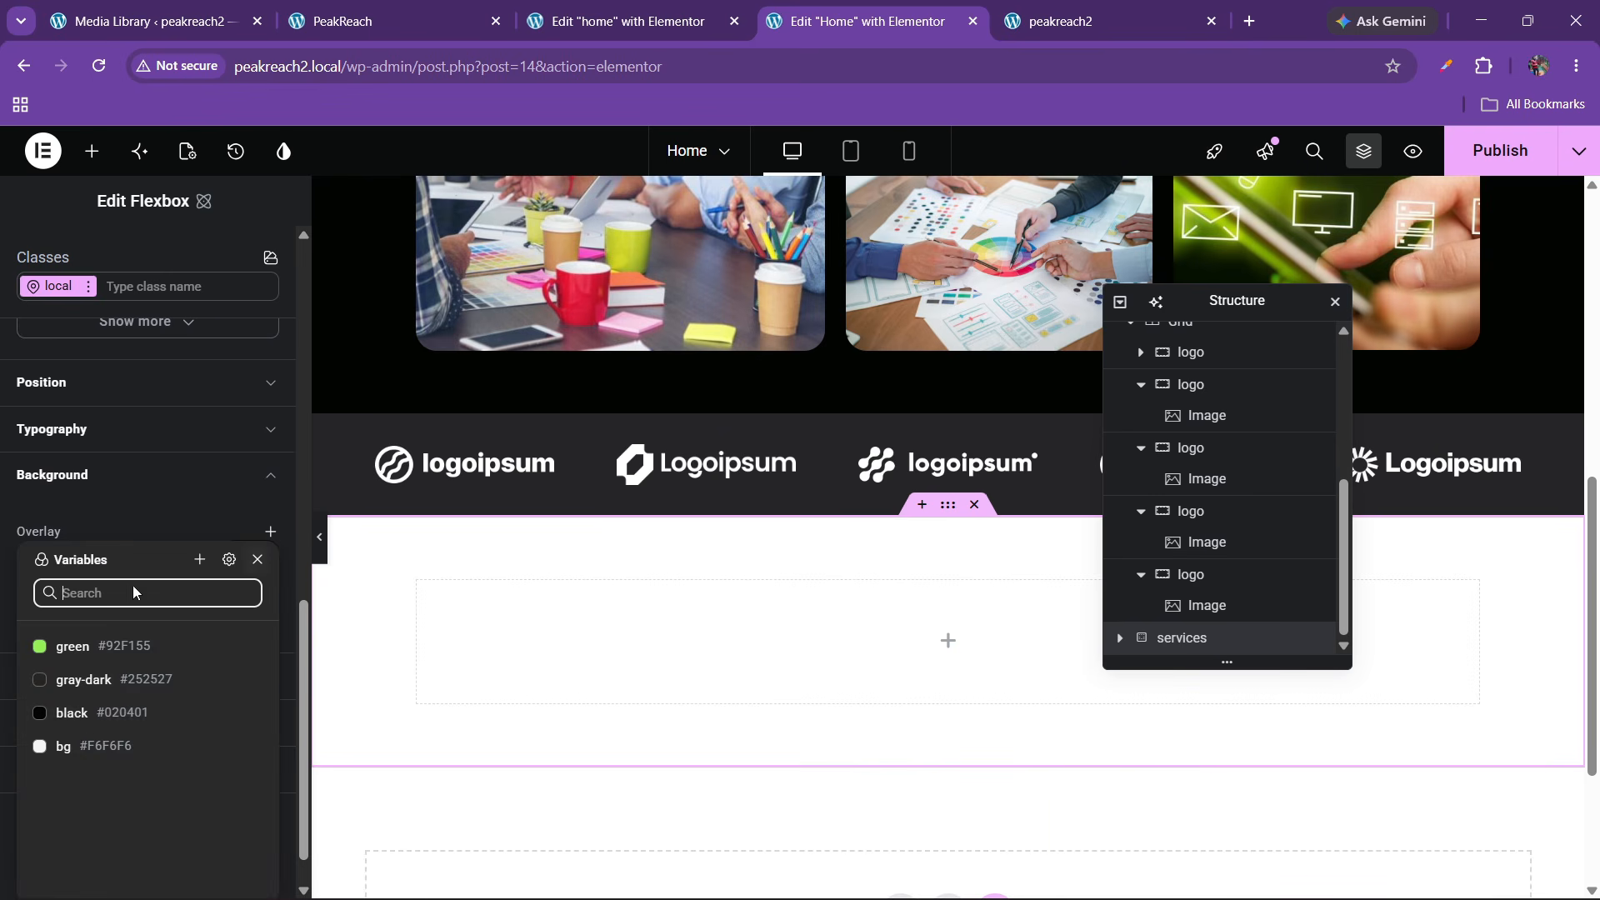
left_click(84, 746)
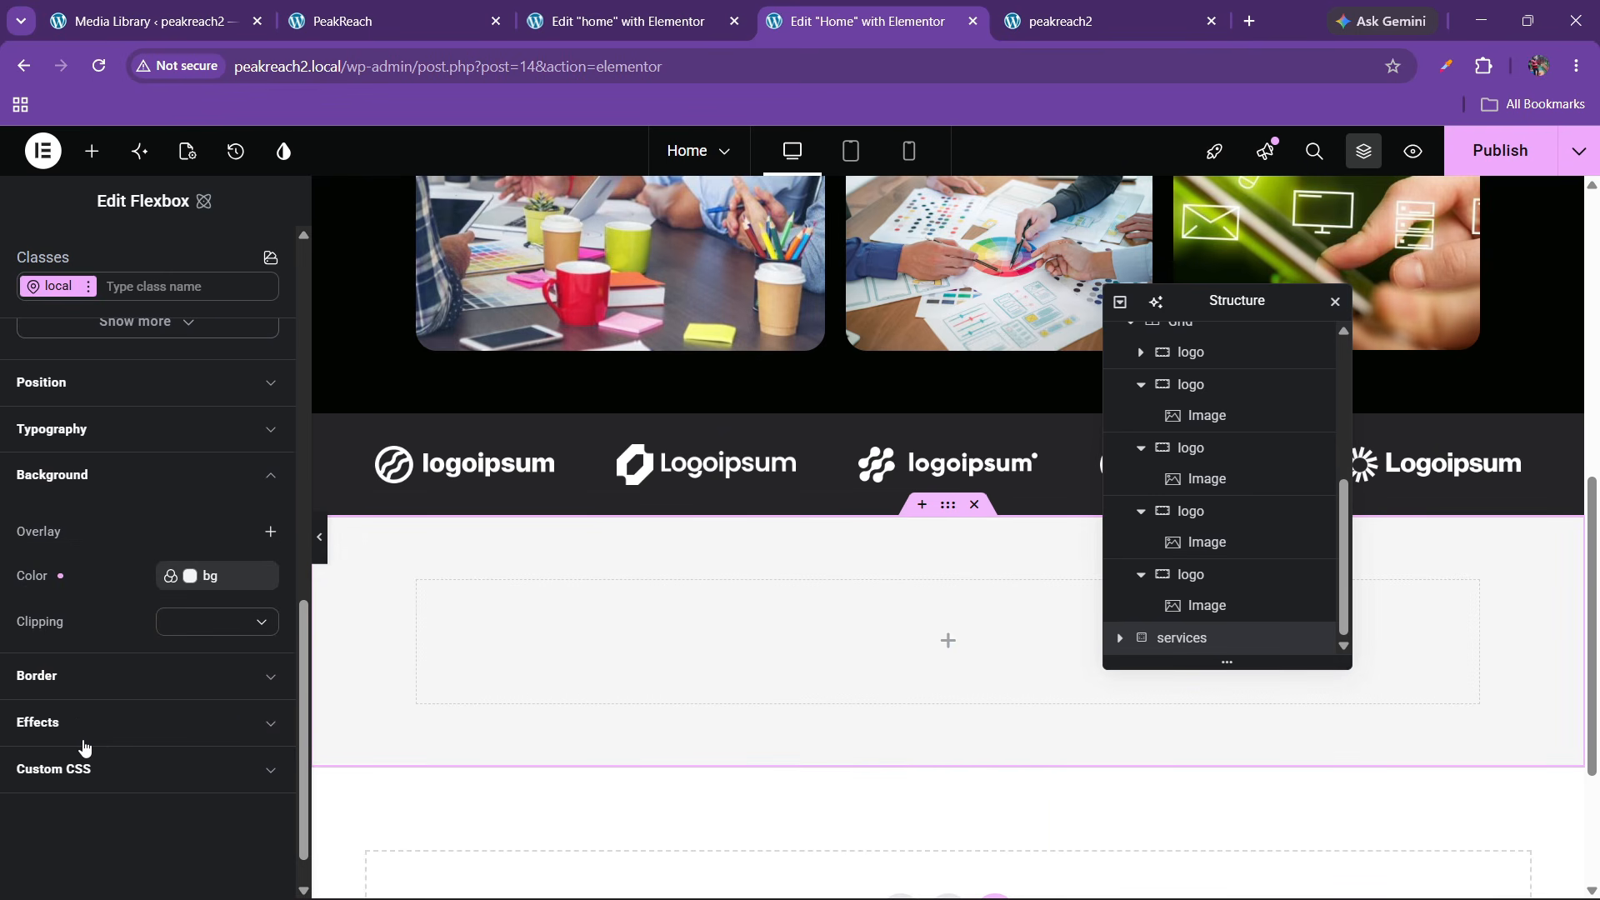
left_click(375, 20)
left_click(841, 21)
Drop a Heading widget into the services container and give it the text '#services'
left_click(92, 151)
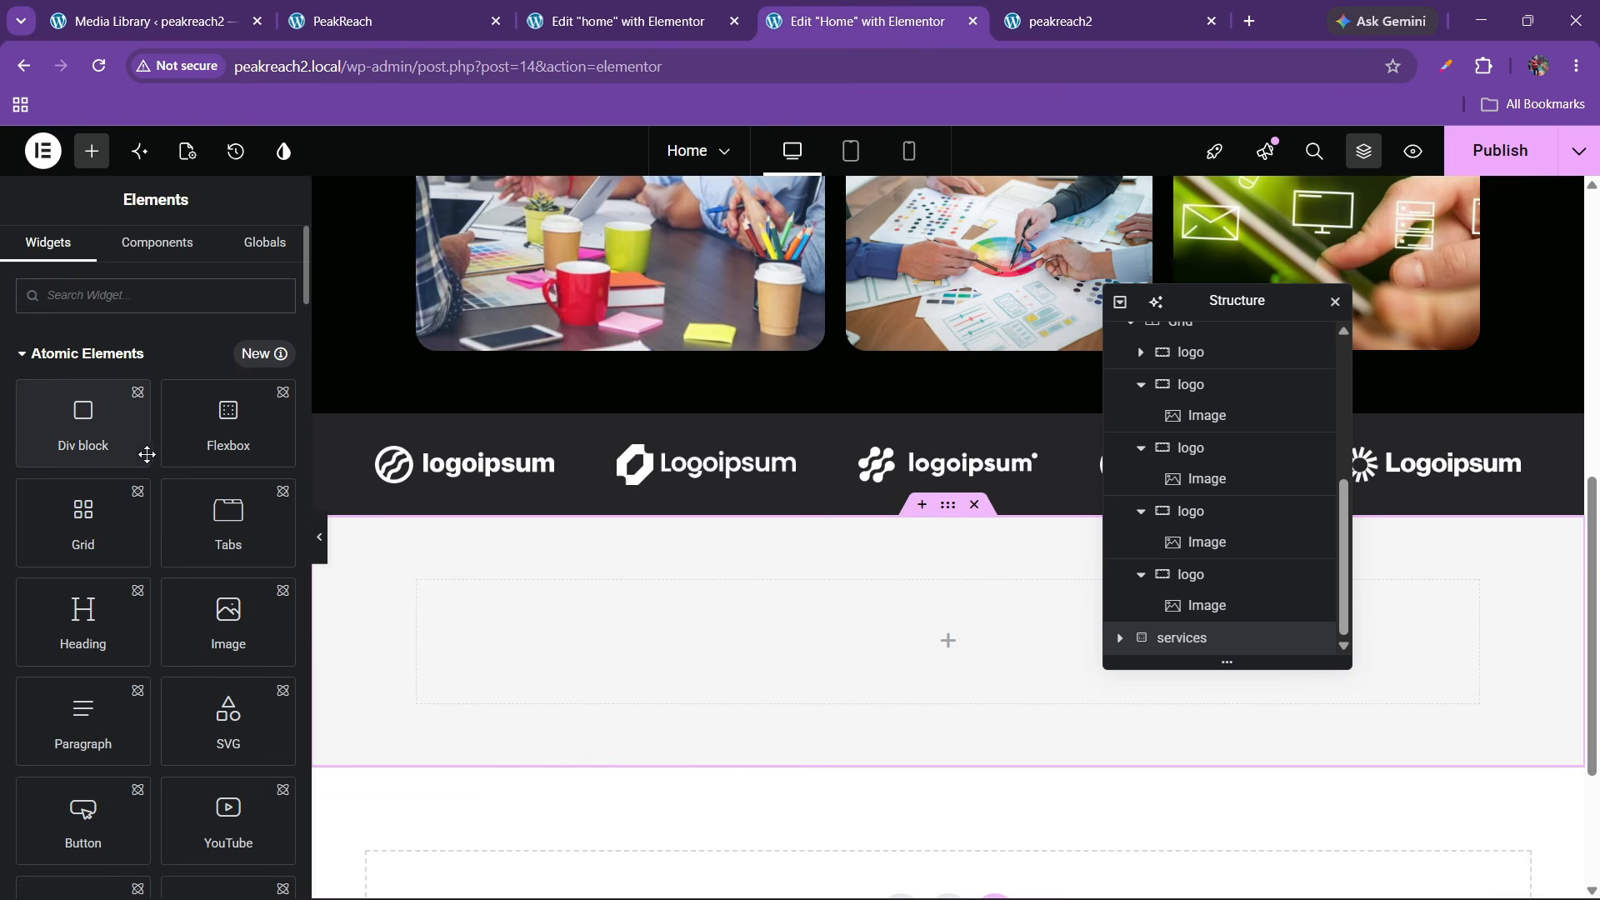
scroll(146, 467, "down", 5)
scroll(151, 500, "up", 2)
left_click_drag(86, 436, 450, 612)
left_click_drag(136, 433, 8, 360)
type("#")
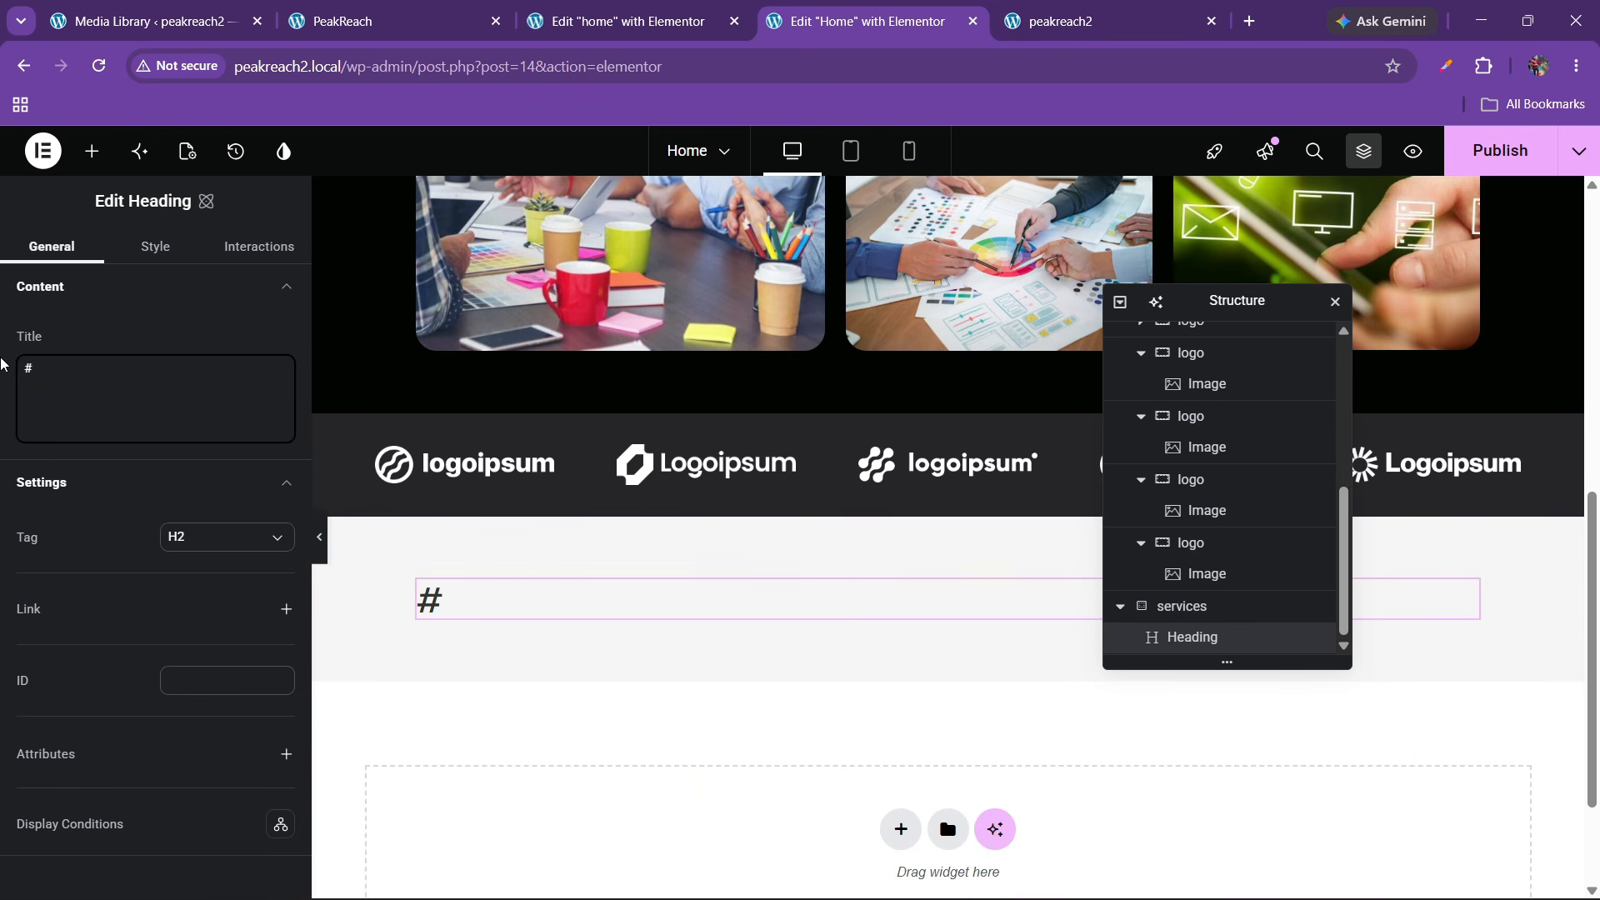
left_click(399, 11)
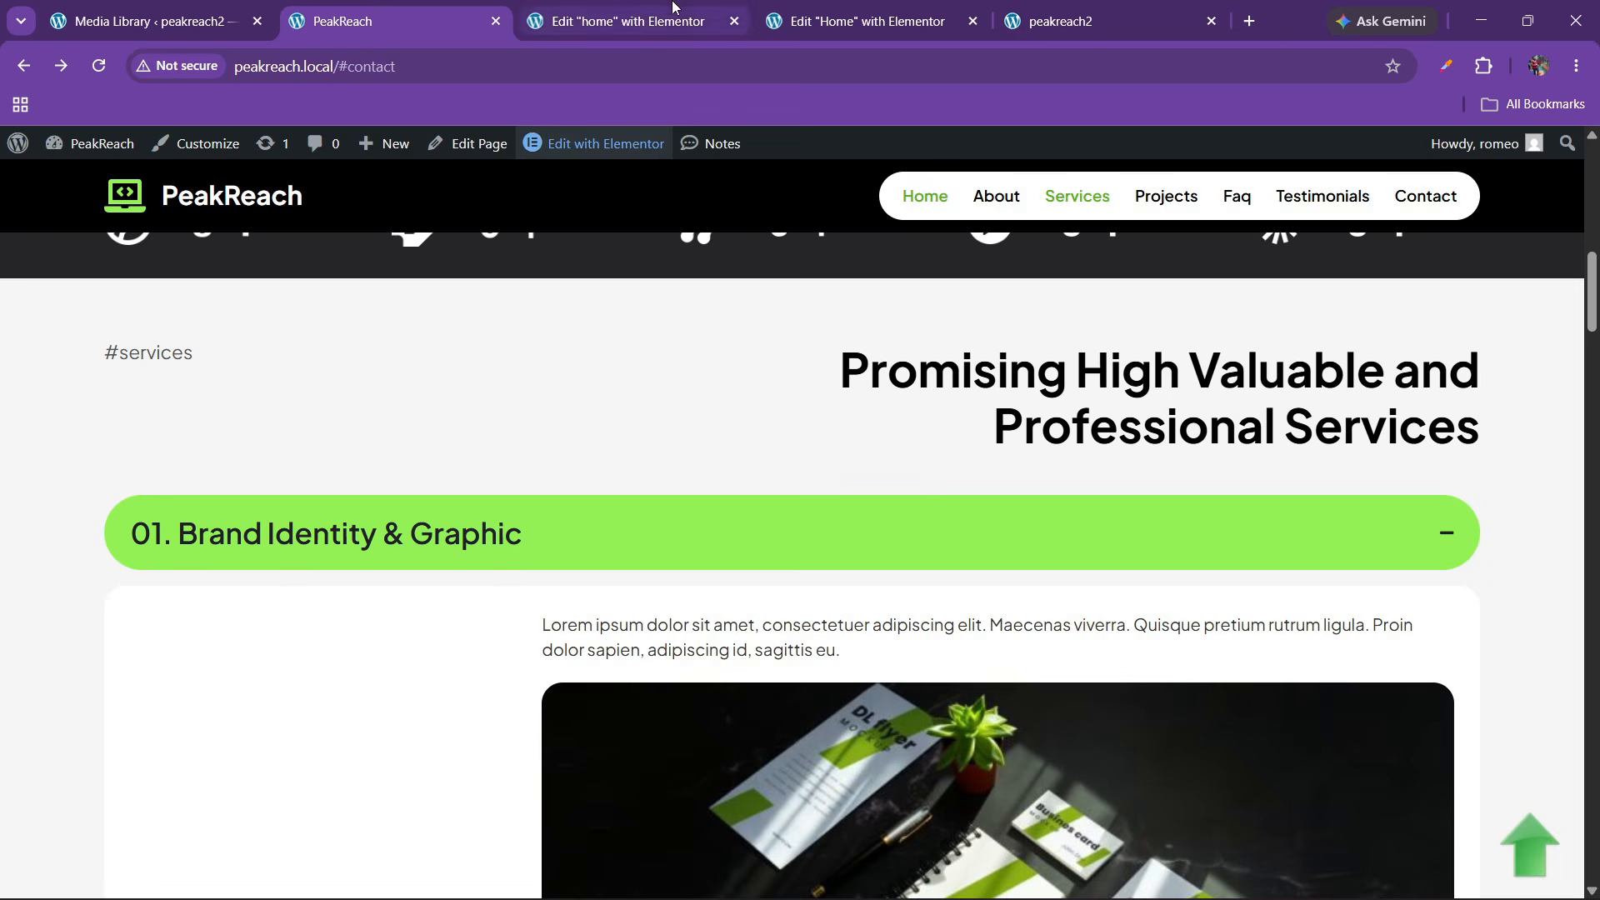
left_click(673, 10)
left_click(802, 15)
type("services")
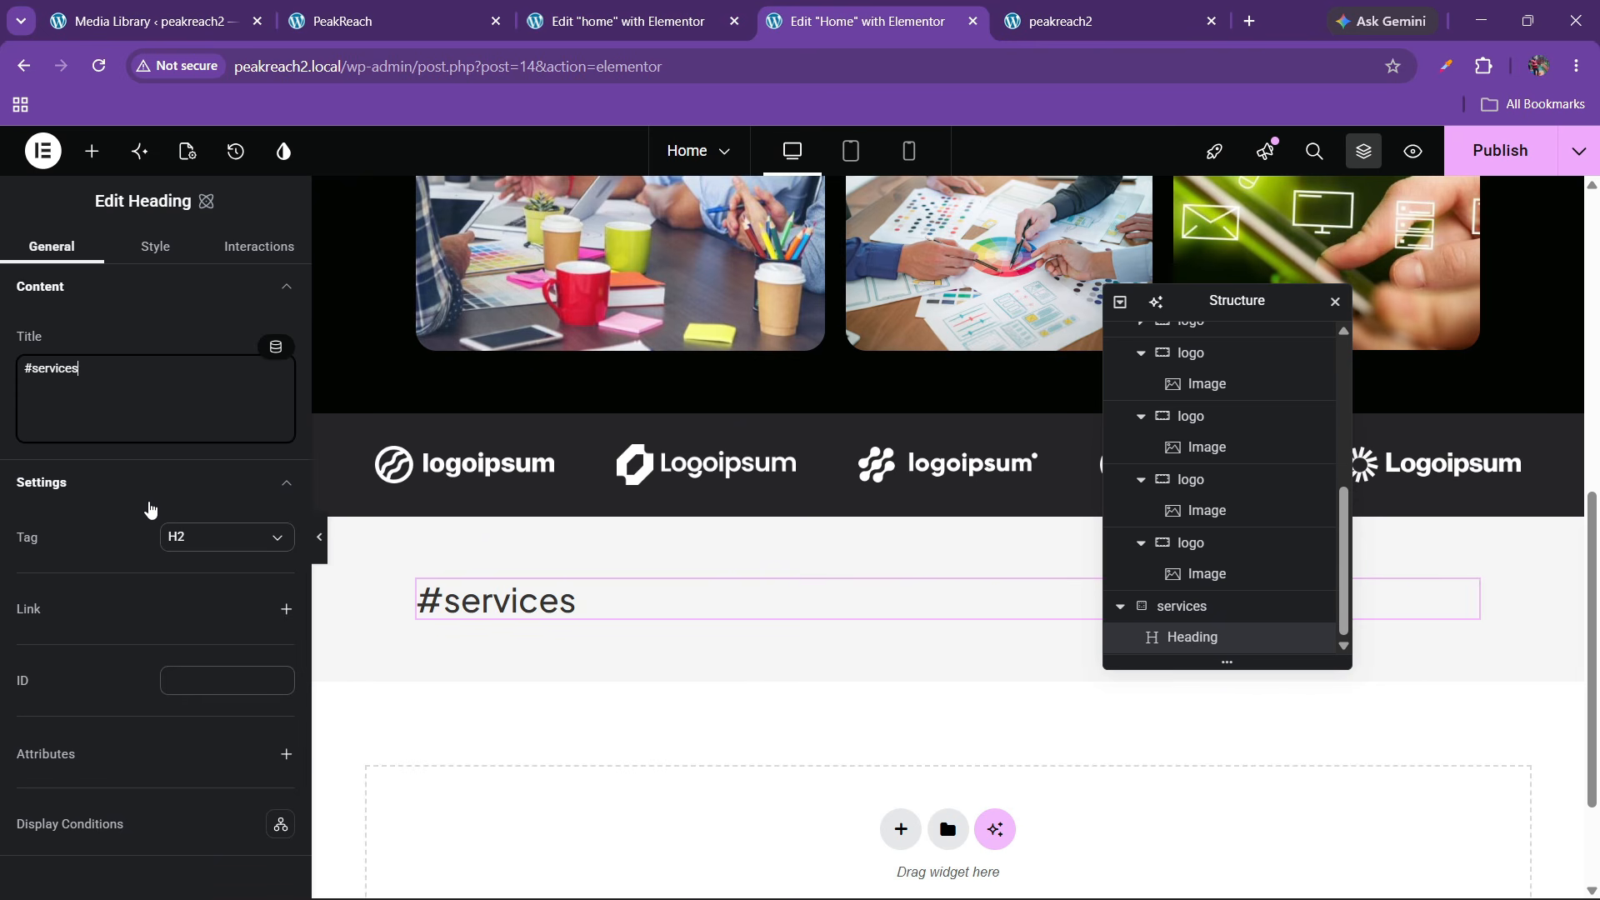
Set the #services heading's typography font to the font1 variable
left_click(155, 246)
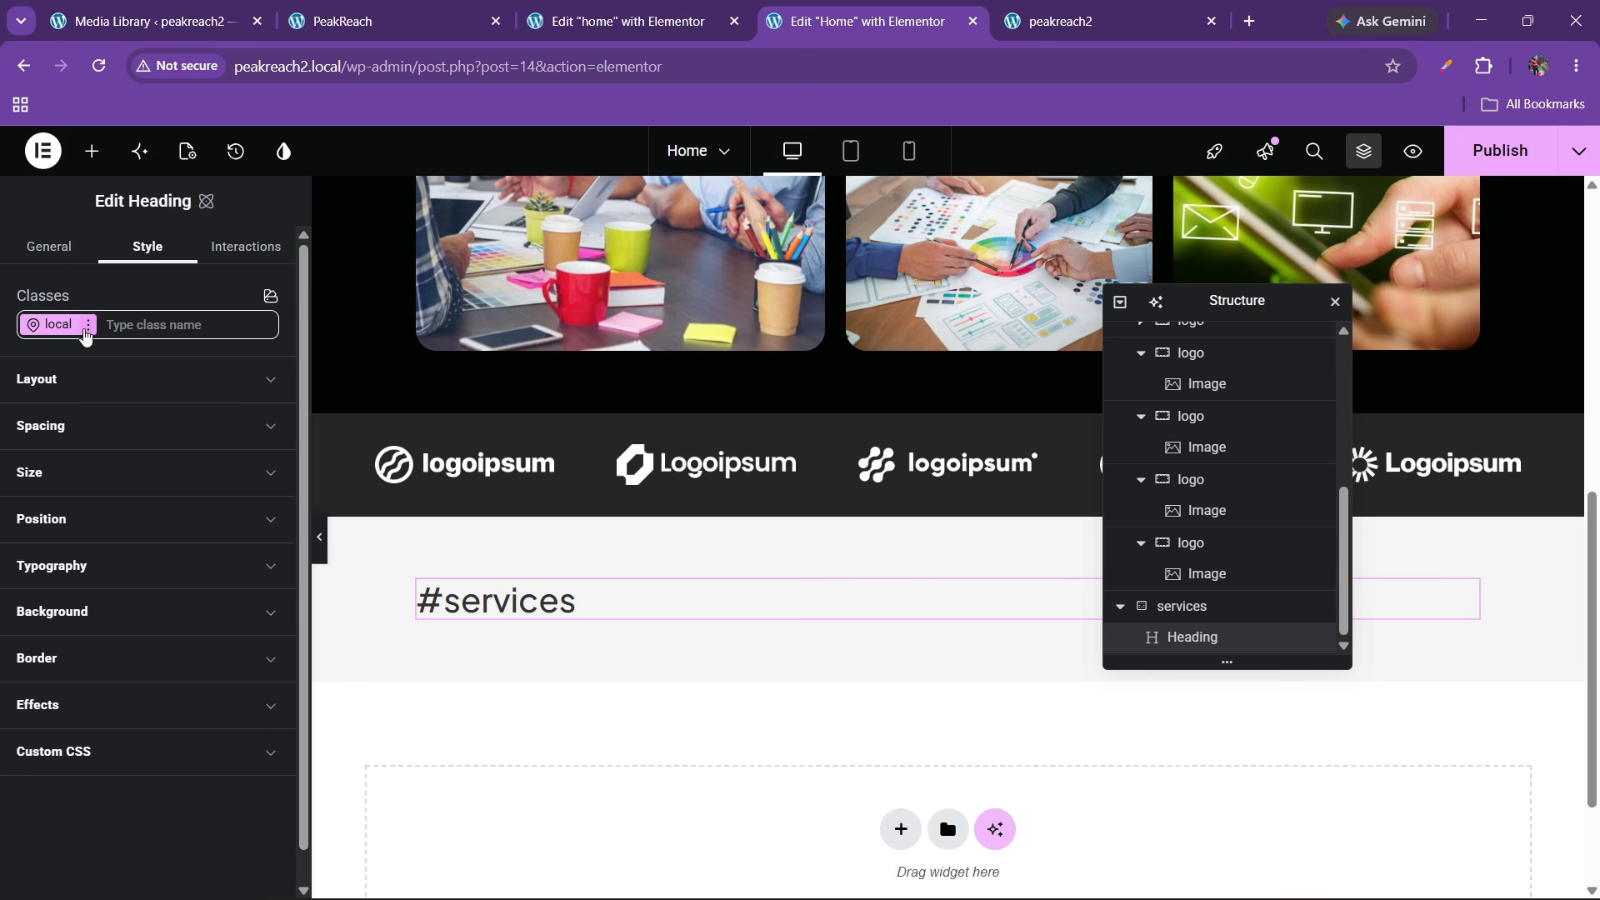
left_click(89, 325)
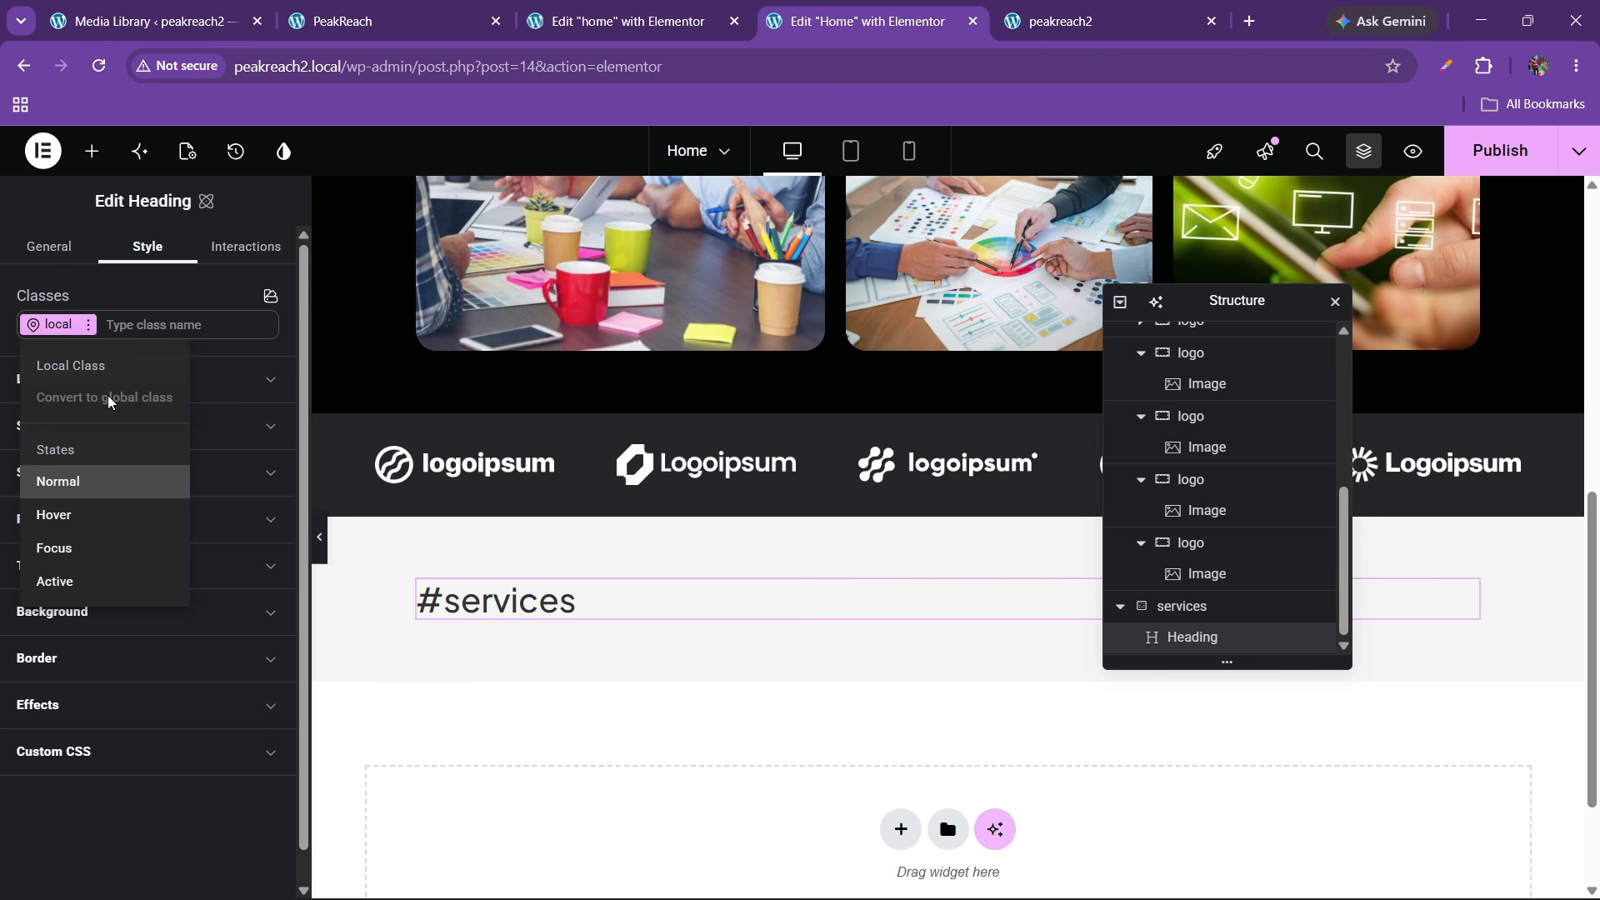
left_click(466, 604)
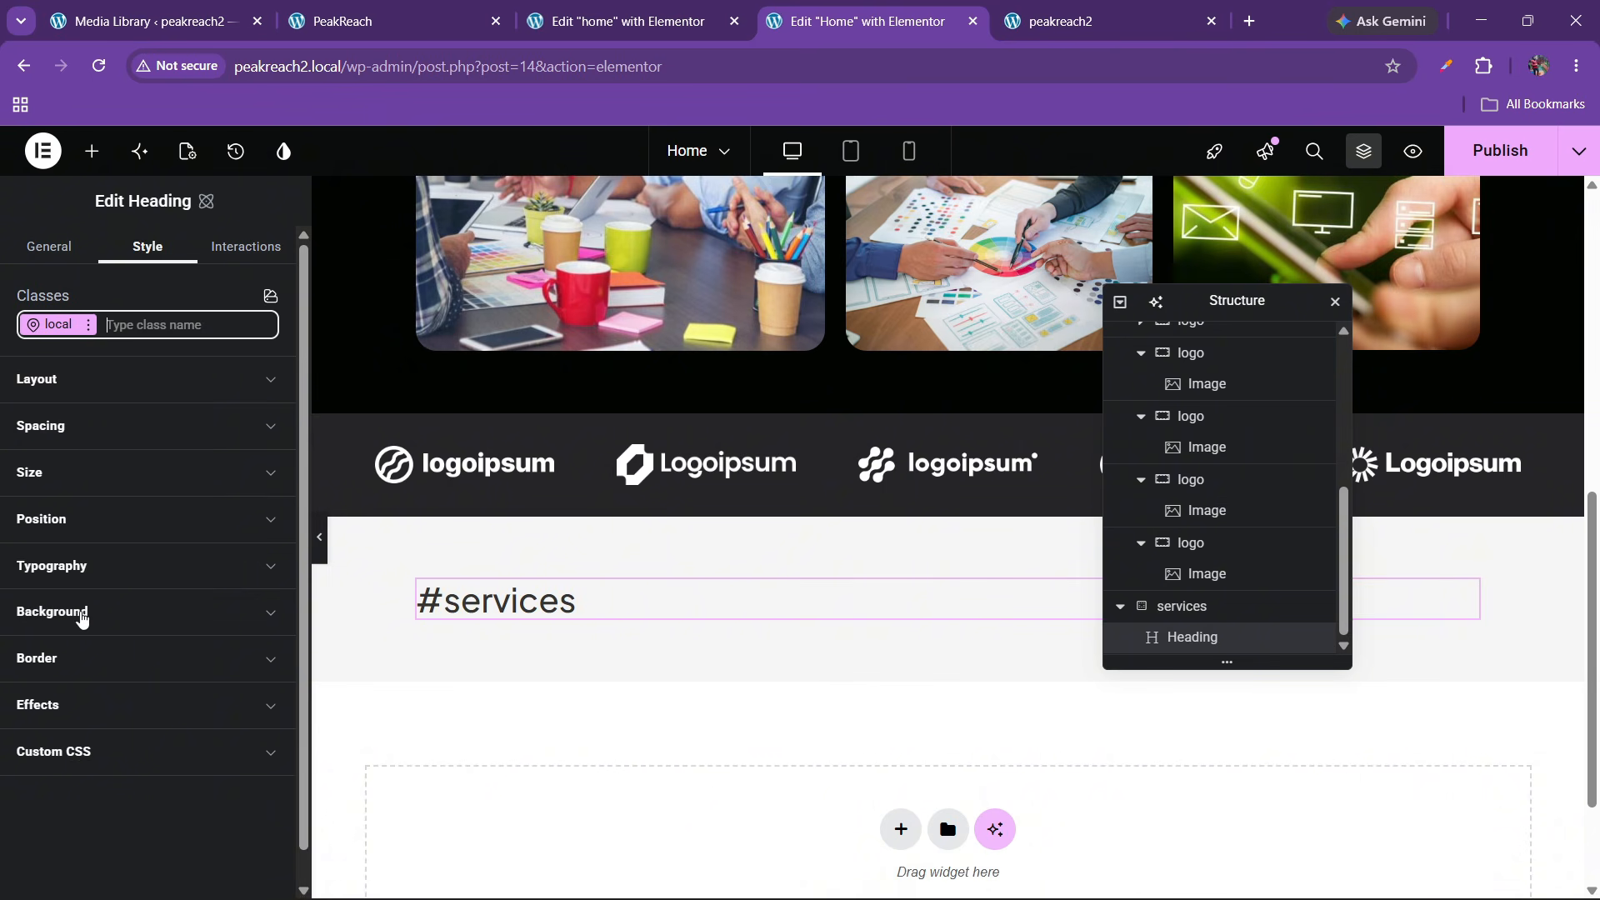
left_click(52, 565)
scroll(167, 533, "down", 1)
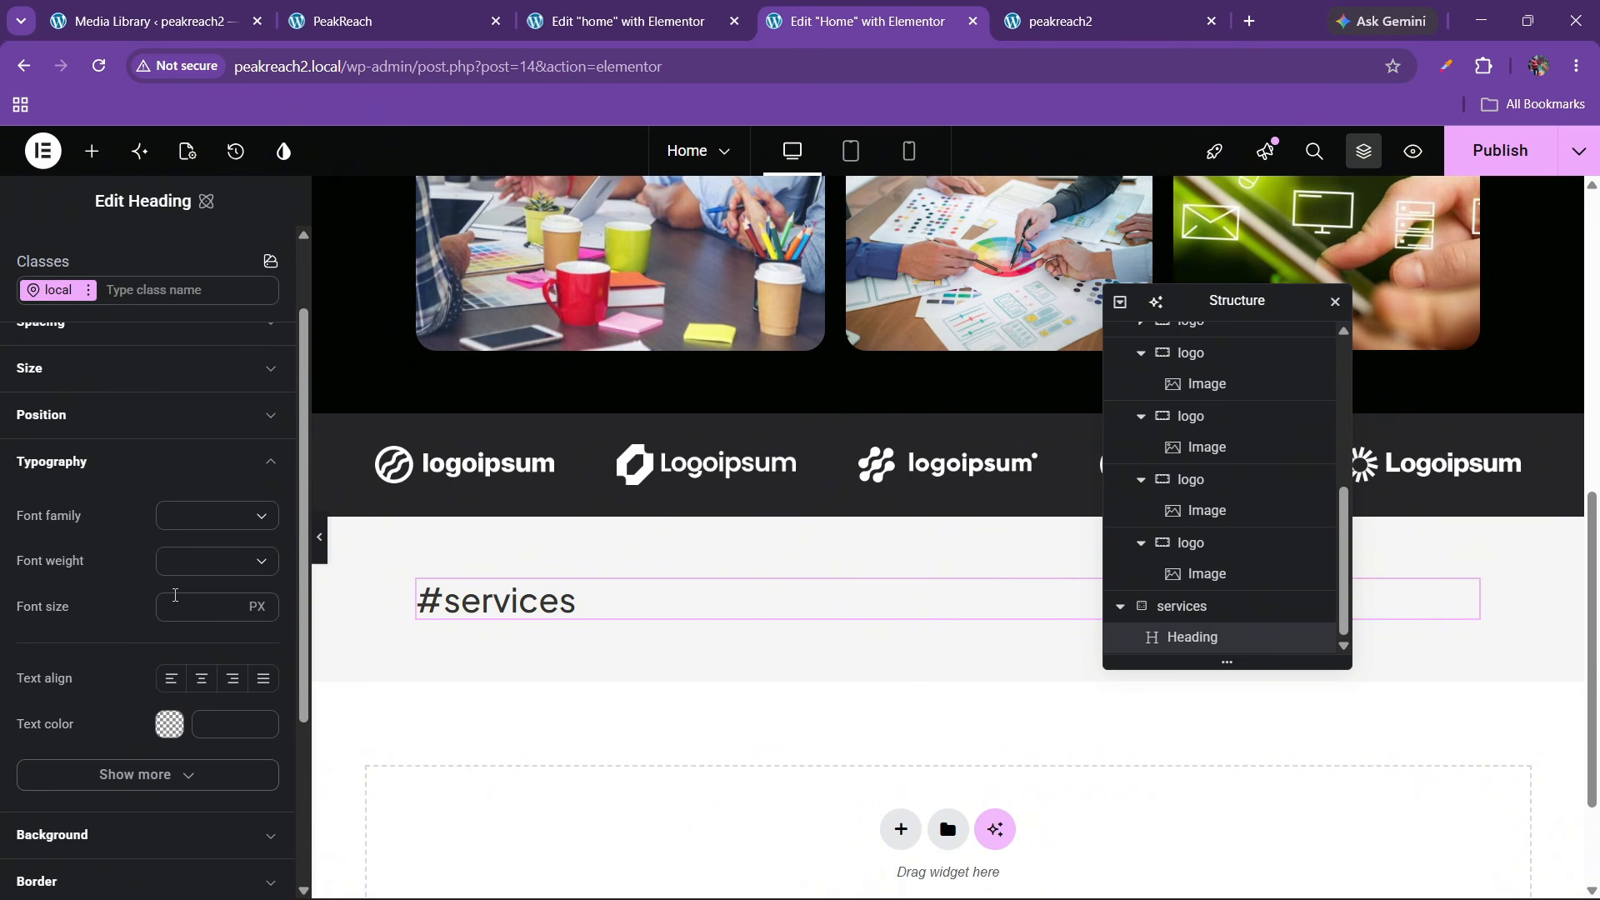
left_click(260, 493)
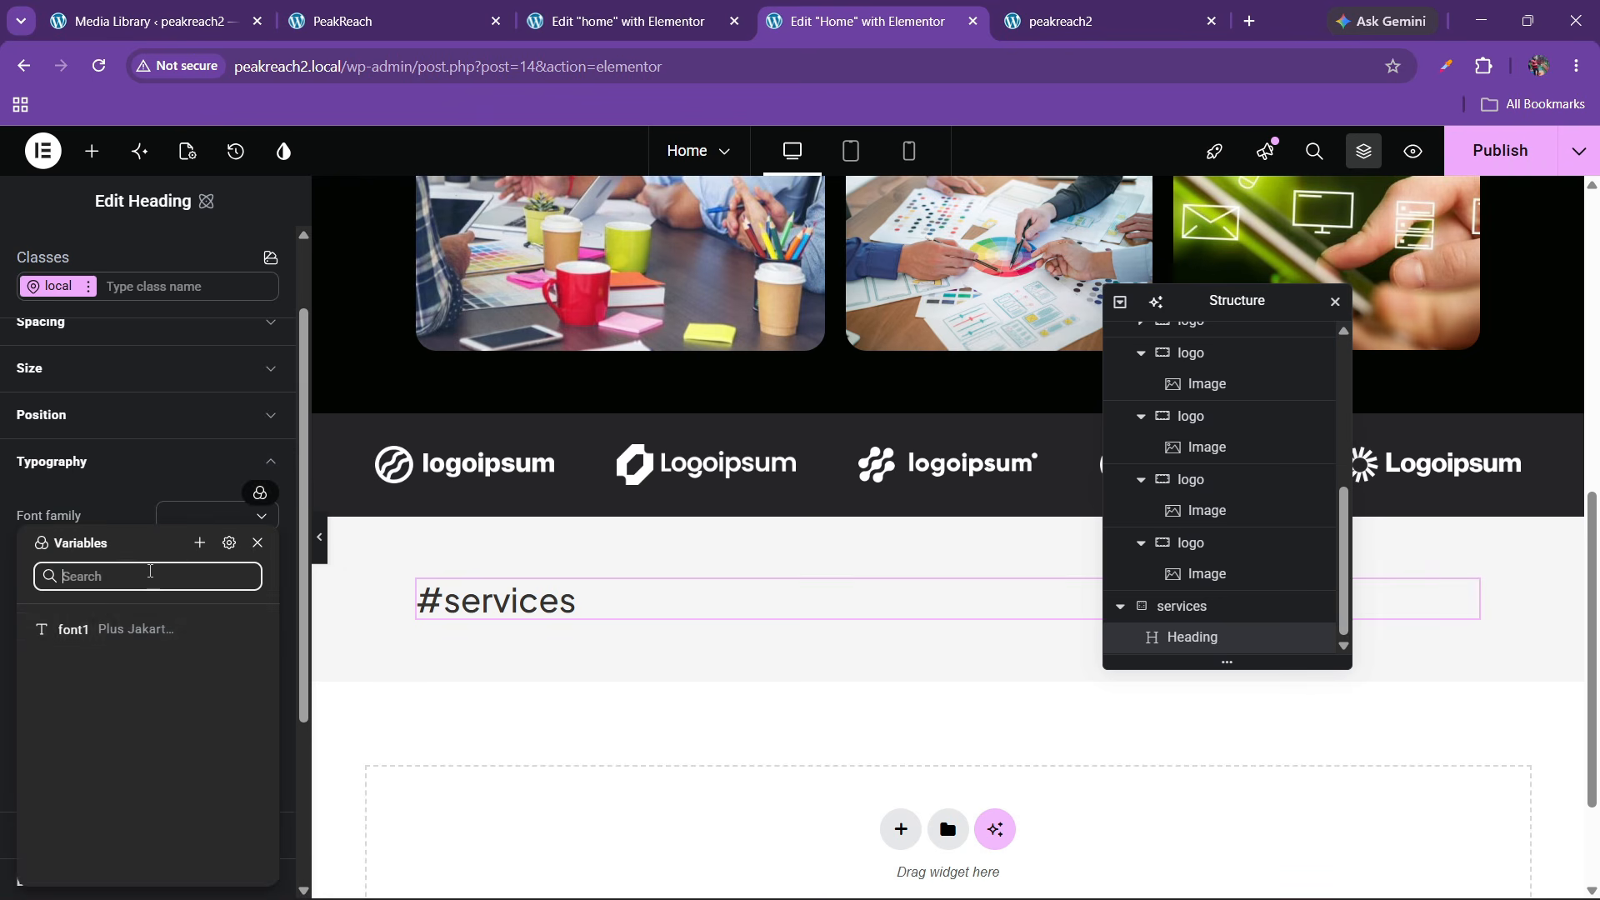
left_click(114, 639)
left_click(200, 564)
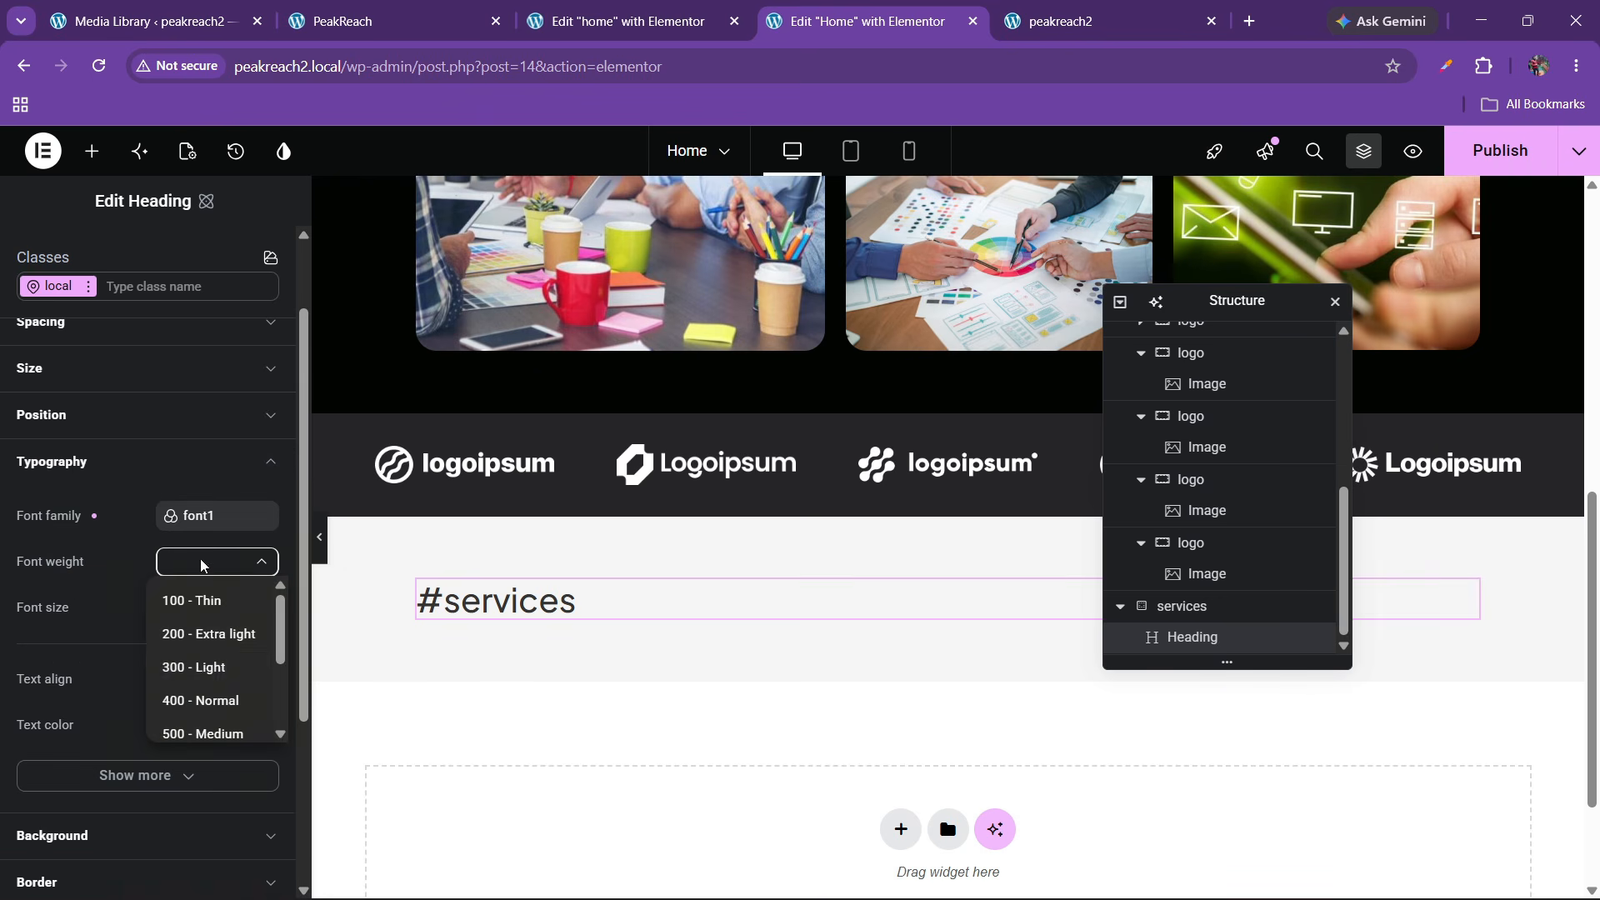
left_click(201, 667)
Give the #services heading a 400 Normal font weight and 18 px size
left_click(191, 603)
type("1")
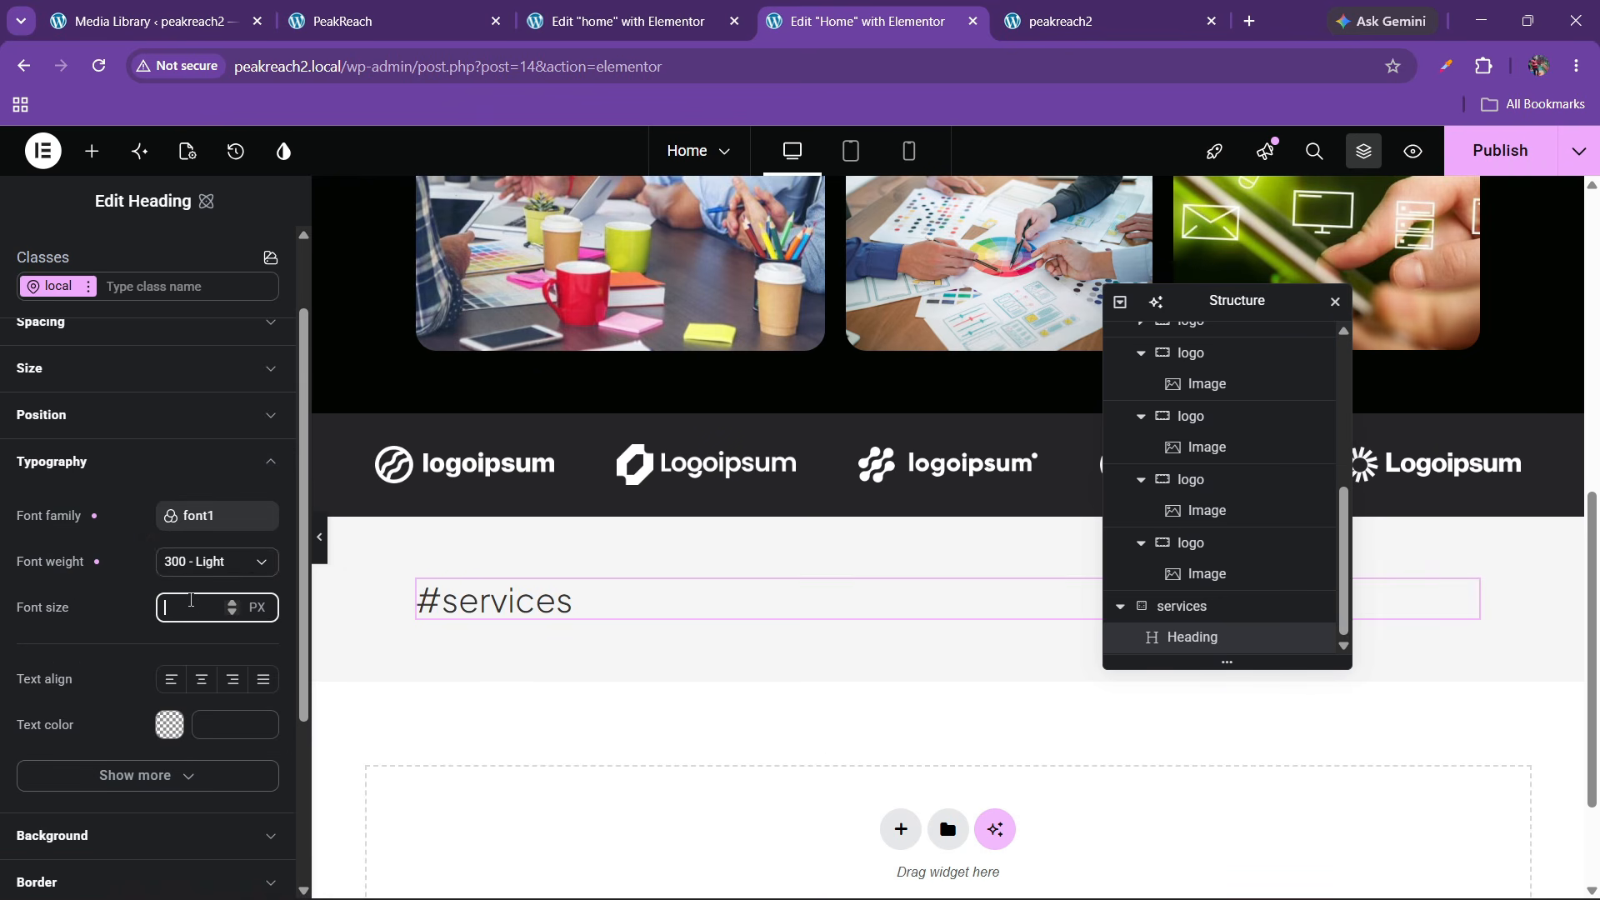
type("5")
key("BackSpace")
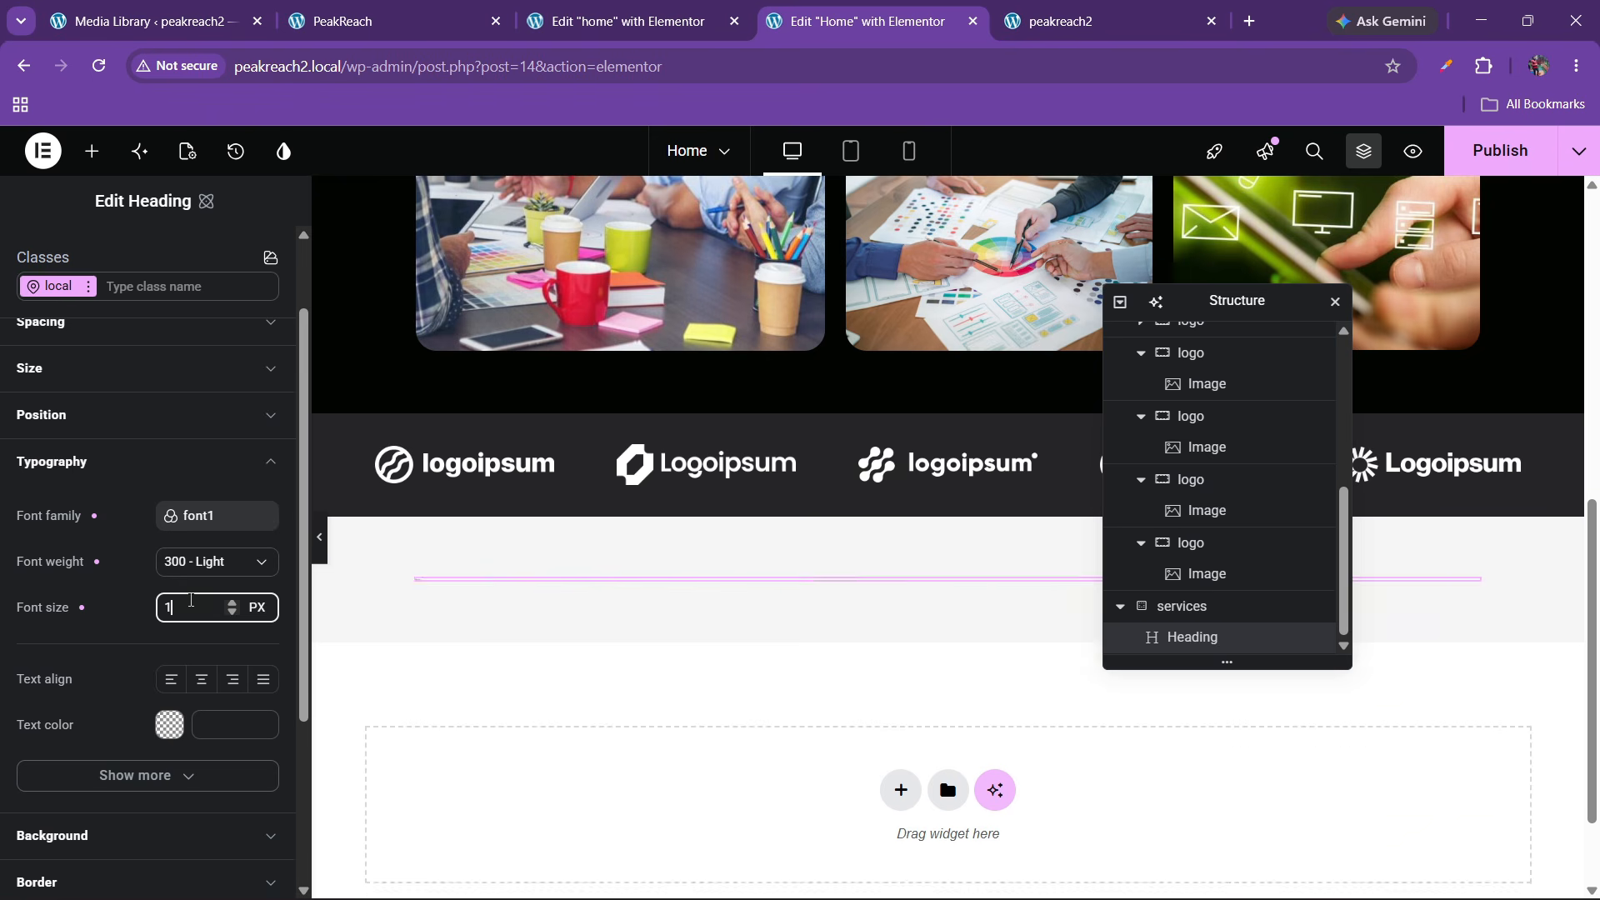
key("BackSpace")
type("16")
key("BackSpace")
key("BackSpace")
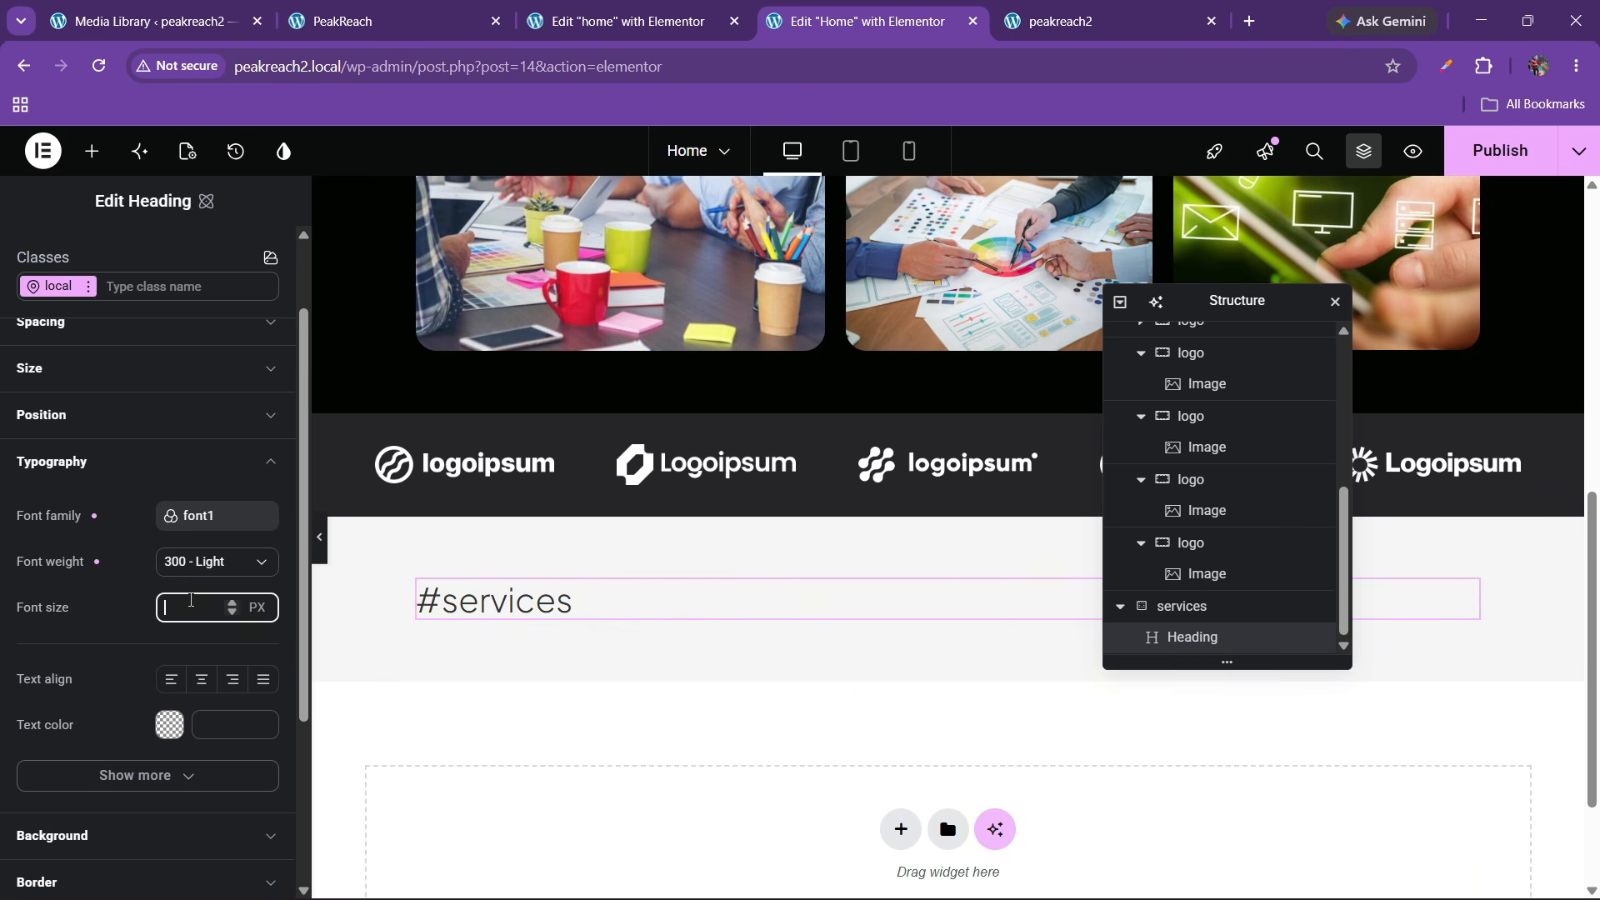
type("16")
left_click(208, 561)
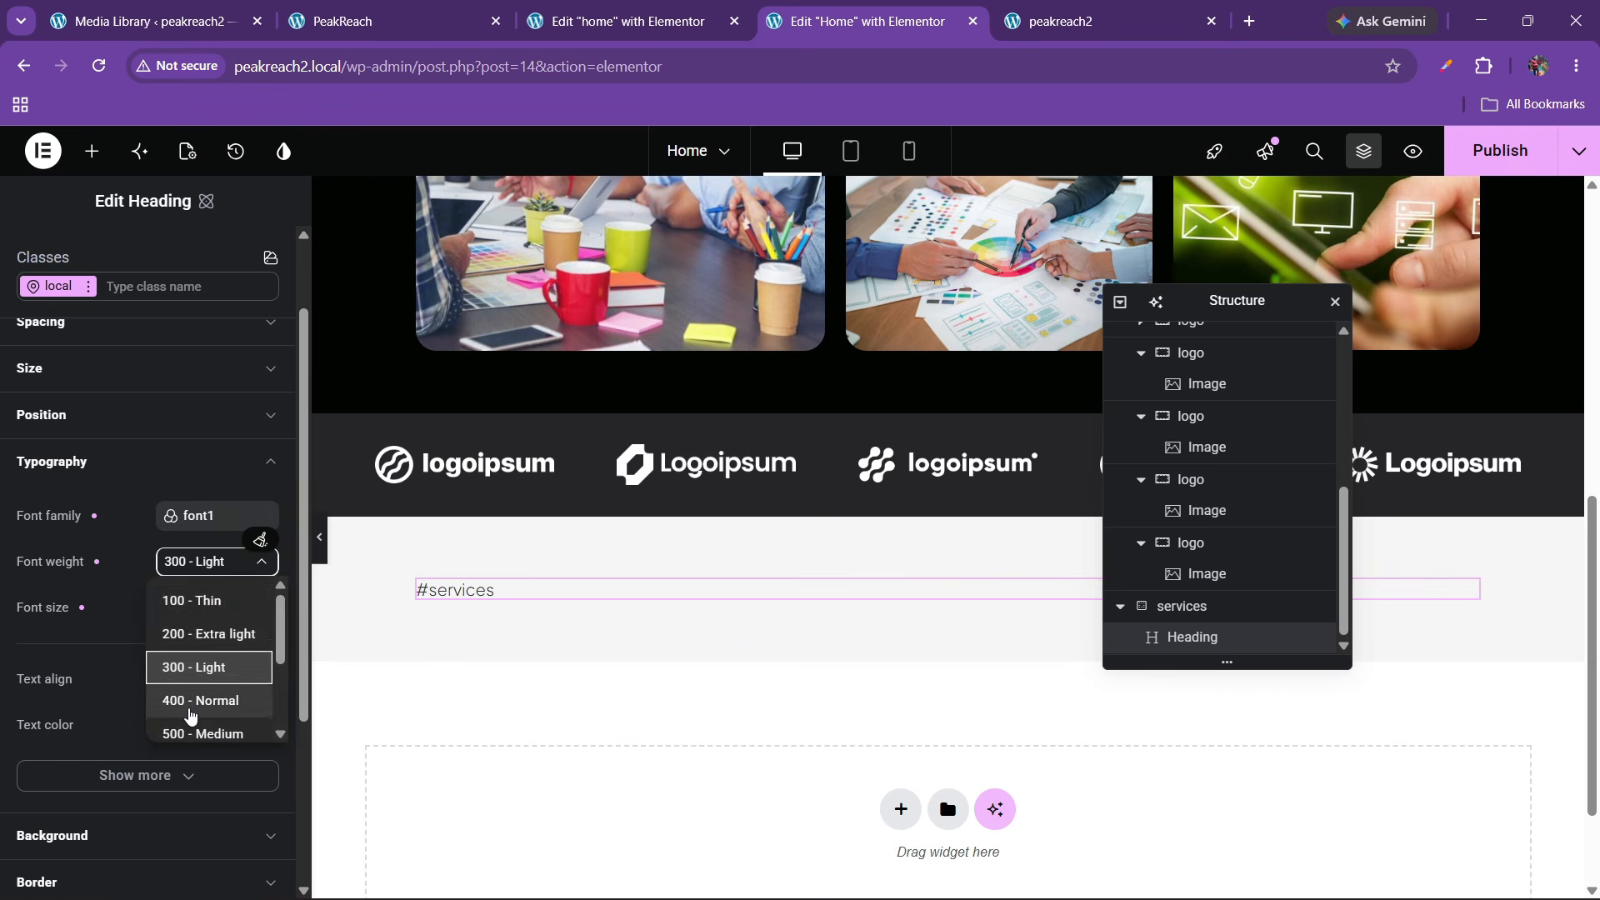
left_click(190, 698)
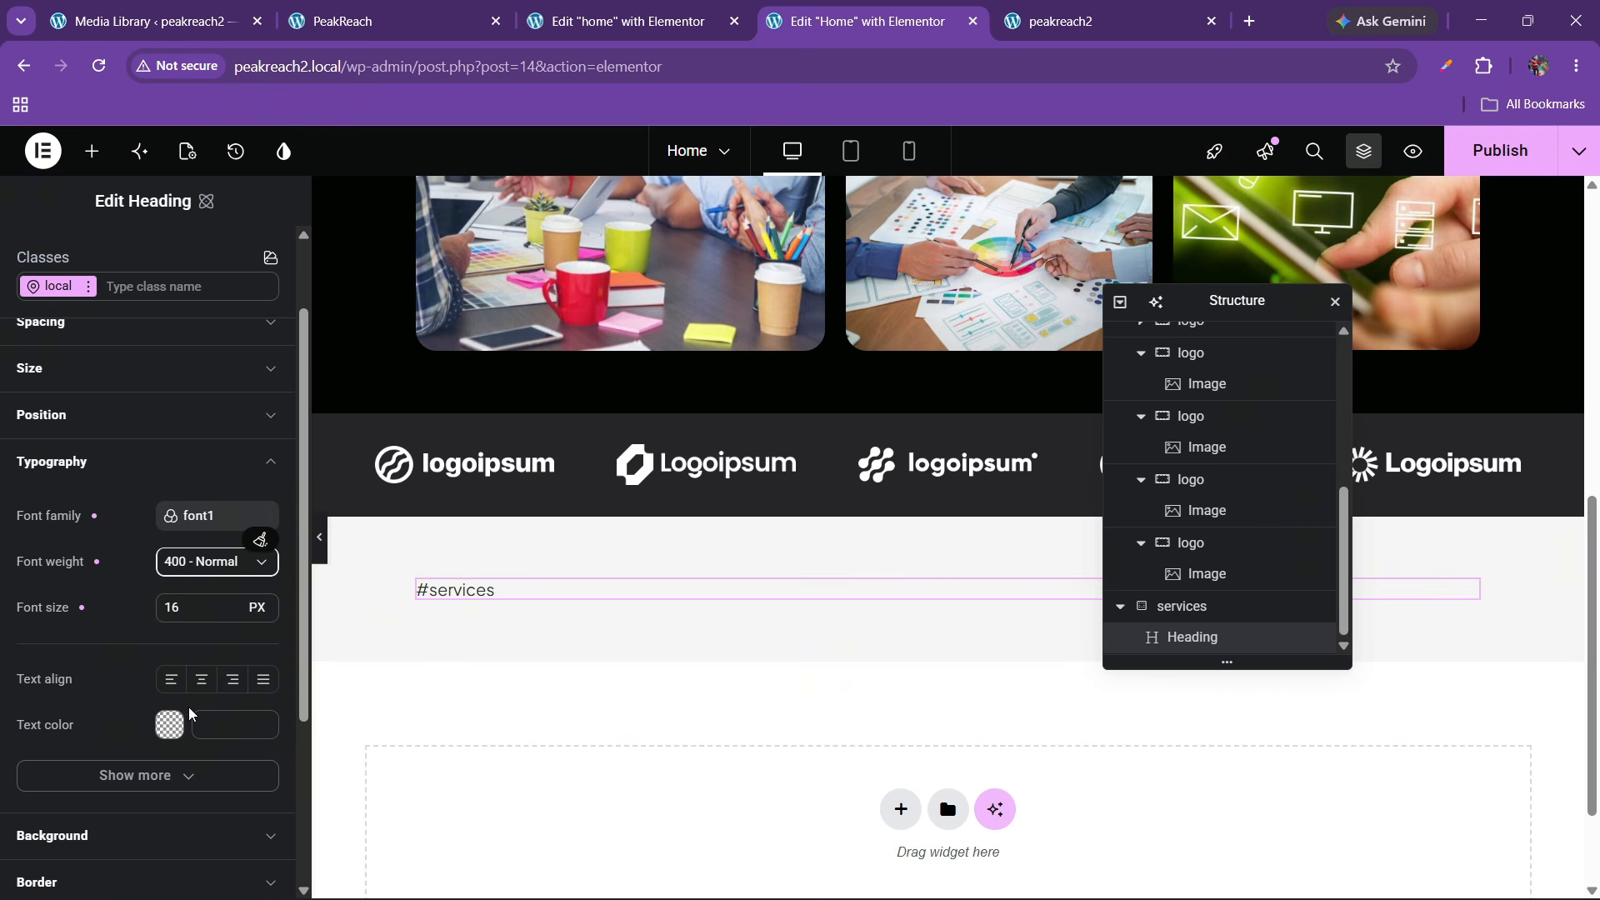
double_click(233, 608)
Set the #services heading's text colour to the grey #6f6565
left_click(354, 7)
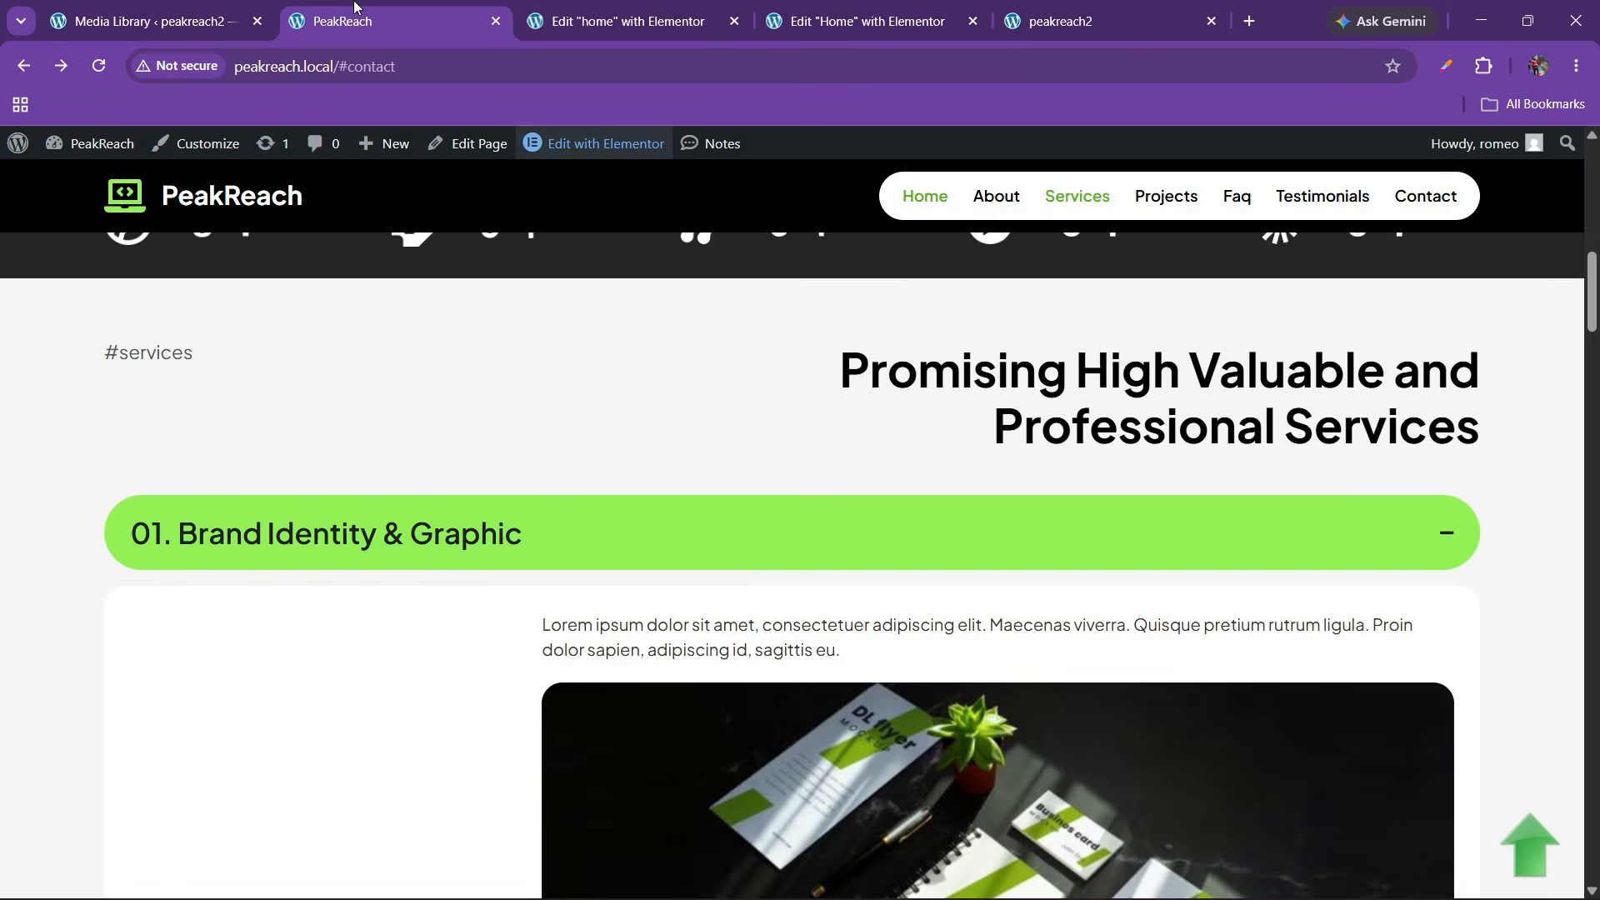
left_click(687, 12)
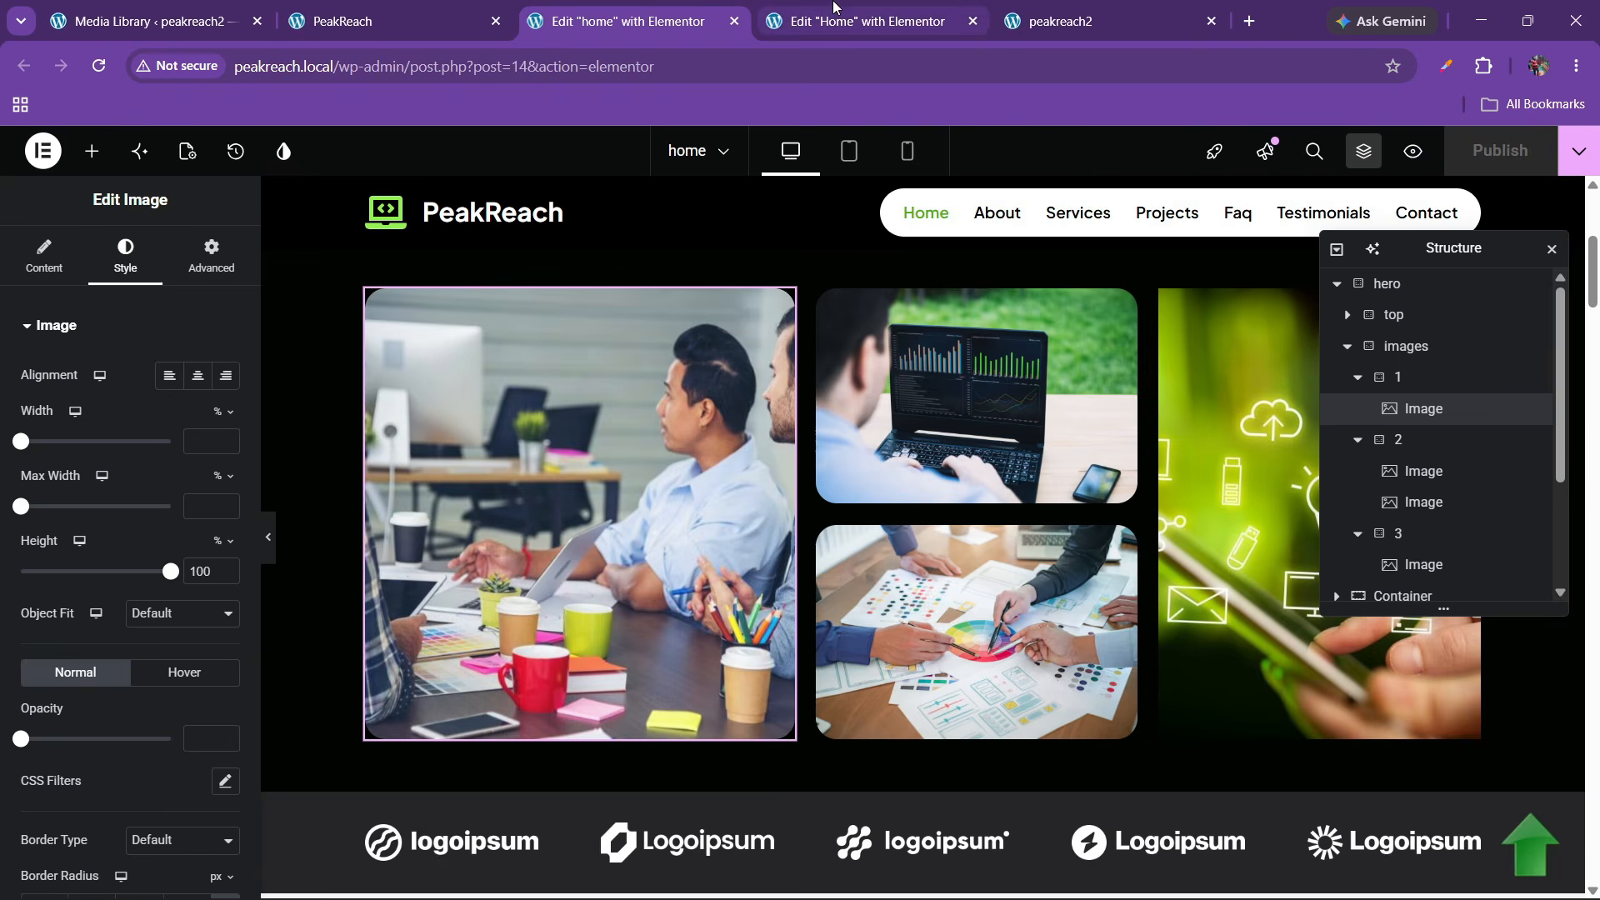
left_click(842, 17)
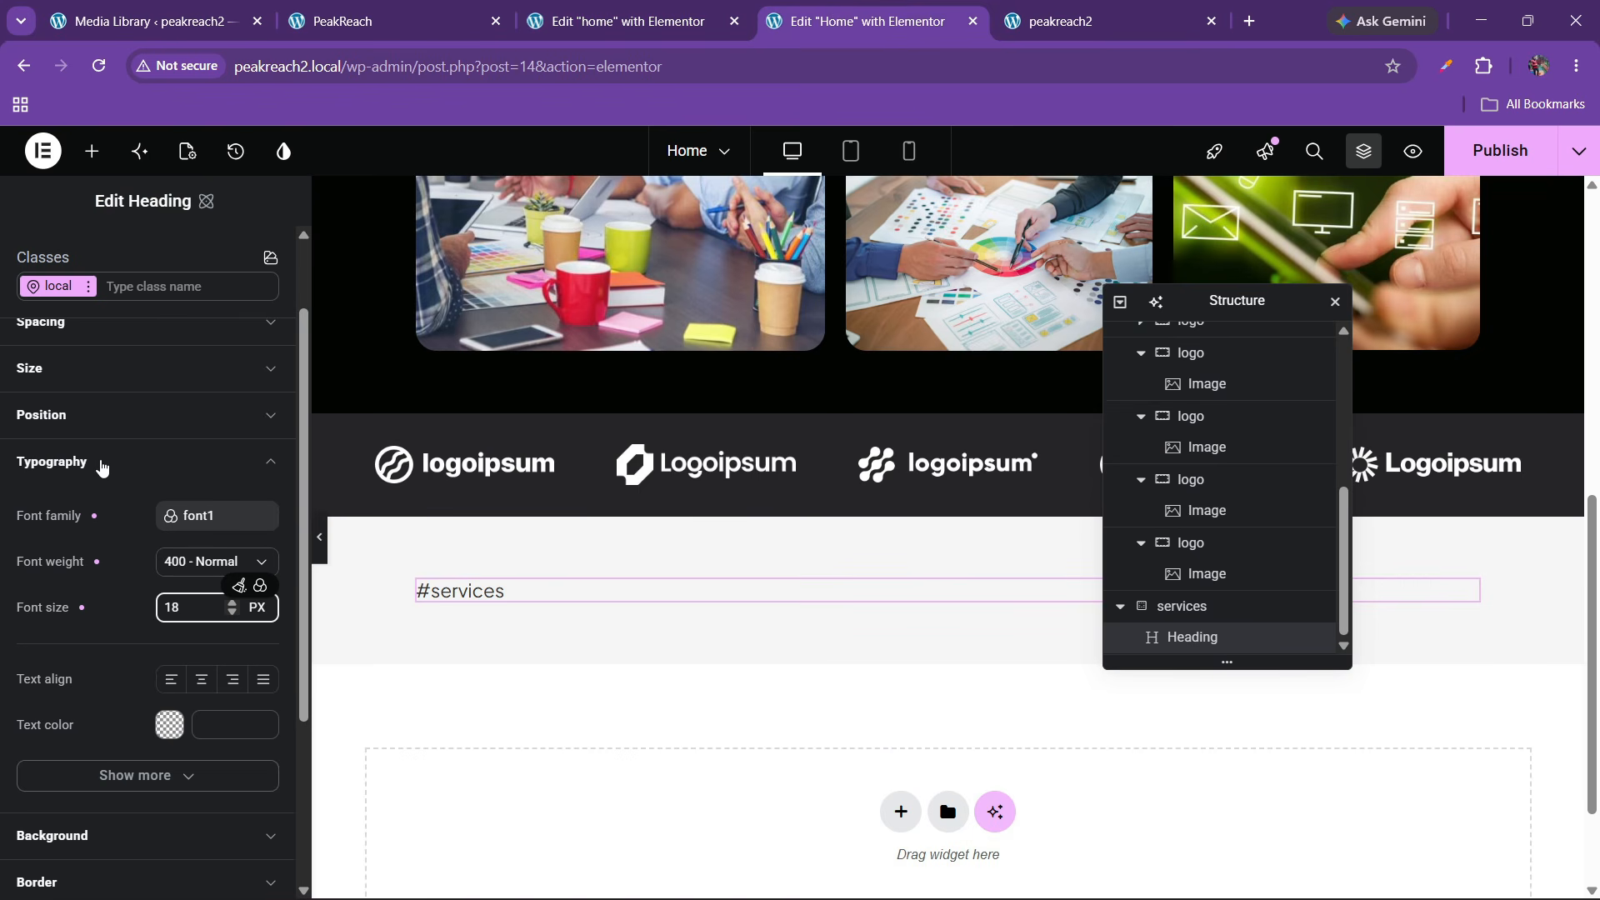
left_click(168, 736)
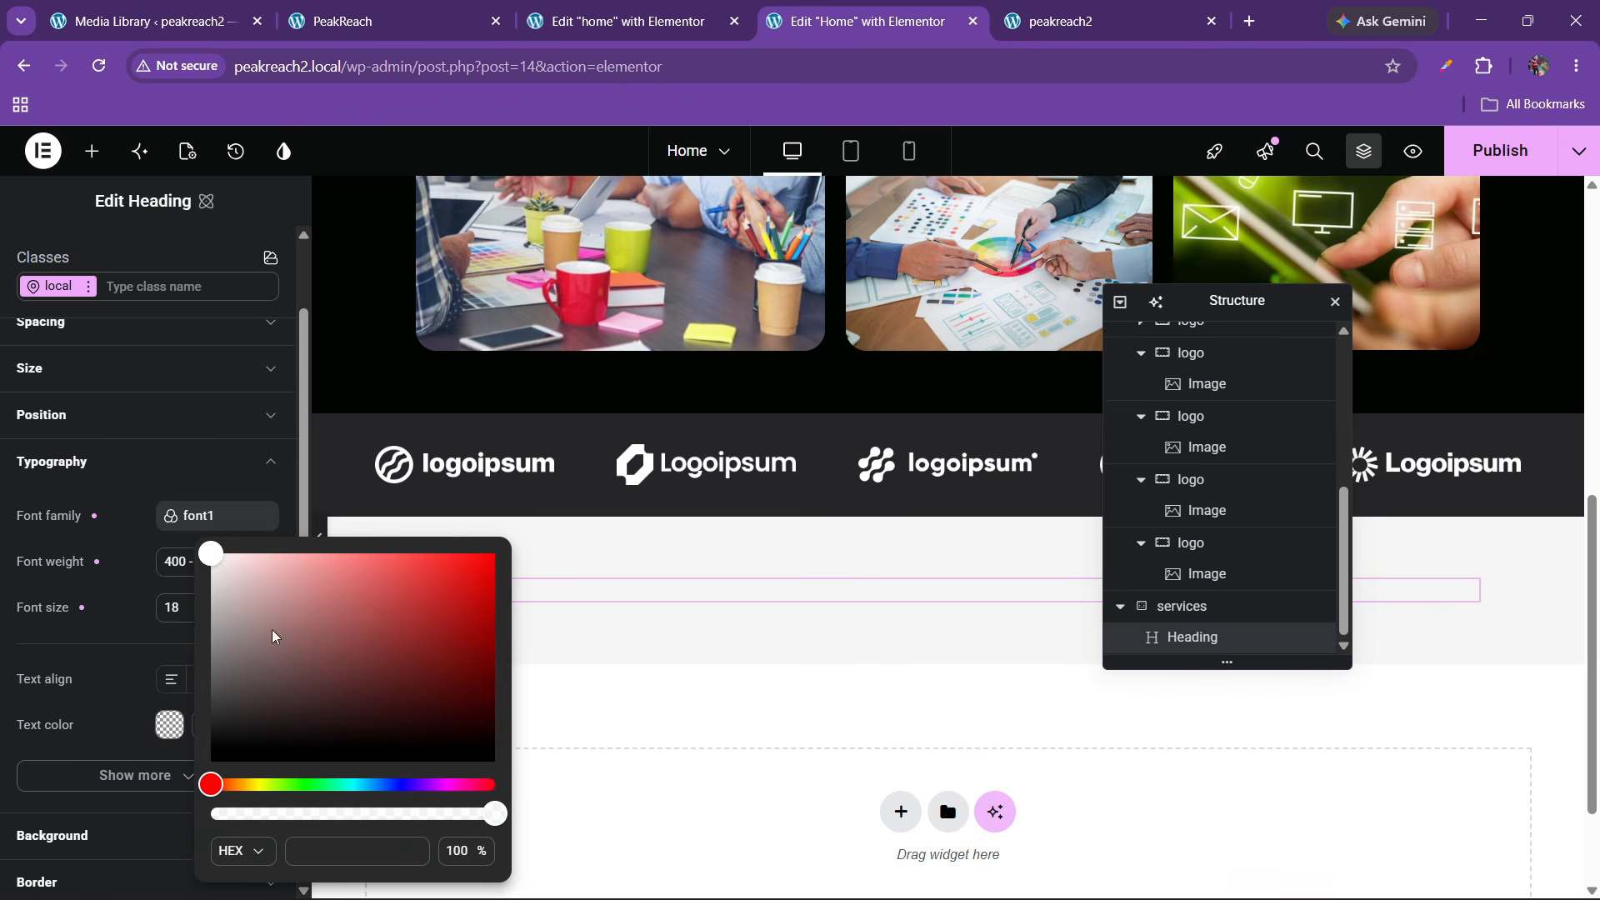
mouse_move(244, 615)
left_mouse_down()
mouse_move(218, 591)
mouse_move(227, 649)
mouse_move(224, 635)
left_mouse_up()
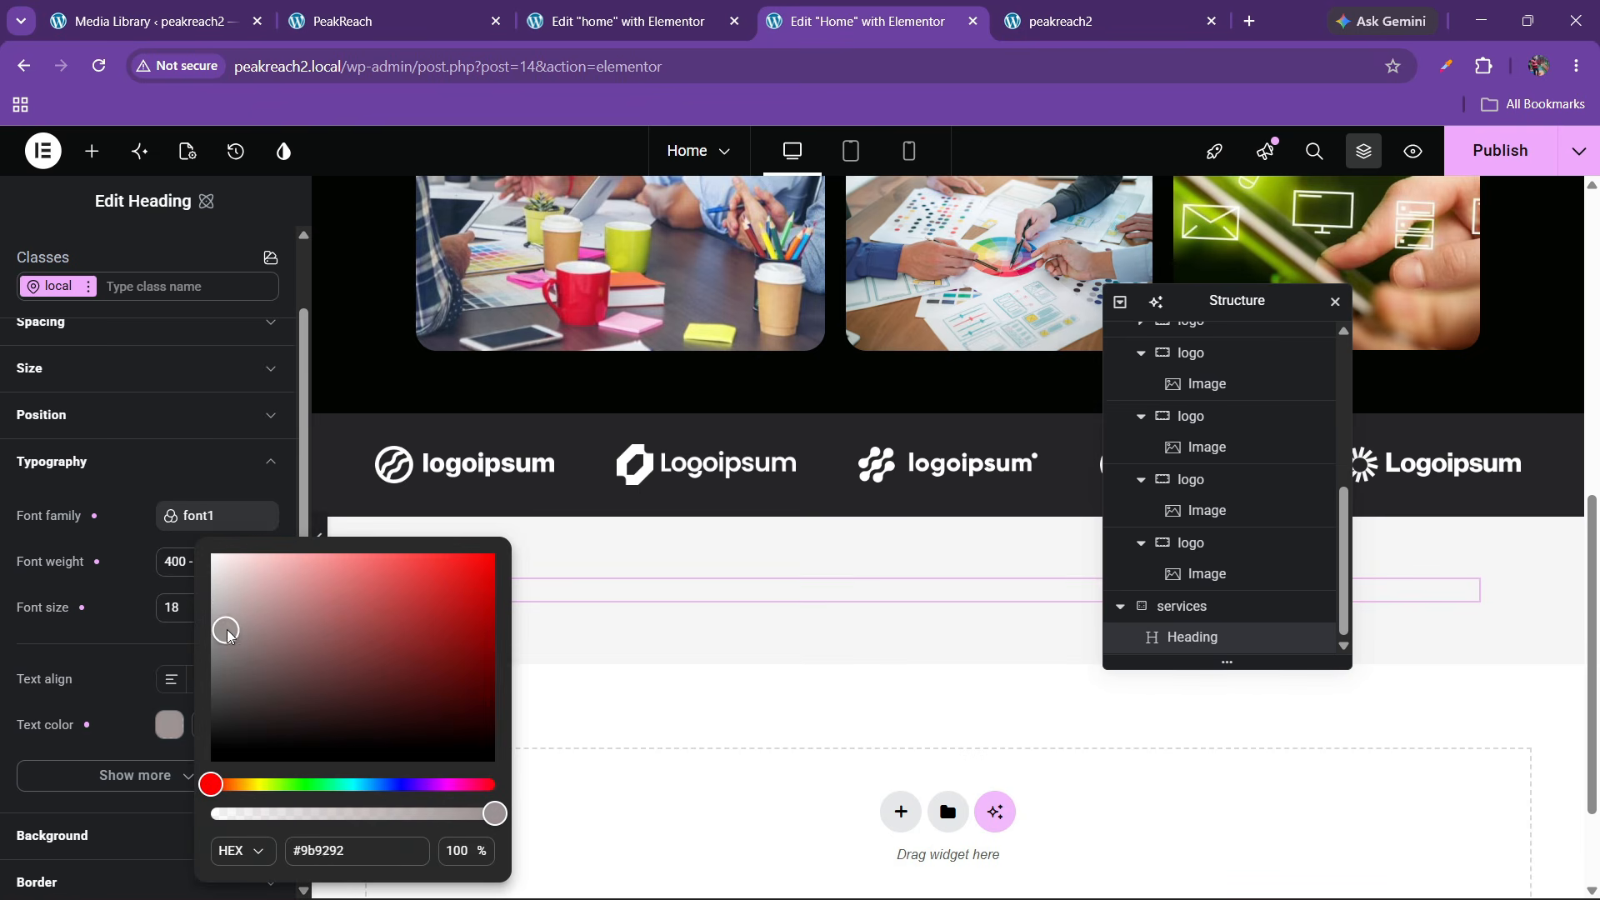
left_click(125, 643)
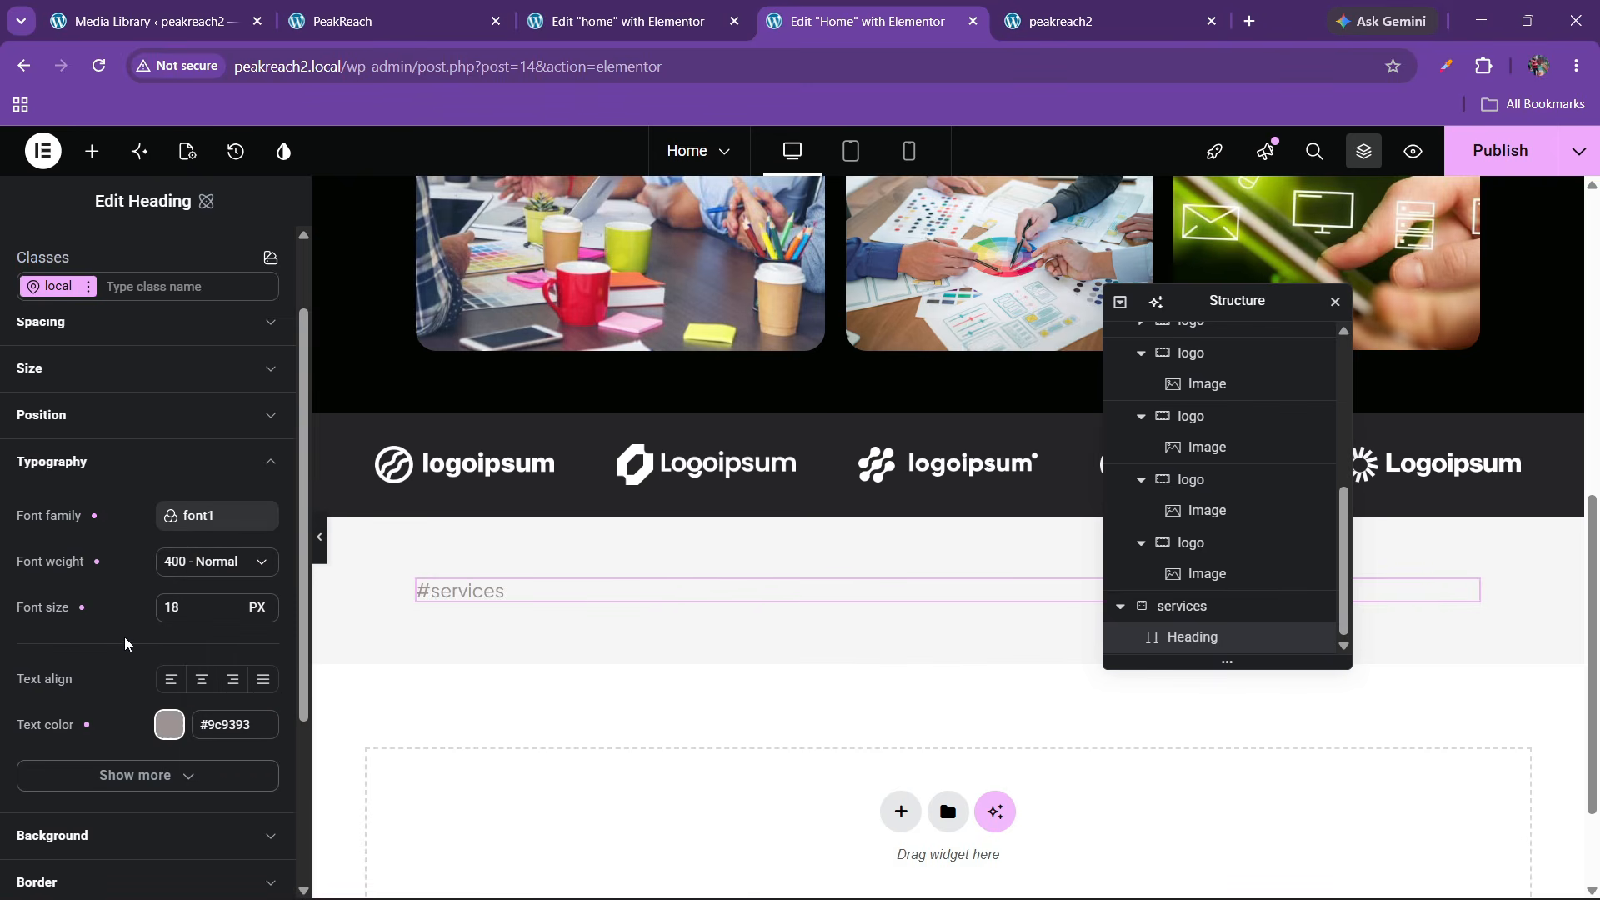
left_click(167, 735)
mouse_move(224, 638)
left_mouse_down()
mouse_move(261, 668)
mouse_move(237, 667)
left_mouse_up()
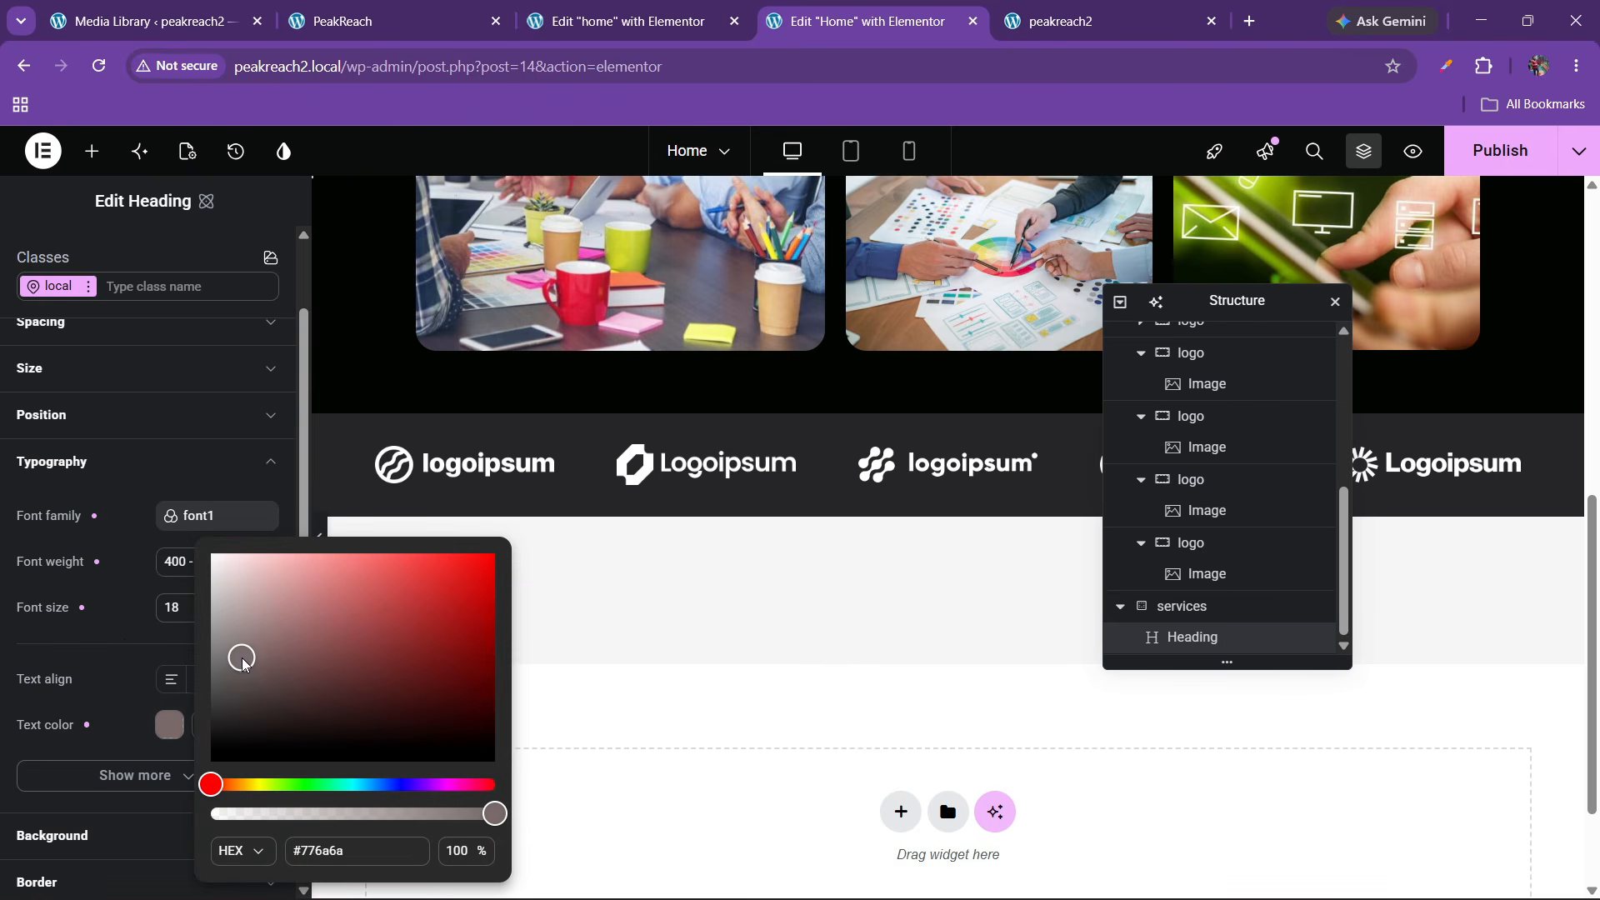
left_click(418, 605)
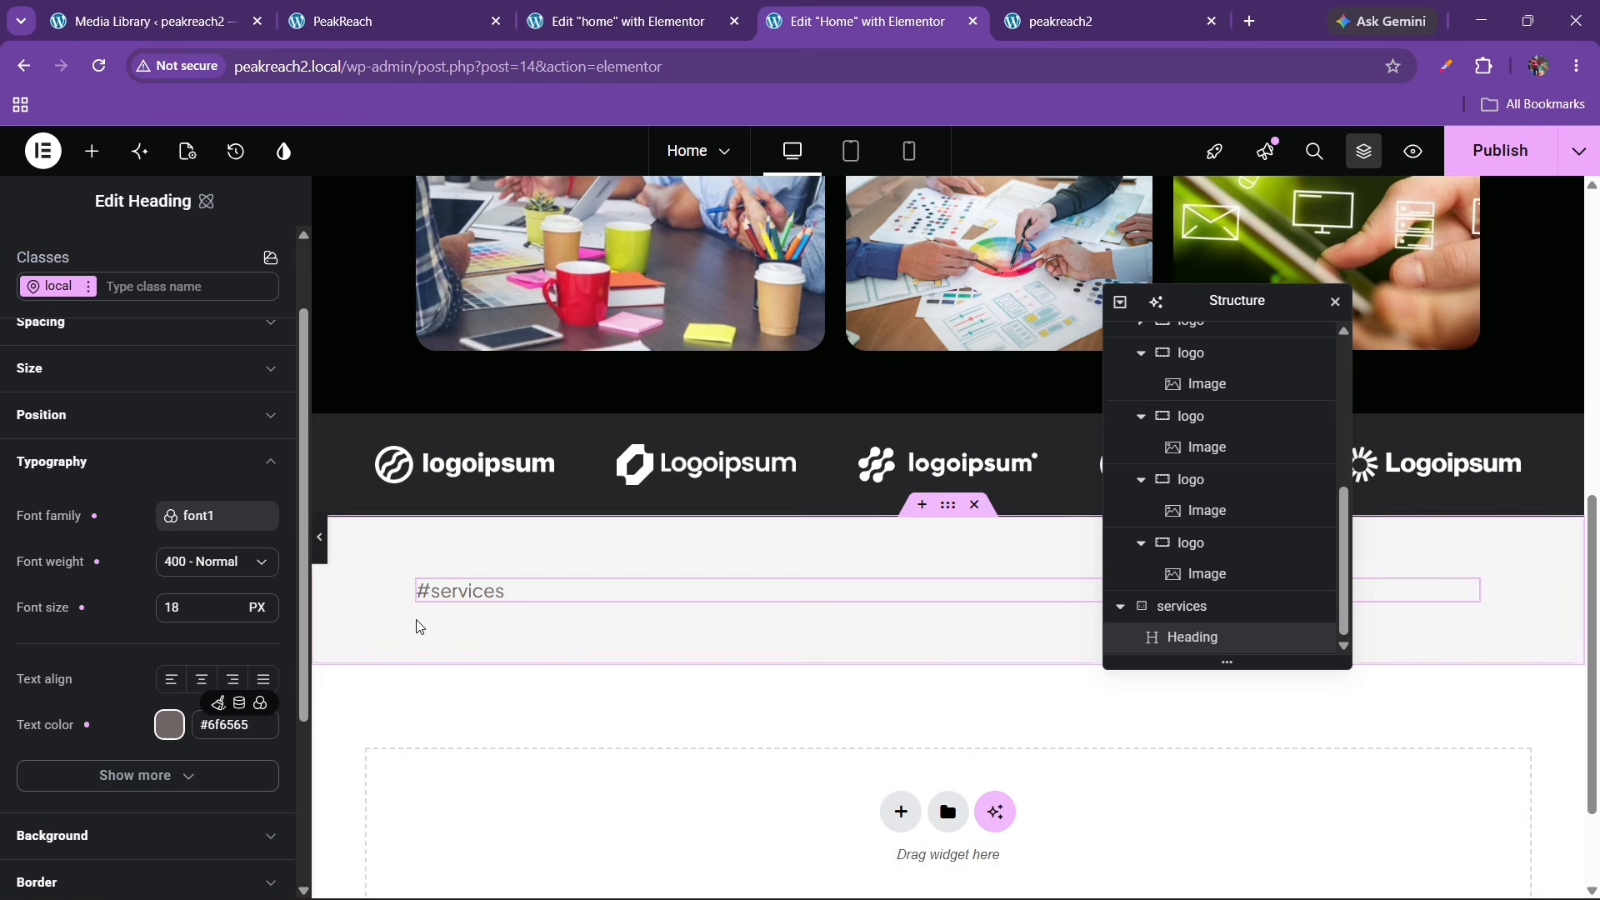
key("ctrl+2")
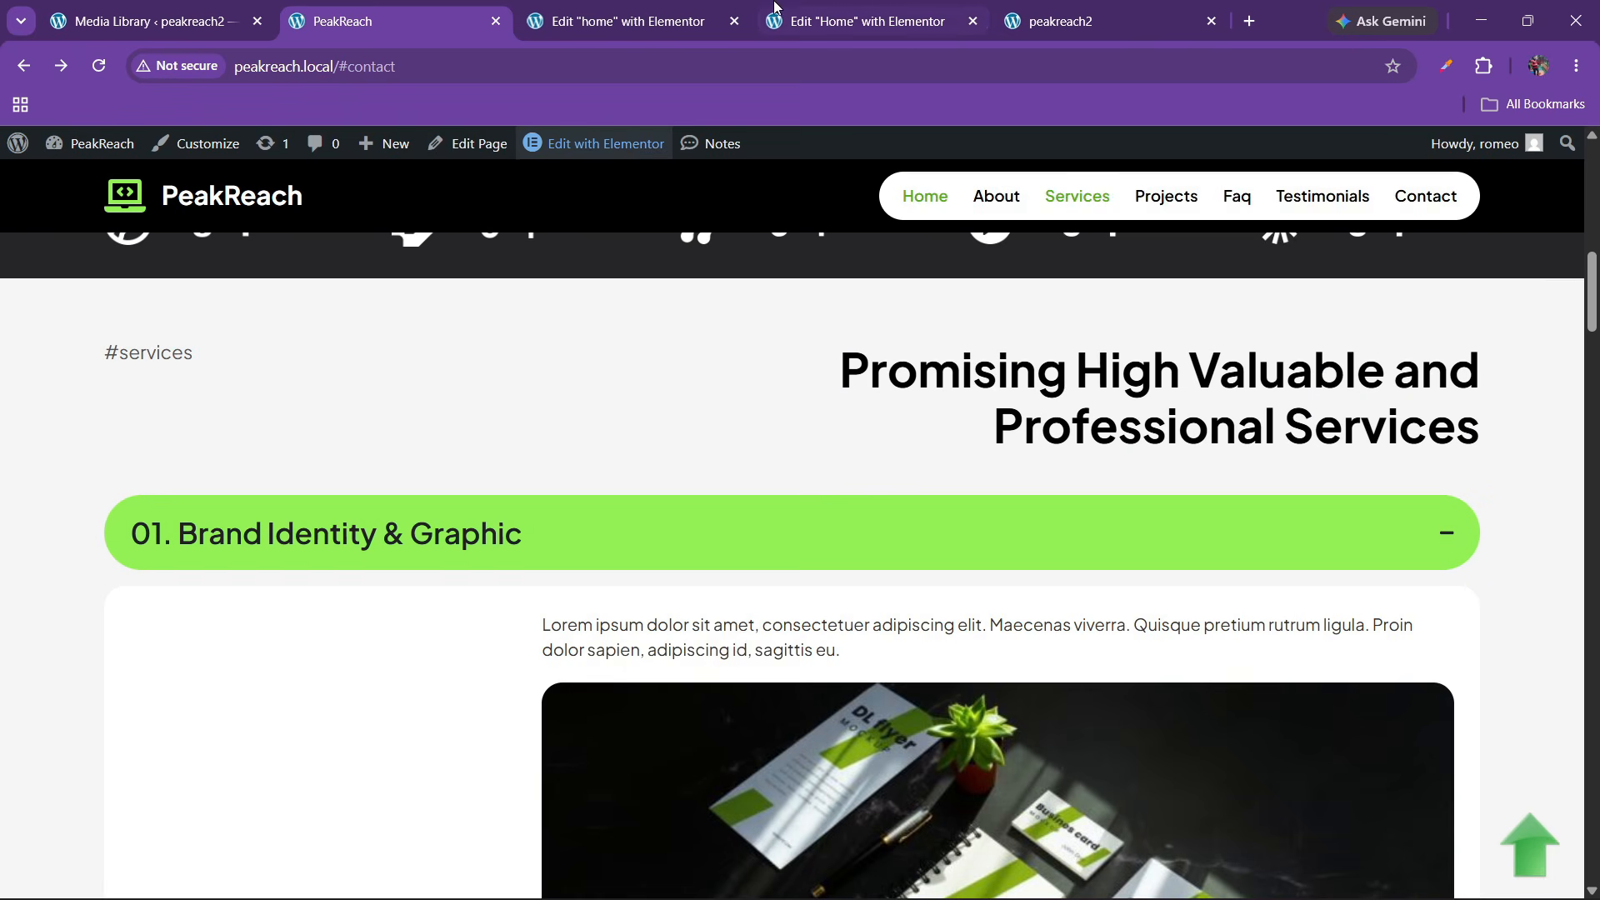
left_click(775, 8)
left_click(685, 10)
left_click(775, 10)
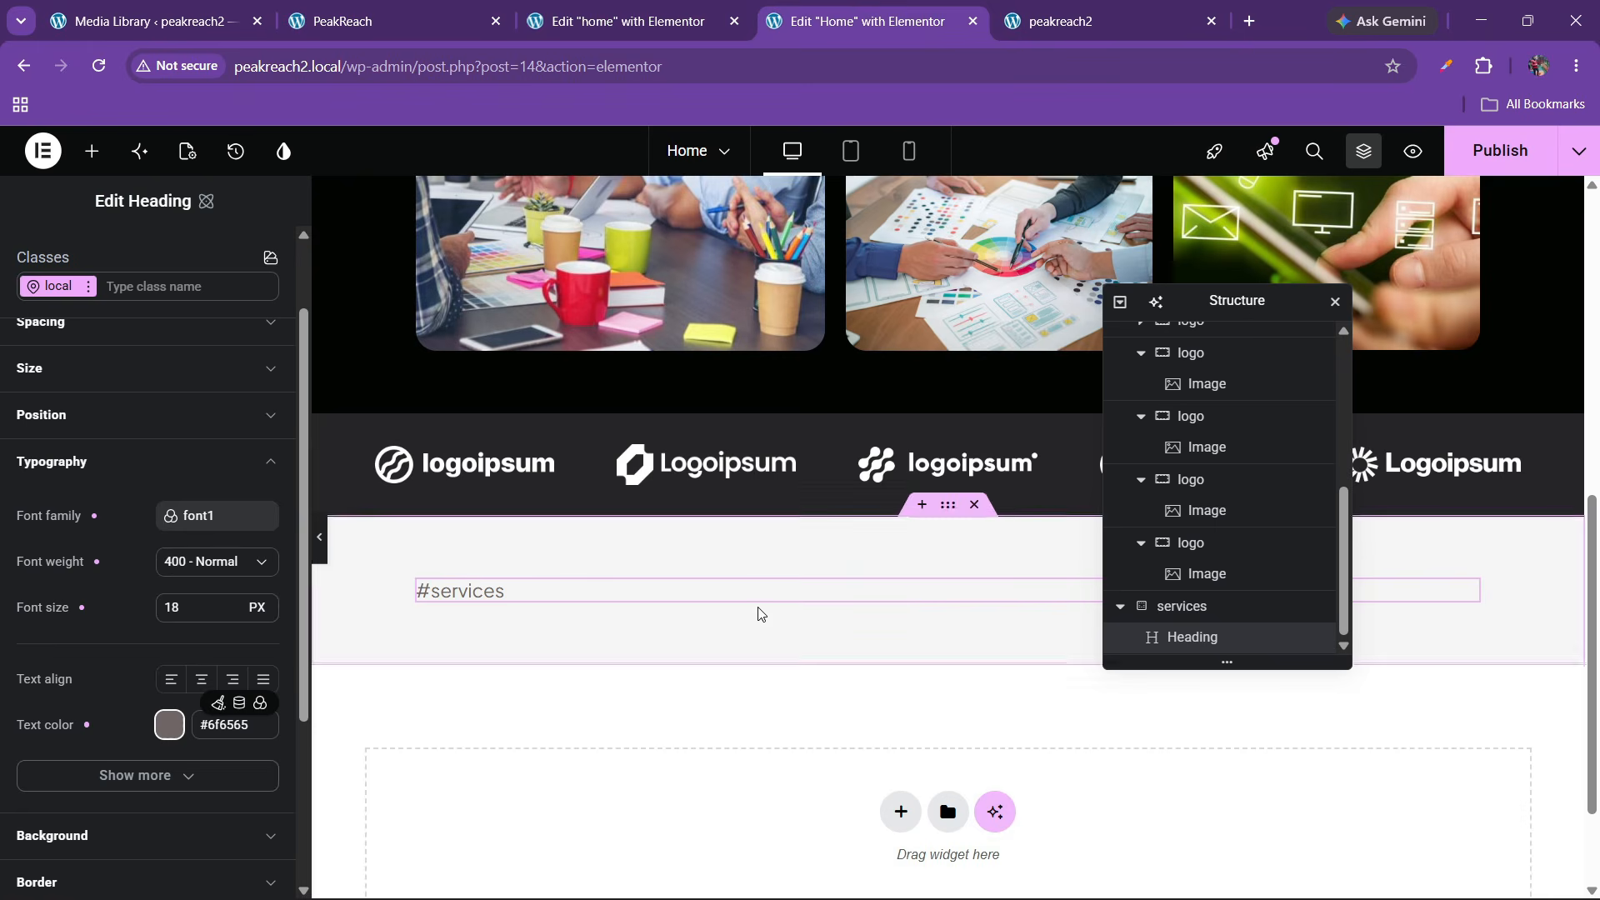
left_click(92, 151)
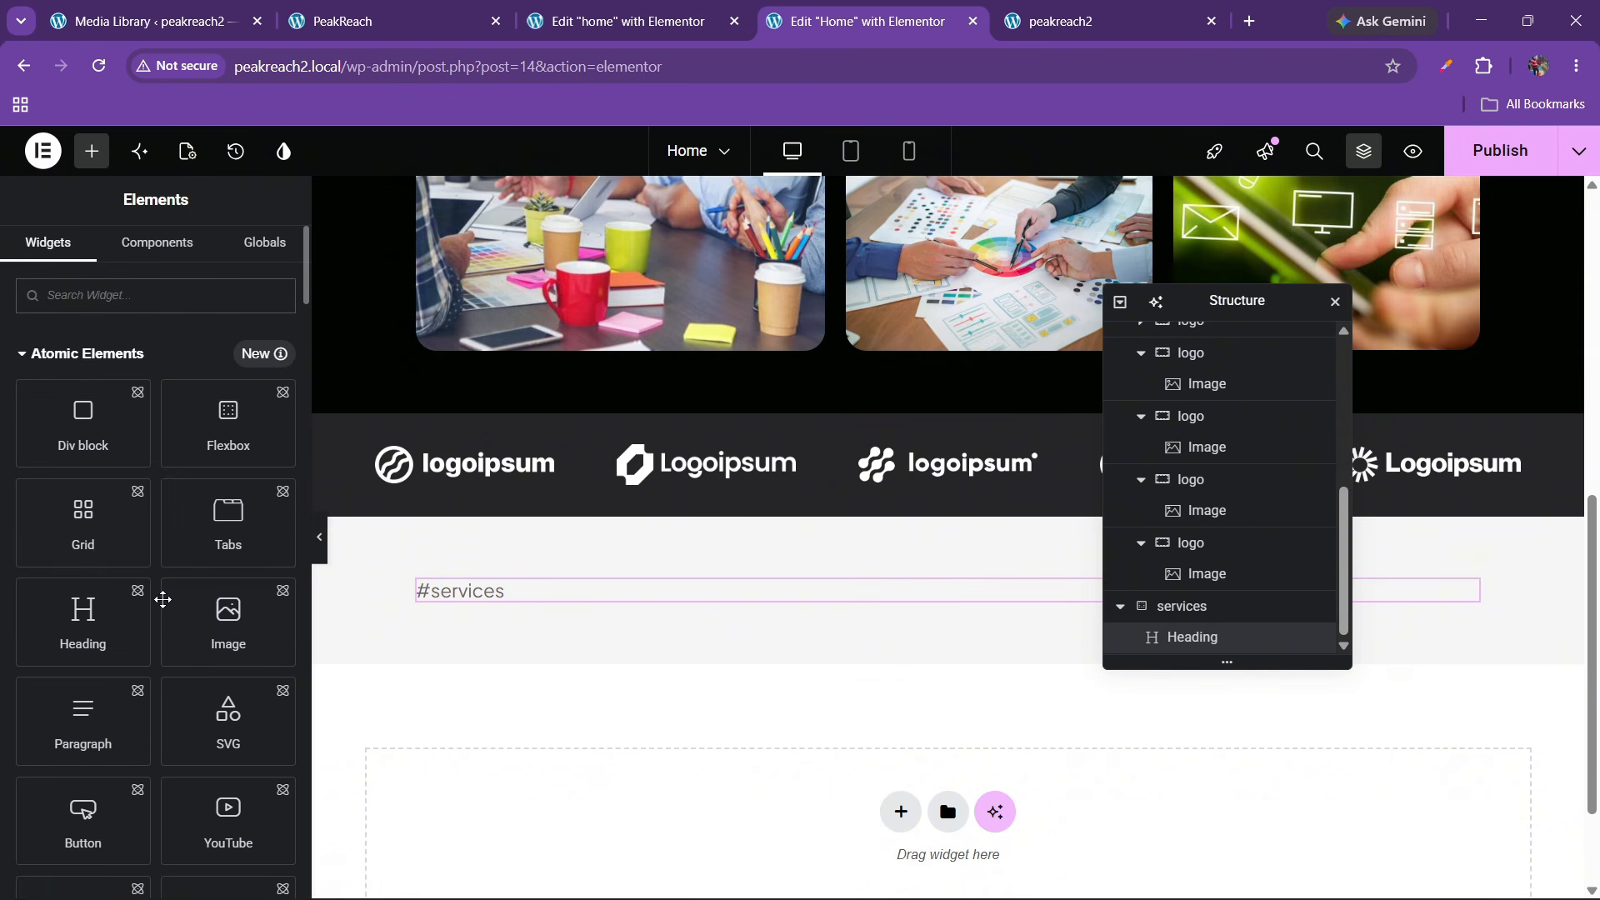
Add a 'This is a title' heading below #services and a new flexbox container above it
left_click_drag(83, 617, 511, 617)
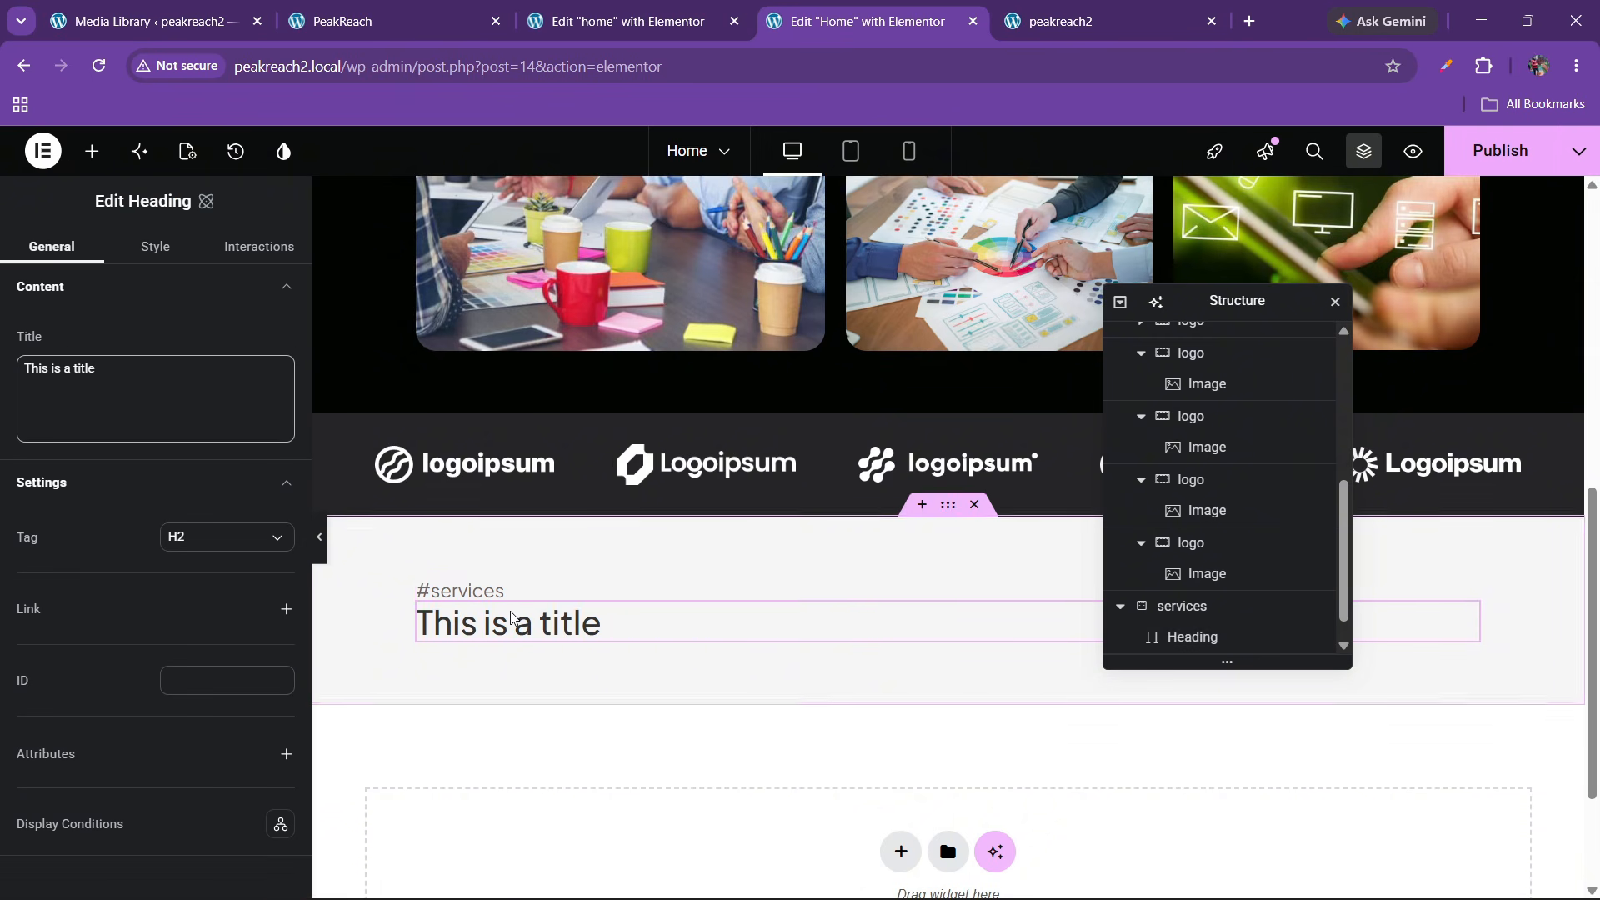
scroll(1200, 634, "down", 1)
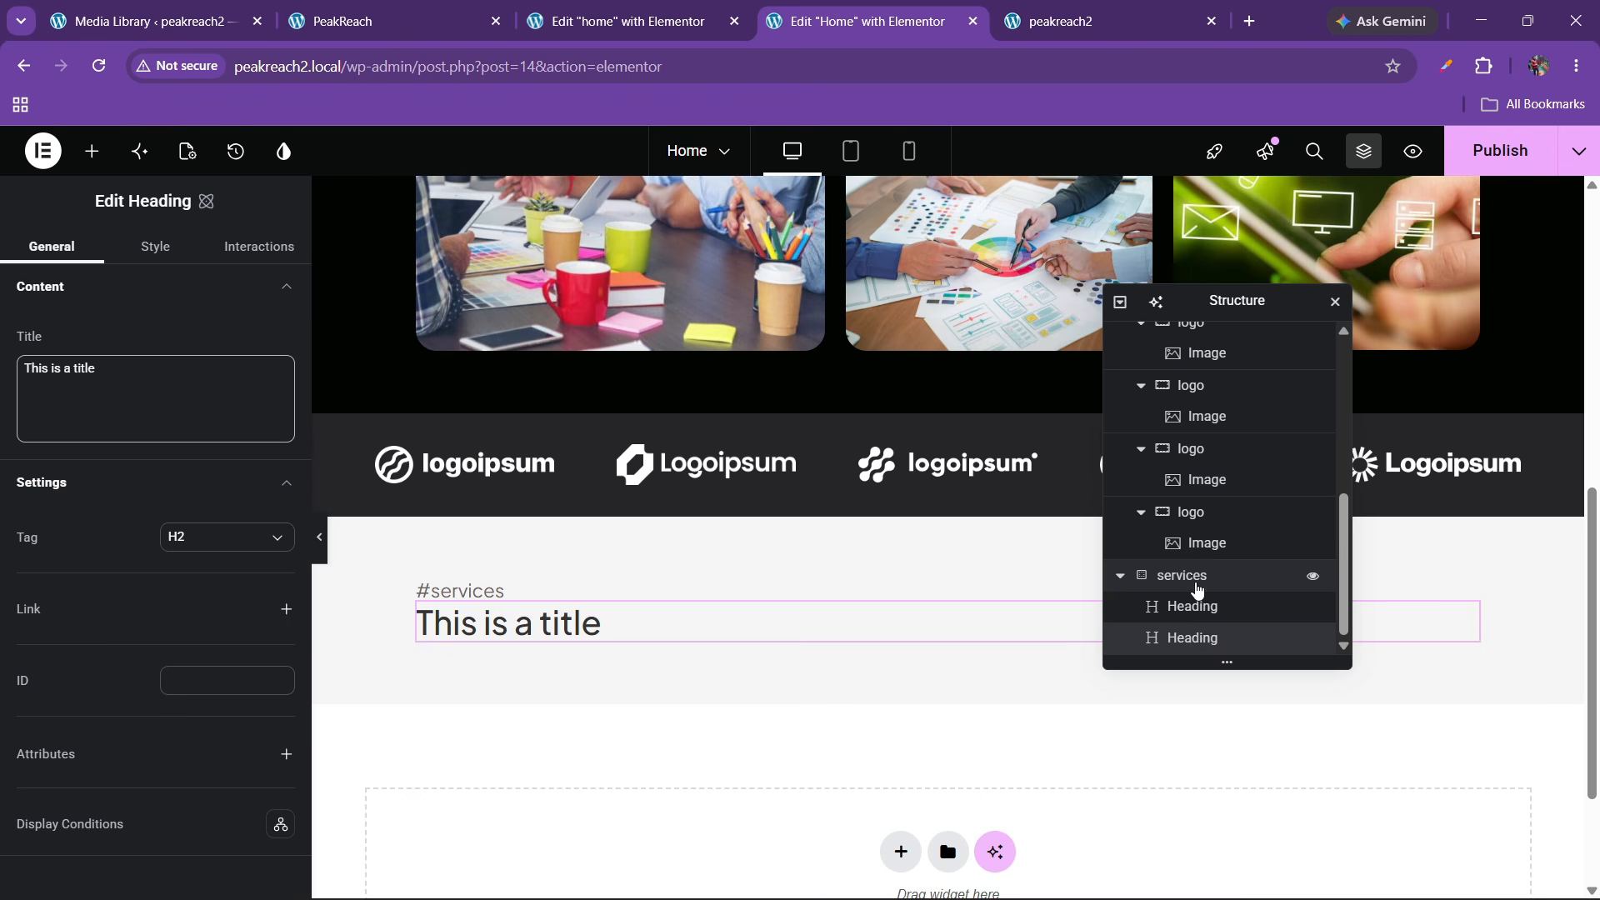
left_click(1198, 589)
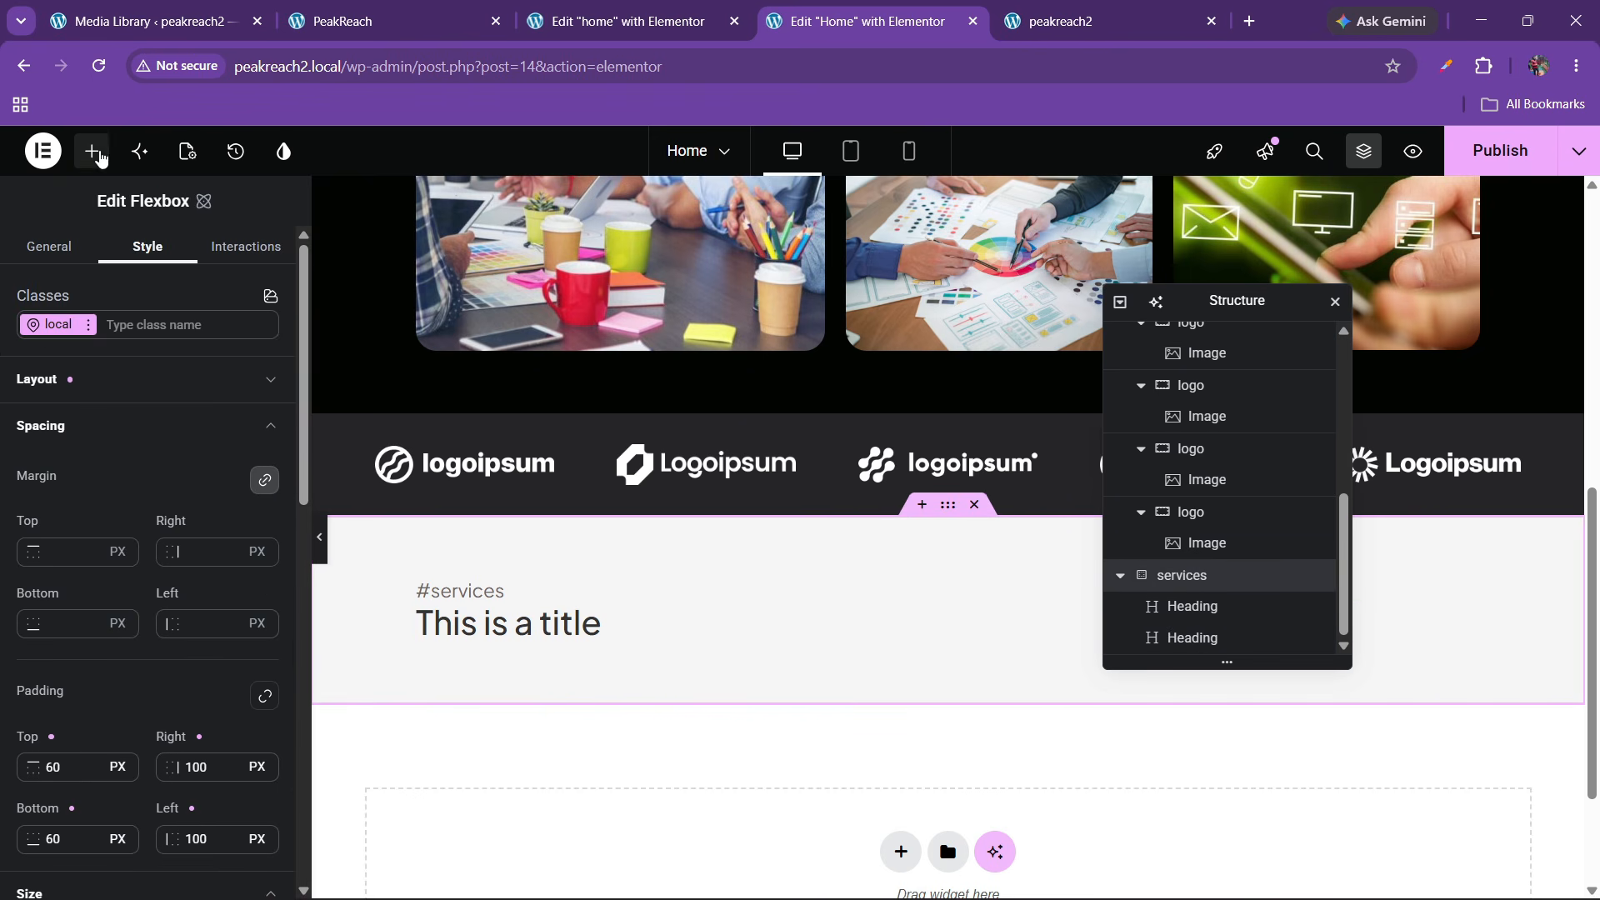
left_click(92, 151)
left_click_drag(223, 426, 488, 616)
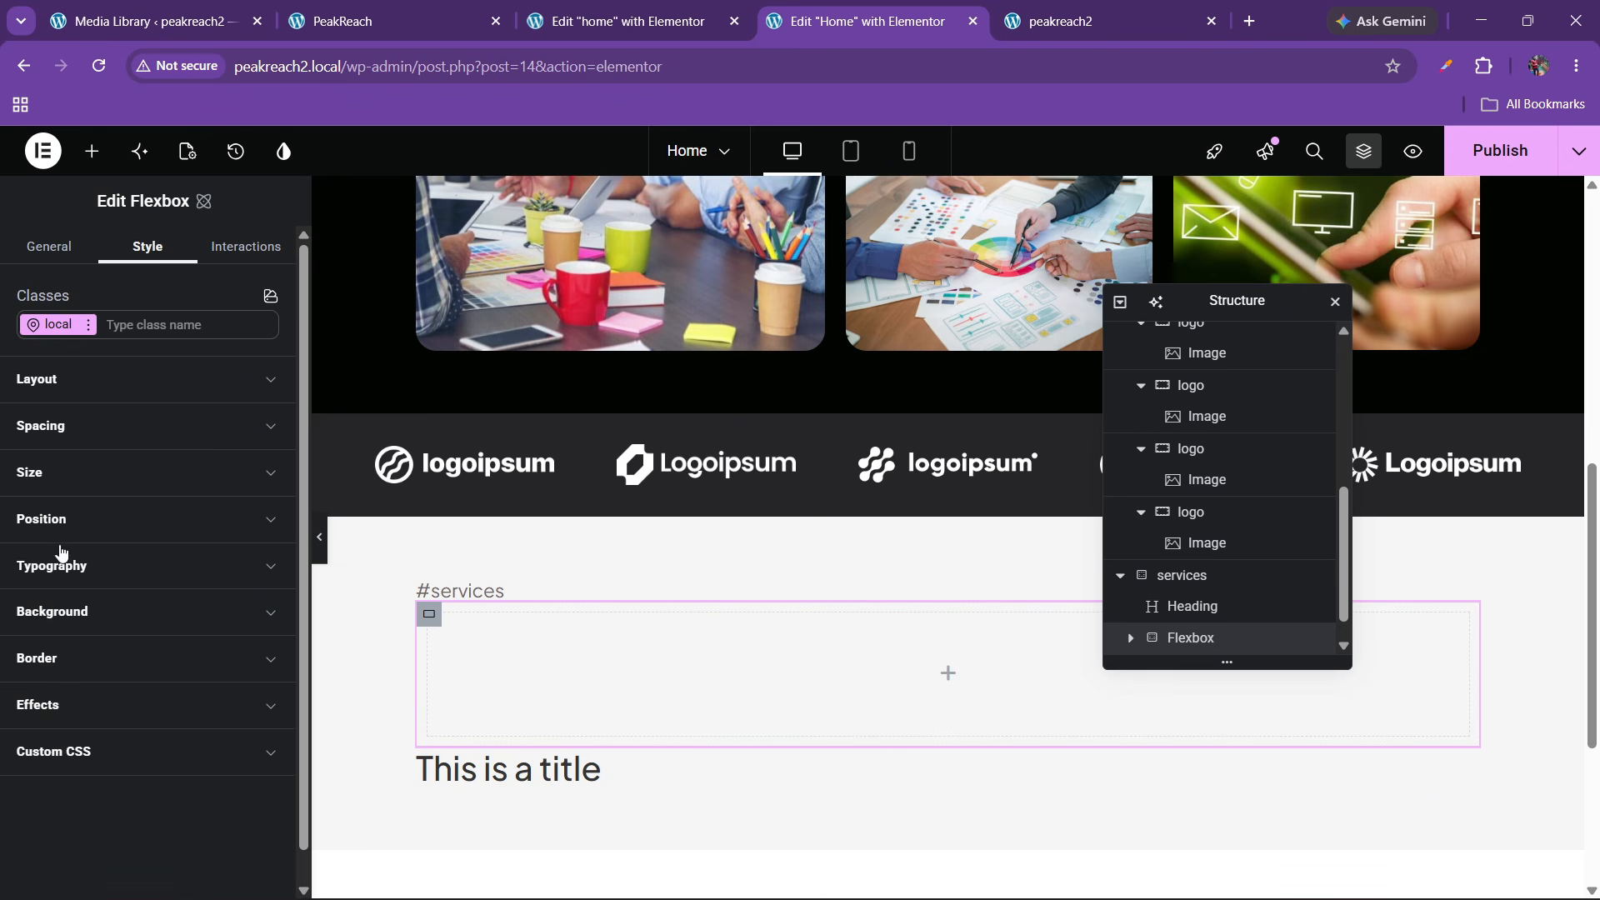
Give the new container 0 padding, move both headings into it, and rename it 'top'
left_click(68, 448)
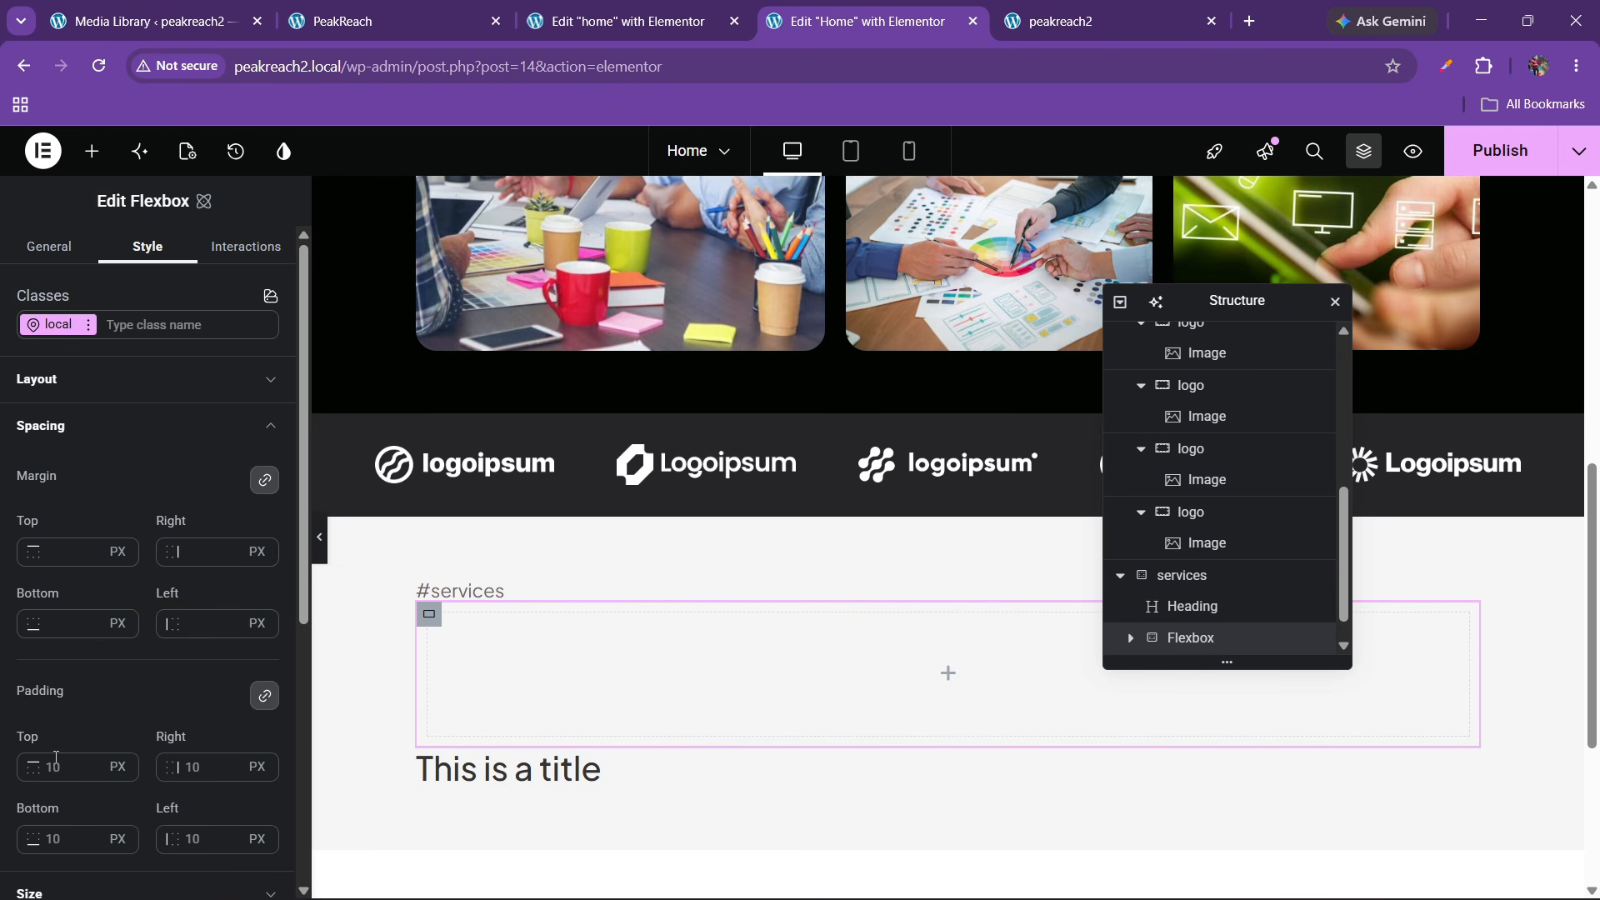
left_click(47, 771)
type("0")
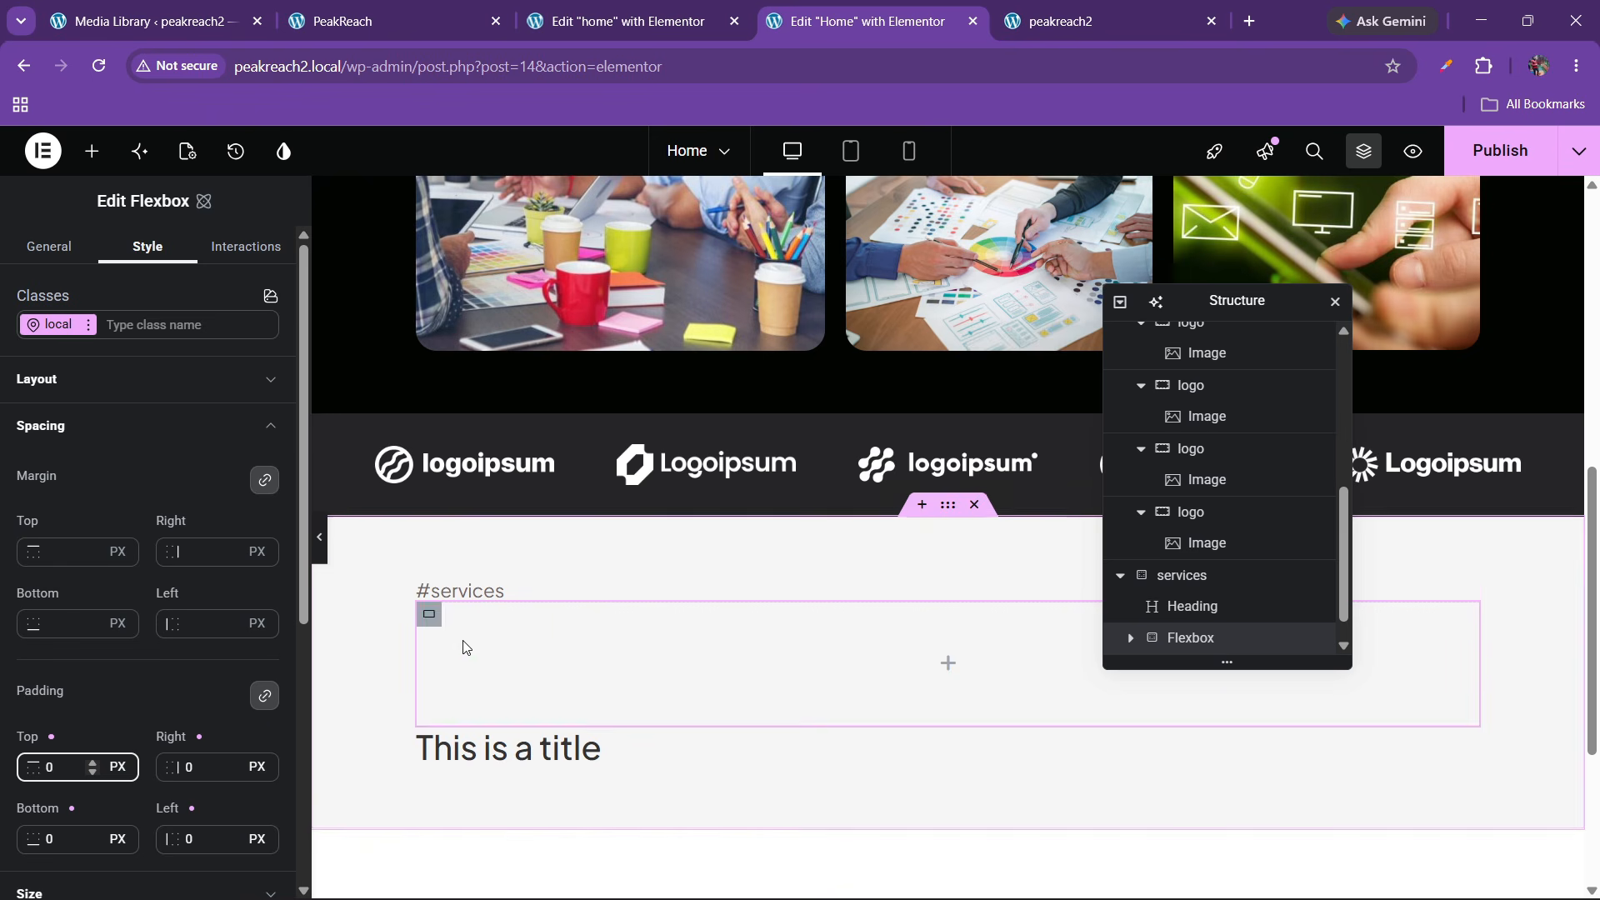
mouse_move(487, 594)
left_mouse_down()
mouse_move(491, 642)
mouse_move(530, 612)
mouse_move(466, 594)
left_mouse_up()
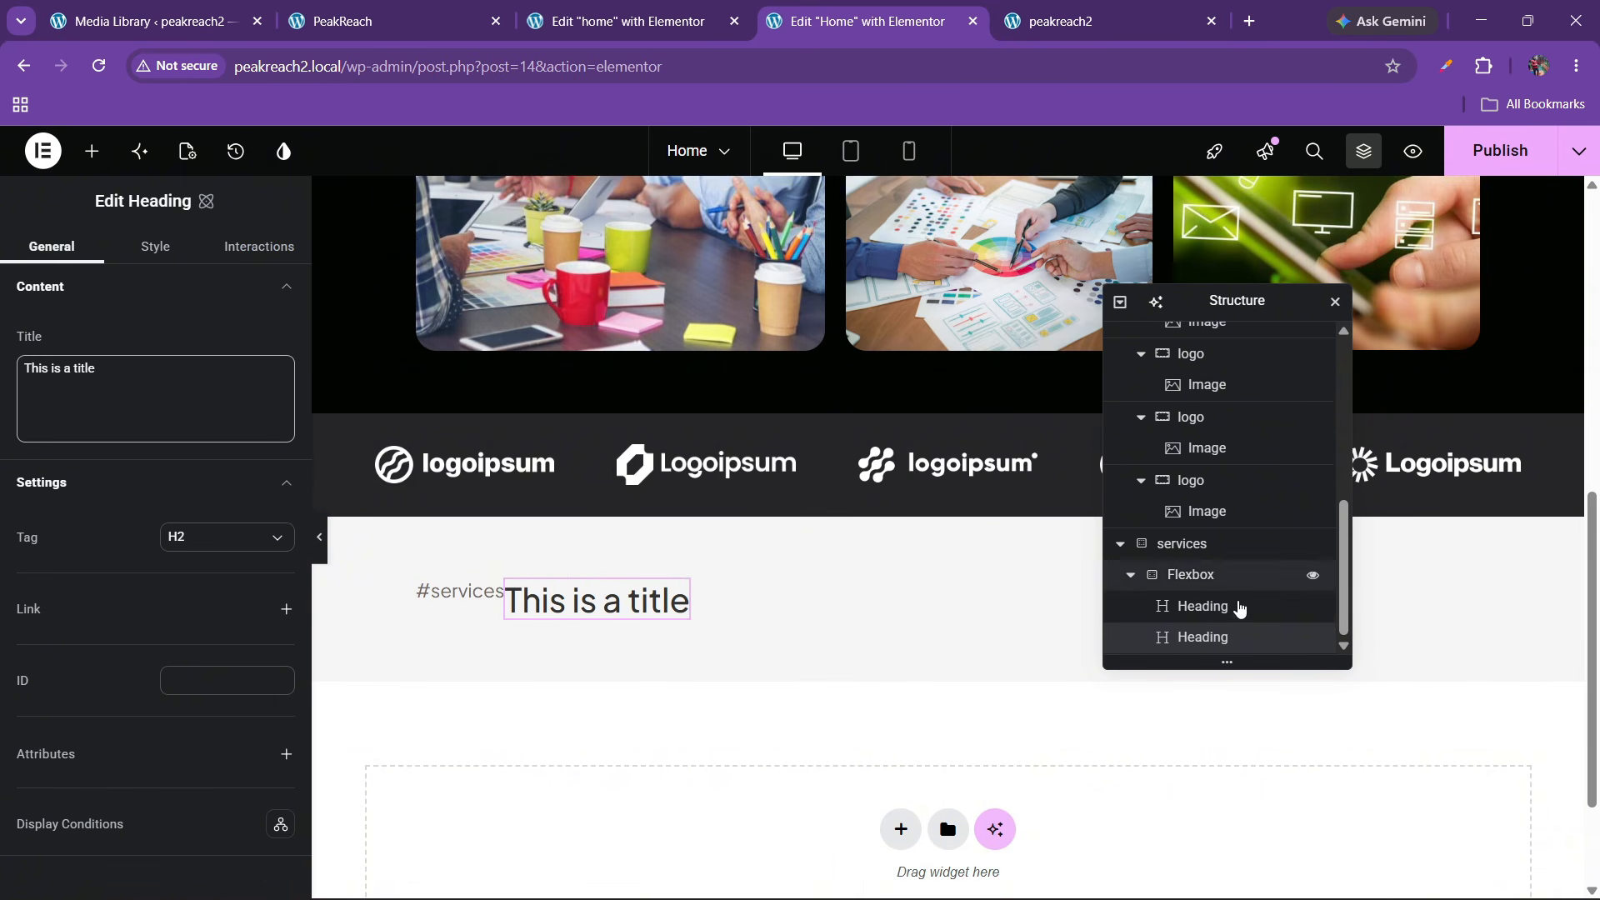
double_click(1203, 574)
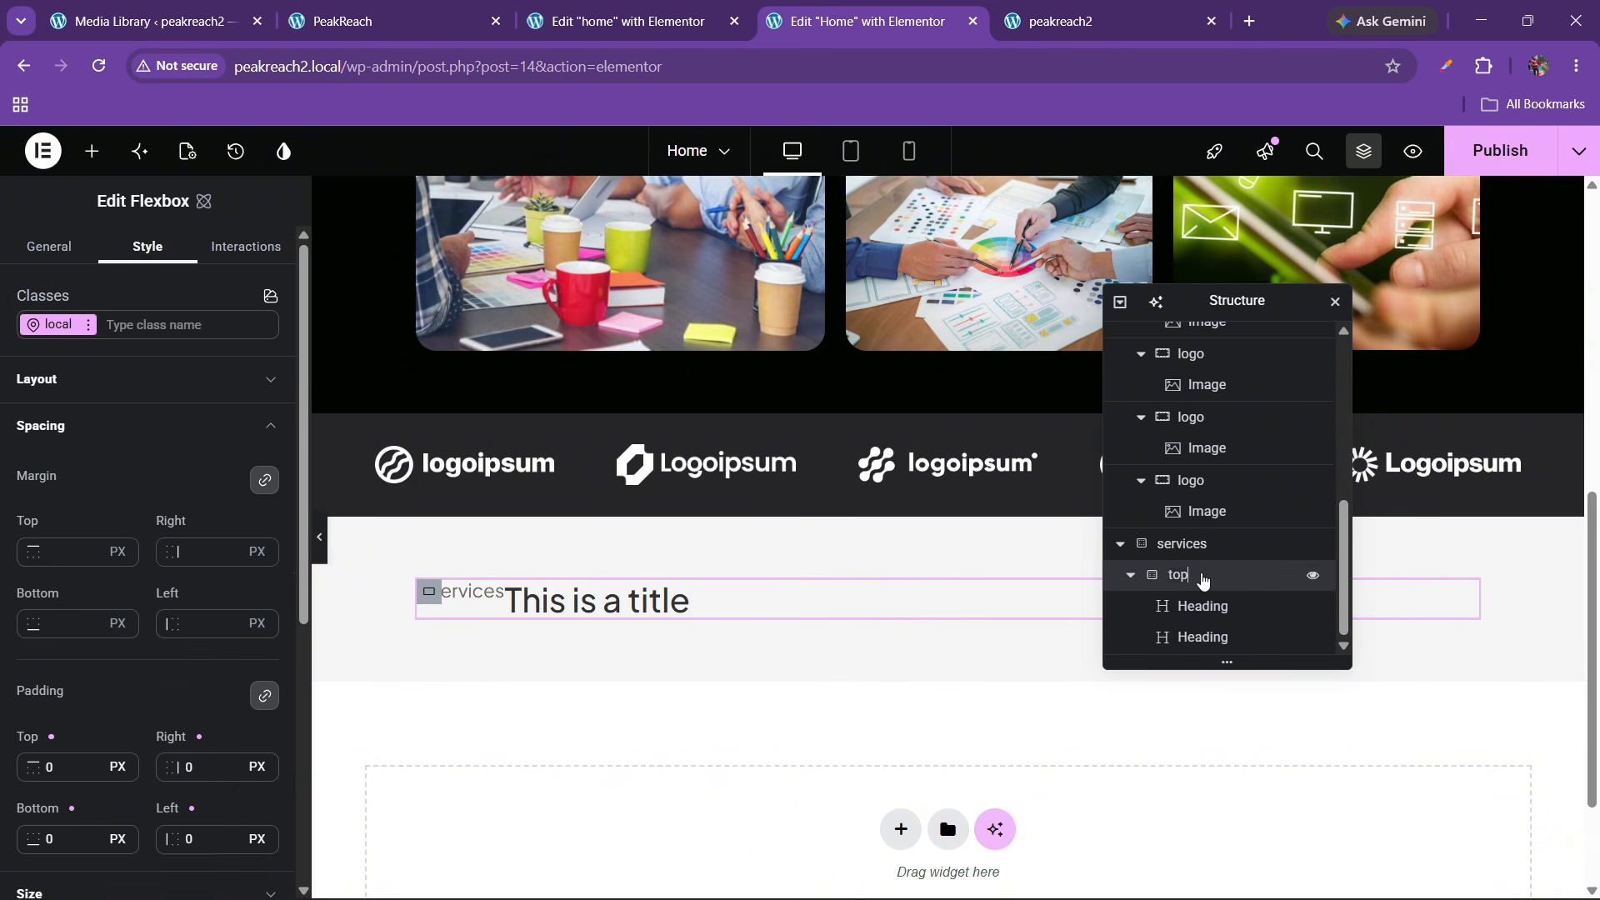
left_click(109, 388)
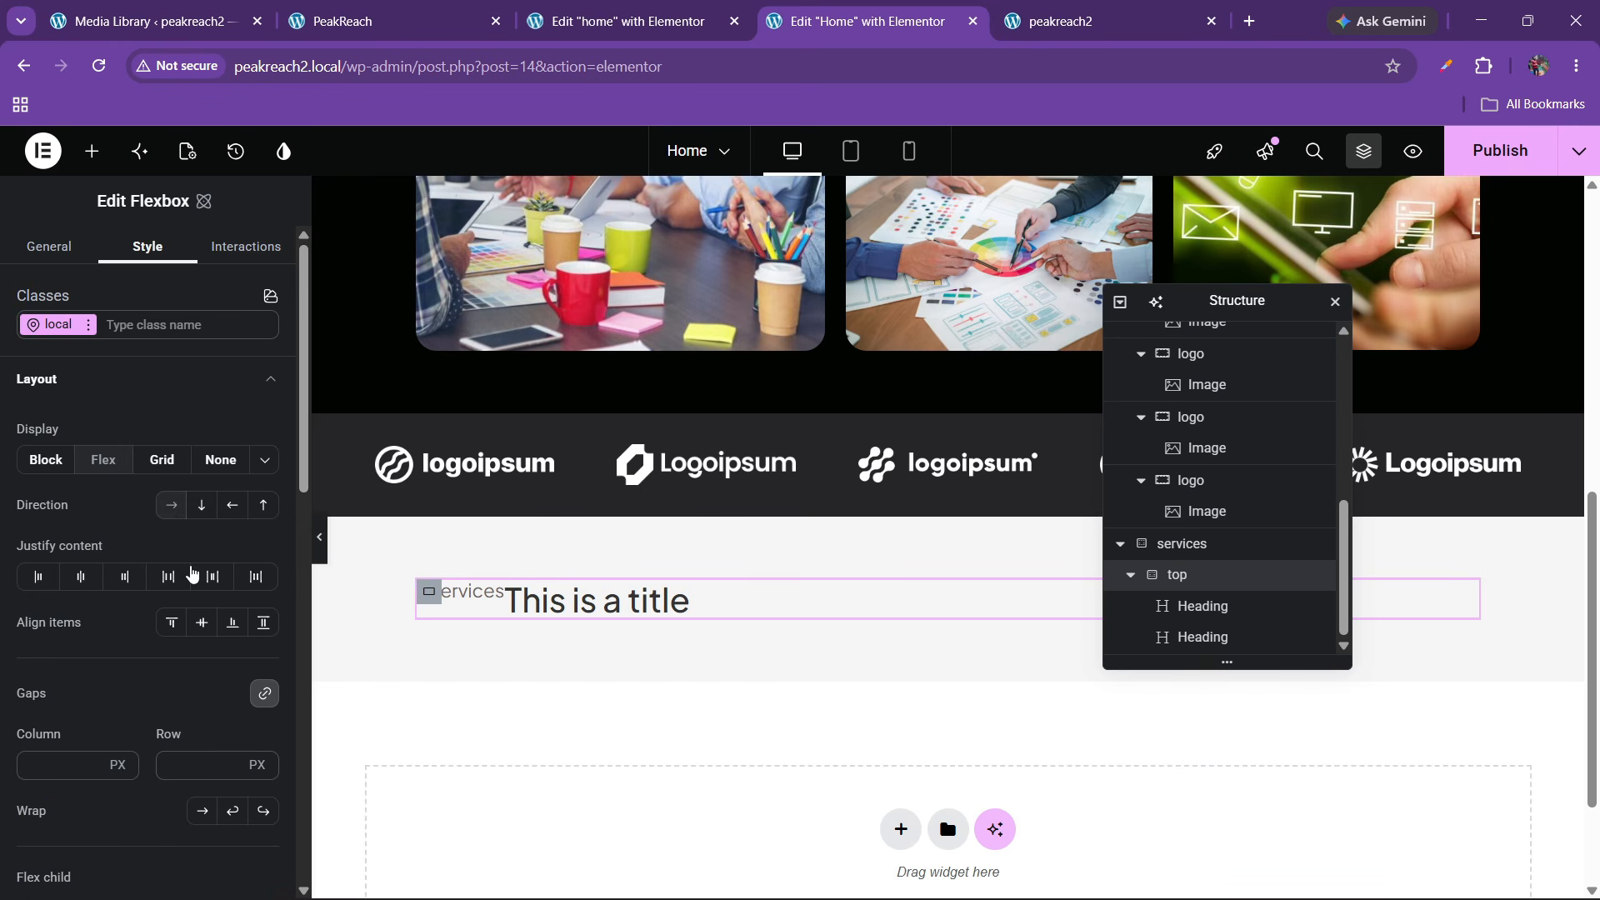
Lay out the top container as a row with Space between, items aligned to start, and 20 px gaps
left_click(202, 505)
left_click(81, 577)
left_click(202, 622)
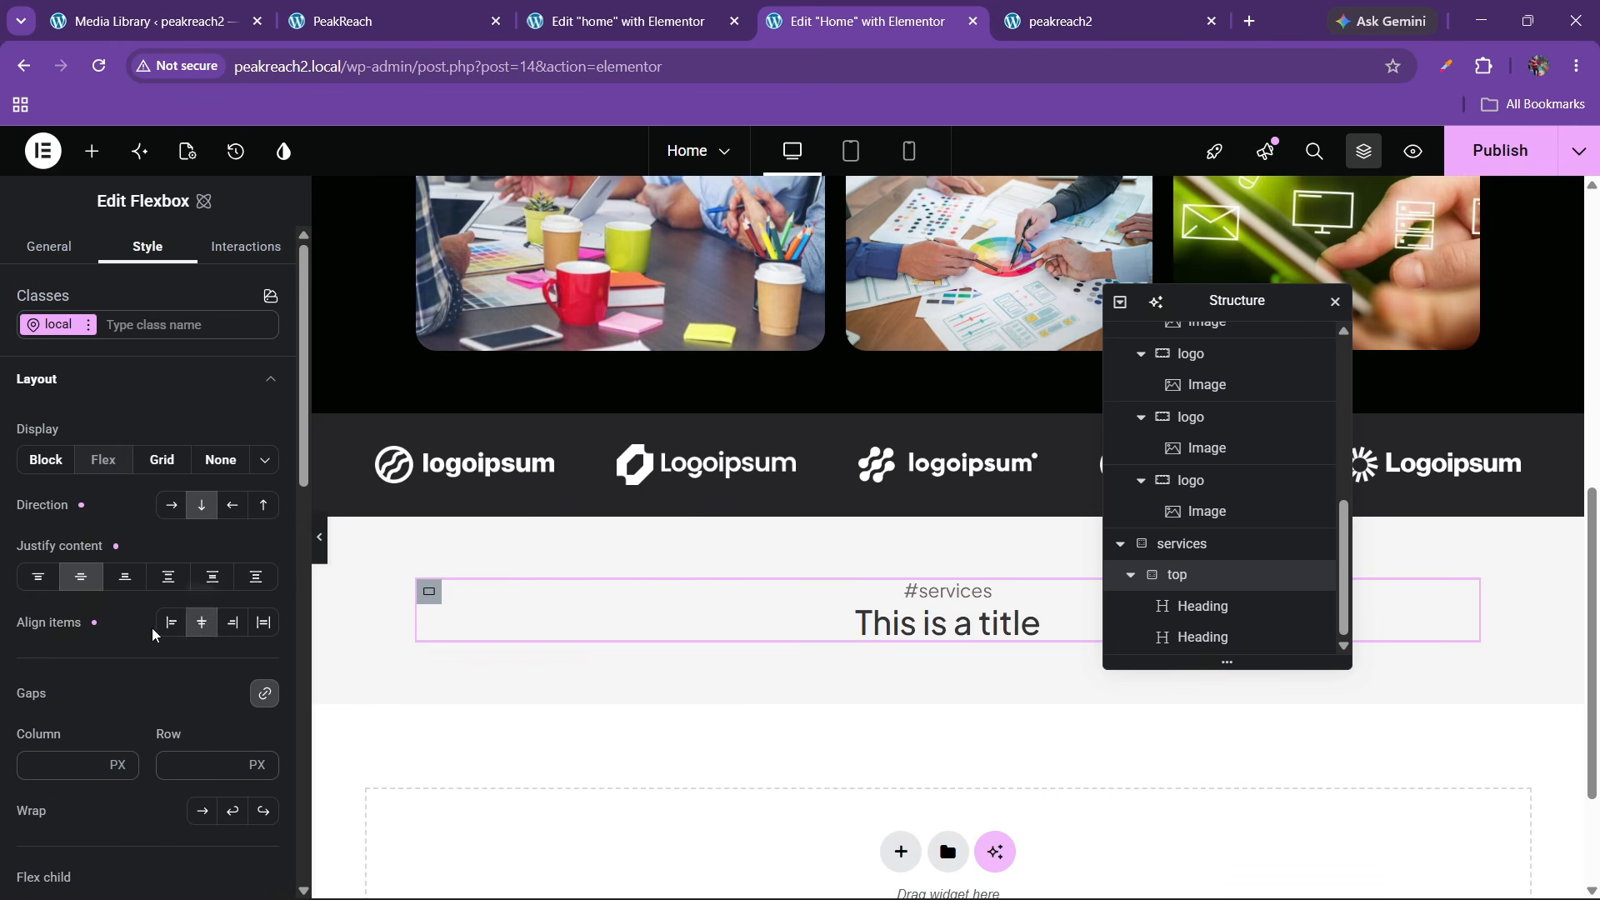
left_click(170, 622)
left_click(199, 765)
type("30")
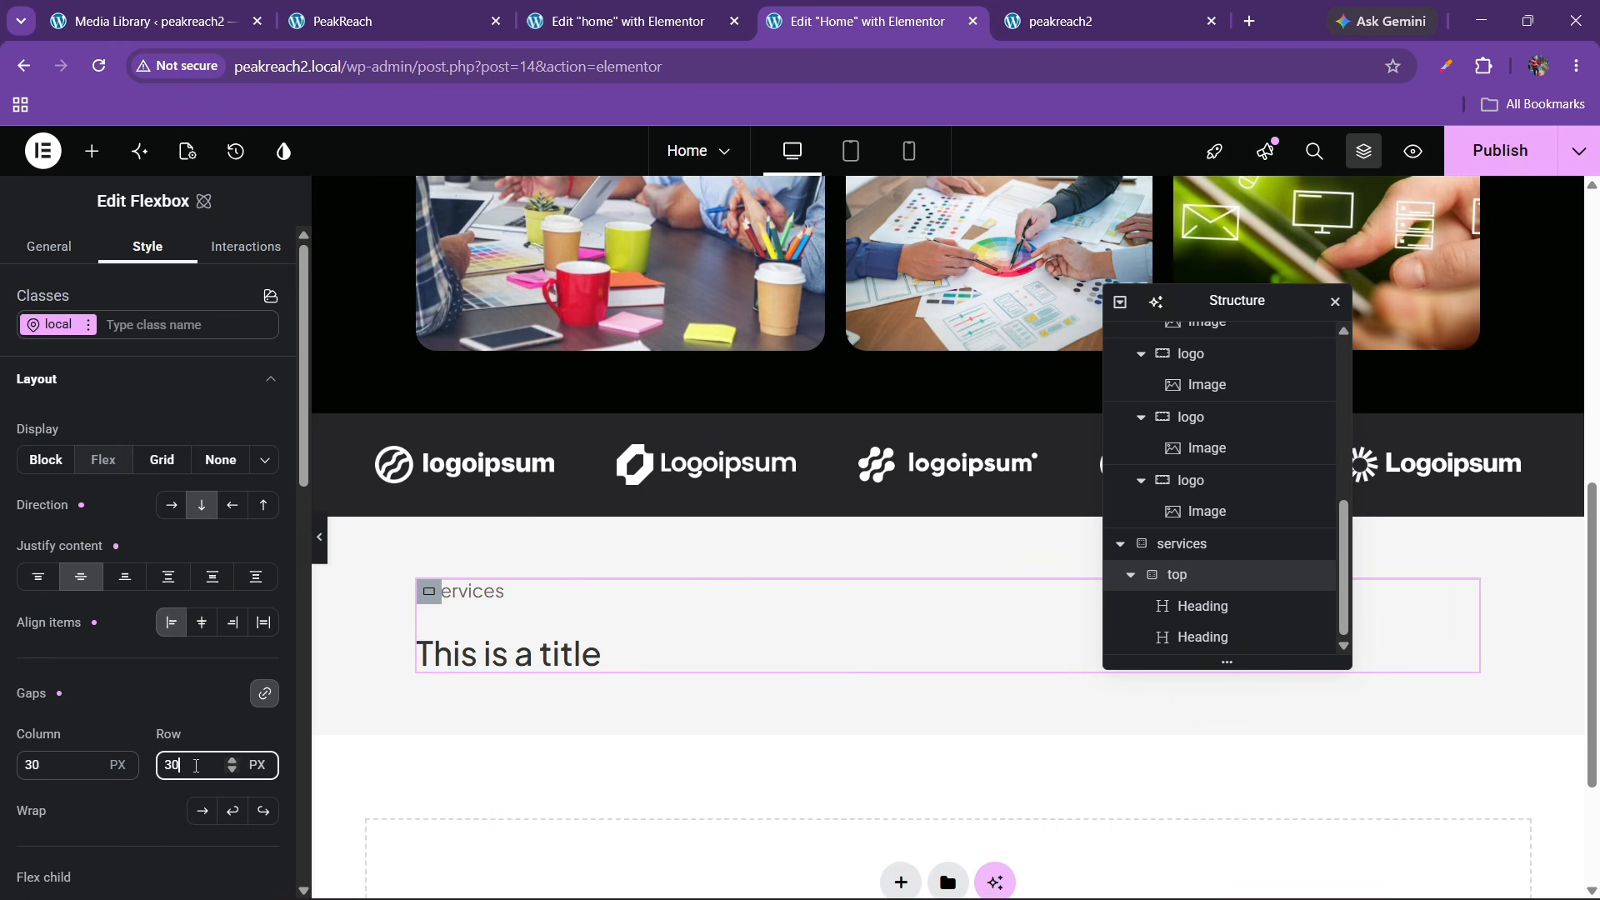
key("BackSpace")
key("BackSpace")
type("20")
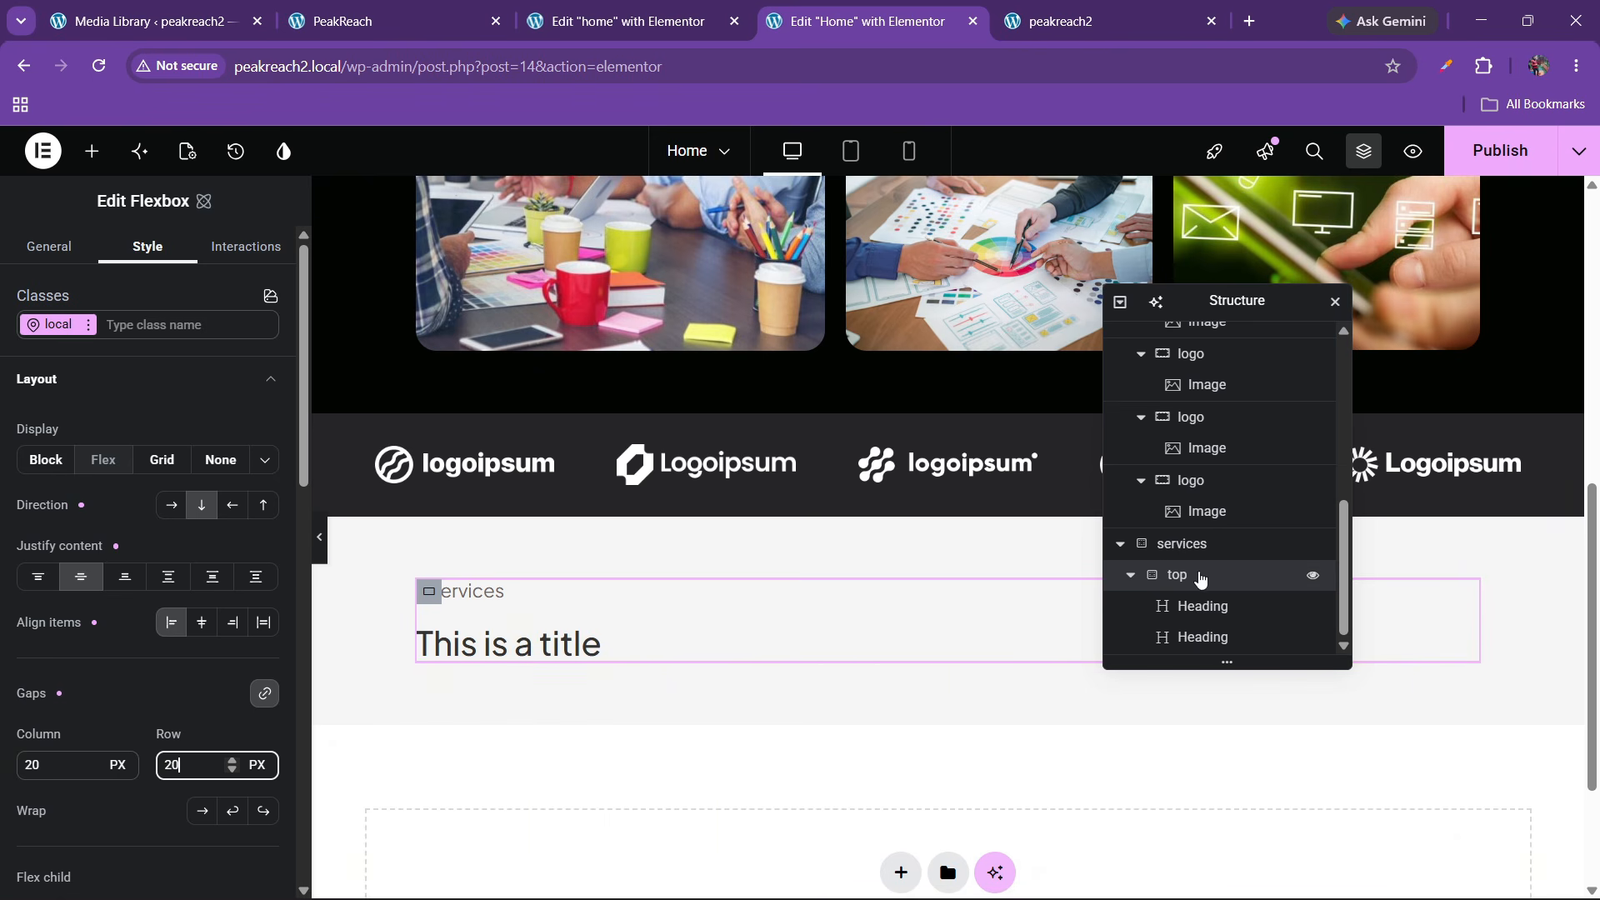
left_click(171, 505)
left_click(168, 577)
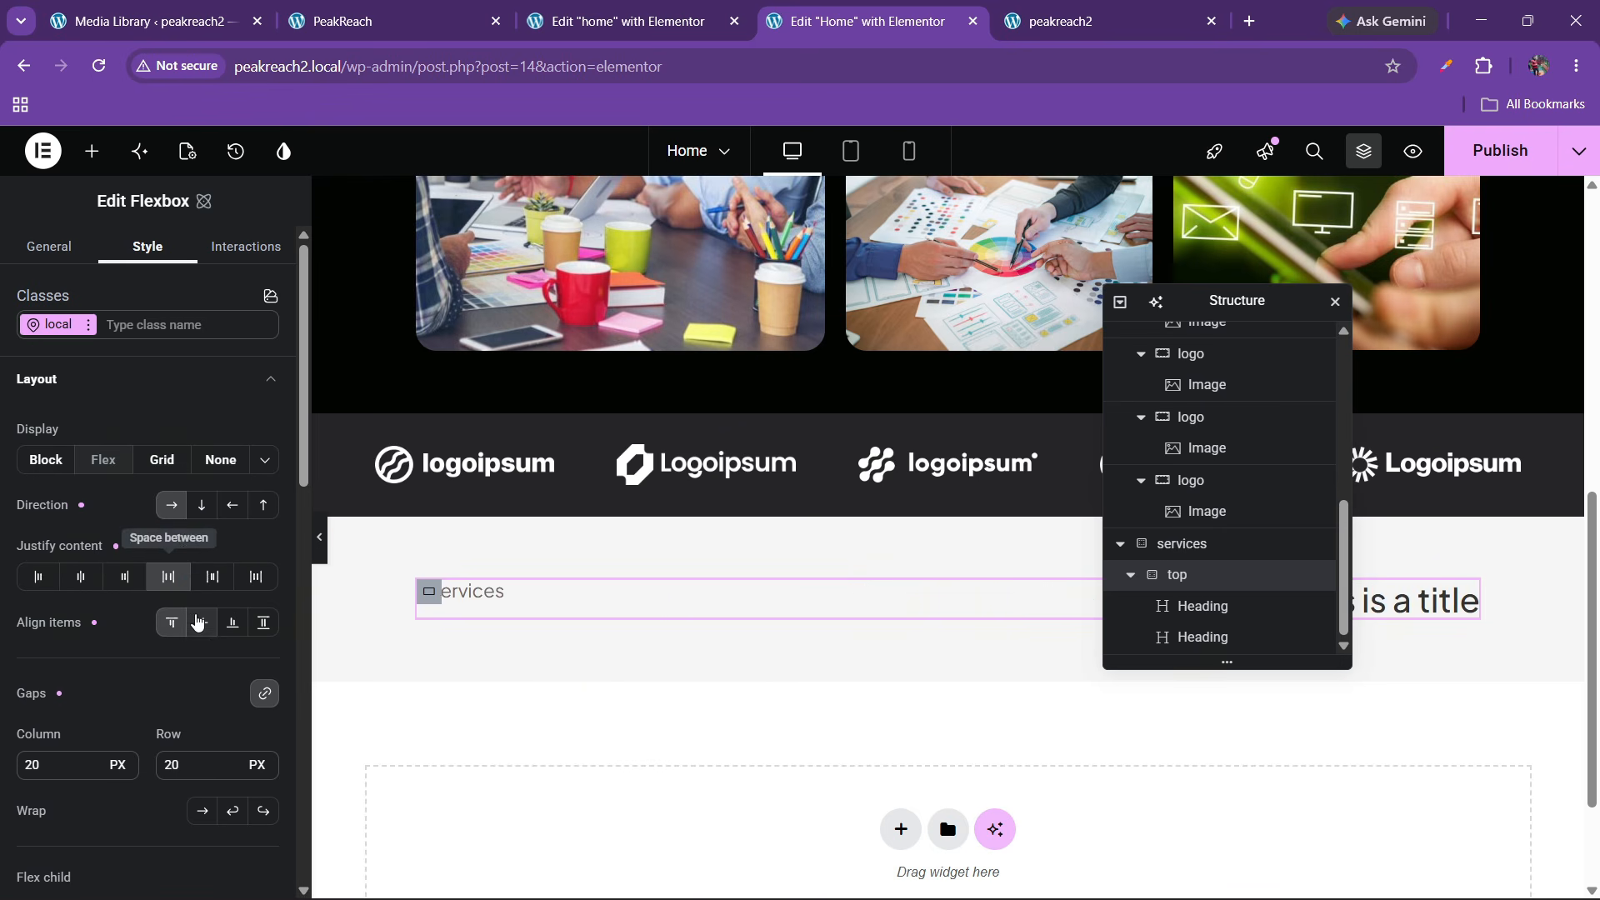
left_click(200, 623)
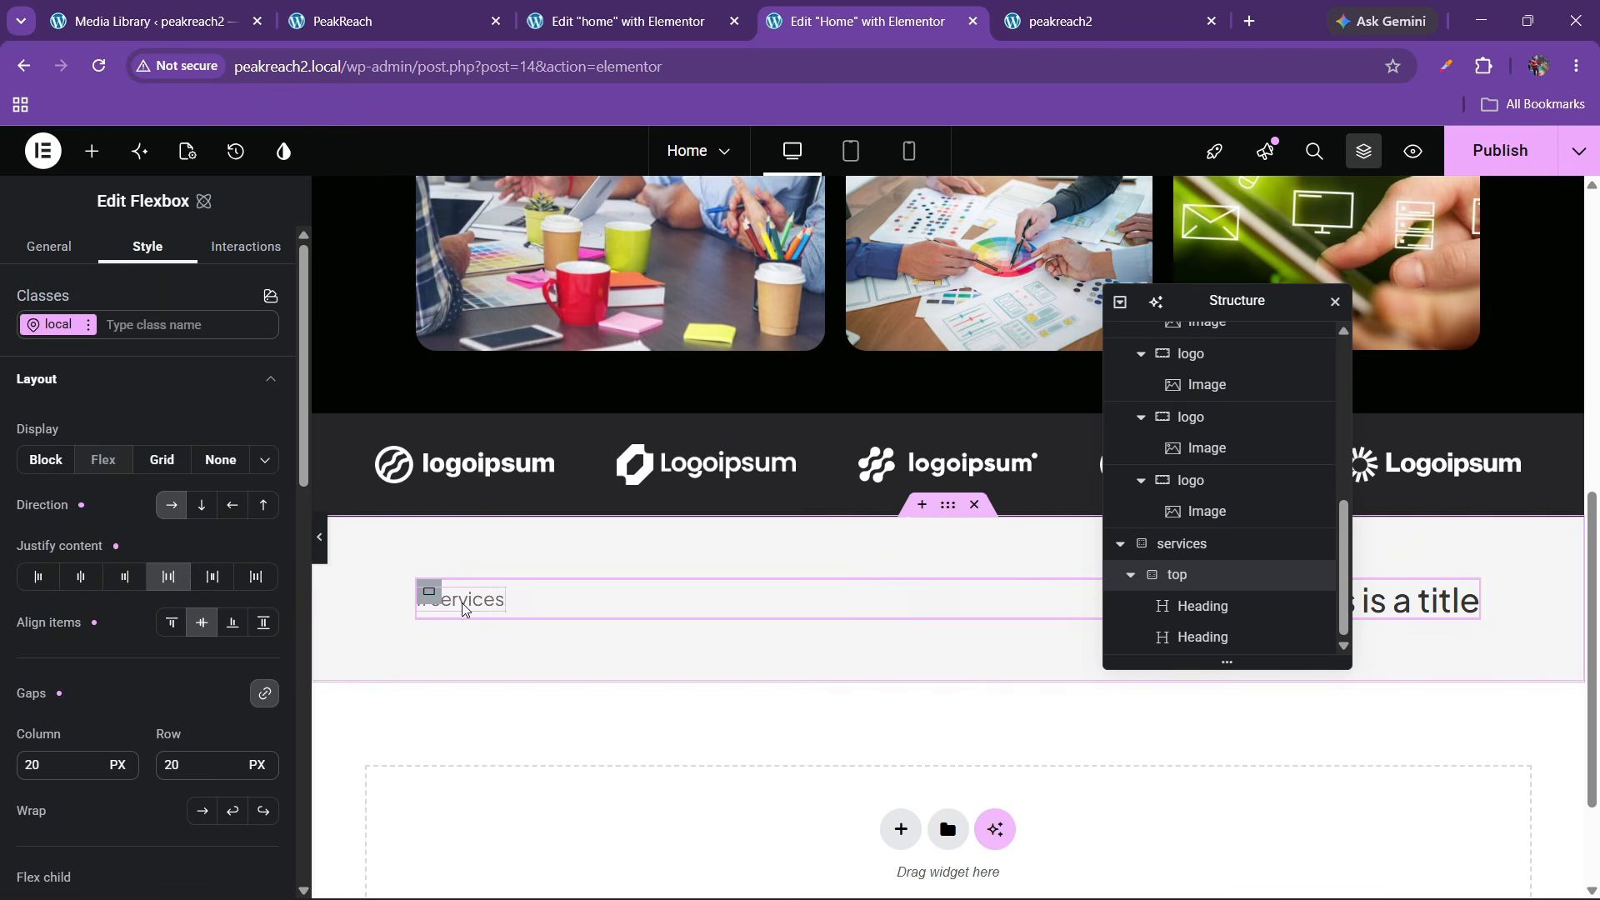
left_click(171, 622)
Select the services headline text on the live PeakReach site to copy it
left_click_drag(1212, 306, 834, 322)
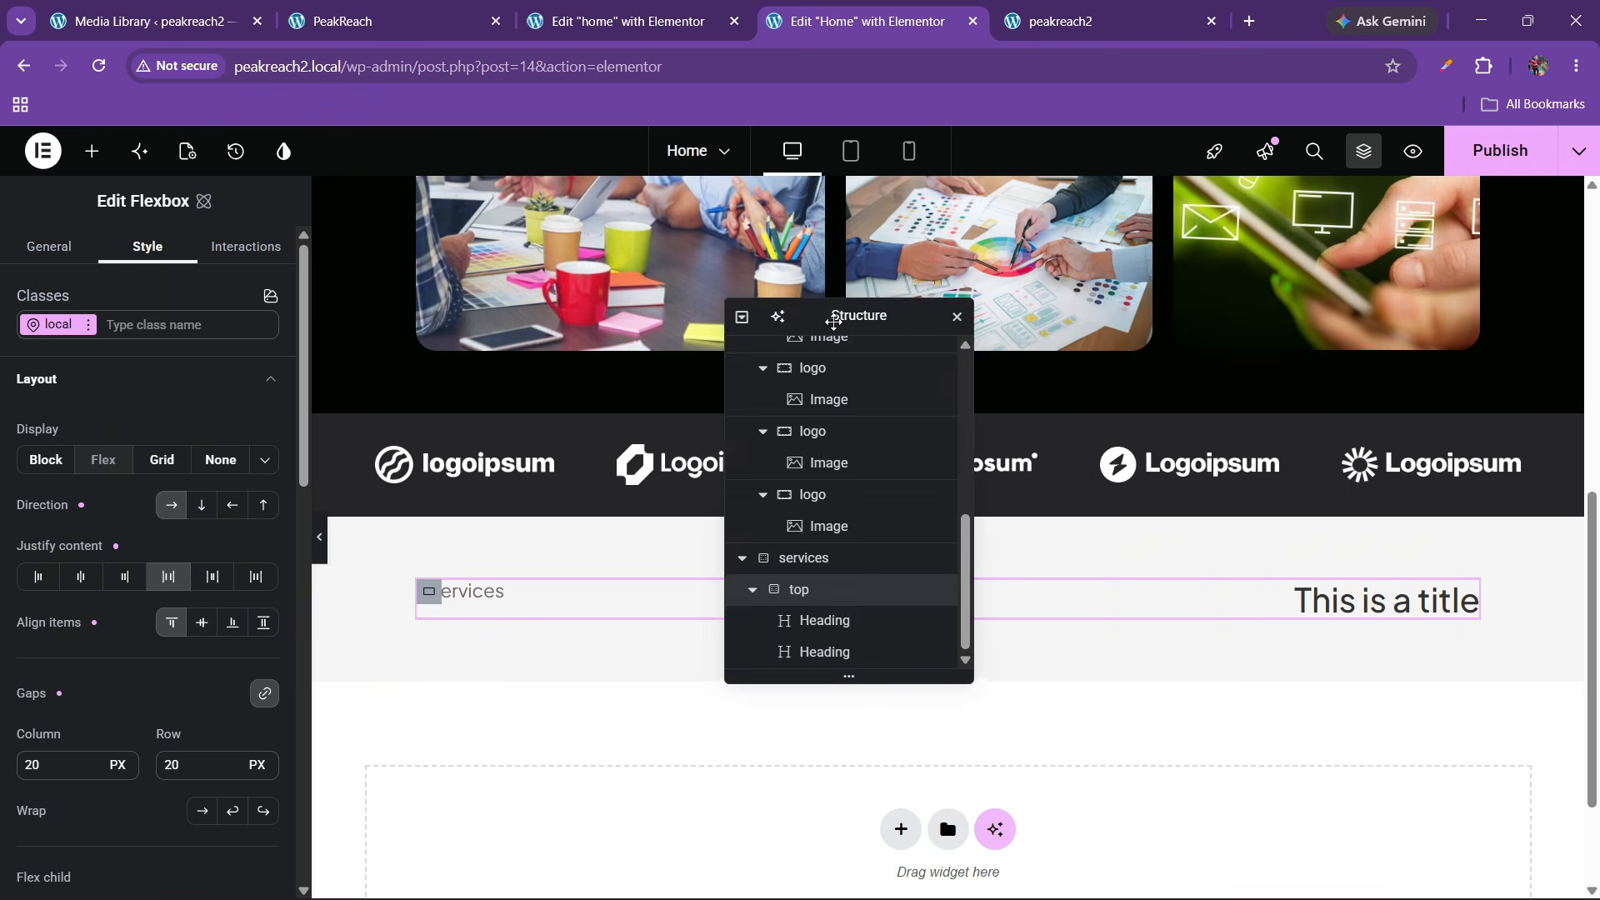
key("ctrl+2")
left_click_drag(847, 380, 1575, 463)
key("ctrl+c")
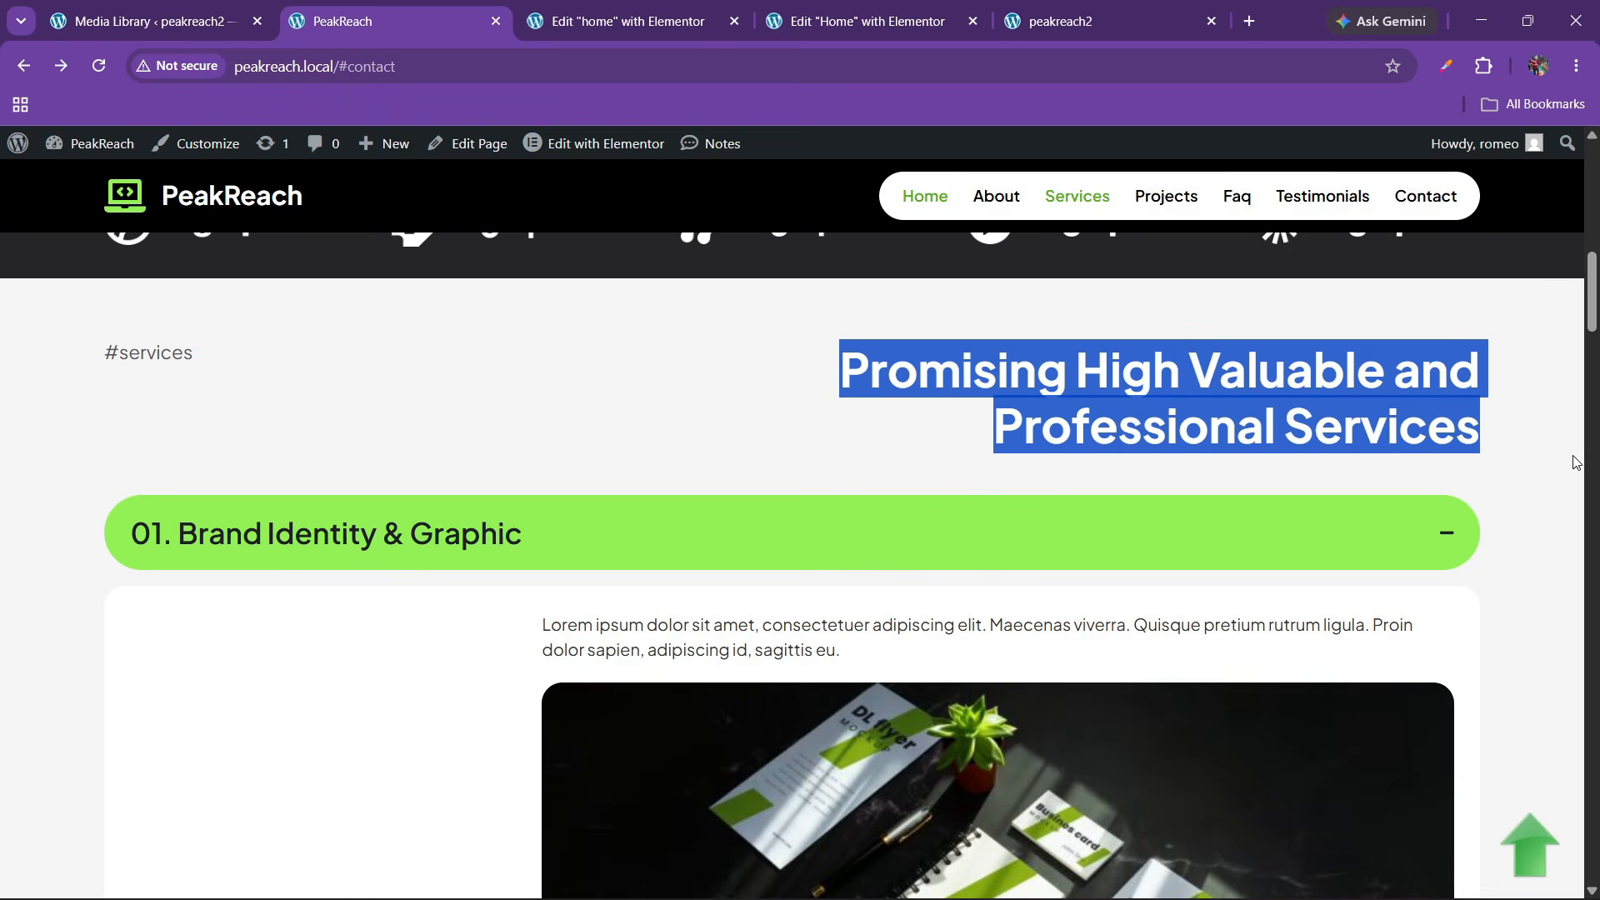
left_click(866, 19)
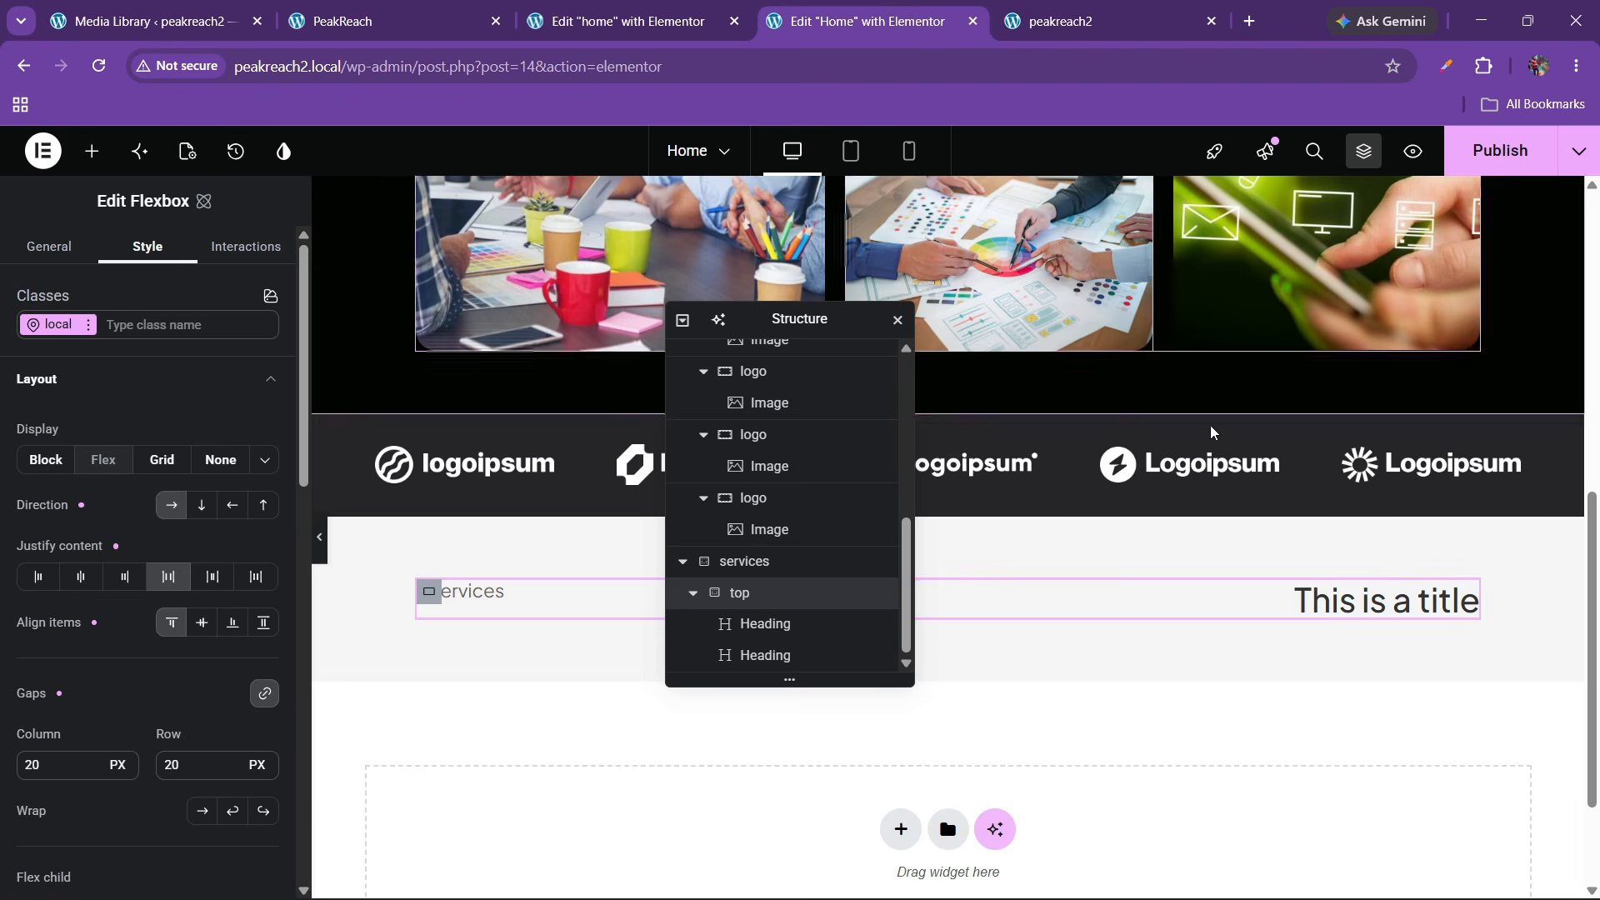
Replace the title heading text with 'Promising High Valuable and Professional Services'
left_click(1383, 606)
left_click(250, 436)
key("ctrl+a")
key("ctrl+v")
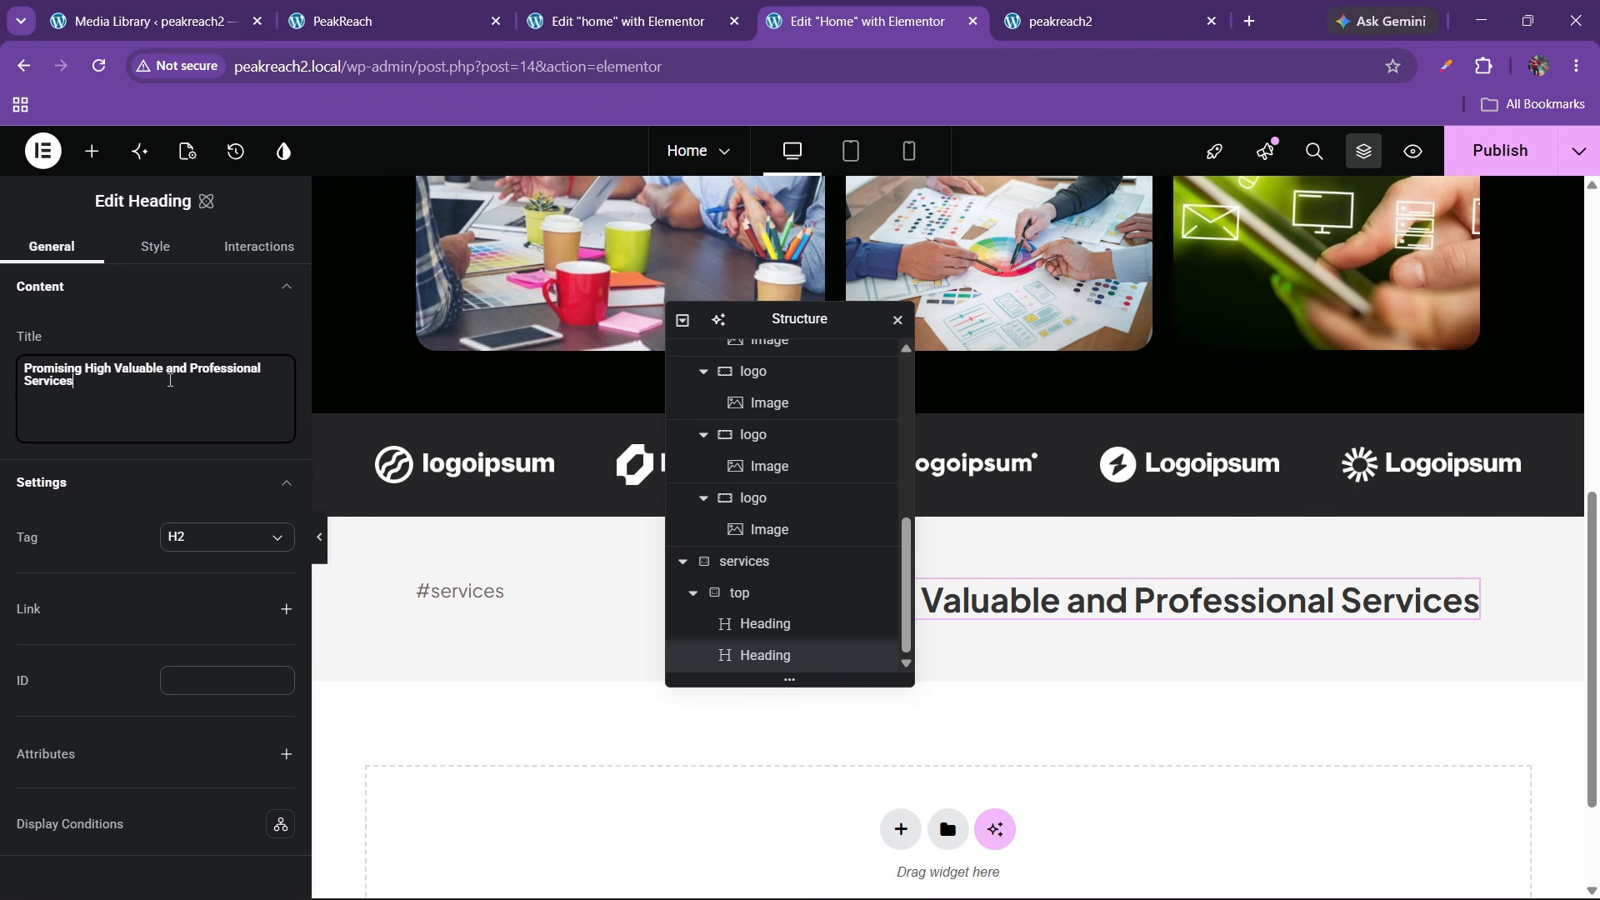
Inspect the #services heading's class options and compare the title with the live site
left_click(460, 591)
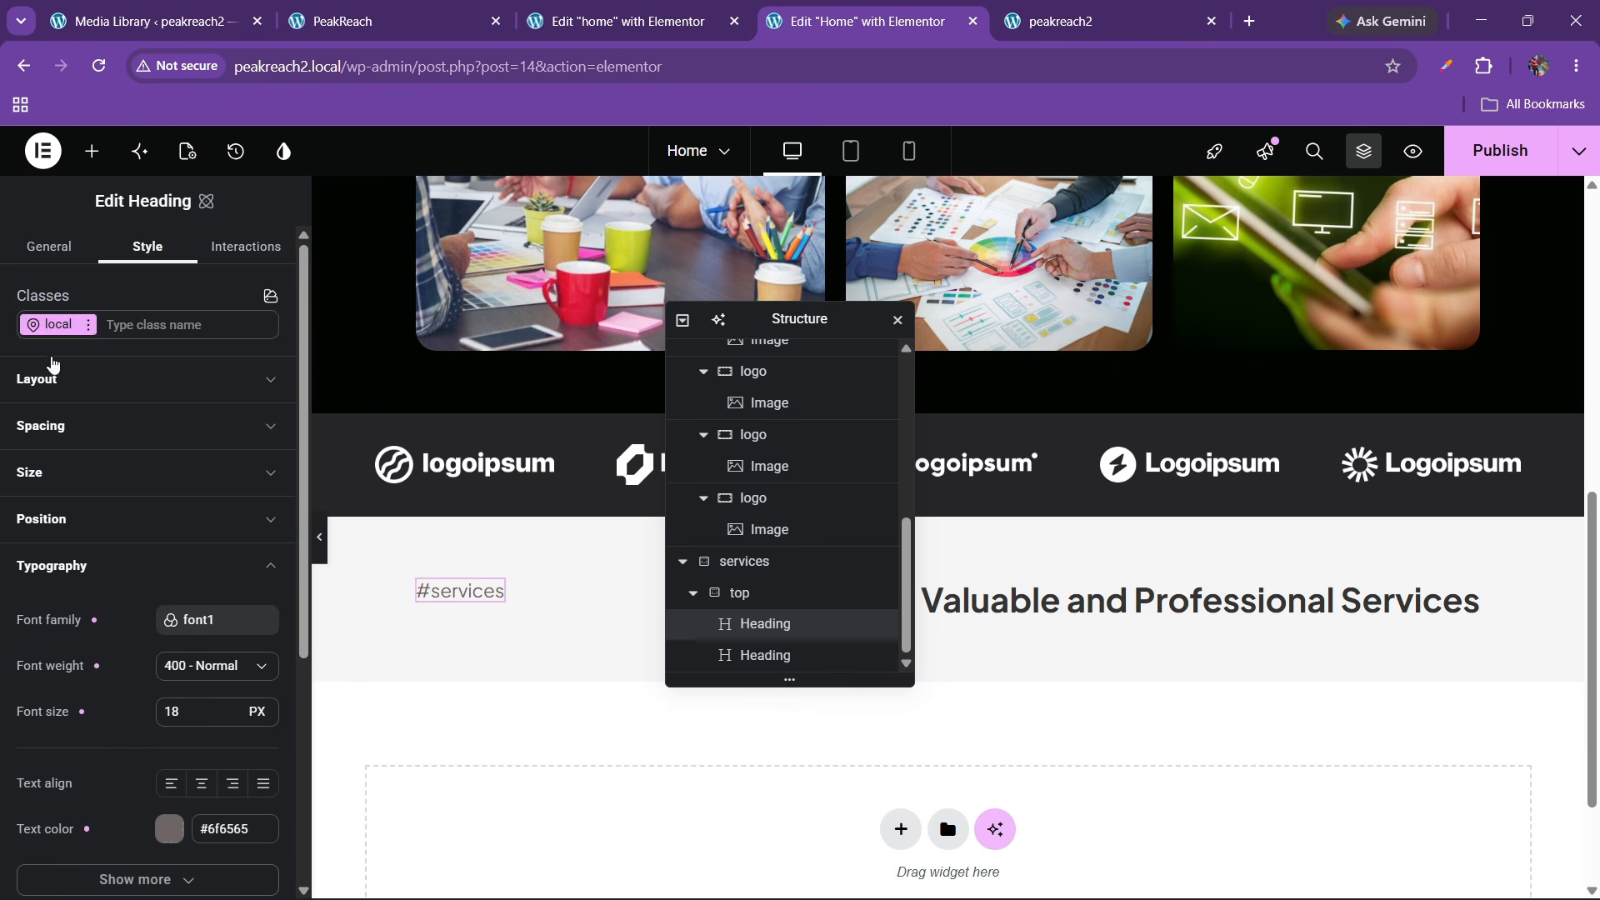
left_click(88, 326)
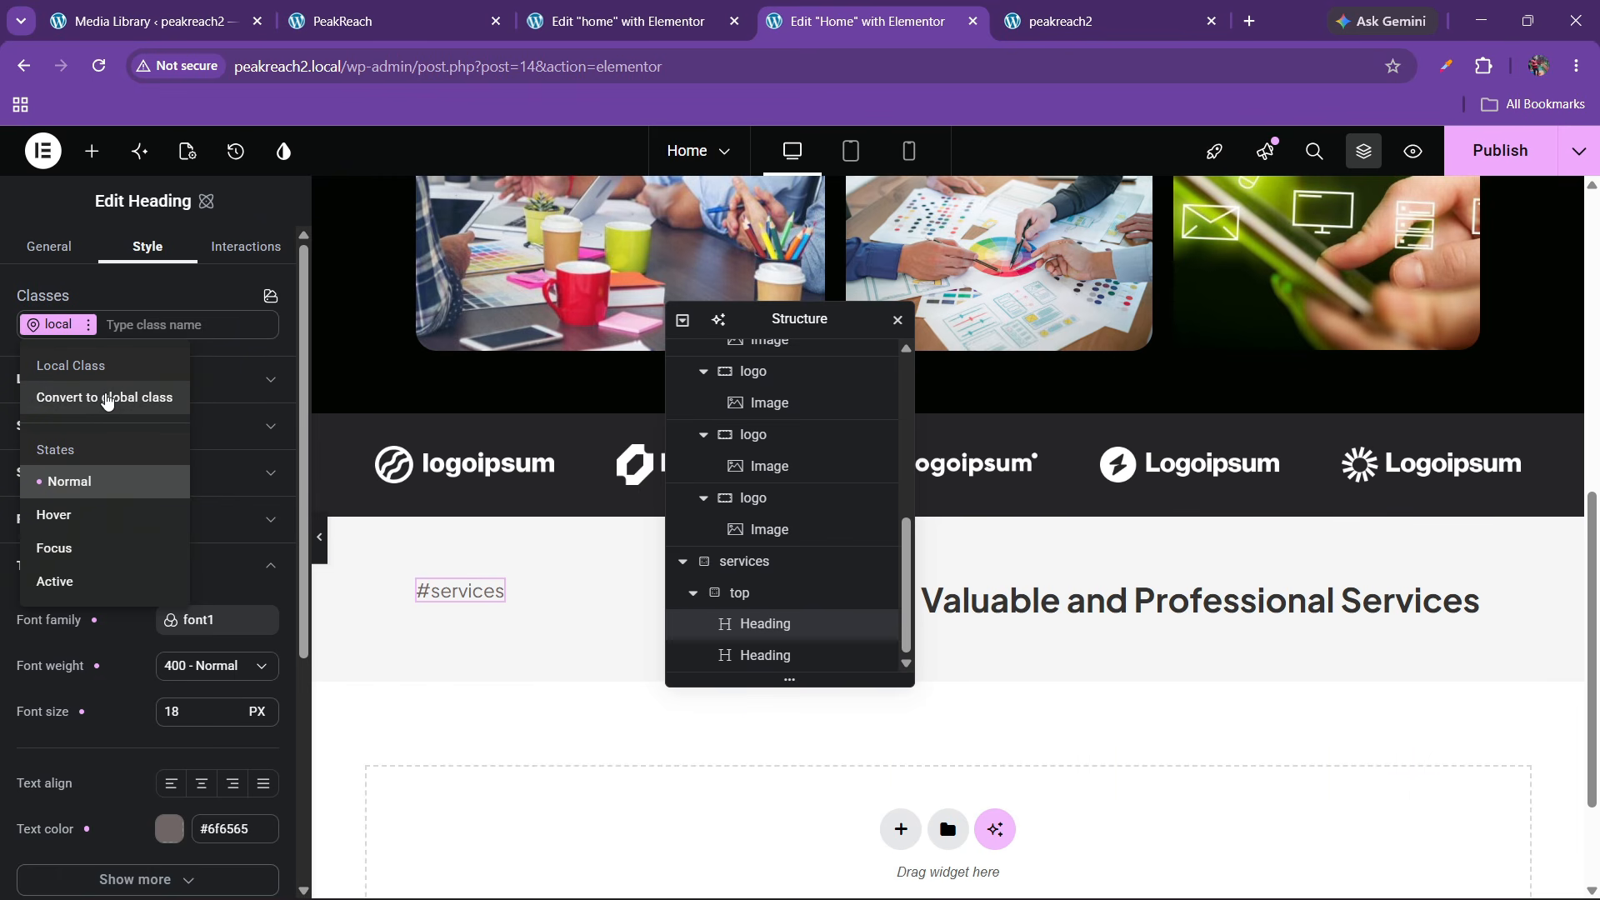
key("Escape")
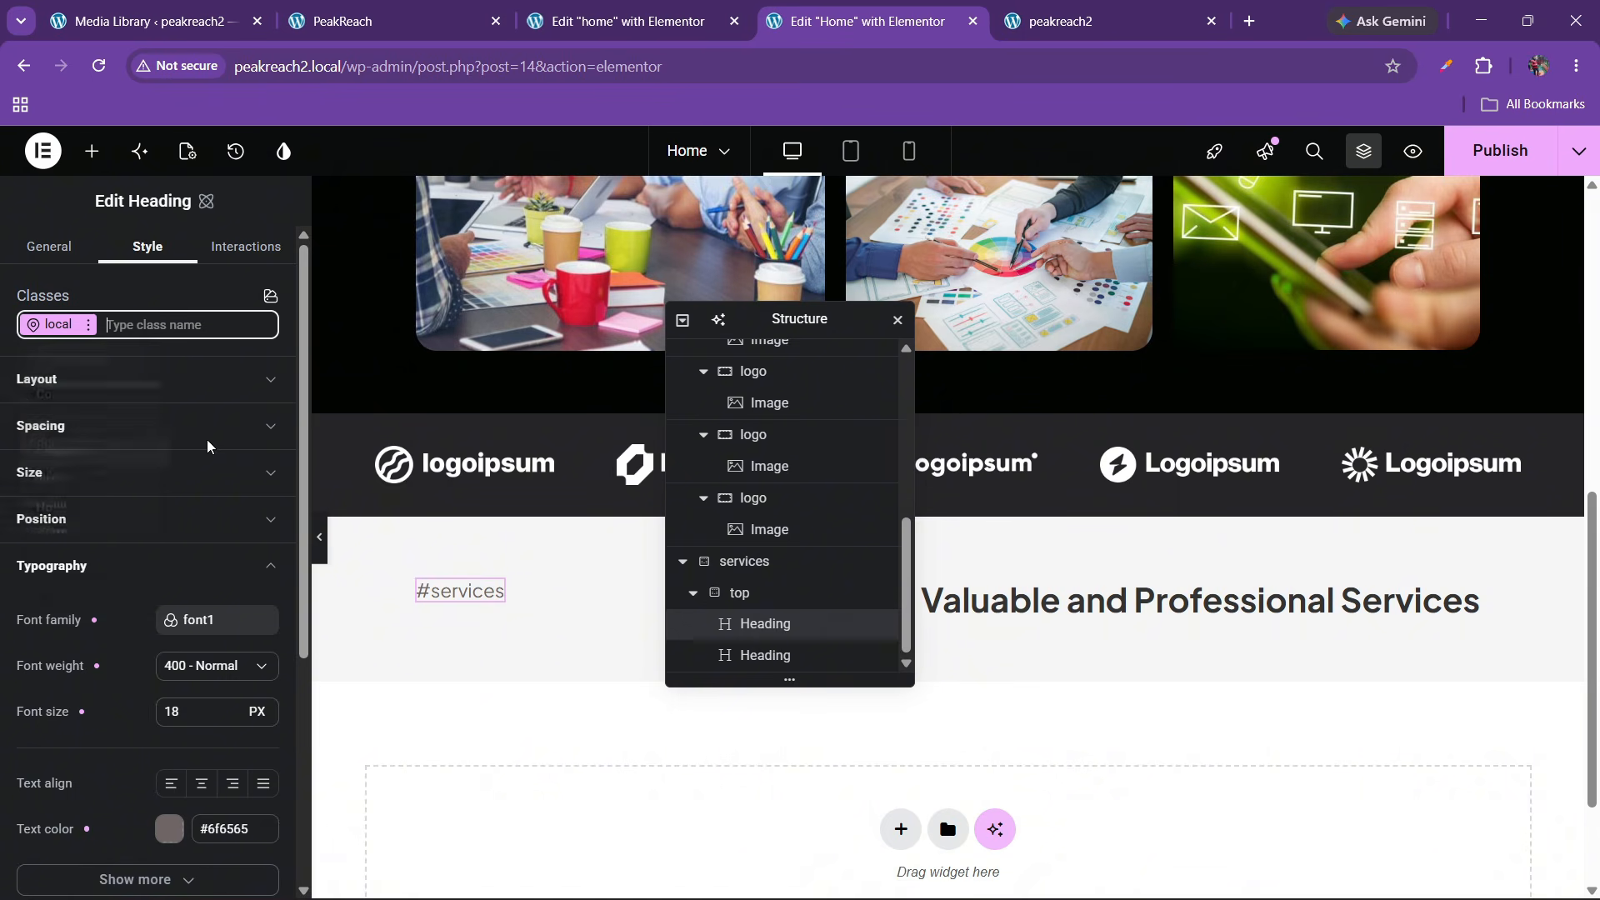
left_click(958, 638)
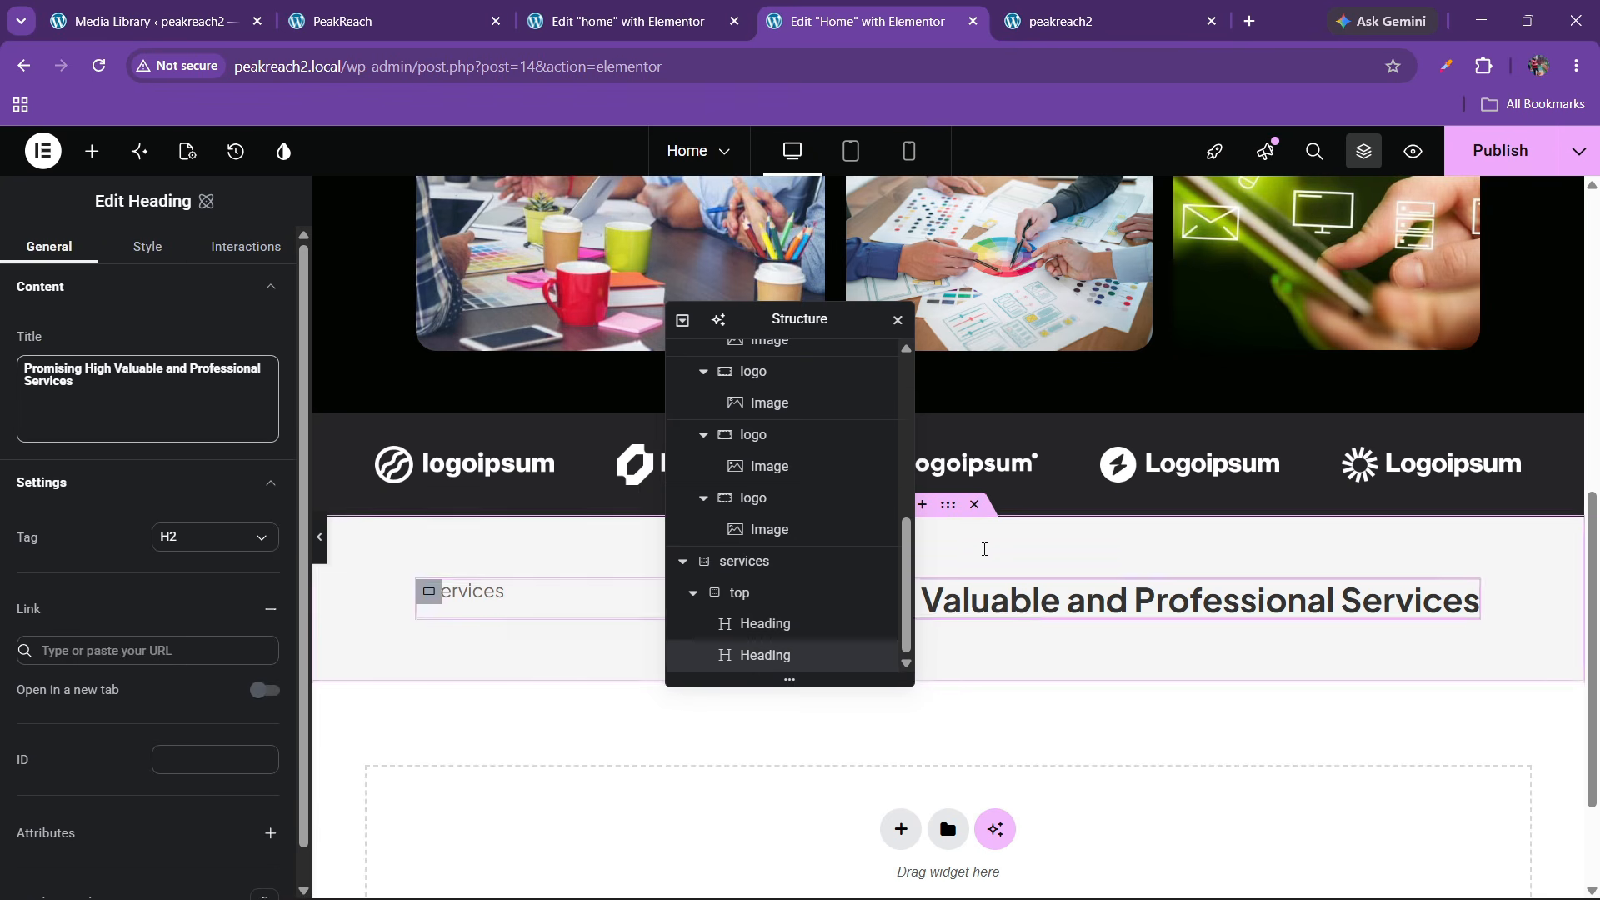
left_click(379, 10)
left_click(866, 21)
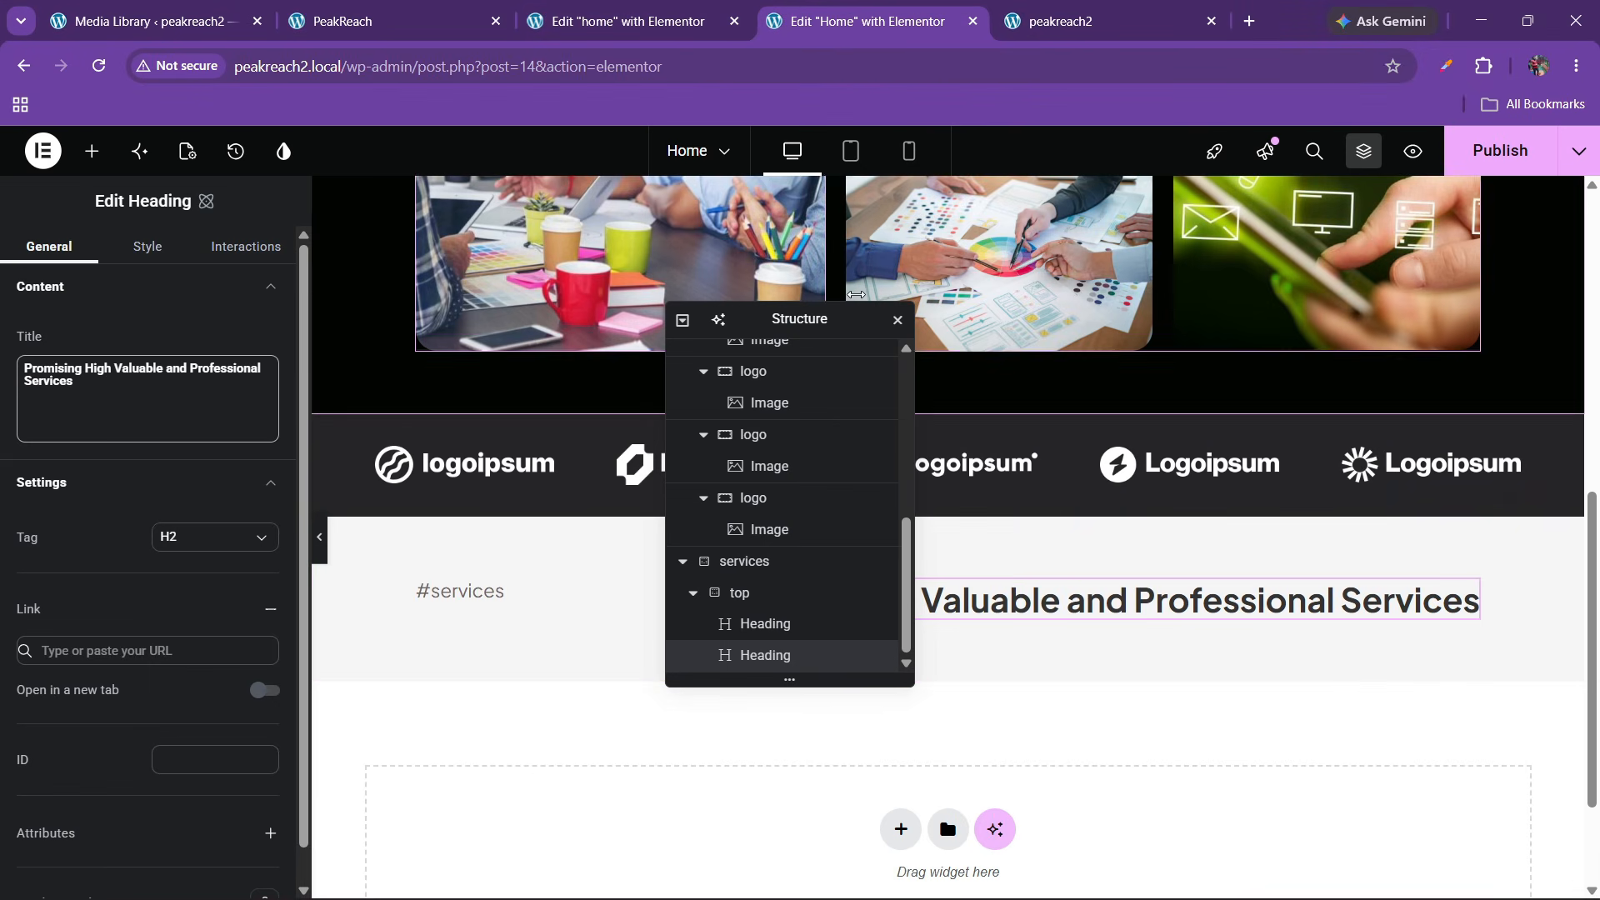
left_click_drag(804, 331, 640, 326)
Apply the font1 variable to the services headline's typography
left_click(424, 6)
left_click(702, 419)
left_click(867, 21)
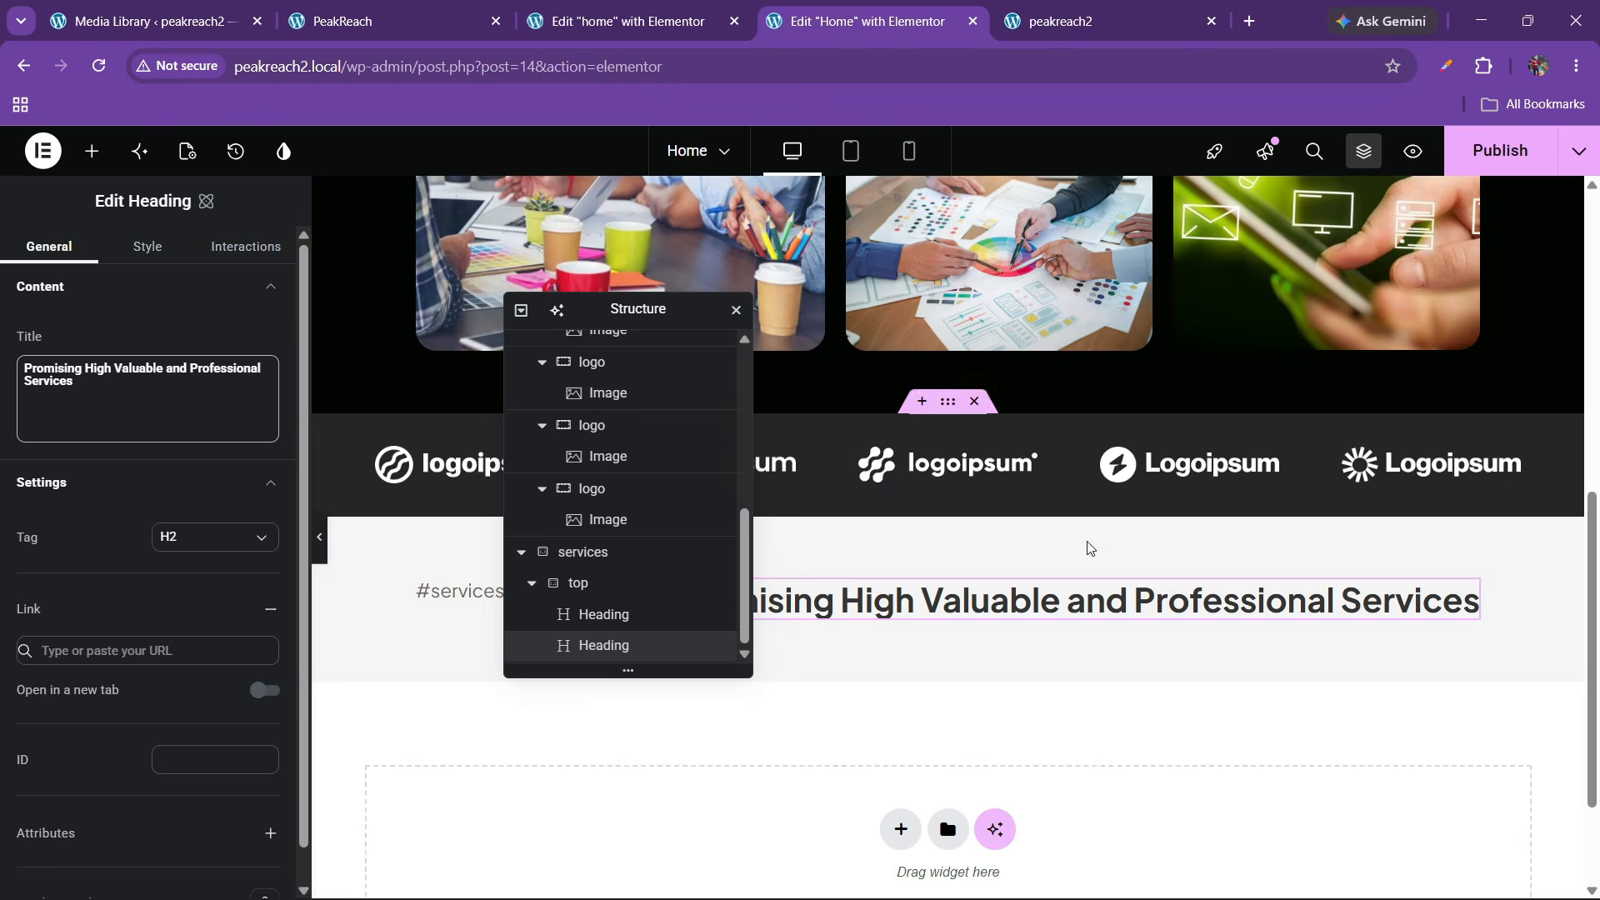
left_click(147, 247)
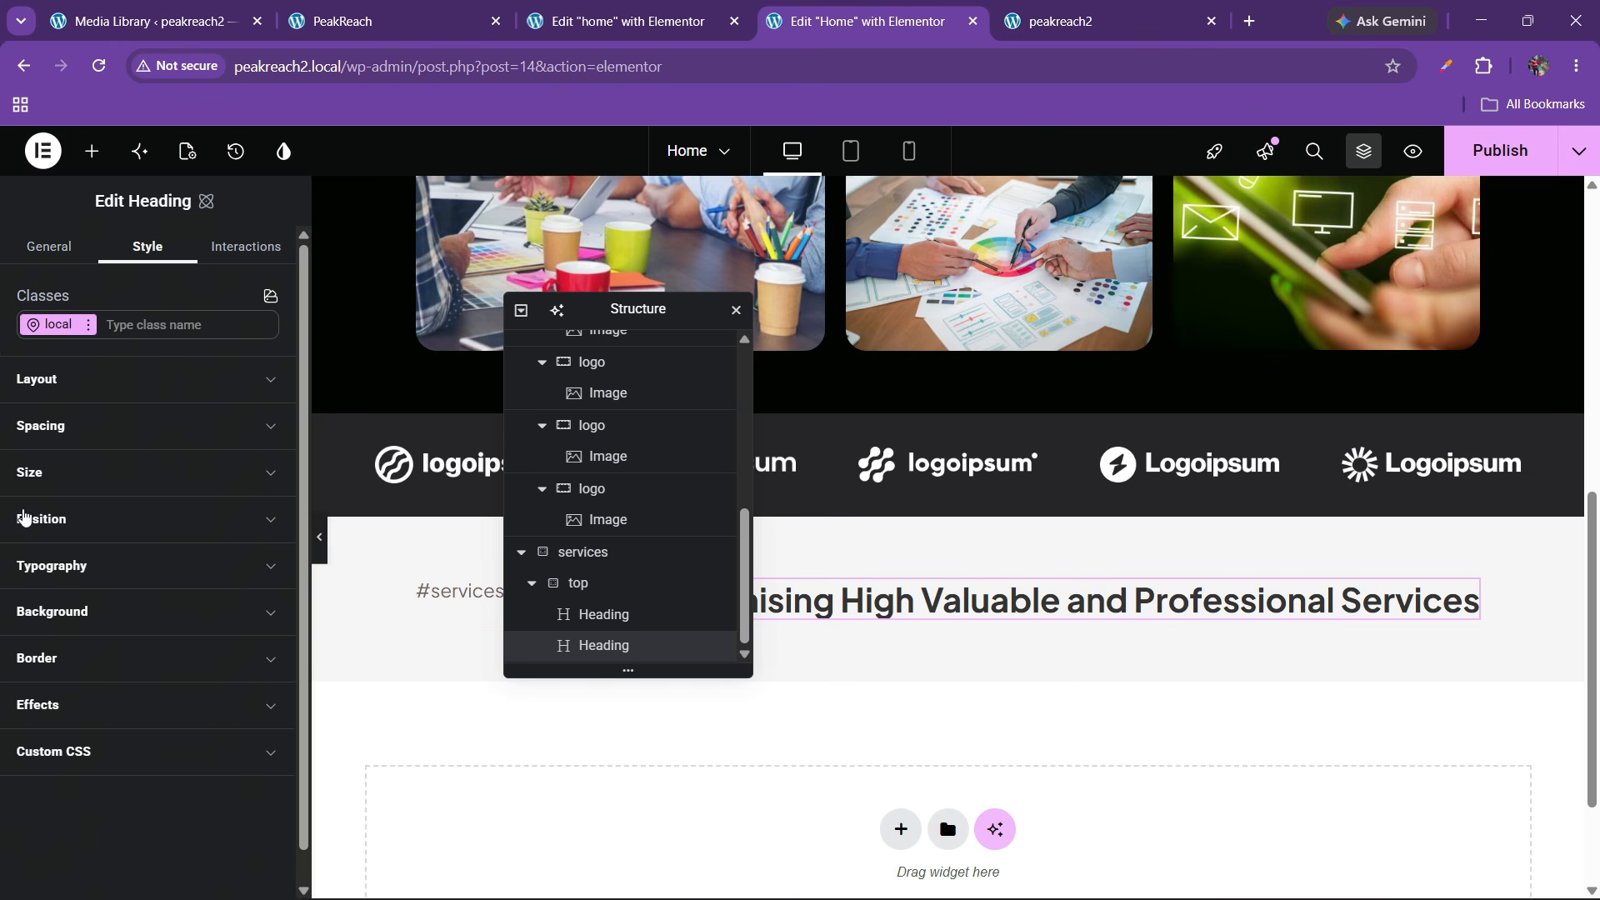
left_click(104, 574)
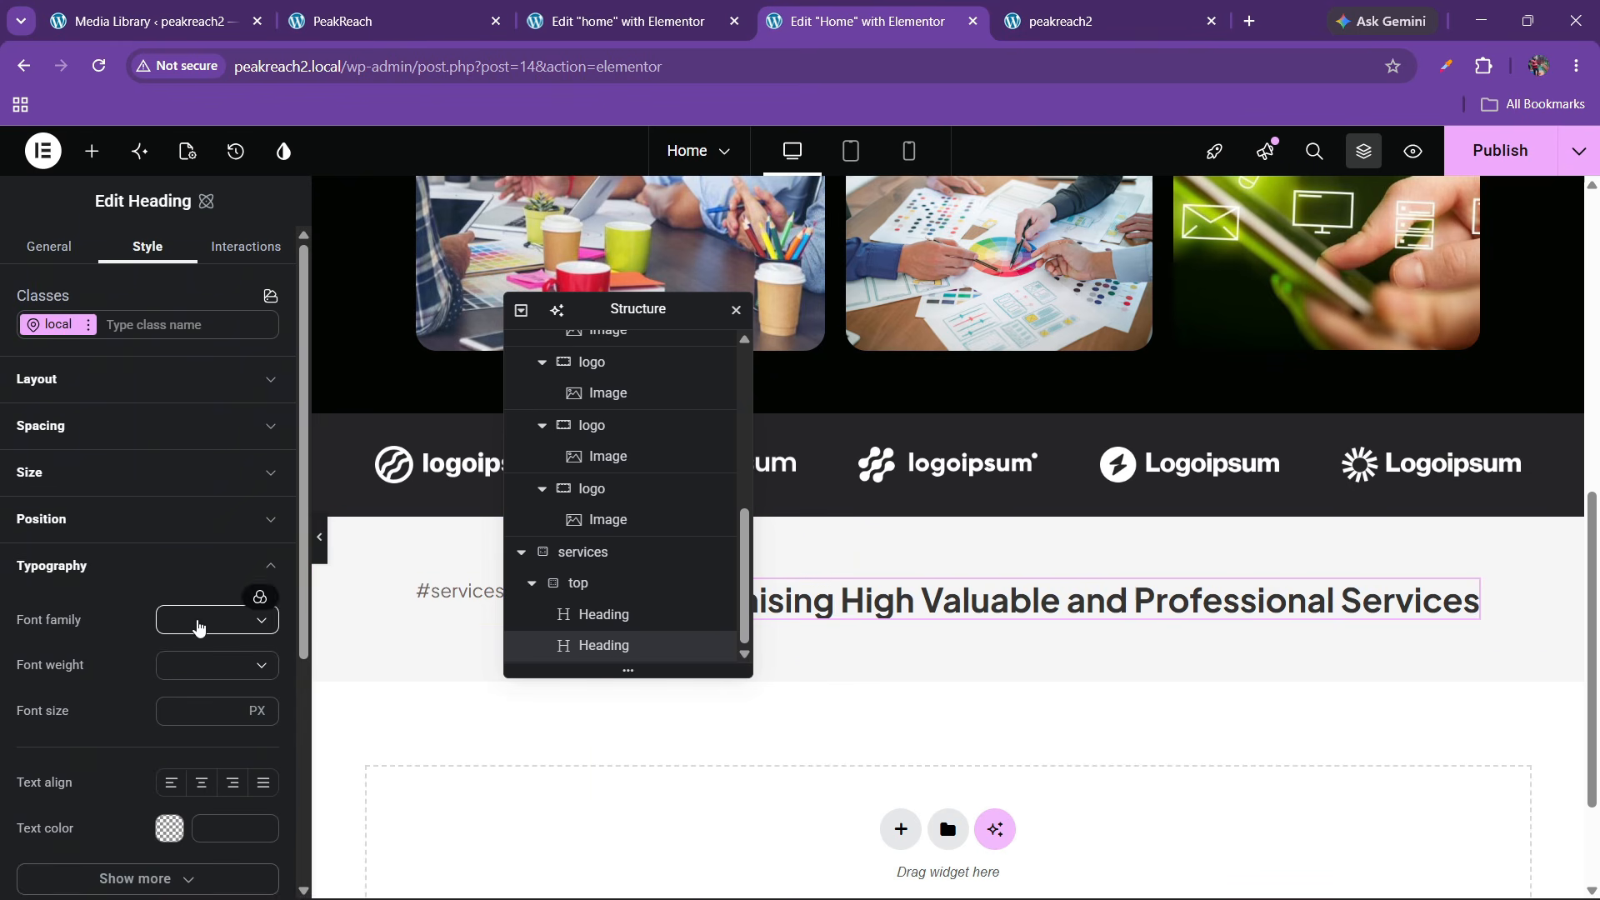
left_click(196, 621)
left_click(257, 598)
left_click(200, 650)
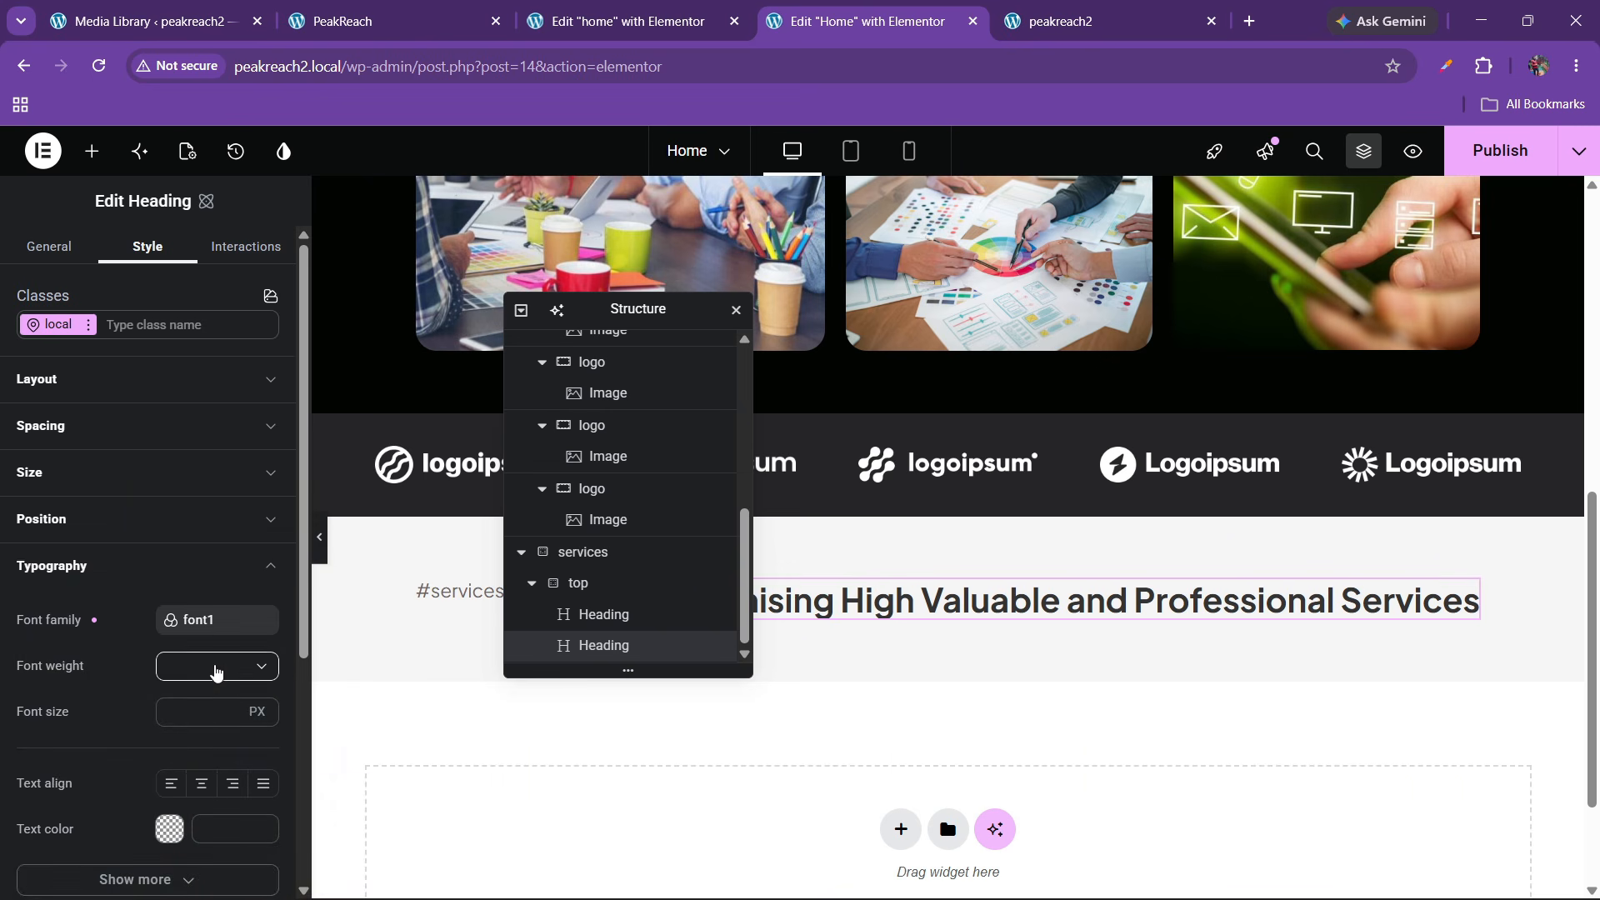
Set the headline's font weight to 500 Medium and its size to 40 px
left_click(216, 673)
scroll(218, 800, "down", 2)
left_click(215, 764)
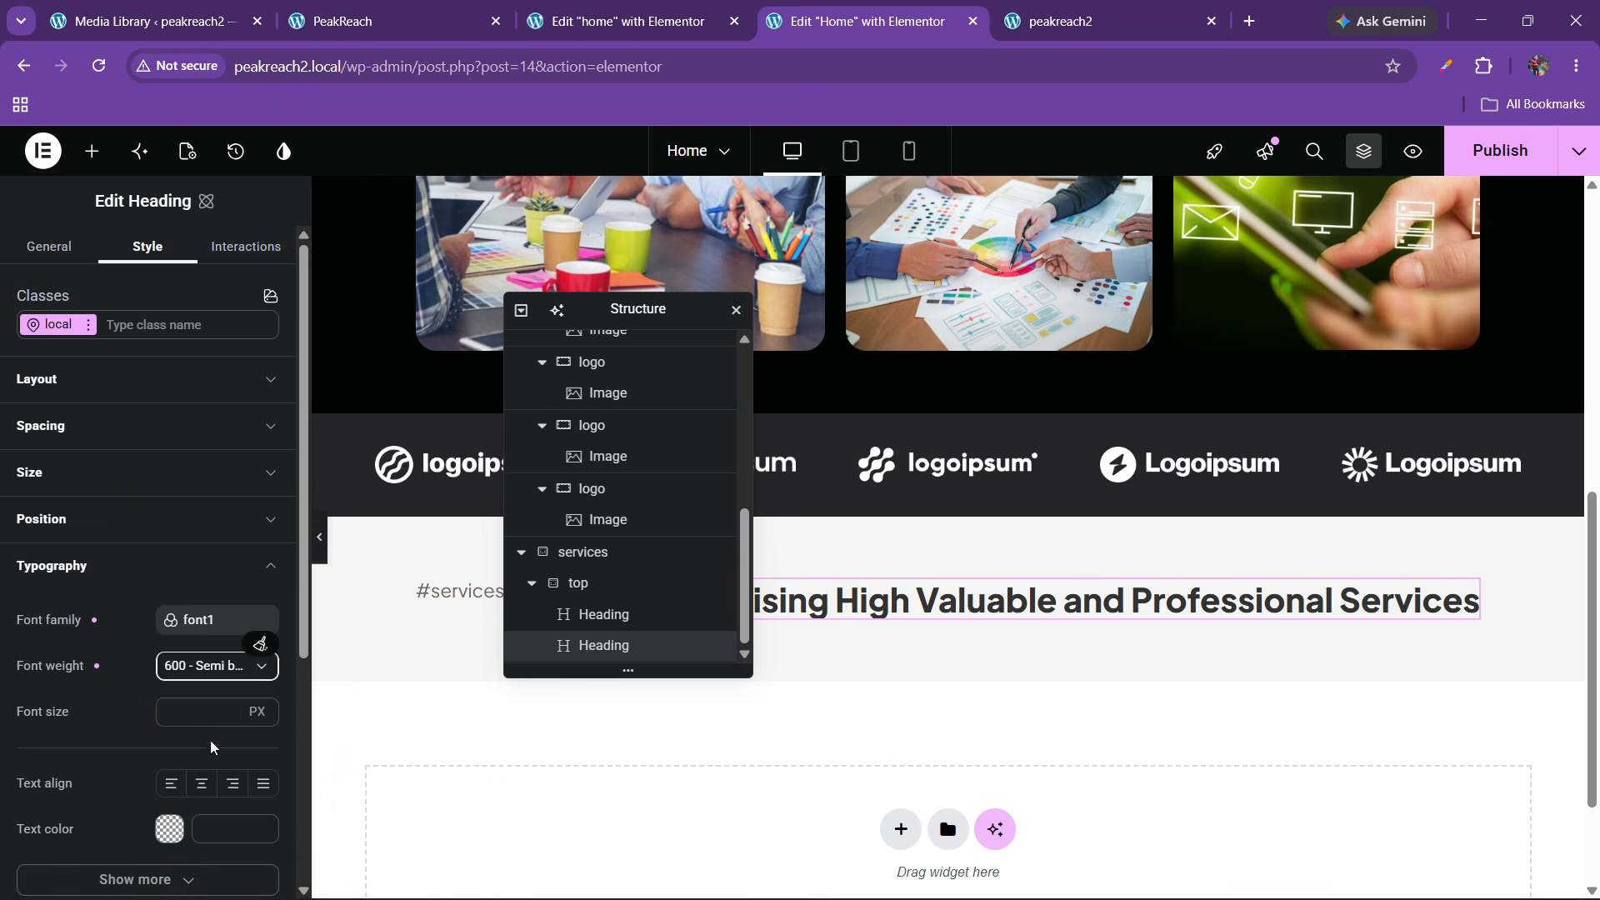
left_click(204, 677)
left_click(201, 732)
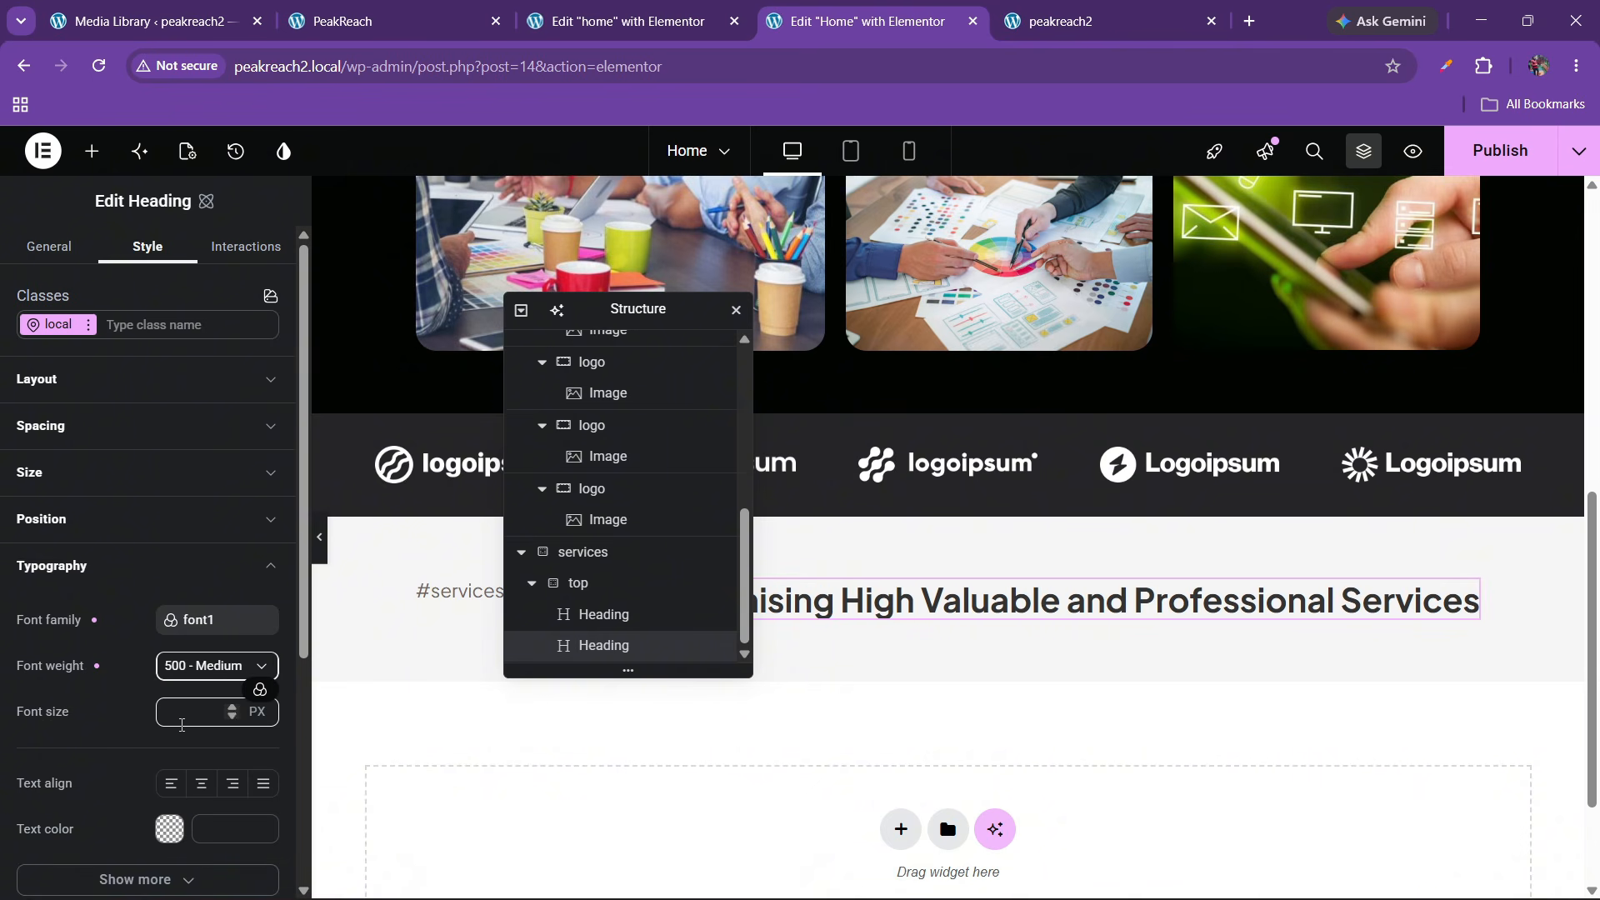
left_click(210, 713)
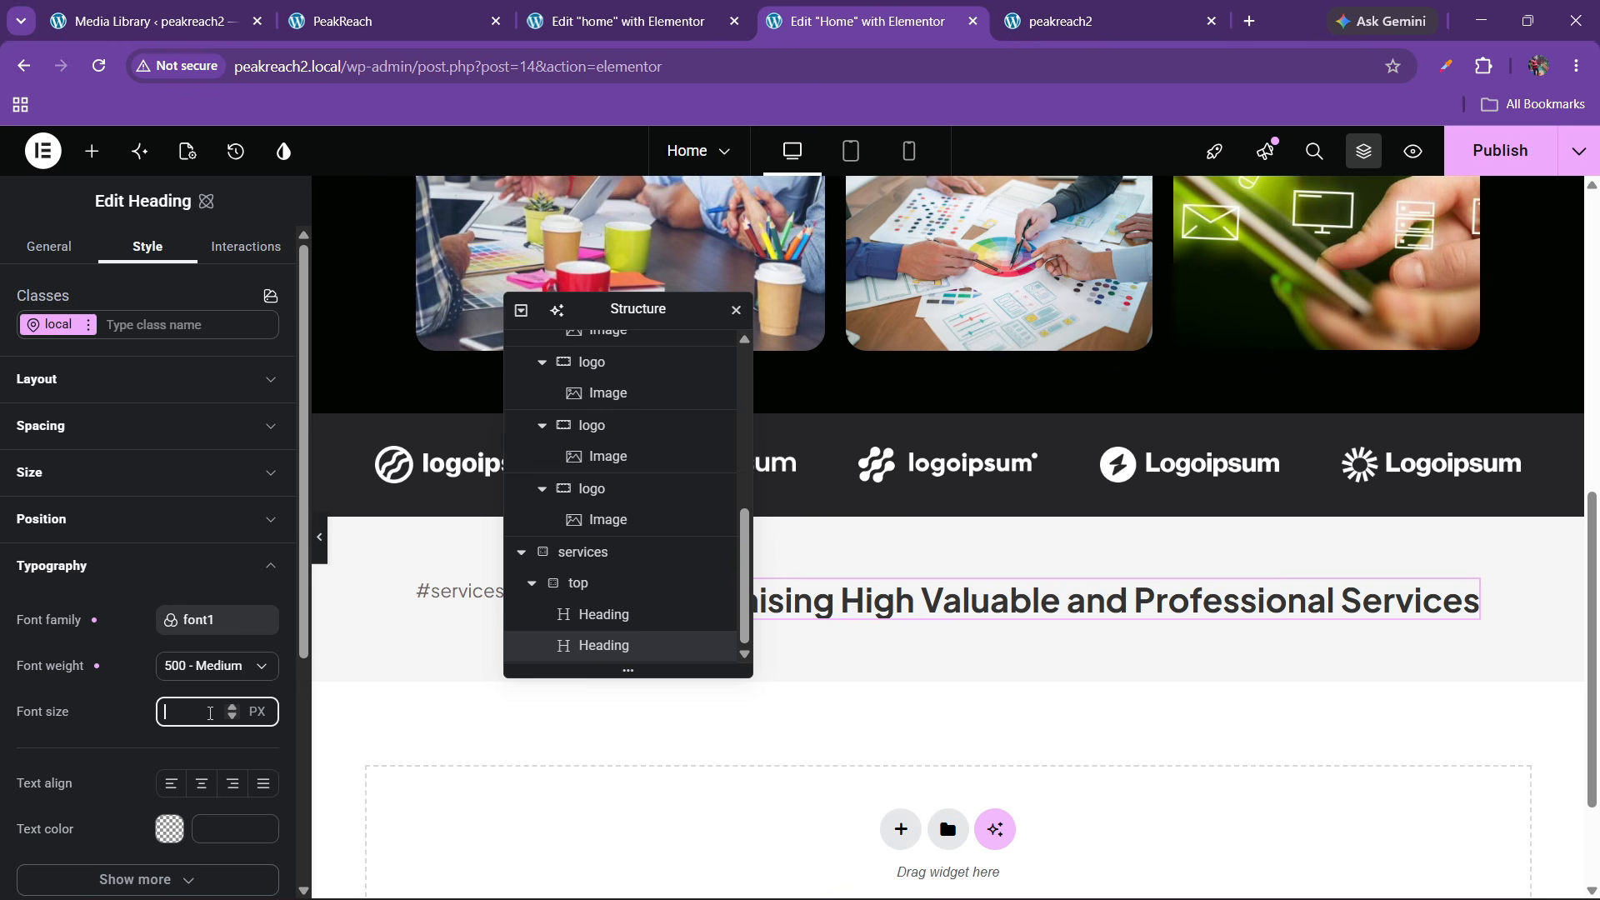
type("20")
key("BackSpace")
key("BackSpace")
type("40")
key("BackSpace")
key("BackSpace")
type("40")
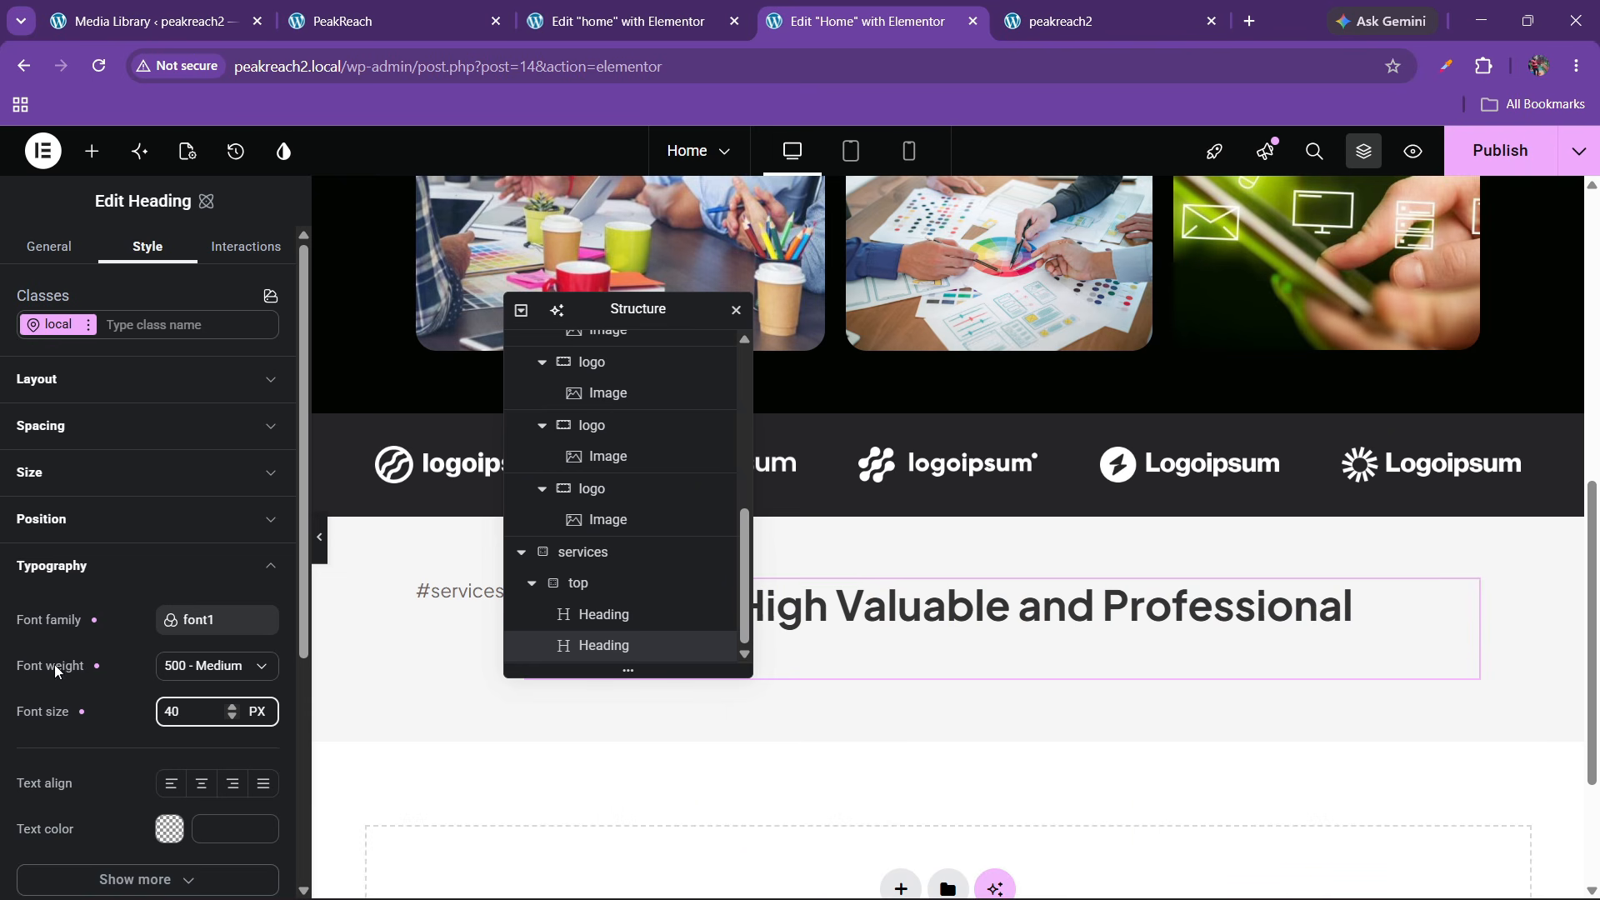
Try end text alignment on the headline, then return it to start alignment
left_click_drag(709, 317, 1043, 374)
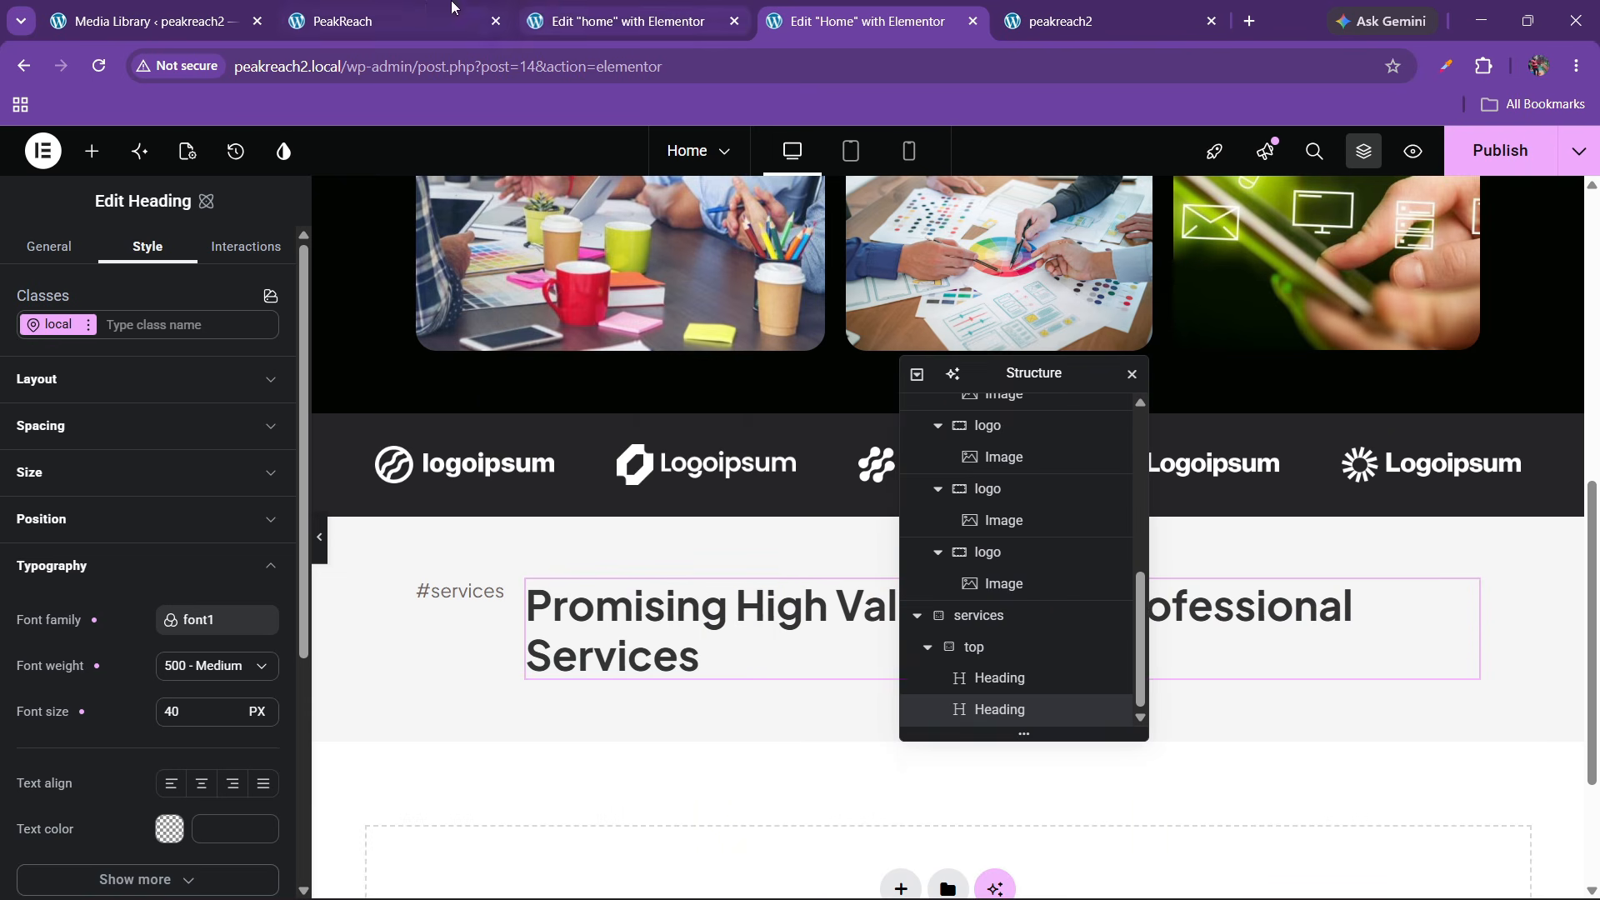
left_click(425, 6)
left_click(716, 5)
left_click(785, 10)
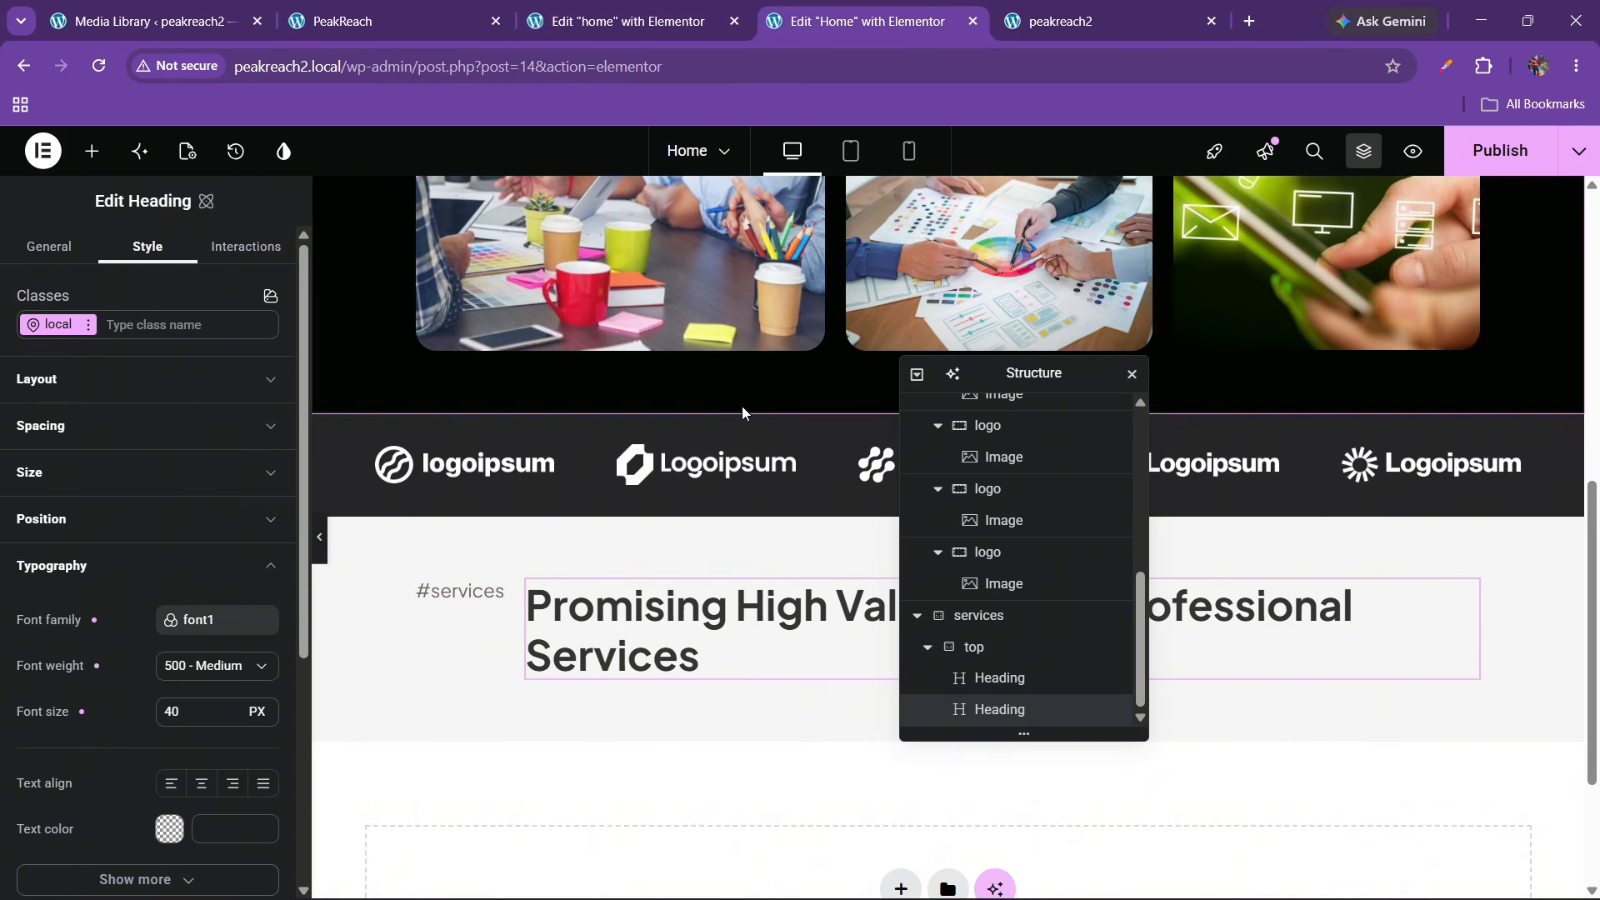
left_click(233, 783)
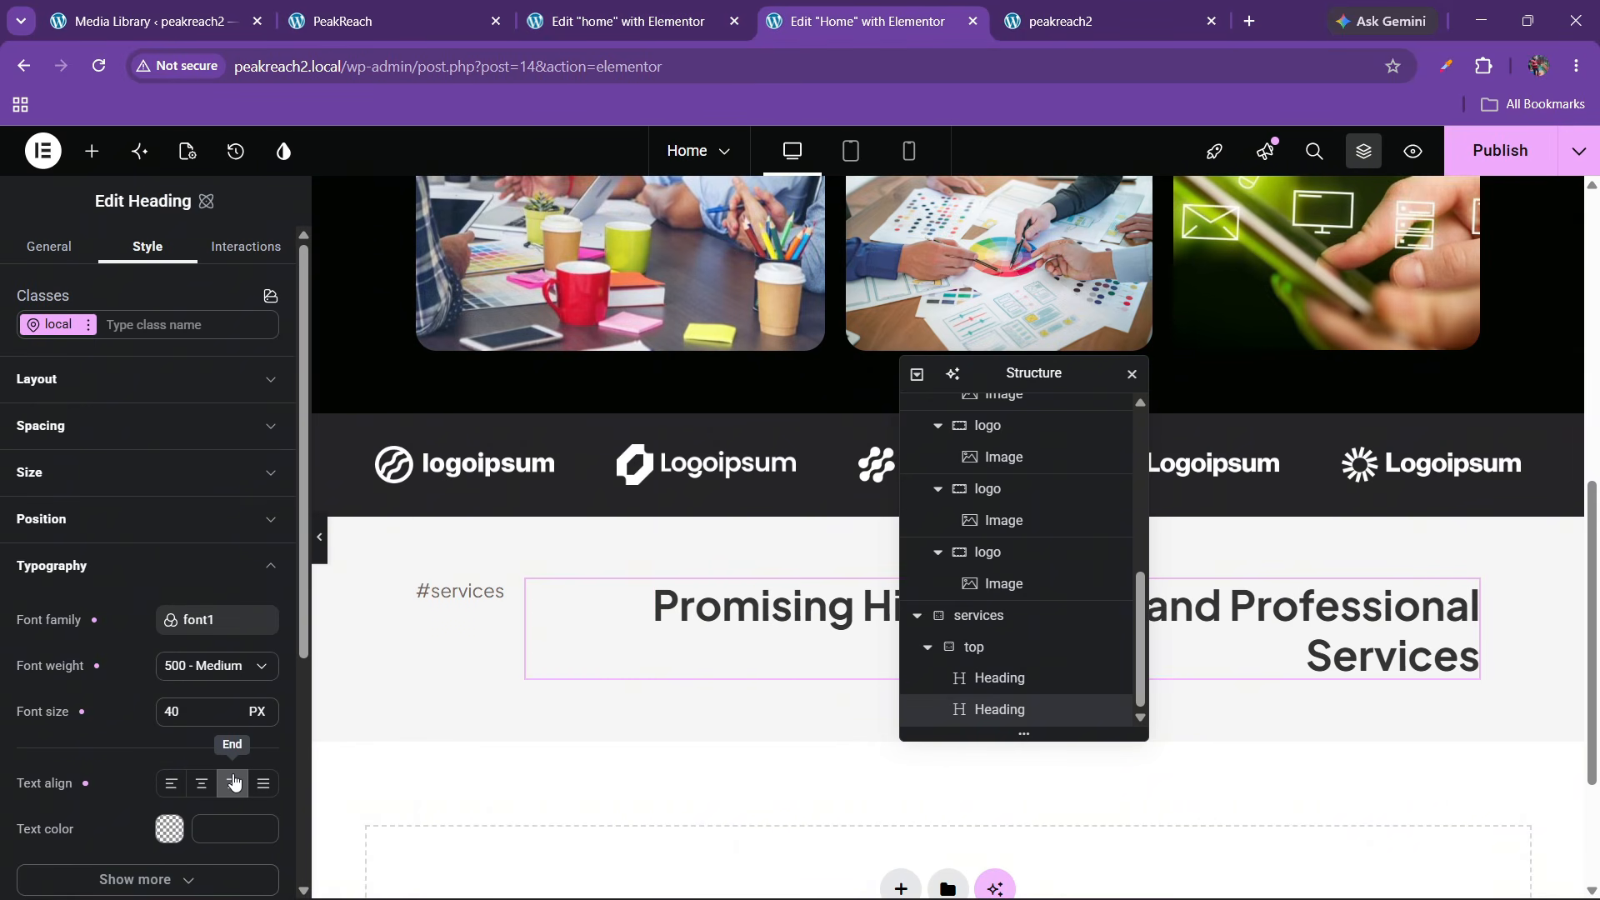
left_click(177, 789)
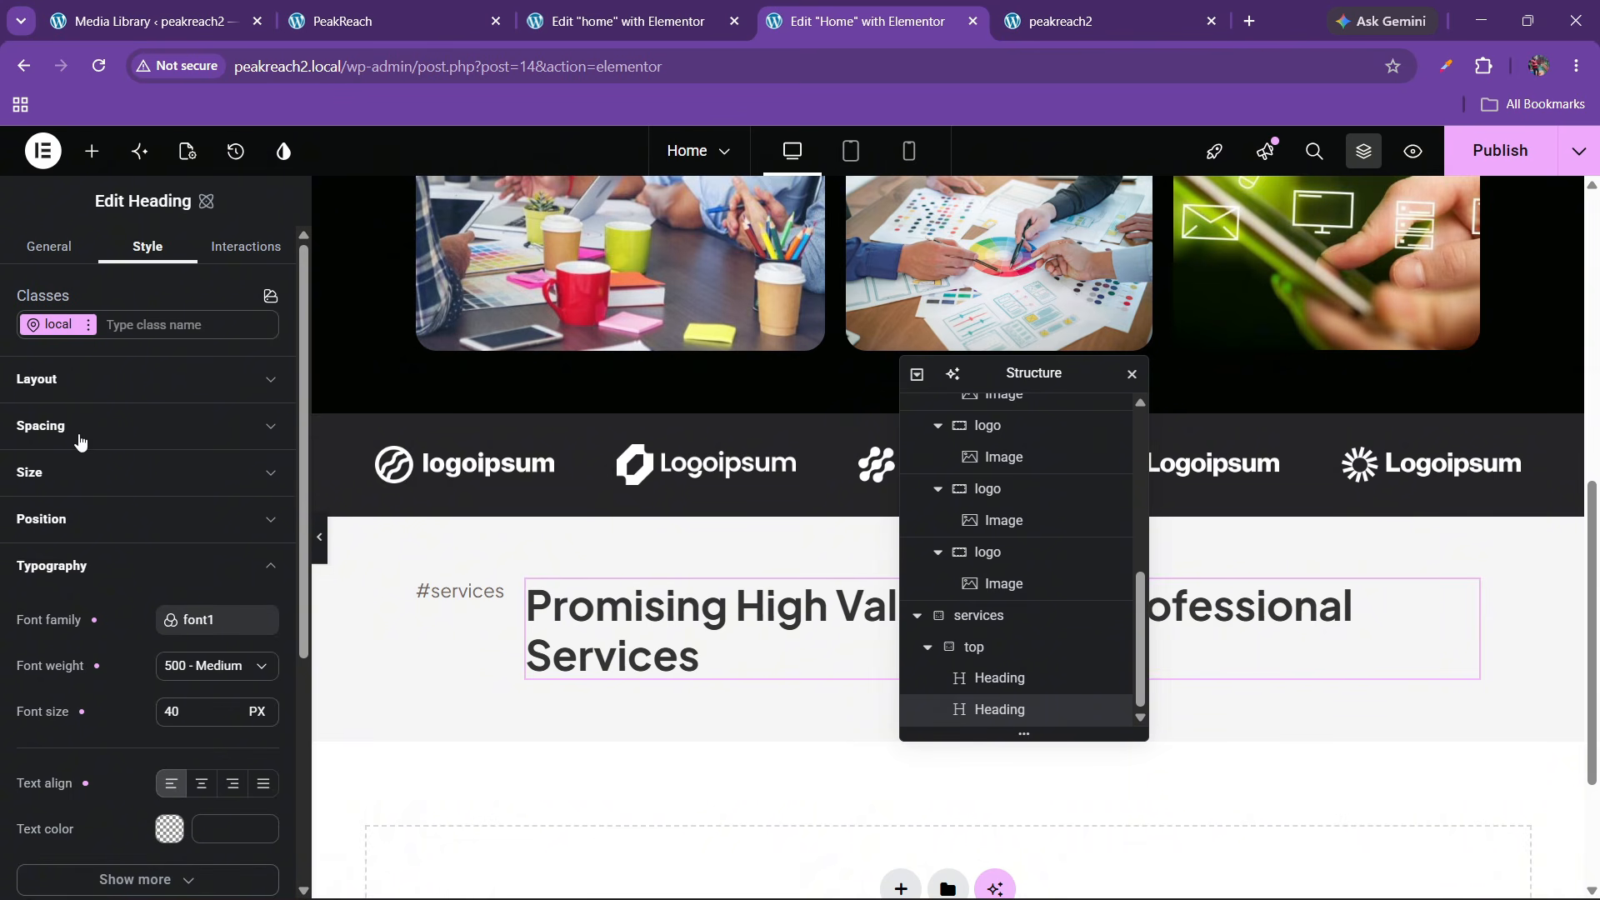
Switch the heading width unit to percent, enter 100, and compare with the live site
left_click(56, 473)
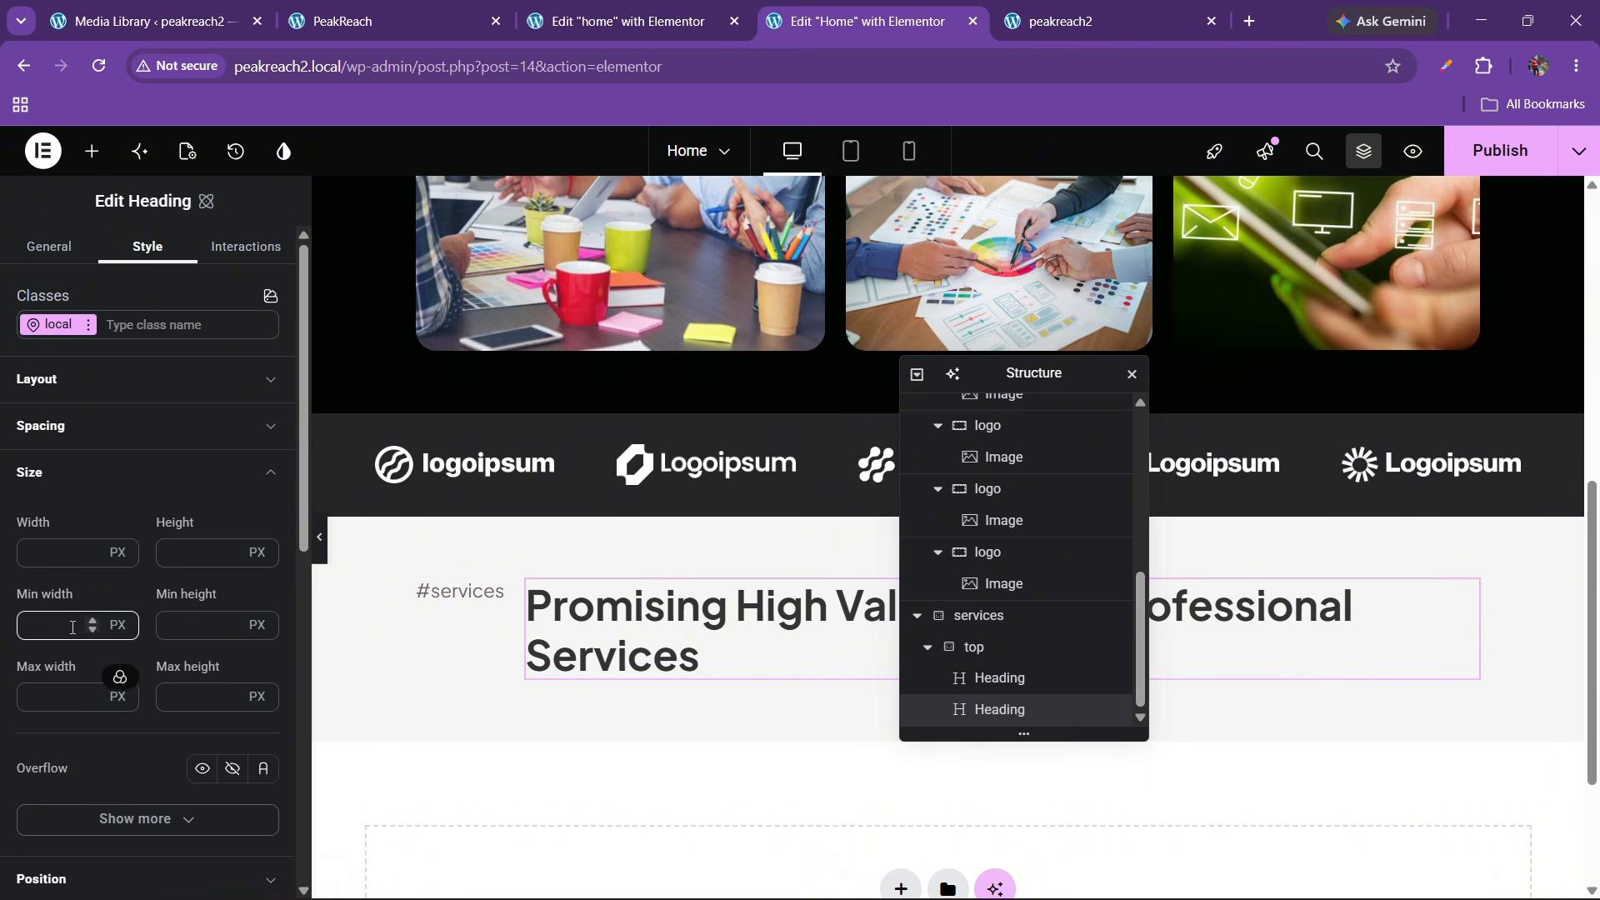
left_click(121, 552)
left_click(50, 563)
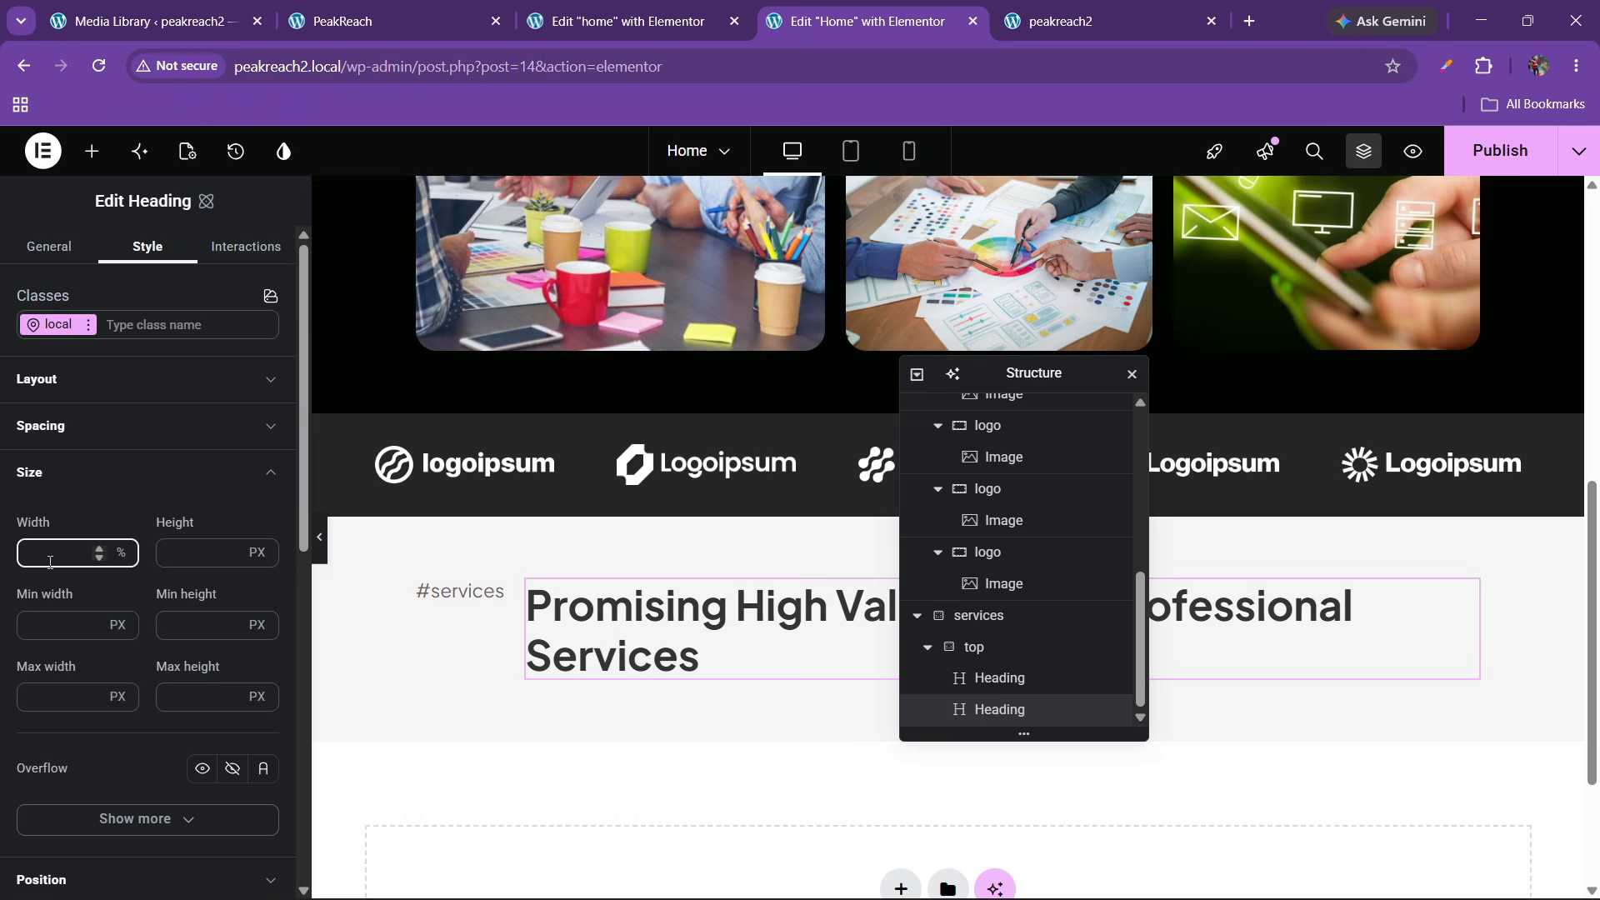
type("100")
left_click(373, 12)
left_click(867, 21)
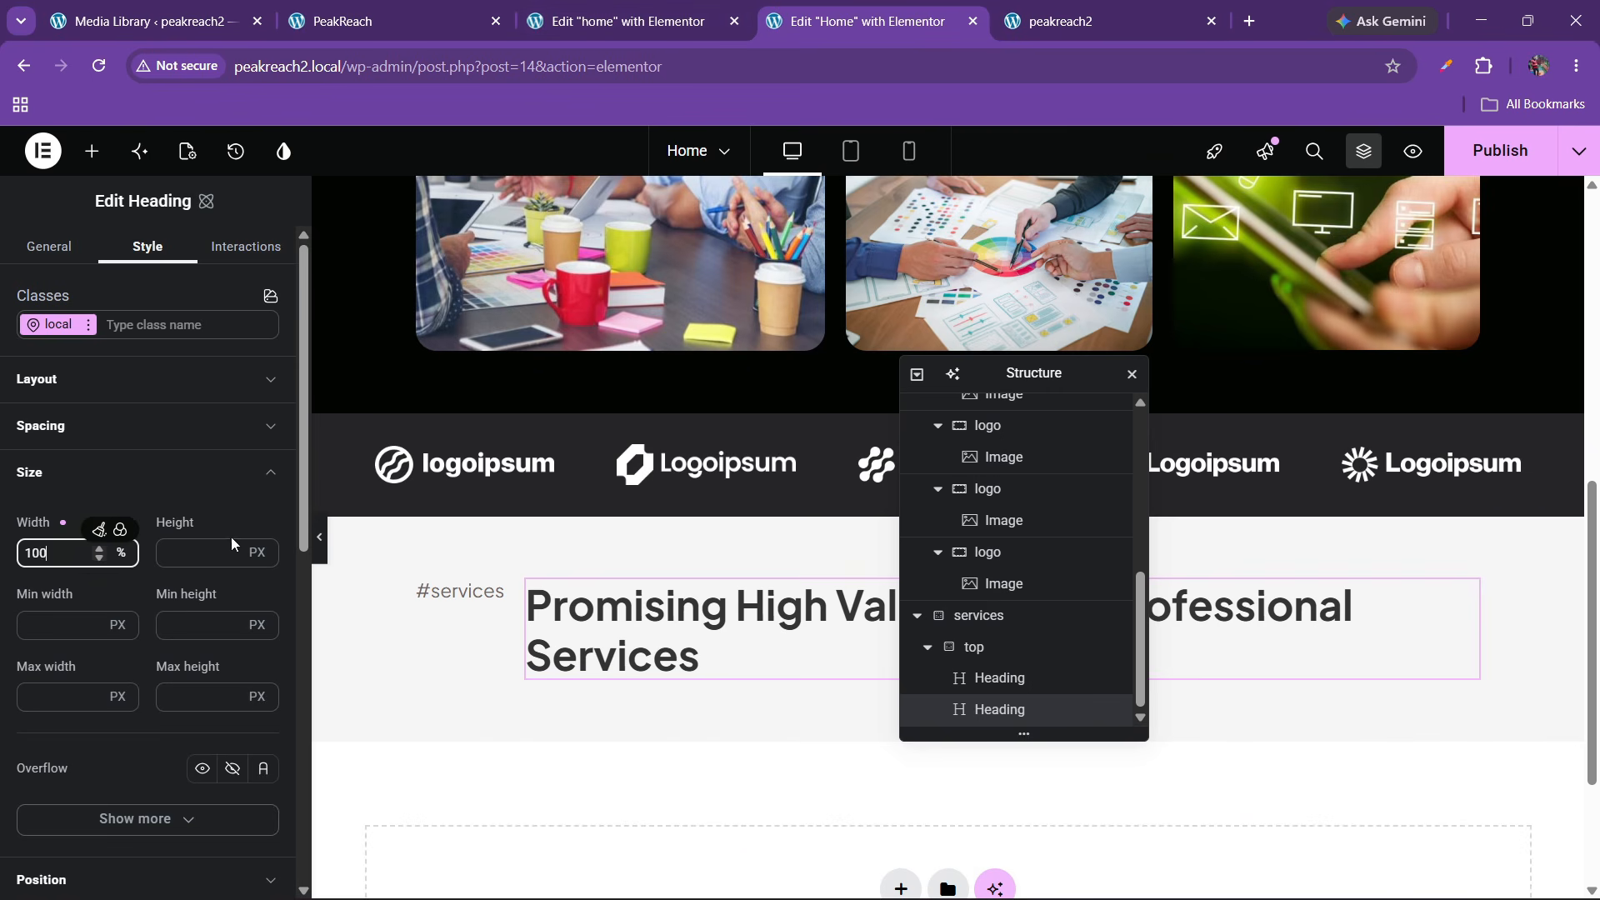
Right-align the heading text and preview the page without the editing panel
scroll(137, 588, "down", 2)
scroll(137, 588, "down", 3)
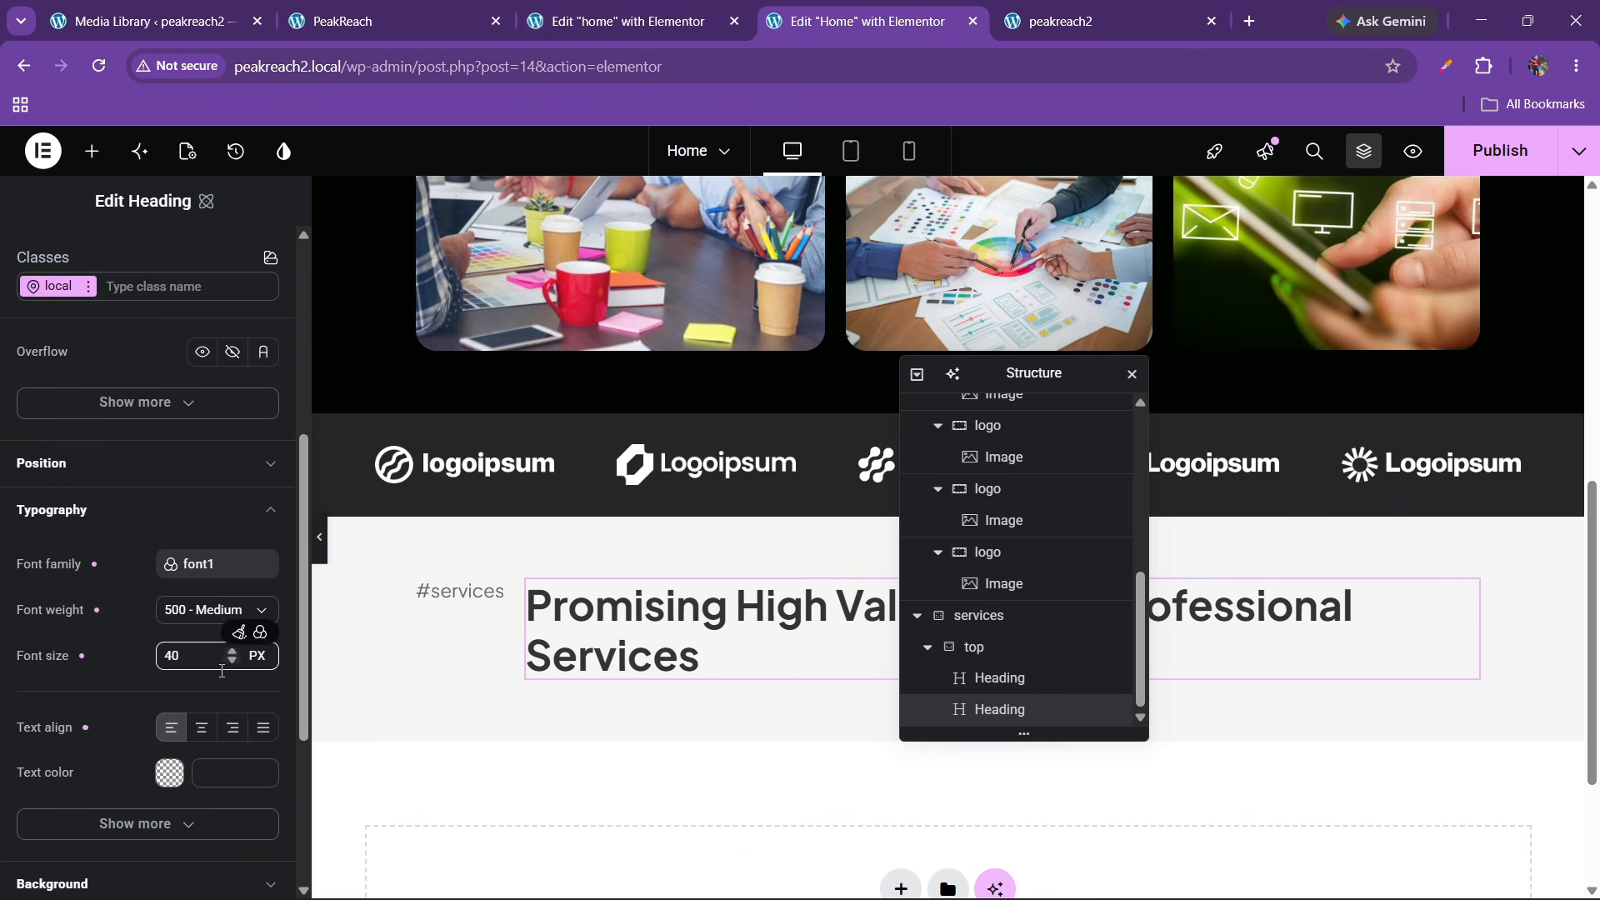
left_click(231, 727)
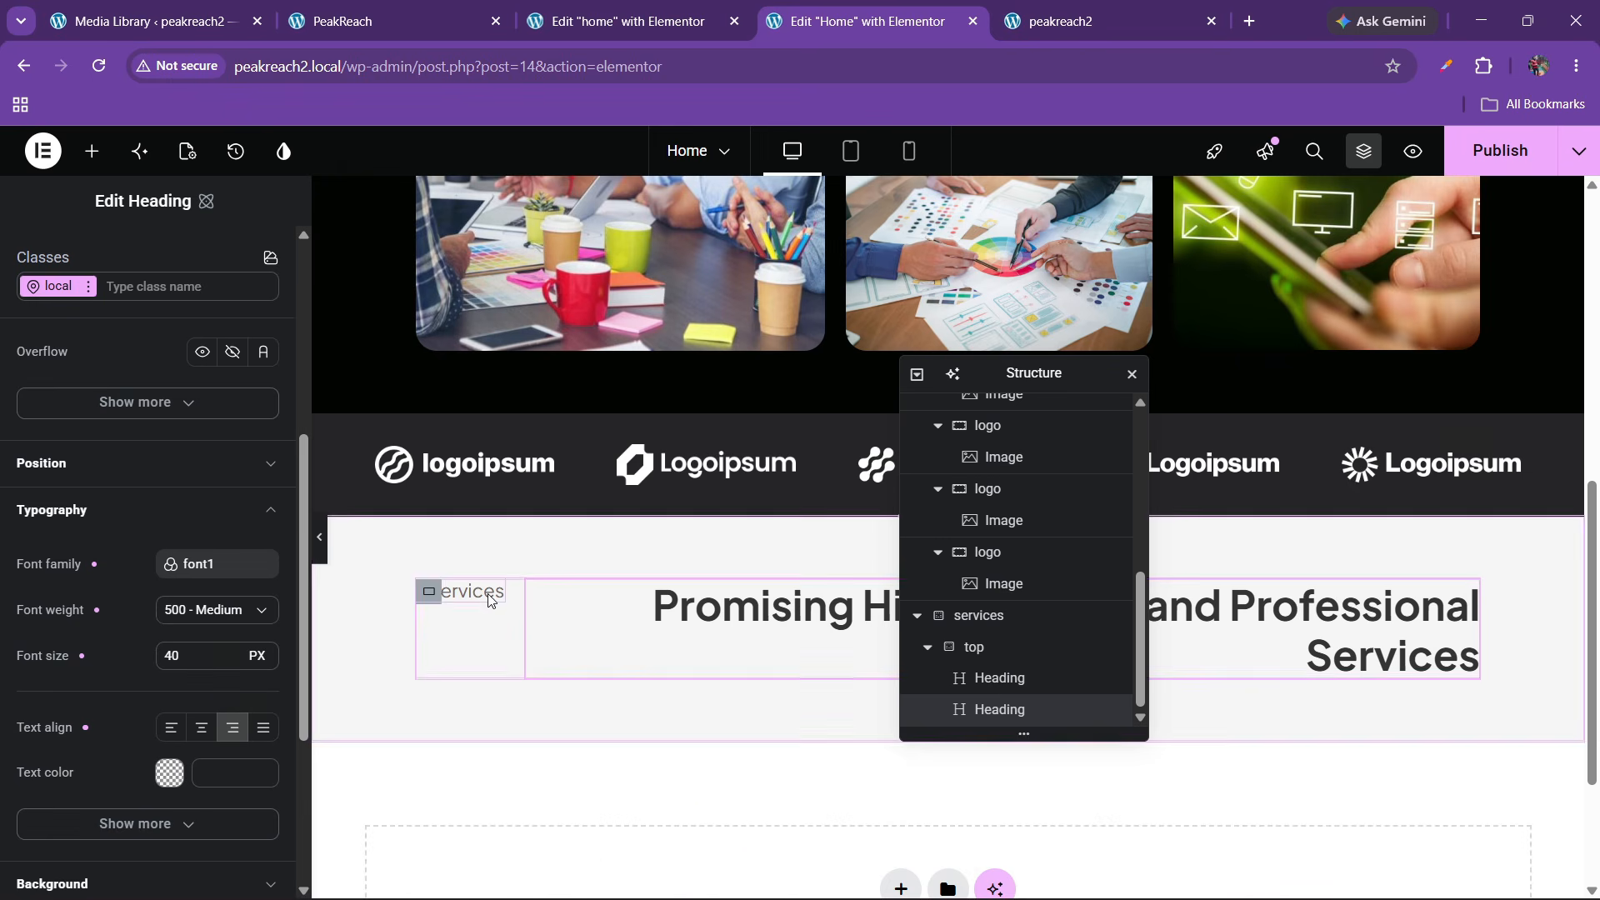
left_click(320, 538)
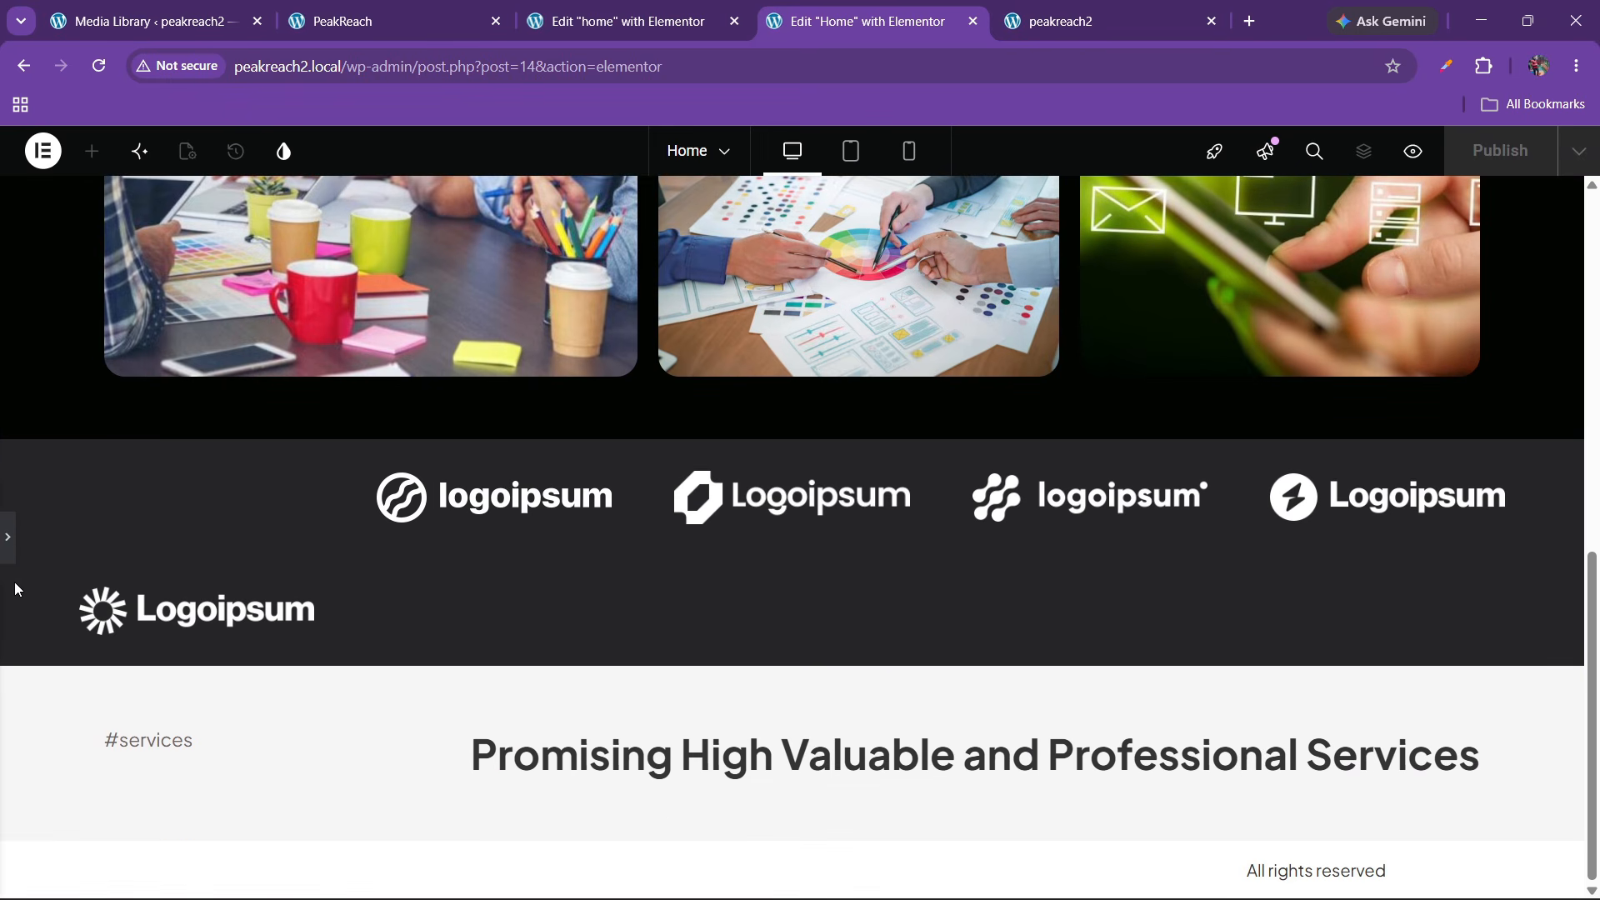
left_click(7, 546)
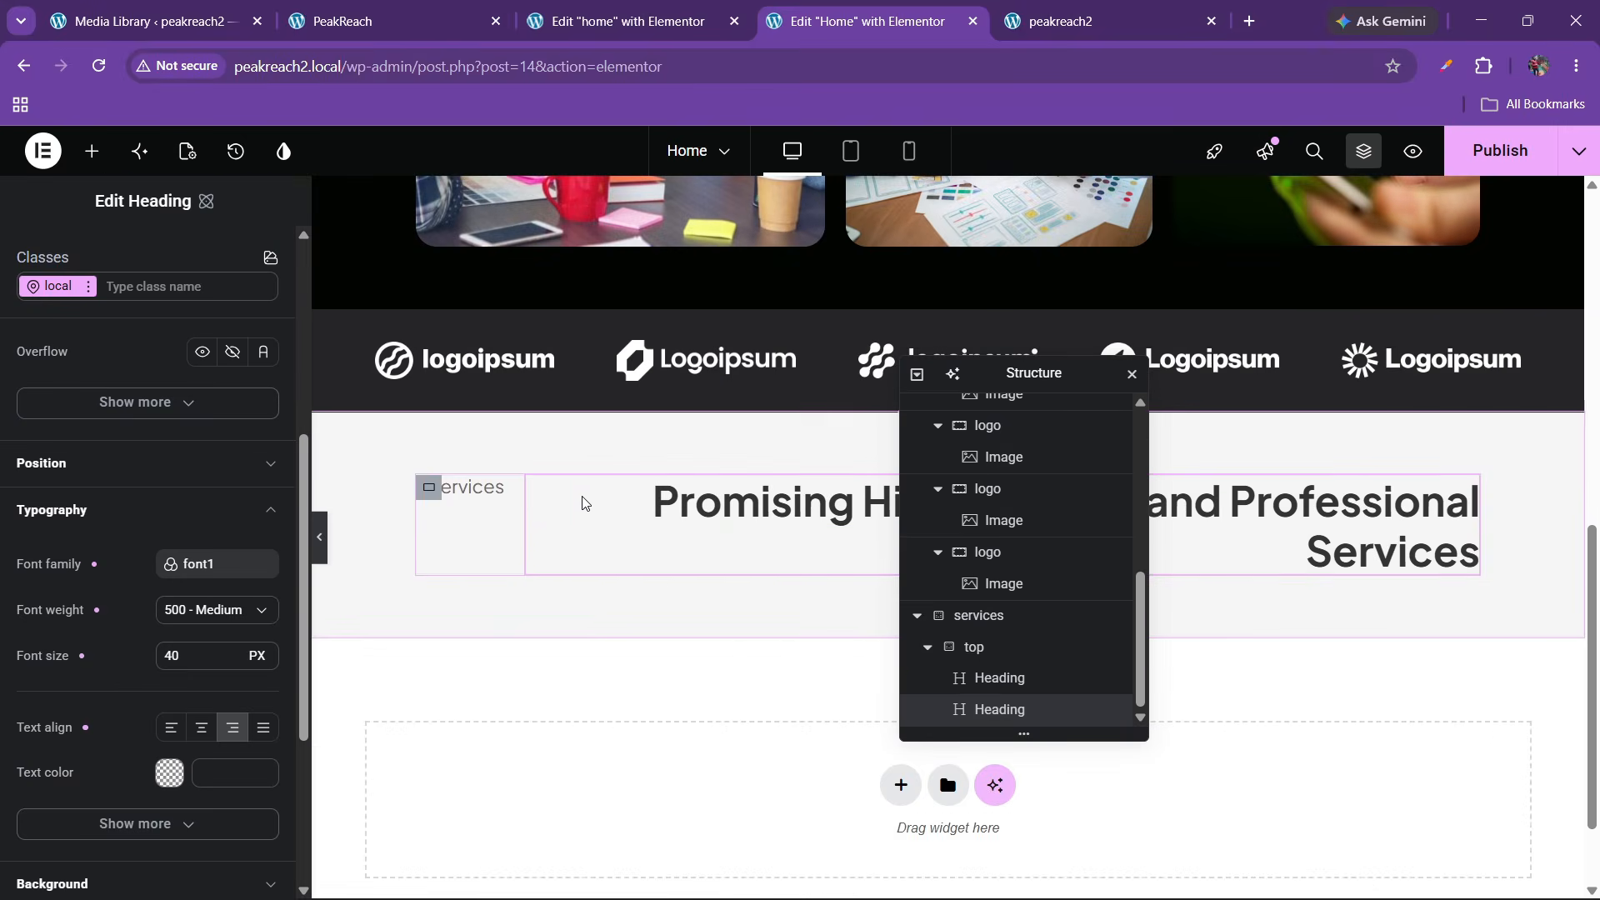
left_click(321, 554)
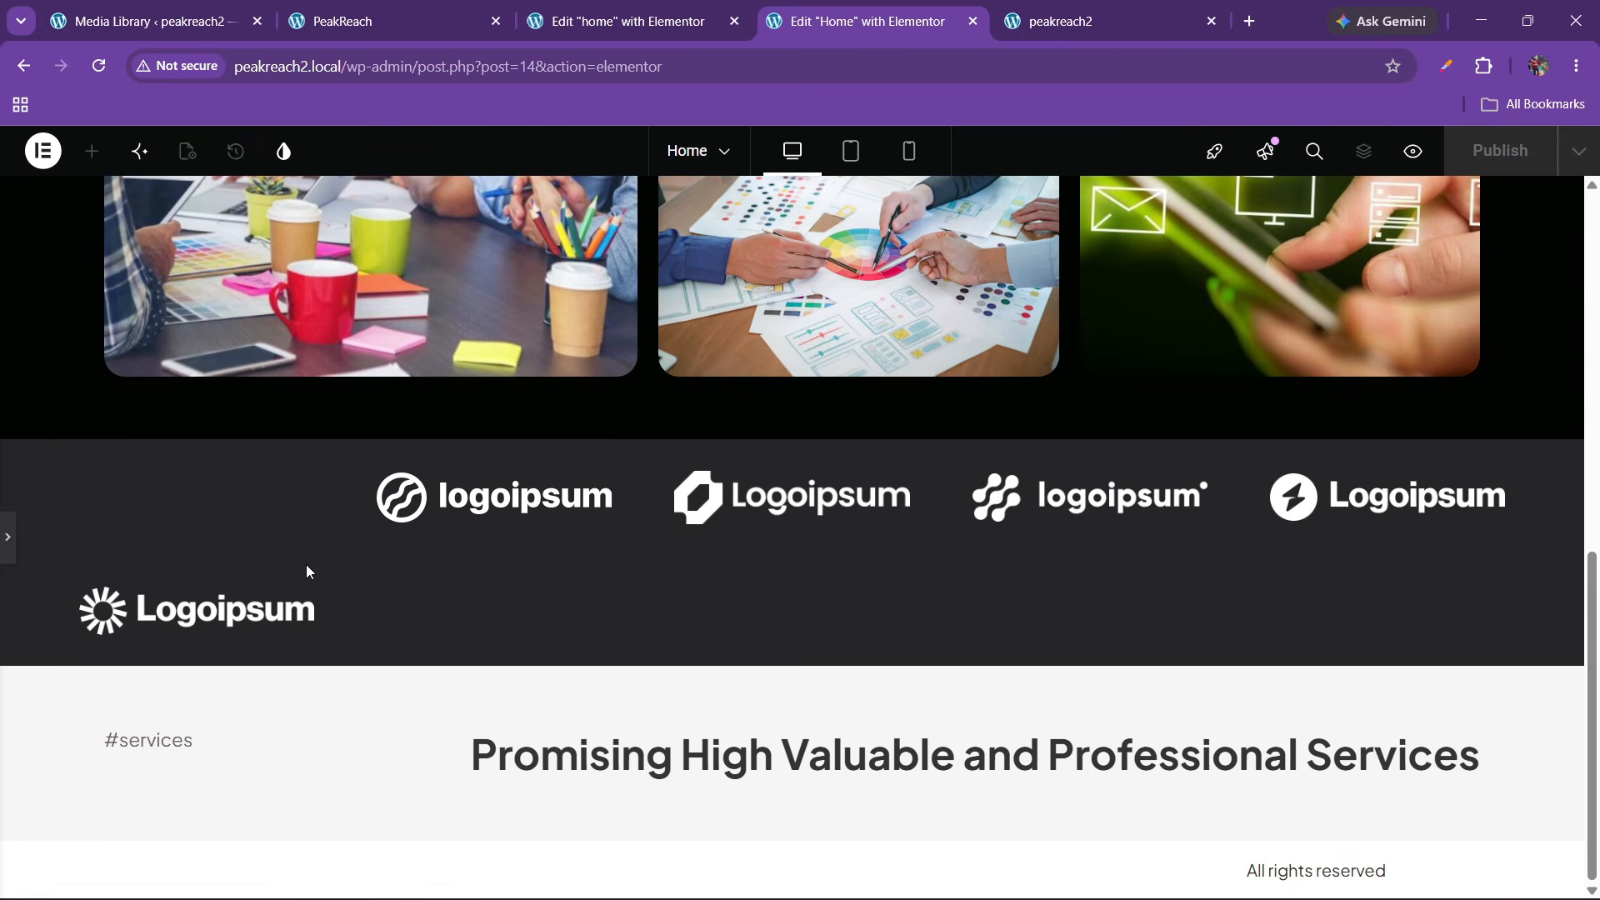
left_click(9, 546)
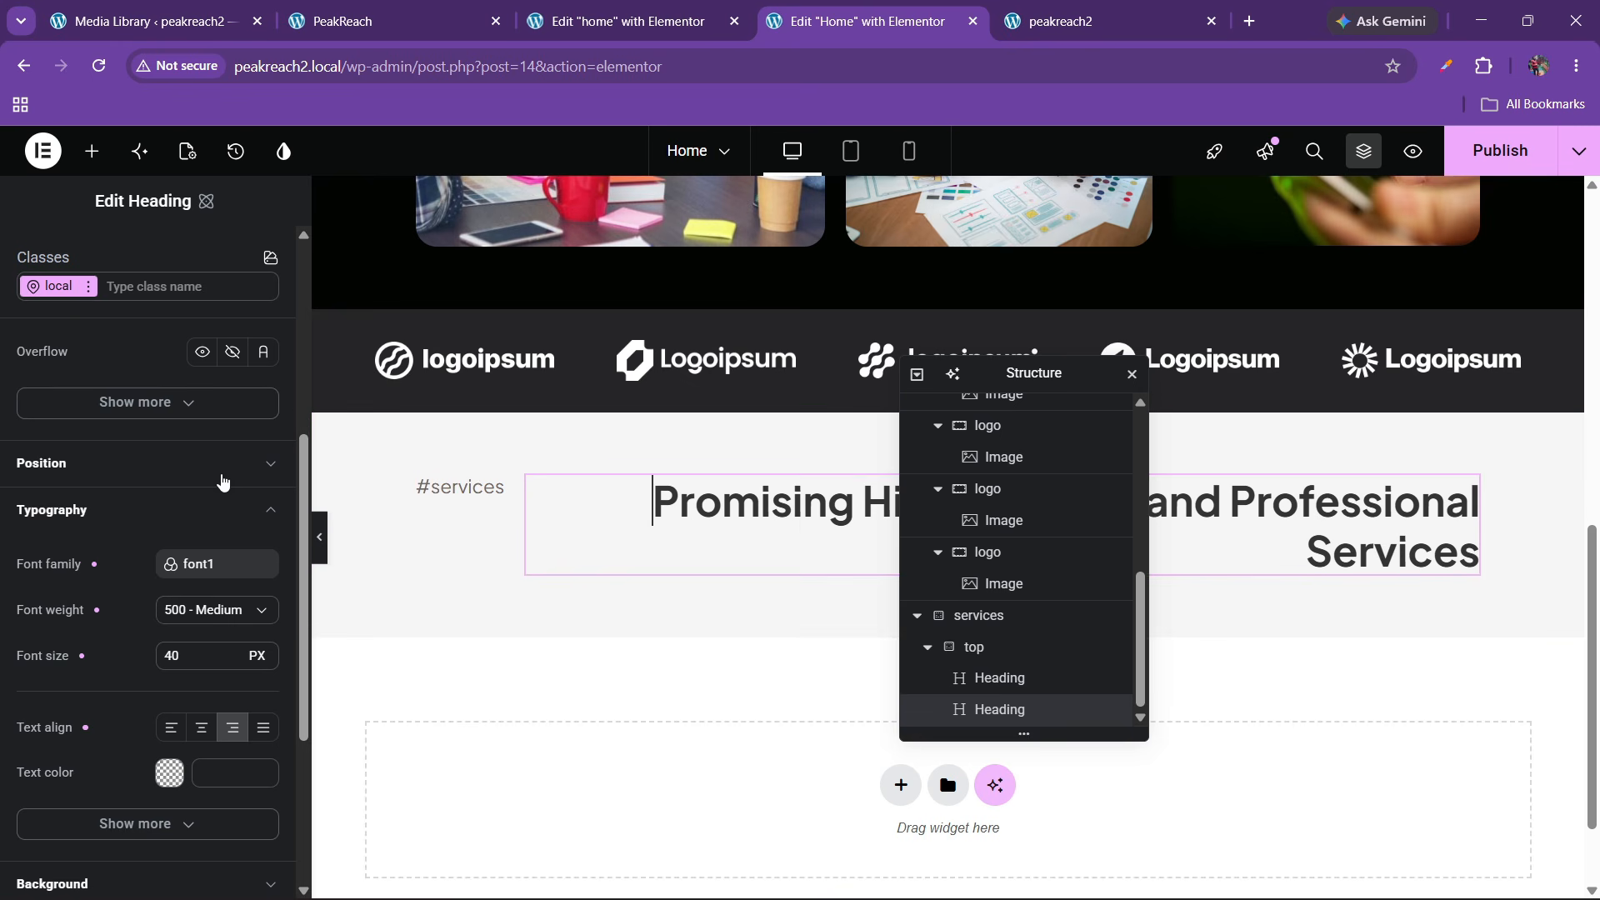
Narrow the heading width from 80 to 60% and preview it at full width
scroll(134, 457, "up", 3)
scroll(121, 457, "up", 2)
left_click_drag(59, 553, 2, 557)
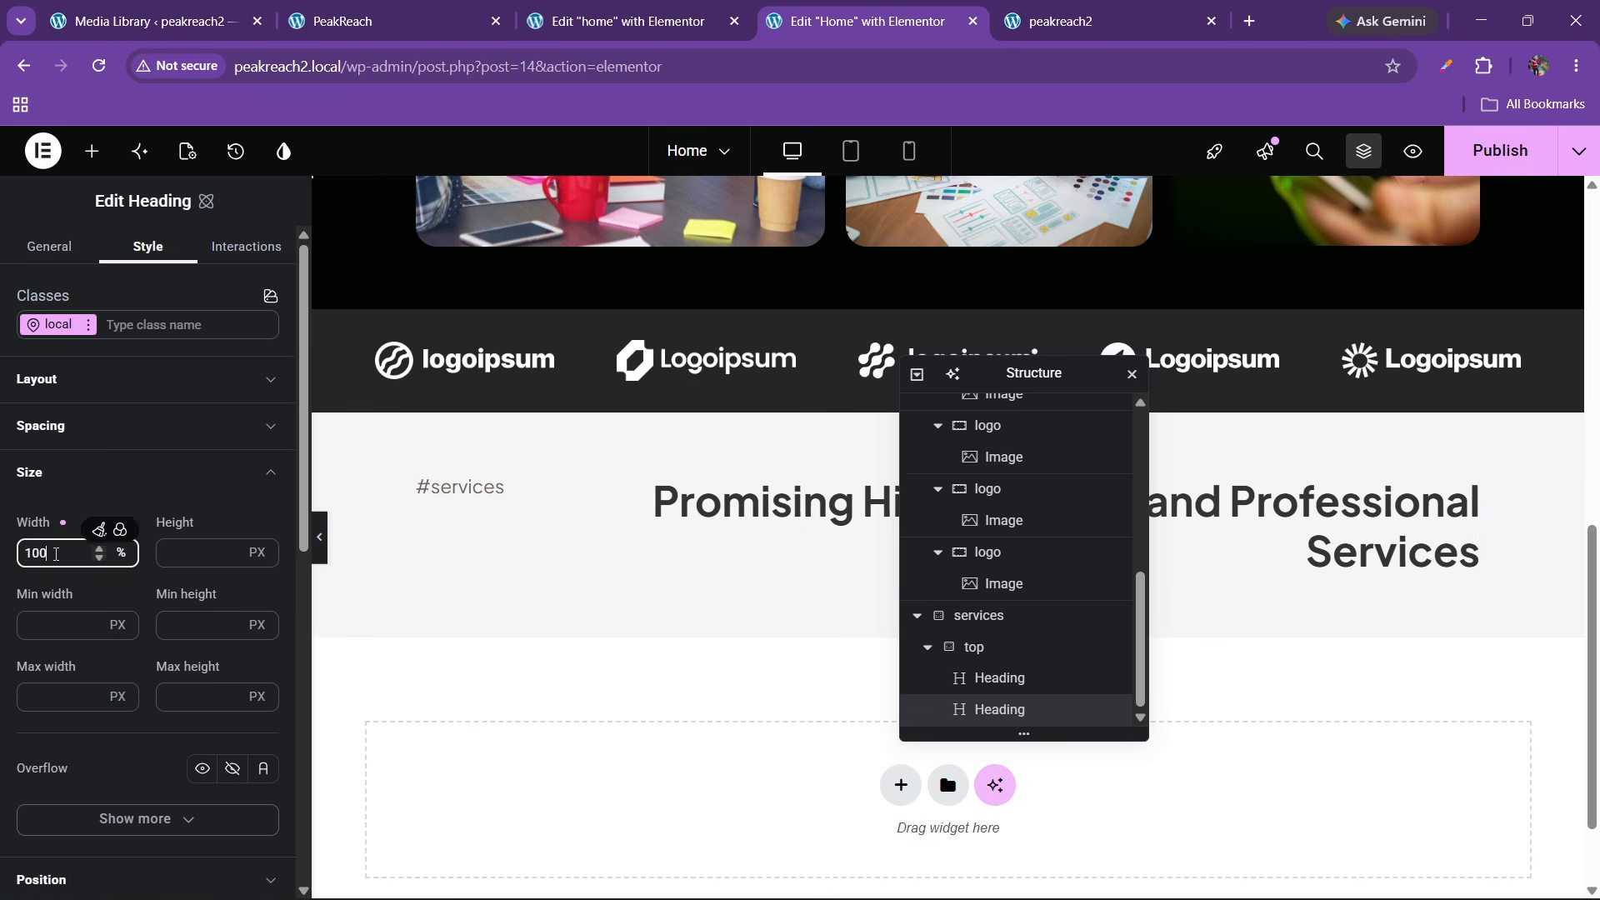
type("80")
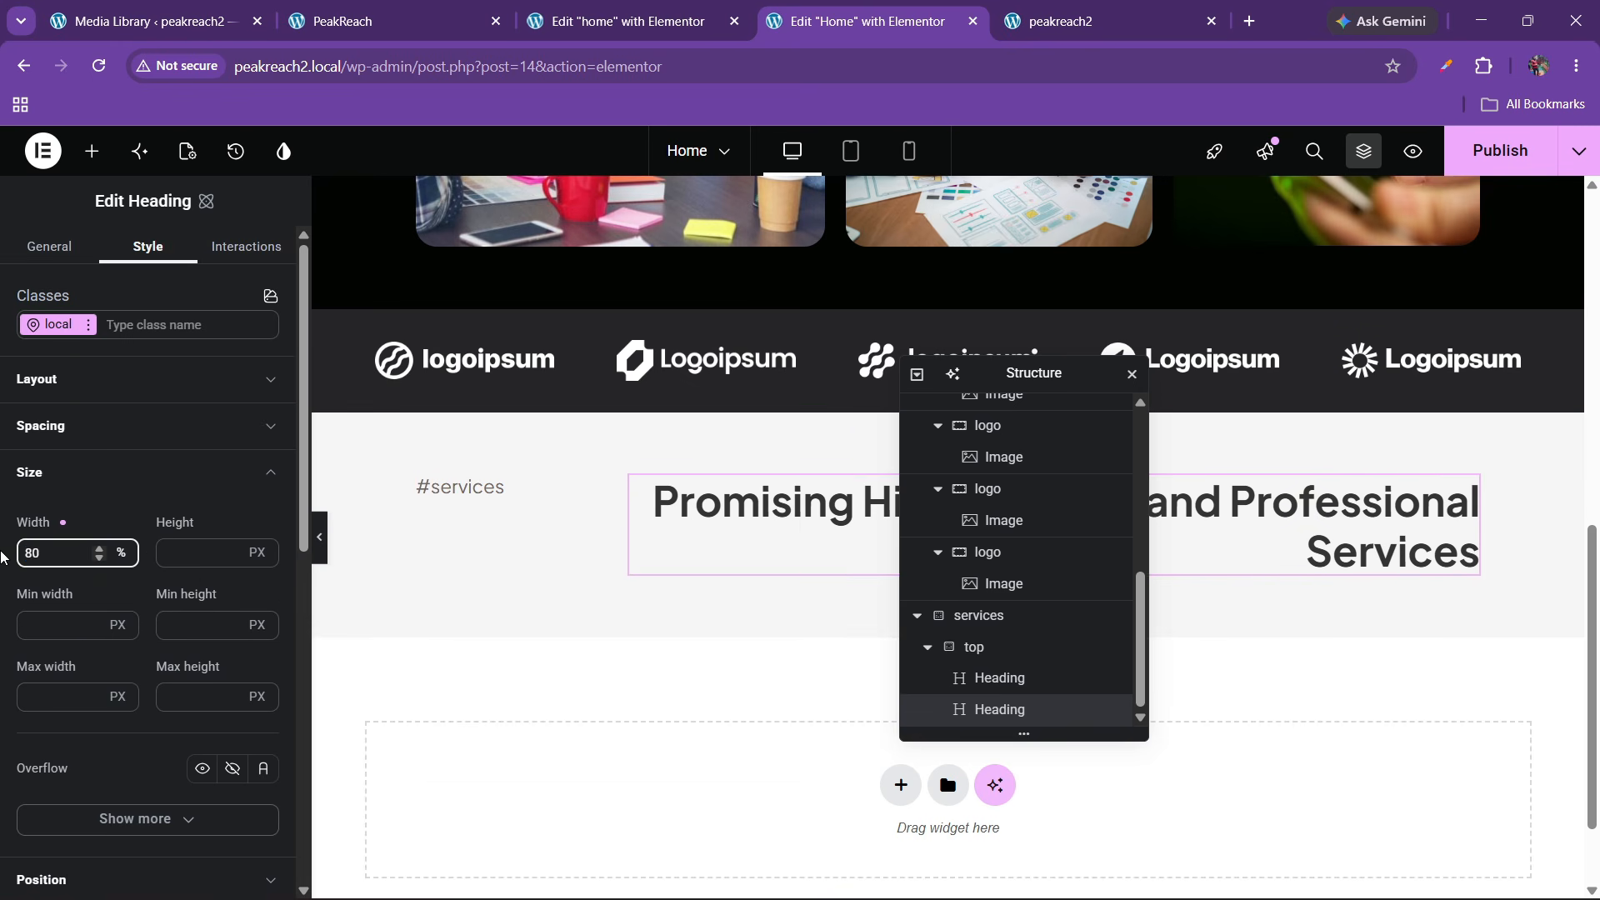
key("BackSpace")
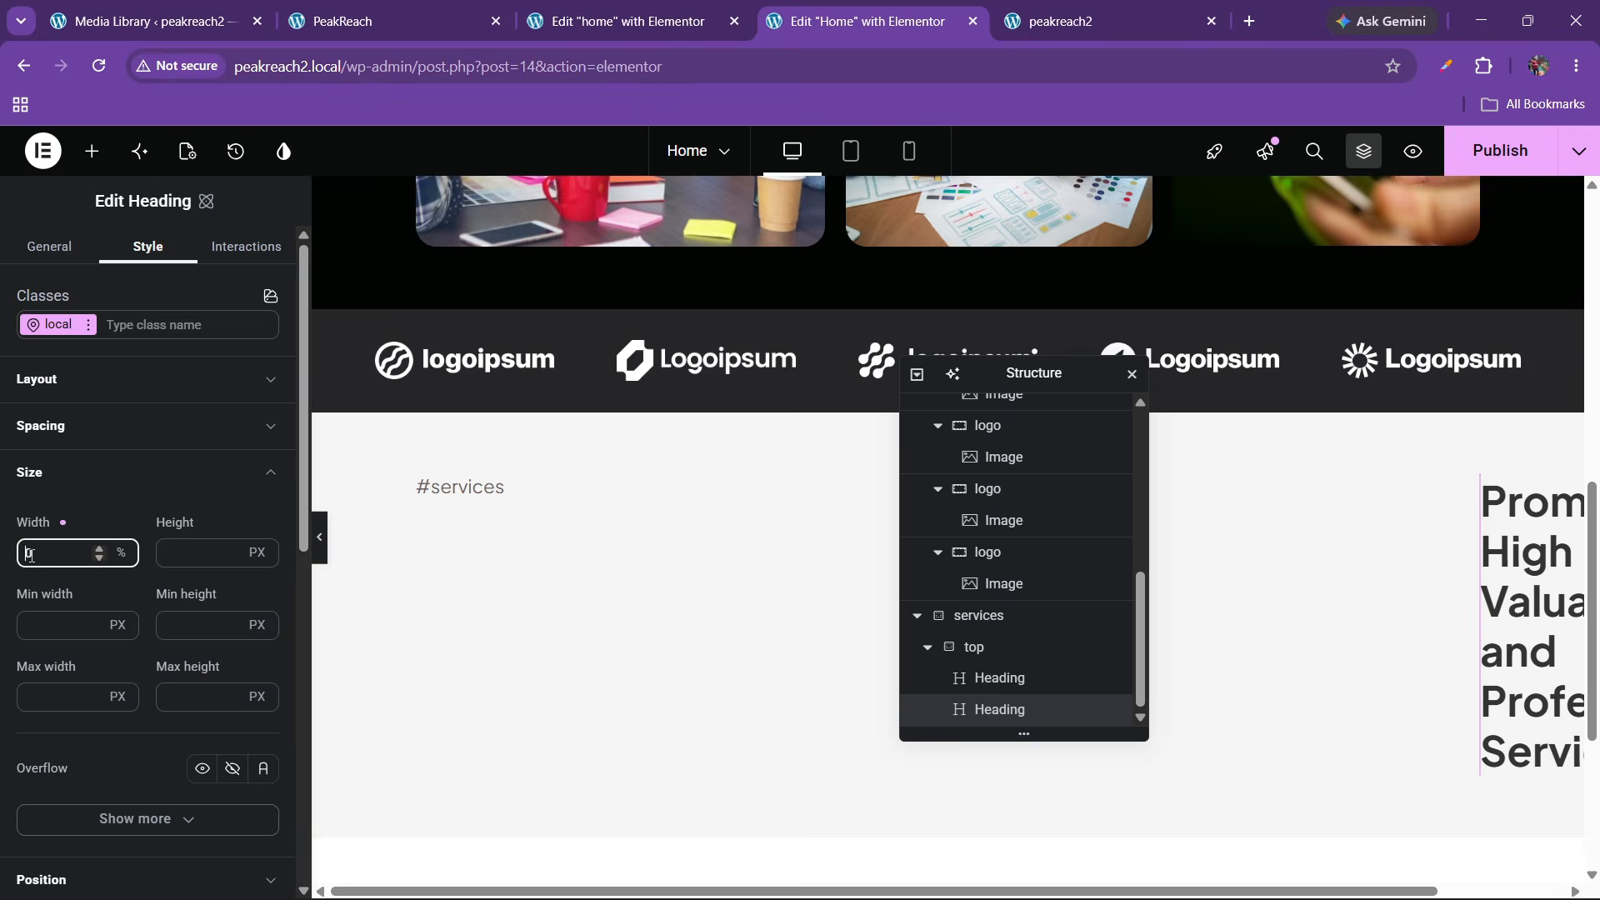
type("6")
left_click(321, 538)
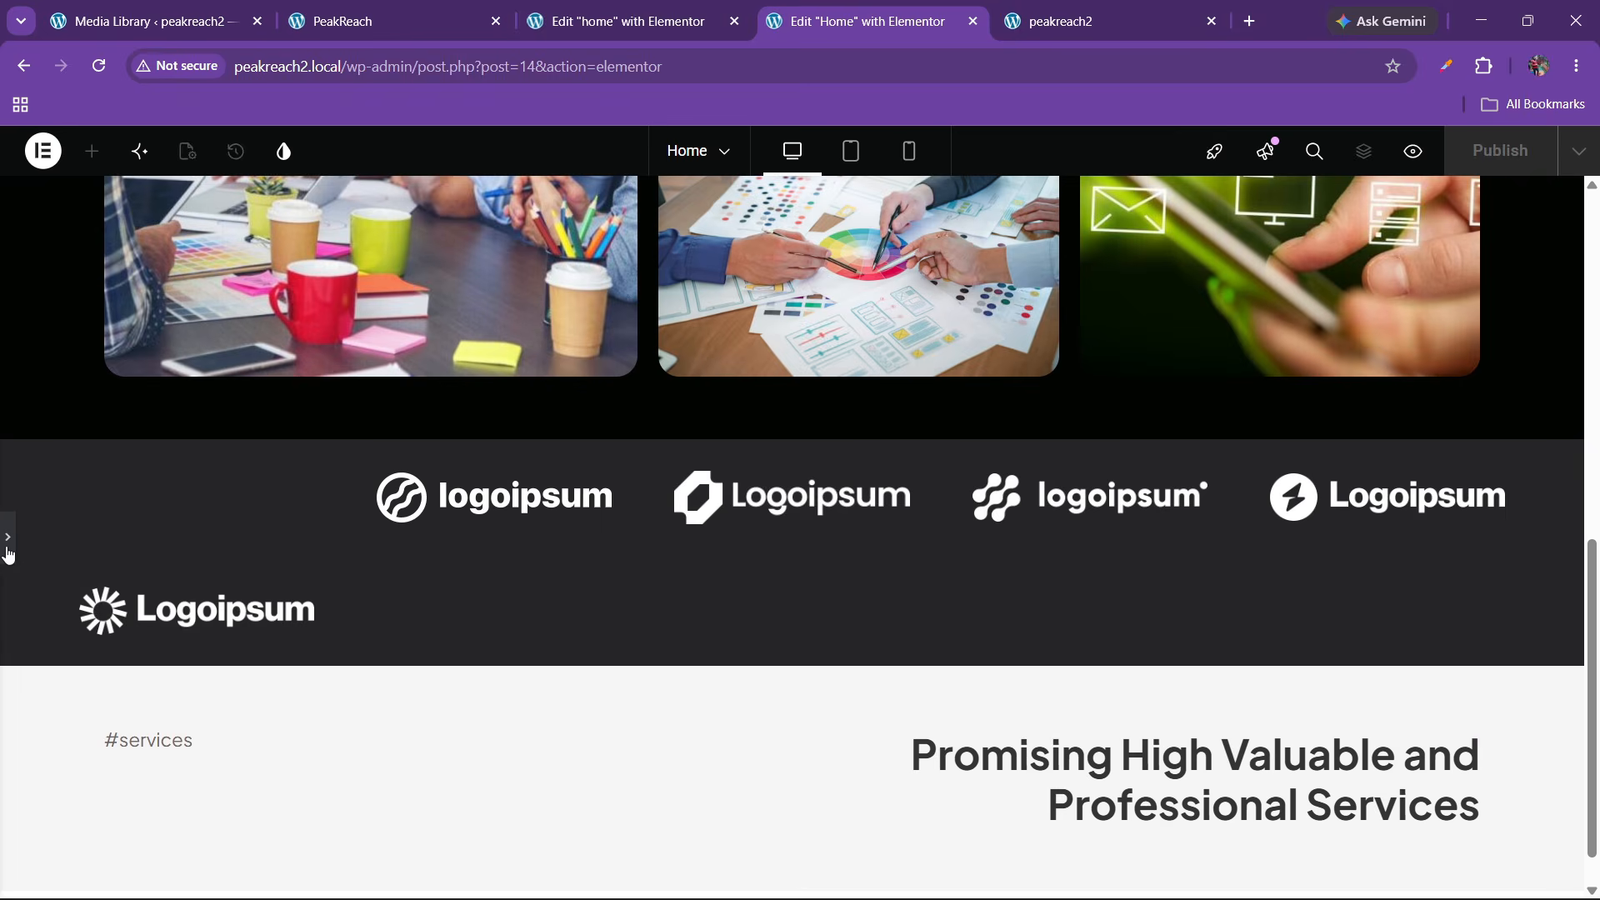
left_click(8, 542)
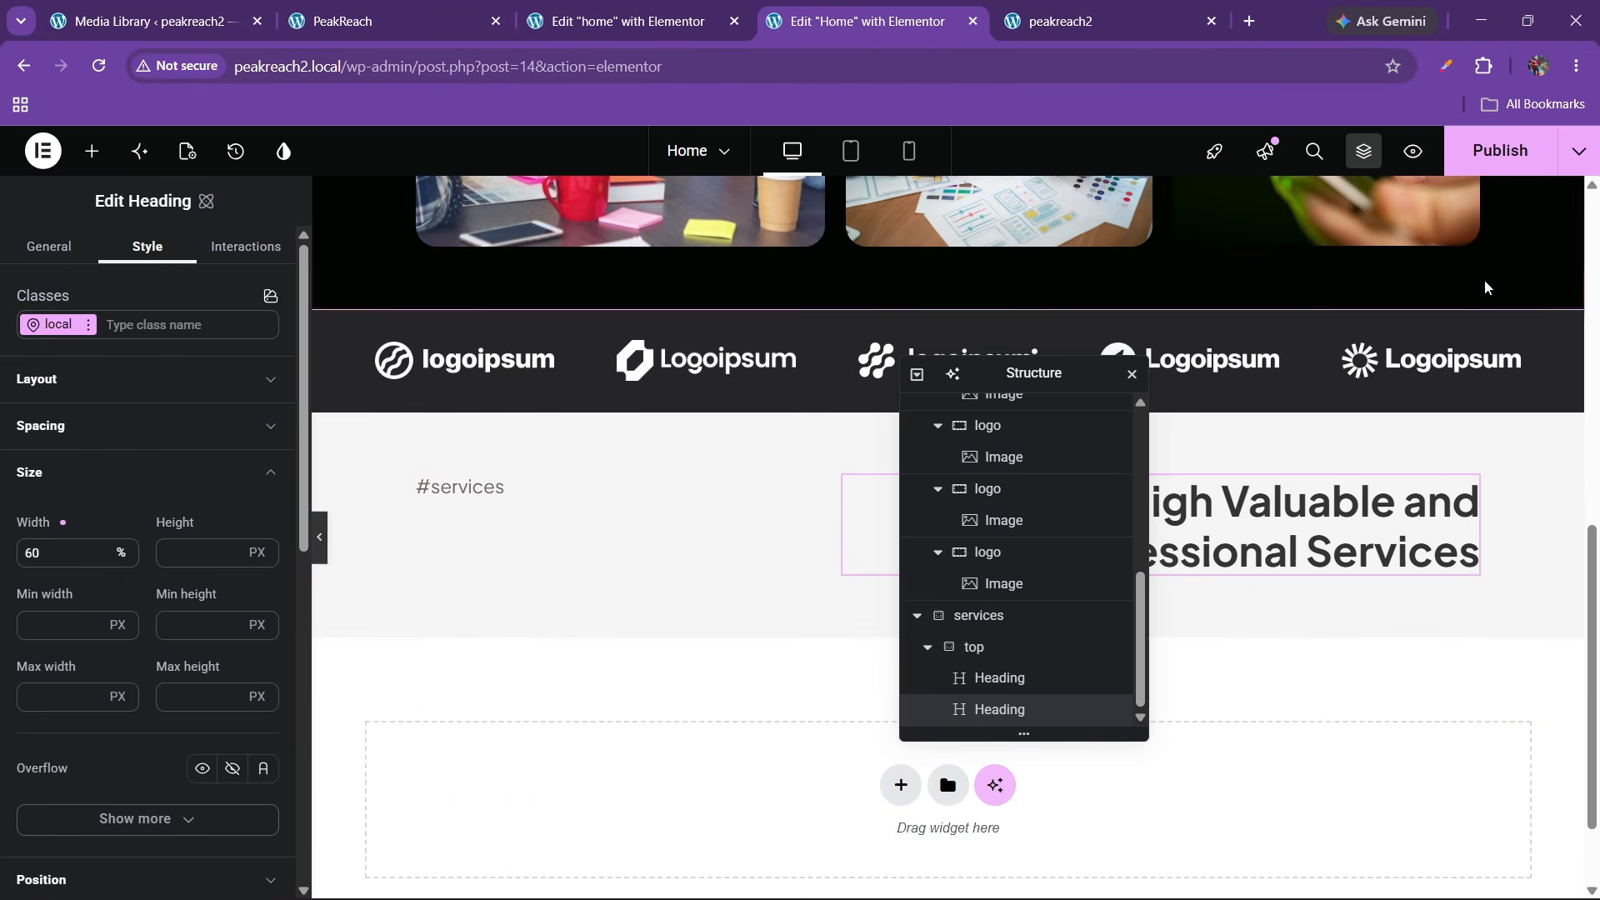
Publish the page and reload the live front-end to check the heading
key("ctrl+s")
mouse_move(1076, 6)
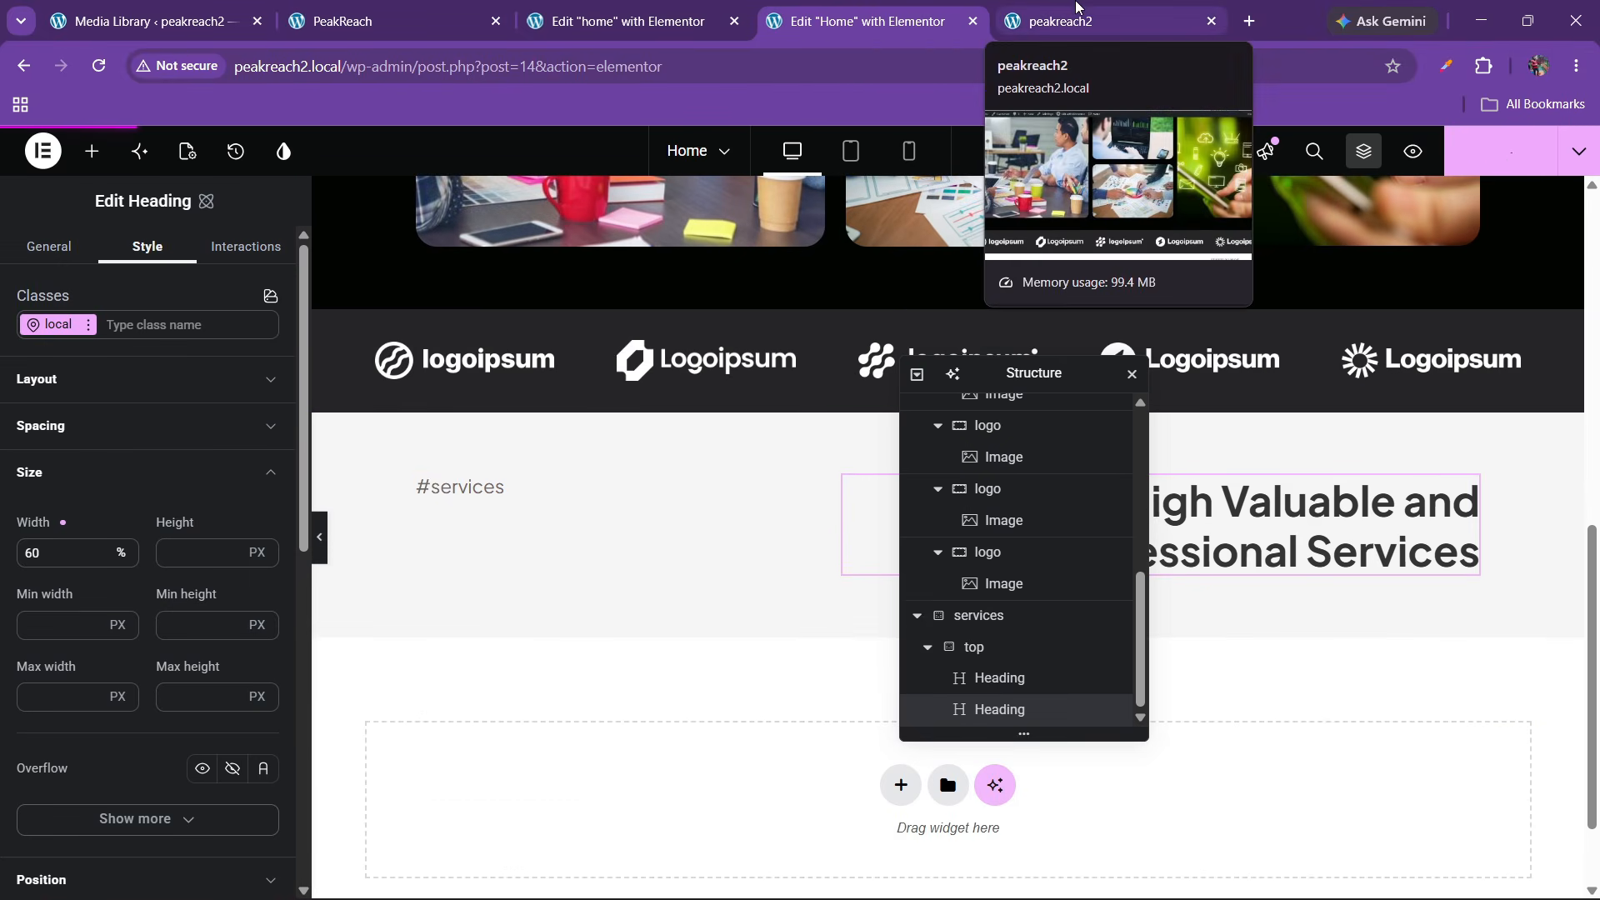
left_click(1075, 6)
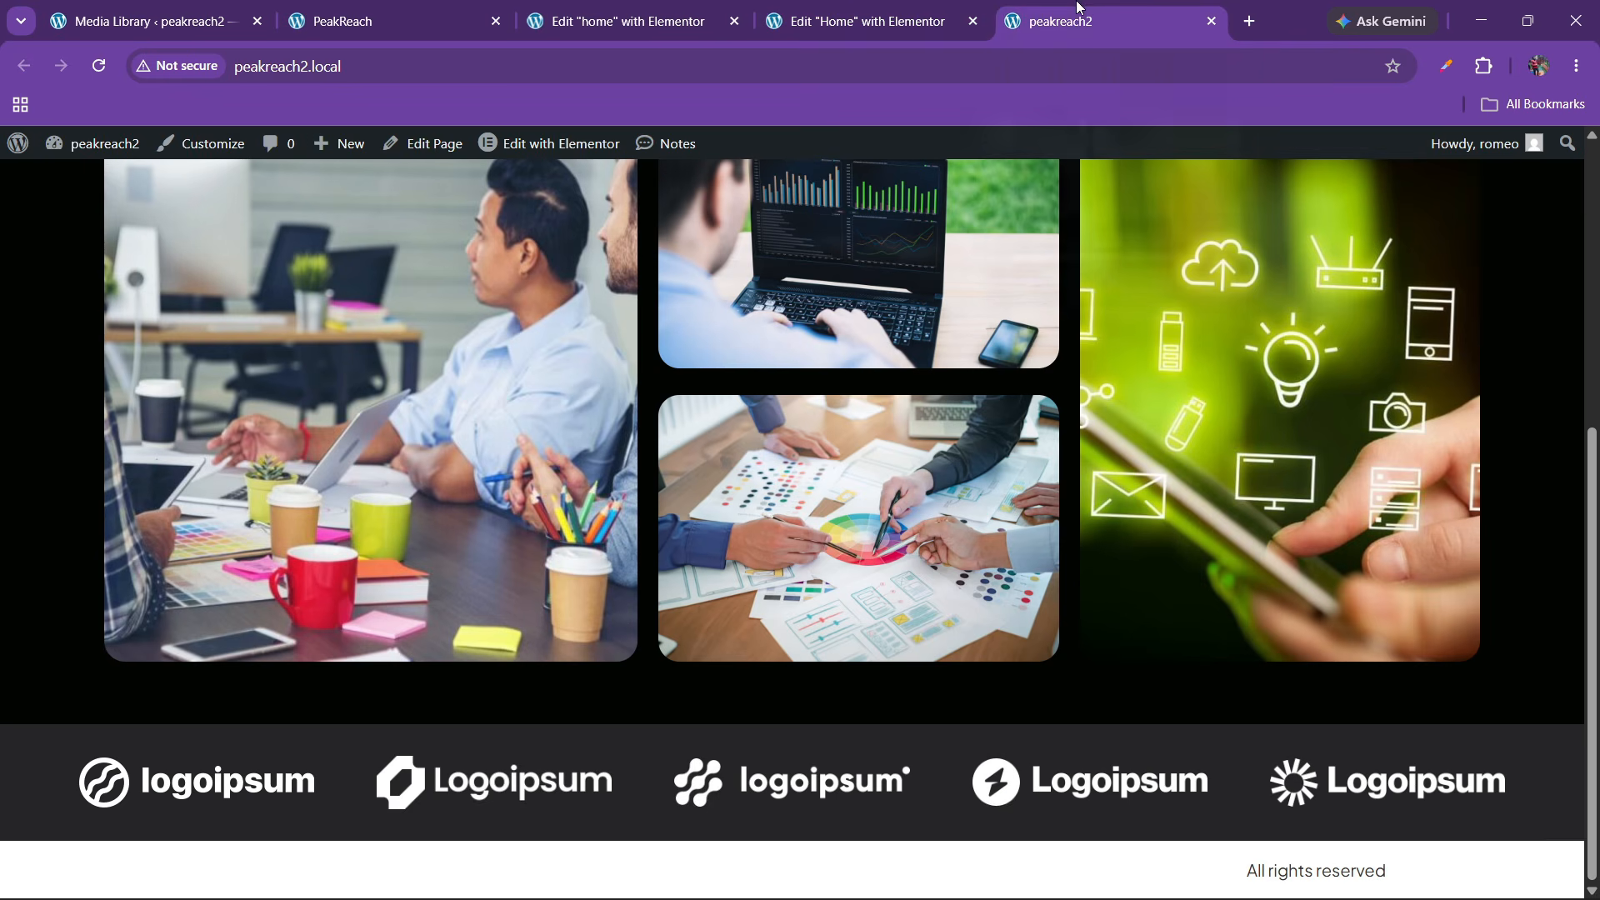
left_click(99, 66)
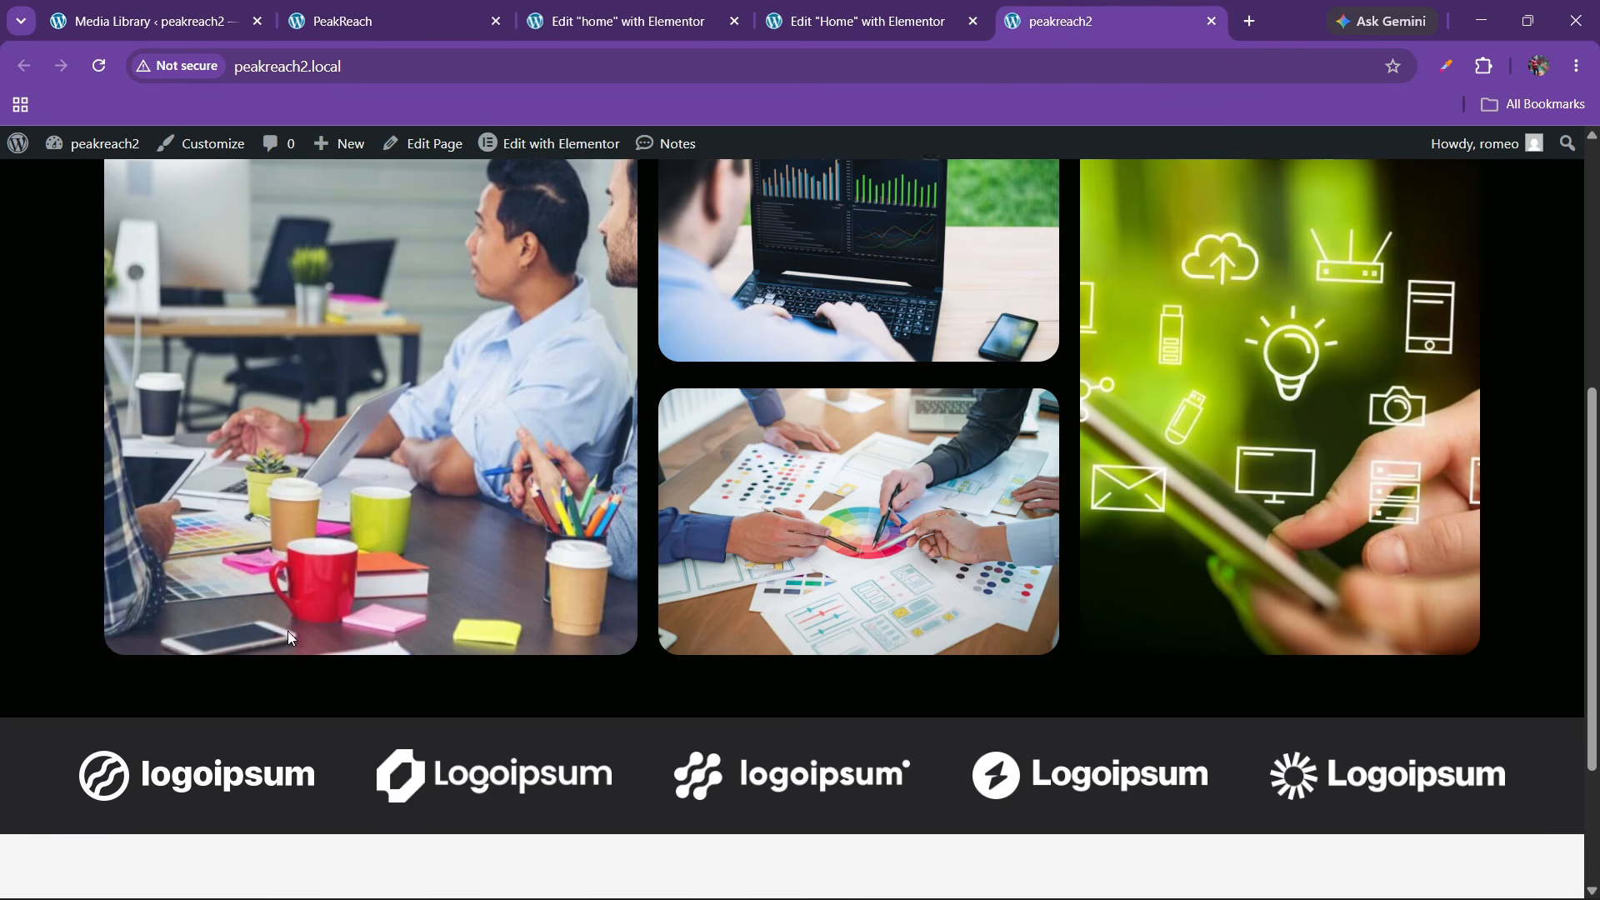
scroll(287, 632, "down", 3)
left_click(818, 15)
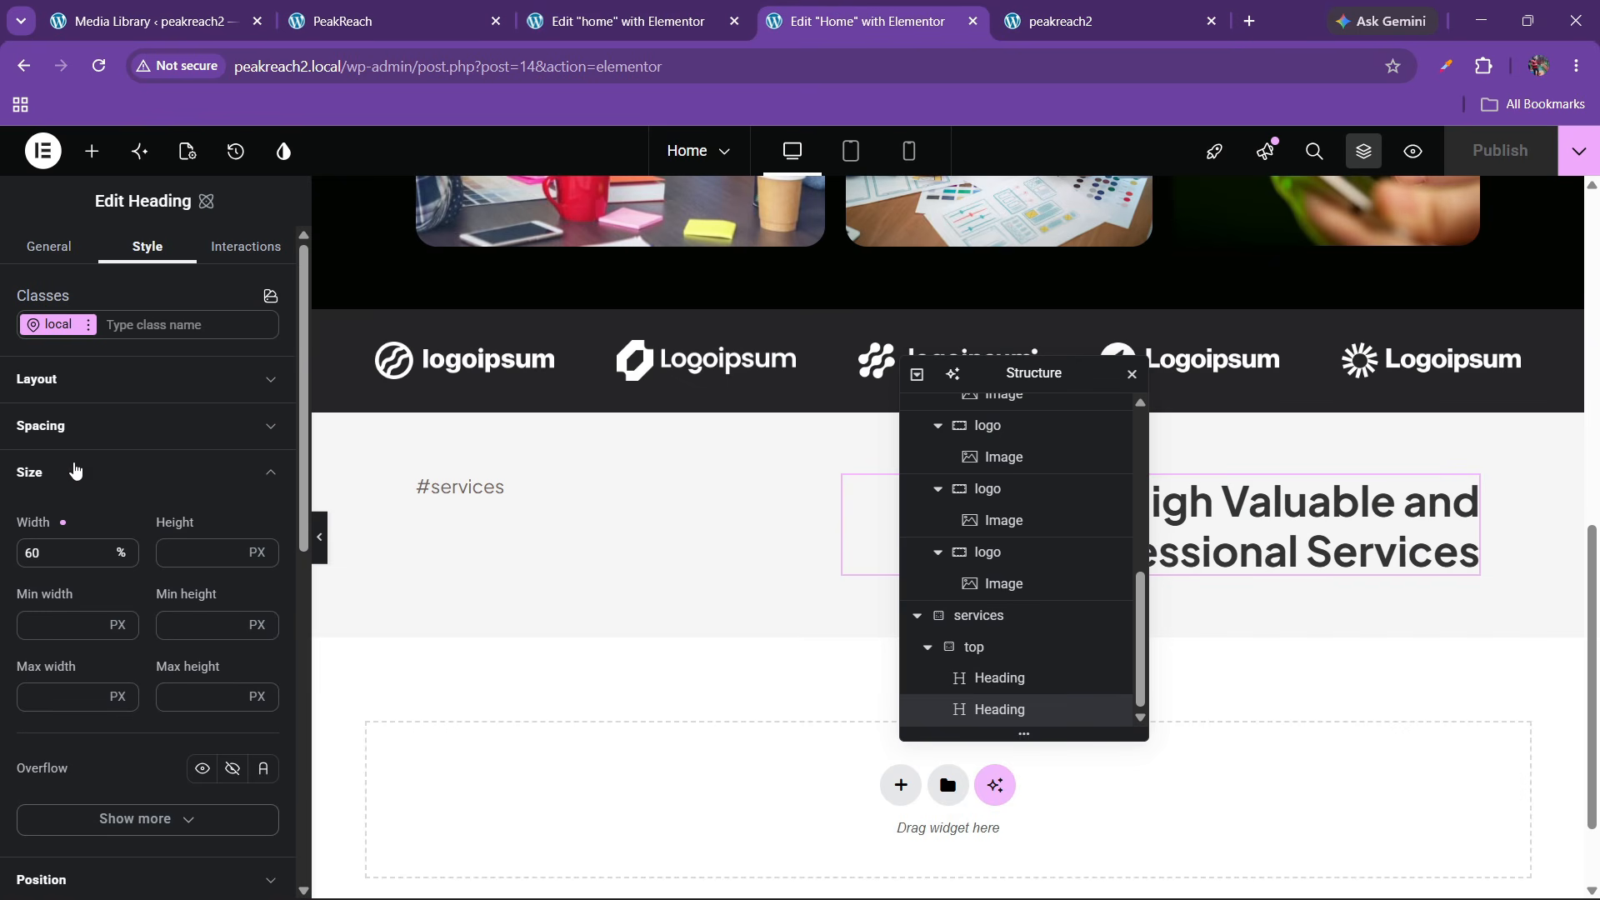
Set the heading text colour to the black colour variable
scroll(99, 525, "down", 3)
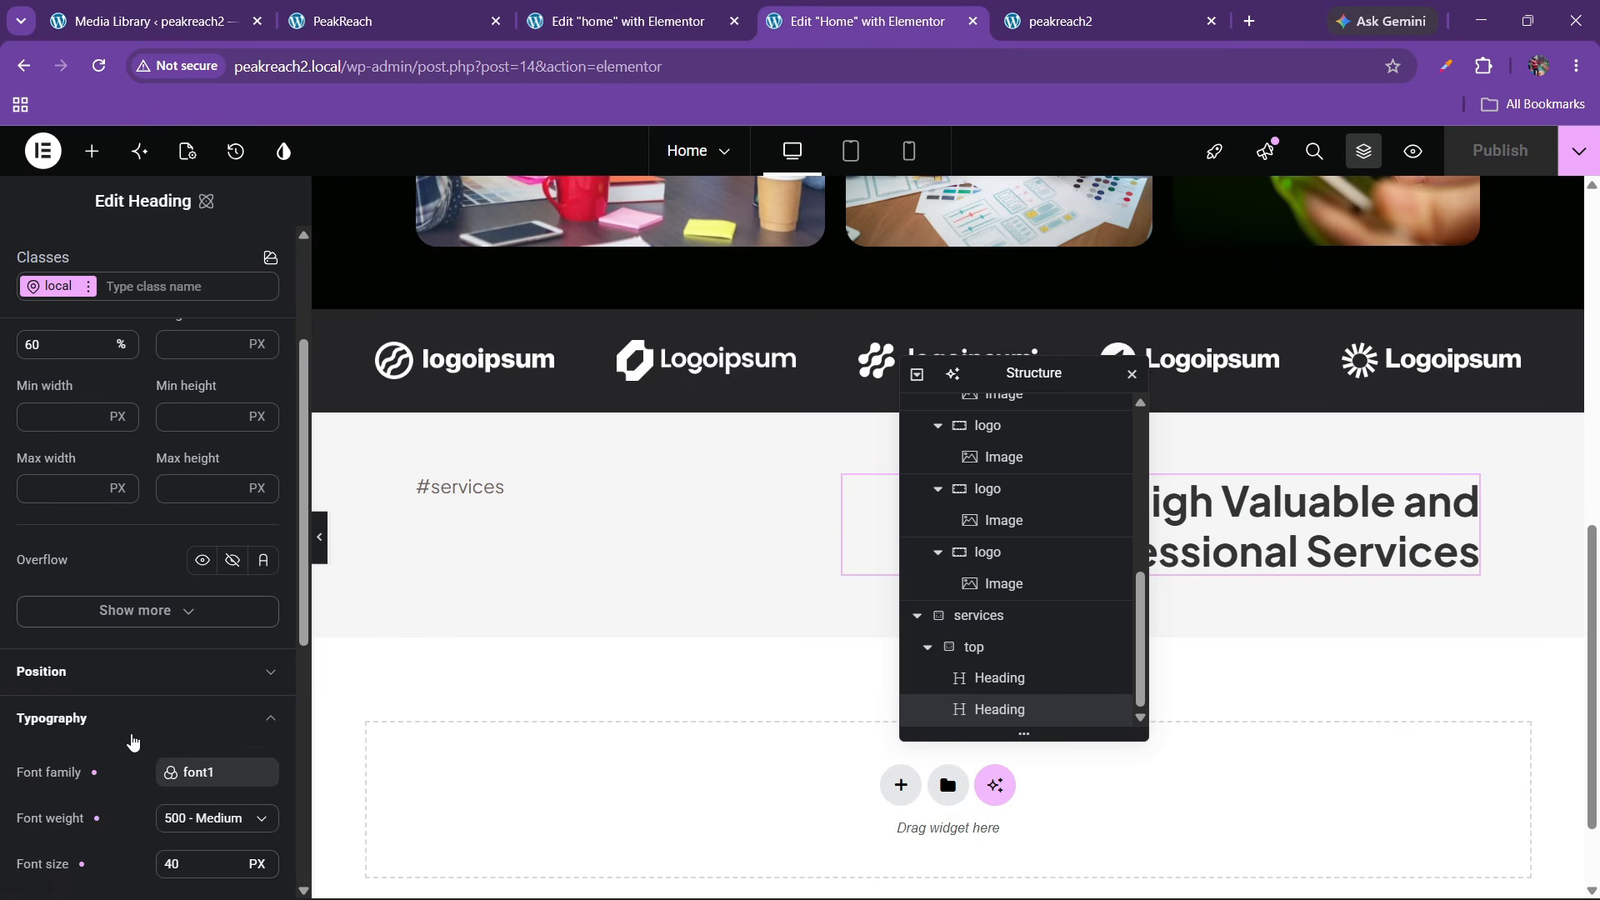
scroll(132, 742, "down", 3)
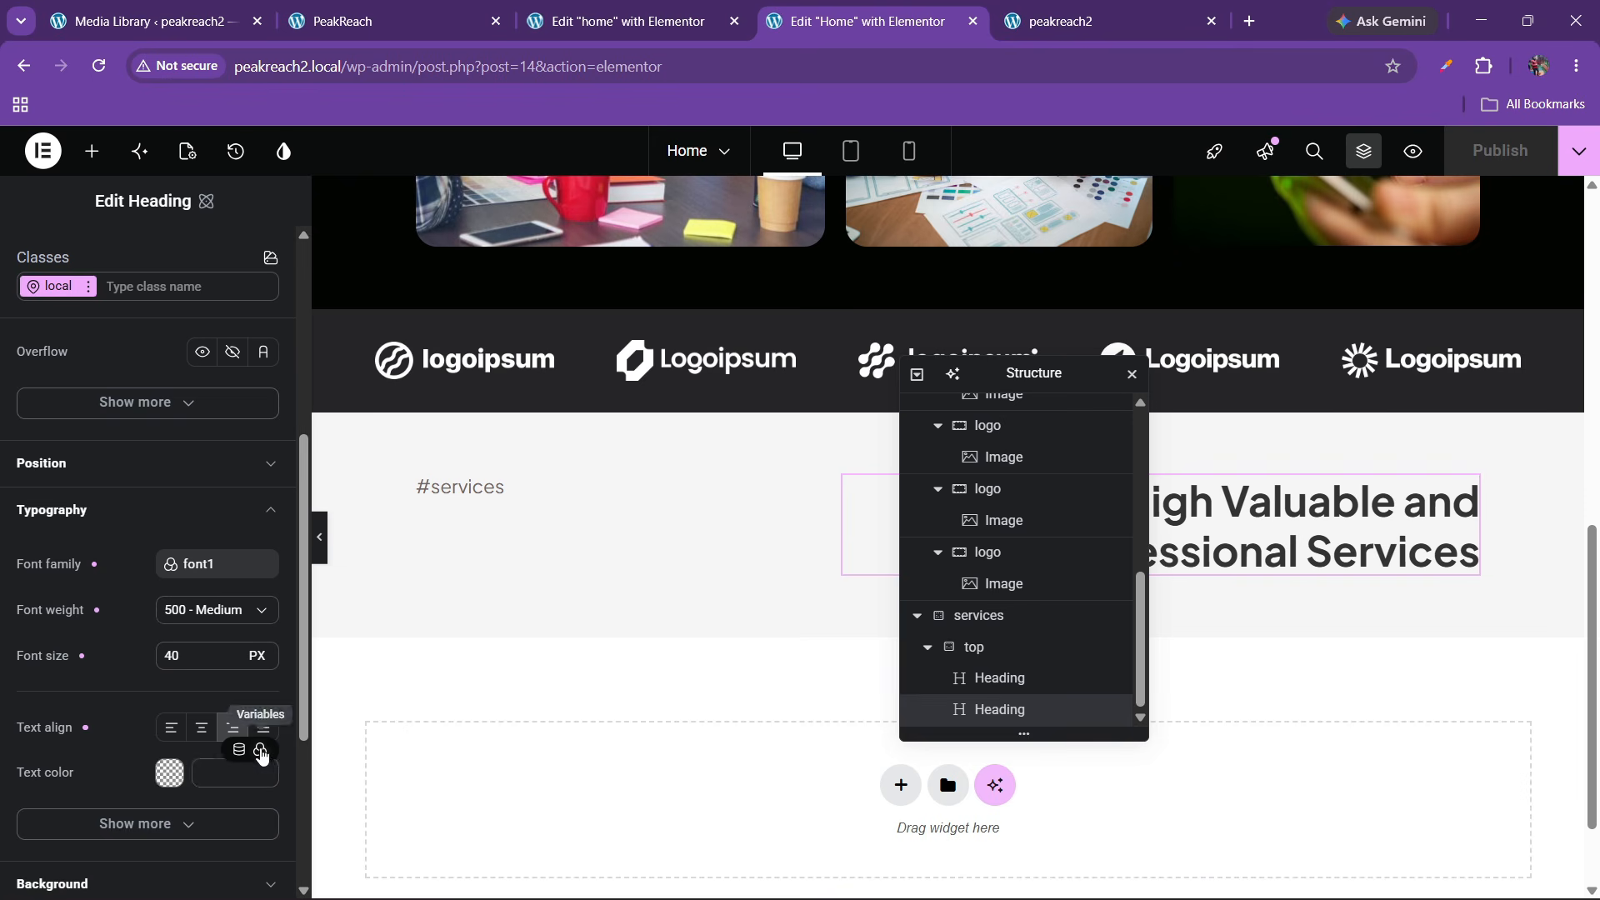
left_click(261, 752)
left_click(54, 712)
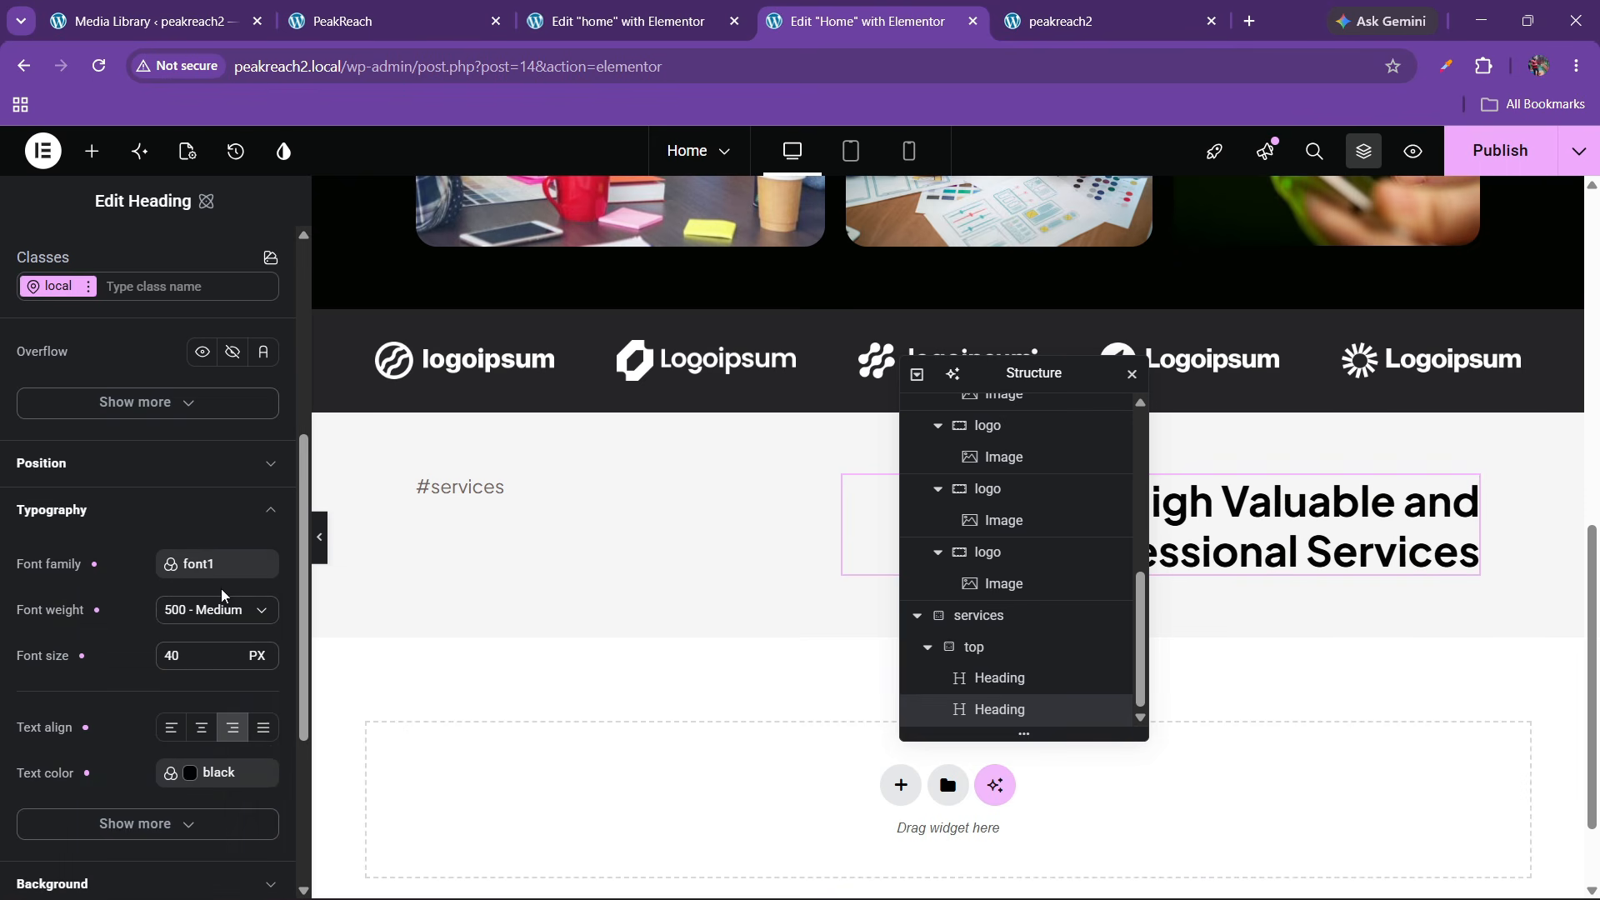
scroll(150, 466, "up", 2)
left_click(87, 324)
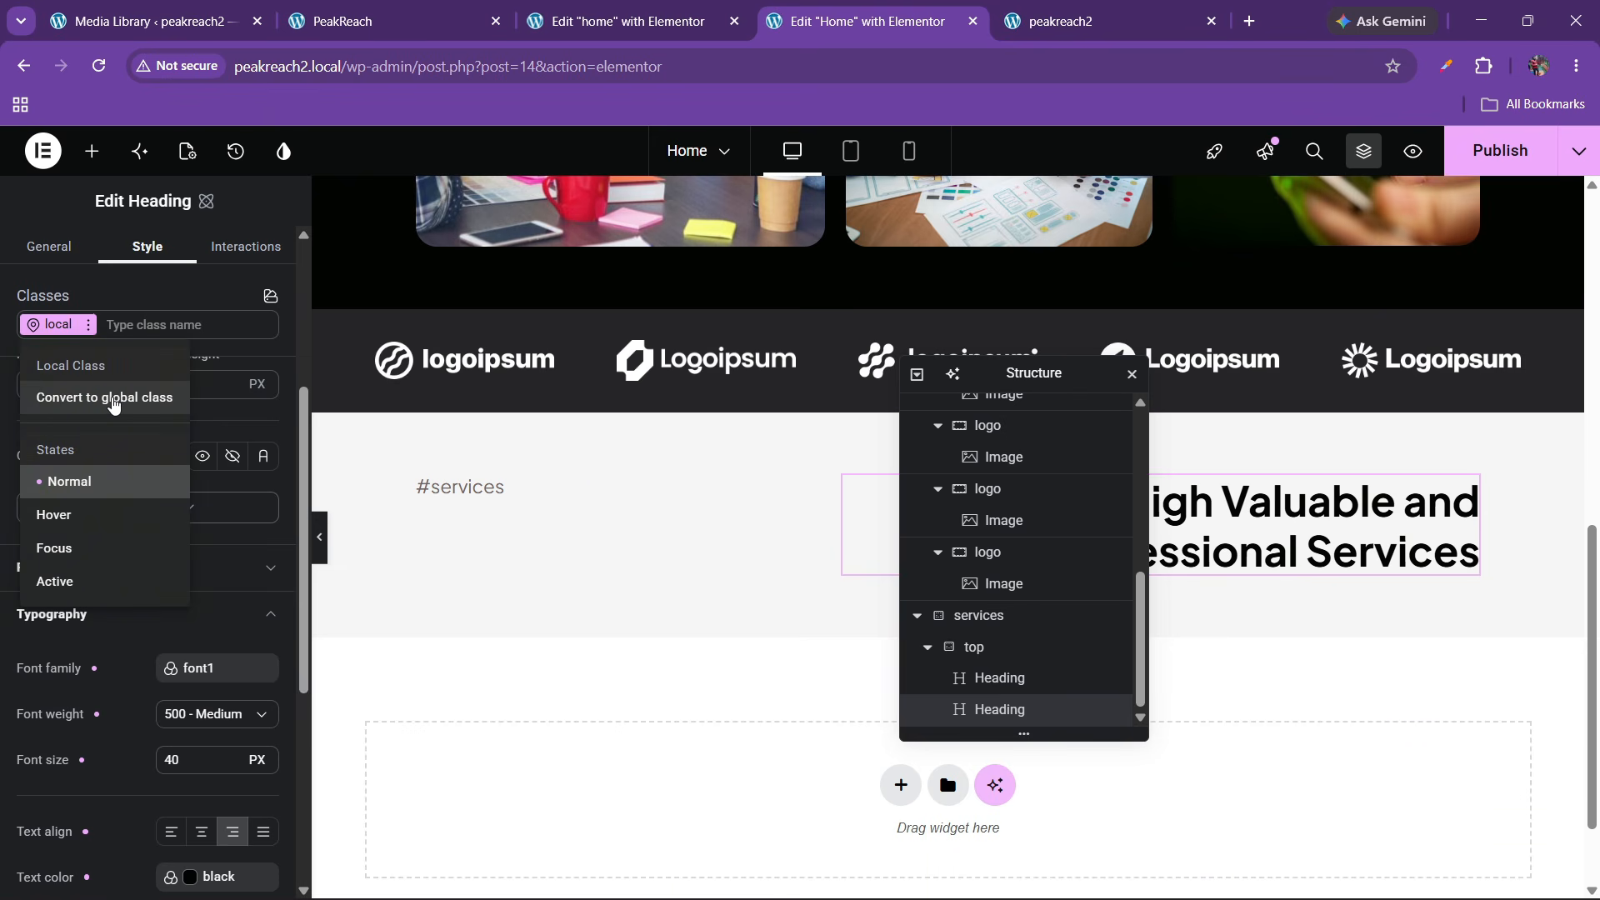
Create a 'heading-1' class for the services heading
left_click(147, 324)
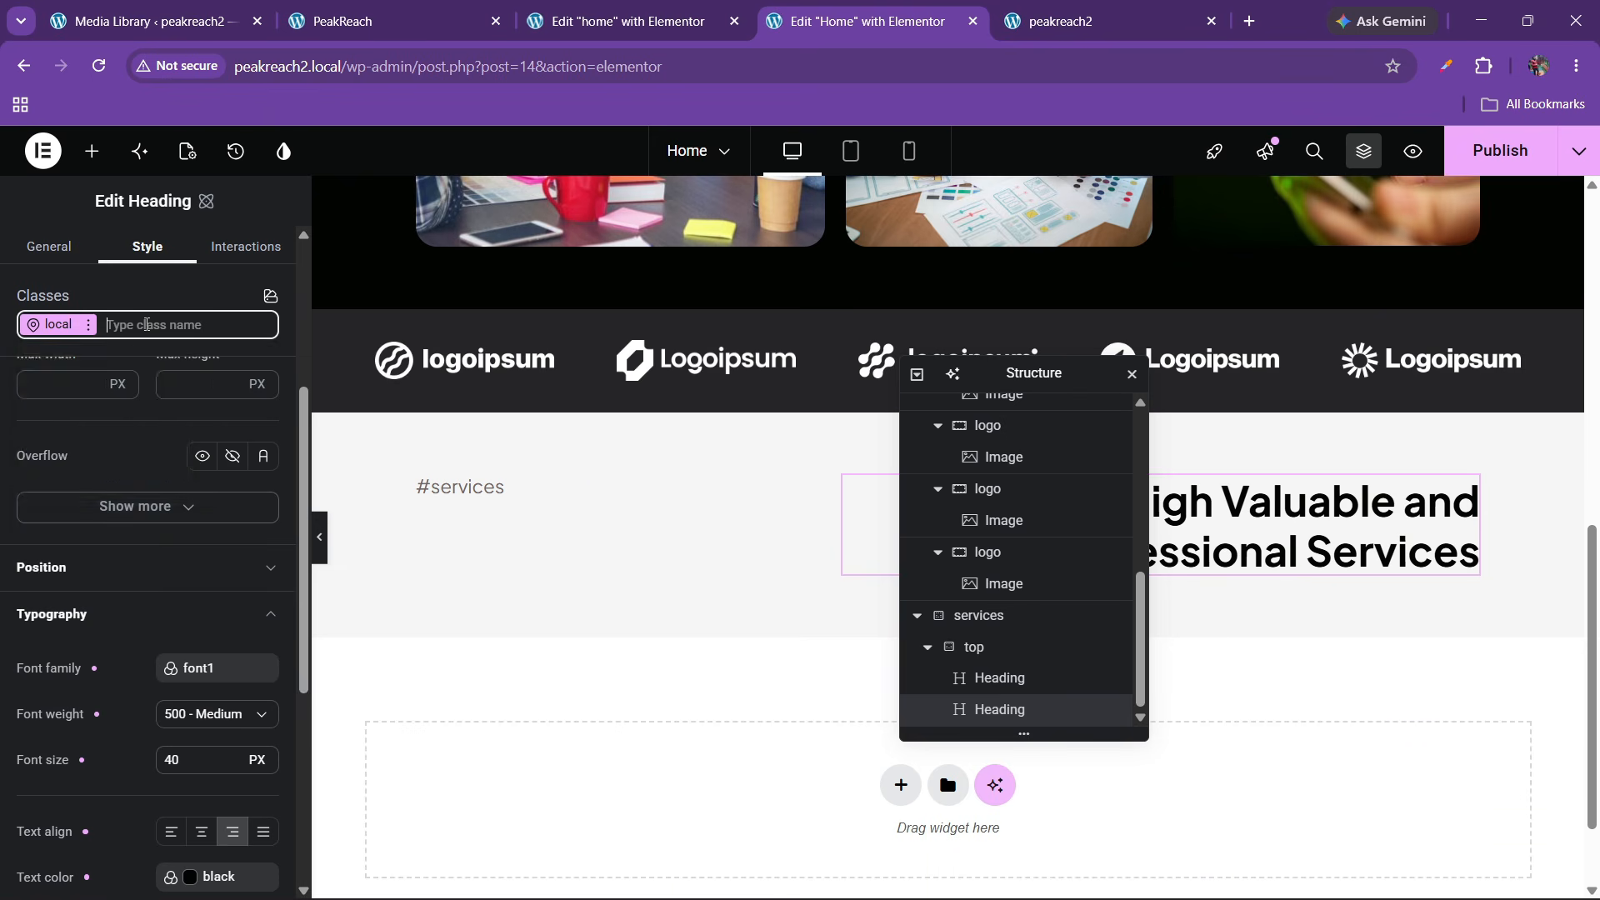
left_click(147, 324)
left_click(146, 324)
left_click(146, 324)
type("heading")
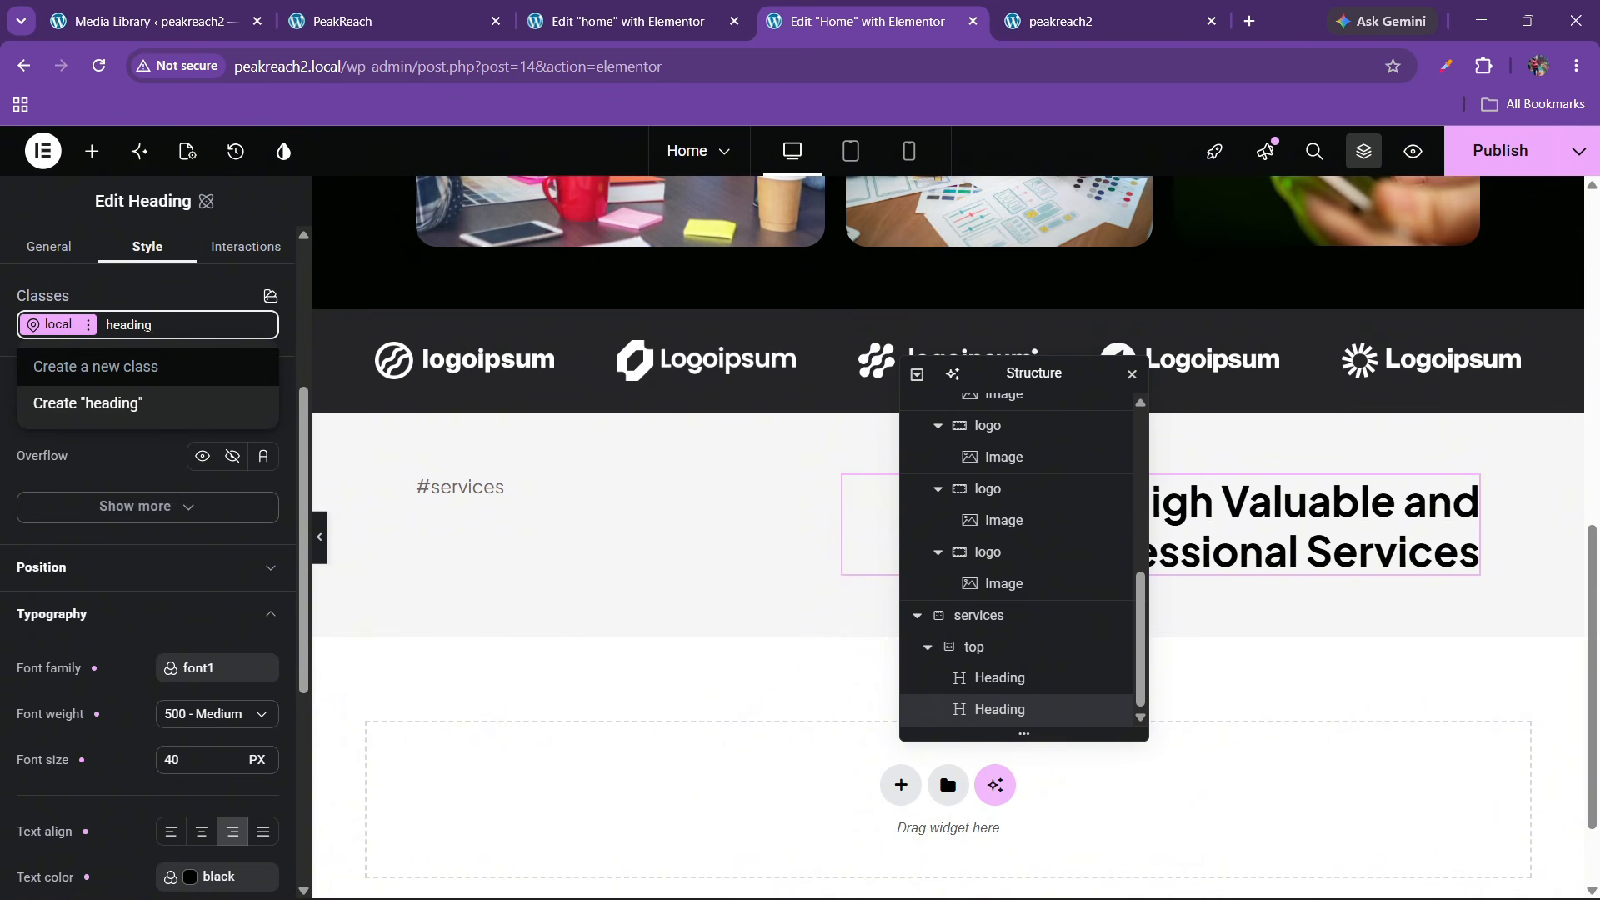
type("-1")
key("Return")
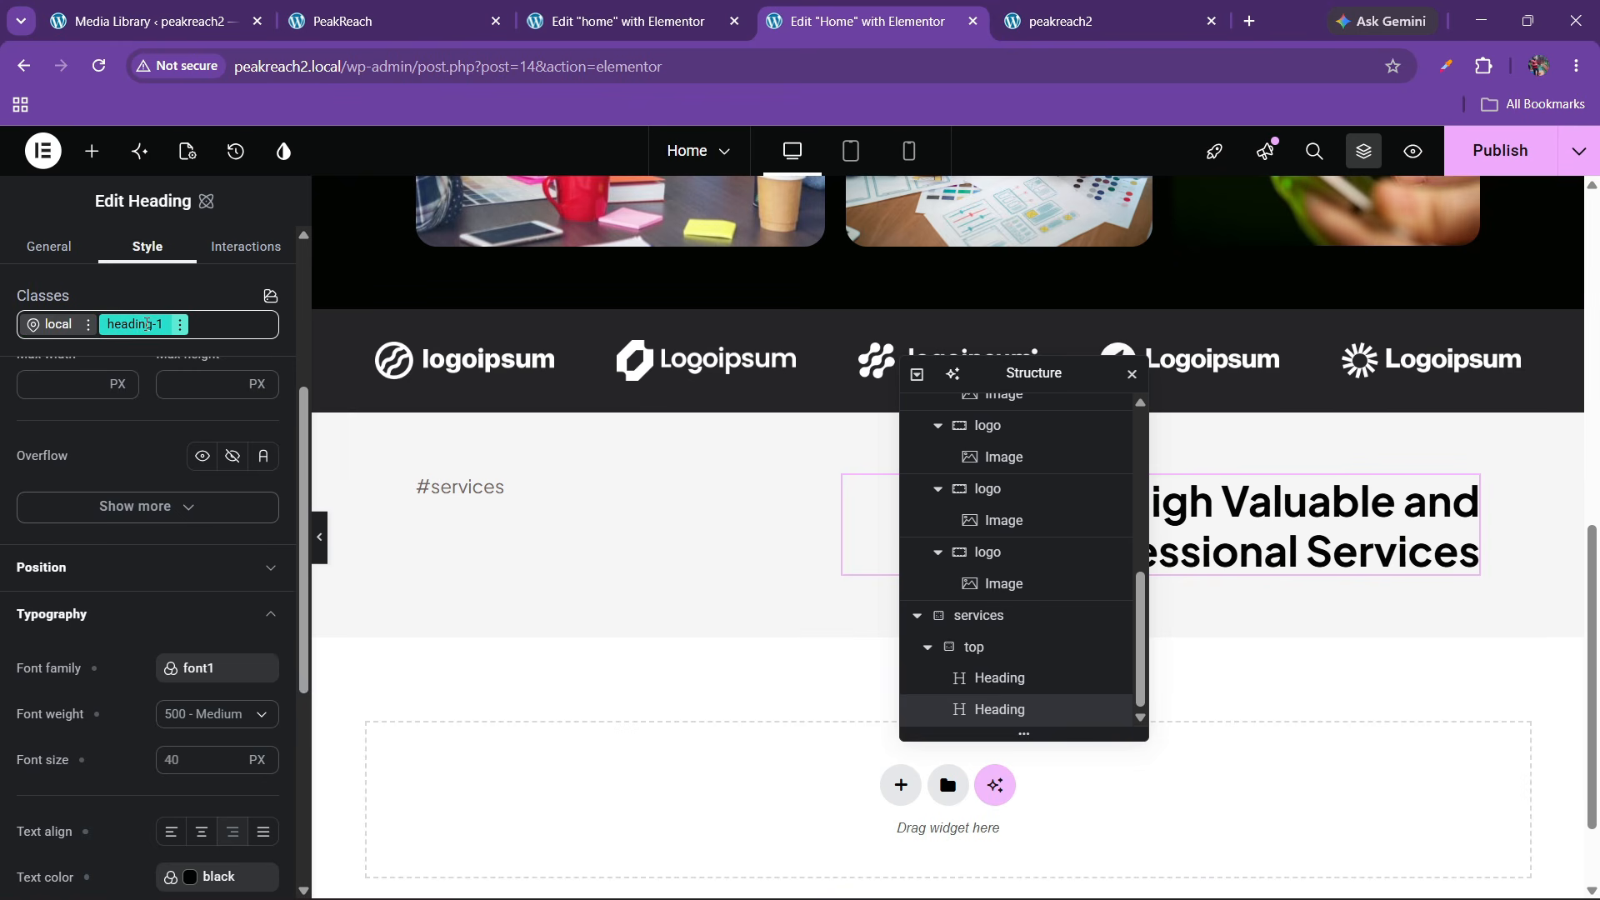
Give the heading 60% width, font1 family, 500 Medium weight and 40 px size
scroll(136, 642, "up", 4)
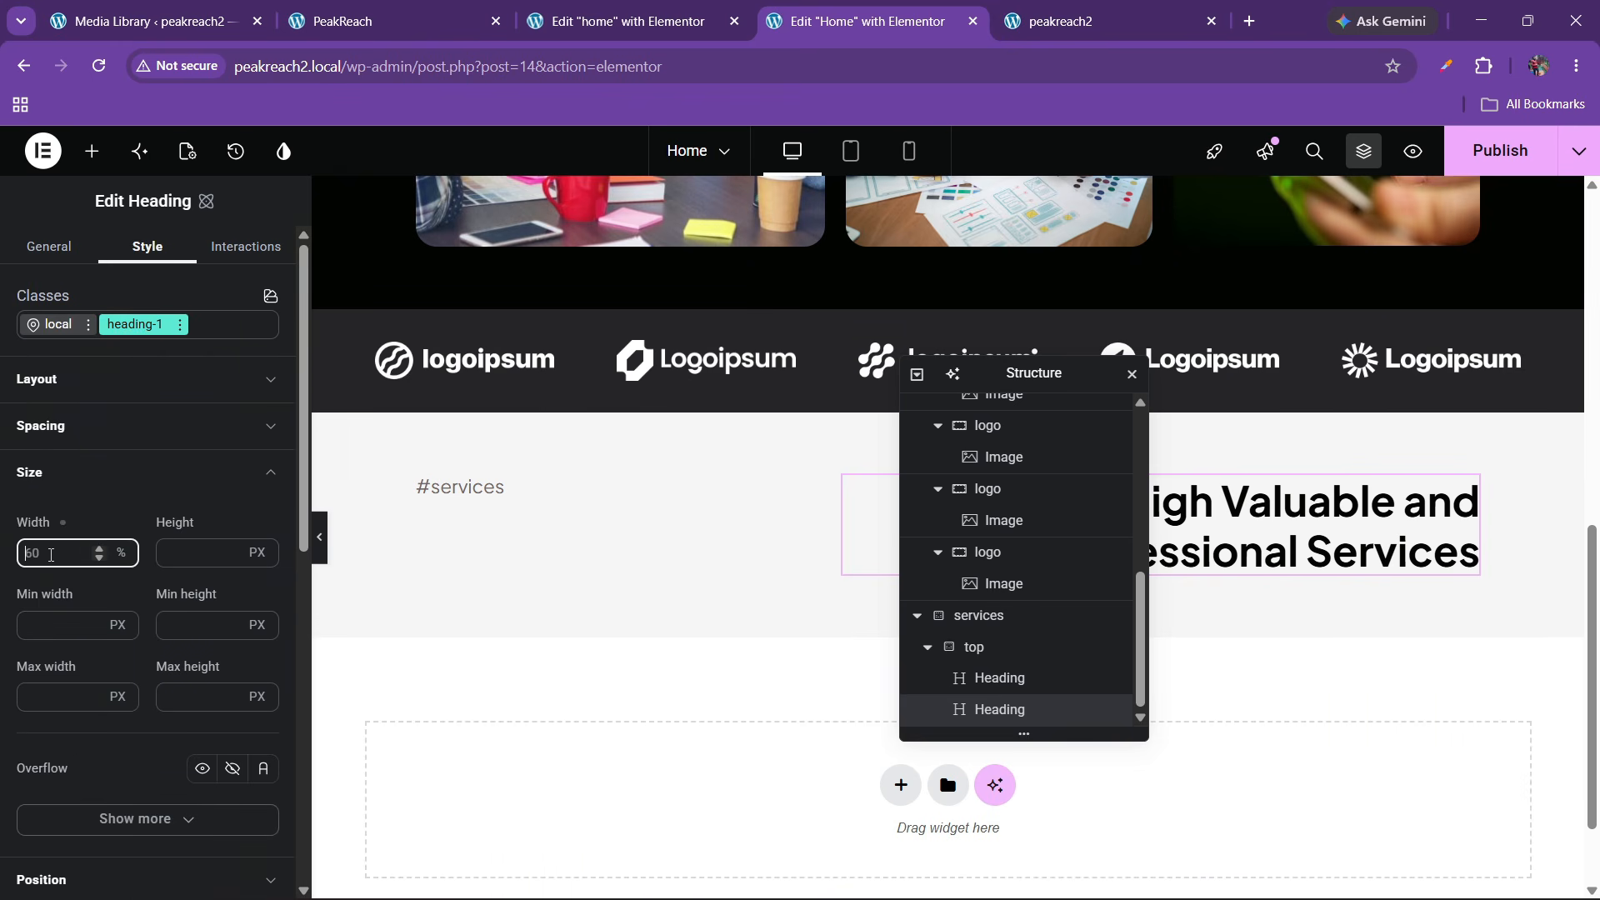
type("60")
scroll(80, 588, "down", 6)
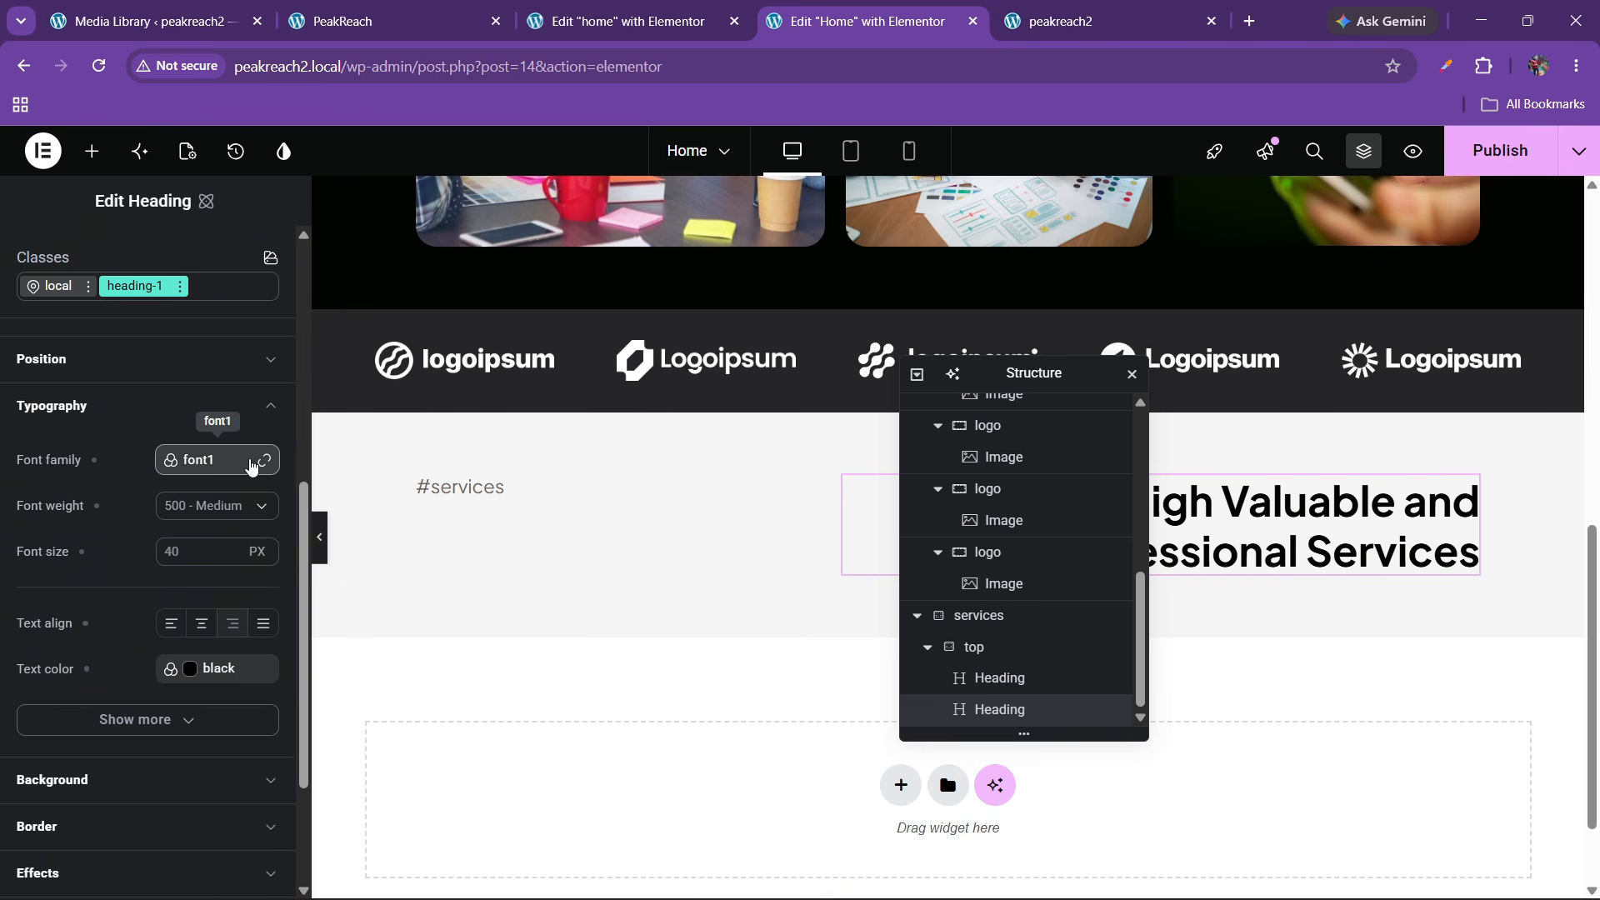
left_click(218, 460)
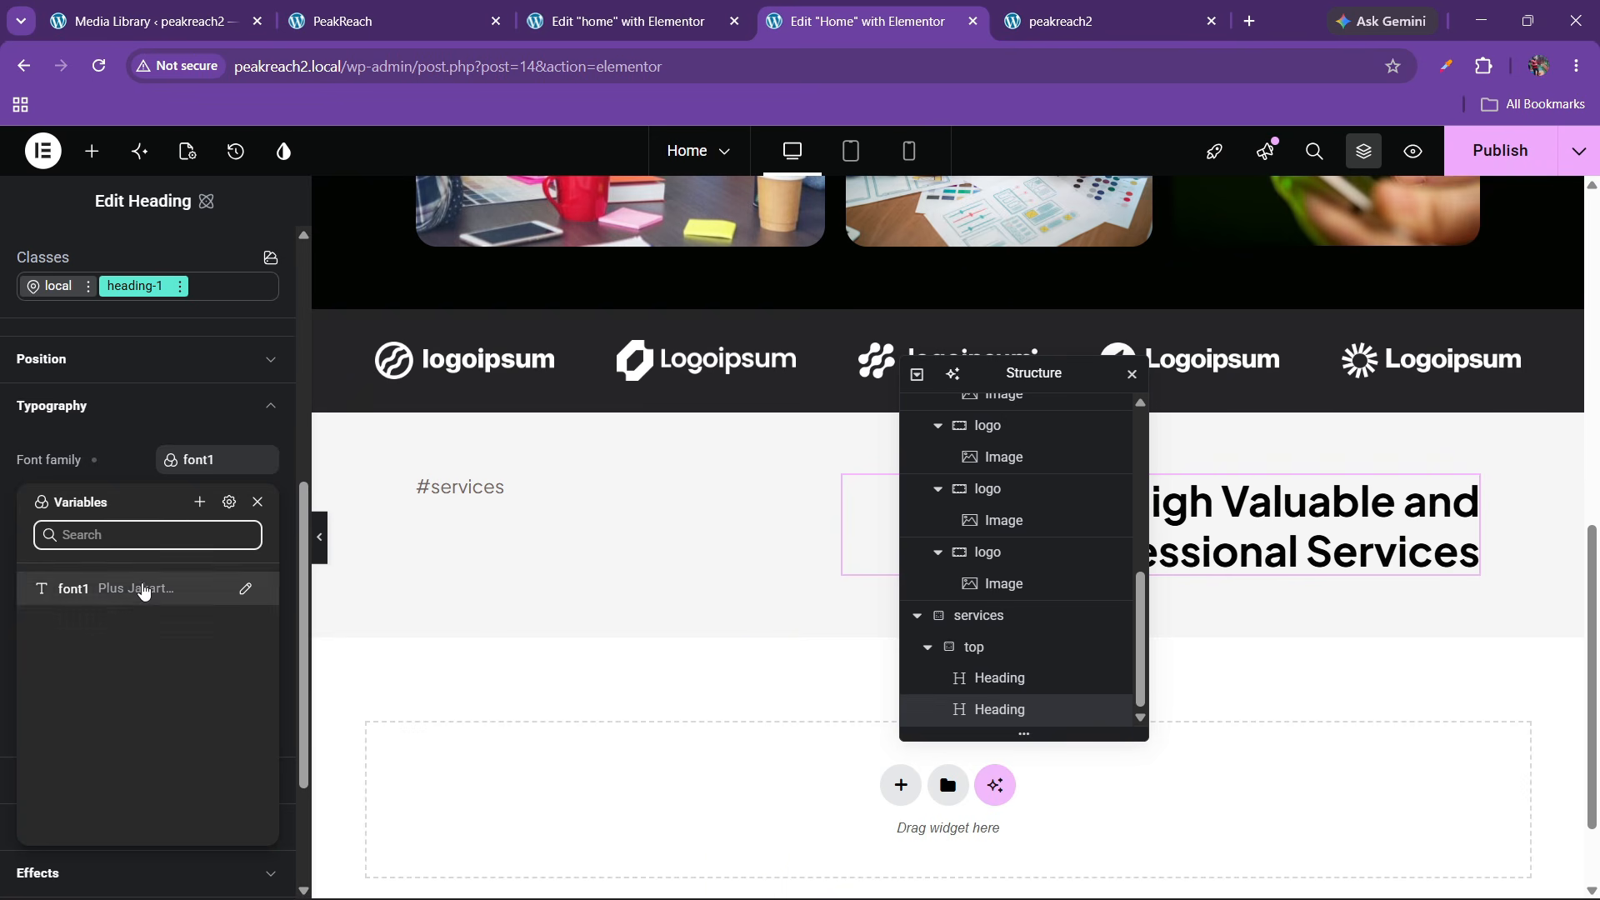
left_click(143, 590)
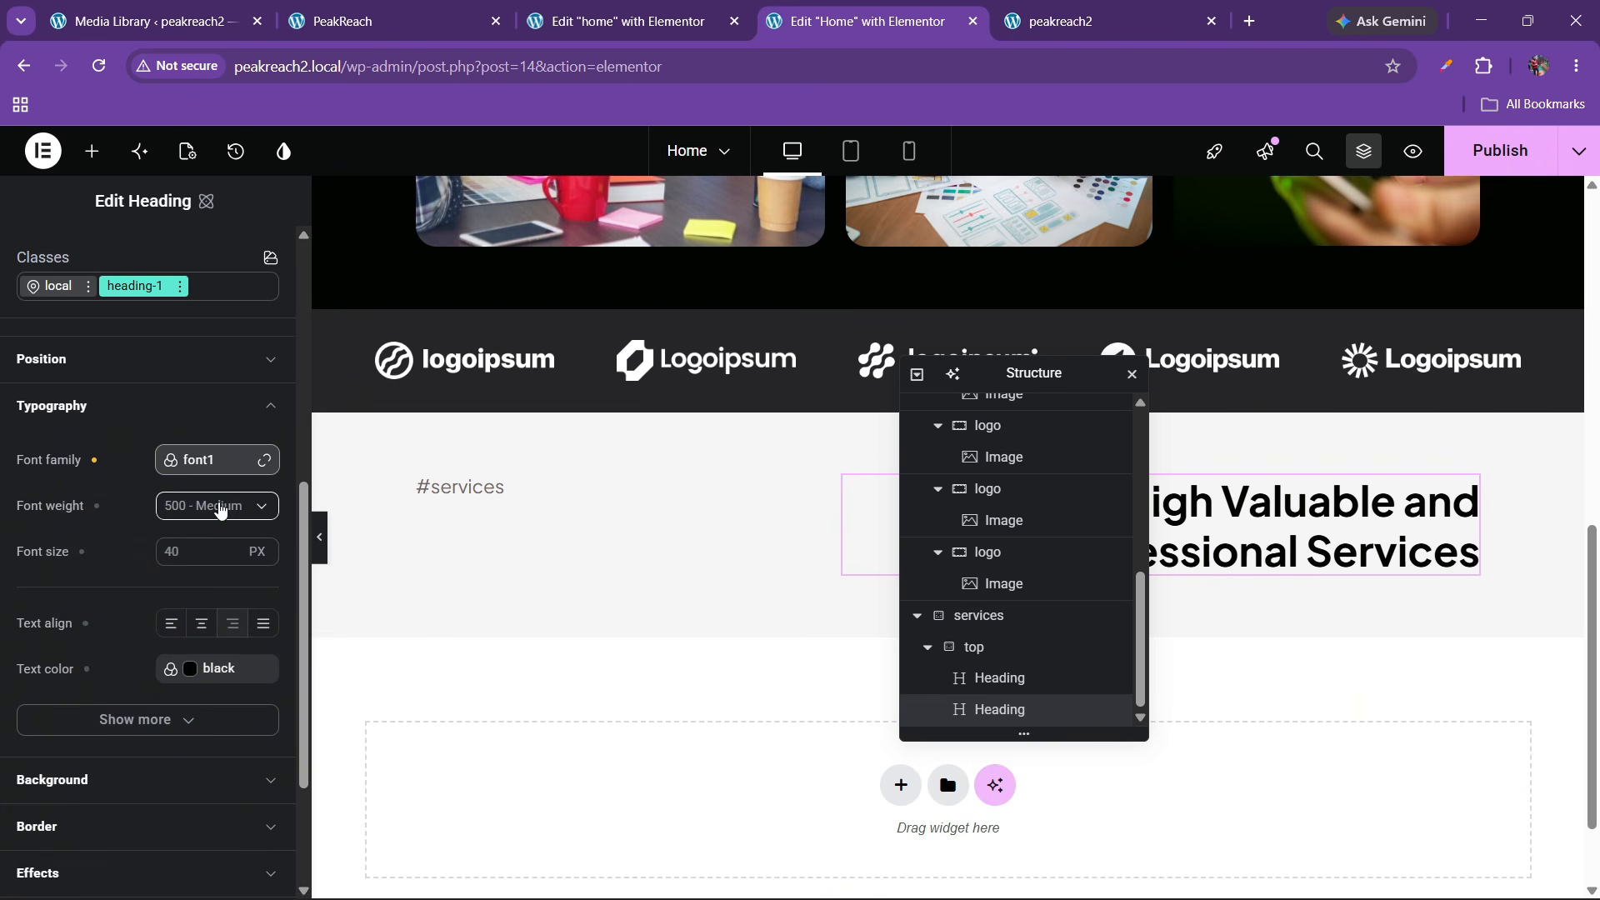
left_click(220, 510)
left_click(198, 673)
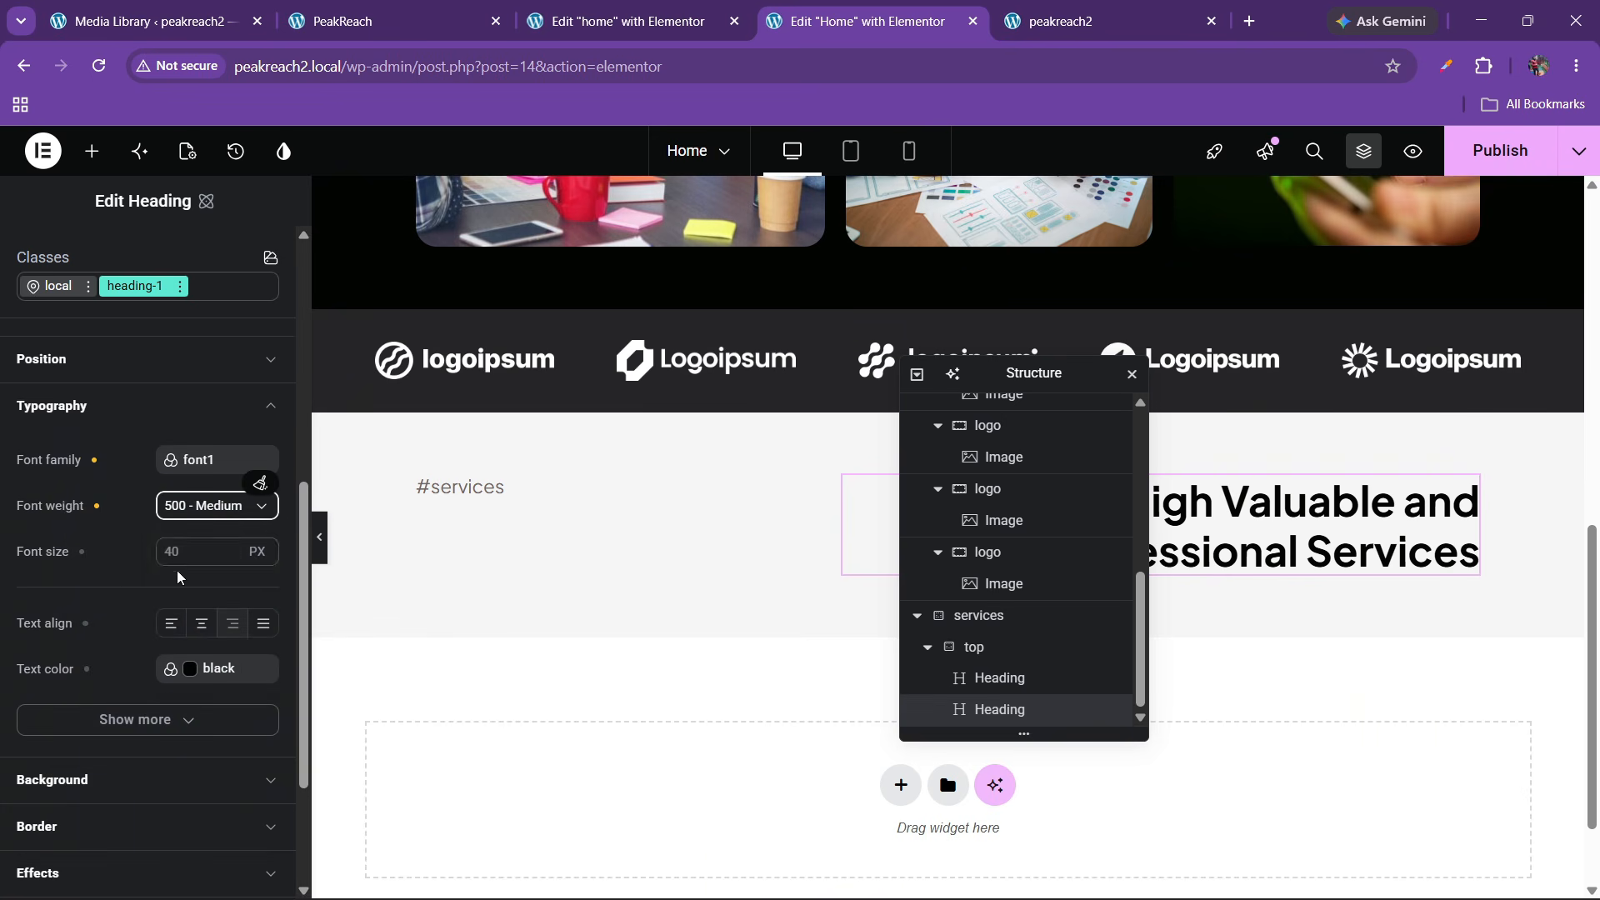
left_click(182, 548)
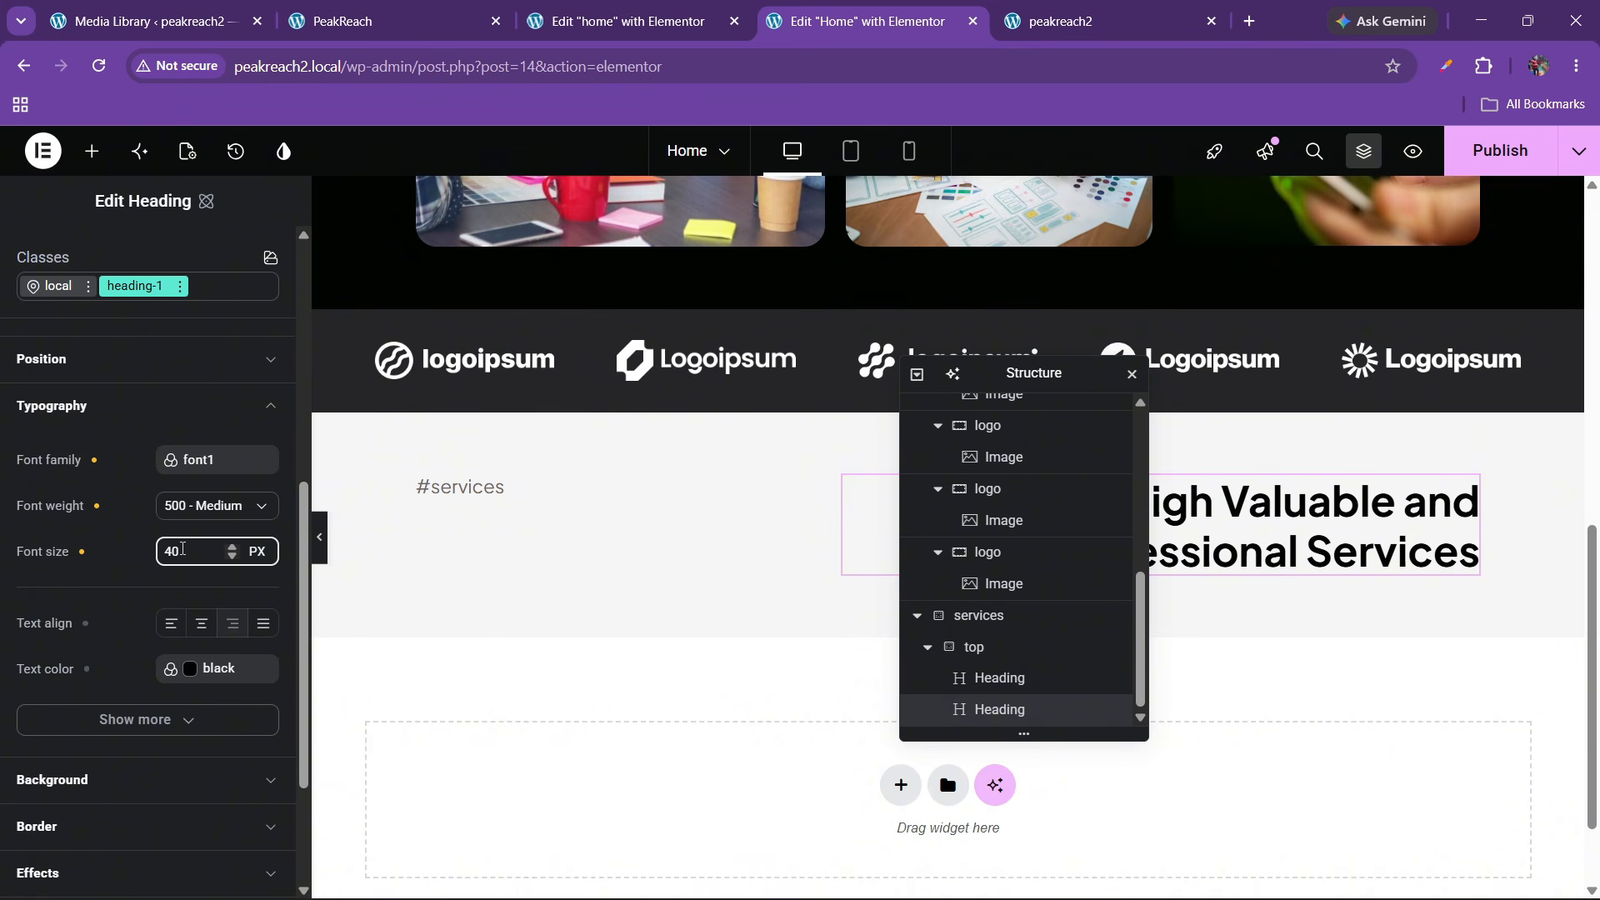
Relink the heading text colour to the black colour variable
scroll(192, 533, "down", 3)
left_click(260, 467)
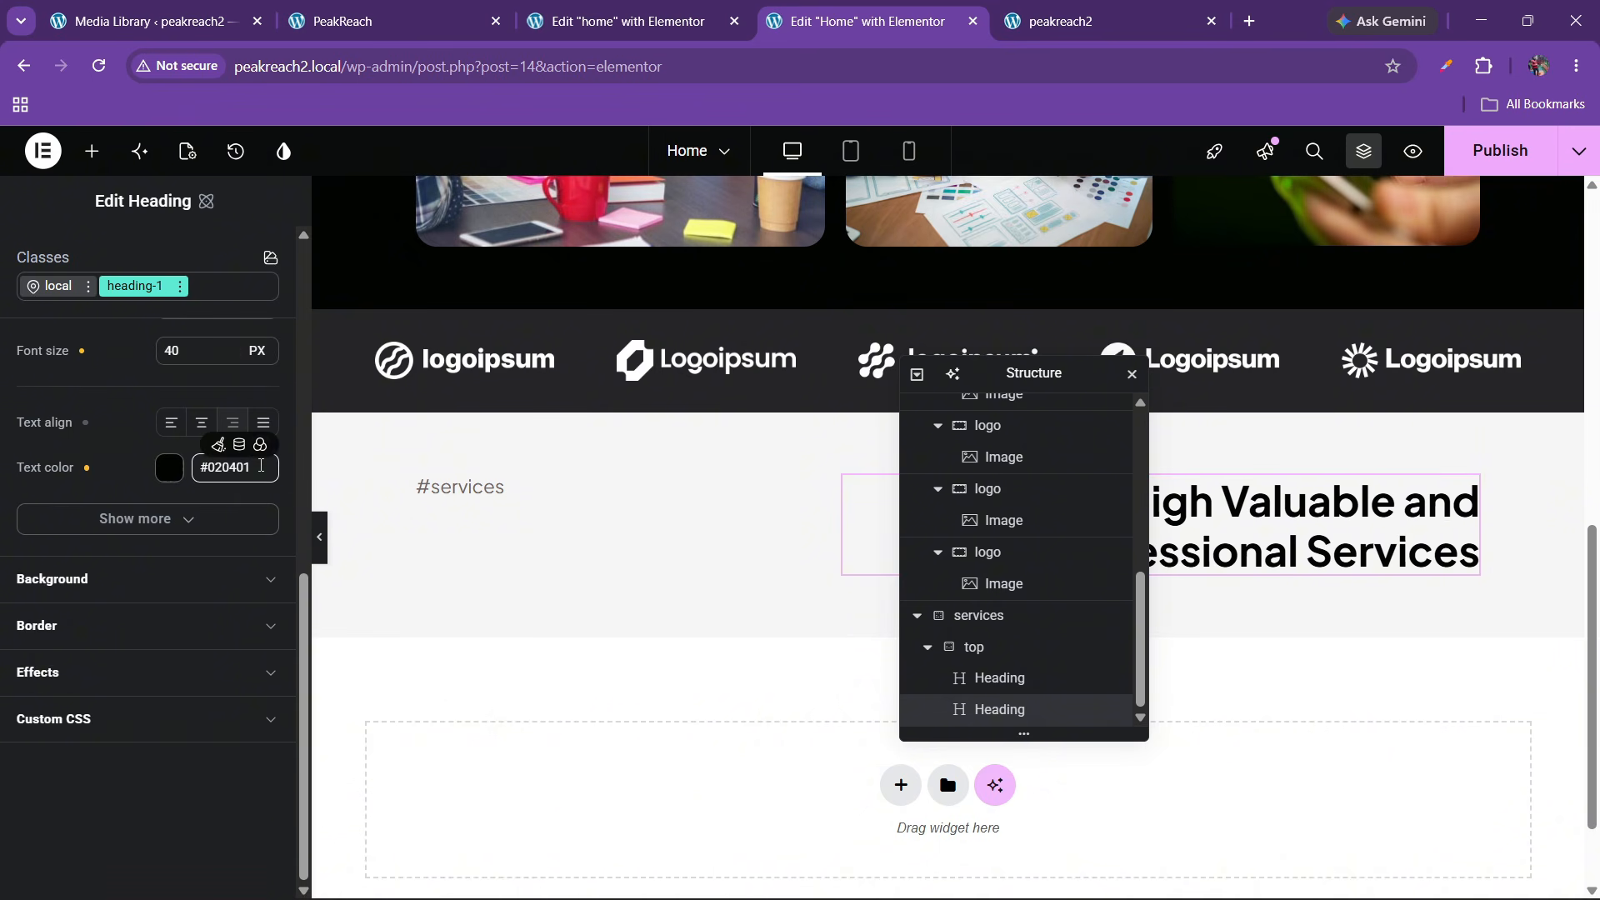
left_click(260, 444)
left_click(107, 650)
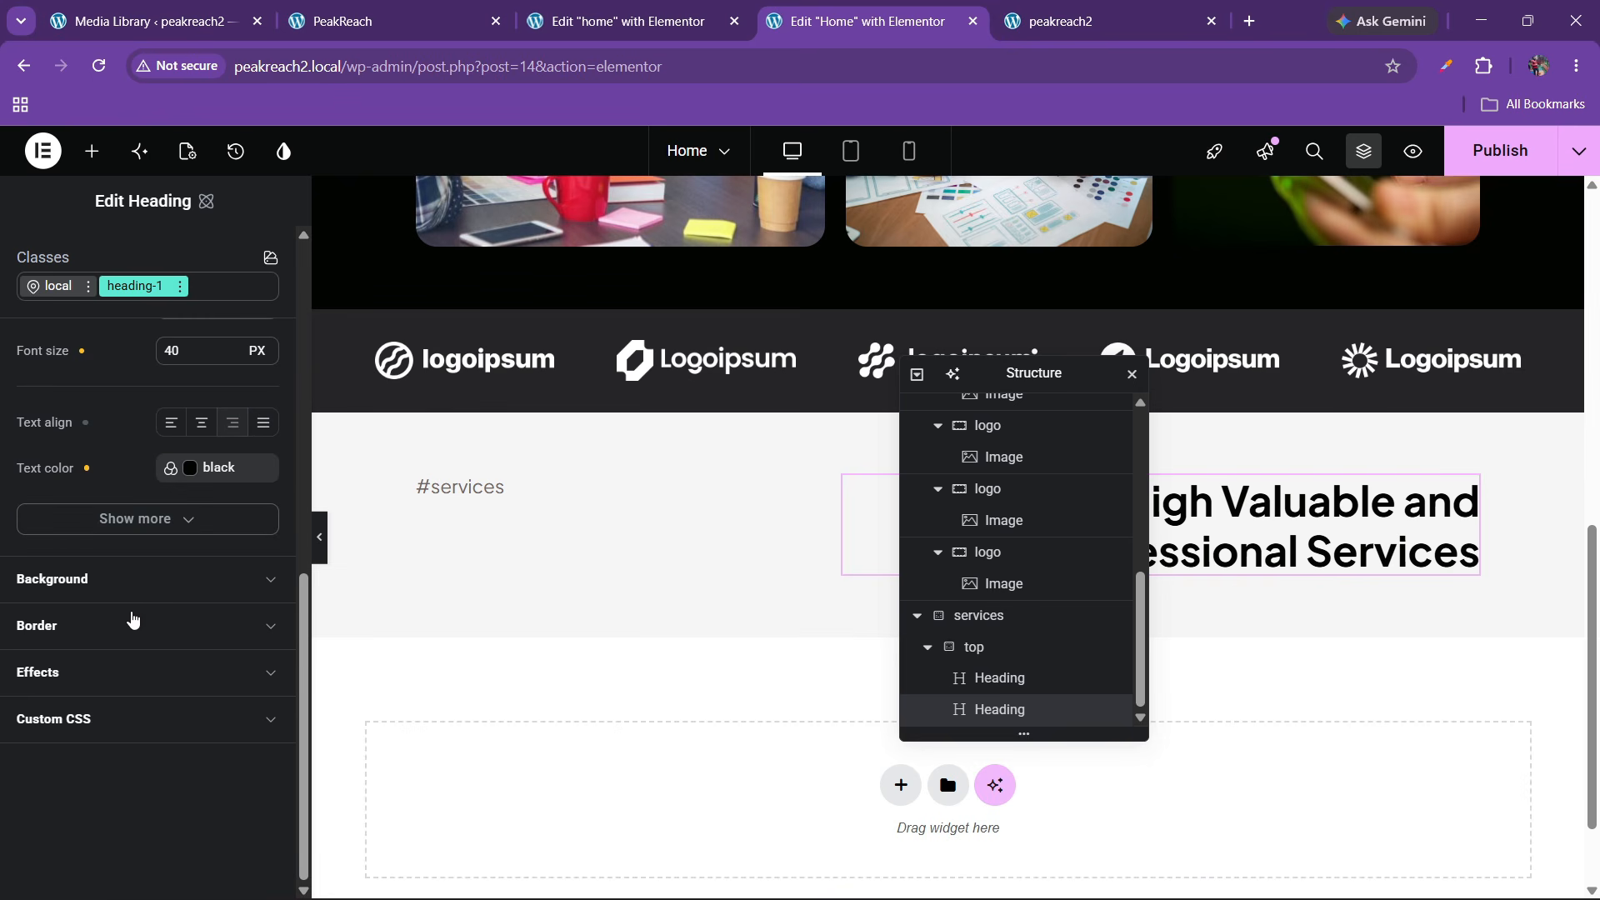
scroll(125, 558, "up", 8)
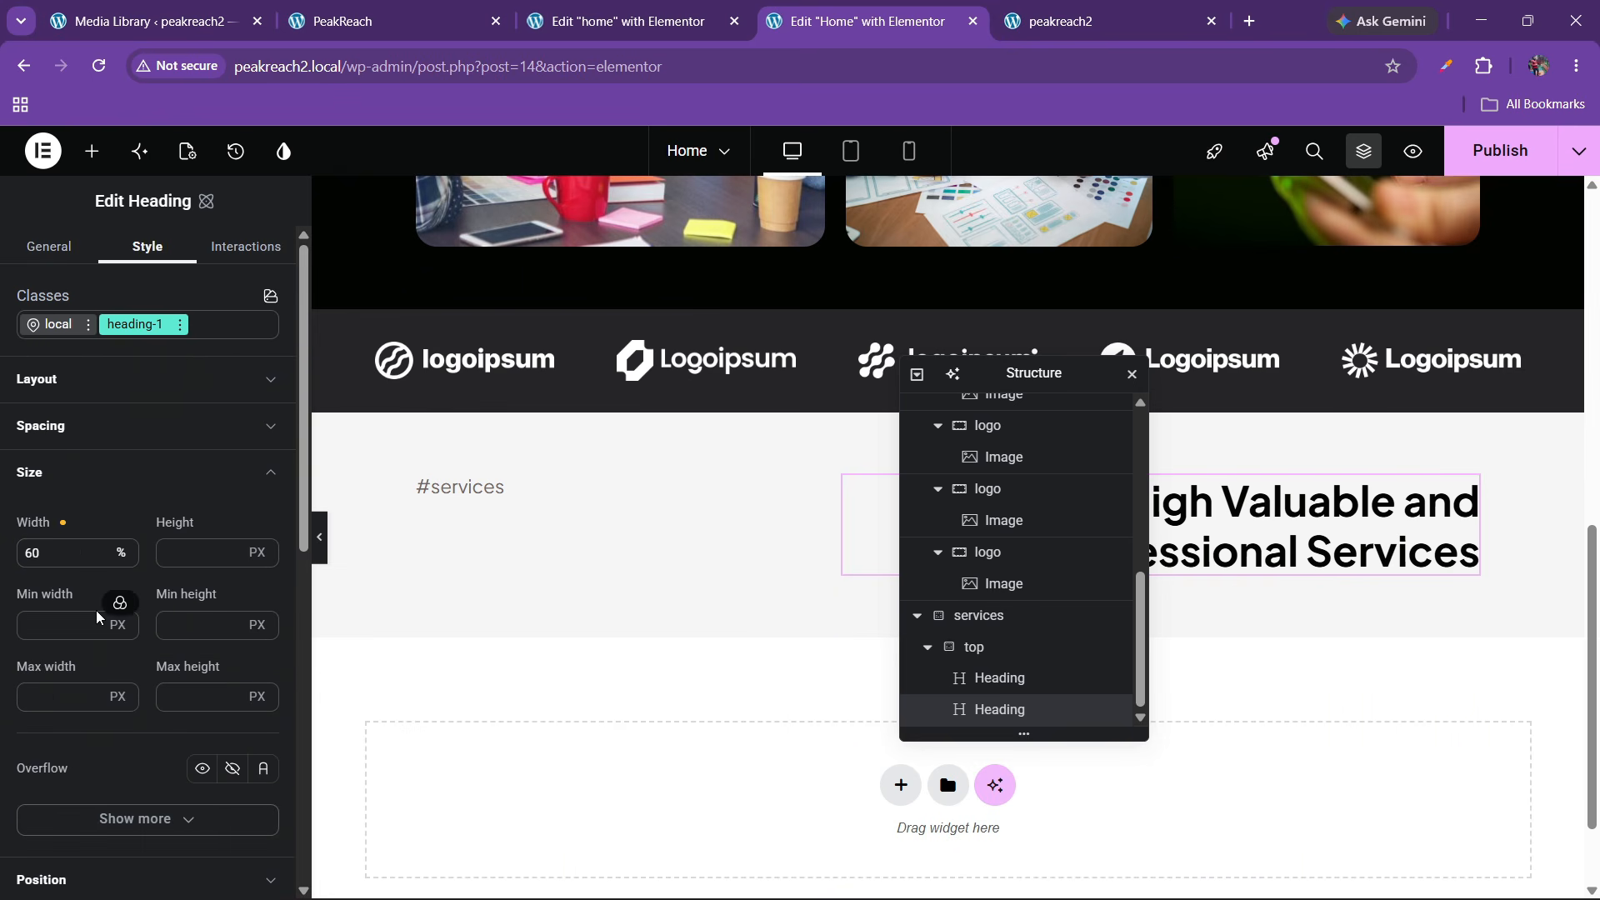
Add a test heading, apply and remove the heading-1 class, then delete it
left_click_drag(1018, 381, 816, 418)
left_click(92, 151)
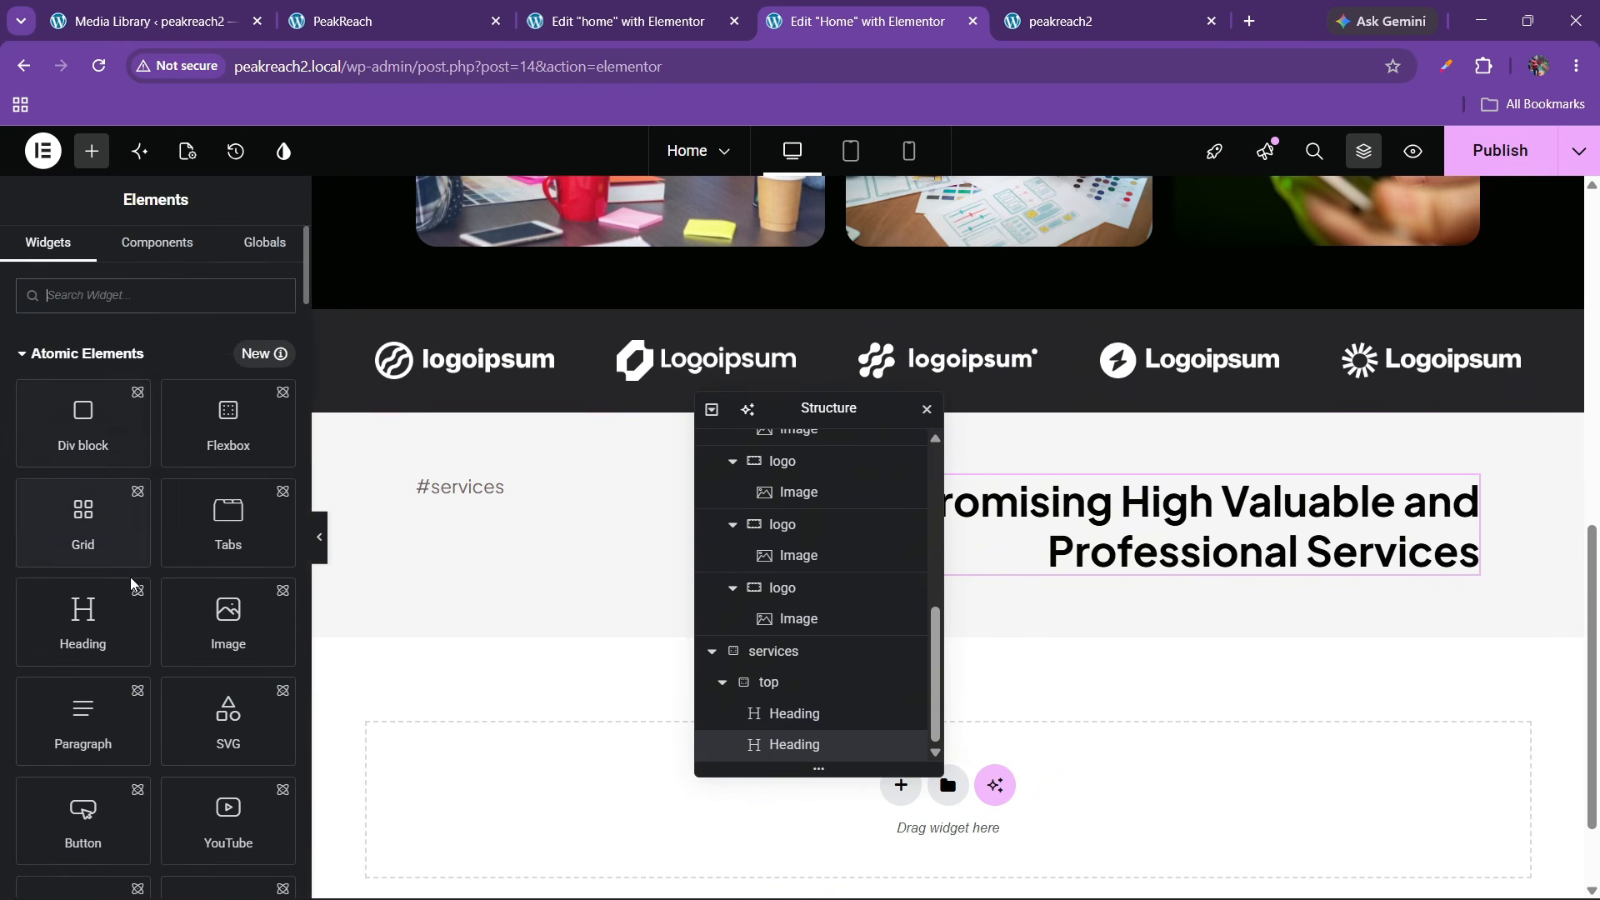
scroll(137, 600, "down", 4)
scroll(140, 630, "up", 3)
left_click_drag(89, 535, 457, 543)
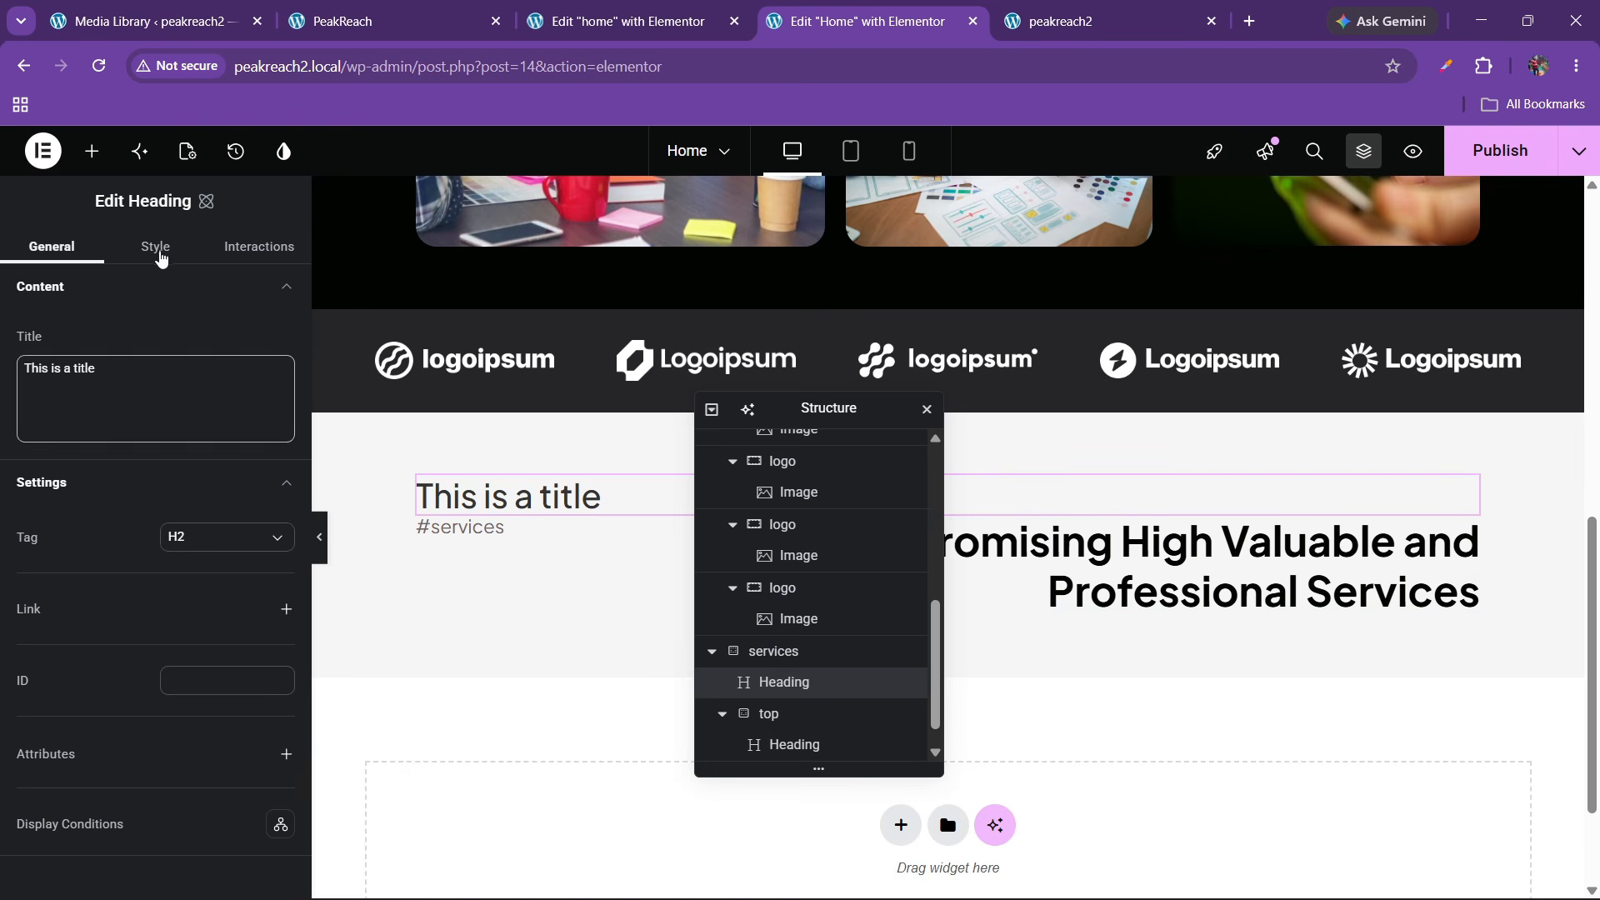
left_click(157, 248)
left_click(136, 327)
left_click(99, 403)
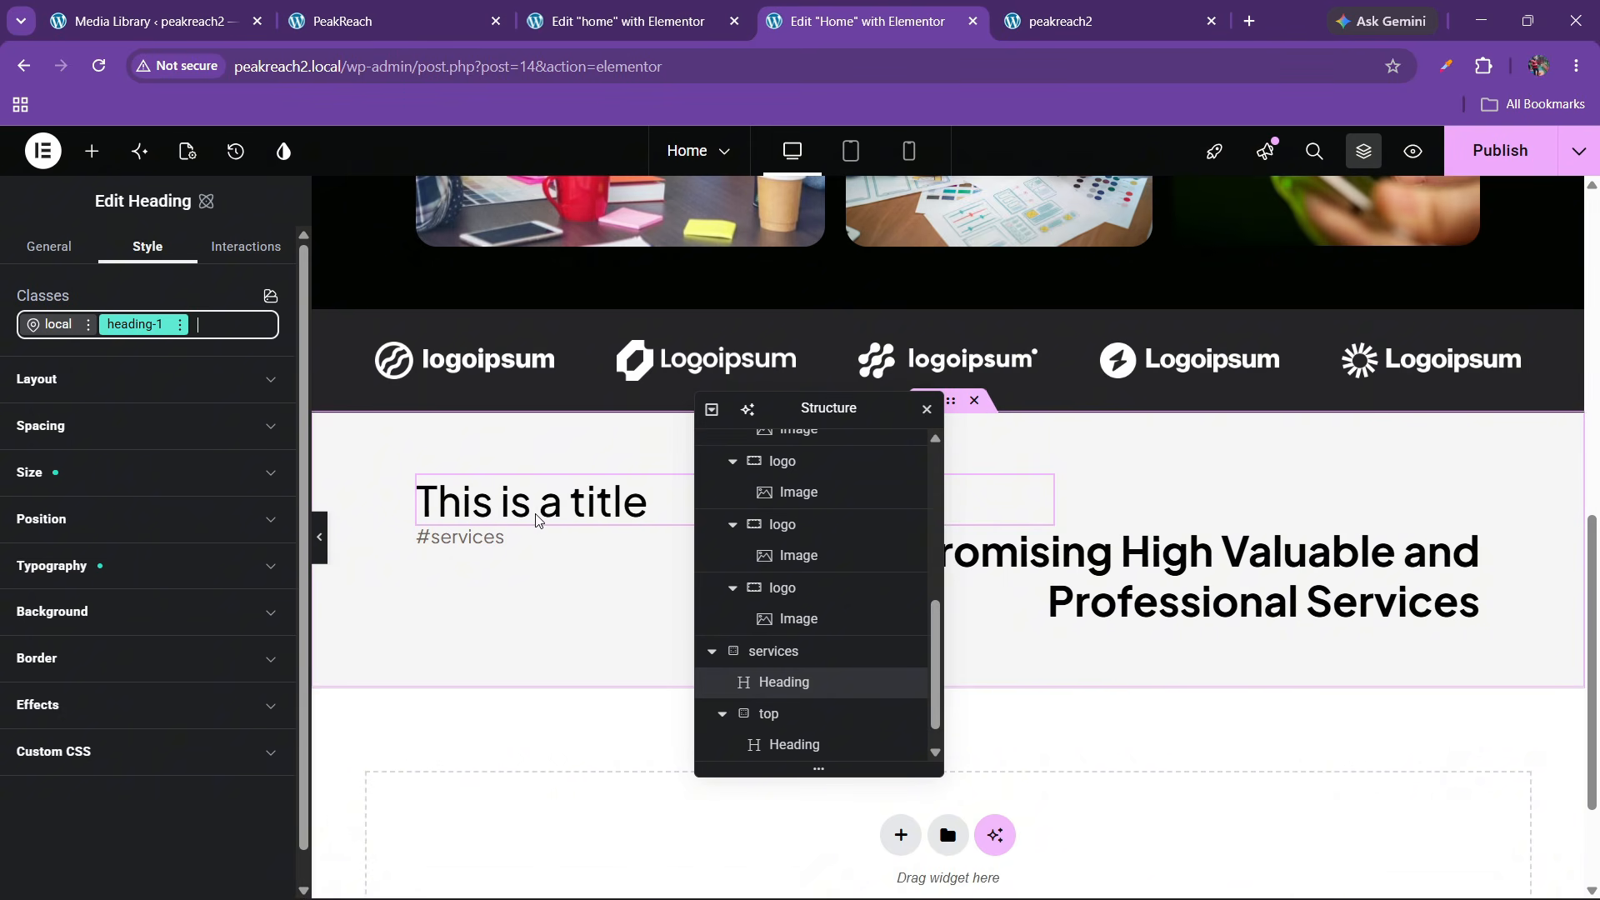
left_click(180, 324)
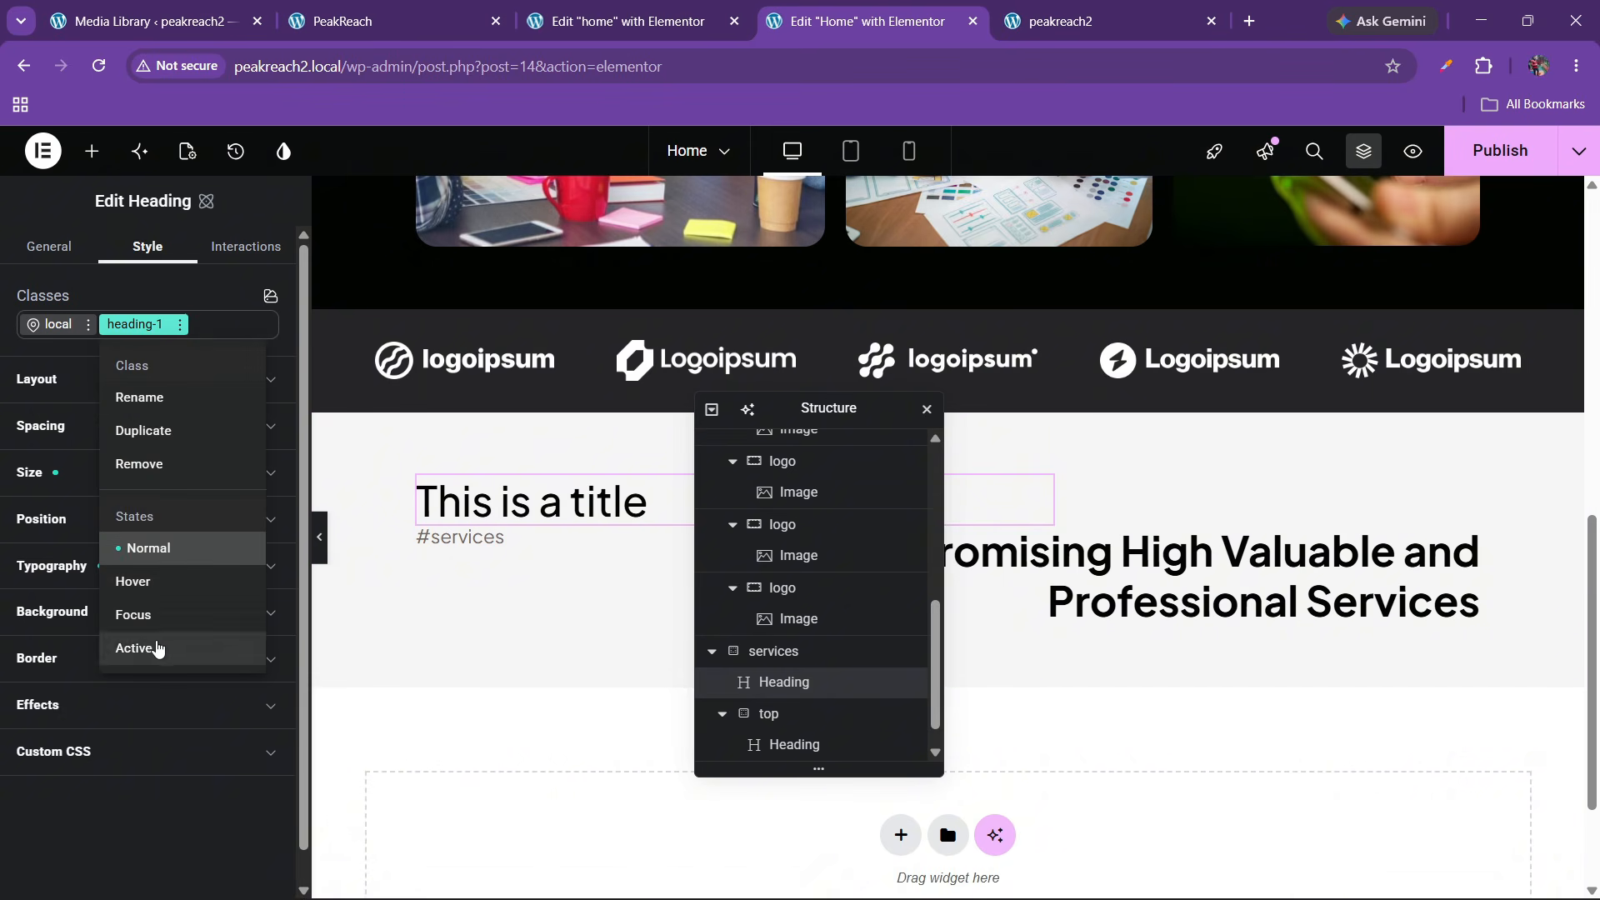
left_click(154, 467)
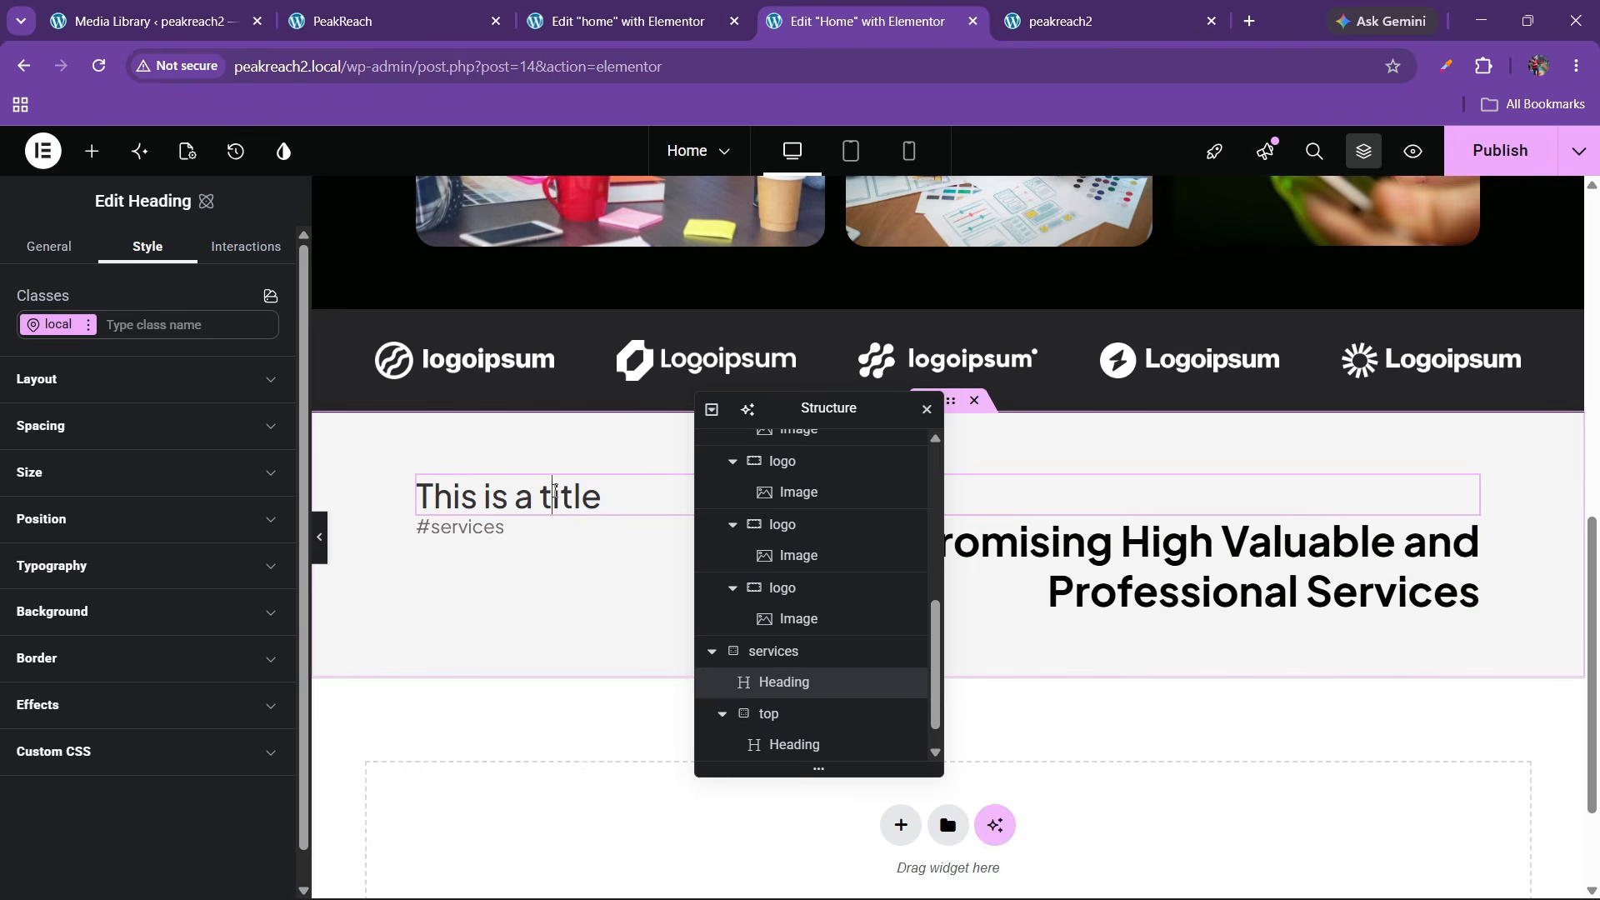
right_click(556, 497)
left_click(596, 870)
Set the services title heading's font weight to 600 Semi bold
left_click(679, 518)
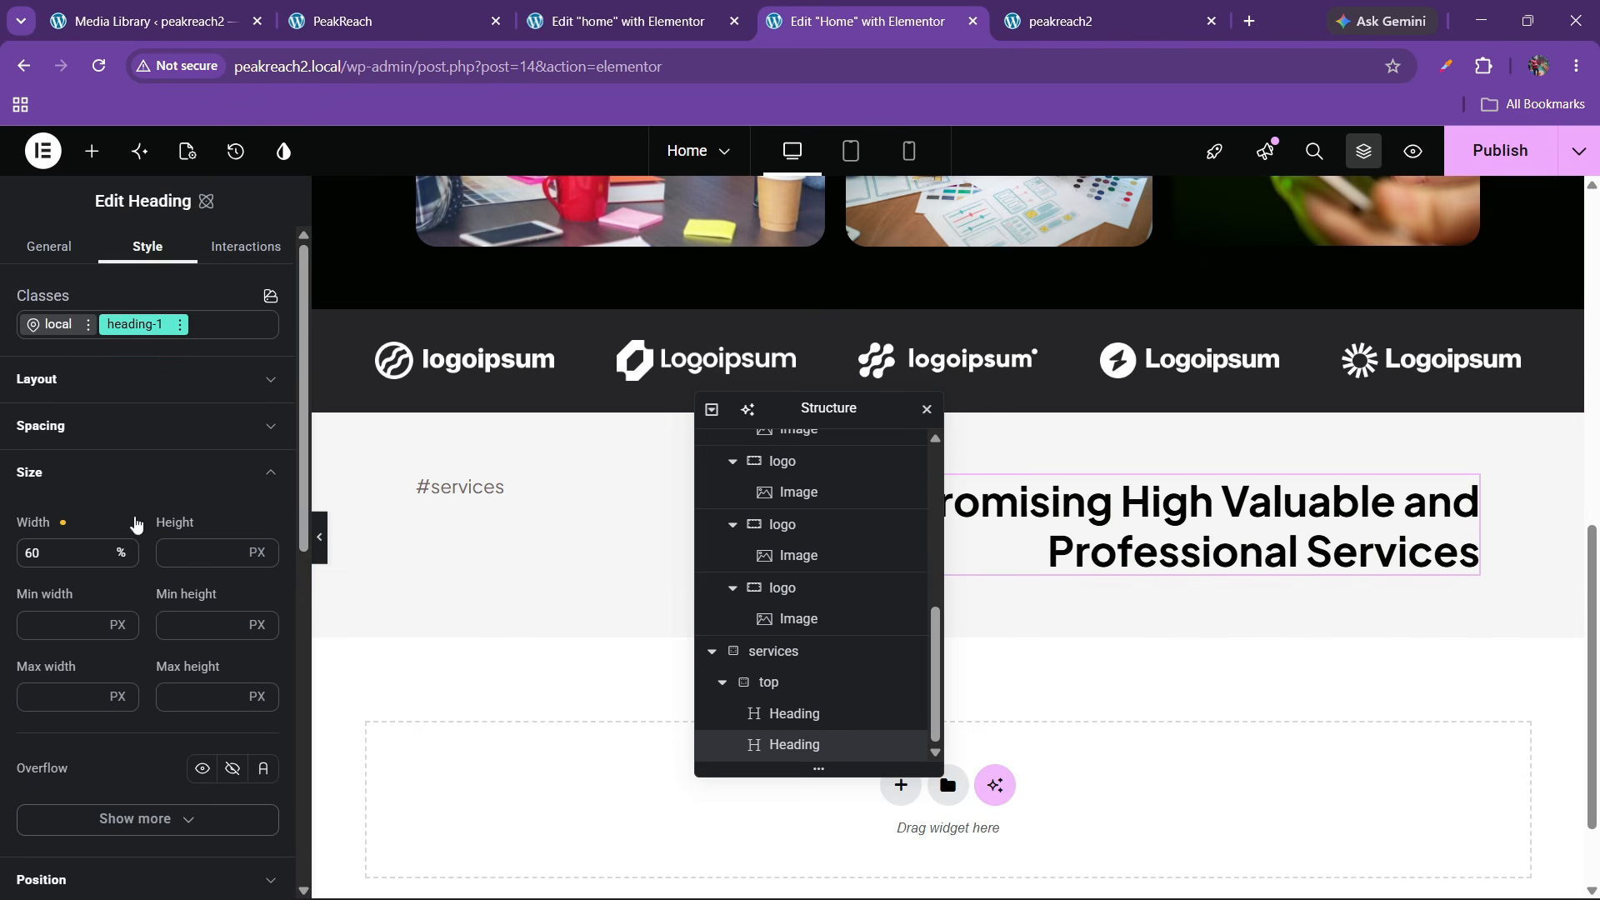
scroll(144, 614, "down", 2)
scroll(144, 614, "down", 1)
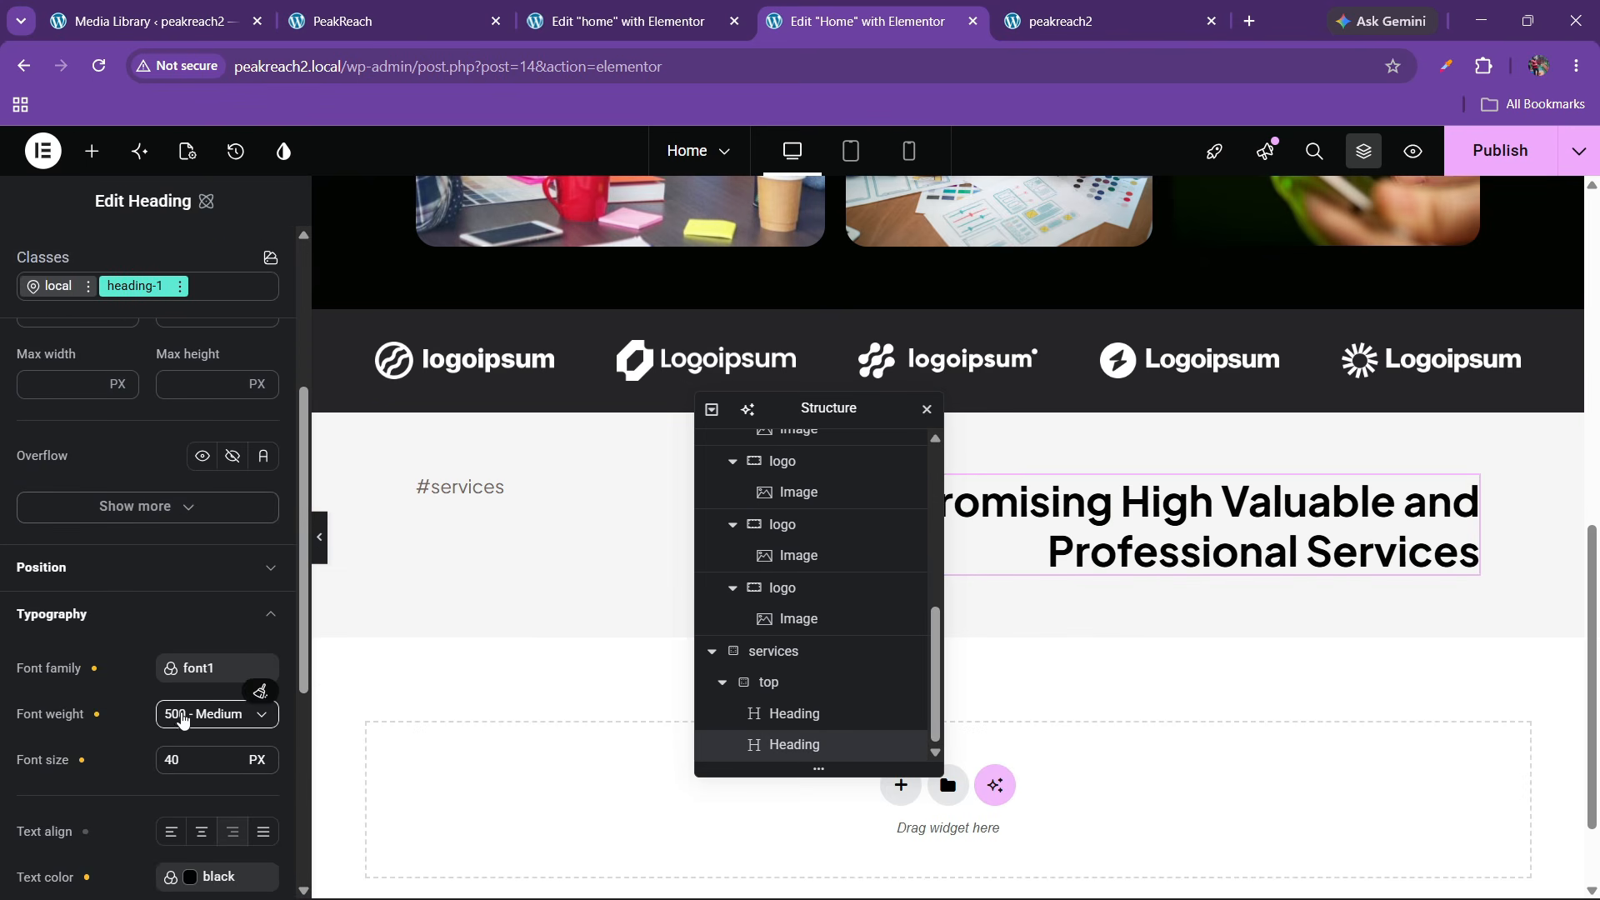
left_click(206, 718)
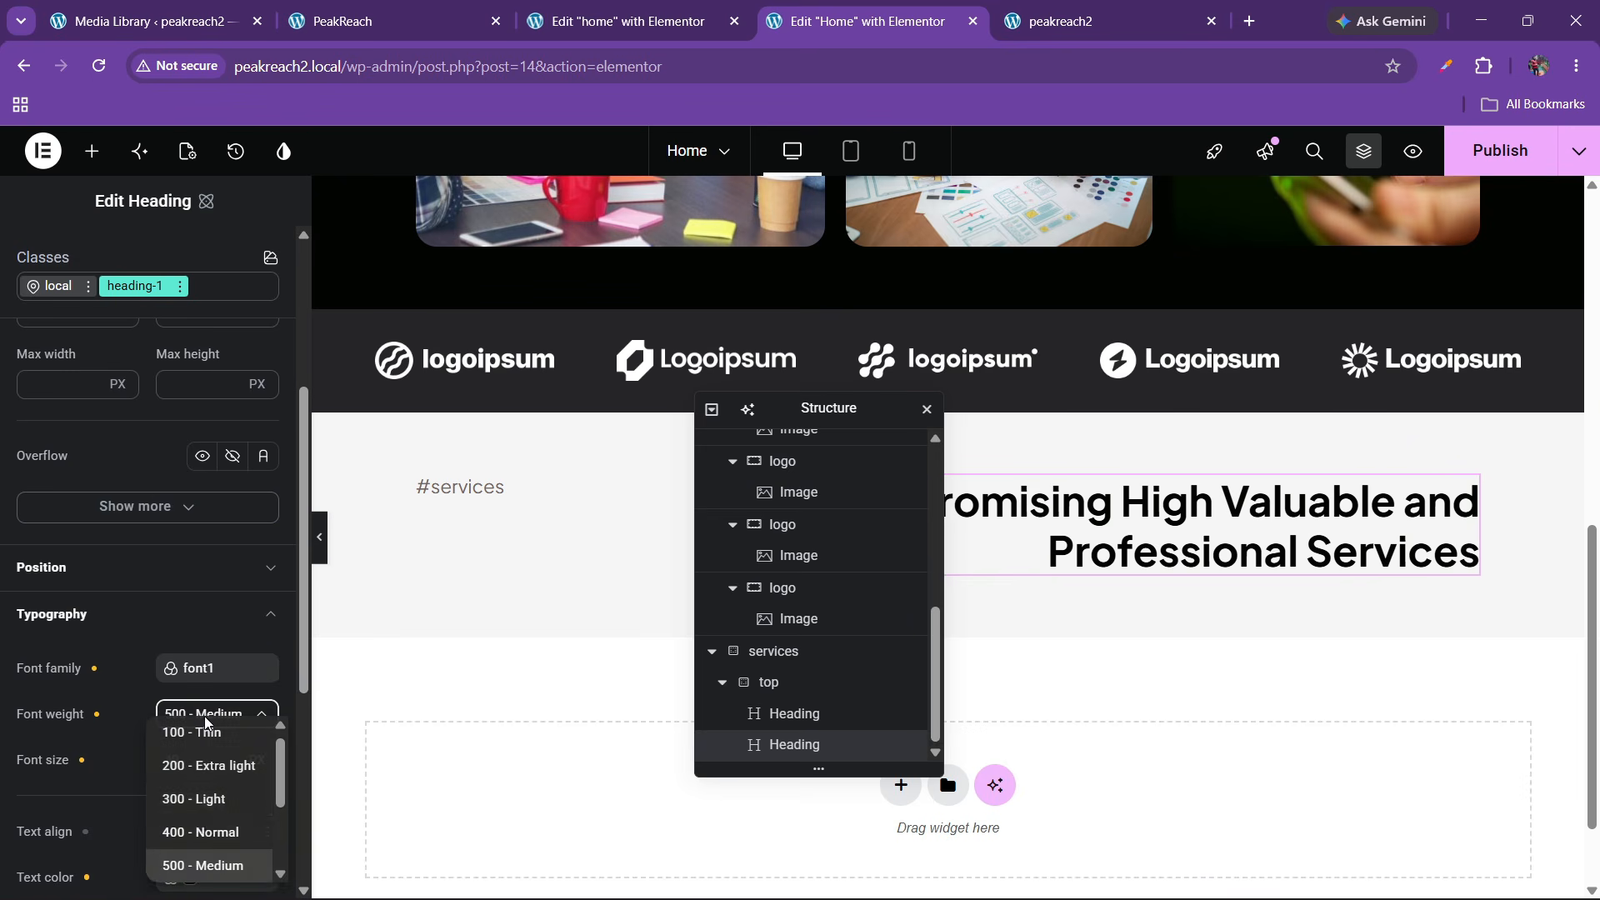
scroll(197, 833, "down", 2)
left_click(193, 797)
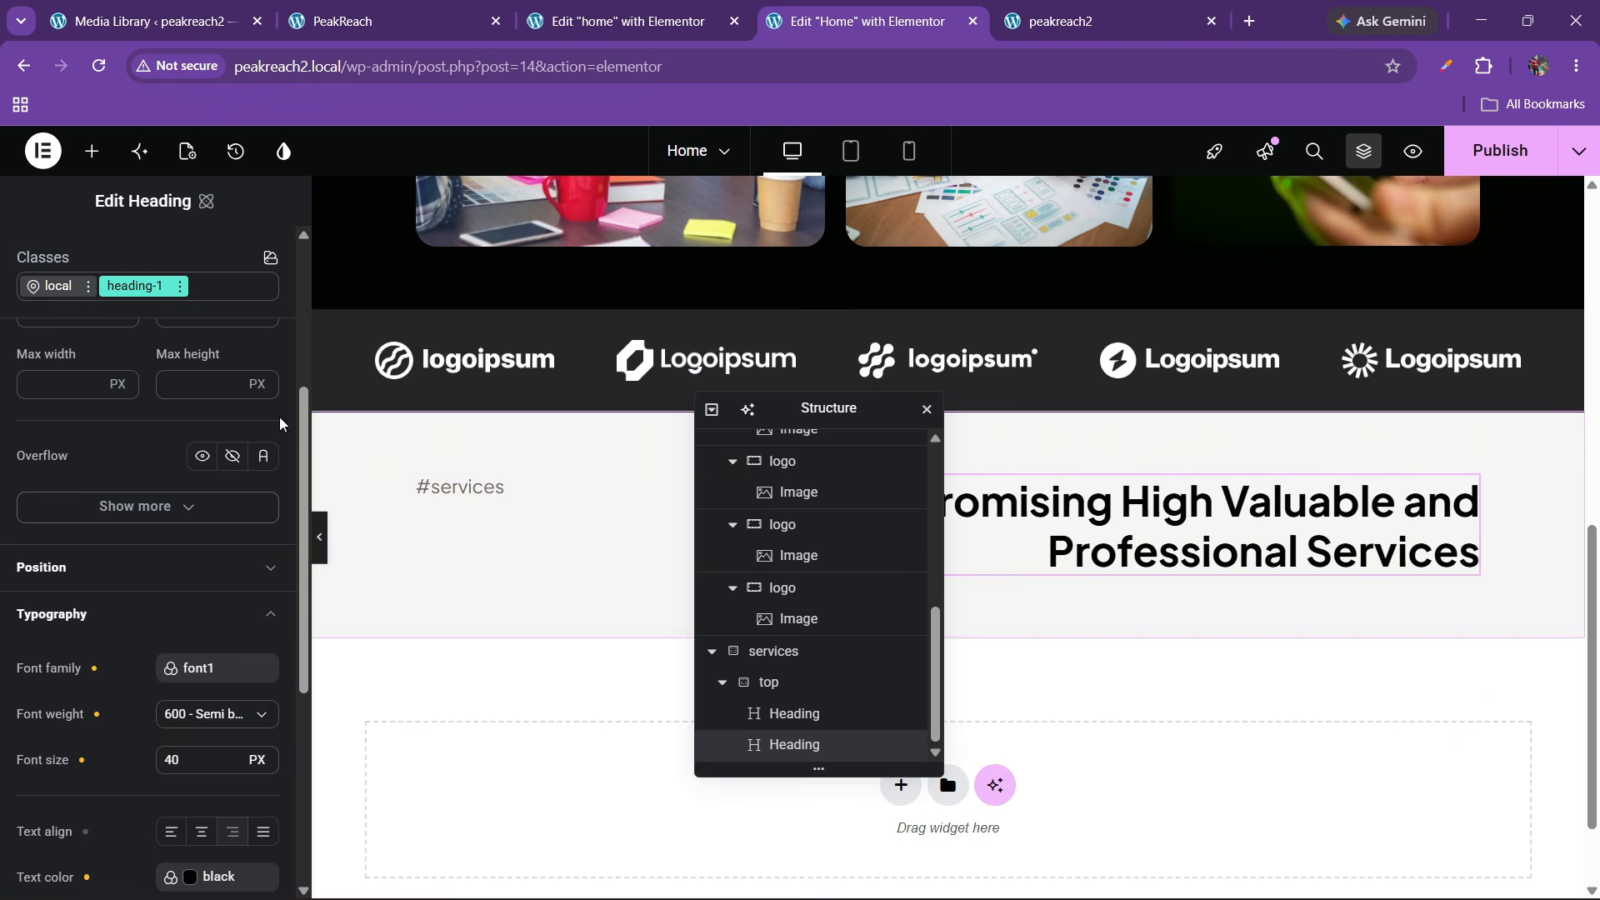
Add another test heading above #services with heading-1 applied, then delete it
left_click(91, 151)
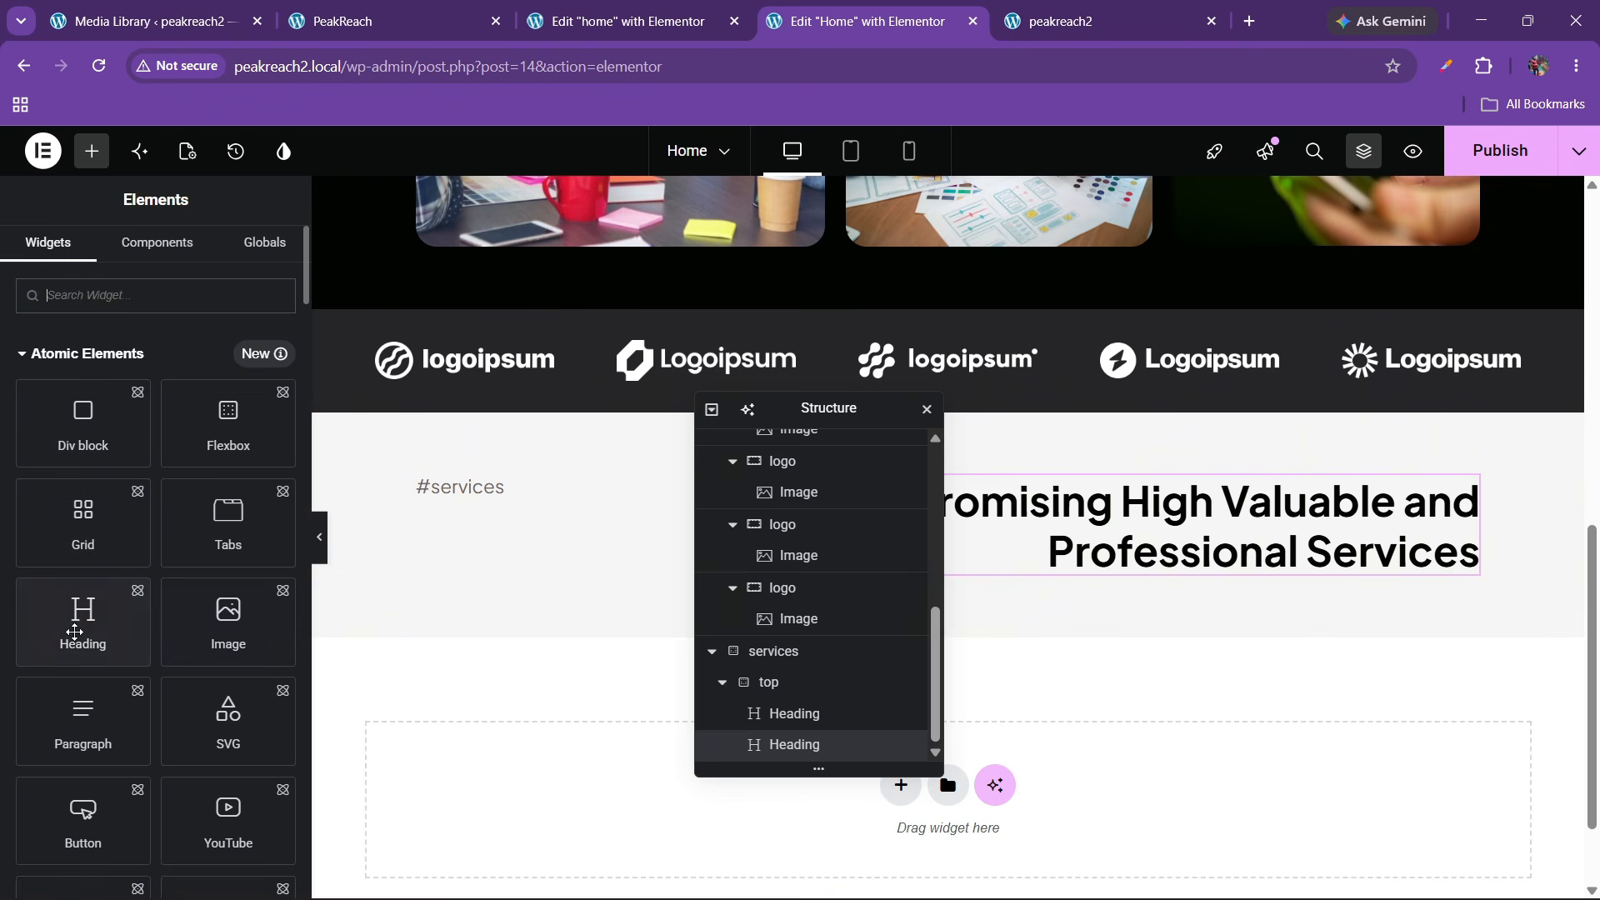
left_click_drag(83, 616, 566, 517)
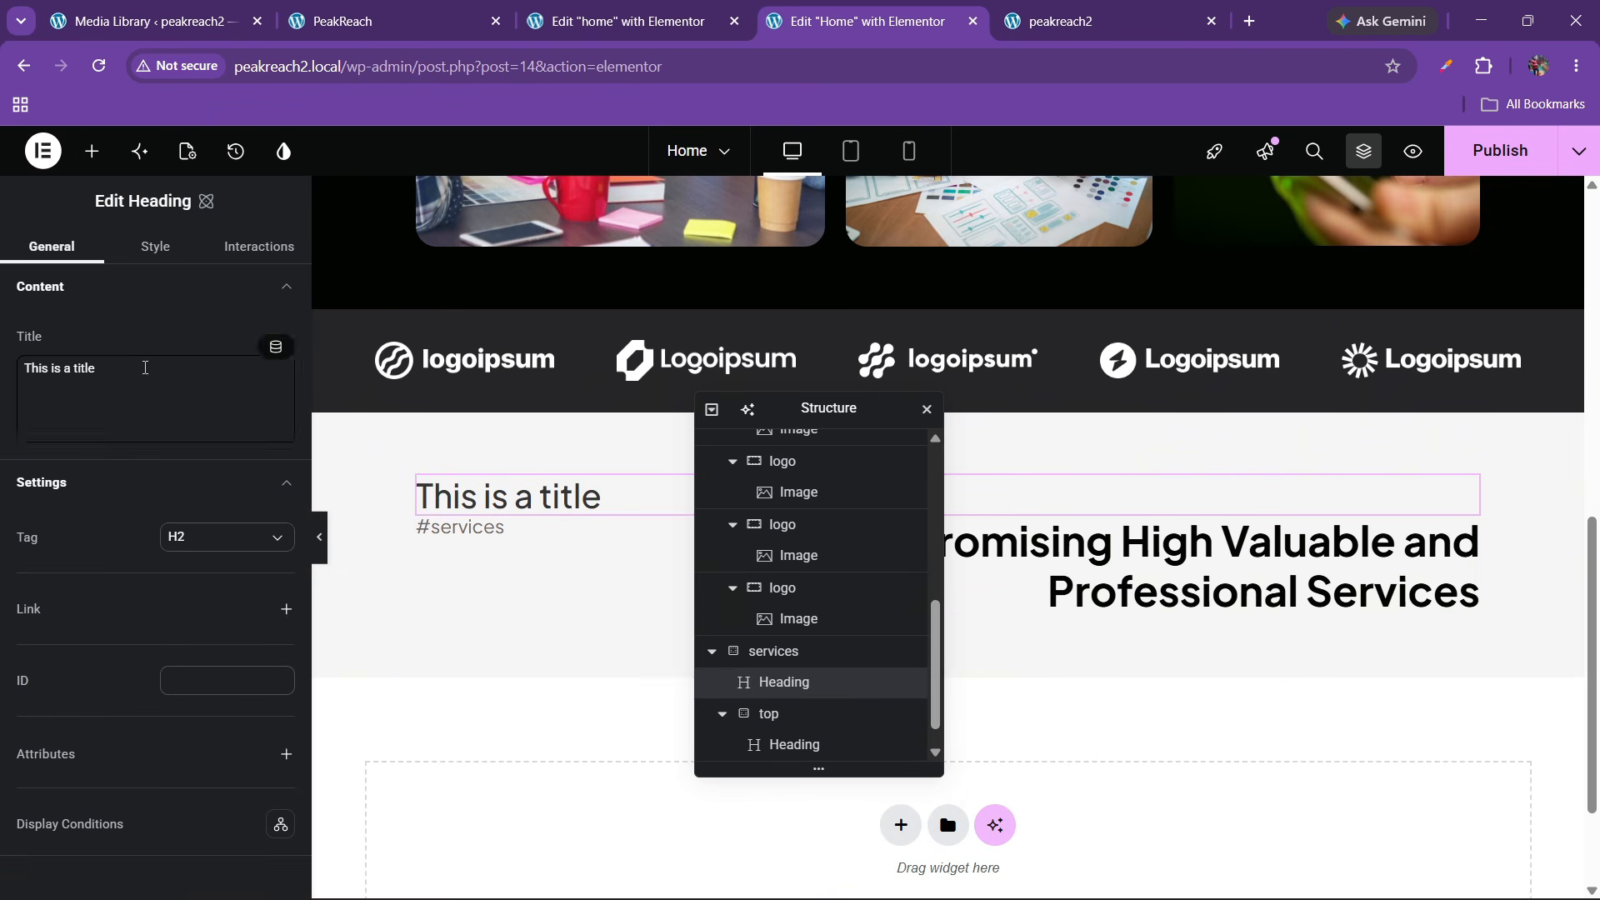
left_click(150, 247)
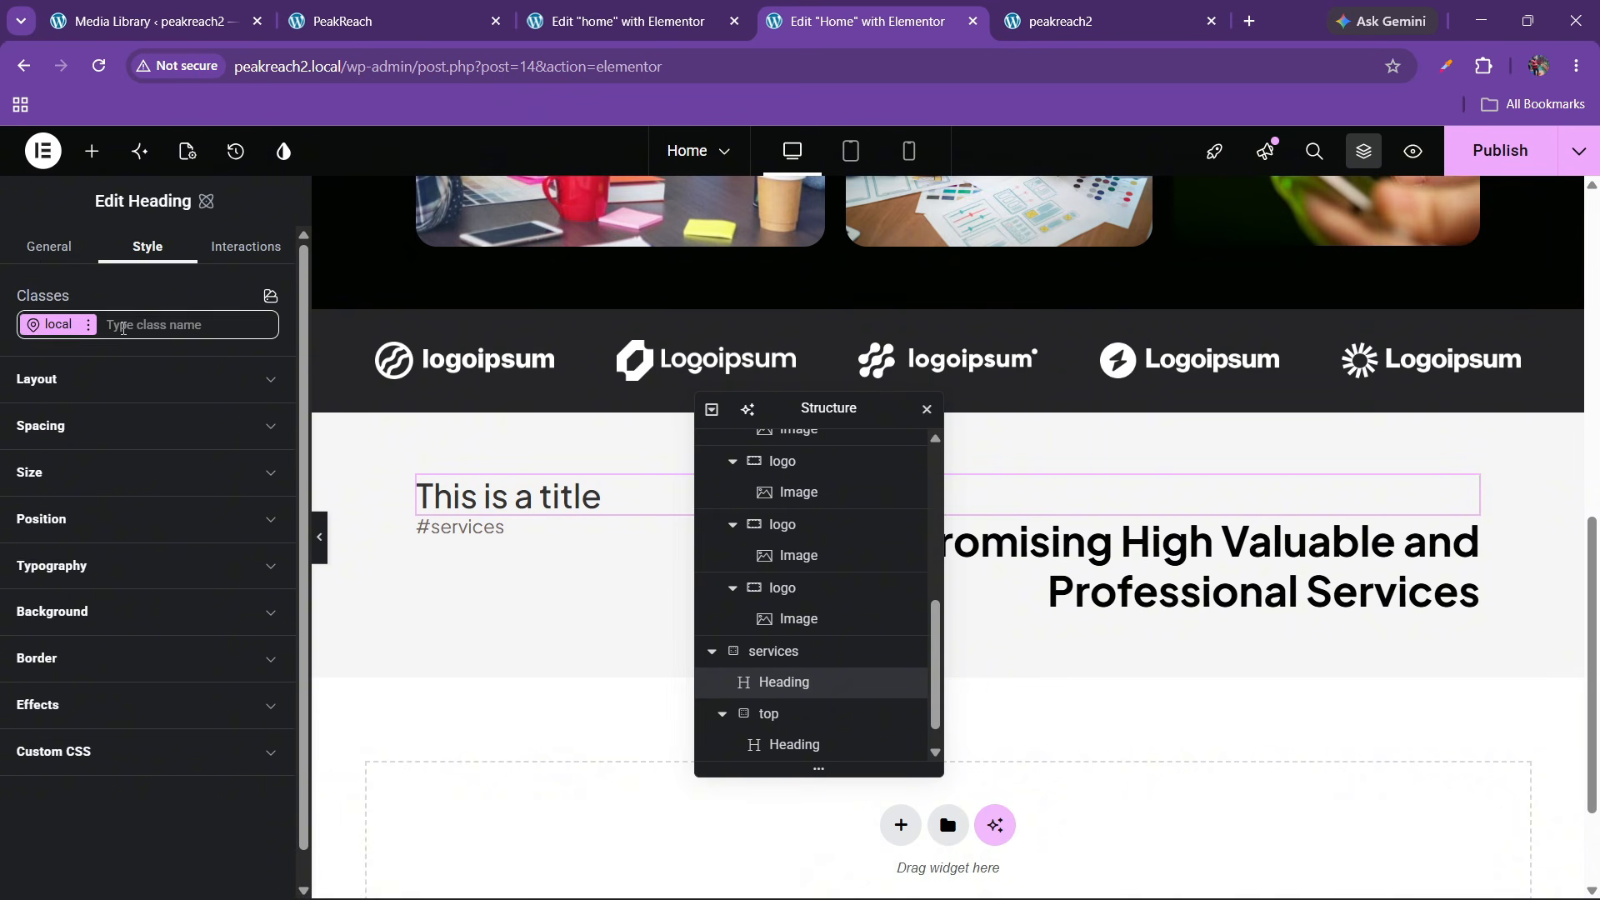
left_click(124, 327)
left_click(87, 405)
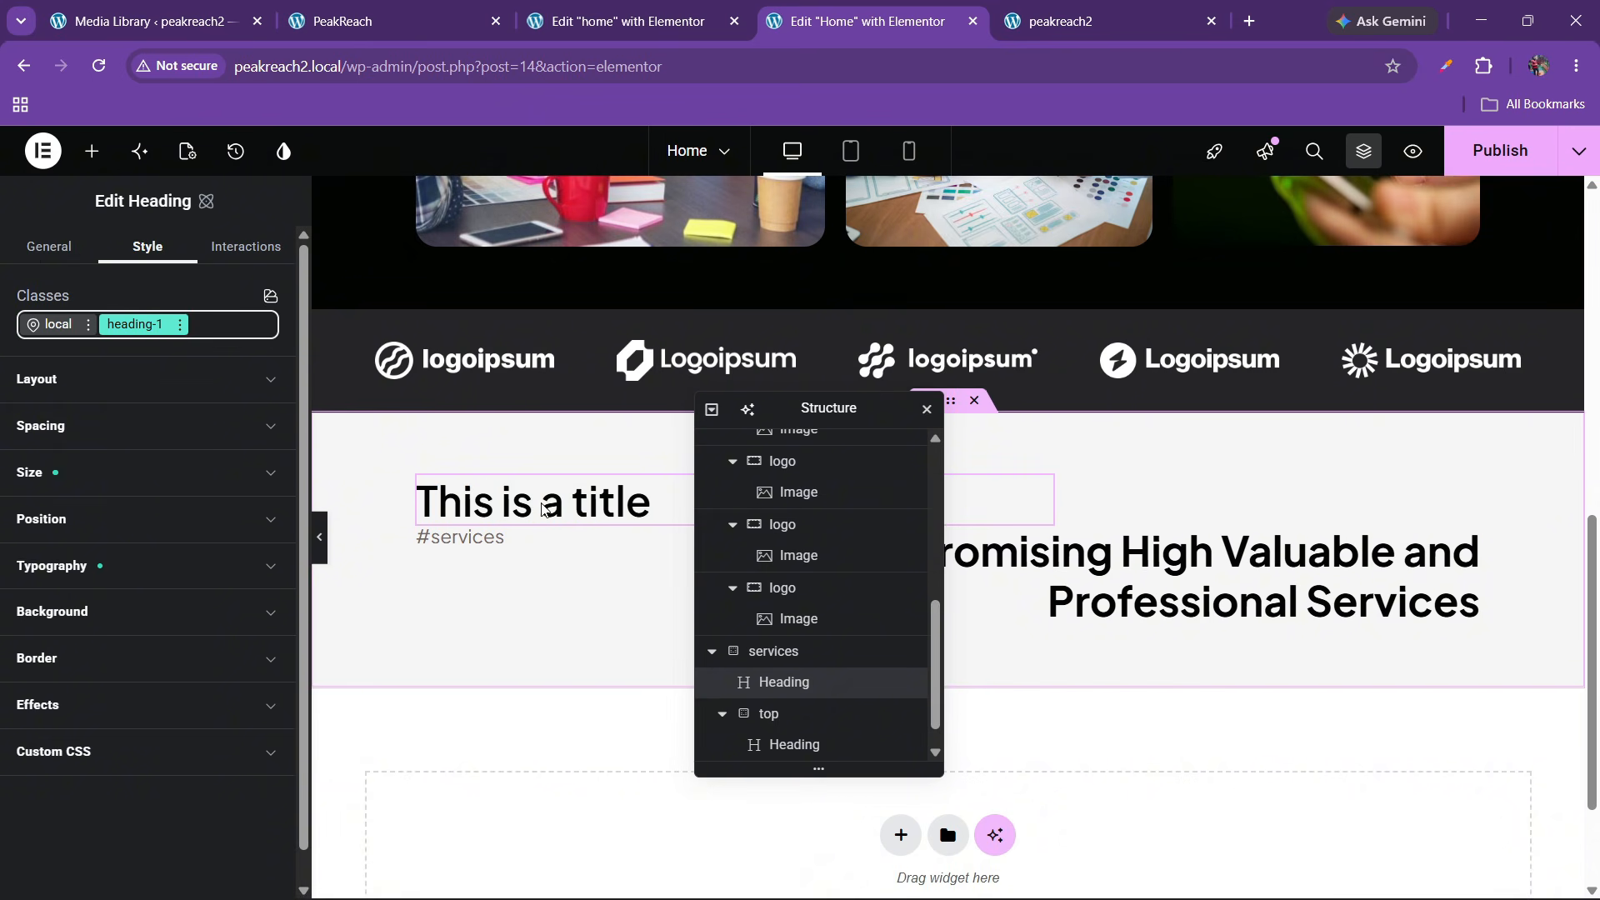
right_click(566, 492)
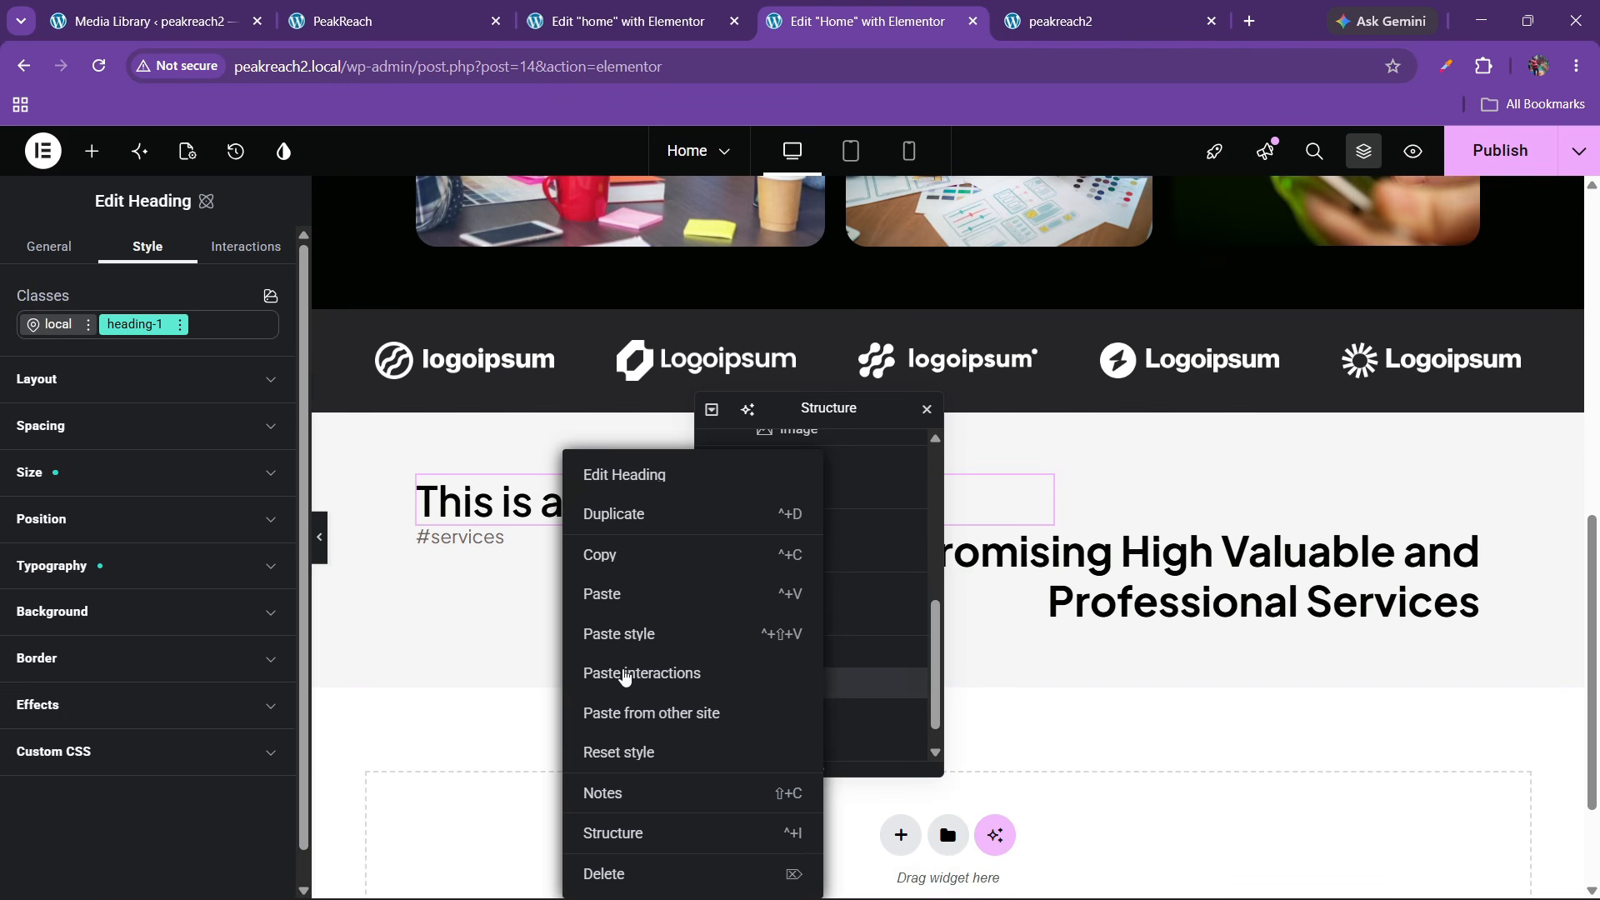
left_click(637, 873)
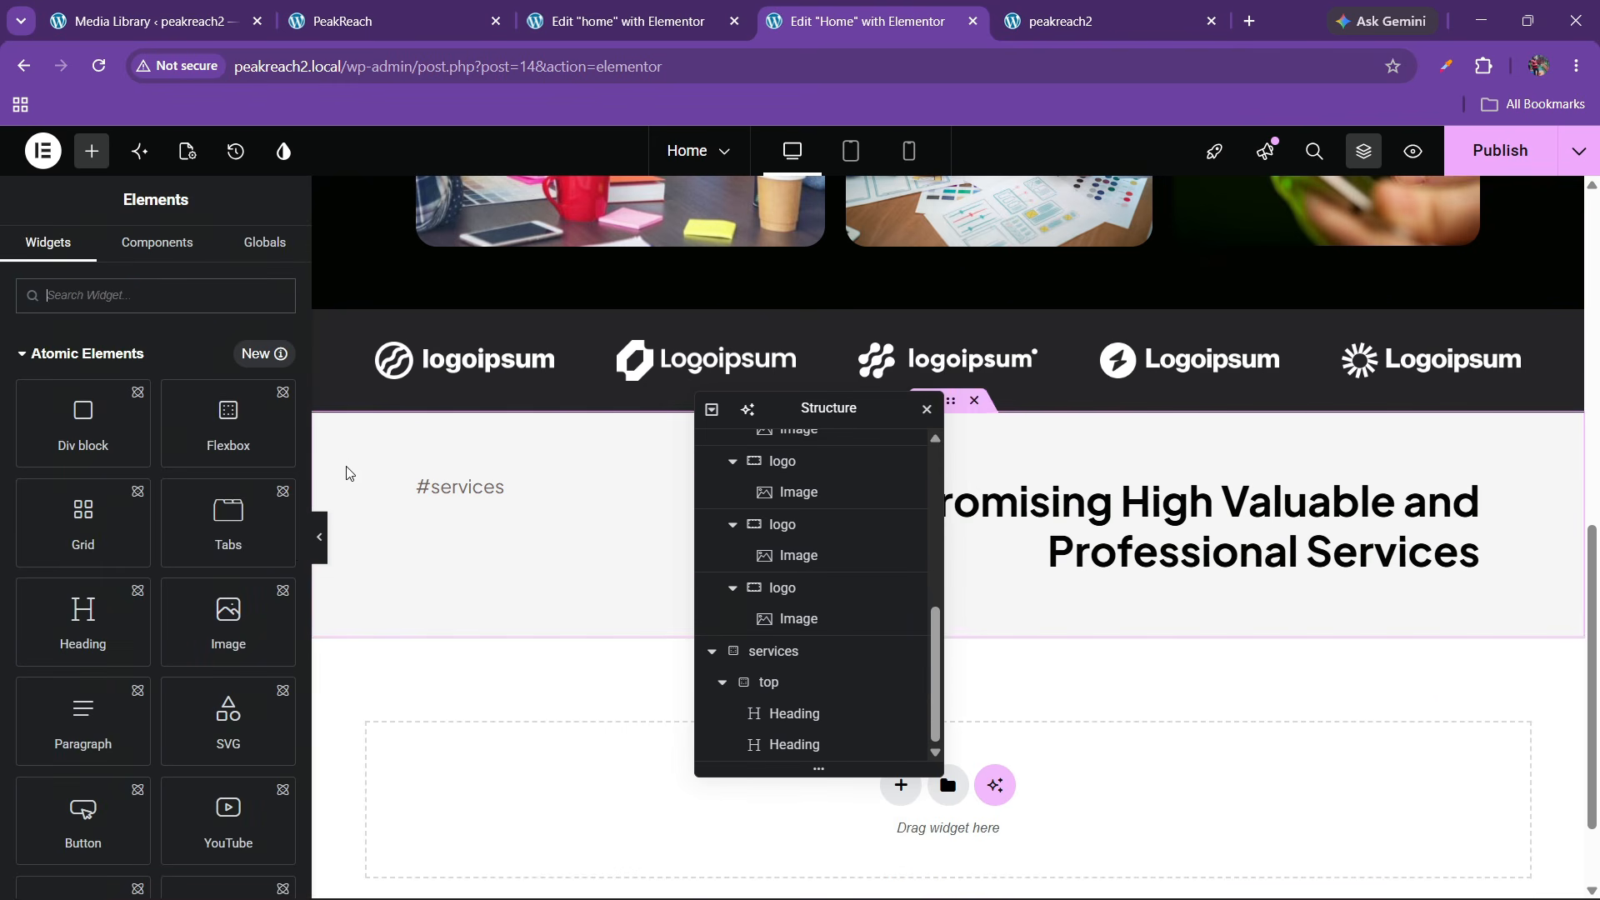
Publish the page changes and view the live PeakReach site
left_click(1451, 143)
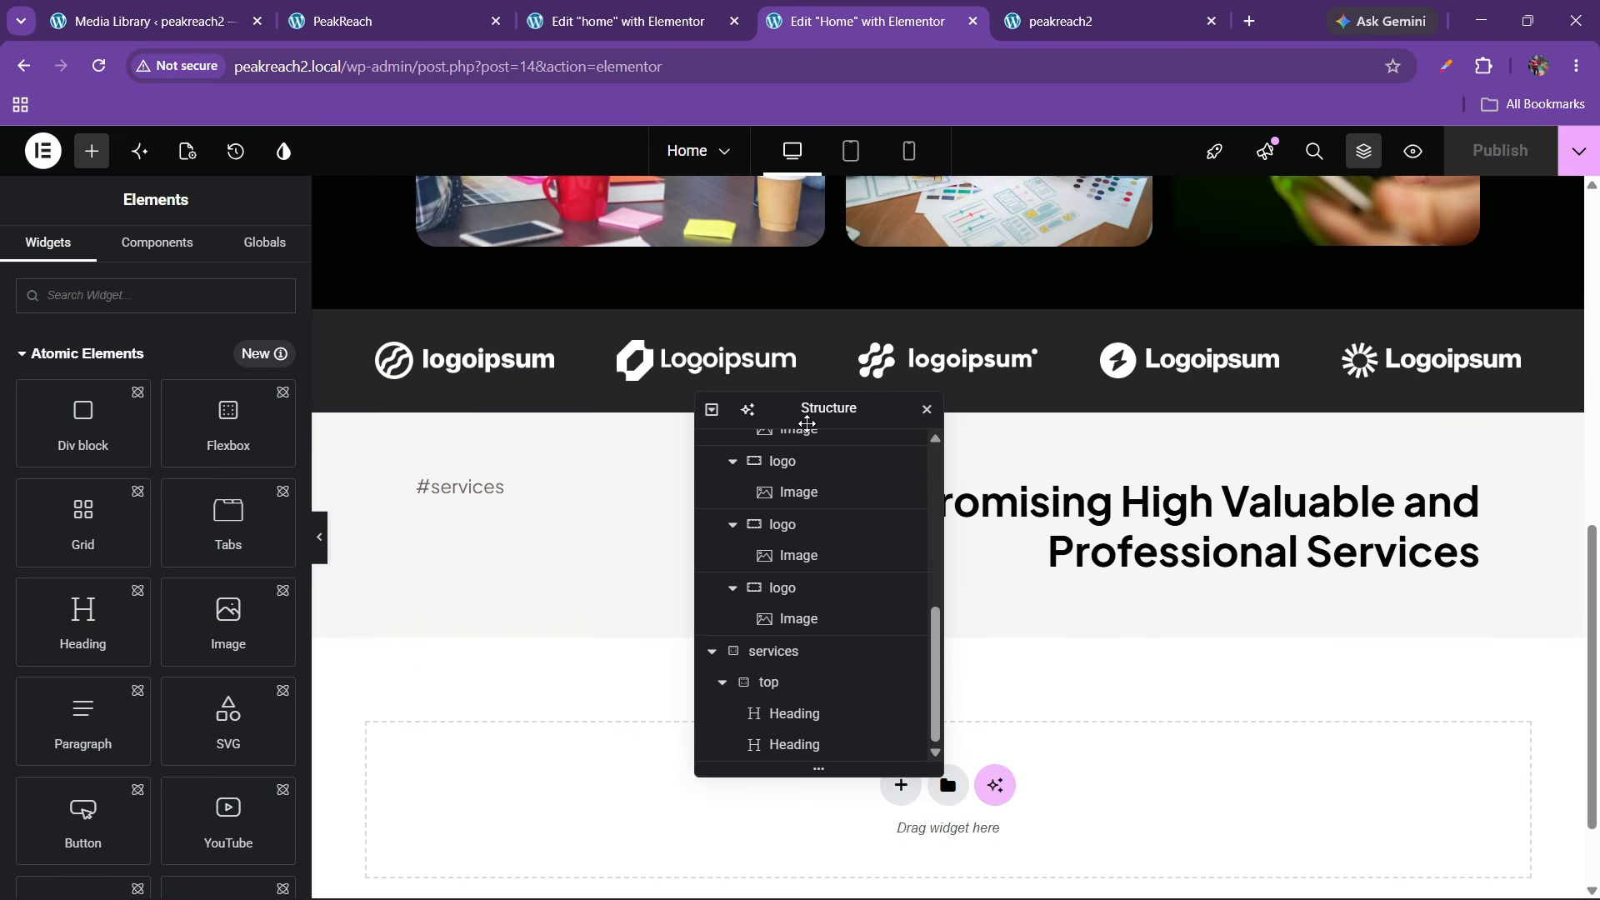
left_click_drag(807, 413, 521, 417)
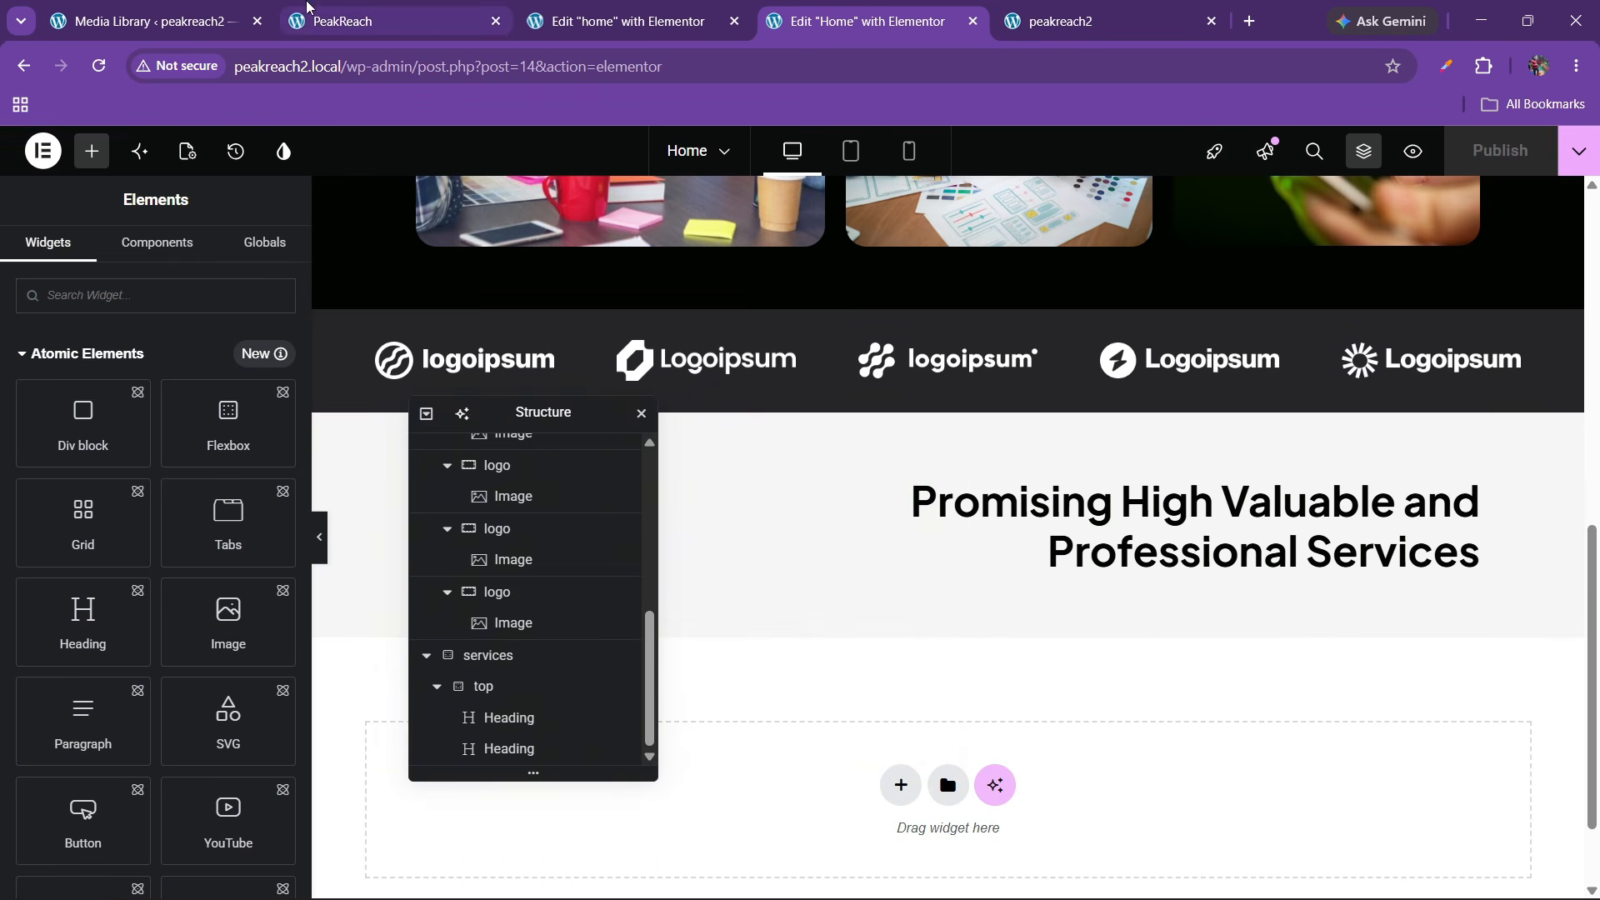
left_click(302, 10)
scroll(690, 466, "down", 3)
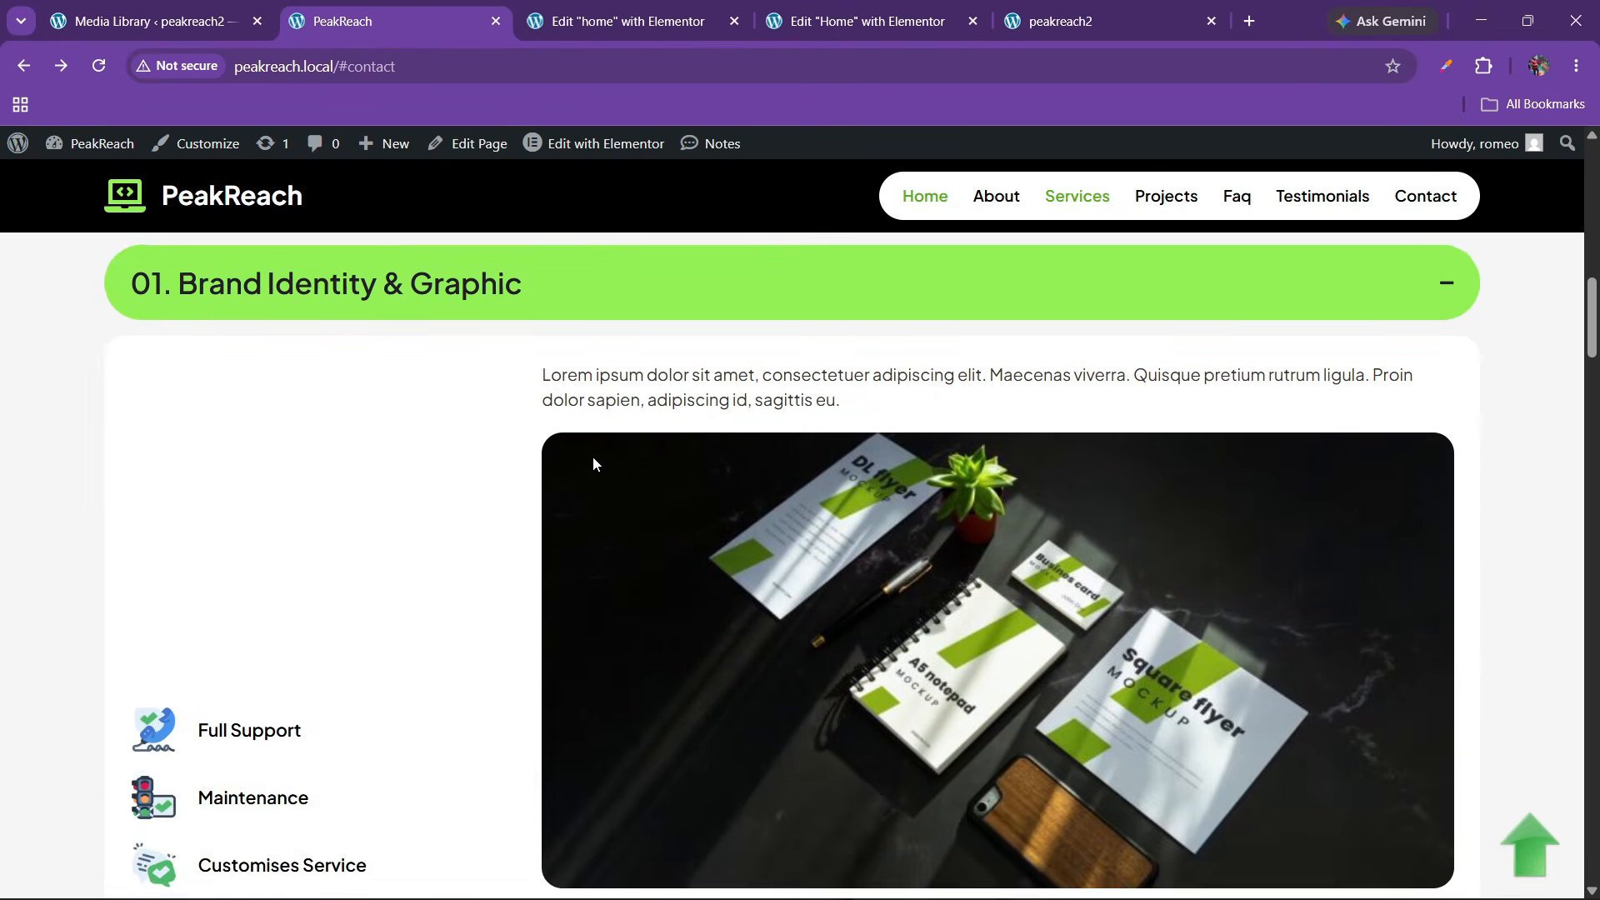
scroll(592, 456, "up", 2)
Collapse the live accordion's 01. Brand Identity & Graphic item, then return to the Home editor
left_click(691, 426)
left_click(626, 20)
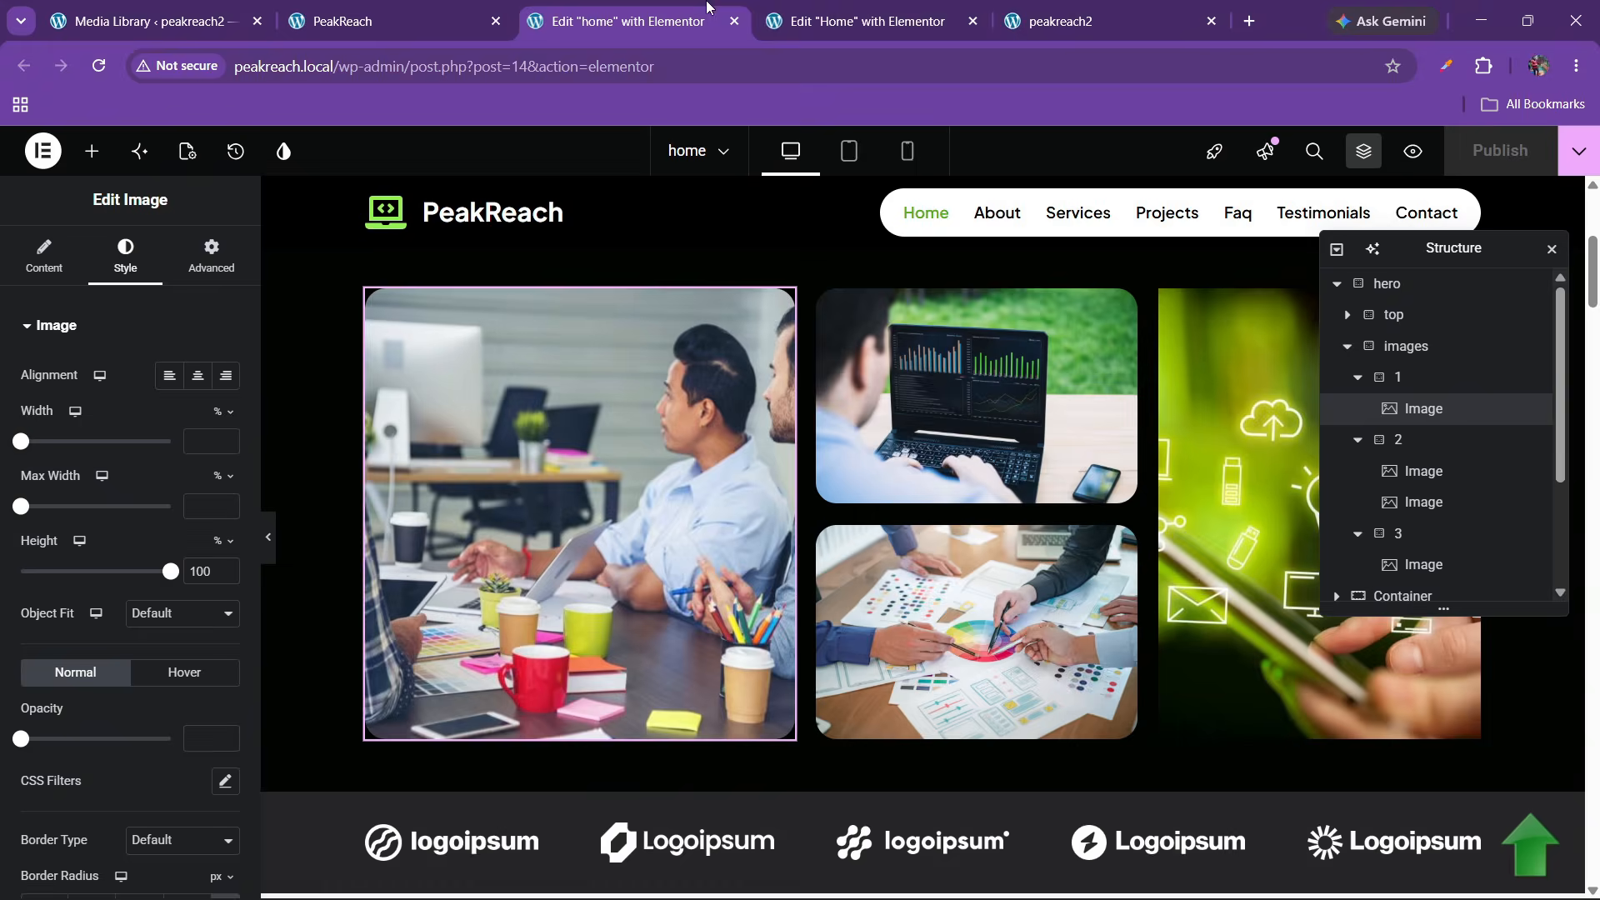
left_click(867, 21)
left_click_drag(511, 421, 1140, 408)
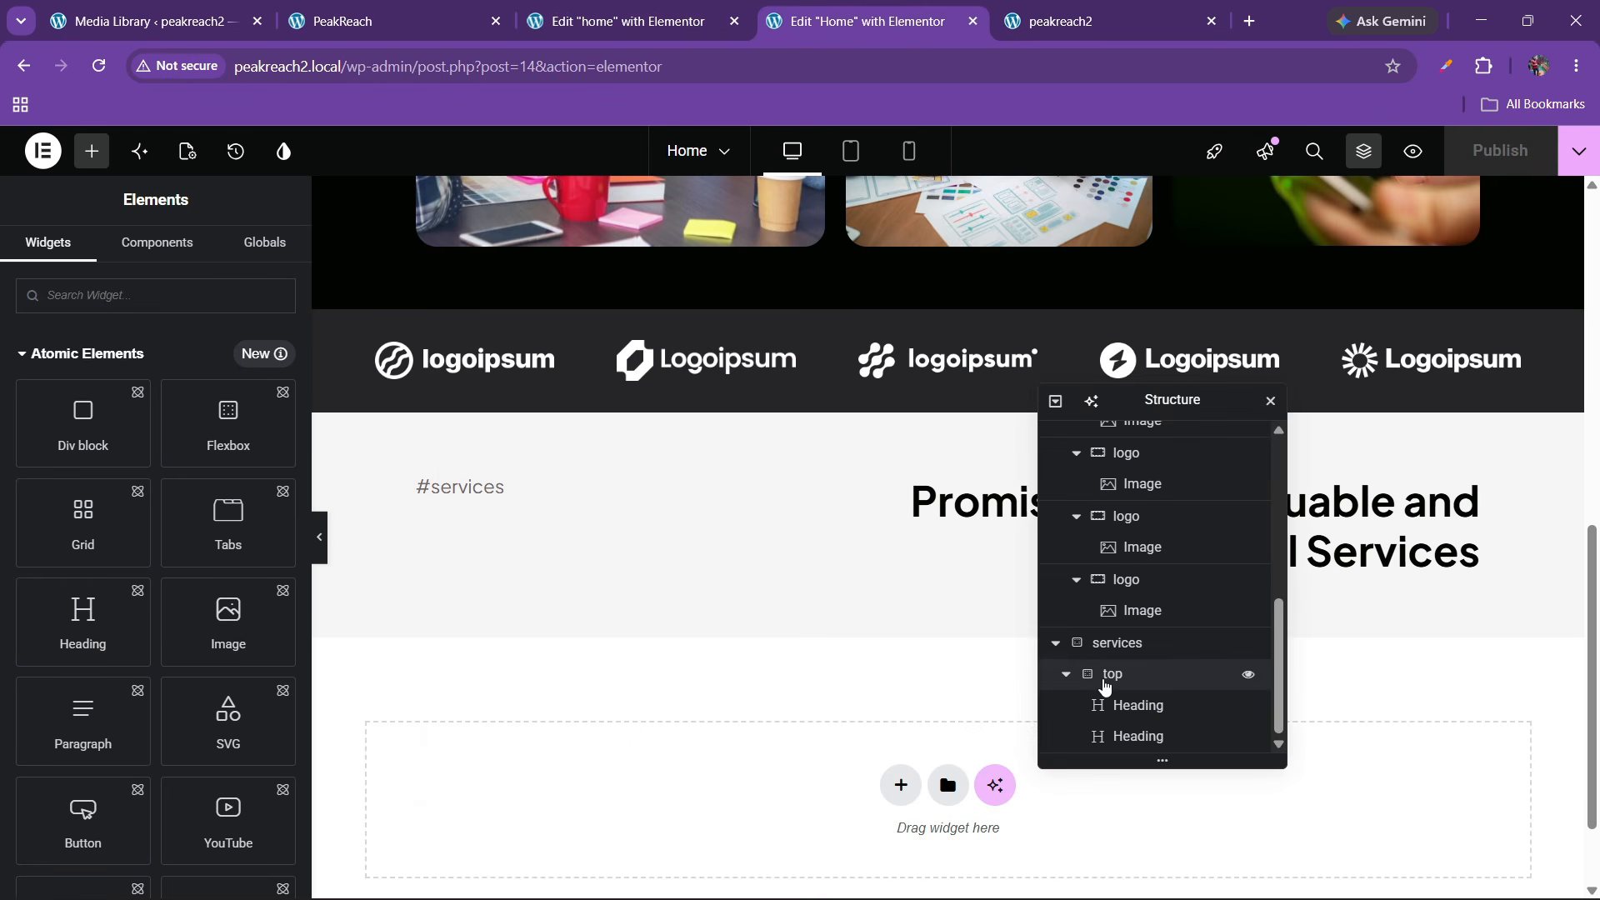
Add an empty flexbox container below the top container in the services section
left_click(1066, 674)
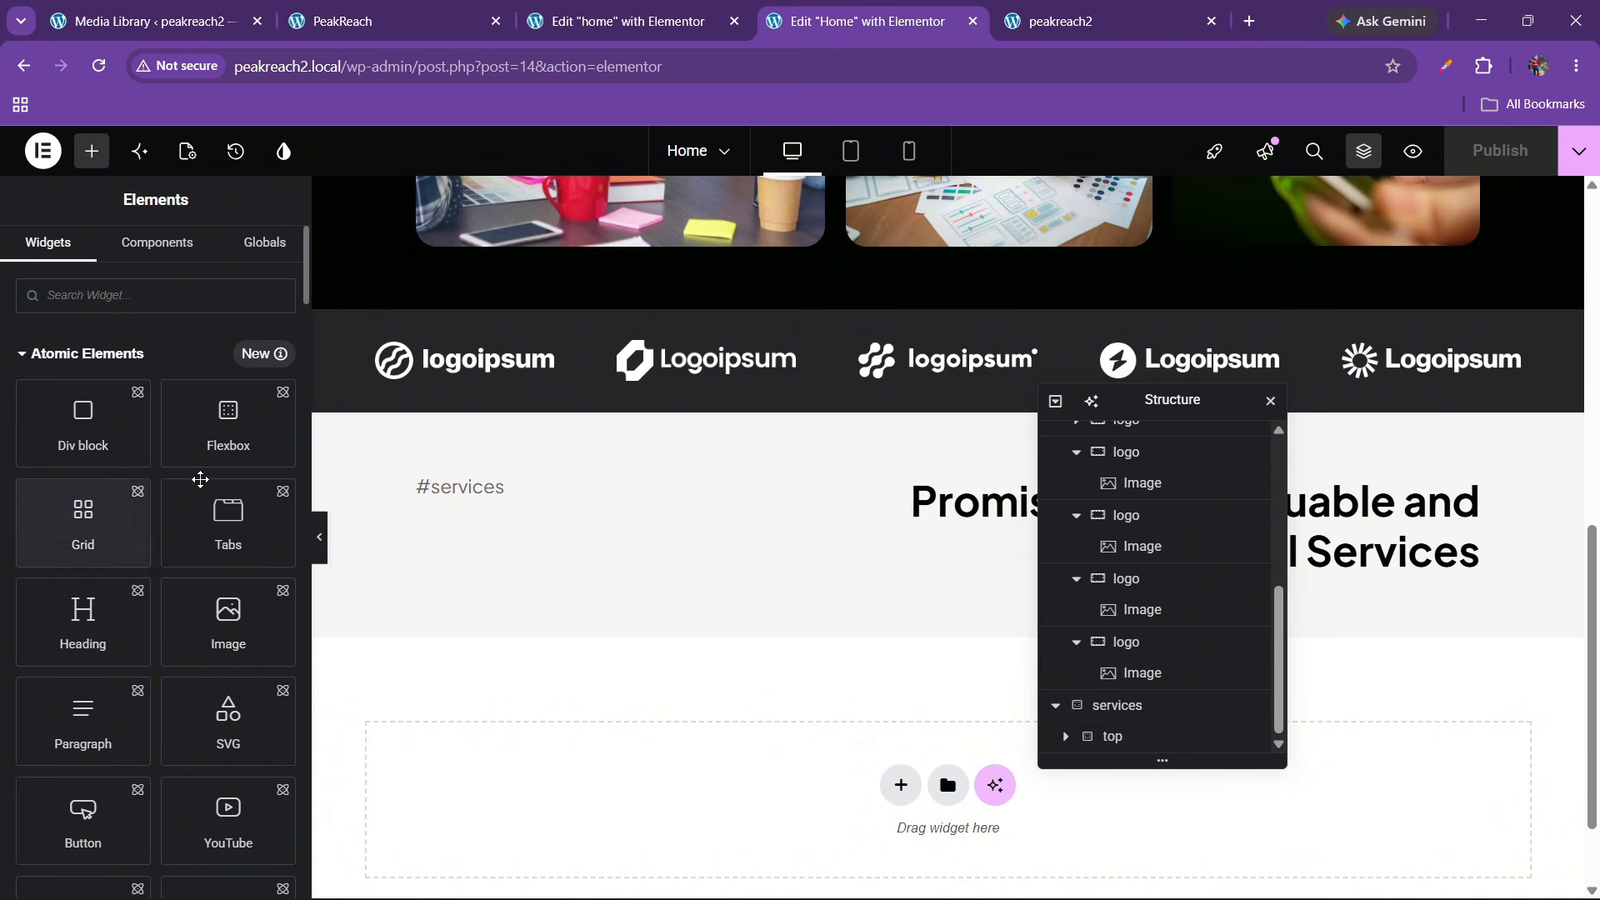
left_click_drag(236, 443, 667, 554)
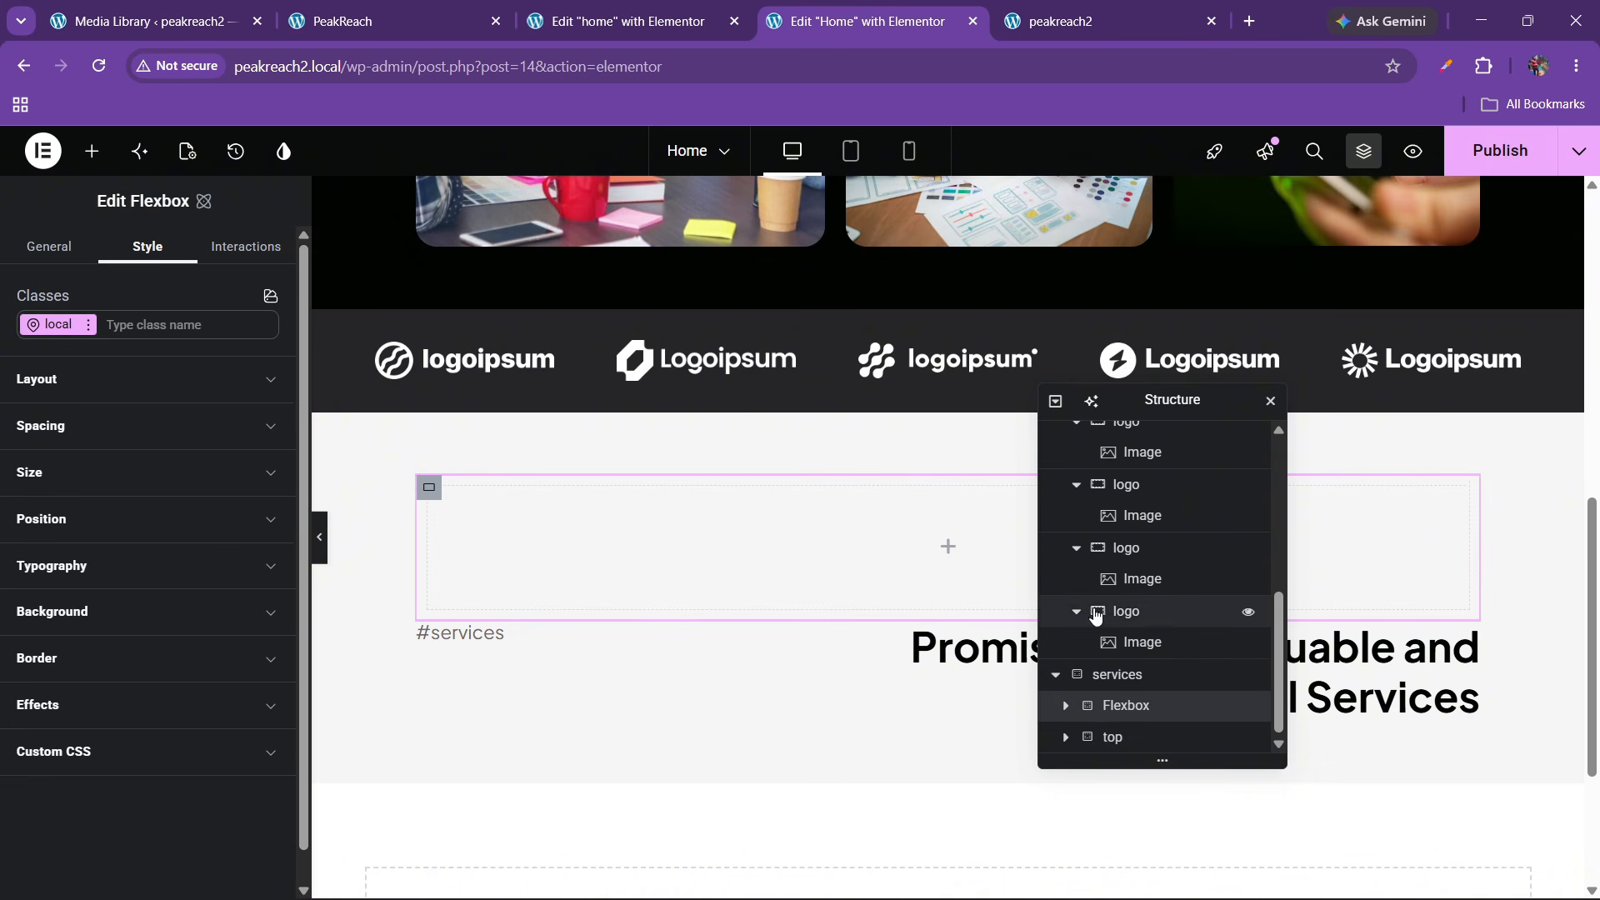
left_click_drag(1140, 721, 1128, 747)
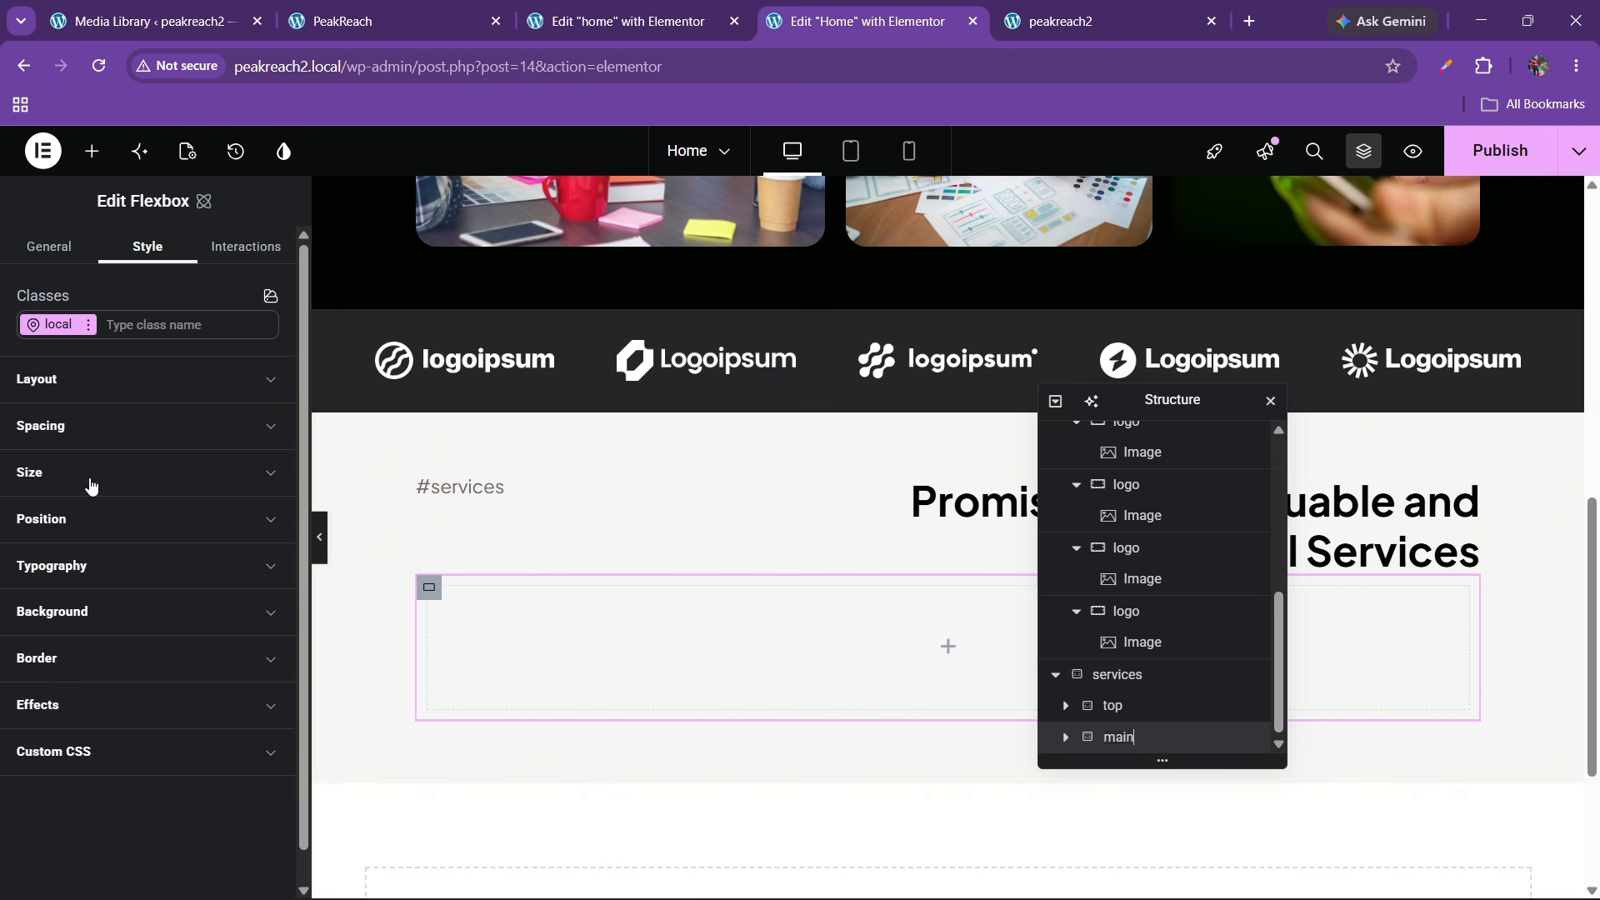
Set the new container's padding to 0 and search the elements for 'accor'
left_click(79, 446)
scroll(50, 584, "down", 1)
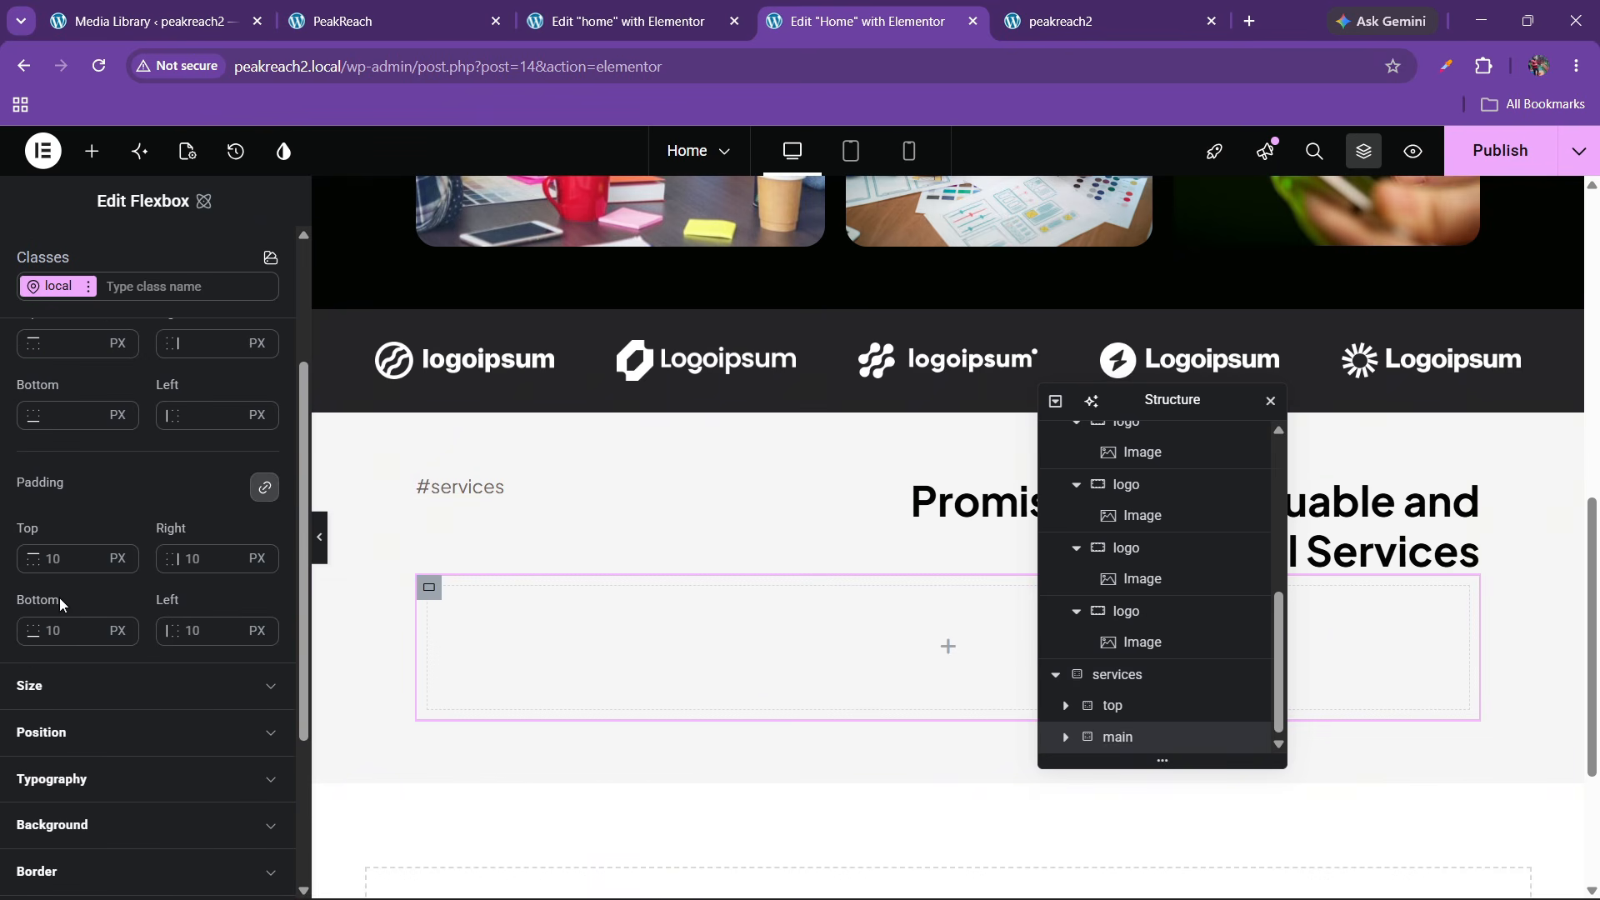
left_click(60, 570)
type("0")
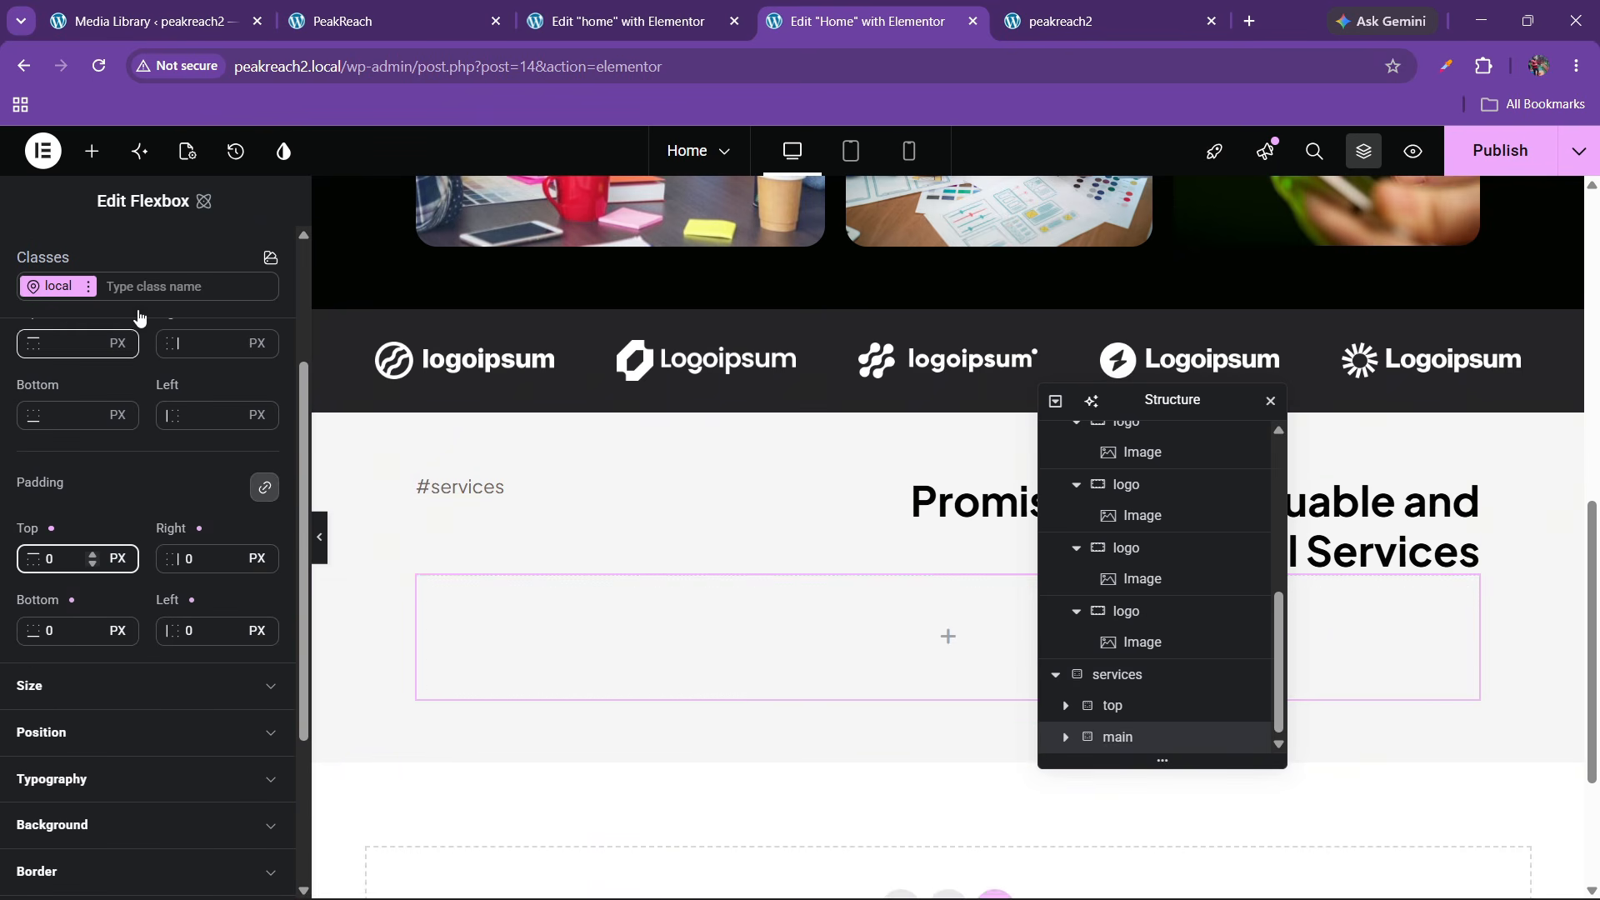
left_click(92, 151)
type("accord")
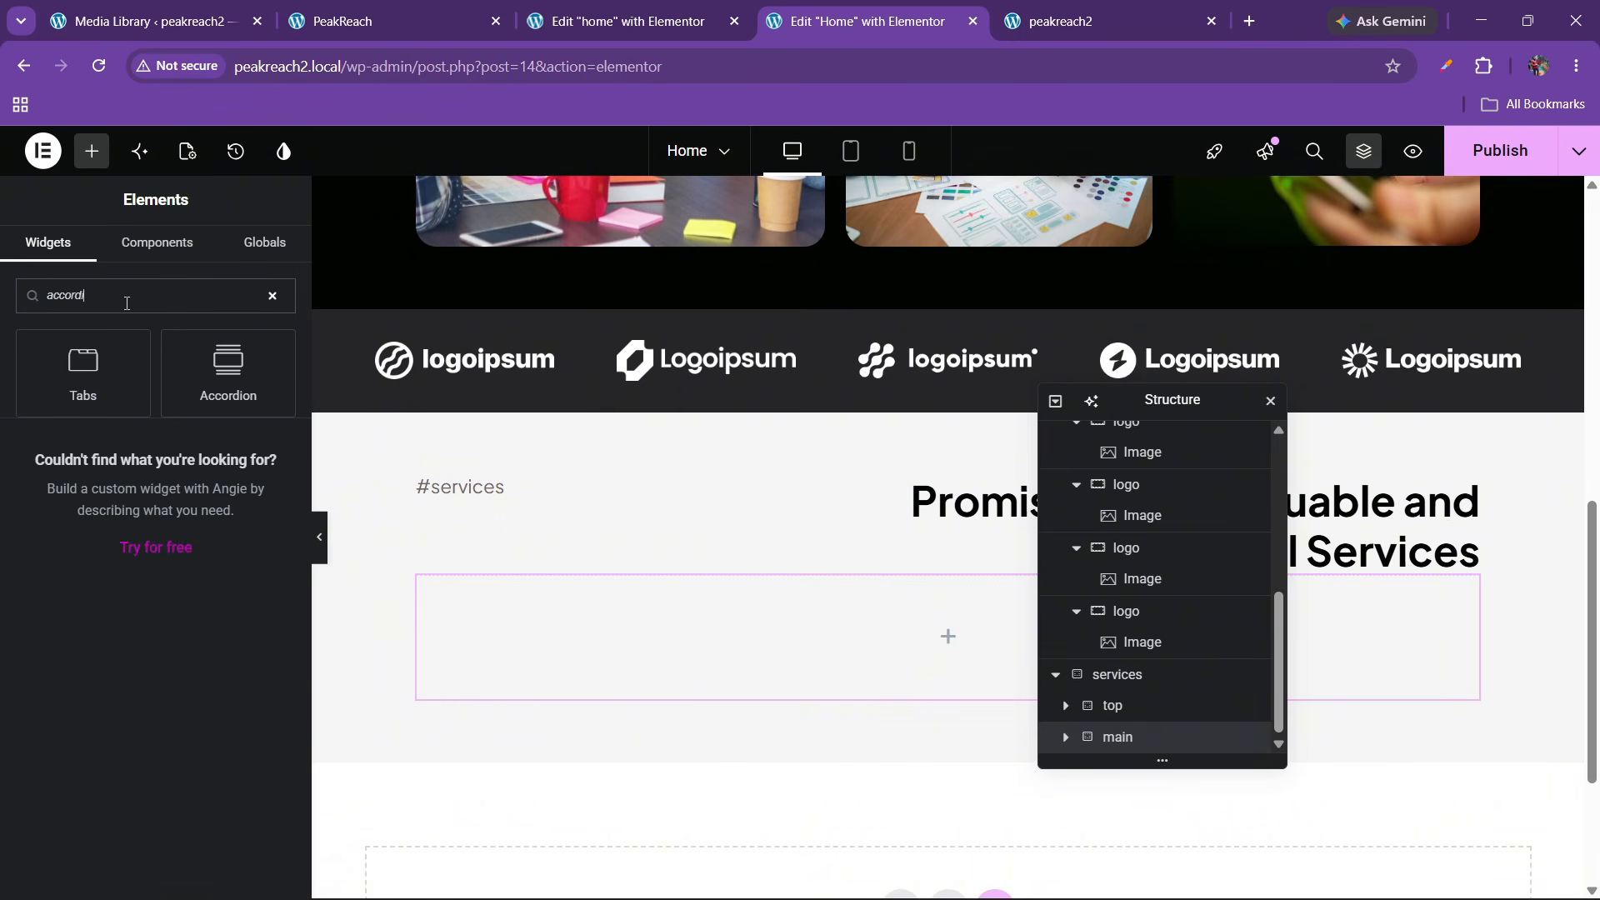
Place an Accordion in the empty container with stretched titles and icons at the end
left_click_drag(228, 373, 666, 637)
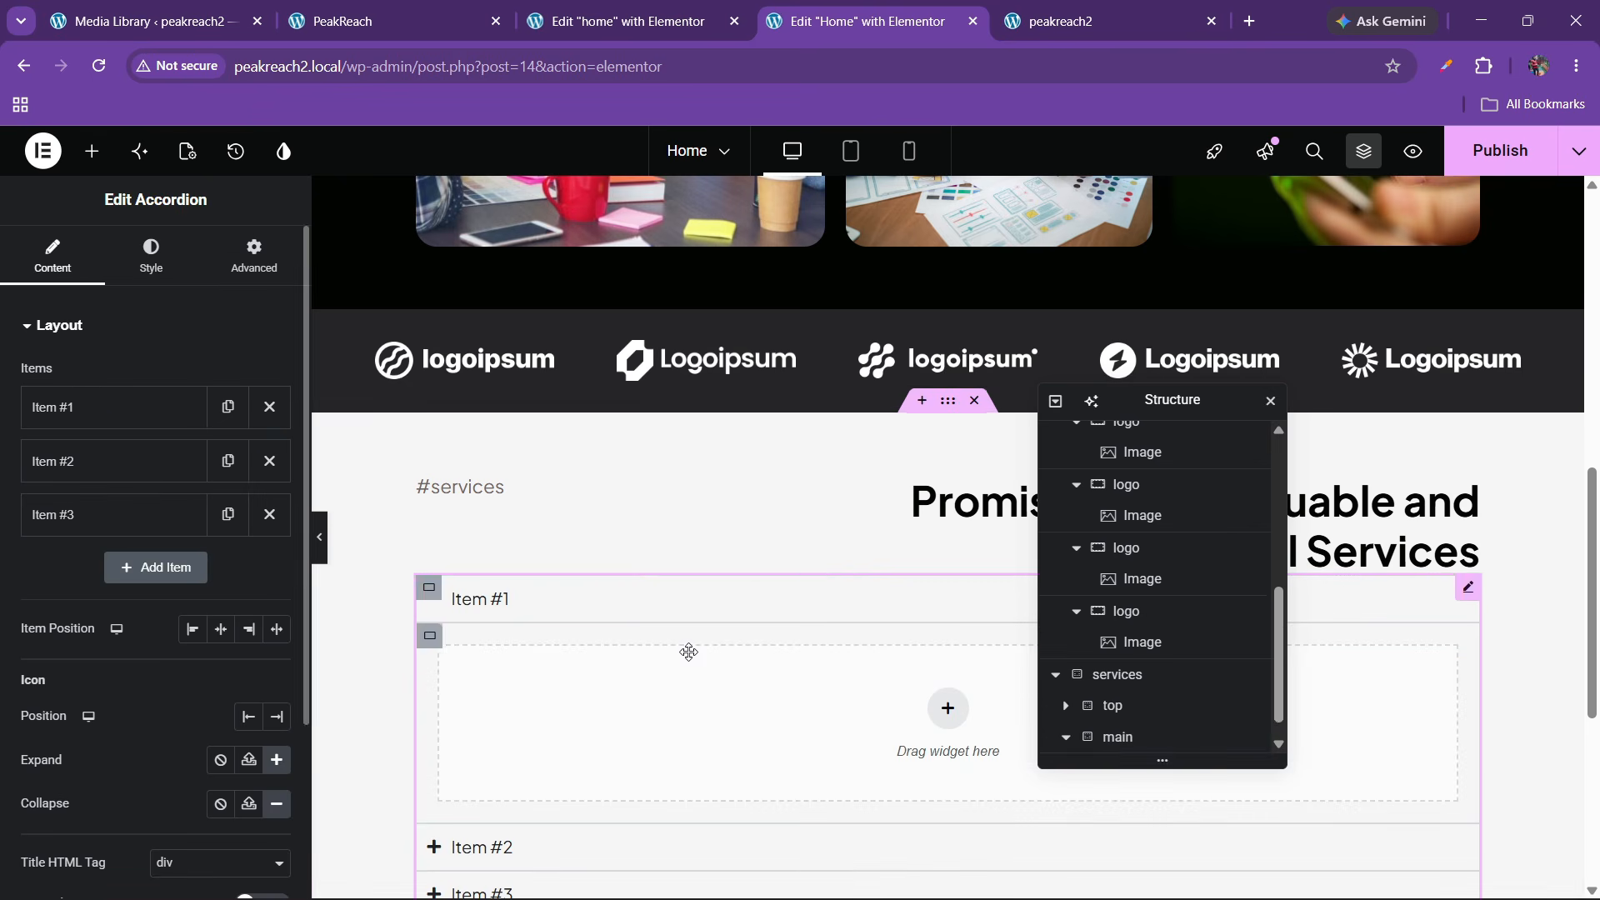
scroll(83, 533, "down", 1)
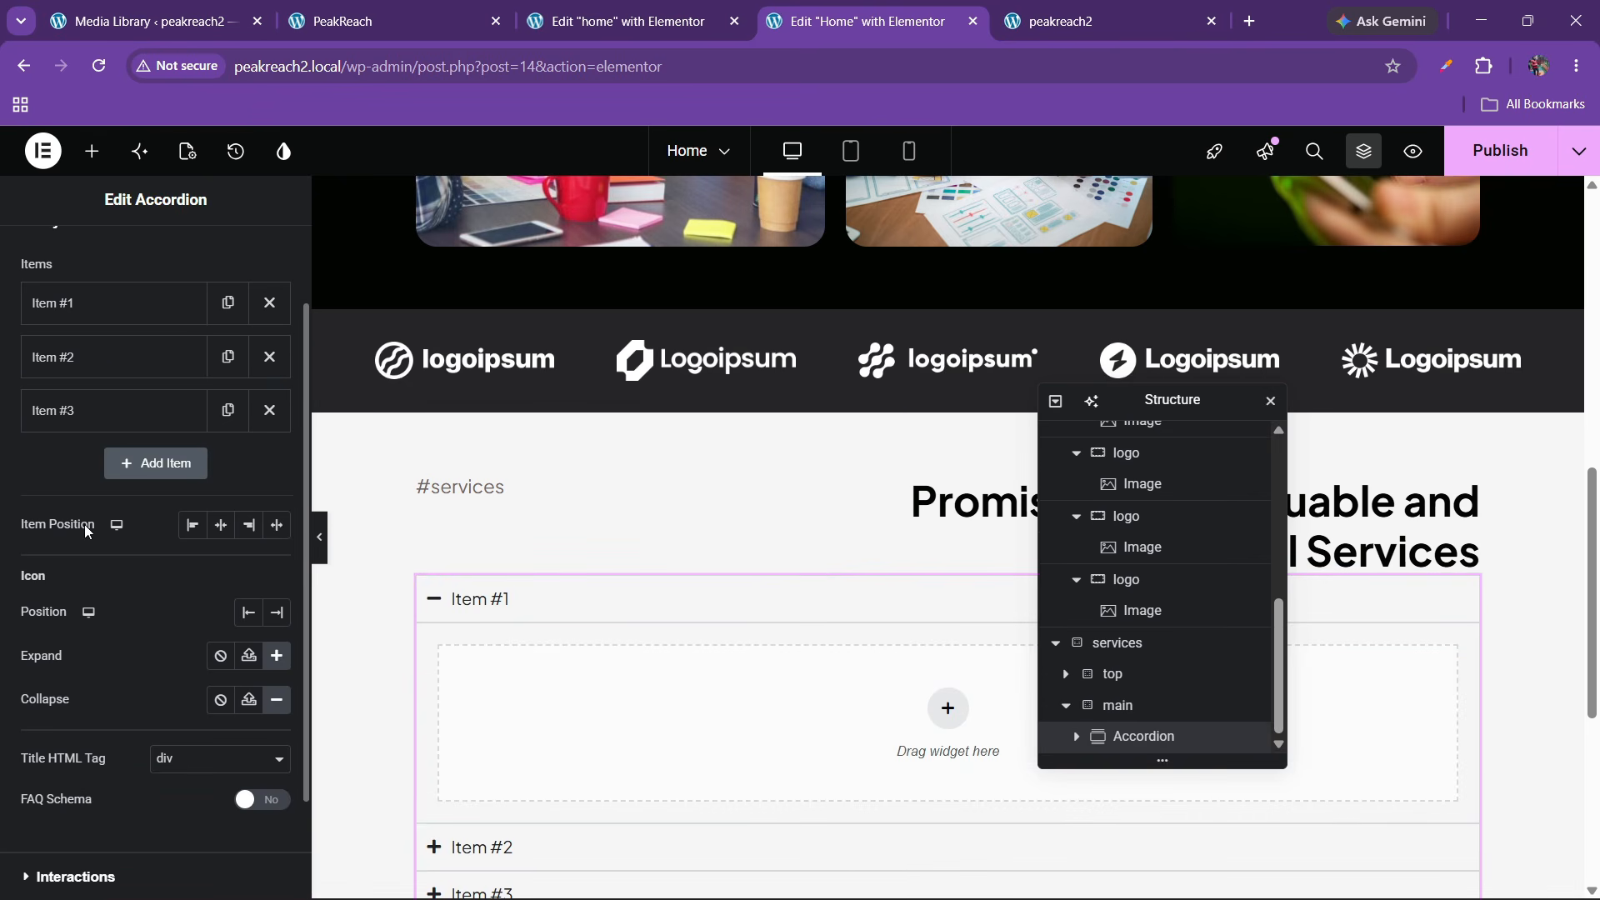
left_click(278, 525)
left_click(277, 613)
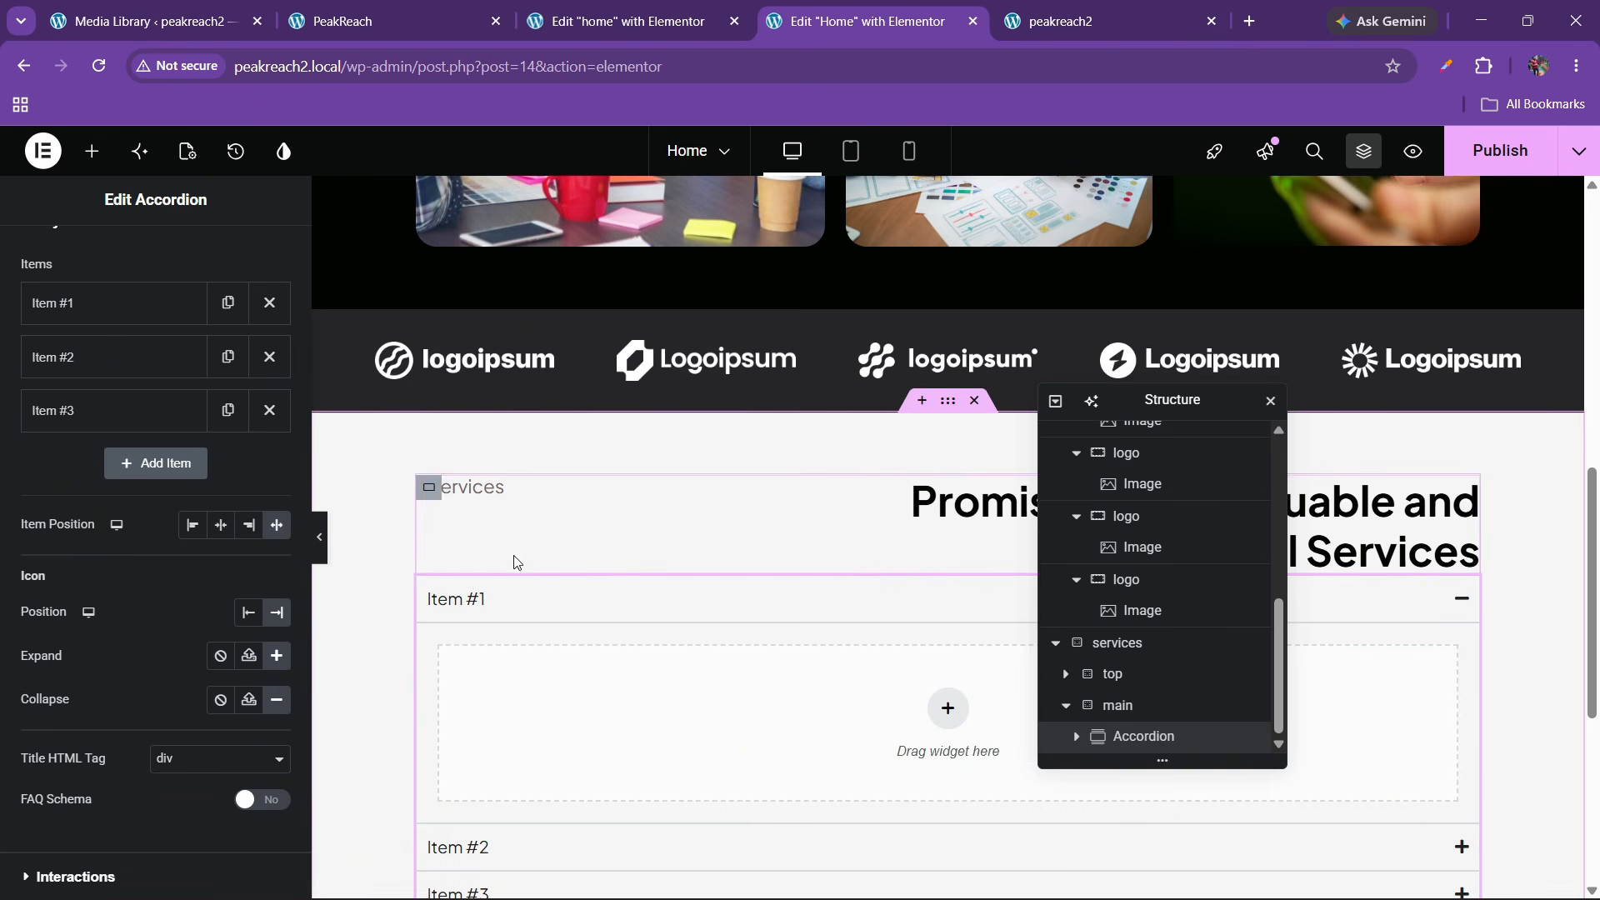
Set the services section's gaps to 40 px
left_click(1116, 642)
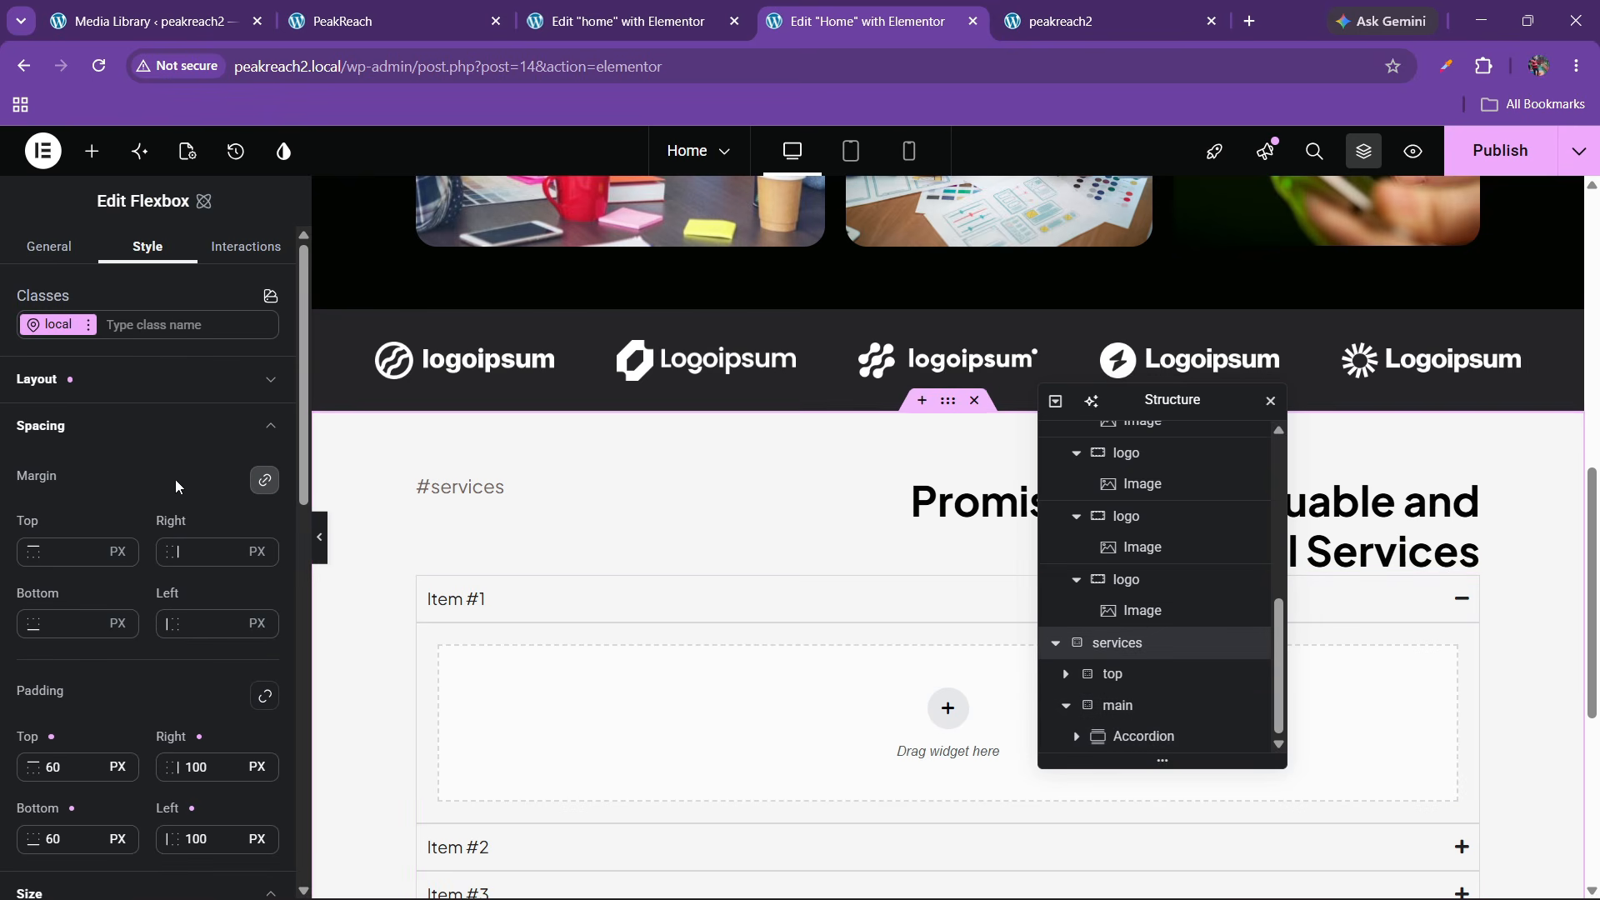
left_click(68, 371)
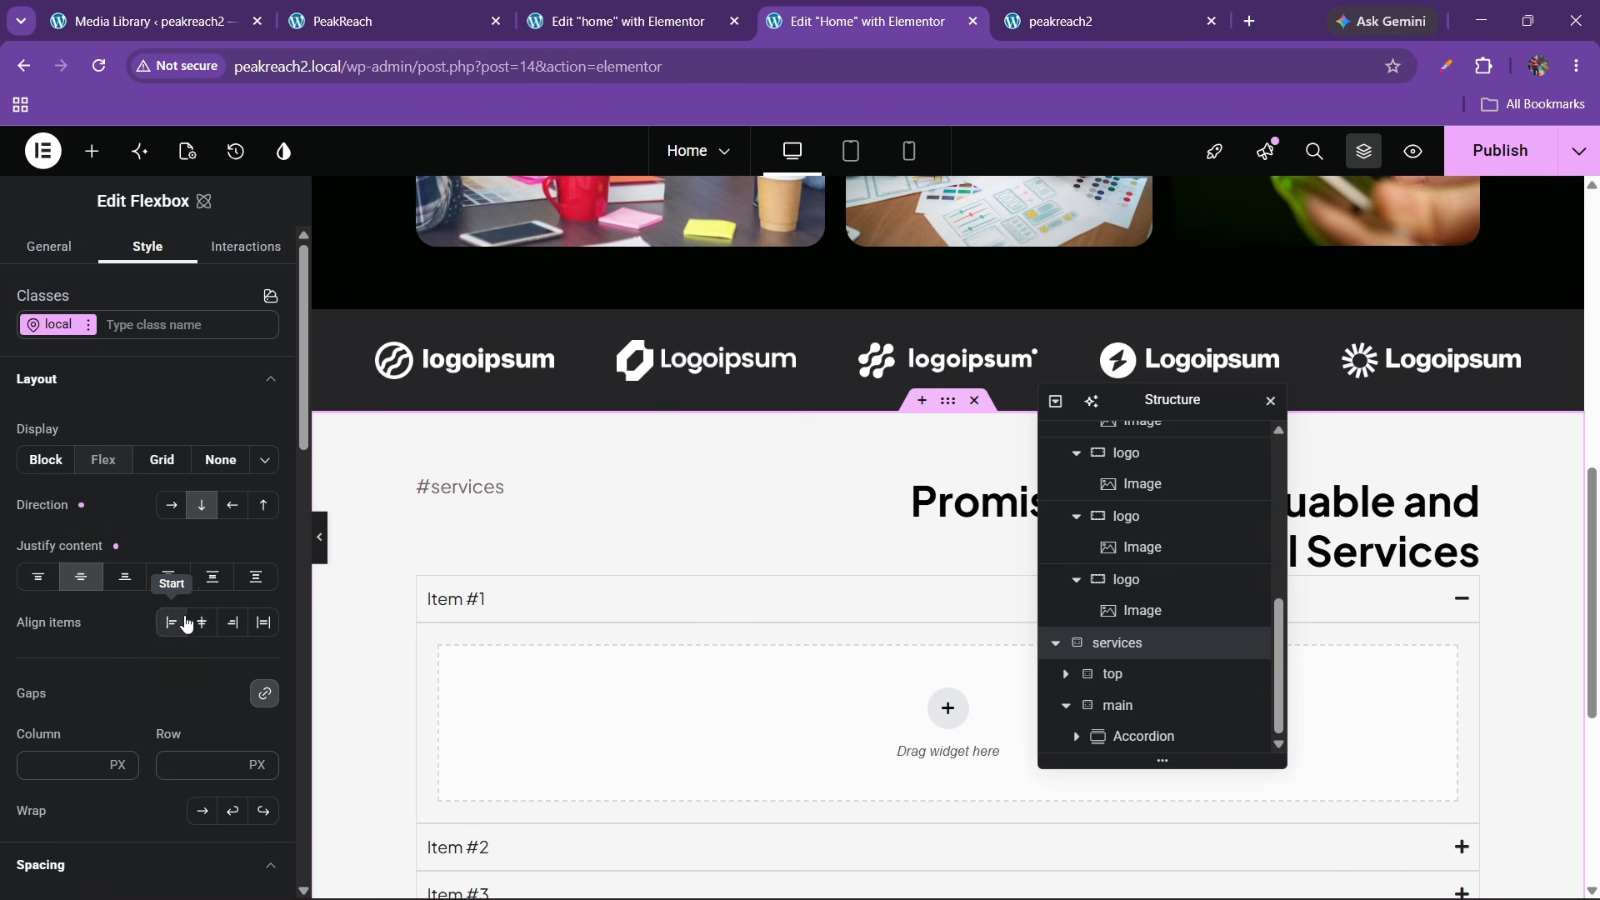
left_click(187, 760)
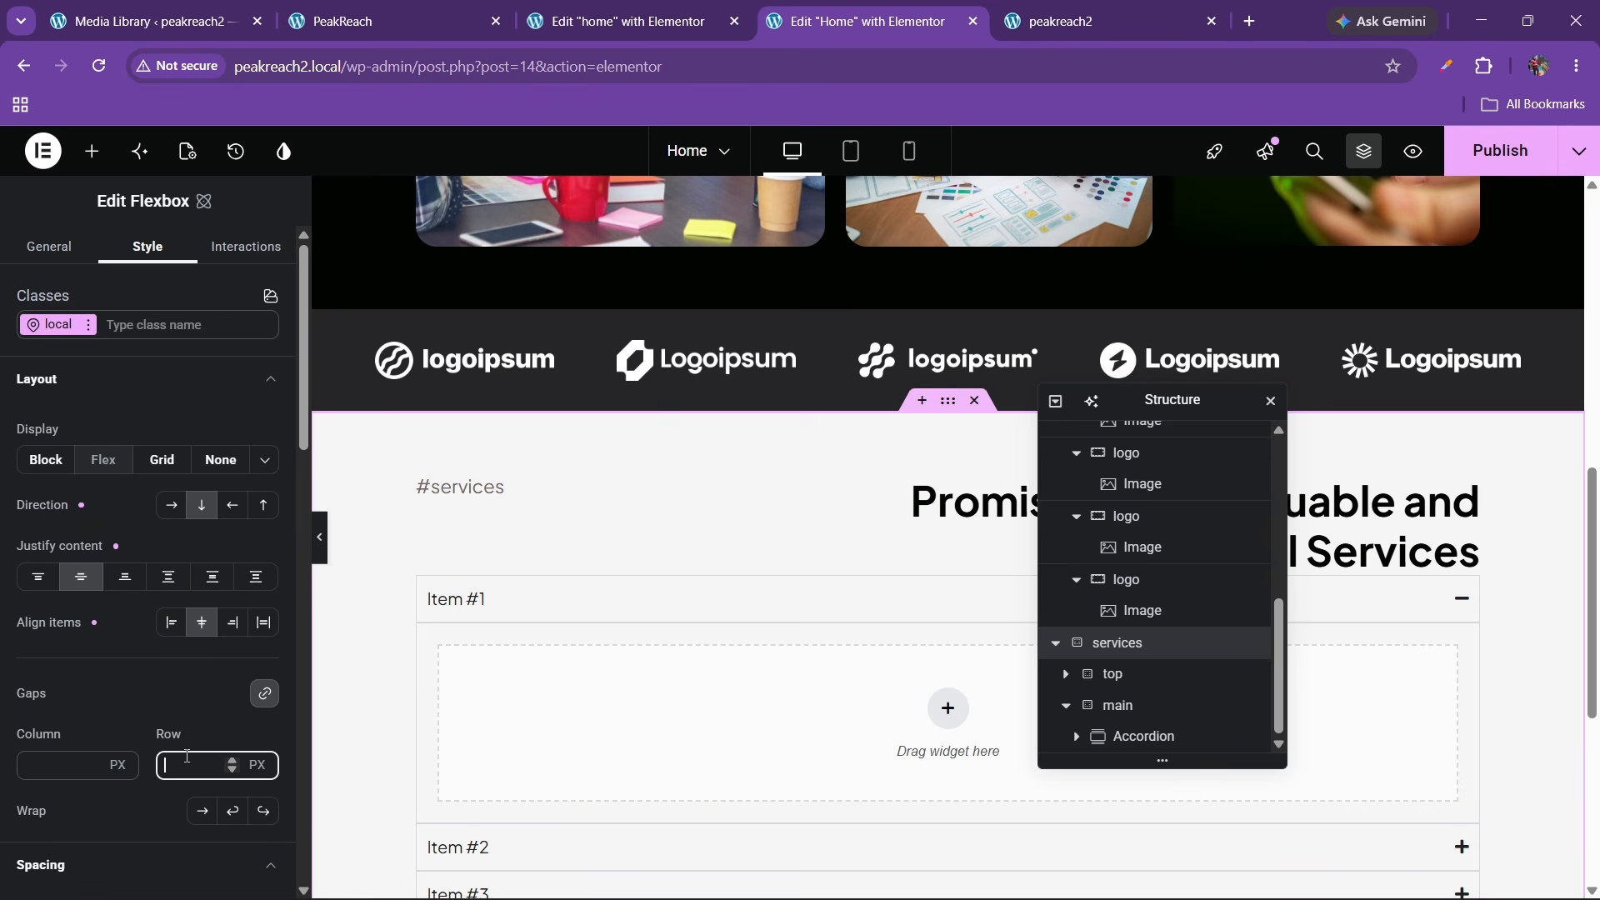
type("40")
scroll(488, 596, "down", 3)
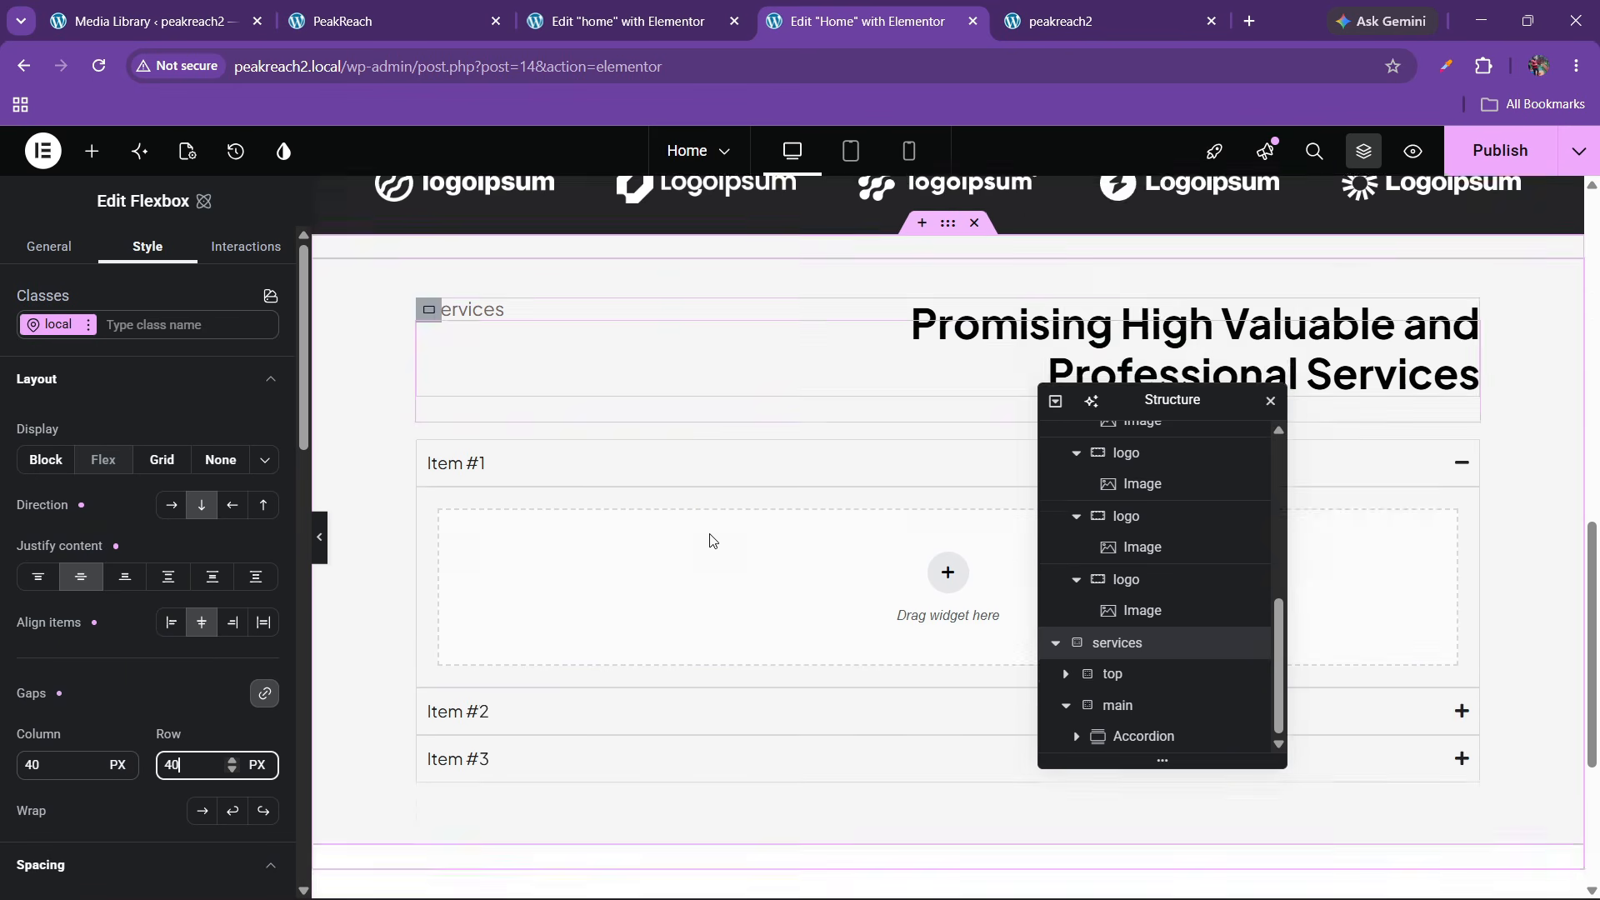
Copy the first service title from the live site and select the first item's container
left_click(342, 21)
left_click_drag(131, 433, 528, 432)
key("ctrl+c")
left_click(916, 9)
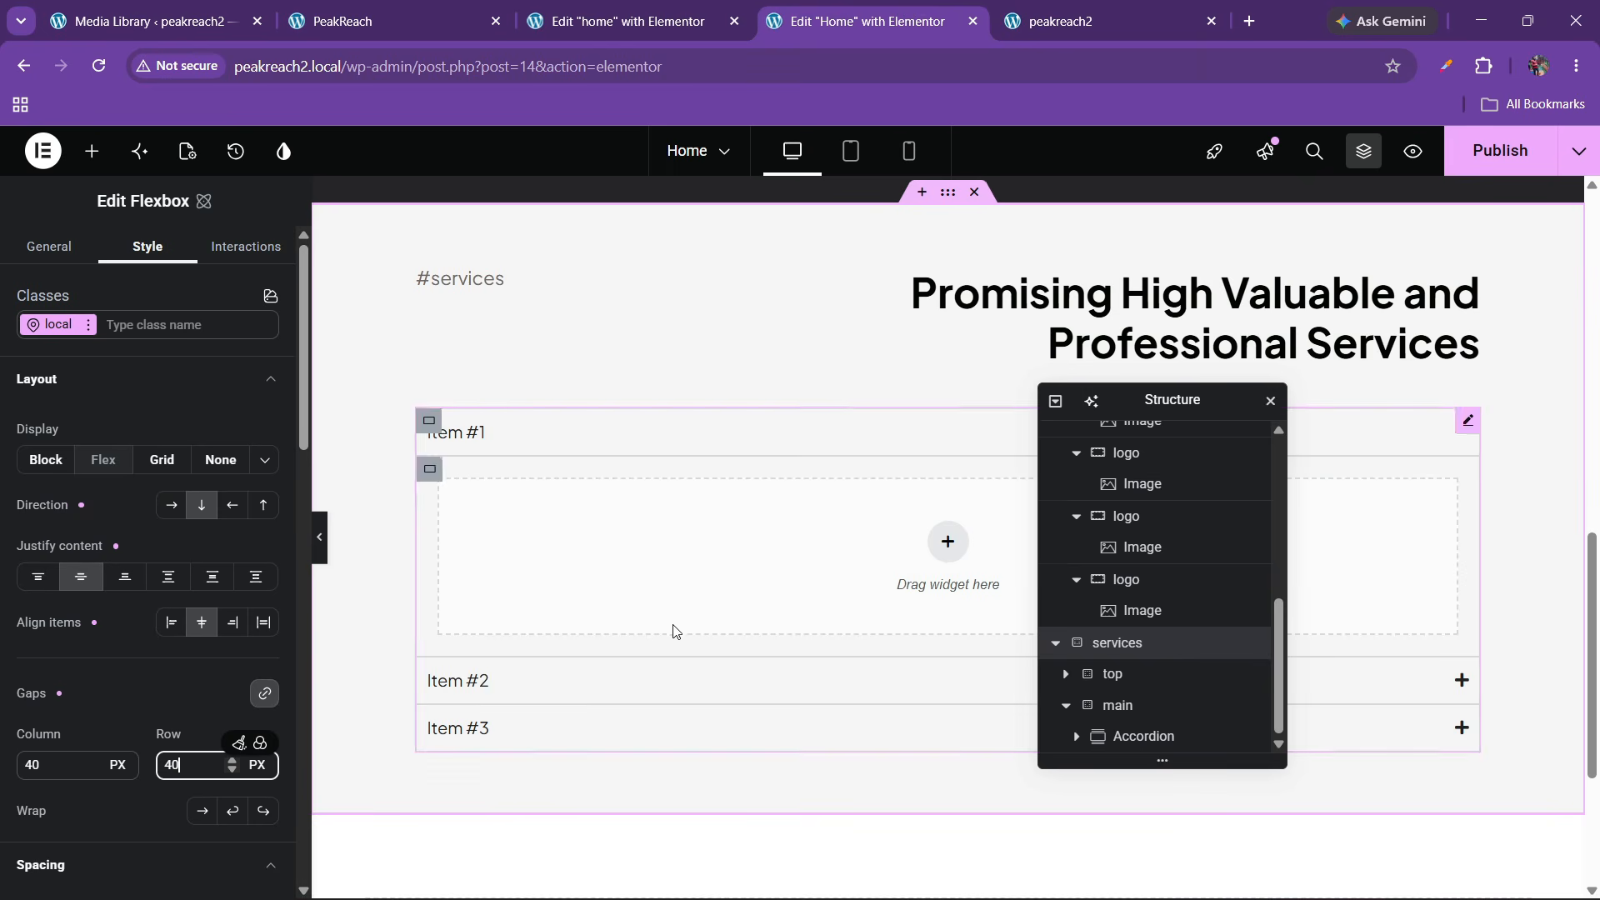
left_click(433, 547)
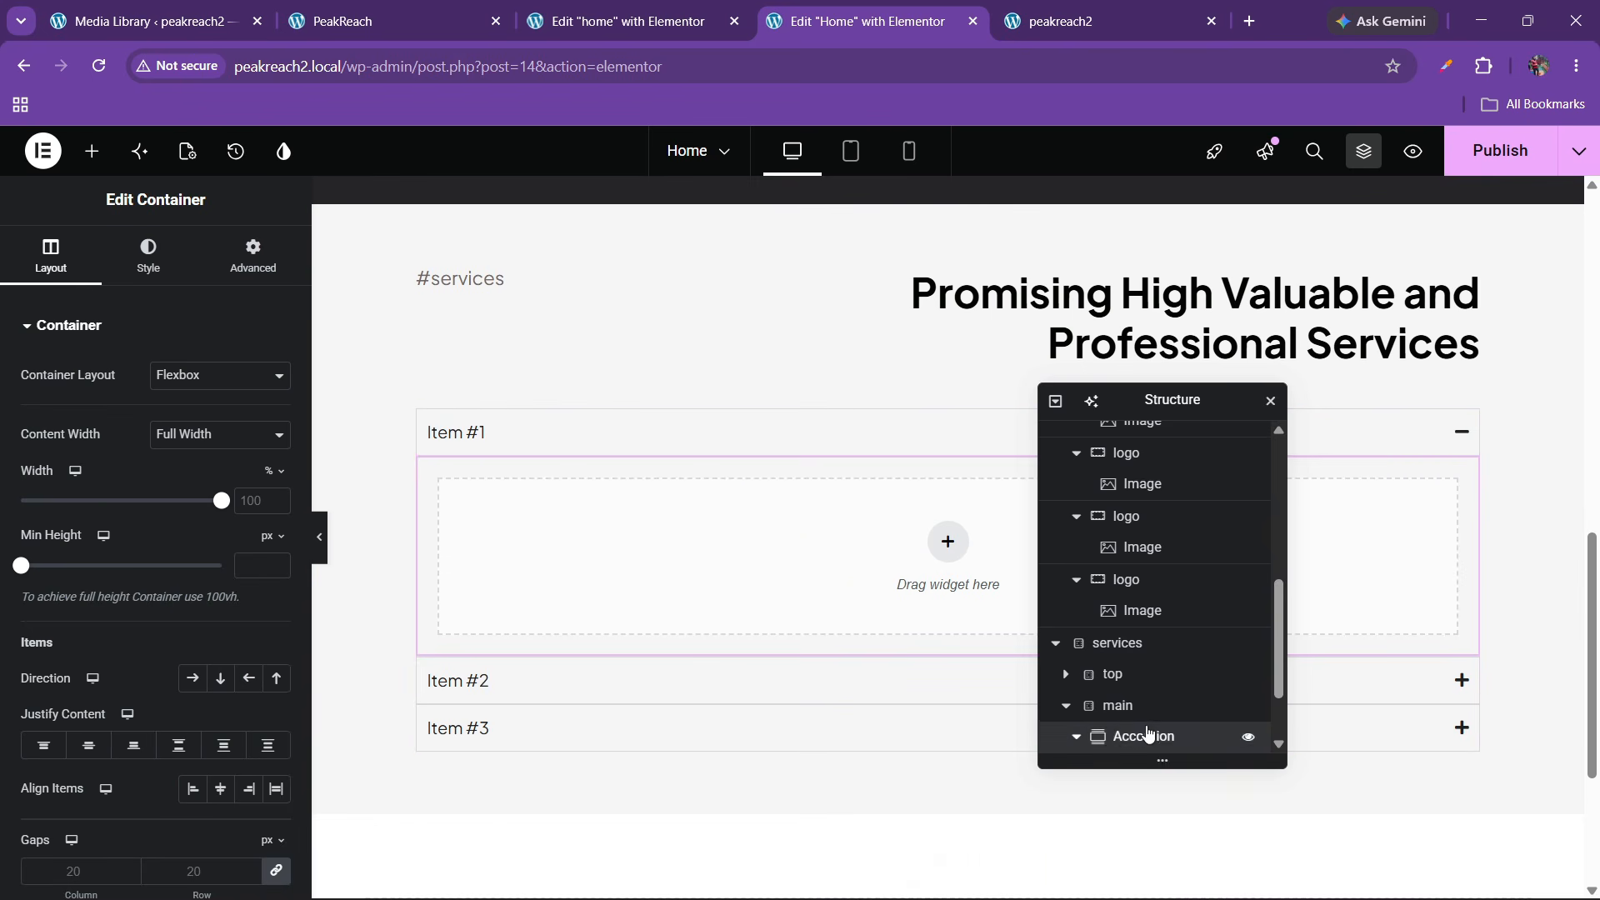
Retitle the first accordion item to '01. Brand Identity & Graphic'
left_click(1153, 736)
left_click(73, 408)
triple_click(77, 482)
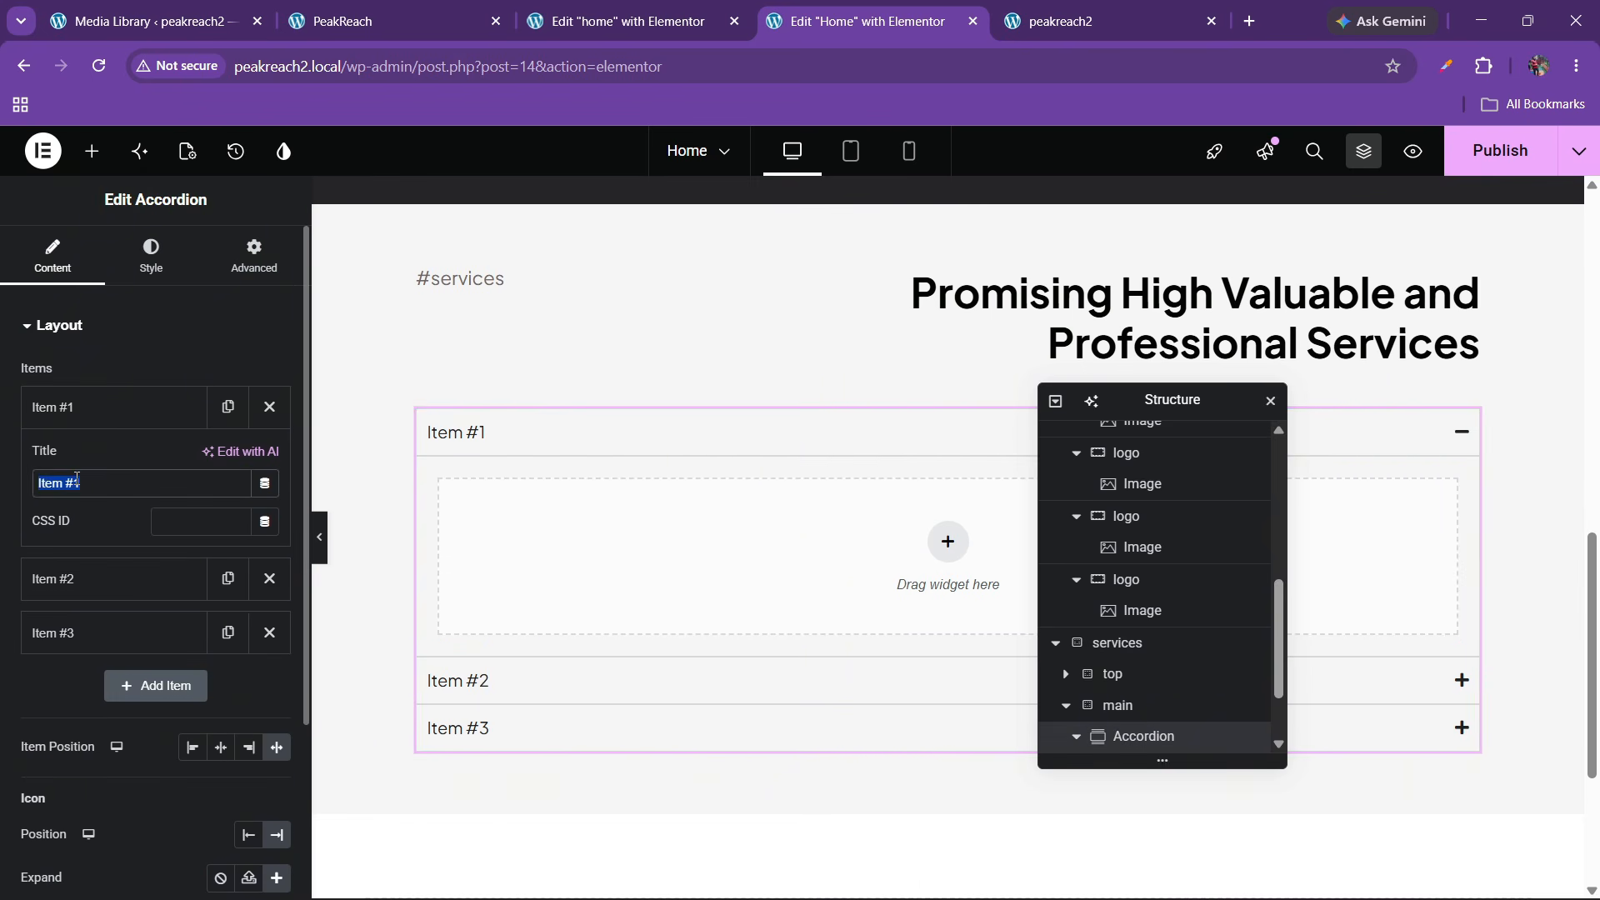
key("ctrl+v")
left_click(105, 412)
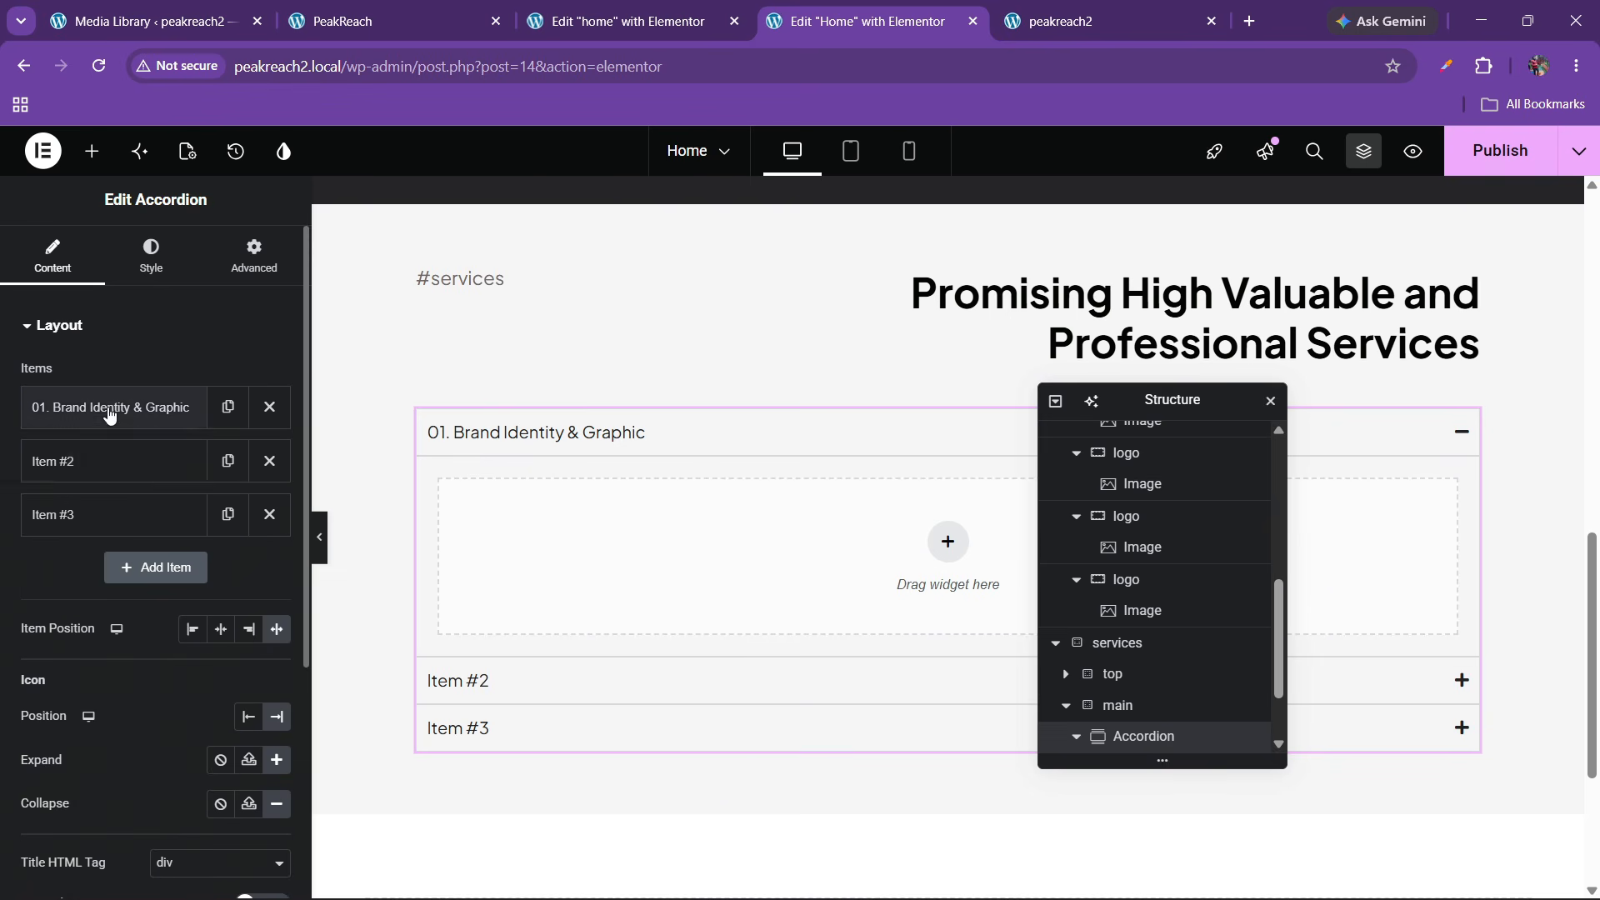
scroll(133, 500, "down", 3)
scroll(128, 498, "up", 3)
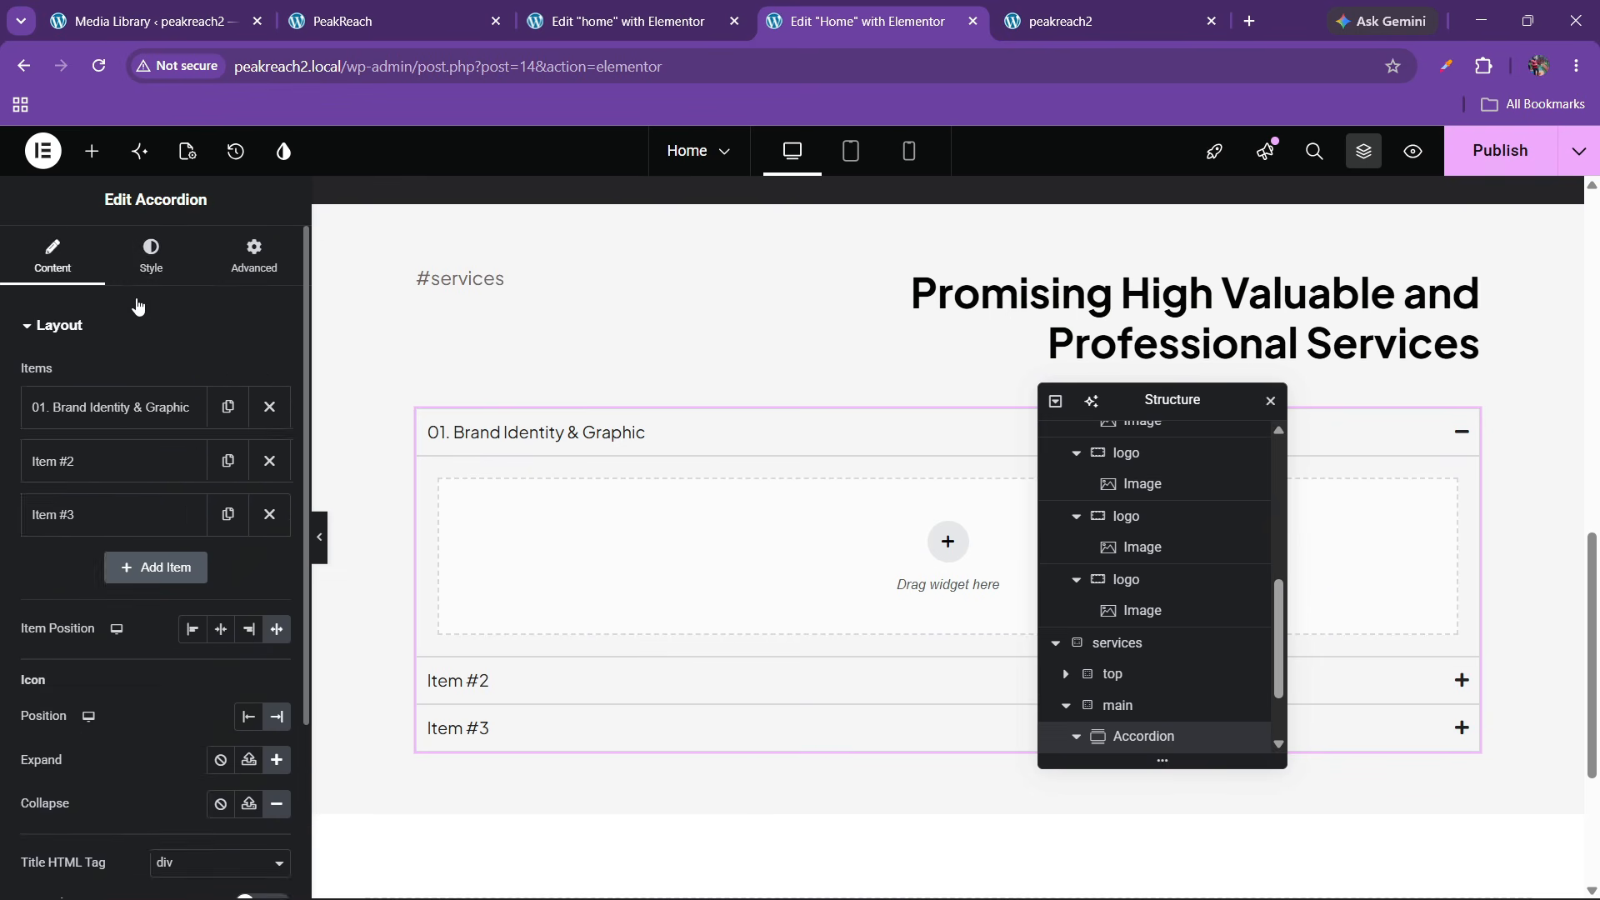
Review the accordion's header and background style settings against the live site's design
left_click(153, 250)
scroll(125, 375, "down", 2)
scroll(167, 390, "up", 2)
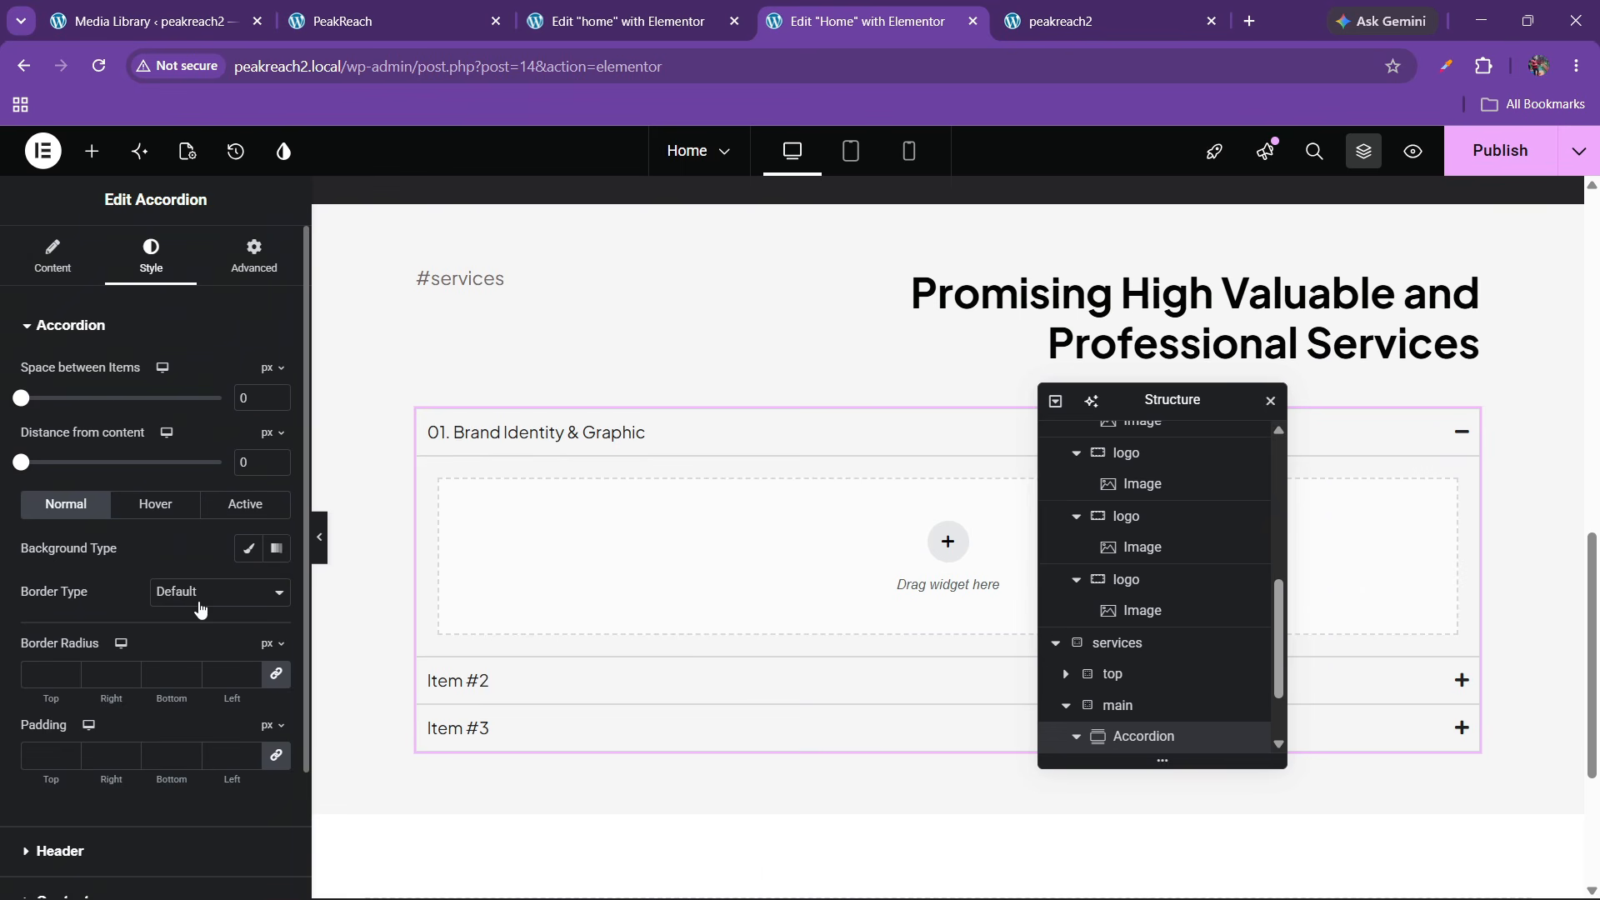
scroll(117, 603, "down", 2)
left_click(66, 698)
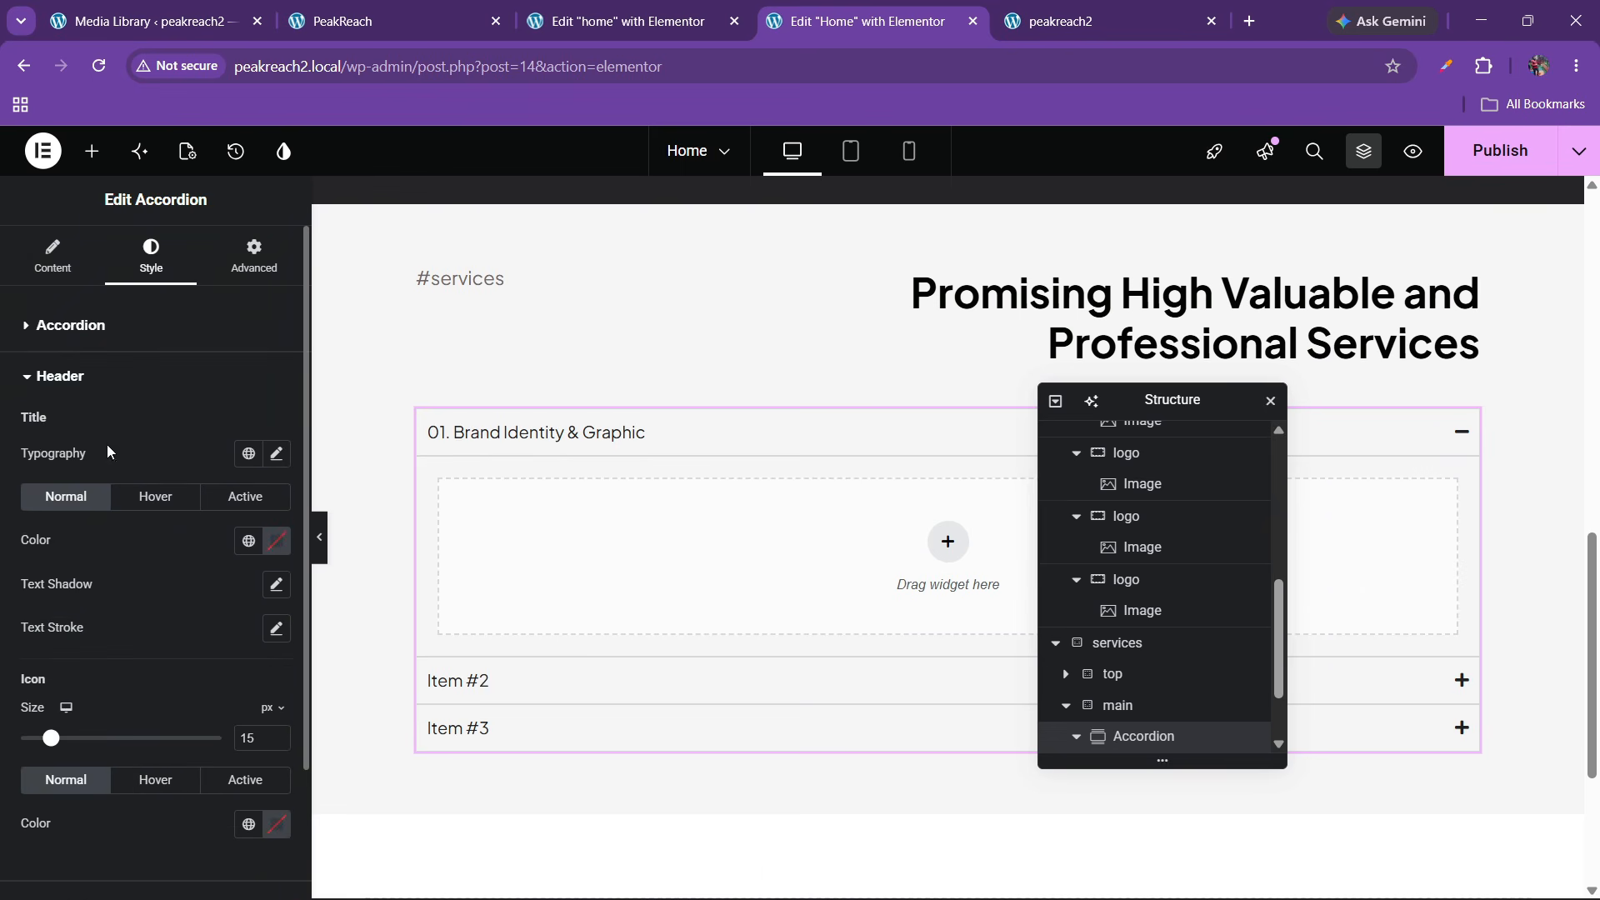
left_click(90, 372)
left_click(89, 328)
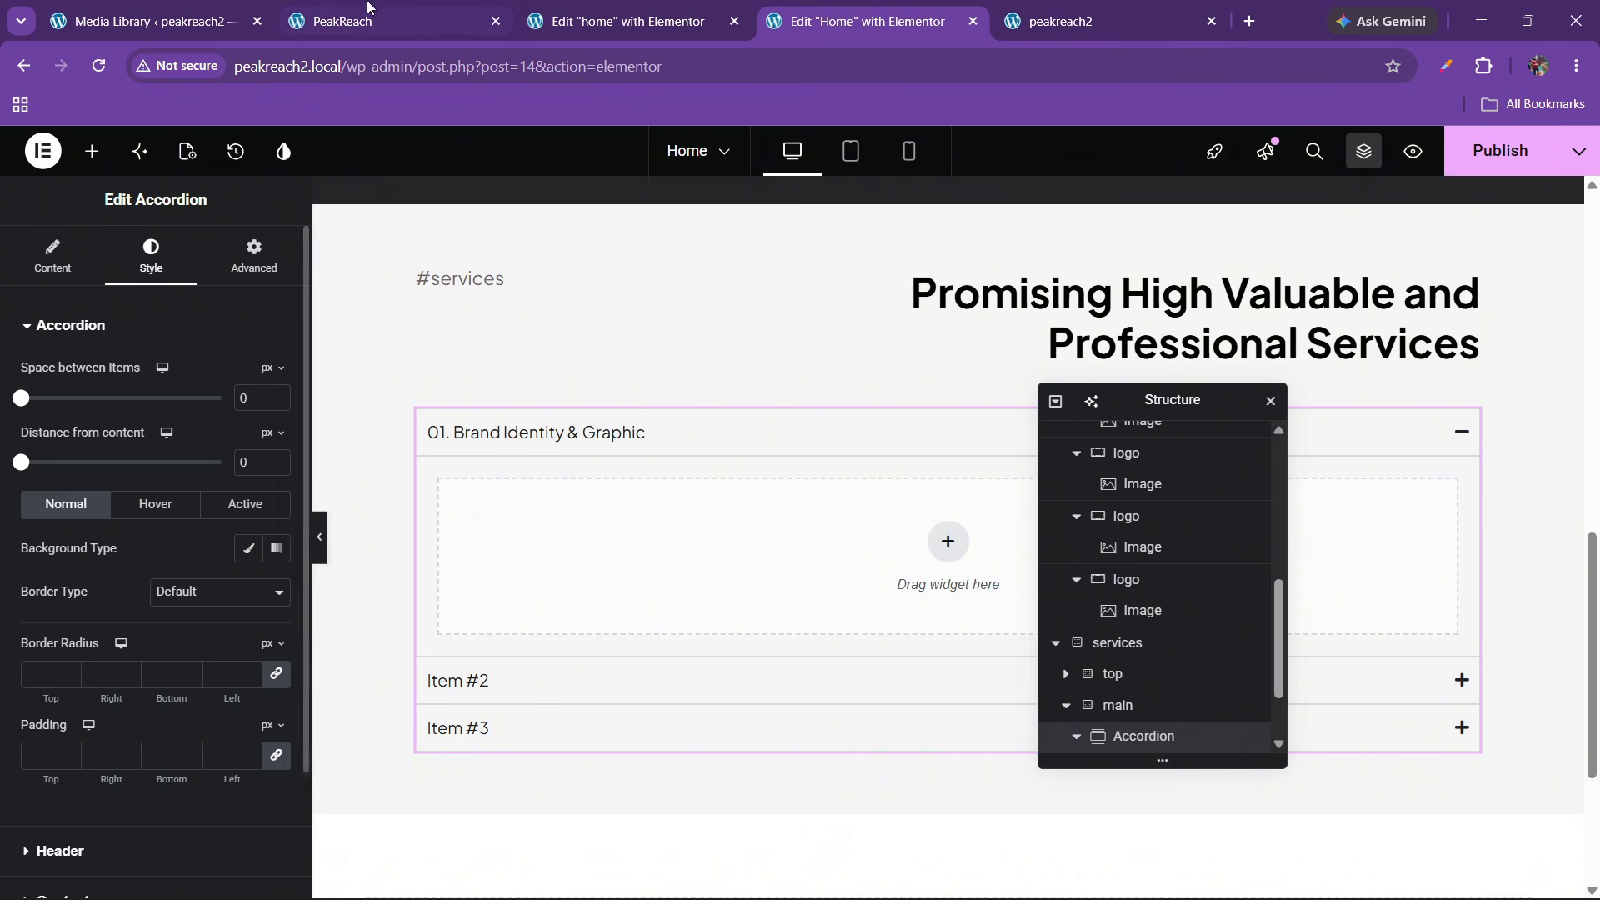
left_click(358, 25)
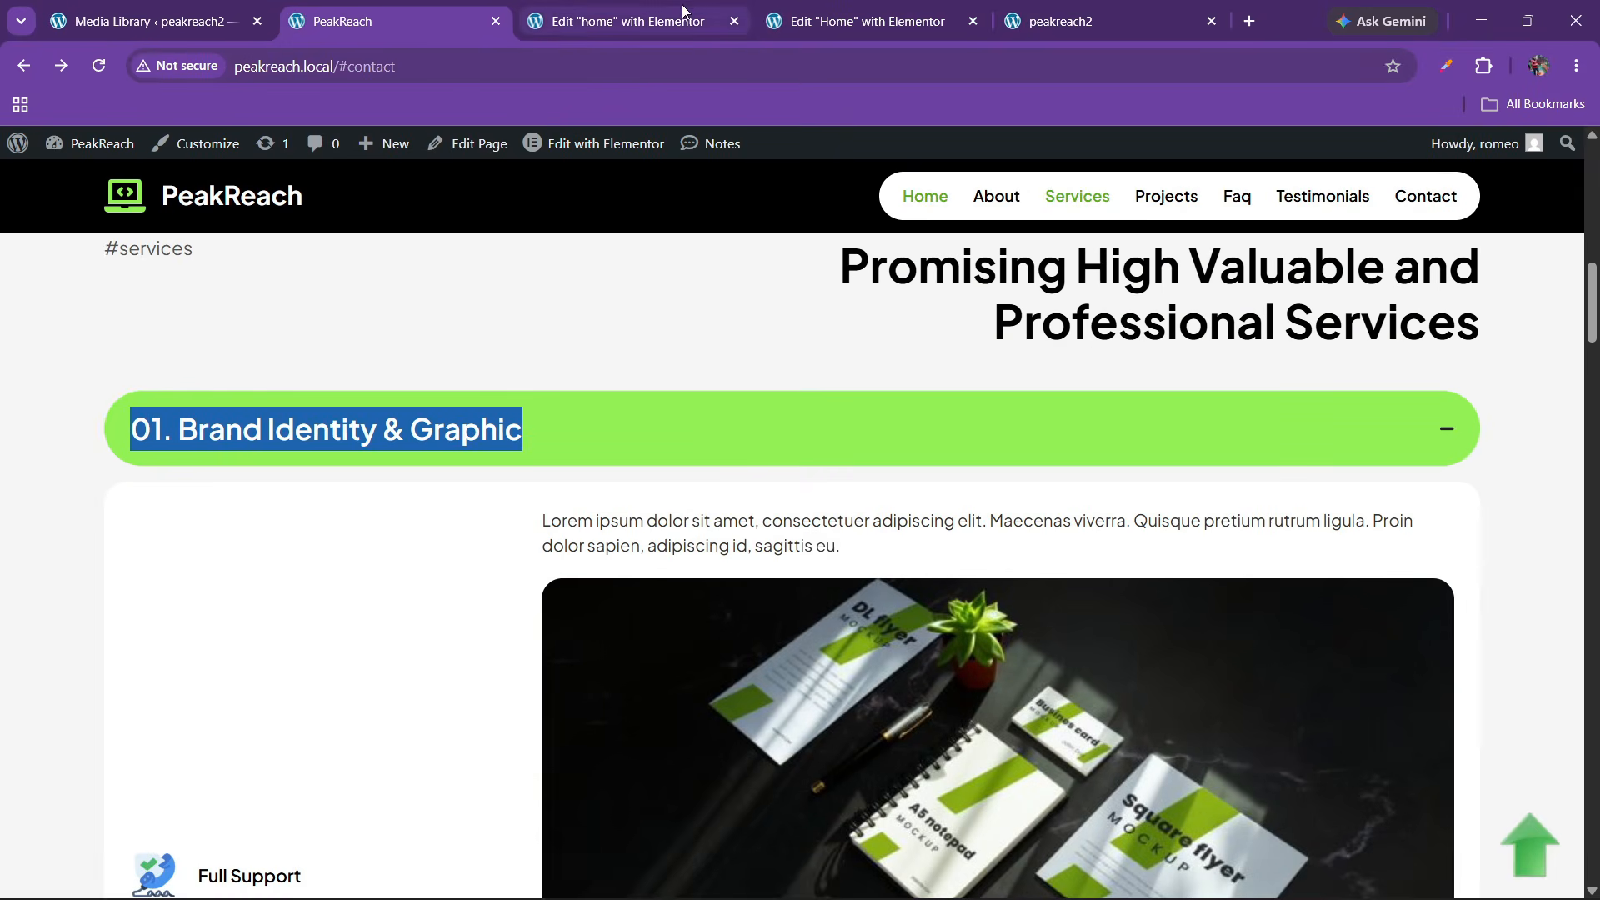
left_click(867, 21)
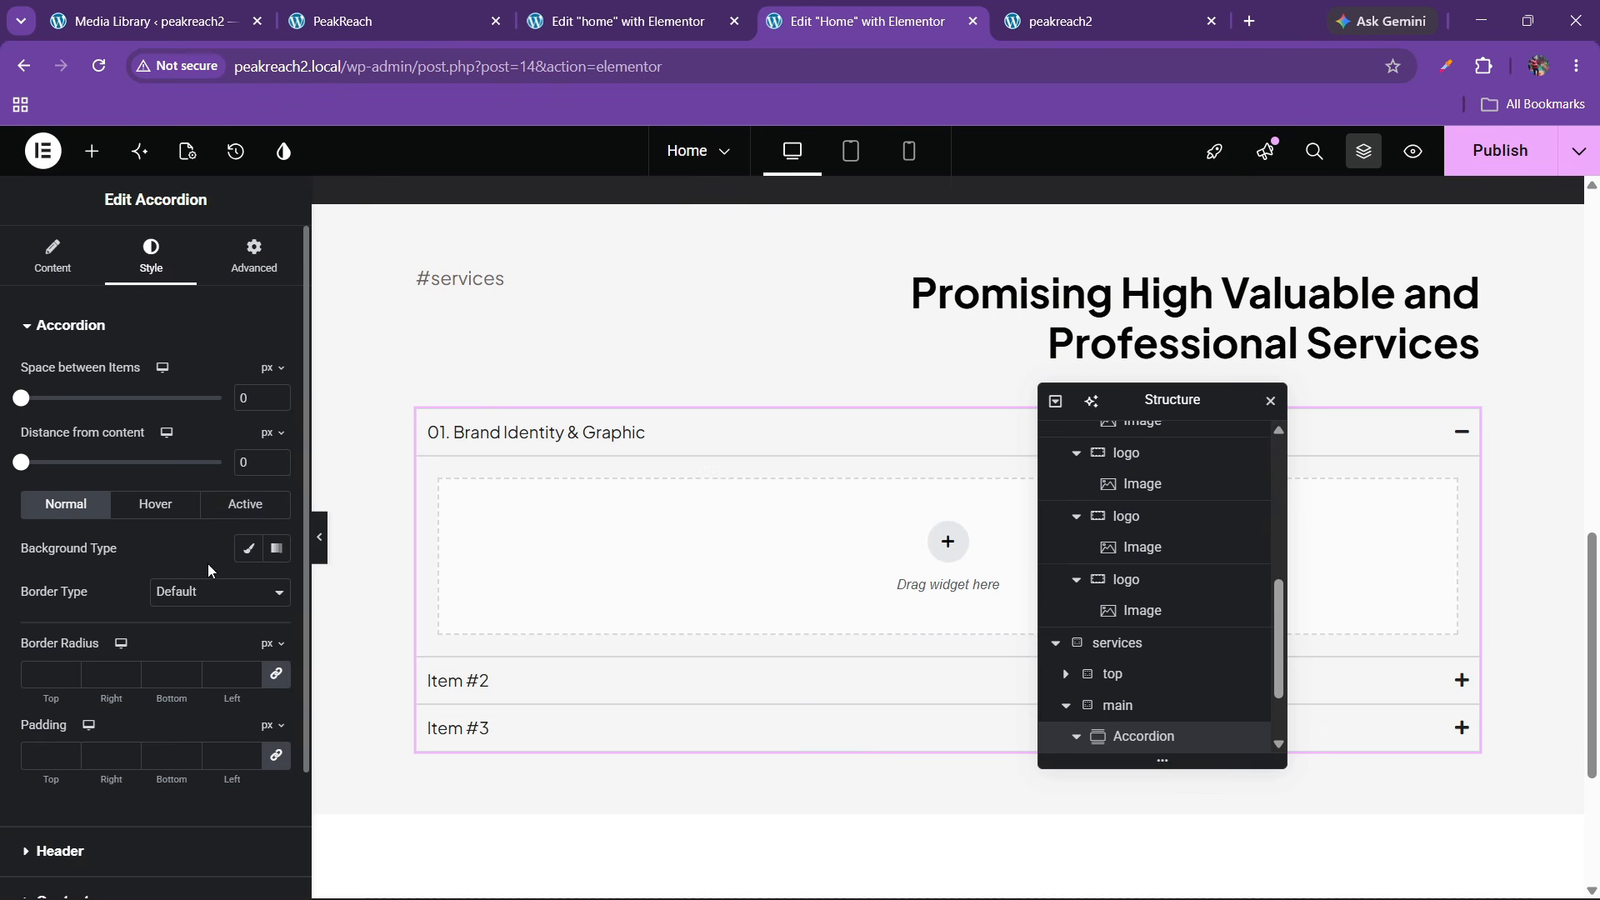
Give item headers a classic white background and 100 border radius
left_click(247, 548)
left_click(277, 591)
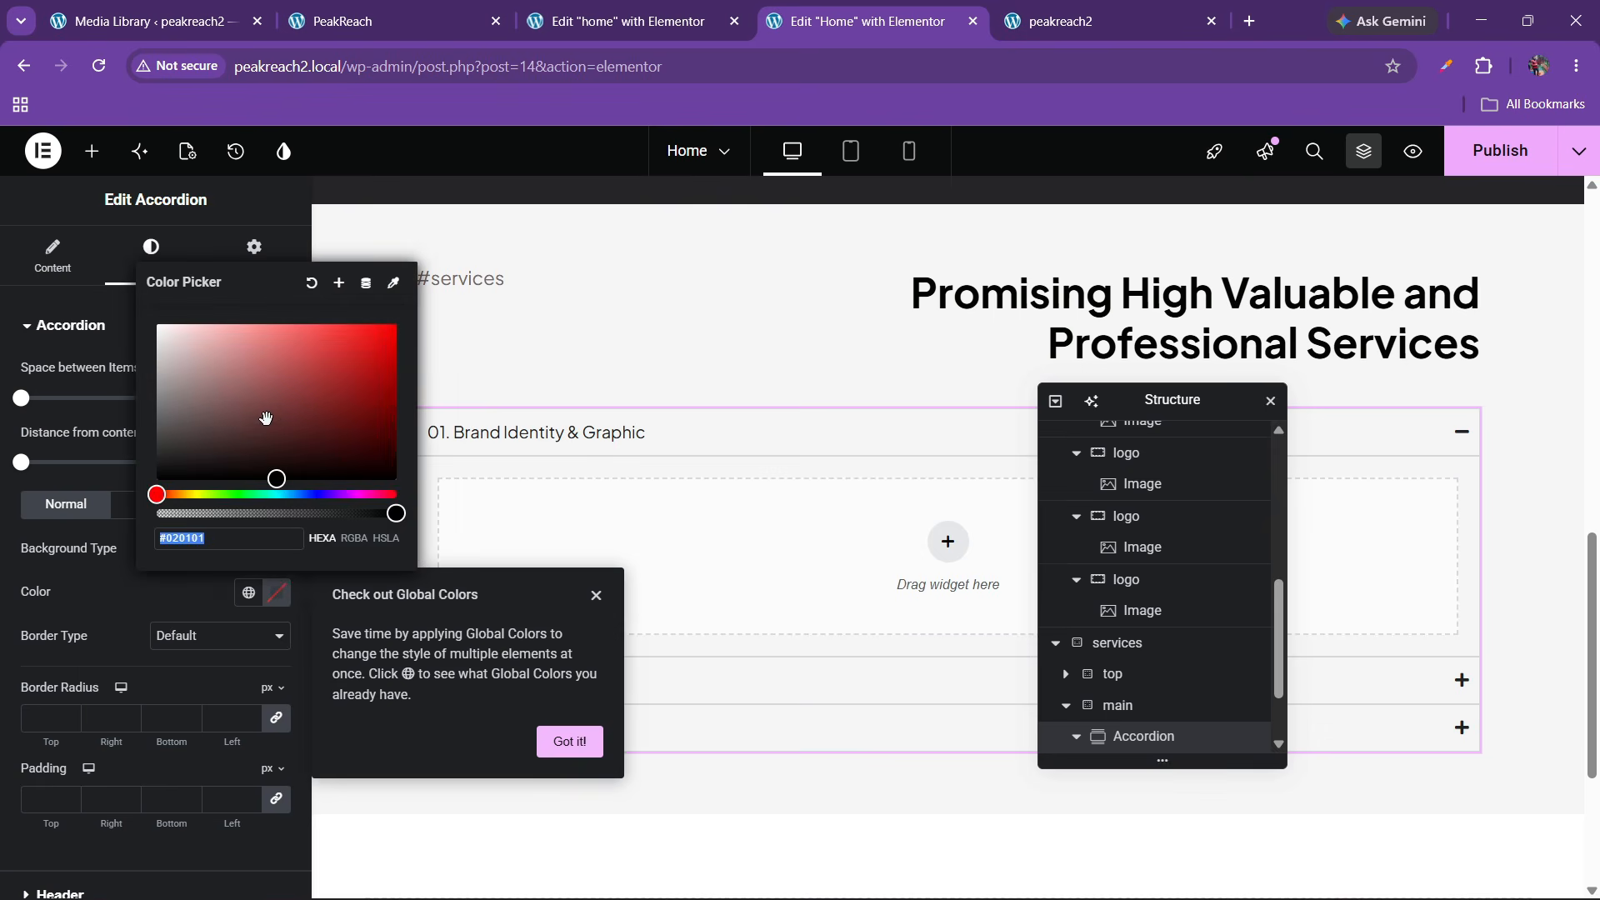
left_click_drag(266, 418, 120, 323)
left_click(125, 586)
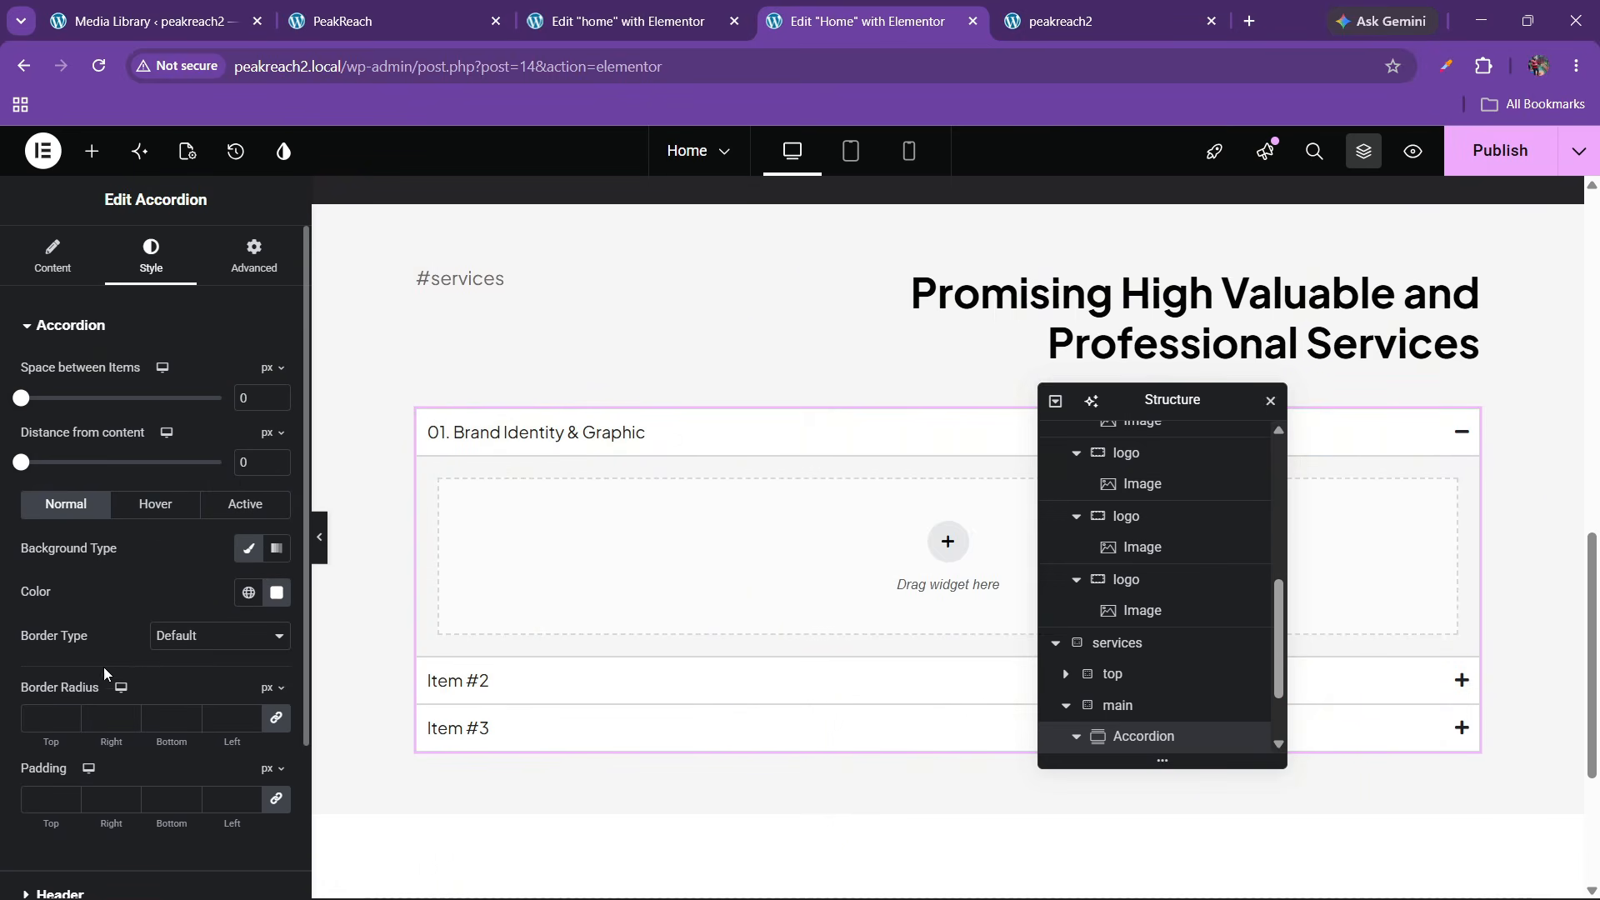
left_click(41, 712)
type("100")
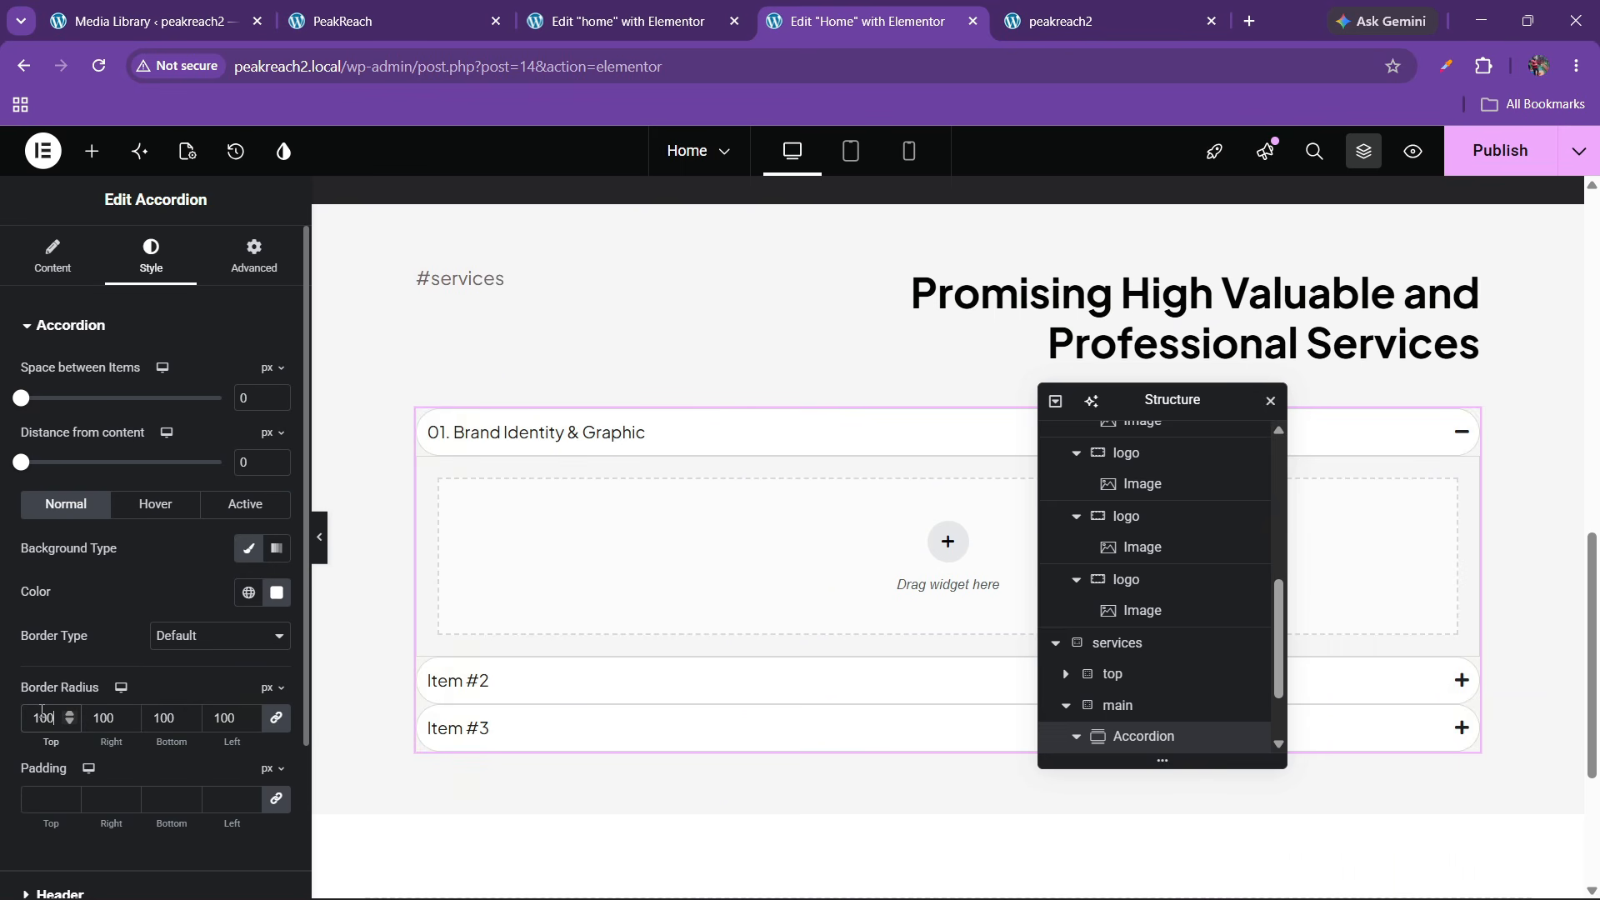
Make hovered and open item headers use the global green background
left_click(155, 504)
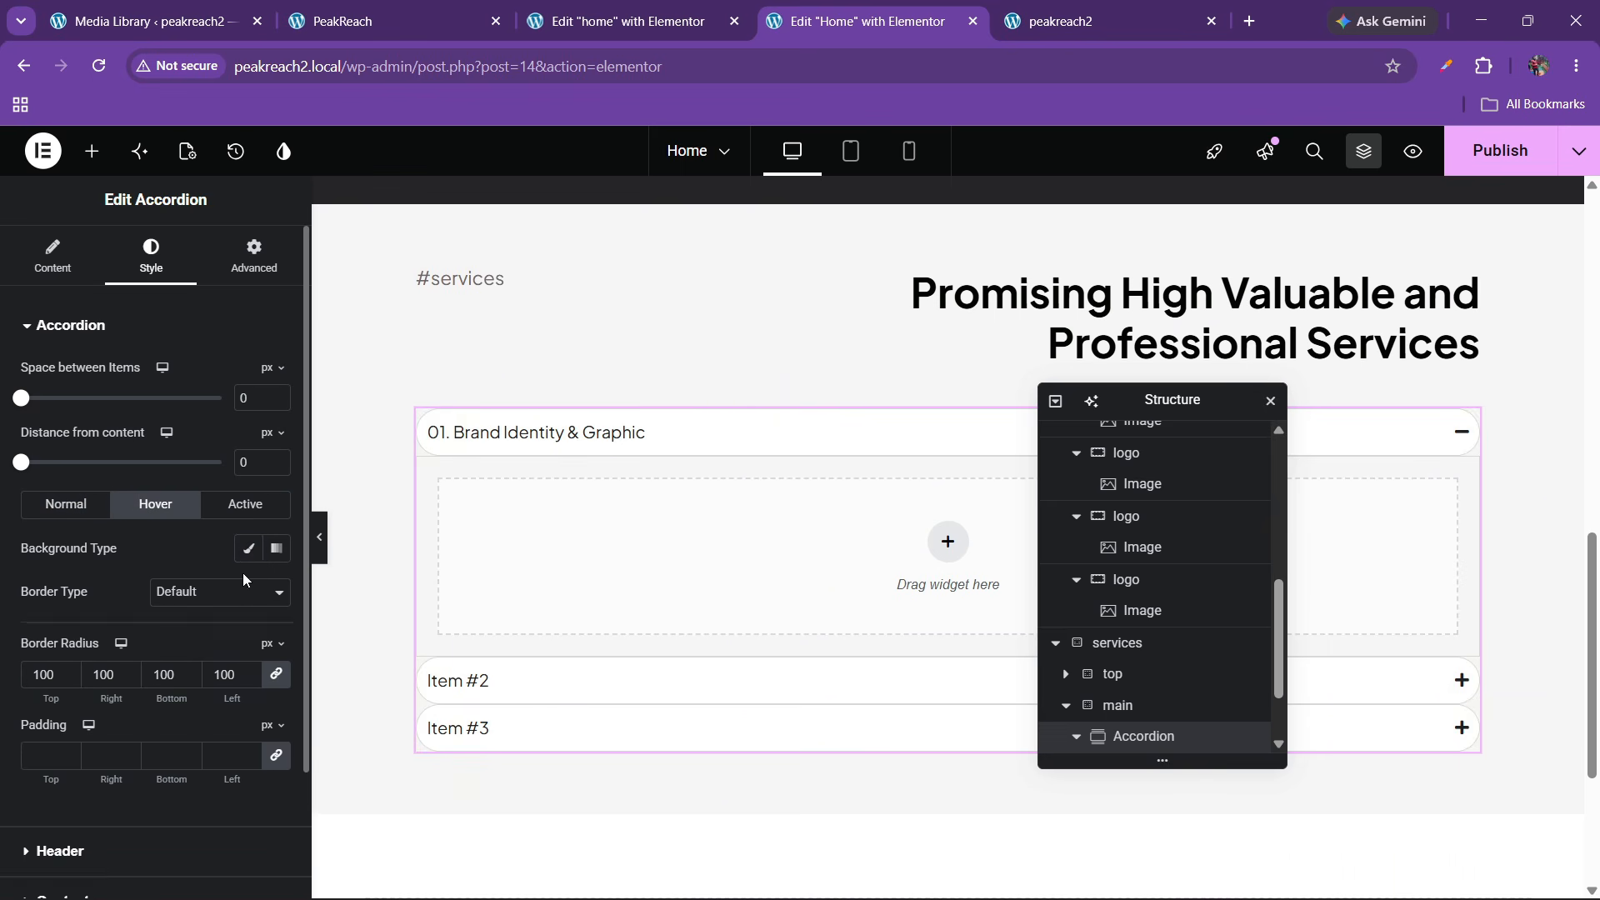
left_click(248, 549)
left_click(248, 593)
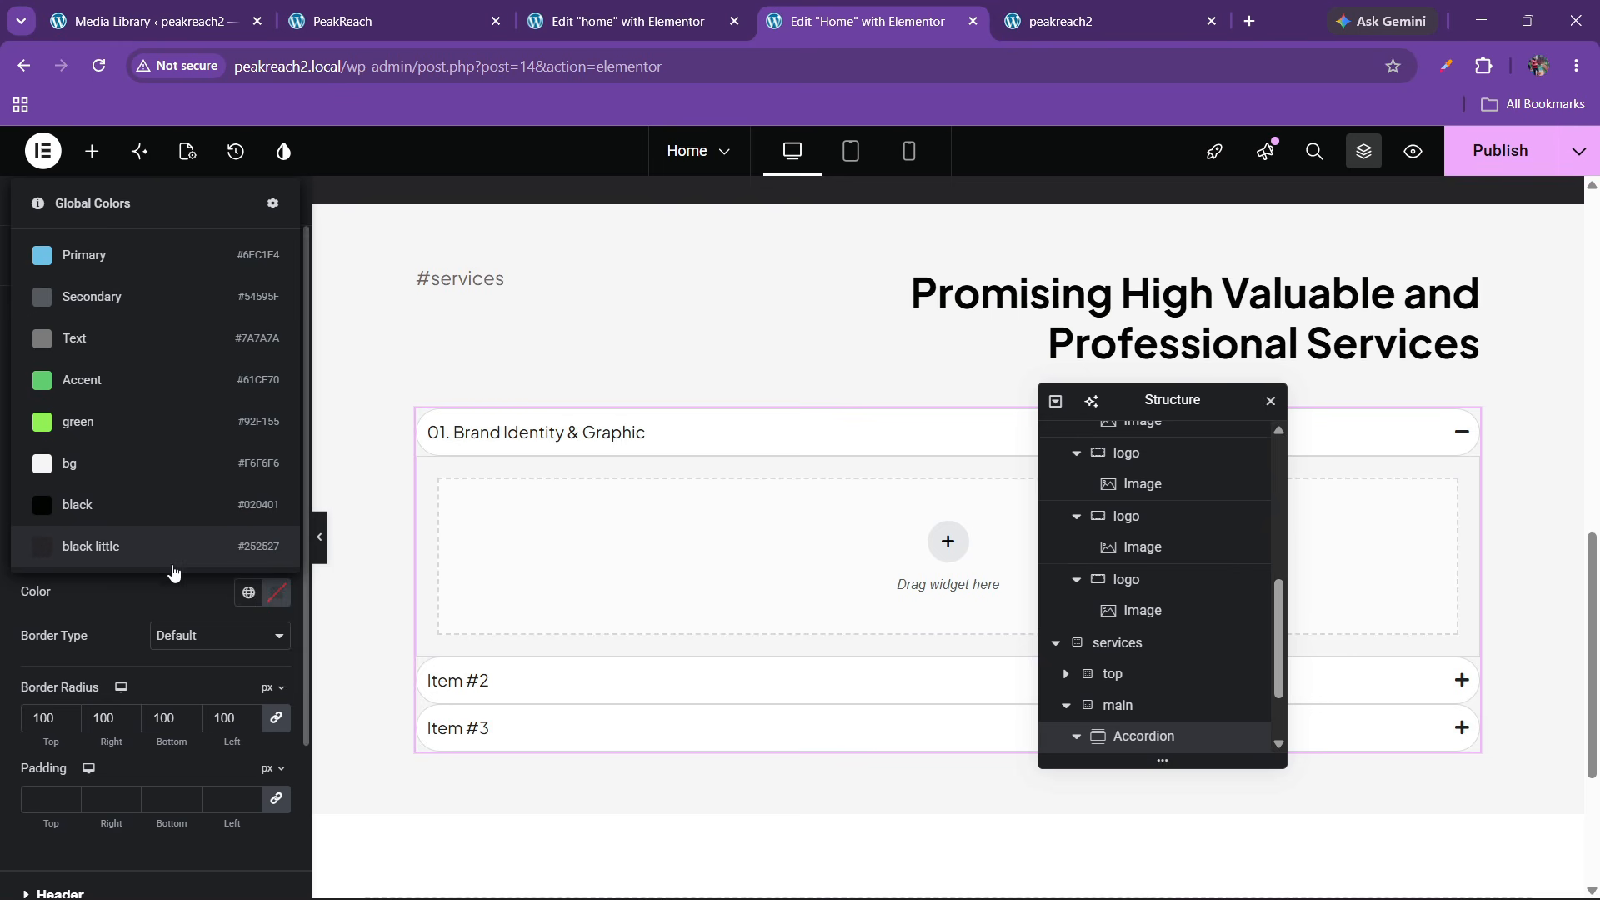
left_click(127, 422)
left_click(245, 504)
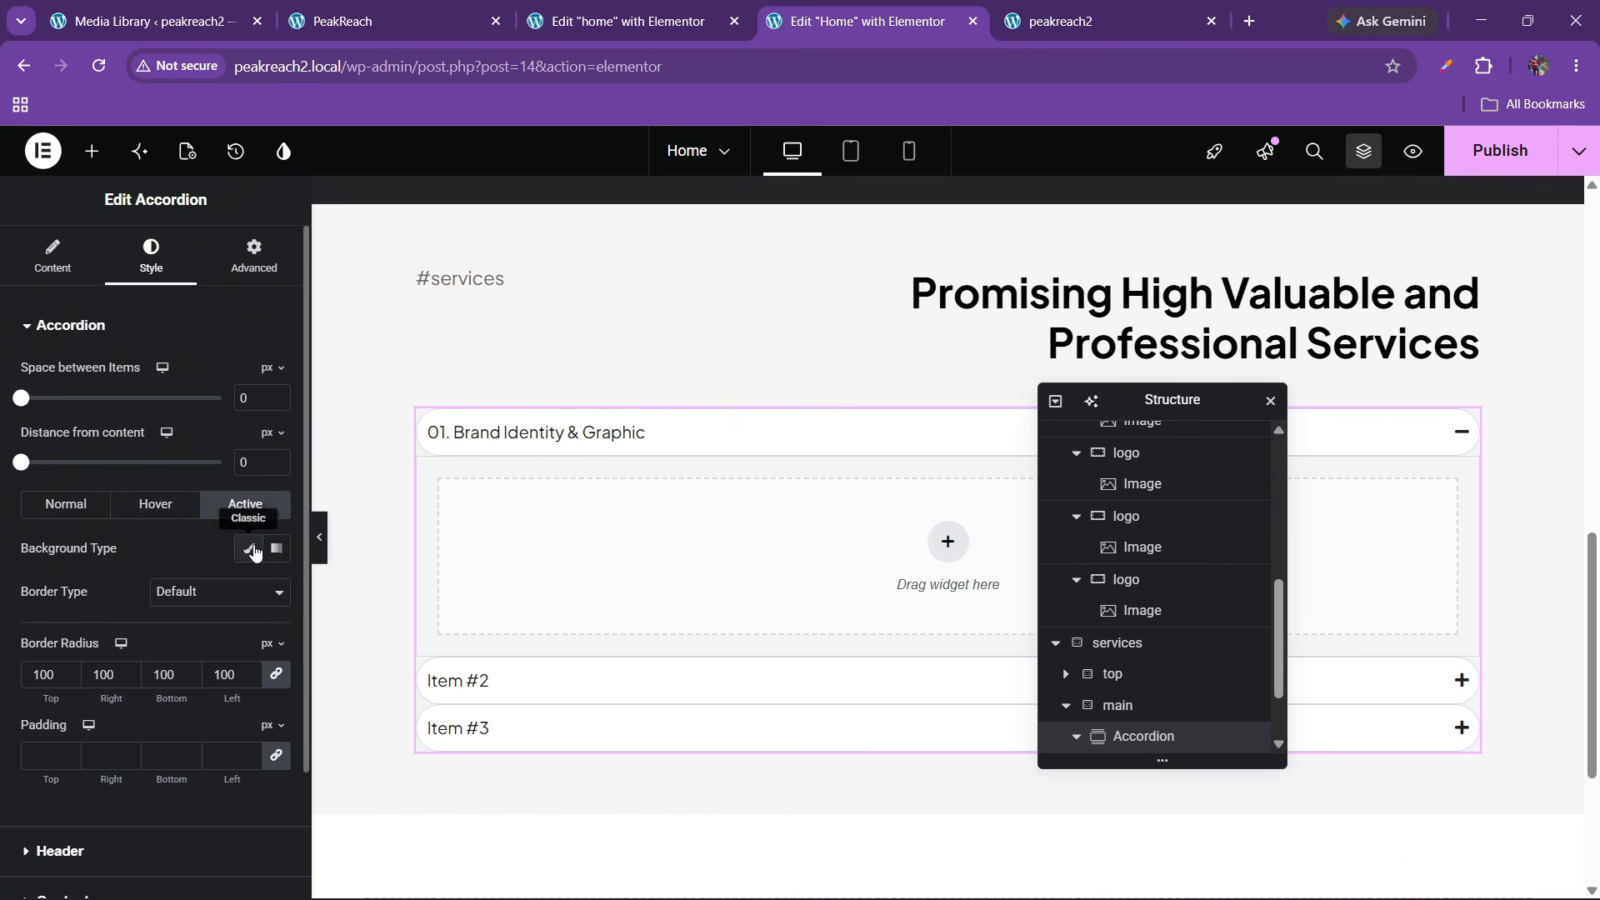
left_click(247, 548)
left_click(248, 593)
left_click(83, 422)
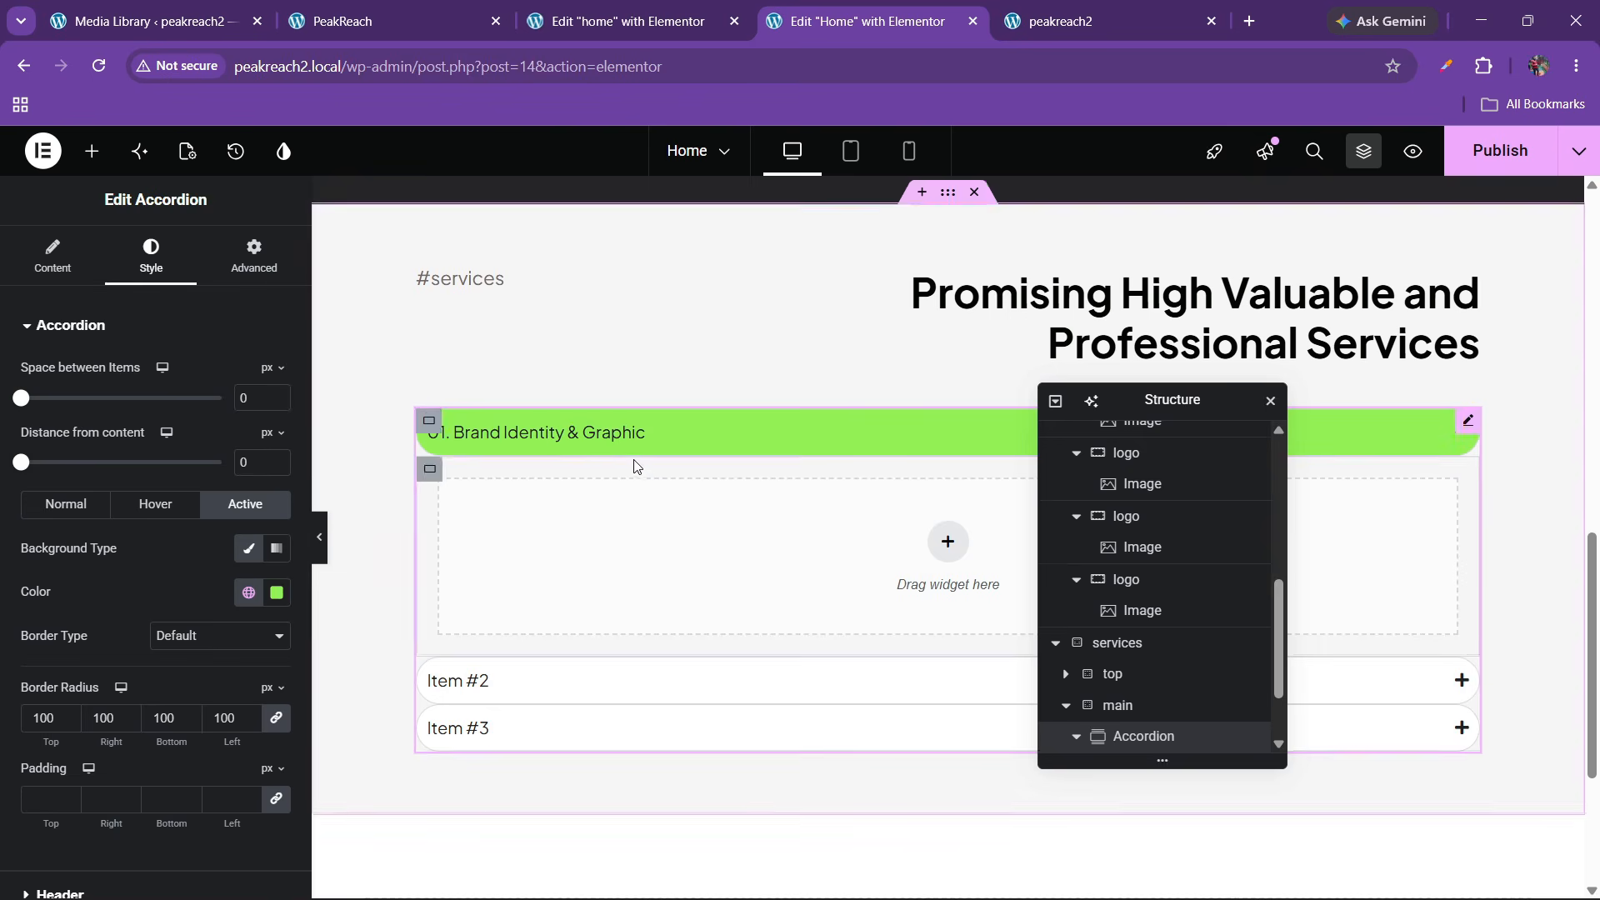
scroll(60, 561, "down", 2)
Open the accordion header title typography and search the font list for 'plus ja'
left_click(63, 699)
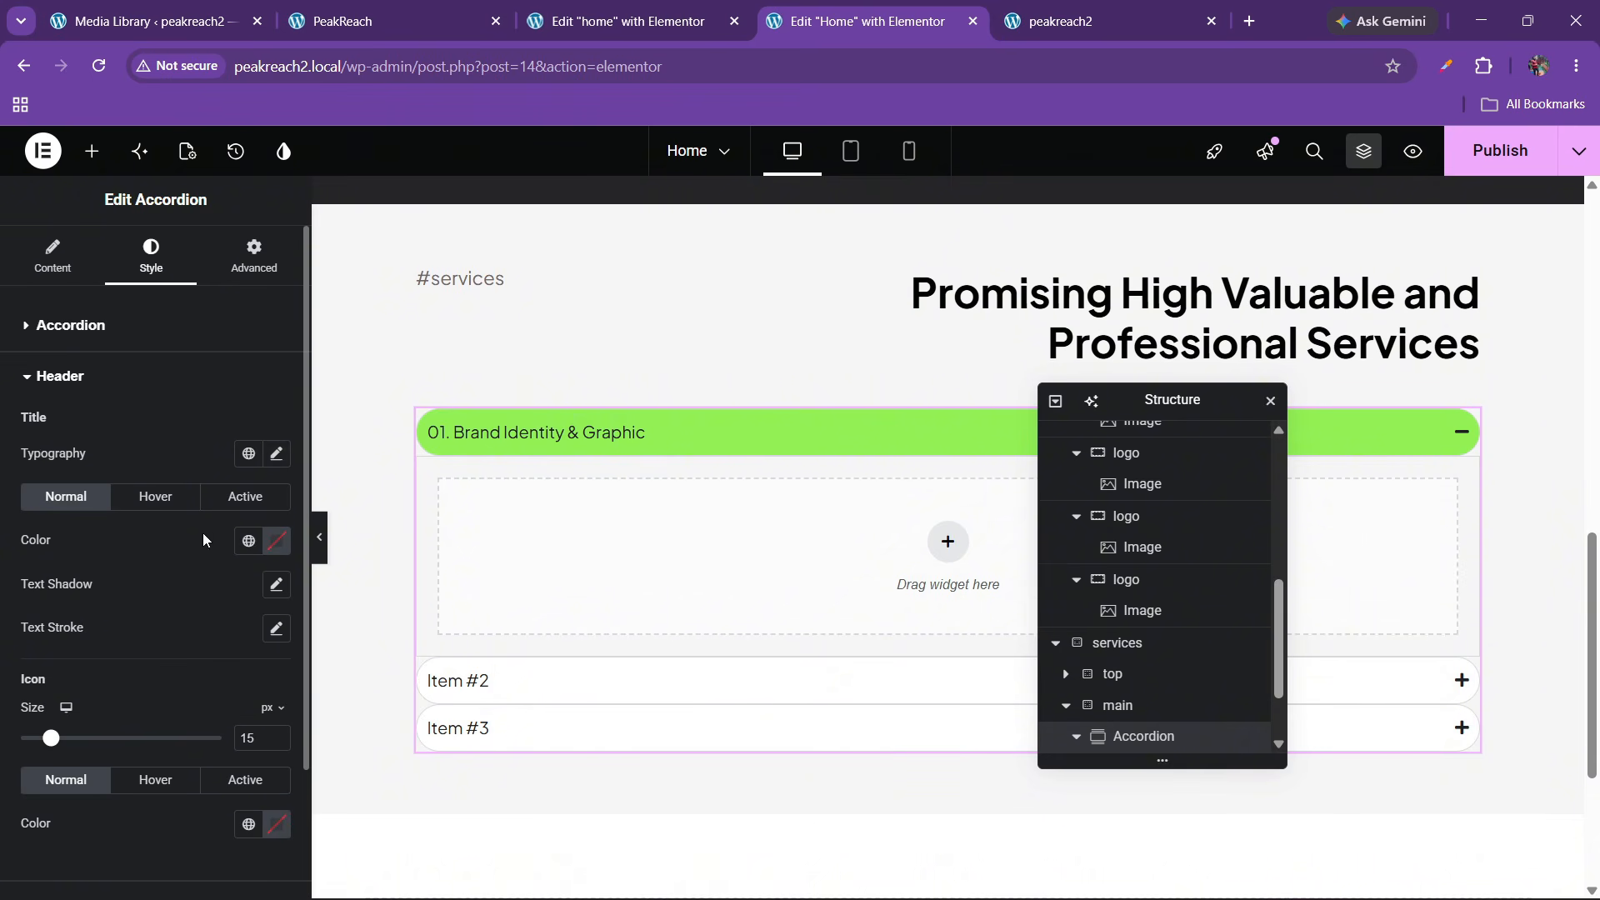
left_click(276, 455)
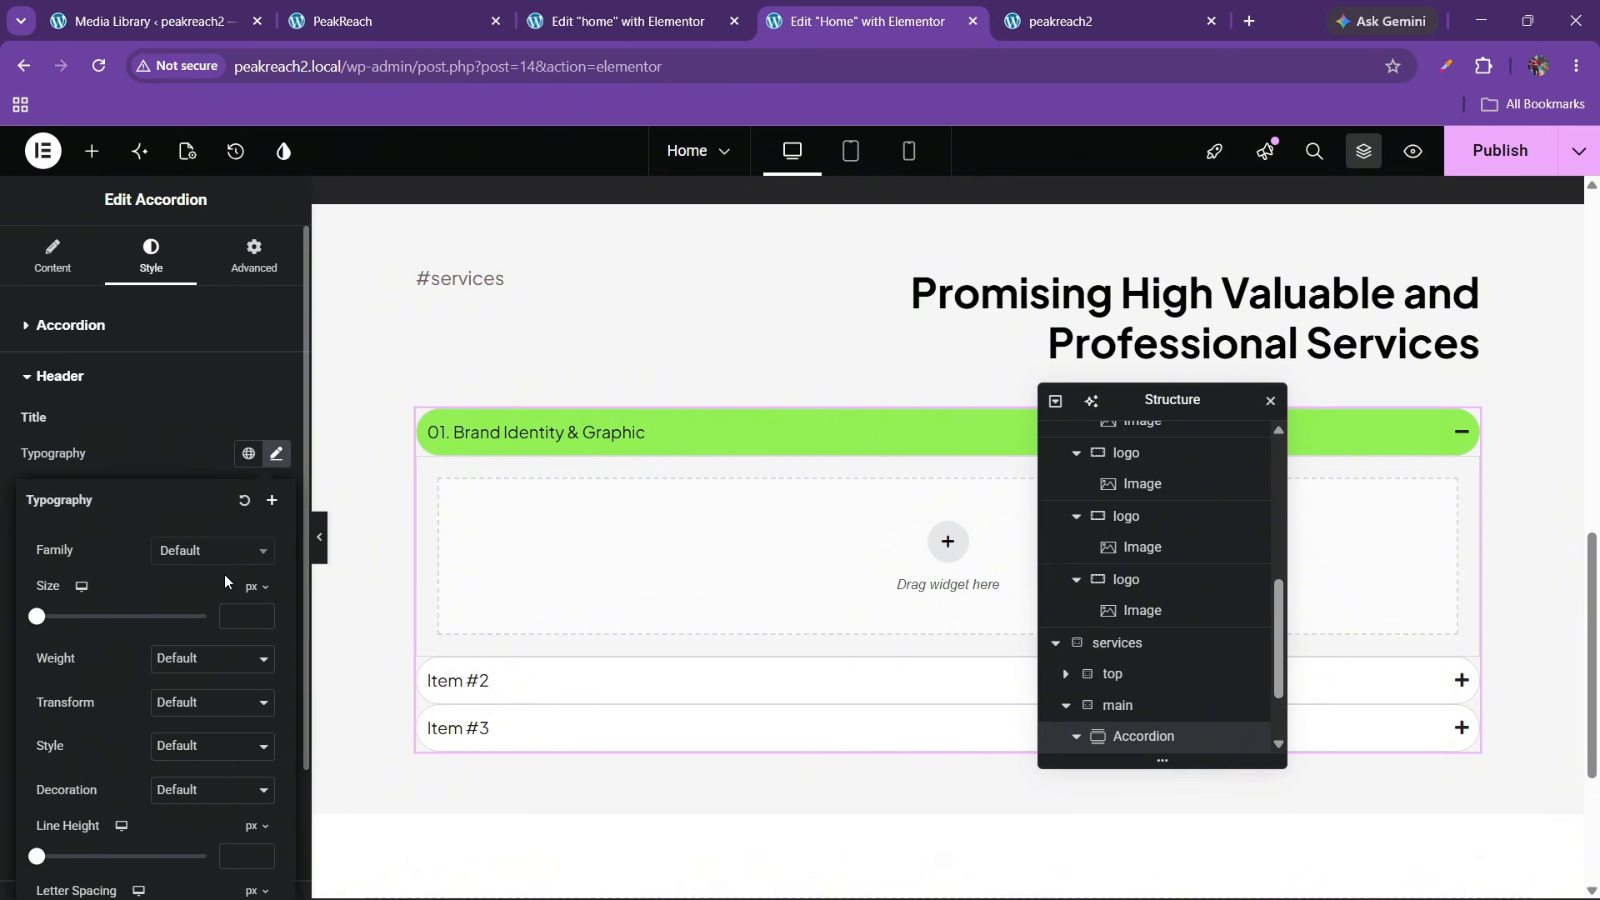
left_click(230, 552)
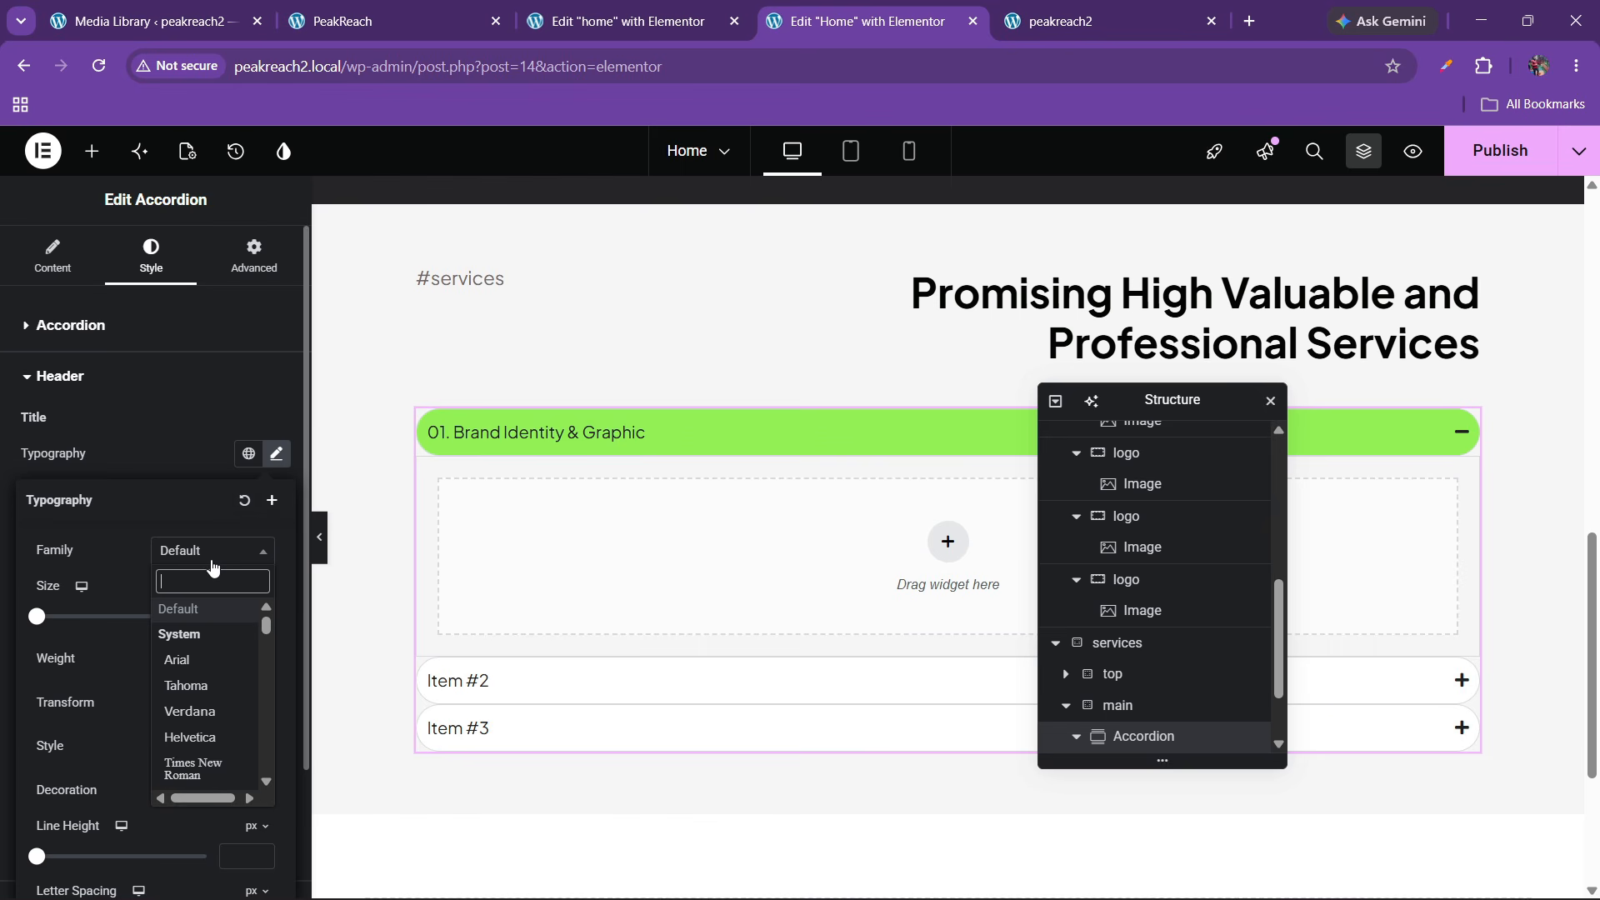
type("p")
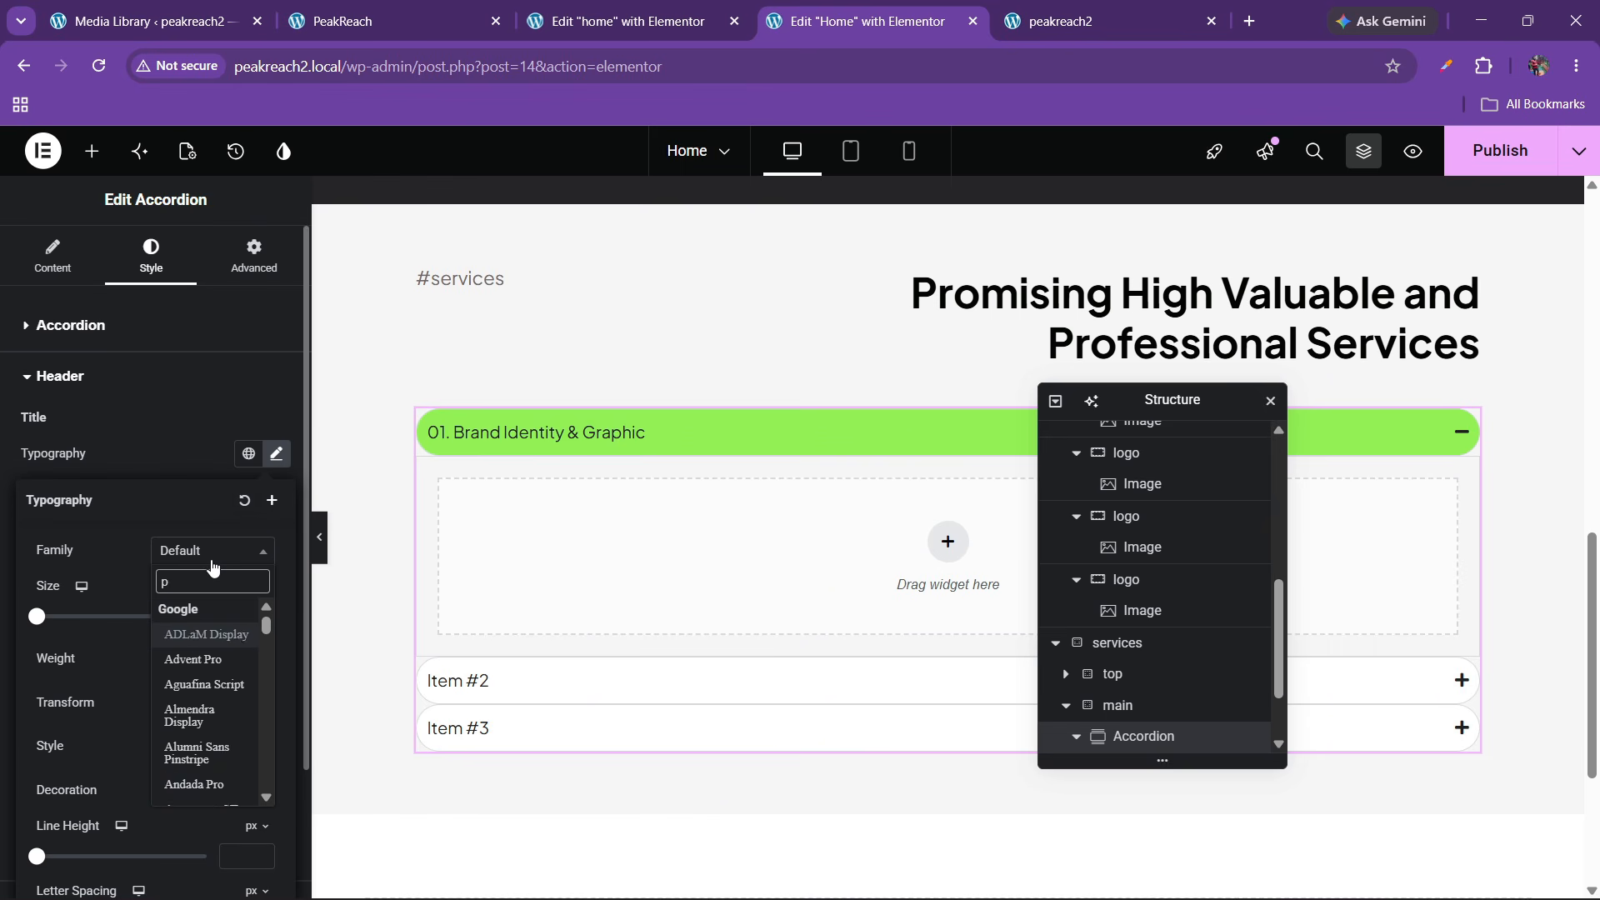
type("lus ja")
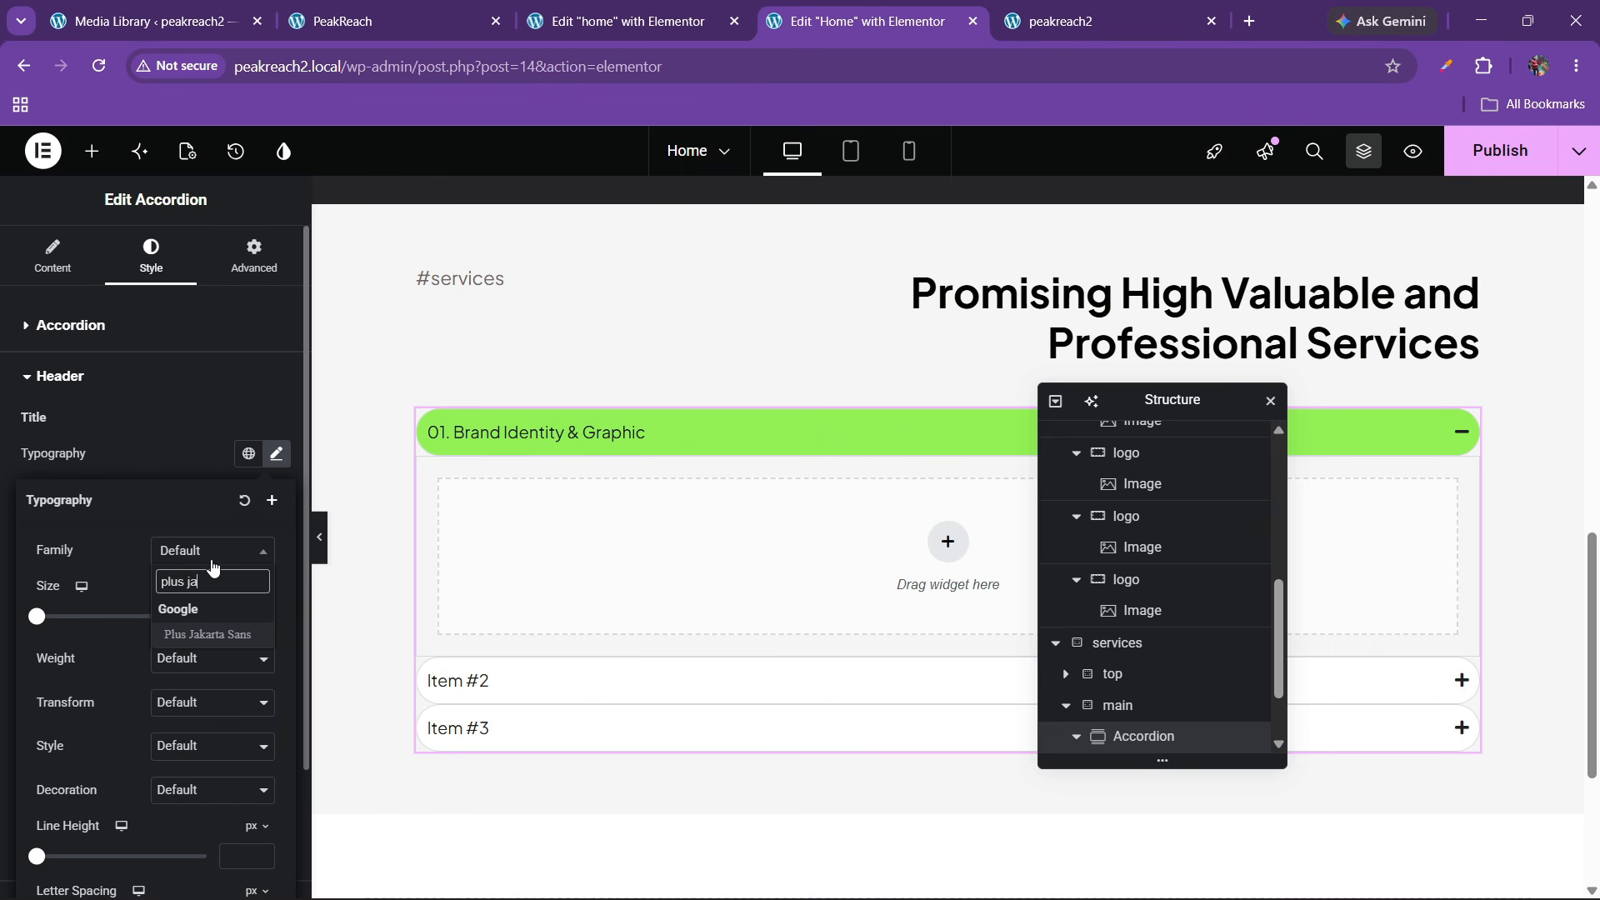
key("BackSpace")
key("BackSpace")
key("BackSpace")
key("BackSpace")
key("BackSpace")
key("BackSpace")
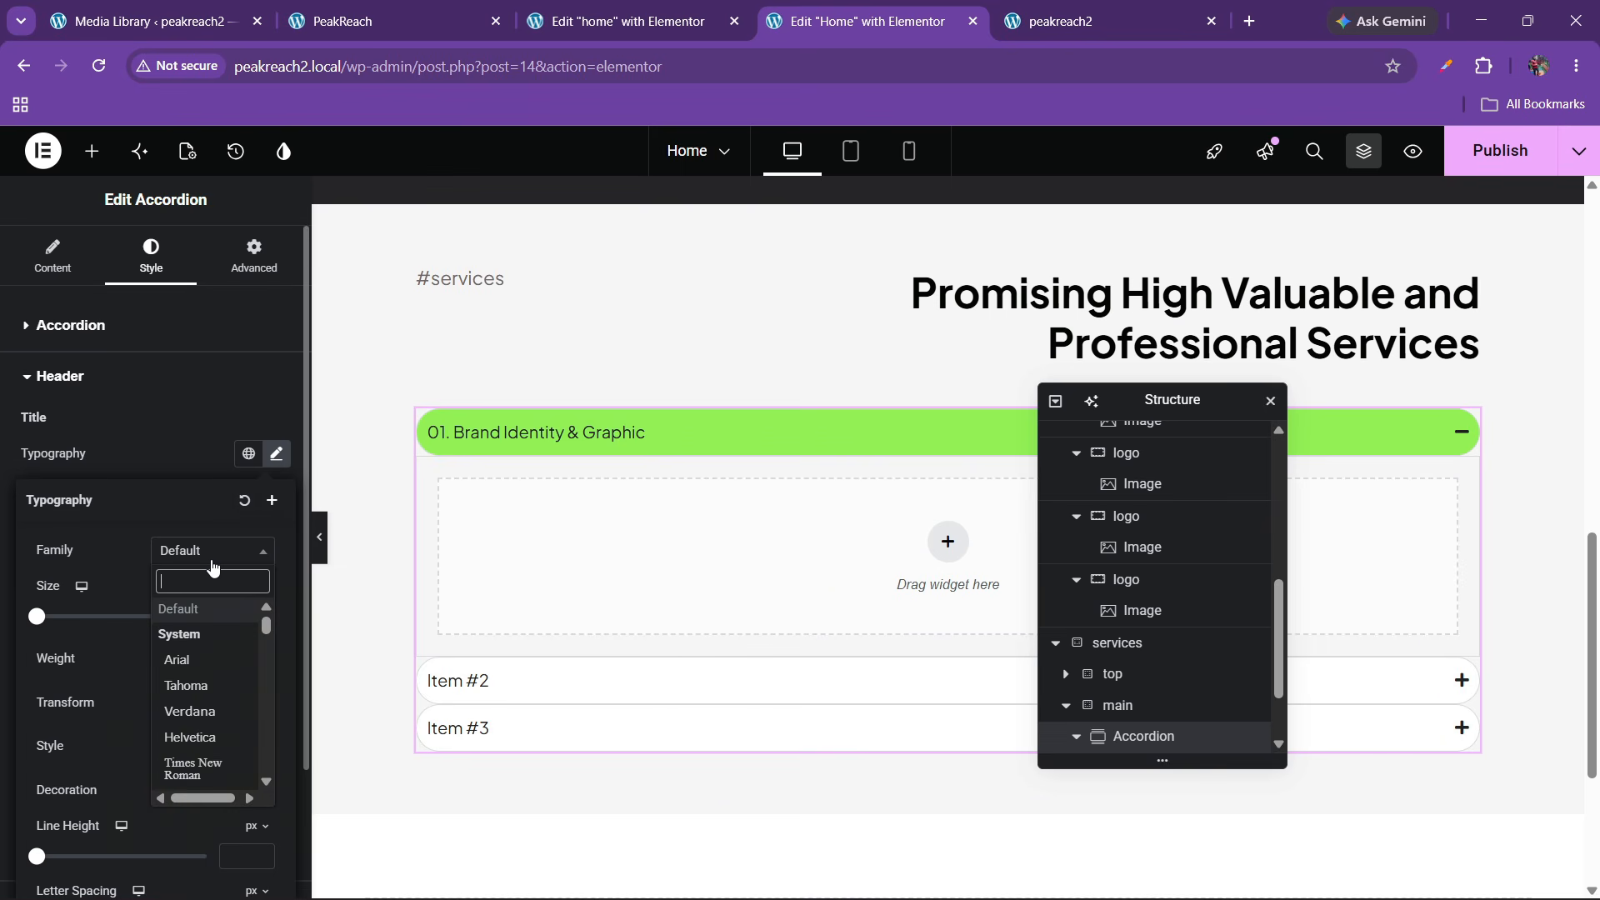
left_click(145, 573)
Set the accordion title size to 25 px and weight to 600 Semi Bold
left_click(261, 618)
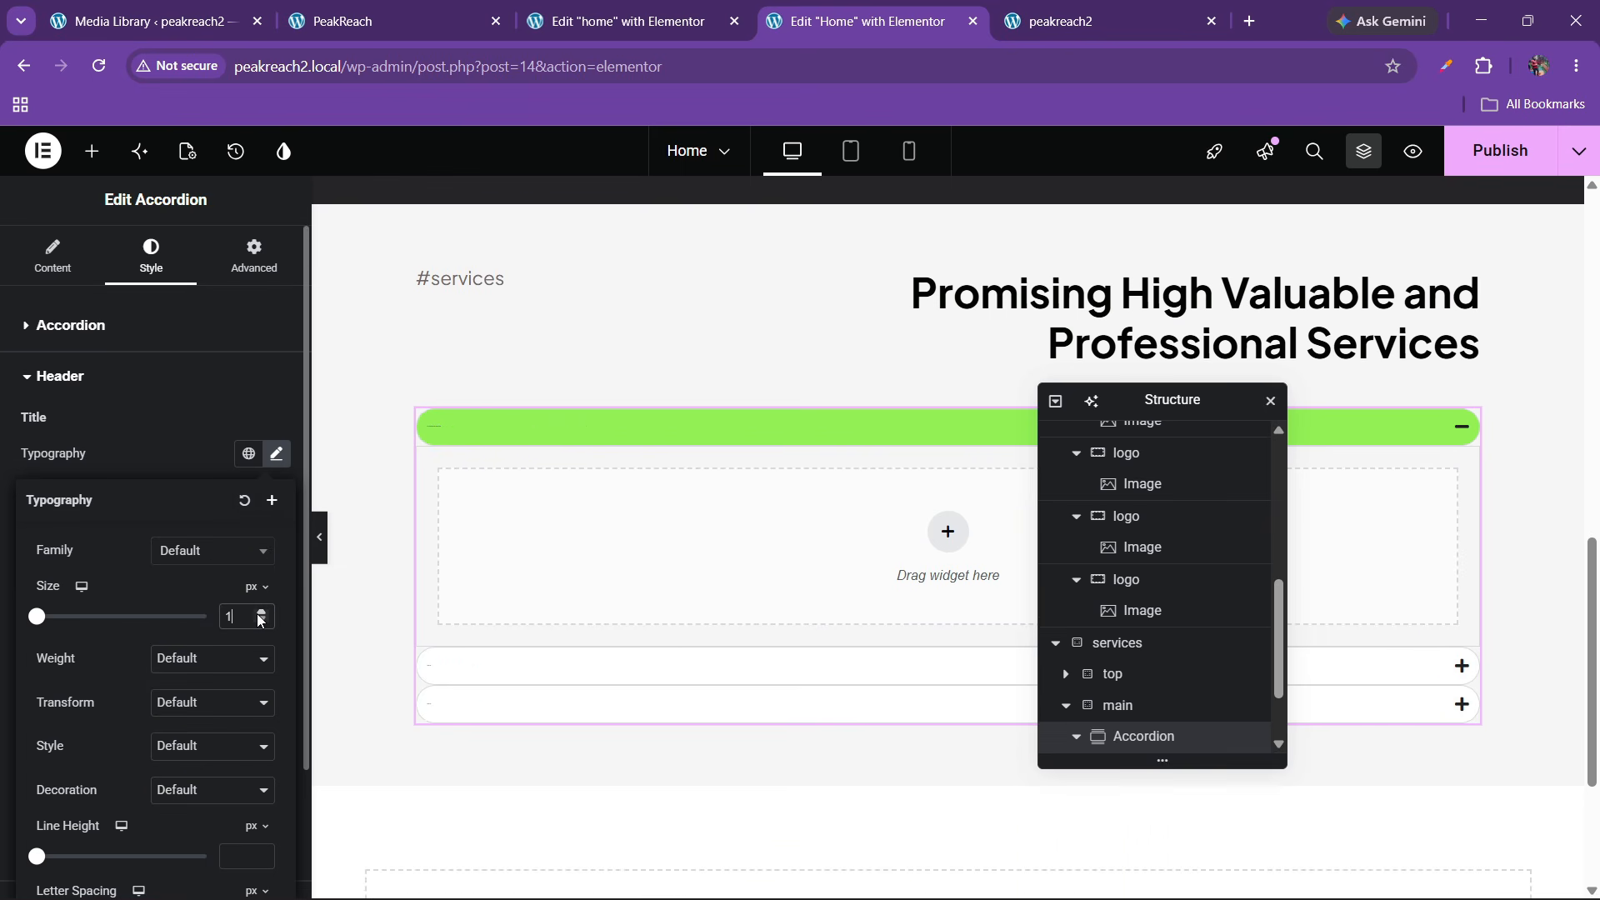
key("BackSpace")
type("20")
key("BackSpace")
key("BackSpace")
type("30")
key("BackSpace")
key("BackSpace")
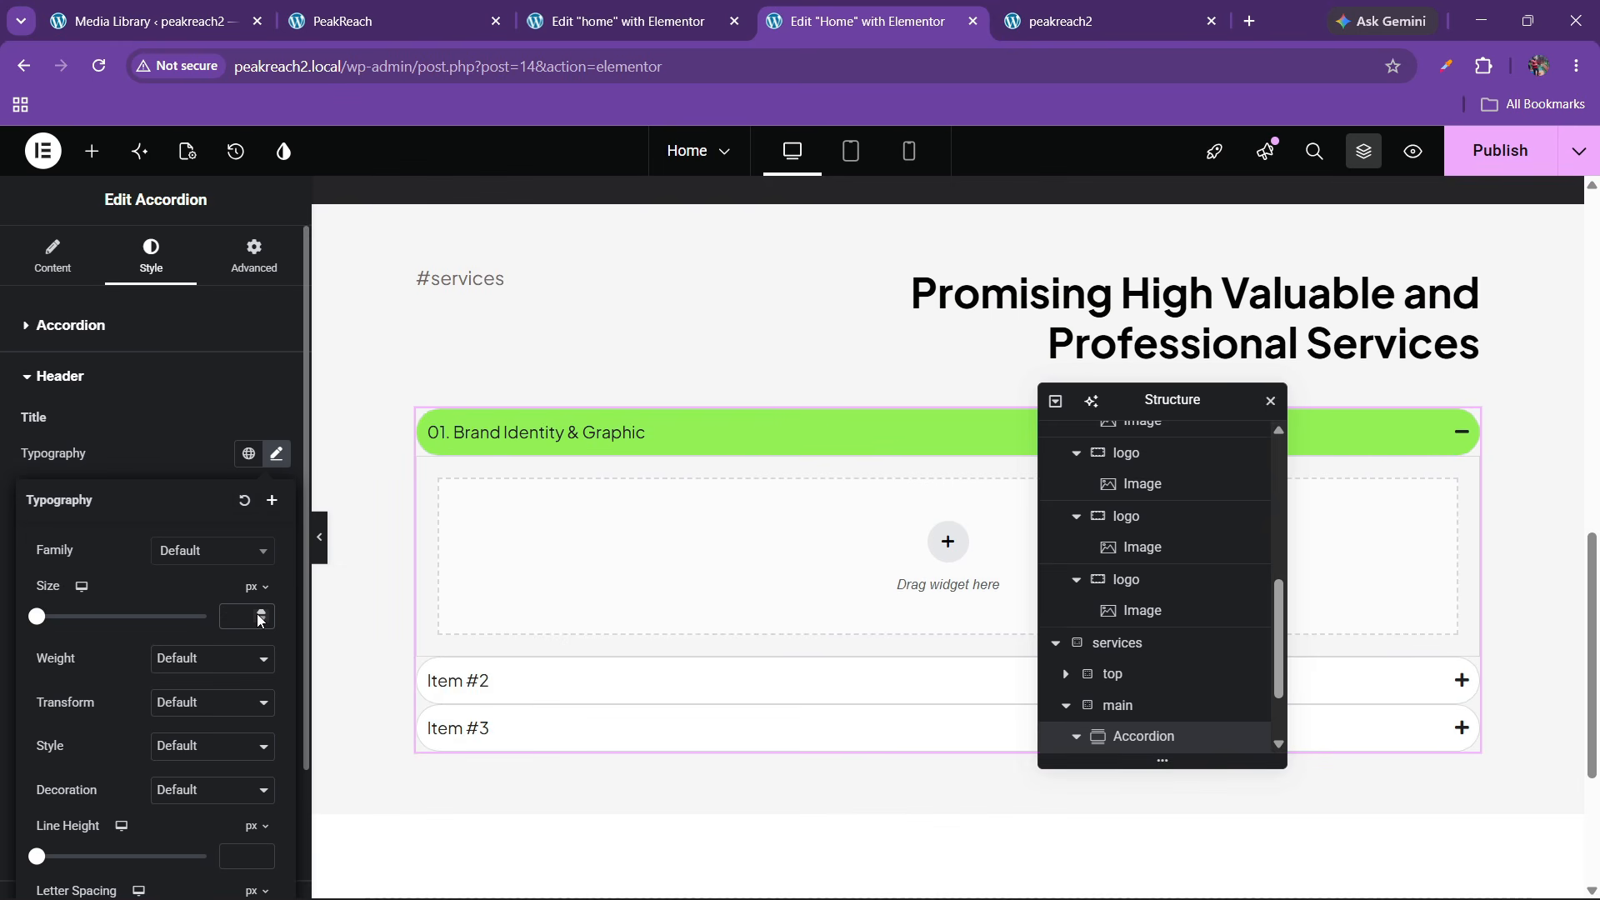
type("25")
left_click(186, 678)
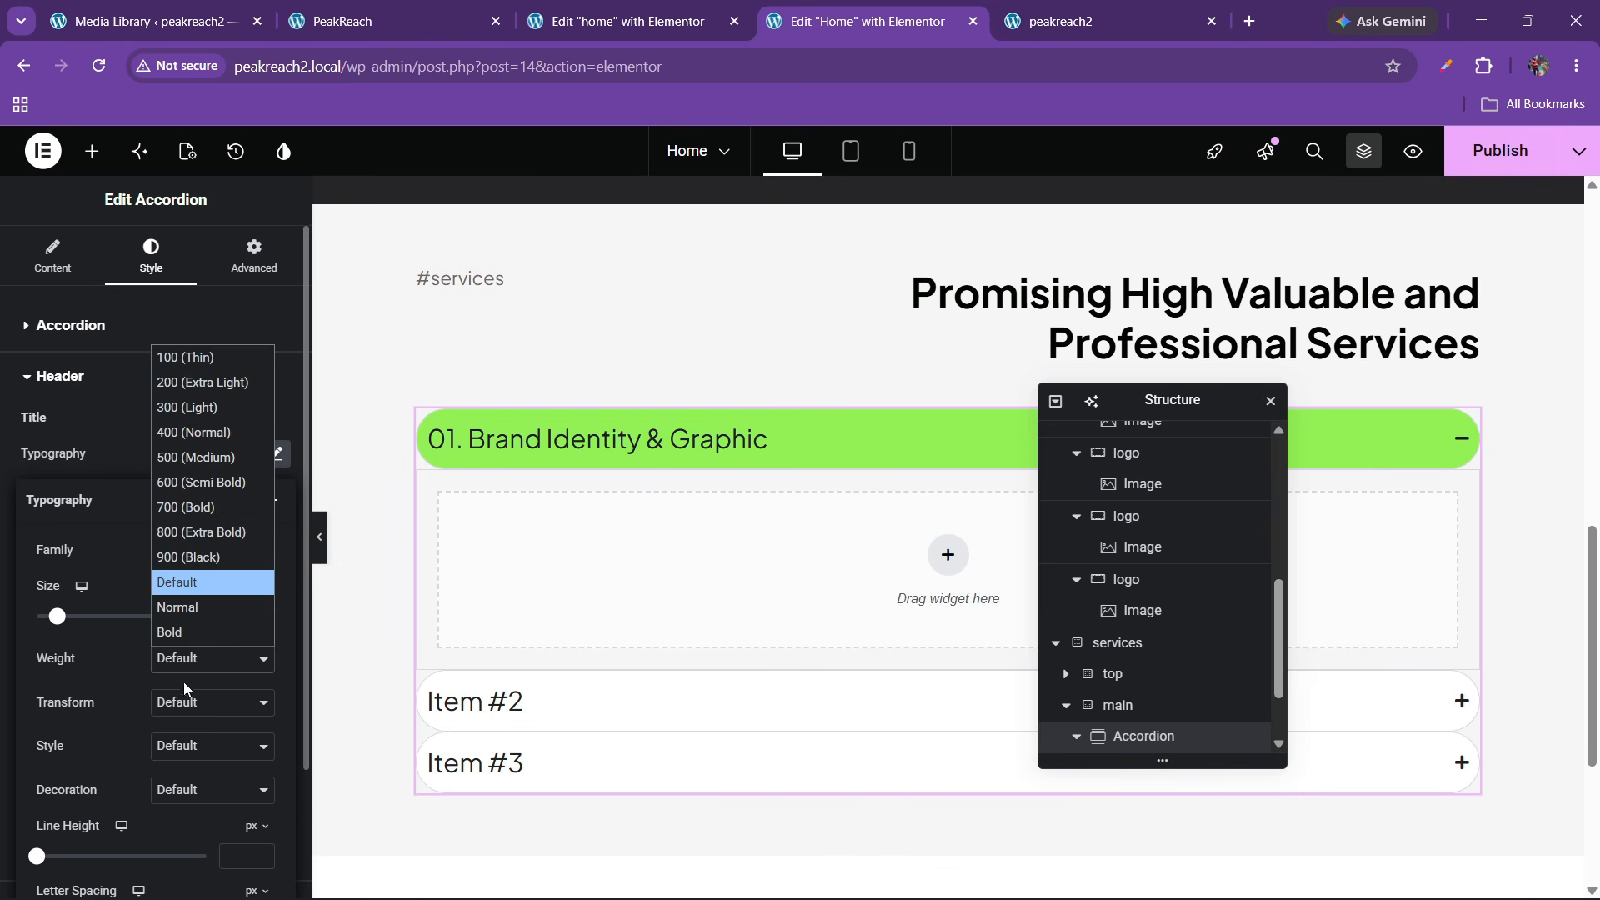
left_click(171, 480)
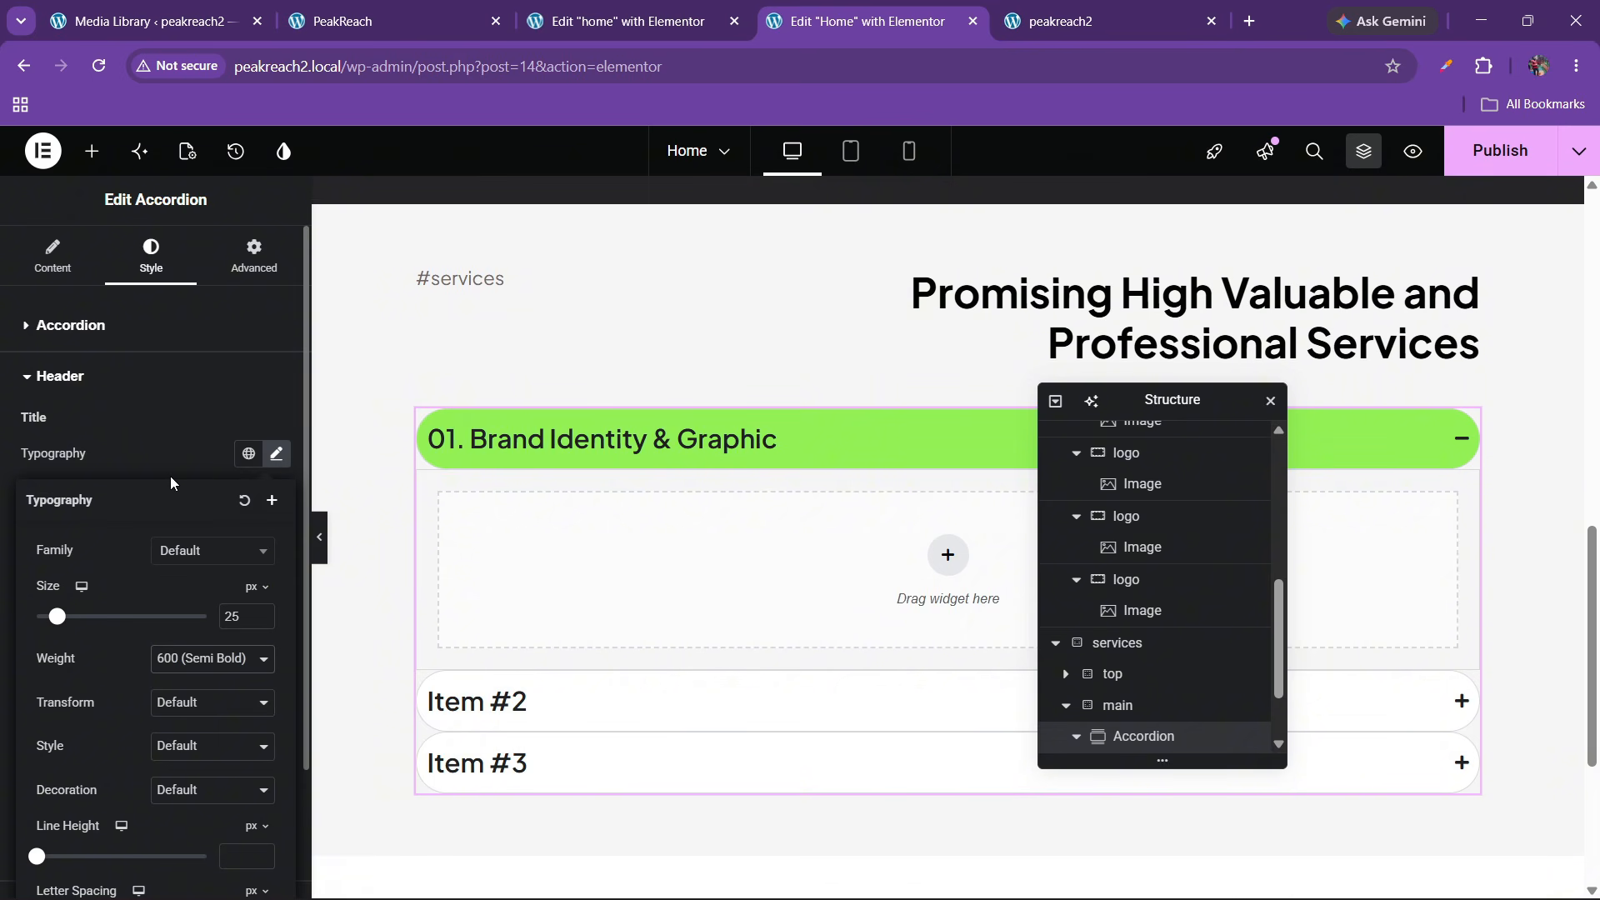
Compare the titles against the live PeakReach services accordion, then return to the editor
left_click(342, 21)
left_click(371, 568)
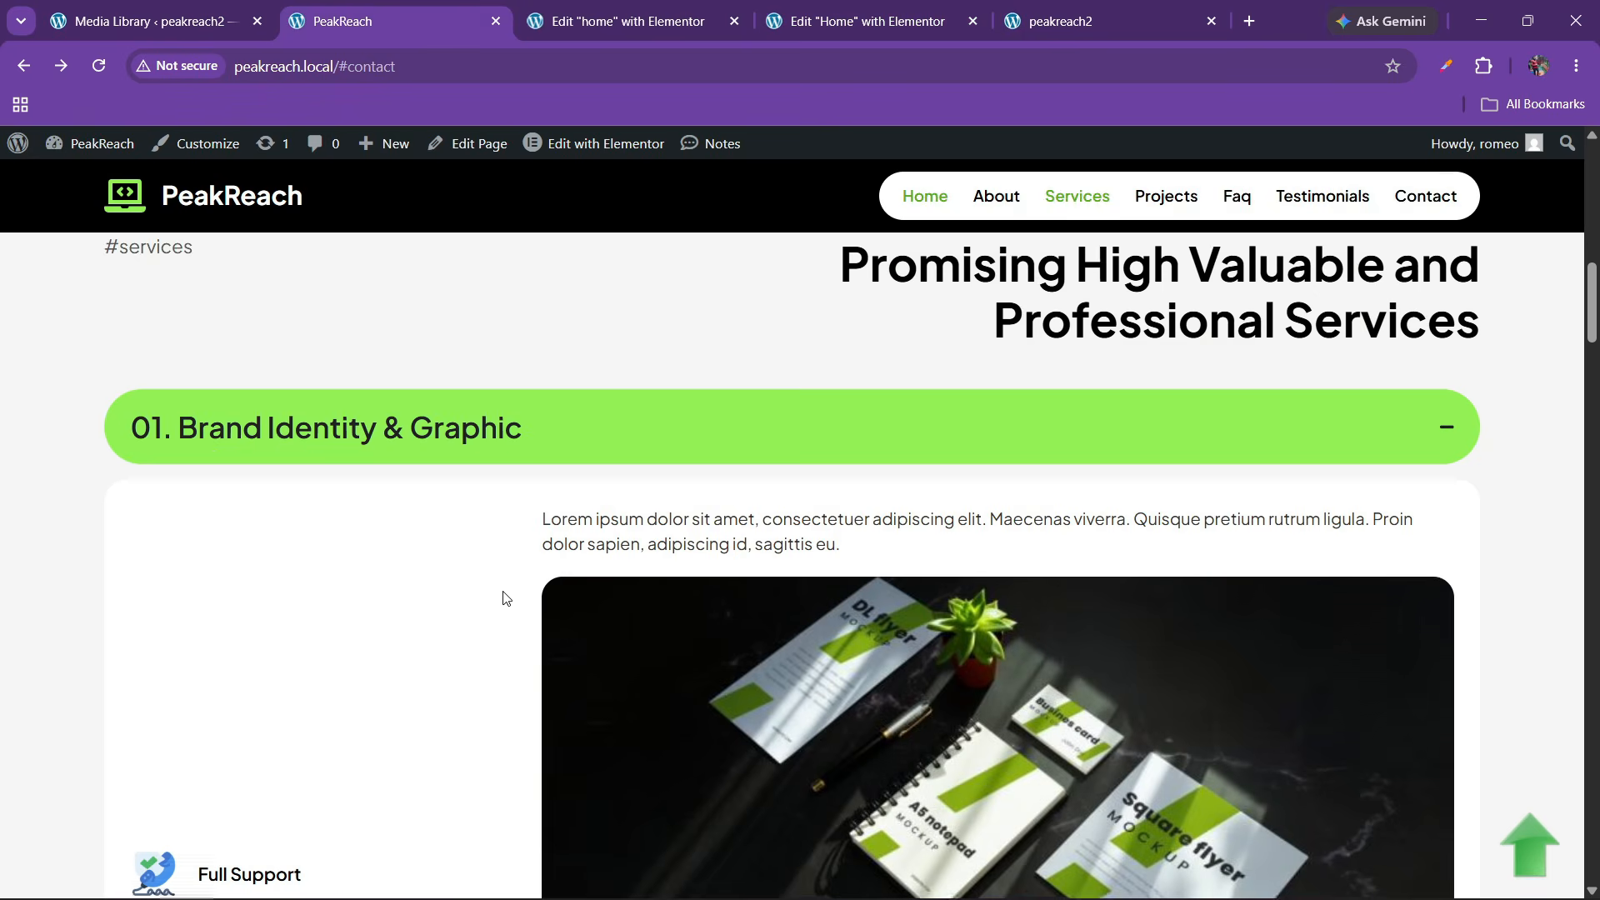
scroll(504, 598, "down", 2)
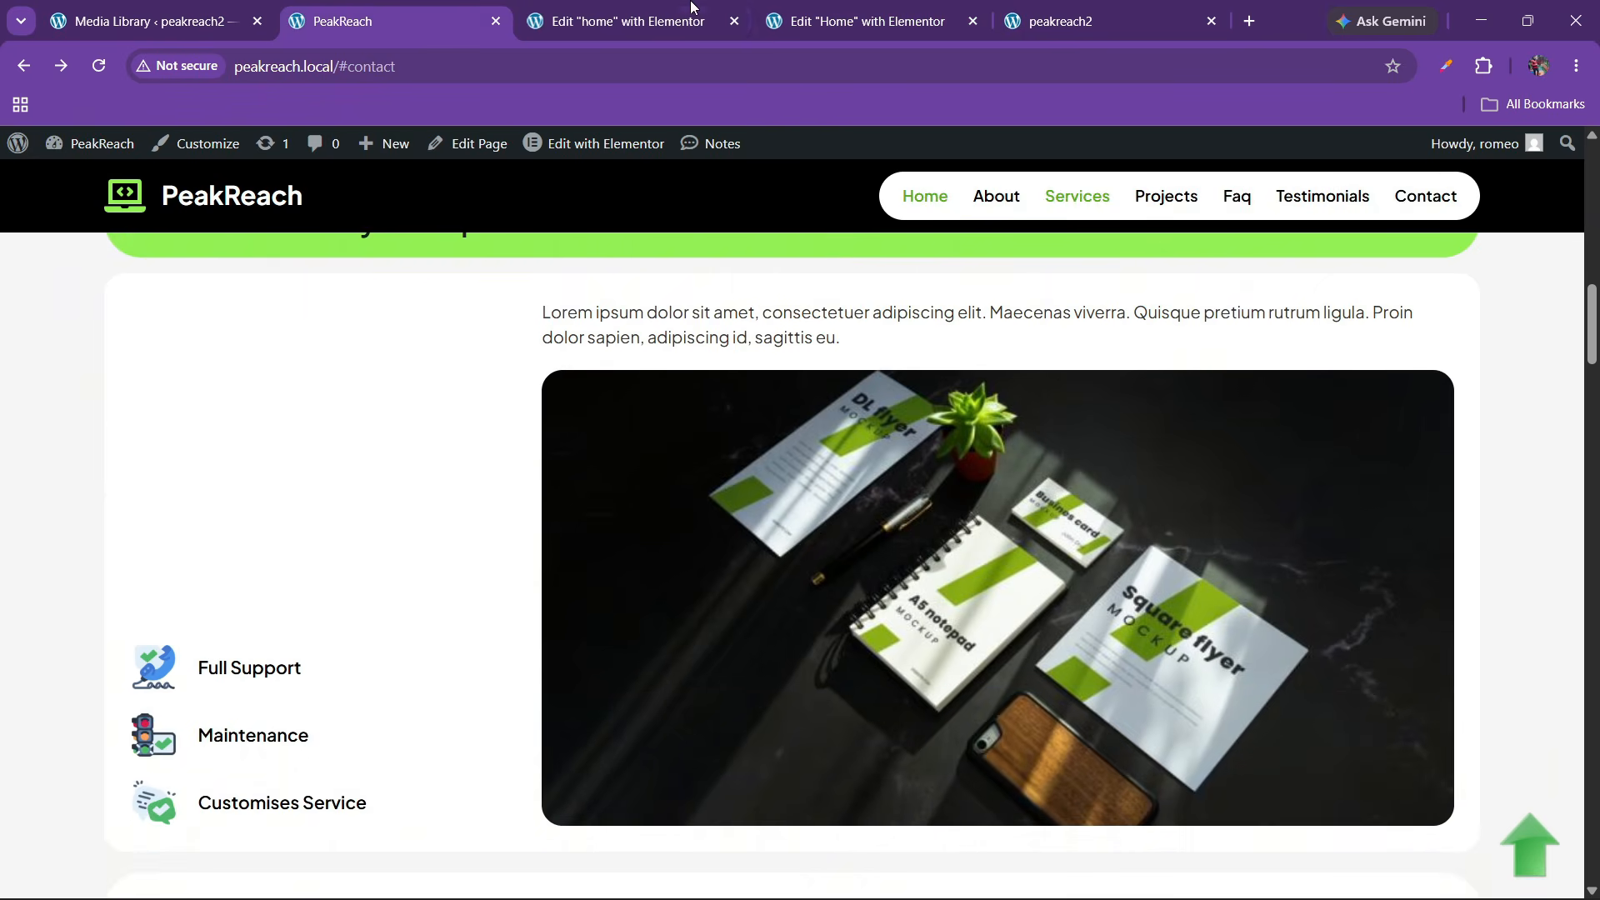
left_click(837, 8)
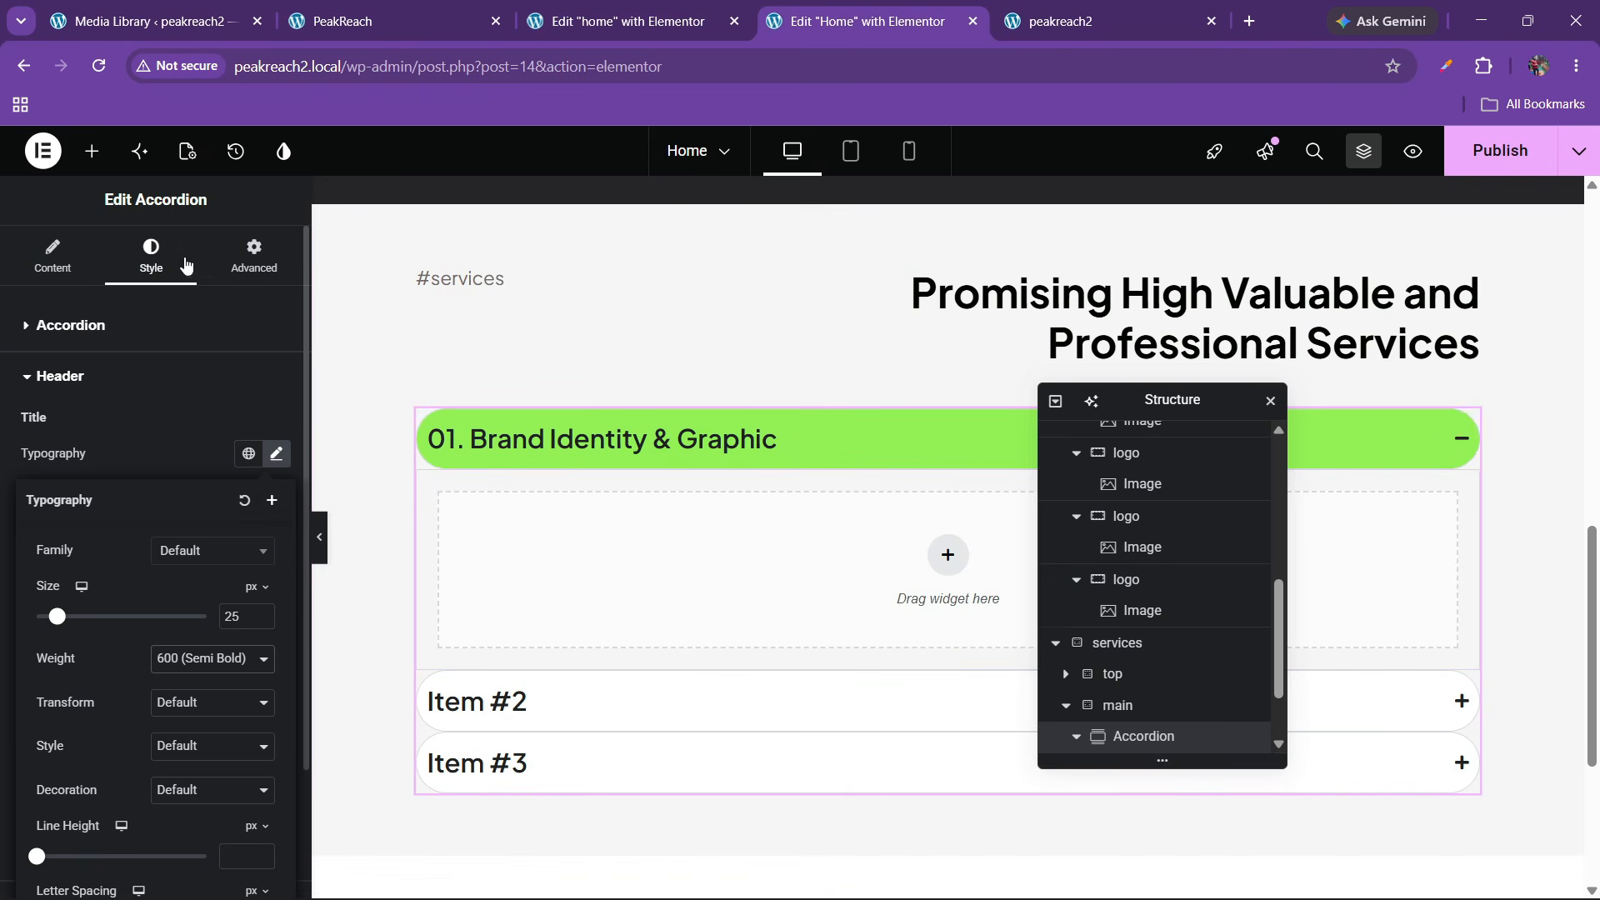
Drop an empty flexbox Container into accordion item #1's content drop area
left_click(92, 151)
scroll(168, 606, "down", 10)
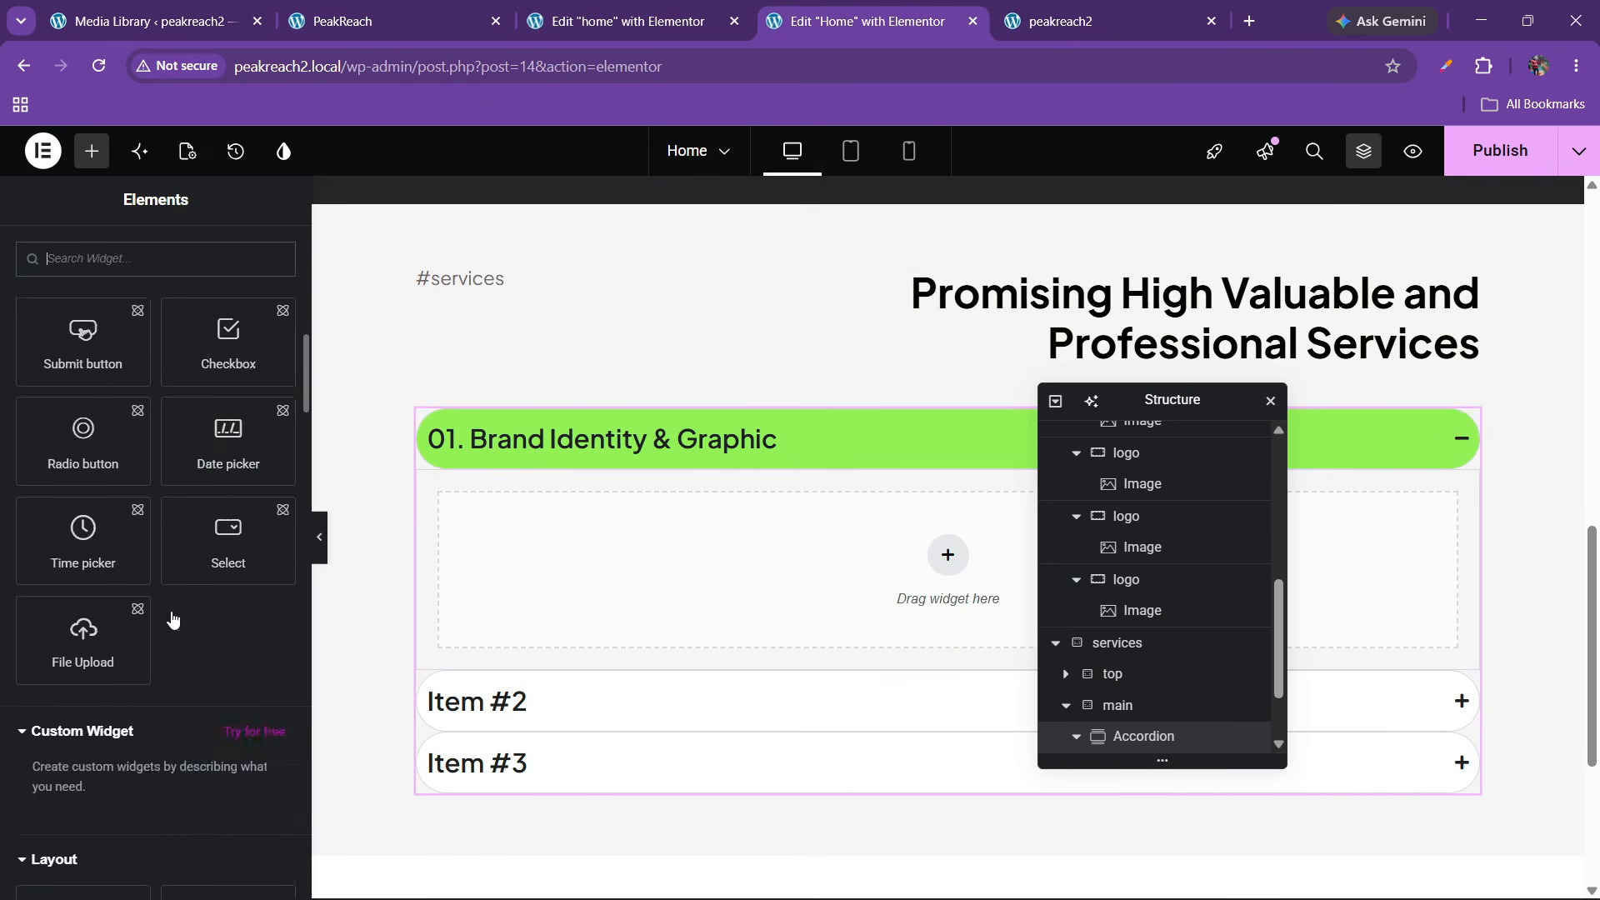
scroll(169, 620, "up", 5)
scroll(173, 618, "up", 5)
scroll(172, 613, "down", 12)
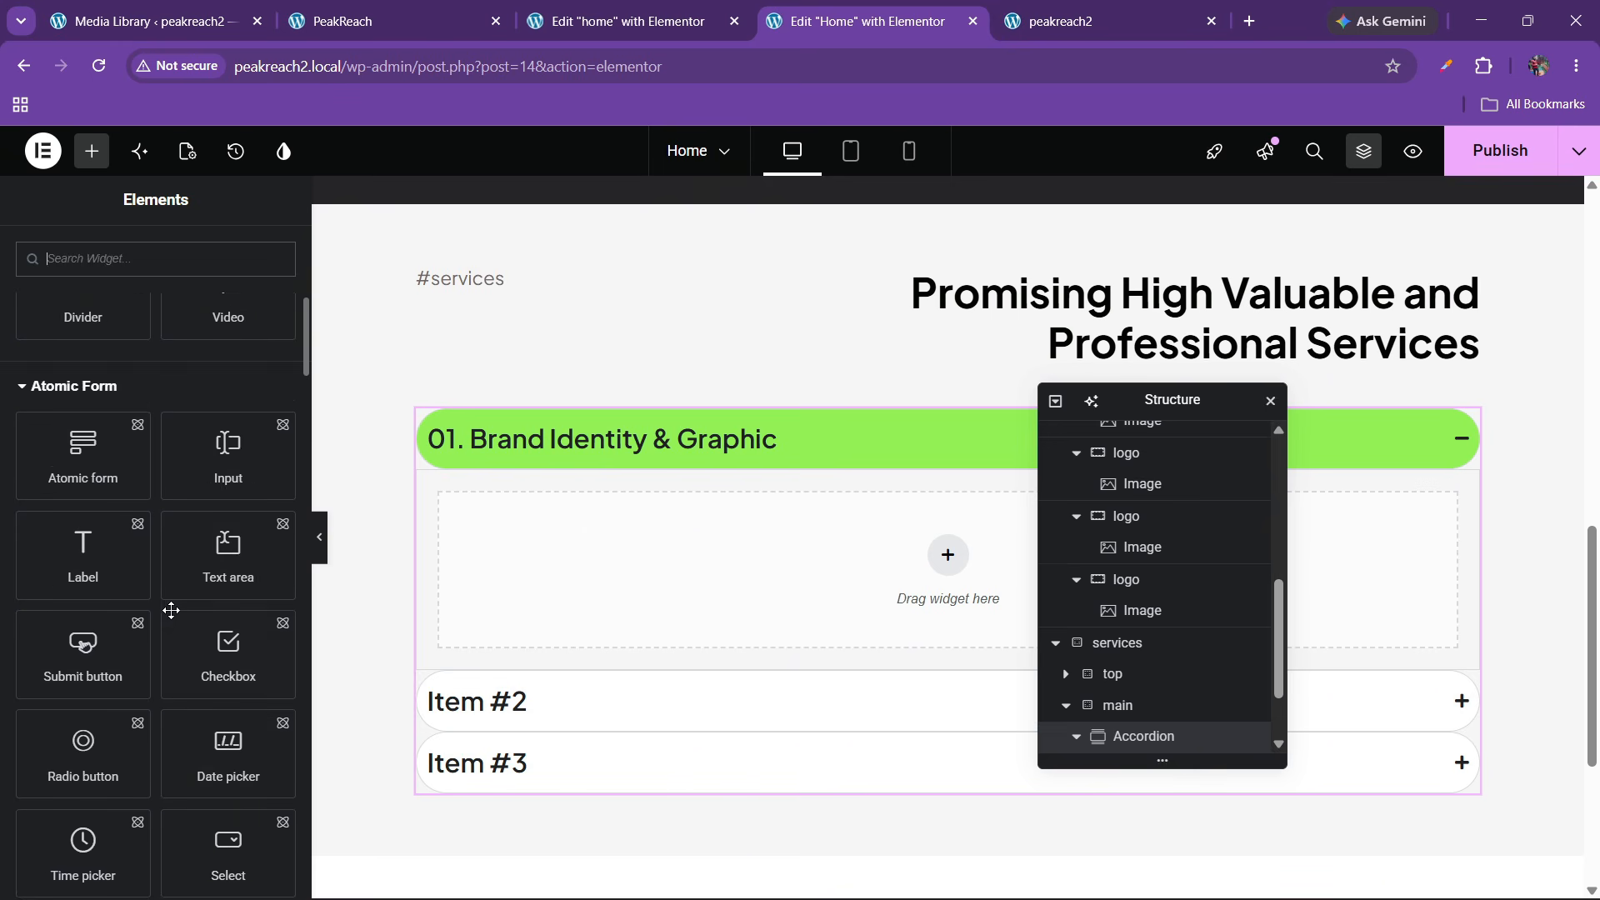
left_click_drag(111, 634, 695, 575)
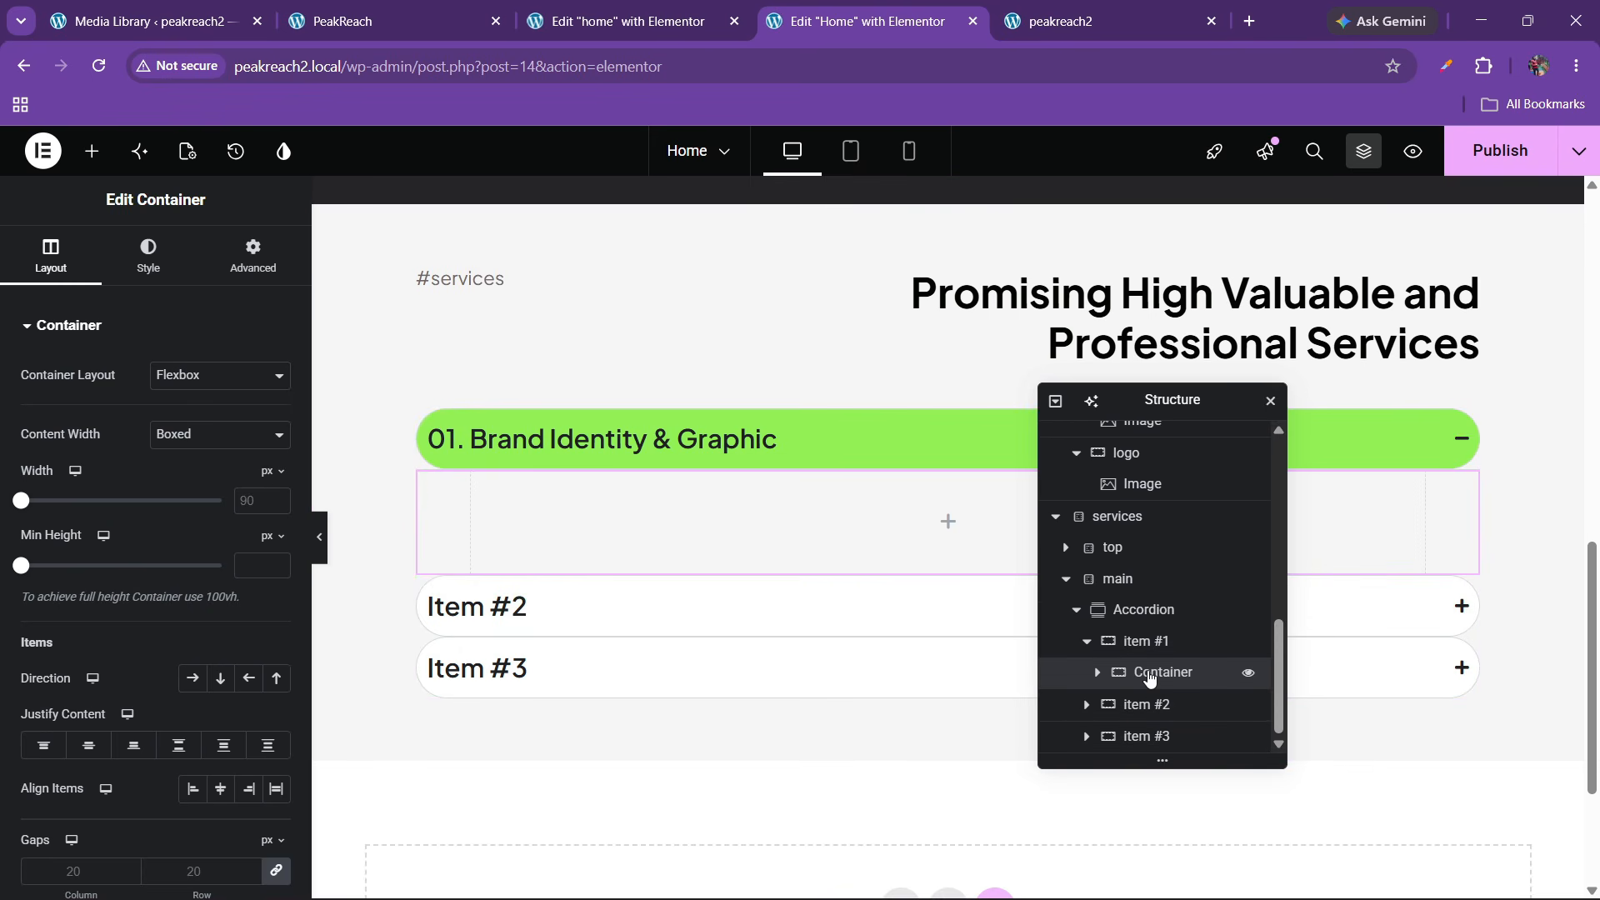
Make the container full width, direction row, justified space-between and vertically centred
left_click(208, 434)
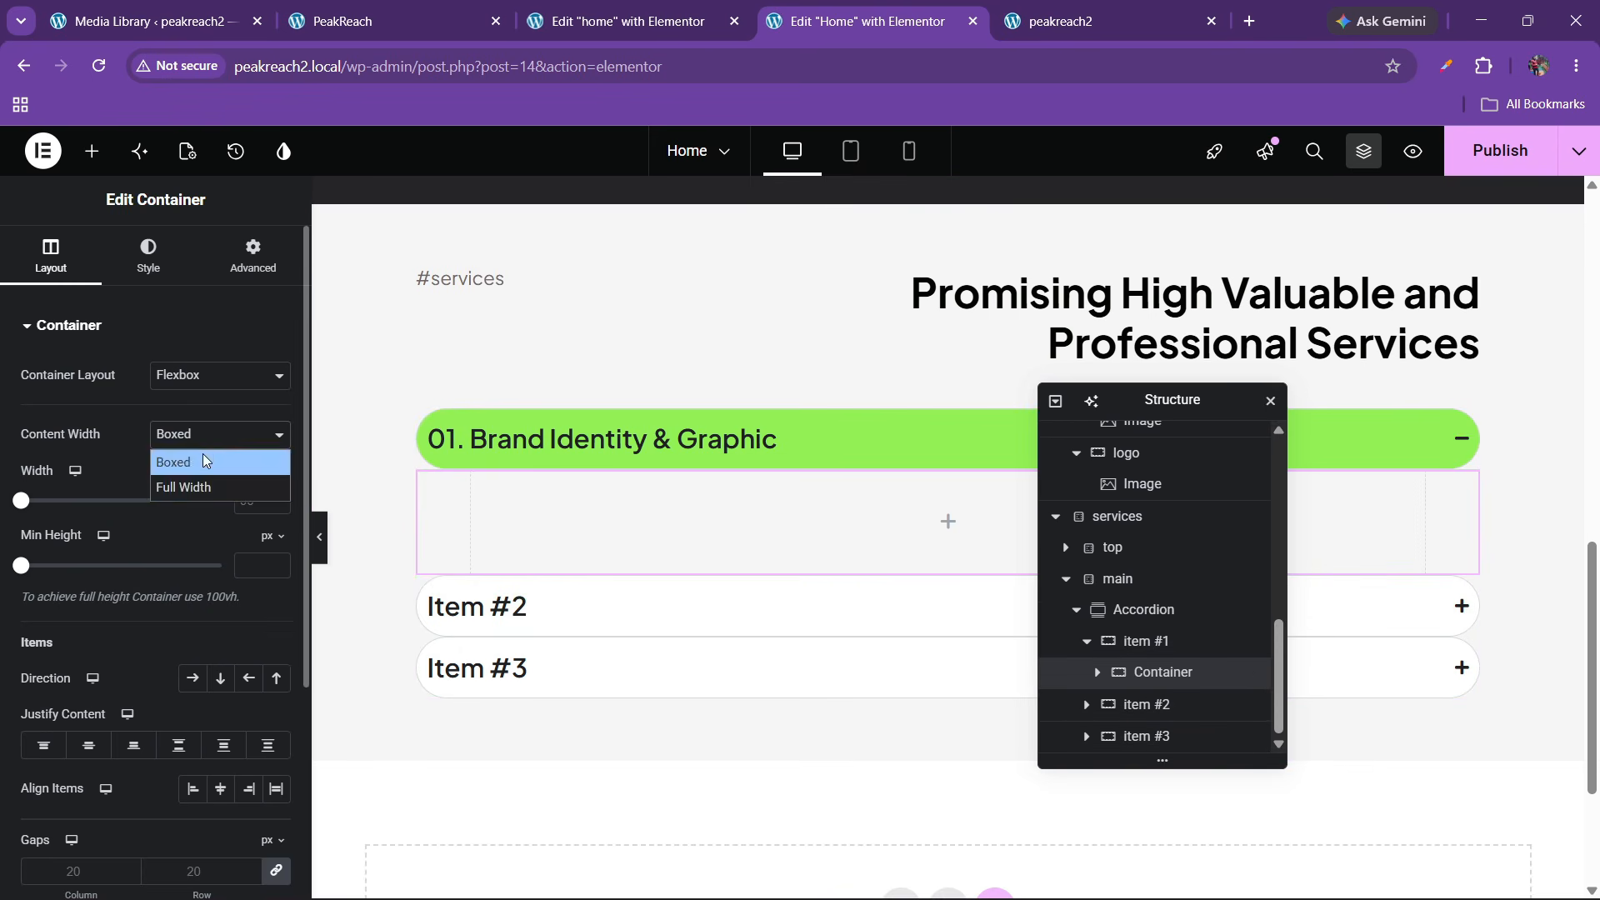
left_click(199, 479)
scroll(186, 559, "down", 1)
scroll(187, 558, "down", 1)
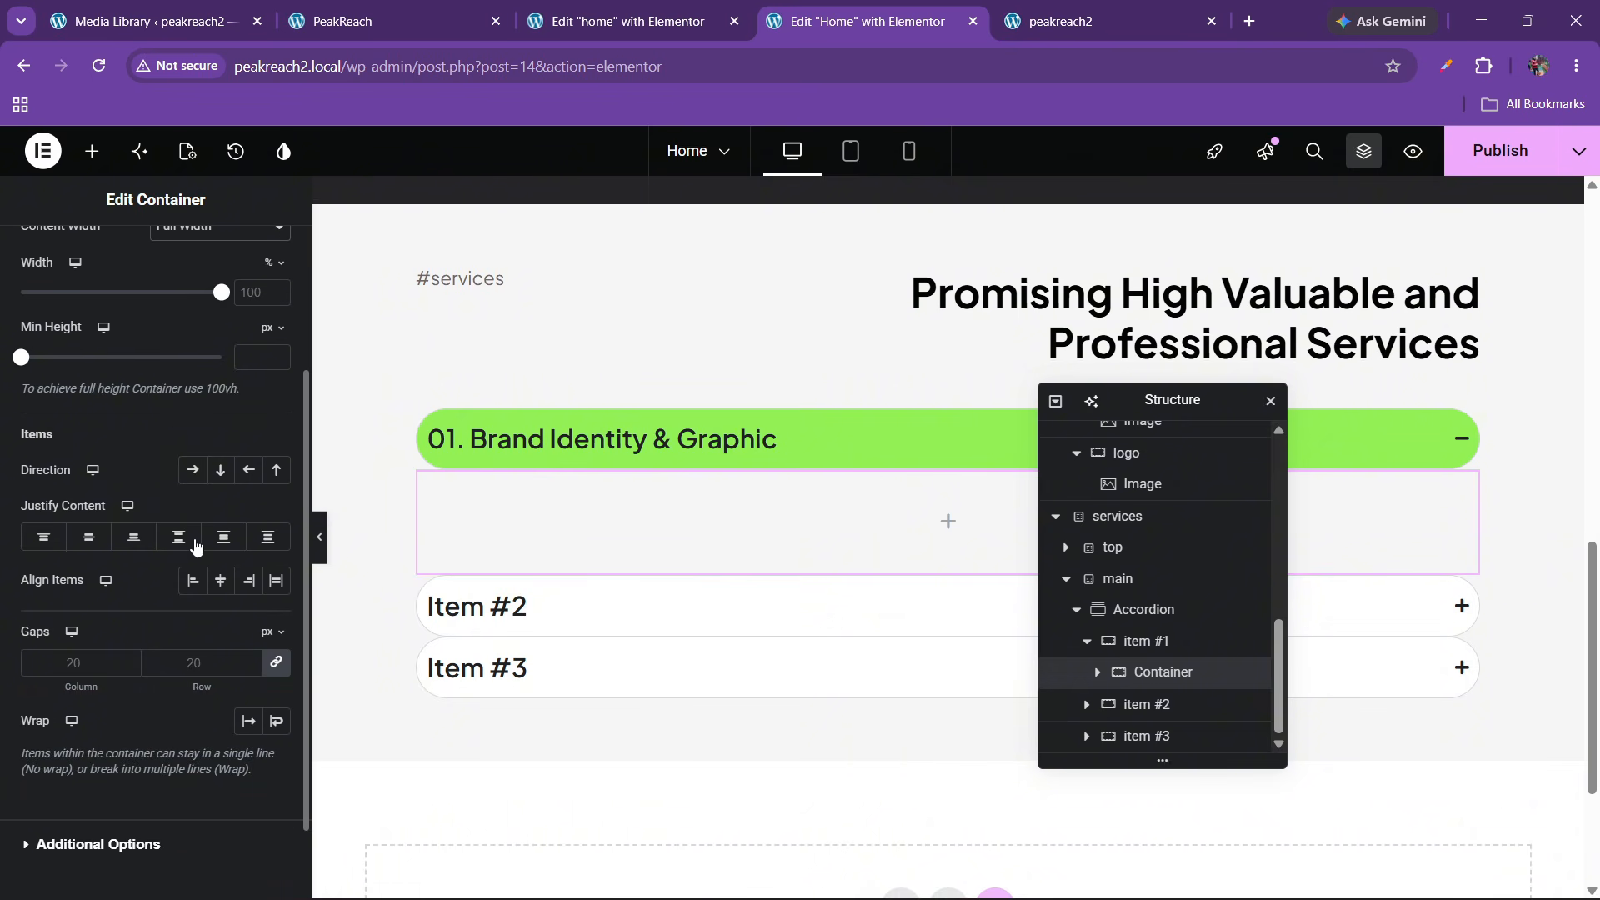
left_click(195, 472)
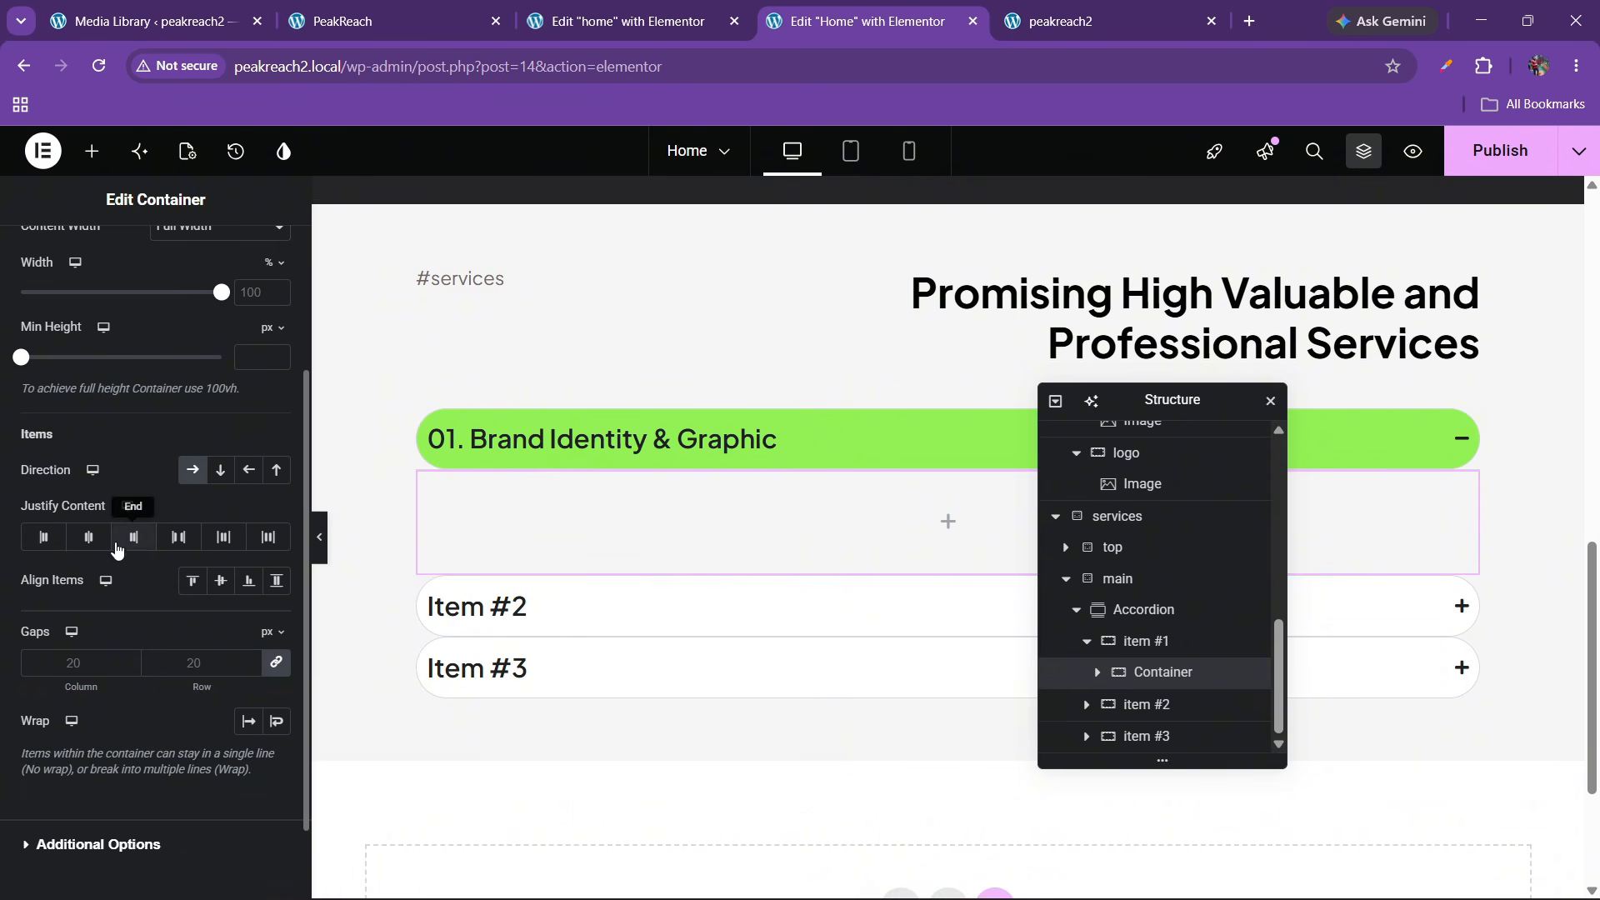
left_click(178, 537)
left_click(221, 580)
Give the container 20 px padding, a white background and 20 px border radius
scroll(224, 373, "up", 2)
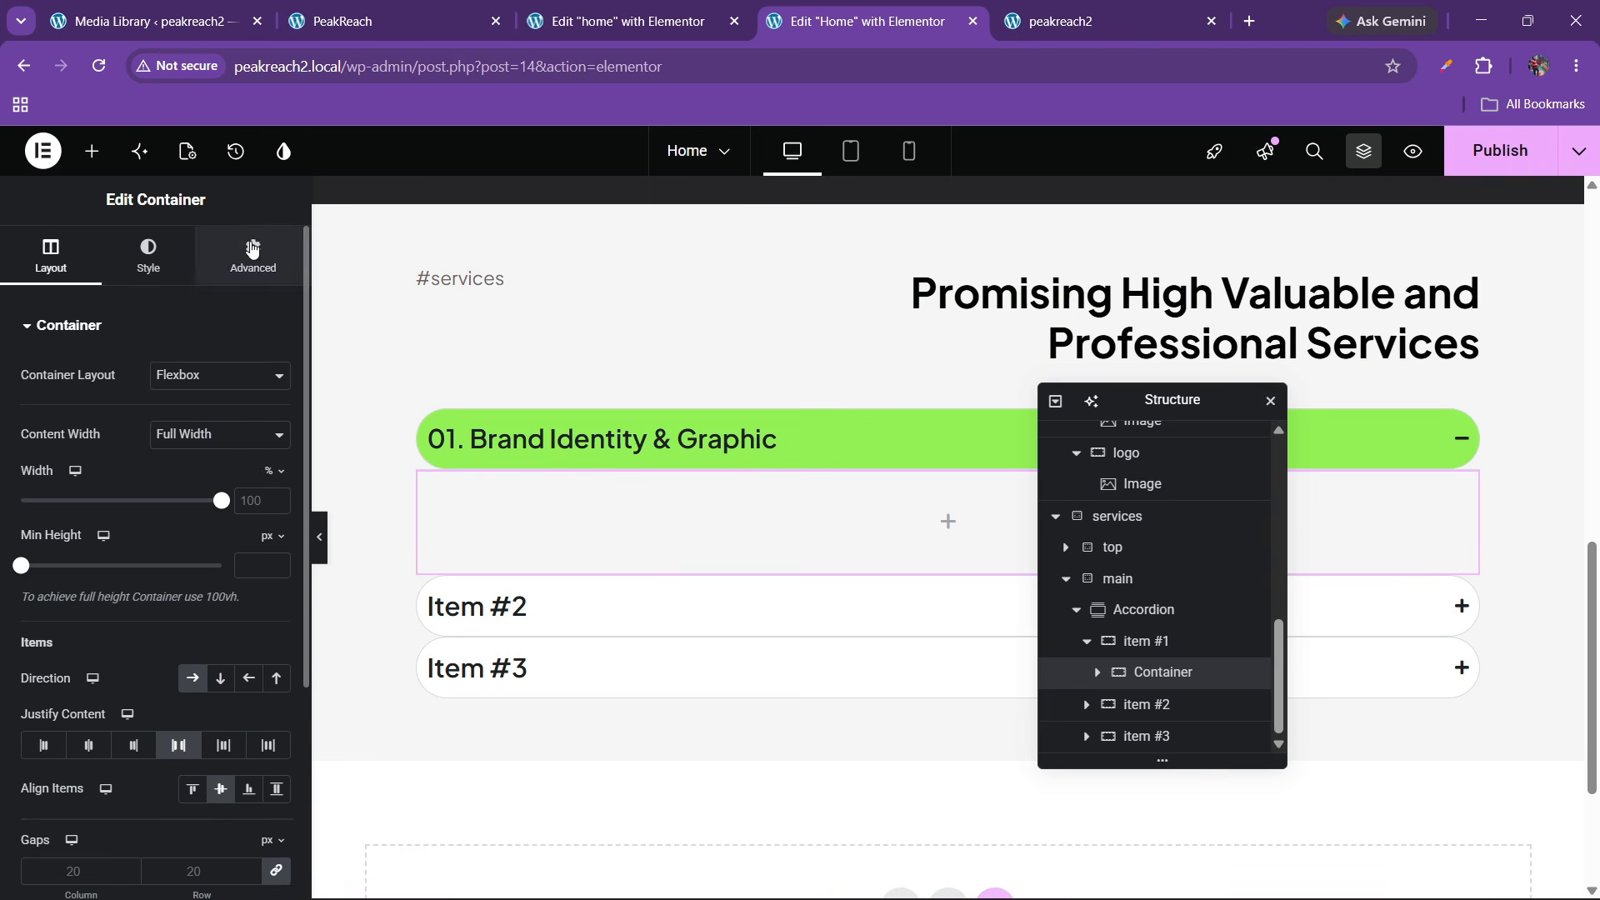
left_click(252, 250)
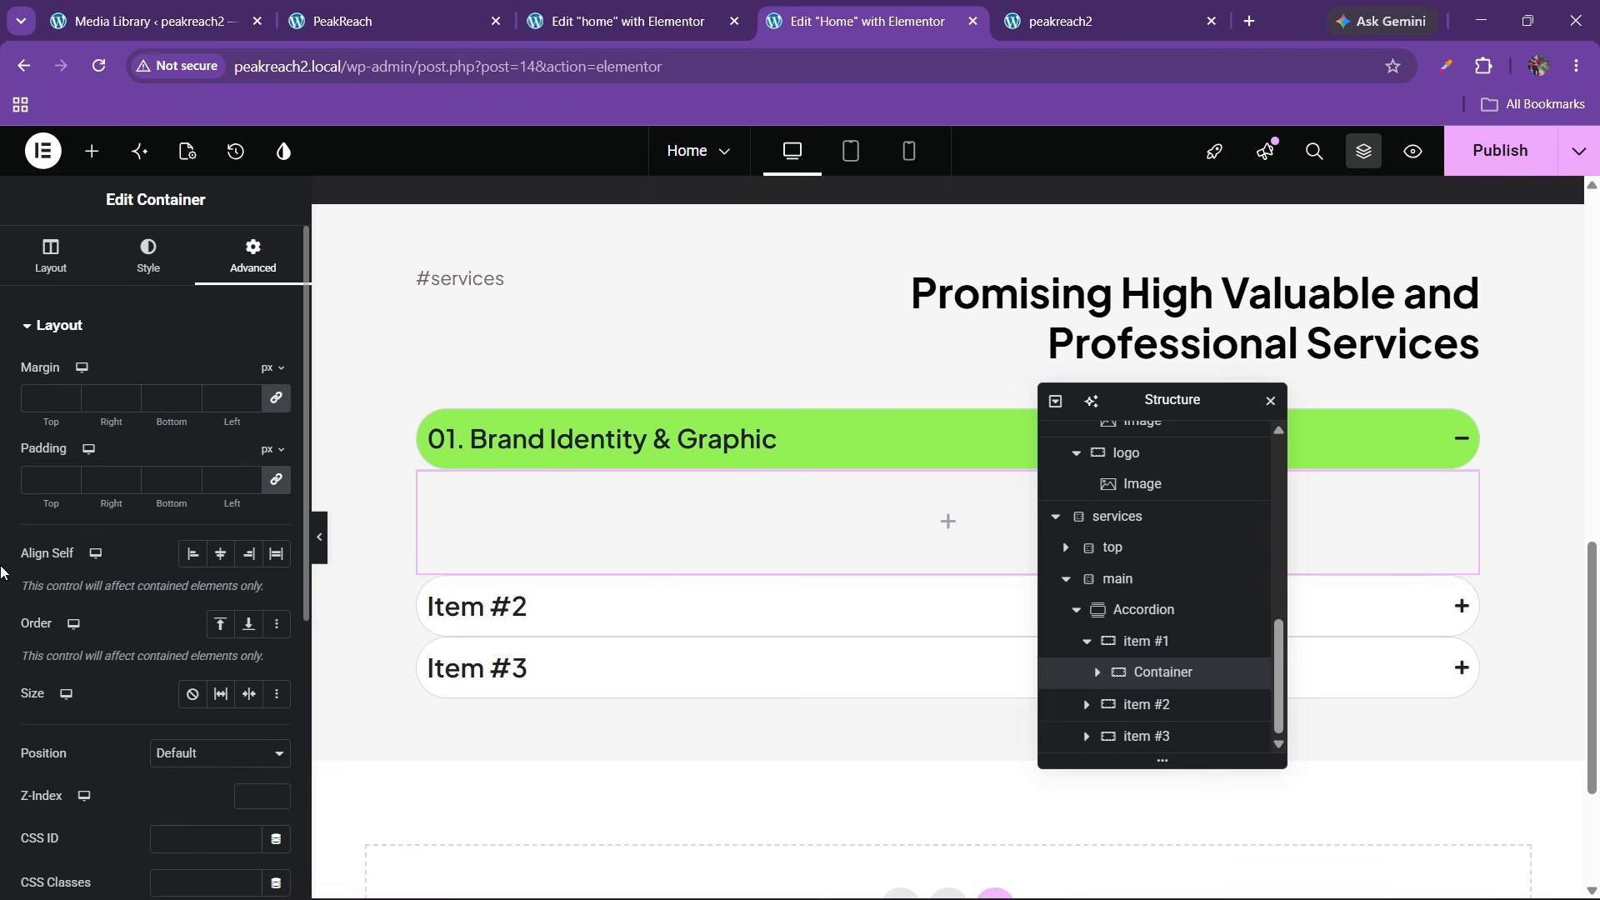
left_click(33, 488)
type("20")
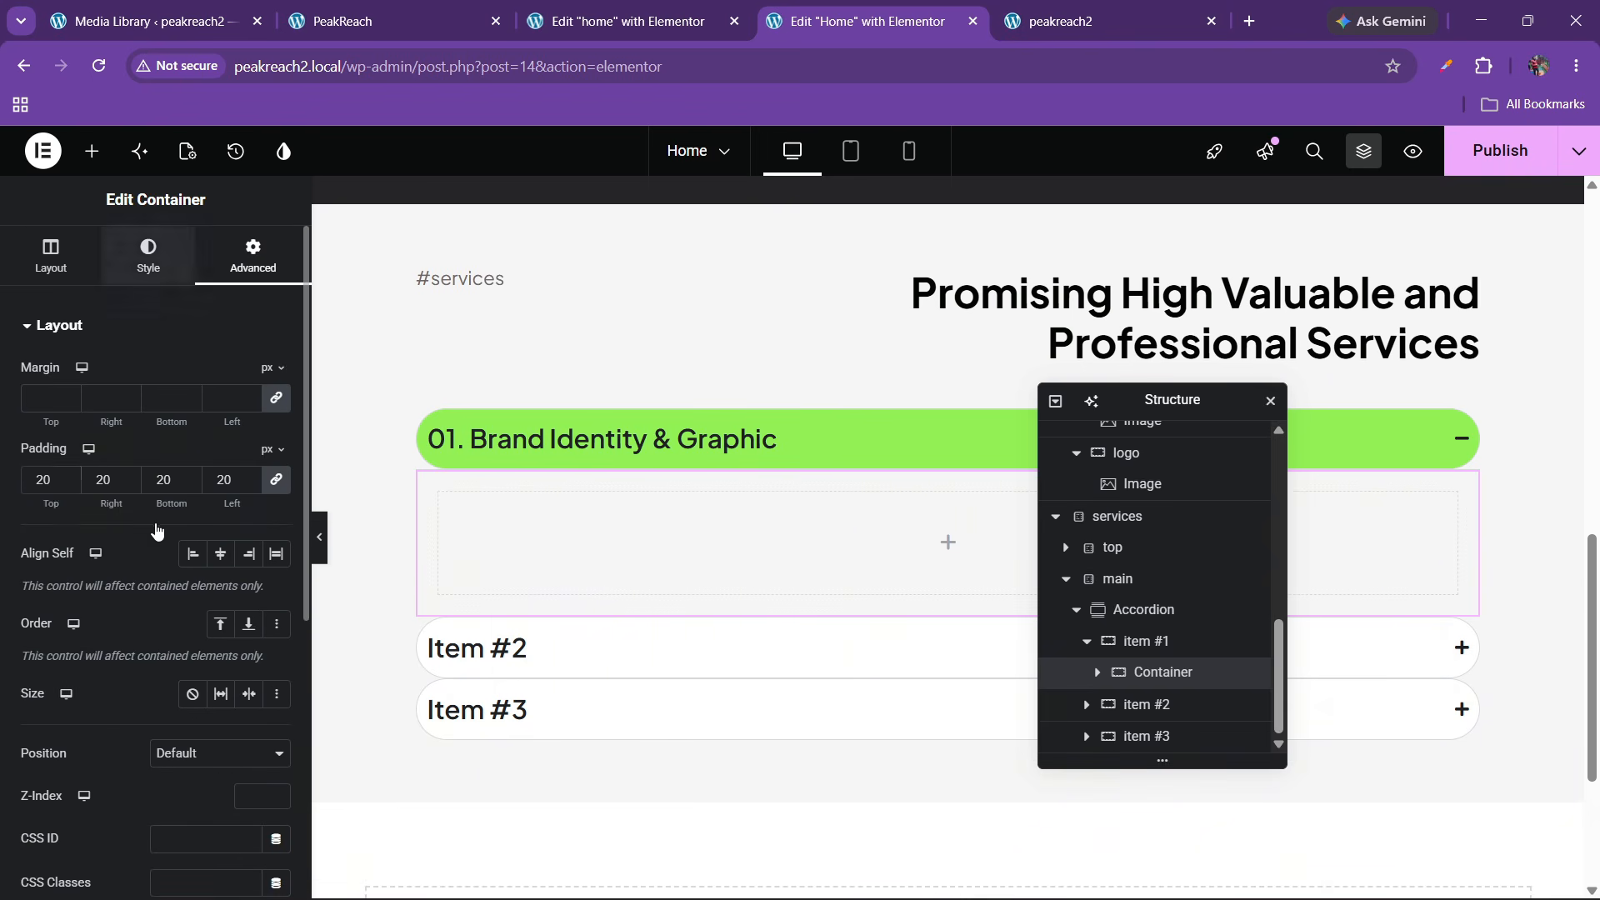
left_click(149, 254)
left_click(192, 419)
left_click(276, 463)
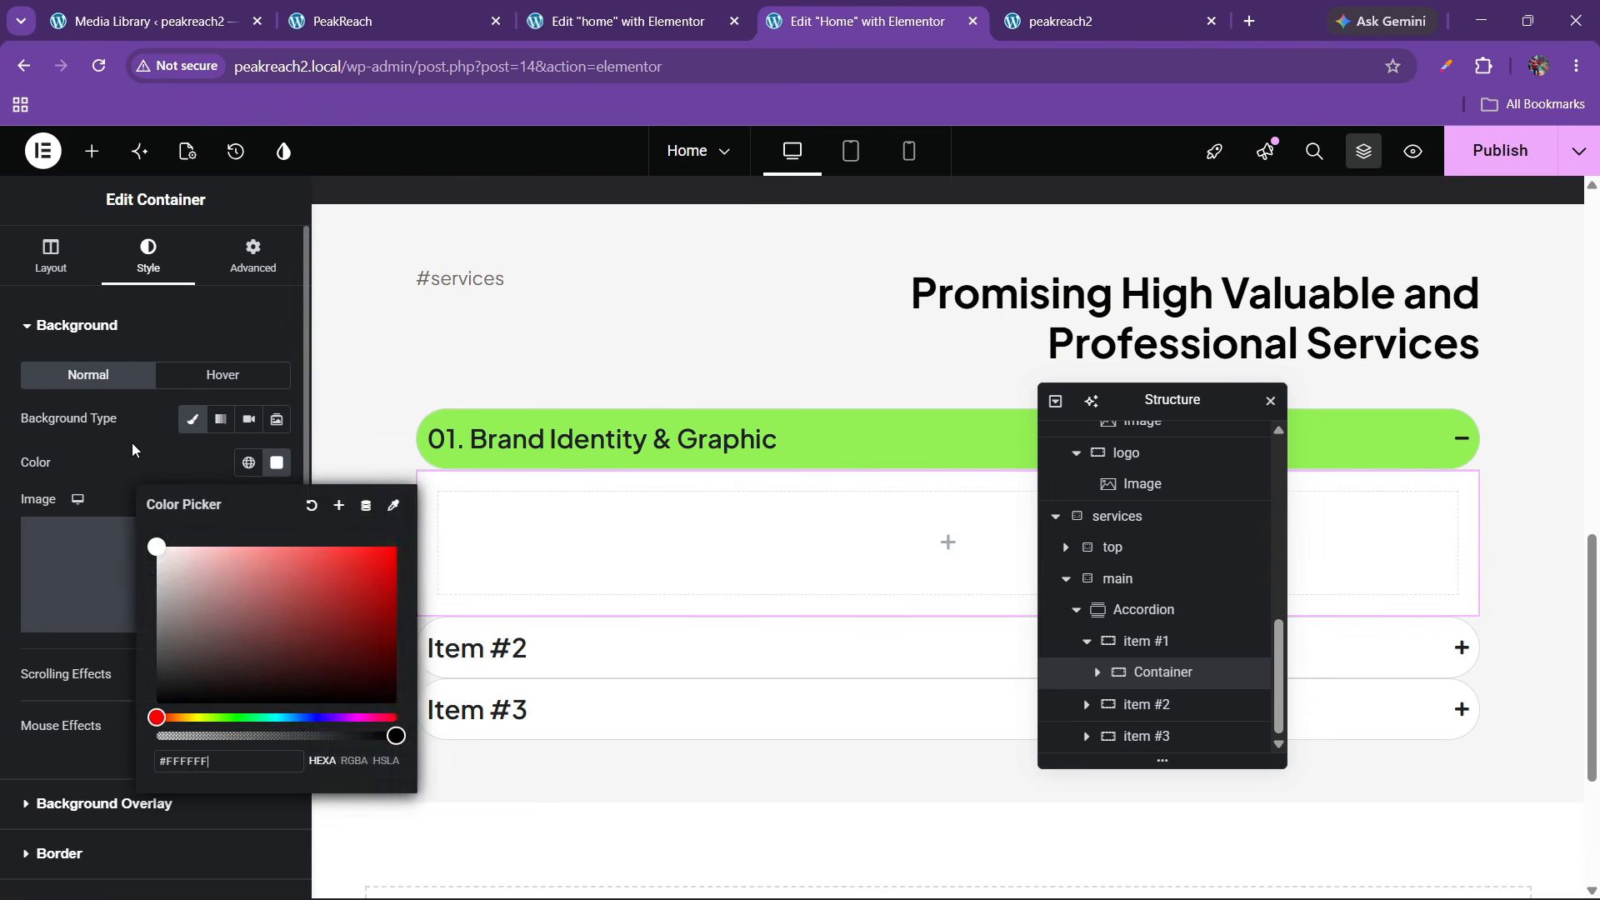
scroll(117, 555, "down", 2)
left_click(56, 696)
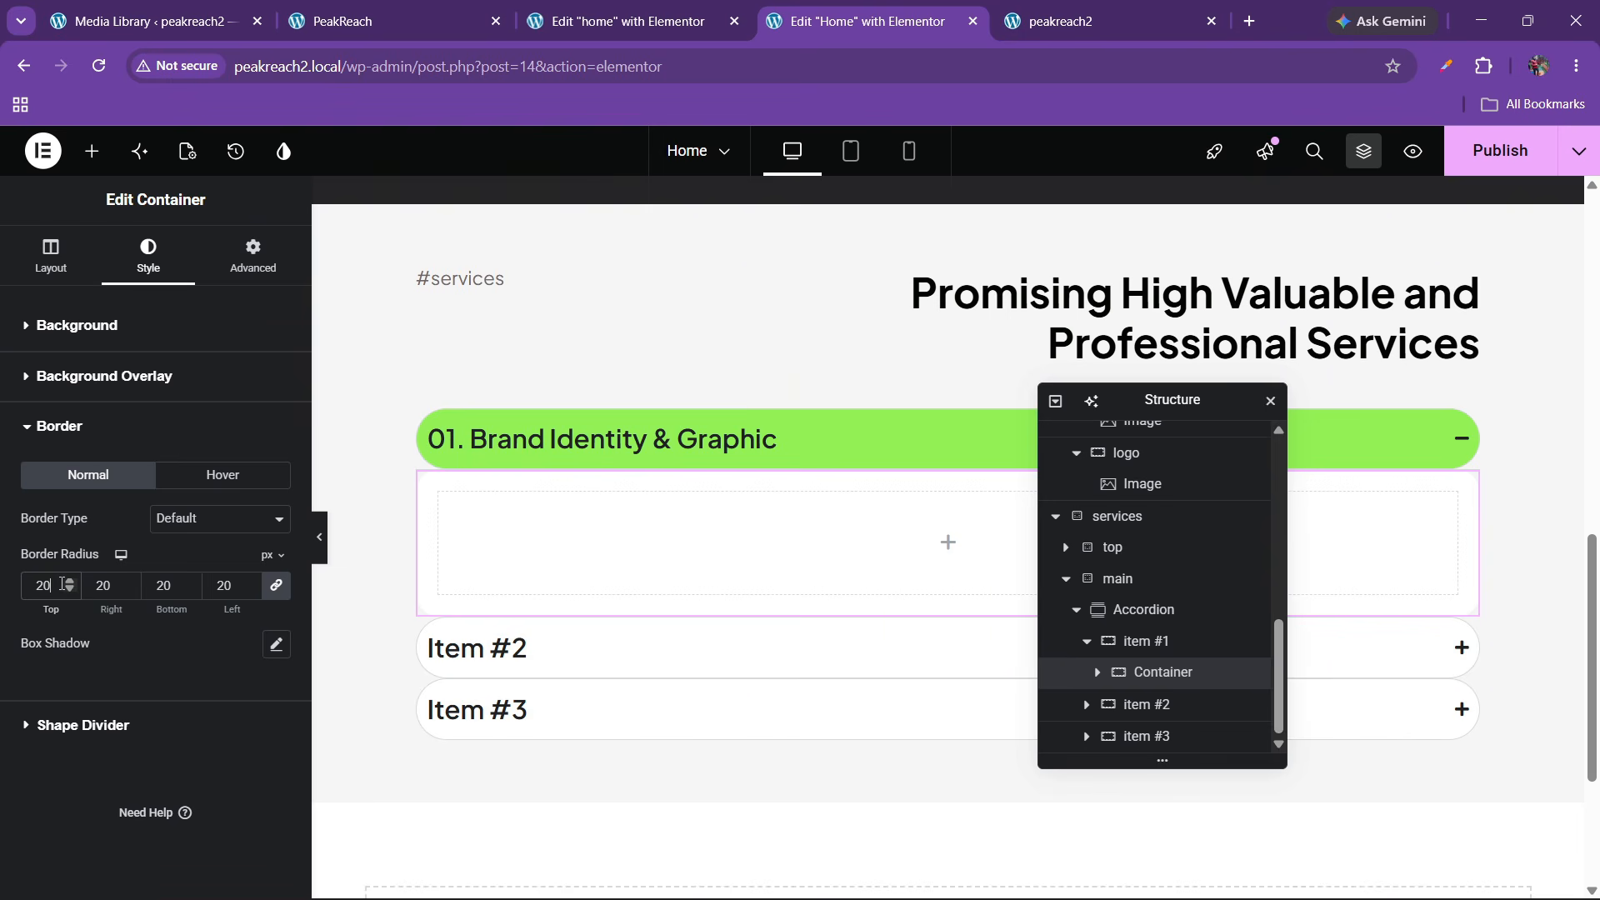
left_click(51, 254)
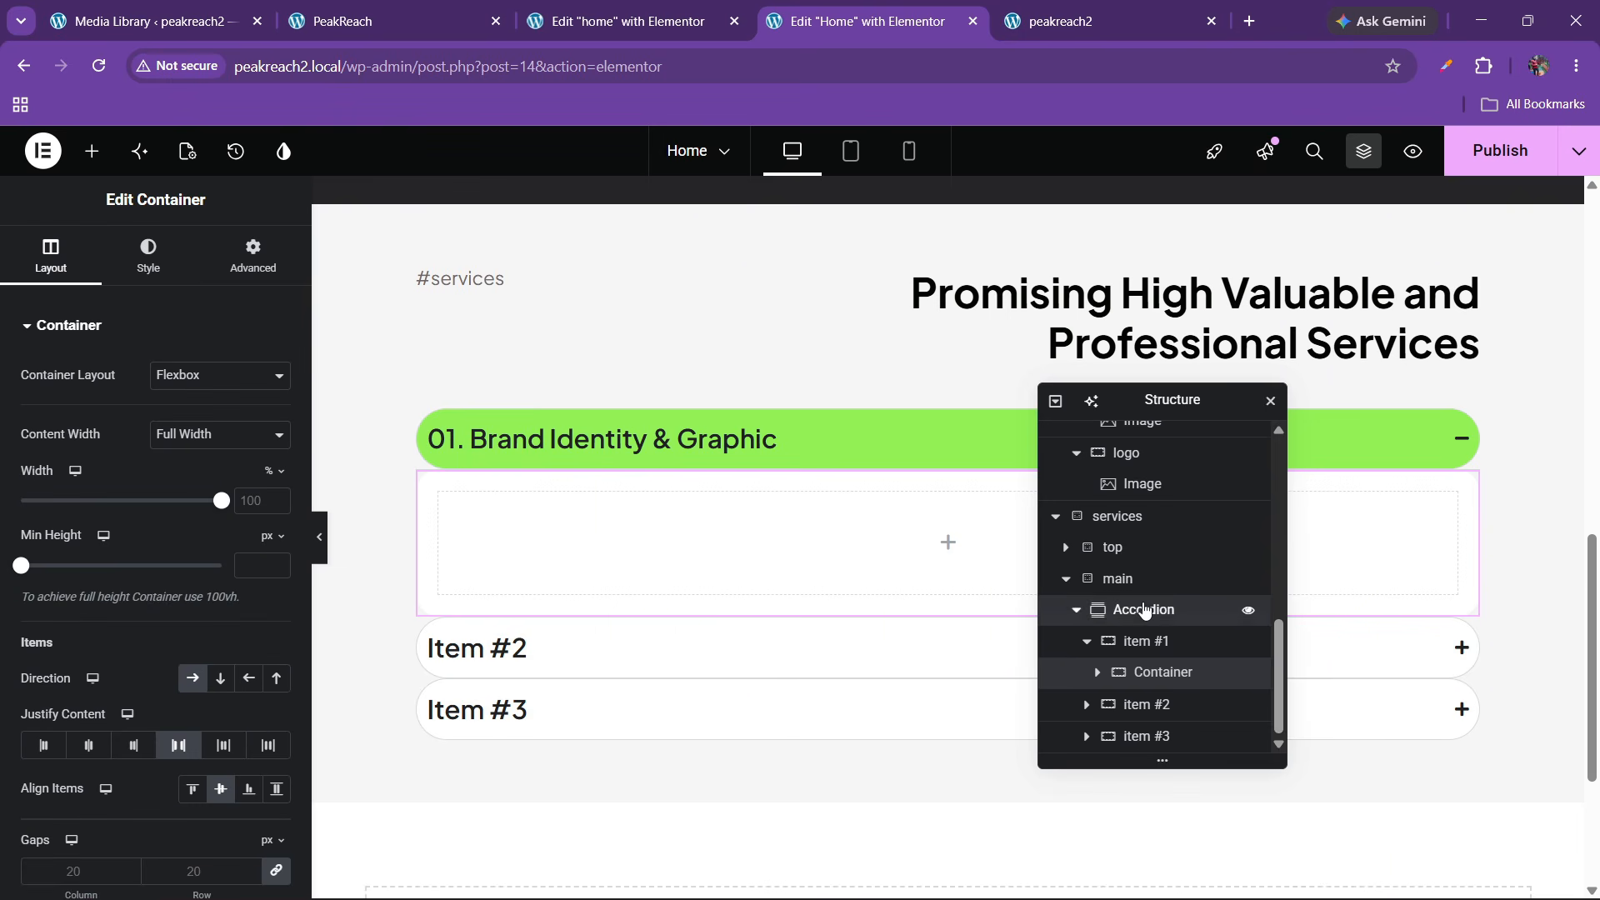
Increase the accordion's gap between titles and content to 15 px, checking the live accordion
left_click(1143, 609)
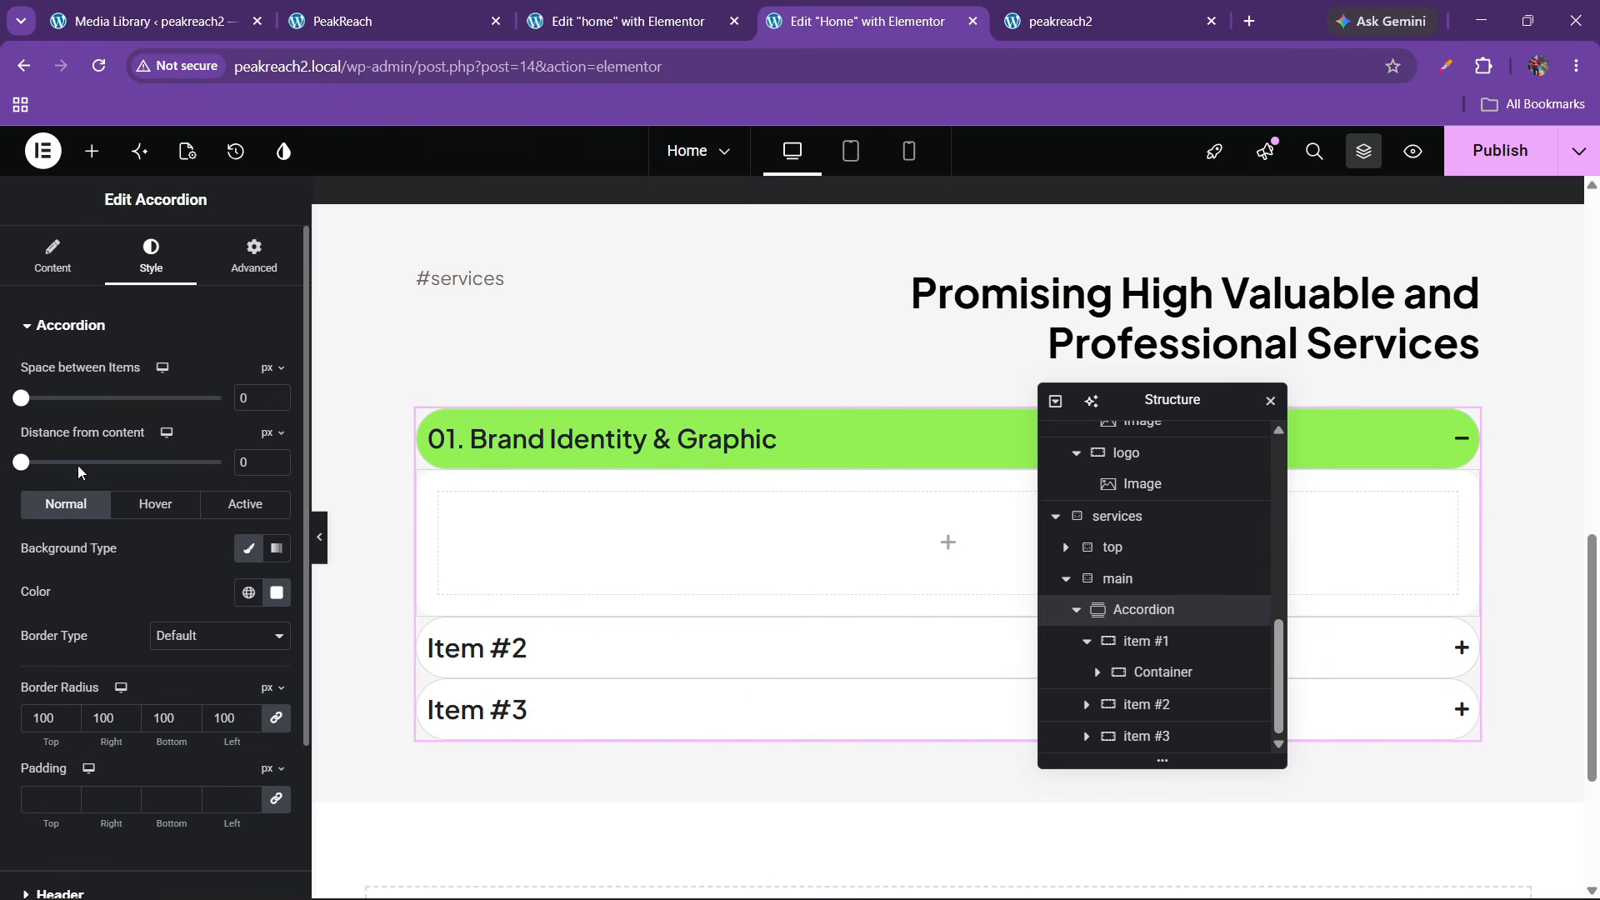
left_click(277, 460)
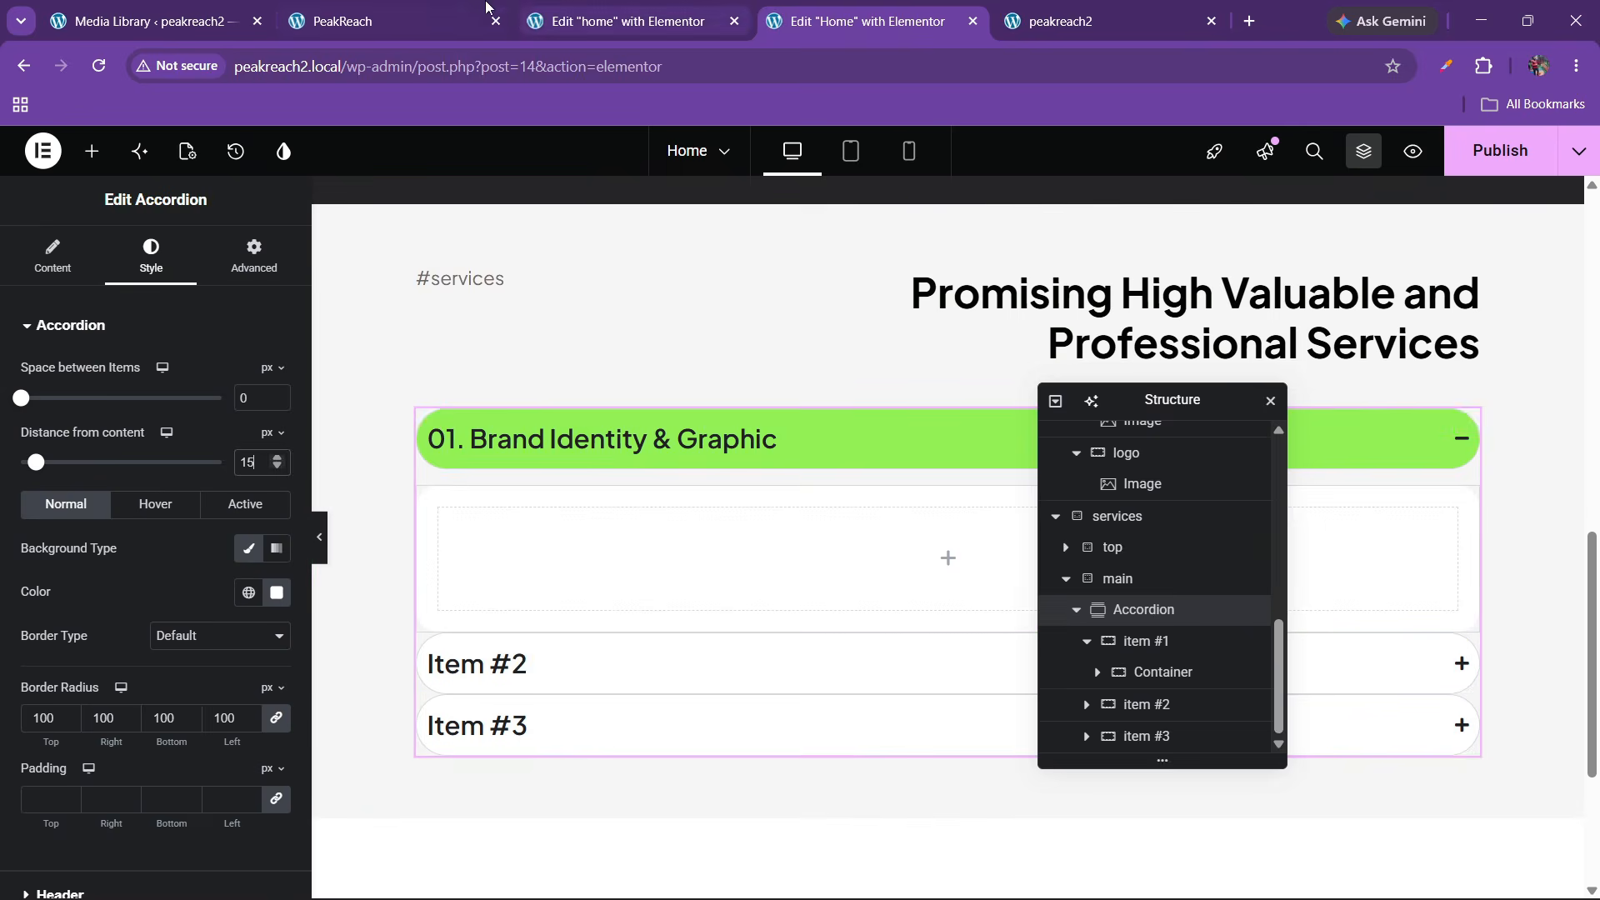
left_click(454, 9)
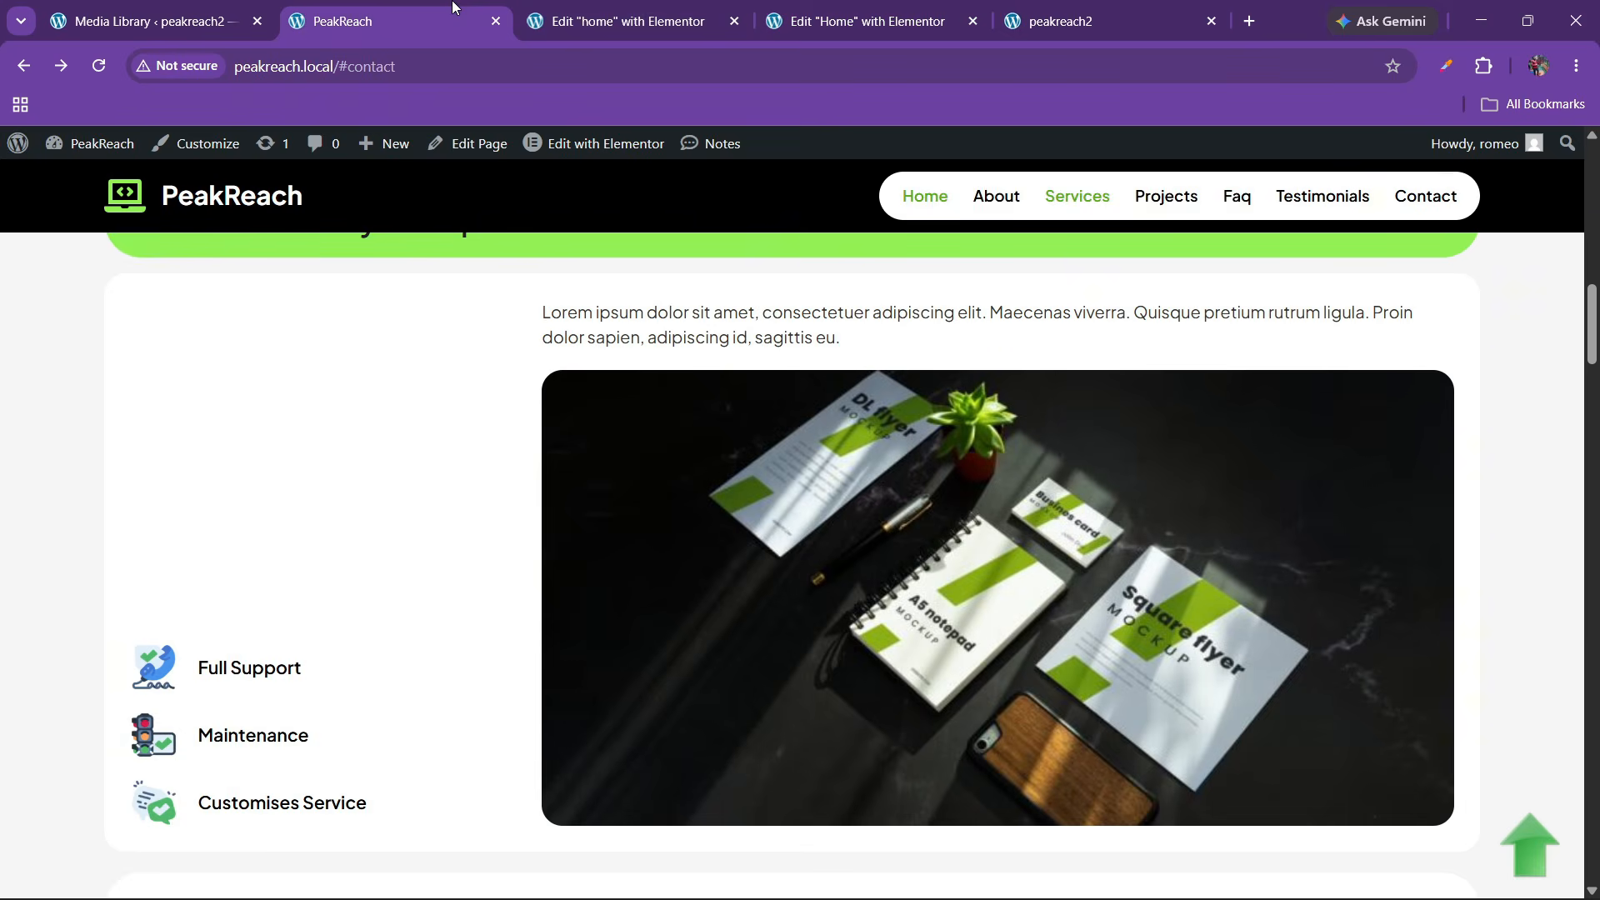
left_click(824, 10)
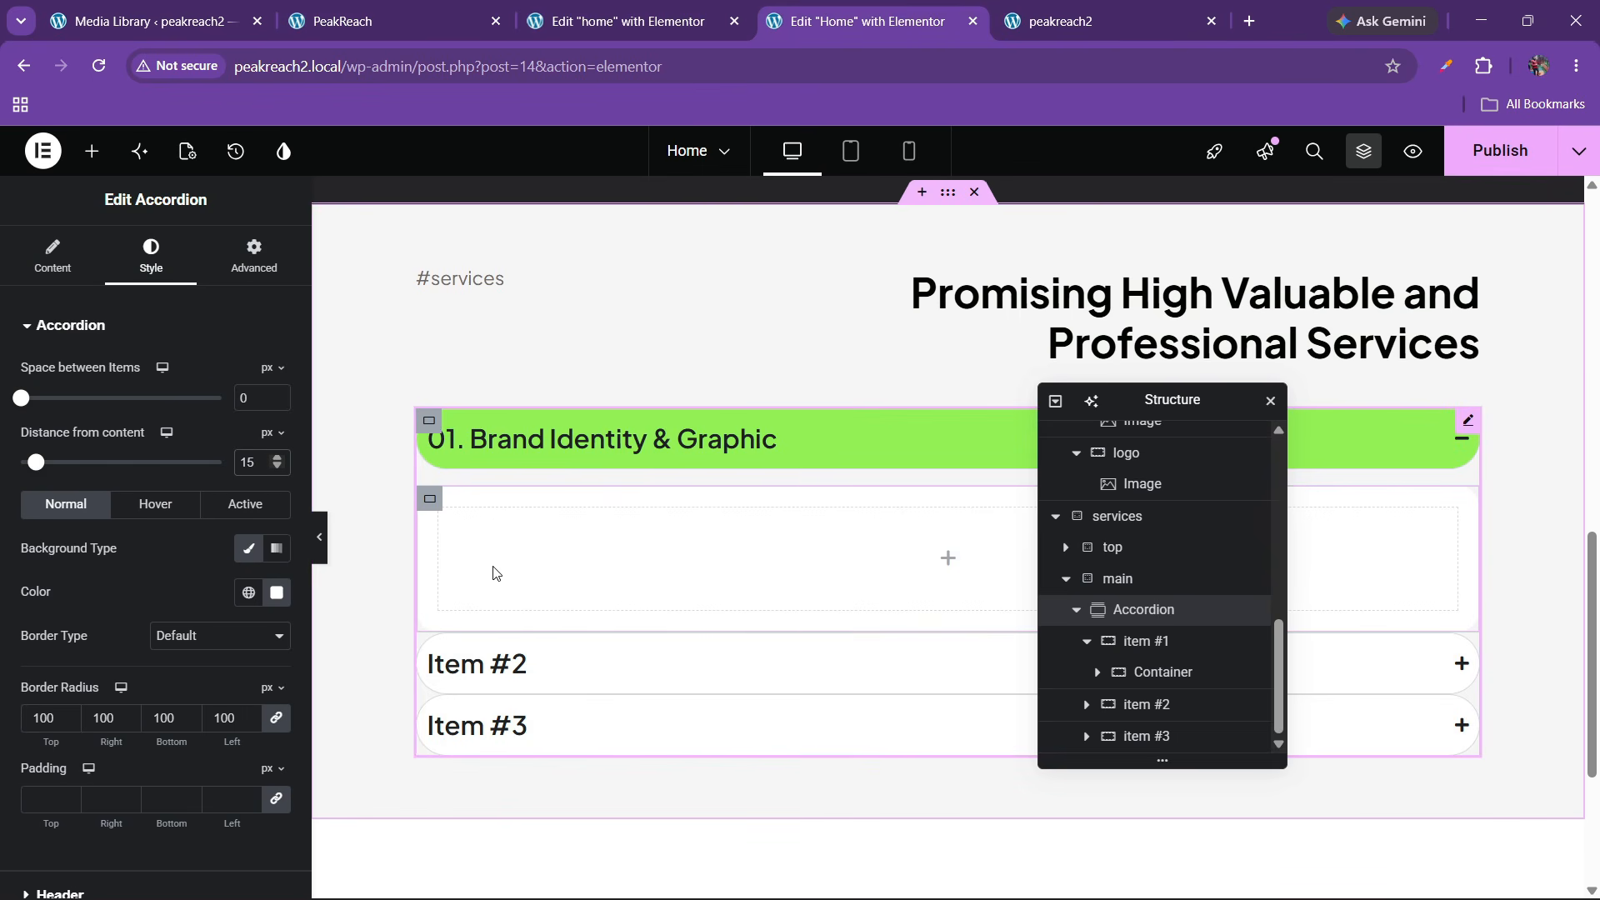
left_click(454, 10)
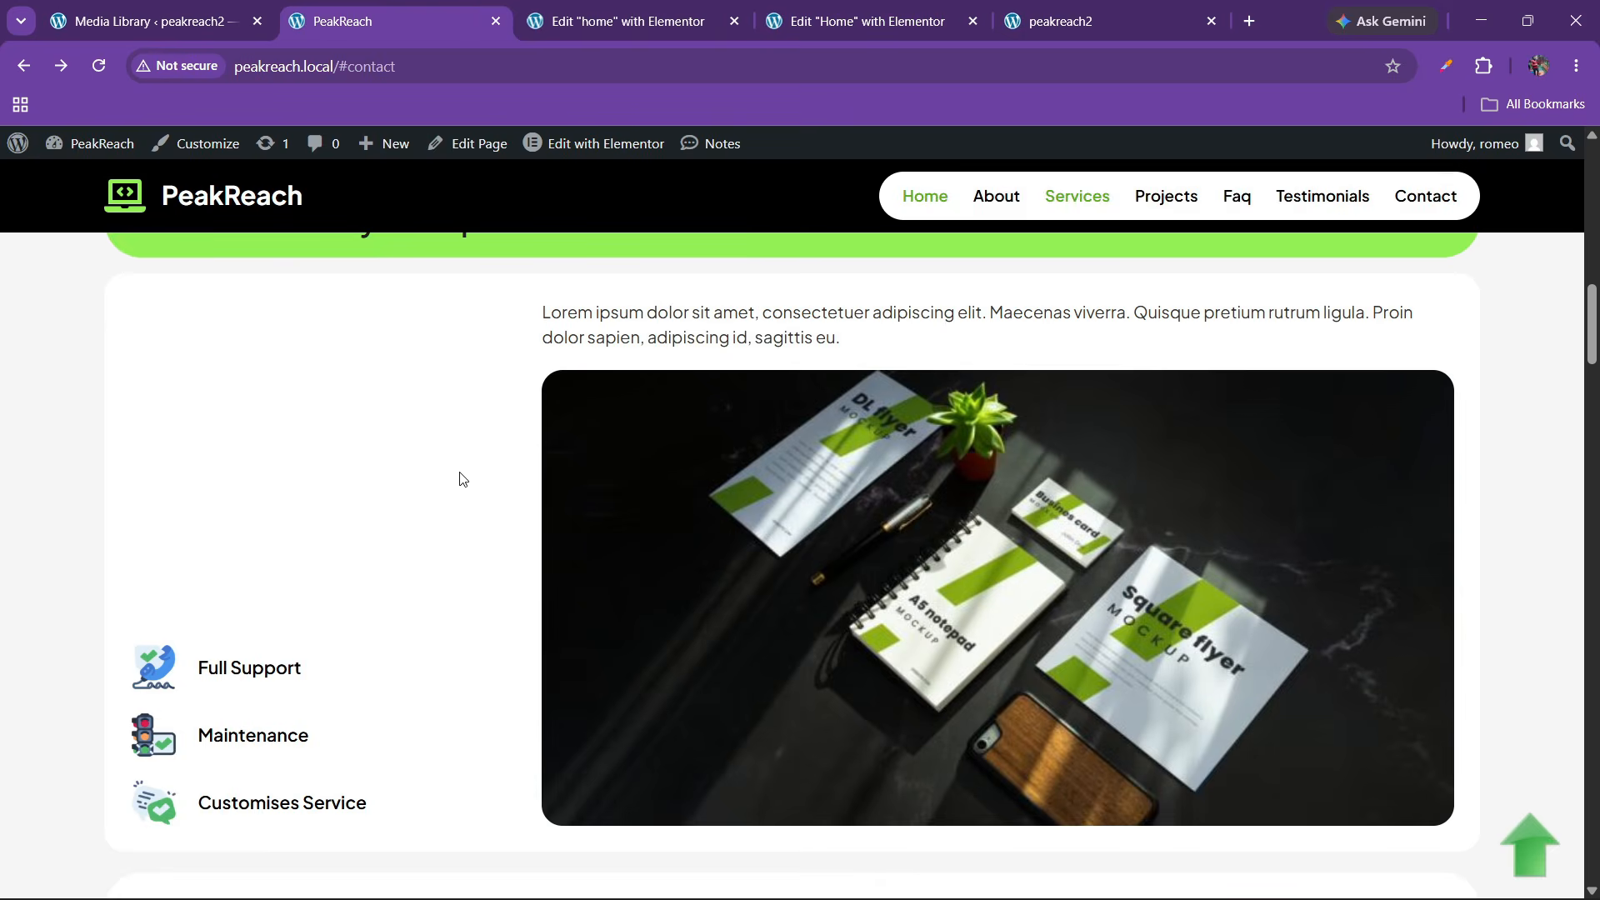
left_click(833, 10)
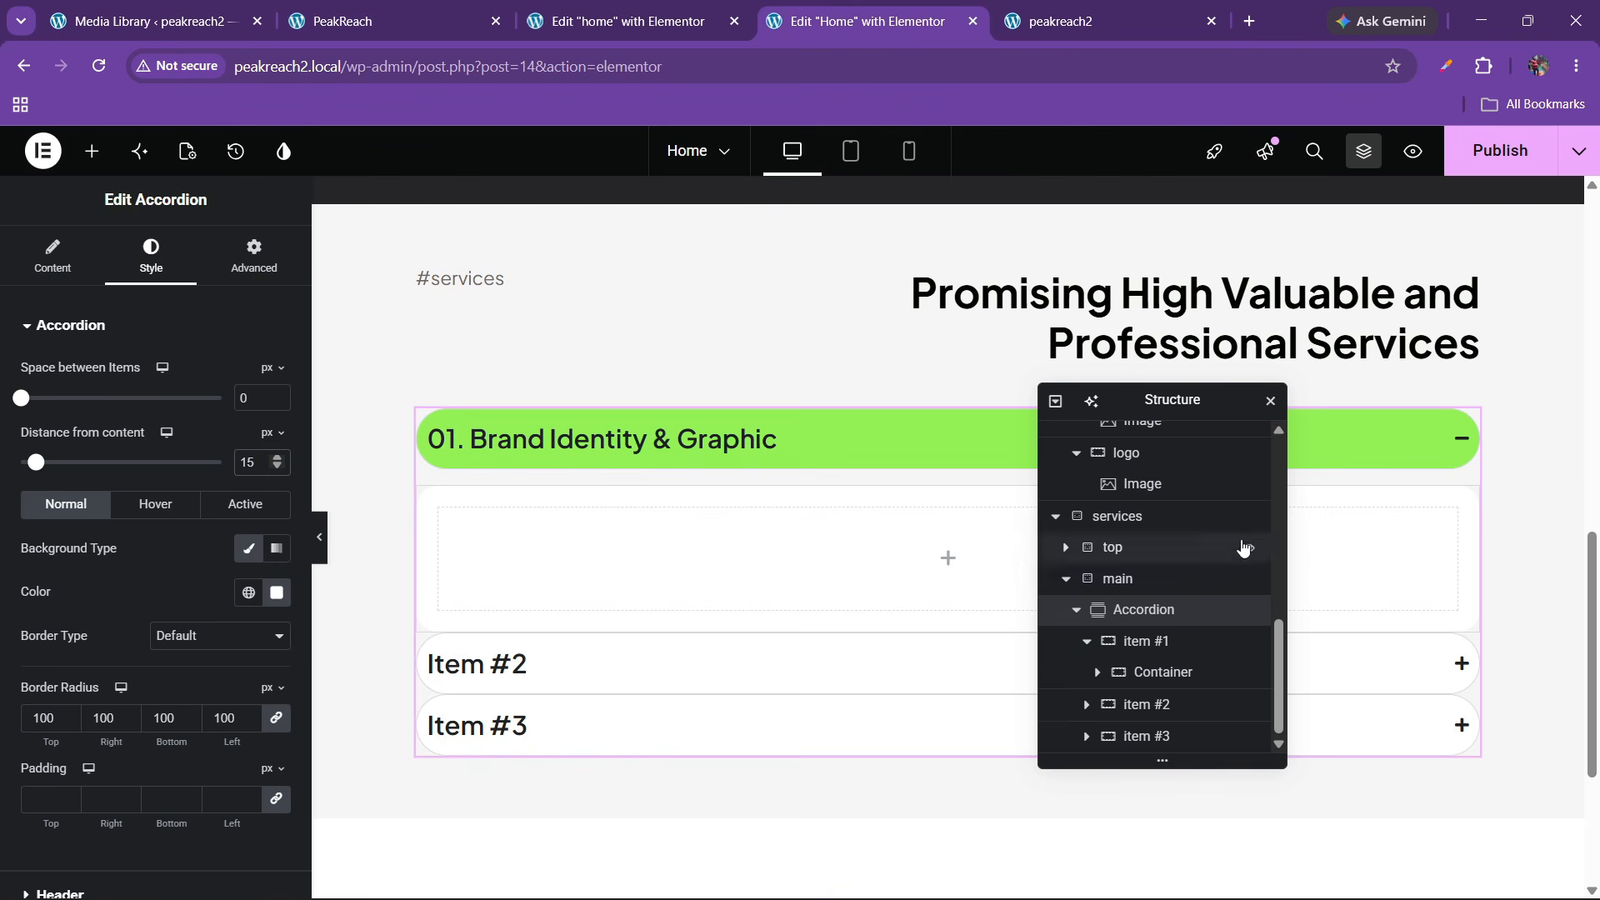
Set 15 px padding on the accordion items and compare against the live page
scroll(112, 532, "down", 3)
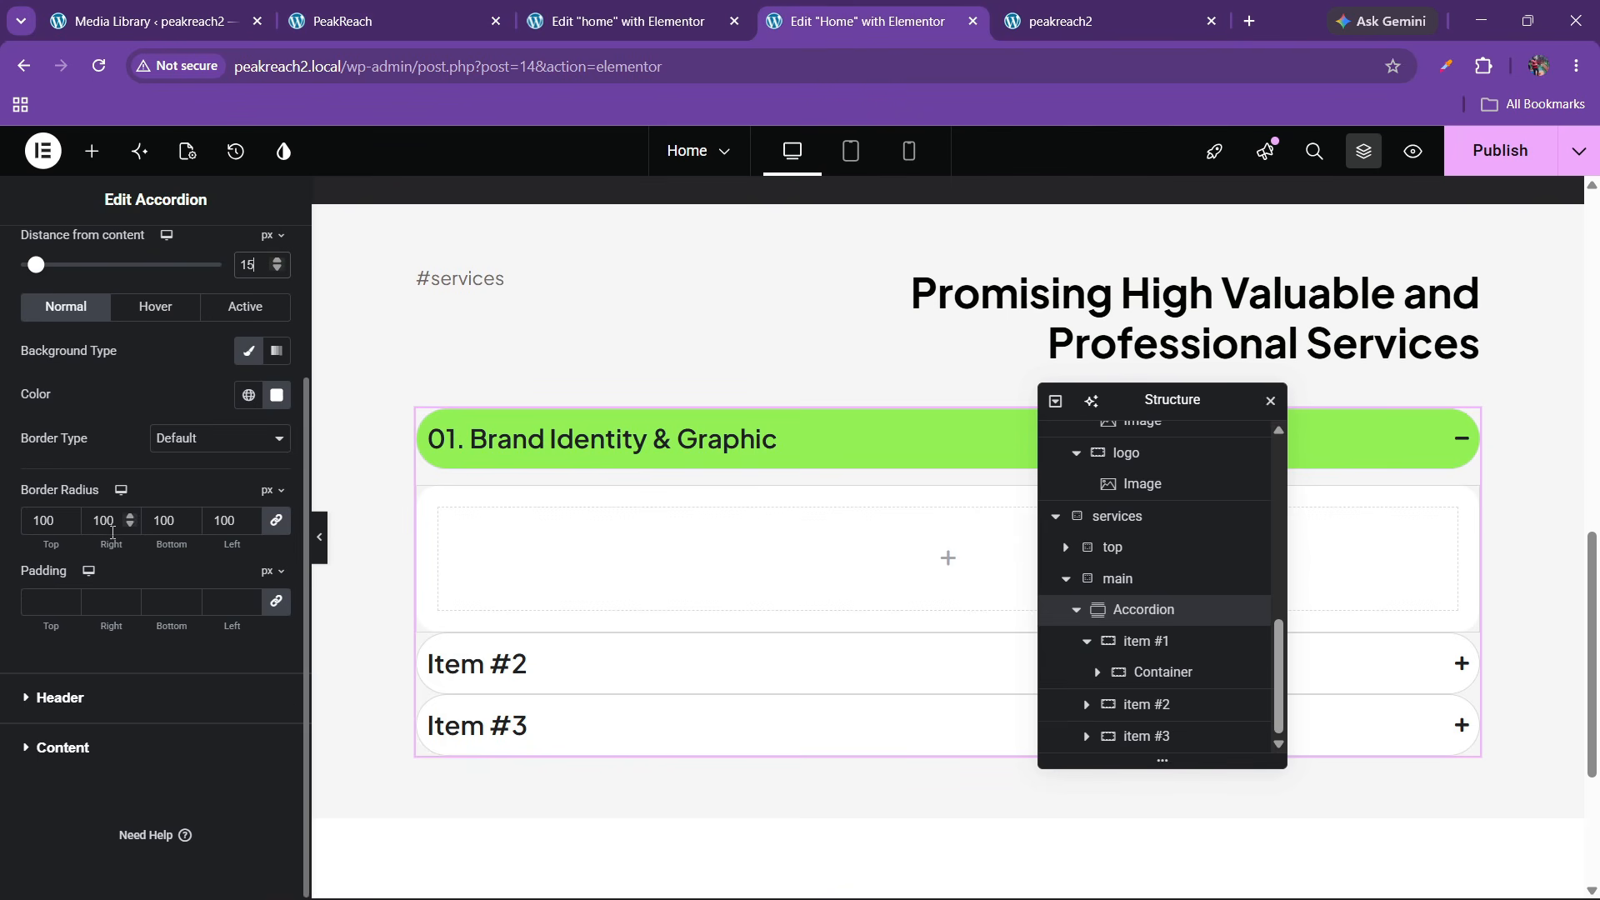
left_click(27, 608)
type("15")
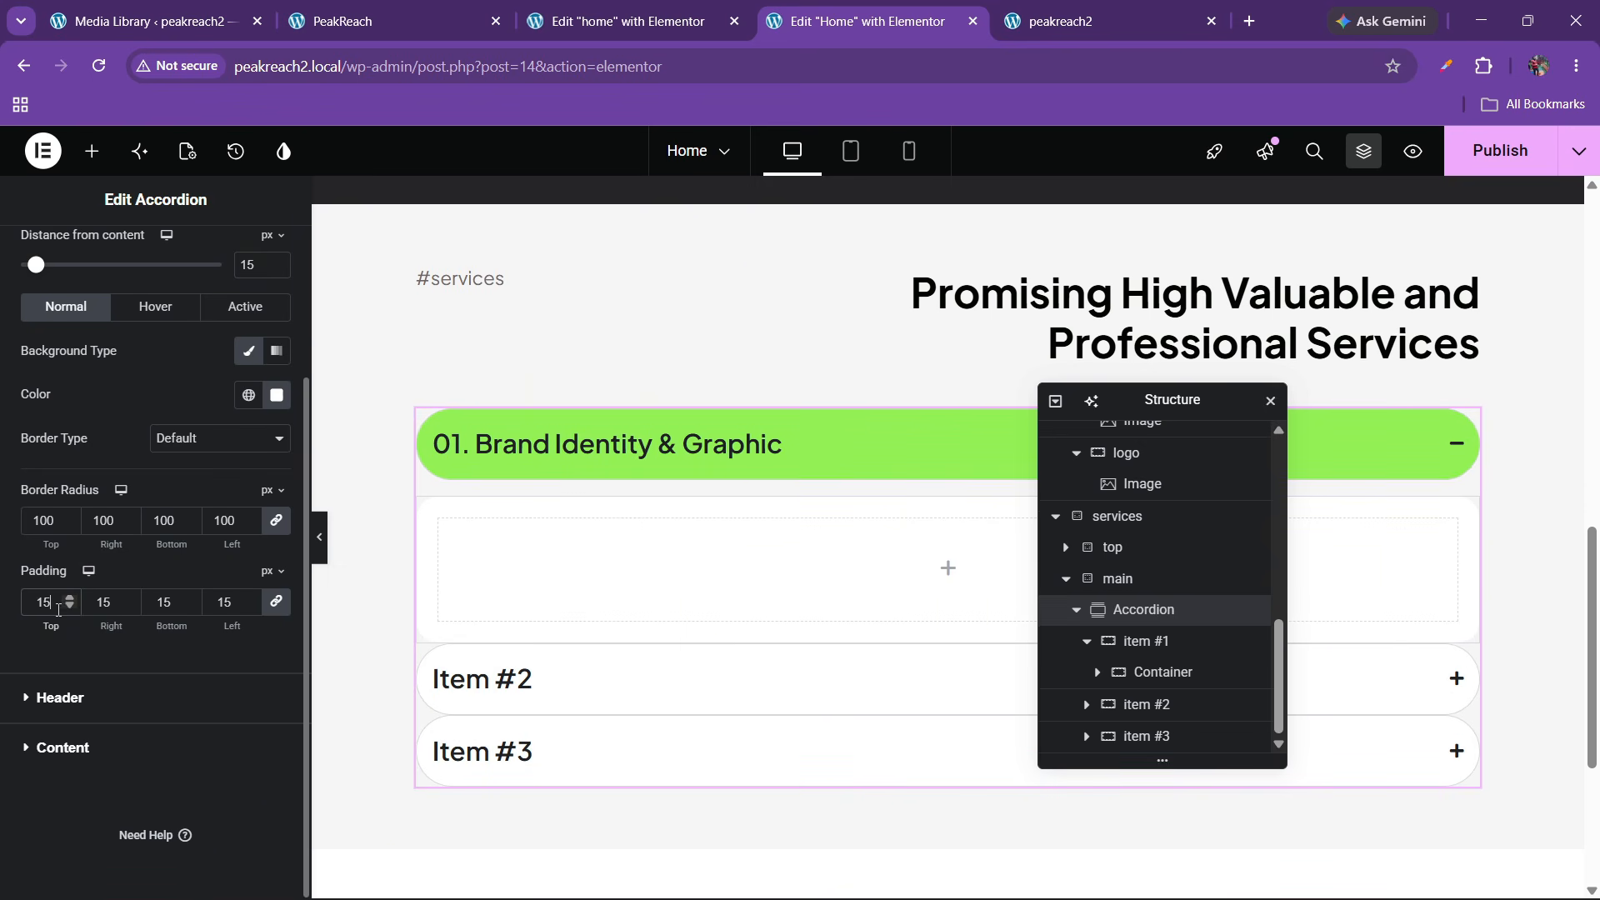
left_click(455, 10)
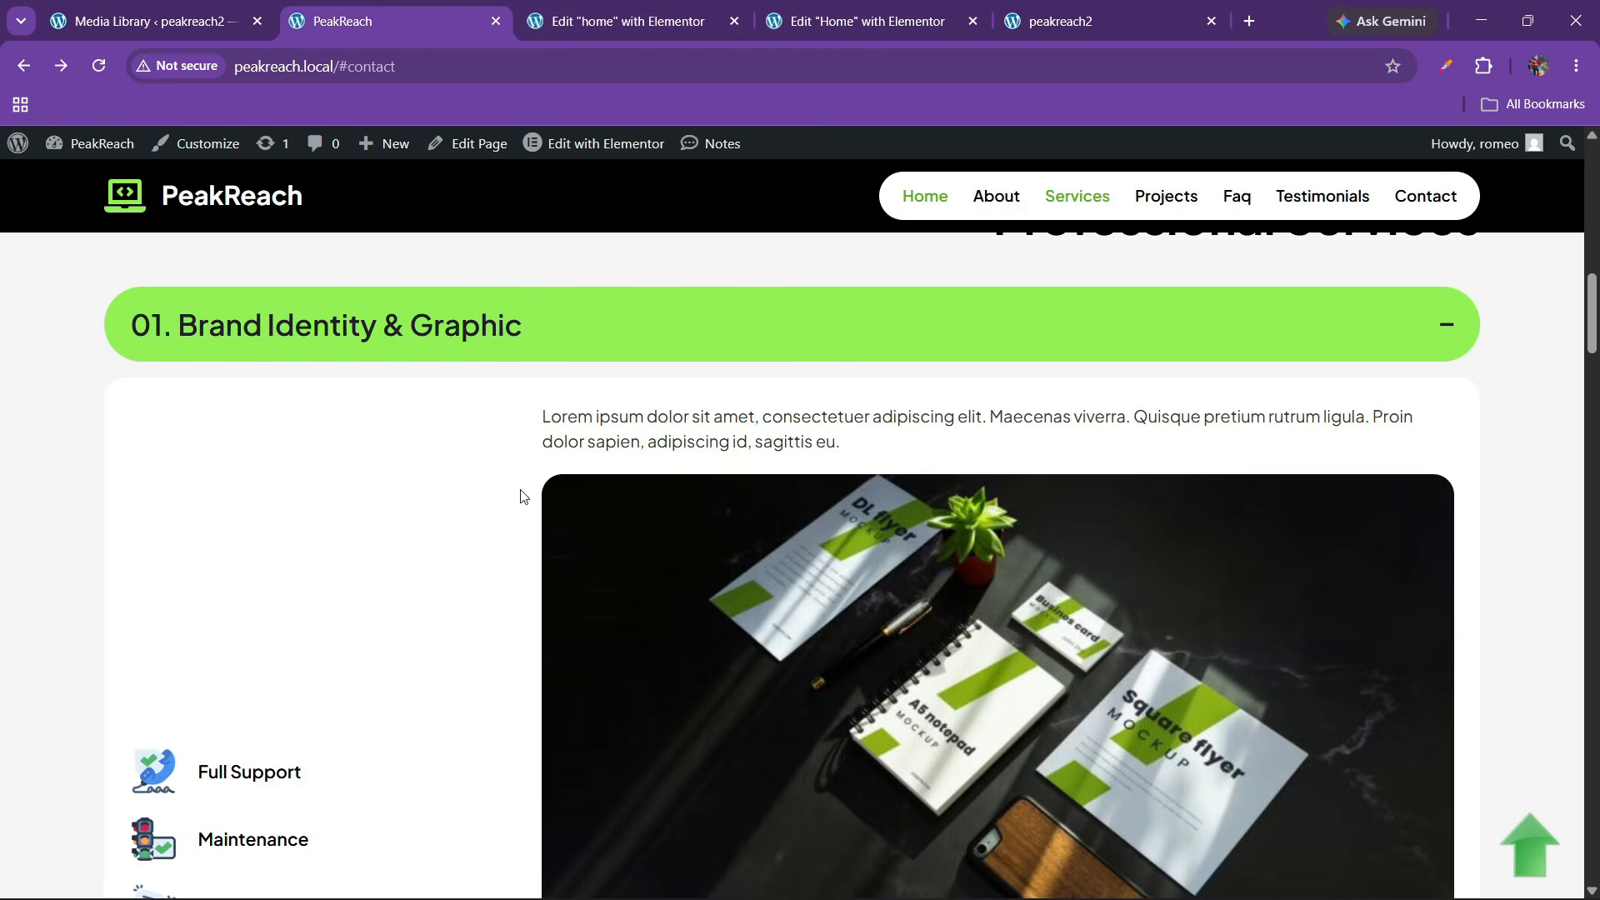
scroll(552, 511, "down", 3)
left_click(798, 9)
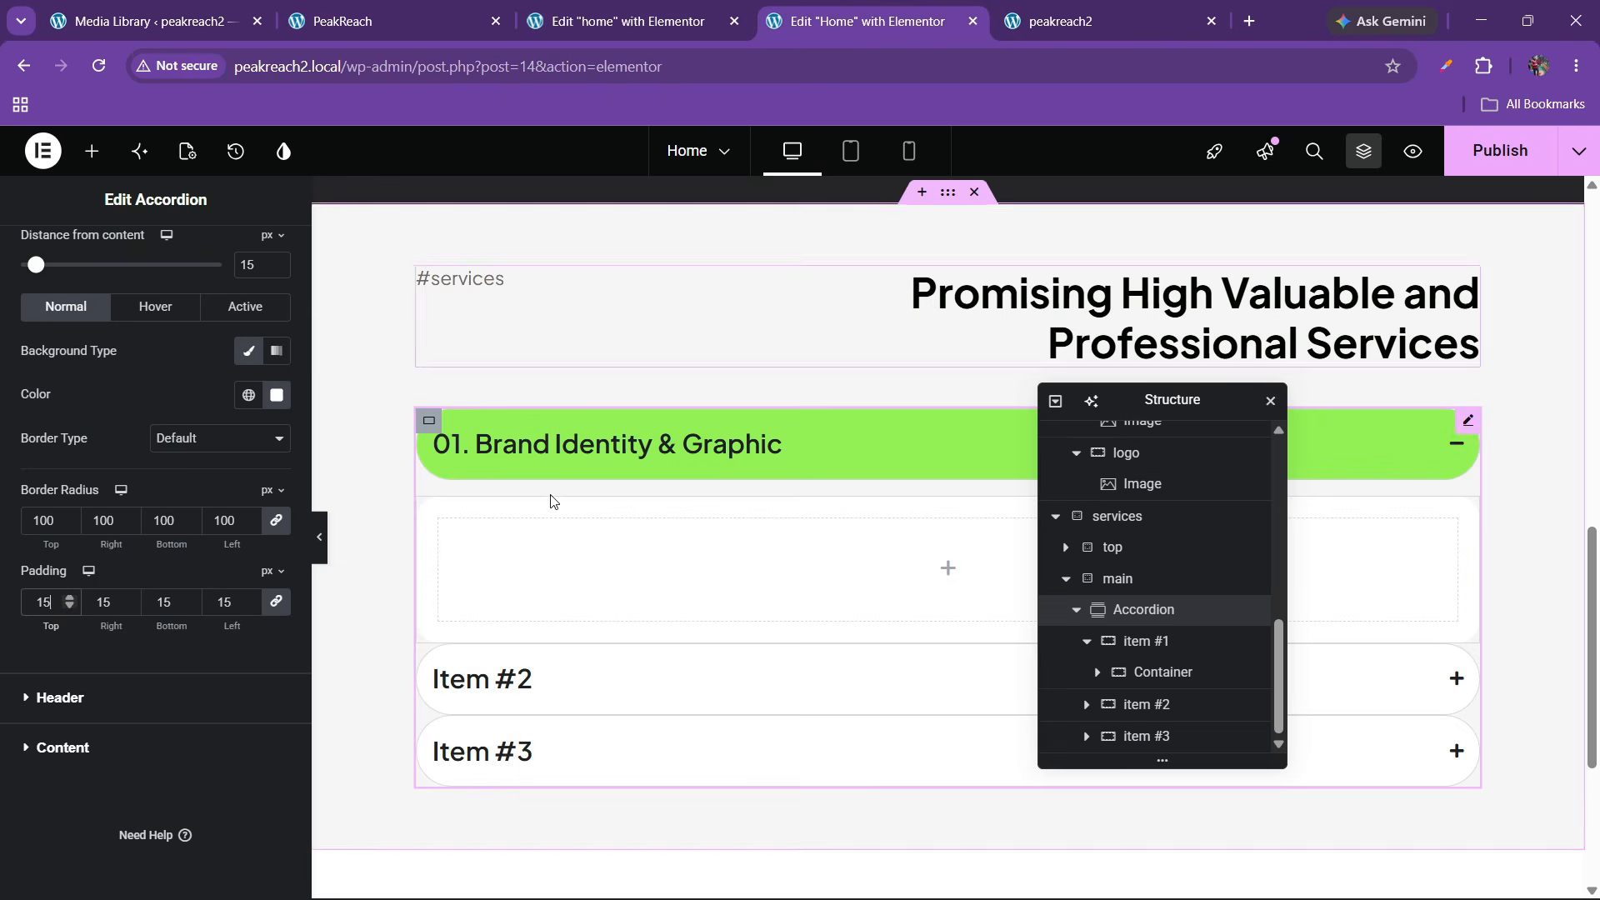
left_click(436, 7)
left_click(860, 7)
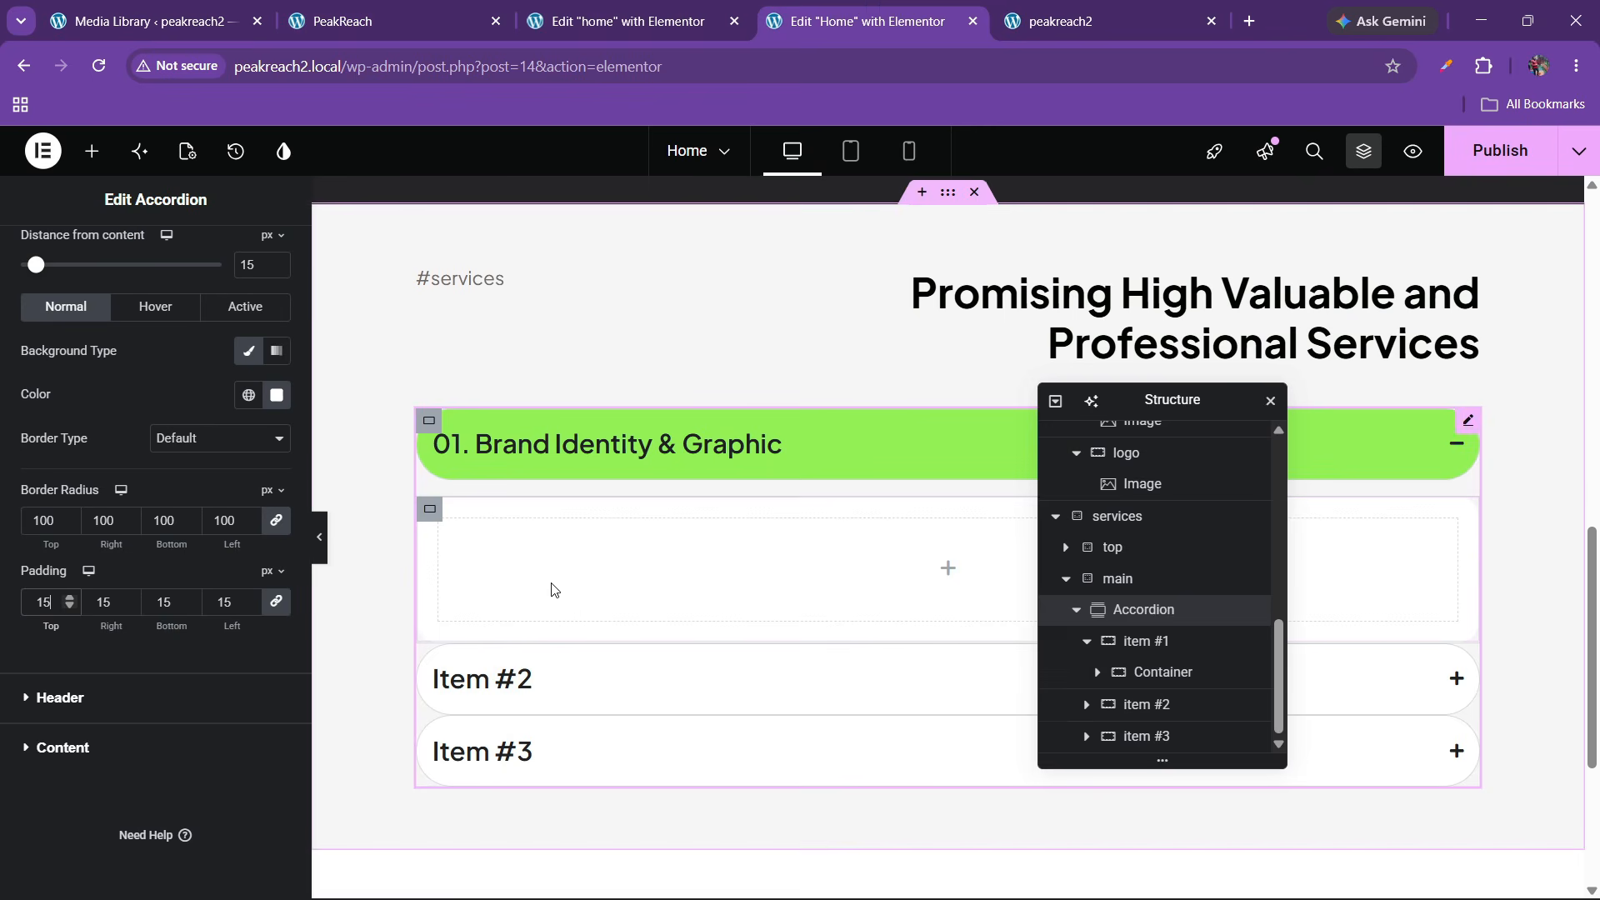
left_click(91, 151)
Add a nested container to item #1, rename it '1', and duplicate it into a second column
scroll(172, 606, "down", 15)
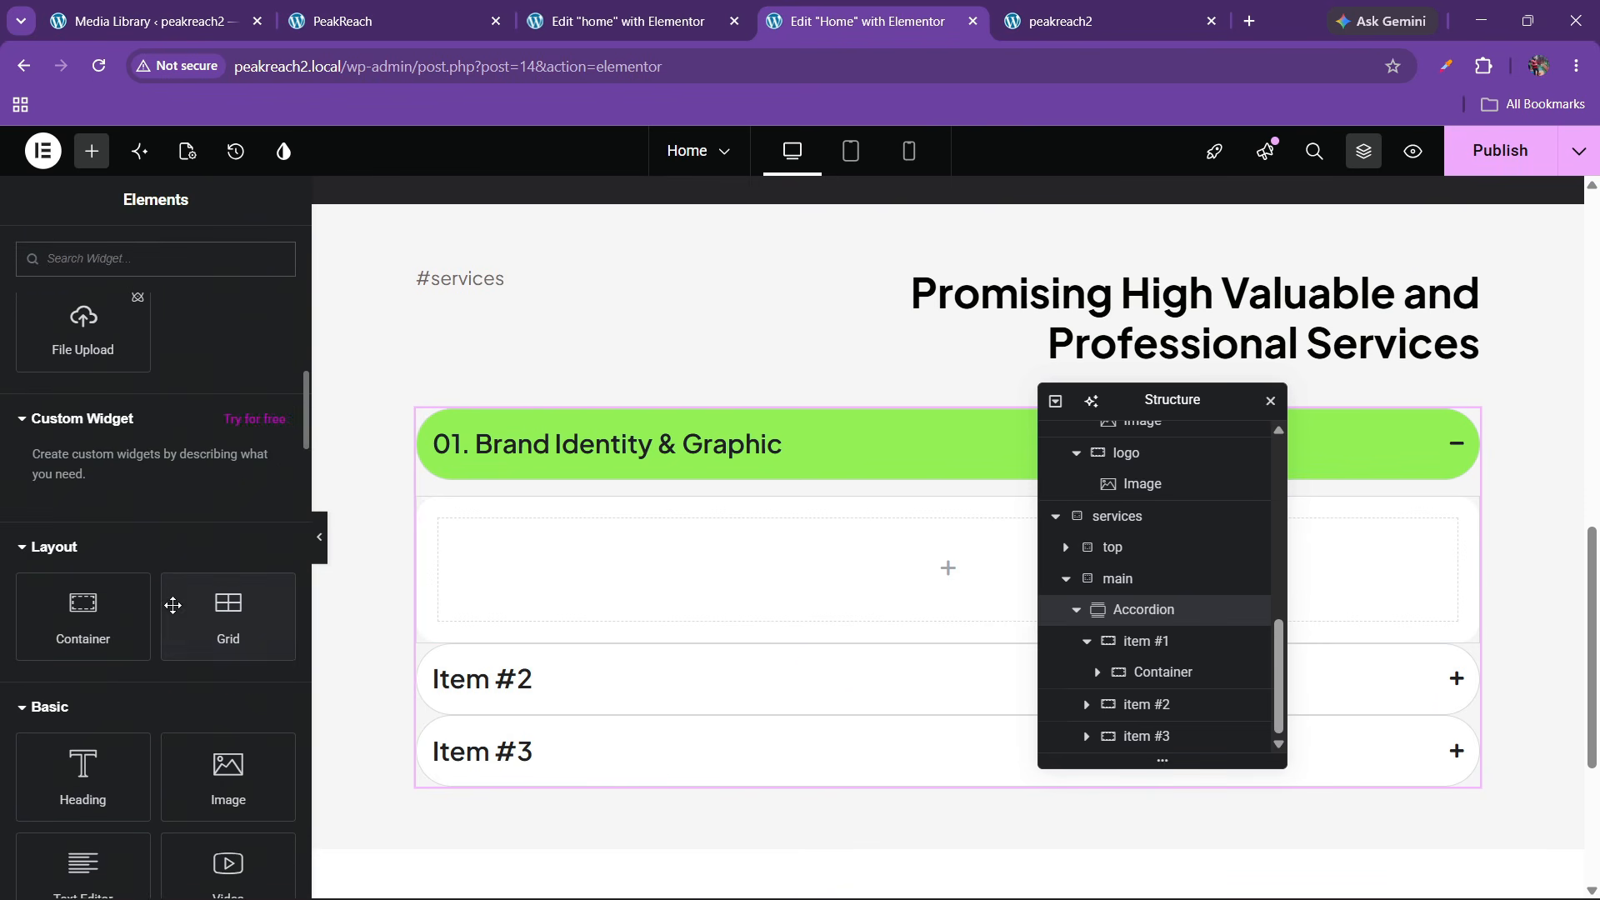
left_click_drag(107, 649, 716, 583)
scroll(1202, 682, "down", 1)
double_click(1172, 642)
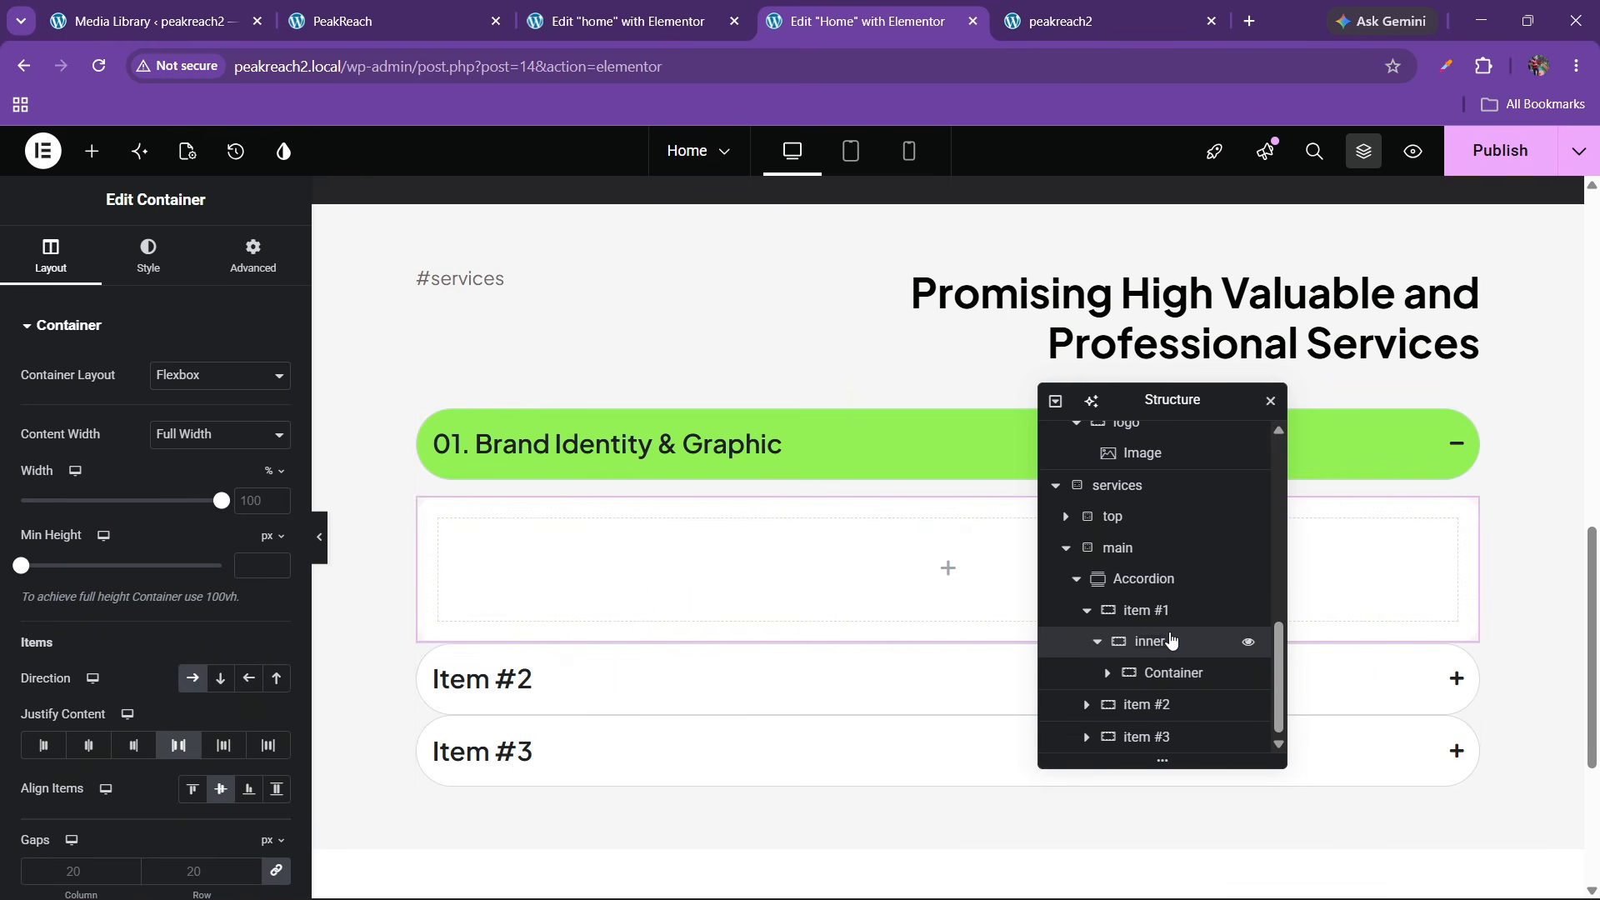
double_click(1174, 673)
type("1")
right_click(1175, 673)
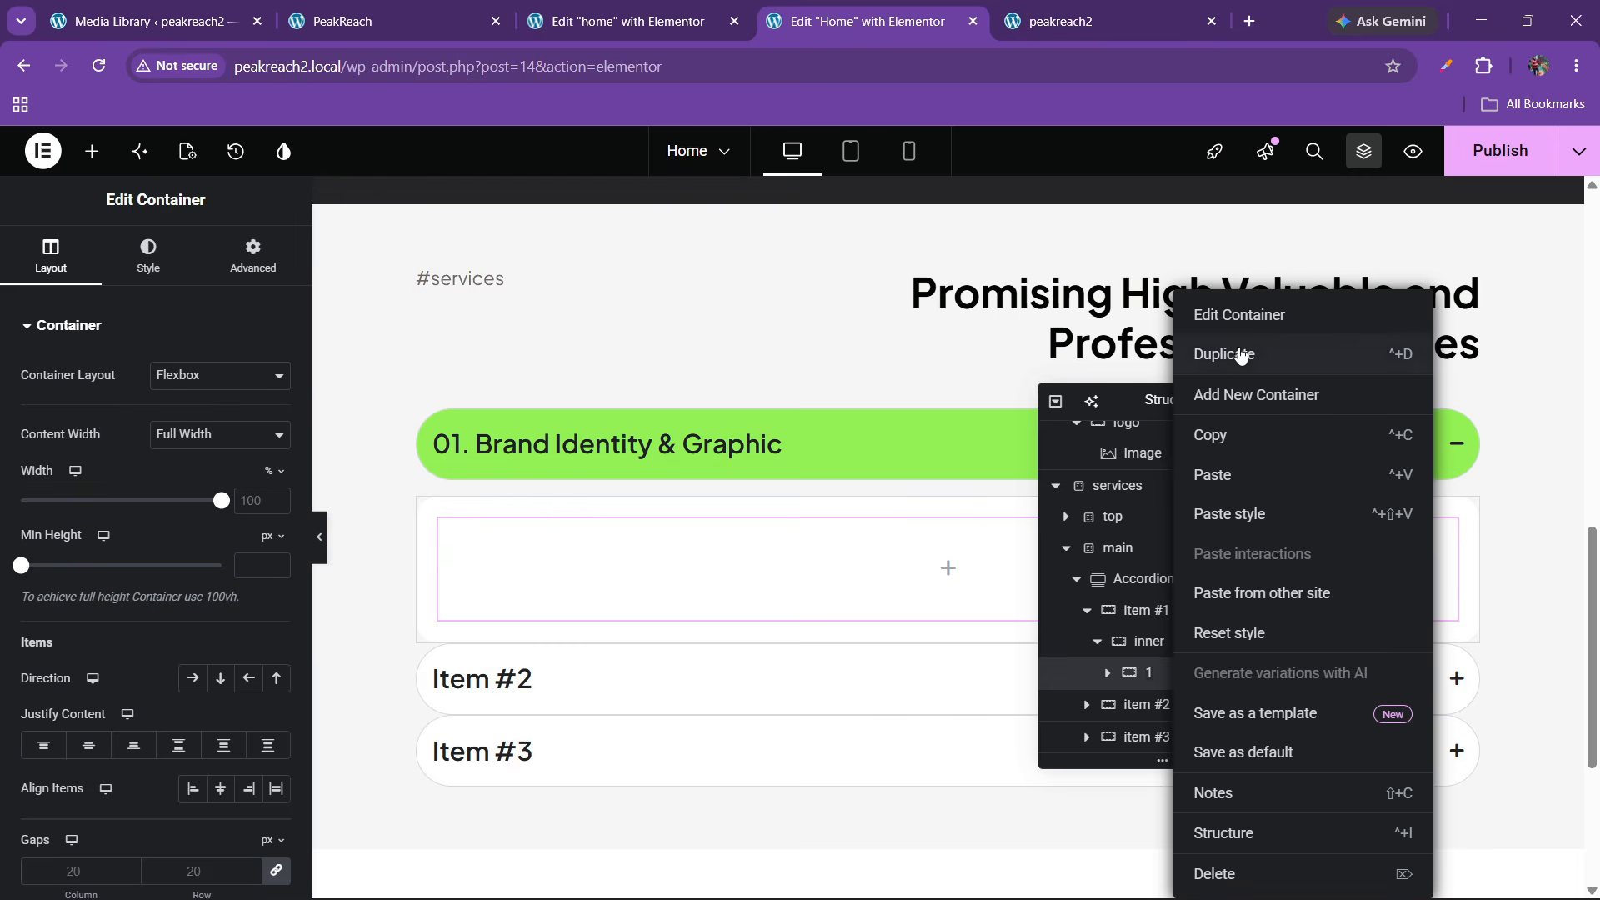
left_click(1239, 354)
Set the columns to 30% and 70% width, checking the live services layout
left_click(1149, 640)
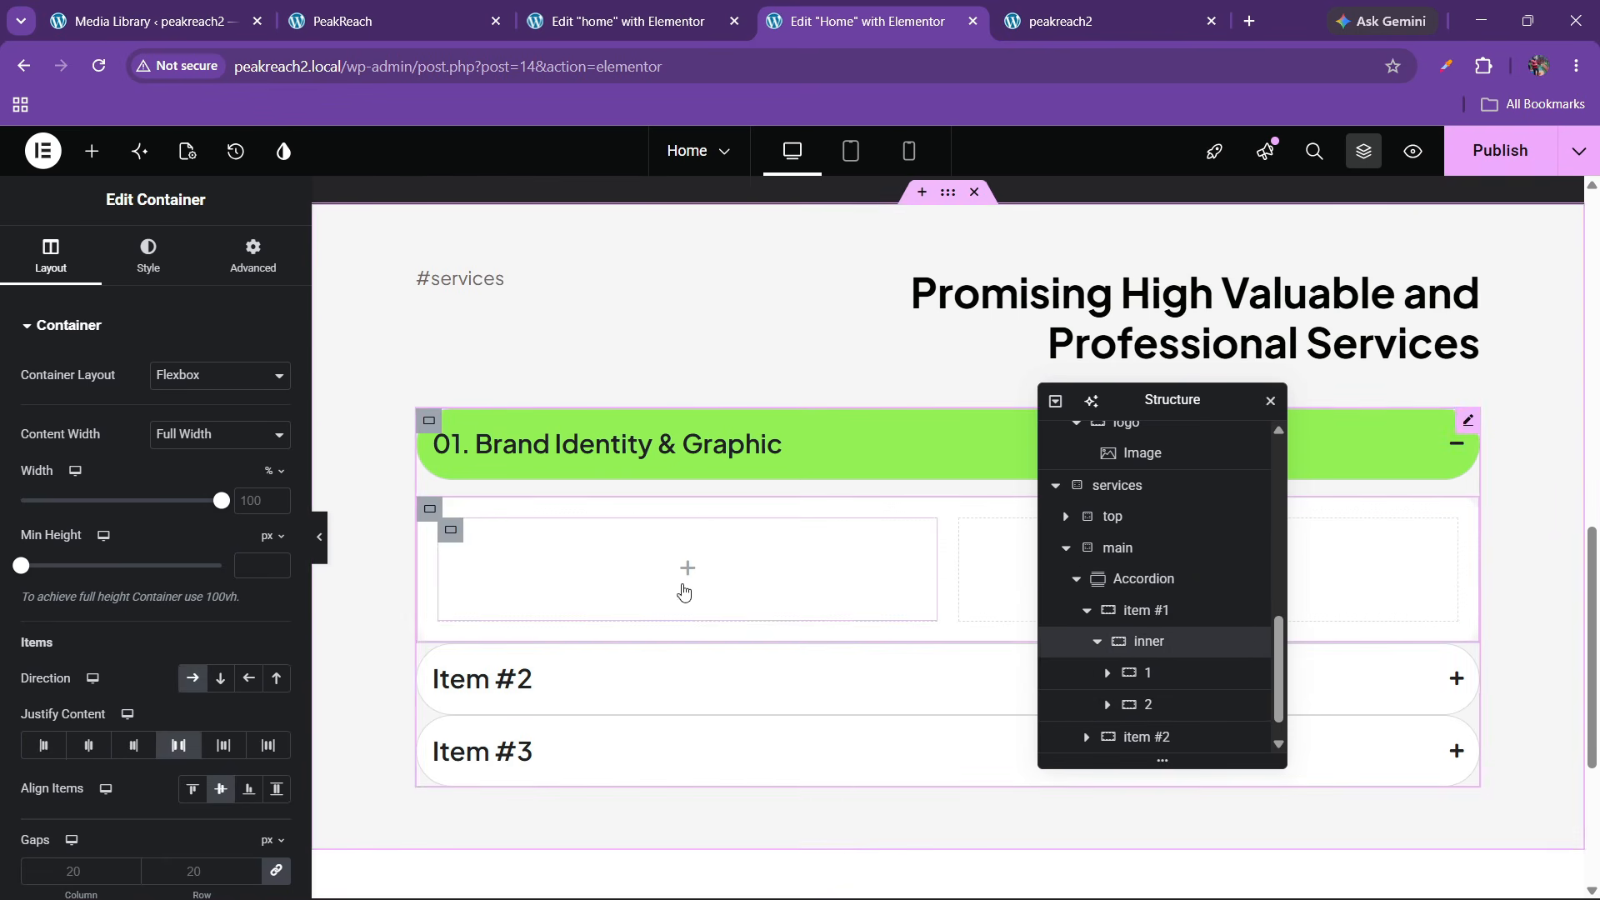
left_click(1167, 673)
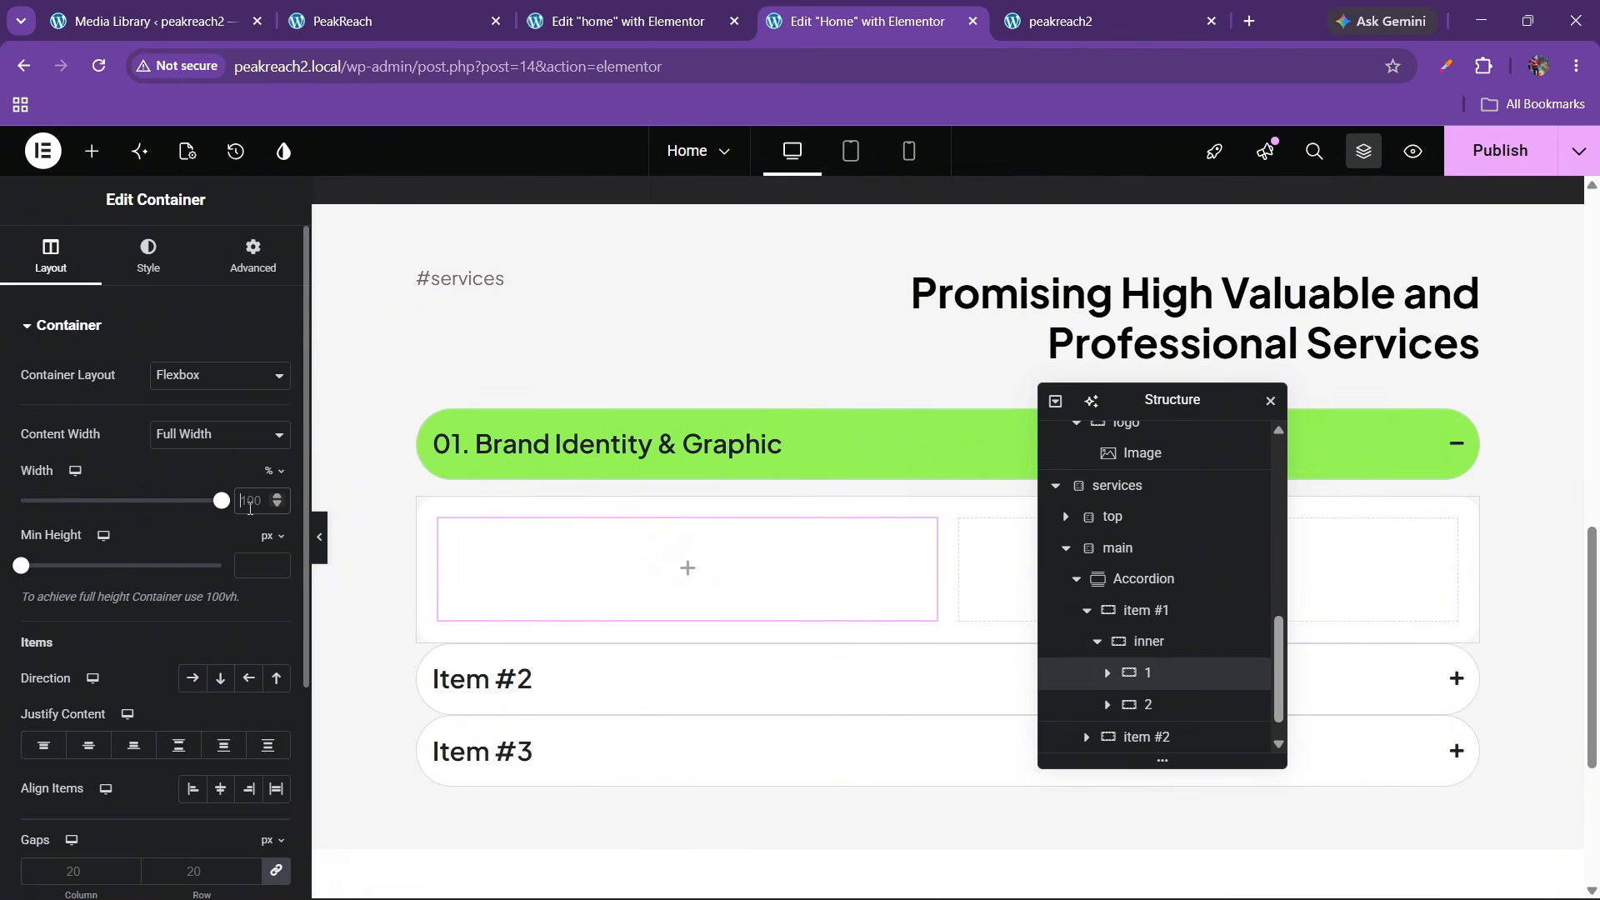
left_click(1225, 704)
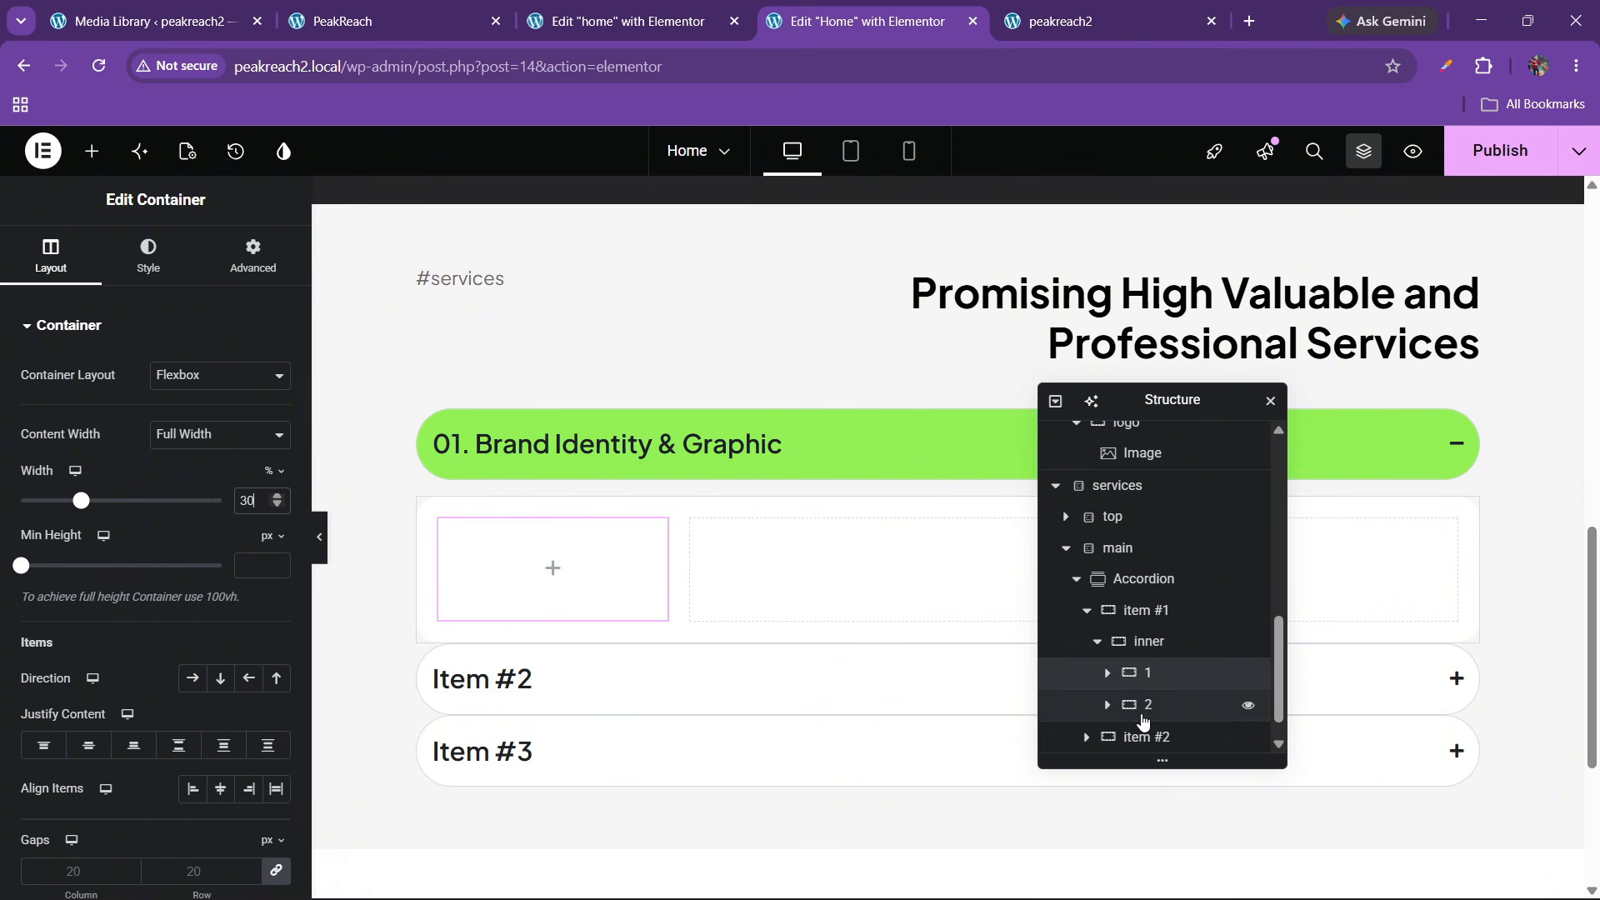
left_click(256, 498)
type("70")
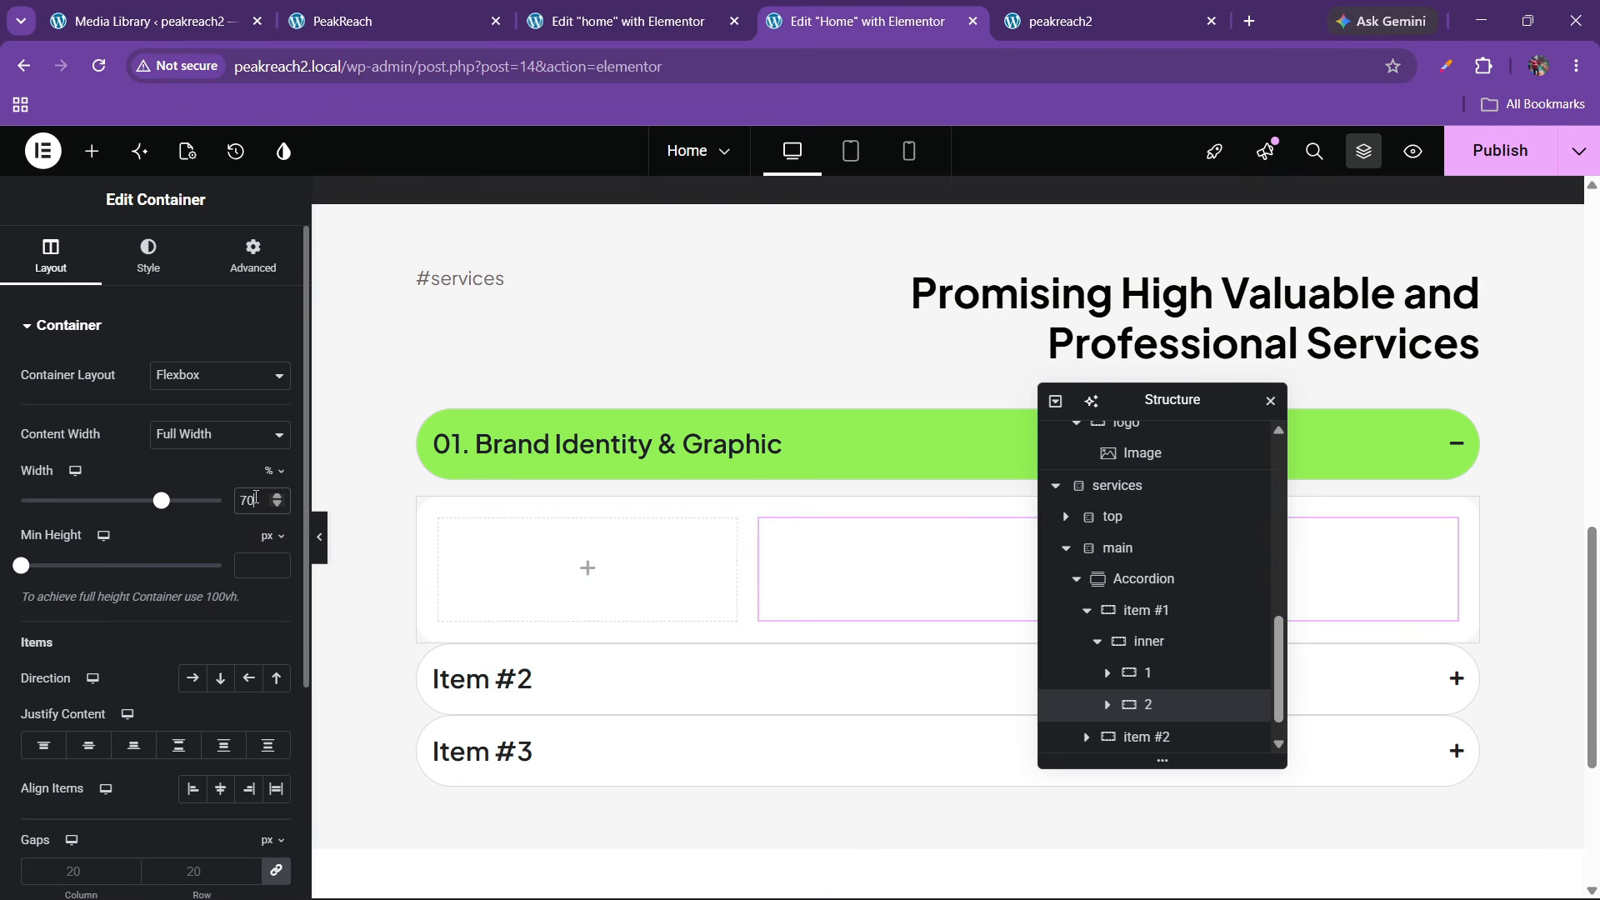
left_click(375, 21)
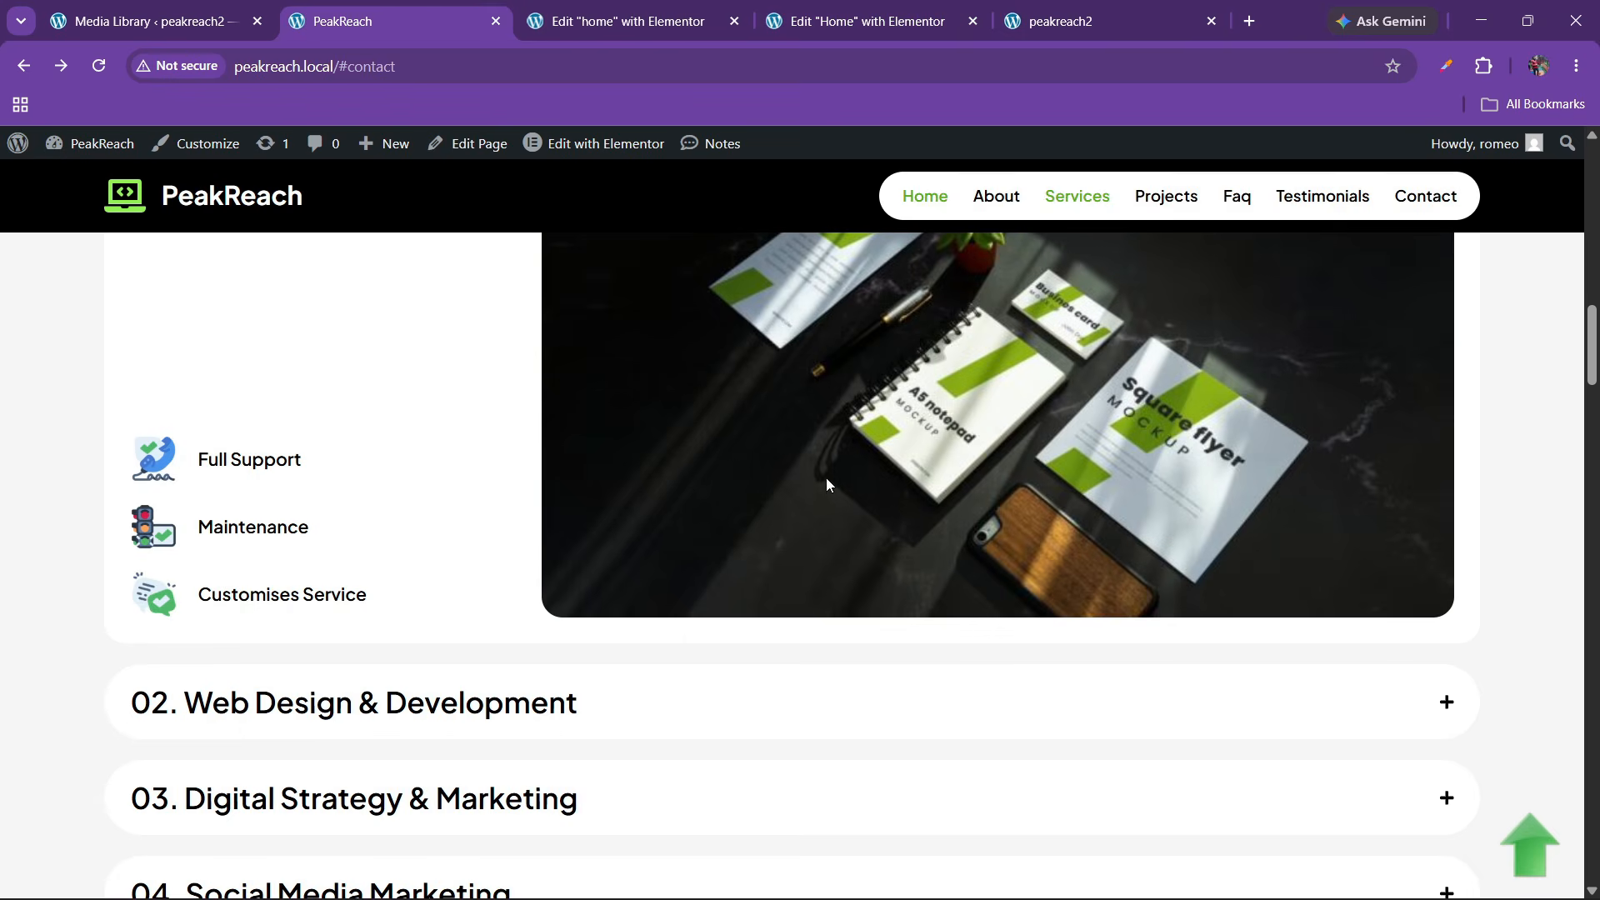
scroll(826, 477, "up", 5)
scroll(826, 477, "down", 1)
left_click(873, 25)
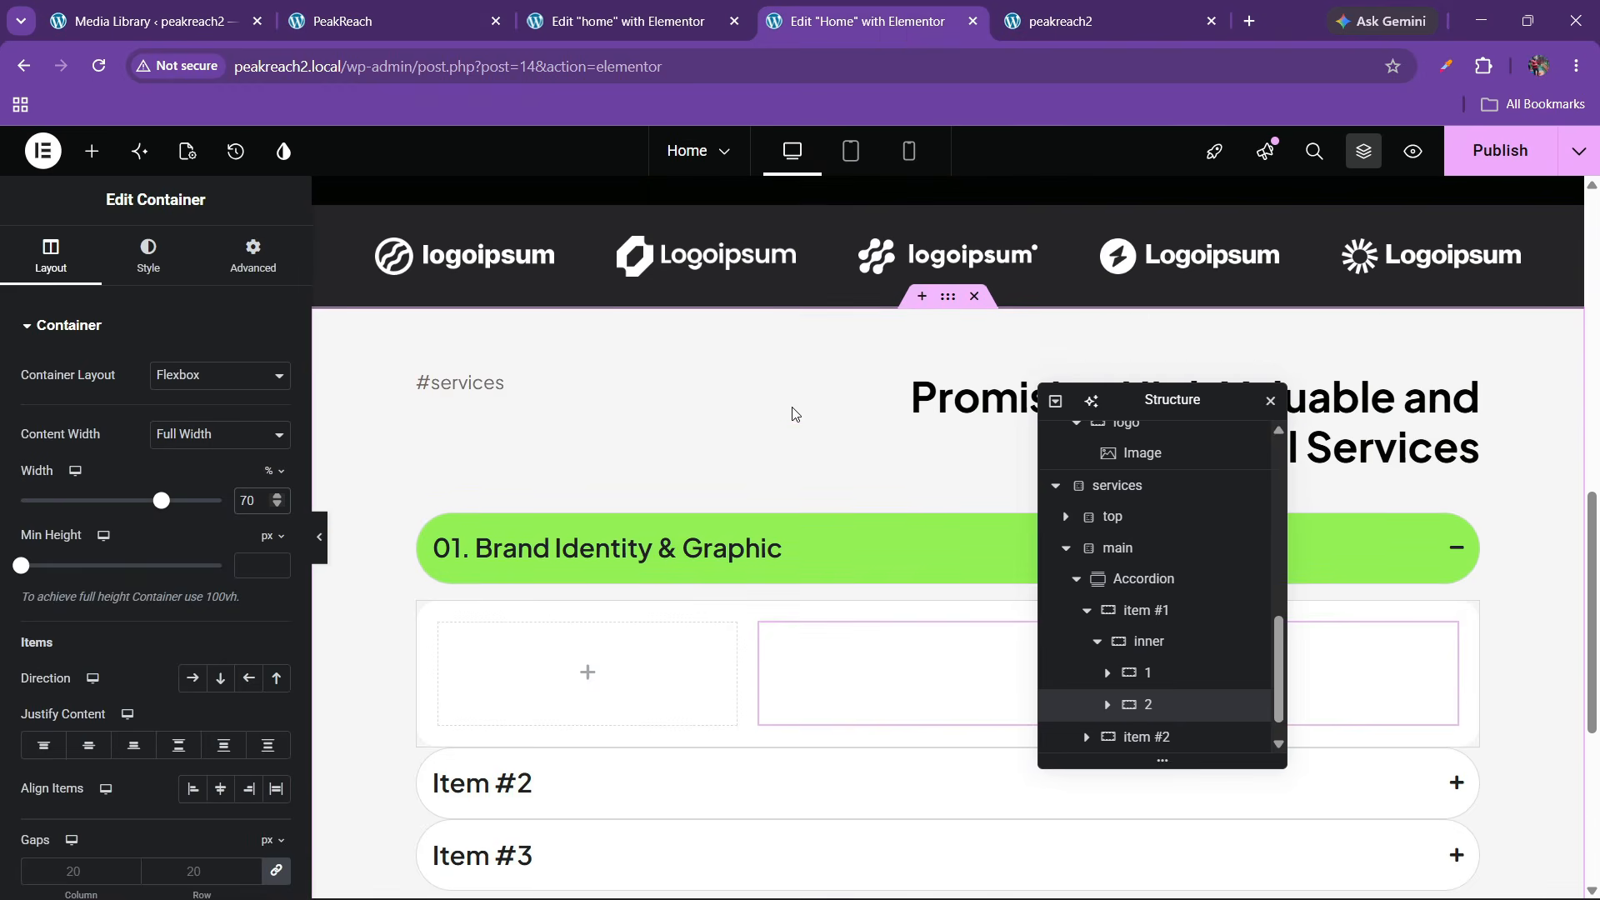
scroll(792, 442, "down", 3)
scroll(804, 458, "up", 4)
scroll(804, 457, "down", 4)
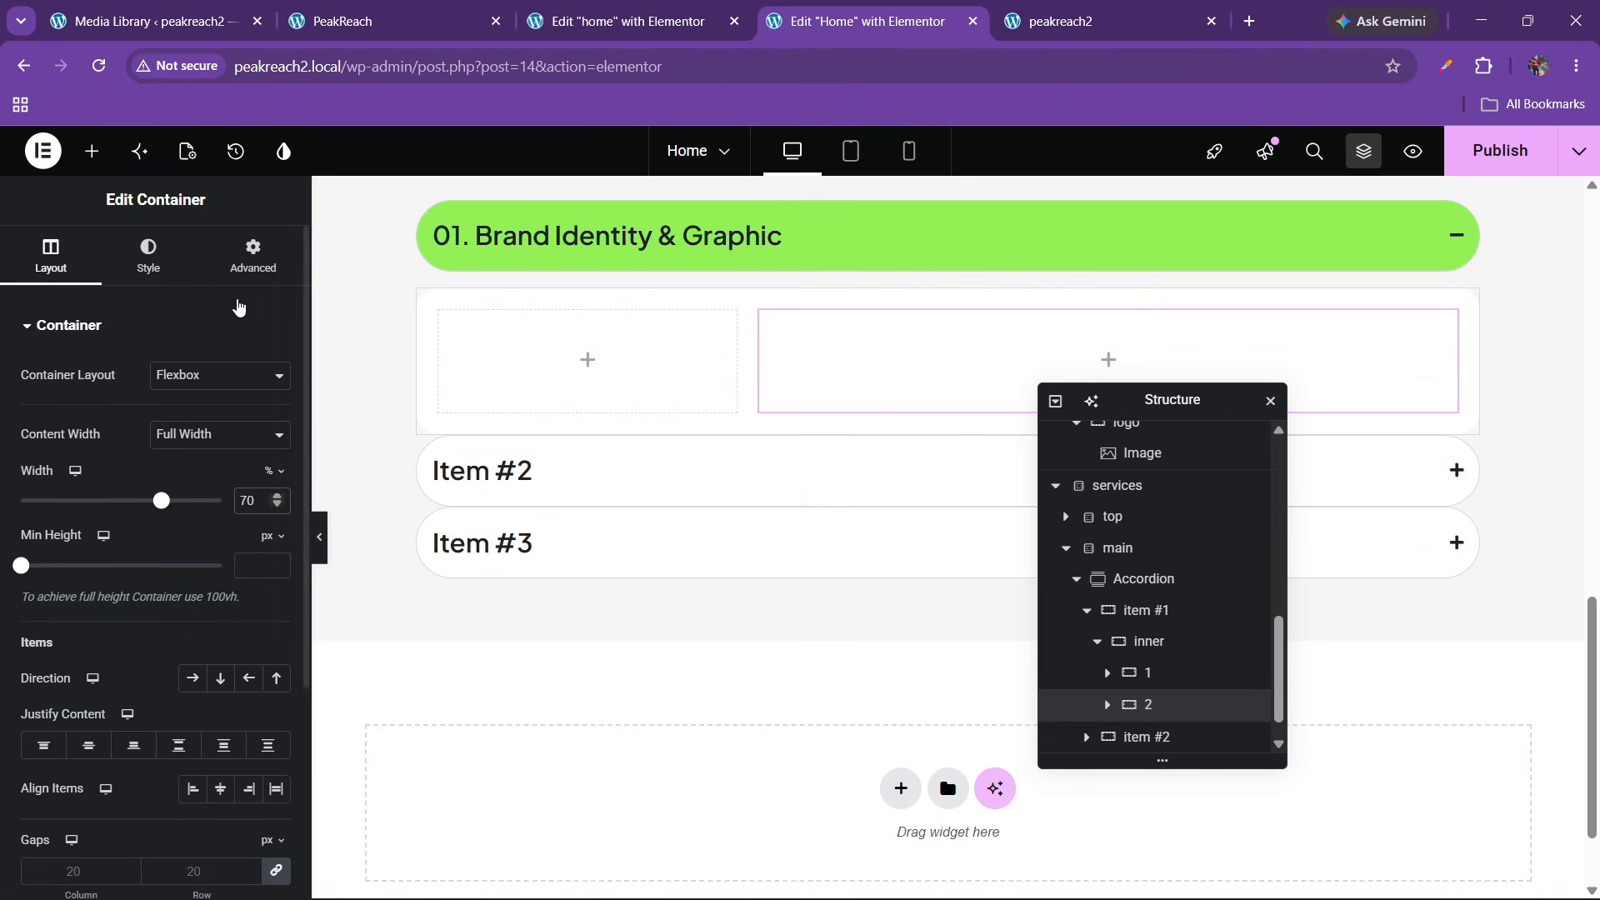
Place a Text Editor block in the right column and stretch both columns to full height
left_click(92, 151)
scroll(194, 556, "down", 5)
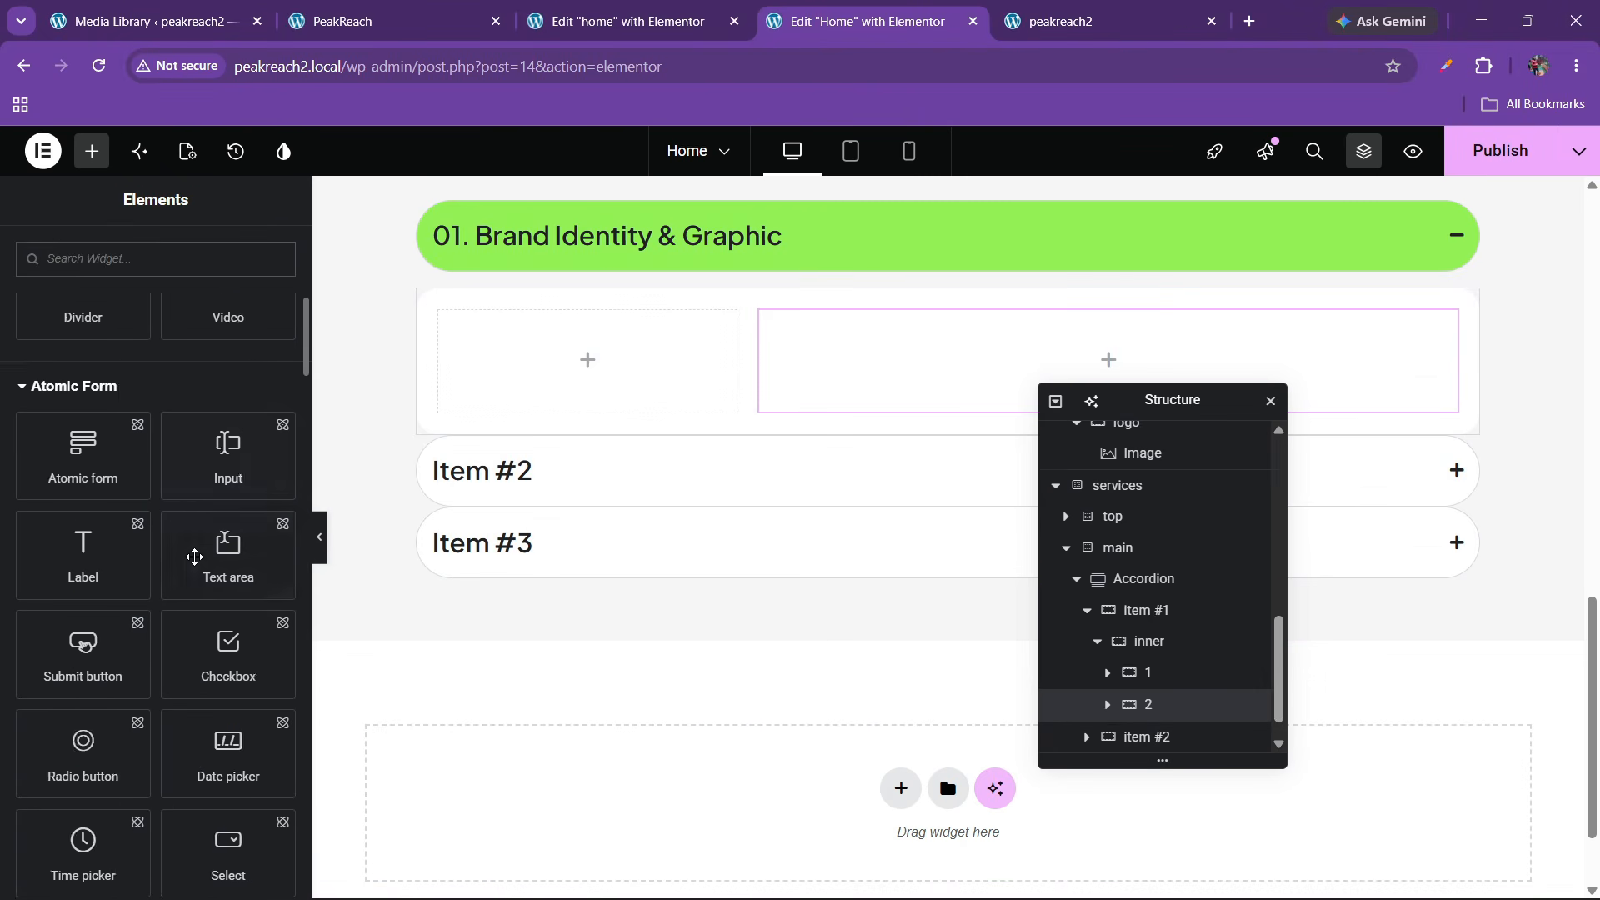
scroll(194, 556, "down", 5)
scroll(194, 556, "up", 4)
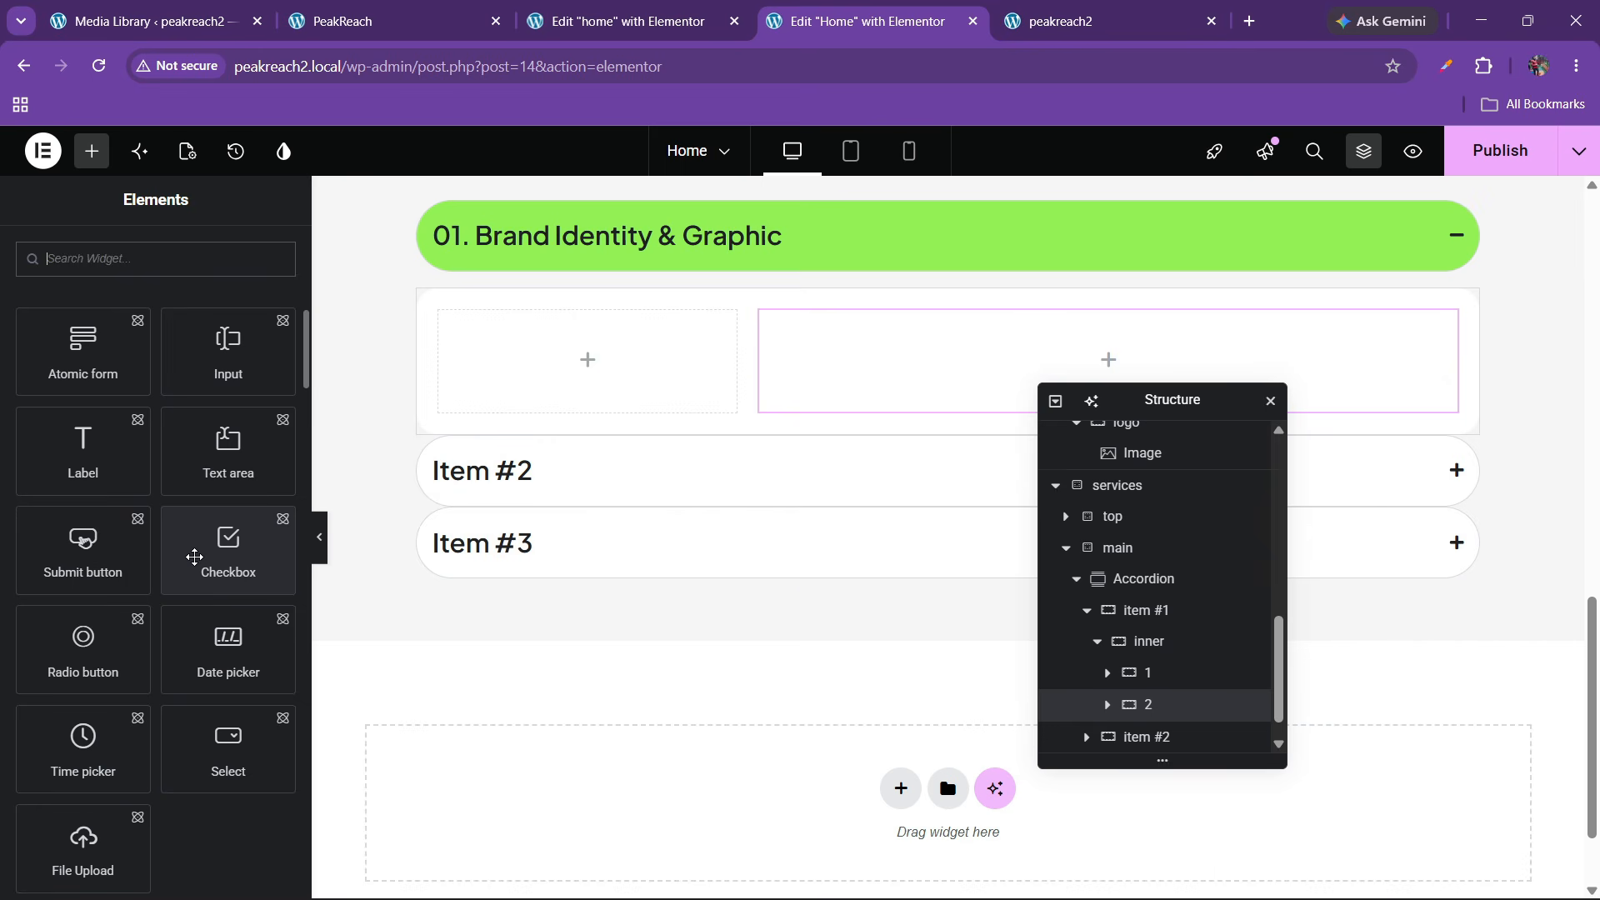
scroll(194, 557, "down", 8)
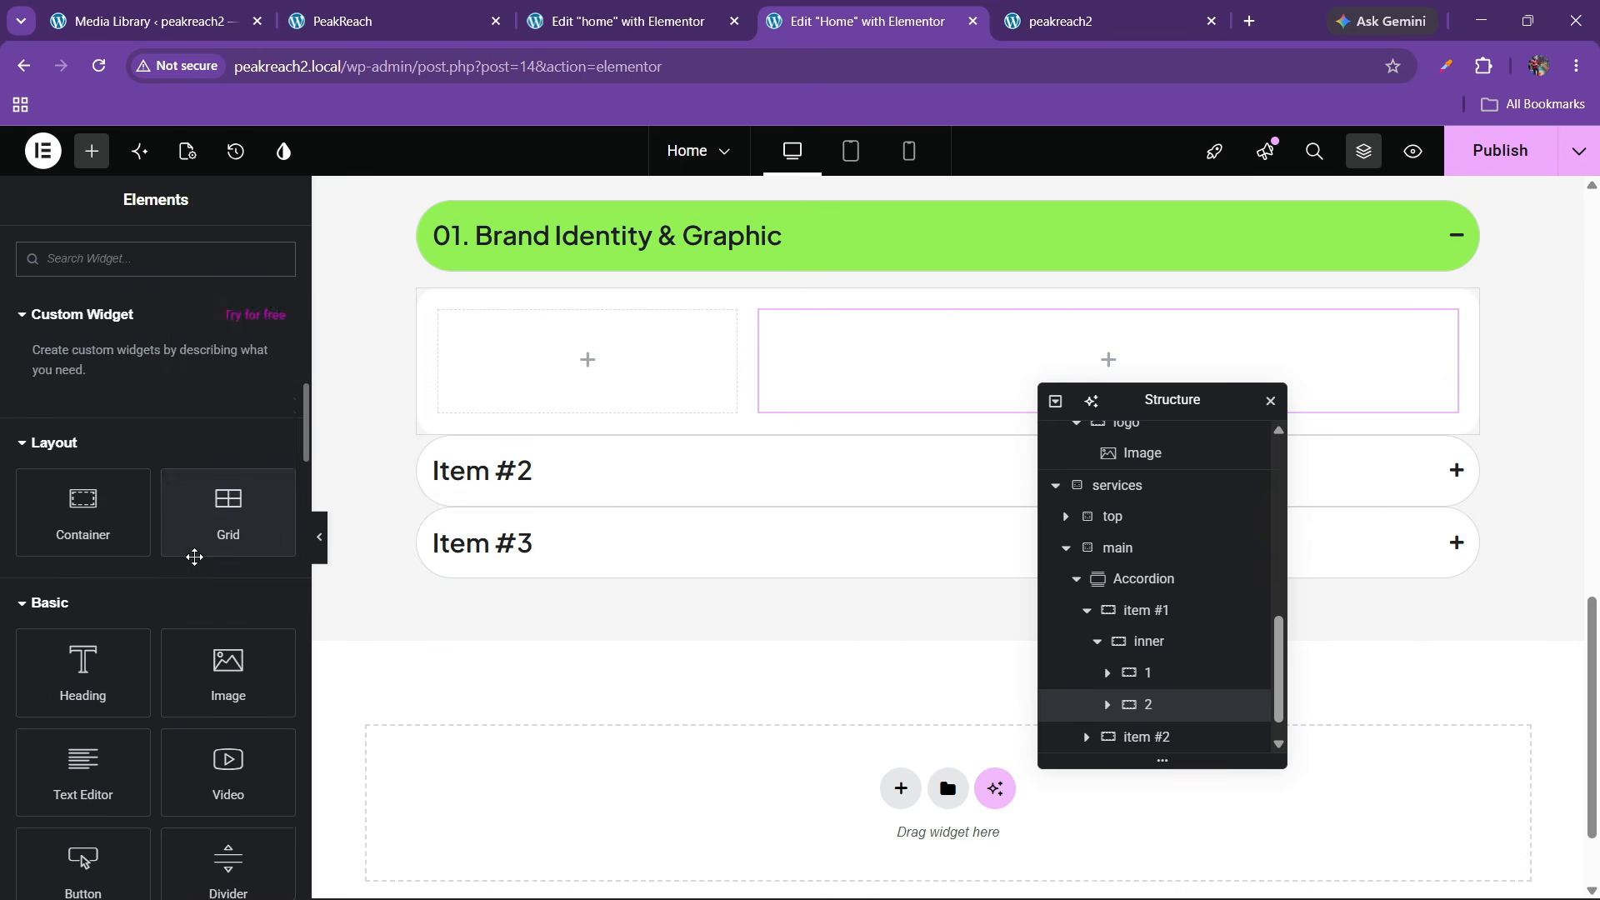
left_click_drag(74, 567, 947, 413)
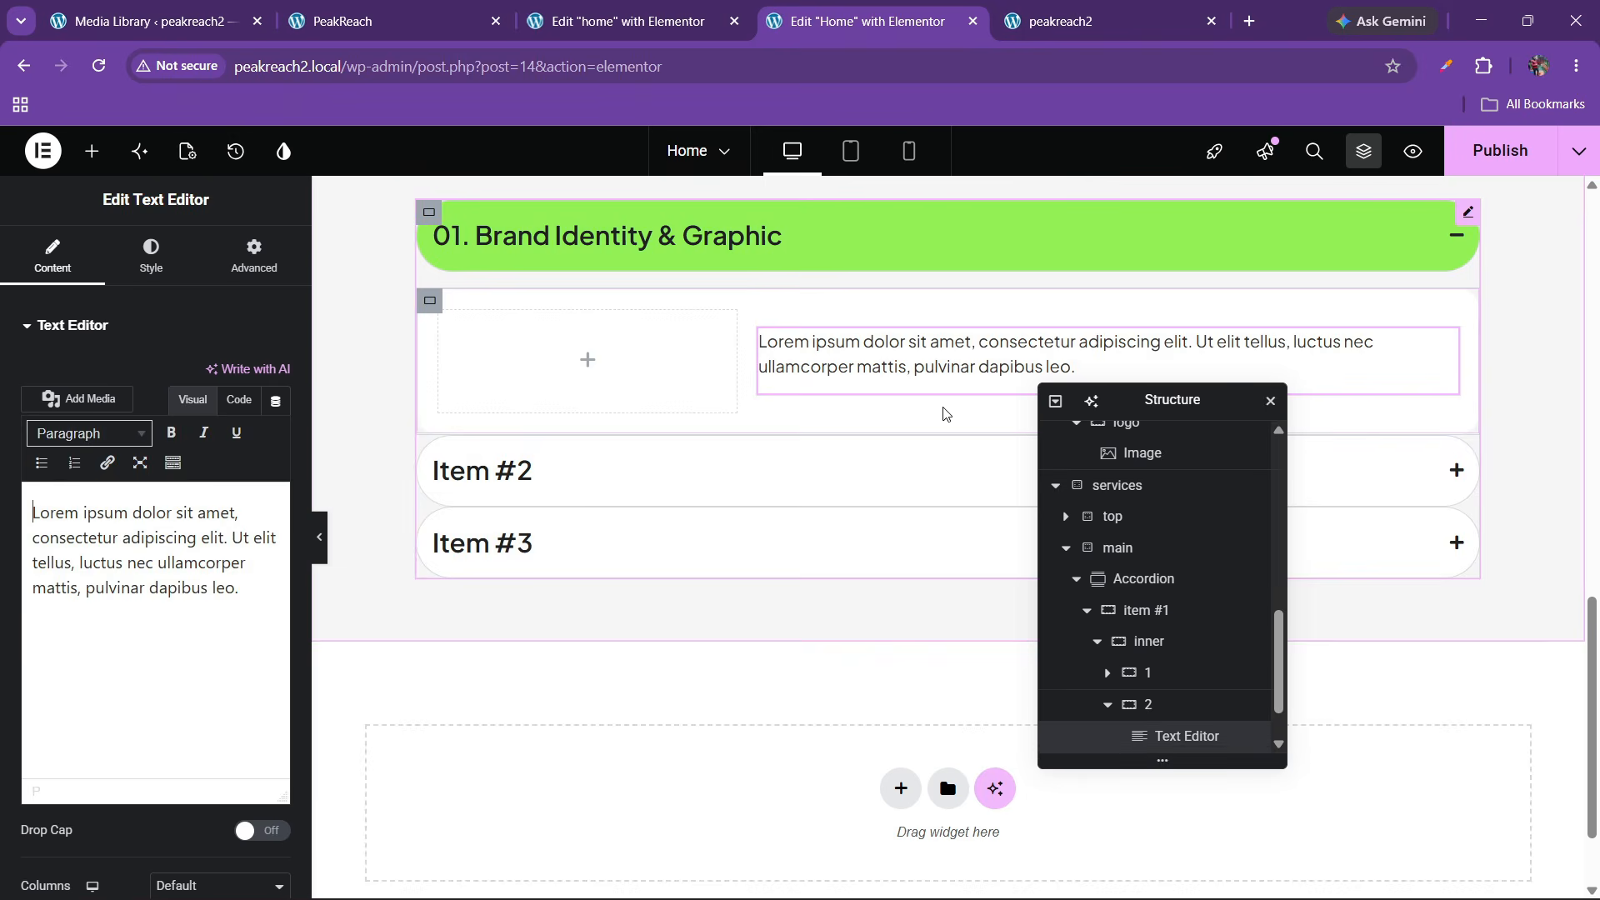
left_click(239, 401)
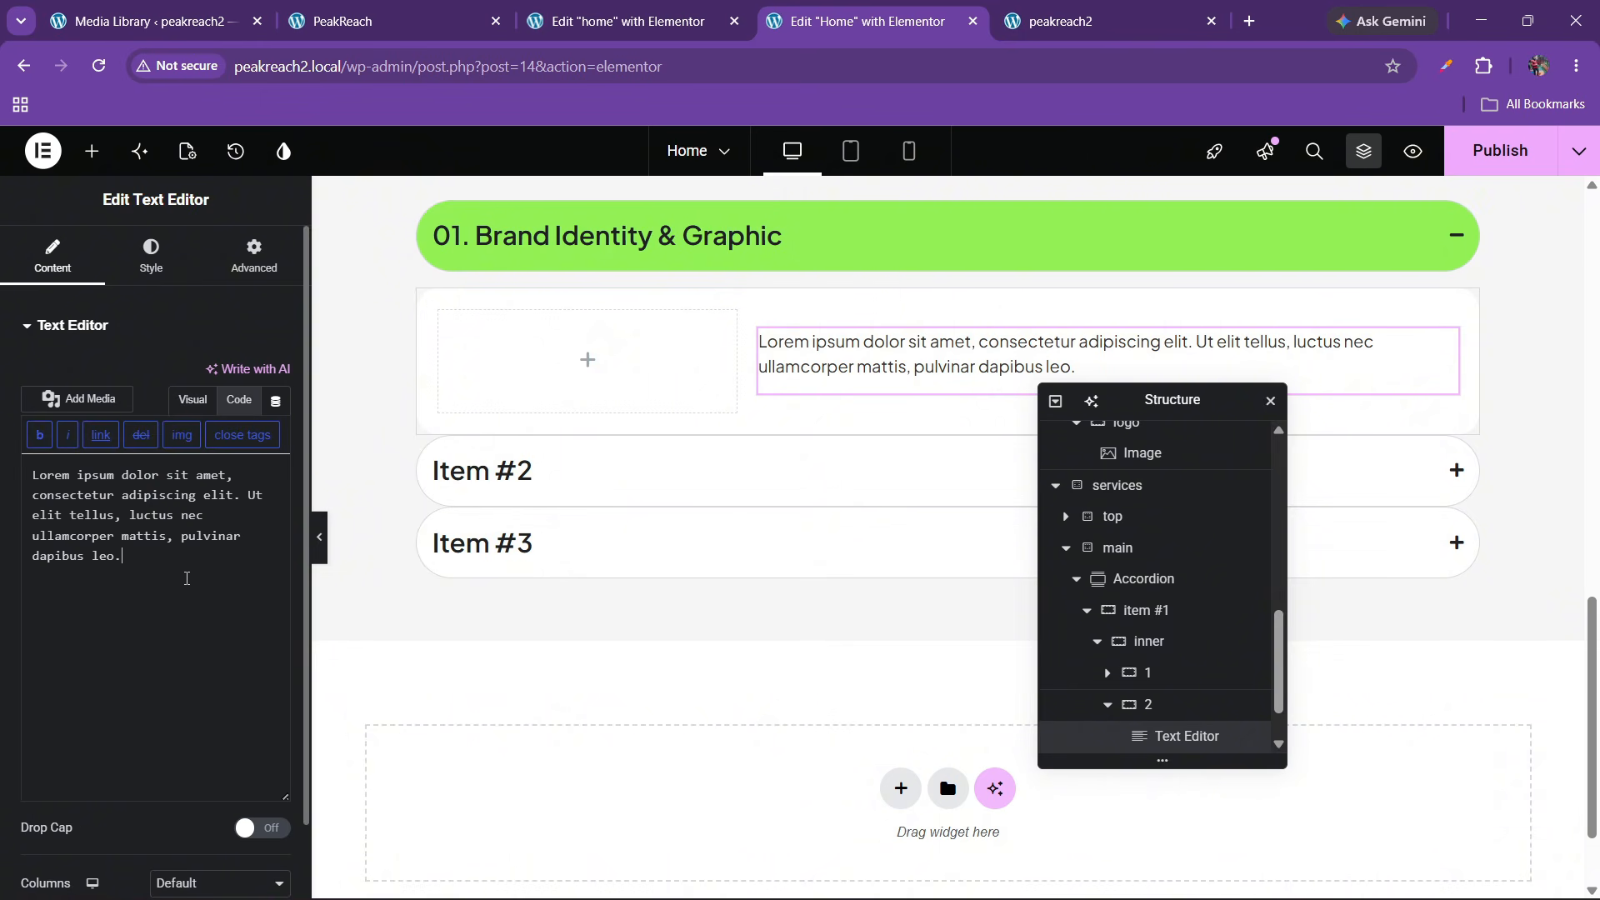
key("Return")
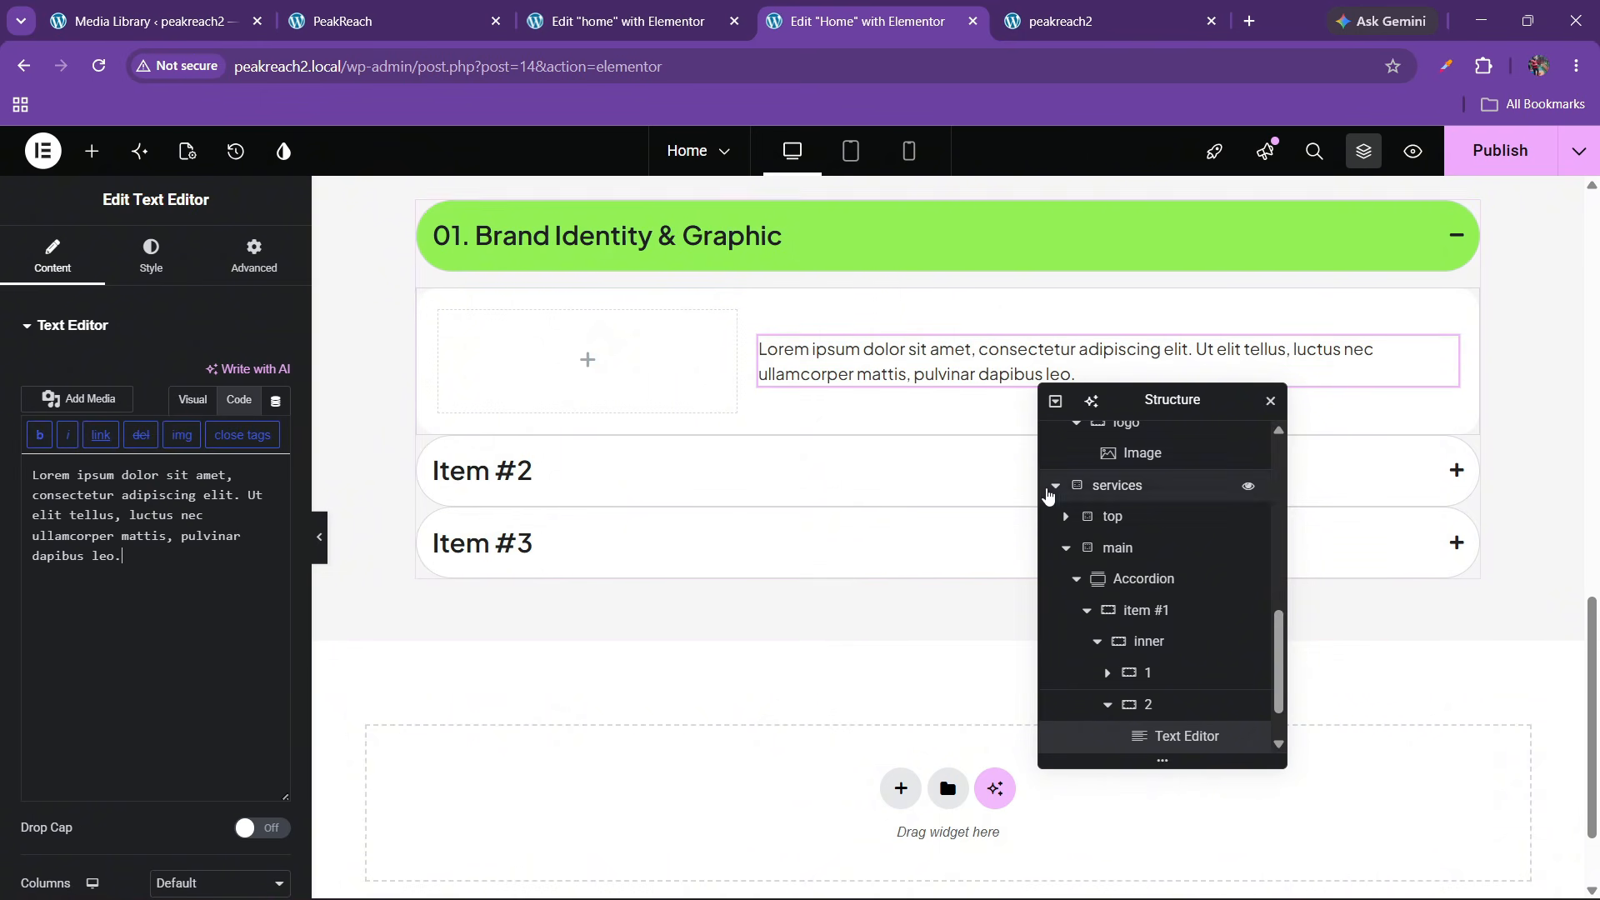
left_click(1161, 649)
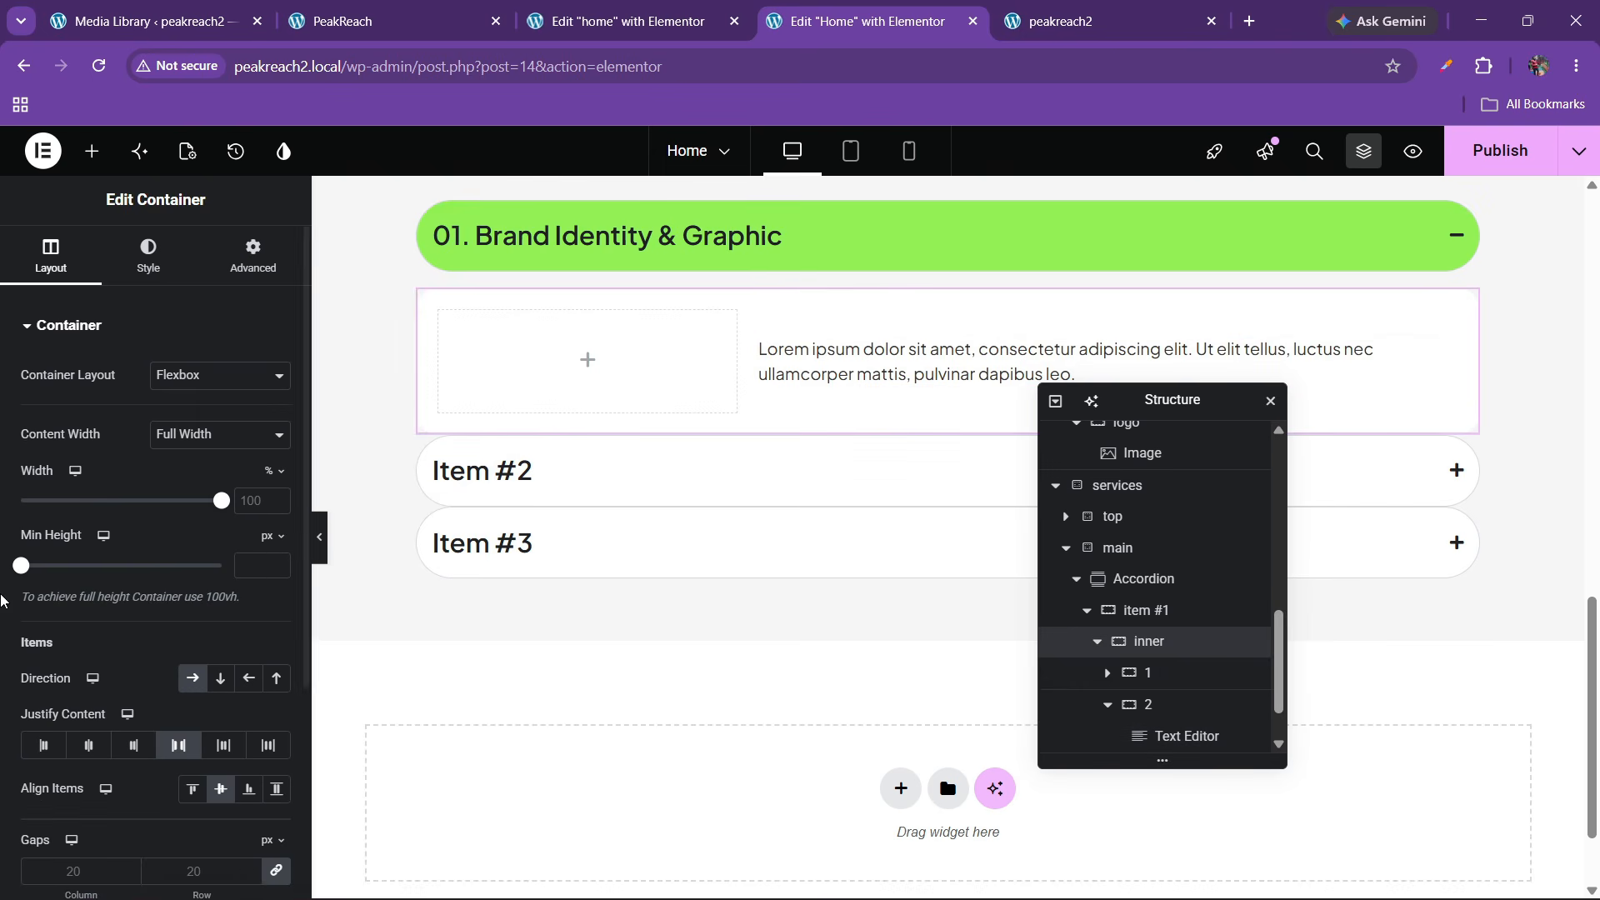
left_click(278, 785)
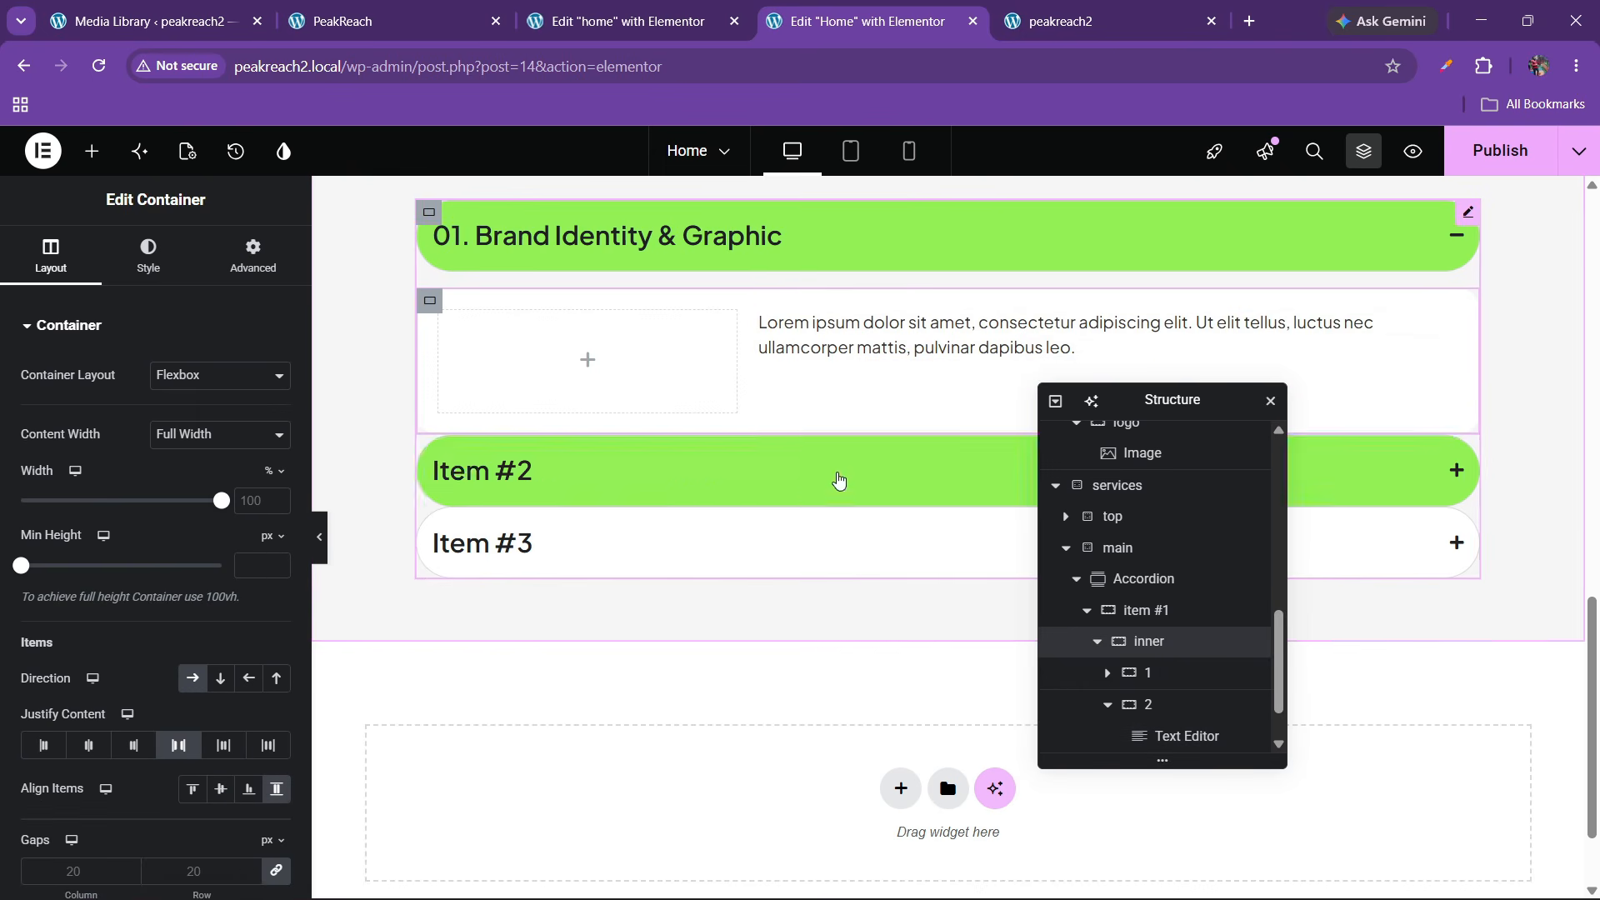
Add an Image widget below the text and pick the service1 picture from the media library
left_click(92, 151)
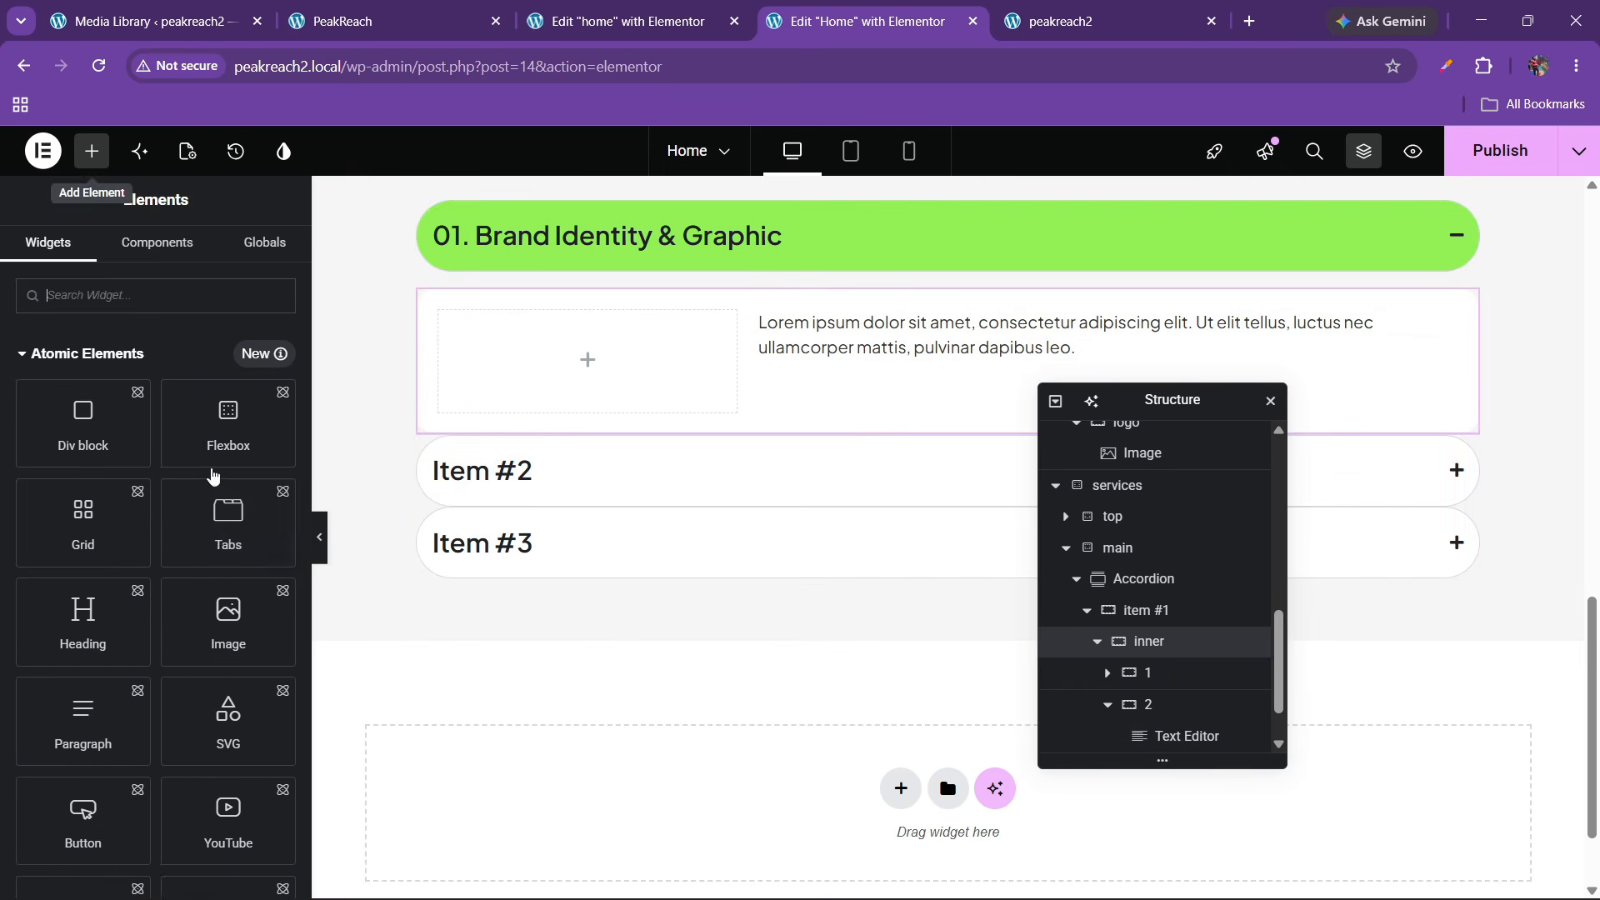
scroll(193, 623, "down", 3)
scroll(194, 623, "up", 10)
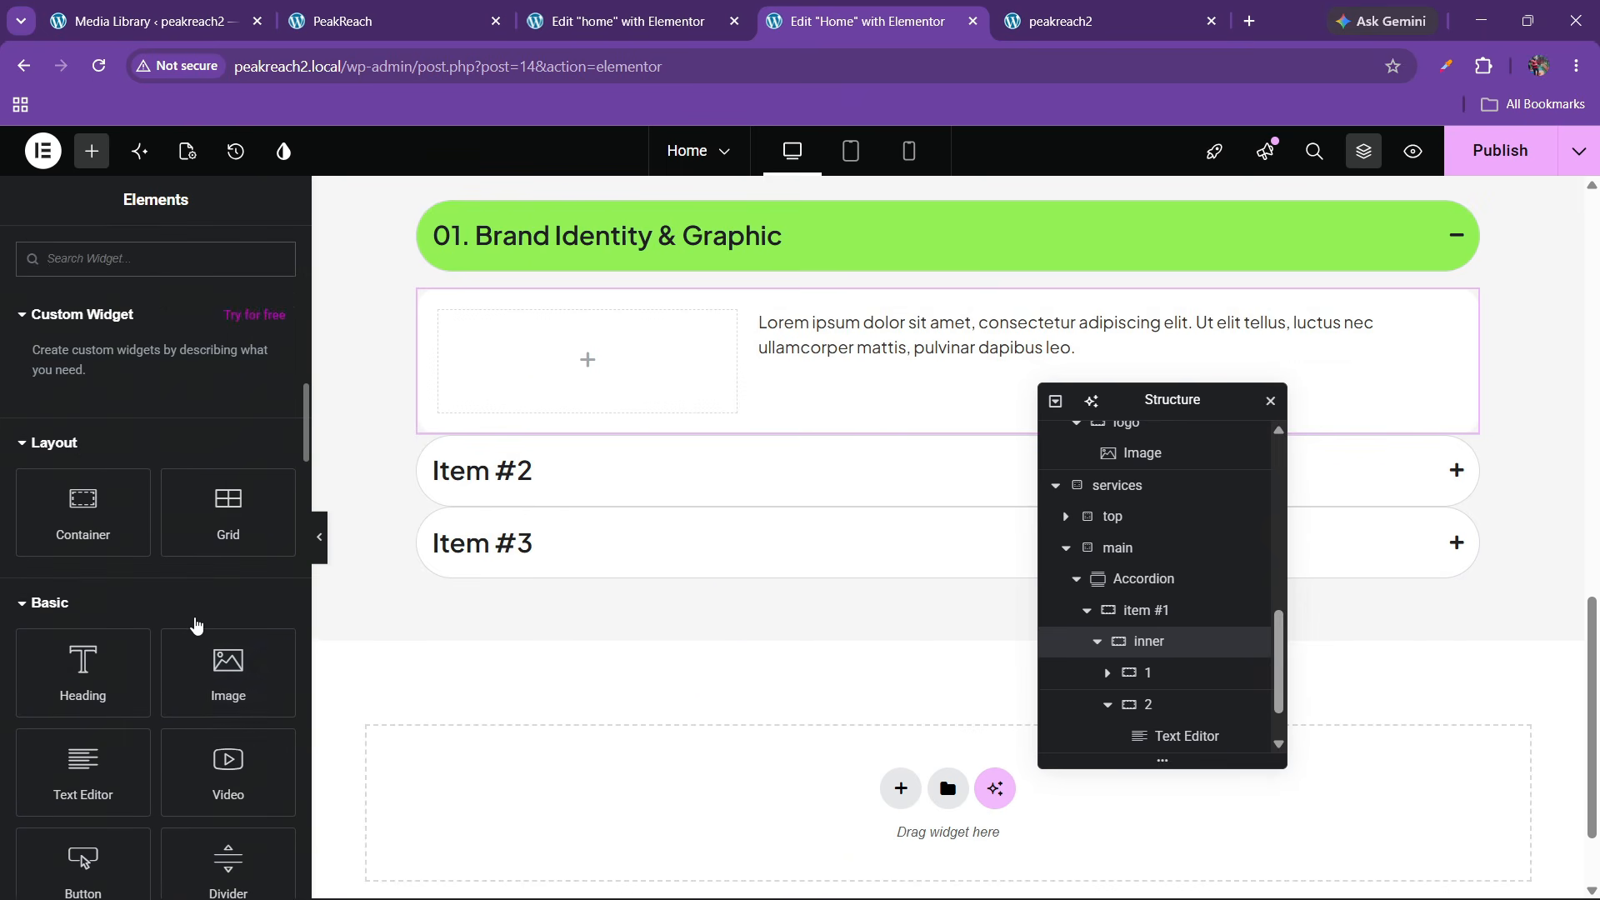
left_click_drag(212, 663, 854, 356)
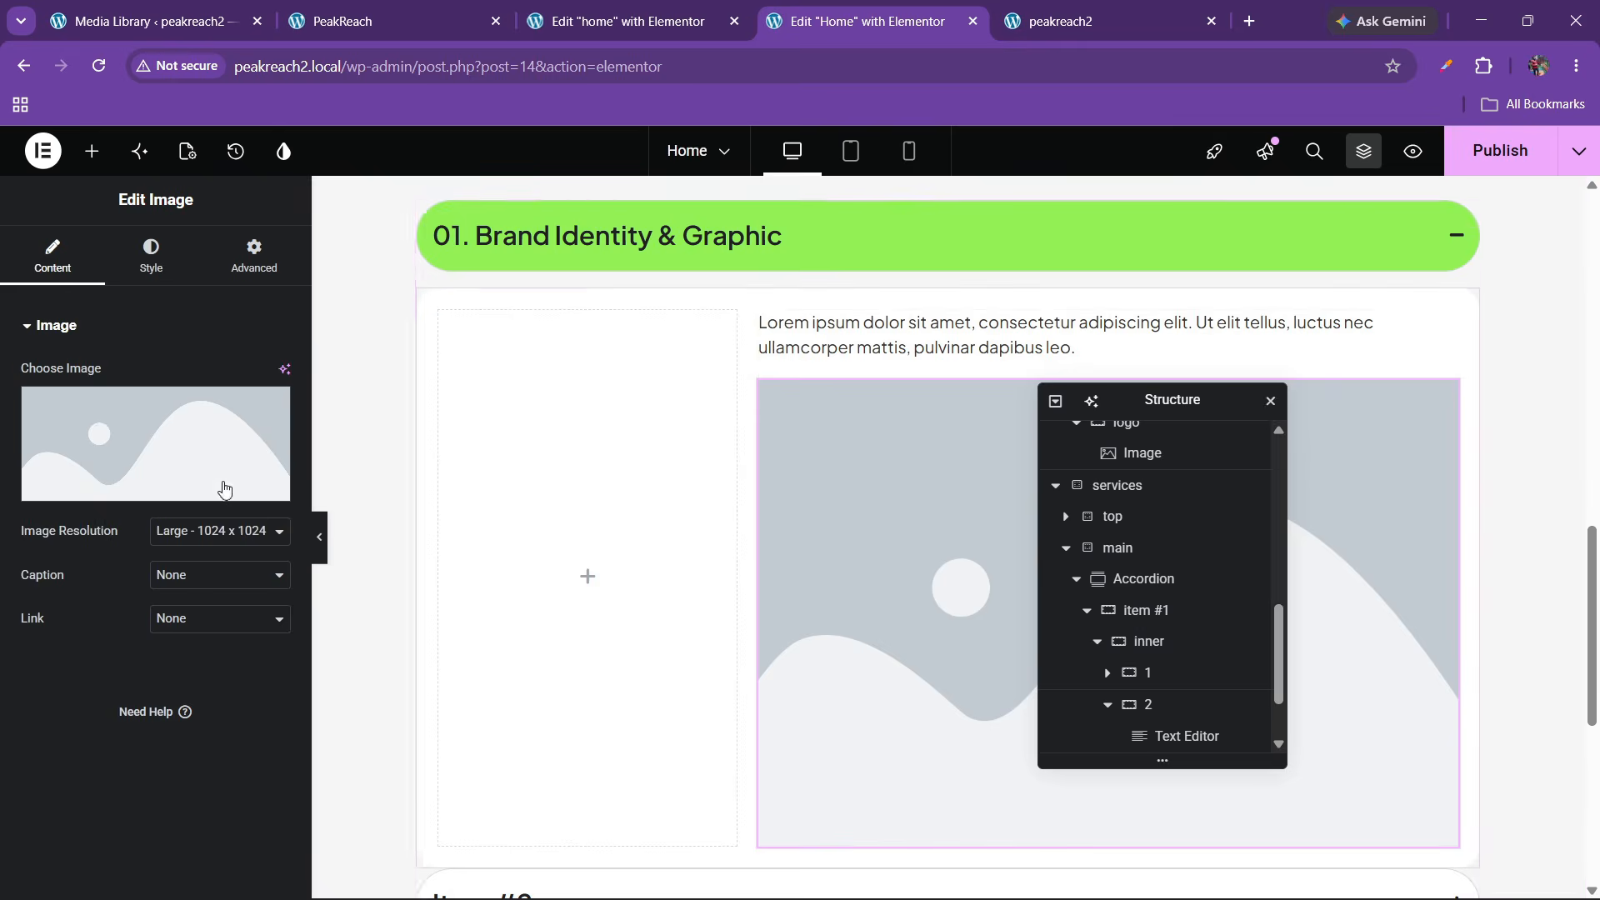
left_click(200, 446)
scroll(730, 619, "down", 1)
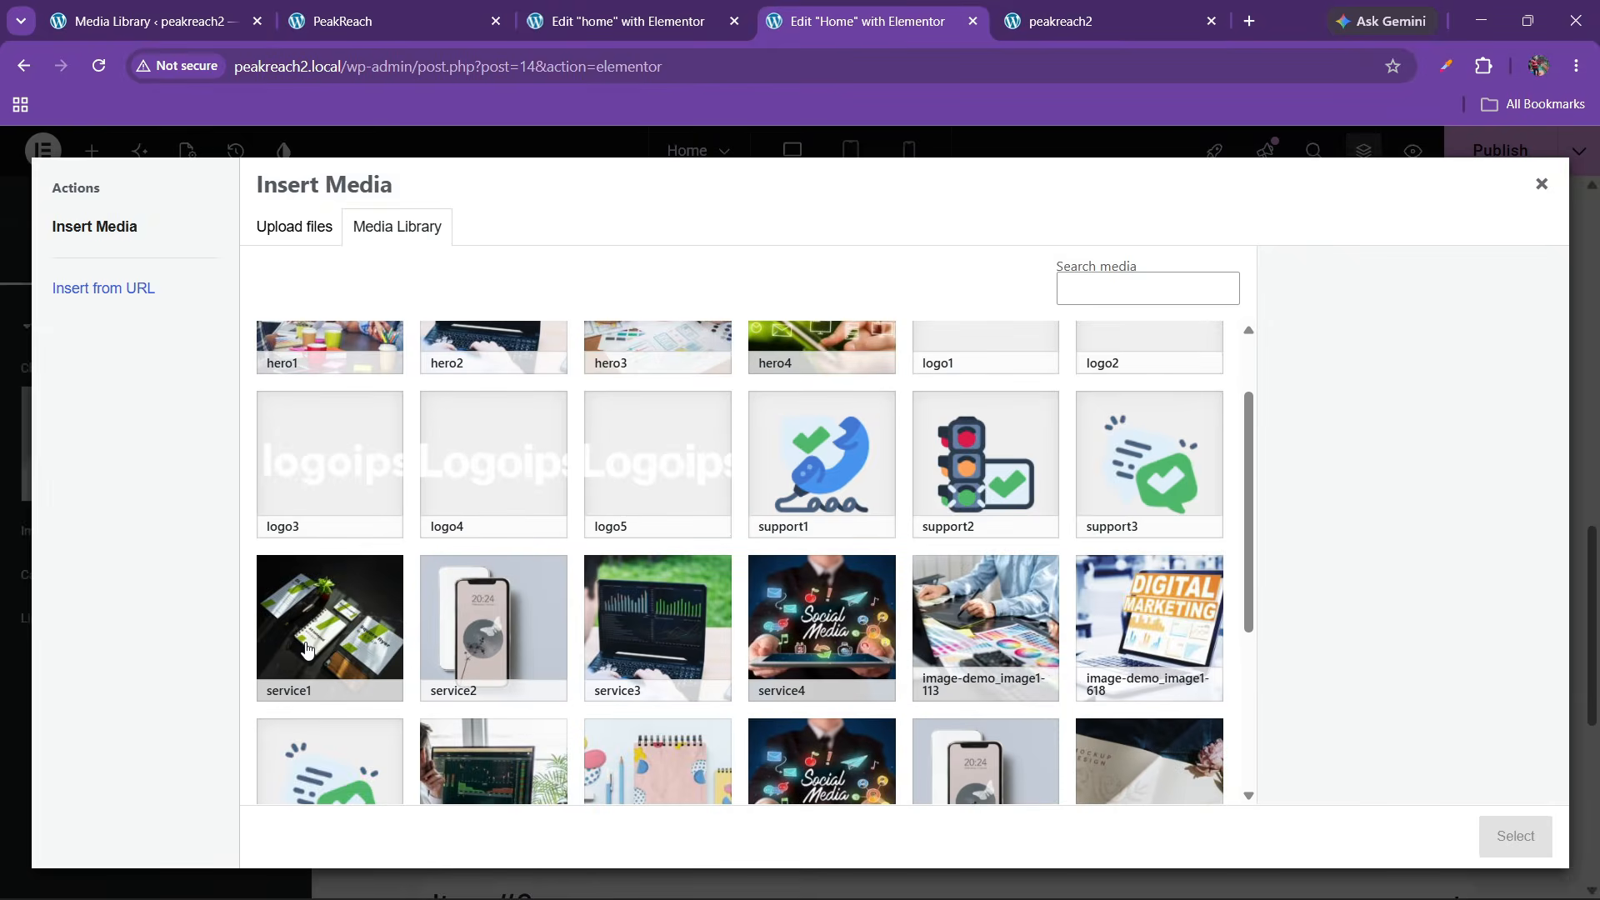
left_click(307, 646)
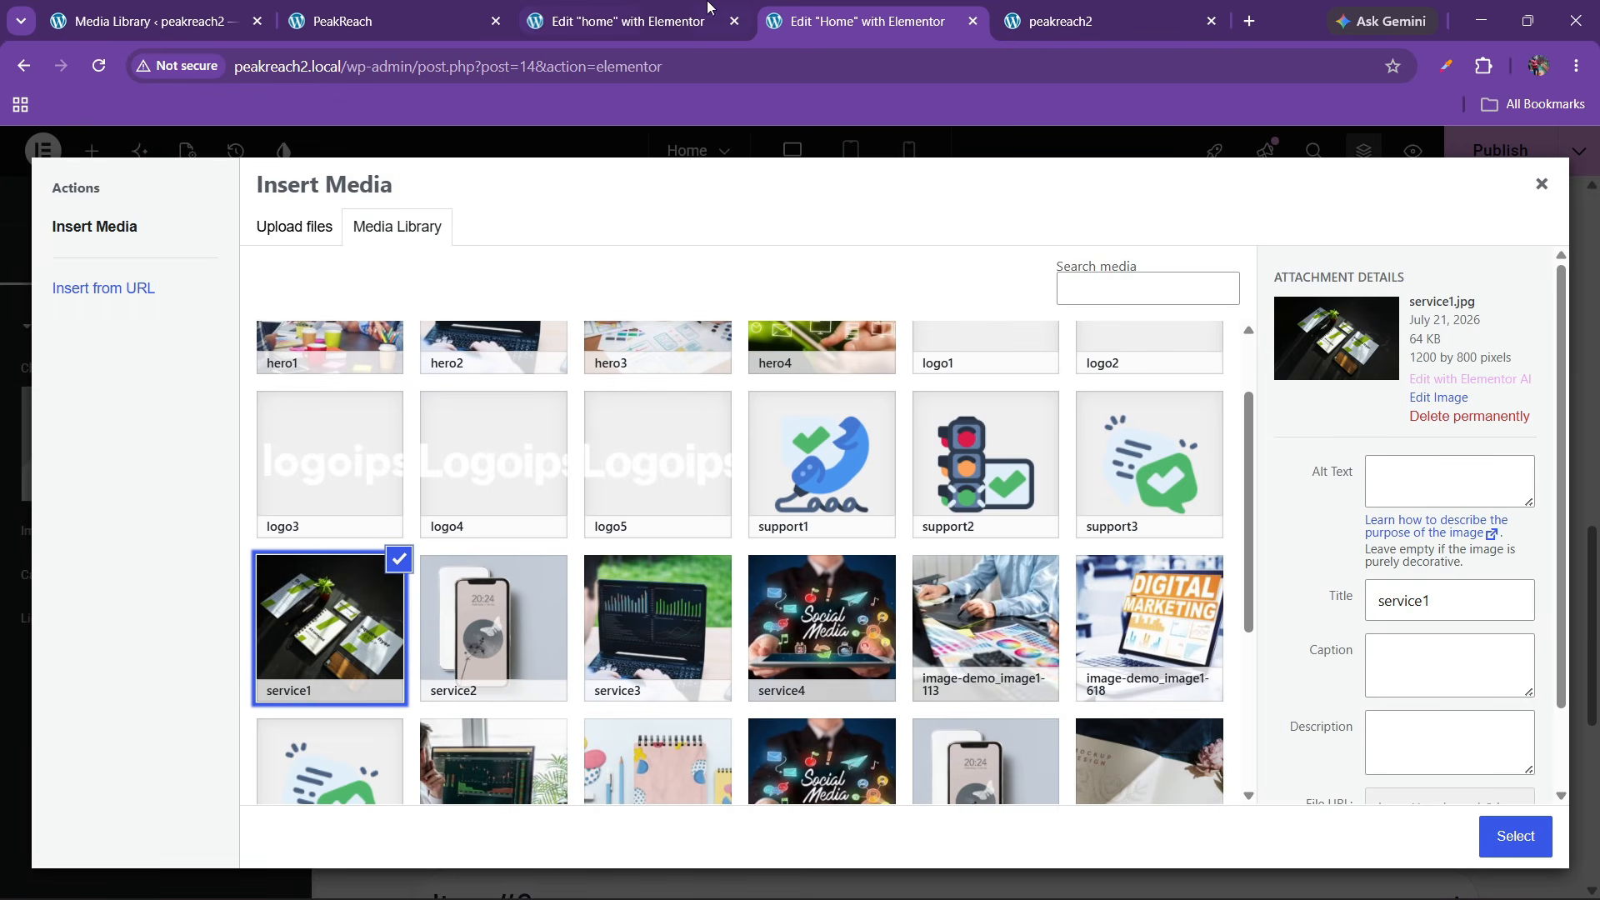
Insert the service1 image at full-size resolution
left_click(472, 16)
left_click(948, 10)
left_click(1512, 836)
left_click(219, 531)
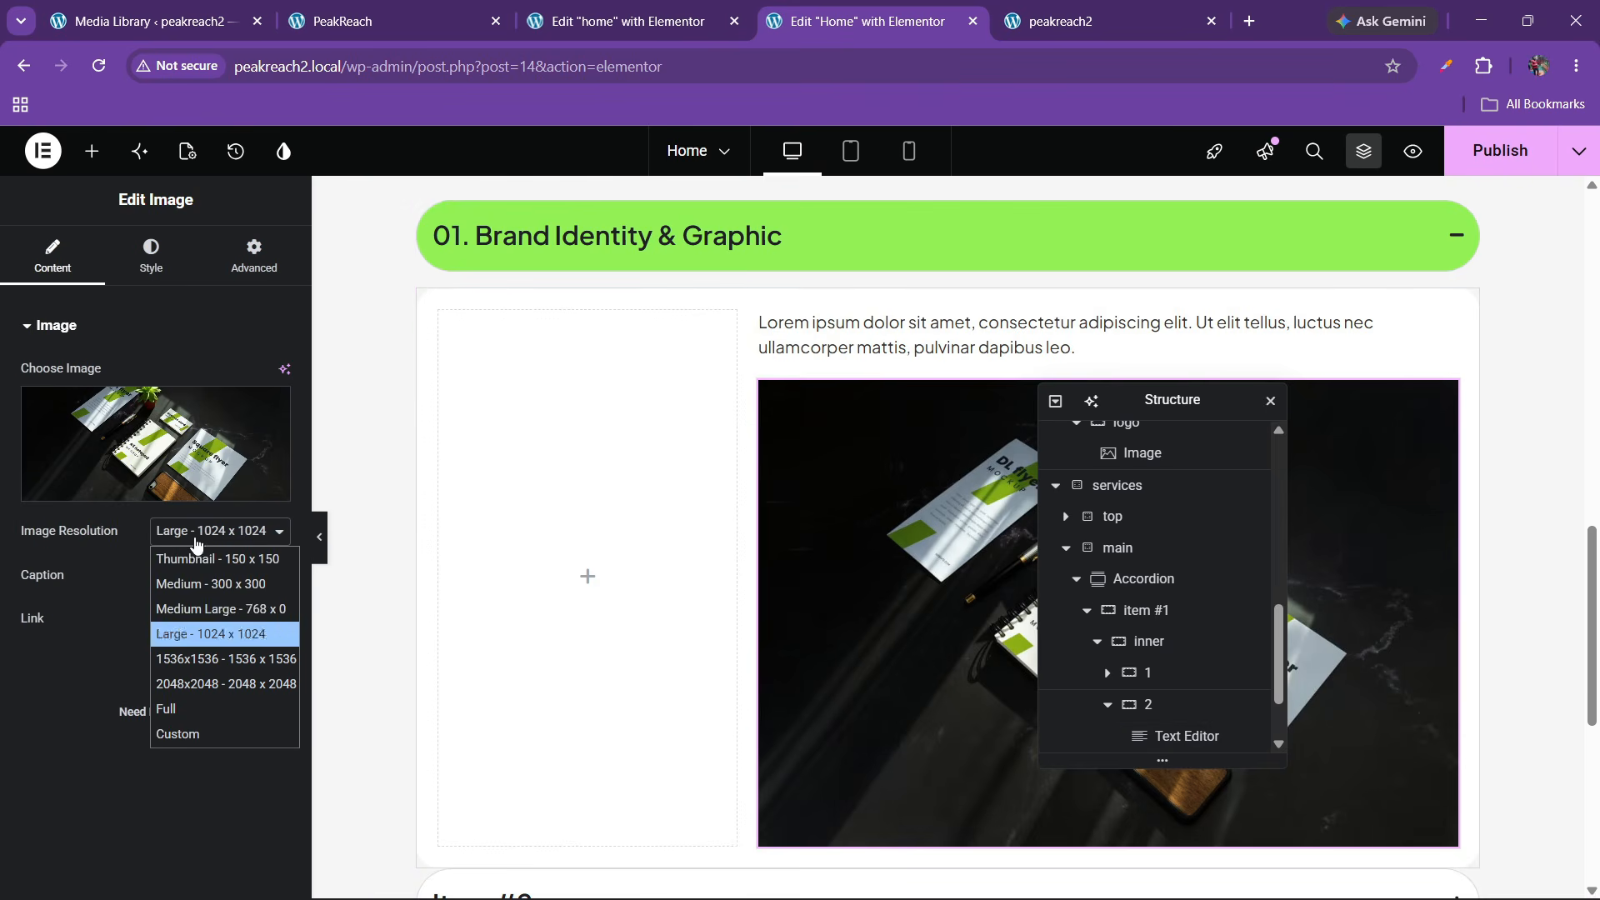
left_click(181, 701)
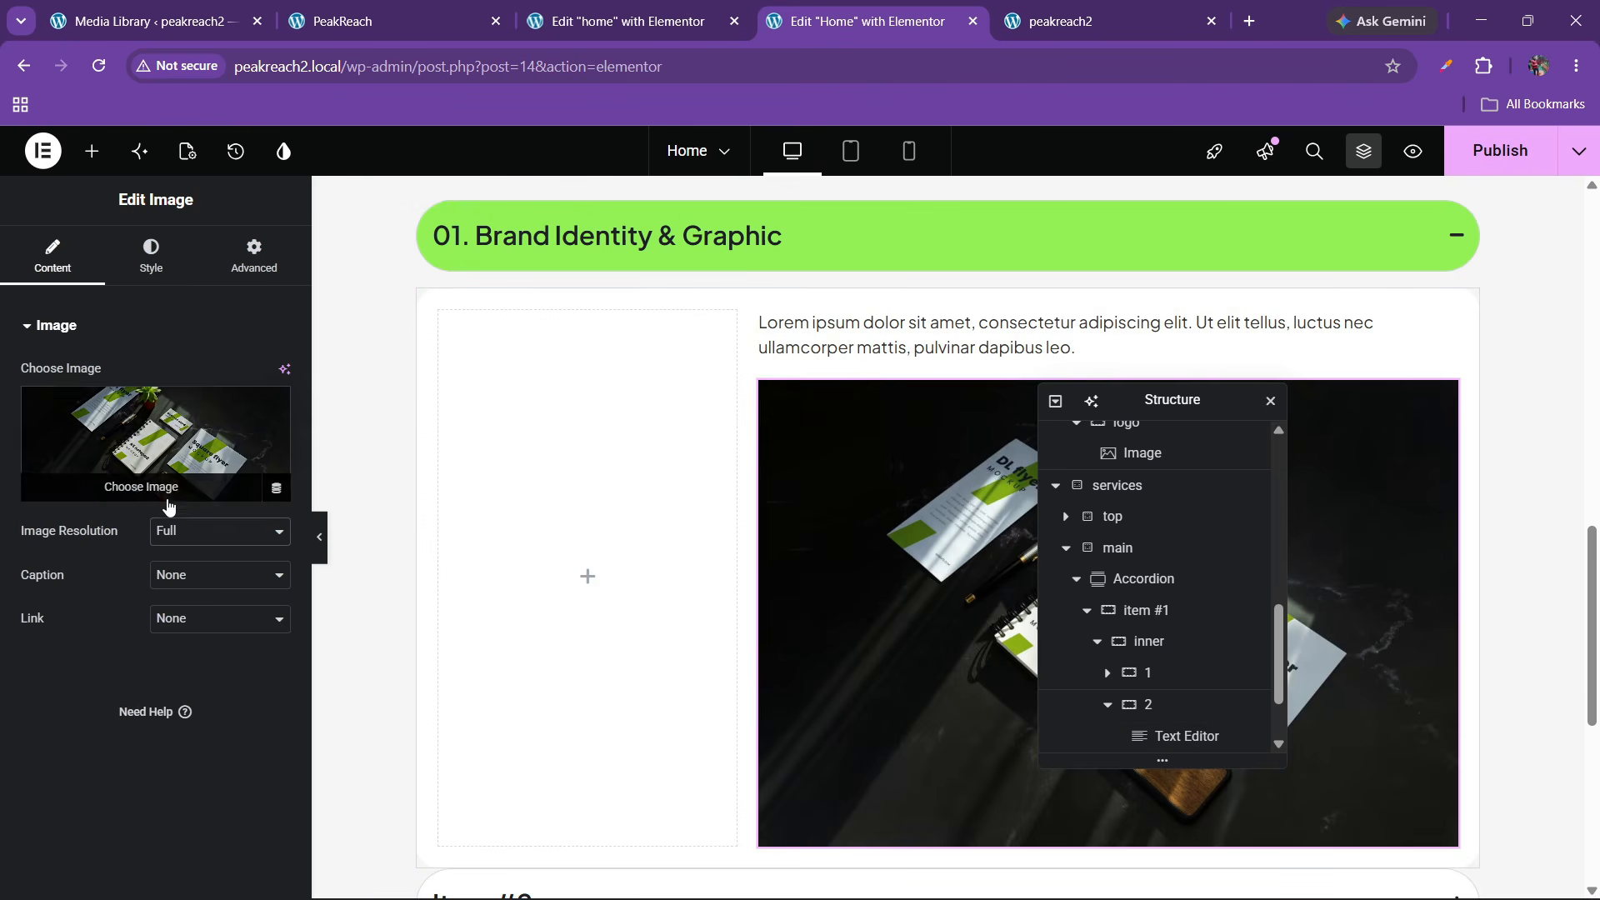
Crop the image to a custom 500×300 size and stretch it to the column width
left_click(219, 531)
left_click(167, 732)
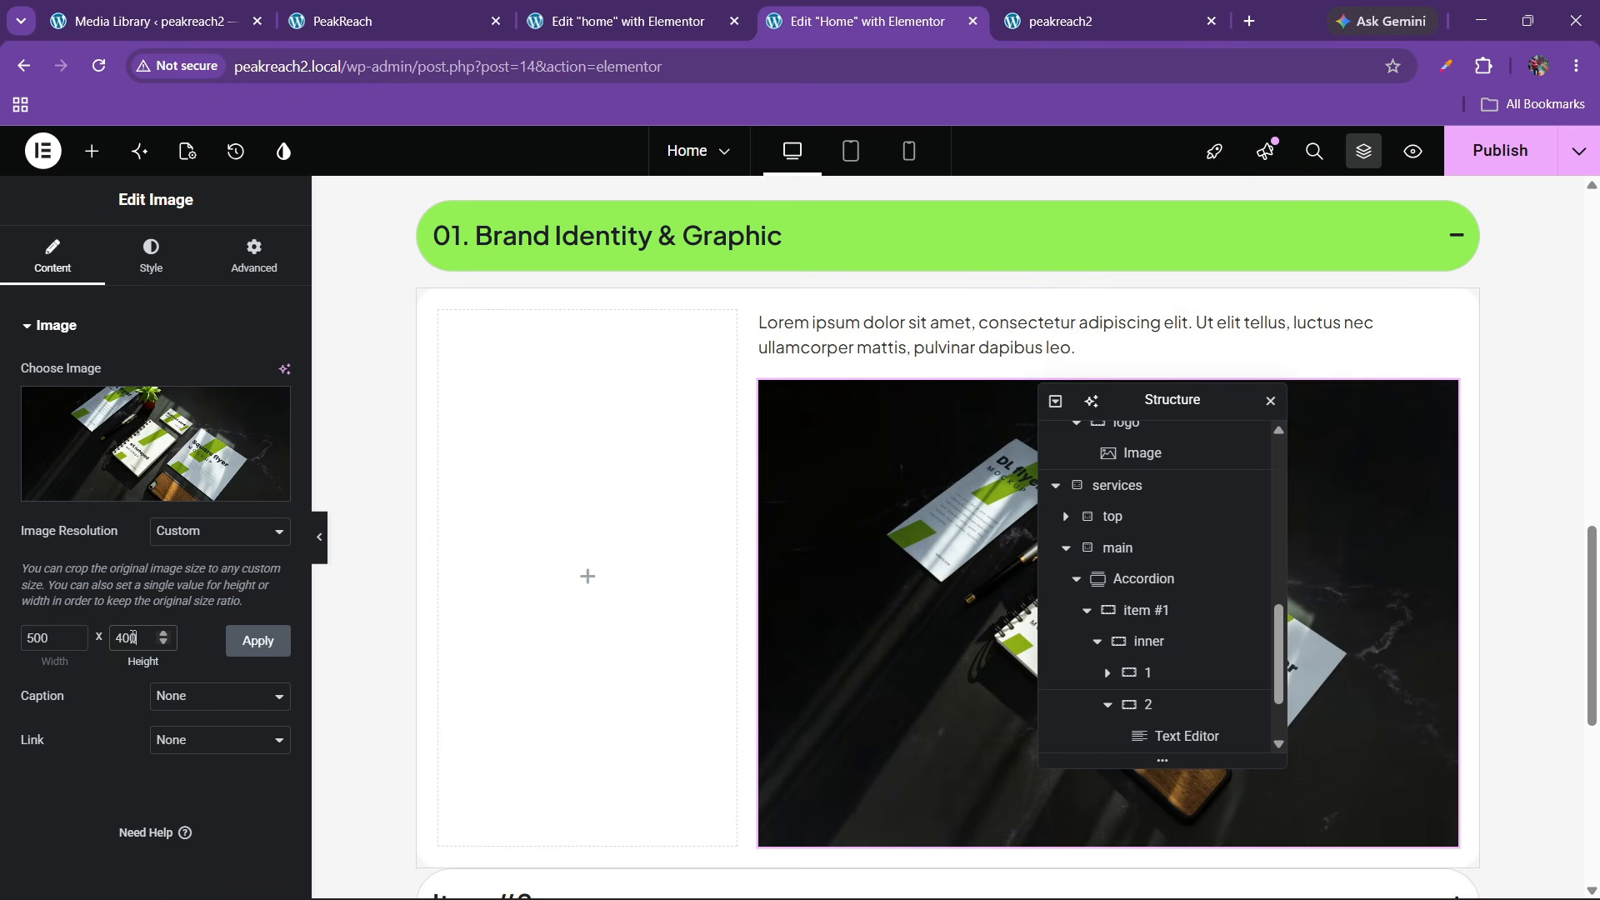
left_click(255, 640)
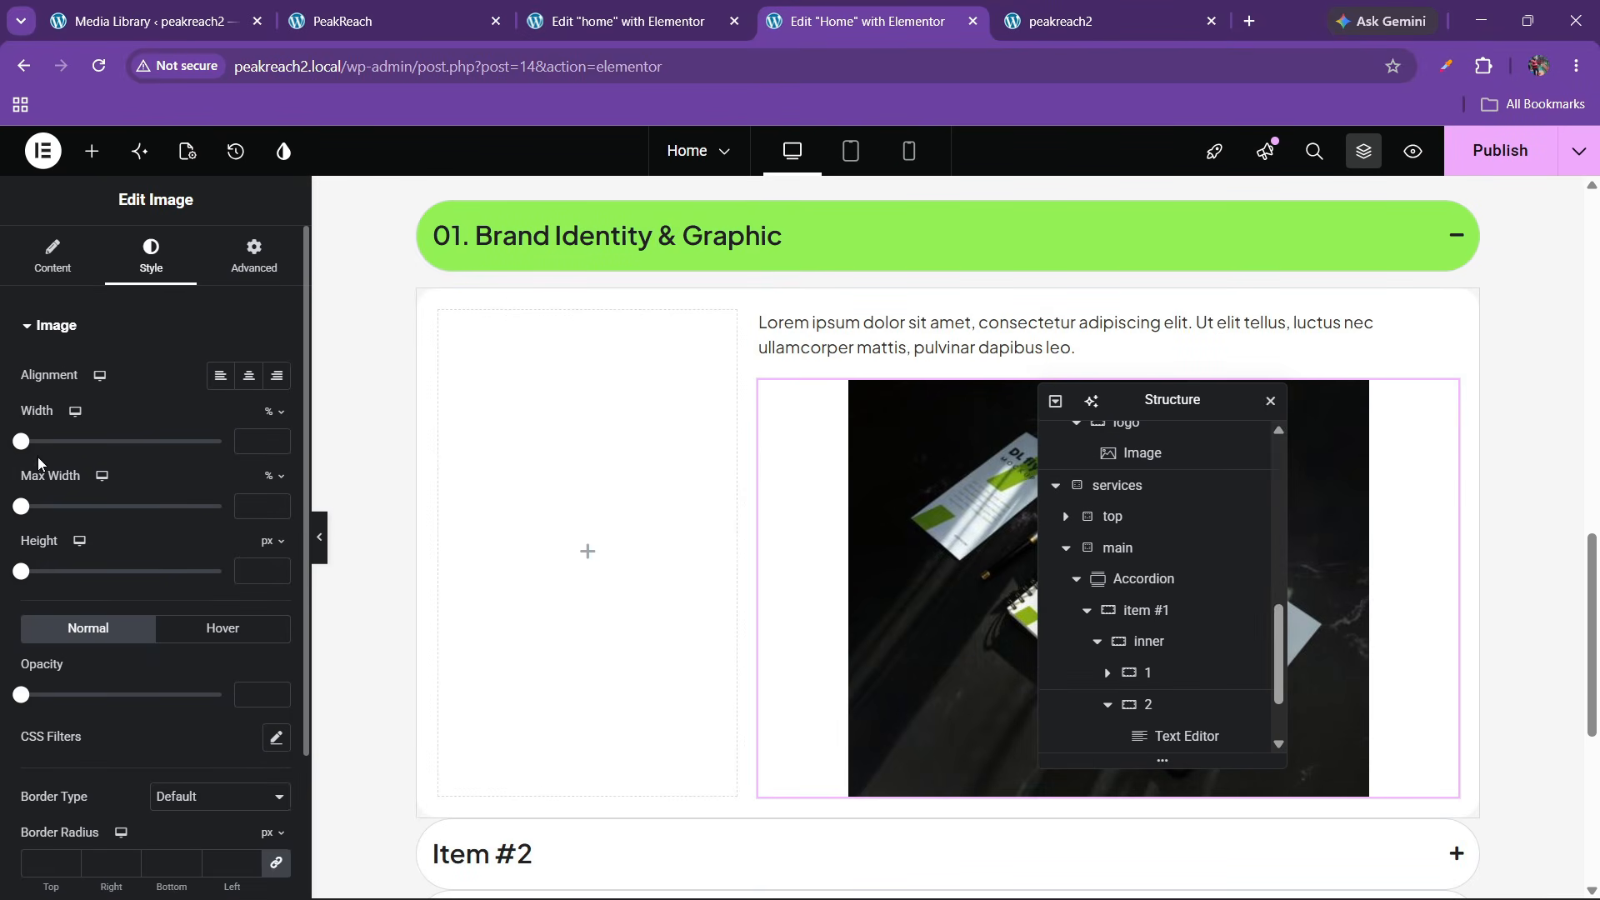
left_click_drag(20, 442, 221, 442)
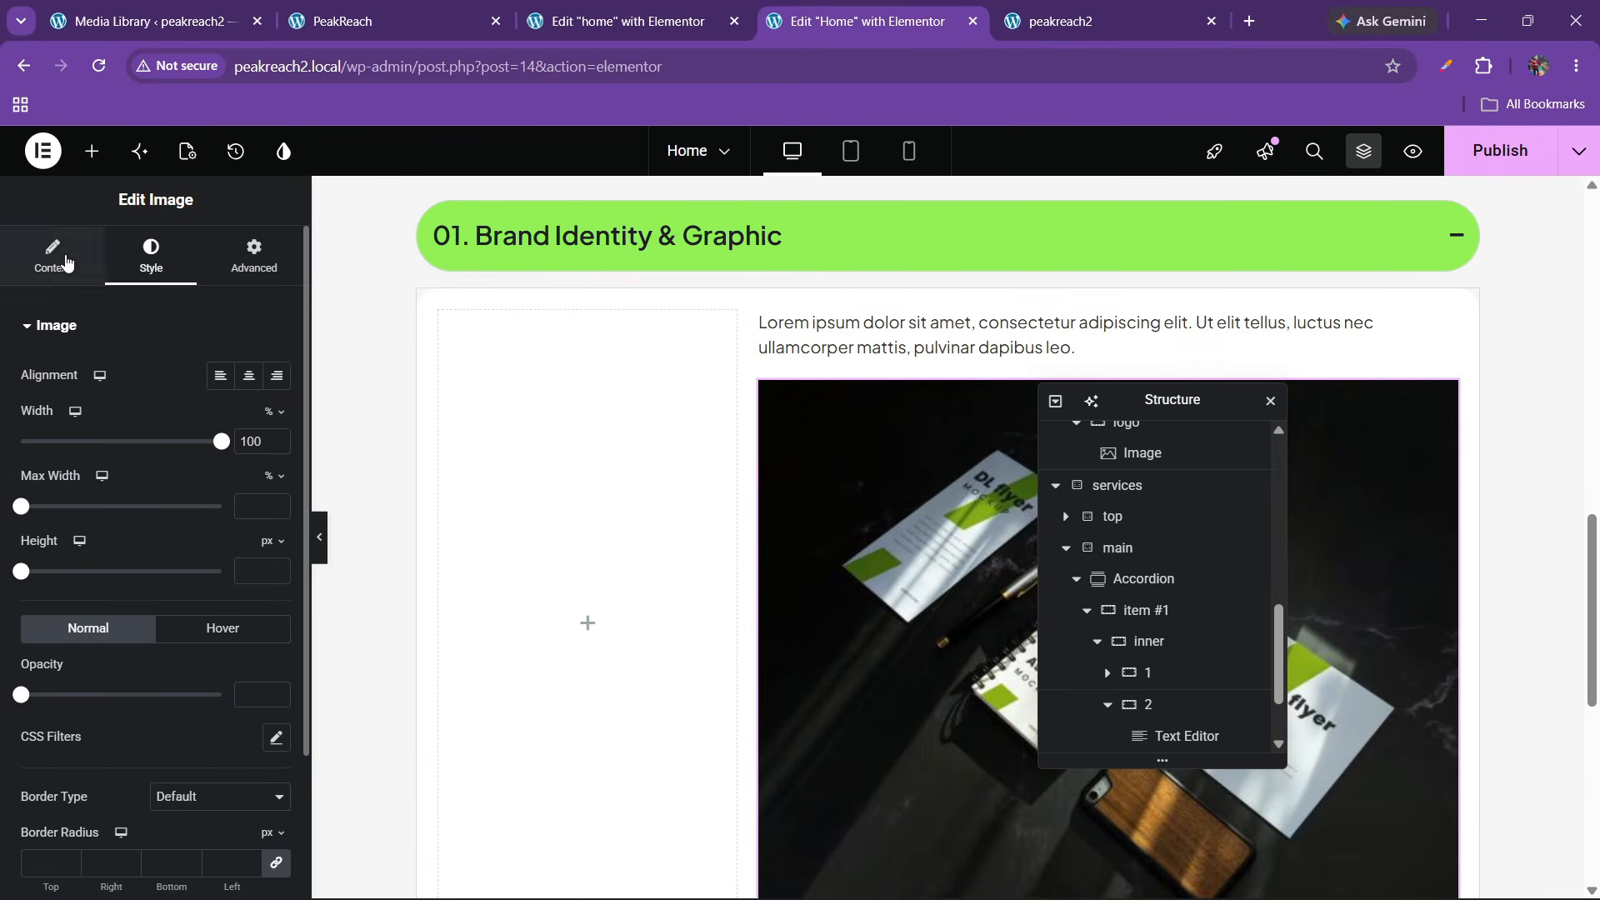
left_click(52, 256)
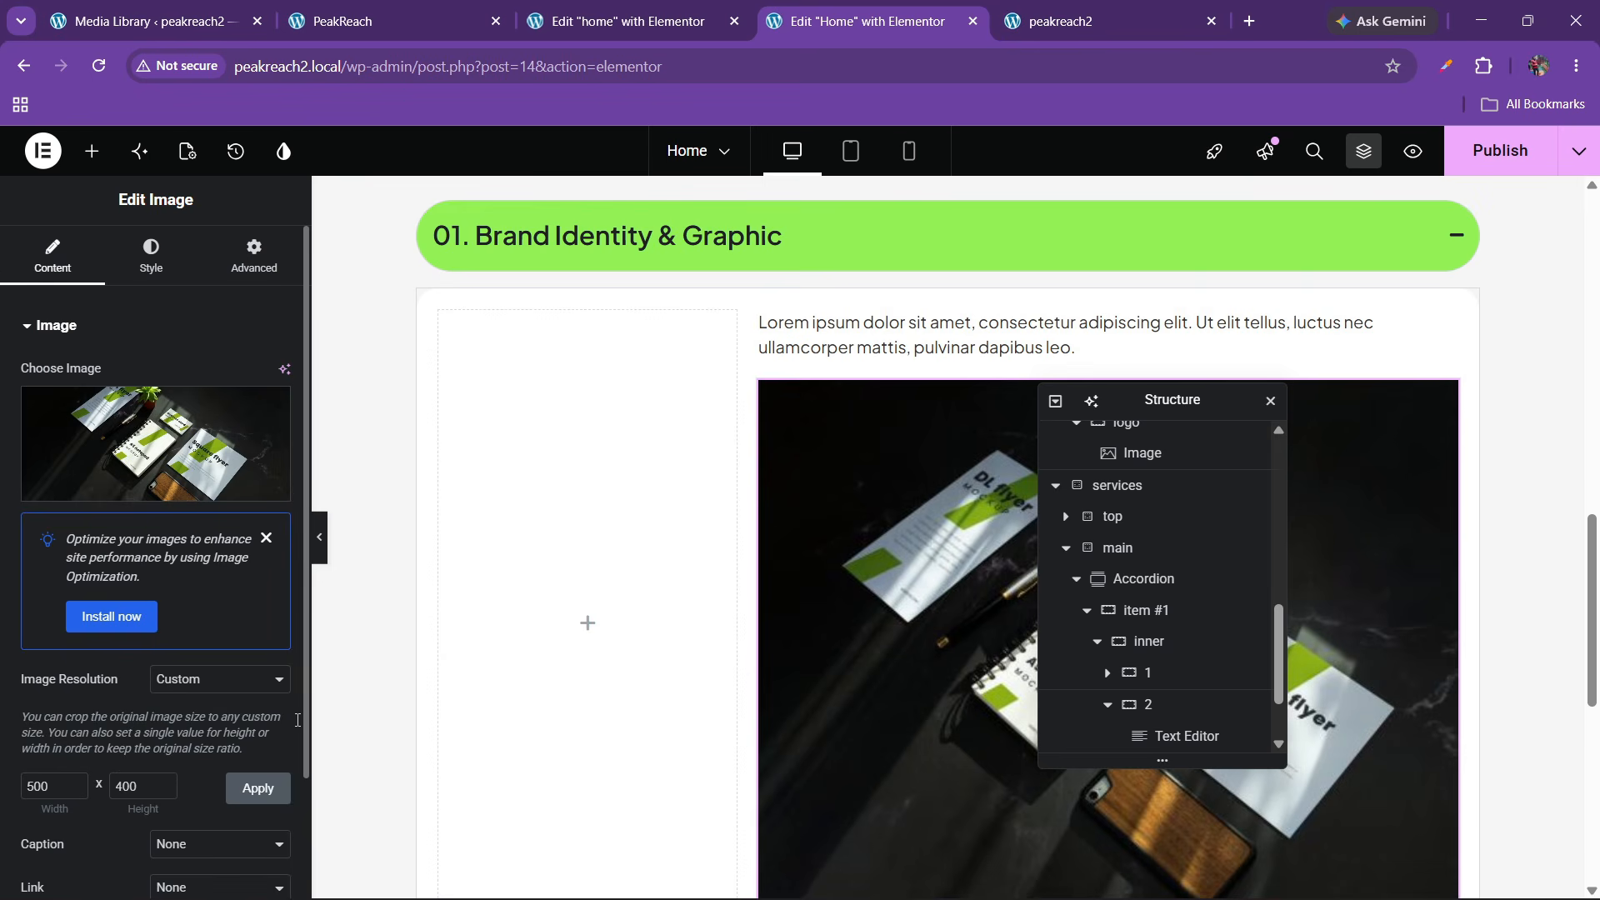
scroll(842, 621, "down", 2)
scroll(843, 602, "up", 2)
left_click(242, 790)
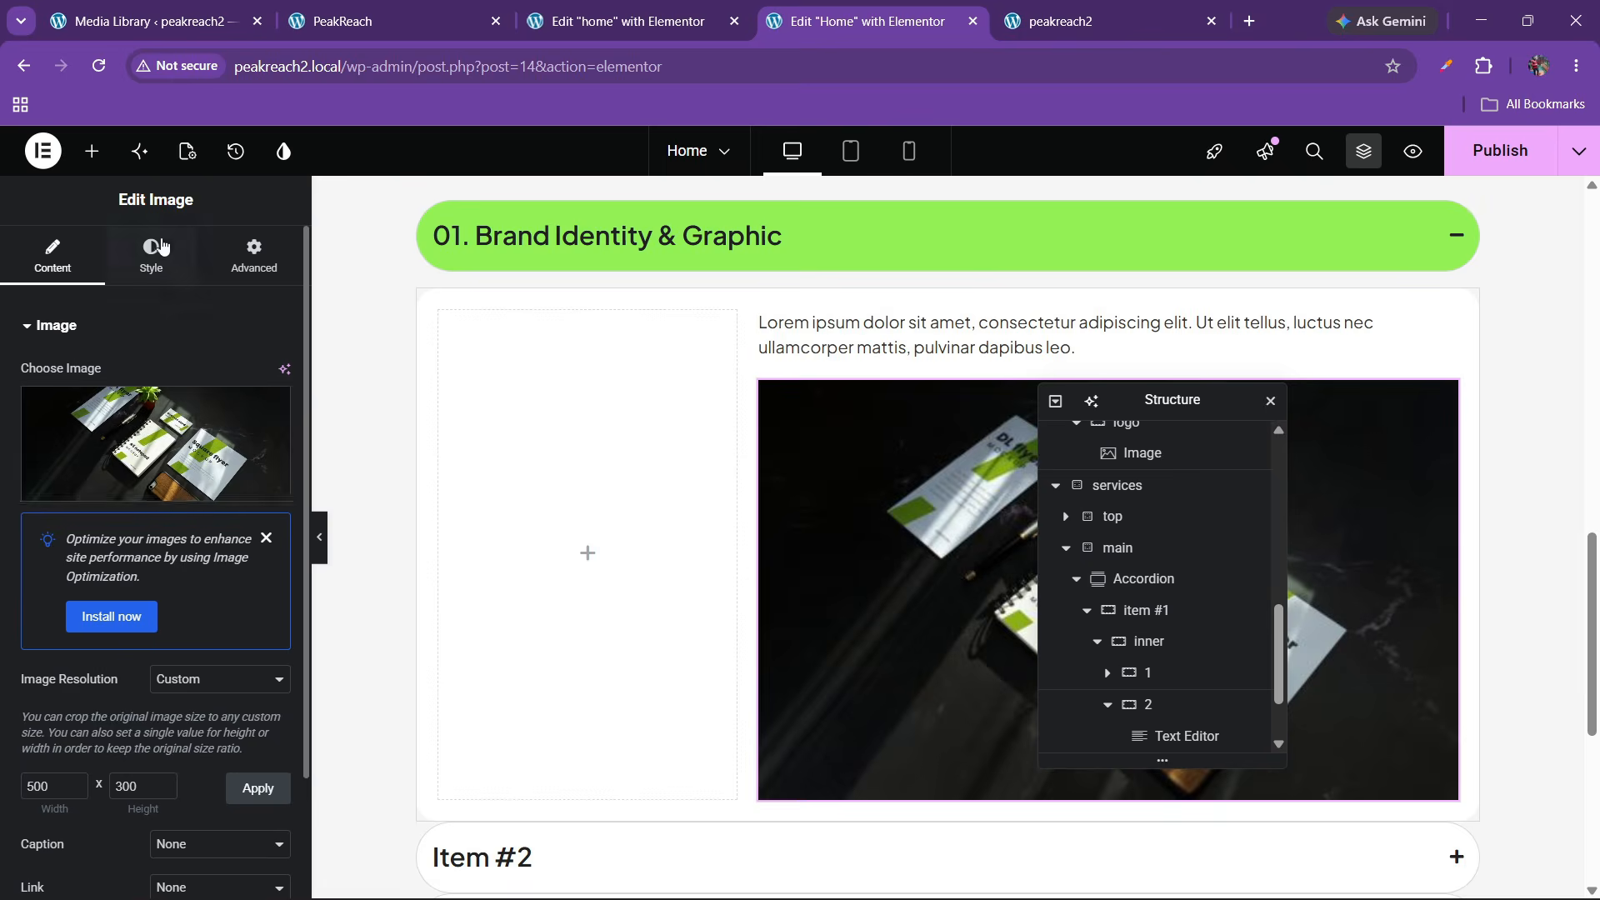
Round the image's corners by 20 px and bring up the live PeakReach page
left_click(156, 250)
left_click(254, 256)
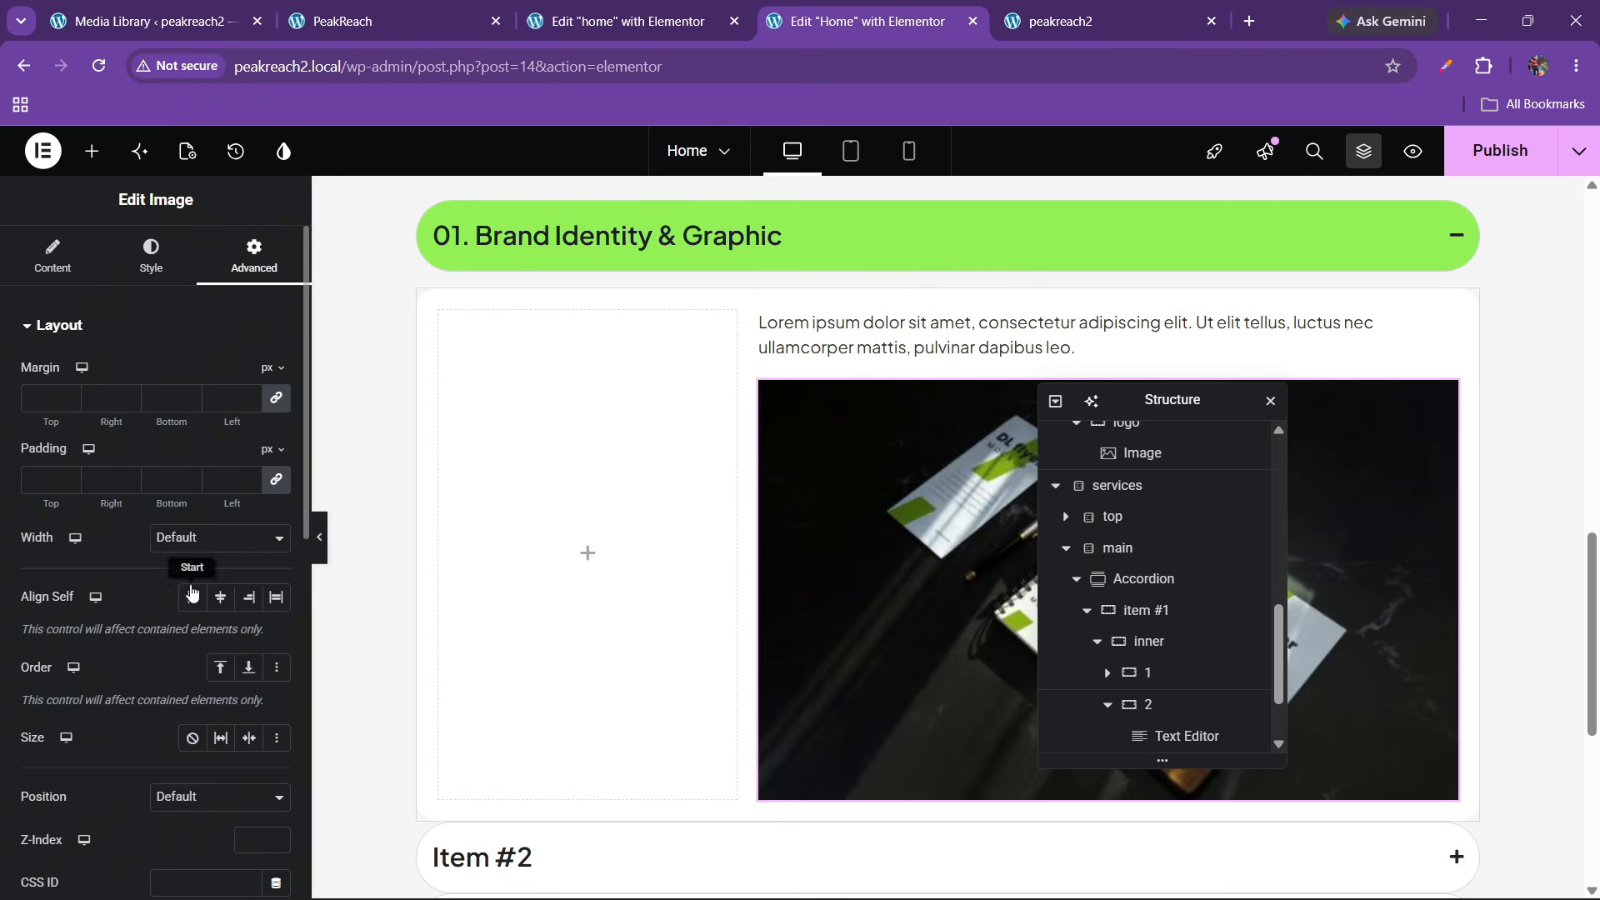
left_click(200, 539)
left_click(171, 583)
left_click(135, 250)
scroll(69, 623, "down", 5)
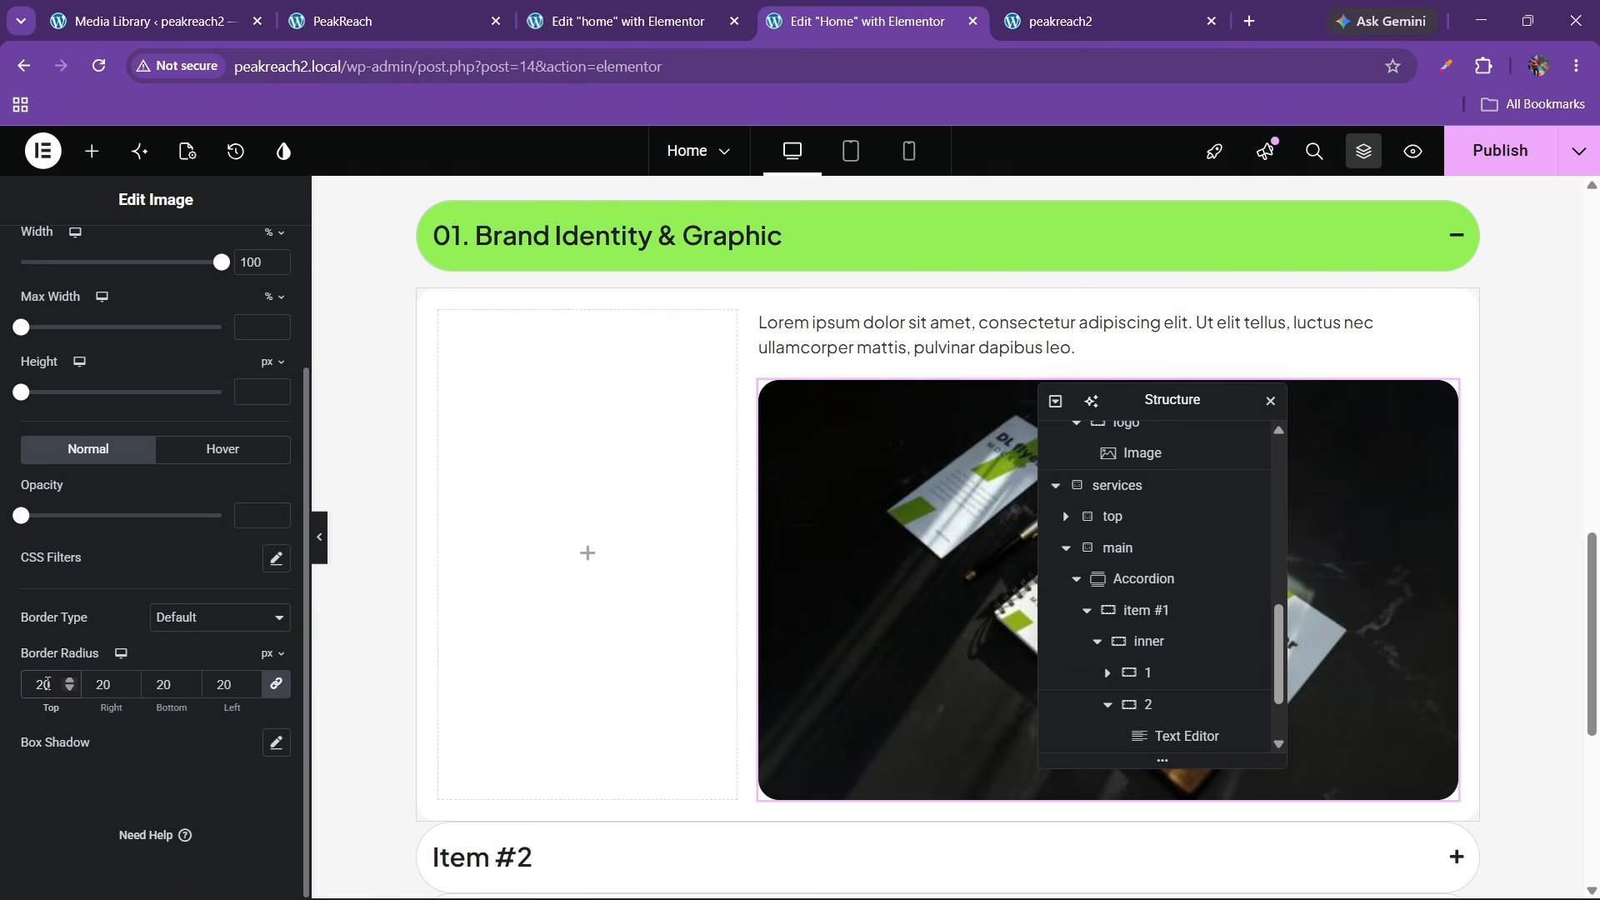
left_click(437, 9)
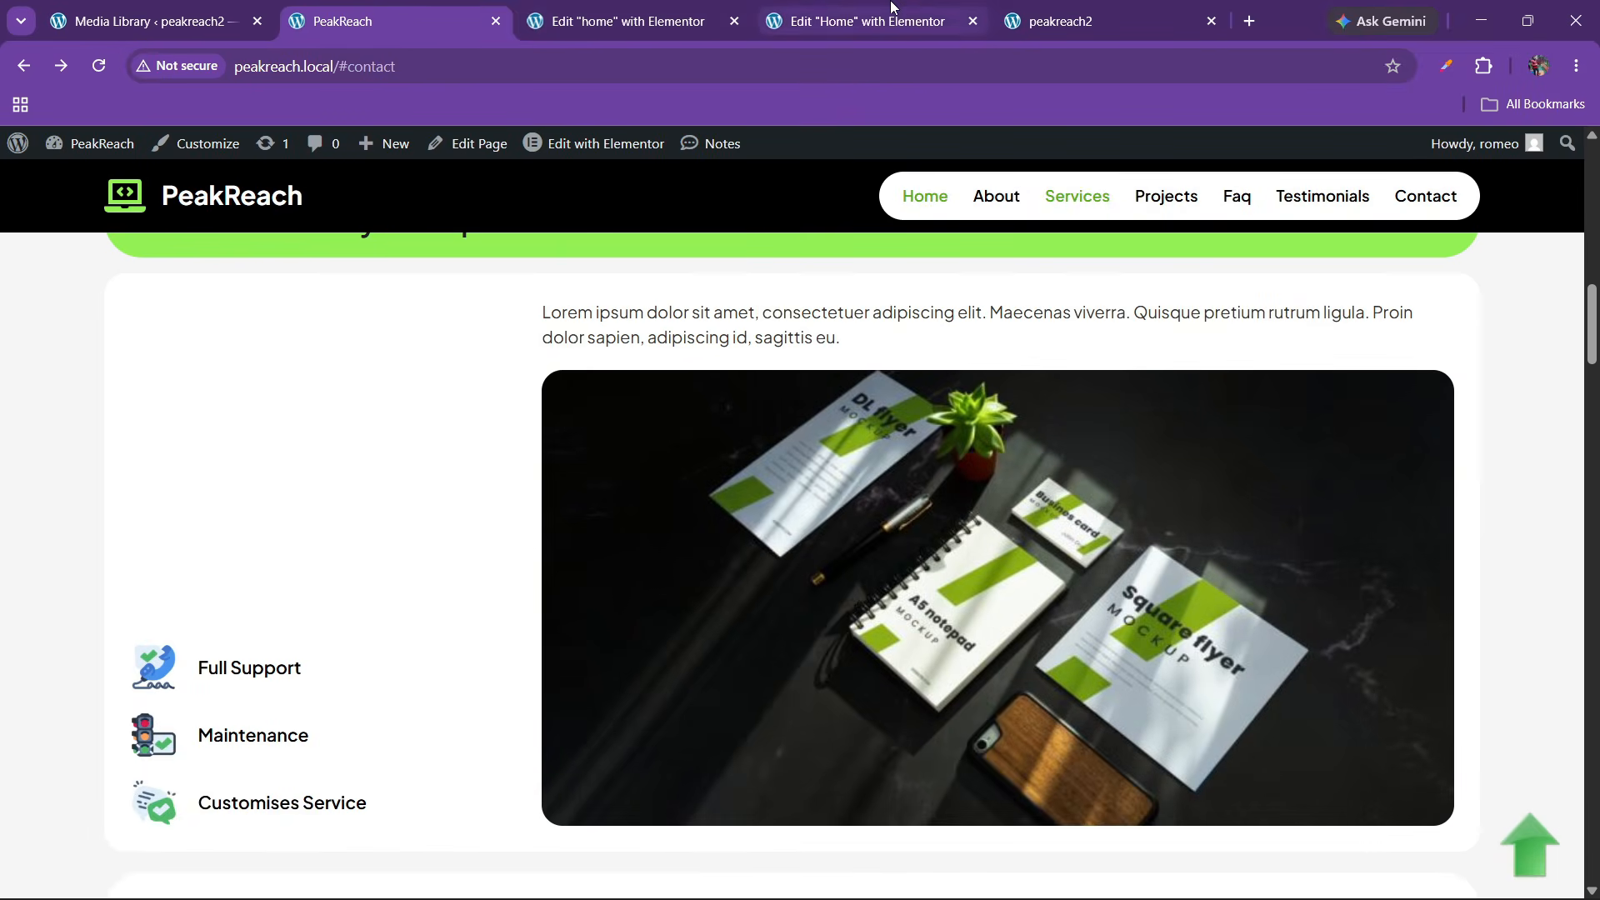
Add a Grid widget to the empty left column with 1 column and 3 rows
left_click(867, 20)
left_click(92, 151)
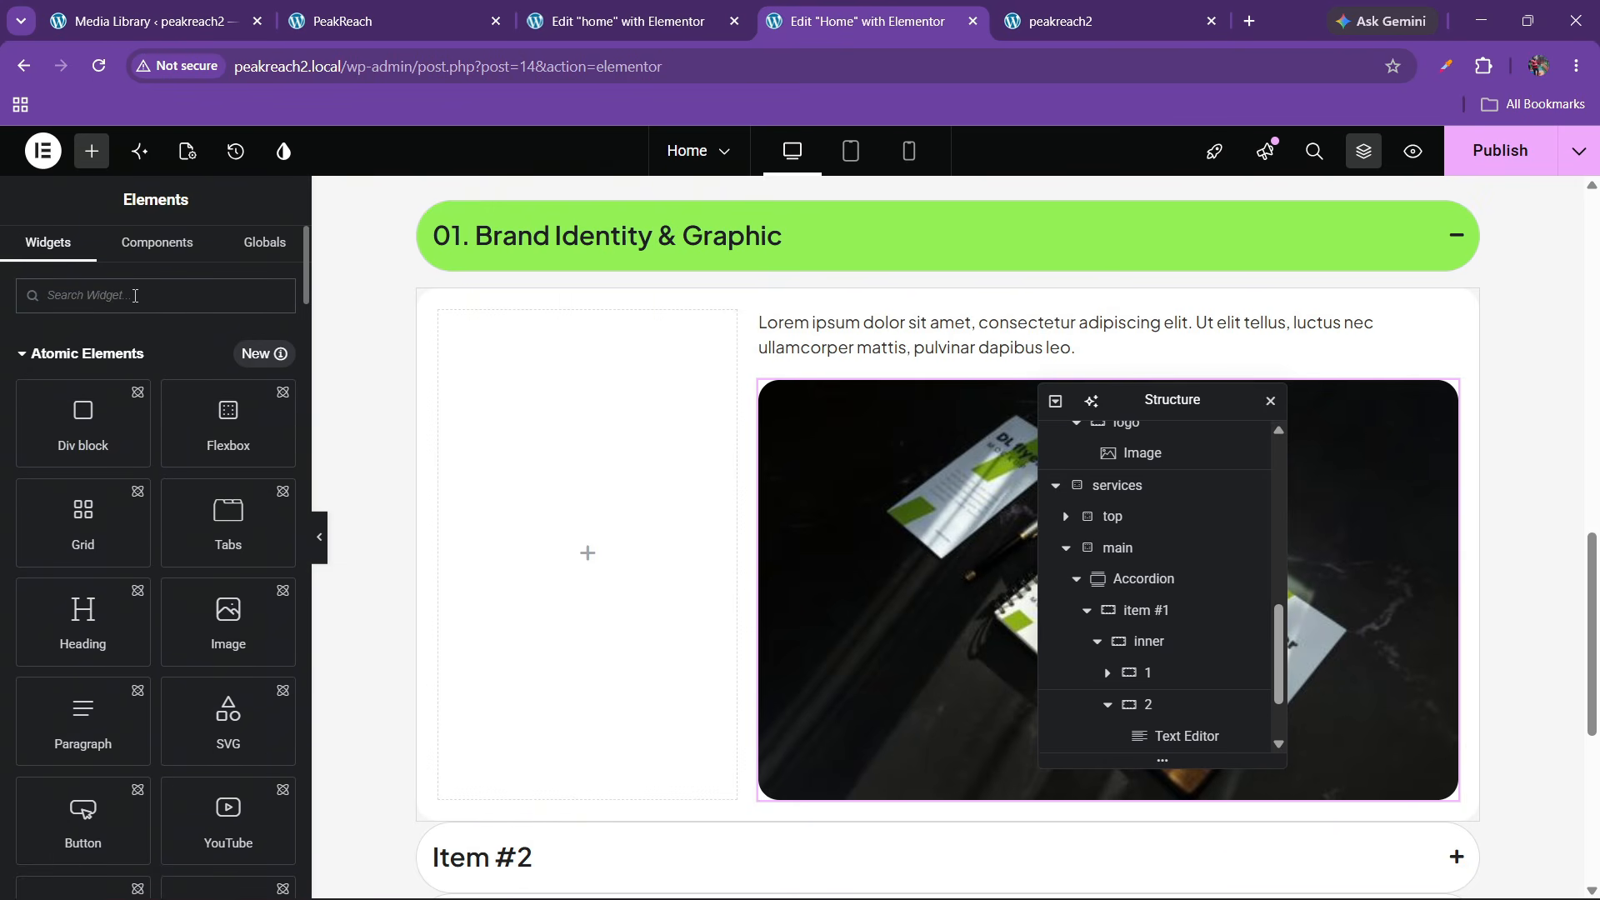
type("grid")
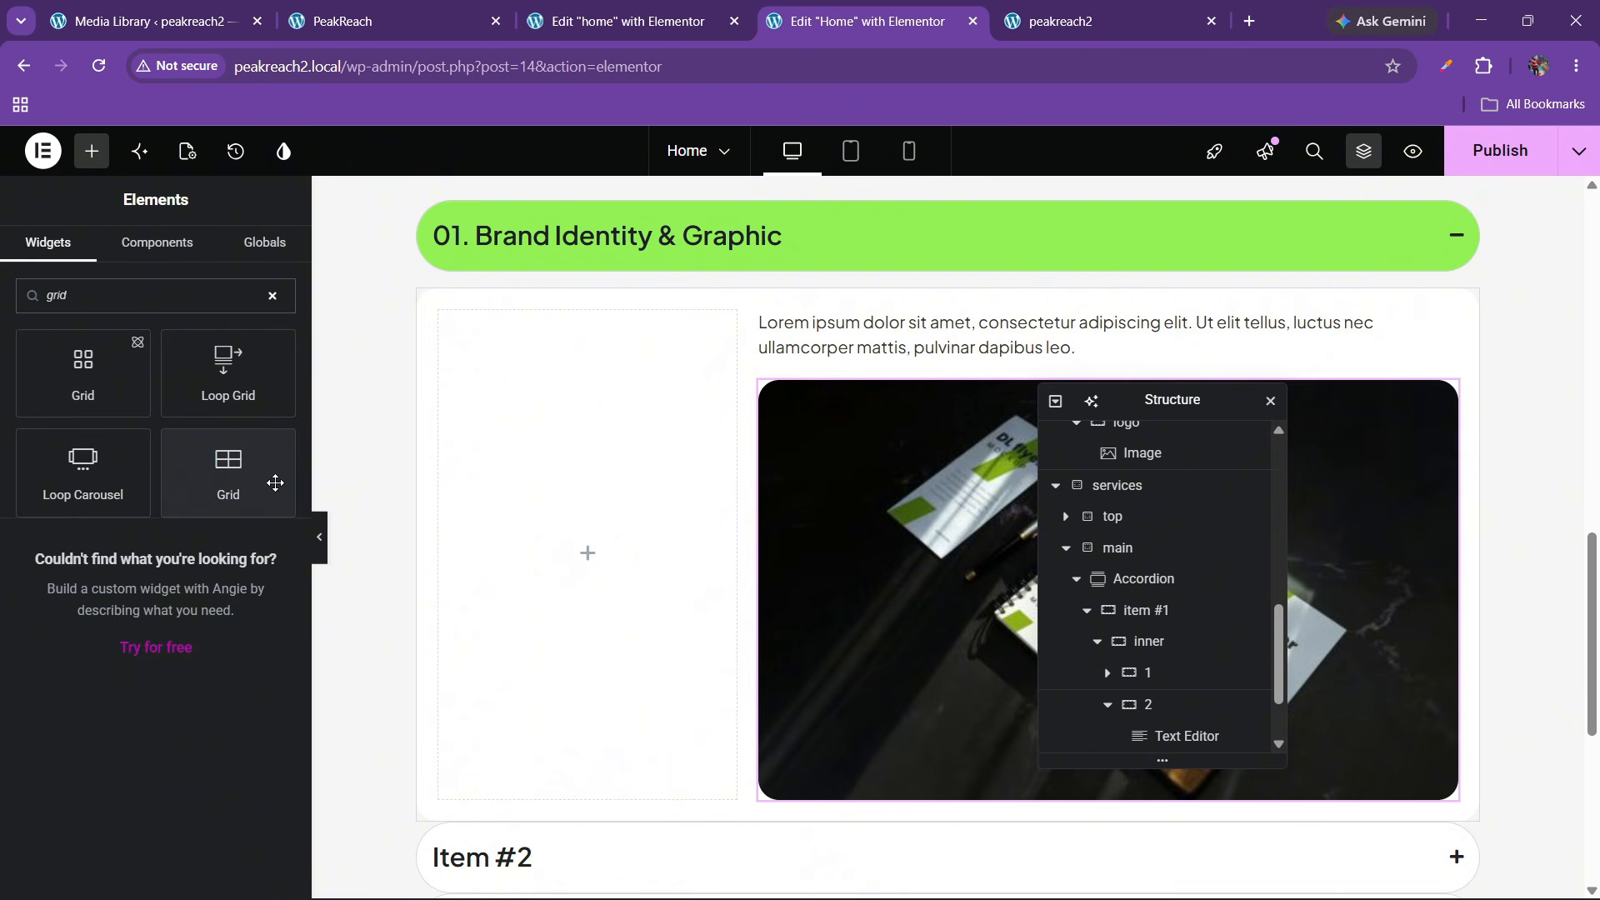
left_click_drag(274, 482, 524, 542)
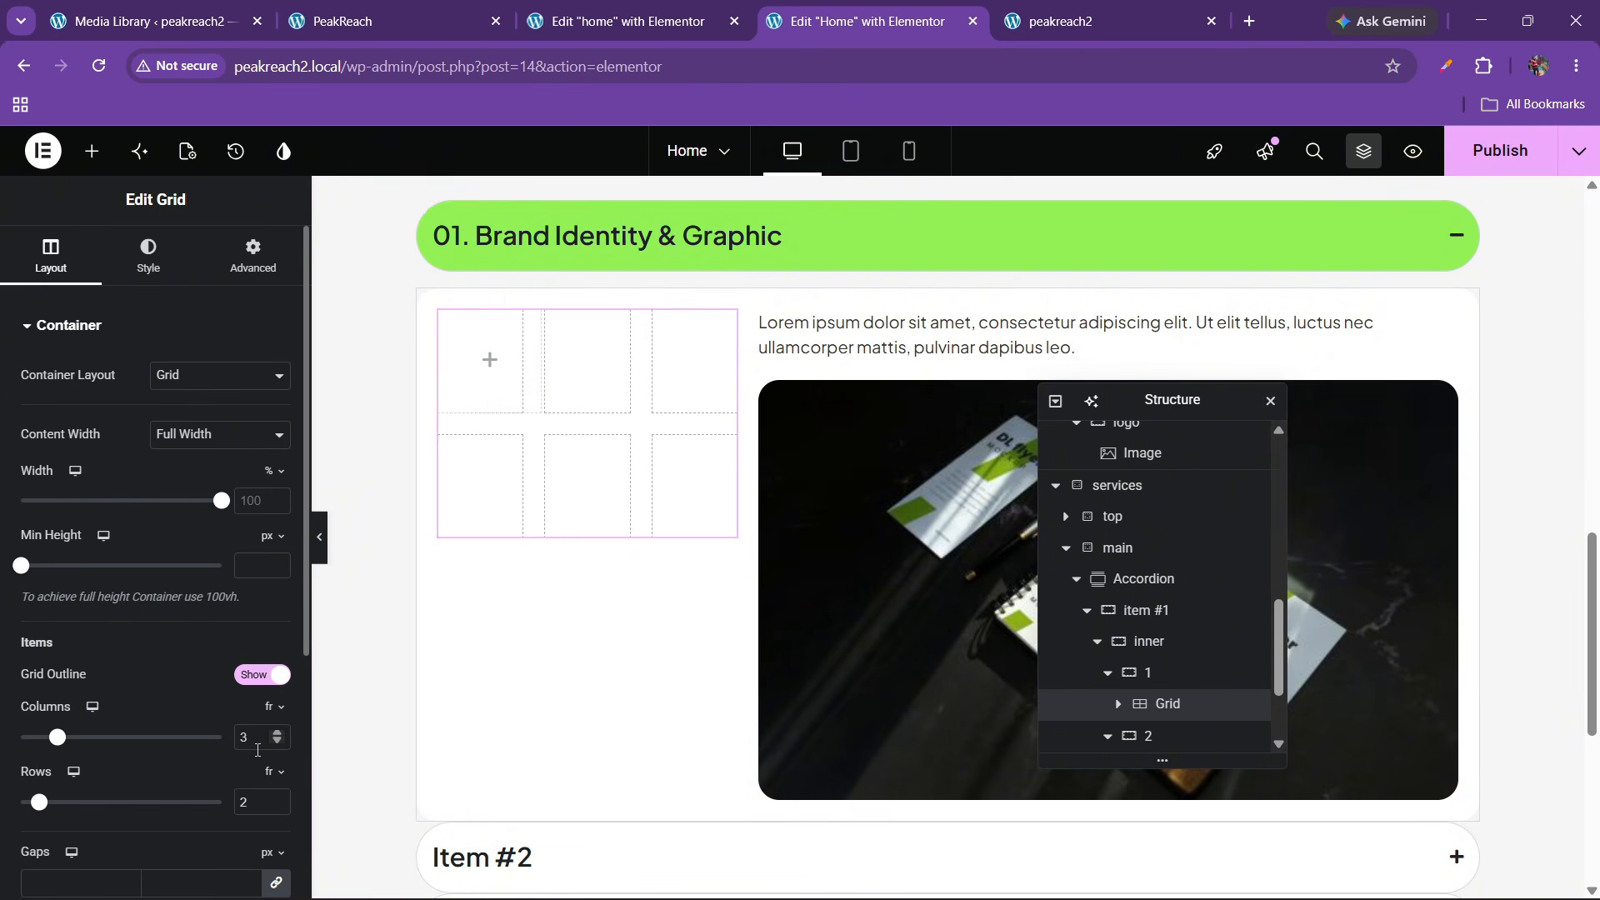
type("1")
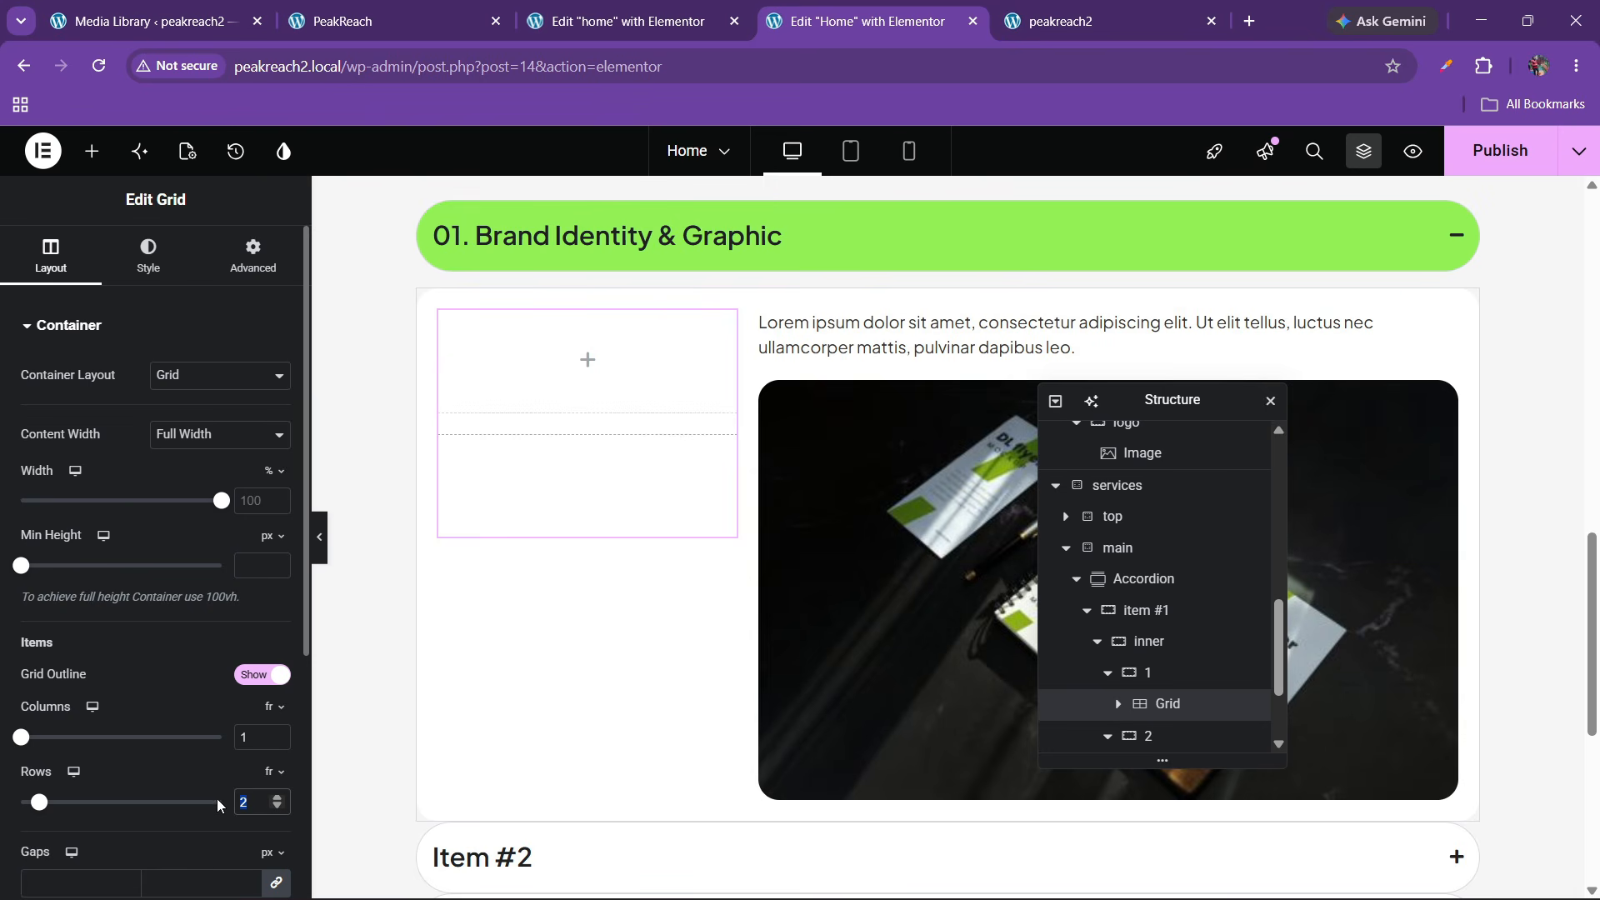
type("3")
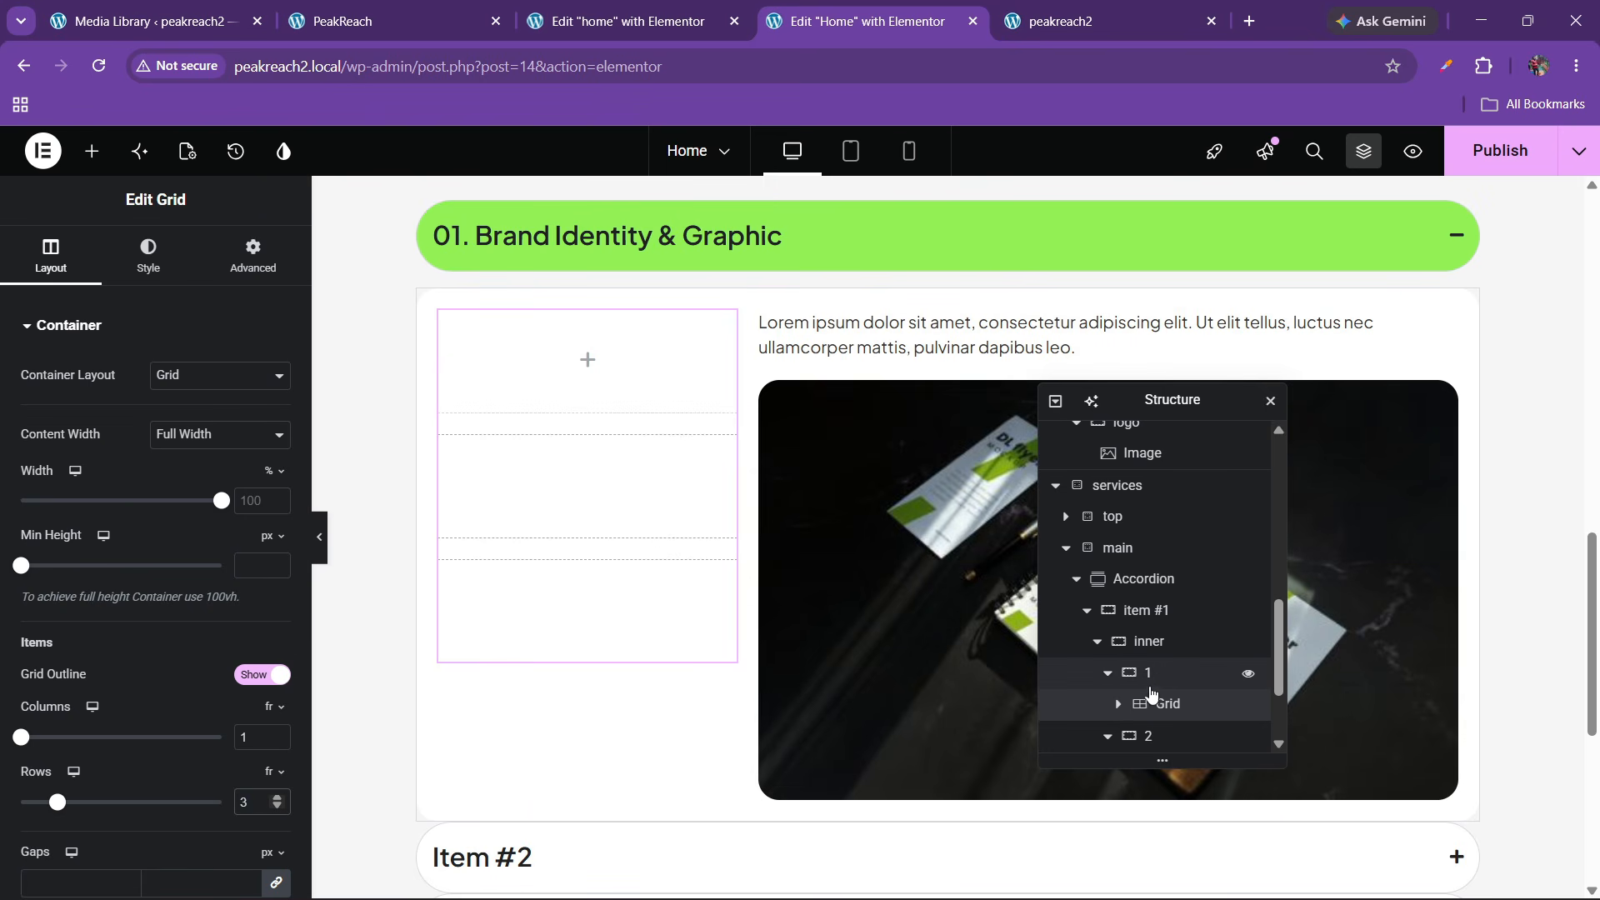
Justify the left column's content to the end and drop a Container into the grid's first cell
left_click(1150, 677)
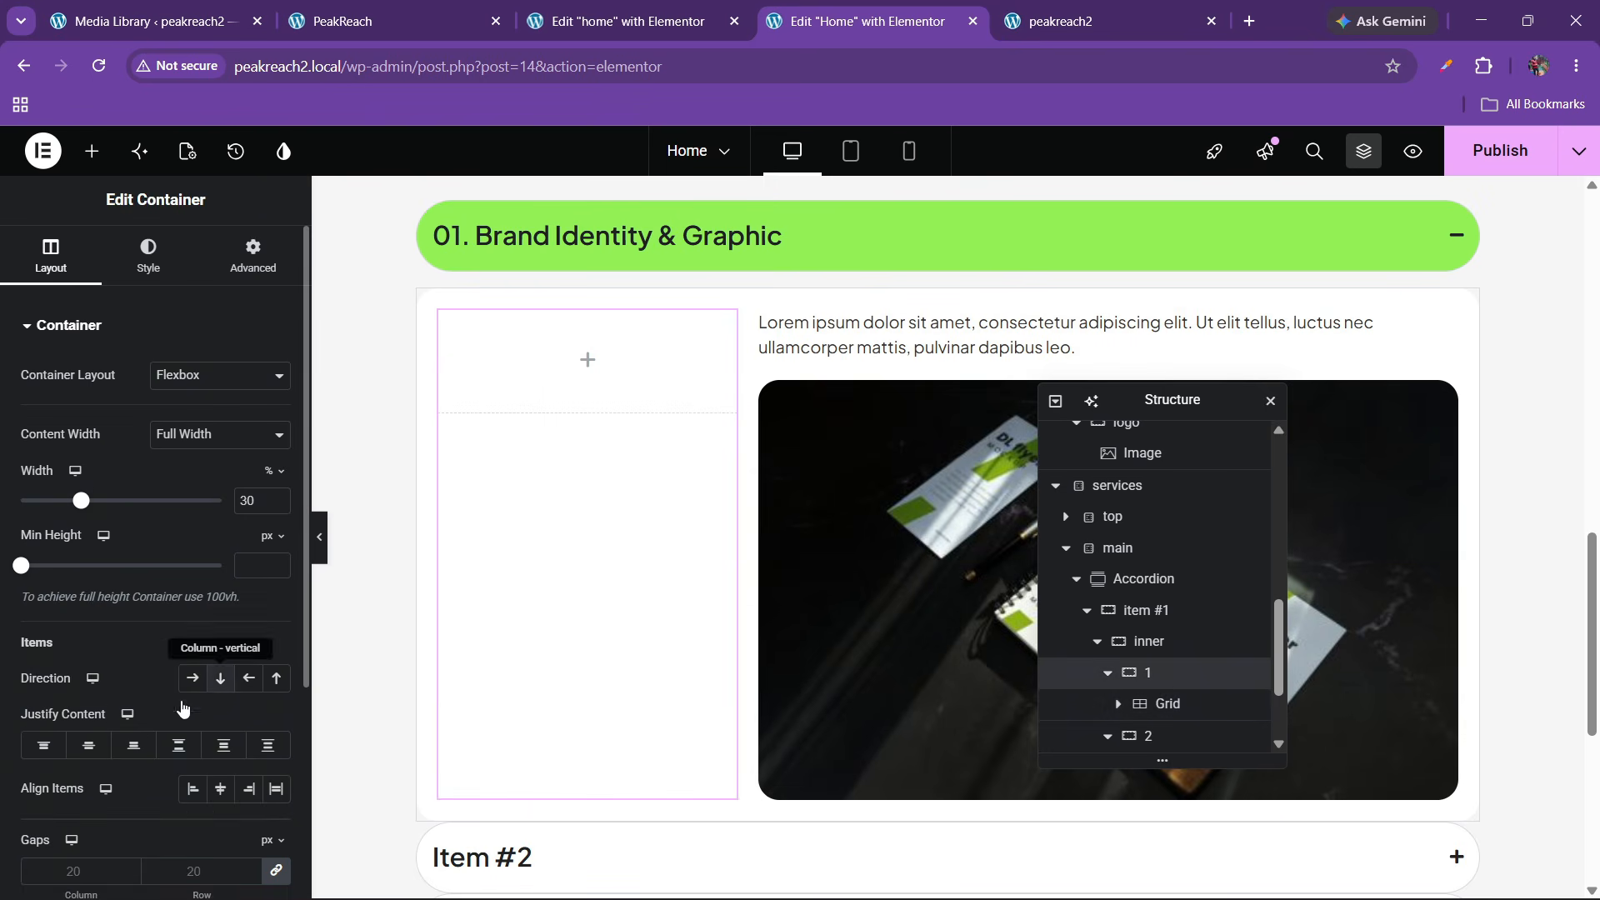
left_click(133, 744)
left_click(194, 790)
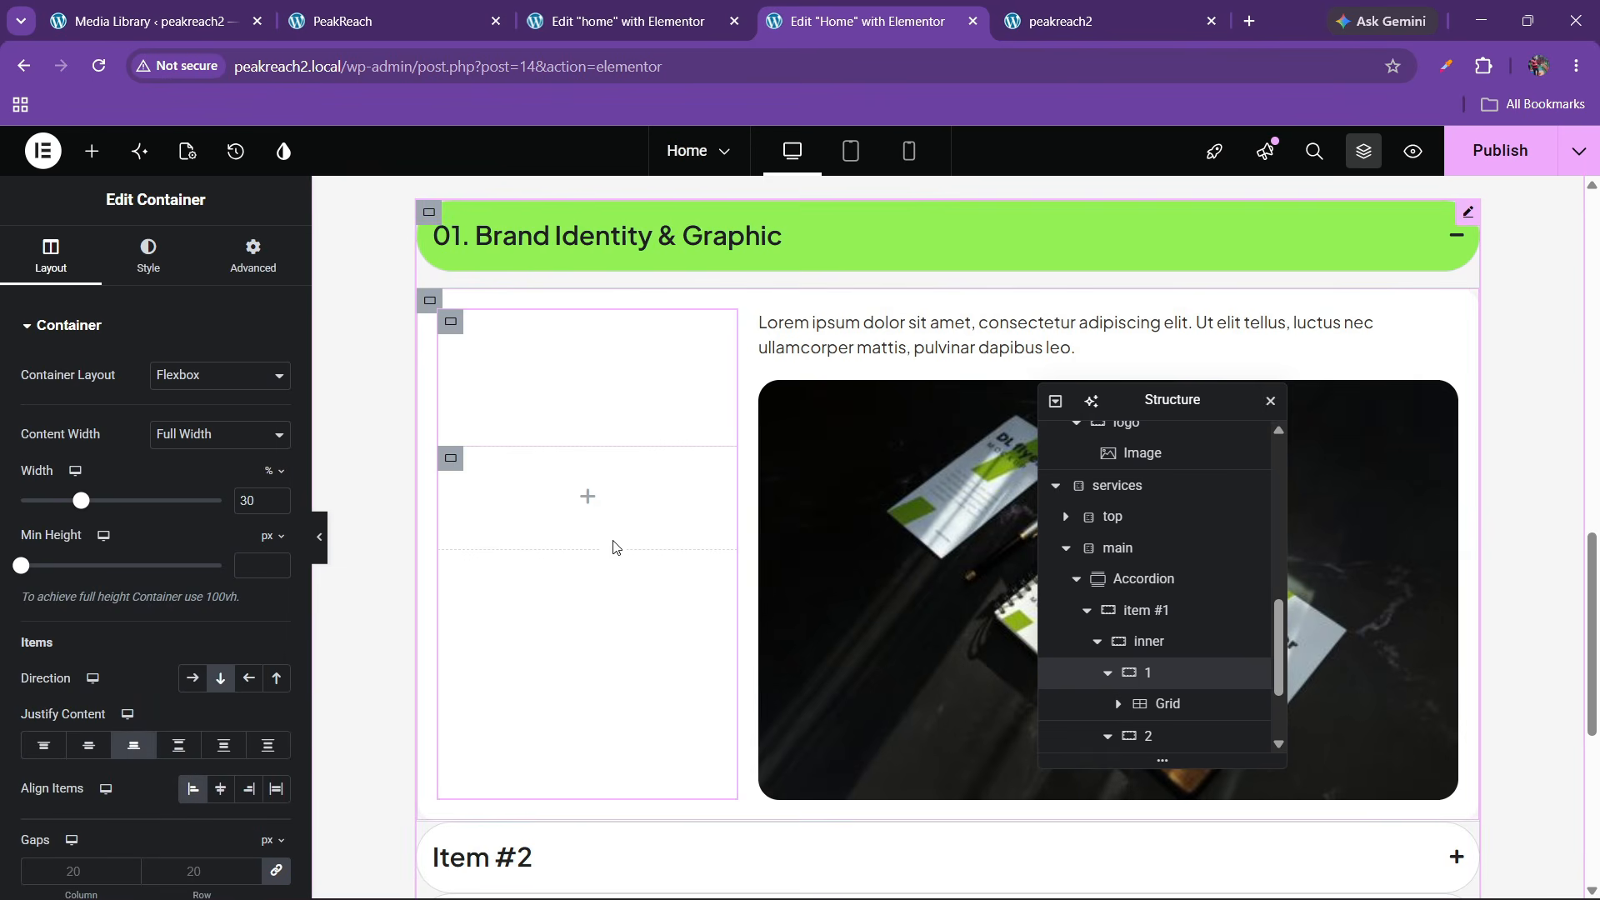
left_click(92, 150)
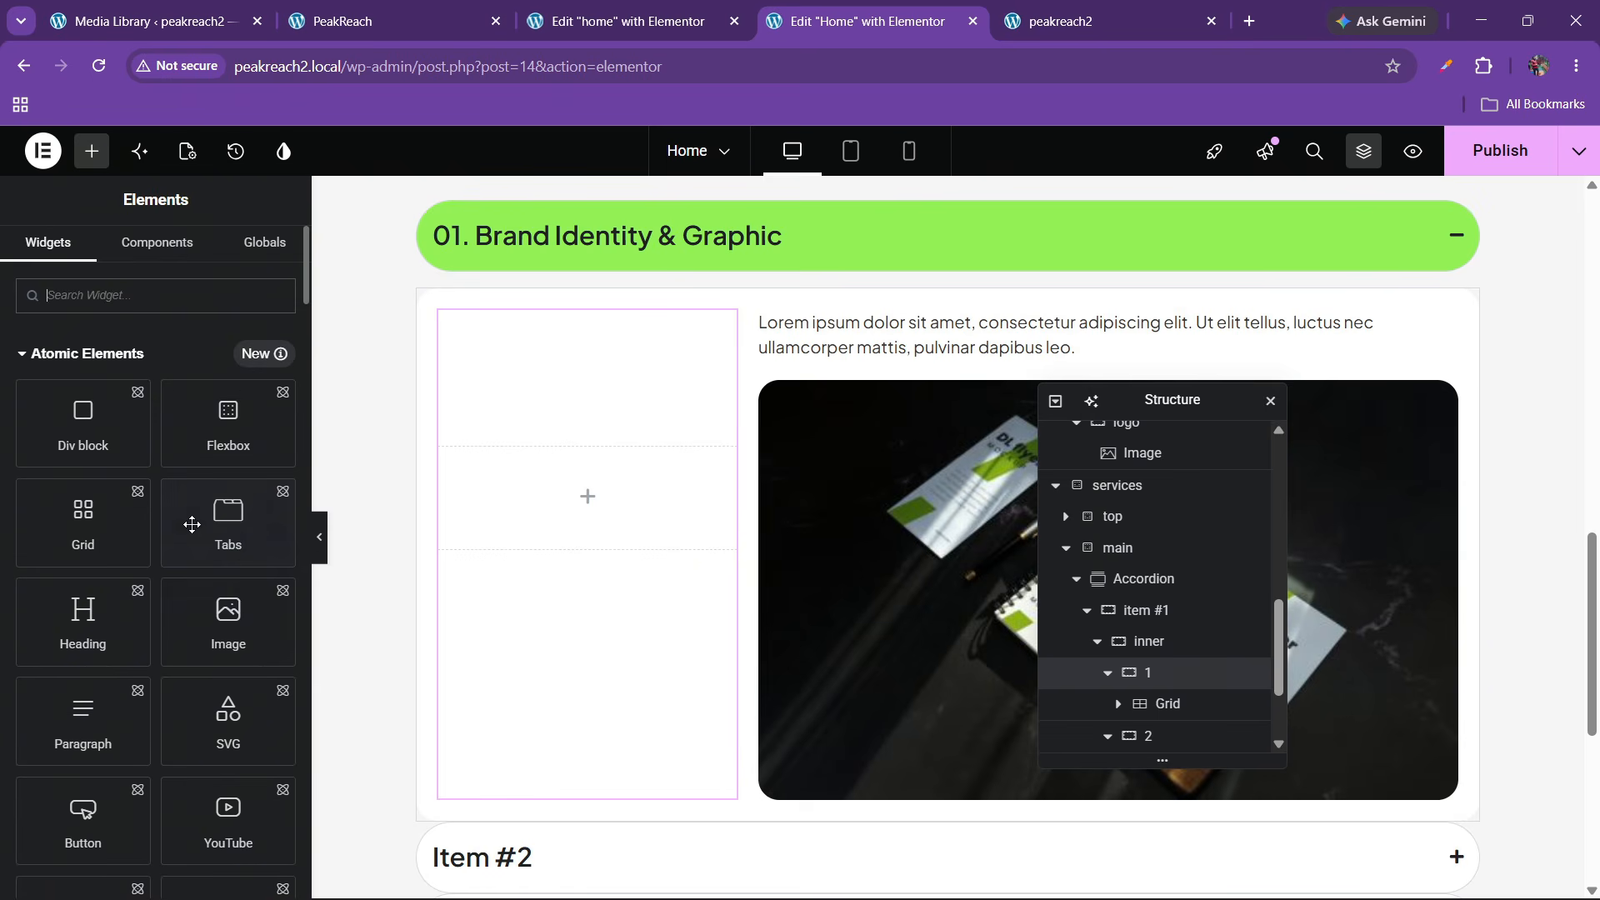
scroll(235, 600, "down", 15)
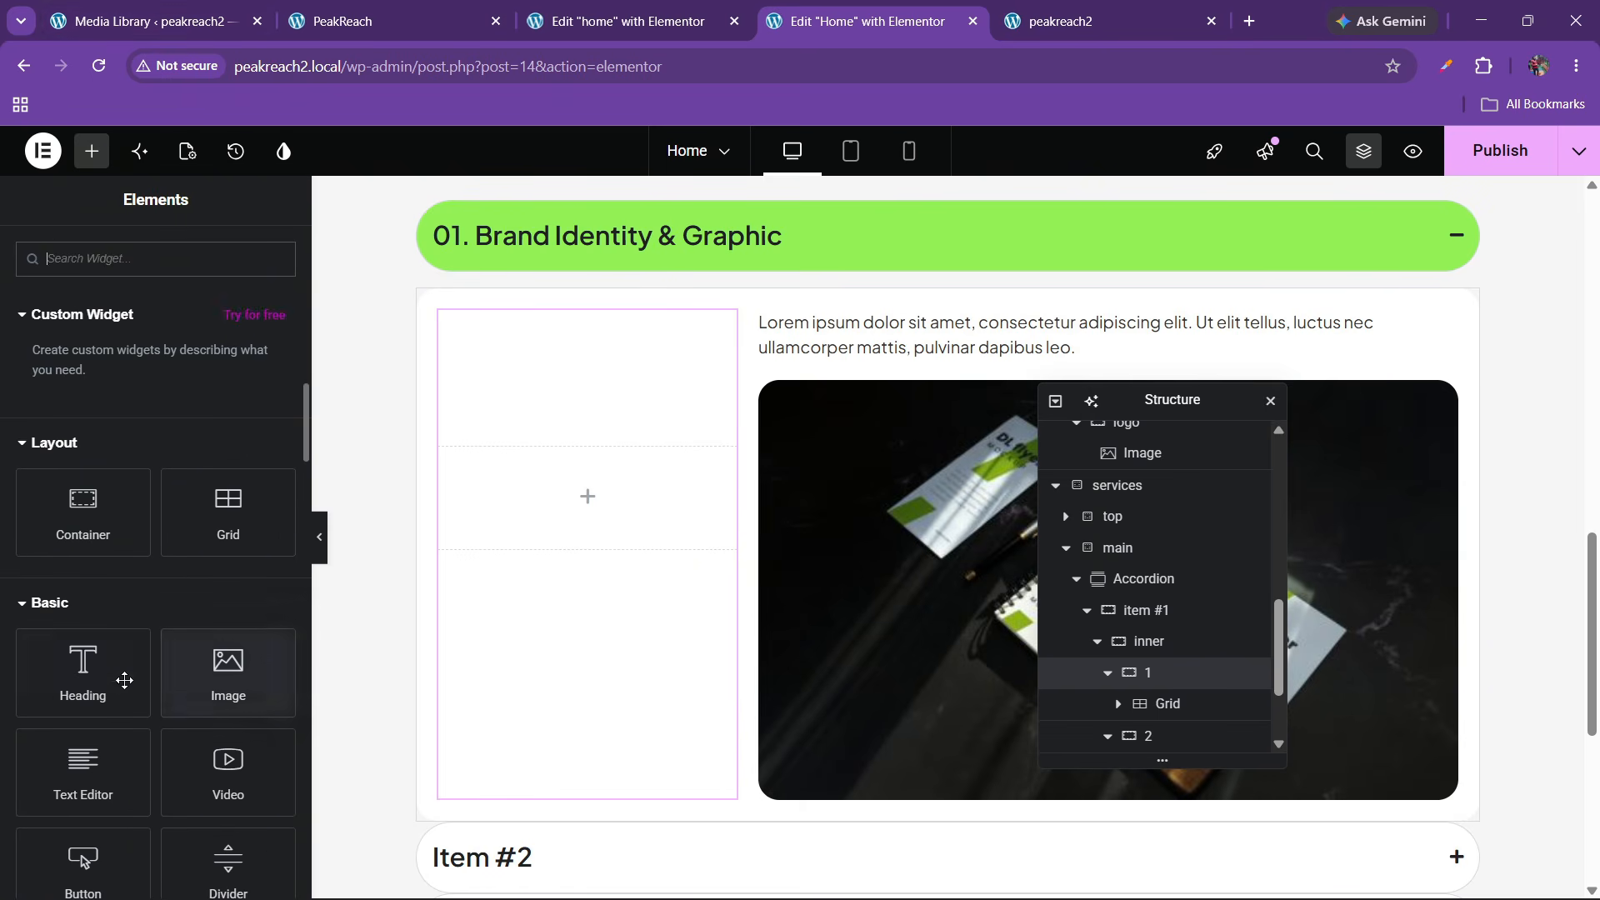
left_click_drag(86, 528, 558, 600)
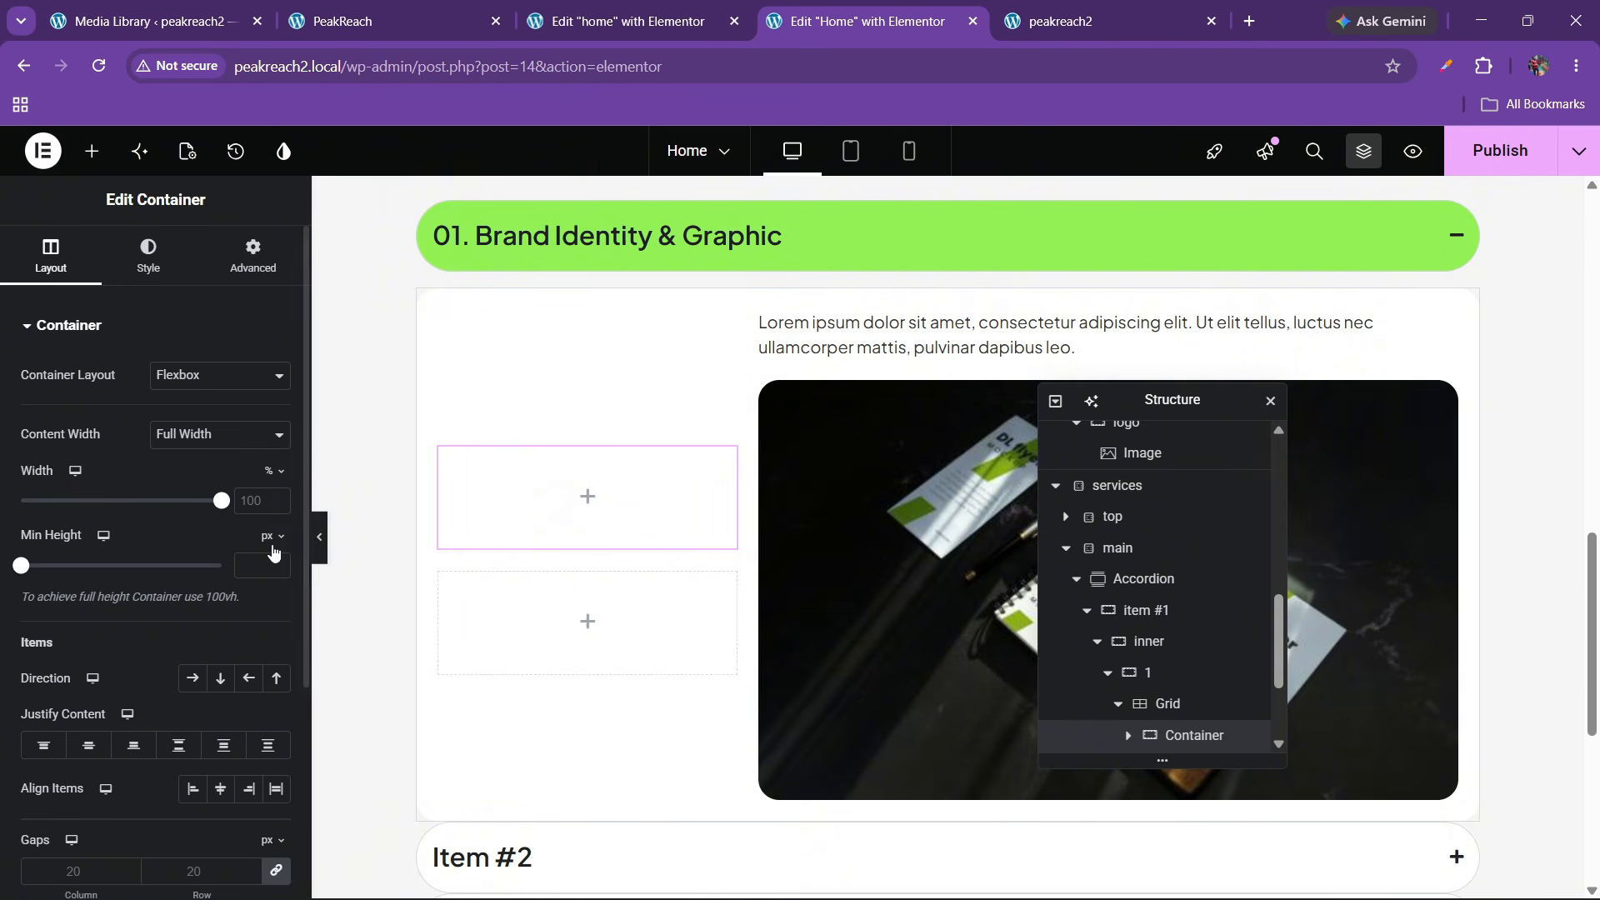
left_click(92, 151)
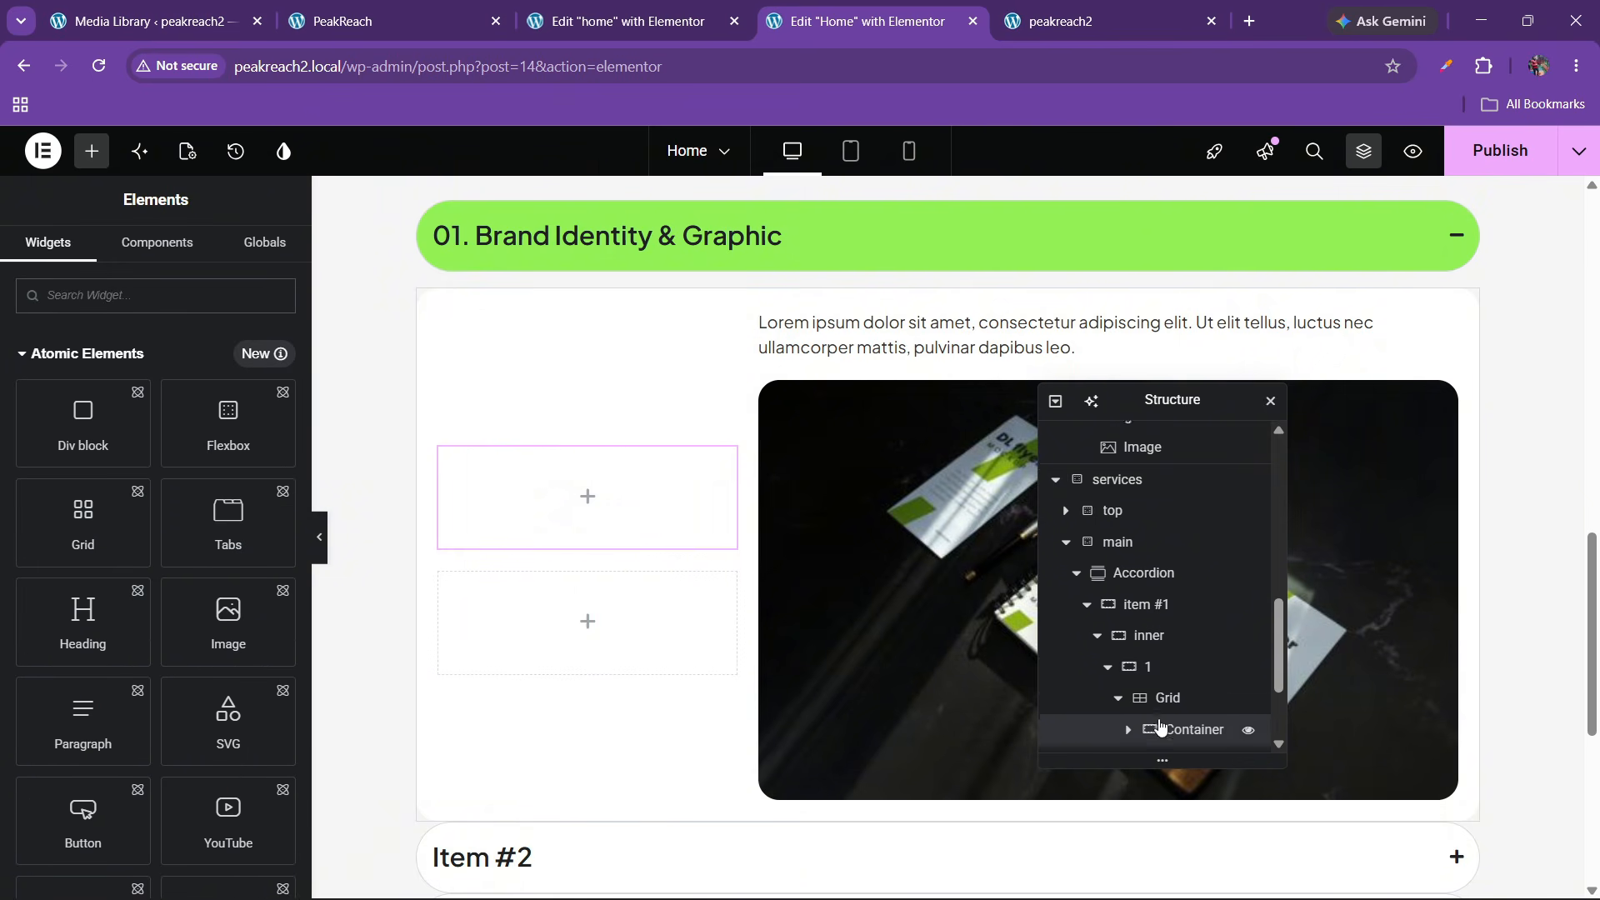
Rename the grid's first container to 'box' and move a new Image widget inside it
scroll(1153, 728, "down", 1)
double_click(1186, 638)
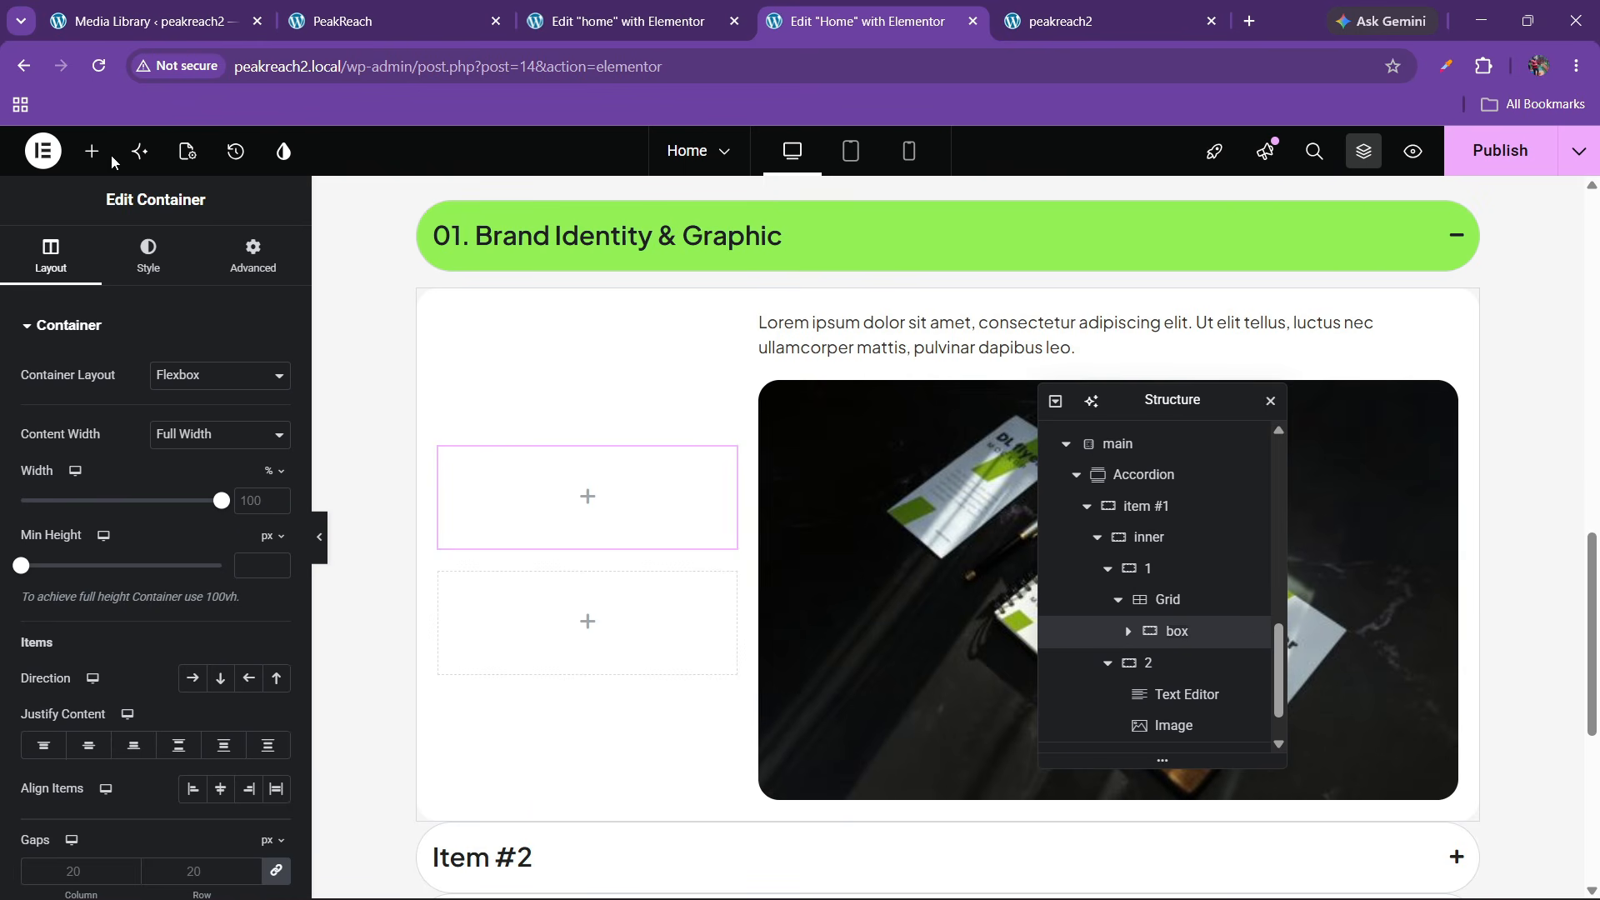
left_click(83, 164)
scroll(198, 617, "down", 10)
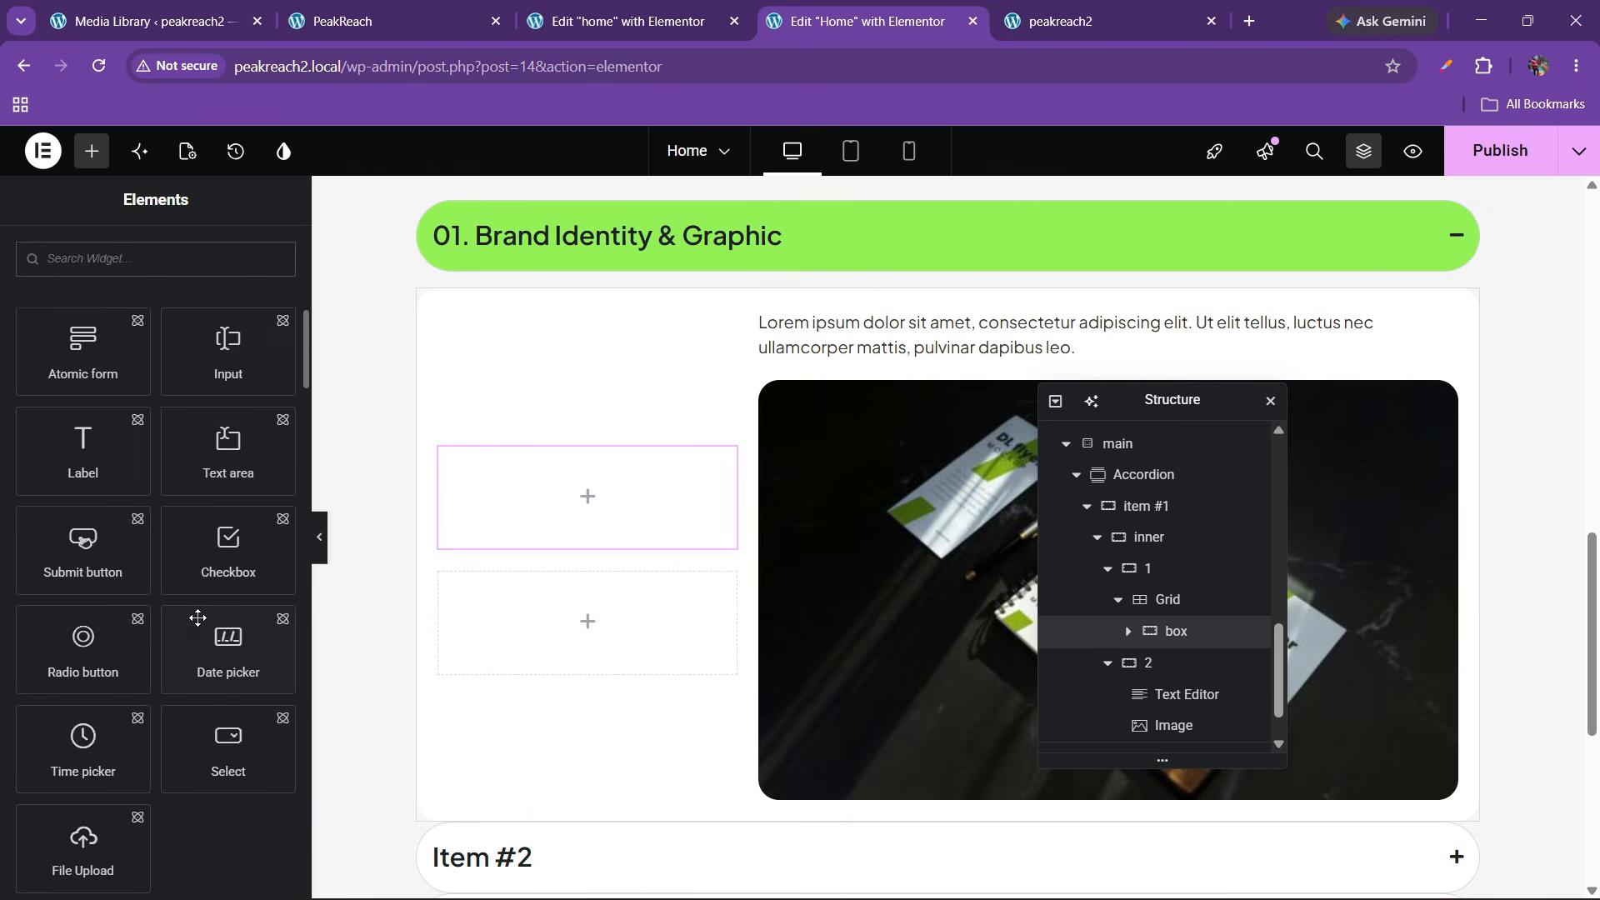
left_click_drag(228, 773, 593, 575)
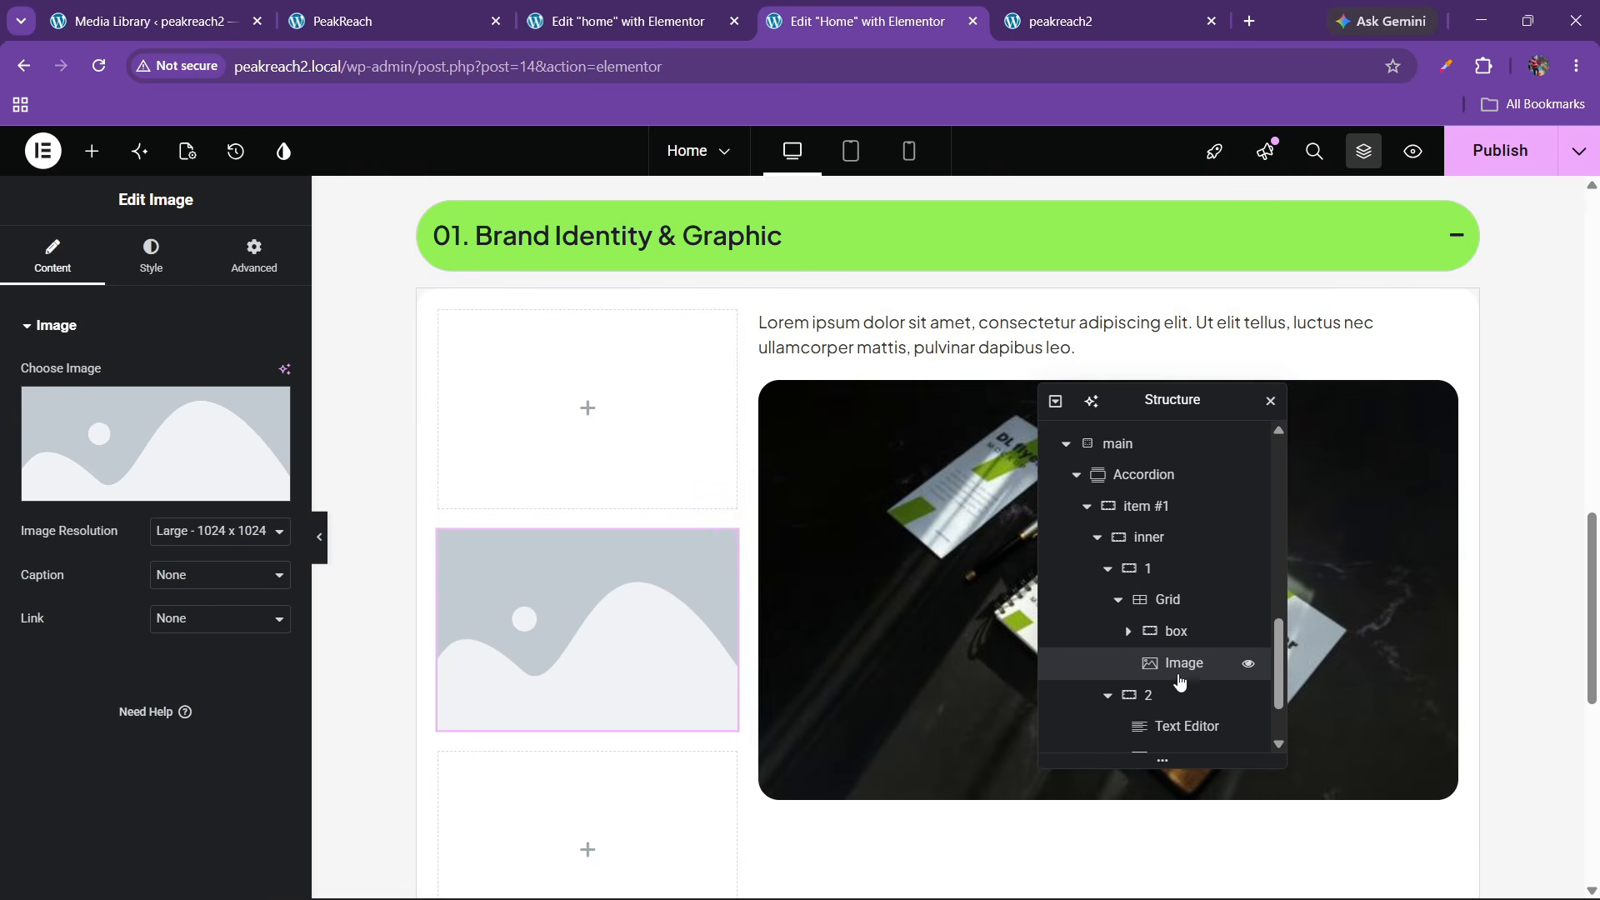
scroll(1171, 682, "down", 2)
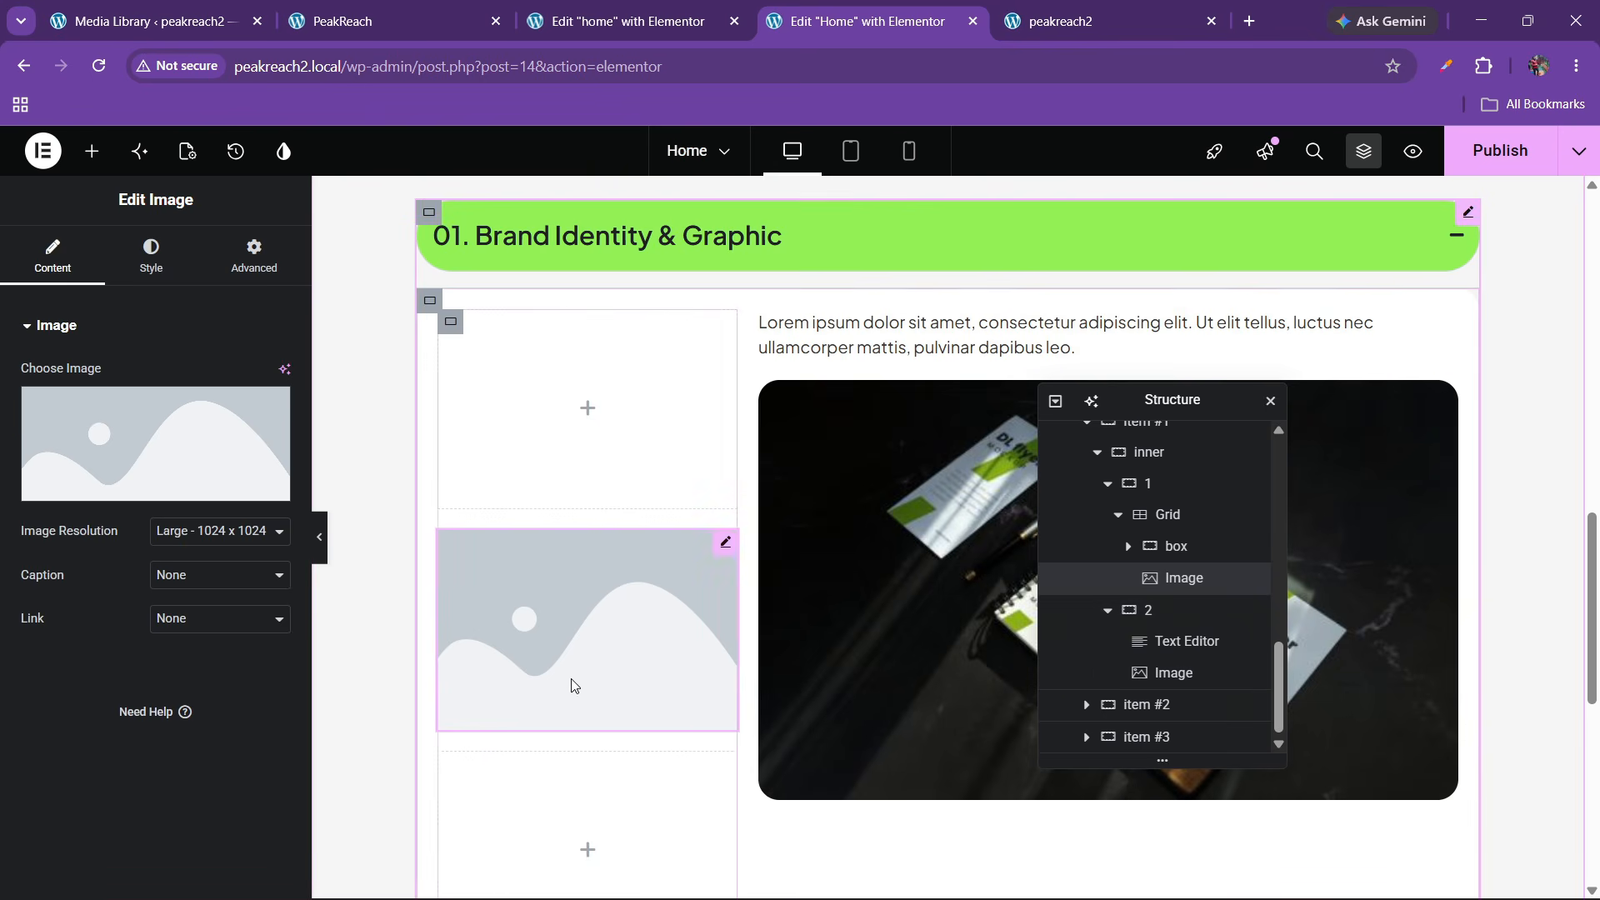
left_click_drag(1133, 573, 1207, 572)
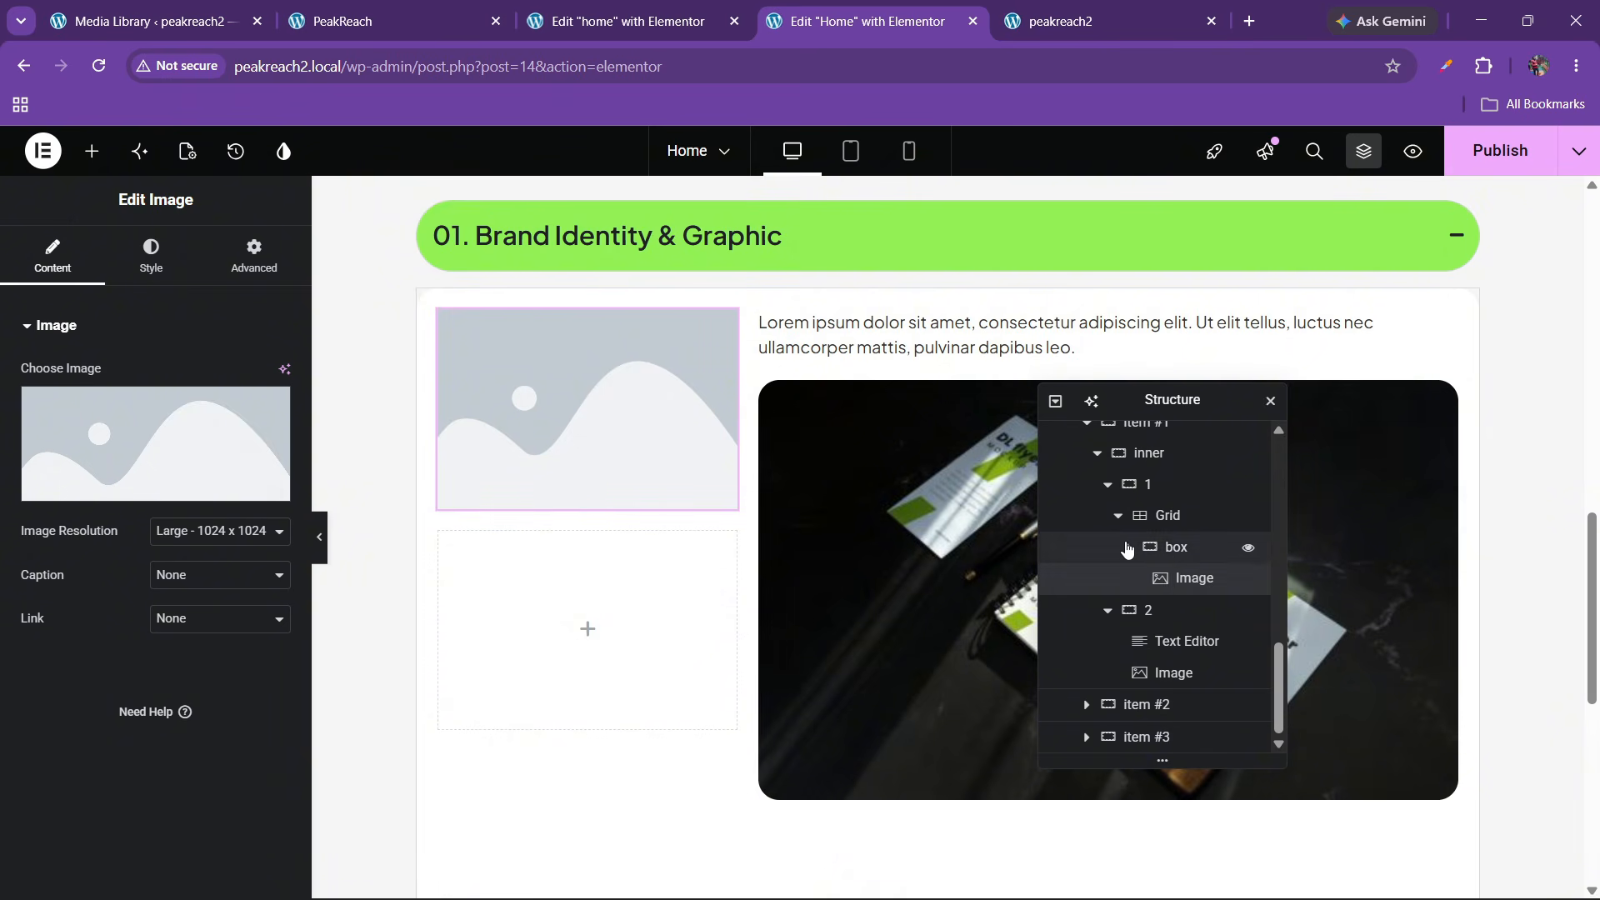
Set the support1 phone icon from the Media Library as the box image
left_click(452, 7)
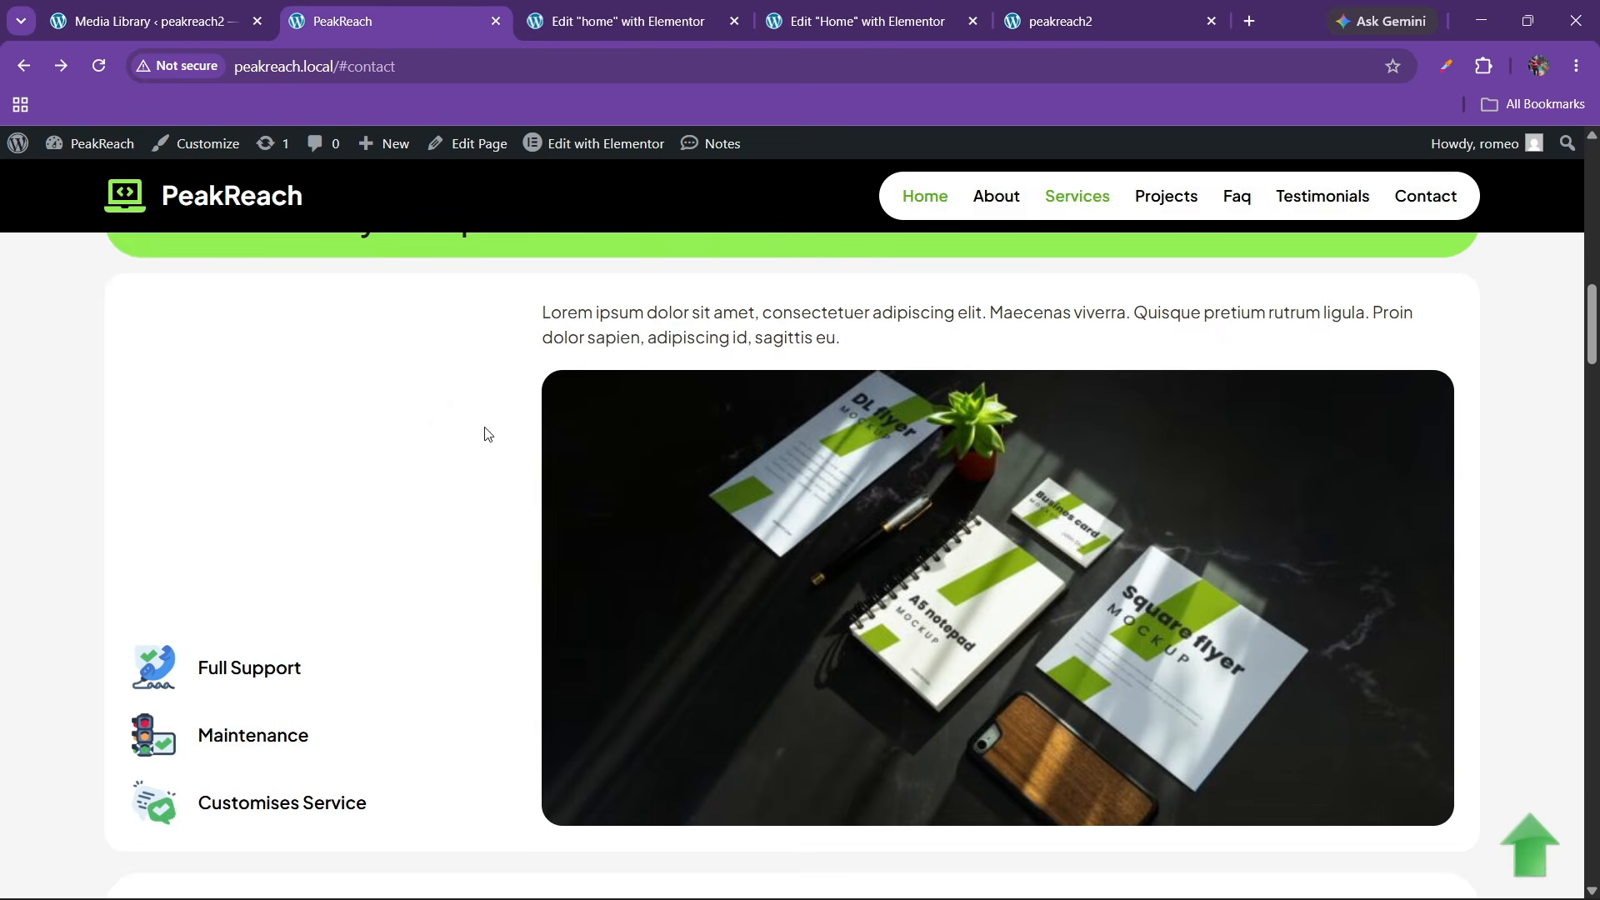
left_click(720, 13)
left_click(826, 13)
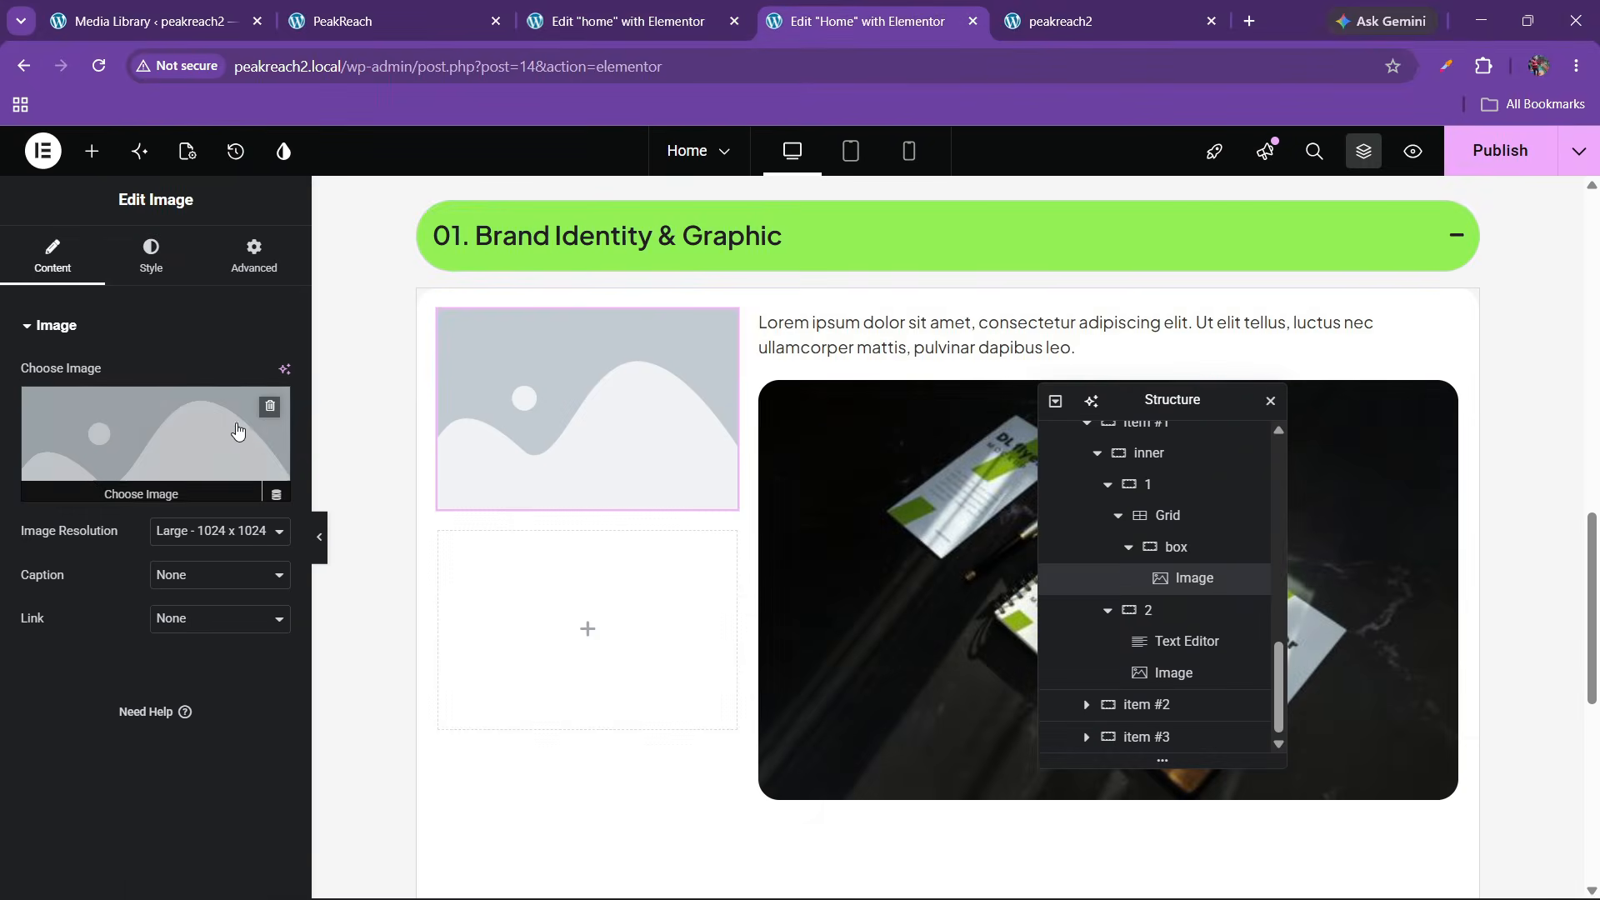
left_click(230, 444)
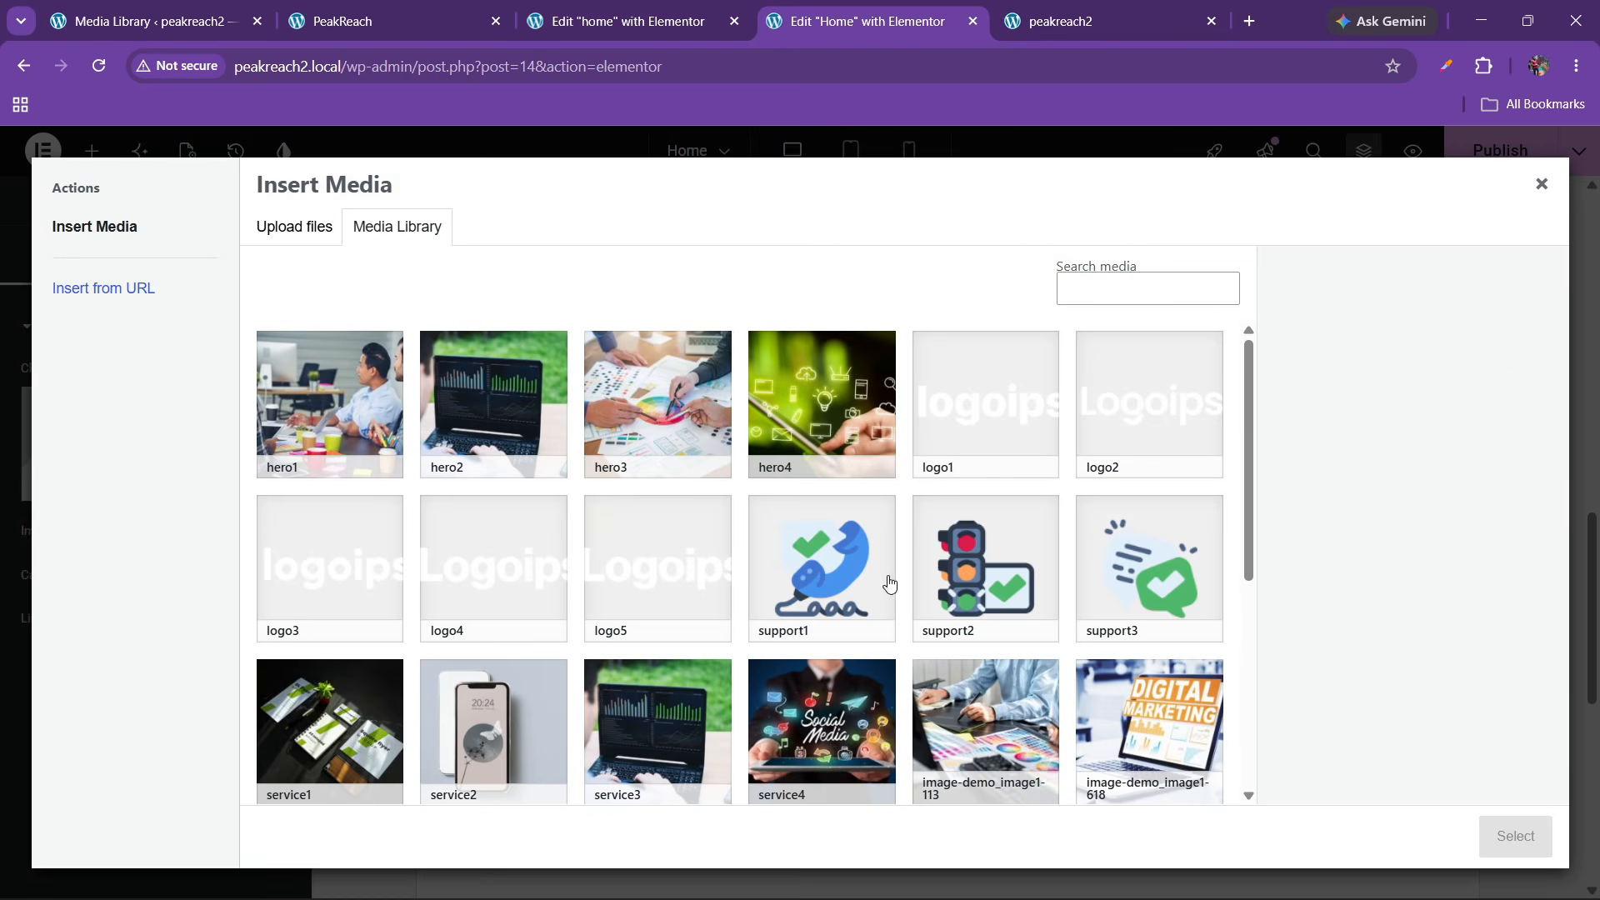
left_click(889, 583)
left_click(1514, 836)
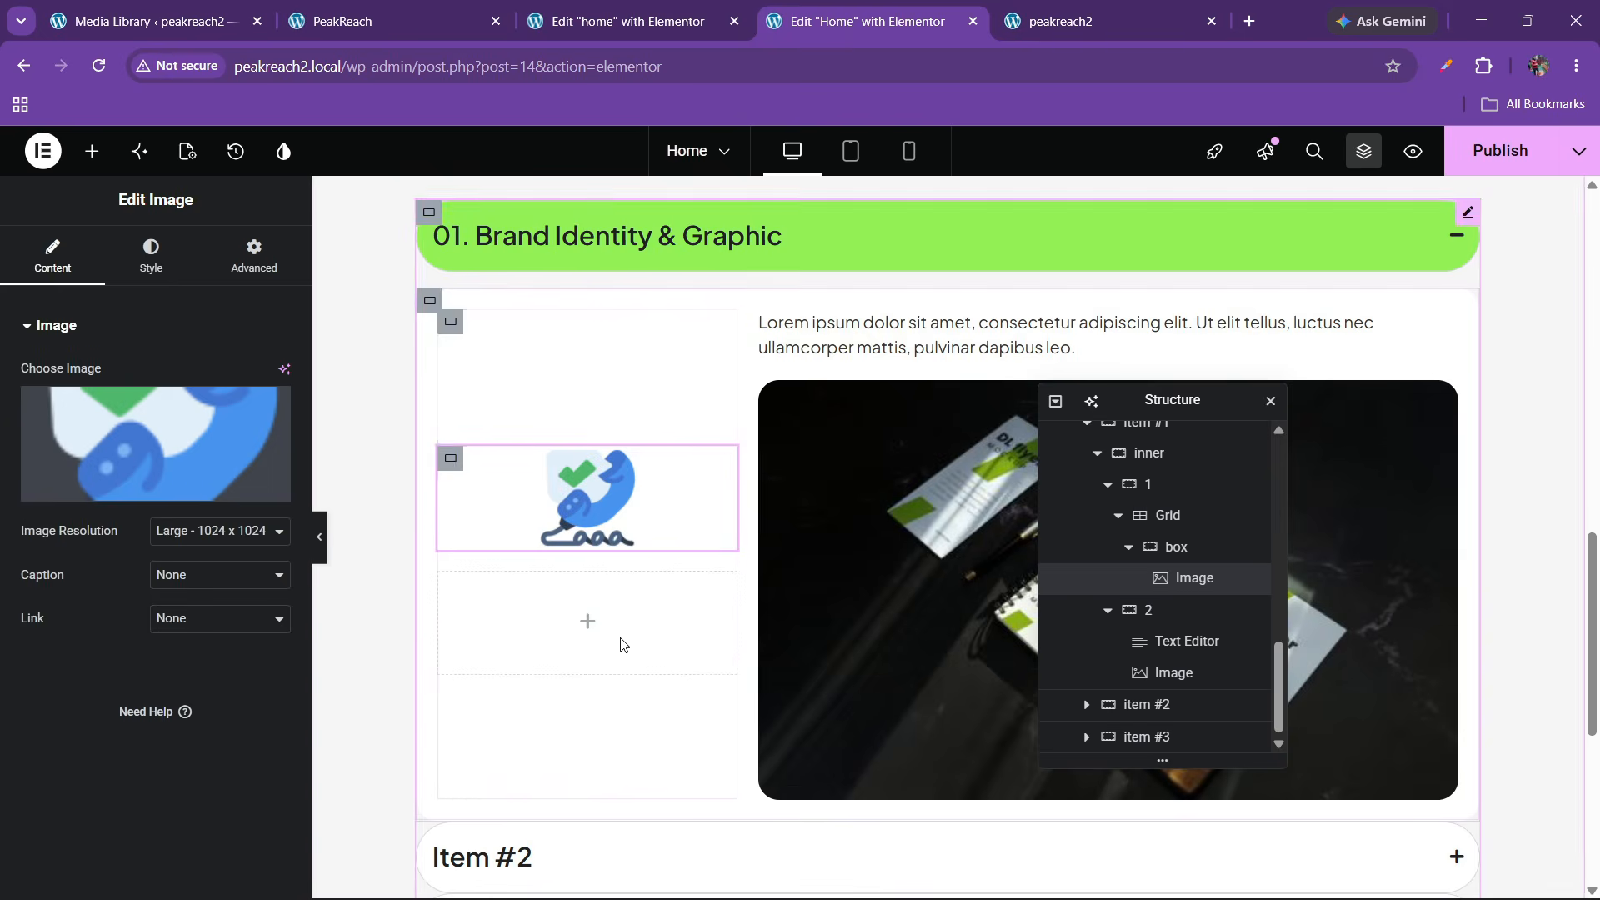
left_click(198, 545)
Set the support icon image to Full resolution with a custom 15% width
left_click(175, 707)
left_click(150, 254)
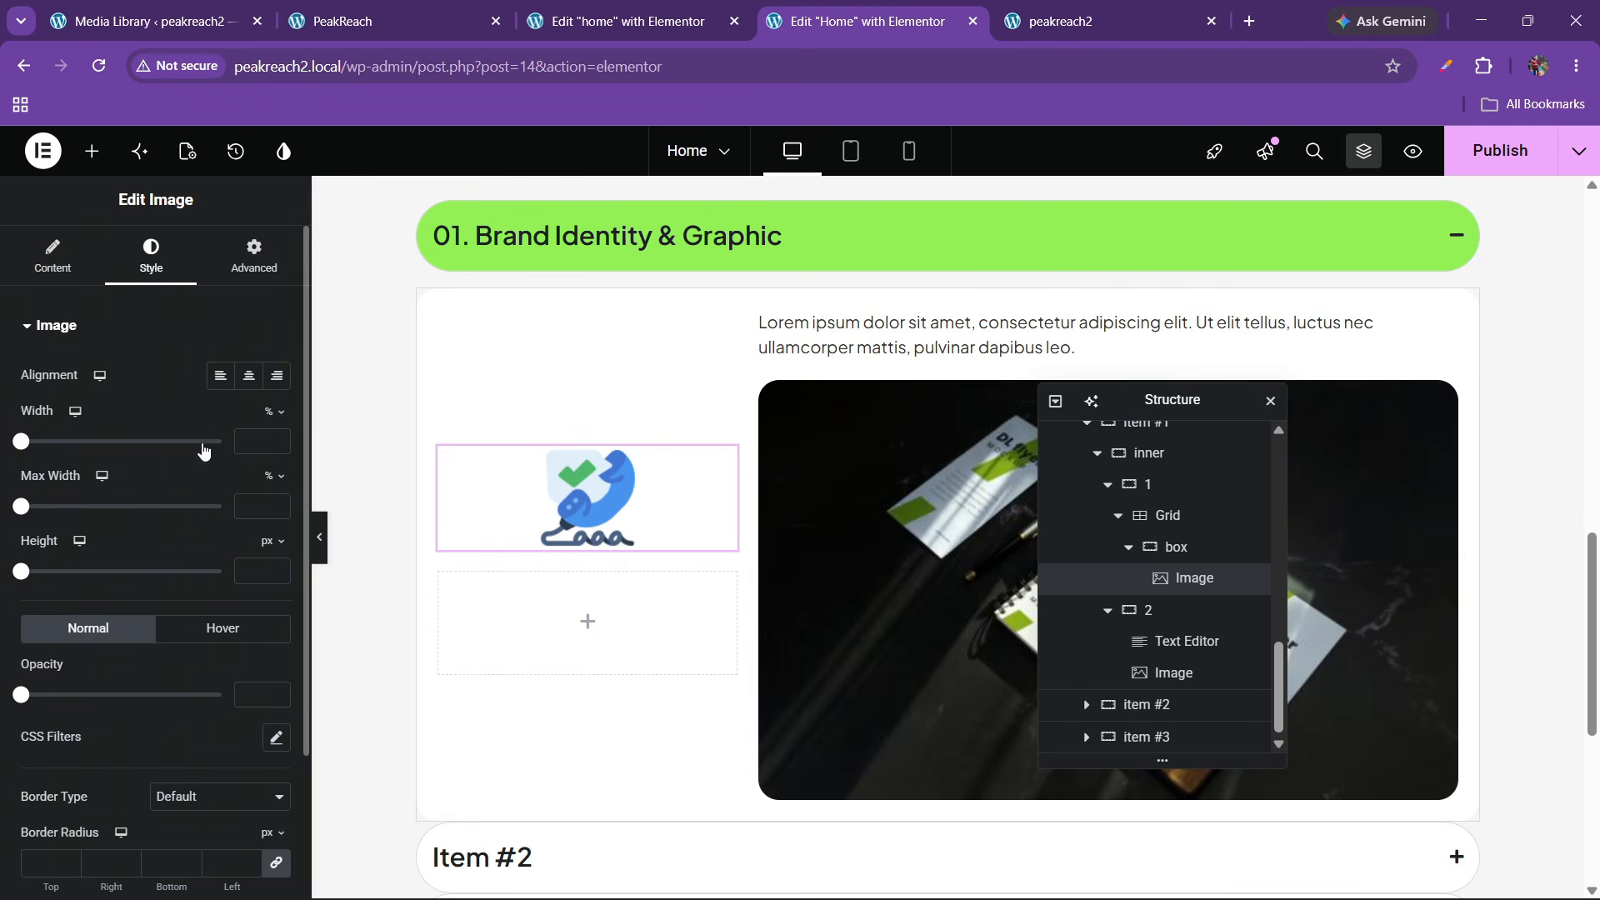
left_click(241, 275)
left_click(260, 557)
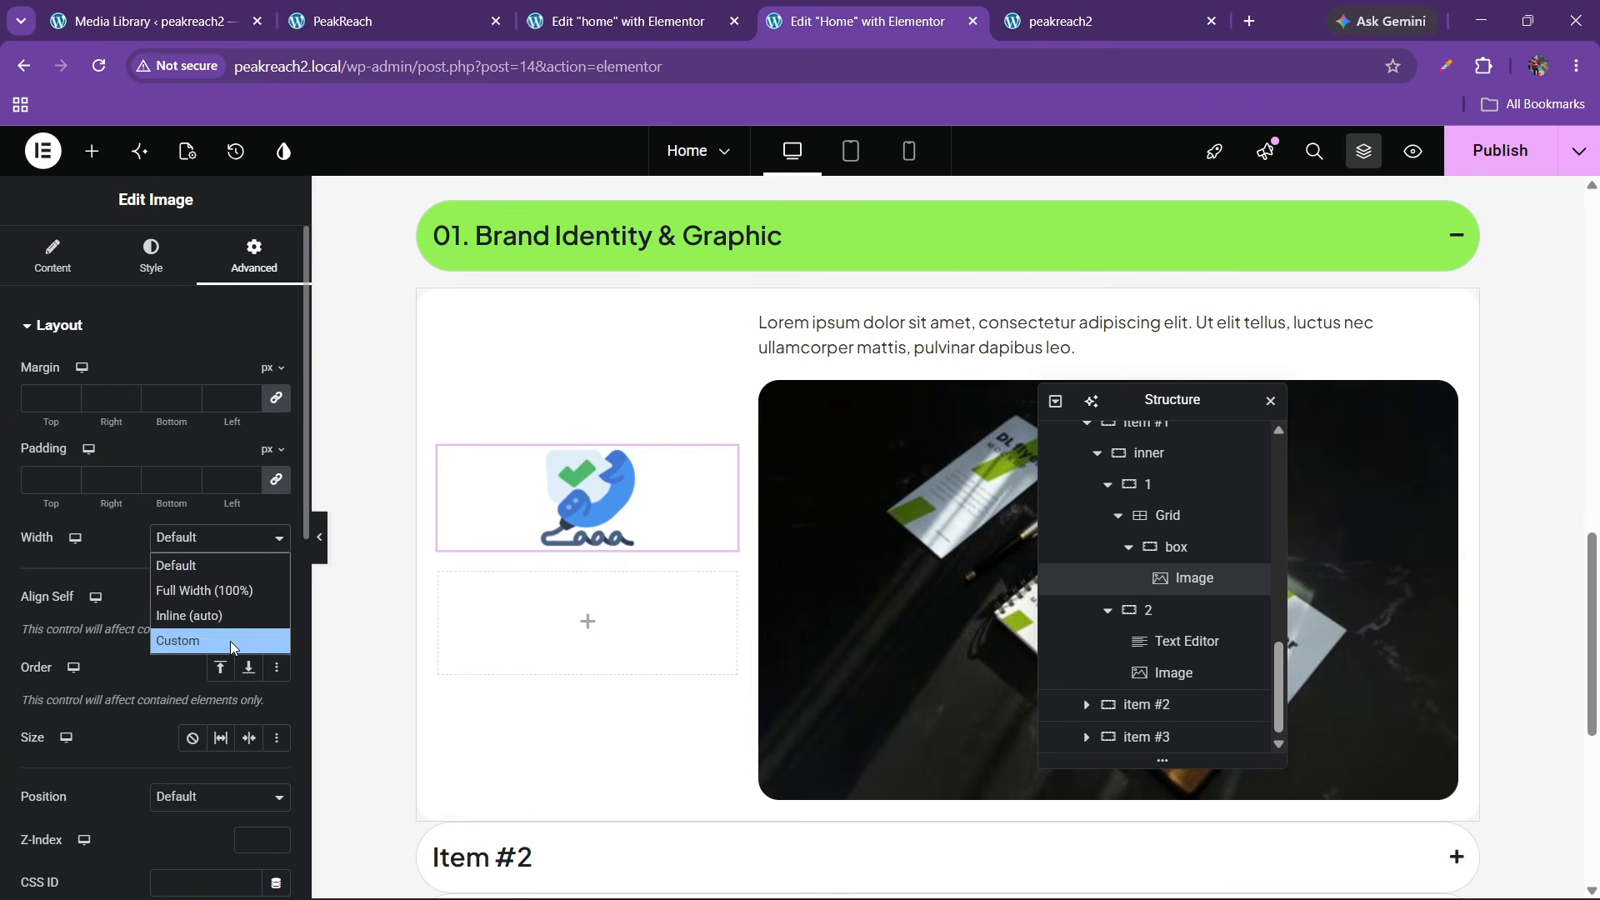
left_click(267, 643)
left_click(277, 598)
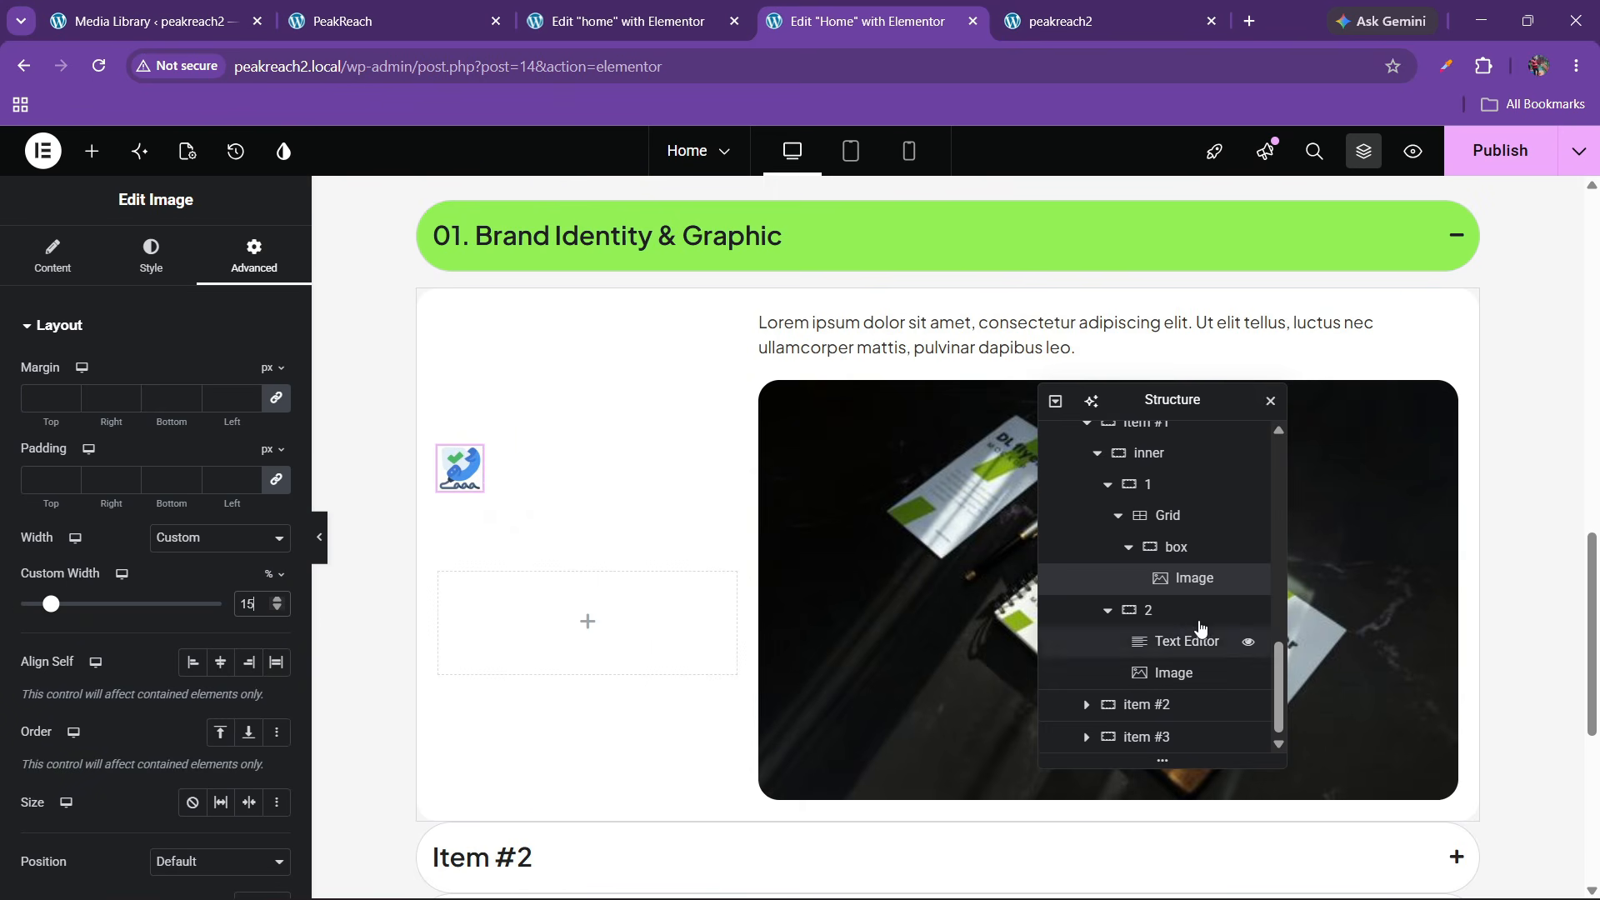
Set the icon's box container to Direction Row, Justify Space Between, Align Items Center
left_click(1165, 516)
scroll(75, 500, "down", 4)
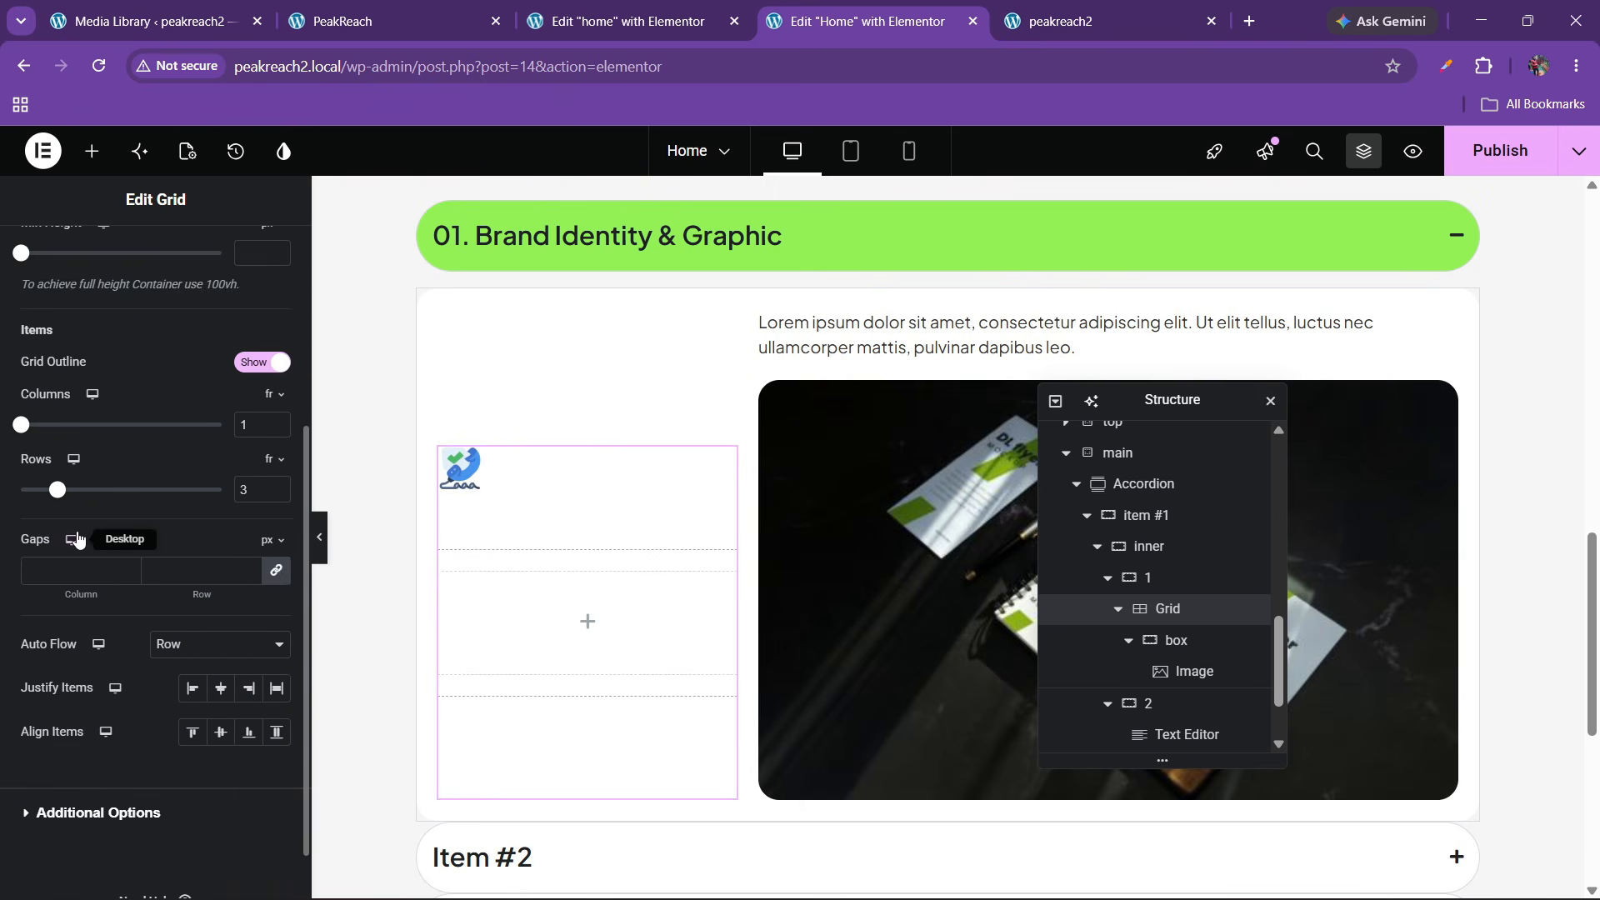
scroll(109, 546, "up", 3)
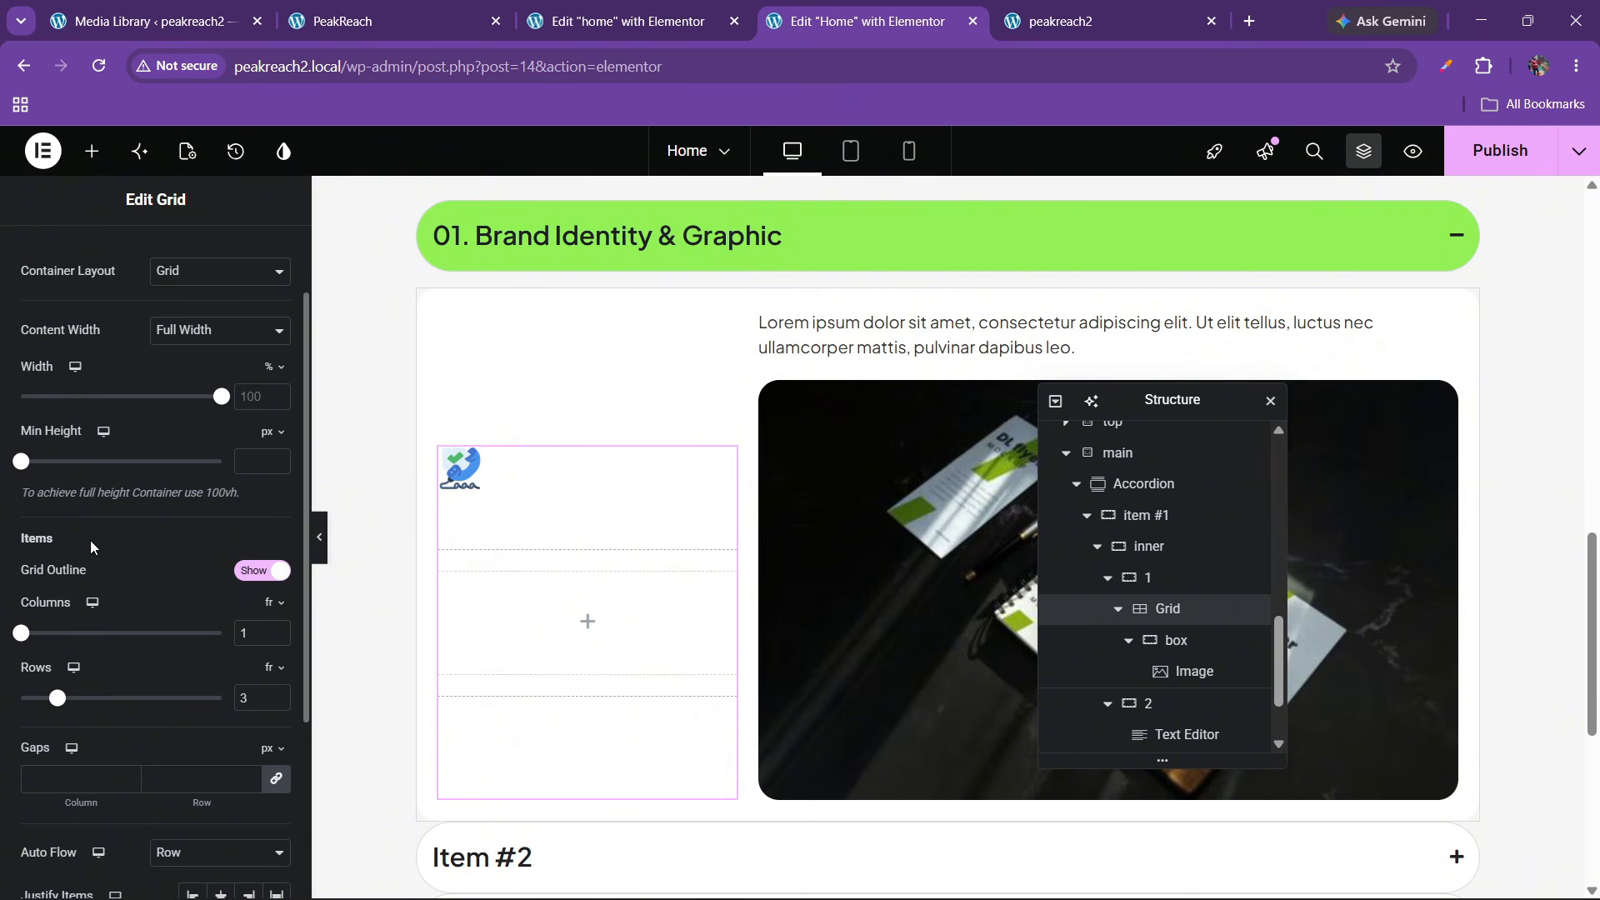
left_click(1171, 640)
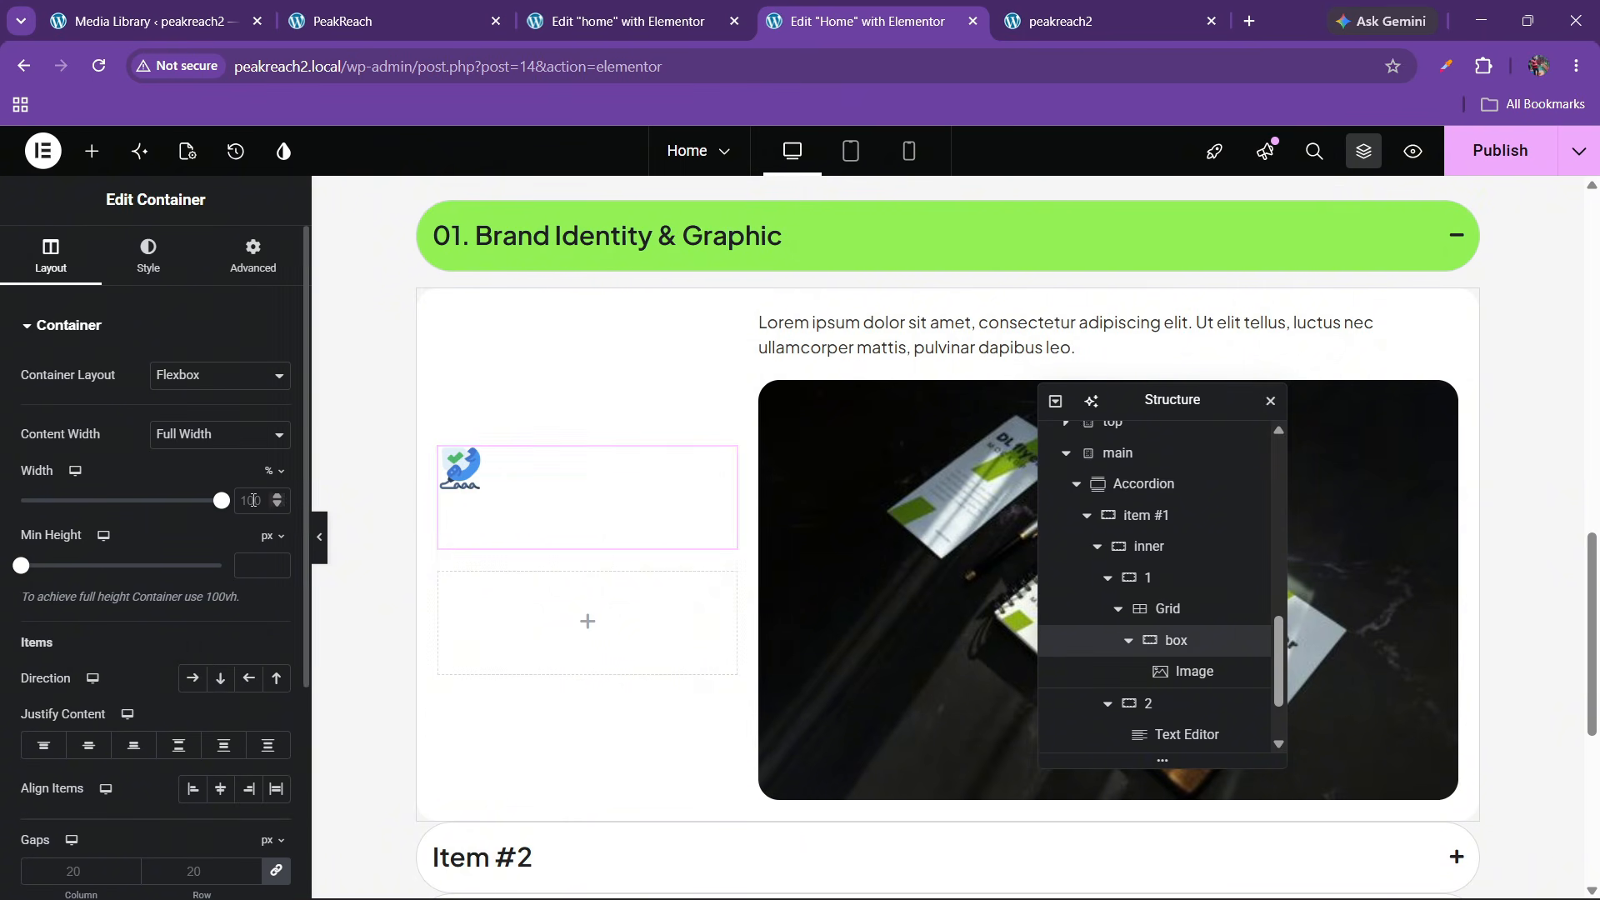
left_click(192, 677)
left_click(177, 744)
left_click(219, 788)
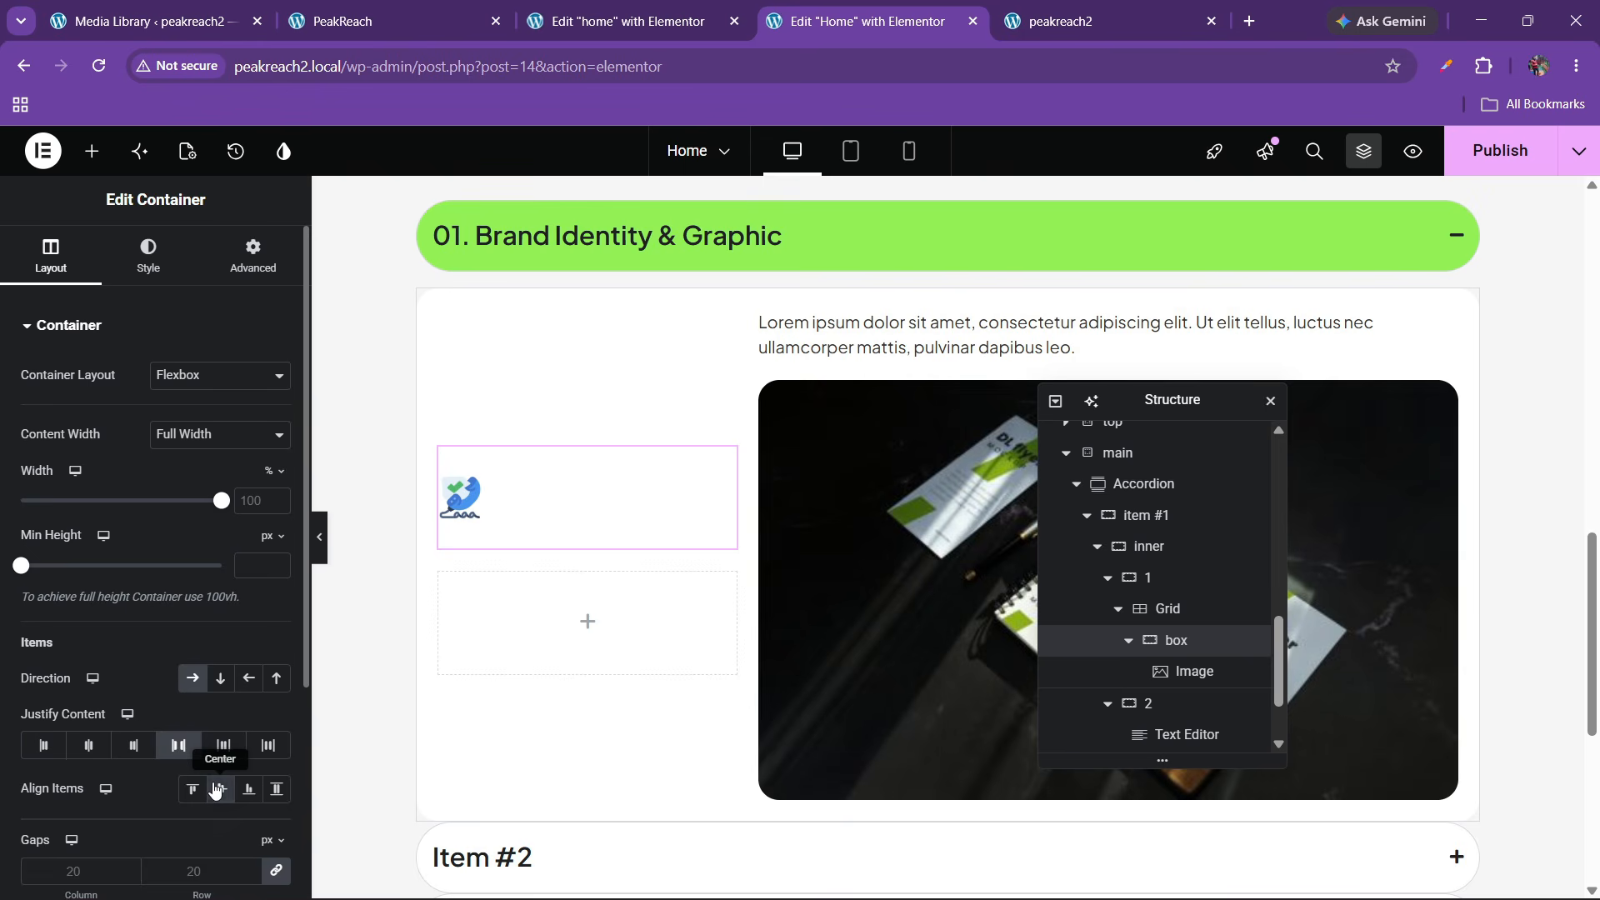
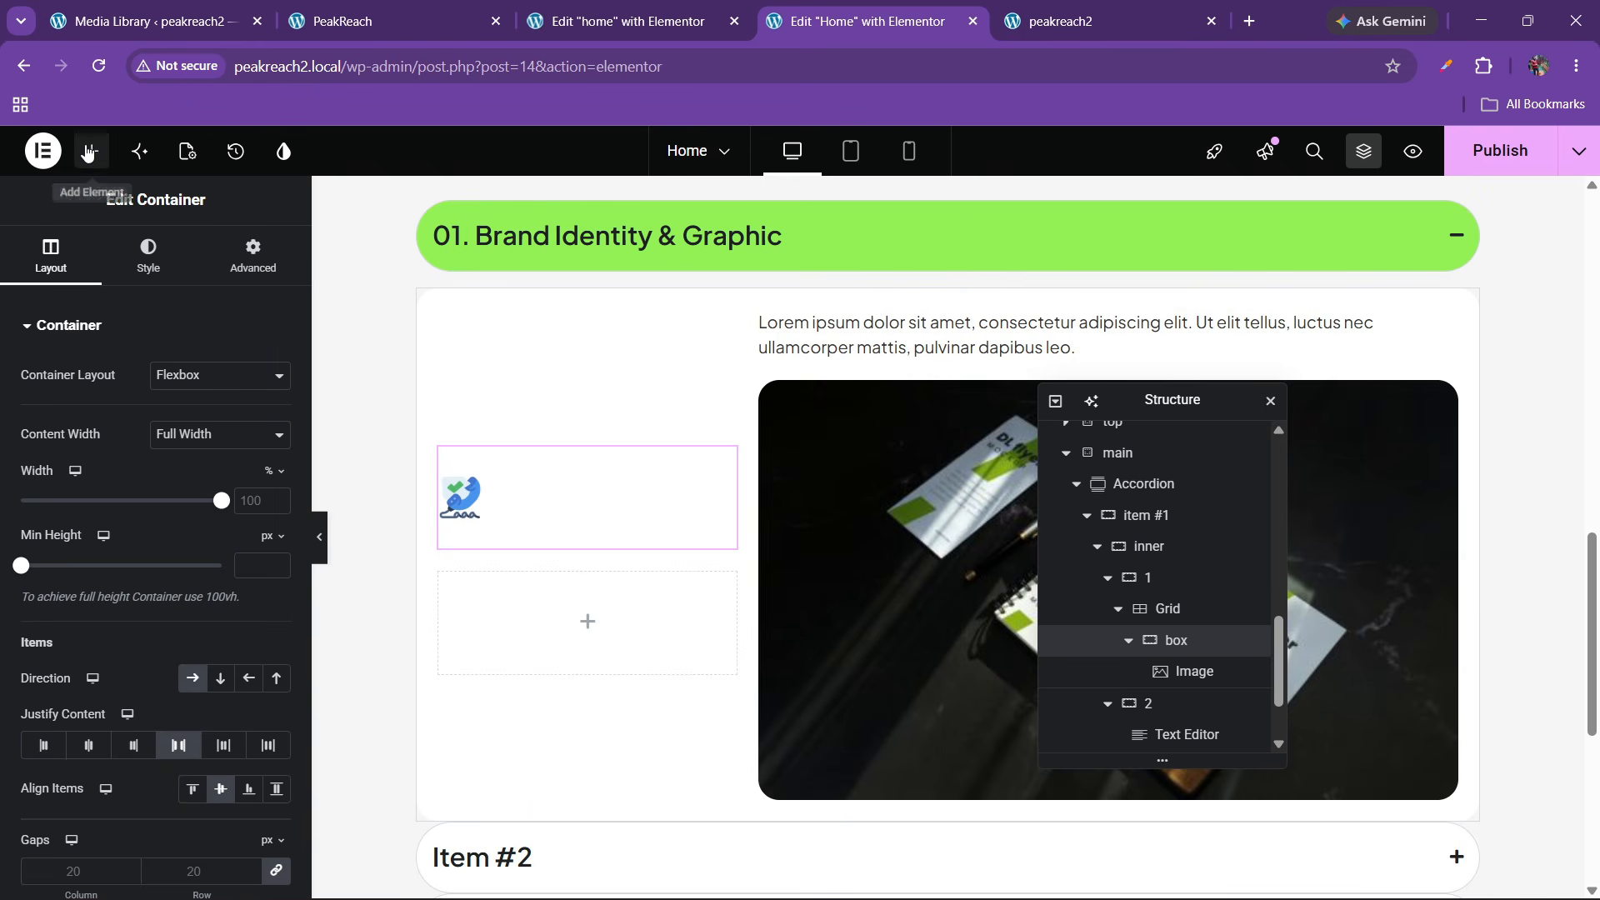
Add a 'Full Support' Heading after the icon image and justify the box contents to Start
left_click(87, 151)
scroll(185, 593, "down", 10)
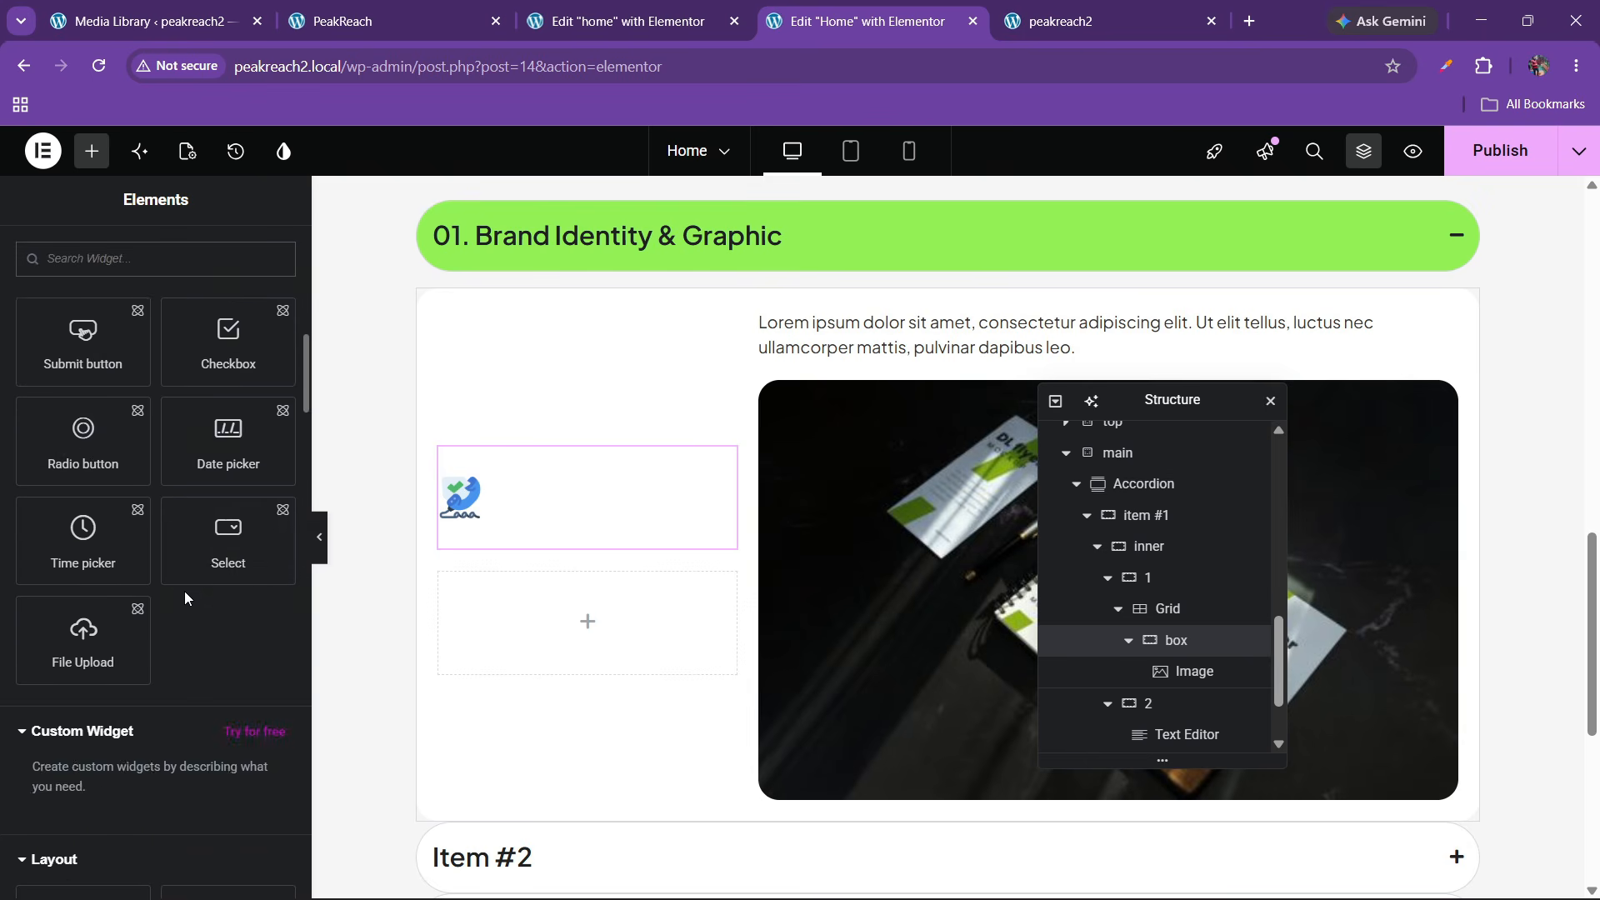
scroll(183, 592, "down", 8)
left_click_drag(83, 375, 465, 530)
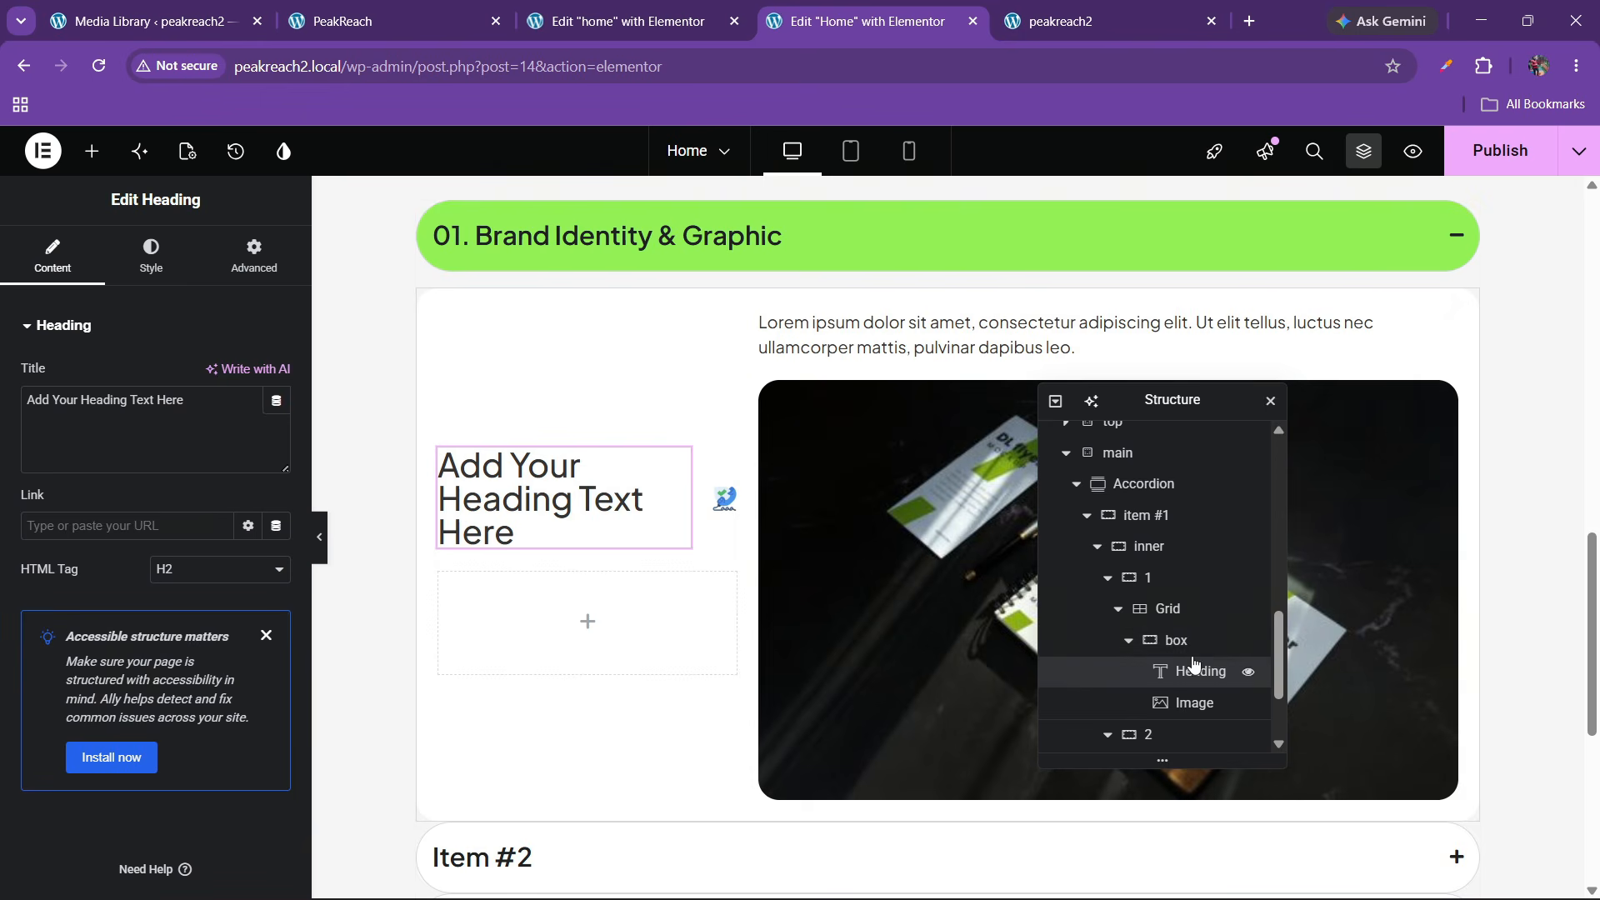
left_click_drag(1183, 679, 1191, 708)
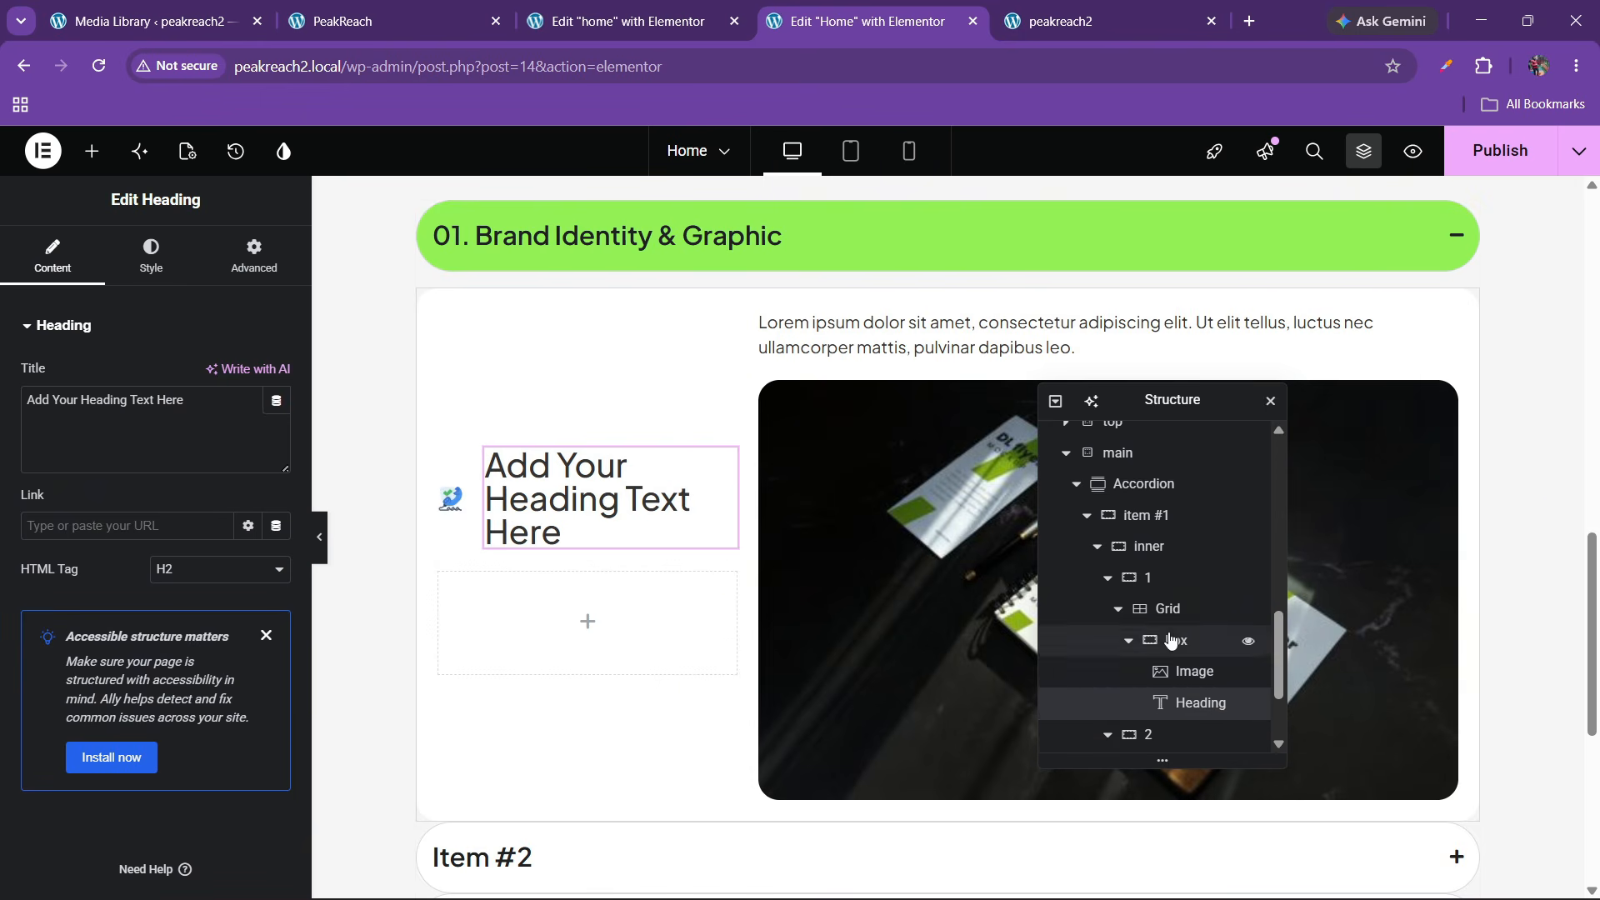
left_click(459, 7)
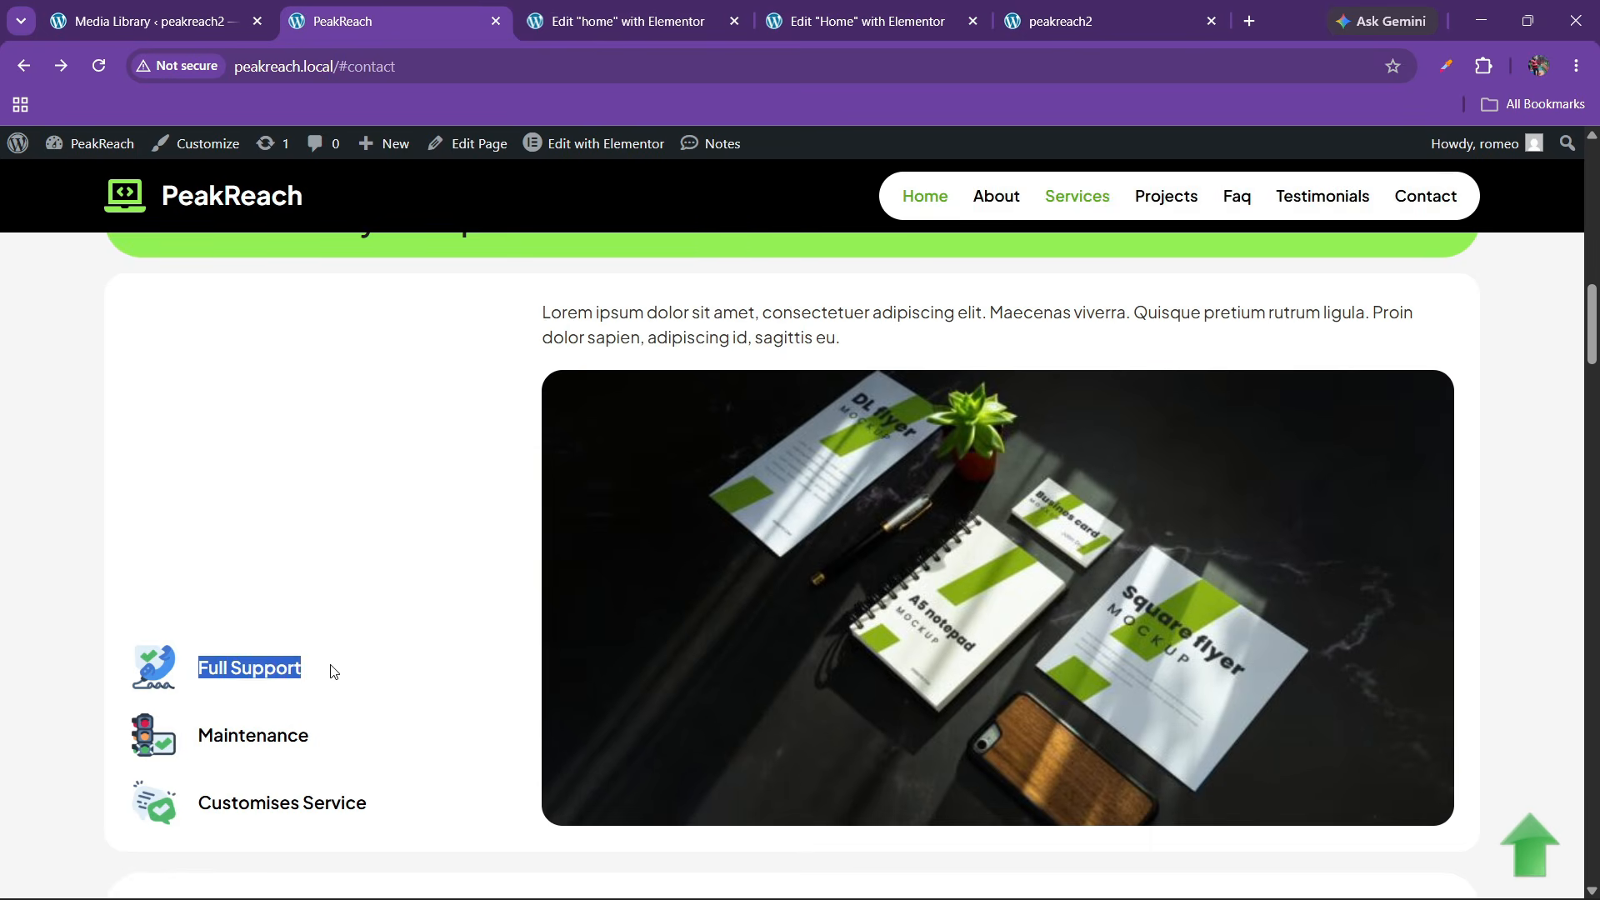
left_click(874, 10)
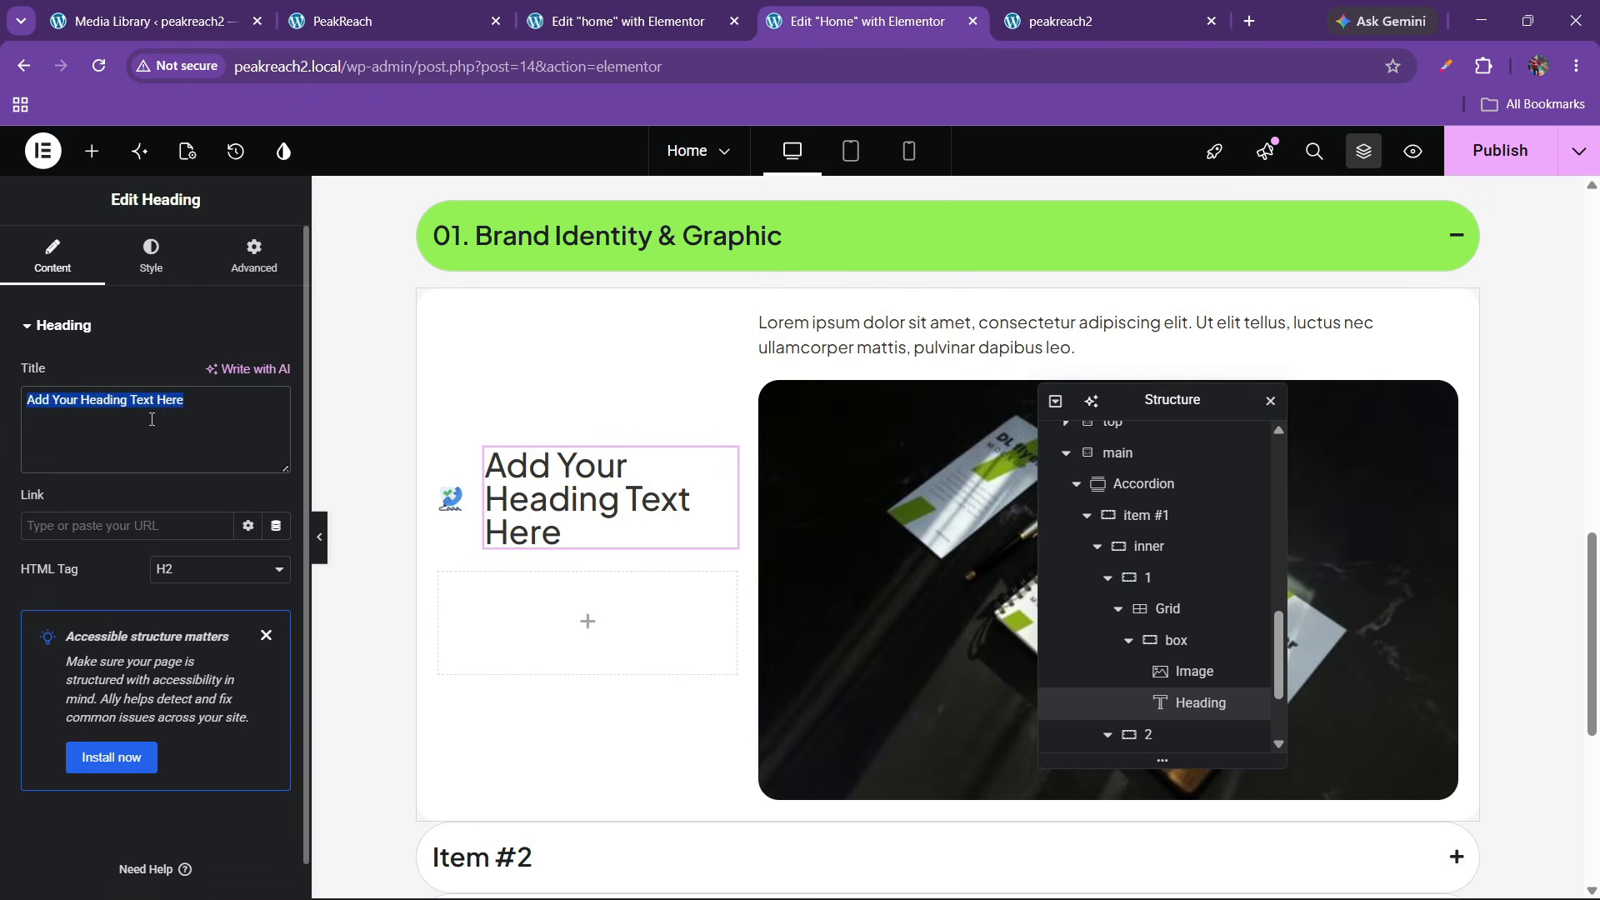
type("Full Support")
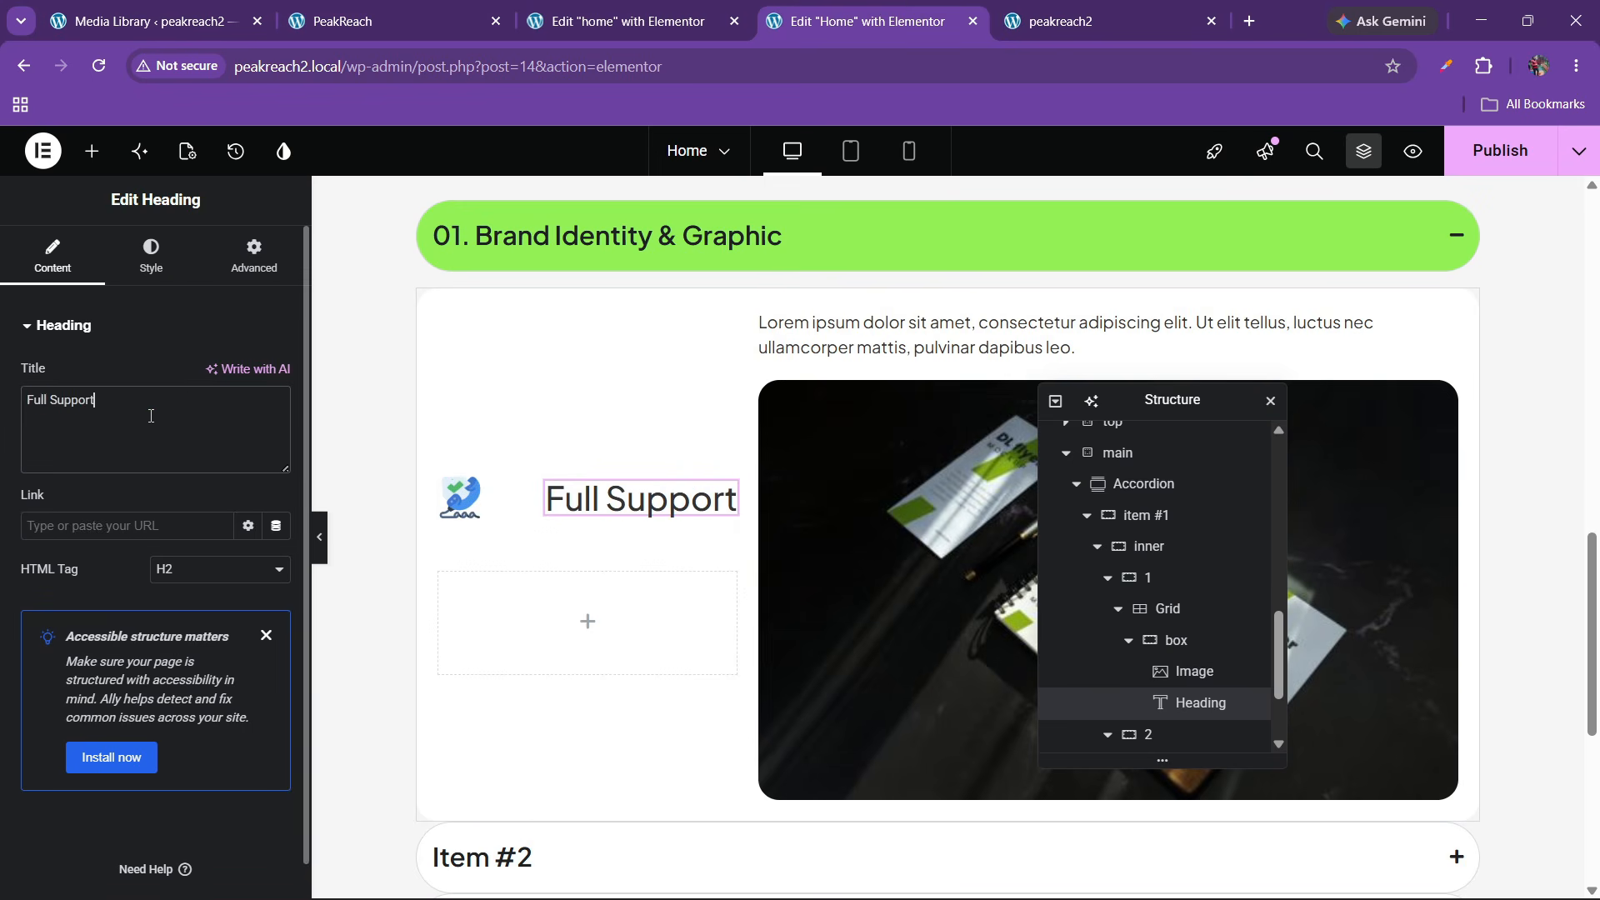
left_click(1176, 642)
left_click(43, 745)
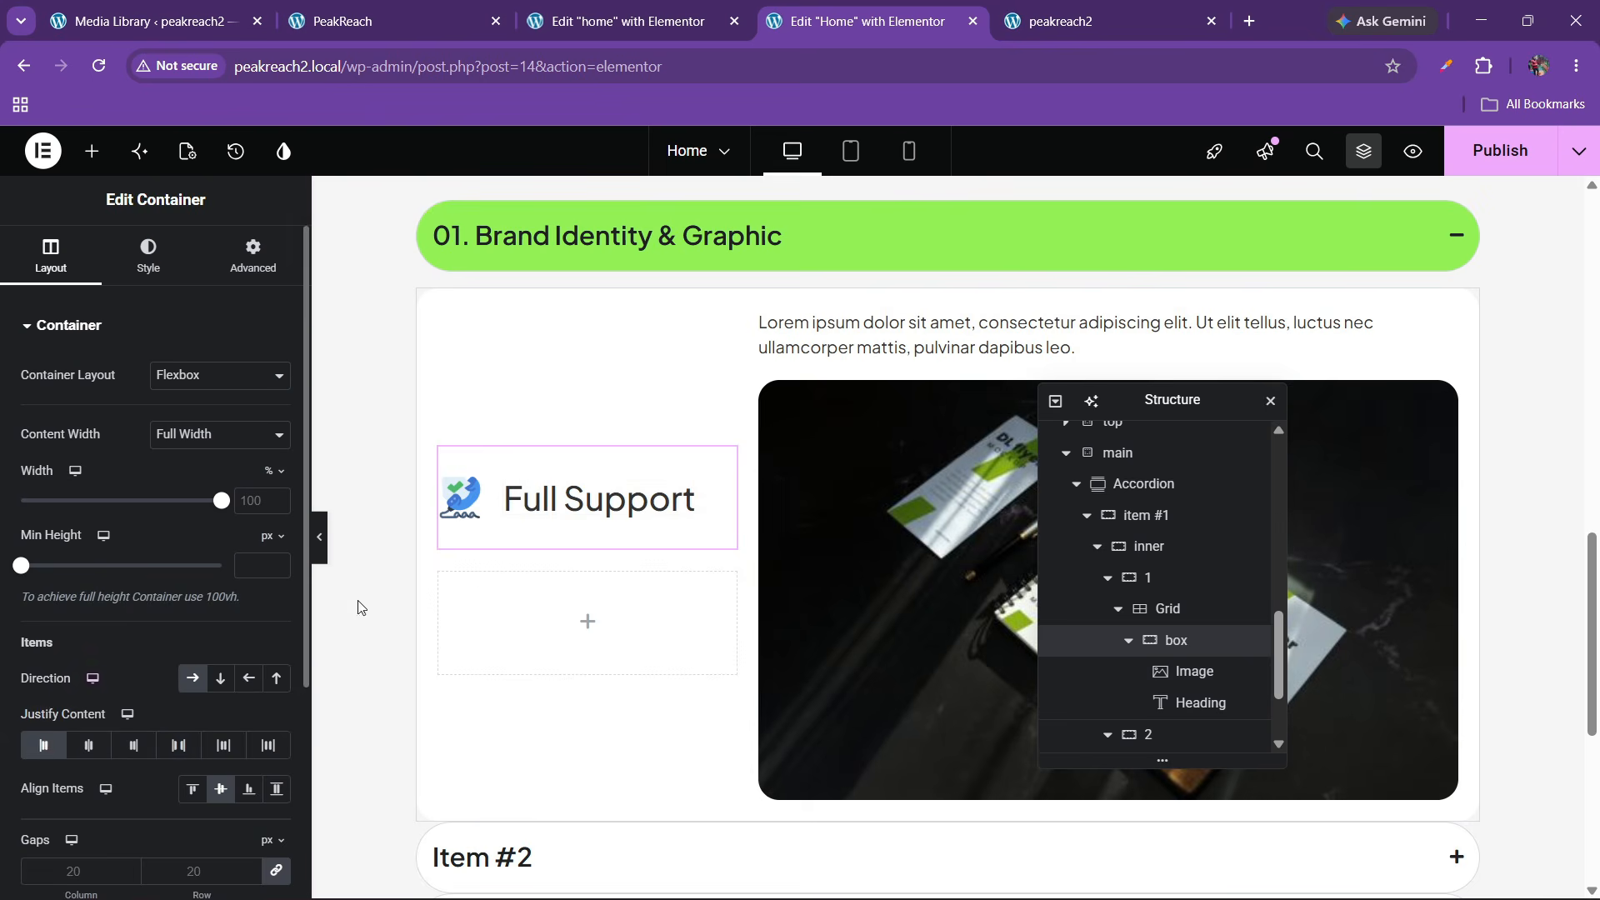
Set the Full Support heading's typography to 17 px size and 600 weight
left_click(554, 504)
left_click(149, 254)
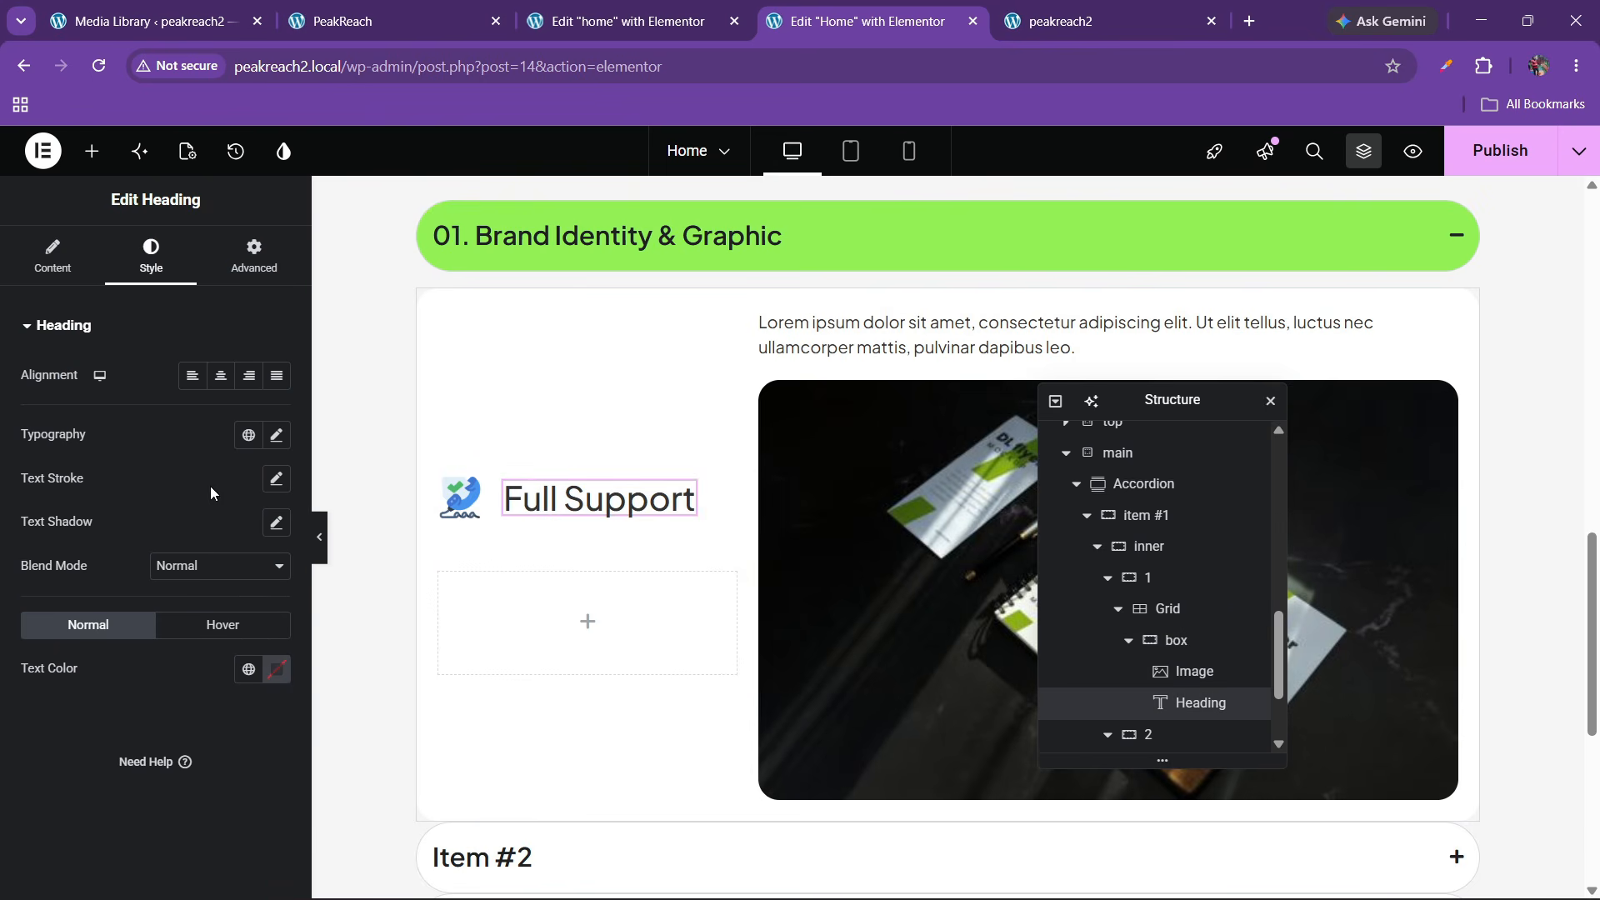
left_click(275, 435)
left_click(253, 596)
type("9")
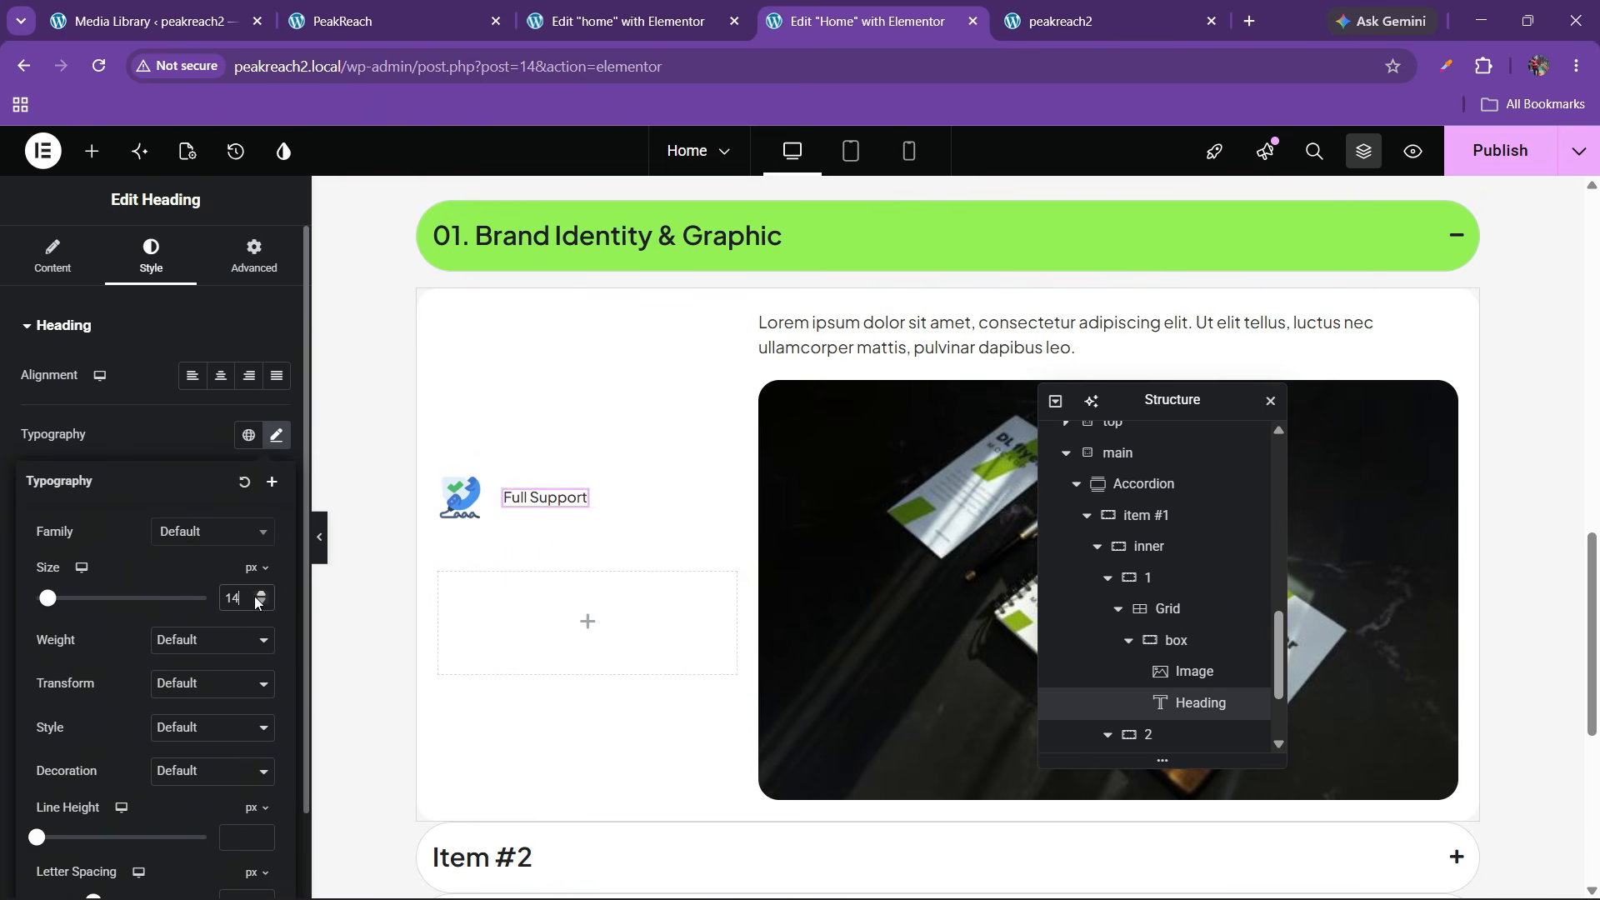
left_click(203, 642)
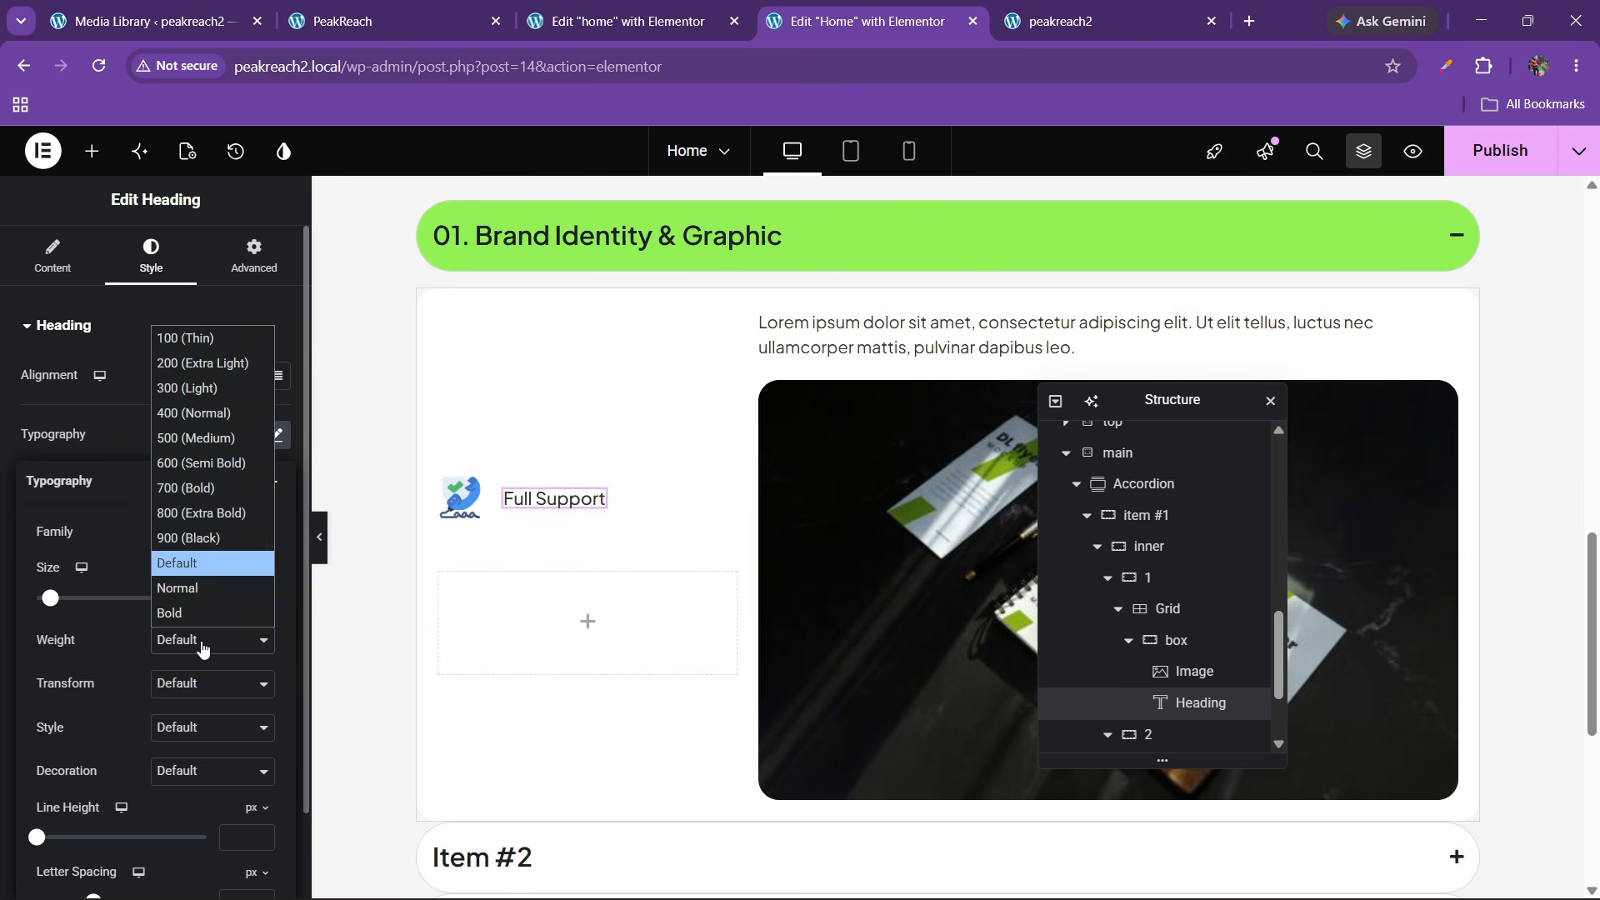
left_click(195, 512)
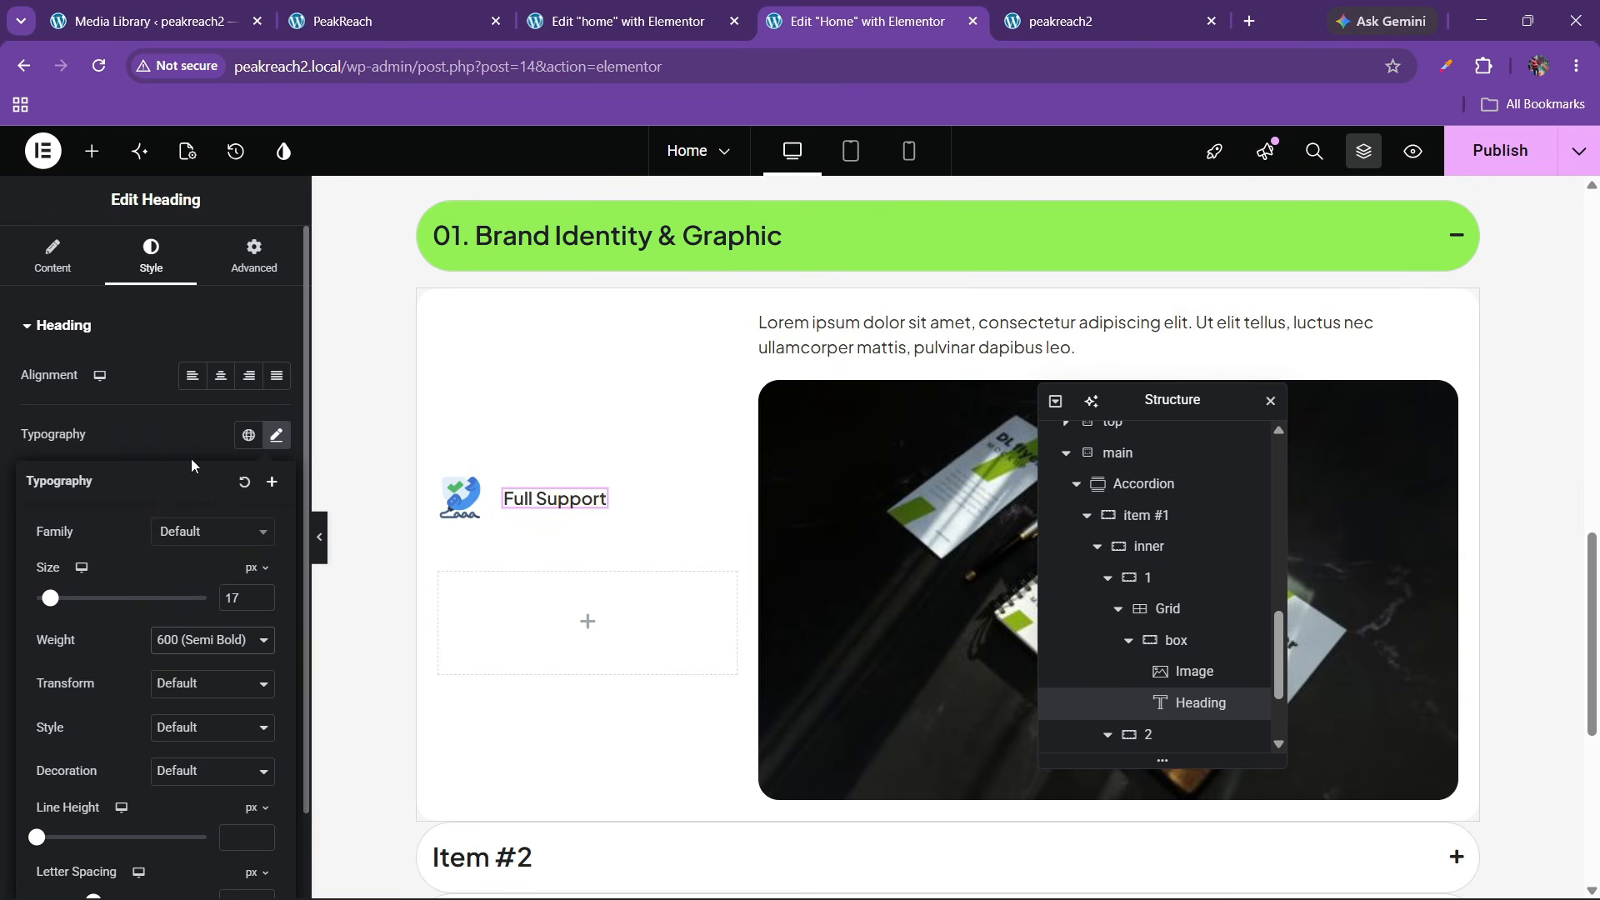
left_click(459, 498)
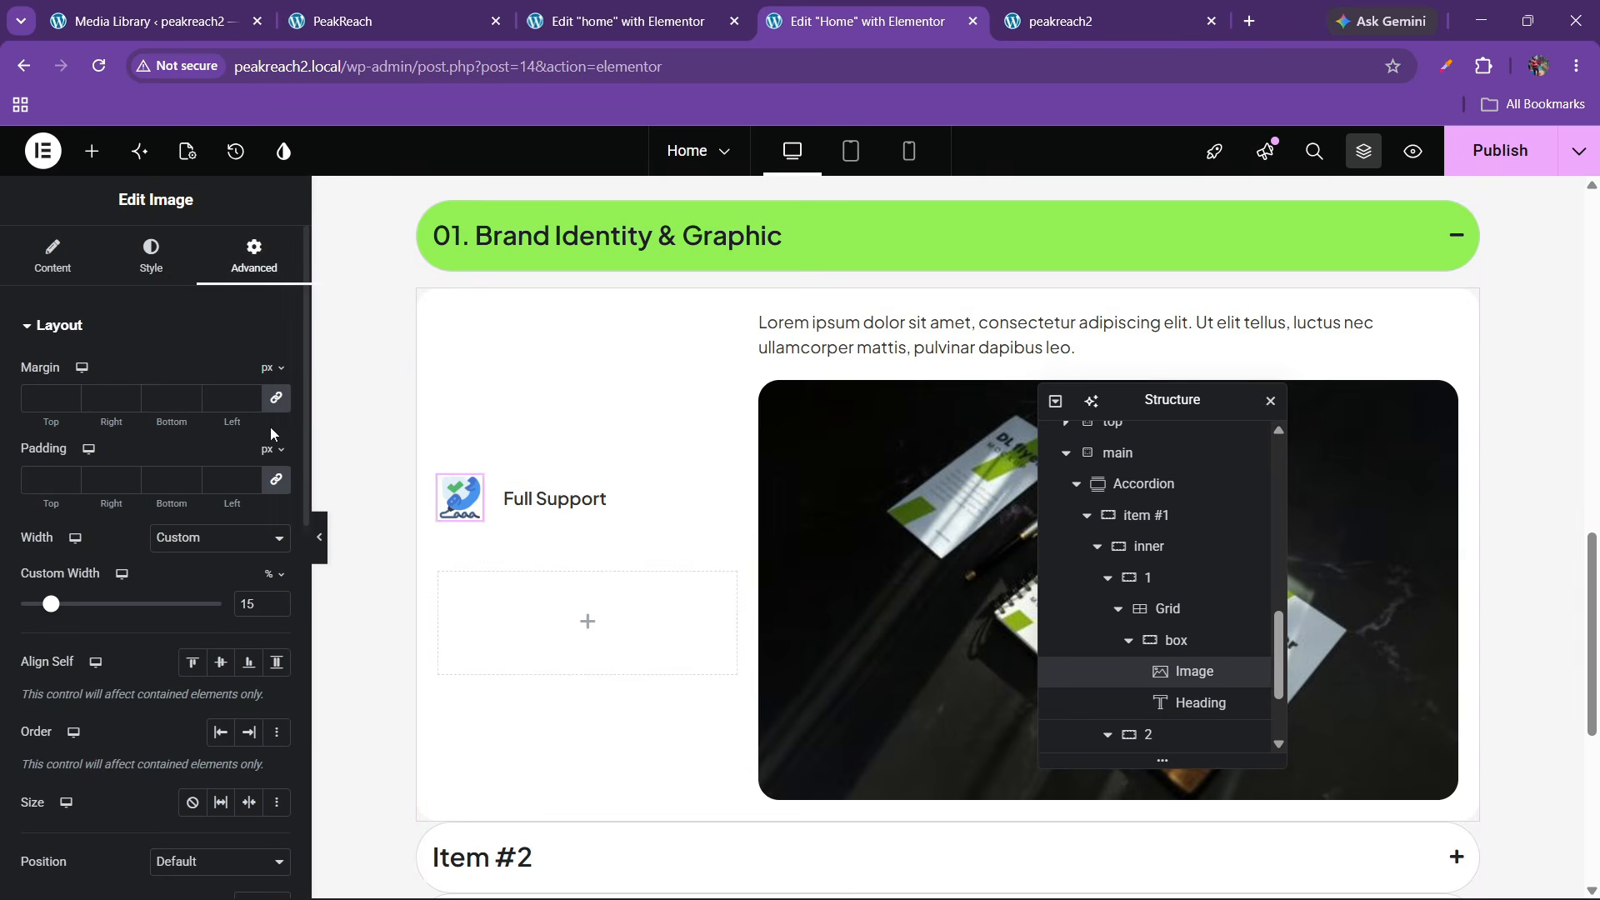
Narrow the icon's custom width slightly and set the box container's gaps to 10 px
left_click(271, 606)
left_click(271, 607)
left_click(271, 607)
left_click(271, 607)
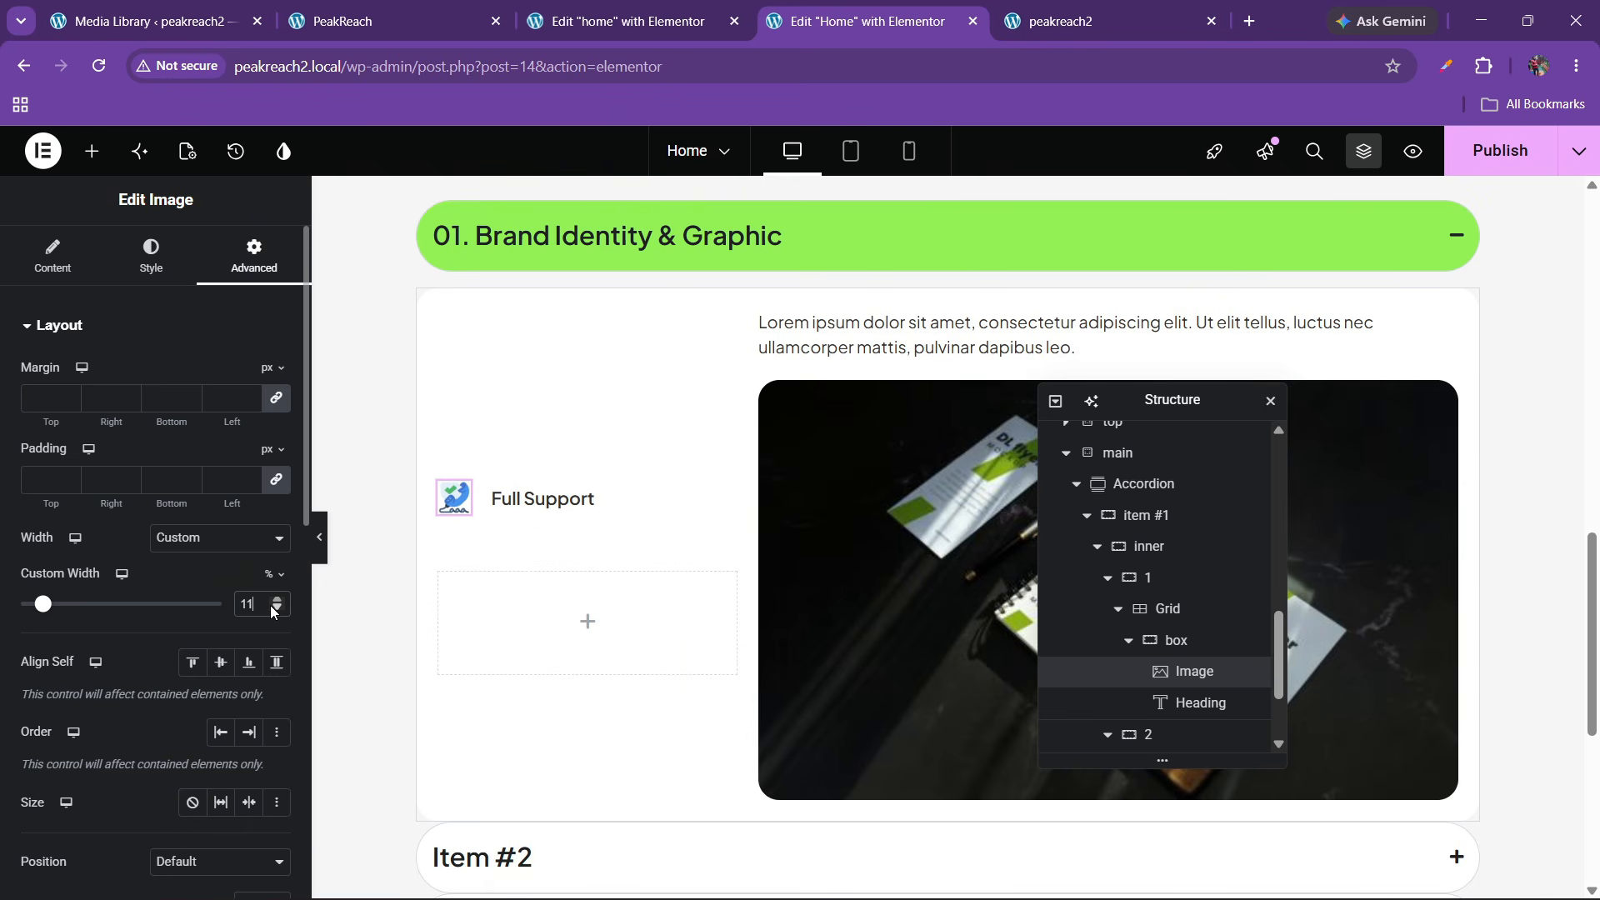
left_click(276, 599)
left_click(1192, 644)
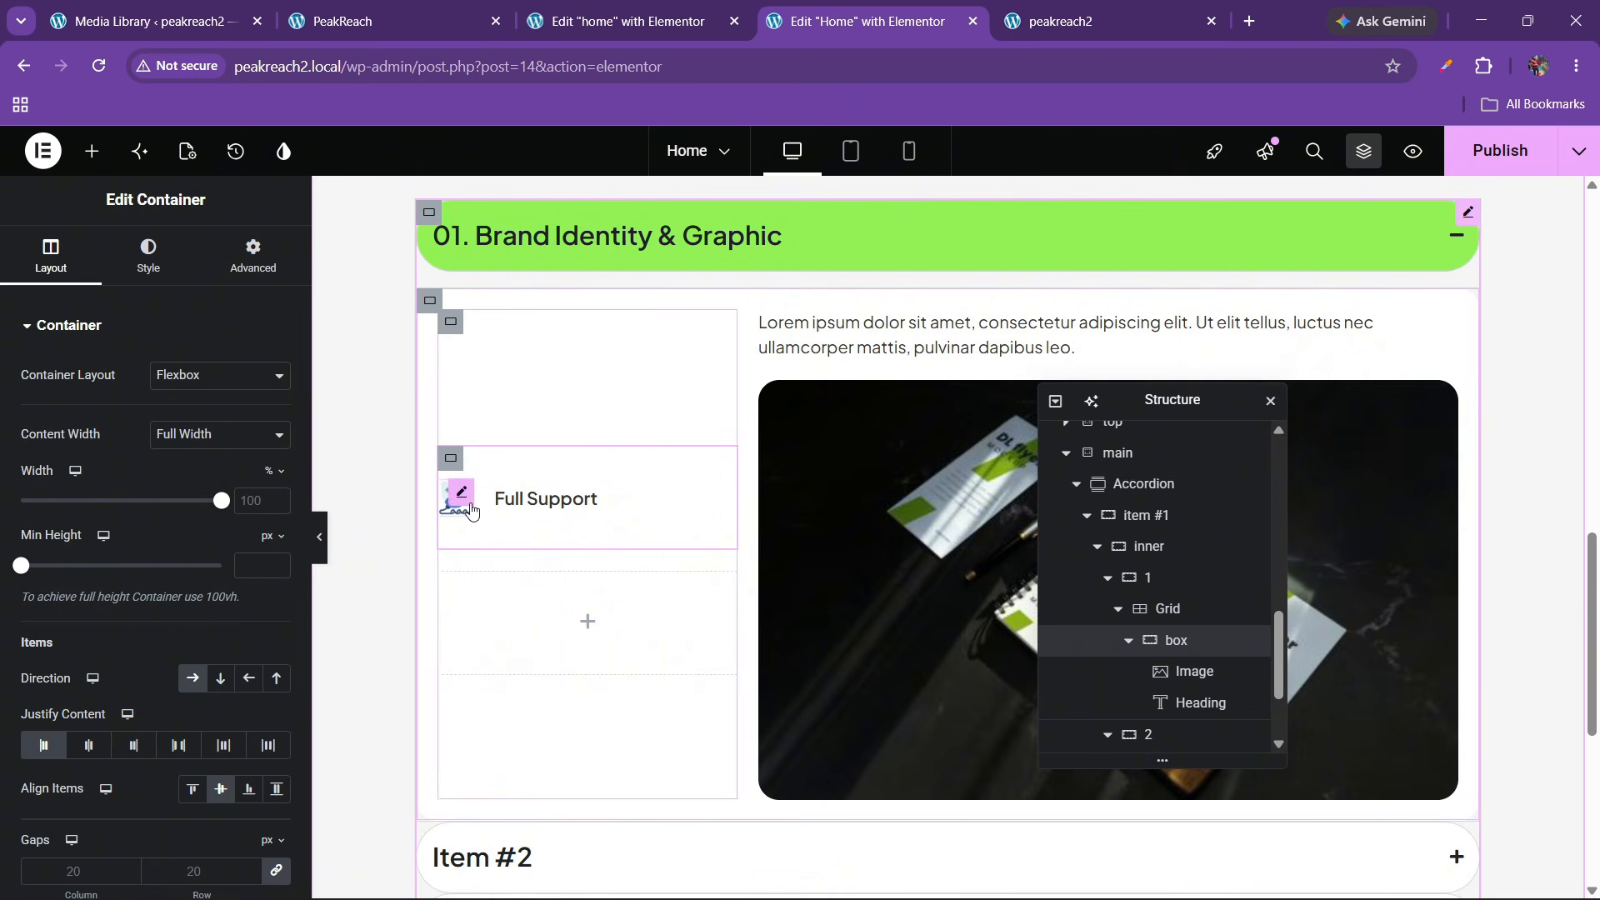
scroll(200, 651, "down", 3)
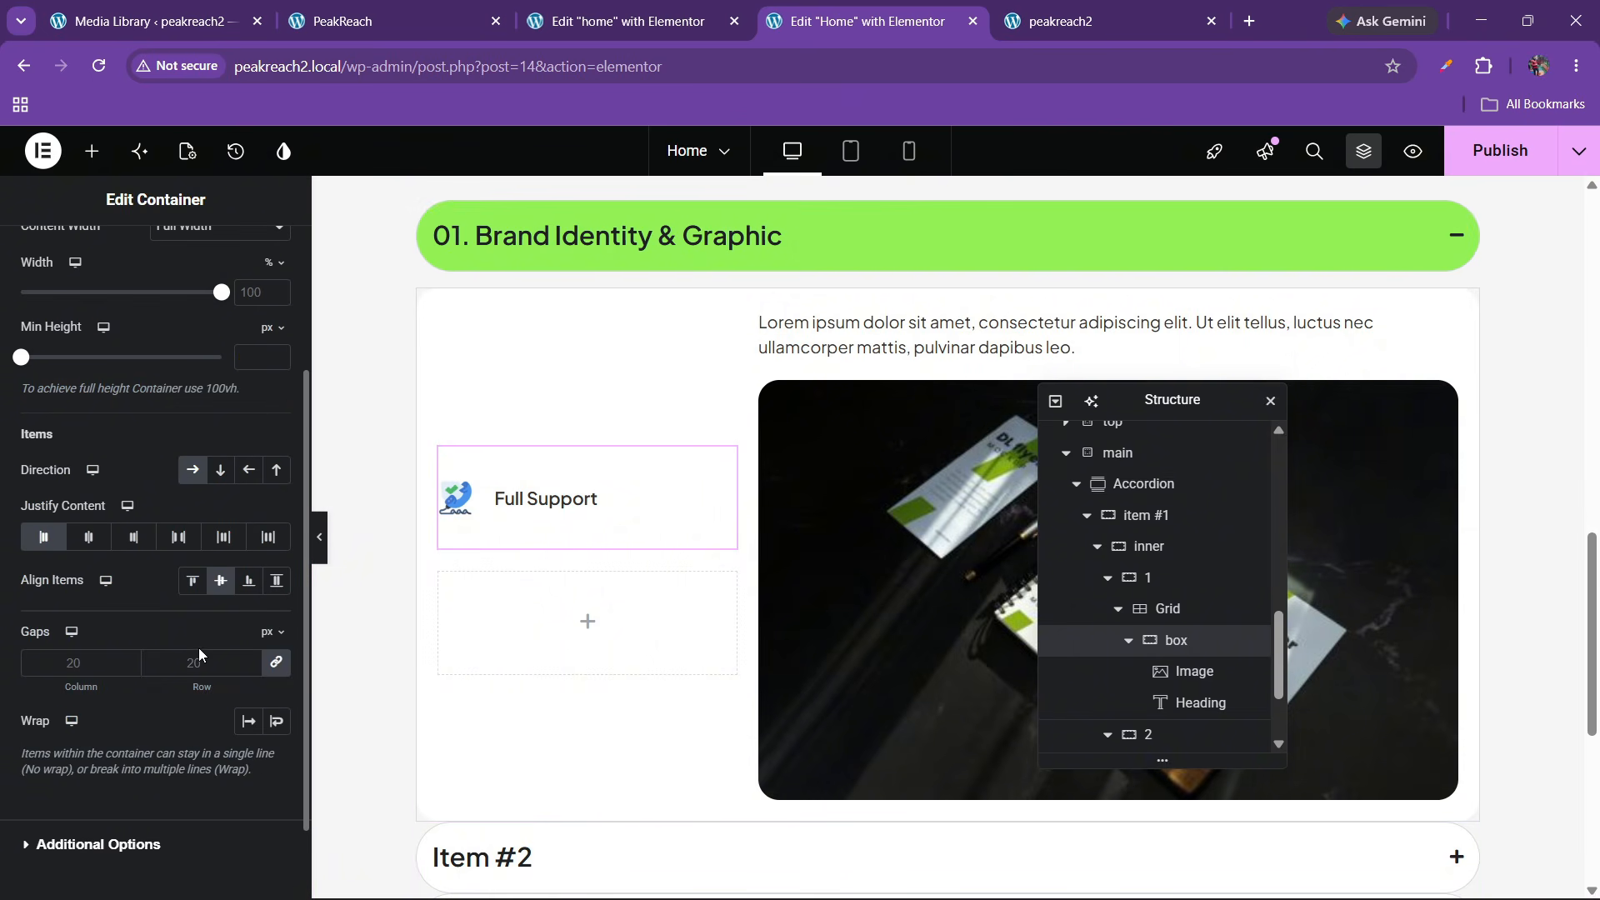
left_click(200, 651)
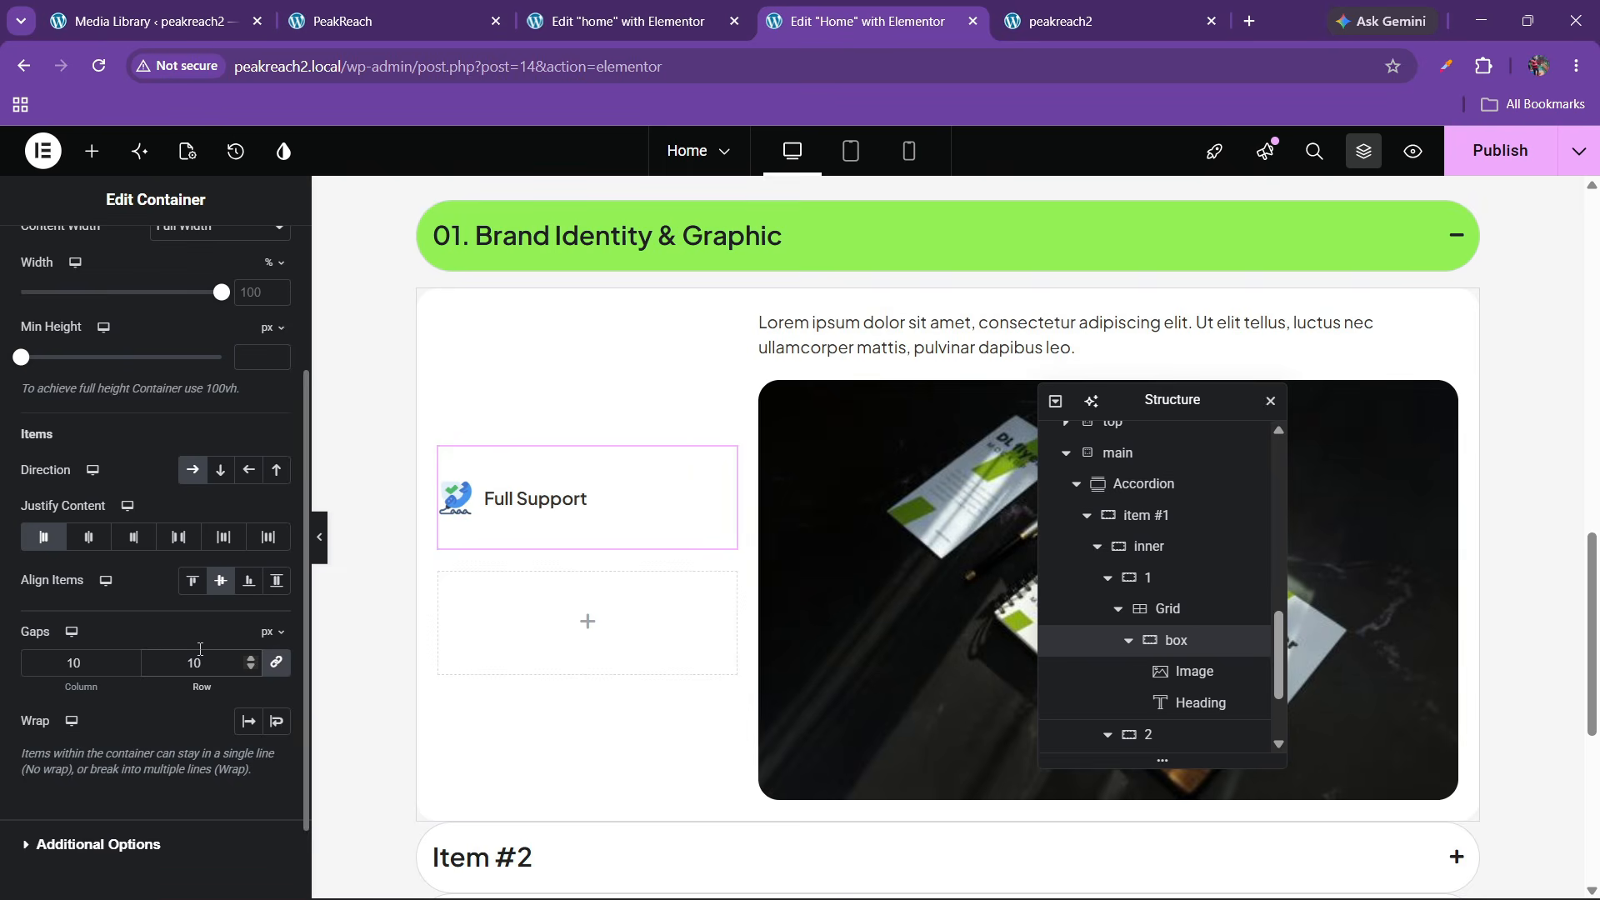
Duplicate the Full Support box twice in the Navigator to get three stacked rows
left_click(1128, 640)
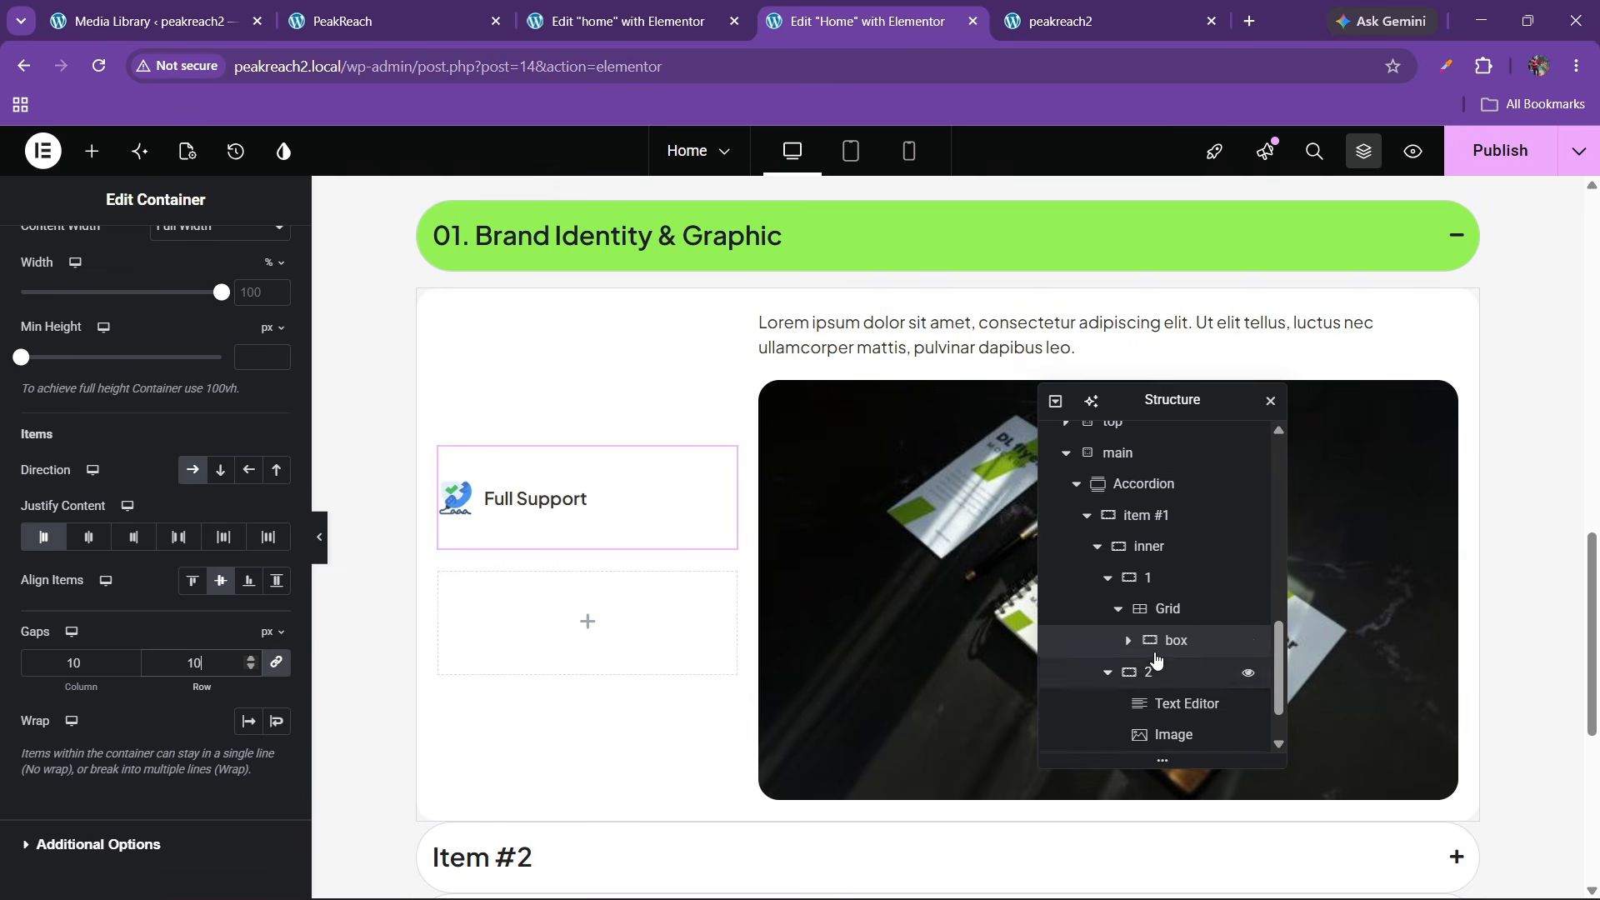
right_click(1175, 649)
left_click(1224, 354)
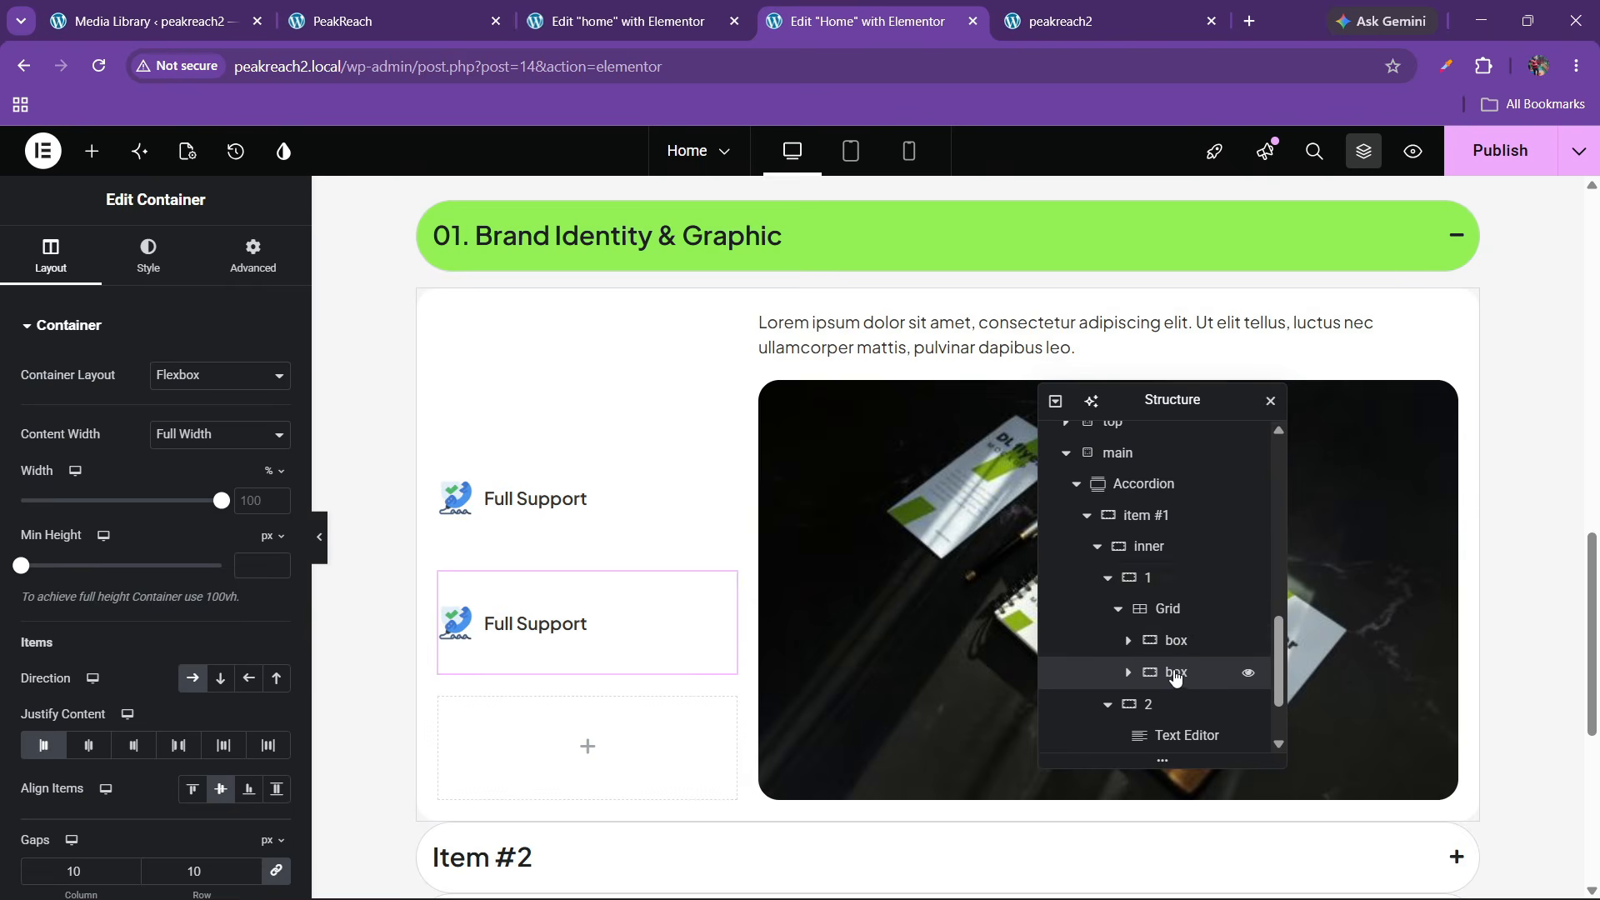
right_click(1176, 673)
left_click(1212, 354)
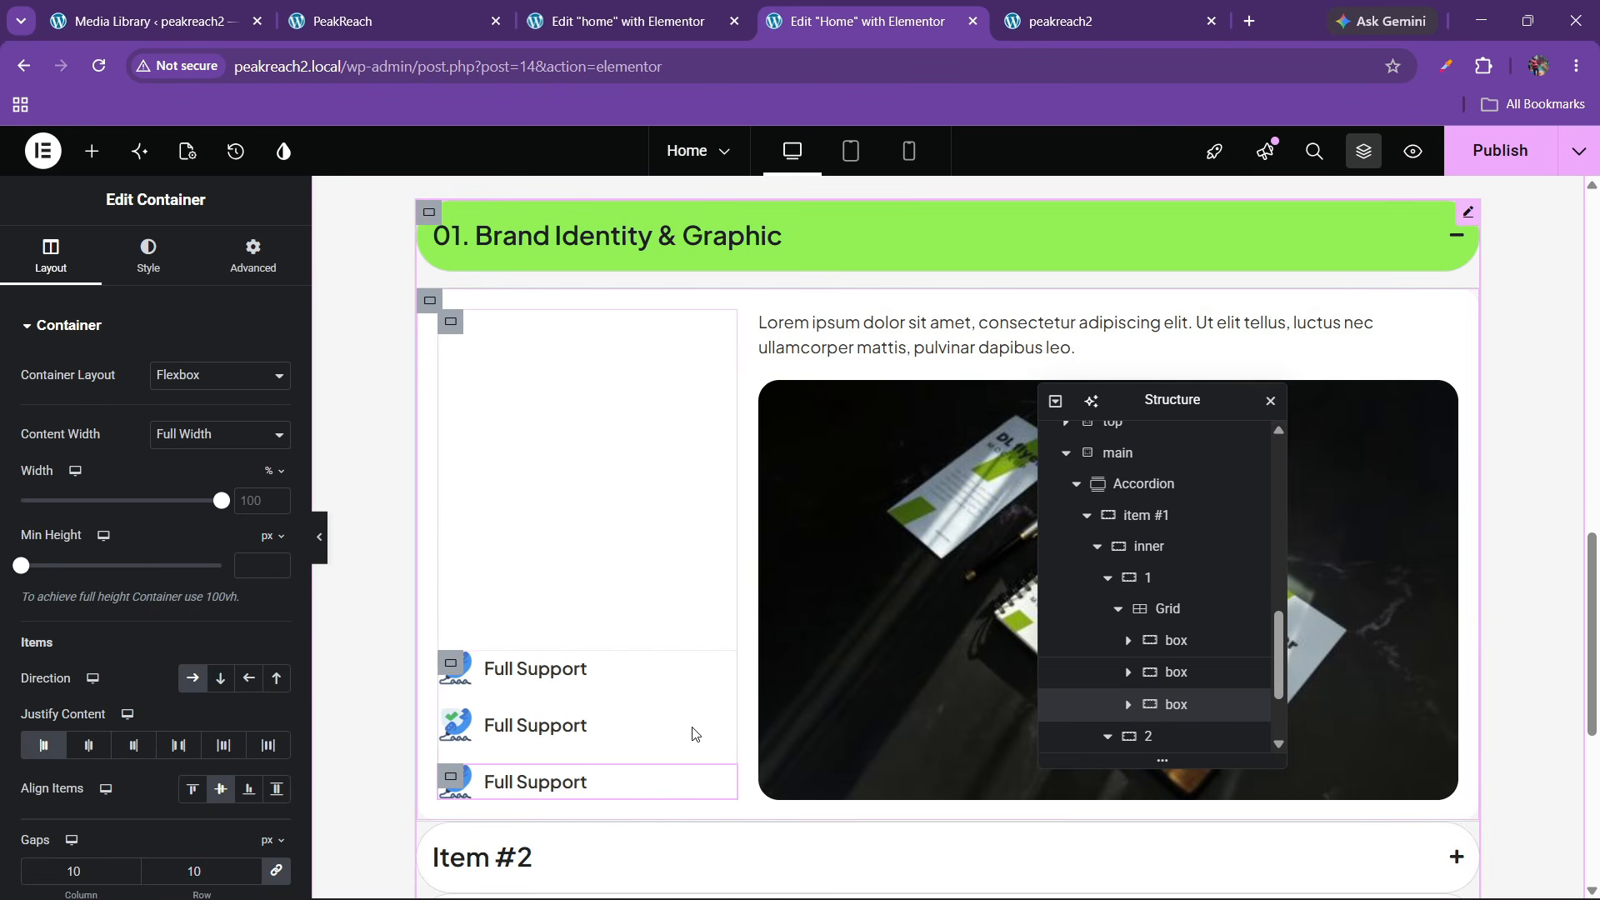
scroll(807, 507, "up", 1)
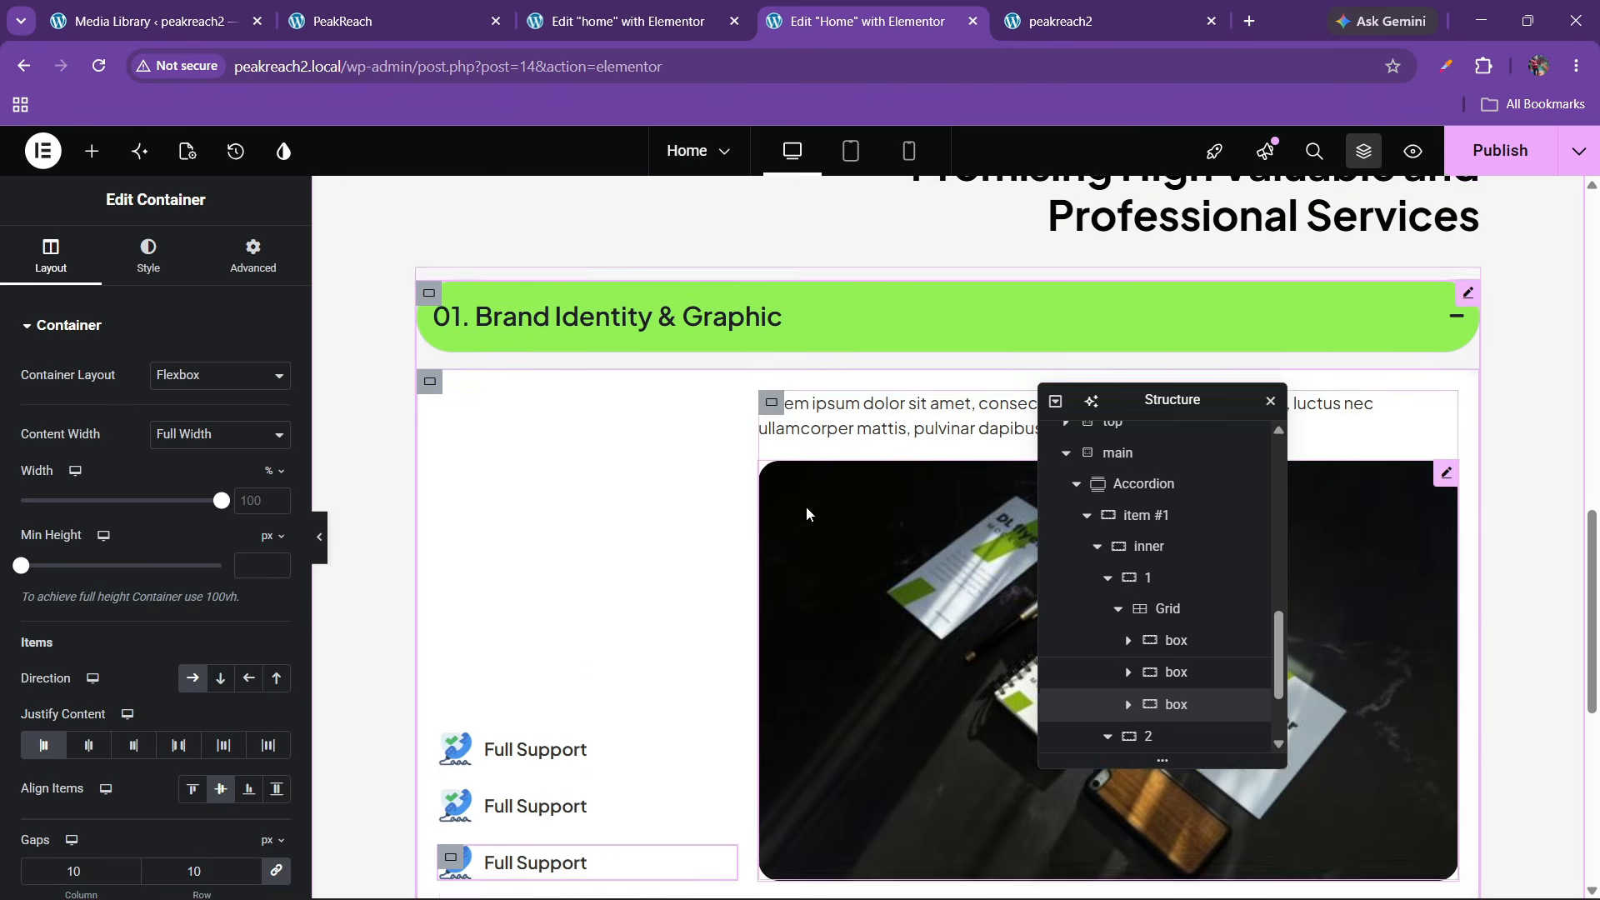
Remove the placeholder accordion items and duplicate the first service item to make four items
left_click(848, 347)
left_click(850, 346)
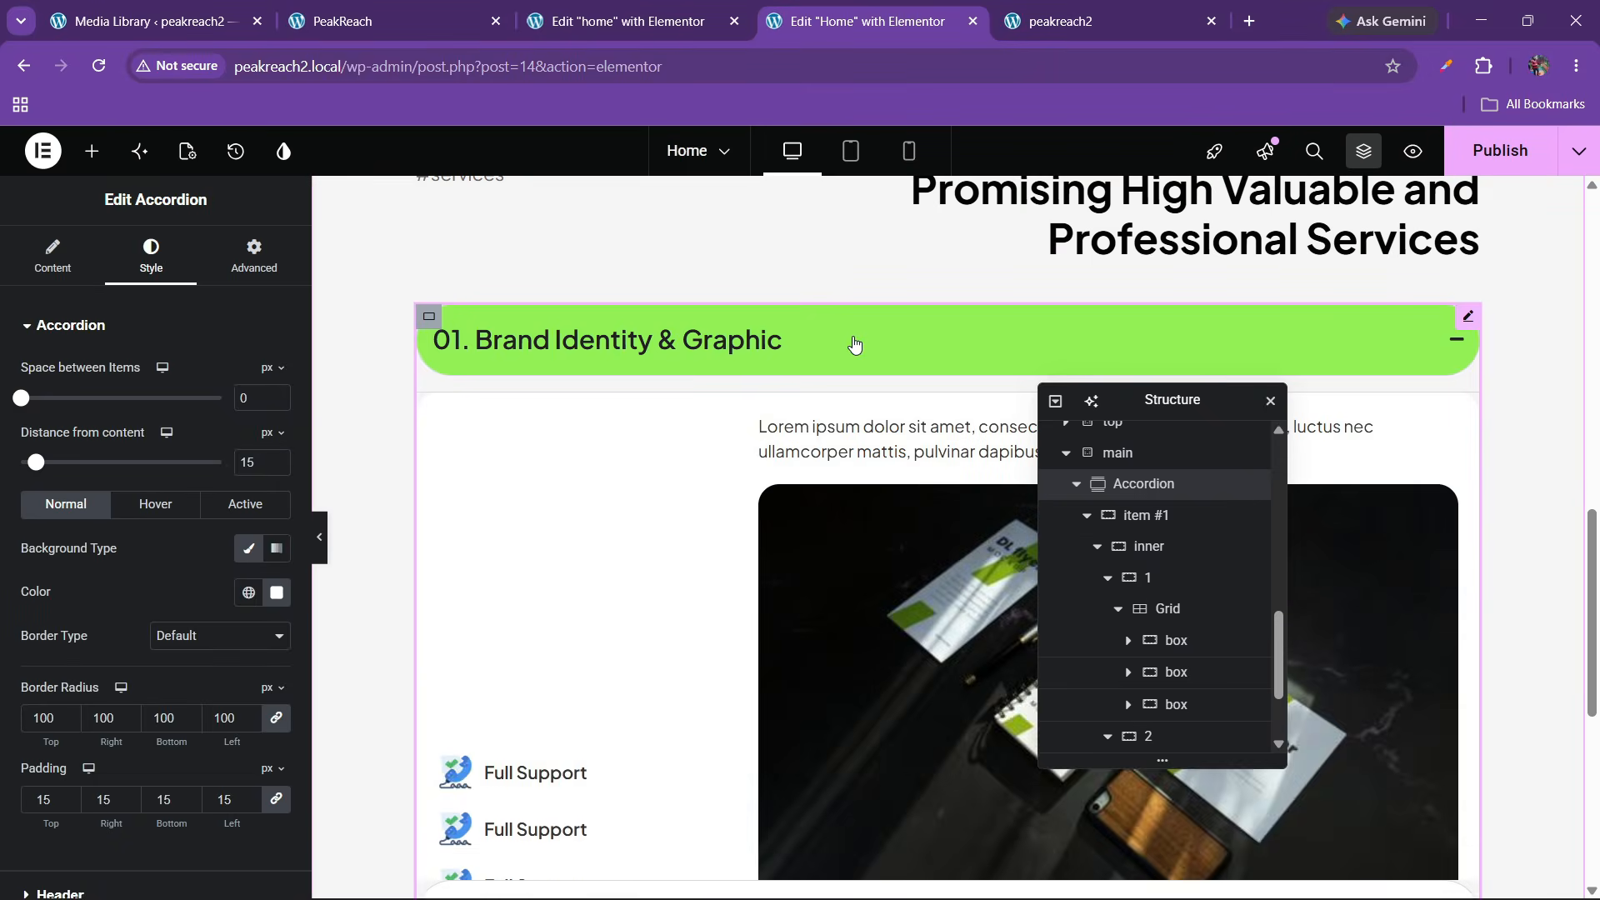
left_click(851, 347)
left_click(53, 256)
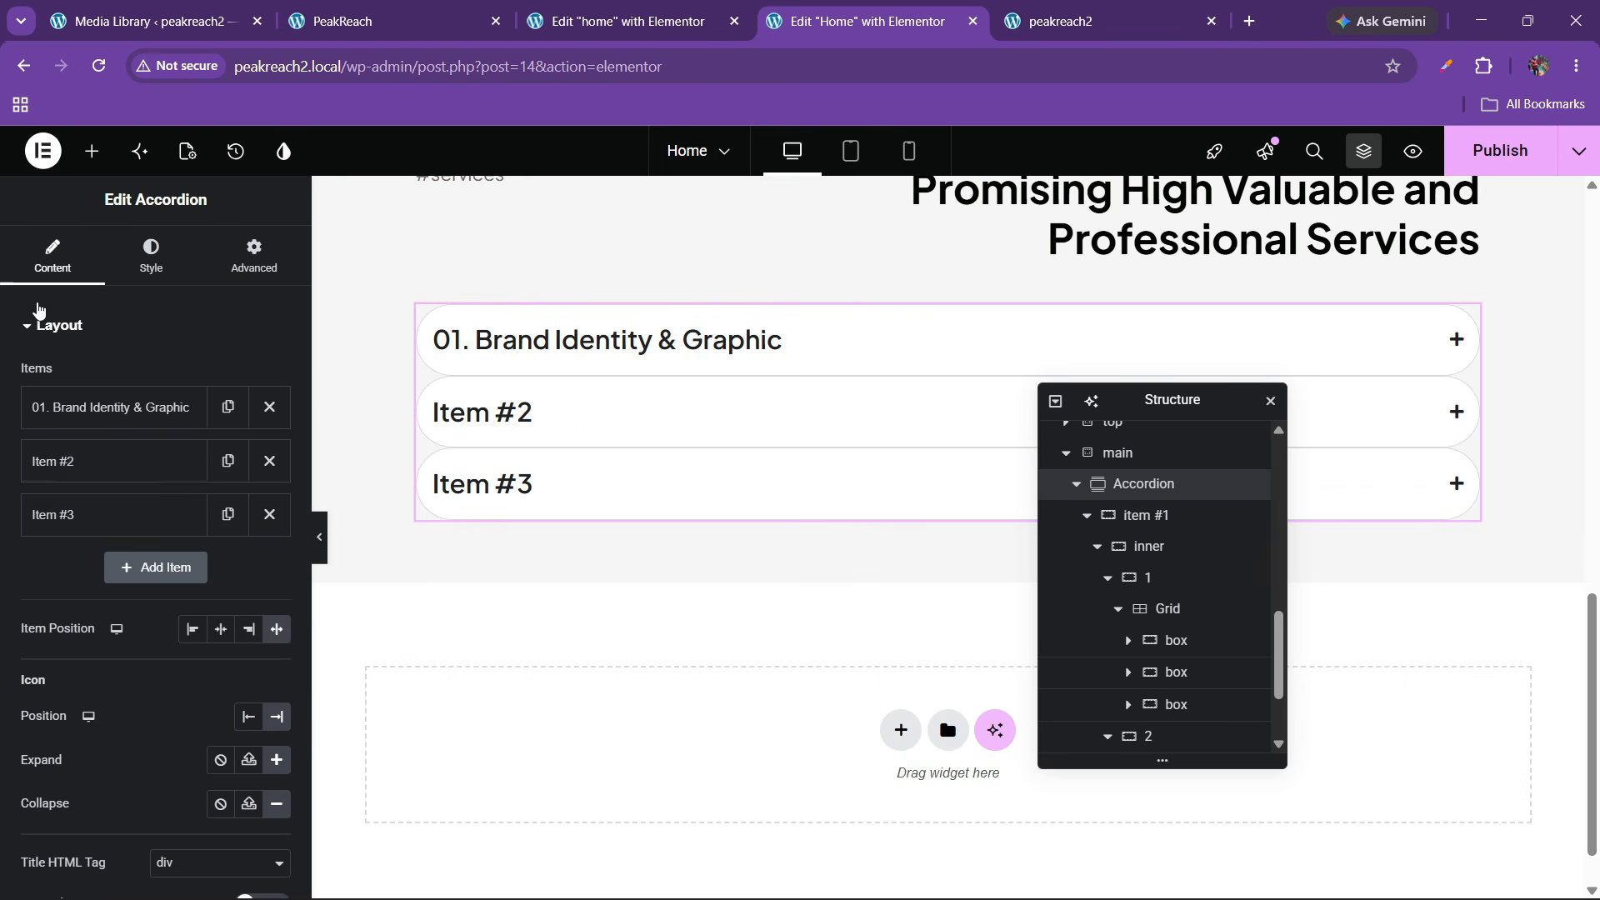
left_click(261, 465)
left_click(262, 465)
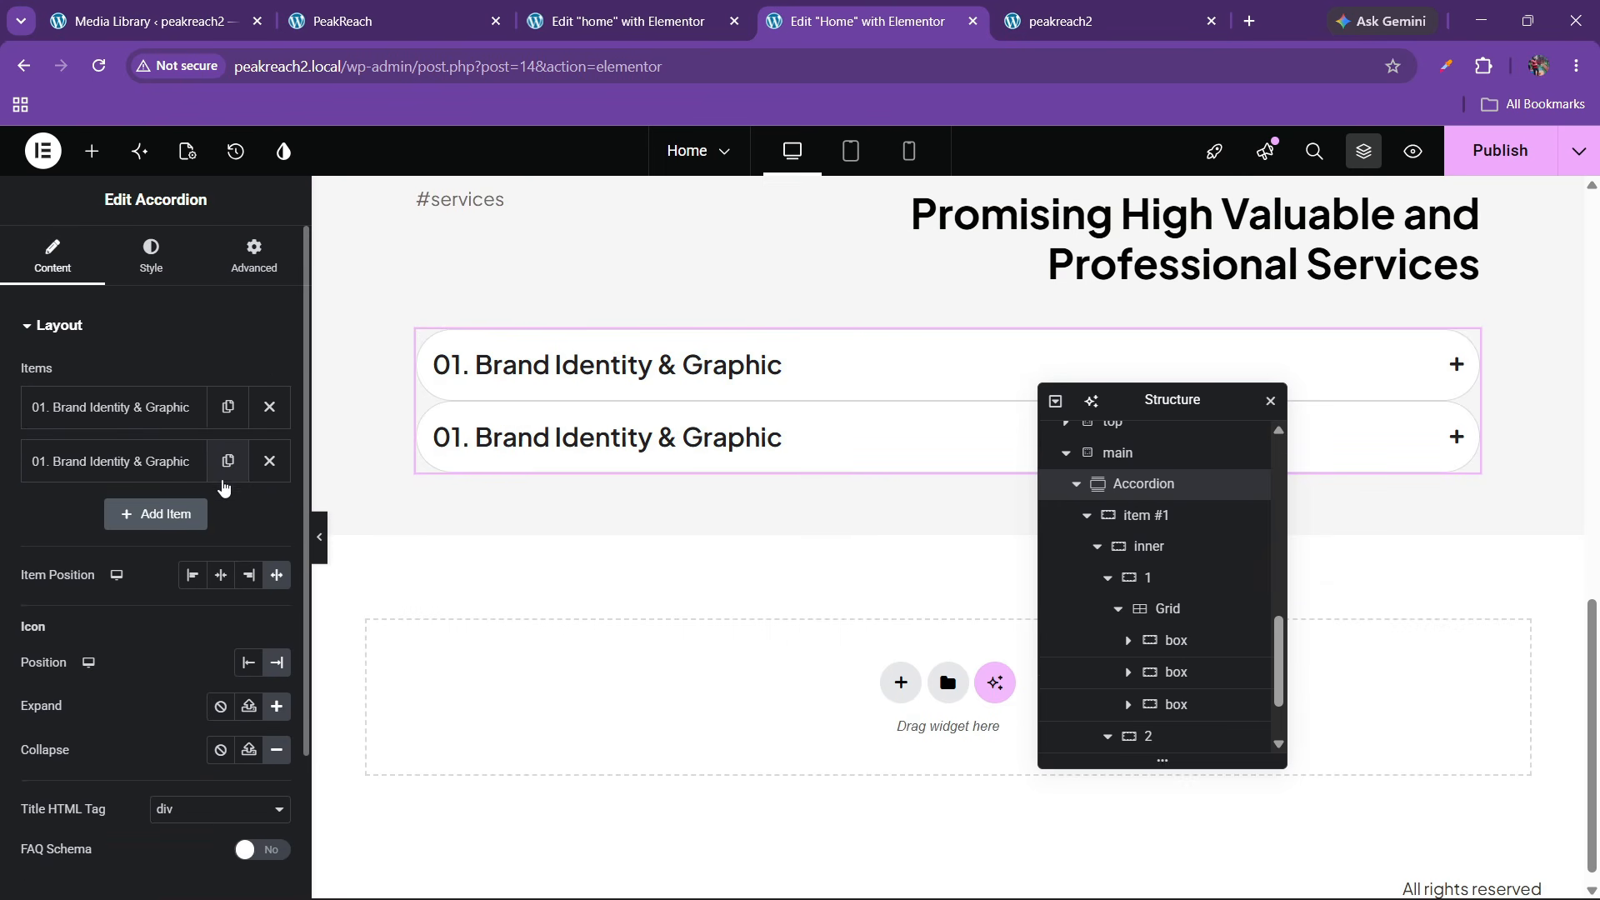
left_click(208, 516)
key("ctrl+2")
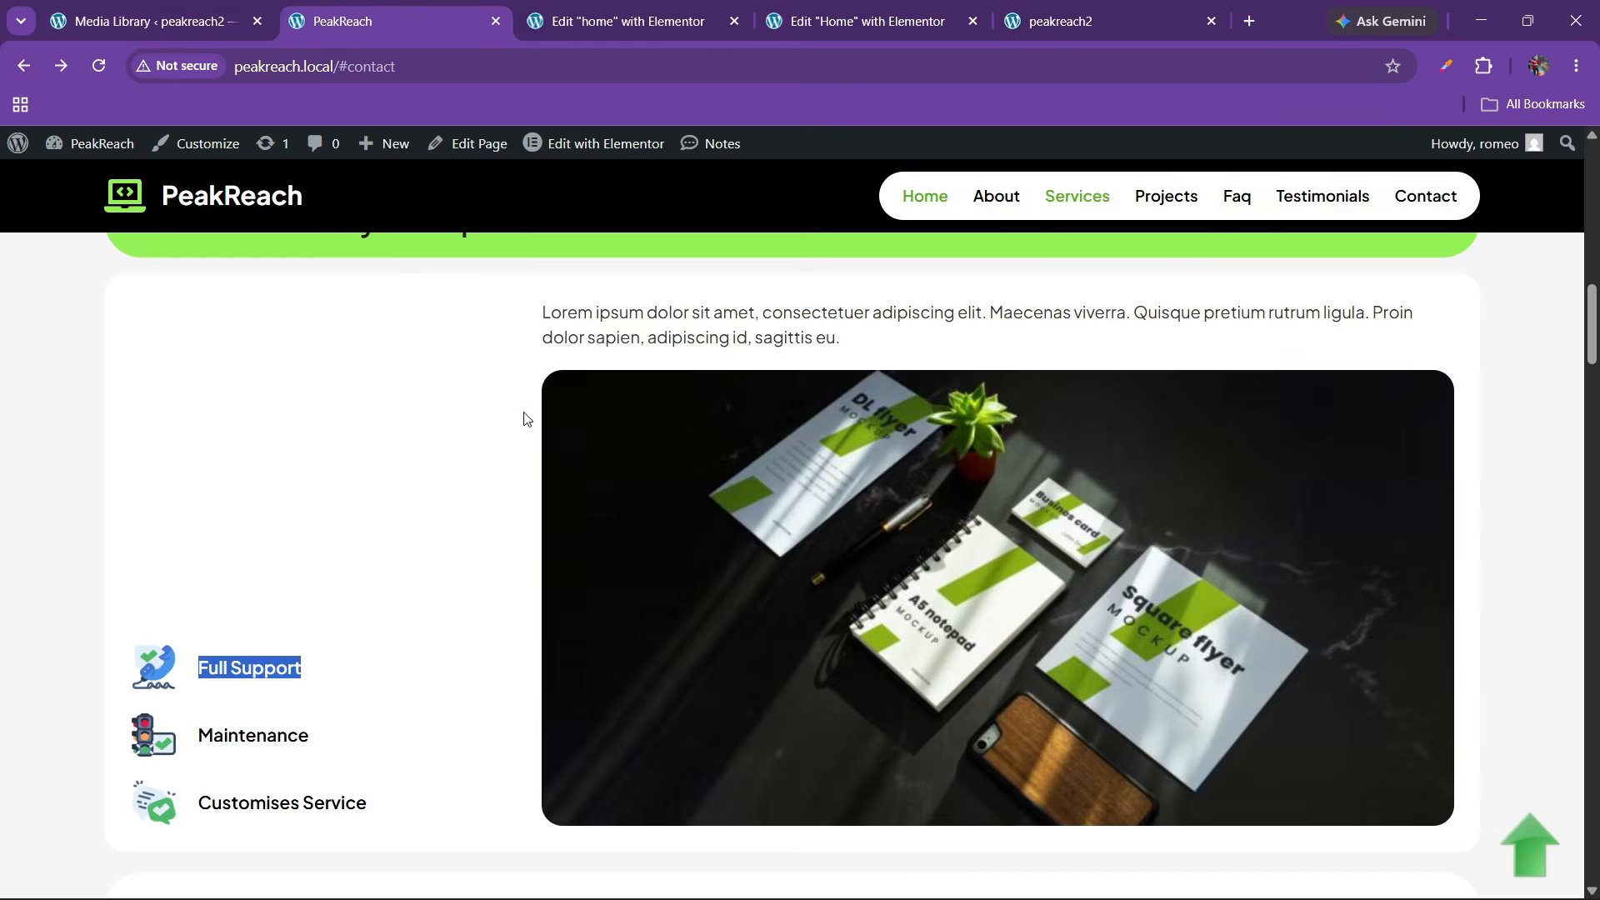
scroll(533, 433, "down", 4)
left_click(845, 8)
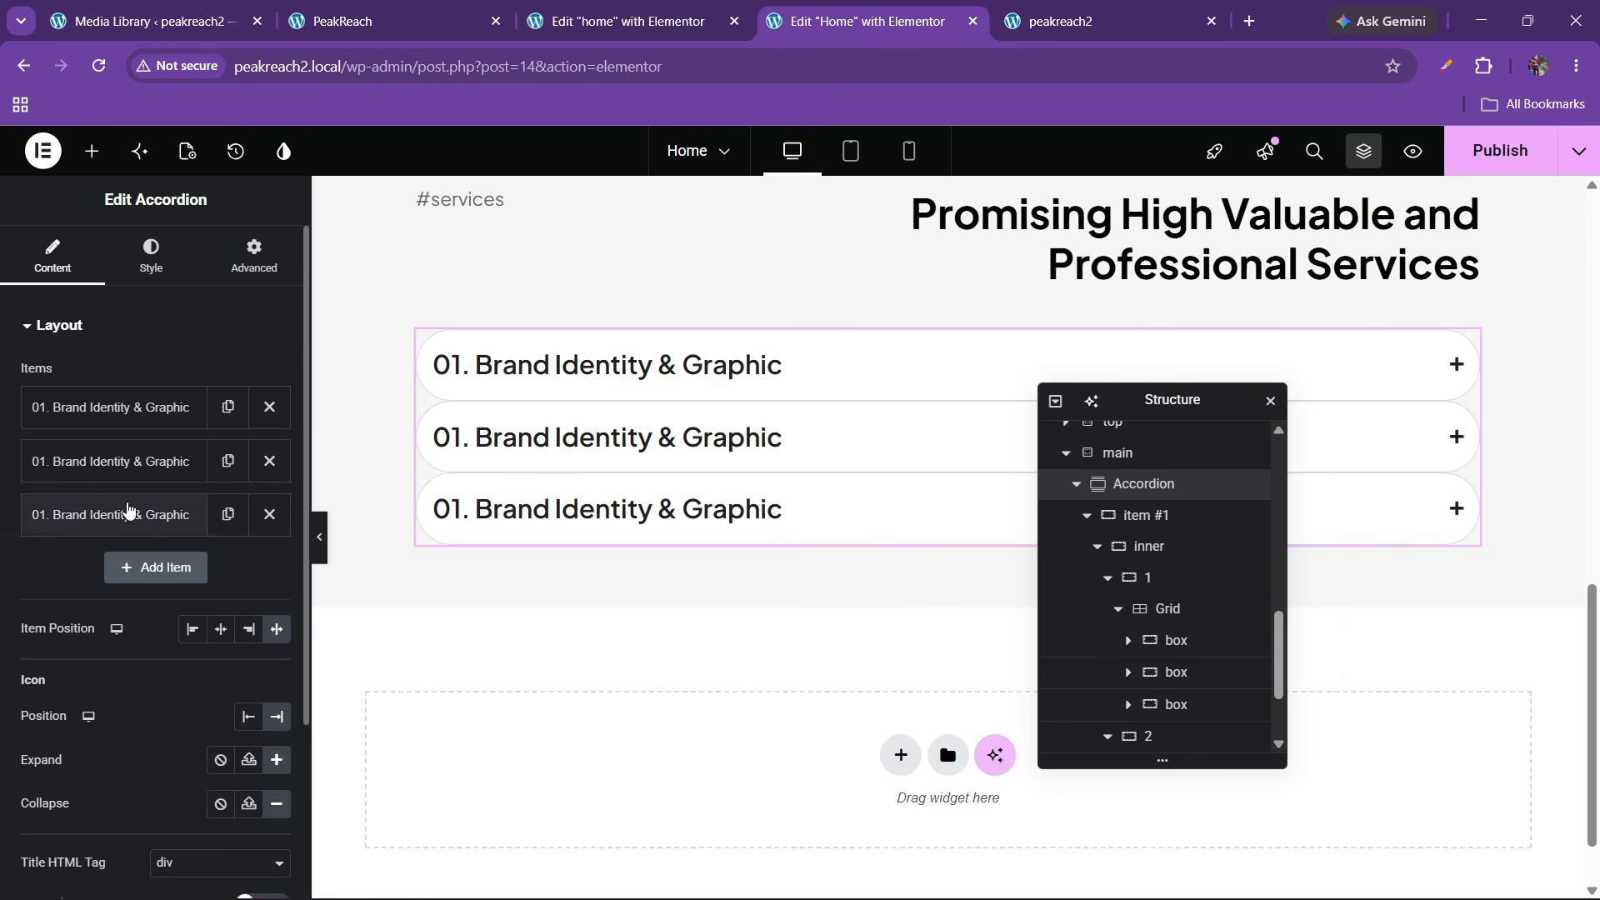
left_click(117, 514)
left_click(125, 514)
left_click(228, 514)
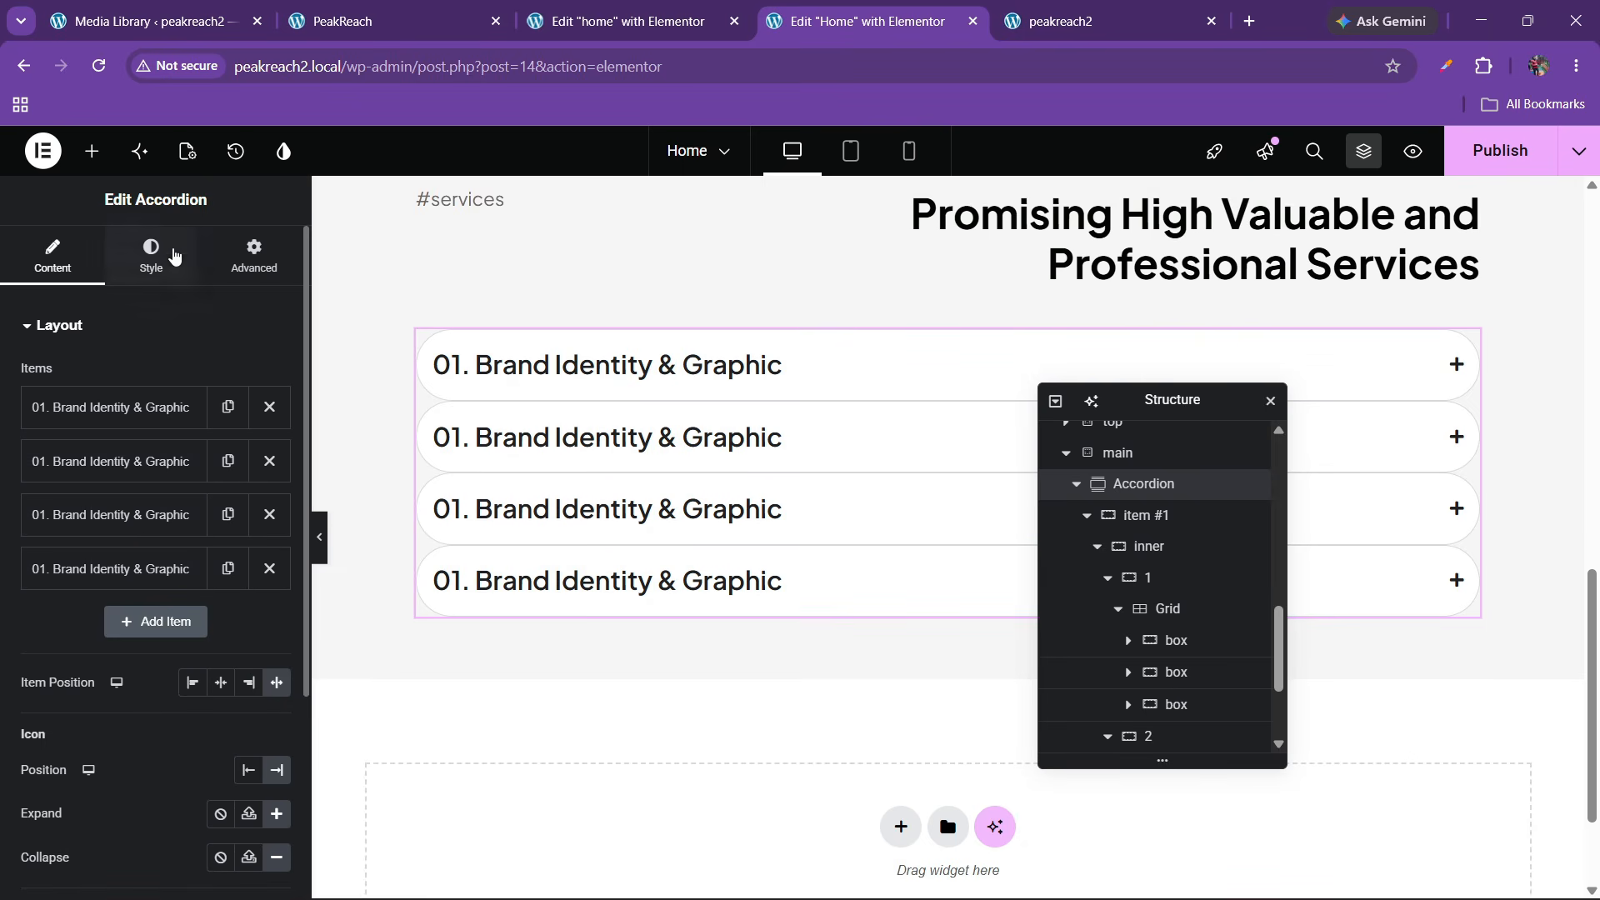
Set the accordion item spacing to 15 and the item Border Type to None
left_click(151, 254)
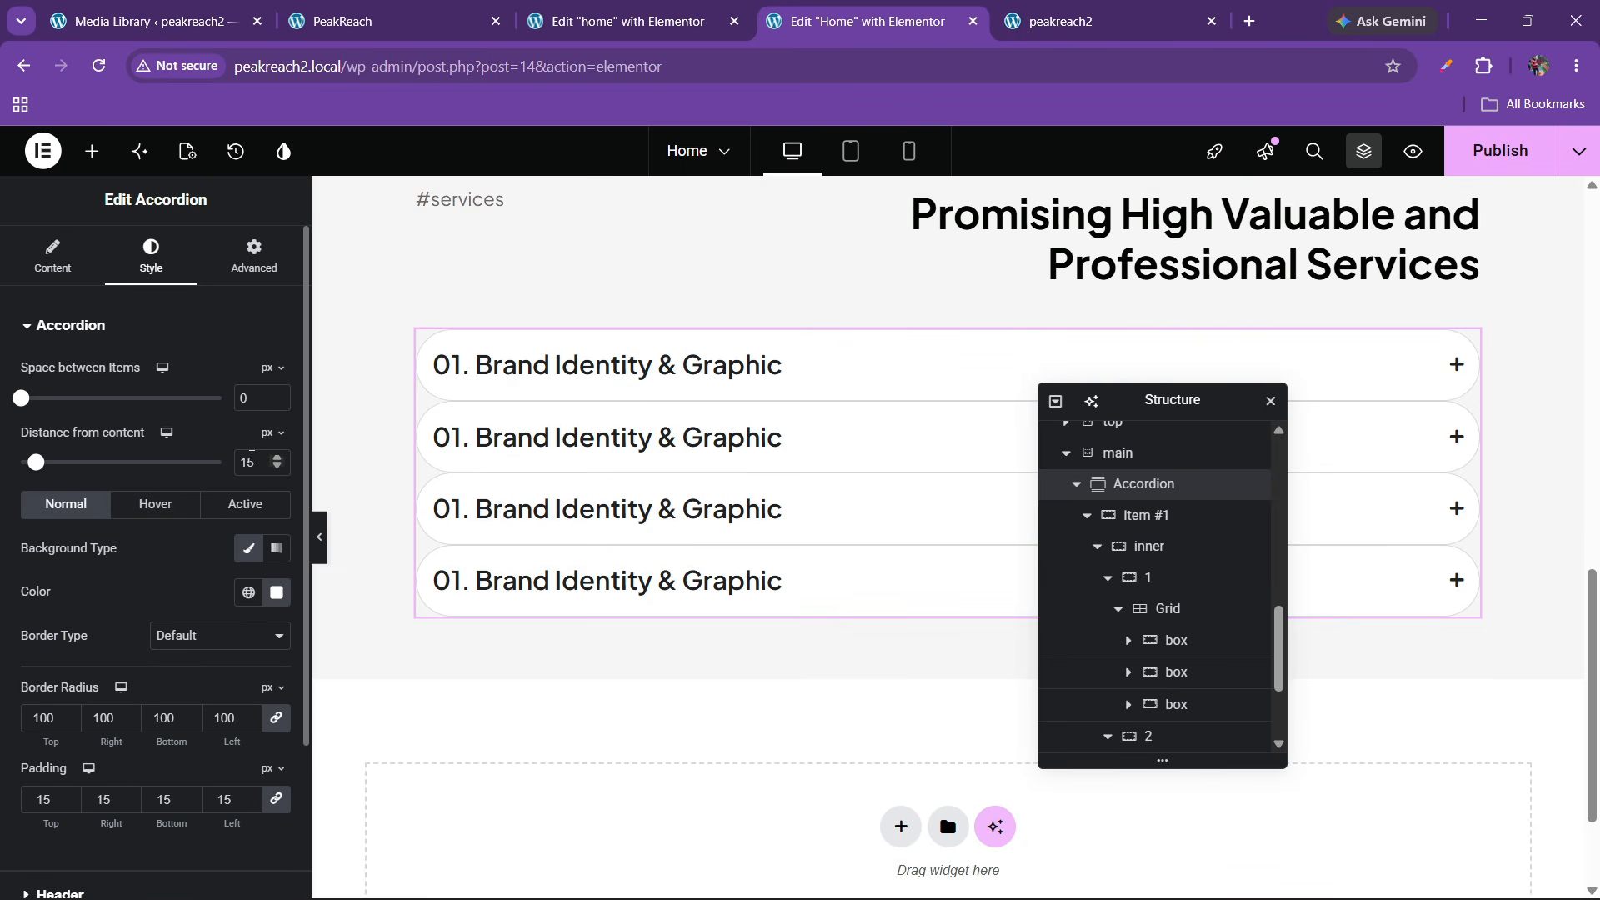
type("20")
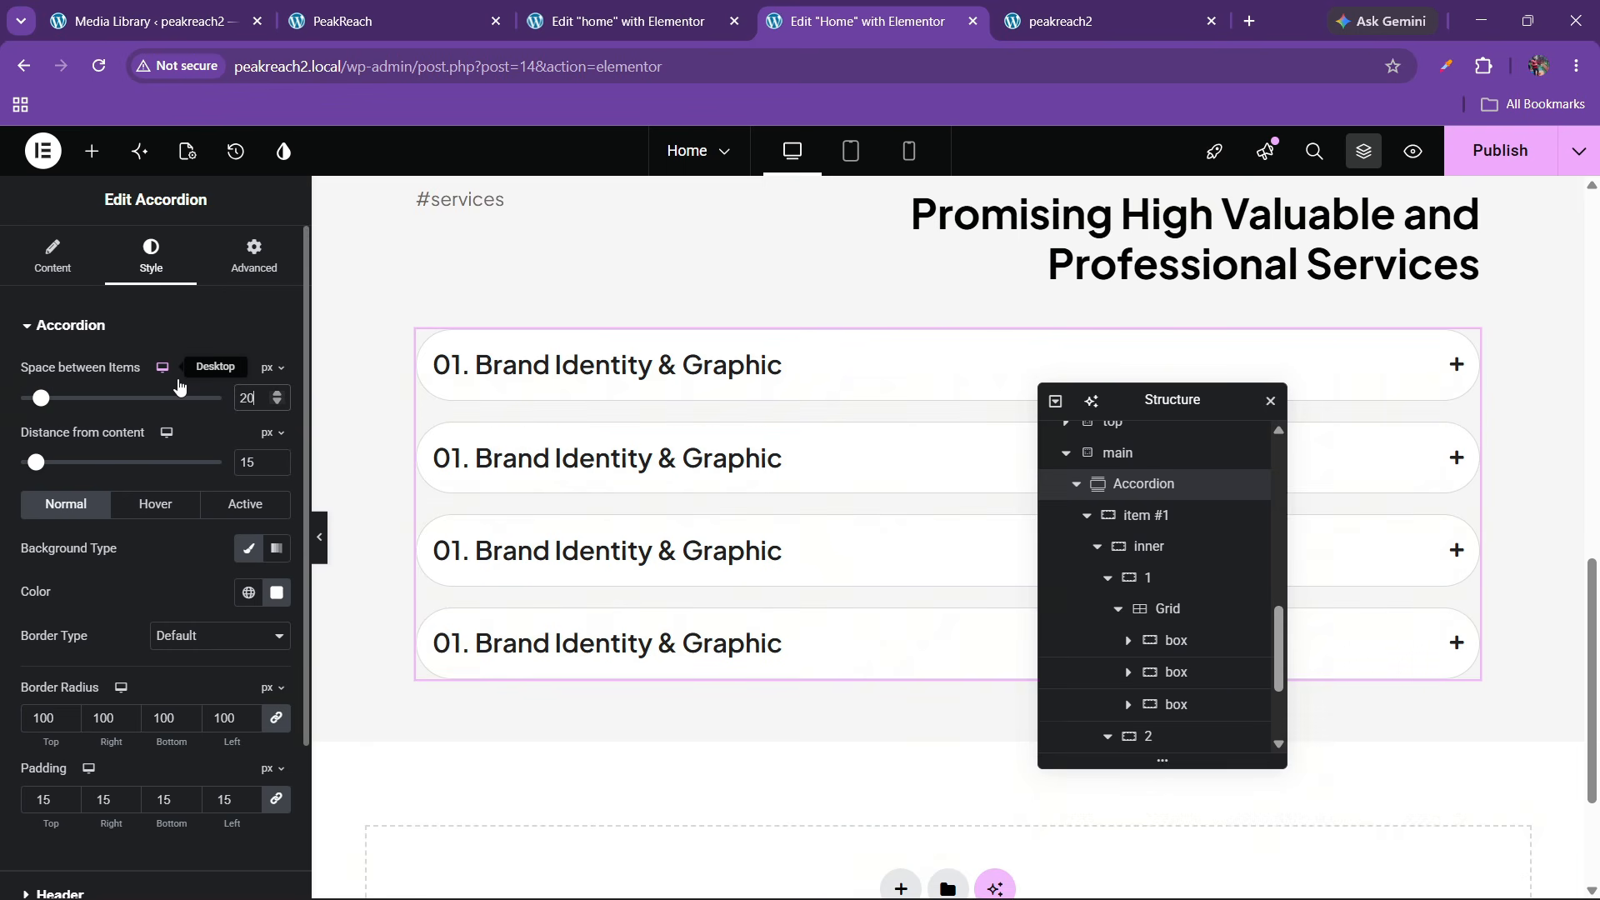
key("BackSpace")
key("BackSpace")
type("15")
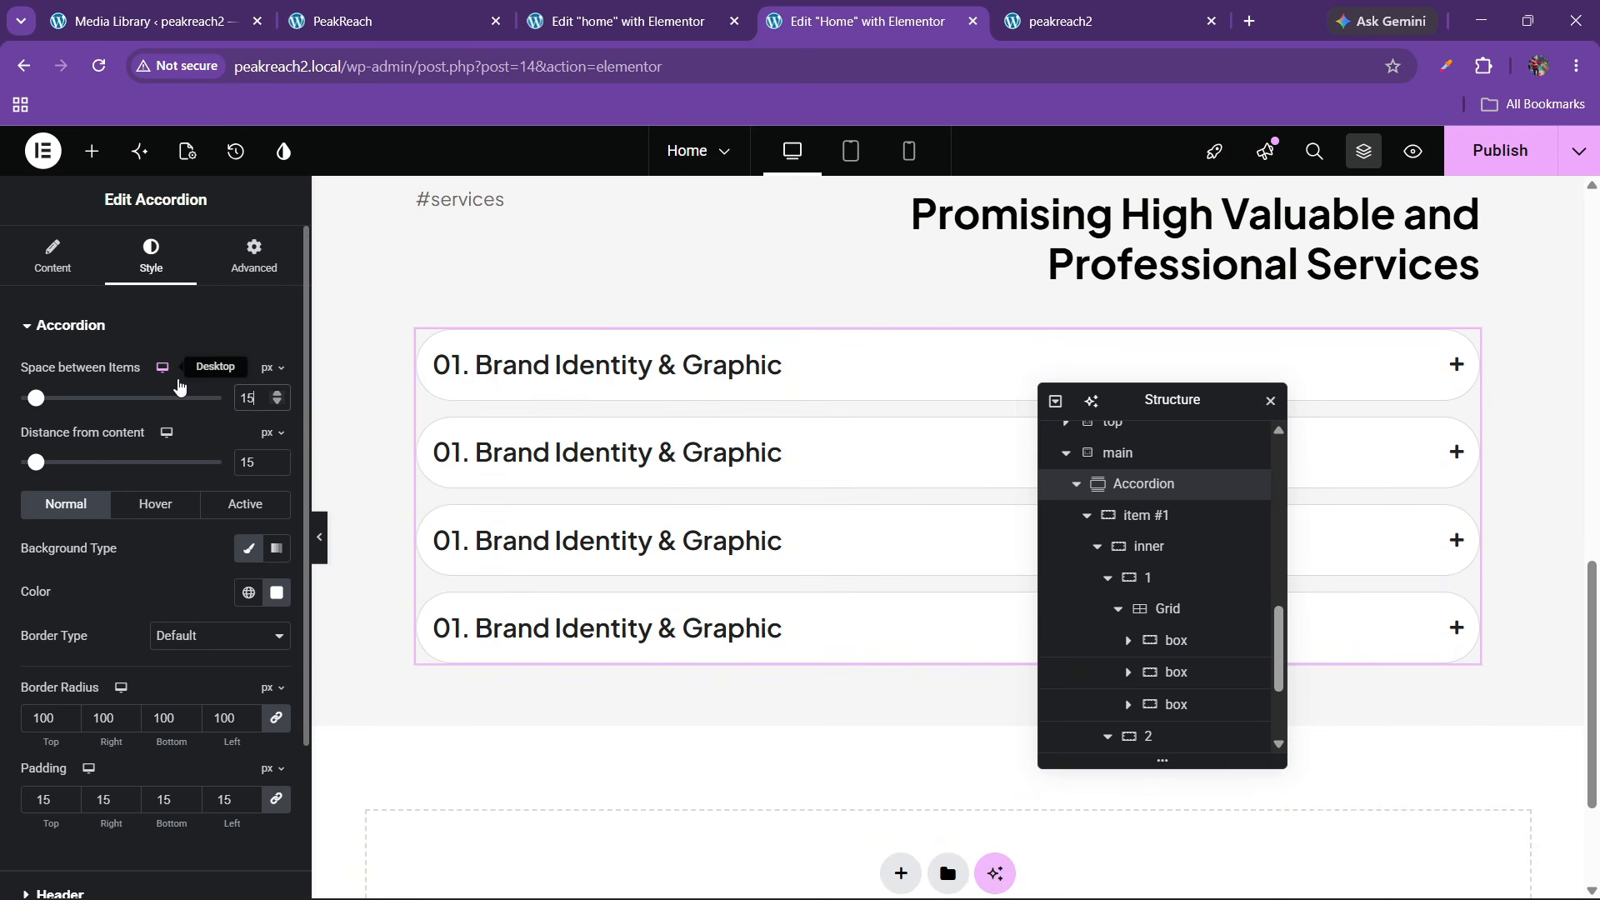
scroll(141, 492, "down", 2)
left_click(187, 441)
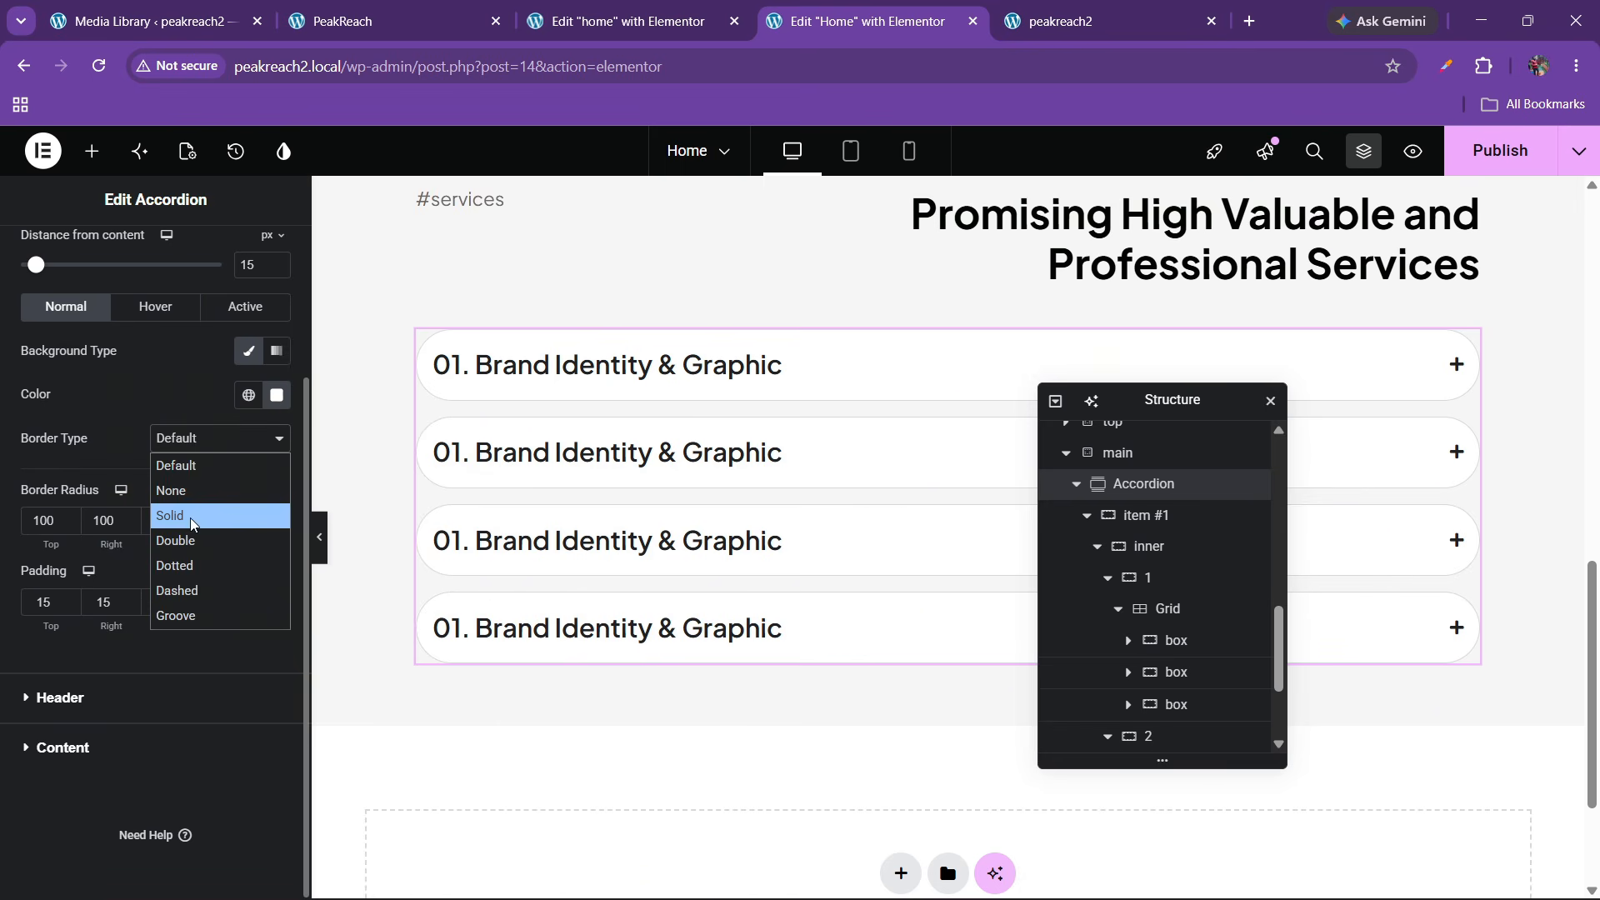
left_click(190, 516)
left_click(189, 439)
left_click(175, 490)
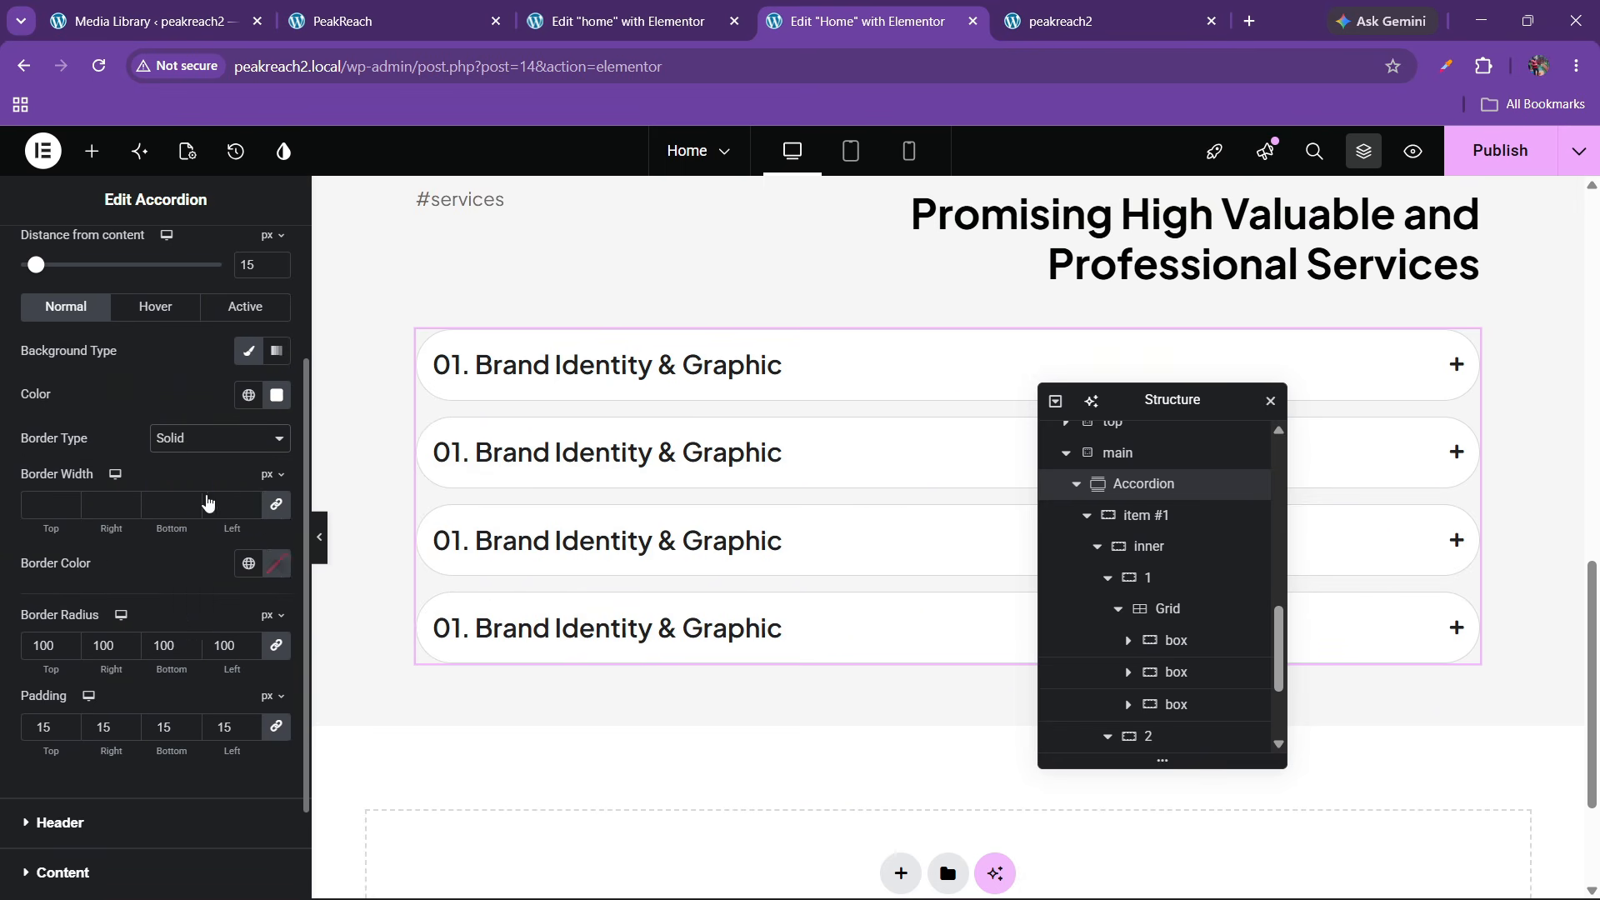
Set the accordion Content panels' Border Type to None and preview an item
left_click(70, 701)
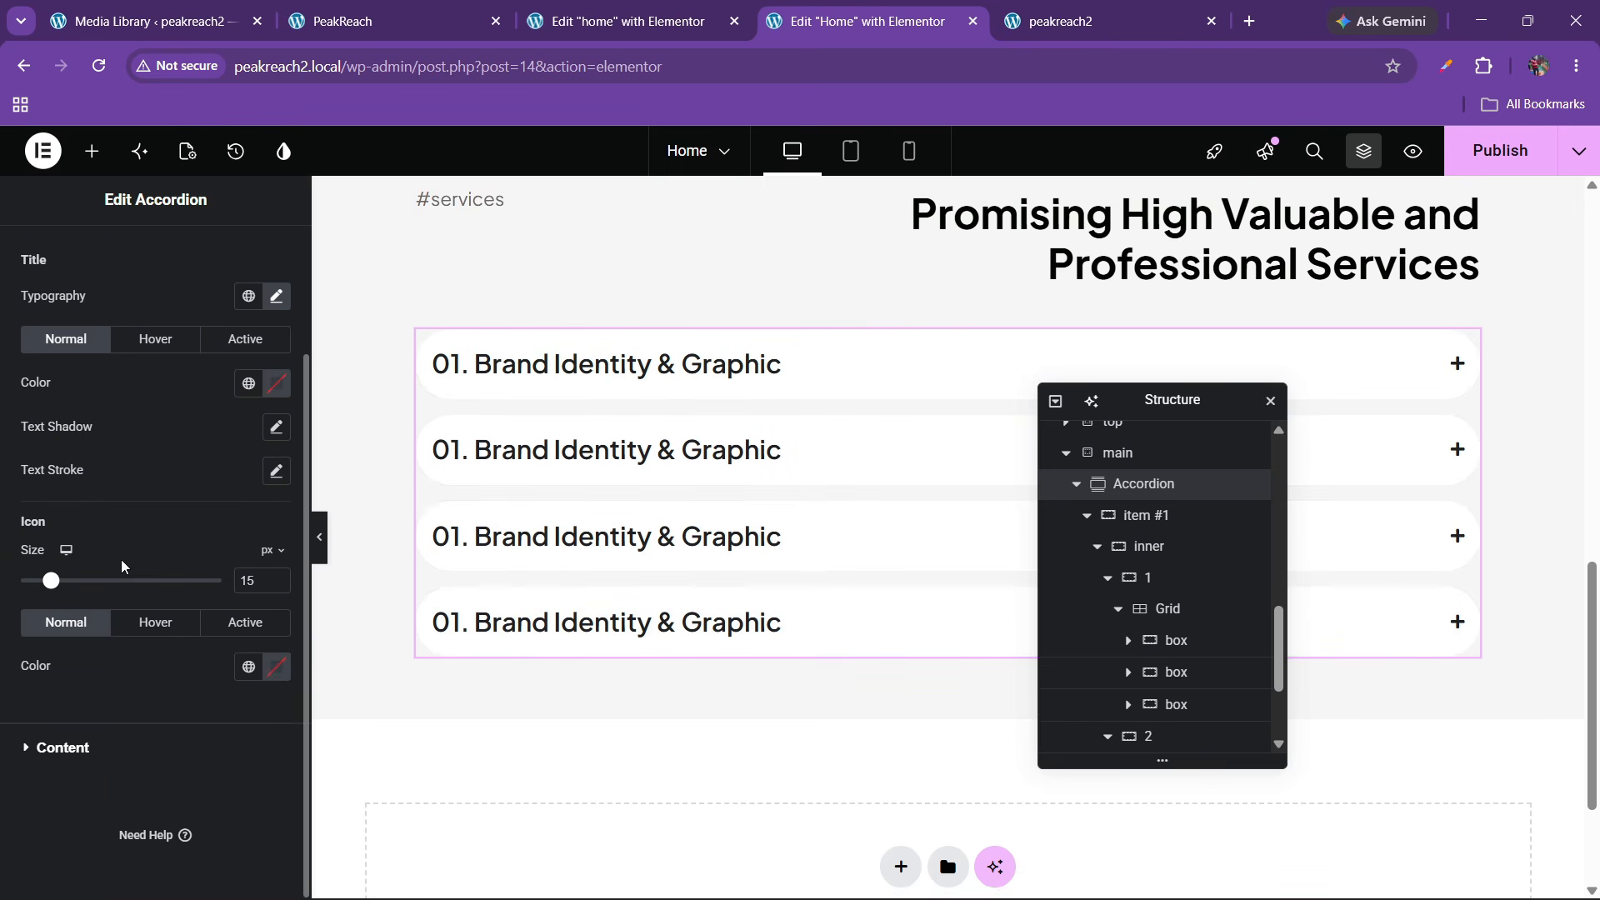
left_click(75, 750)
left_click(218, 519)
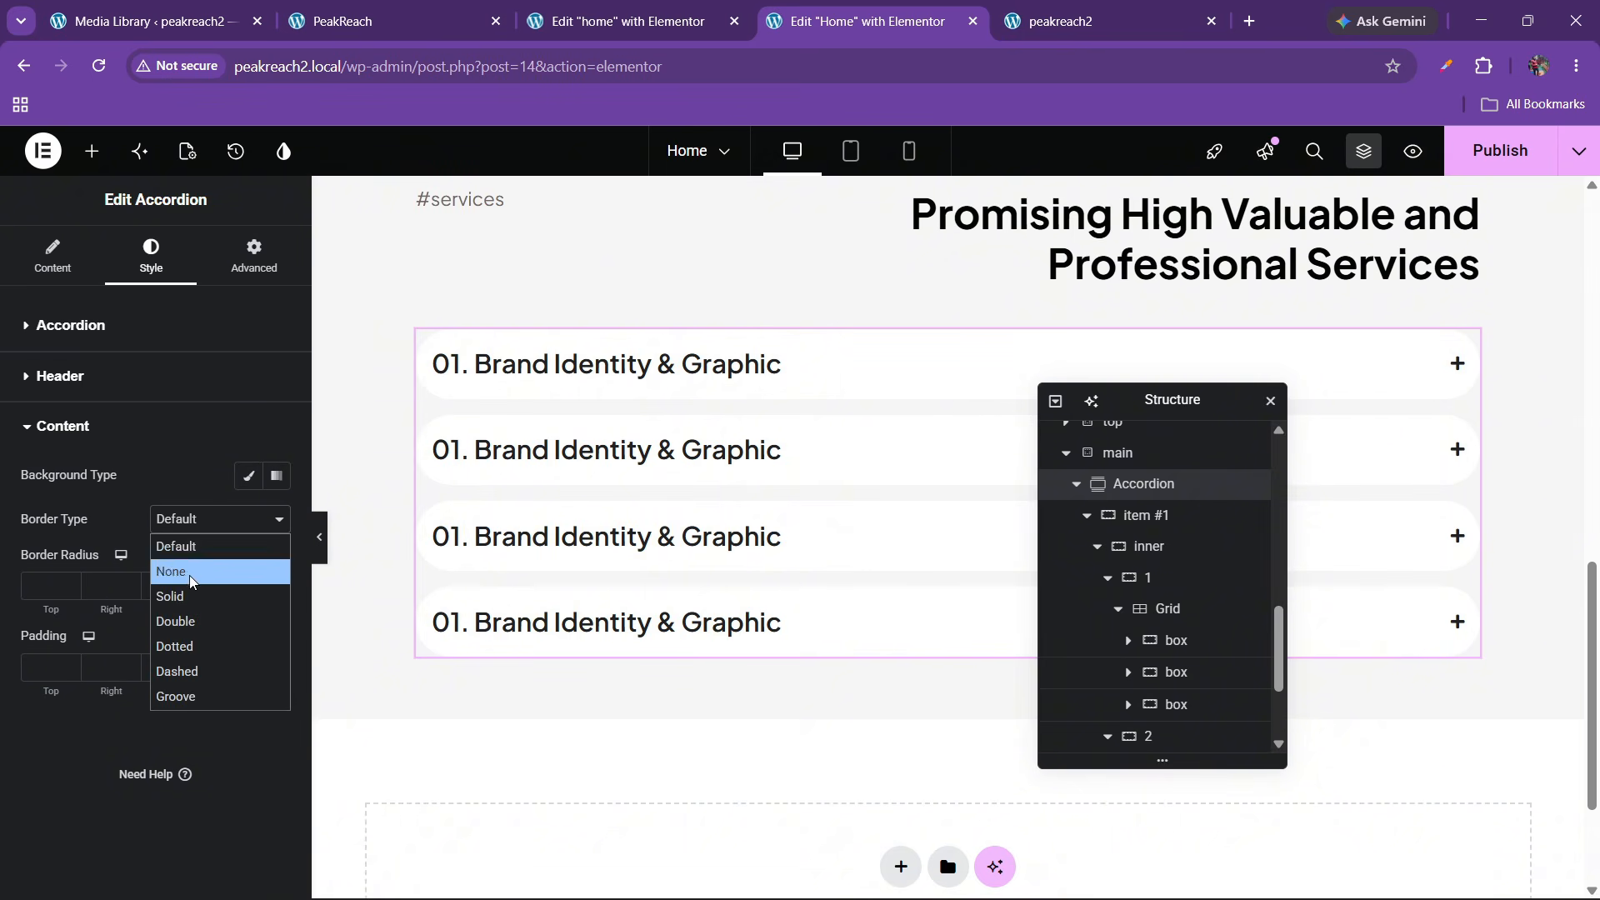
left_click(191, 566)
left_click(636, 395)
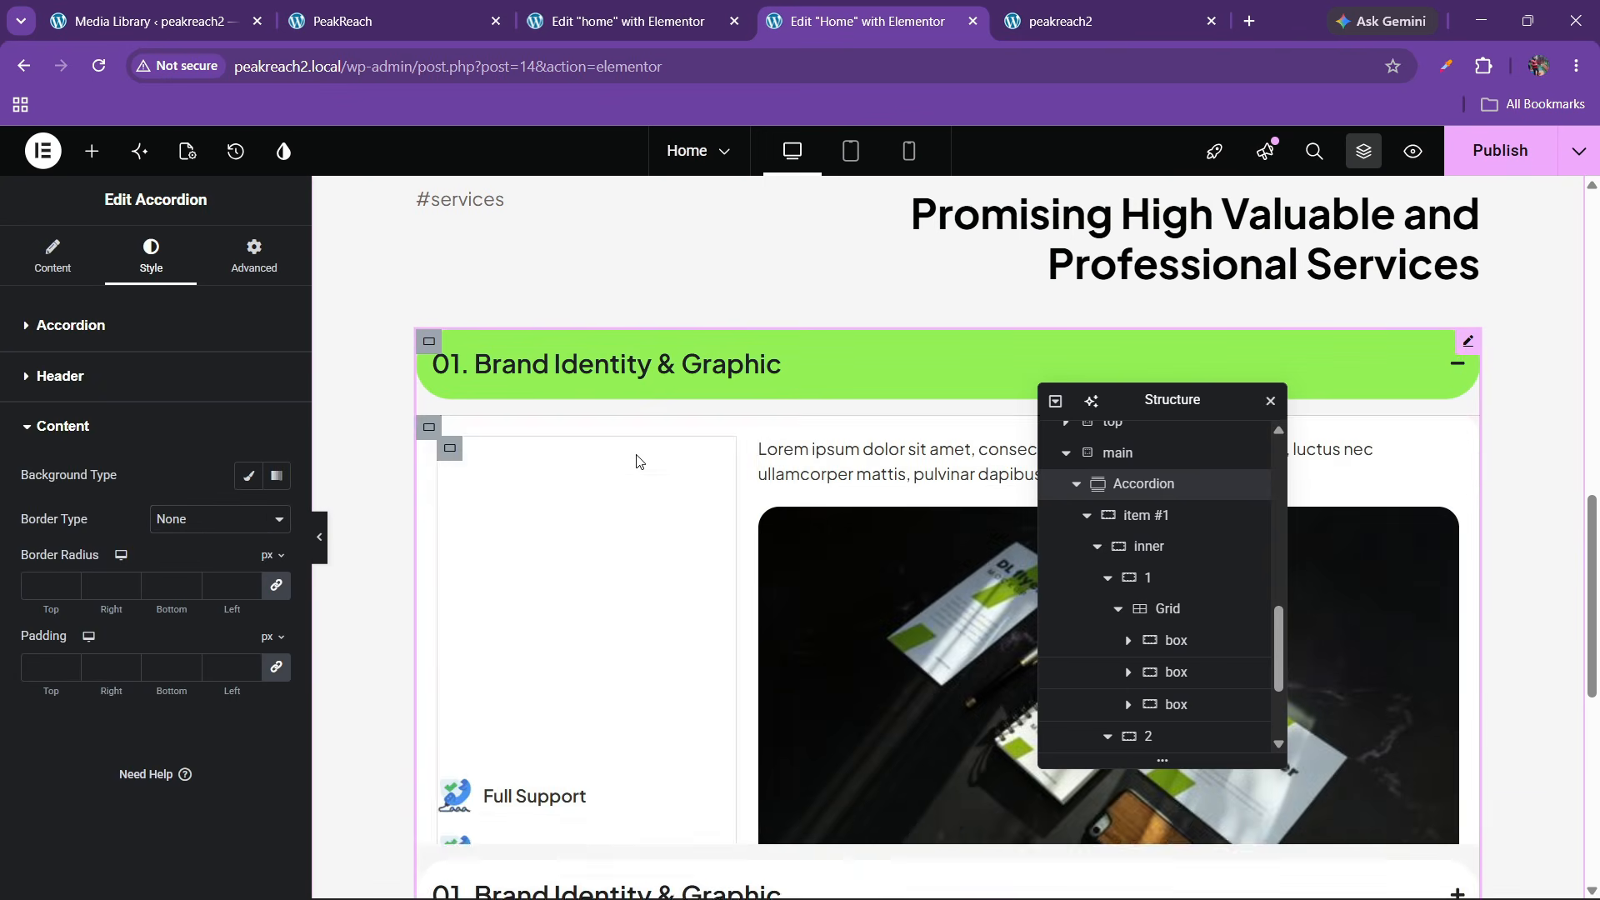
left_click(659, 377)
Publish the updated Home page
left_click(1457, 151)
scroll(888, 458, "up", 4)
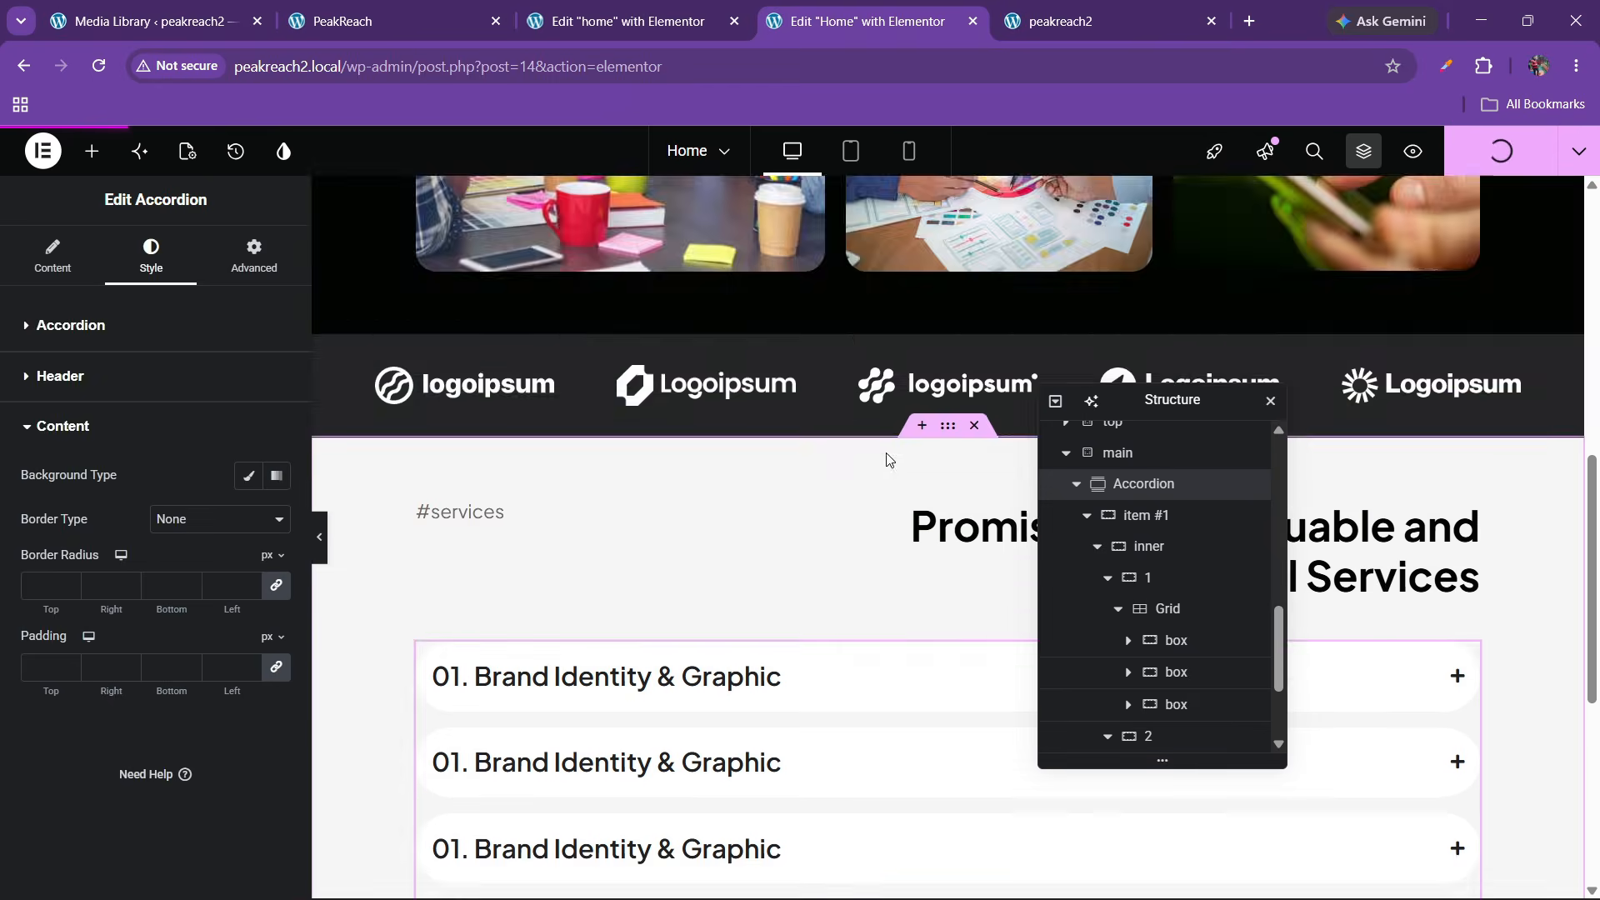
scroll(888, 462, "down", 4)
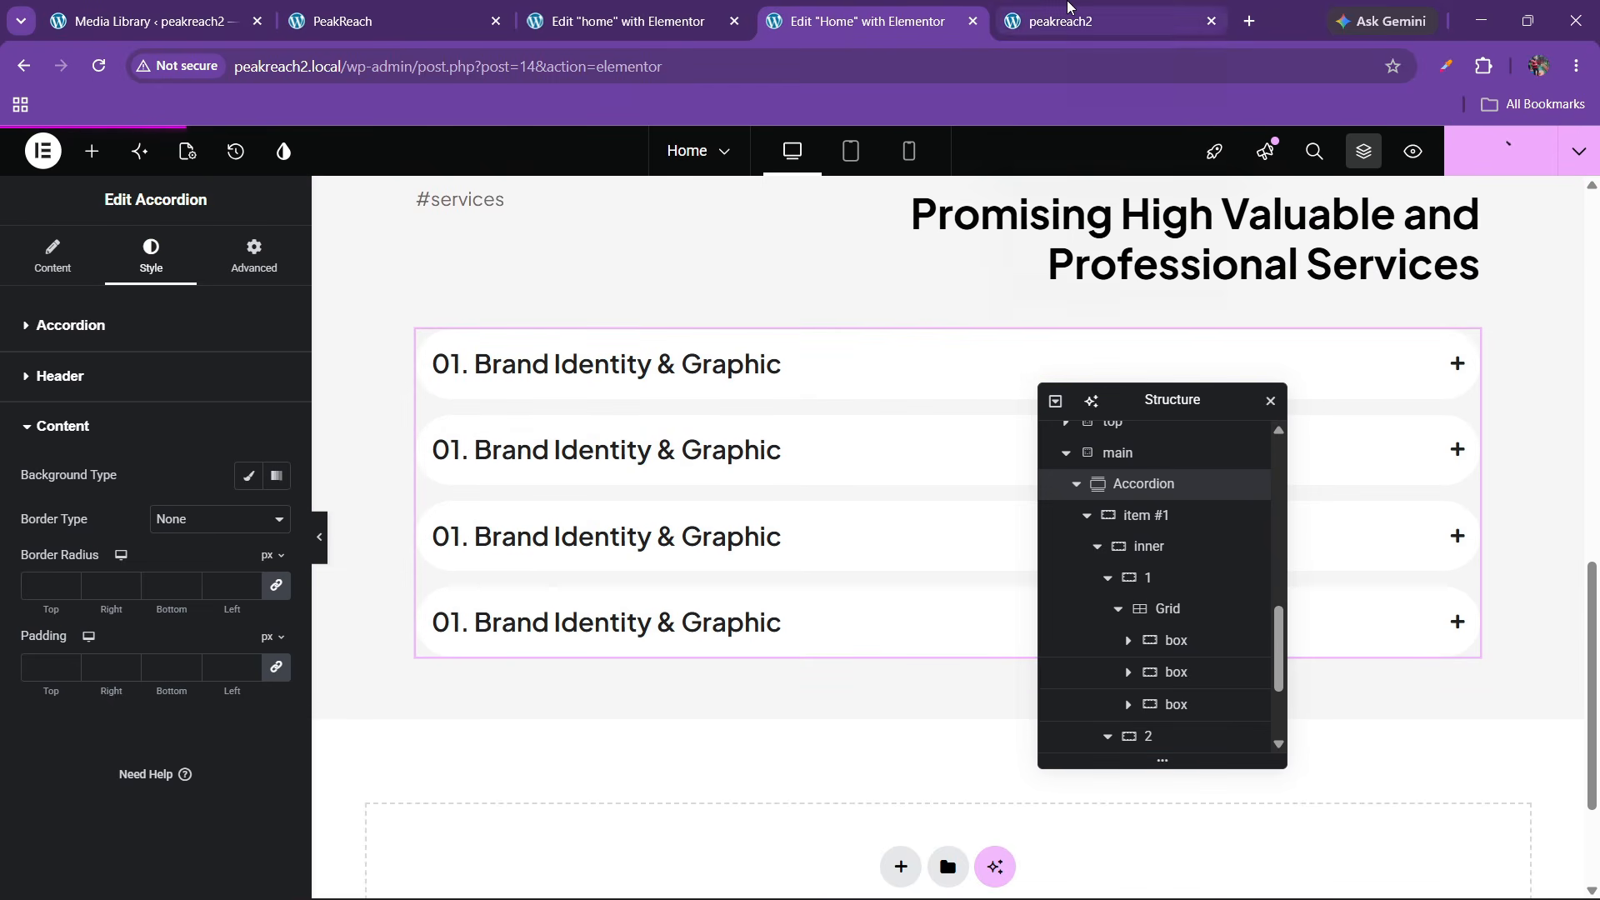
mouse_move(1068, 7)
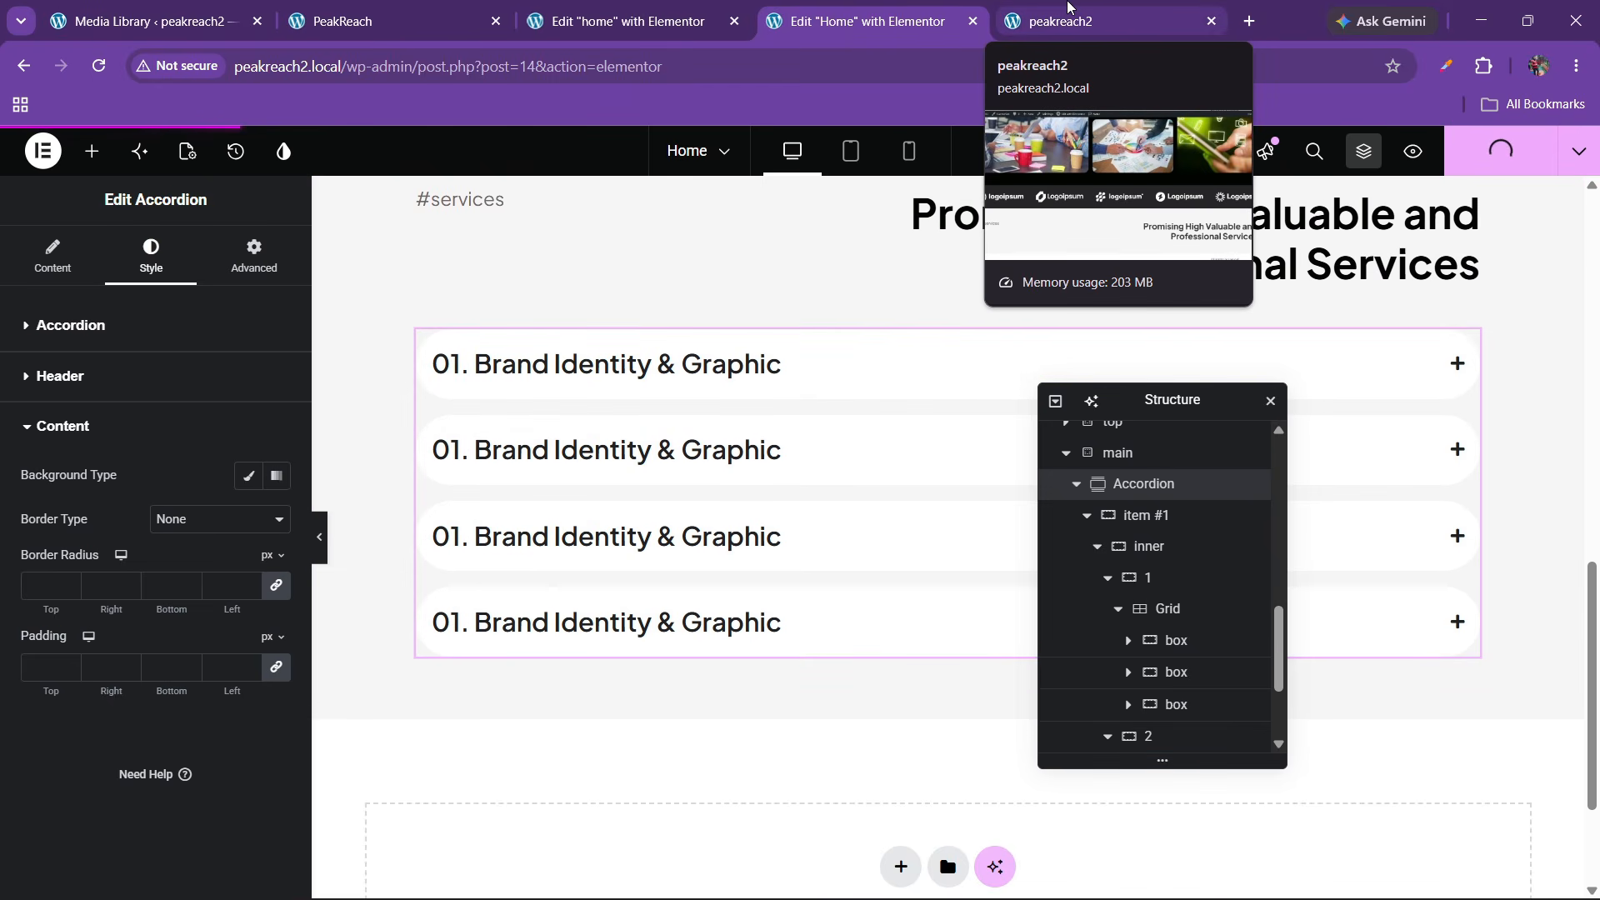
Test expanding and collapsing the three service accordion items on the live peakreach2 site
left_click(1067, 11)
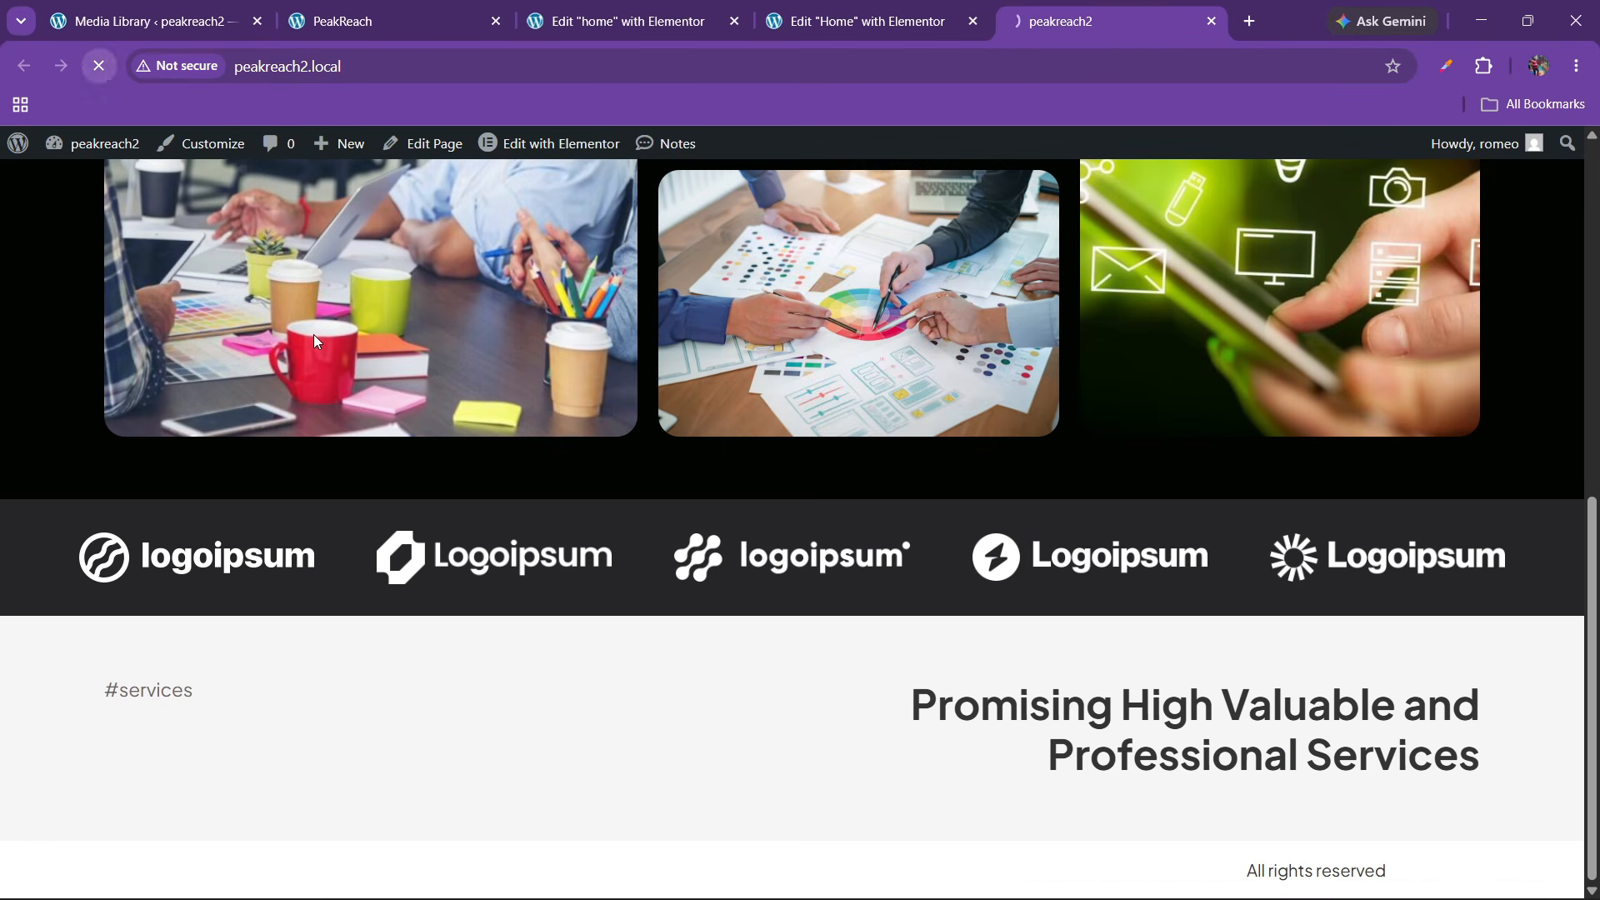
scroll(683, 440, "down", 6)
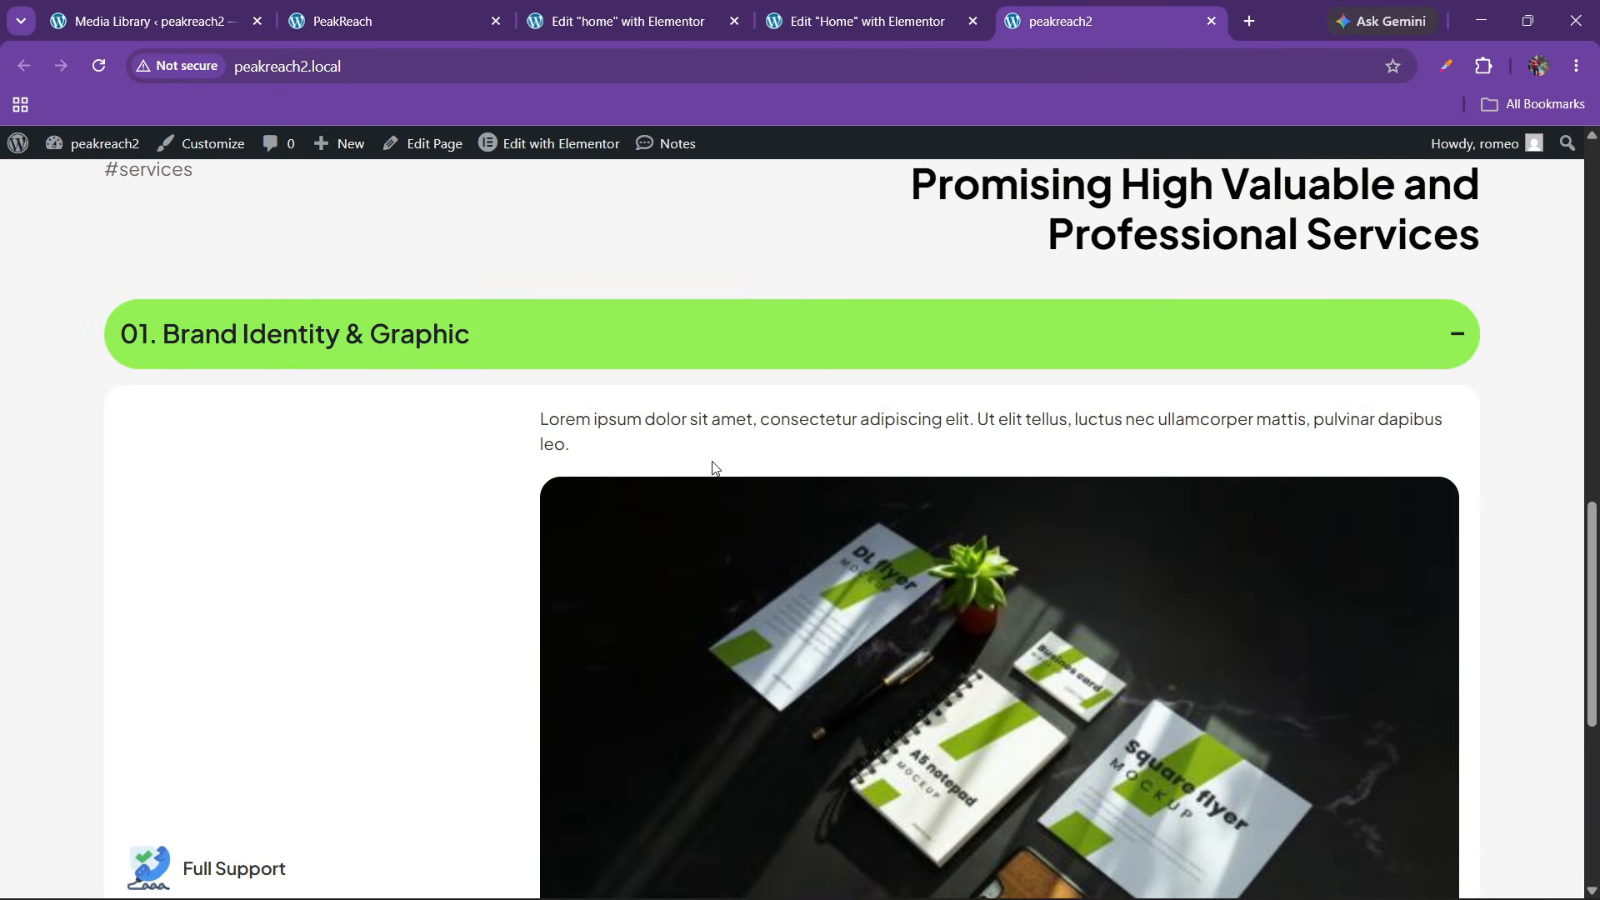
left_click(746, 331)
left_click(685, 566)
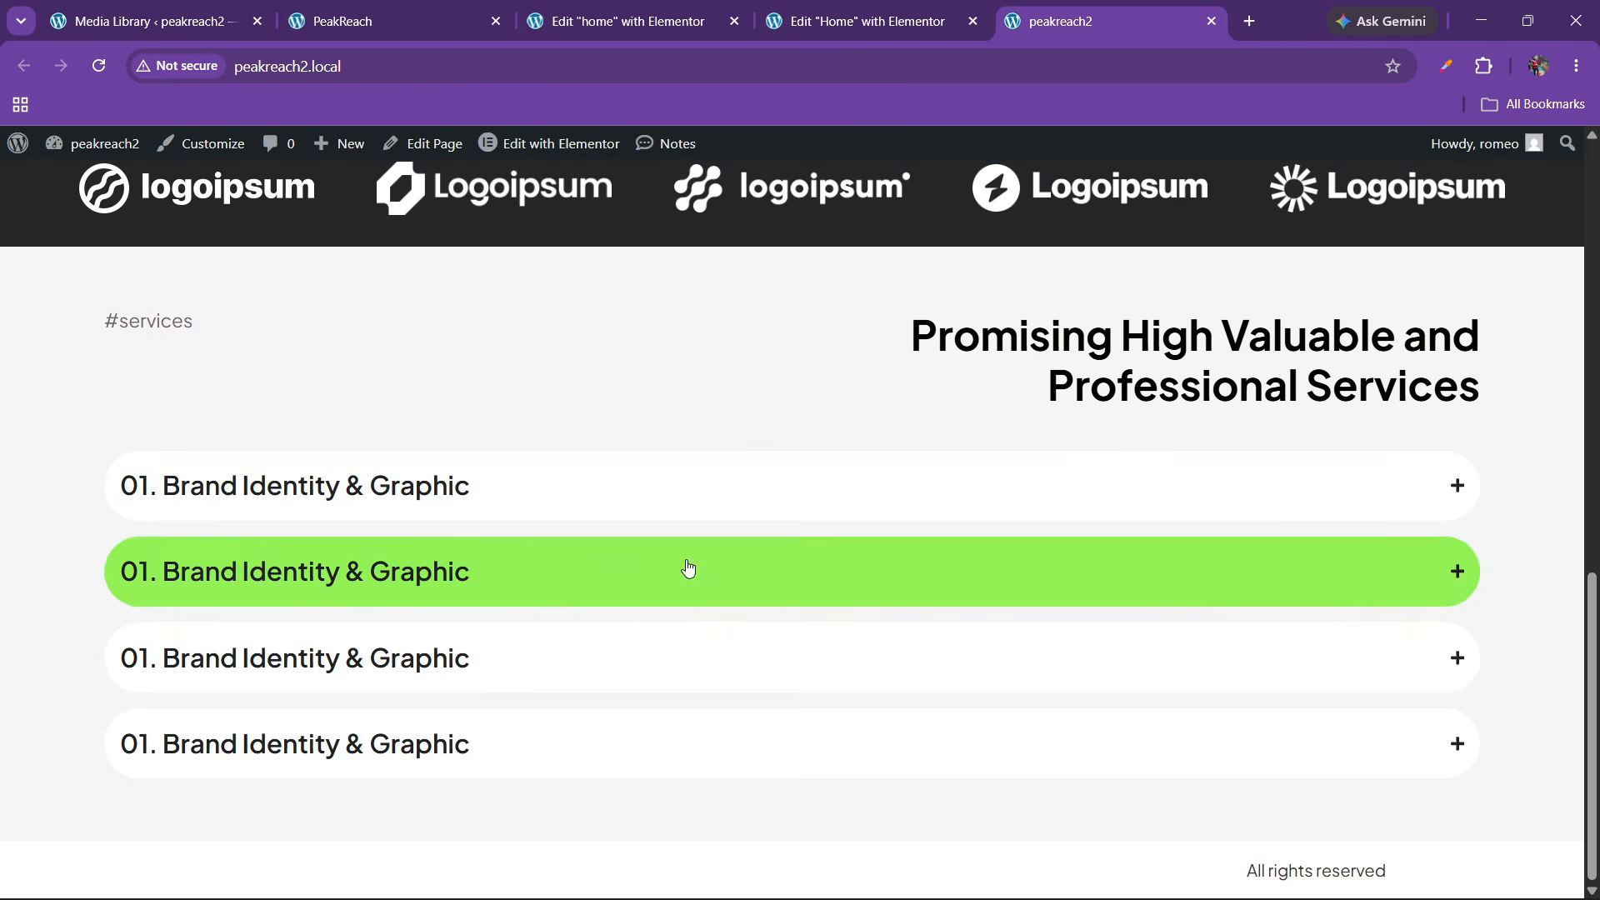
scroll(687, 570, "down", 2)
scroll(546, 588, "down", 5)
scroll(175, 519, "up", 3)
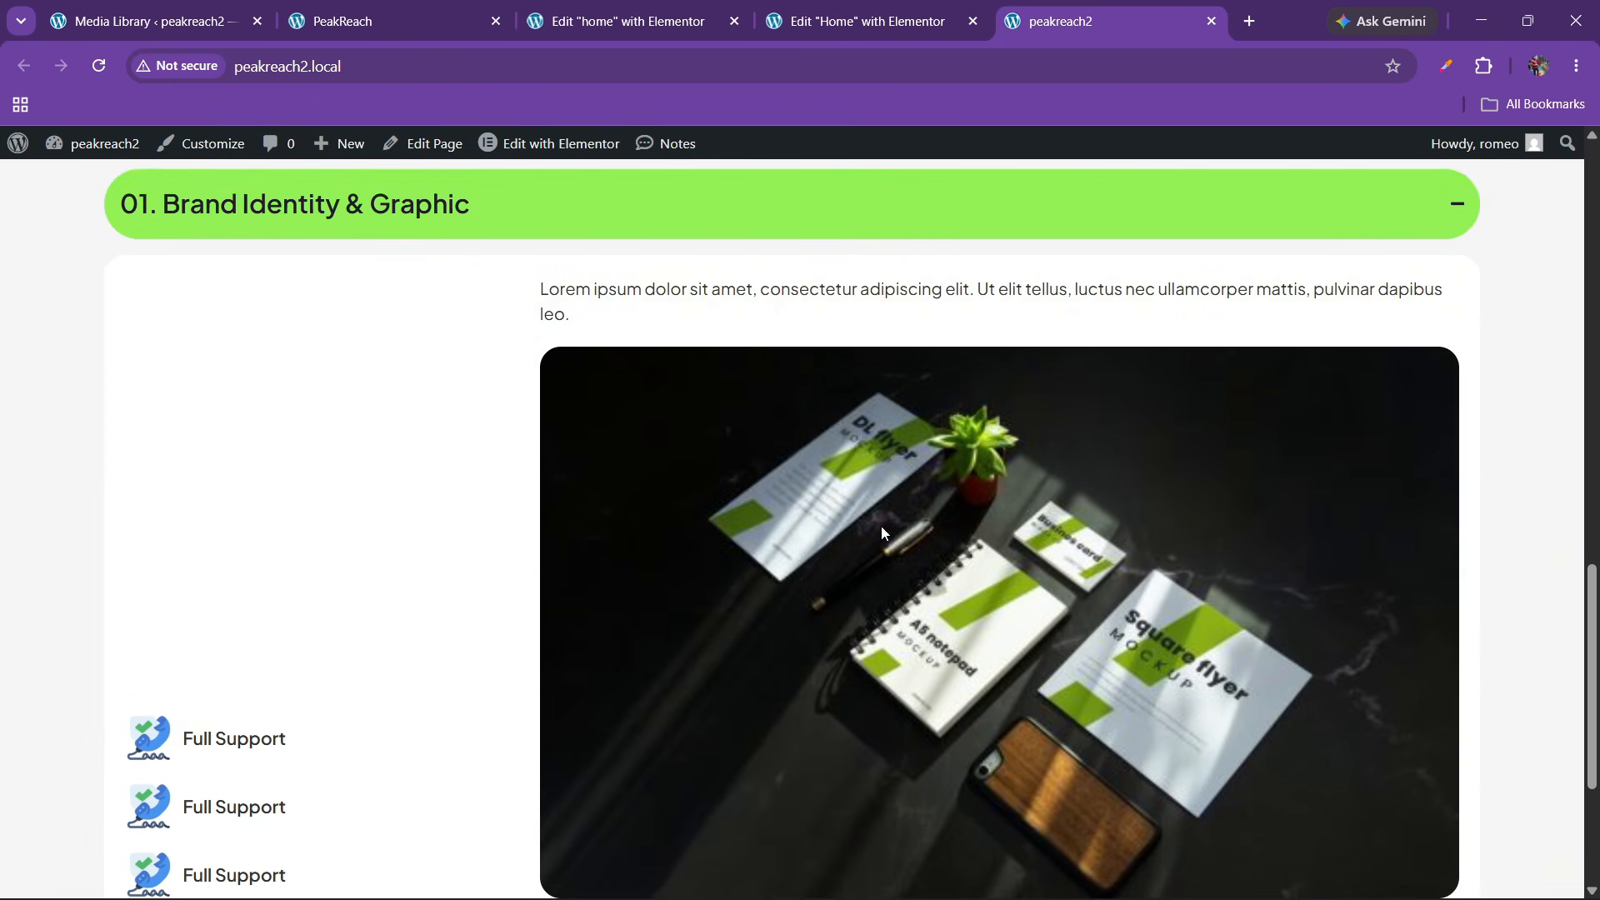
scroll(675, 483, "up", 2)
scroll(679, 517, "up", 2)
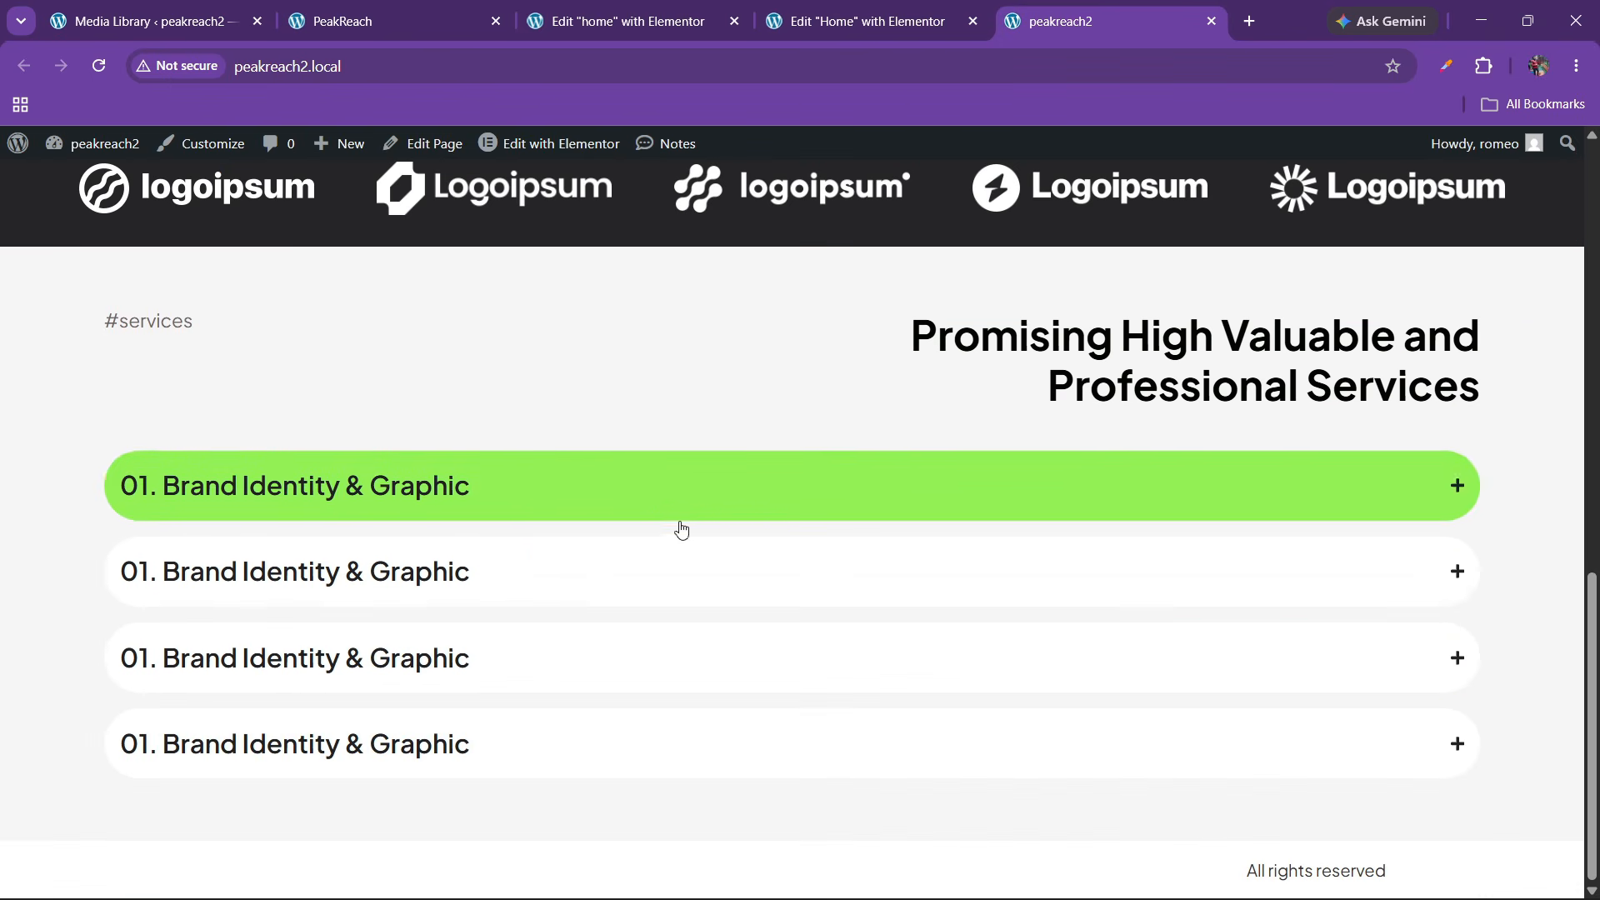
left_click(617, 644)
scroll(615, 648, "down", 3)
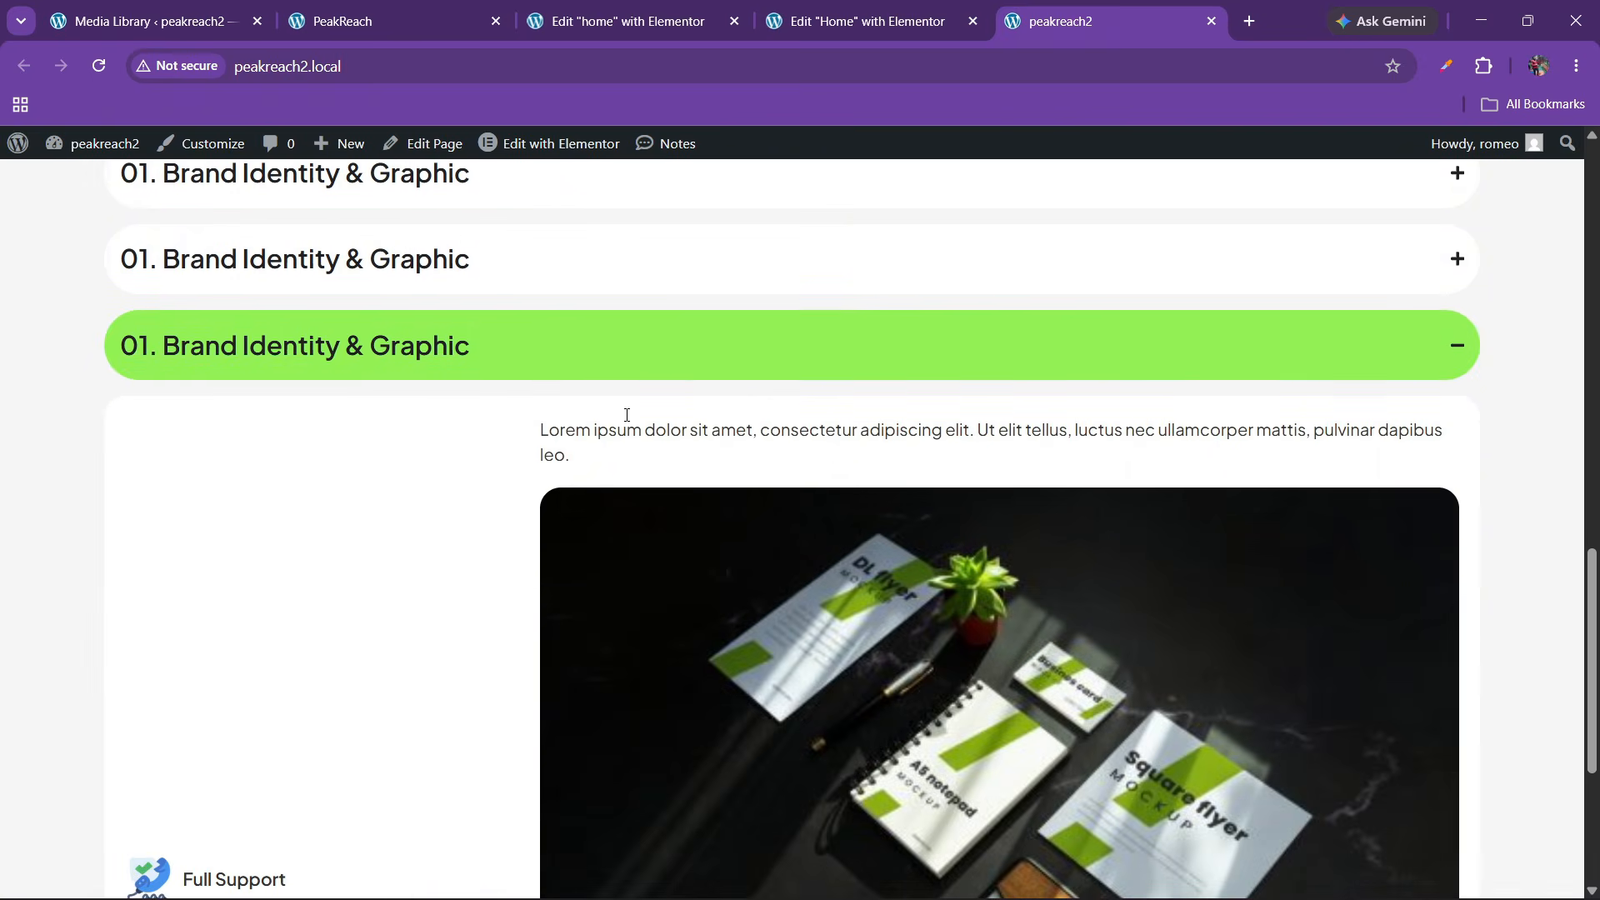
scroll(658, 346, "up", 15)
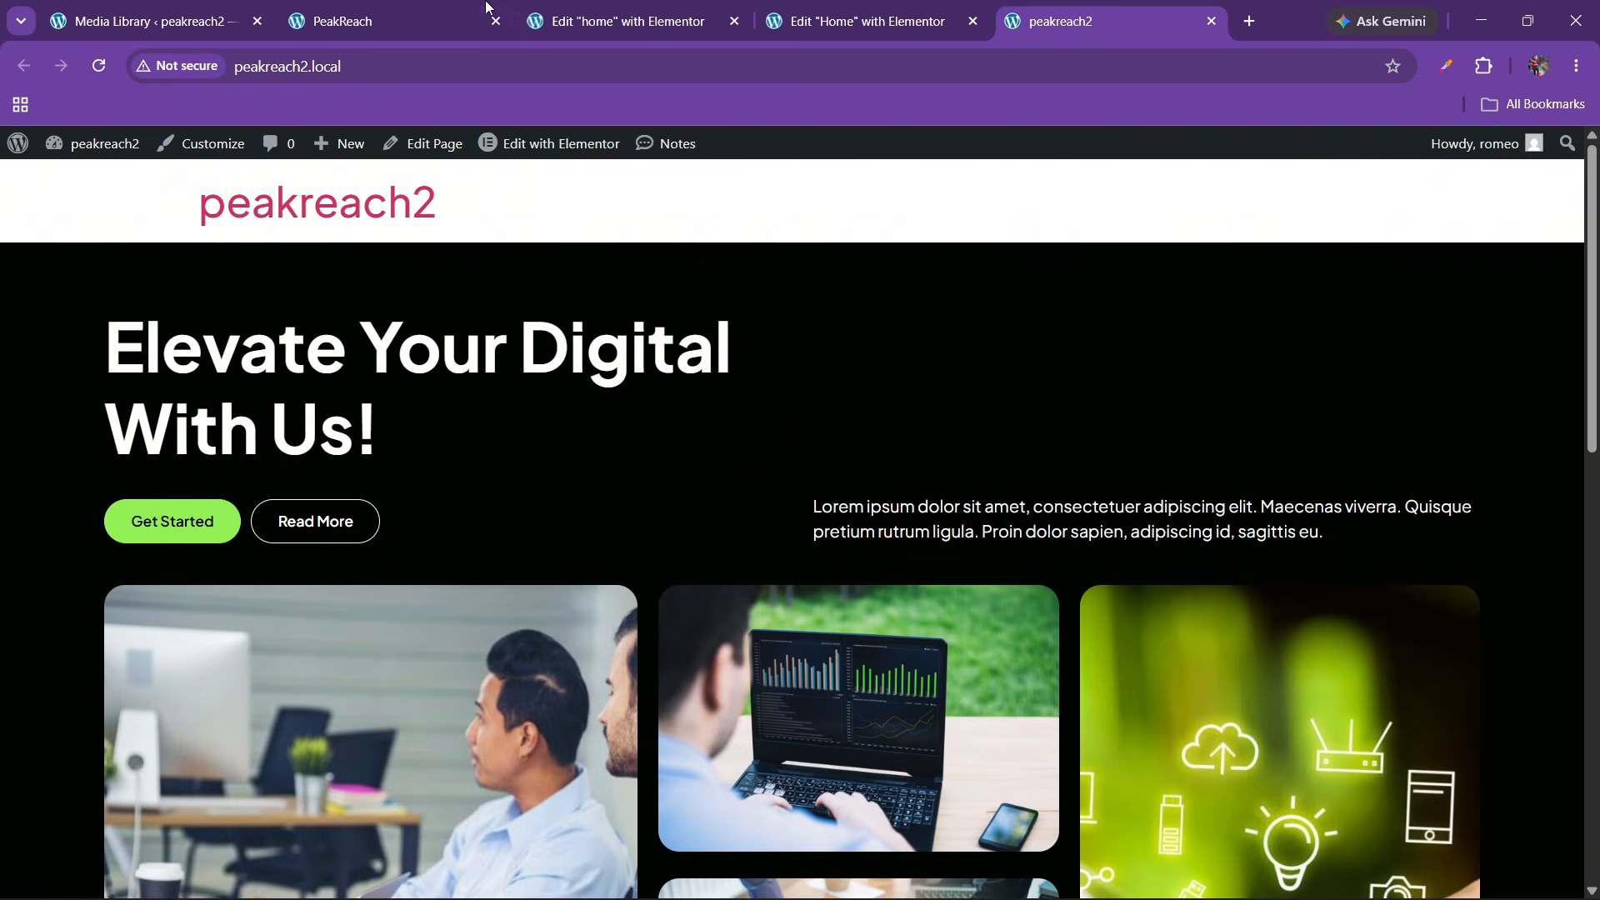
Review the PeakReach reference site's #aboutus section before returning to the editor
left_click(396, 10)
scroll(728, 710, "down", 9)
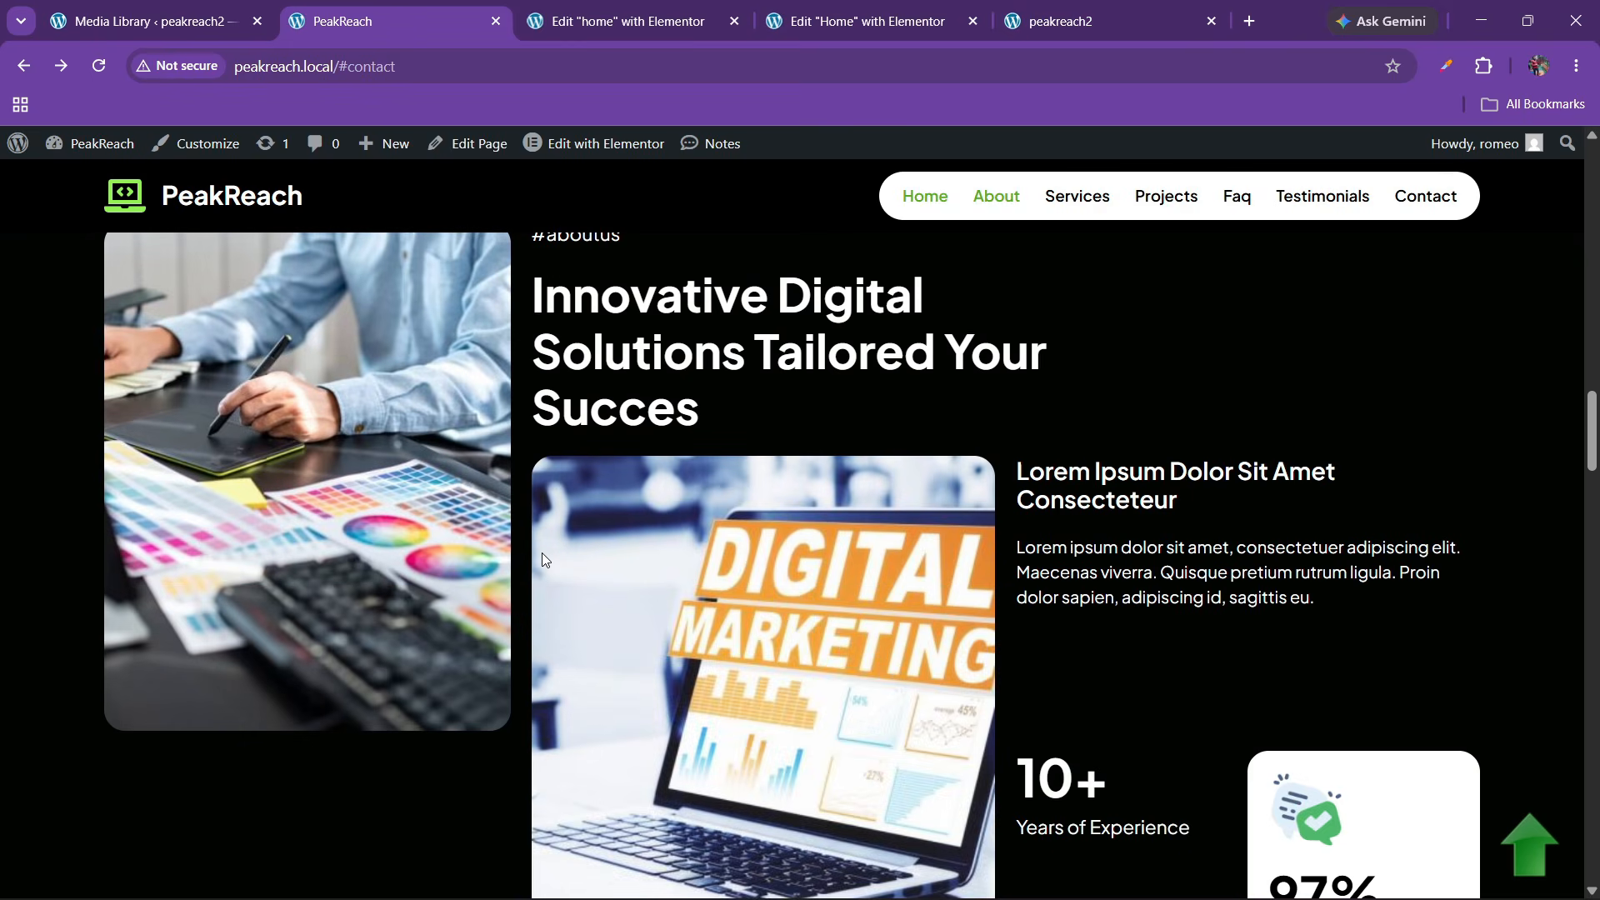
scroll(543, 560, "up", 4)
scroll(738, 553, "down", 2)
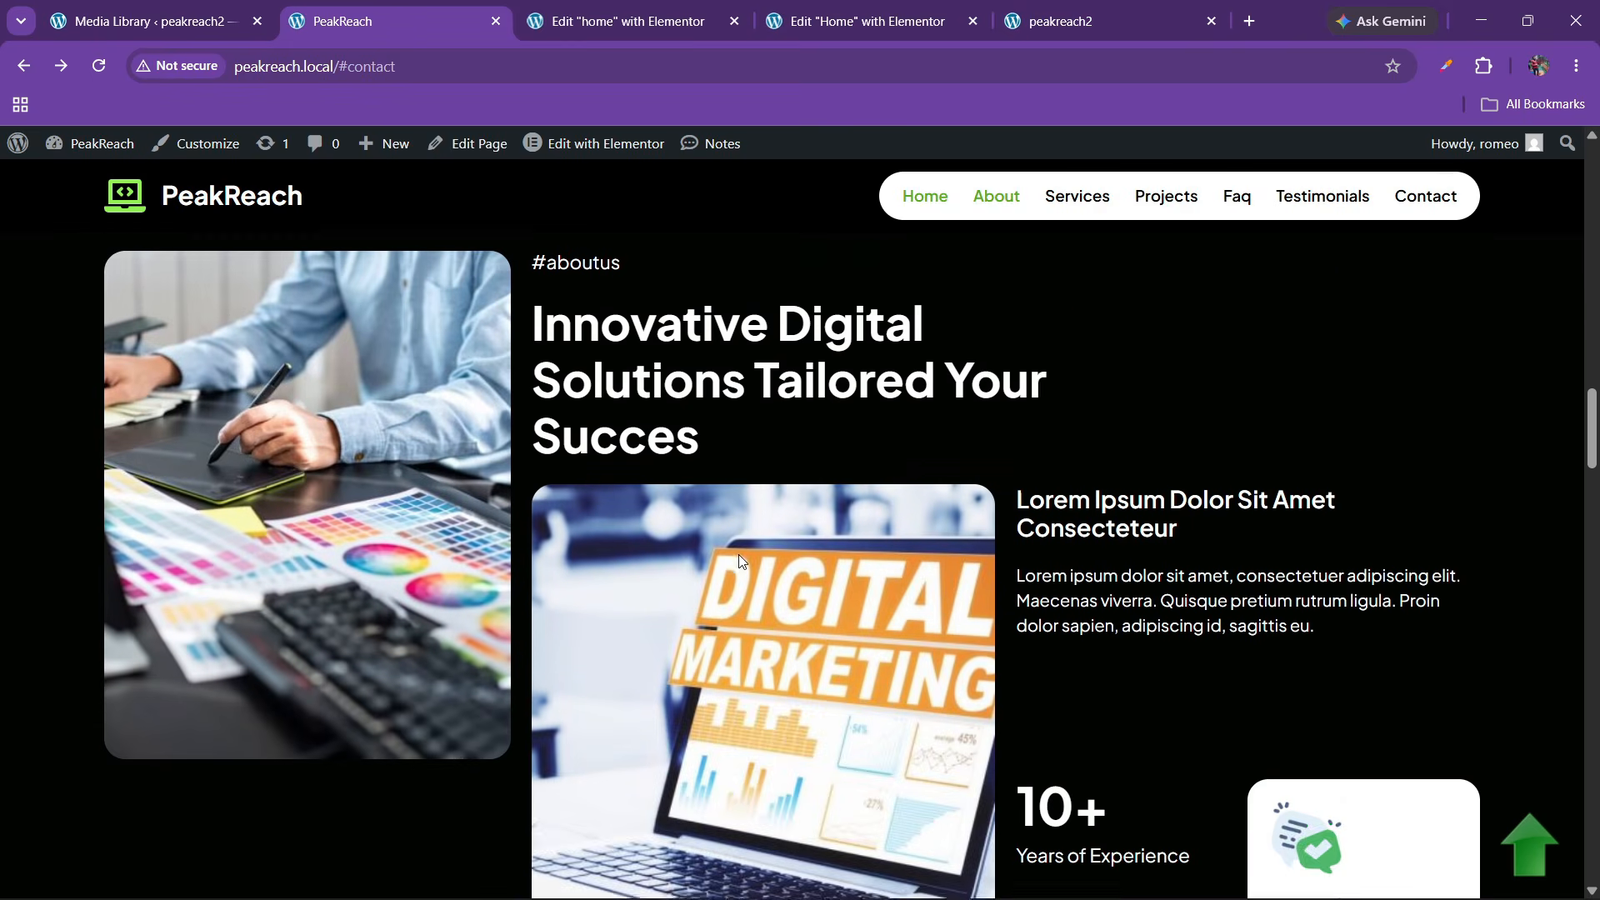
scroll(741, 557, "up", 1)
scroll(637, 431, "up", 2)
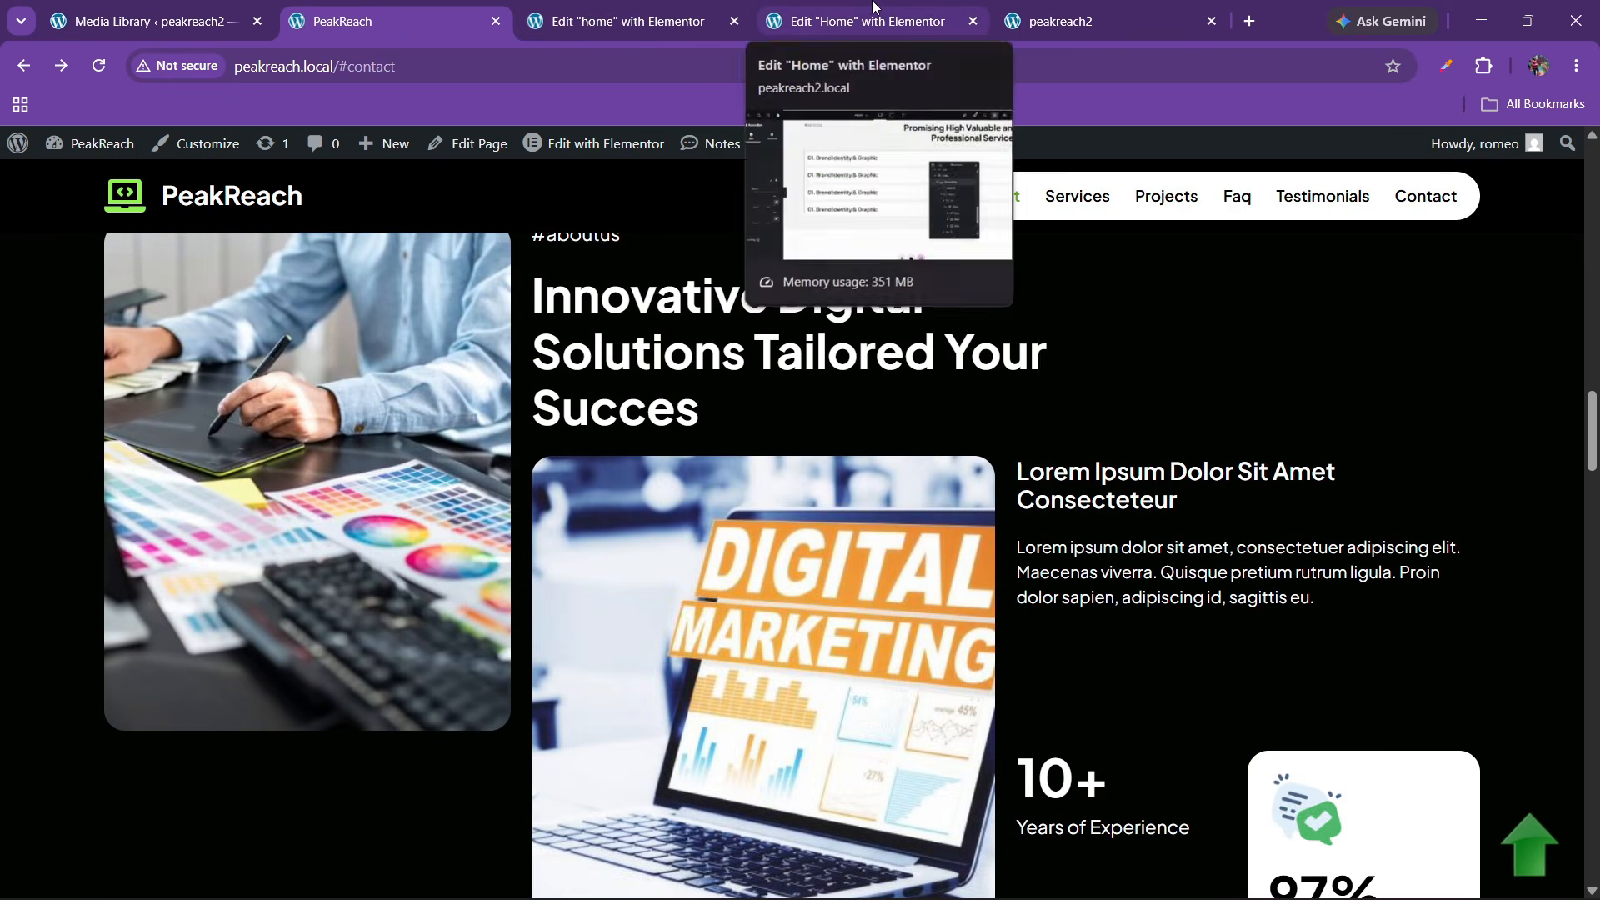
left_click(876, 12)
Add a two-column flexbox container below the accordion and set its padding to 0
left_click(900, 664)
left_click(890, 723)
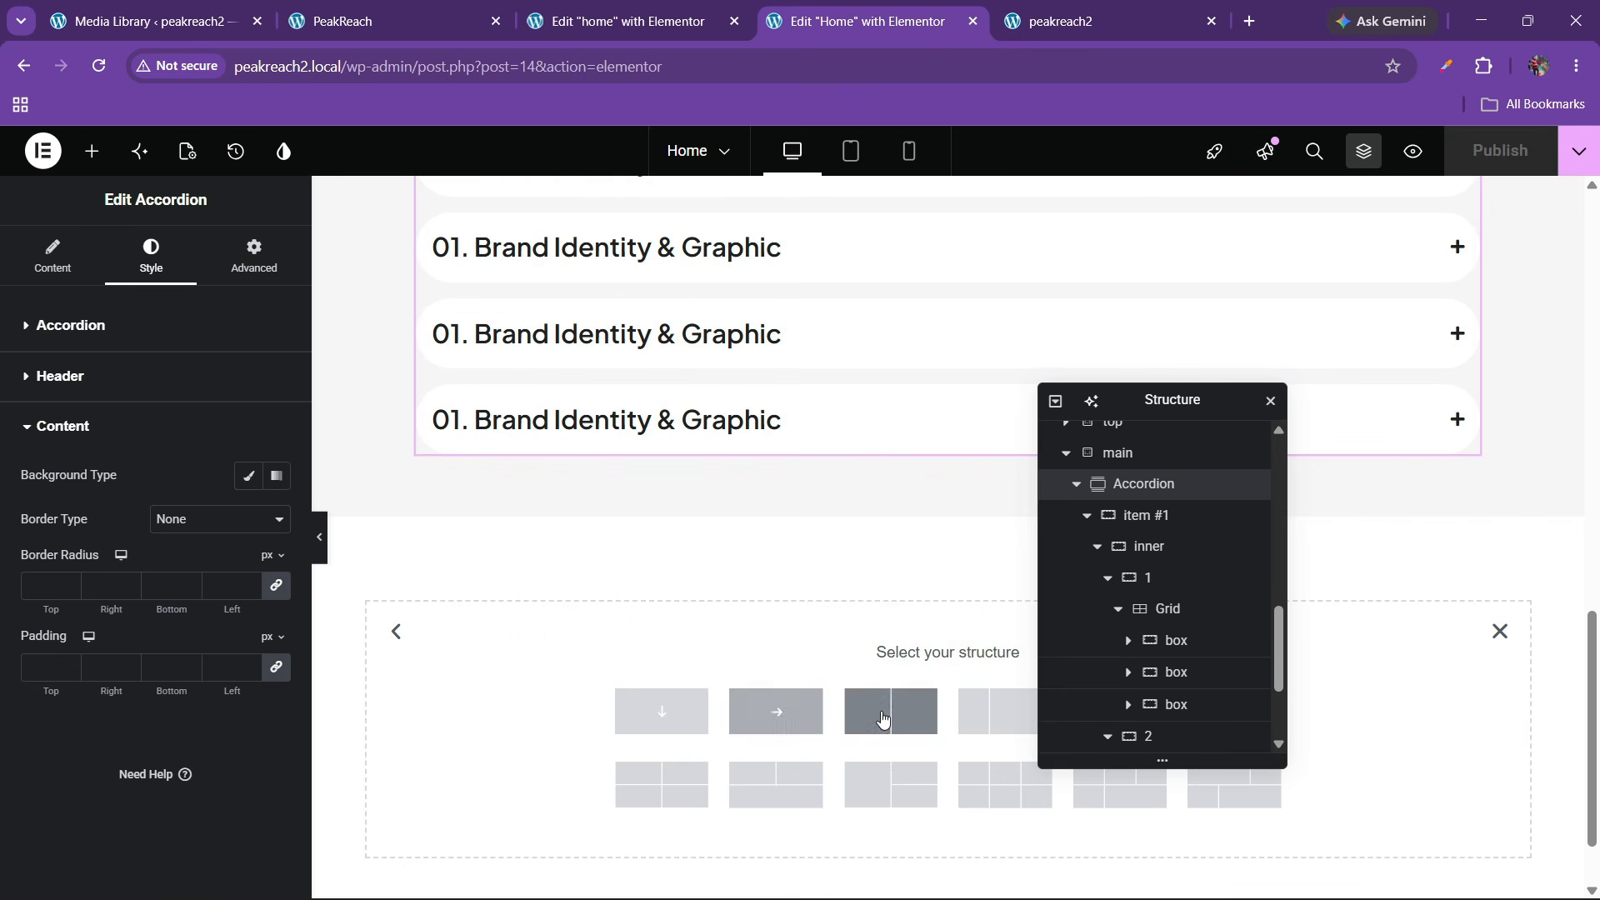
left_click(1022, 724)
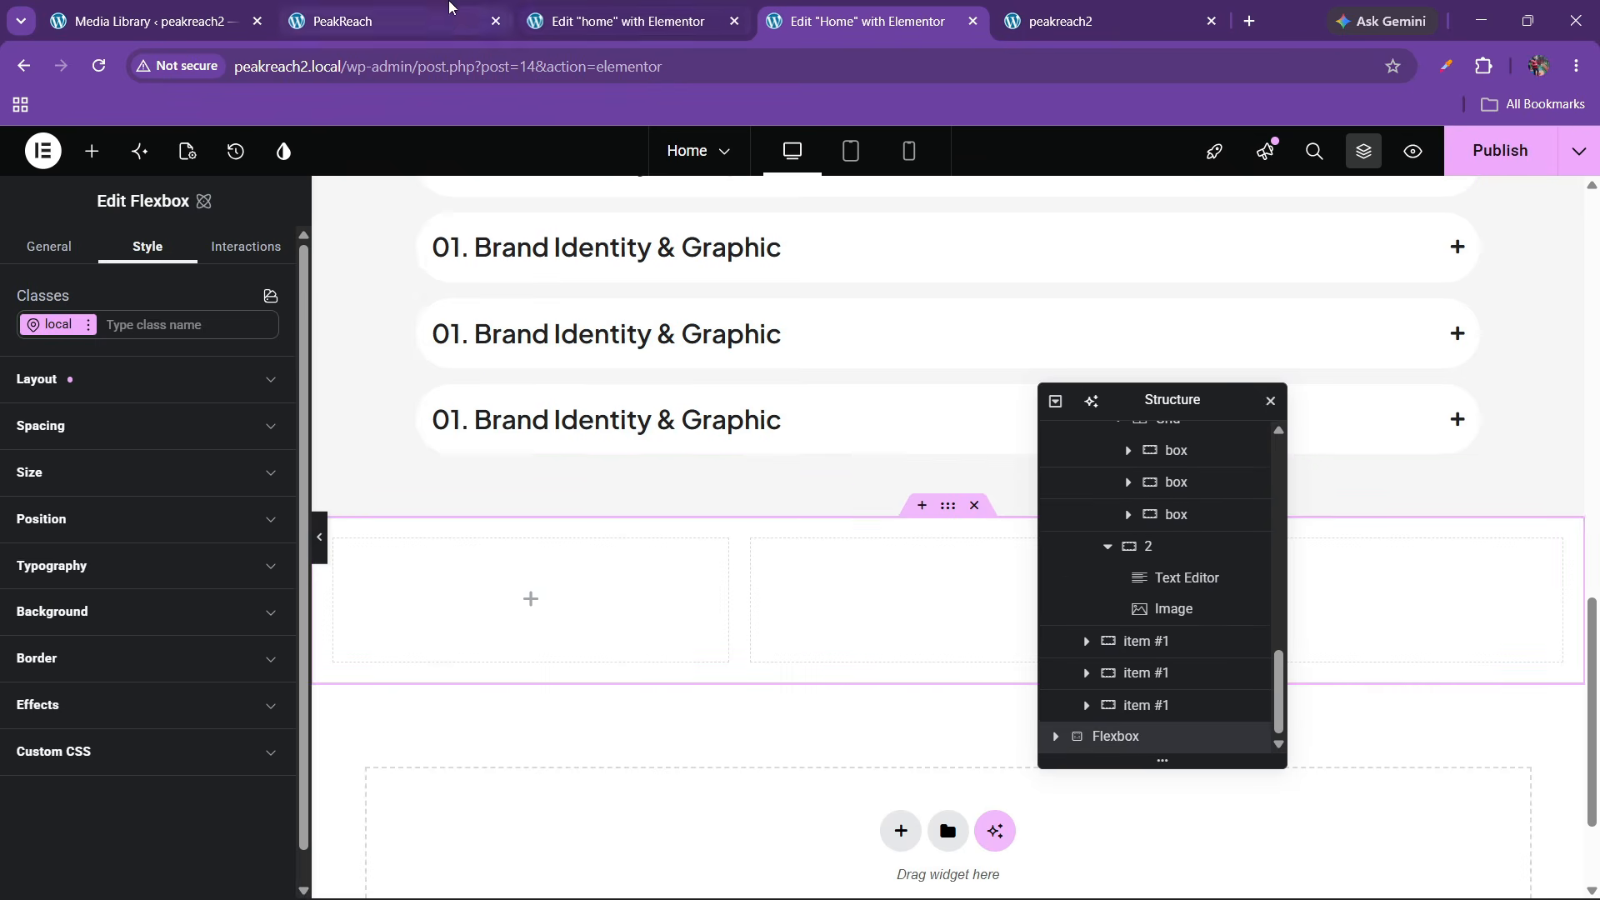
left_click(375, 21)
left_click(867, 21)
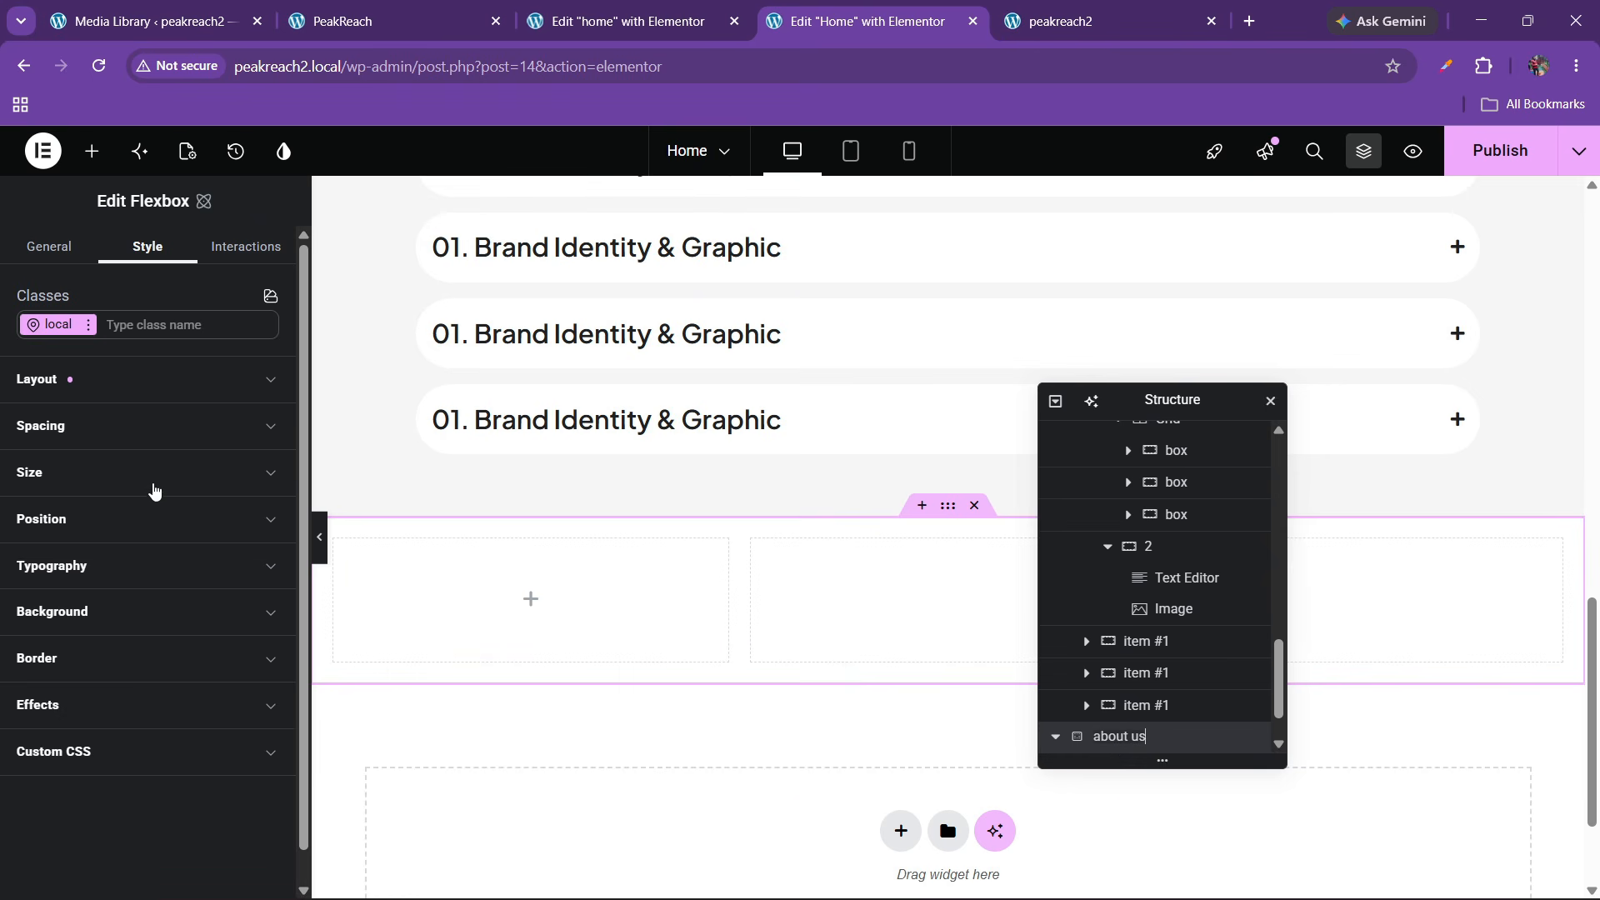
left_click(87, 459)
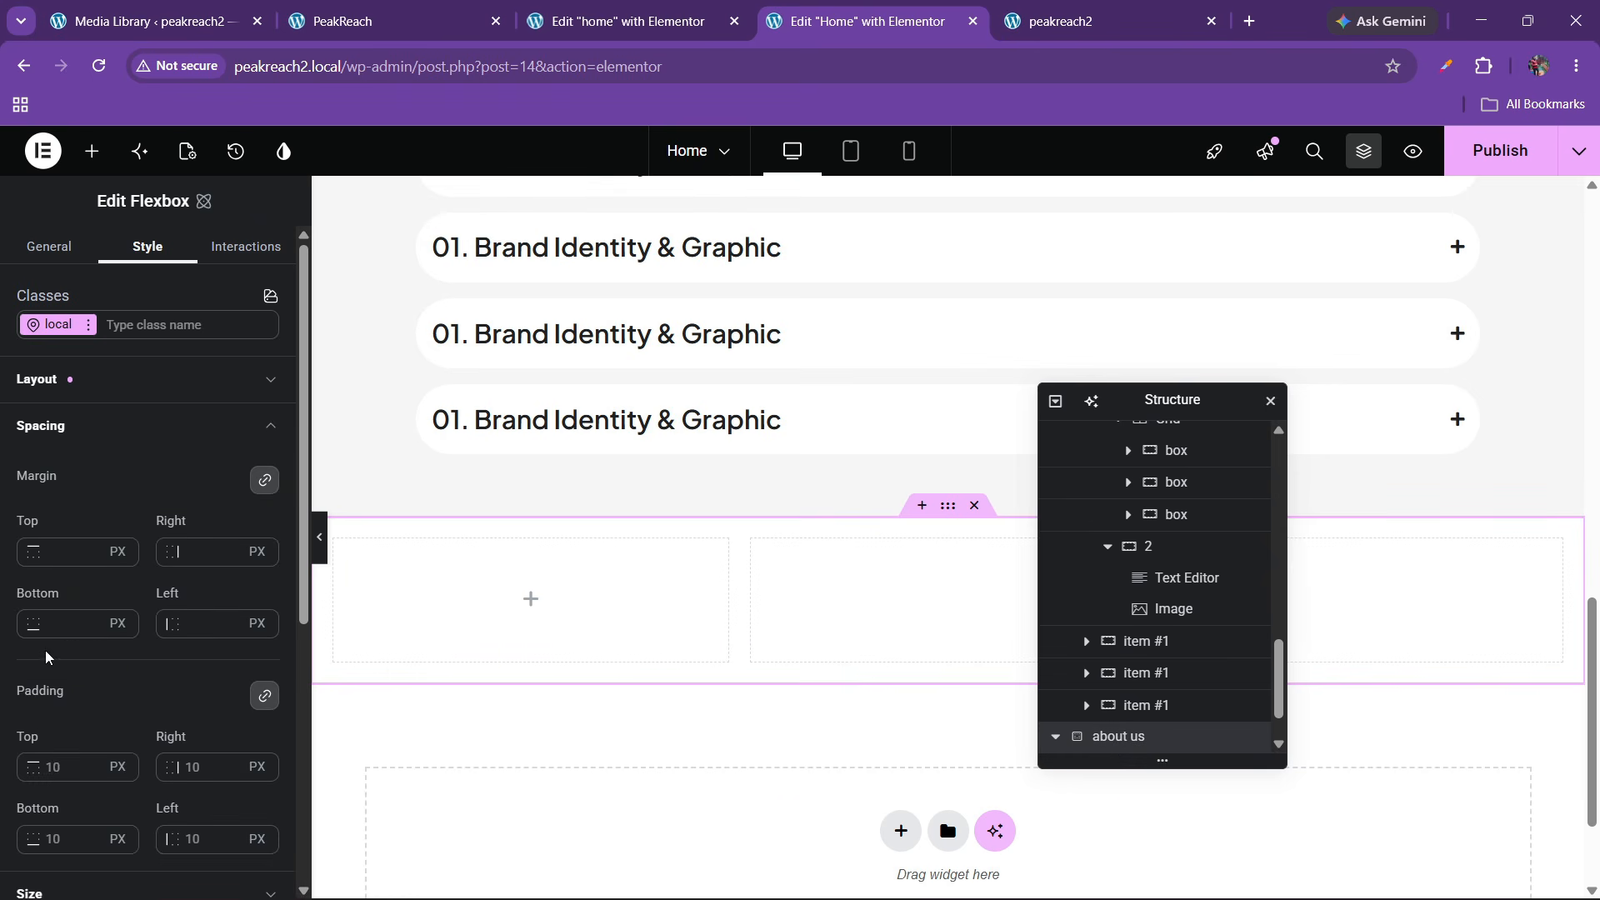
left_click(60, 771)
type("0")
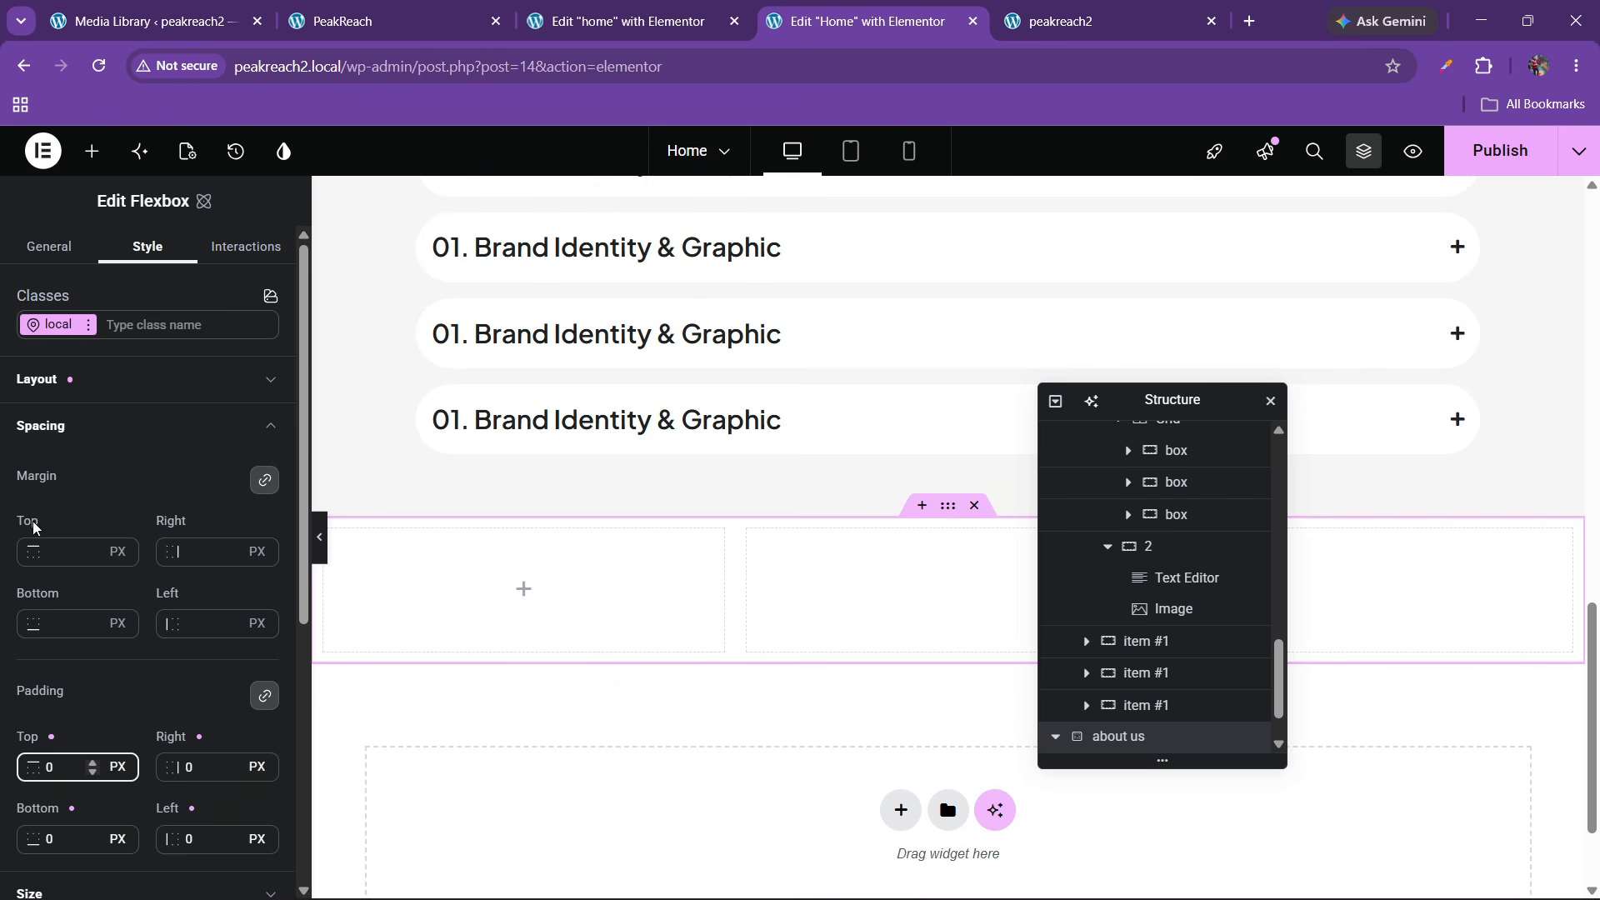
Rename the container's two inner columns to '1' and '2' in the Navigator
left_click(1056, 737)
left_click(1121, 710)
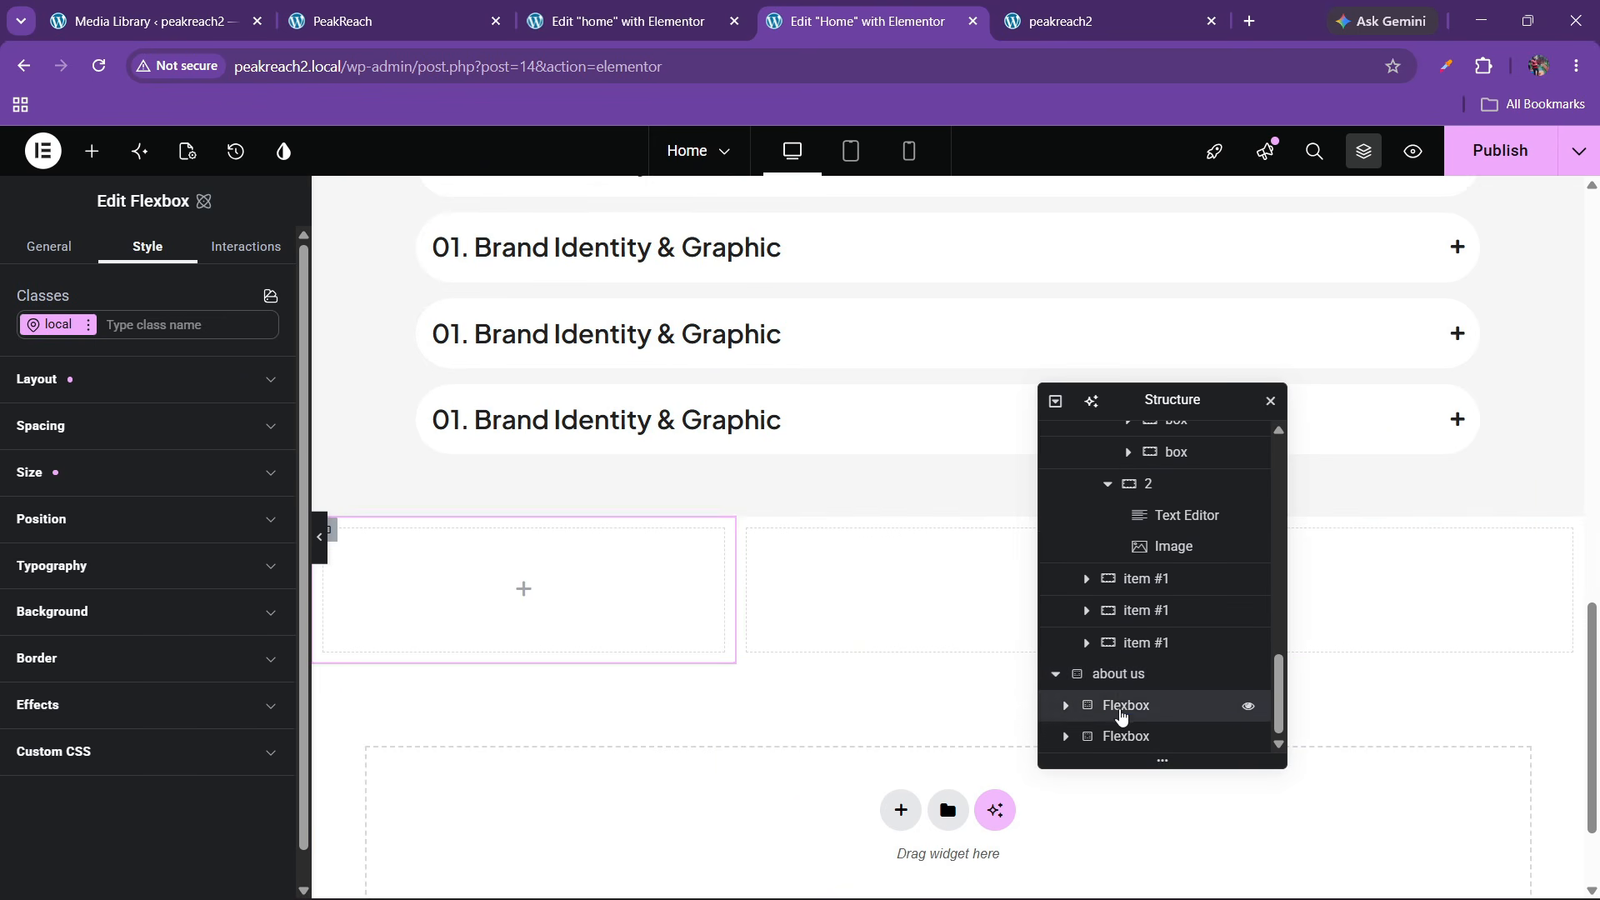
type("1")
key("Return")
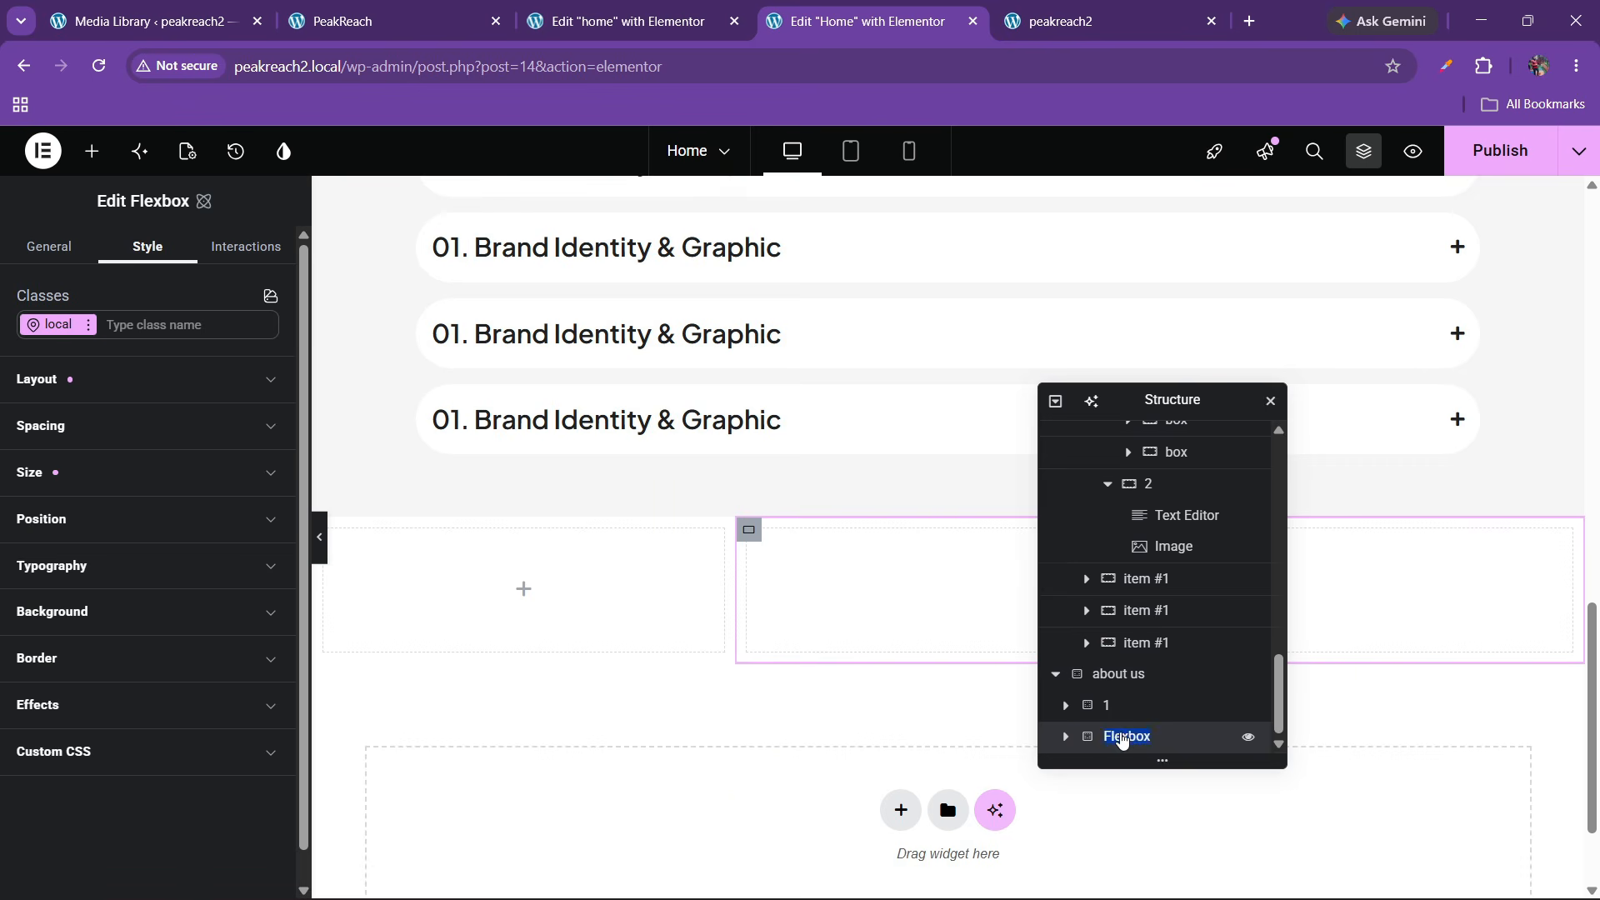
type("2")
key("Return")
Set the padding of columns '1' and '2' to 0, checking their size settings
left_click(1108, 706)
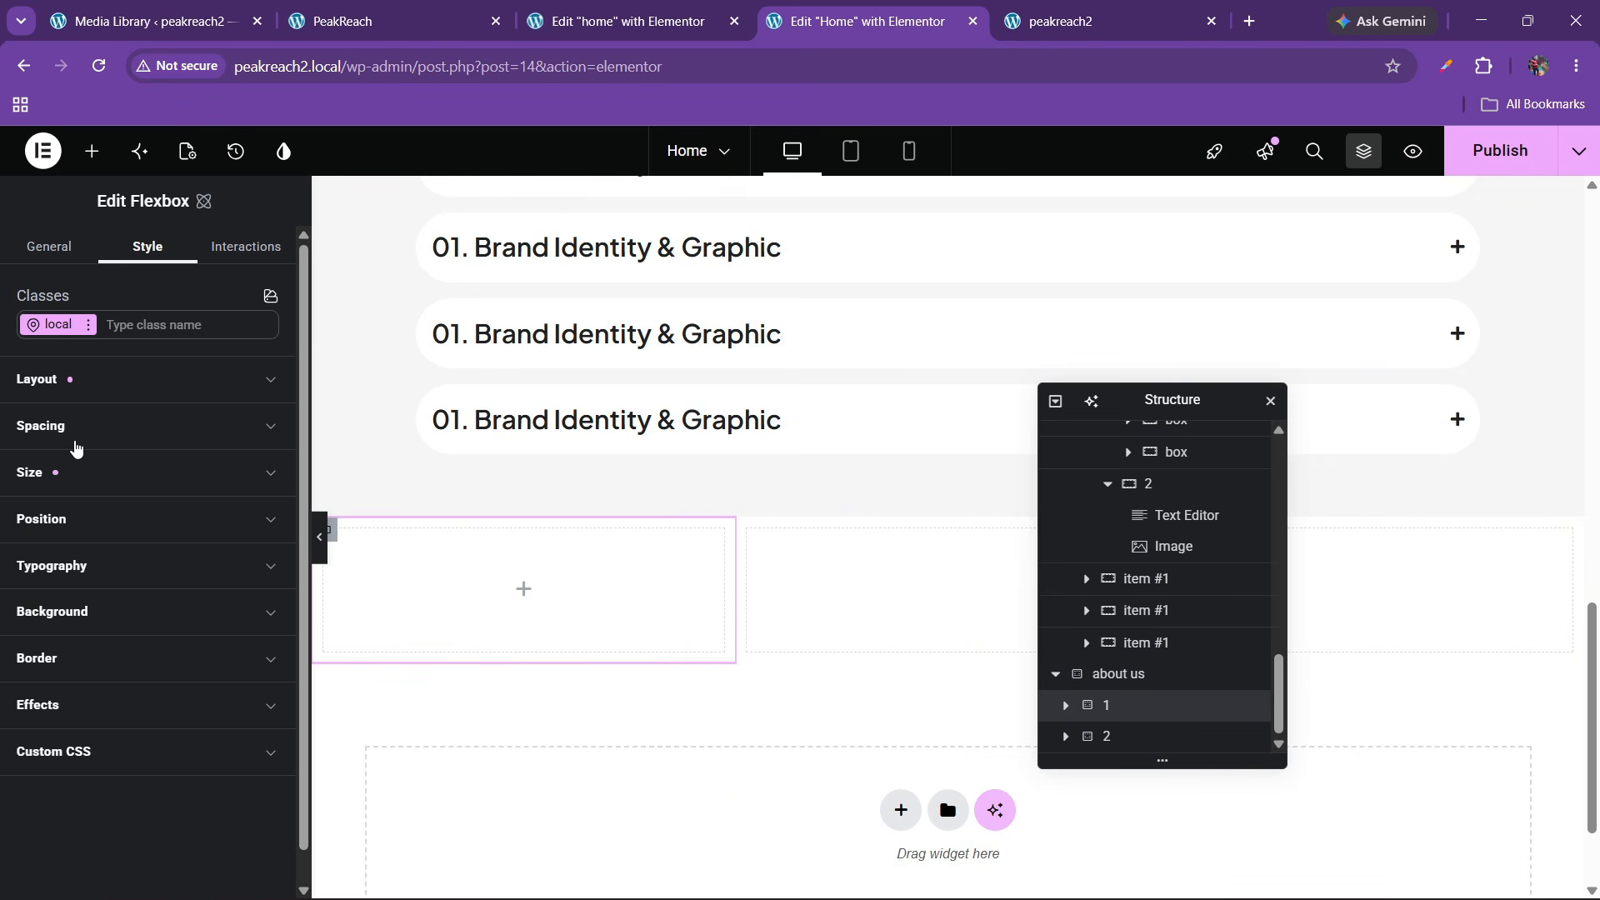
left_click(62, 473)
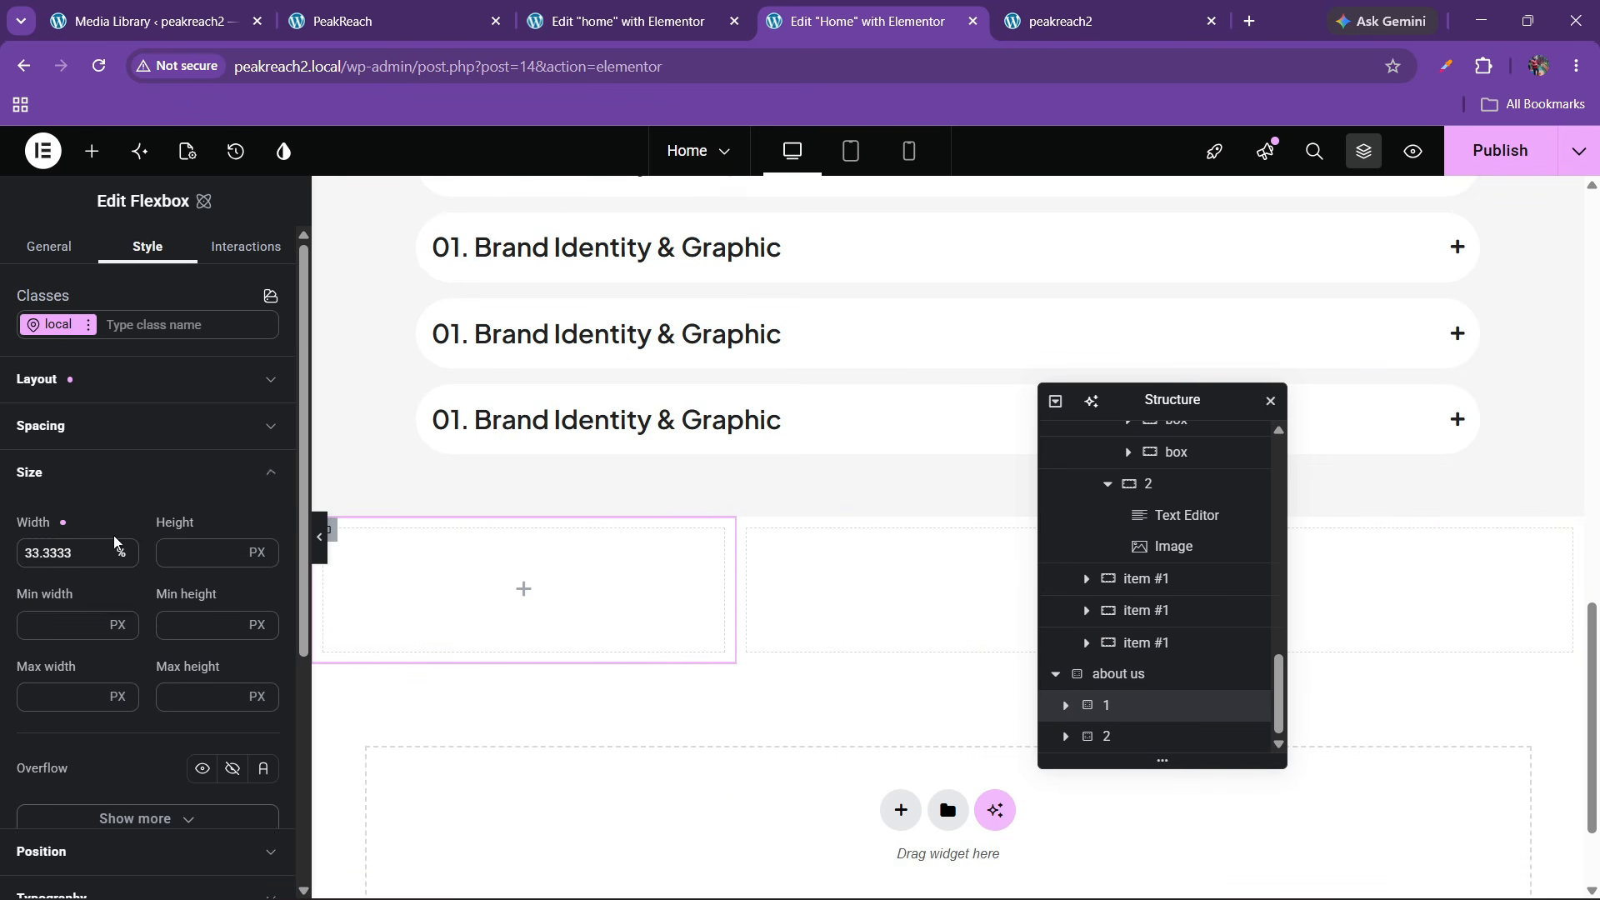
left_click(58, 466)
left_click(64, 427)
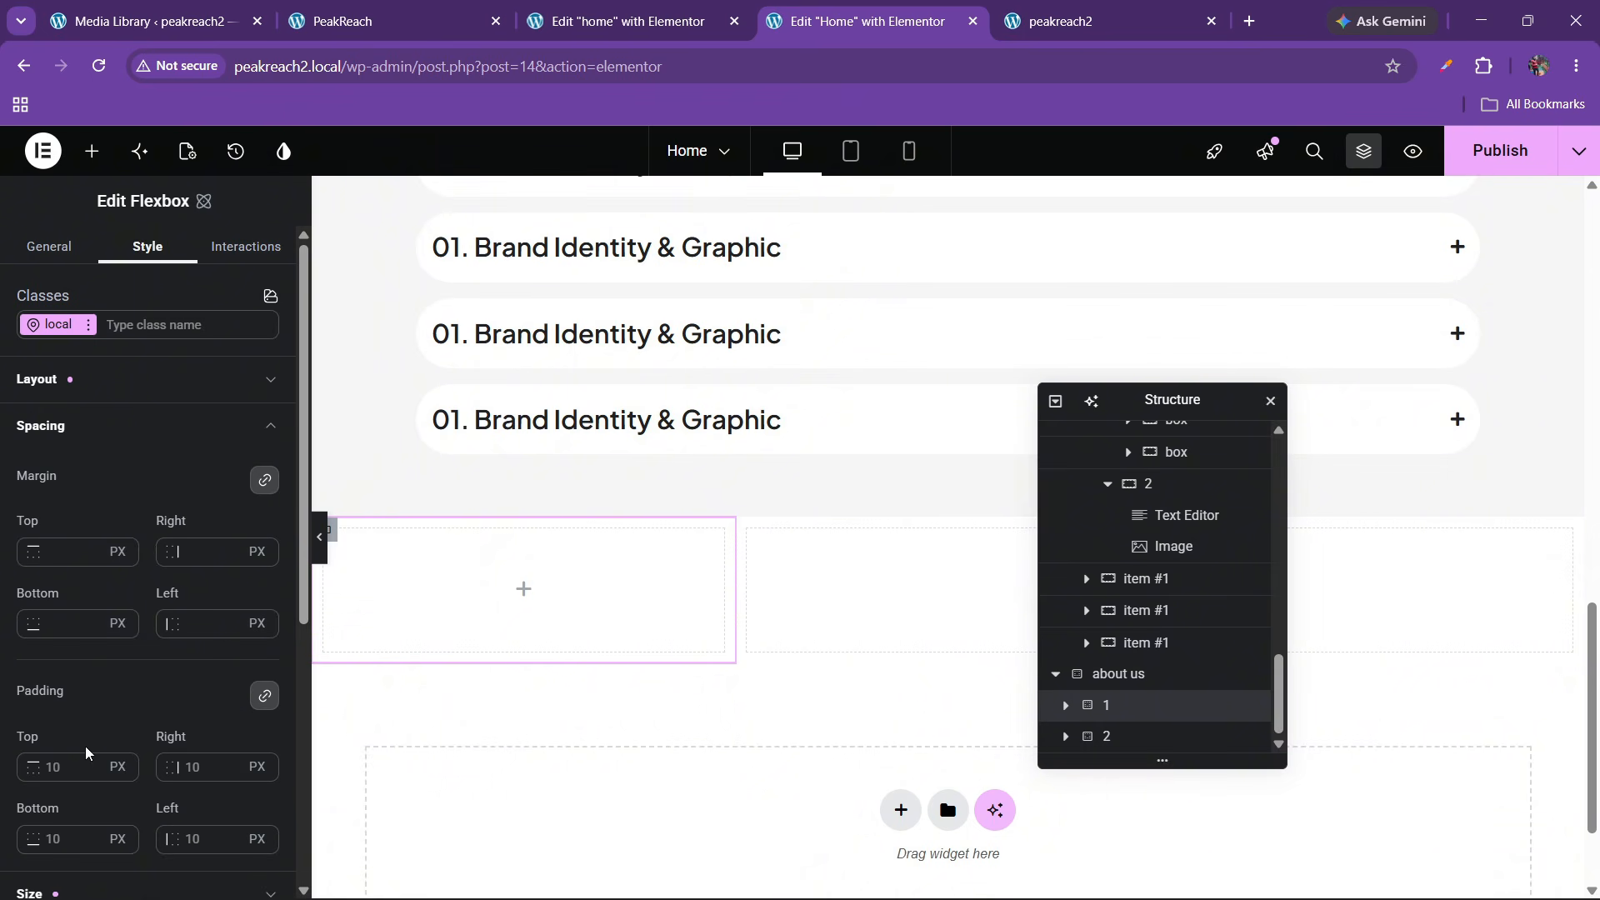
left_click(59, 767)
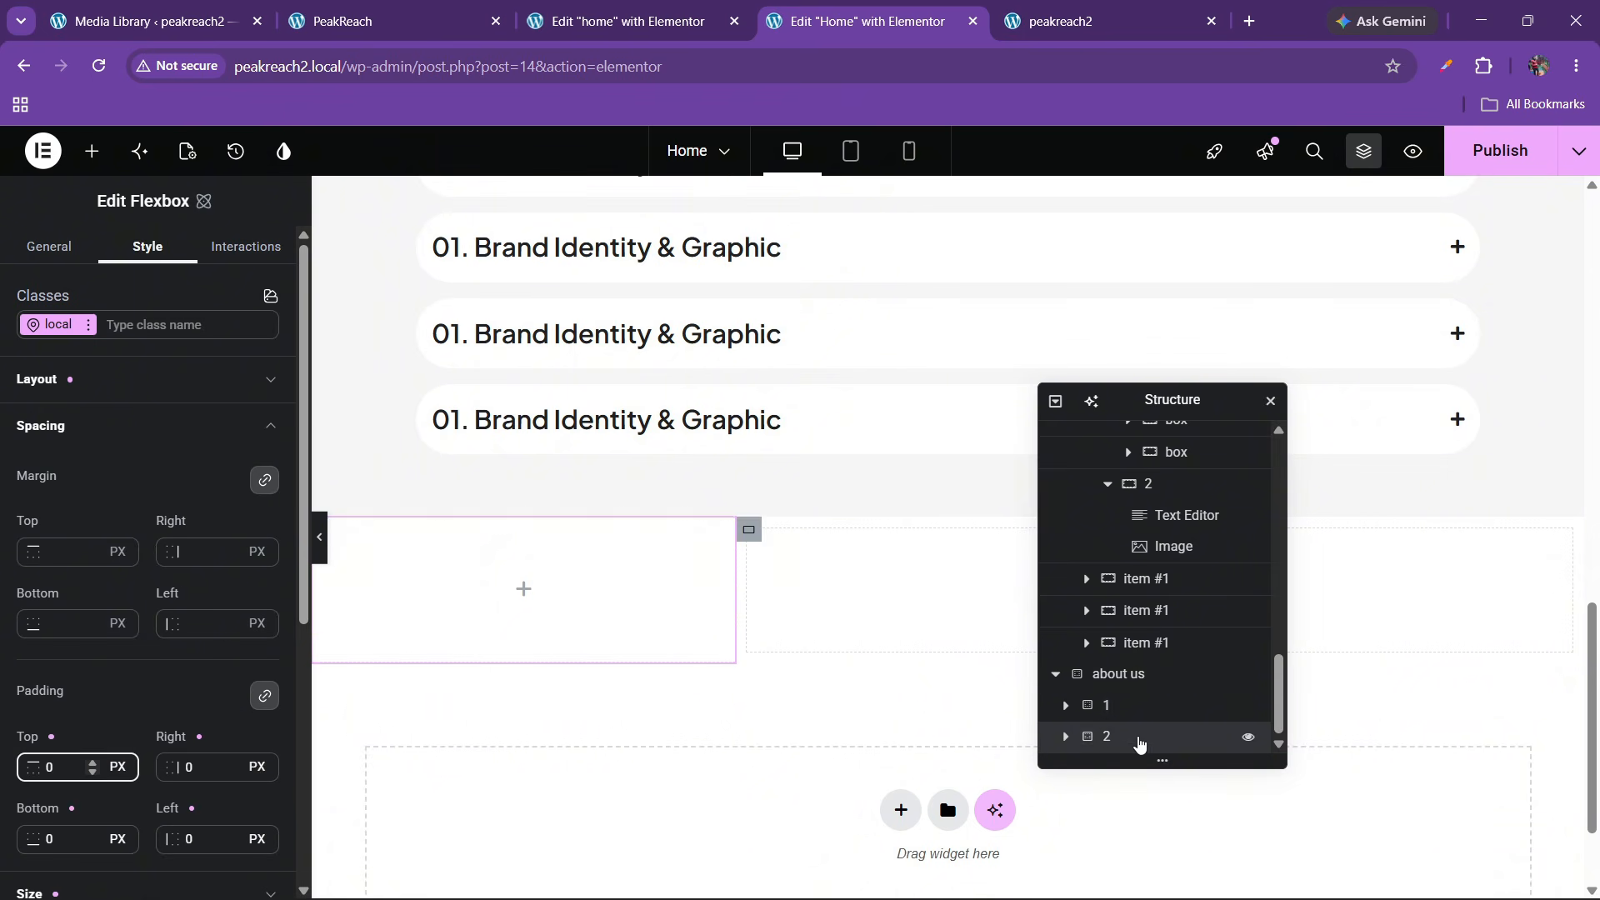
left_click(1133, 736)
left_click(61, 473)
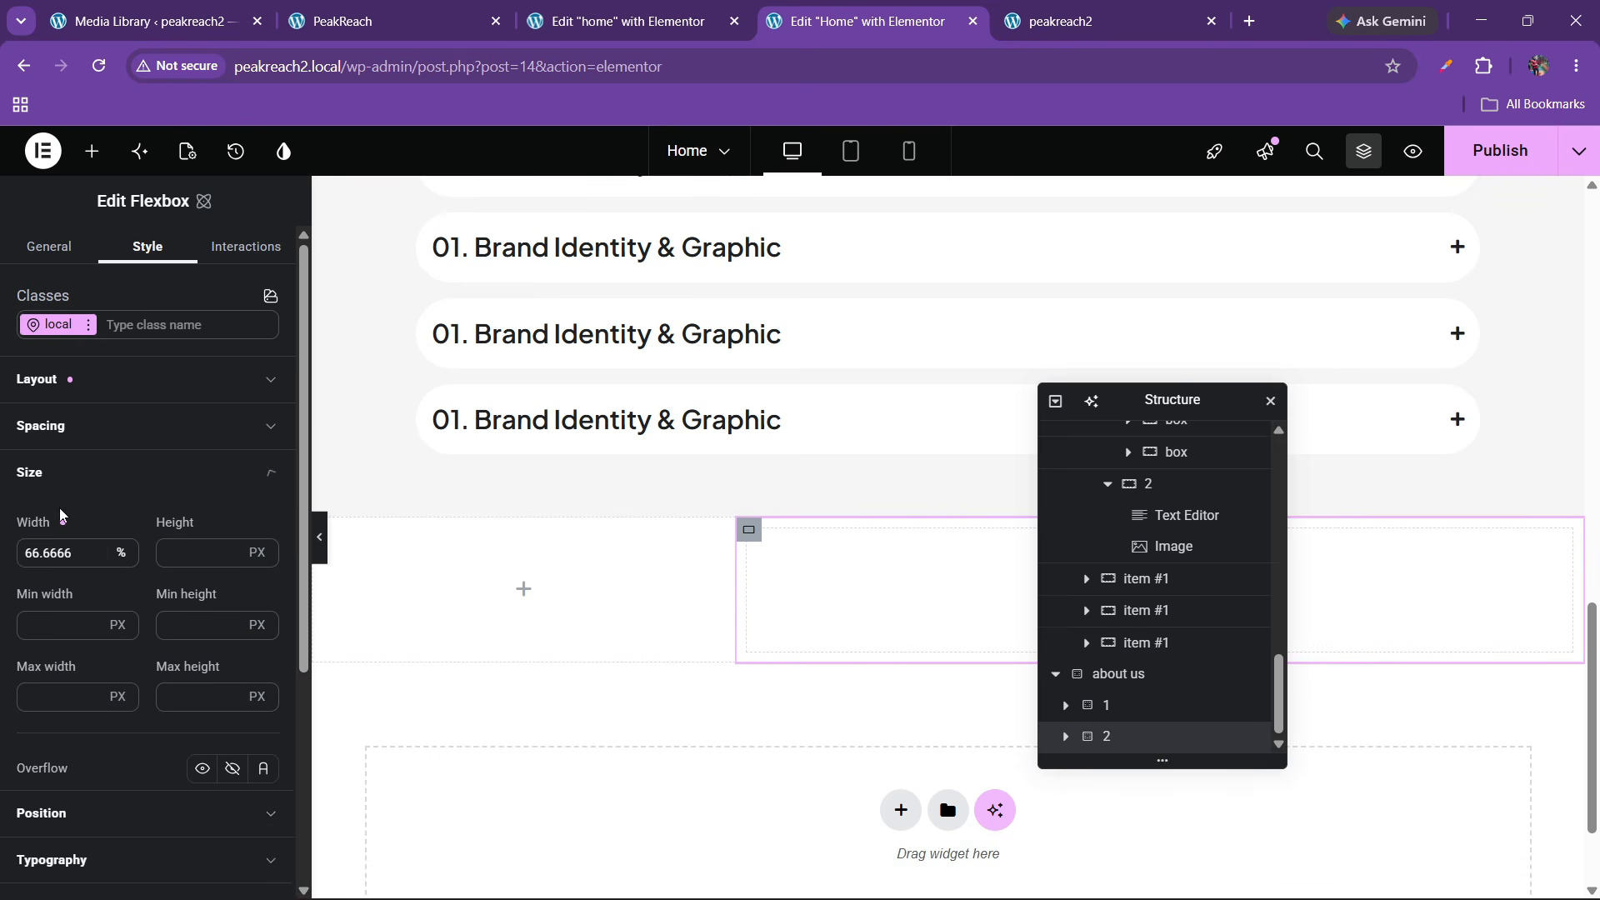
left_click(71, 426)
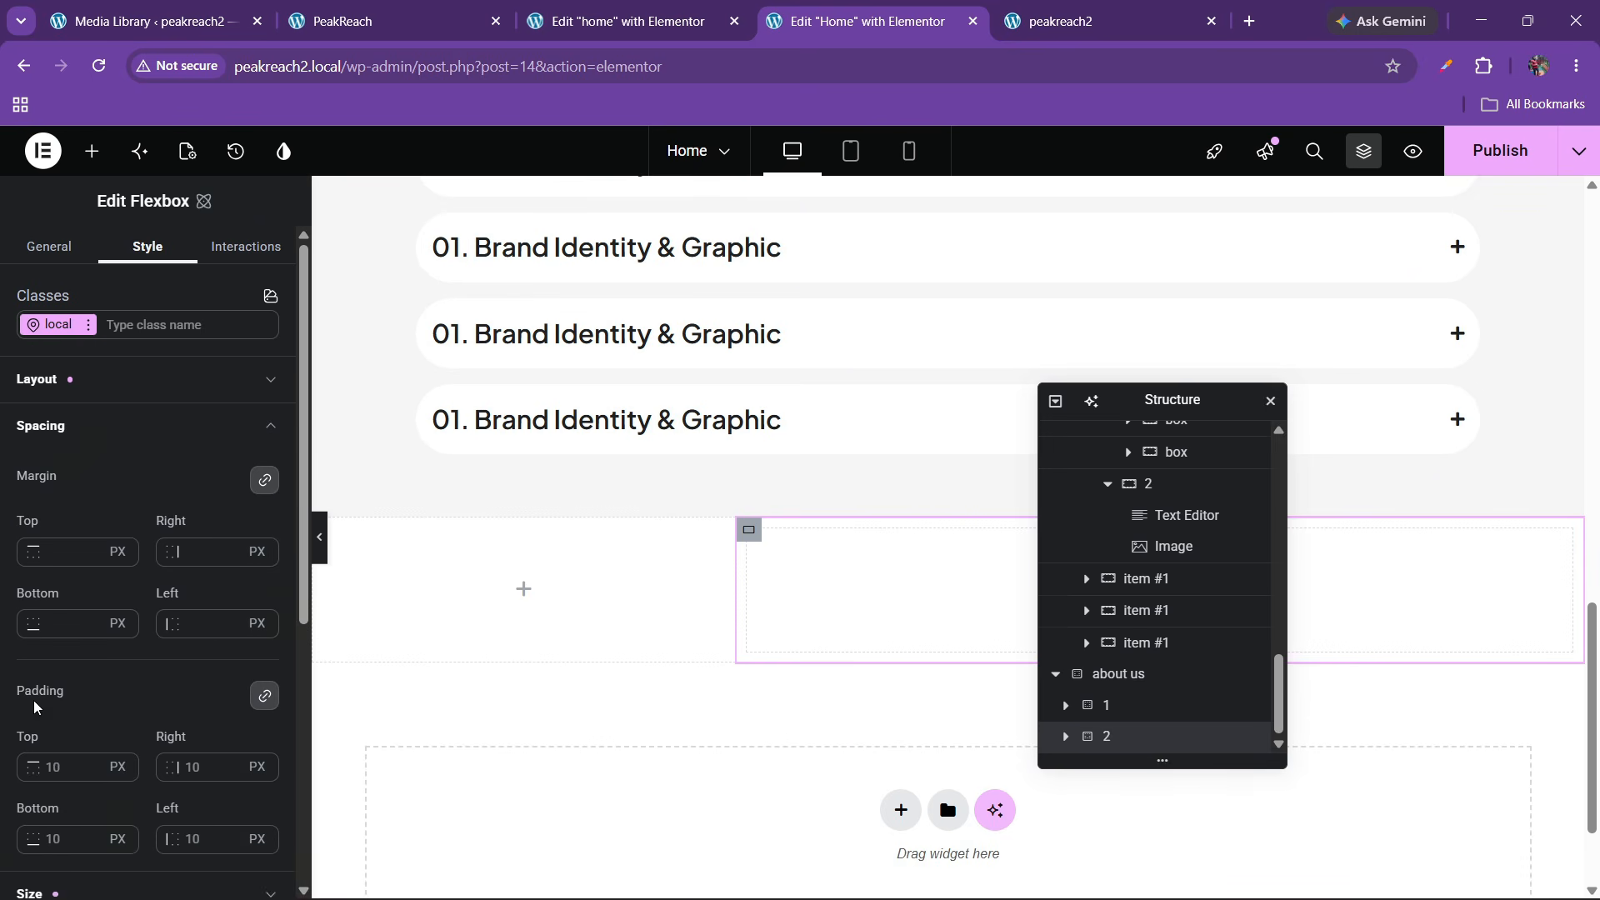
left_click(64, 771)
Give the about us container the black global colour as its background
type("0")
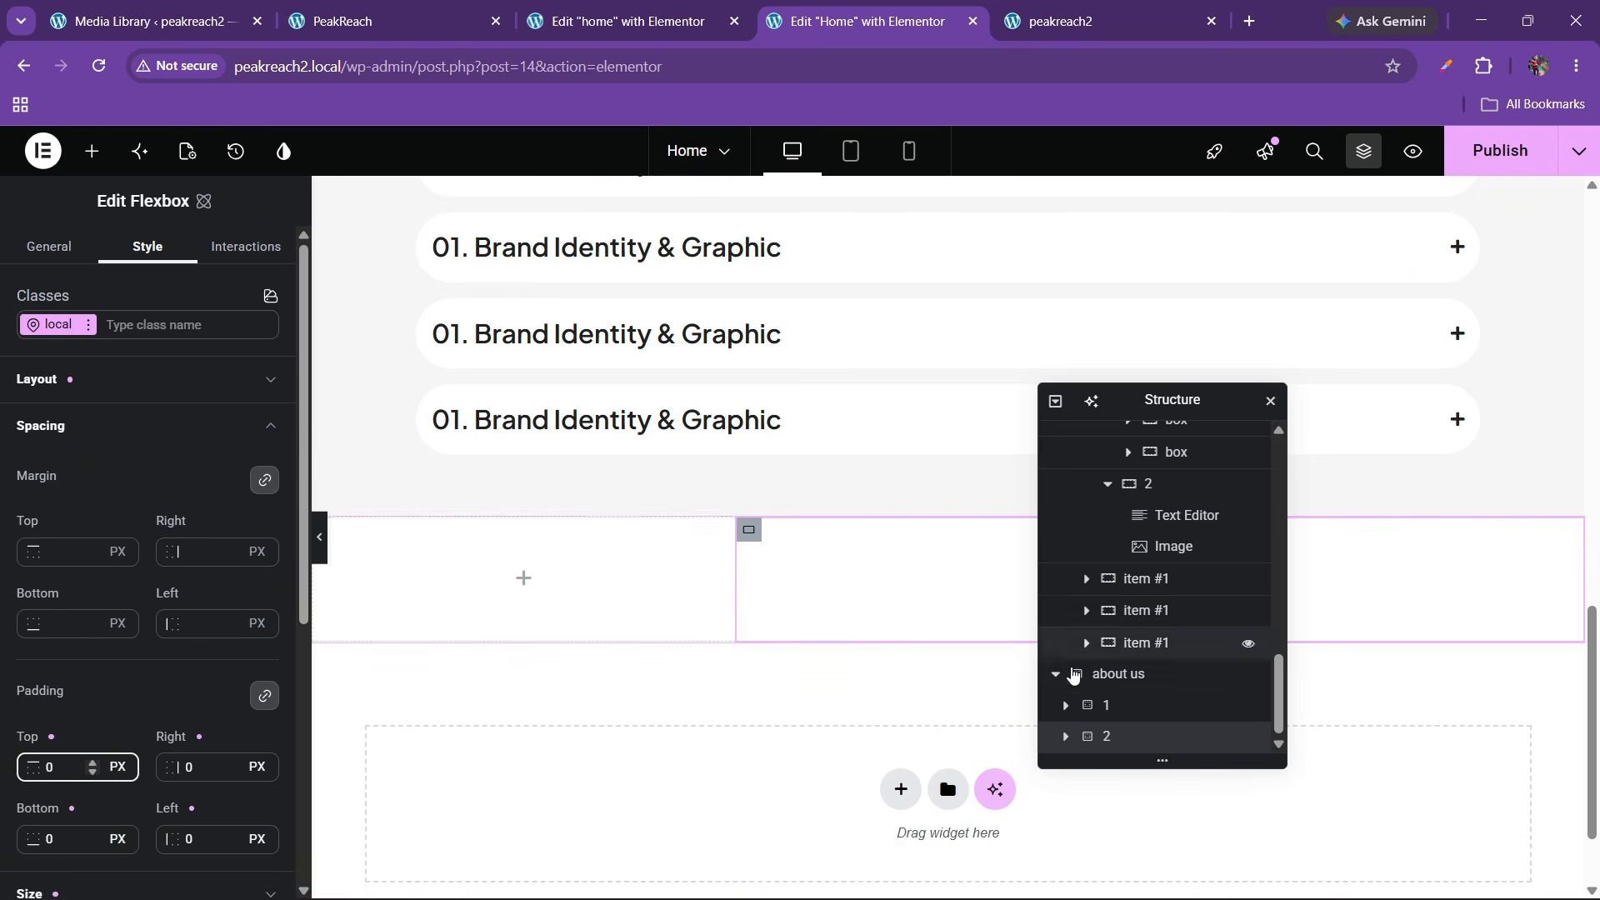
left_click(1115, 681)
scroll(117, 528, "down", 4)
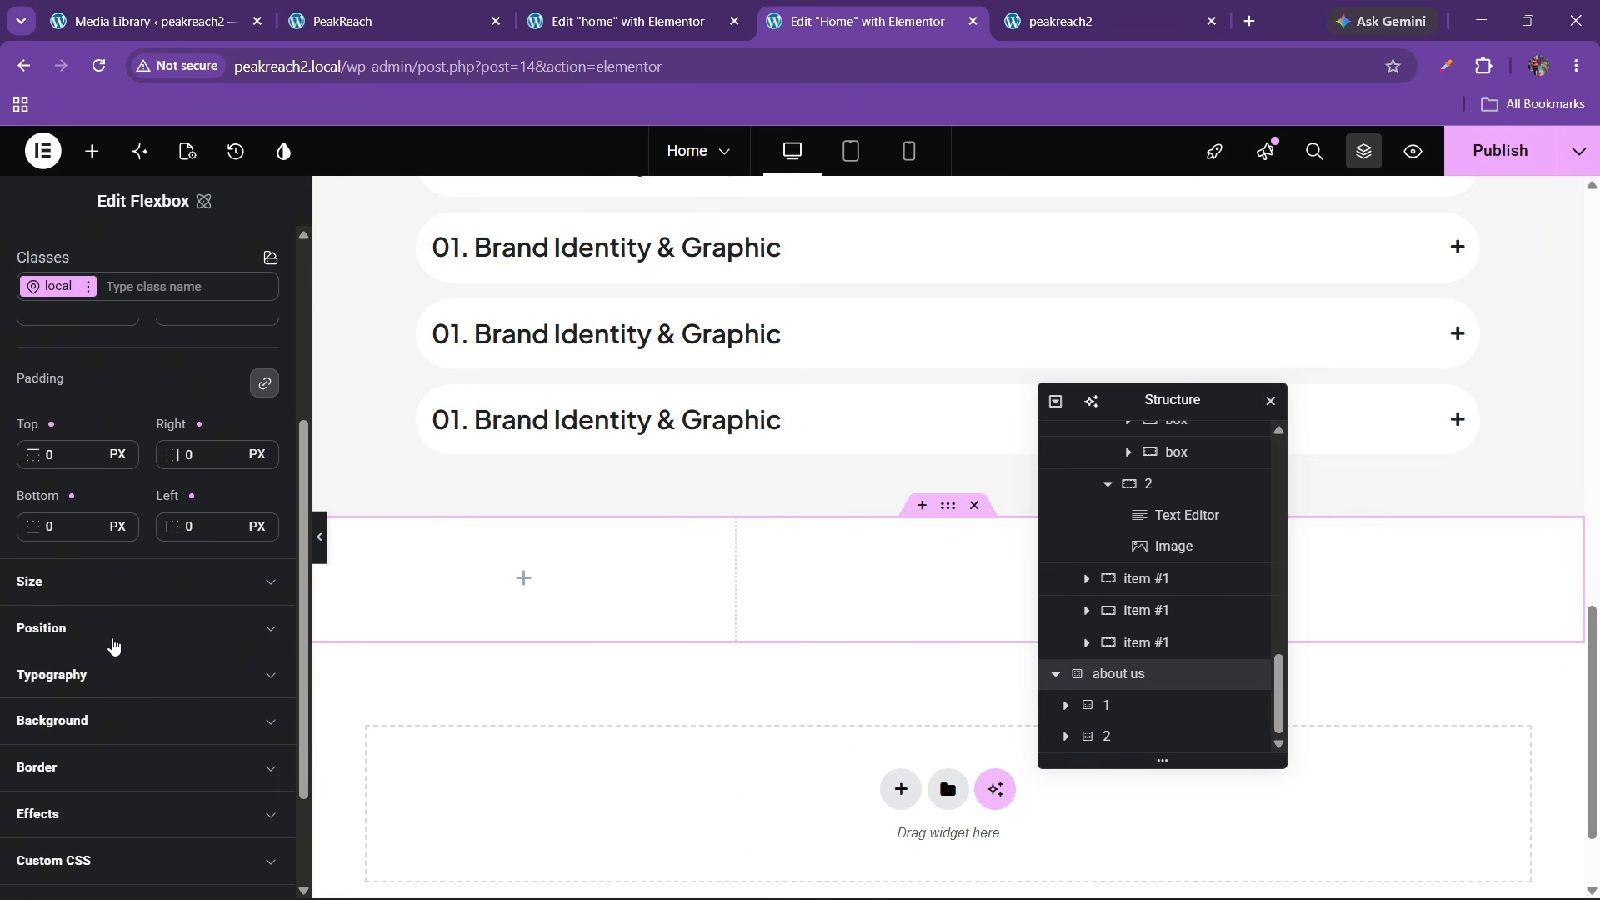
scroll(113, 645, "up", 4)
scroll(832, 489, "up", 6)
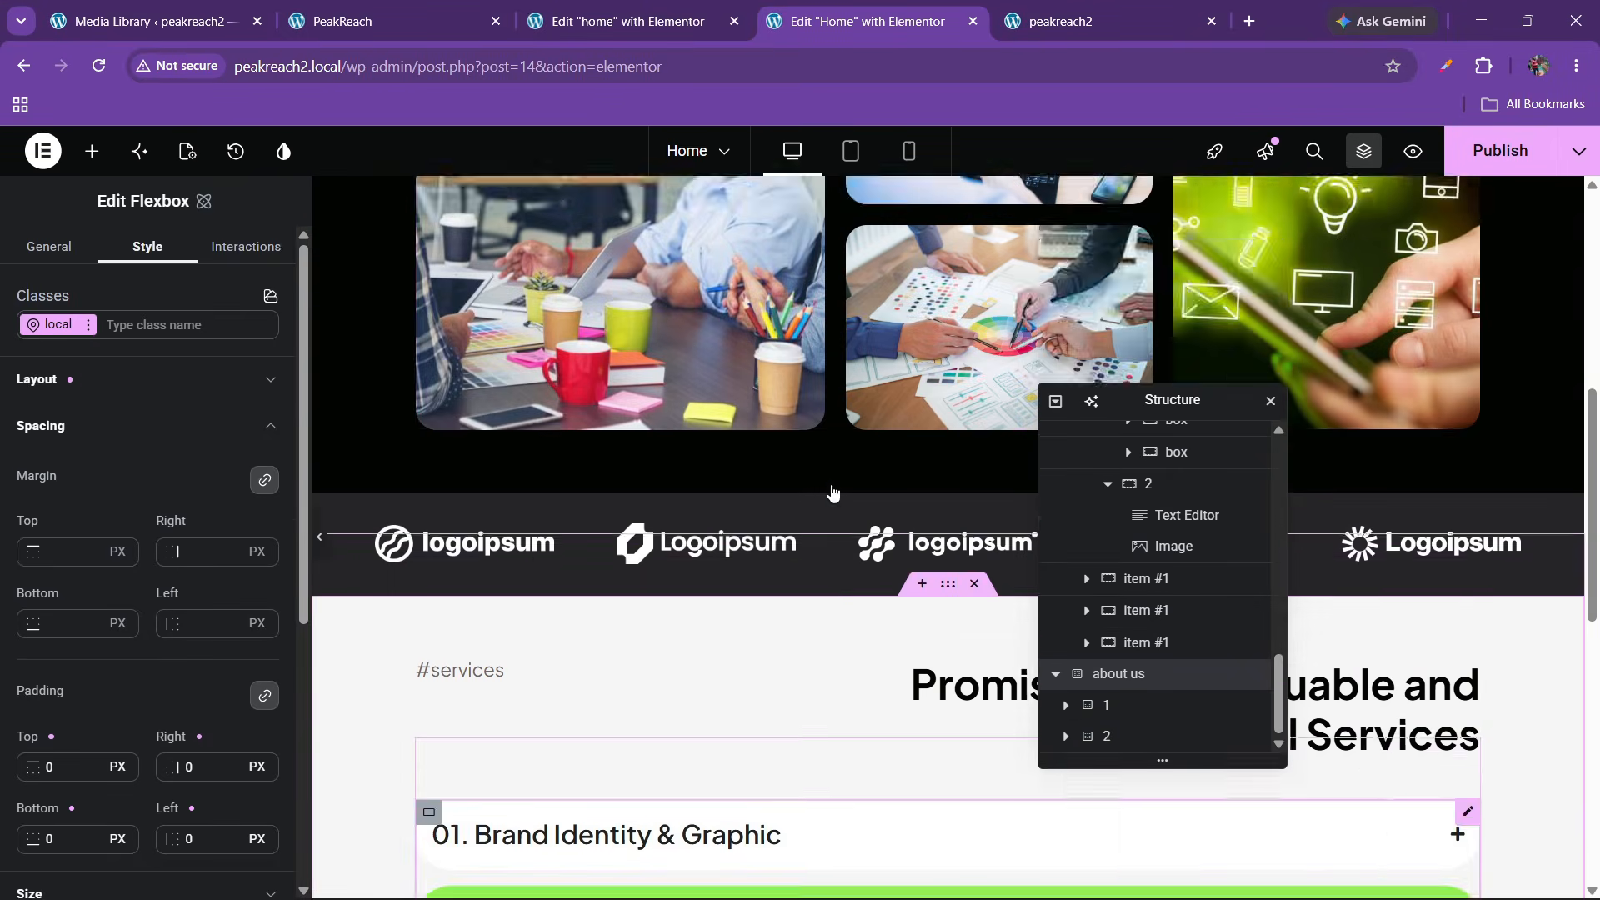
scroll(831, 489, "up", 2)
scroll(831, 489, "down", 7)
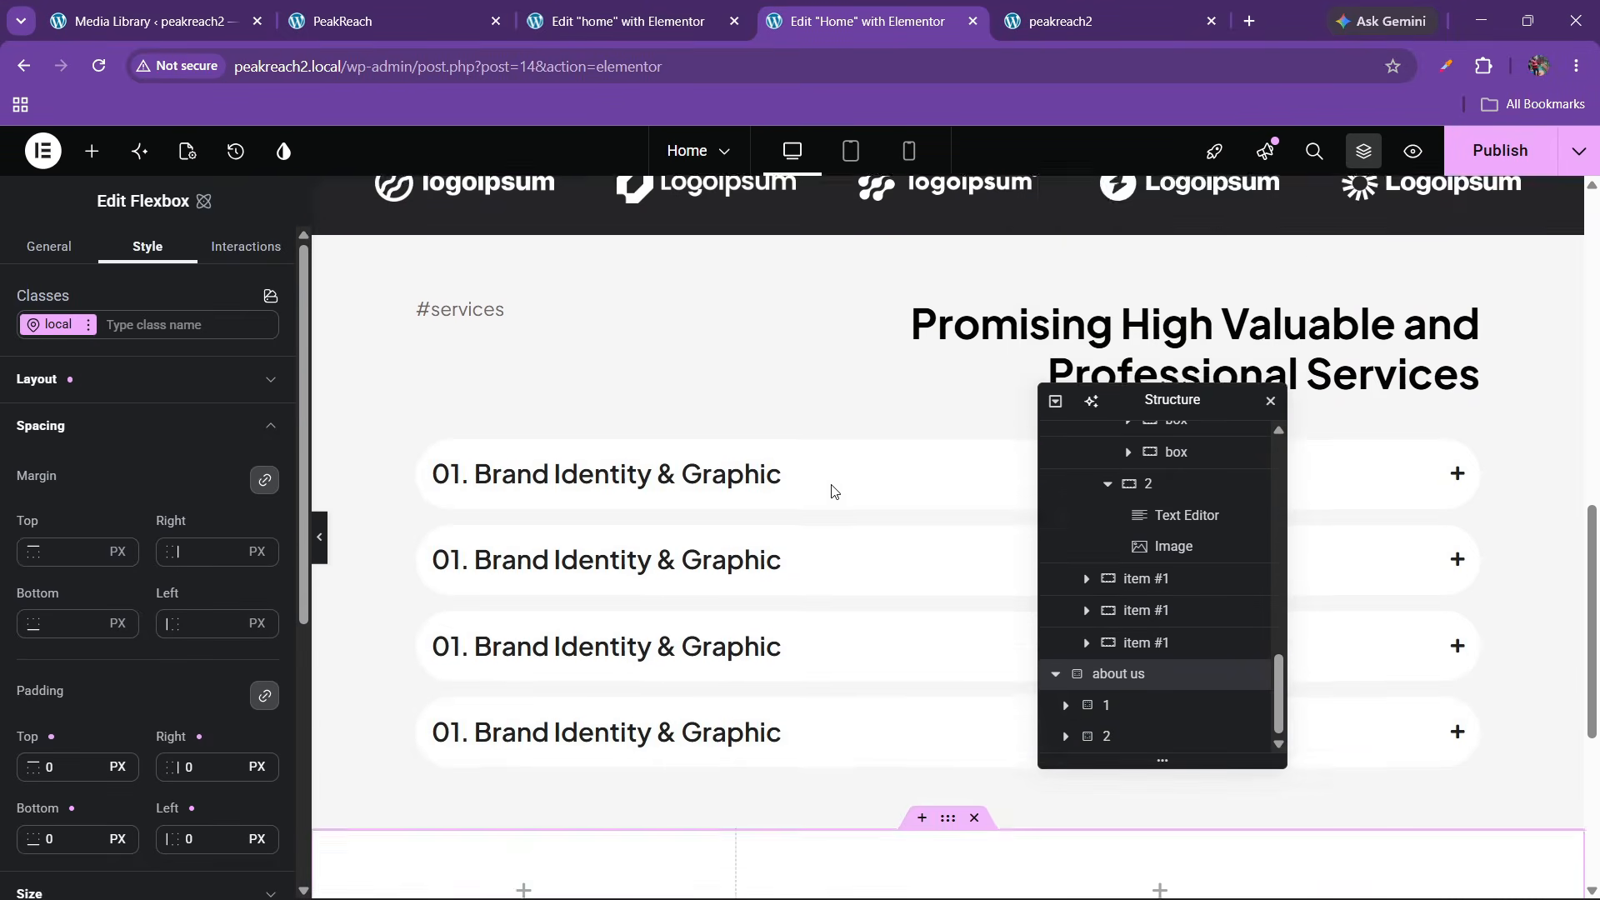
scroll(831, 492, "down", 5)
scroll(97, 517, "down", 2)
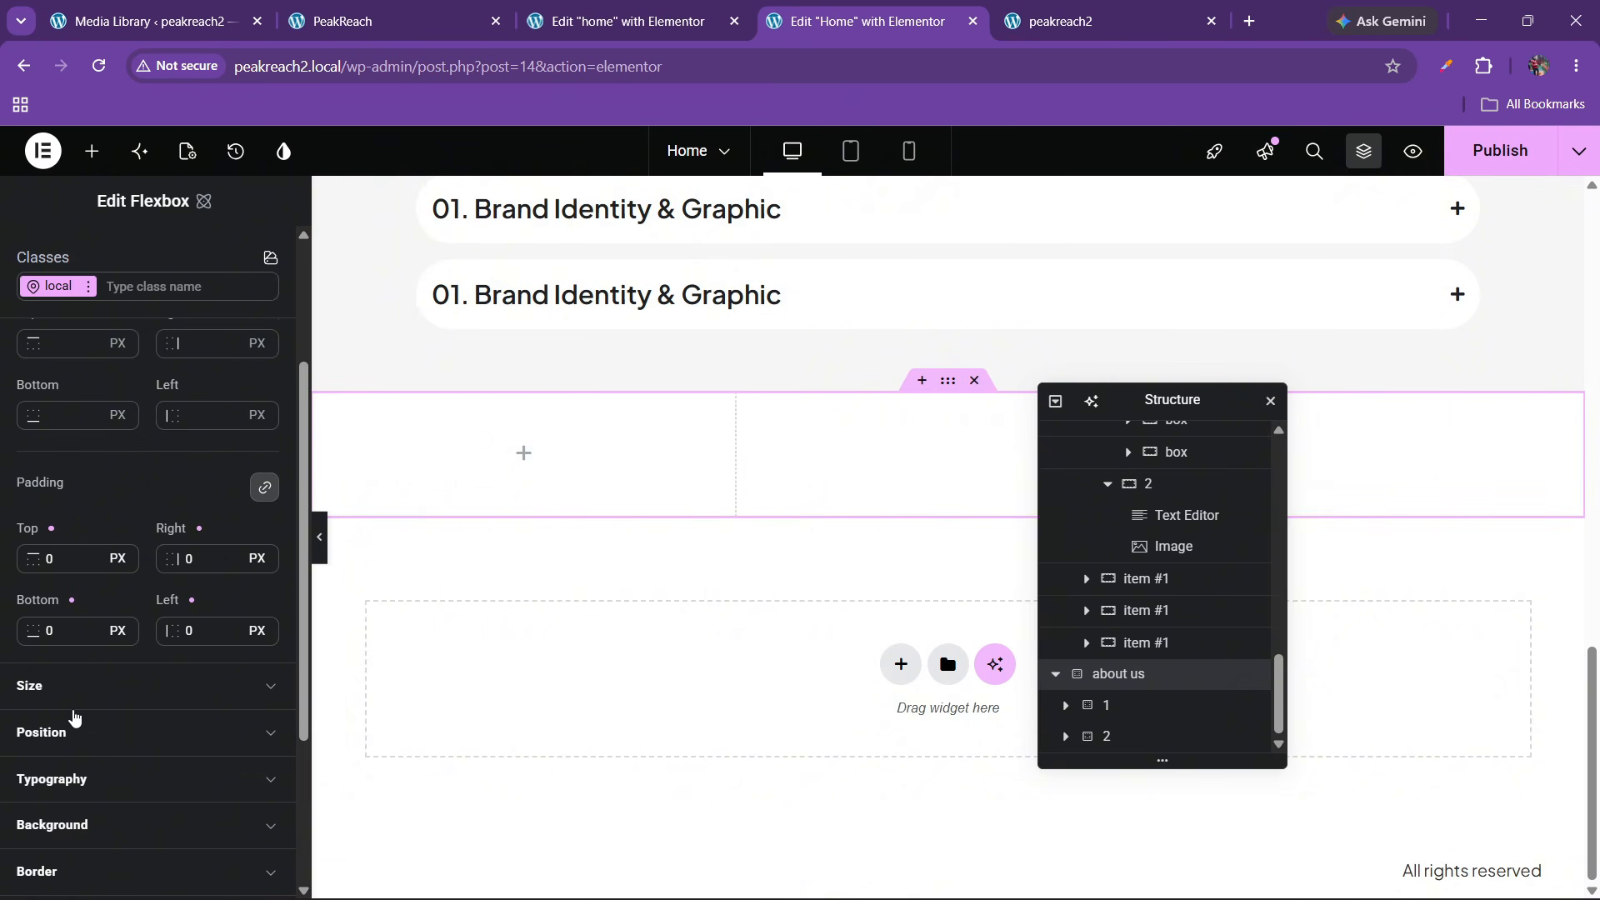
scroll(73, 717, "down", 1)
left_click(83, 718)
scroll(125, 723, "down", 1)
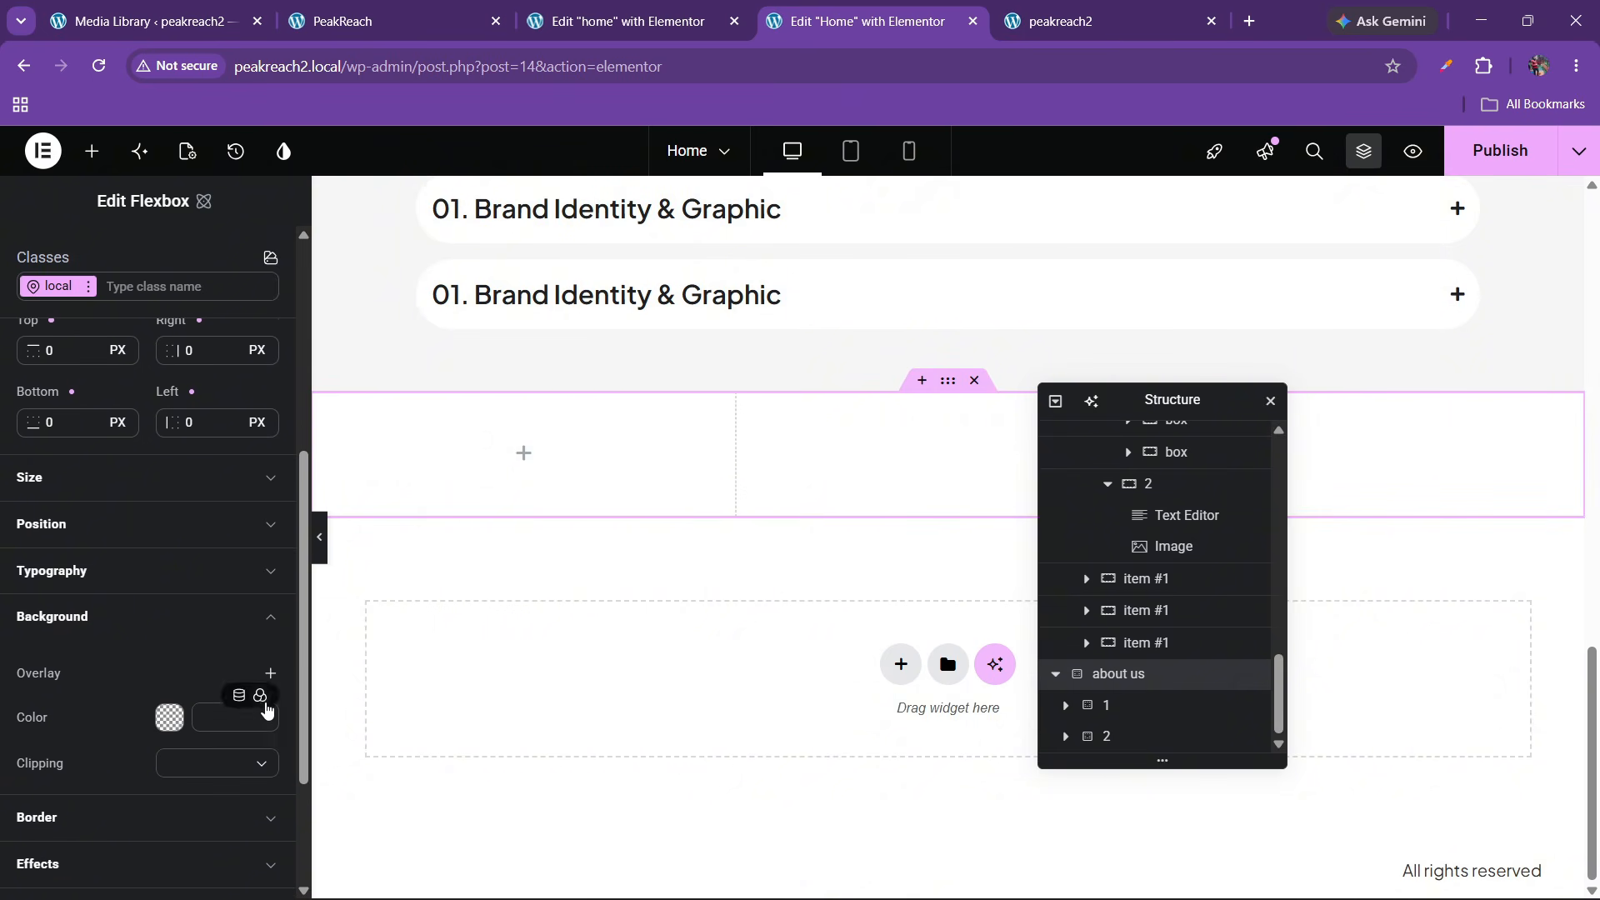
left_click(262, 698)
left_click(115, 714)
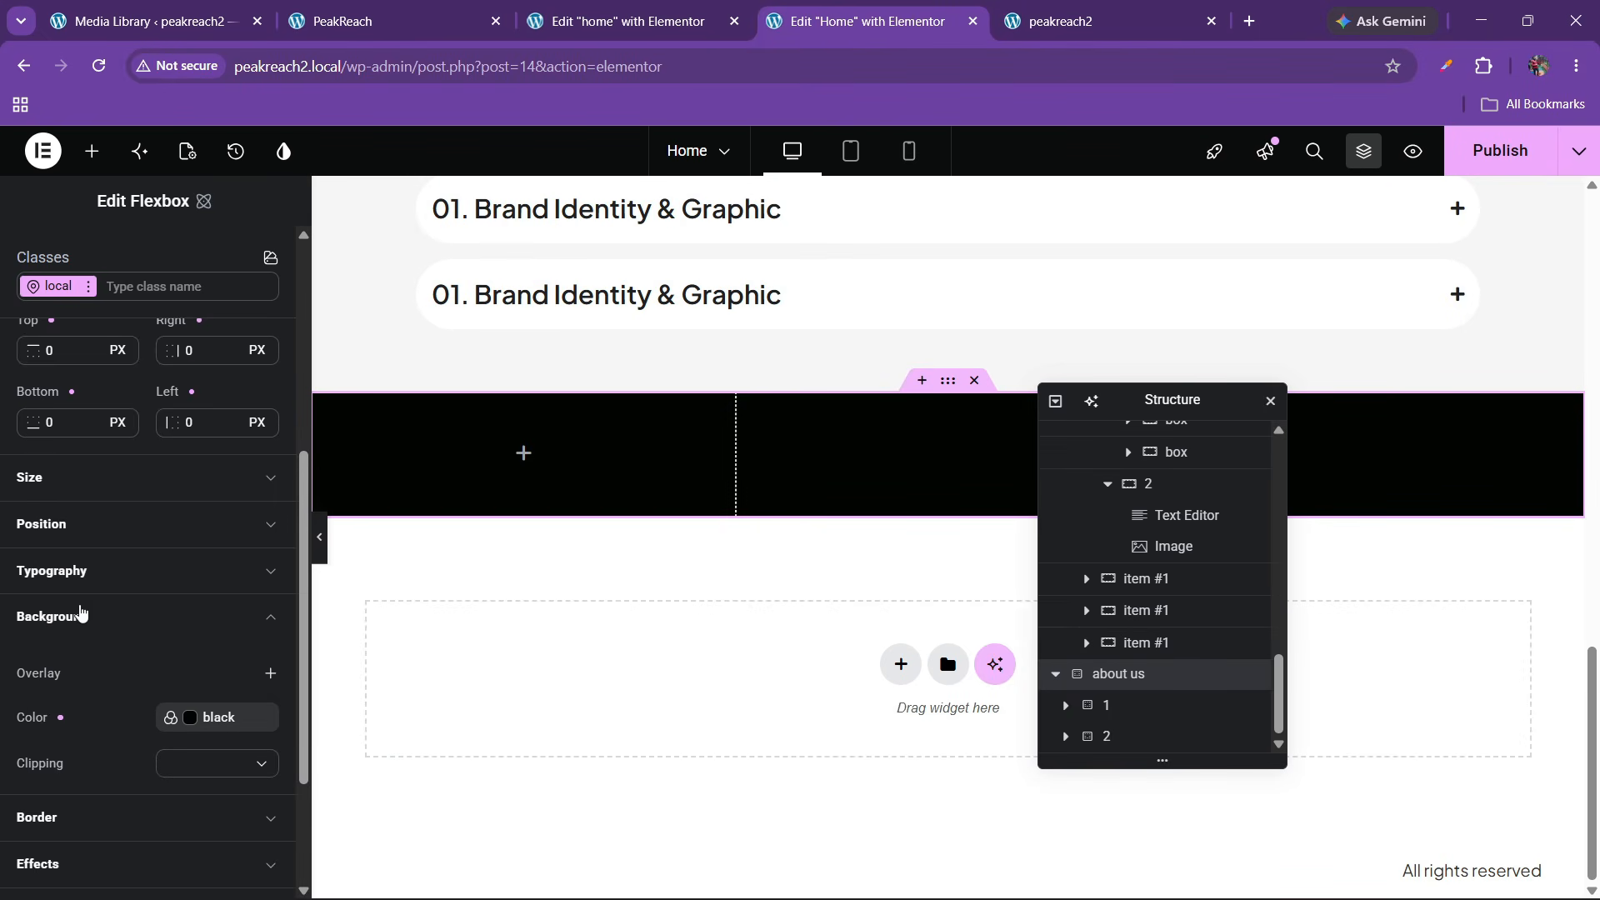
Unlink padding and set 60 px top/bottom, 100 px left/right, then compare with PeakReach
scroll(113, 671, "up", 4)
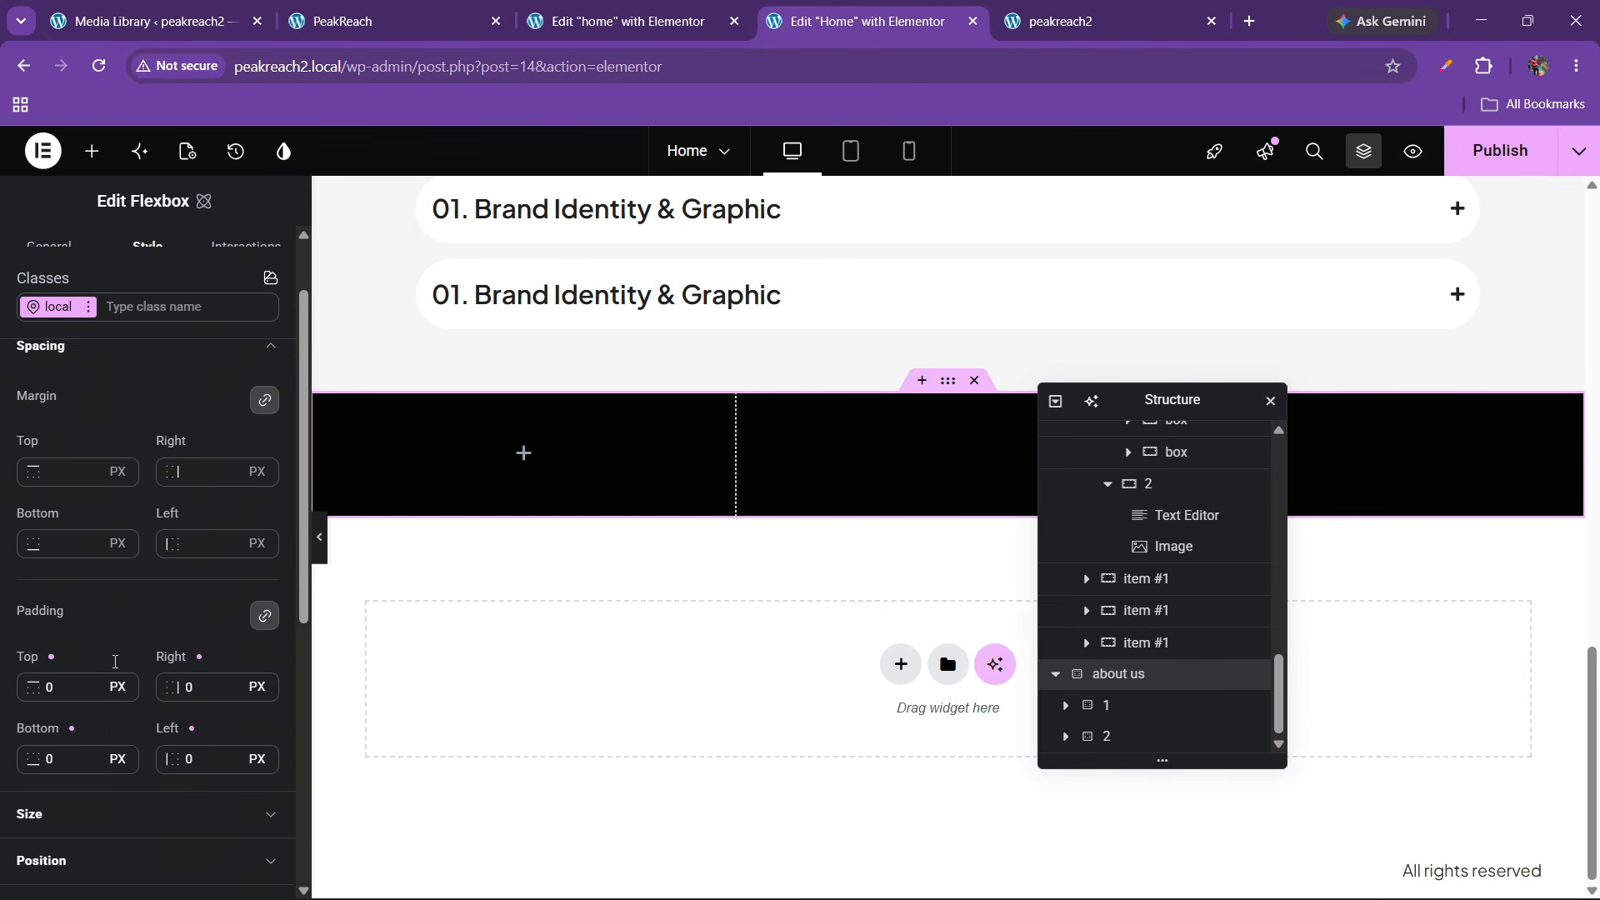
scroll(67, 662, "down", 1)
left_click(259, 597)
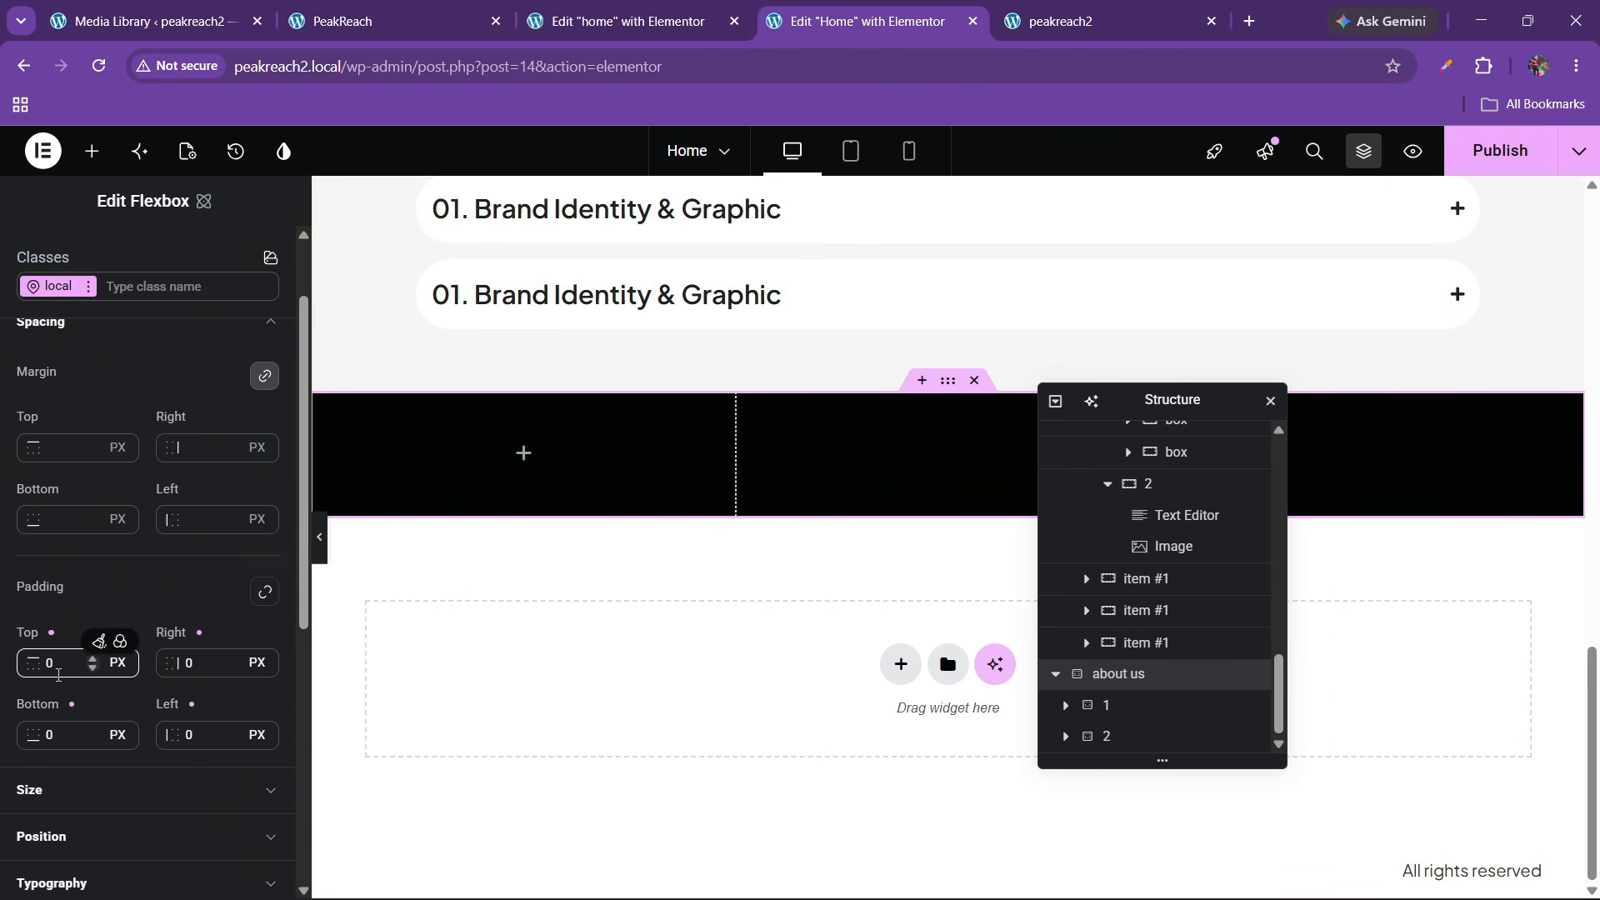
left_click(47, 663)
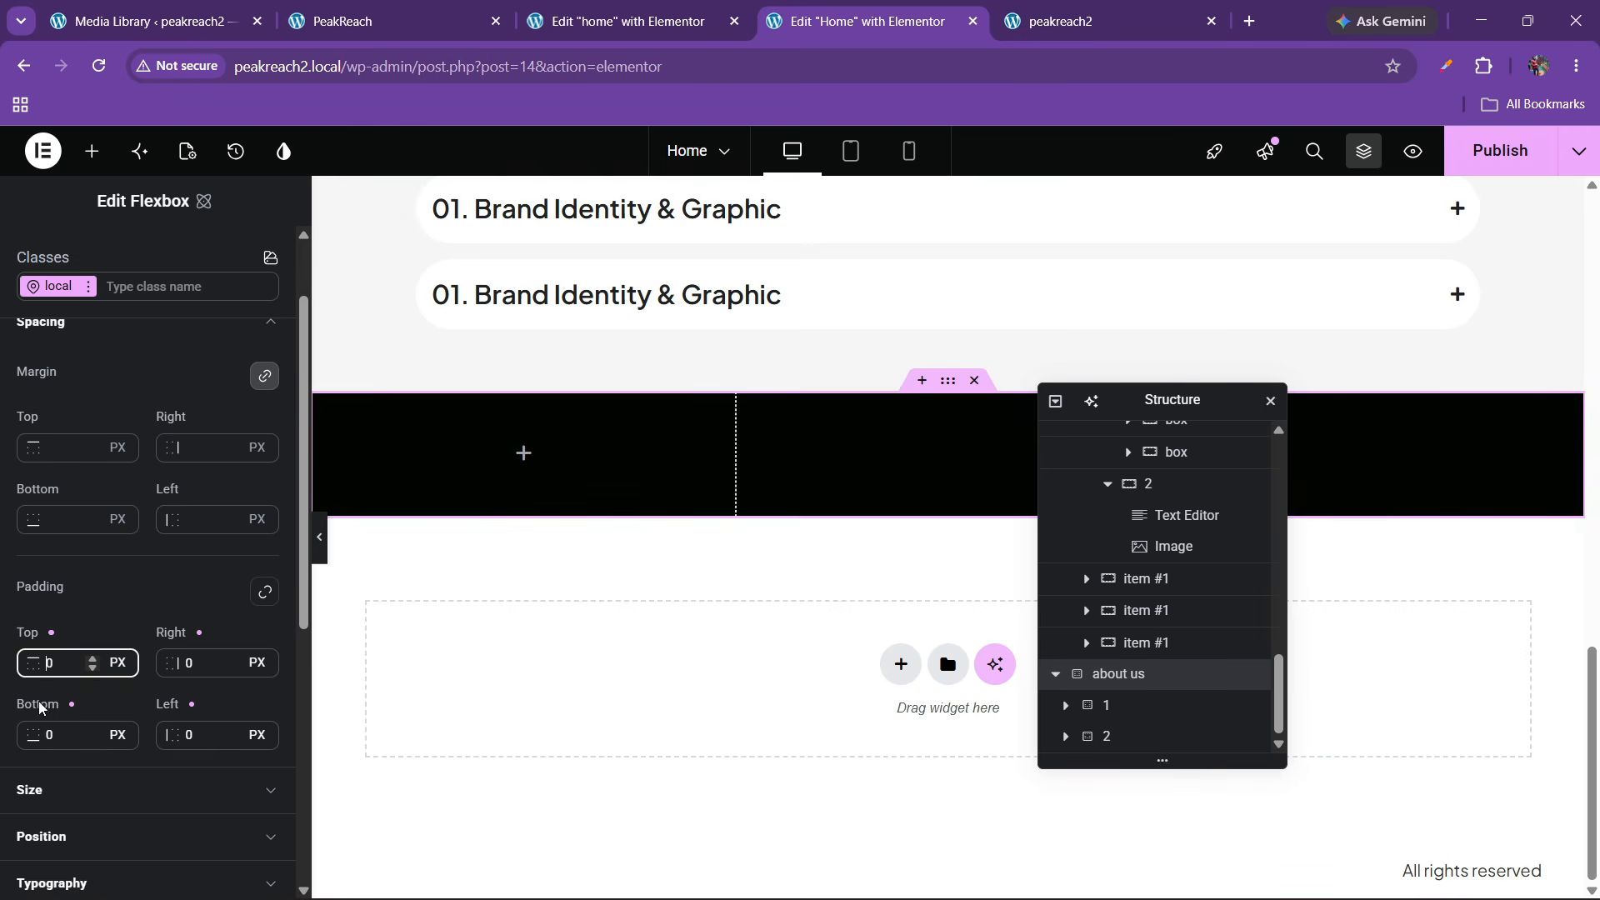
type("6")
left_click(48, 735)
type("6")
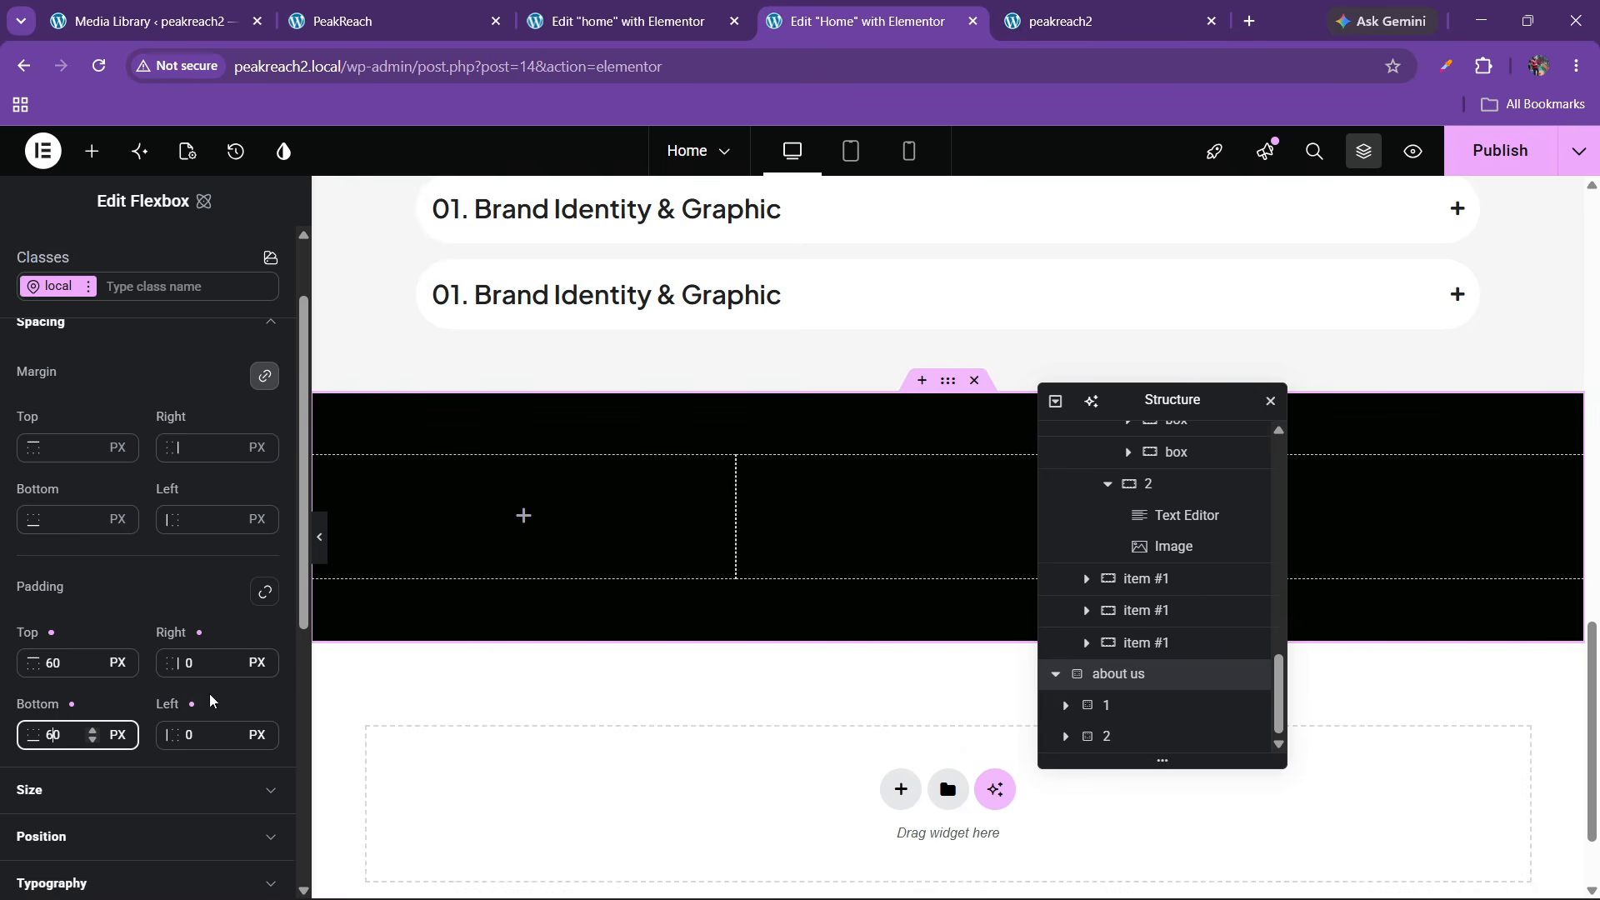
left_click(193, 664)
type("100")
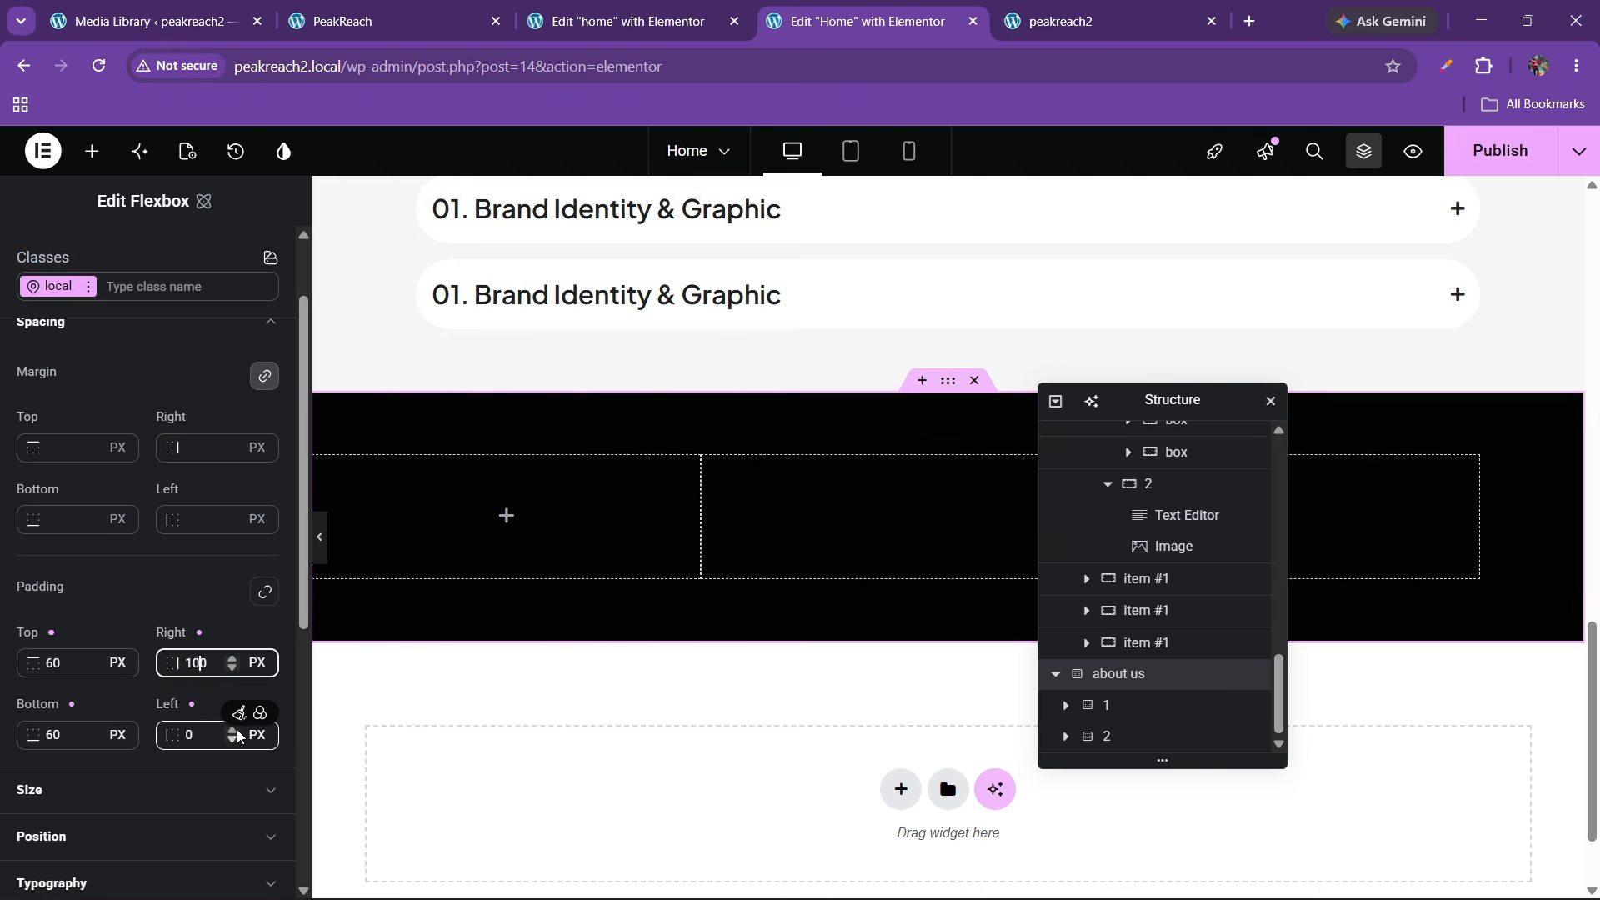
left_click(188, 738)
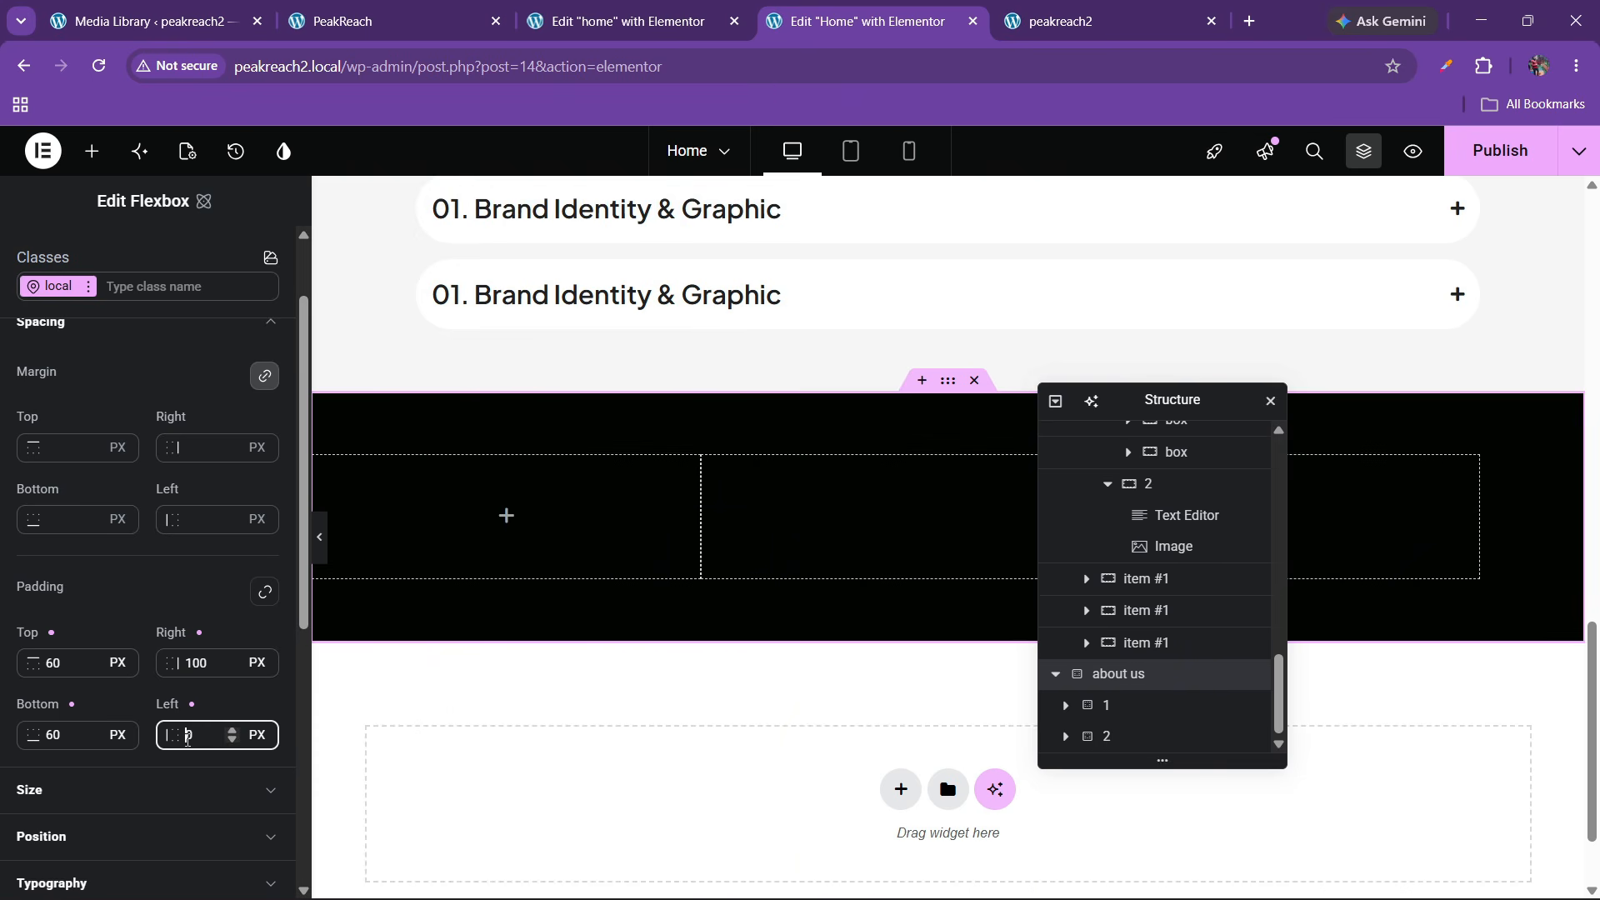
type("100")
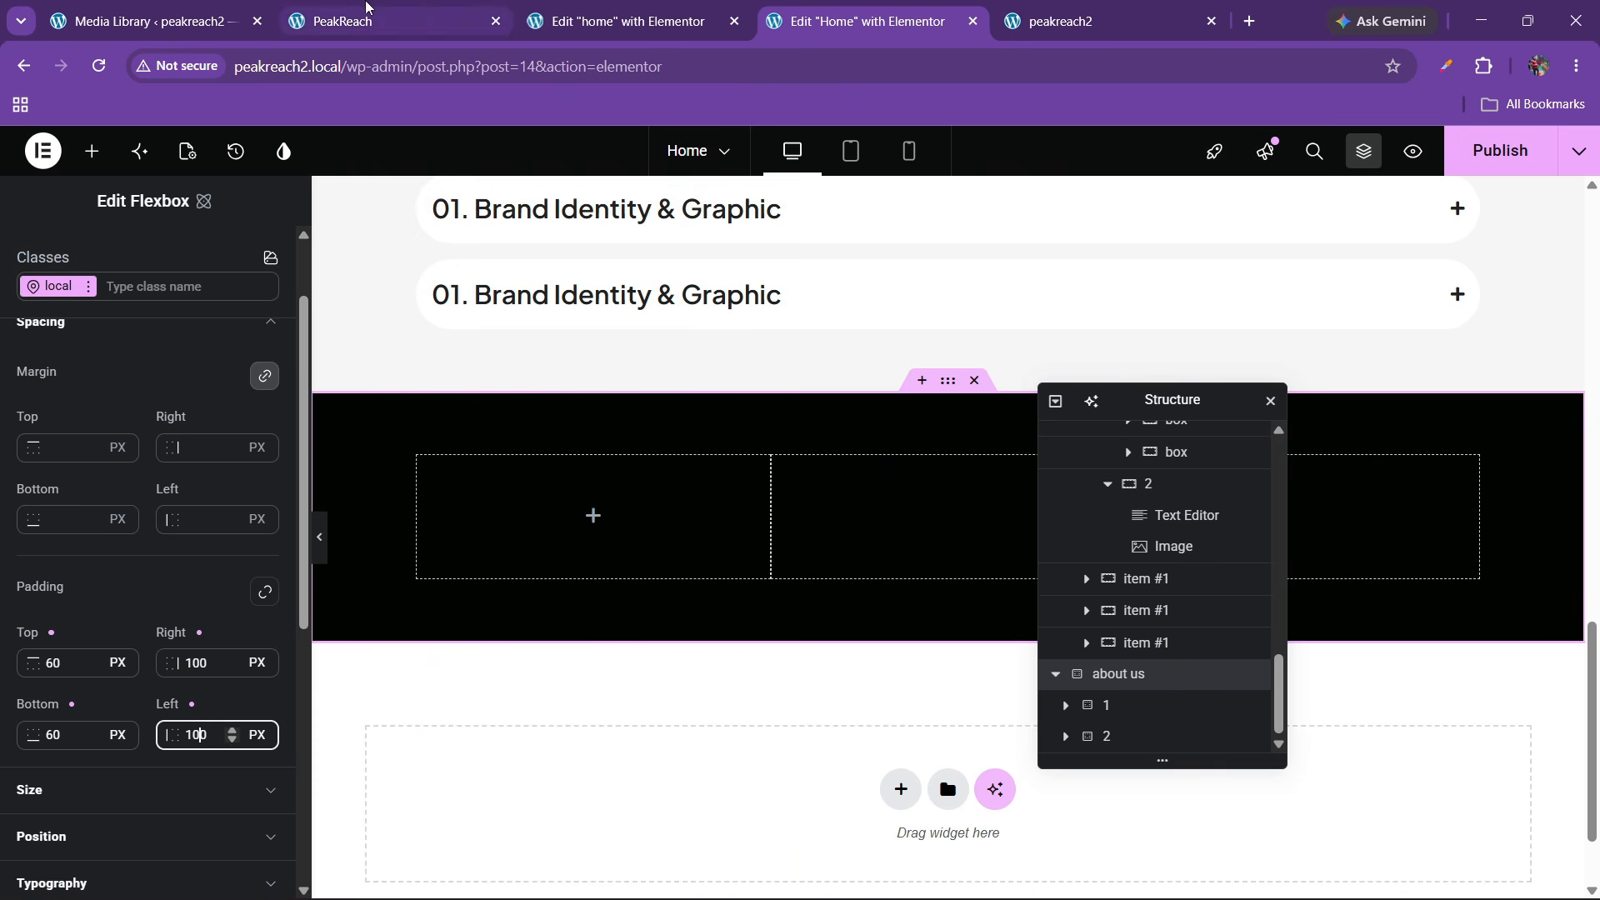
left_click(367, 18)
Drag an Image widget into the about-us section's first column
scroll(515, 548, "down", 3)
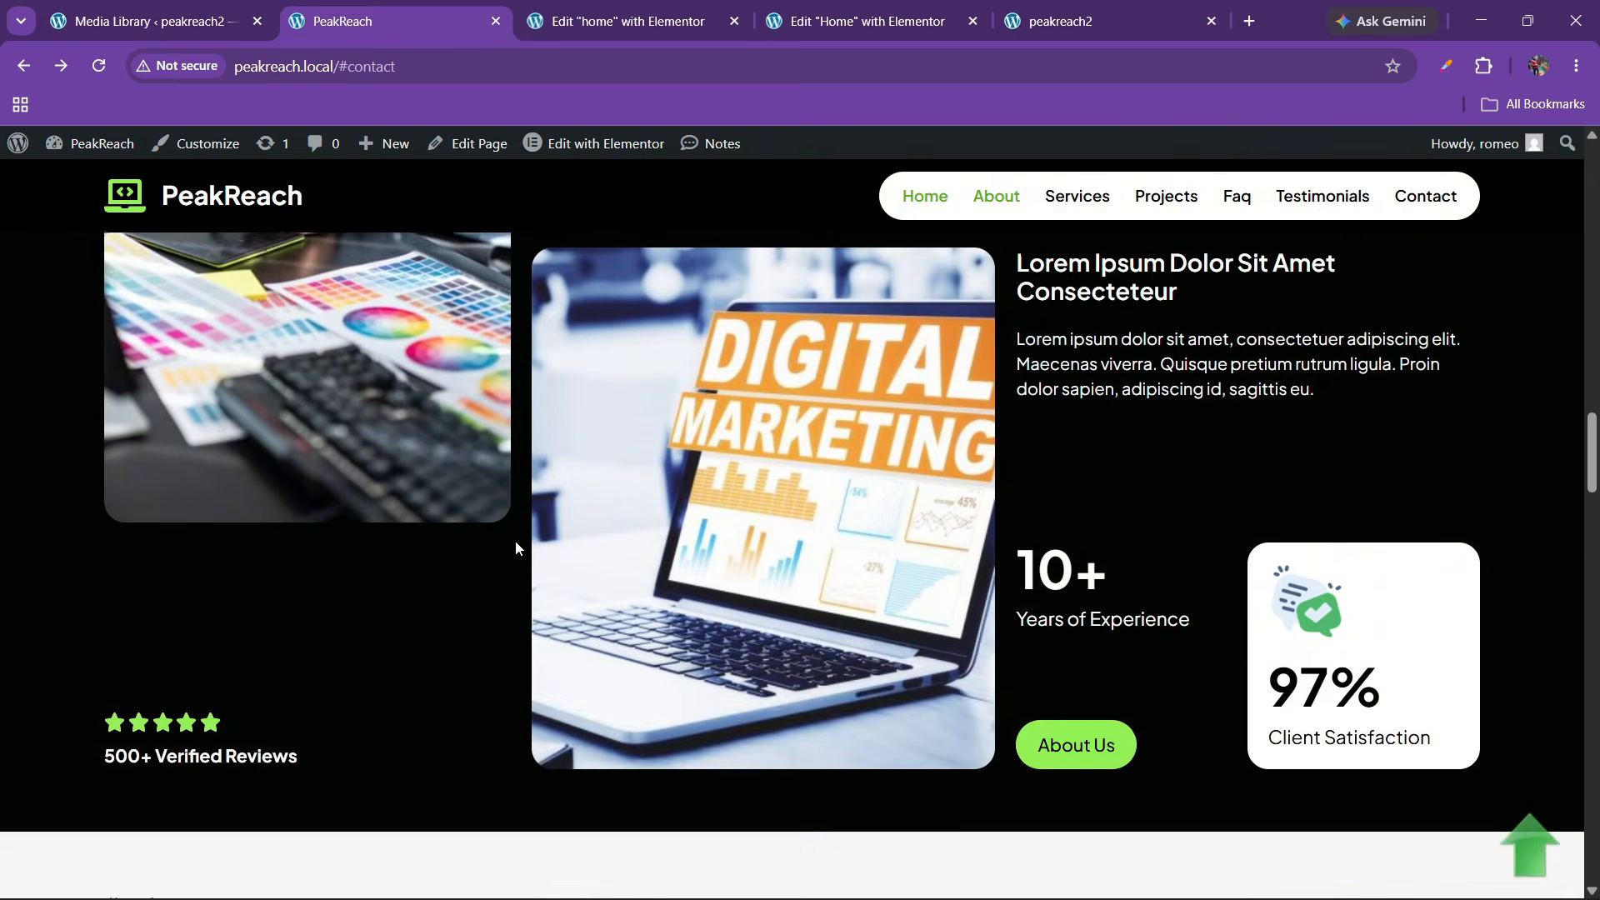
scroll(515, 548, "up", 2)
left_click(880, 7)
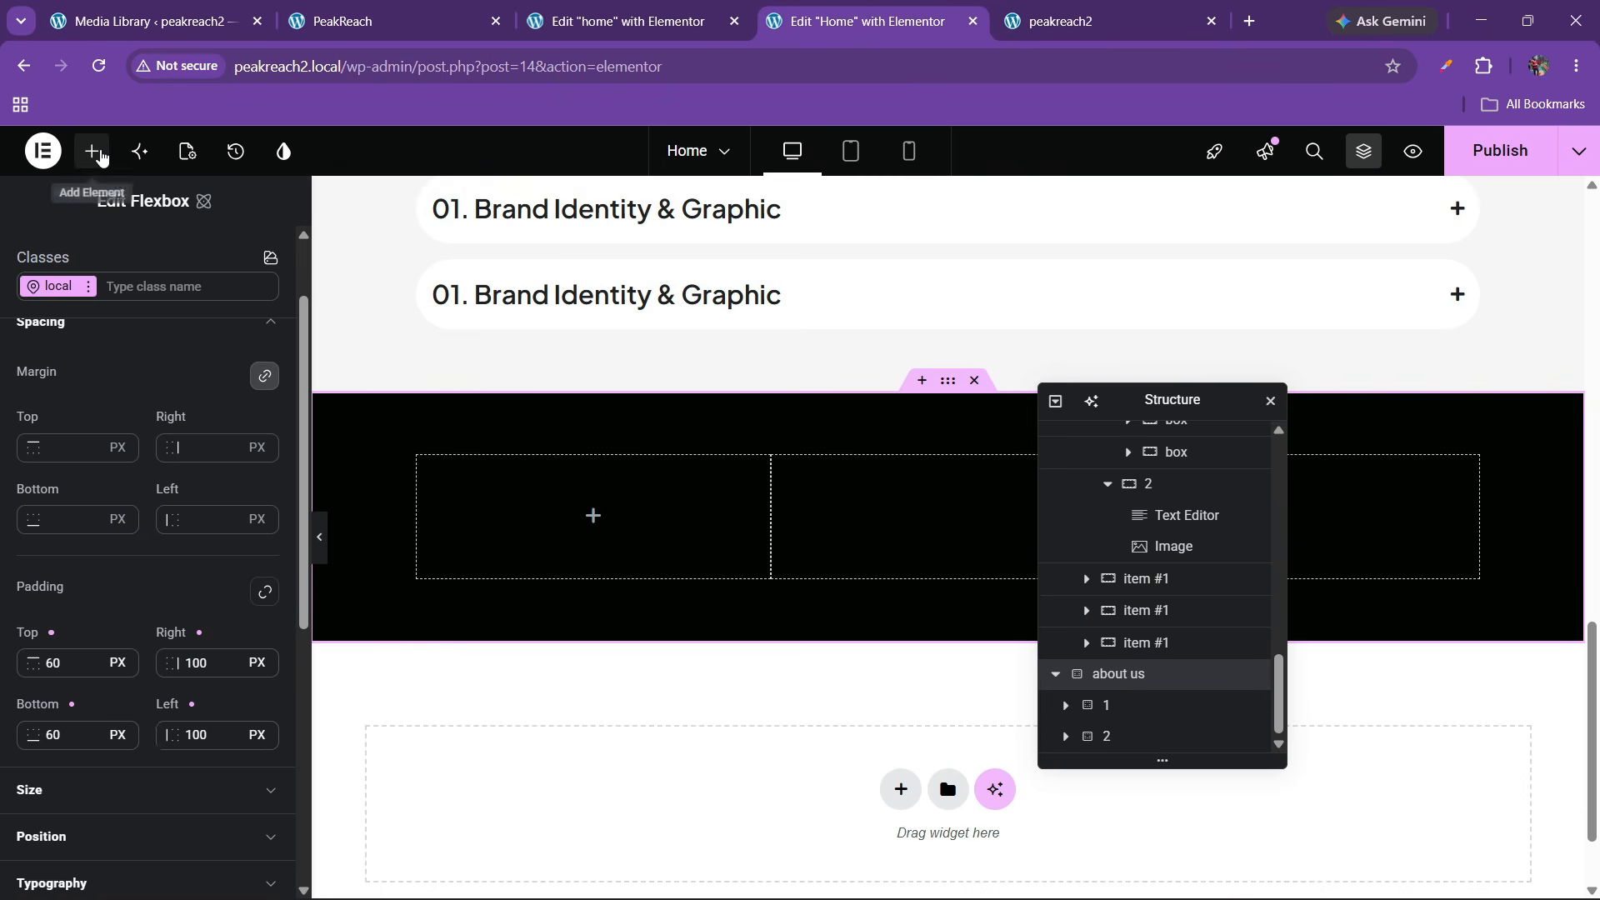
left_click(92, 151)
scroll(213, 614, "down", 10)
scroll(213, 614, "down", 4)
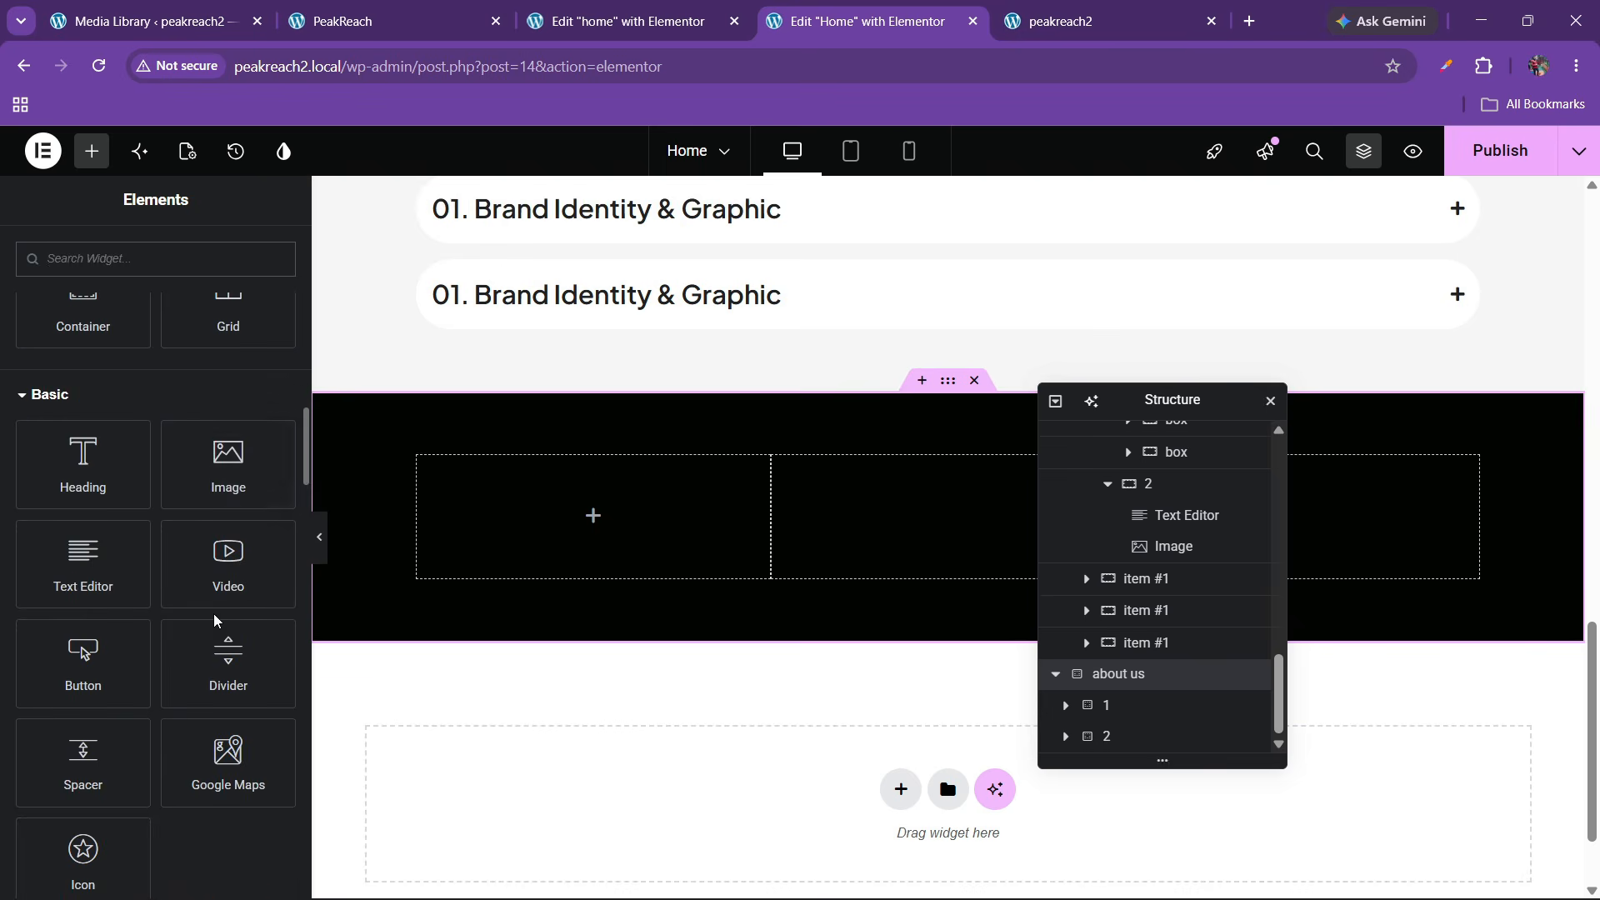
left_click_drag(225, 477, 483, 533)
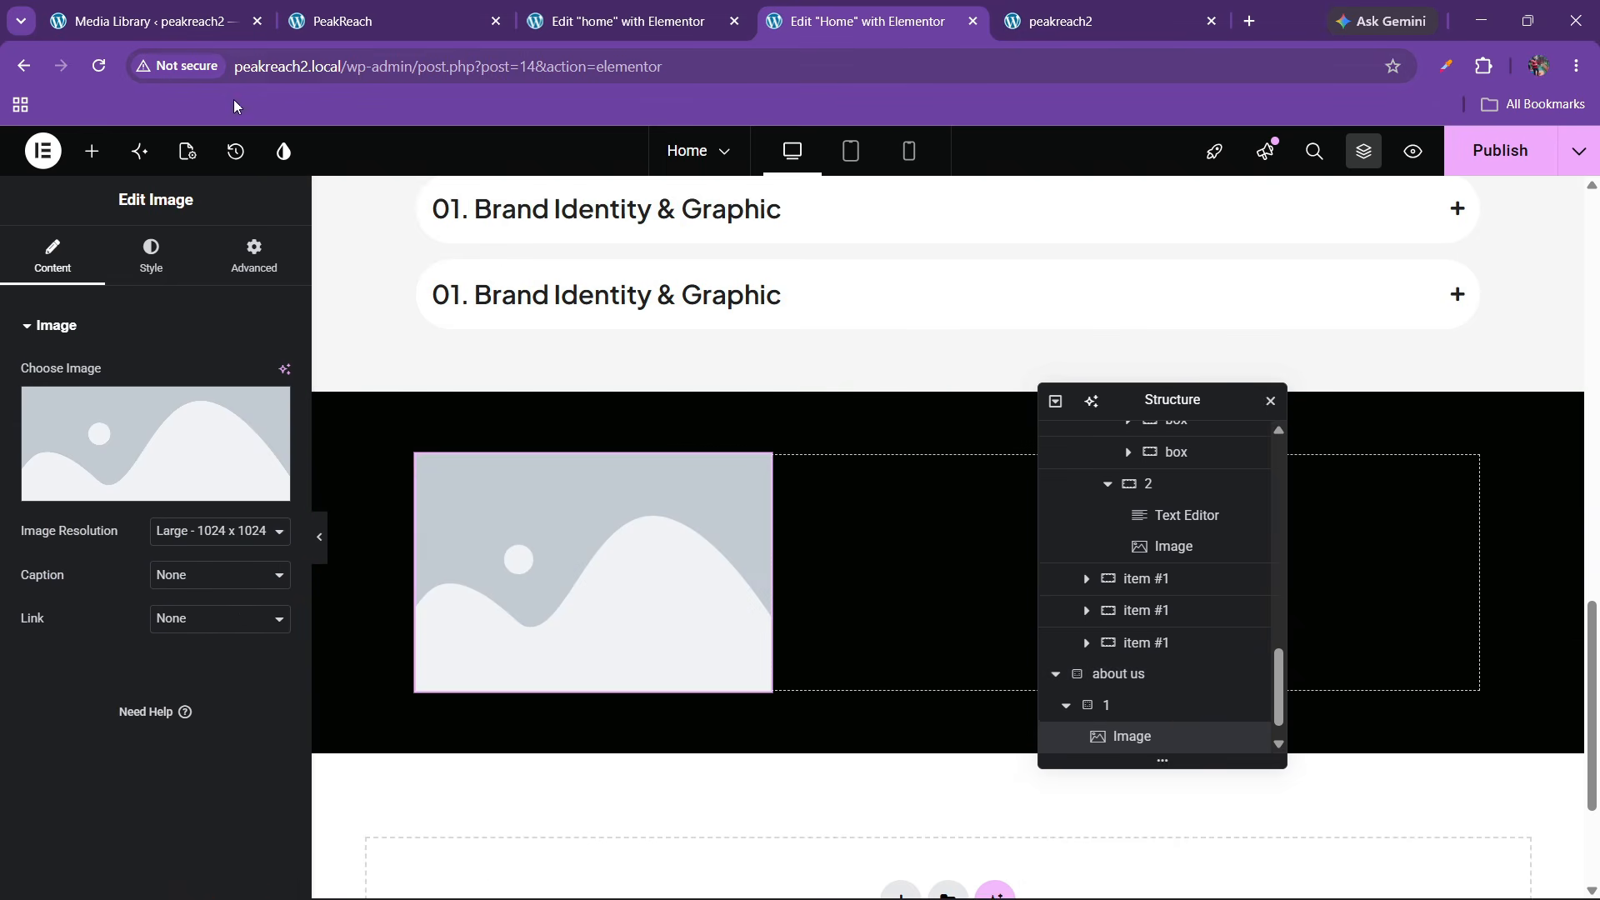
Insert the image-demo_image1-113 picture from the media library into the image
left_click(392, 21)
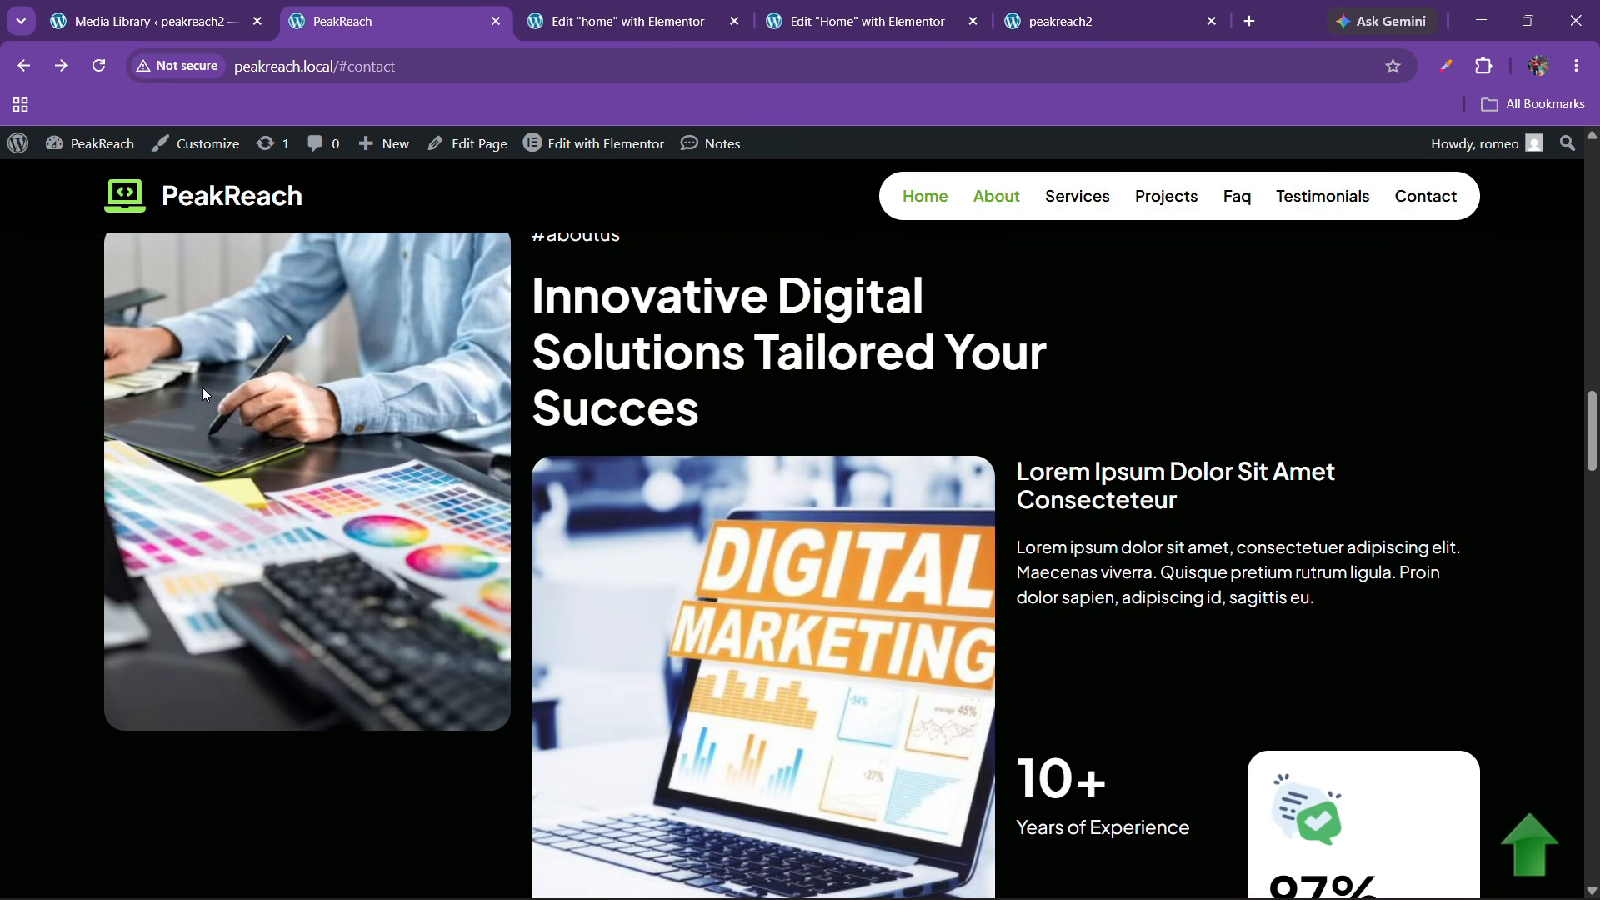
key("ctrl+Tab")
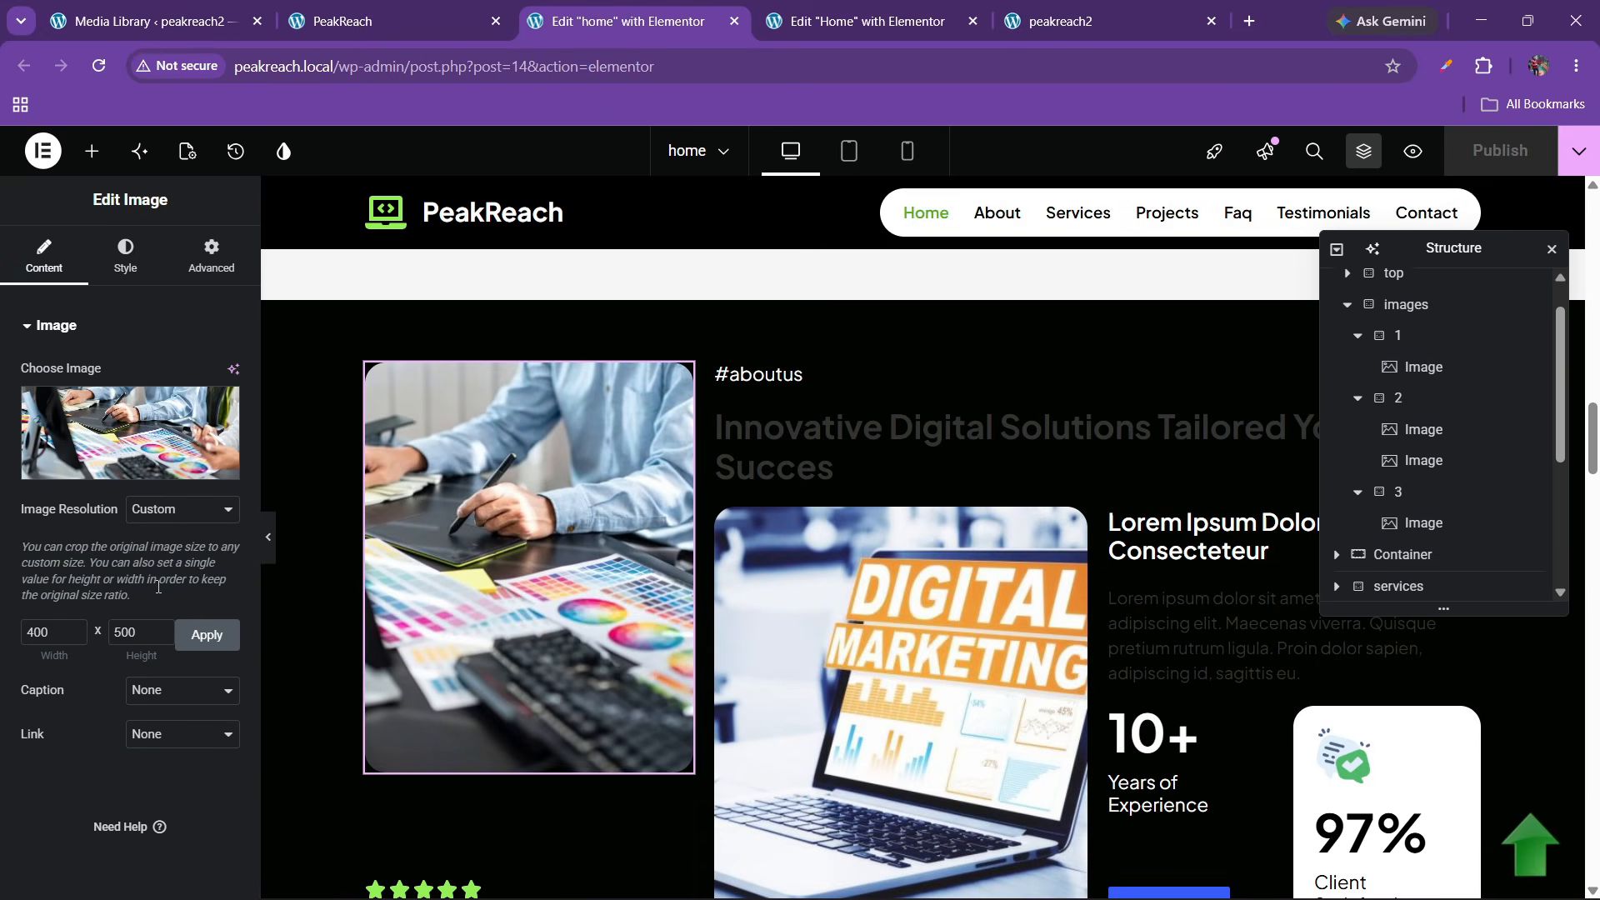
left_click(838, 10)
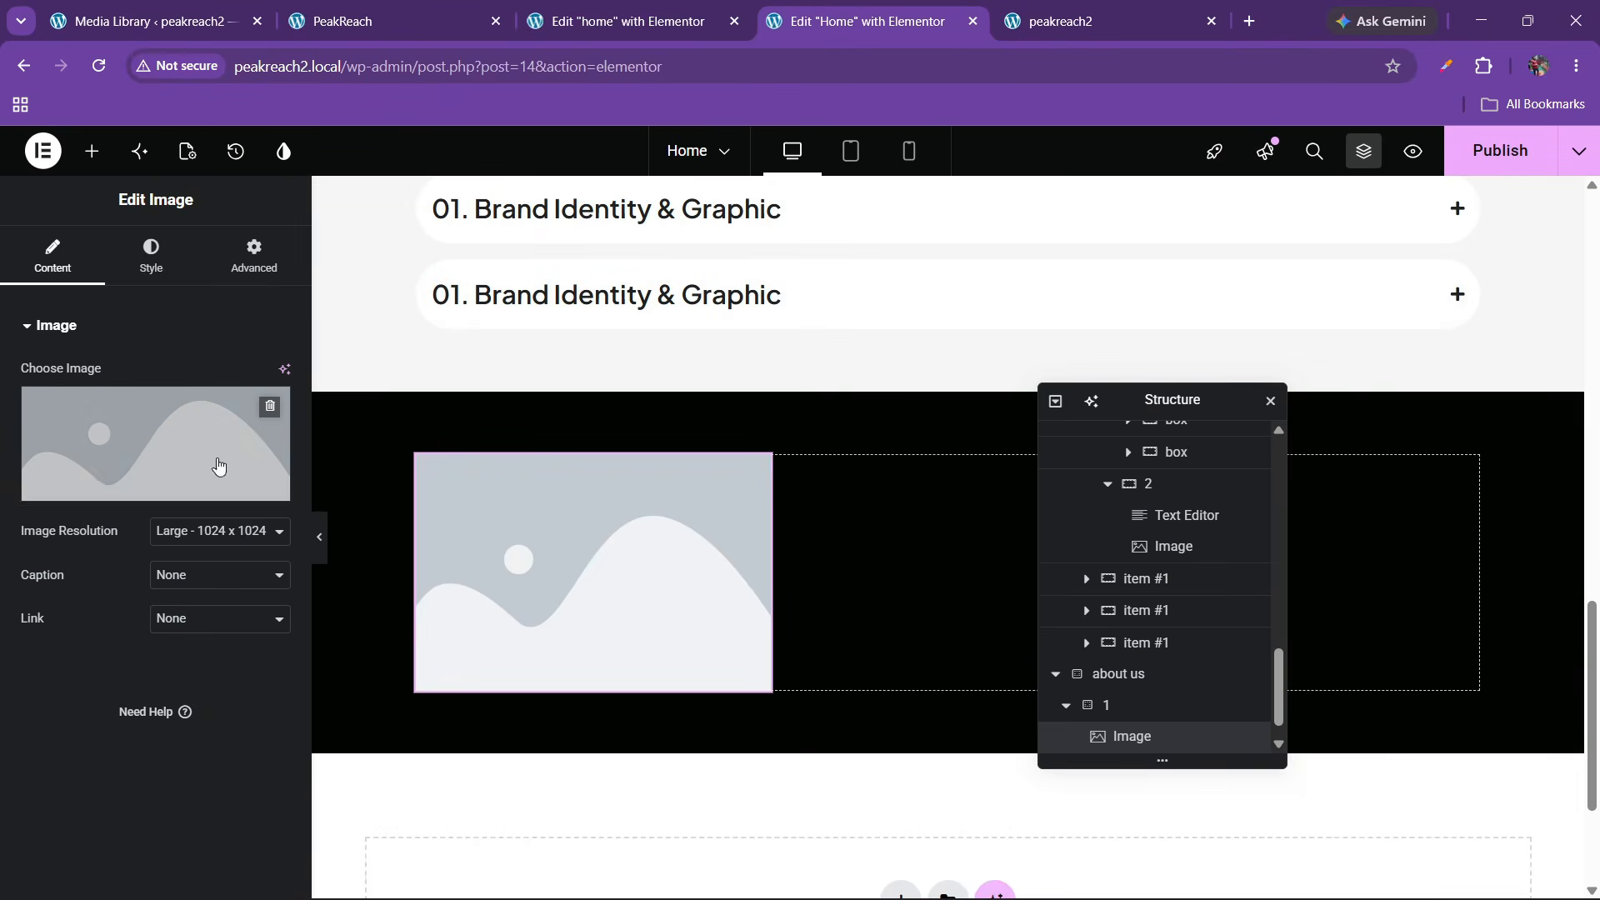
left_click(125, 433)
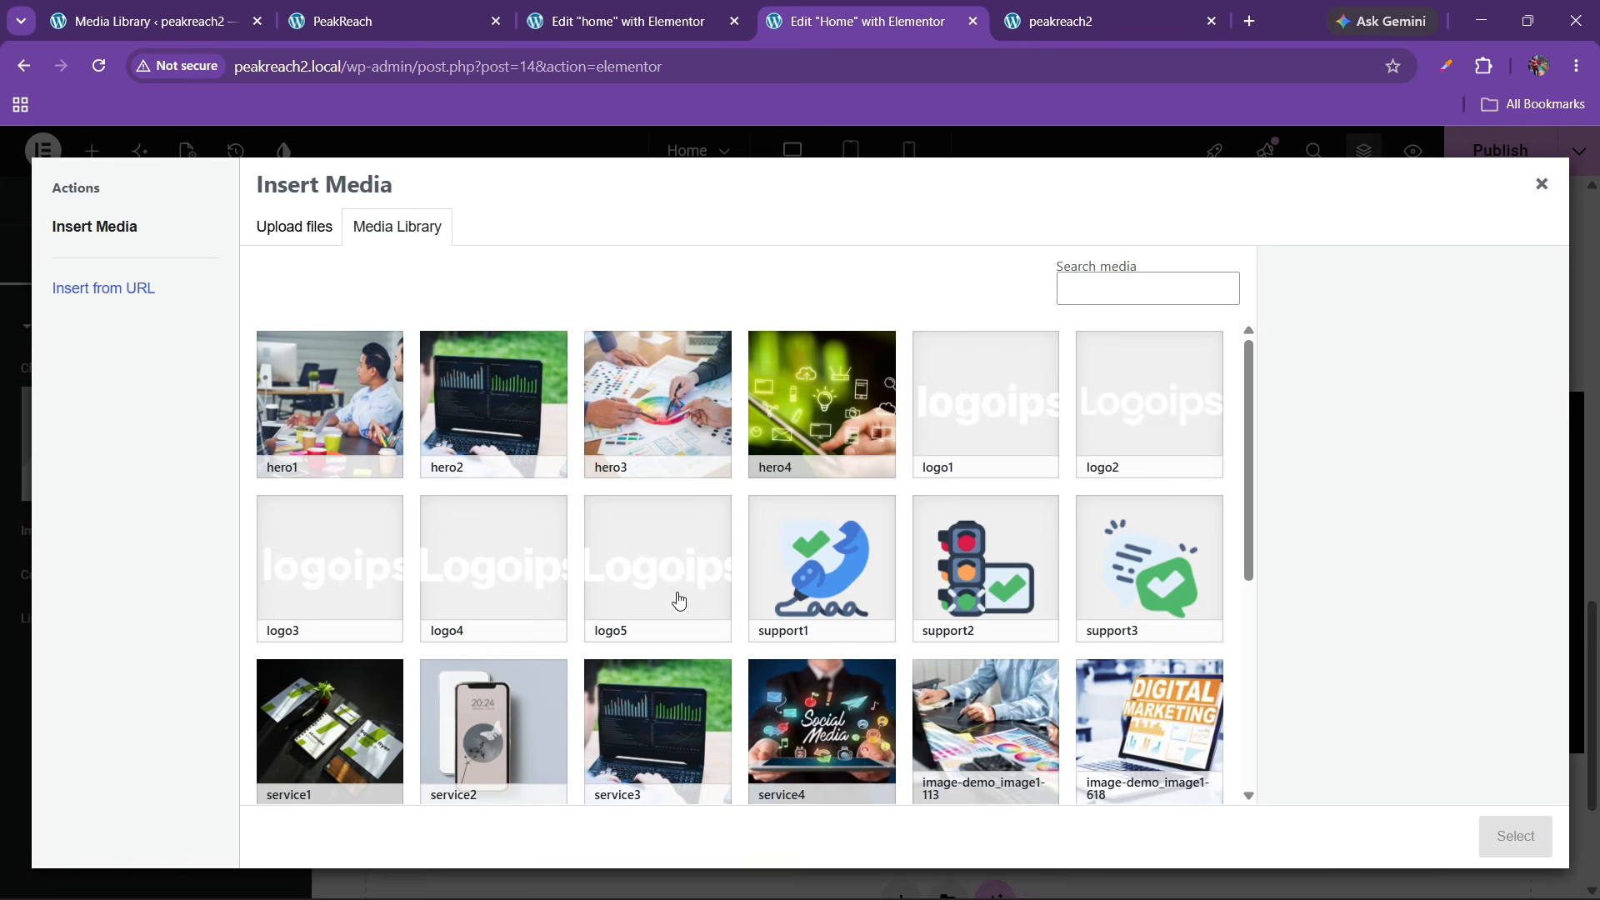
scroll(679, 600, "down", 1)
left_click(985, 621)
left_click(1515, 836)
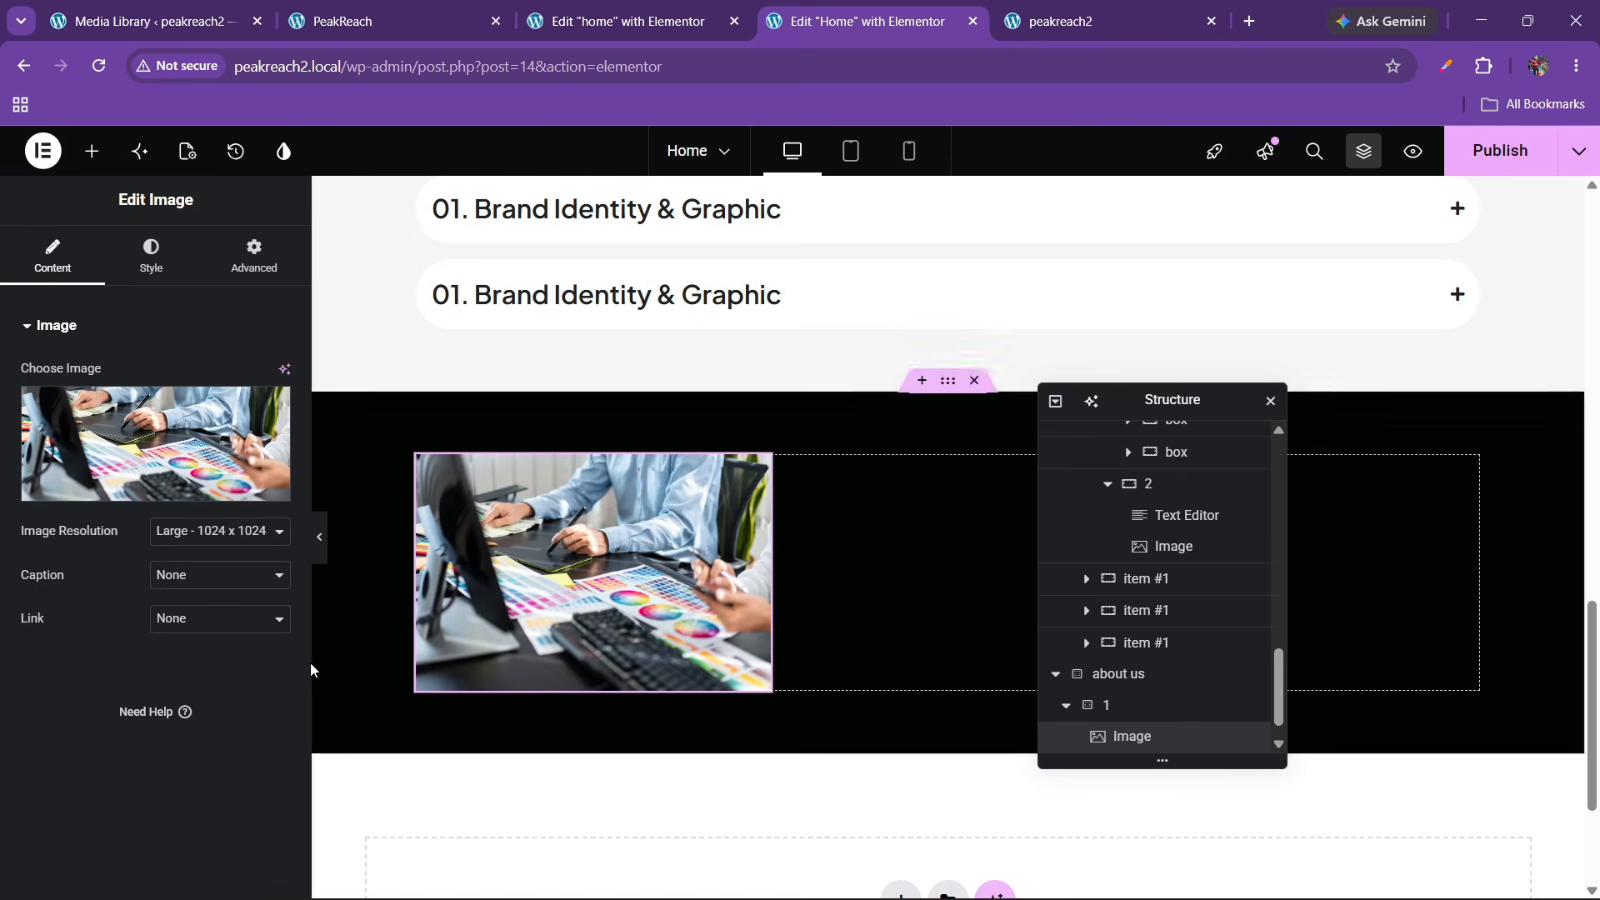
Give the image a custom size of 400 × 500
left_click(193, 531)
left_click(195, 725)
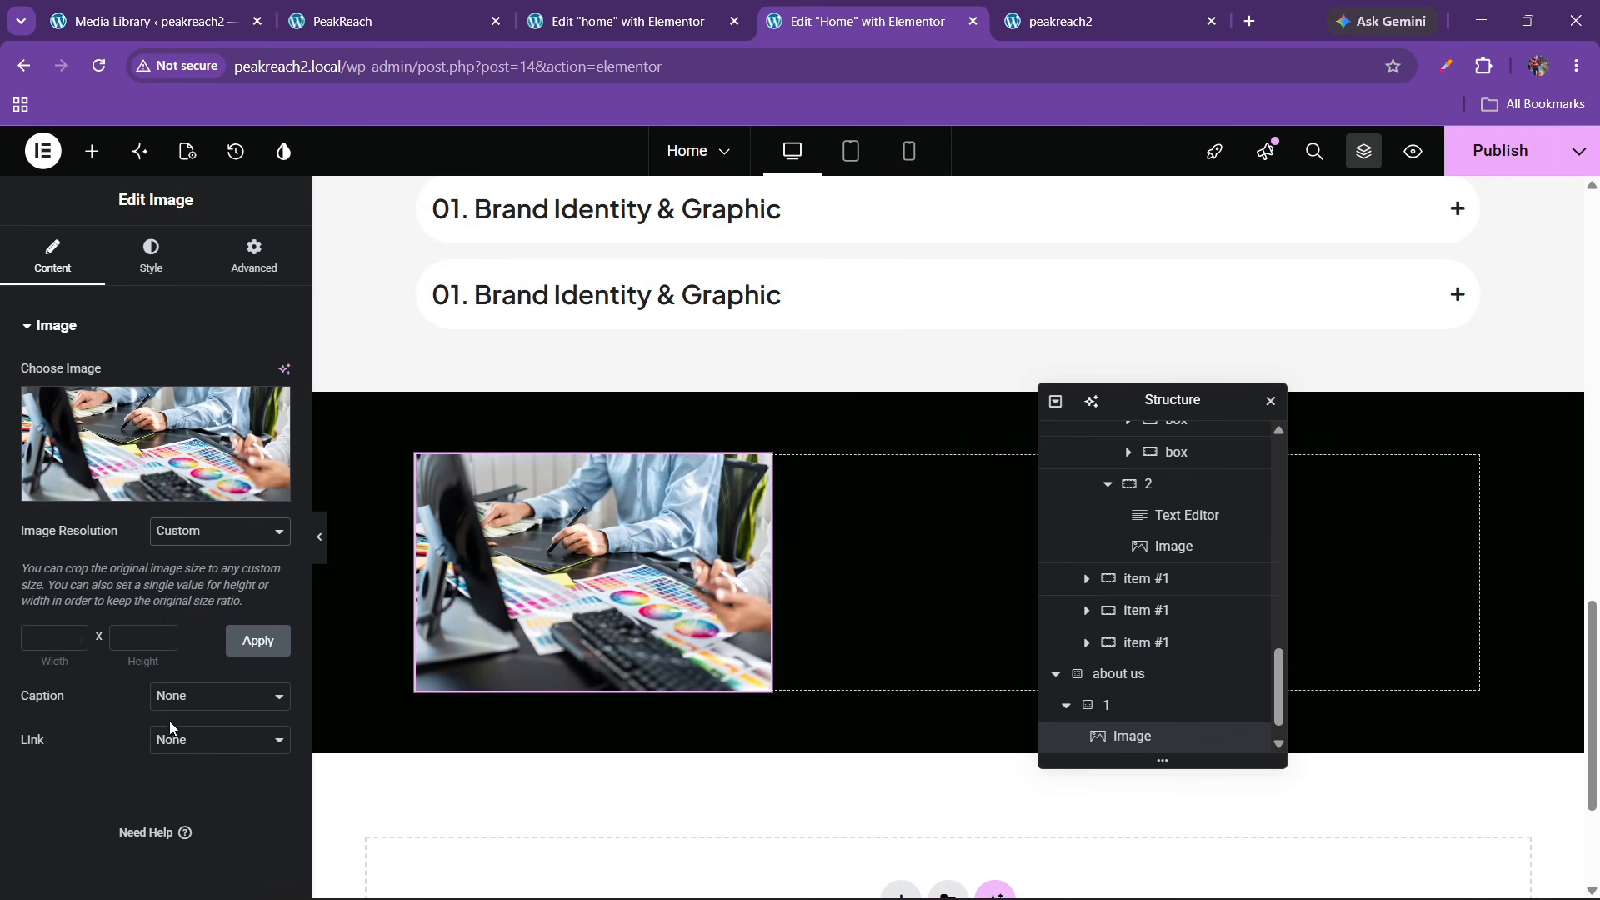
left_click(617, 23)
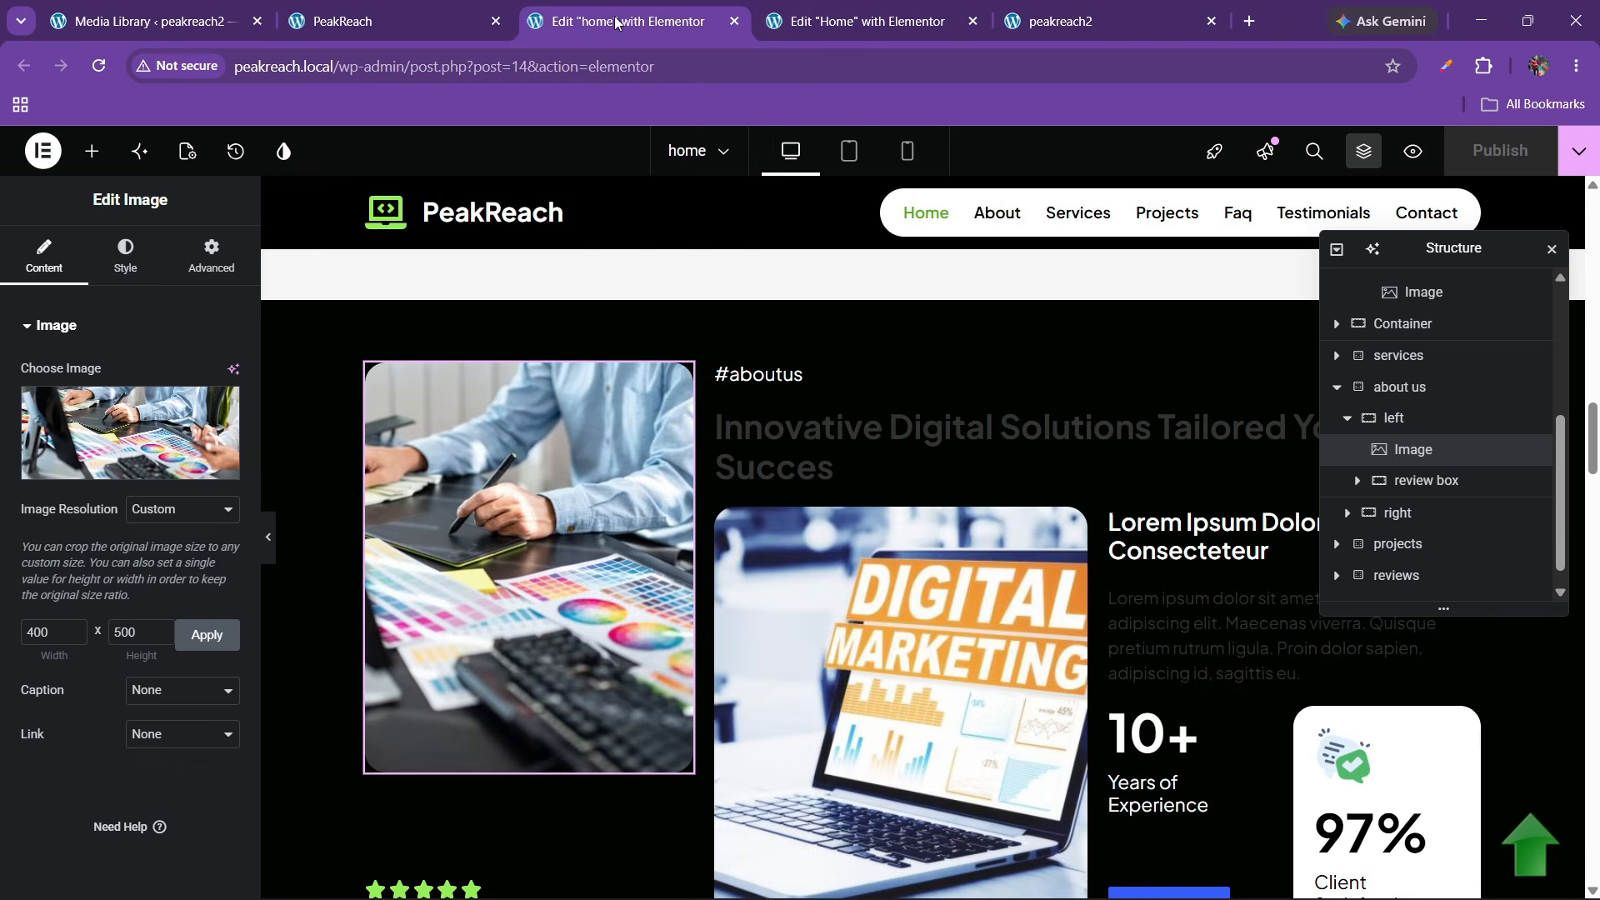
left_click(841, 6)
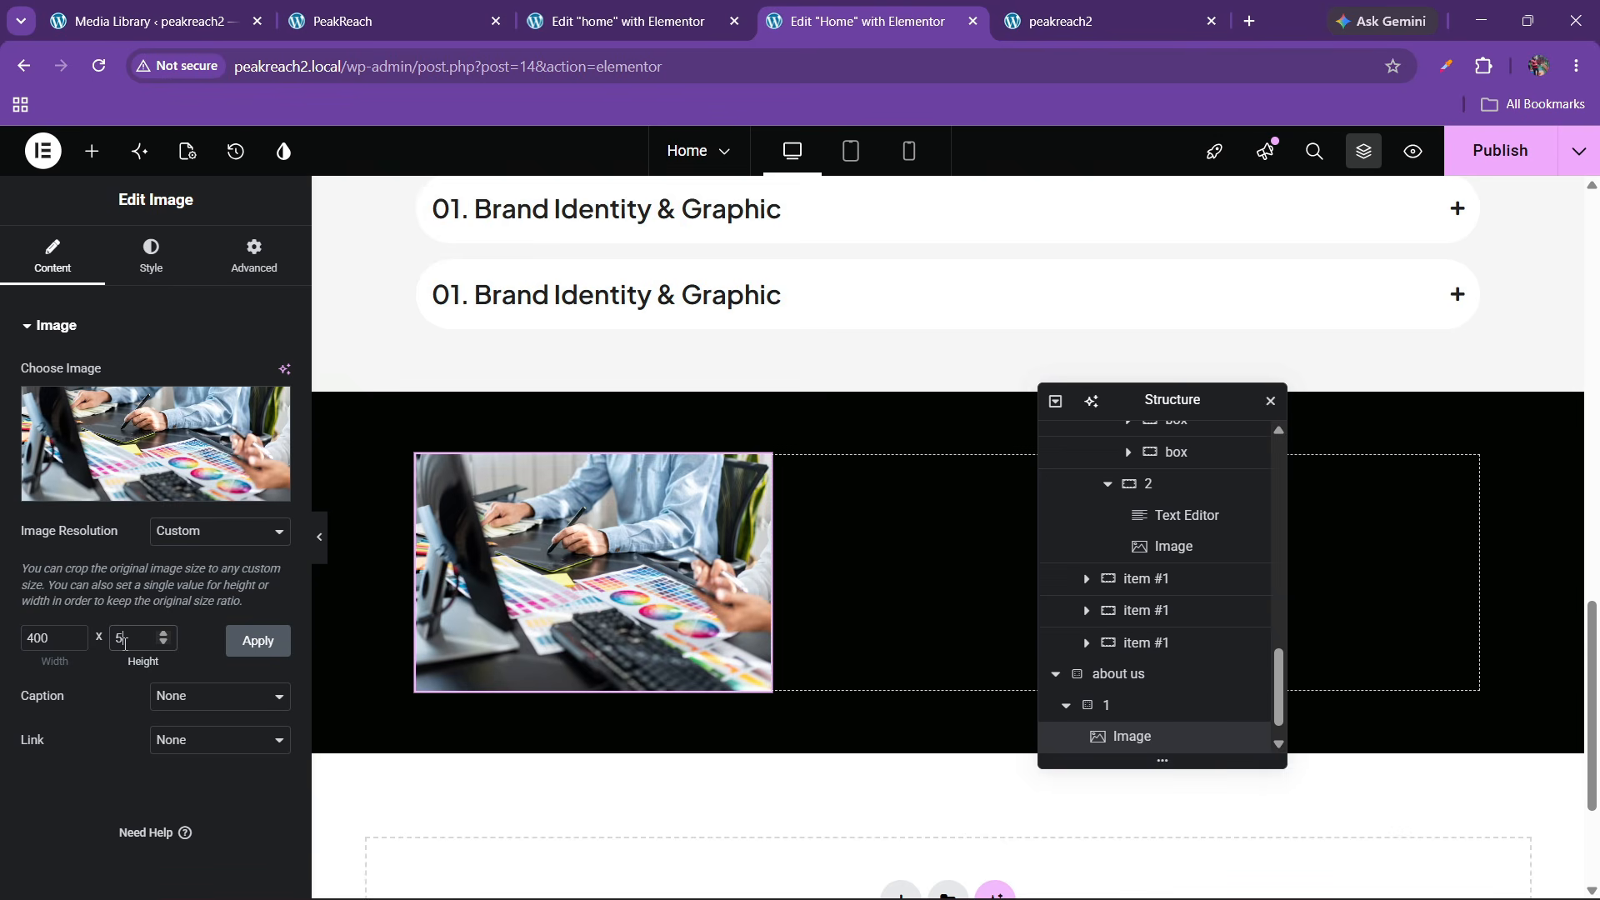
left_click(125, 642)
type("500")
left_click(257, 642)
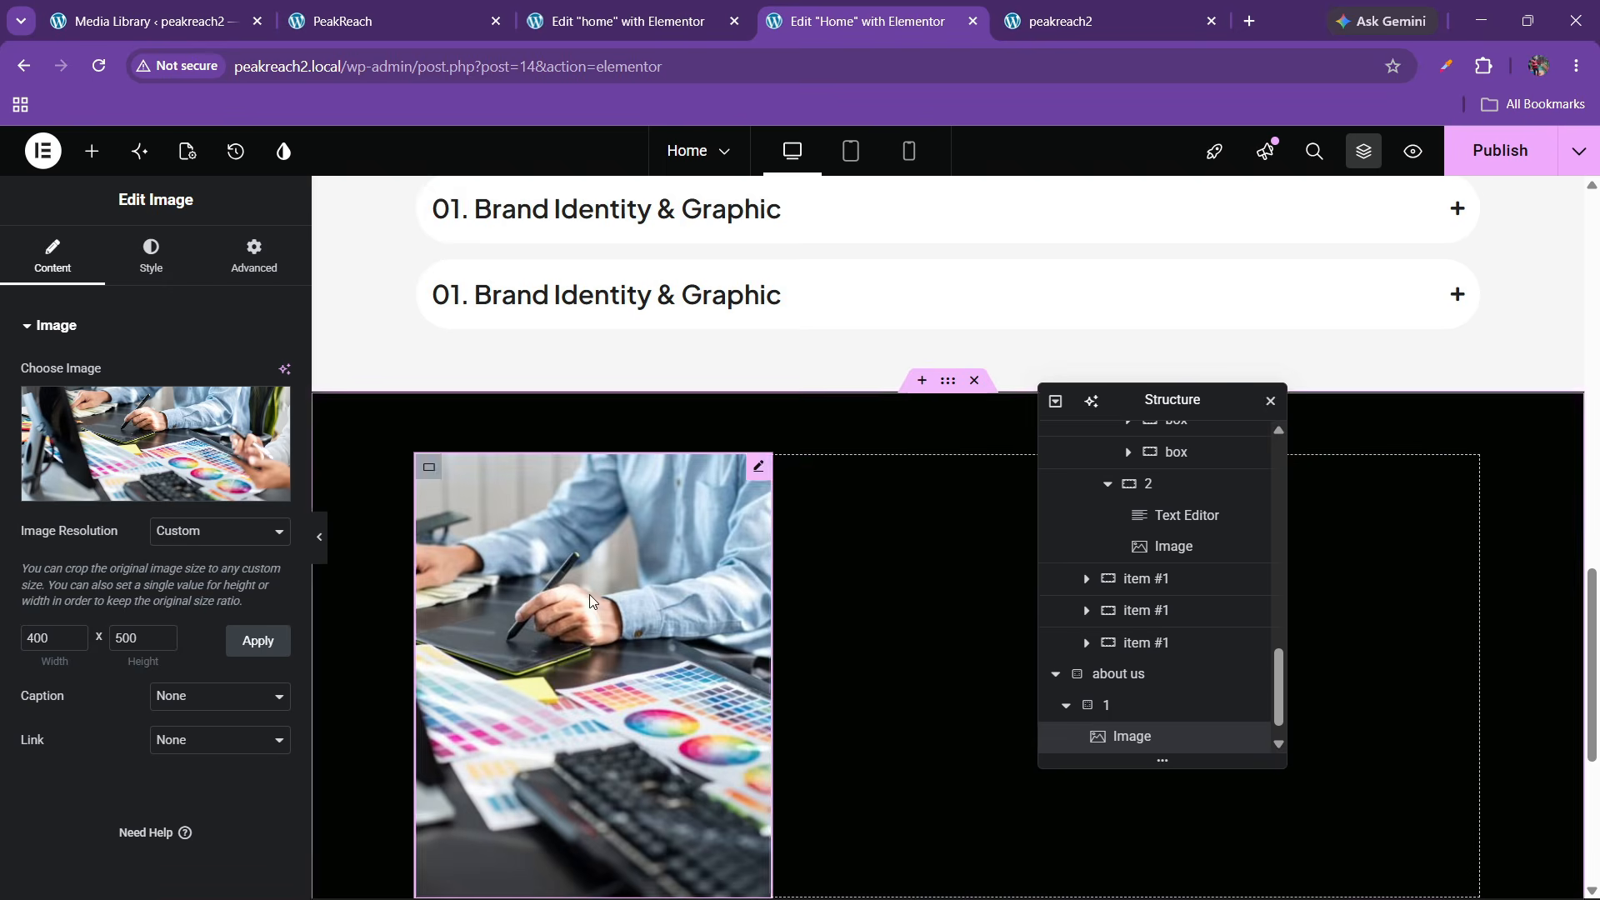
Compare the image's style with the live site, then bring up the widget list below the image
left_click(152, 247)
scroll(35, 696, "down", 2)
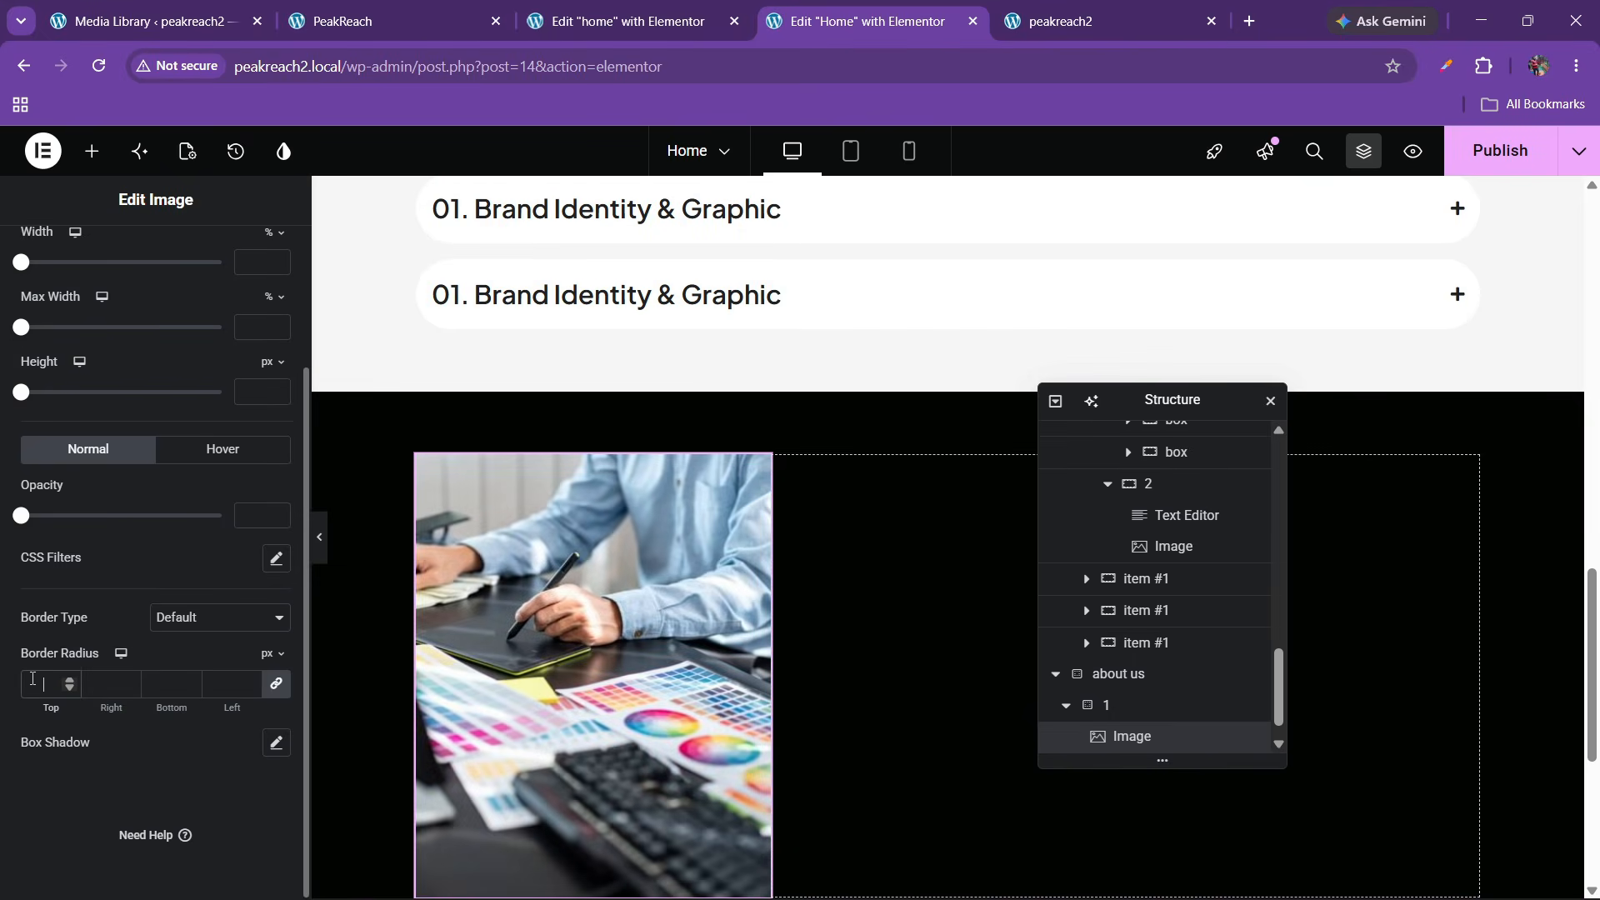
left_click(353, 10)
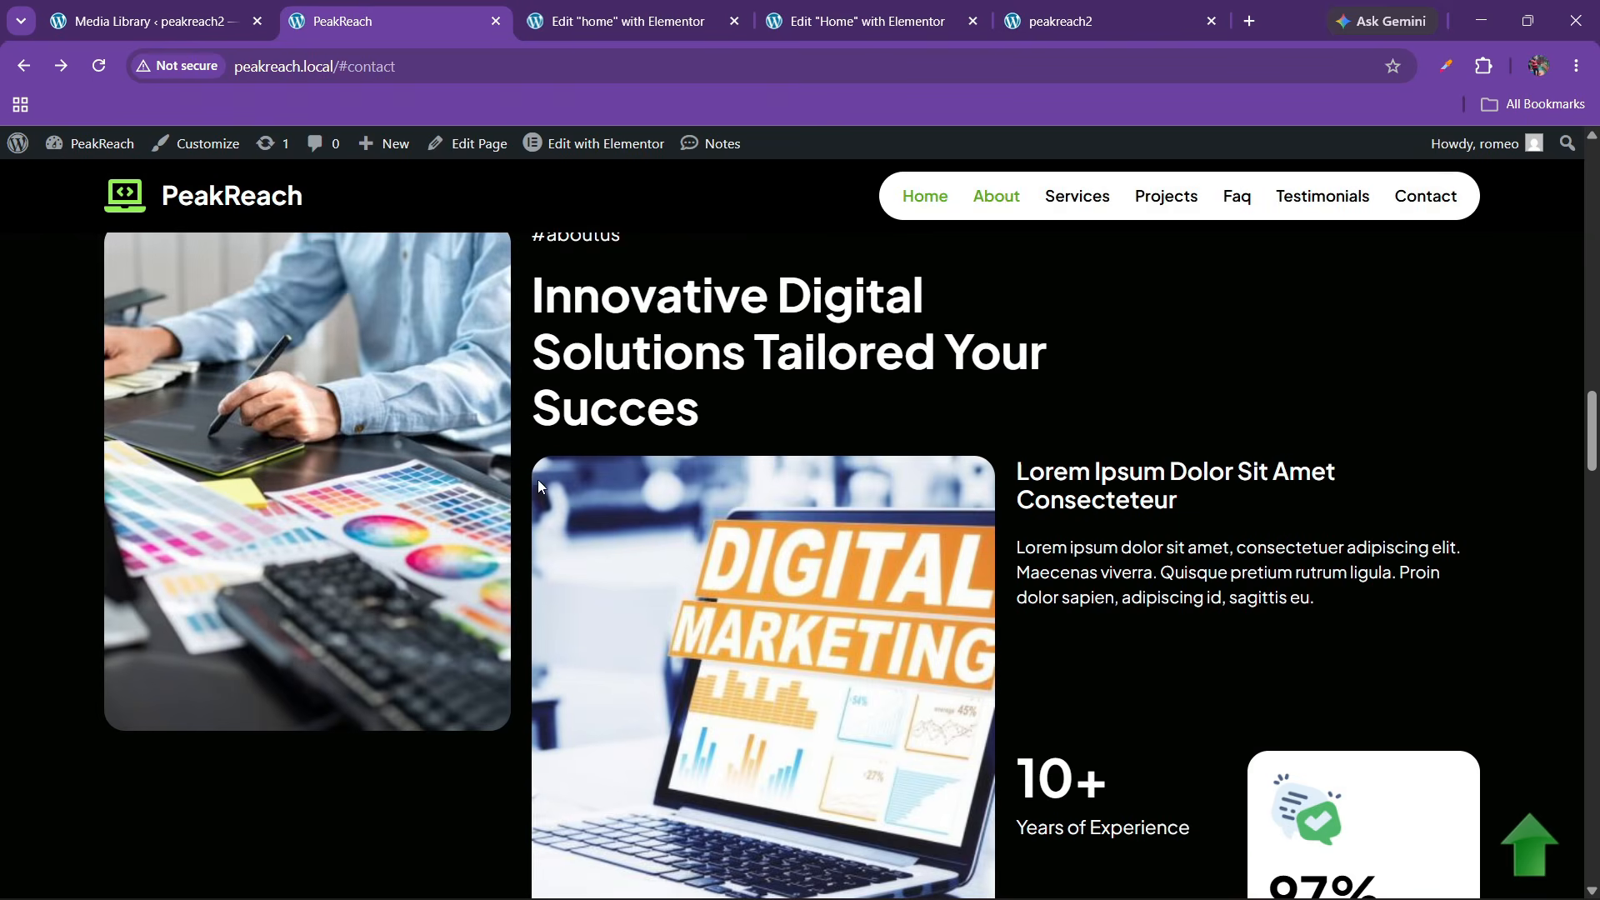
scroll(539, 483, "down", 3)
left_click(864, 10)
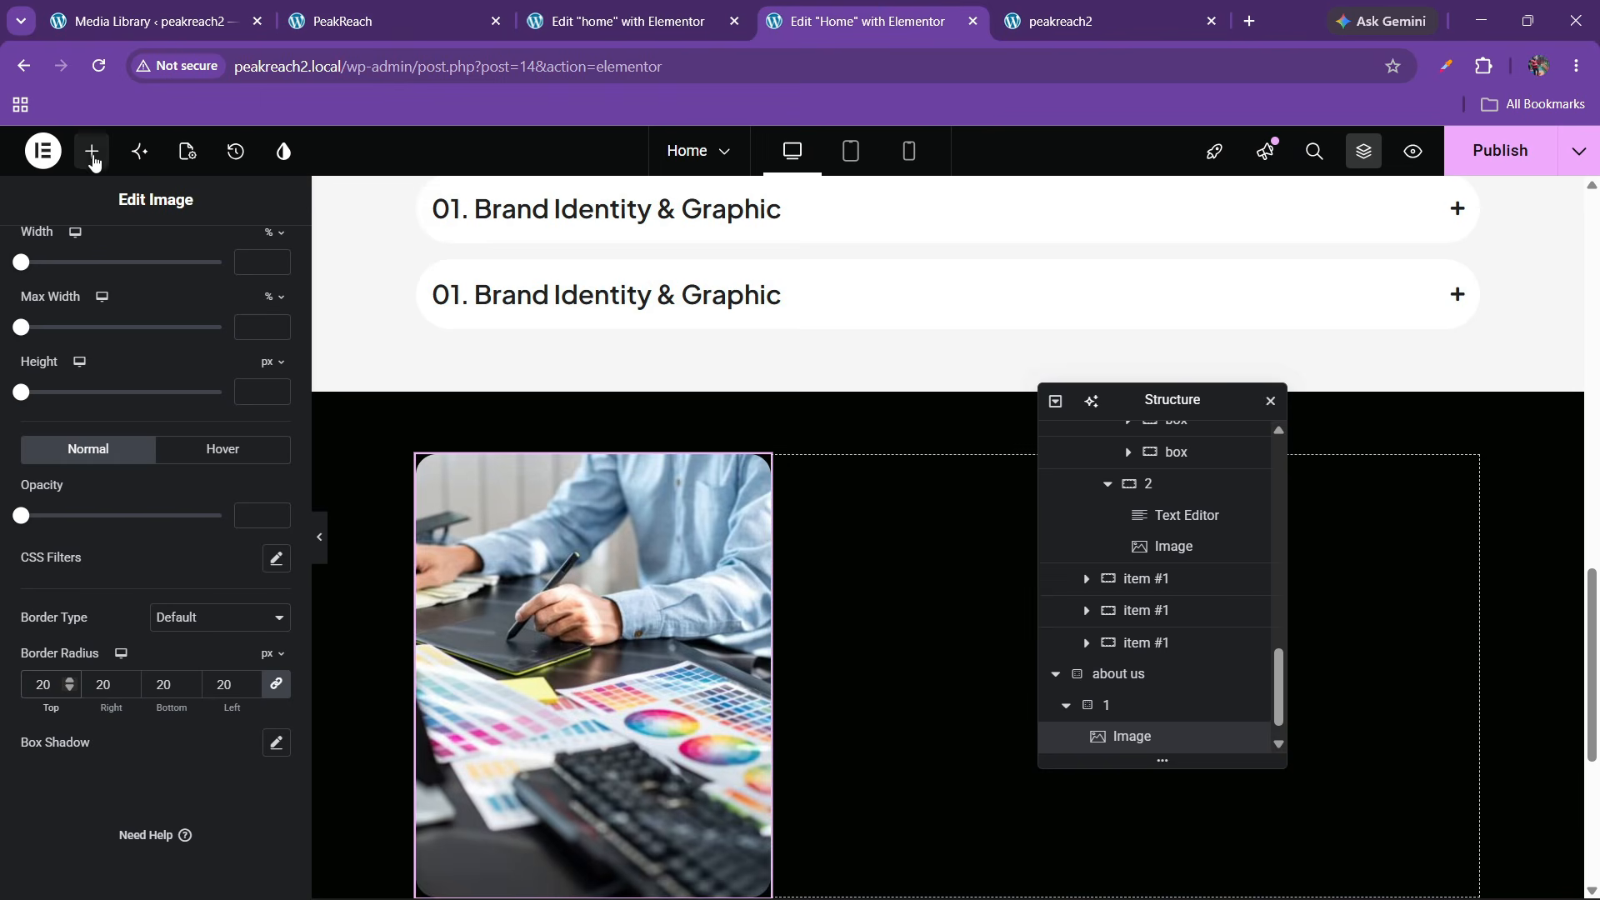
left_click(91, 151)
scroll(473, 585, "down", 3)
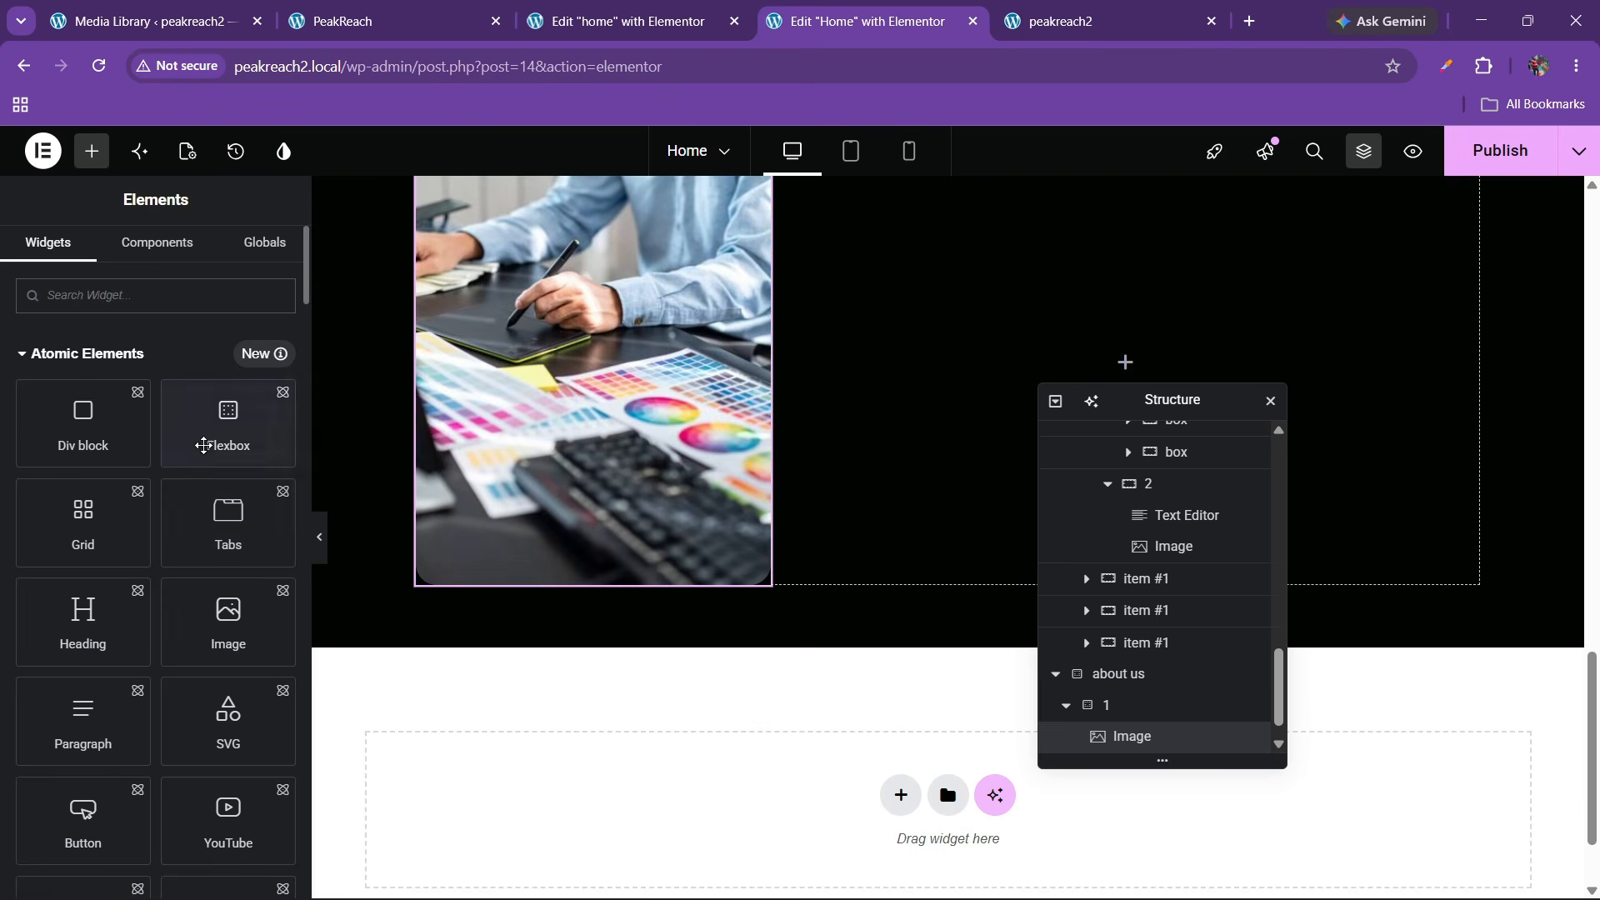
Add a flexbox container below the image with 0 padding on every side
left_click_drag(227, 421, 566, 536)
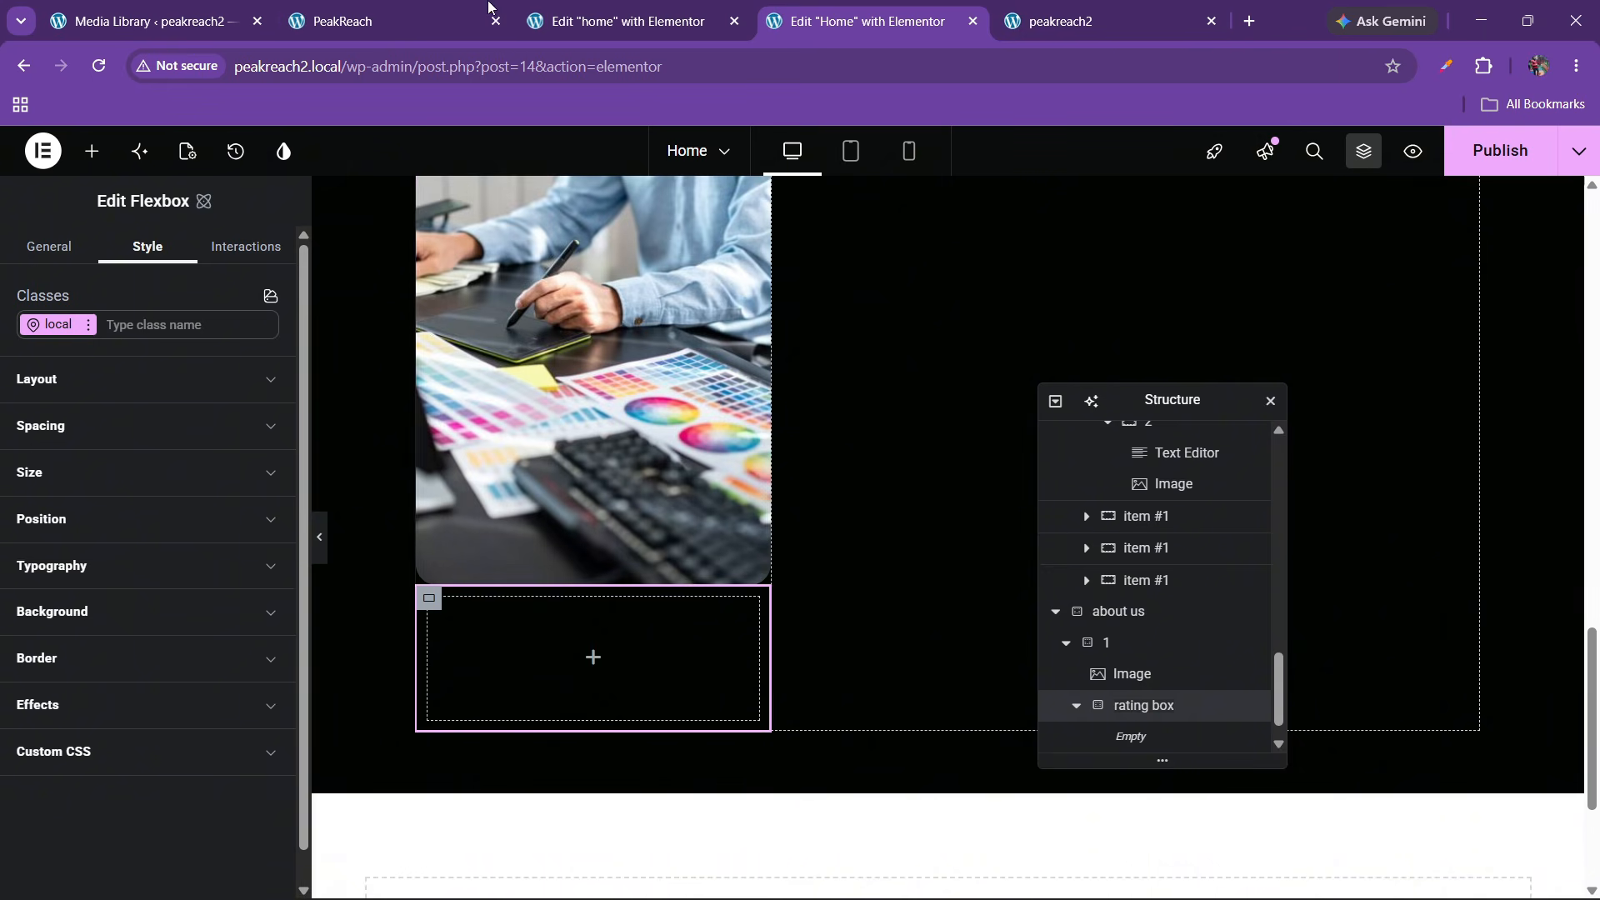
left_click(348, 9)
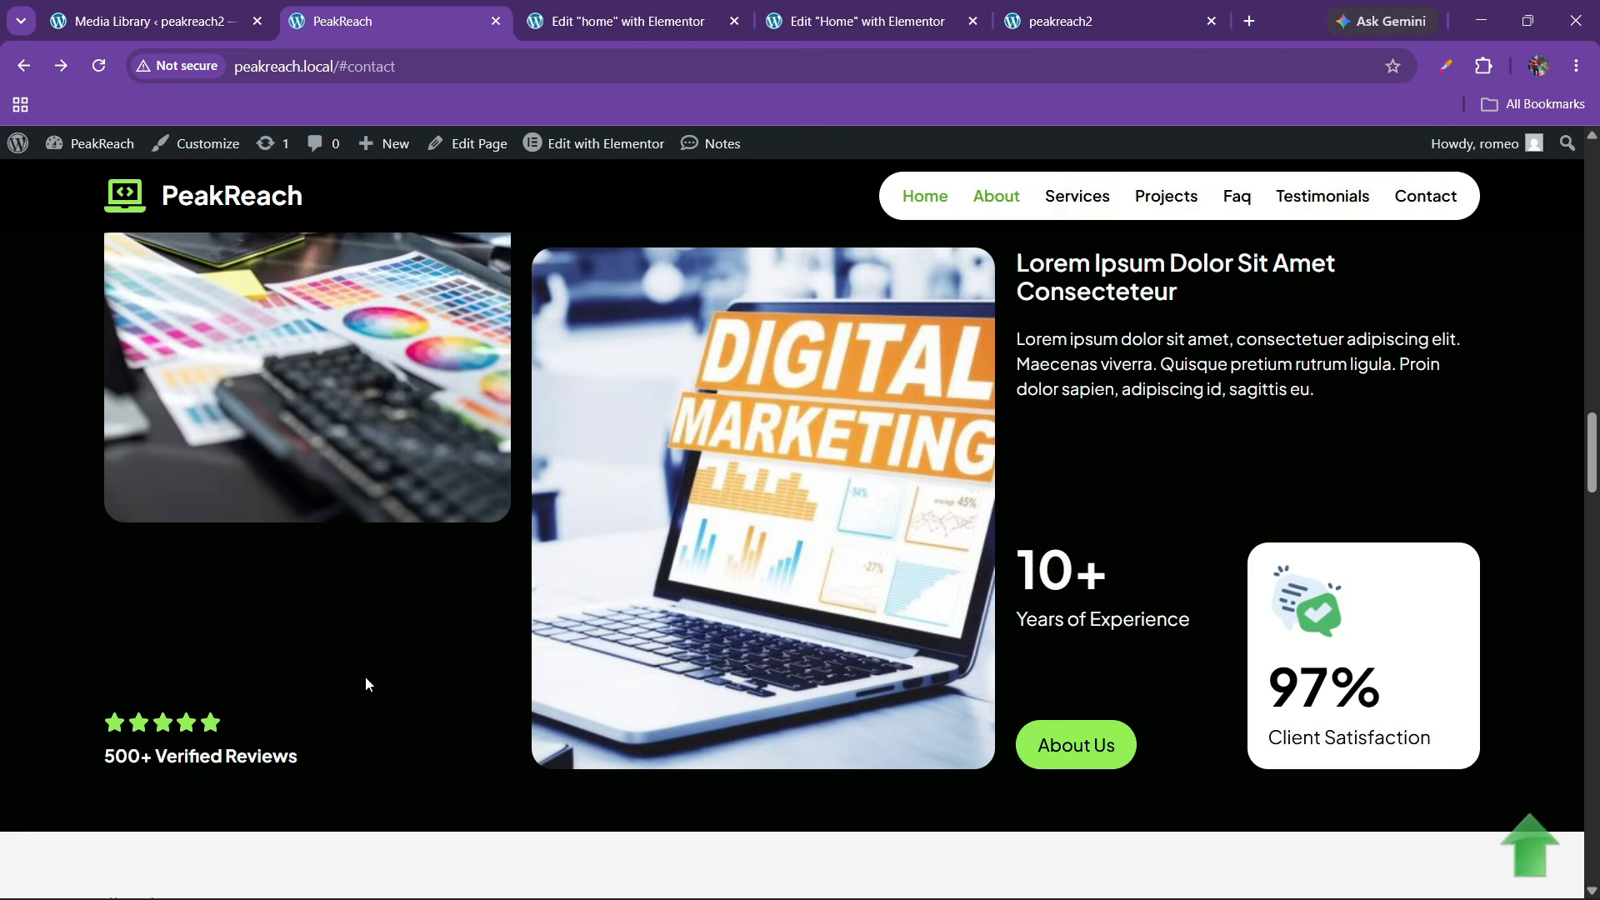
left_click(846, 7)
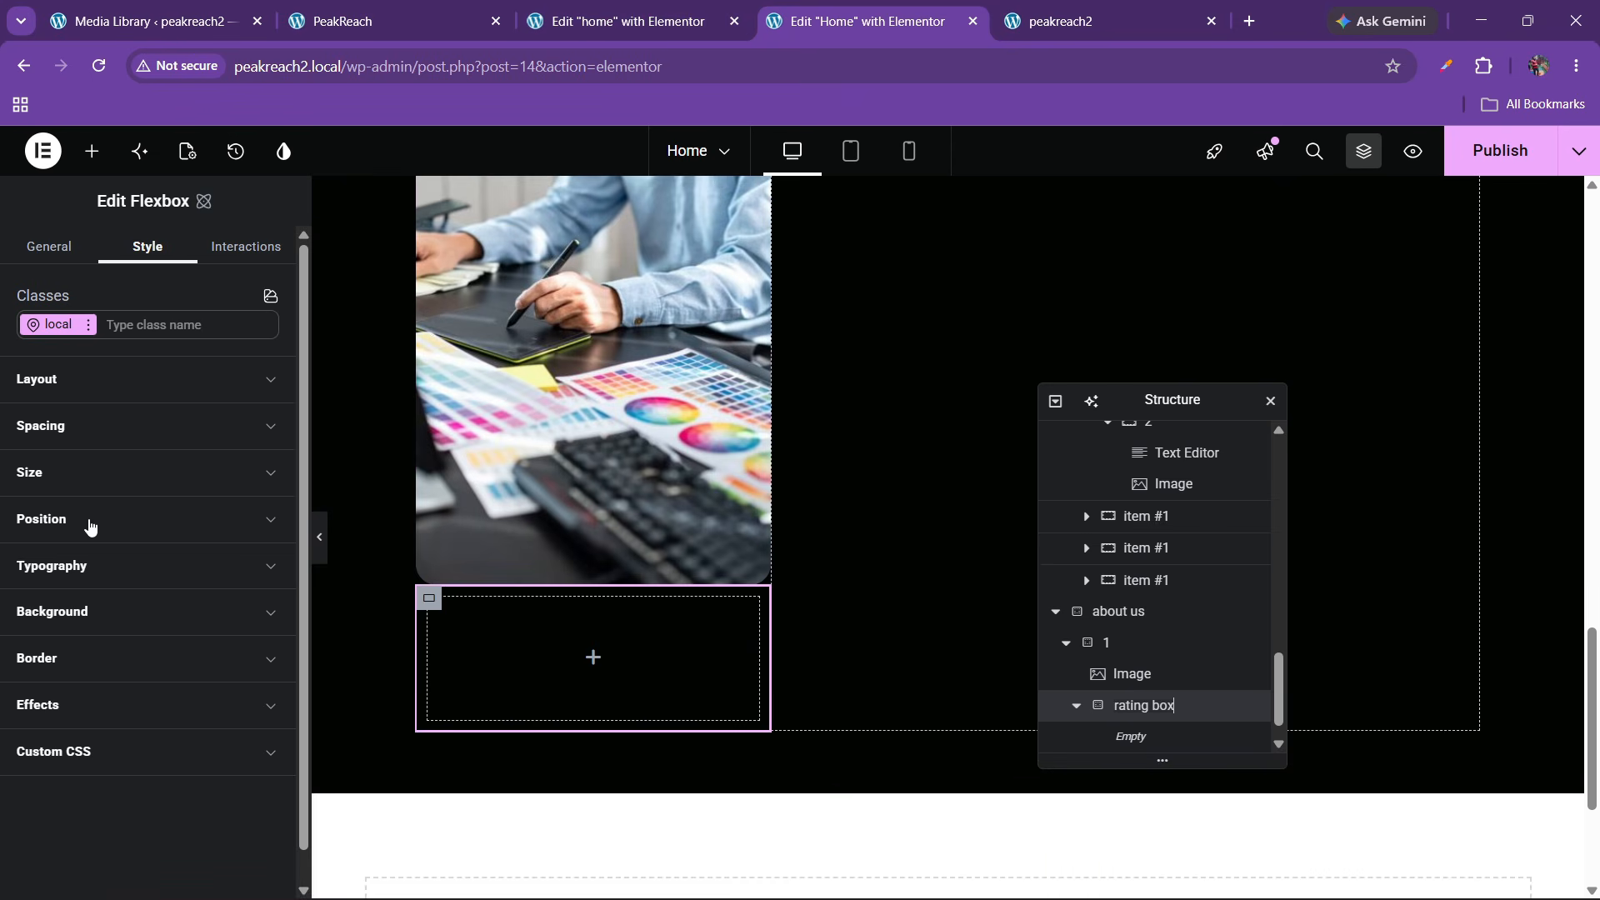
left_click(61, 490)
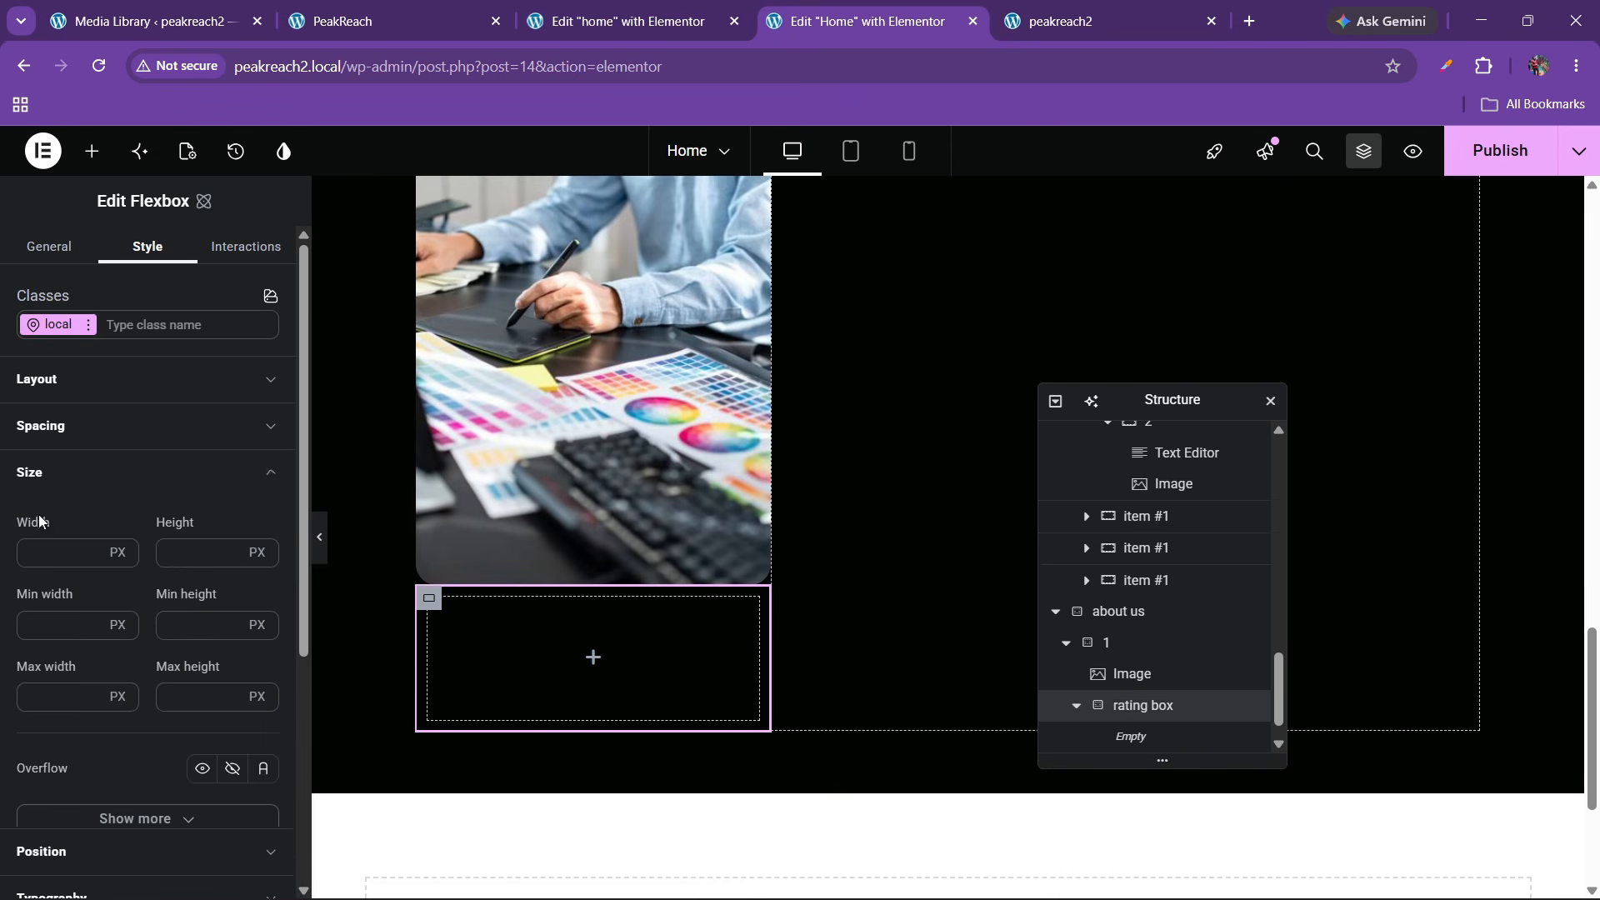
left_click(65, 472)
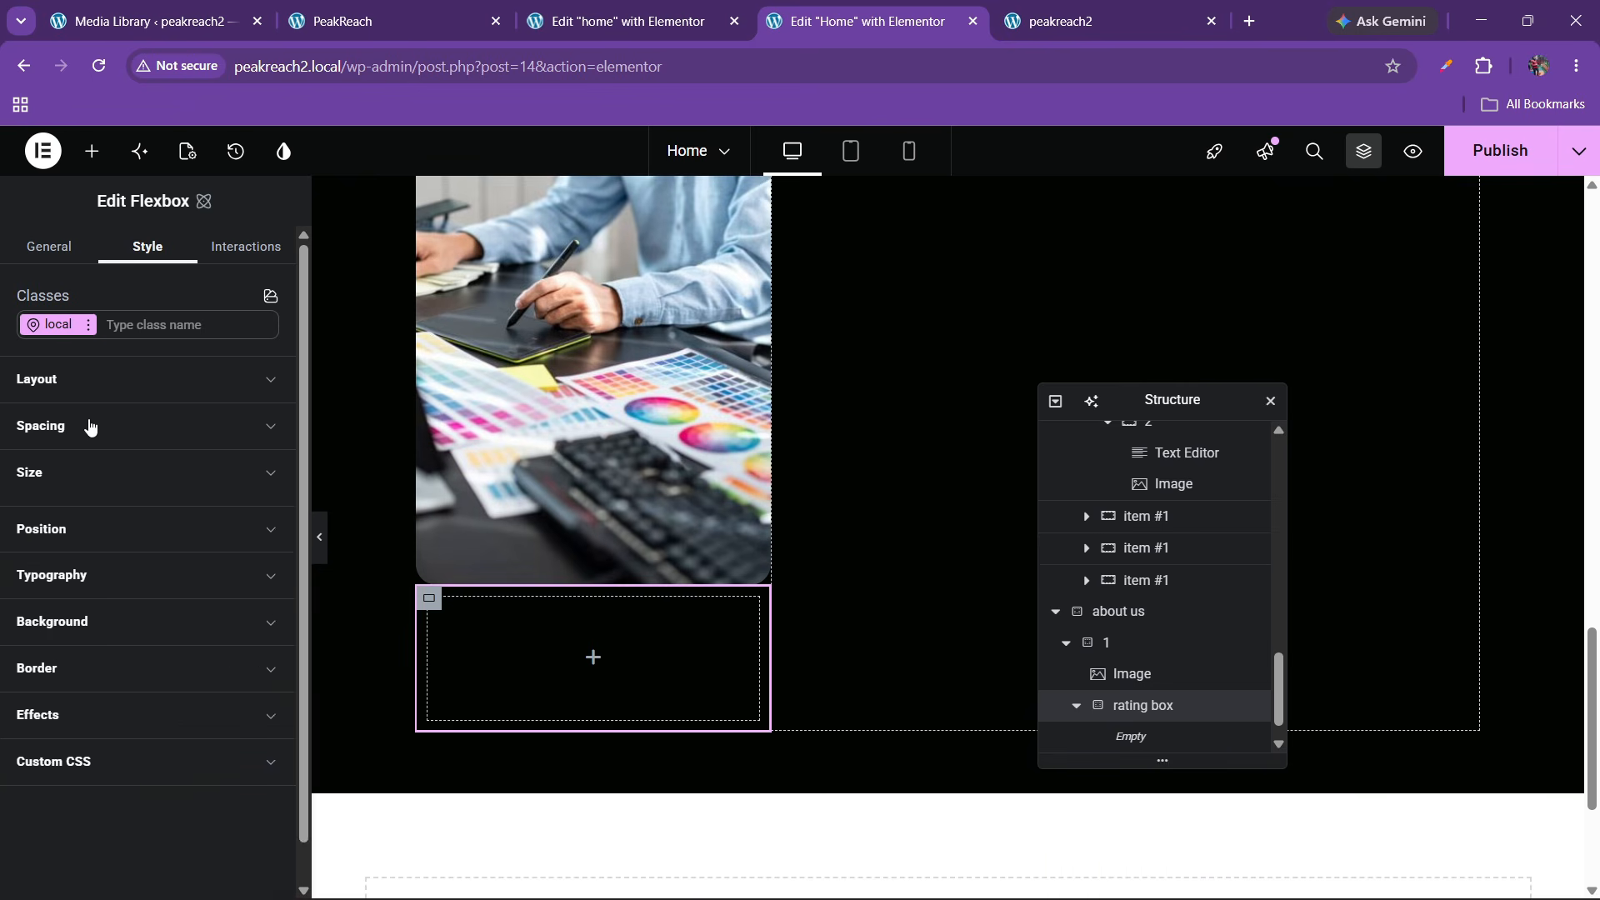
left_click(89, 425)
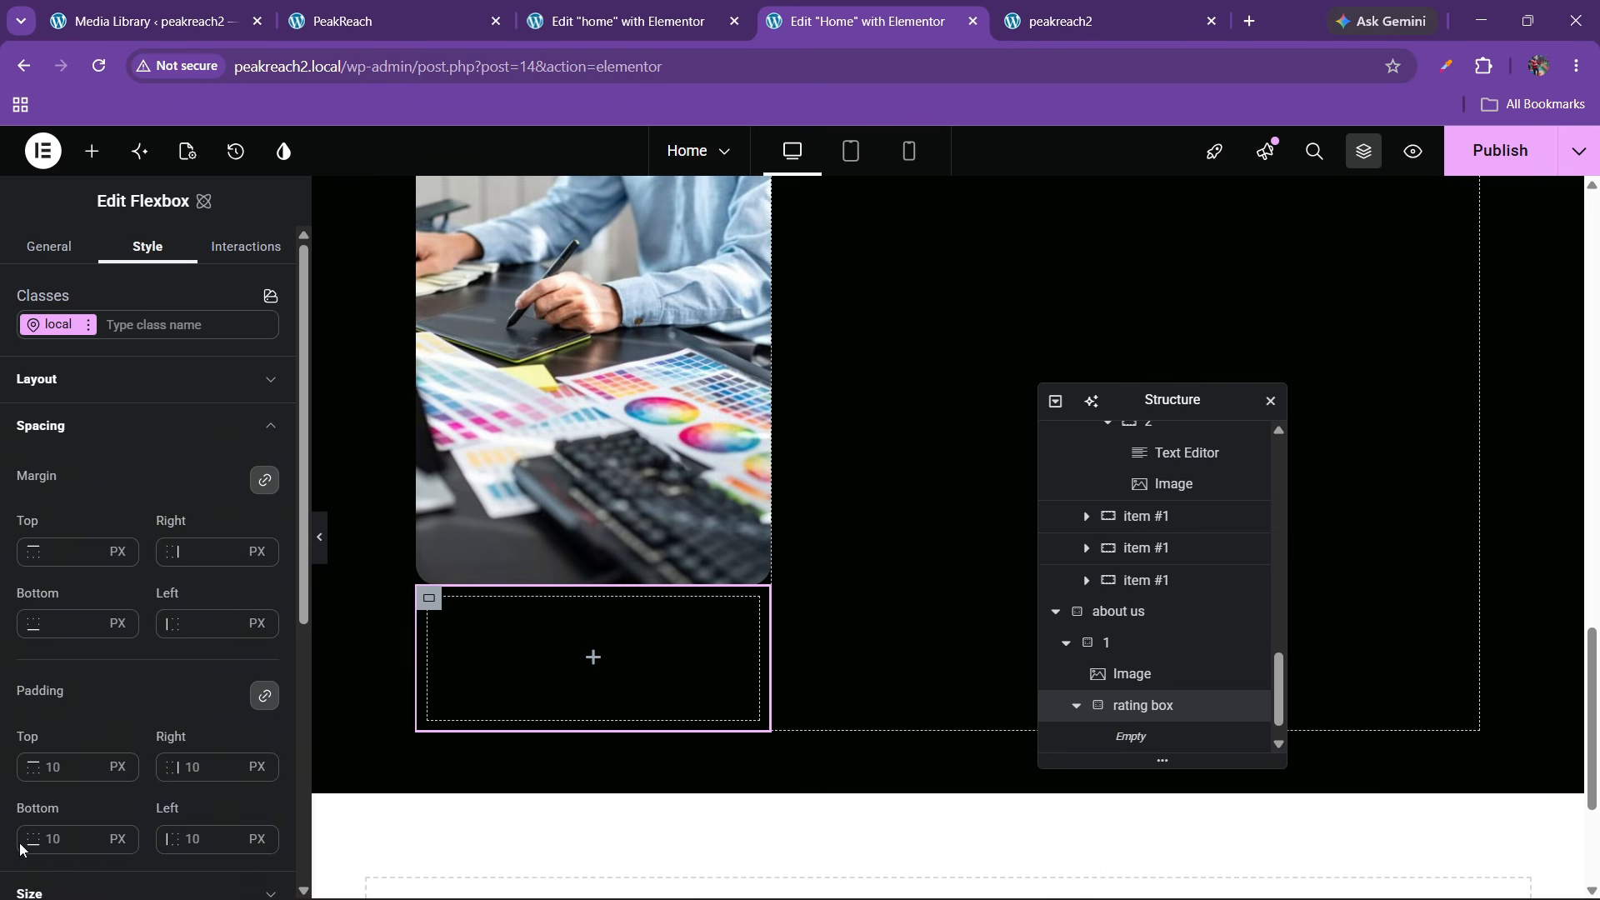
left_click(57, 767)
key("BackSpace")
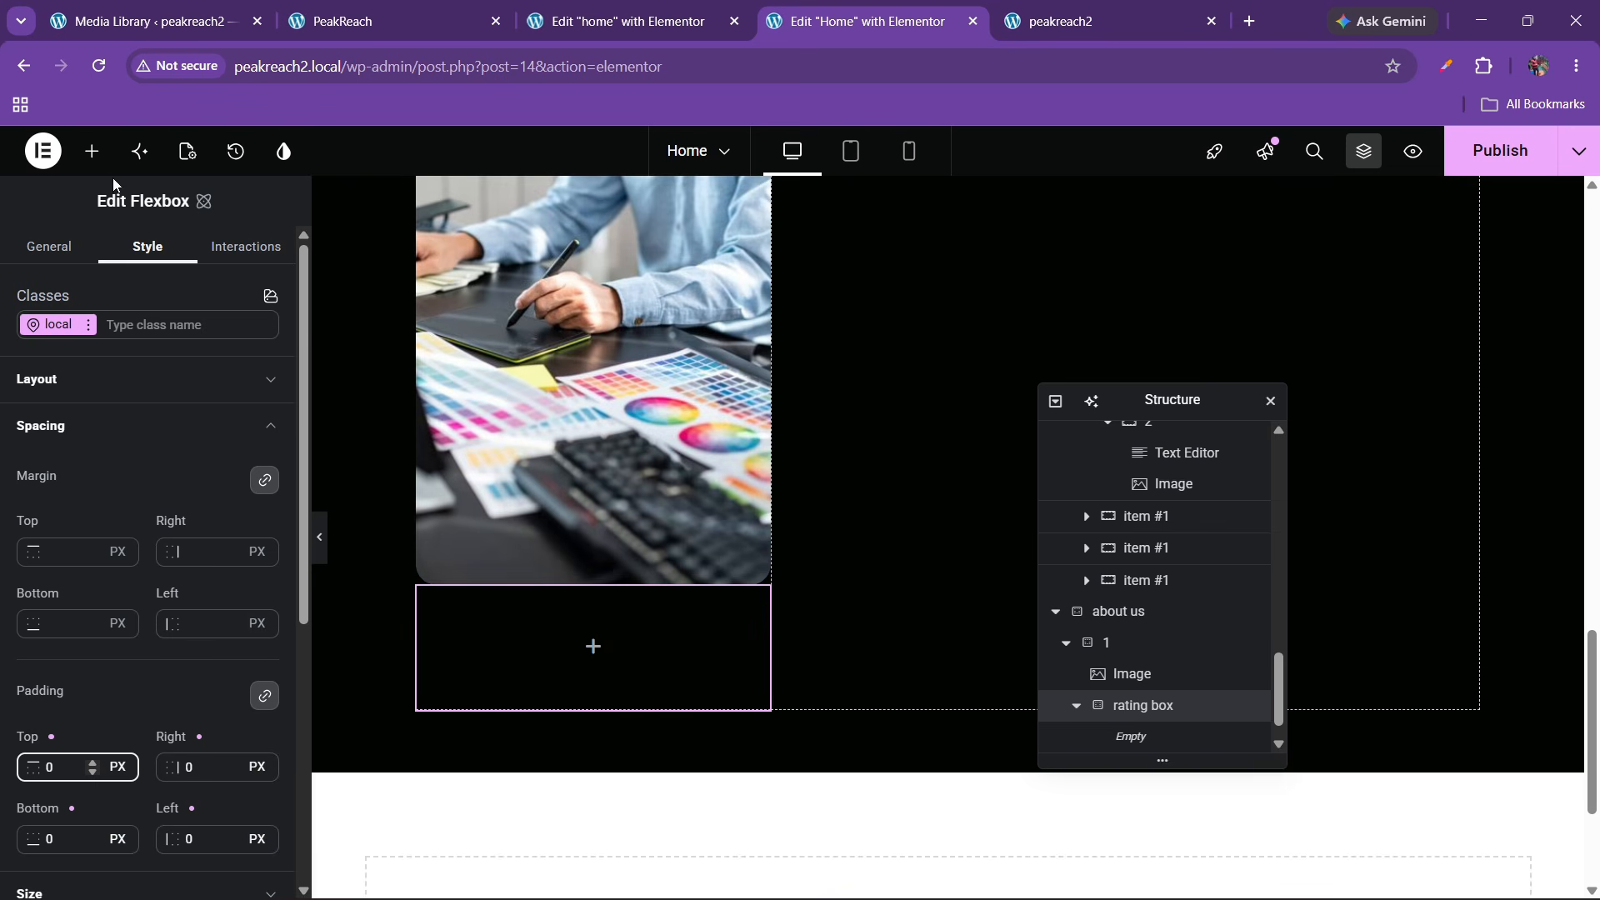
Stack the rating box's contents in a centred column and search widgets for 'rating'
left_click(83, 380)
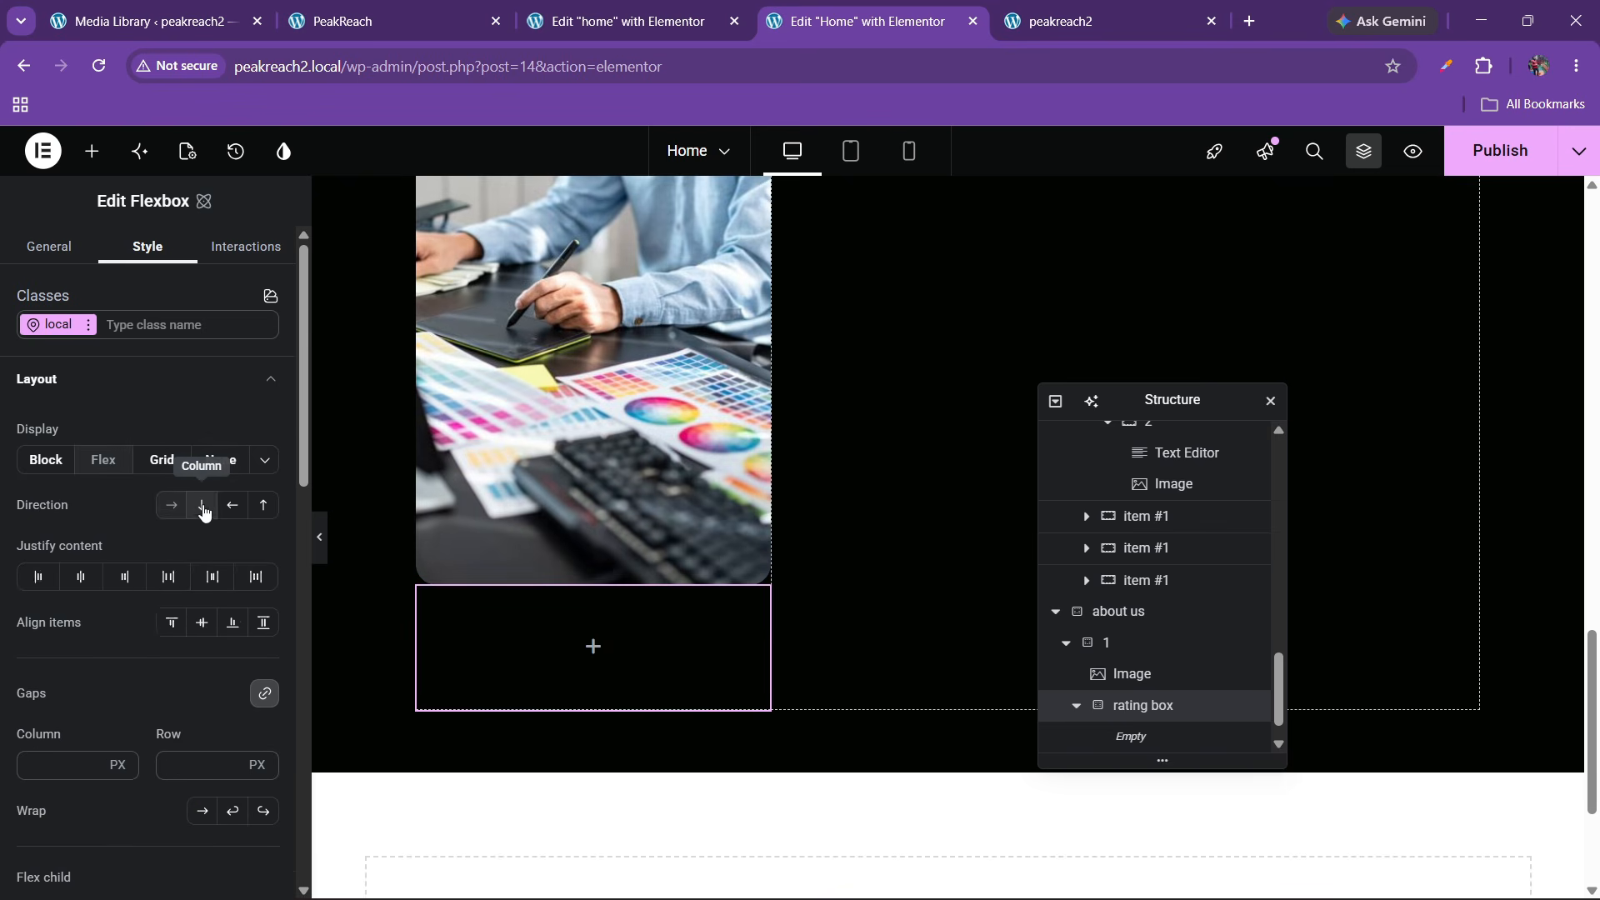
left_click(202, 505)
left_click(81, 576)
left_click(233, 623)
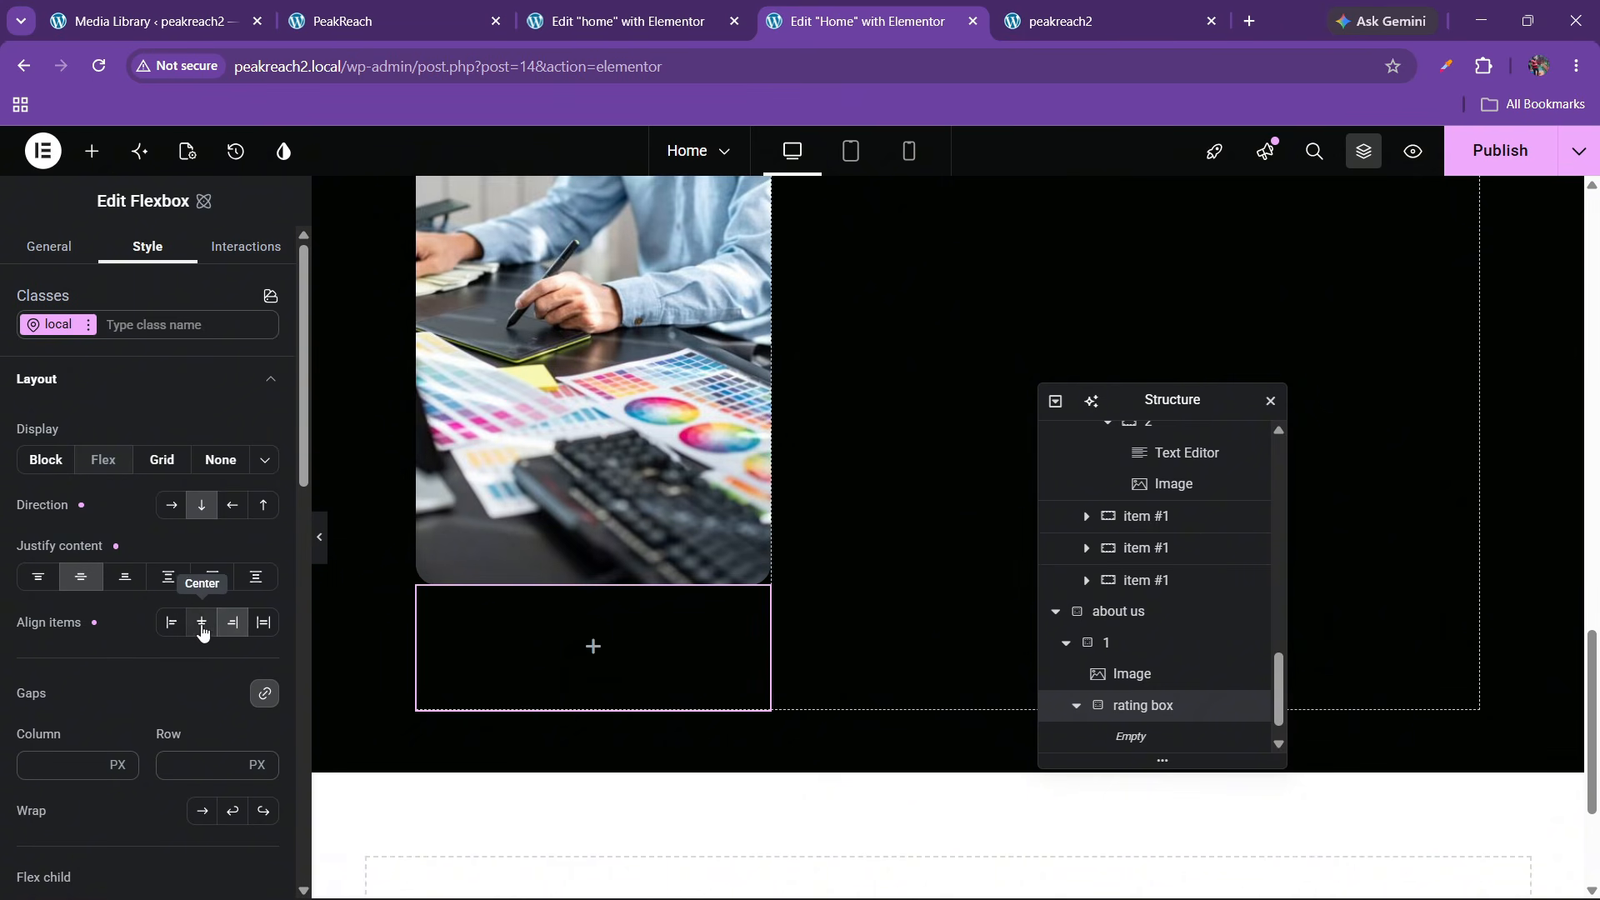
scroll(142, 649, "down", 5)
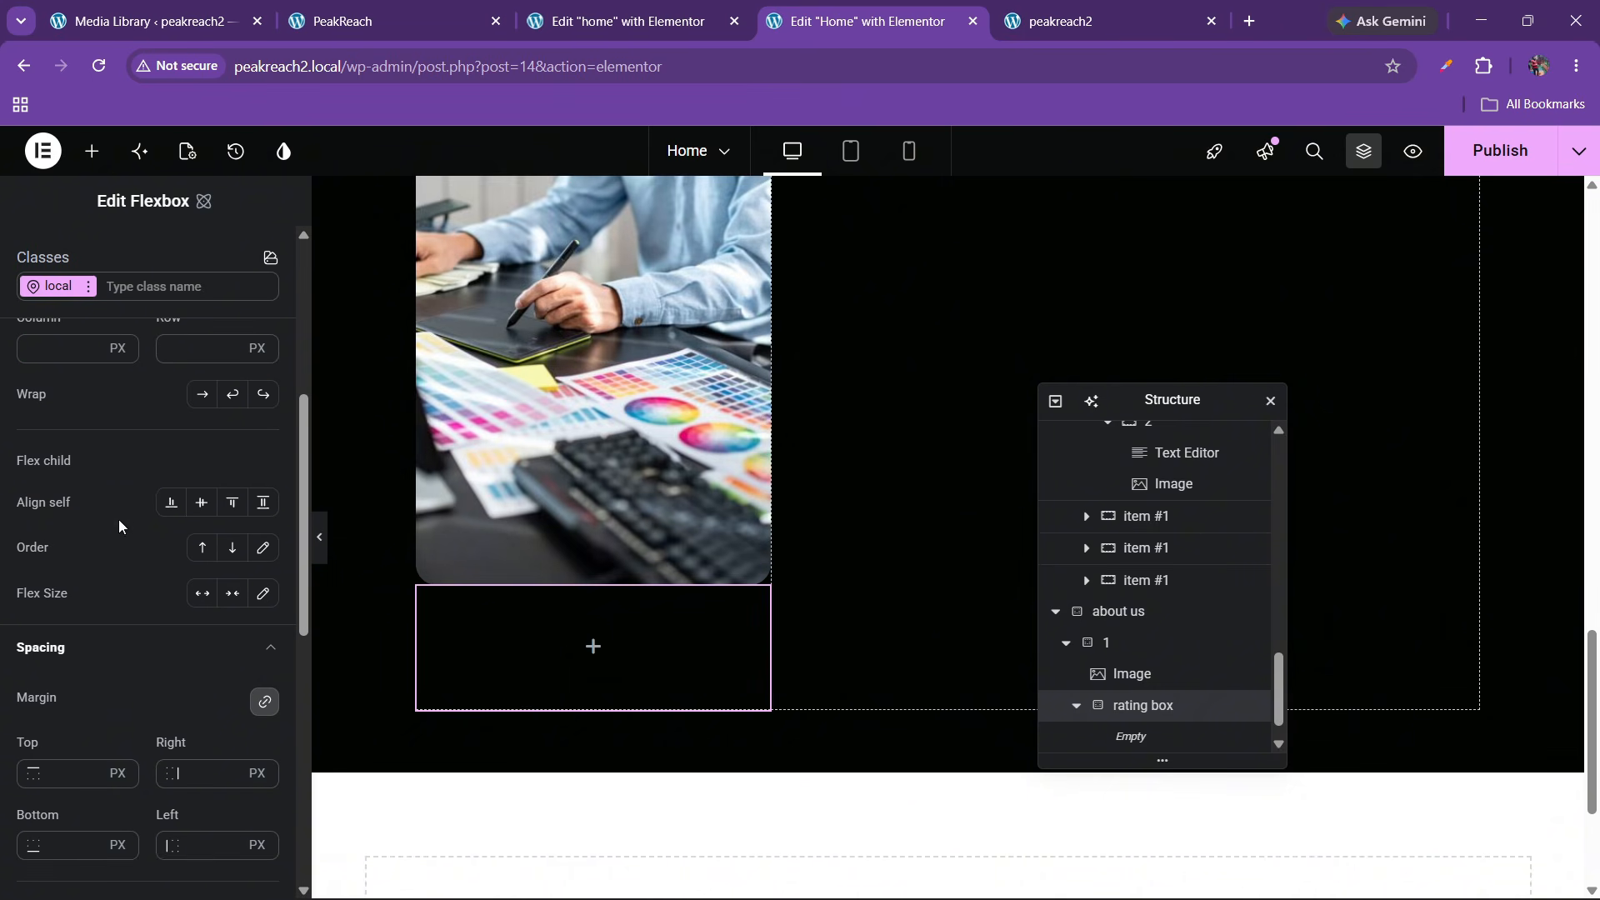
left_click(92, 150)
type("rating")
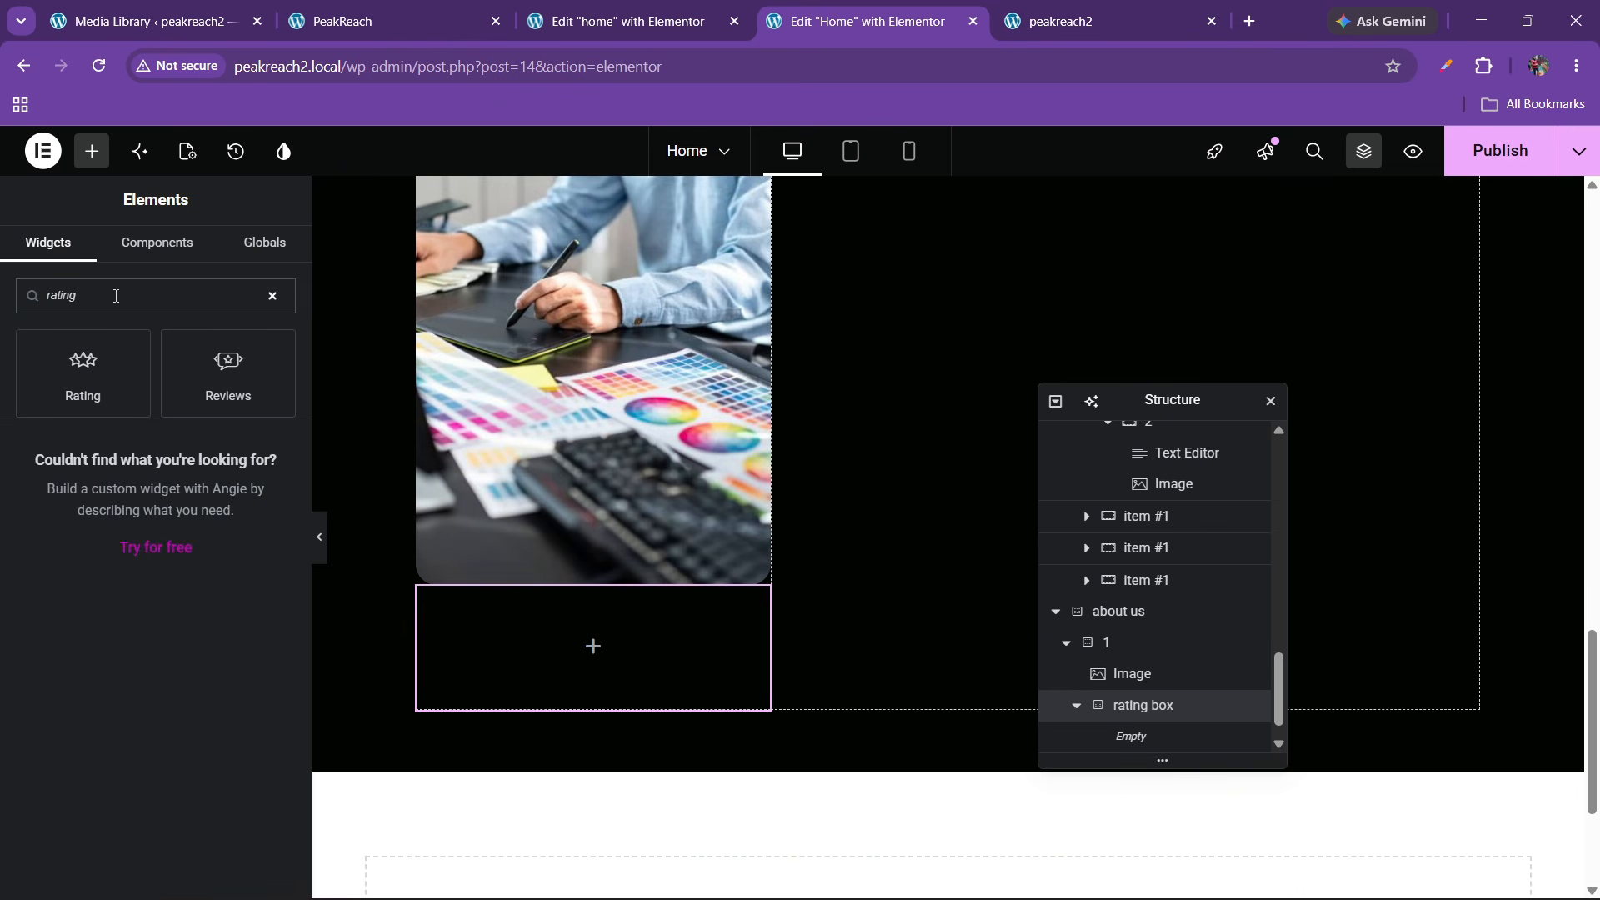
Add a Rating widget to the rating box with 20 px stars in the global green
left_click_drag(83, 366, 592, 616)
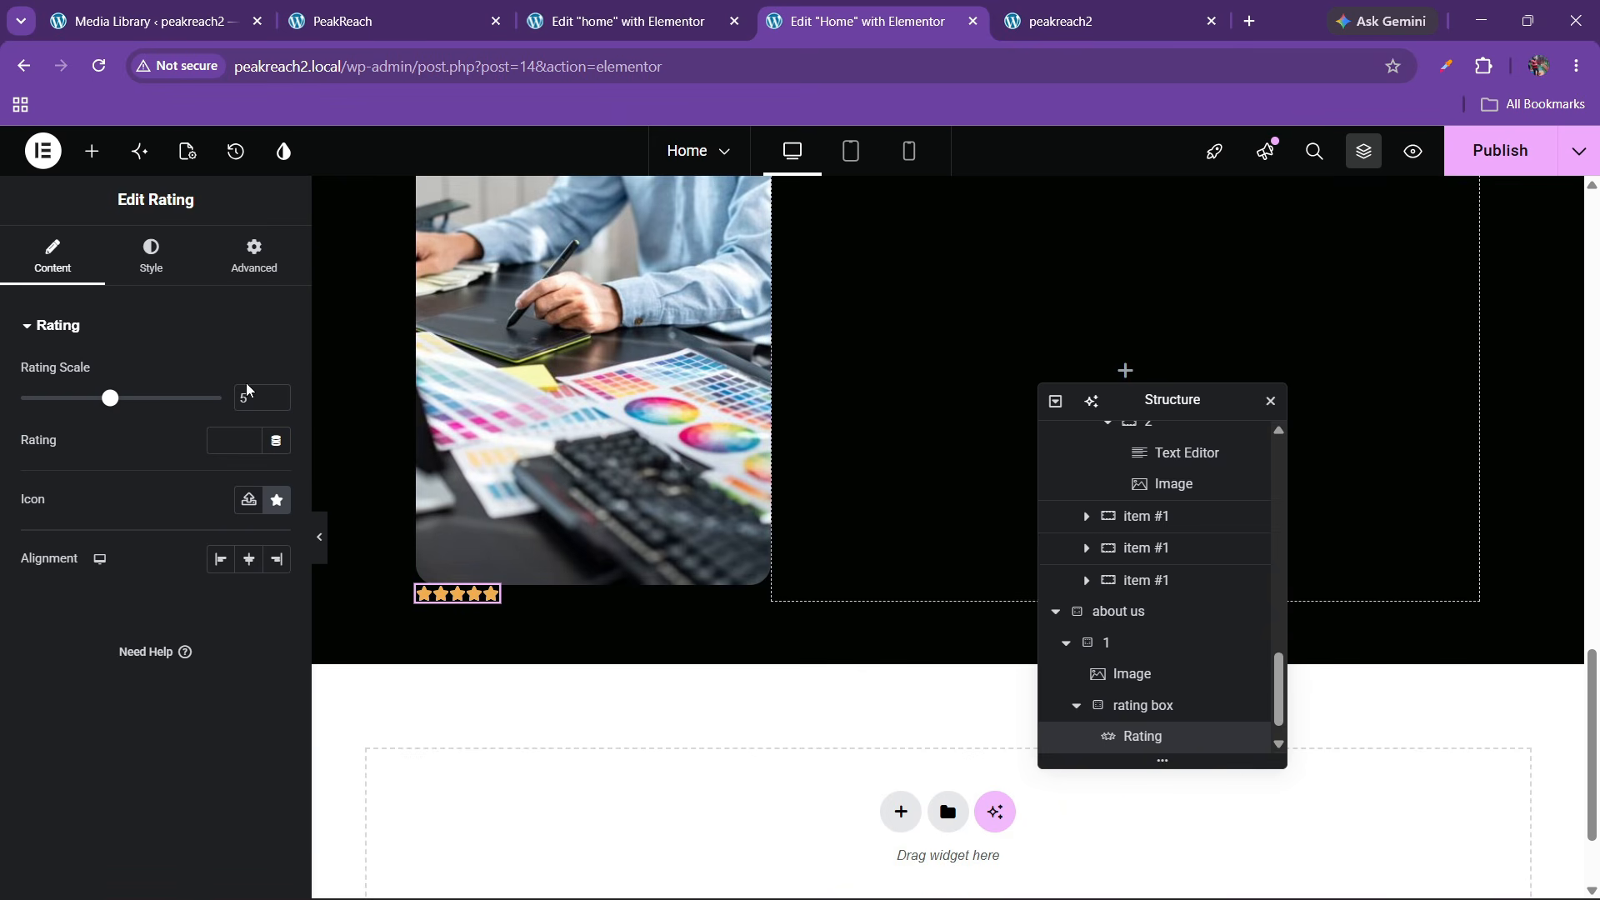
left_click(152, 255)
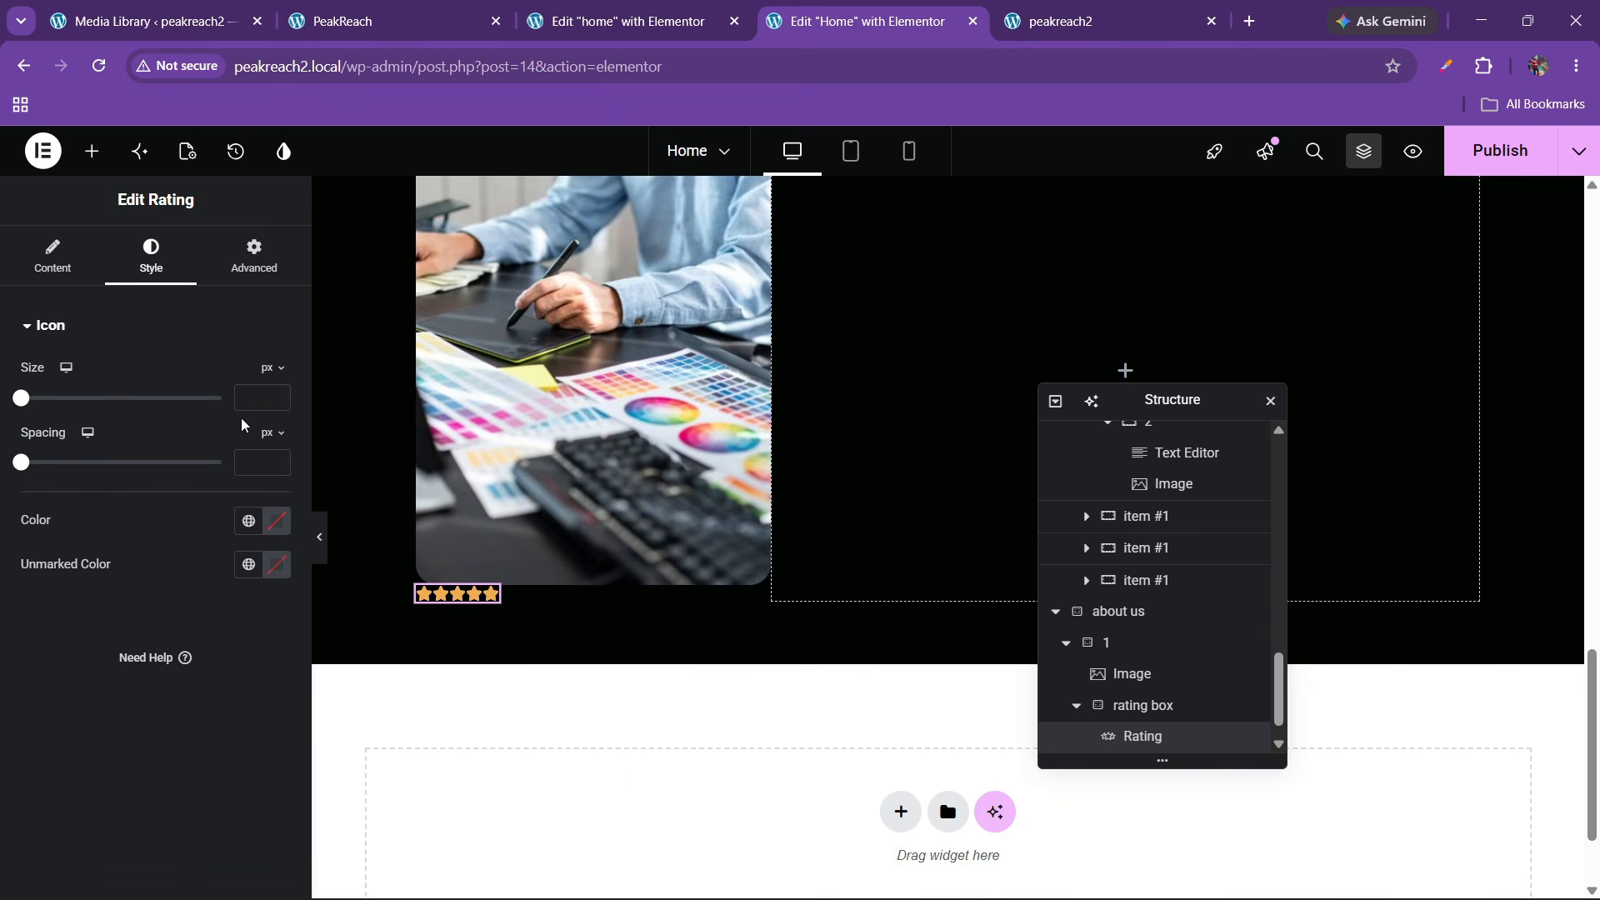
left_click(276, 394)
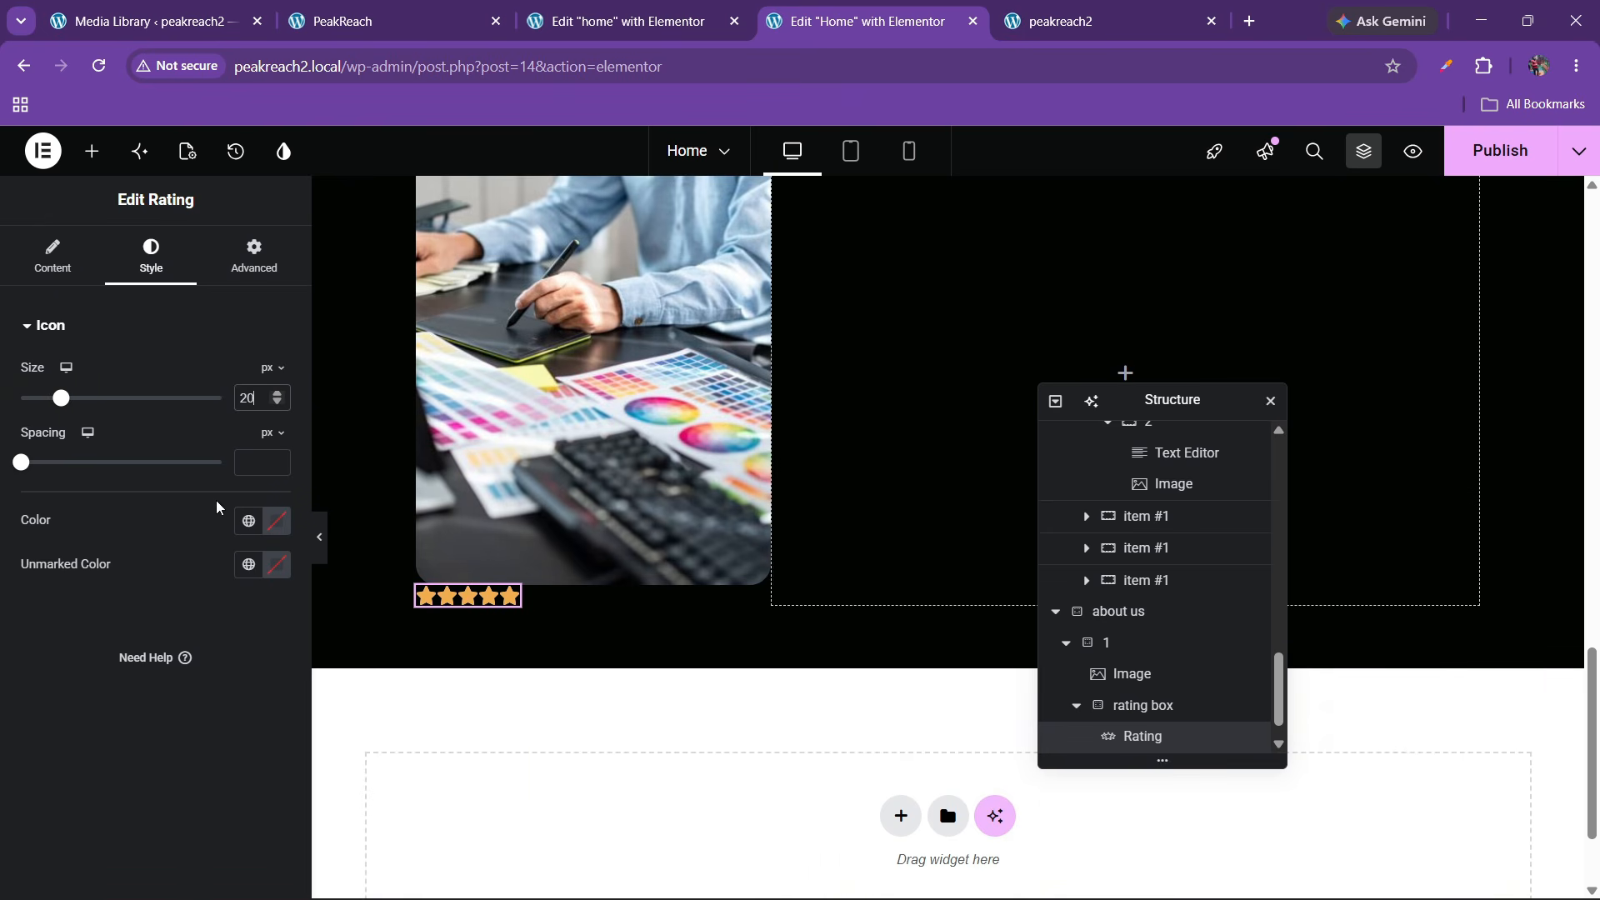
left_click(417, 12)
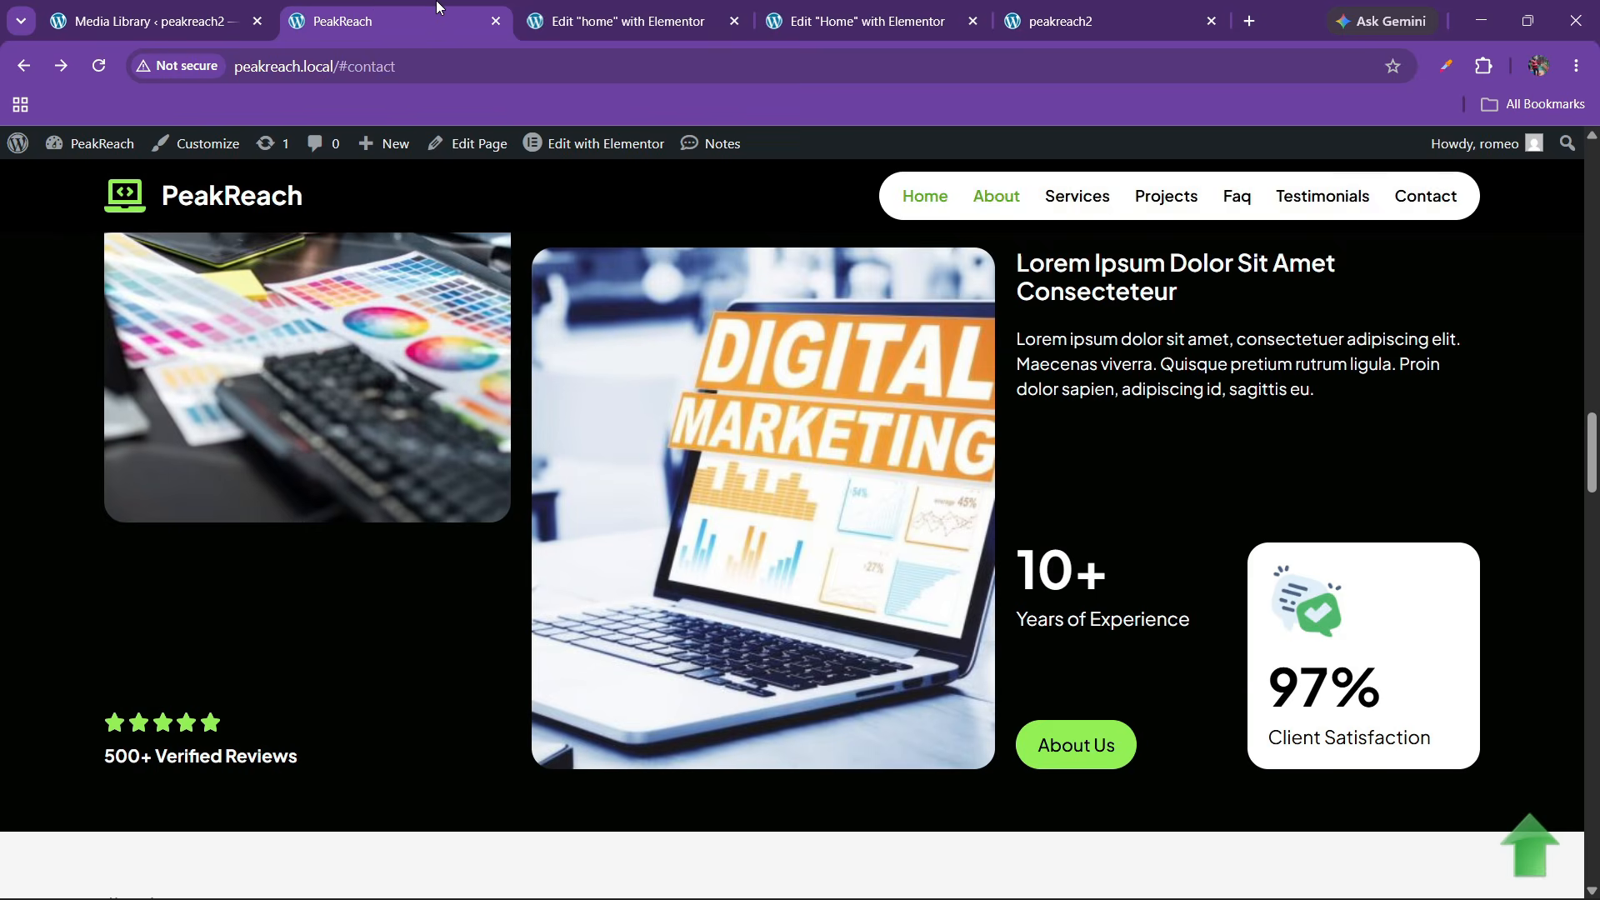
left_click(658, 11)
left_click(929, 8)
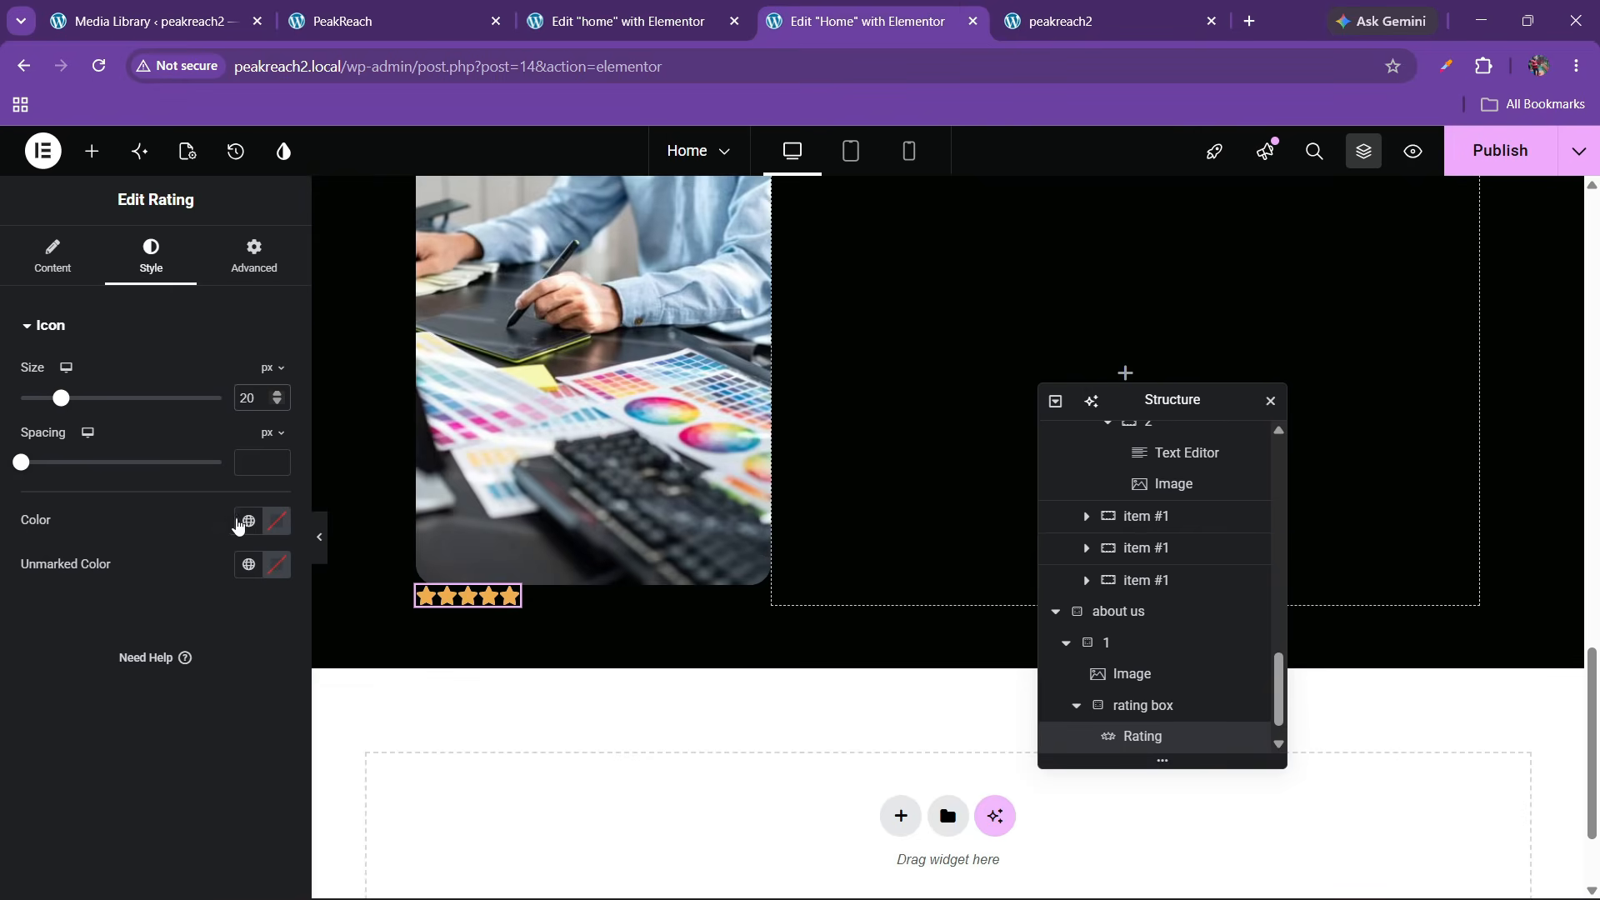
left_click(247, 521)
left_click(129, 349)
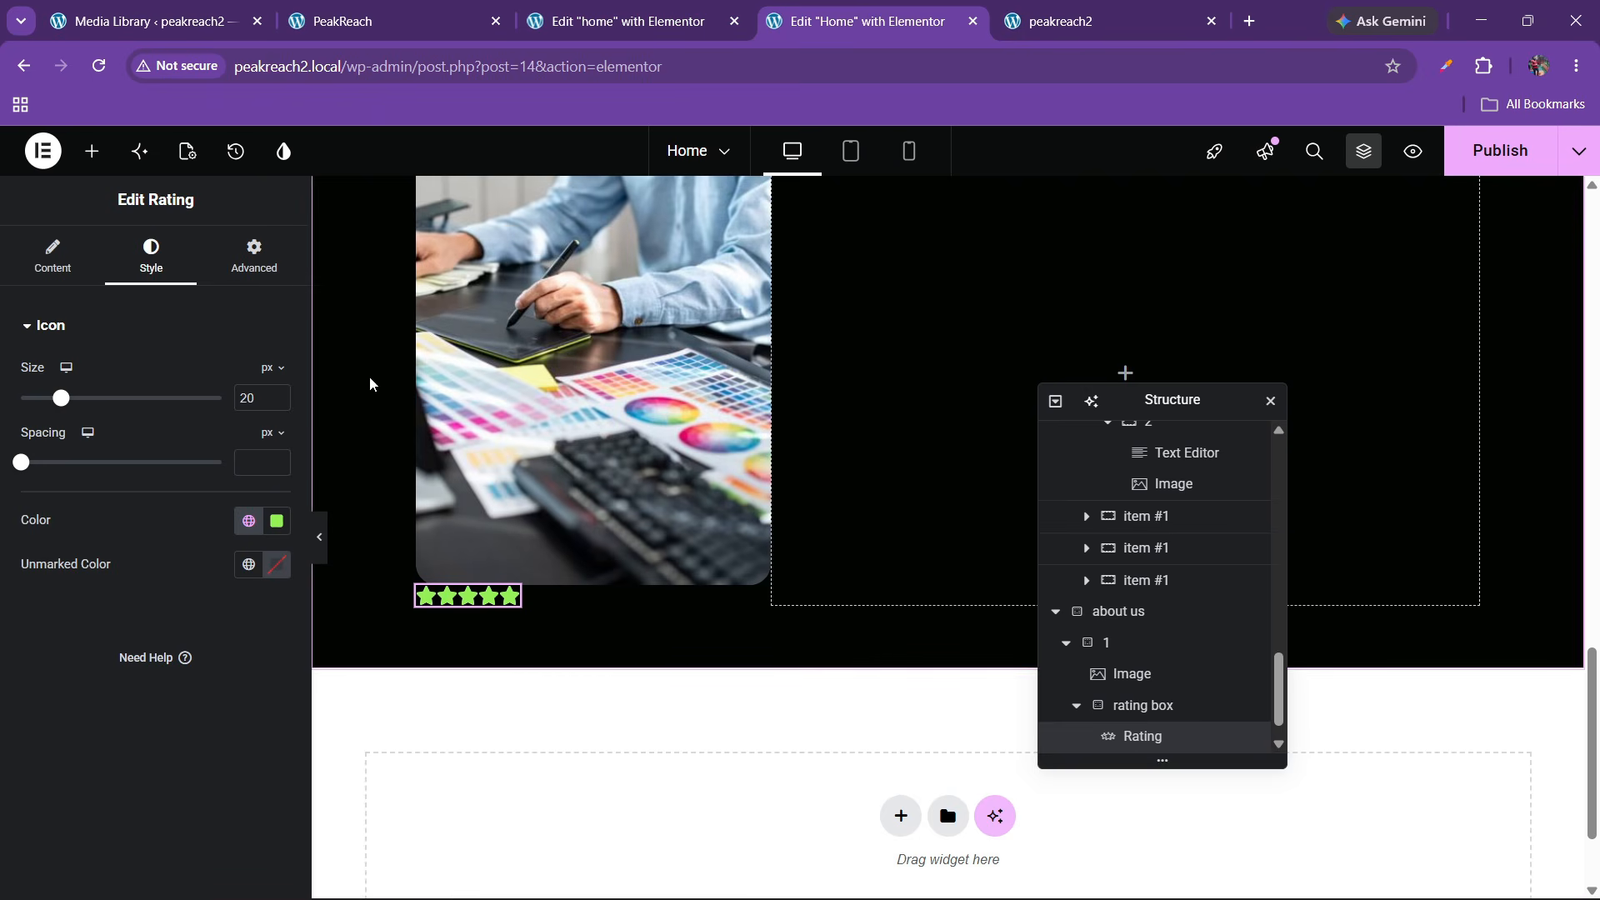
scroll(1150, 691, "down", 1)
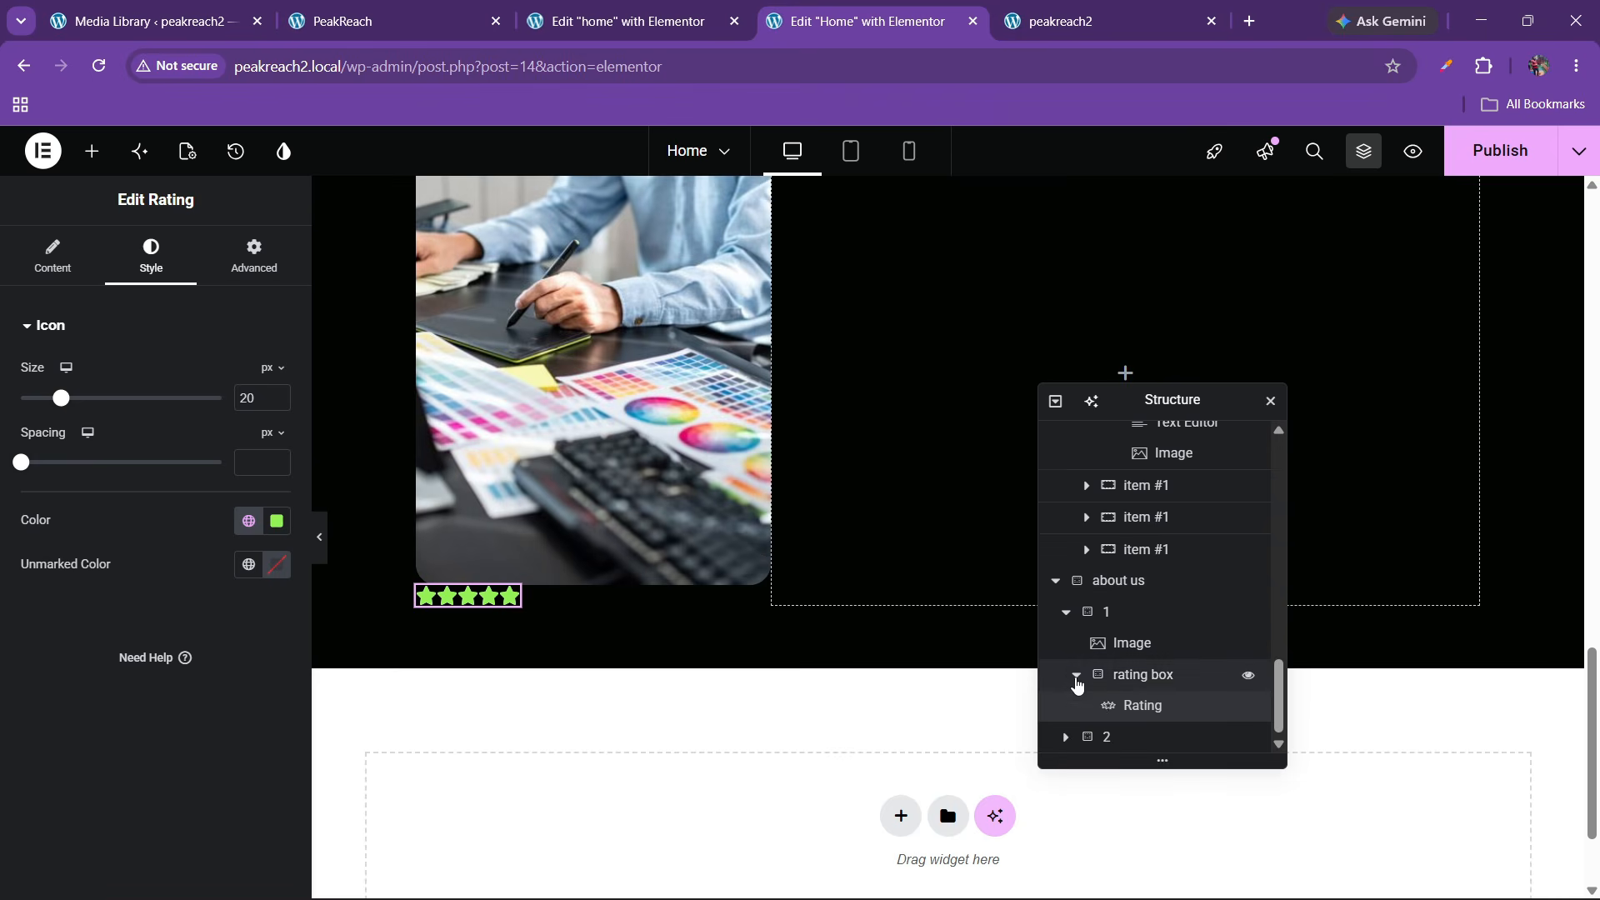
left_click(1076, 675)
Align the left column container 1's contents to the start
left_click(1106, 642)
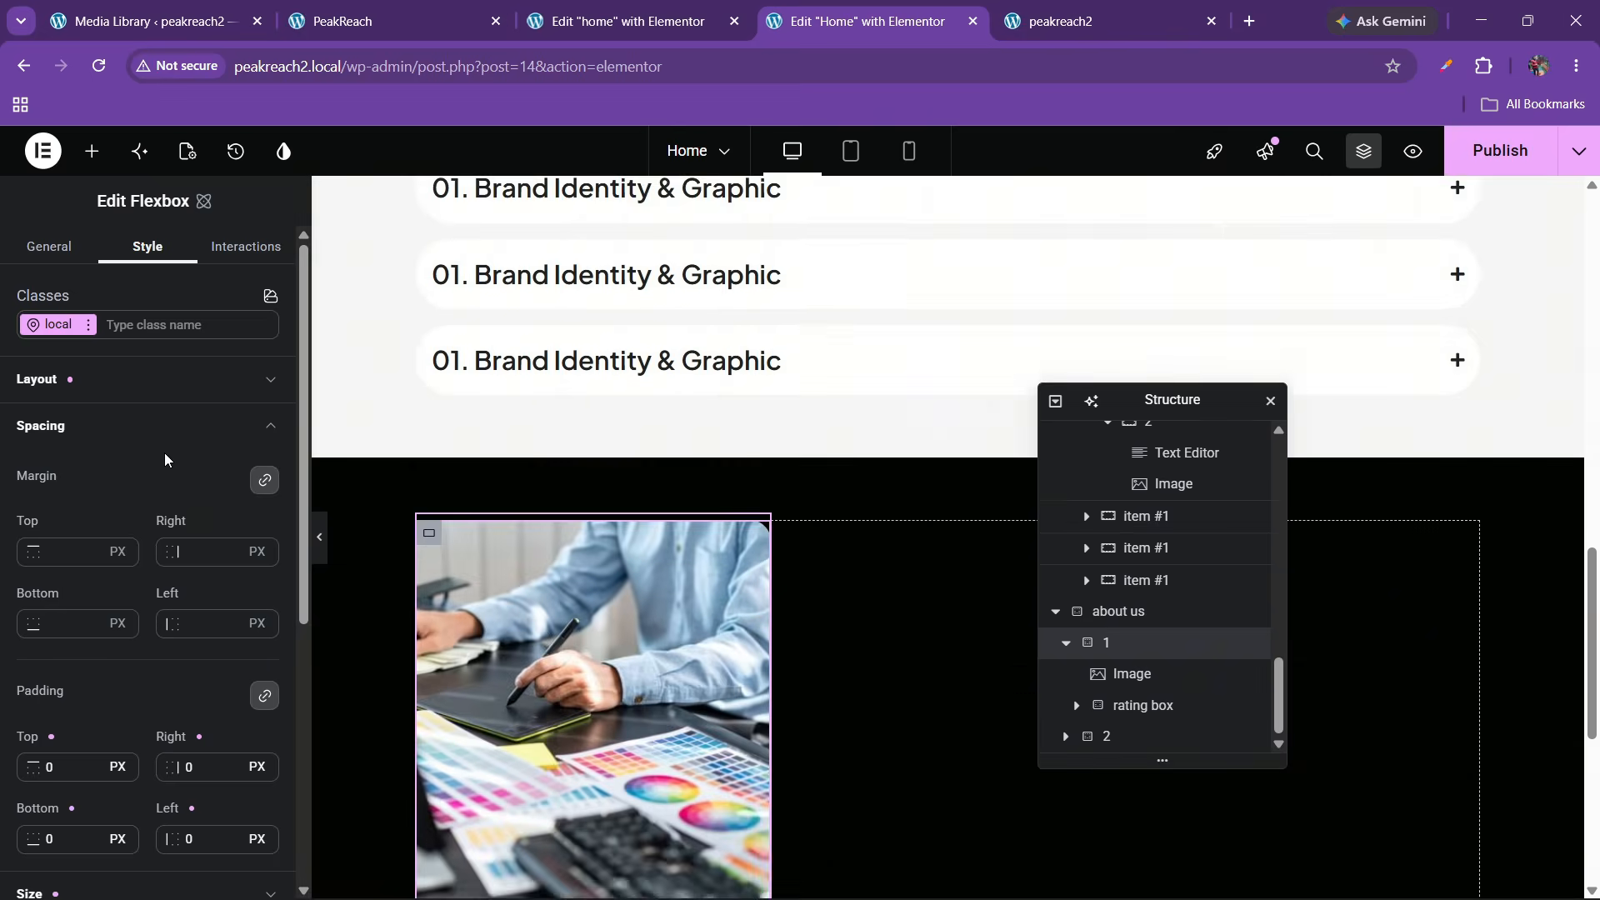
left_click(134, 380)
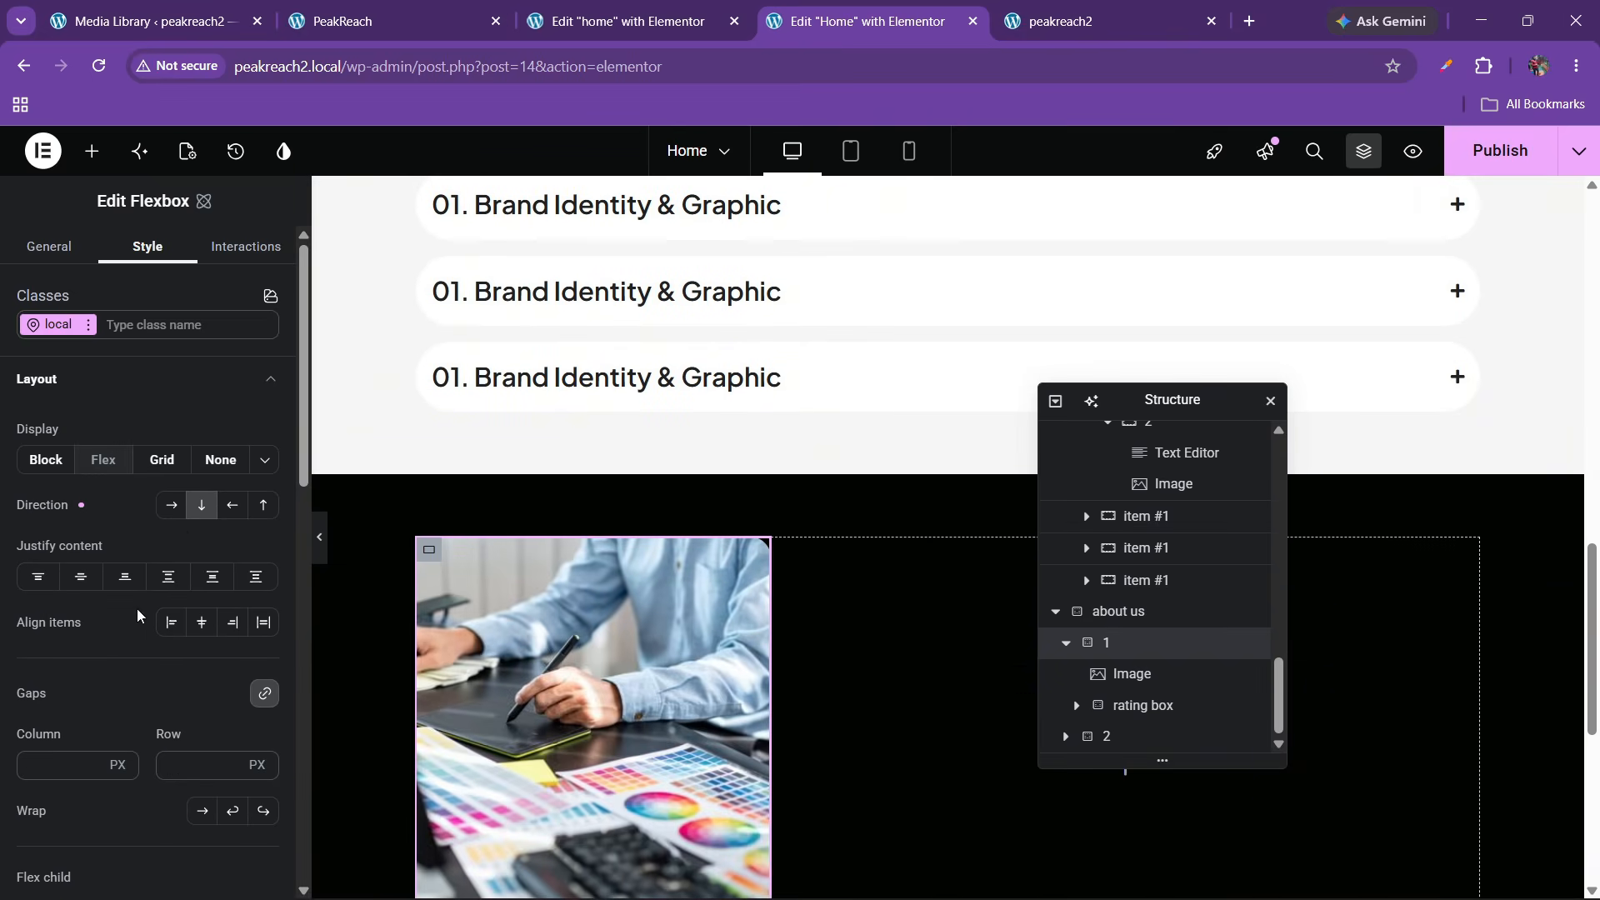
left_click(167, 576)
left_click(171, 622)
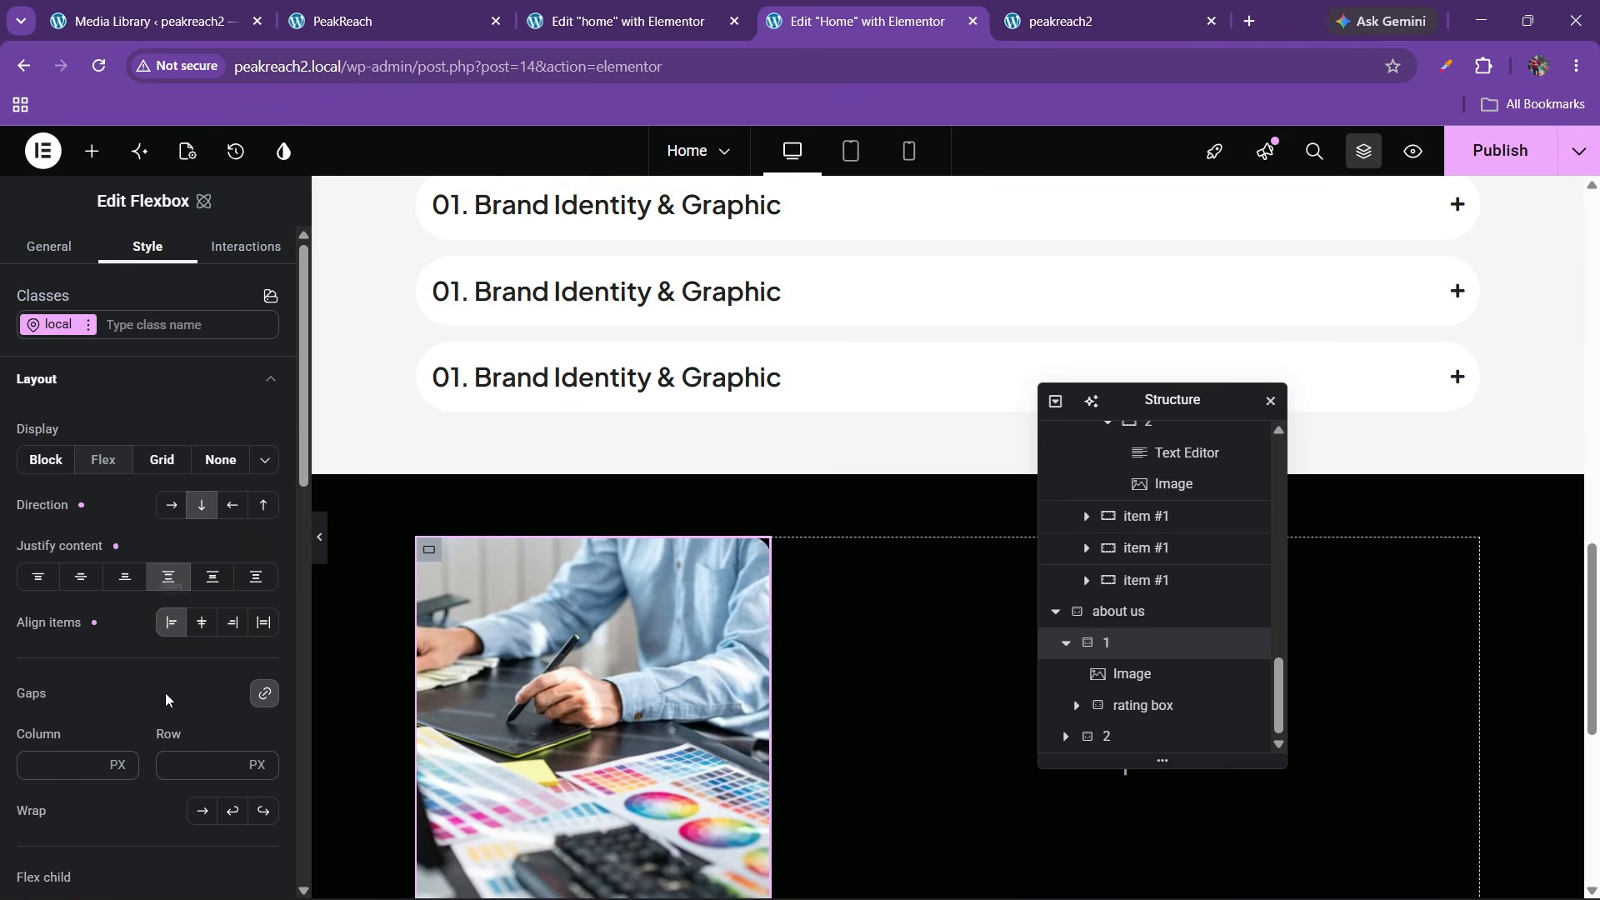
Set container 1's row and column gap to 100 px
left_click(176, 762)
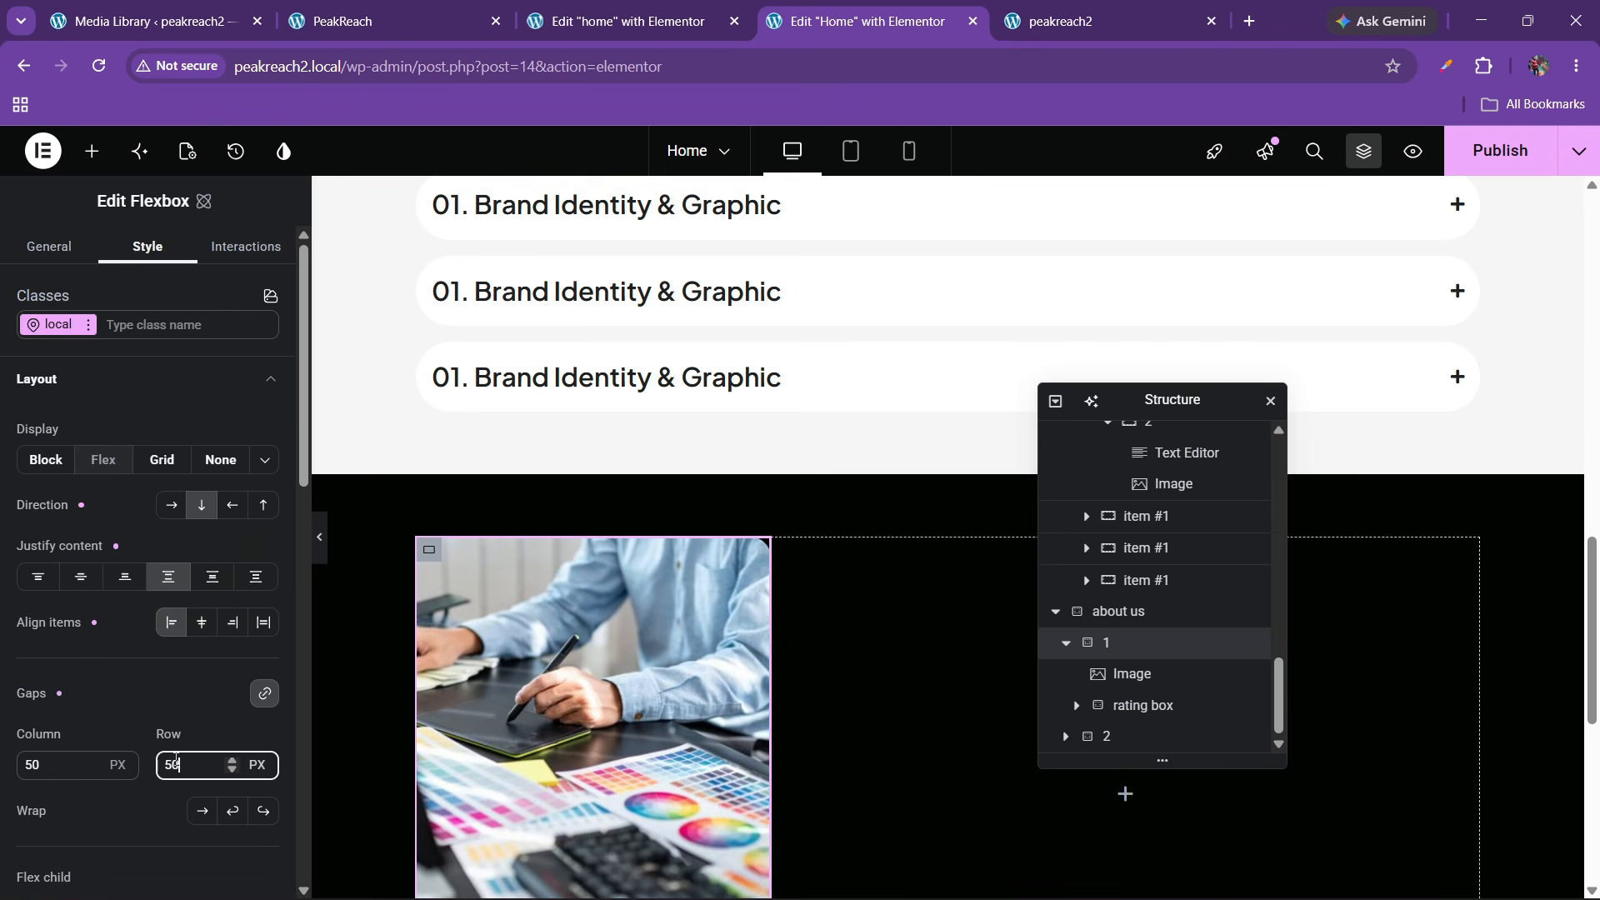
scroll(658, 545, "down", 5)
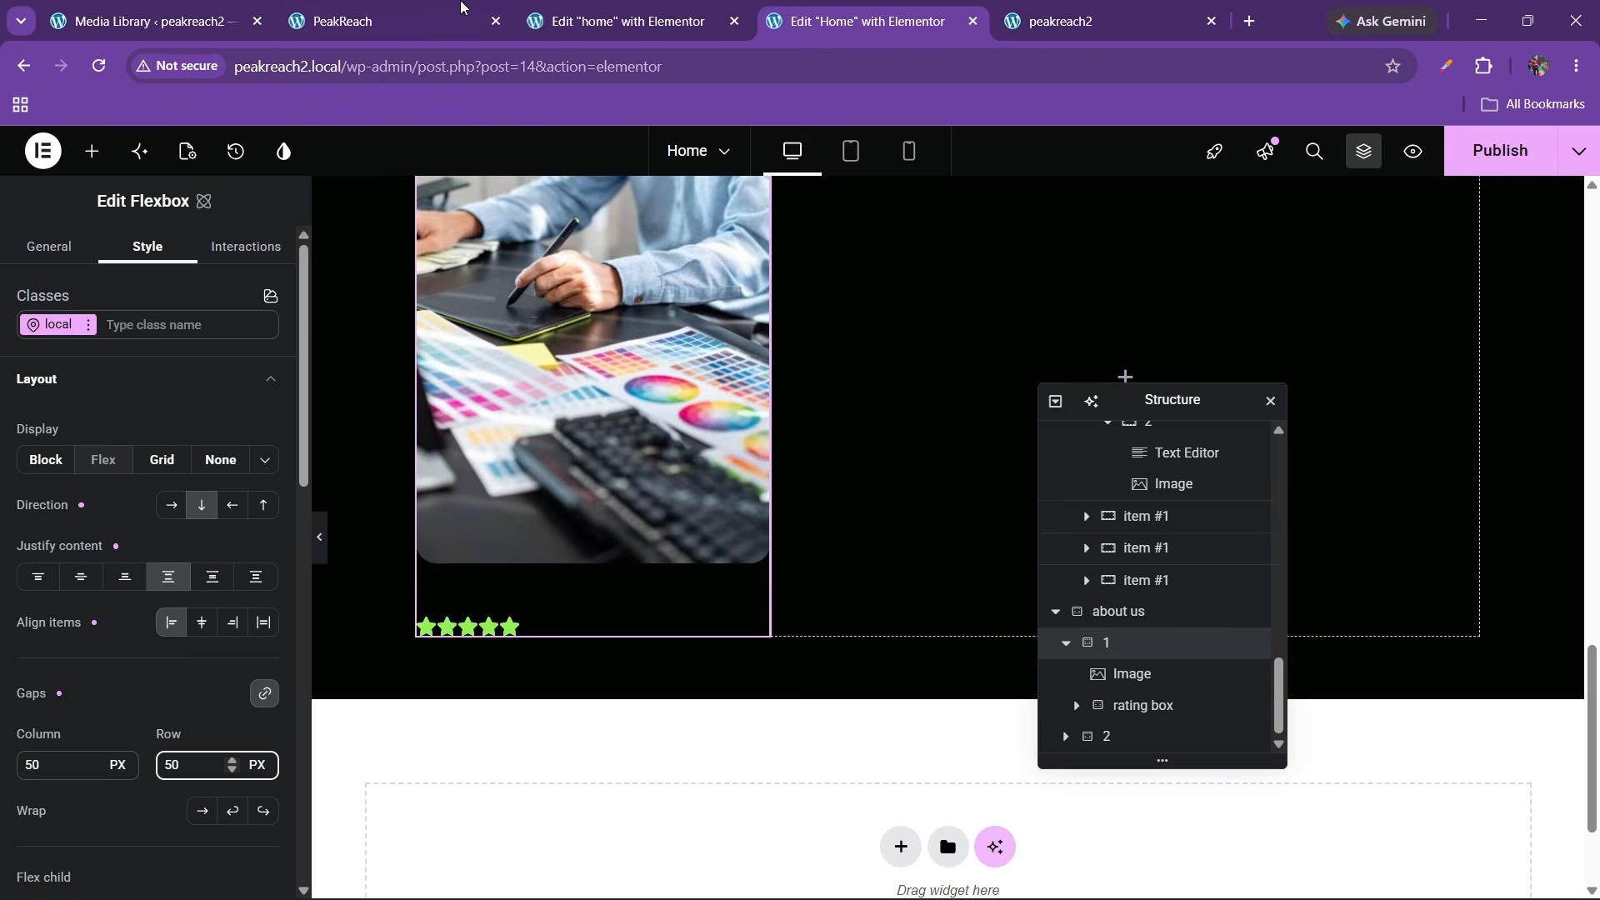
left_click(461, 8)
left_click(625, 21)
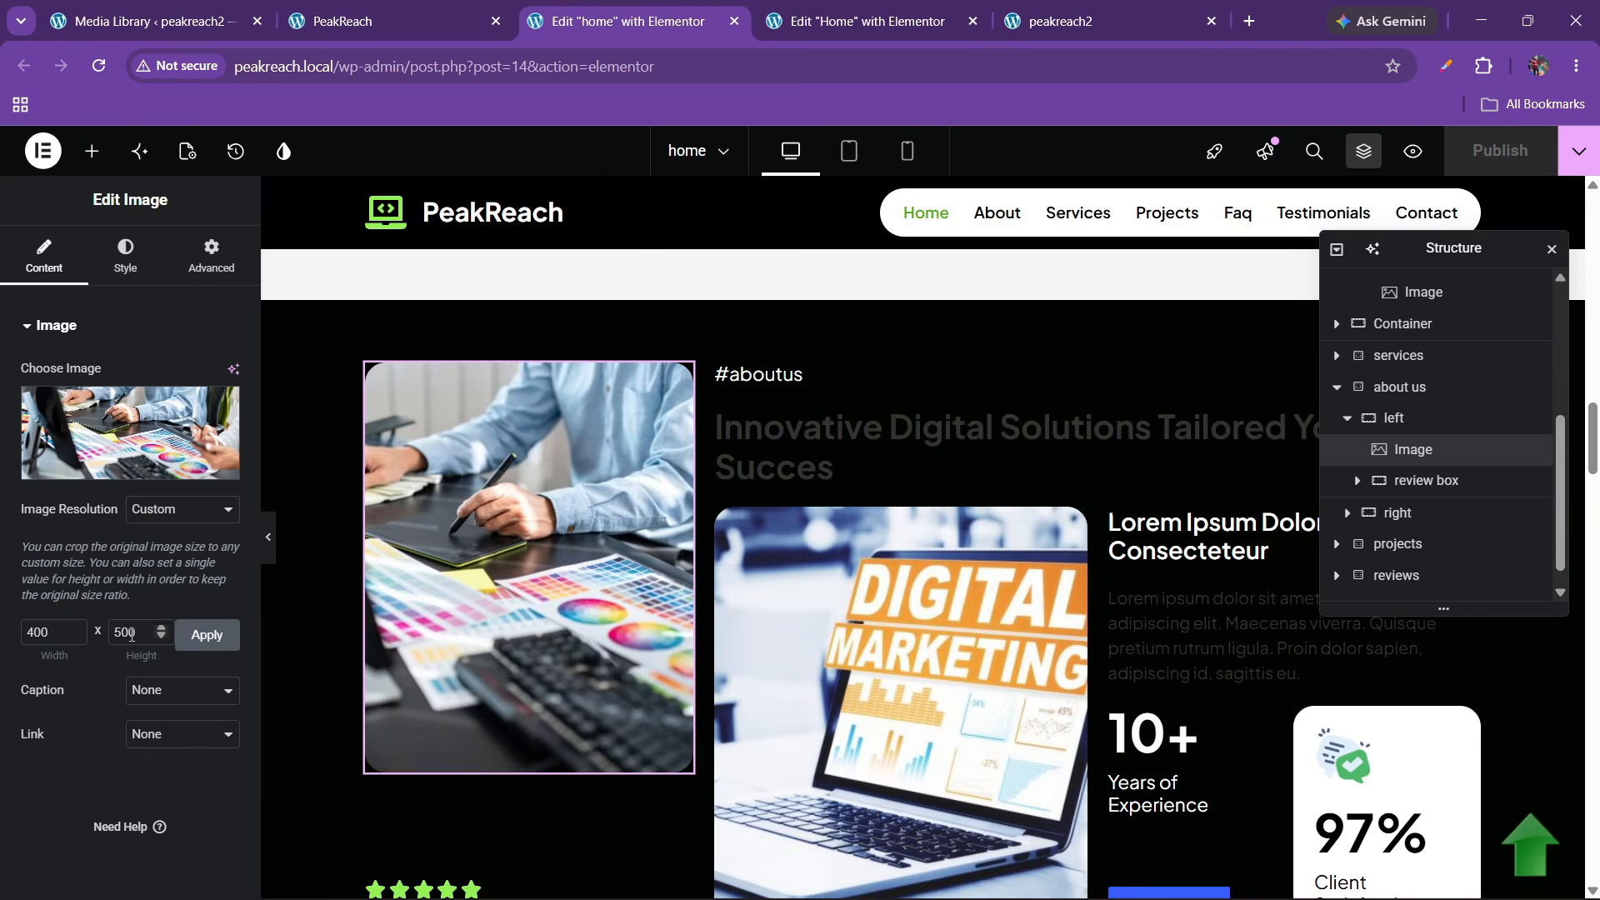
left_click(866, 21)
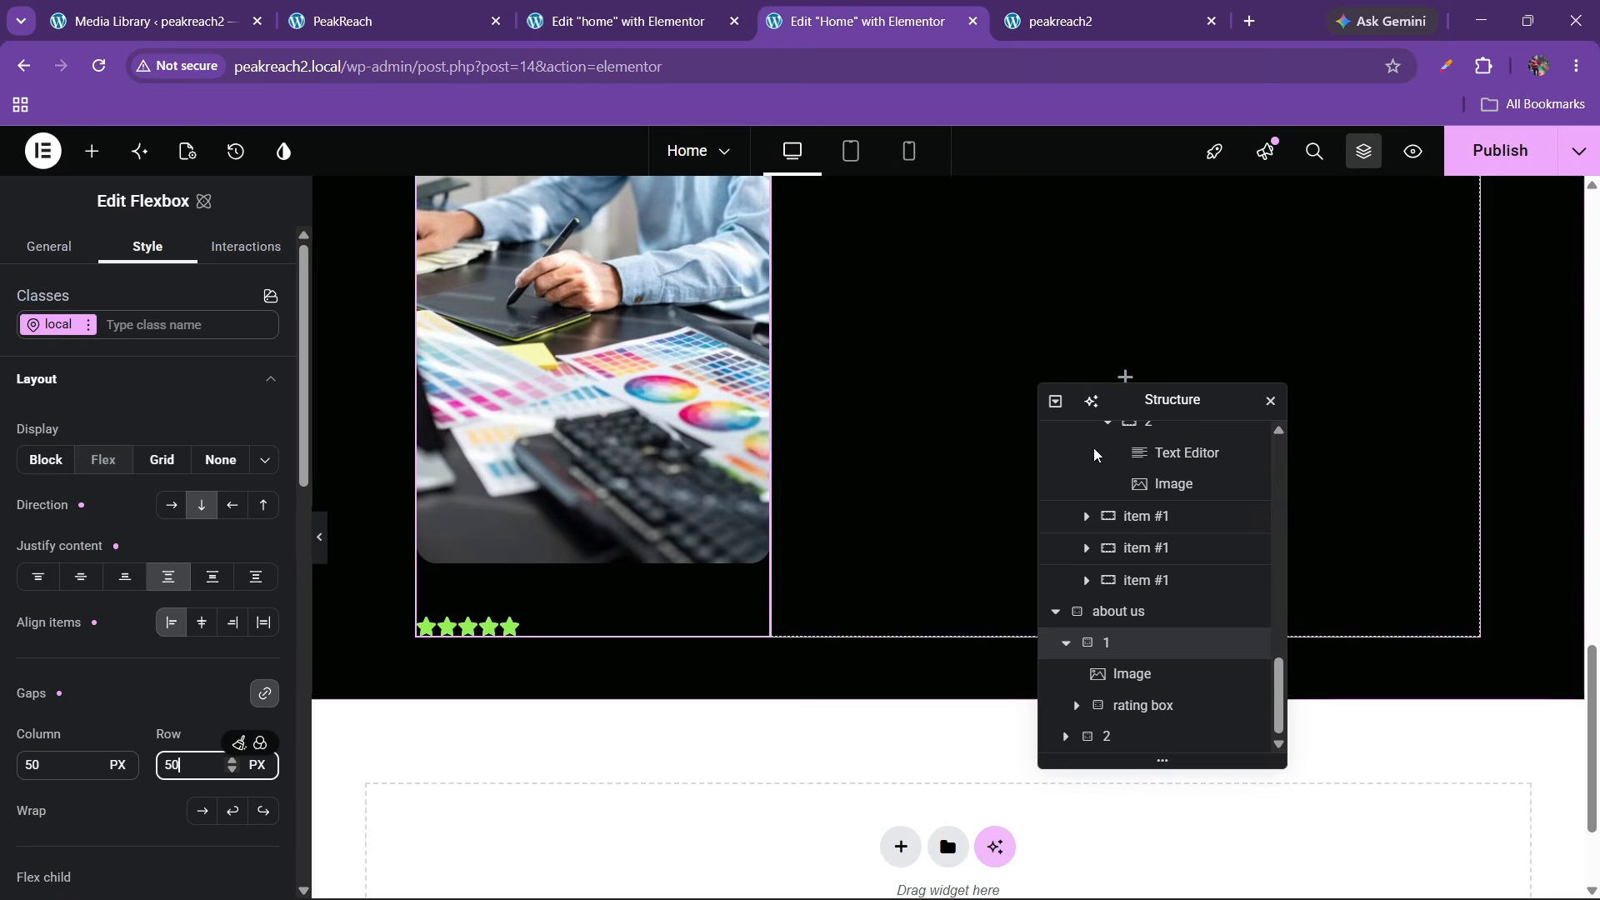
left_click(1136, 644)
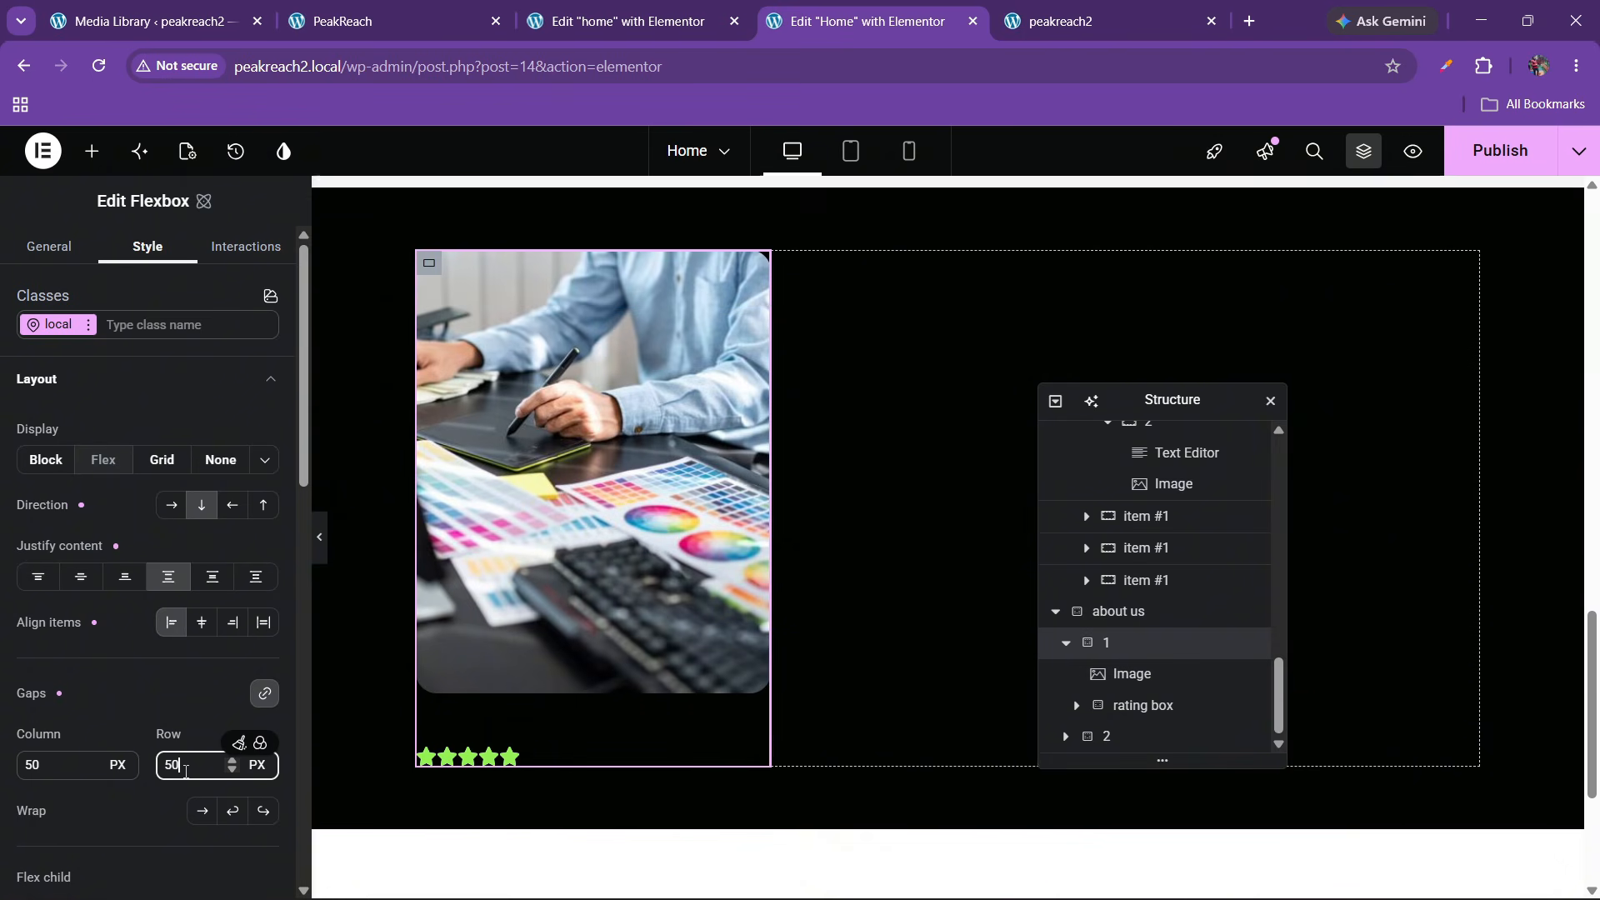
double_click(186, 770)
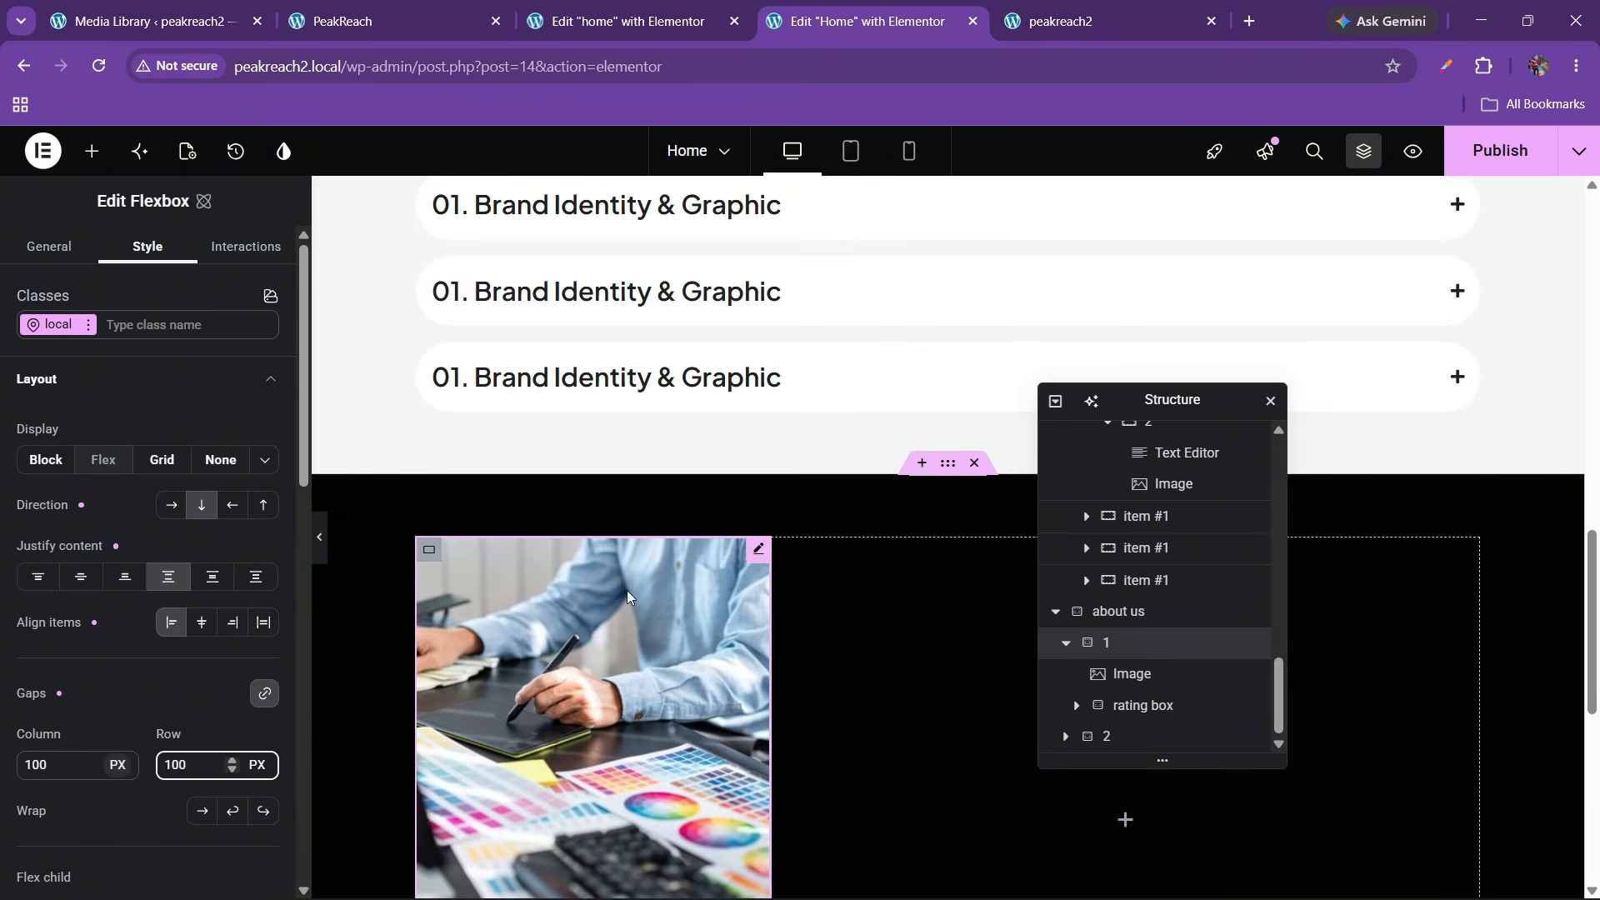
scroll(711, 555, "down", 4)
left_click(342, 20)
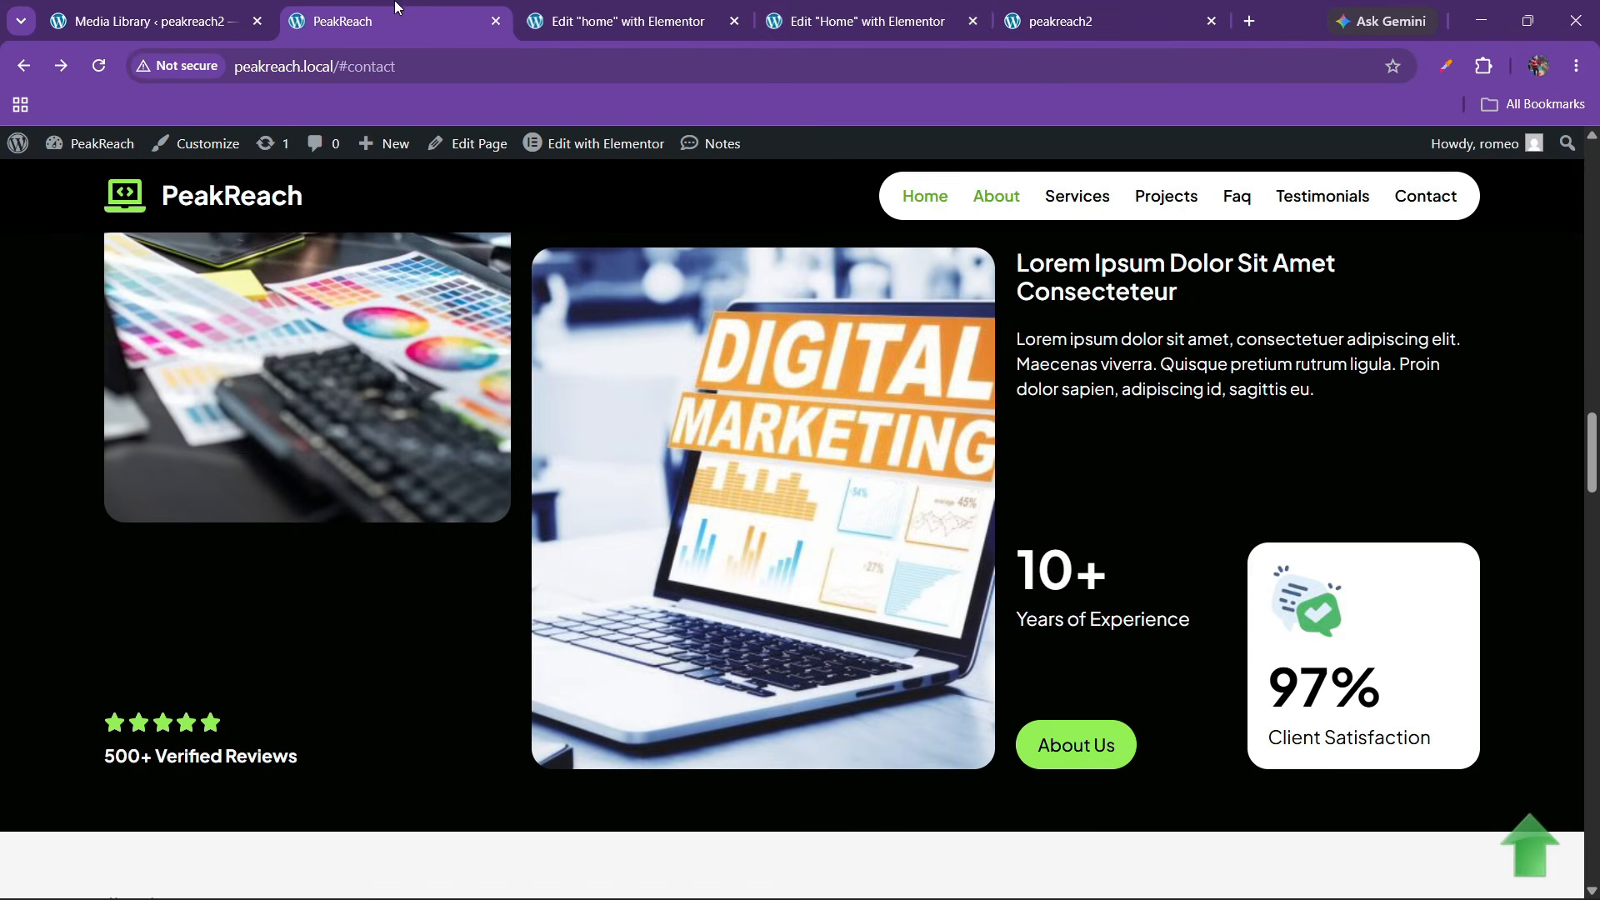
left_click(867, 21)
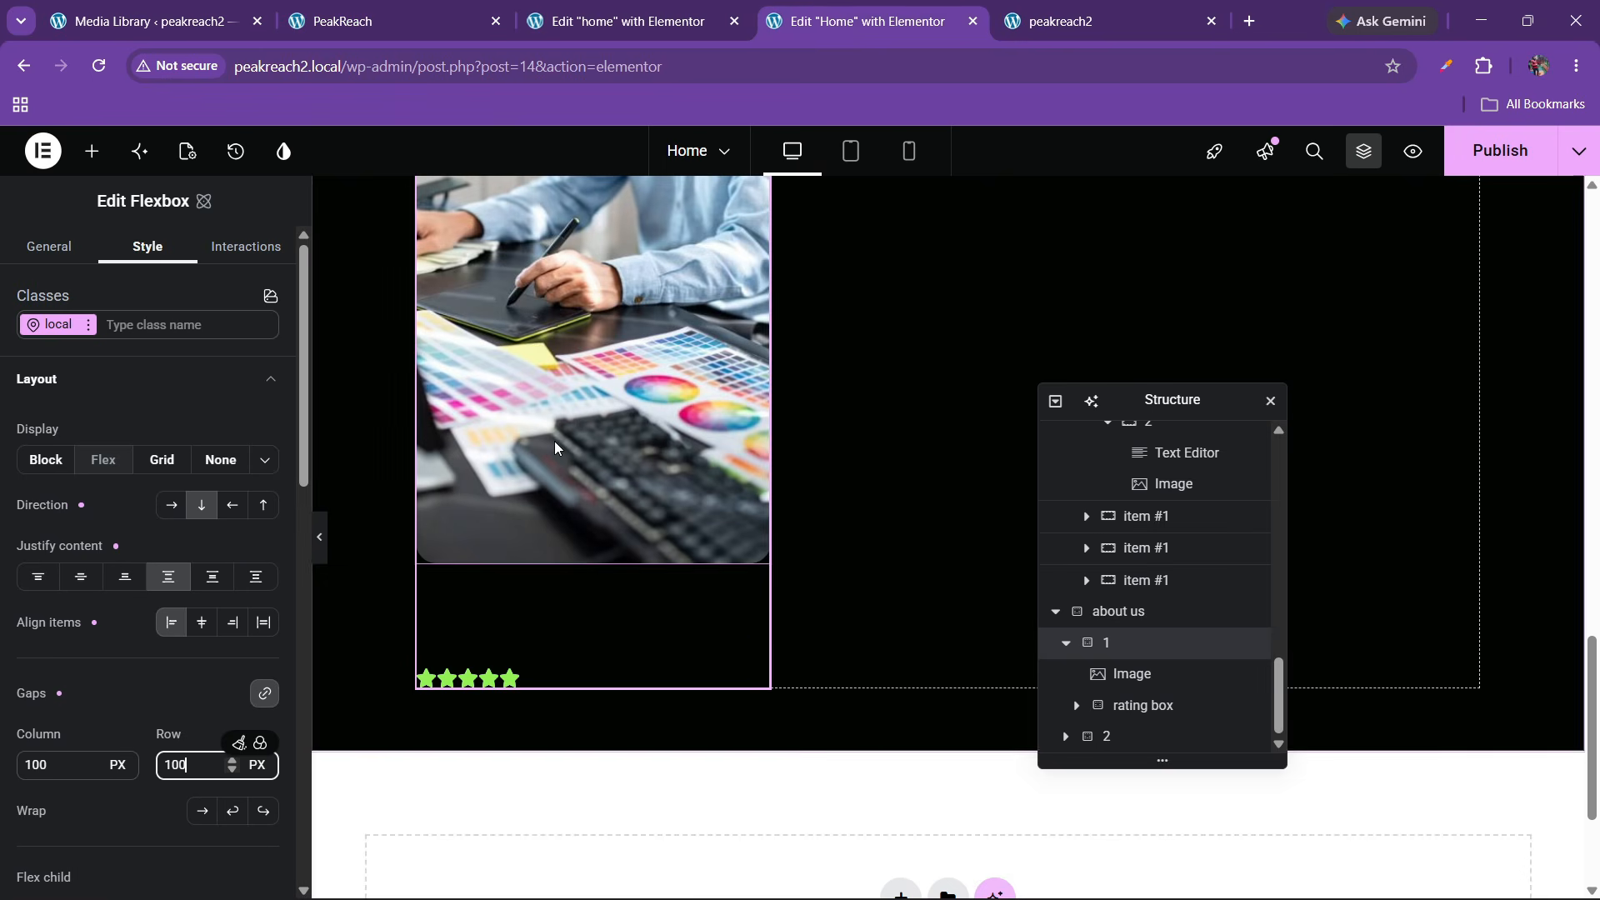
left_click(91, 150)
Add a heading under the stars reading '500+ Verified Reviews', copied from the live site
left_click_drag(92, 625, 503, 695)
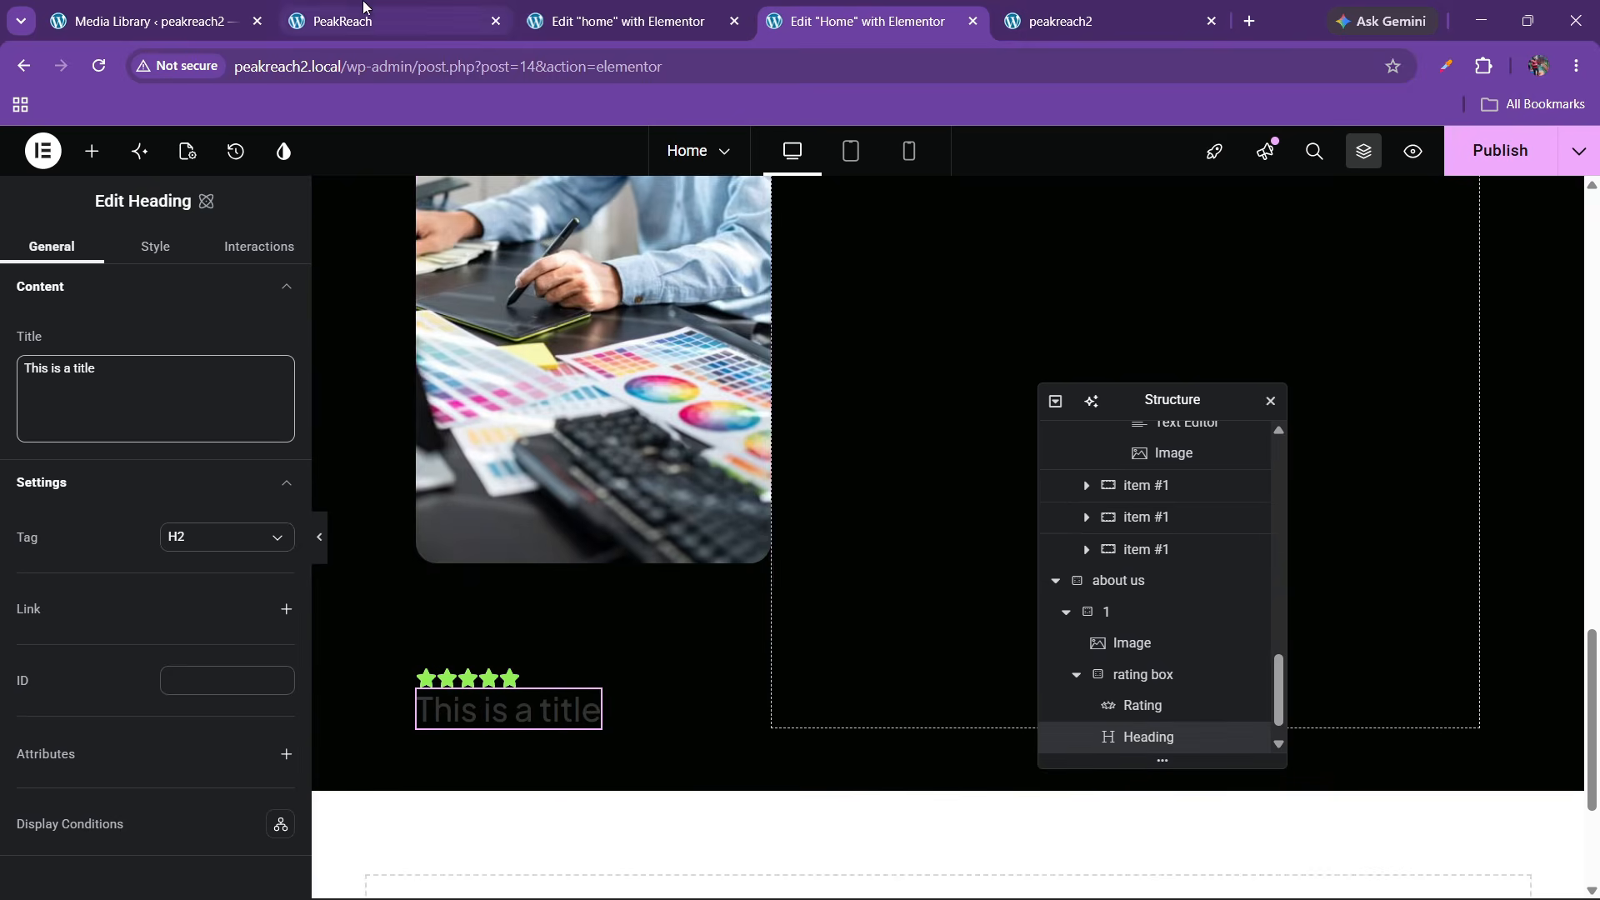
left_click(342, 21)
left_click_drag(112, 768, 356, 762)
key("ctrl+c")
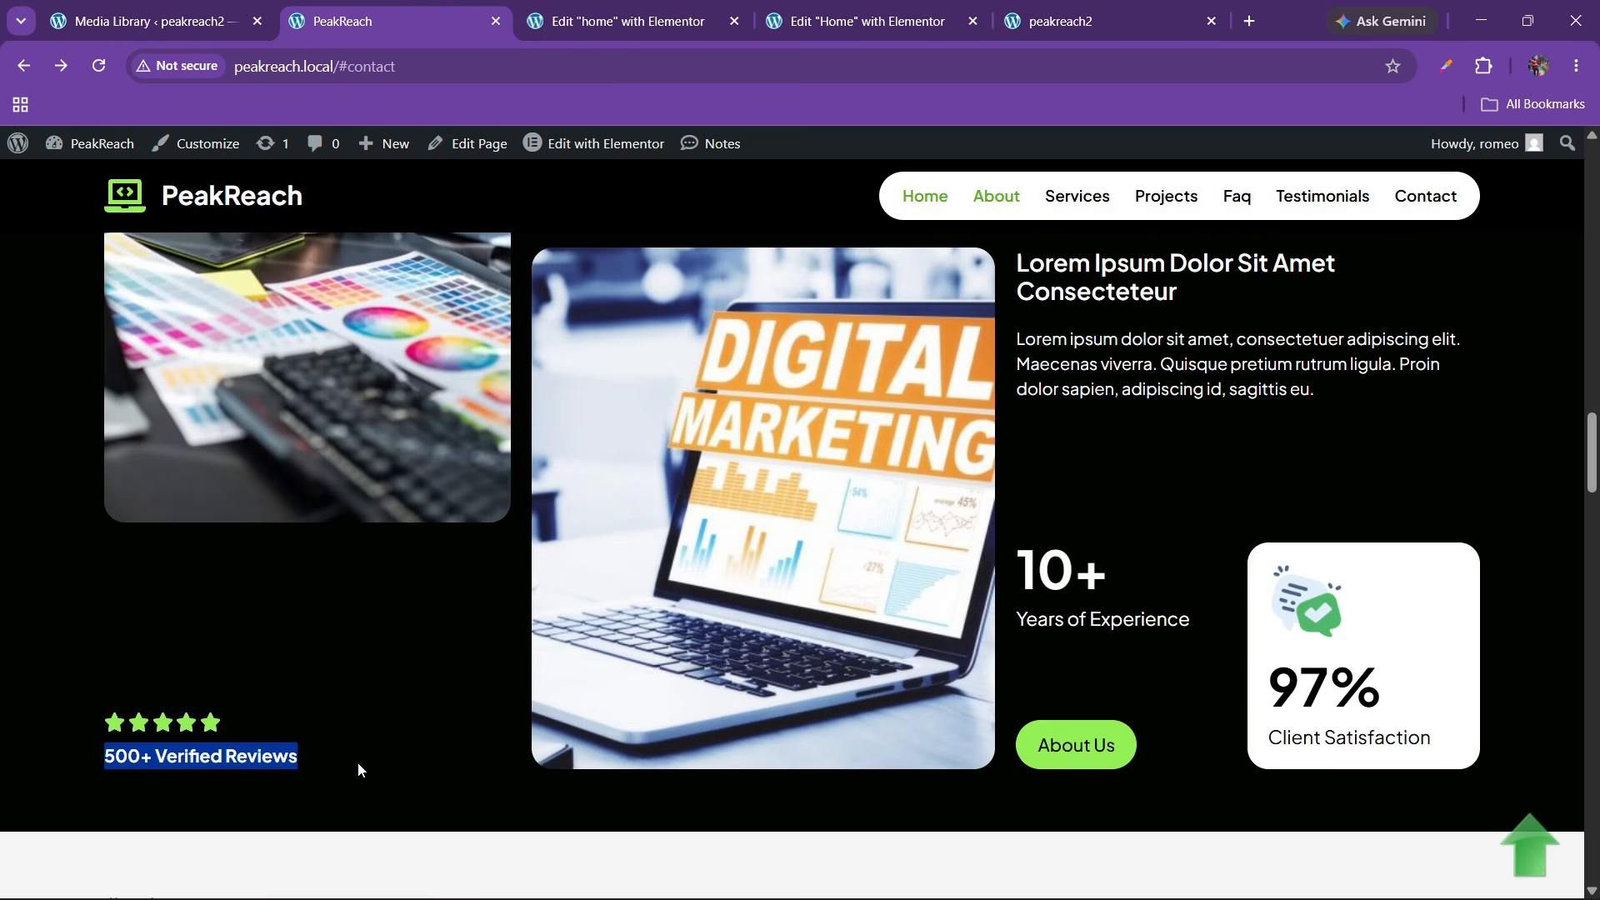
left_click(883, 21)
left_click(114, 374)
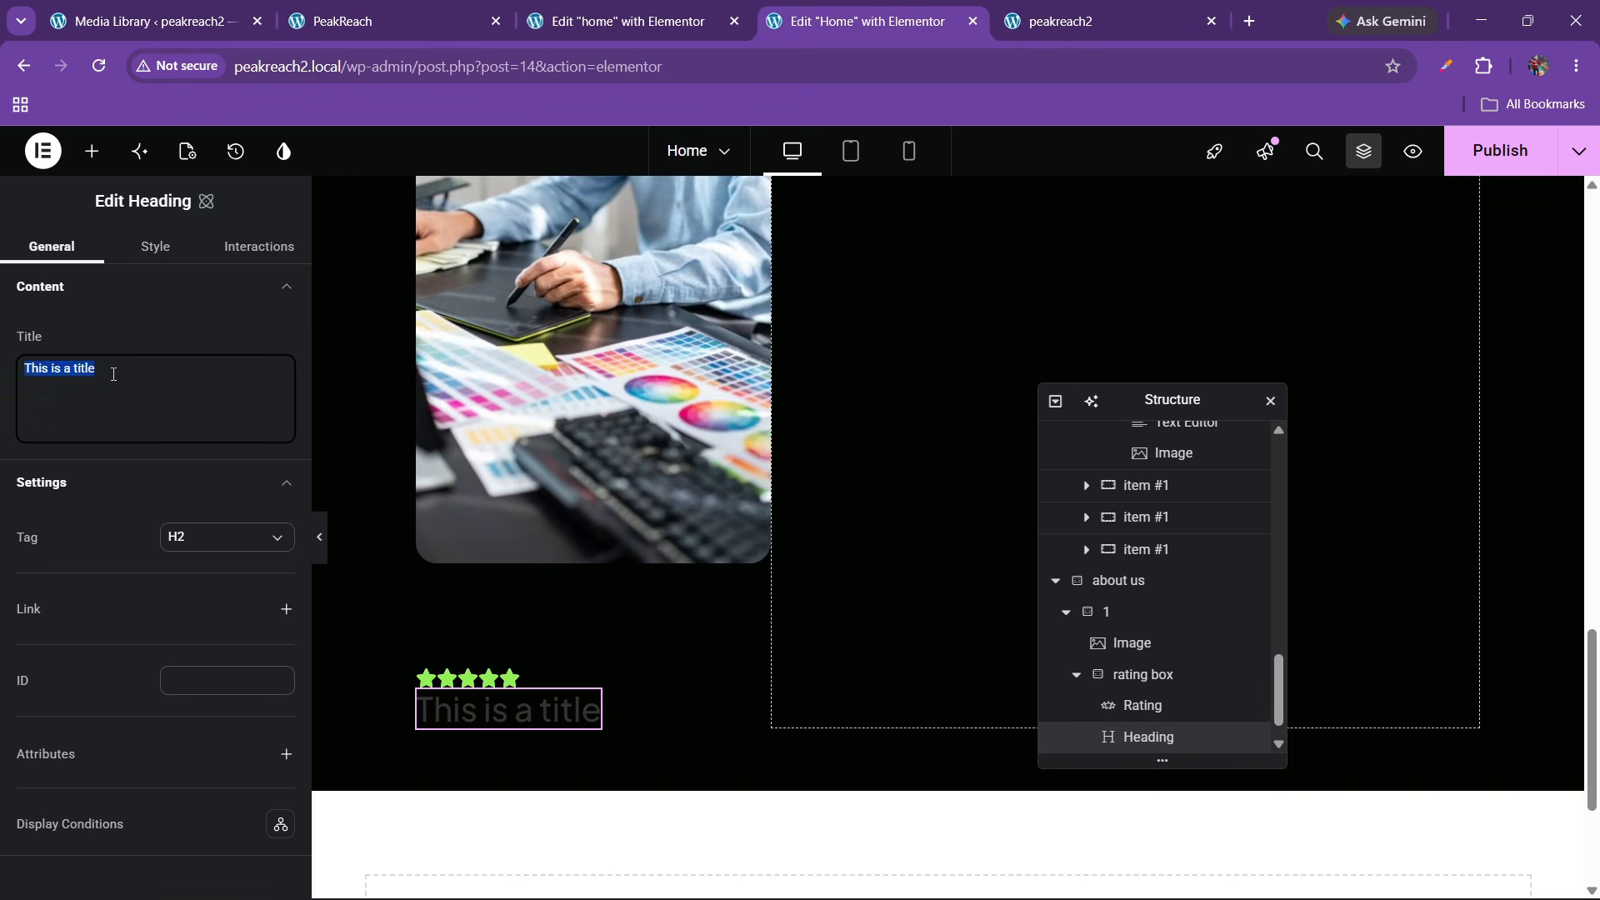
key("ctrl+v")
Set the heading's typography to the font1 variable at 400 Normal weight
left_click(156, 247)
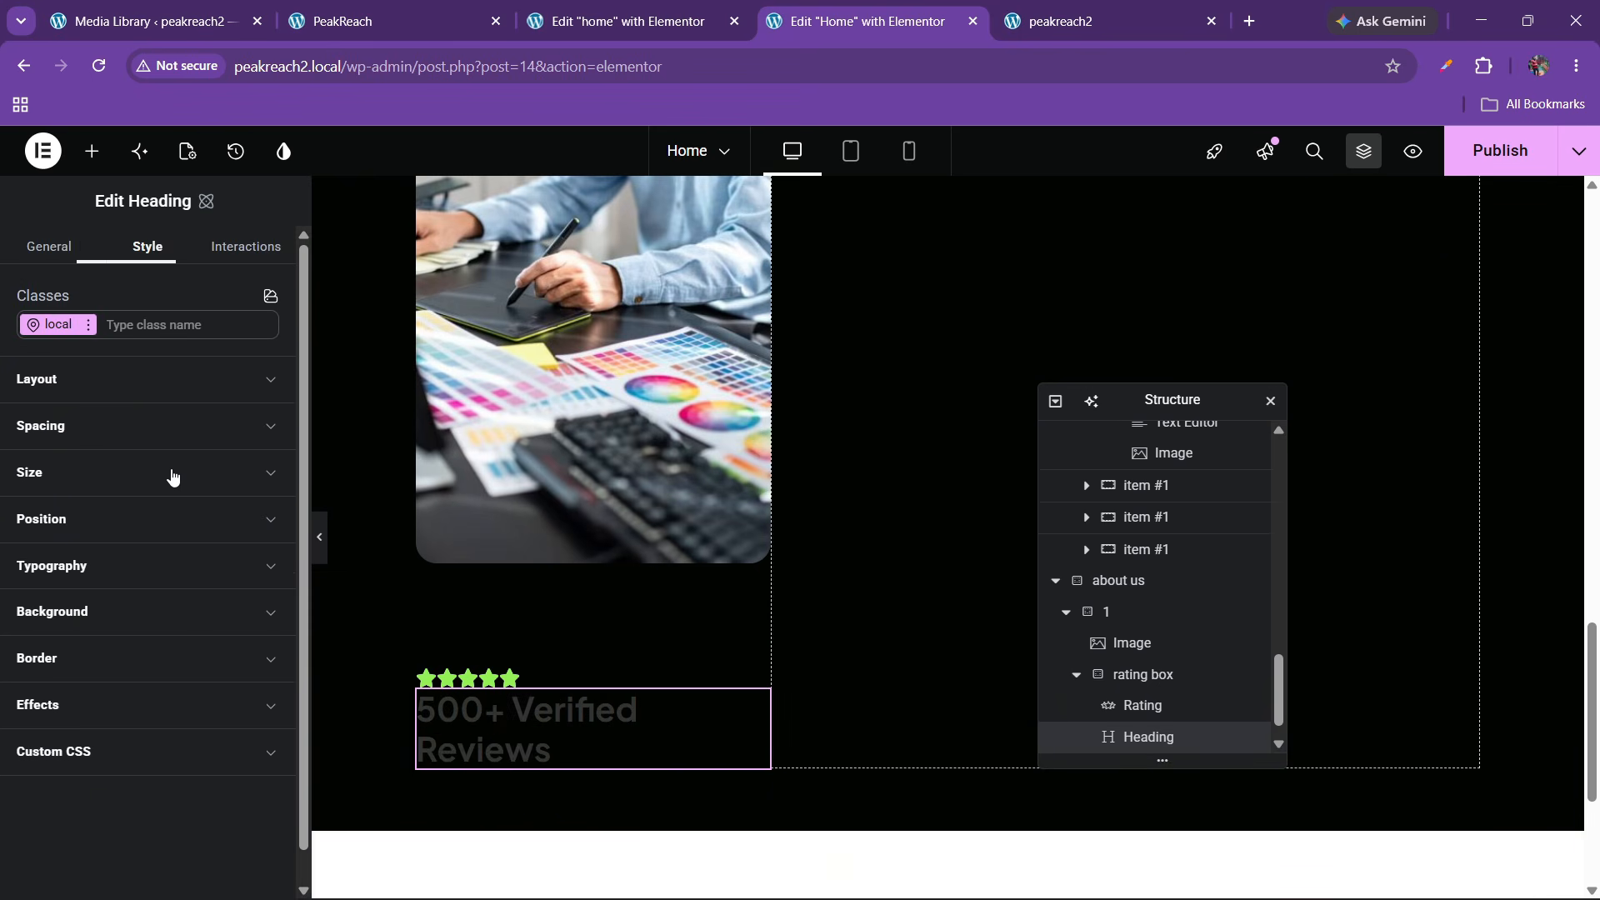
left_click(105, 583)
left_click(209, 626)
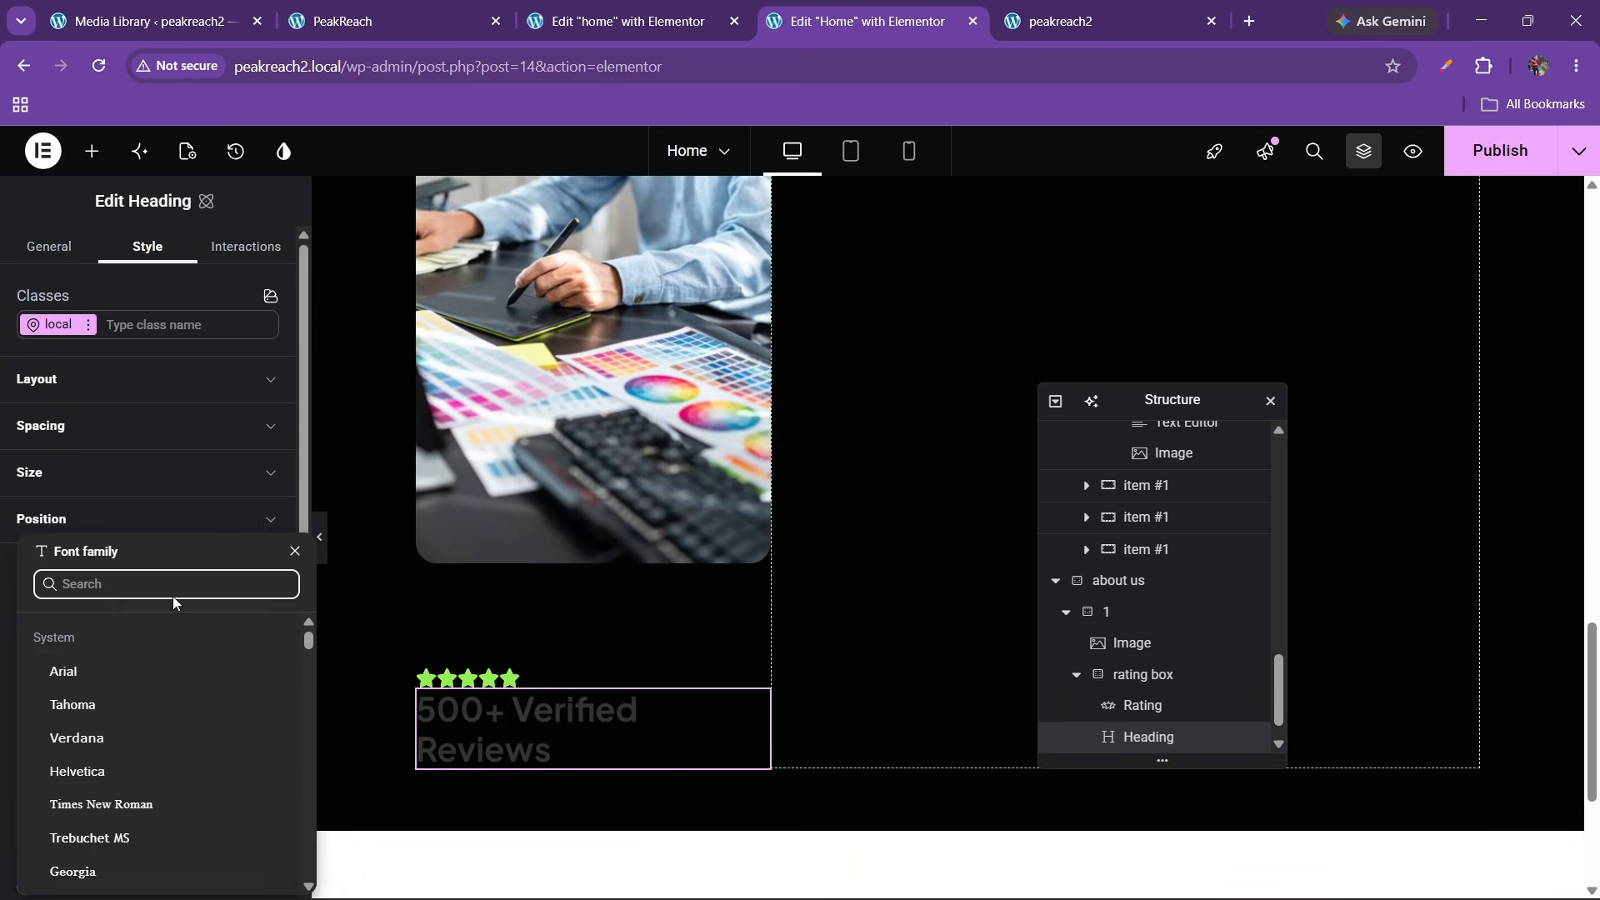
left_click(259, 598)
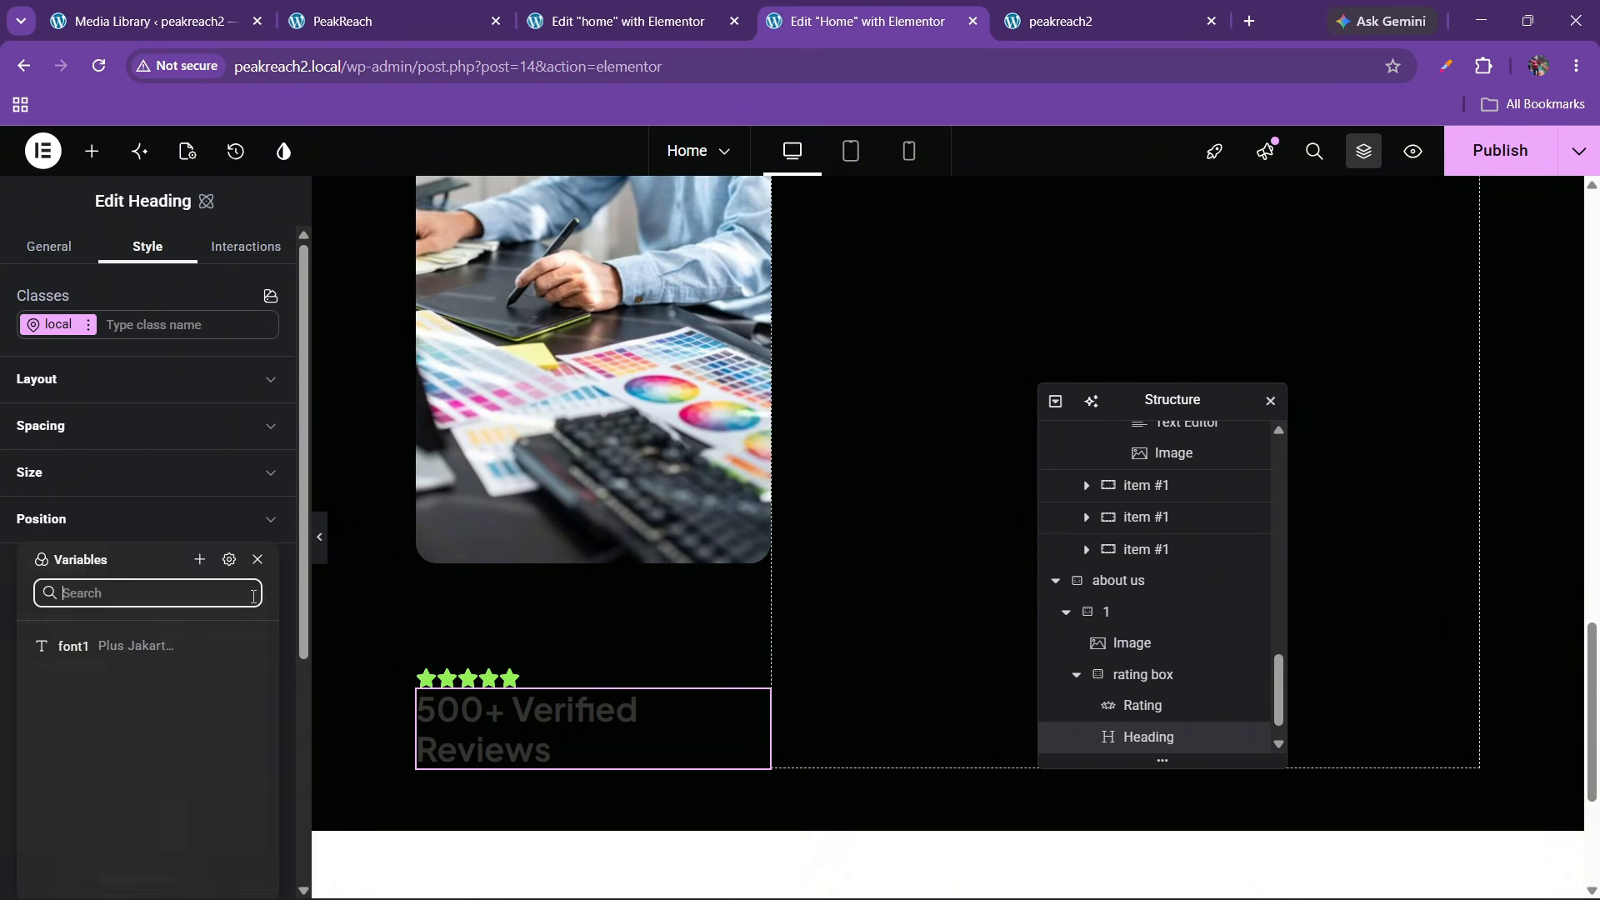
left_click(118, 648)
left_click(208, 666)
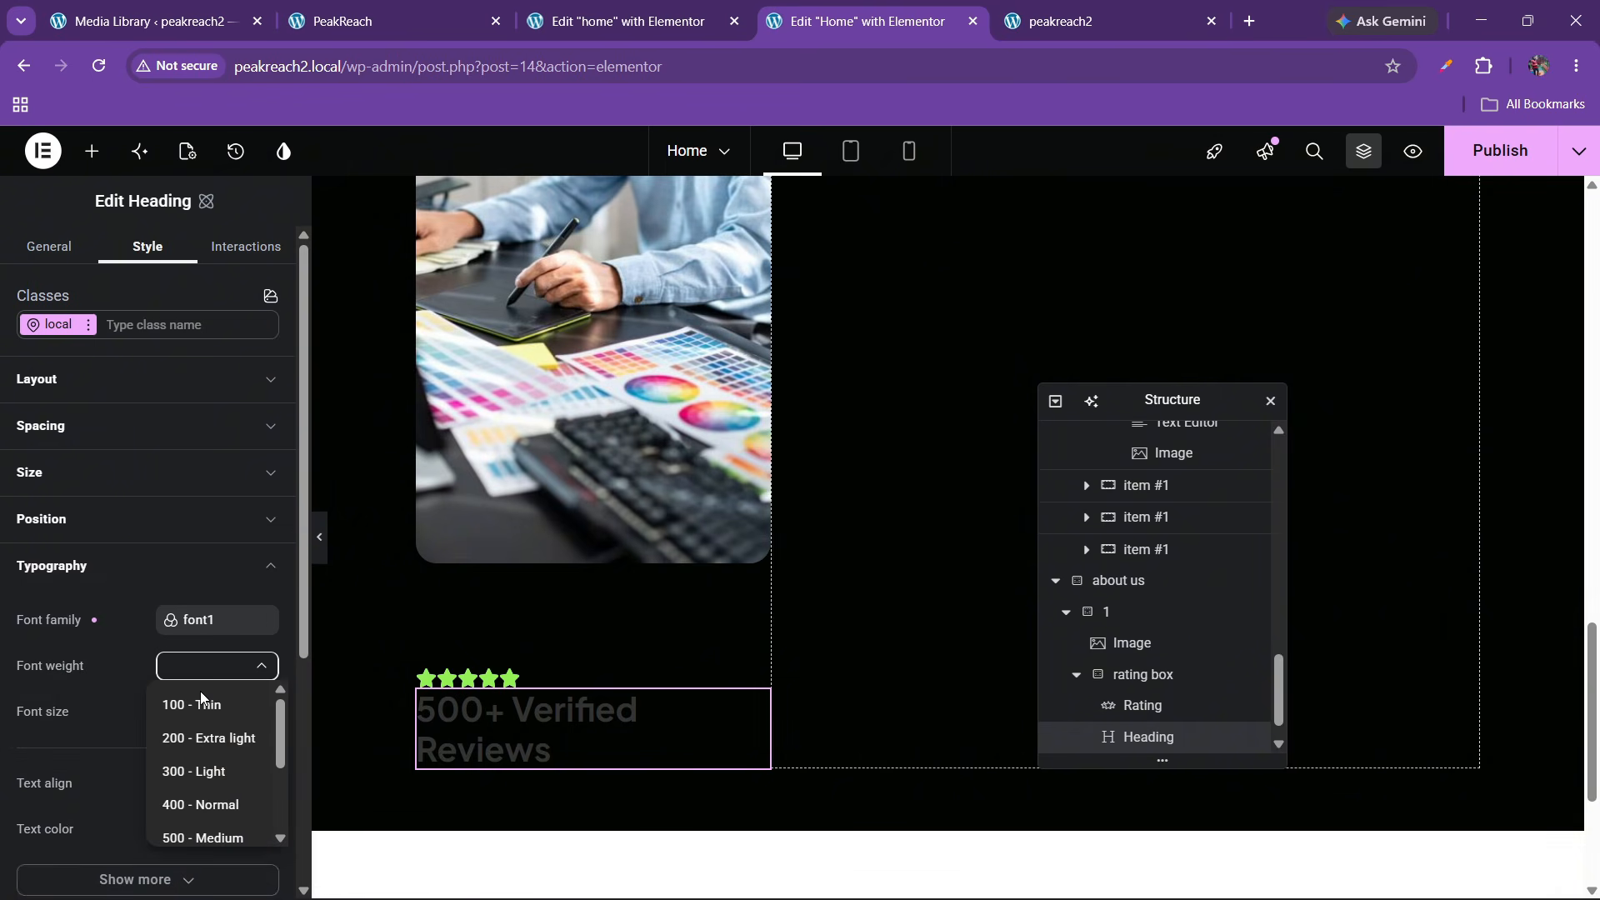
left_click(208, 815)
Make the heading text 18 px and white
scroll(167, 633, "down", 2)
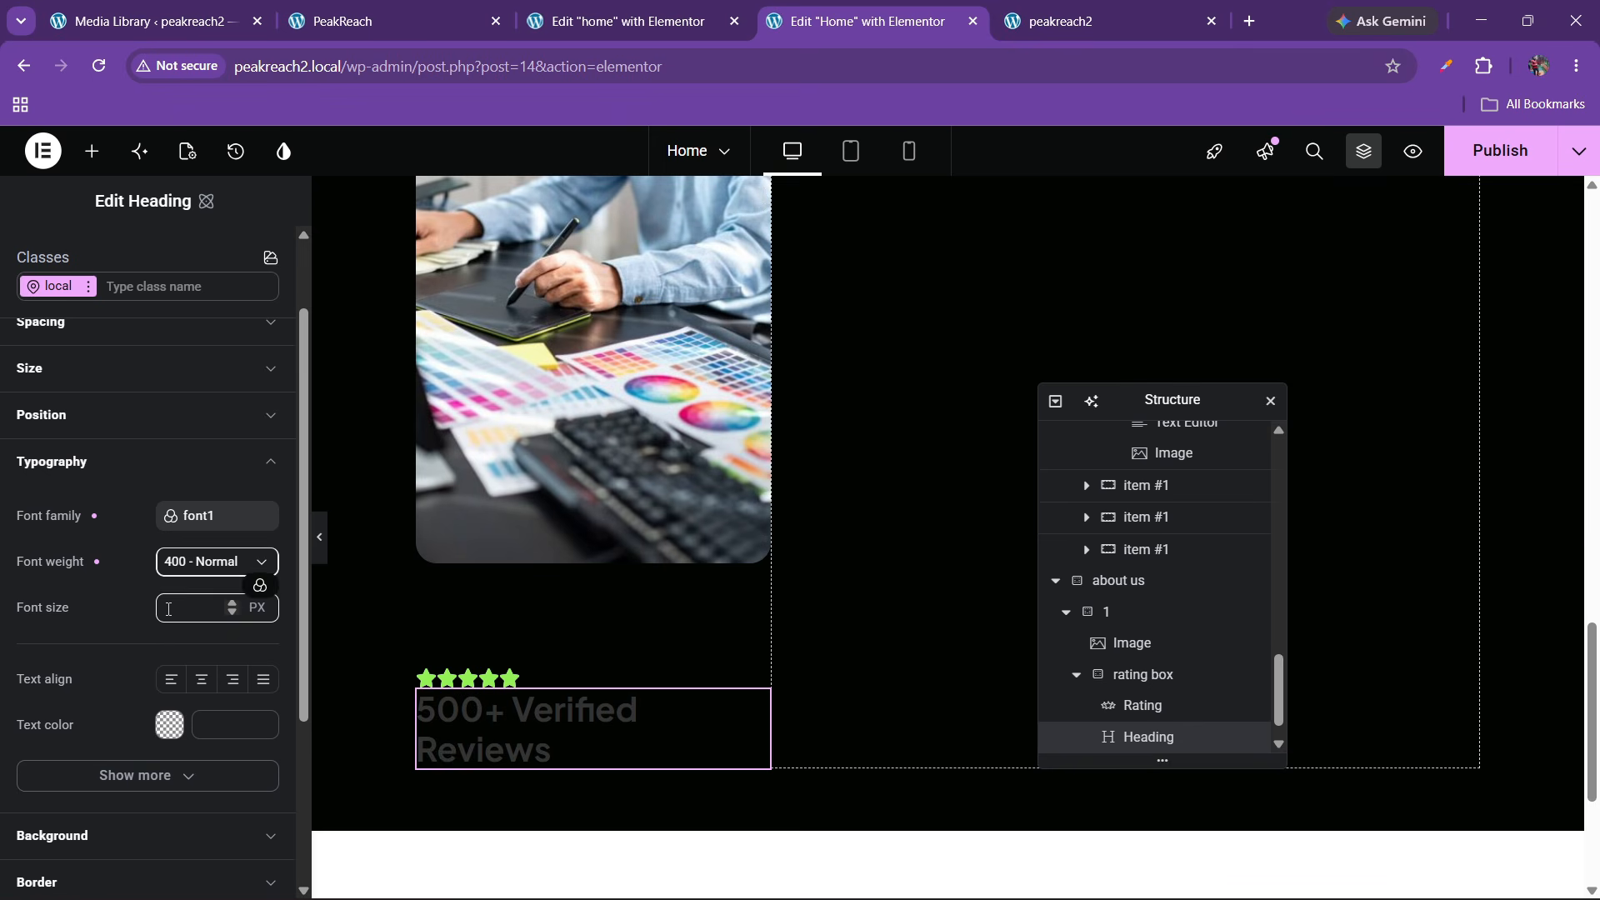
left_click(168, 609)
type("18")
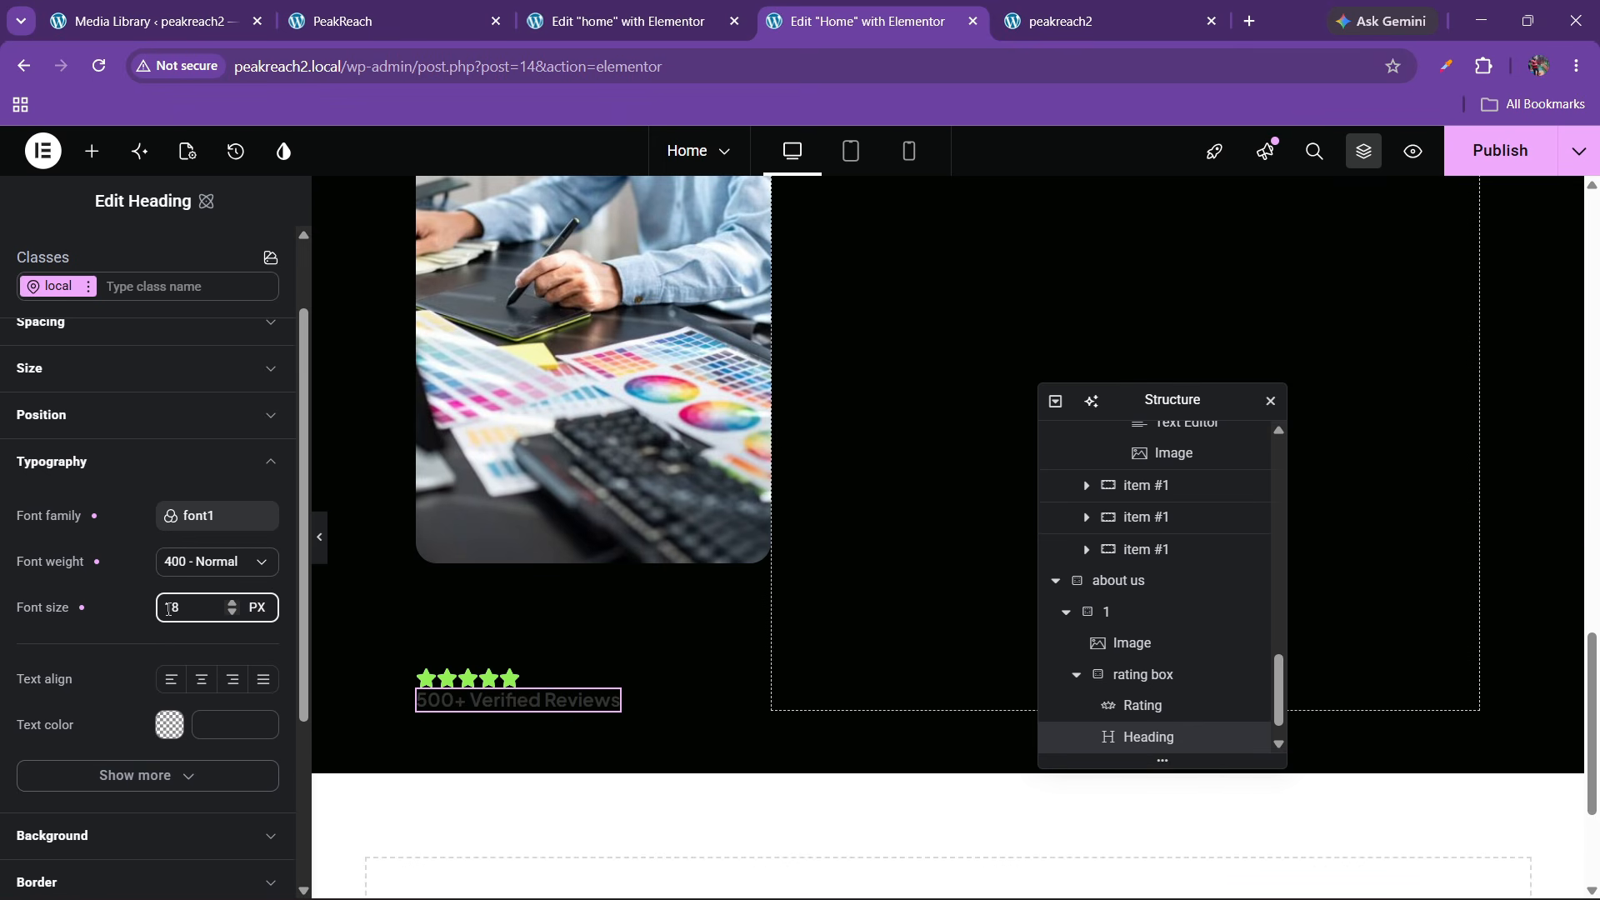
left_click(168, 744)
left_click(169, 731)
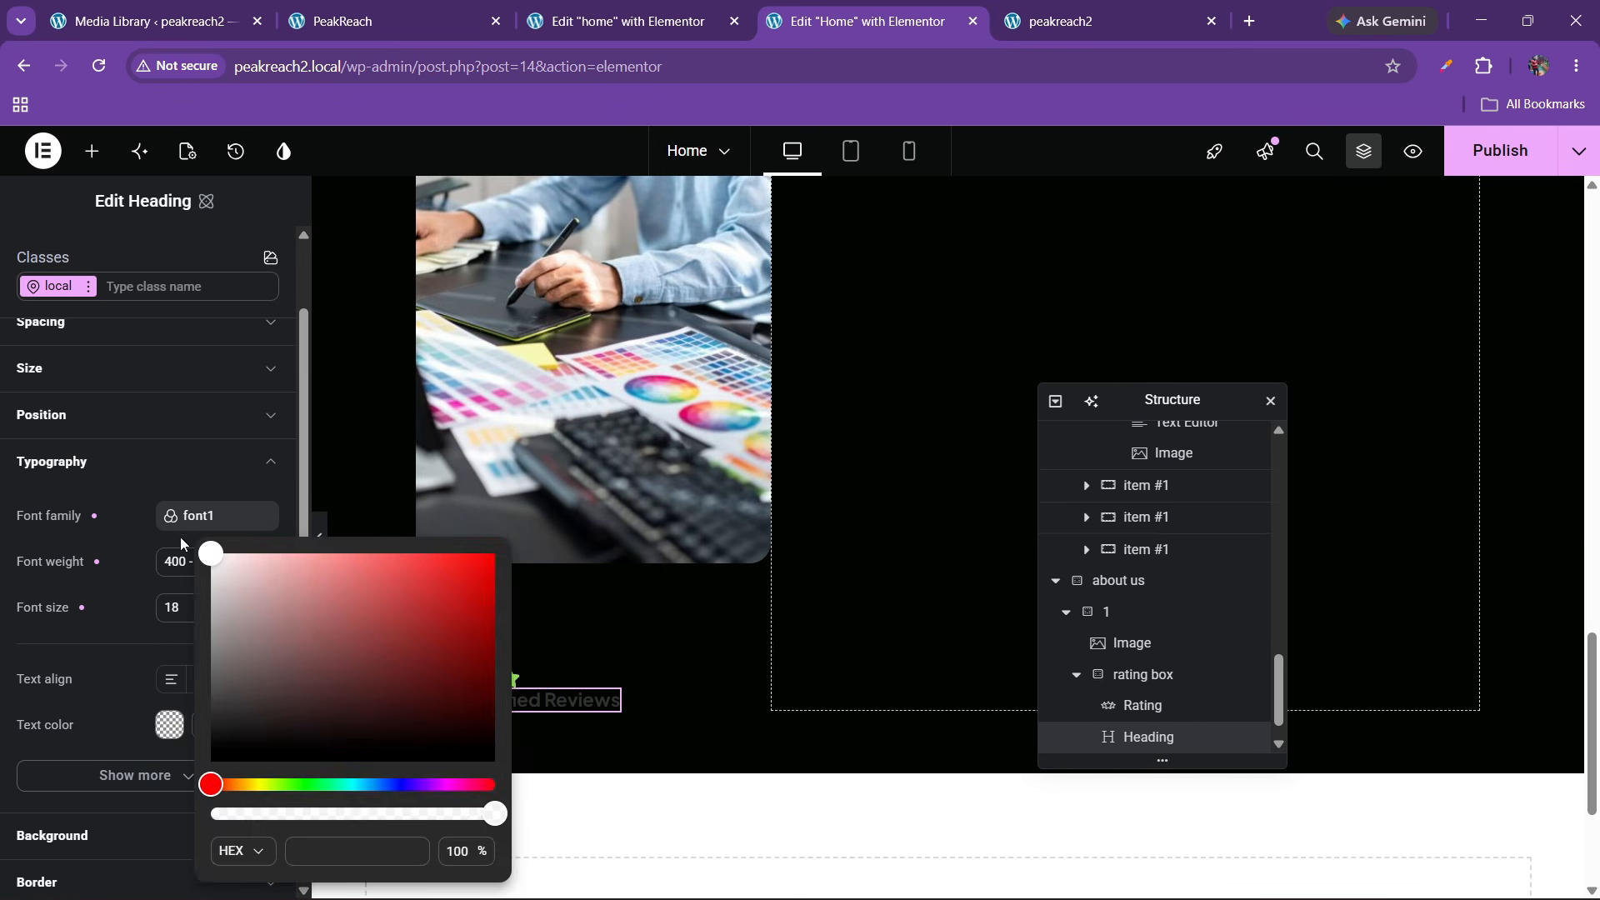
left_click_drag(233, 579, 141, 497)
left_click(122, 603)
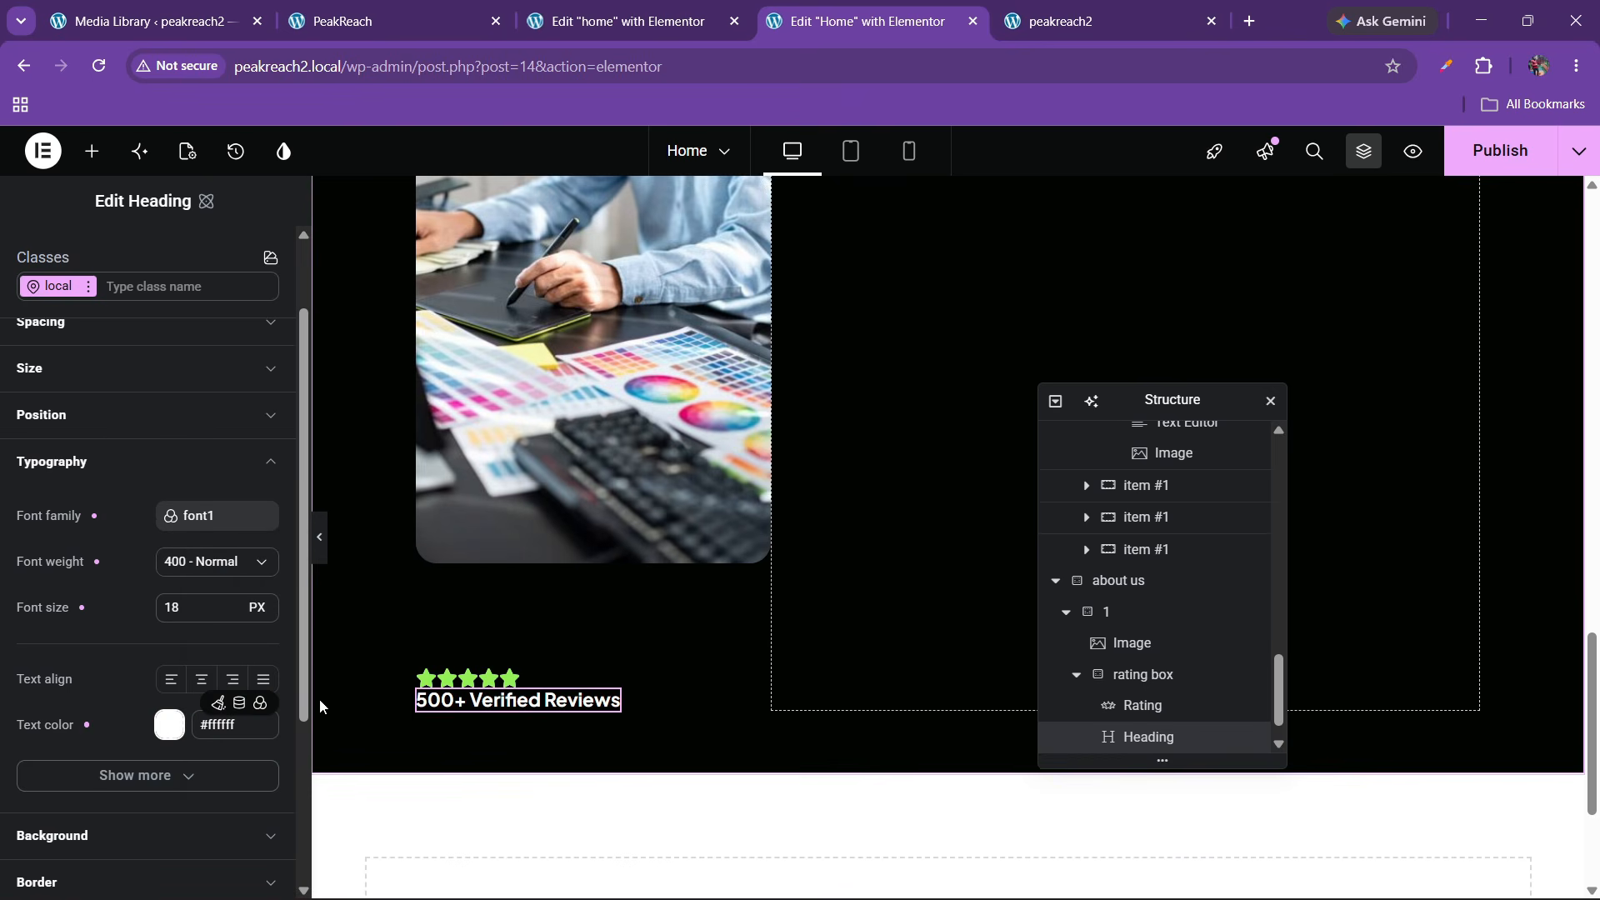
Give the rating box a 15 px gap and publish the page
left_click(1151, 688)
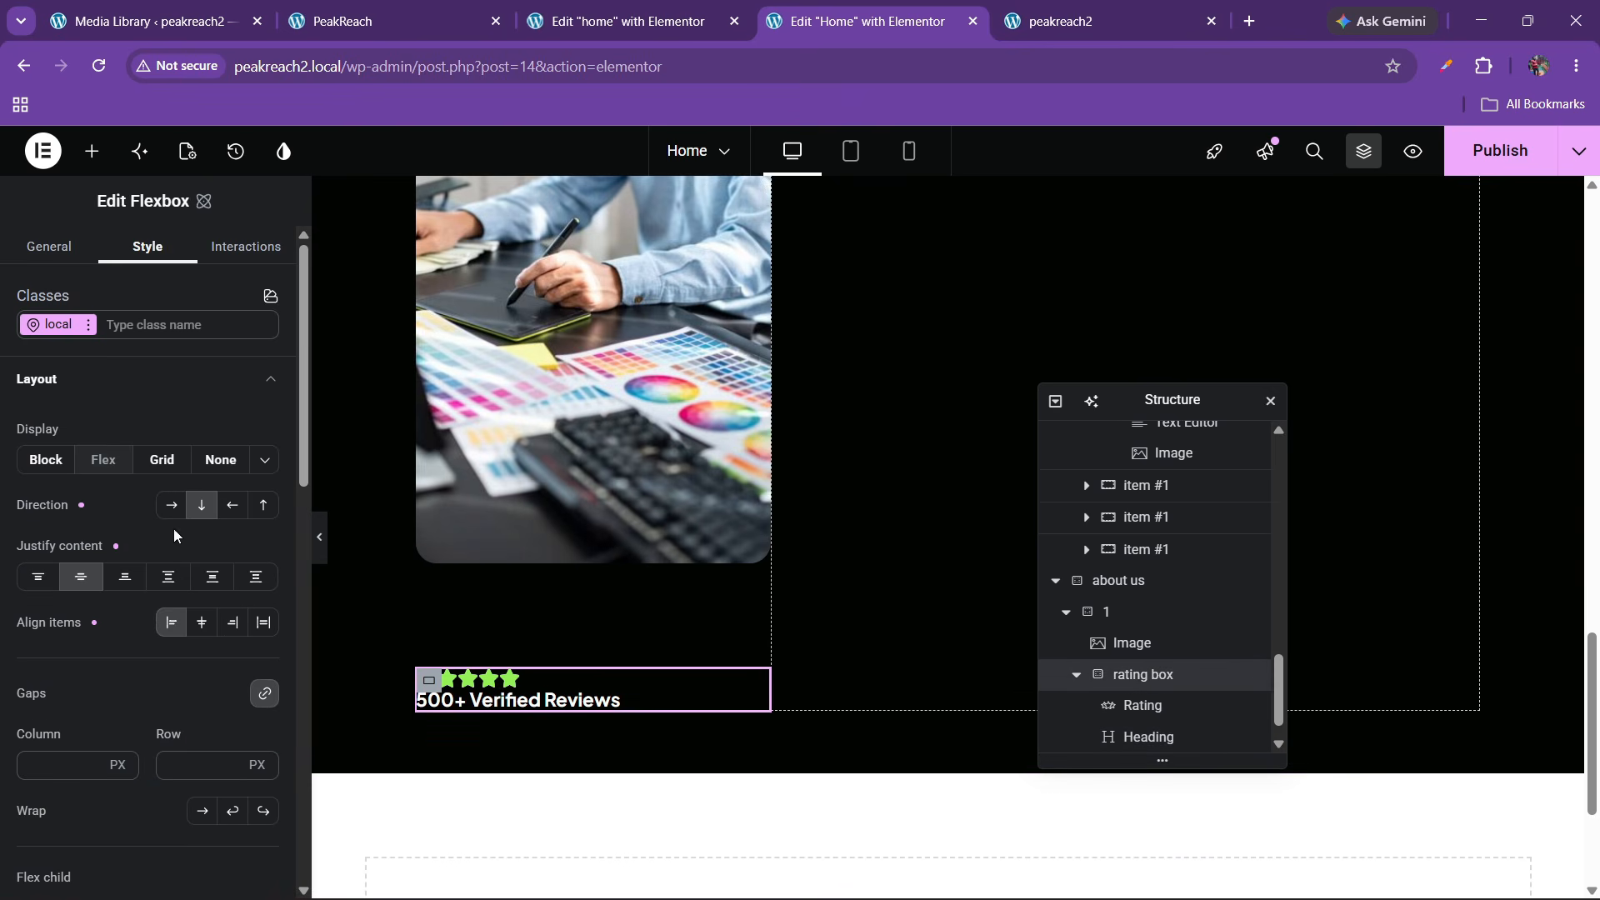
type("20")
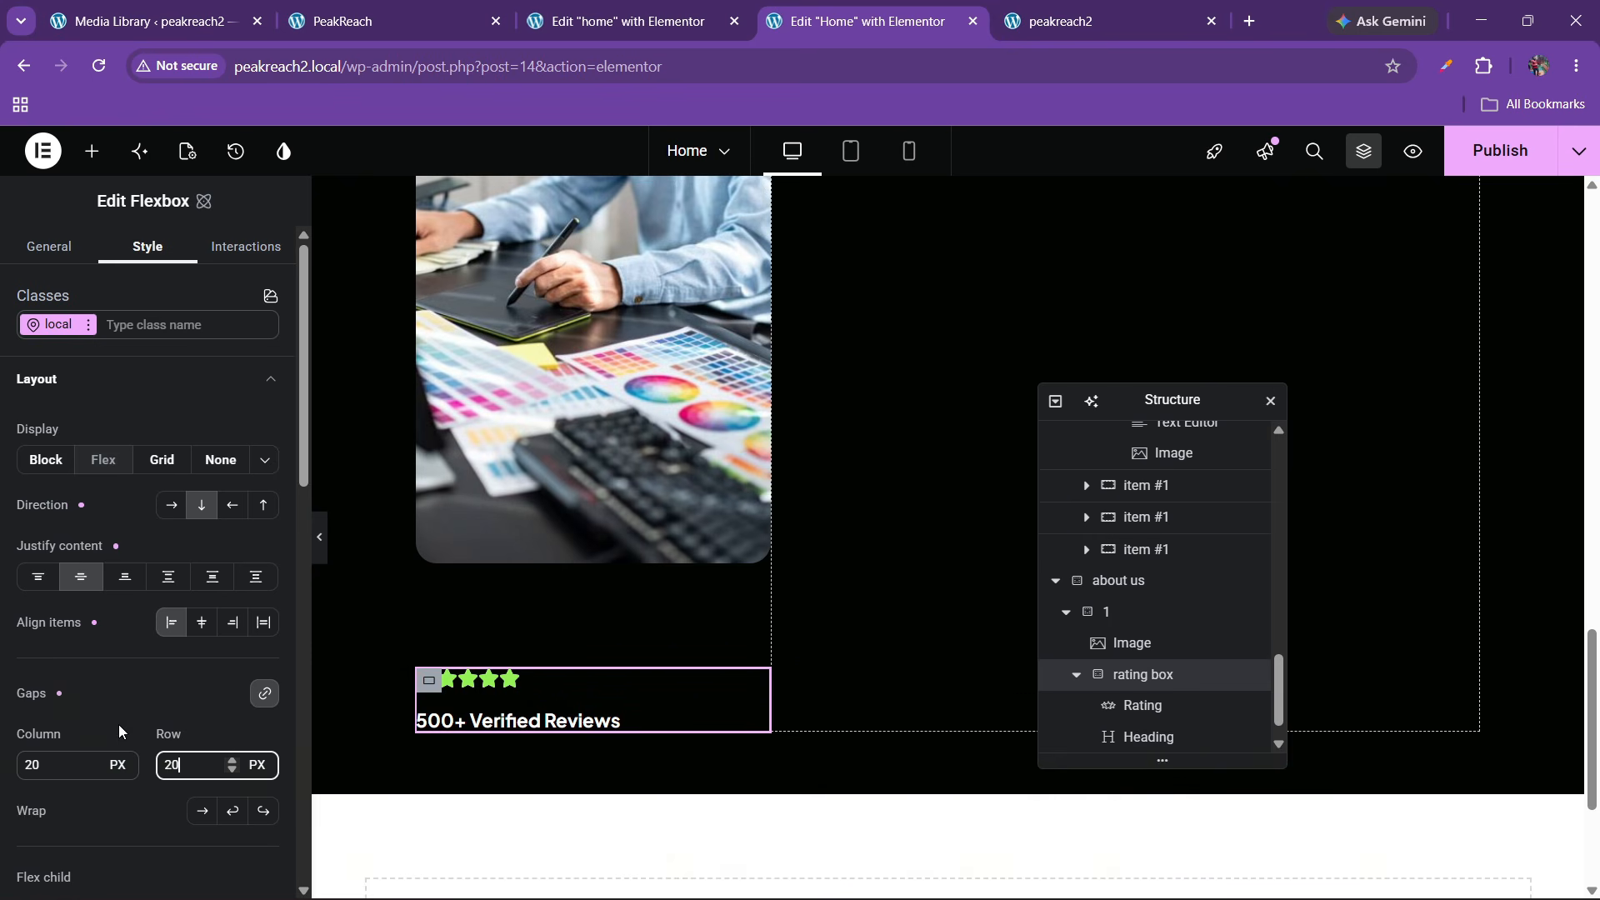
key("BackSpace")
key("BackSpace")
type("15")
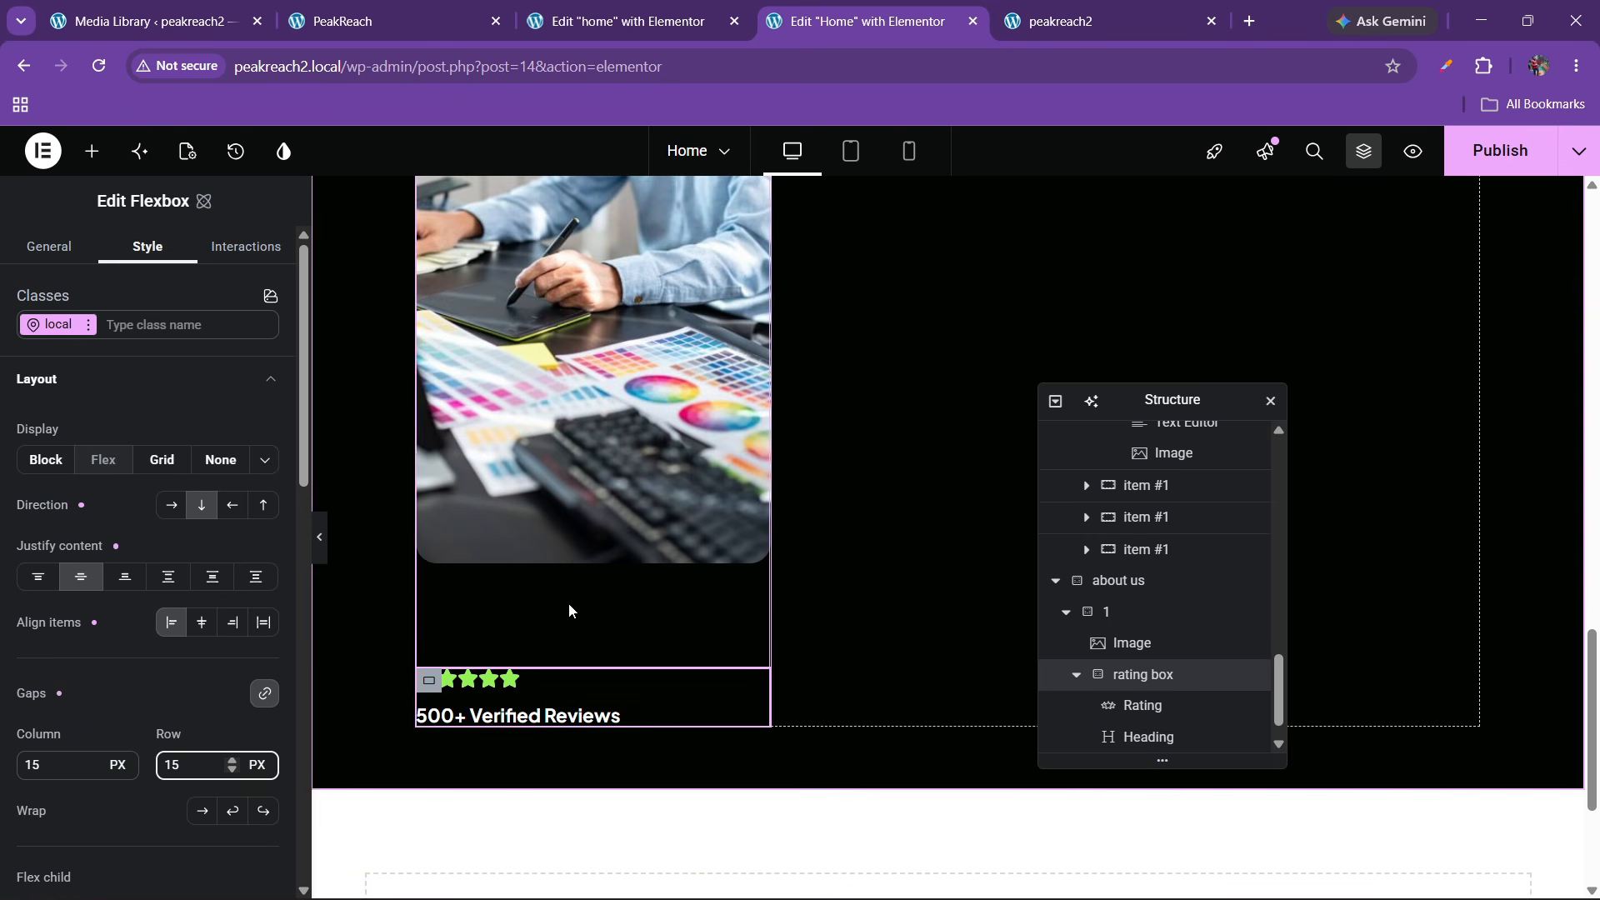
scroll(590, 577, "up", 2)
left_click(1498, 155)
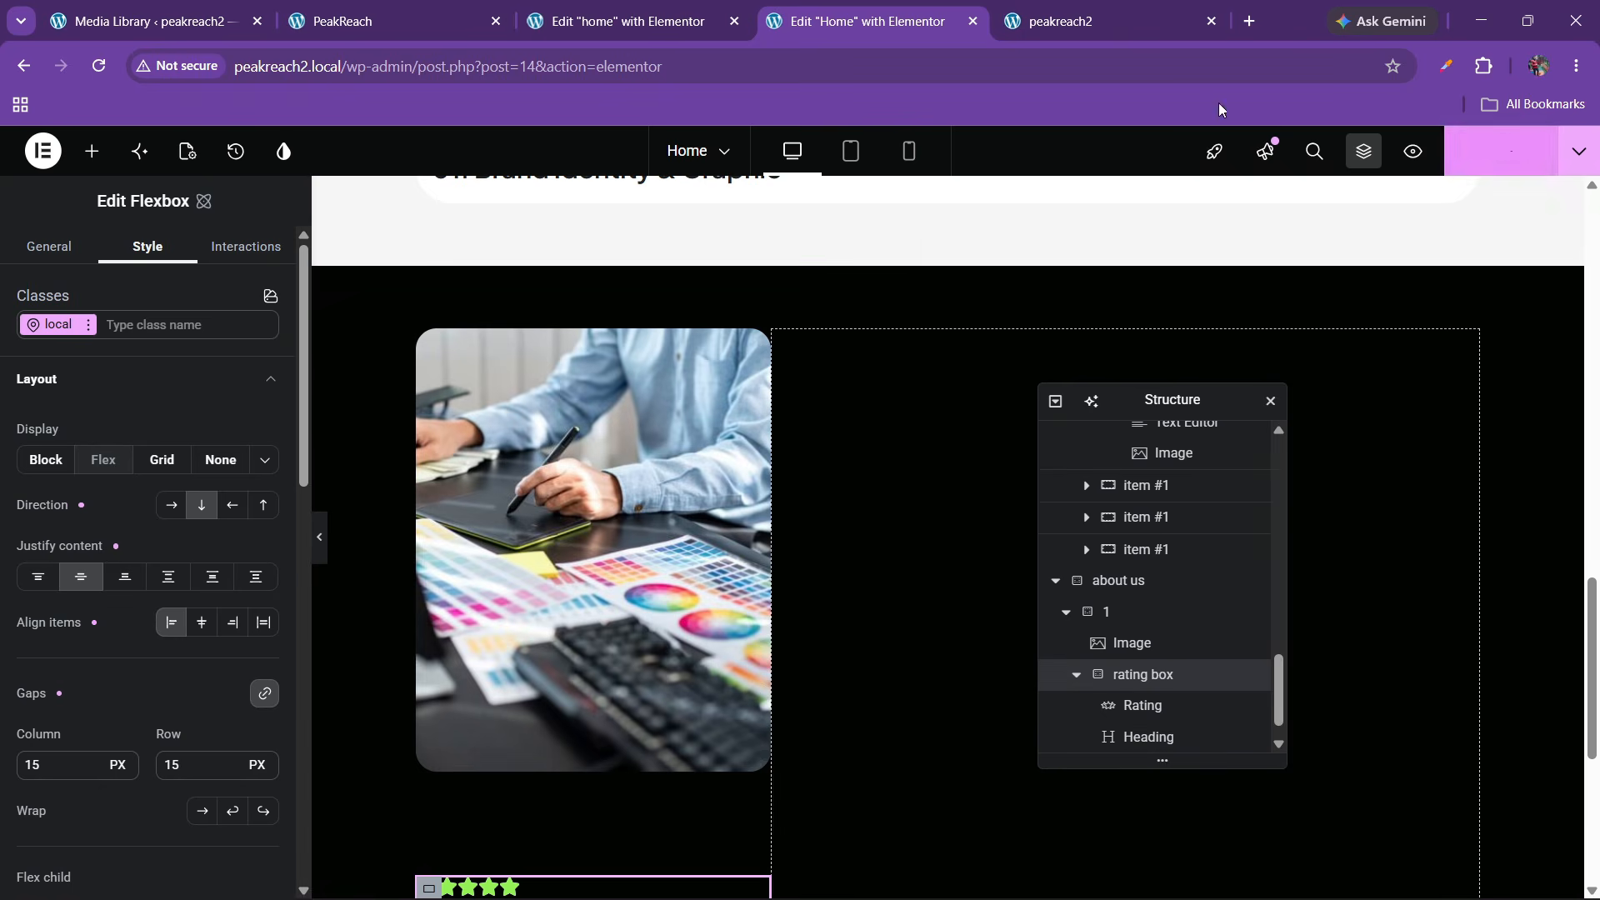
Set the about-us section to justify space-between with stretched items
left_click(391, 7)
scroll(721, 579, "up", 4)
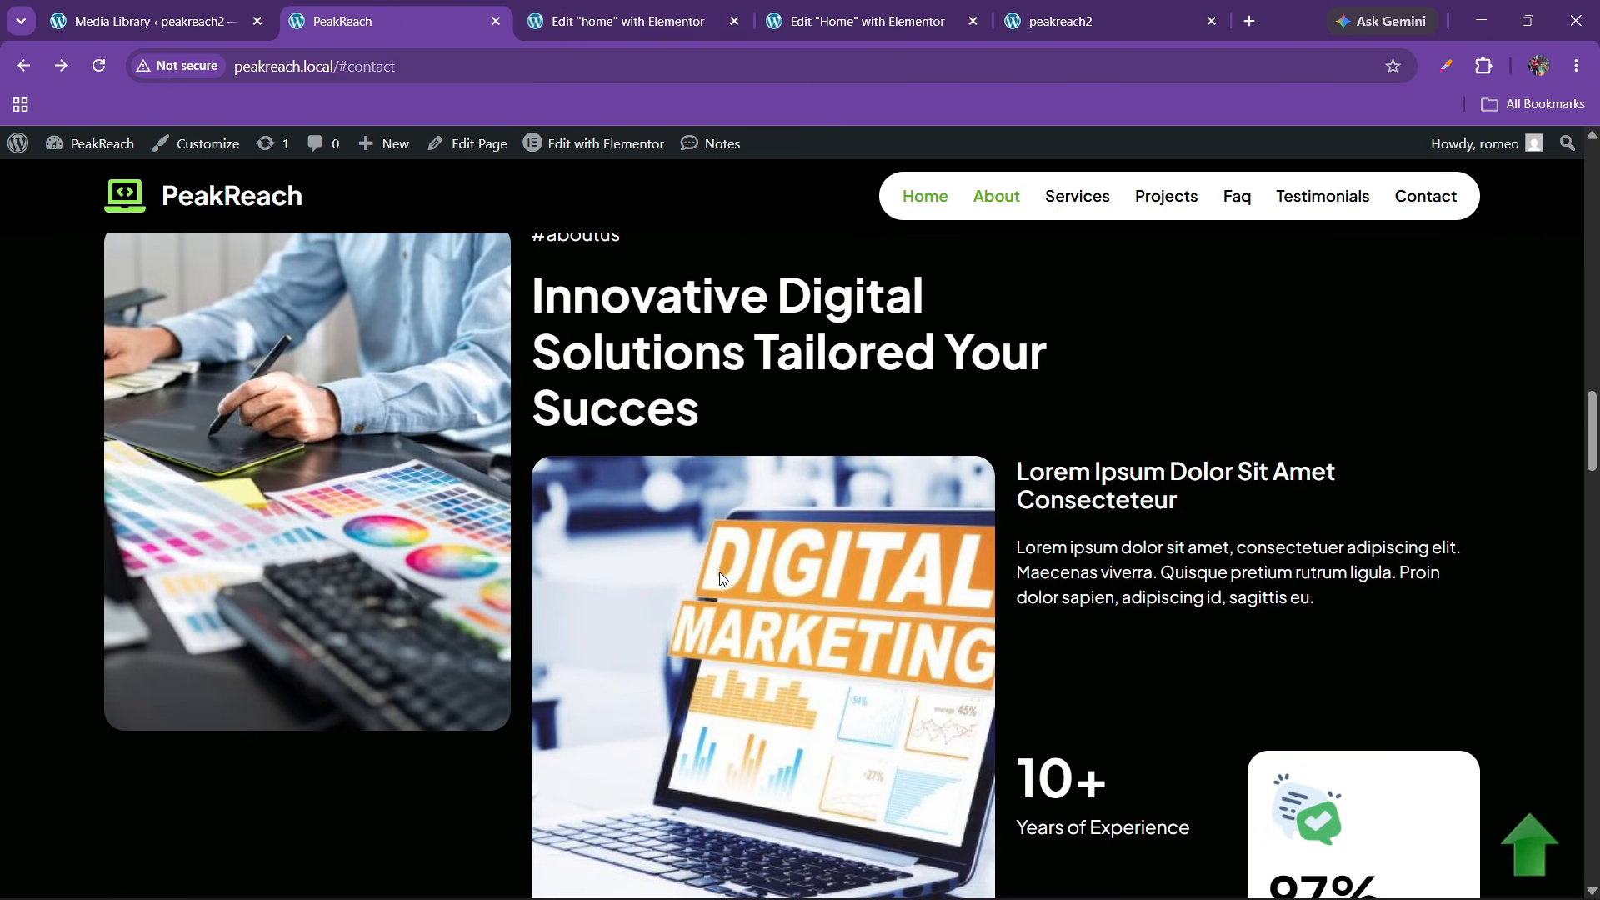
left_click(815, 10)
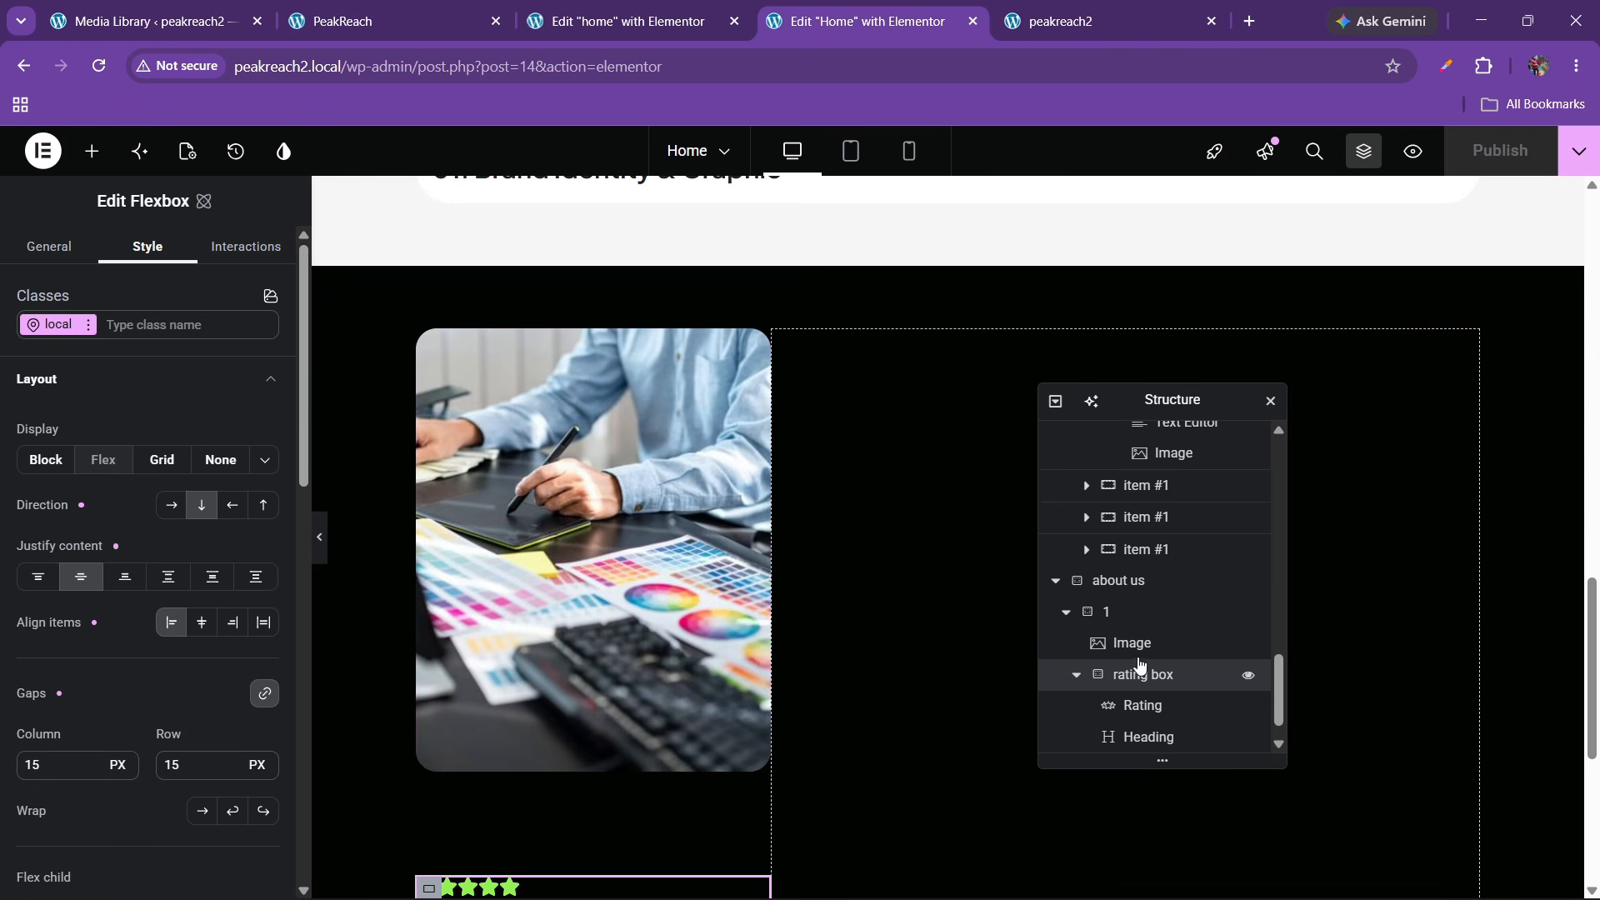
left_click(1067, 617)
left_click(1115, 678)
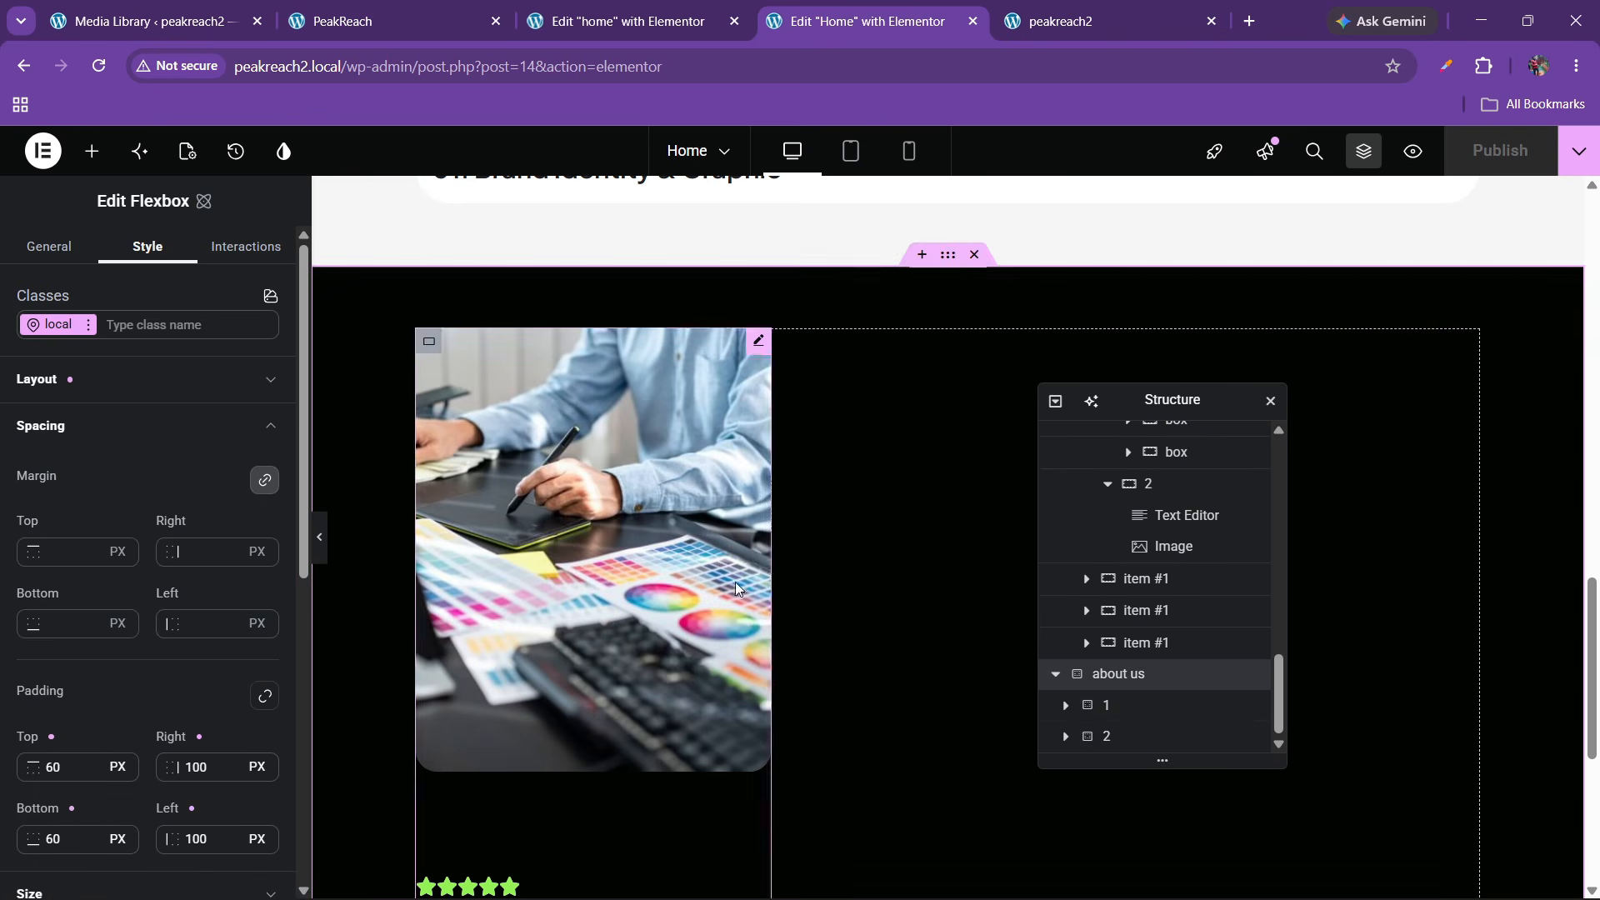
left_click(102, 389)
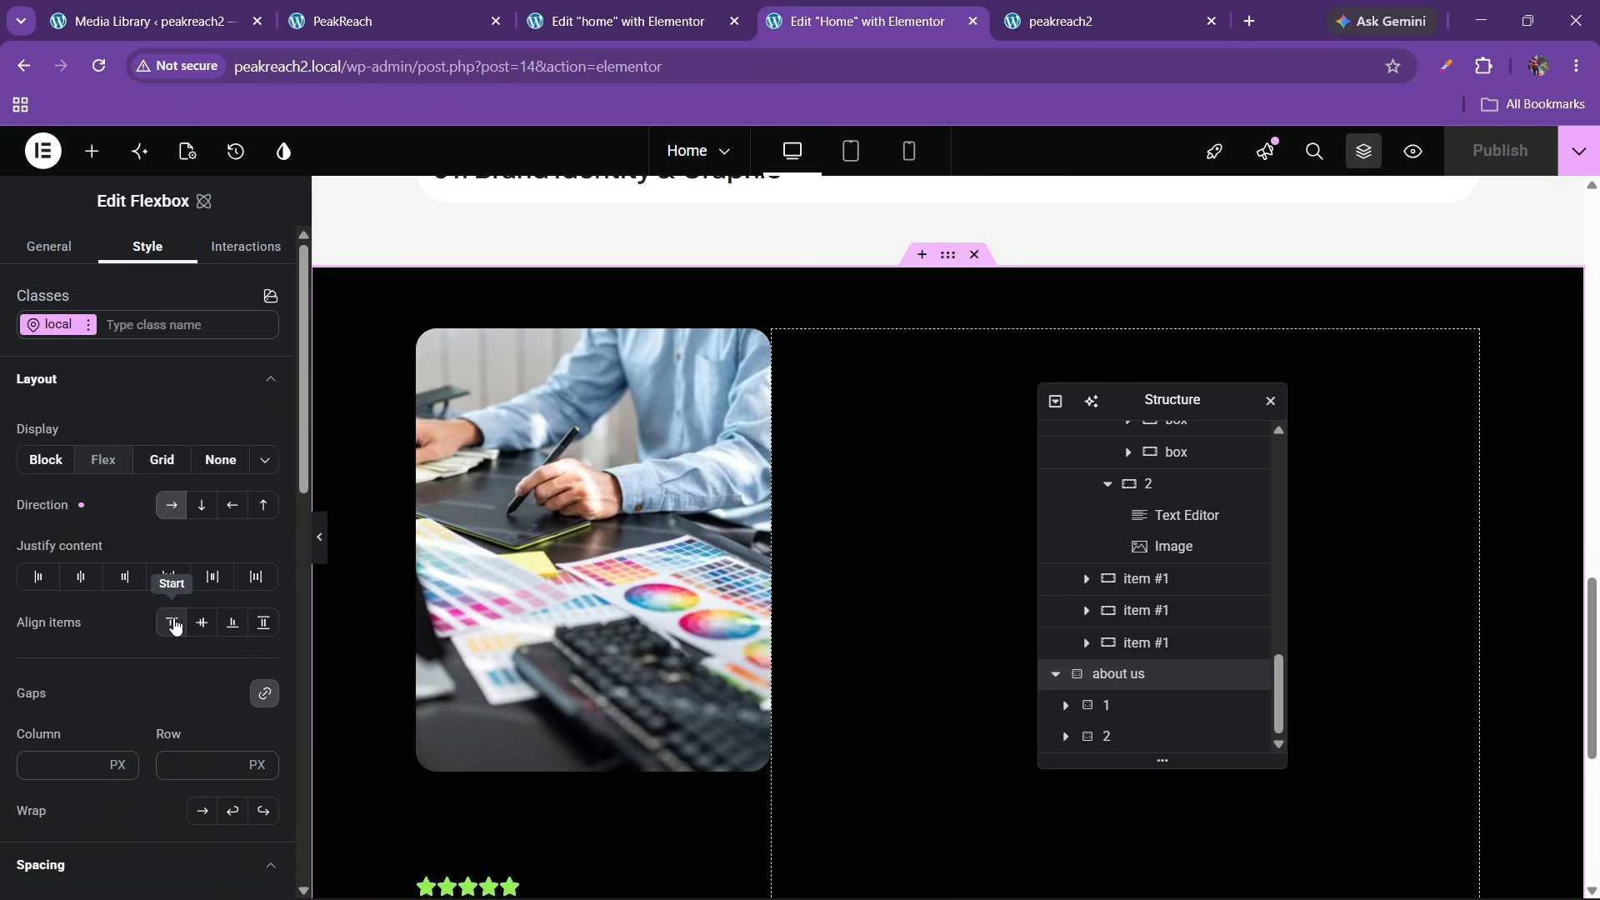
left_click(176, 577)
left_click(263, 623)
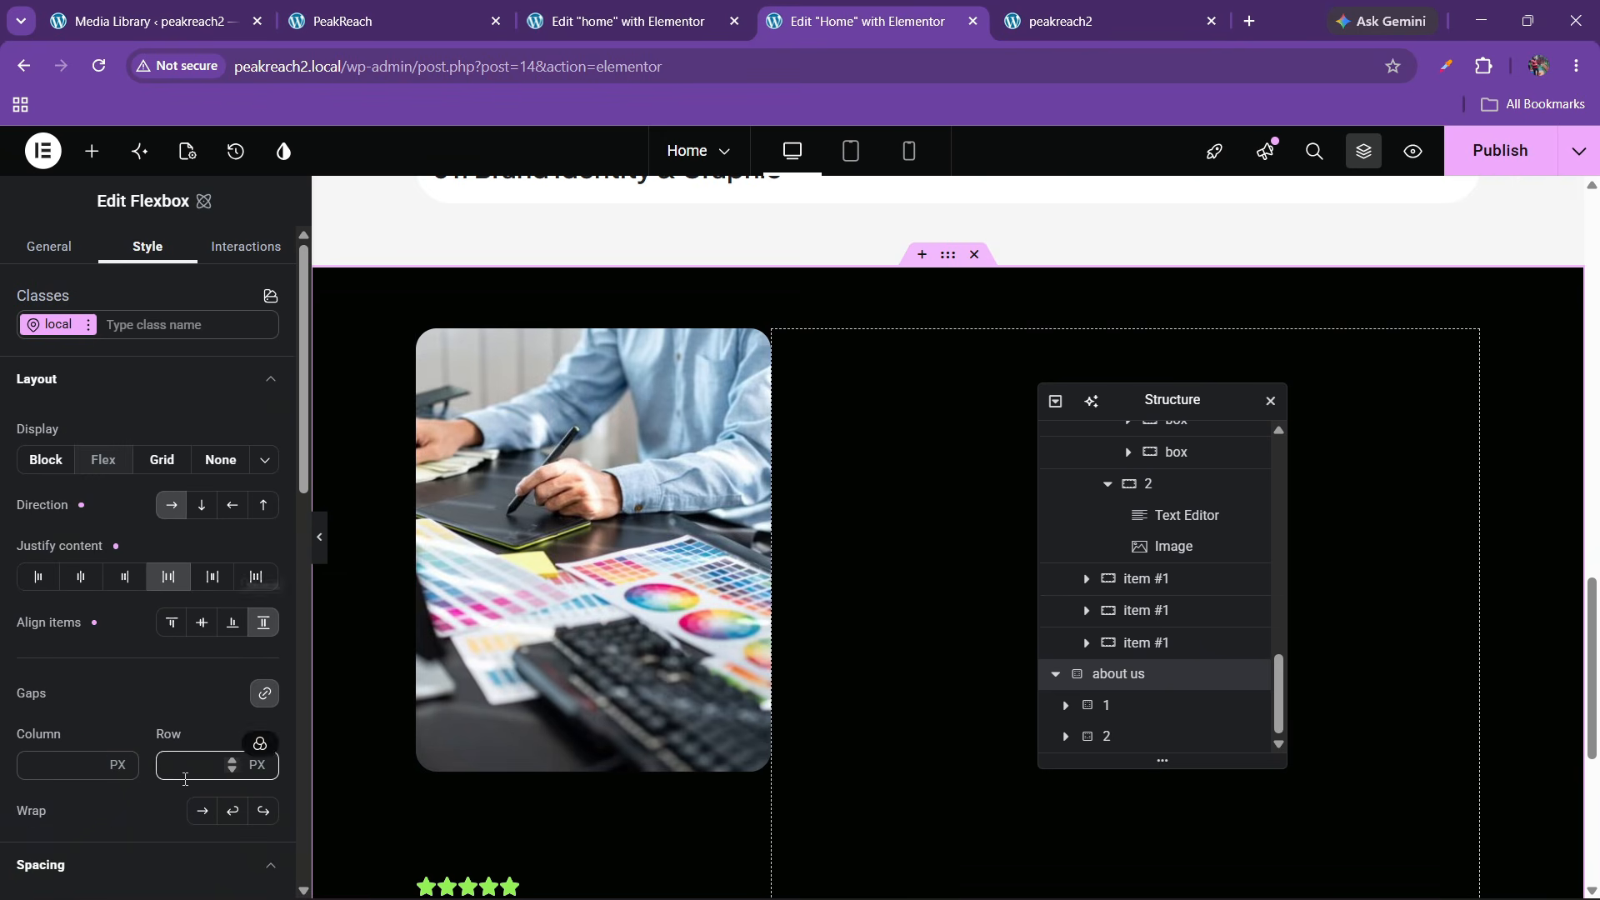
Adjust the about-us section's gap, trying 40, 30 and 20 px
type("40")
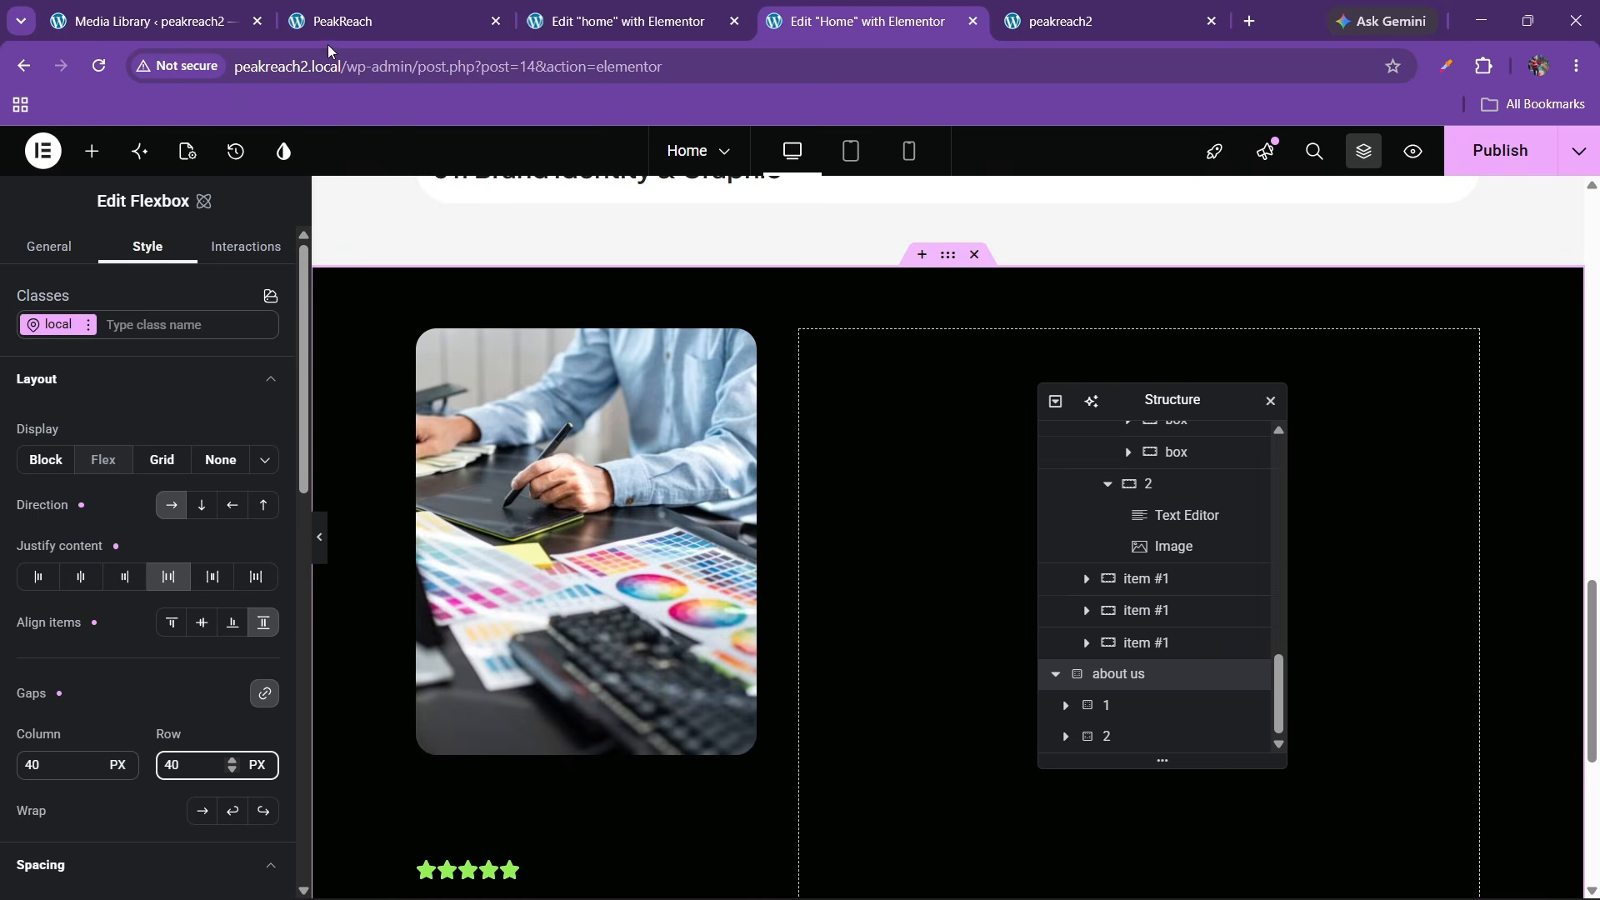
left_click(358, 21)
left_click(820, 10)
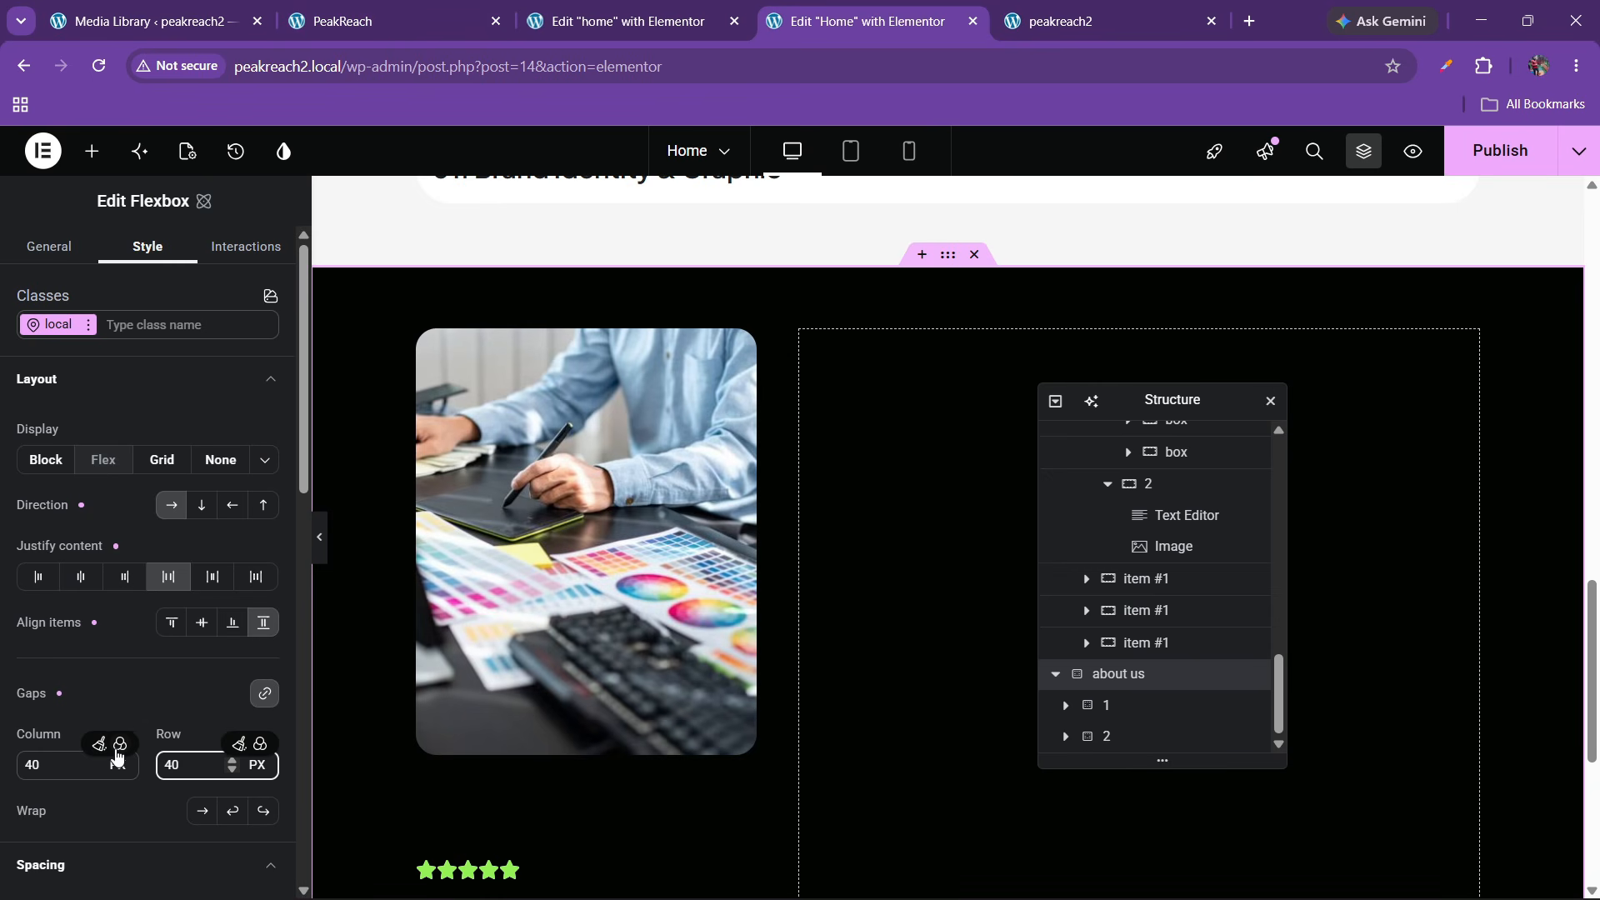
key("BackSpace")
key("BackSpace")
type("30")
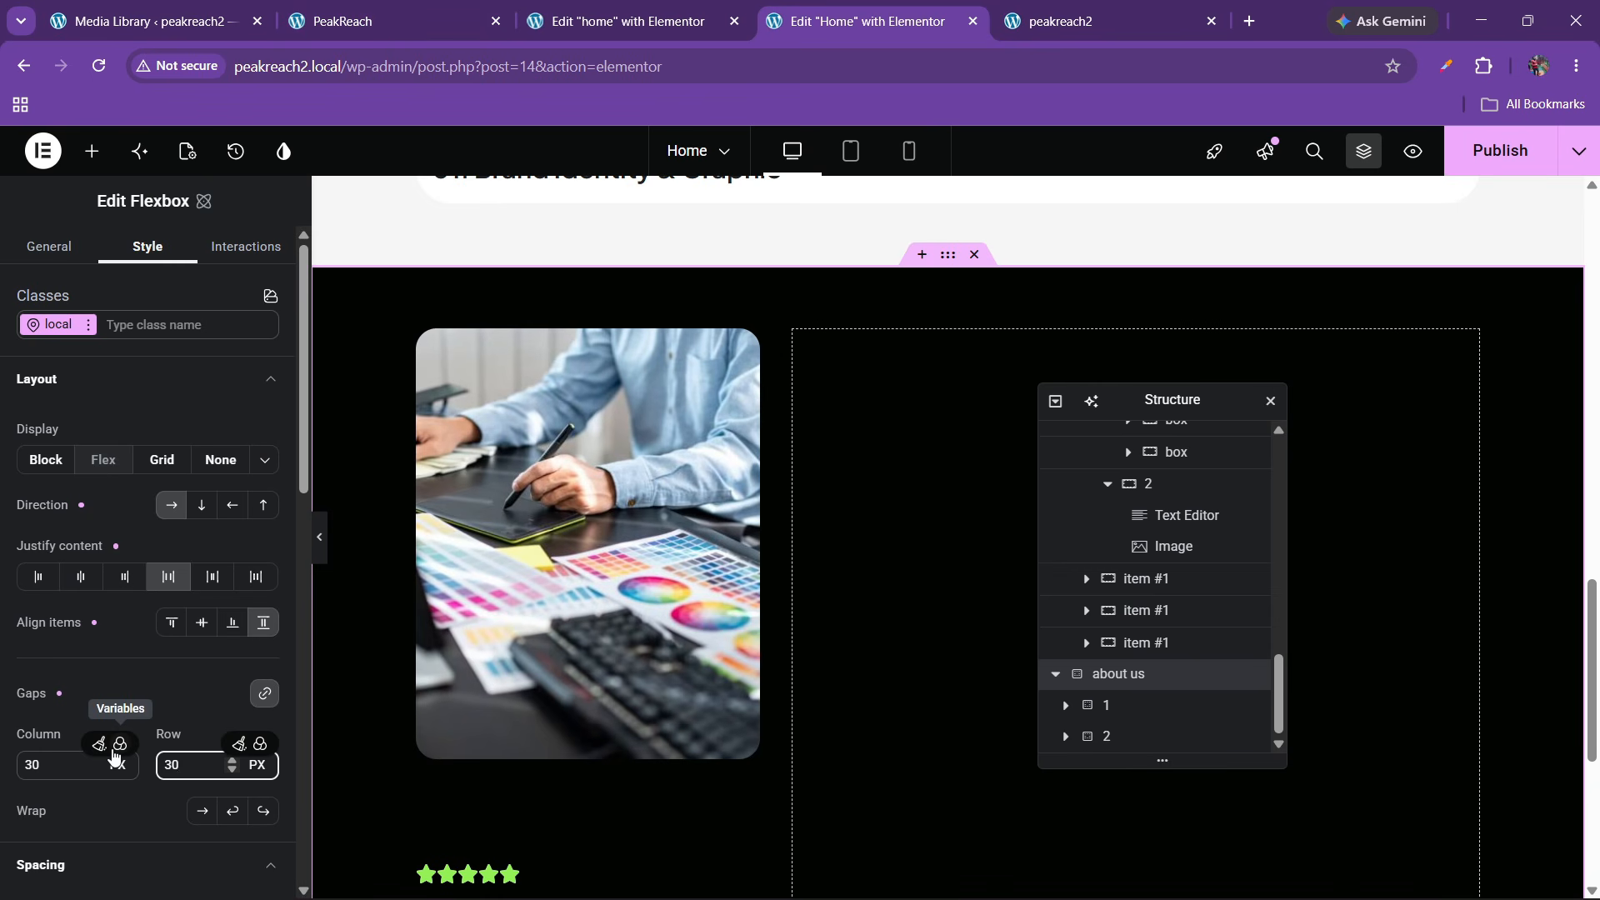
key("BackSpace")
key("BackSpace")
type("20")
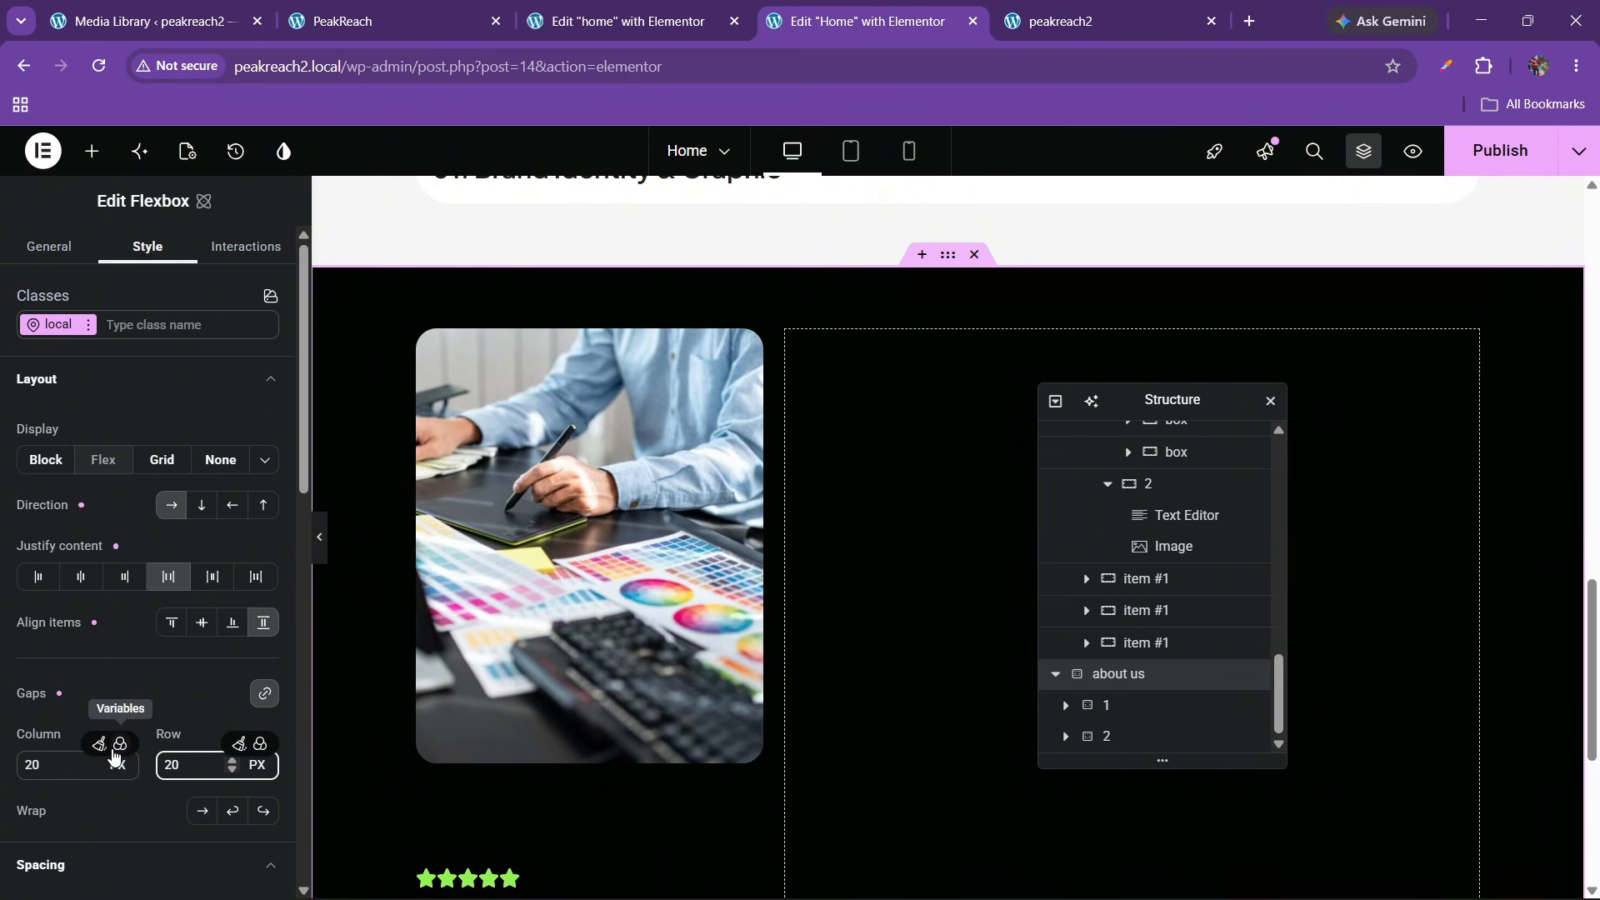
key("BackSpace")
key("BackSpace")
Set the section gap to 30, then add a zero-padding flexbox in the right column
type("30")
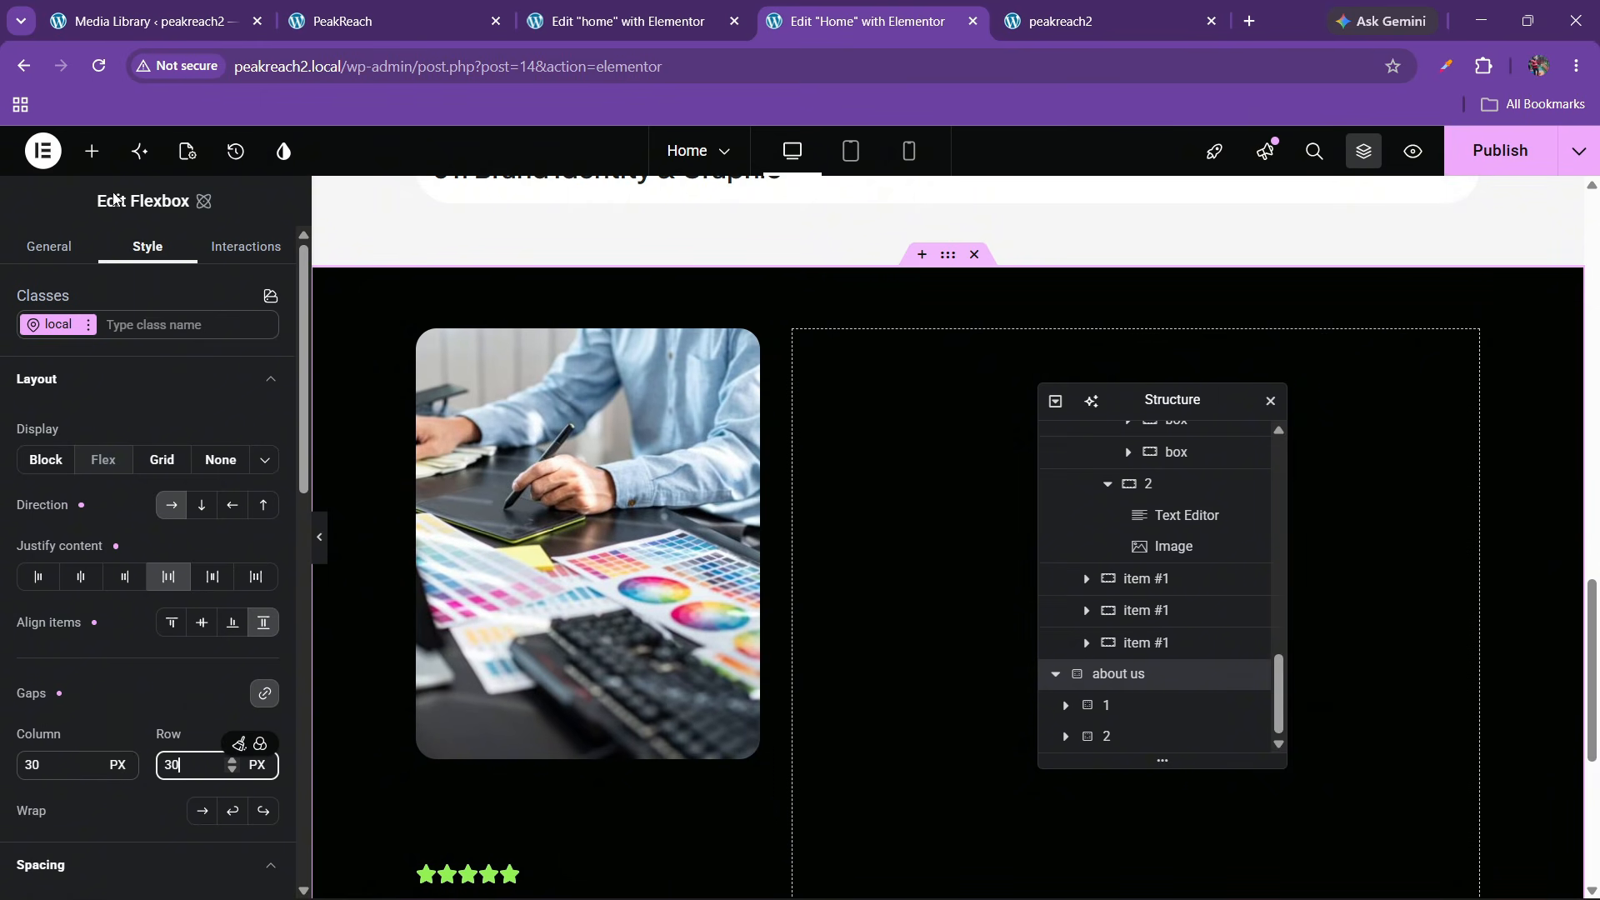
left_click(91, 151)
left_click_drag(214, 424, 908, 500)
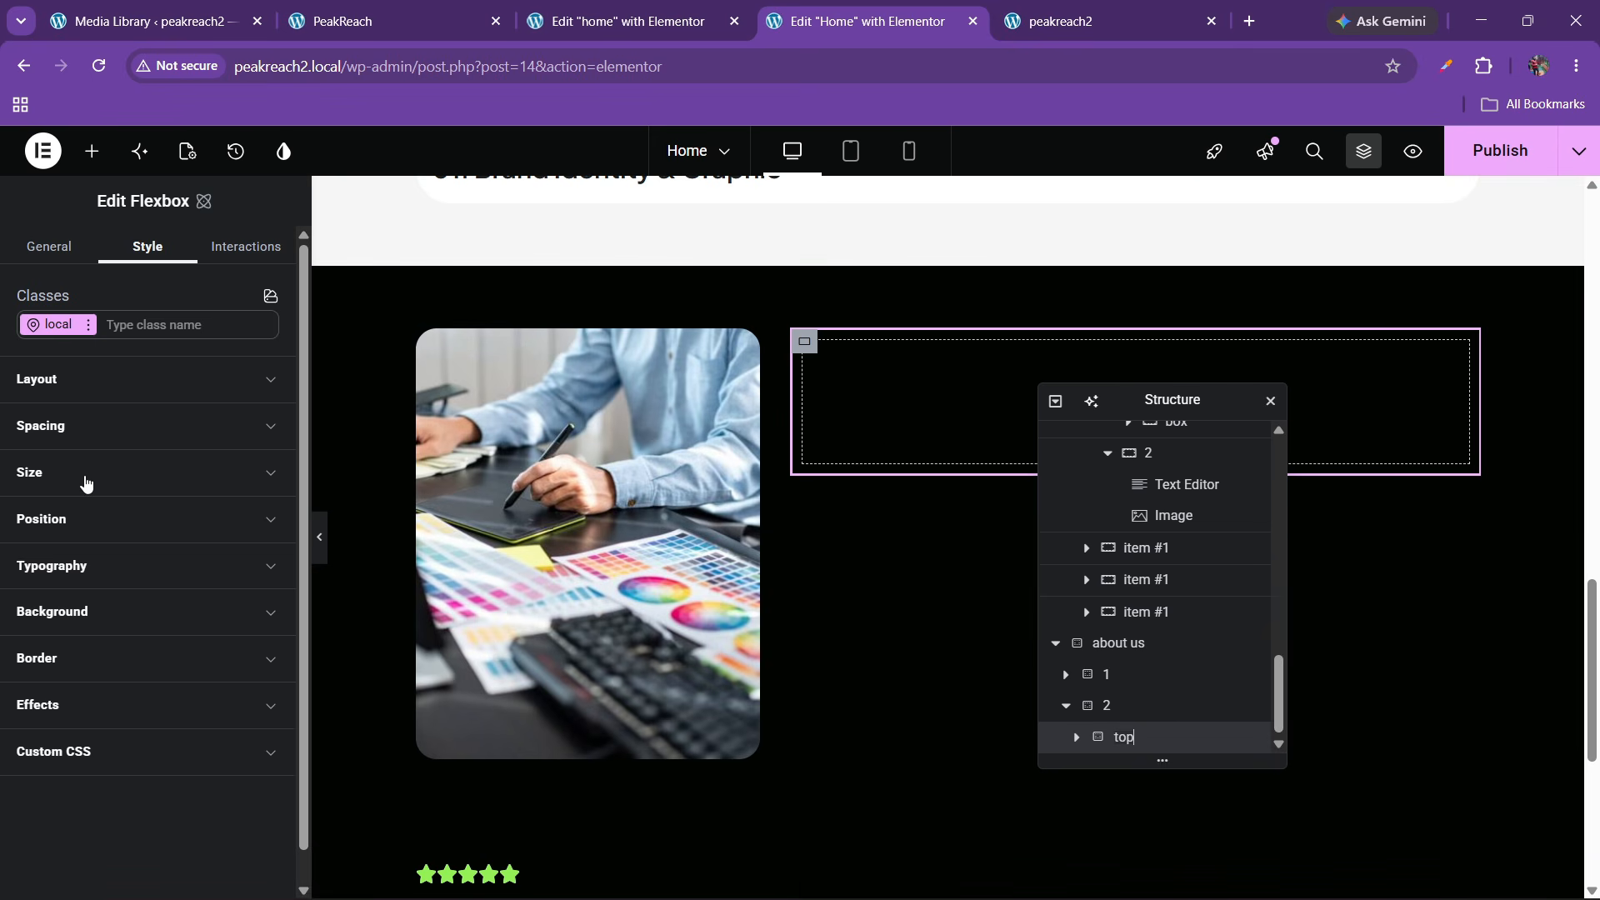
left_click(85, 426)
left_click(52, 767)
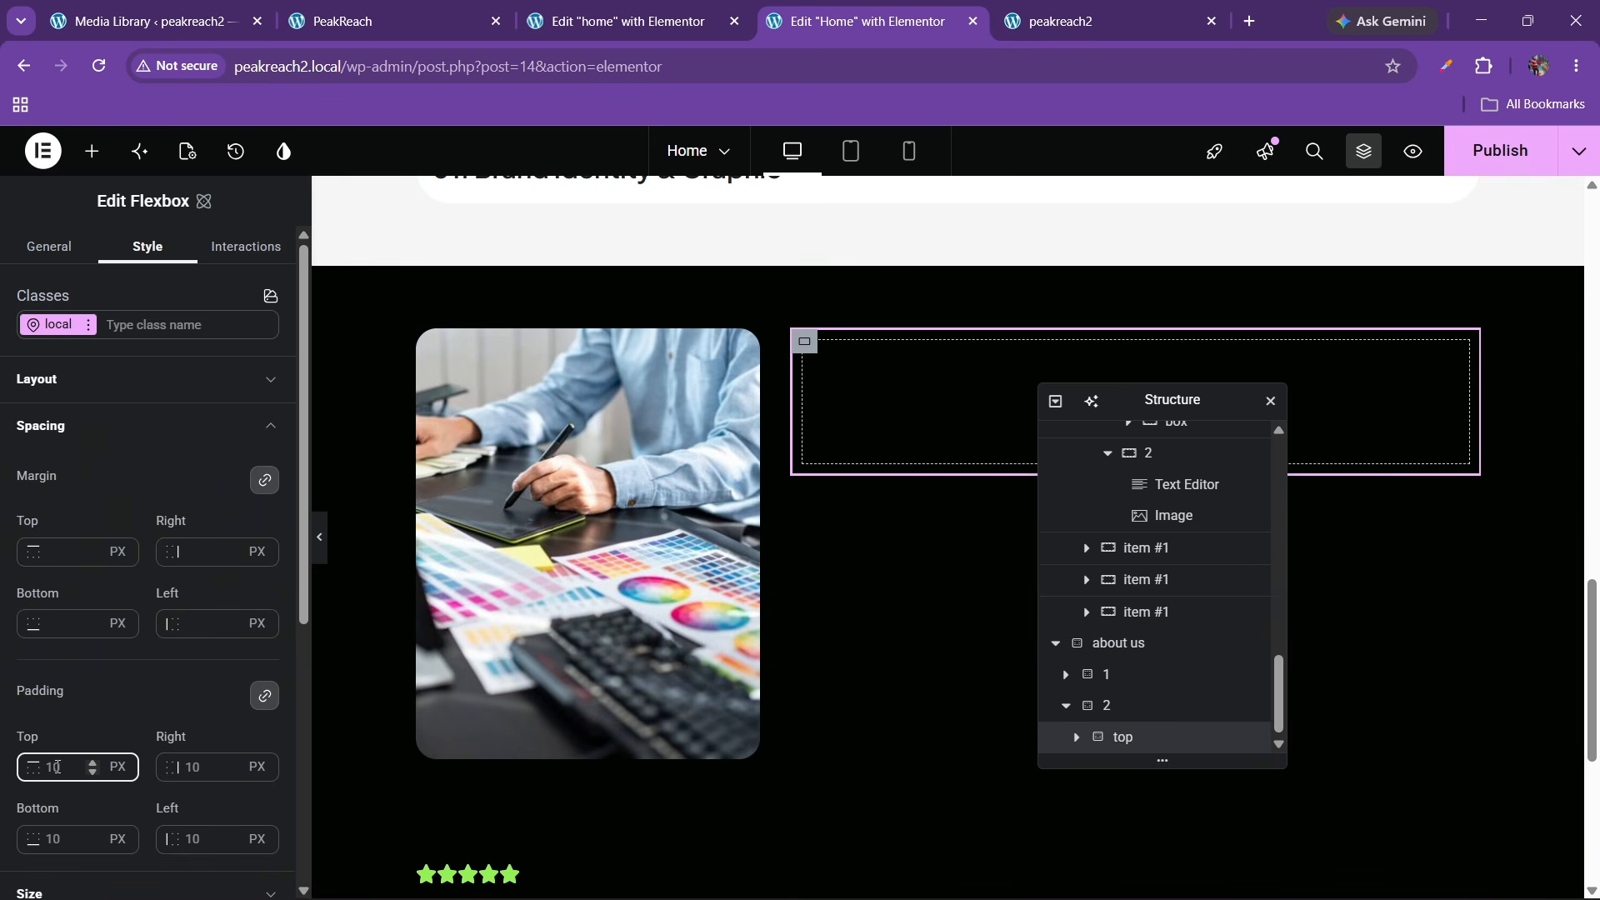
key("BackSpace")
left_click(421, 10)
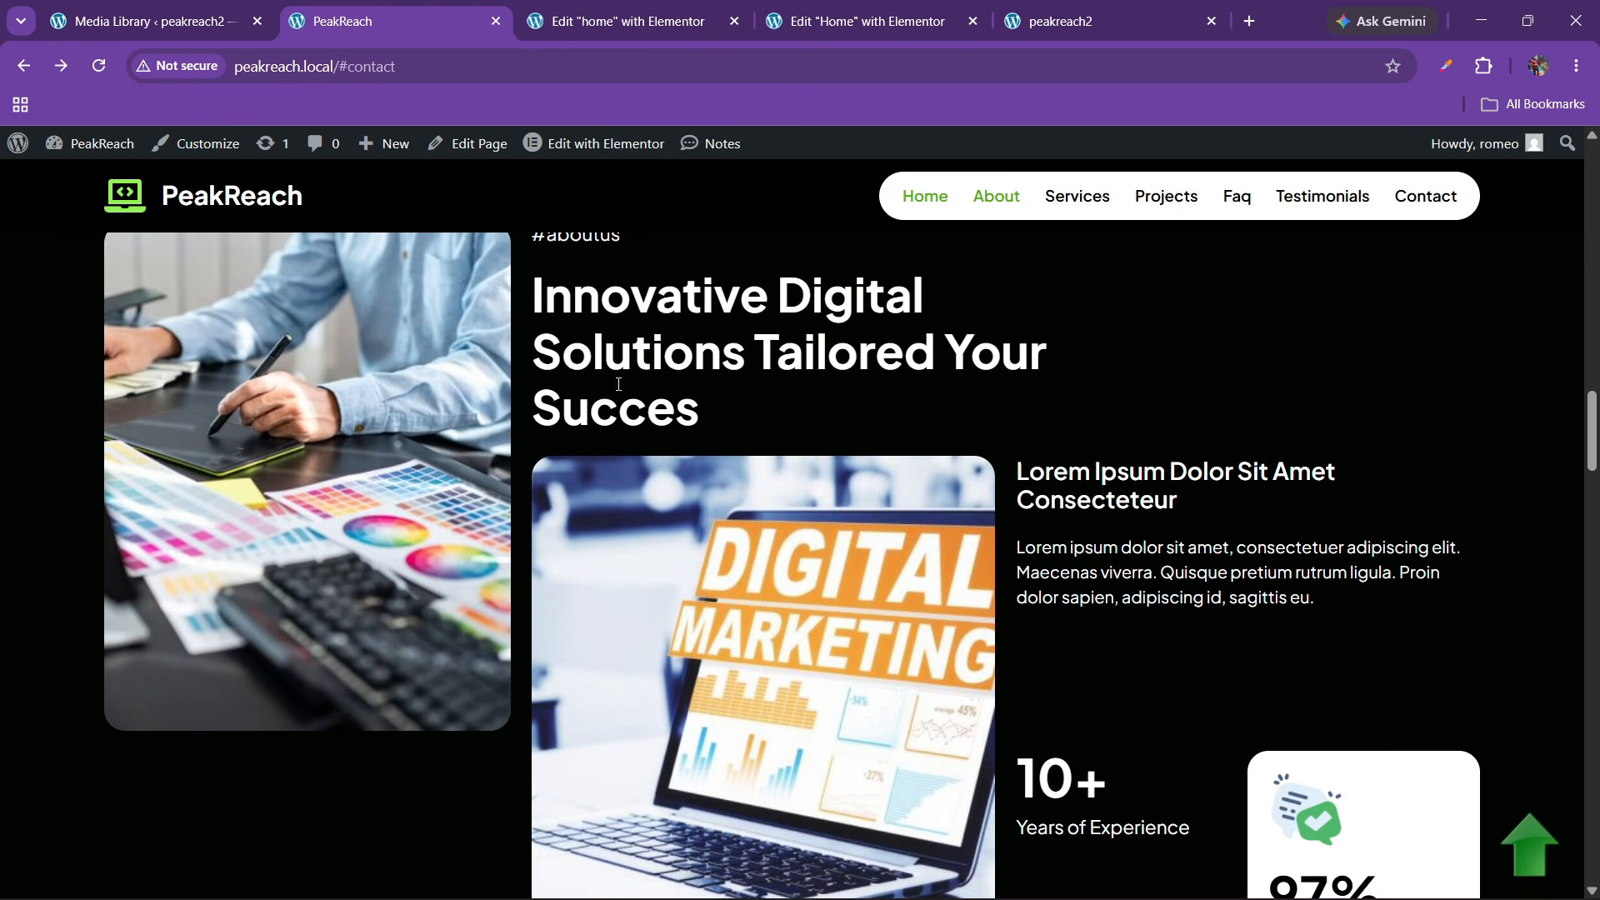
scroll(655, 421, "up", 2)
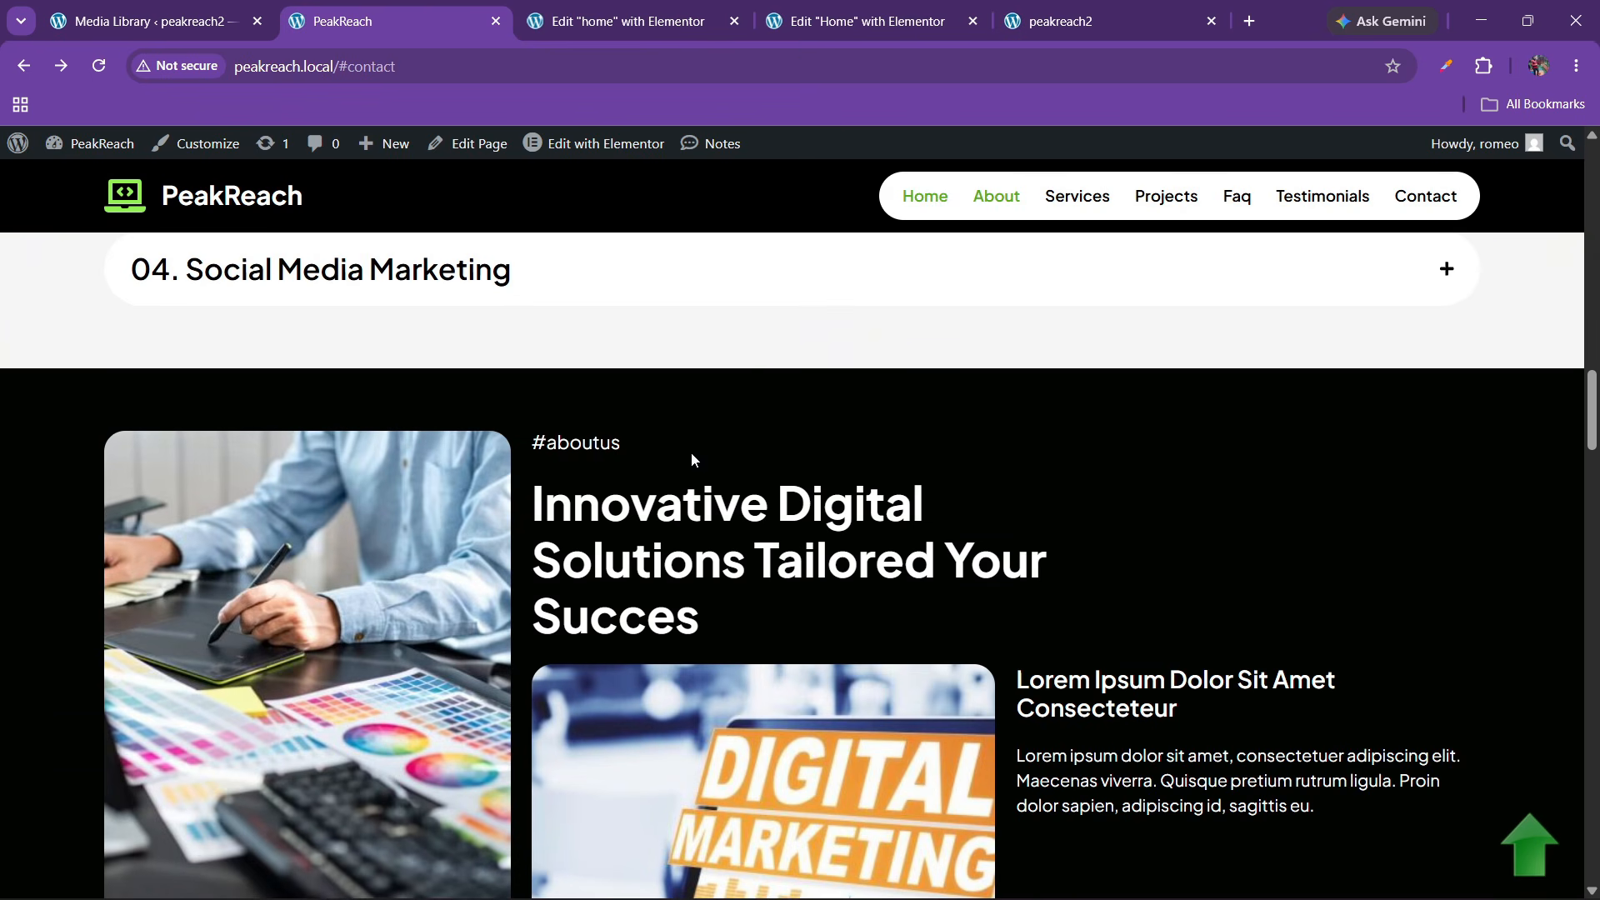
left_click(827, 10)
Copy the #services heading and paste it into the empty top container
scroll(652, 522, "up", 10)
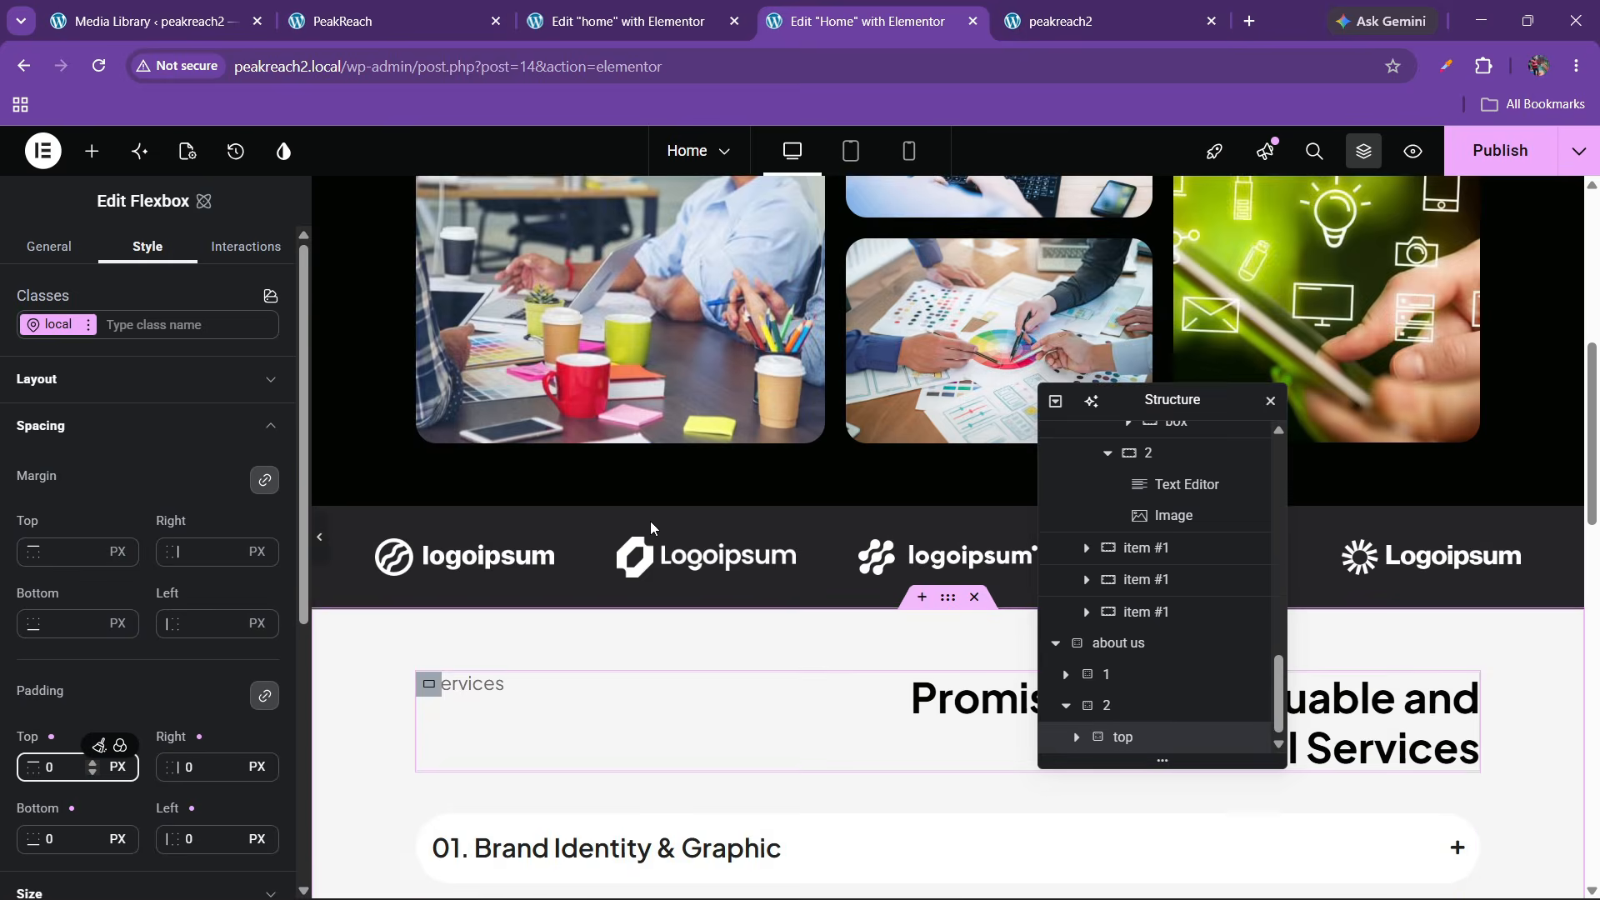
scroll(649, 521, "down", 5)
scroll(646, 510, "up", 1)
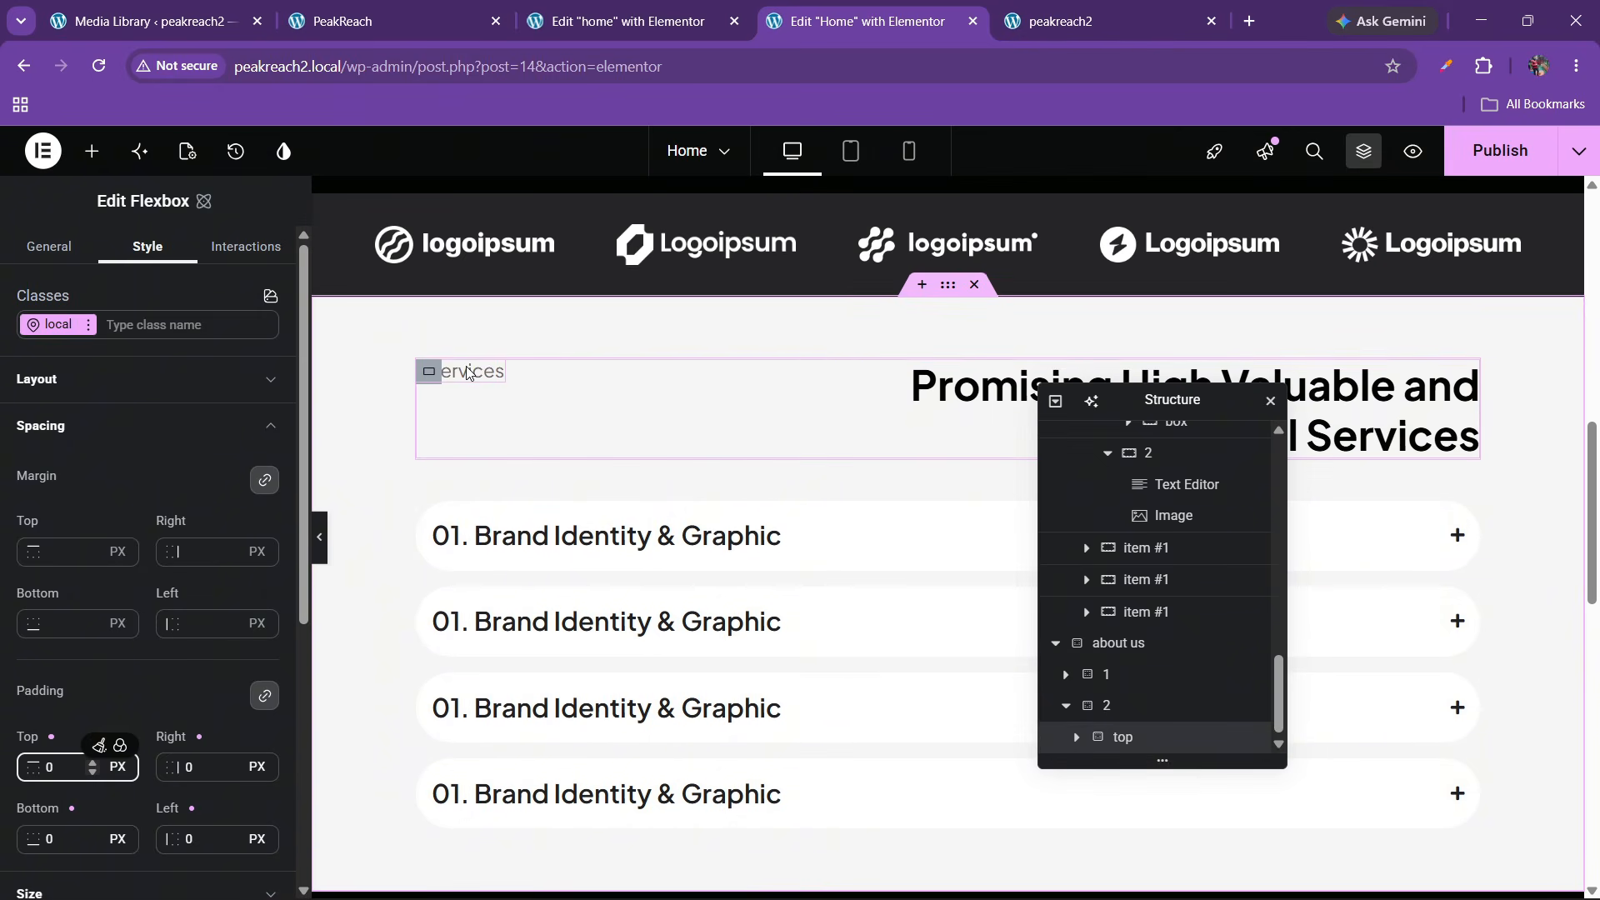
right_click(468, 372)
left_click(504, 461)
scroll(514, 471, "down", 5)
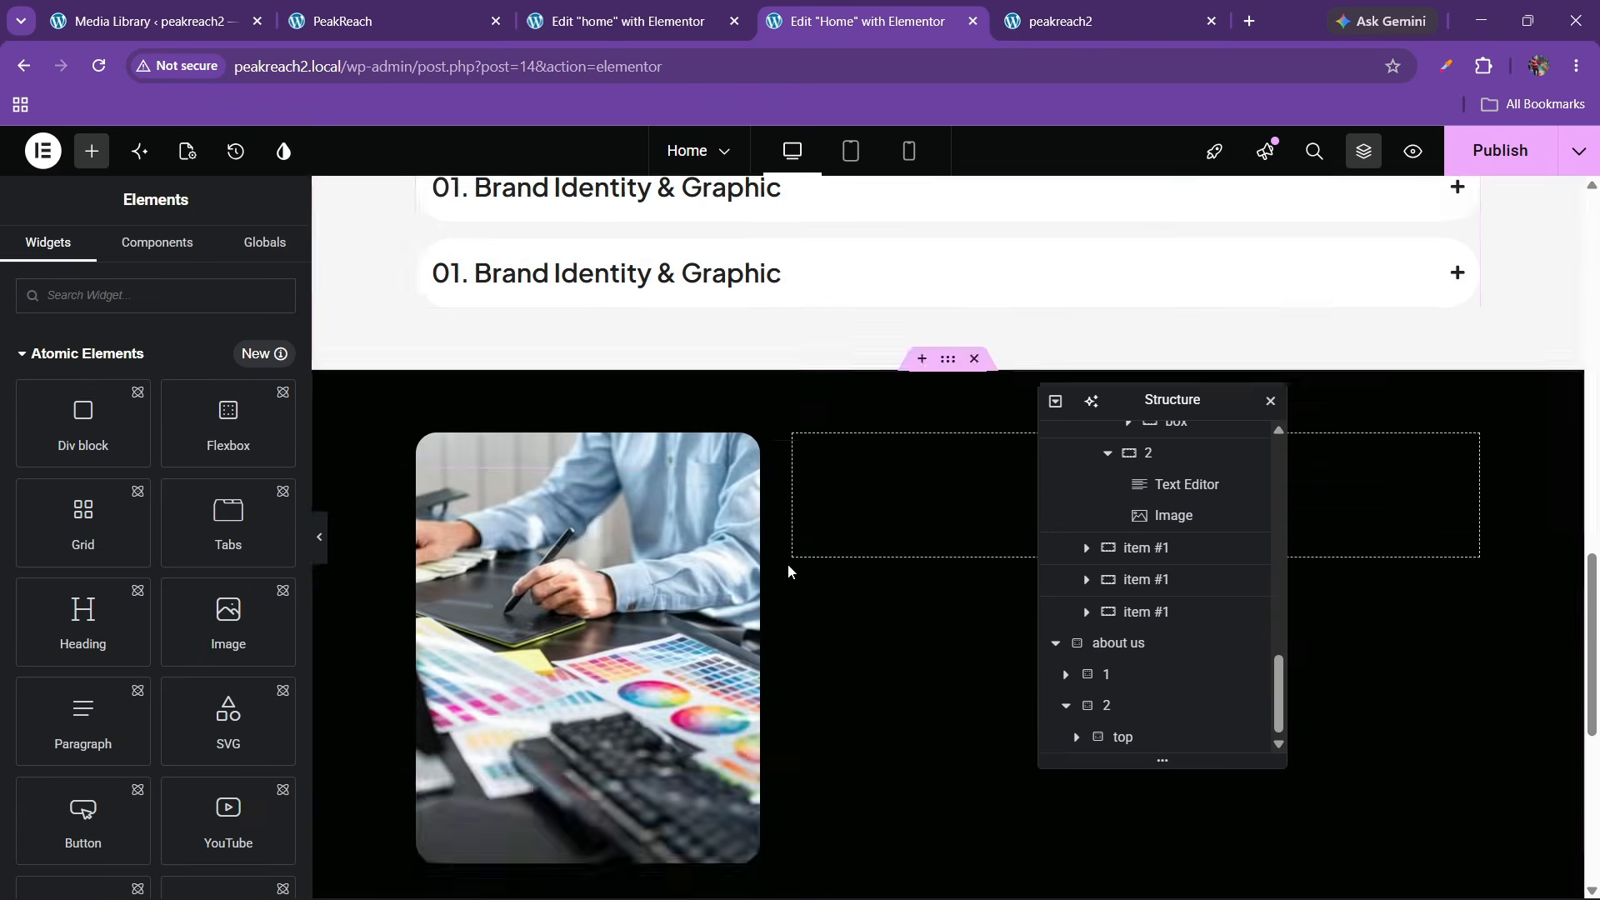
right_click(896, 525)
left_click(939, 554)
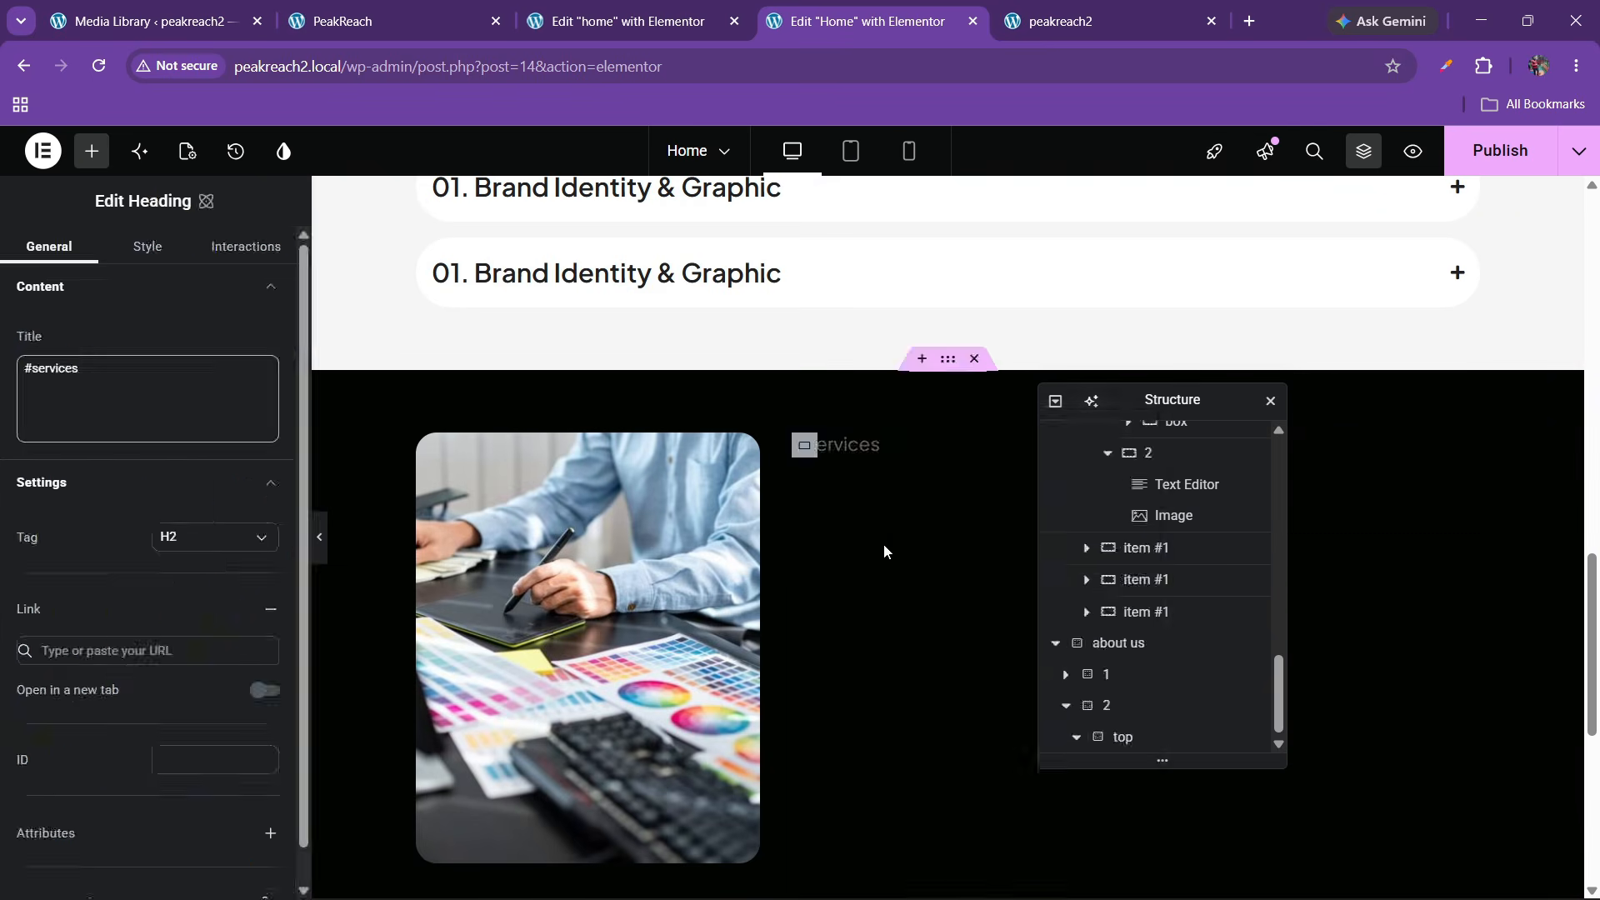
Set the pasted heading's text colour to white #ffffff
left_click(149, 248)
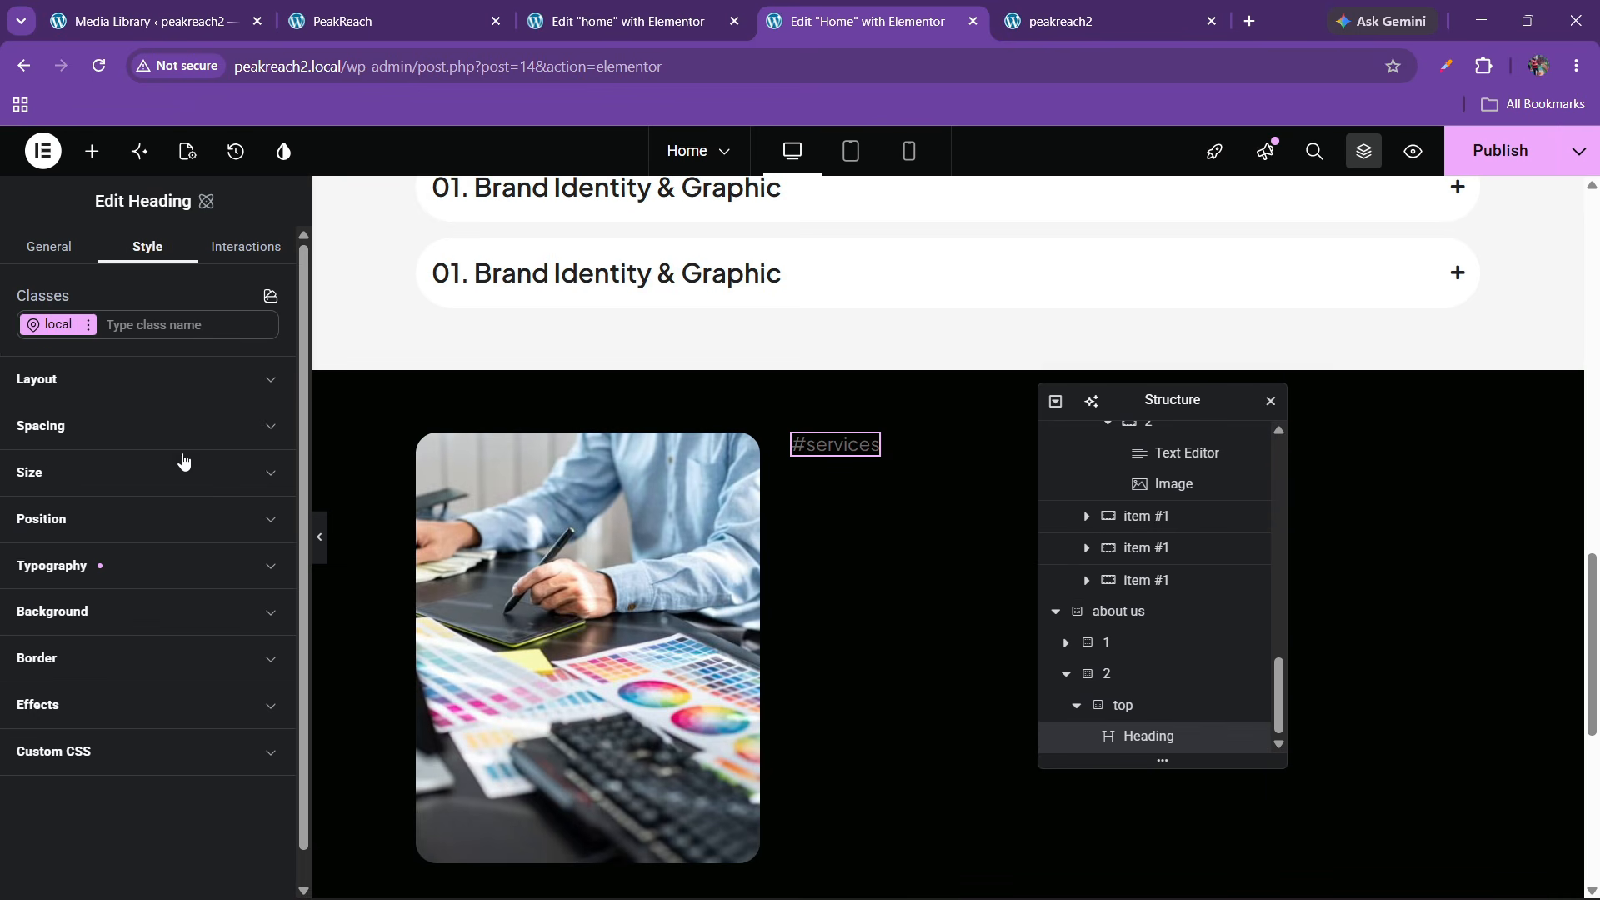
left_click(94, 584)
scroll(194, 702, "down", 1)
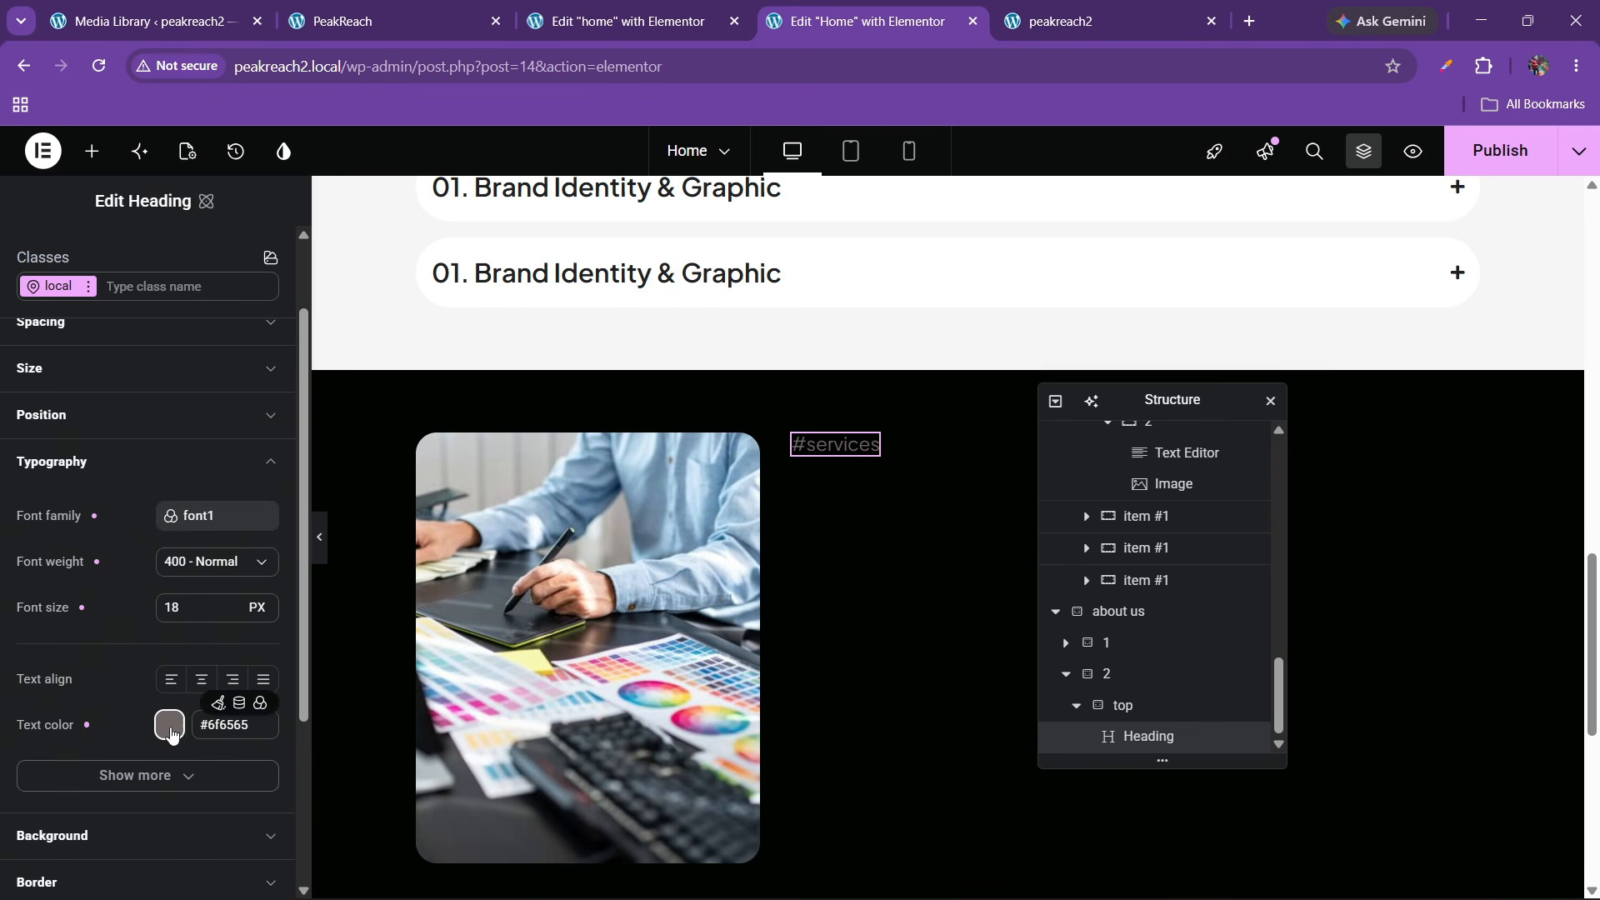
left_click(169, 724)
left_click_drag(227, 598, 209, 552)
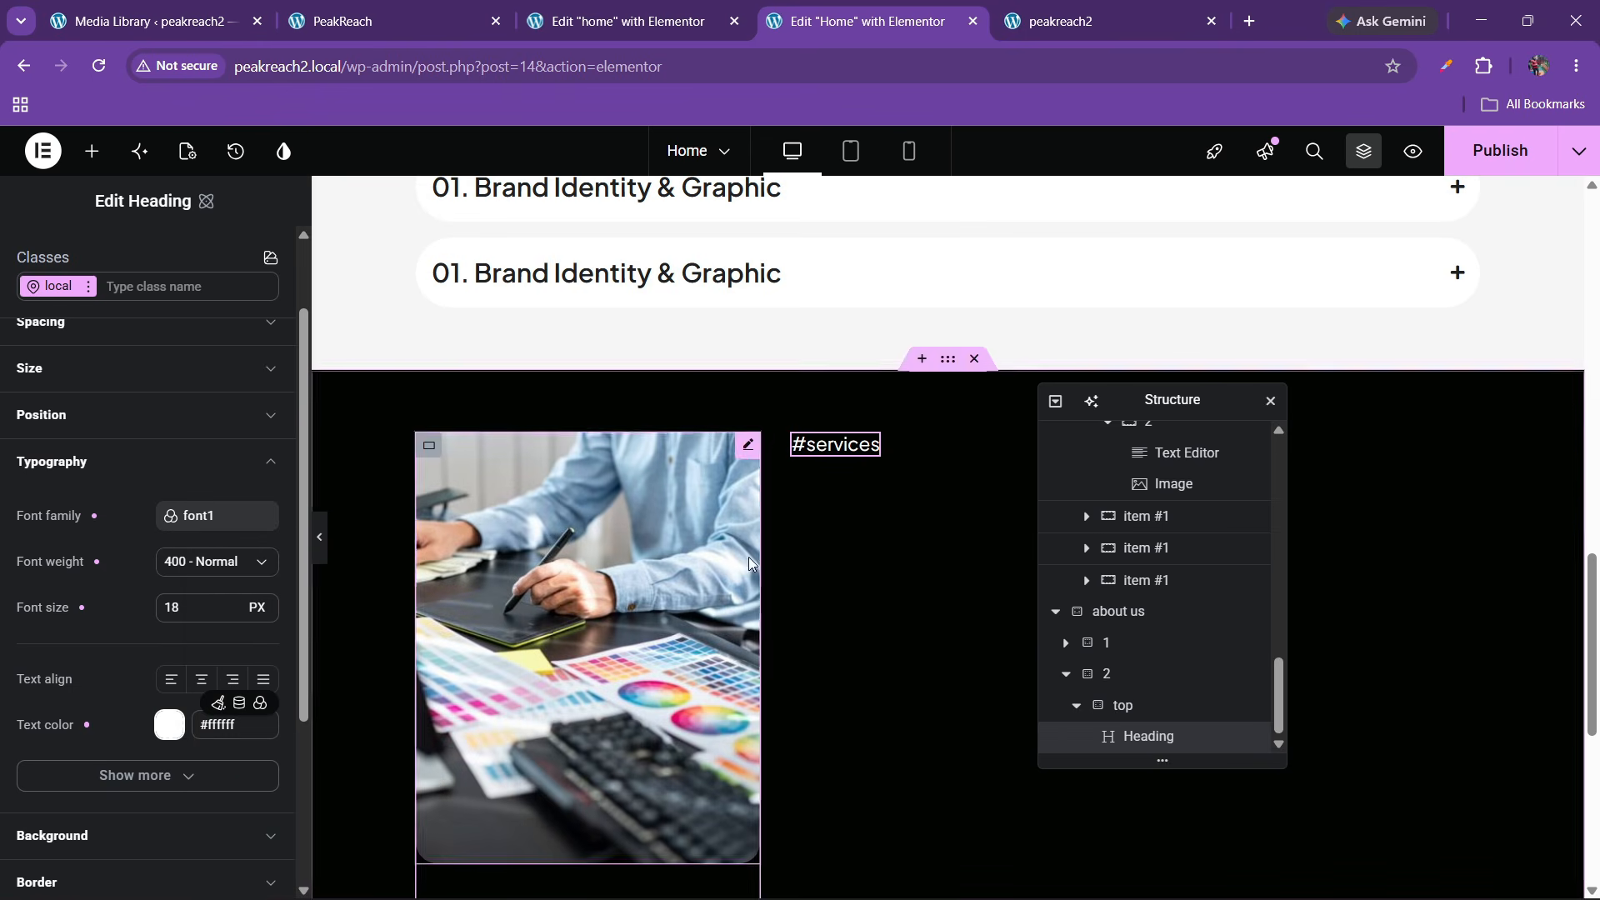
scroll(151, 461, "up", 1)
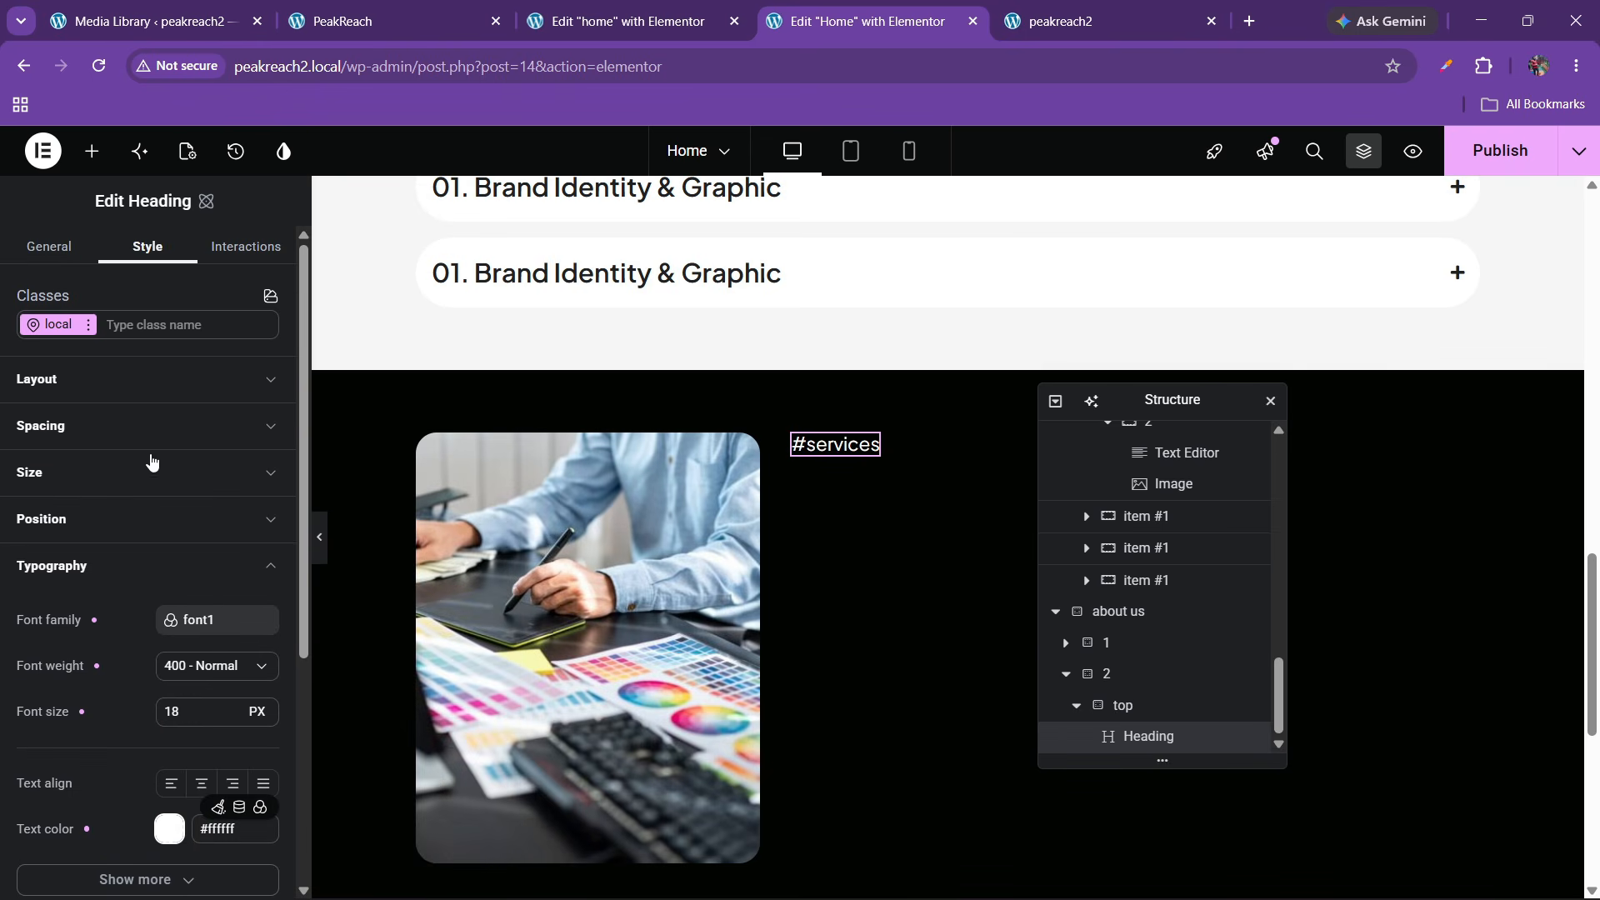
left_click(46, 250)
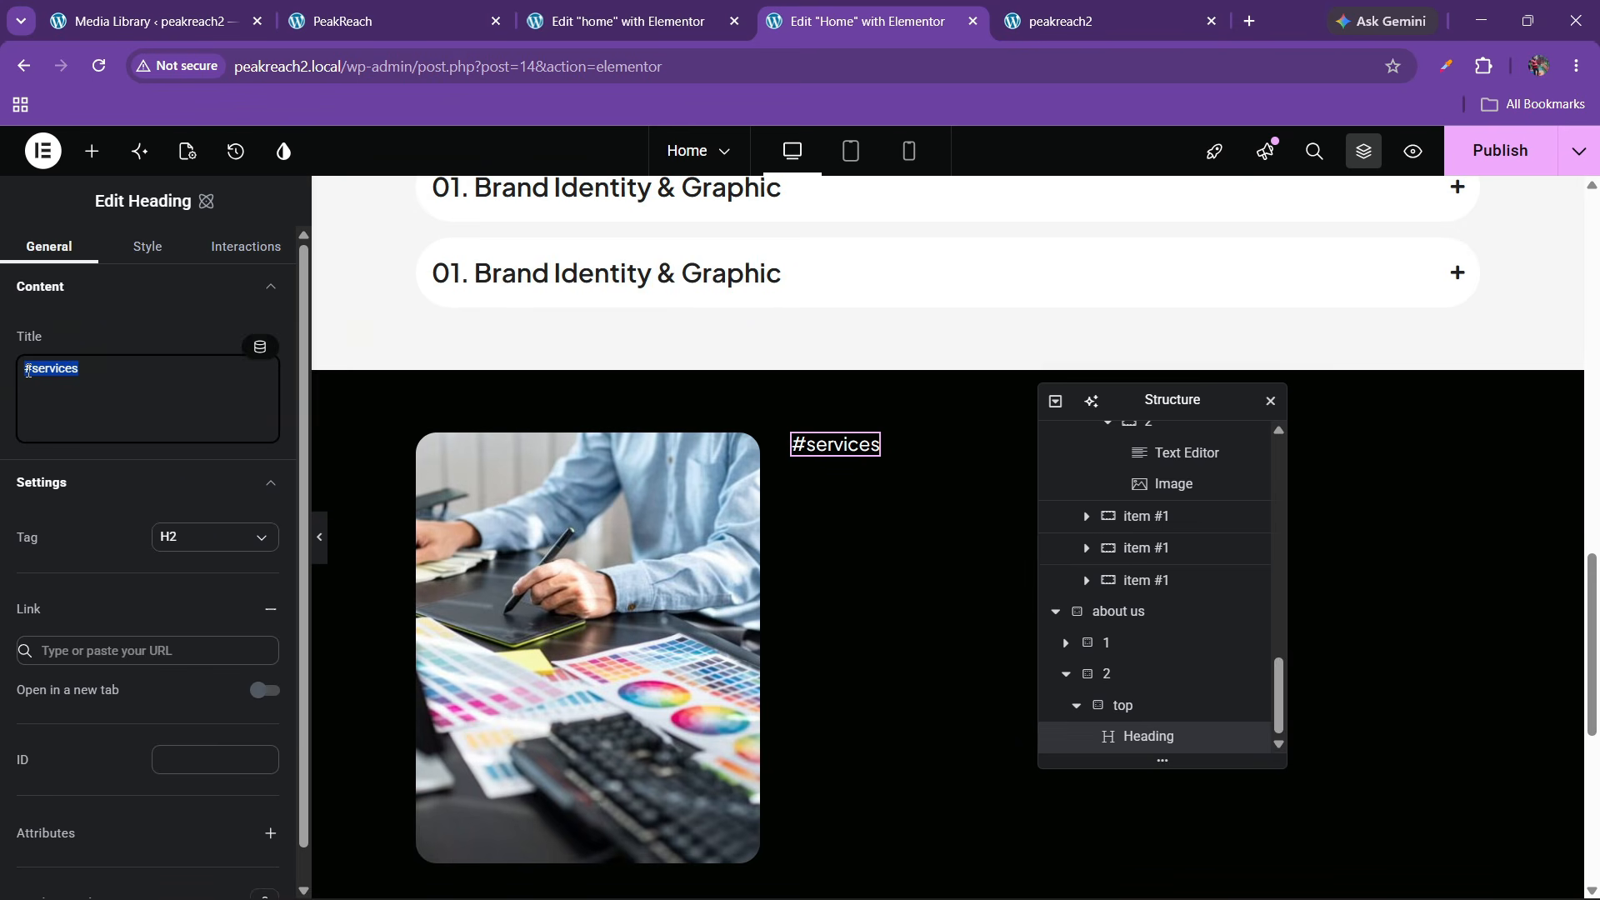
Change the heading's title to '#aboutus'
type("#aboutus")
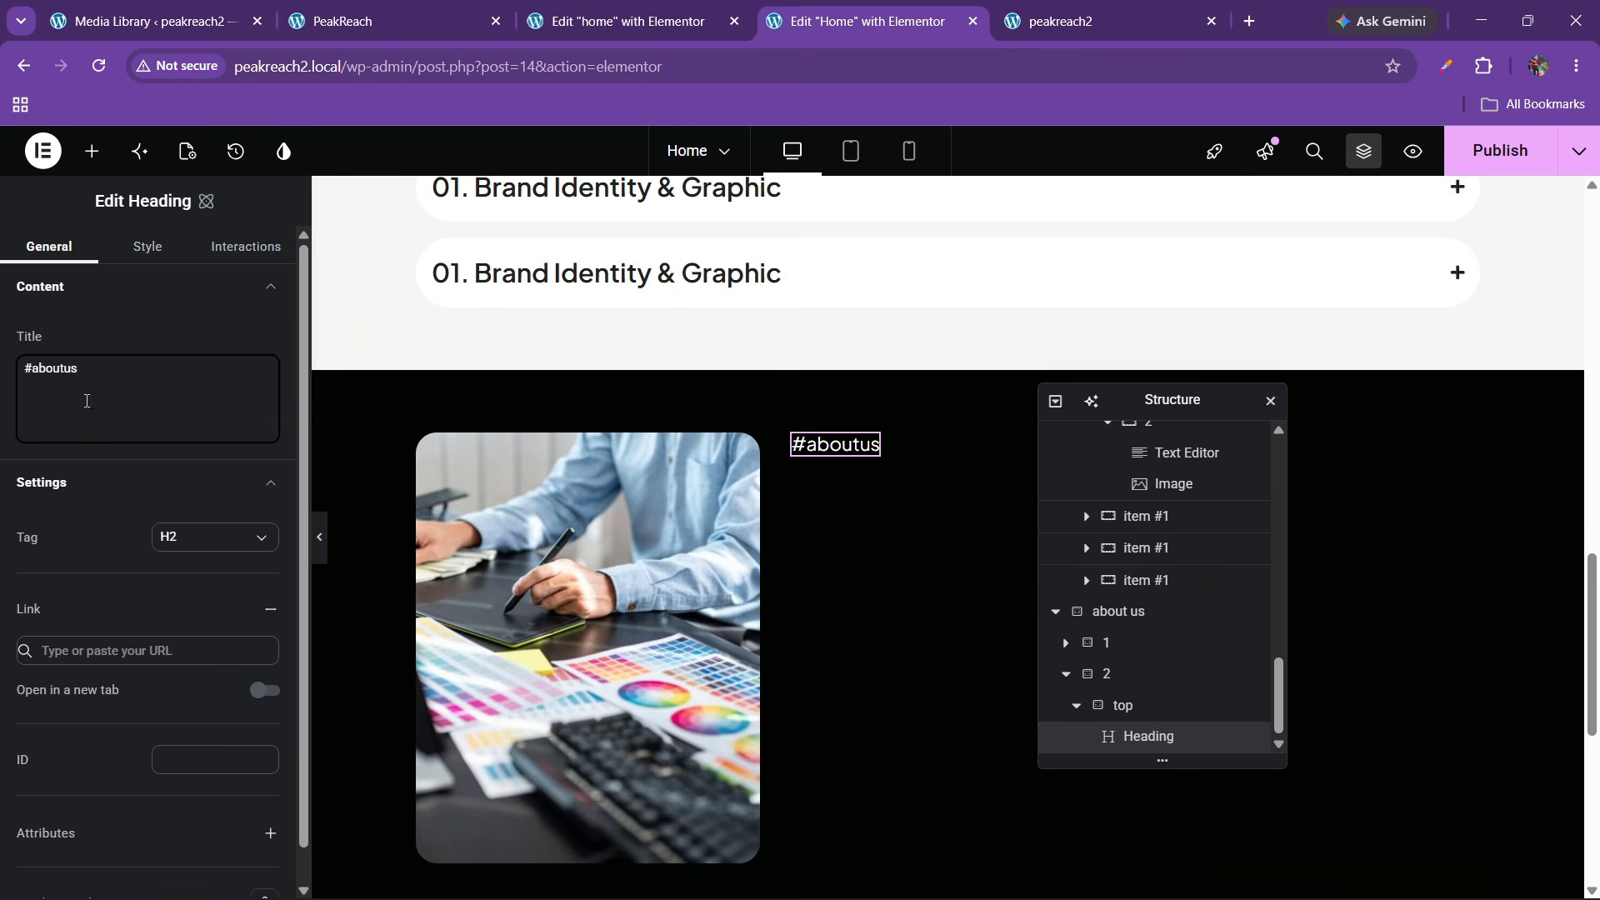
left_click(479, 8)
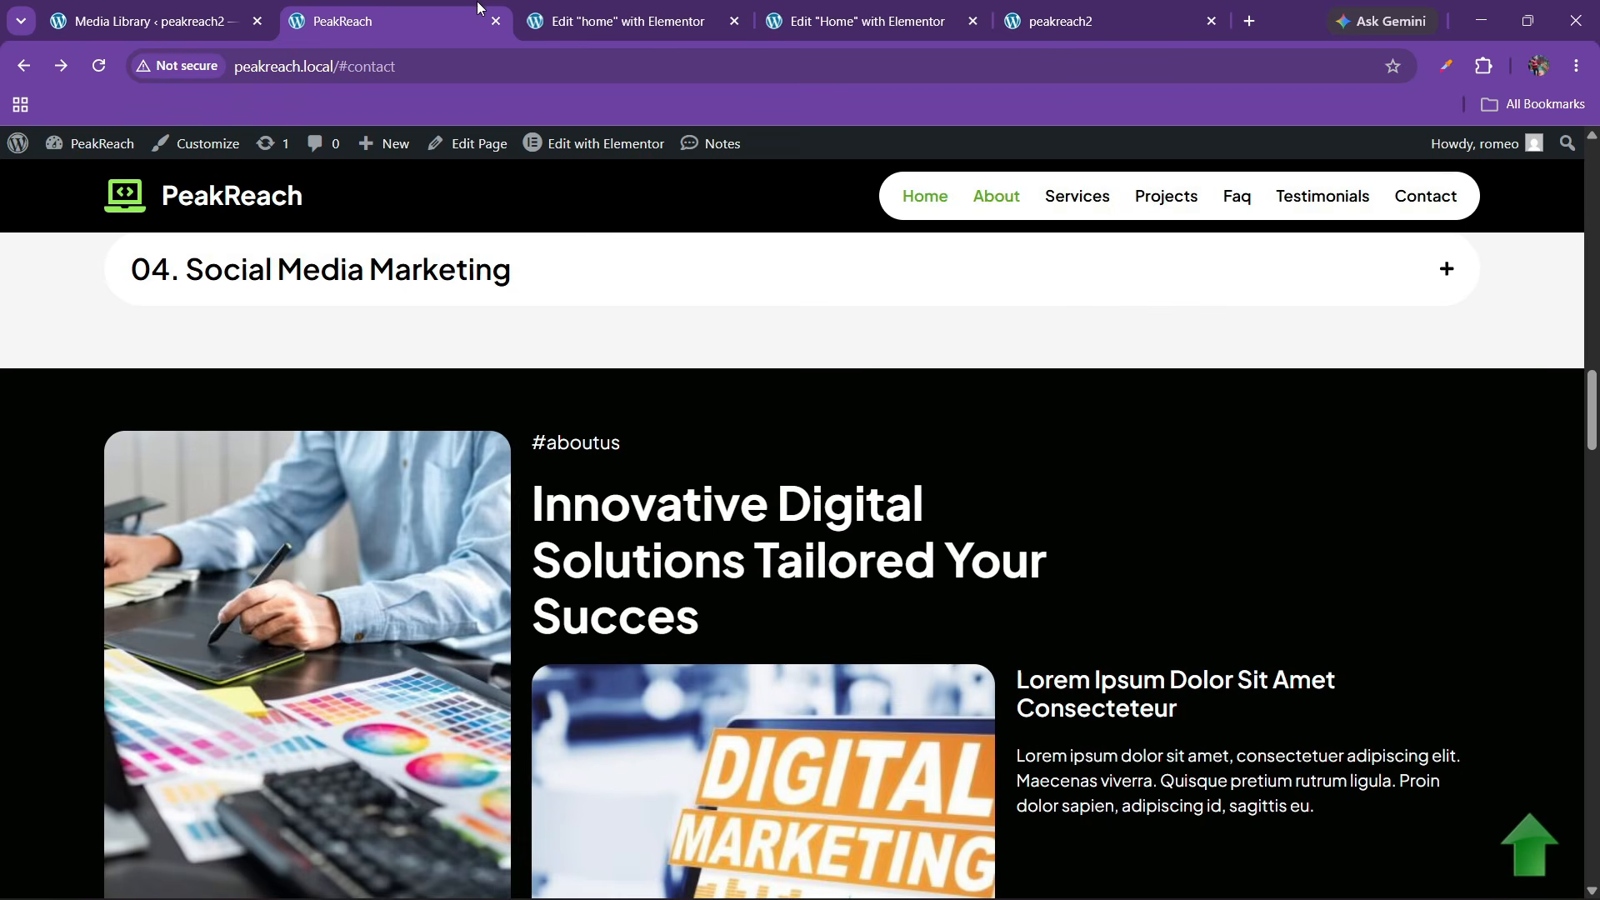
left_click(625, 21)
left_click(866, 21)
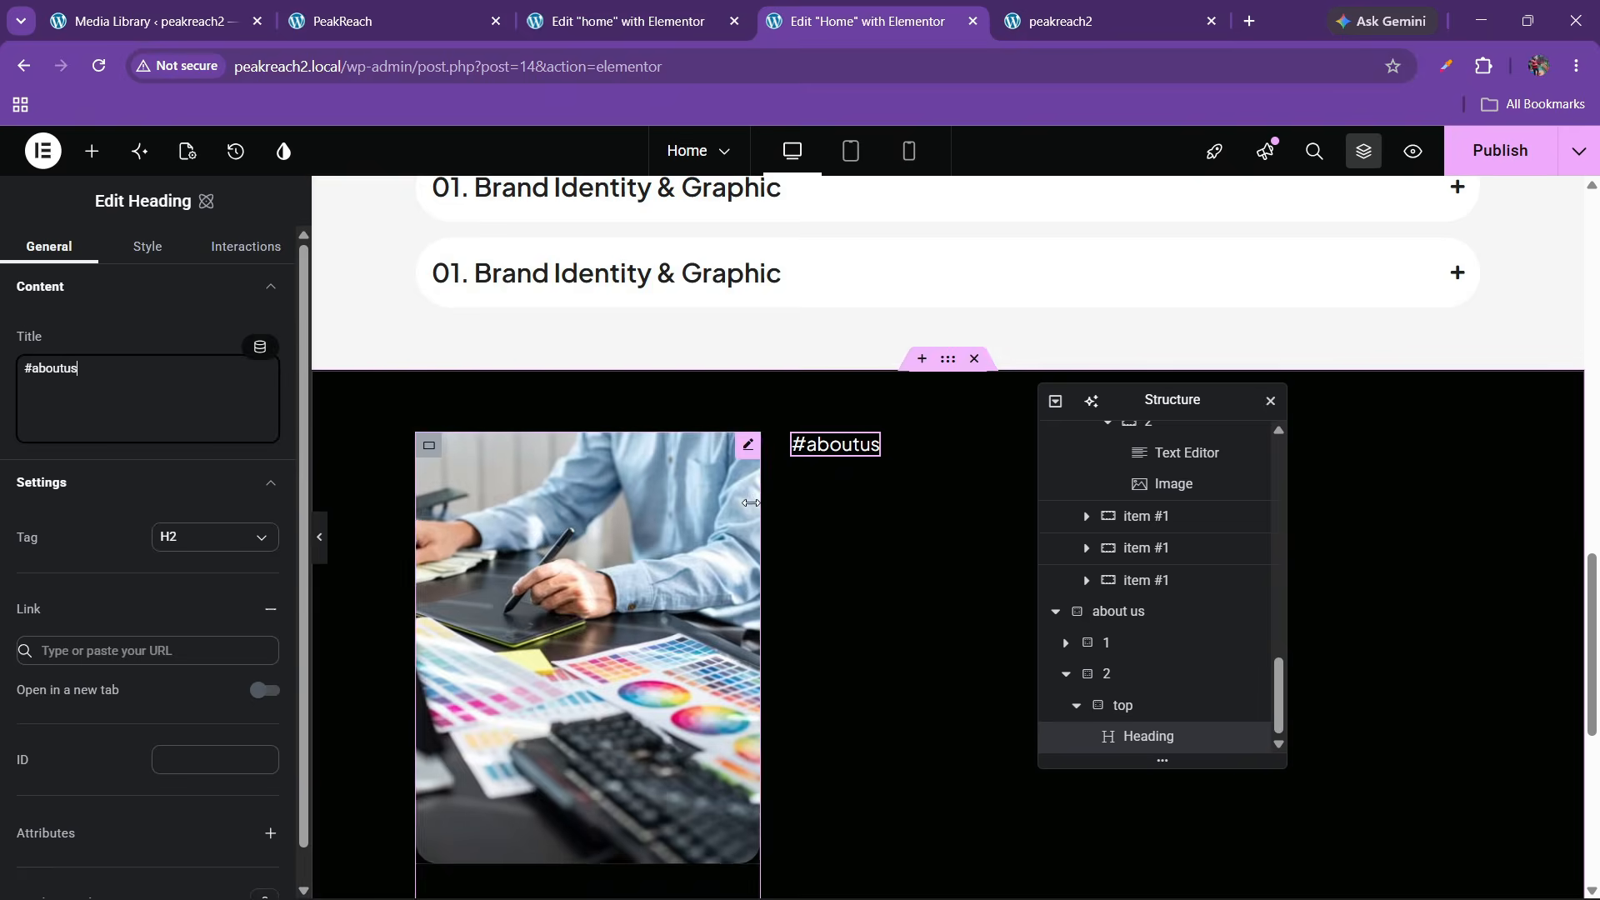
scroll(700, 489, "up", 3)
Copy the hero heading 'Elevate Your Digital With Us!' and paste it after the #aboutus heading
scroll(700, 489, "up", 15)
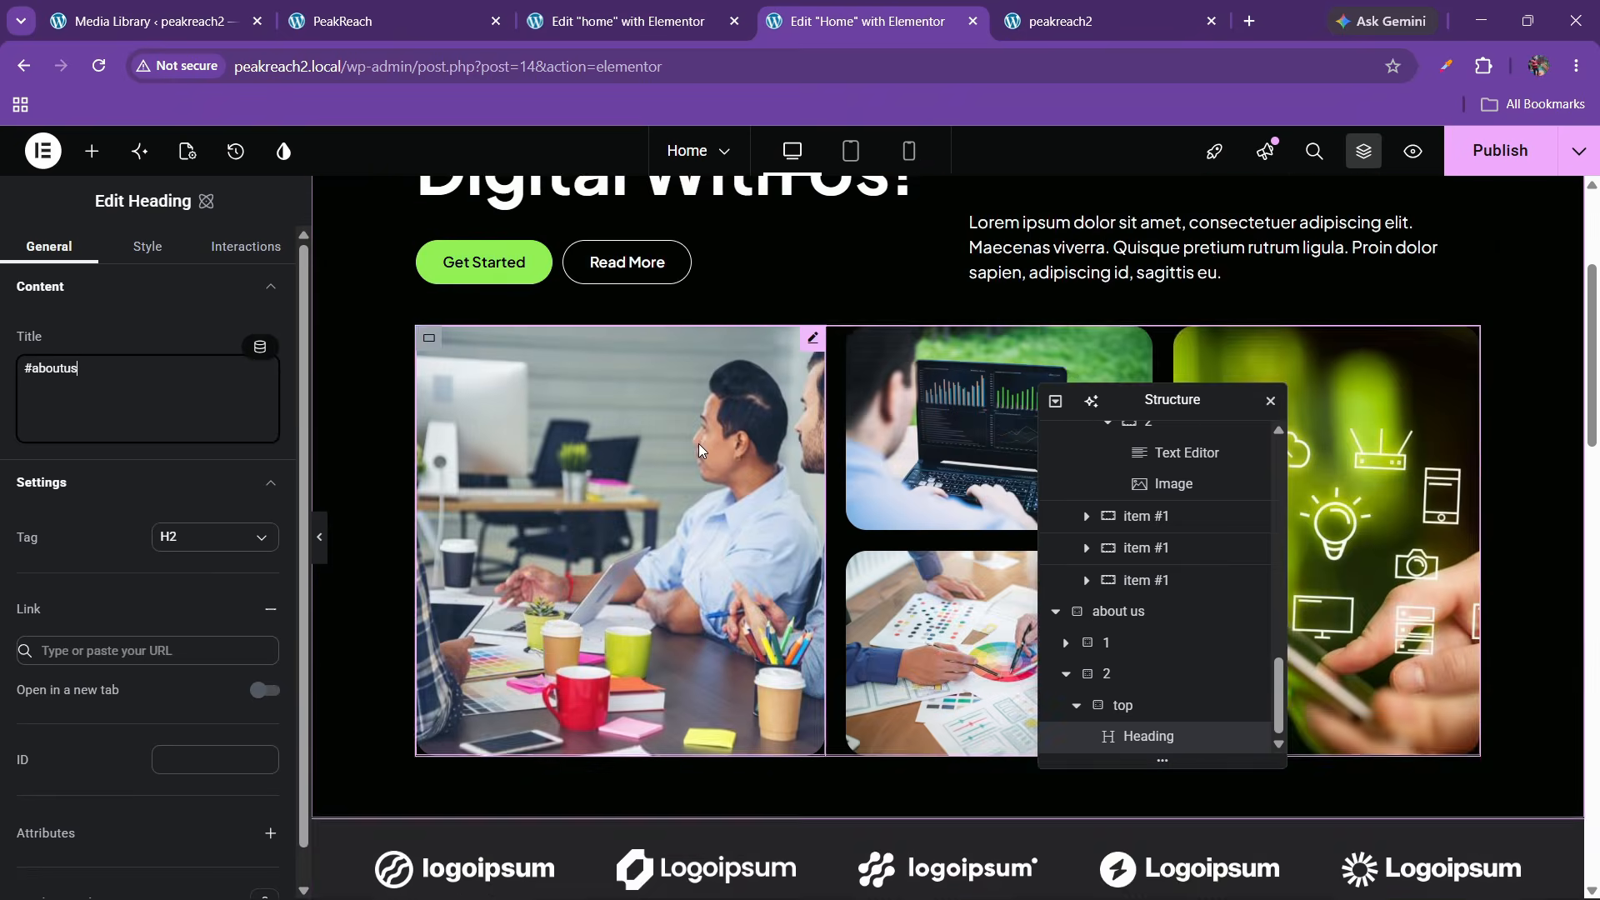
scroll(698, 423, "down", 10)
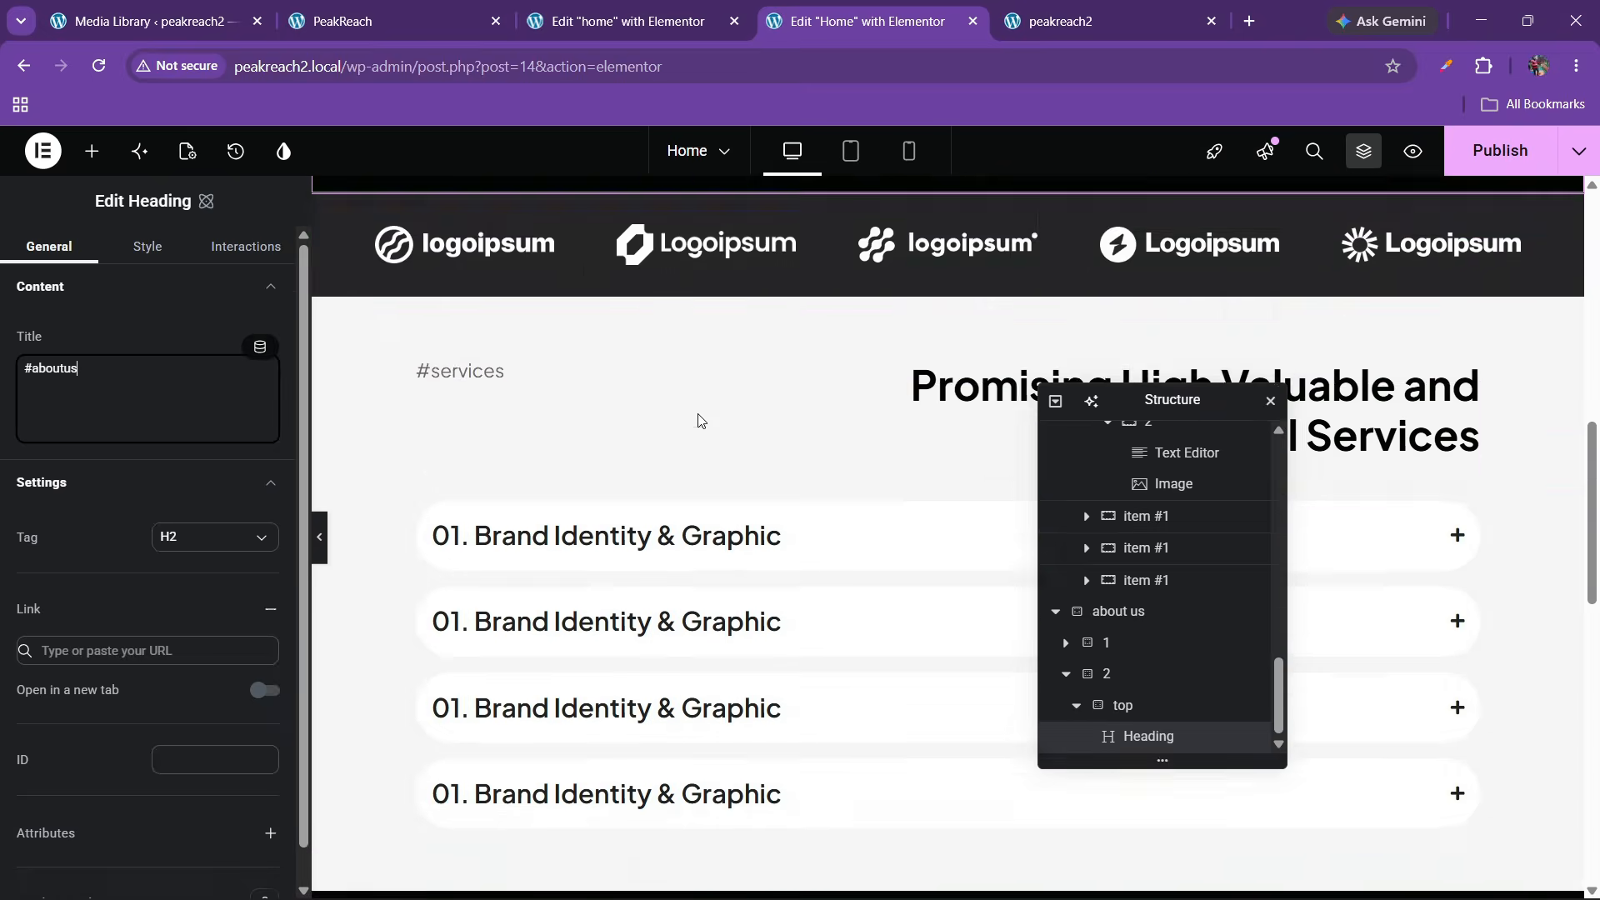
scroll(698, 421, "up", 2)
scroll(829, 412, "up", 10)
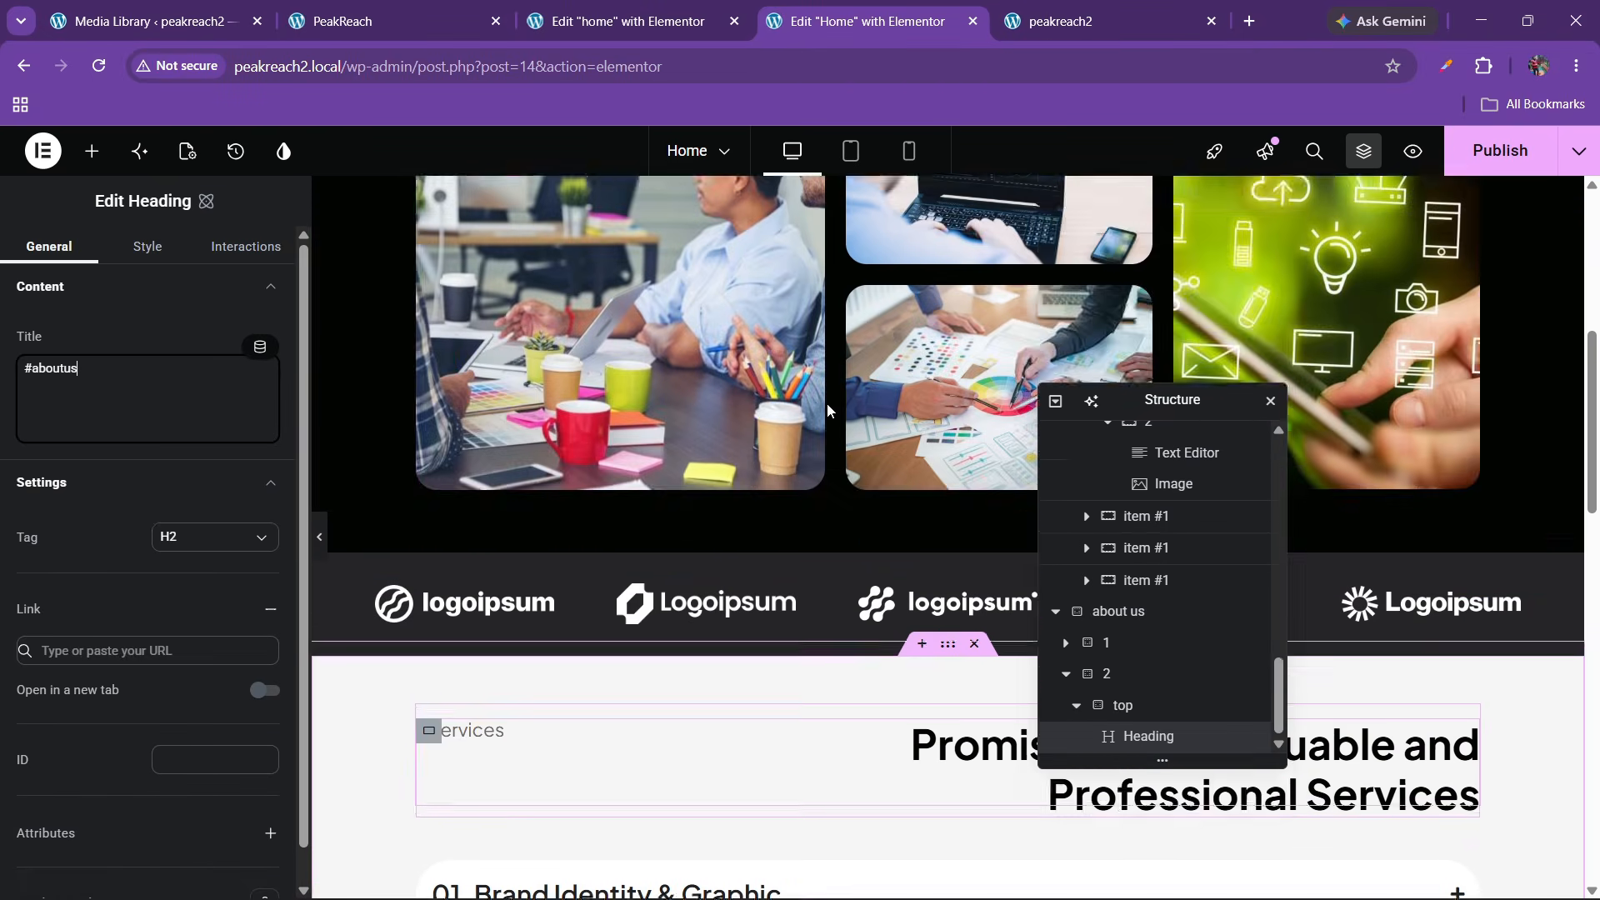
right_click(647, 377)
left_click(718, 473)
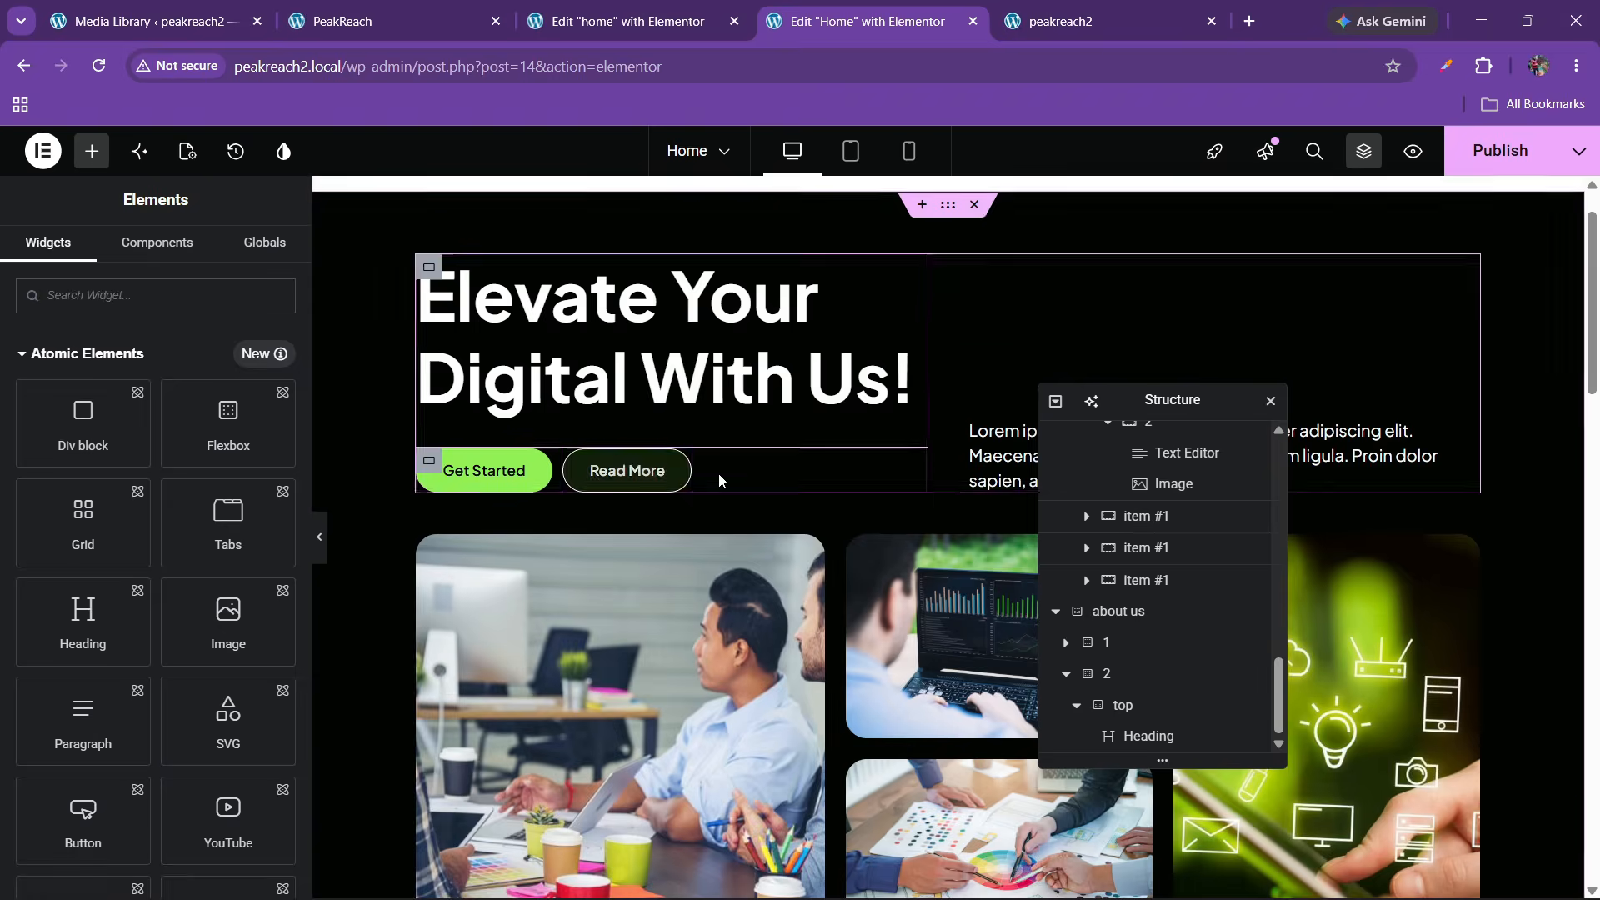
scroll(718, 473, "down", 15)
left_click(843, 454)
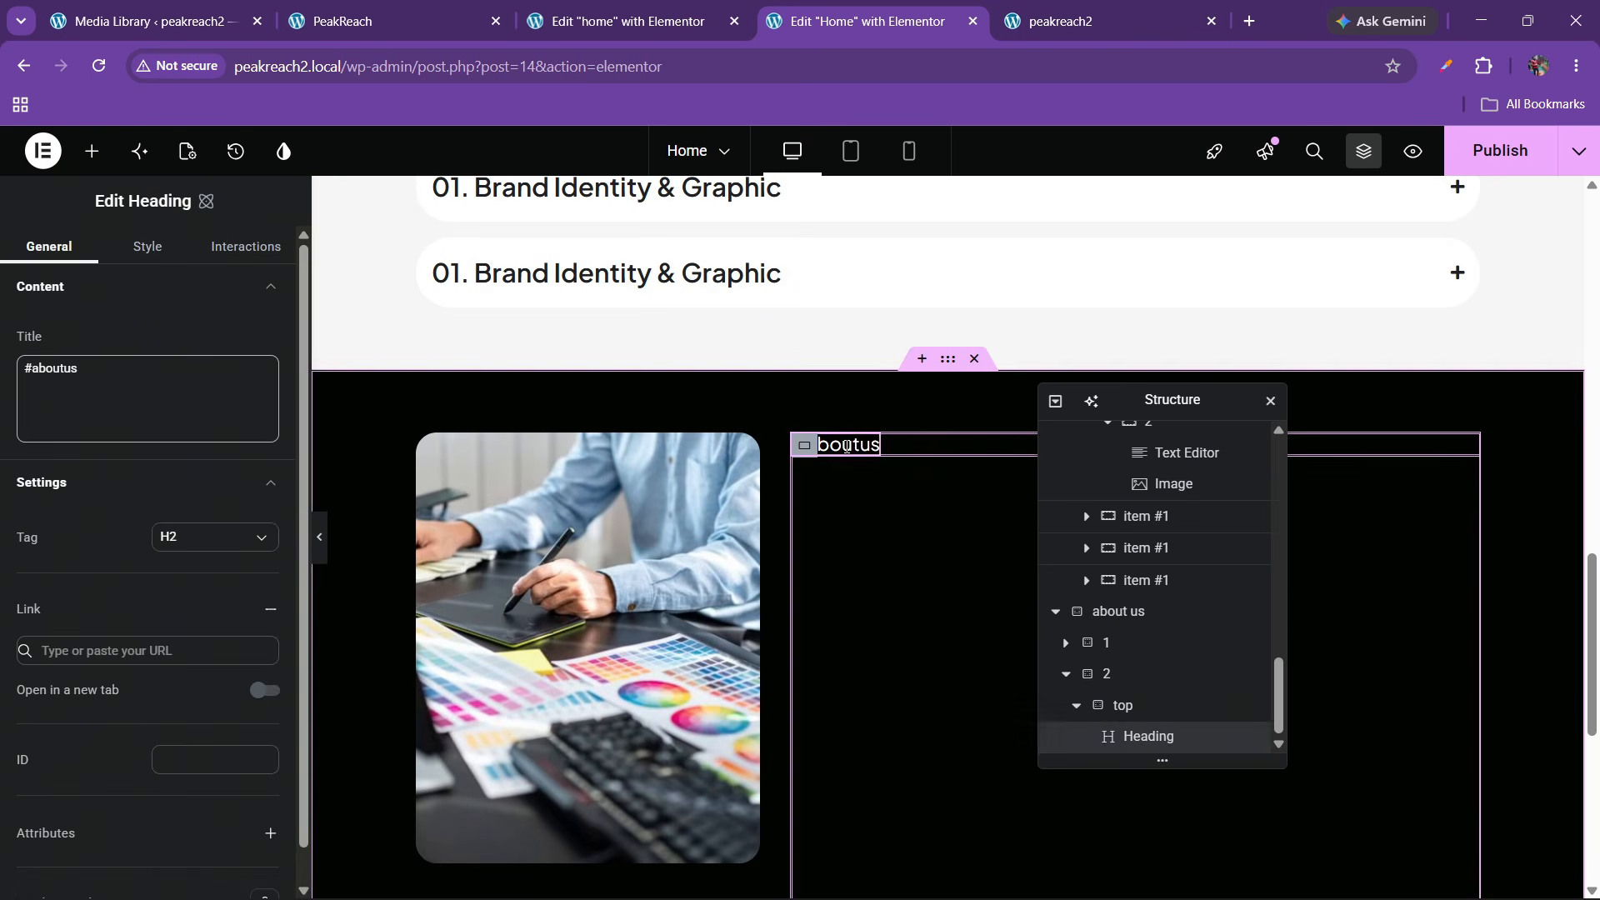
right_click(843, 454)
left_click(862, 585)
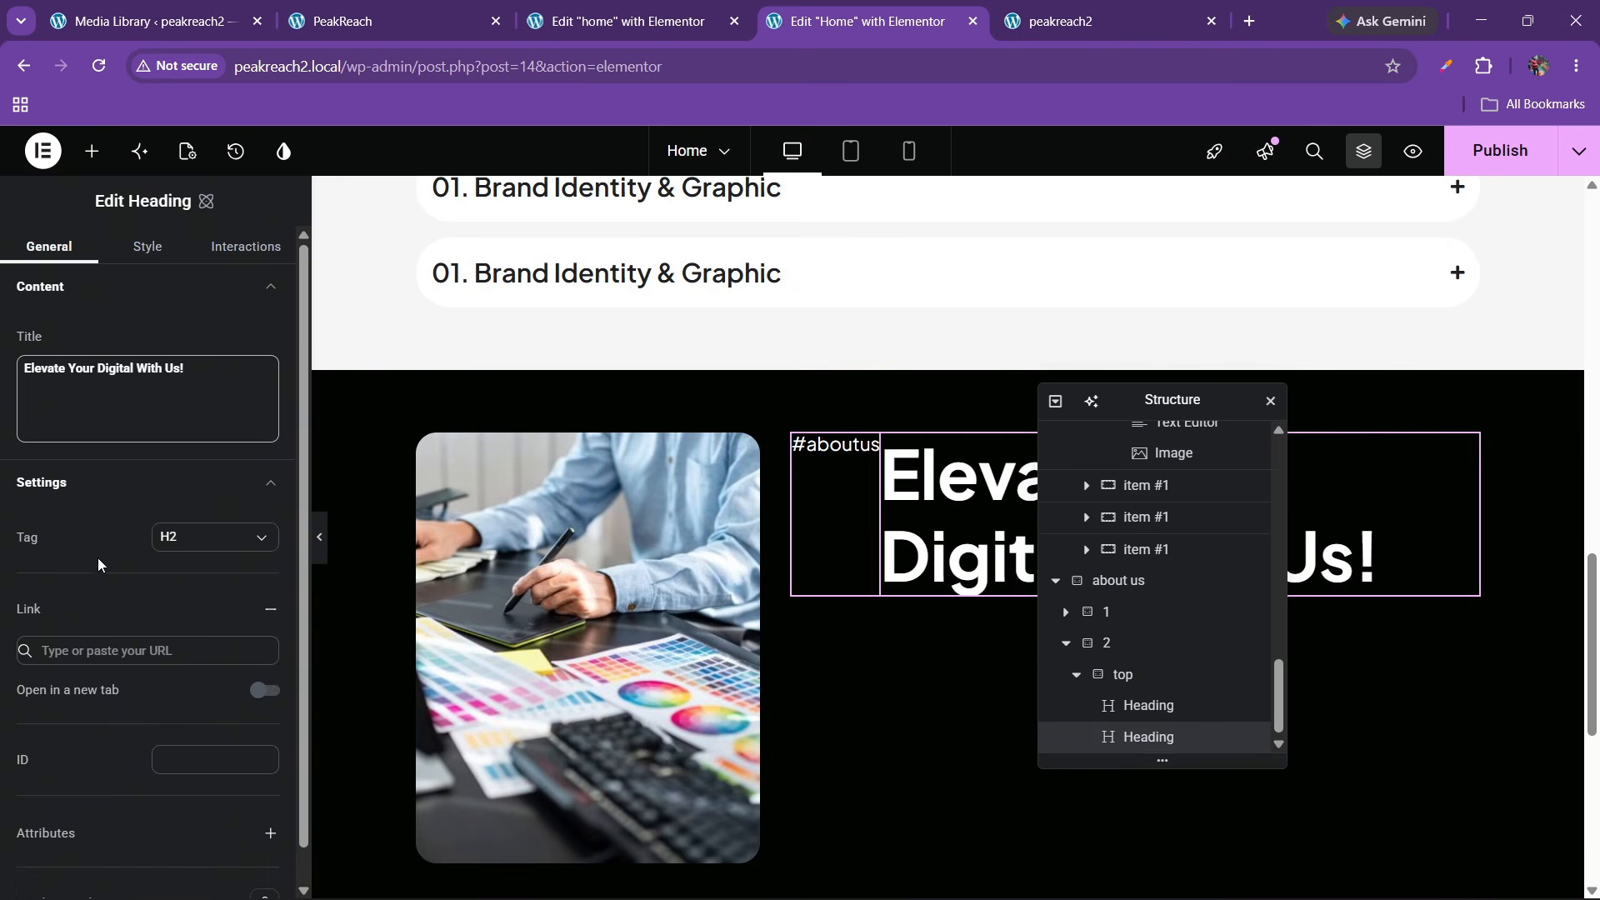
Set the top container to column direction, centered justification and start alignment
left_click(1118, 677)
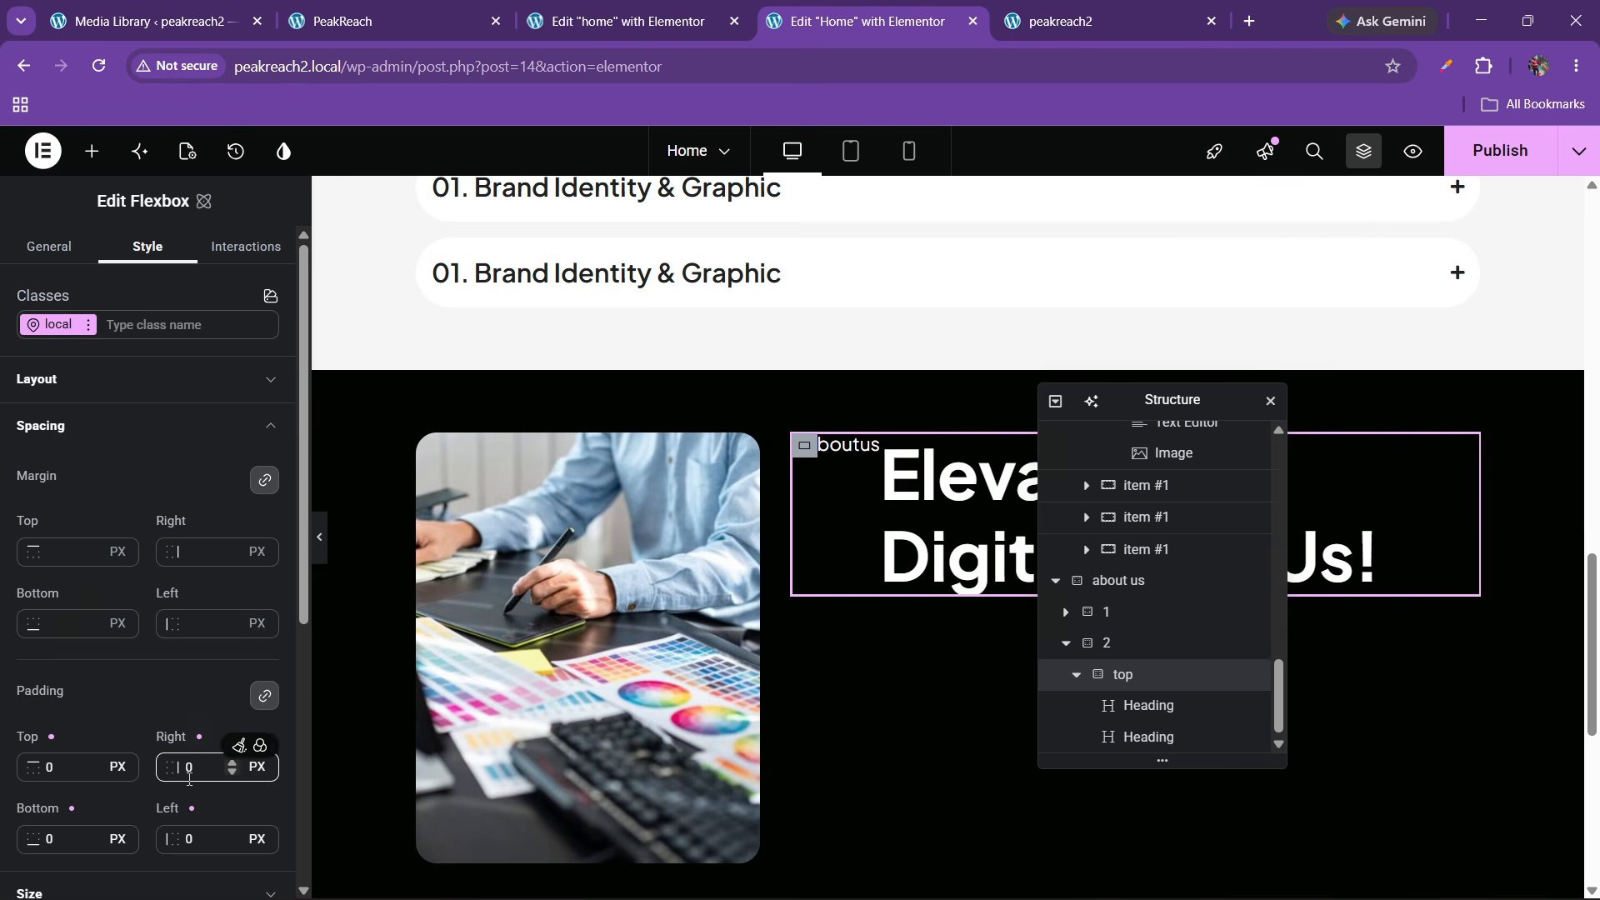
left_click(124, 388)
left_click(201, 505)
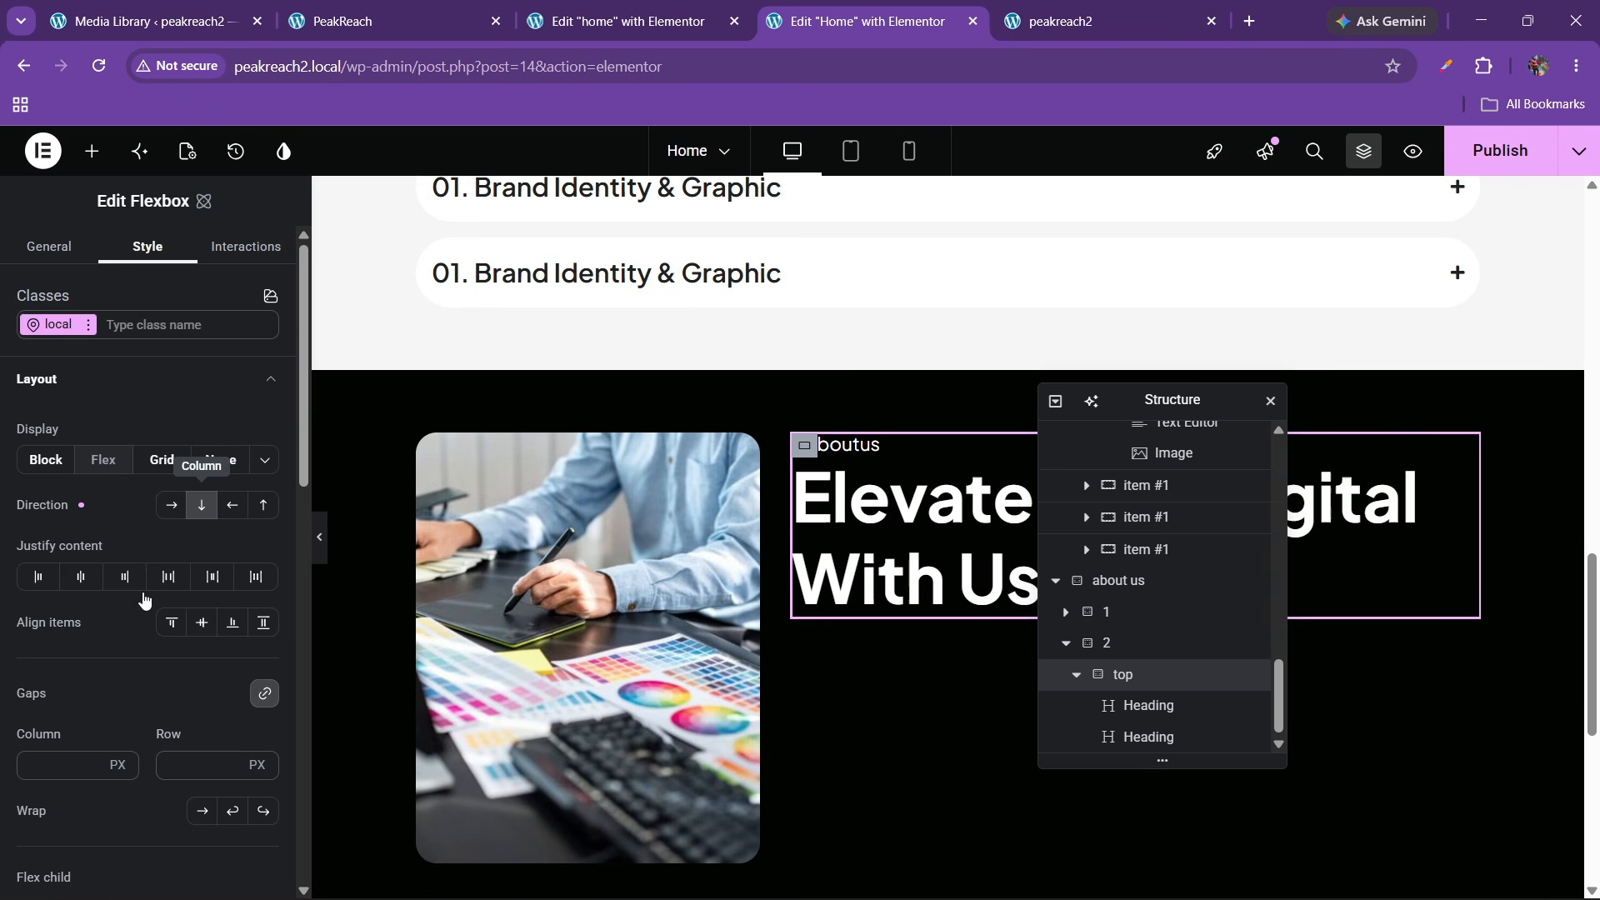
left_click(80, 577)
left_click(195, 627)
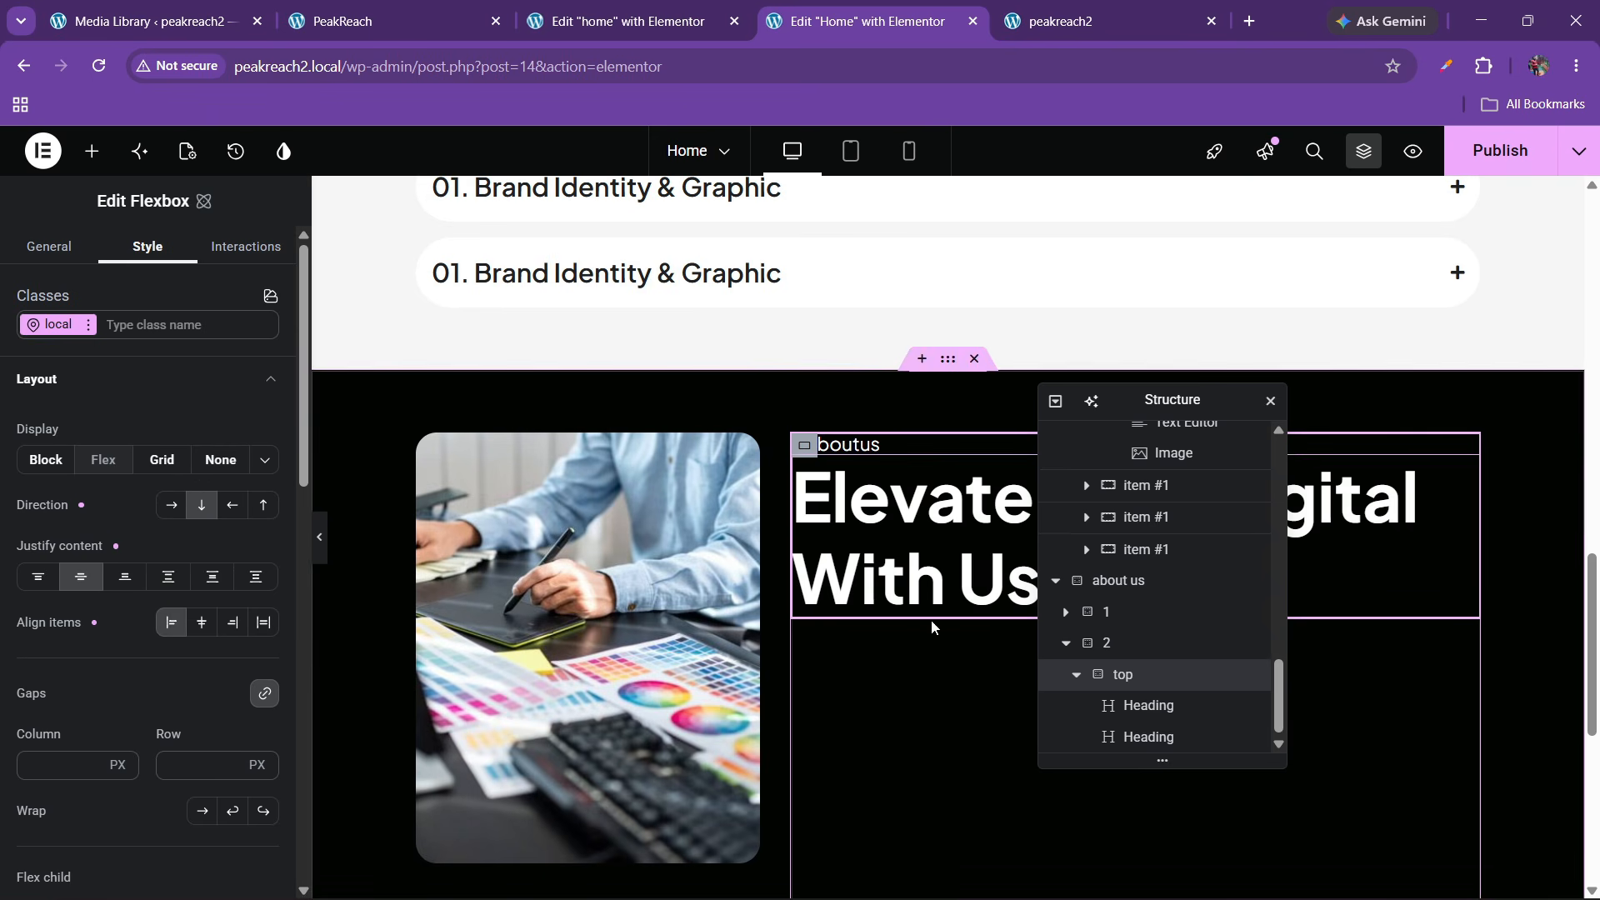
Reduce the copied heading's font size to 47 px
left_click(1148, 736)
left_click(147, 248)
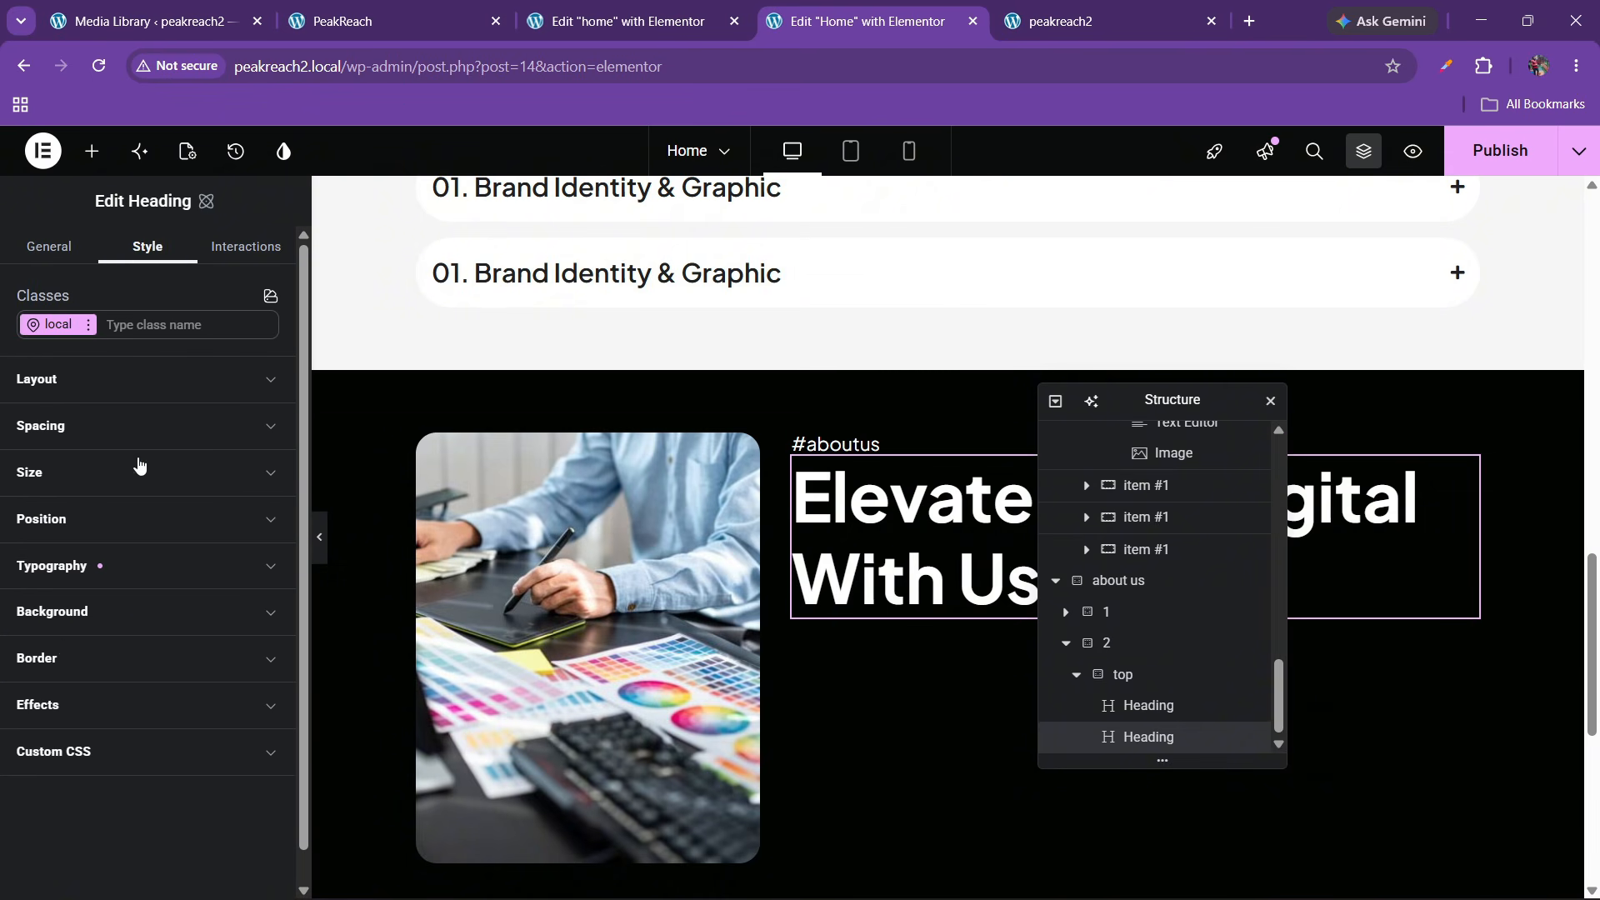
left_click(100, 568)
double_click(219, 714)
type("48")
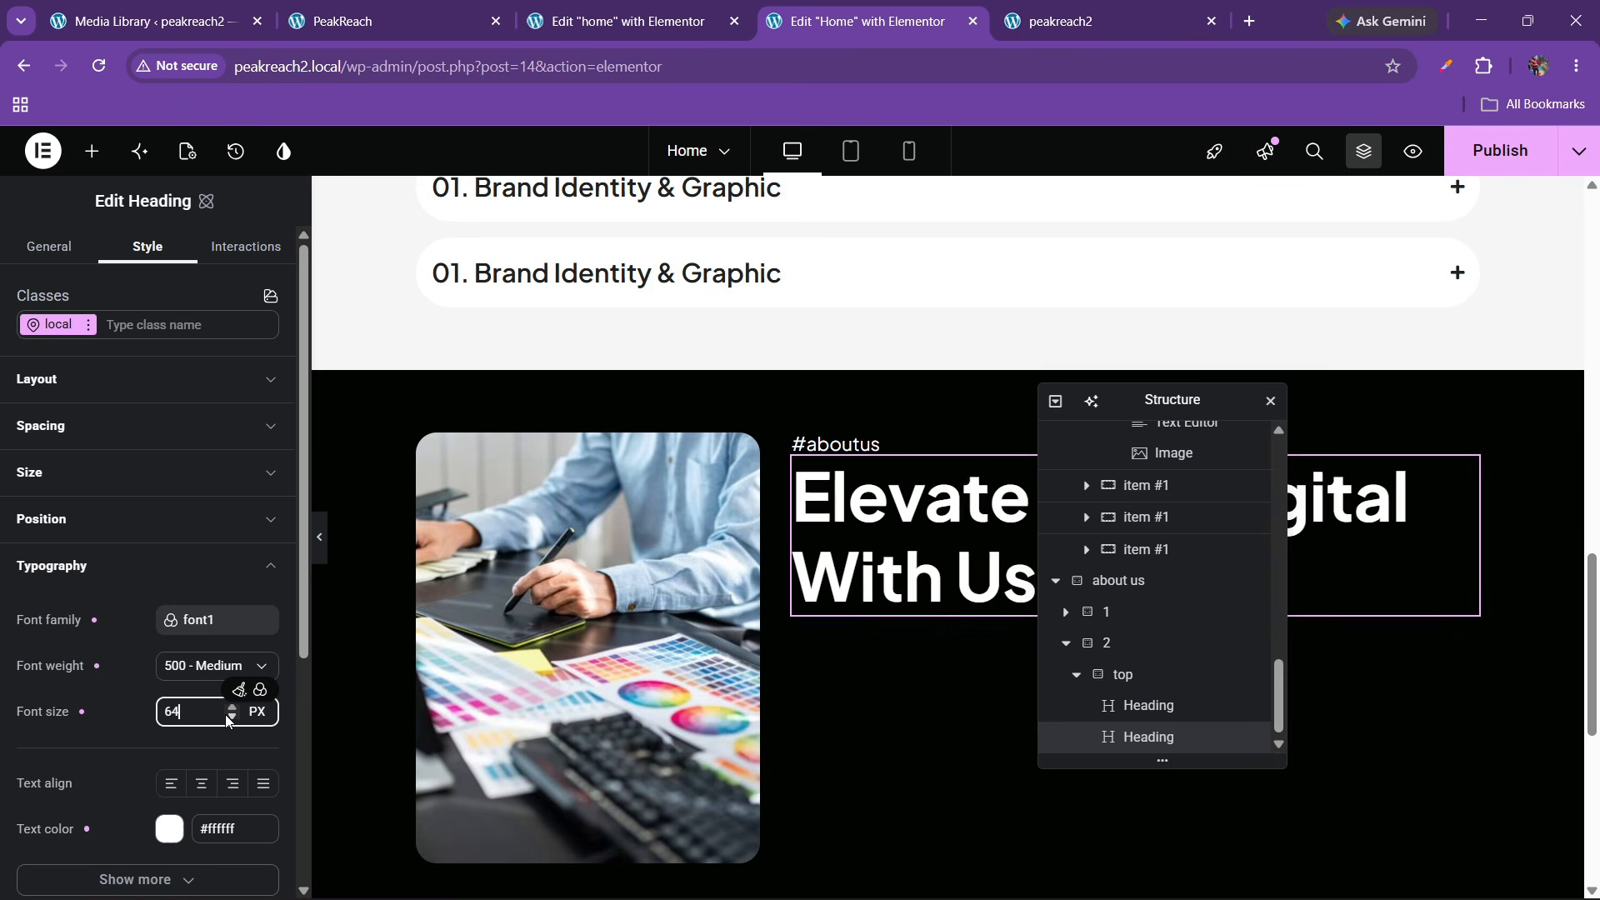
key("Down")
key("Down")
key("Down")
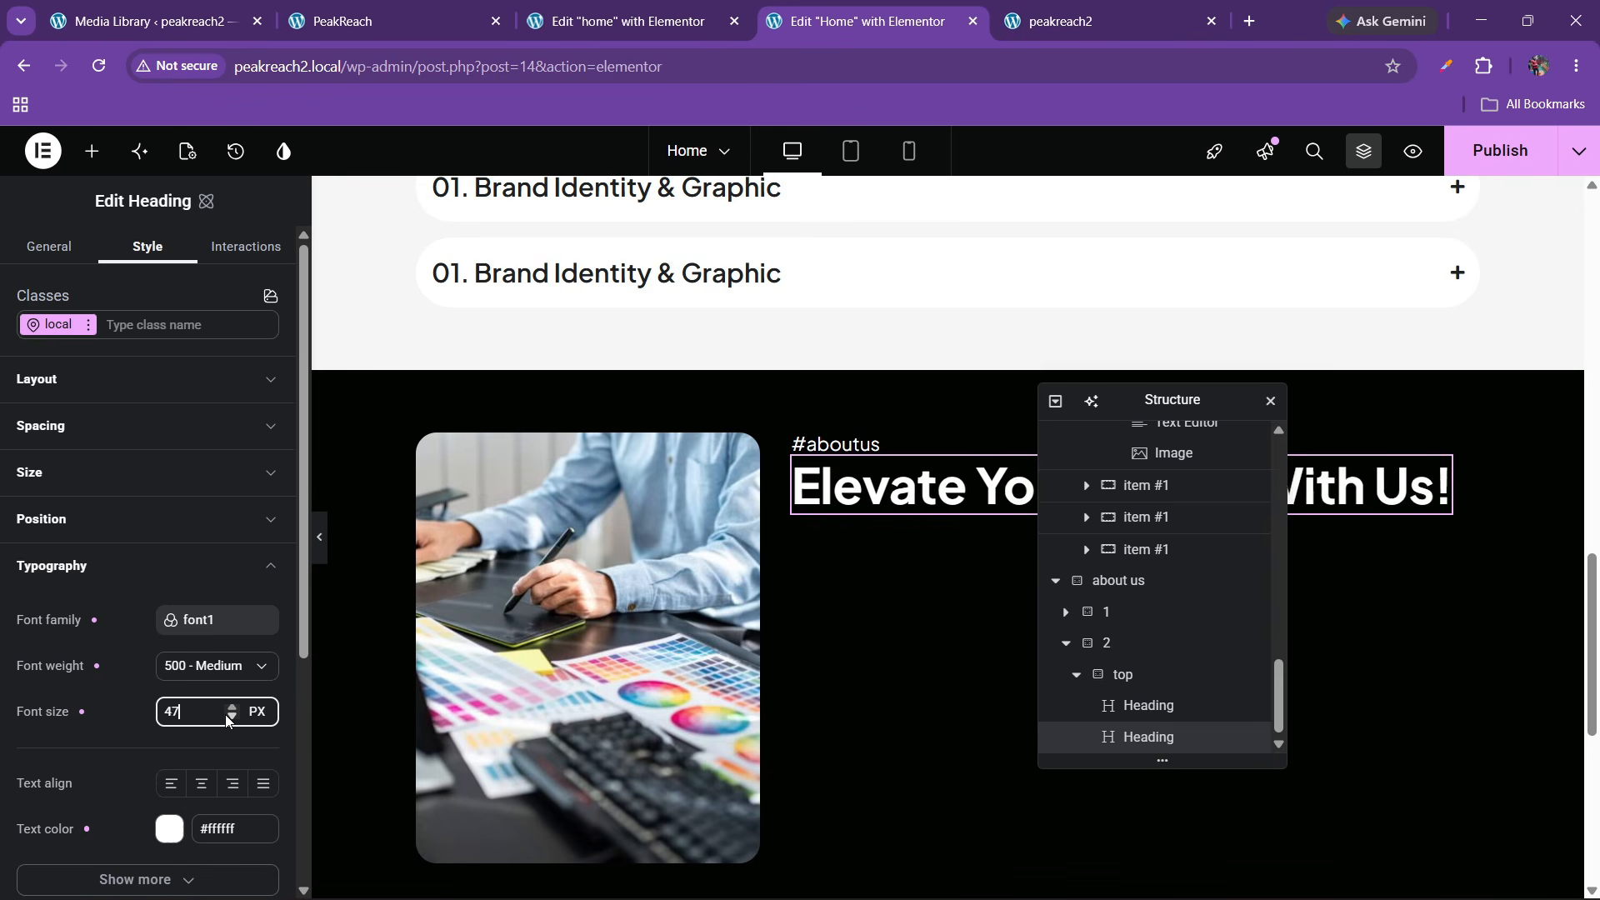
Retitle the heading 'Innovative Digital Solutions Tailored Your Succes' and give the container a 20 px row gap
left_click(493, 5)
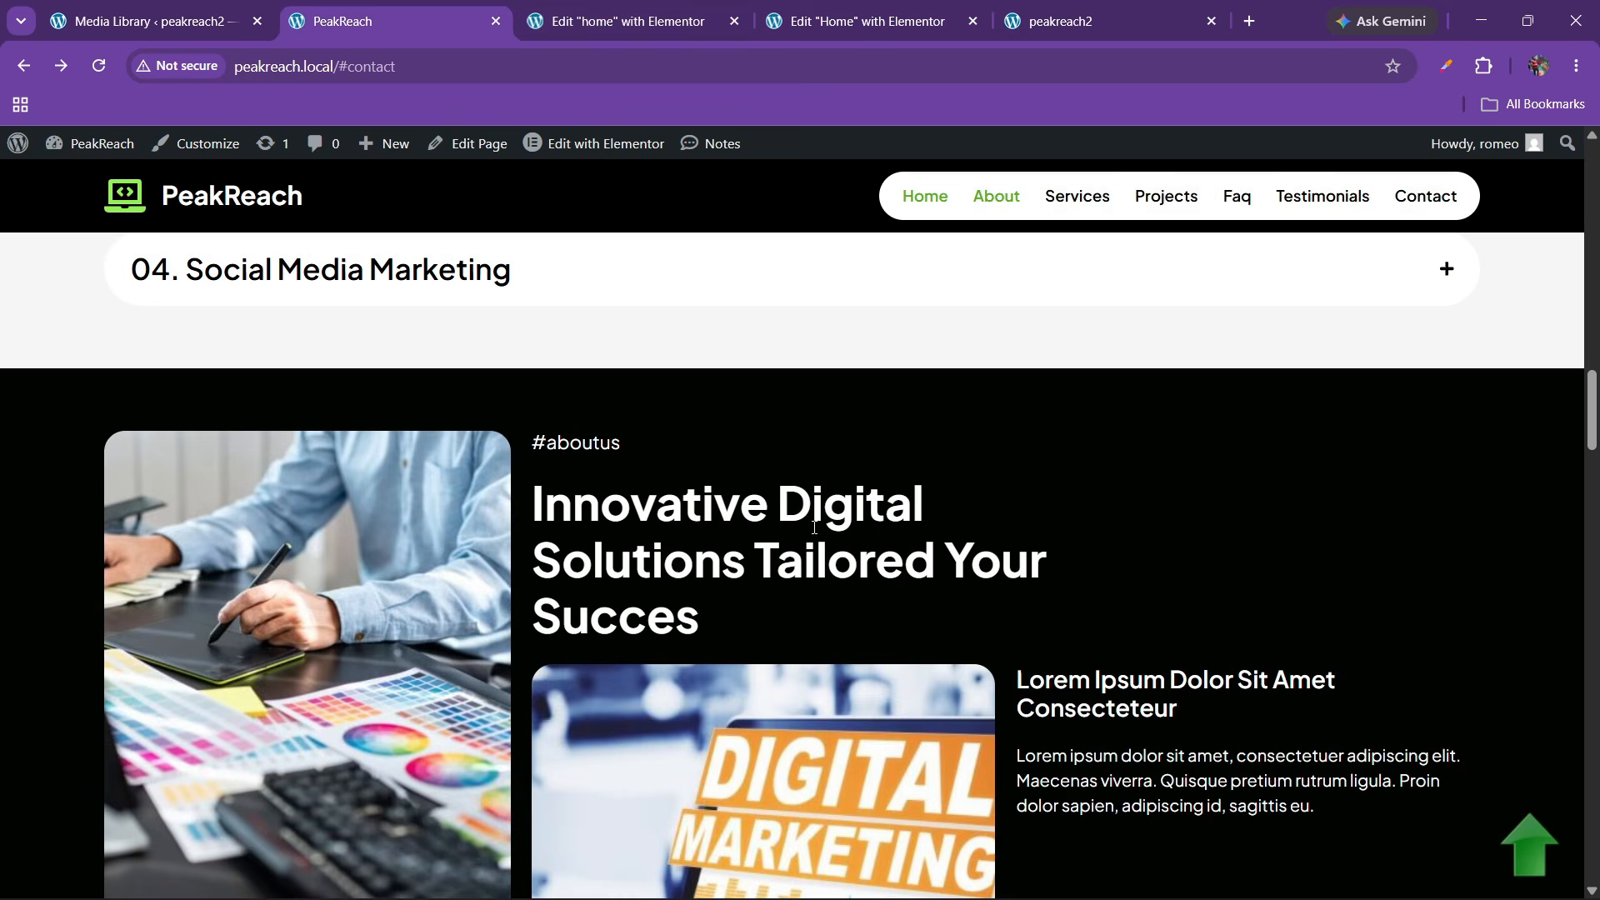
left_click_drag(526, 523, 755, 638)
key("ctrl+c")
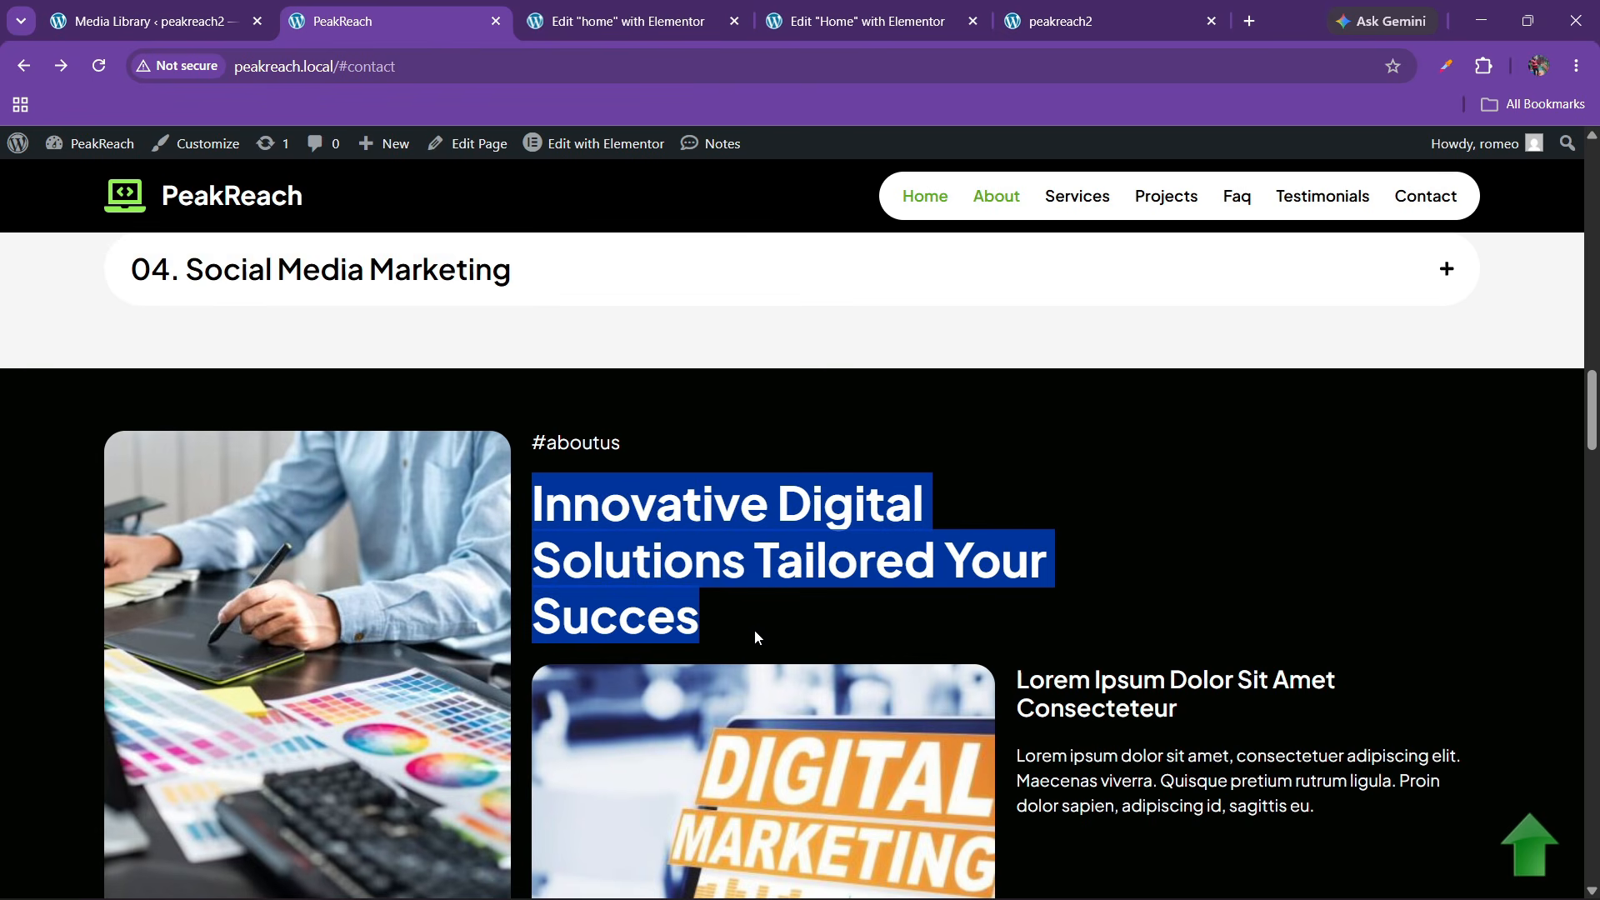
left_click(866, 21)
left_click(49, 246)
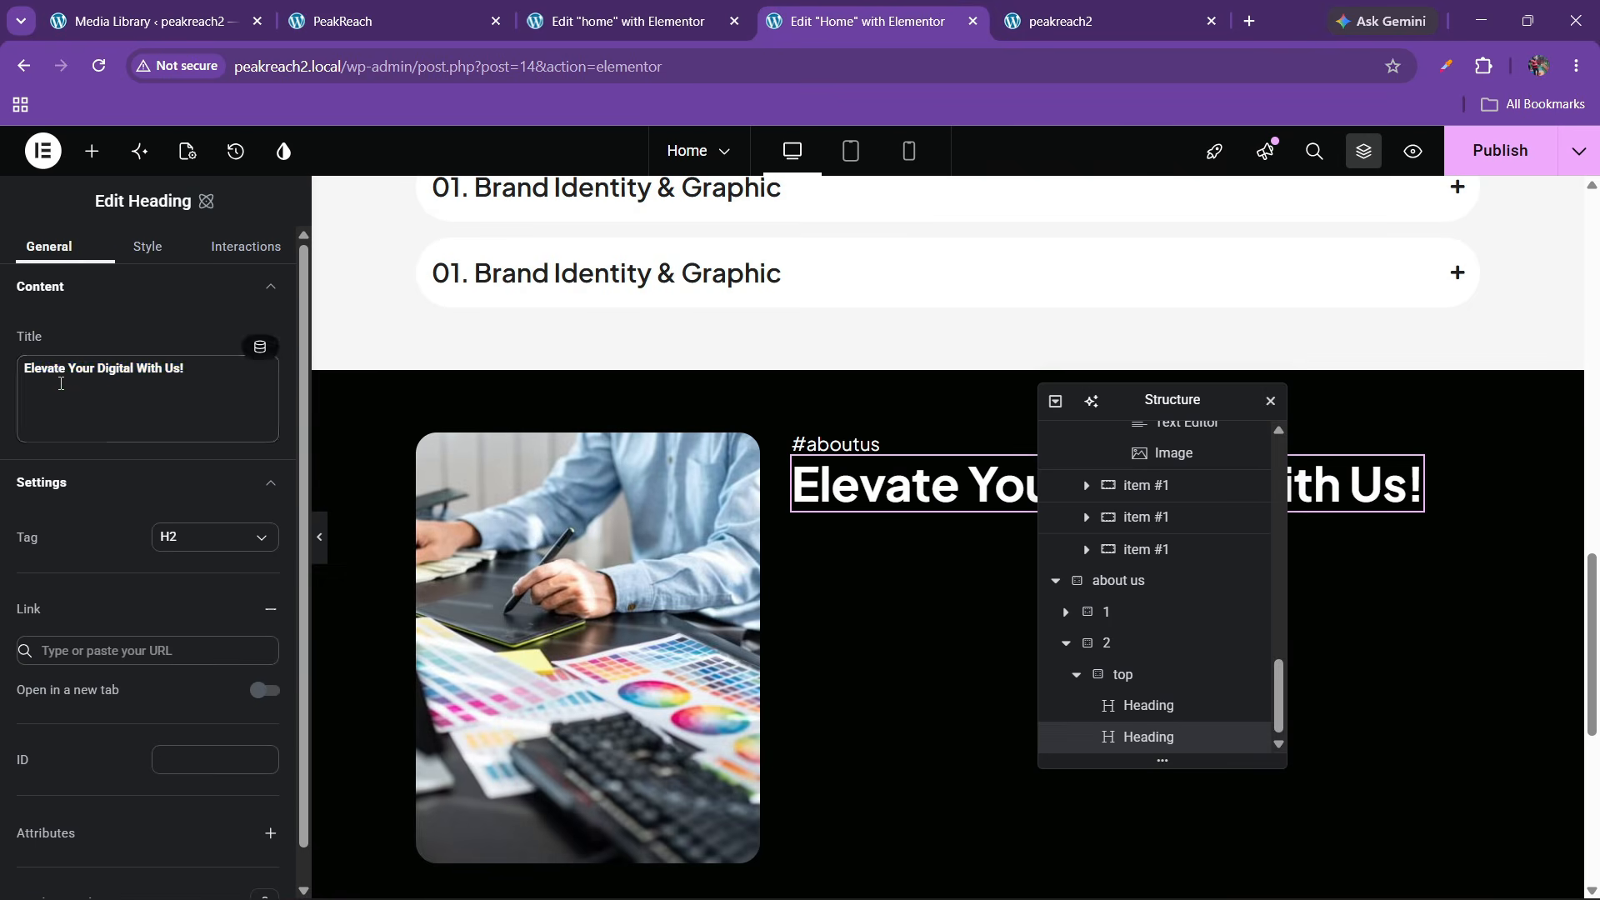
triple_click(84, 368)
key("ctrl+v")
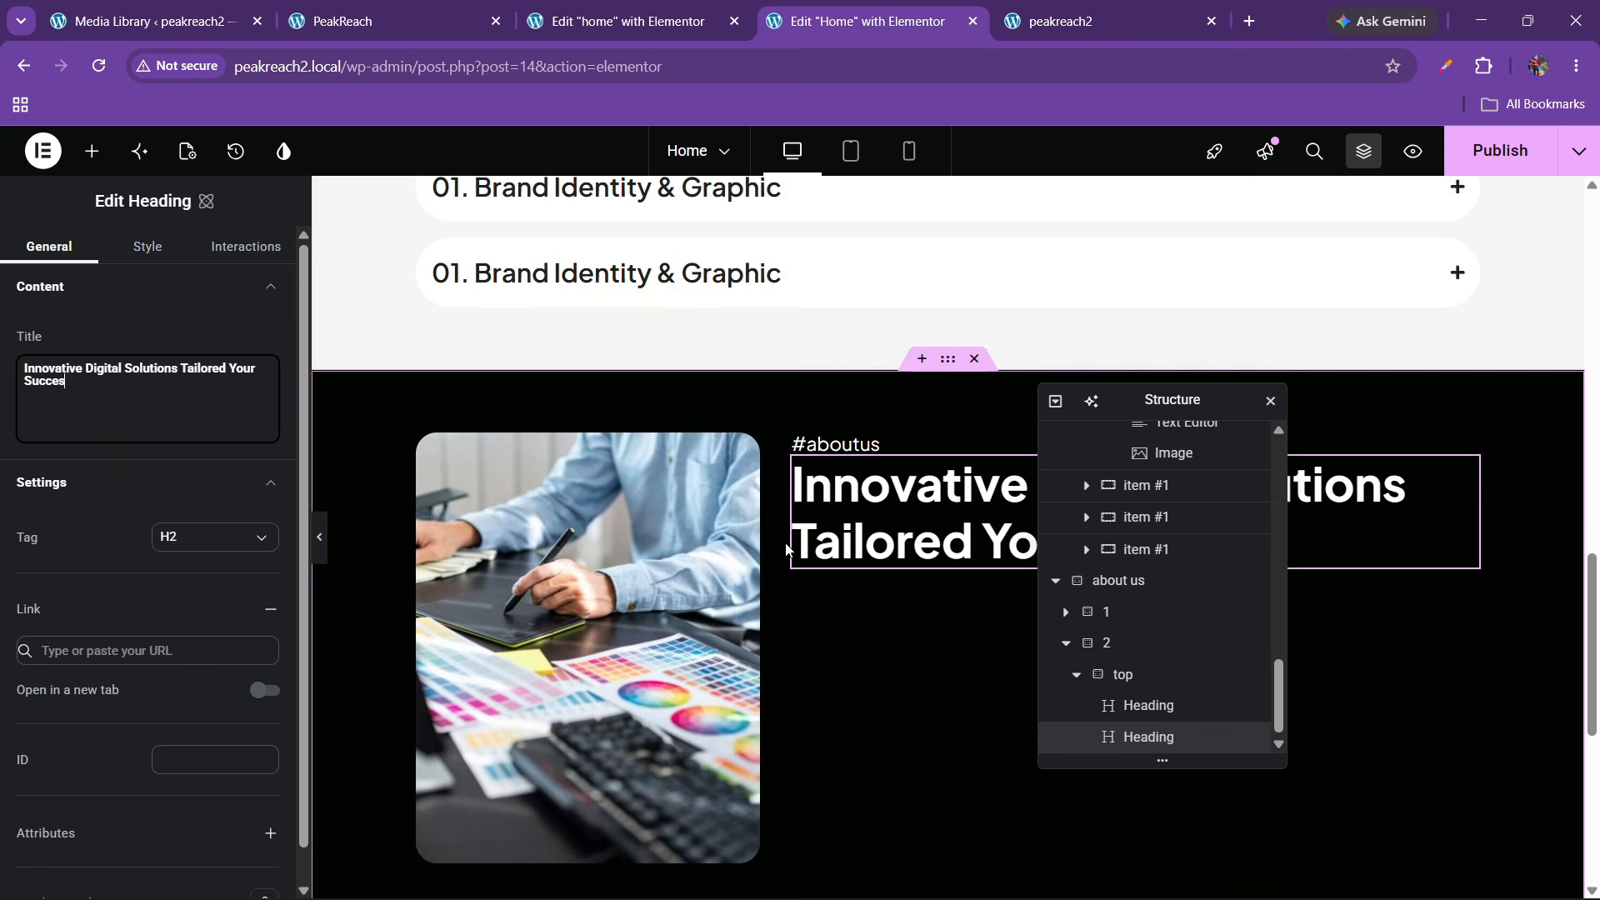
left_click(1141, 674)
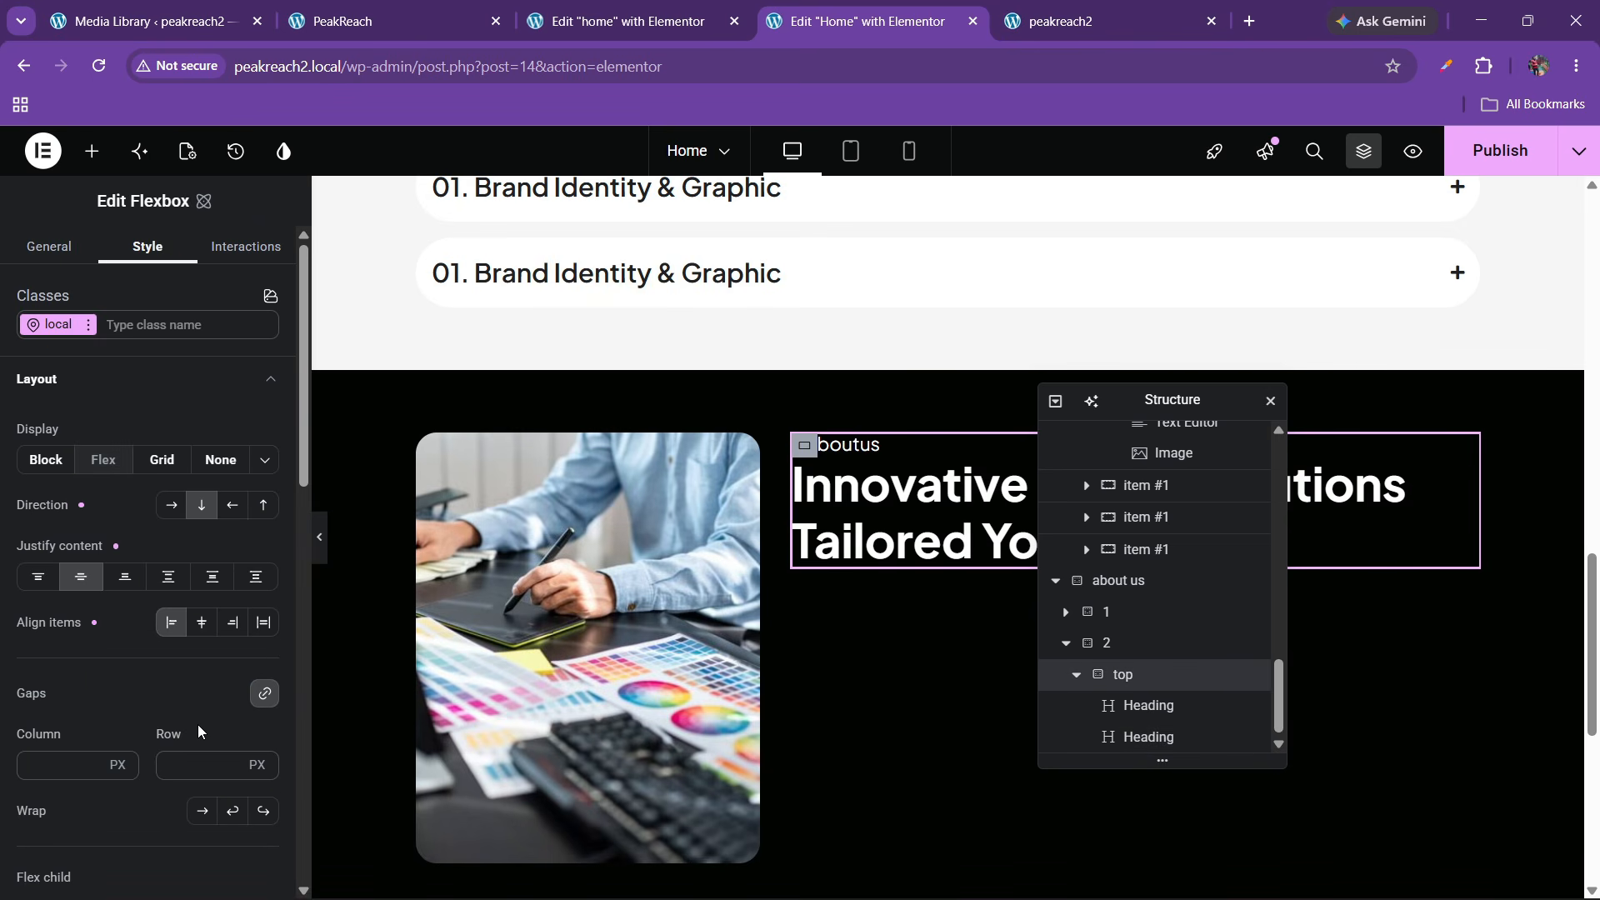
type("20")
Add a new 'inner' flexbox container below the headings with zero padding
left_click(392, 18)
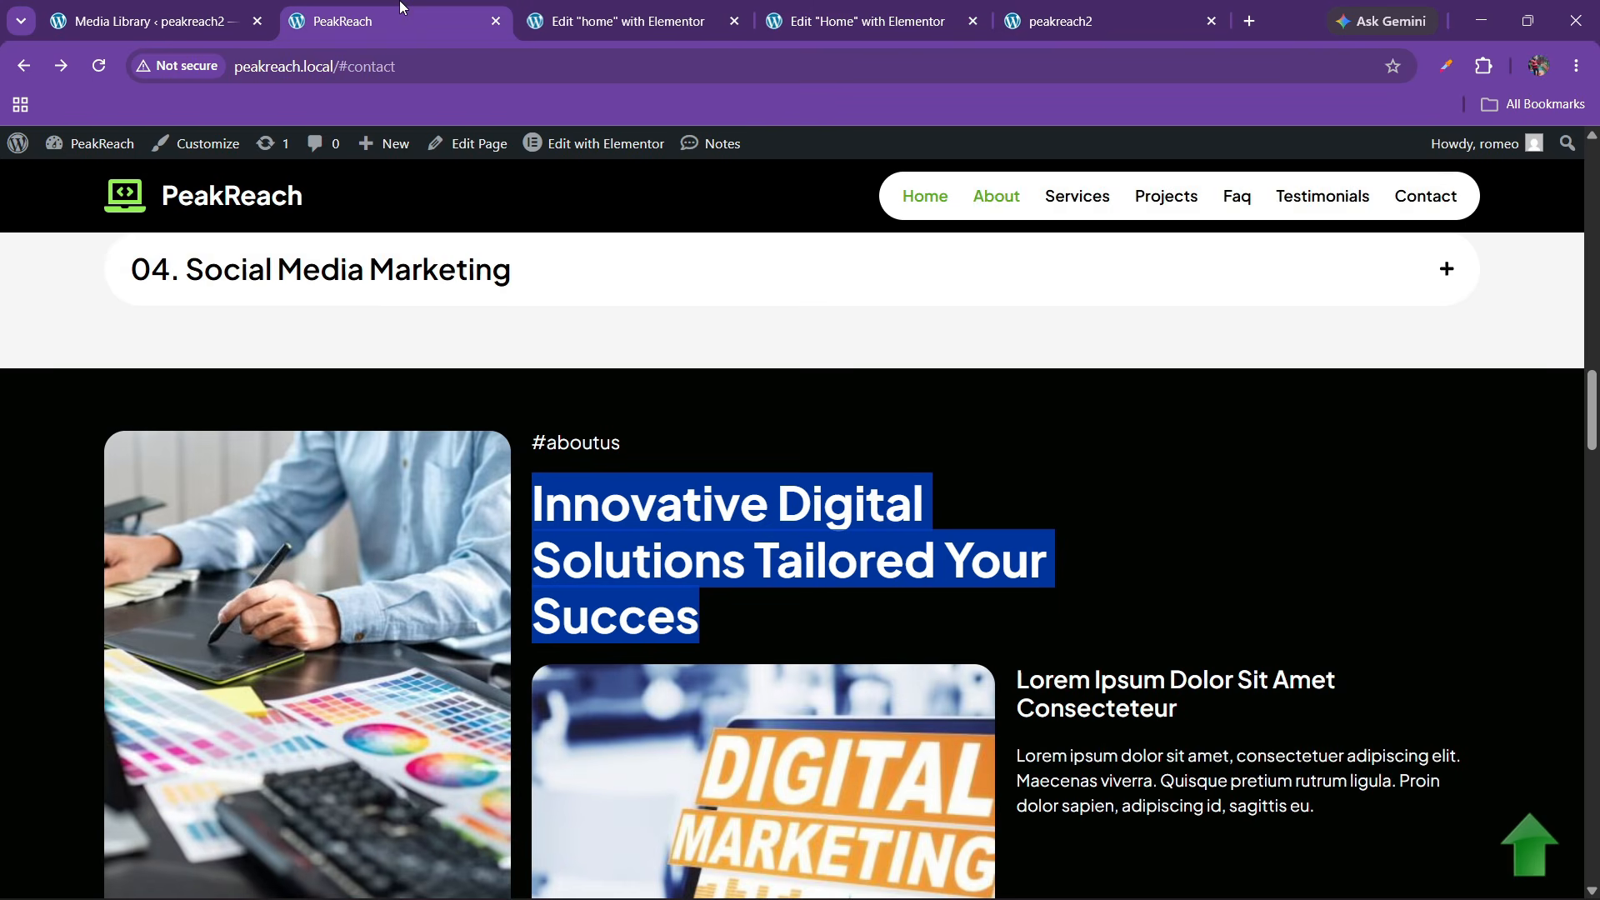
scroll(761, 534, "down", 4)
left_click(837, 11)
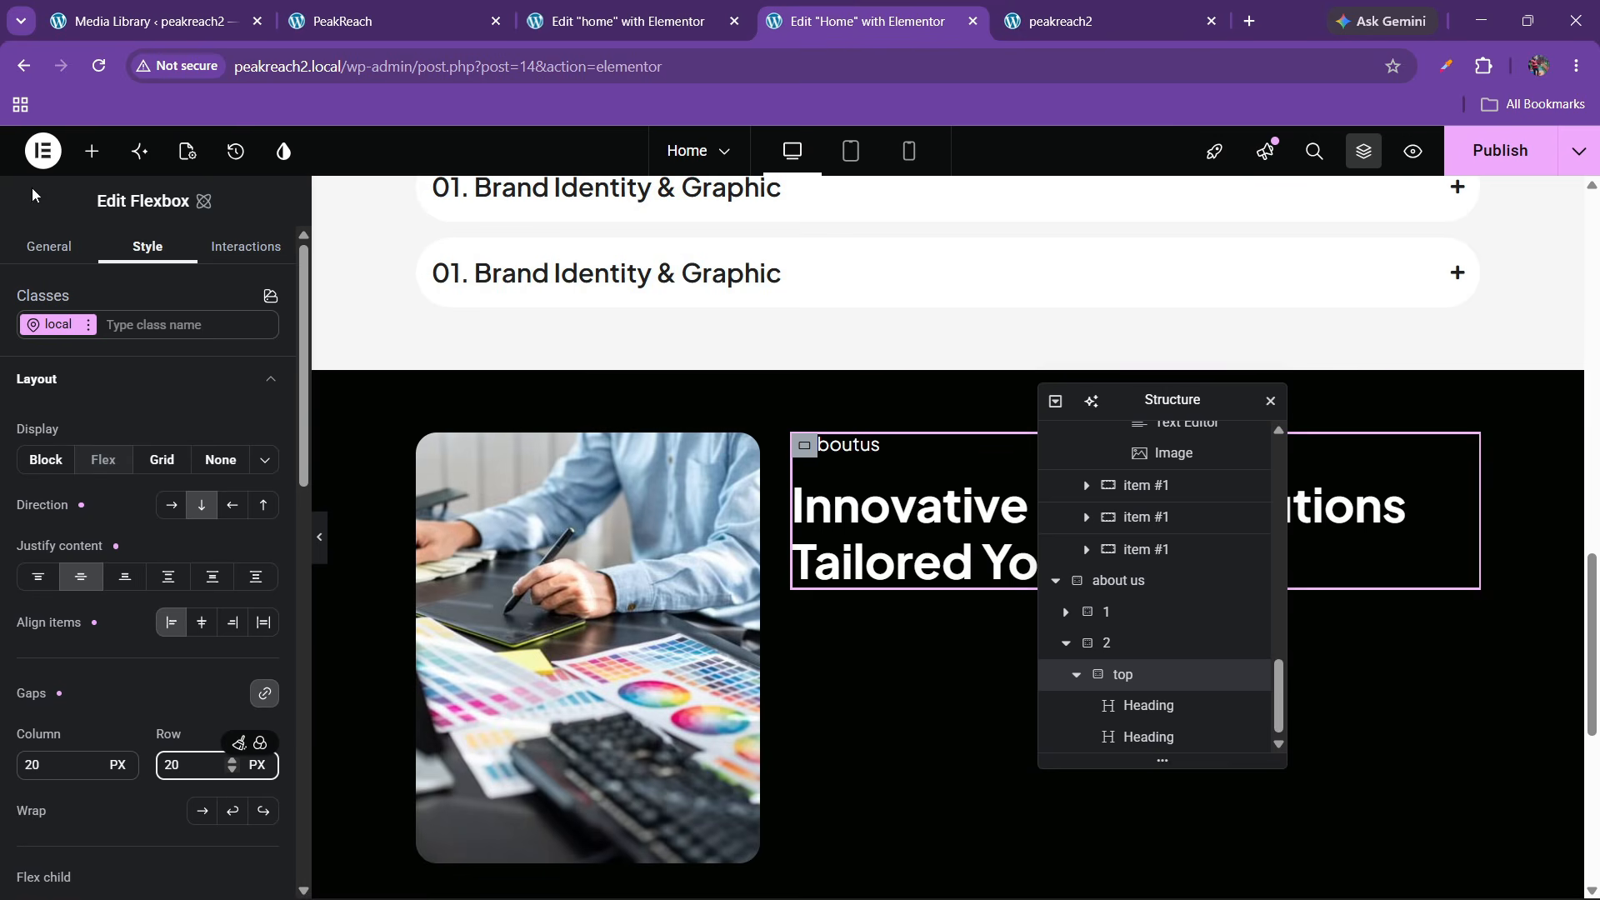
left_click(93, 151)
left_click_drag(260, 436, 925, 580)
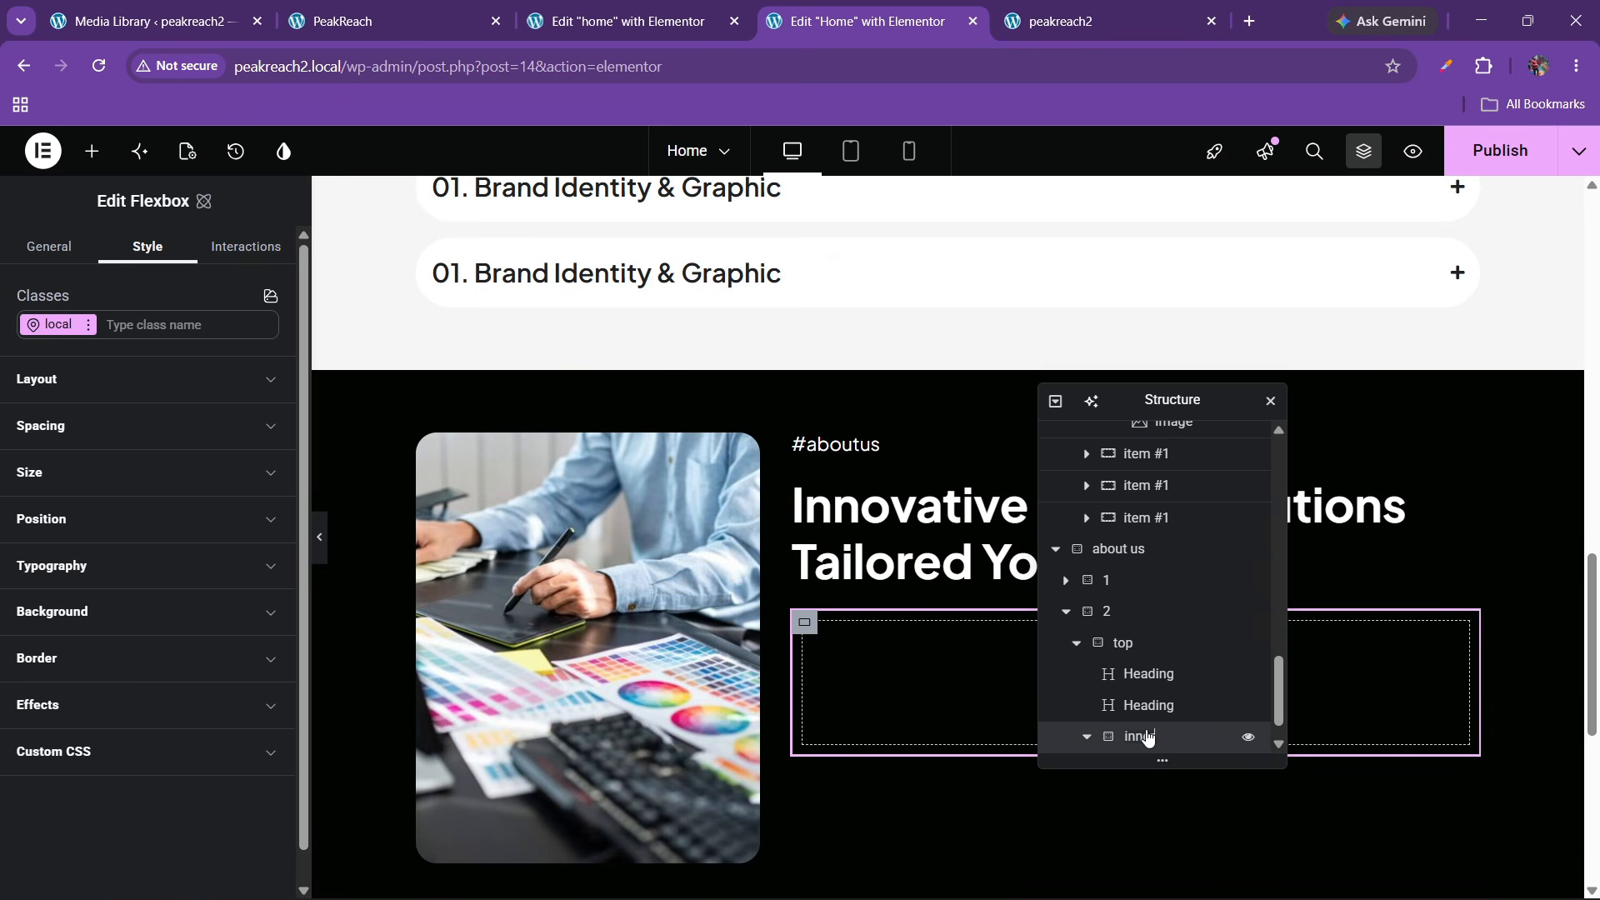
left_click(68, 448)
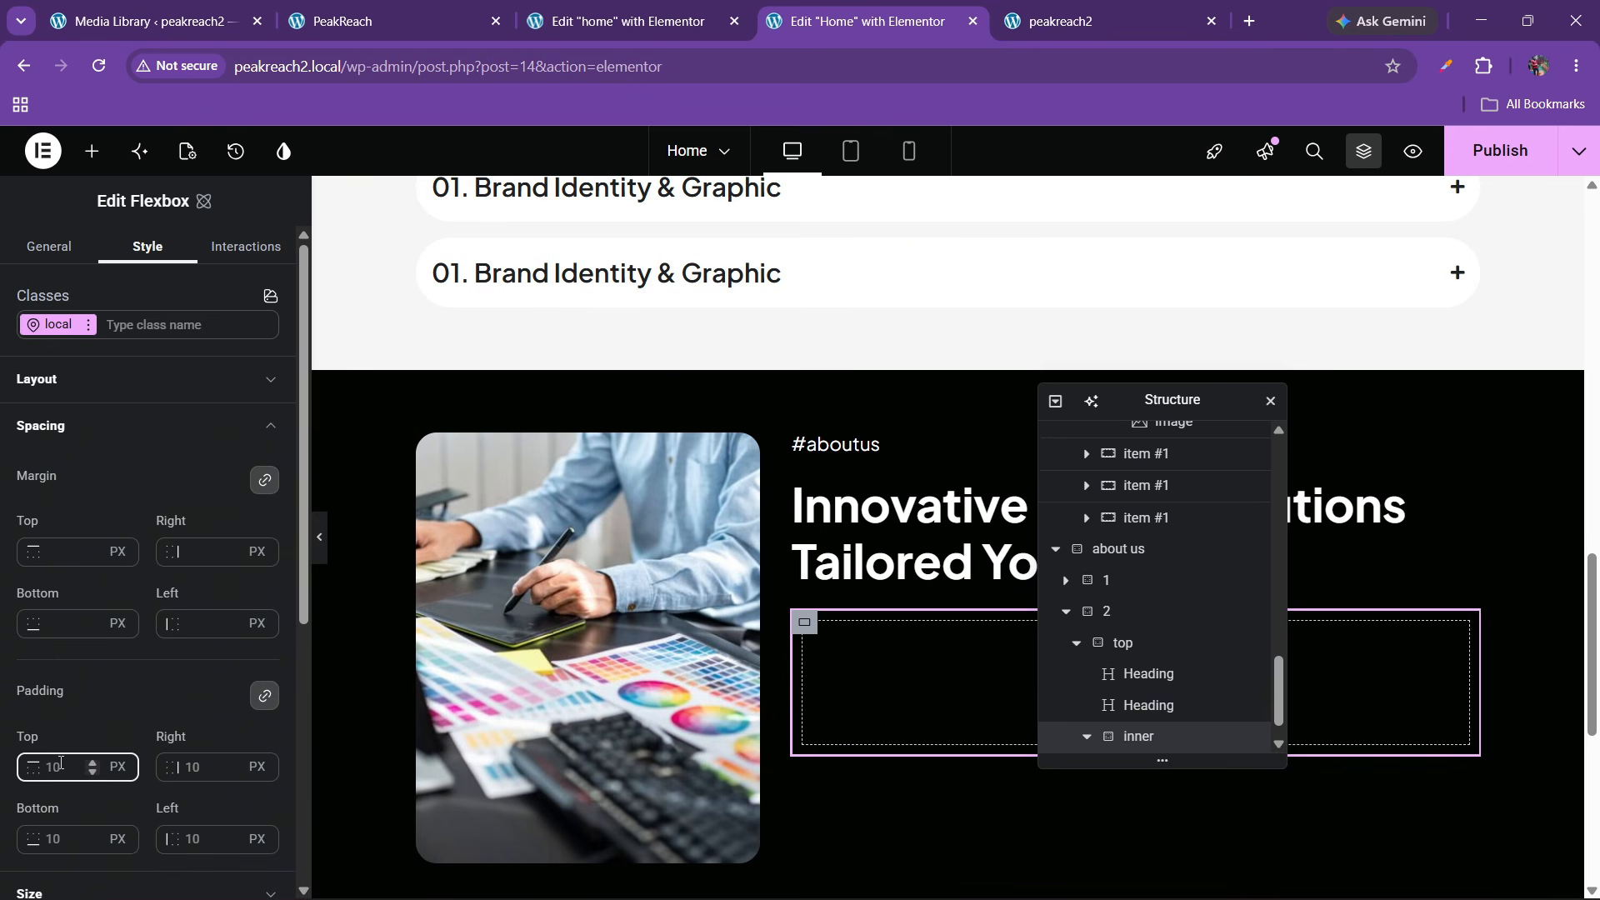
key("ctrl+2")
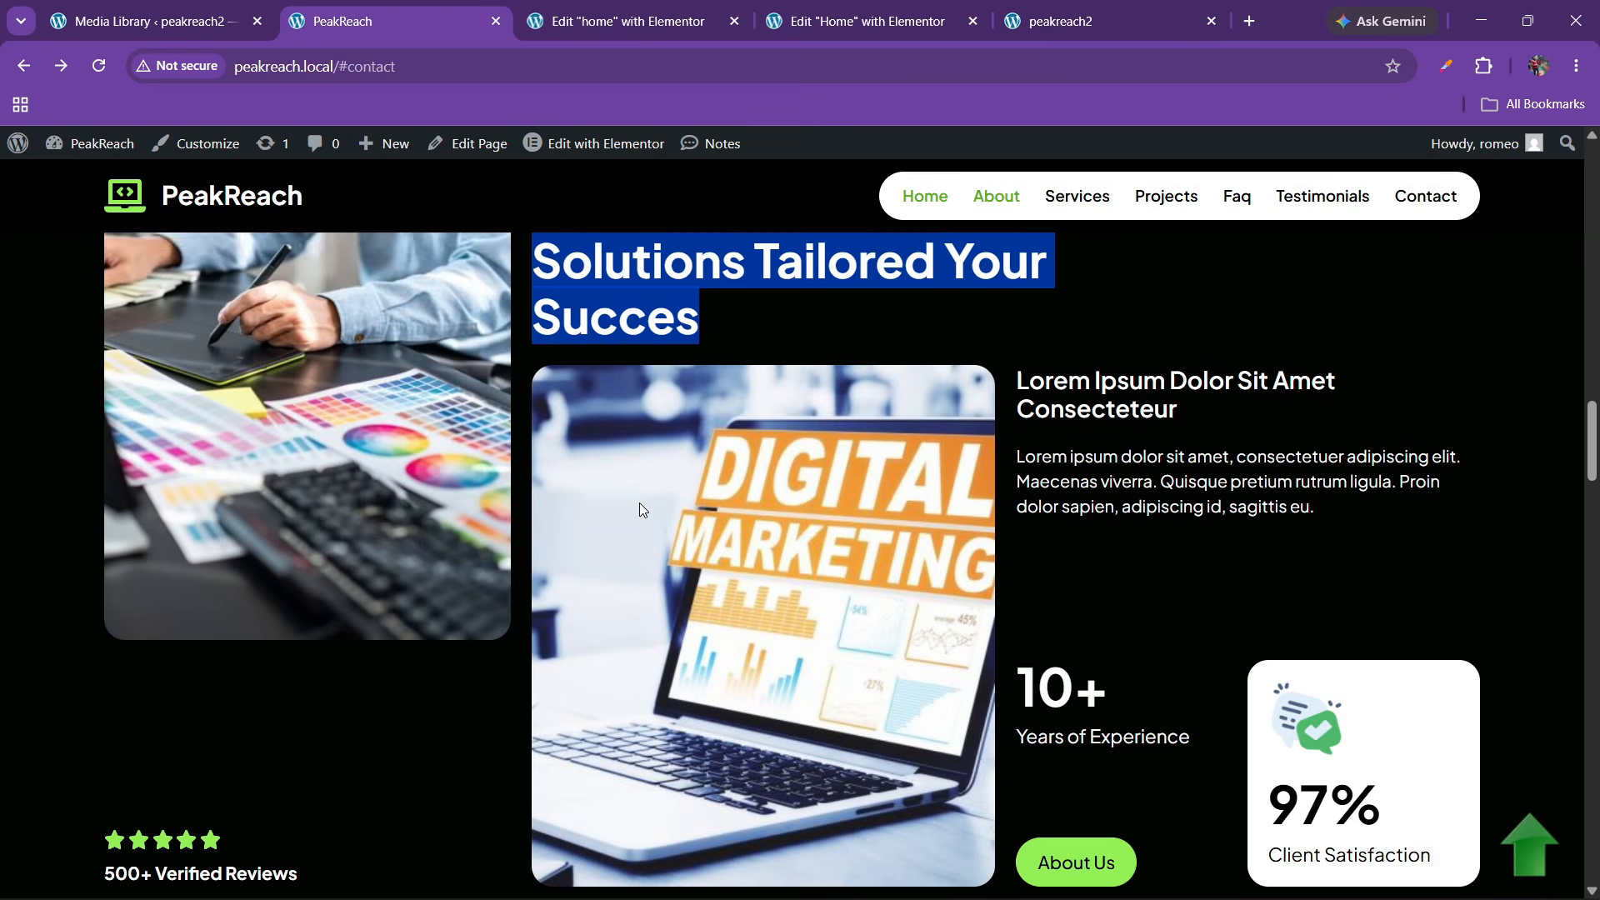
scroll(638, 502, "up", 2)
left_click(638, 503)
scroll(638, 503, "down", 2)
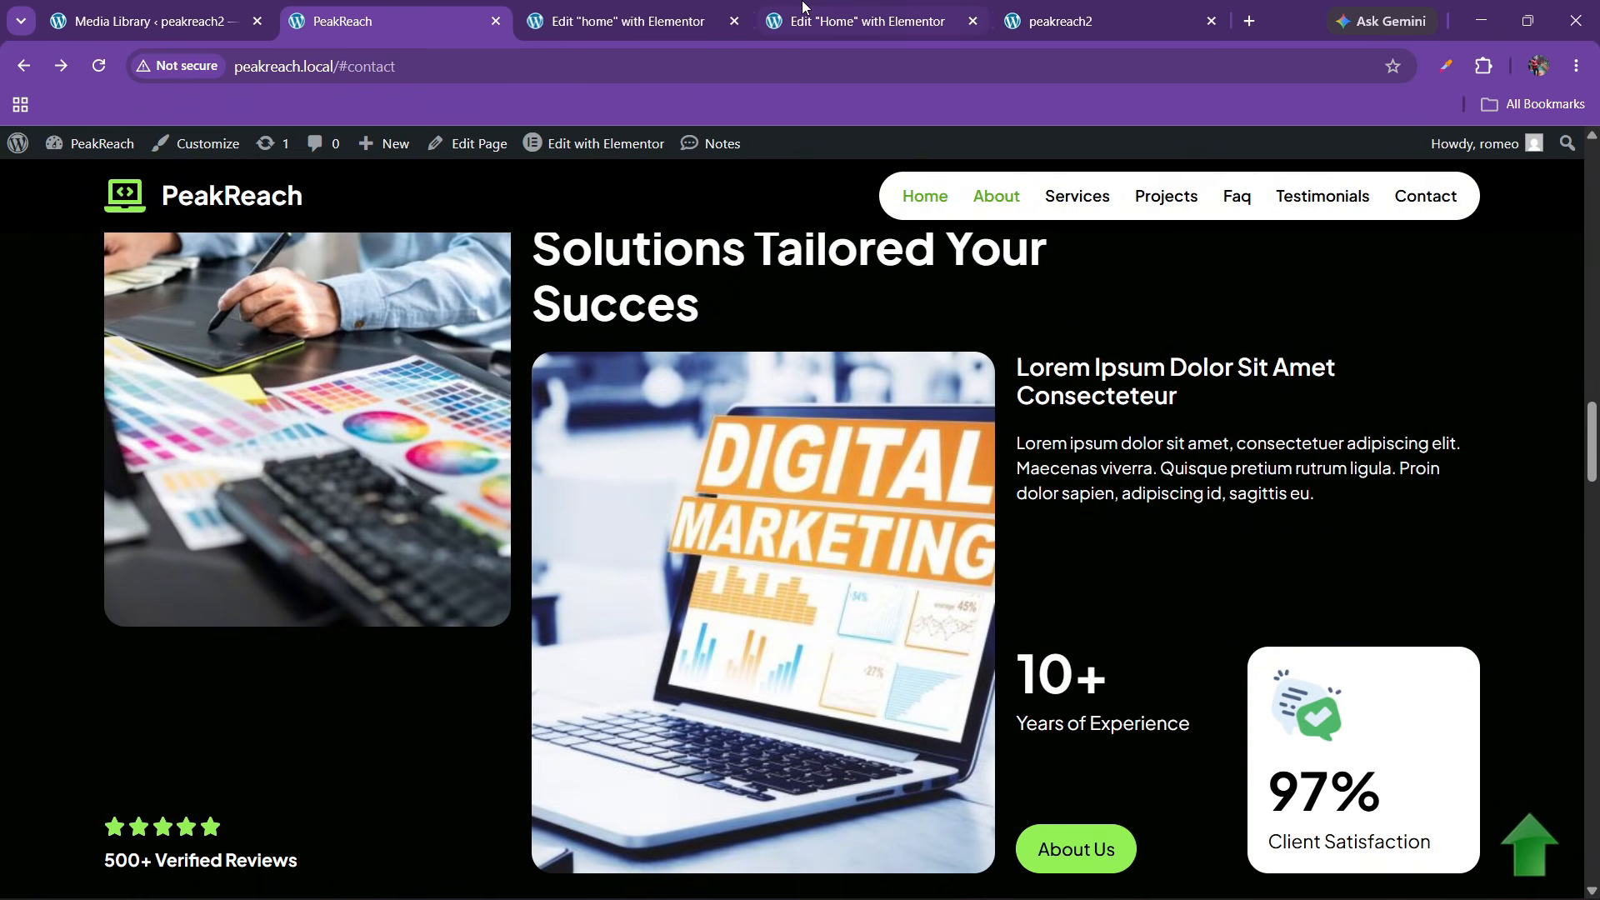
left_click(823, 6)
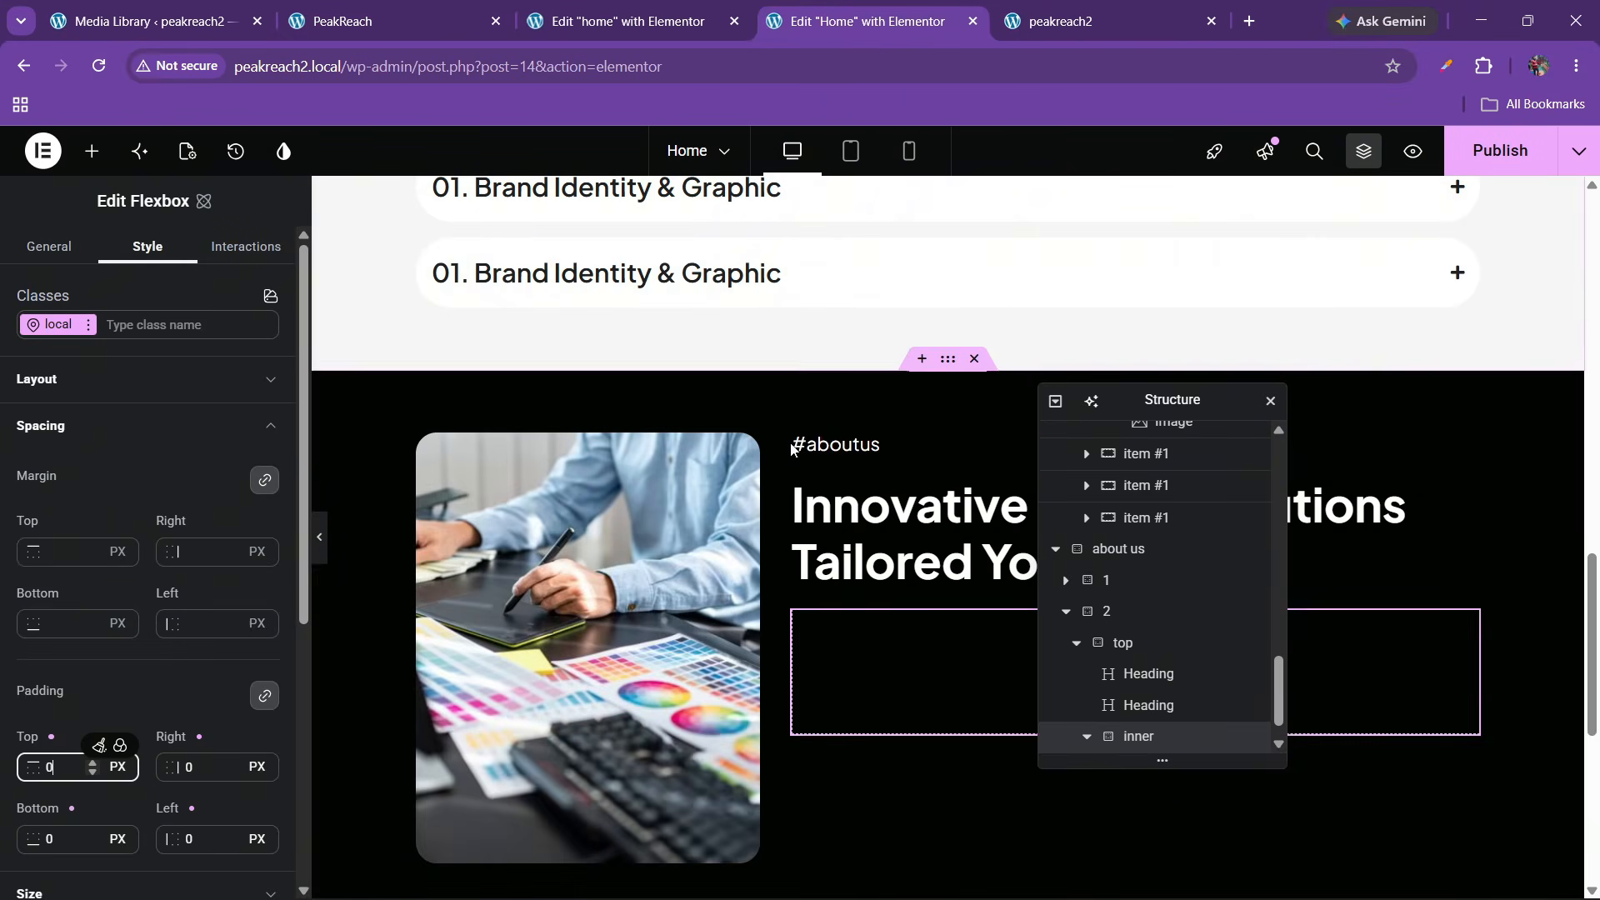
scroll(957, 600, "down", 2)
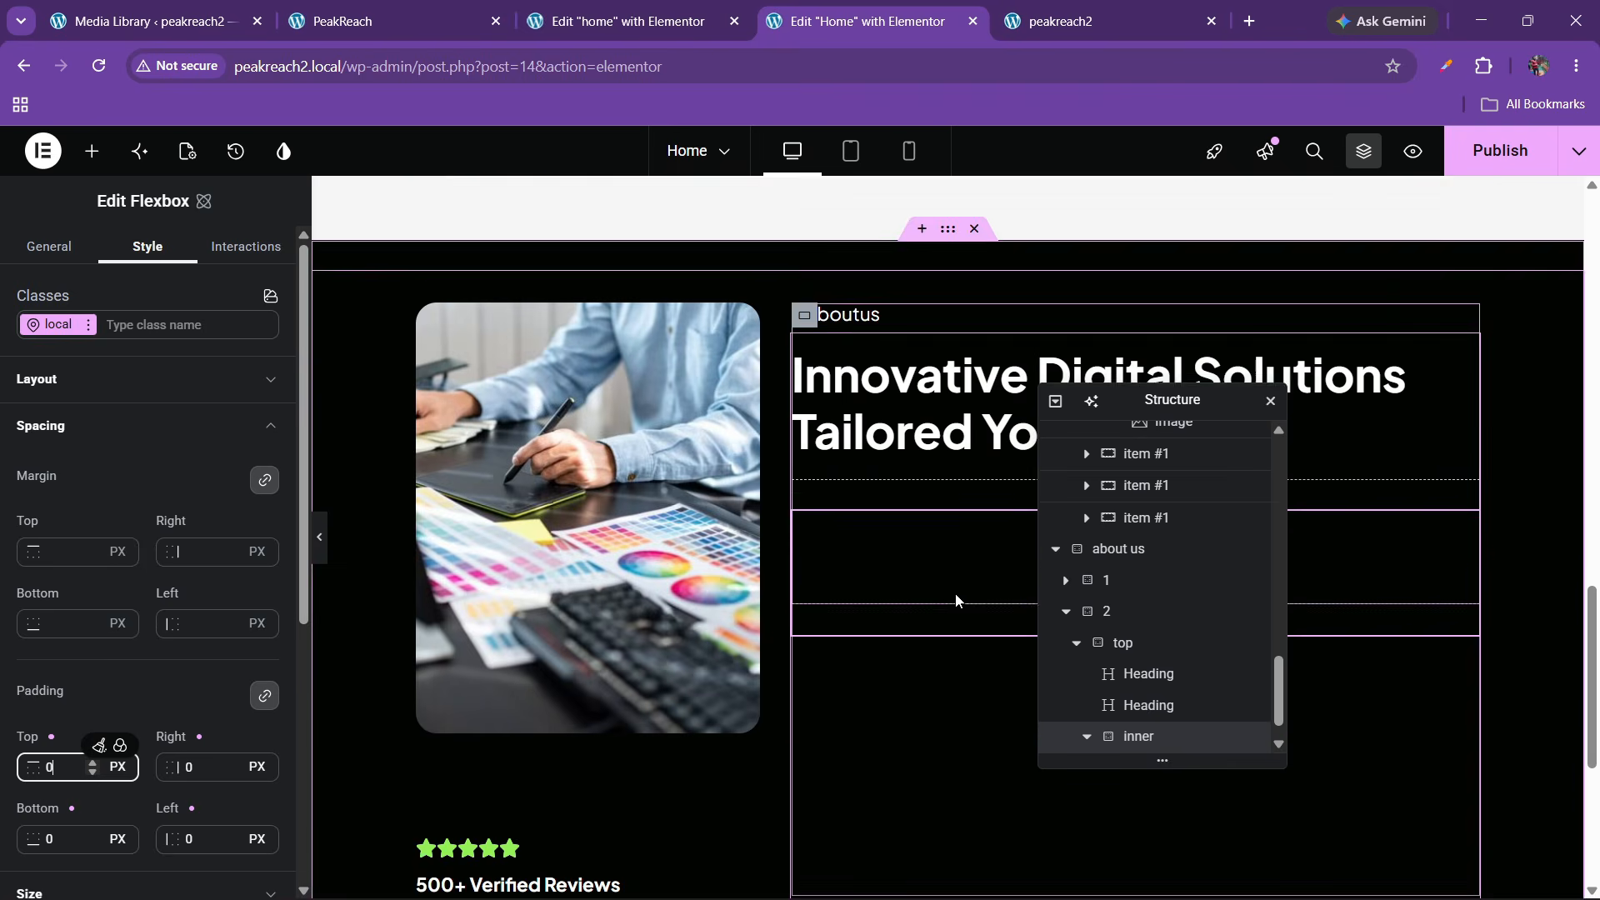
scroll(1105, 702, "down", 1)
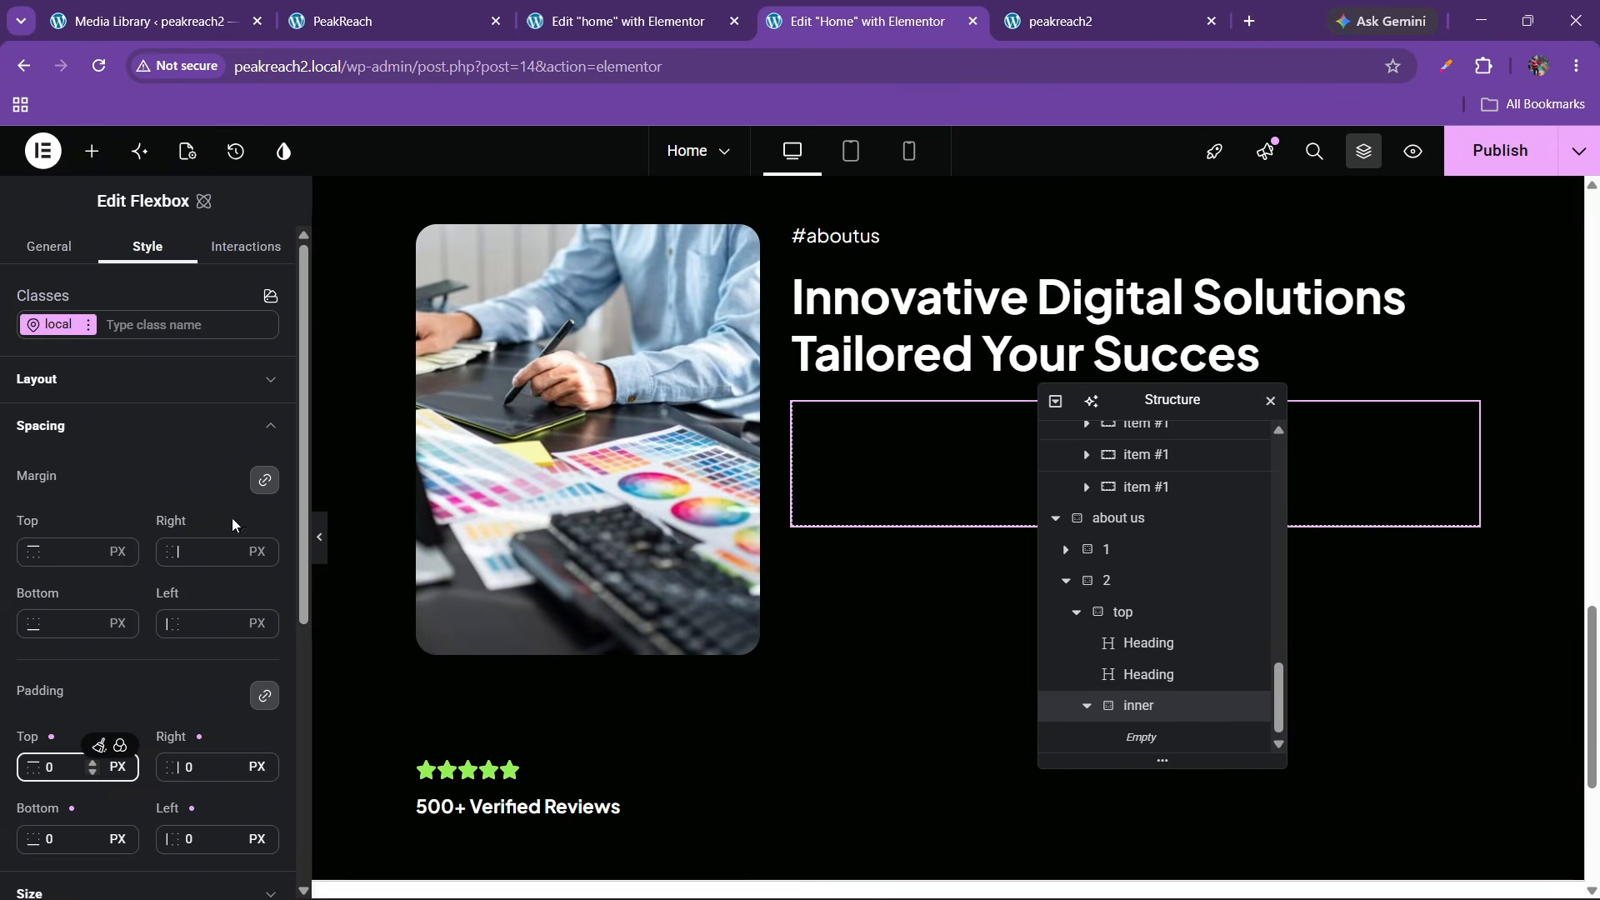
Place a child flexbox '1' inside the inner container with 0 padding
left_click(91, 151)
left_click_drag(242, 439, 930, 469)
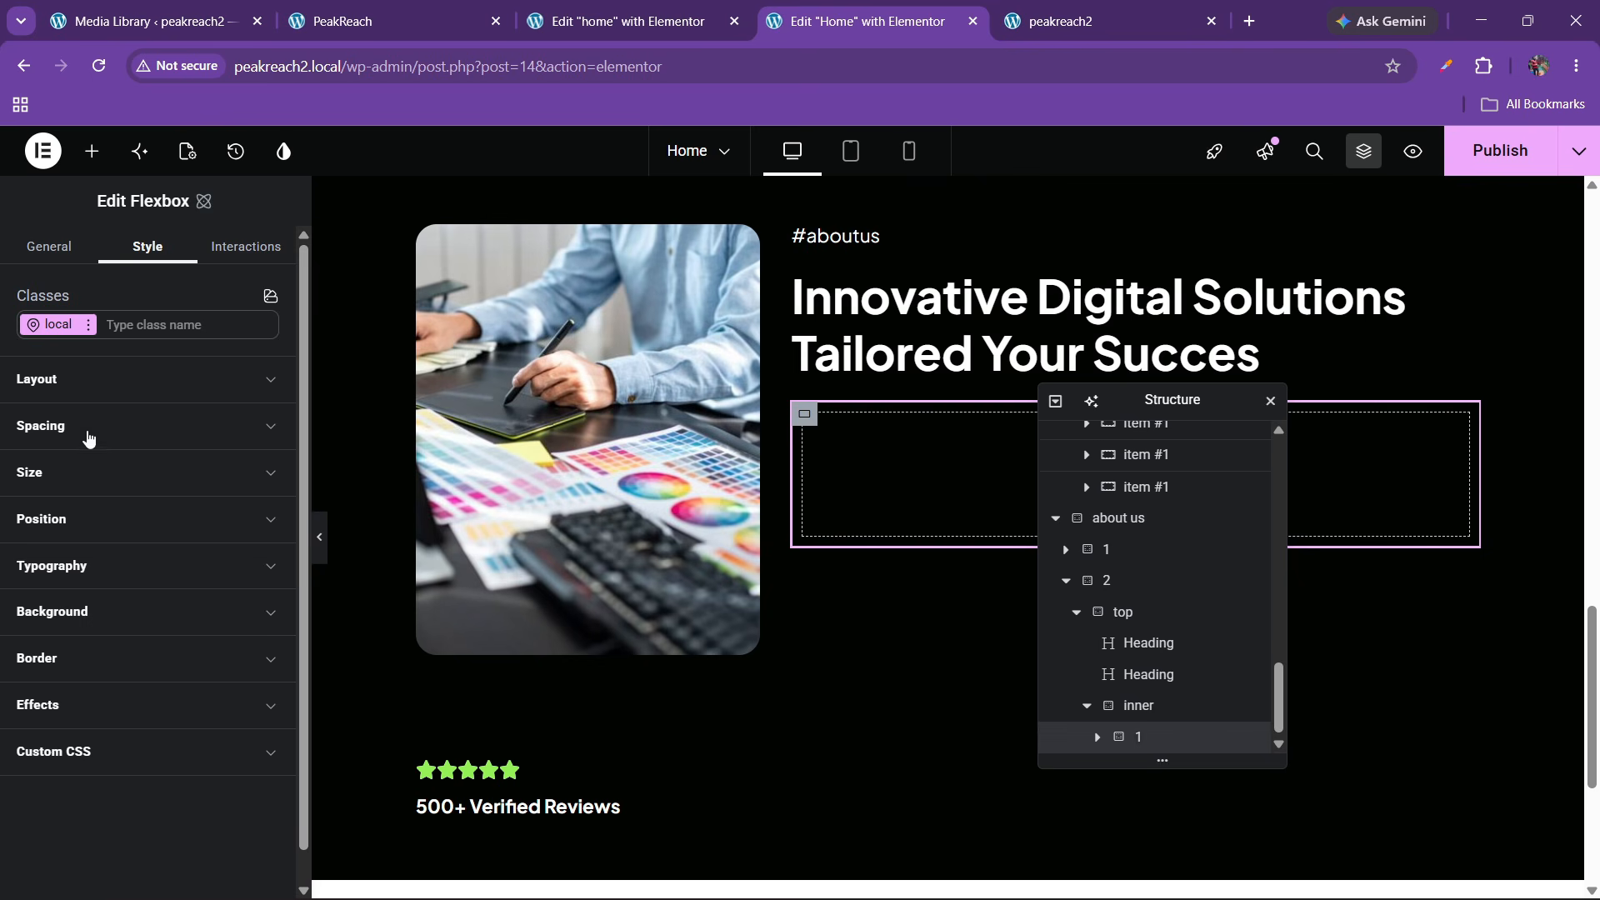
left_click(89, 429)
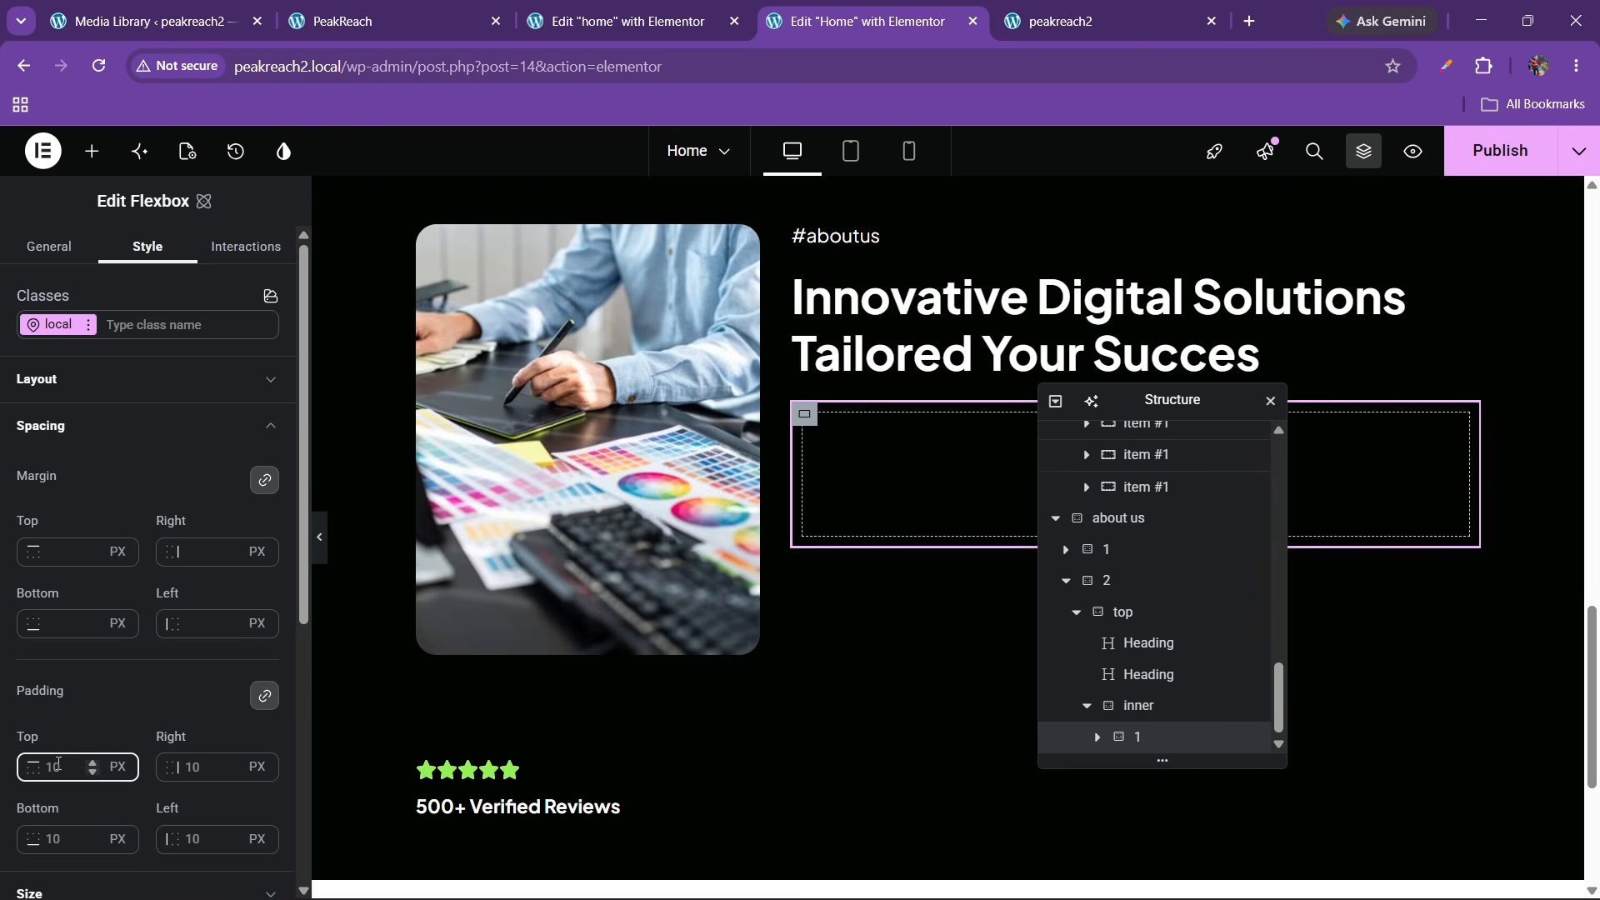
type("0")
Duplicate box 1 to create box 2, then adjust the inner container's spacing and layout settings
right_click(1152, 744)
left_click(1231, 486)
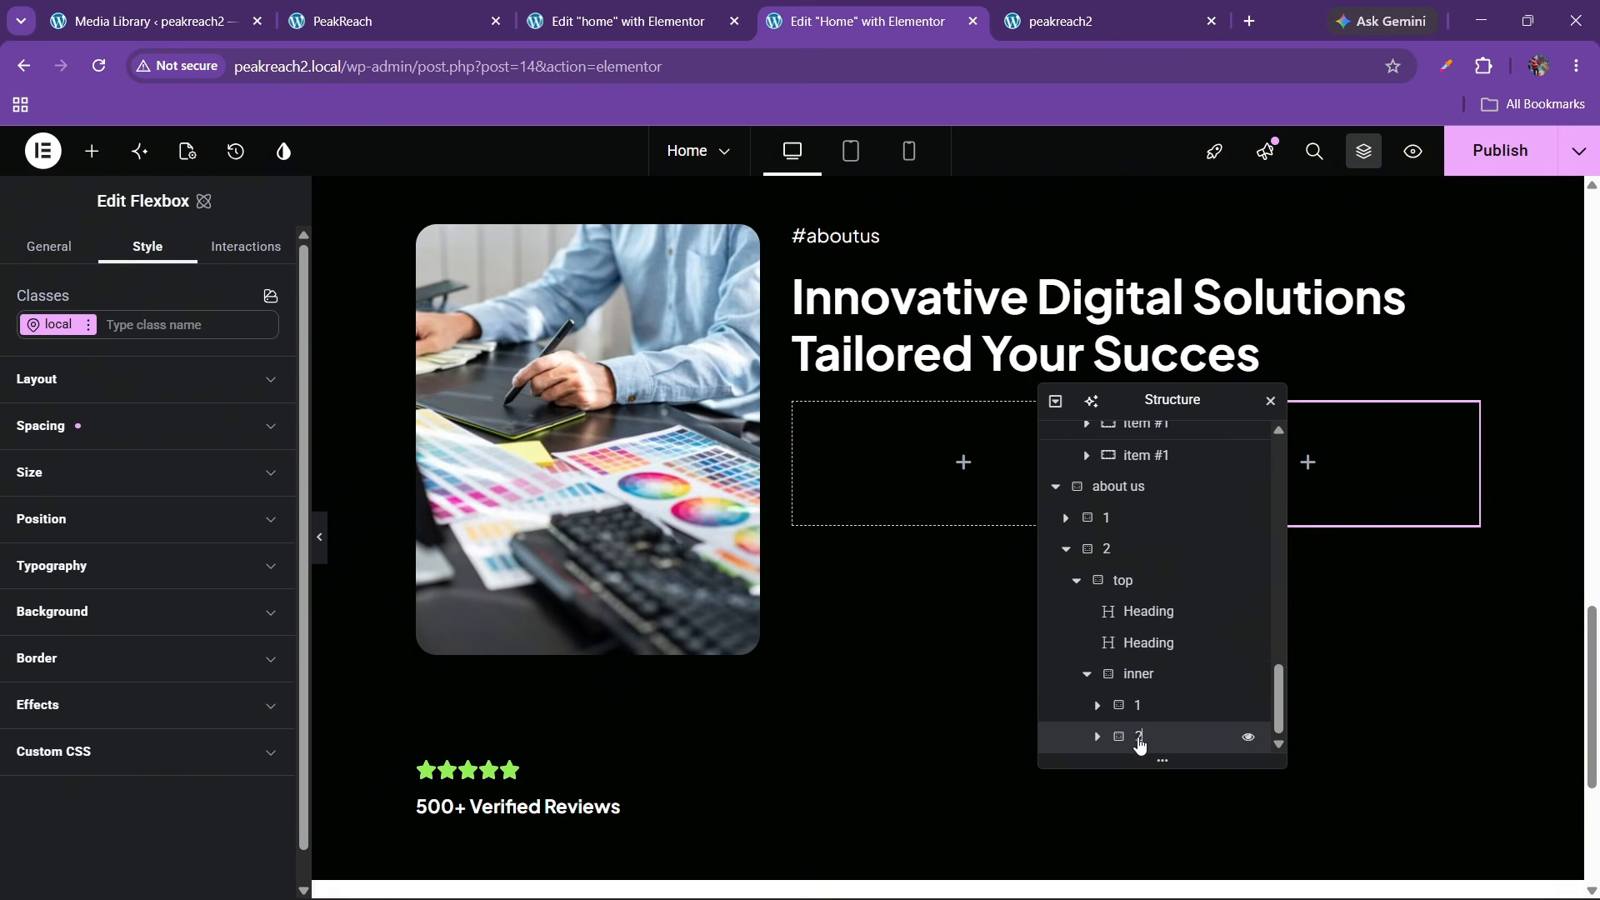
left_click(1138, 674)
left_click(50, 426)
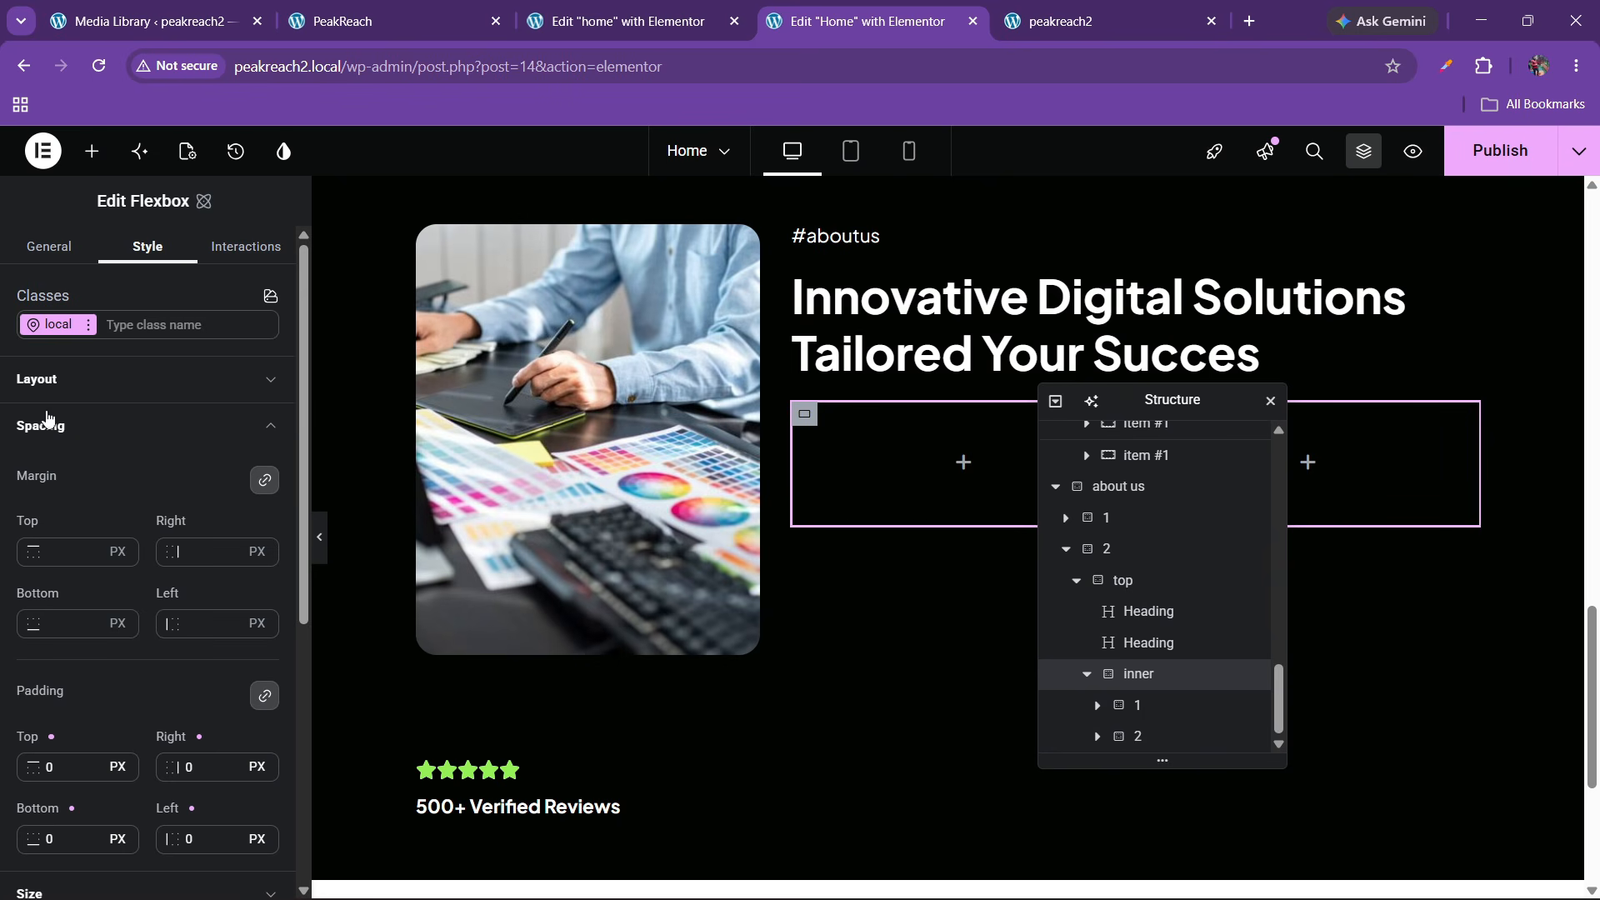
left_click(88, 388)
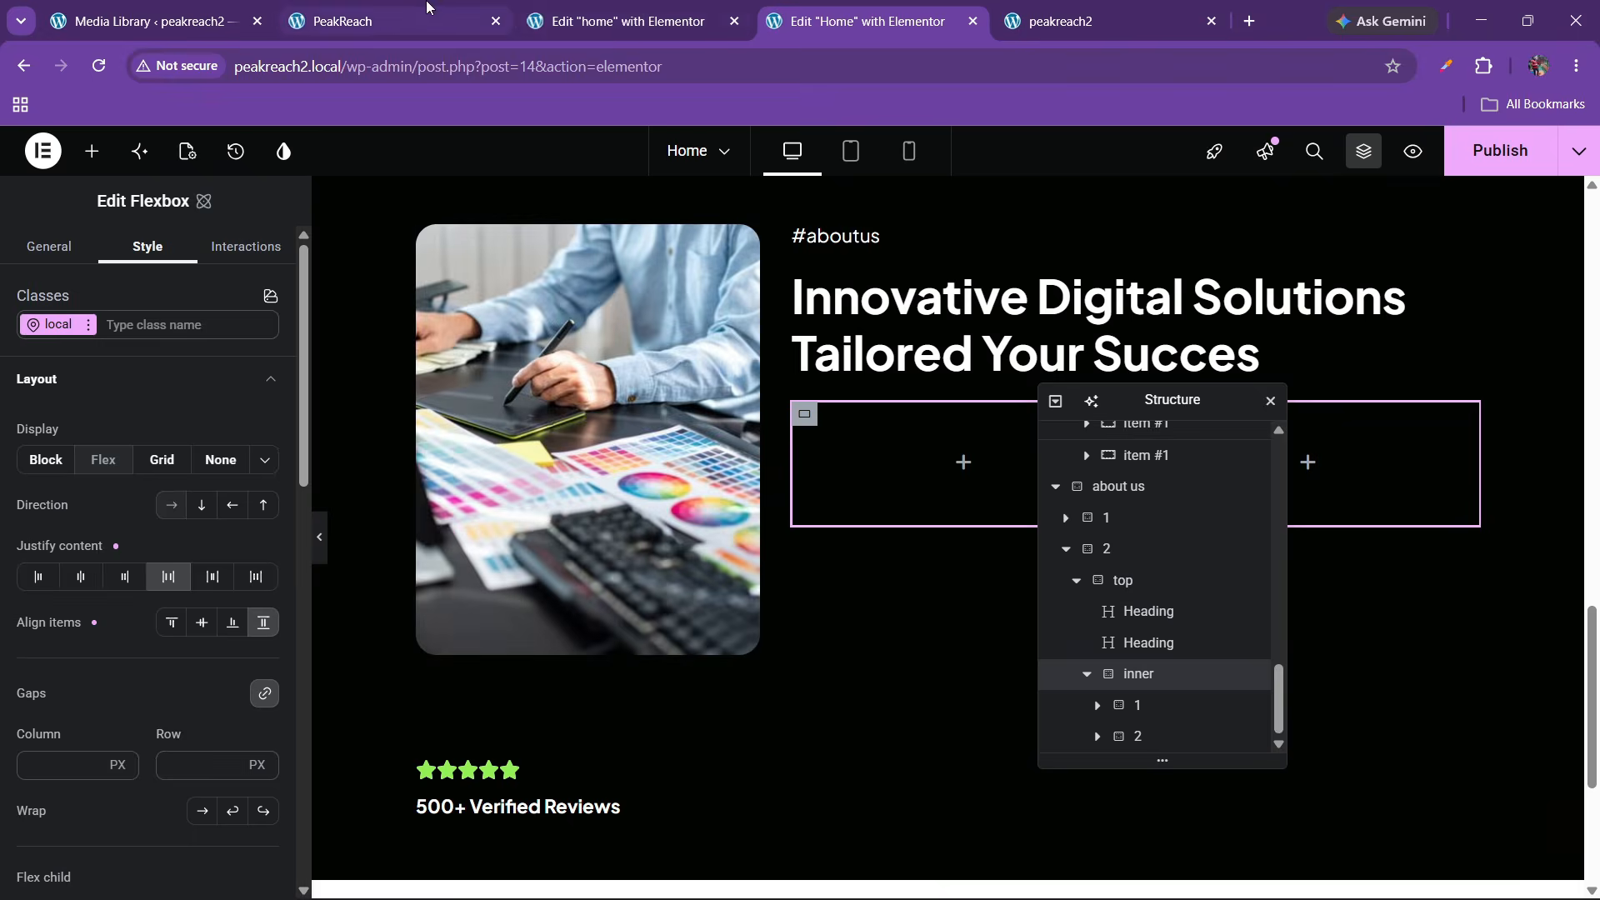
Copy the left about-us image and paste it into the inner row's box 1
left_click(425, 10)
scroll(938, 8, "down", 3)
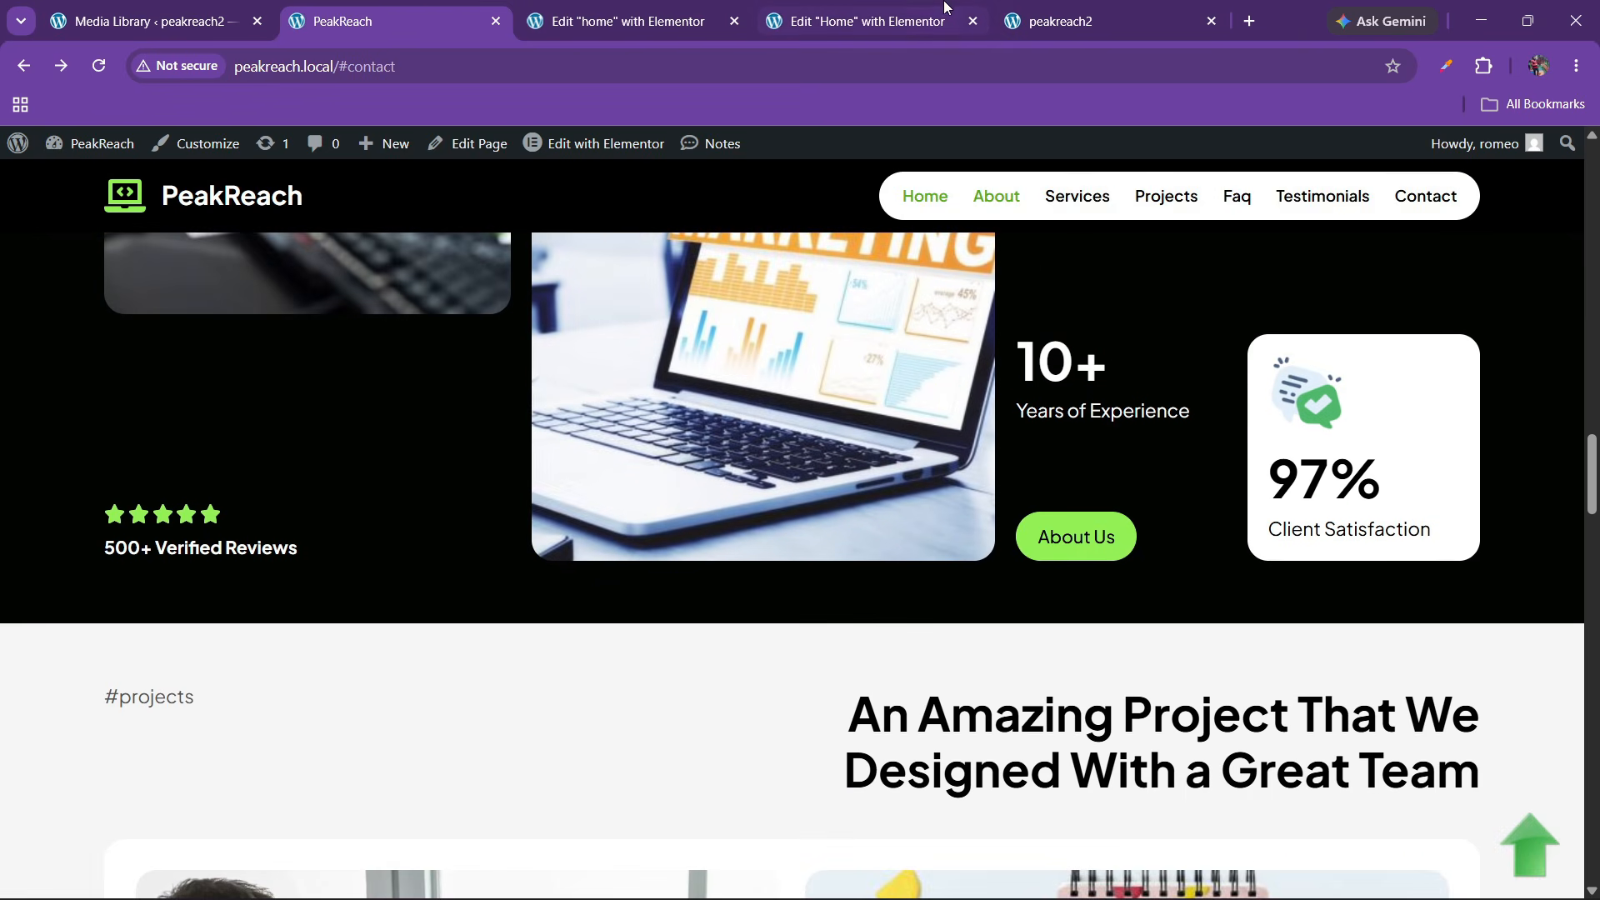
left_click(933, 7)
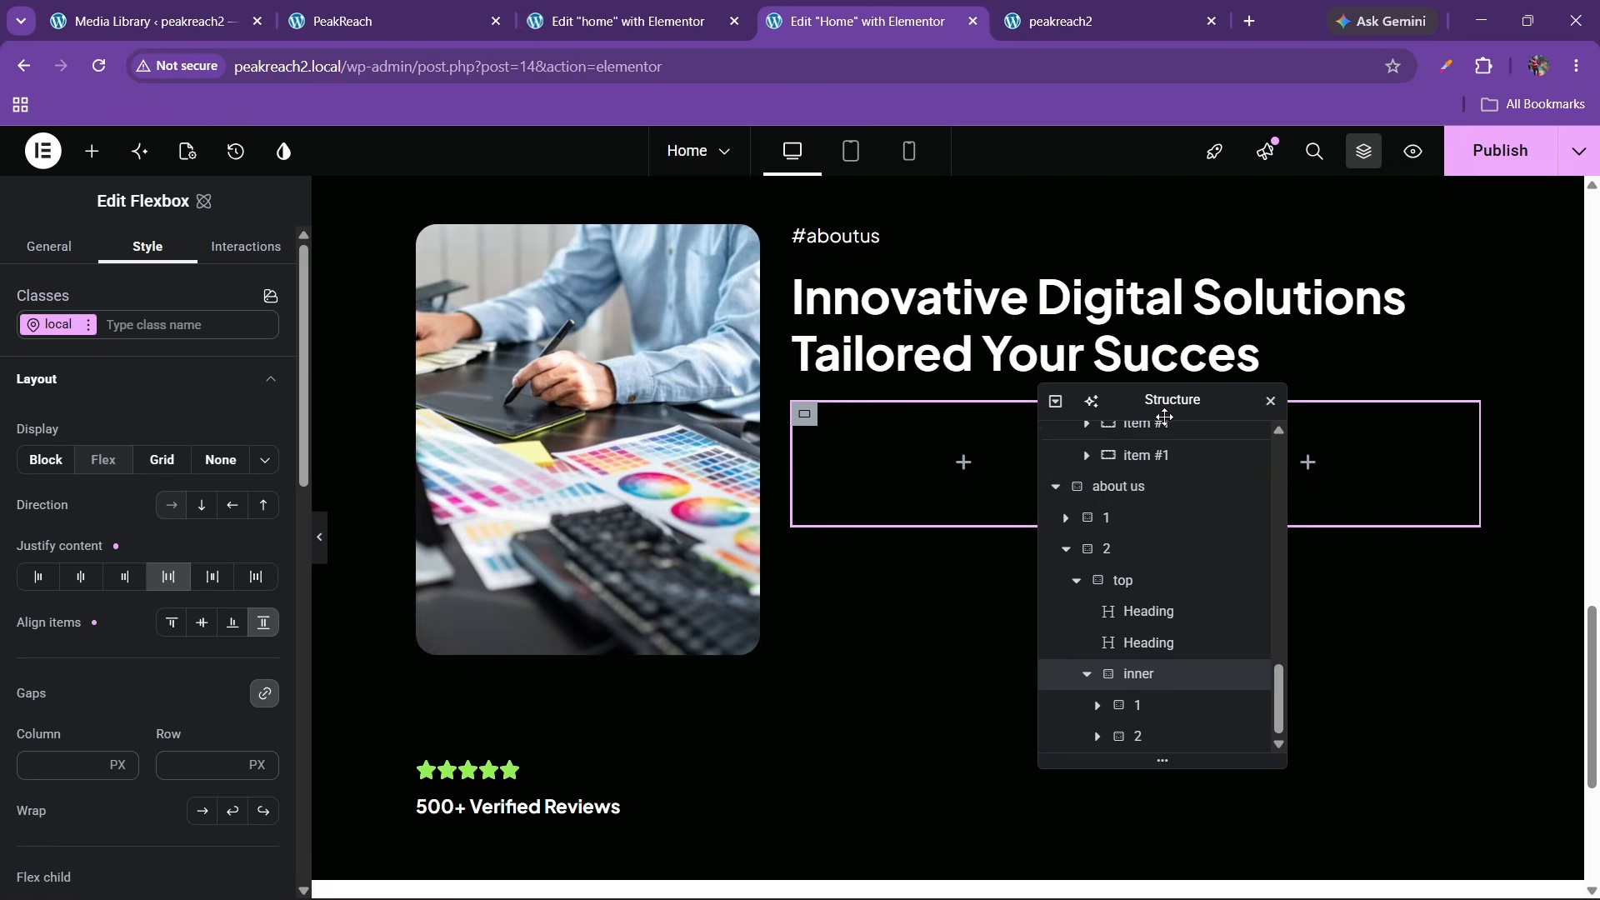
left_click_drag(1158, 392, 743, 384)
left_click(91, 150)
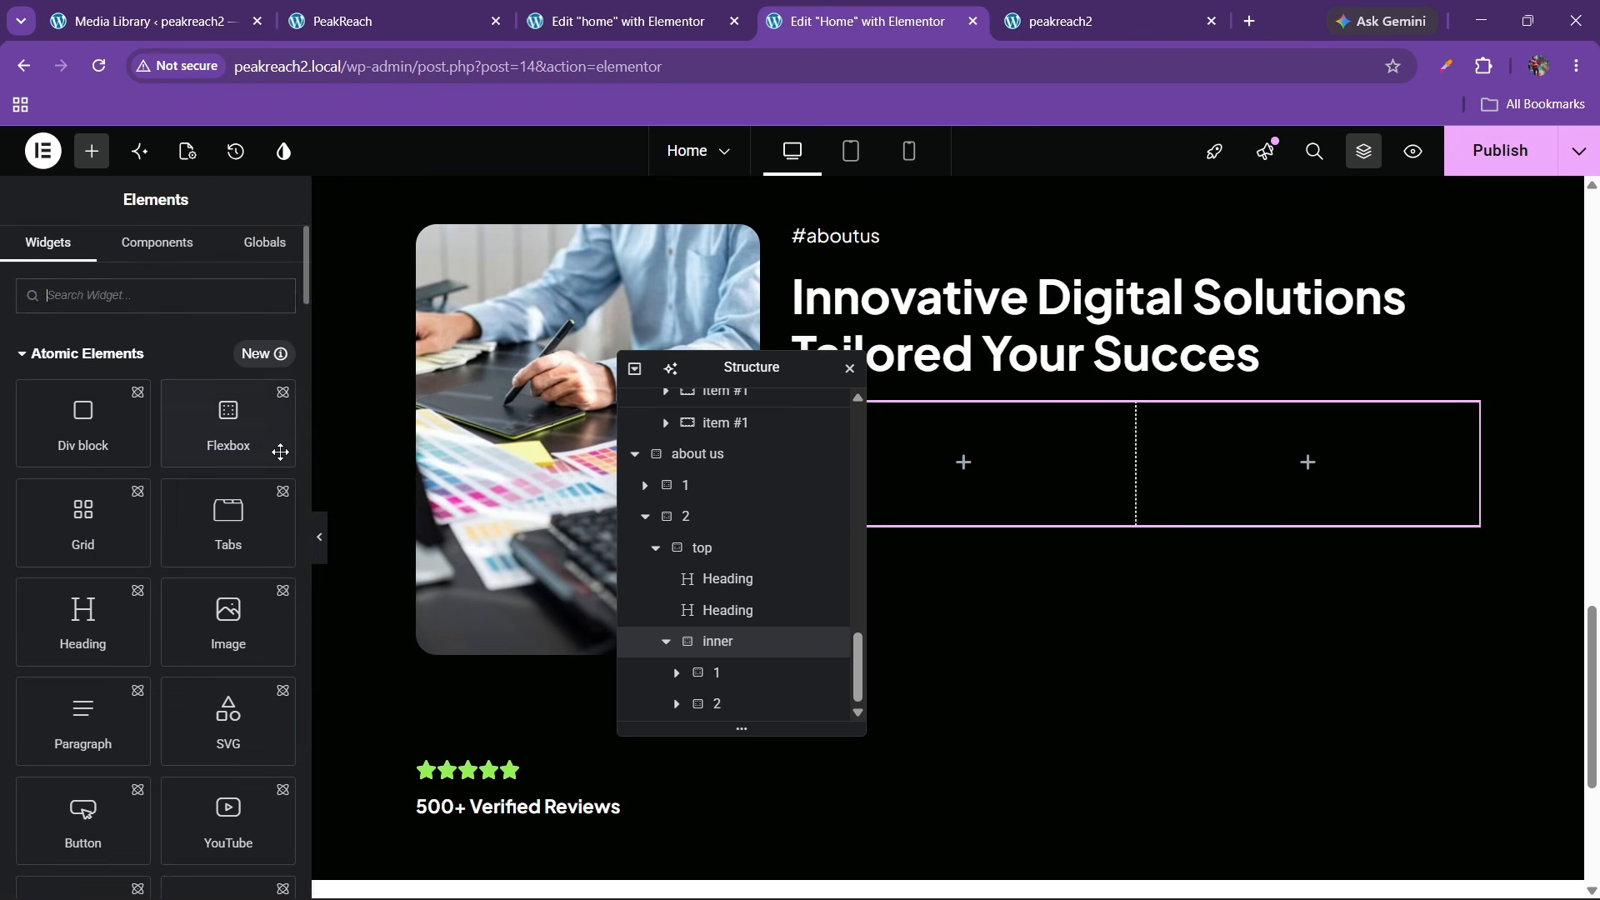
right_click(533, 361)
key("Escape")
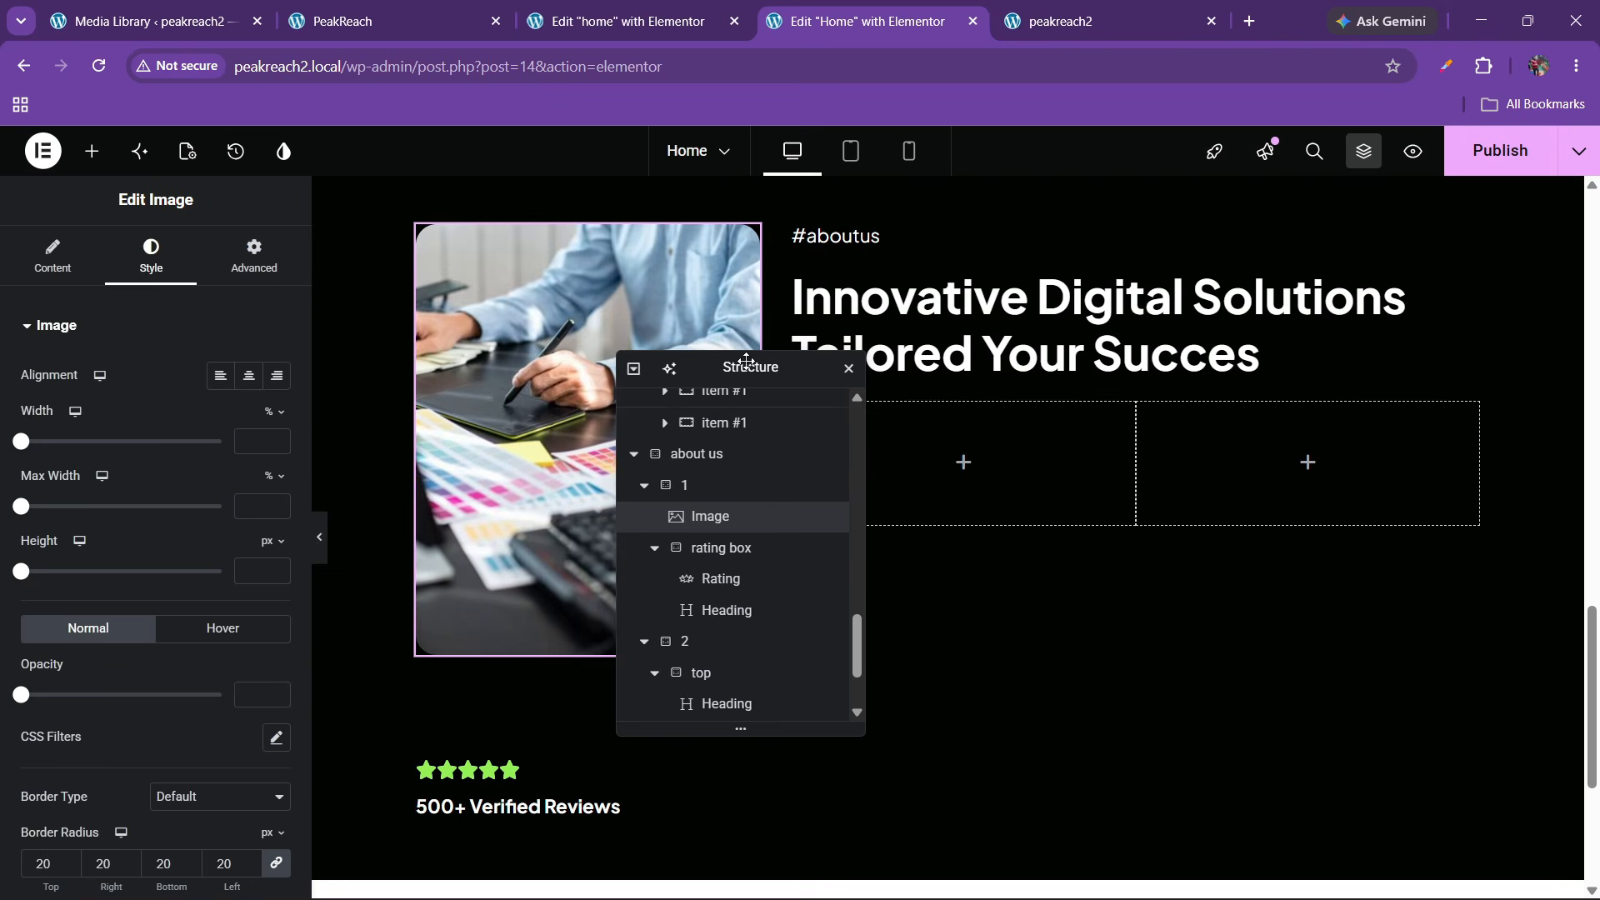
right_click(909, 440)
left_click(961, 556)
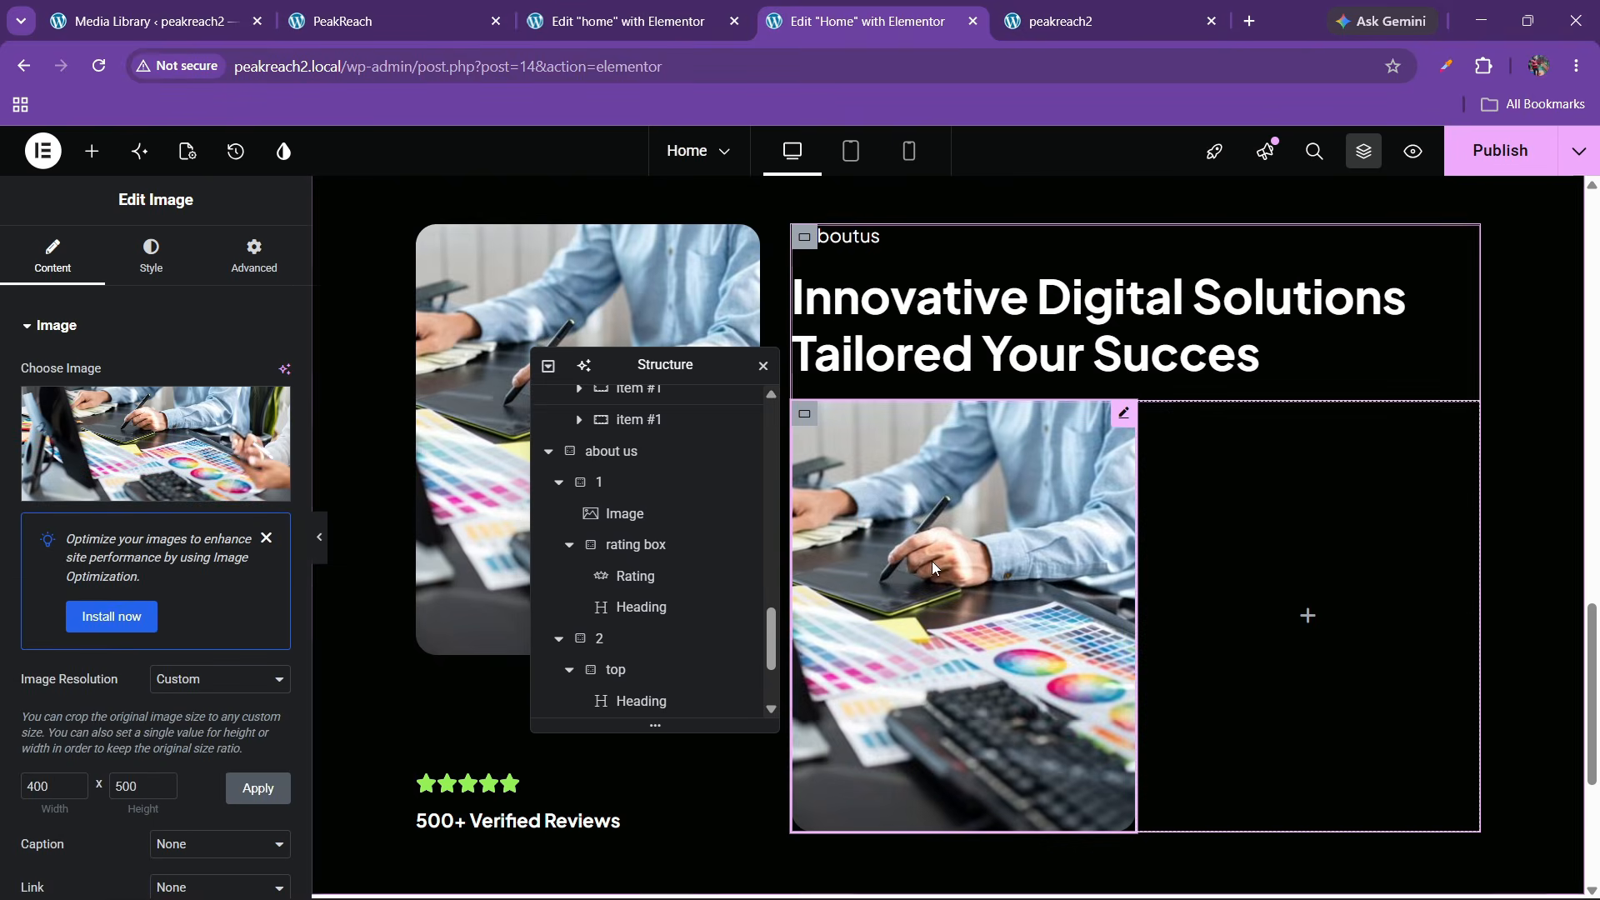
Replace the pasted image with the Digital Marketing laptop picture, image-demo_image1-618
left_click(383, 21)
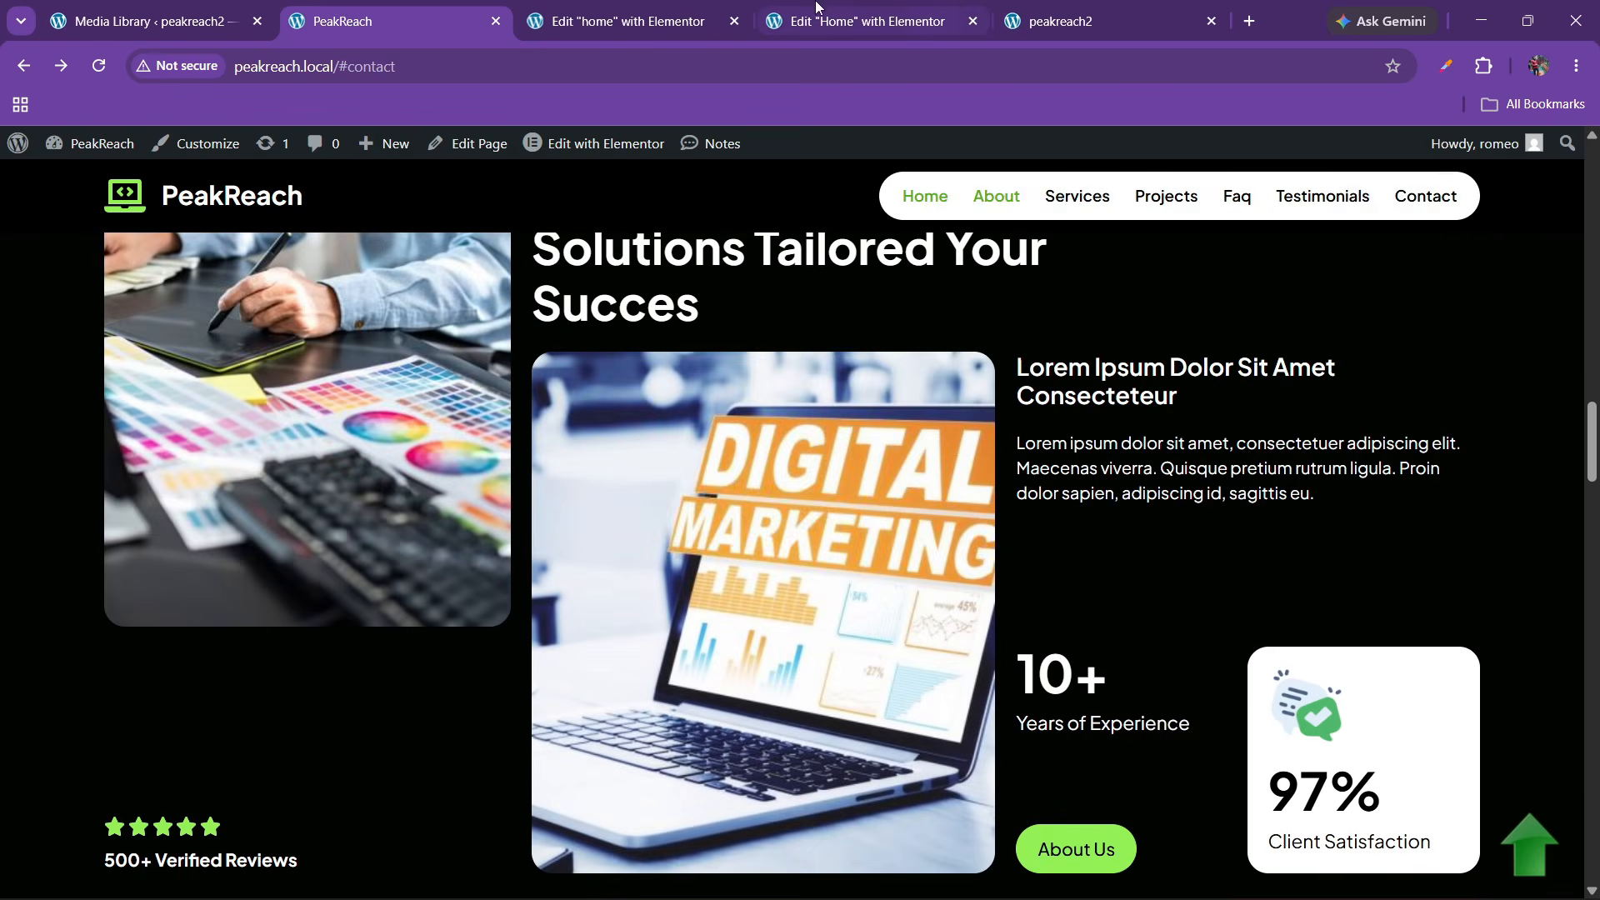
left_click(764, 12)
left_click(164, 458)
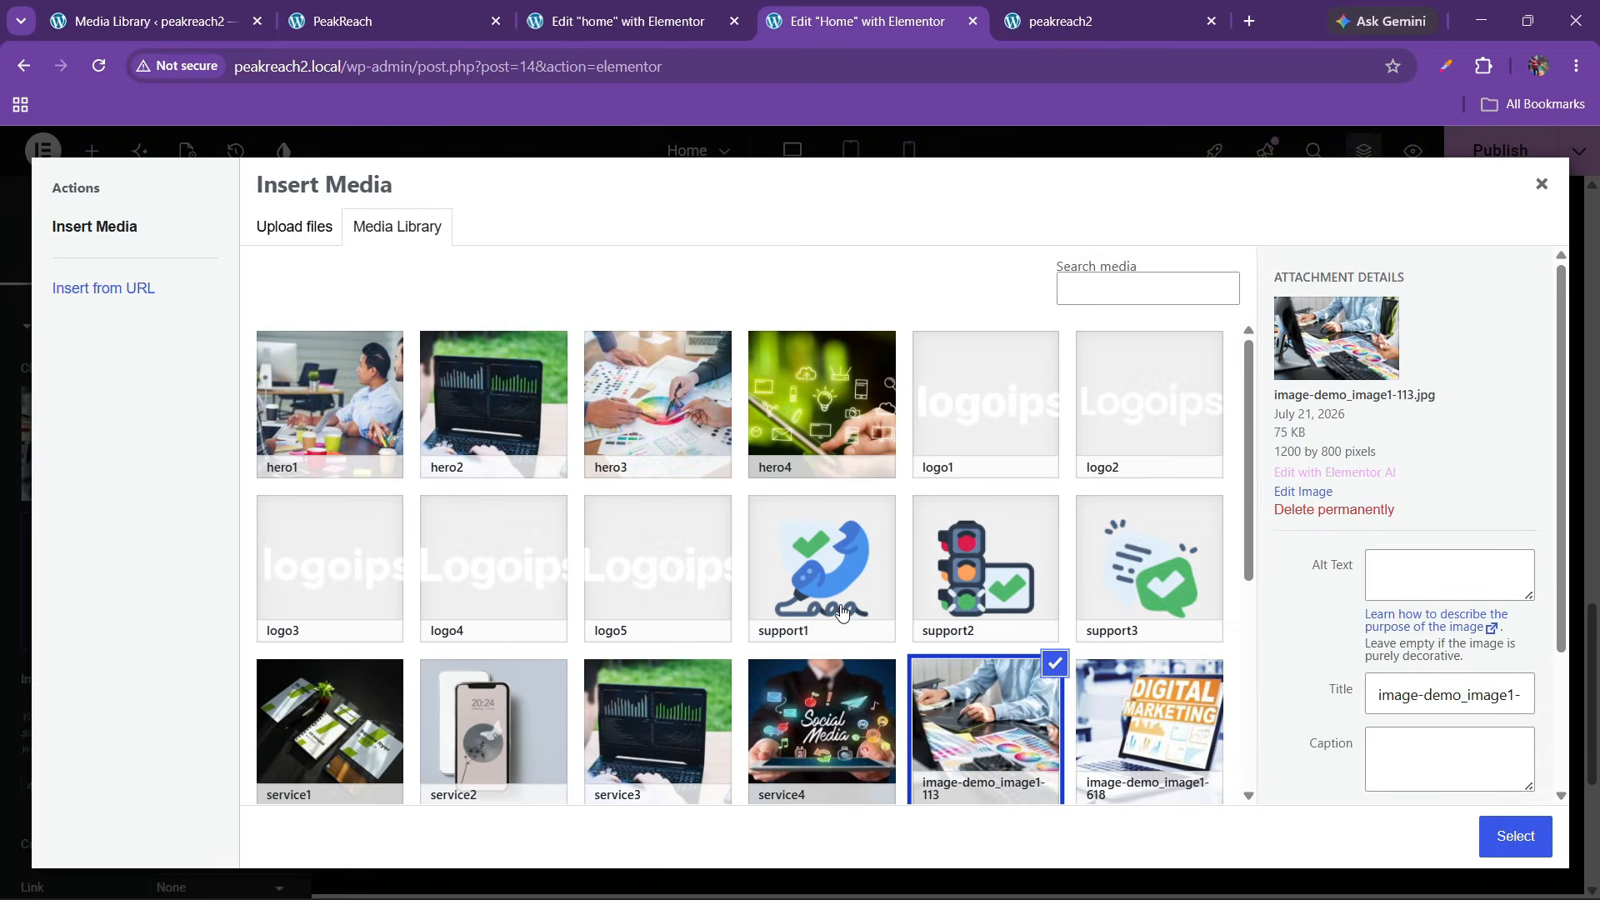
left_click(1153, 754)
left_click(1515, 835)
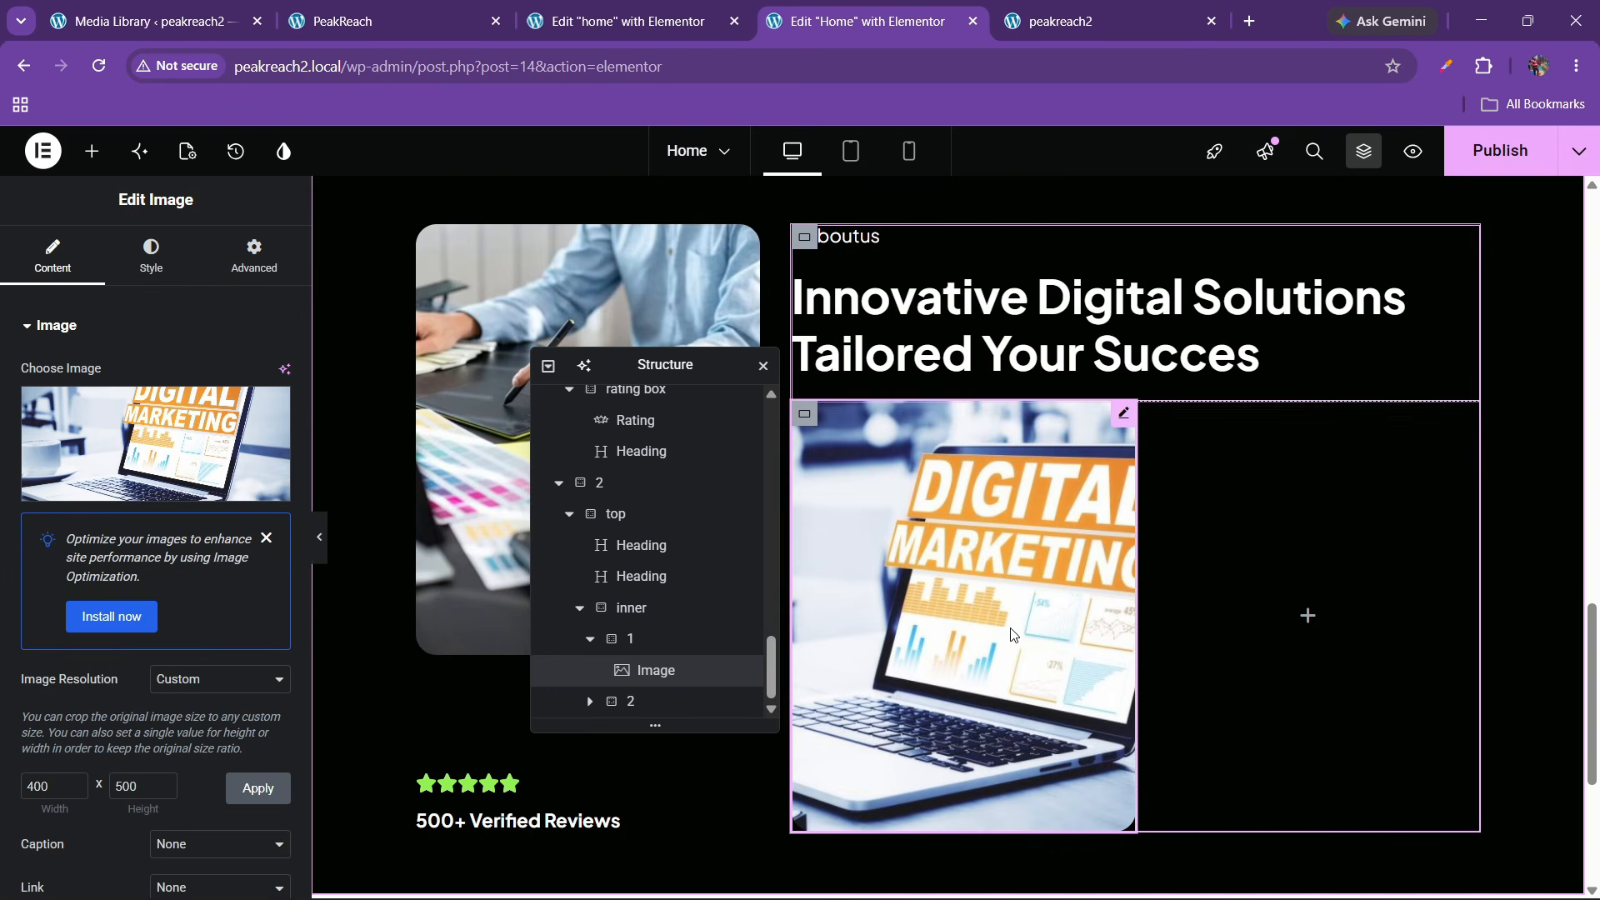
Compare against the live site, then select box 1, box 2 and the inner container
left_click(467, 10)
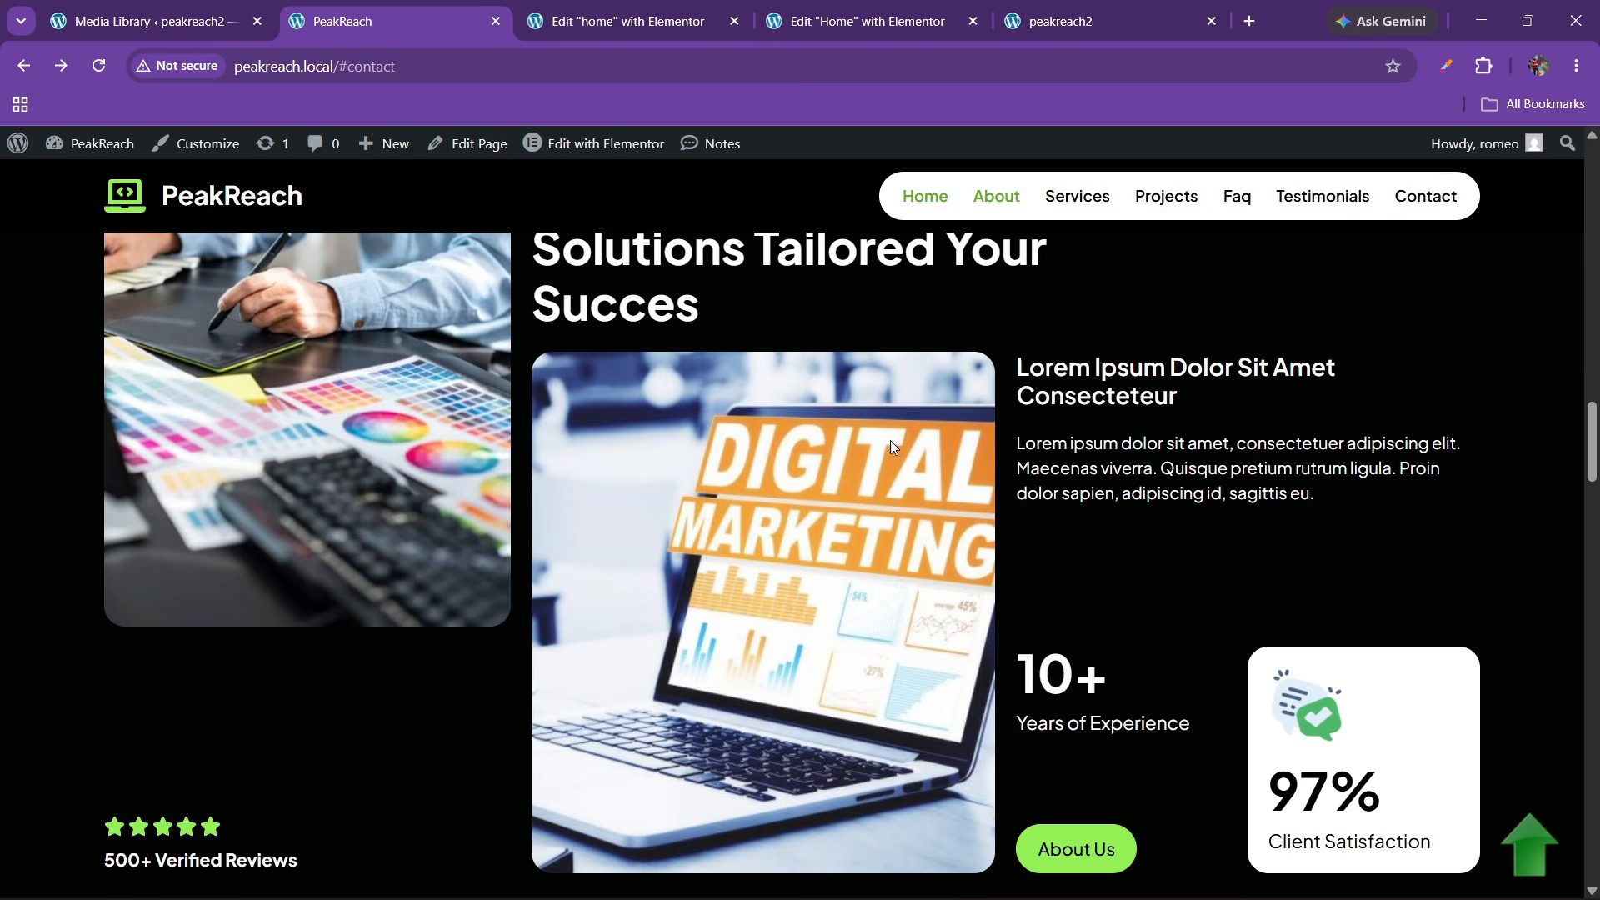
mouse_move(890, 7)
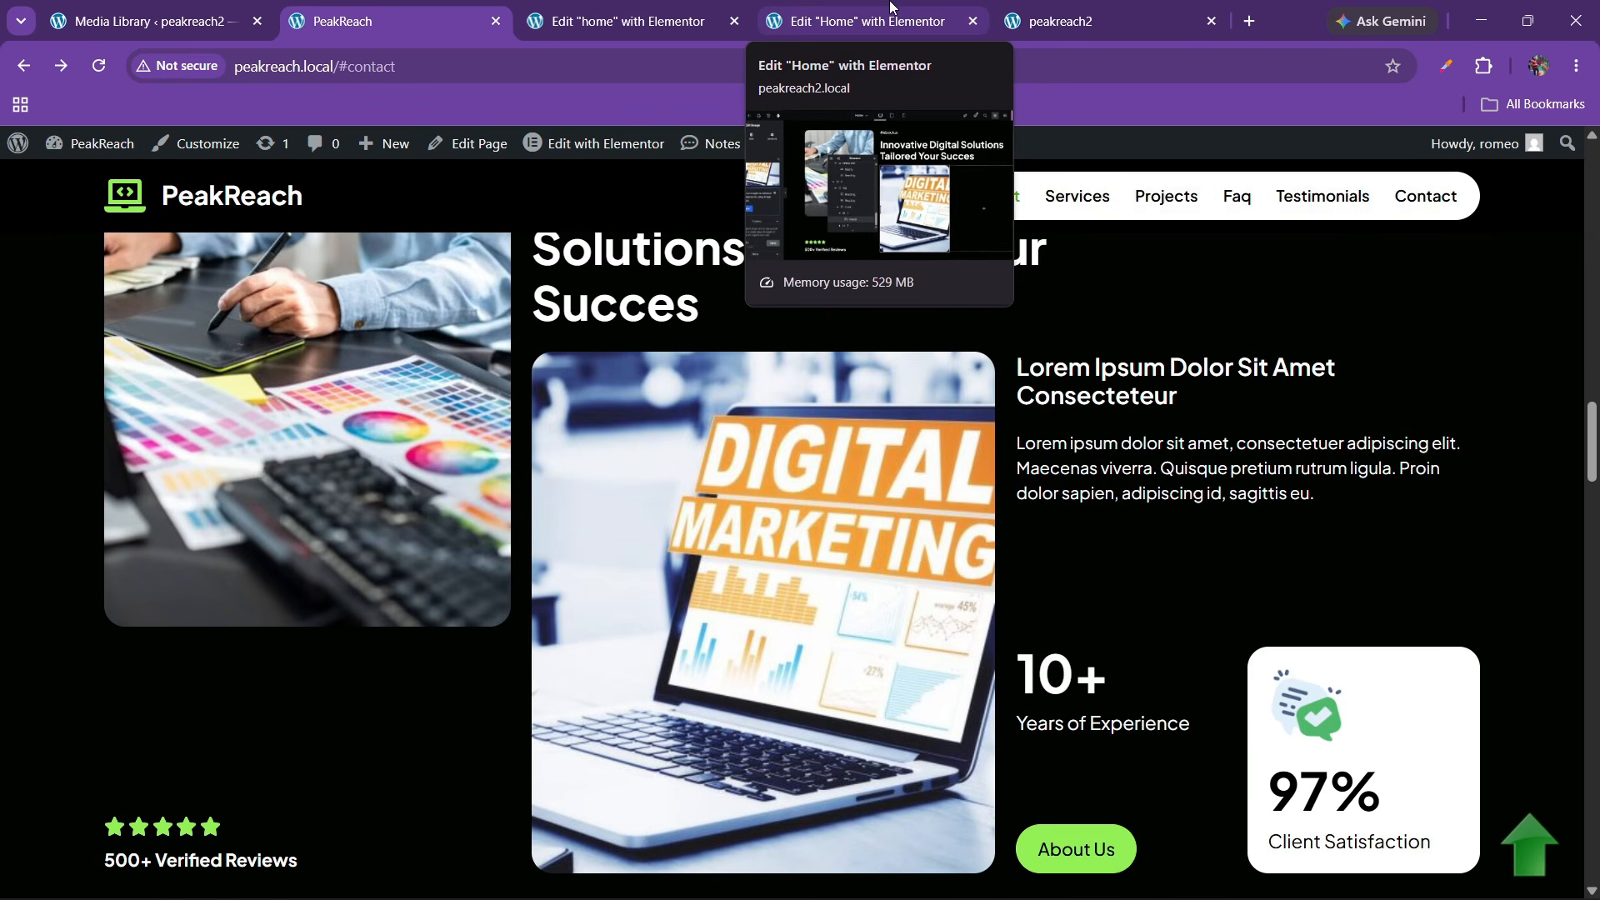
left_click(890, 7)
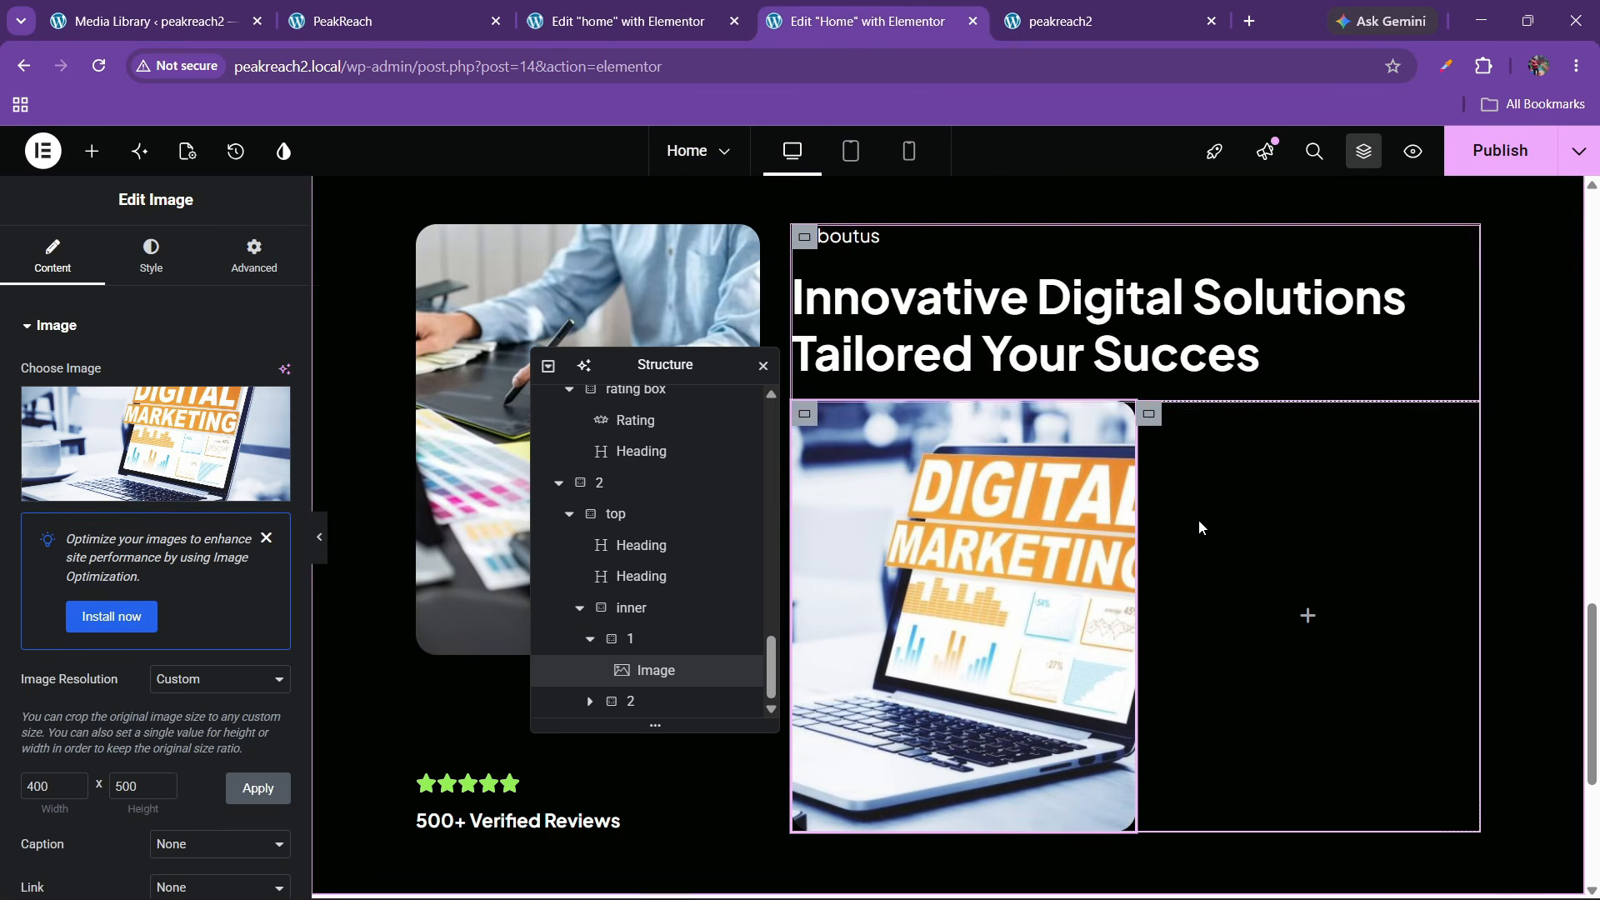
left_click(621, 640)
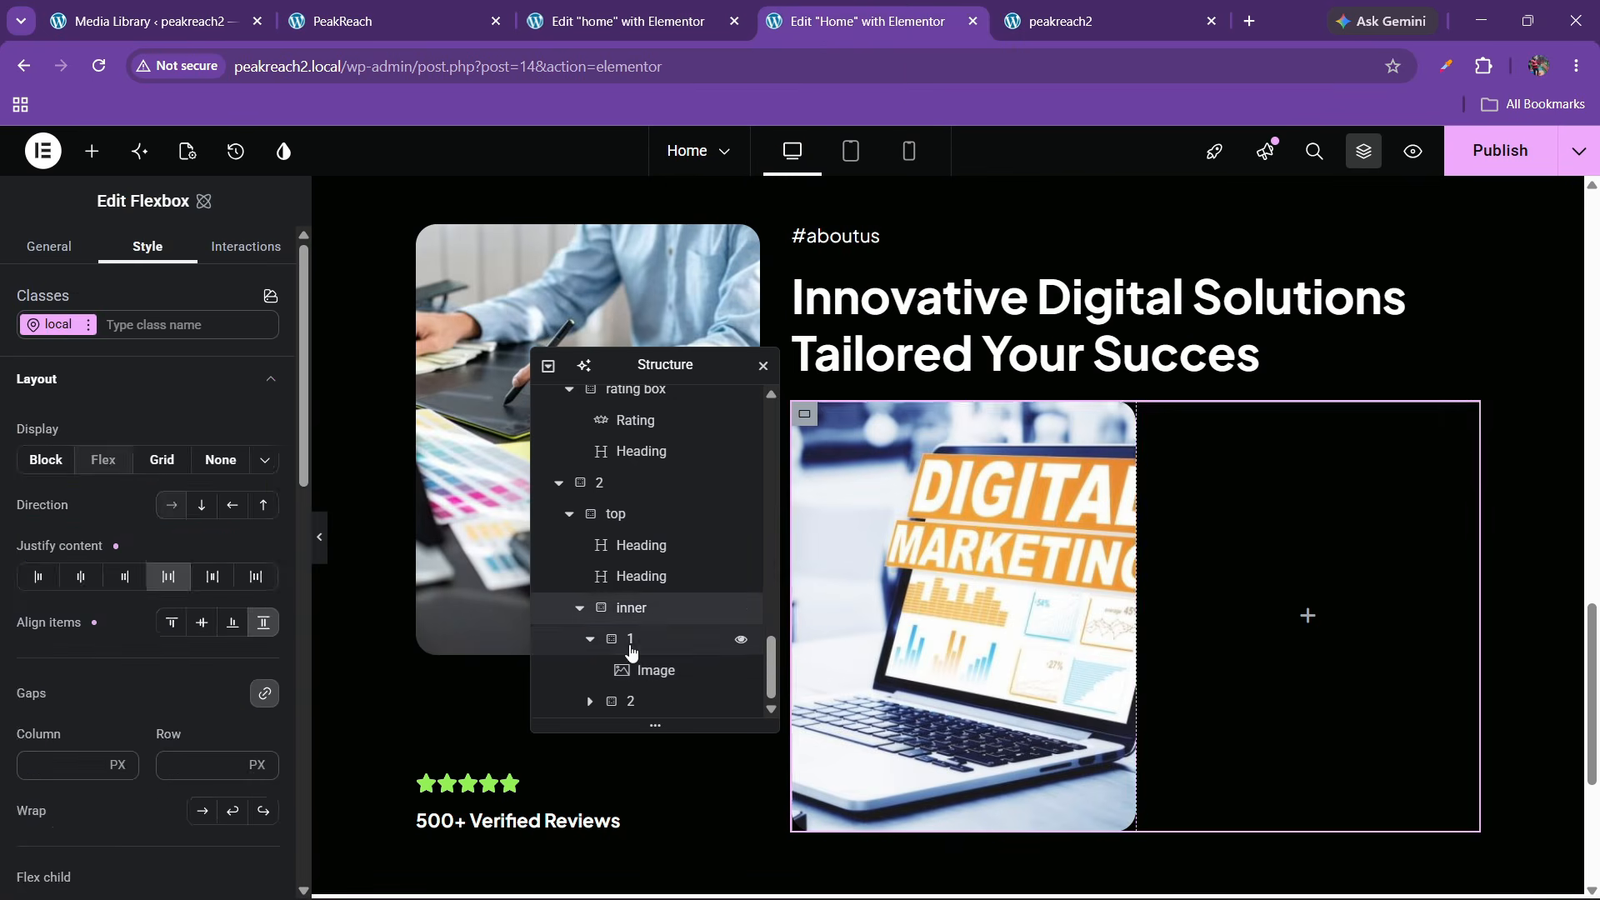
left_click(621, 701)
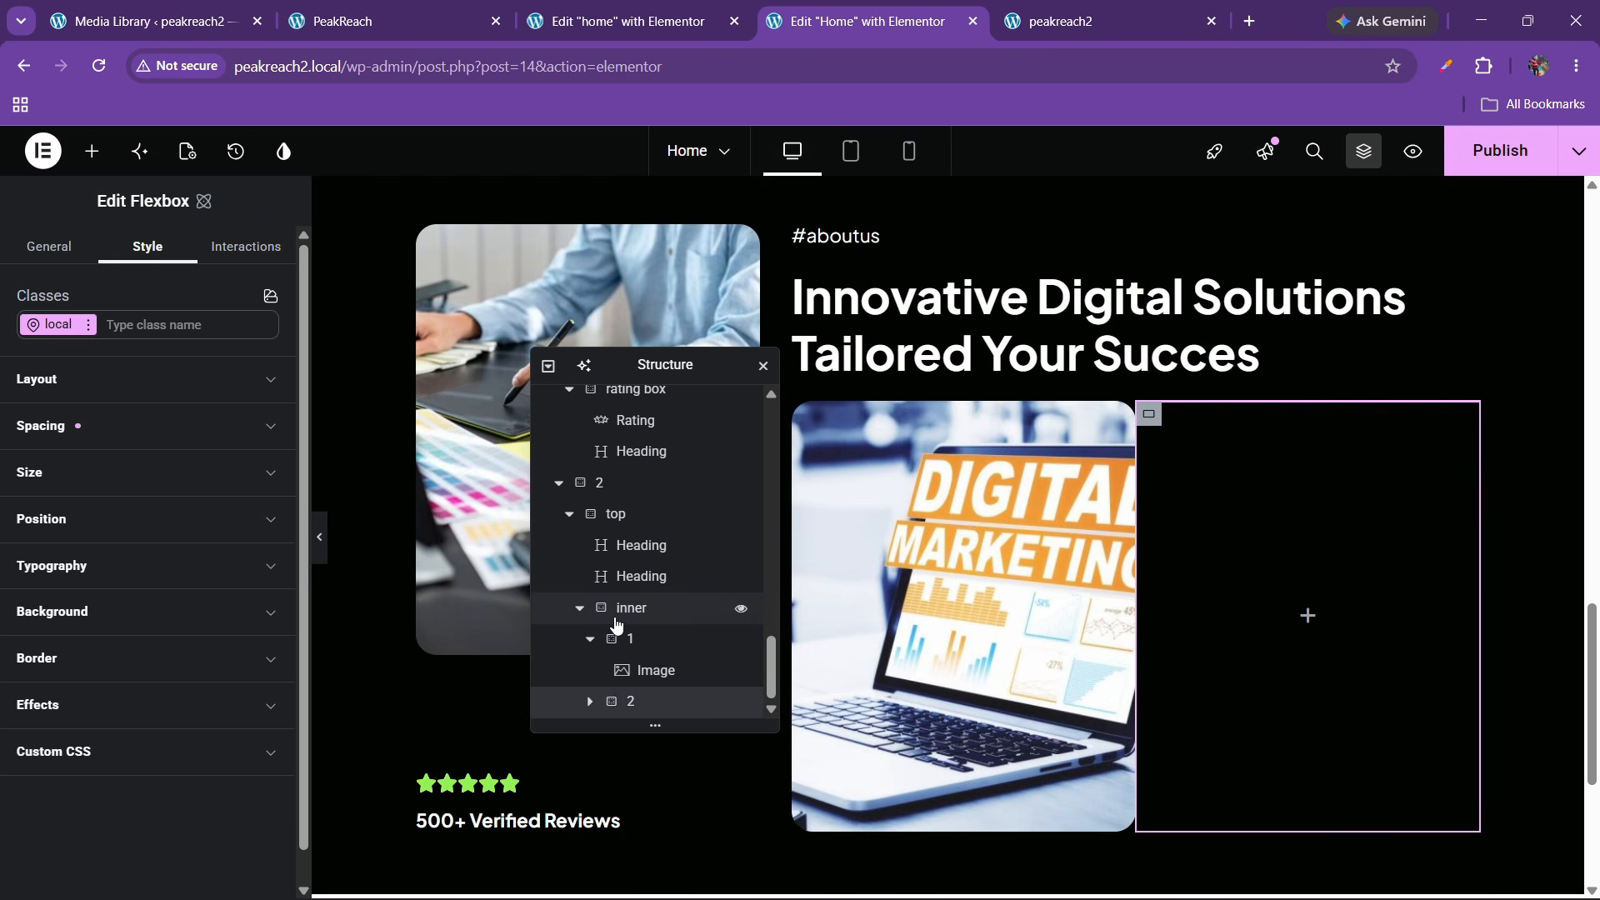
left_click(621, 610)
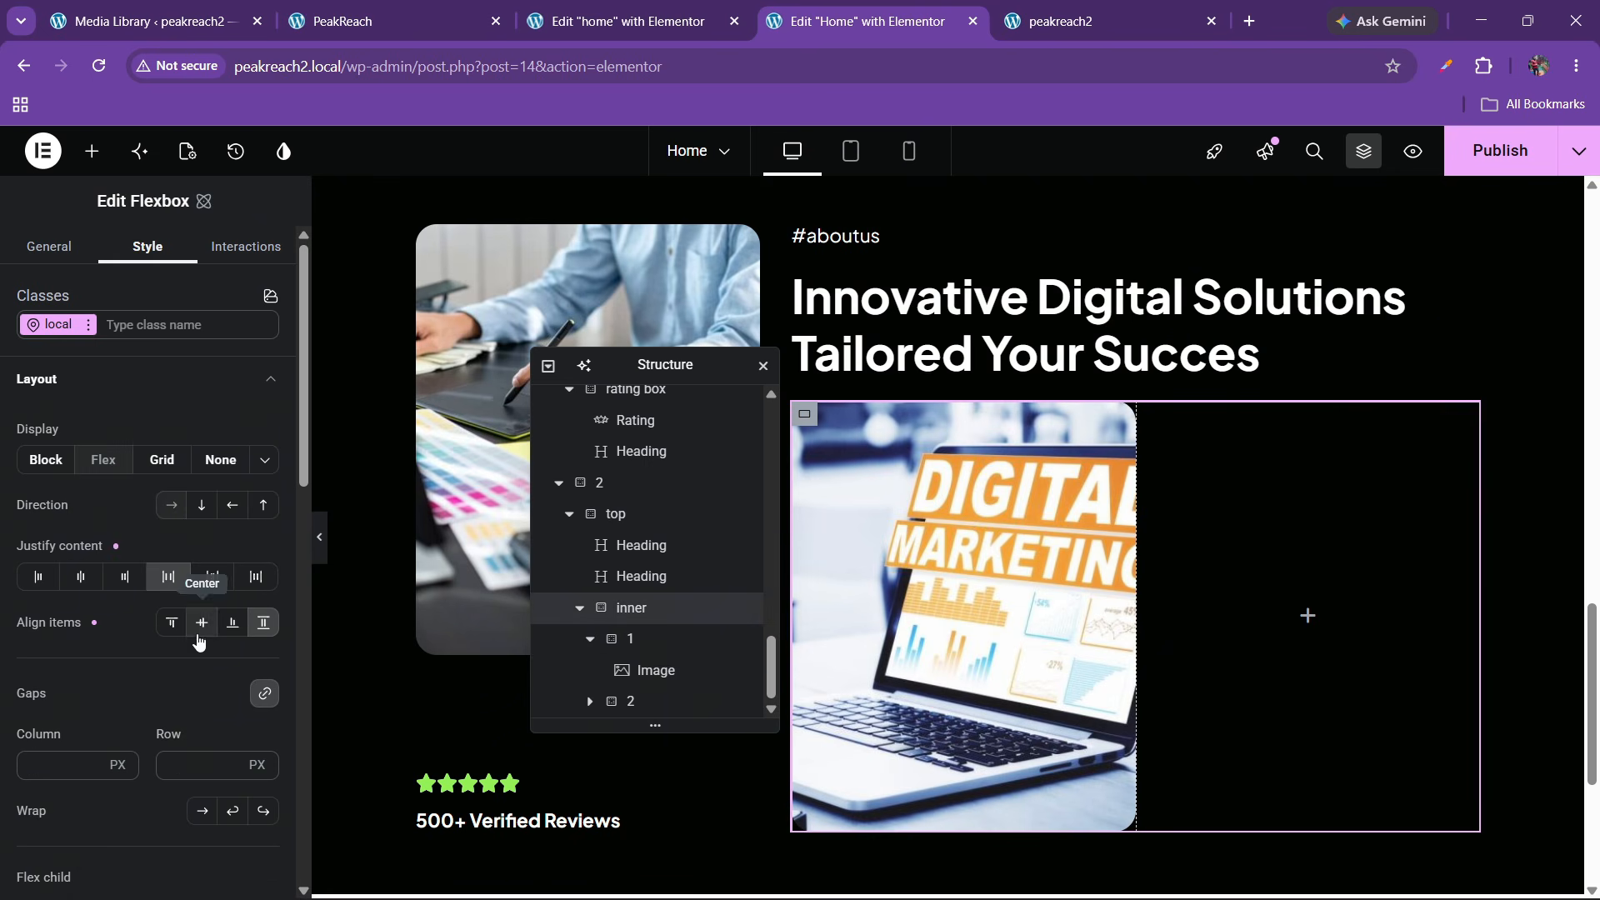
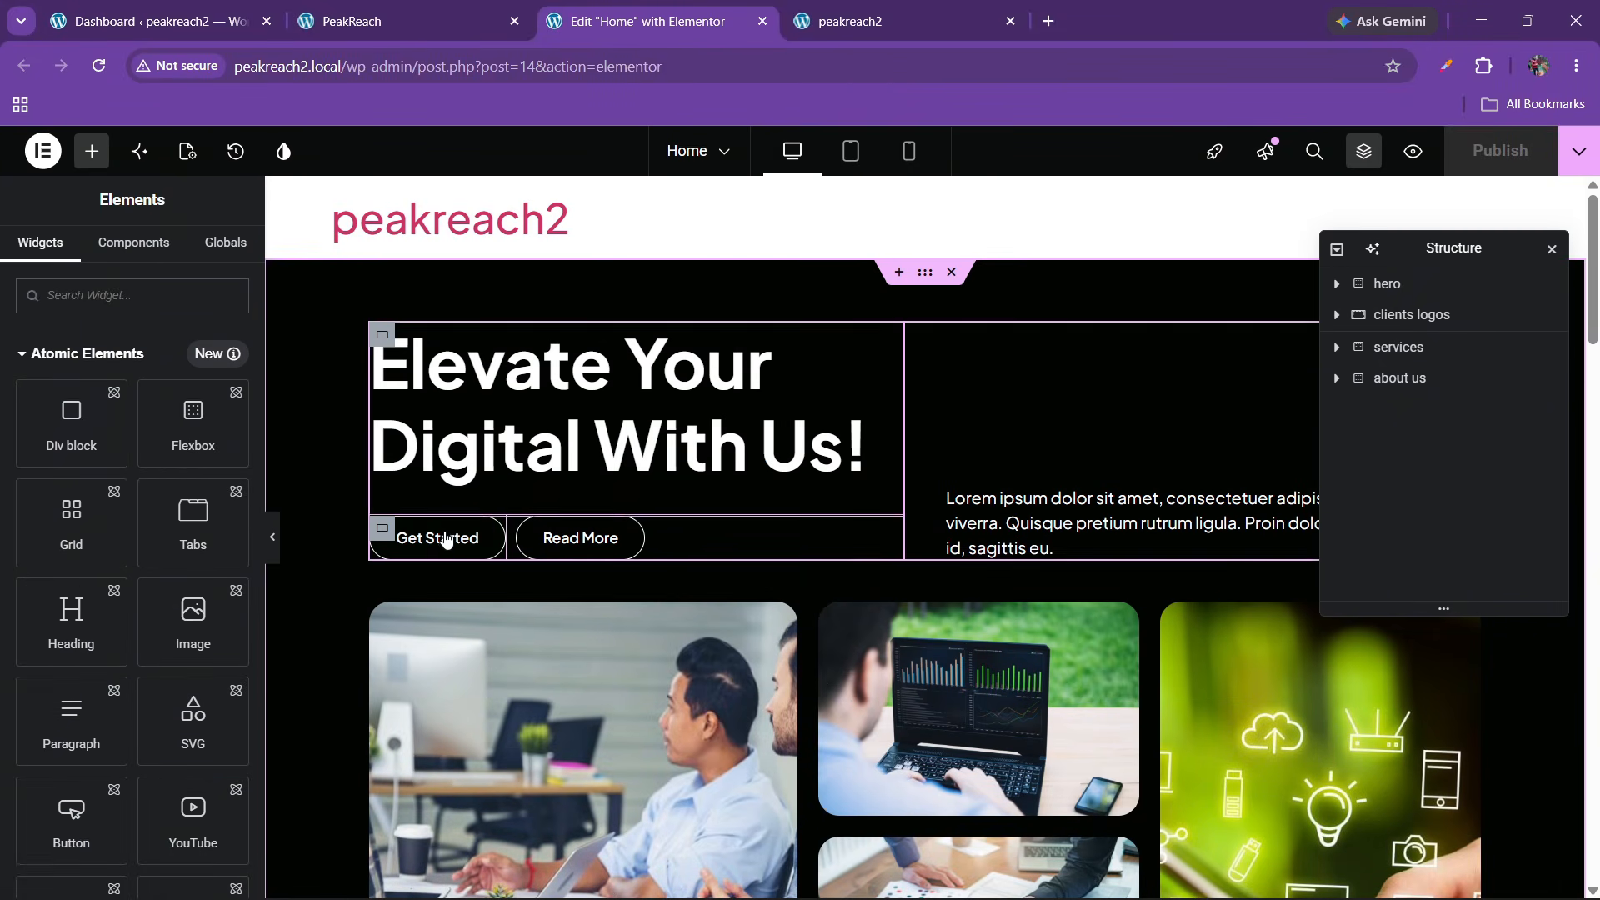
Copy the Get Started button and paste it beside the 10+ Years of Experience counter
right_click(443, 543)
left_click(493, 553)
scroll(920, 585, "down", 15)
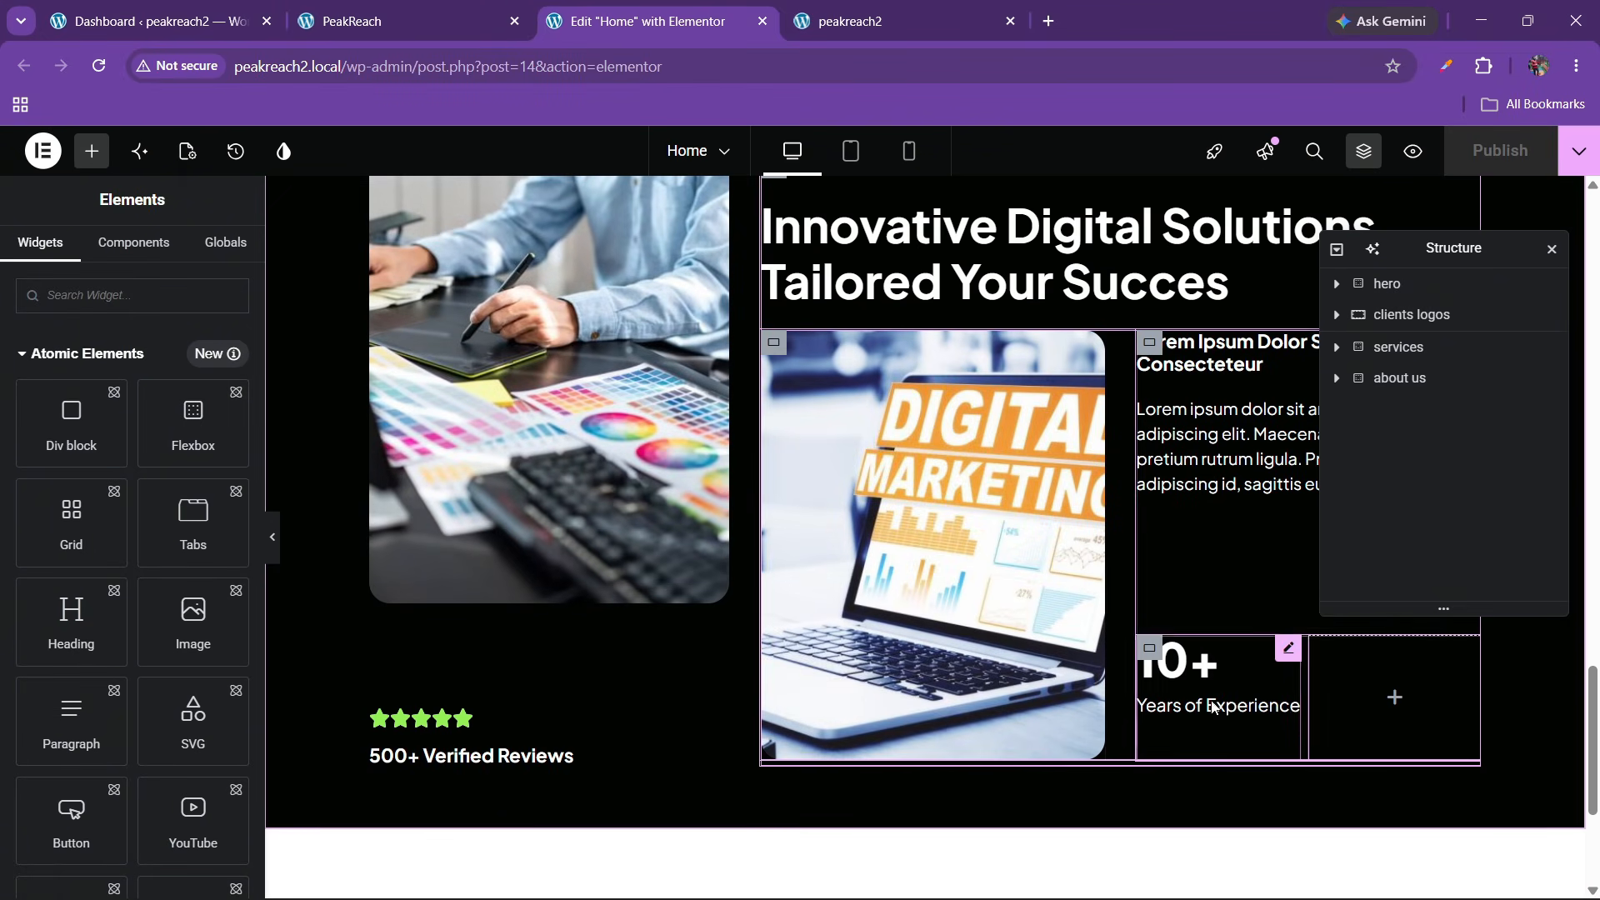
right_click(1225, 704)
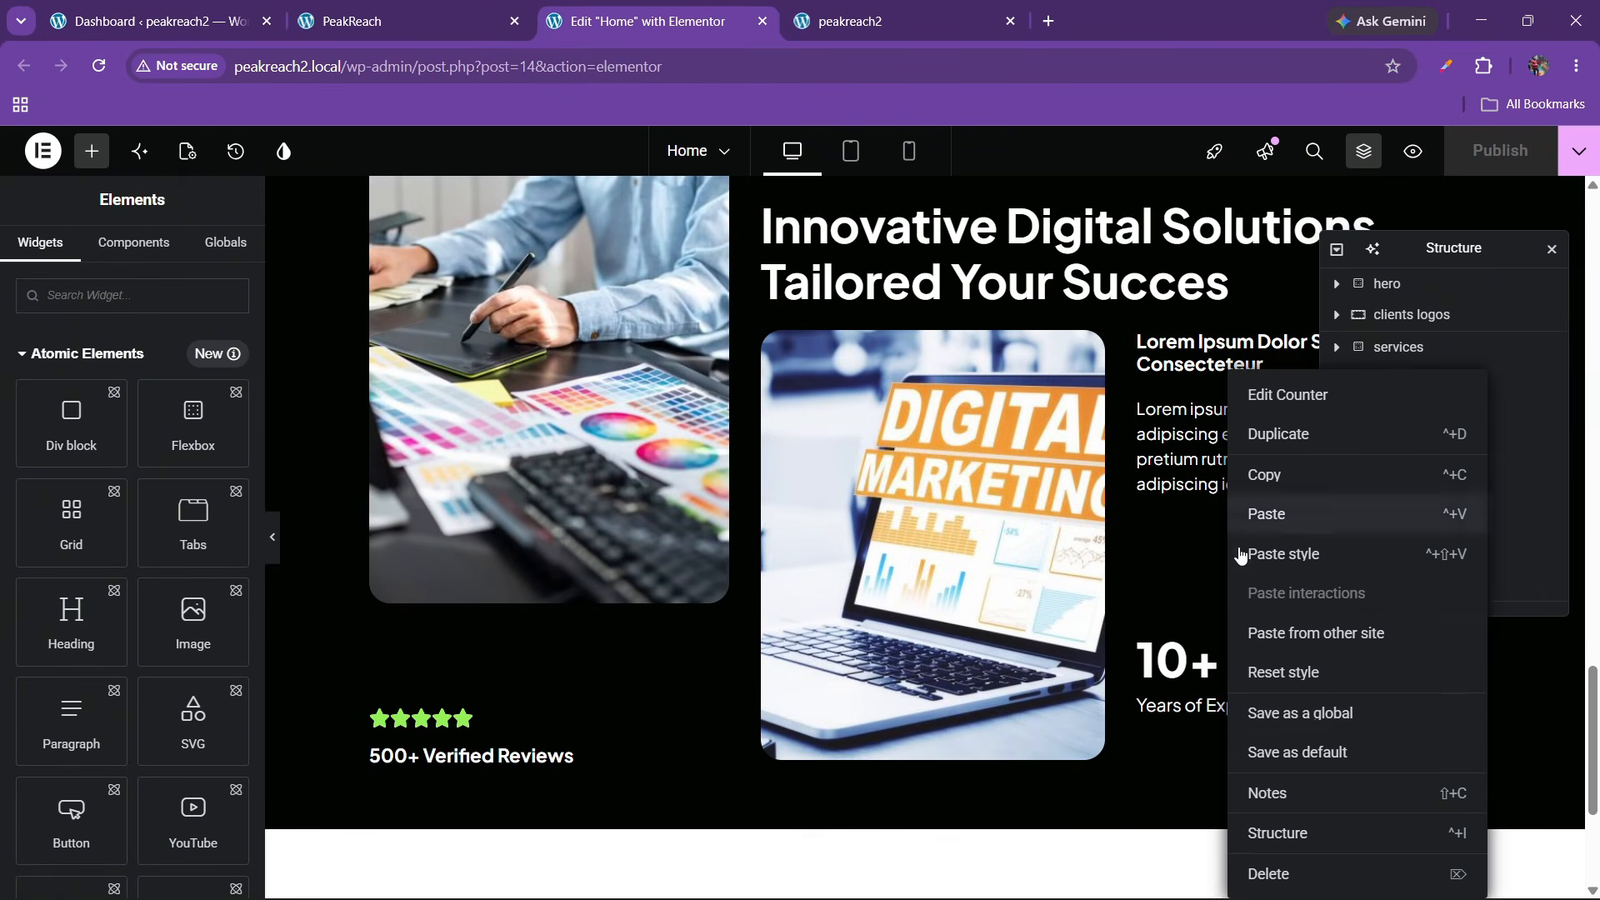
left_click(1241, 513)
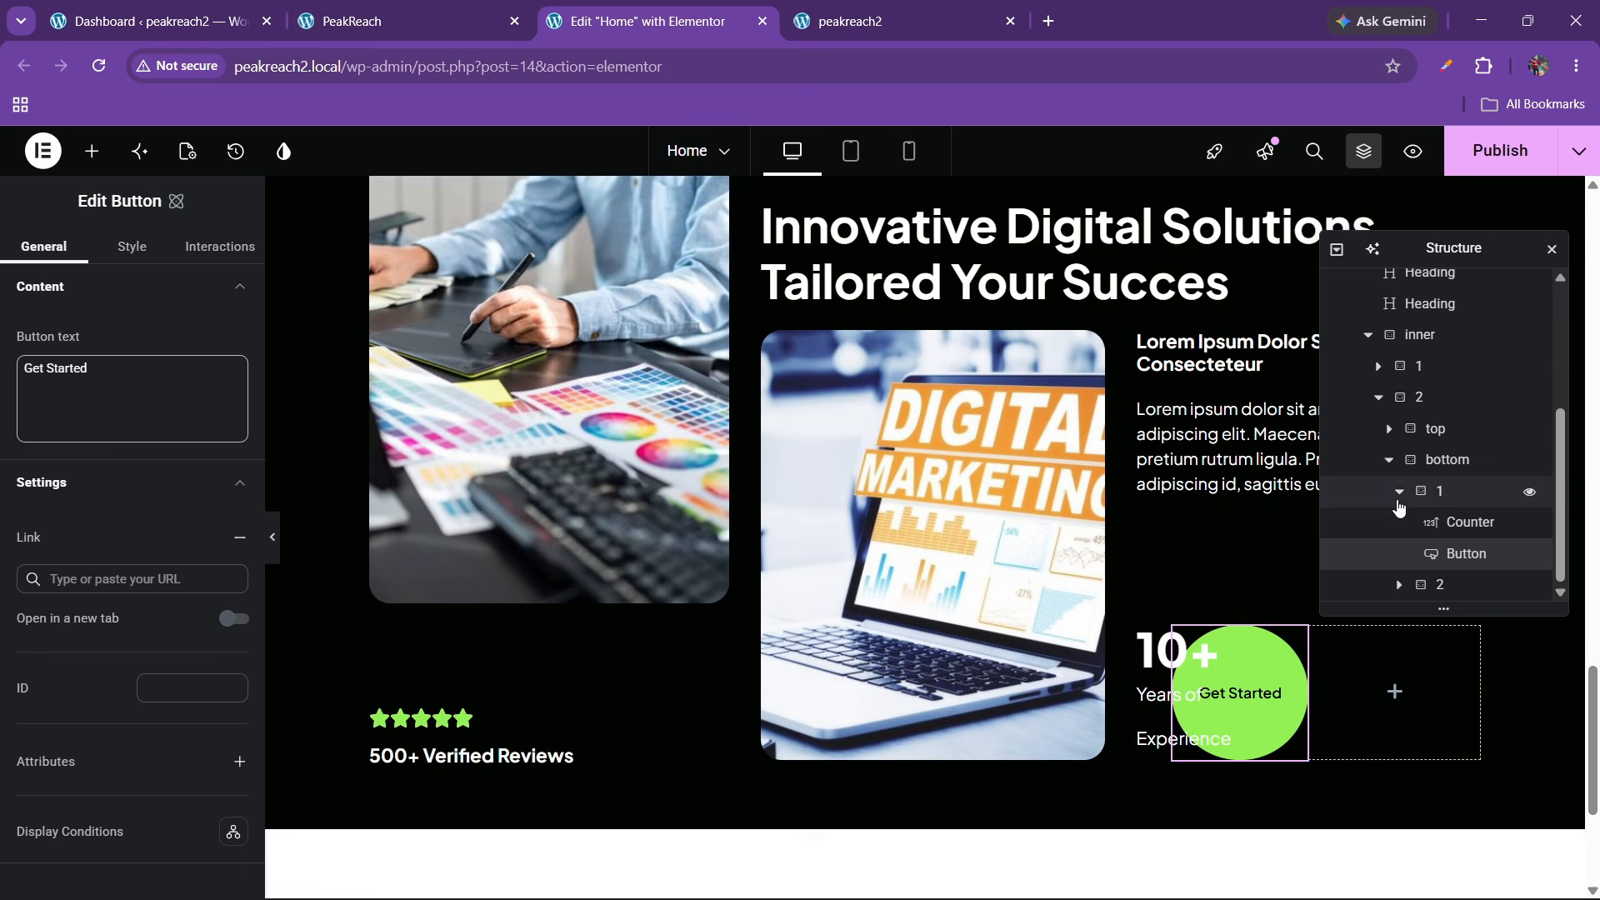
Stack the counter box's contents in a left-aligned column with a 60 px row gap
left_click(1399, 504)
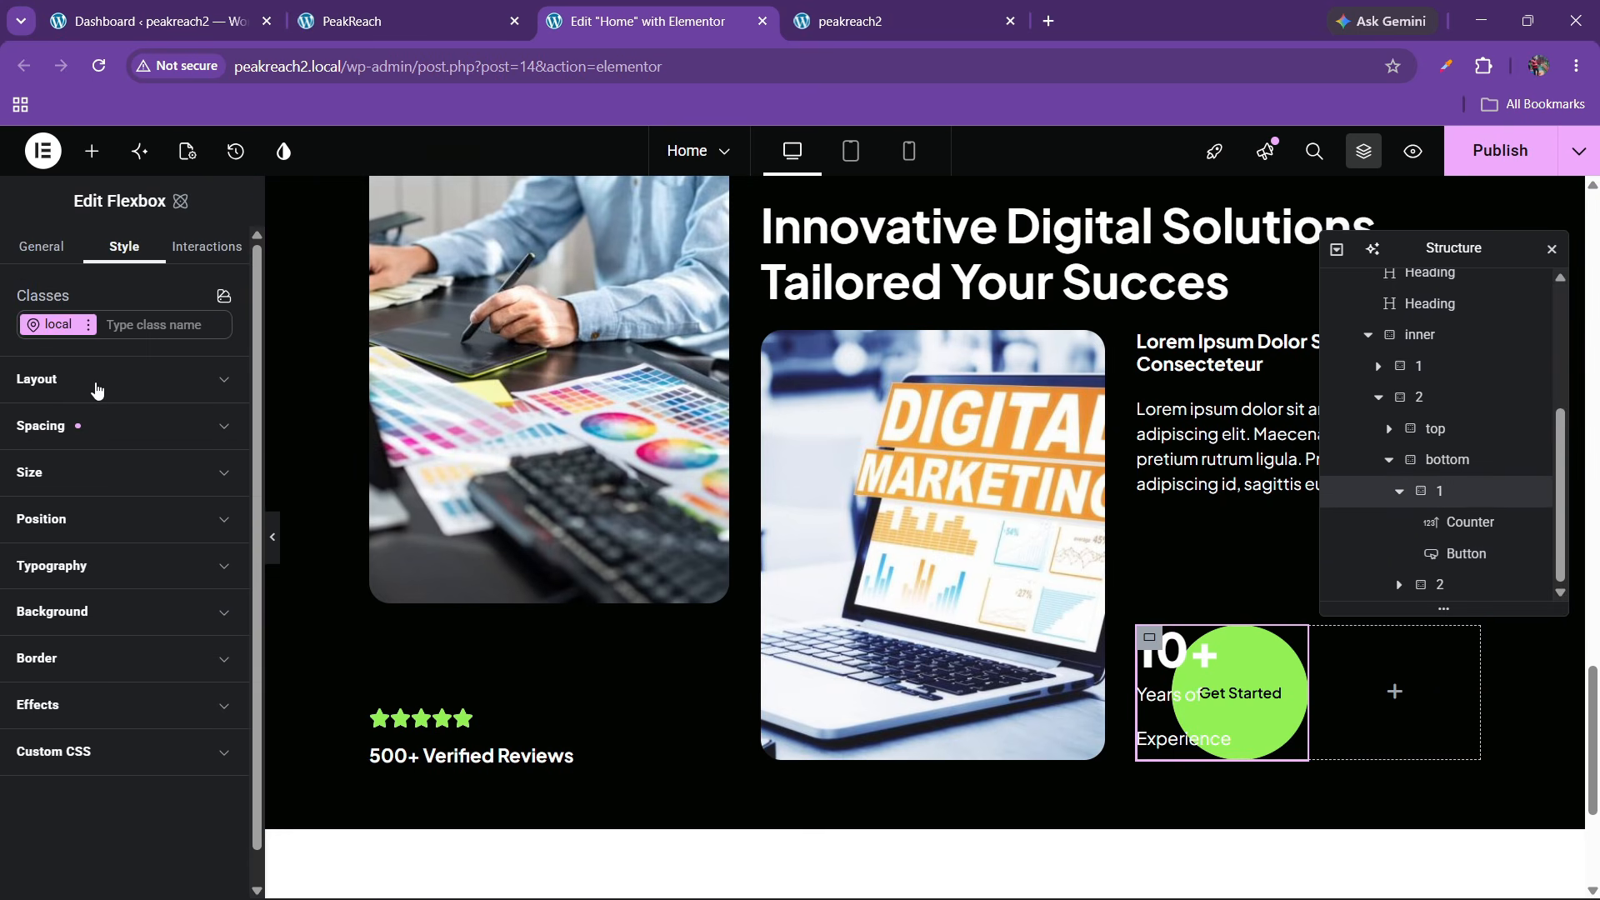
left_click(97, 391)
left_click(169, 505)
left_click(69, 577)
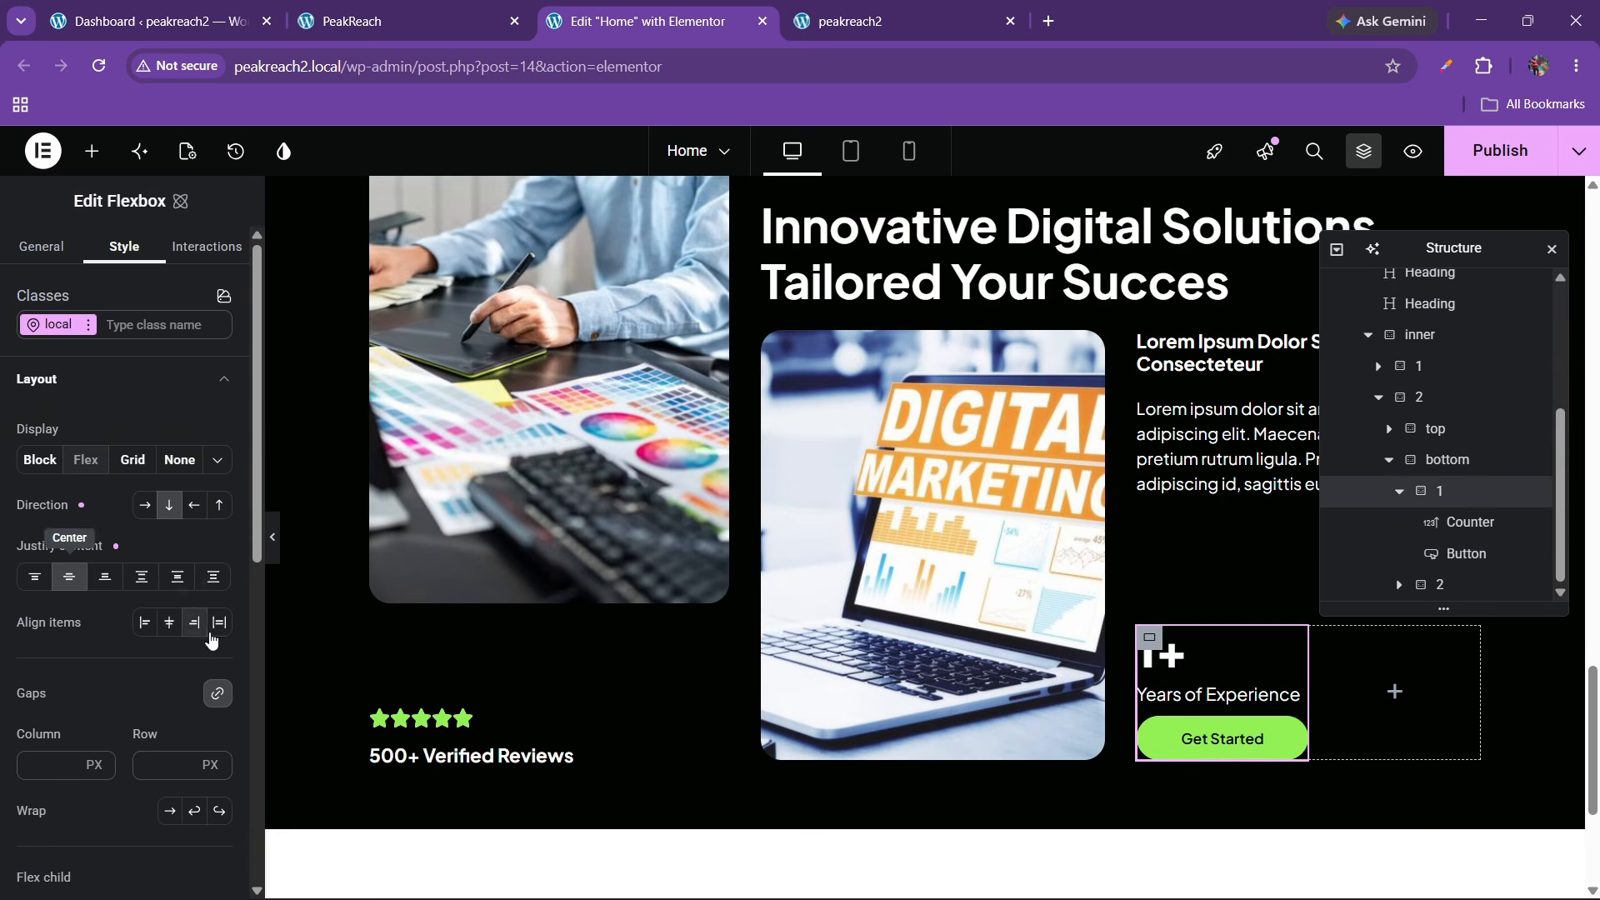
left_click(169, 623)
left_click(147, 630)
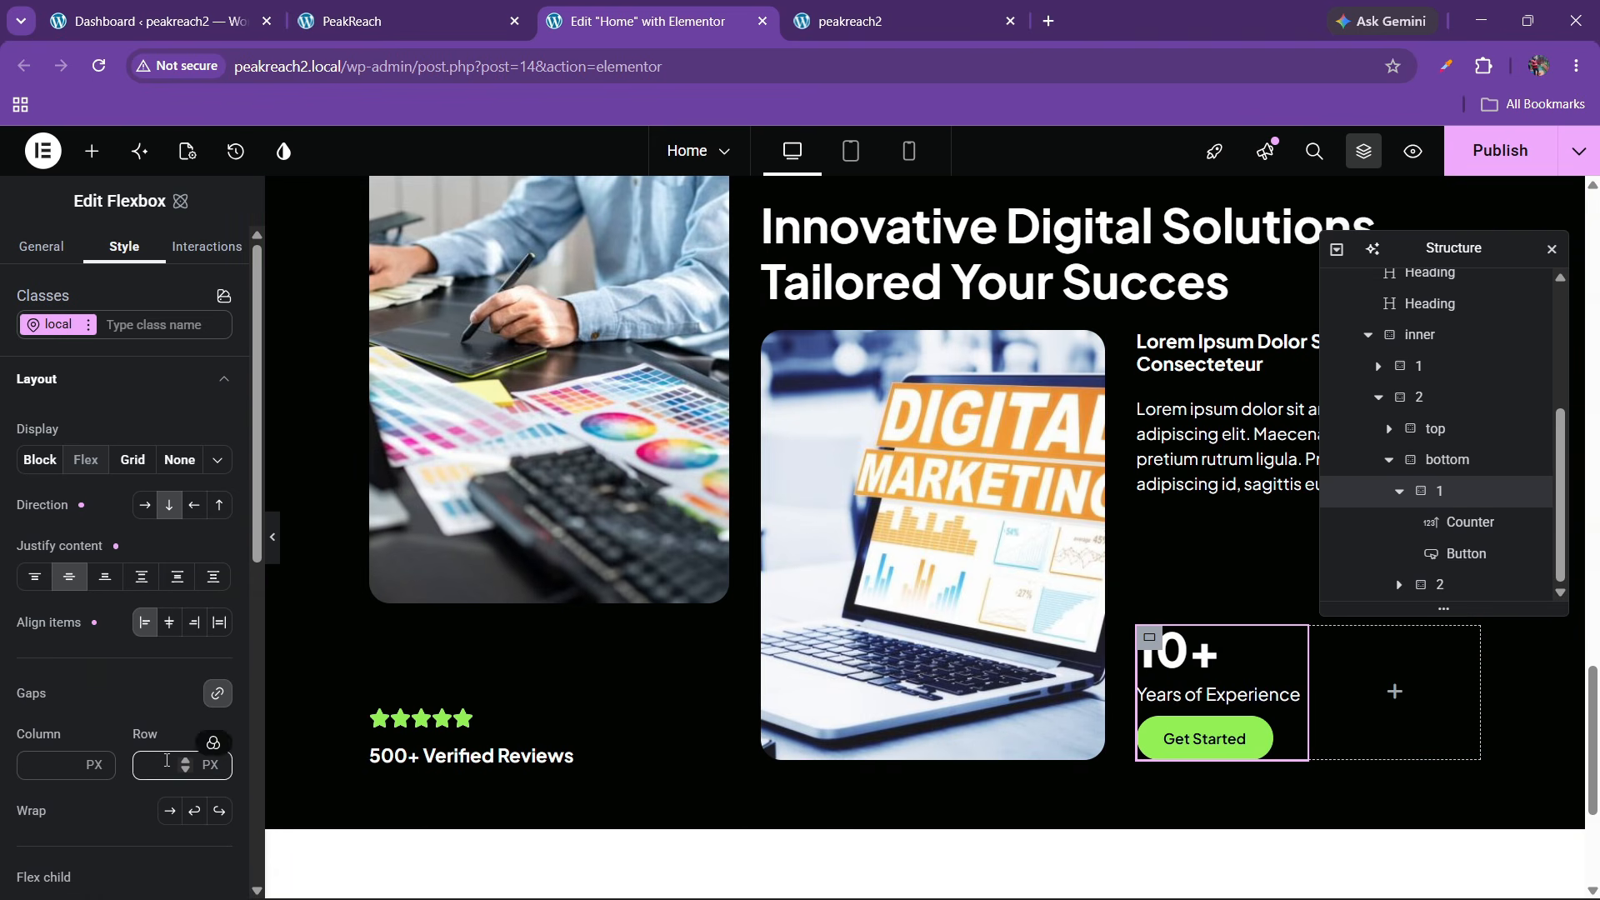
type("40")
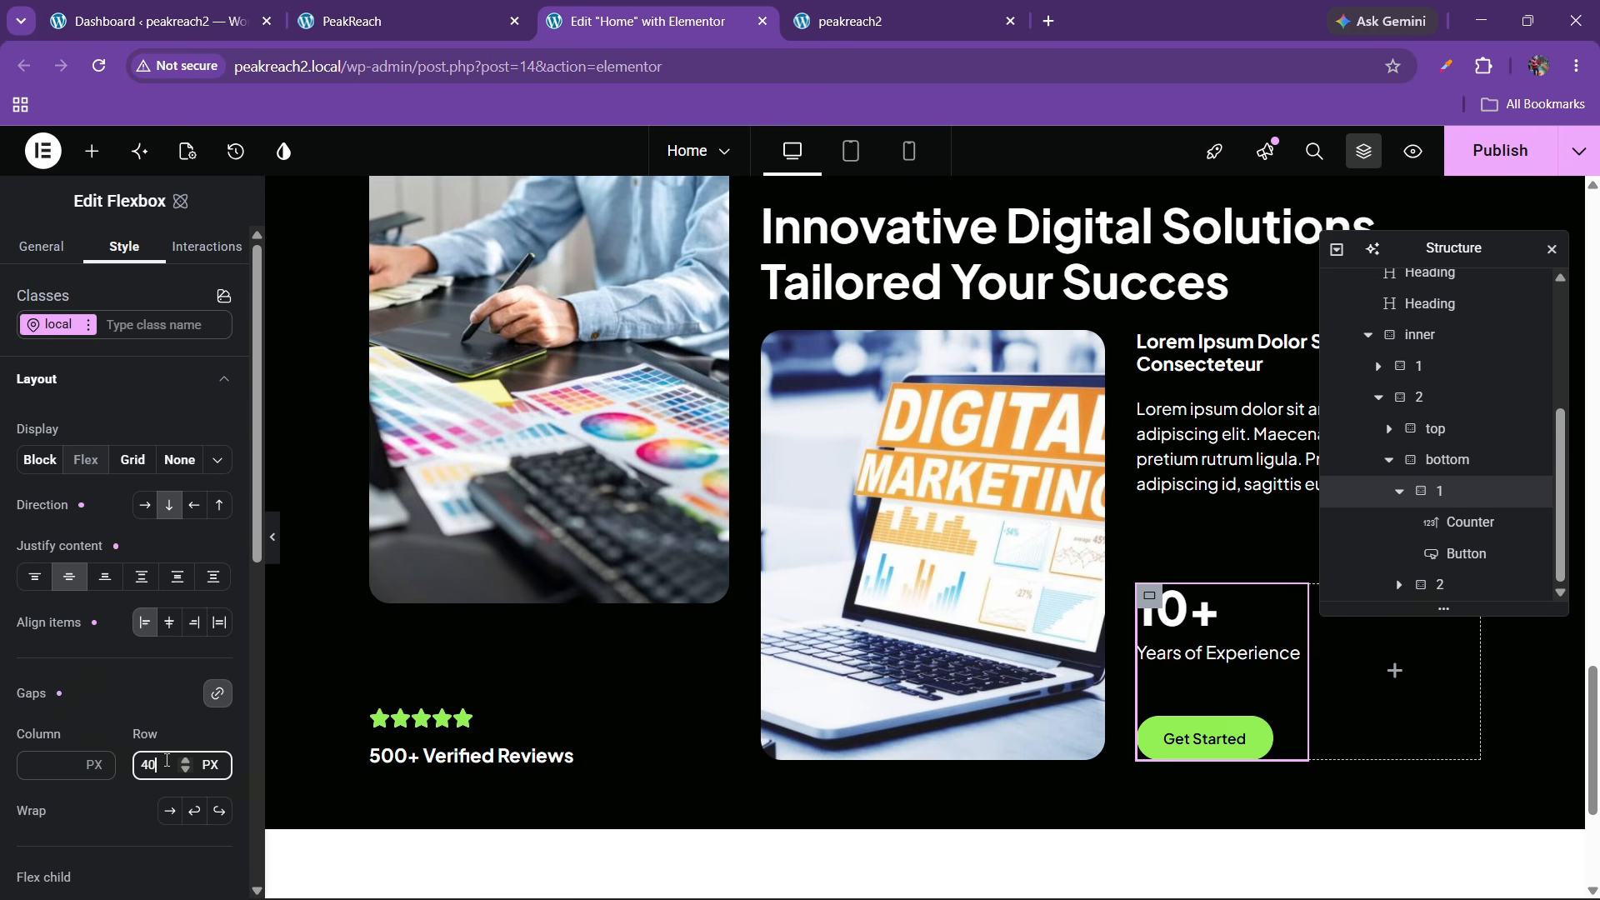
key("BackSpace")
key("BackSpace")
type("60")
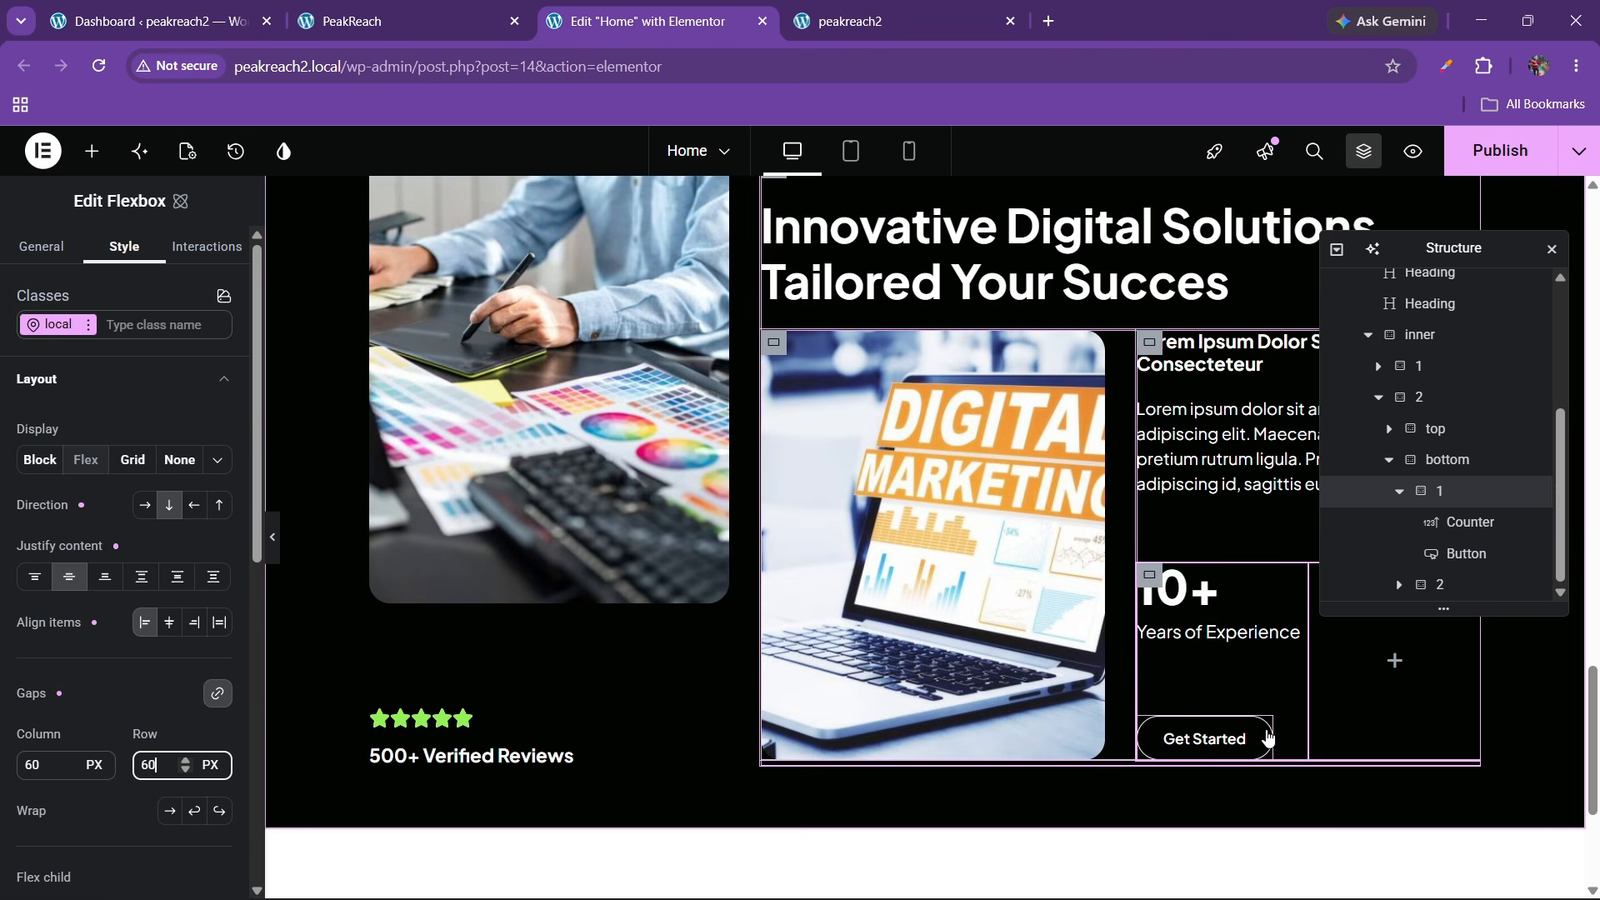
Remove and re-apply the btn-1 class on the pasted Get Started button
left_click(1268, 737)
left_click(132, 247)
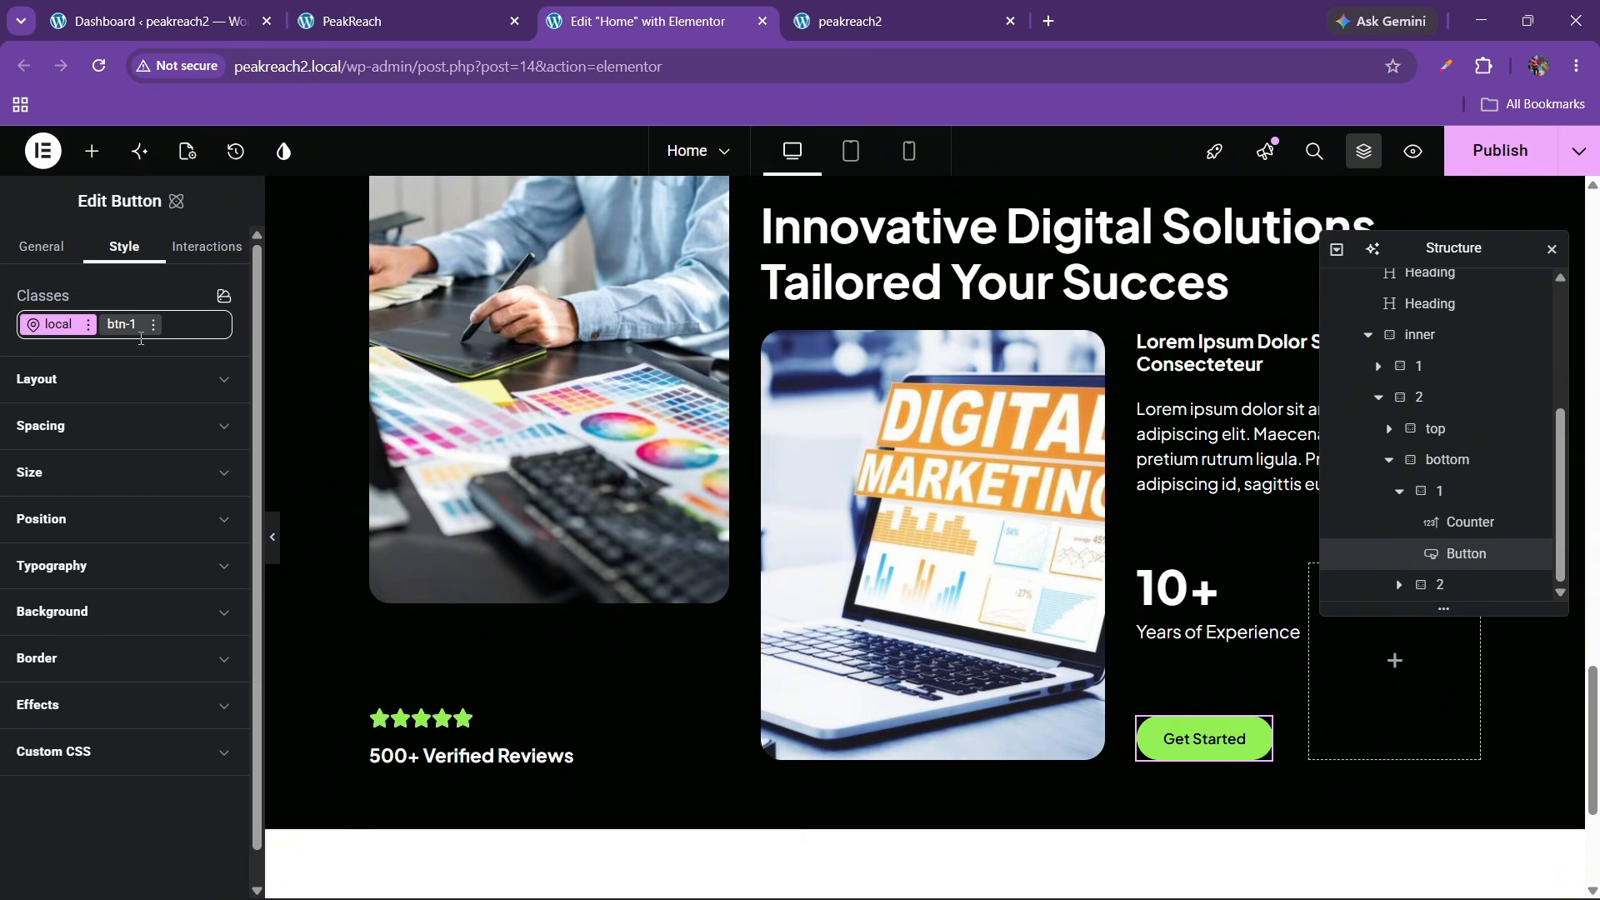
left_click(153, 324)
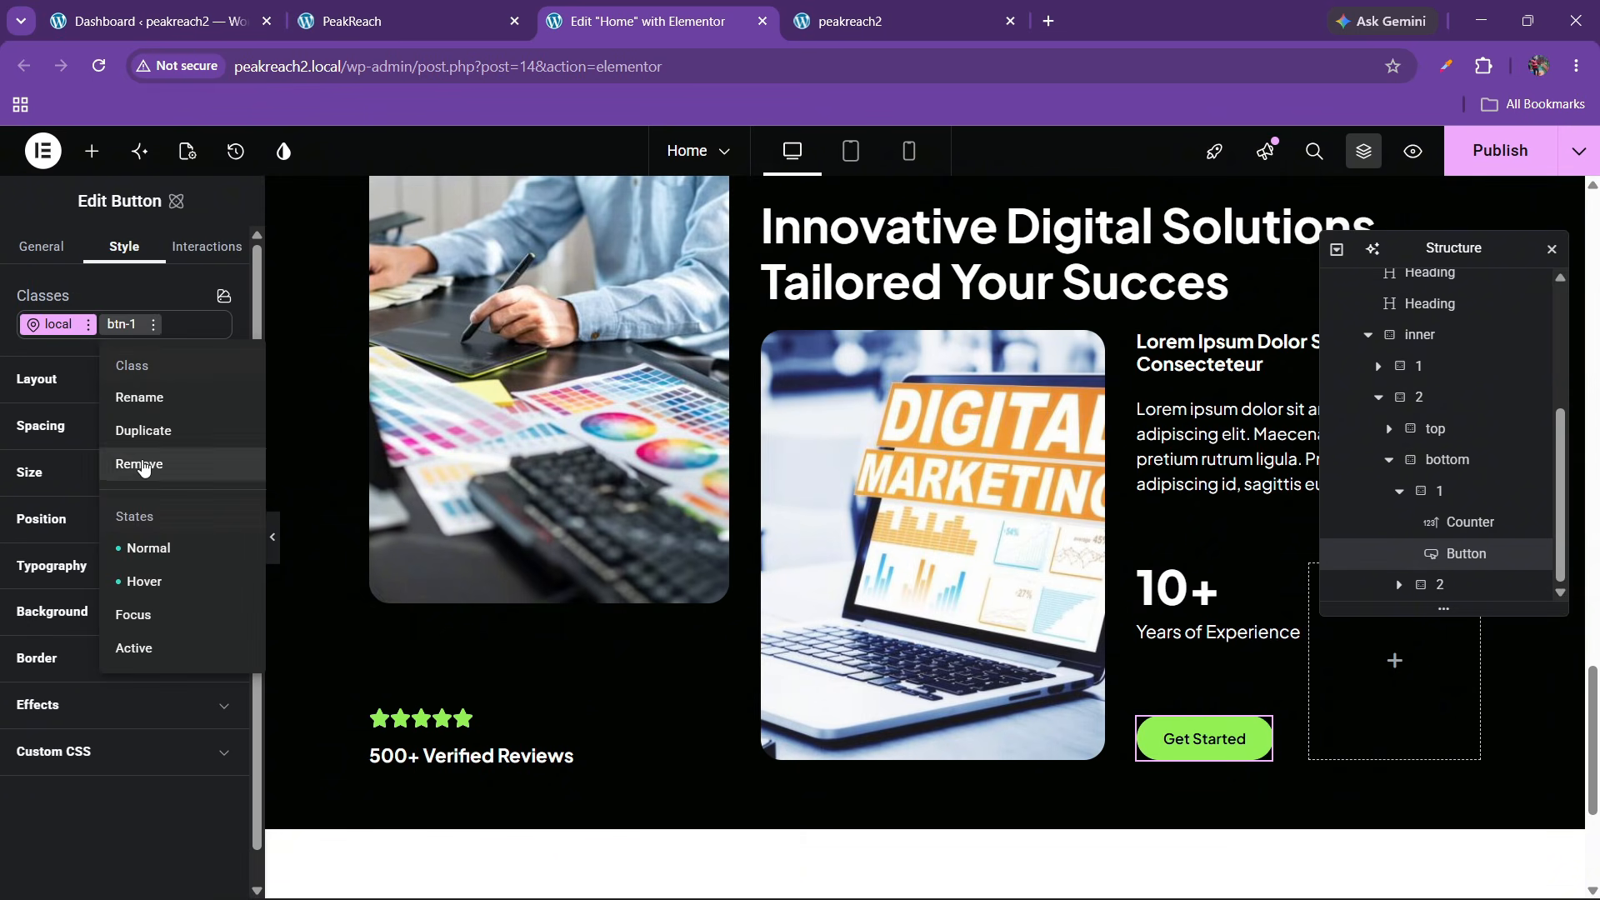
left_click(143, 464)
left_click(127, 325)
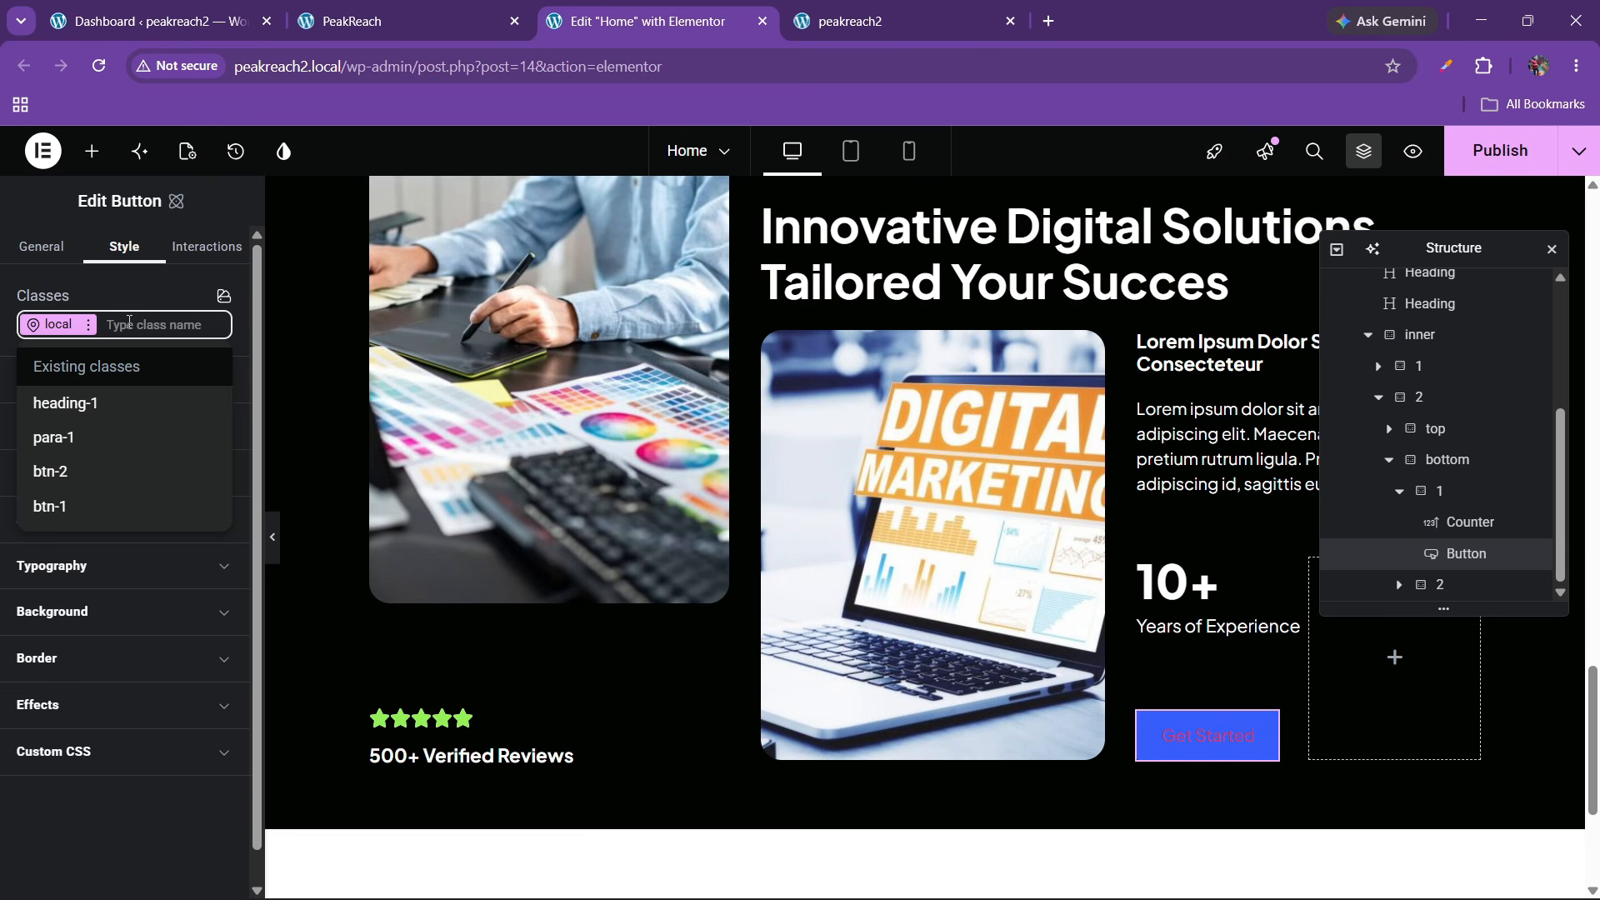
type("btn")
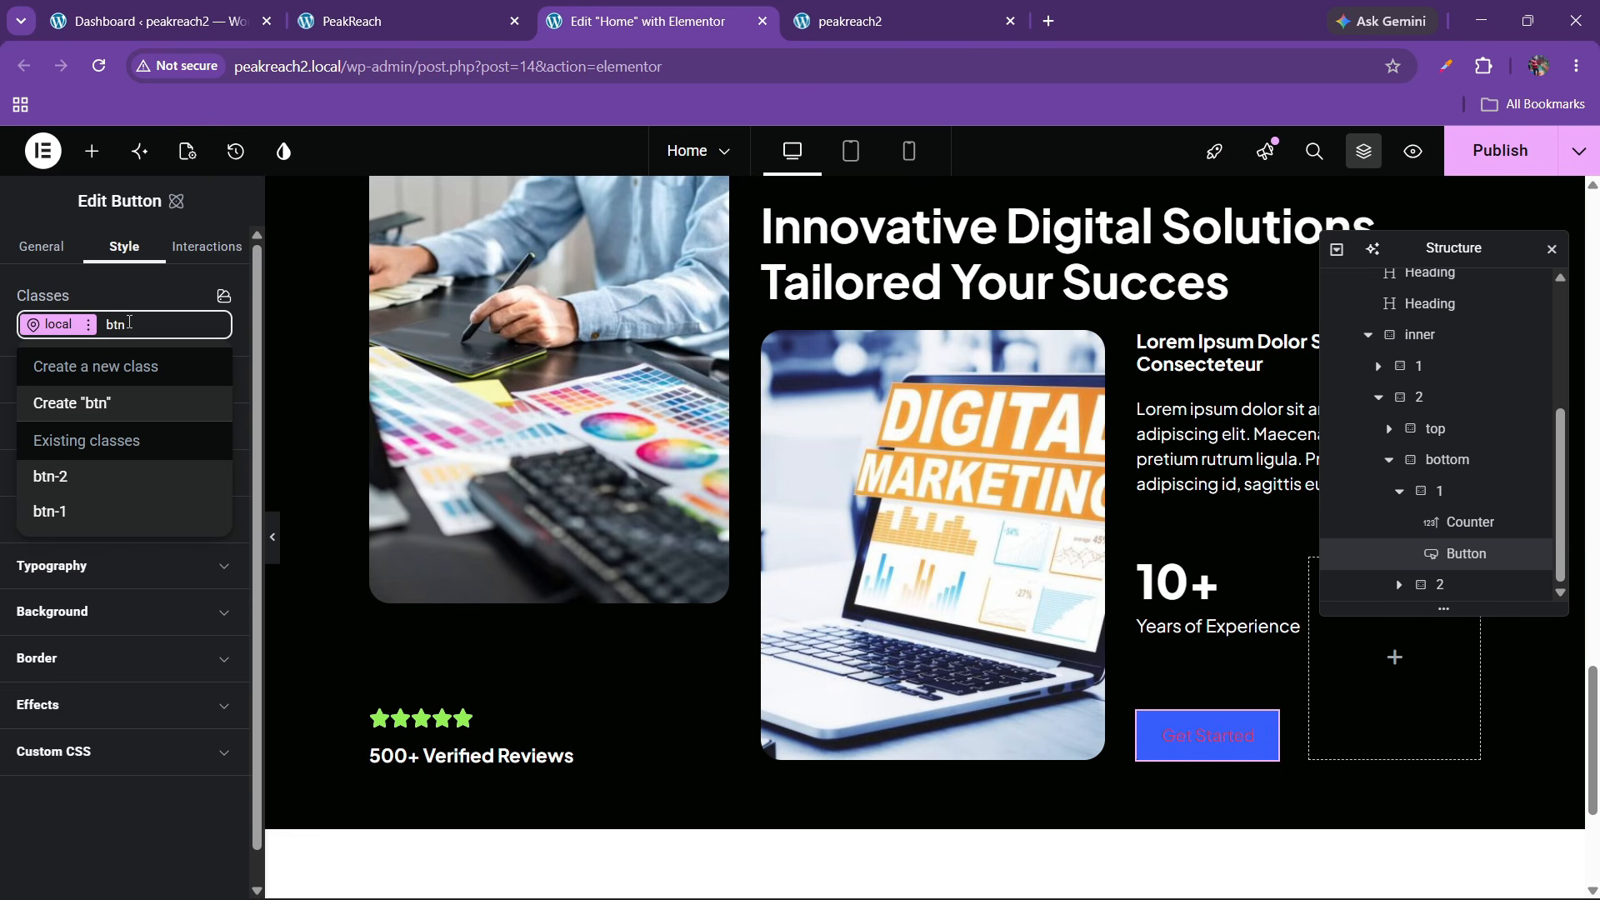
left_click(58, 511)
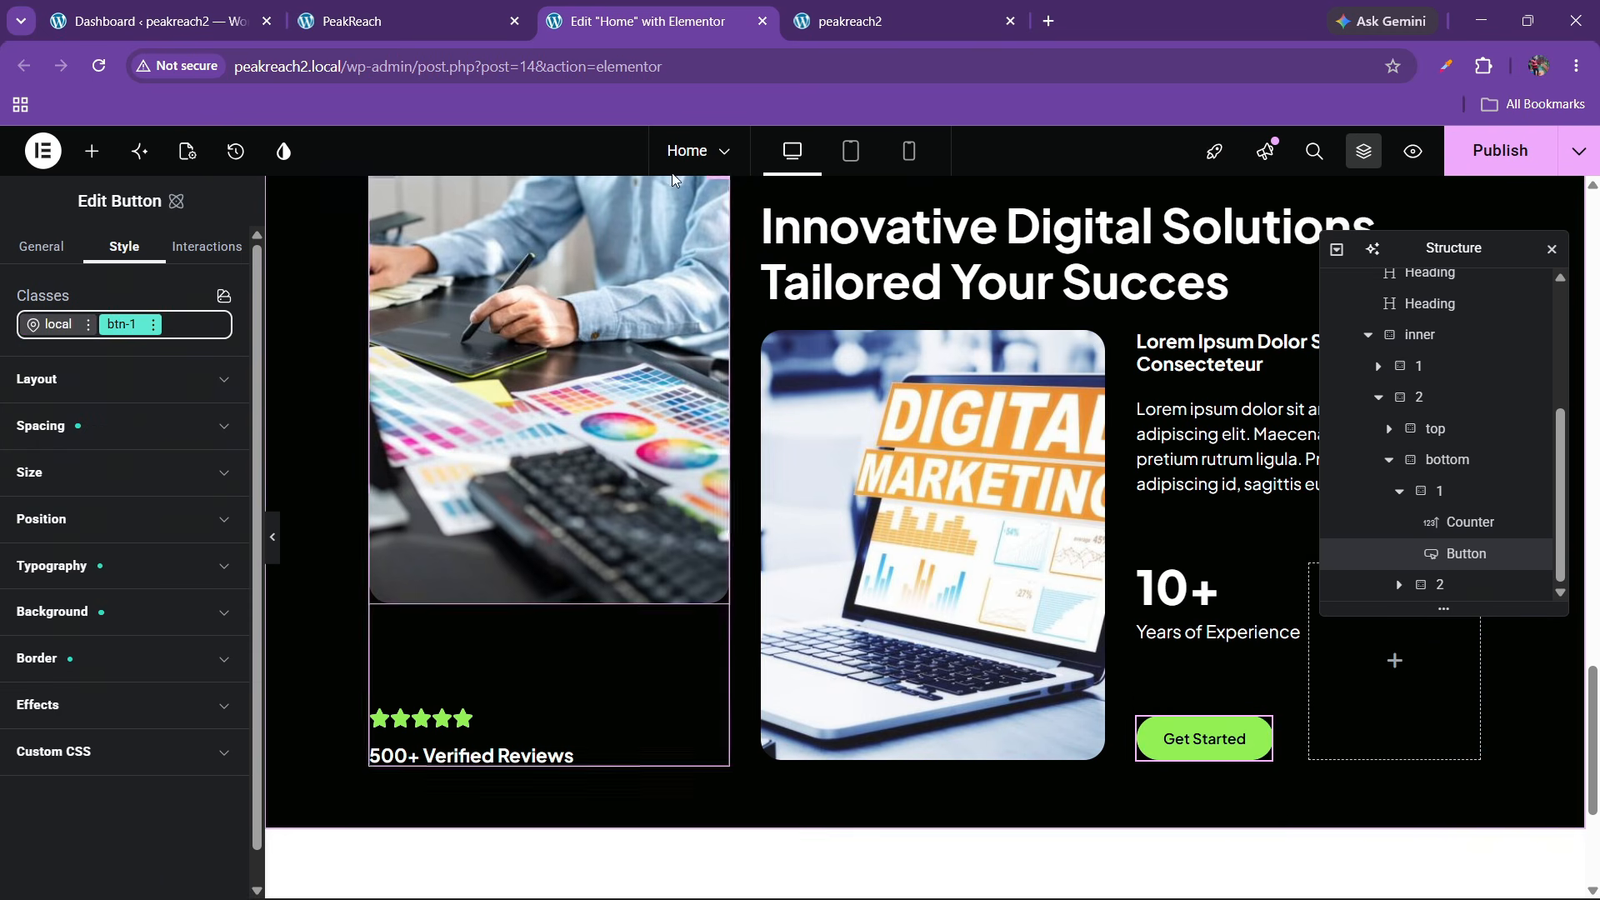
Compare the editor with the live PeakReach page and move the structure outline aside
left_click(408, 21)
left_click(575, 9)
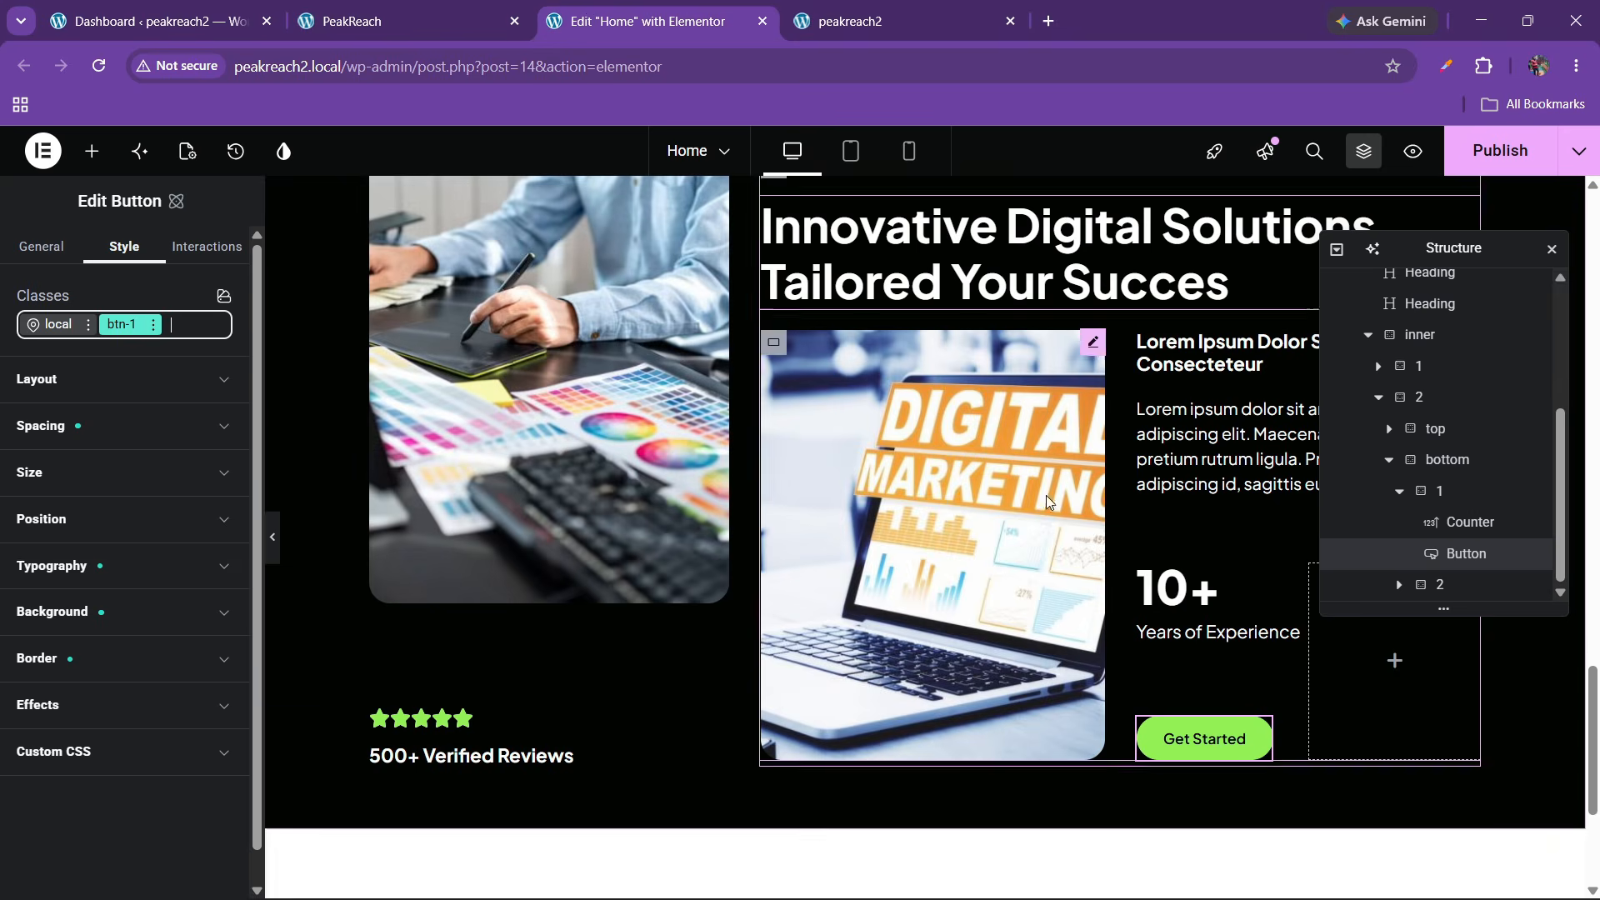
left_click(493, 10)
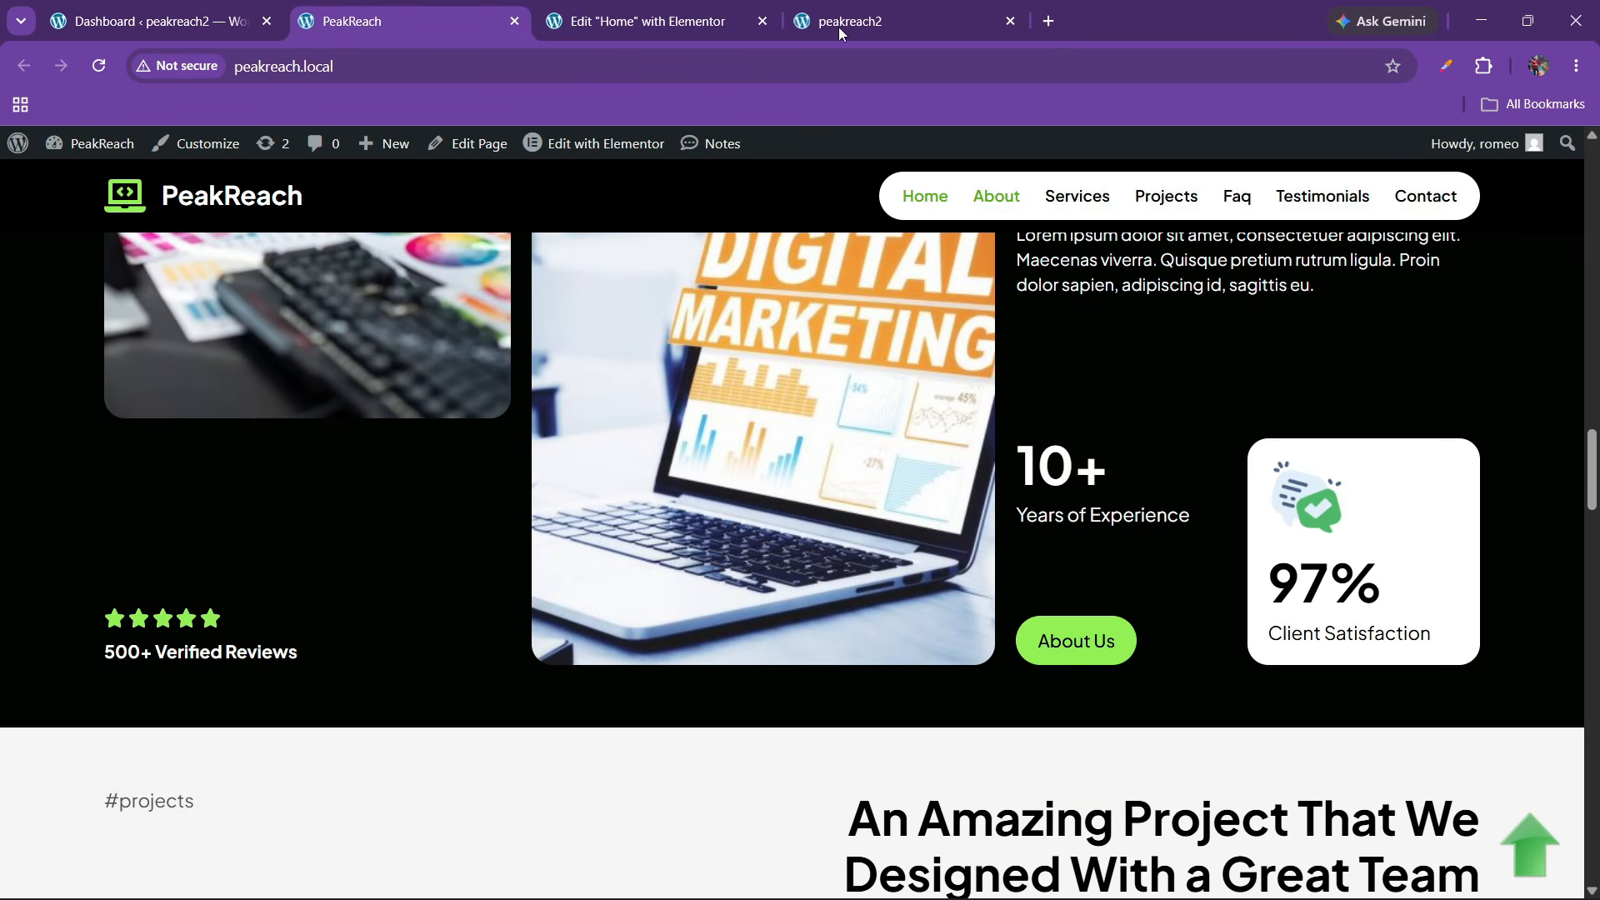
left_click(708, 20)
left_click_drag(1300, 267, 773, 415)
Give the empty box beside the 10+ counter a white #ffffff background
left_click(1387, 666)
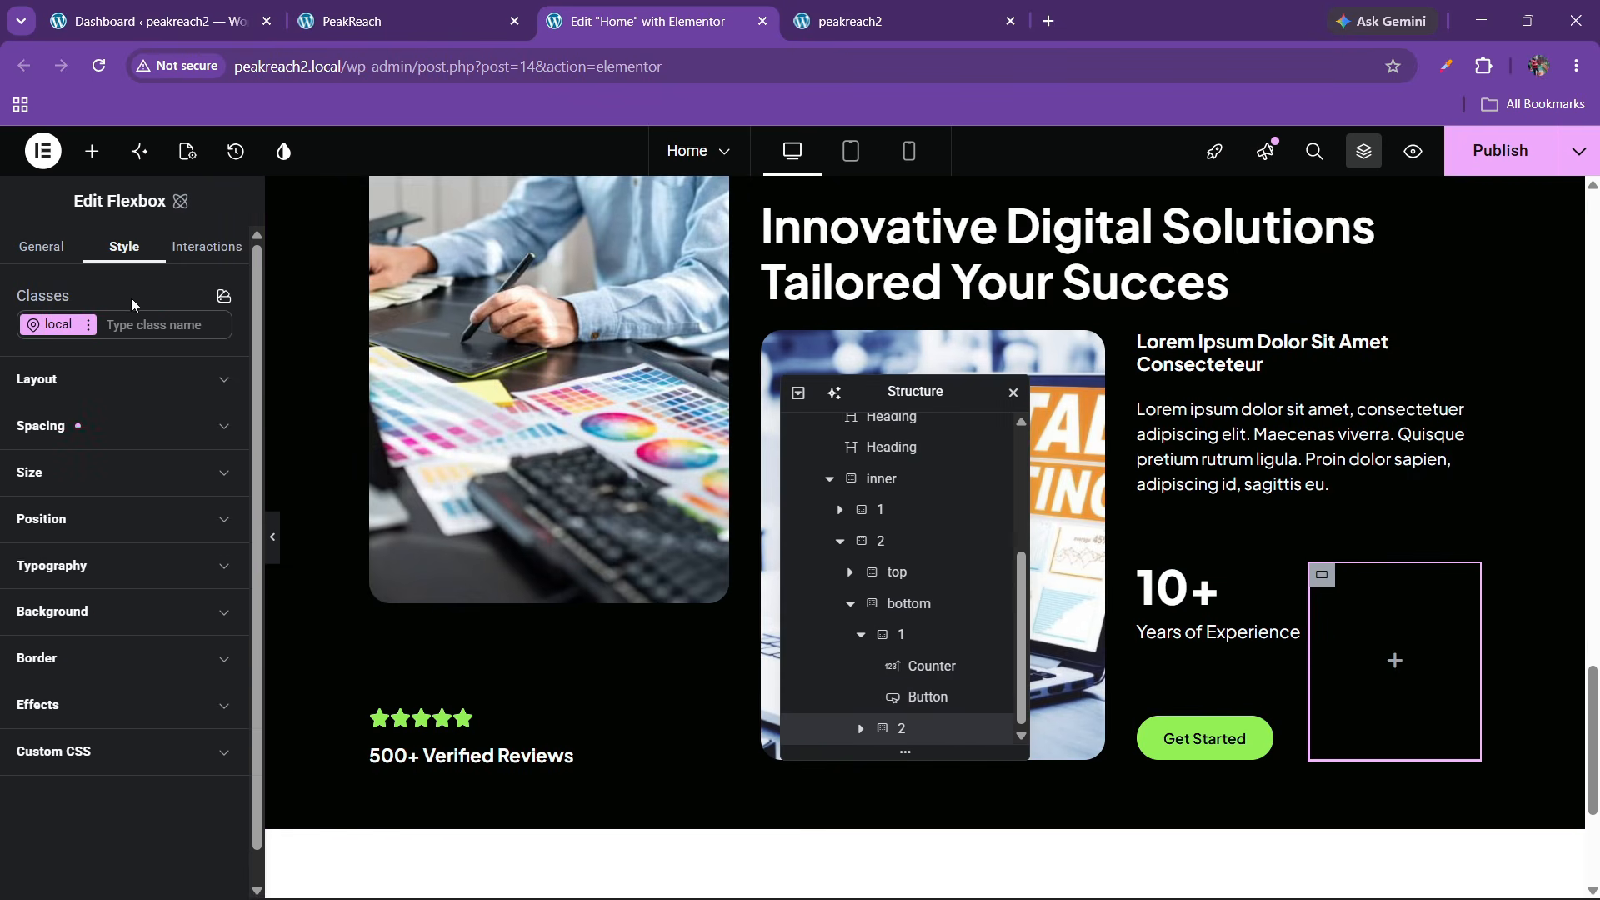
left_click(102, 609)
scroll(100, 615, "down", 1)
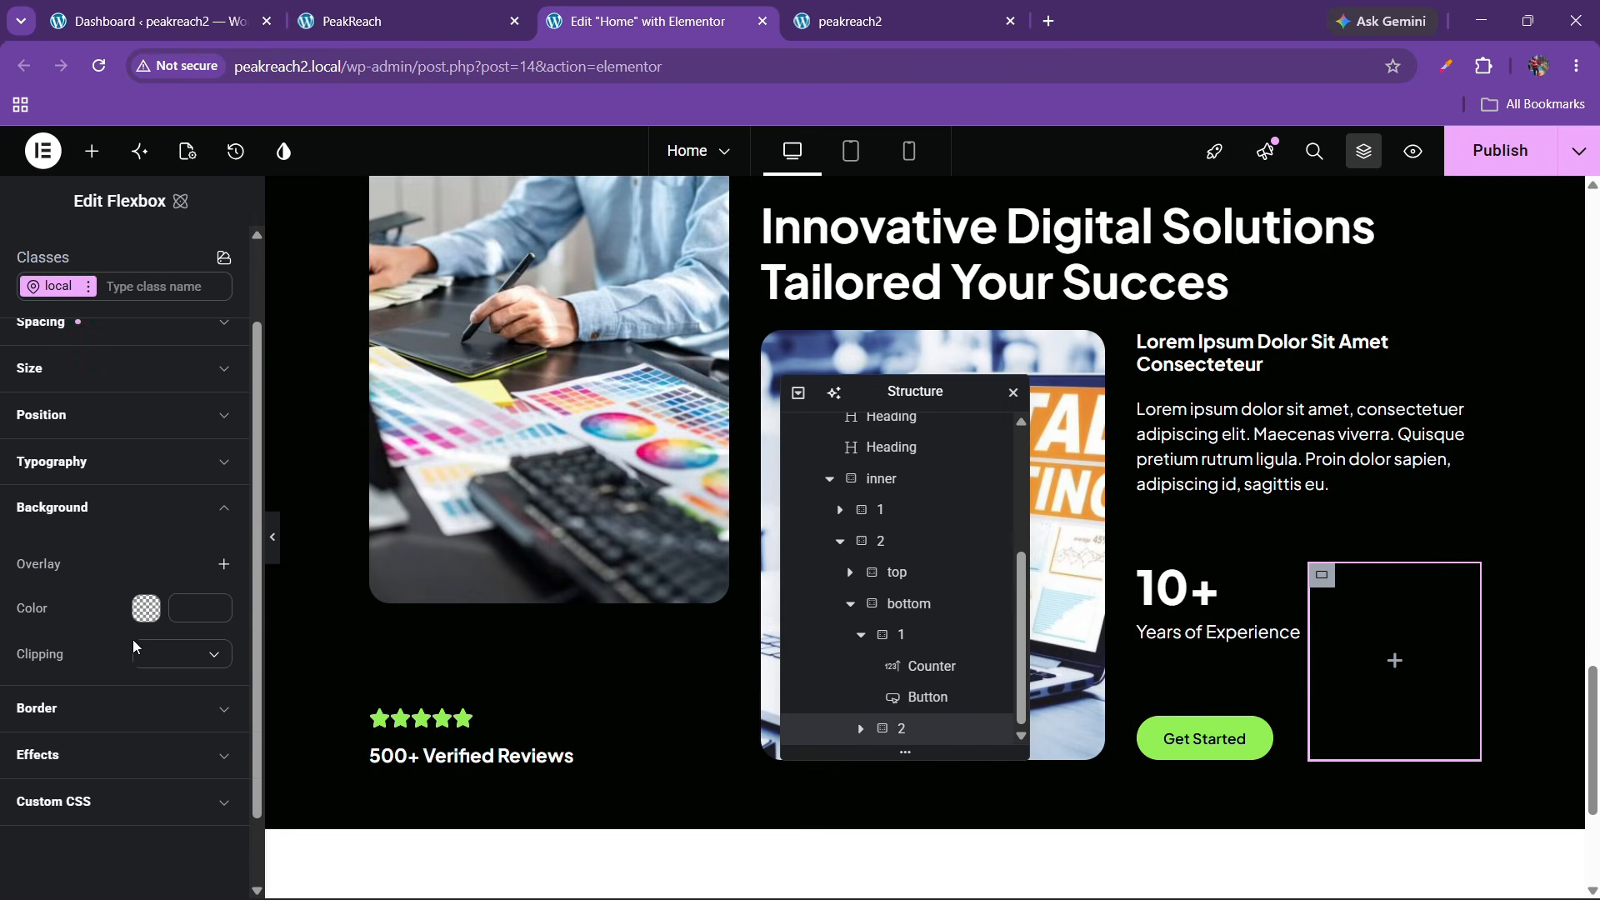
left_click(147, 609)
left_click(171, 606)
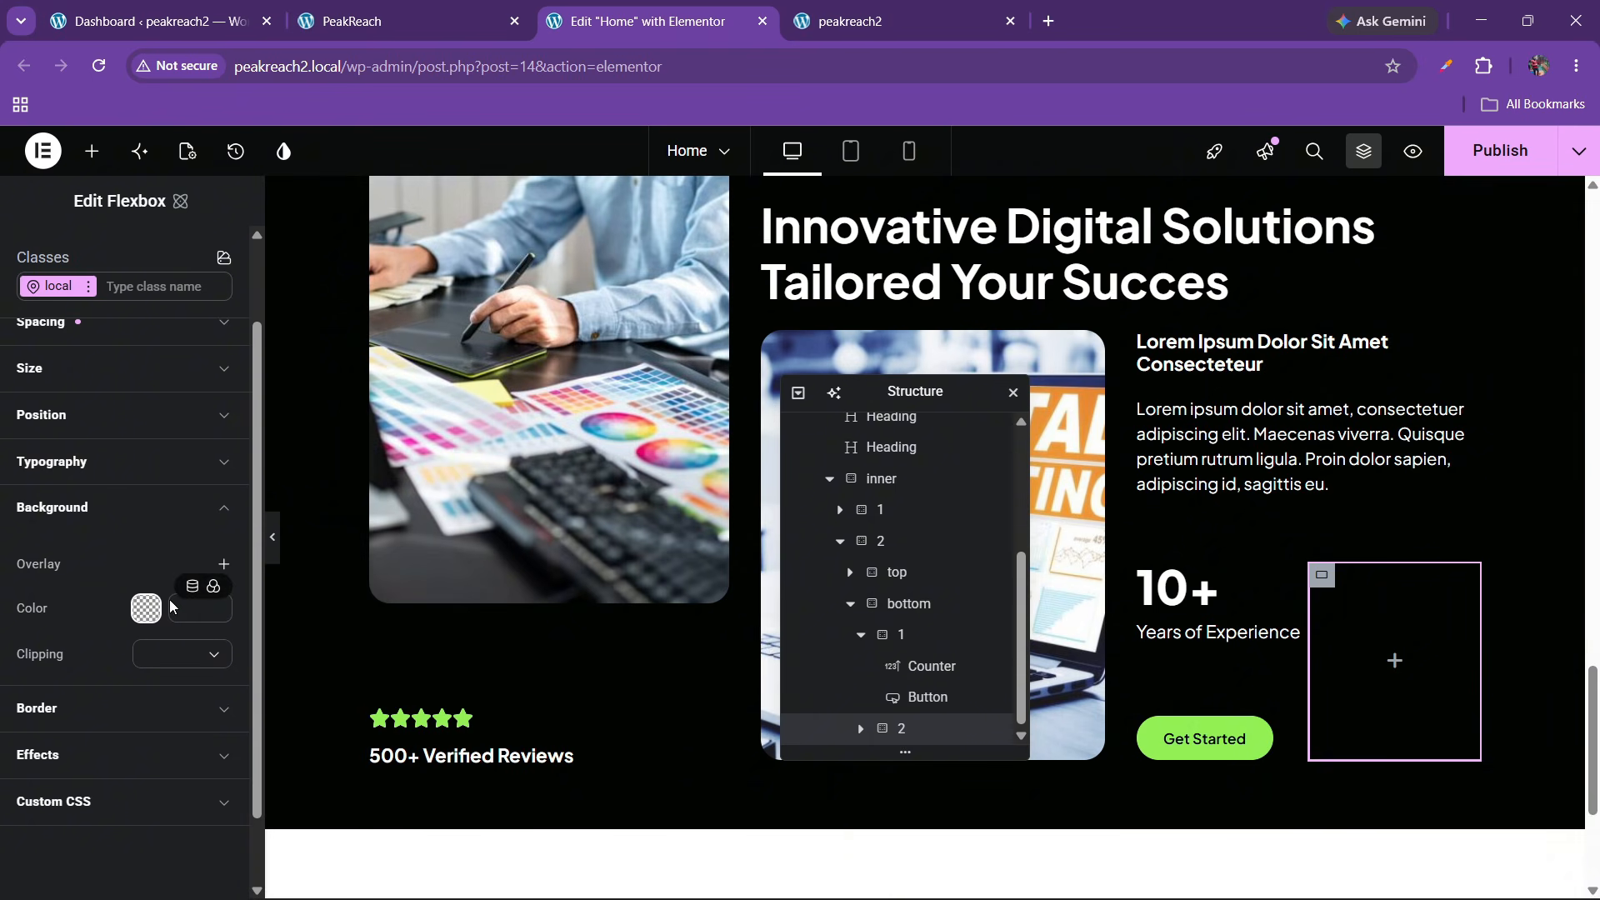
left_click(214, 587)
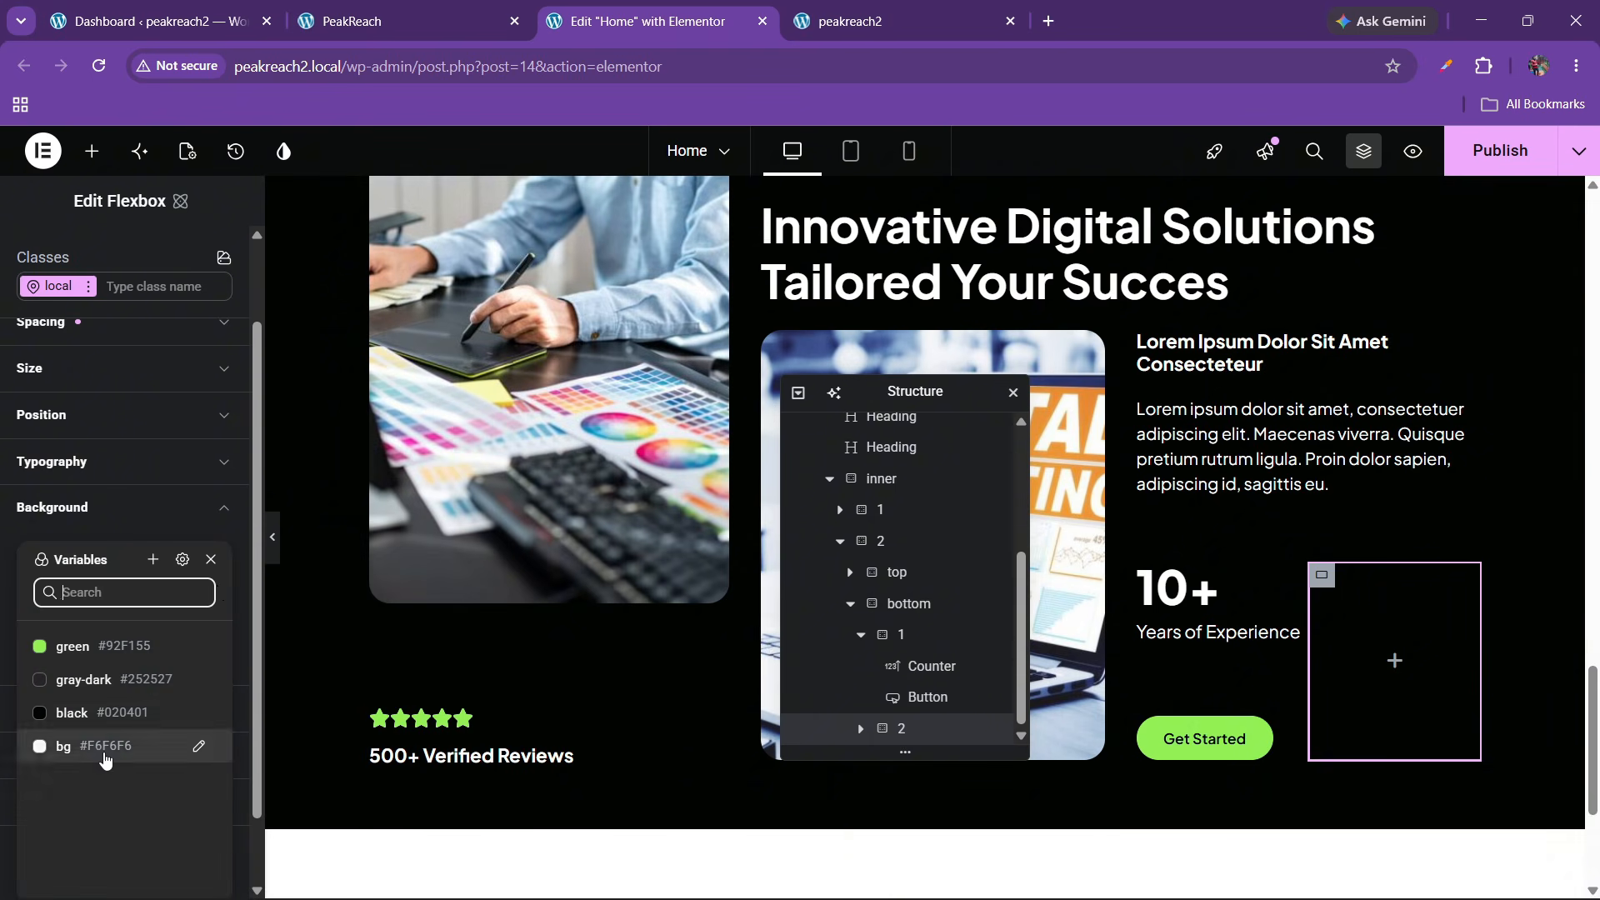
left_click(100, 745)
left_click(185, 609)
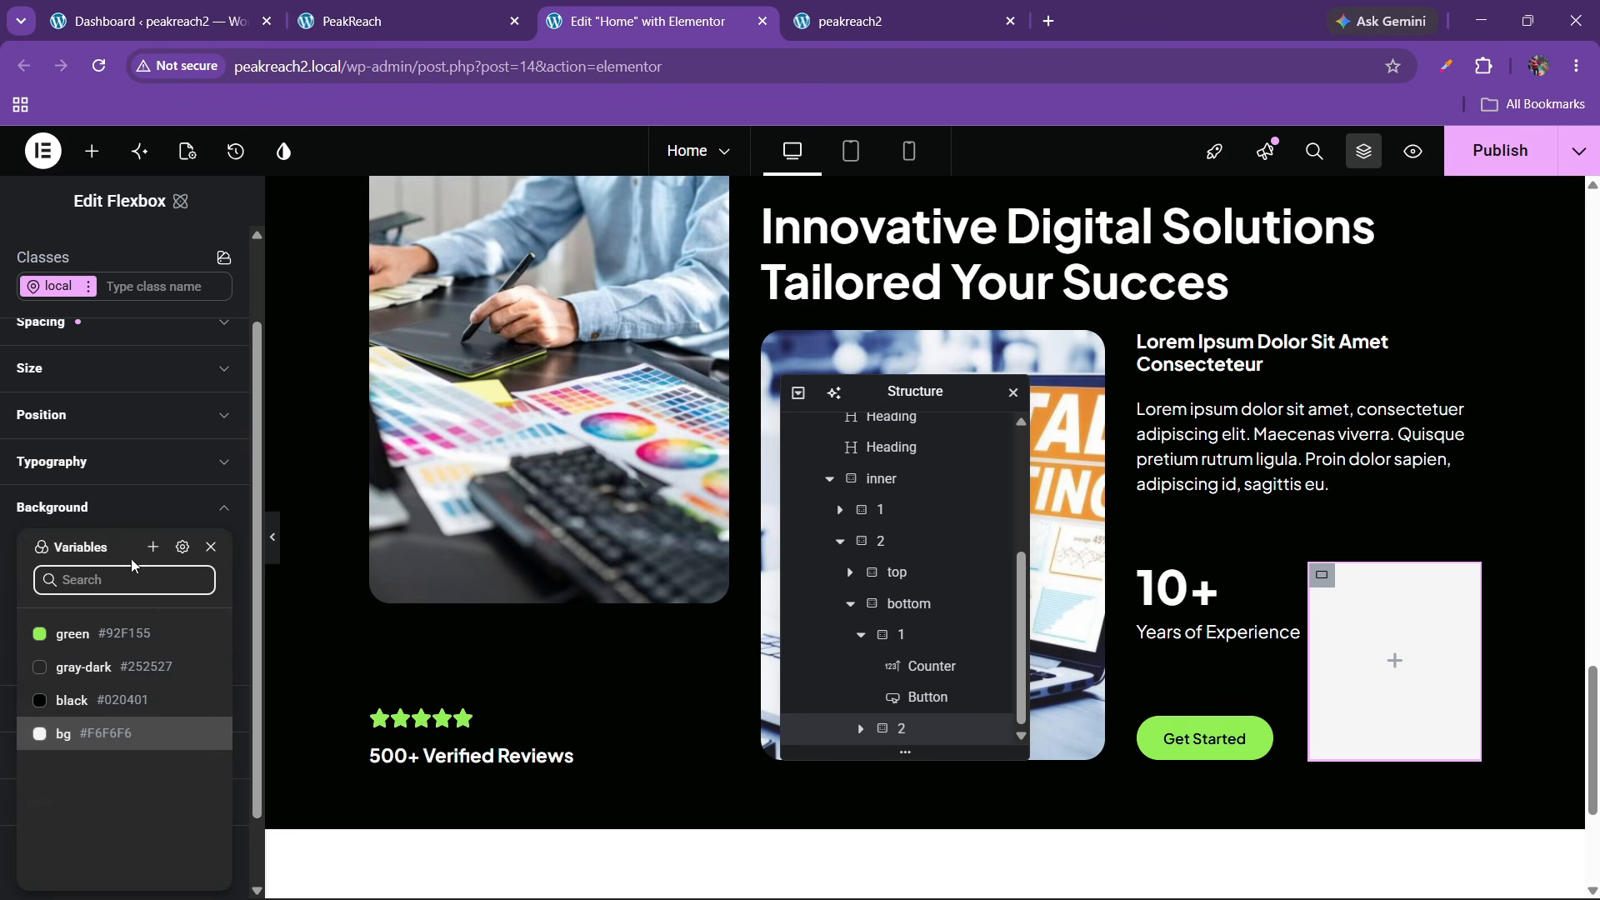
left_click(113, 521)
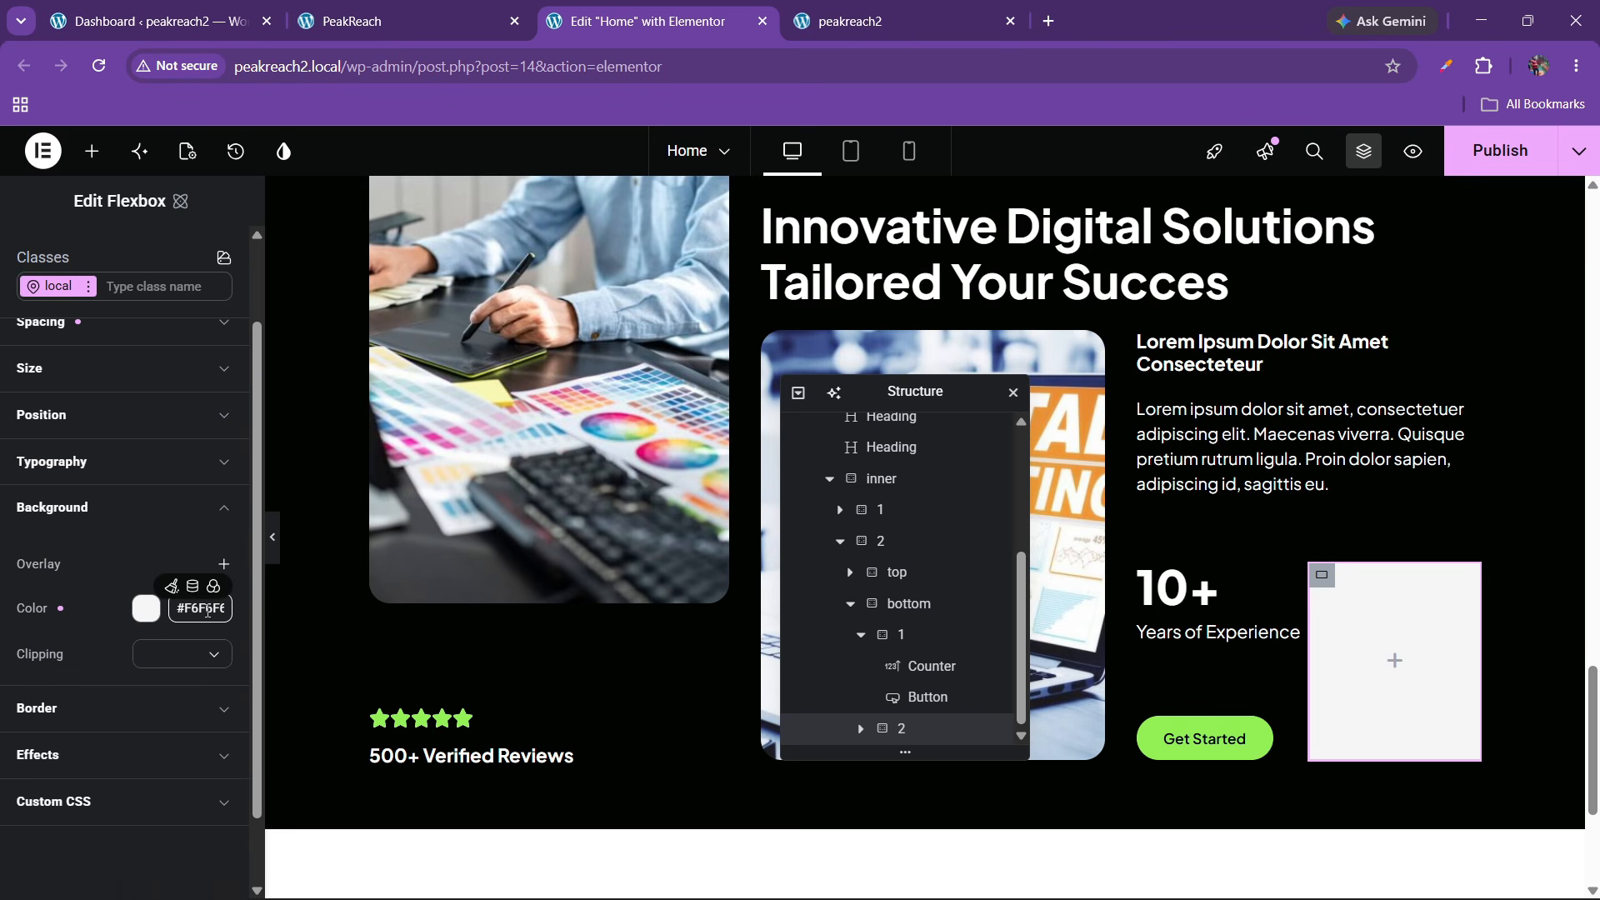
left_click(146, 609)
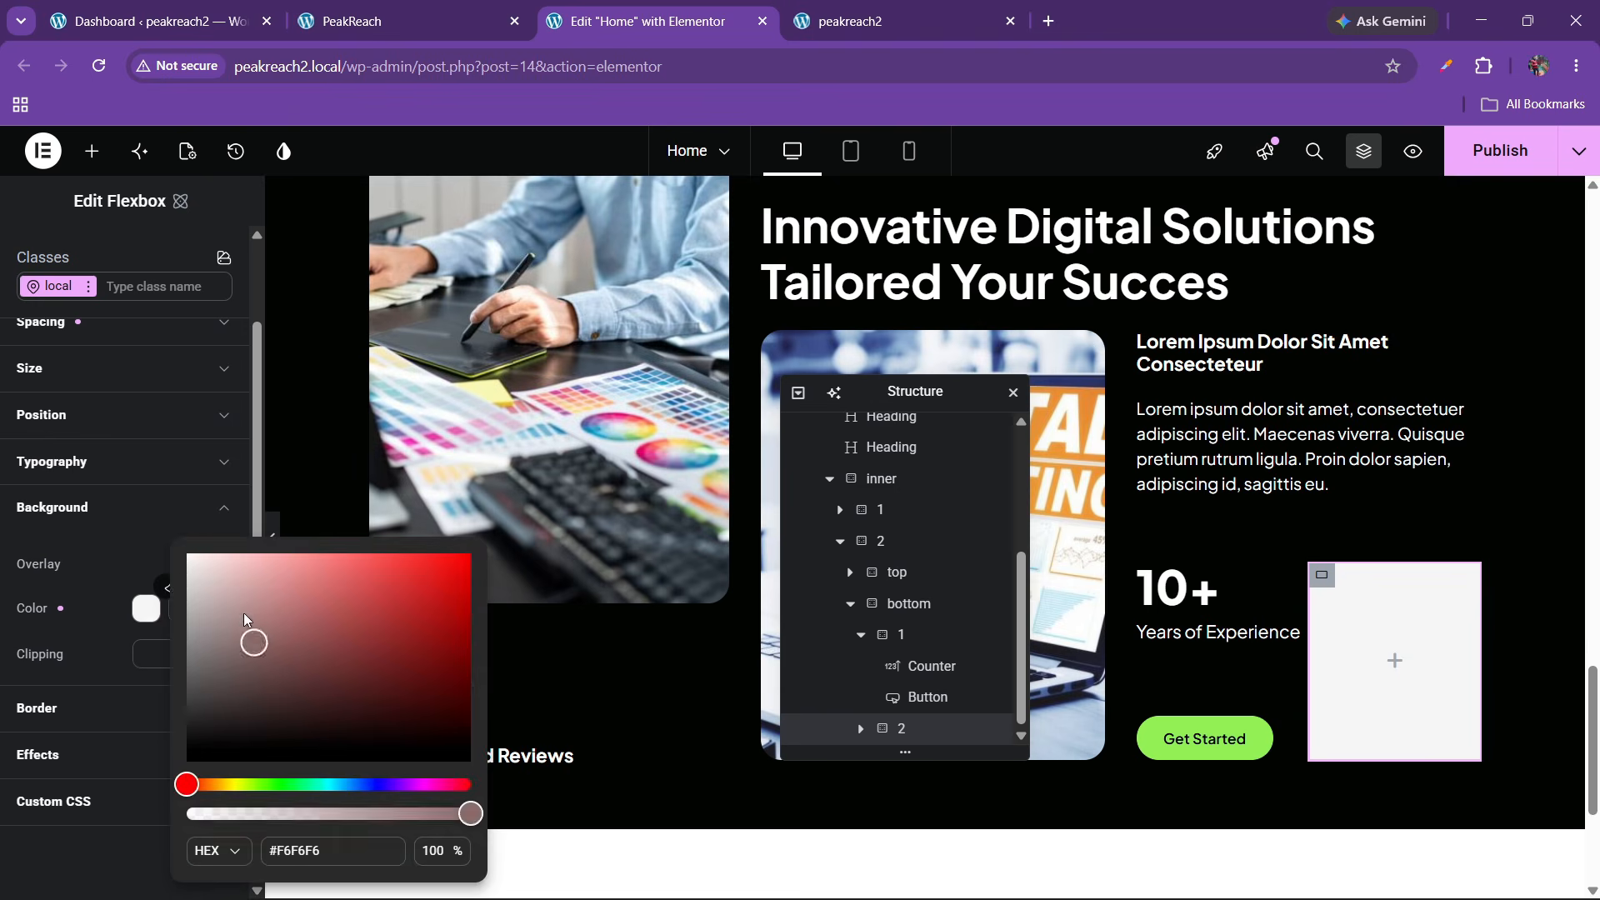
left_click(128, 596)
Set the box's padding to 20 px and review its border settings
scroll(98, 483, "up", 2)
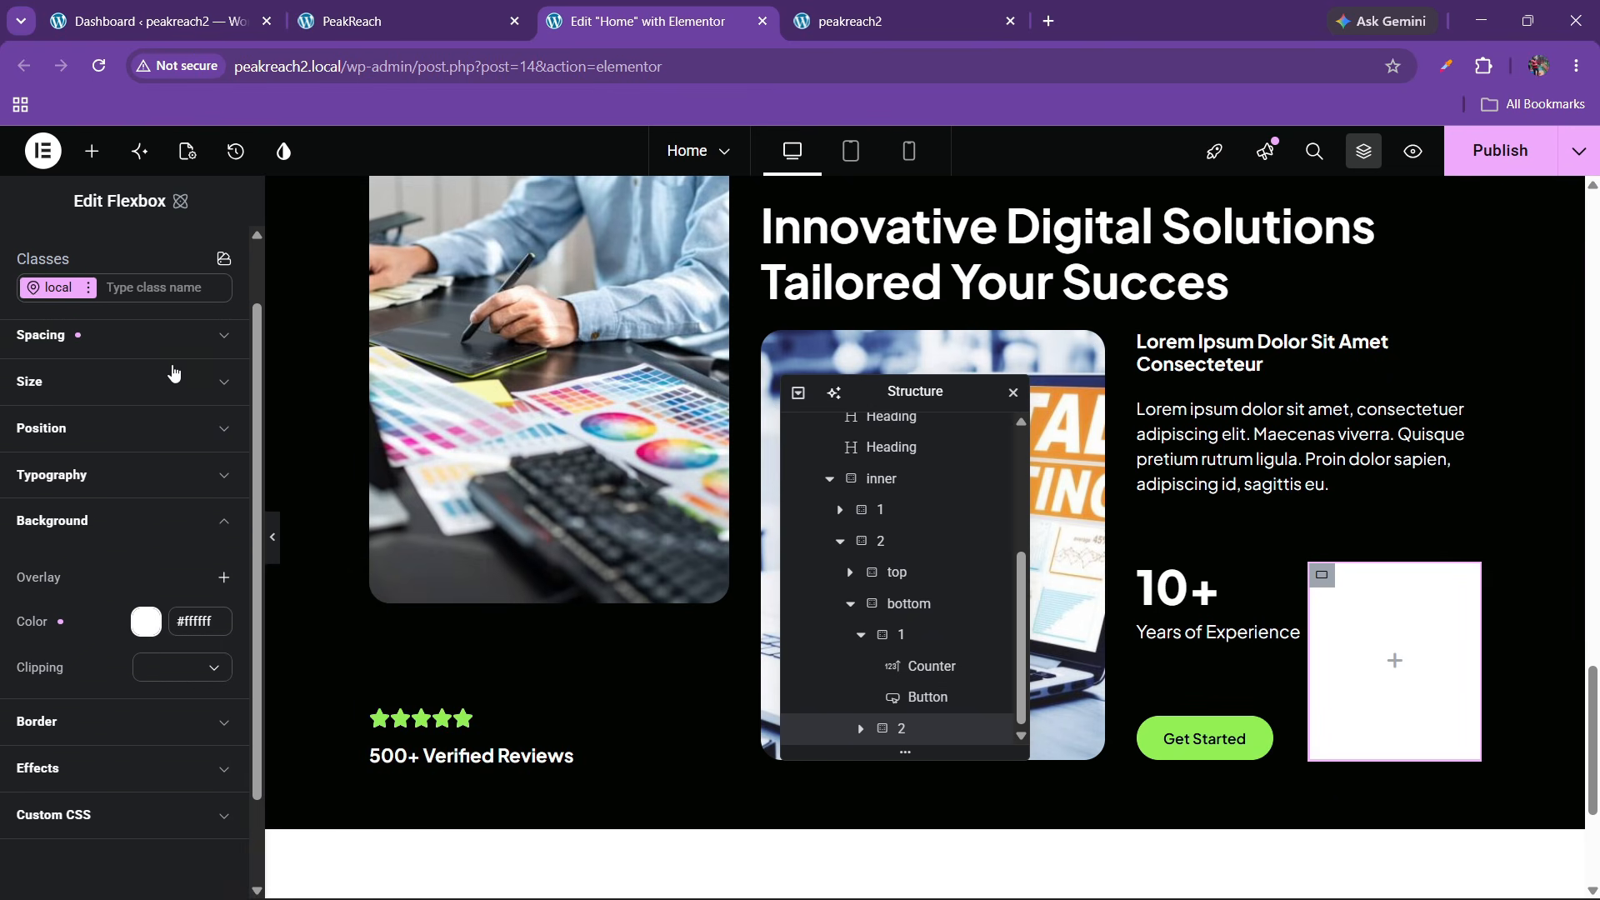
left_click(92, 426)
scroll(75, 583, "down", 2)
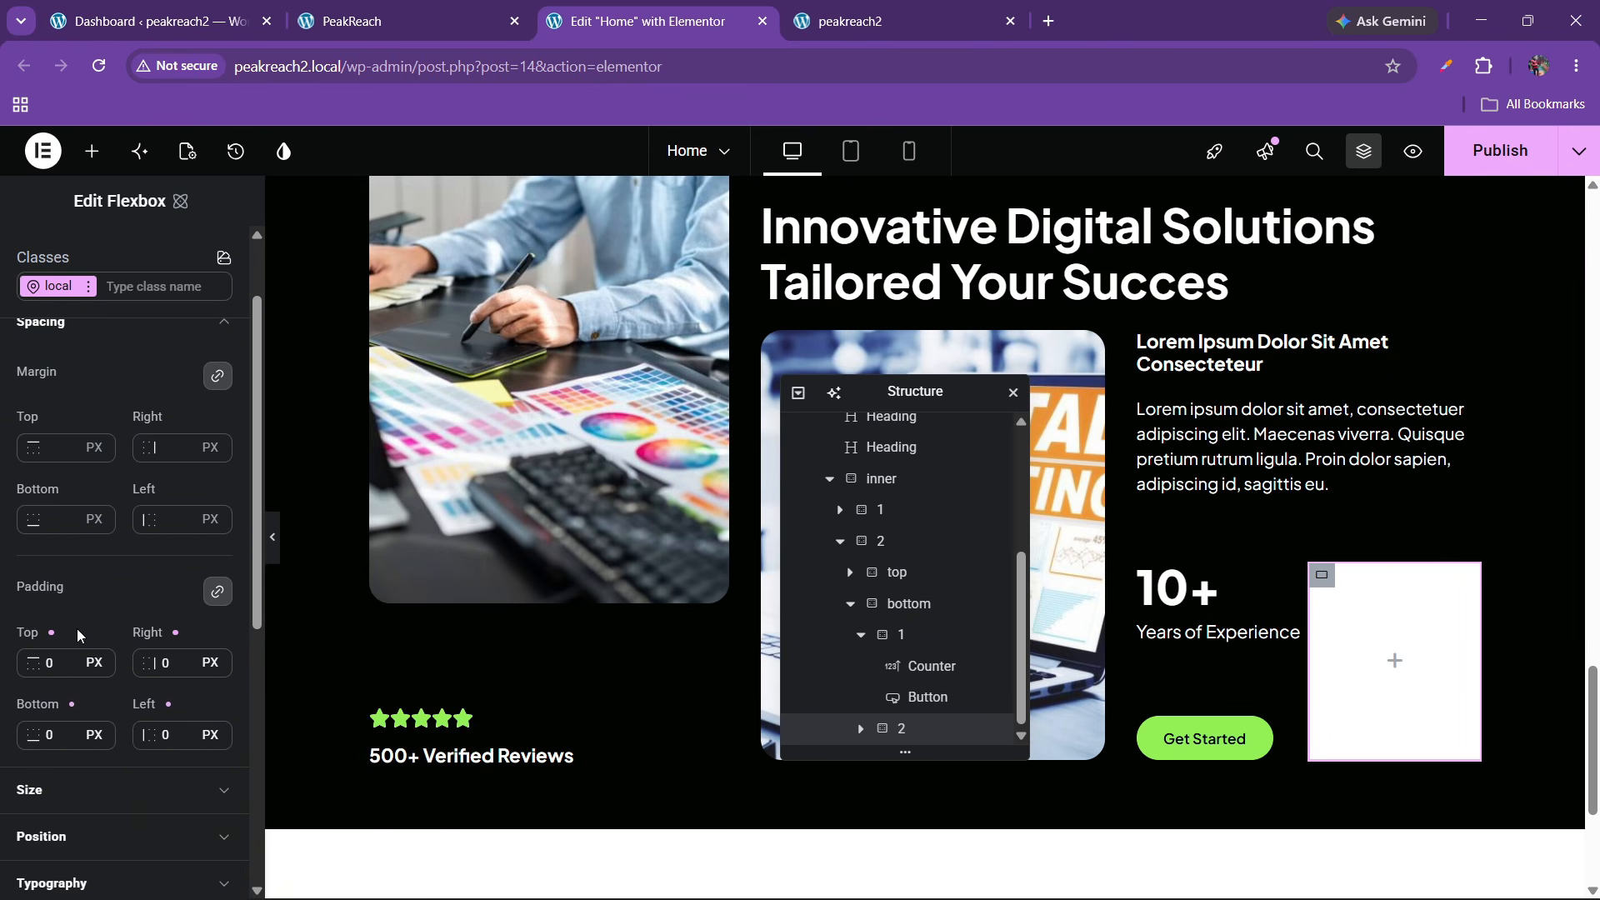
left_click(47, 664)
type("1")
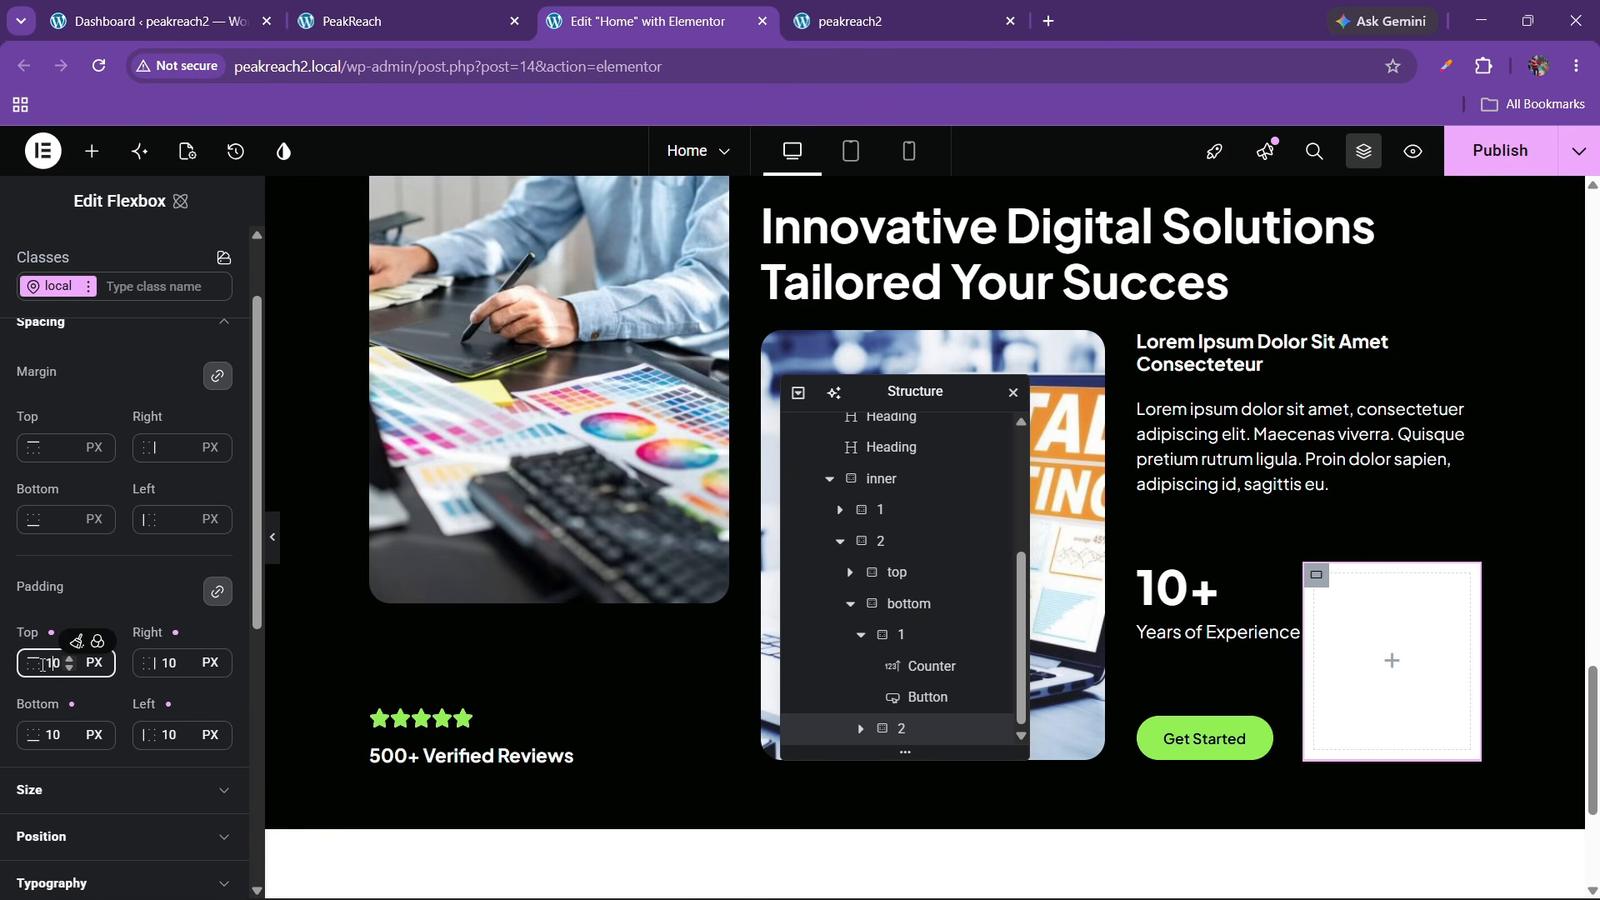
key("BackSpace")
type("2")
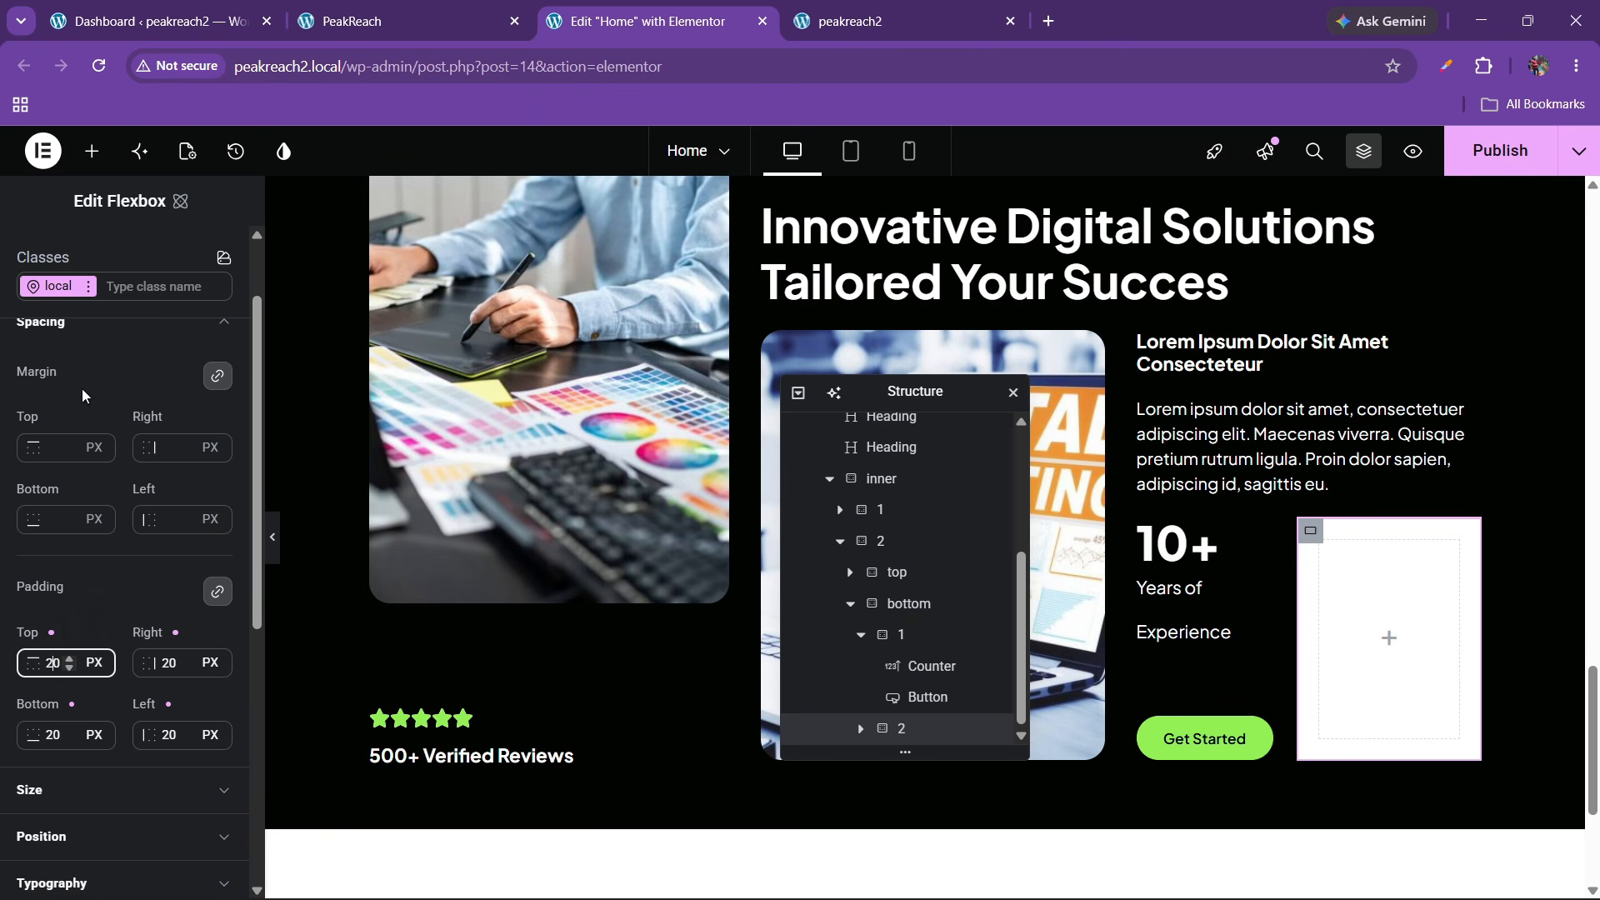
scroll(47, 650, "down", 2)
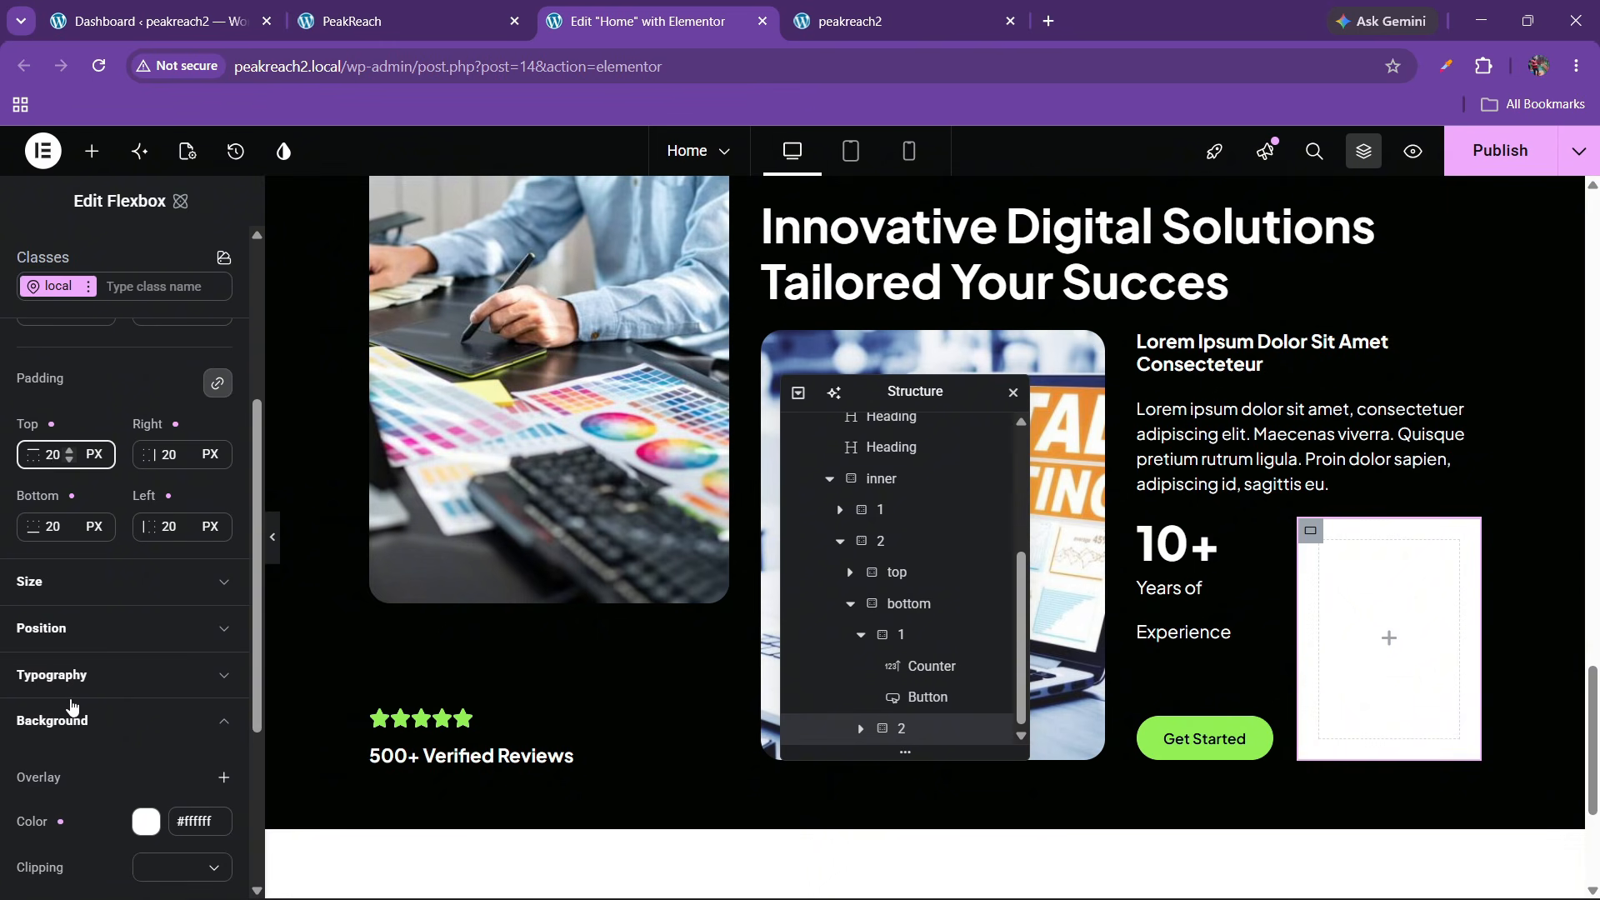
scroll(68, 702, "down", 3)
left_click(68, 639)
scroll(58, 683, "down", 1)
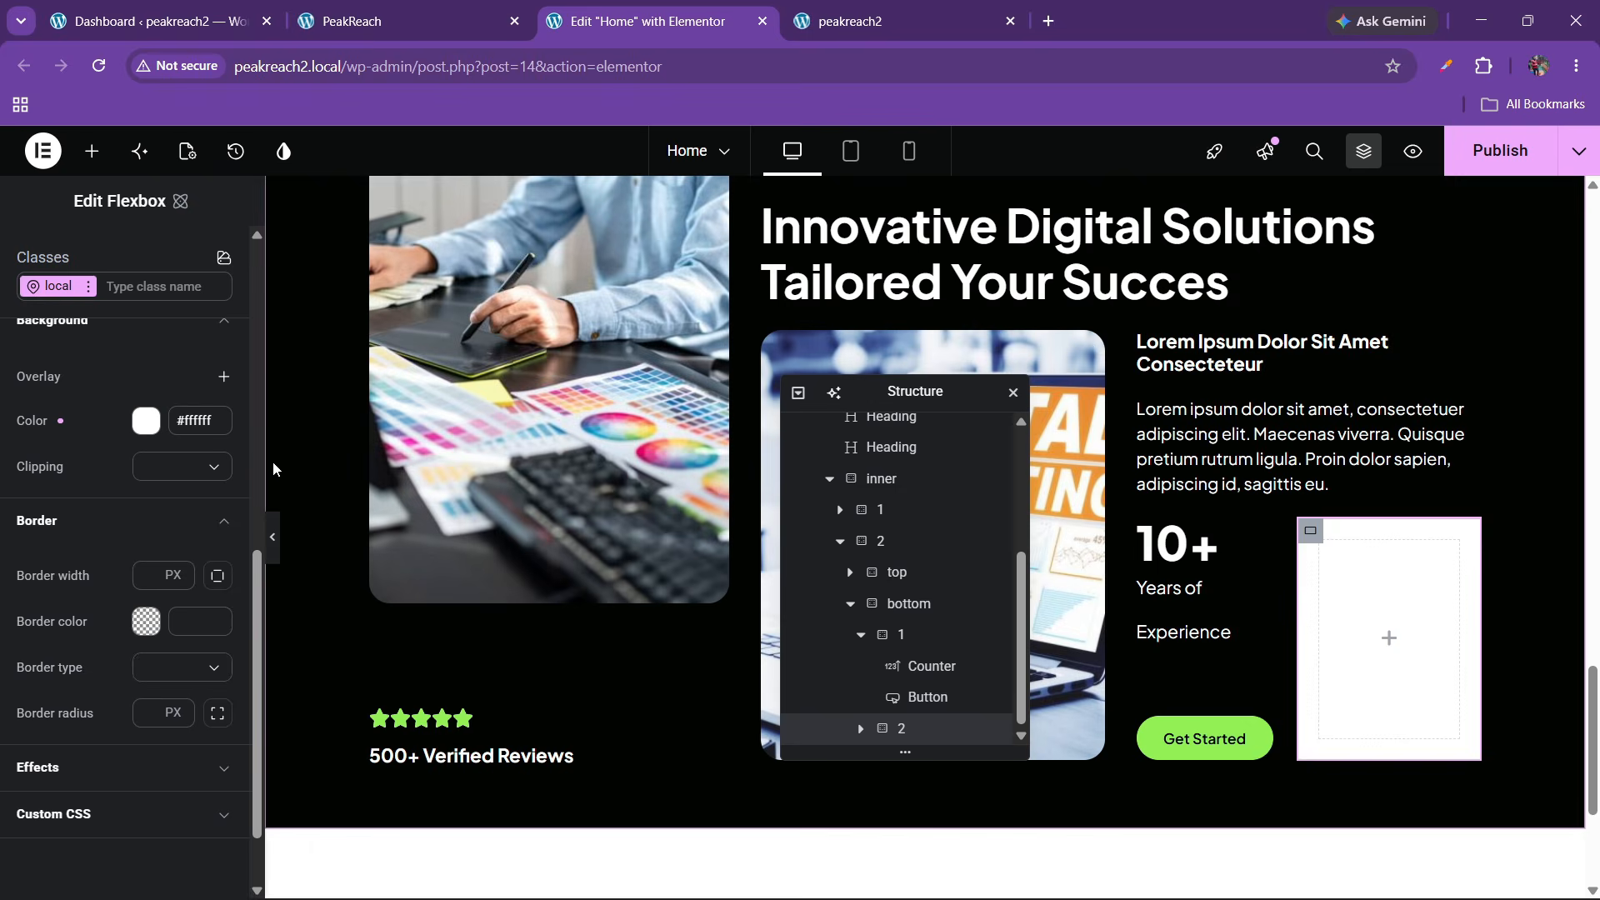
scroll(265, 460, "up", 5)
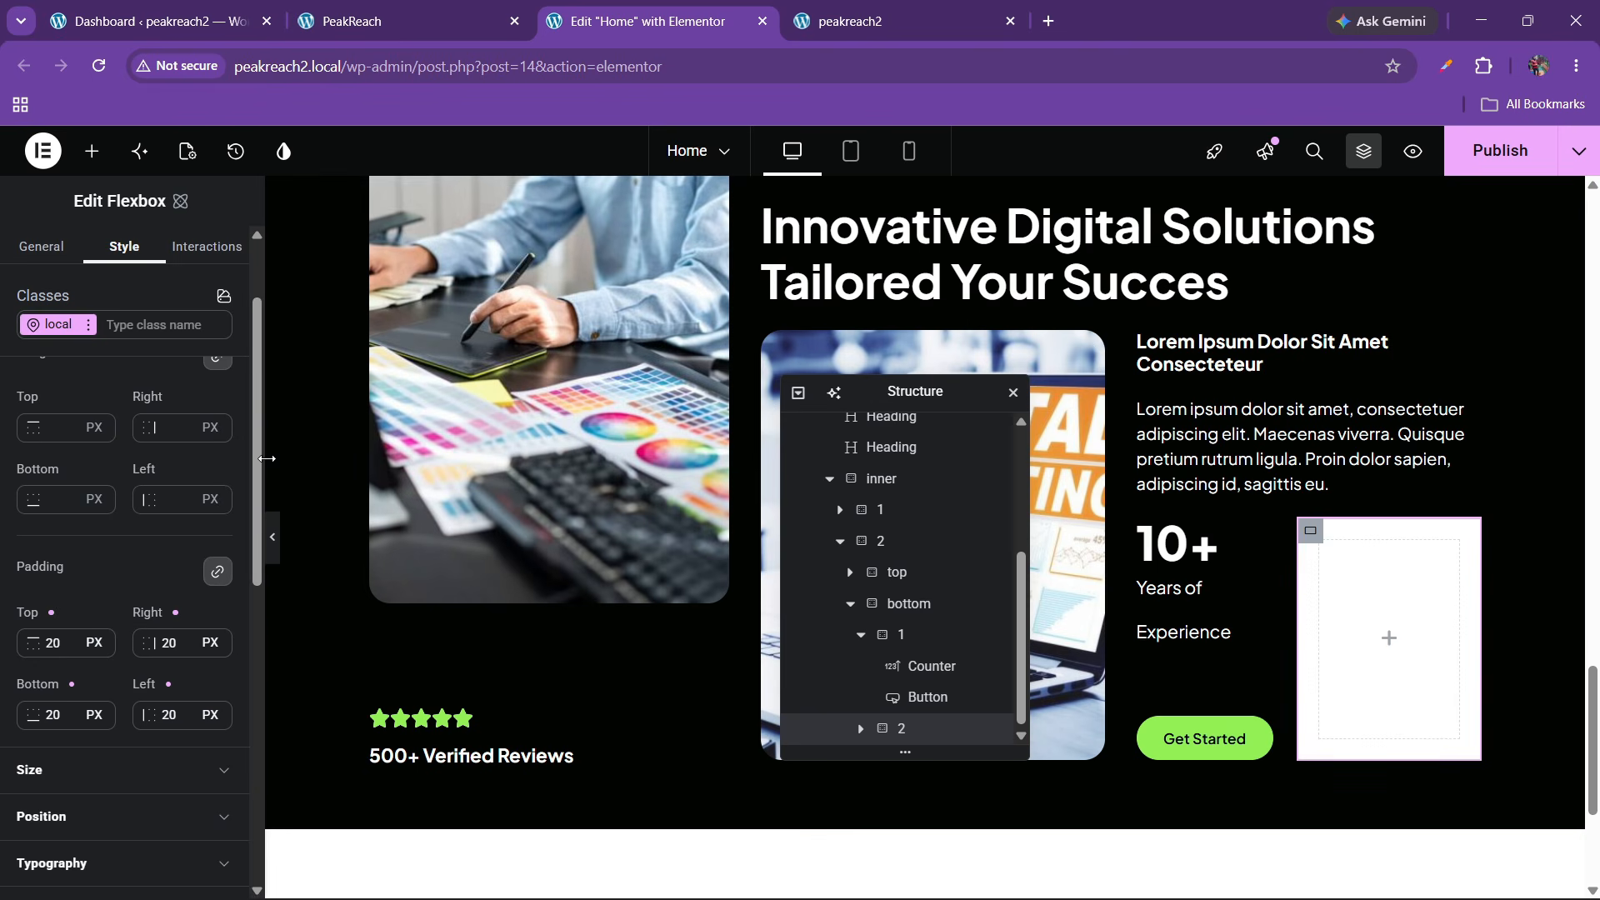
Resize the editor panel and compare against the live PeakReach homepage
left_click_drag(306, 457, 353, 452)
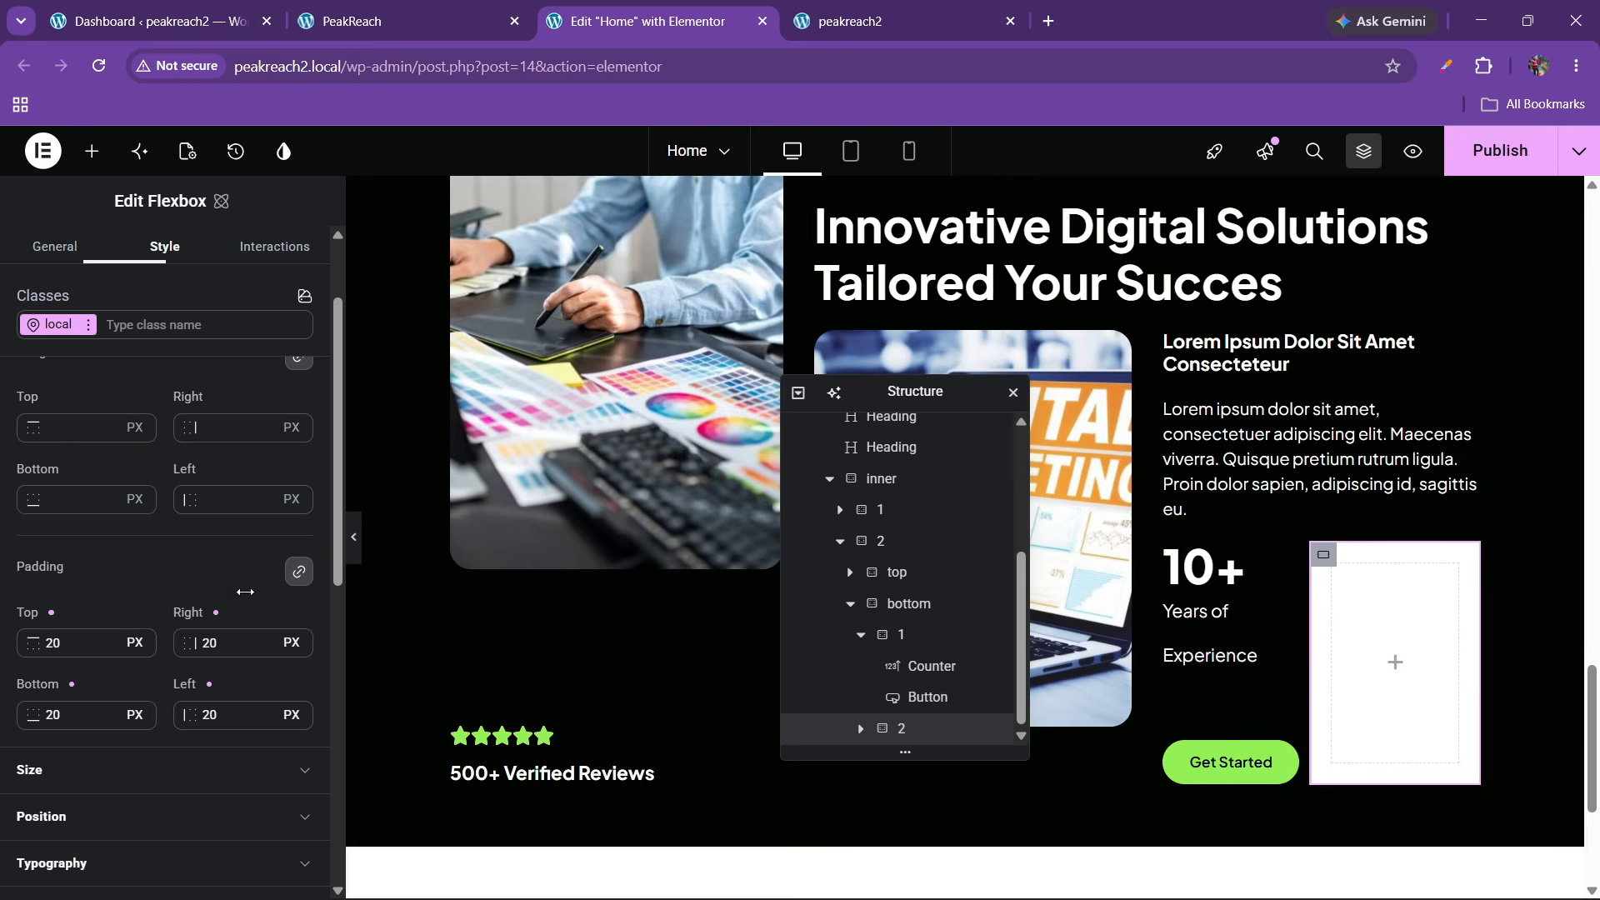
scroll(342, 457, "down", 1)
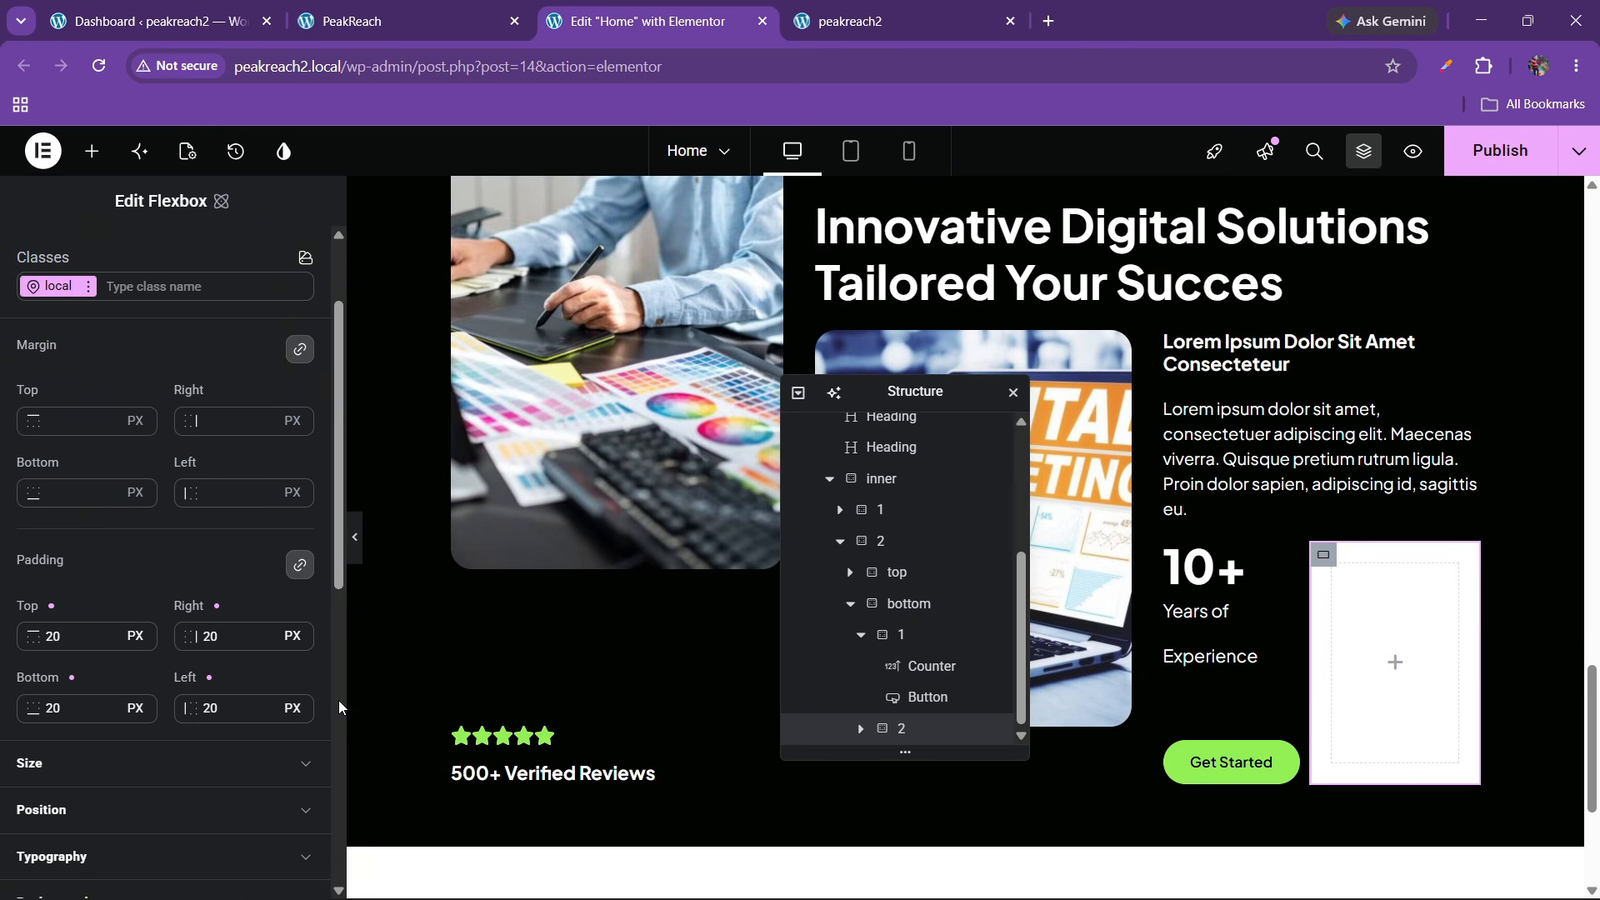
left_click_drag(339, 647, 315, 650)
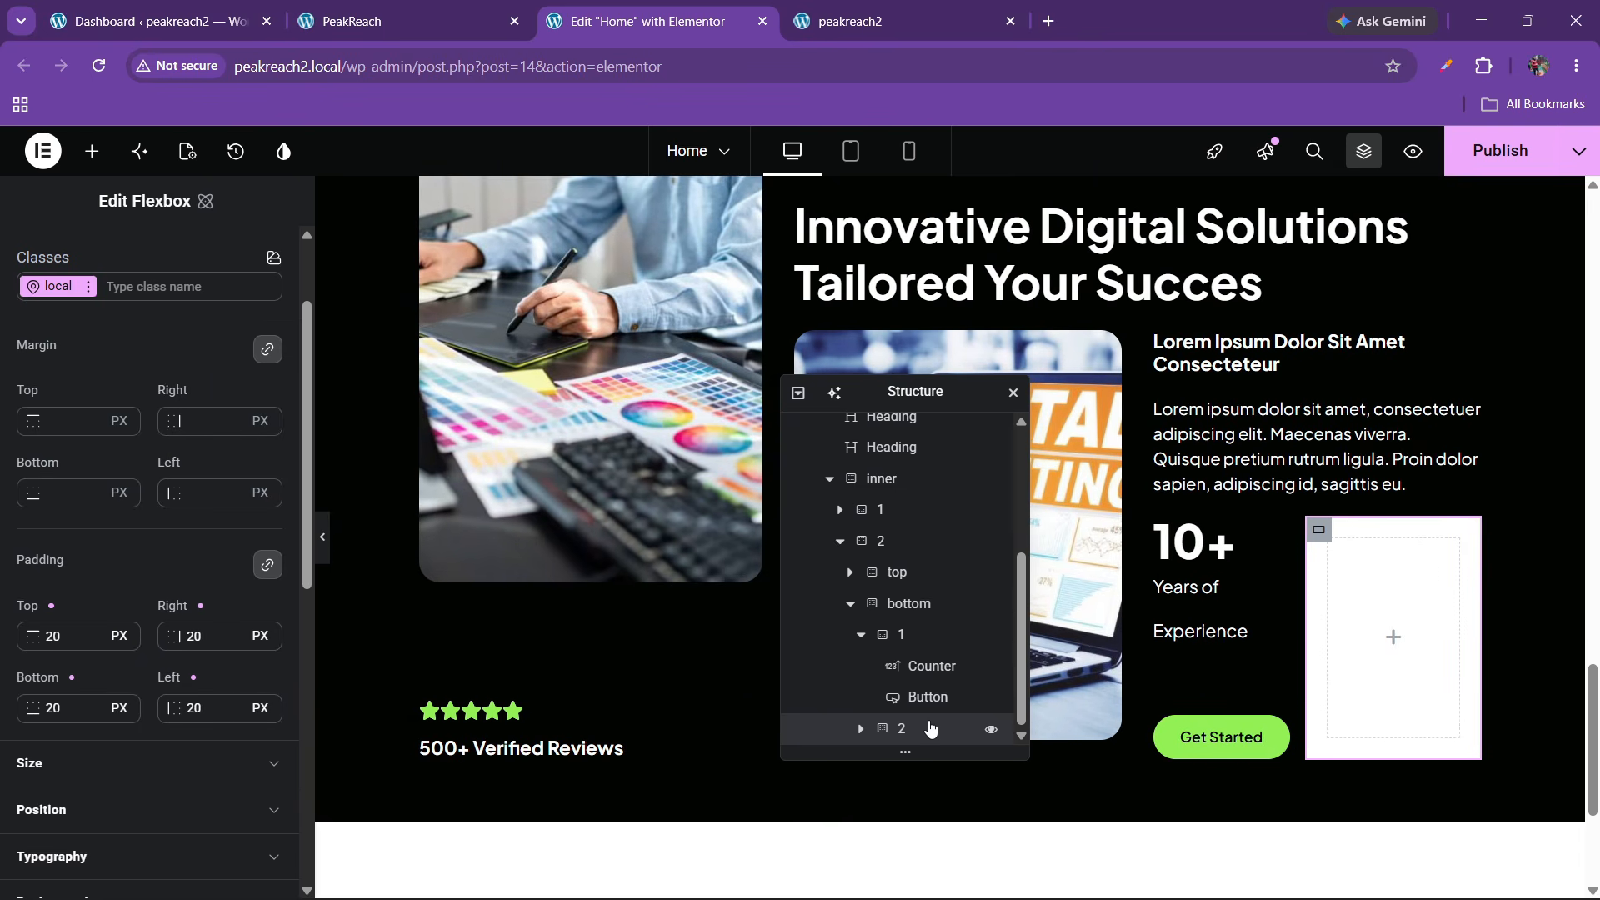
left_click(56, 636)
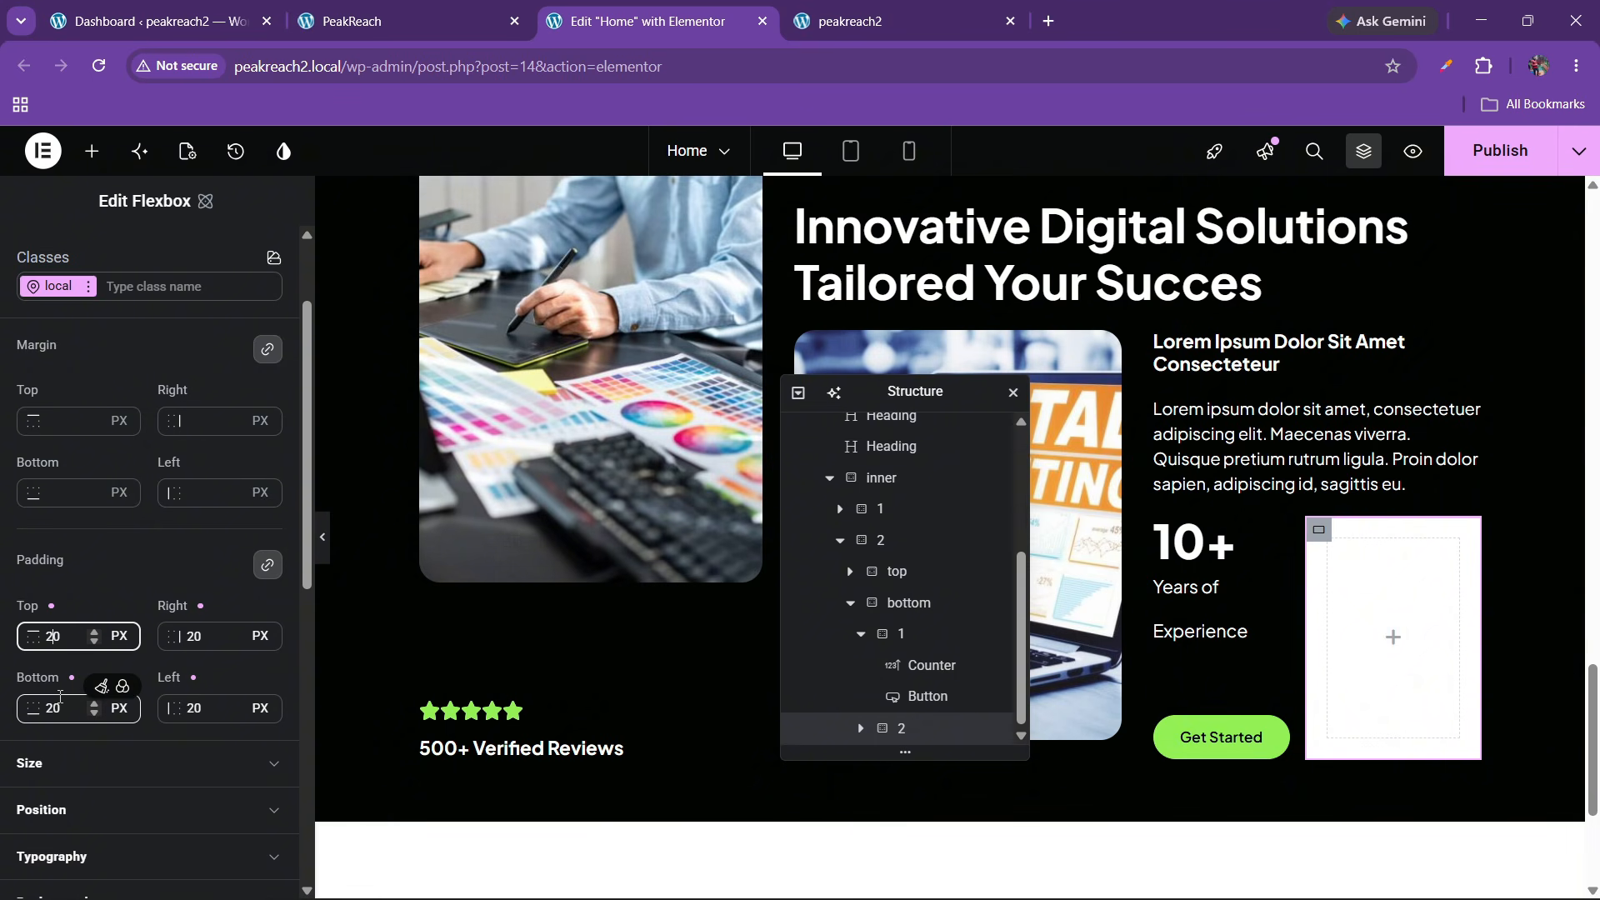
scroll(105, 622, "down", 3)
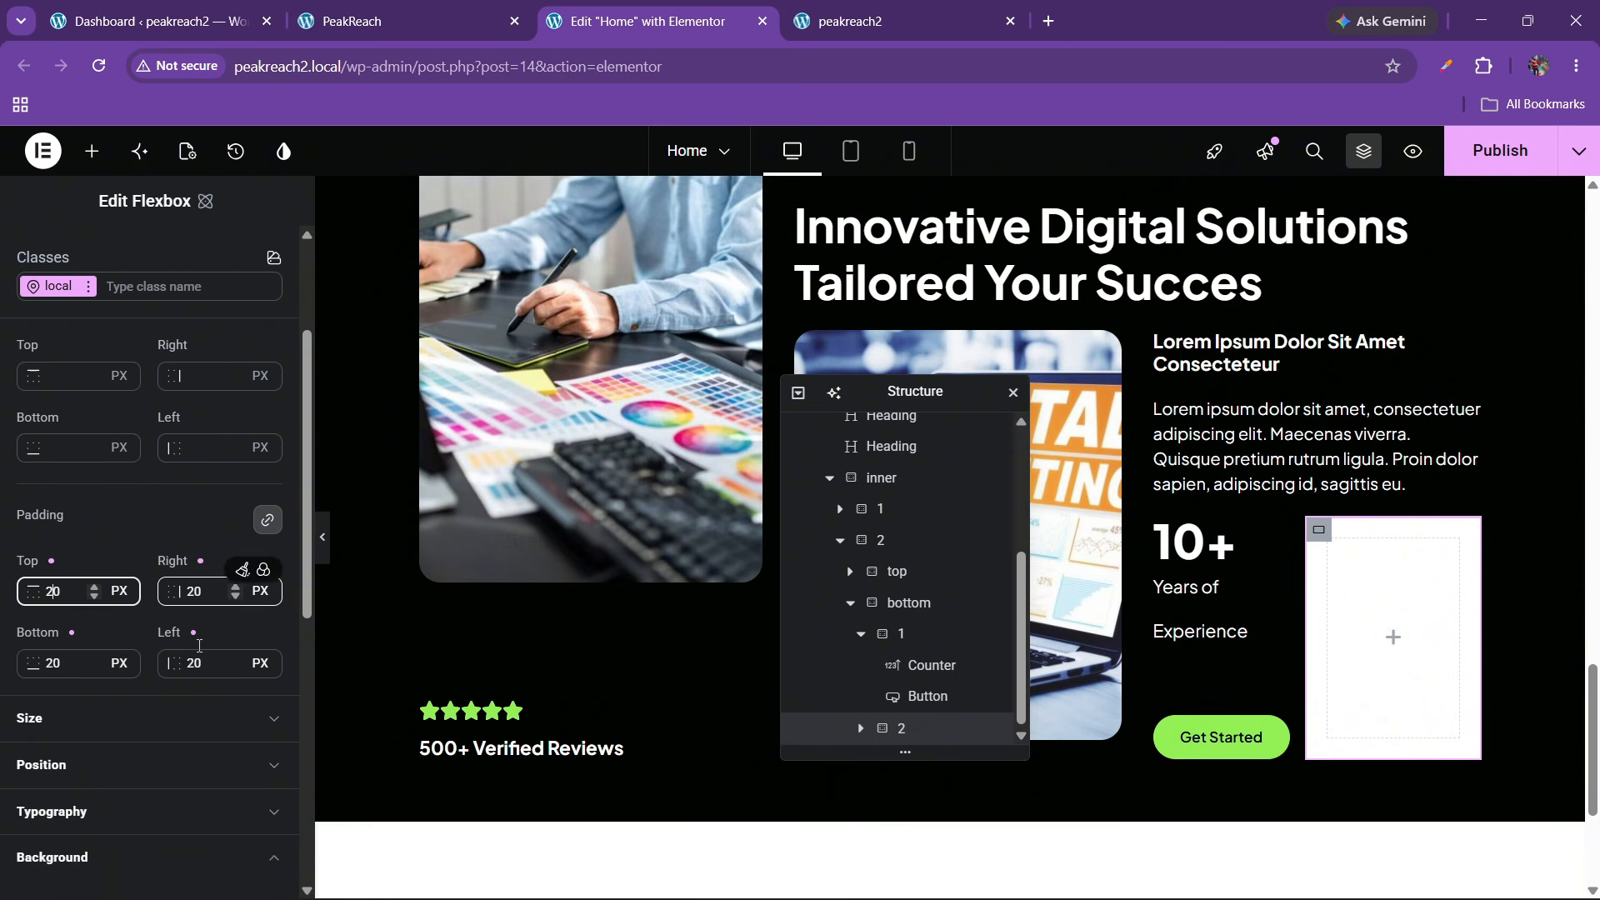
scroll(91, 621, "down", 6)
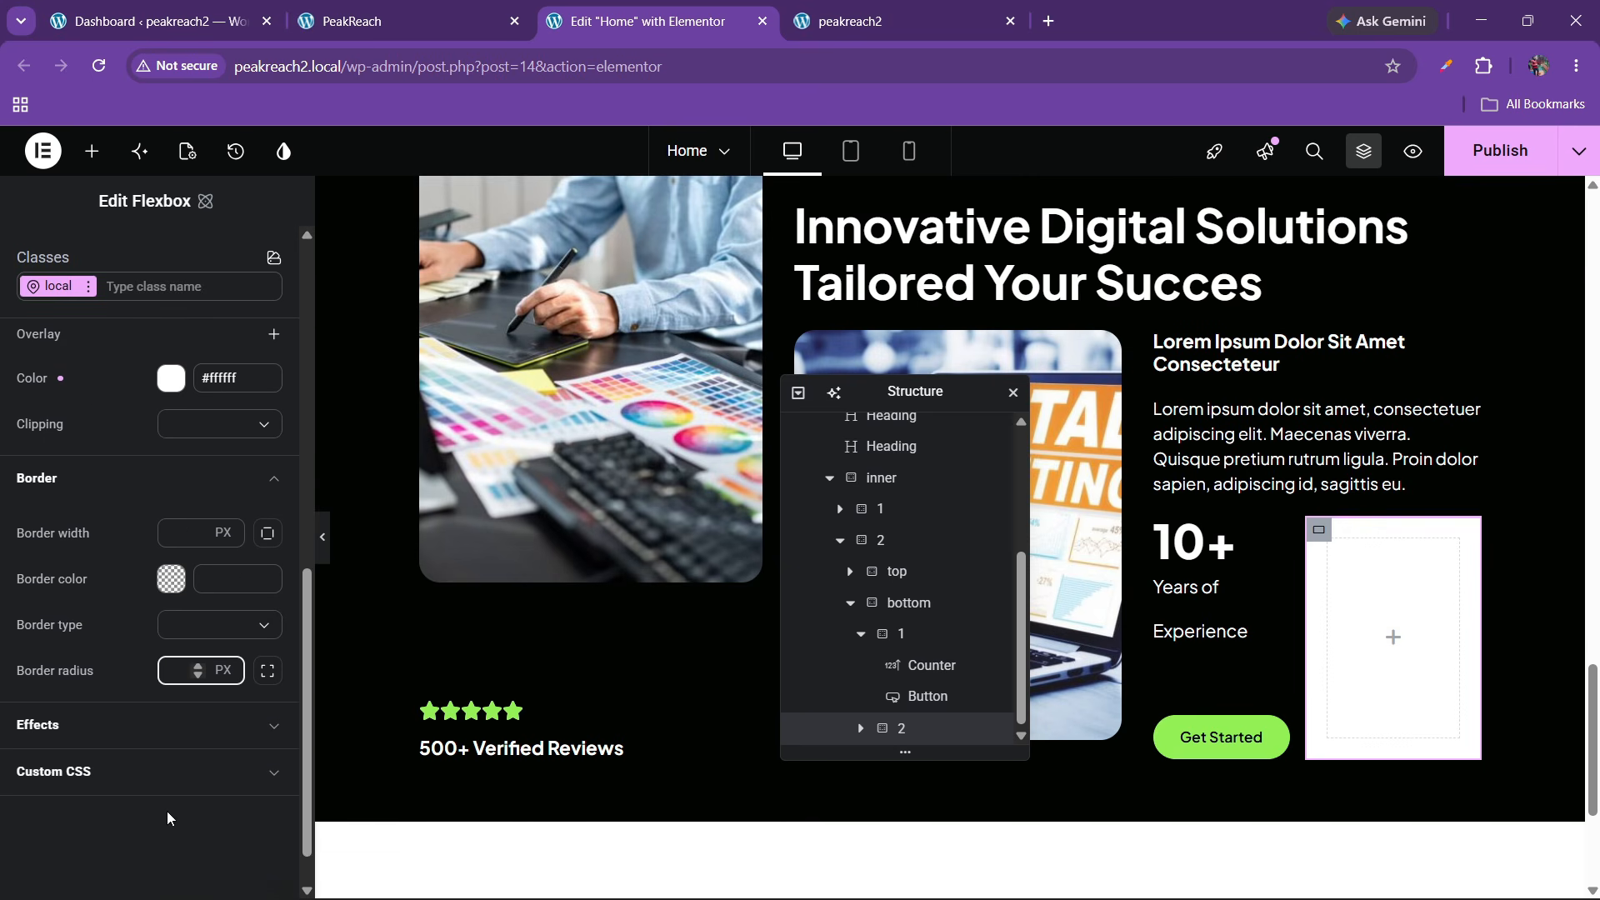
left_click(469, 9)
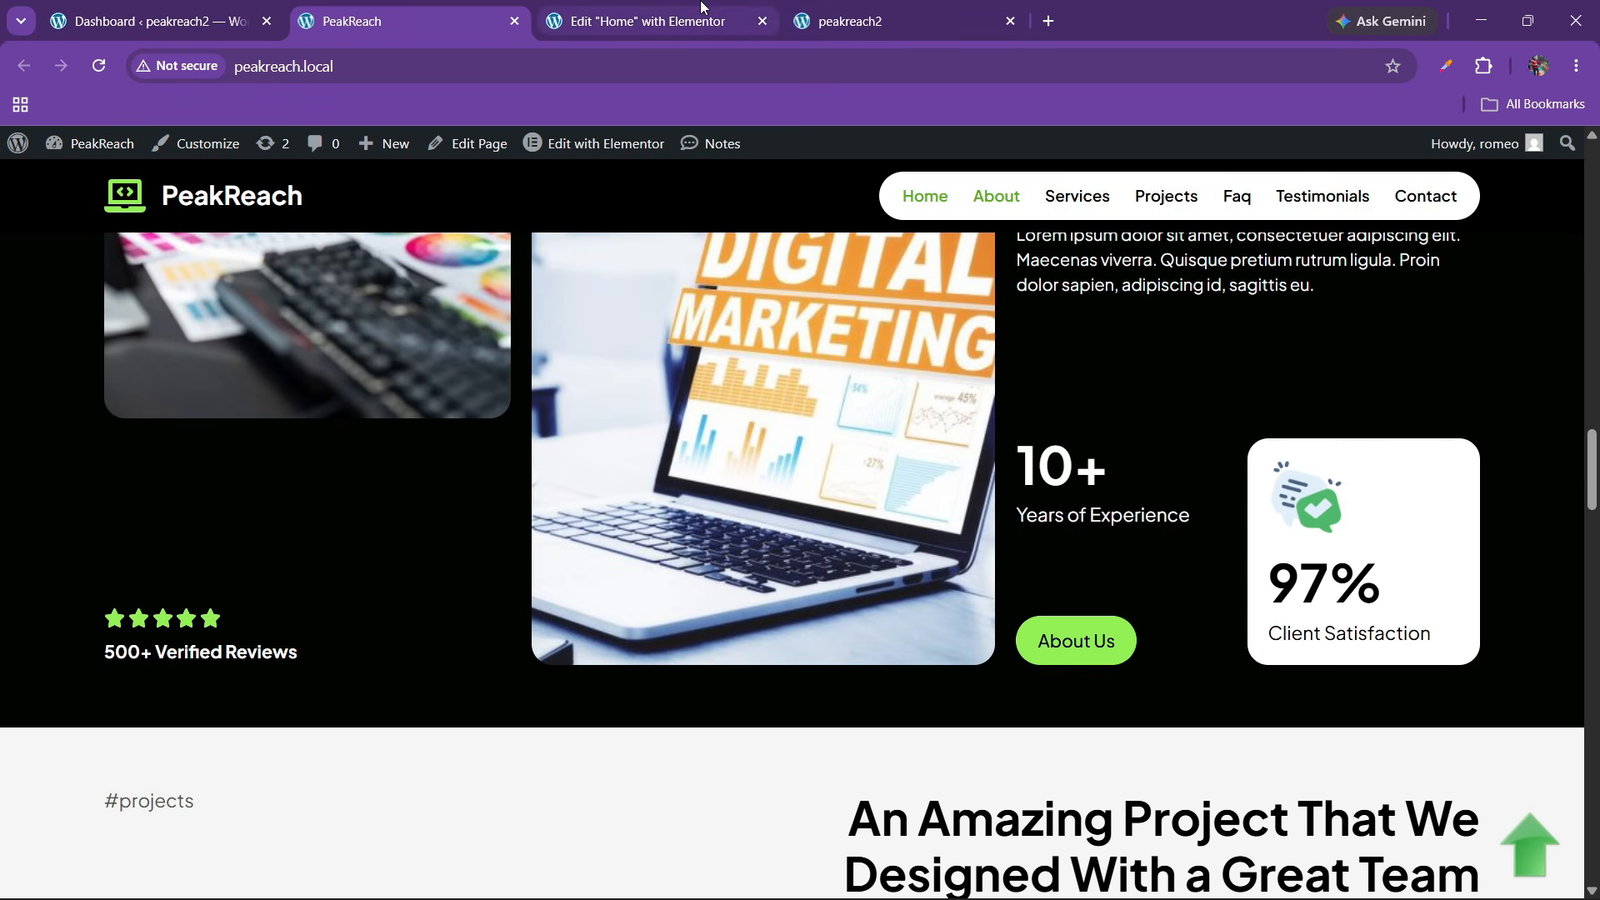
left_click(649, 21)
Add an Image widget to the white card showing support3 at Full resolution
left_click(91, 152)
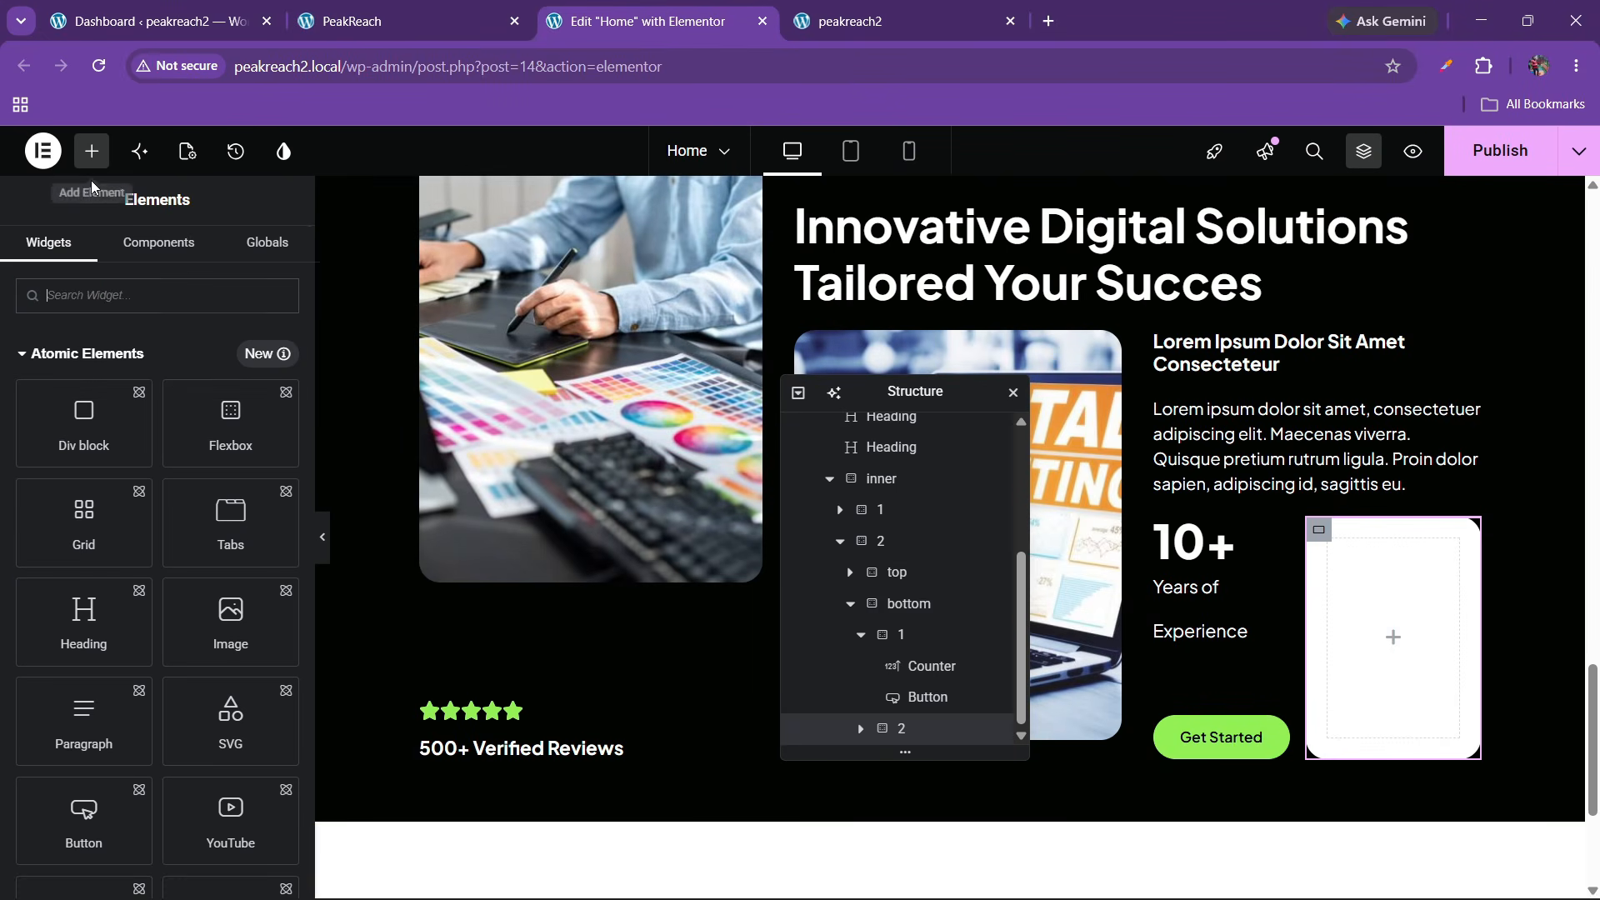
scroll(212, 556, "down", 10)
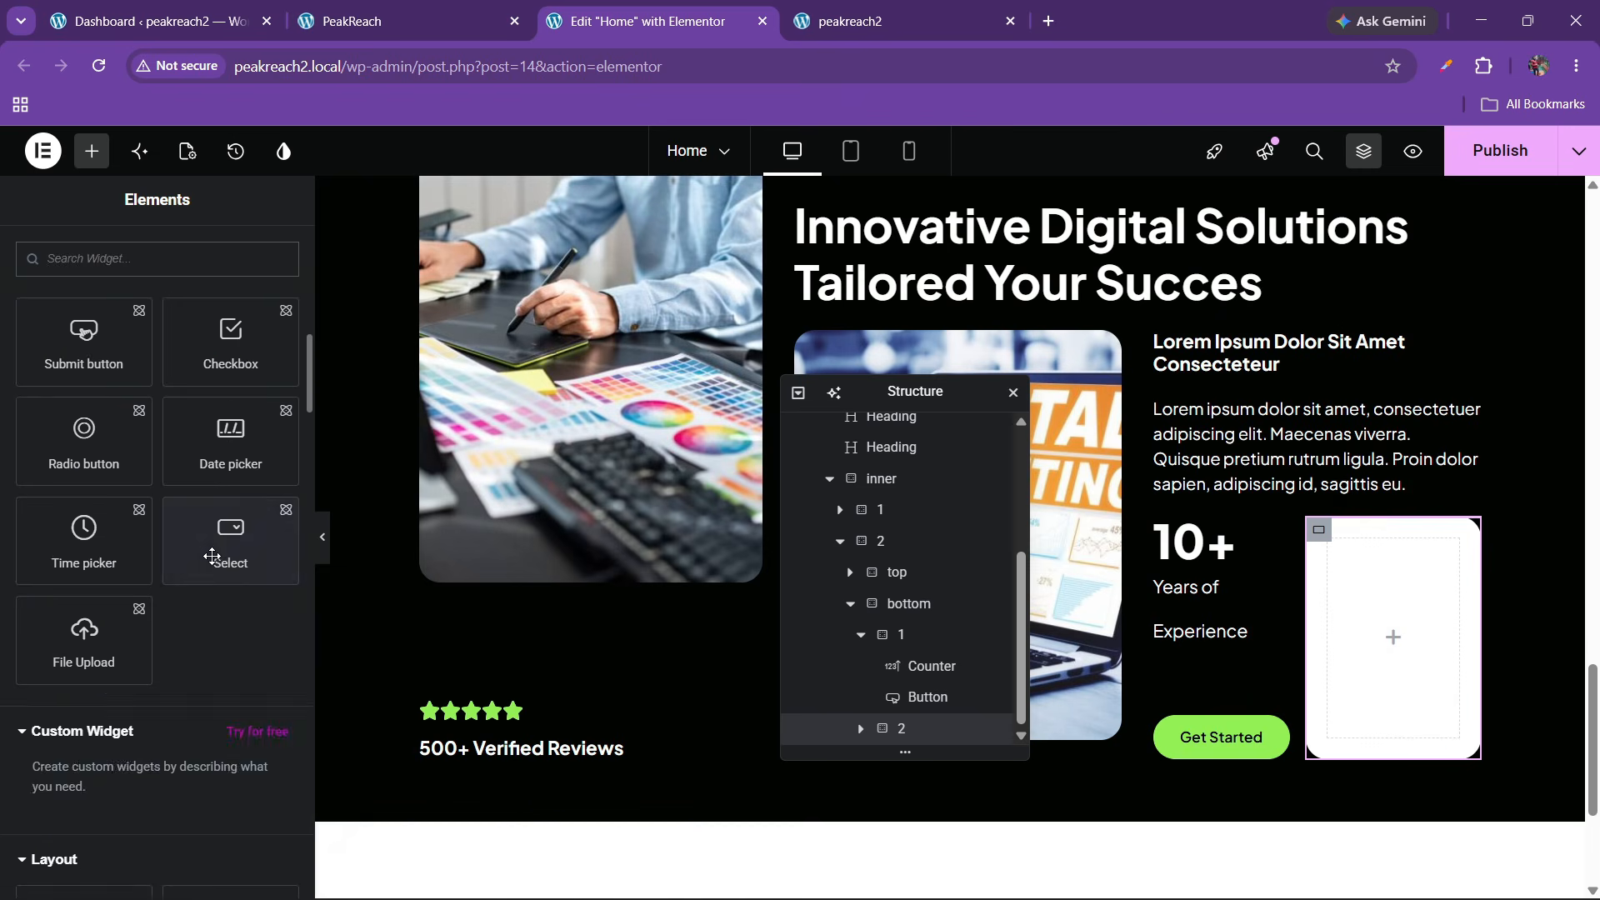
scroll(212, 557, "up", 5)
left_click_drag(230, 671, 1441, 658)
left_click(178, 537)
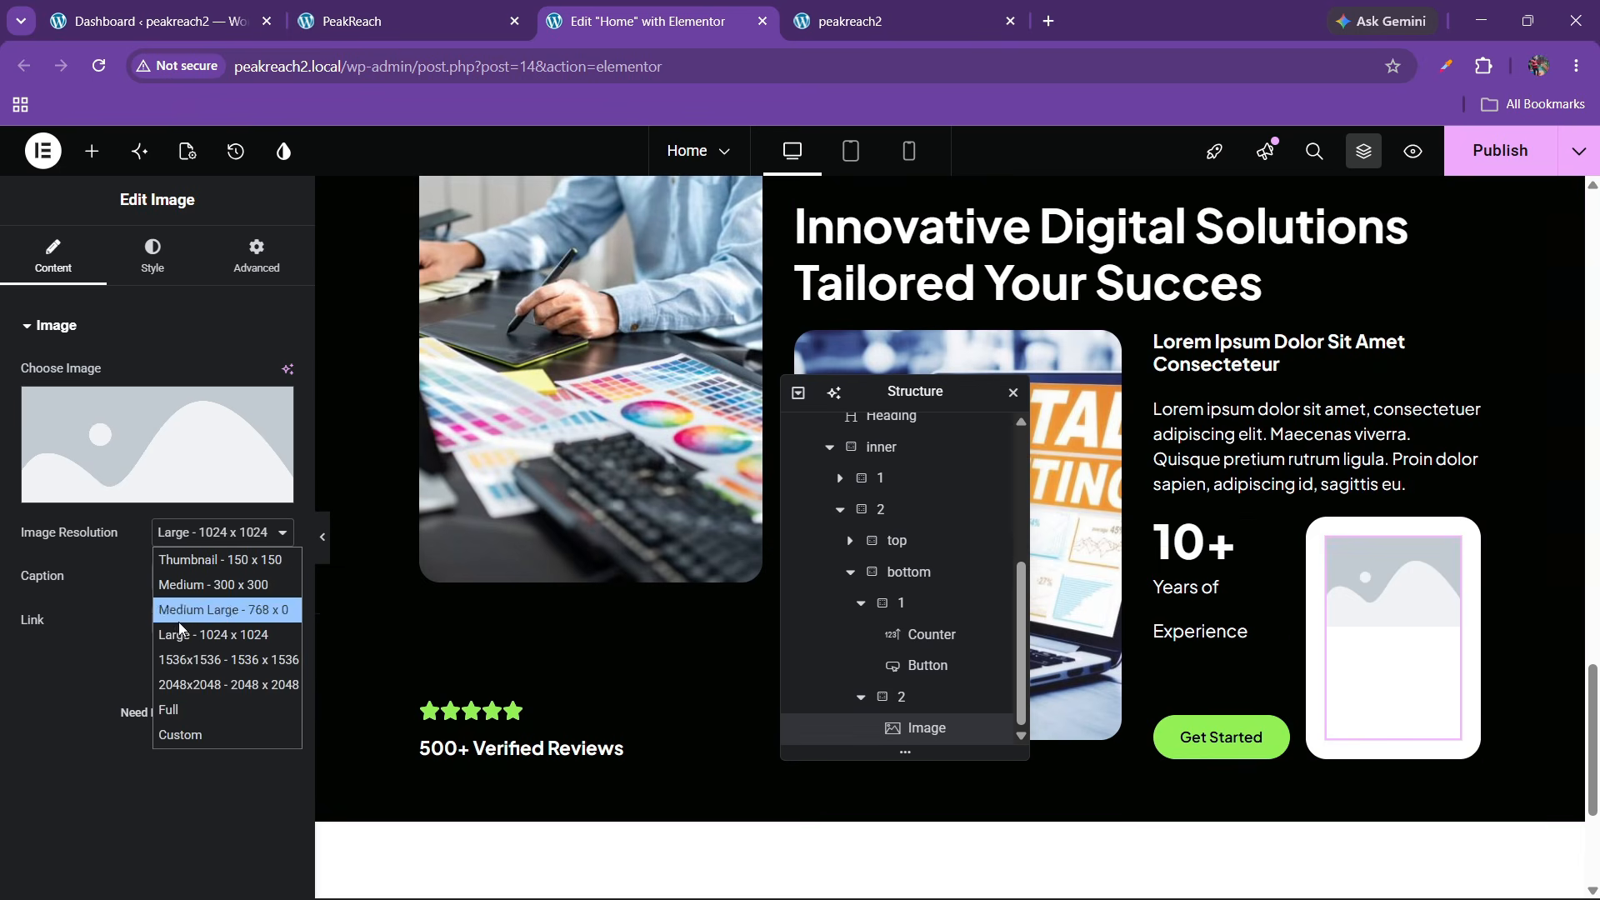
left_click(170, 709)
left_click(178, 461)
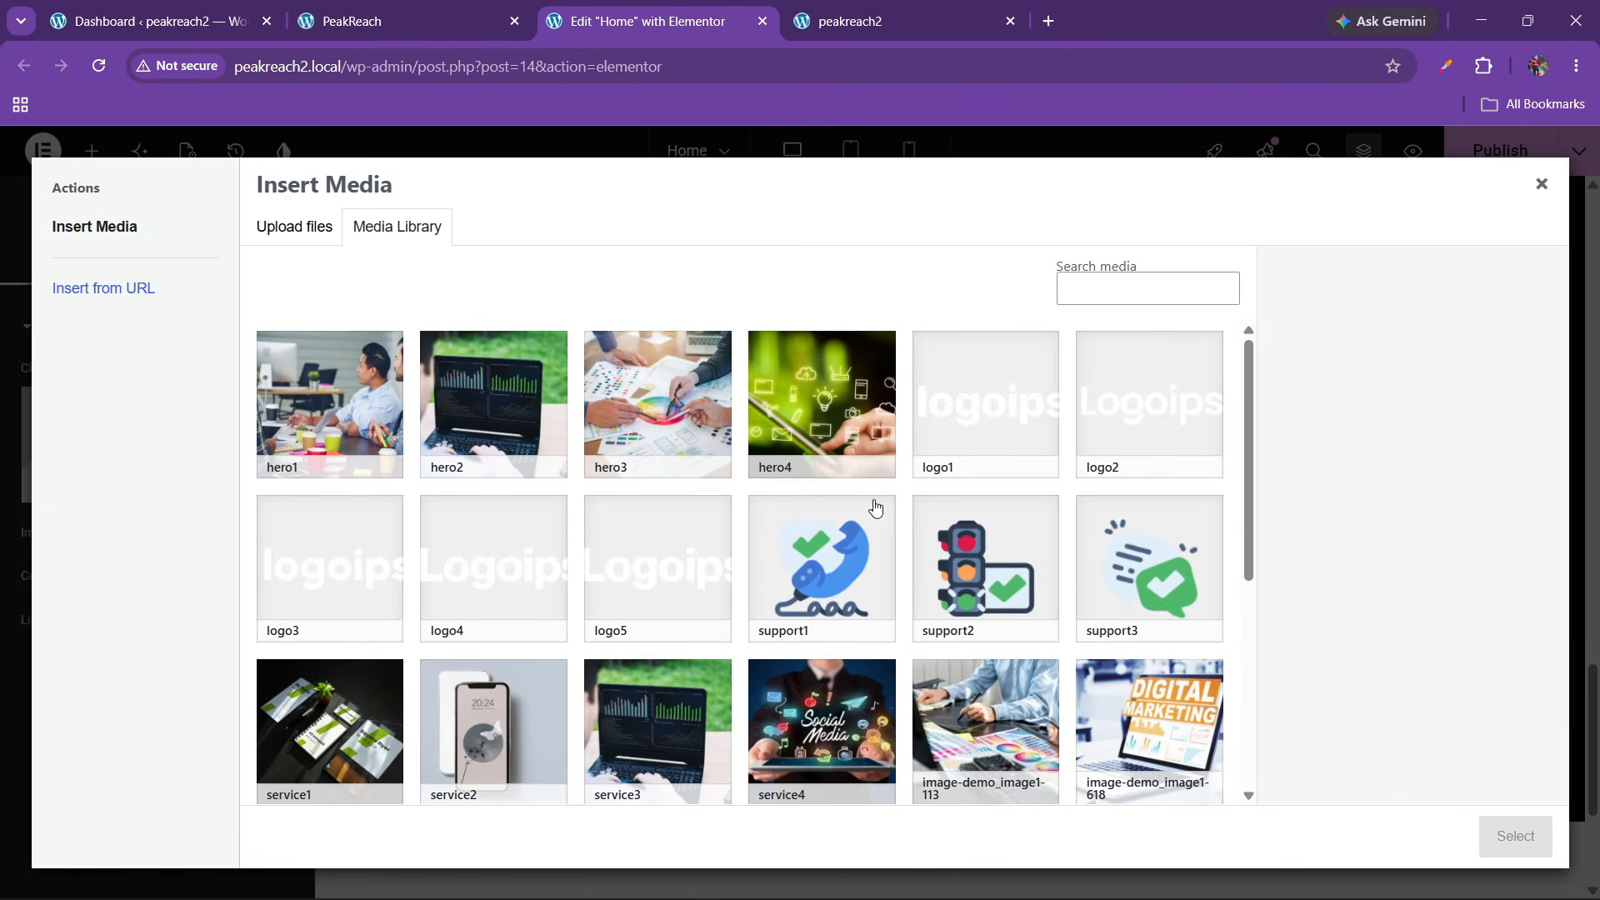
left_click(1176, 571)
left_click(1500, 836)
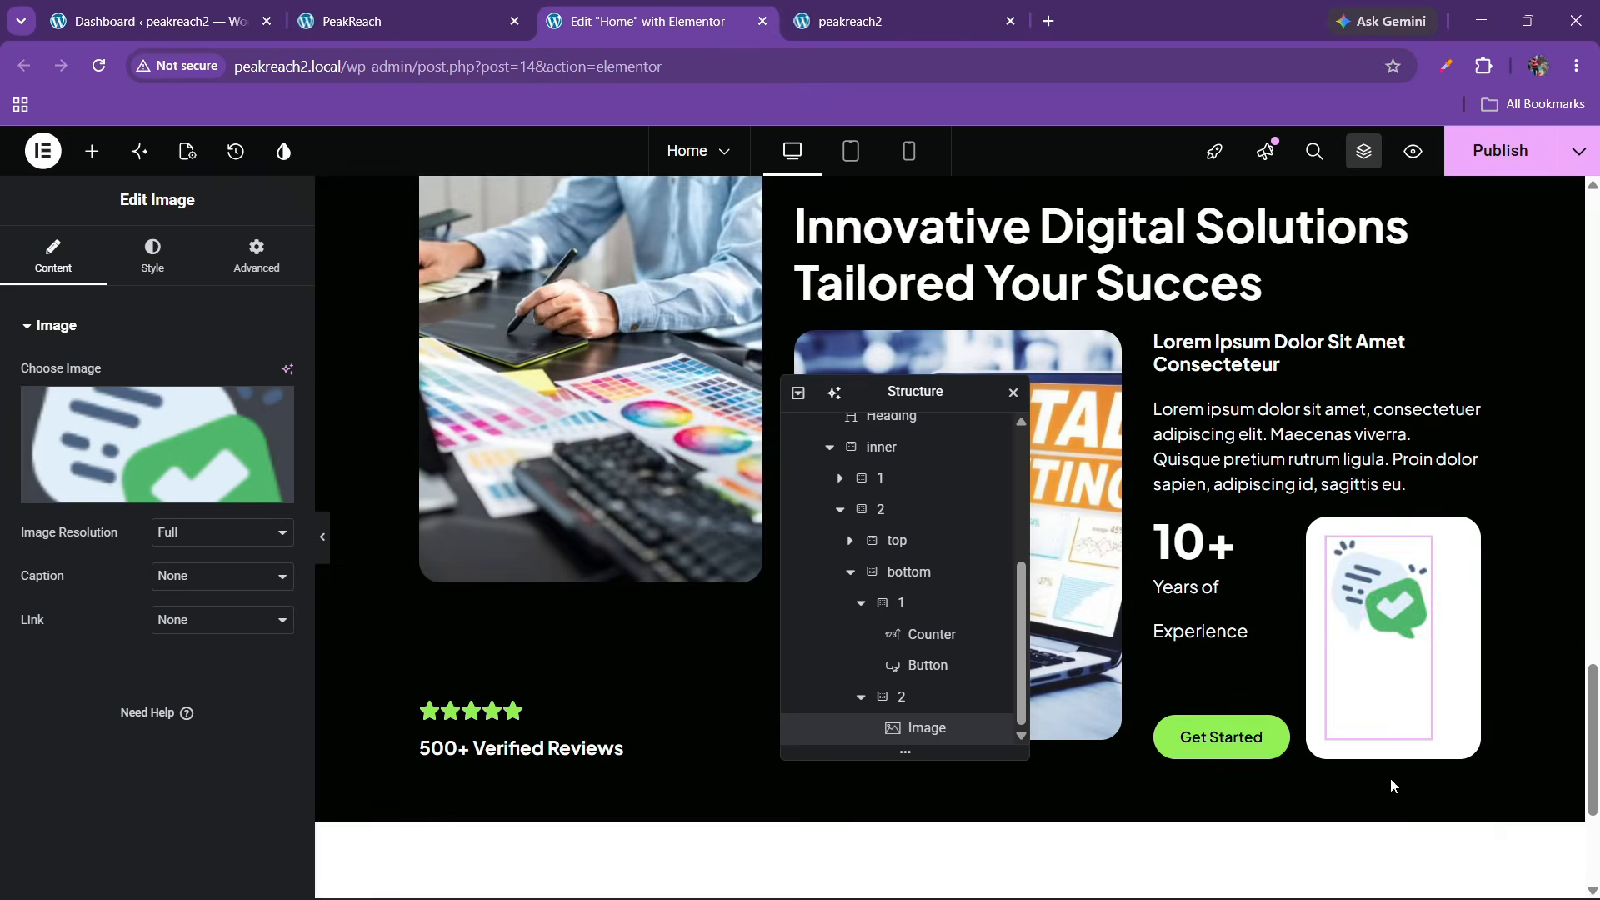
Give the support3 image a custom width of about 40%
left_click(152, 254)
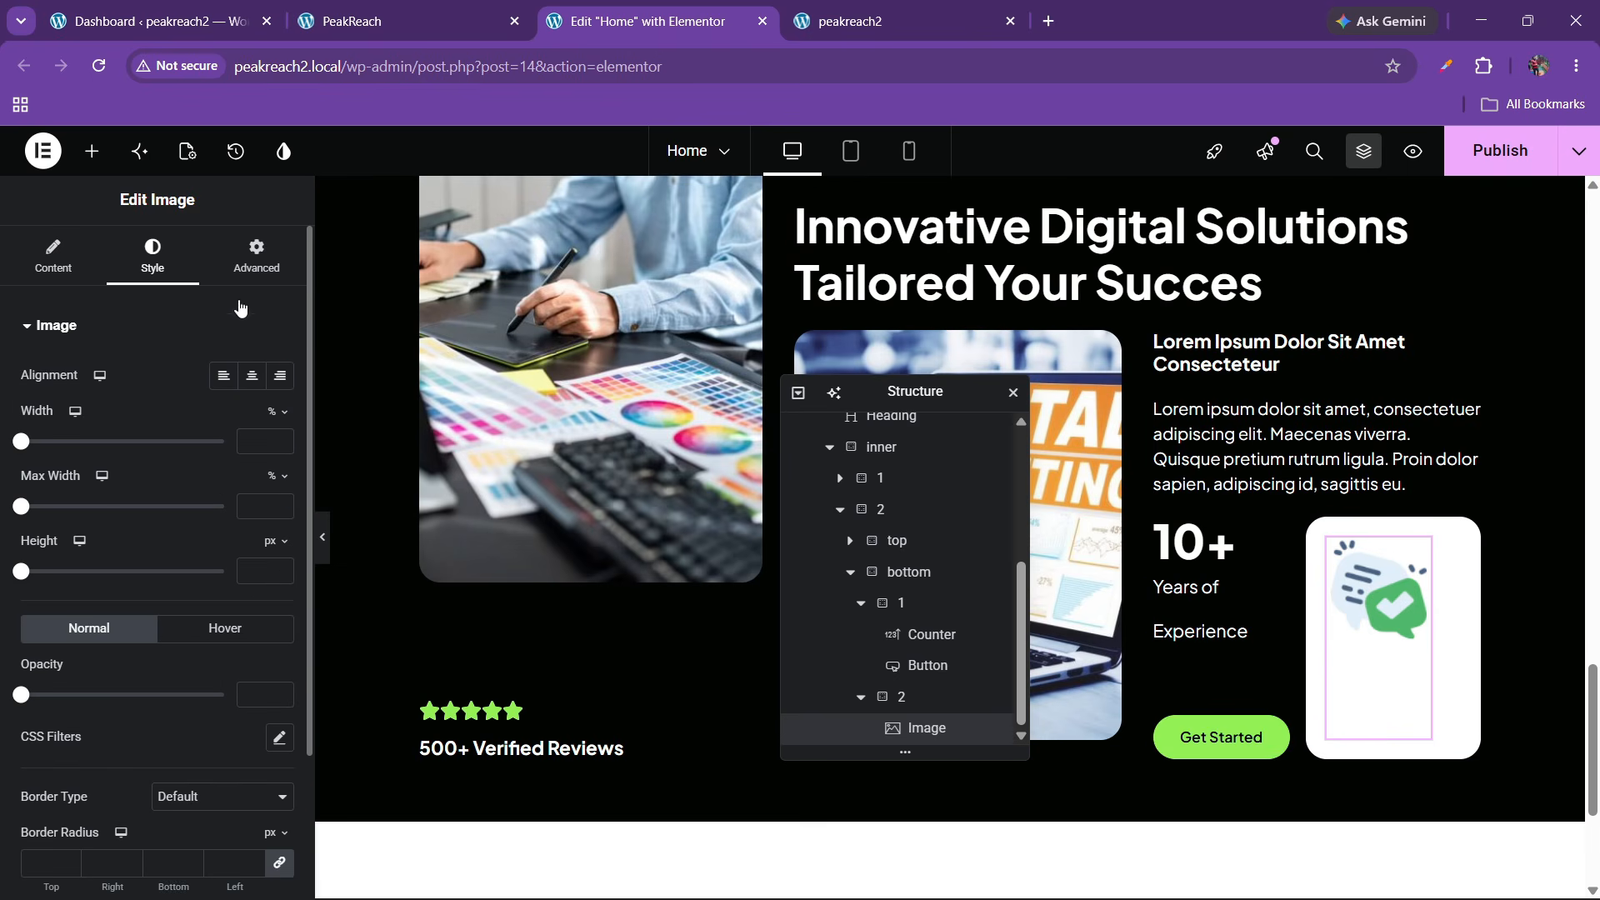
left_click(235, 274)
left_click(250, 541)
left_click(214, 646)
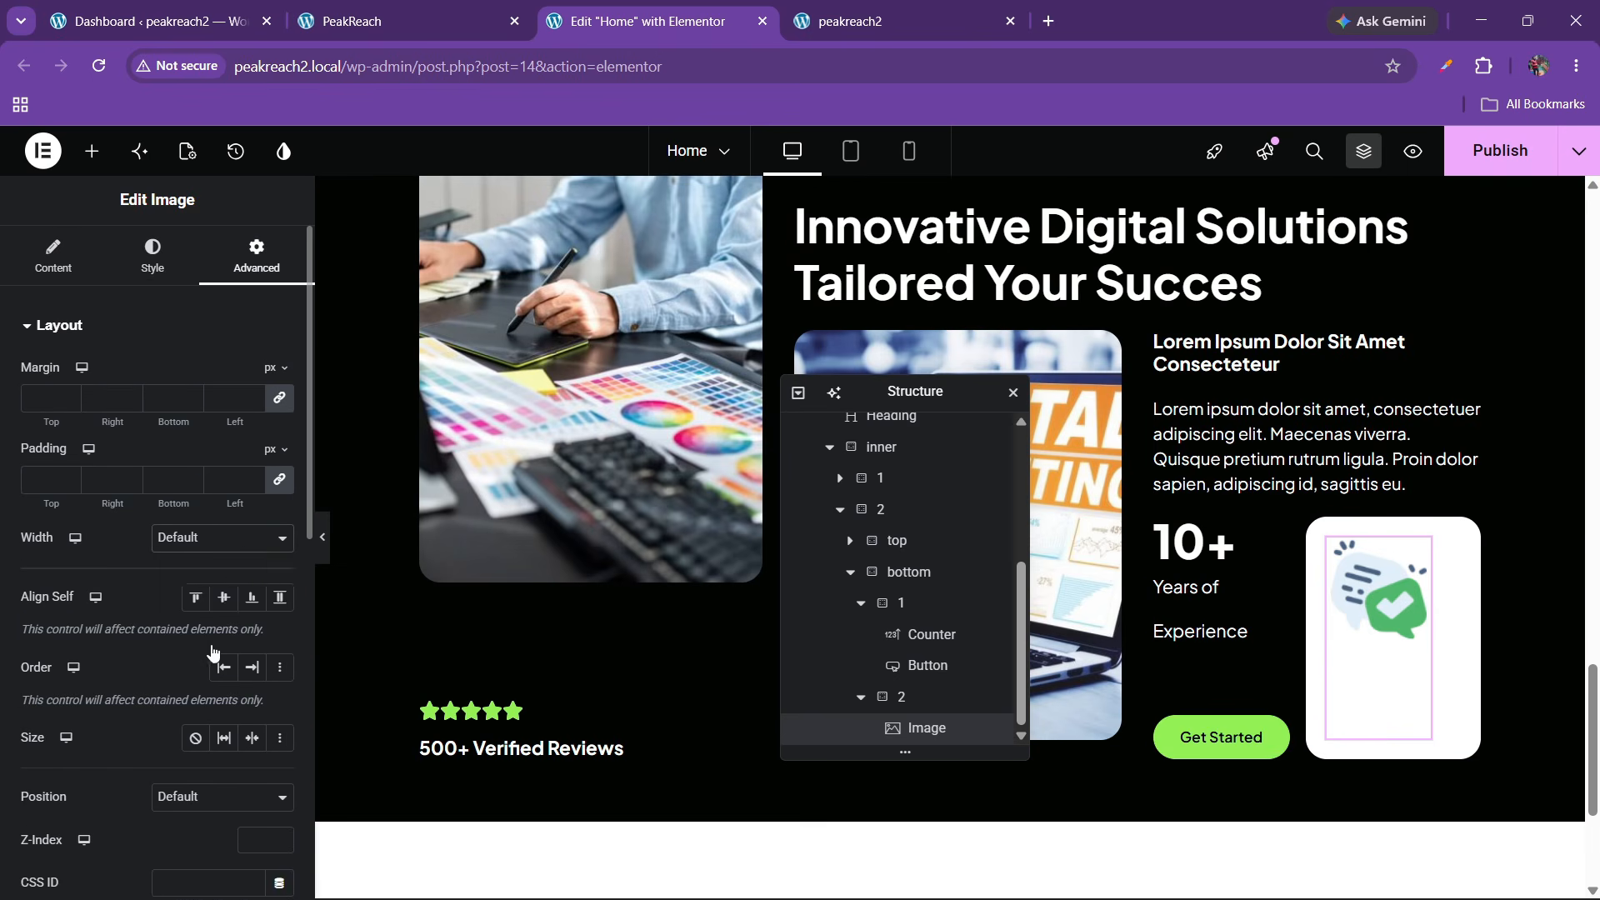
left_click_drag(281, 604, 281, 603)
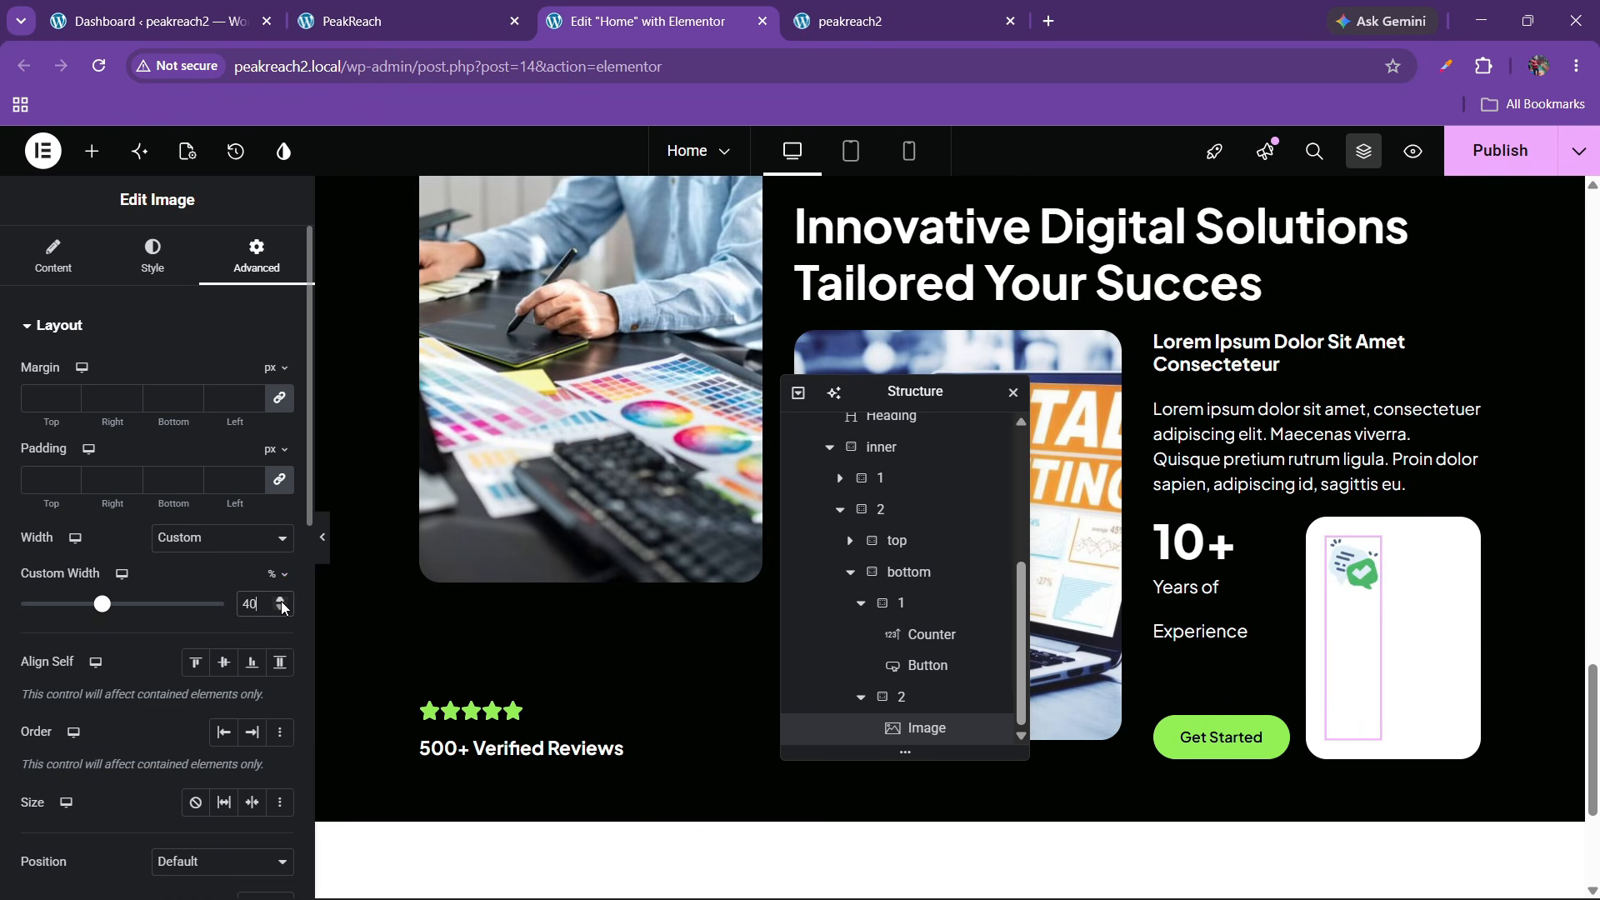
Set the white card to a column layout with contents aligned top-left
left_click(898, 698)
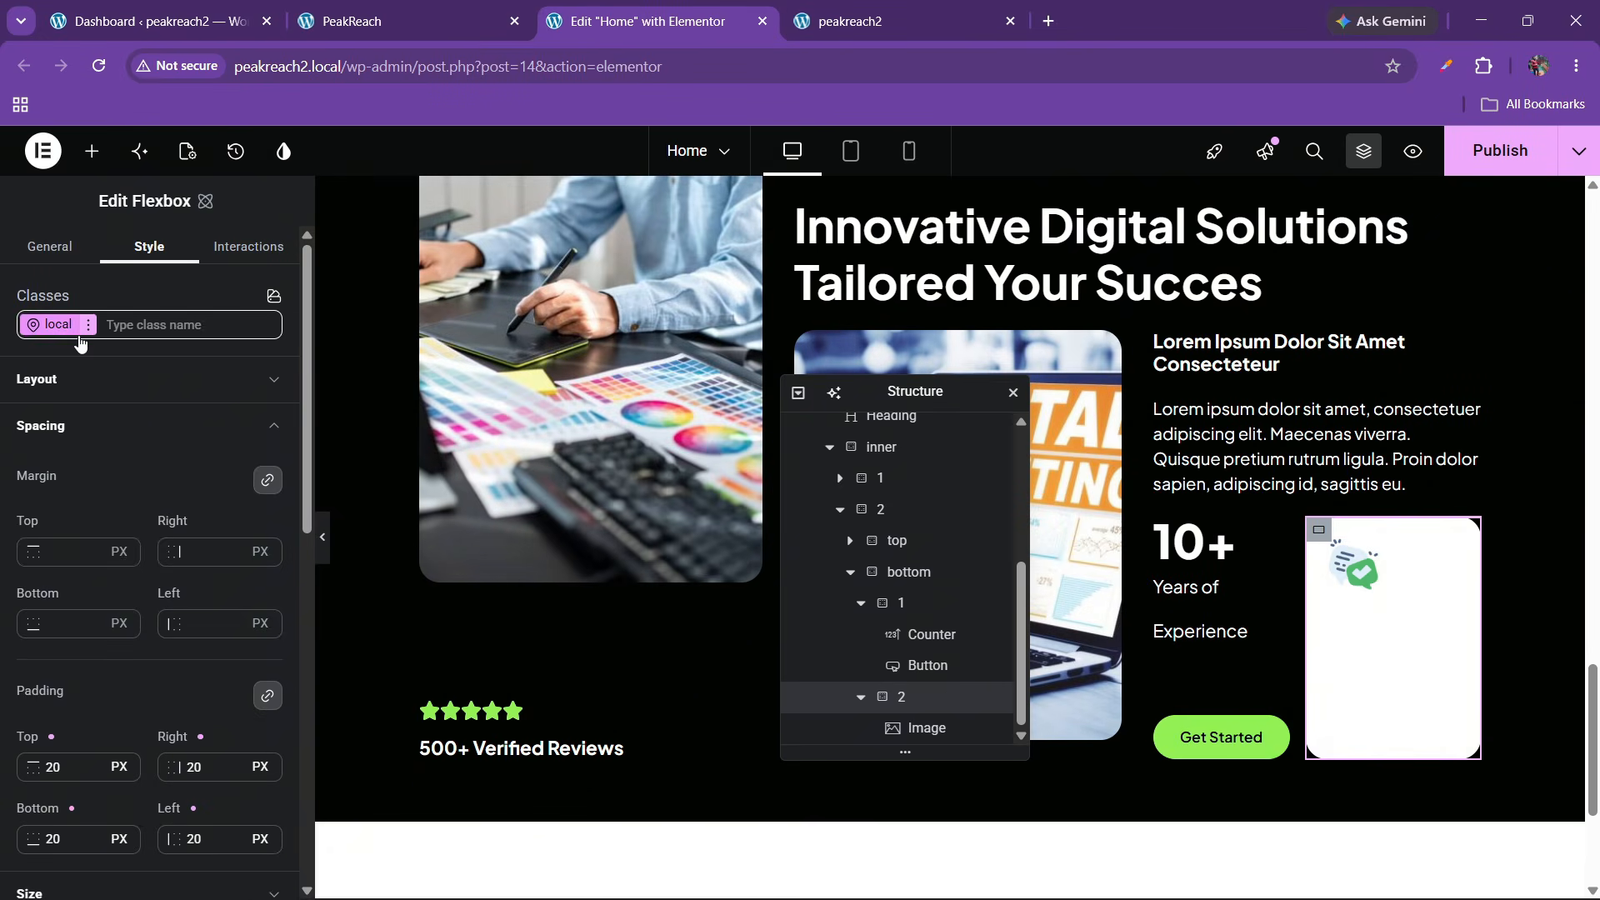
left_click(98, 382)
left_click(205, 505)
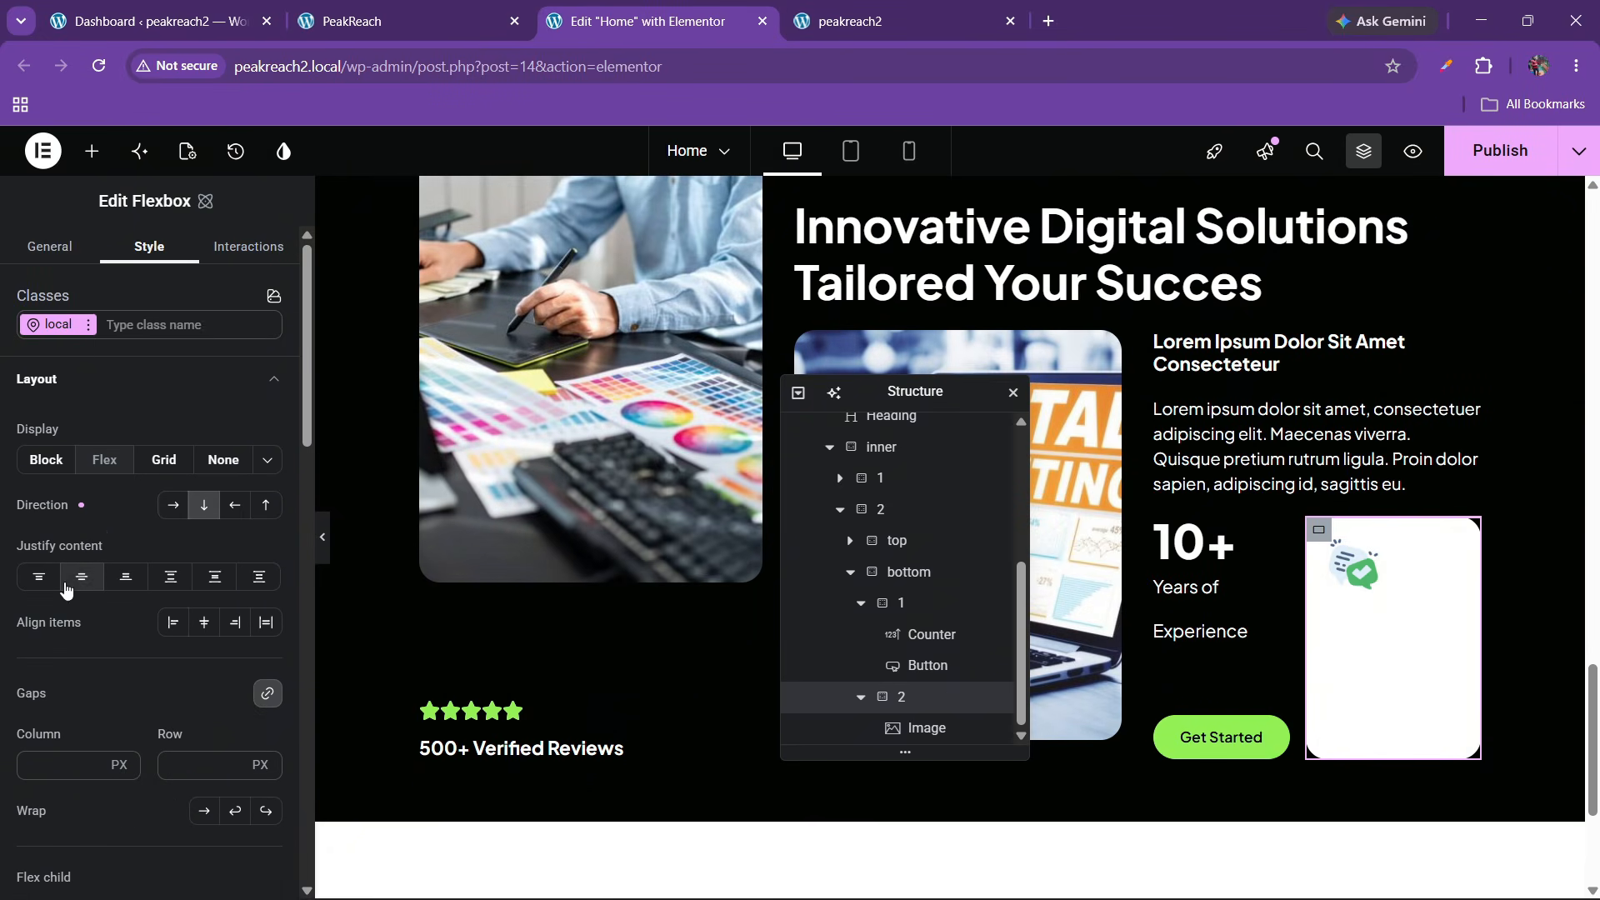
left_click(82, 577)
left_click(204, 624)
left_click(191, 630)
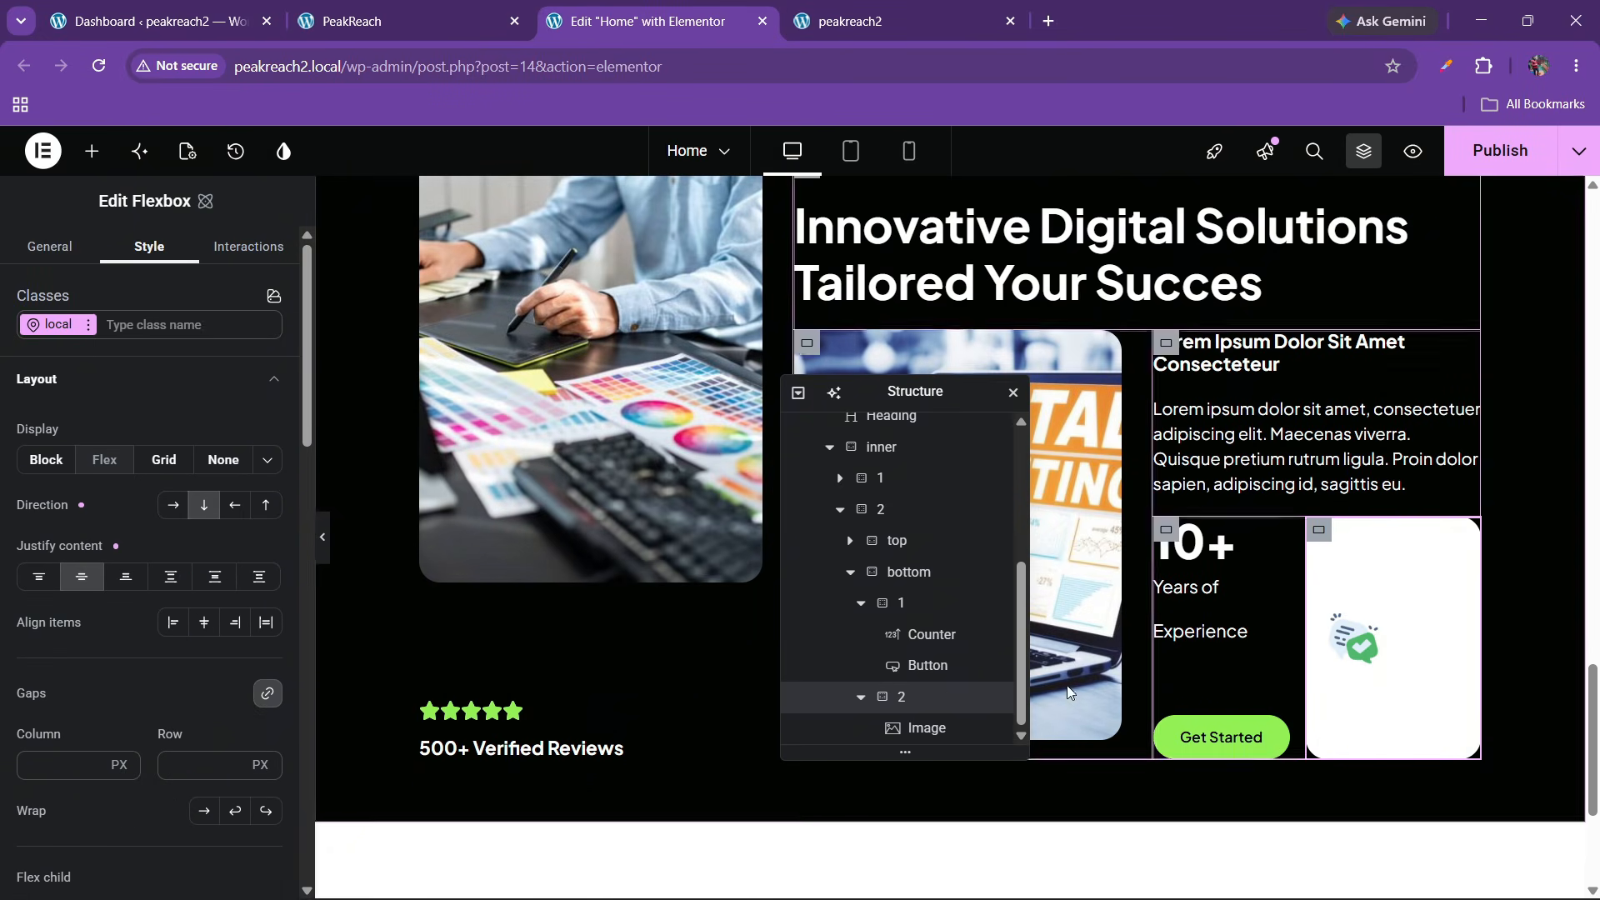
left_click(170, 623)
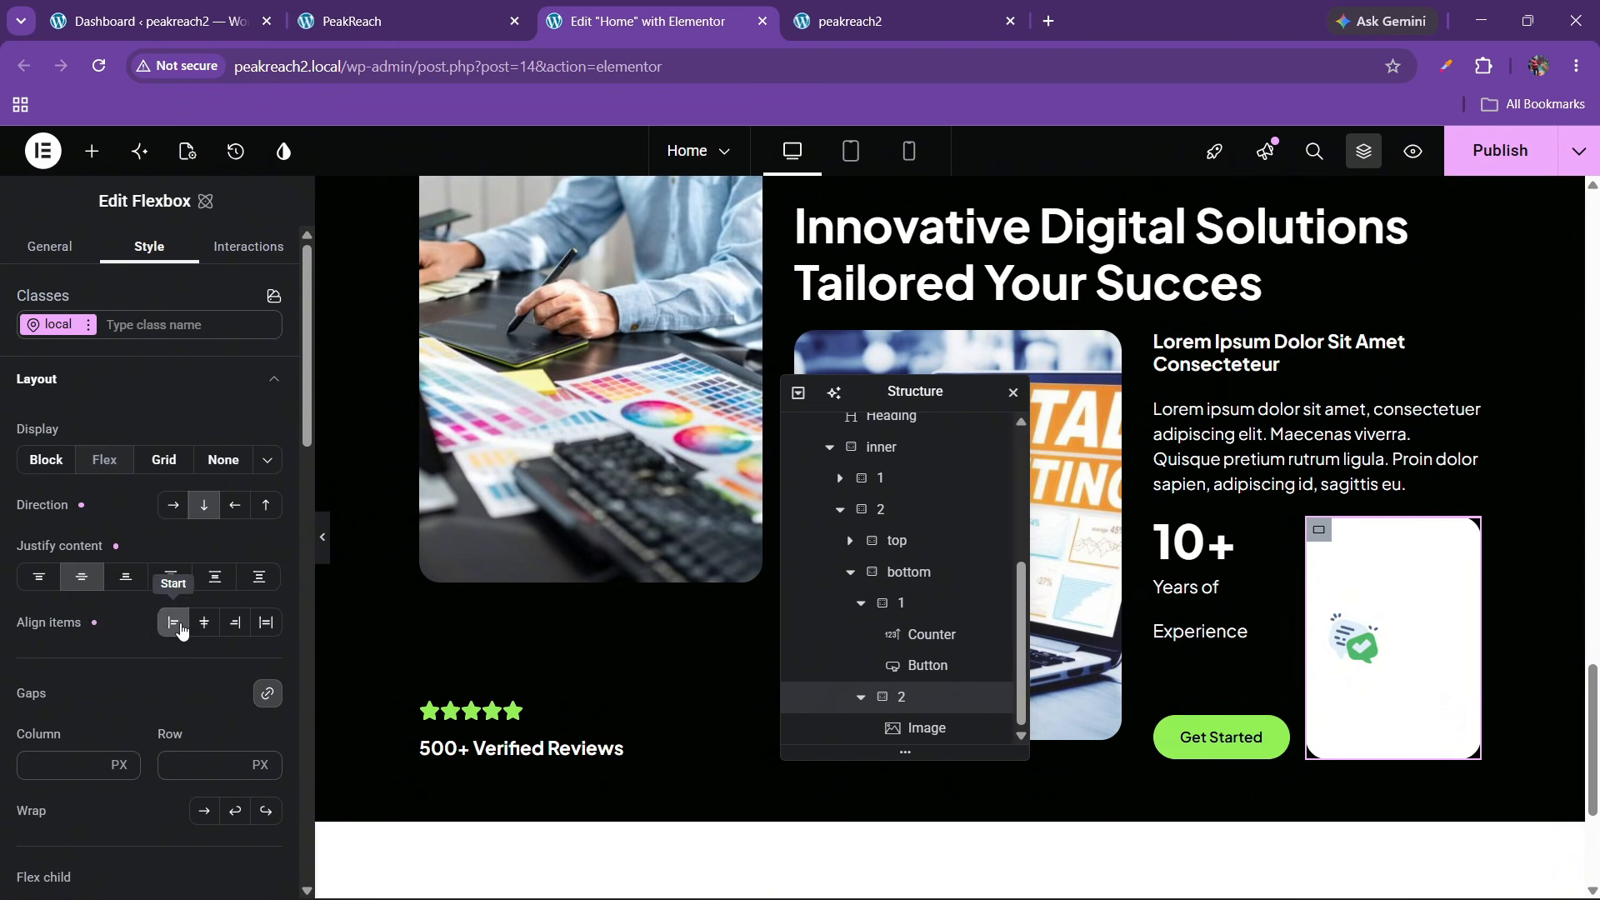
left_click(38, 576)
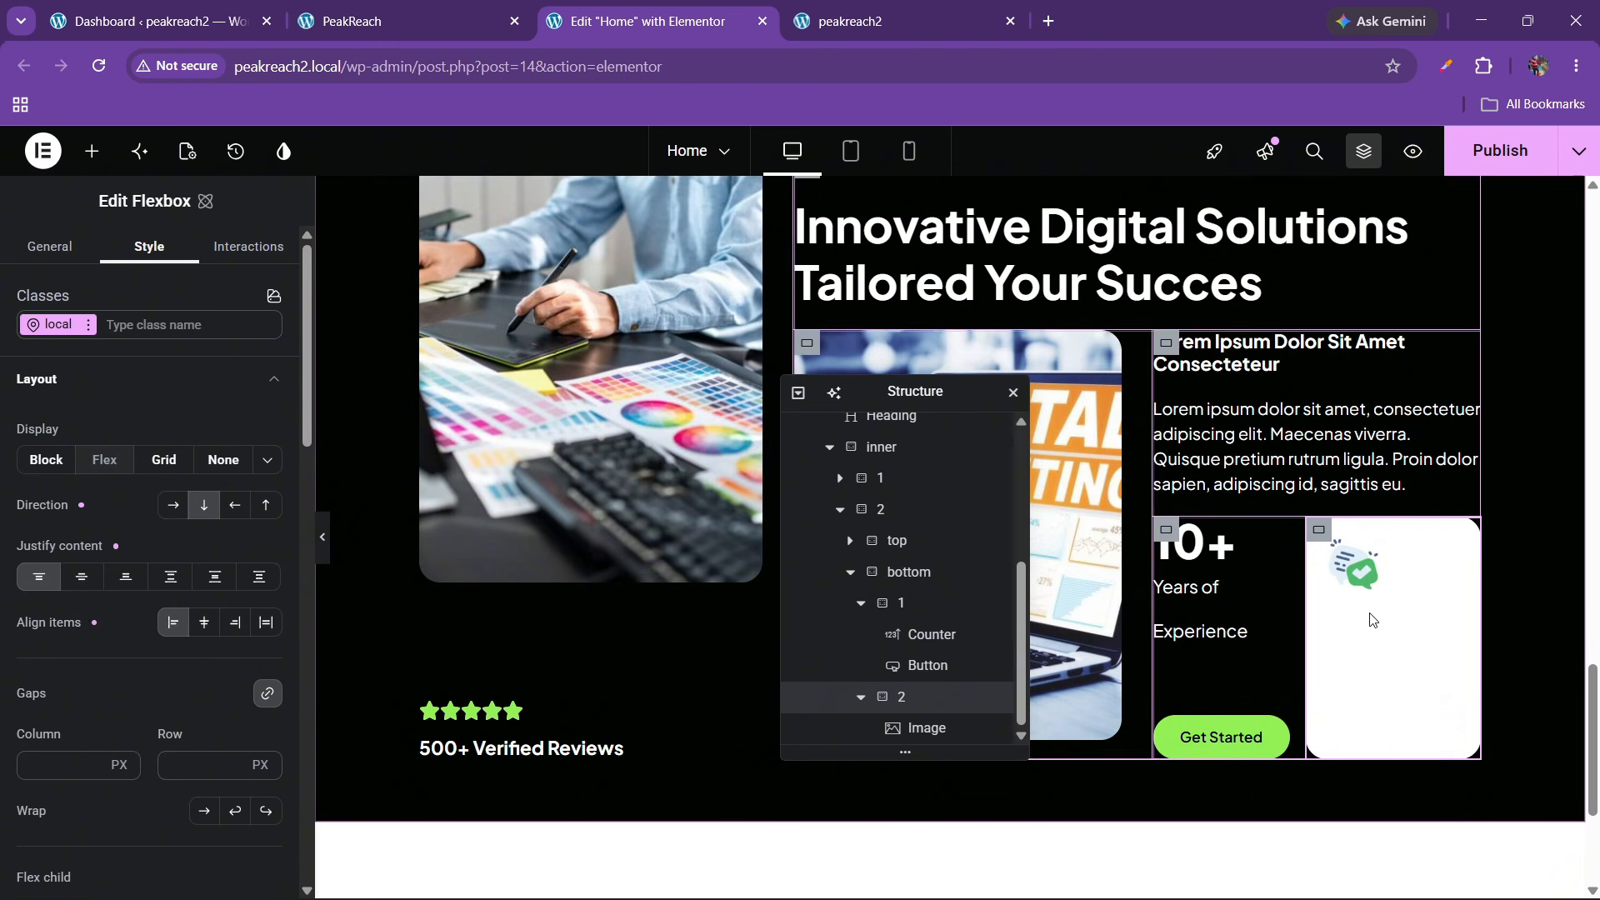
Widen the illustration to 45% and compare with the live PeakReach homepage
left_click(920, 727)
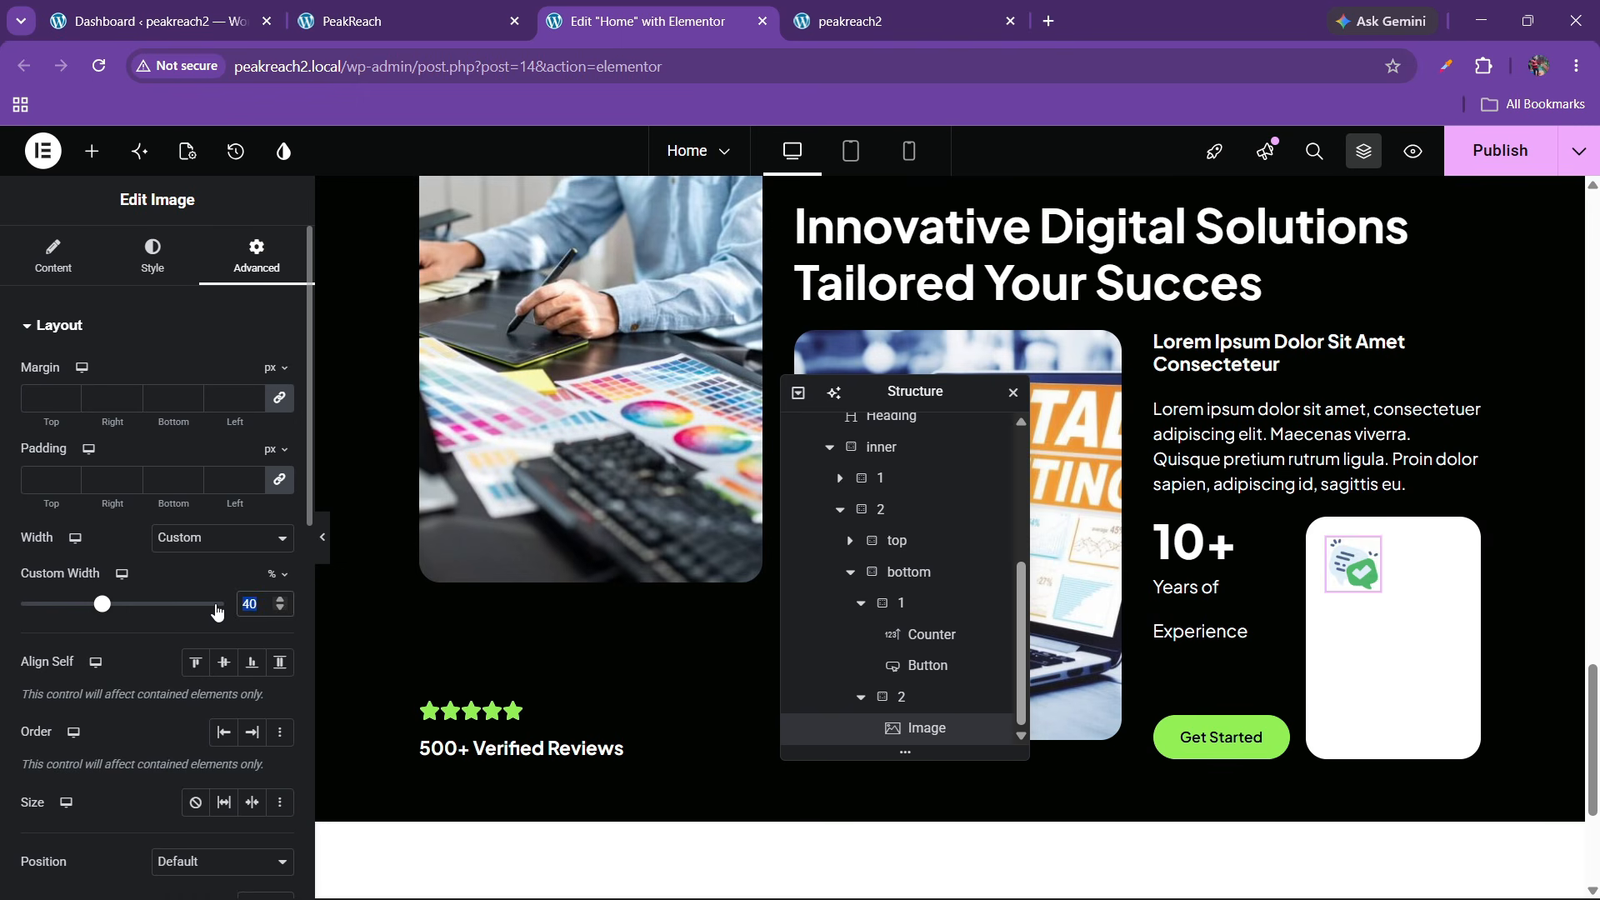
type("45")
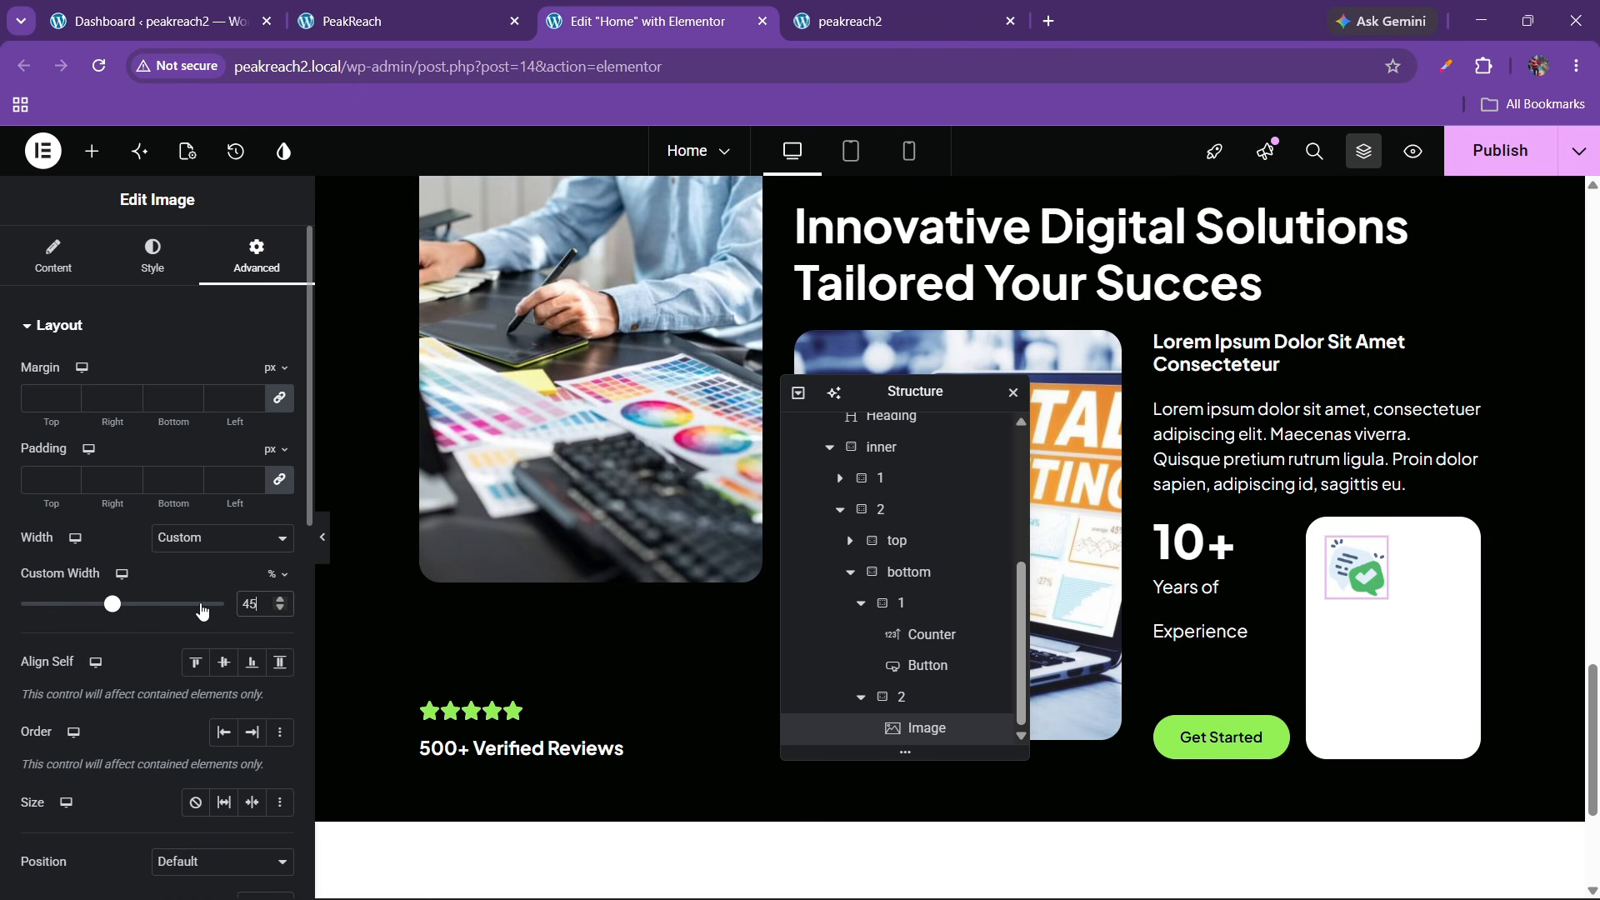
left_click(298, 7)
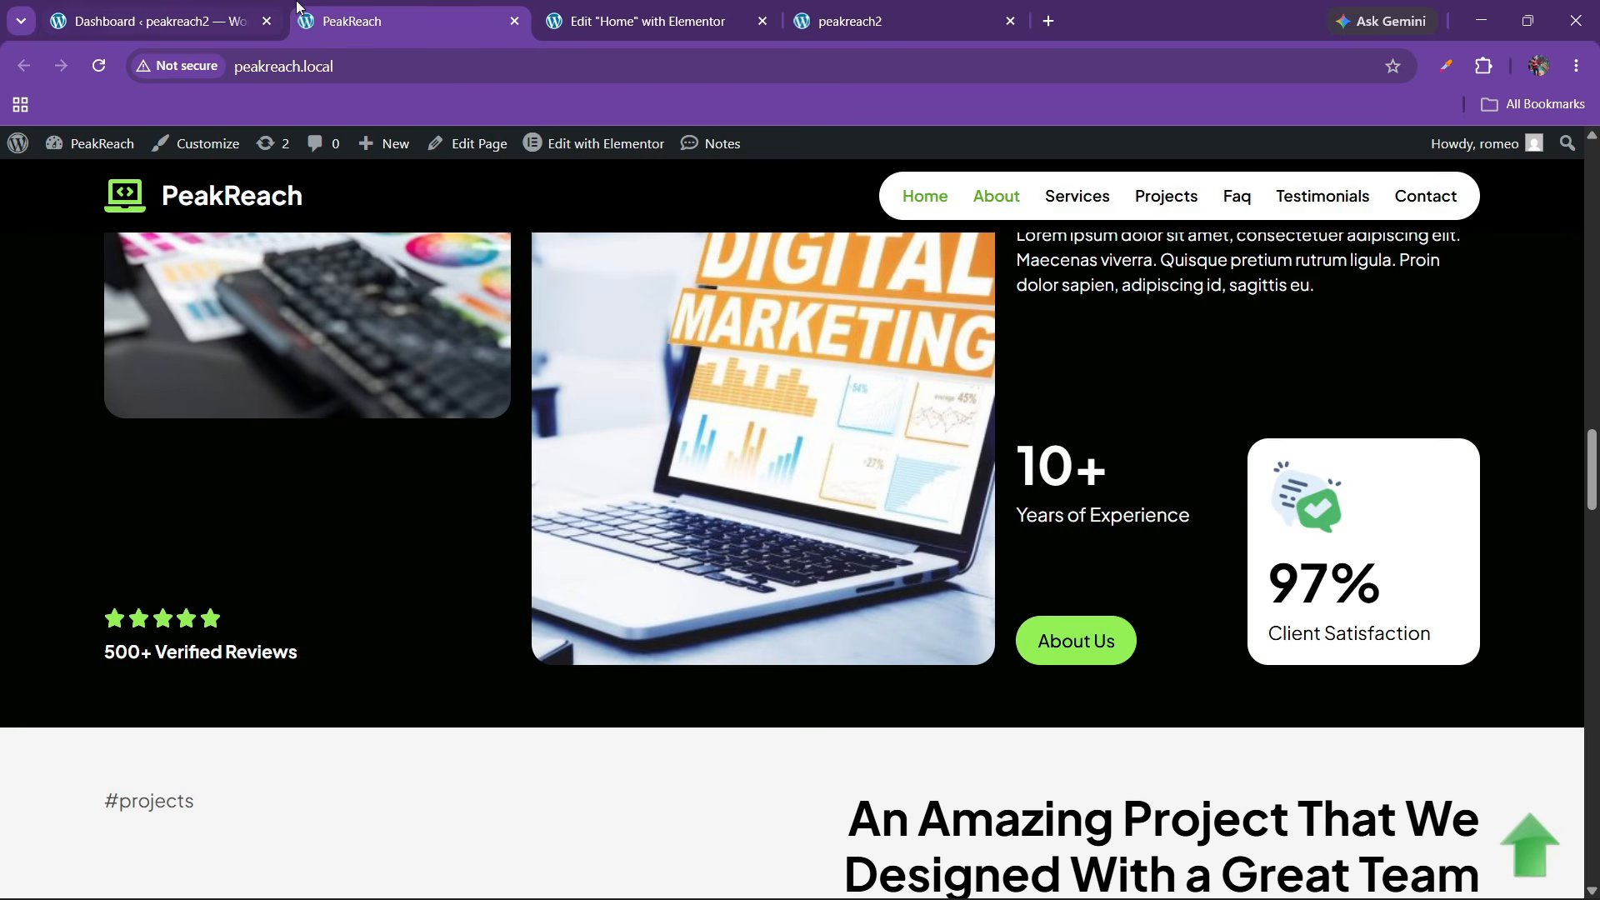
left_click(763, 7)
Paste a copy of the 10+ counter under the card's image and make its number black
right_click(1193, 540)
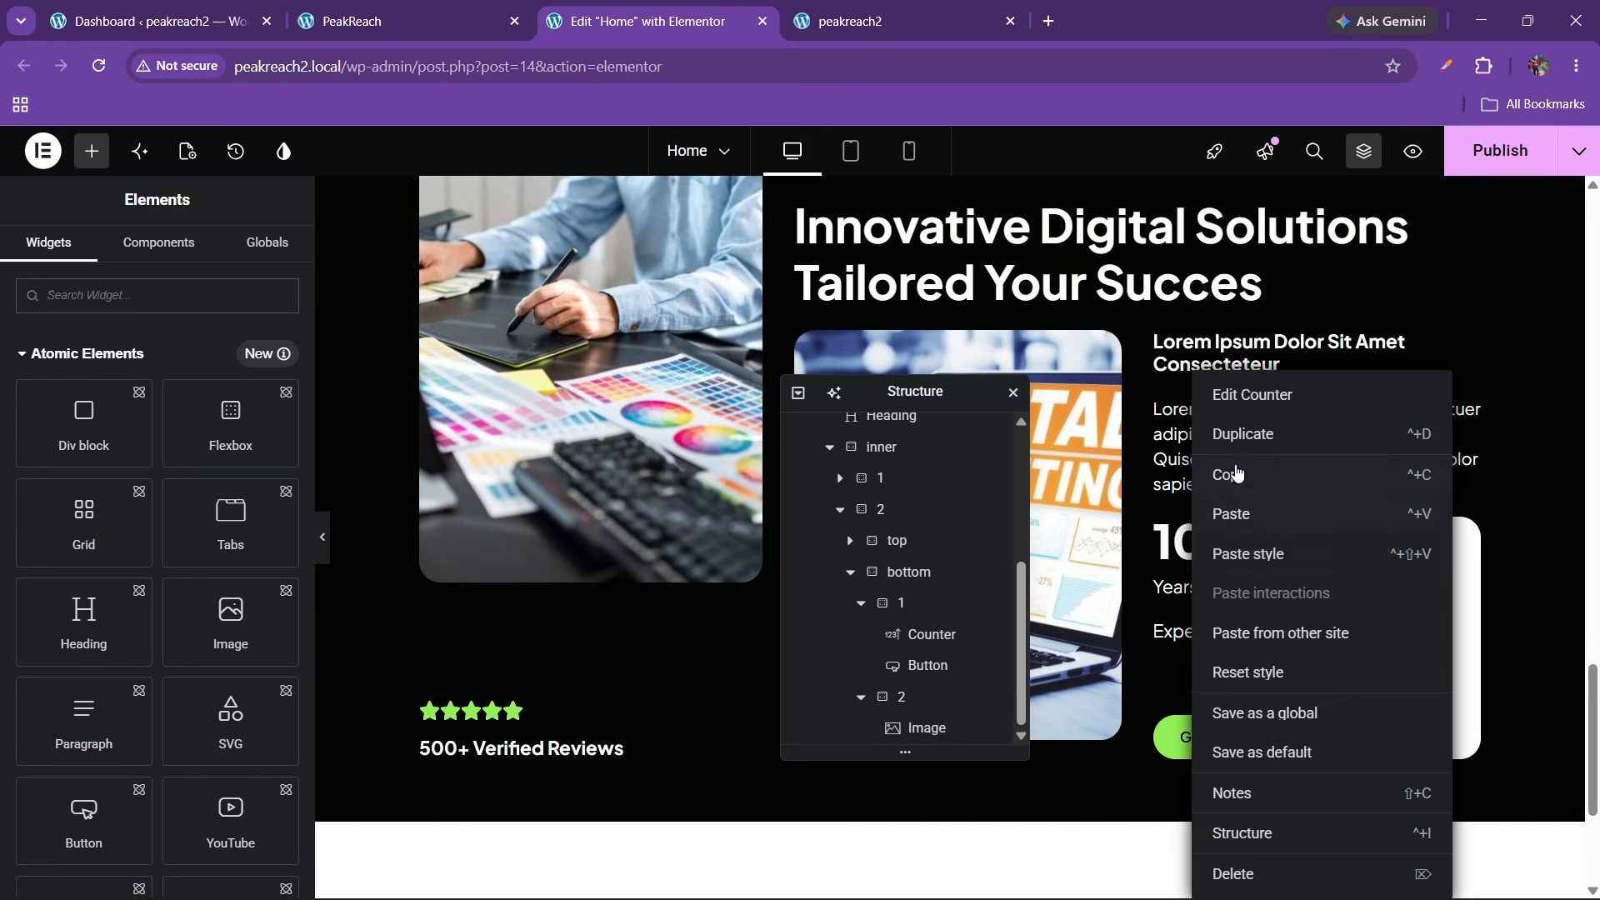
left_click(1236, 473)
right_click(1370, 596)
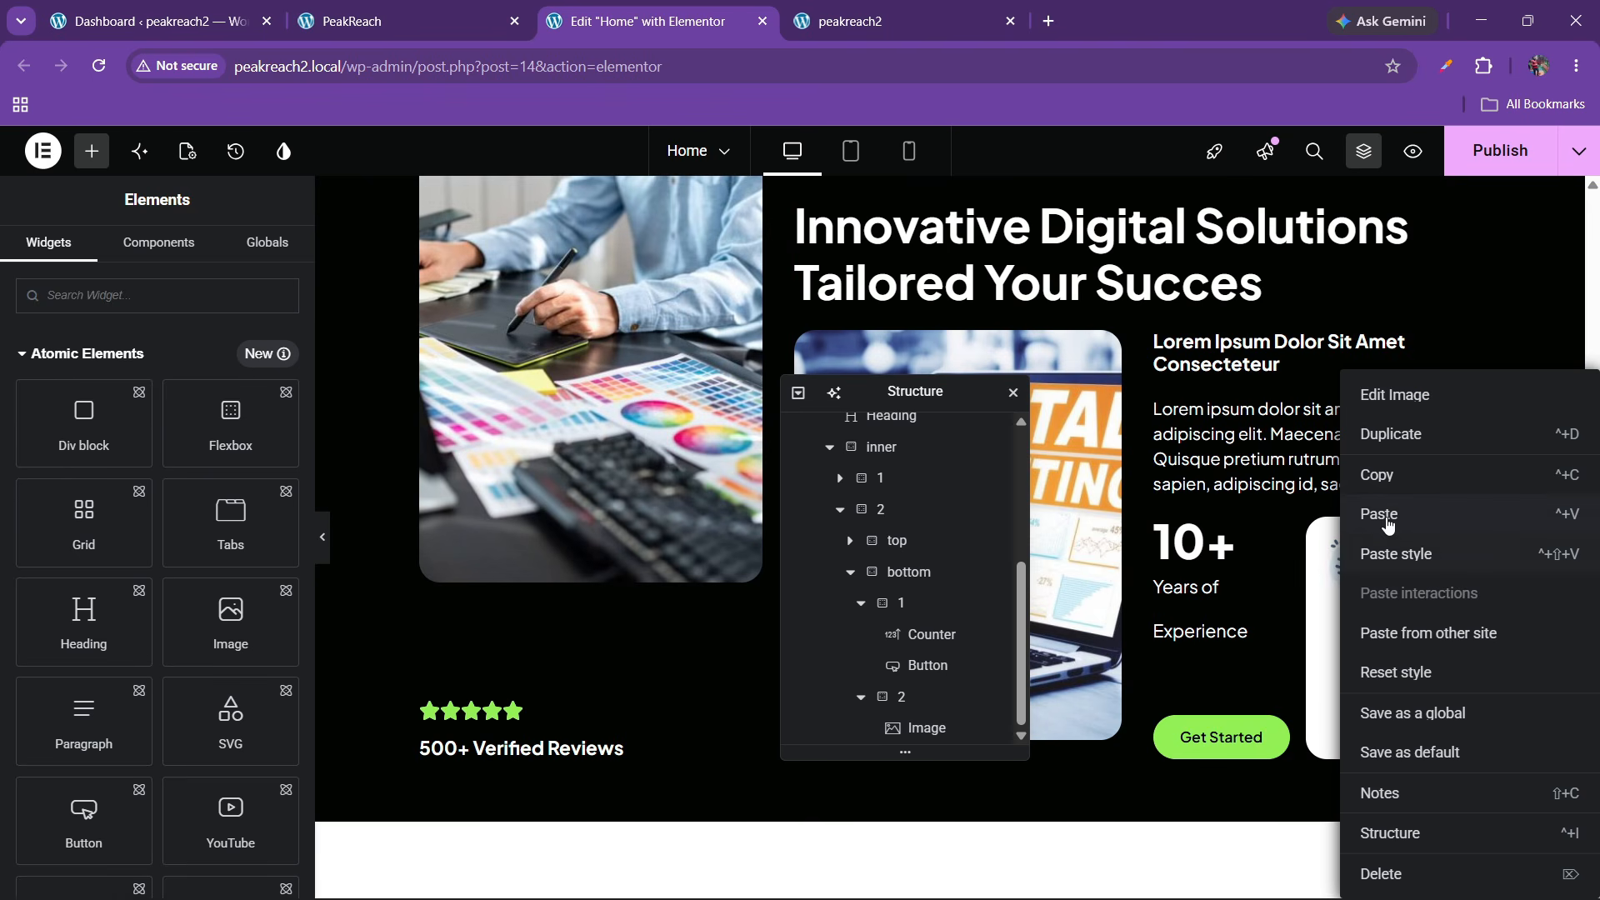
left_click(1387, 525)
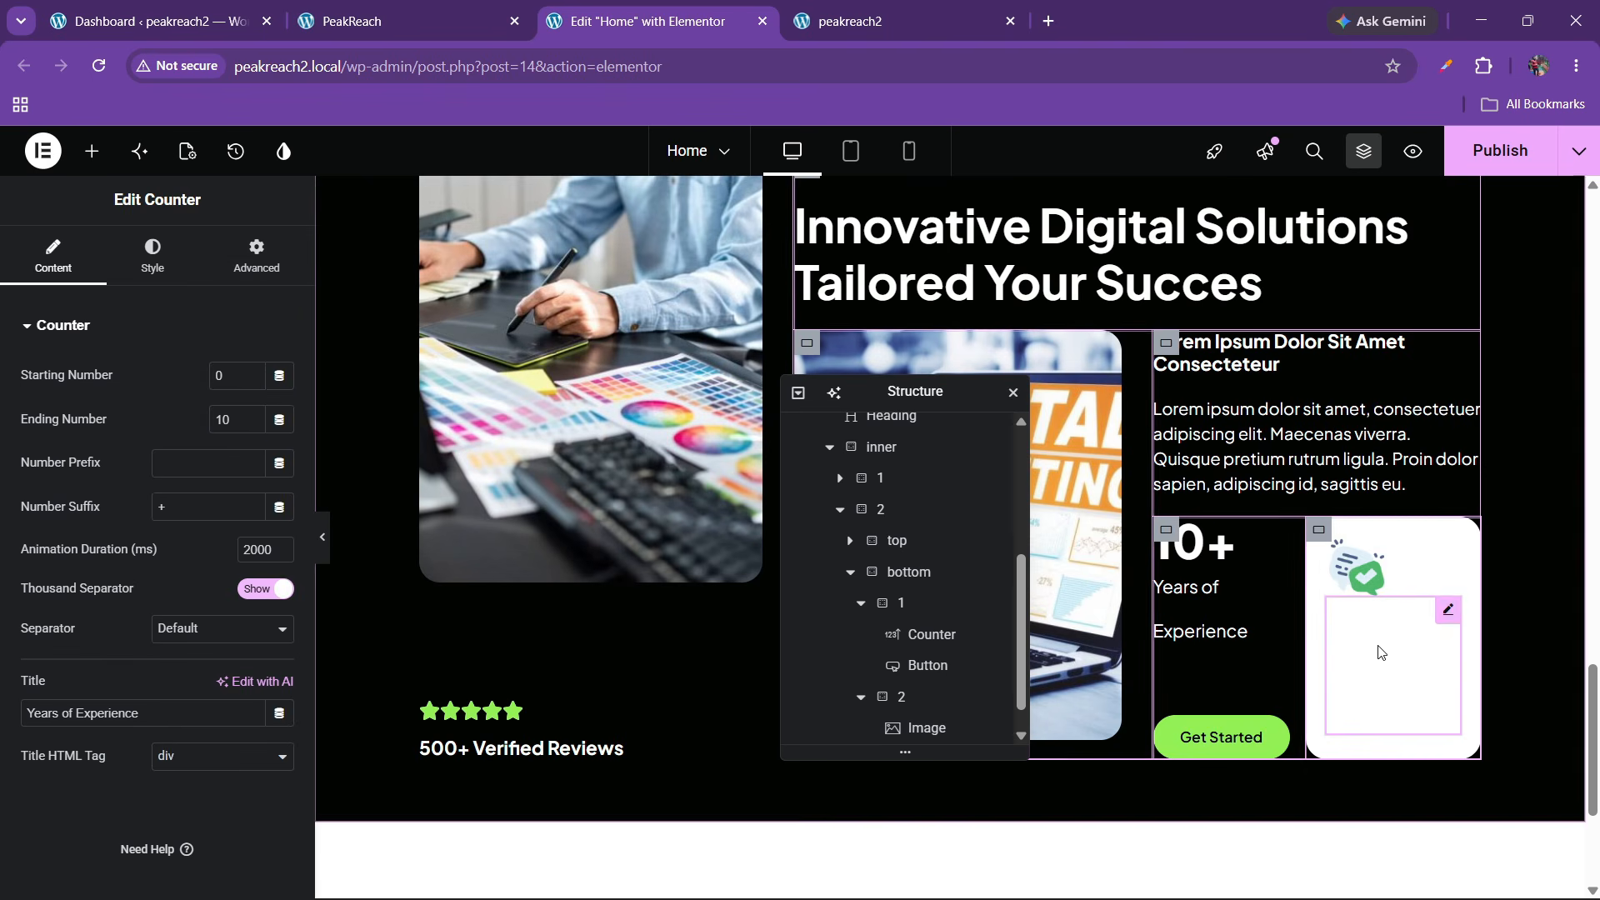
left_click(150, 282)
left_click(111, 706)
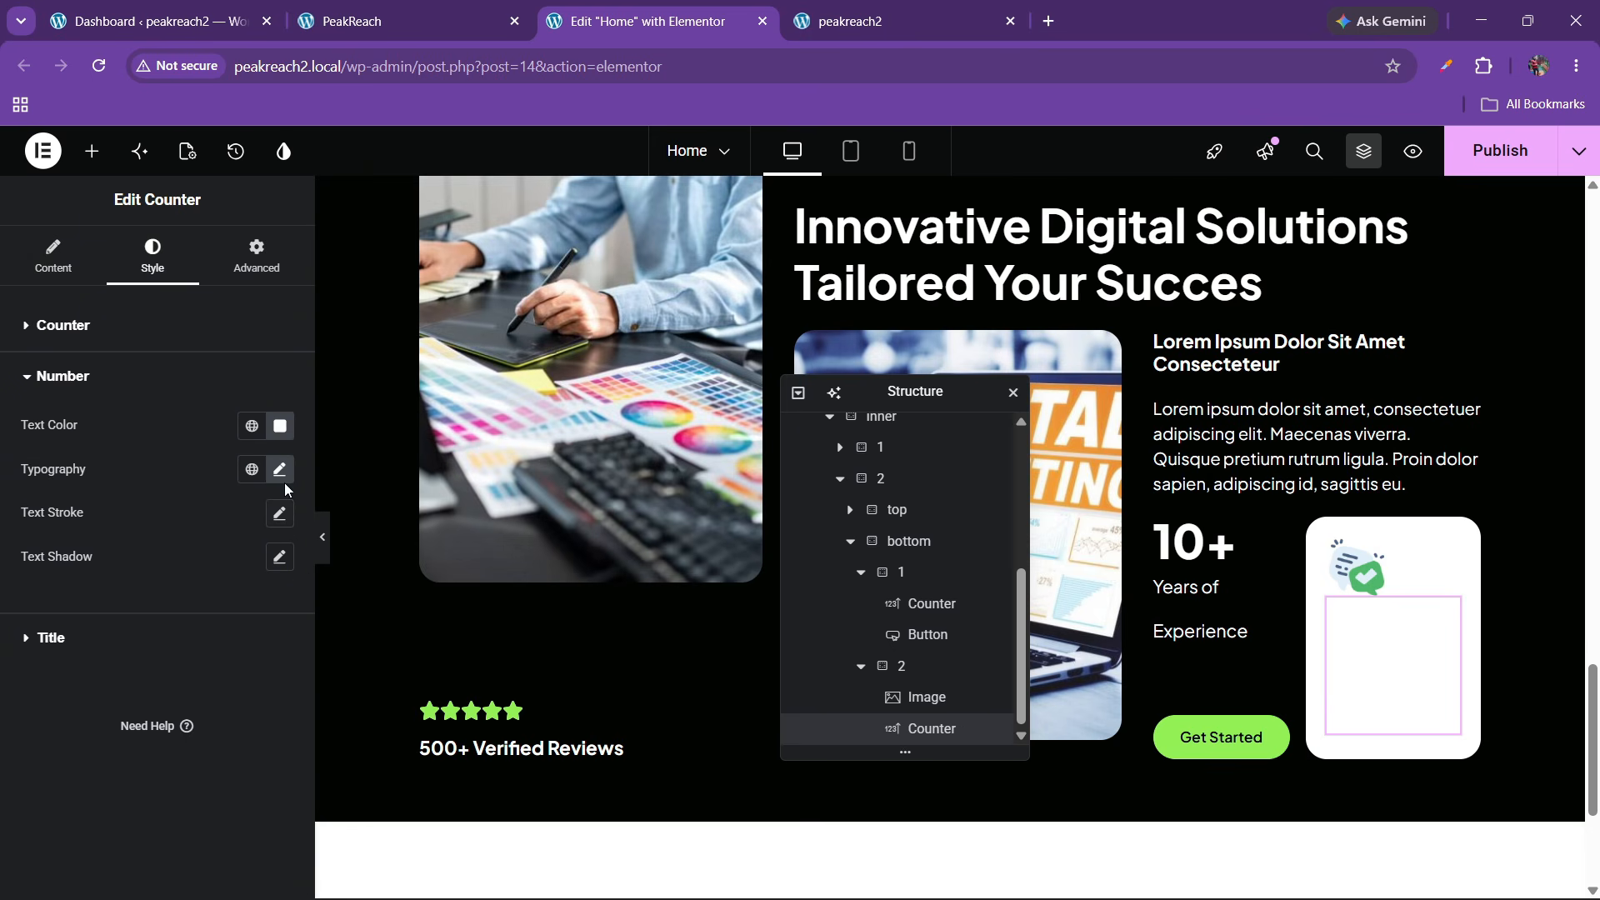
left_click(280, 426)
left_click(162, 652)
left_click(58, 759)
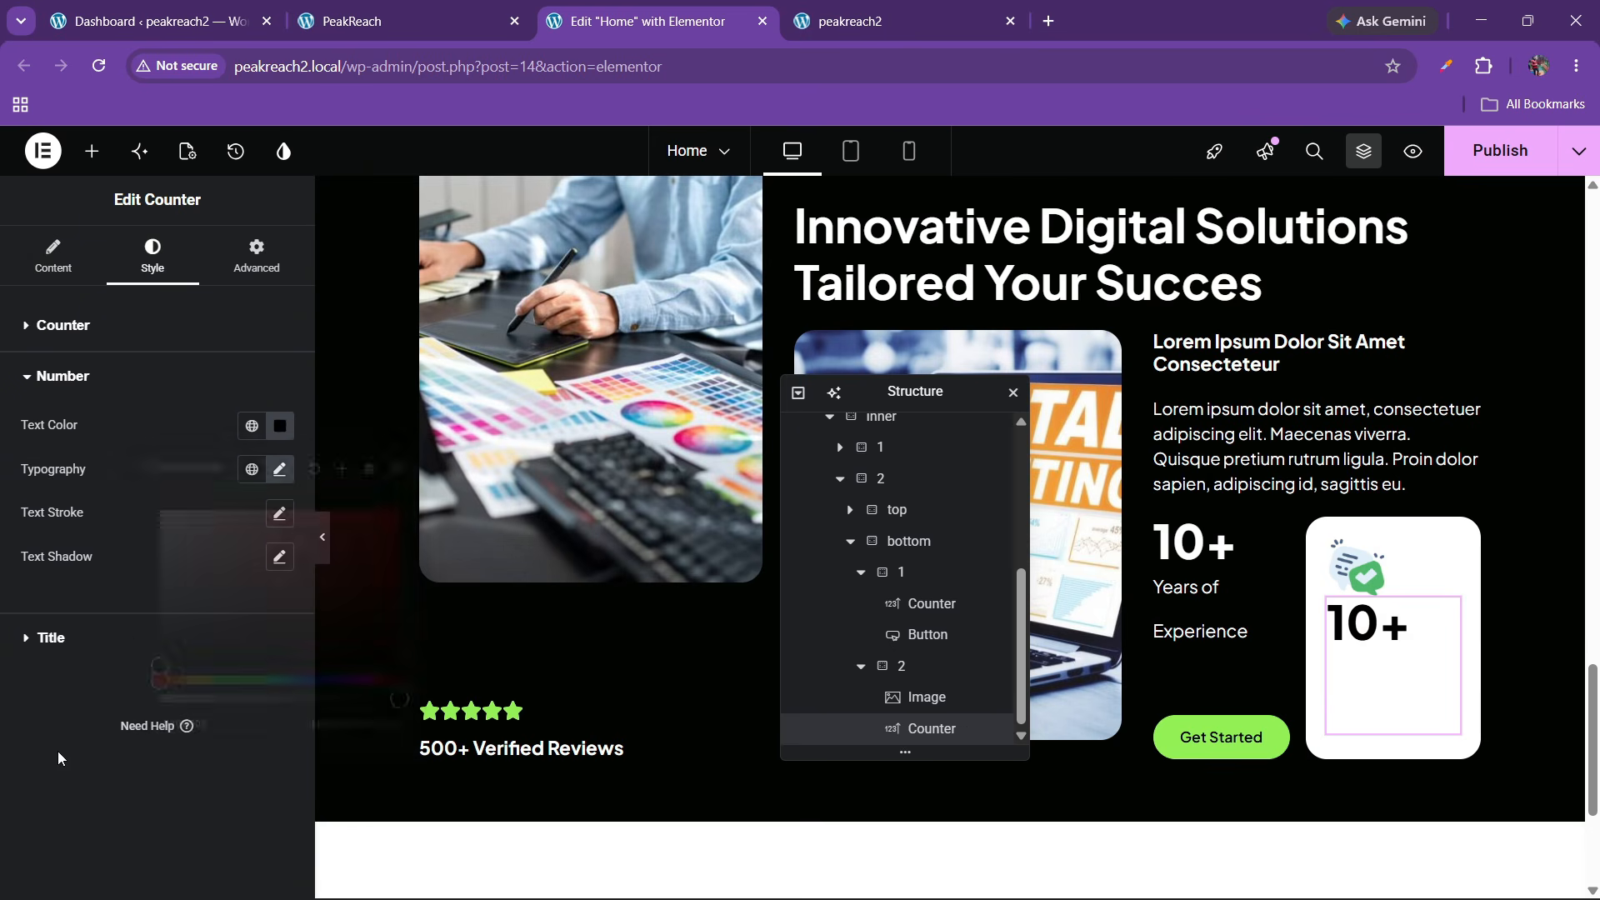
Color the pasted counter's title text dark grey and preview the page
left_click(127, 646)
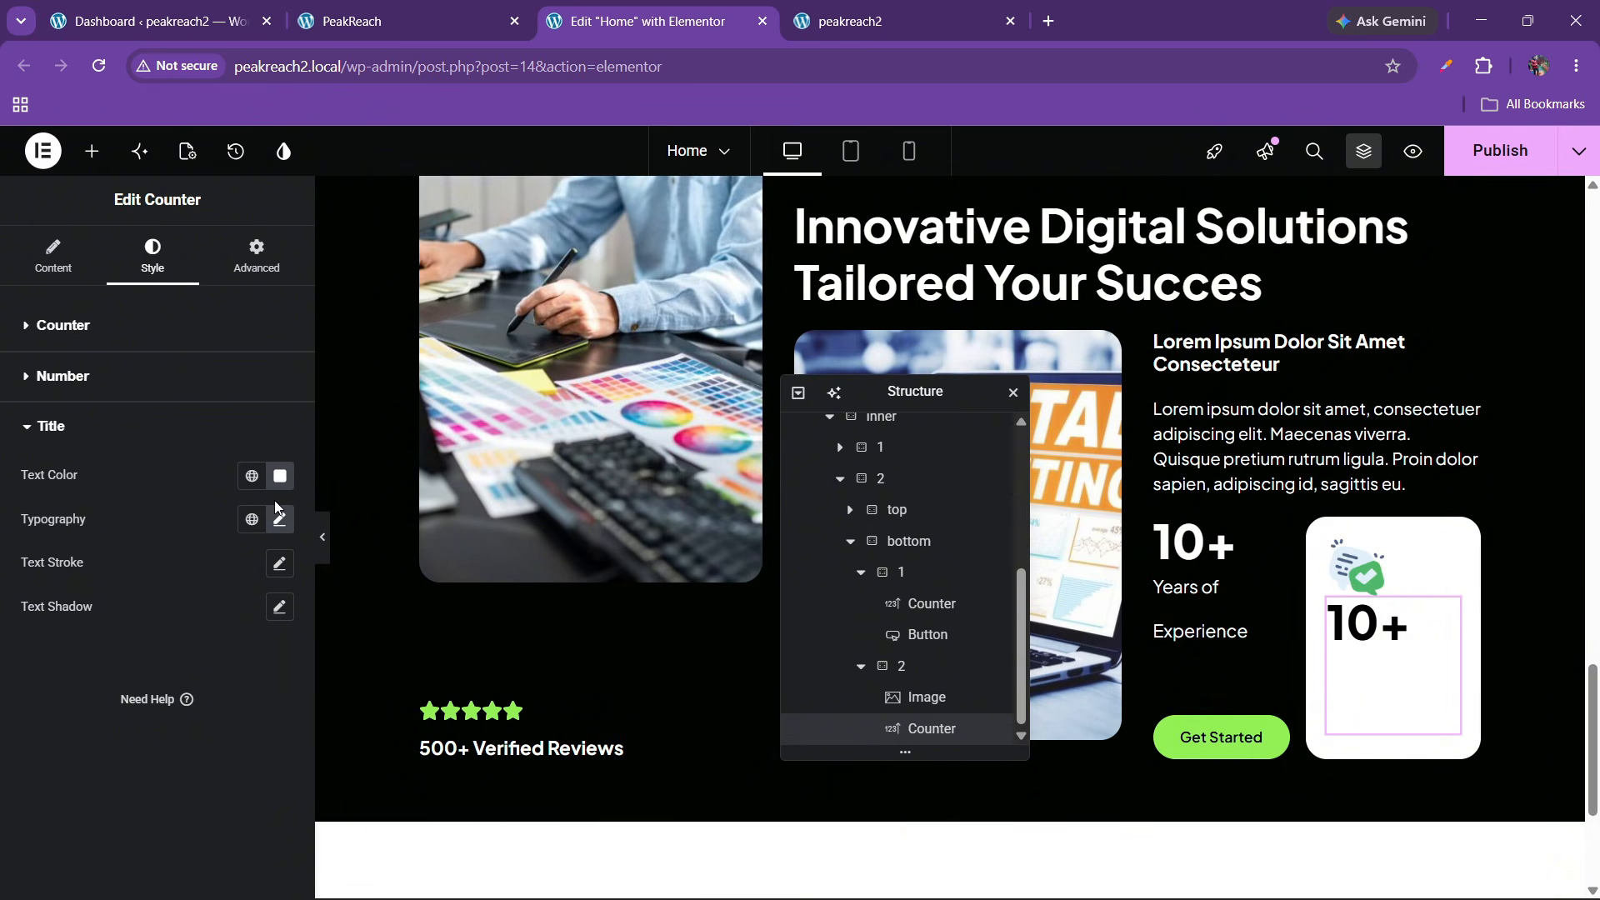
left_click(280, 475)
left_click(186, 668)
left_click(181, 685)
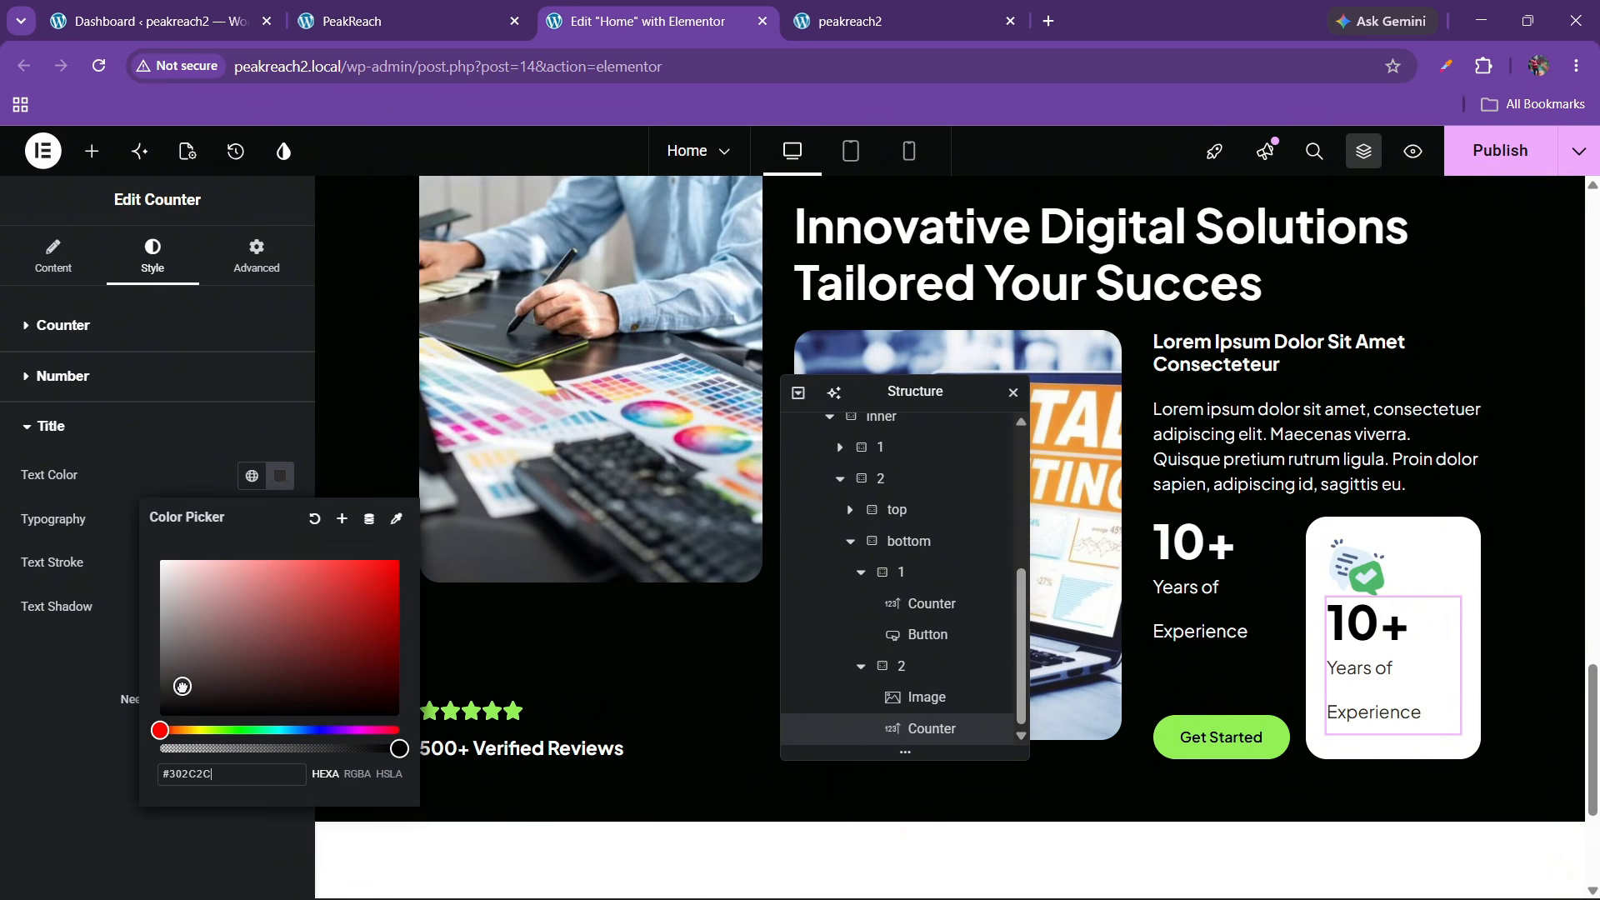
left_click(6, 691)
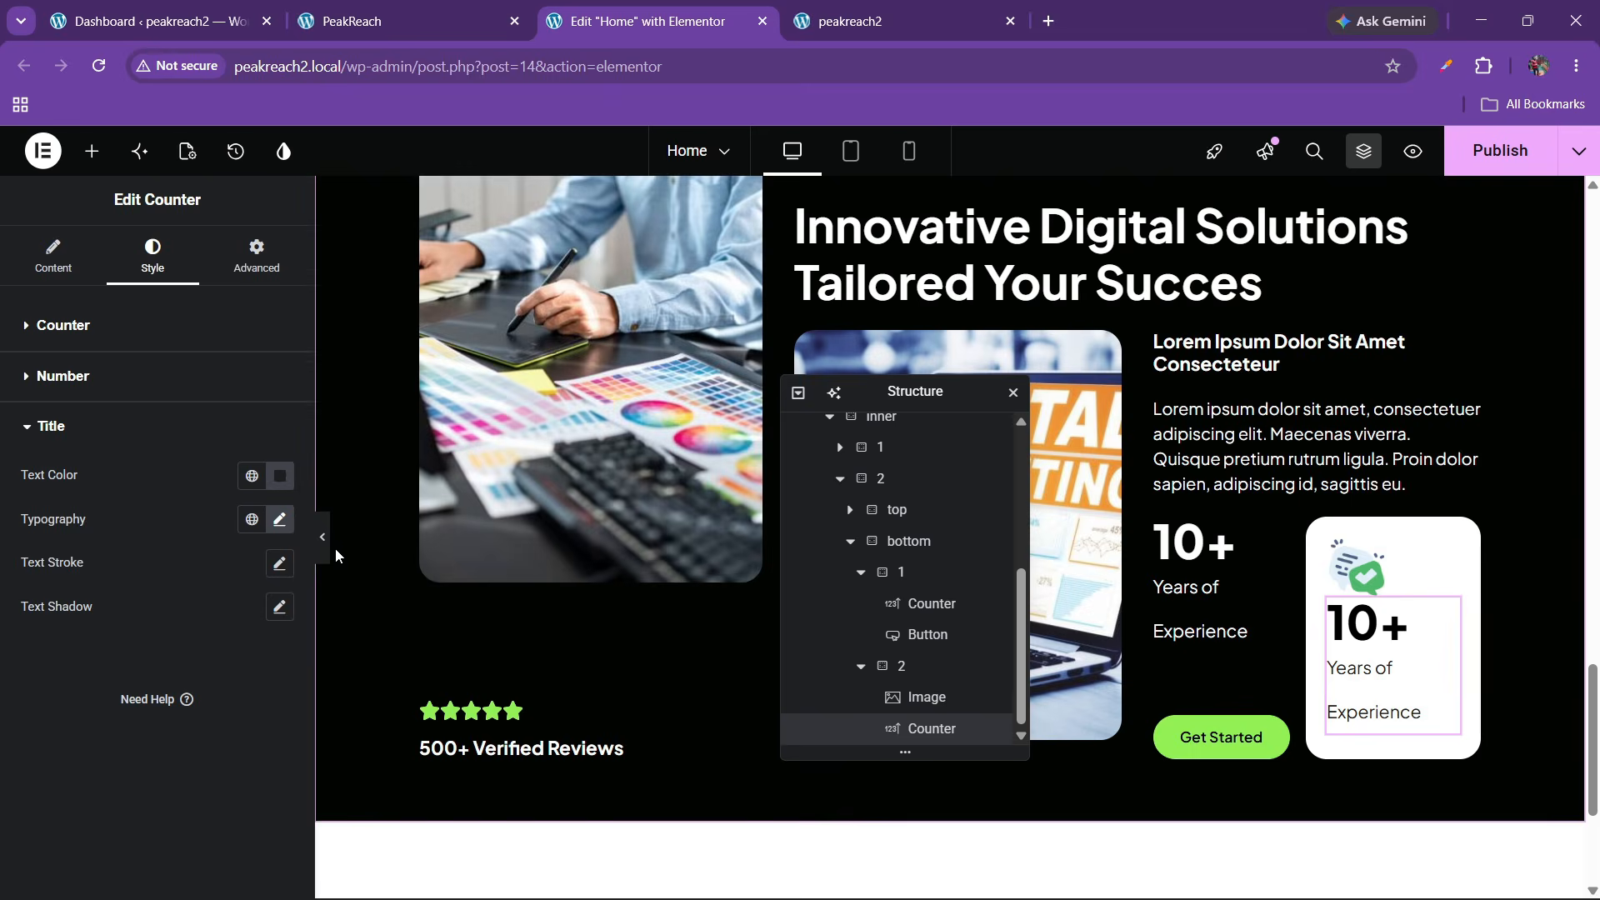
left_click(323, 546)
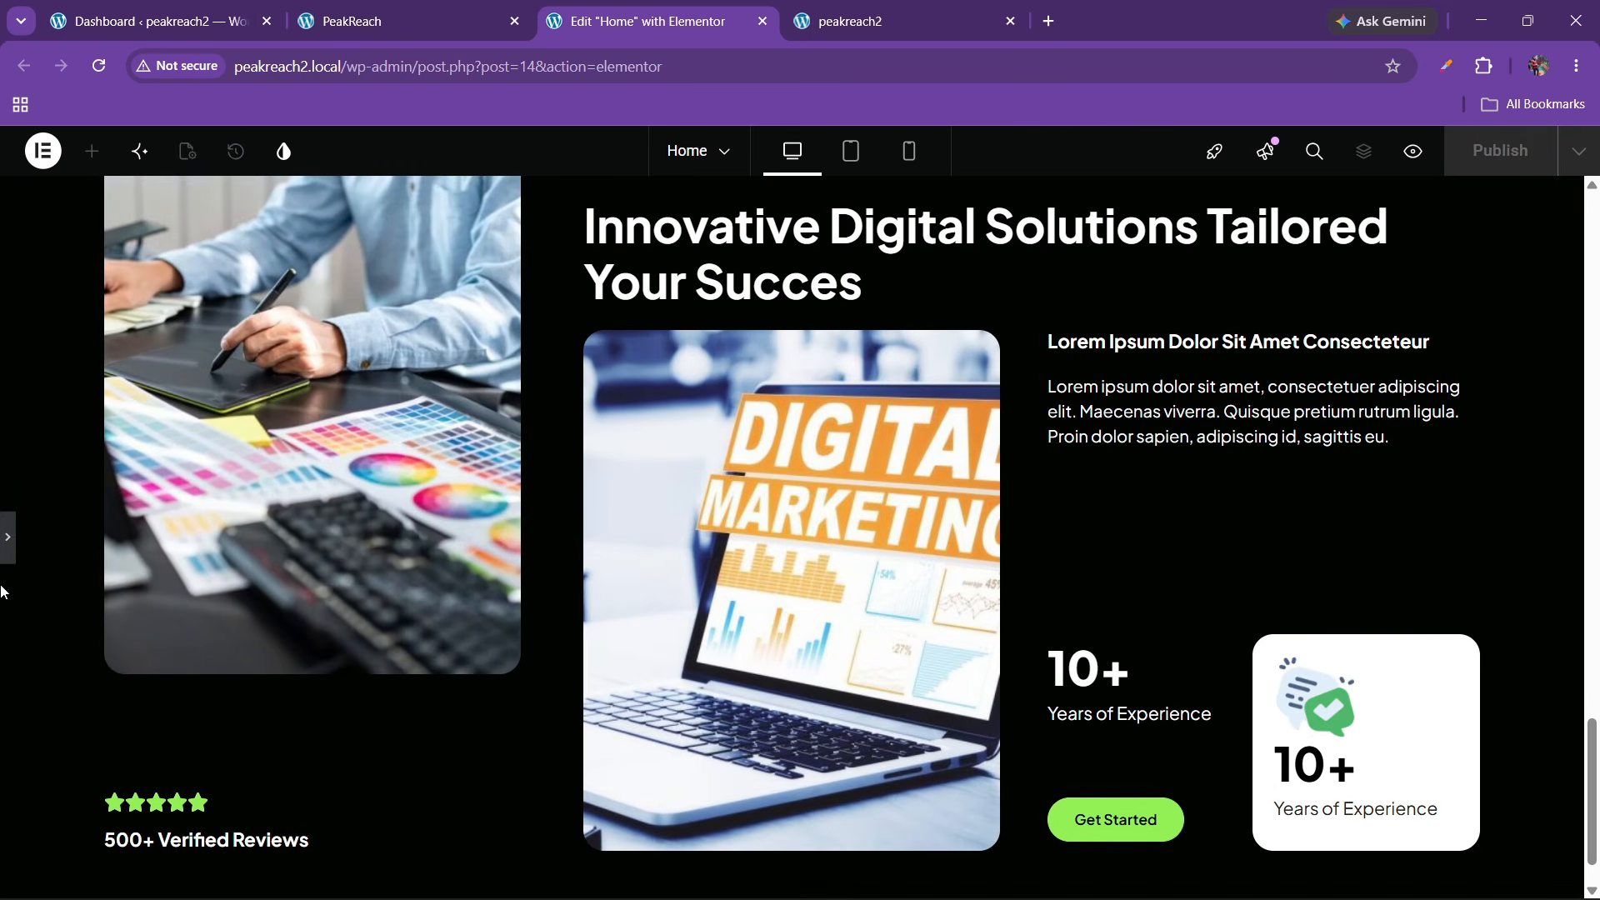
left_click(991, 736)
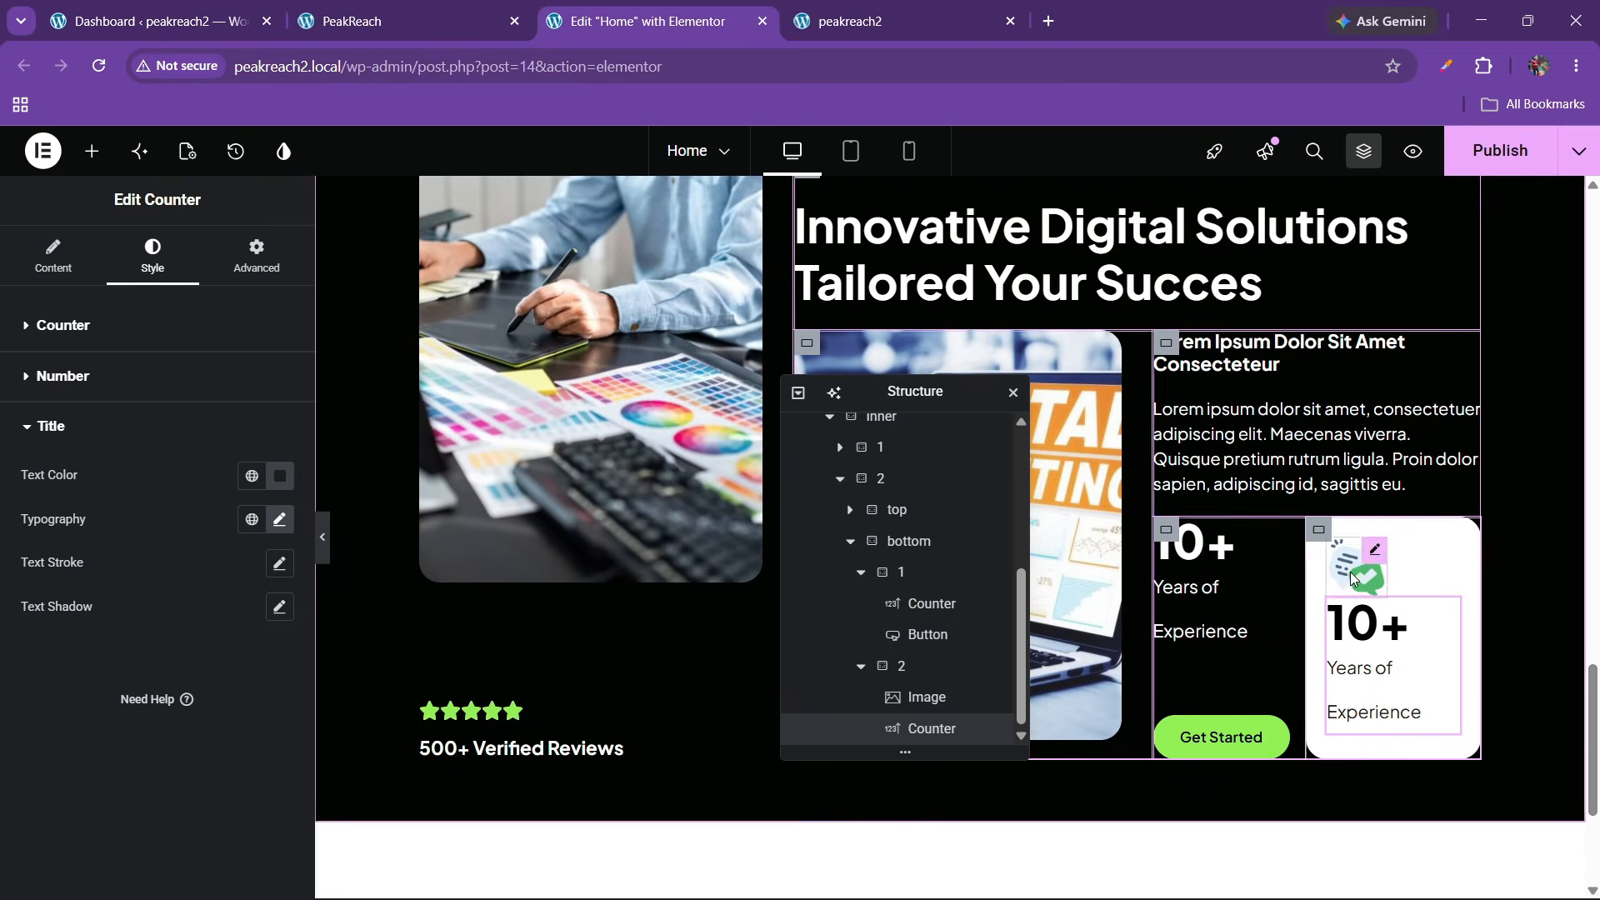
Reduce the card's icon image width to 40%
left_click(927, 697)
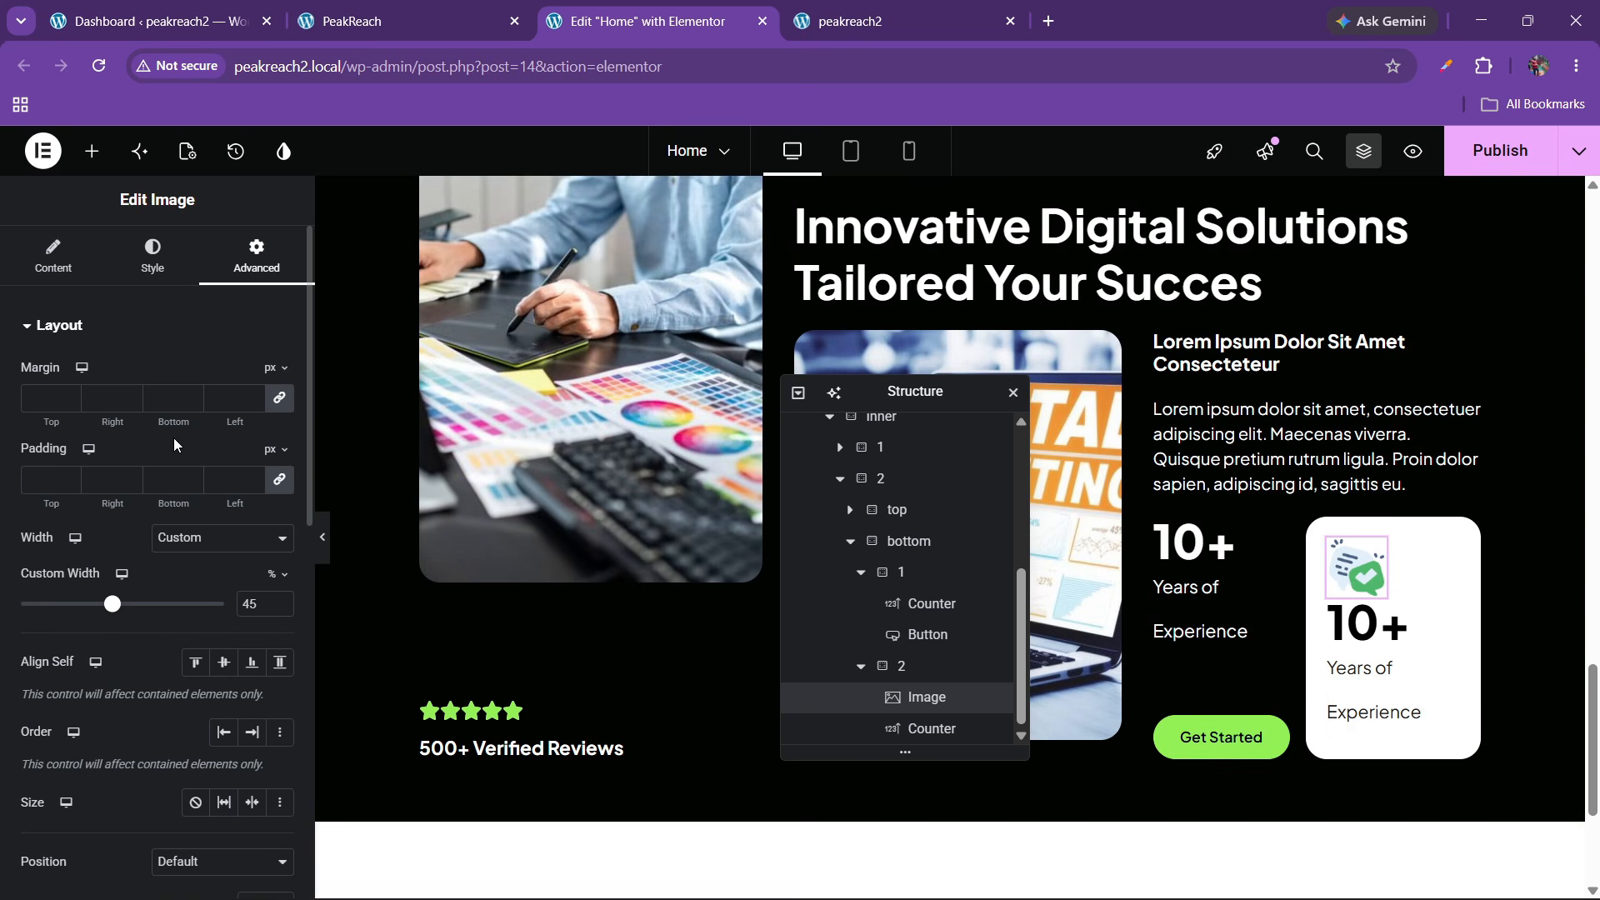
left_click(283, 615)
left_click(283, 615)
left_click(283, 615)
left_click(284, 615)
left_click(284, 615)
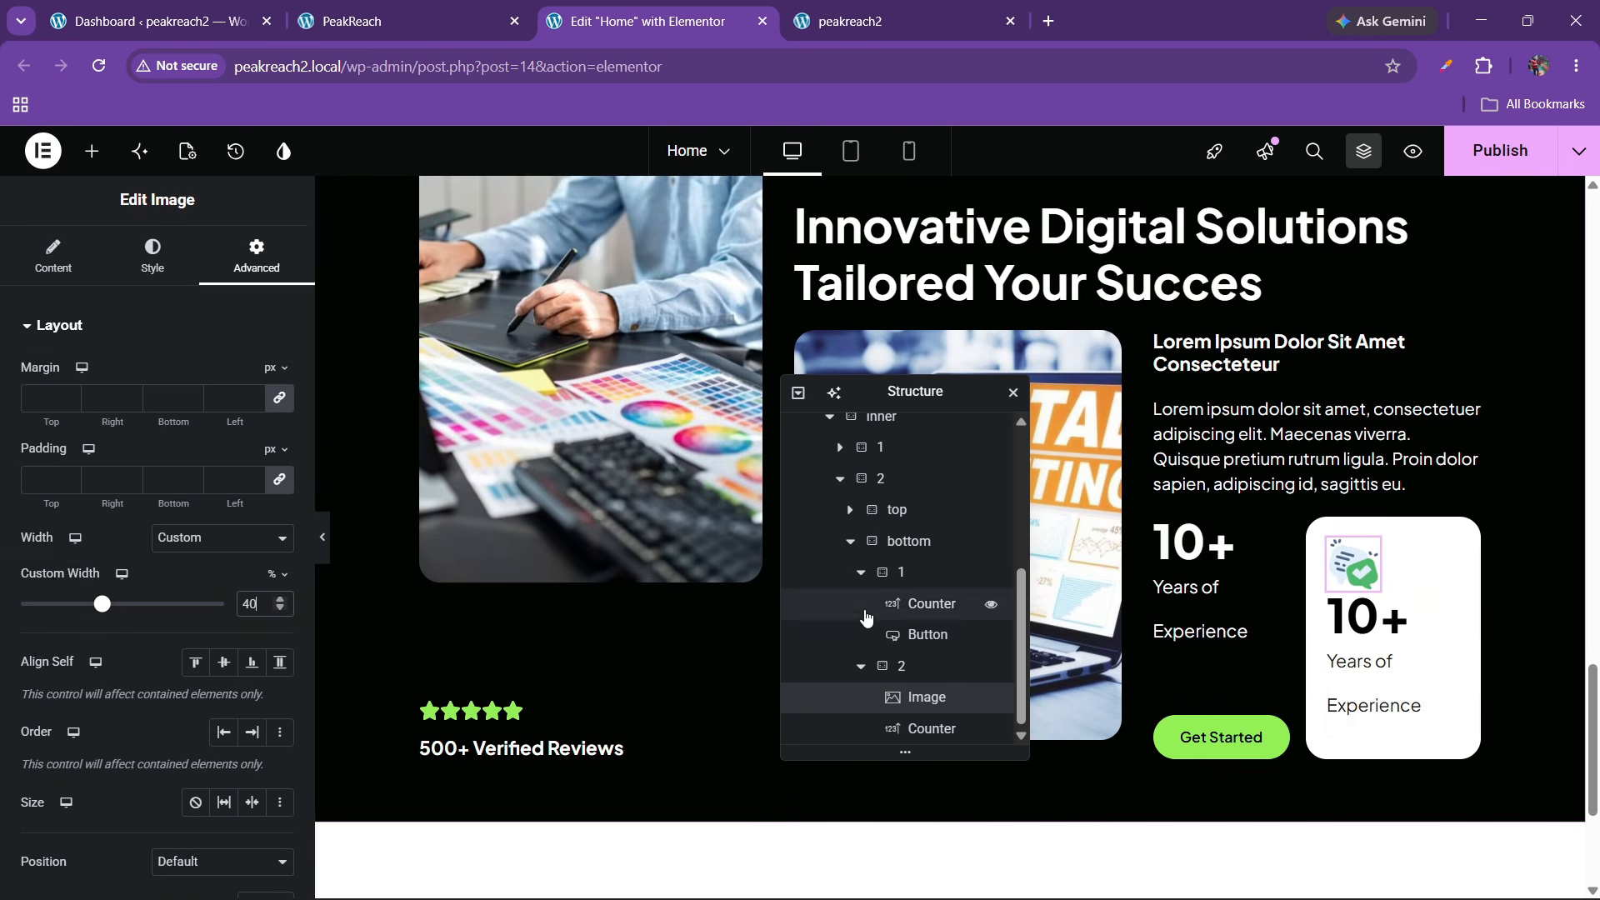
Set 30 px row and column gaps in the white card and check the live 97% figure
left_click(966, 665)
scroll(150, 525, "down", 3)
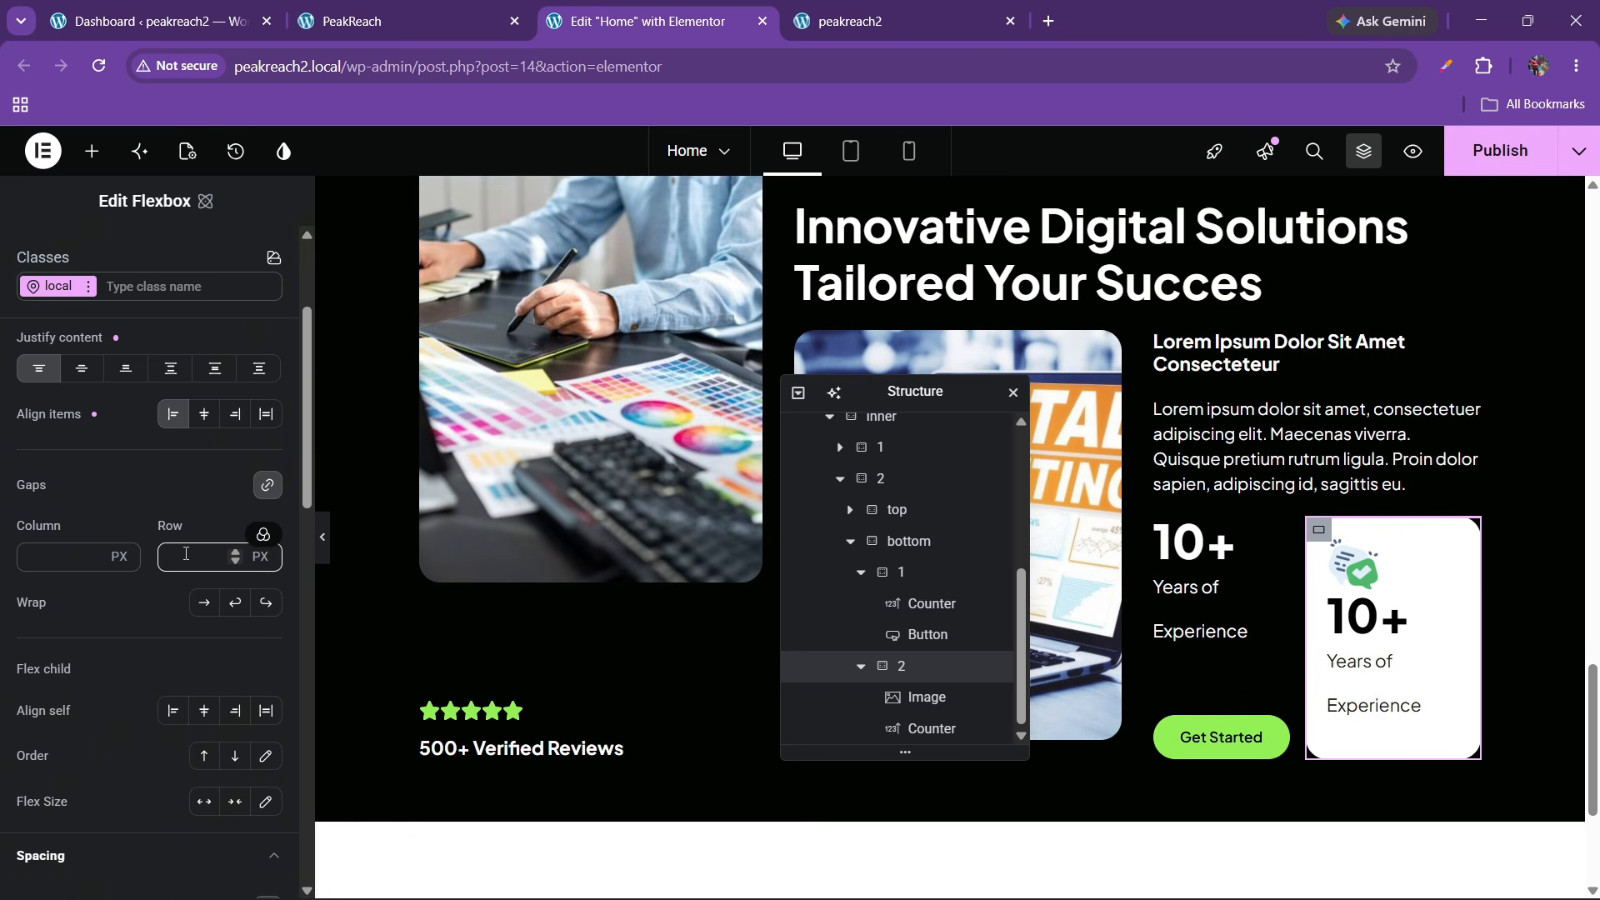
left_click(186, 553)
type("30")
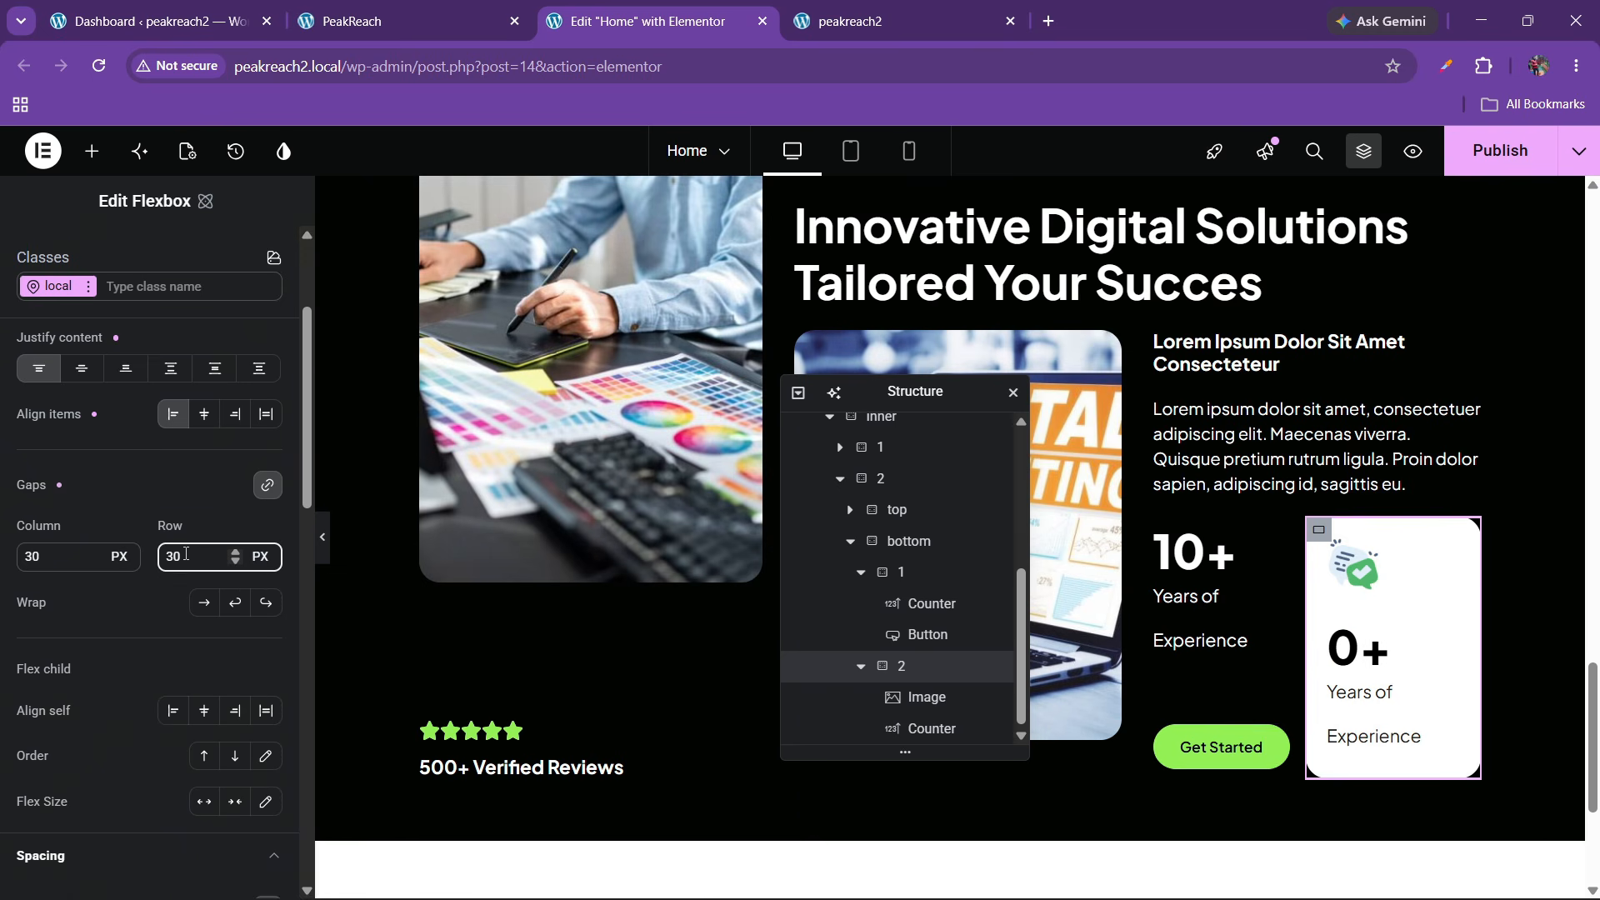
left_click(324, 542)
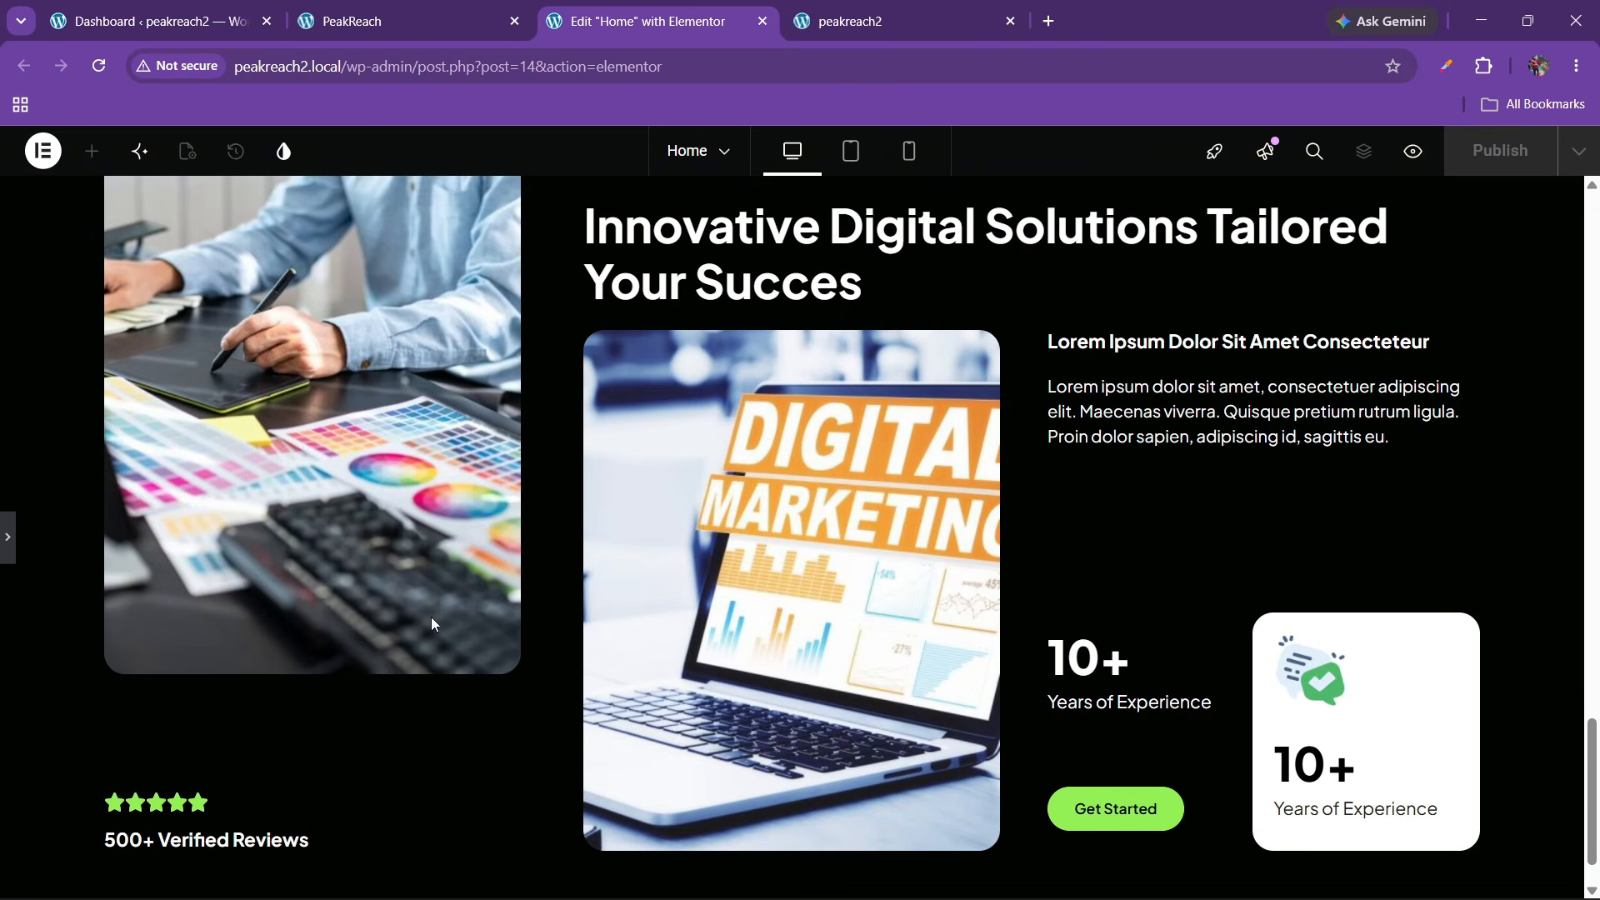
key("ctrl+shift+Tab")
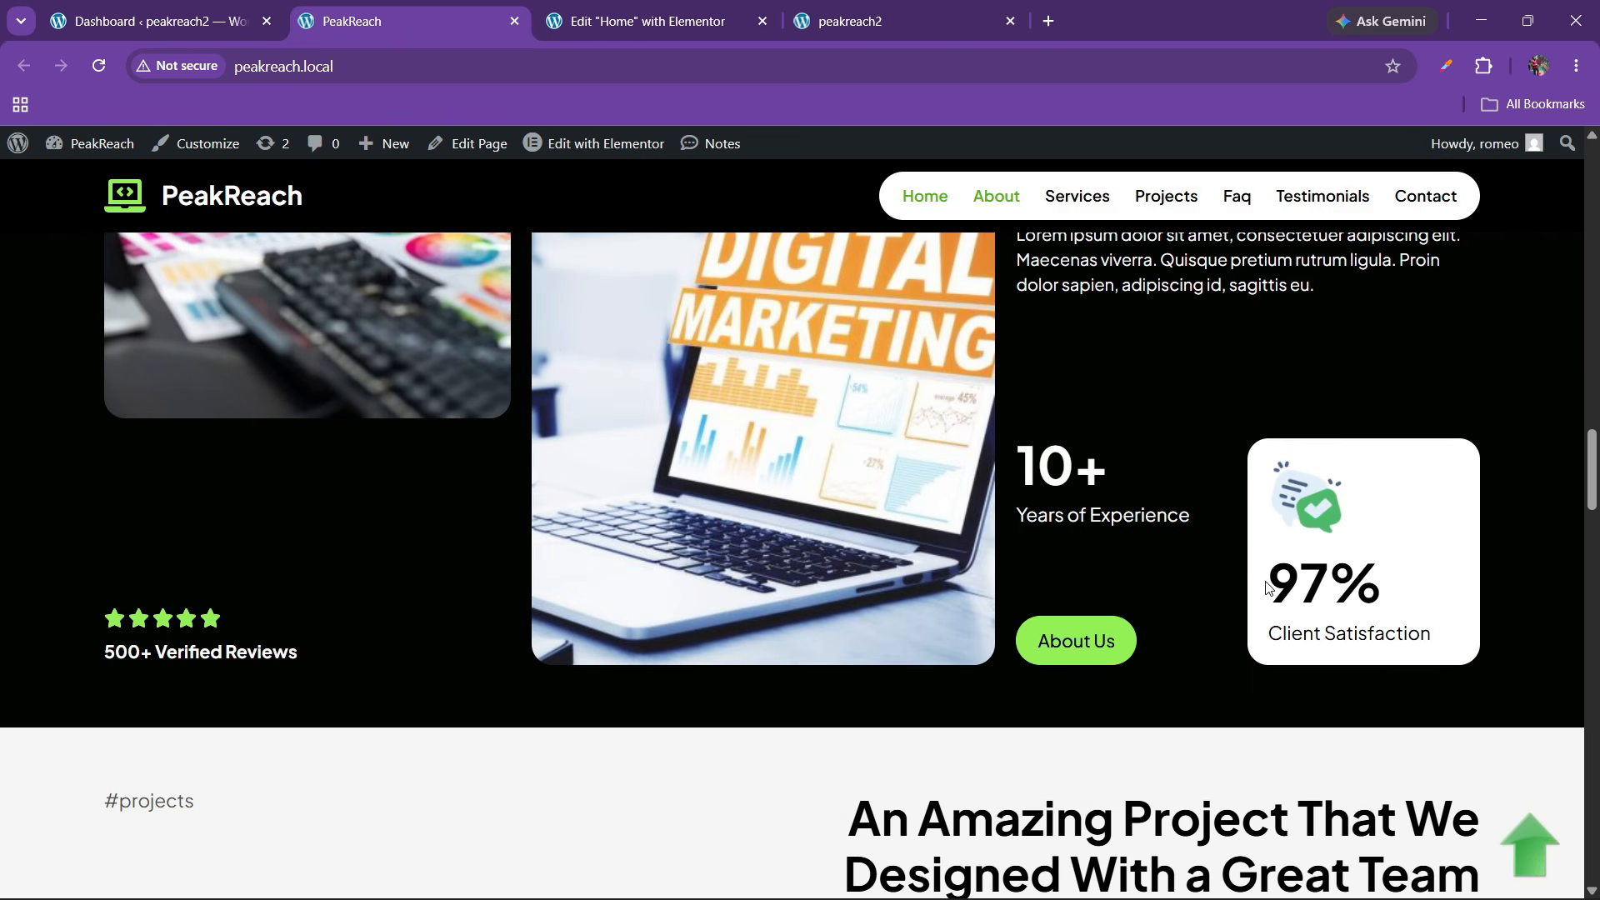
left_click_drag(1280, 583, 1378, 597)
left_click(685, 8)
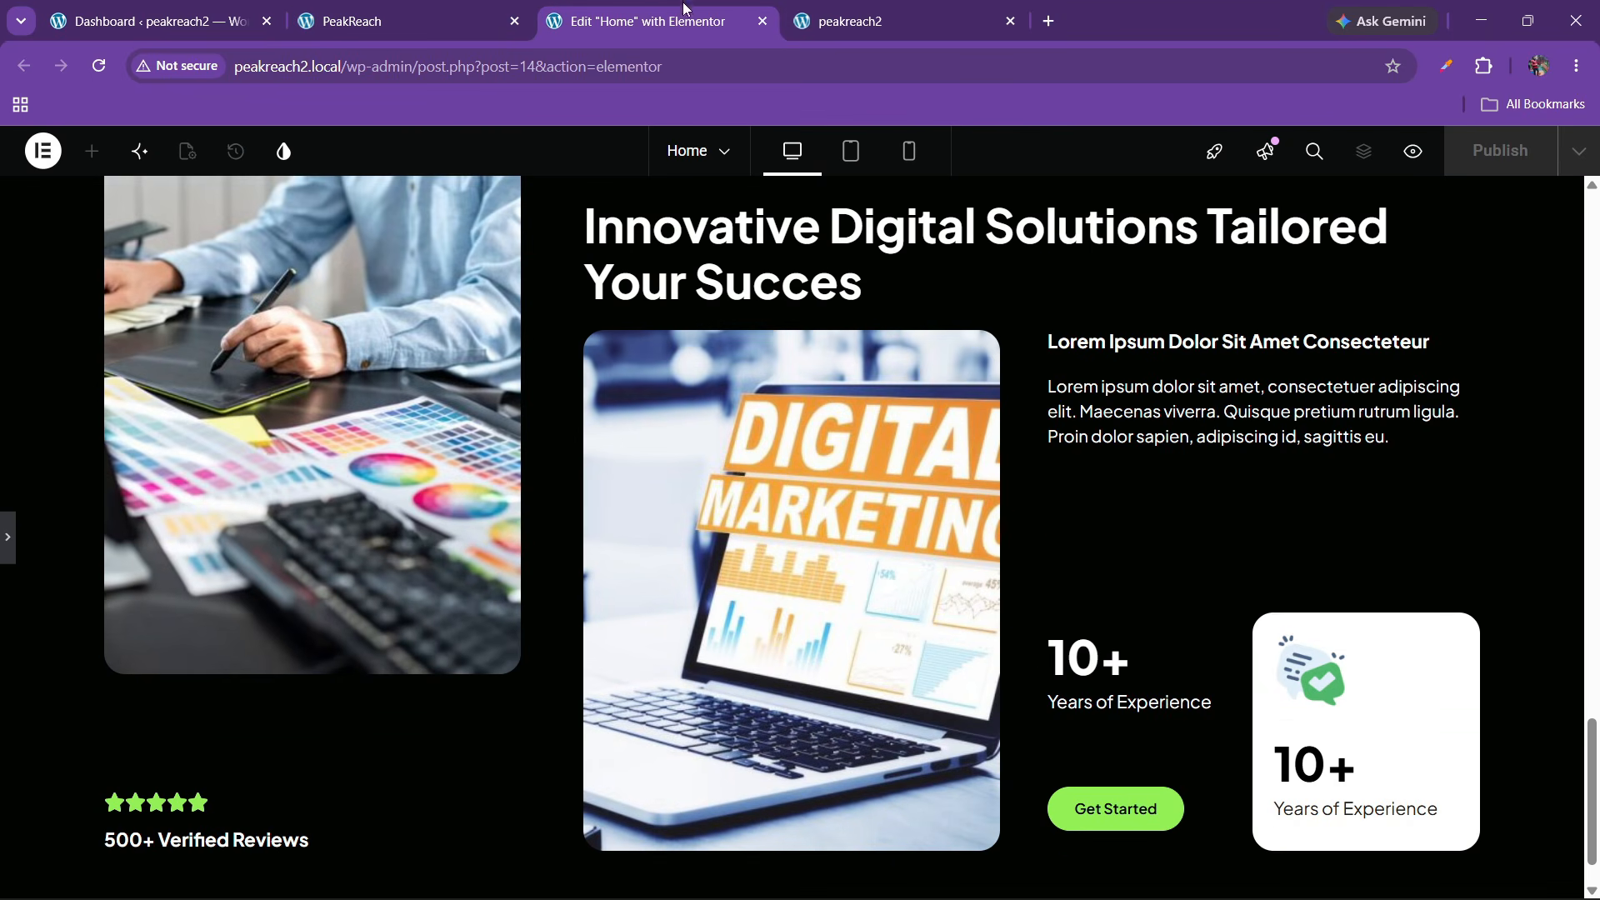
Change the card counter's ending number to 97 and its title to 'Client Satisfaction'
left_click(6, 550)
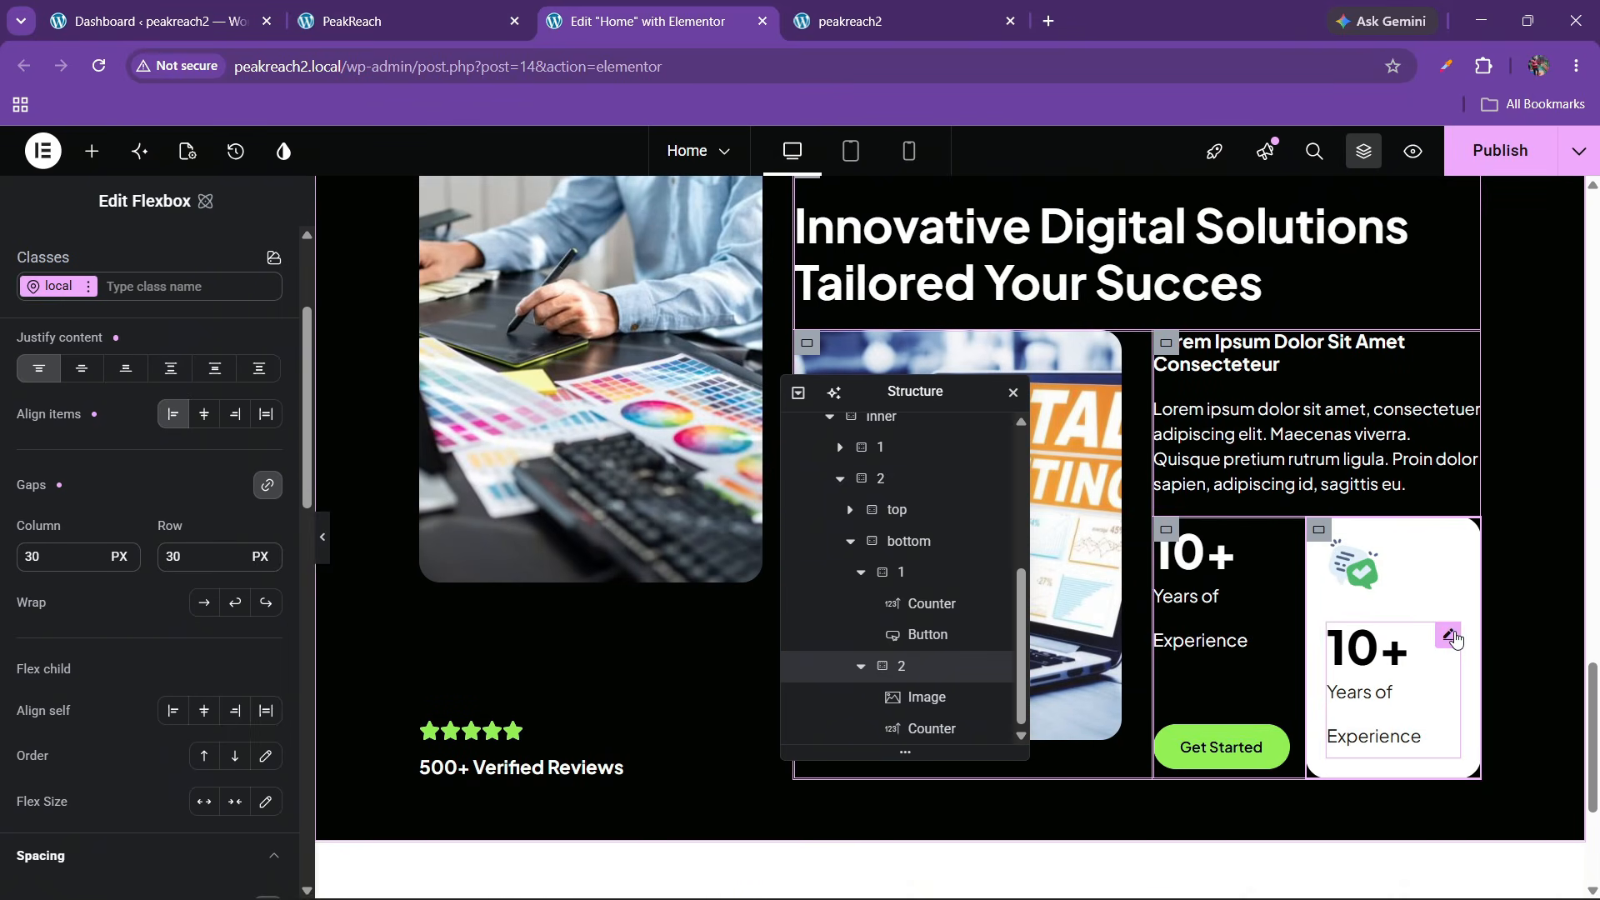
left_click(1451, 637)
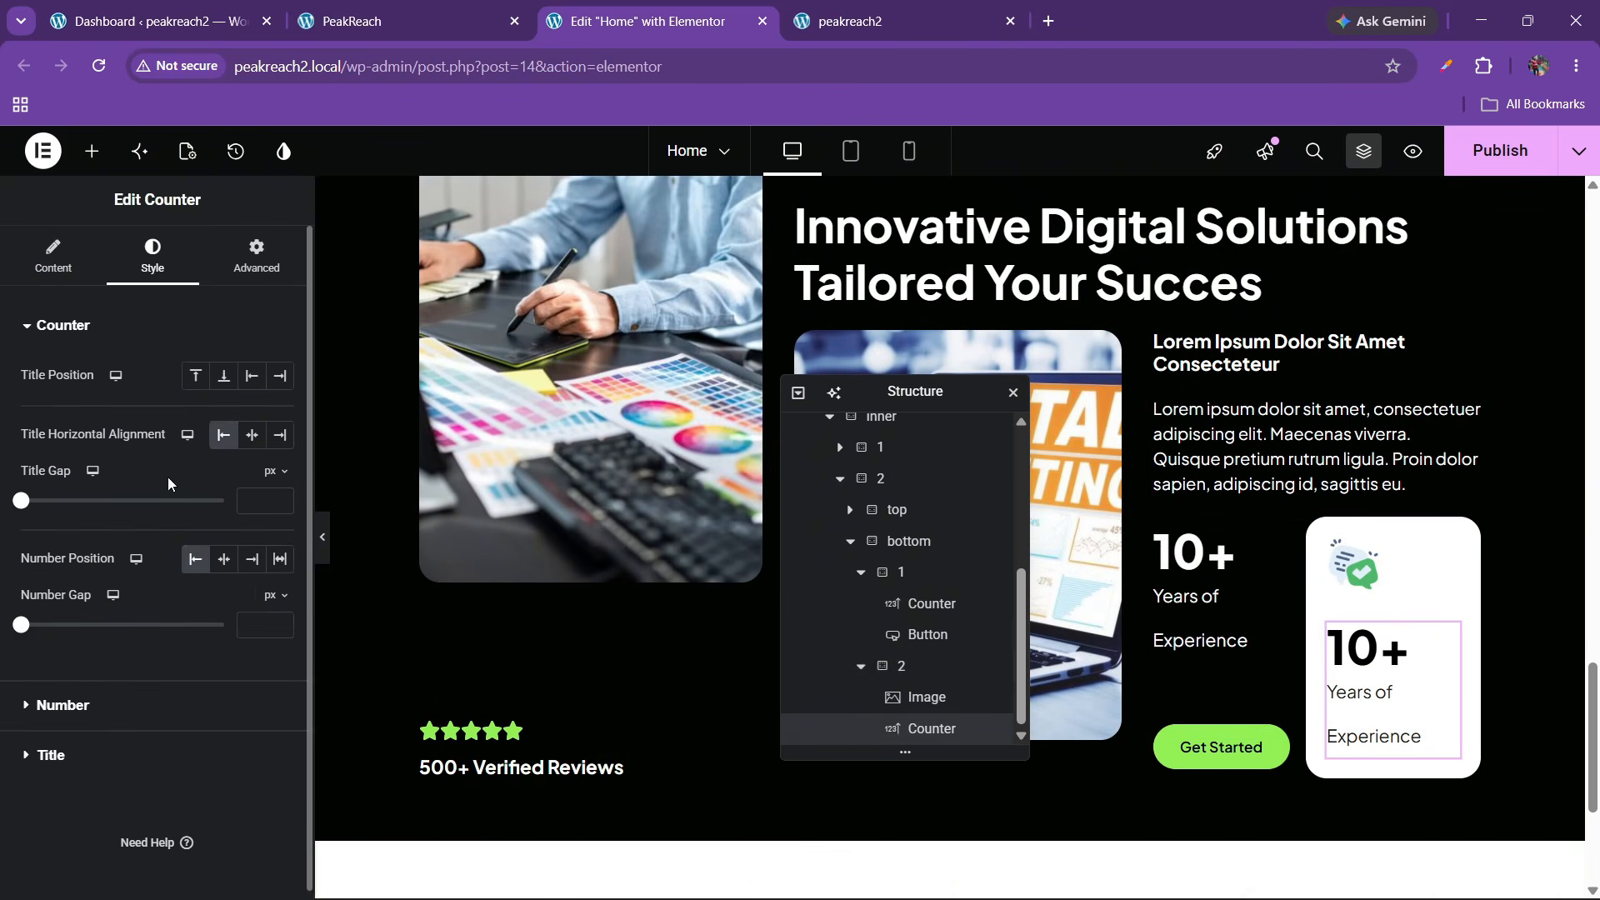
left_click(53, 257)
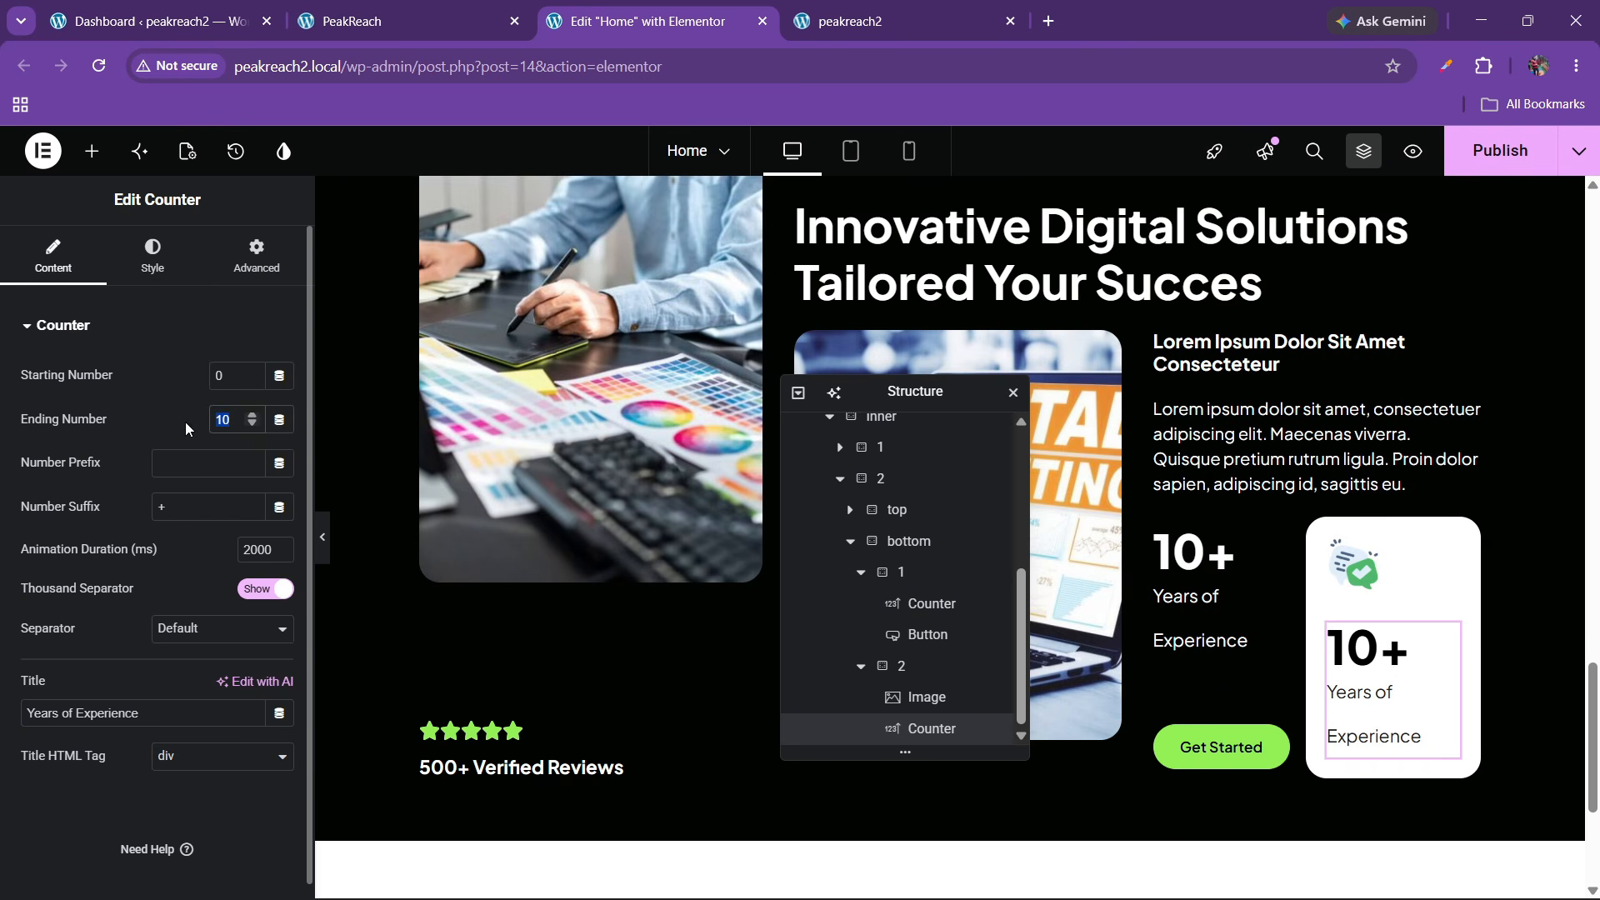
type("97")
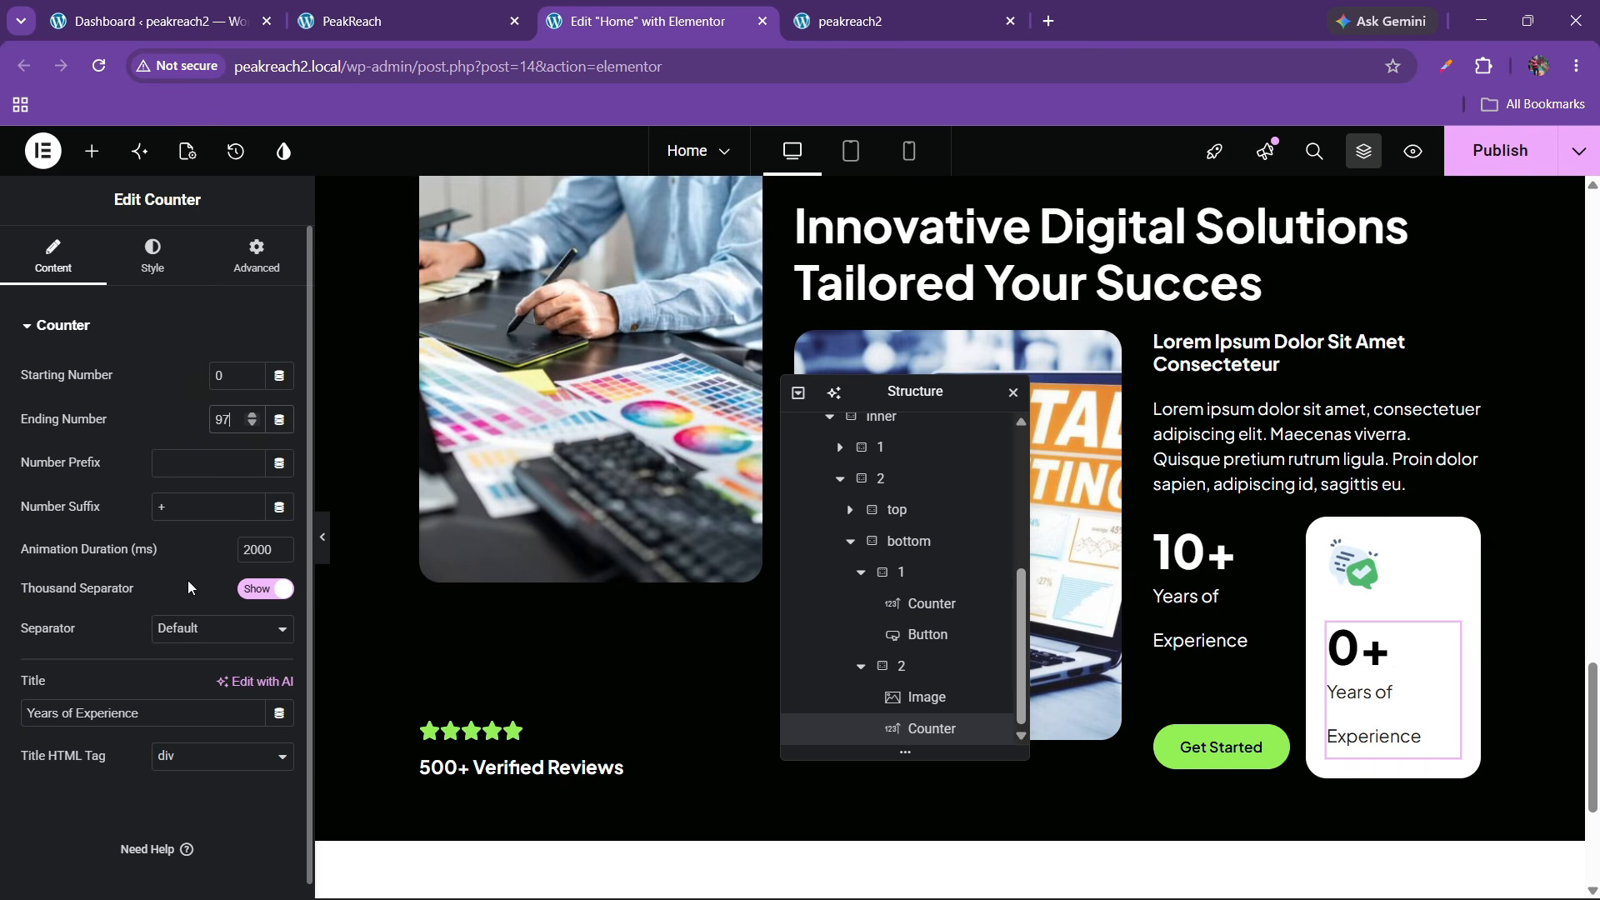
left_click_drag(142, 713, 2, 693)
key("BackSpace")
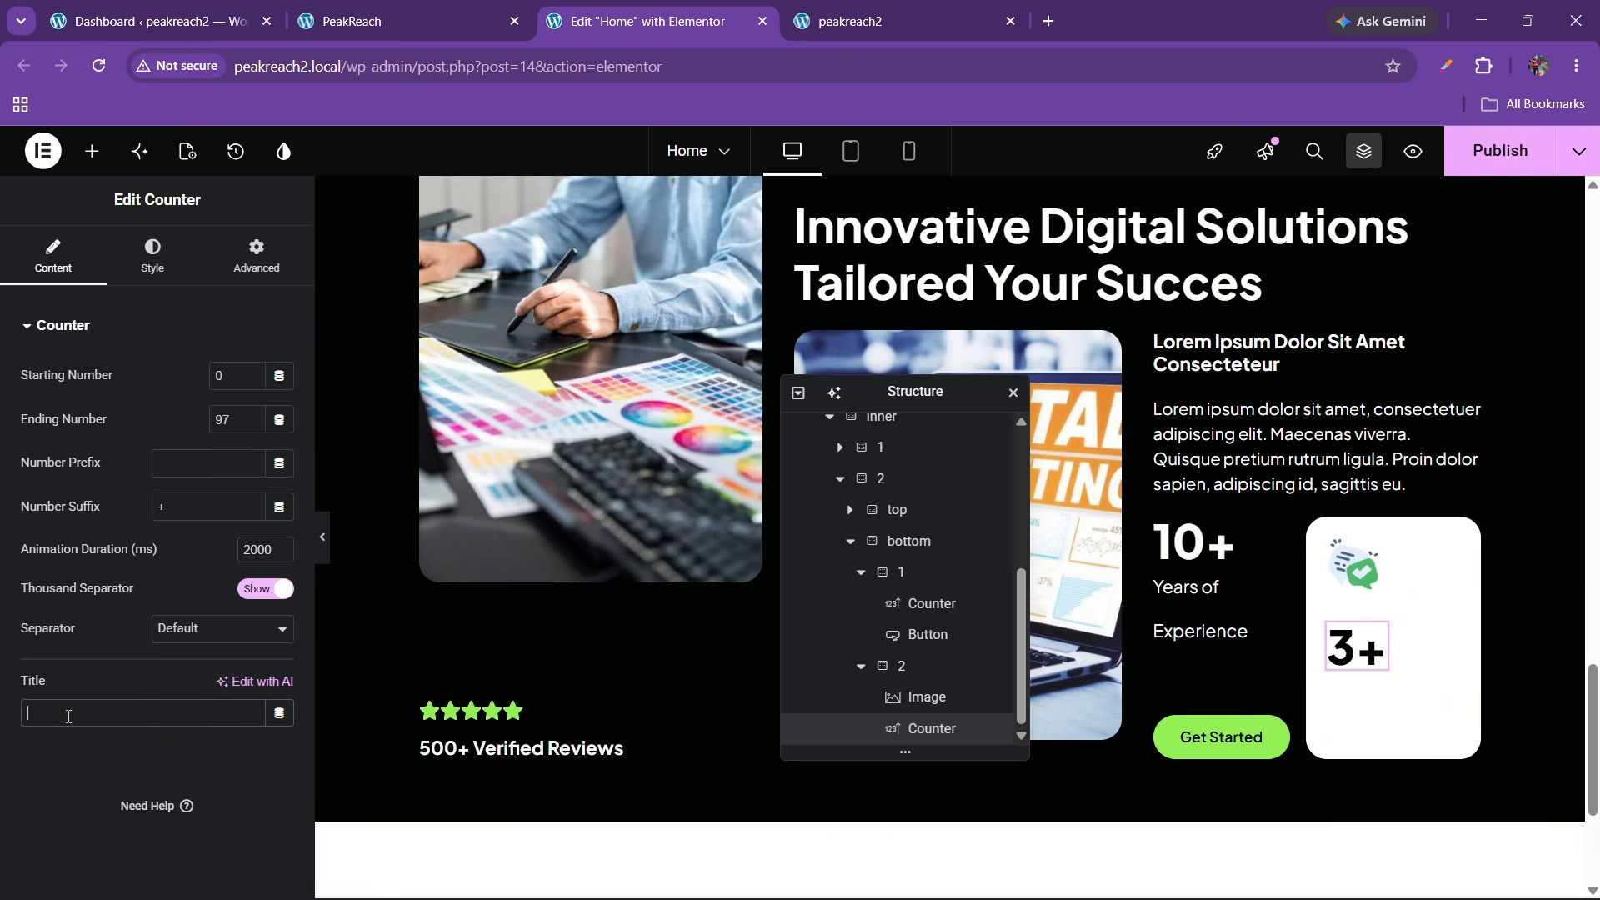
type("Client Sa")
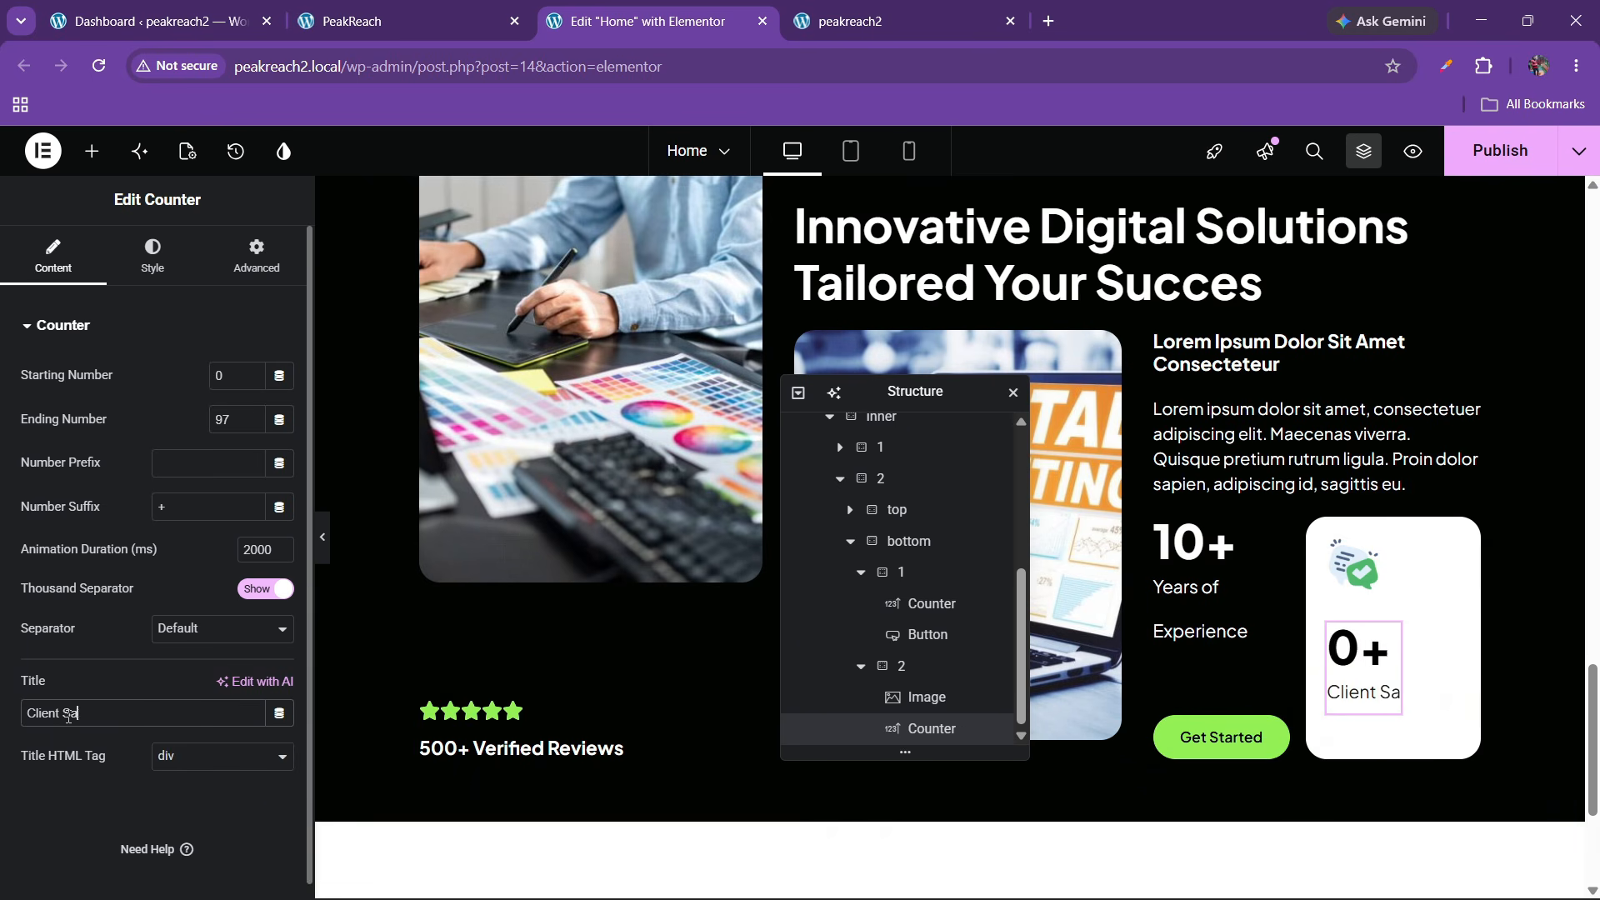
type("tisfaction")
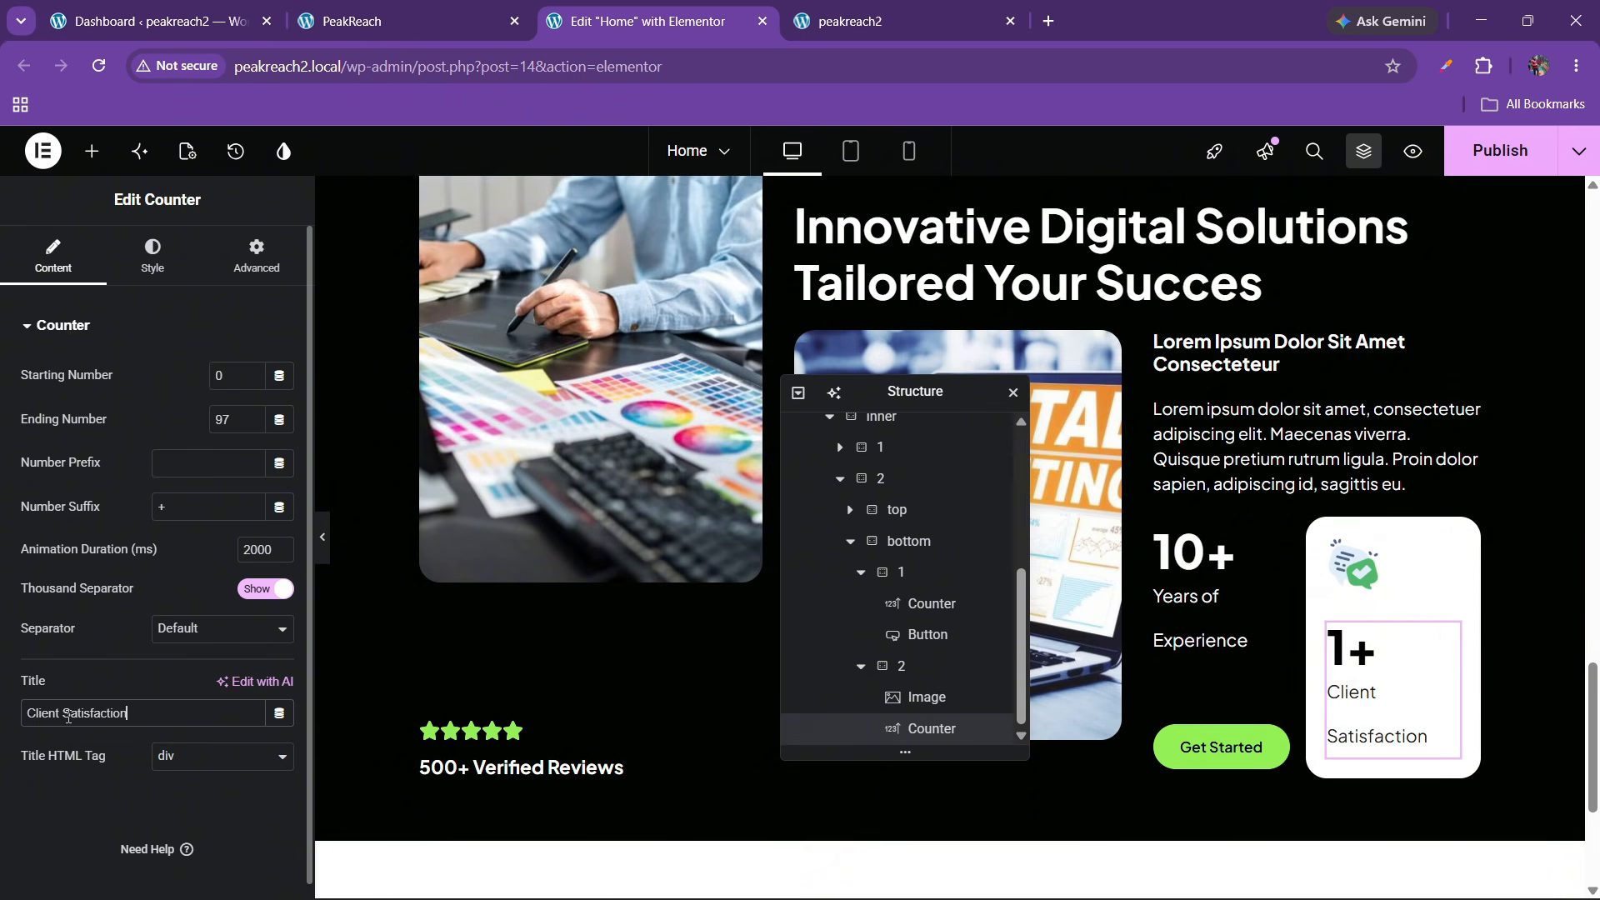
Set the counter title's line height to 1.2 em and preview the card
left_click(153, 255)
left_click(97, 754)
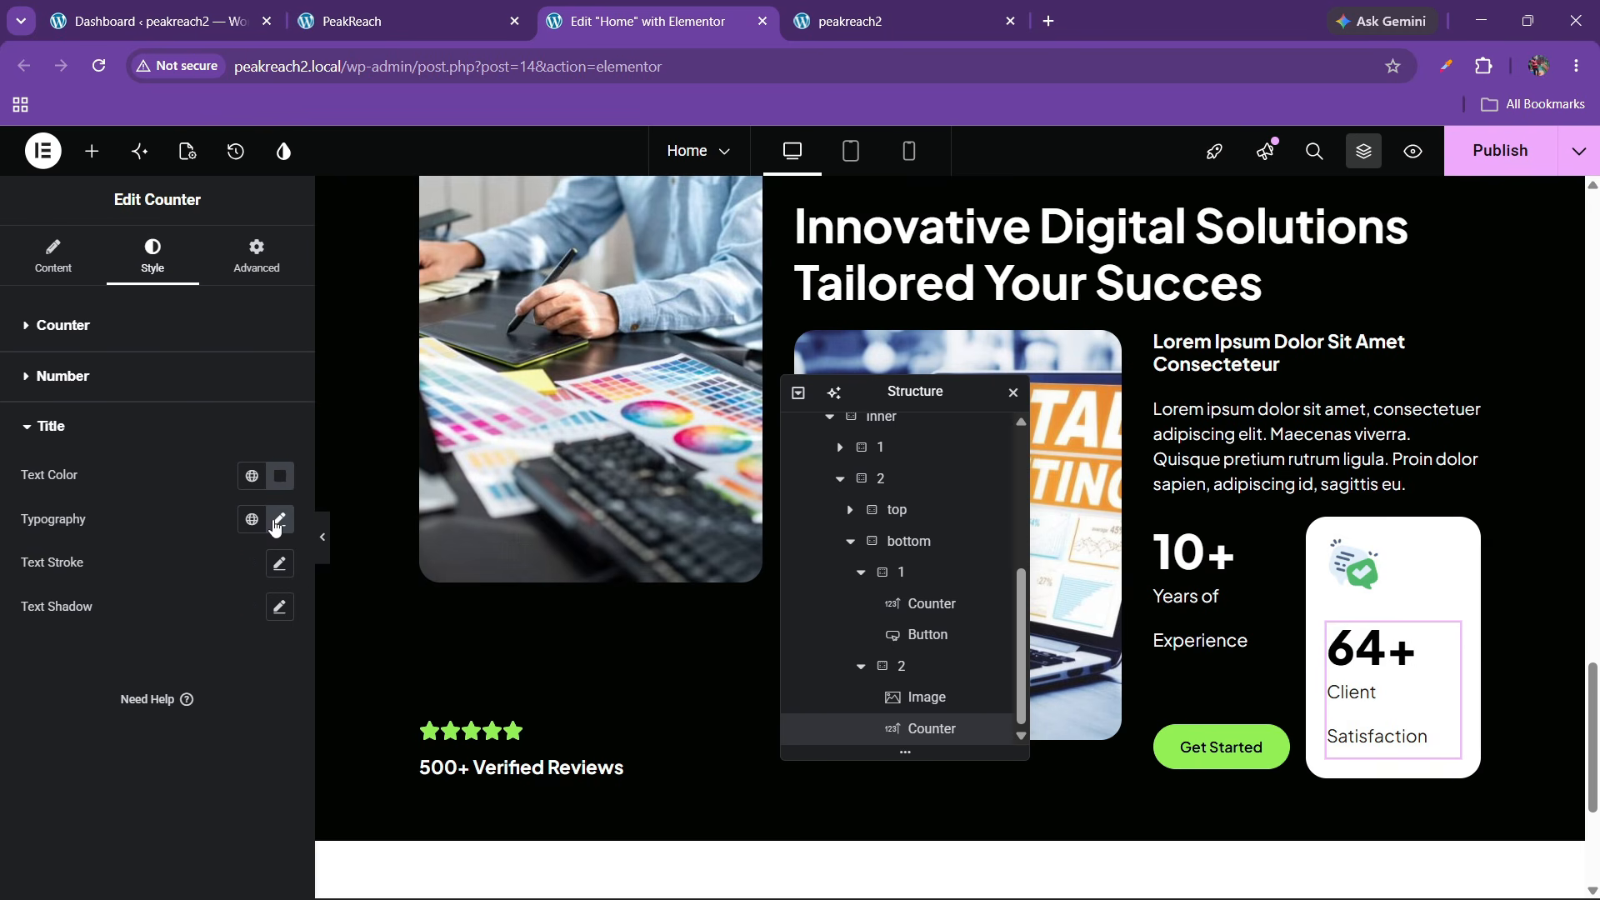
left_click(280, 519)
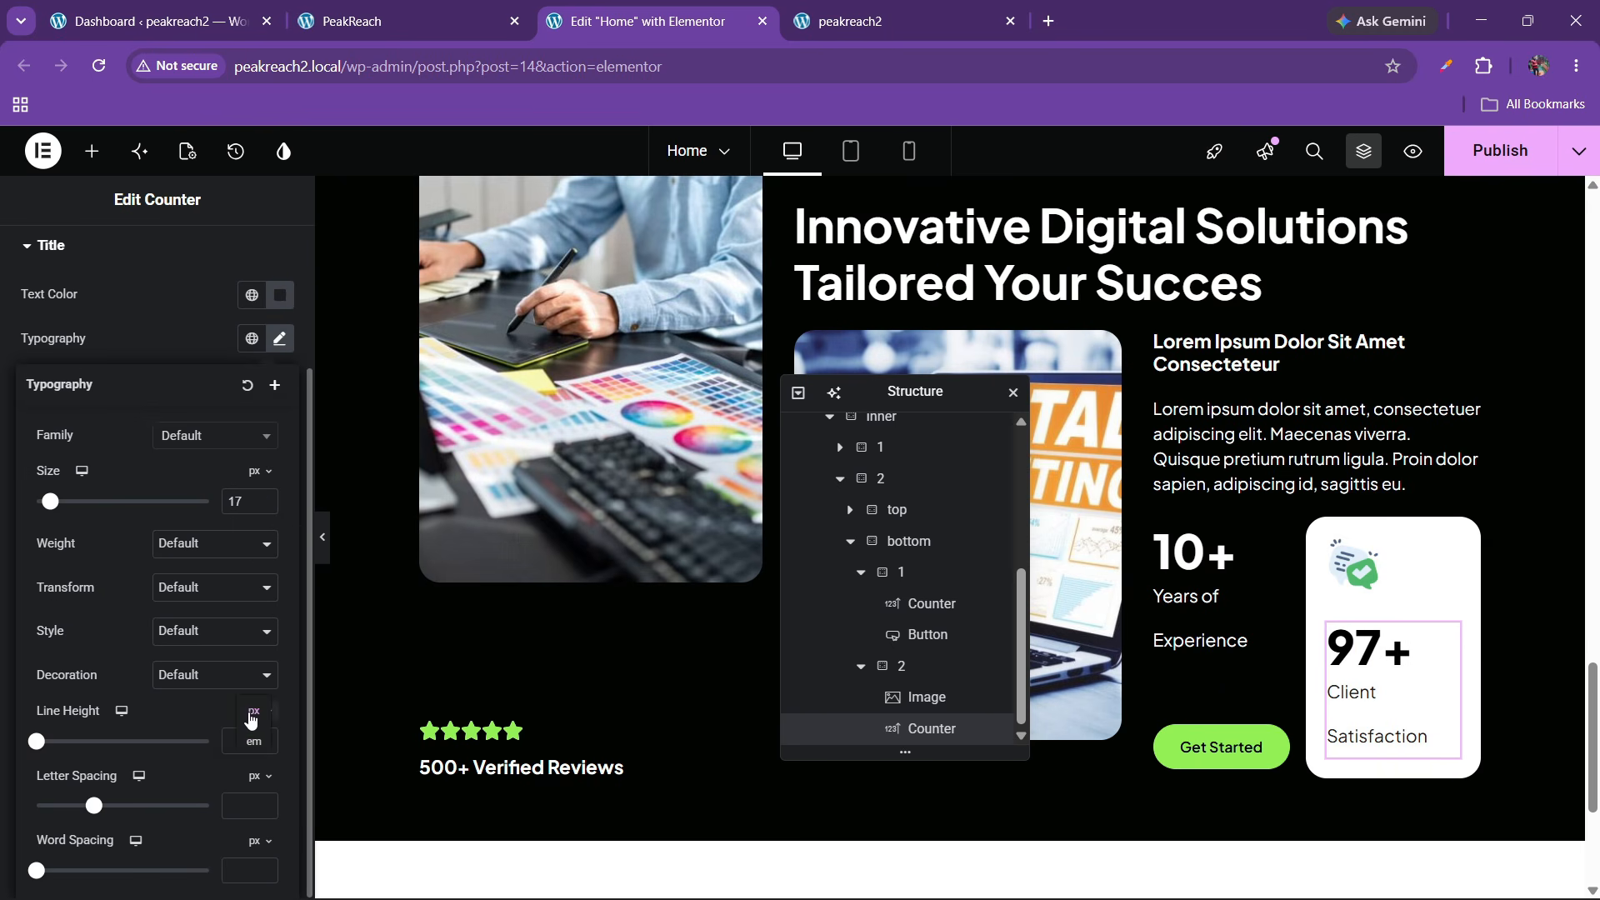
triple_click(264, 737)
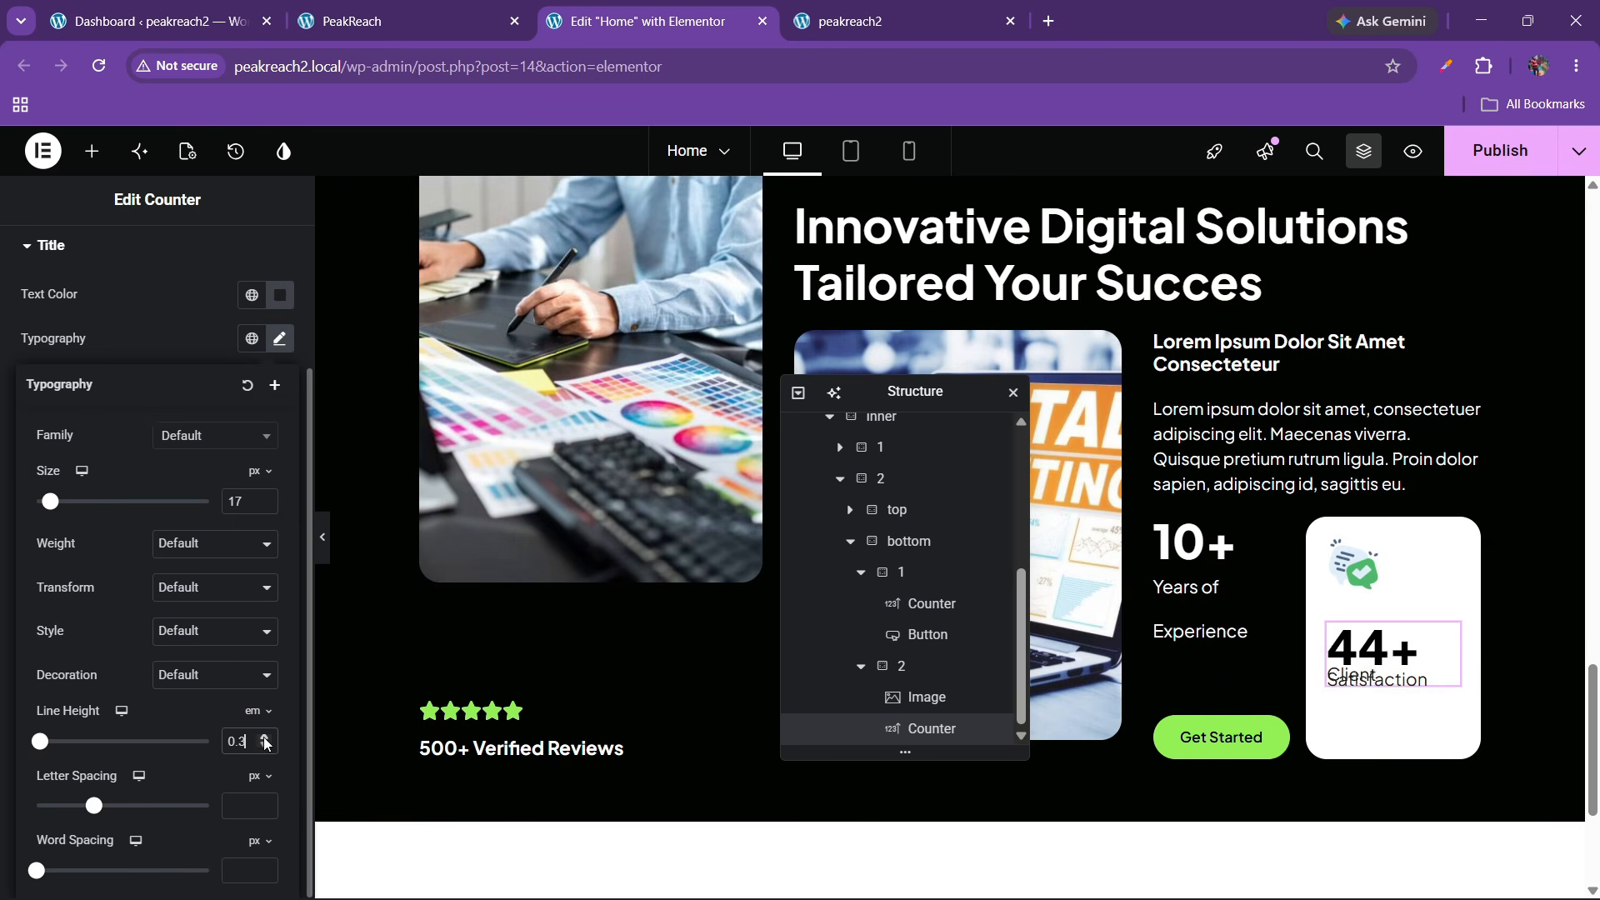
left_click(264, 737)
left_click(263, 742)
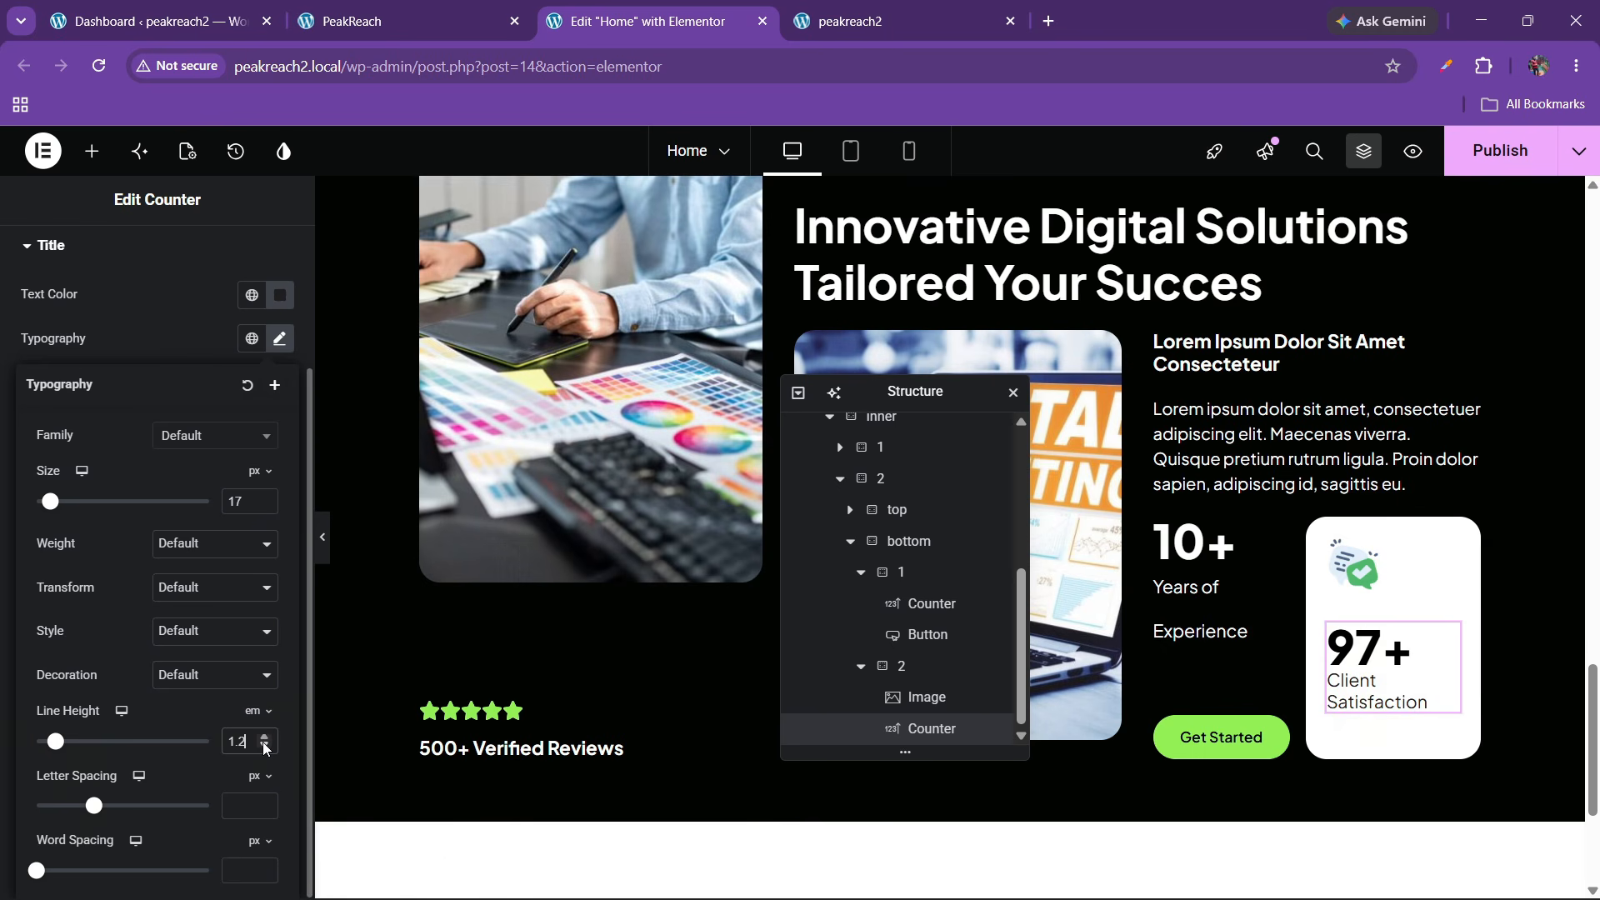
left_click(322, 537)
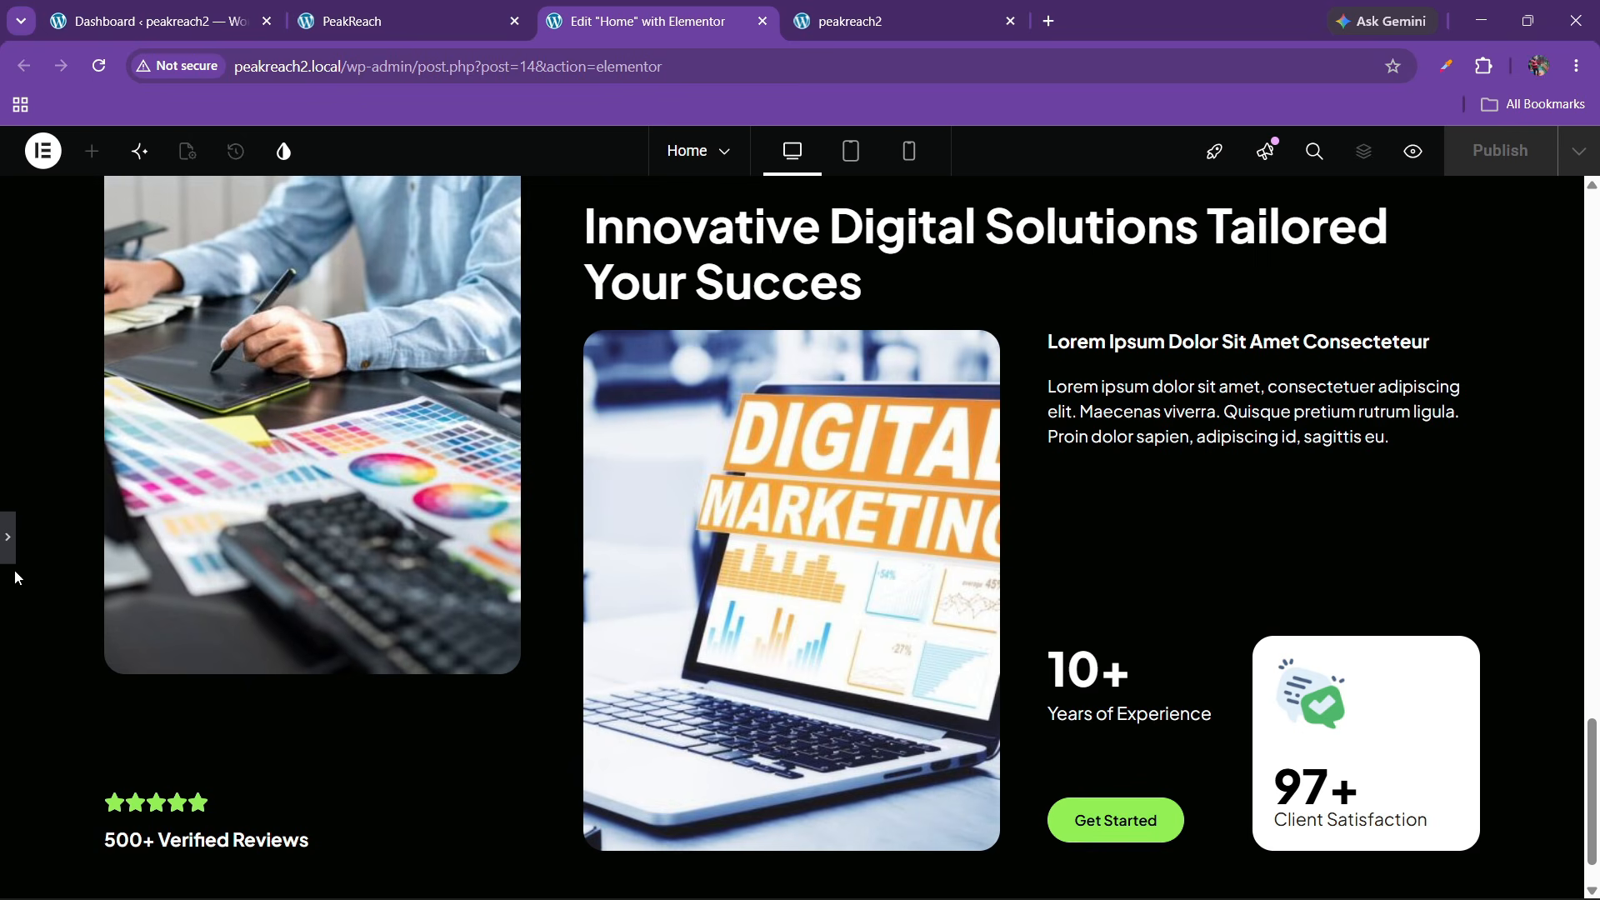
left_click(8, 546)
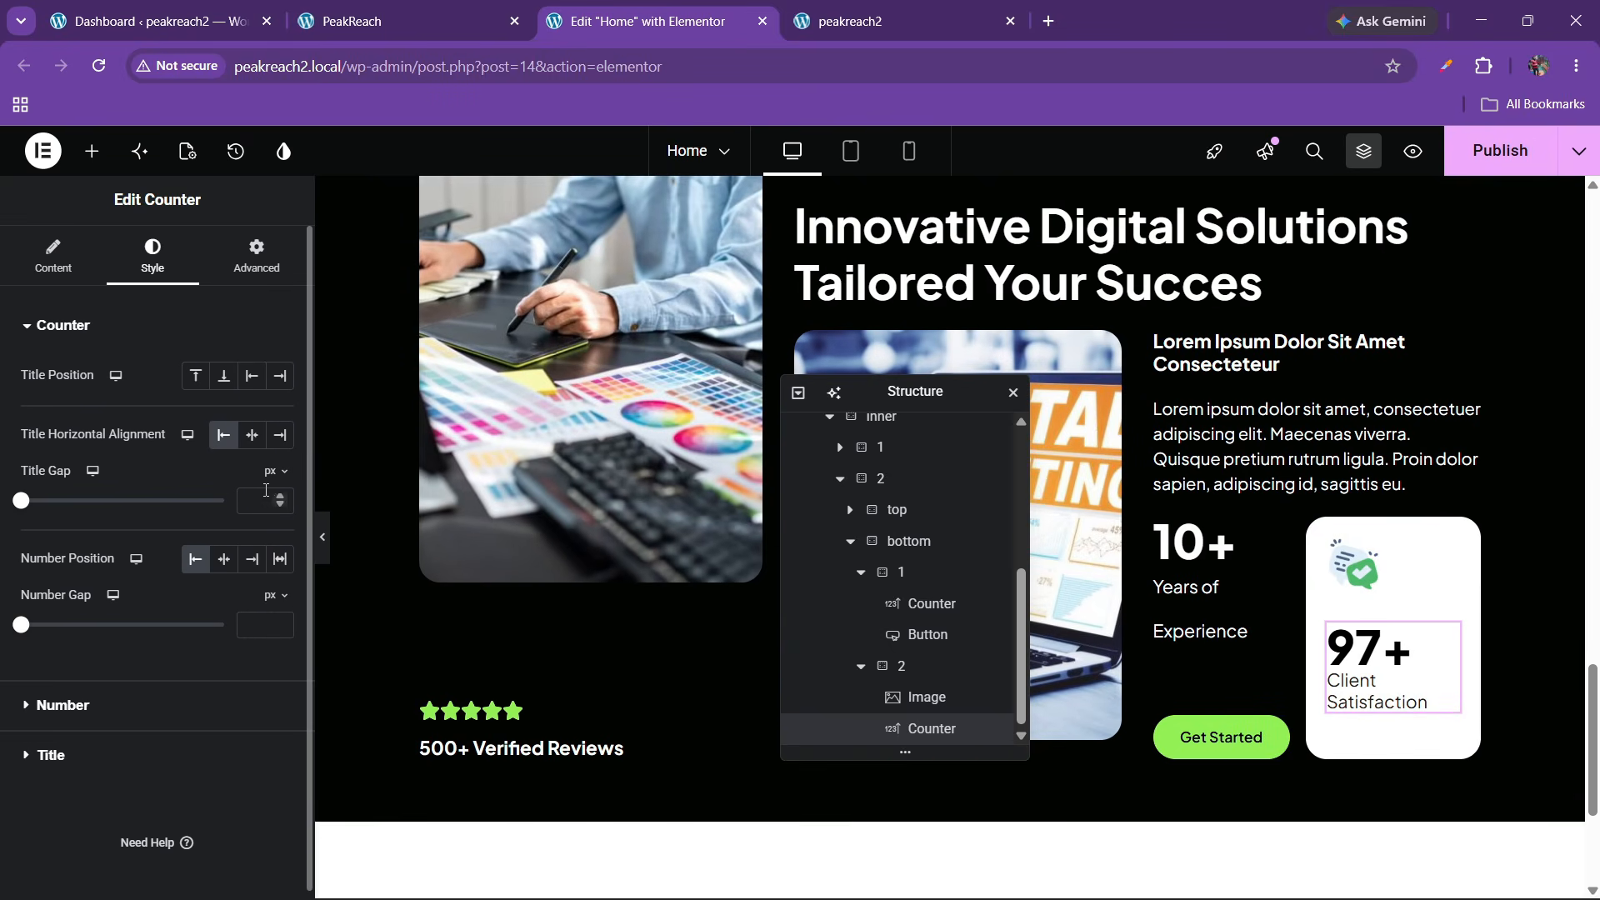
Add a 15 px title gap and publish the page
left_click(280, 497)
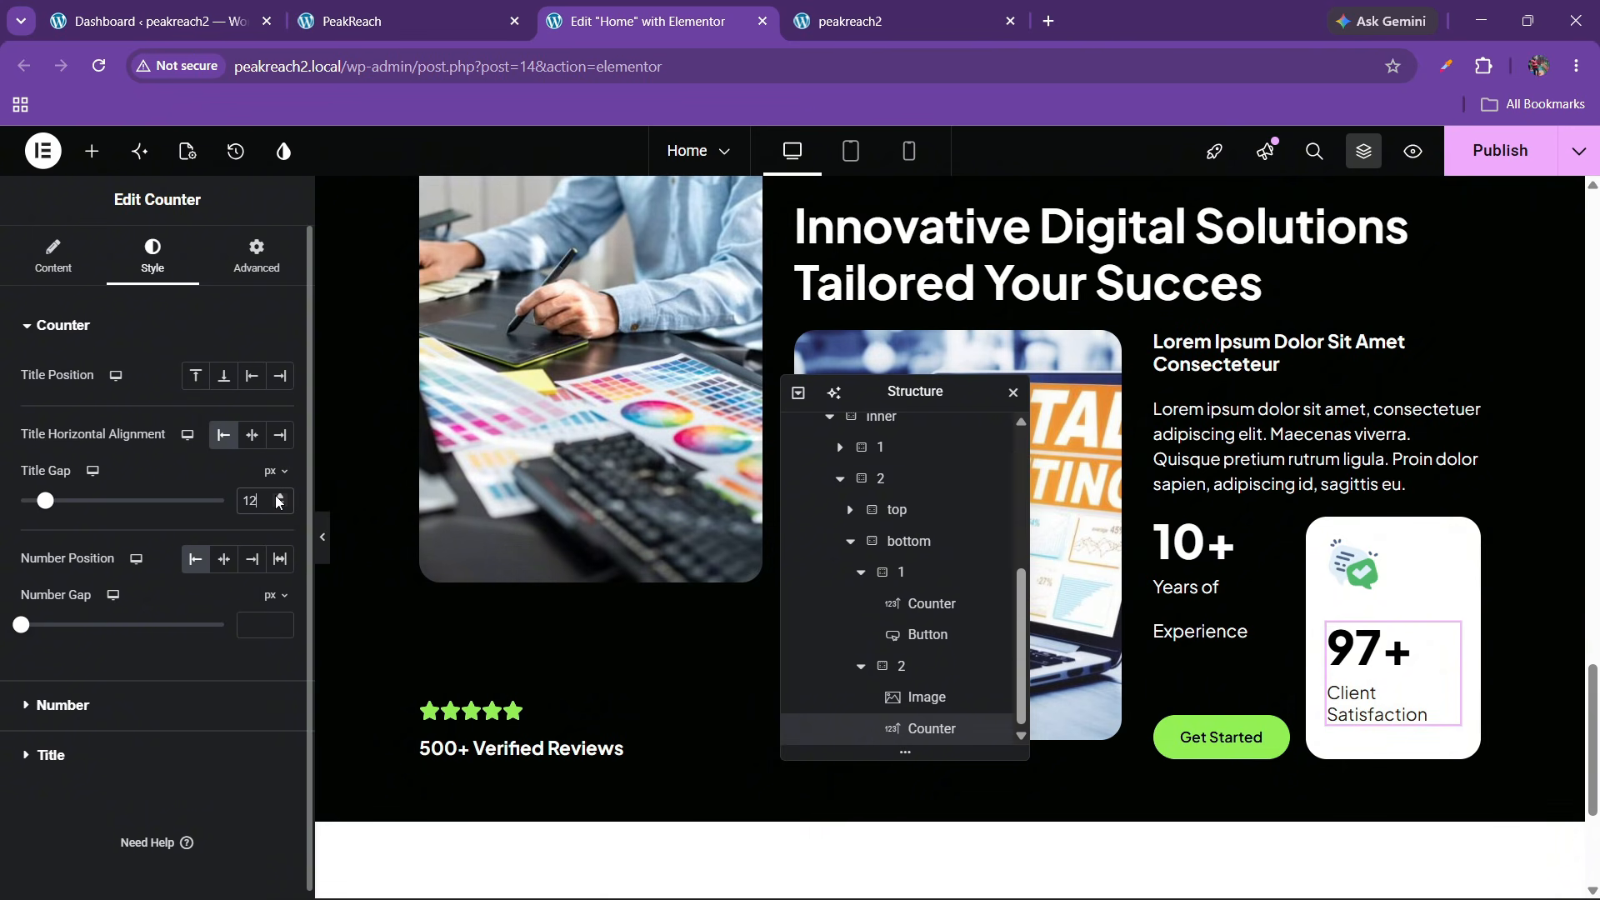
left_click(1497, 158)
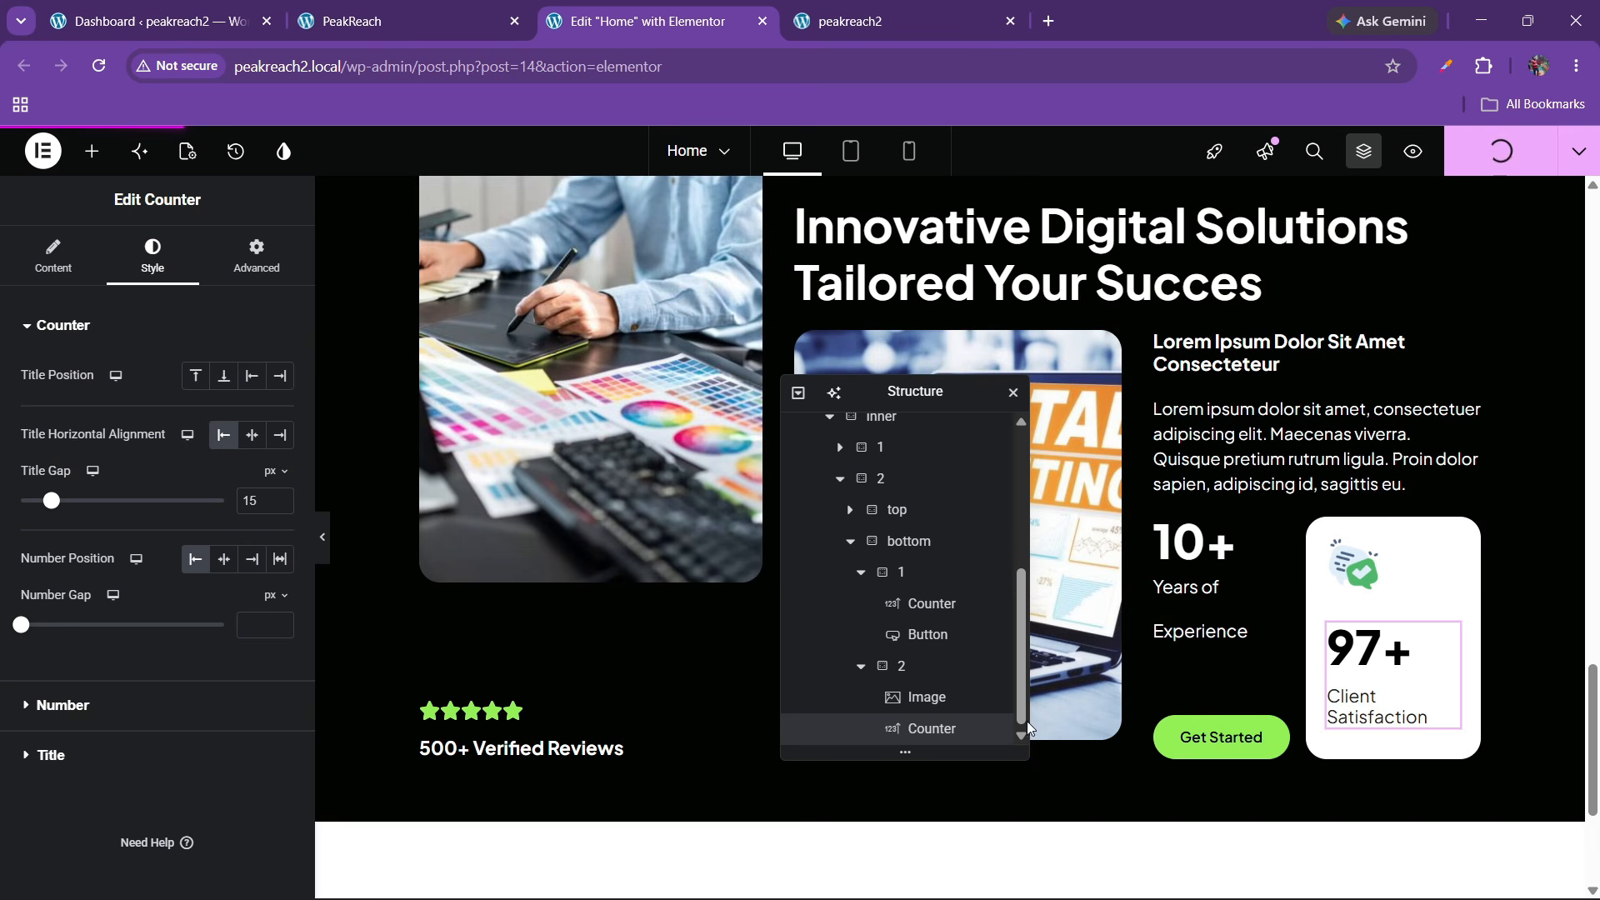
left_click(919, 543)
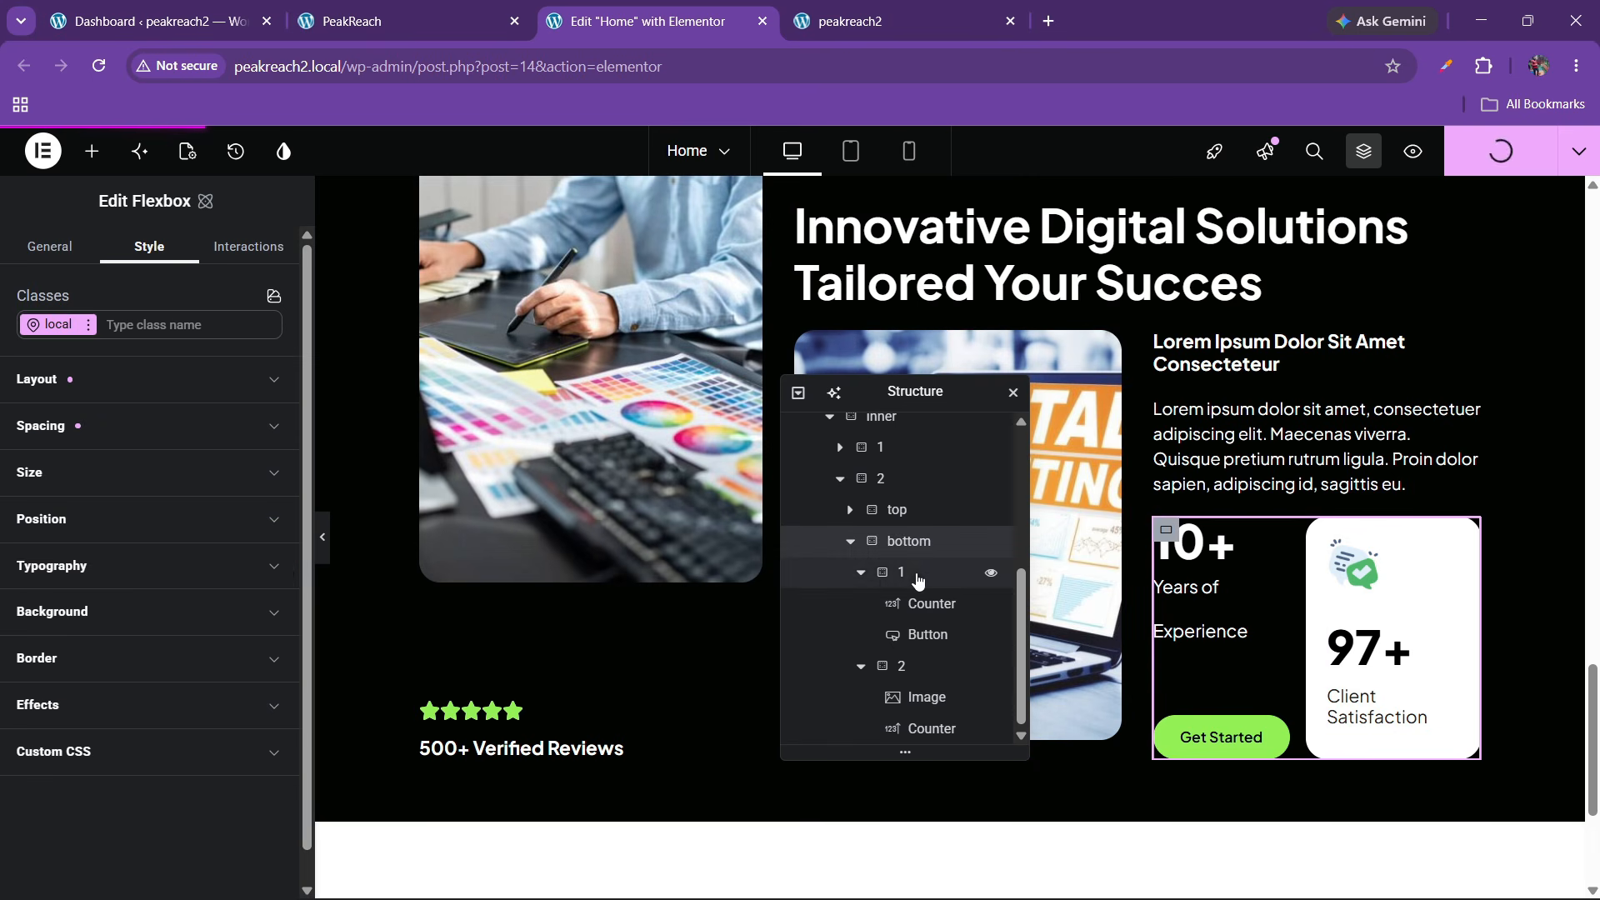
Give the stats row container 20 px row and column gaps and publish
left_click(861, 573)
left_click(861, 667)
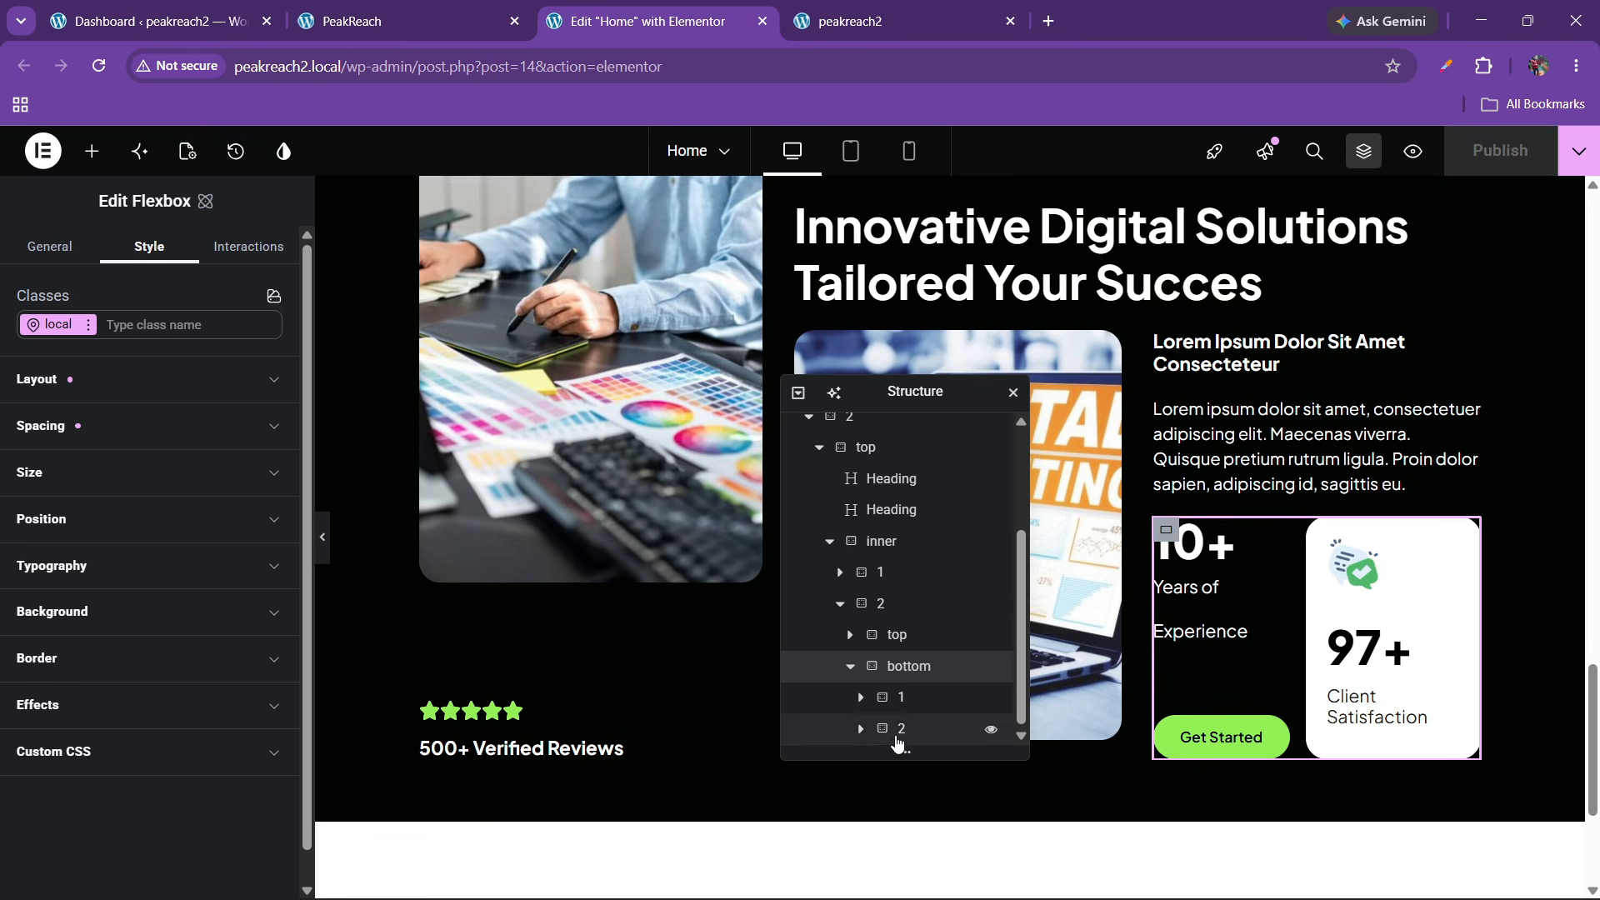
left_click(78, 390)
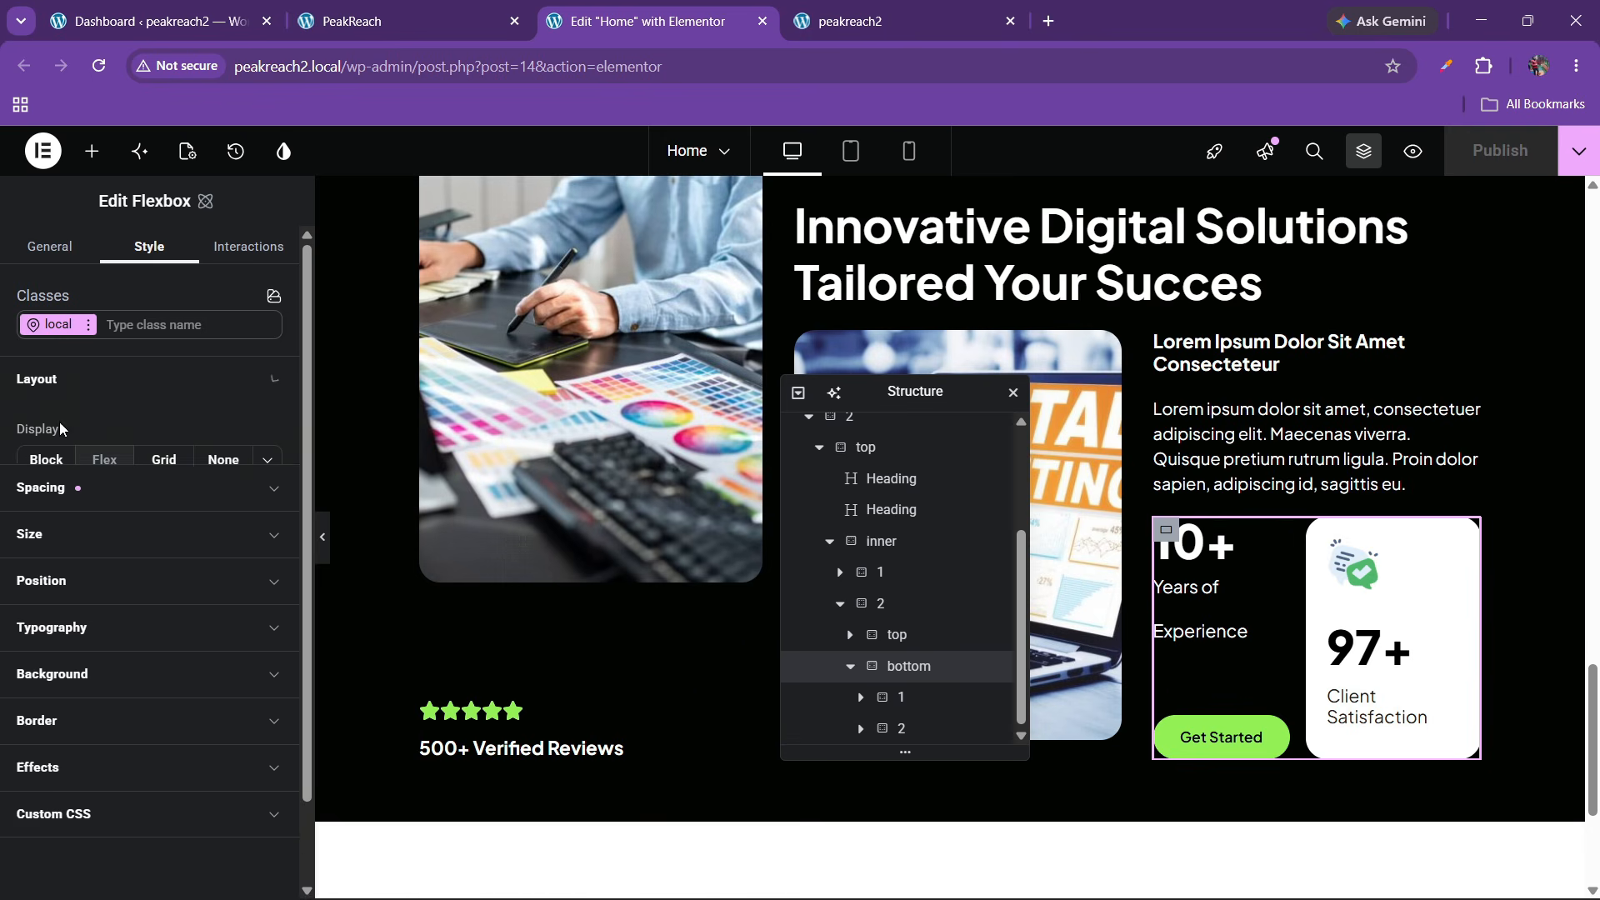
left_click(166, 765)
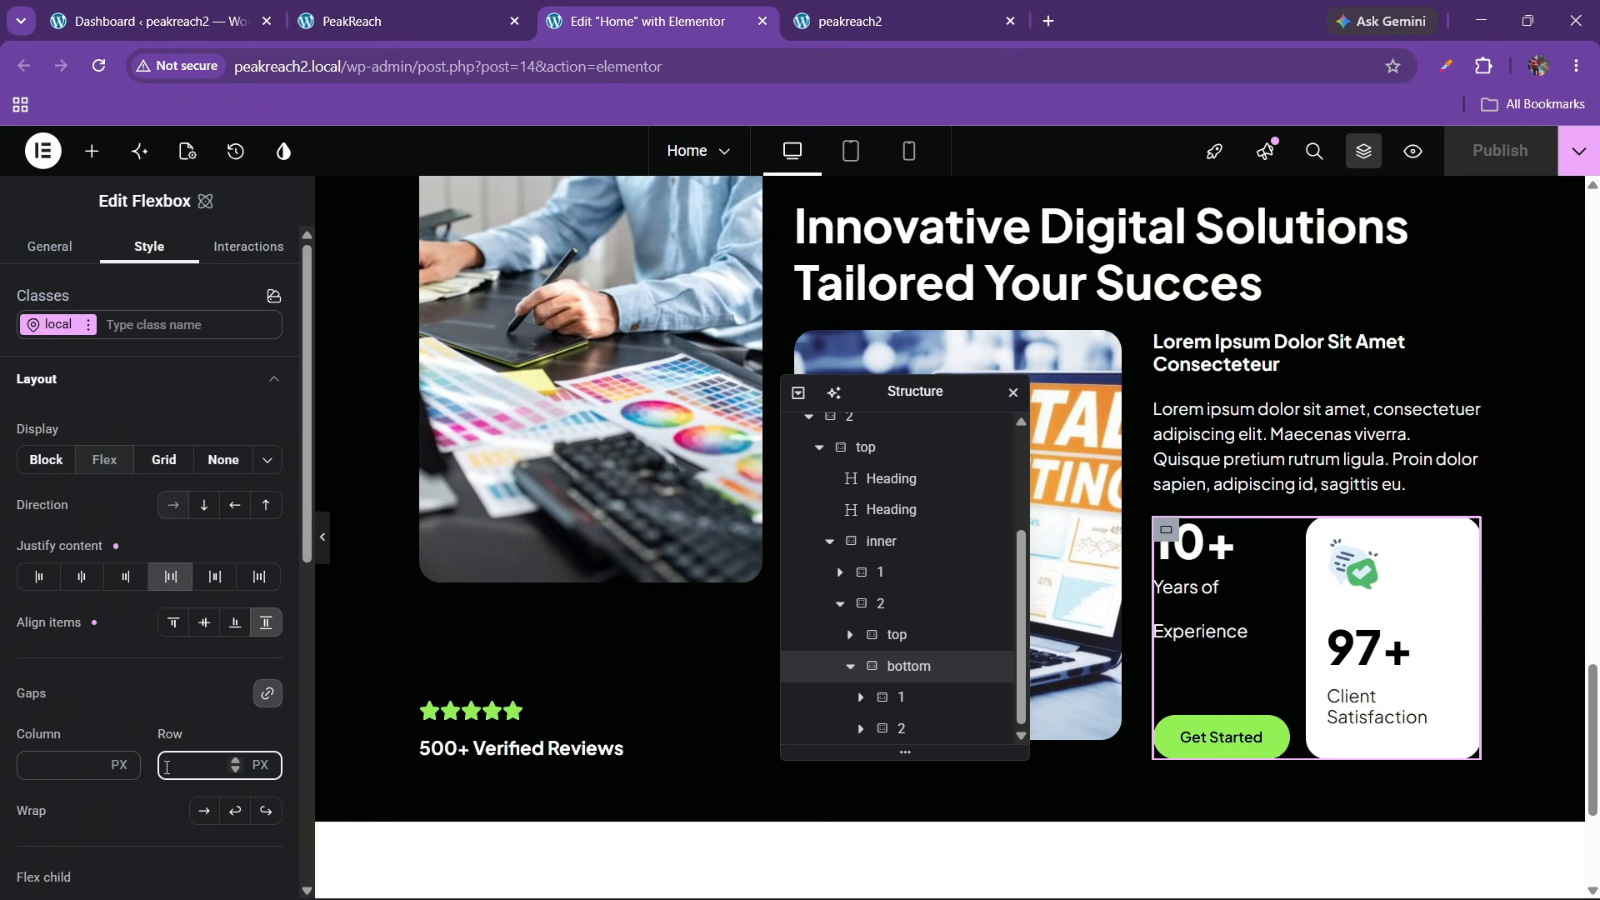
type("20")
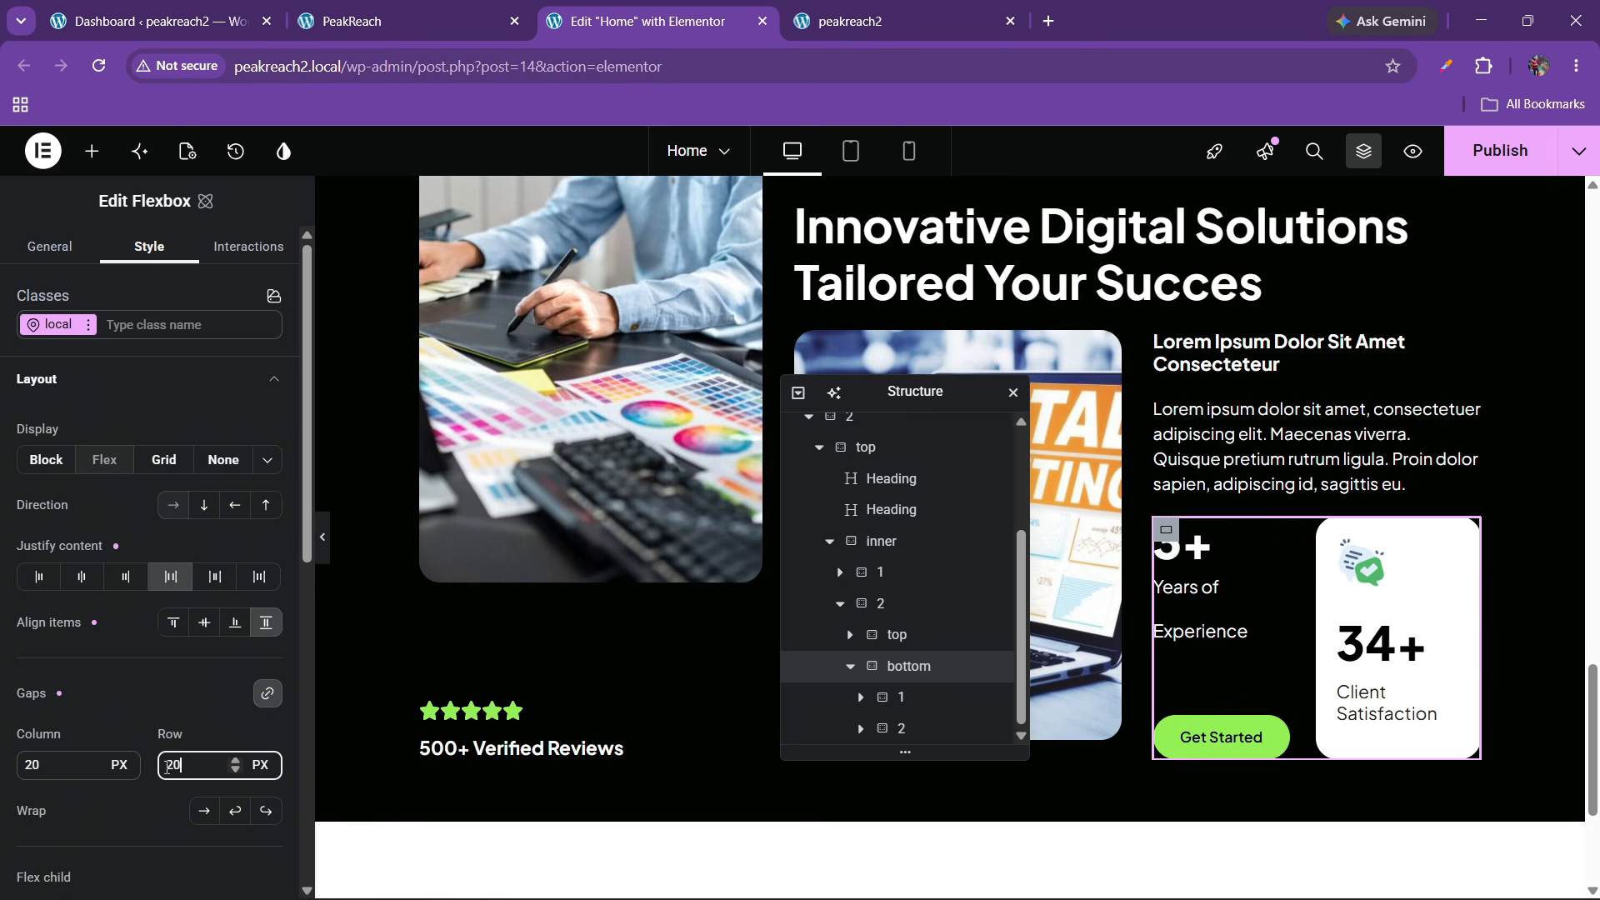
left_click(1500, 151)
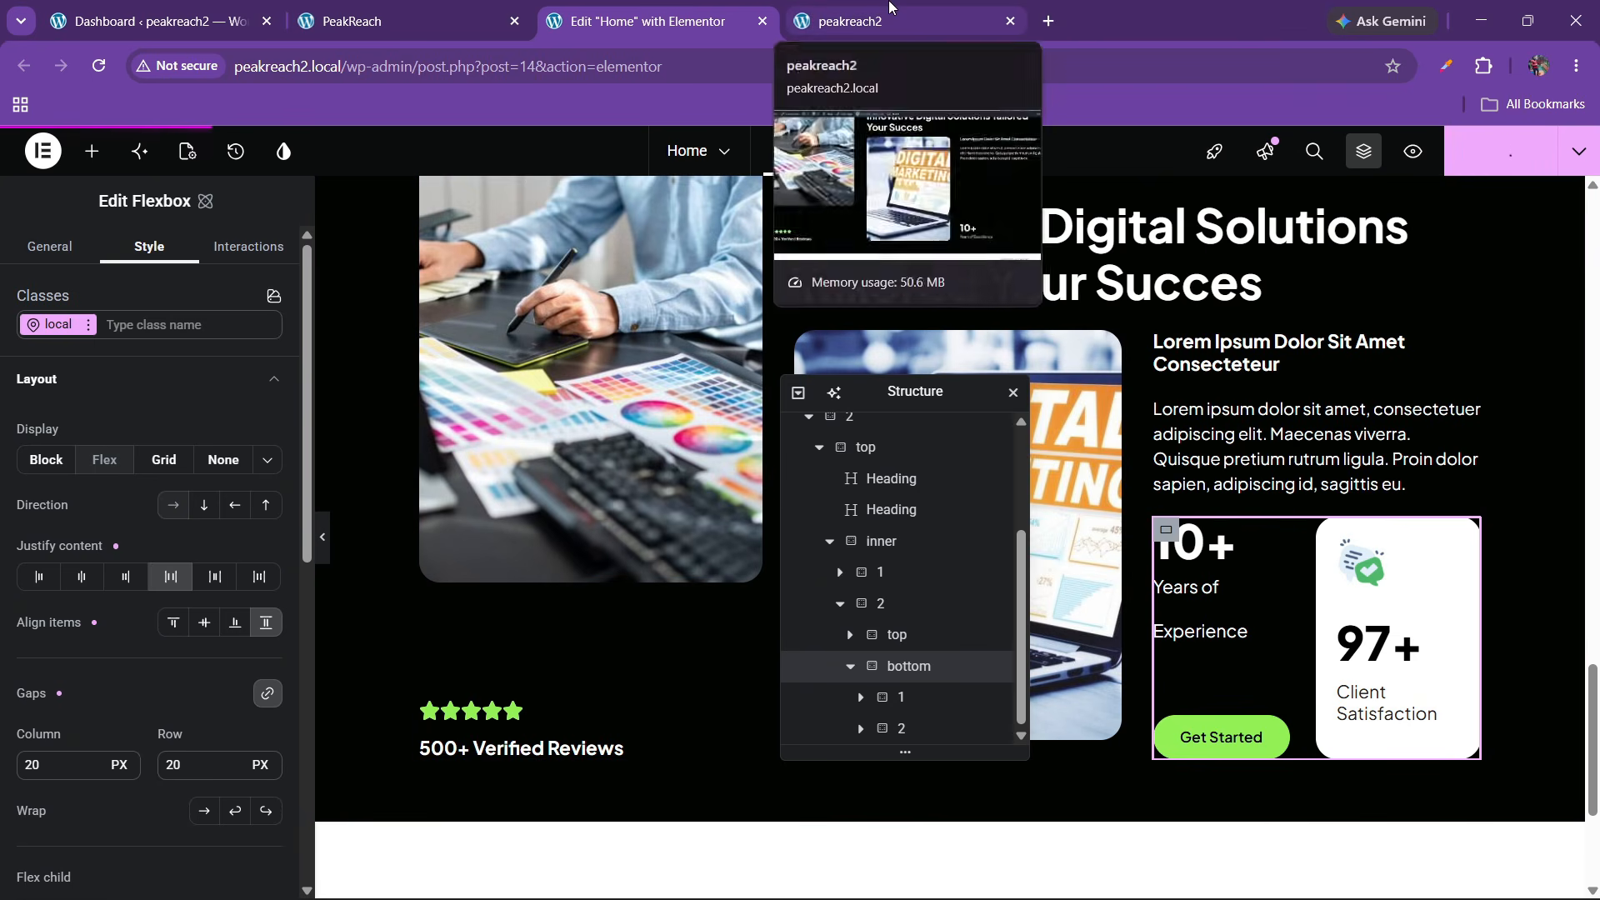
Reload the live peakreach2 homepage to confirm the new Client Satisfaction card appears
left_click(890, 10)
left_click(650, 21)
left_click(863, 6)
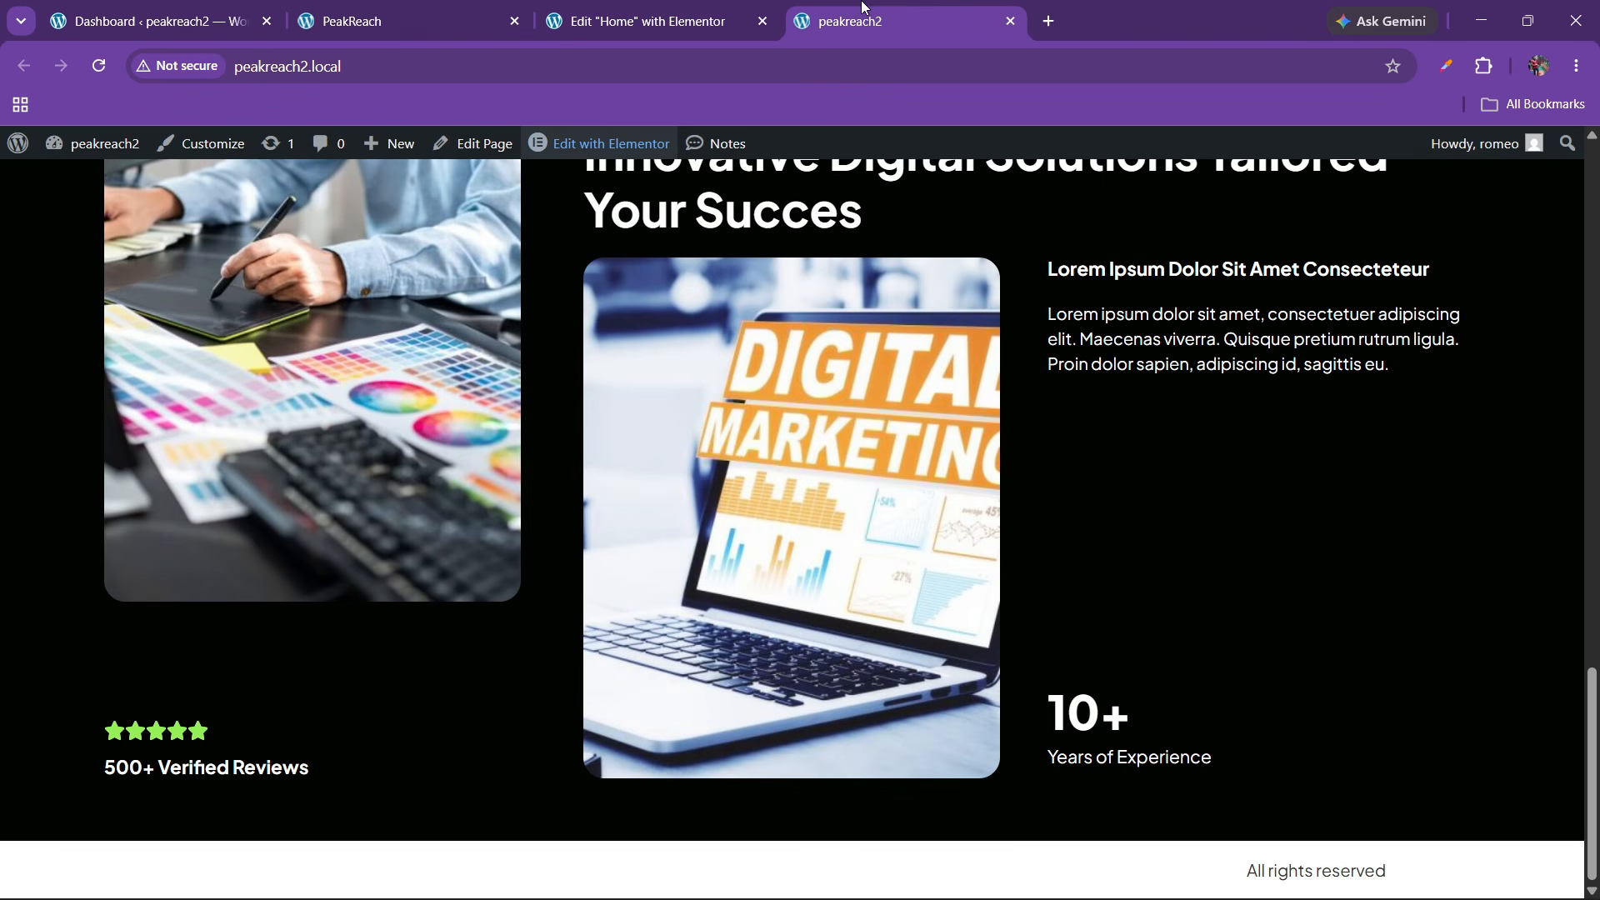
left_click(100, 68)
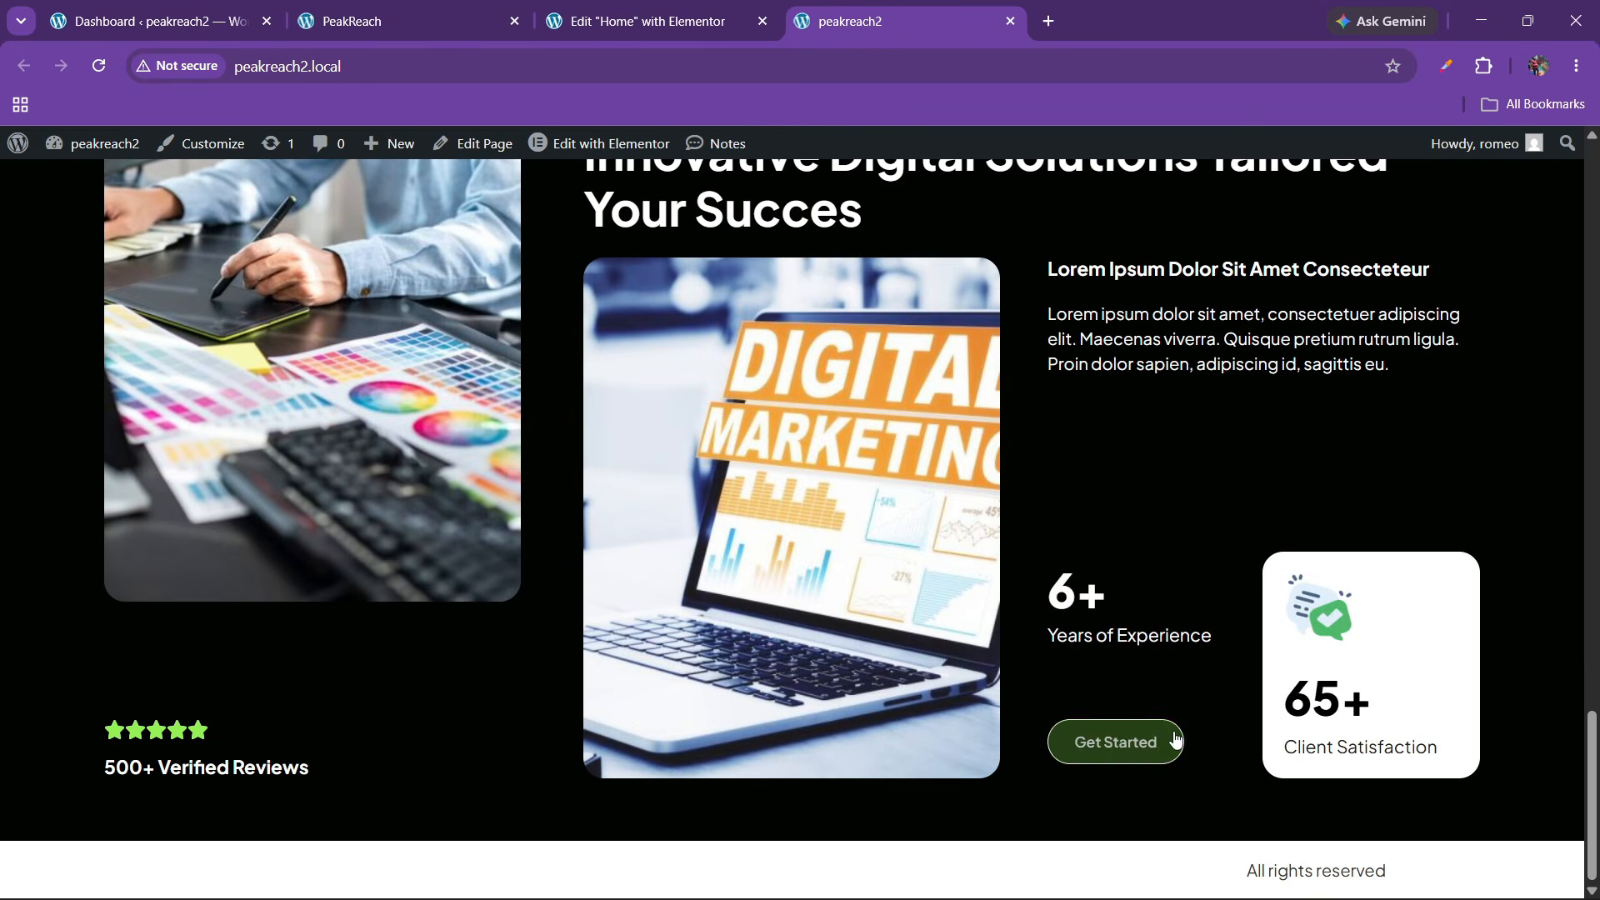
Scroll to the projects section on the PeakReach reference site, then return to the Elementor editor
left_click(450, 11)
scroll(725, 583, "down", 5)
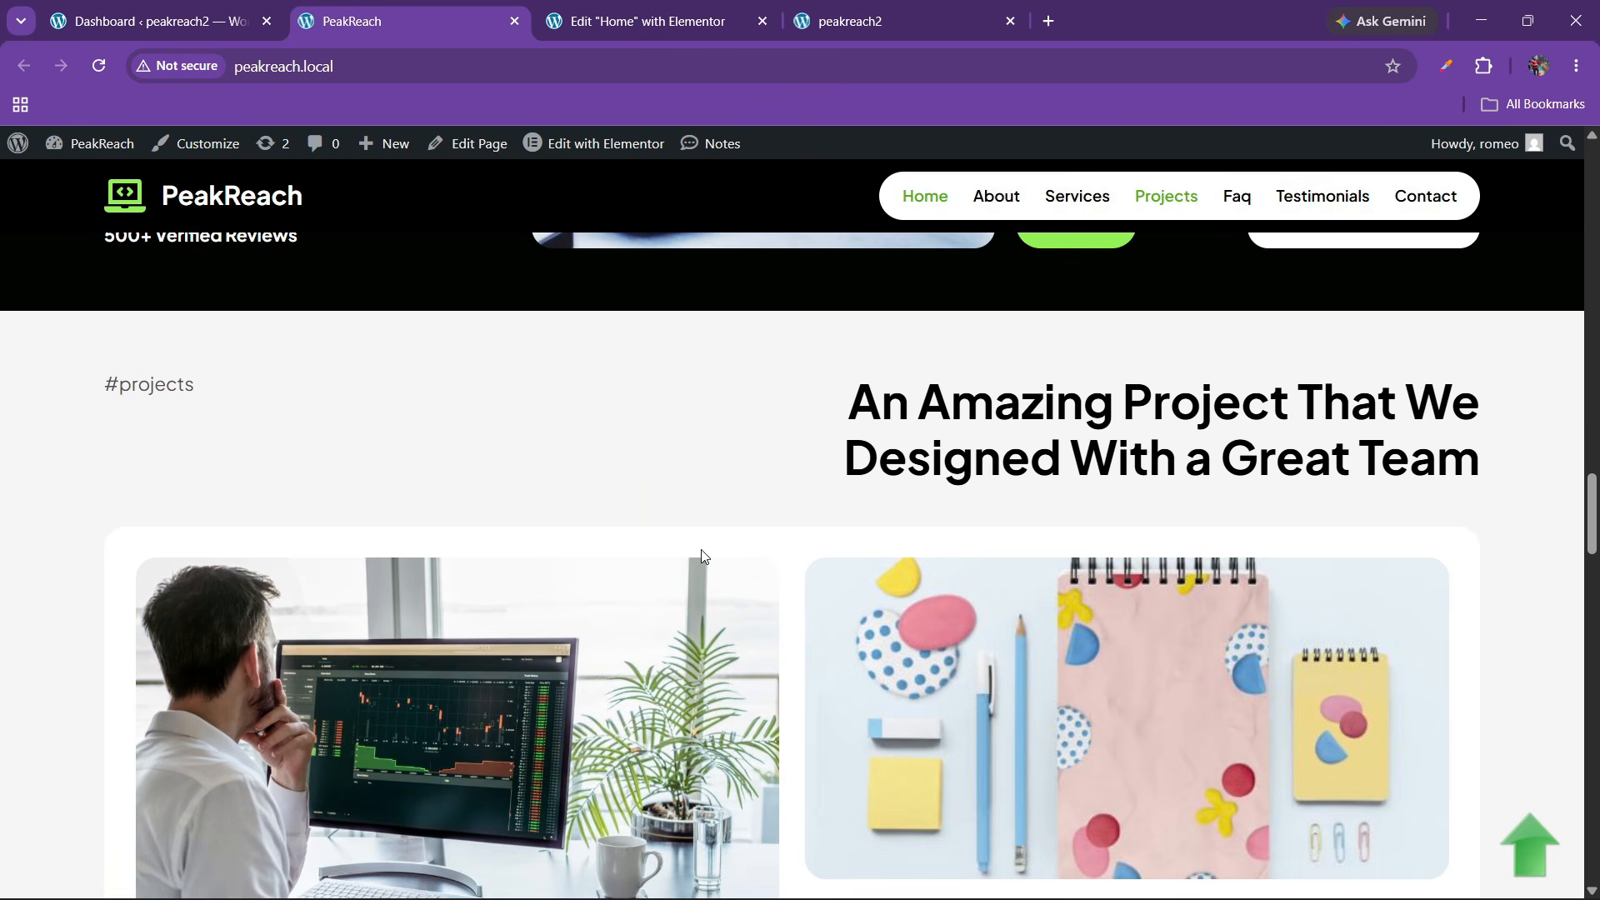
scroll(723, 617, "down", 1)
scroll(789, 436, "up", 1)
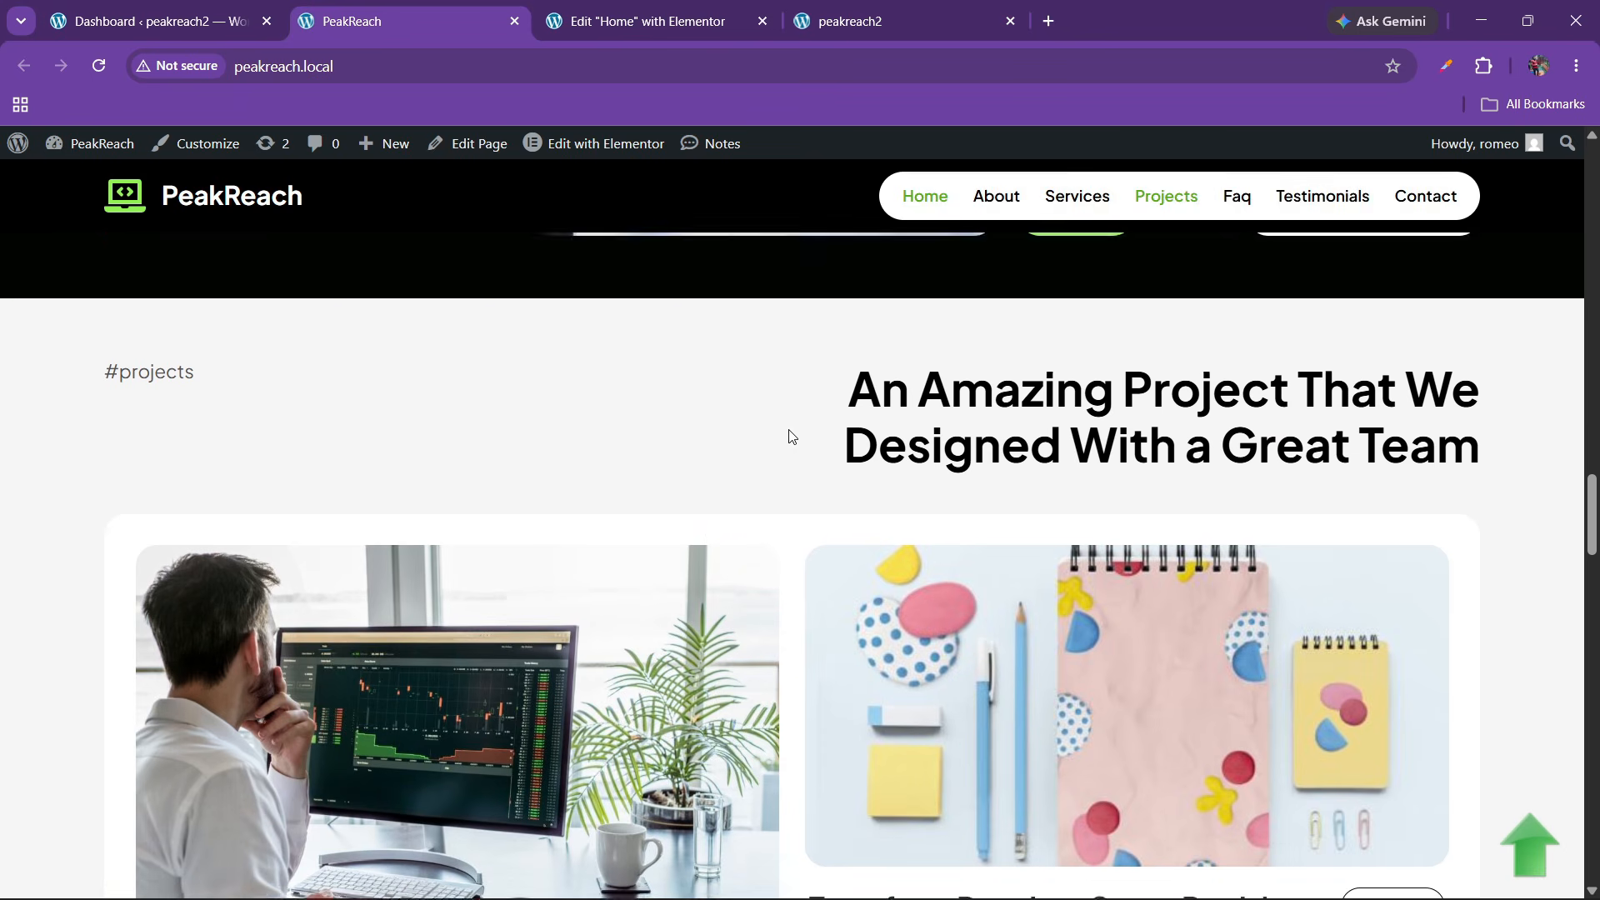
scroll(751, 503, "down", 1)
left_click(739, 25)
Add an empty single-column container below the hero section
scroll(753, 628, "down", 4)
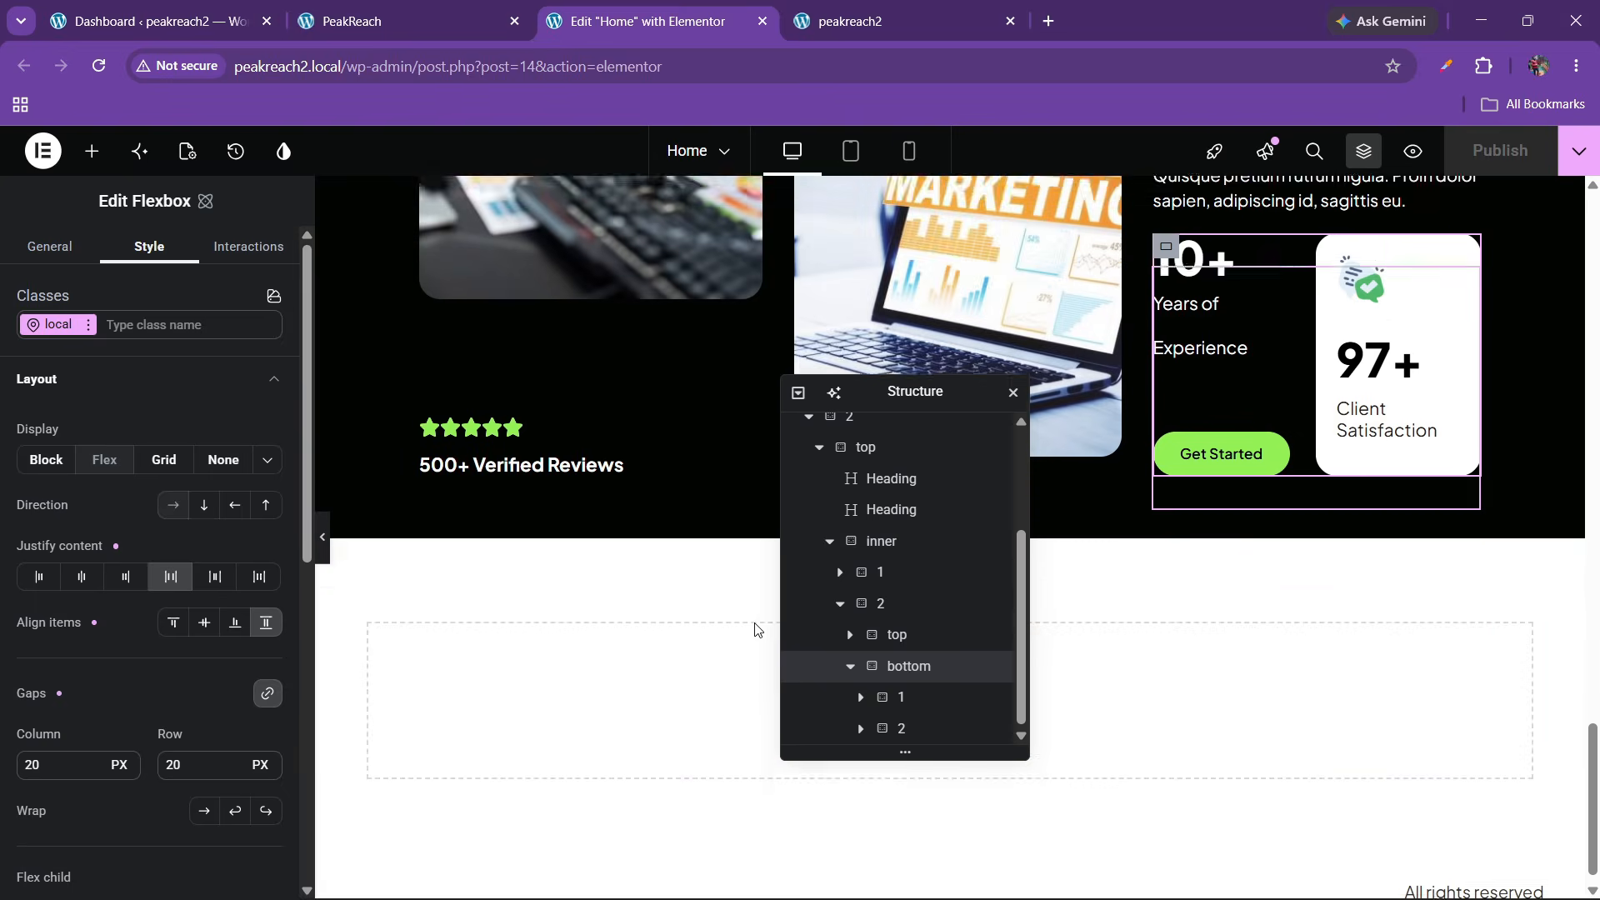
left_click_drag(960, 397, 1333, 342)
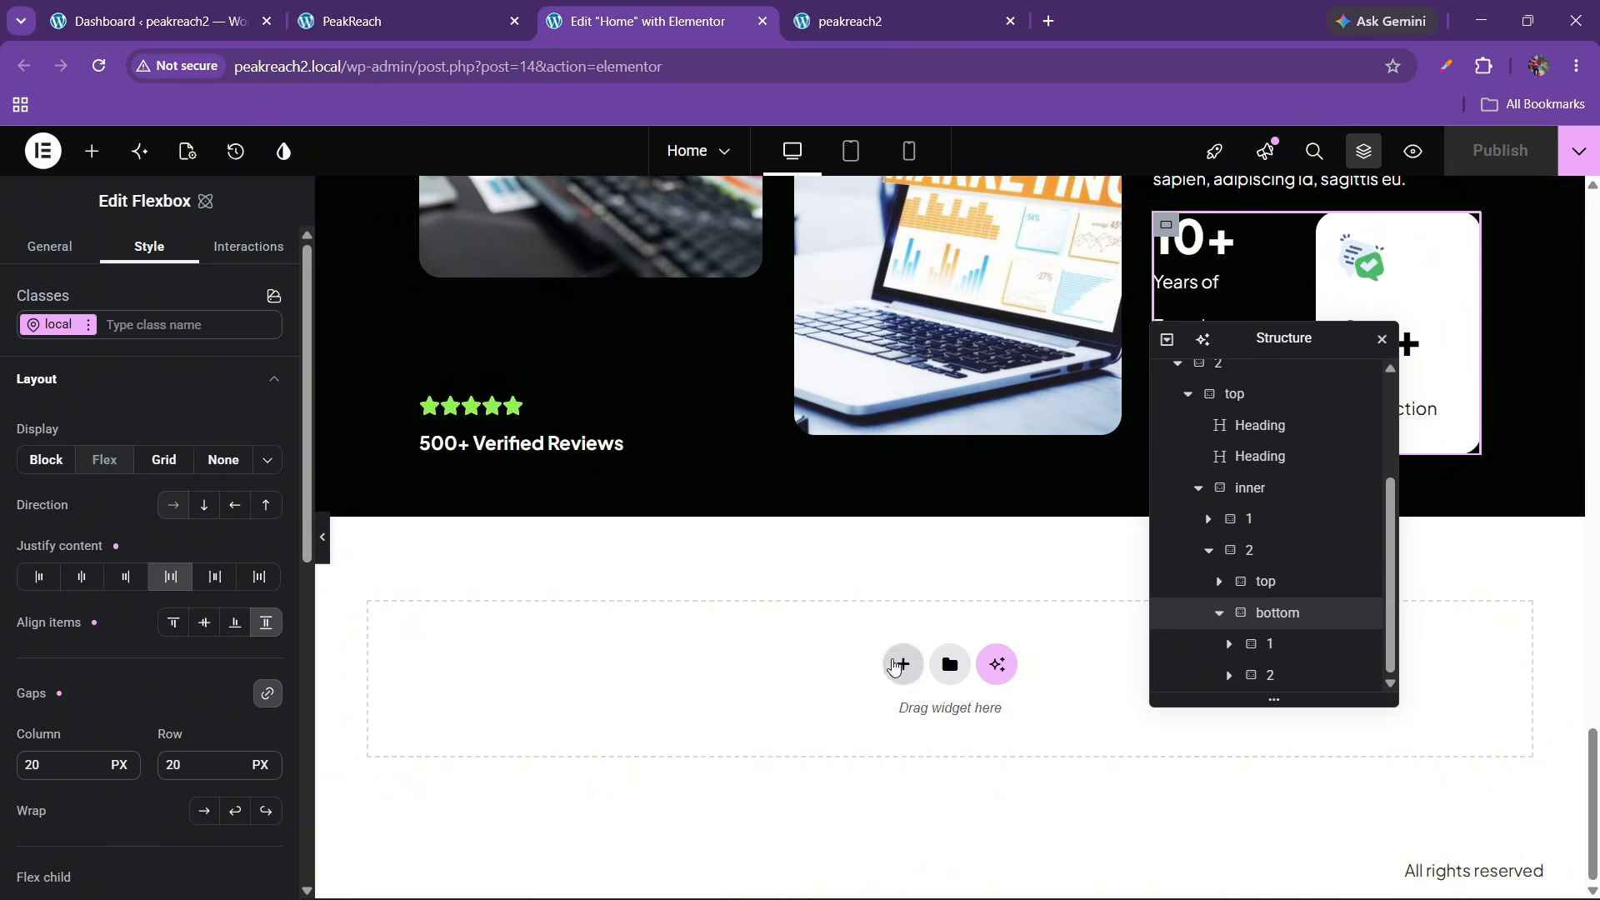
left_click(901, 663)
left_click(692, 719)
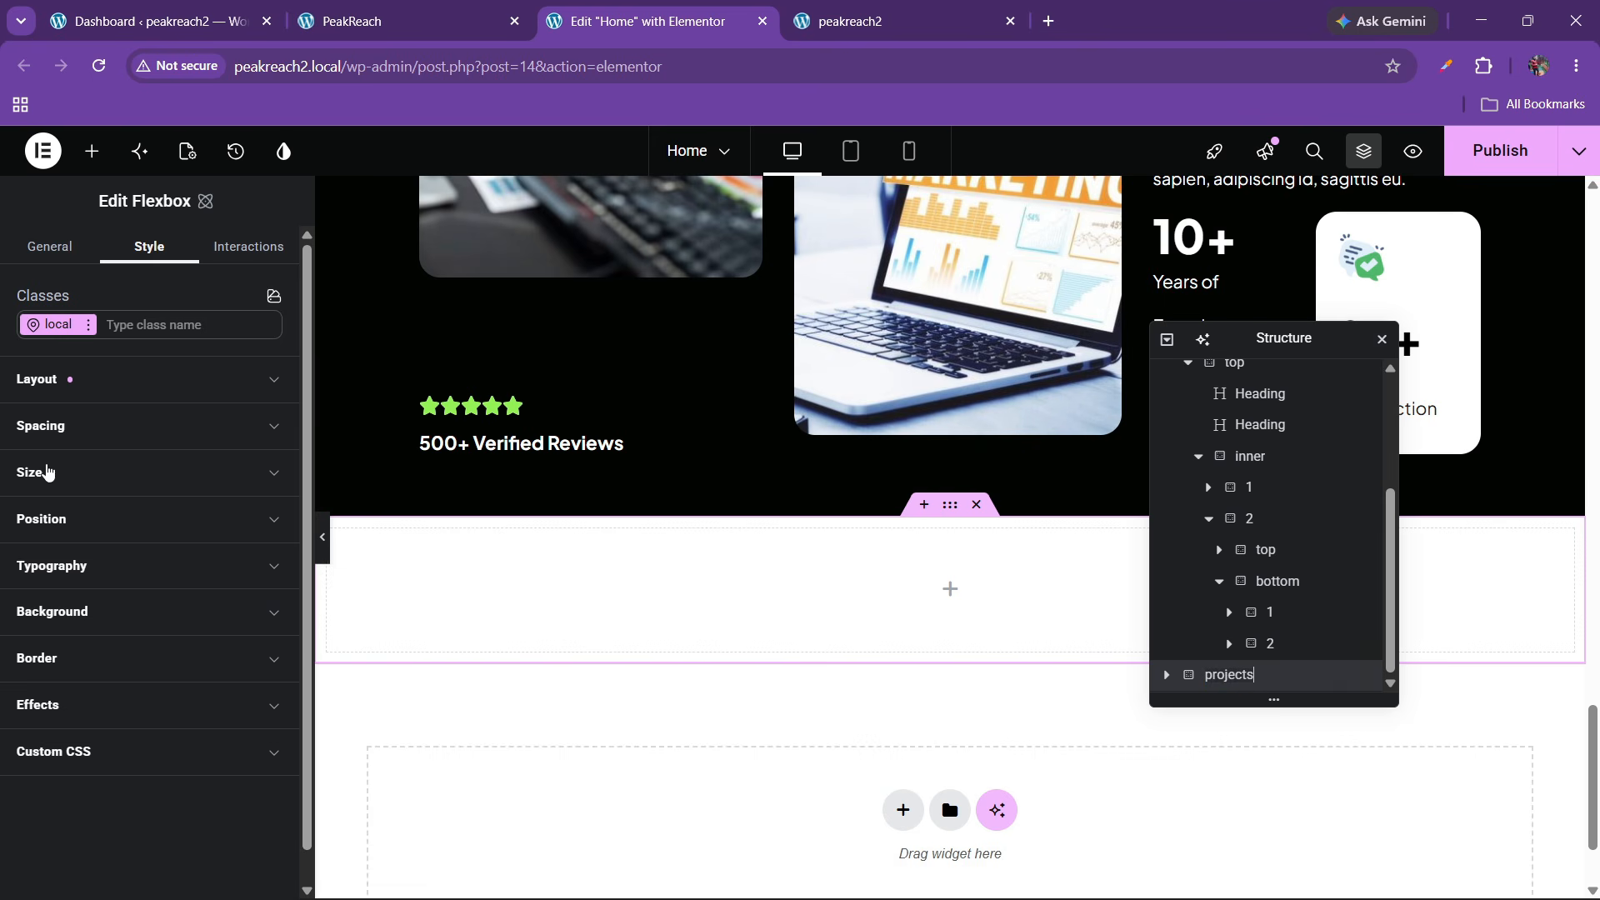
left_click(85, 387)
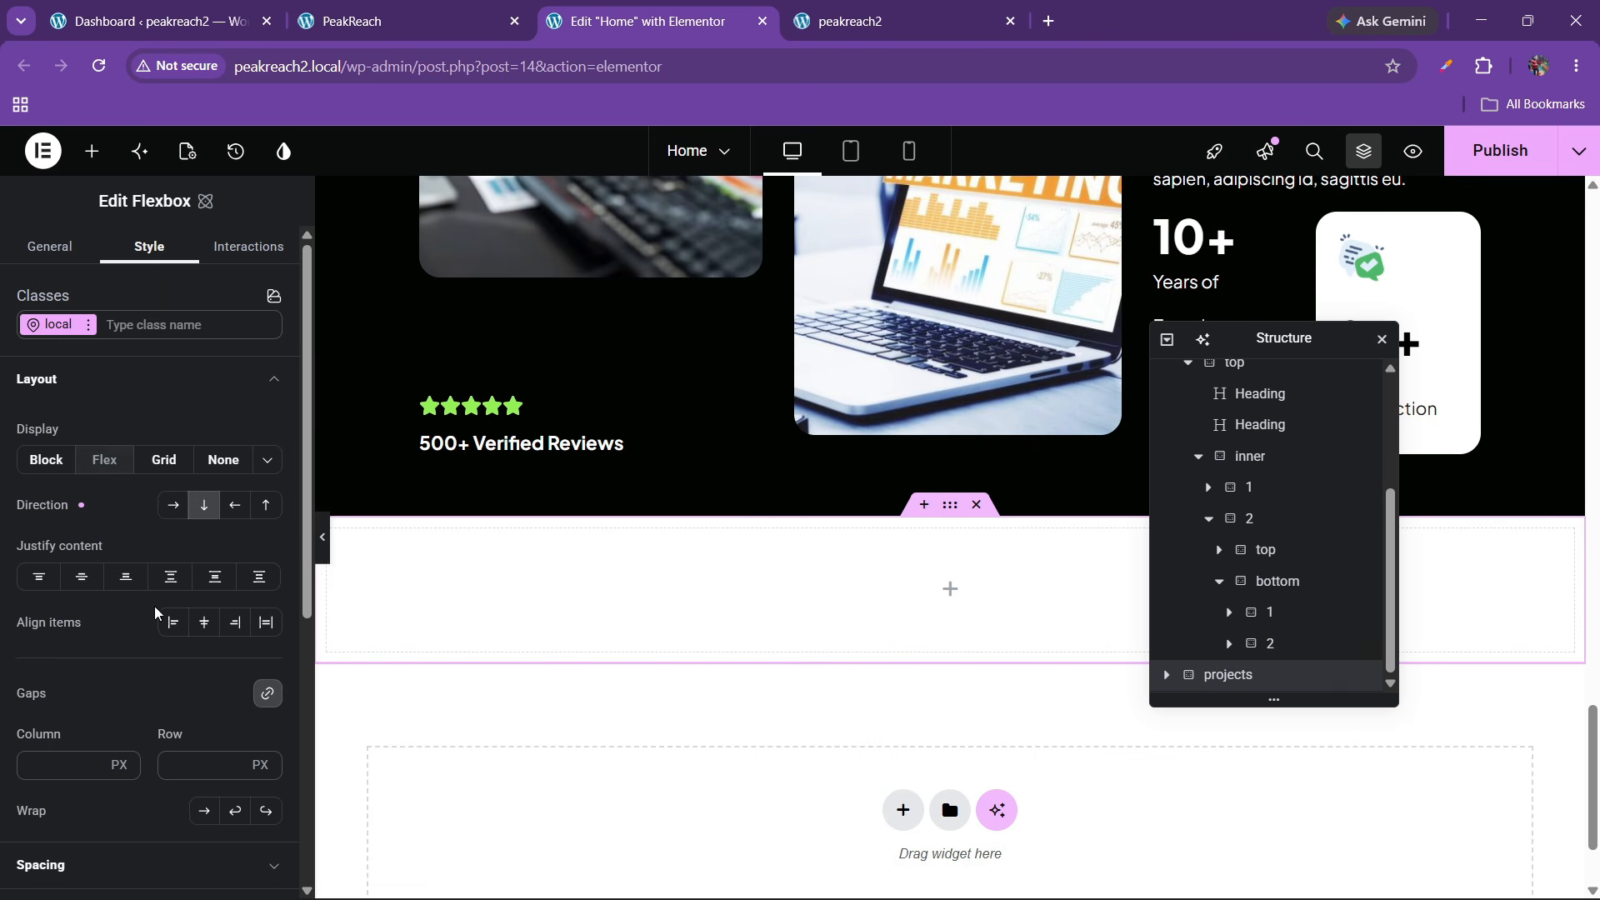
left_click(393, 8)
left_click(718, 8)
Try a linked 60 px padding on the new container, then undo it back to 0
scroll(131, 598, "down", 5)
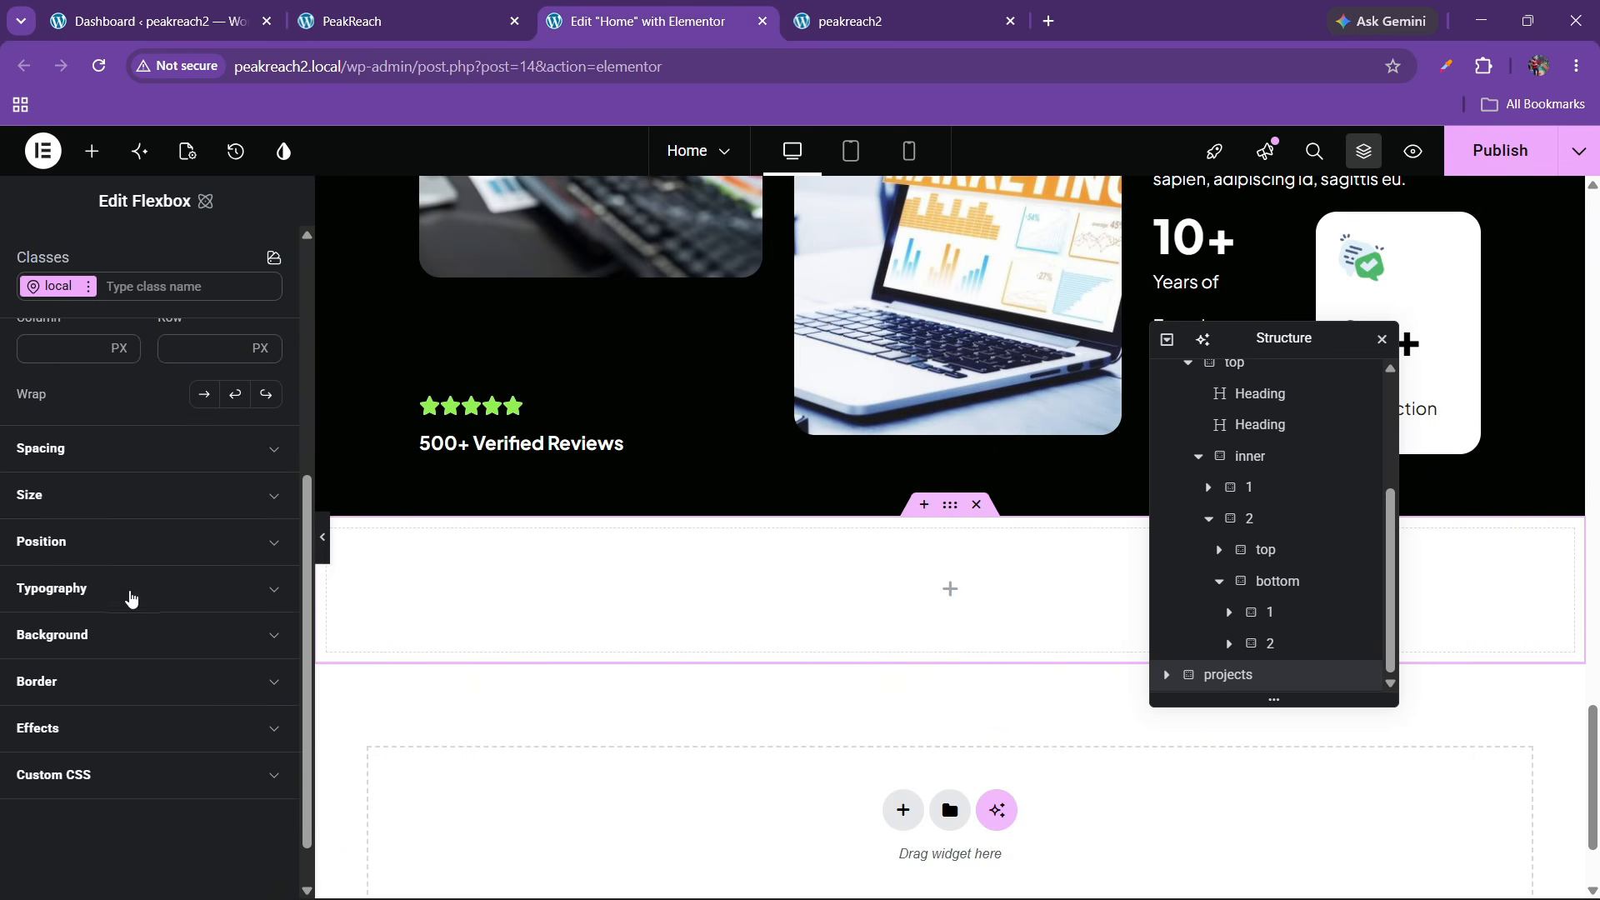
left_click(72, 465)
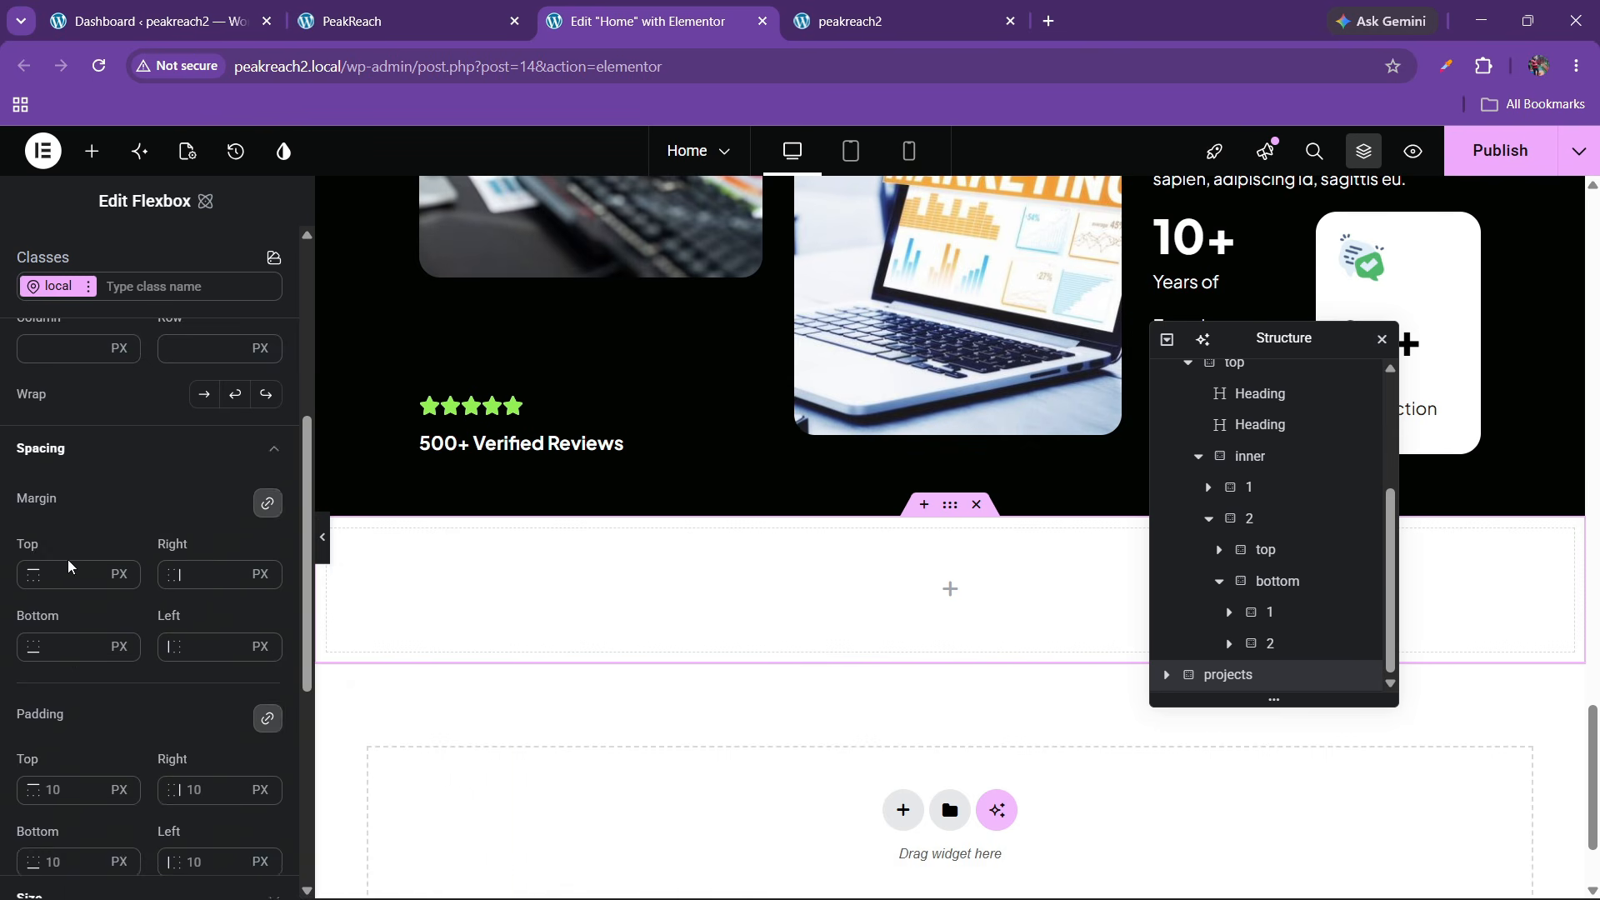
scroll(71, 574, "down", 2)
left_click(72, 677)
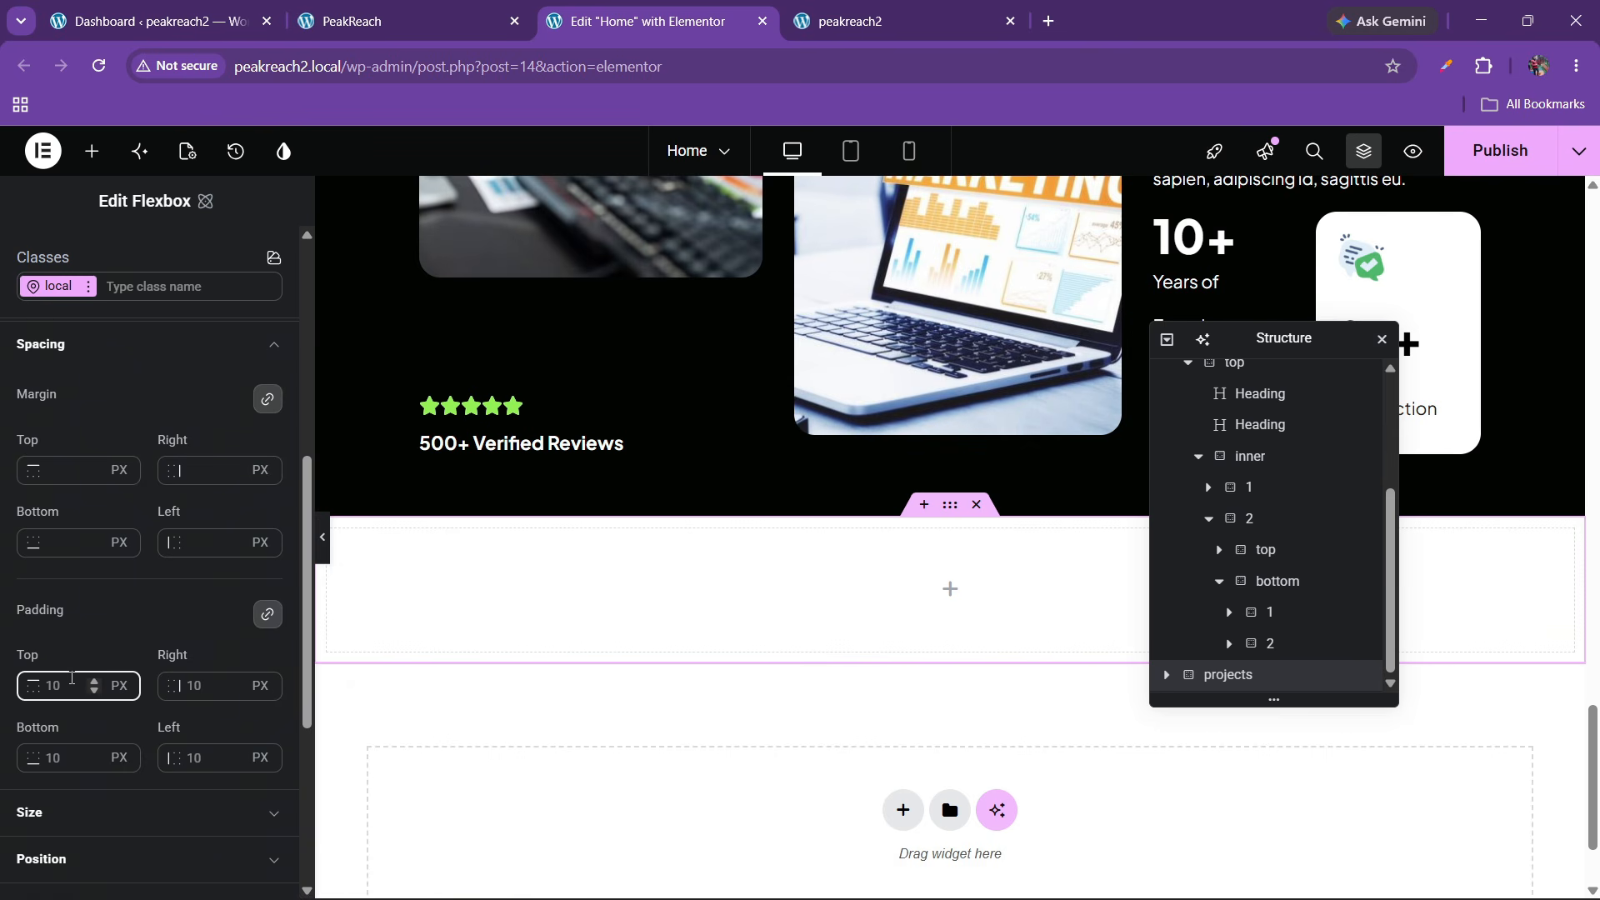
type("0")
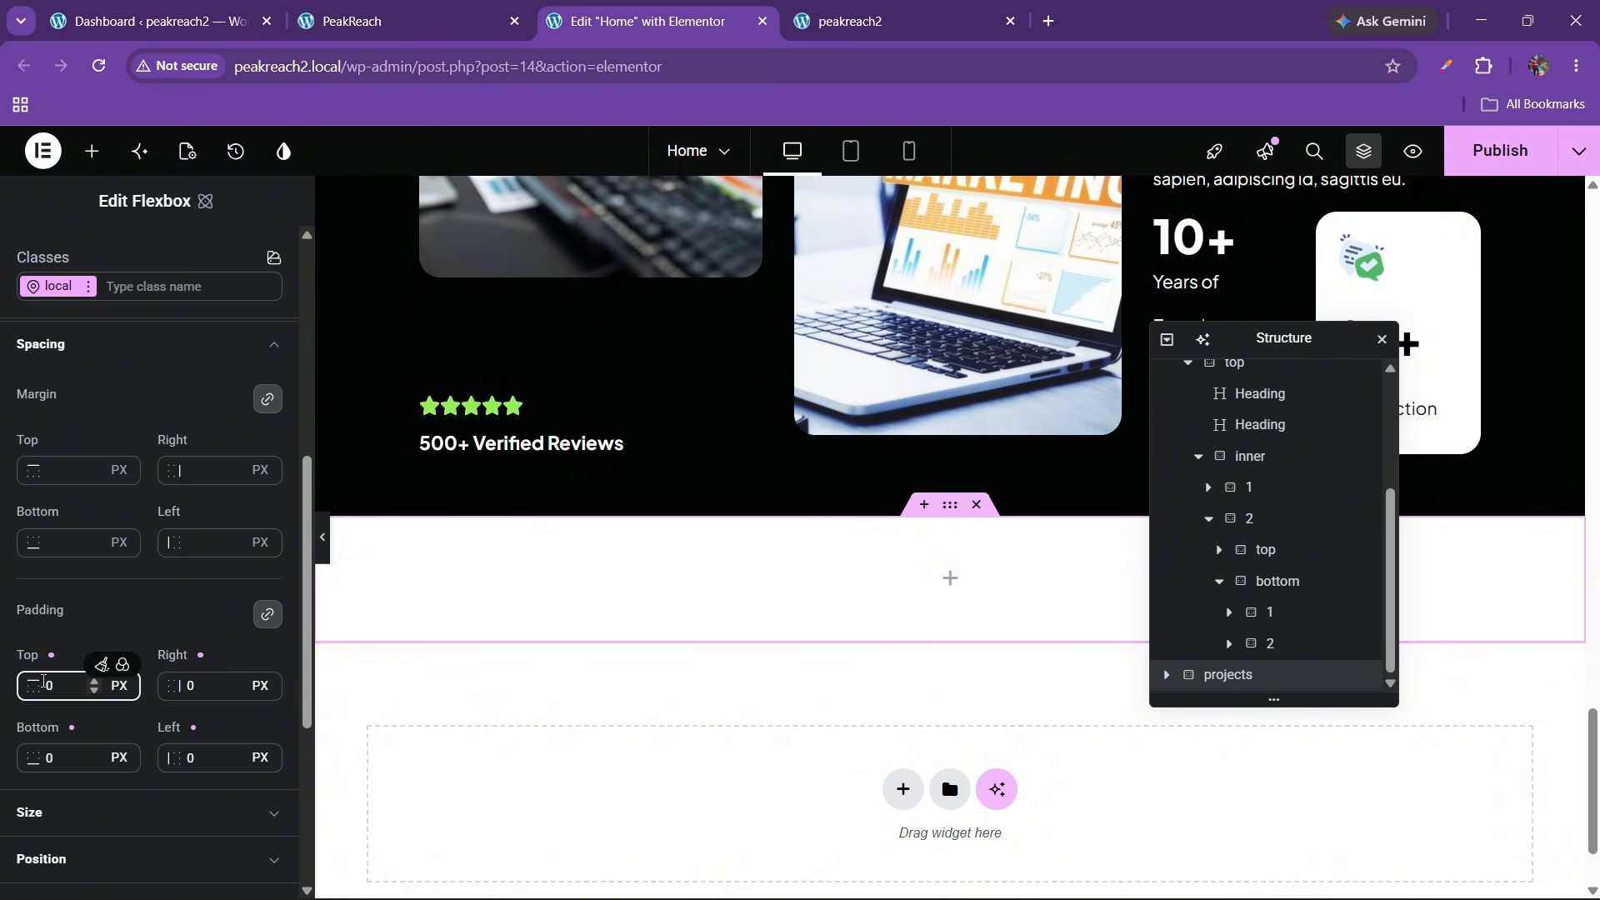
type("60")
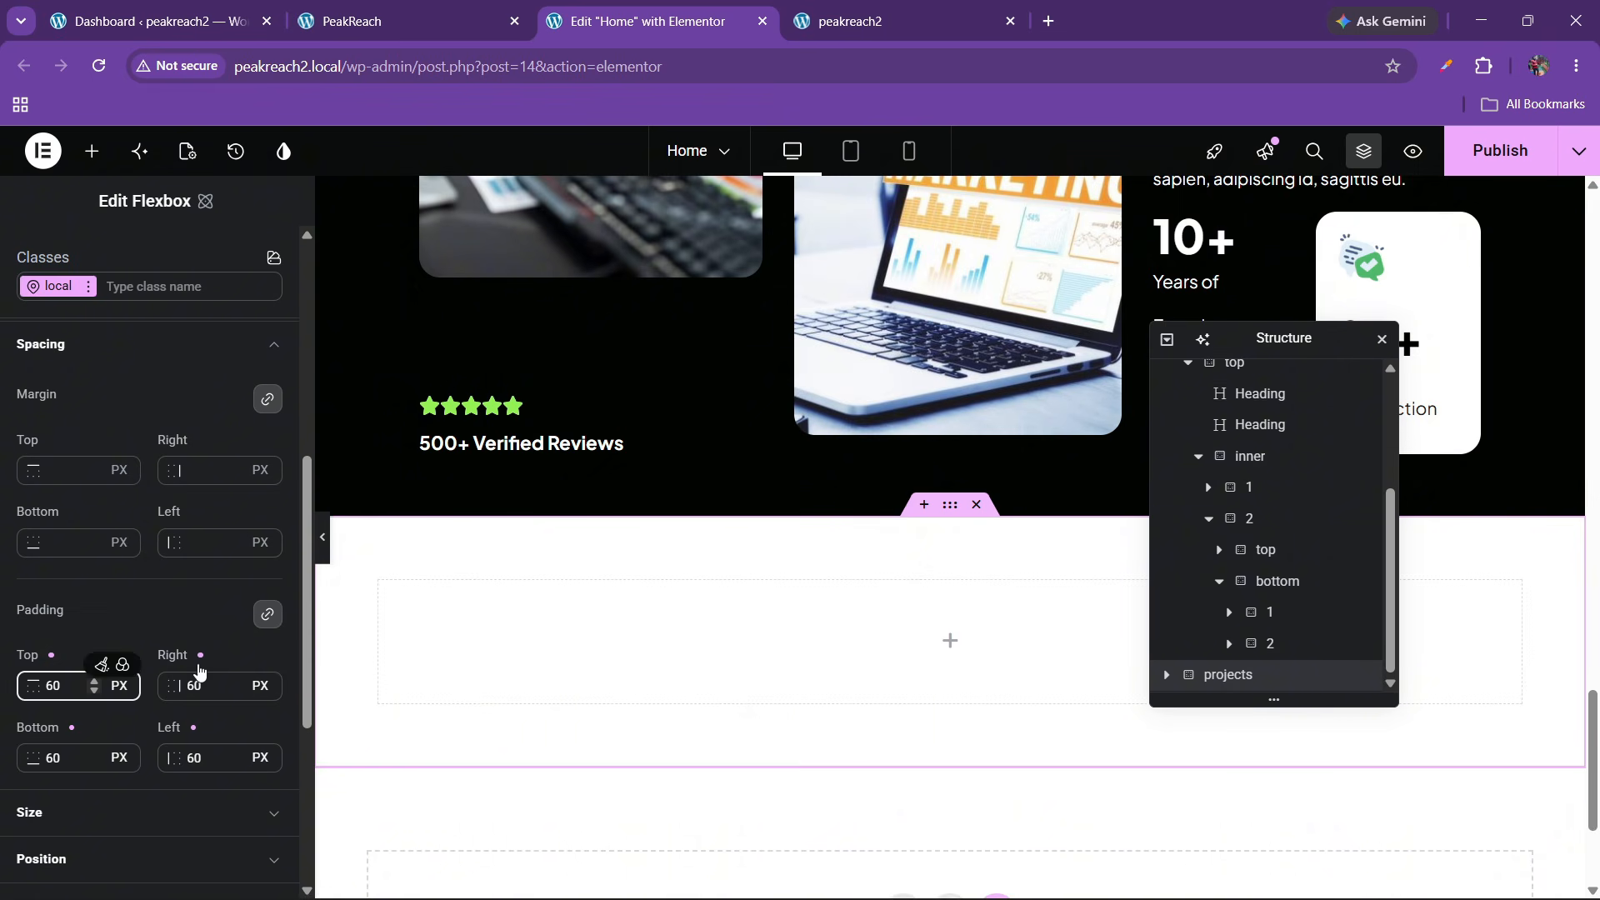
key("ctrl+z")
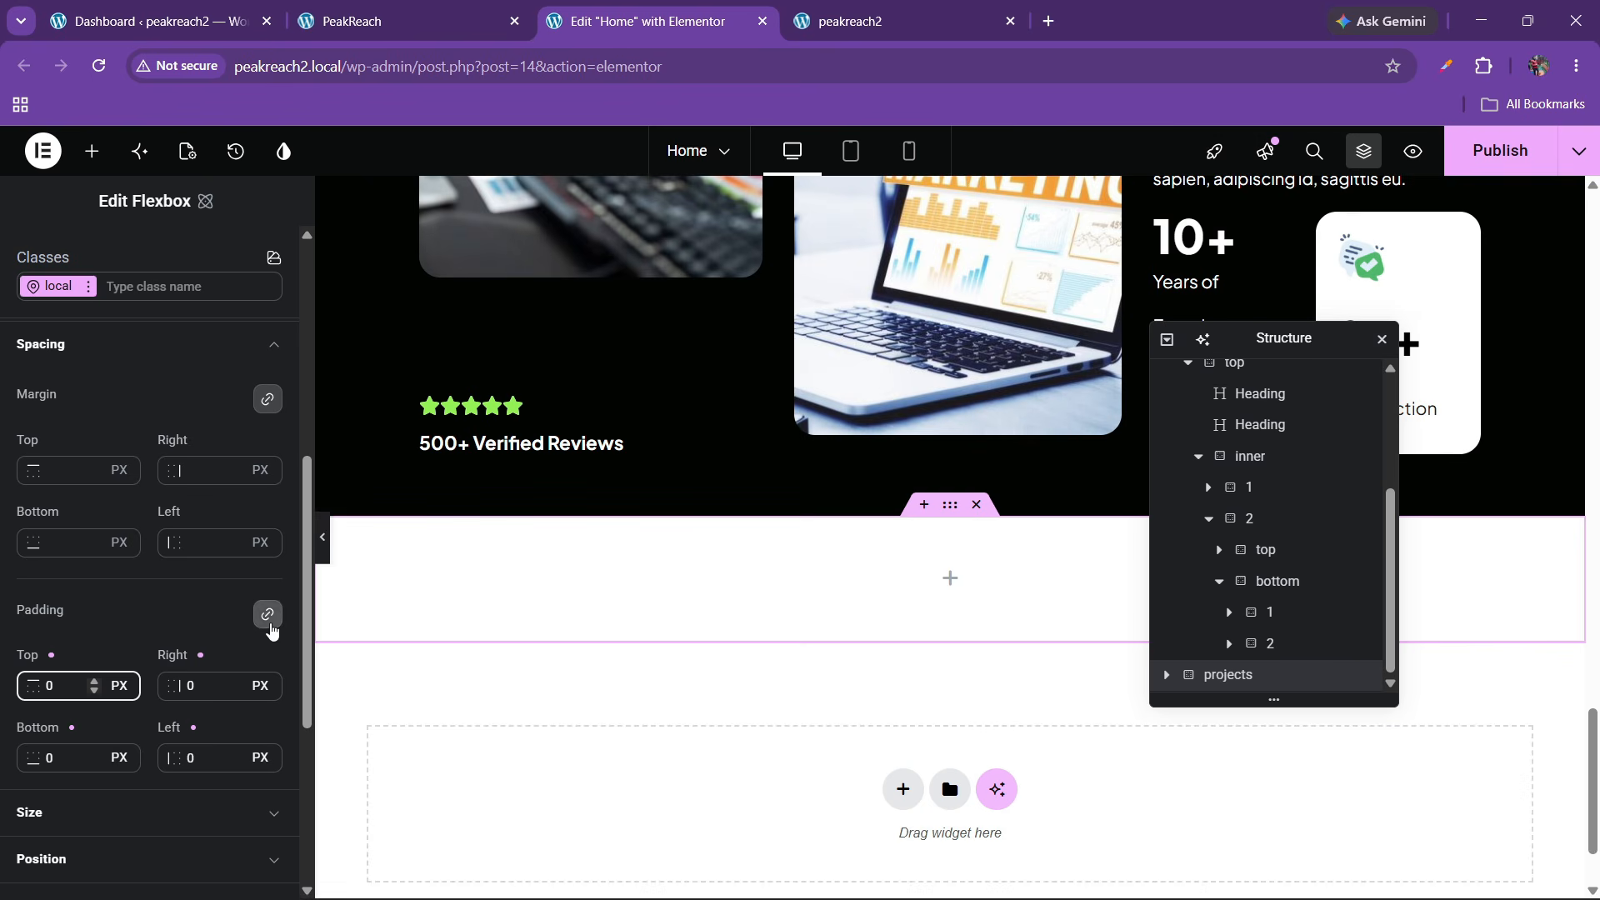
Unlink the padding and set 60 px top and bottom, 100 px left and right
left_click(268, 620)
left_click(49, 690)
type("6")
left_click(64, 754)
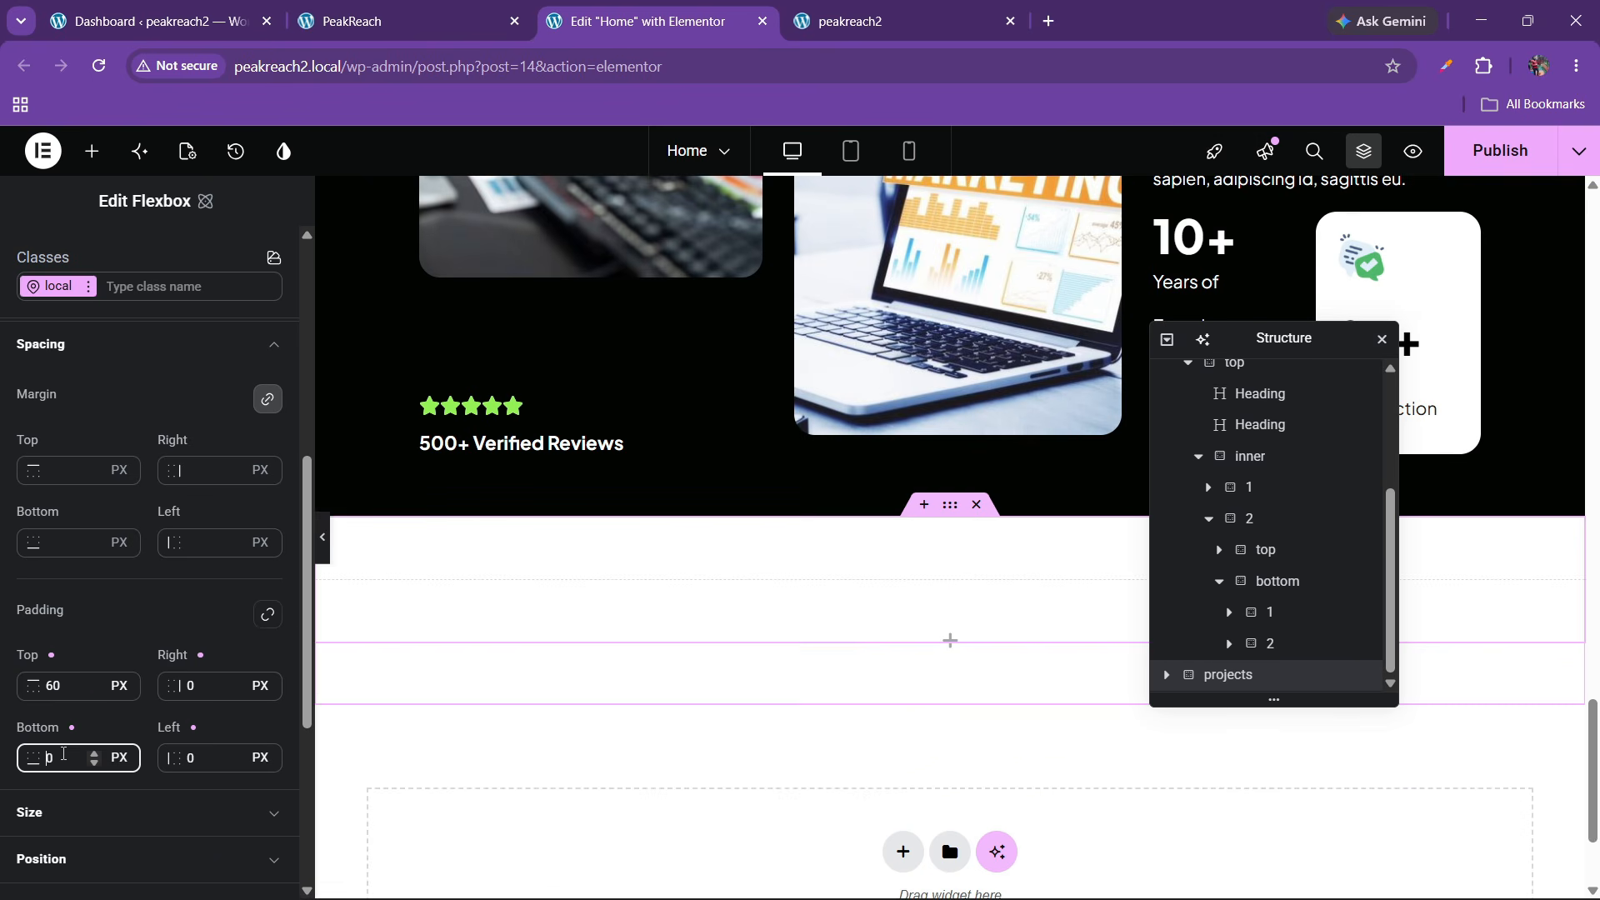
type("6")
left_click(196, 685)
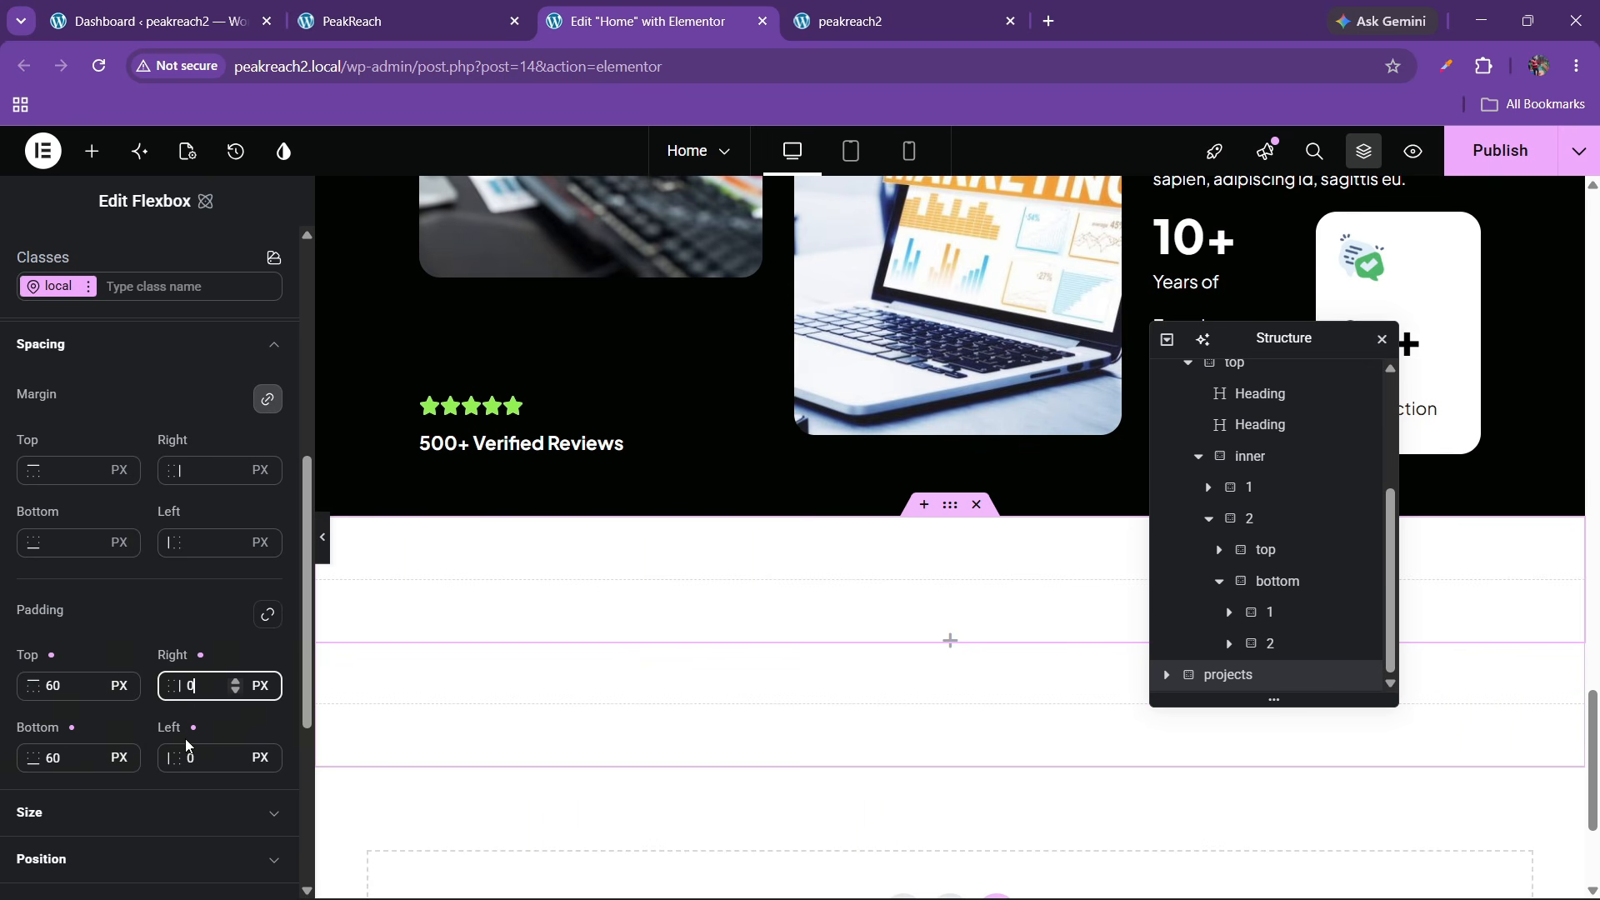
type("100")
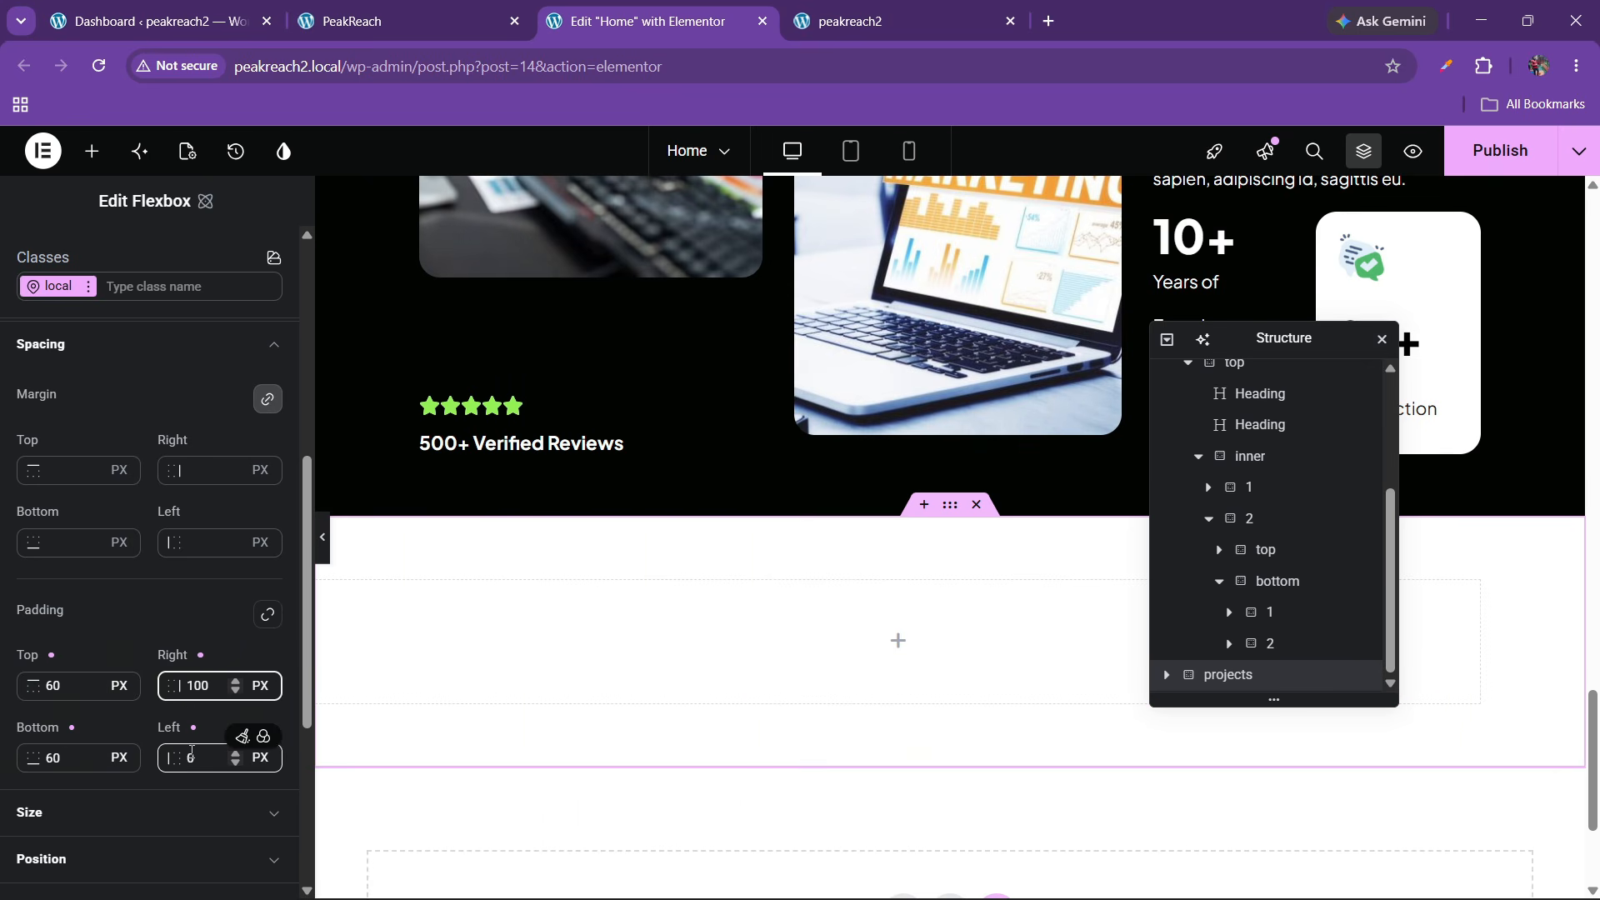
left_click(195, 755)
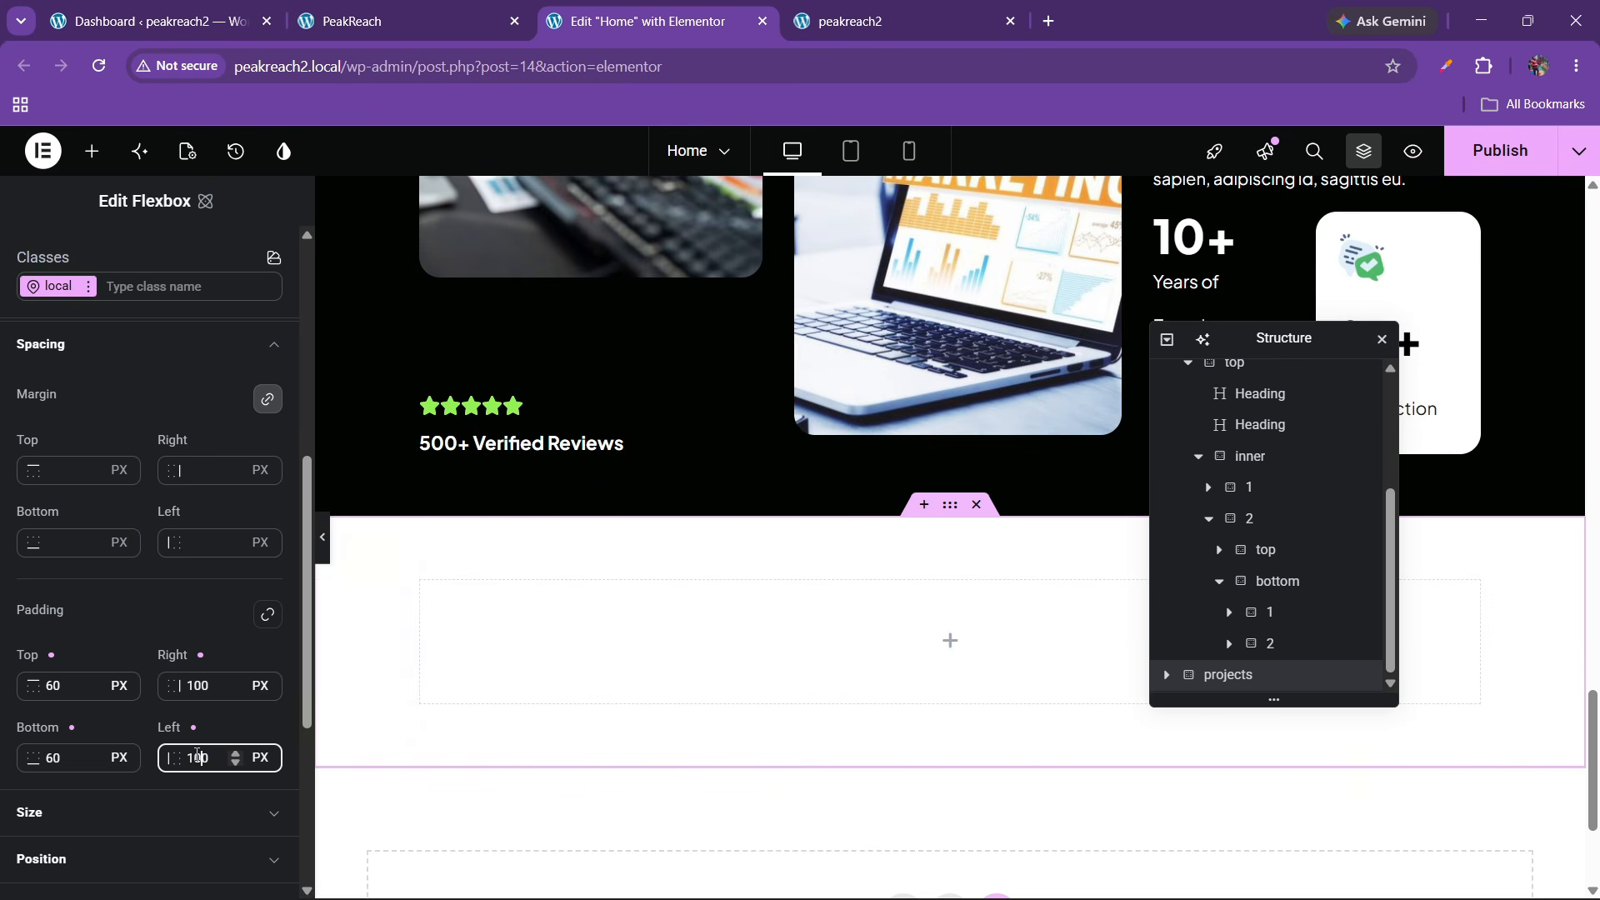
left_click(493, 12)
left_click(689, 10)
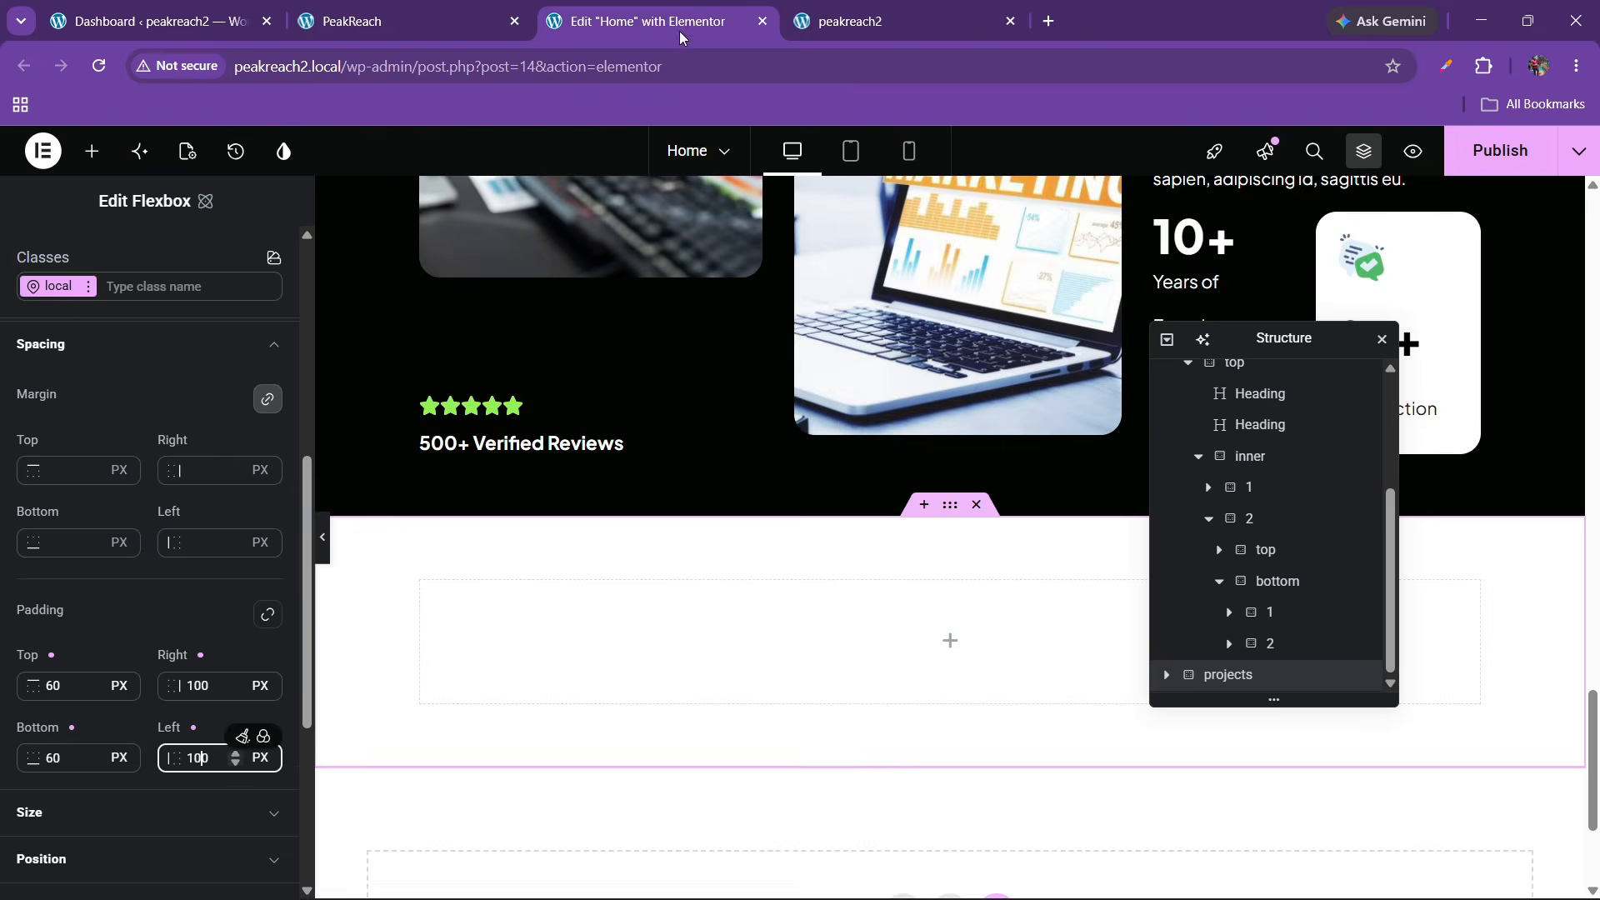
Set the container's background colour to the global bg variable
scroll(147, 349, "up", 6)
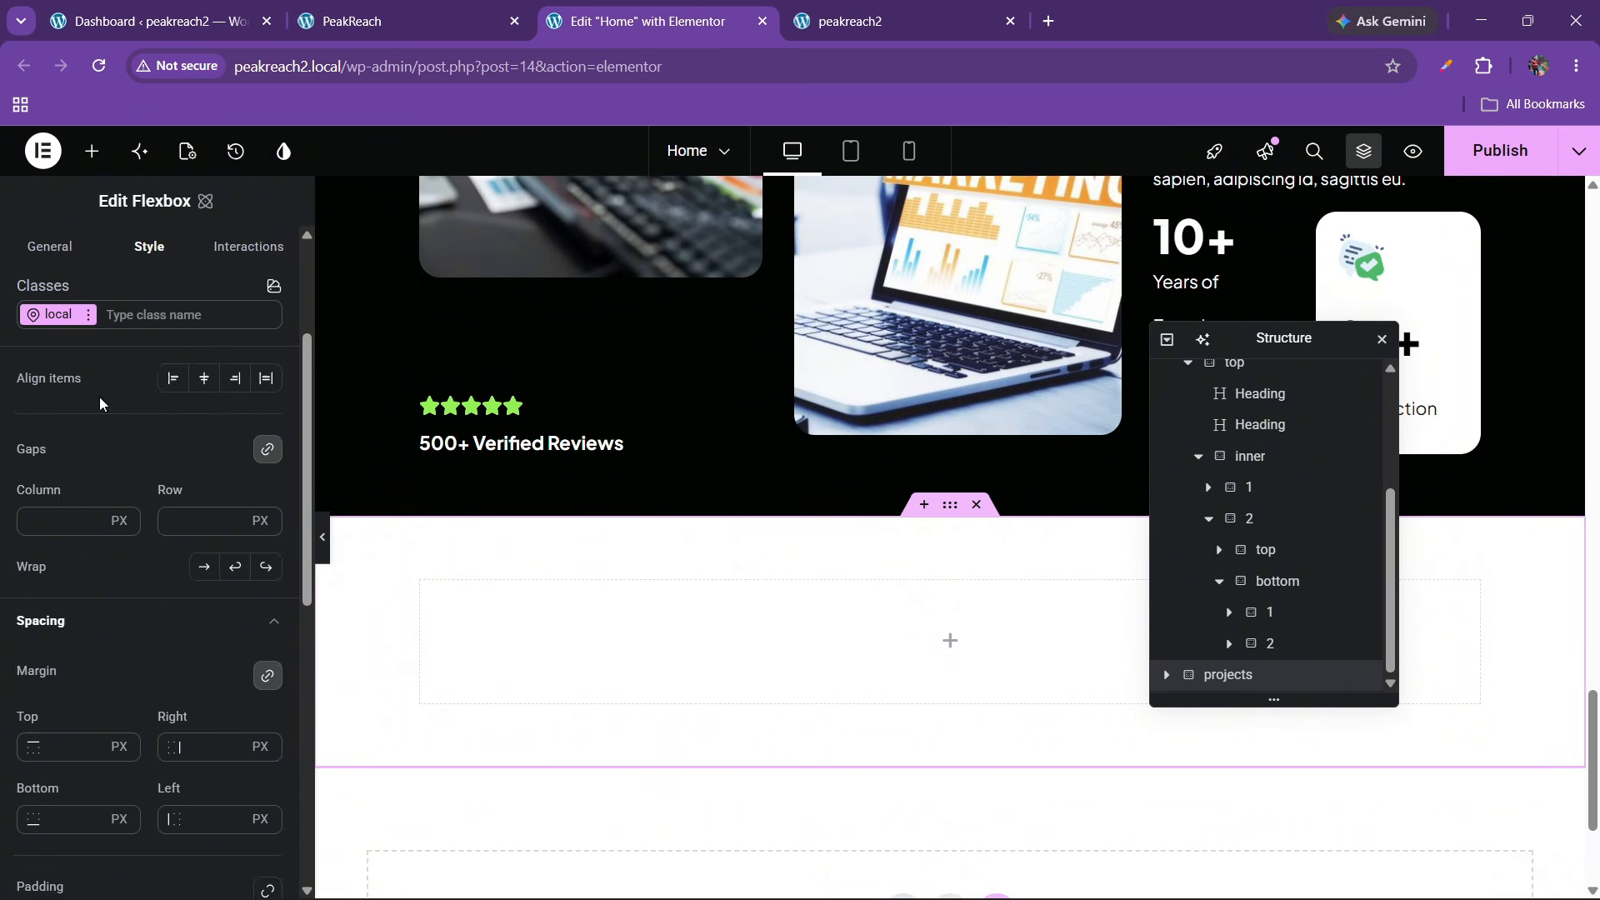
left_click(102, 382)
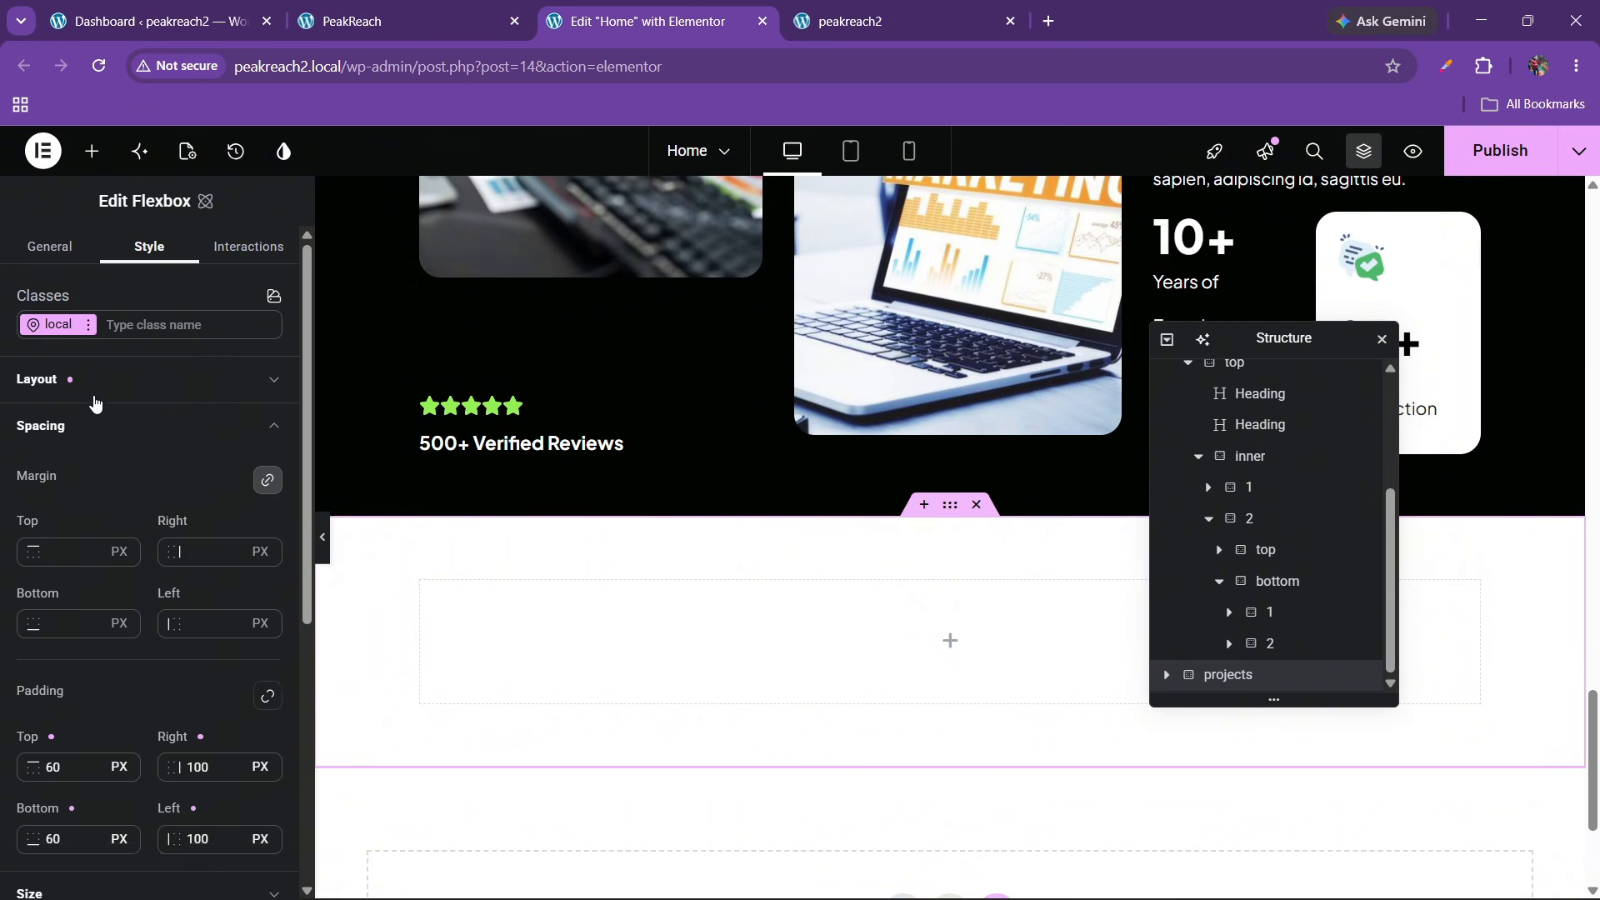
left_click(96, 427)
left_click(106, 608)
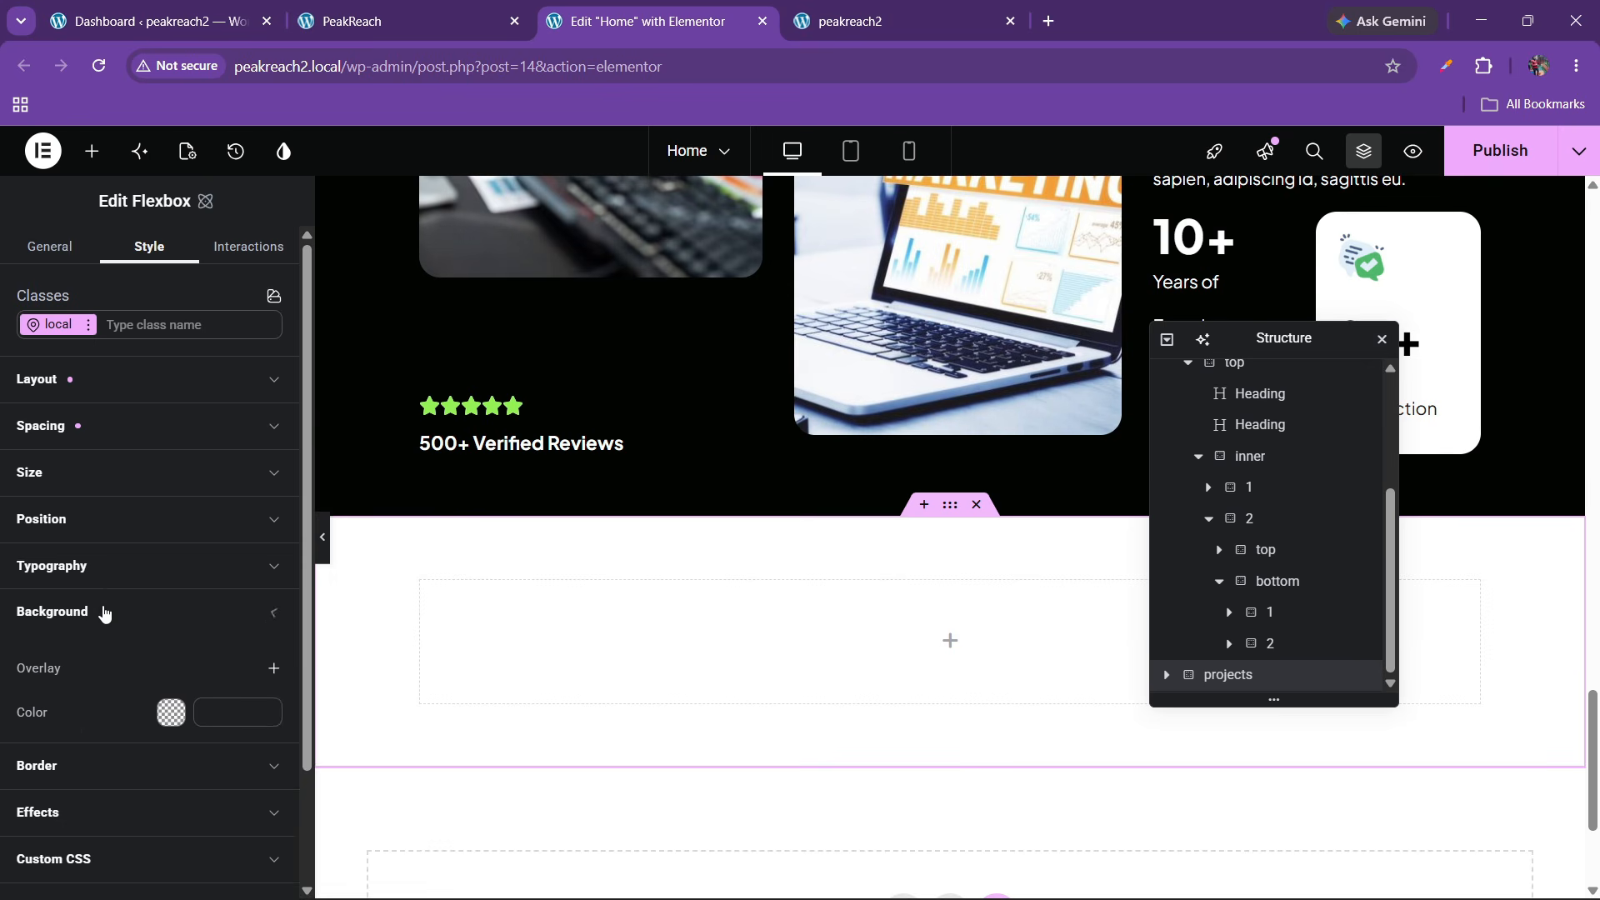
scroll(133, 592, "down", 2)
left_click(262, 503)
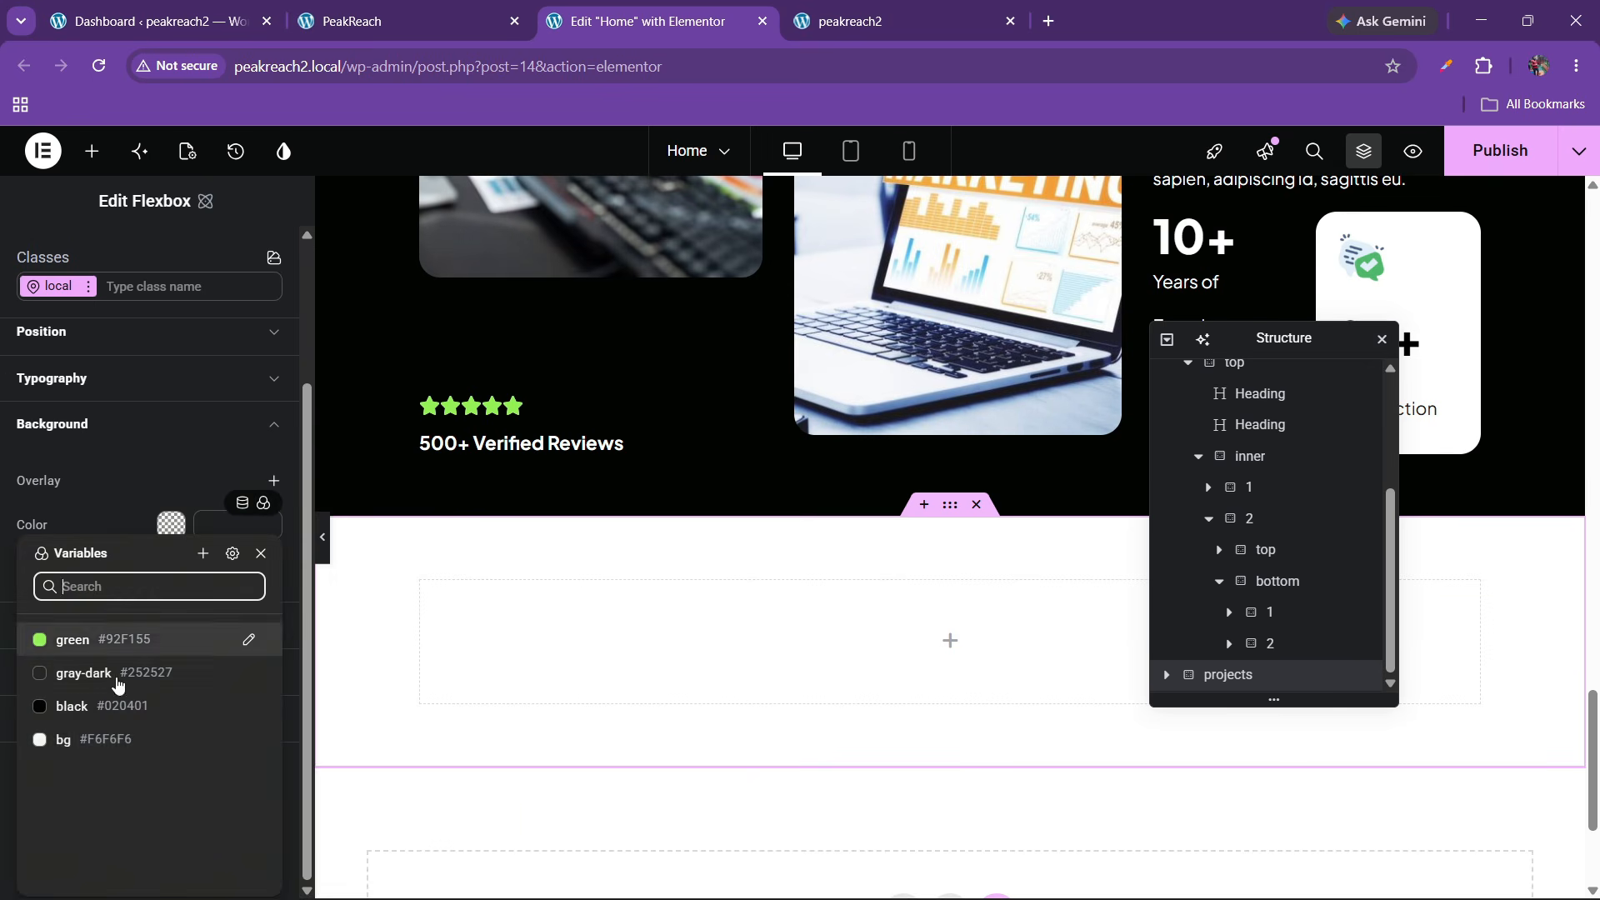
left_click(99, 748)
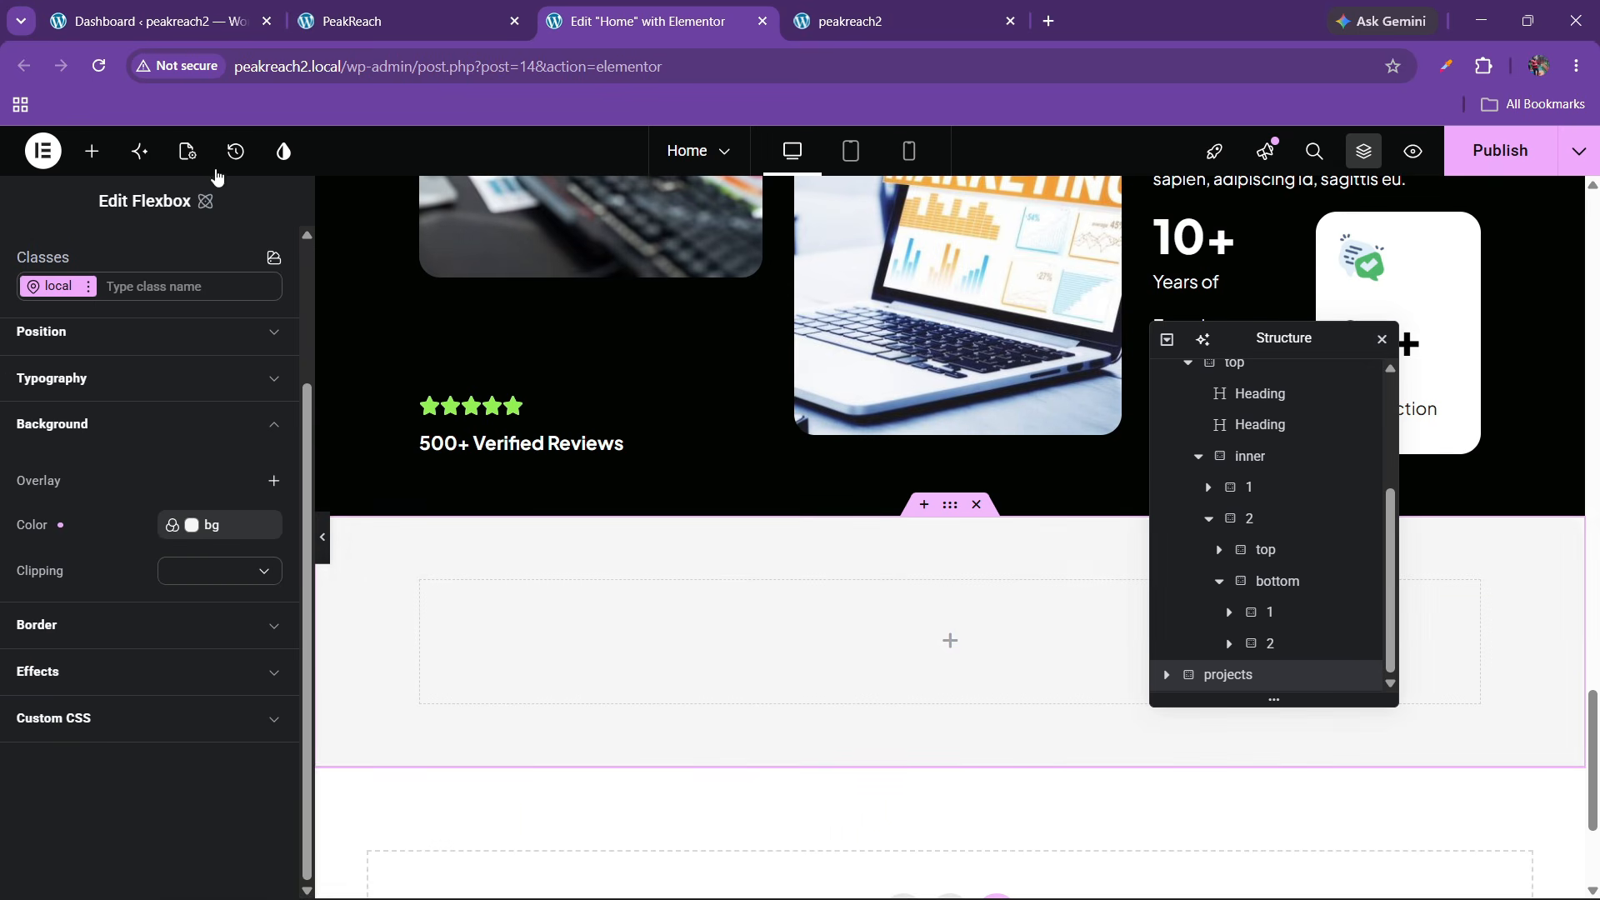
left_click(92, 151)
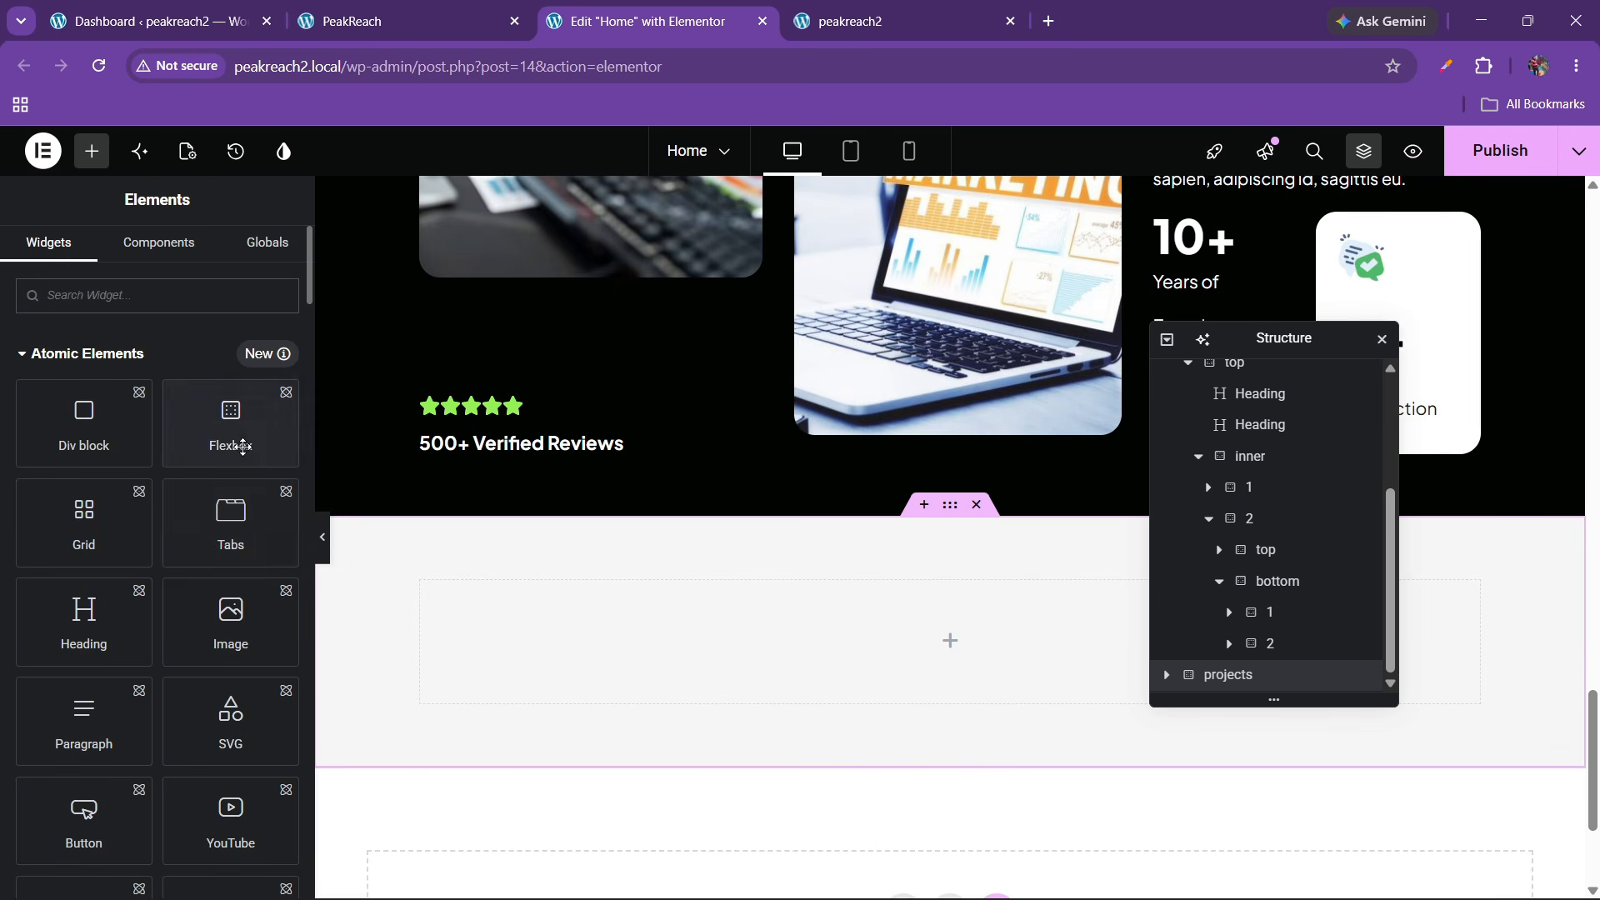
Add a Flexbox container inside the projects section with 0 padding on all sides
left_click_drag(225, 418, 607, 646)
left_click(408, 21)
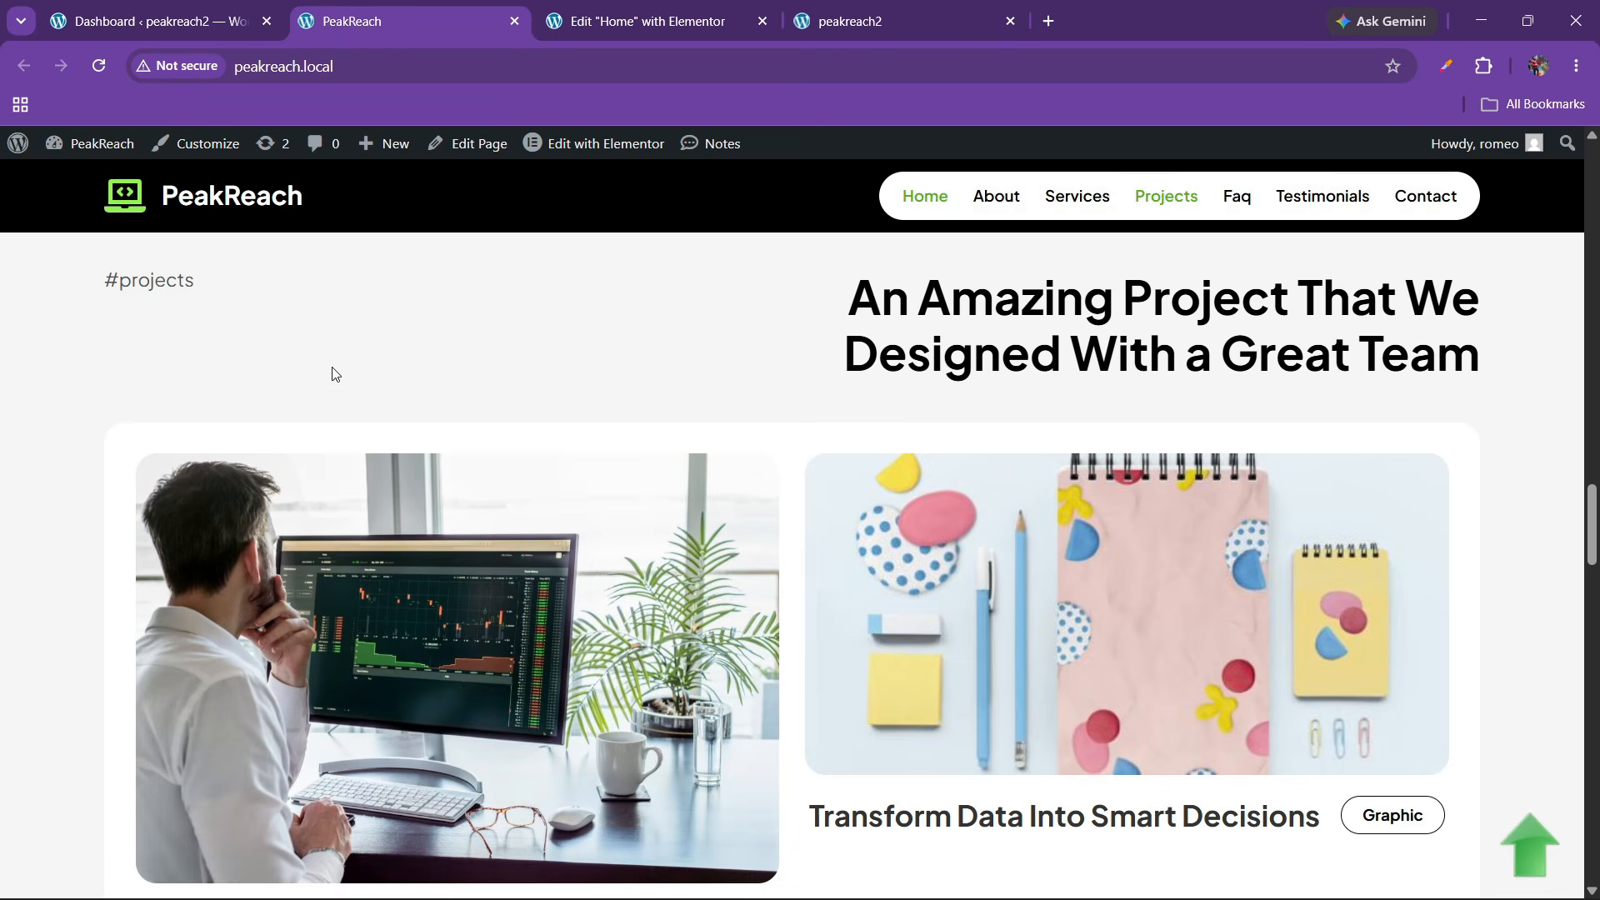
left_click(733, 25)
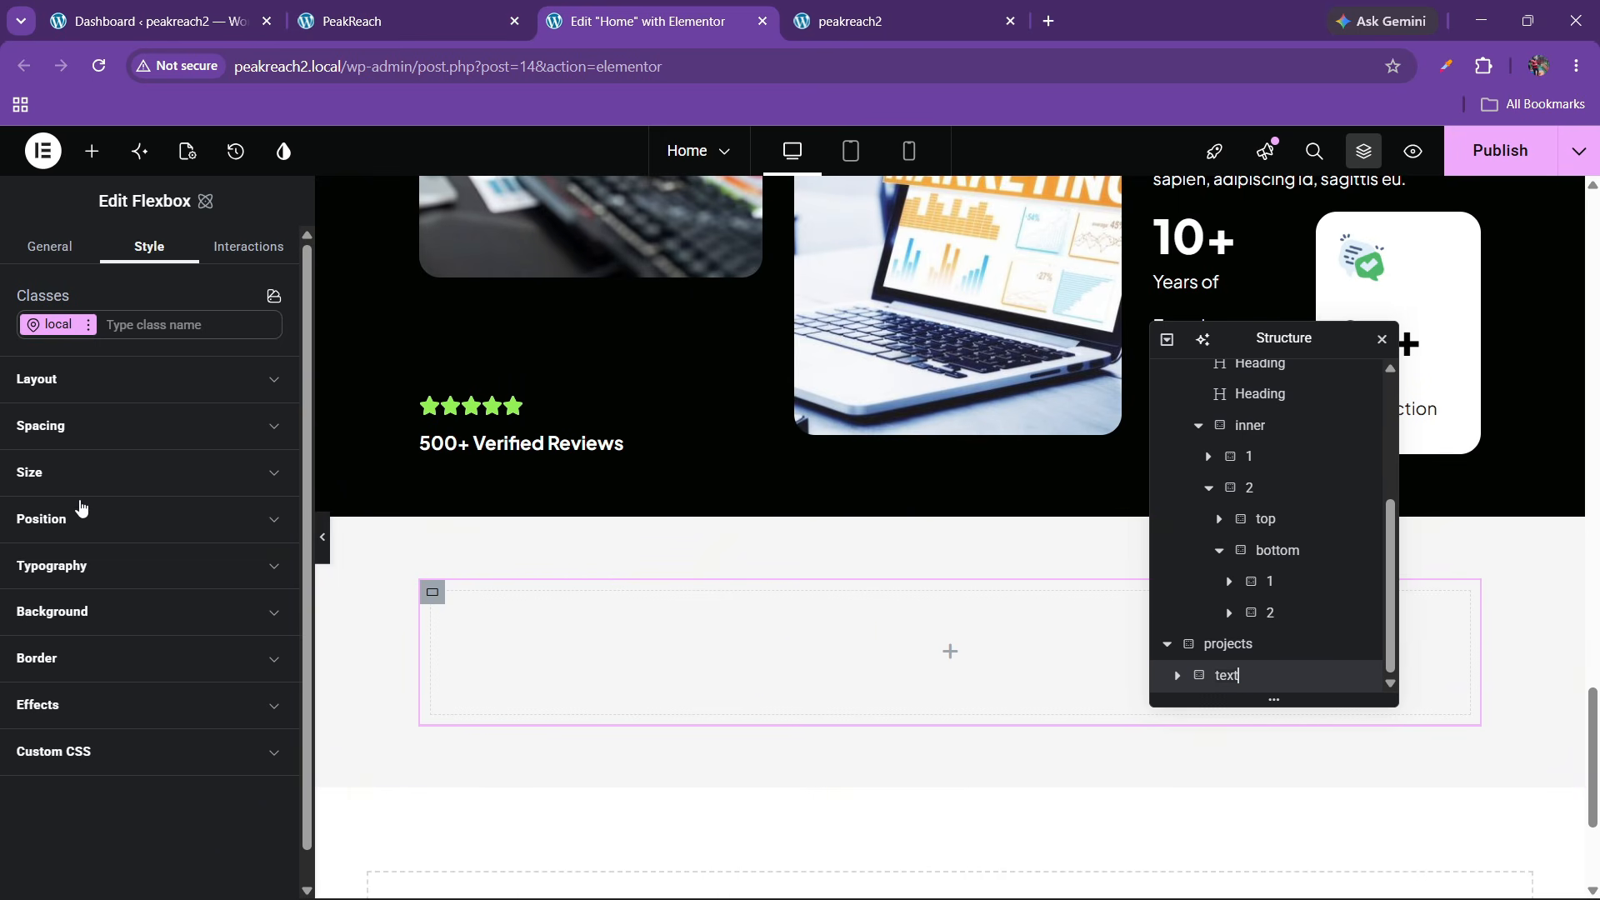
left_click(76, 425)
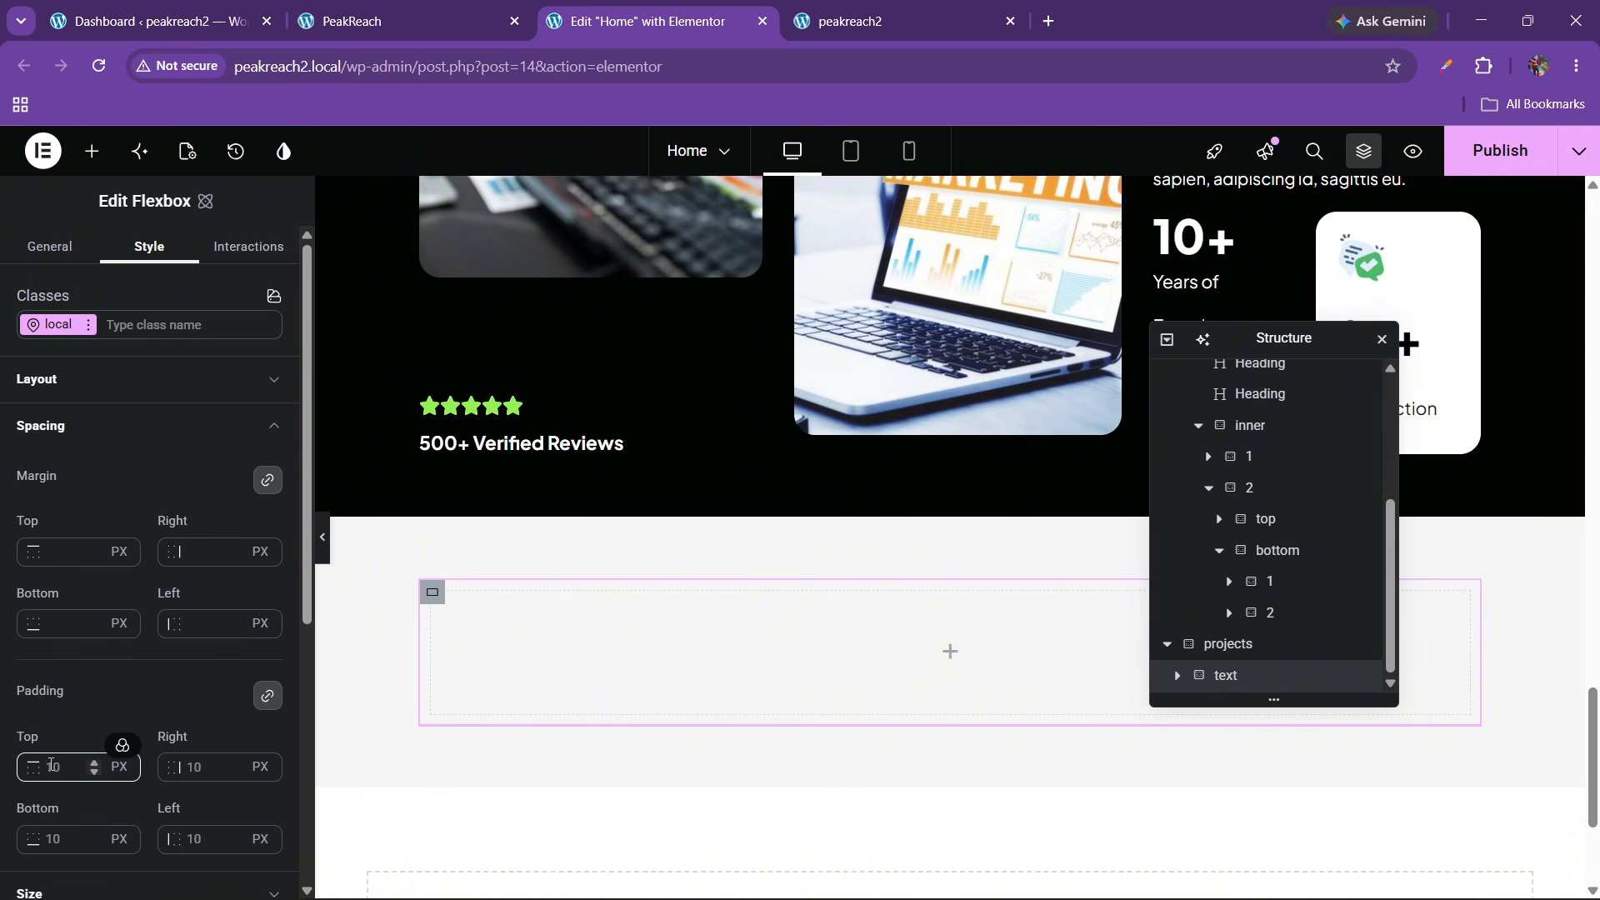
left_click(51, 770)
key("BackSpace")
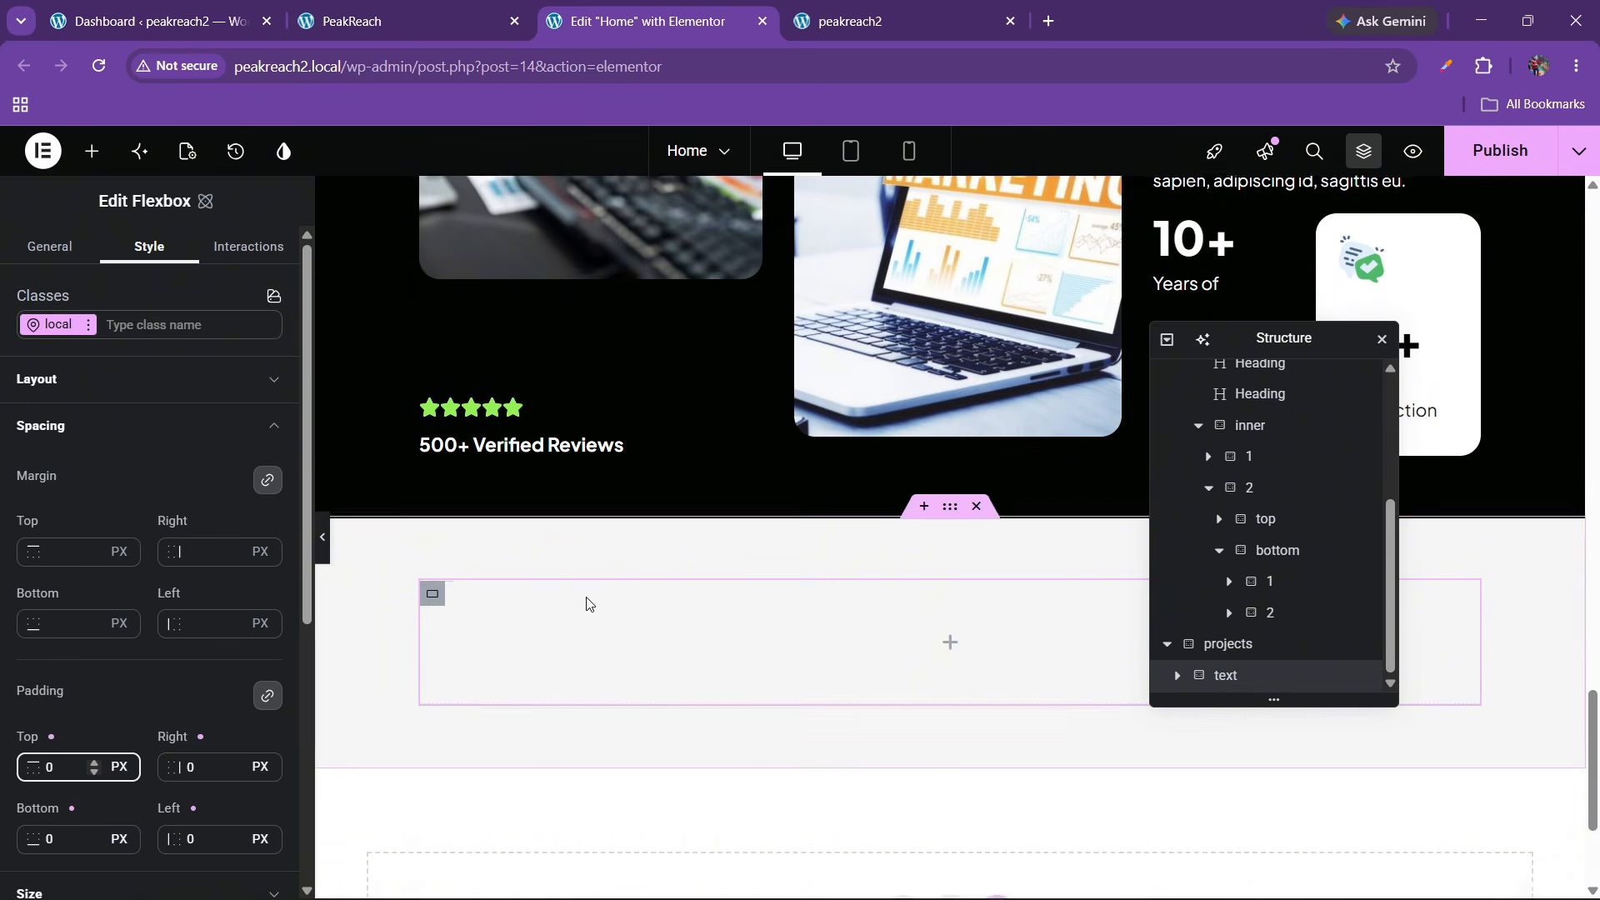
scroll(586, 596, "up", 8)
scroll(587, 596, "up", 10)
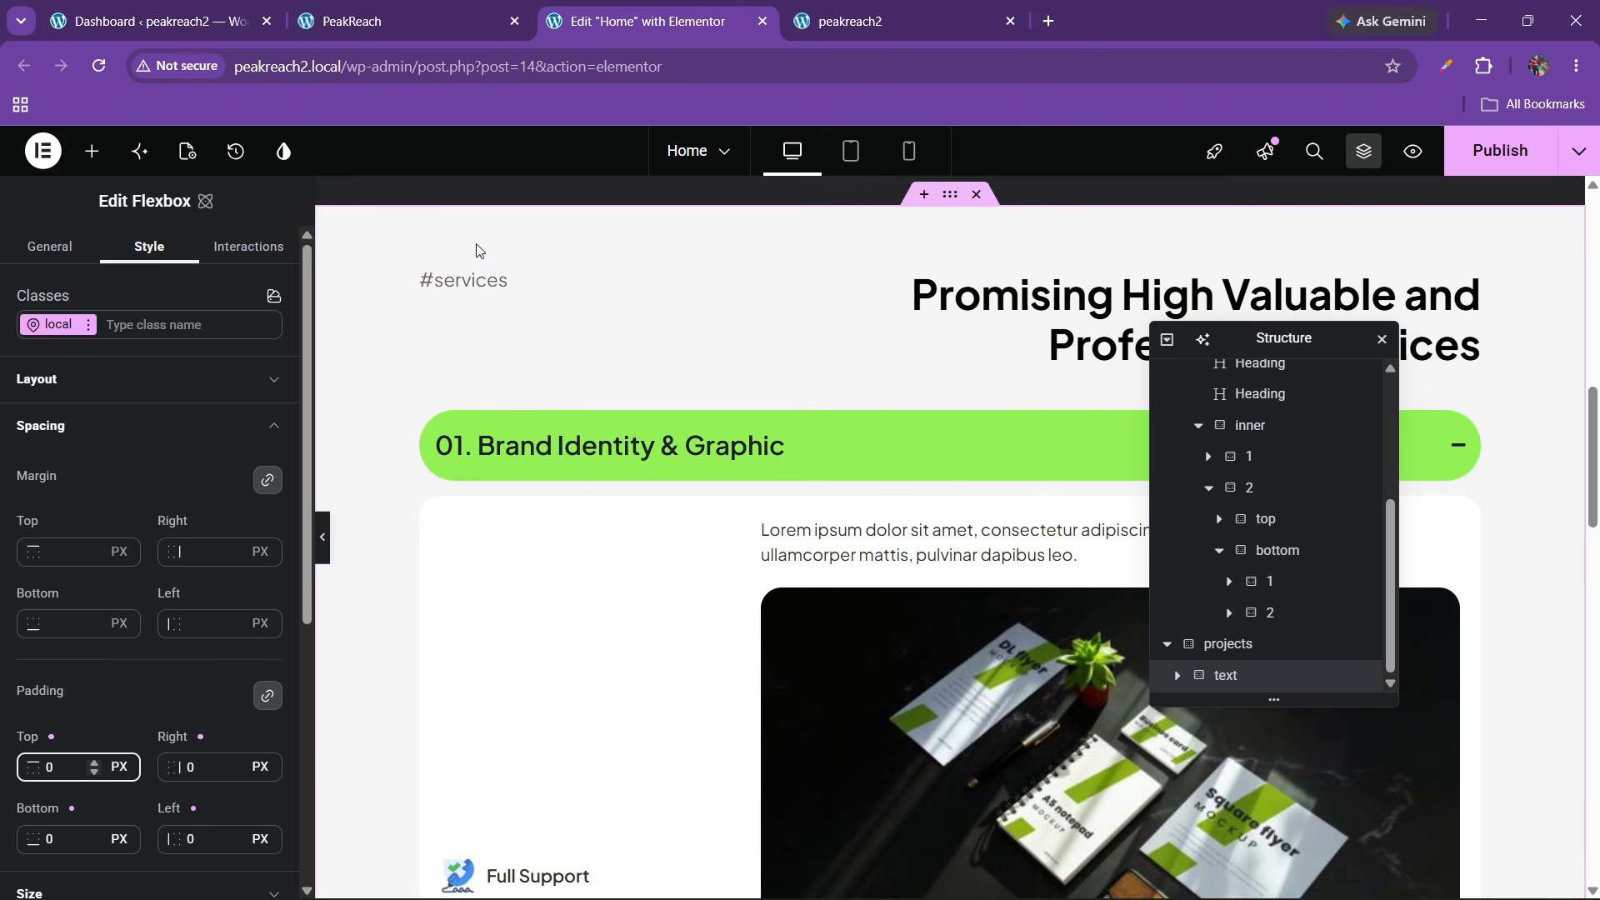
Copy the #services label heading and paste it into the new container
right_click(471, 280)
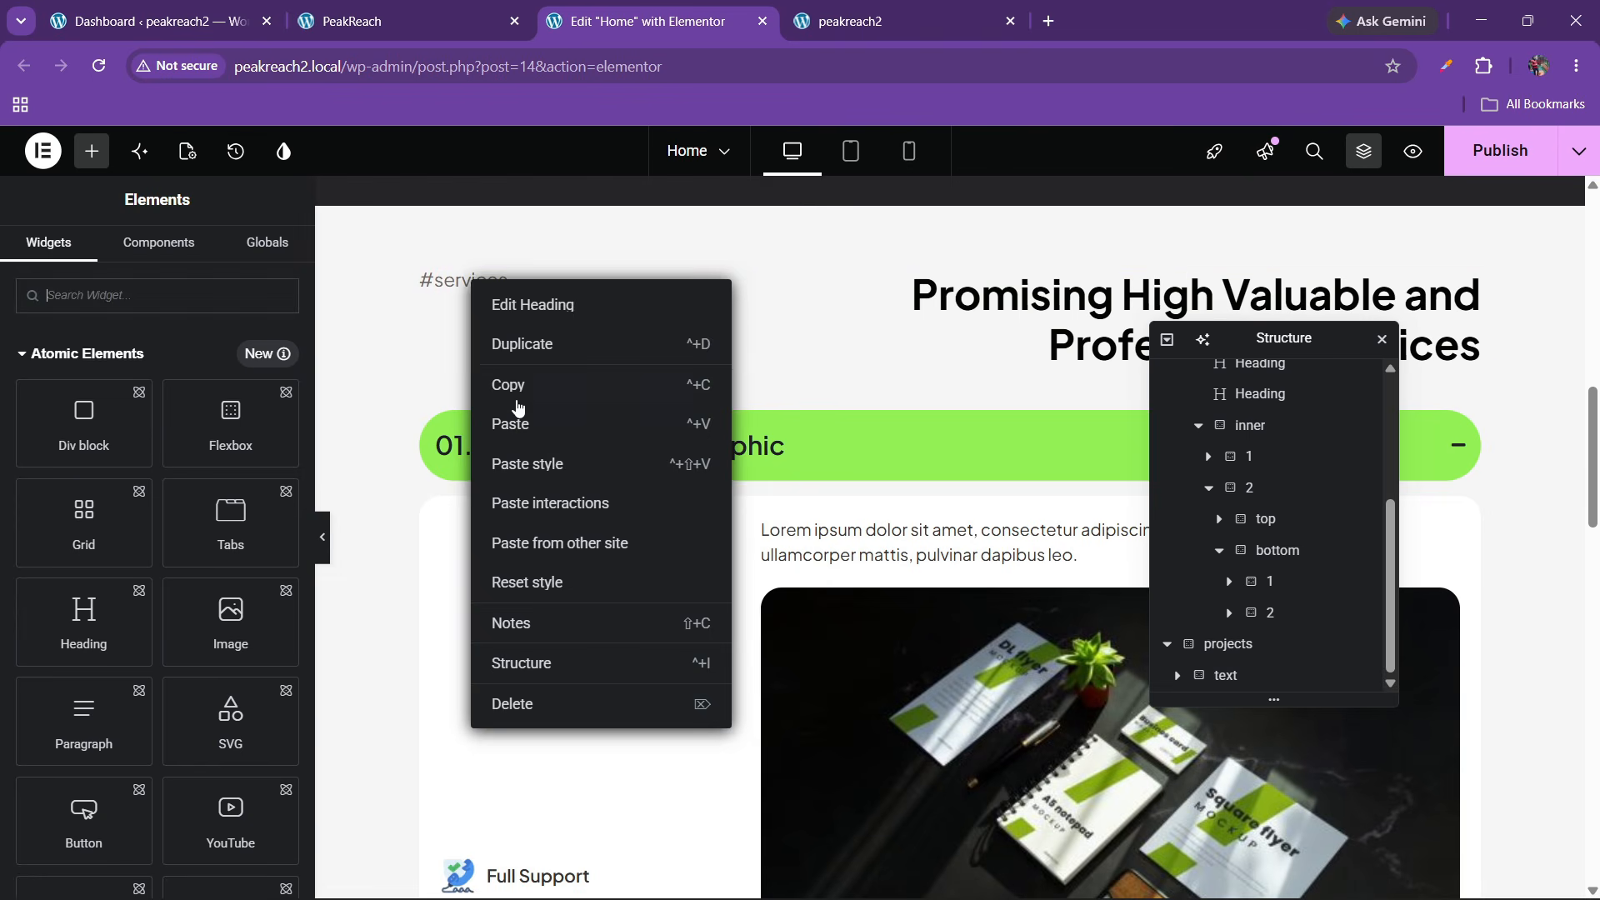
left_click(517, 392)
scroll(682, 686, "down", 20)
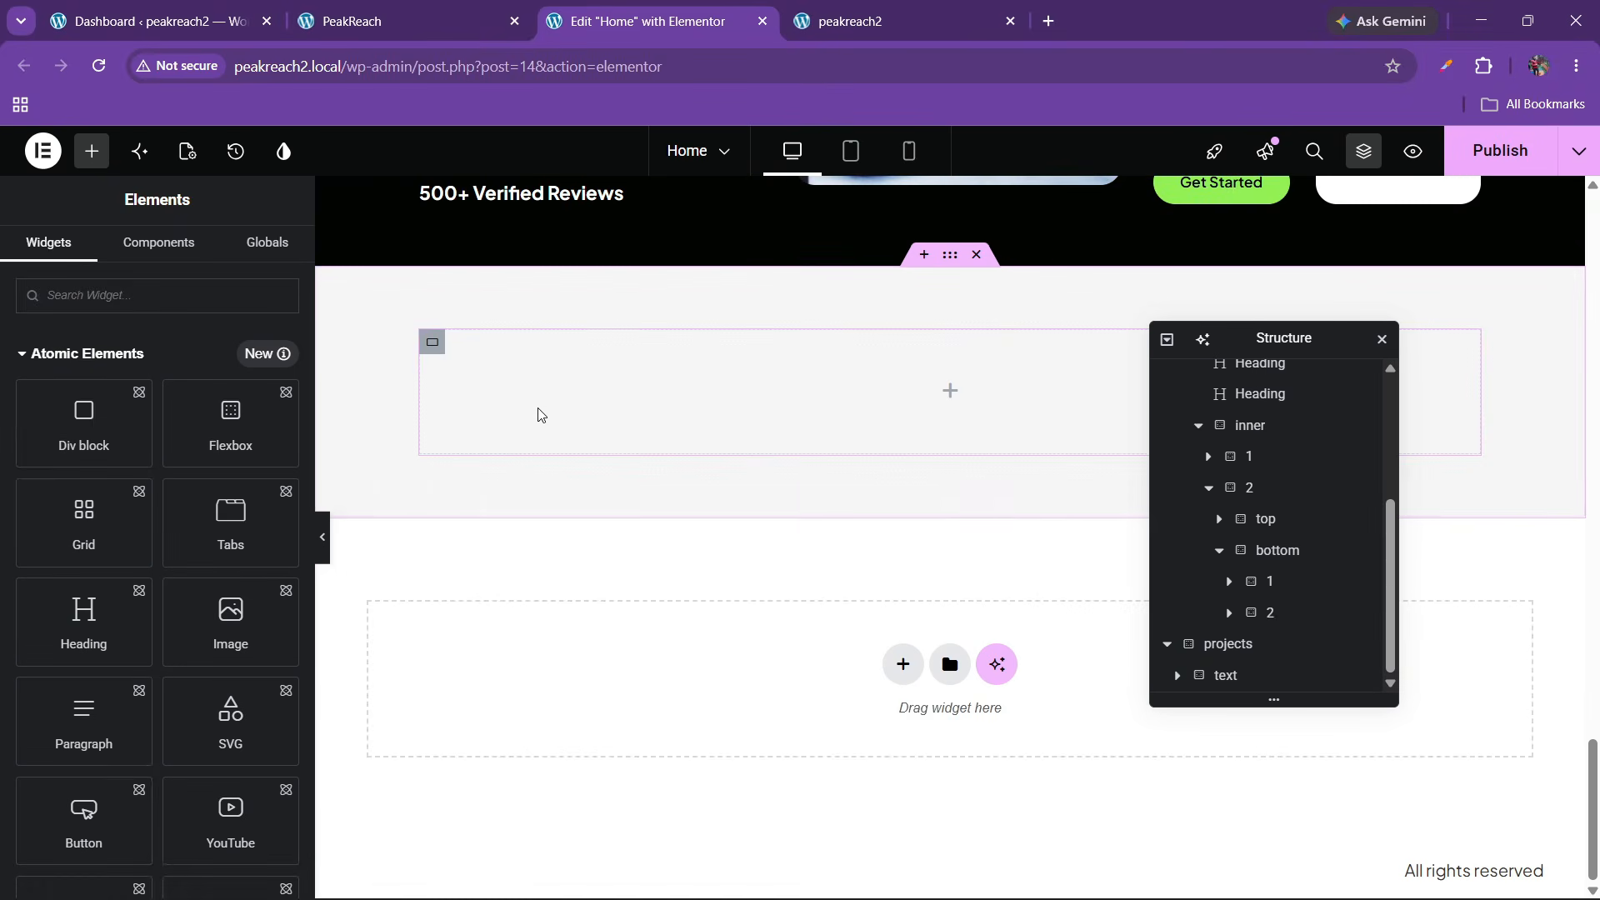
right_click(538, 390)
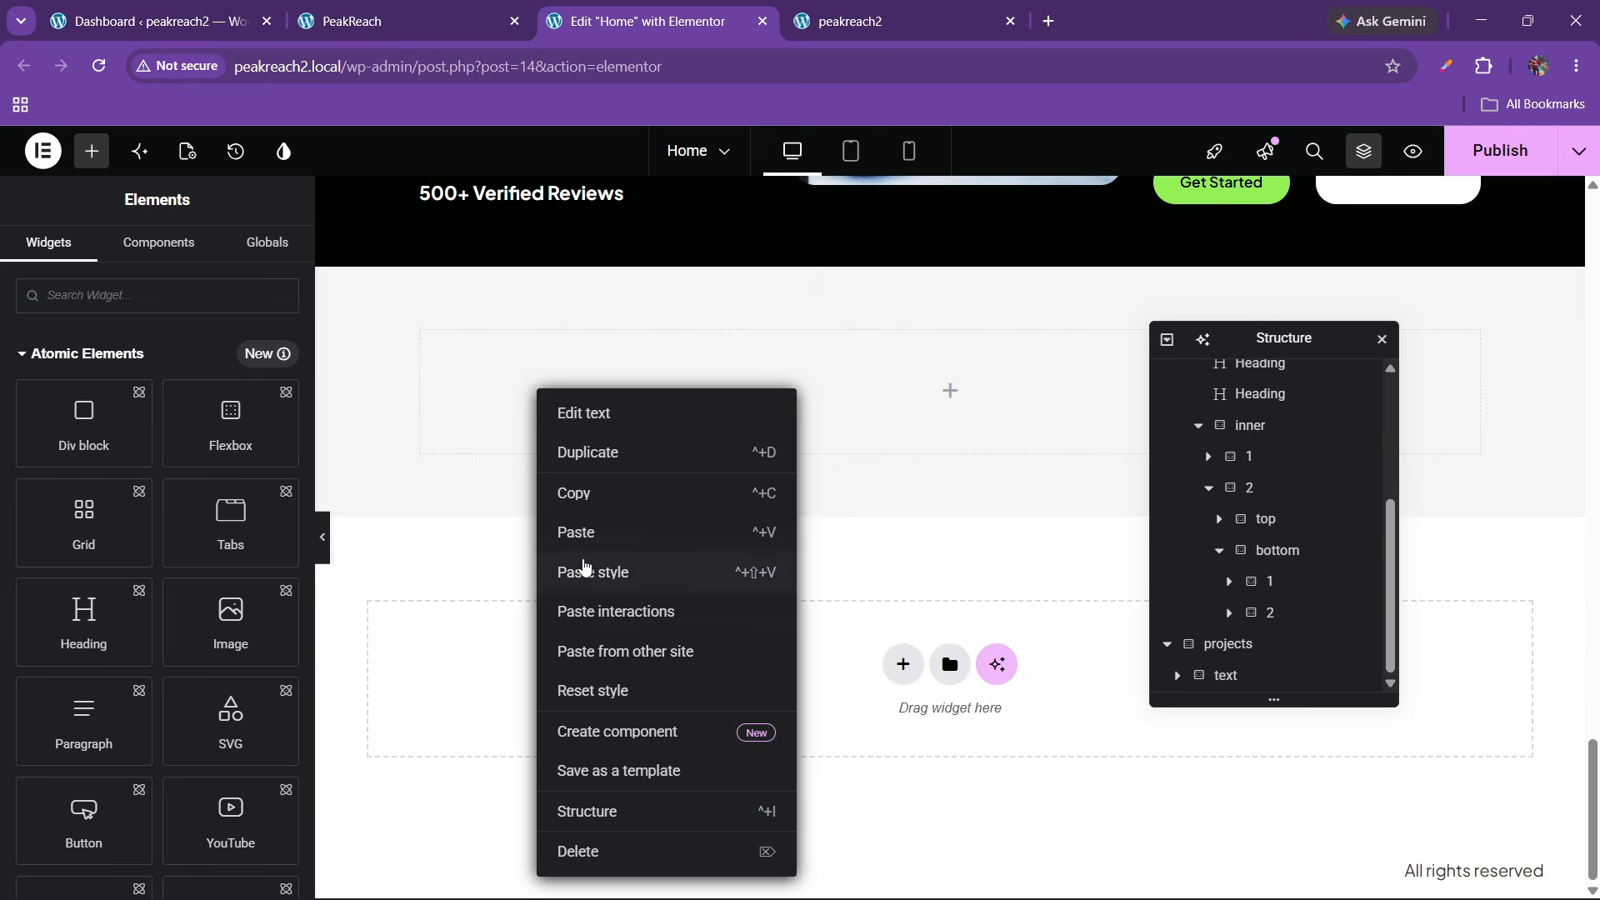
left_click(585, 563)
right_click(551, 479)
right_click(506, 374)
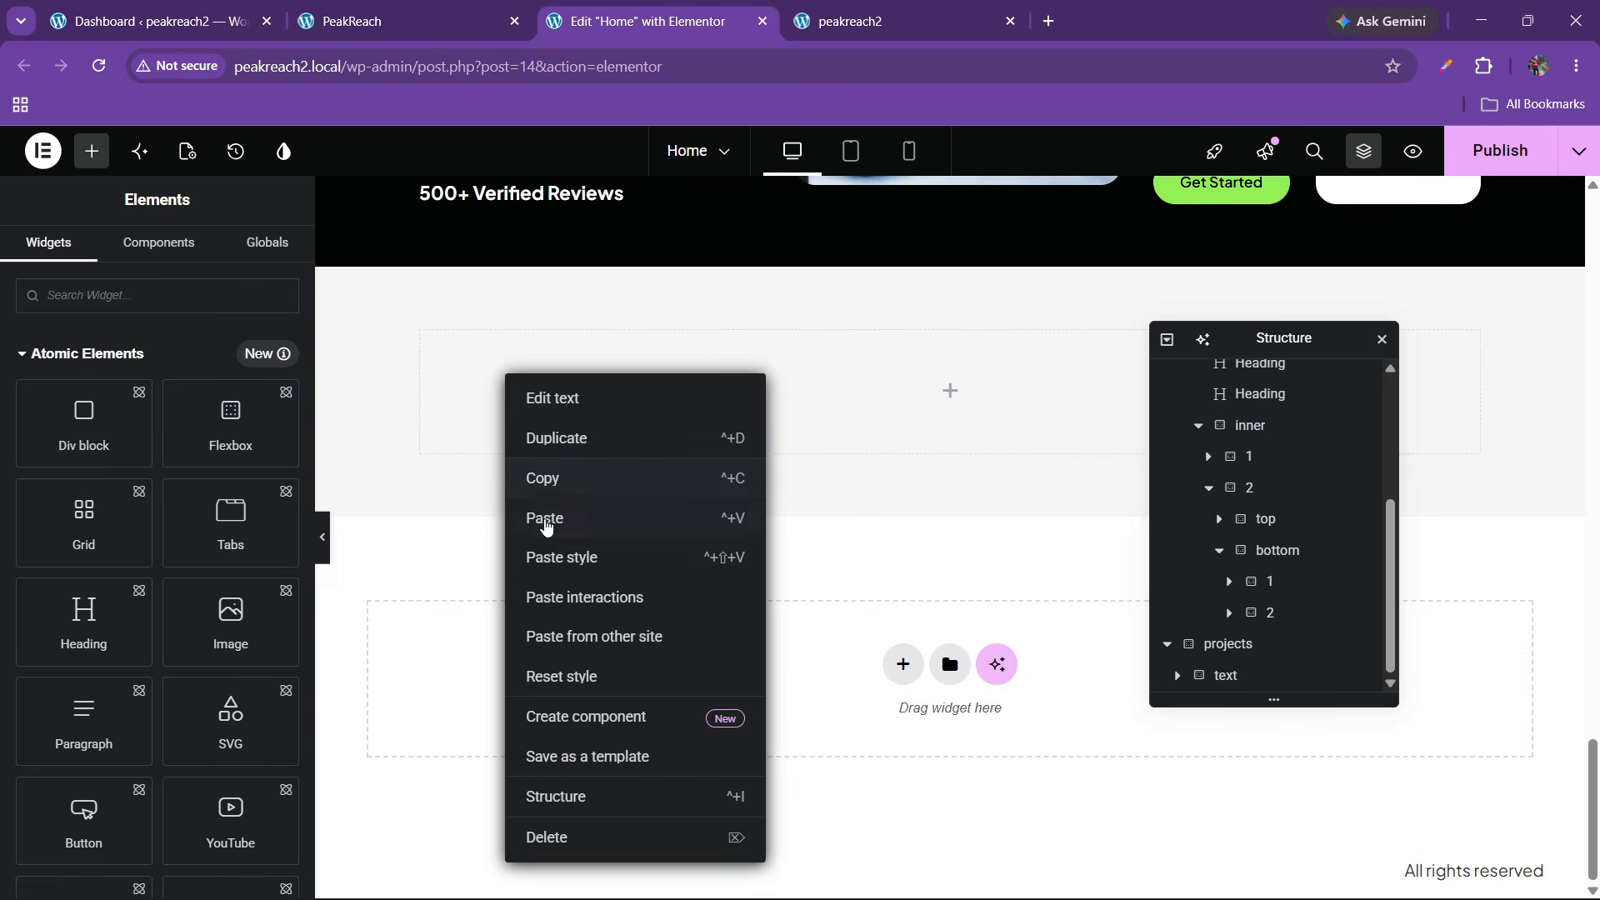
left_click(546, 525)
scroll(617, 482, "up", 10)
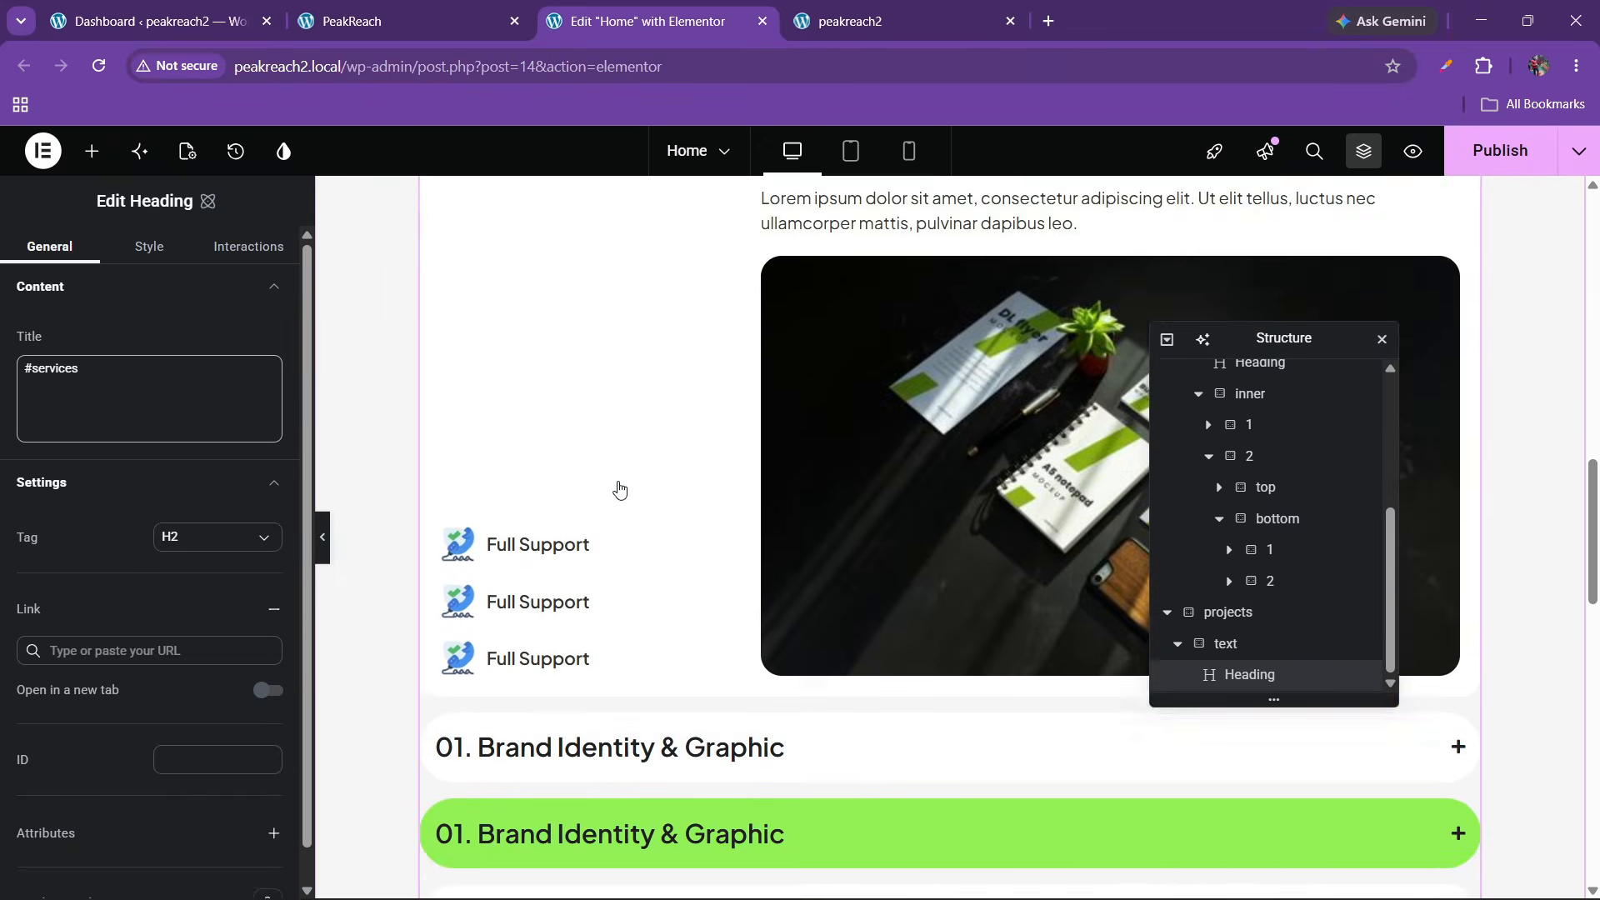
scroll(619, 489, "up", 8)
Copy the 'Promising High Valuable' heading and paste it after the #services label
right_click(1084, 704)
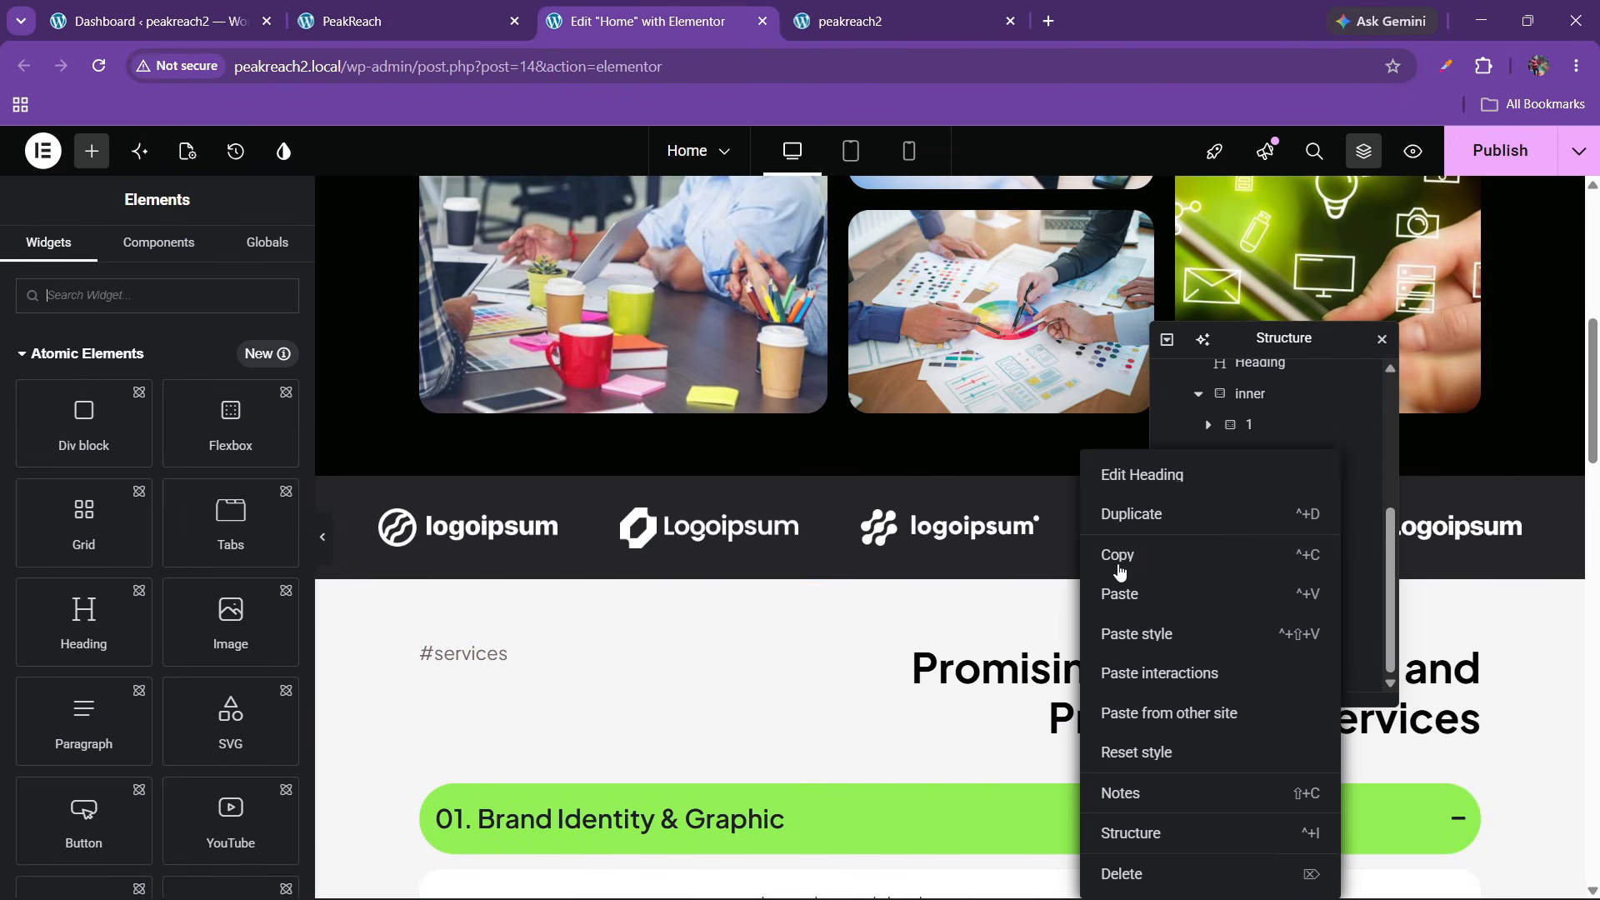
left_click(1122, 567)
left_click_drag(1591, 479, 1586, 789)
left_click_drag(1241, 339, 773, 248)
scroll(1058, 486, "down", 6)
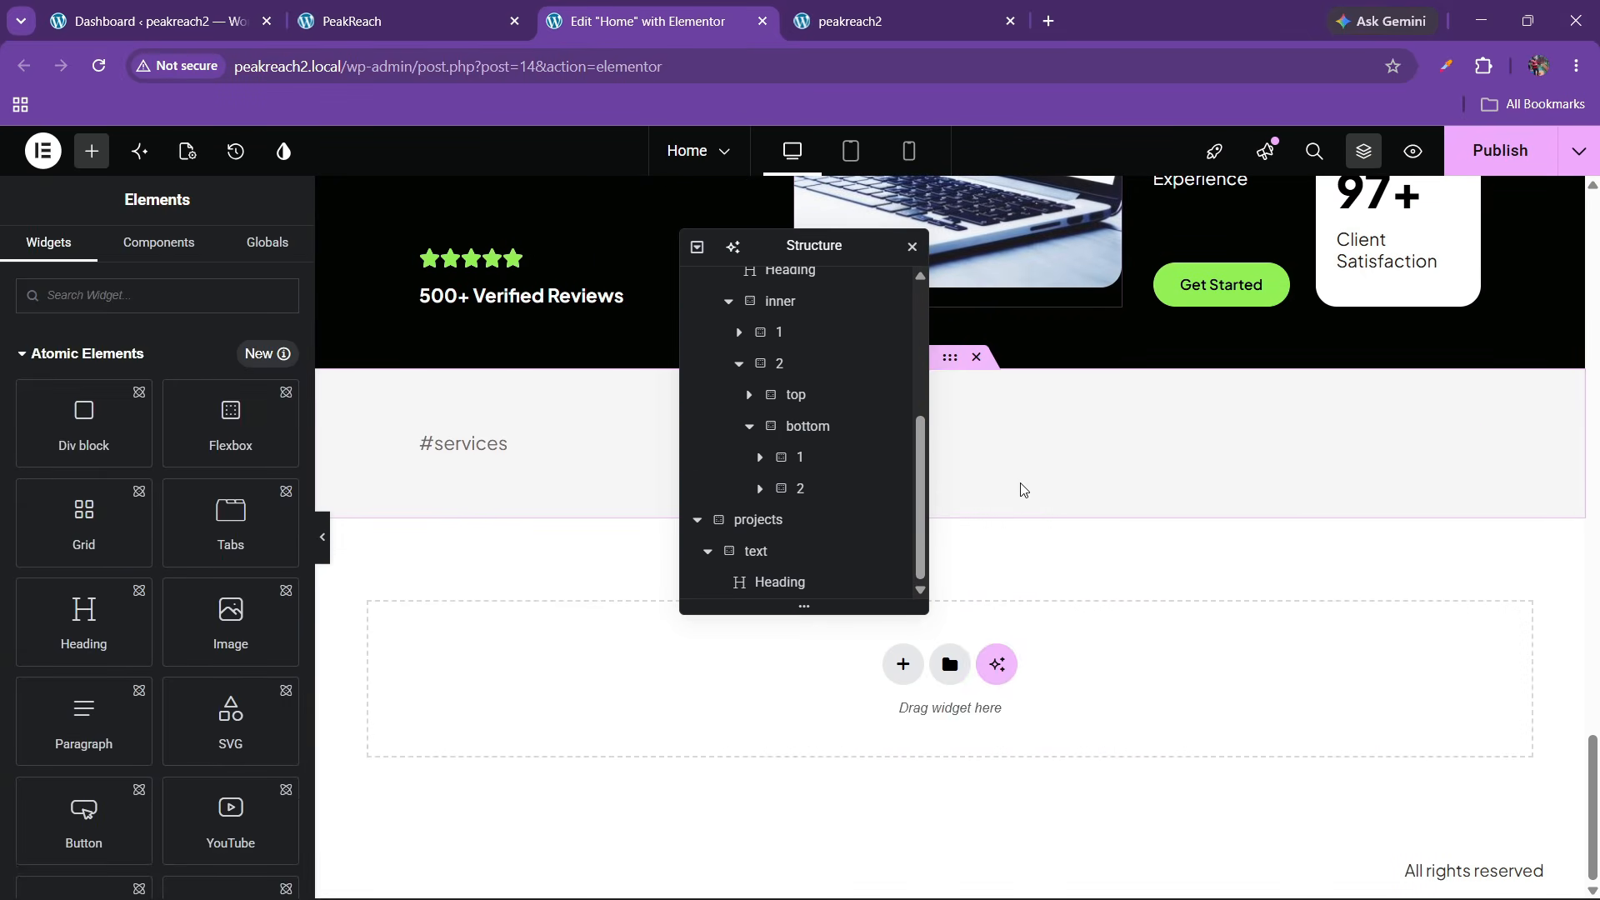
right_click(493, 450)
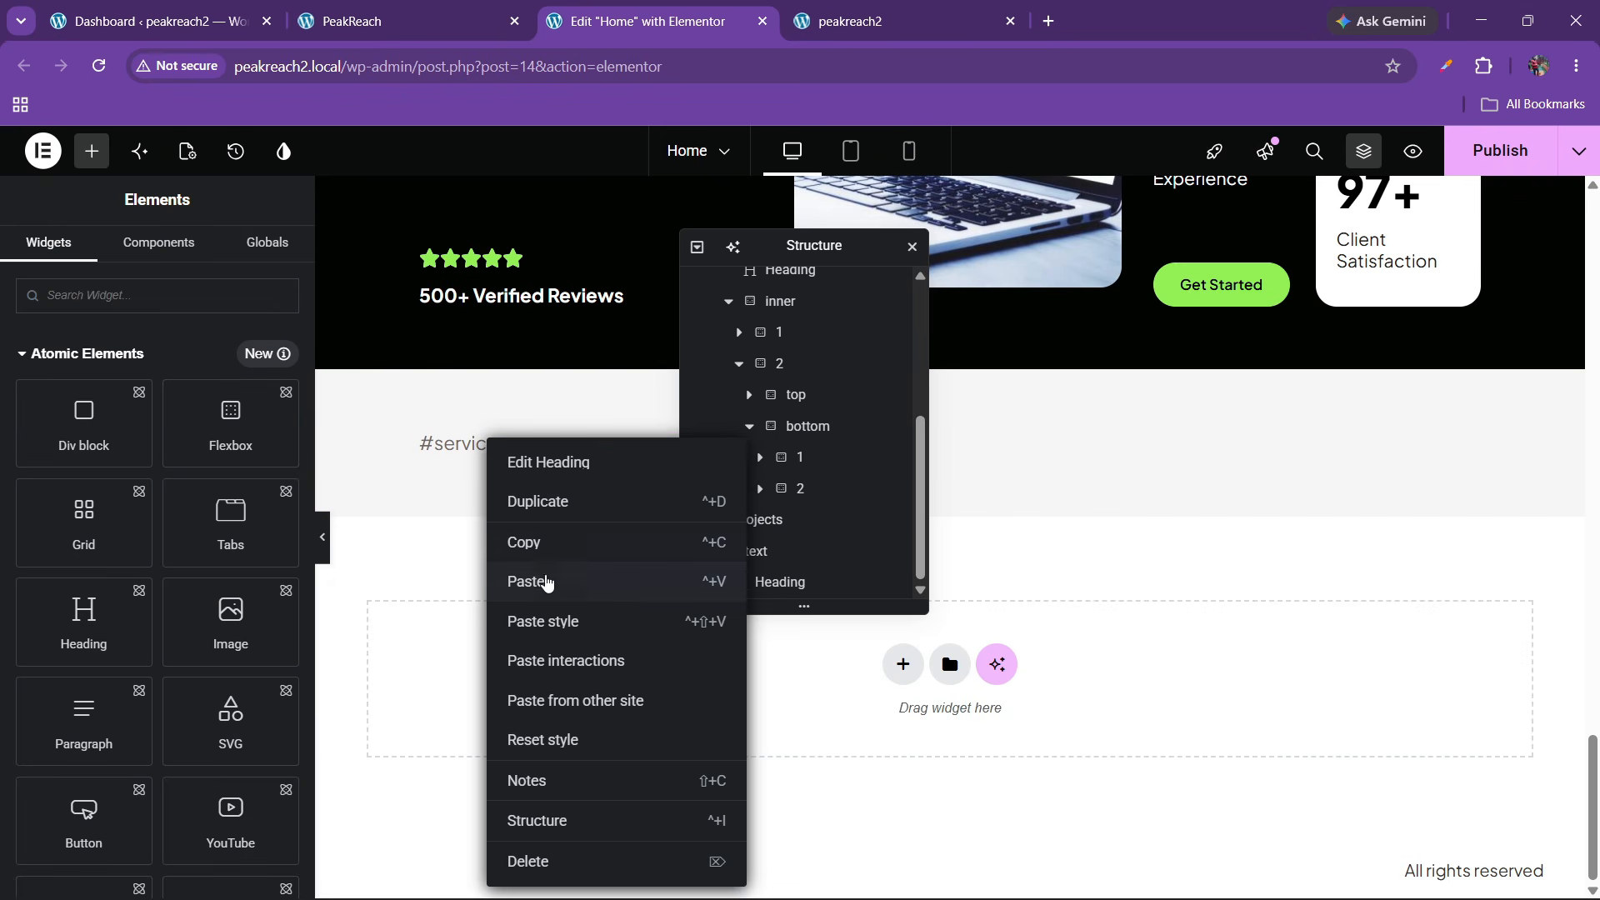
left_click(546, 582)
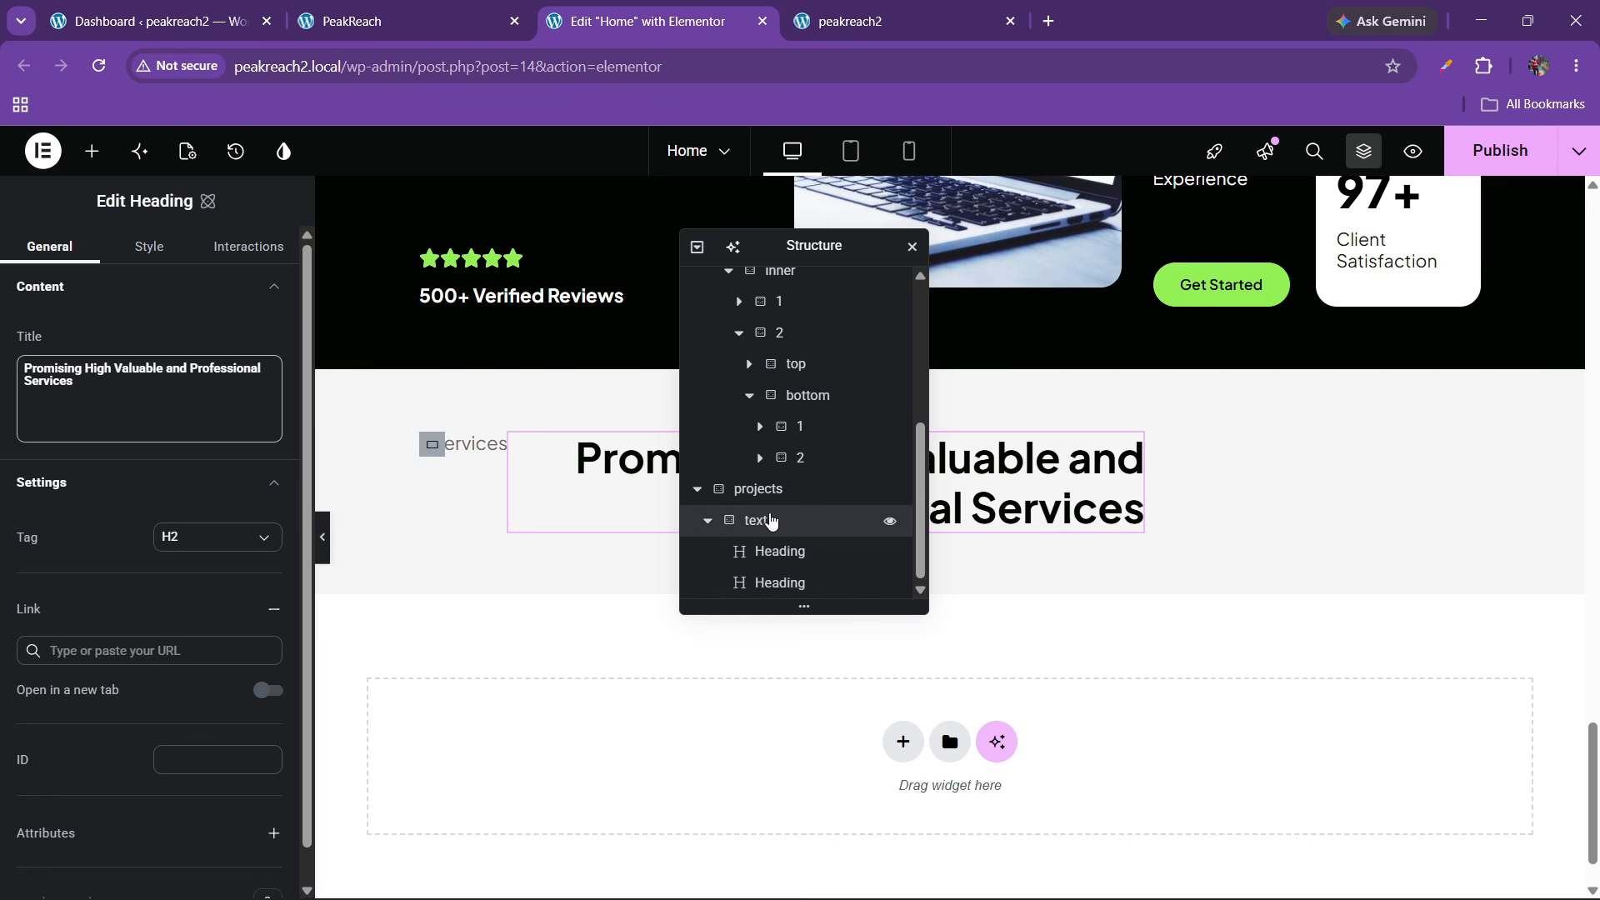
Set the text container to Justify Content space-between with items aligned to Start
left_click(771, 521)
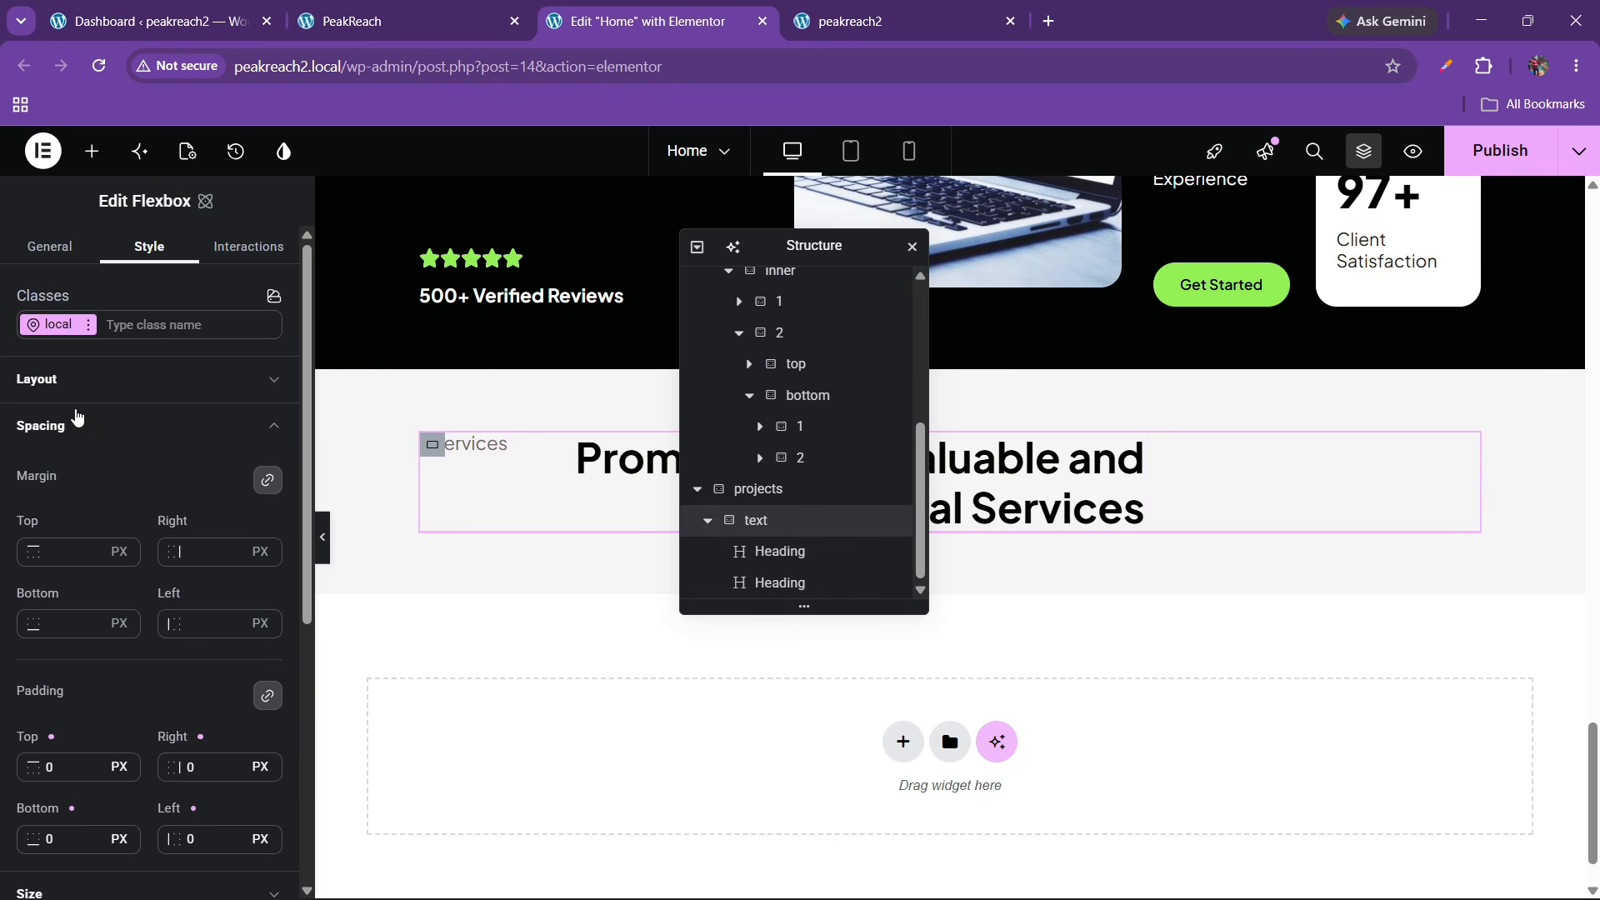
left_click(82, 437)
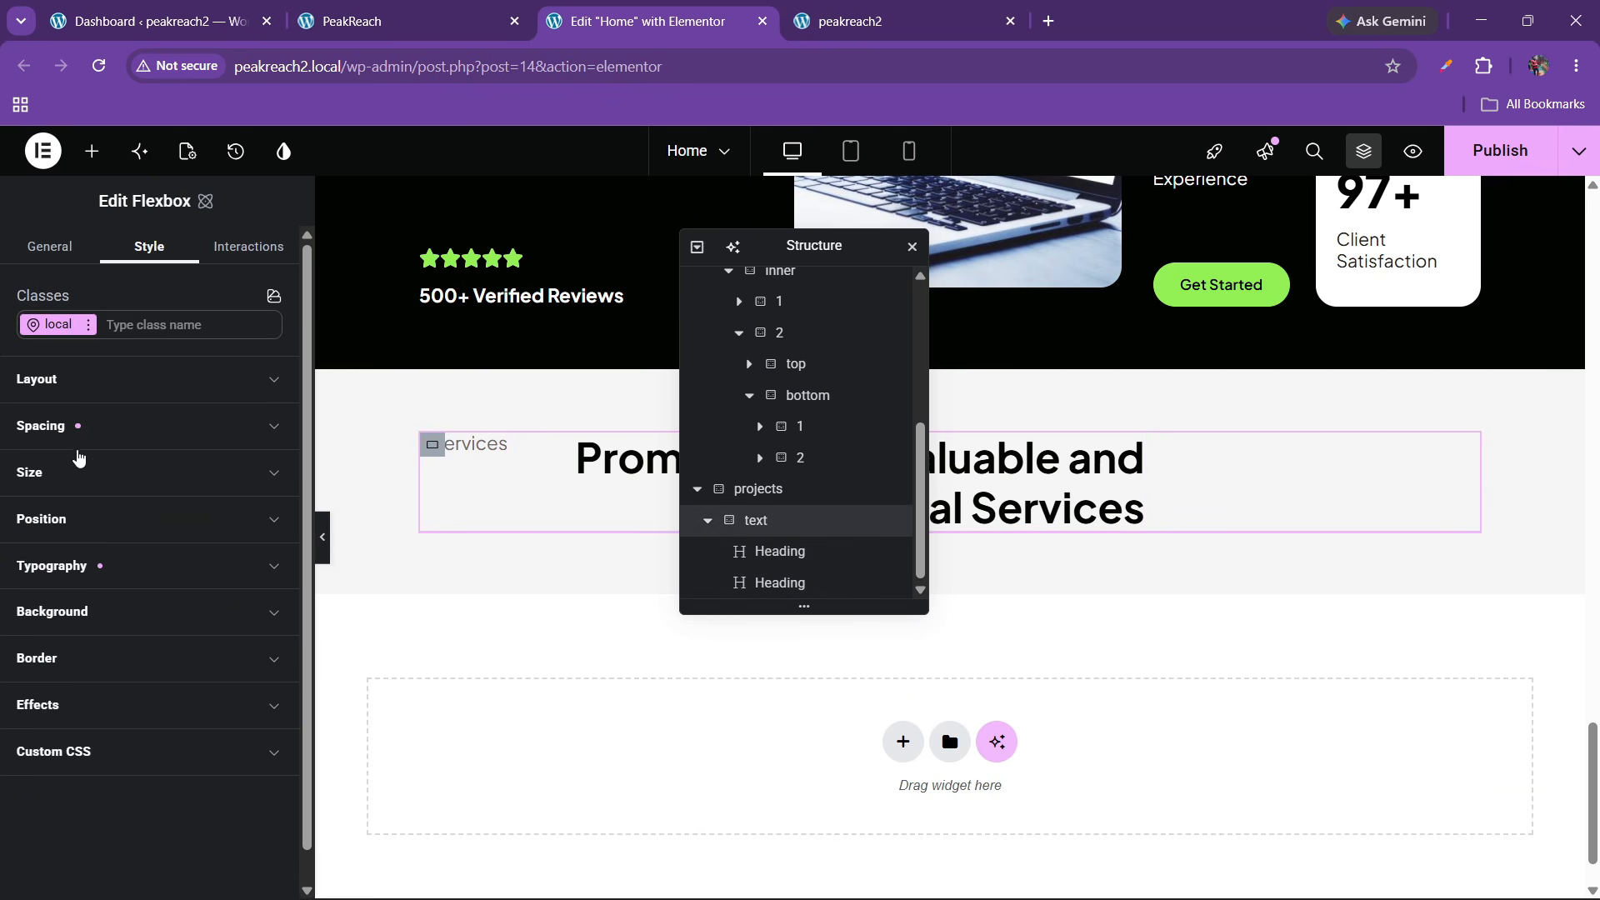
left_click(89, 382)
left_click(170, 577)
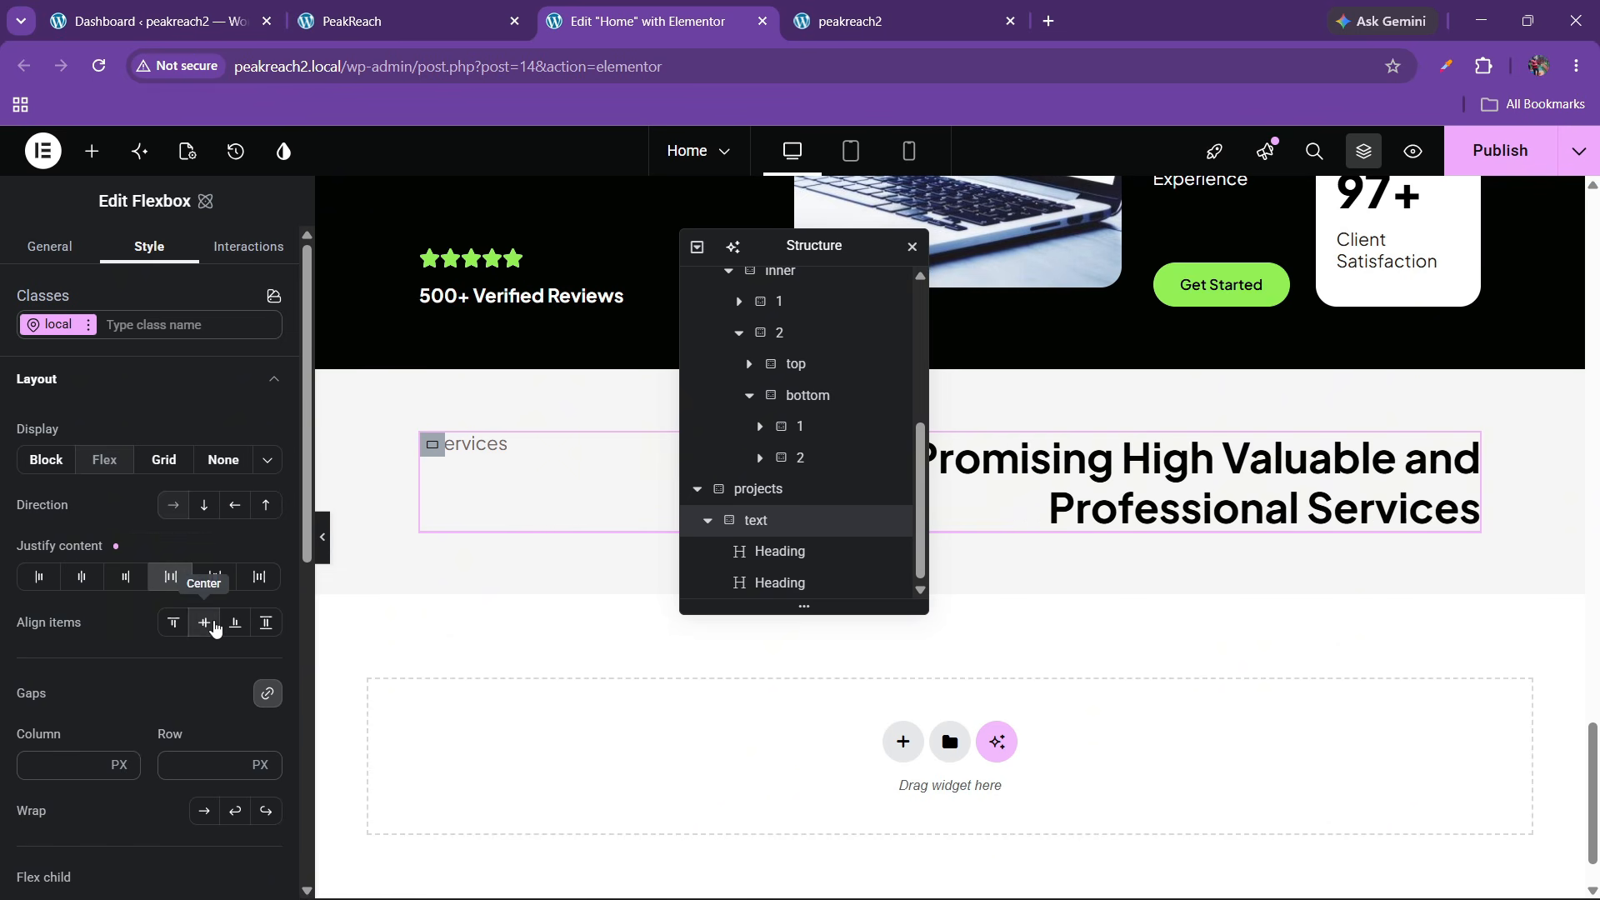
left_click(208, 627)
left_click(337, 7)
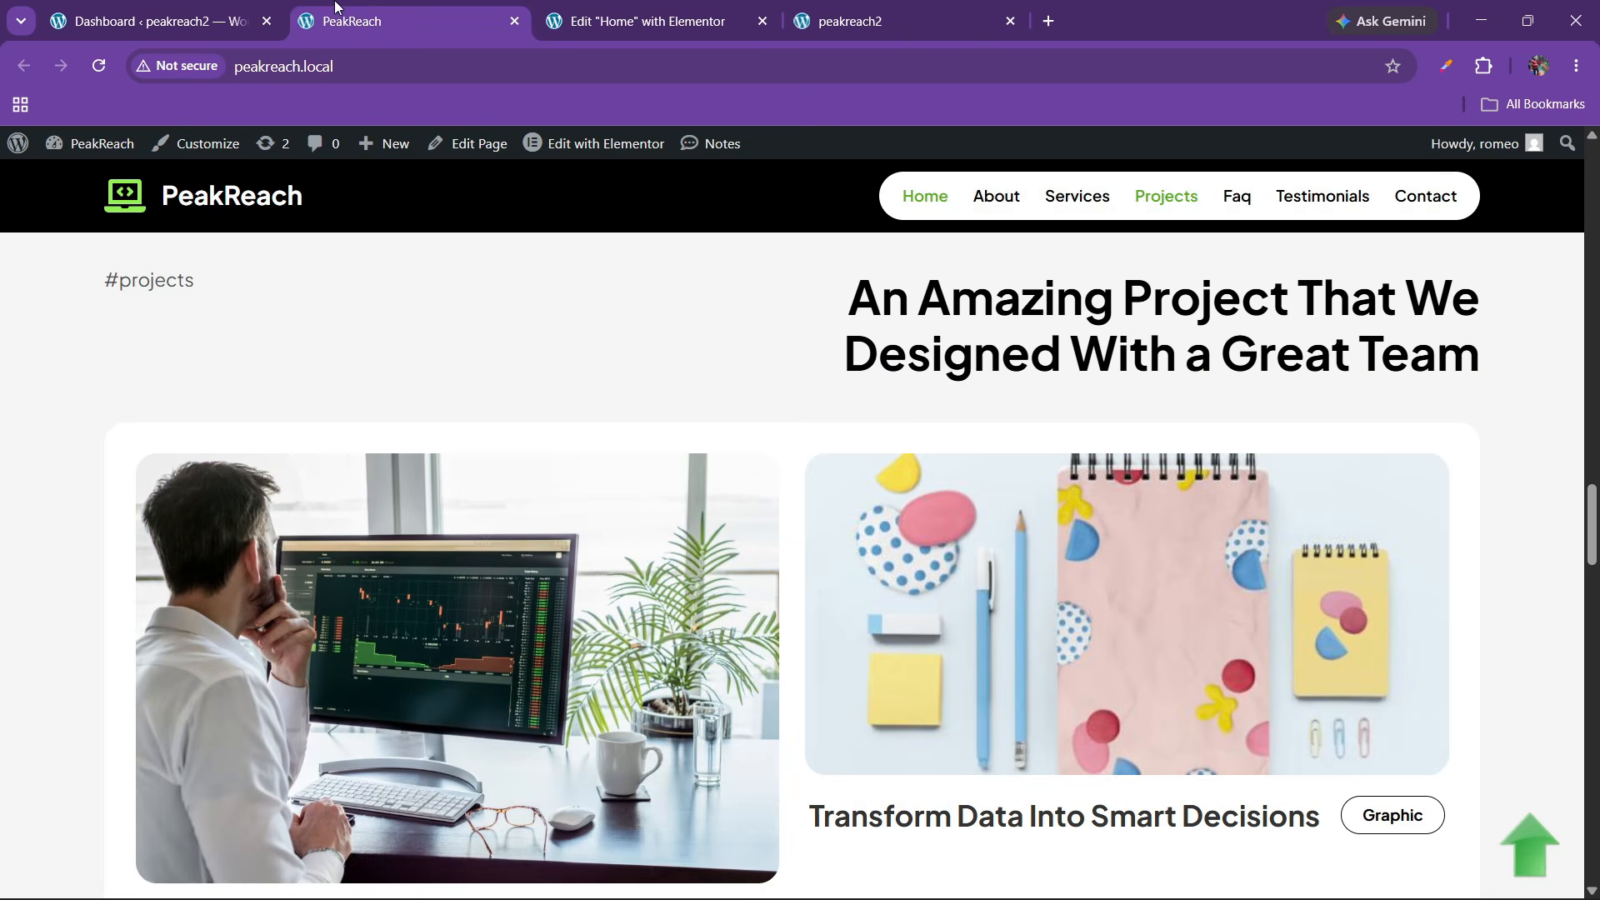
left_click(637, 21)
left_click(173, 623)
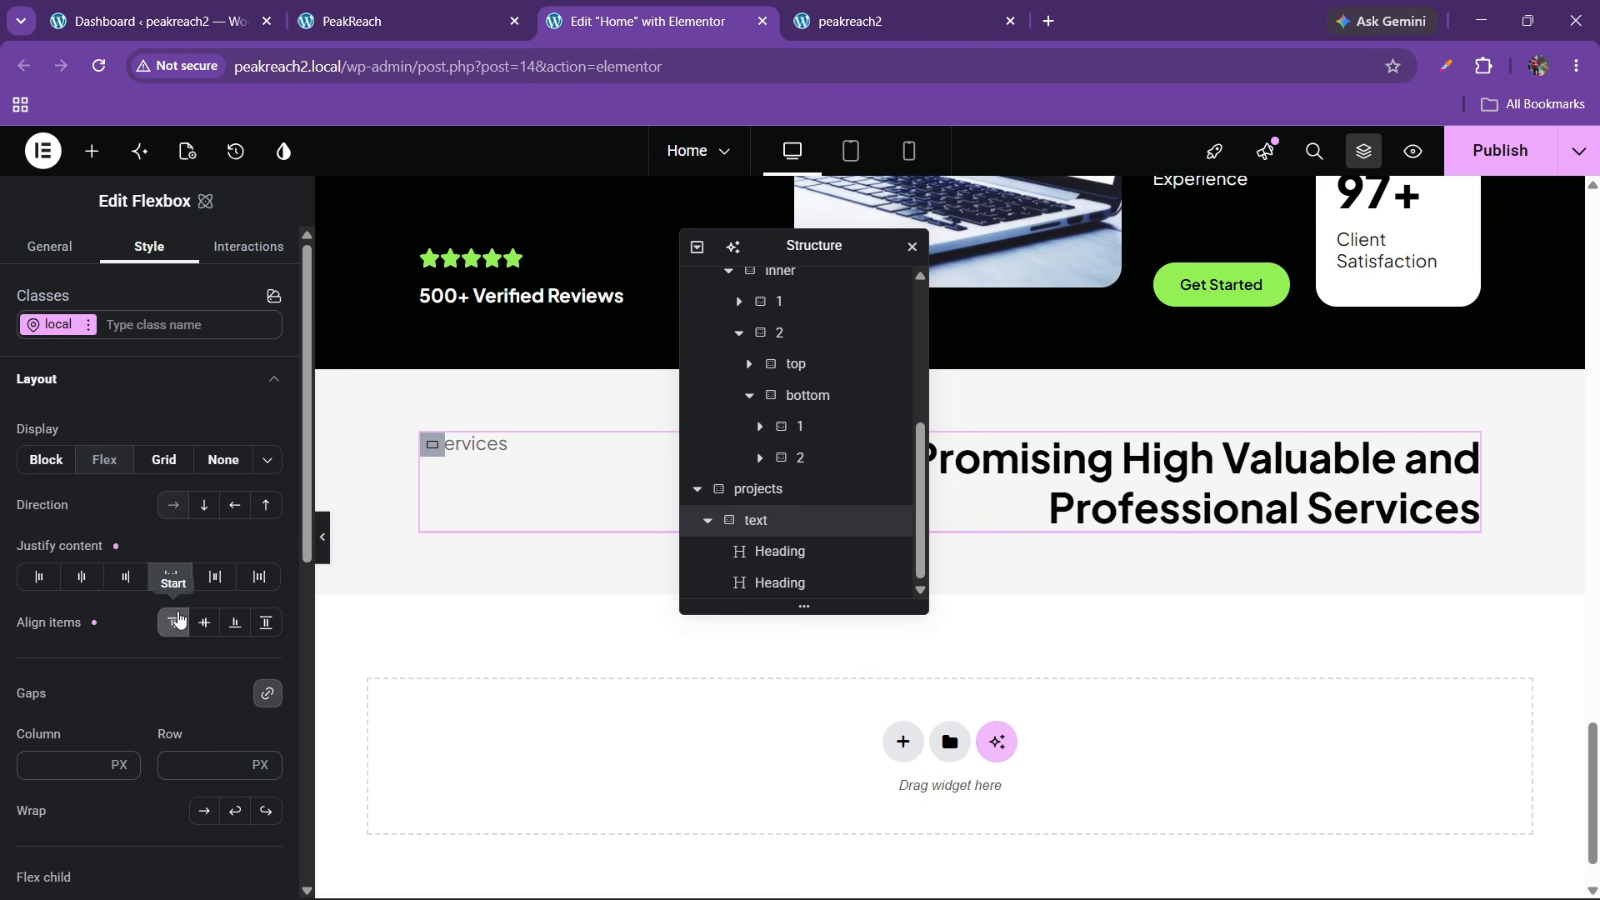
Replace the second heading with 'An Amazing Project That We Designed With a Great Team'
left_click(440, 6)
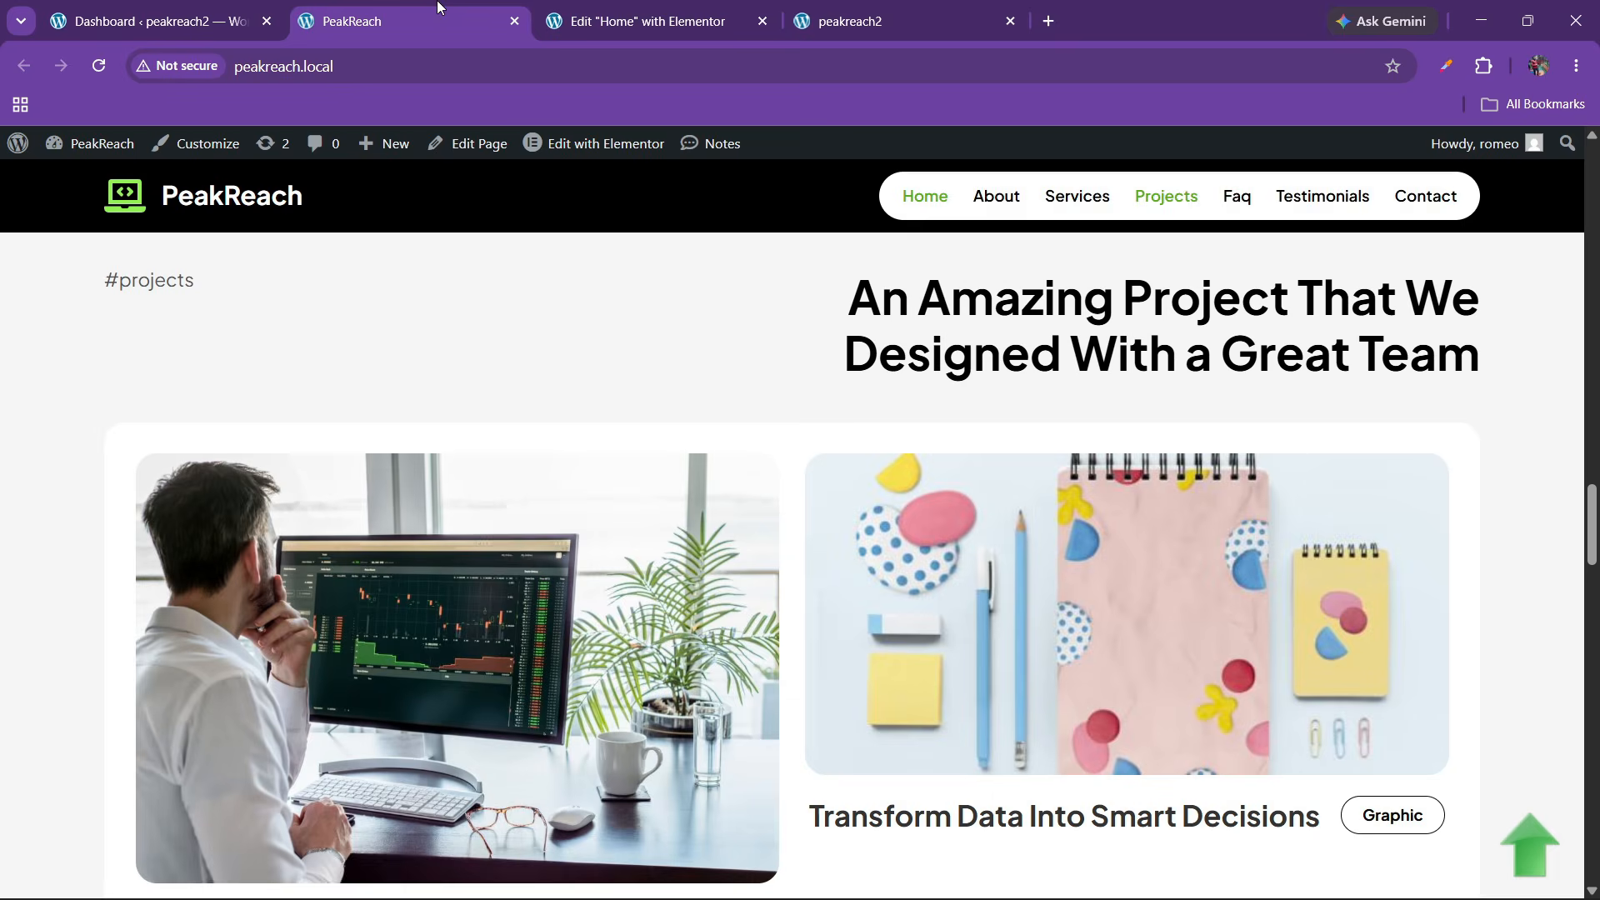
left_click_drag(848, 292, 1477, 367)
key("ctrl+c")
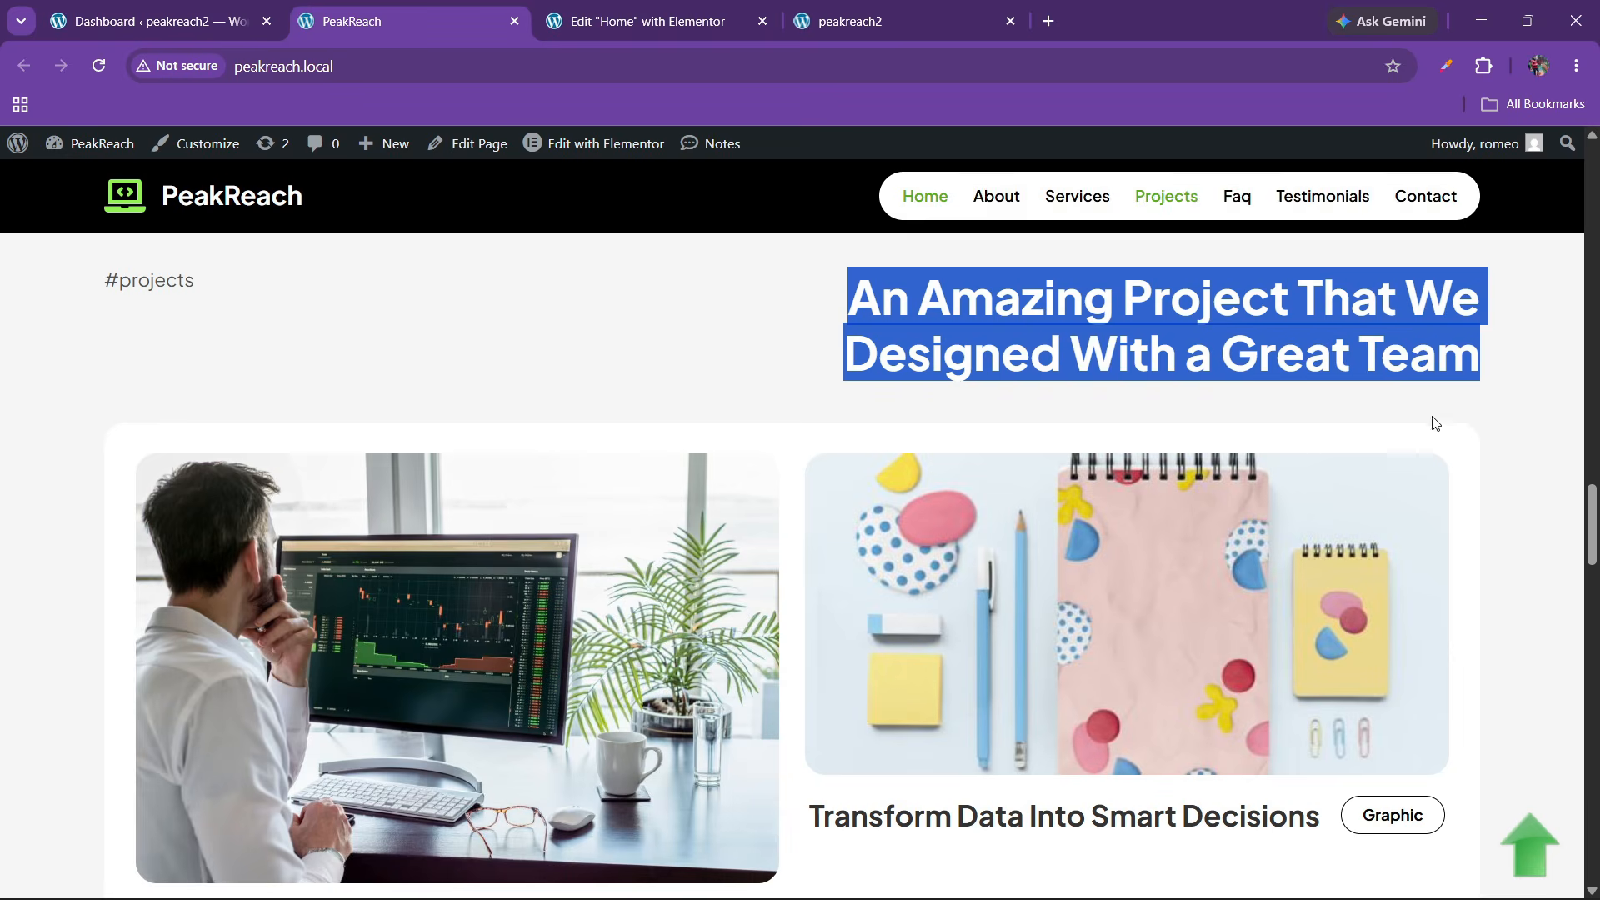
left_click(706, 7)
left_click(779, 582)
left_click(143, 405)
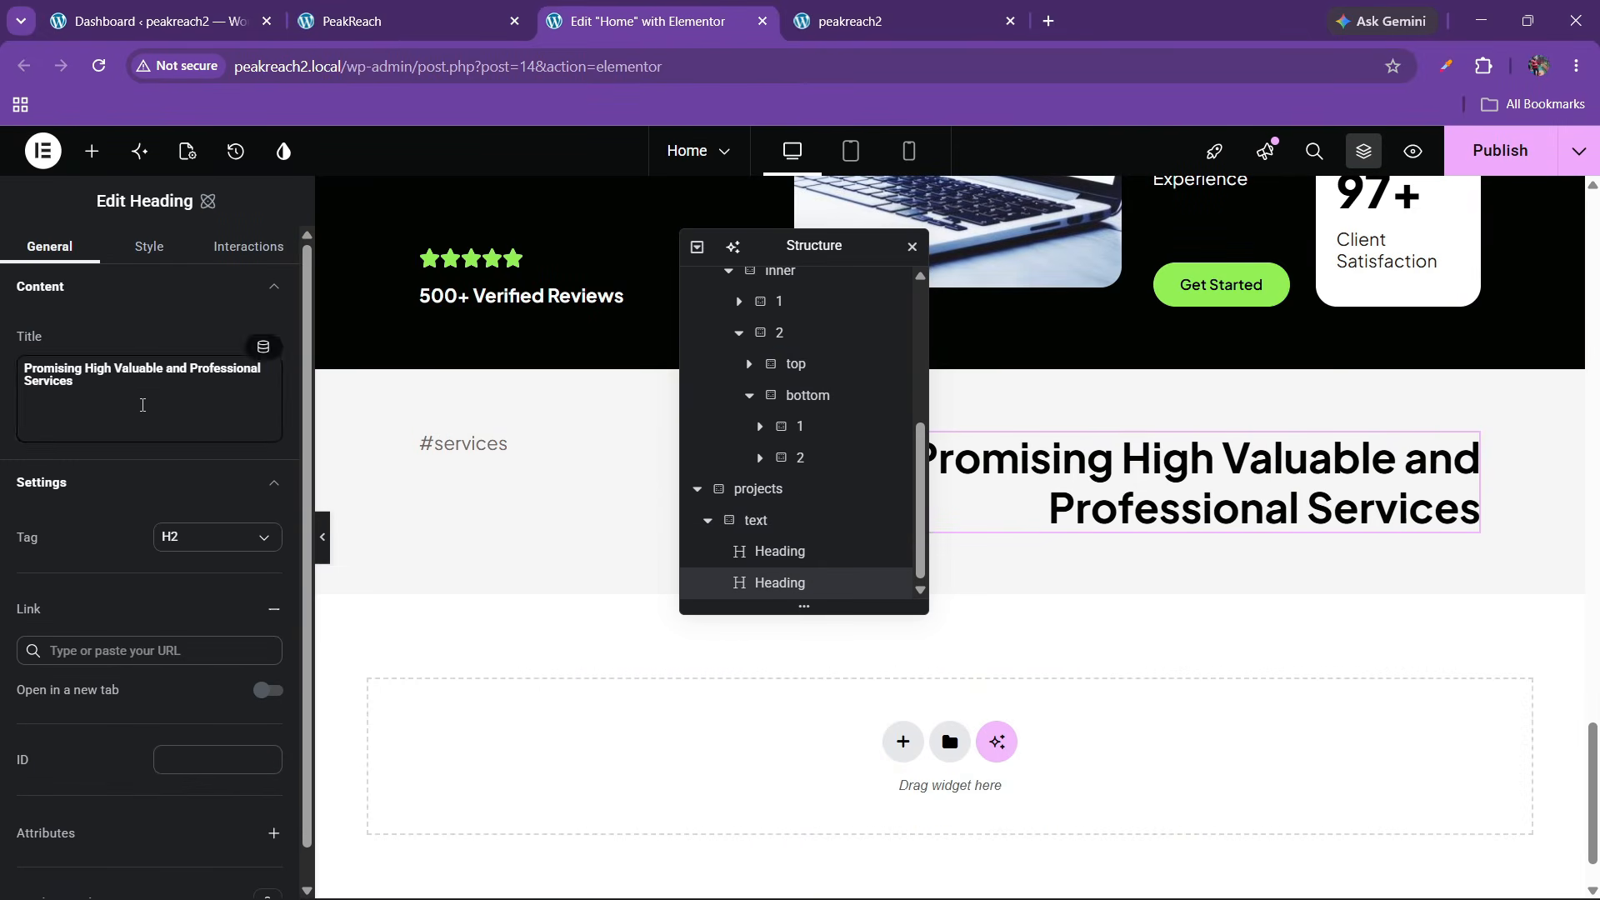
key("ctrl+a")
key("ctrl+v")
Collapse the text container in the Structure tree and review the live site's project cards
left_click(400, 21)
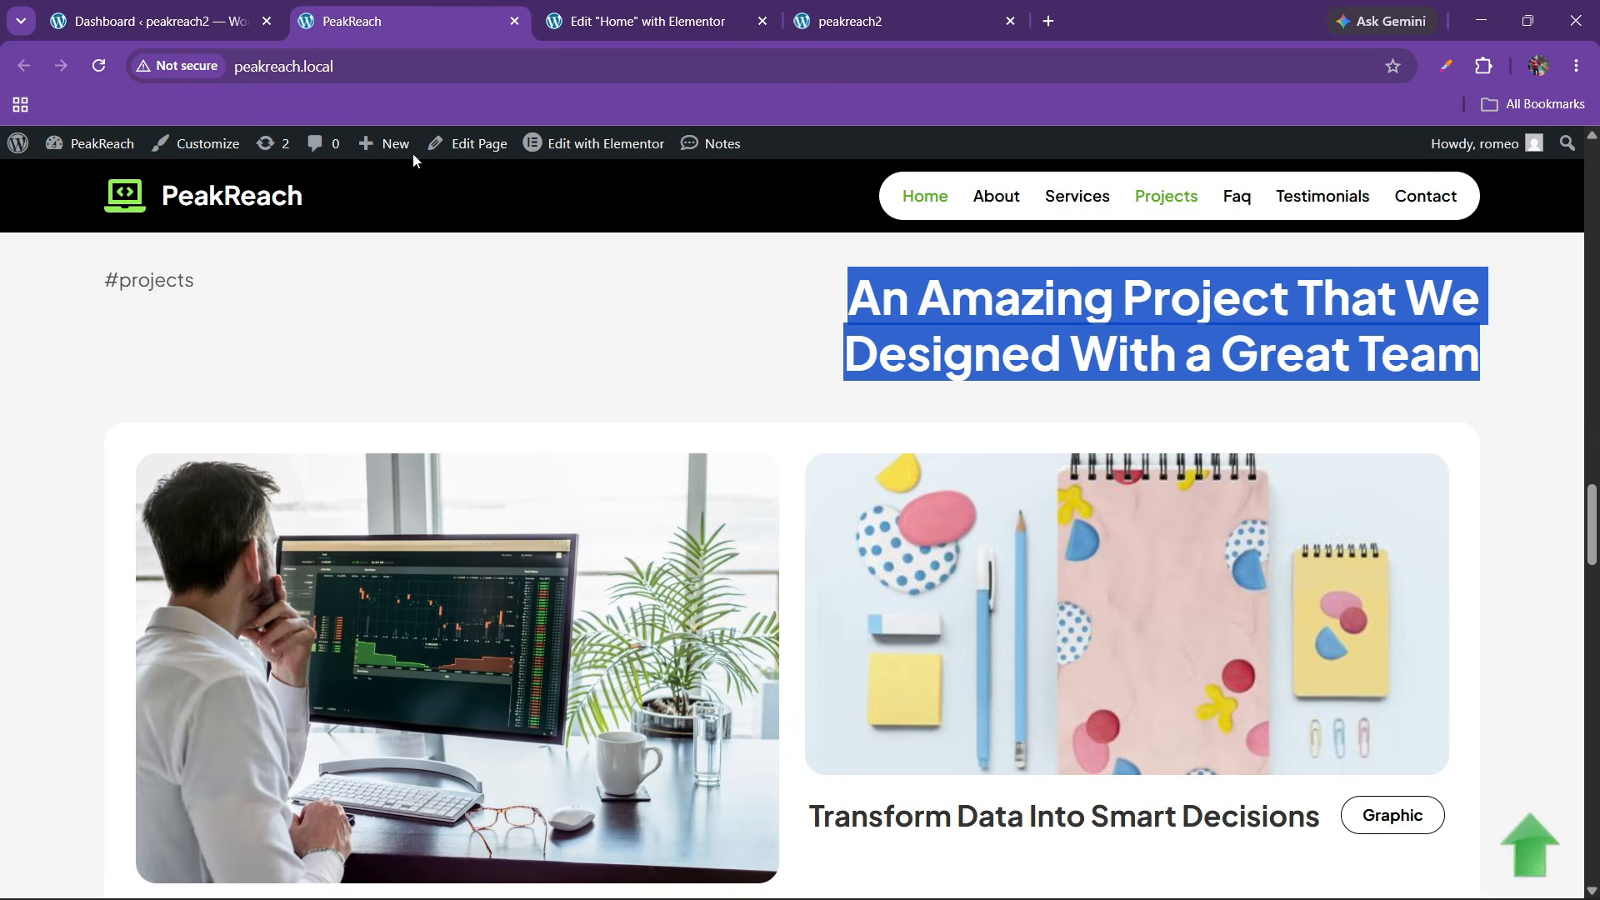
scroll(635, 562, "down", 3)
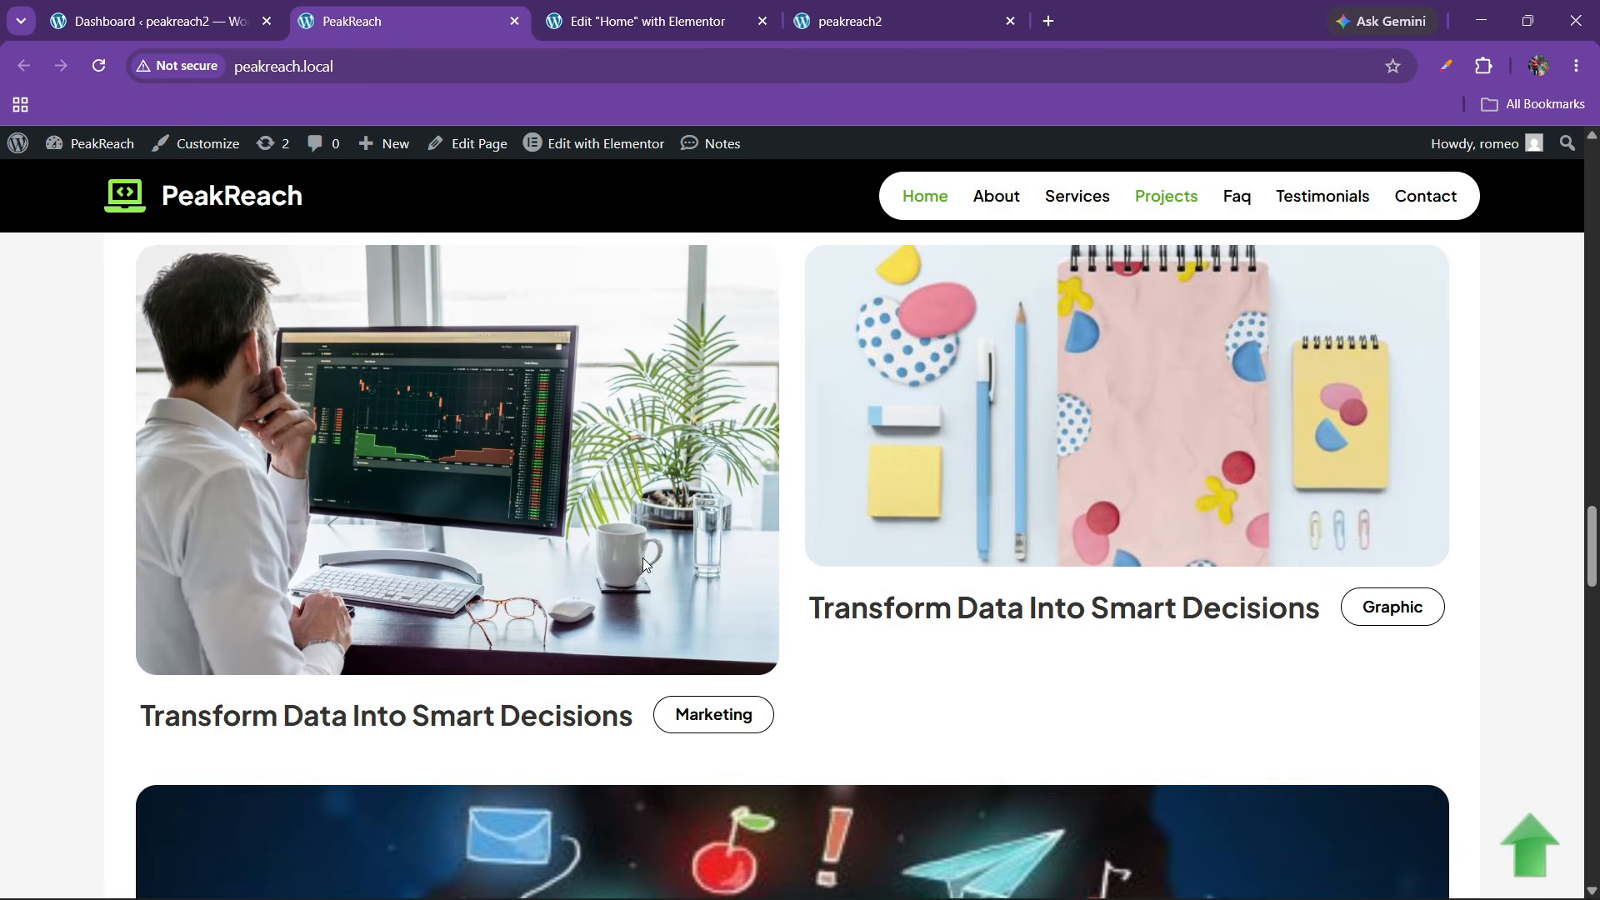
scroll(642, 558, "up", 2)
left_click(691, 17)
left_click_drag(821, 245, 1046, 257)
left_click(933, 530)
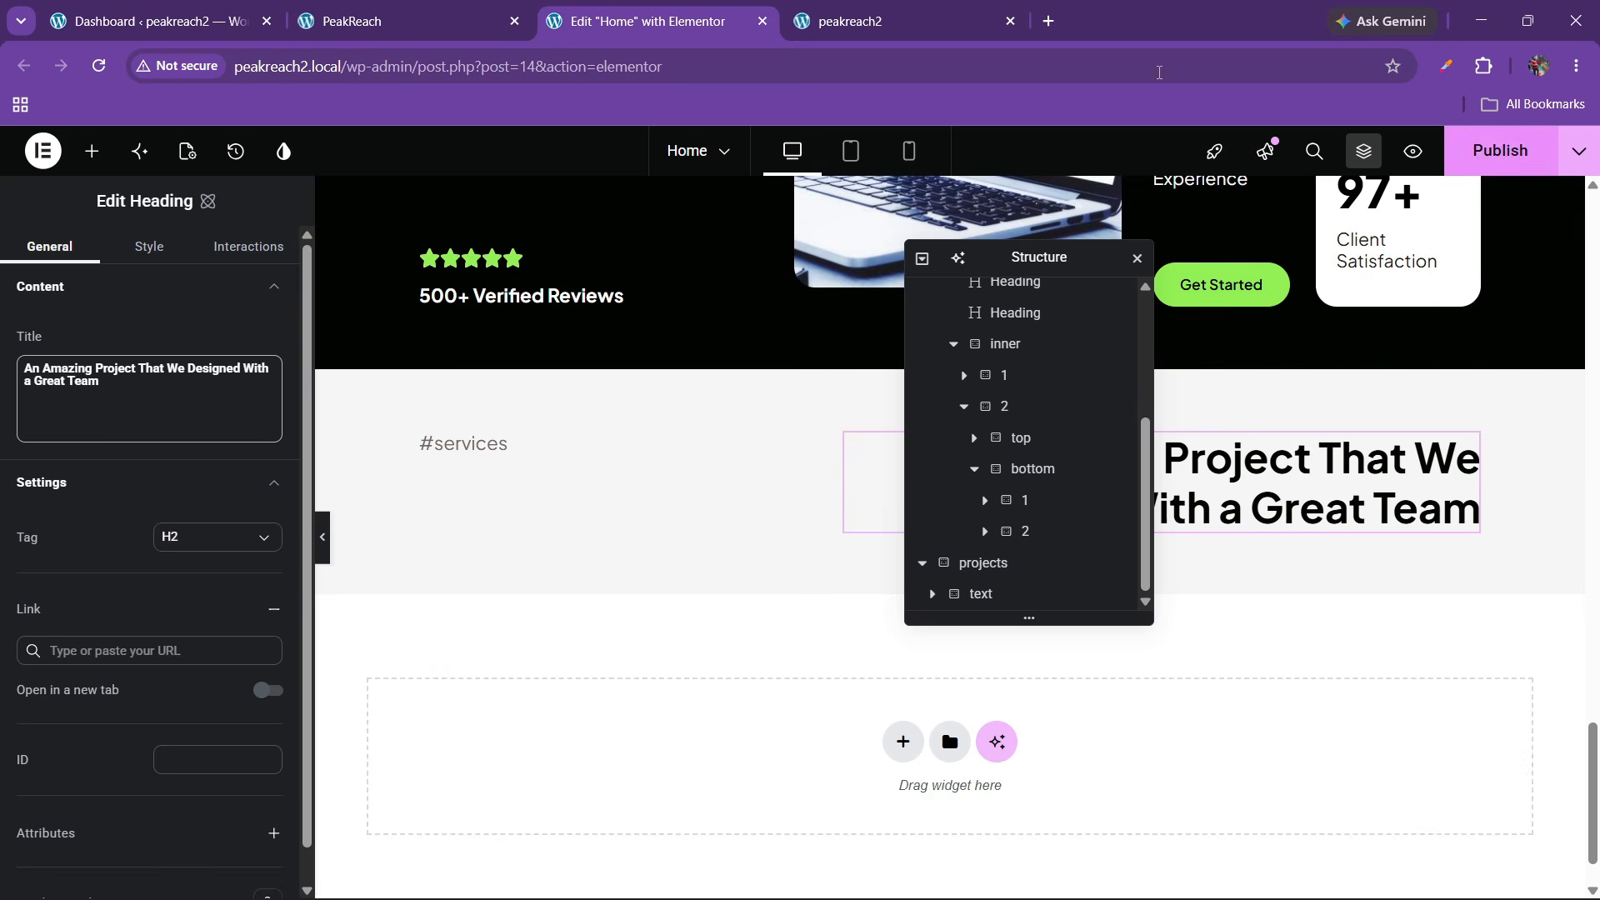
left_click(400, 21)
scroll(487, 633, "down", 5)
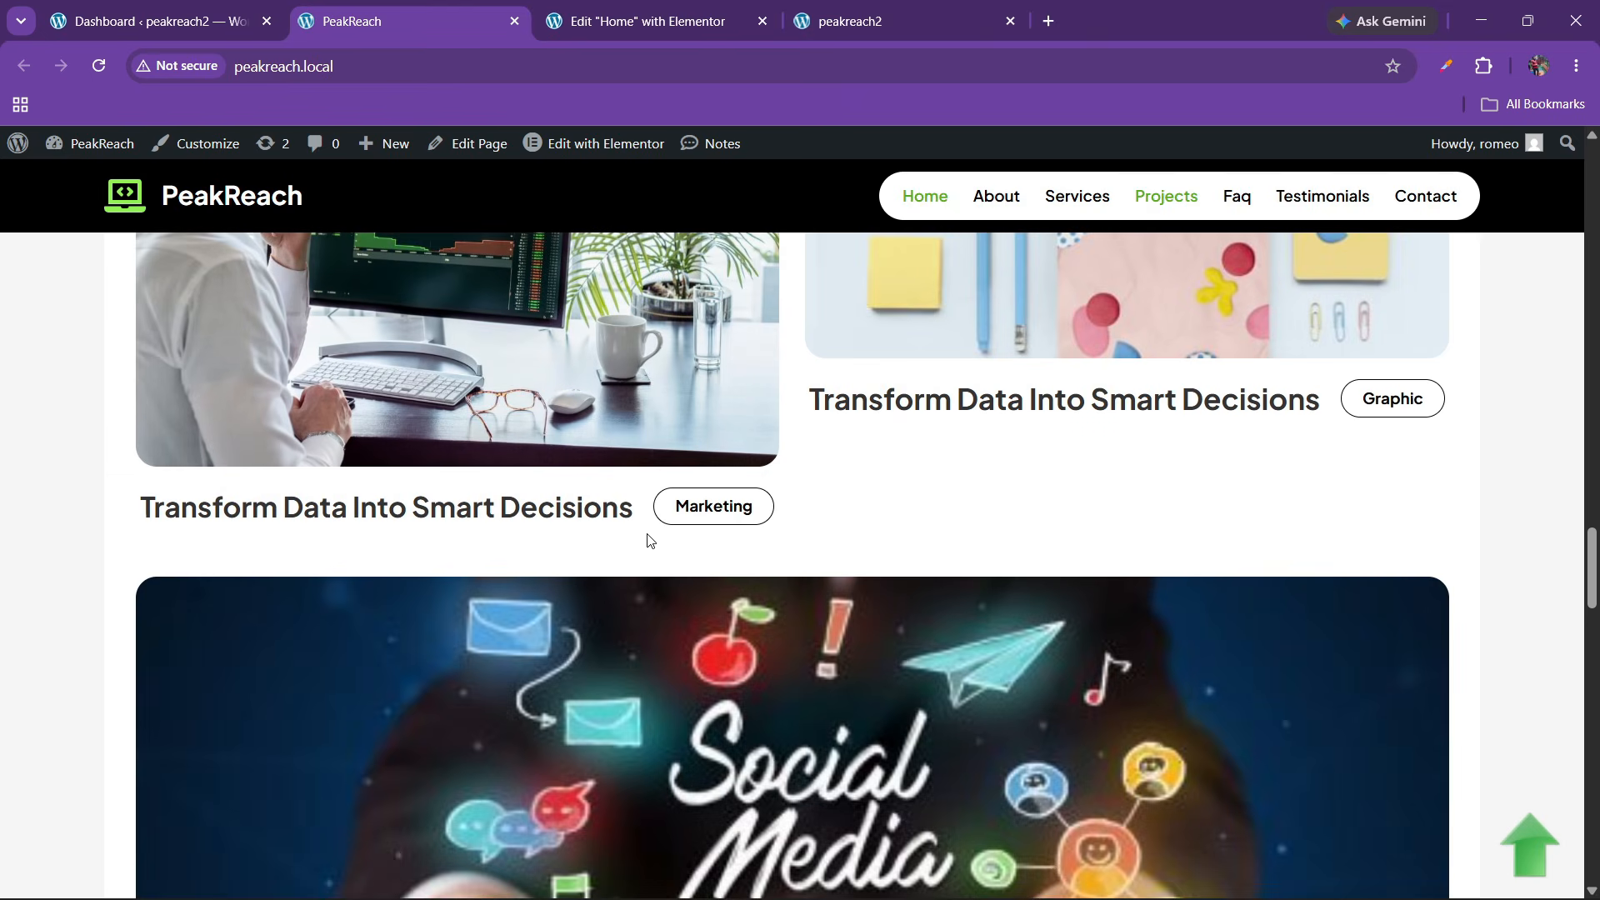
scroll(648, 540, "up", 4)
scroll(647, 533, "down", 3)
left_click(597, 7)
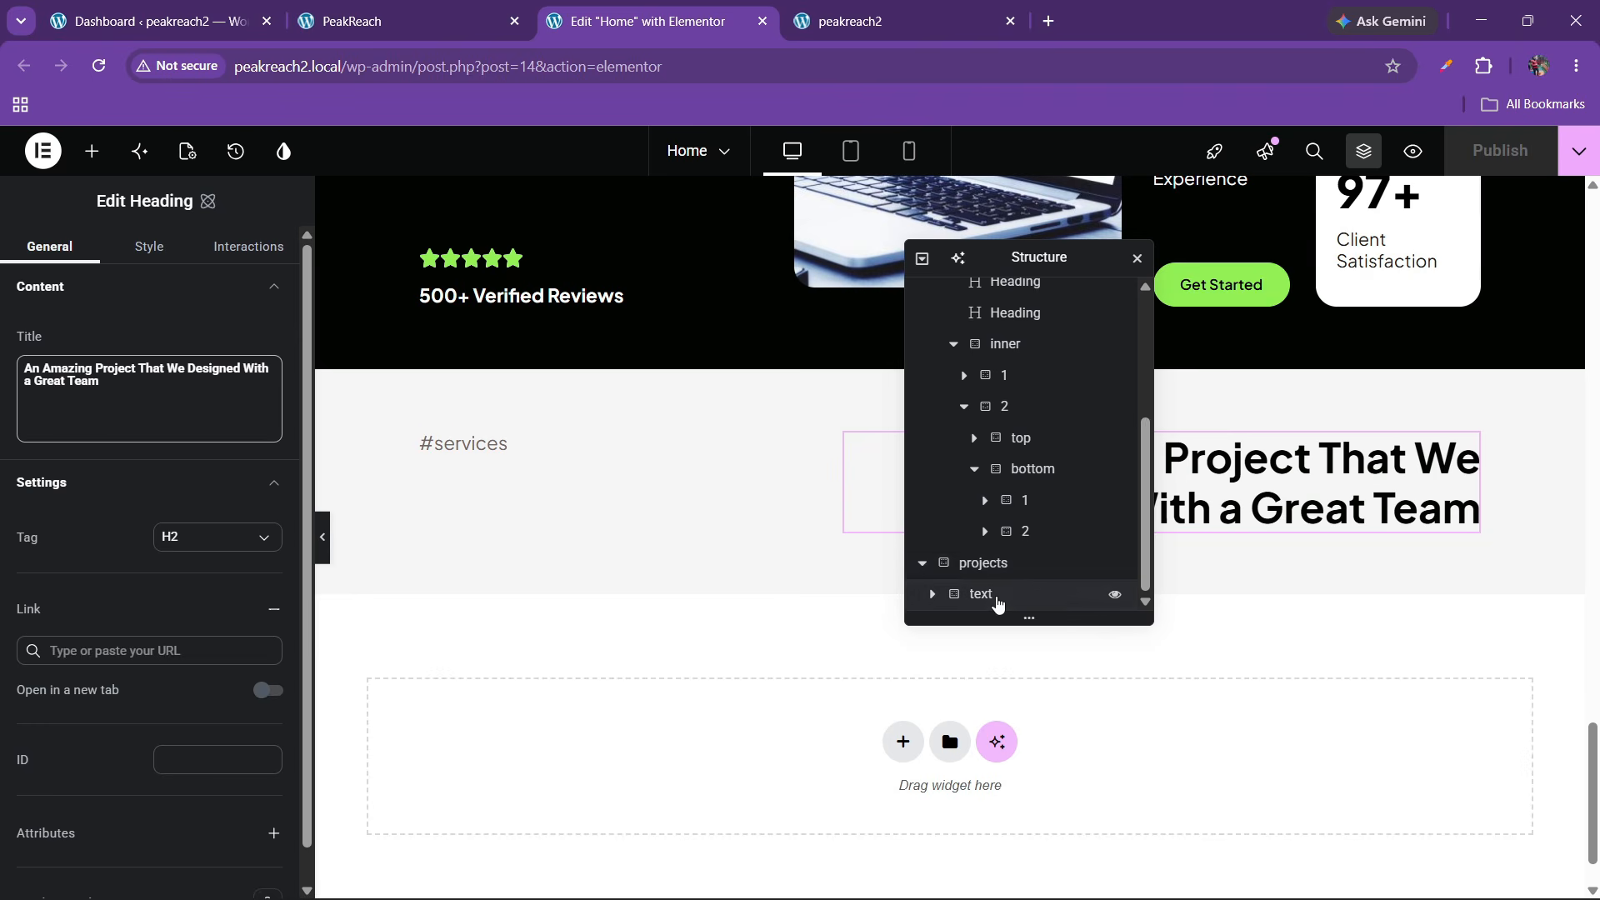
Drag a Flexbox into the projects section below 'text' and rename it 'main grids'
left_click(997, 600)
right_click(997, 600)
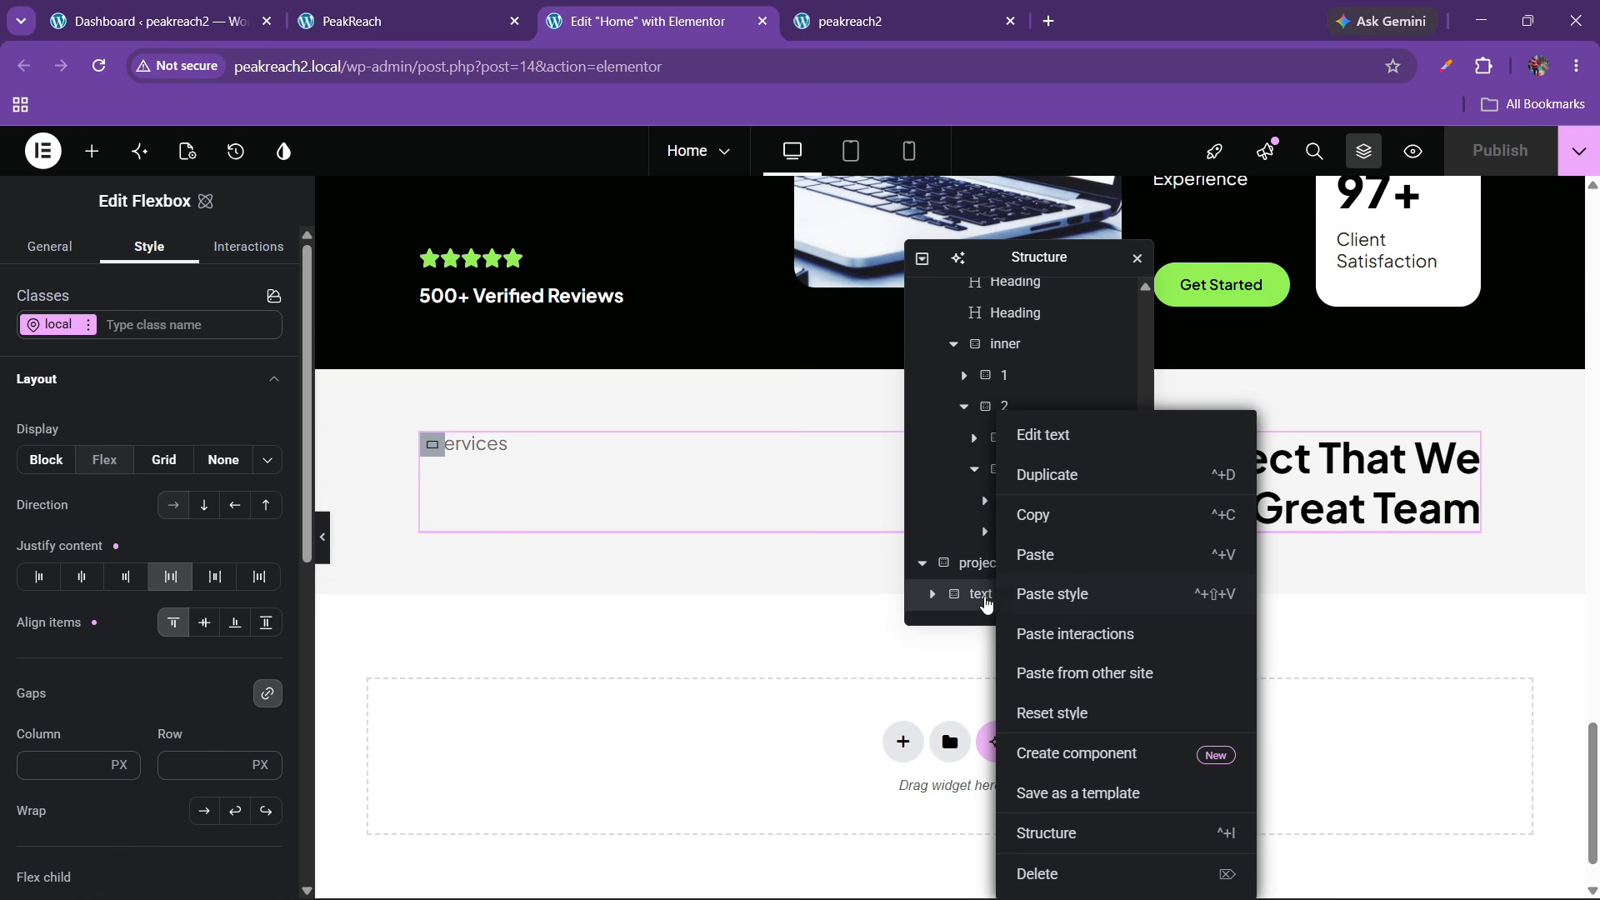
left_click(966, 609)
right_click(962, 606)
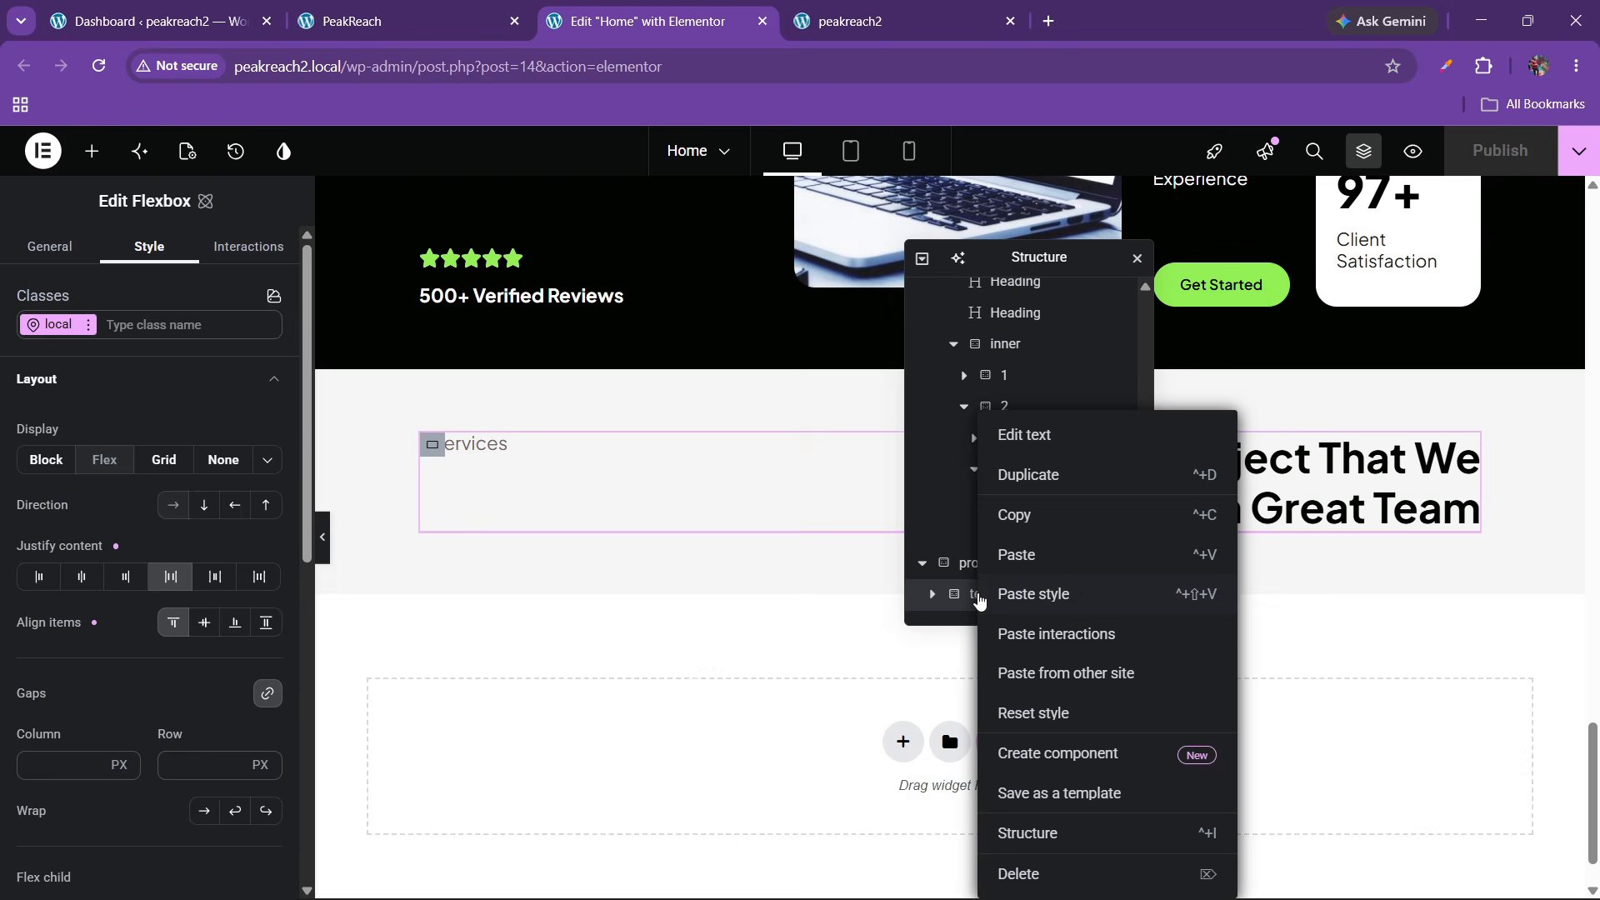
left_click(964, 607)
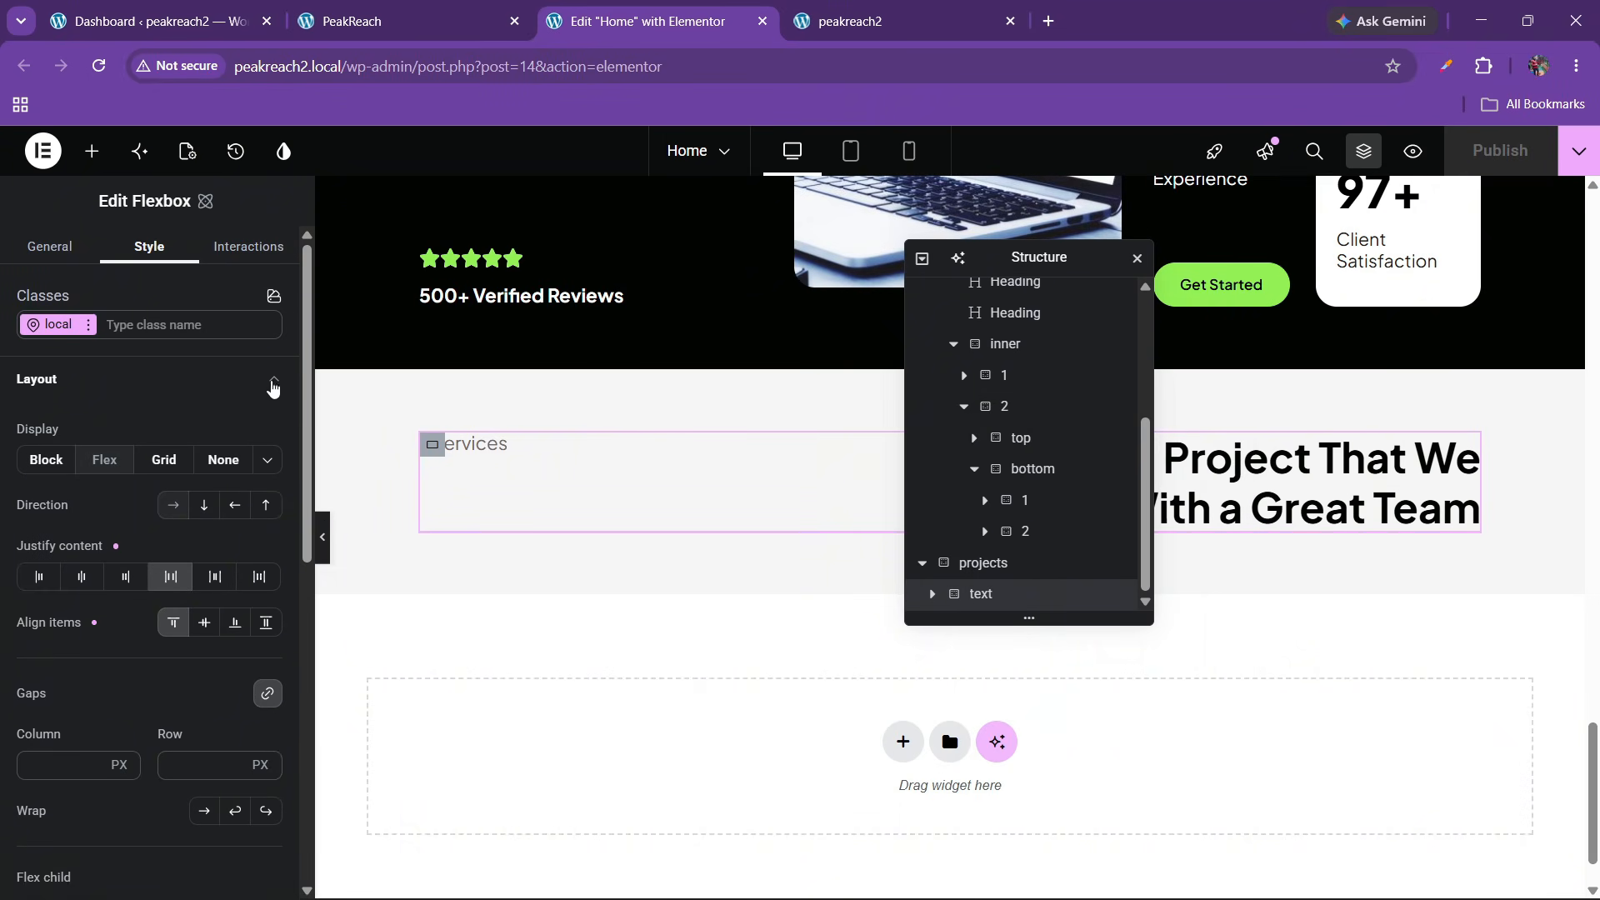
left_click(92, 151)
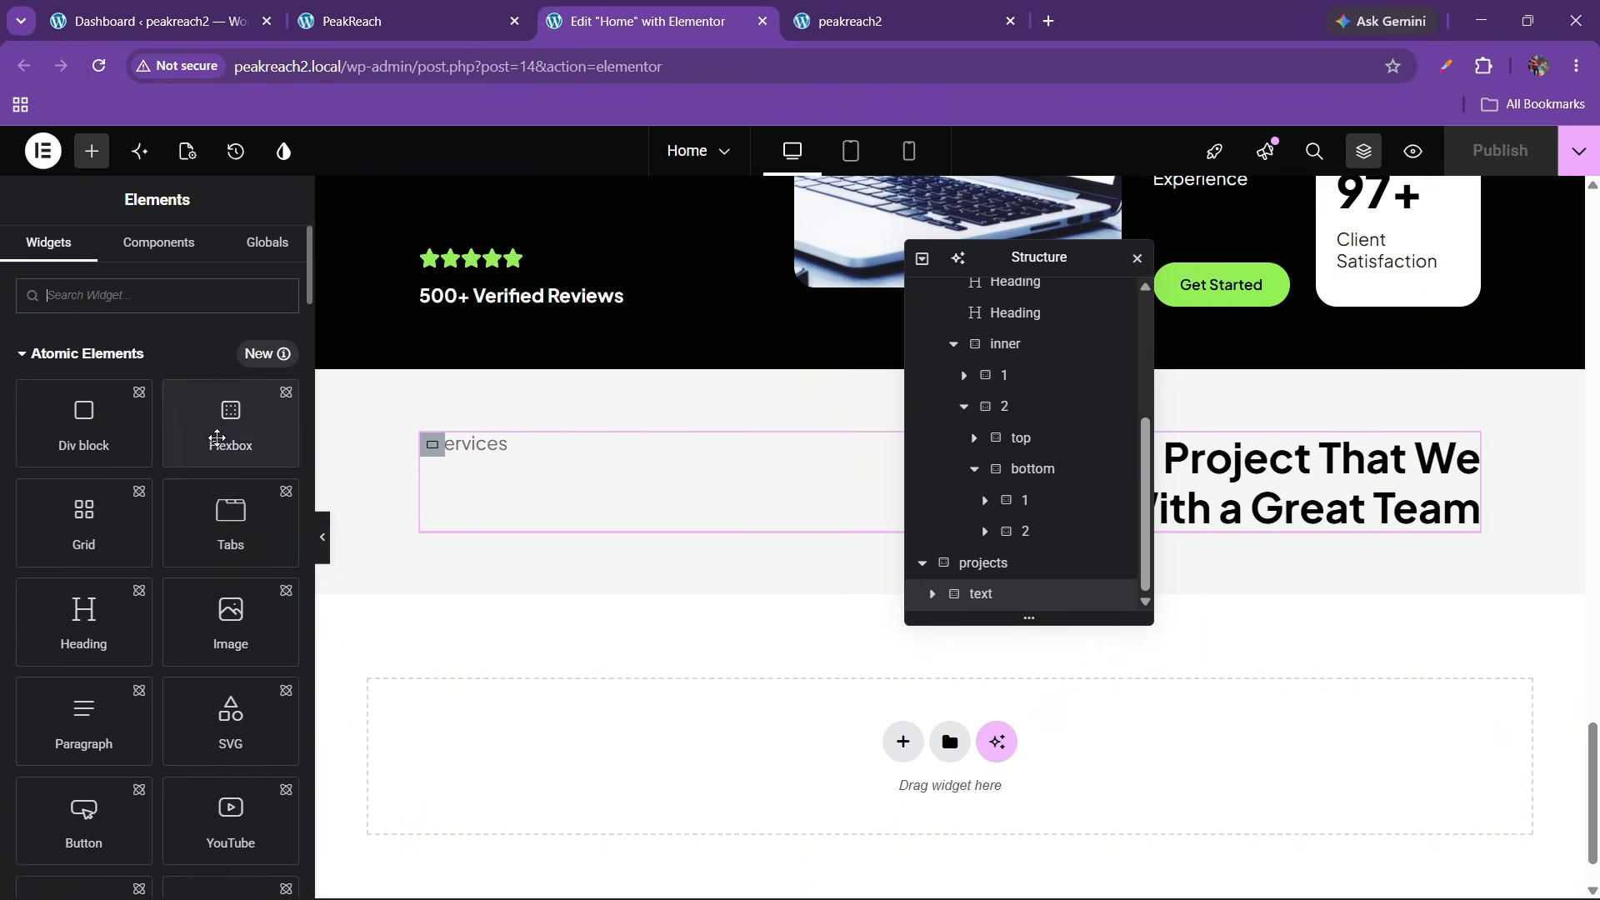
left_click_drag(217, 458, 760, 541)
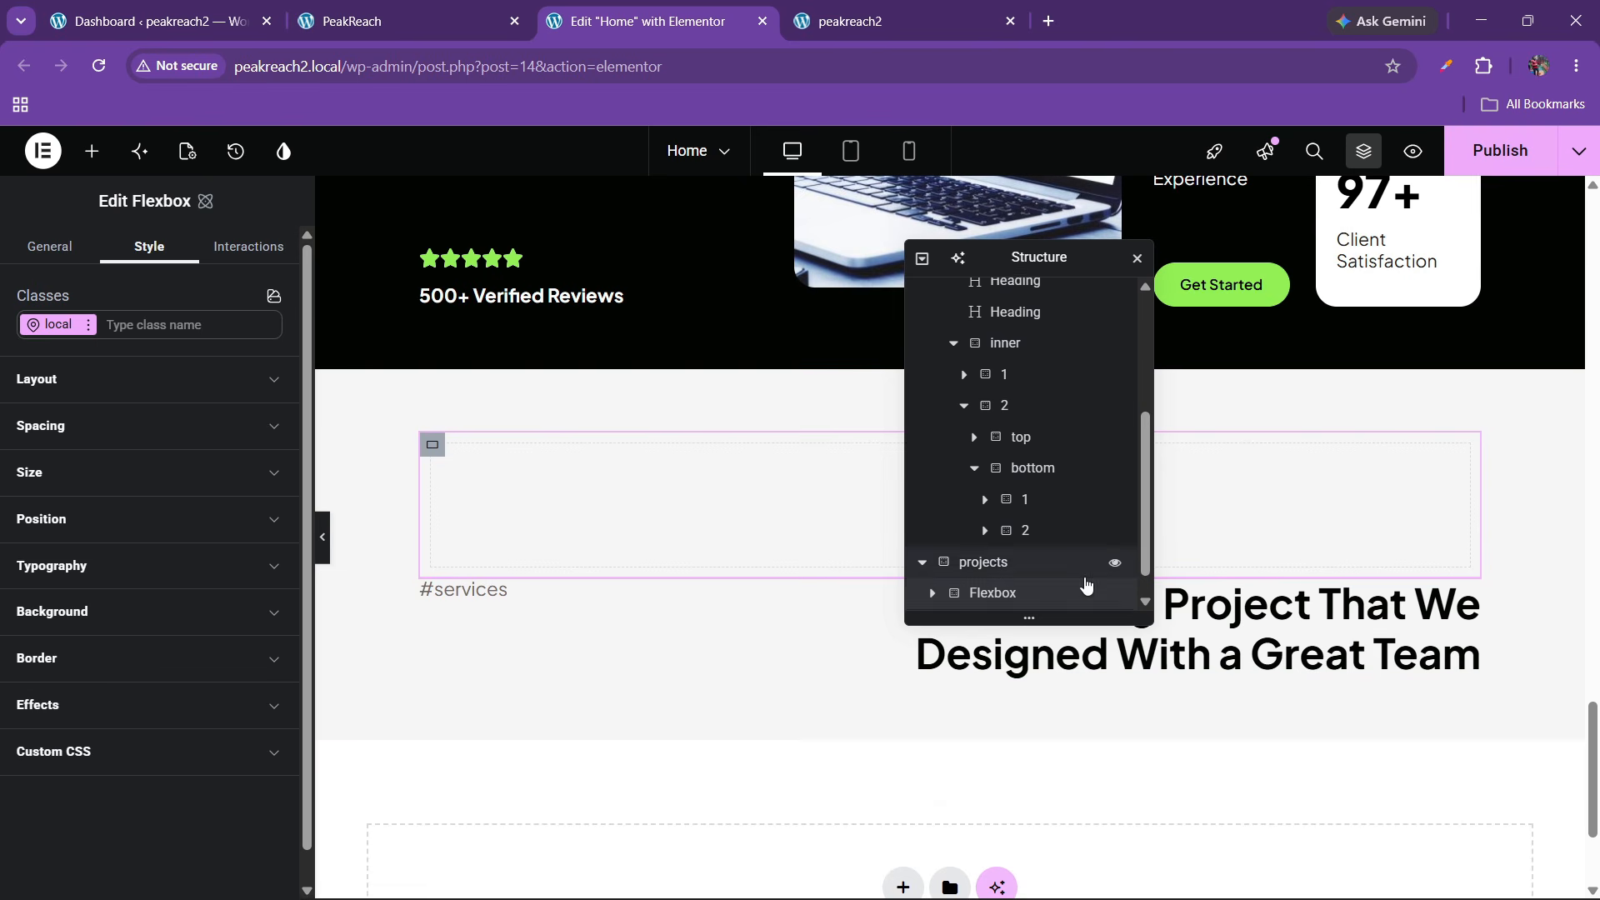
scroll(1041, 574, "down", 1)
left_click_drag(991, 563, 985, 601)
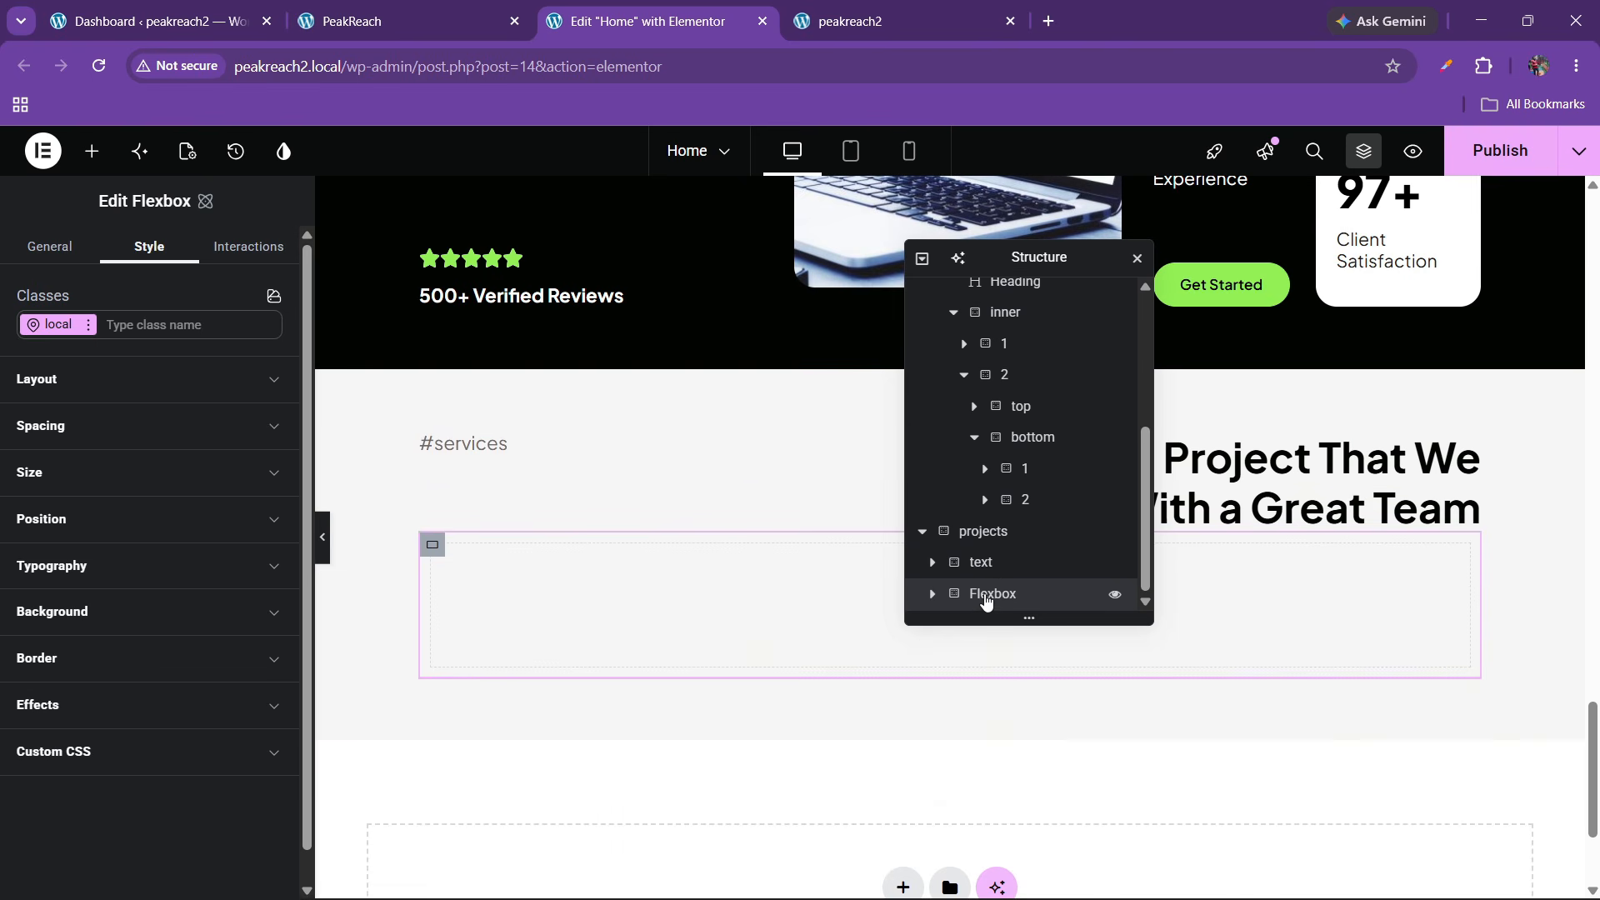
double_click(990, 605)
Give the main grids container a white #ffffff background
left_click(83, 444)
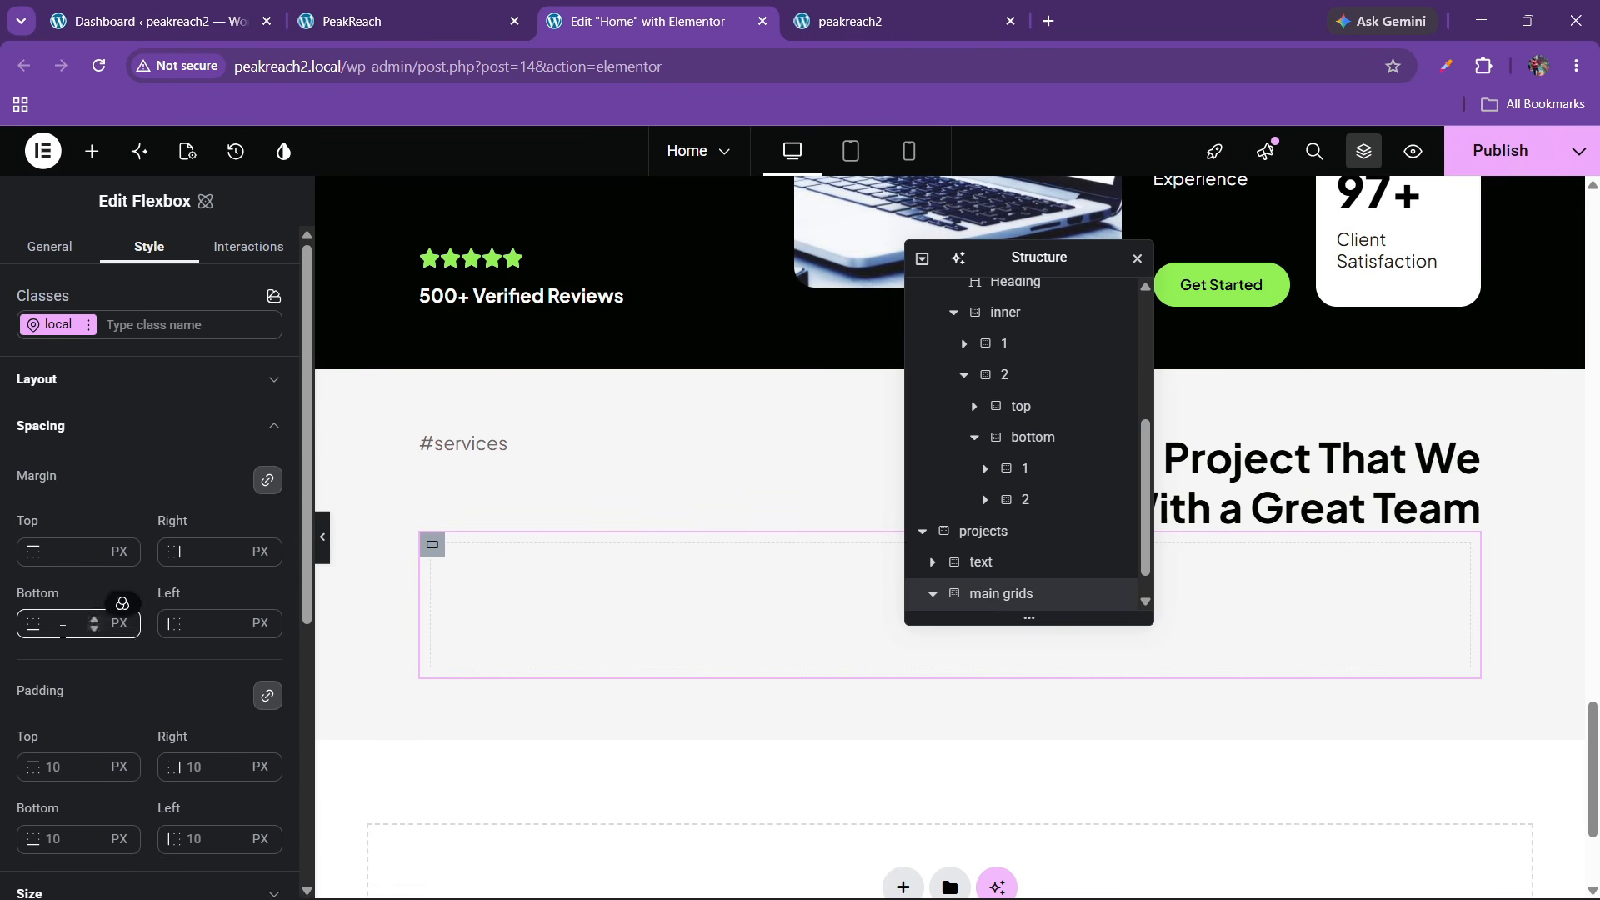
left_click(45, 770)
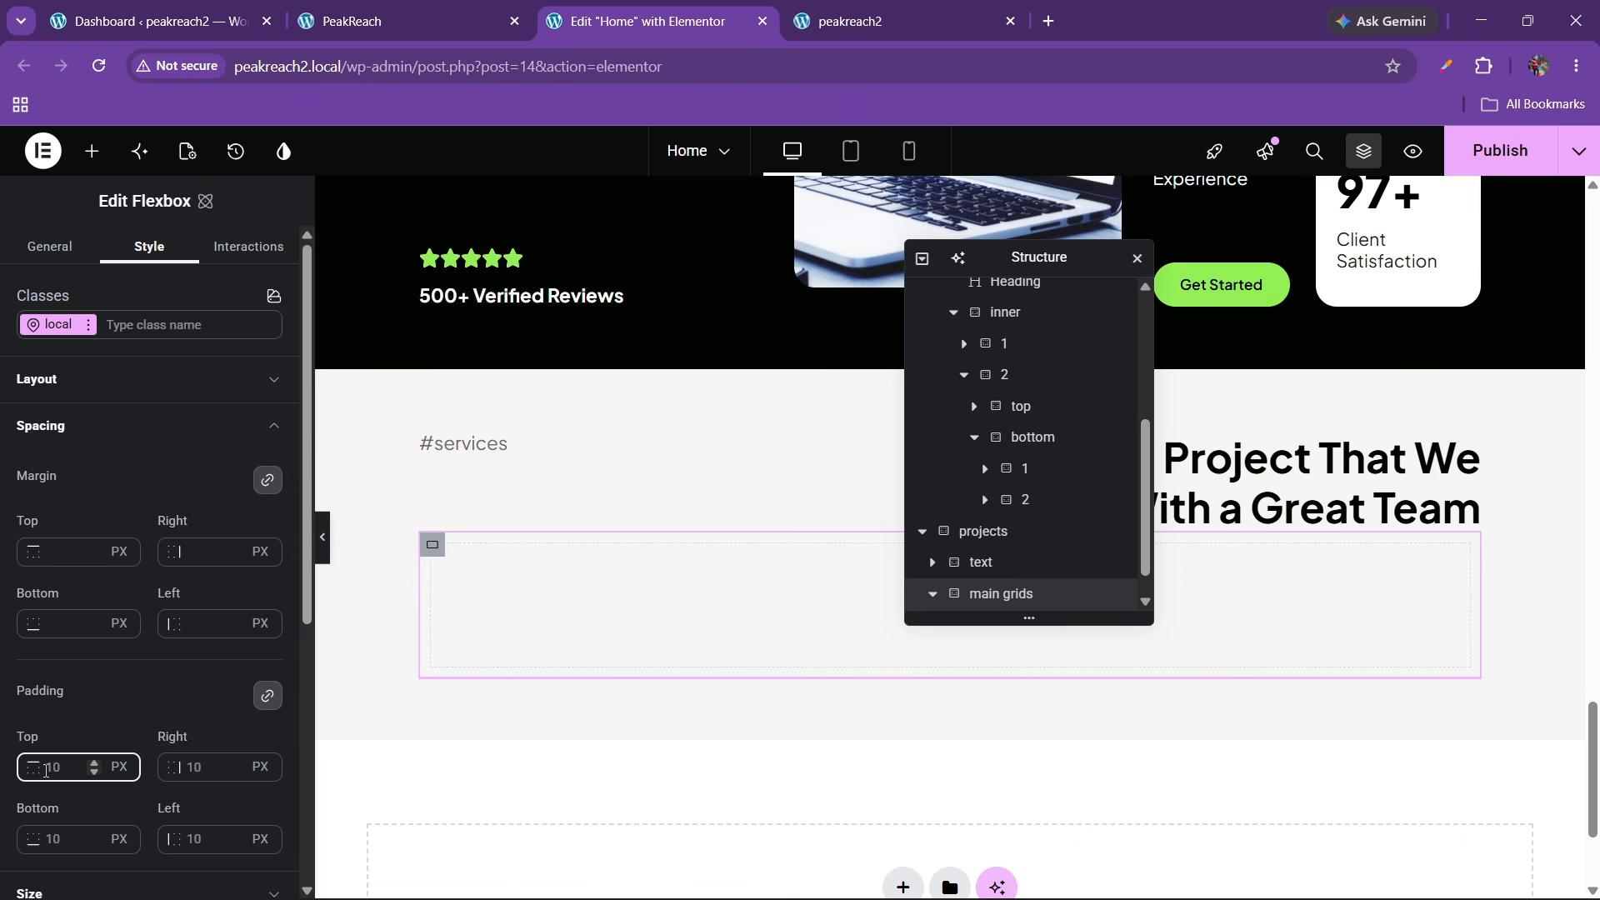
left_click(369, 16)
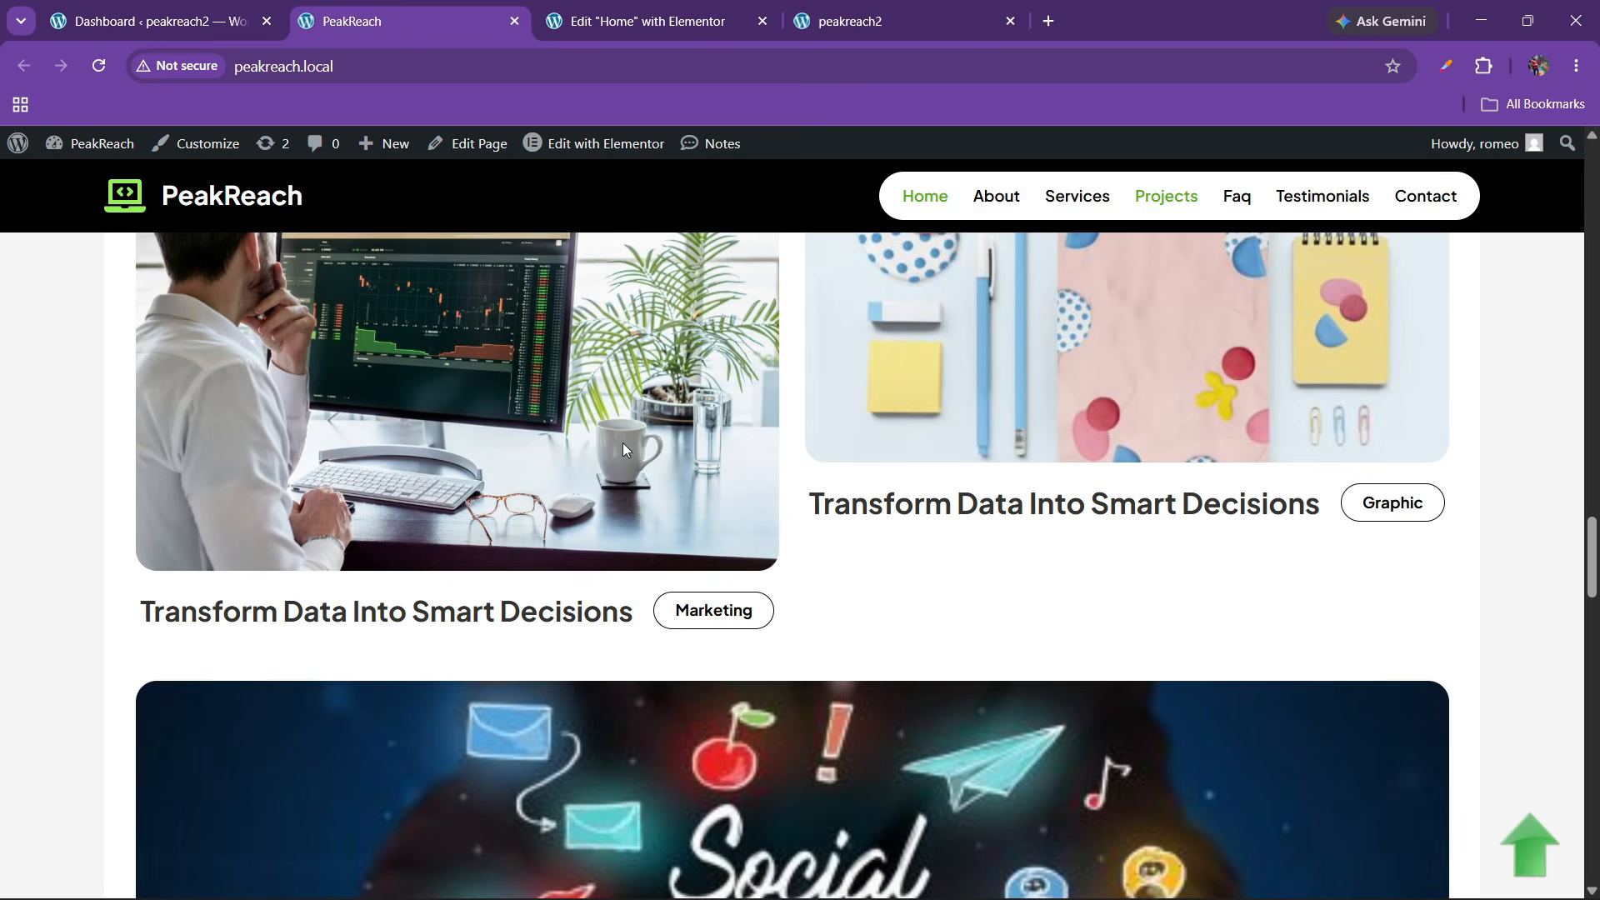
scroll(623, 440, "up", 4)
left_click(647, 21)
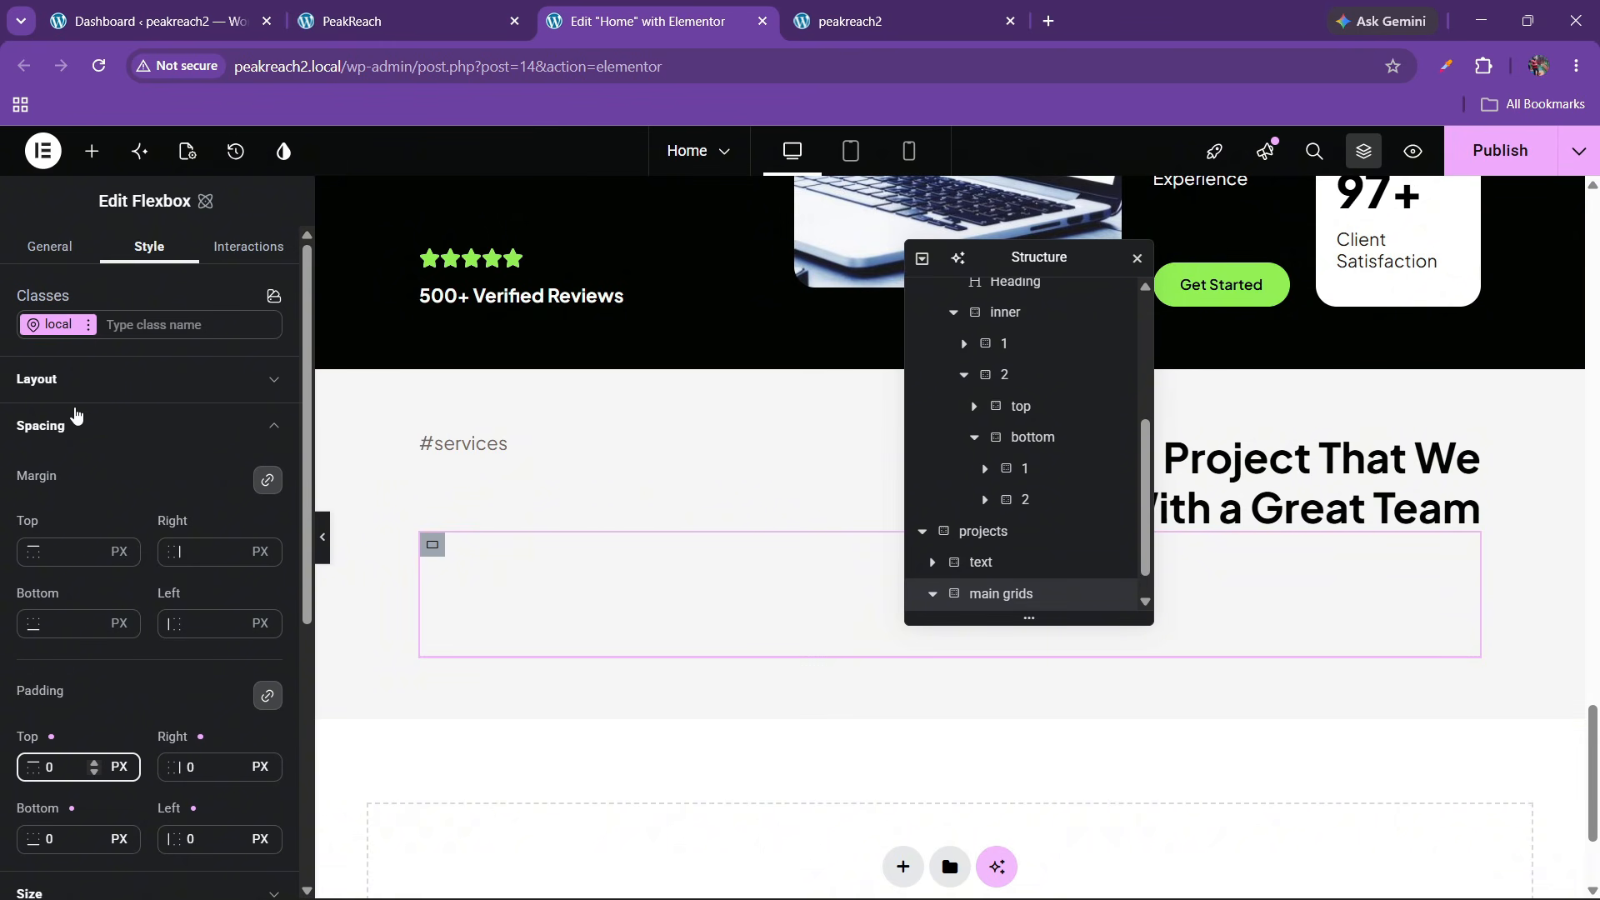
left_click(76, 420)
left_click(87, 614)
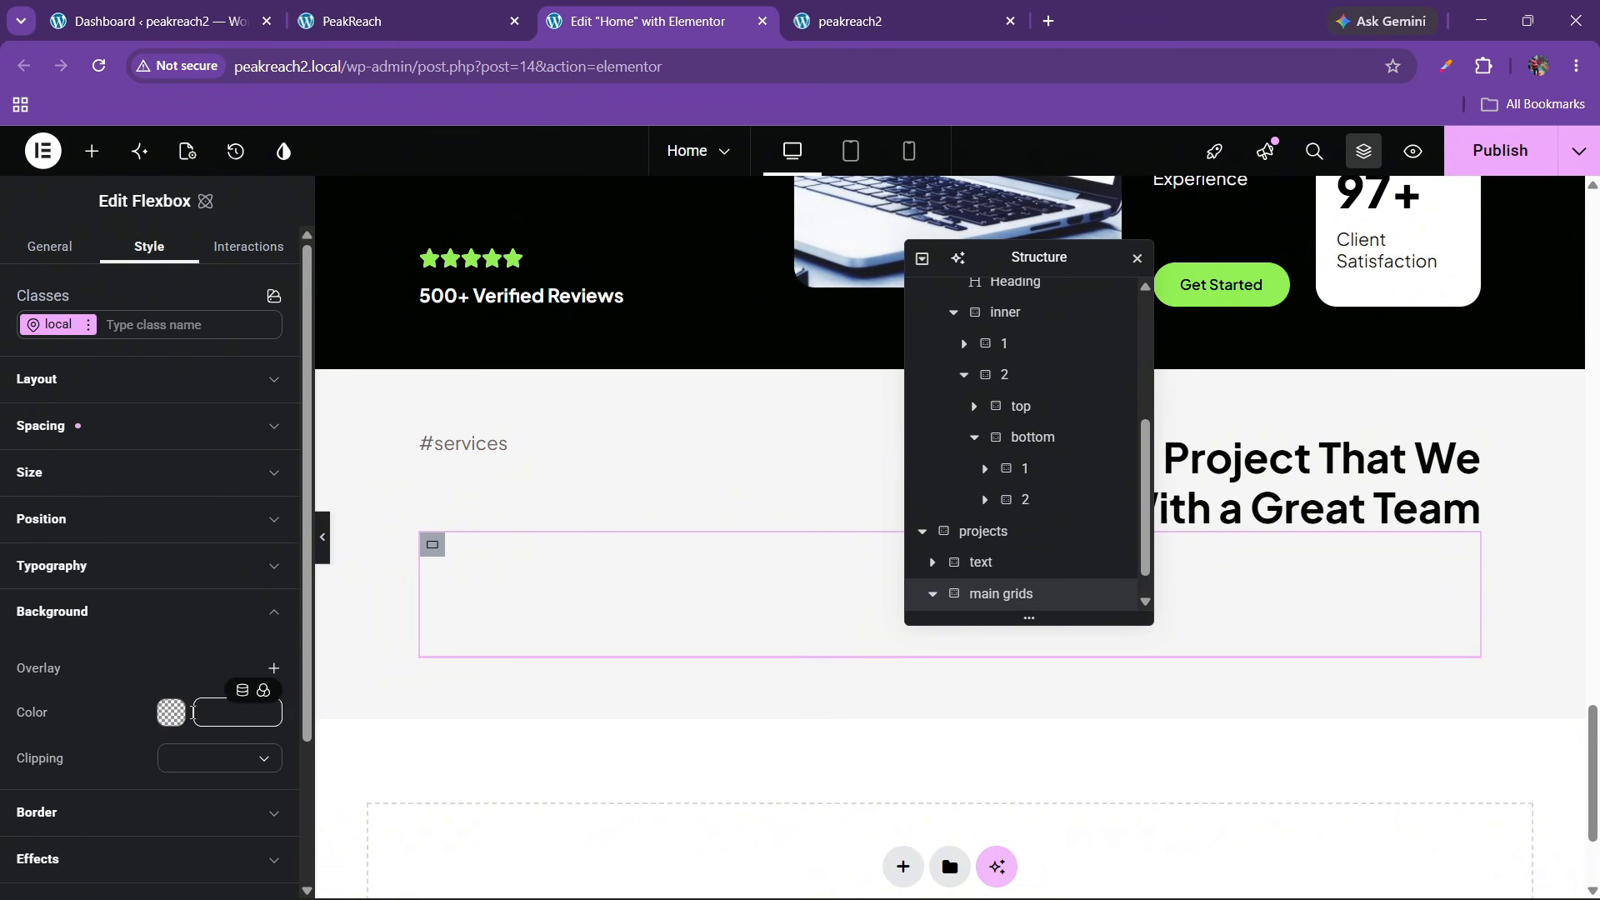
left_click(169, 711)
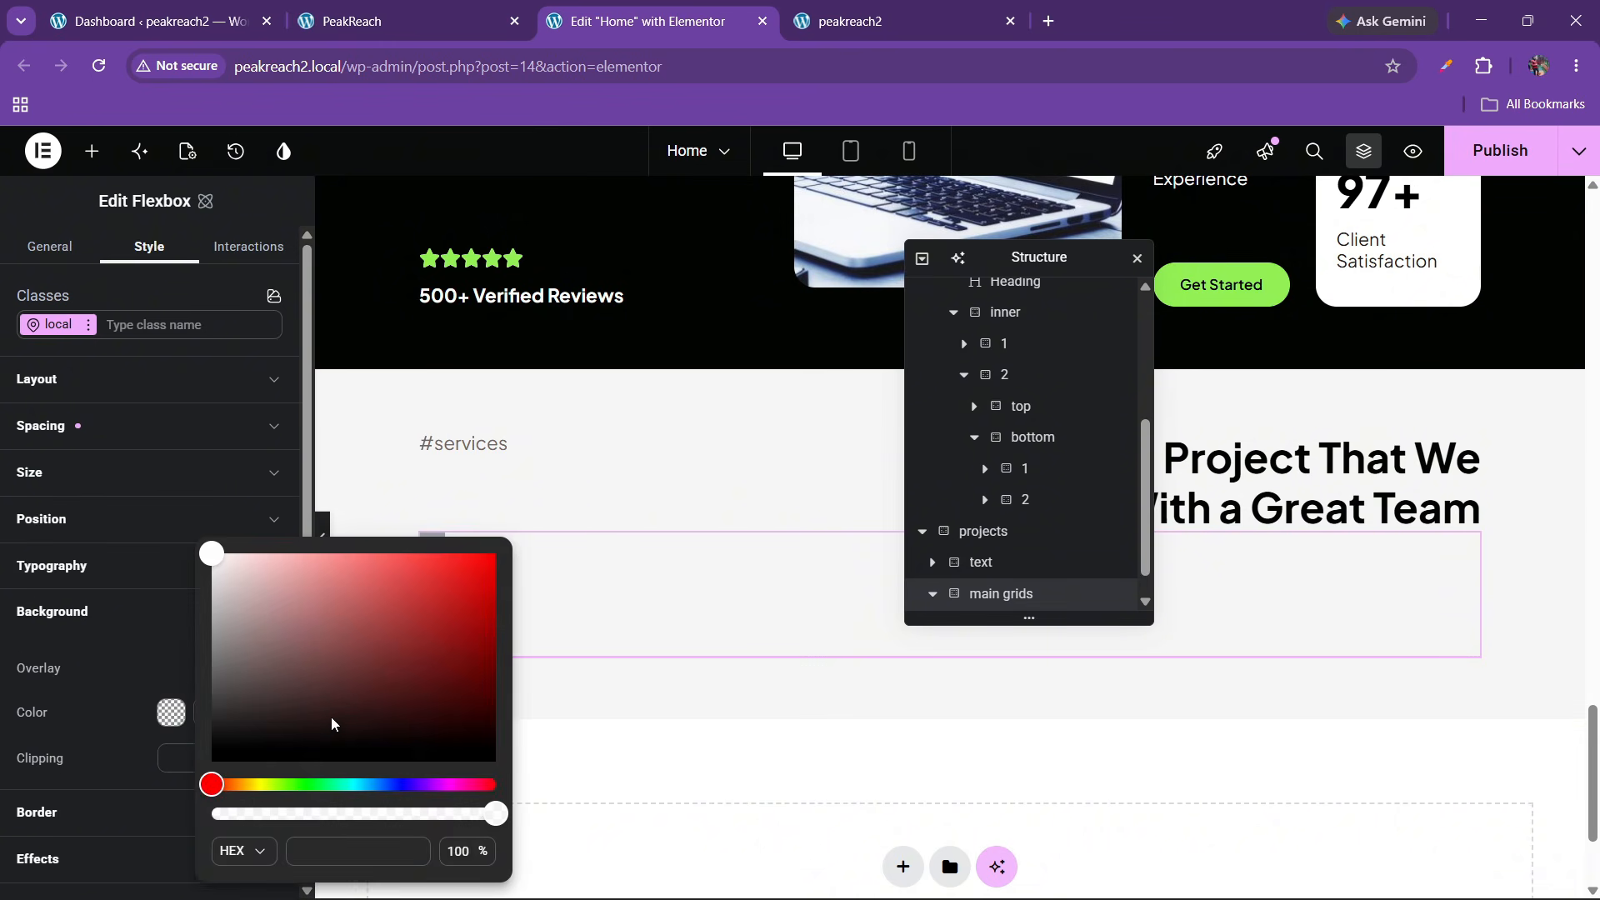
left_click(131, 664)
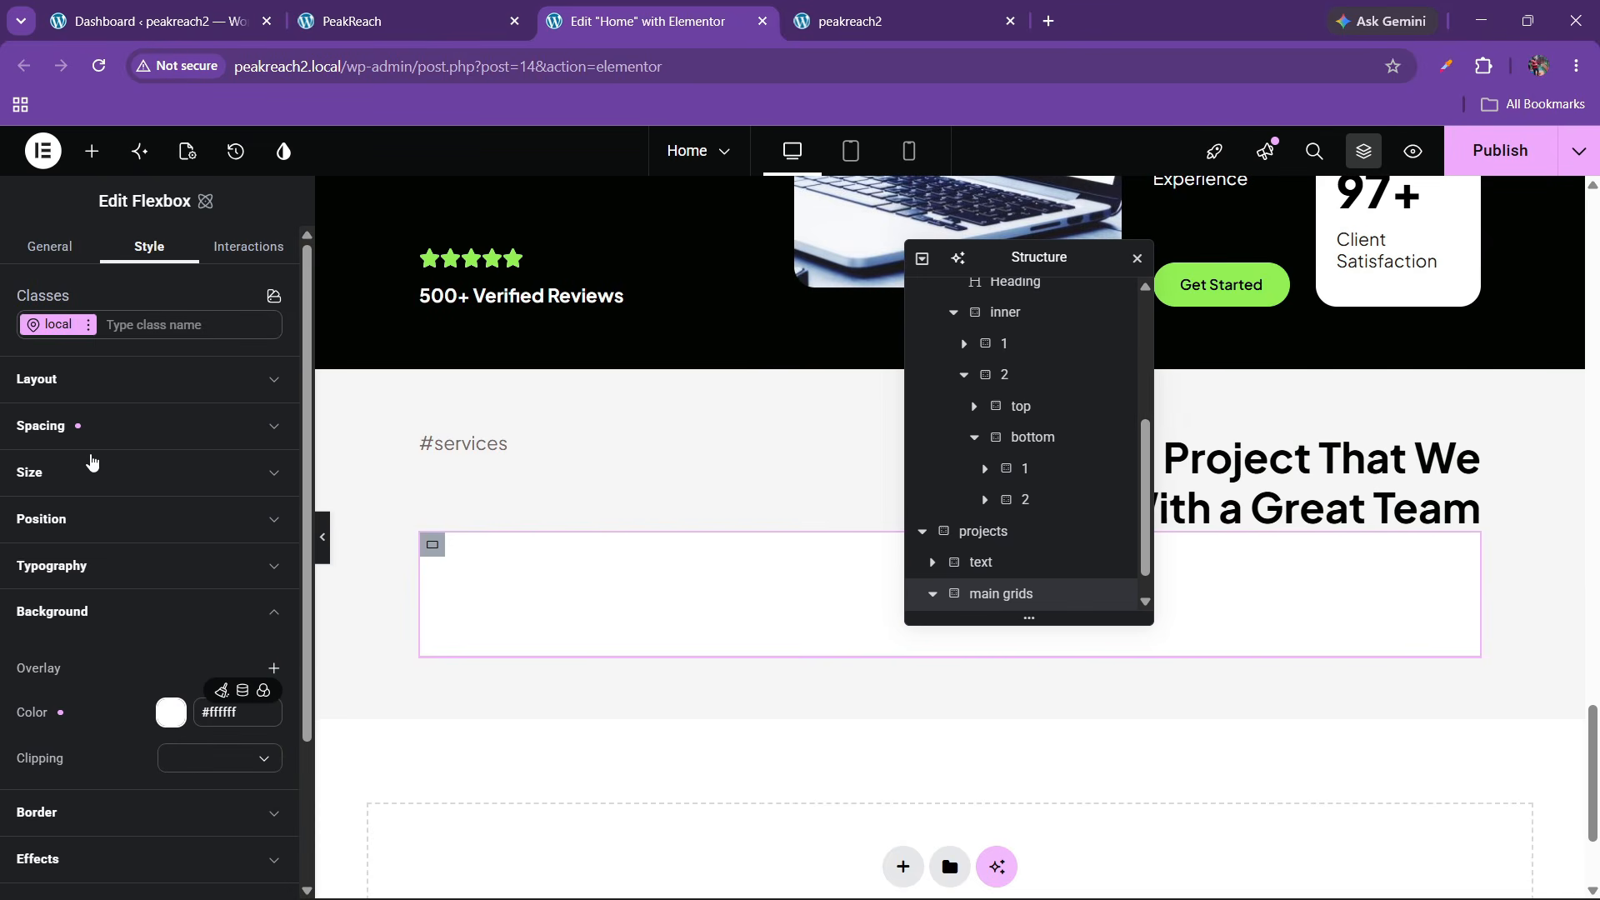
left_click(108, 617)
Set linked padding of 29 px on every side of the container
left_click(98, 430)
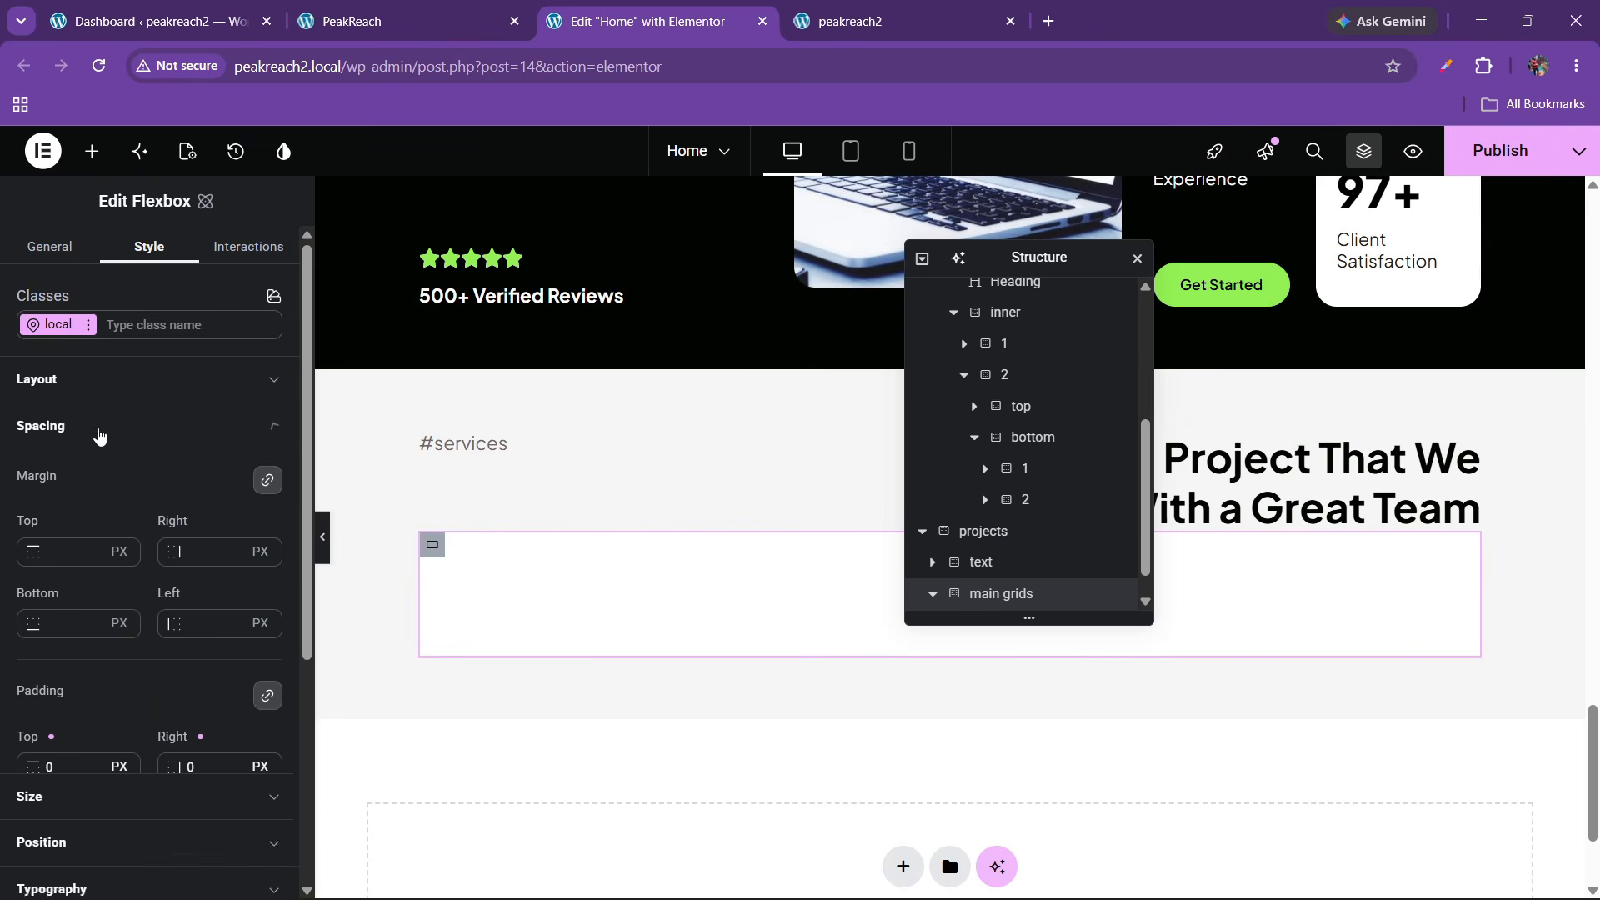
left_click(83, 765)
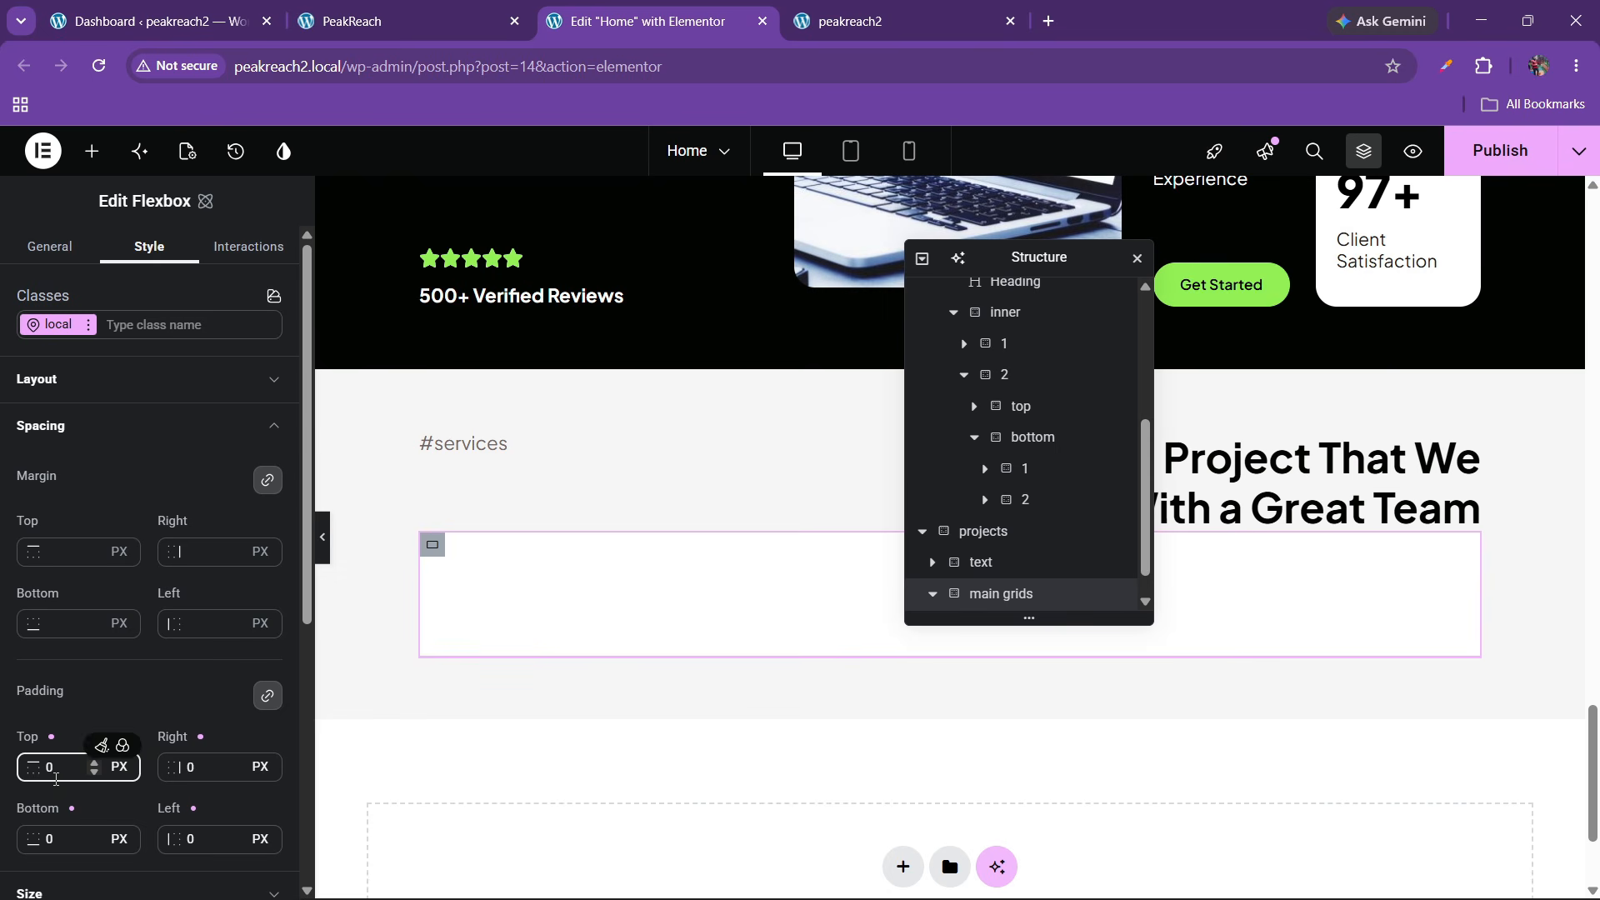
type("2")
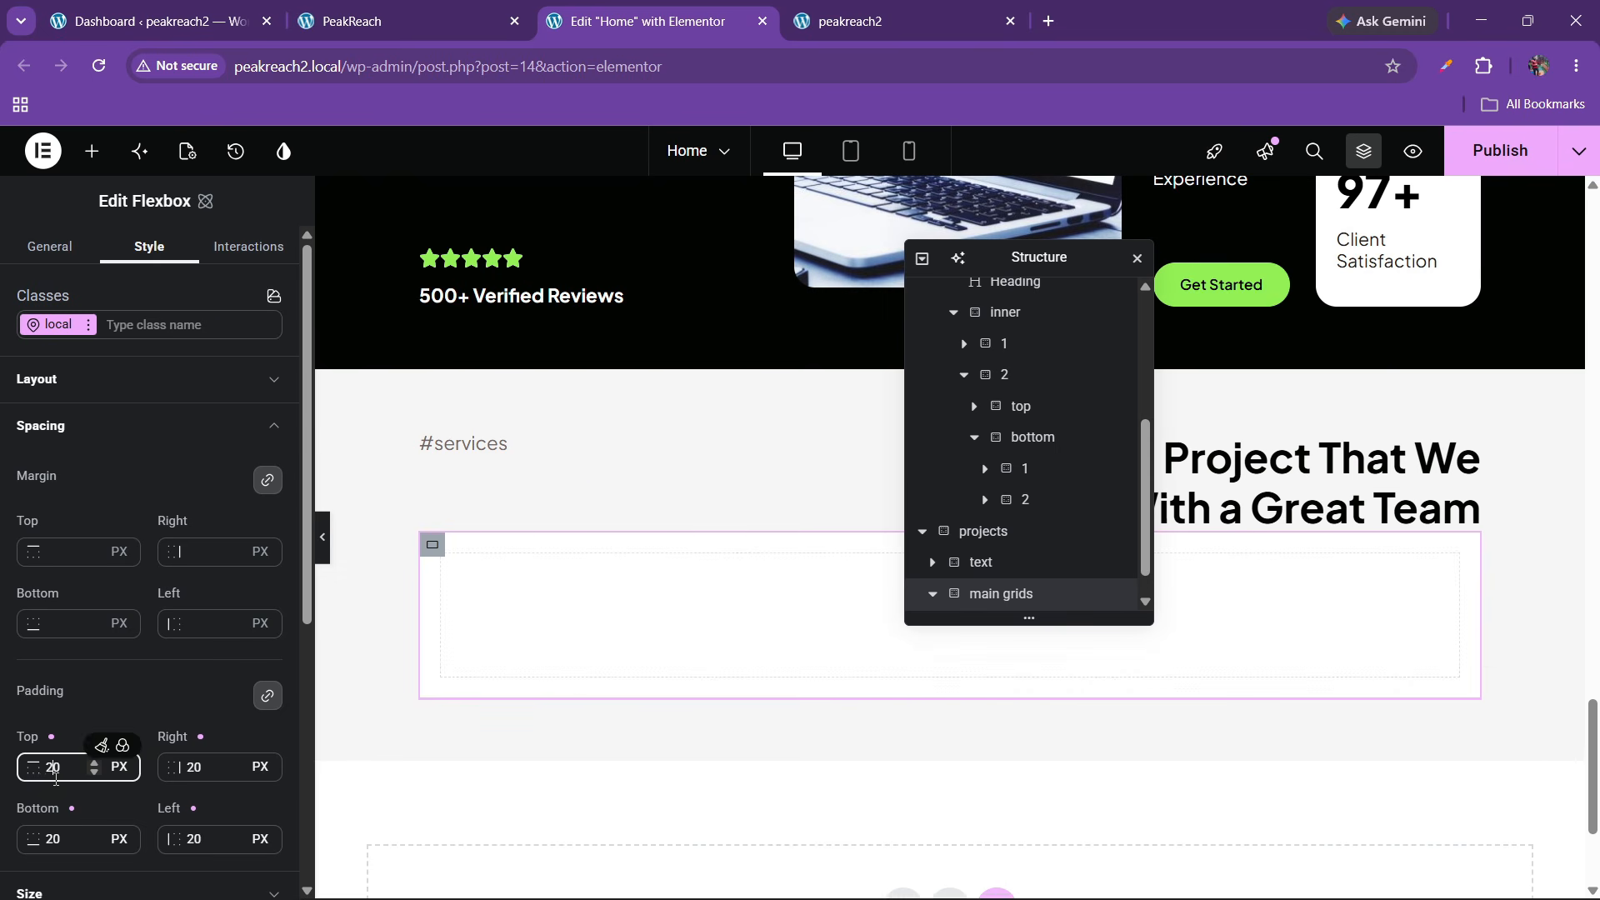
key("BackSpace")
type("3")
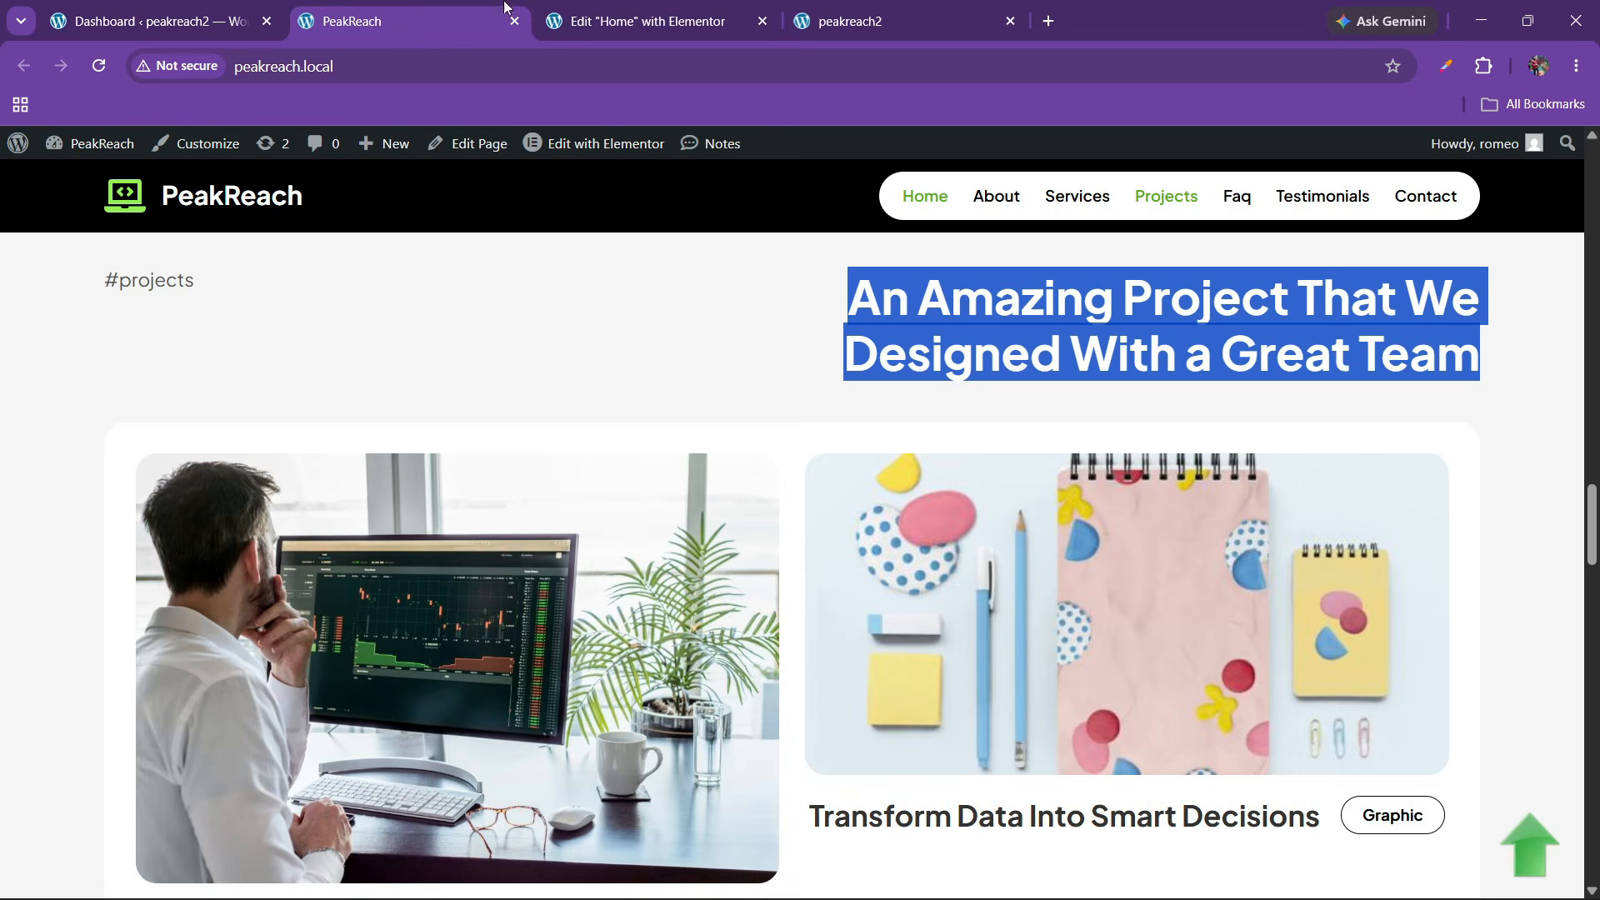
left_click(633, 20)
scroll(100, 633, "down", 2)
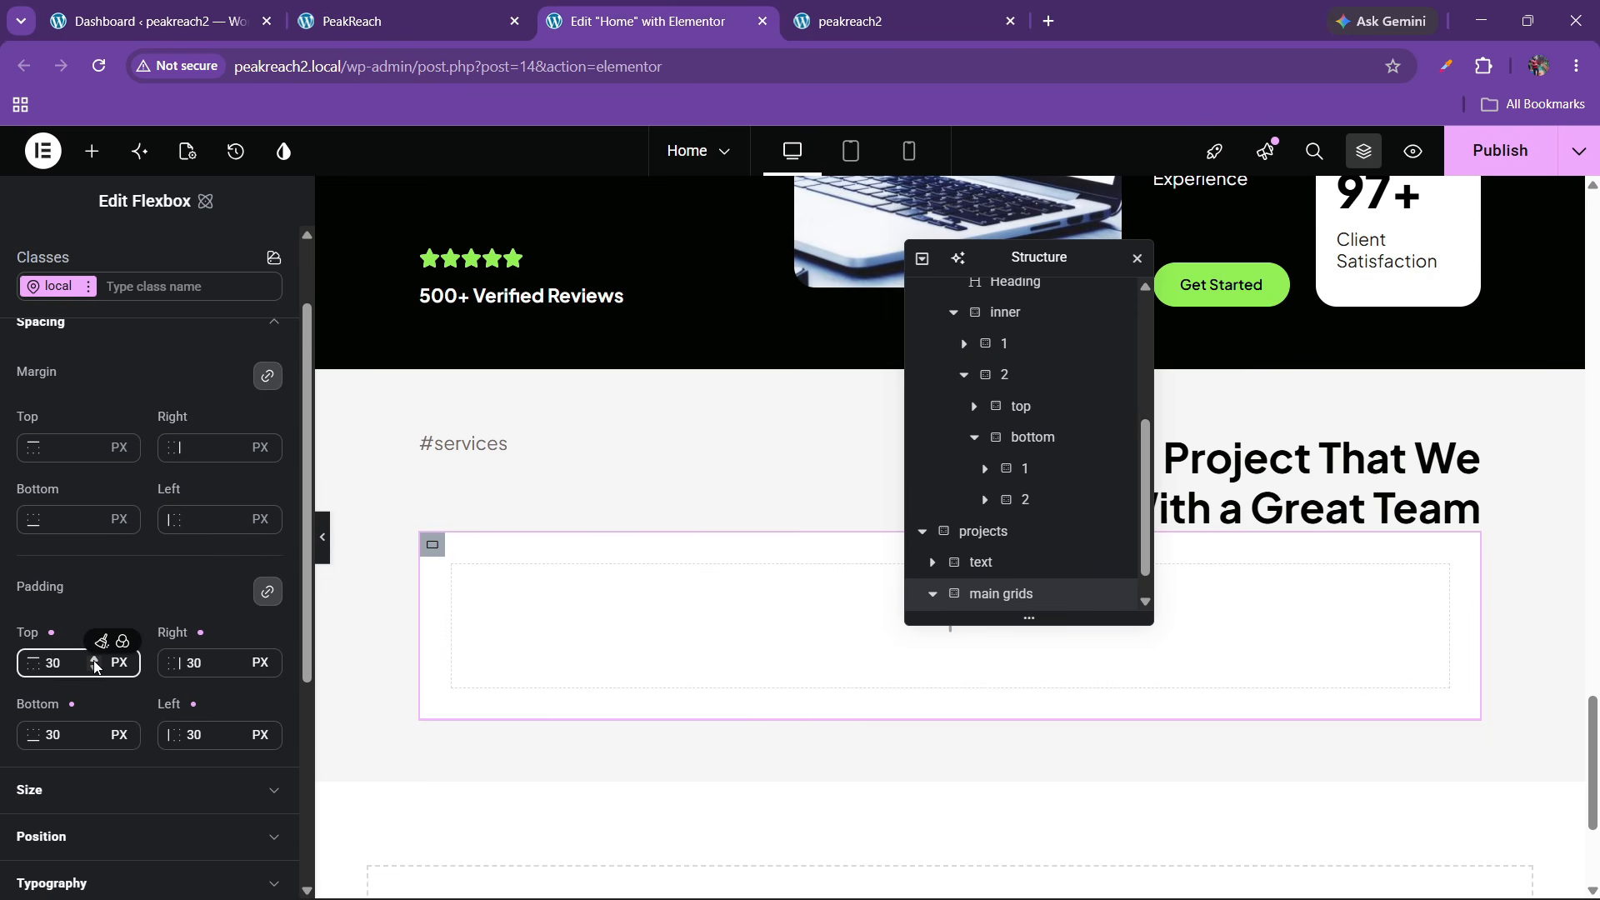
scroll(96, 660, "down", 4)
scroll(105, 641, "up", 4)
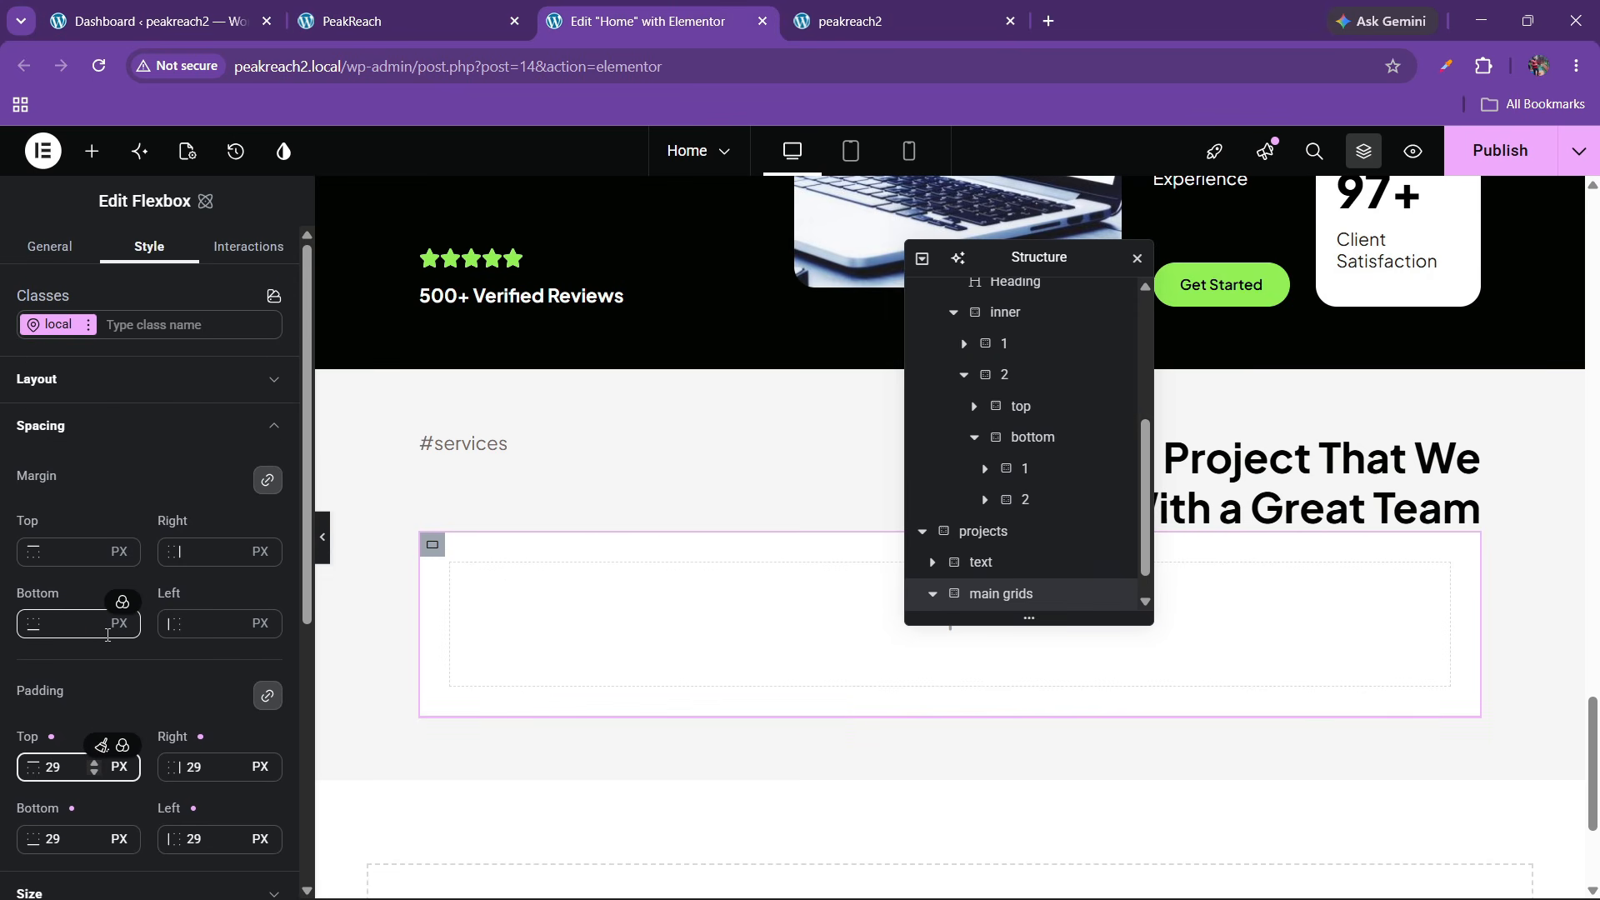
Round the container's corners with a 20 px border radius
left_click(87, 390)
scroll(64, 643, "down", 2)
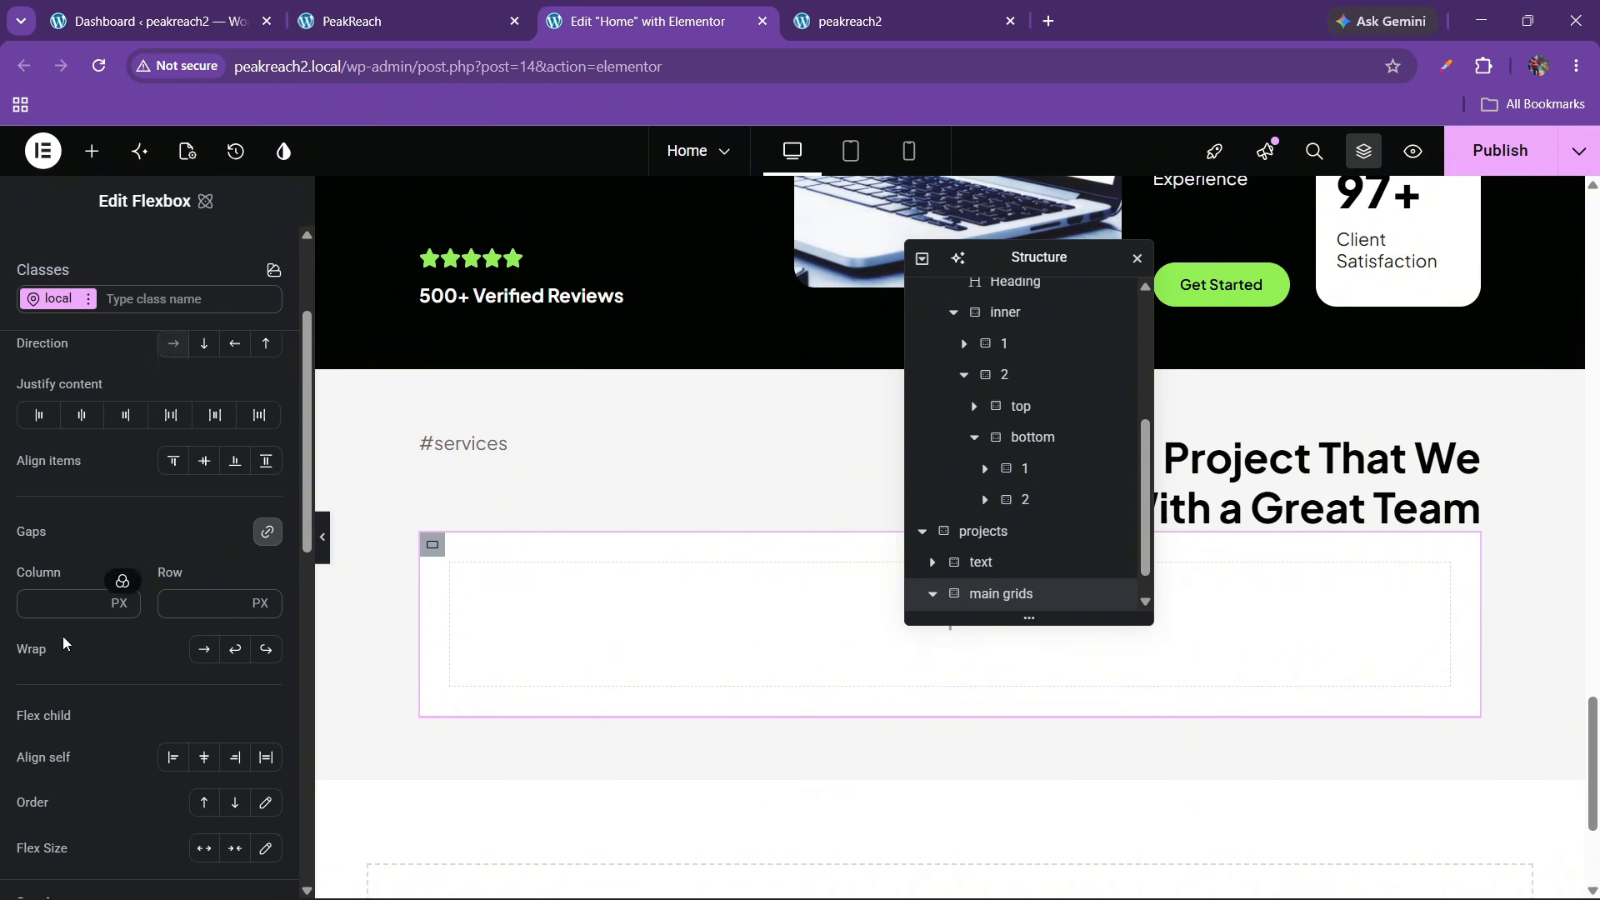
scroll(64, 643, "down", 8)
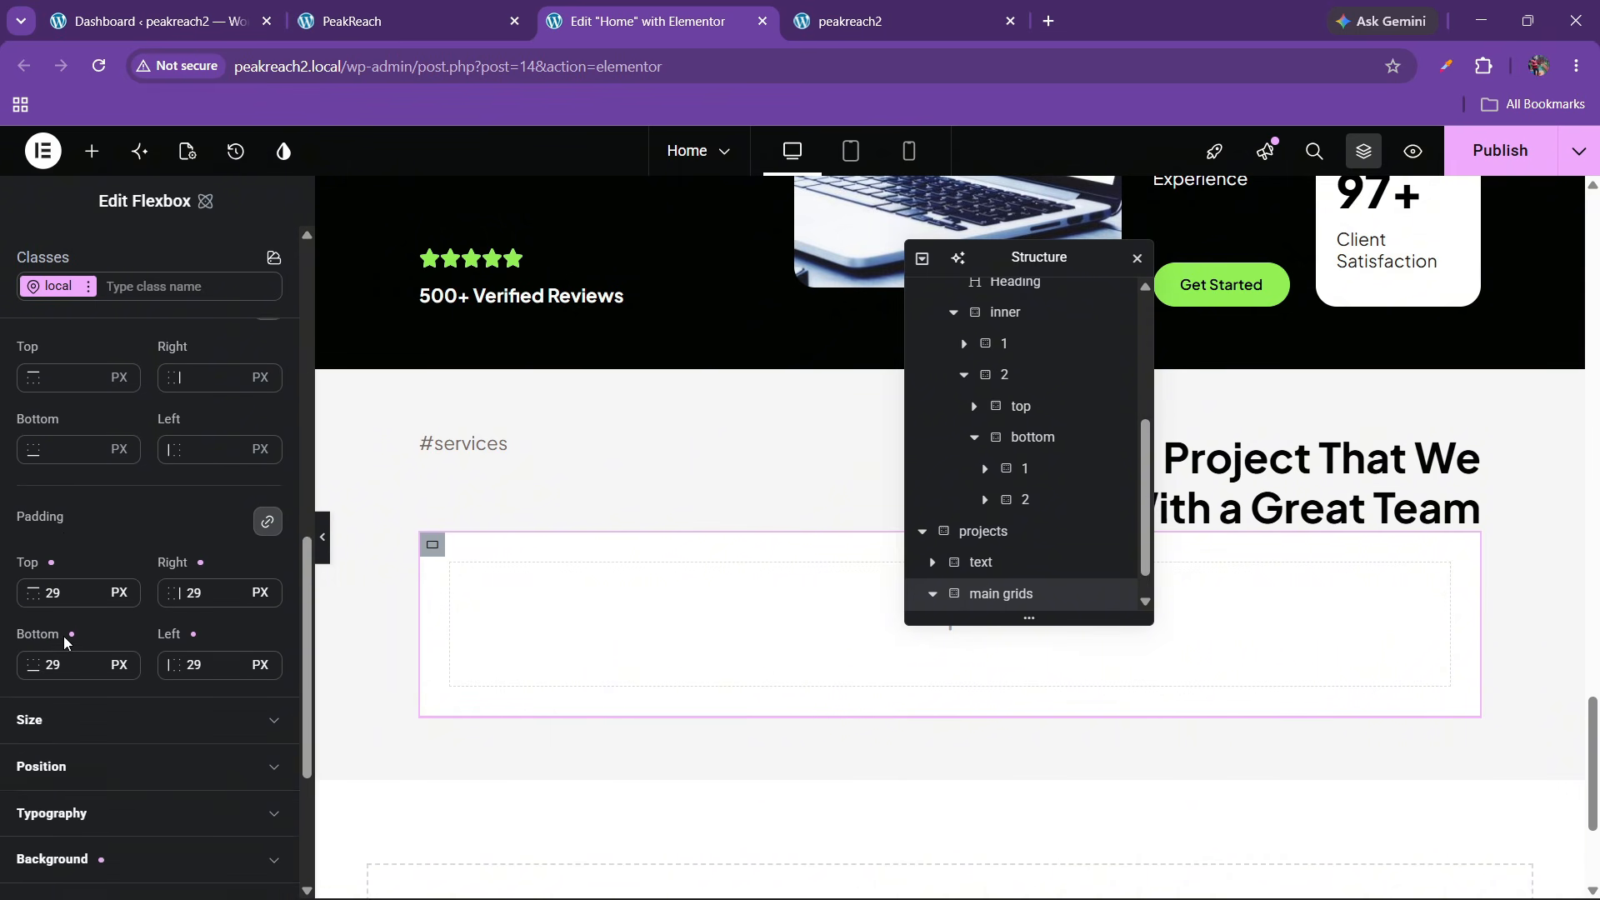
scroll(64, 642, "down", 3)
left_click(70, 676)
scroll(70, 677, "down", 2)
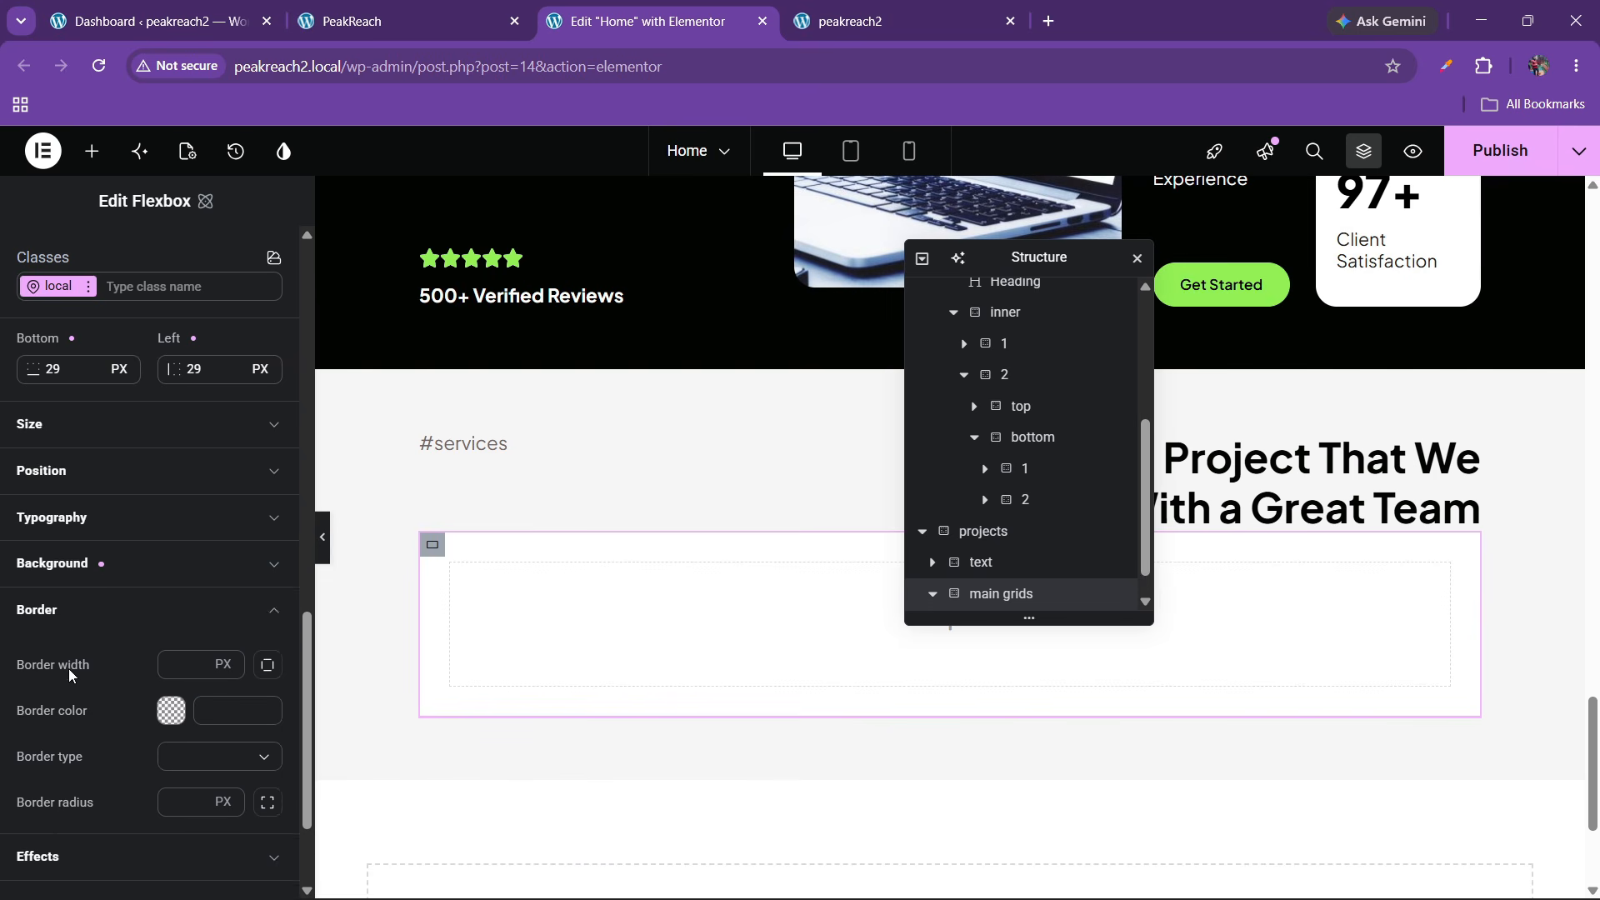
left_click(178, 723)
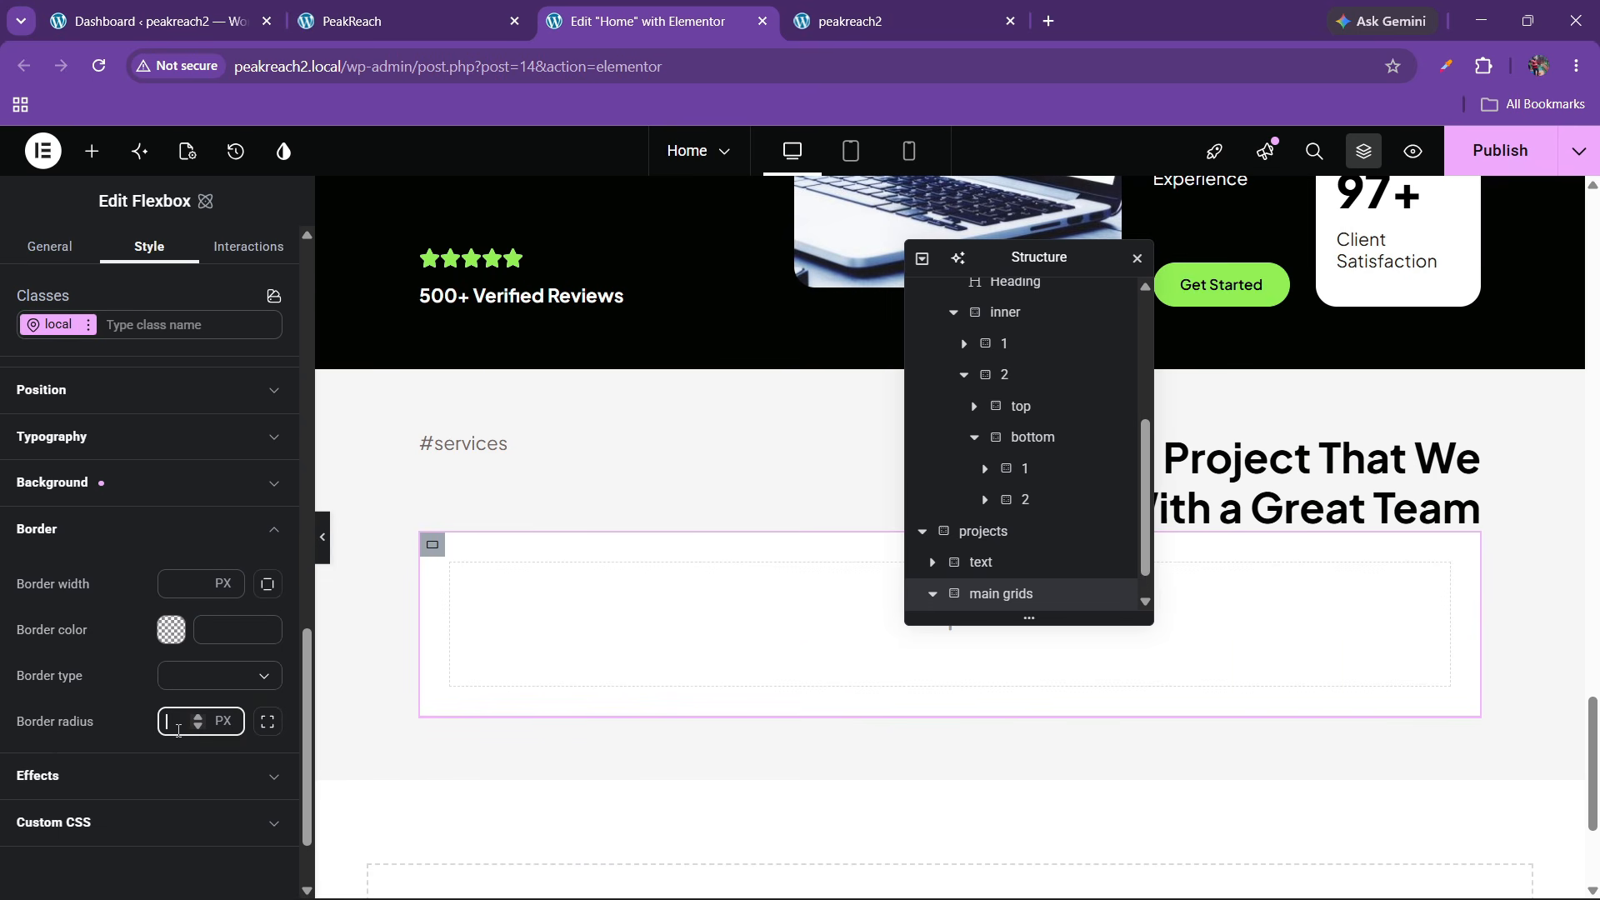
left_click(471, 8)
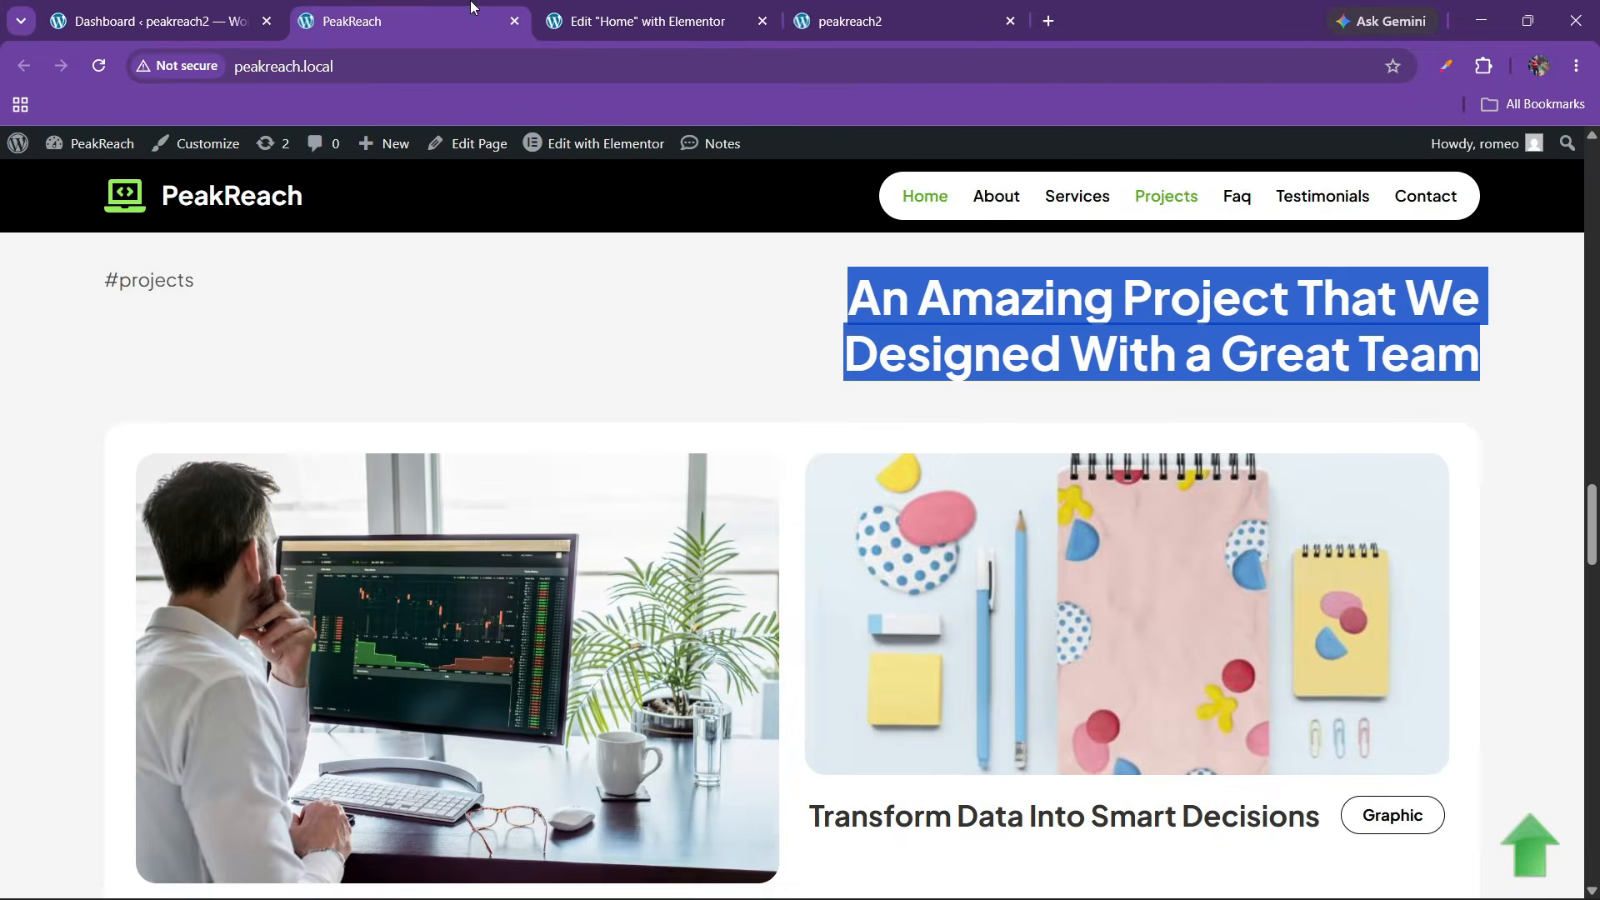
left_click(783, 500)
scroll(783, 509, "down", 3)
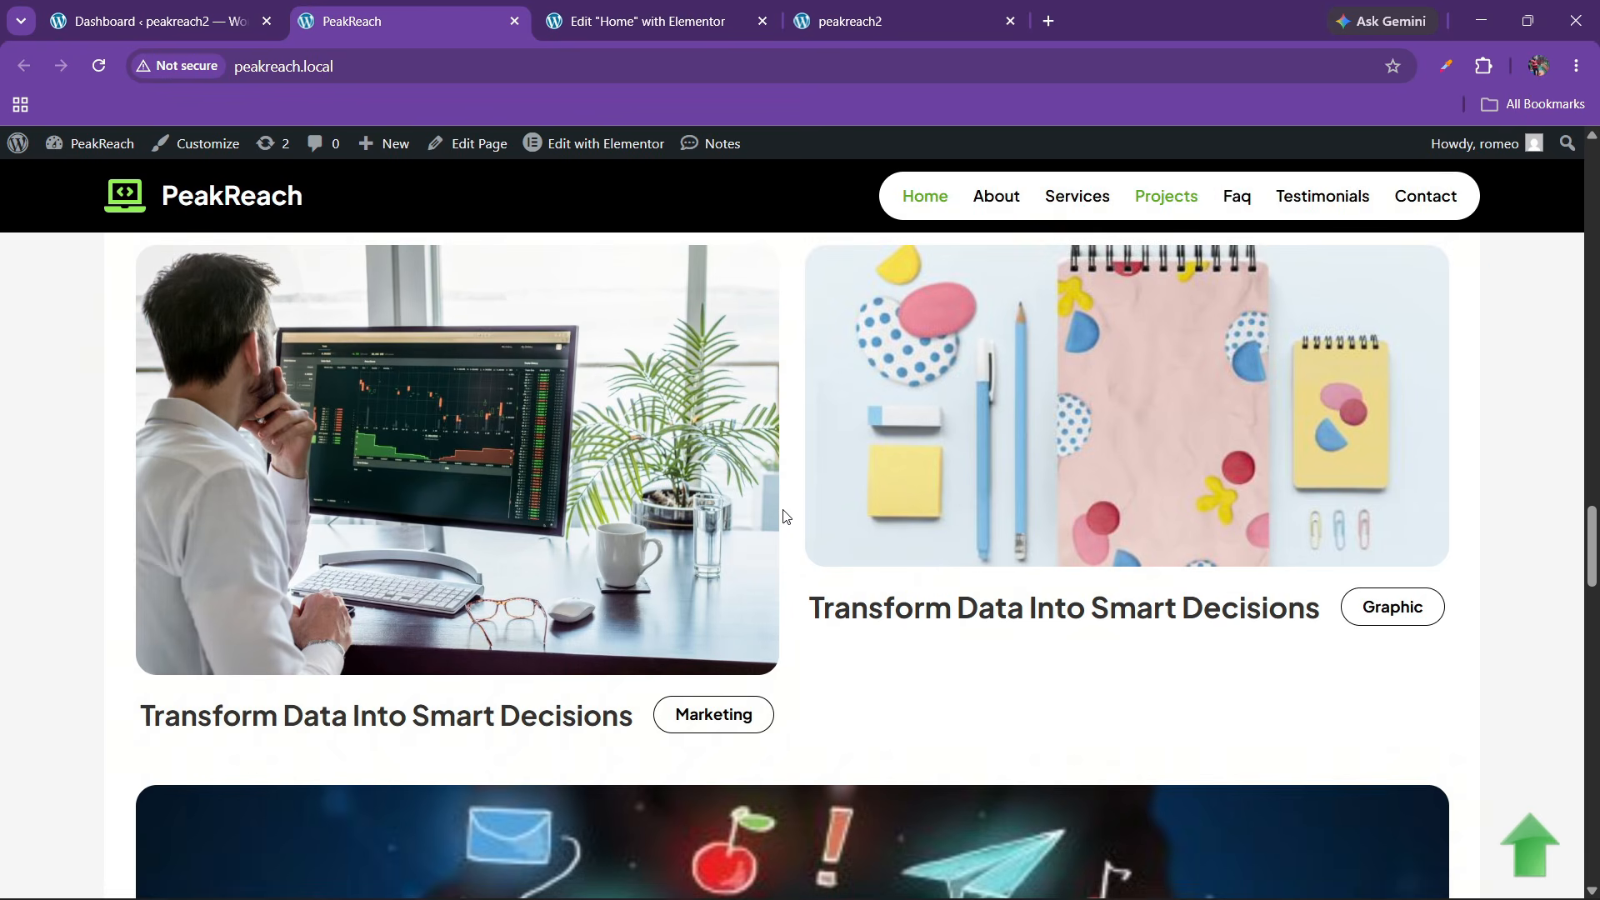
left_click(589, 15)
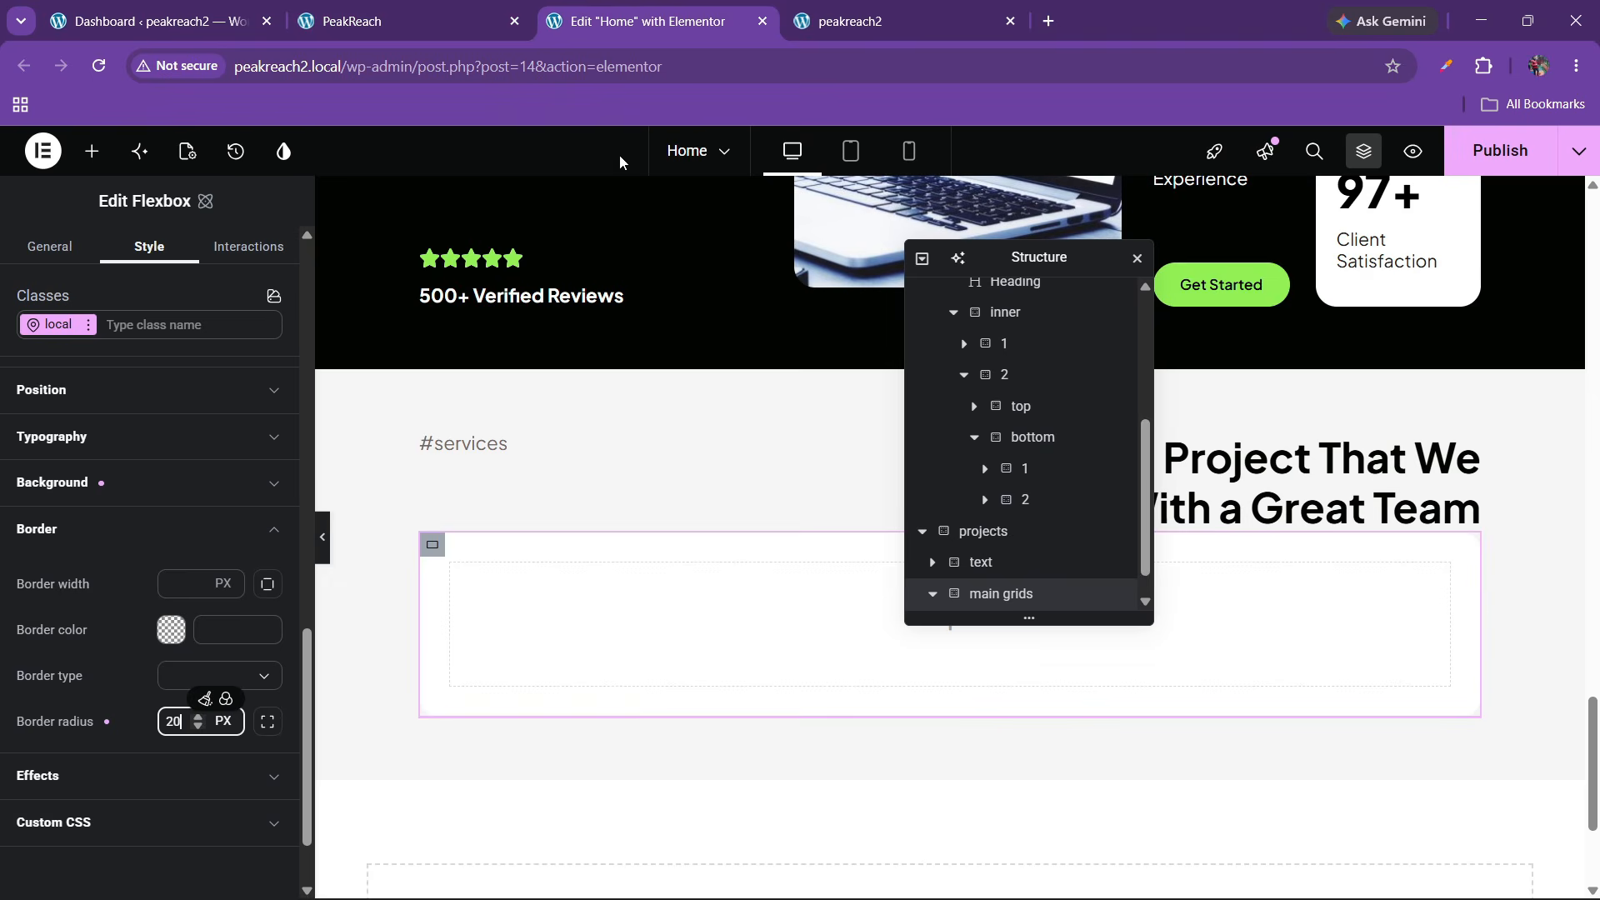
left_click(92, 150)
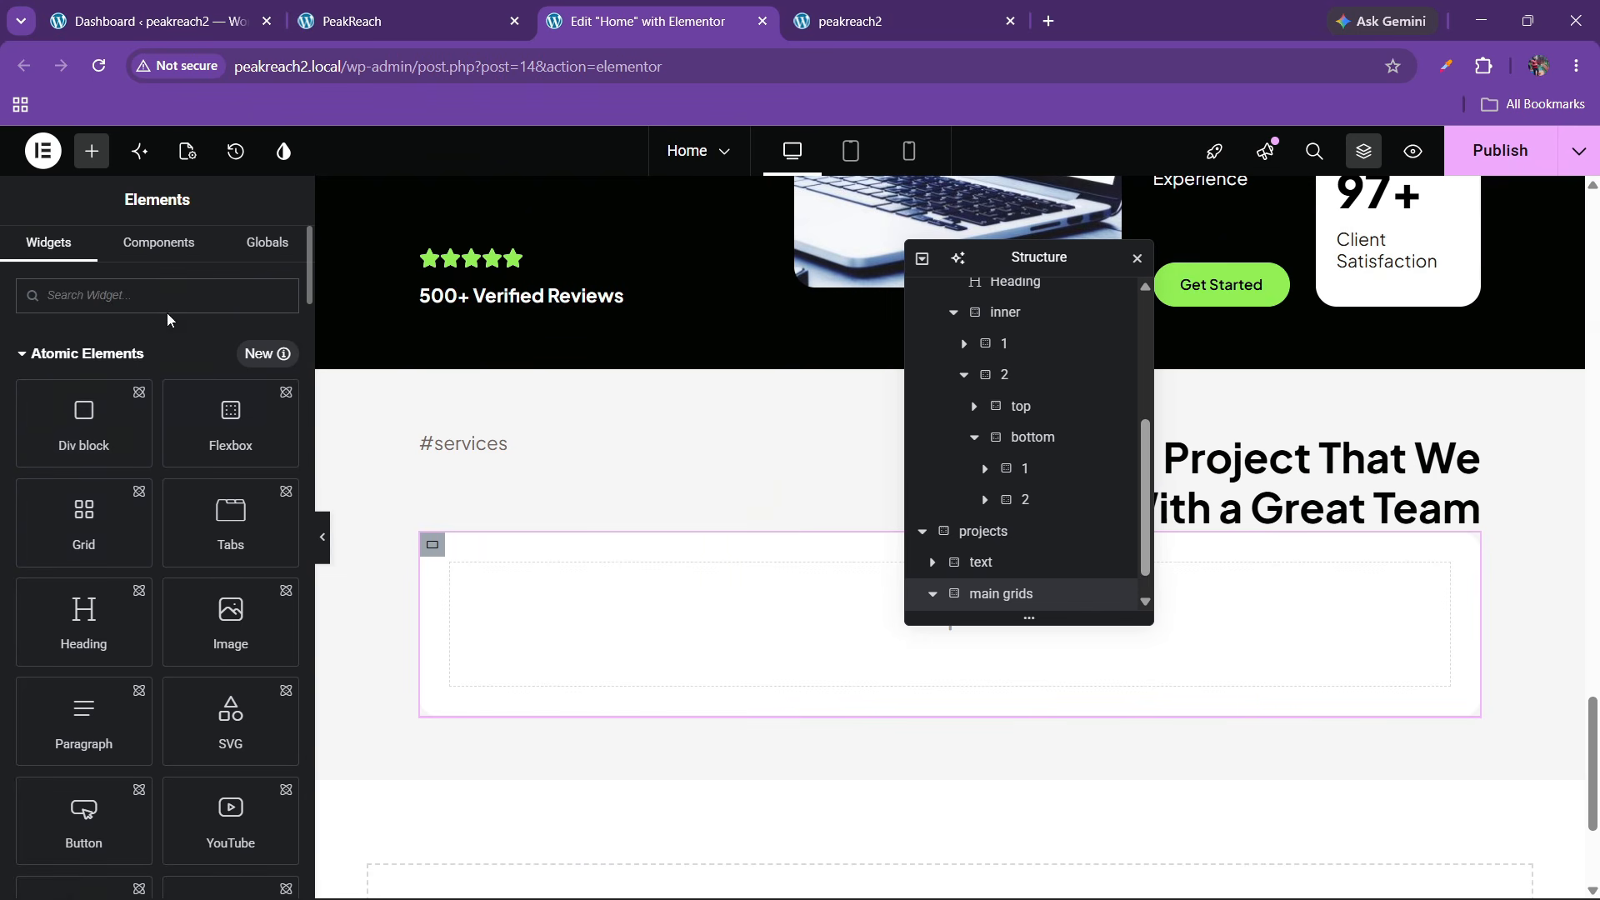
Add a Grid container inside the main grids container and make it full width
type("grid")
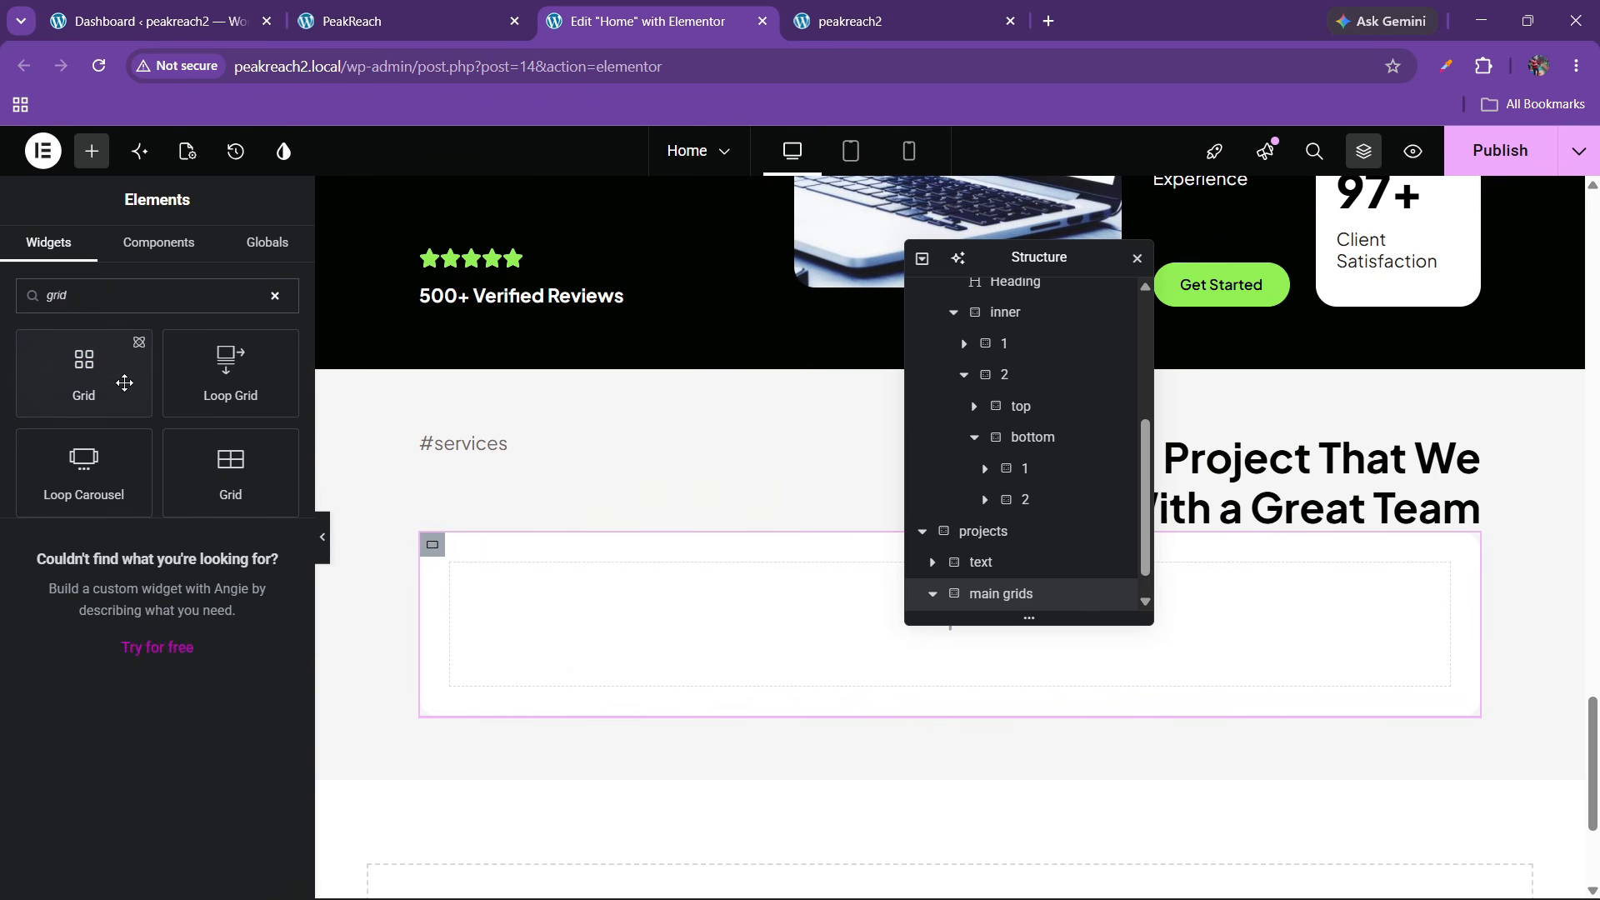
left_click_drag(231, 472, 566, 608)
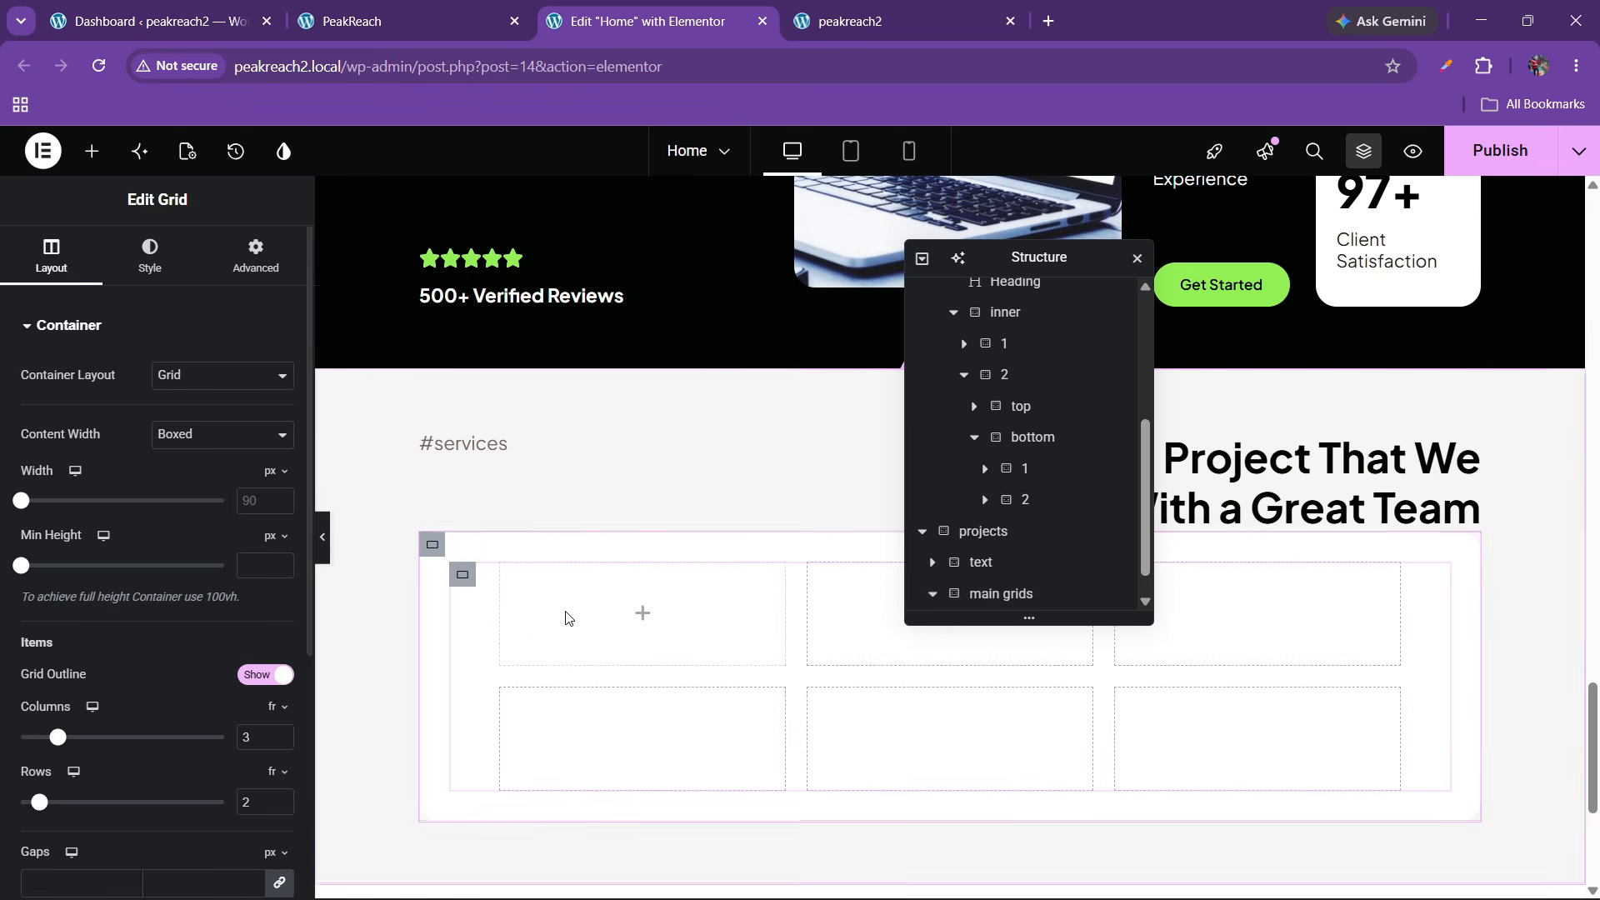
left_click(312, 7)
left_click(634, 21)
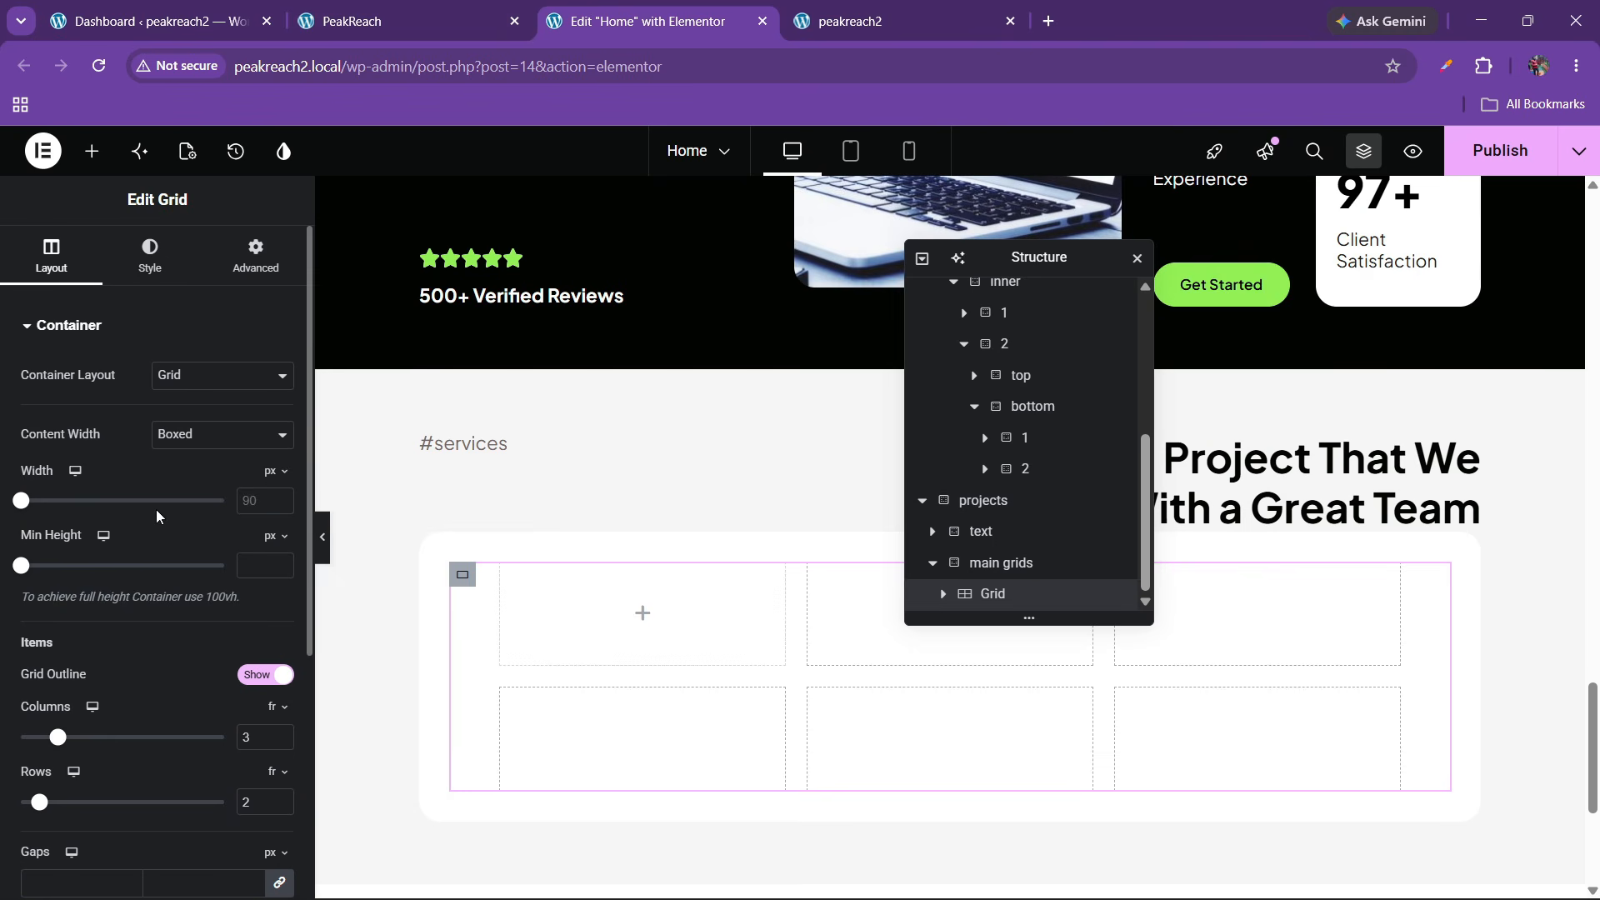
left_click(220, 435)
left_click(217, 488)
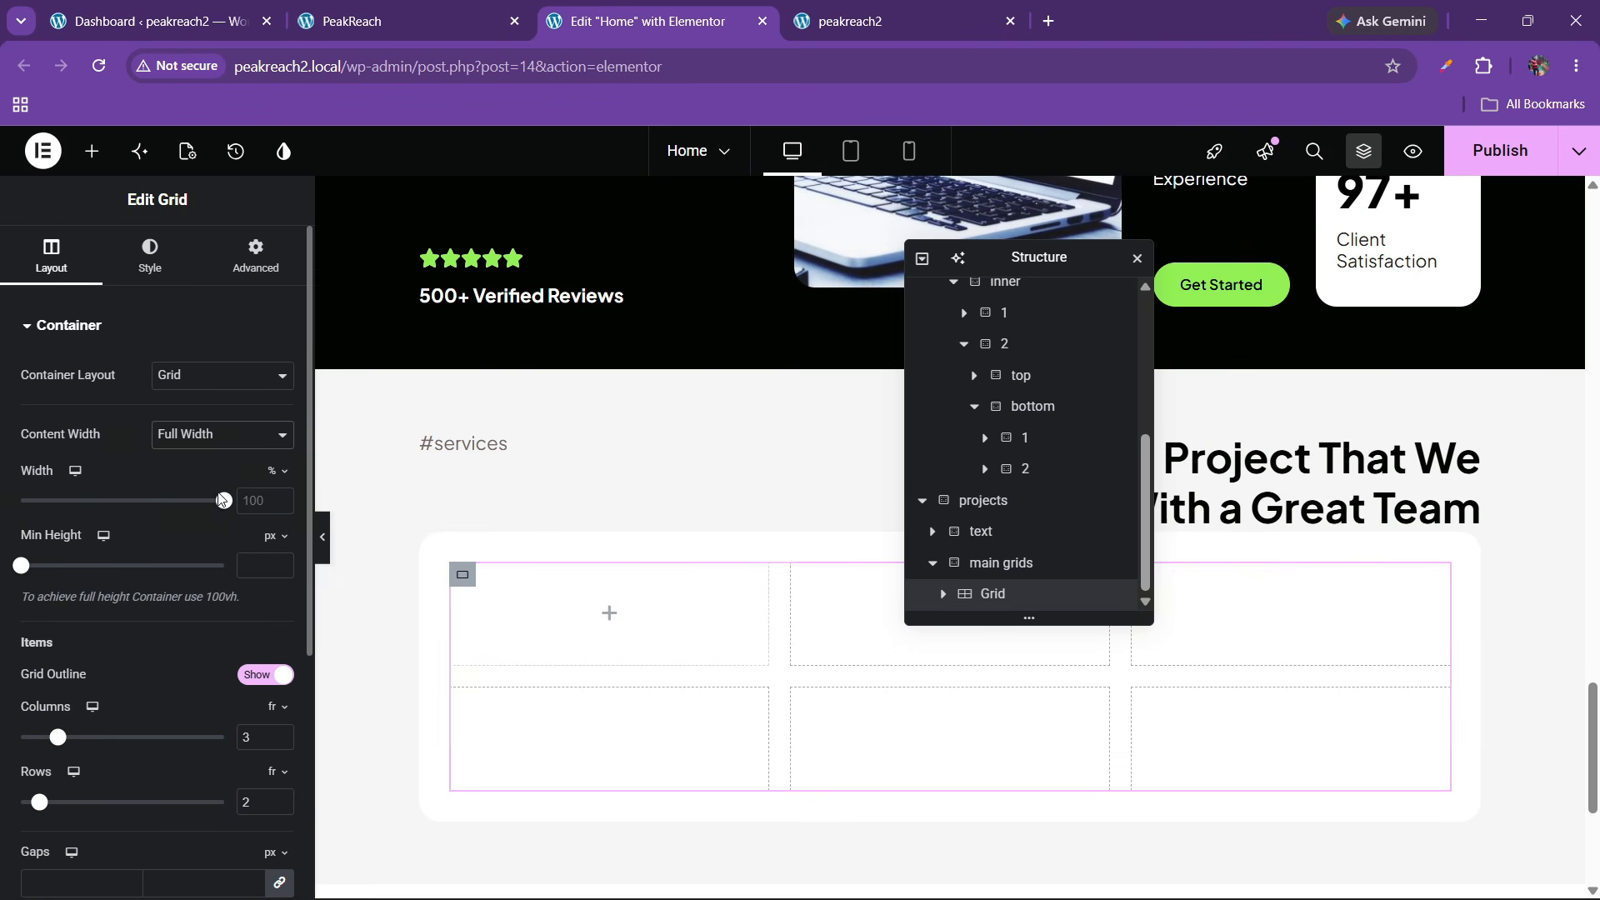
Reduce the grid to 2 columns and 1 row
left_click(408, 7)
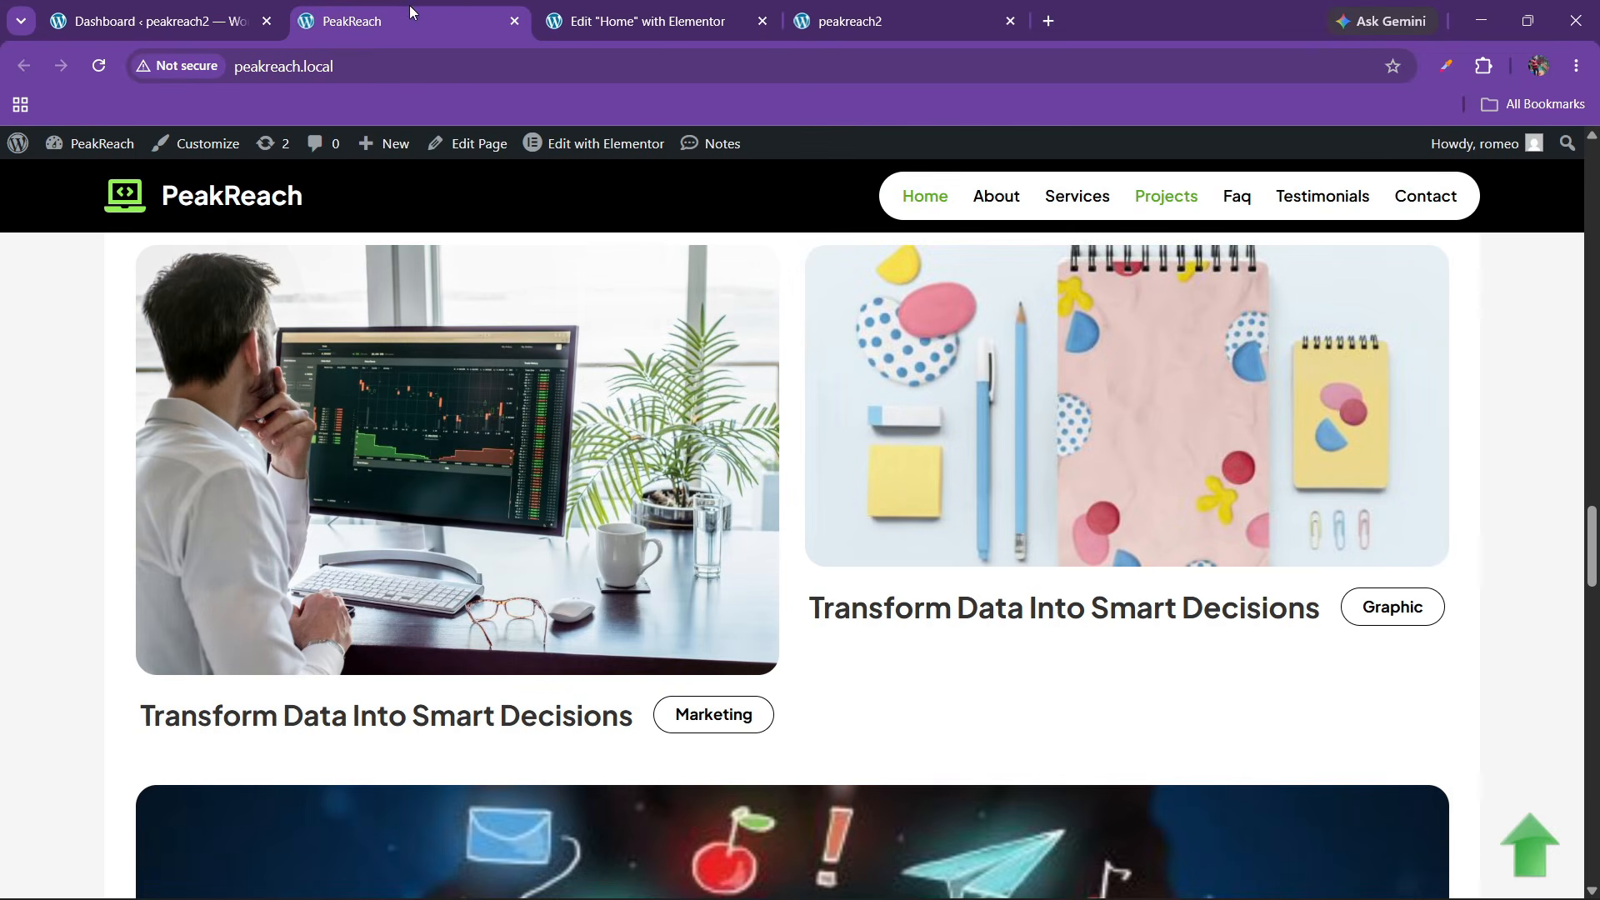
scroll(537, 308, "up", 3)
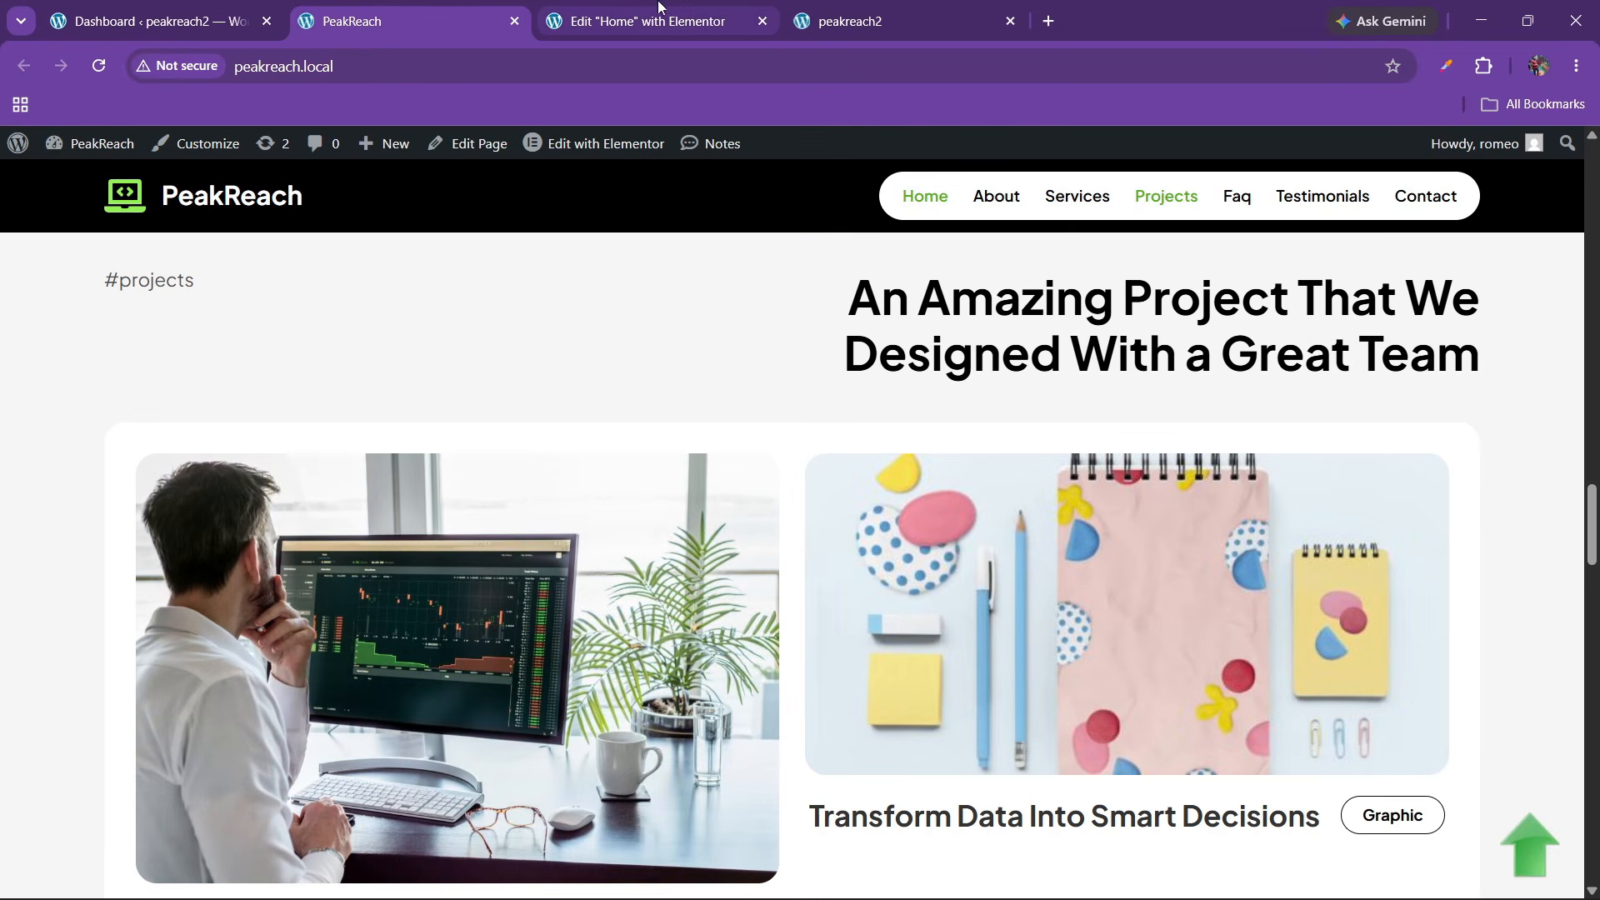
left_click(722, 9)
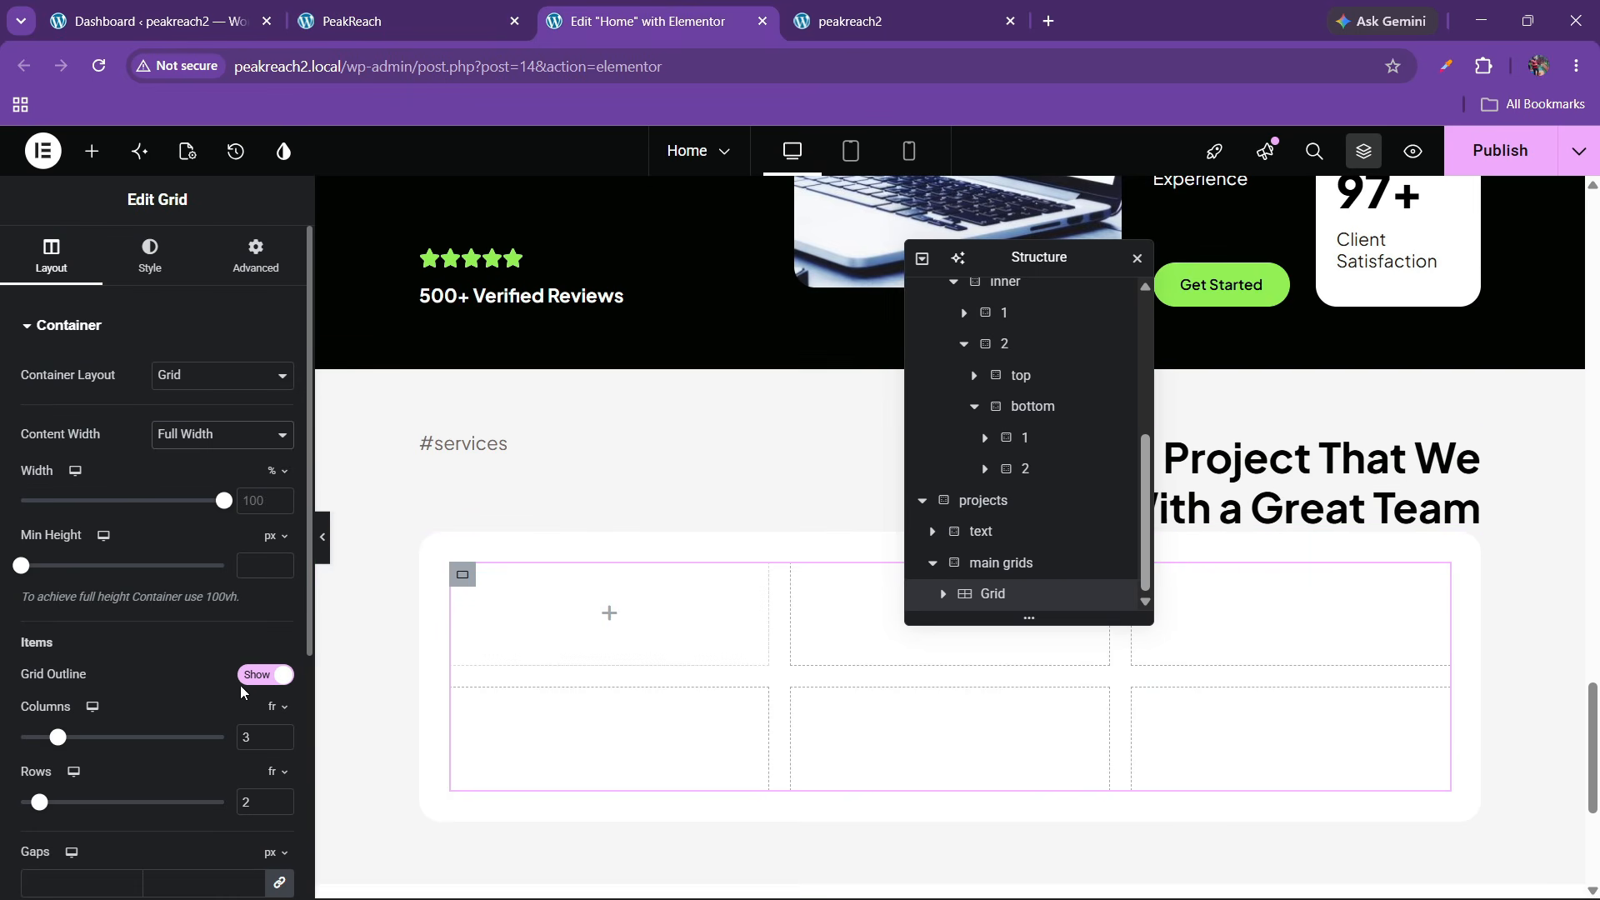
left_click(281, 743)
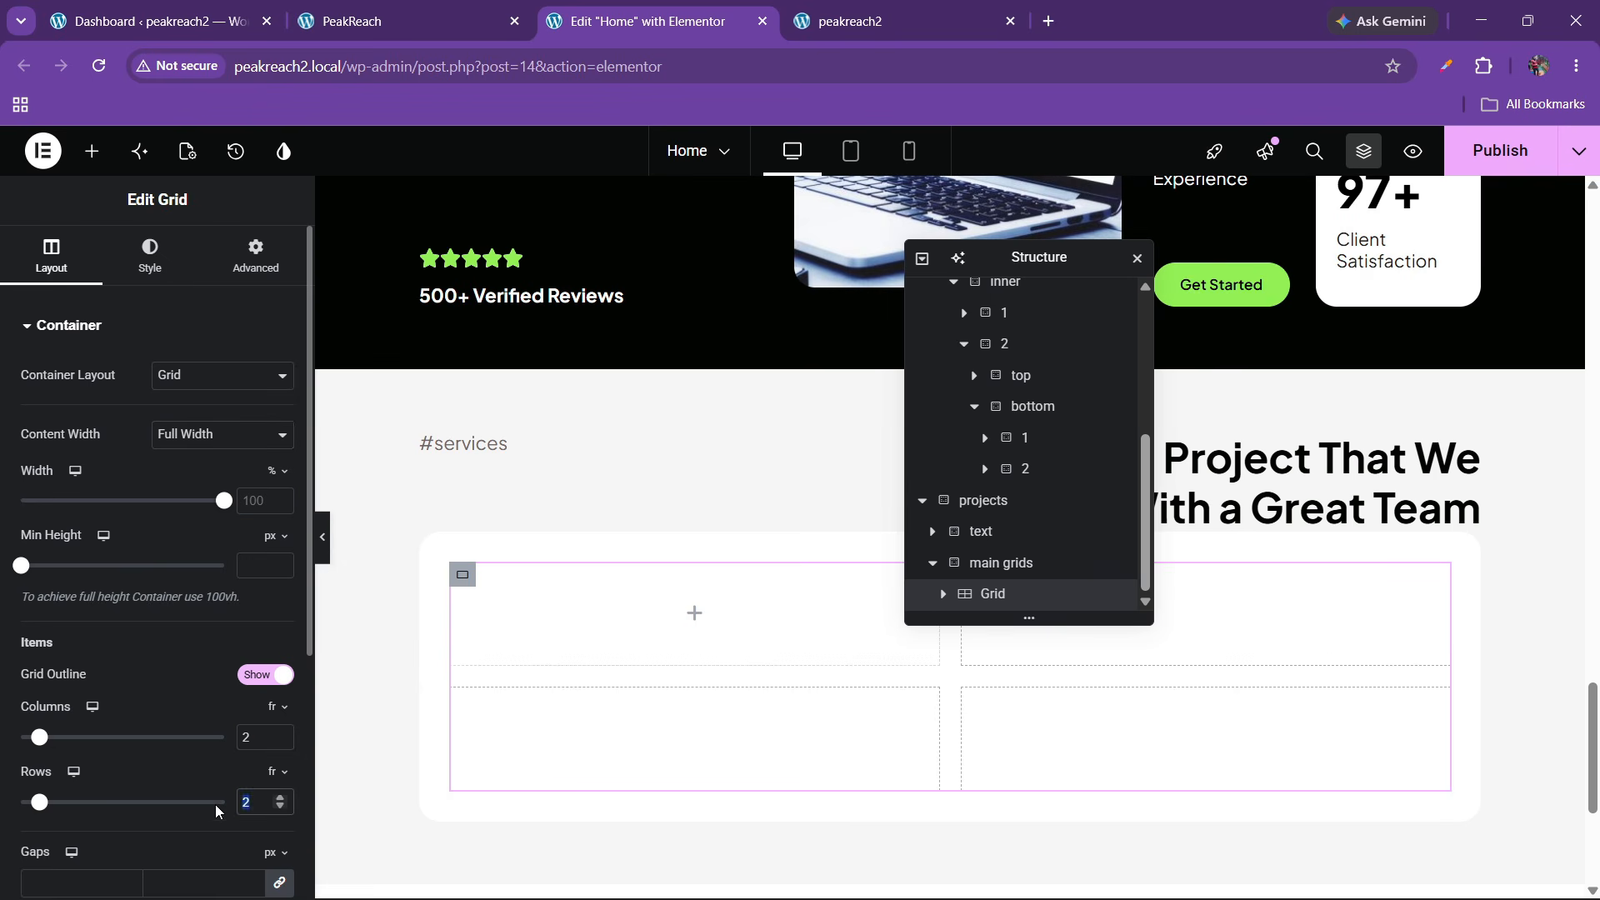
type("1")
Add a Flexbox container into the grid's first cell
left_click(463, 17)
scroll(602, 204, "down", 4)
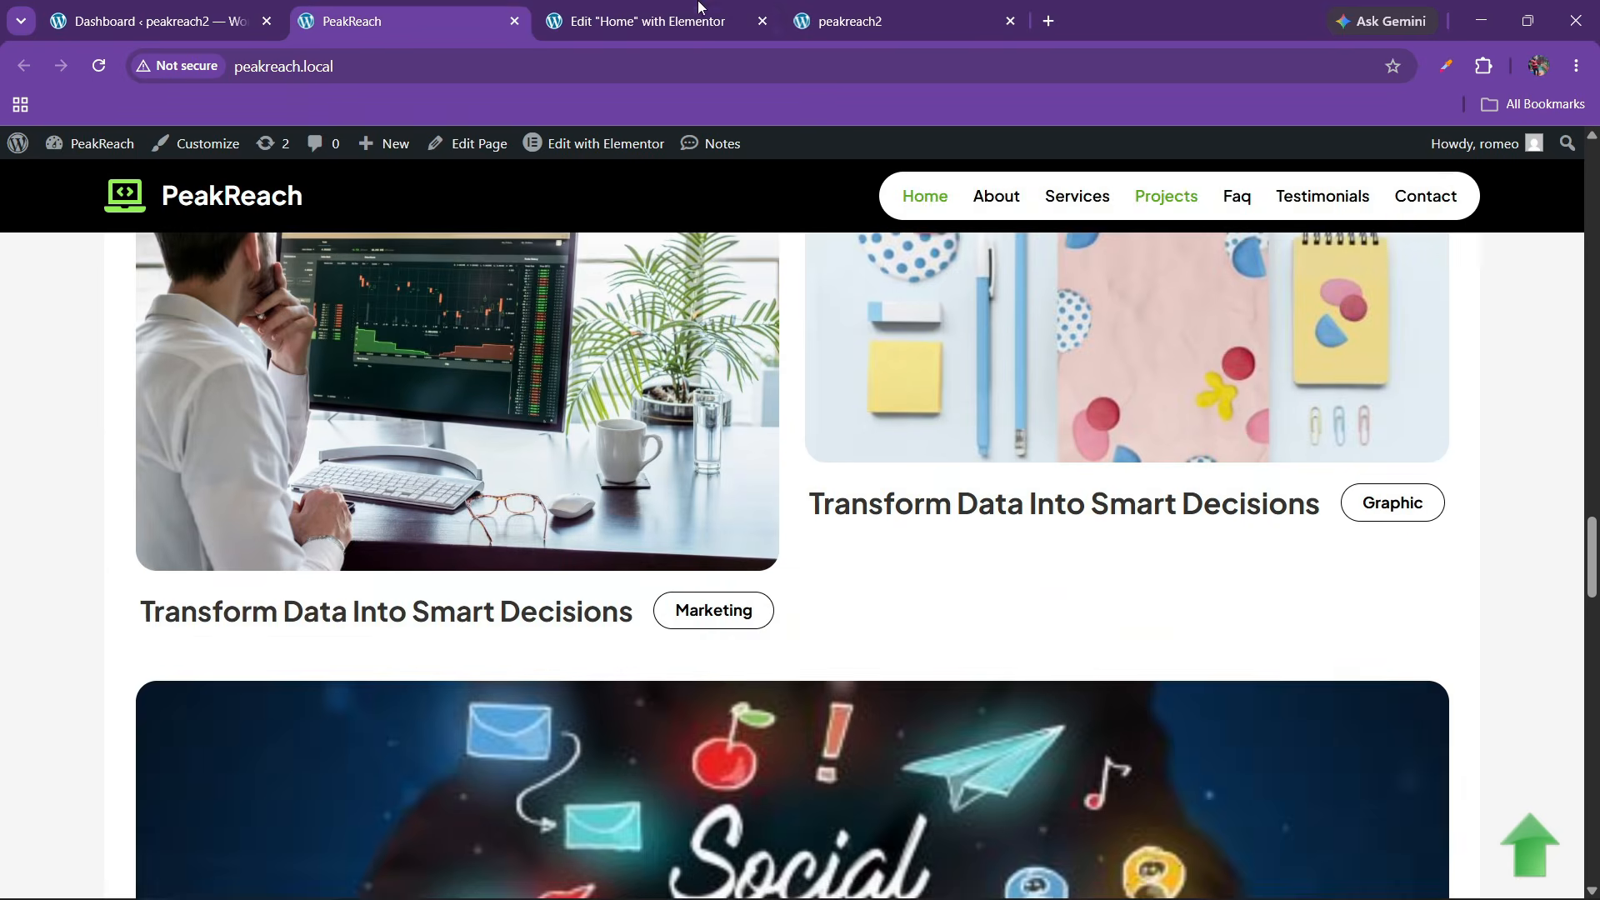
left_click(641, 21)
left_click(92, 151)
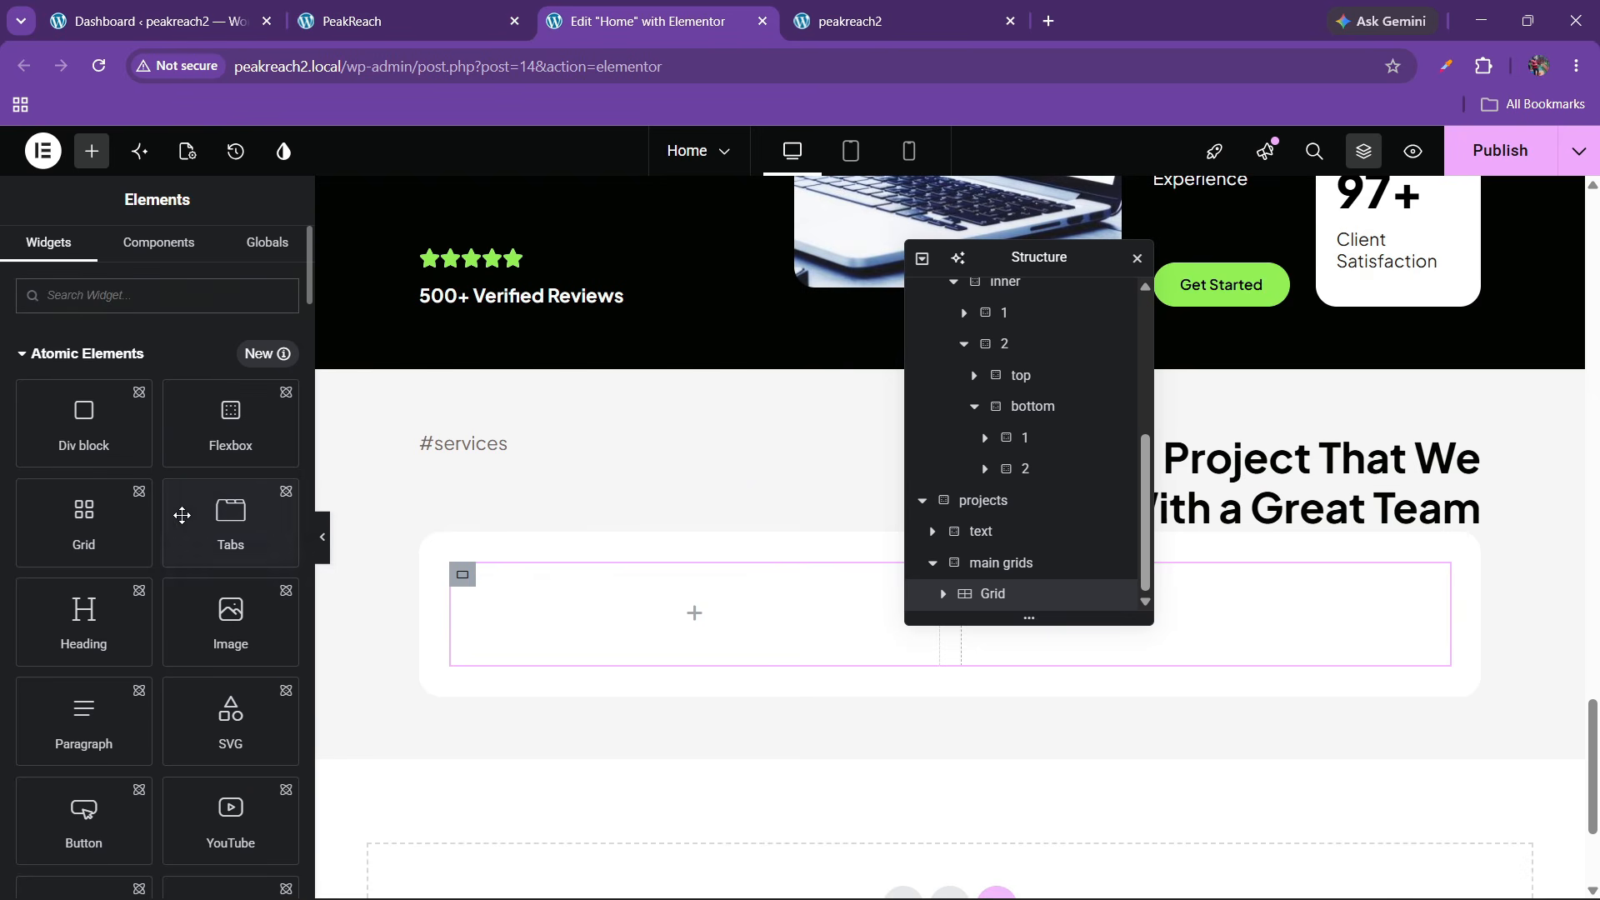
left_click_drag(242, 433, 683, 608)
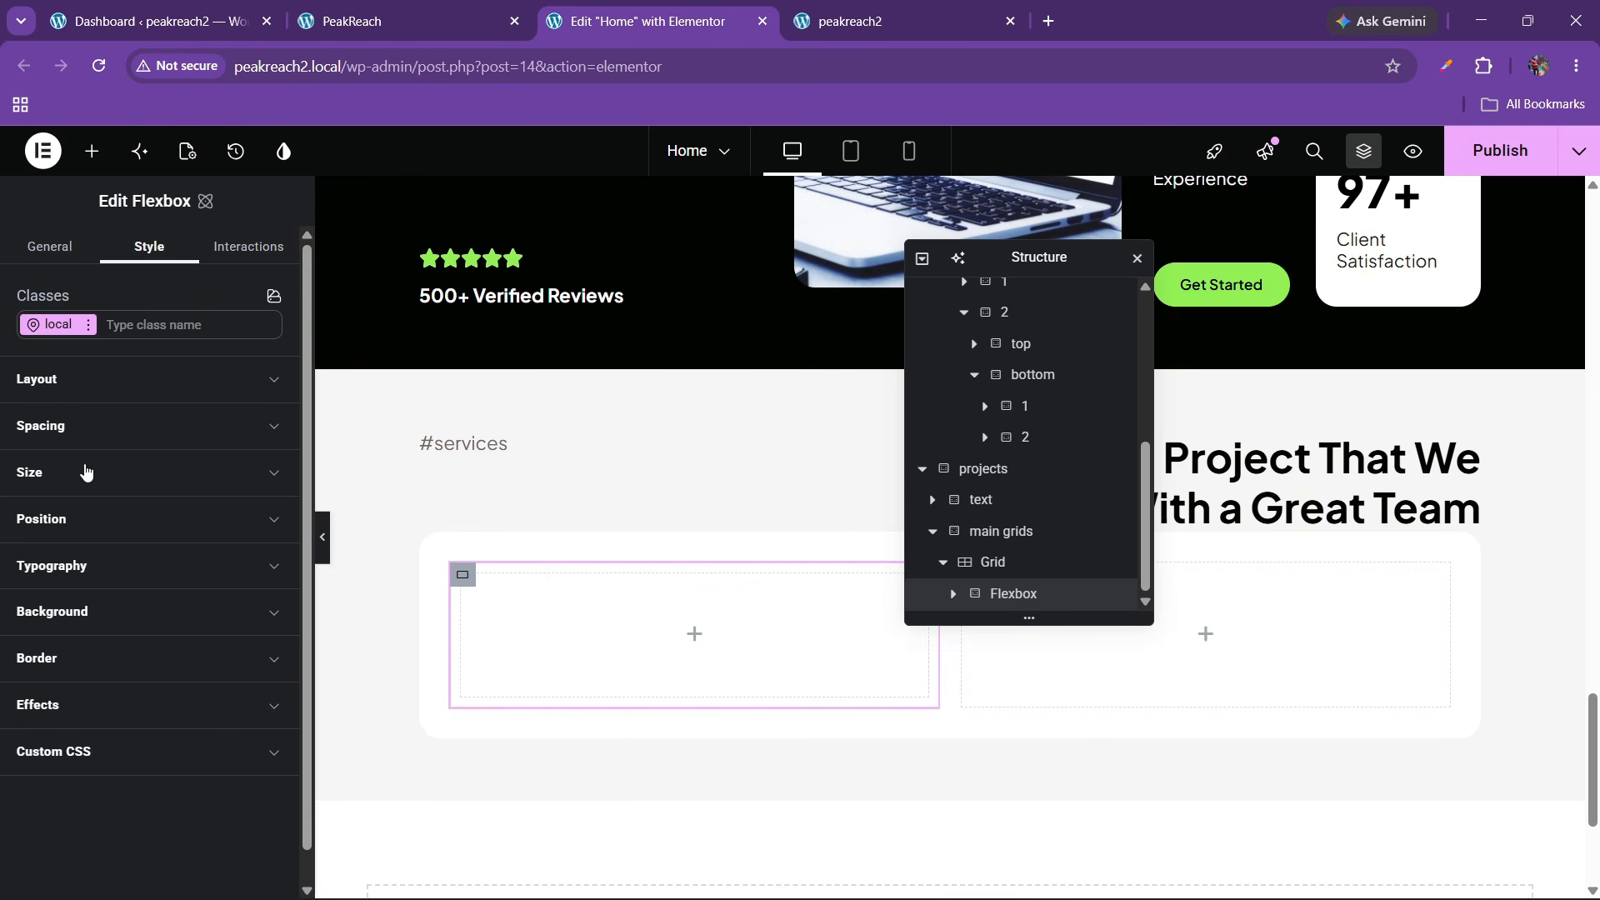
Set the Flexbox's Spacing padding to 0
left_click(86, 426)
scroll(53, 664, "down", 2)
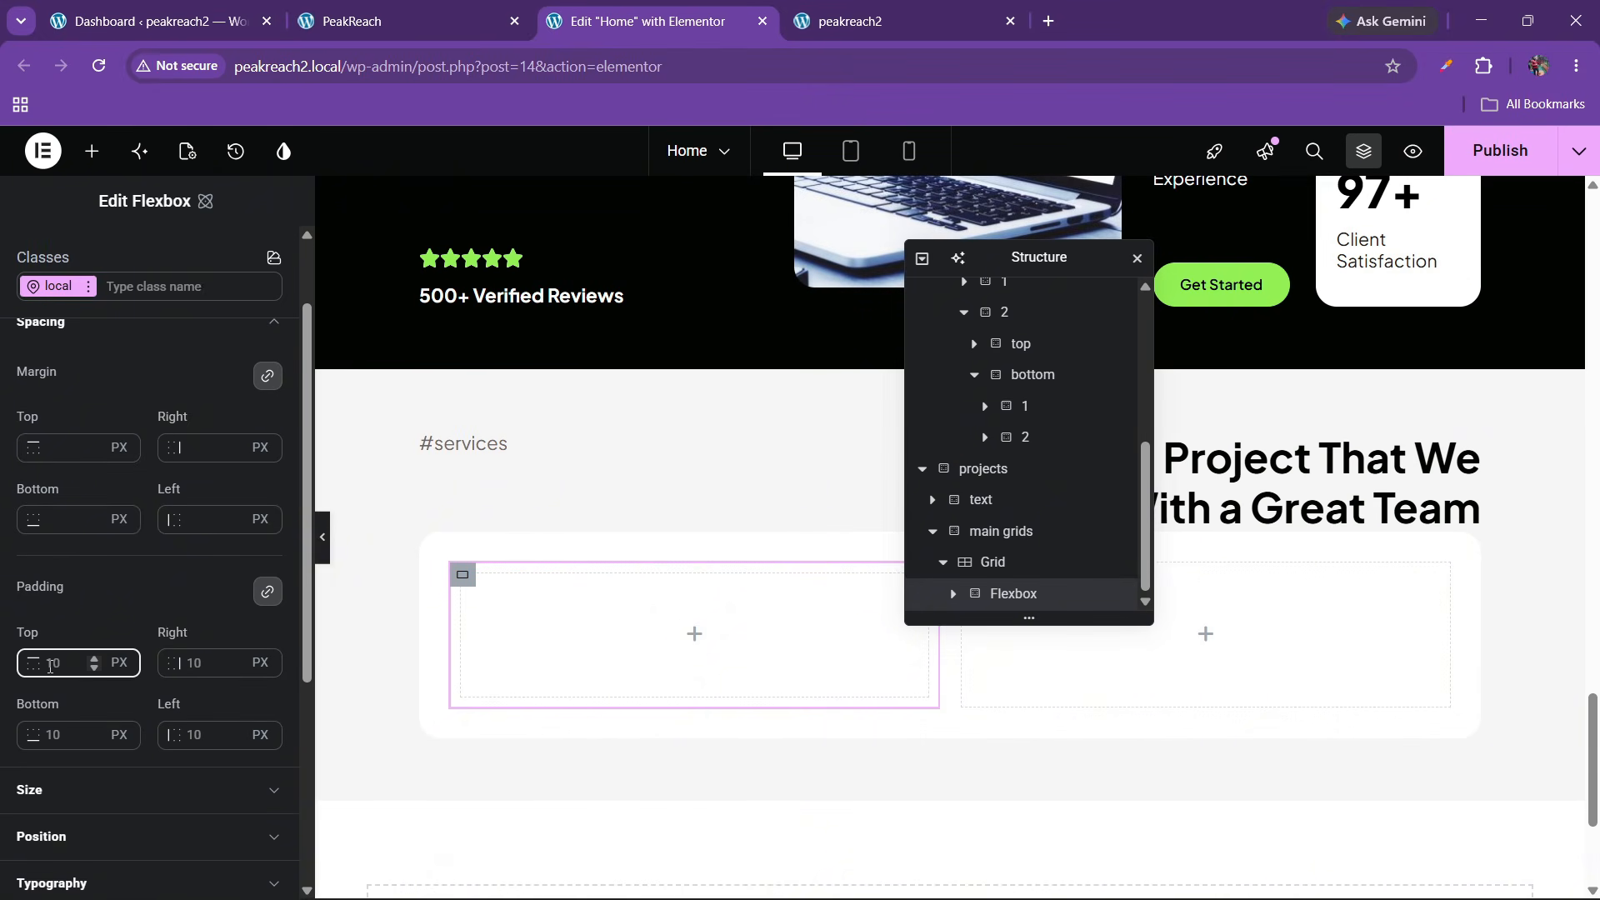
left_click(50, 667)
type("0")
left_click(400, 21)
left_click(650, 21)
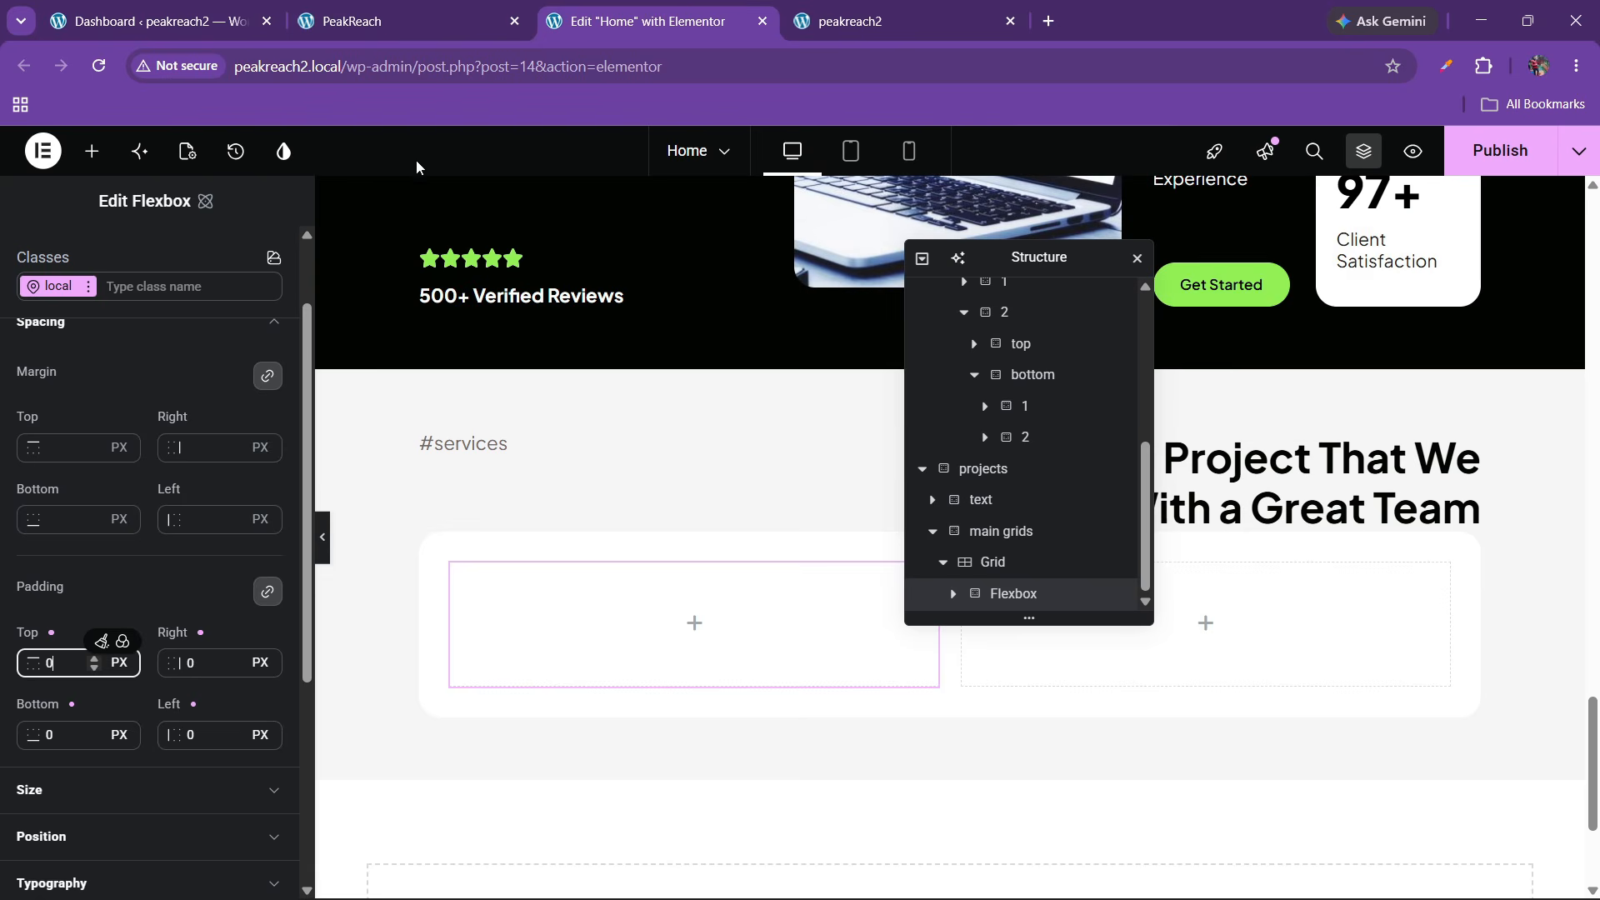
left_click(90, 151)
scroll(178, 608, "down", 10)
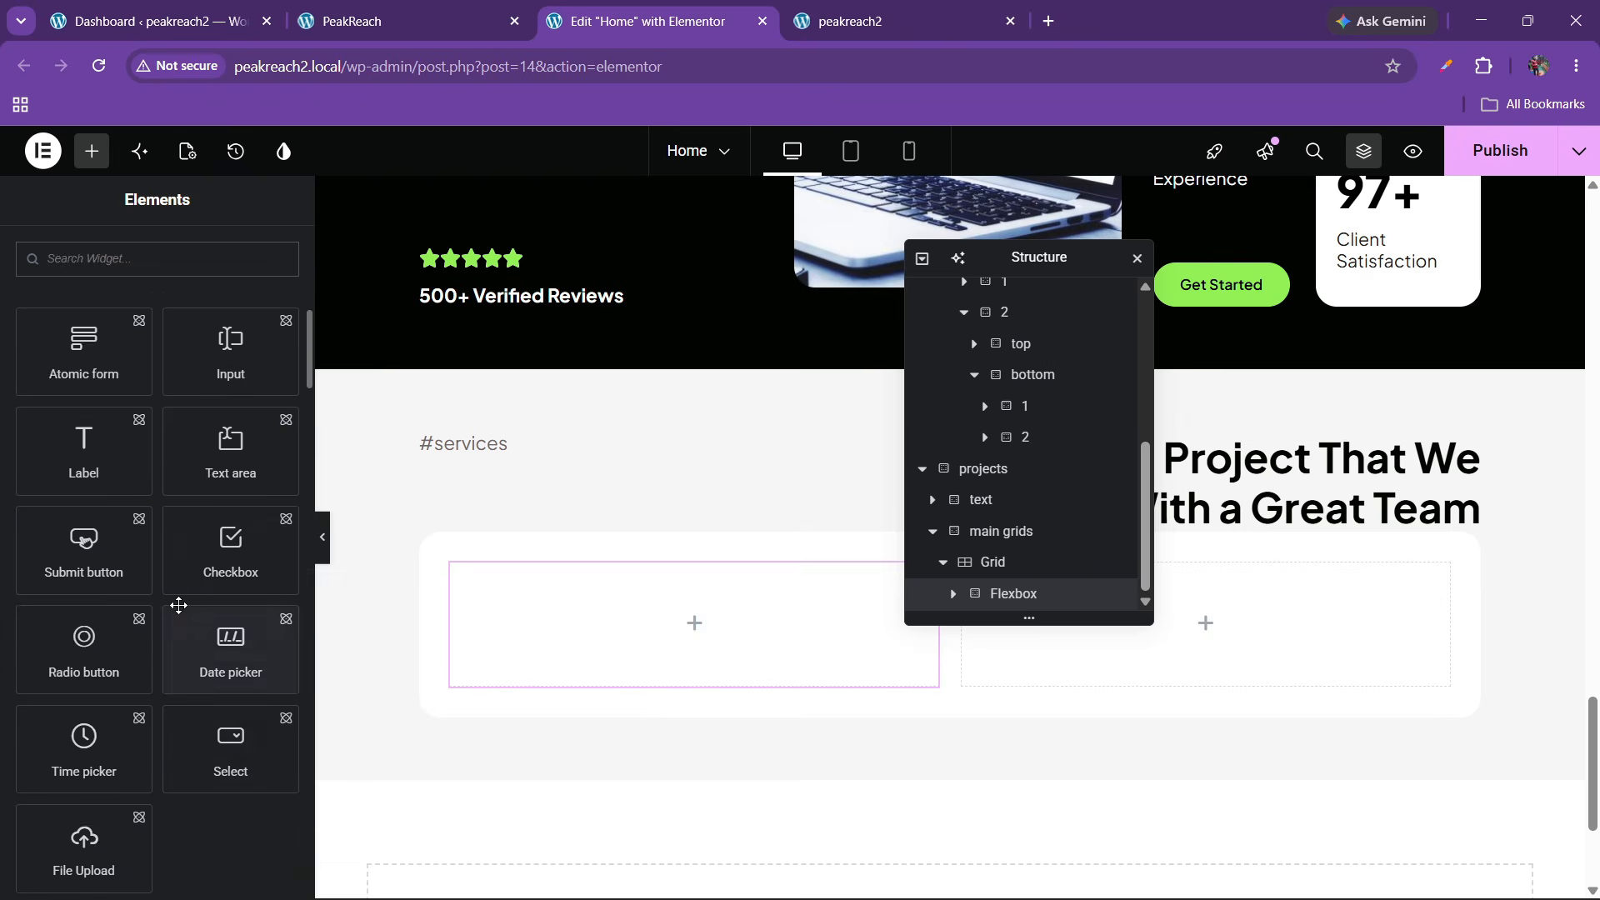
Add an Image widget to the projects grid
scroll(179, 611, "up", 1)
scroll(178, 614, "down", 4)
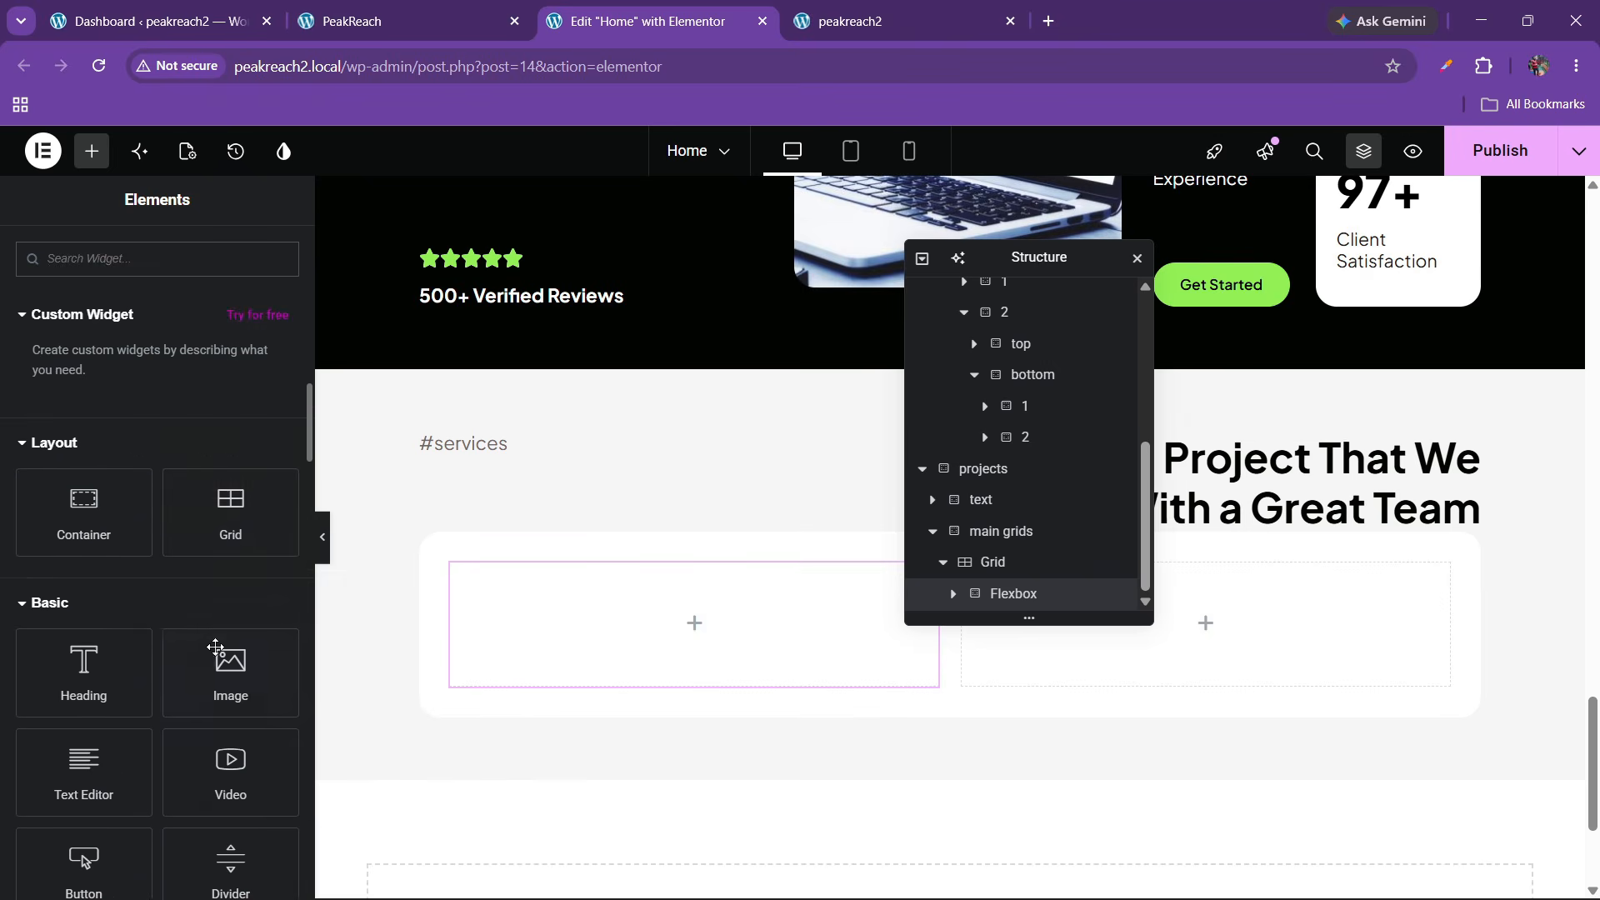
left_click_drag(231, 667, 648, 618)
scroll(692, 622, "down", 1)
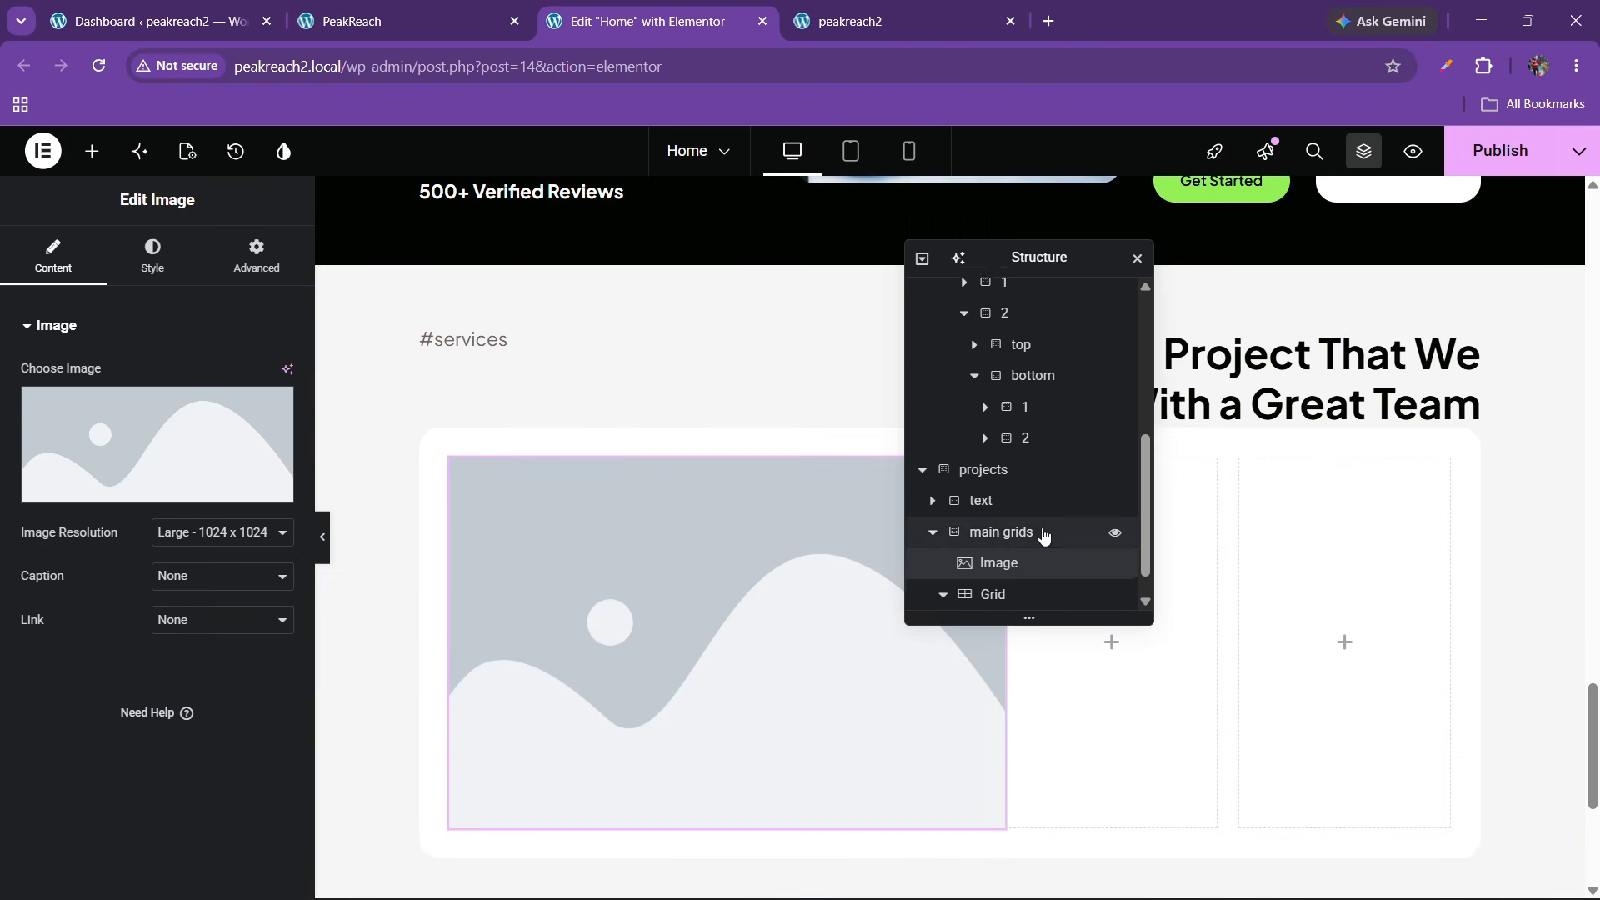
scroll(979, 589, "up", 1)
scroll(980, 589, "down", 1)
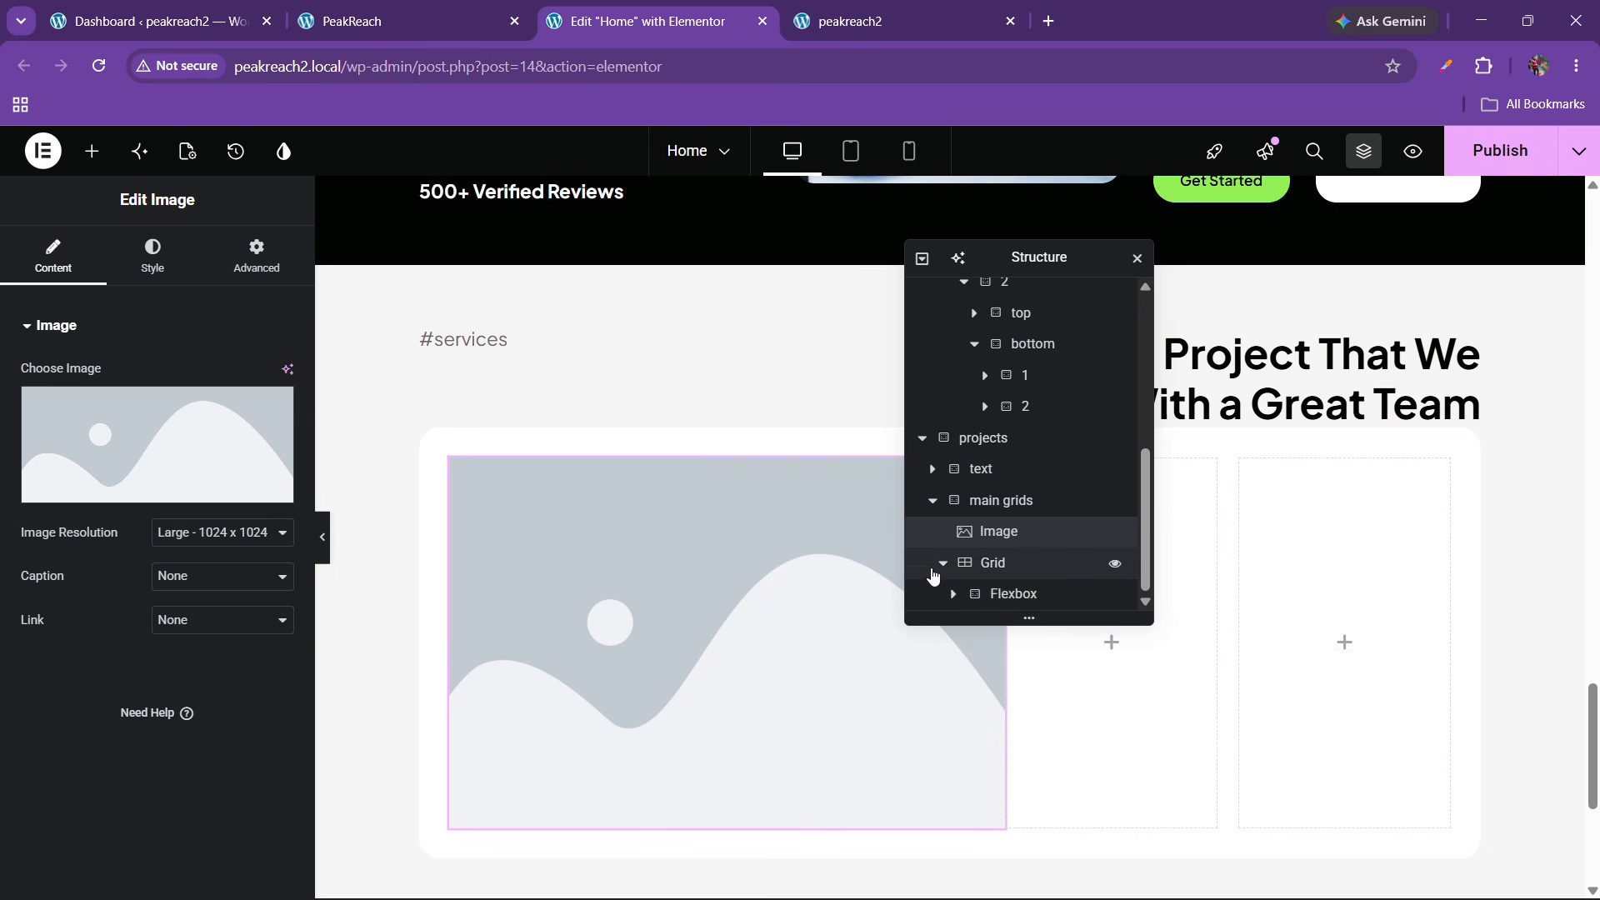
Rename the Flexbox to 'box' and move the Image inside it
left_click(953, 594)
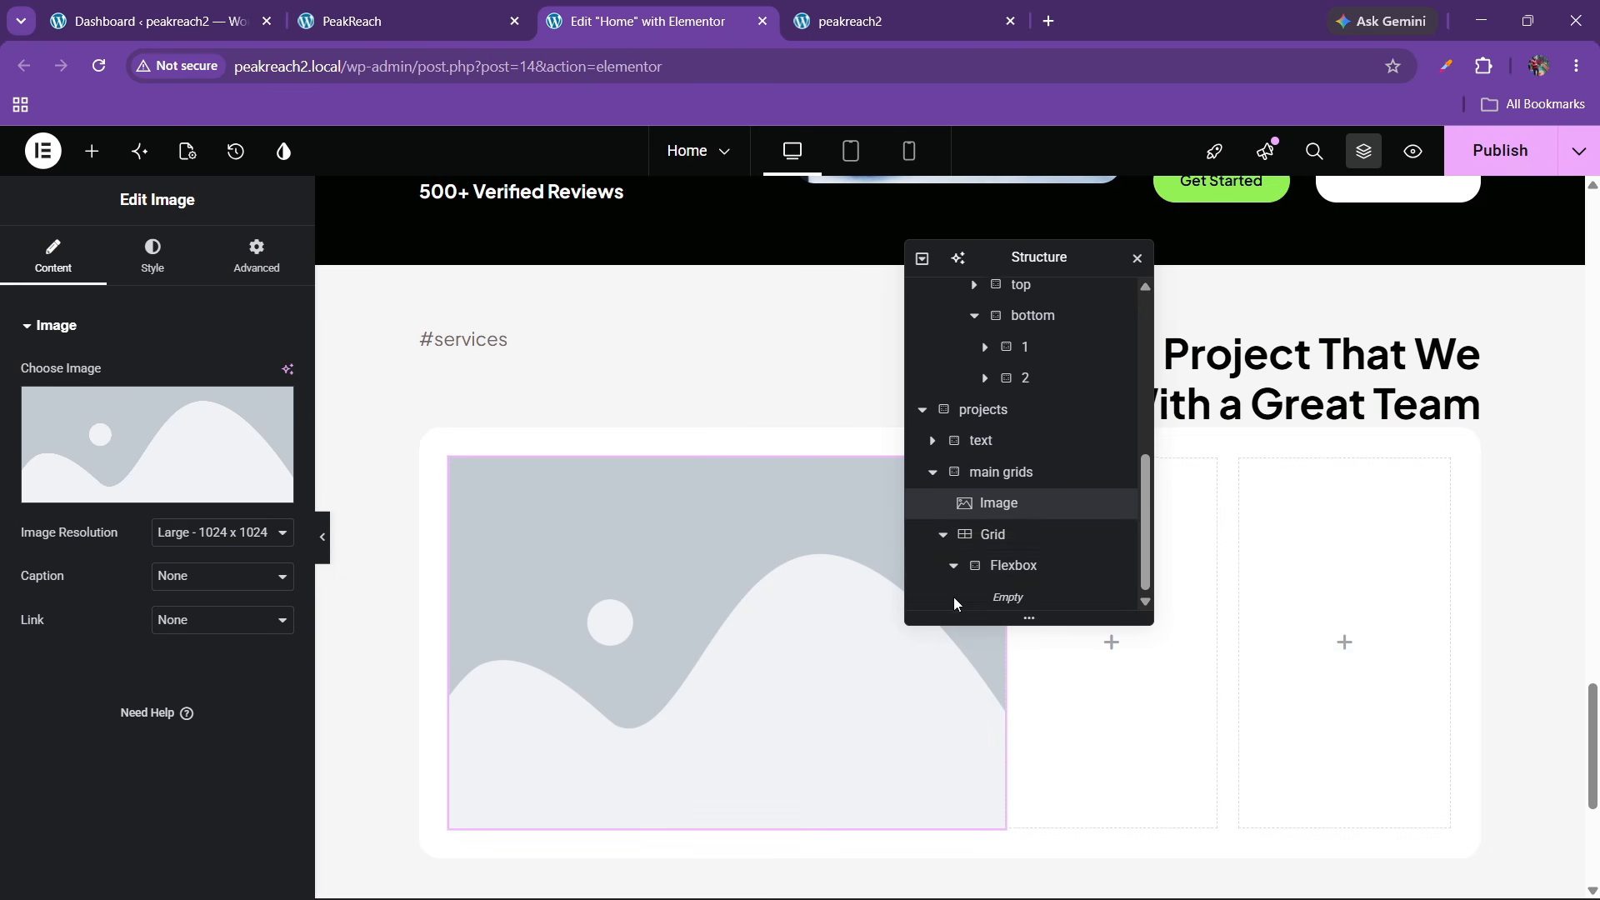
double_click(1017, 573)
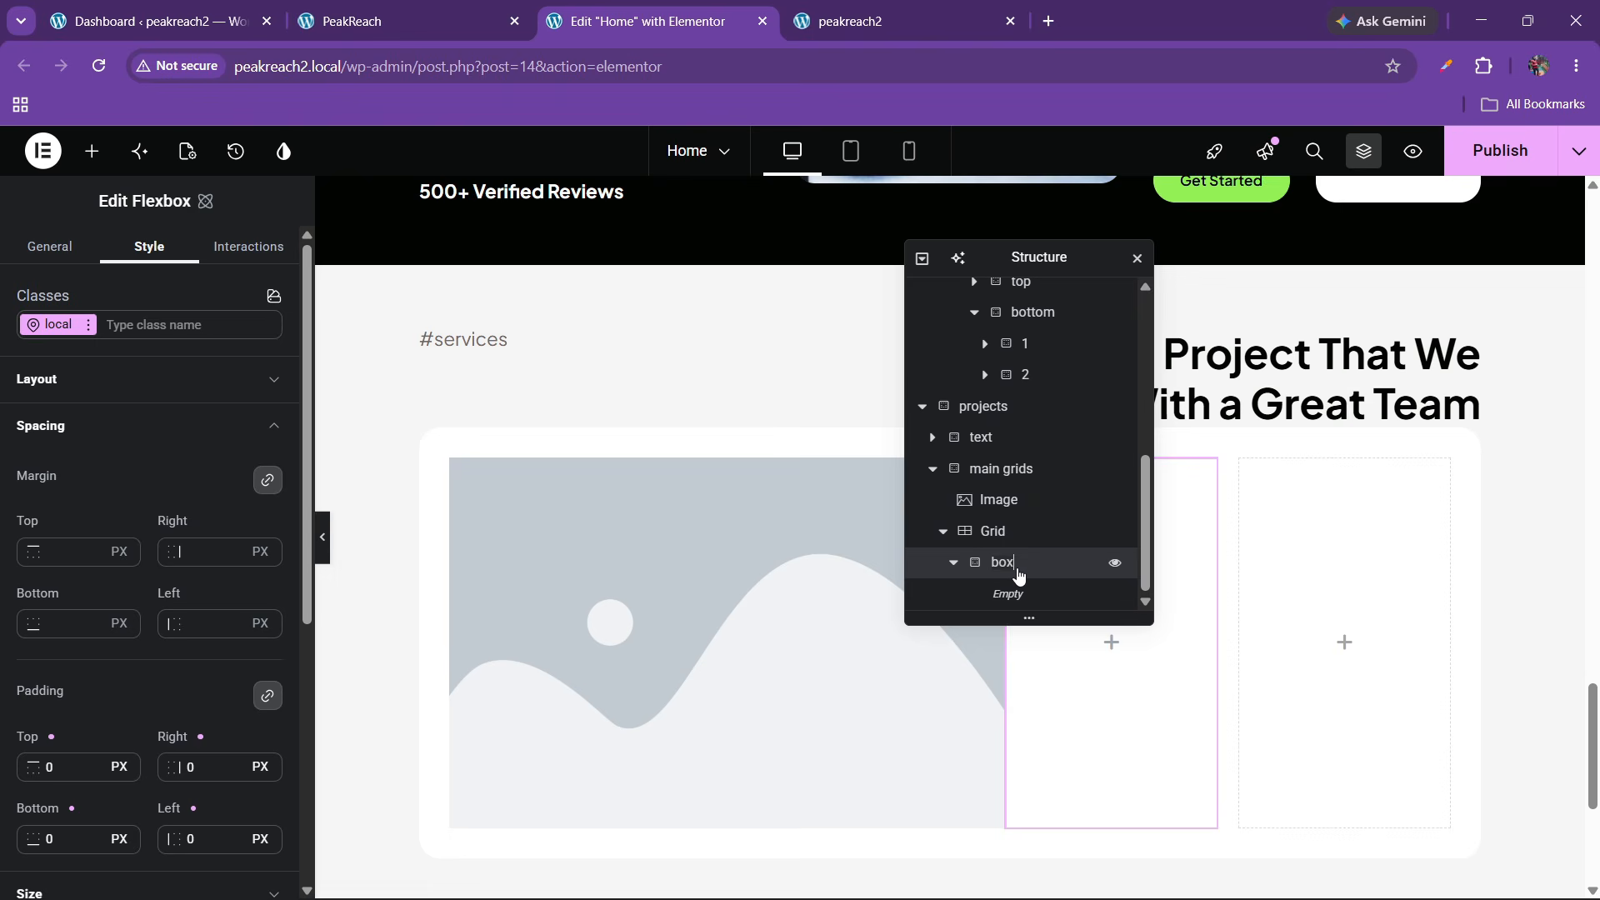
left_click(1010, 497)
left_click_drag(1004, 512, 1026, 595)
left_click(954, 568)
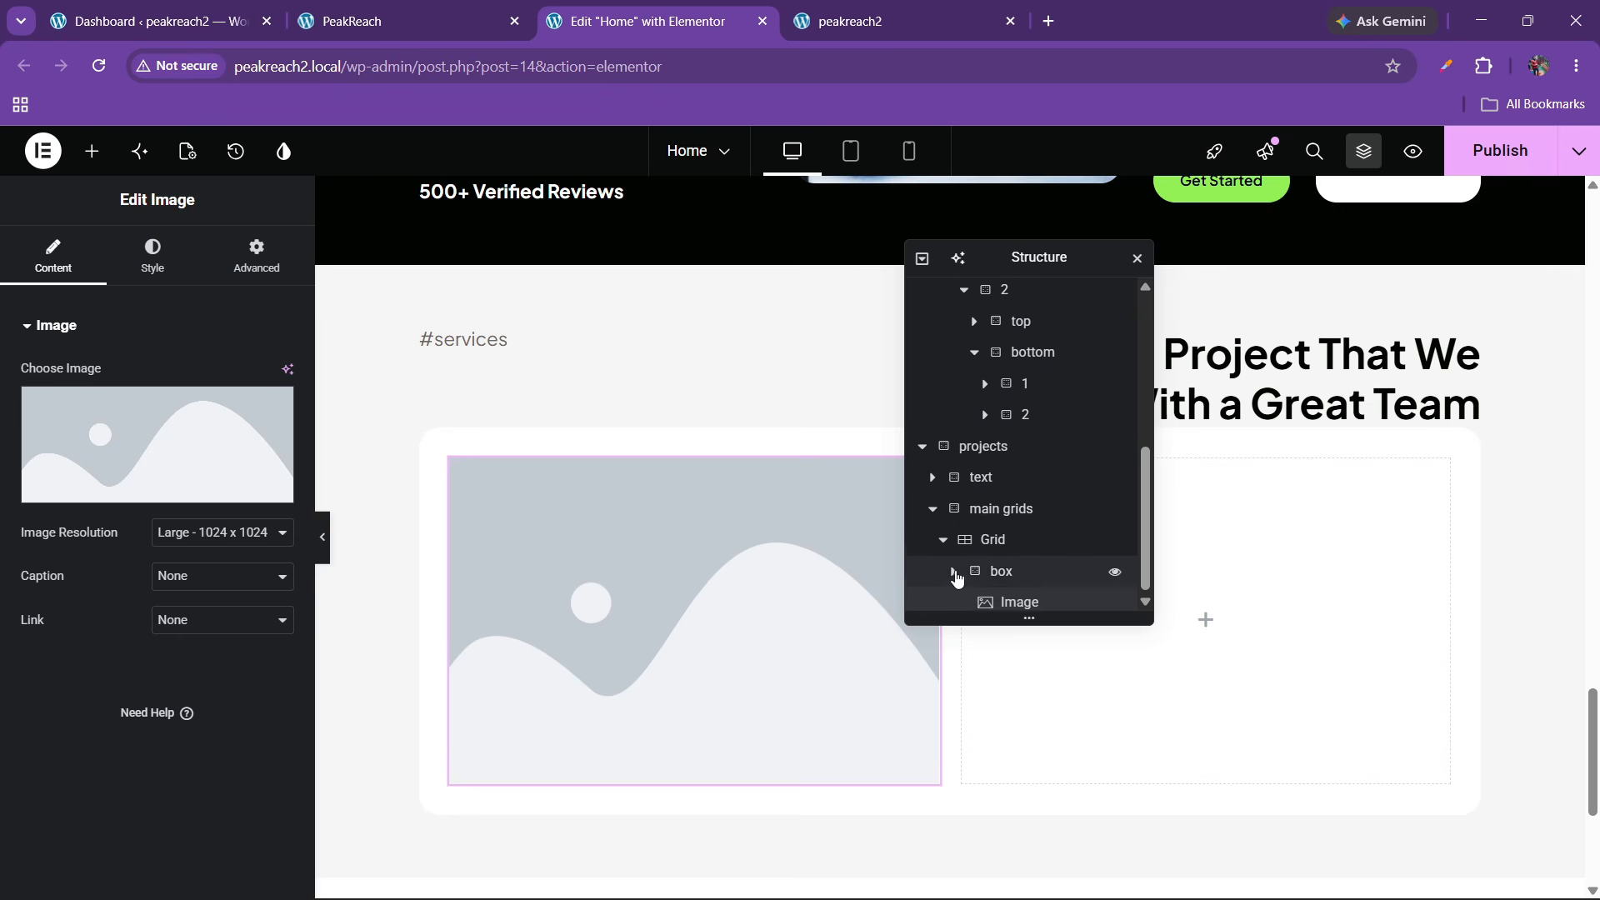
left_click(954, 568)
left_click(953, 592)
left_click(1023, 592)
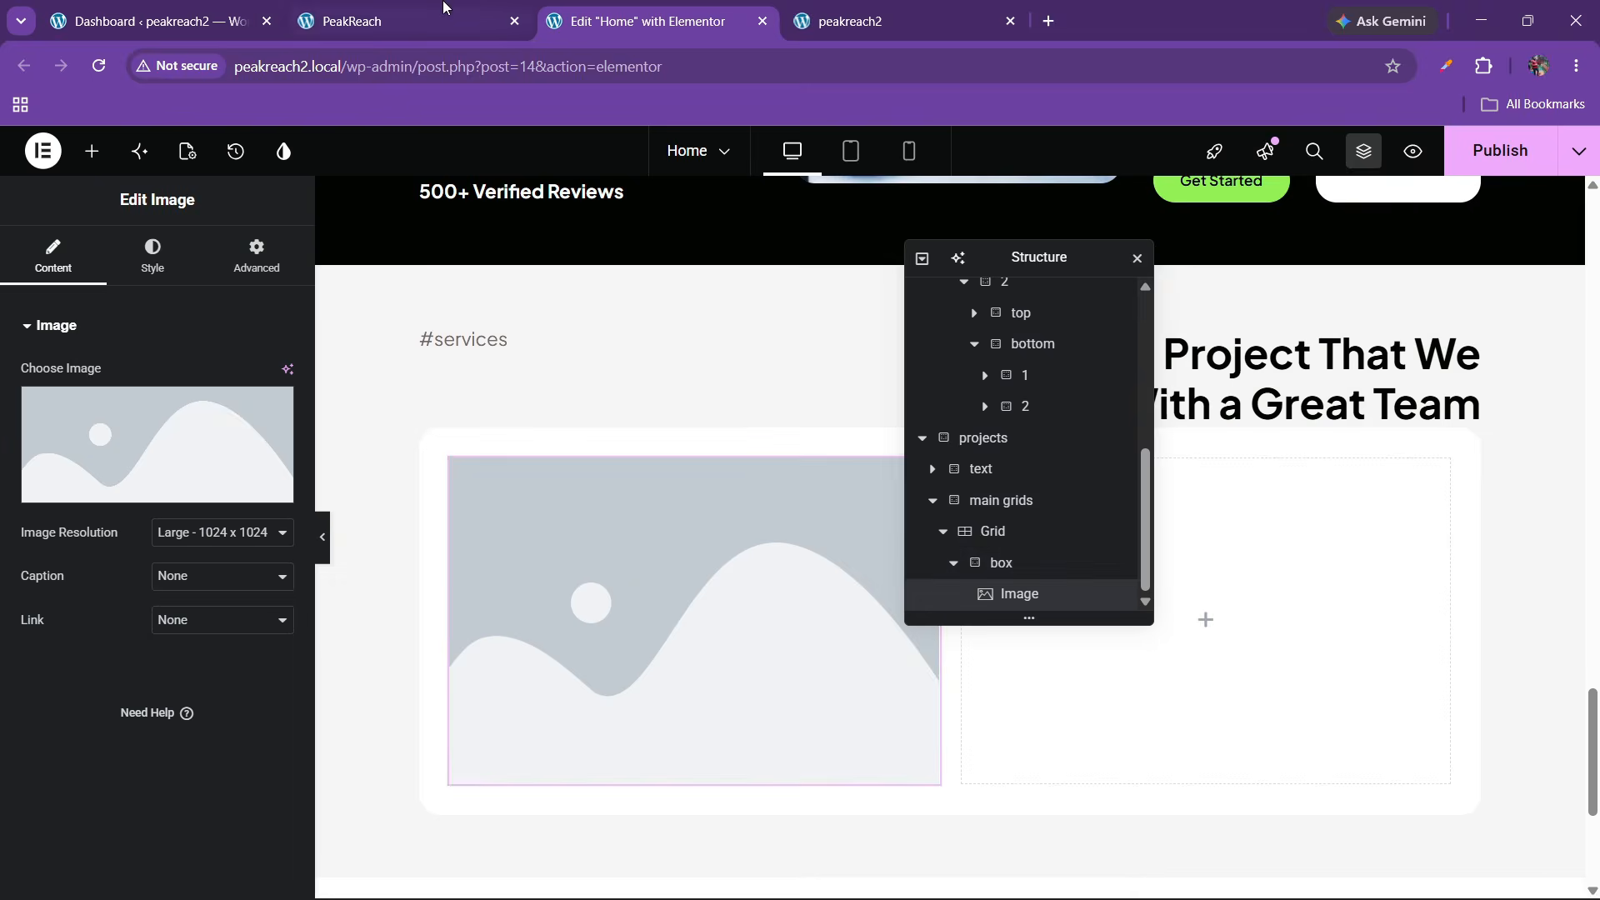
Insert the image-demo_image1 photo from the media library into the Image widget
left_click(400, 21)
left_click(653, 8)
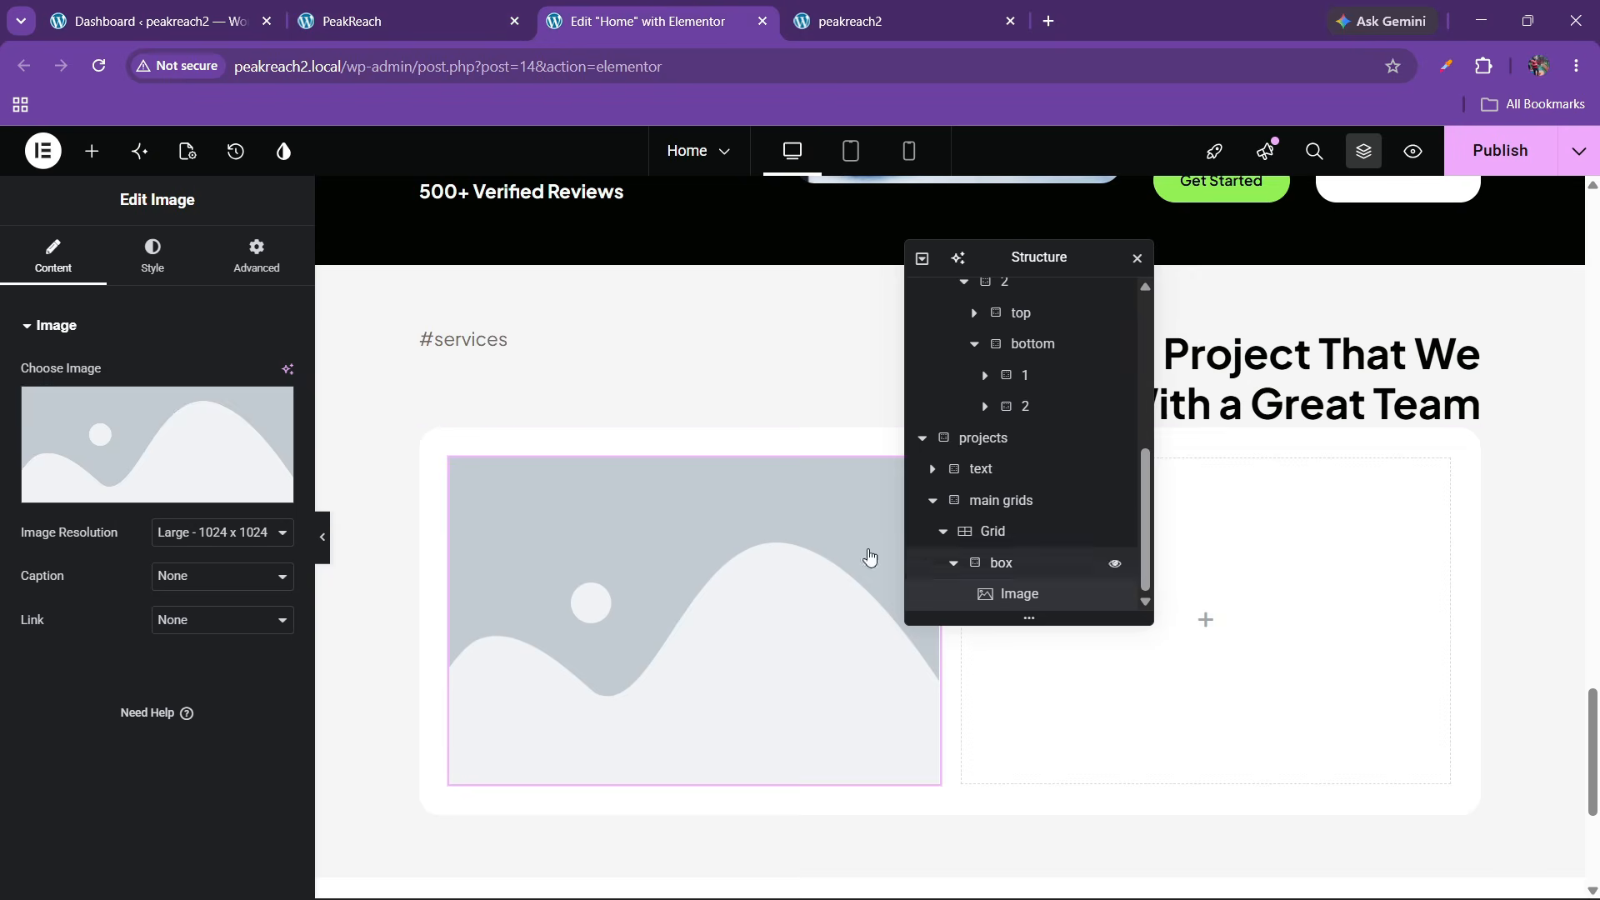
left_click(150, 444)
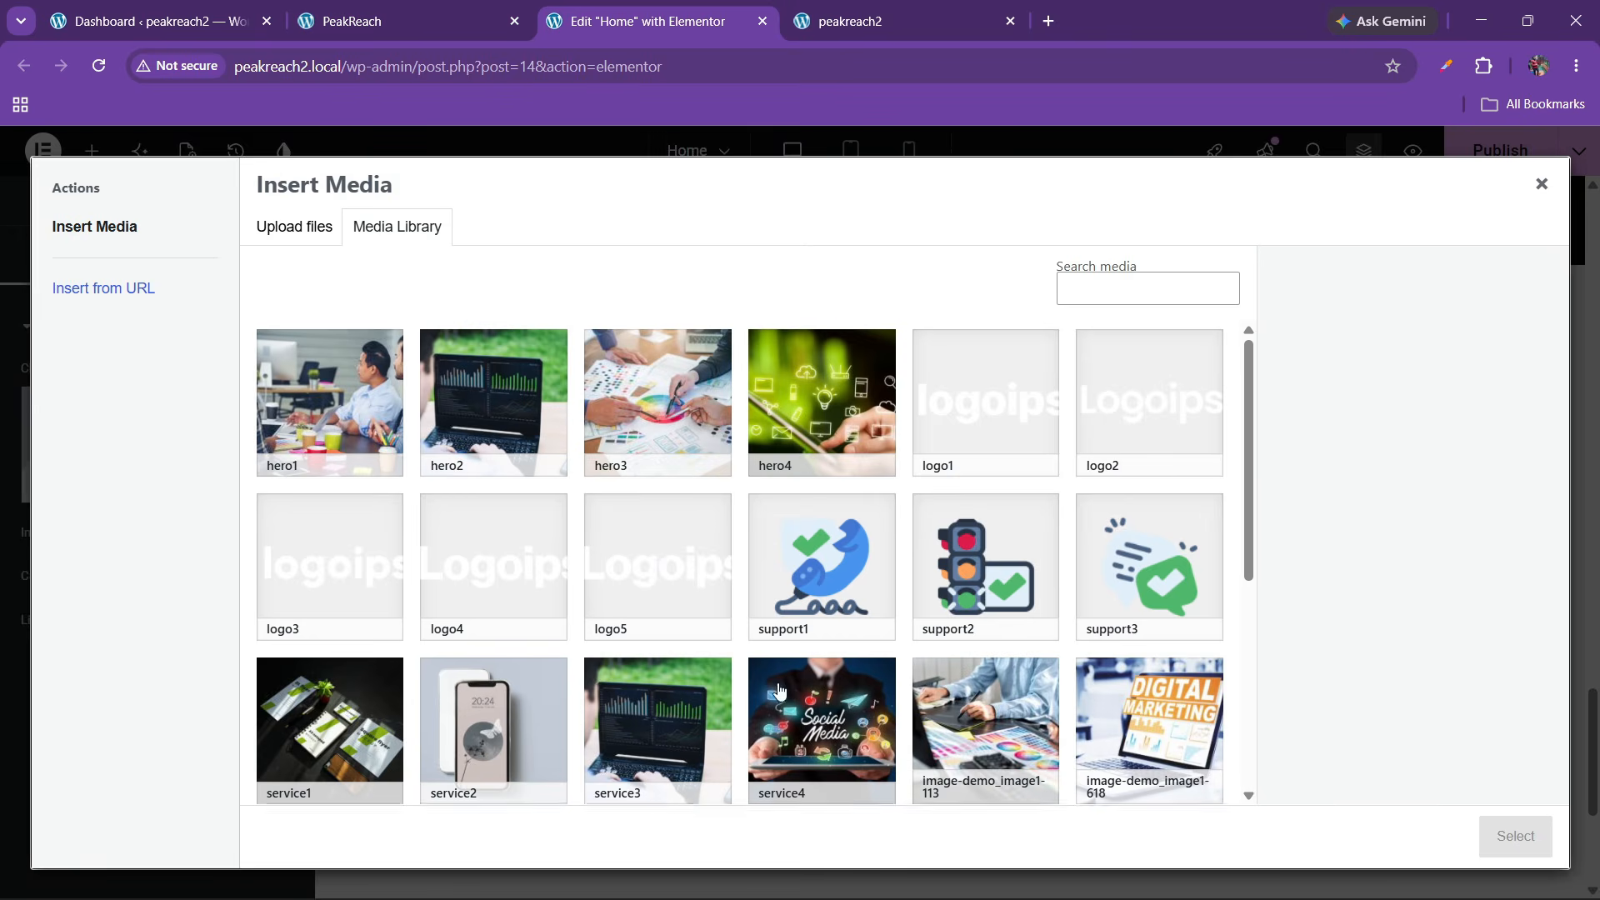
scroll(734, 679, "down", 2)
scroll(541, 488, "down", 2)
left_click(541, 488)
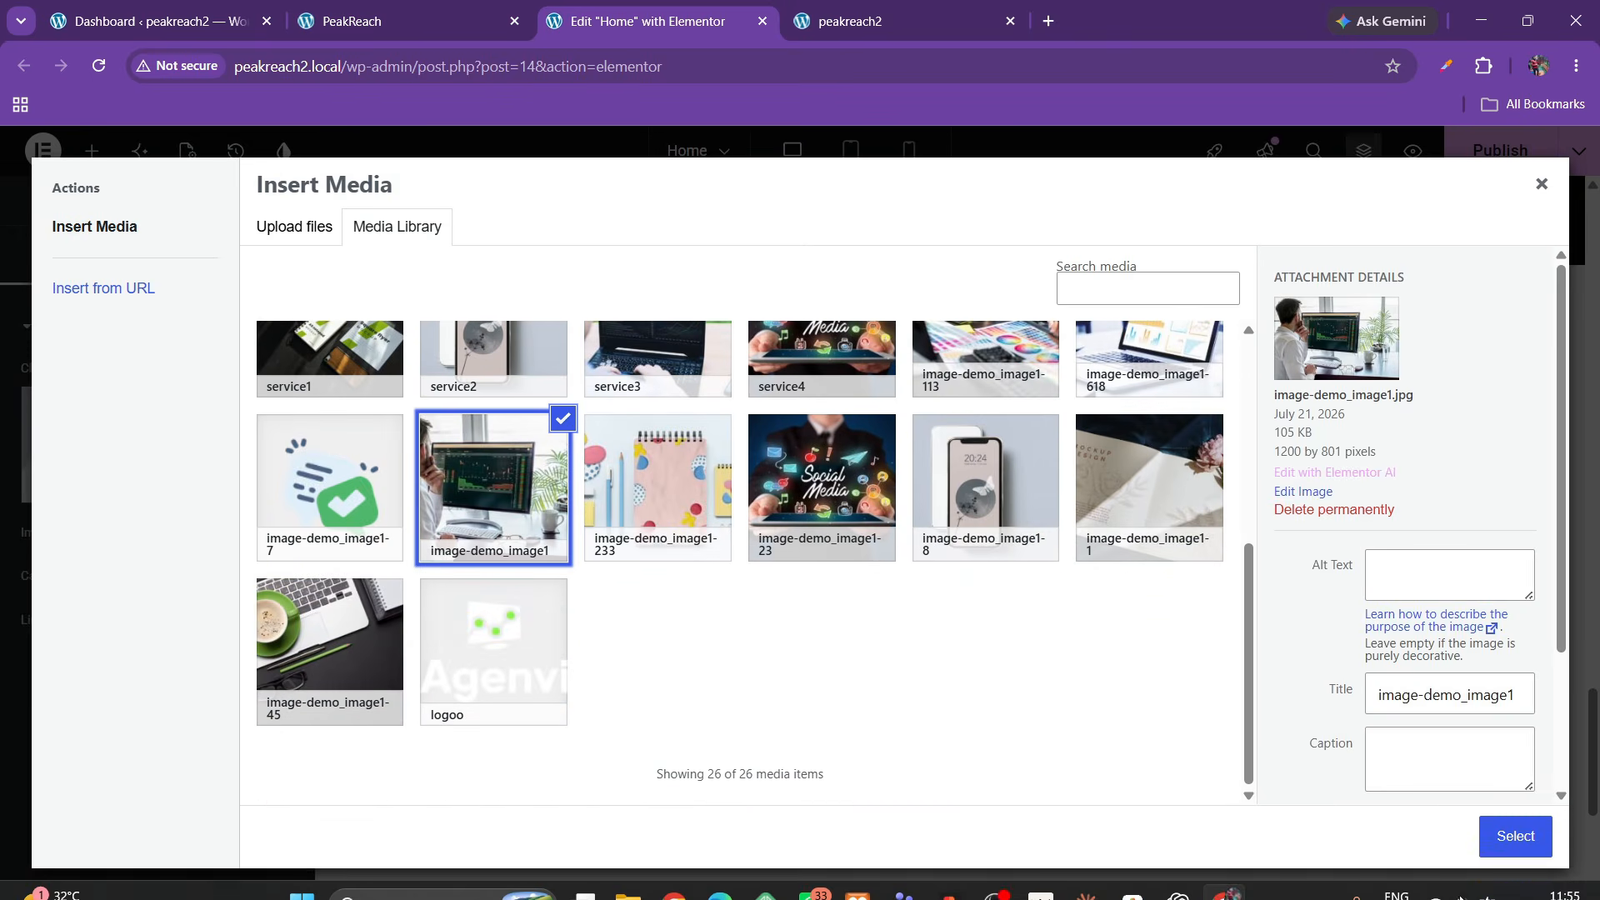
left_click(1514, 835)
Set the image resolution to Full
left_click(379, 10)
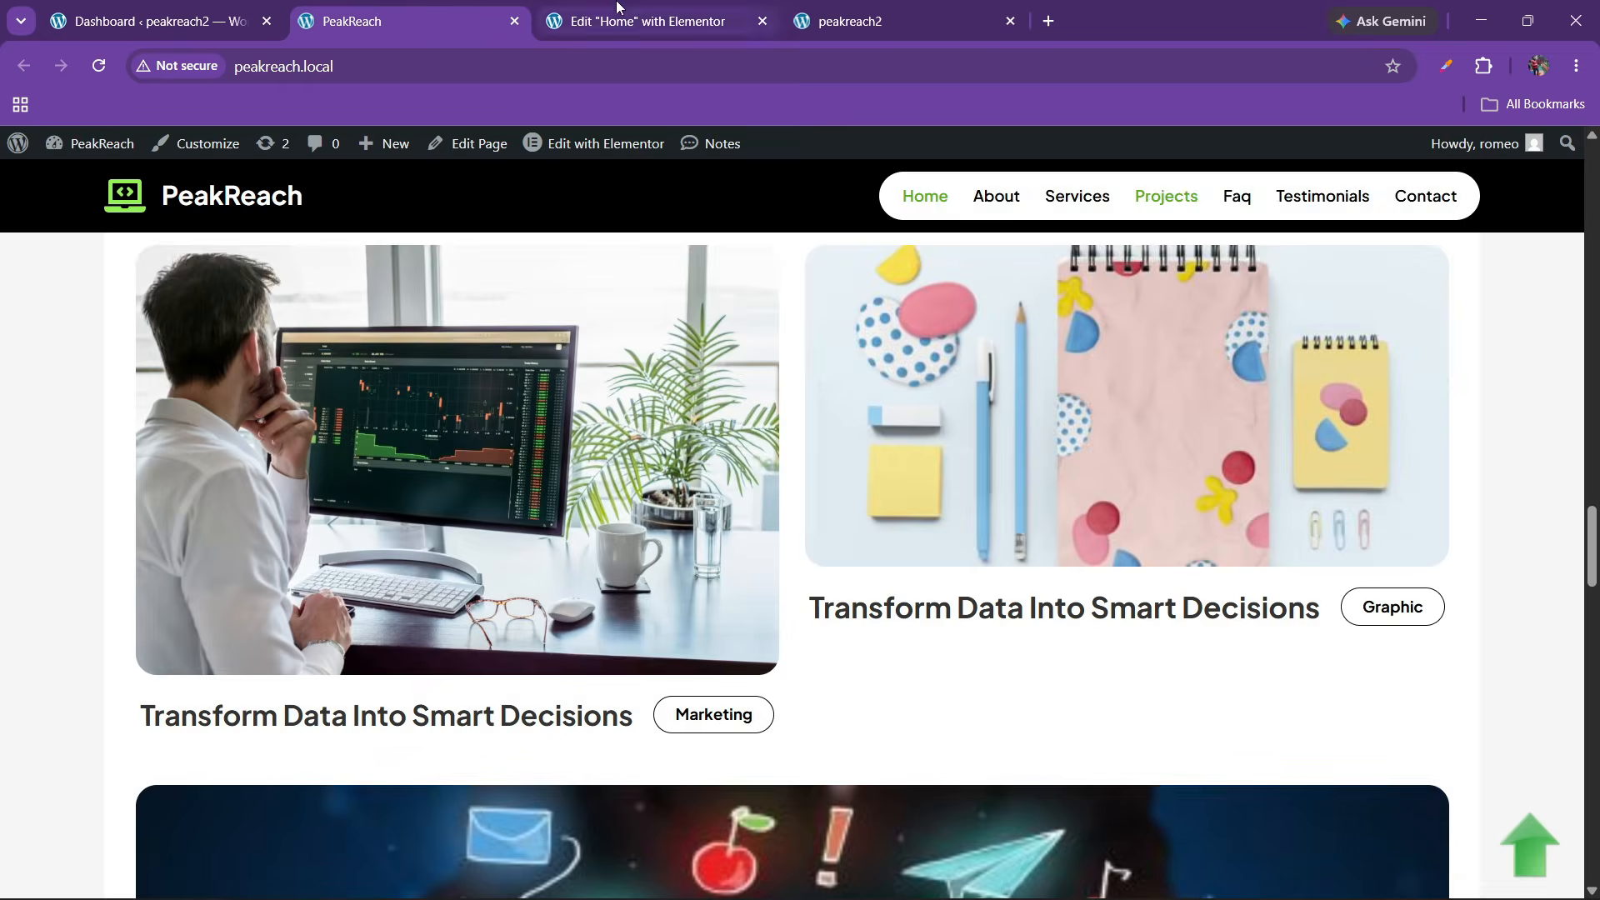
left_click(641, 21)
left_click(198, 533)
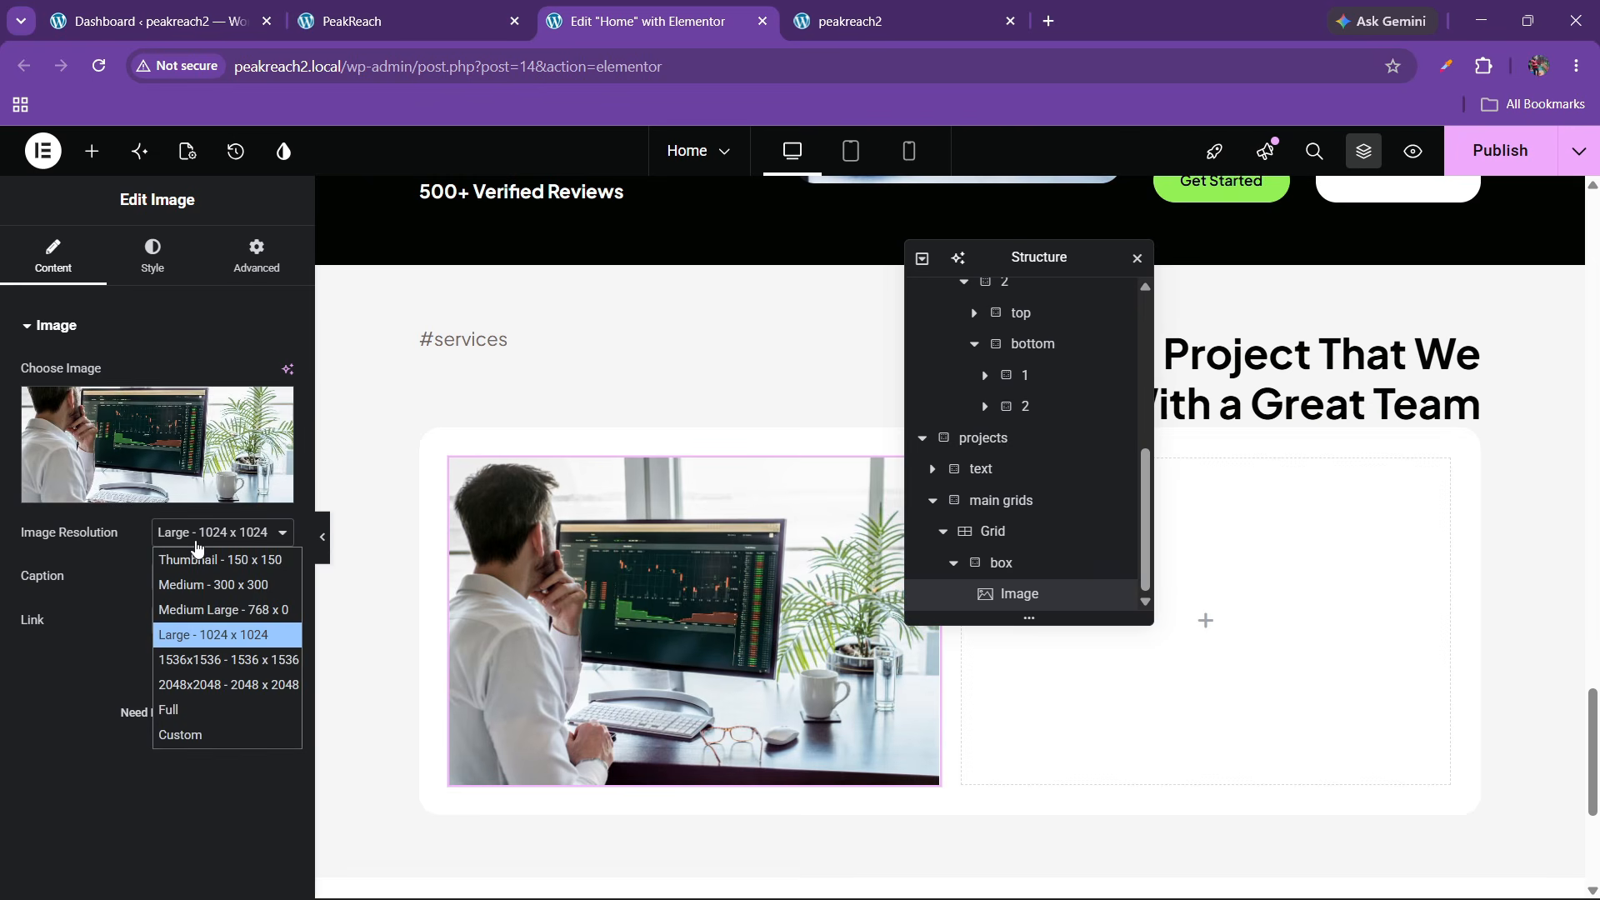
left_click(179, 709)
Give the image a 20 px border radius in its style settings
left_click(152, 265)
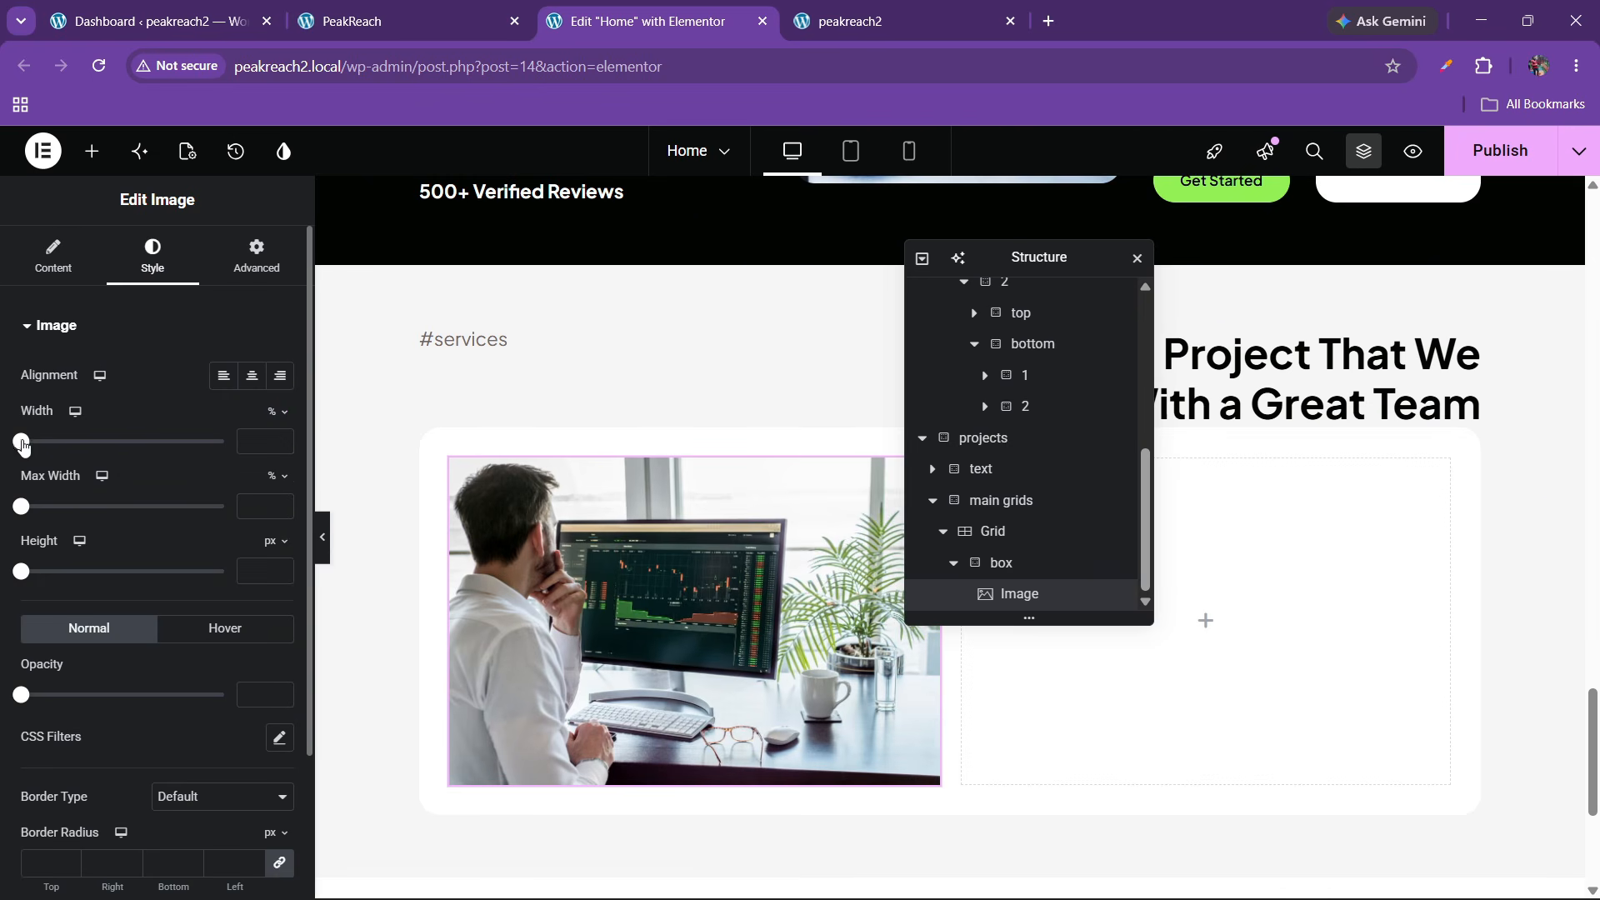
left_click_drag(21, 440, 223, 440)
scroll(96, 630, "down", 3)
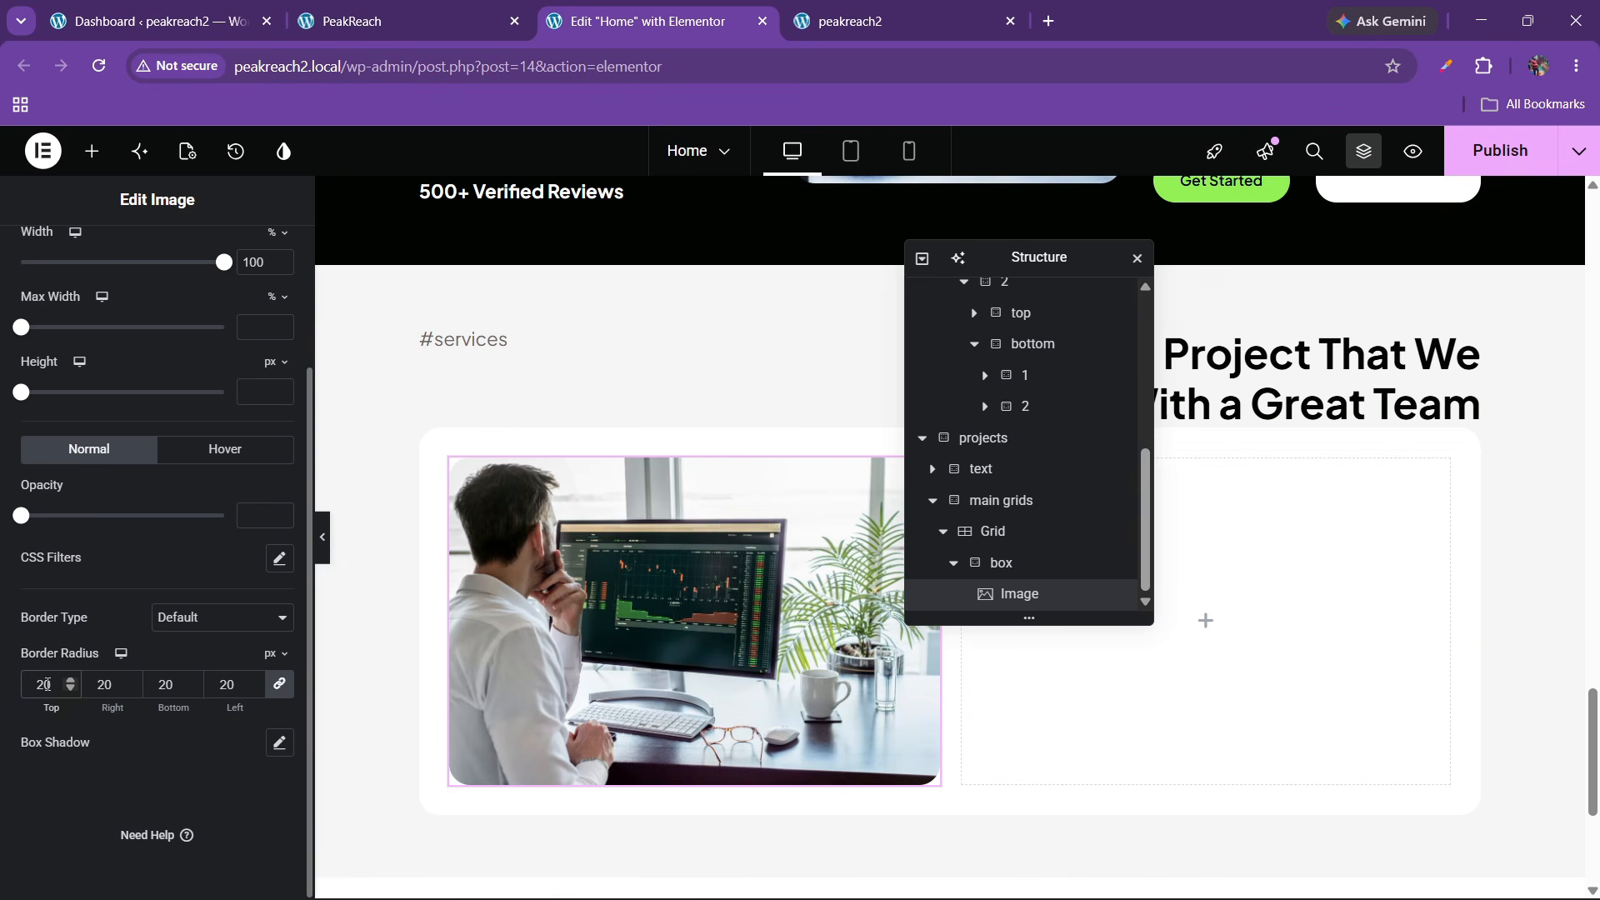
left_click(421, 16)
left_click(642, 21)
scroll(233, 330, "up", 6)
Set the image width to 100% in Advanced, keeping position at Default
left_click(253, 257)
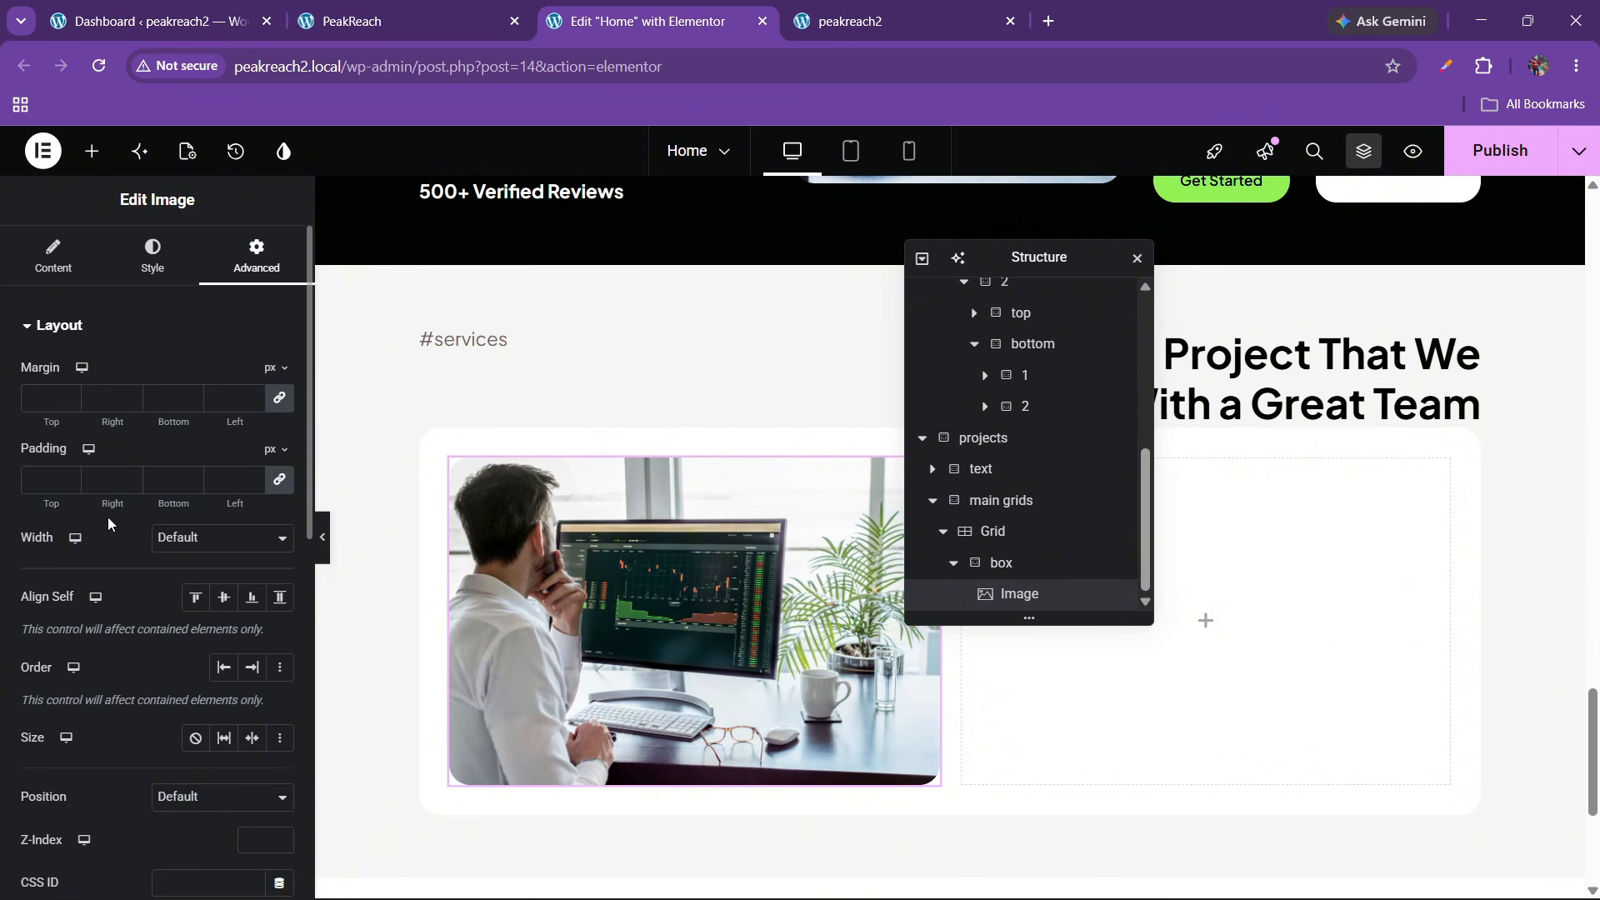
scroll(109, 523, "down", 3)
left_click(172, 495)
left_click(175, 497)
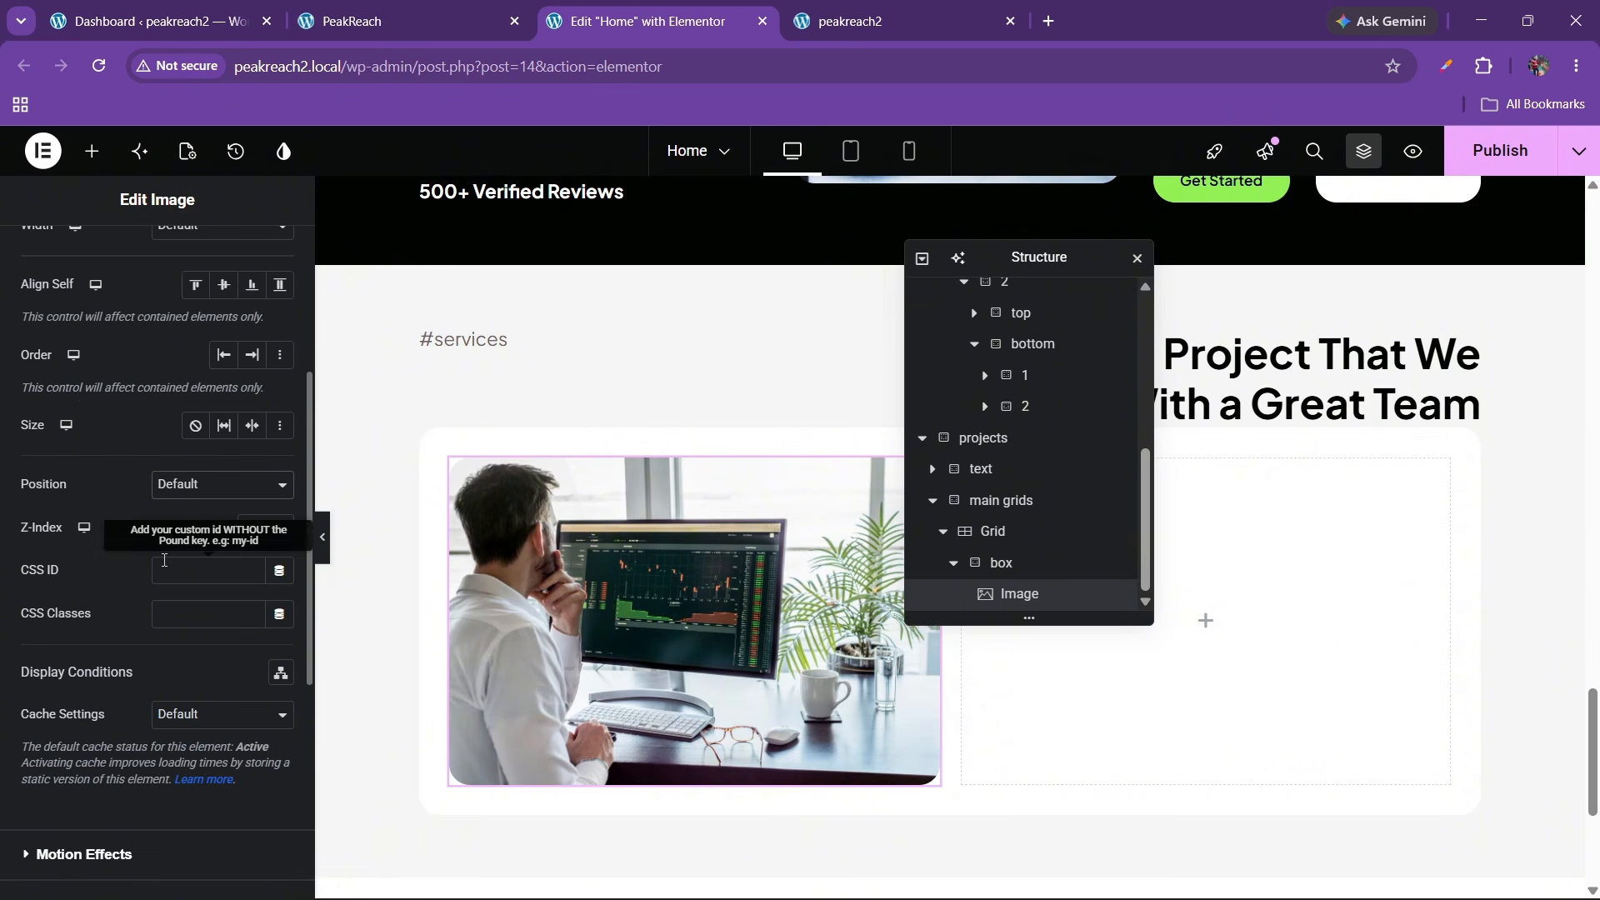
scroll(165, 560, "up", 1)
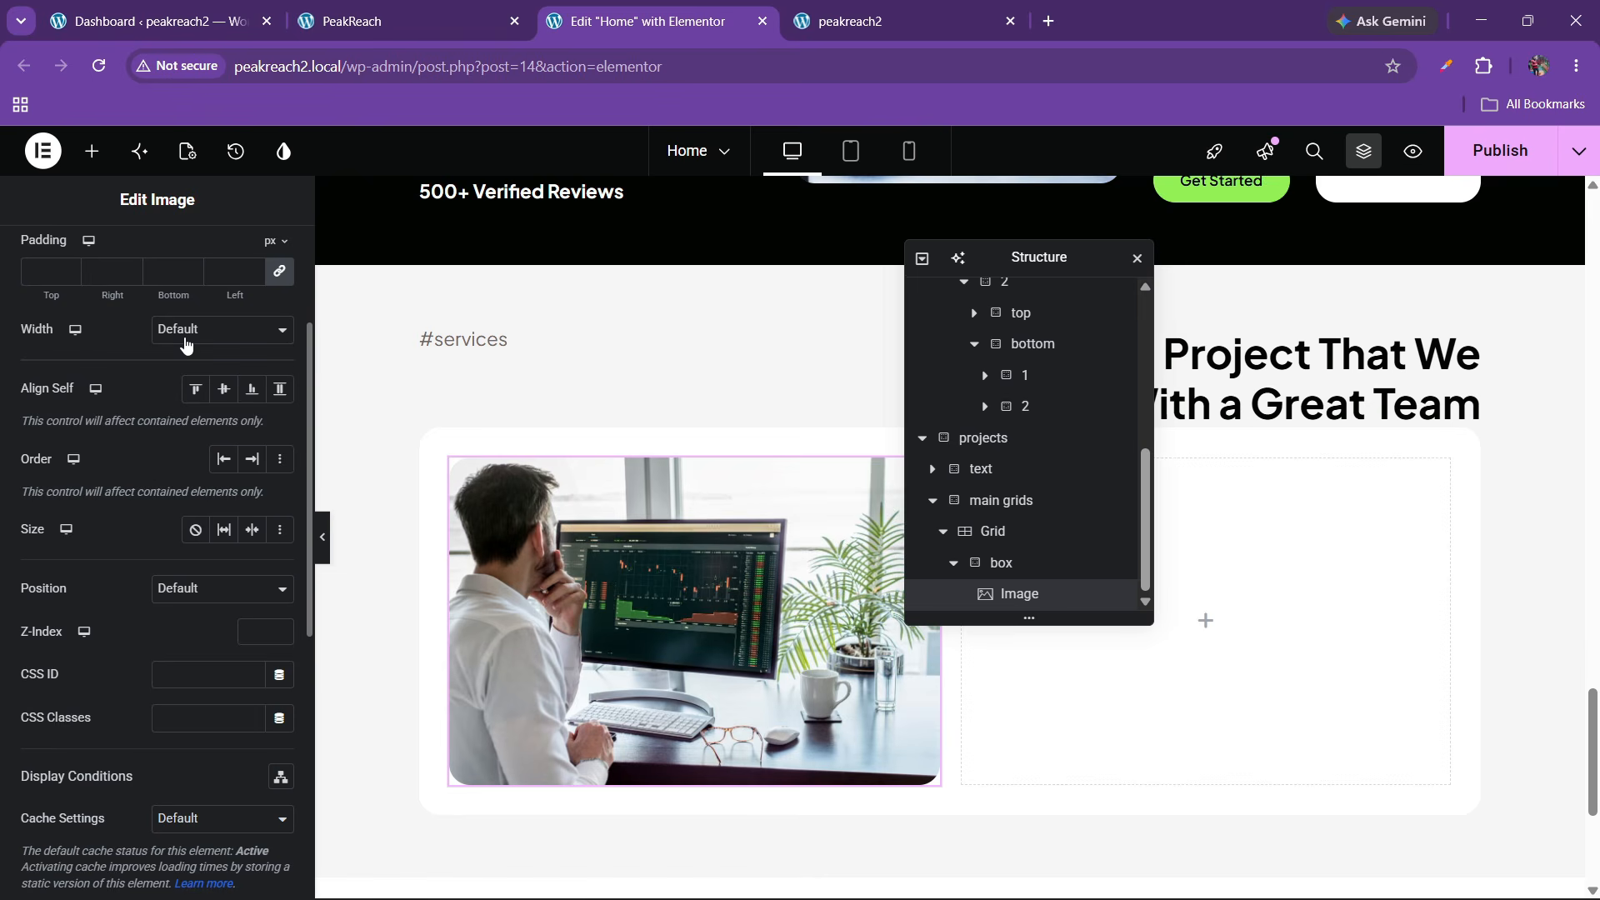
left_click(185, 344)
left_click(182, 374)
left_click(469, 9)
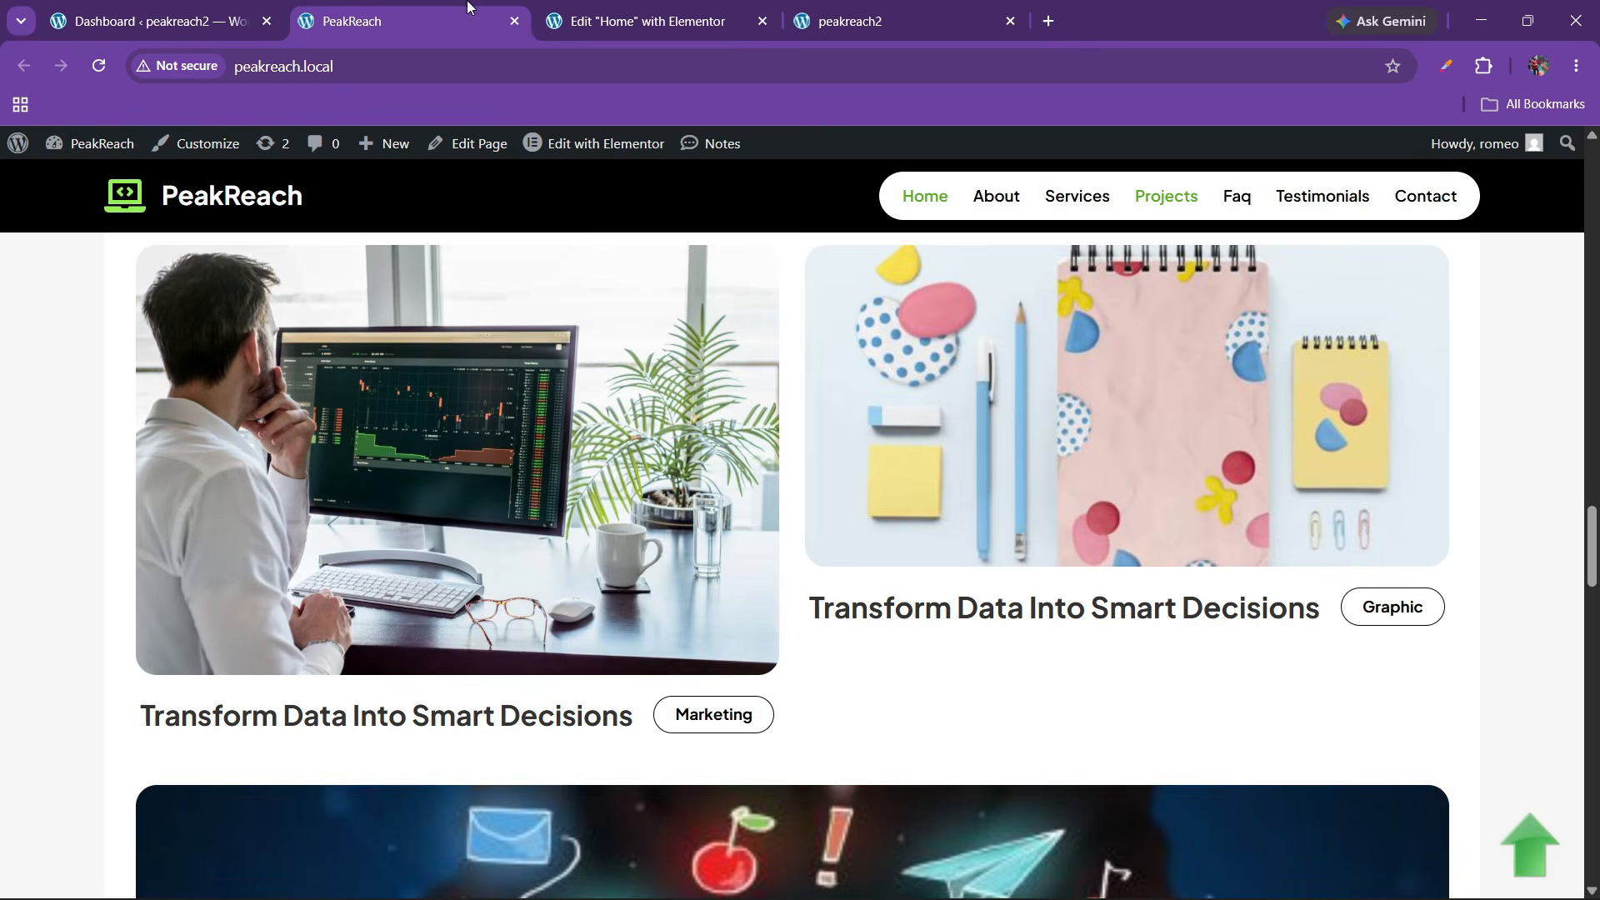
left_click(649, 14)
Add an empty Flexbox to the box and move the image above it
left_click(96, 158)
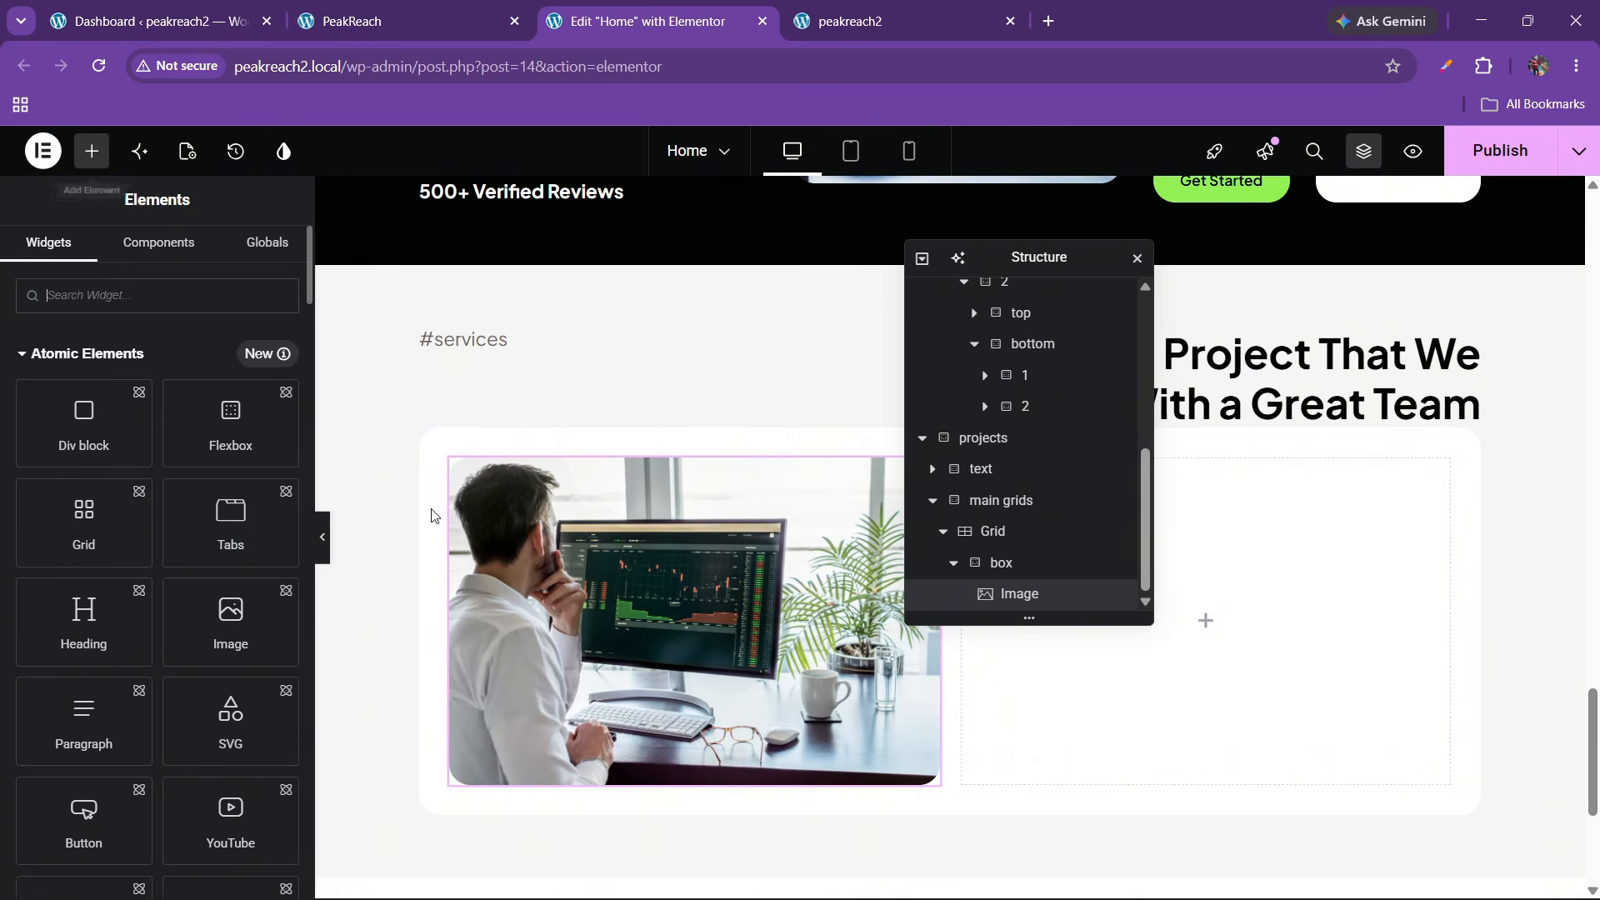
scroll(389, 500, "down", 2)
left_click_drag(208, 441, 575, 459)
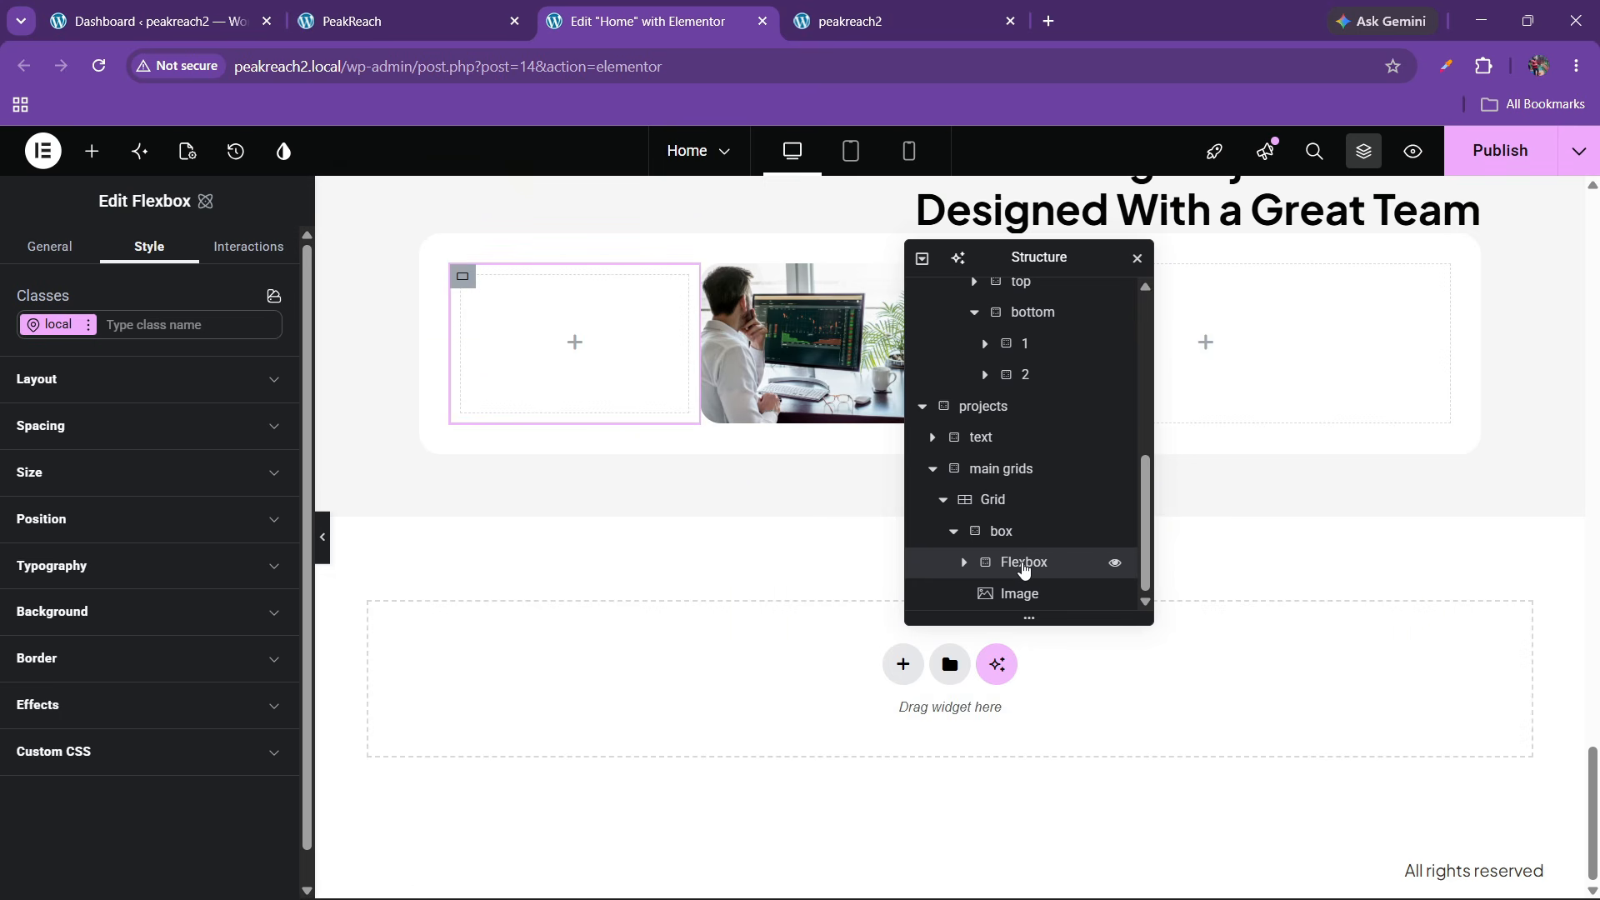
left_click_drag(1023, 566, 1030, 613)
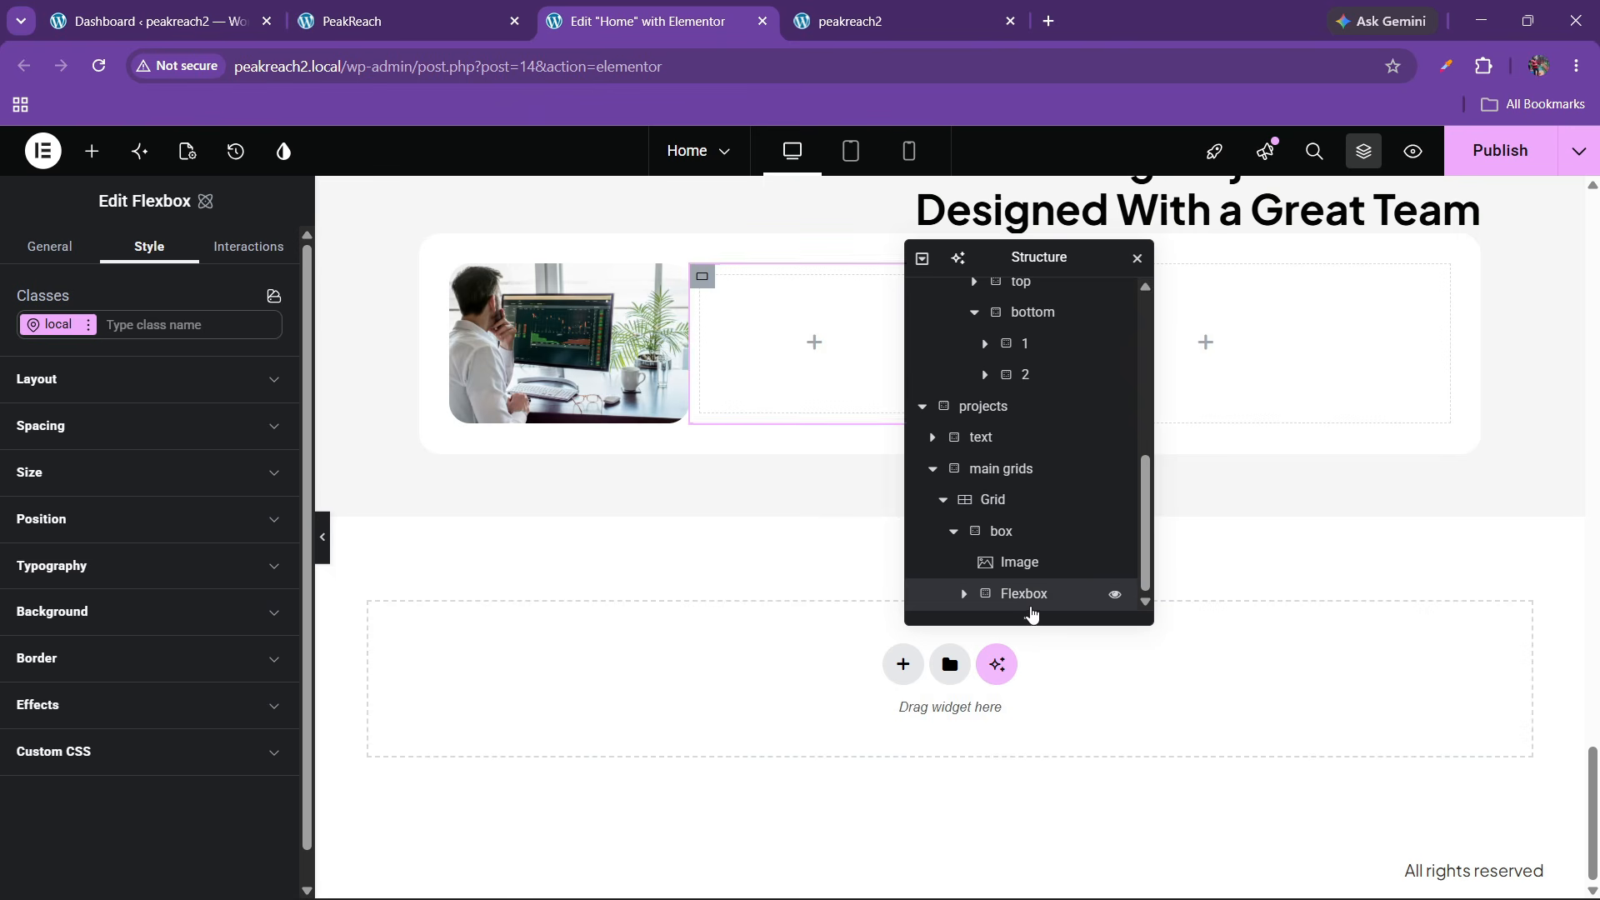
Select the box card container after checking the inner container's padding settings
left_click(953, 535)
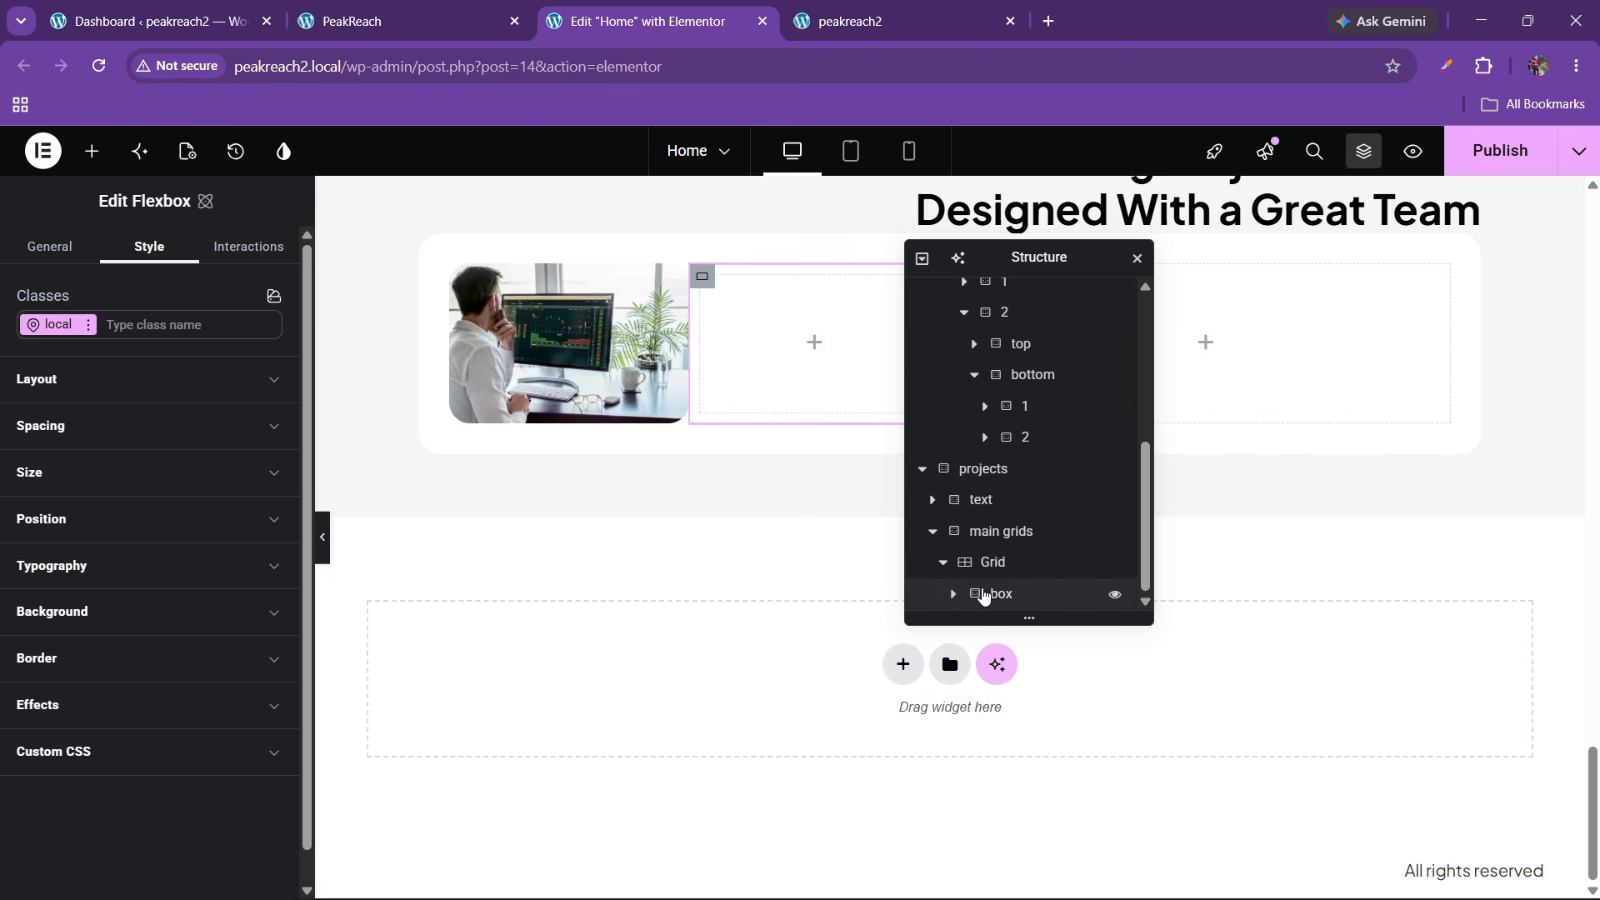
left_click(953, 597)
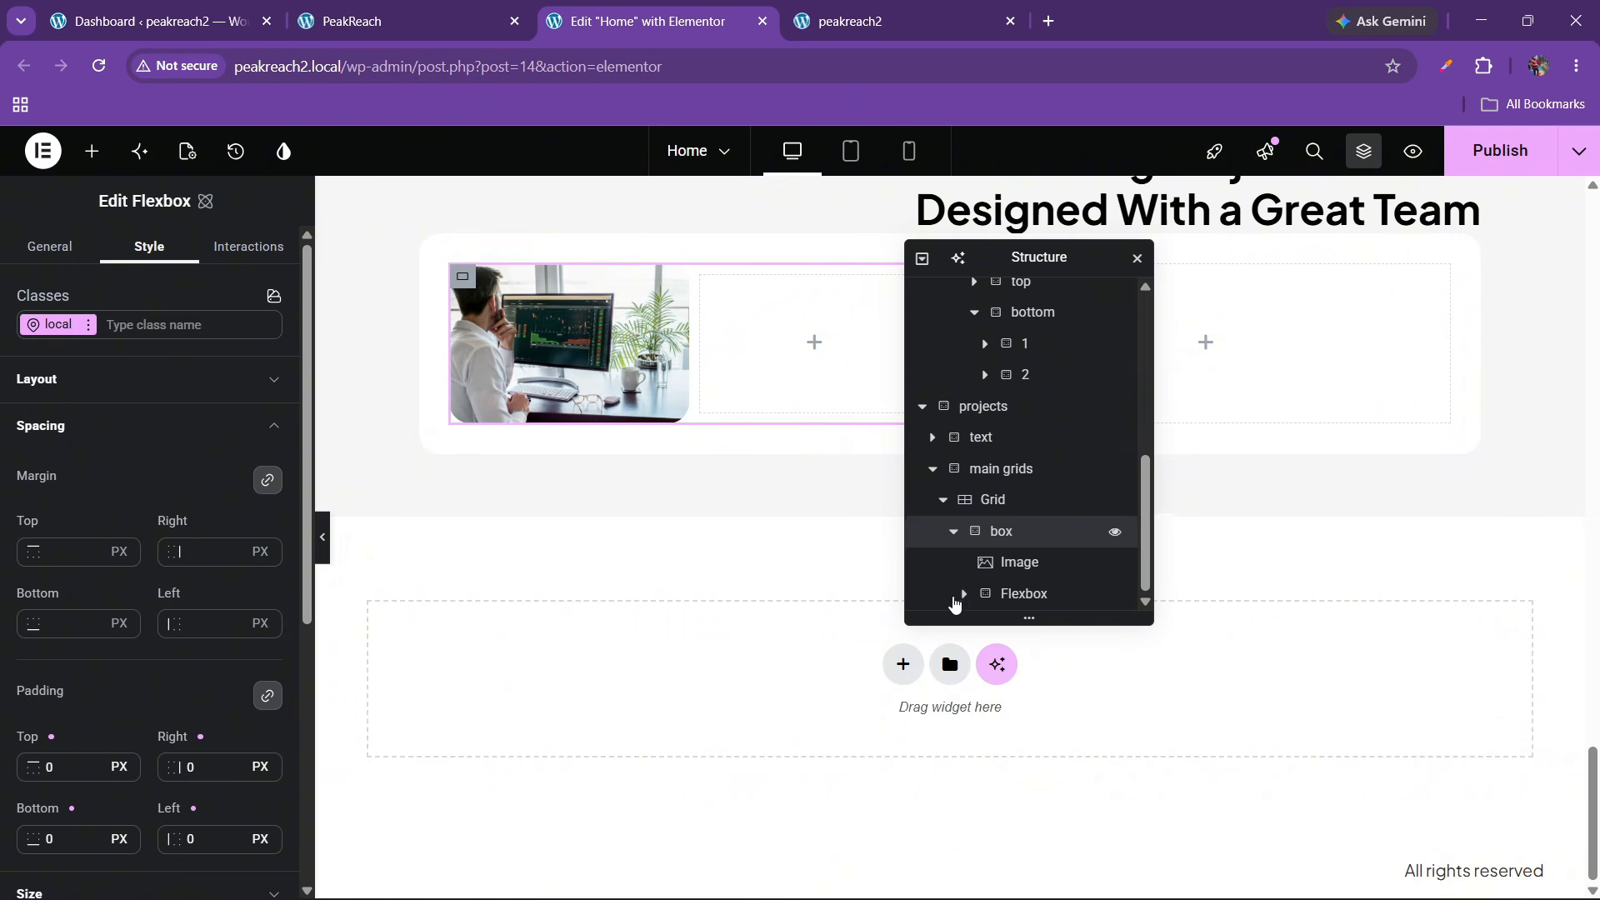
left_click(955, 595)
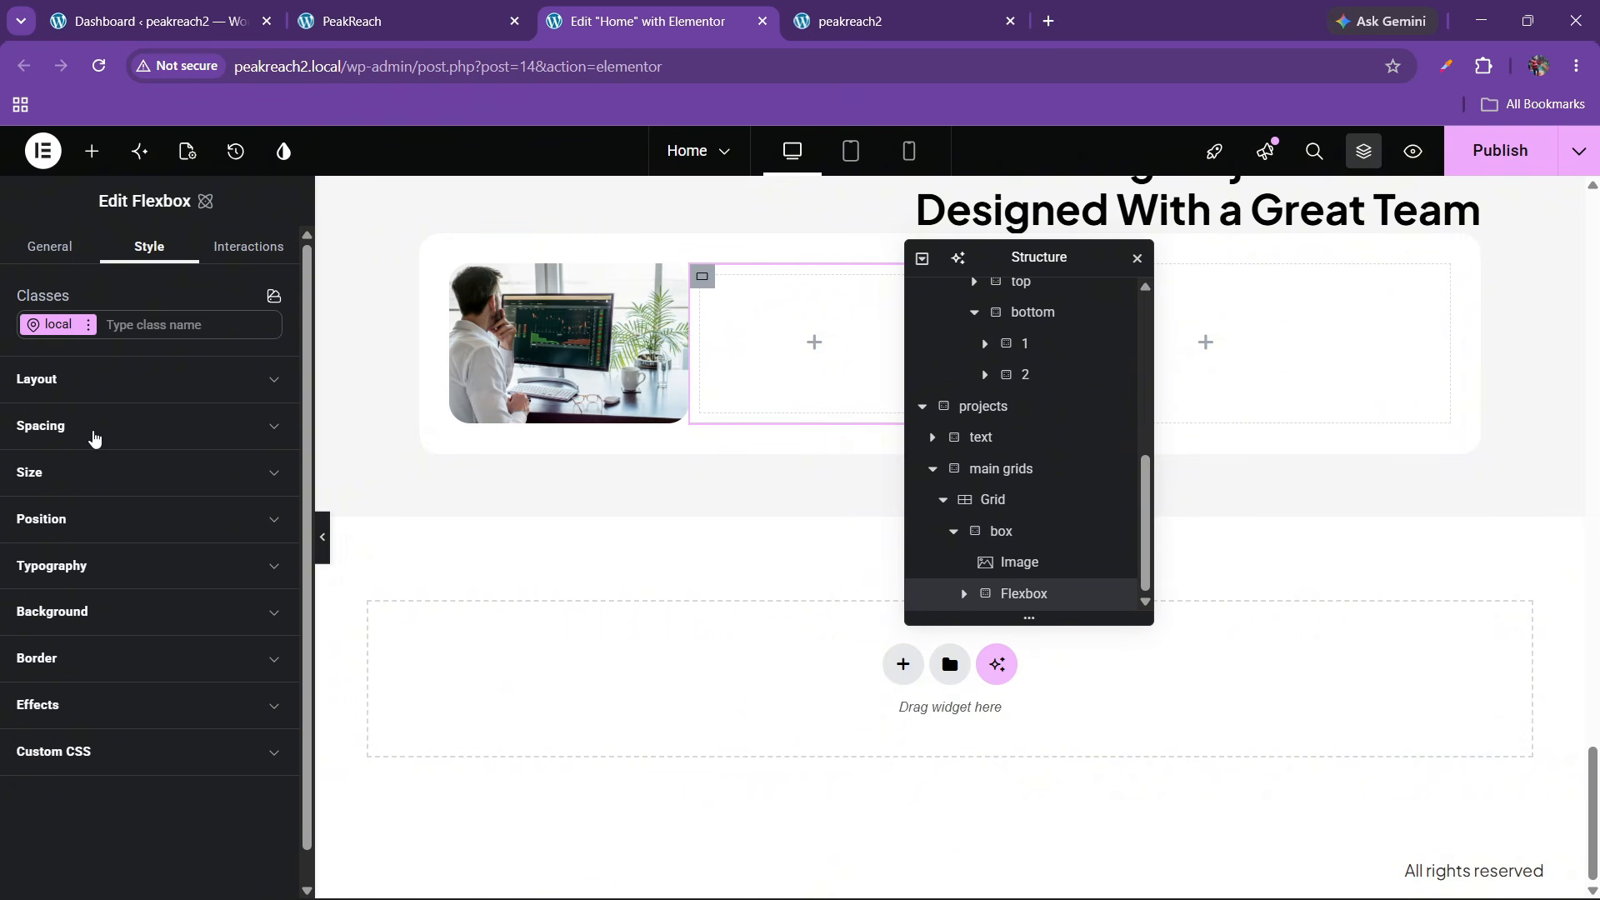
left_click(94, 430)
left_click(40, 777)
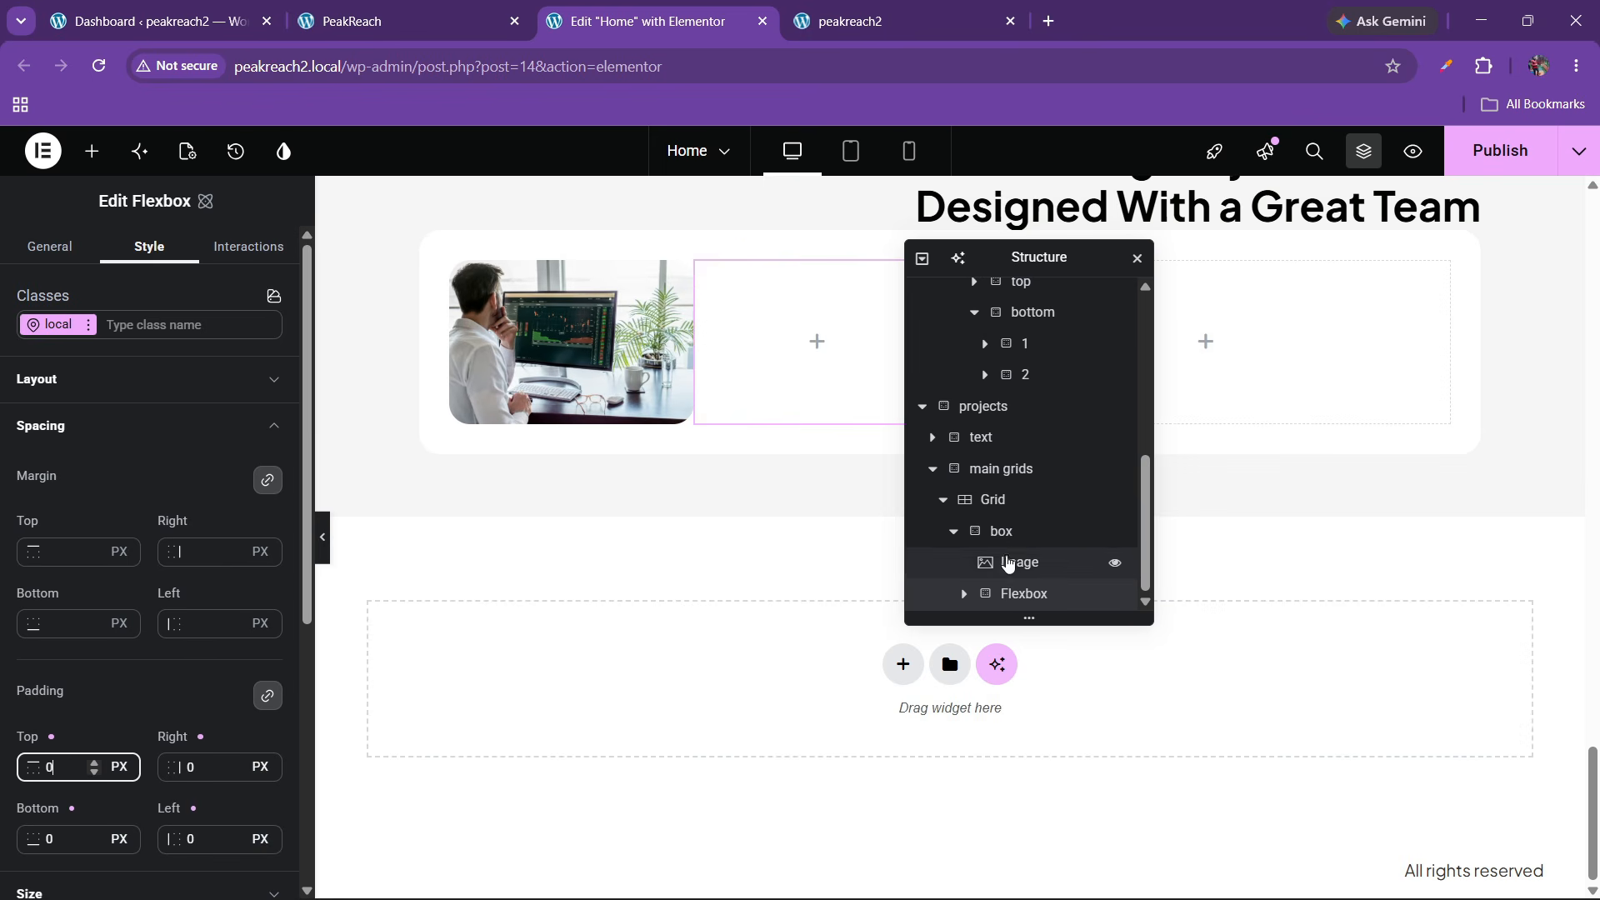
left_click(1011, 556)
left_click(1017, 533)
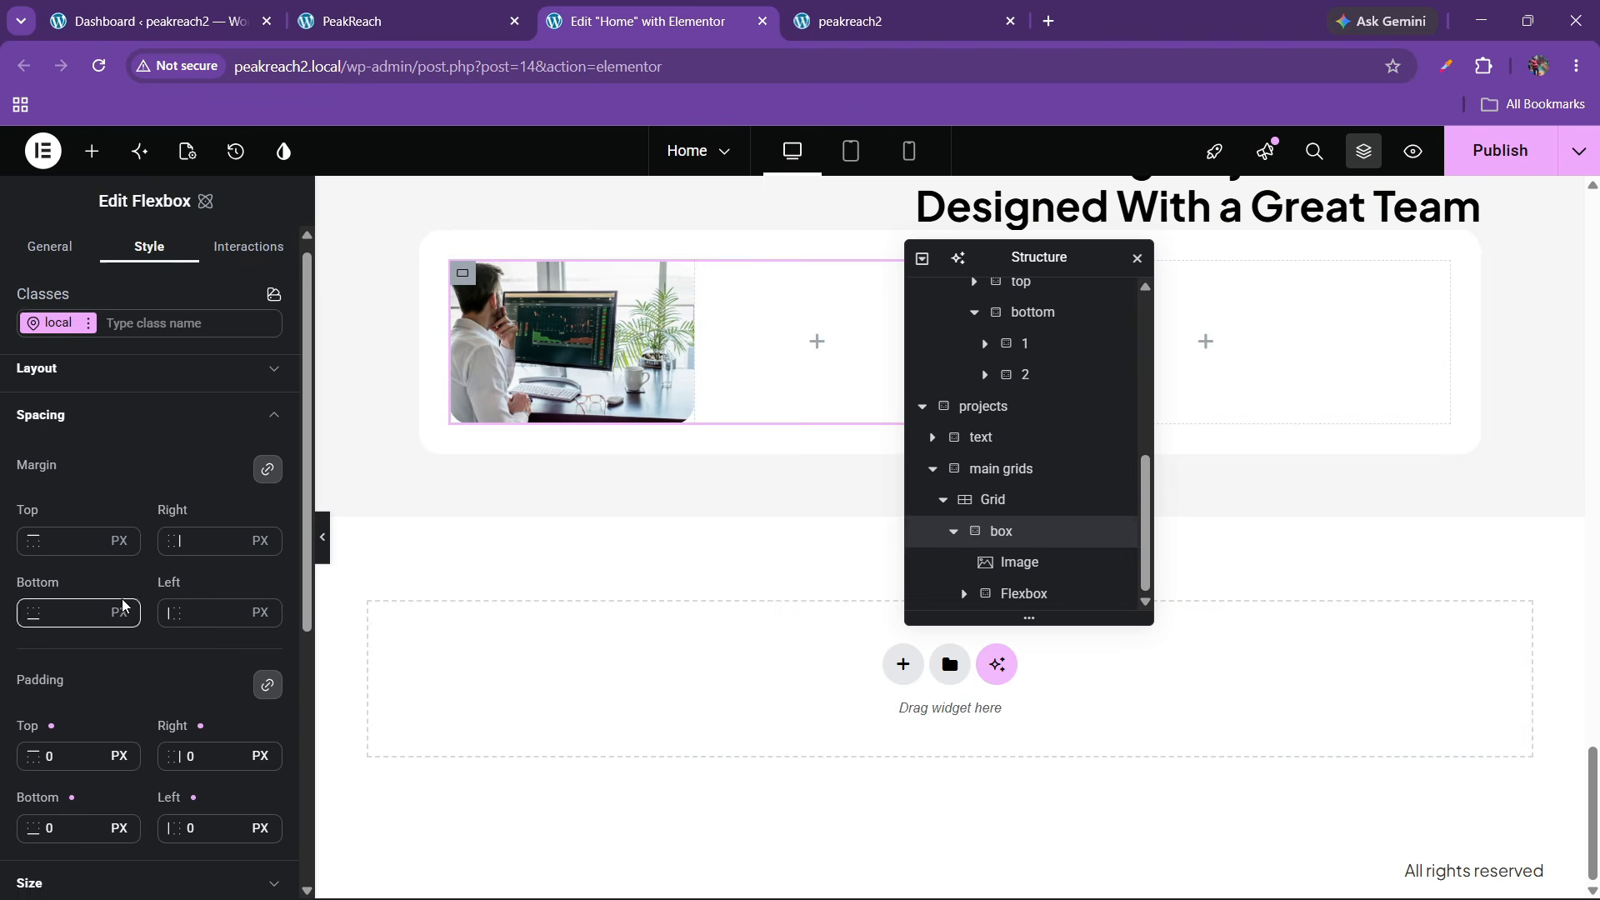
scroll(118, 453, "down", 5)
scroll(125, 544, "up", 5)
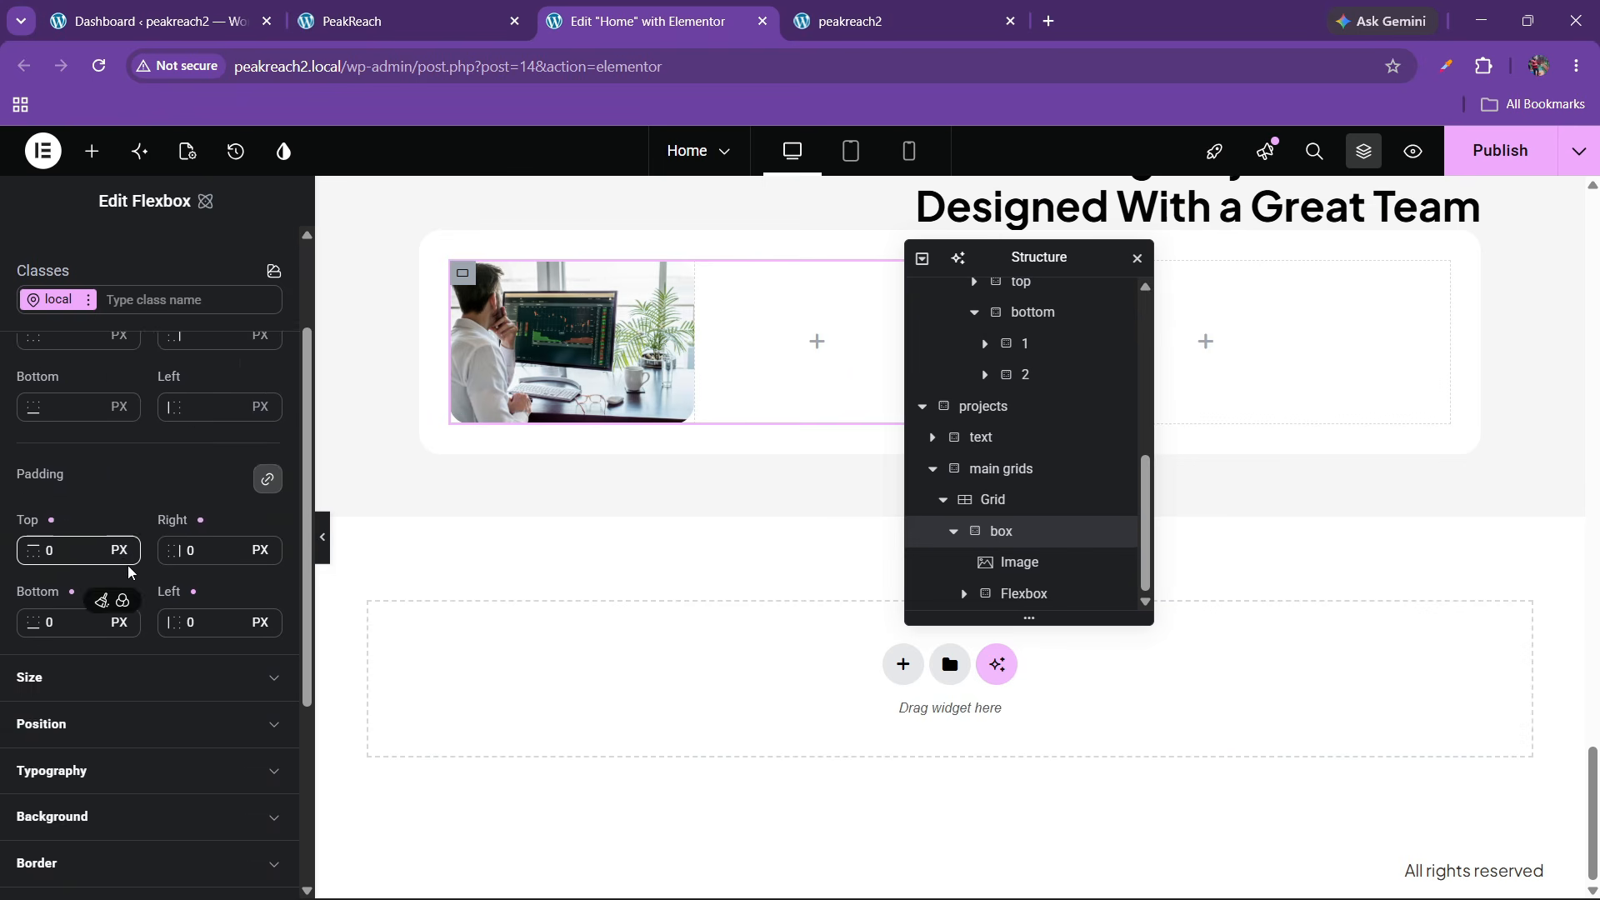
left_click(104, 427)
Set box to column direction, centre justify and align, with 20 px gaps
left_click(121, 382)
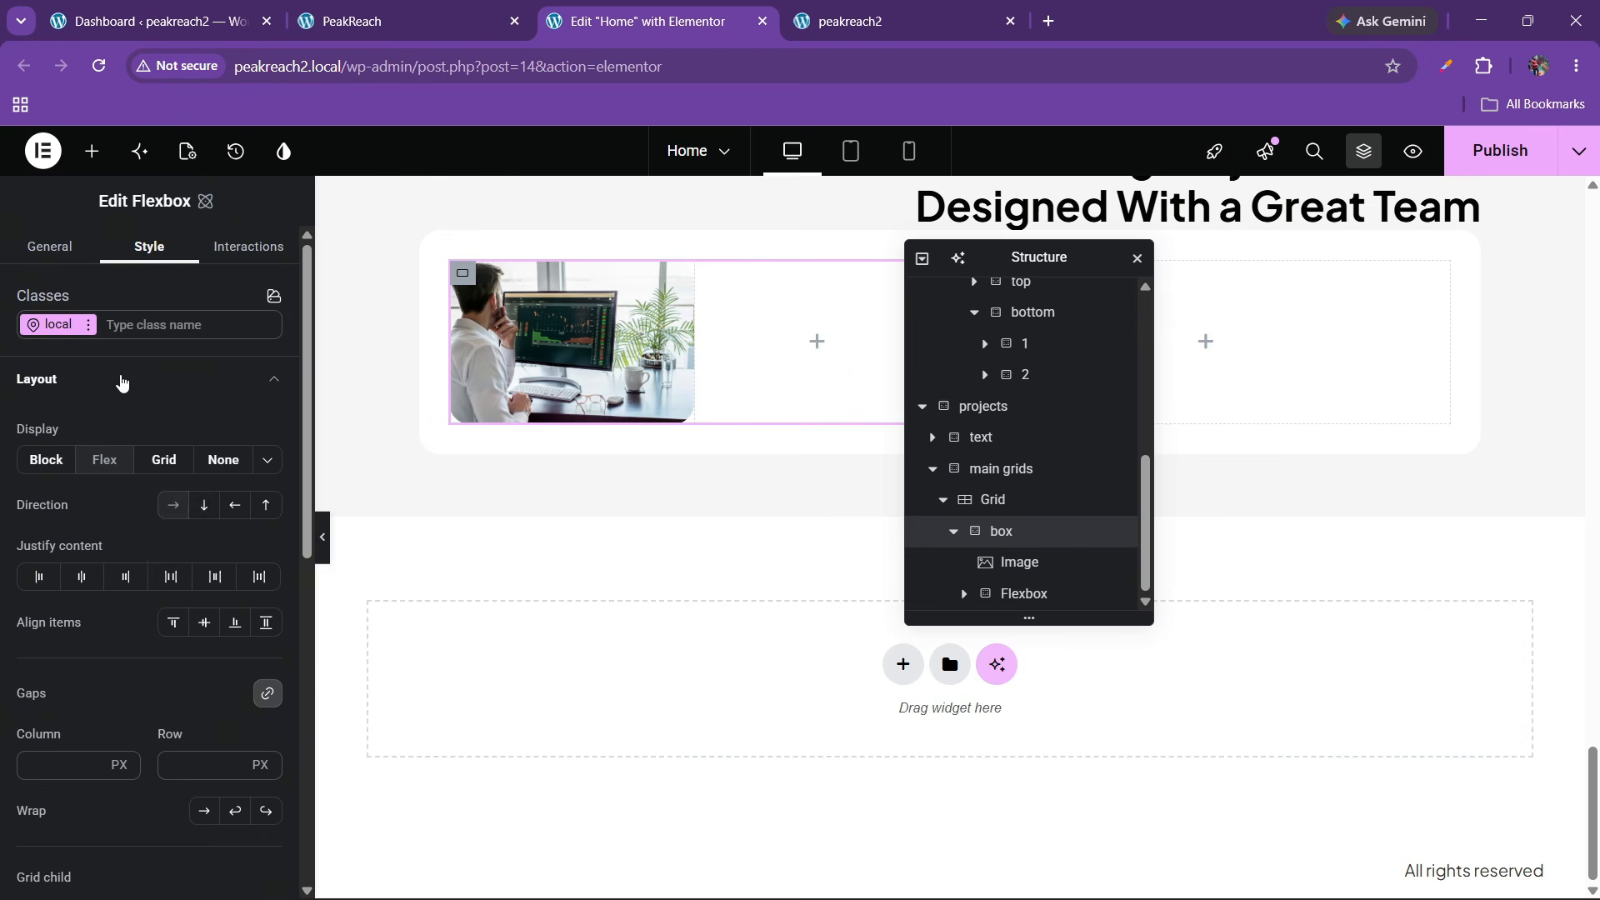
left_click(203, 505)
left_click(82, 577)
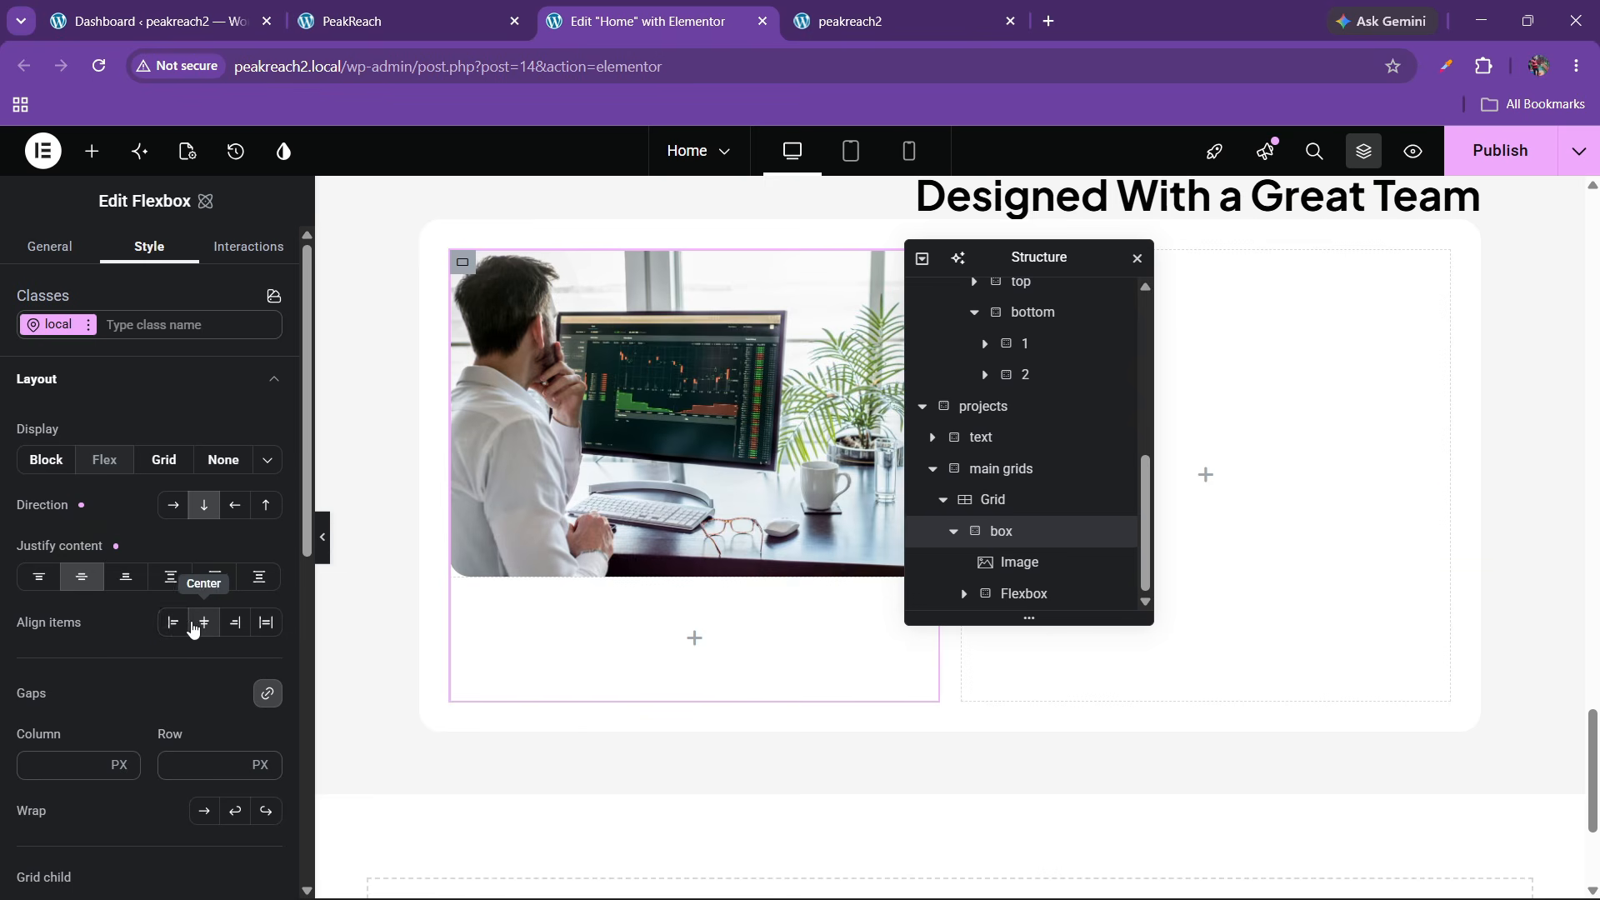
left_click(173, 624)
scroll(208, 665, "down", 2)
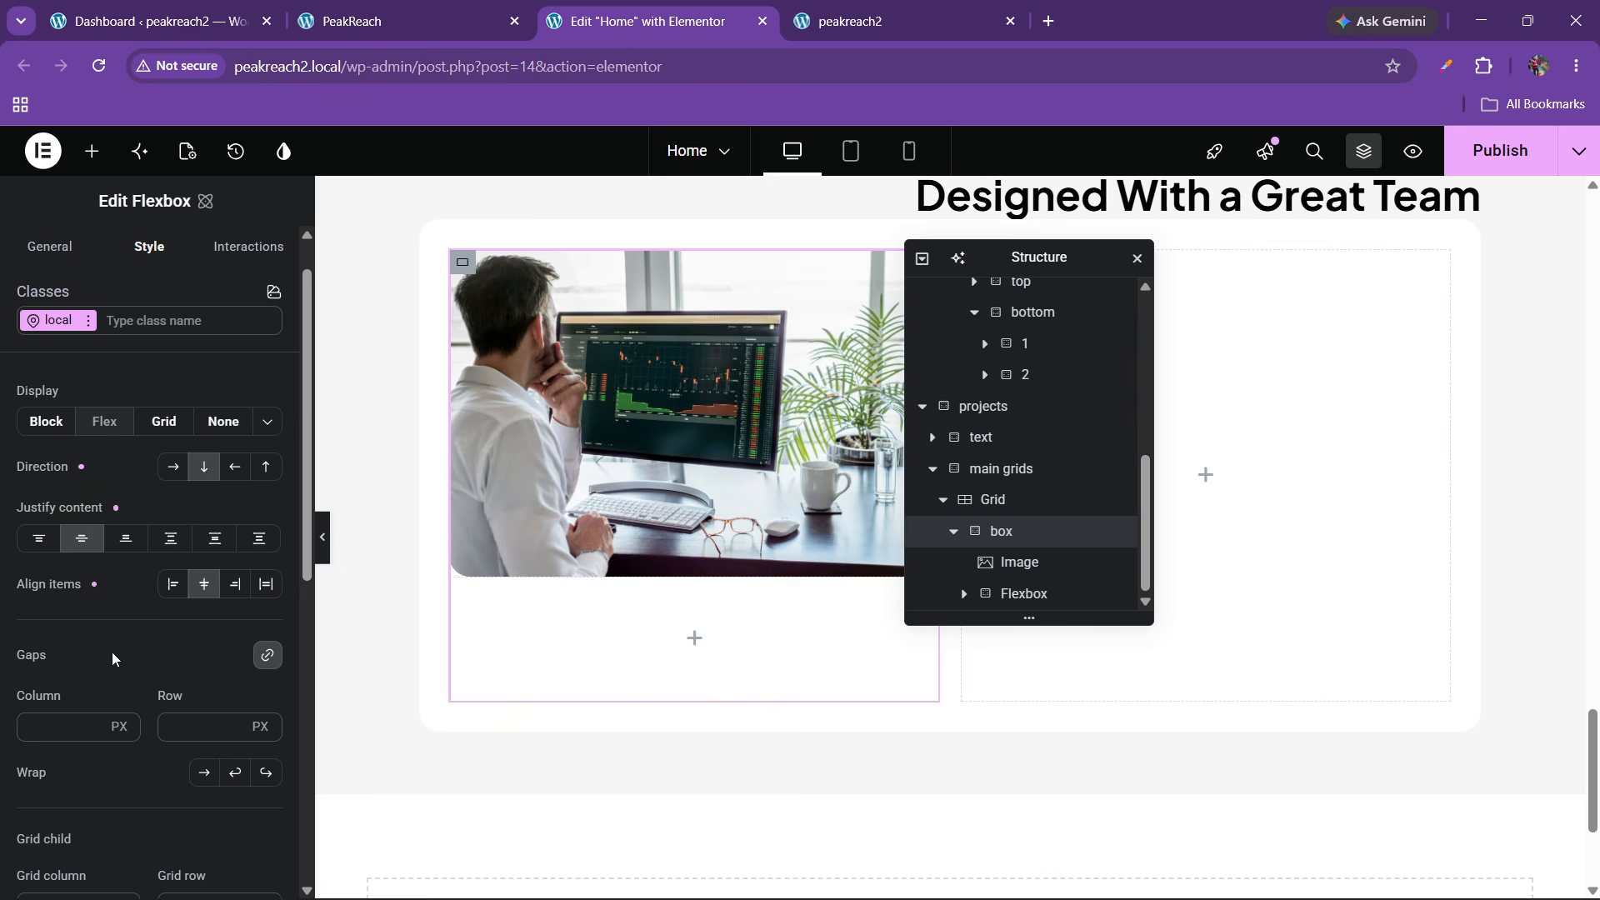
left_click(184, 659)
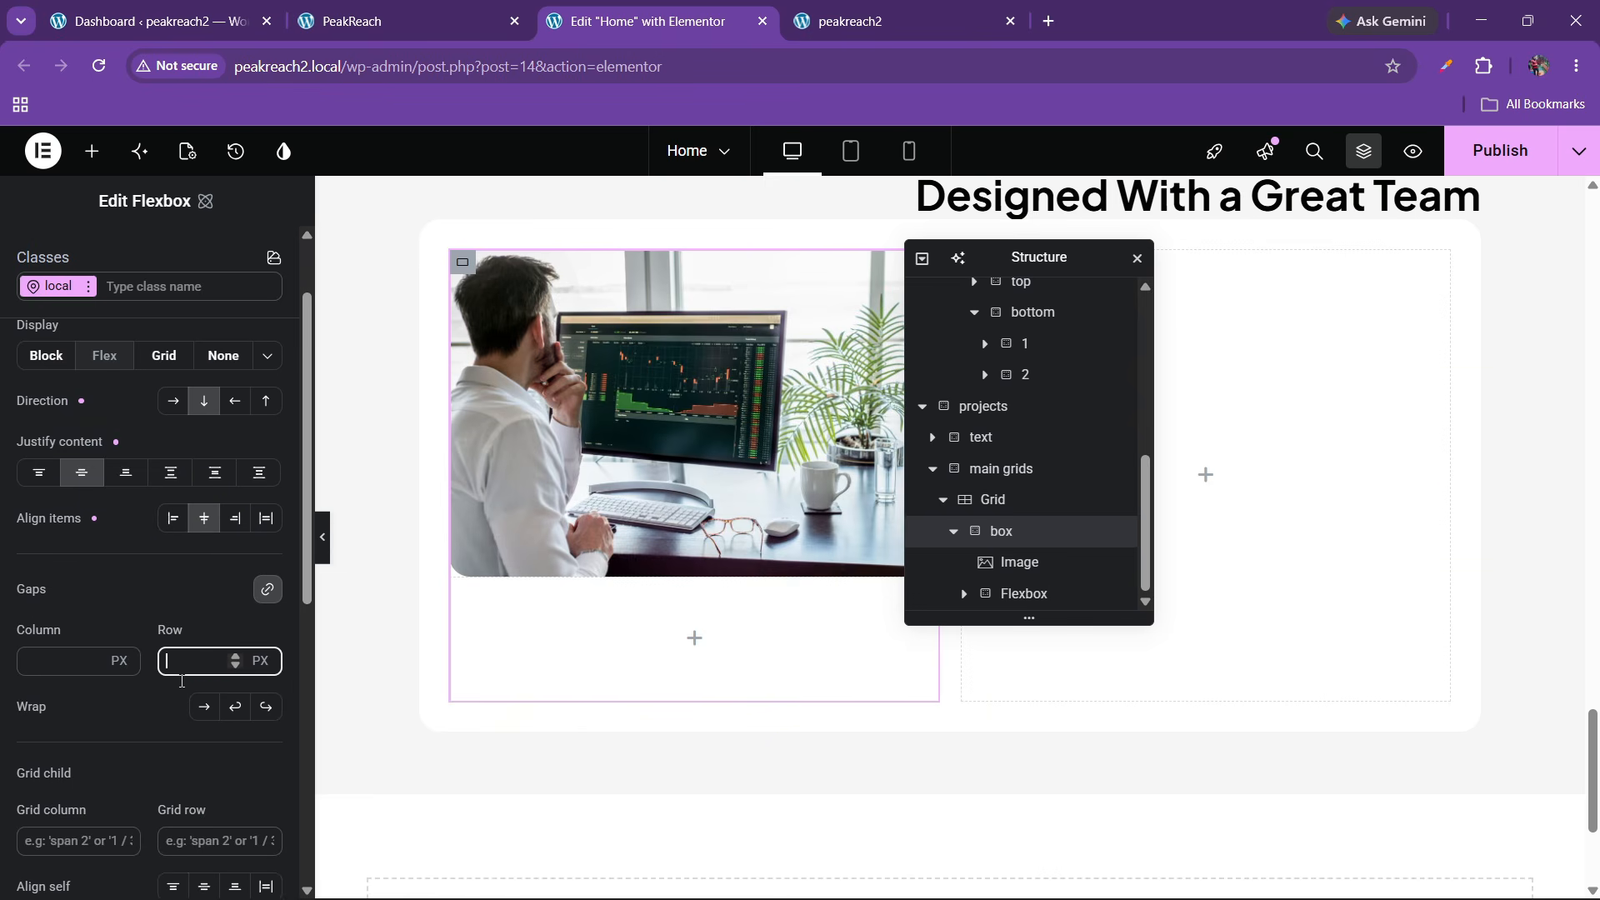
type("20")
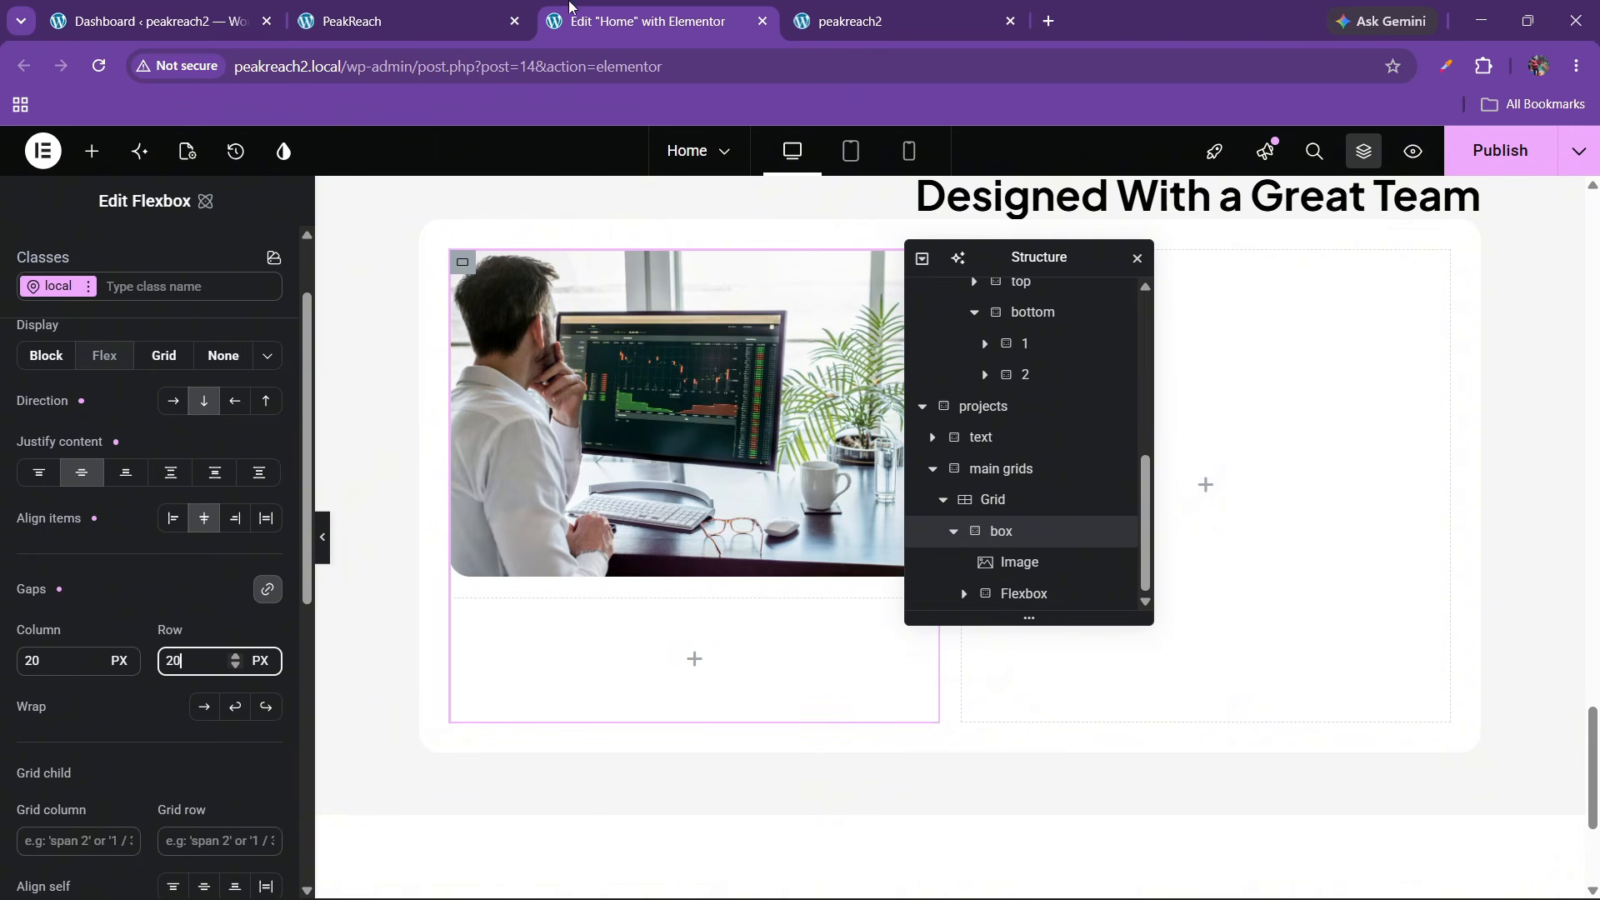
left_click(501, 6)
left_click(638, 7)
scroll(734, 484, "up", 2)
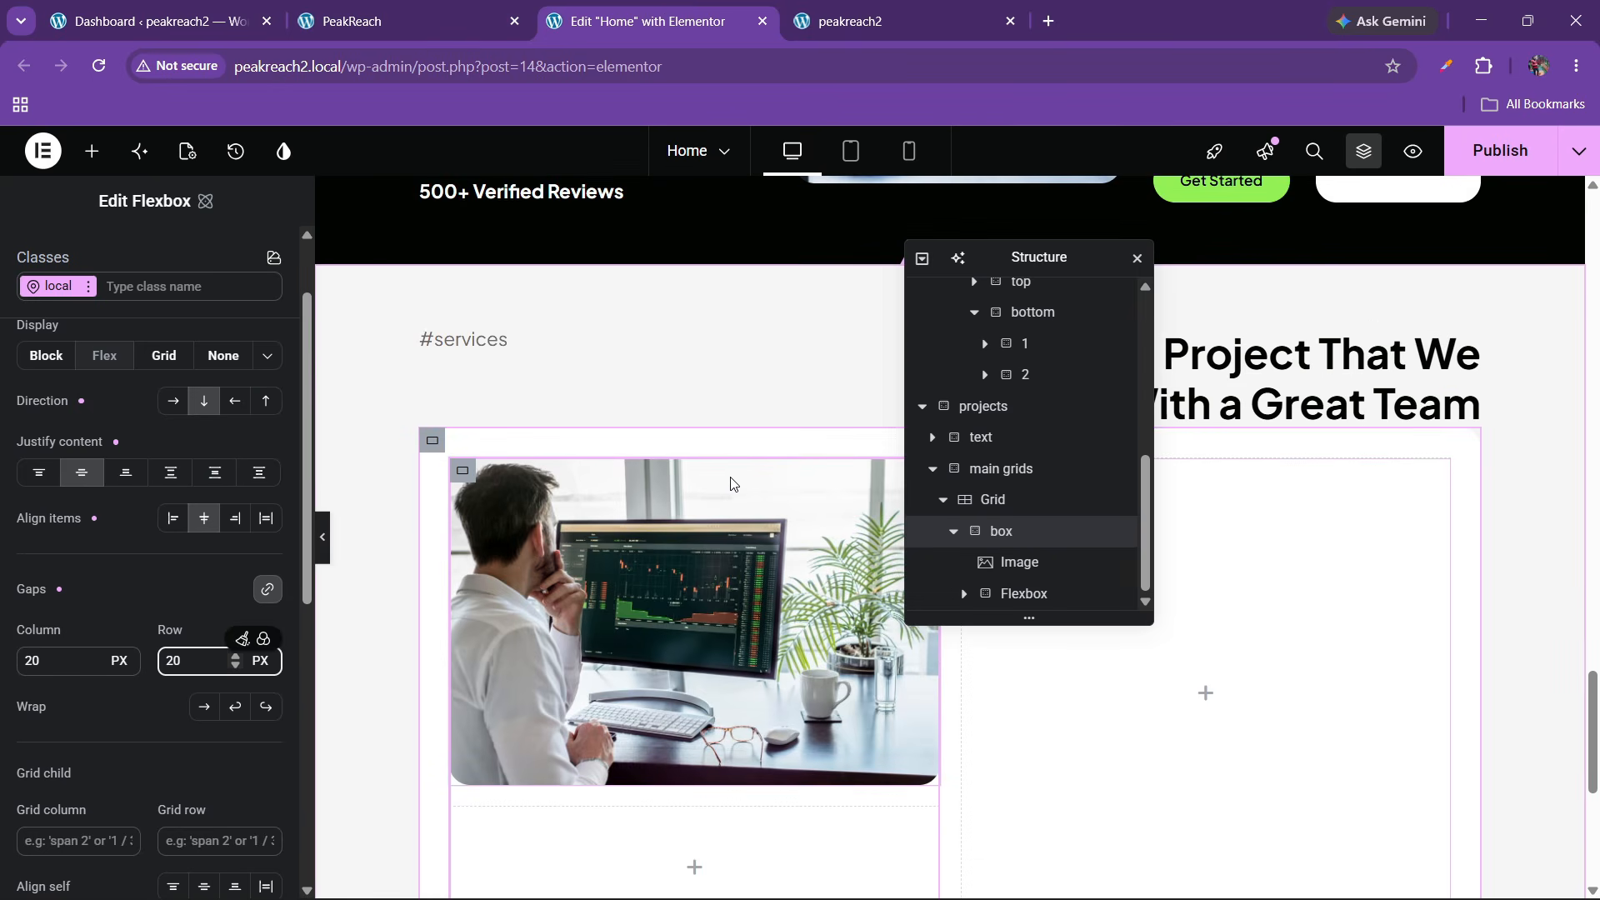
scroll(729, 483, "down", 2)
scroll(529, 510, "up", 2)
Add a heading below the image; rename its container 'text' with space-between justification
scroll(526, 509, "down", 4)
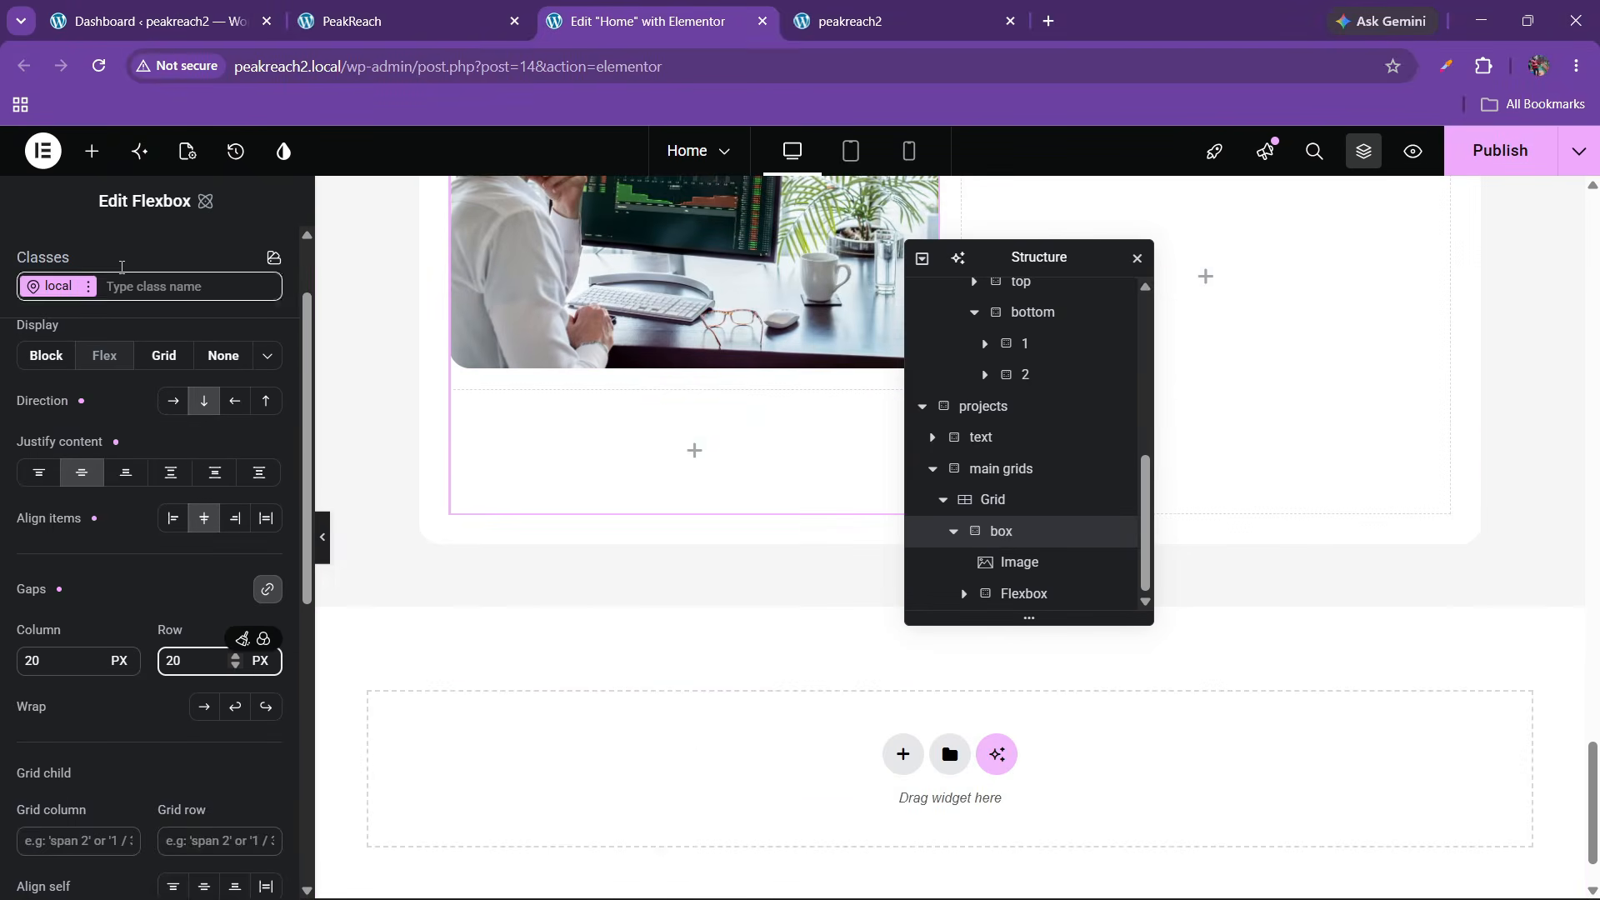
left_click(92, 151)
left_click_drag(92, 629, 617, 491)
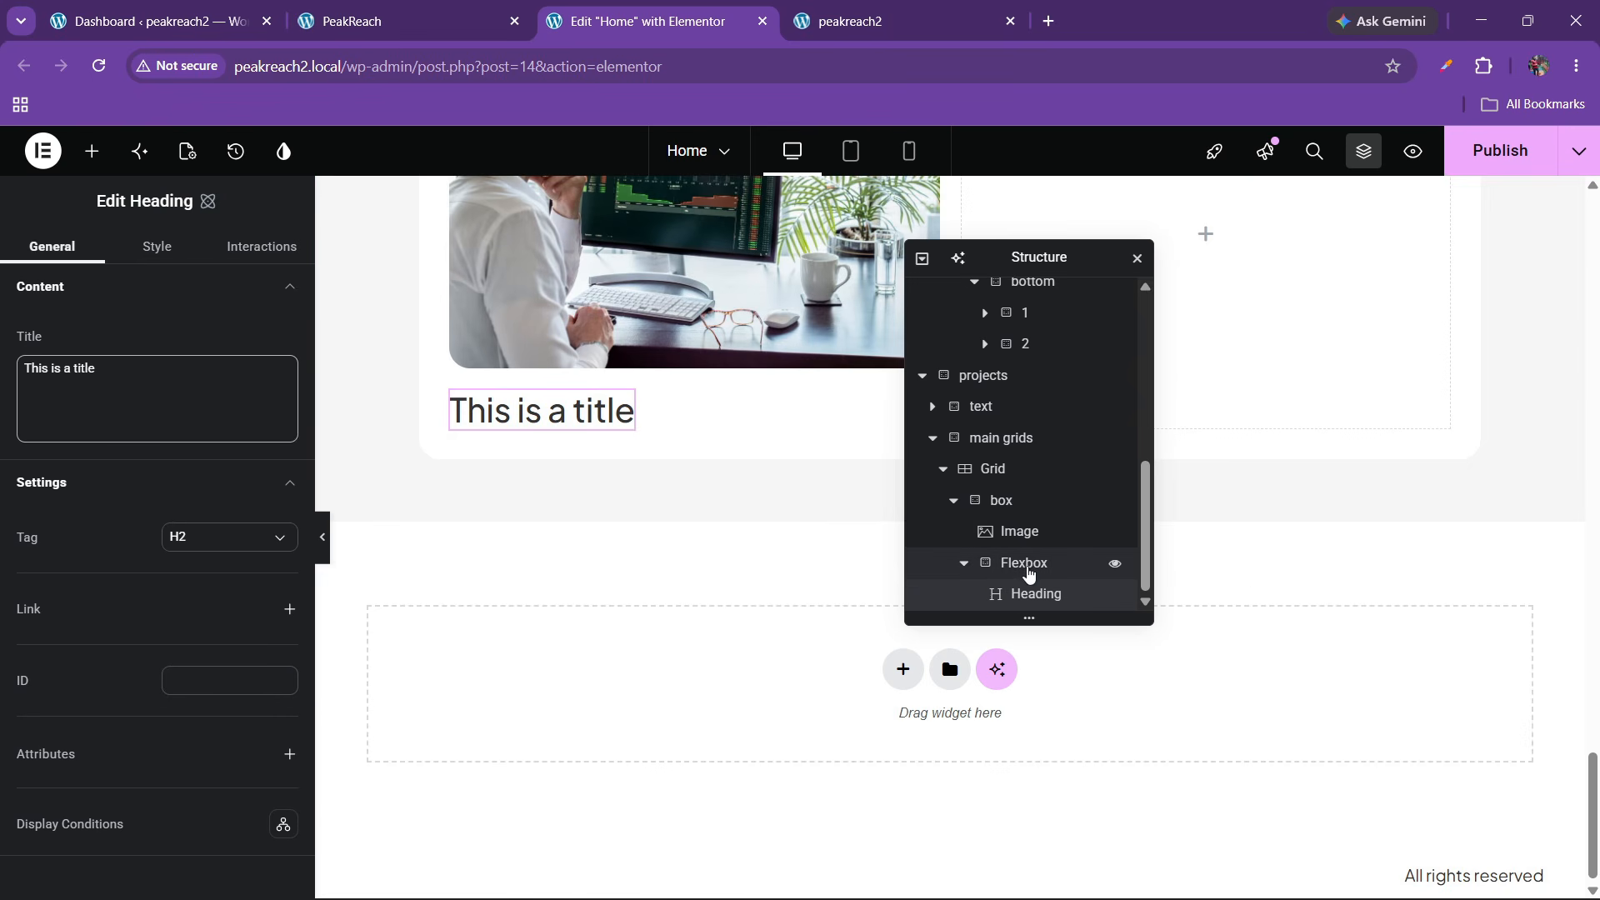
double_click(1029, 573)
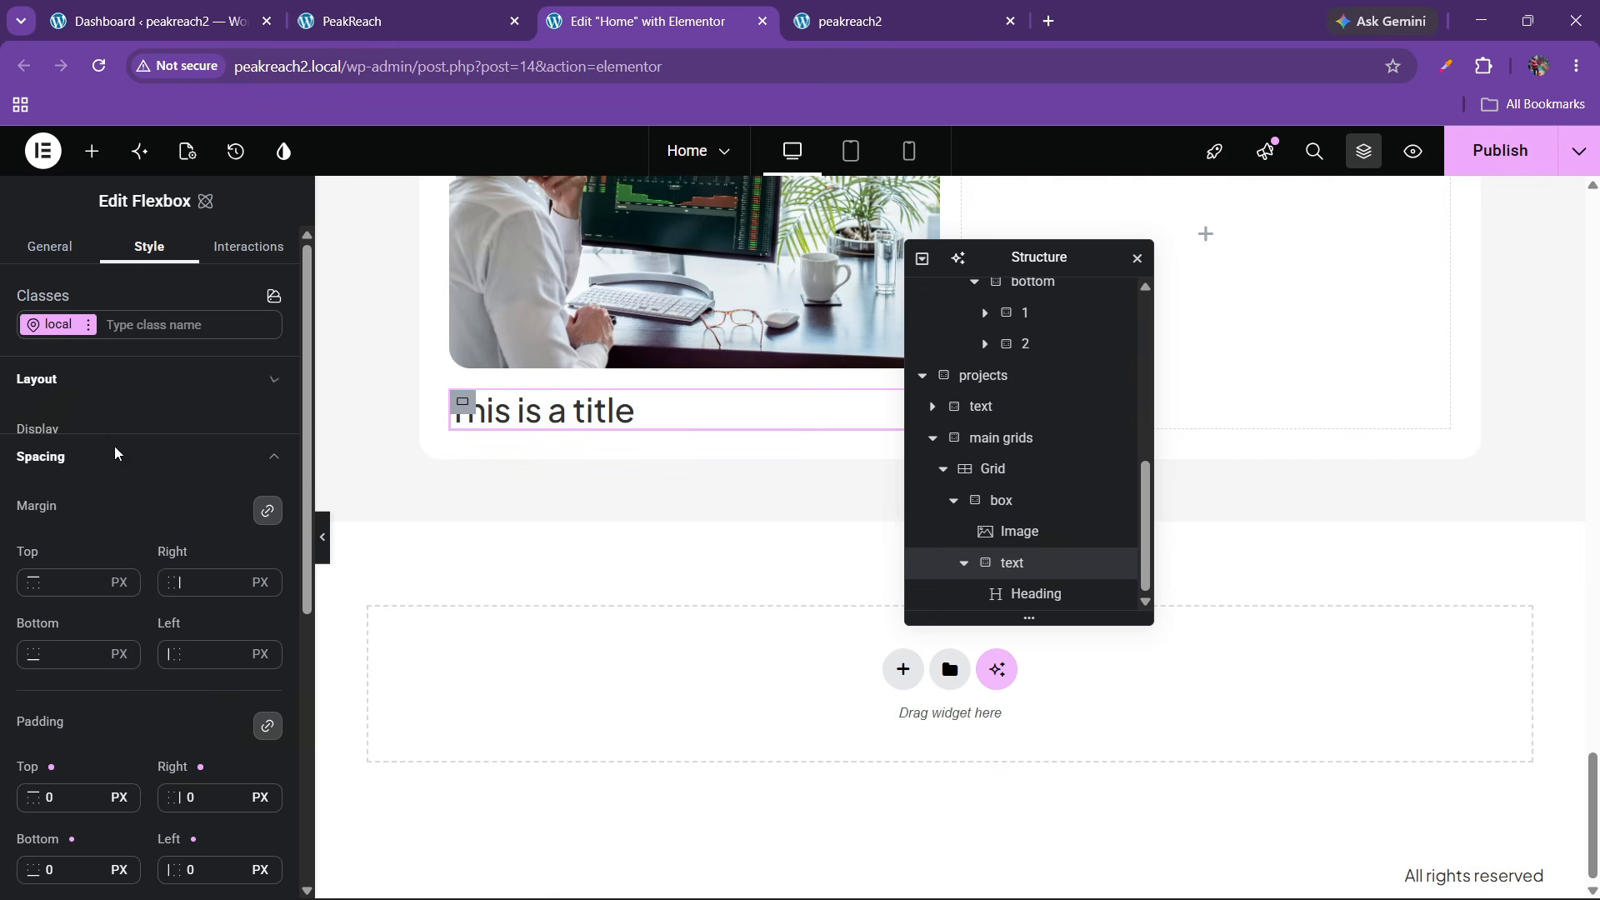
left_click(104, 390)
left_click(170, 575)
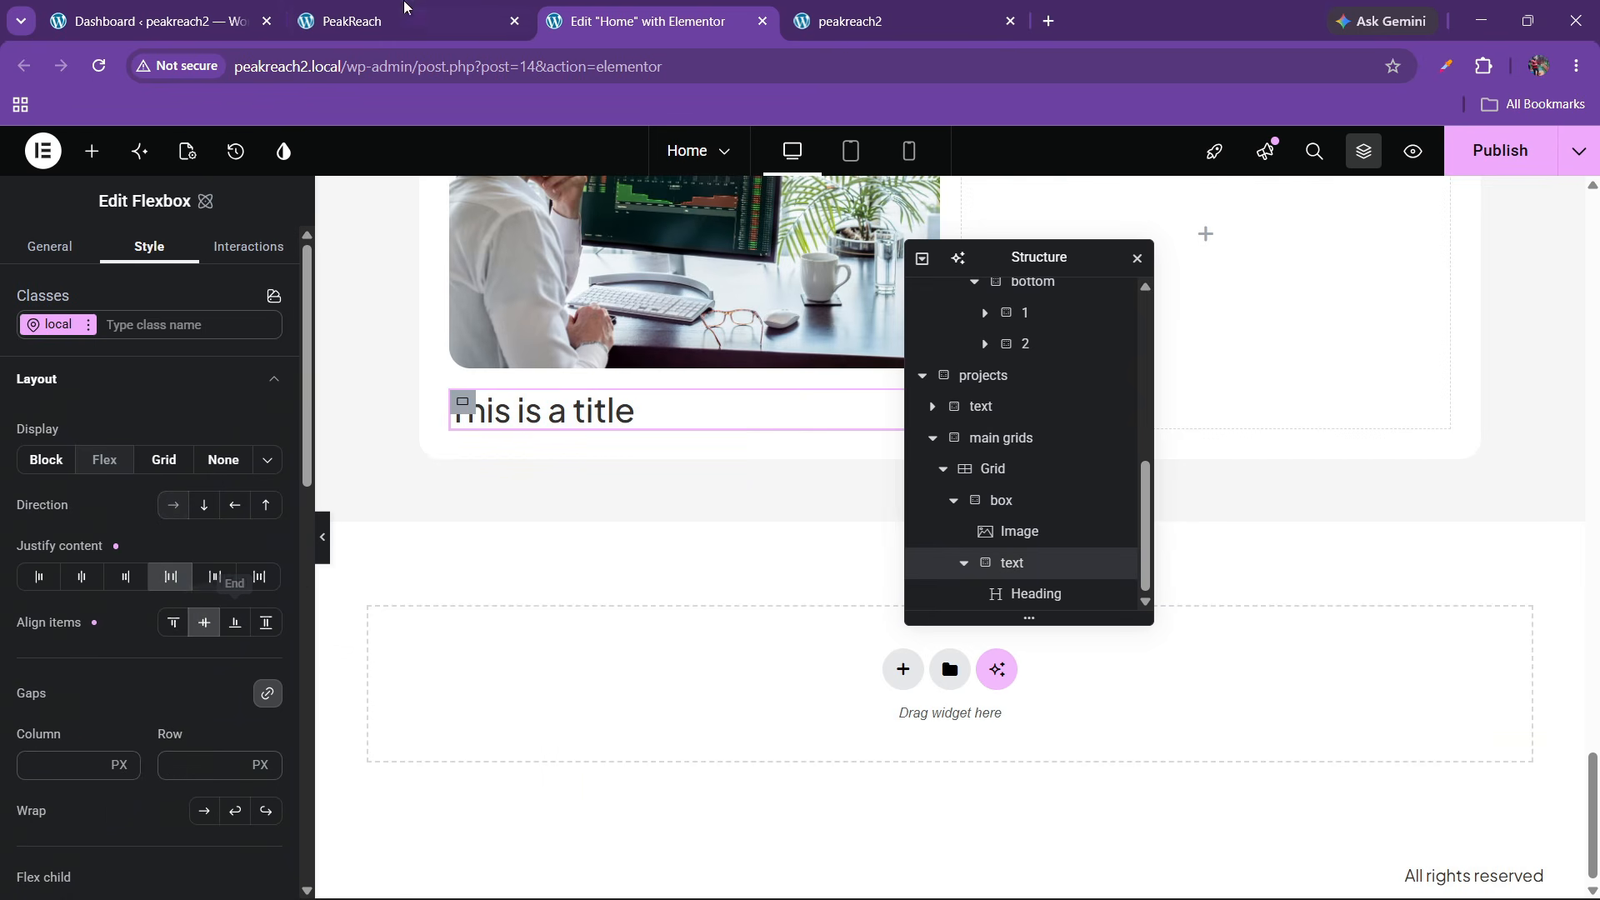
Begin a services-heading class on the heading's Style tab, typing 'se'
key("ctrl+shift+Tab")
left_click_drag(152, 732, 632, 750)
left_click(631, 12)
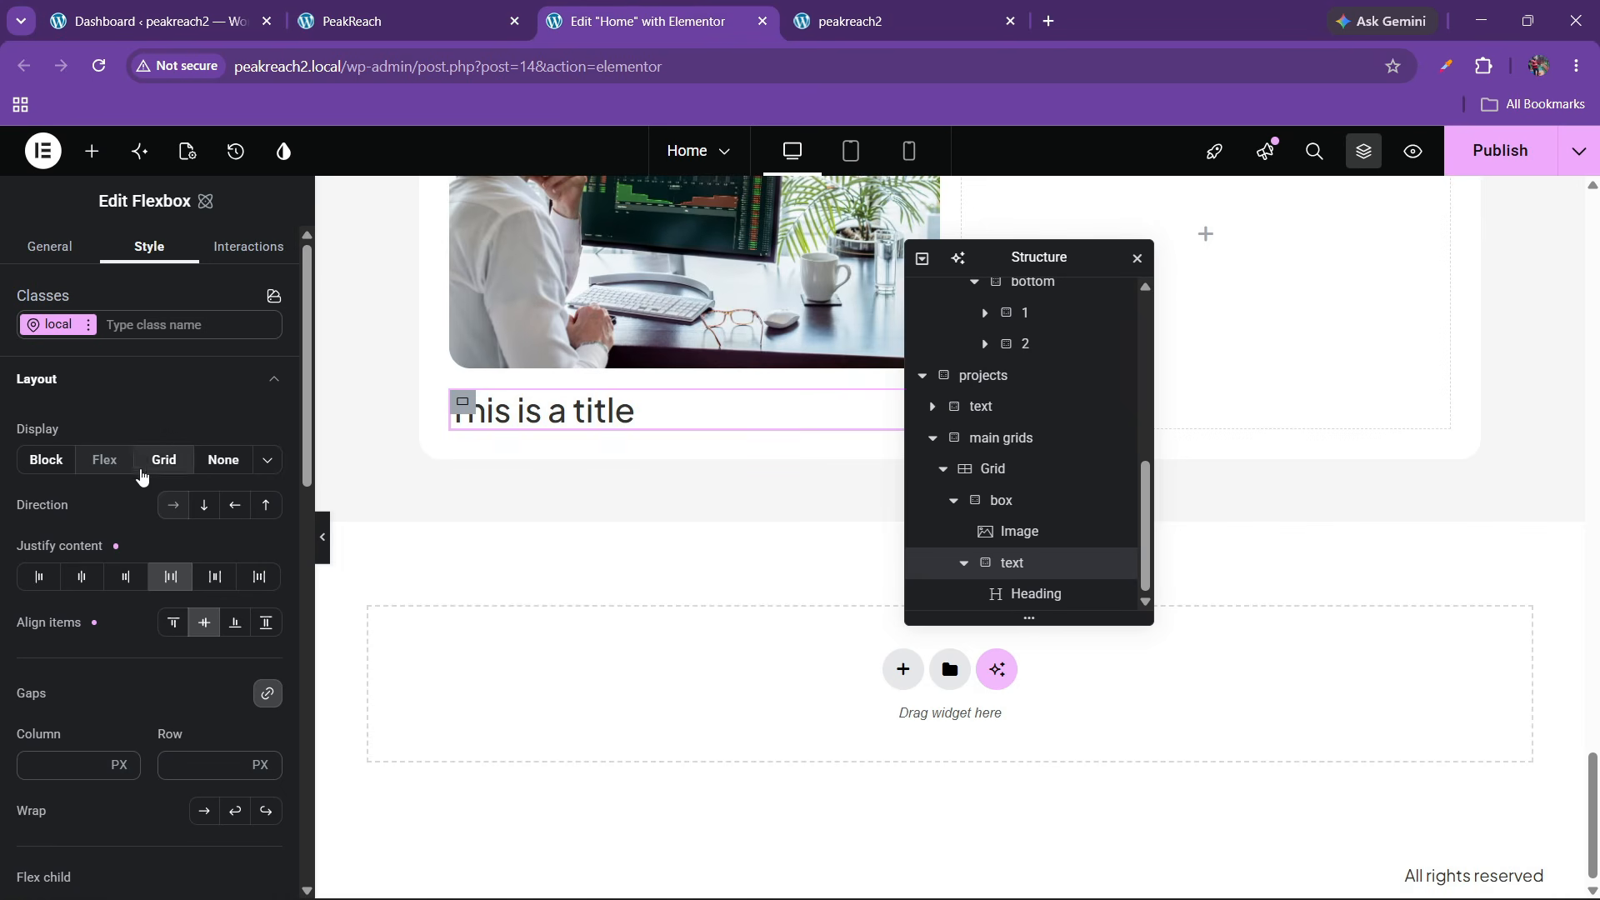
left_click(534, 411)
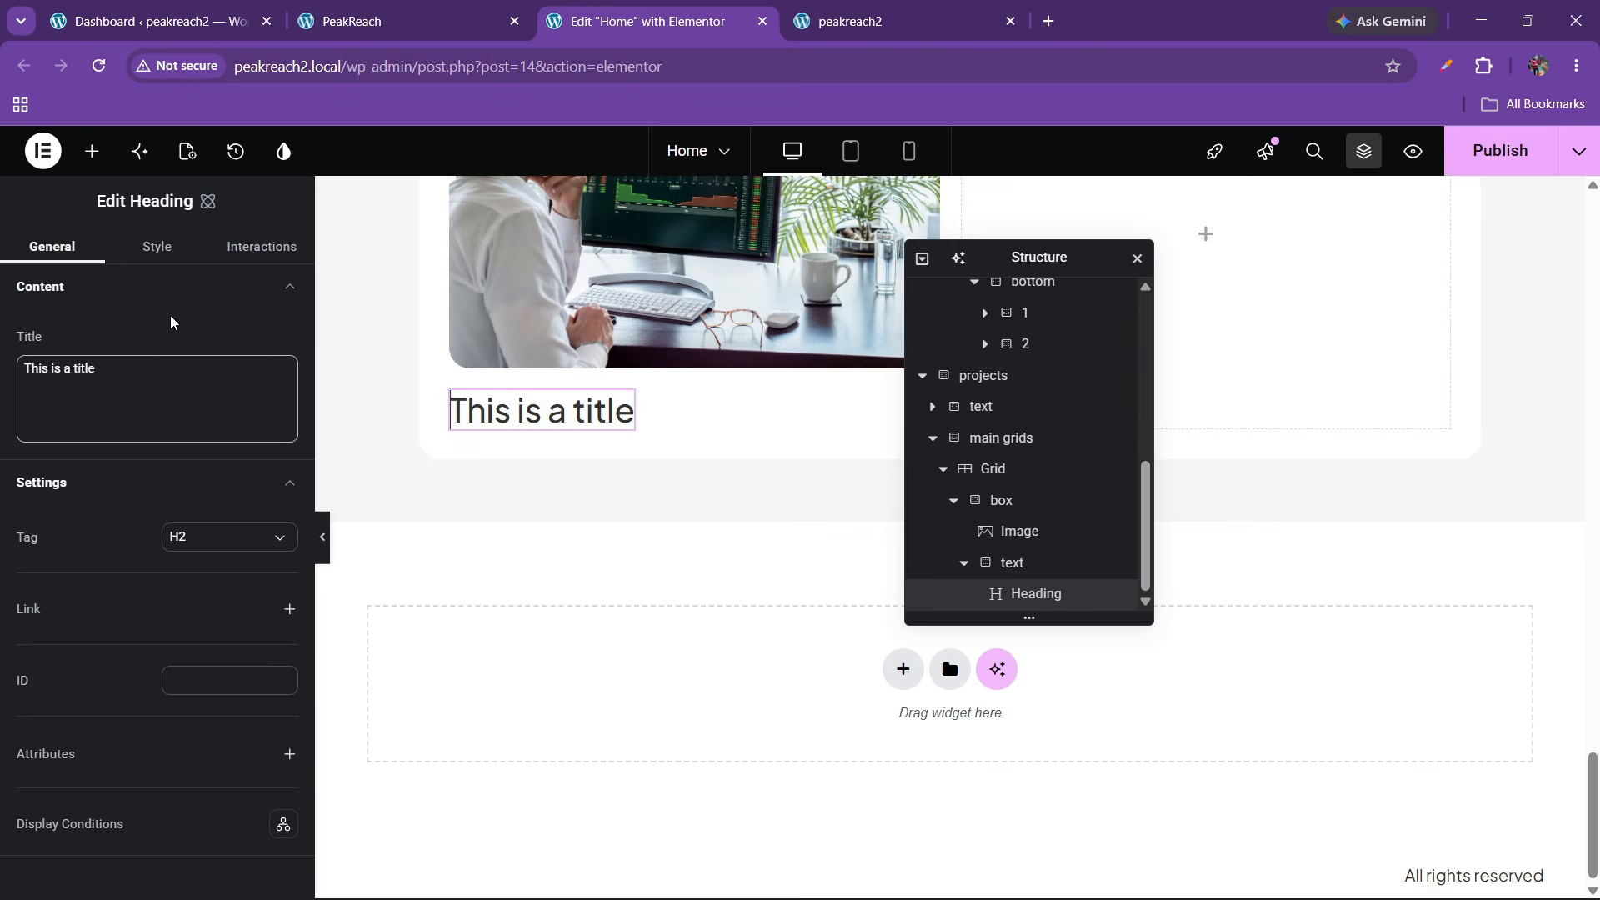
left_click(158, 246)
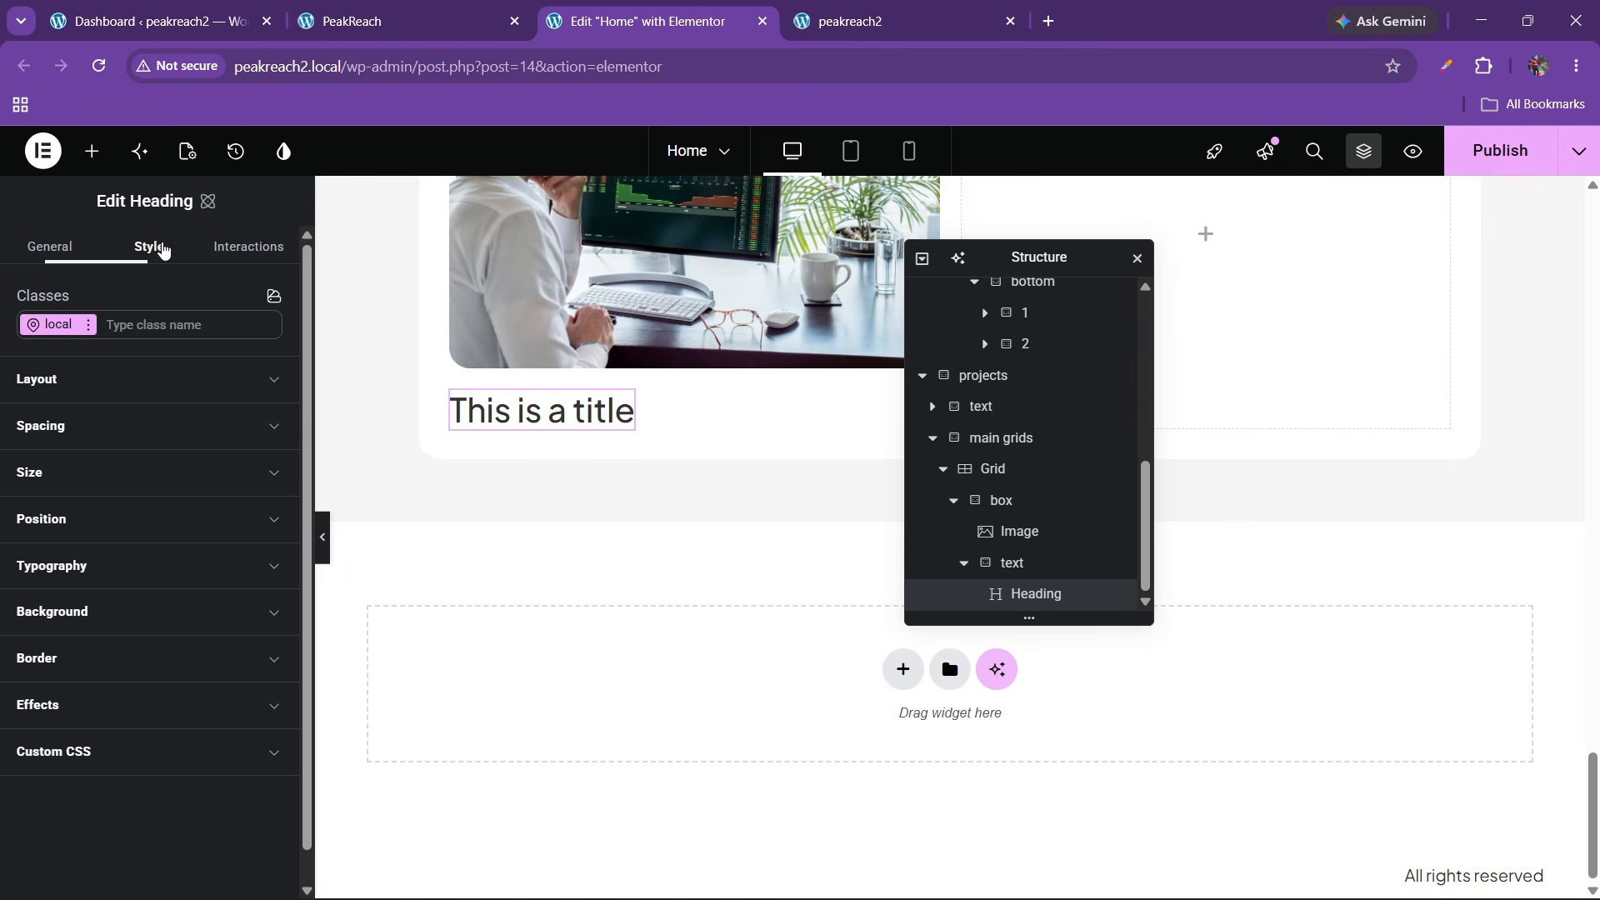
left_click(142, 322)
type("servic-heading")
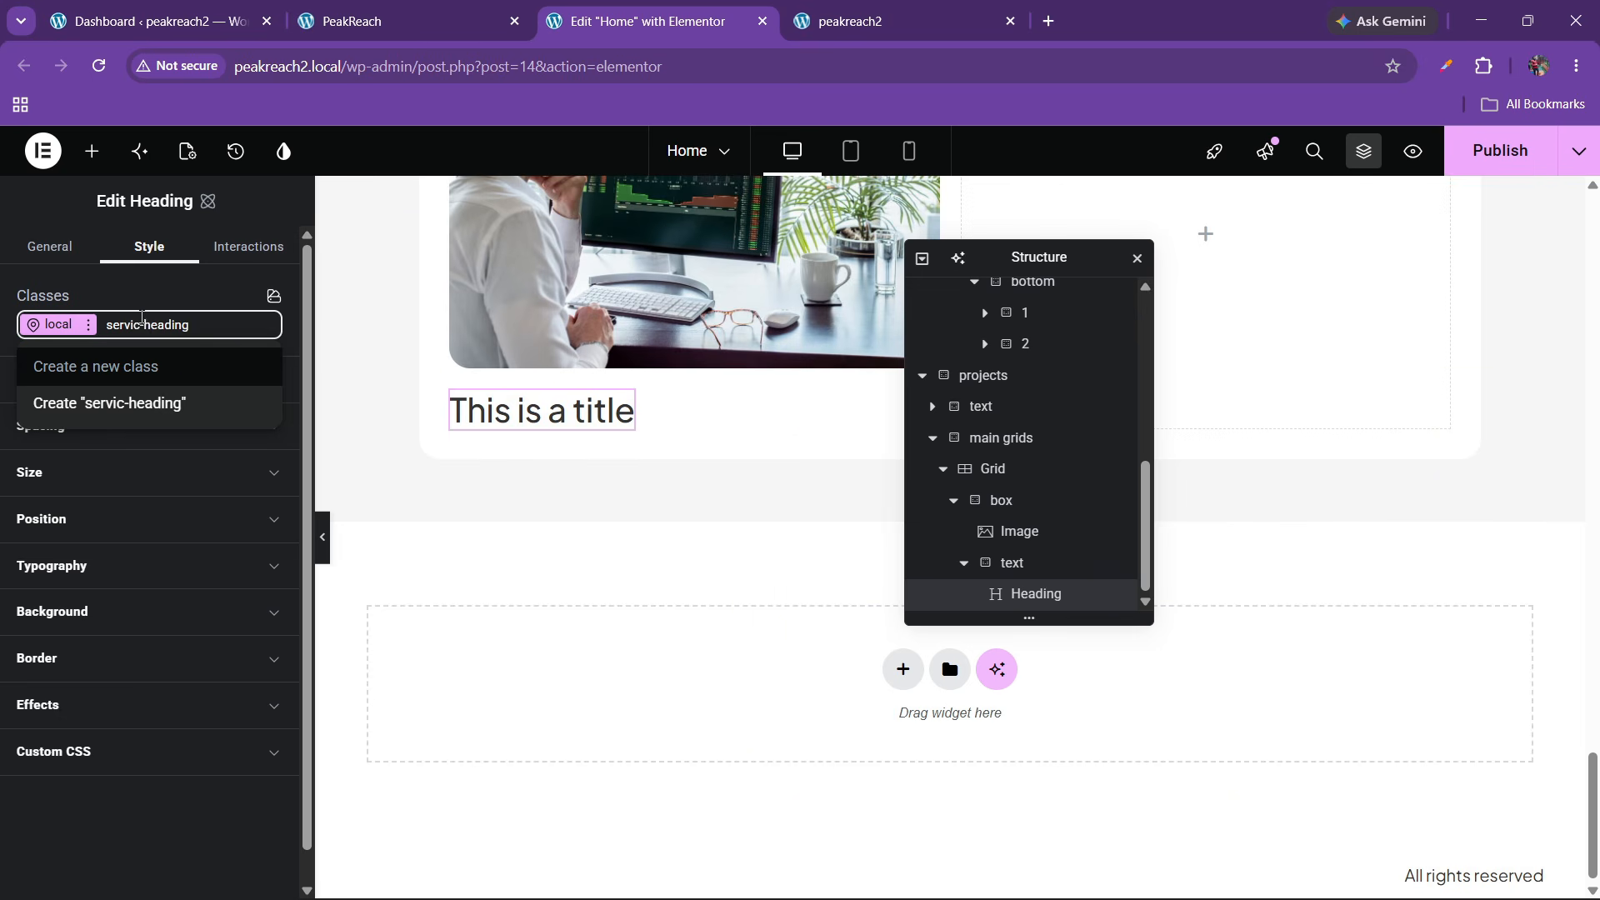
Create the projects-heading class on the heading and set its font to the font1 variable
key("BackSpace")
key("BackSpace")
key("BackSpace")
type("p")
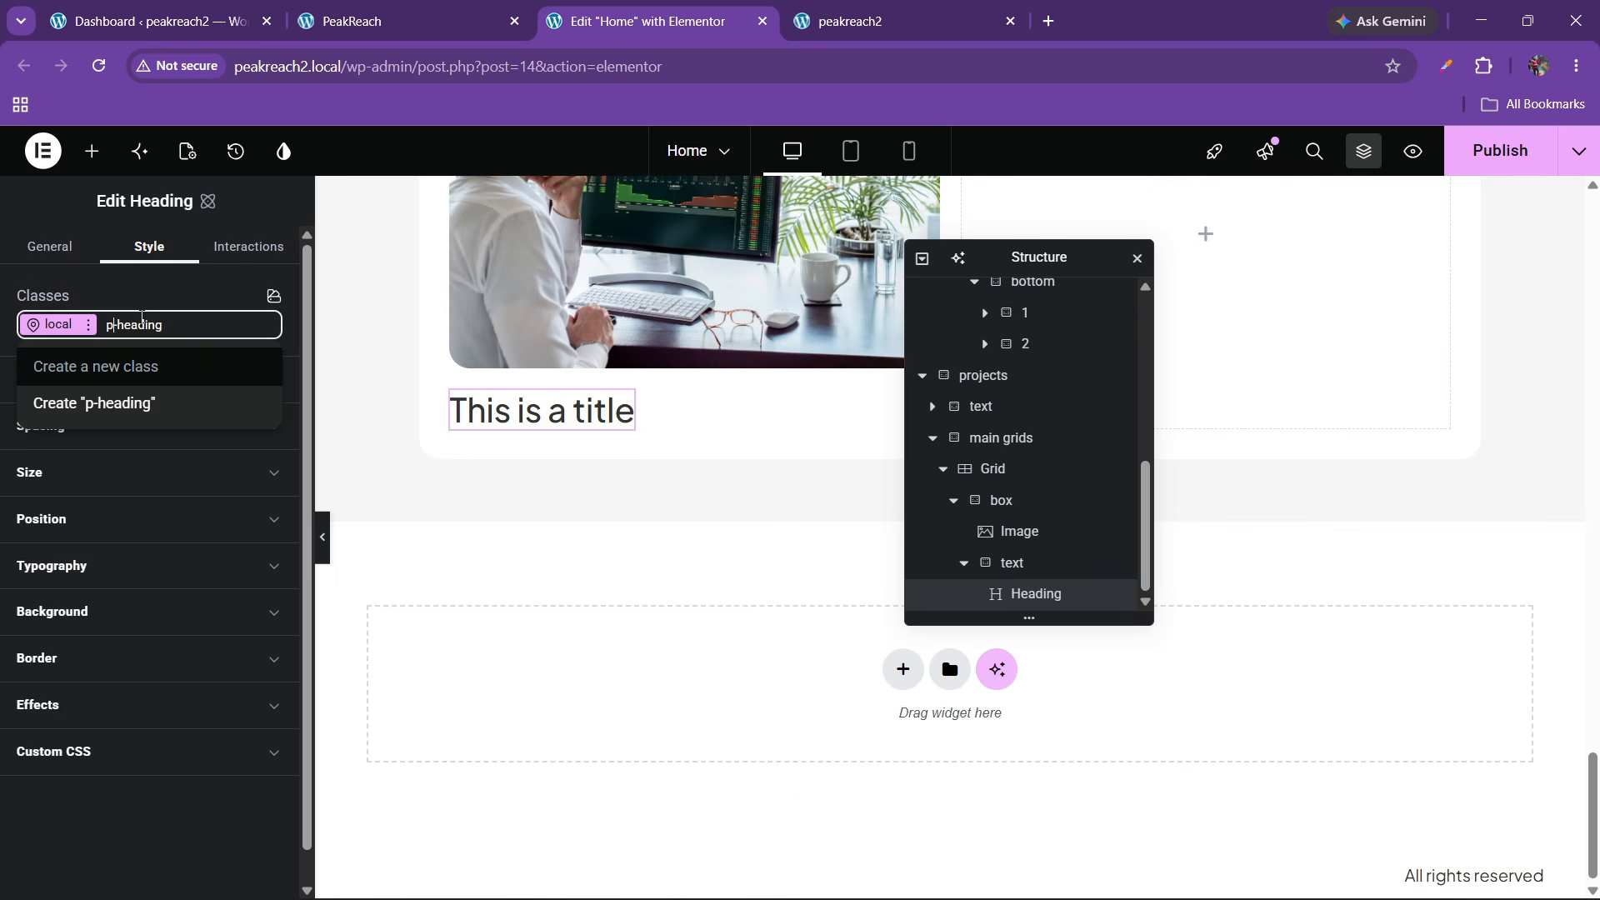
type("rojects")
key("Return")
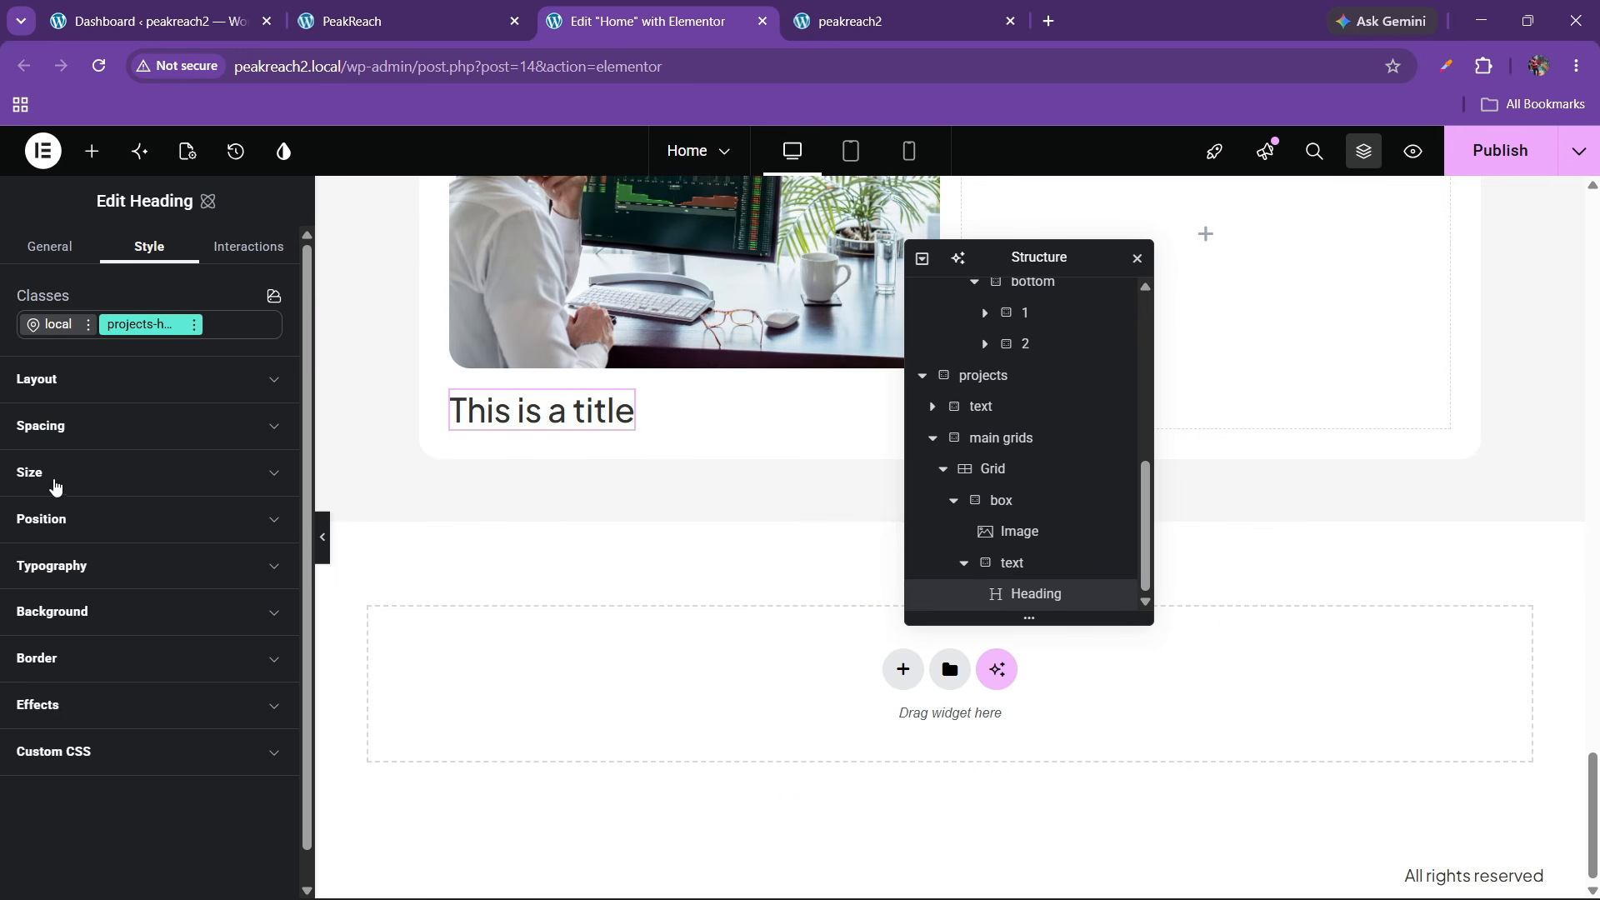
left_click(75, 558)
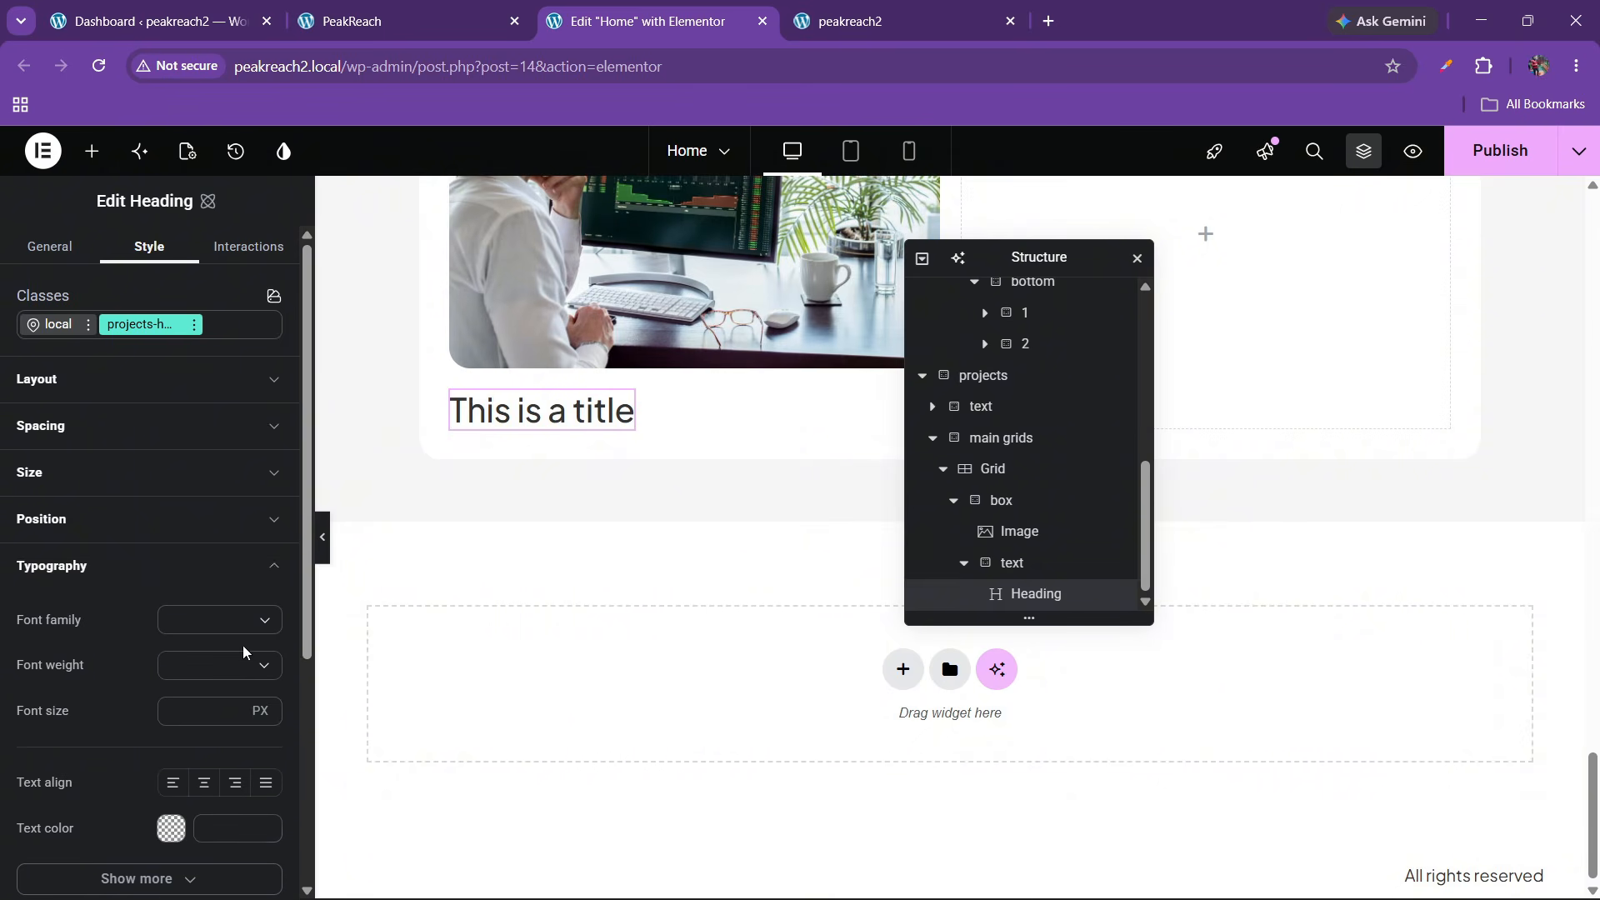
scroll(166, 566, "down", 1)
left_click(267, 495)
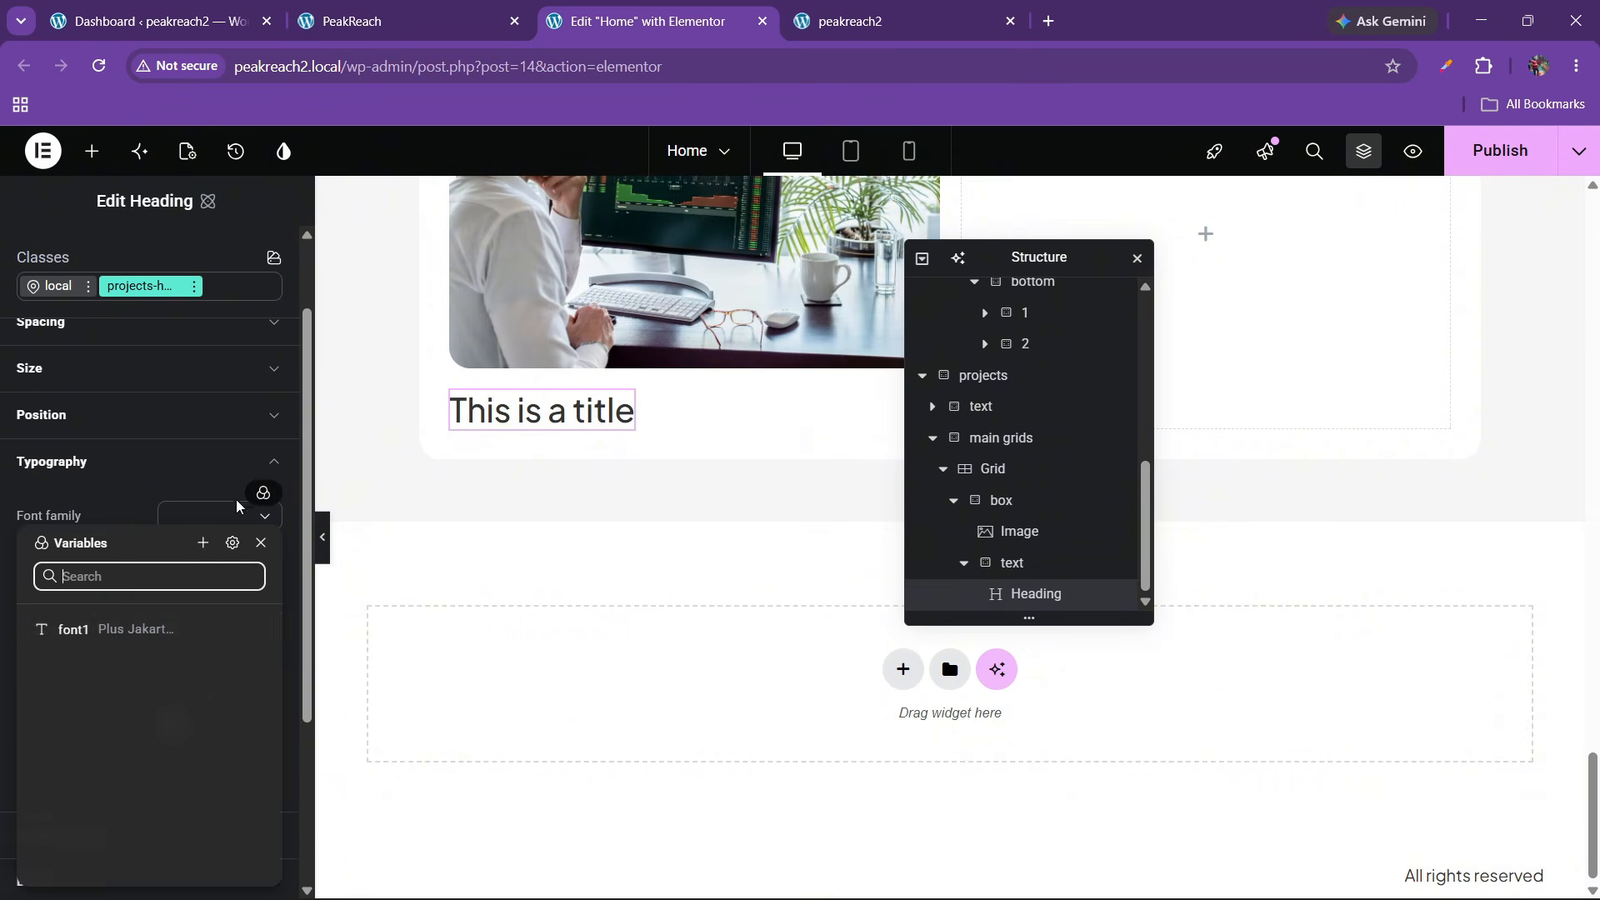
left_click(126, 631)
Set the heading's font weight to 700 Bold
left_click(207, 574)
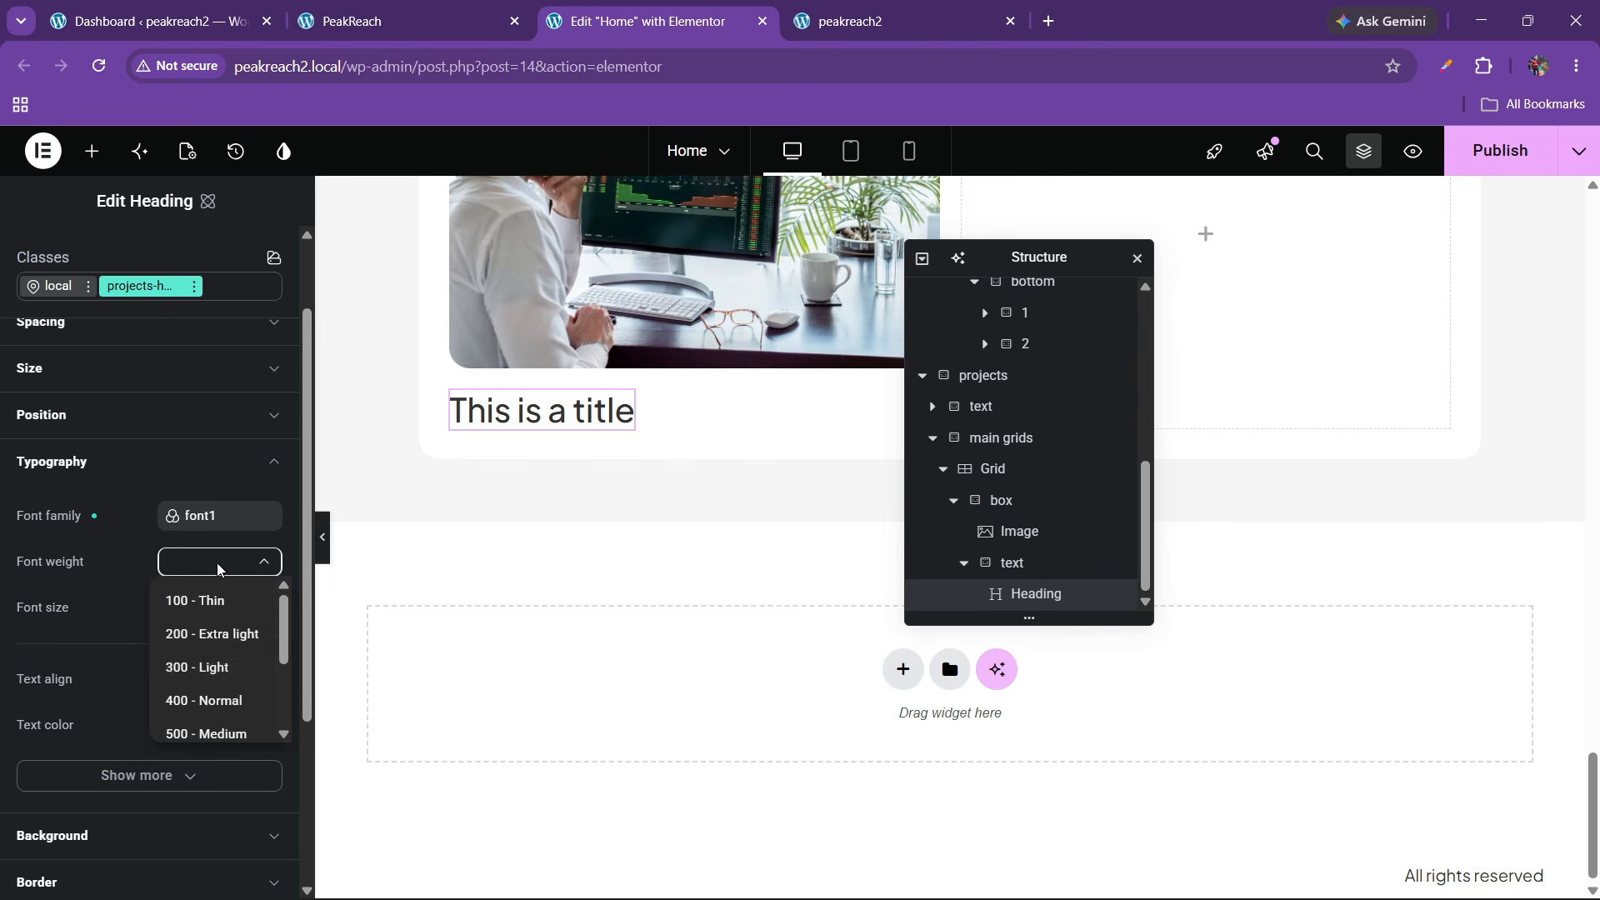
scroll(212, 674, "down", 3)
scroll(207, 684, "up", 2)
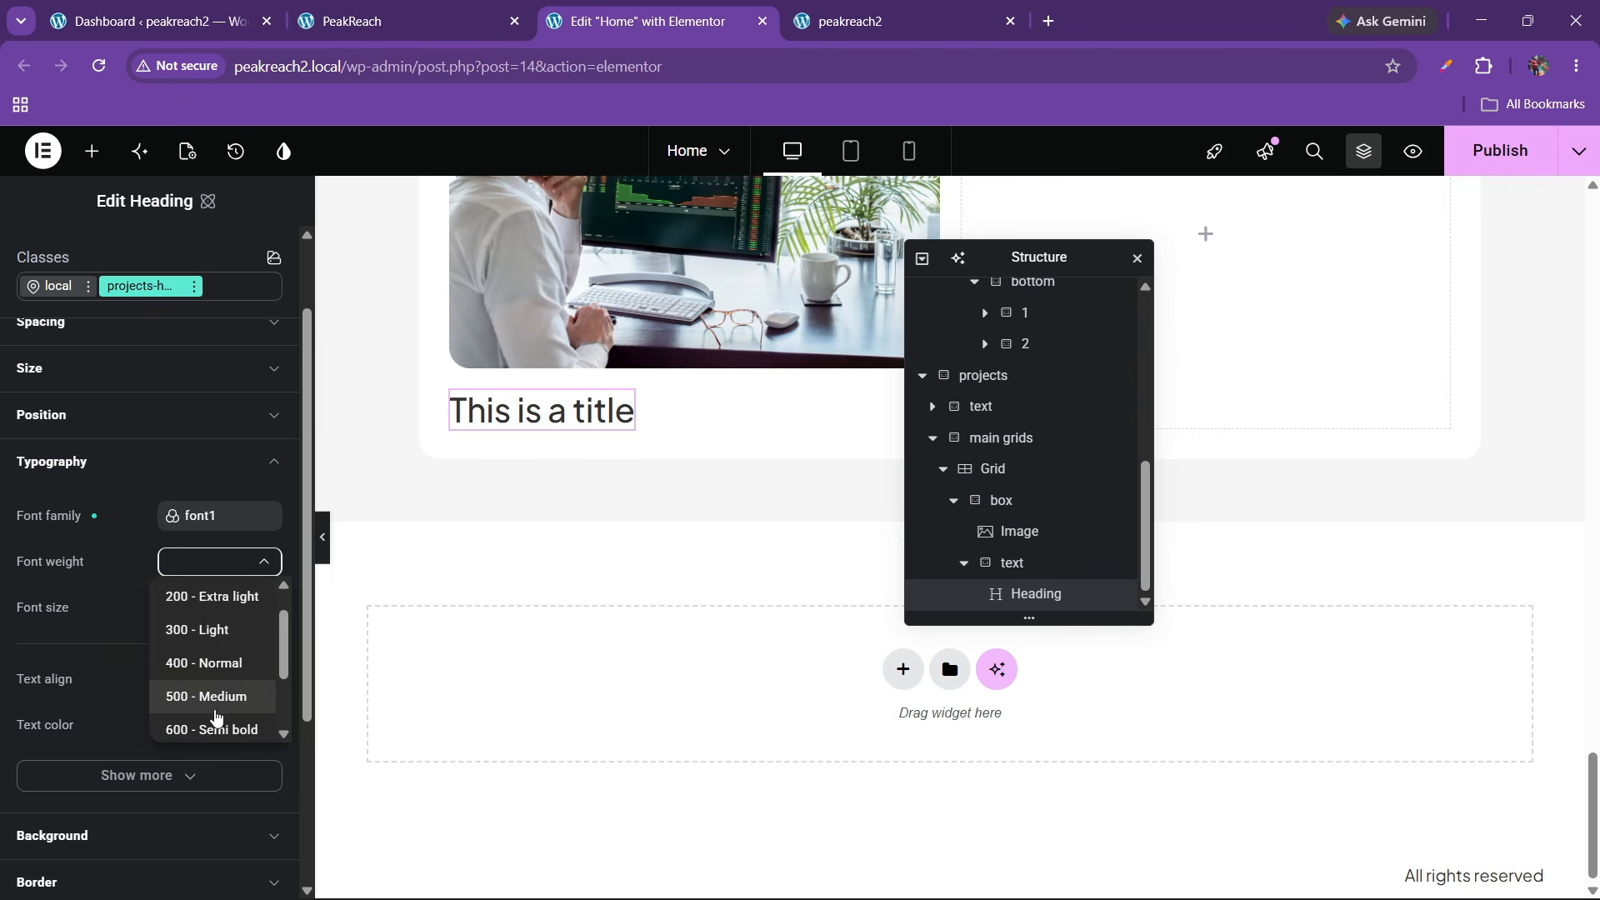
left_click(213, 731)
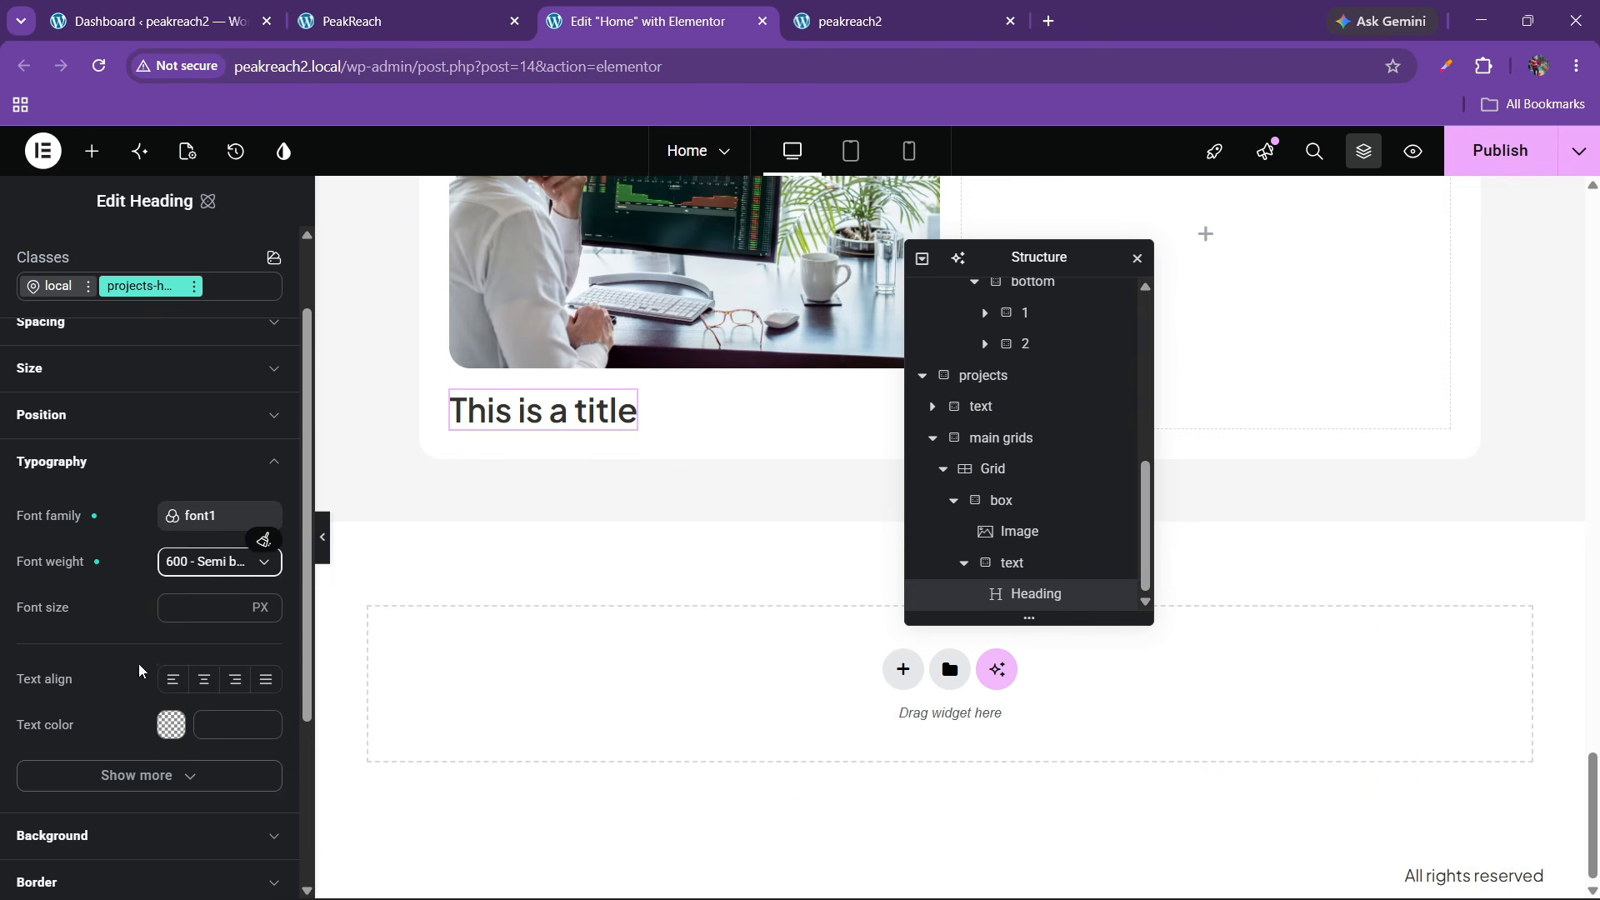
left_click(211, 574)
left_click(190, 676)
left_click(185, 689)
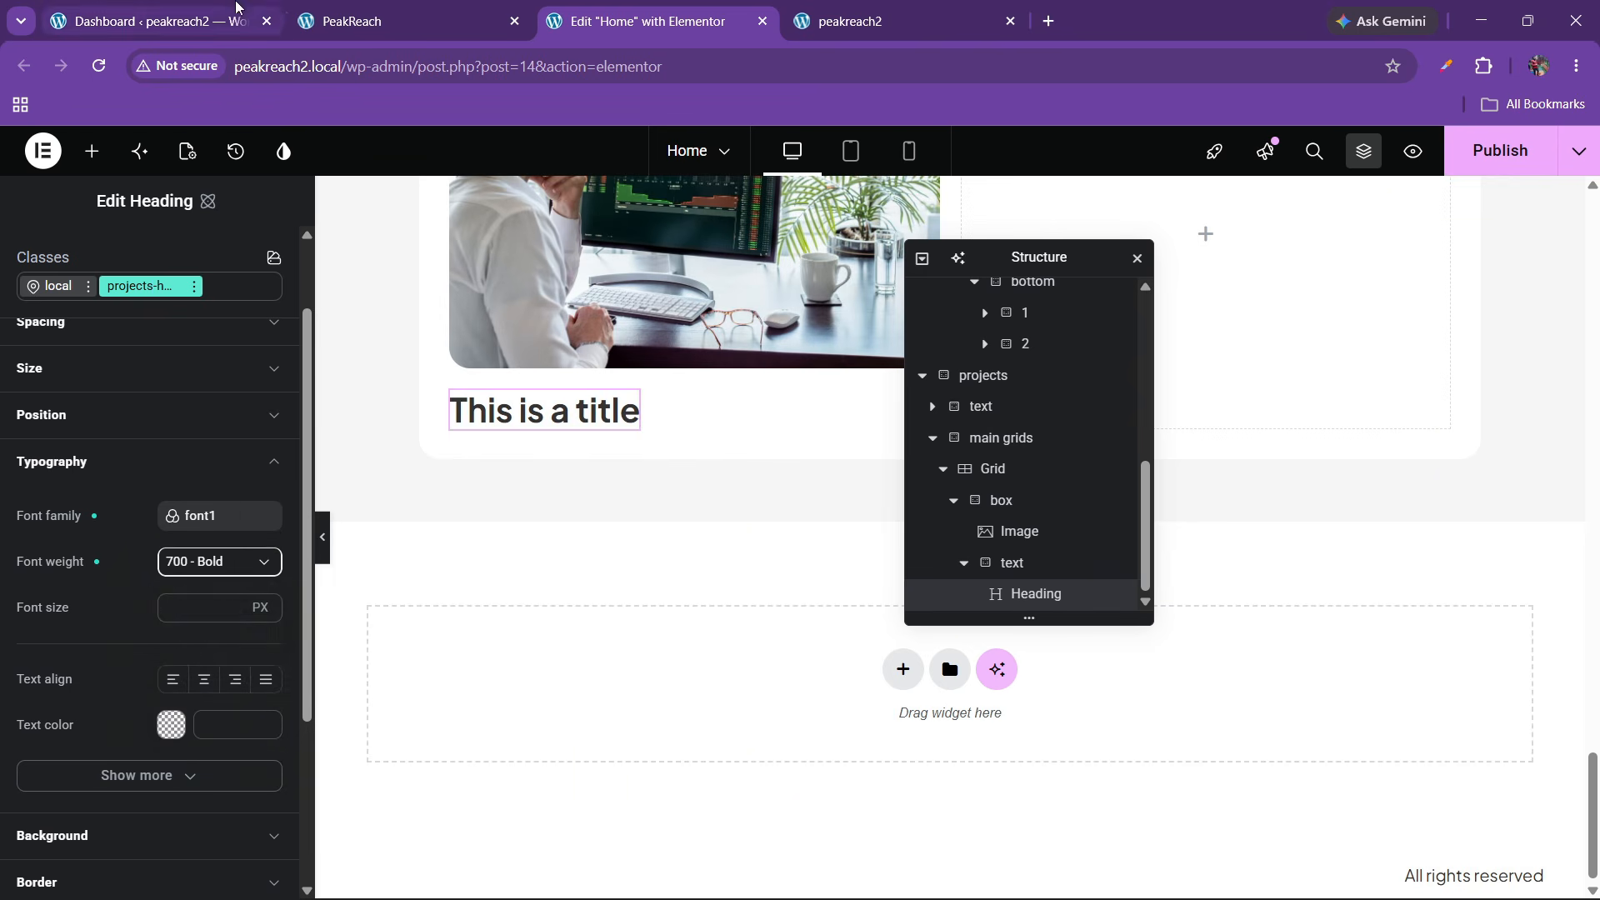
left_click(340, 18)
left_click(652, 21)
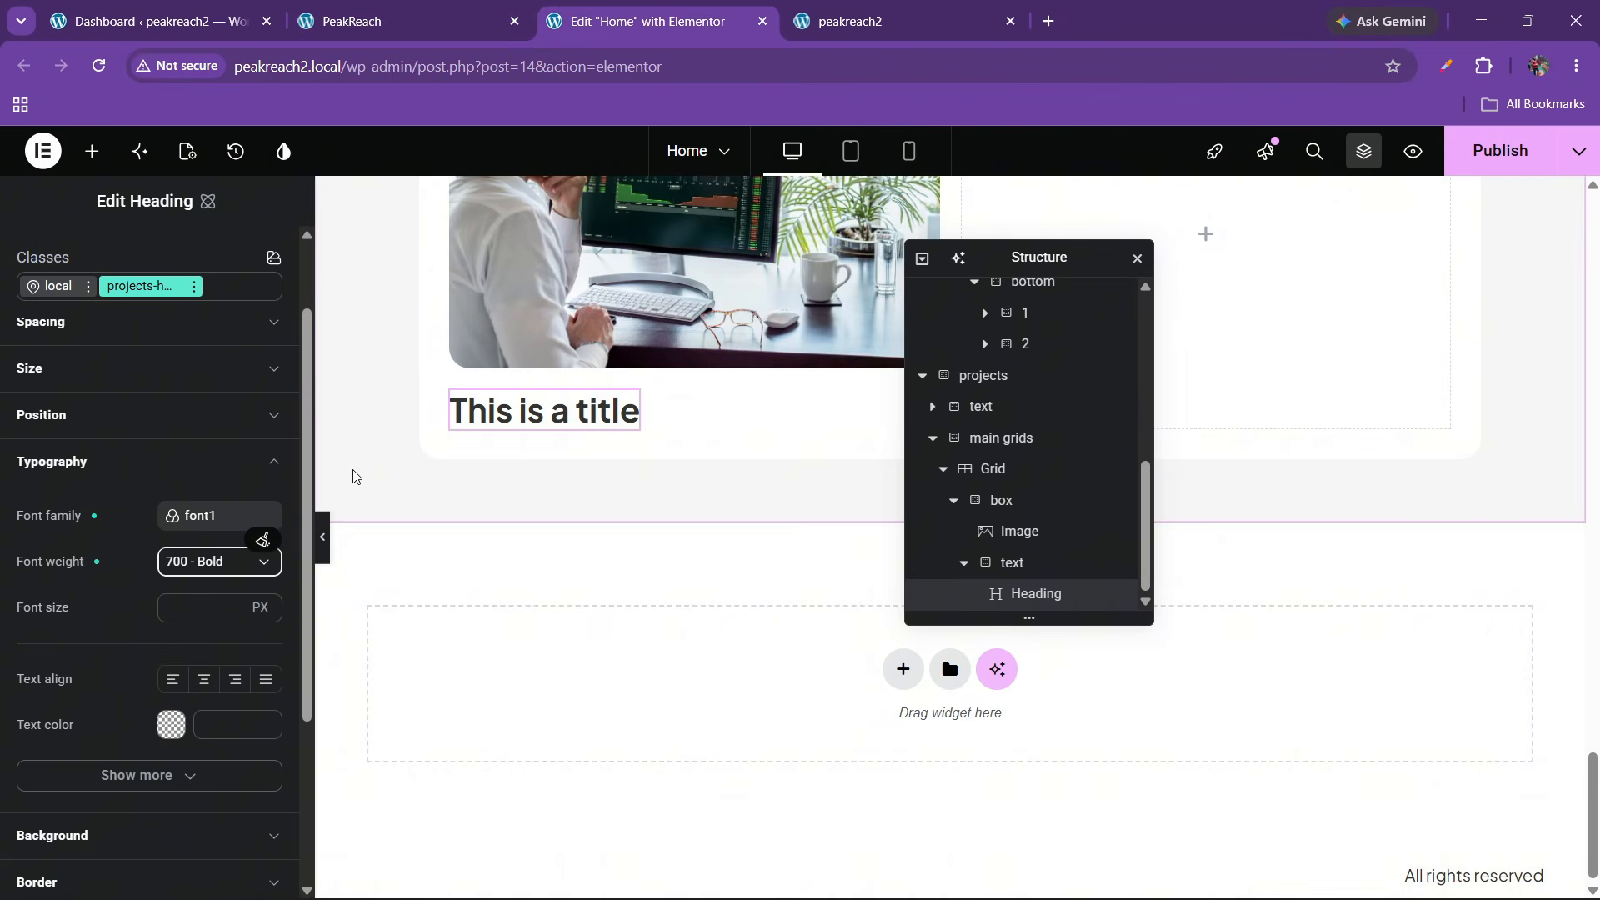
Set the heading font size to 30 px, comparing against the live site
left_click(195, 621)
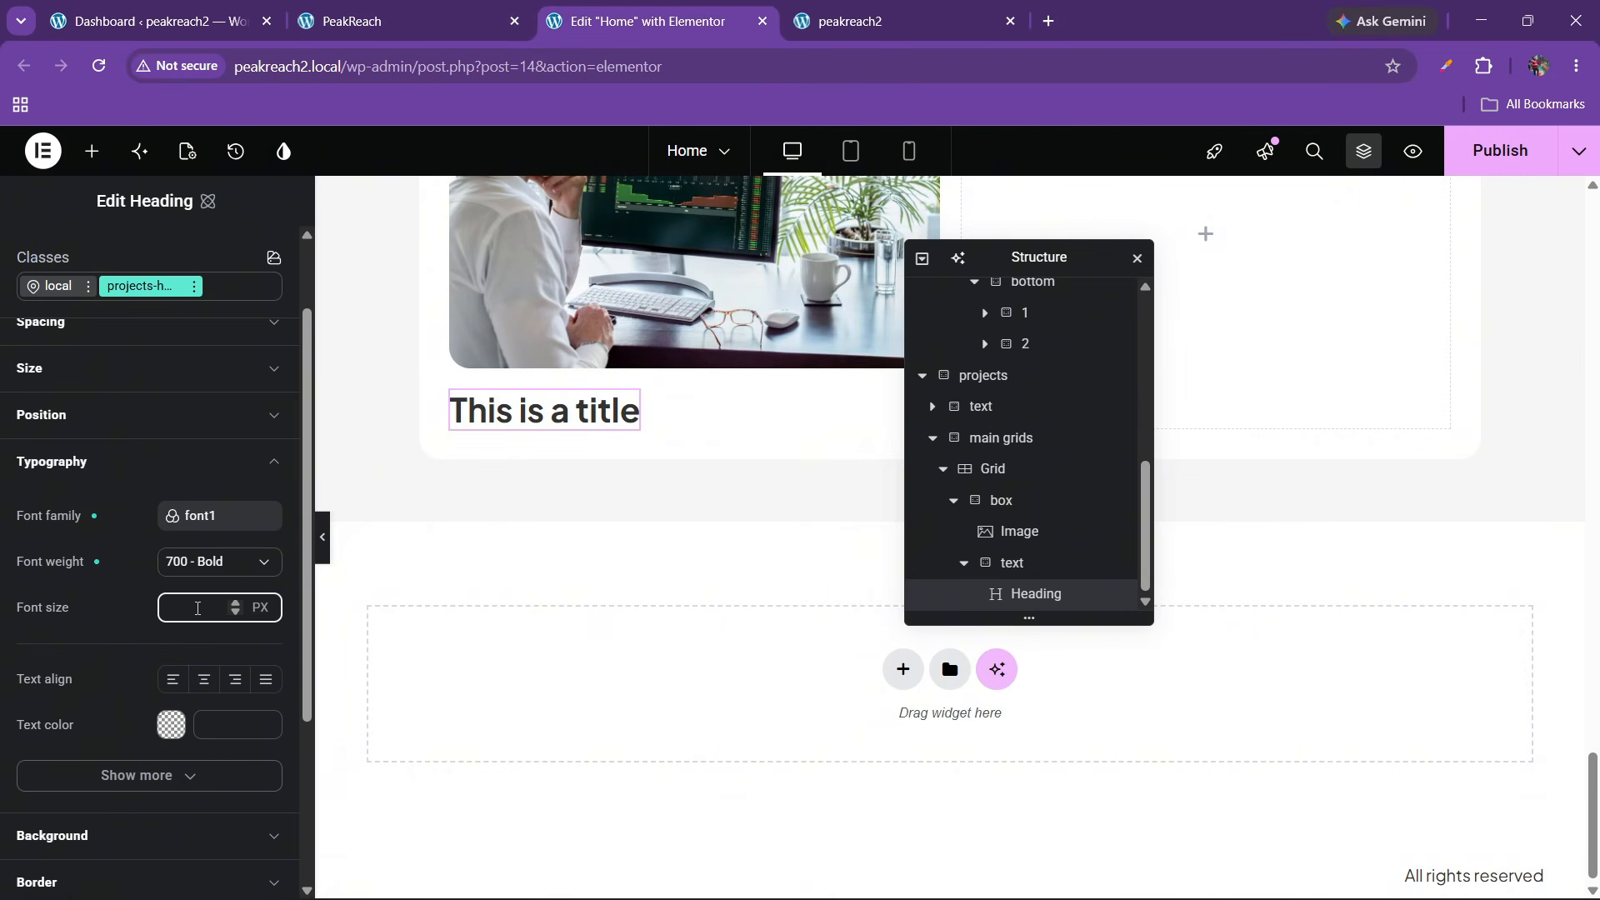
type("30")
key("BackSpace")
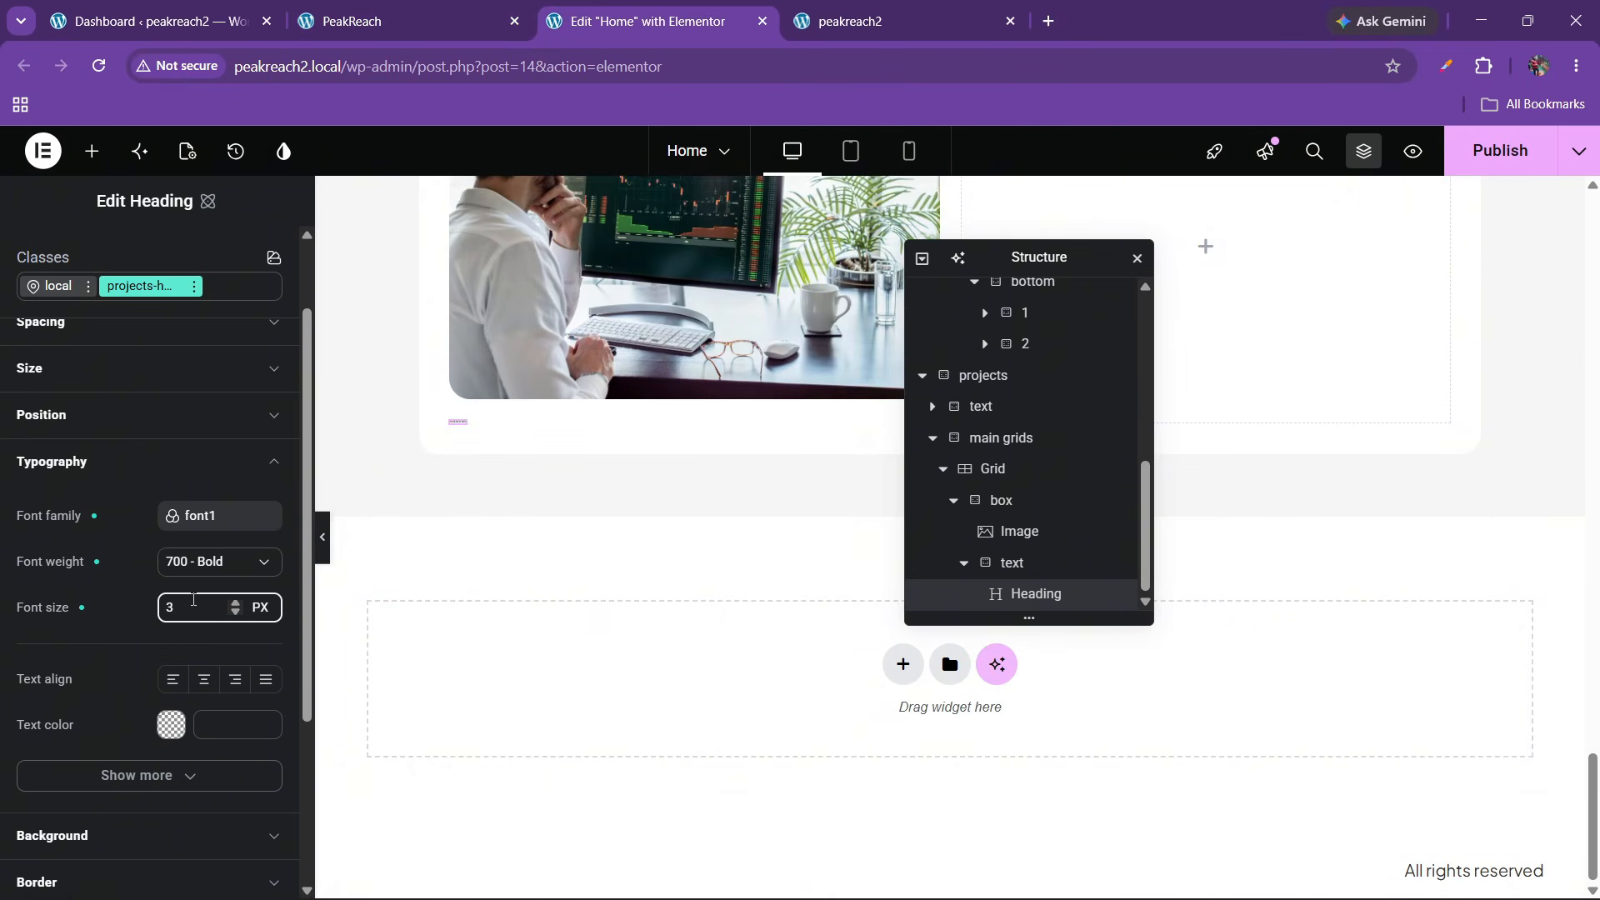
type("5")
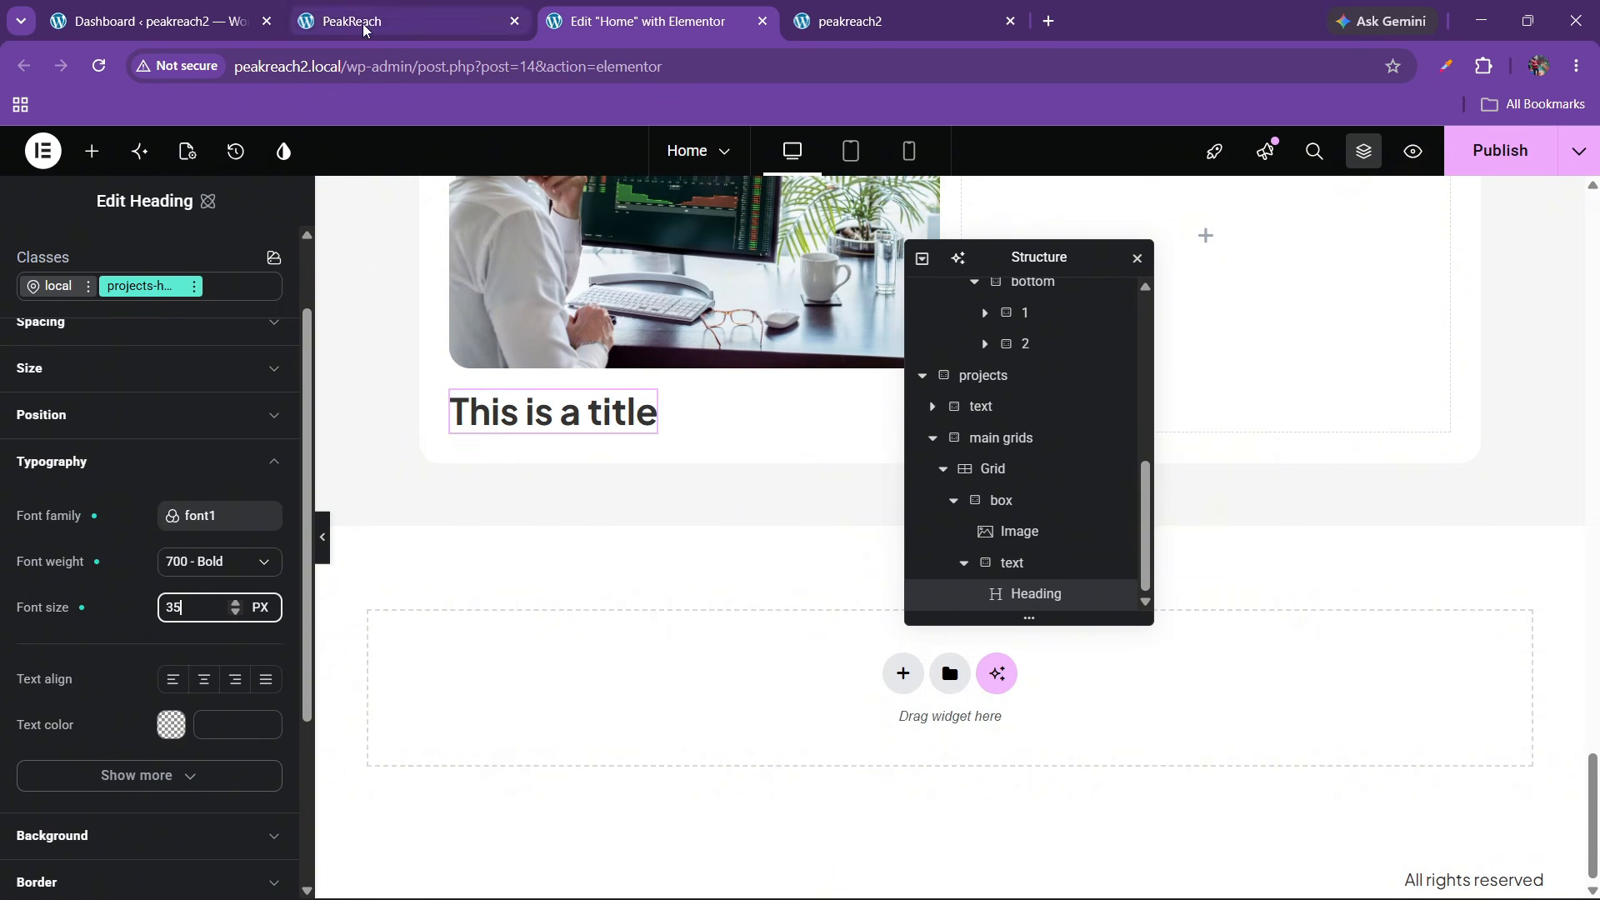
key("BackSpace")
key("BackSpace")
type("30")
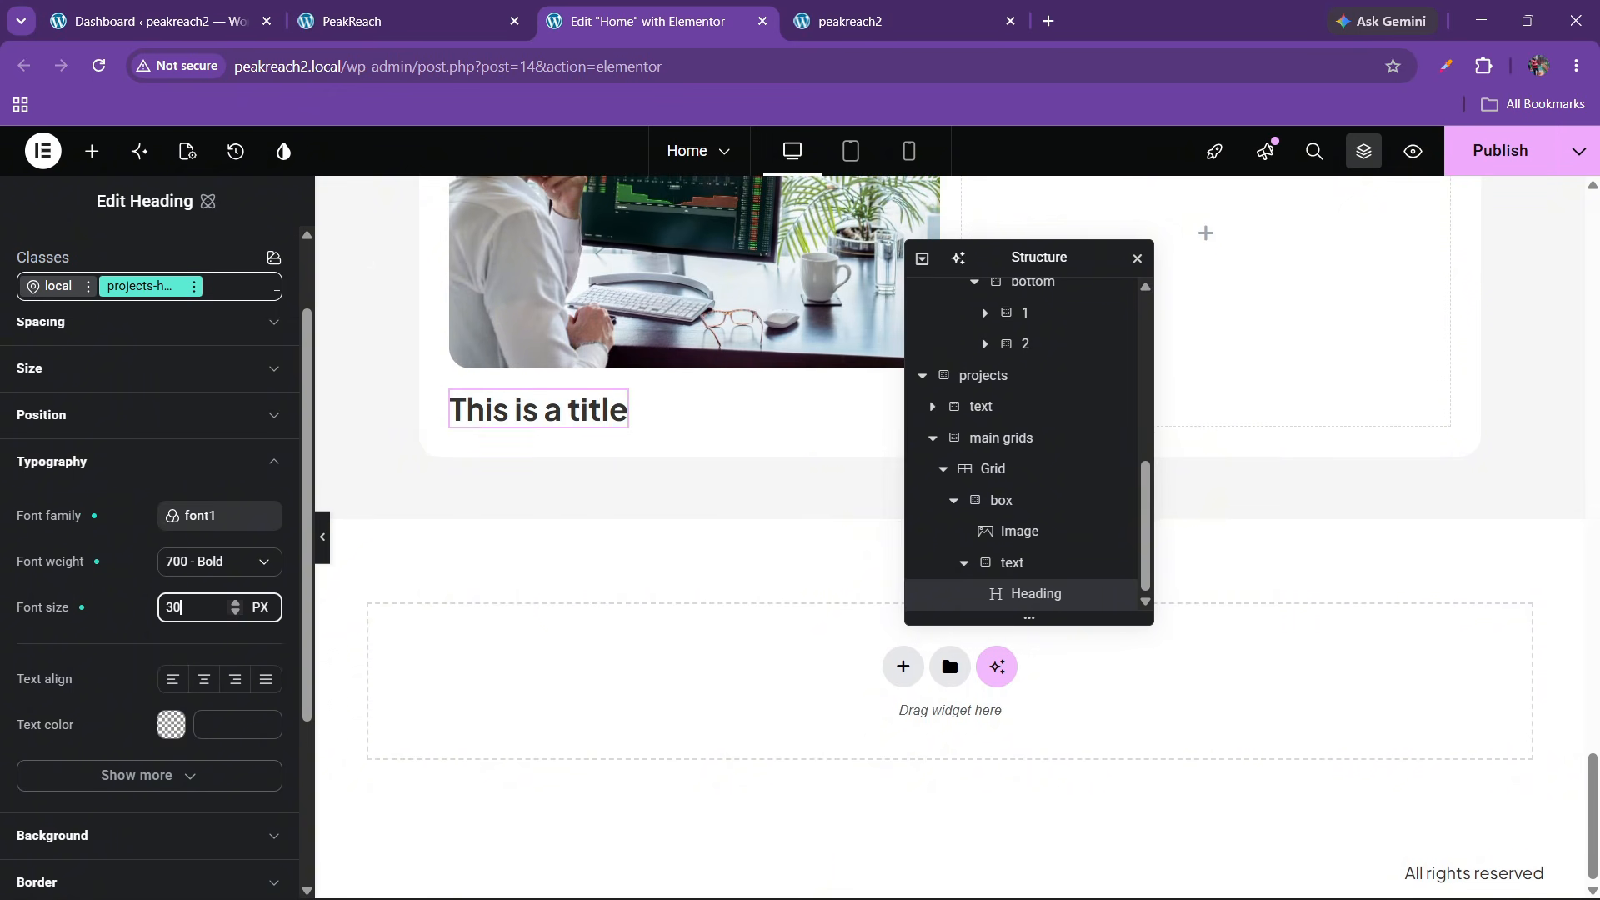
left_click(375, 21)
left_click(650, 21)
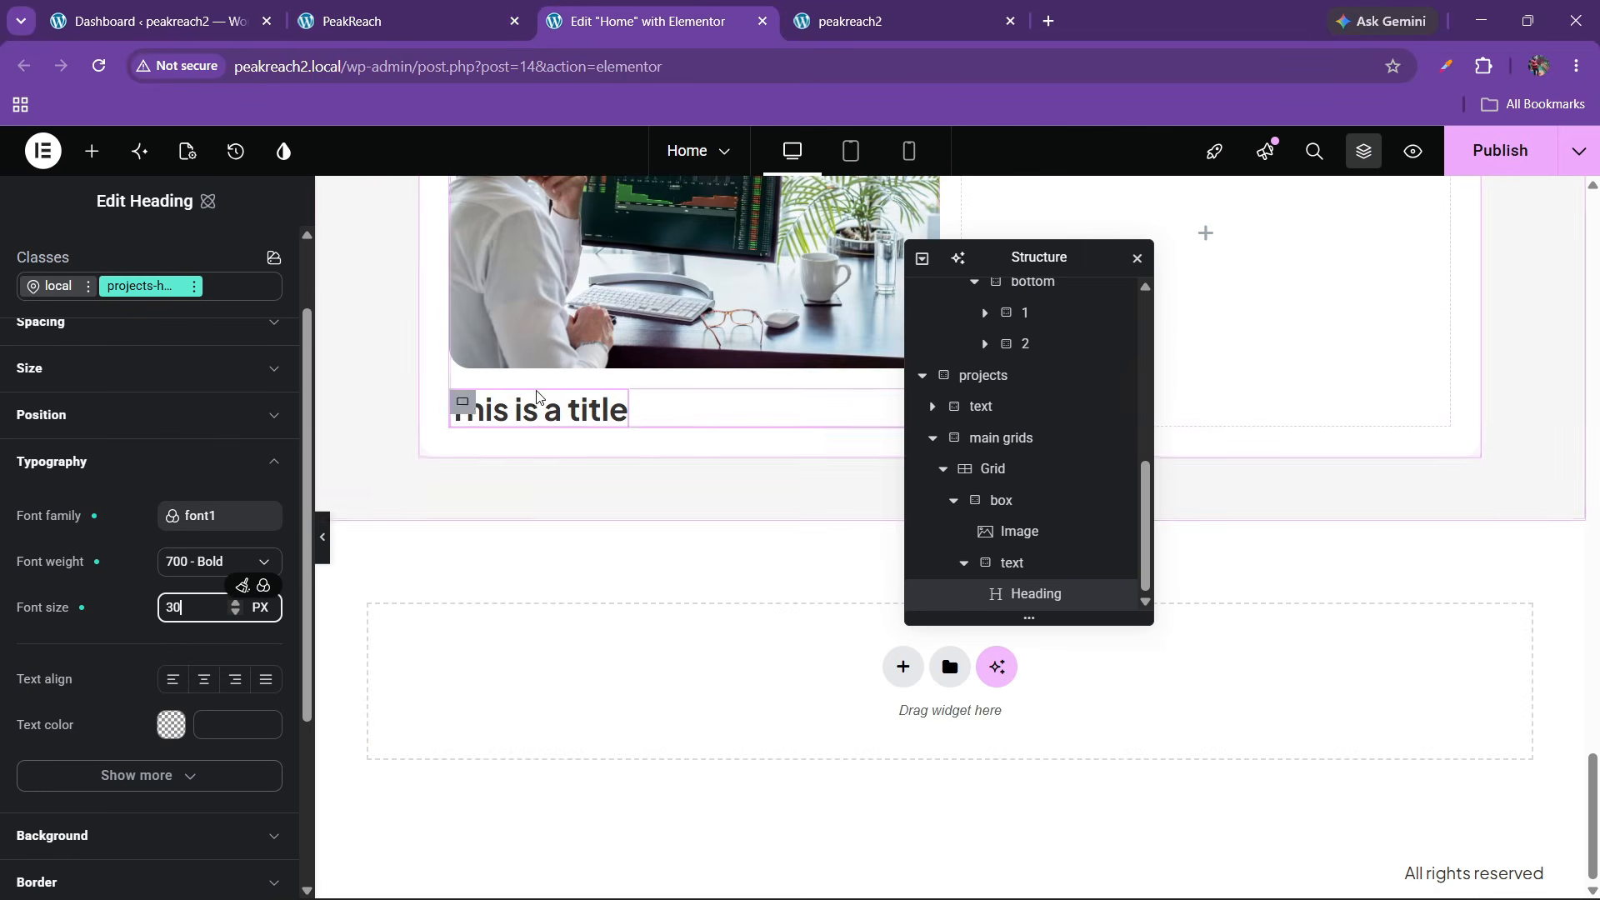
left_click(347, 10)
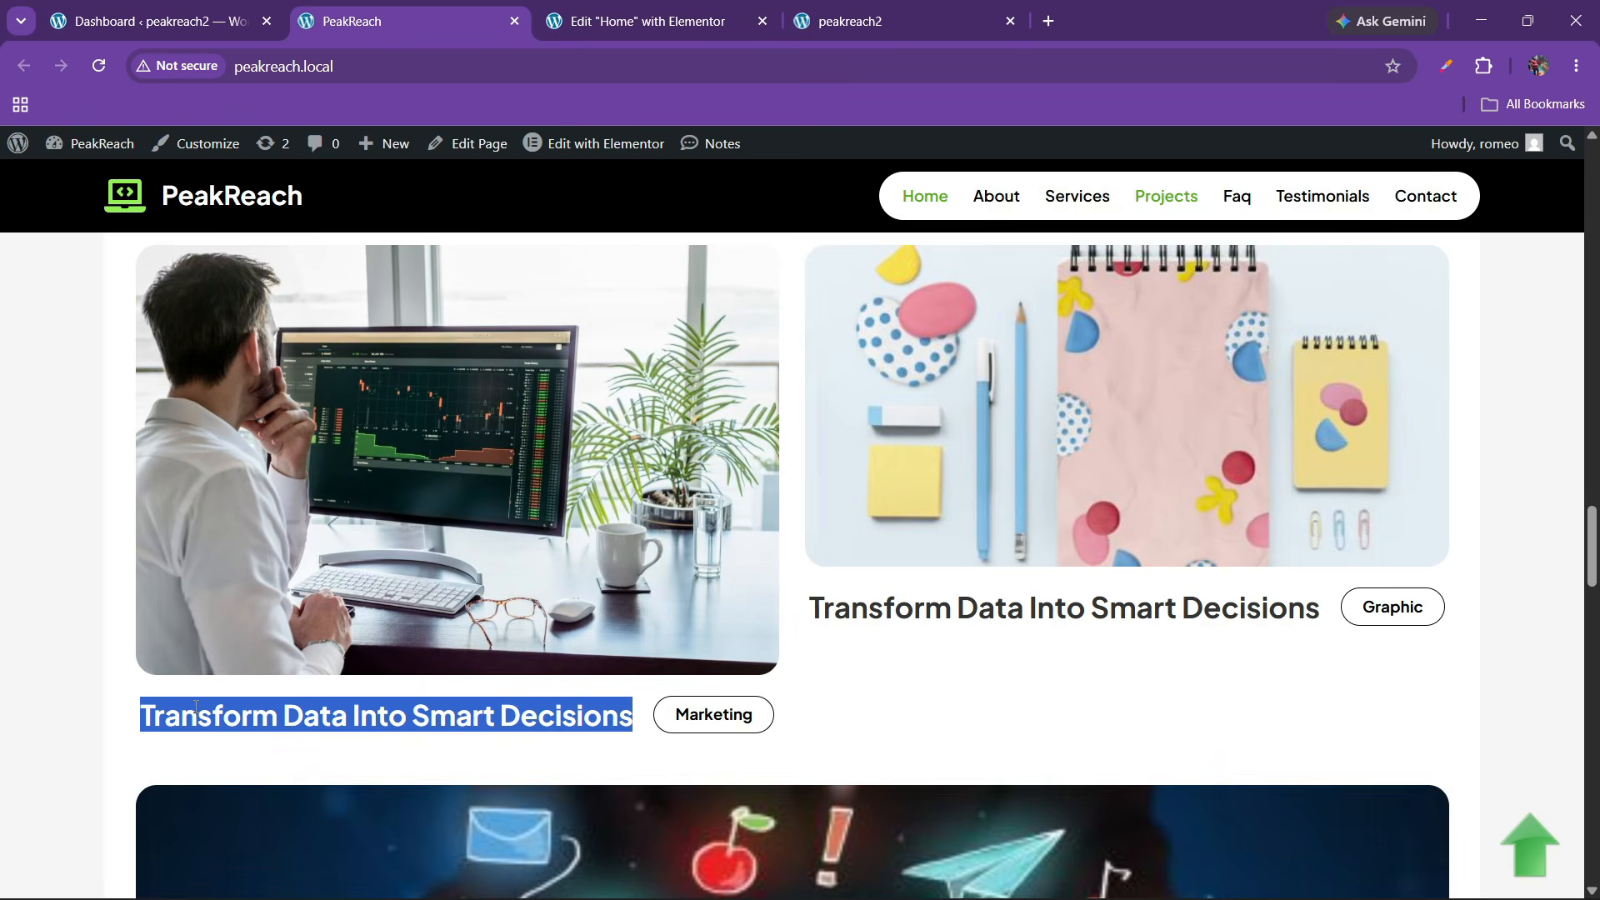
left_click(650, 21)
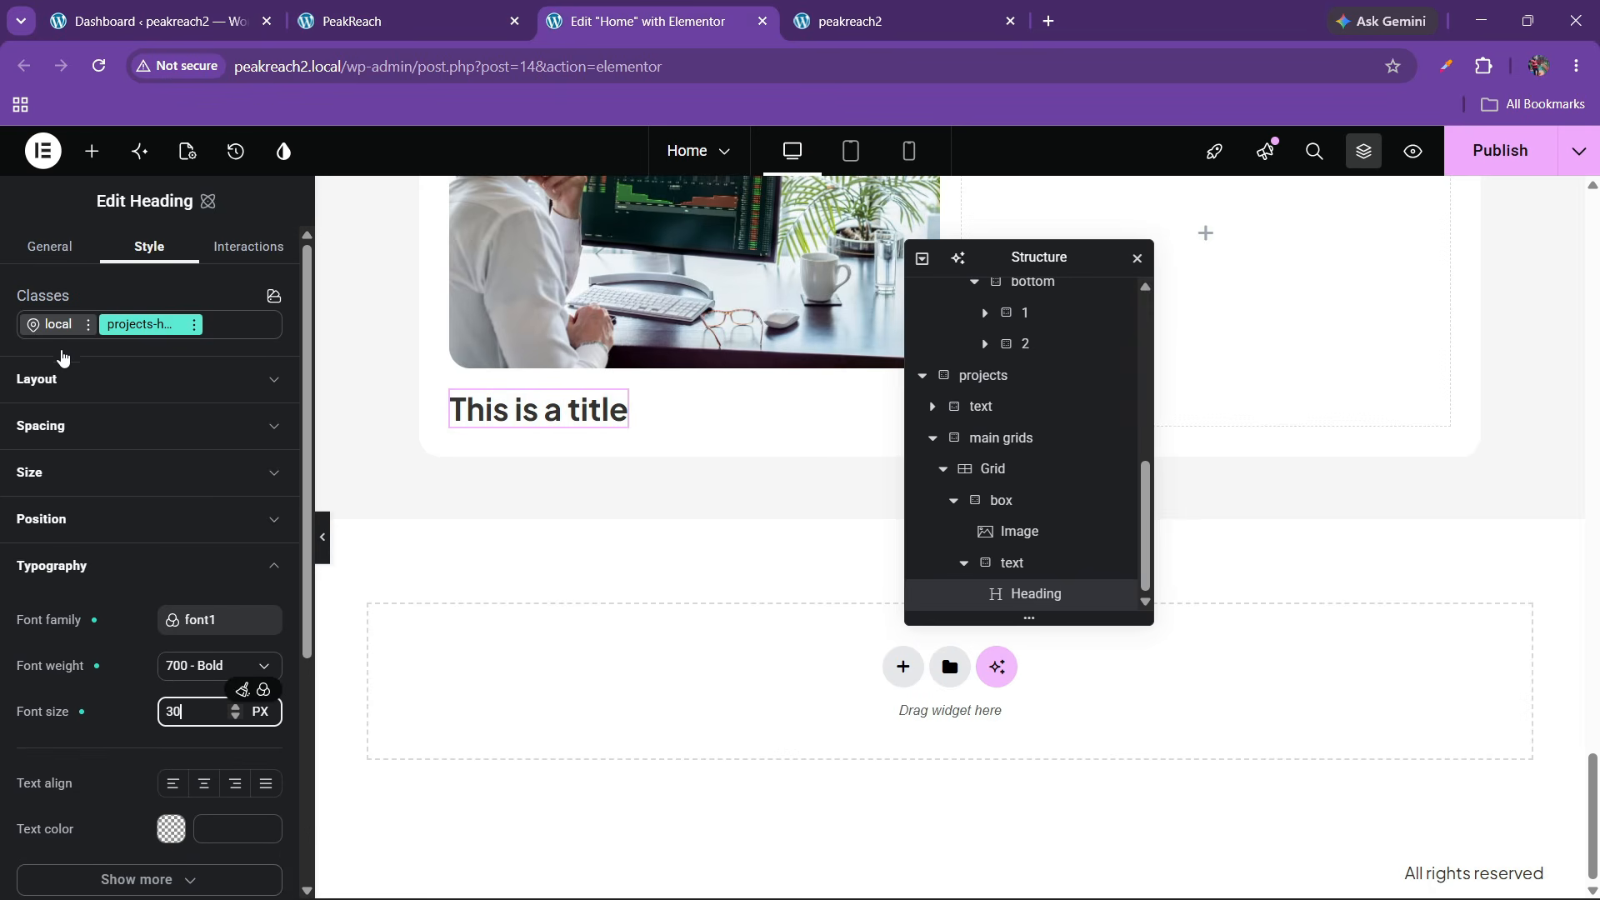
Change the heading title to 'Transform Data Into Smart Decisions'
left_click(62, 250)
left_click(101, 417)
type("Transform Data Into Smart Decisions")
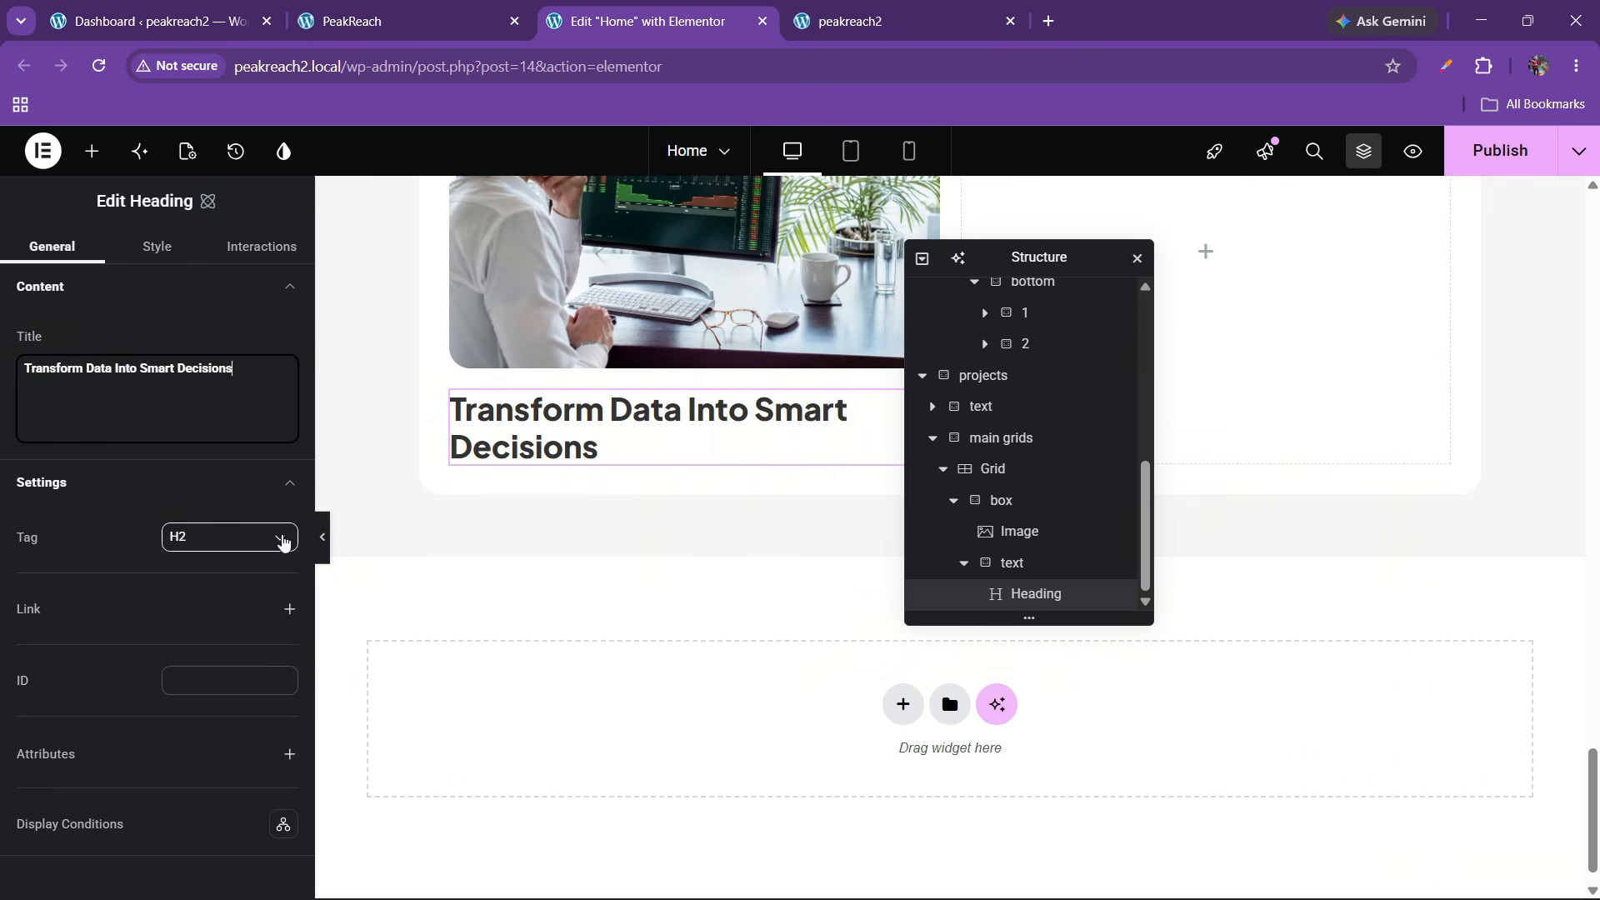
Restyle the heading to 500 Medium weight with a 26 px font size
left_click(155, 265)
scroll(125, 484, "down", 3)
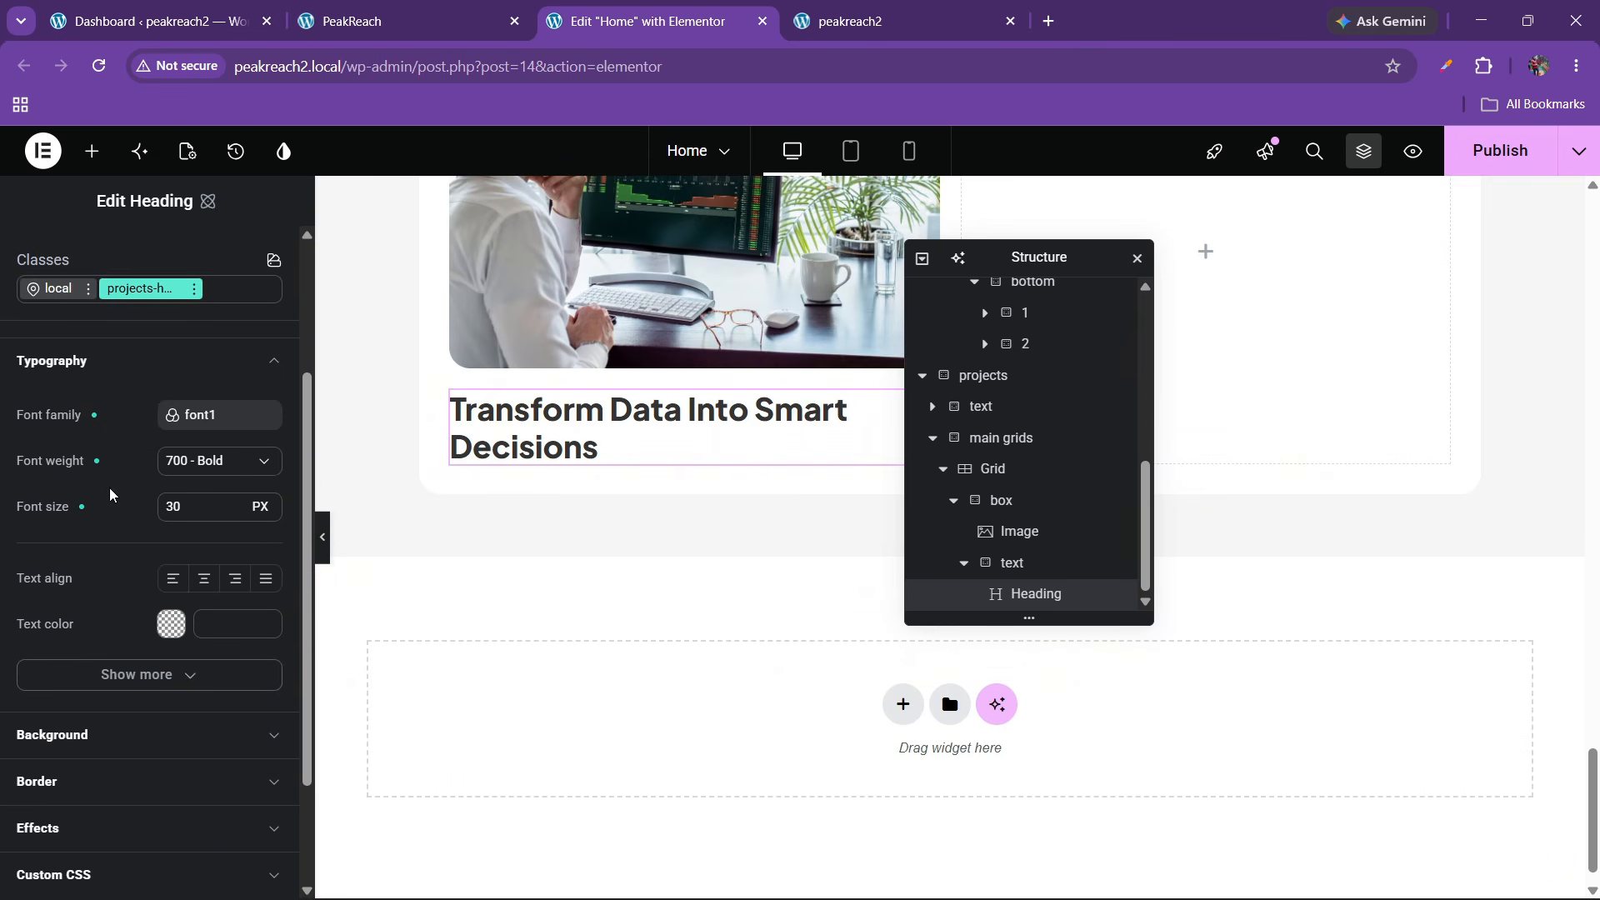
left_click(204, 465)
left_click(210, 522)
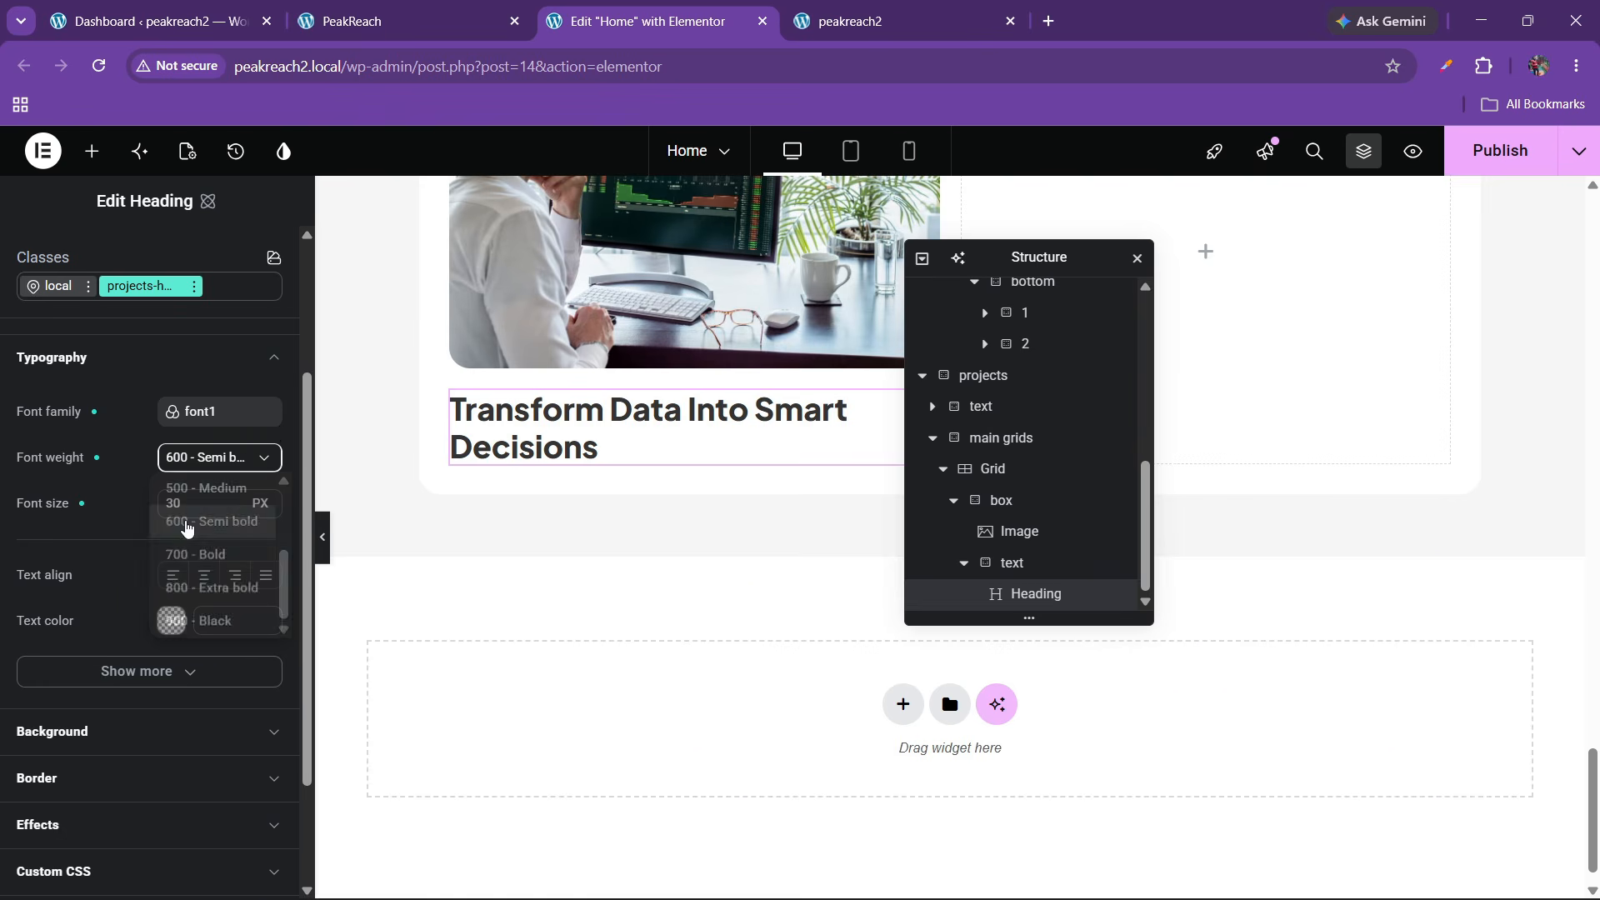
left_click(391, 8)
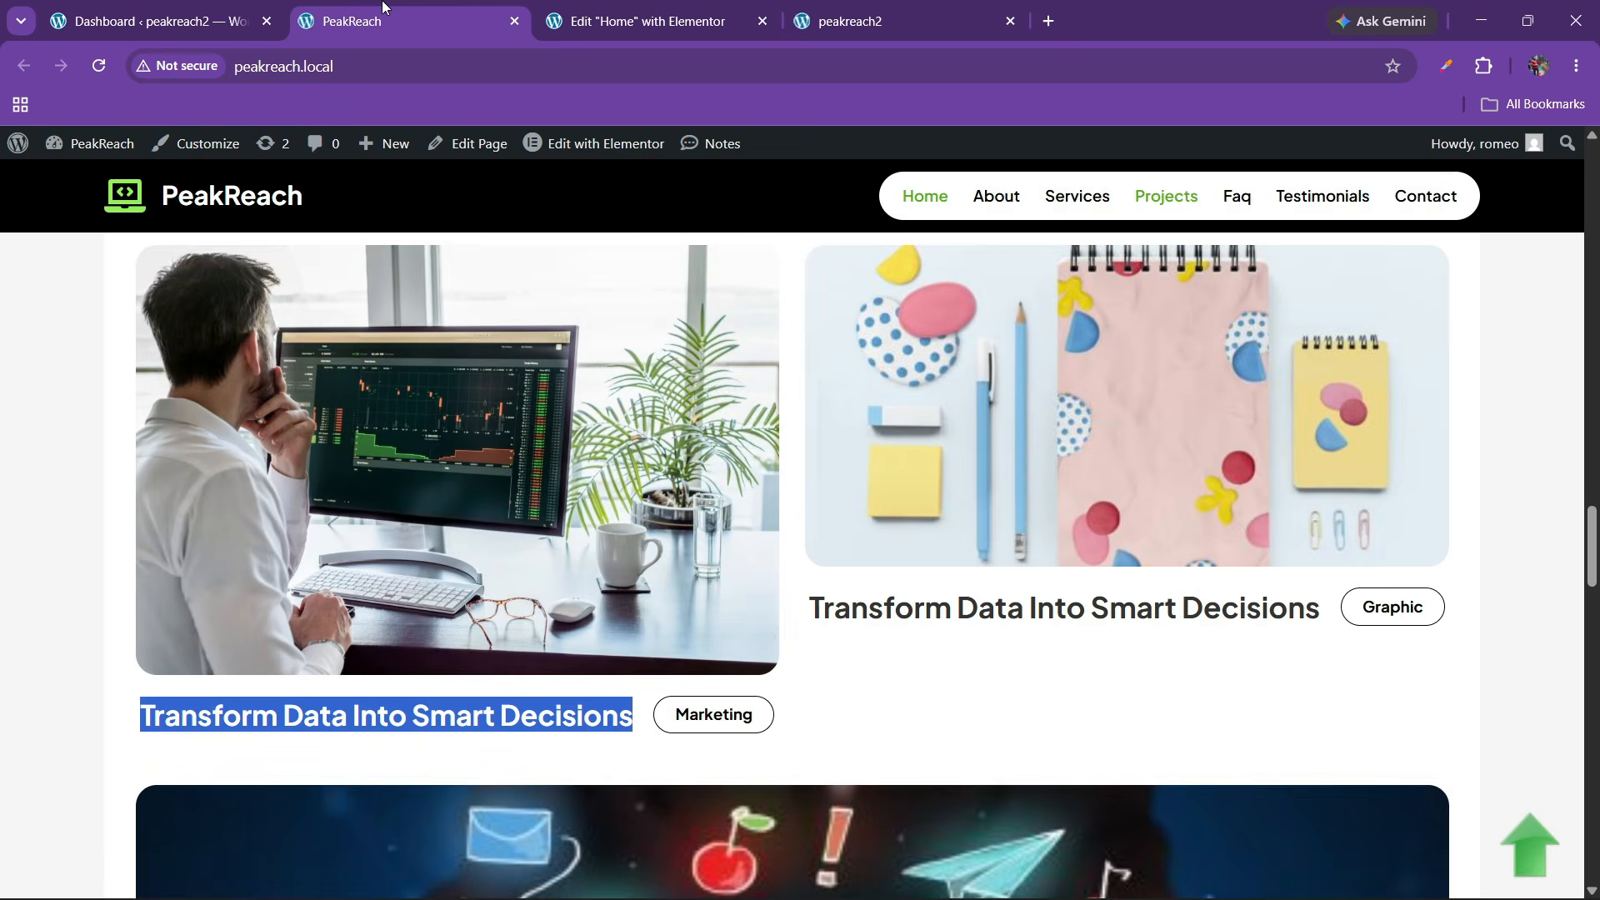
left_click(658, 10)
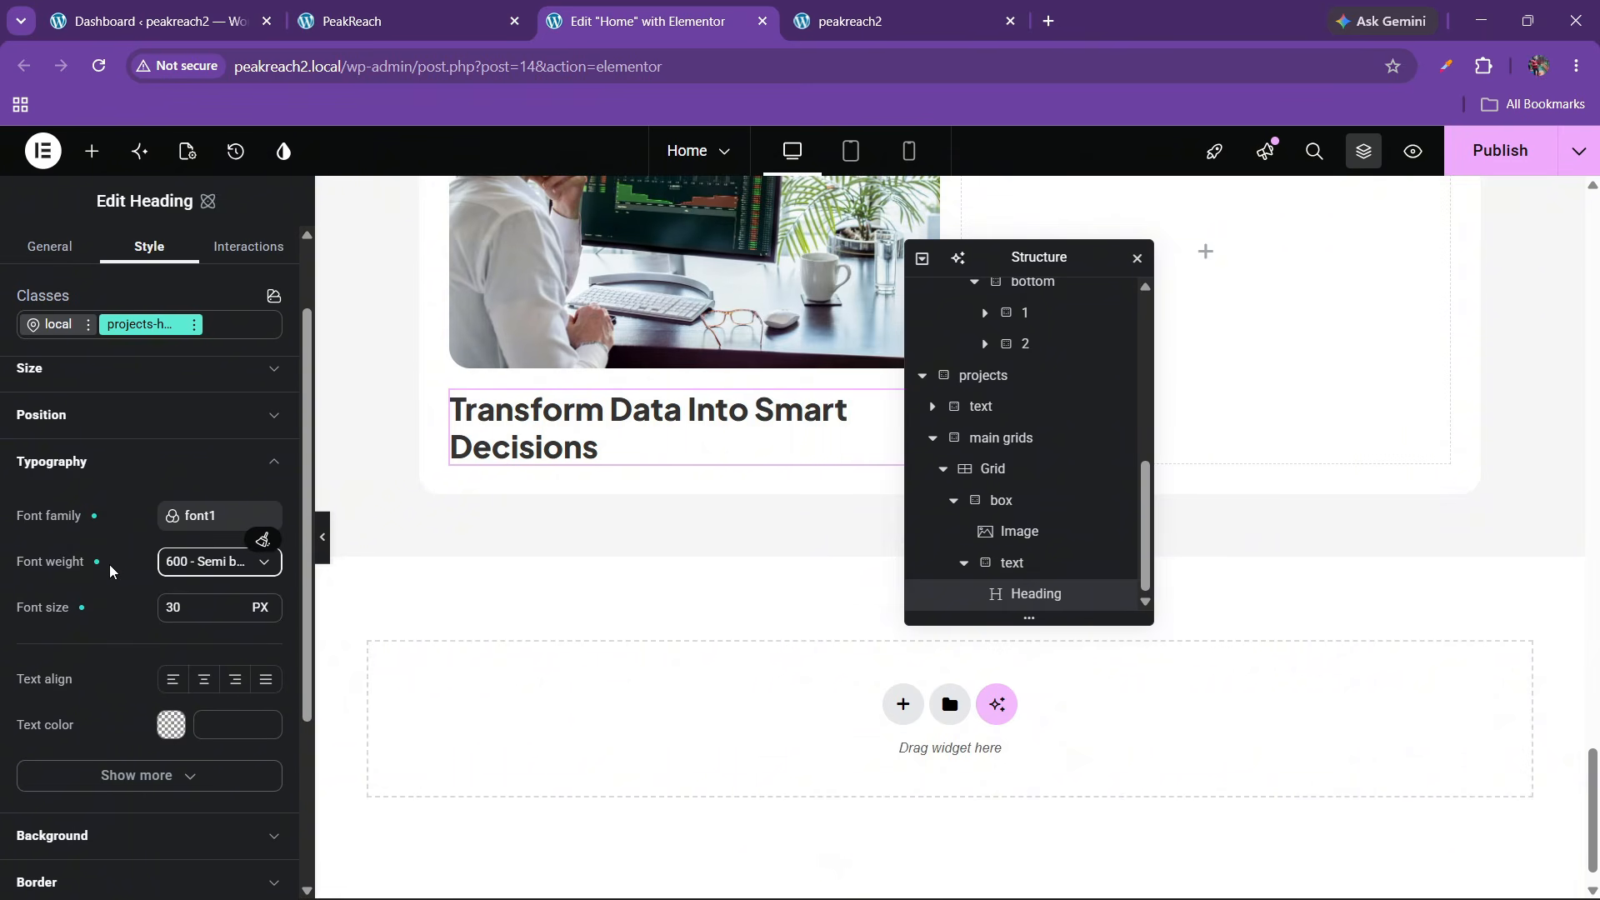
left_click(202, 564)
left_click(190, 626)
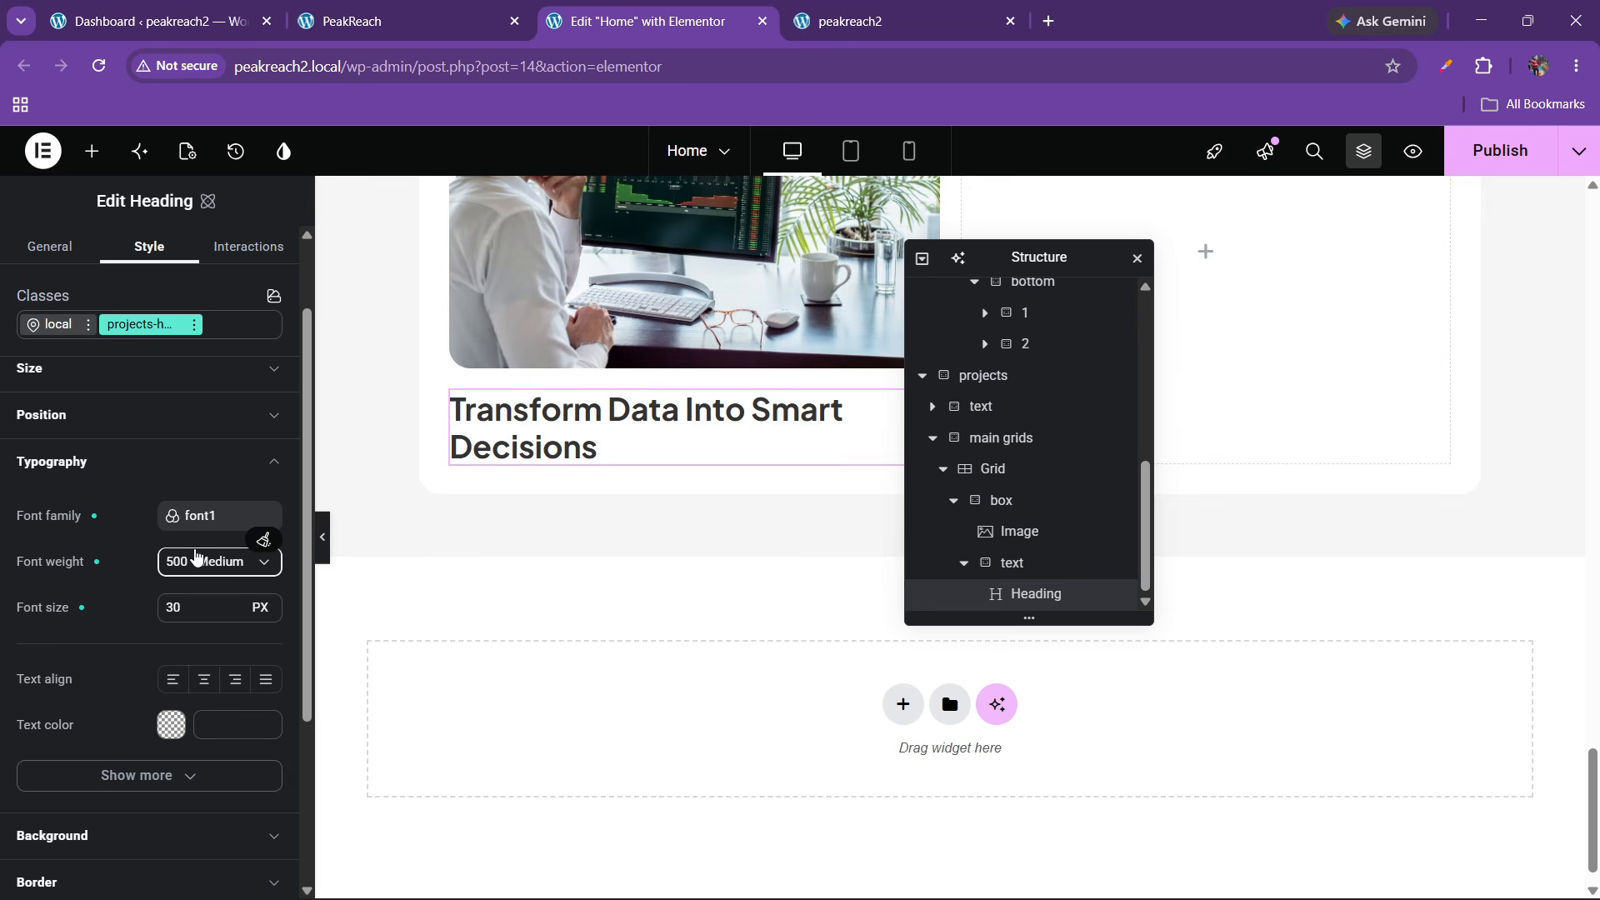
left_click(234, 611)
left_click(234, 612)
left_click(234, 611)
left_click(234, 611)
left_click(234, 611)
left_click(233, 606)
left_click(233, 605)
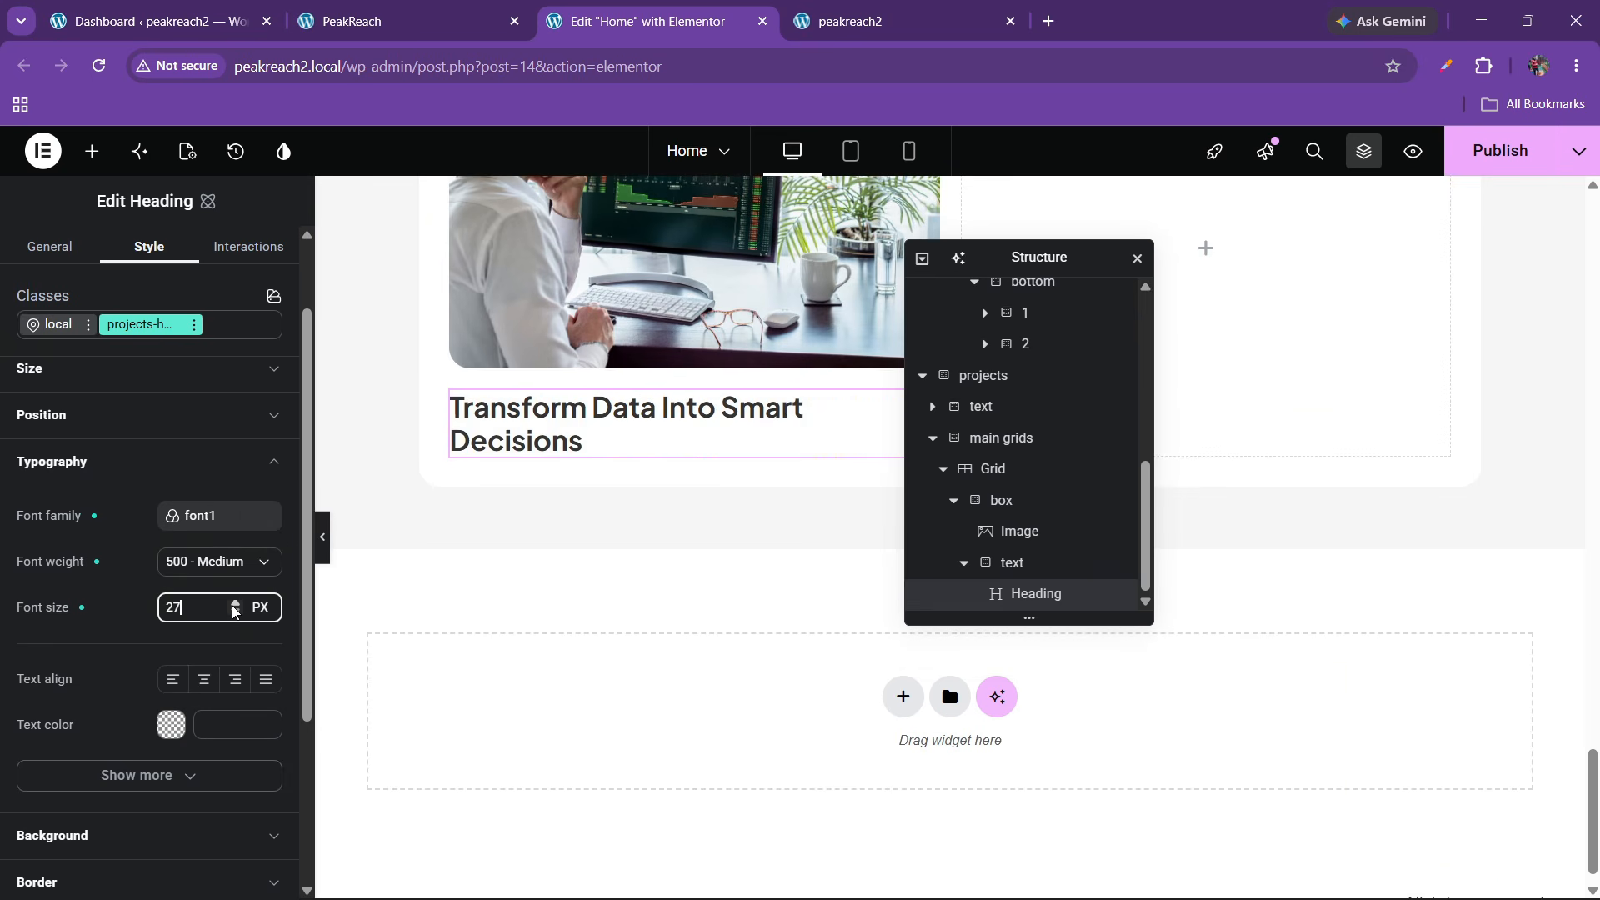
left_click(234, 613)
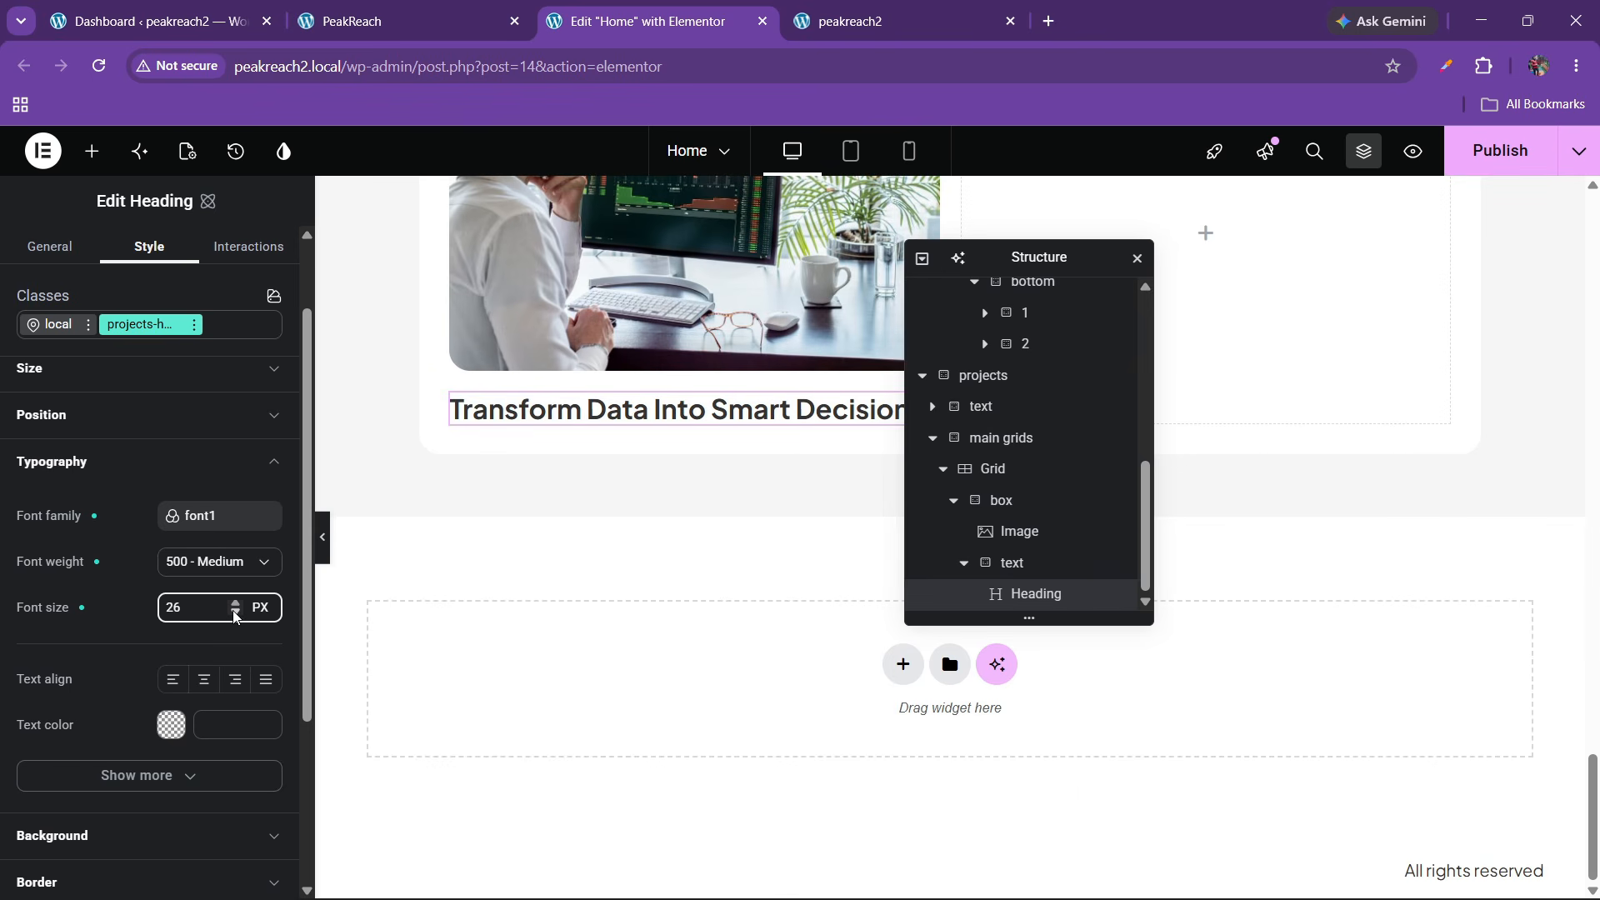
left_click(92, 151)
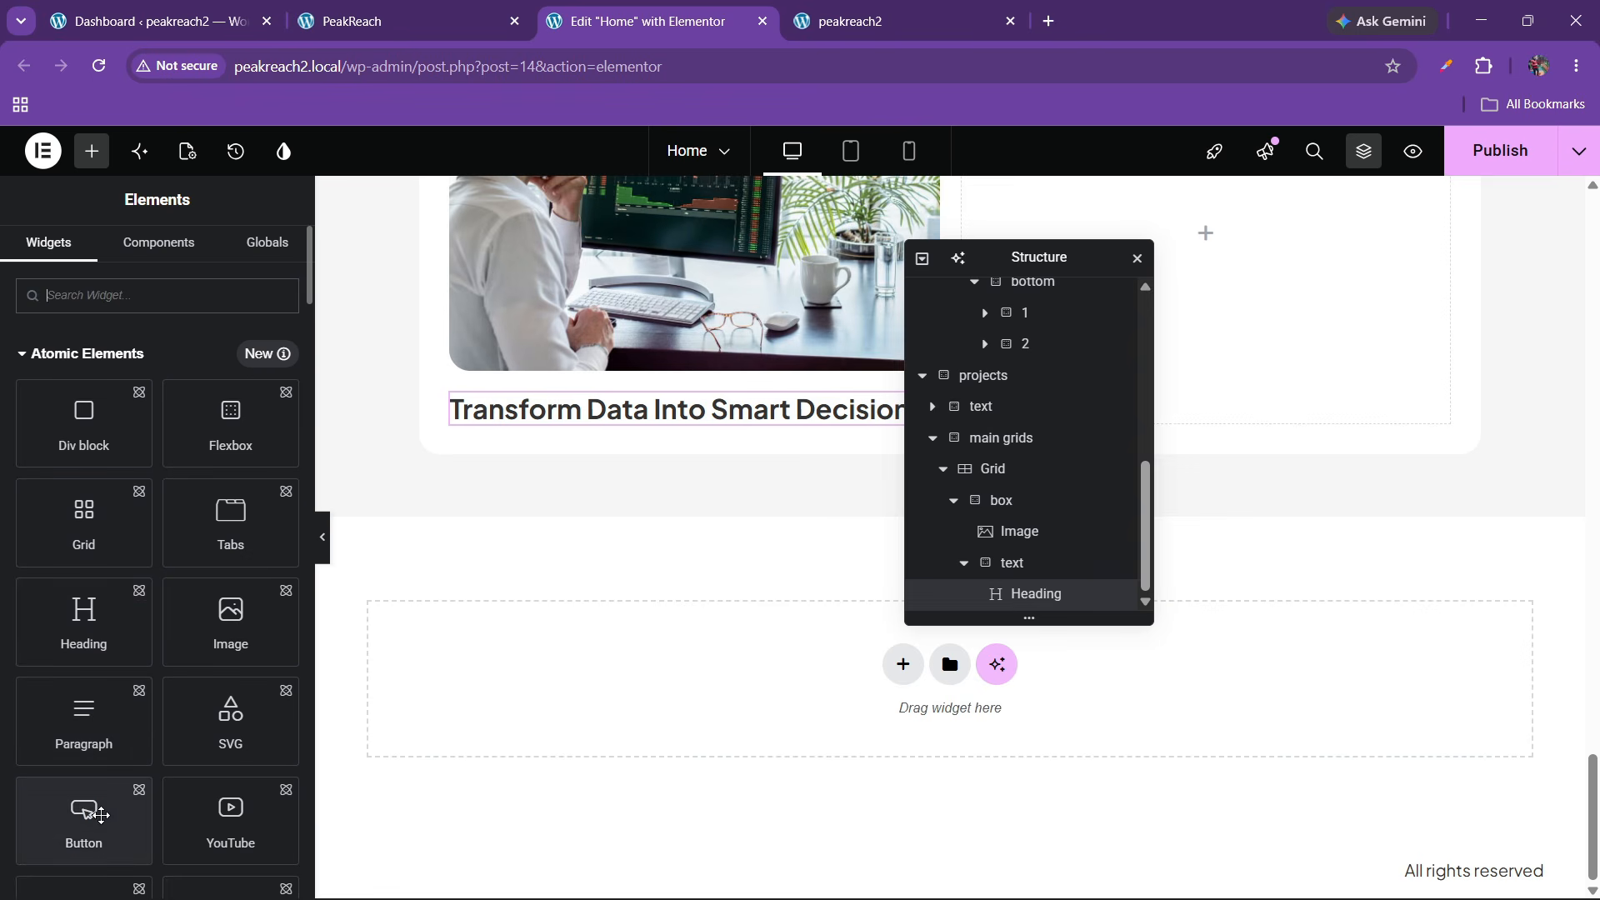
Add a Button widget beside the heading in the text container
left_click_drag(86, 812, 746, 429)
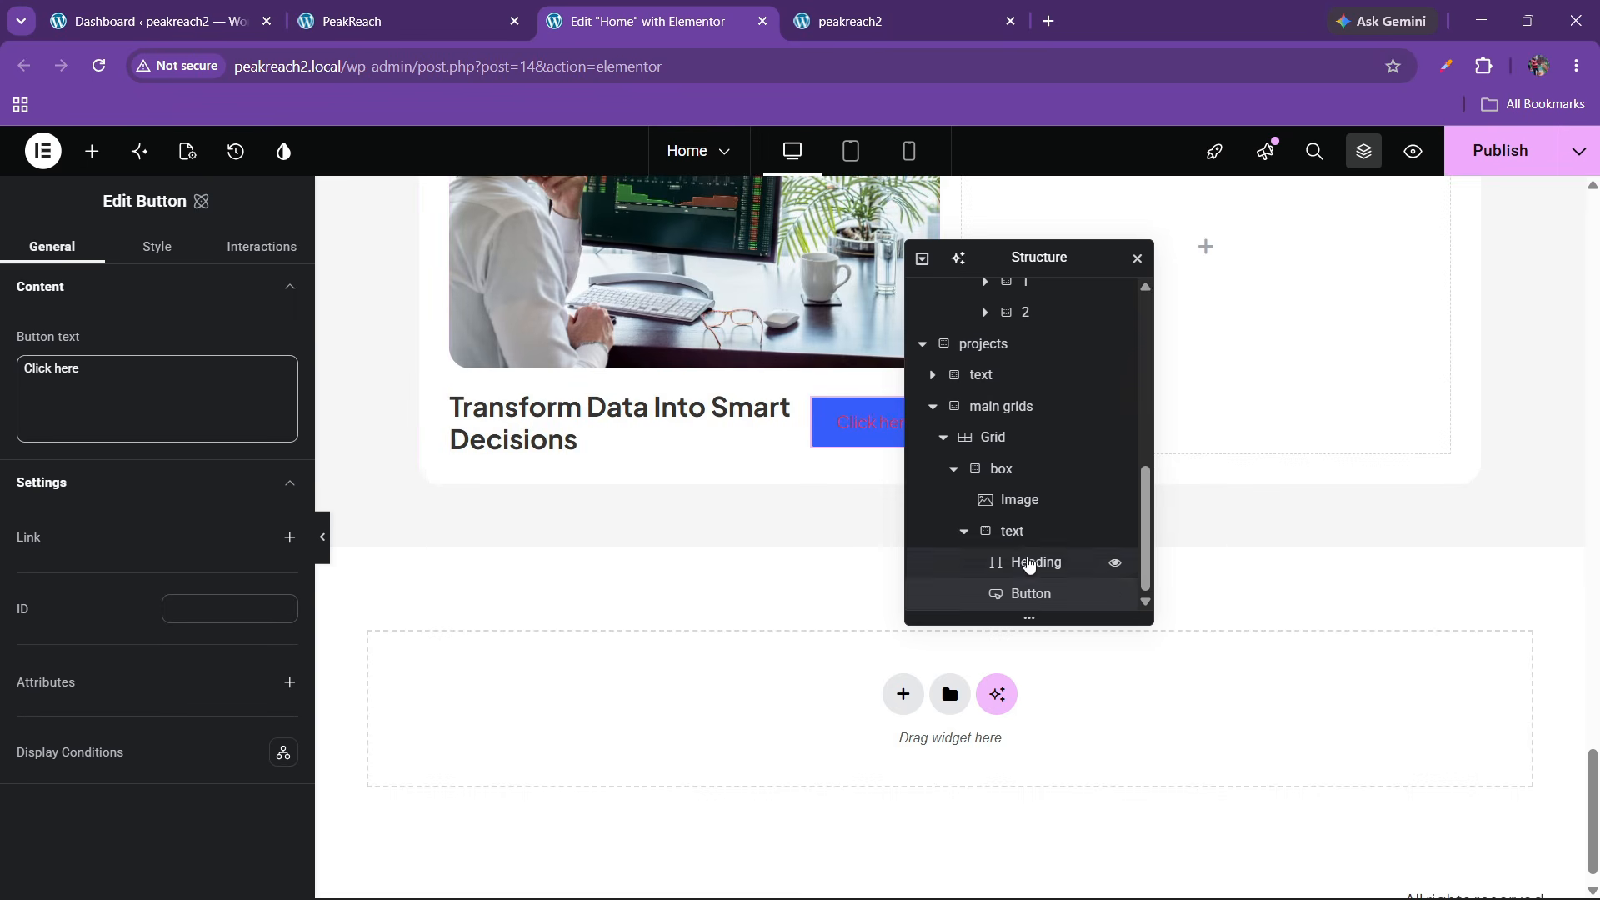
left_click(1012, 531)
left_click_drag(1049, 255, 472, 243)
left_click(481, 8)
left_click(641, 21)
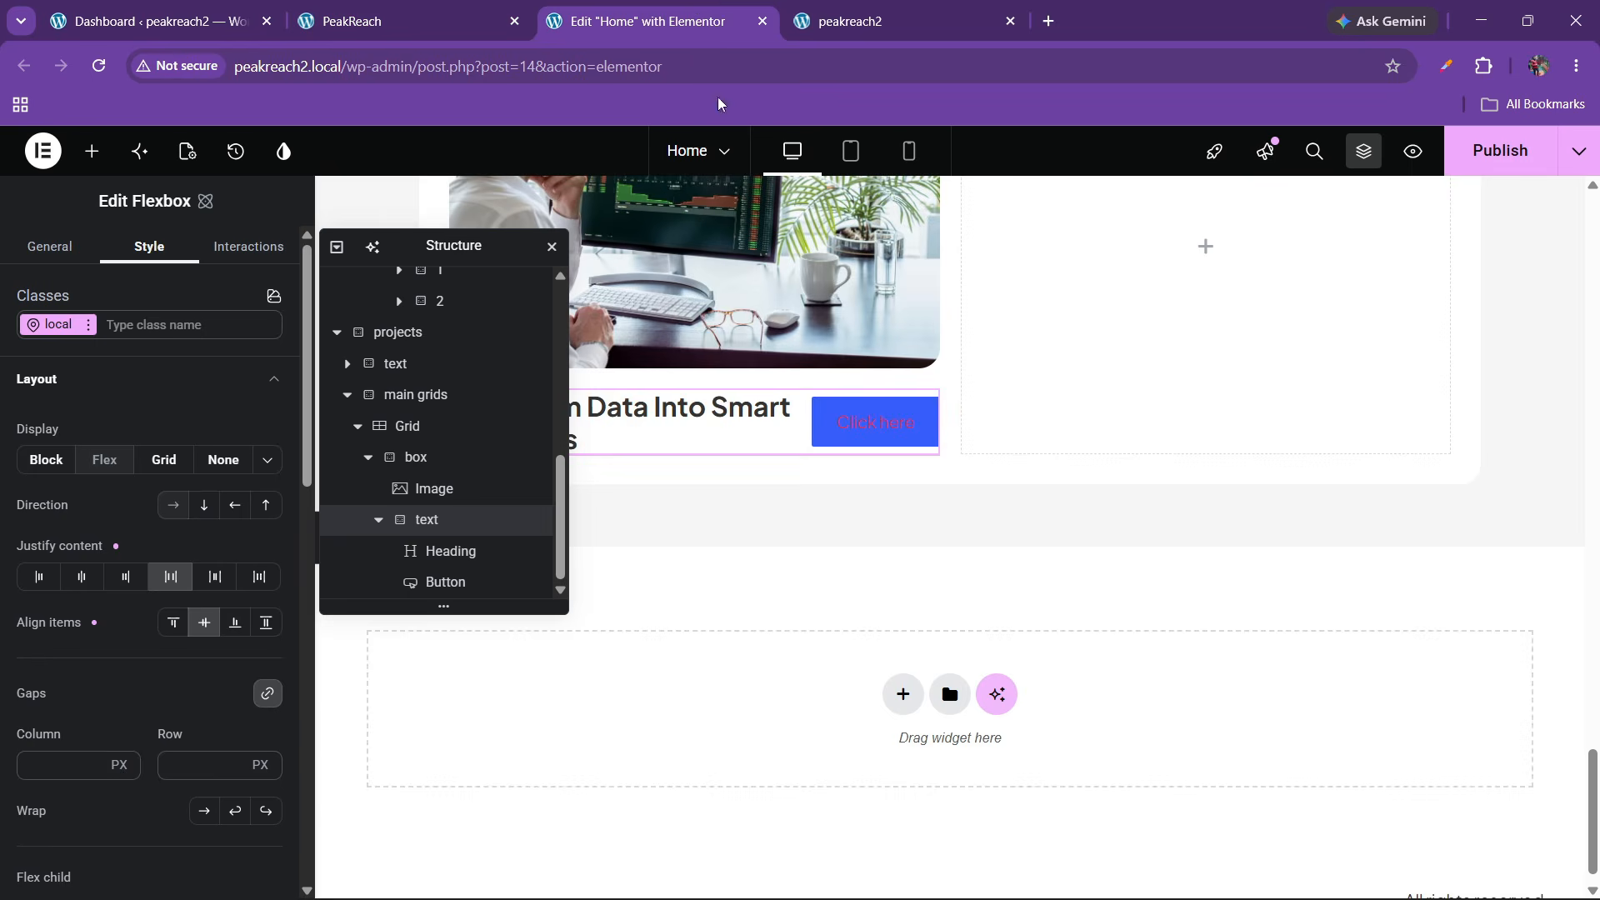
Relabel the button from 'Click here' to 'Marketting' and show its style settings
left_click(878, 429)
left_click(94, 398)
left_click_drag(94, 398, 2, 395)
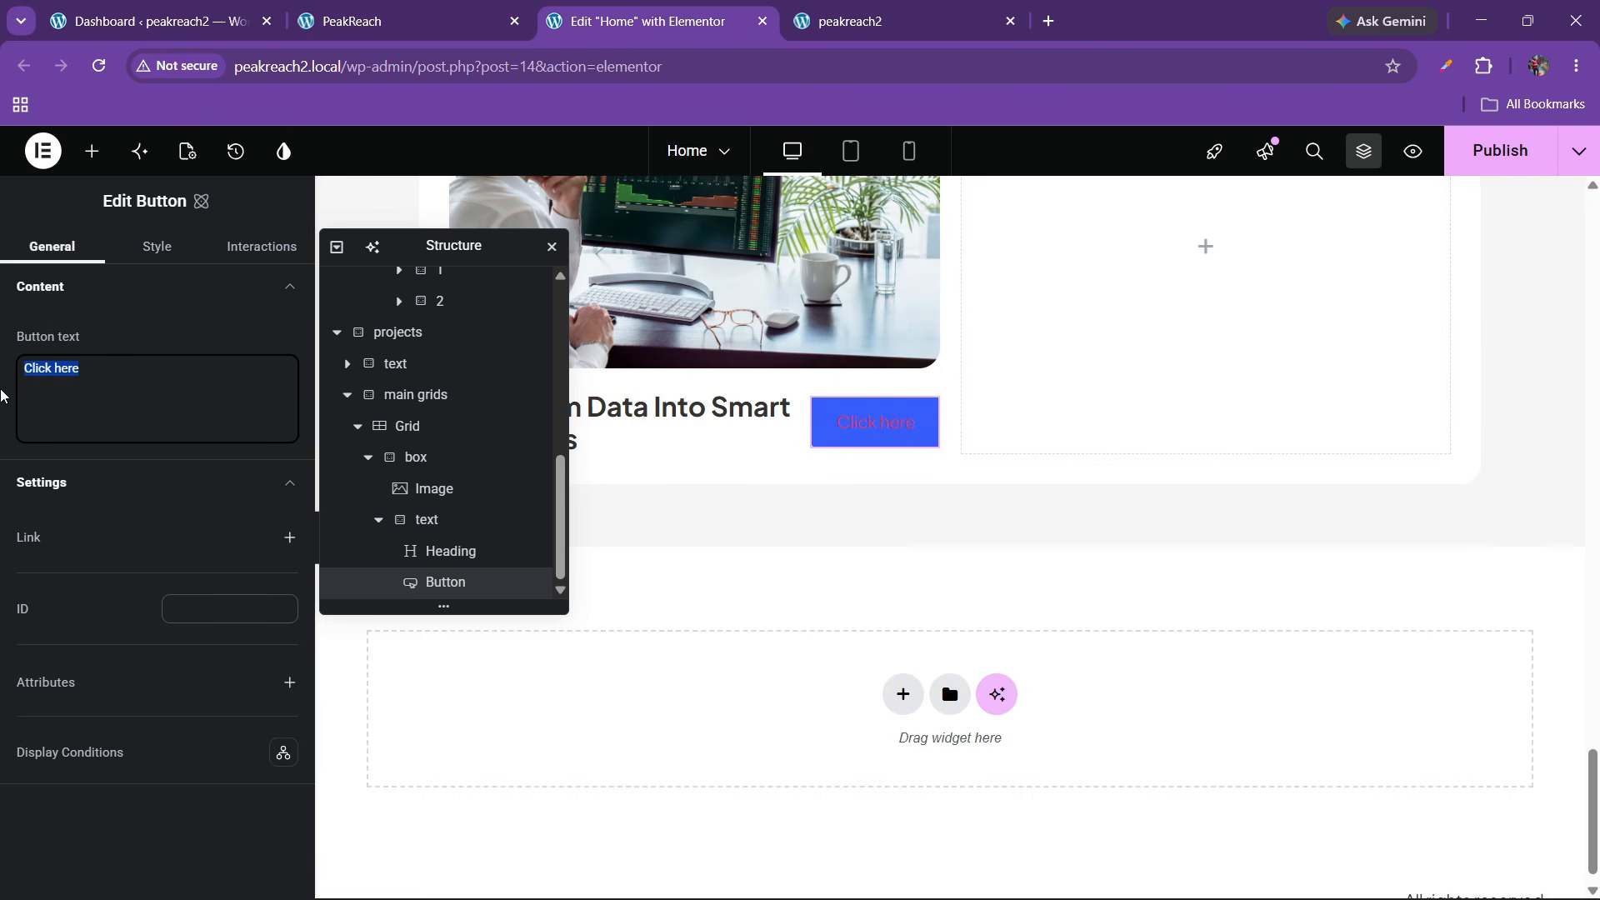
key("BackSpace")
type("Ma")
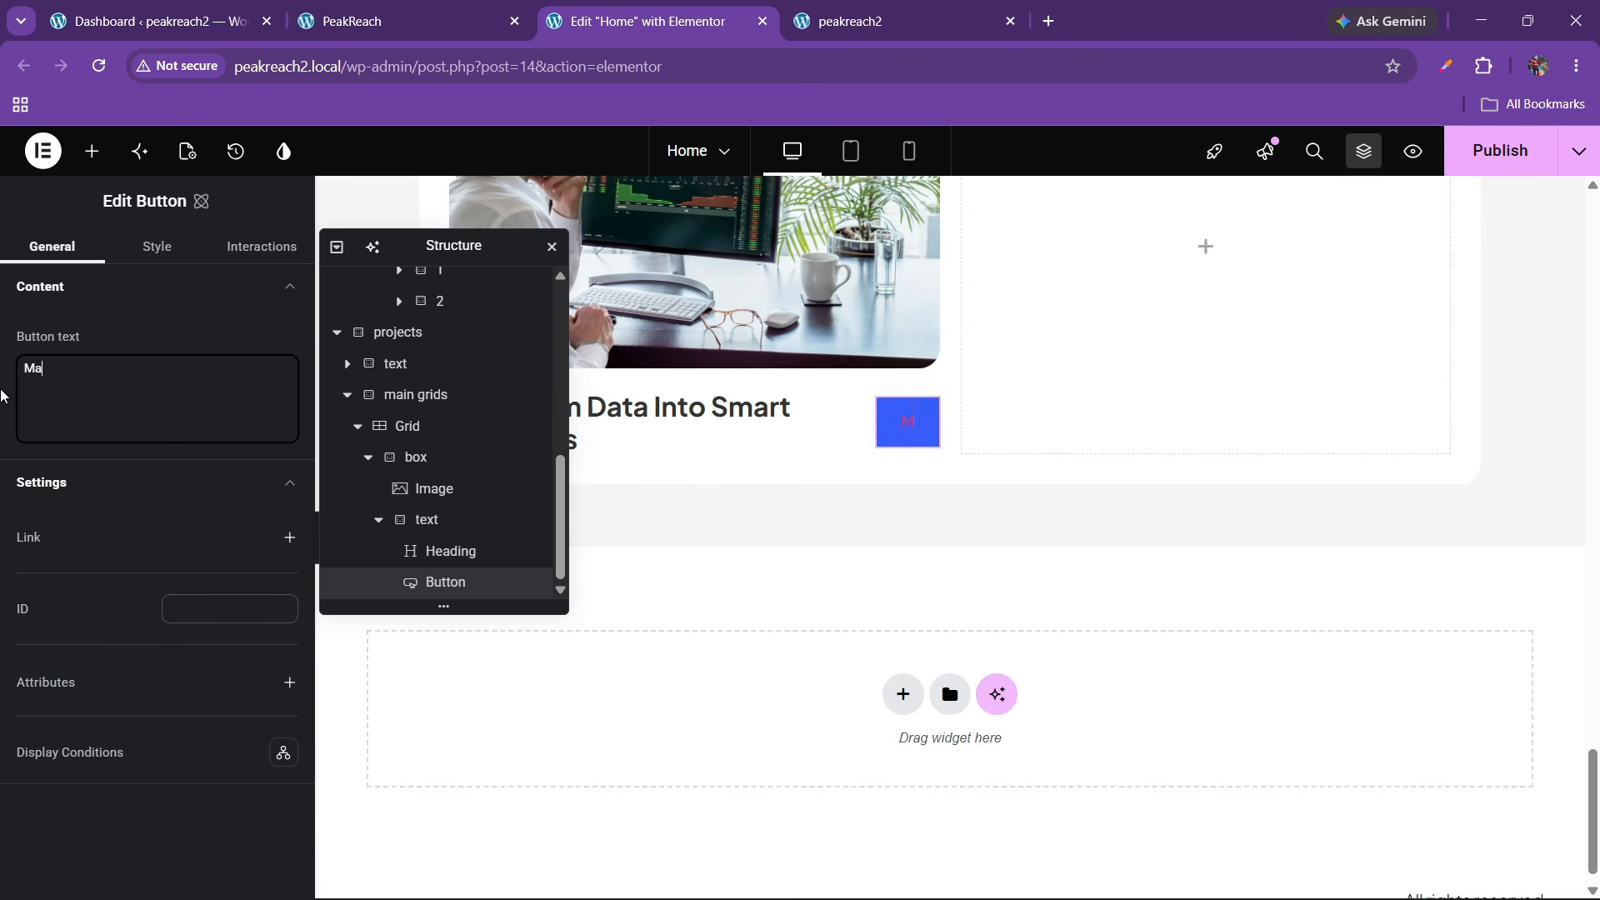
type("rketting")
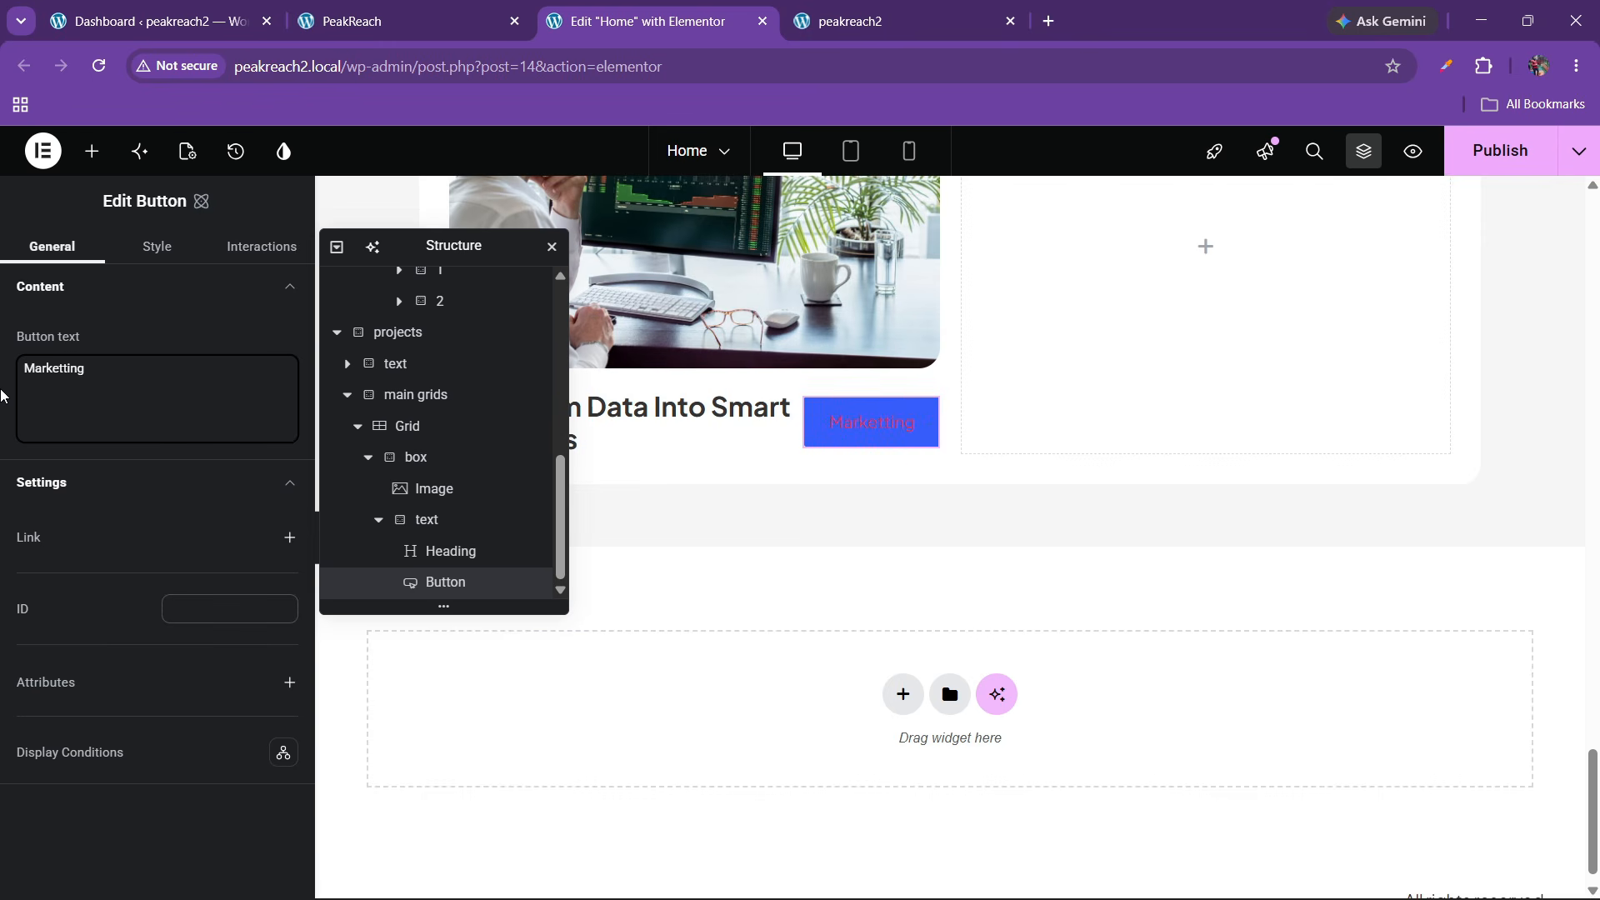
left_click(157, 250)
left_click(408, 10)
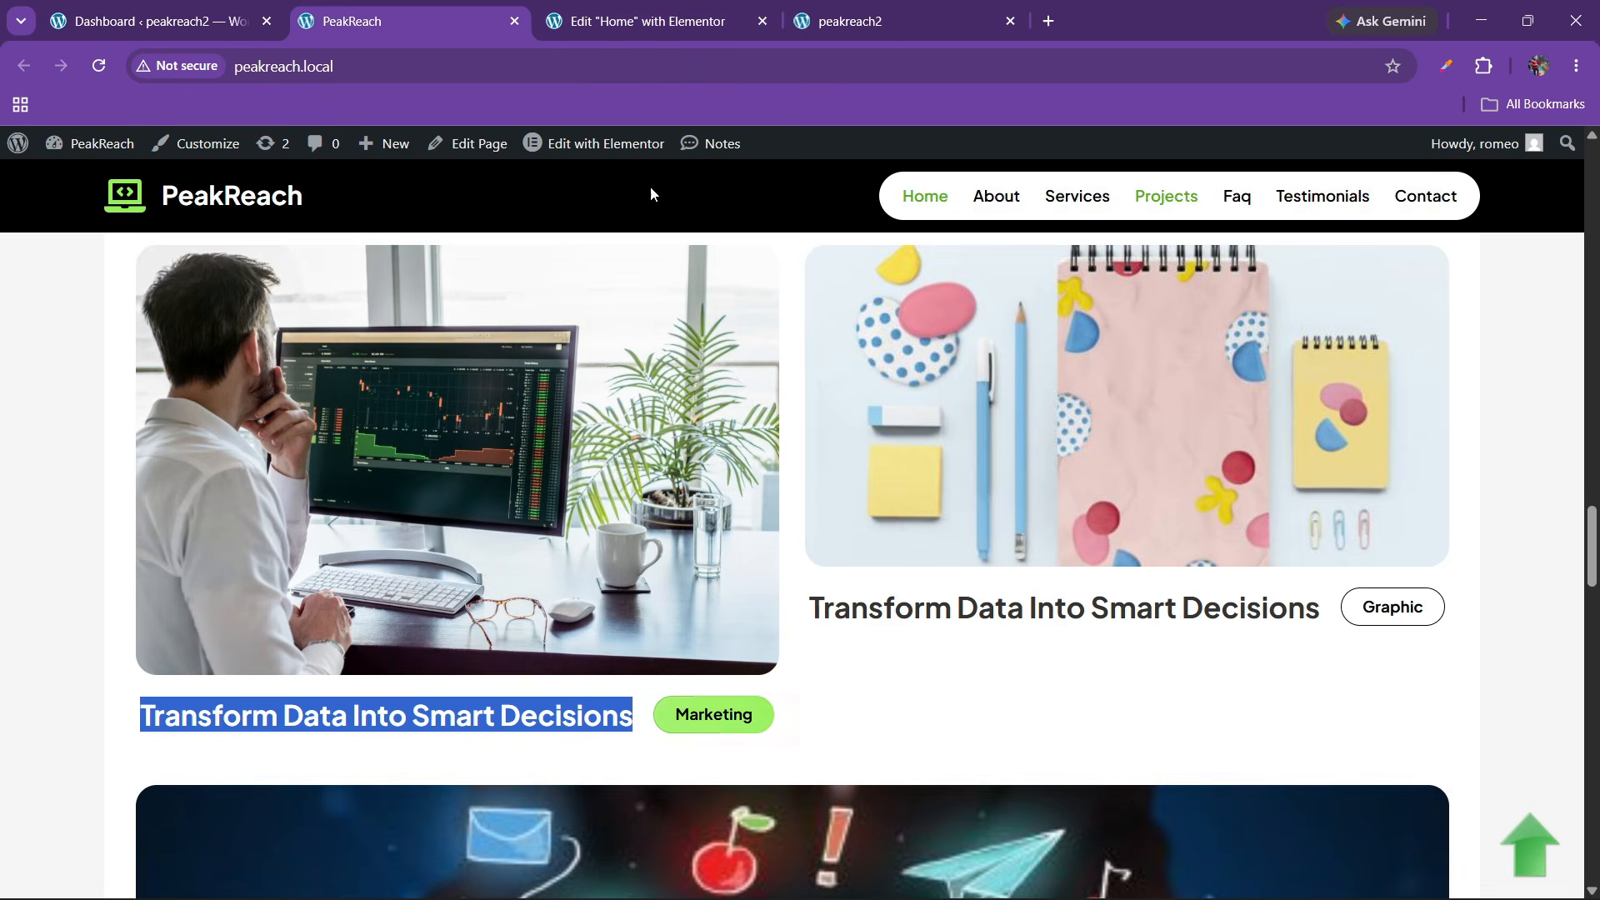
left_click(647, 21)
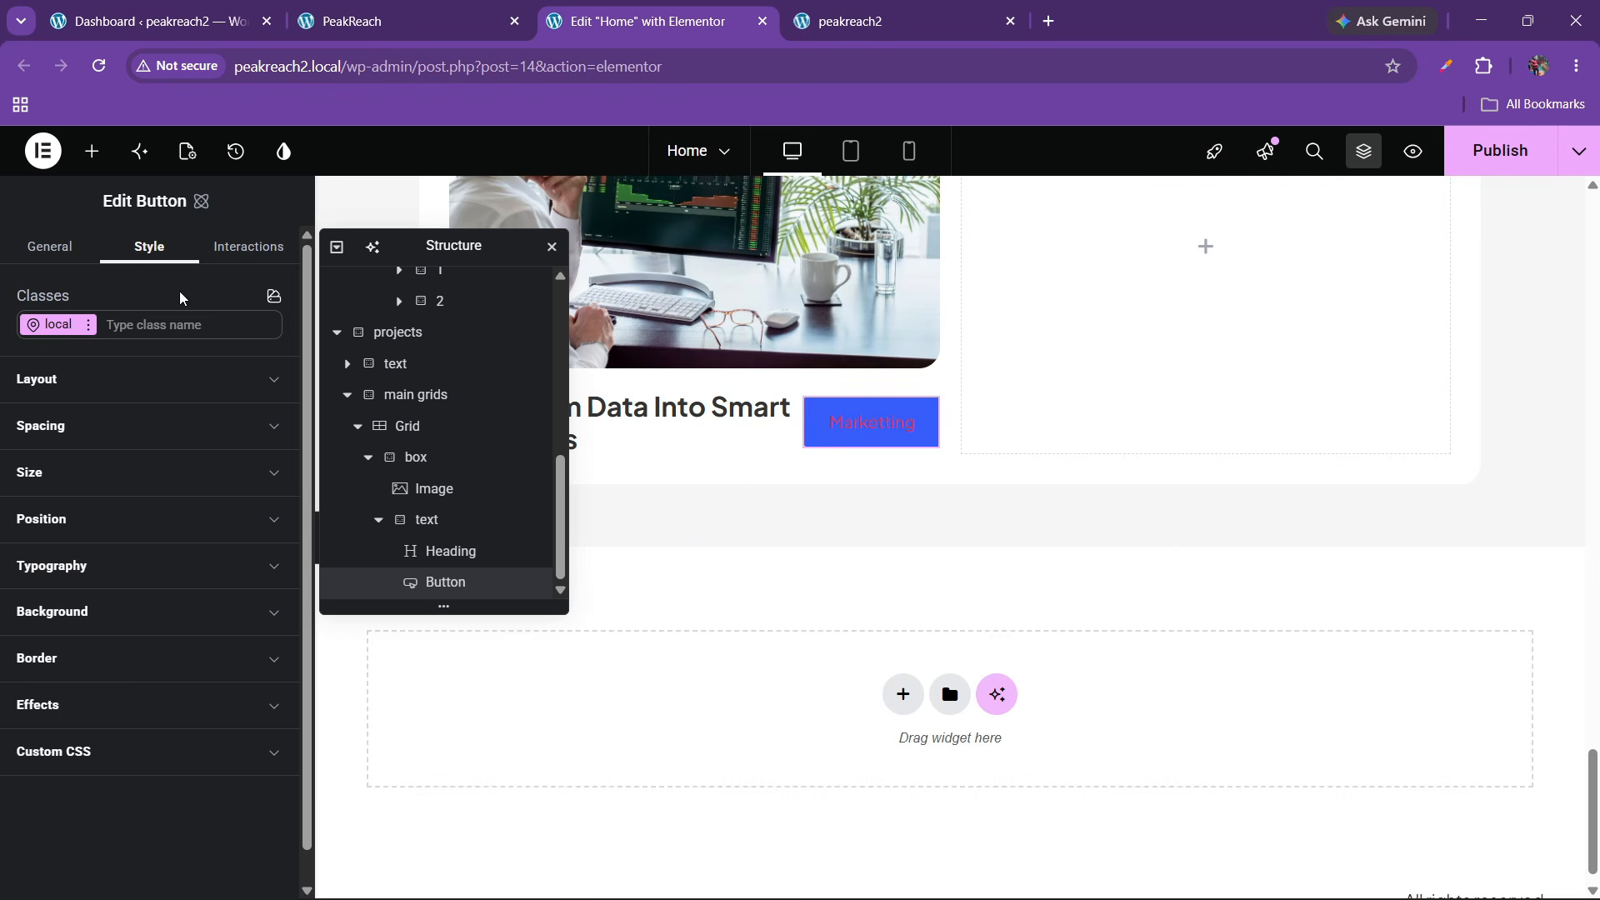
Add the projects-btn class to the Marketting button
left_click(133, 323)
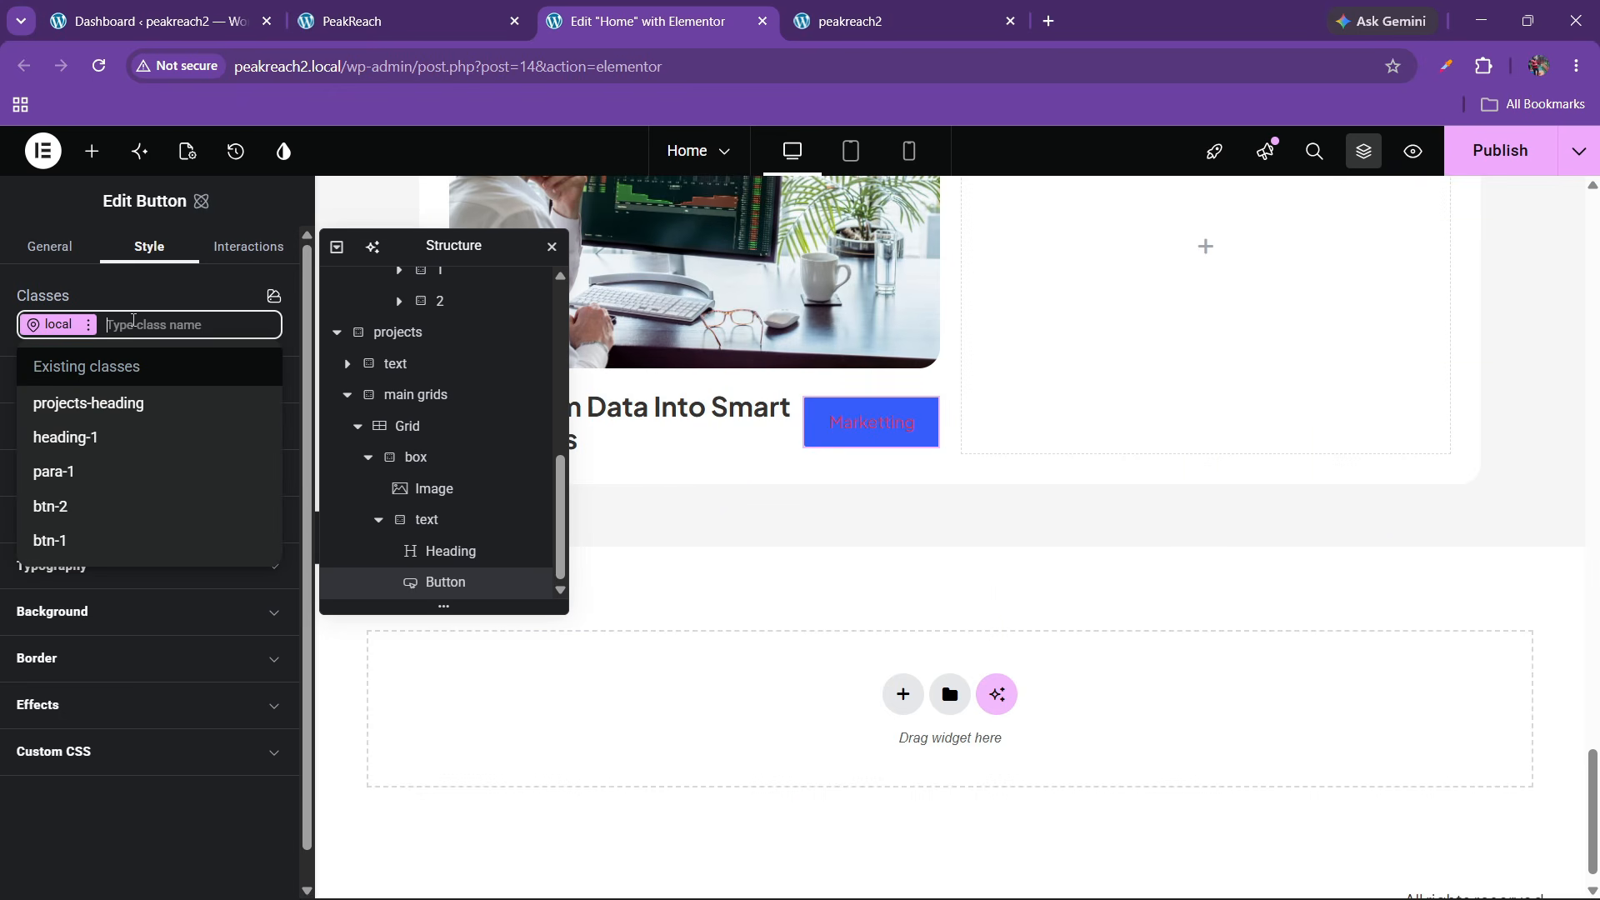
type("projects-")
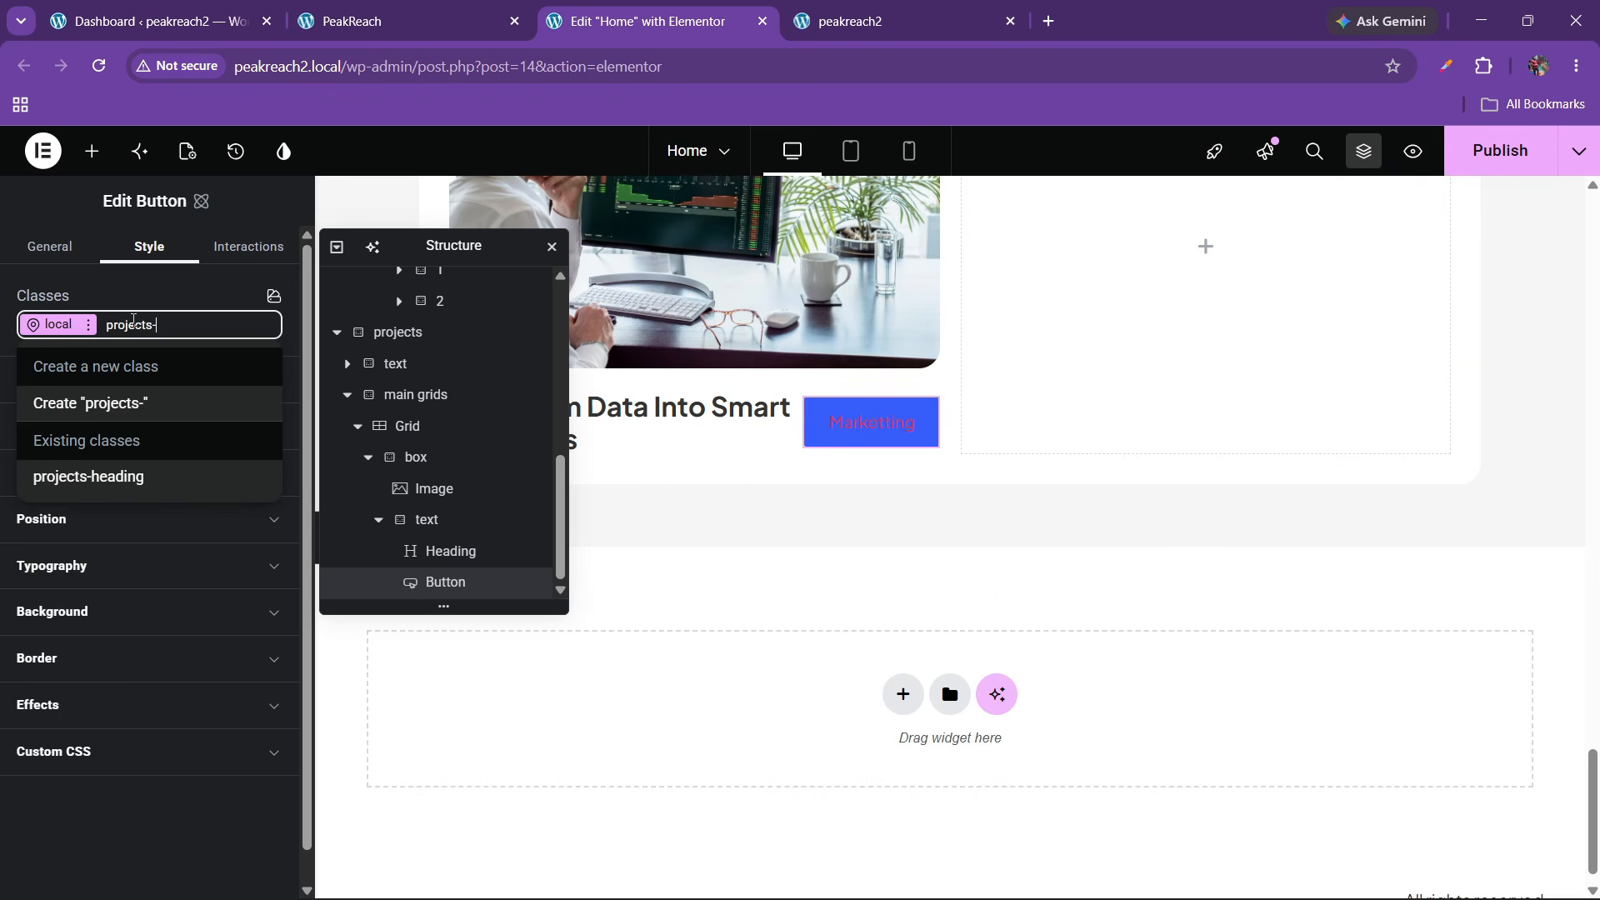
type("btn")
key("Return")
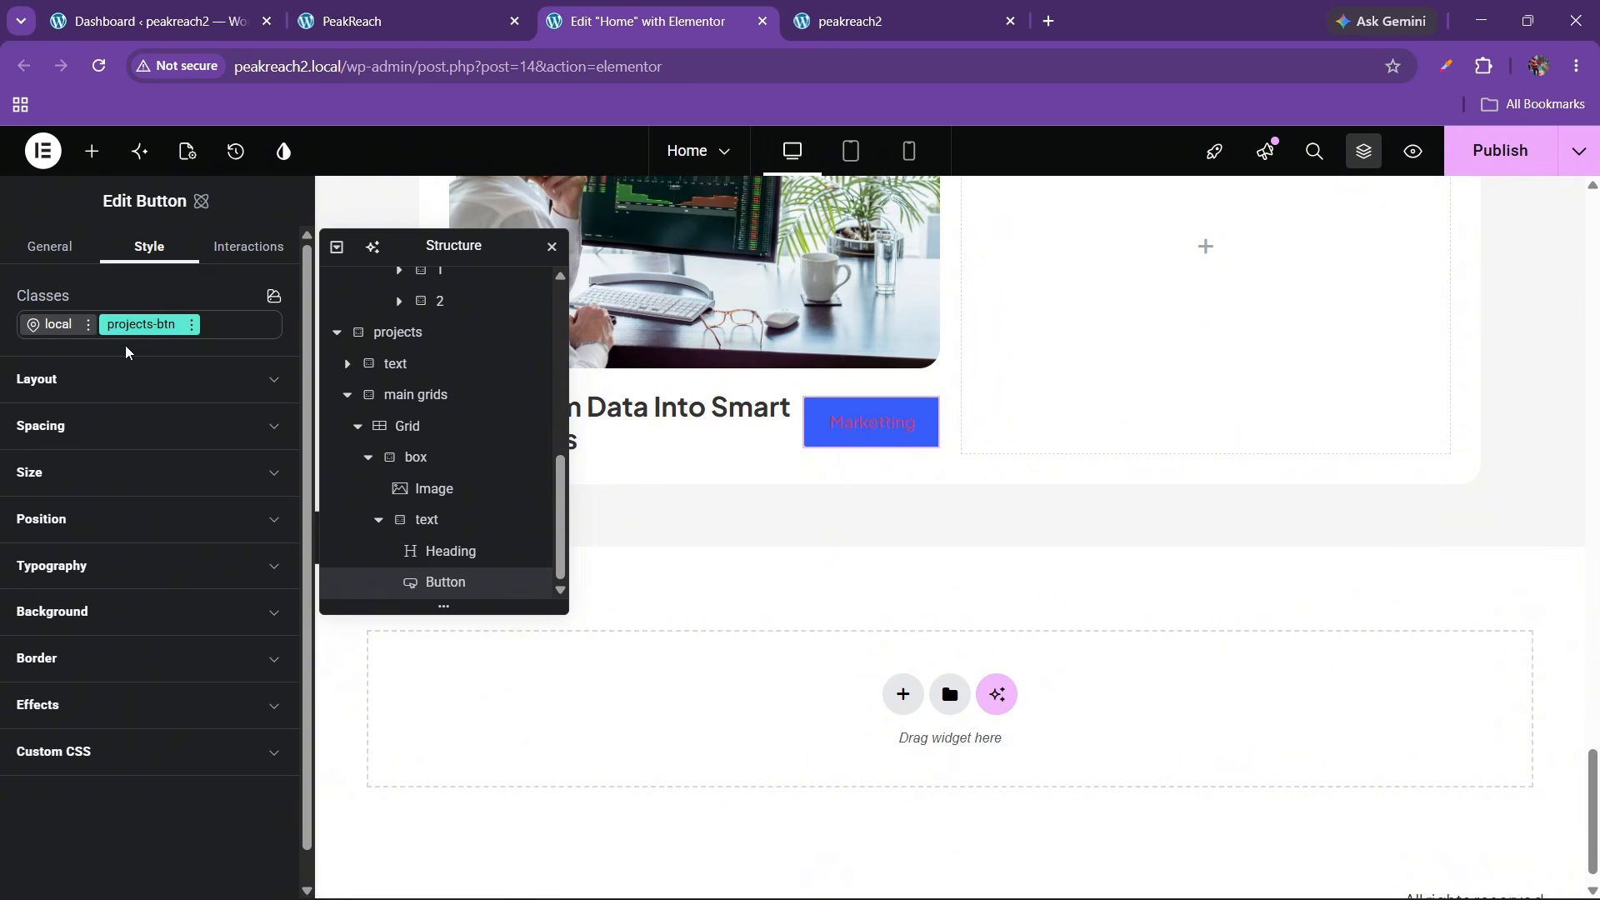
Make the button background fully transparent (alpha 0%)
left_click(75, 611)
scroll(120, 690, "down", 1)
left_click(169, 609)
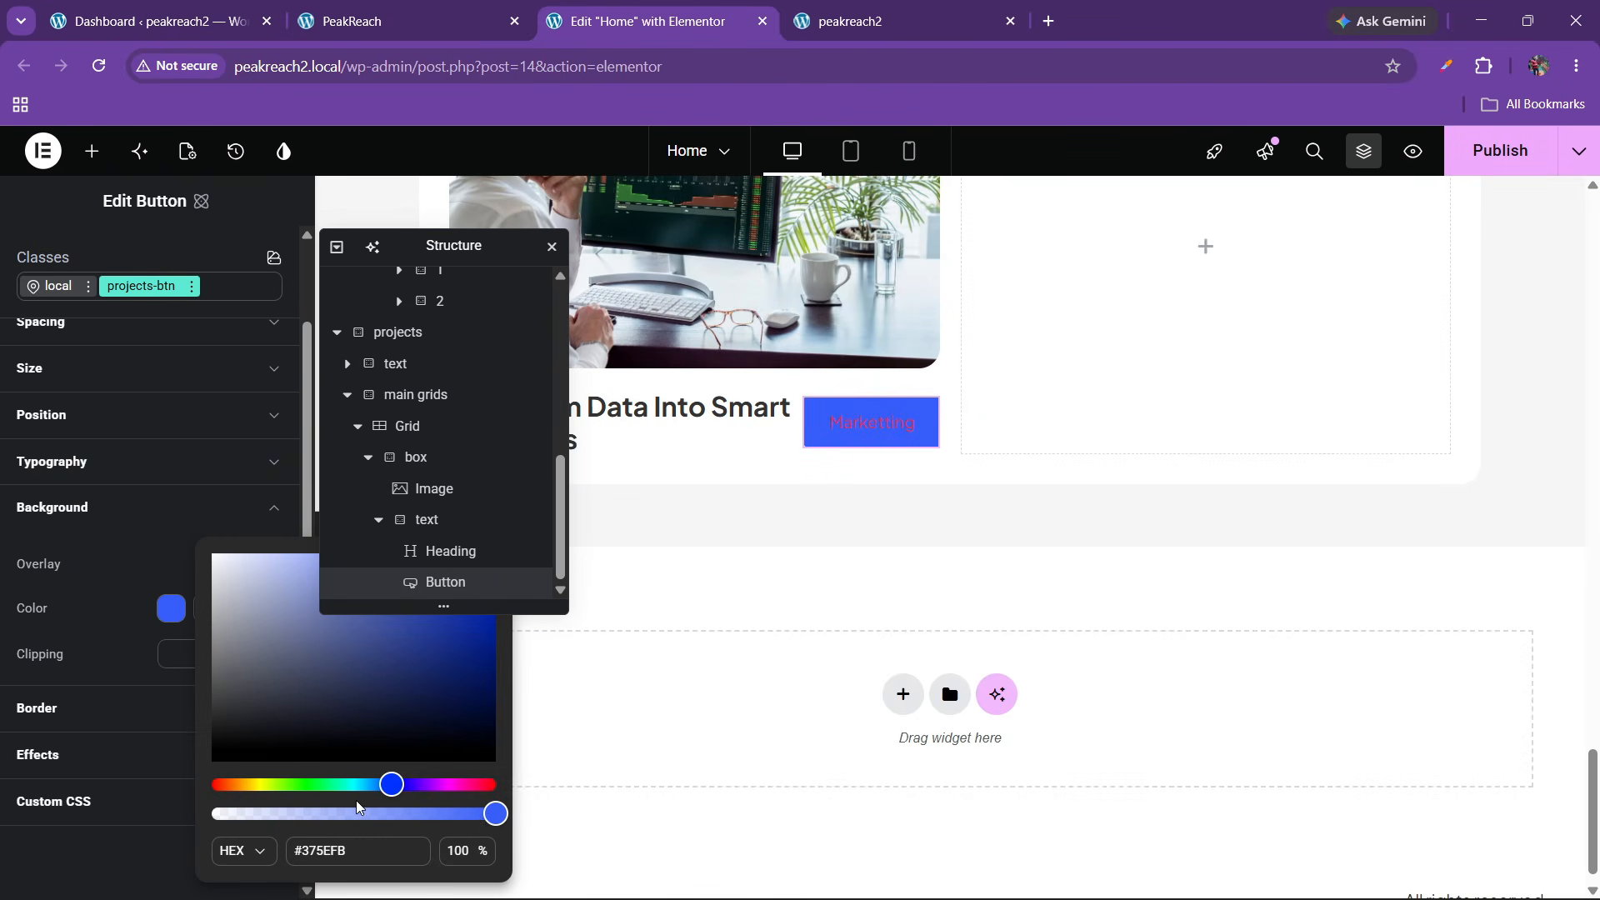
left_click_drag(479, 824, 112, 823)
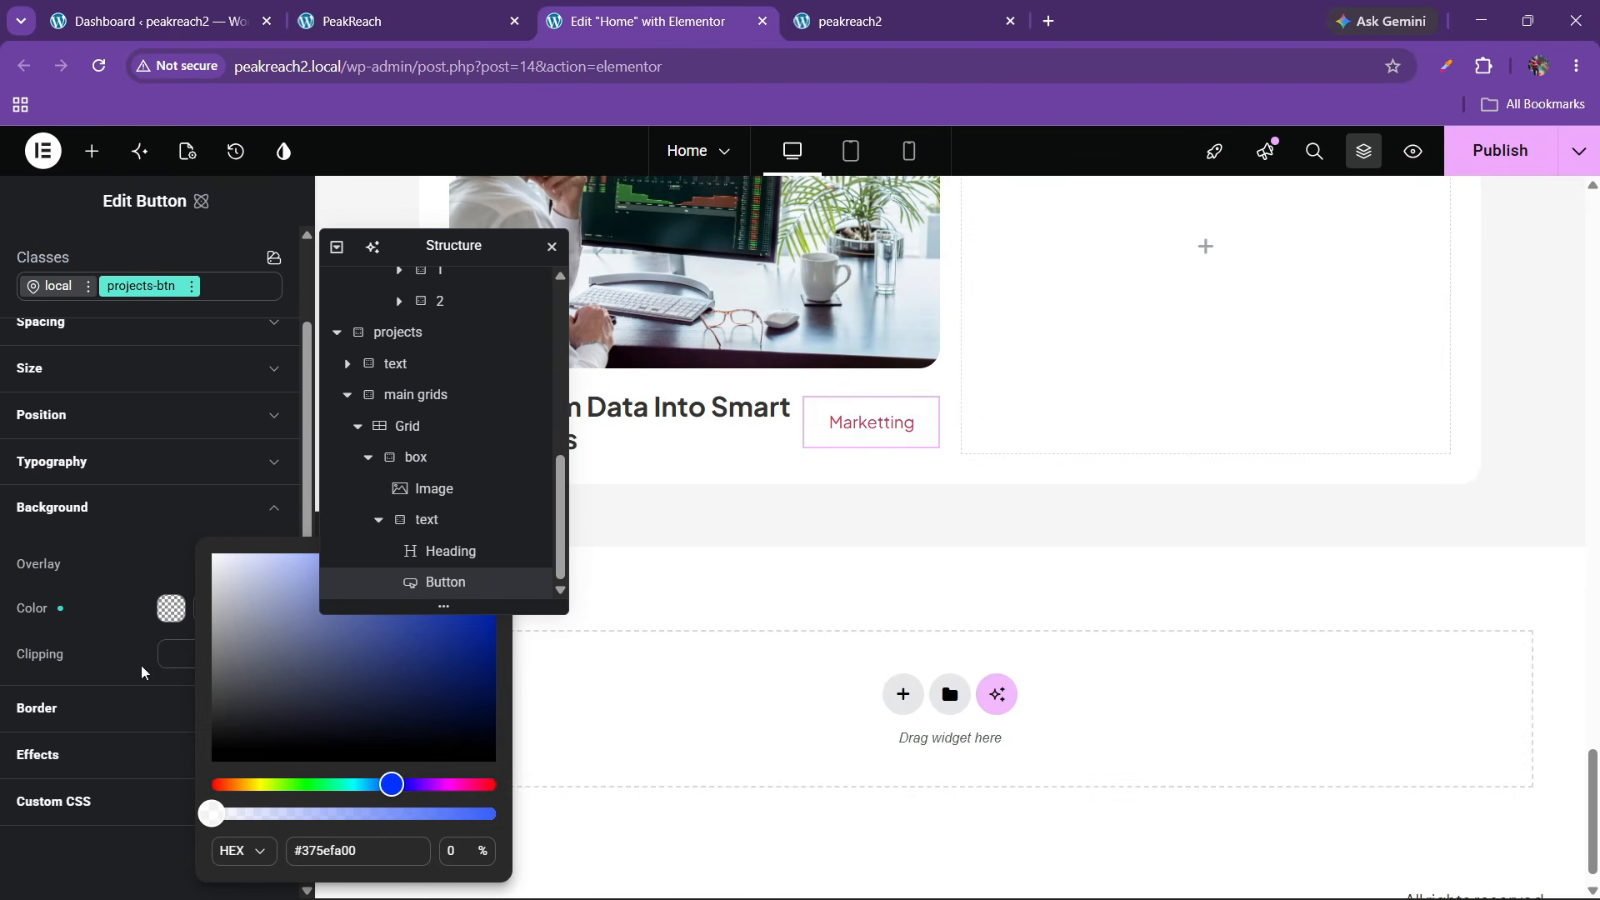
left_click(135, 588)
Give the button a 100 px border radius and a #000000 border colour
left_click(78, 714)
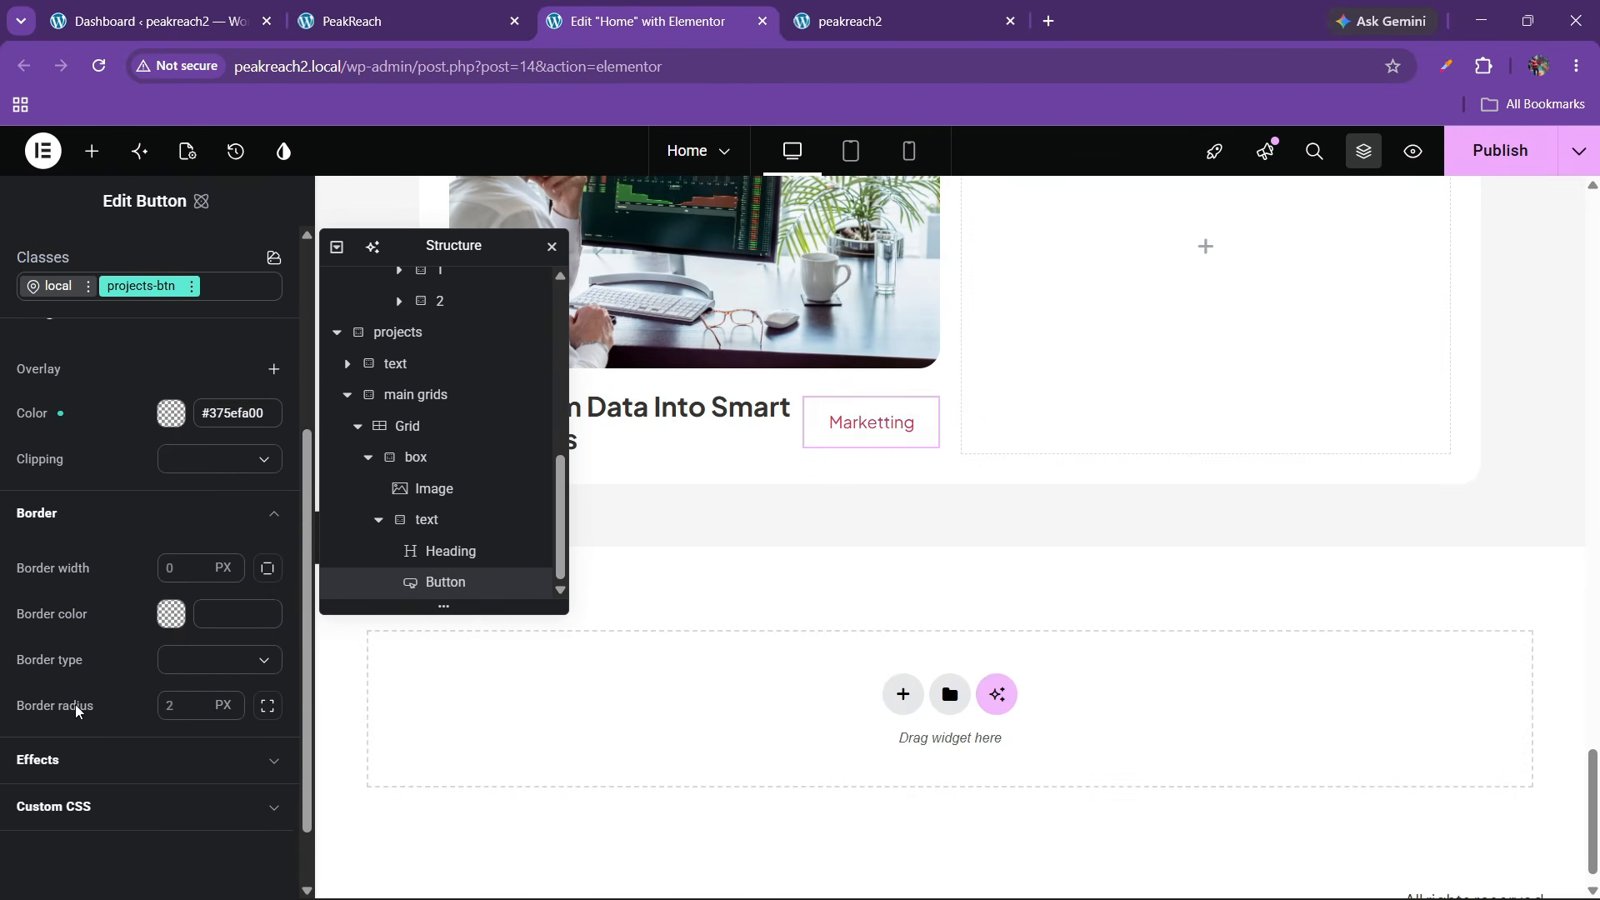
left_click(175, 690)
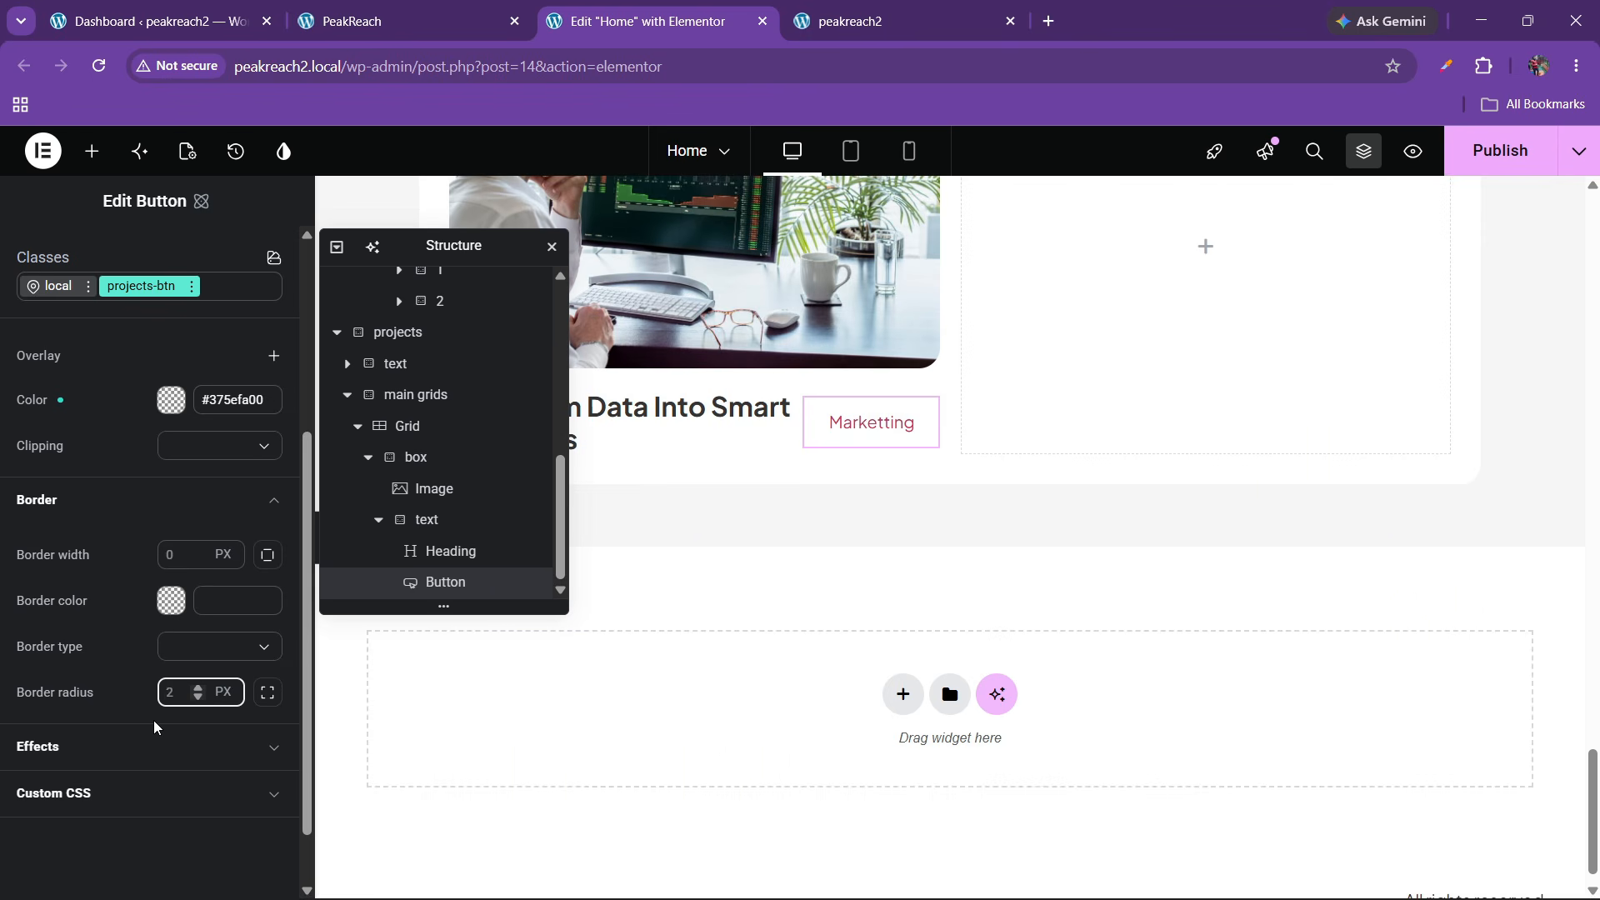
type("100")
left_click(171, 600)
left_click(134, 646)
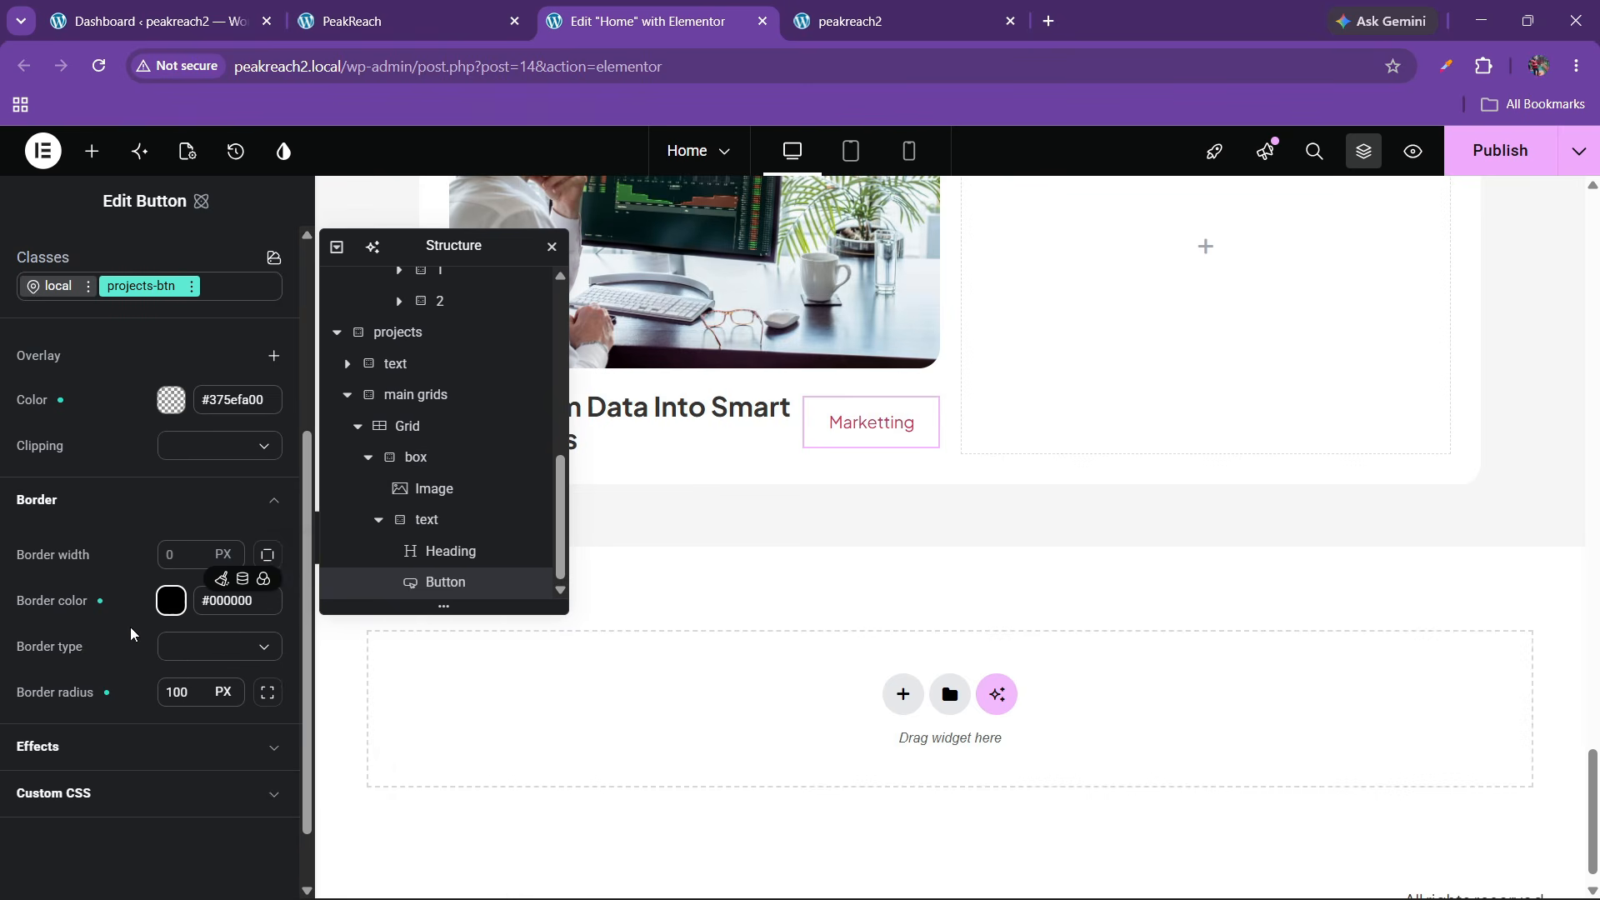
scroll(130, 626, "up", 3)
Set the button's font family to the font1 variable
scroll(128, 640, "up", 2)
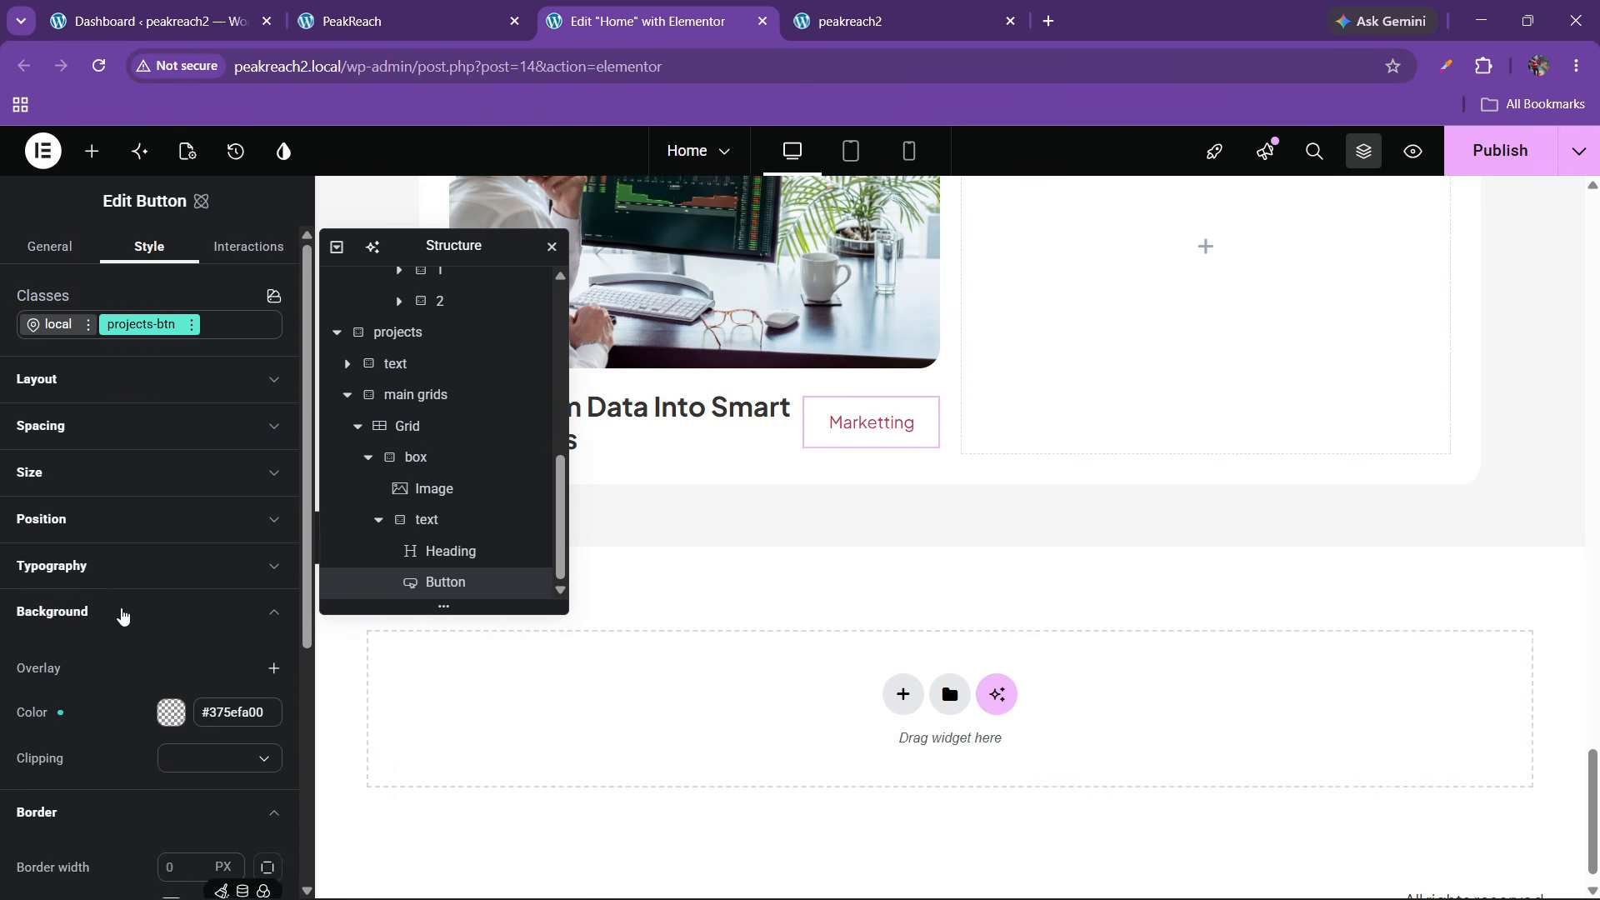
left_click(115, 573)
scroll(122, 607, "down", 2)
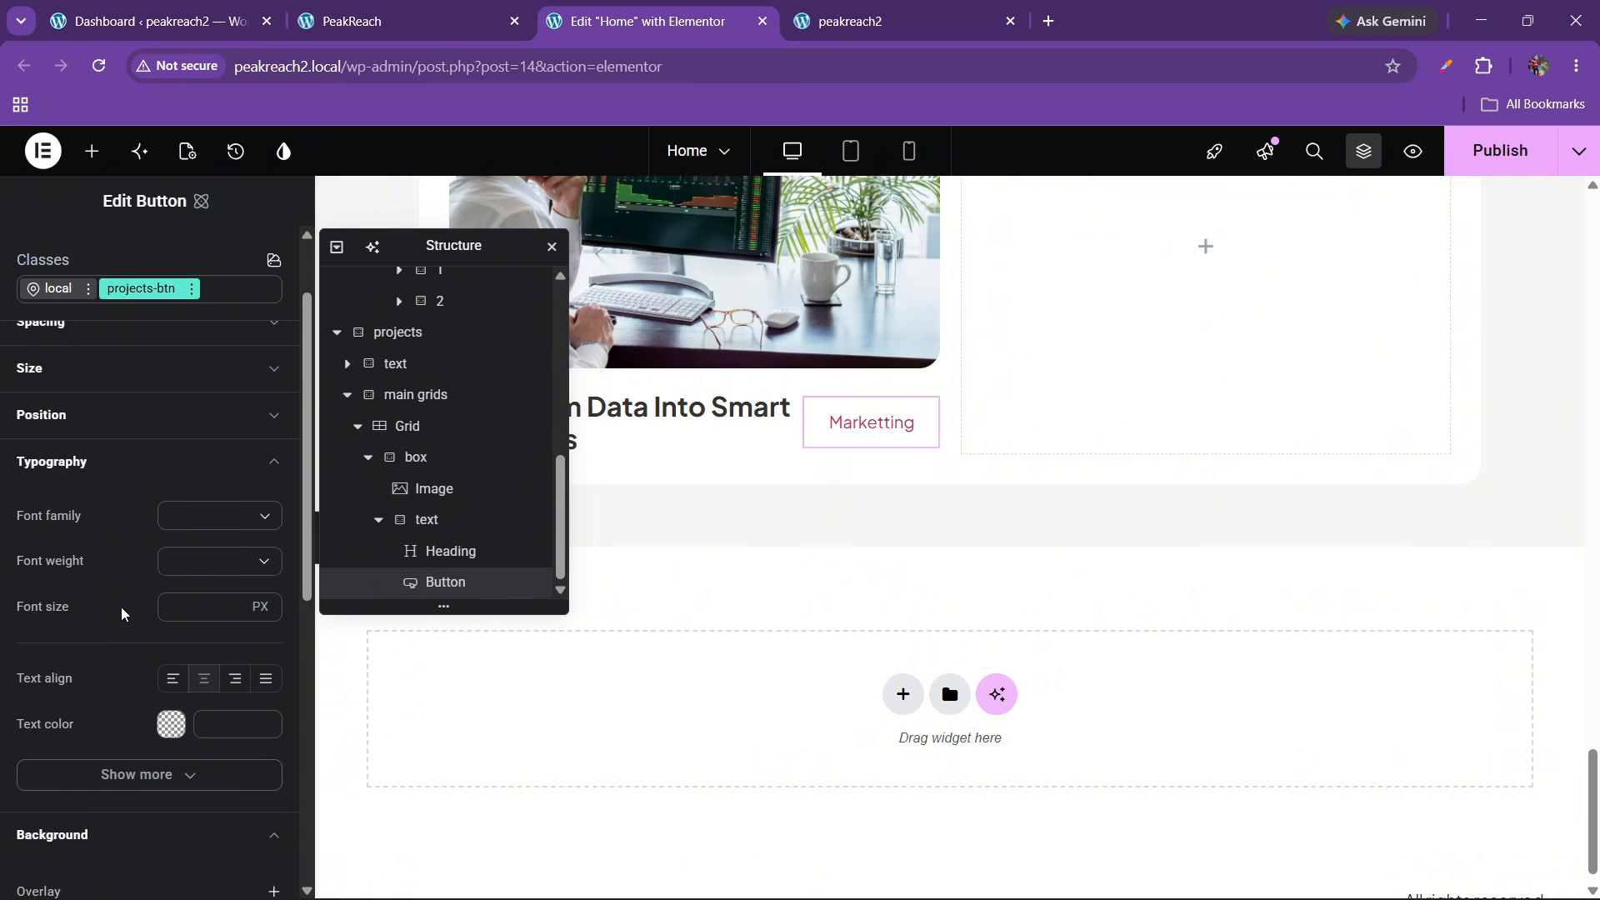
left_click(243, 526)
left_click(263, 493)
left_click(263, 493)
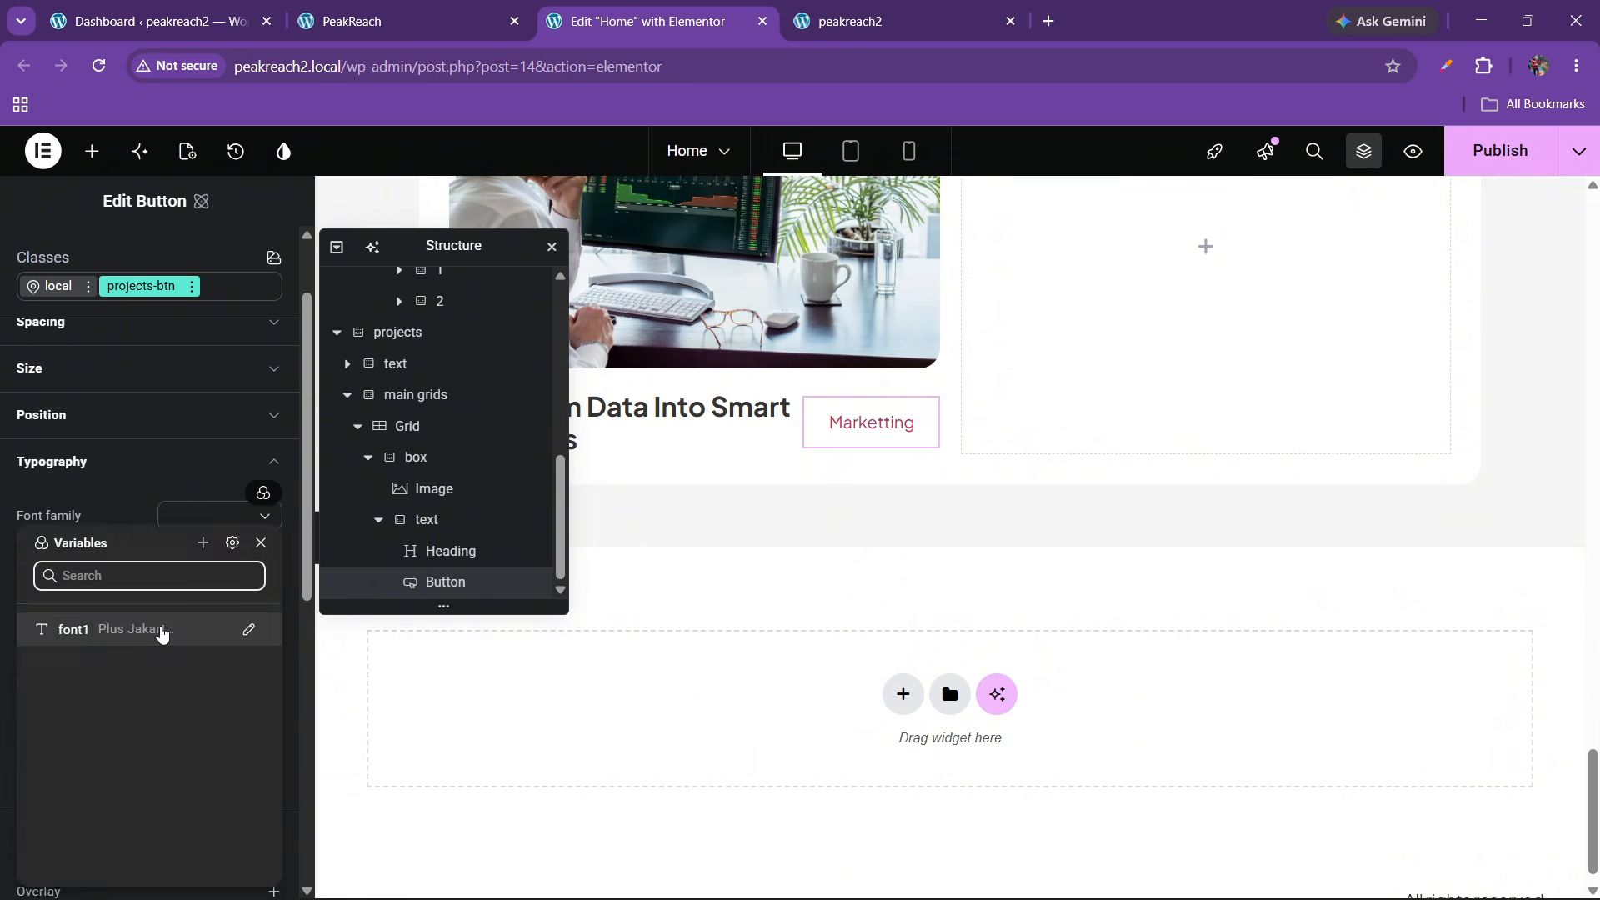
left_click(162, 635)
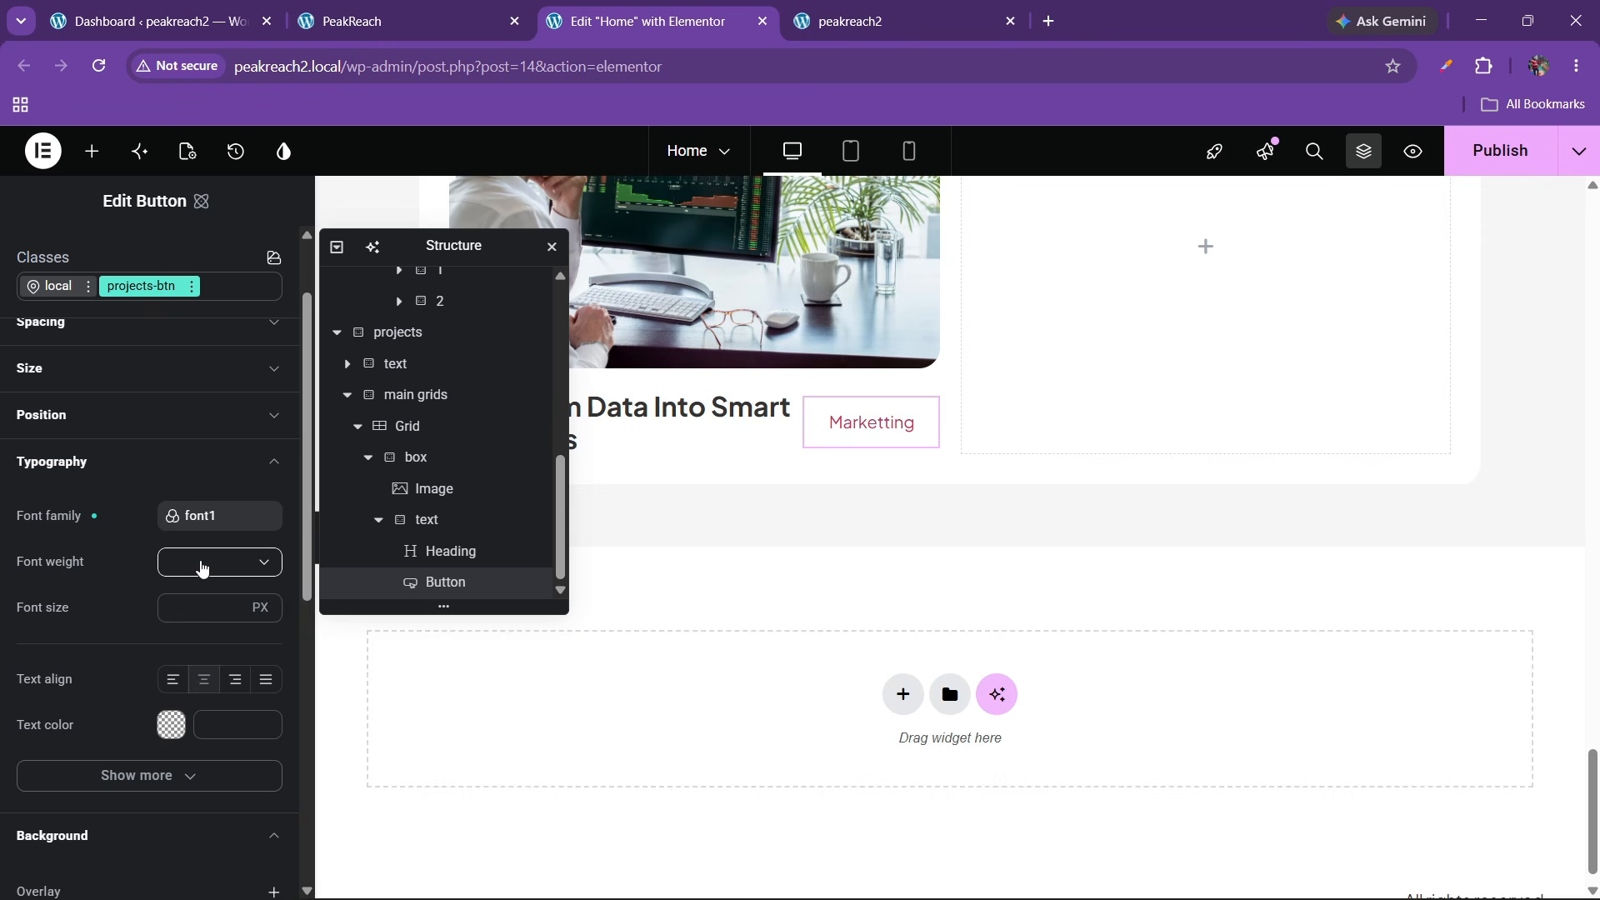
Set the button font size to 16 px
left_click(201, 564)
left_click(194, 704)
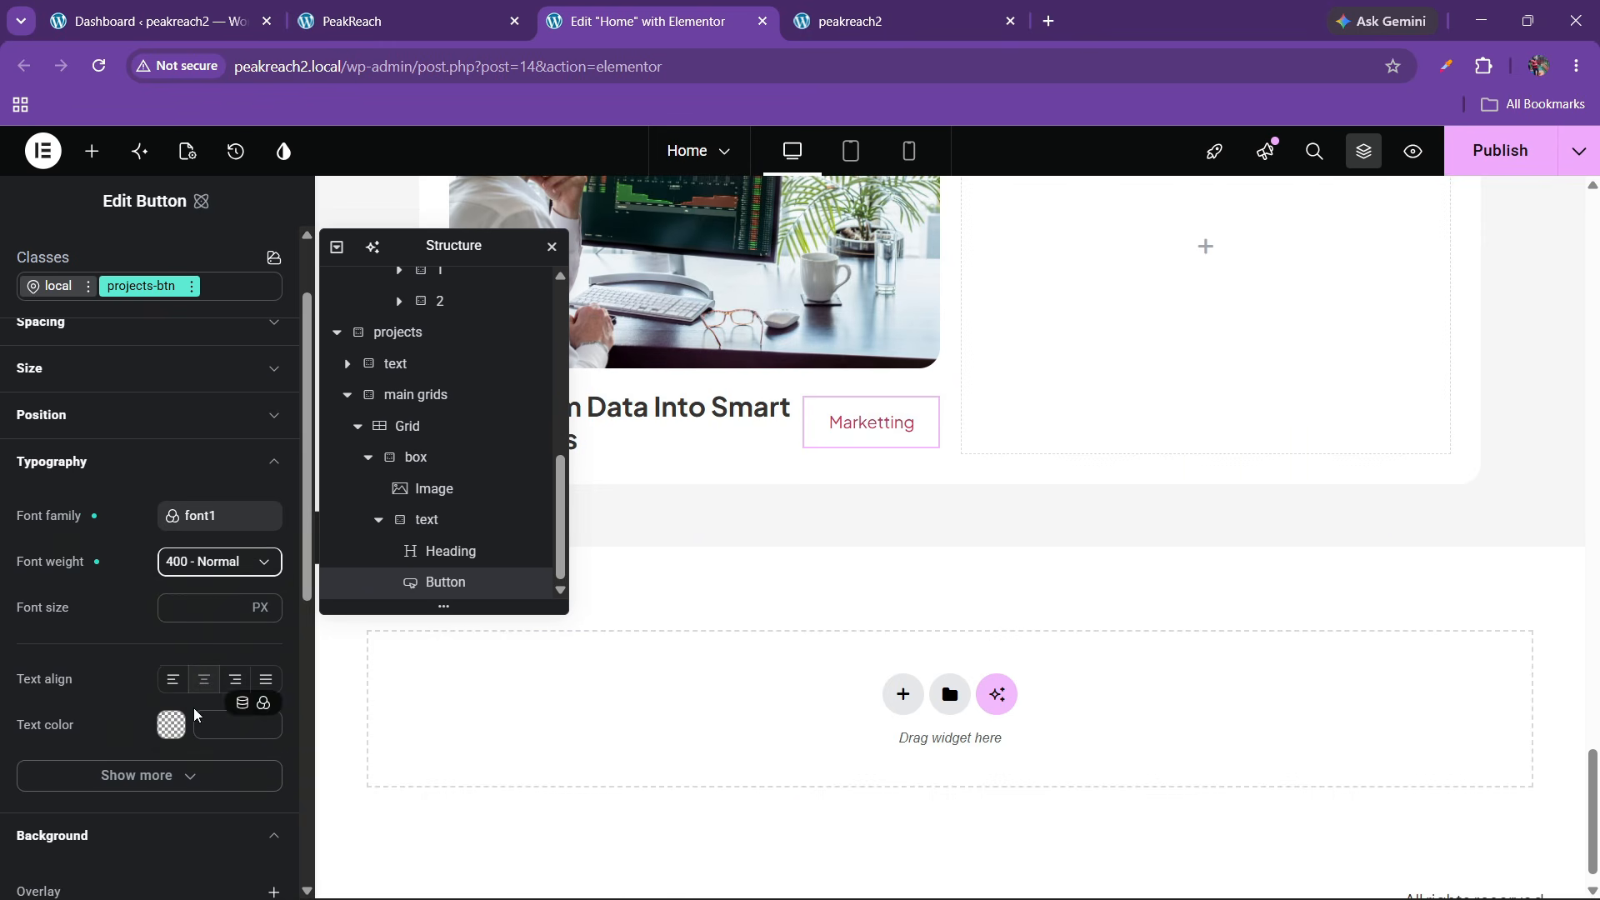
left_click(194, 609)
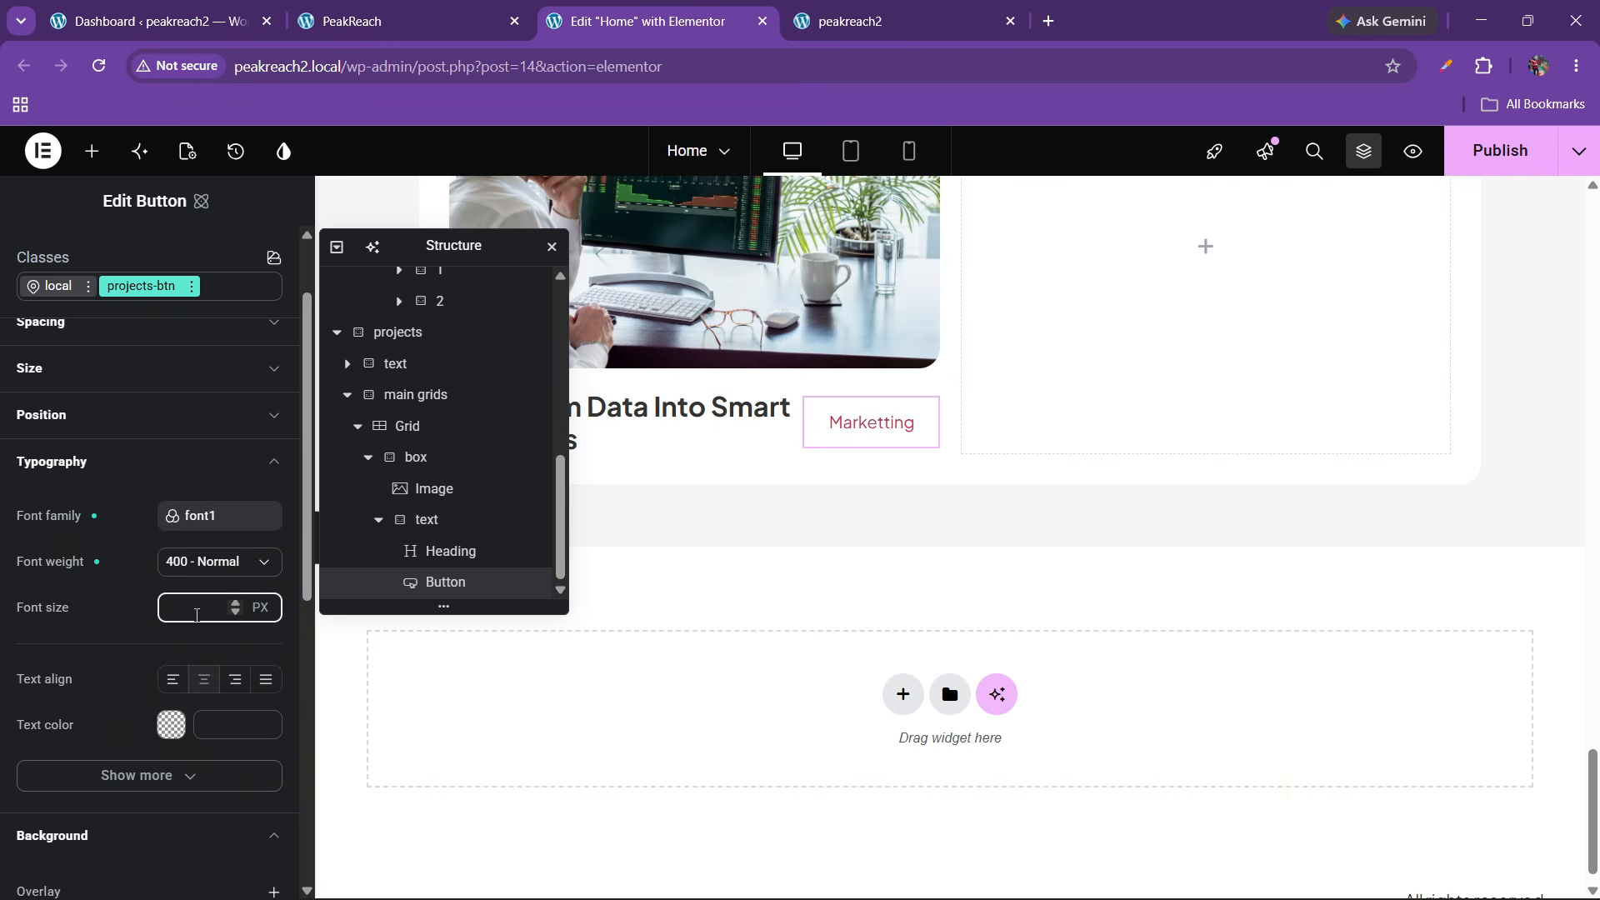
type("15")
key("BackSpace")
key("BackSpace")
type("16")
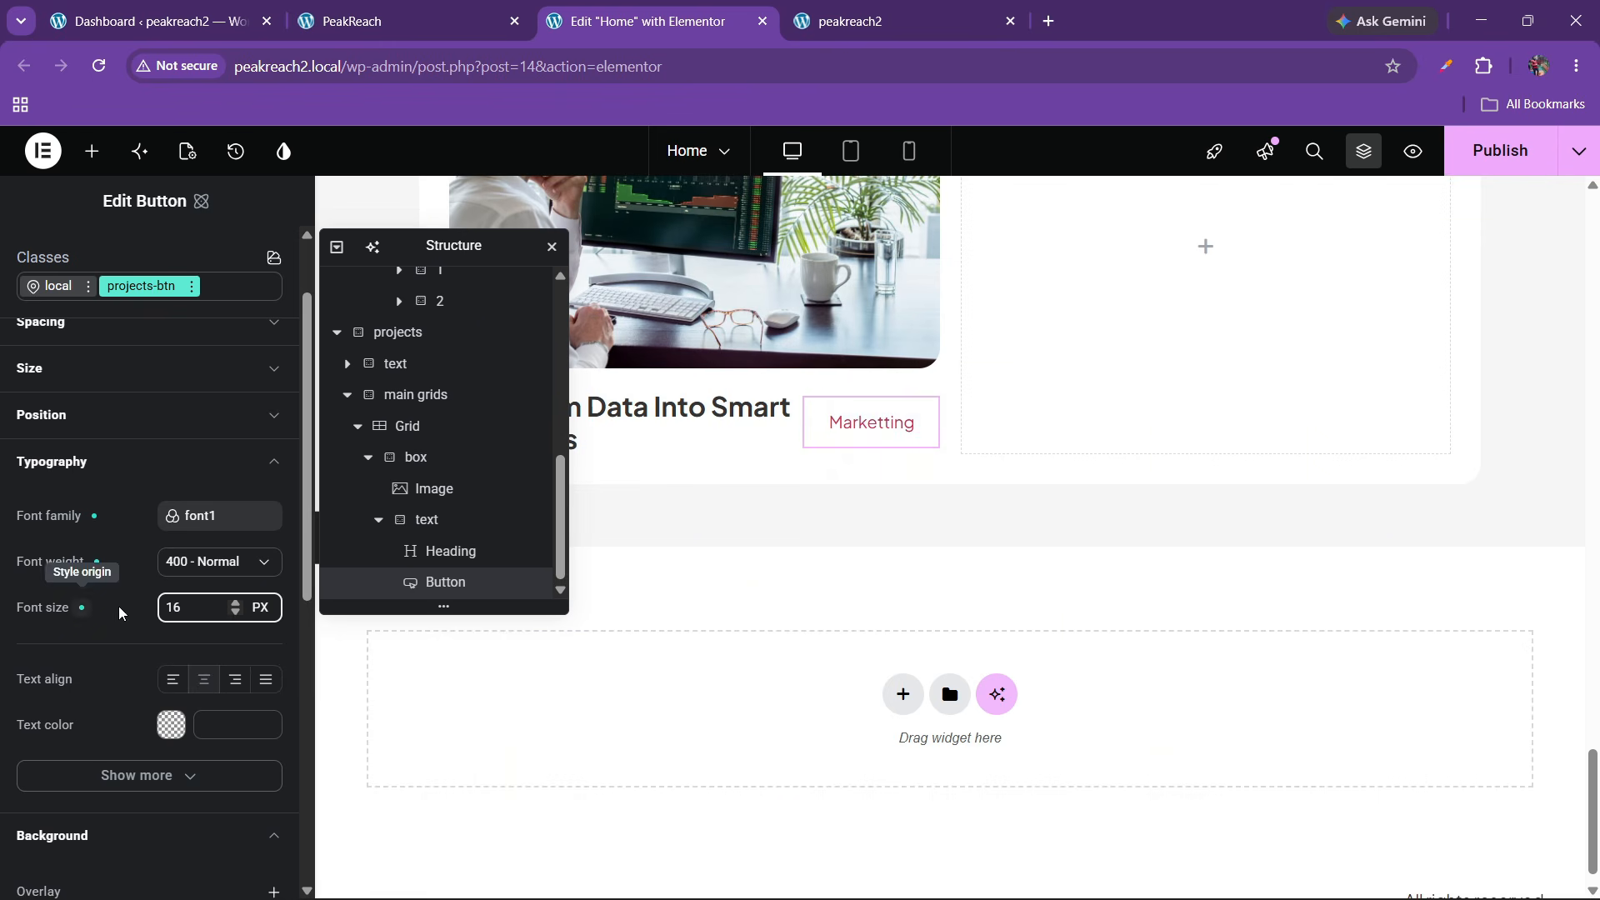
Set the button font weight to 600 Semi bold
left_click(208, 562)
left_click(174, 629)
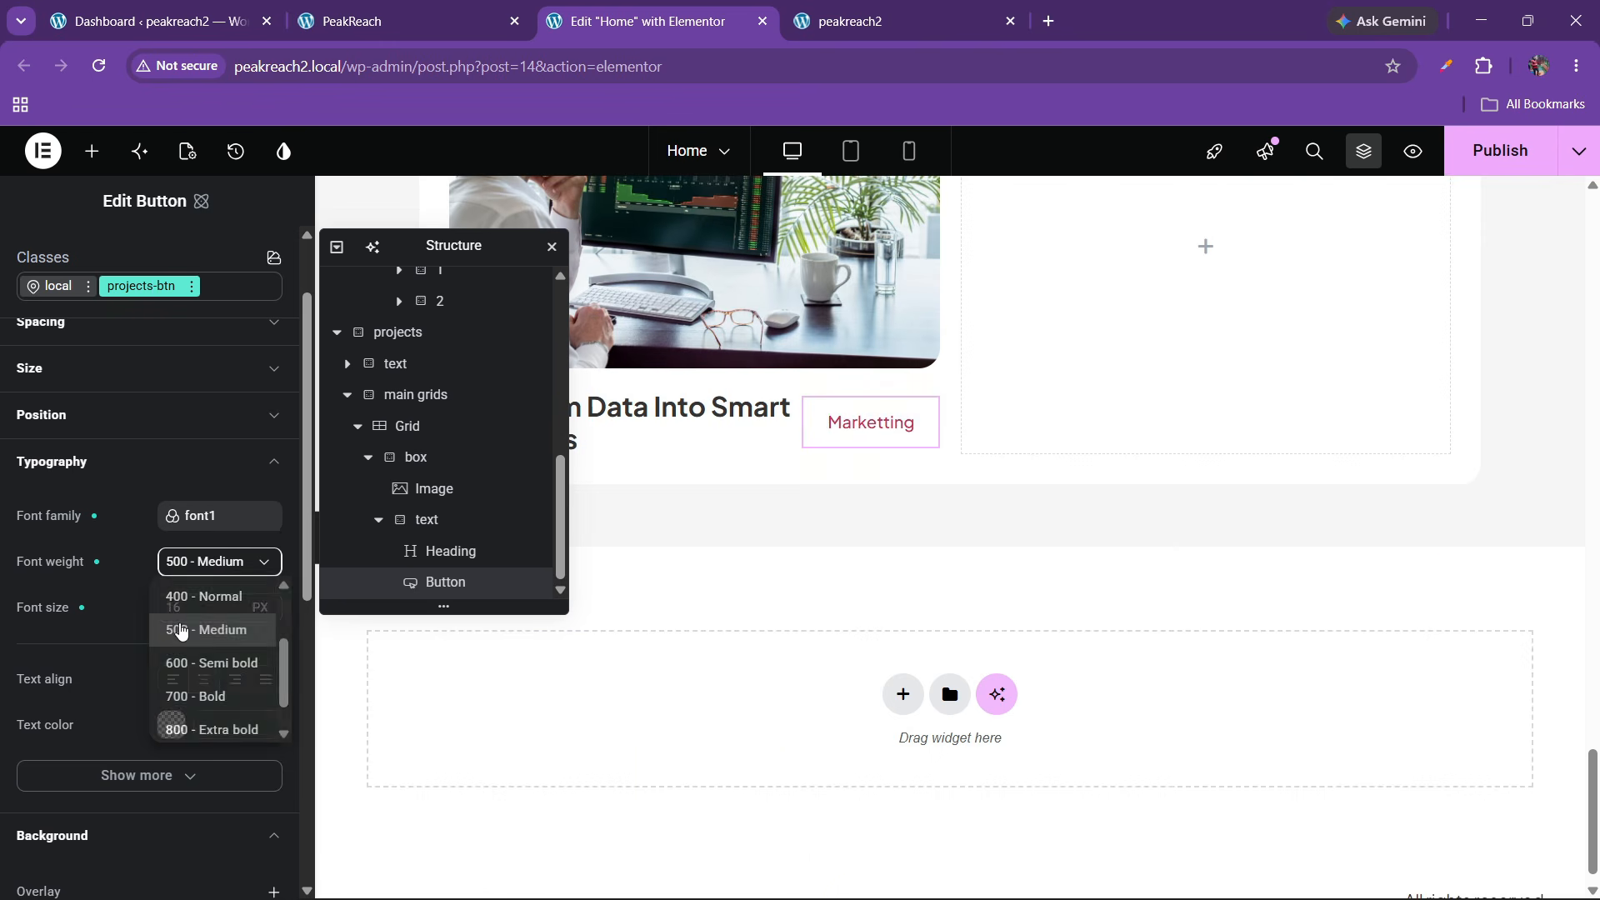
left_click(183, 568)
scroll(180, 704, "down", 2)
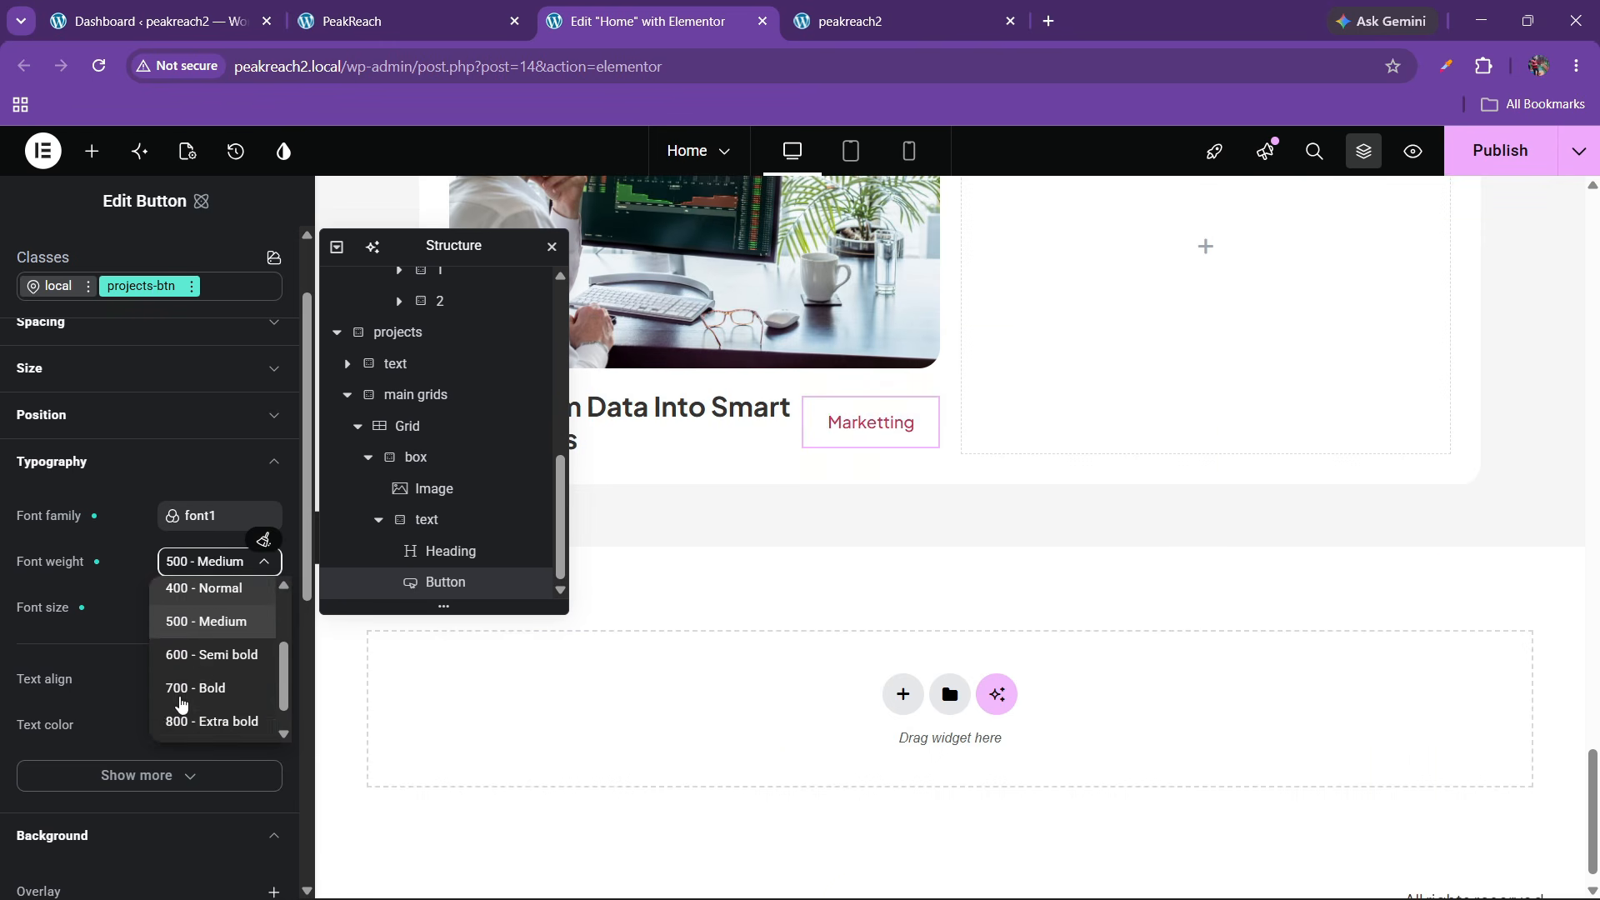
left_click(180, 653)
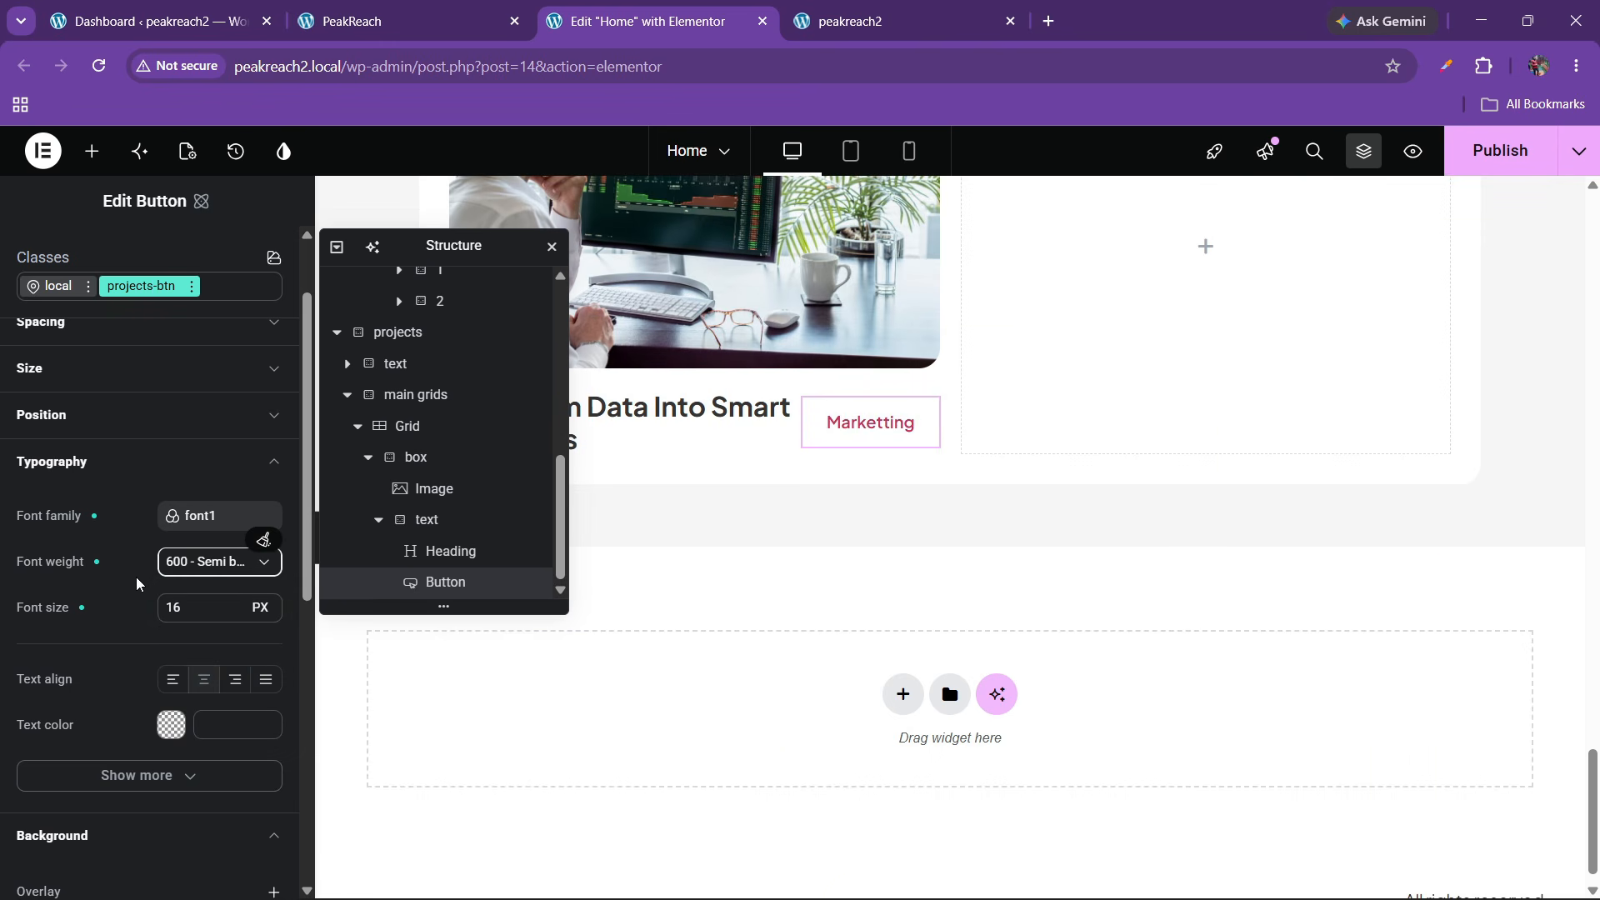
scroll(136, 577, "down", 4)
scroll(107, 684, "down", 4)
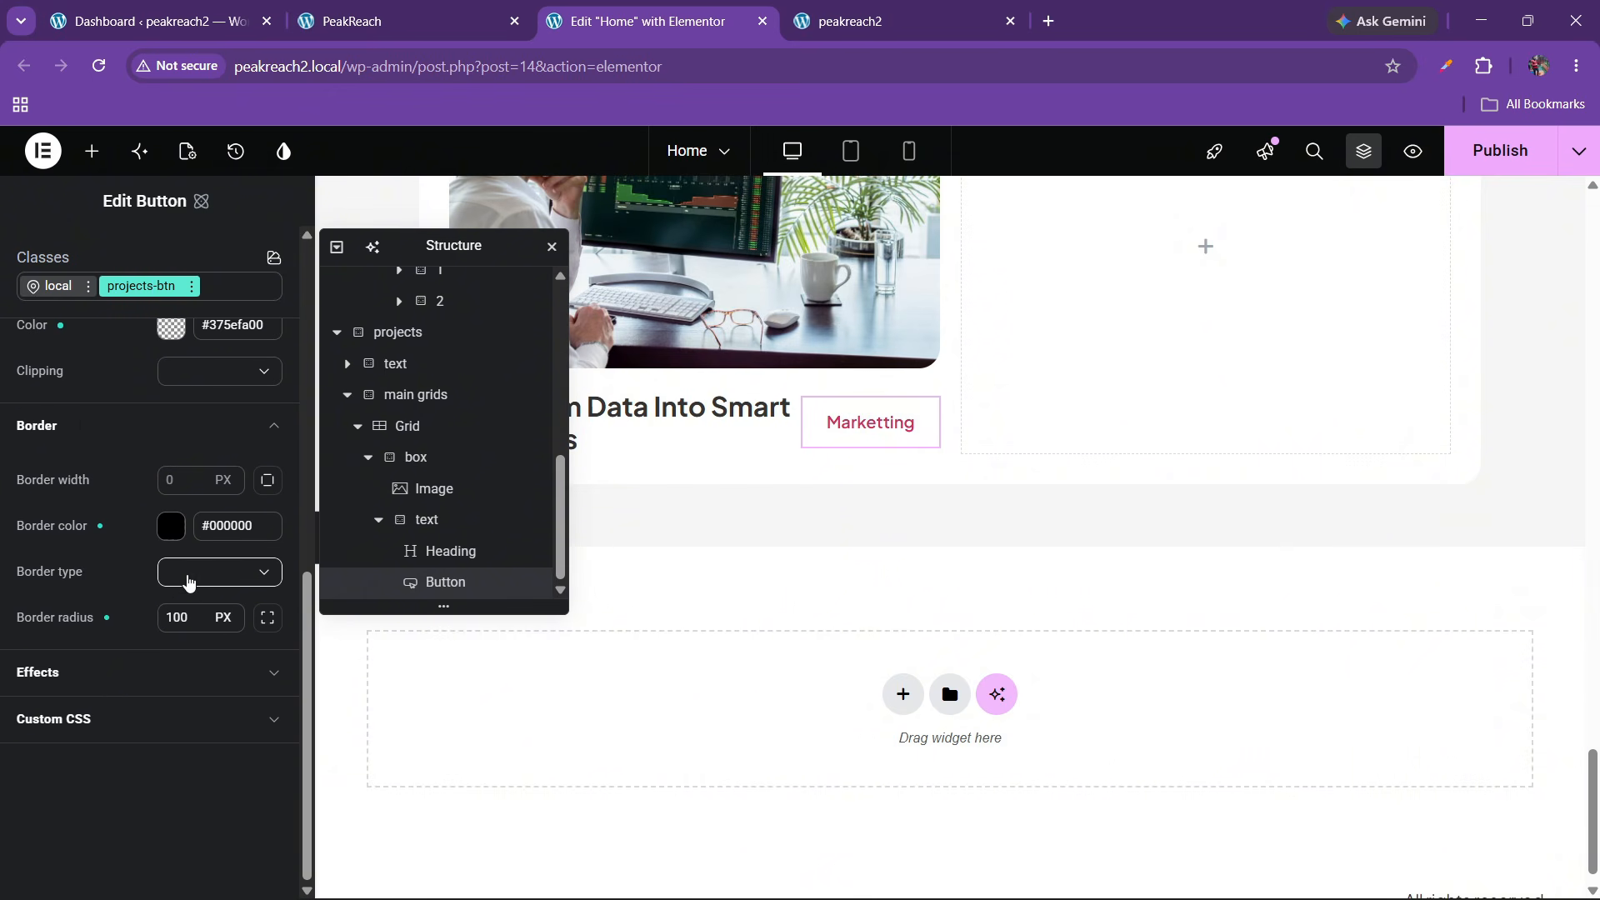
left_click(188, 581)
Make the button border solid and its text colour black (#000000)
left_click(187, 642)
scroll(127, 528, "up", 6)
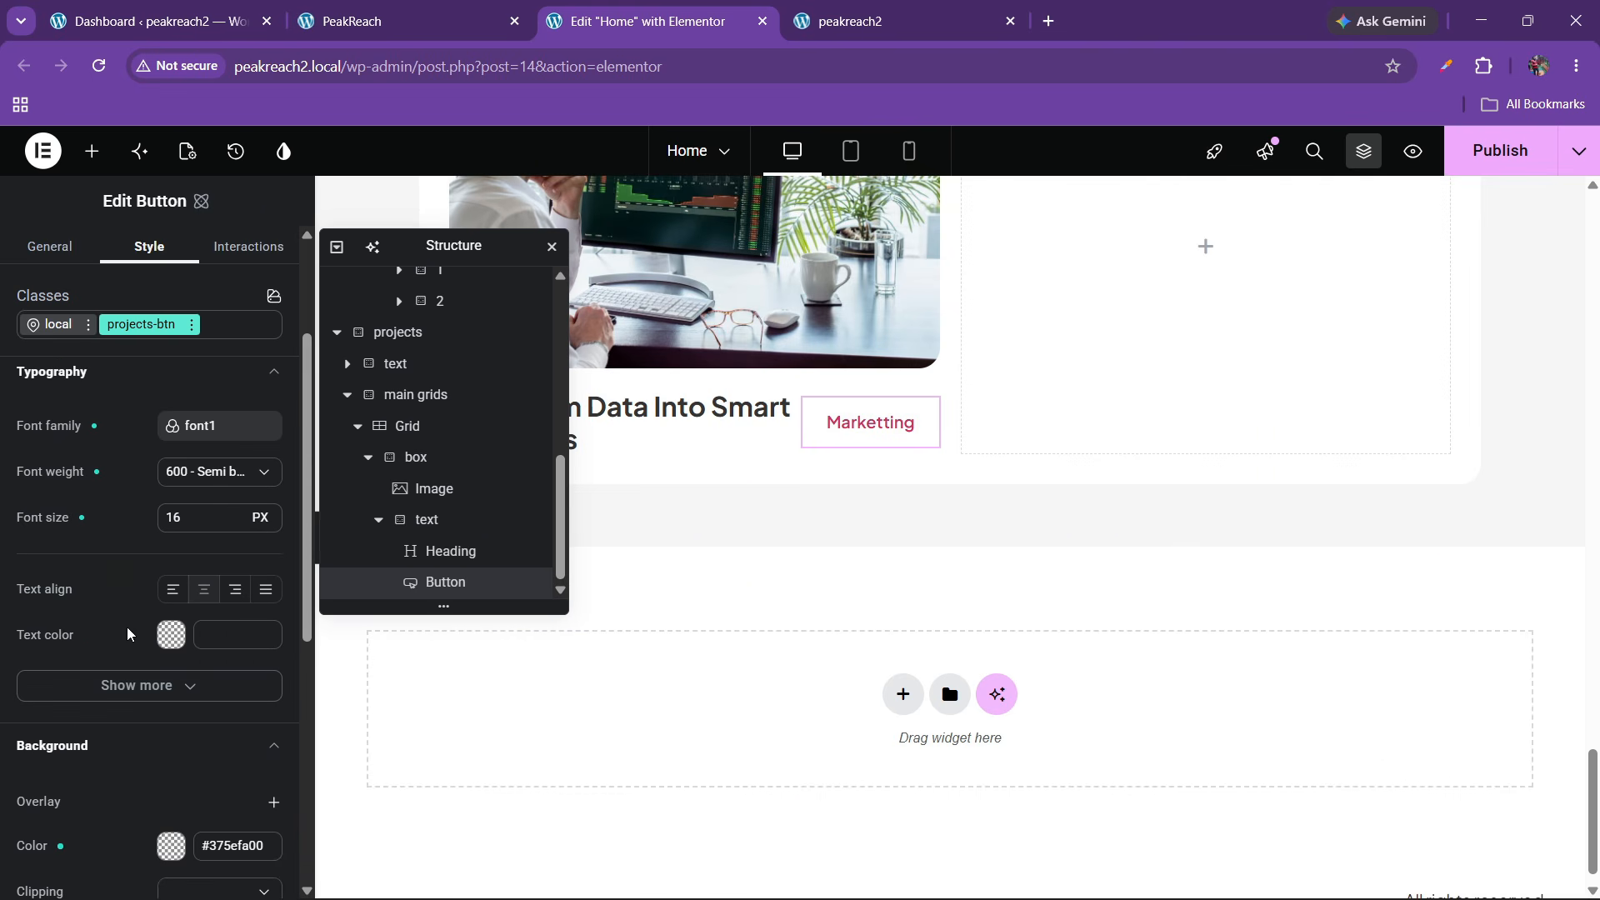
left_click(177, 640)
left_click_drag(245, 717, 195, 762)
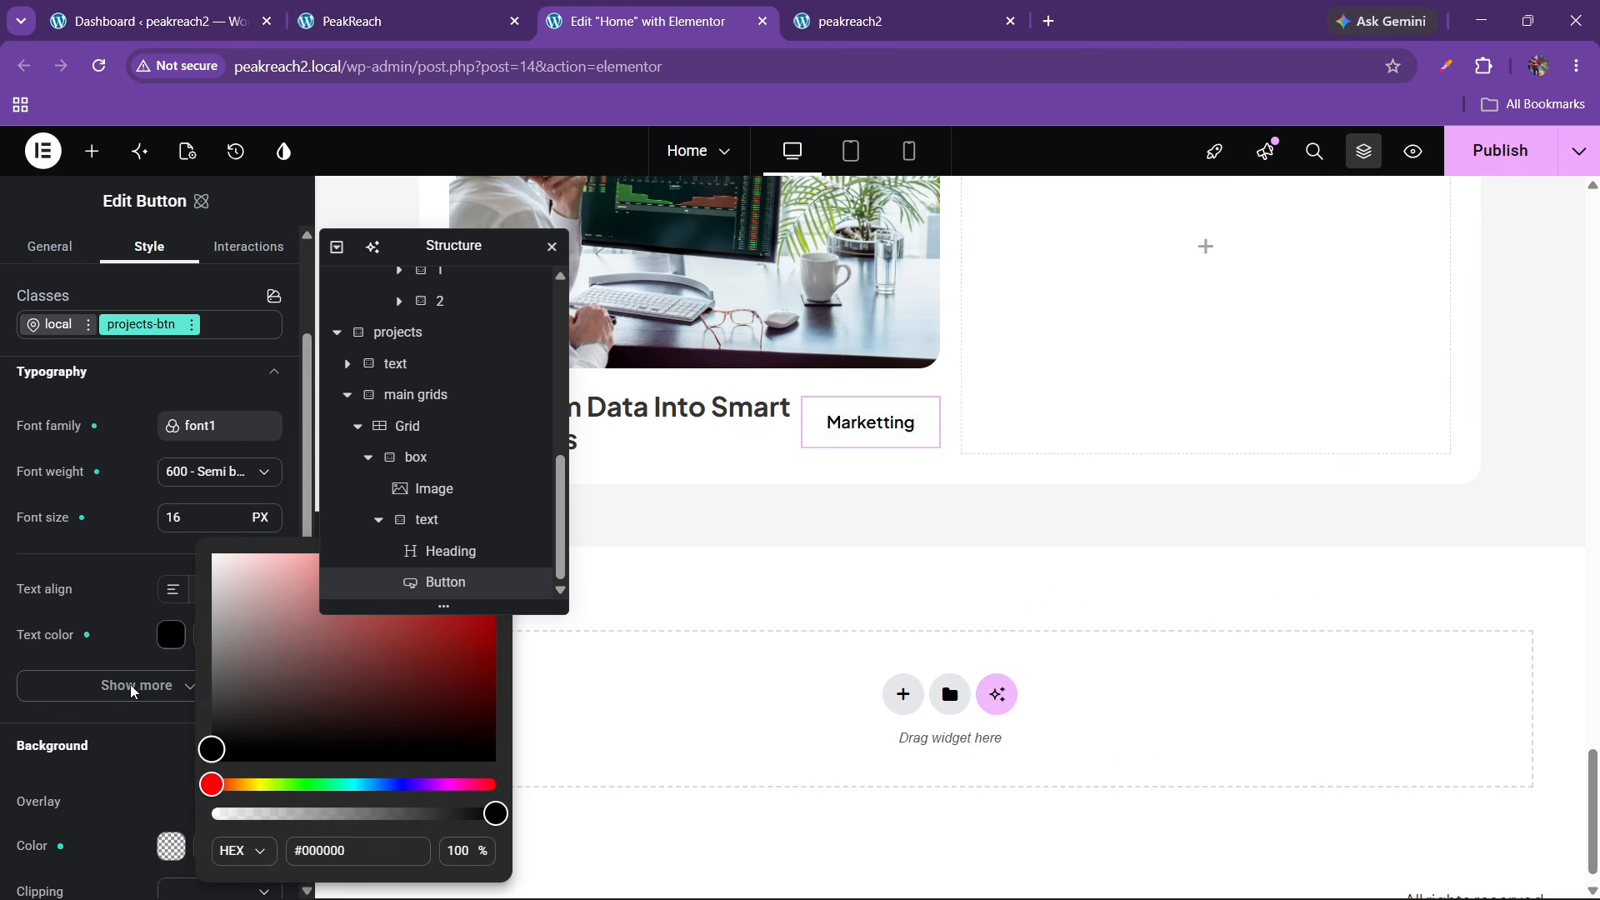
left_click(129, 615)
Preview the button, then set its border width to 1 px
left_click_drag(464, 245, 657, 250)
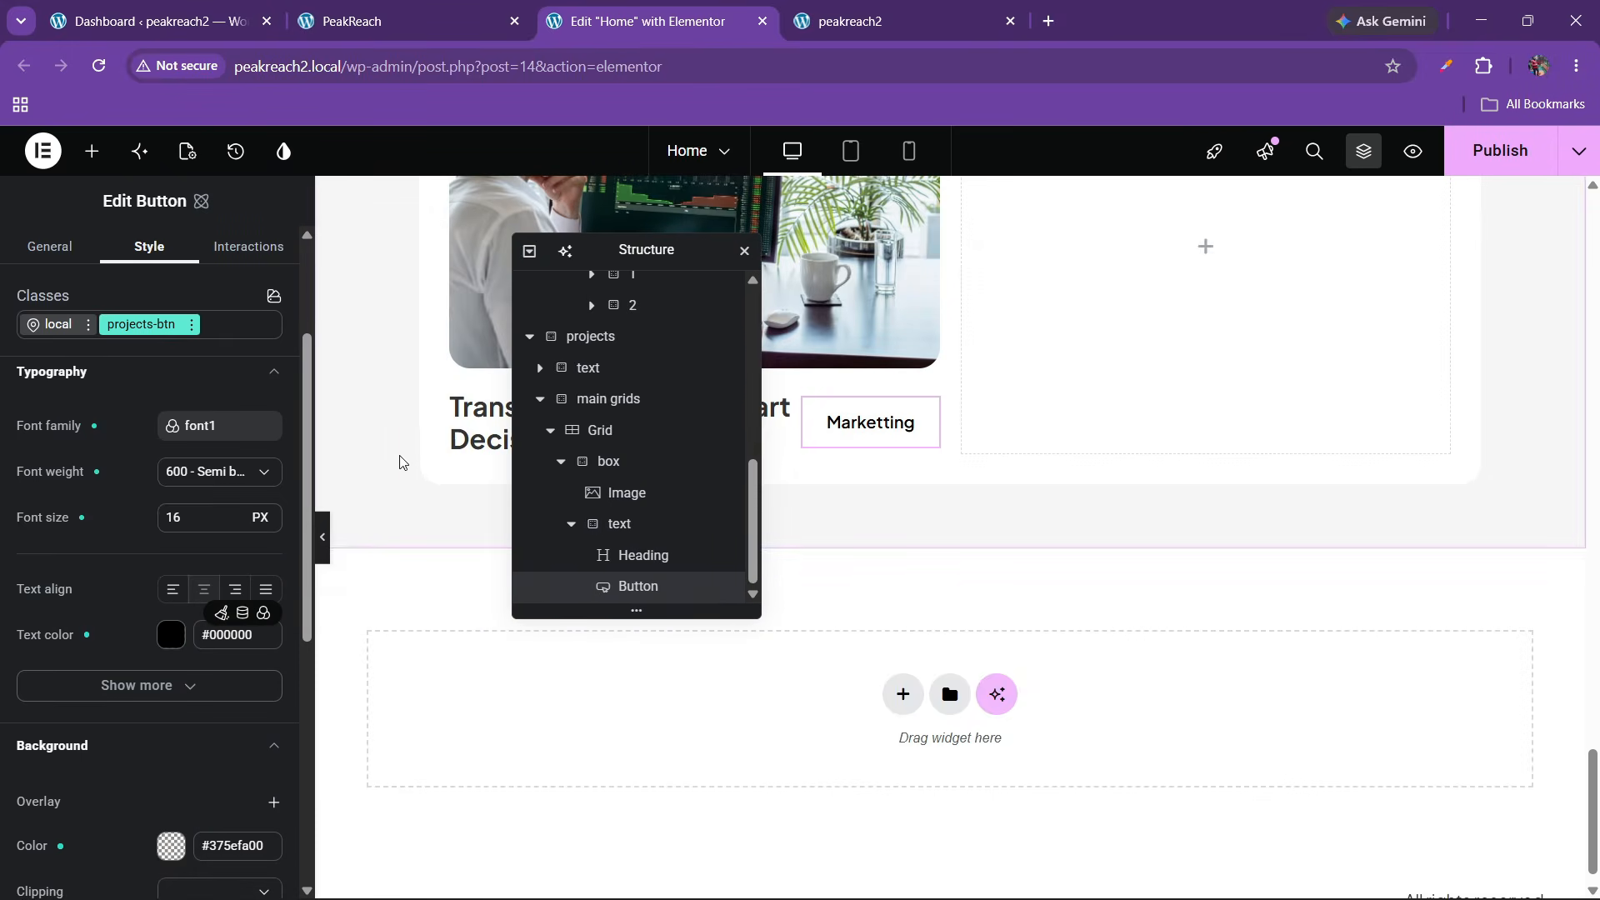
left_click(325, 559)
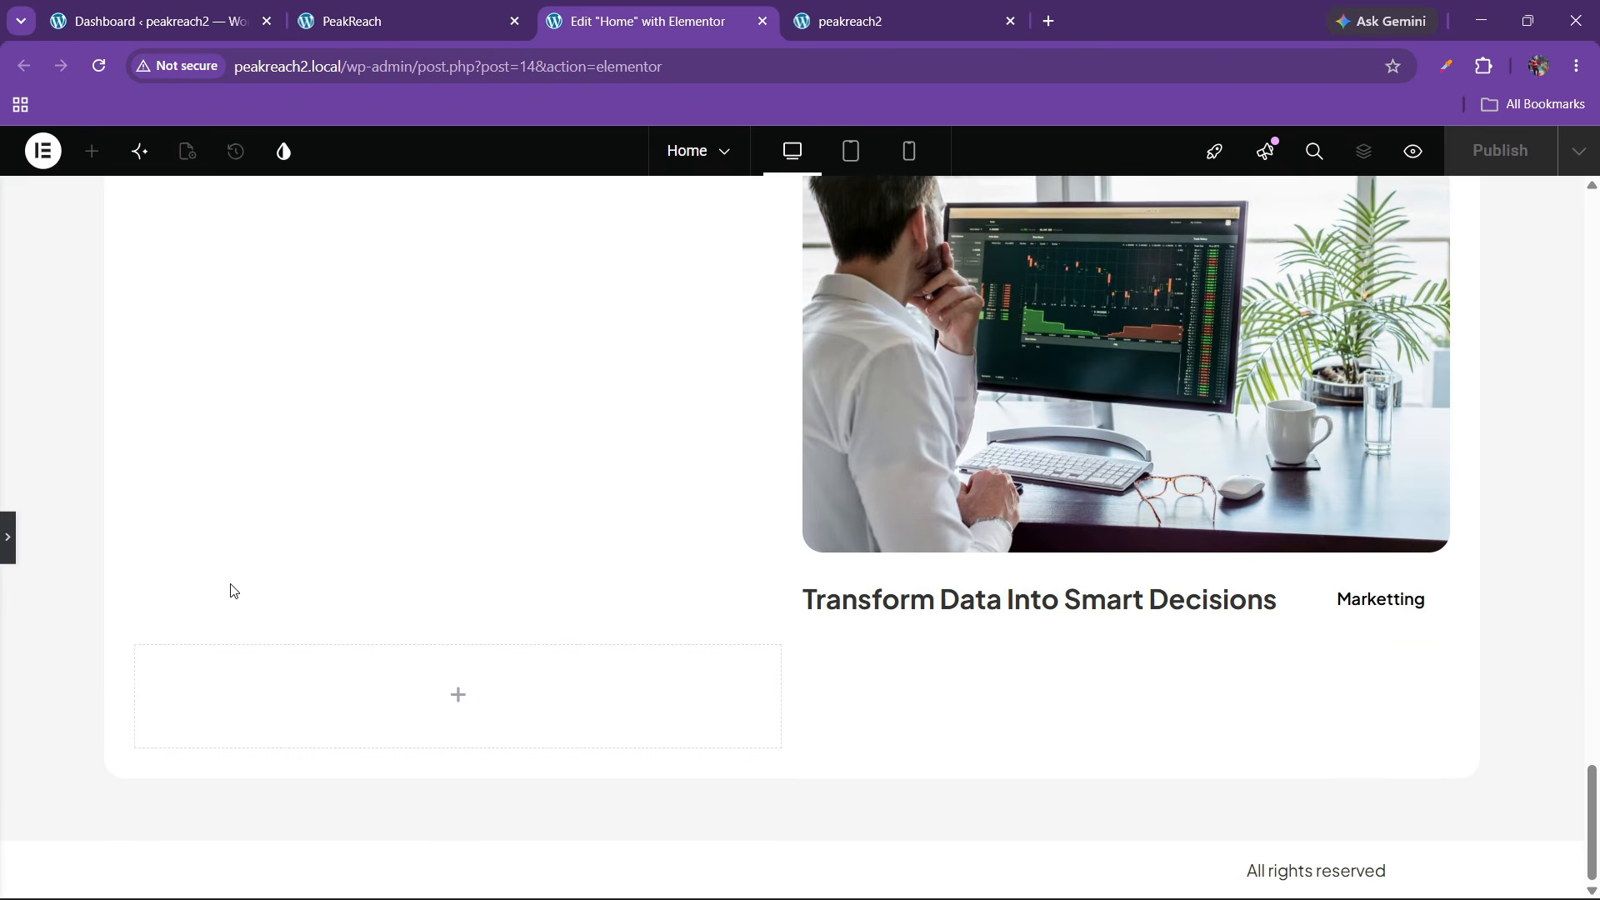
left_click(9, 537)
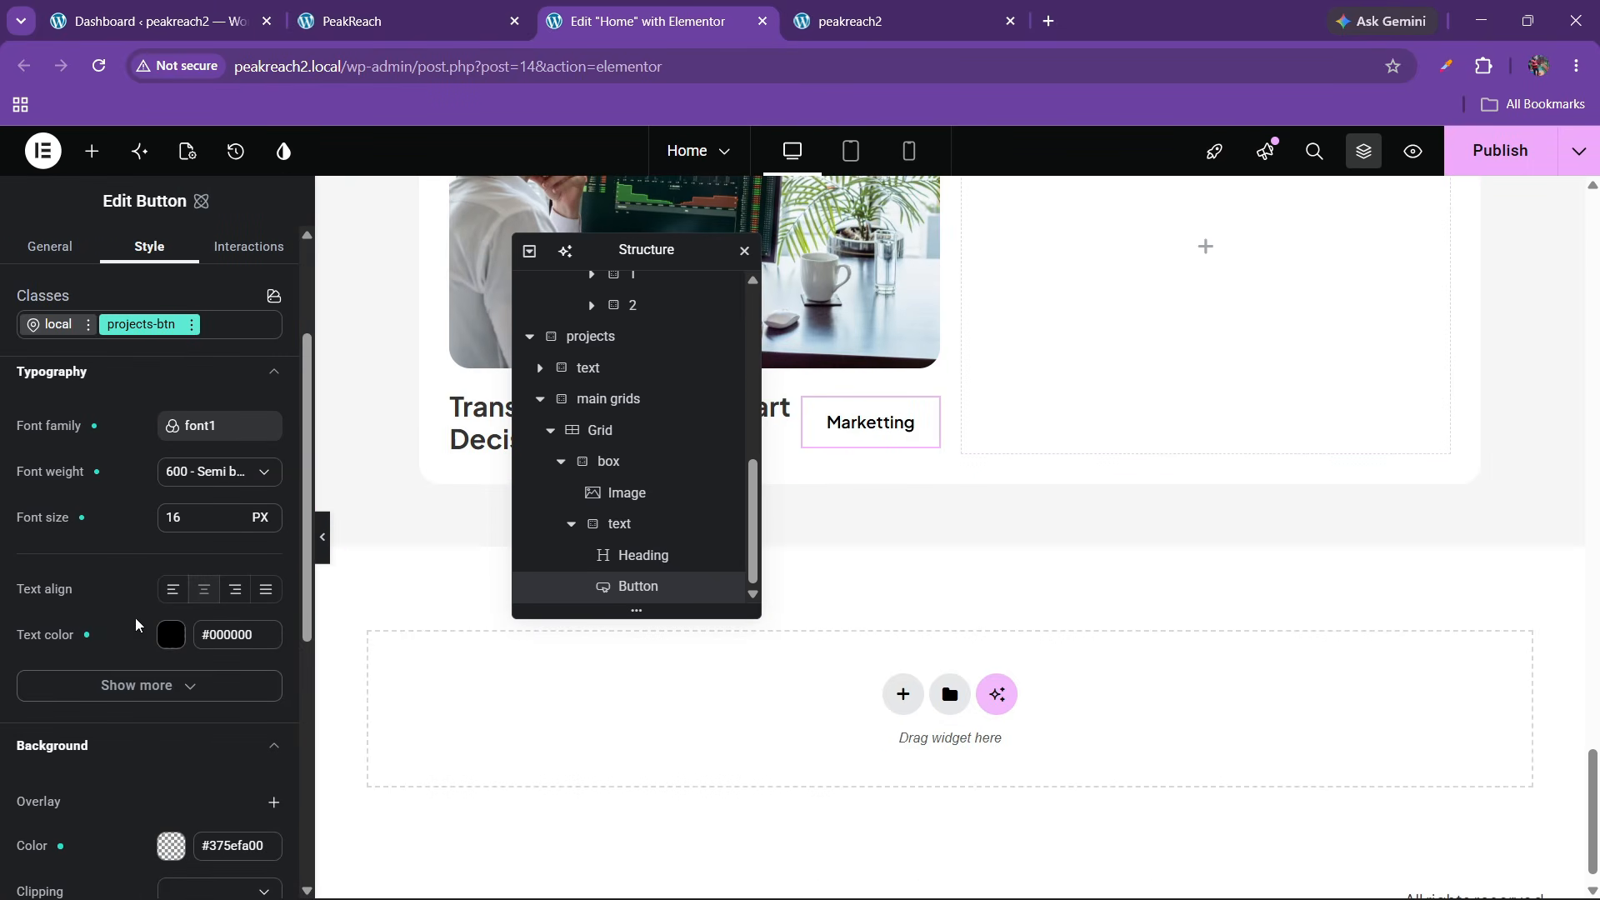
scroll(136, 621, "down", 6)
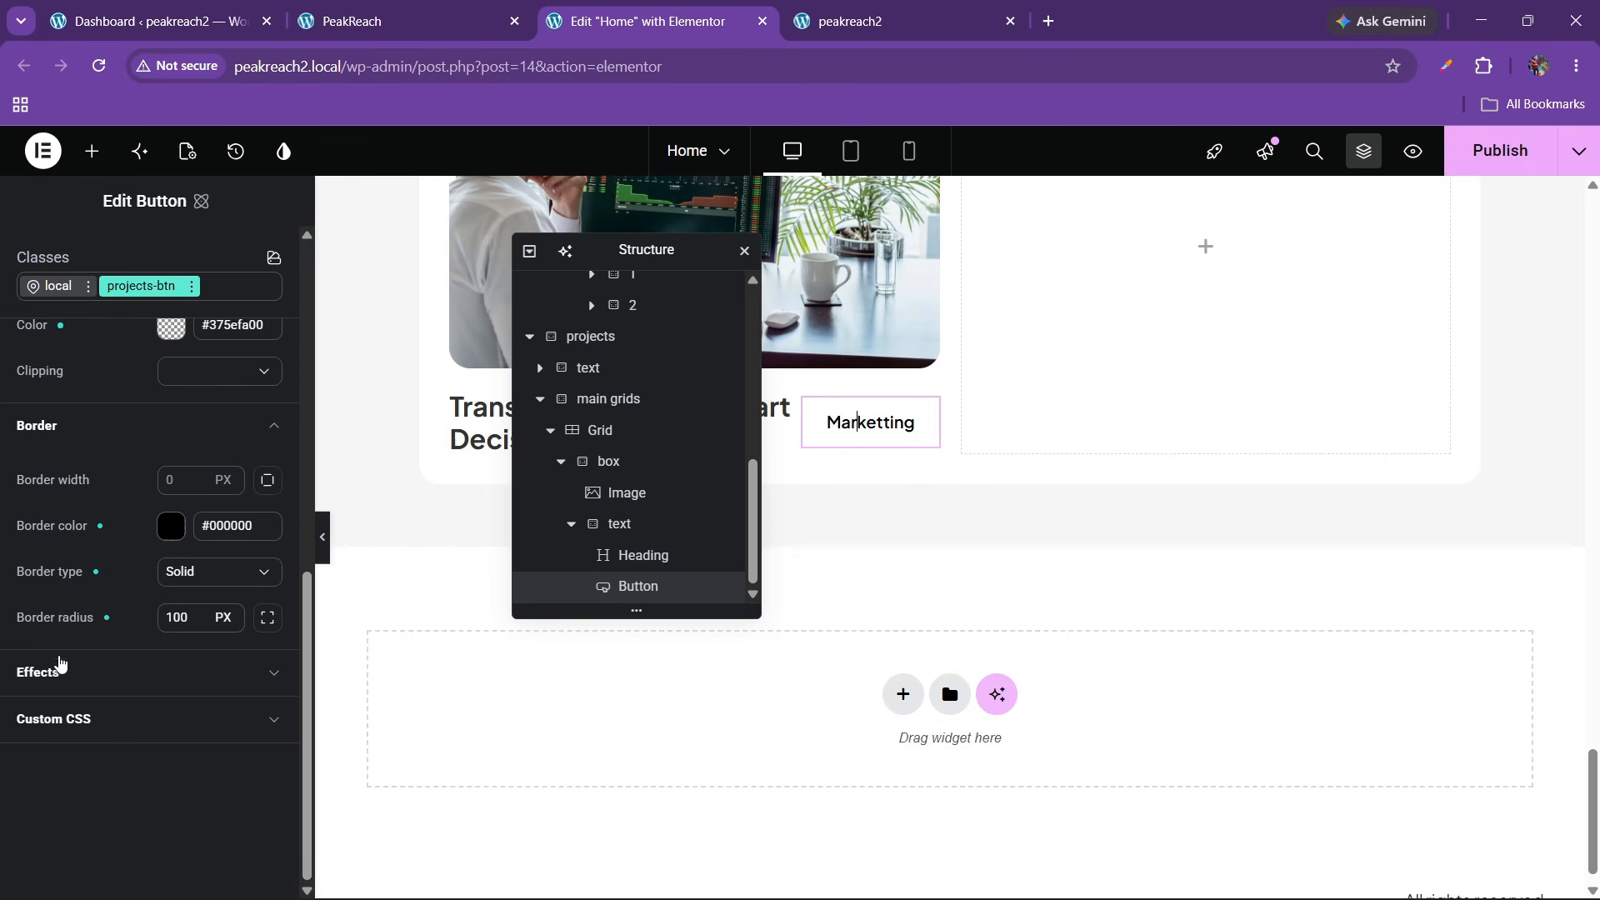
left_click(166, 483)
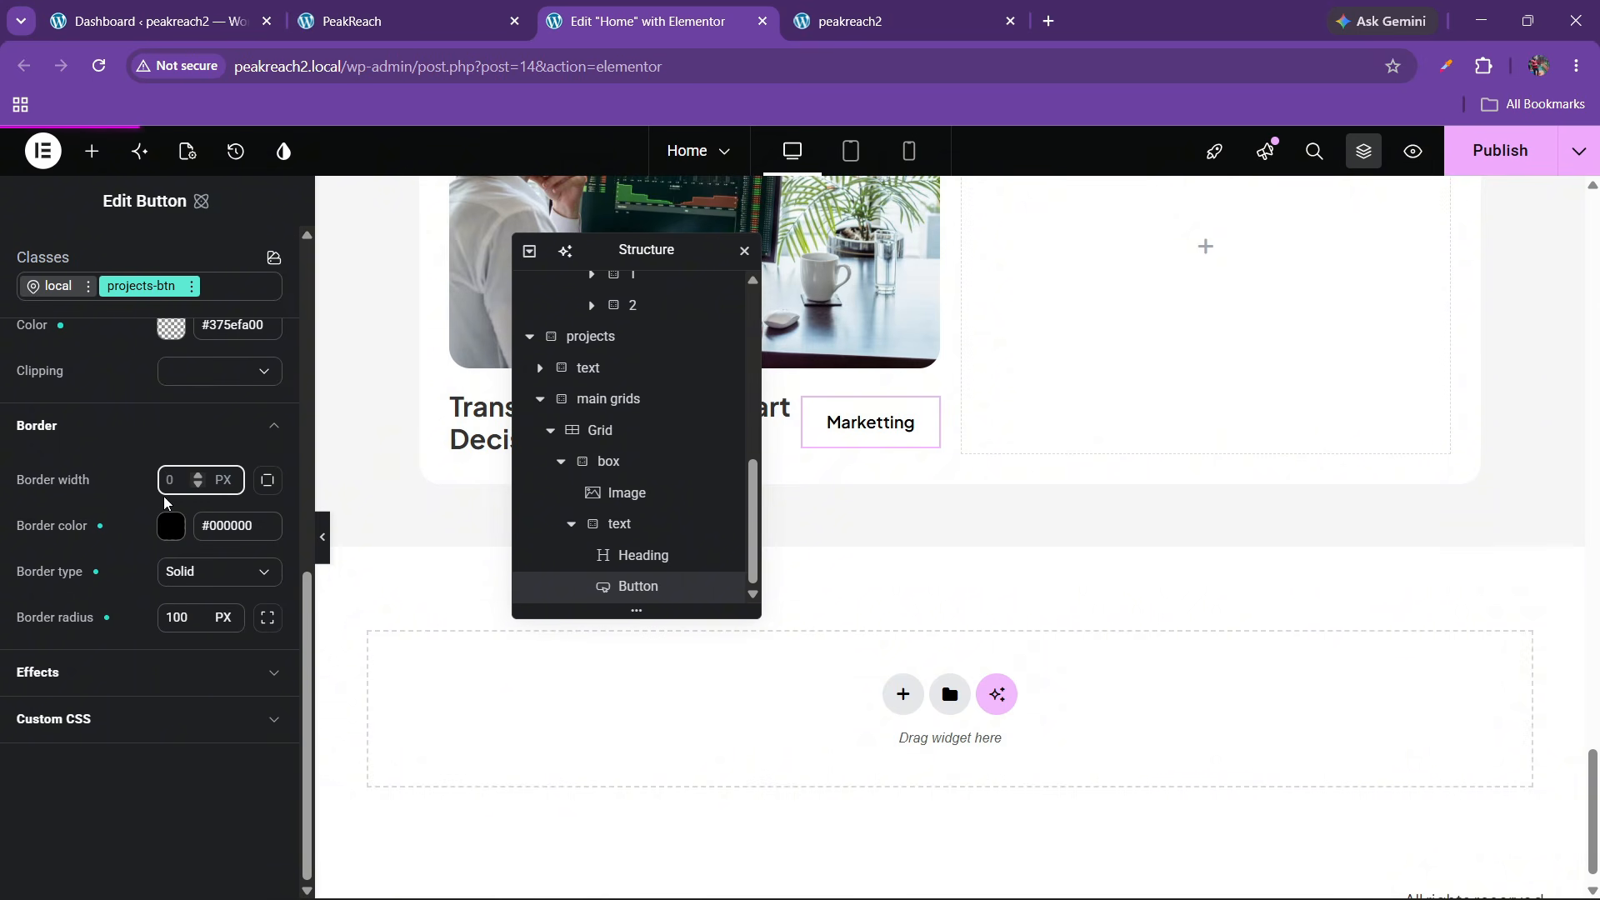
type("1")
scroll(53, 492, "up", 5)
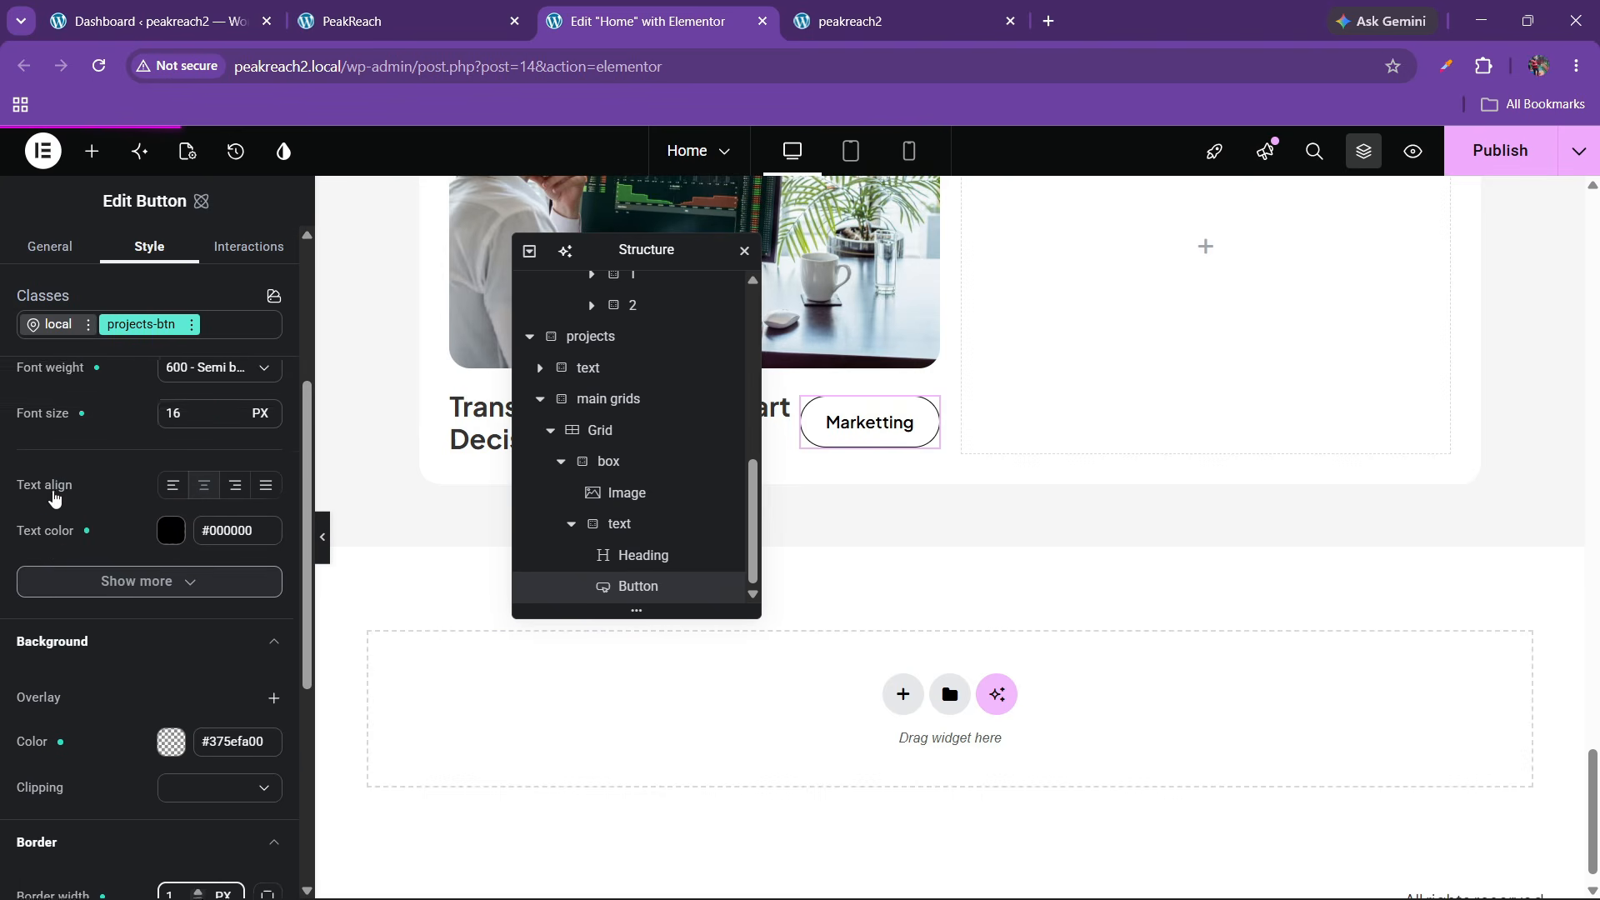
scroll(53, 495, "up", 4)
Set the button padding to 8 px top/bottom and 15 px left/right, unlinked
left_click(89, 435)
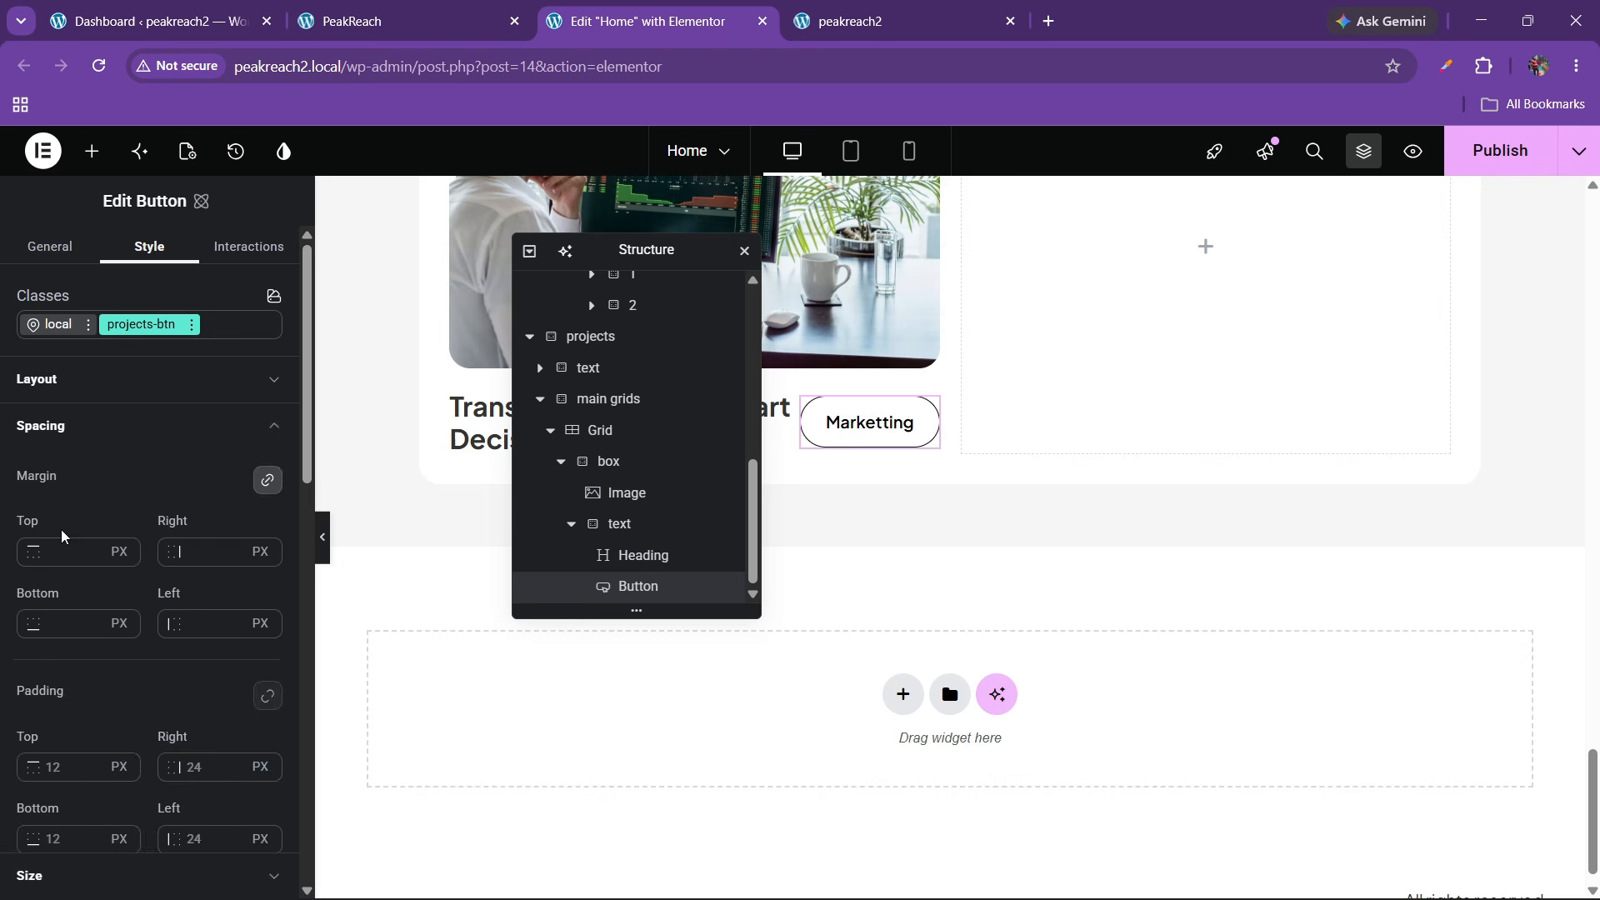
scroll(62, 528, "down", 3)
left_click(51, 559)
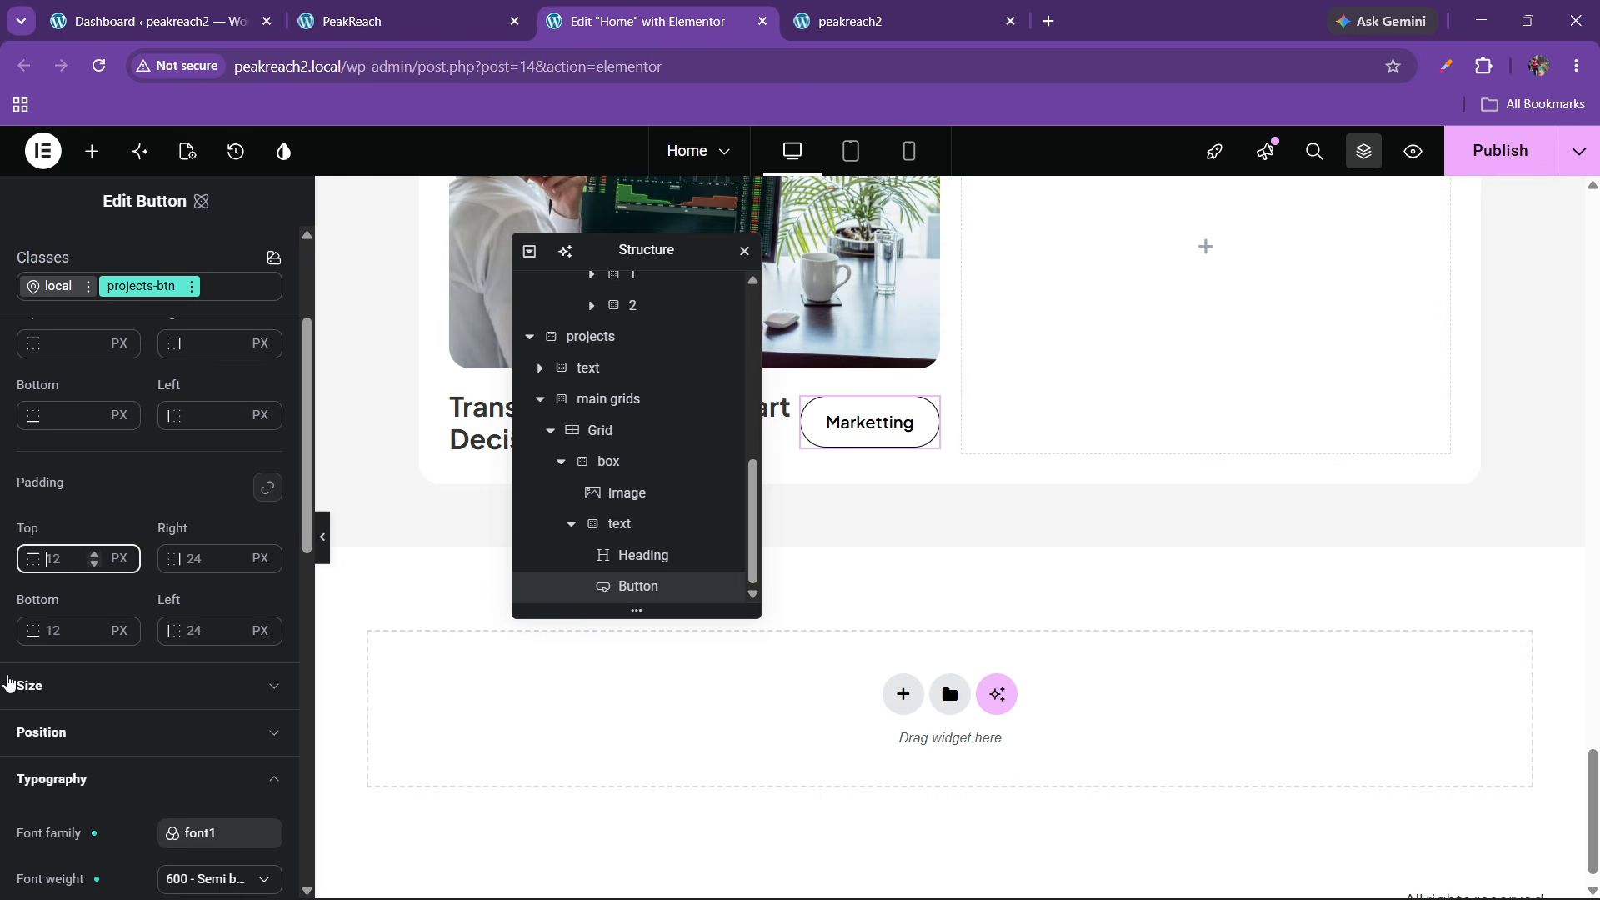
type("8")
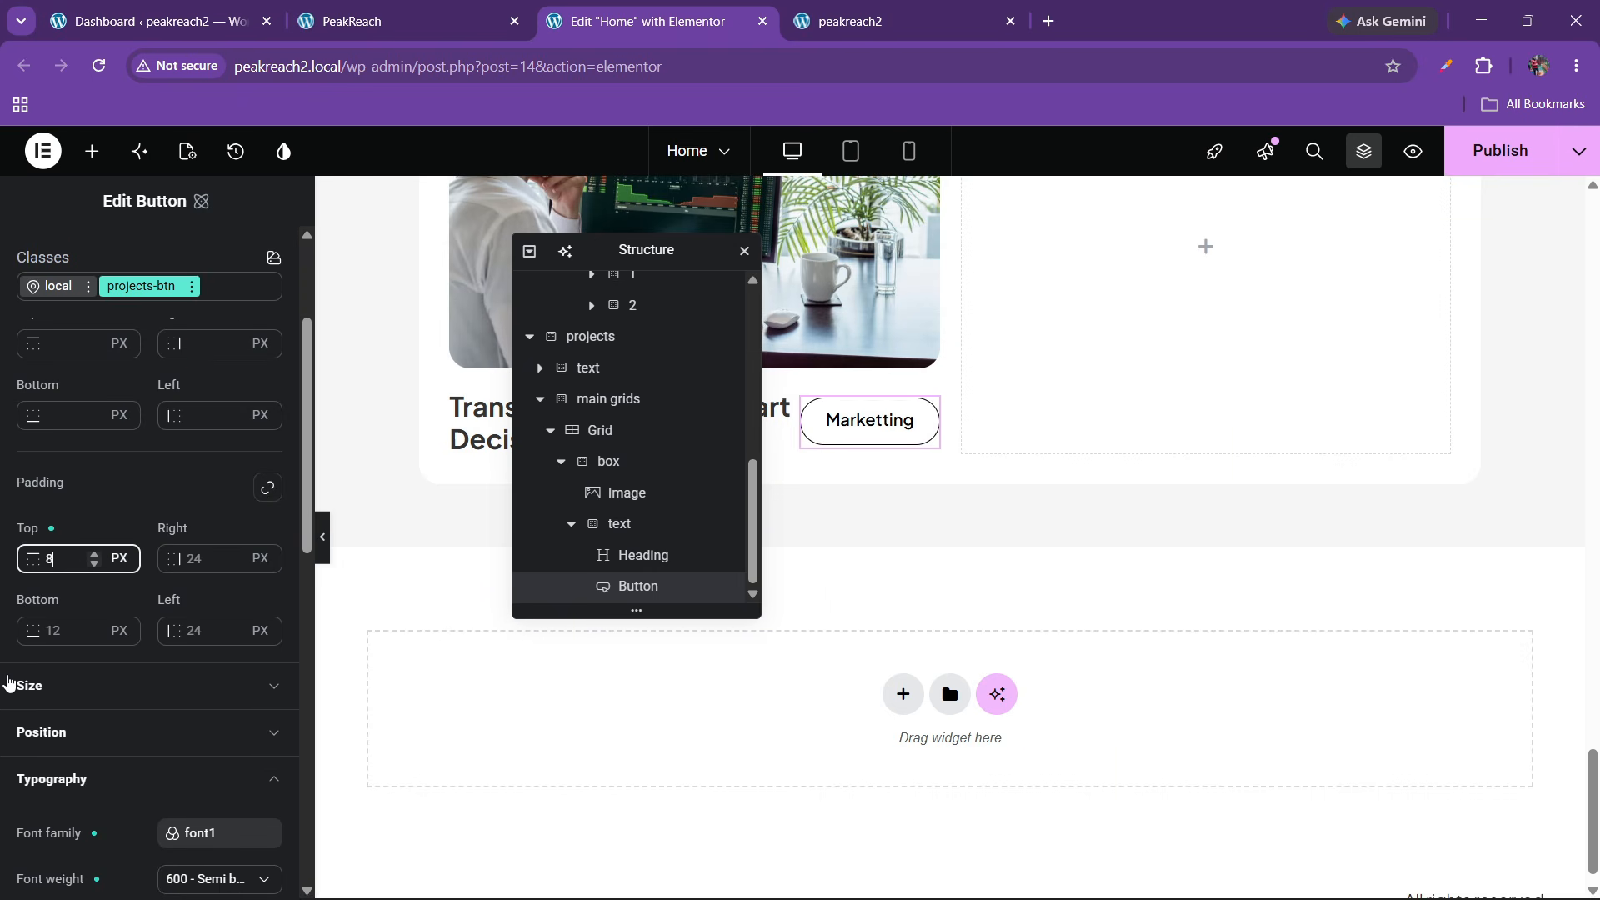
left_click(267, 488)
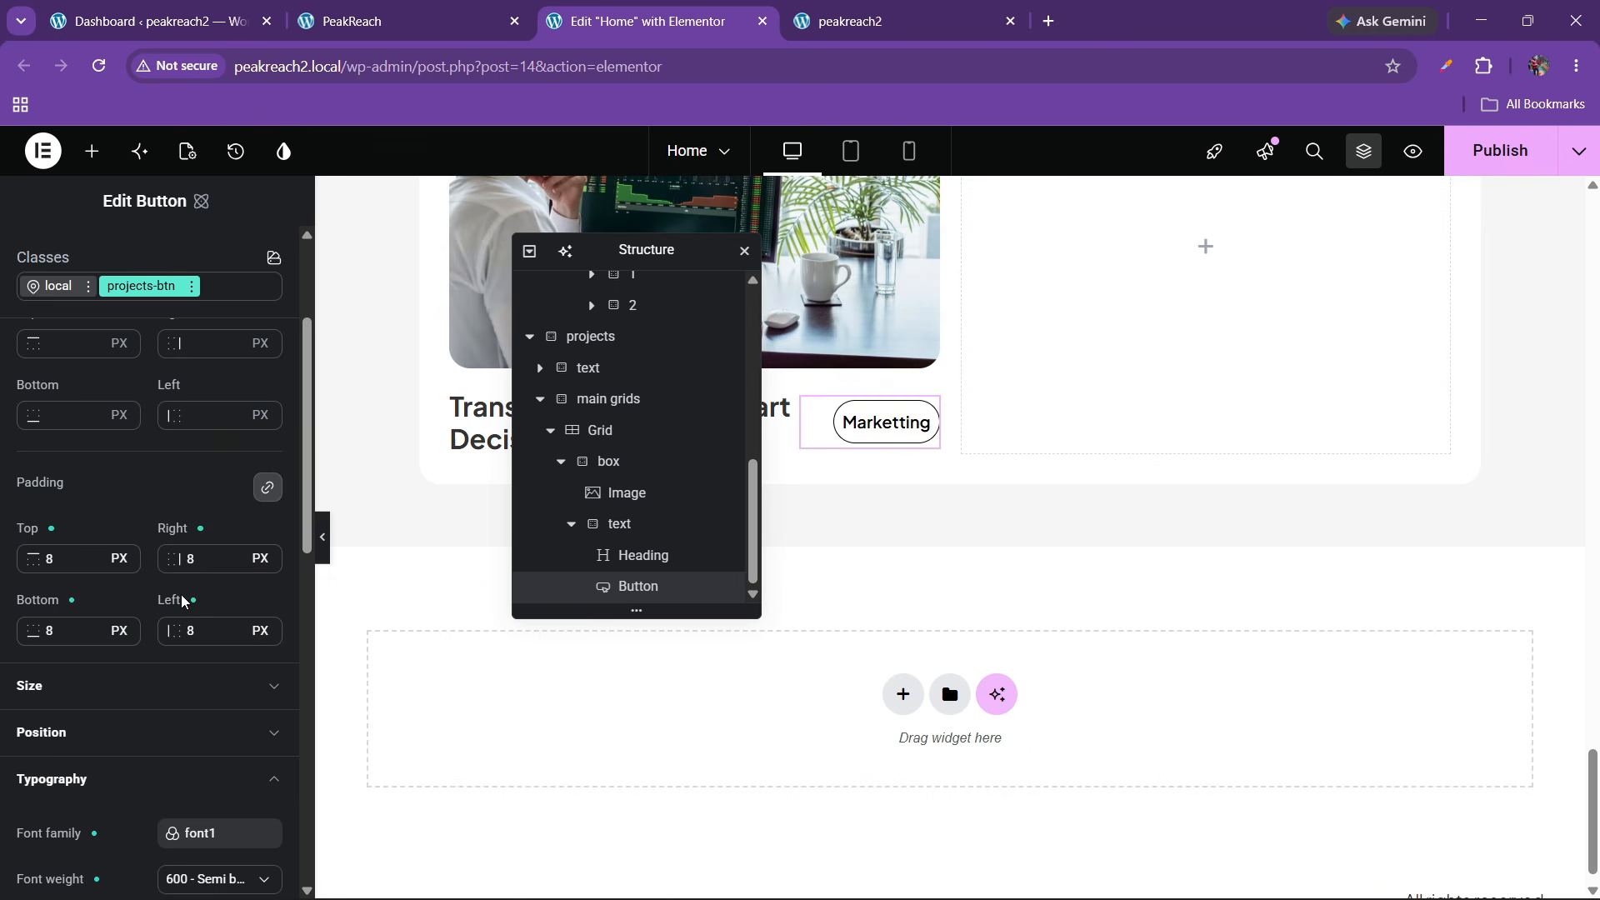
left_click(219, 565)
left_click(267, 488)
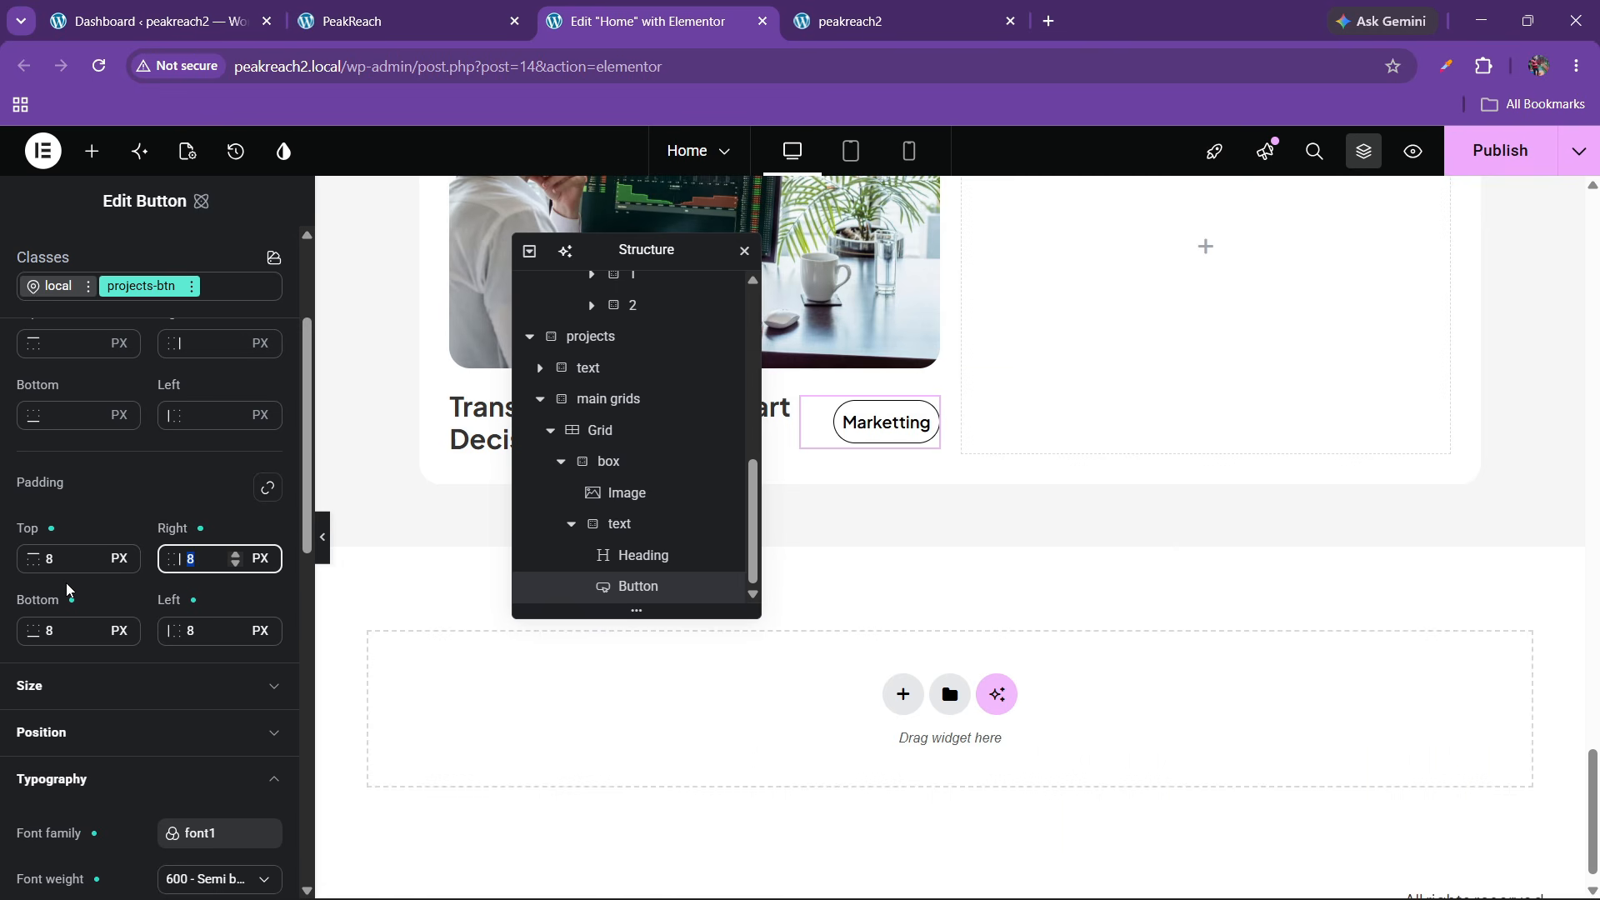
key("BackSpace")
type("15")
key("Tab")
key("Tab")
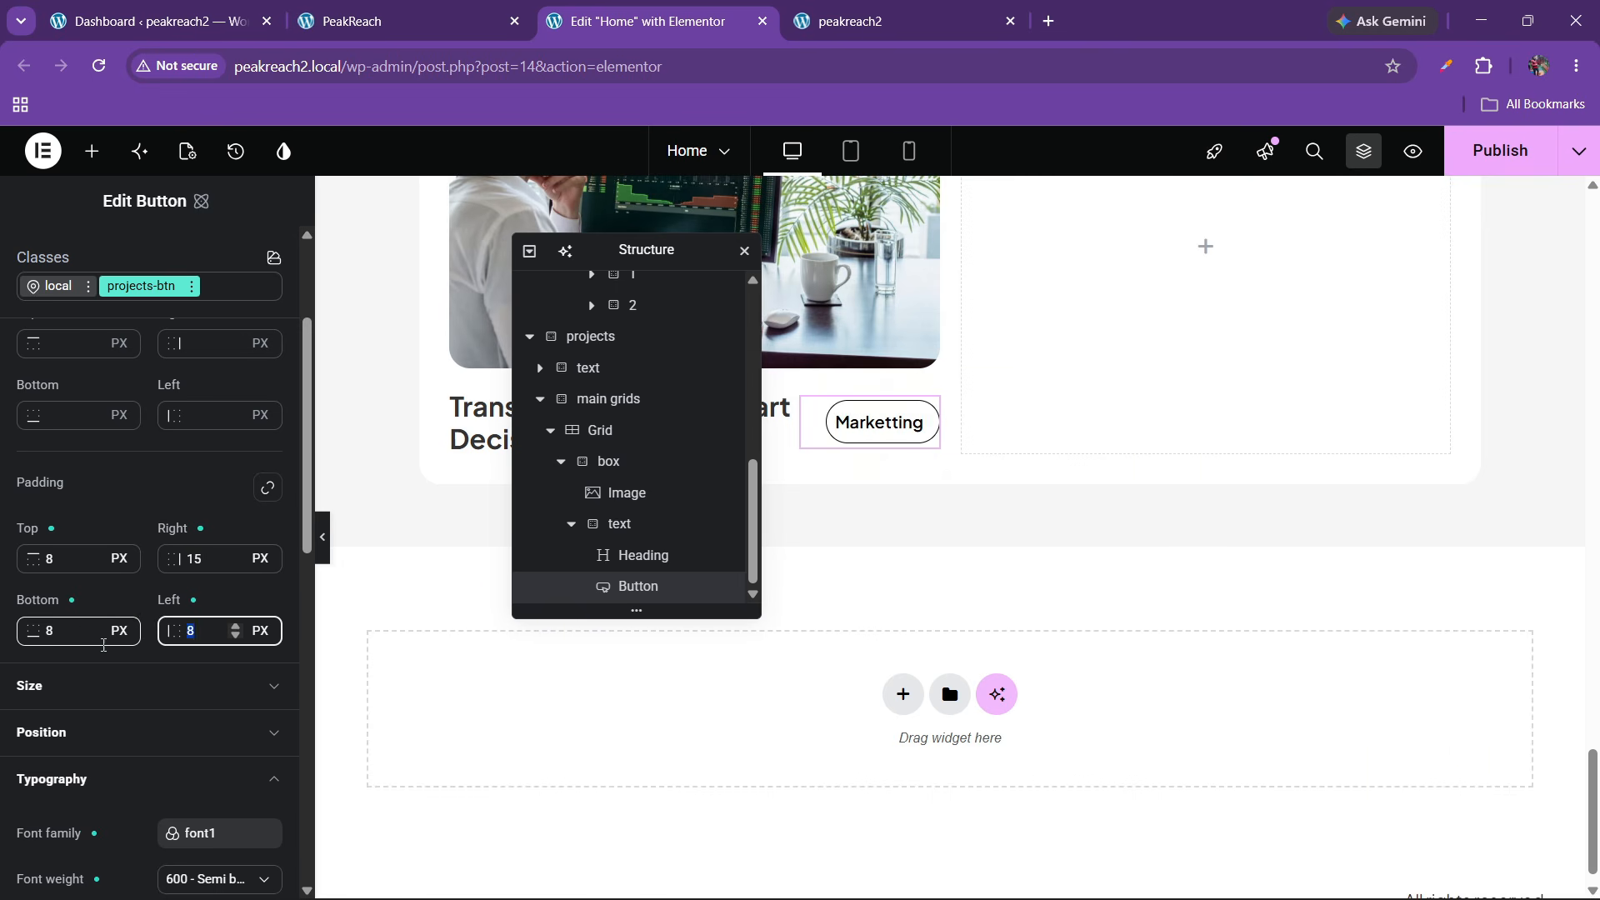
type("15")
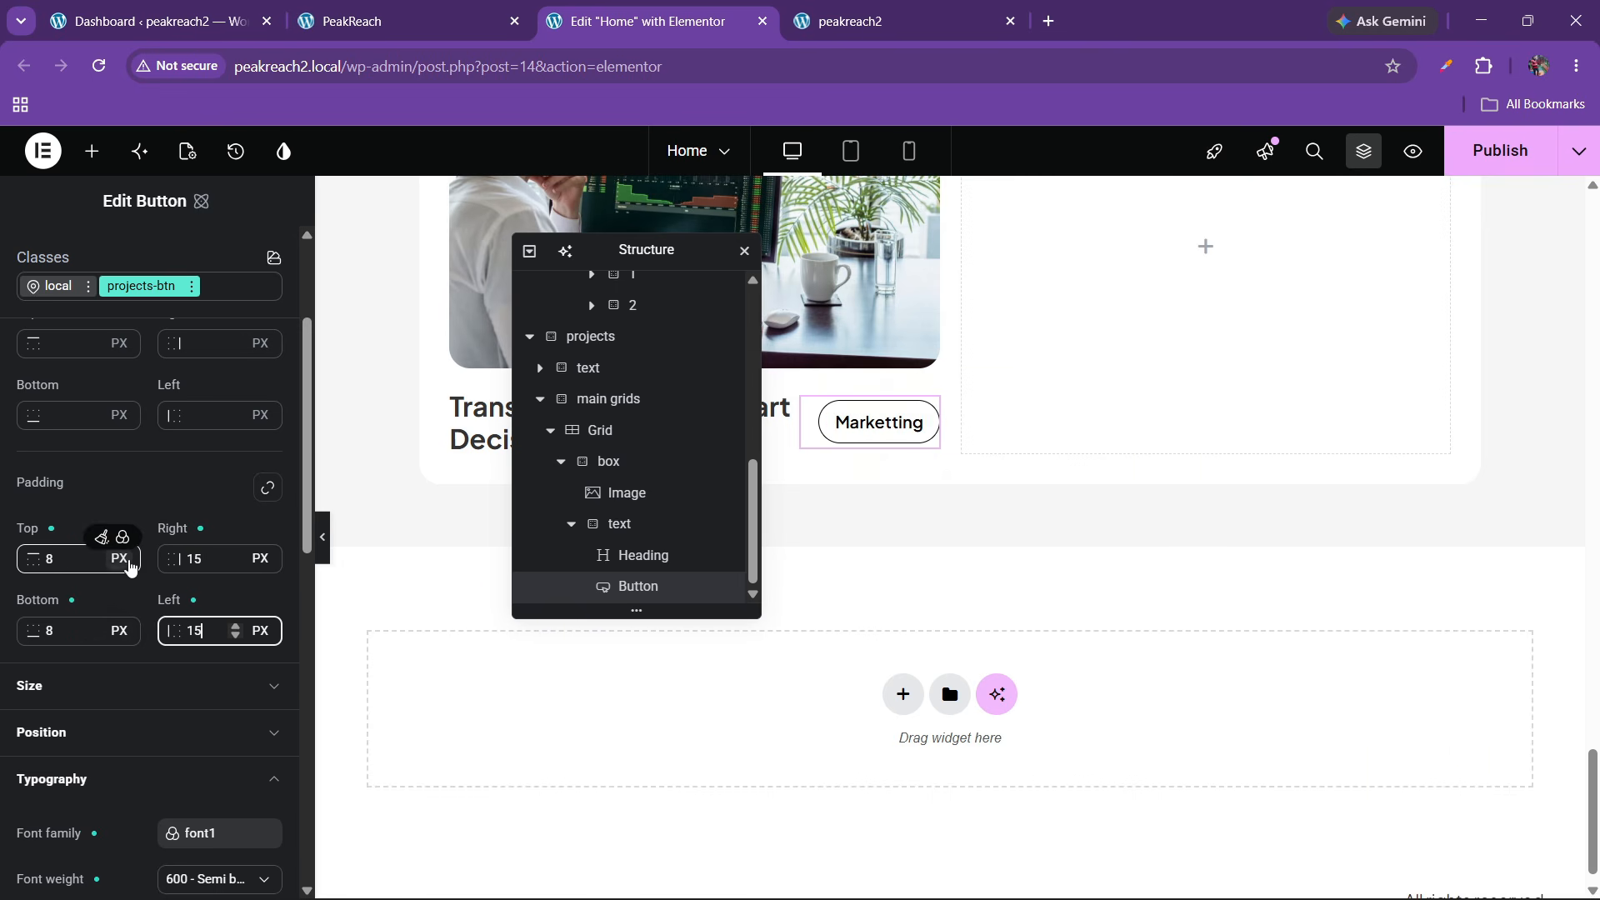
Reduce the button font size to 14 px
scroll(133, 533, "up", 3)
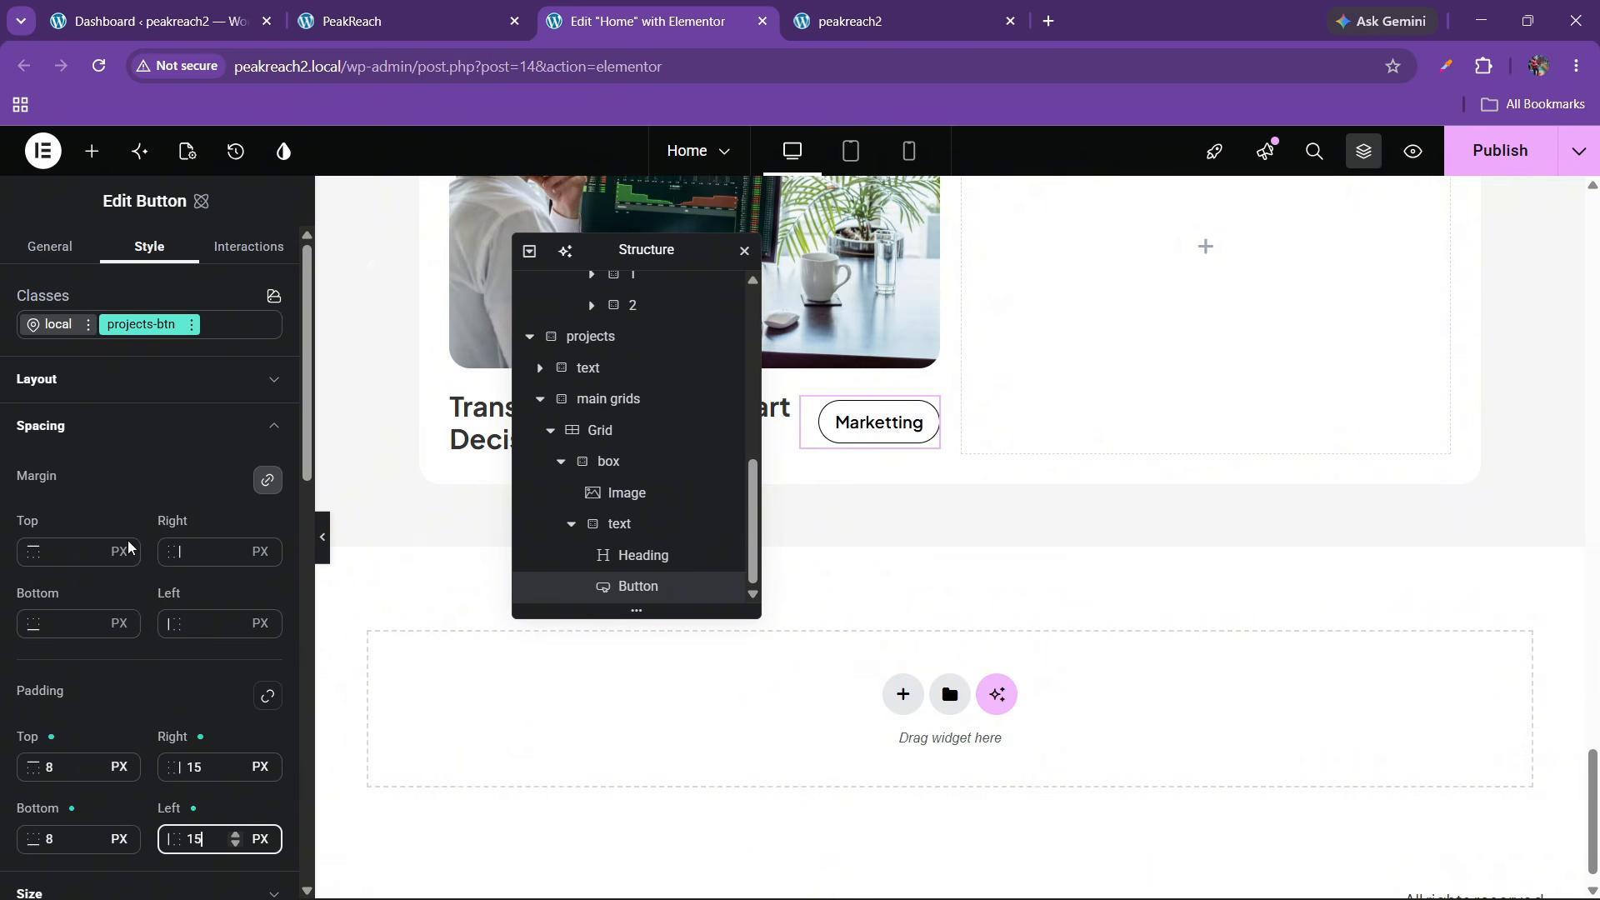
scroll(133, 600, "down", 6)
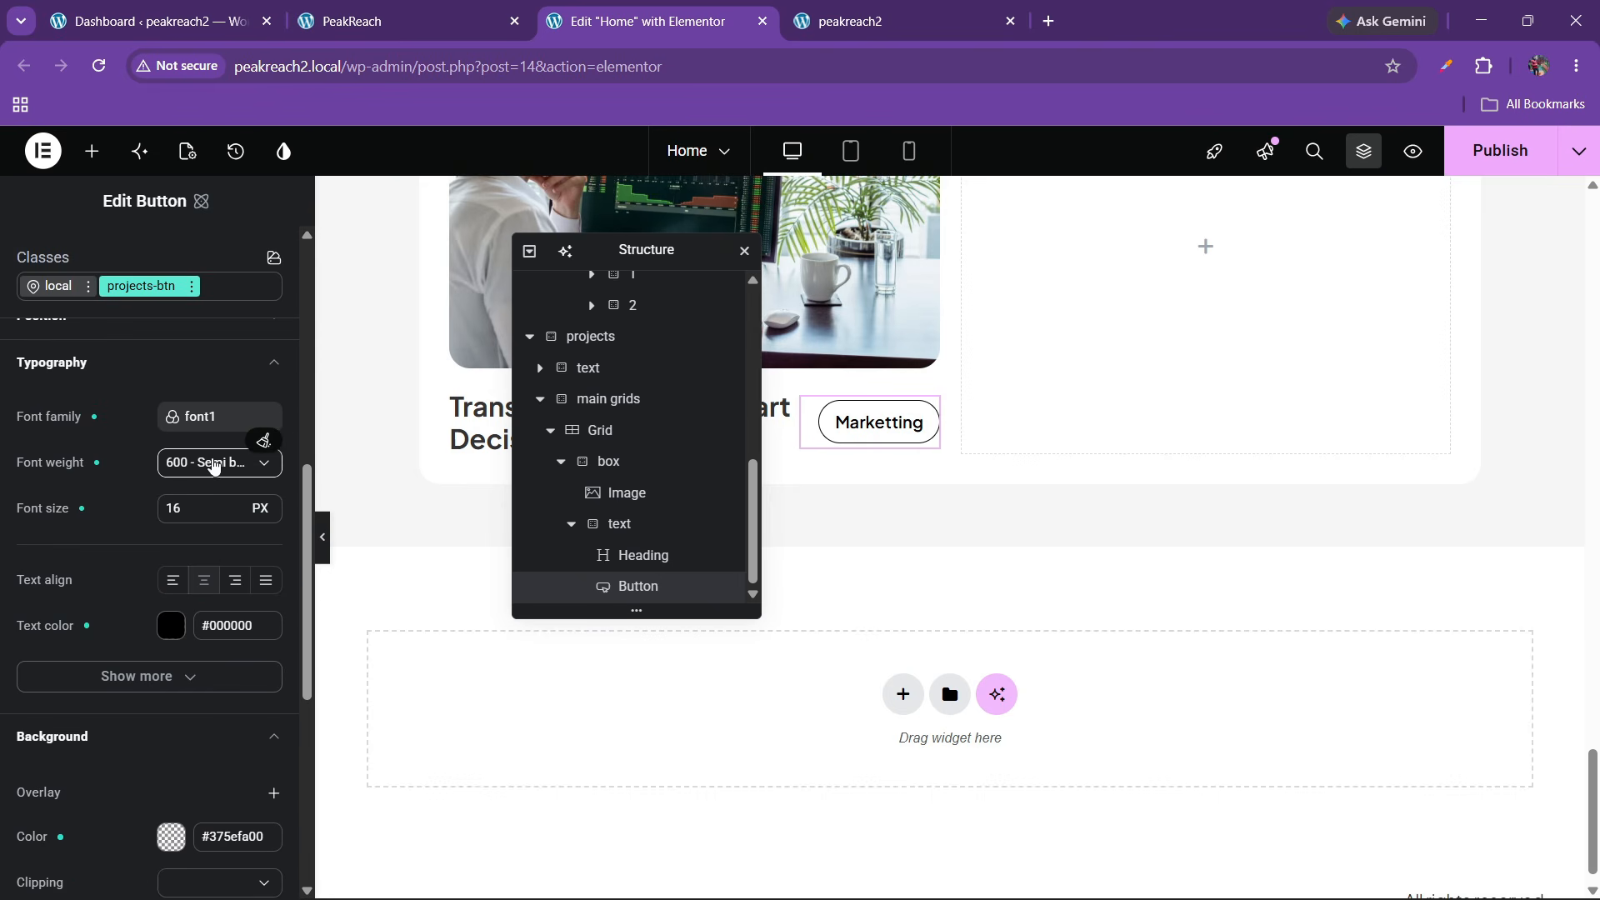
left_click(231, 513)
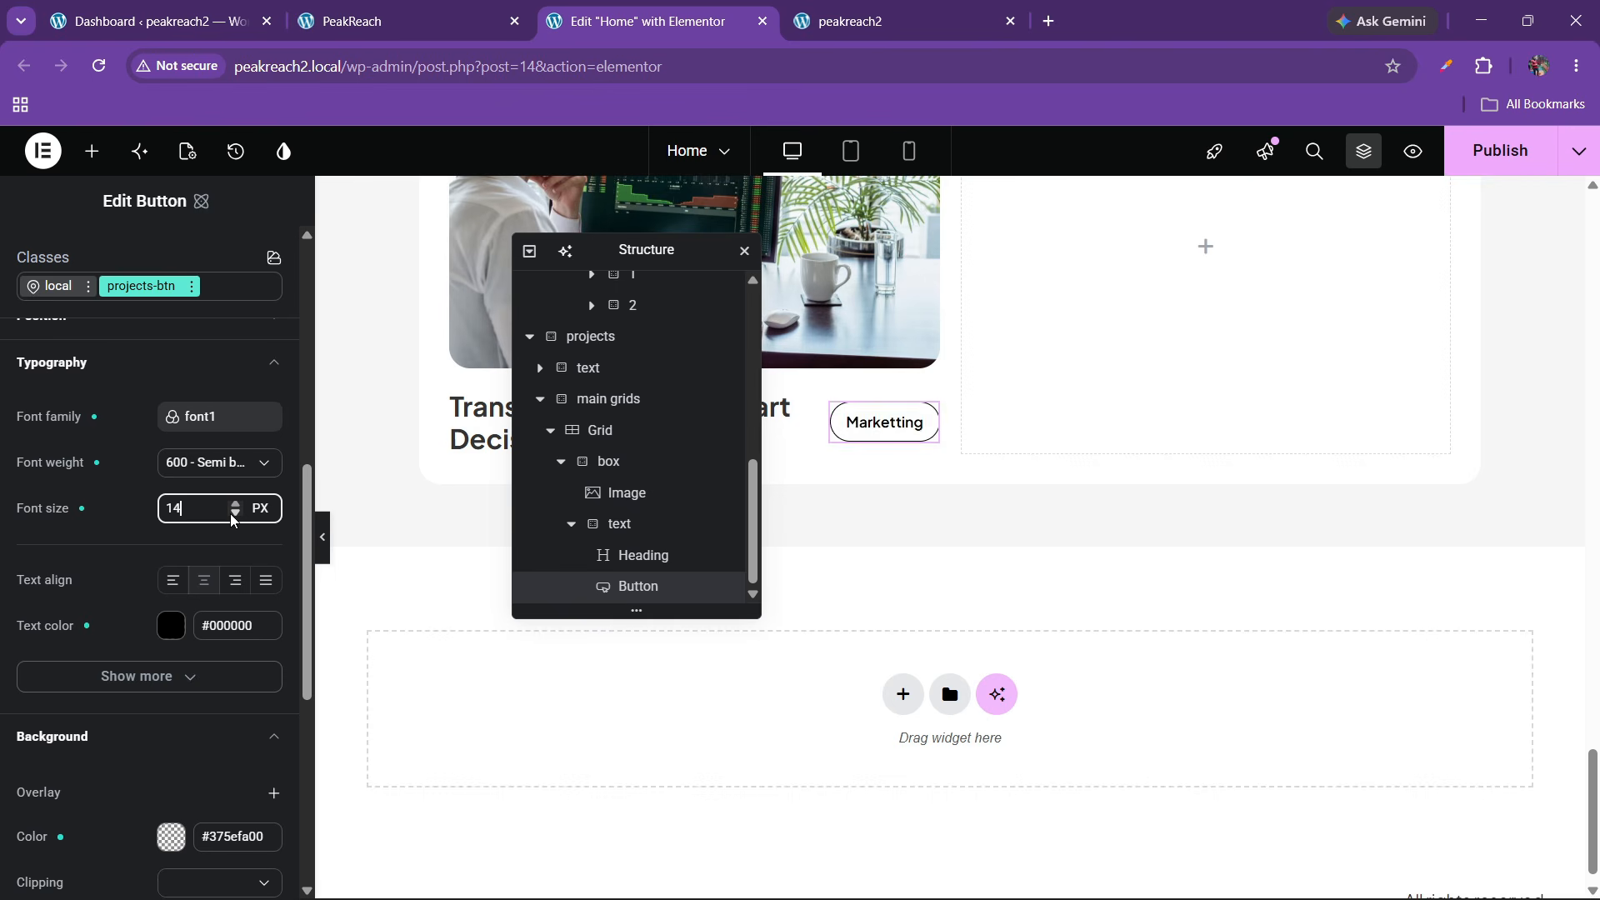
left_click(231, 514)
left_click(234, 502)
scroll(122, 507, "up", 2)
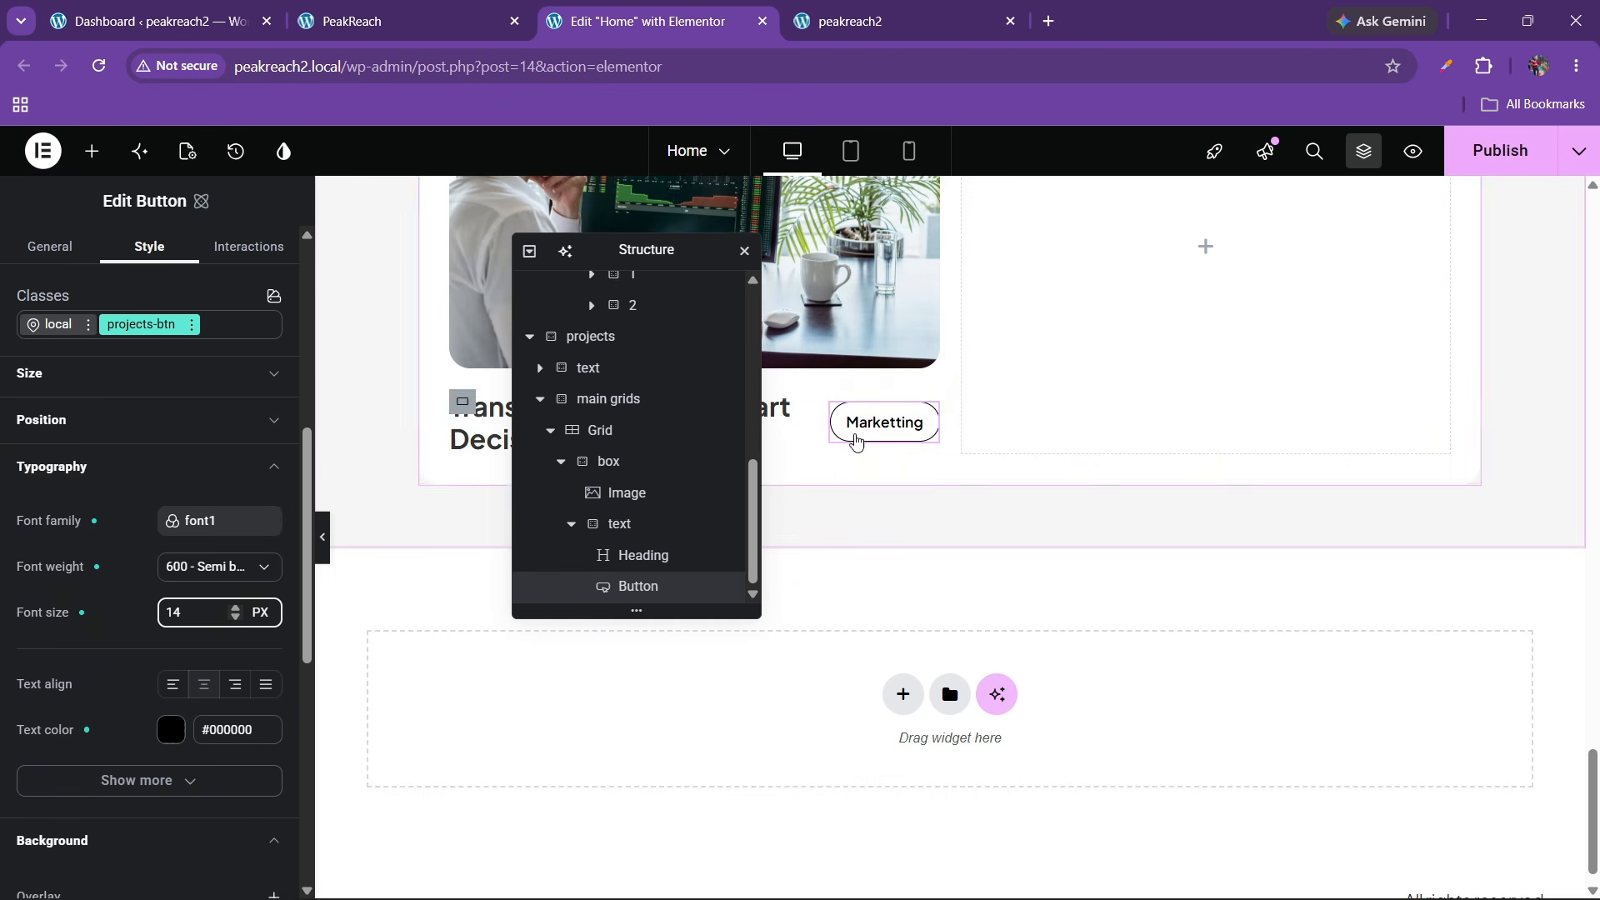
In the projects-btn Hover state, set background and border colours to the green variable
left_click(192, 324)
left_click(167, 590)
scroll(129, 521, "down", 4)
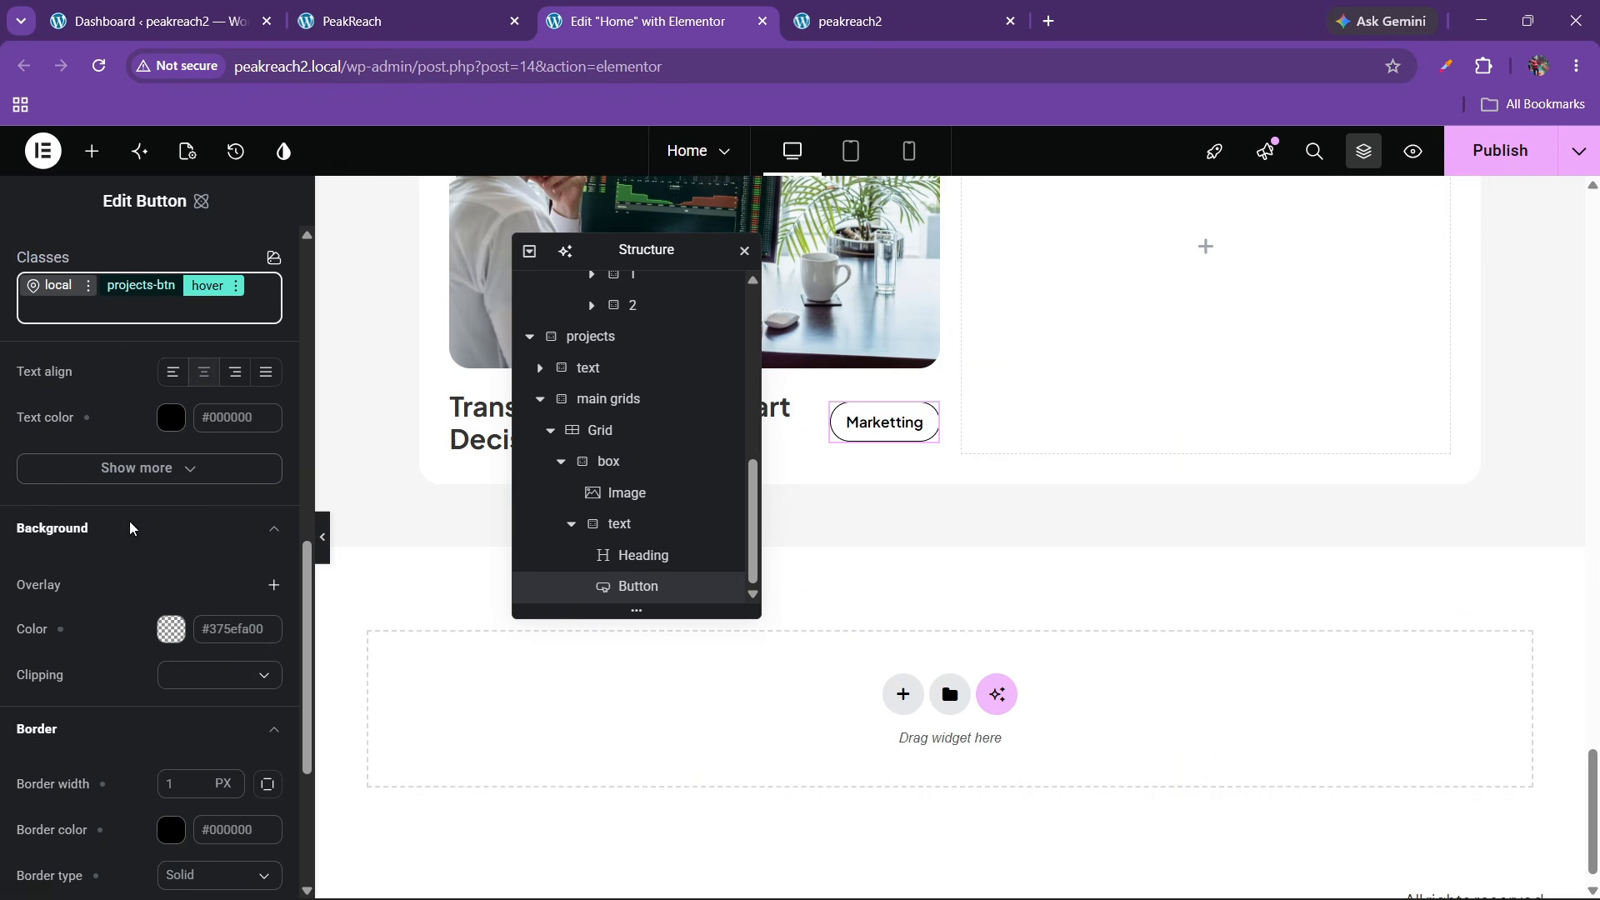
scroll(130, 528, "down", 2)
scroll(130, 528, "down", 1)
scroll(125, 535, "up", 4)
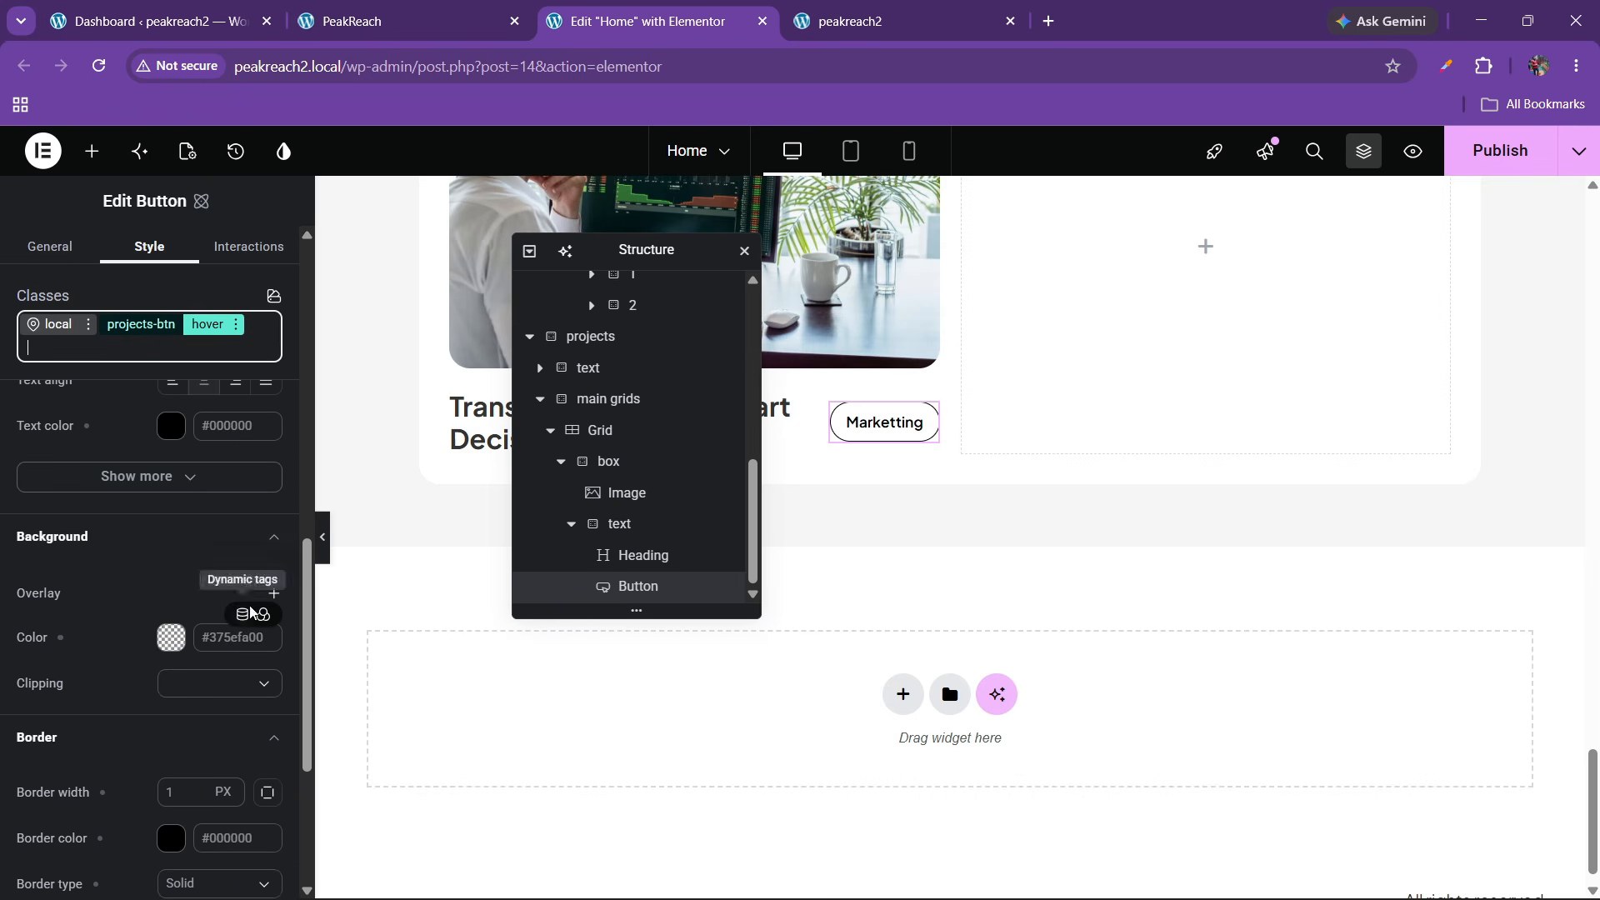
left_click(252, 616)
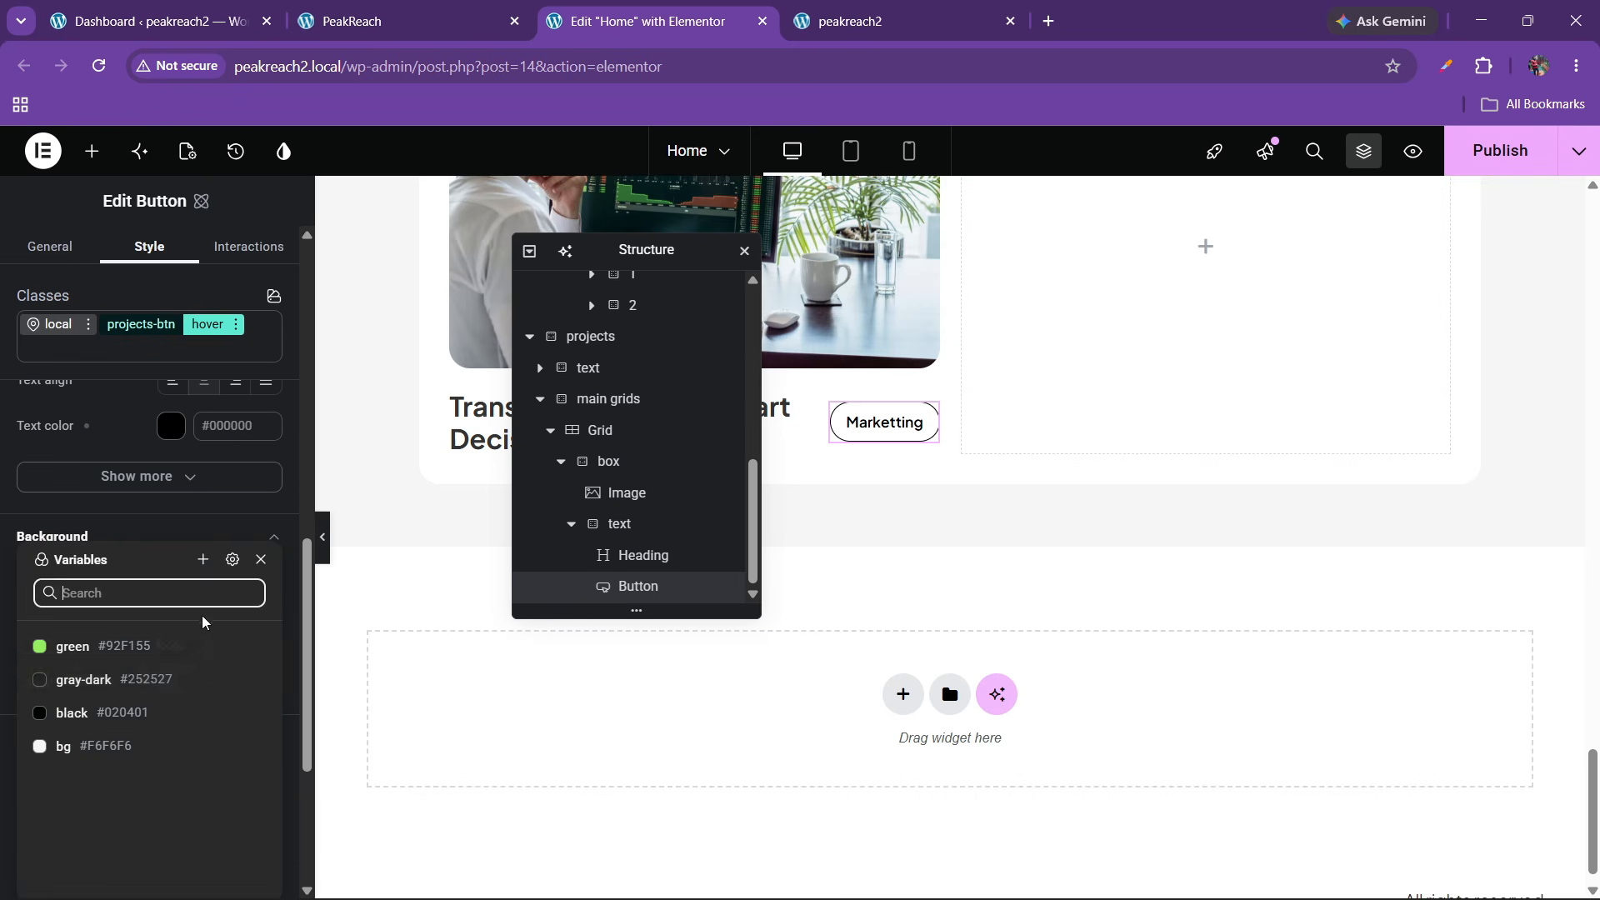
left_click(128, 648)
scroll(127, 692, "down", 2)
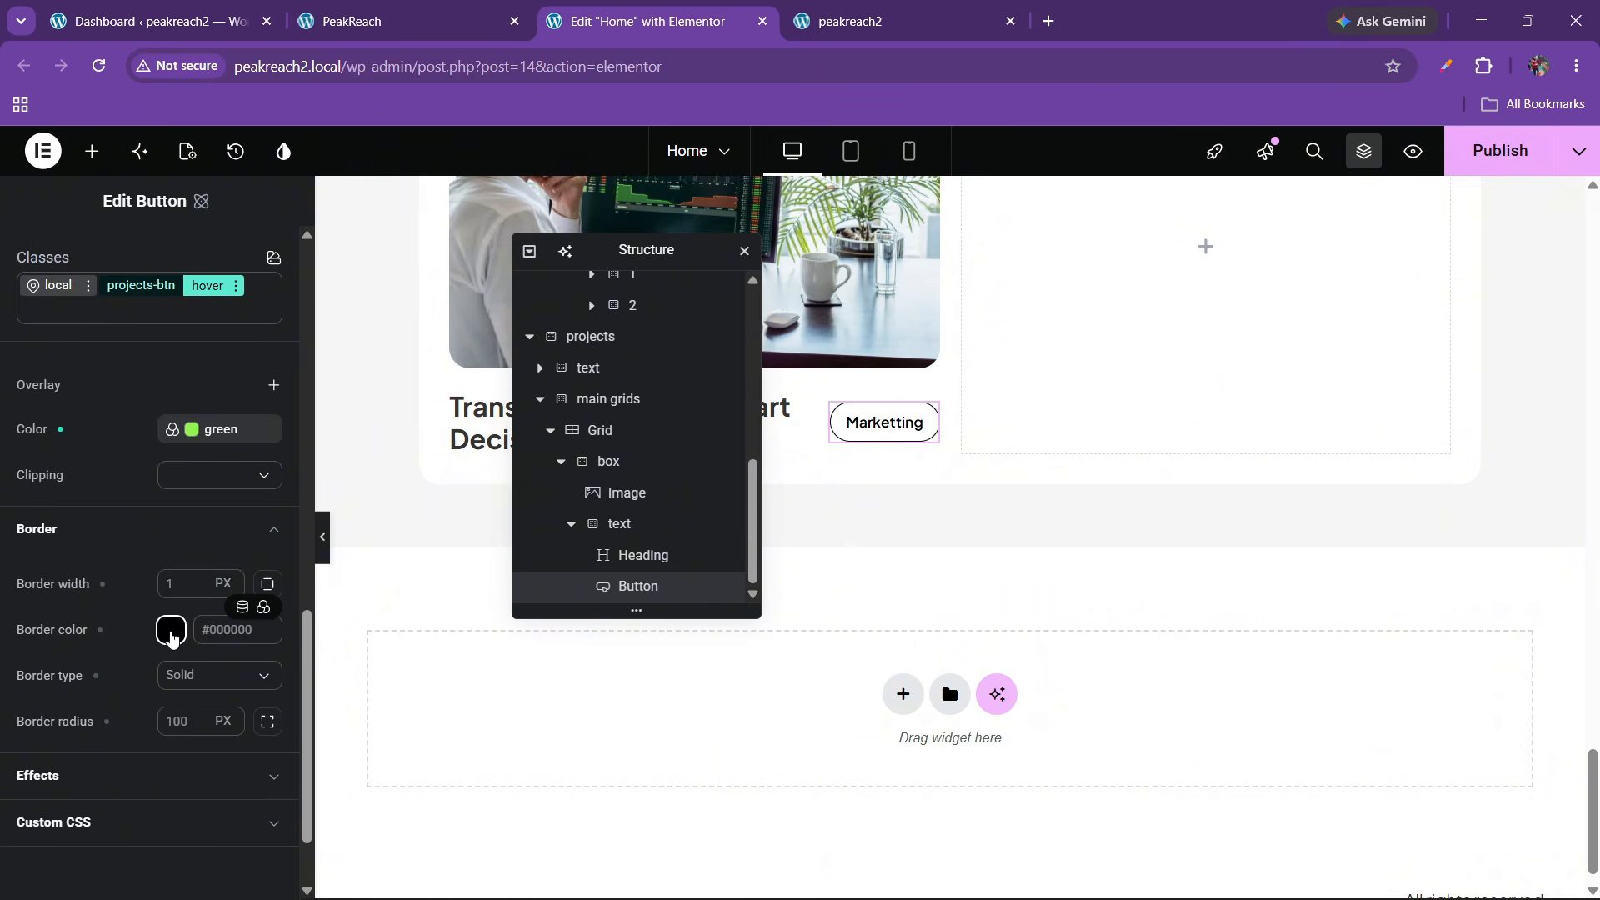
left_click(262, 610)
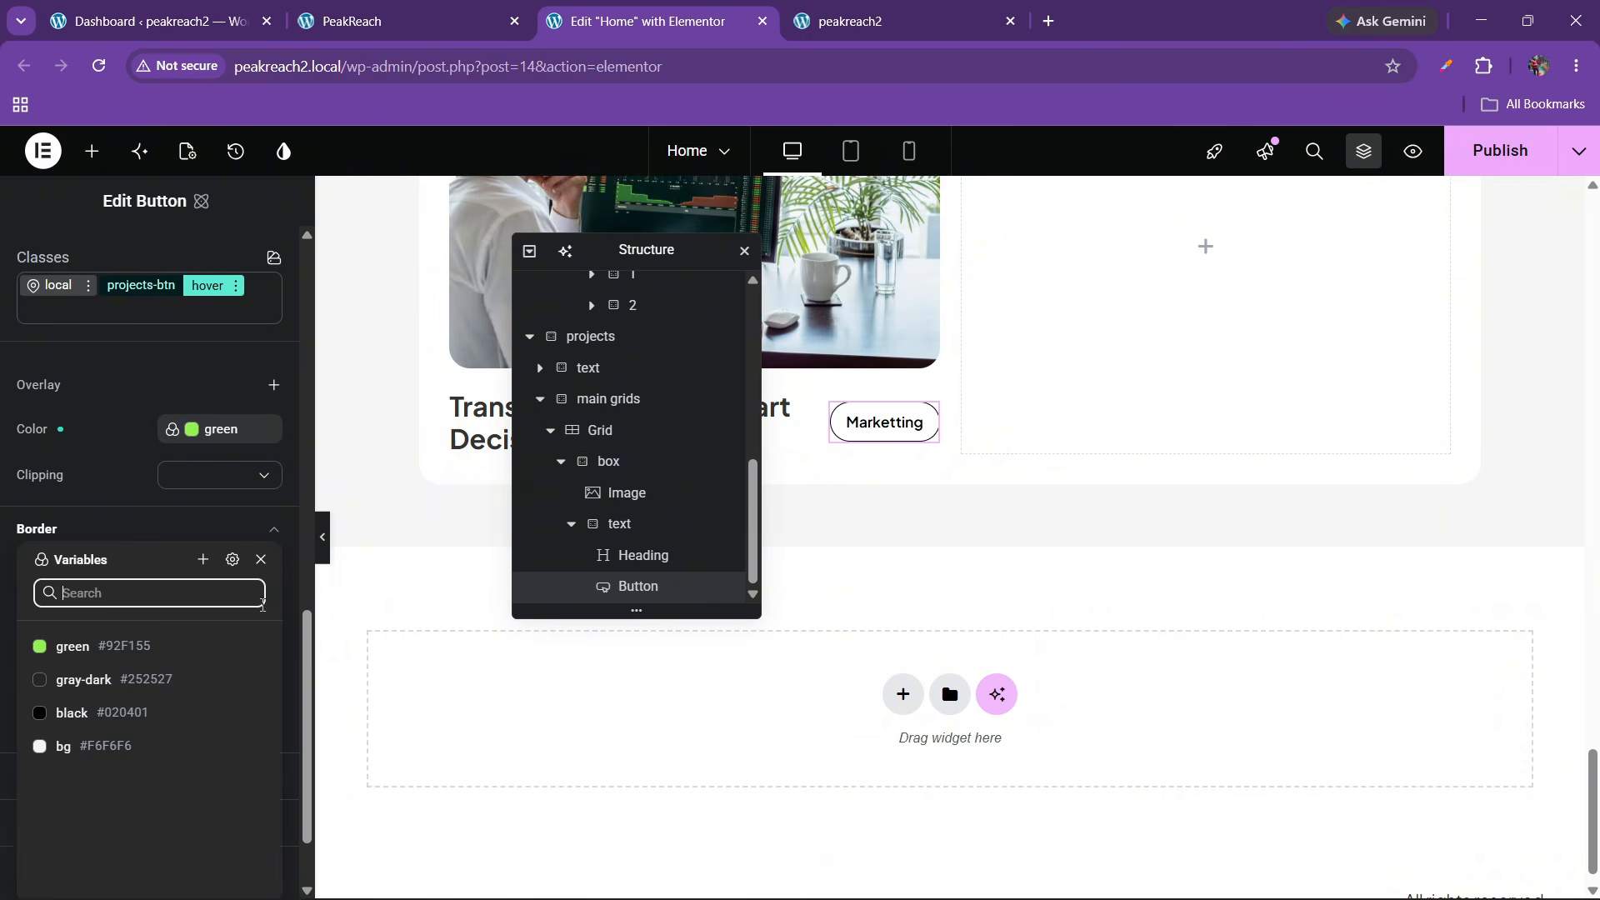
left_click(119, 652)
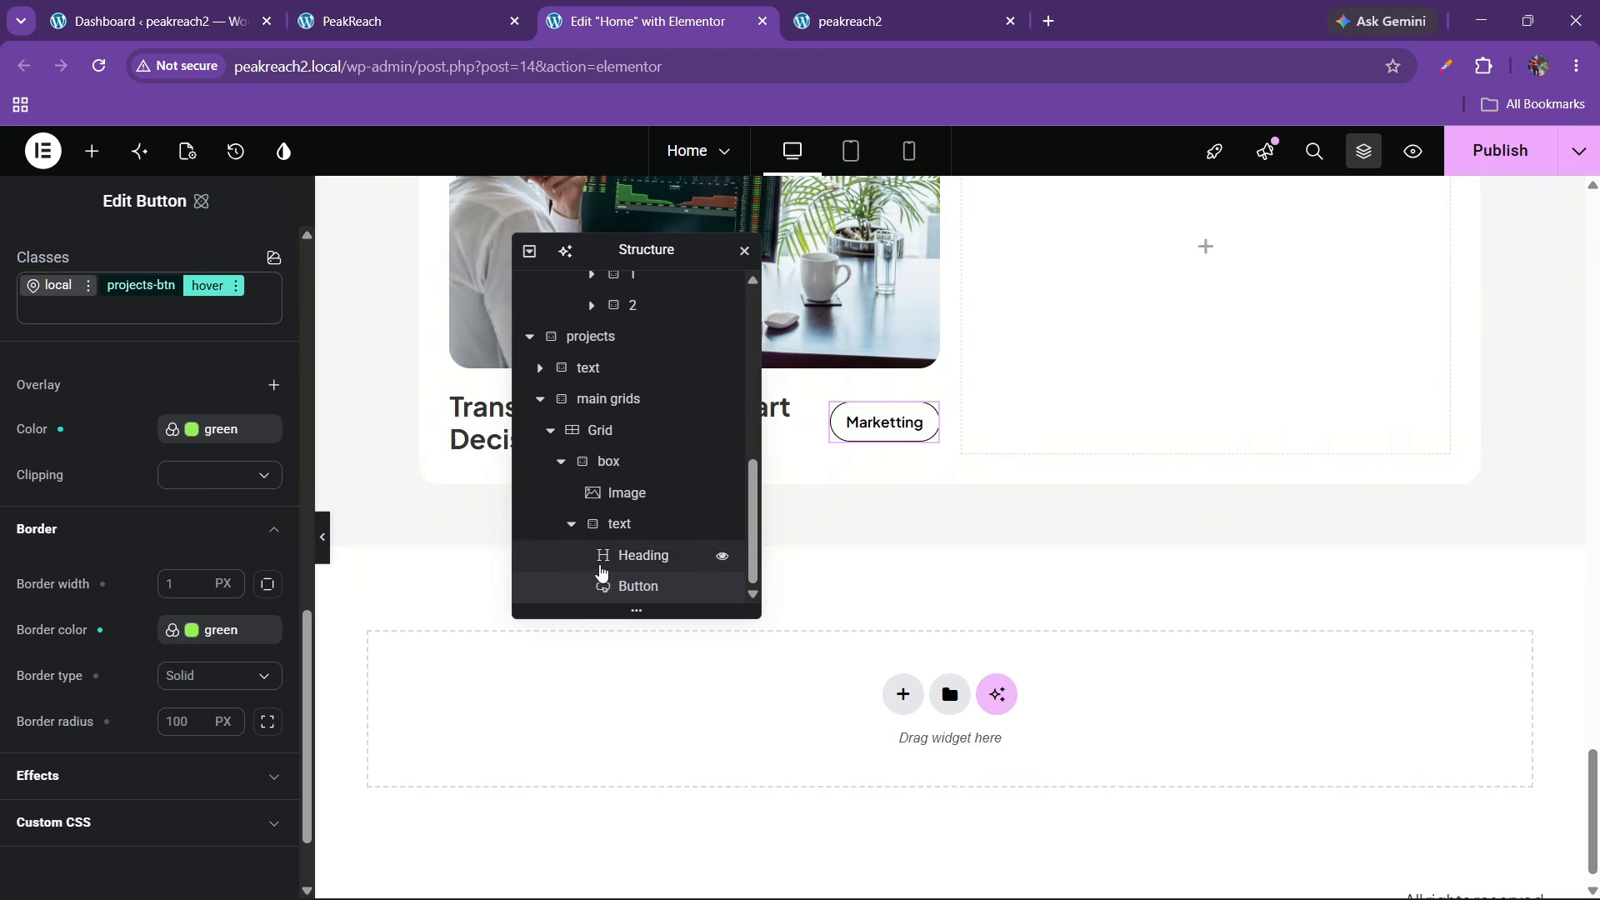
Set the text container's column and row gaps to 30 px and publish the page
left_click(594, 523)
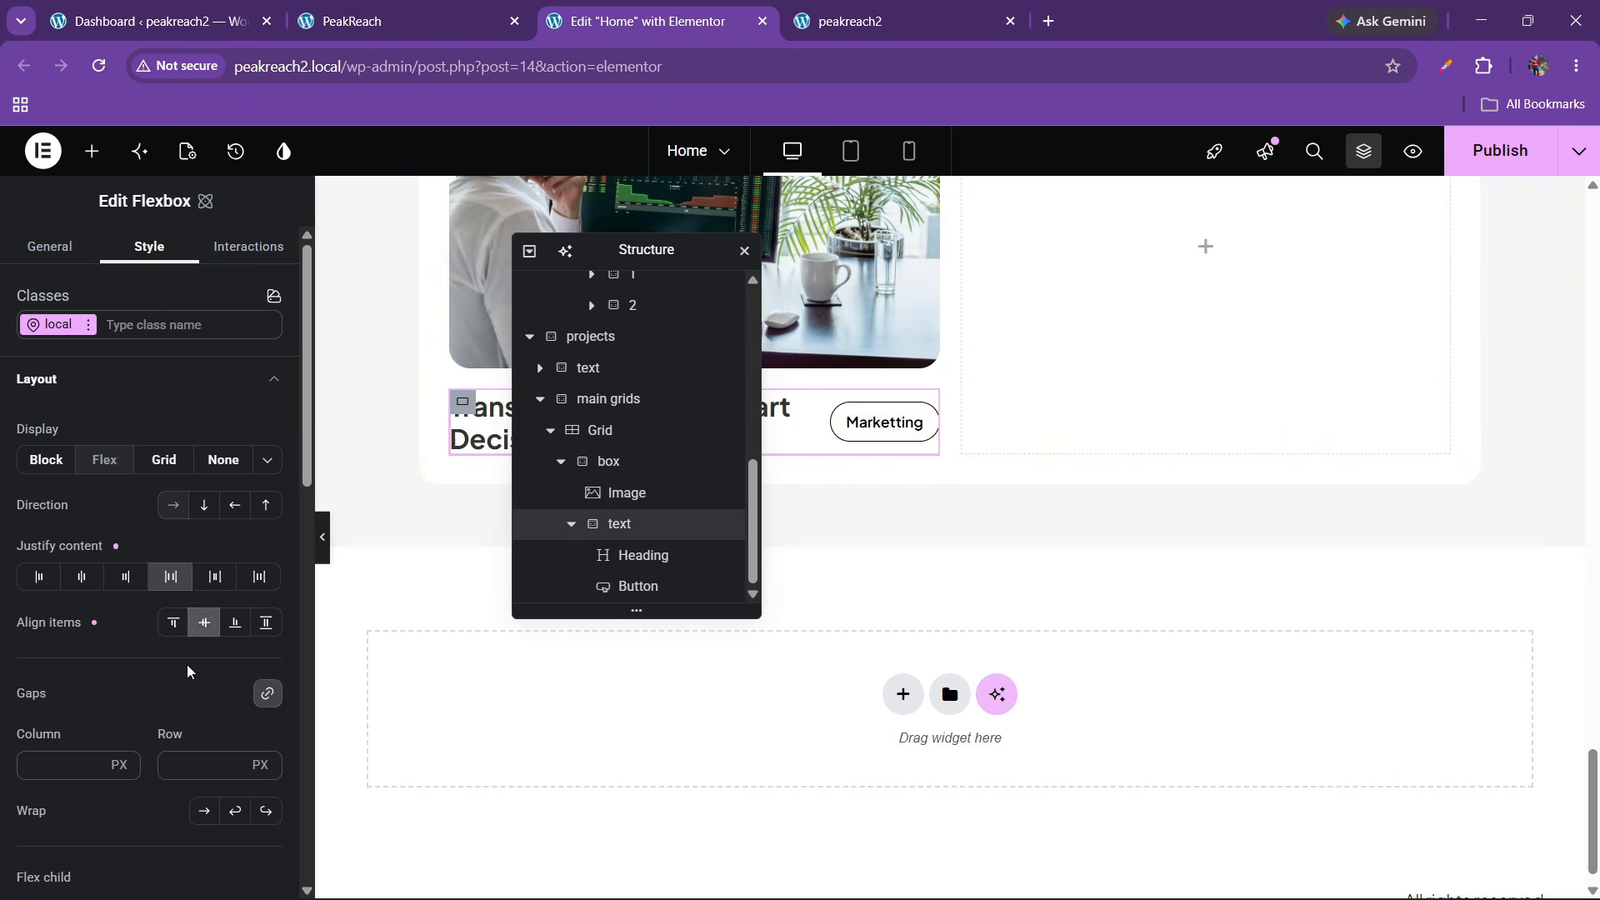
left_click(172, 760)
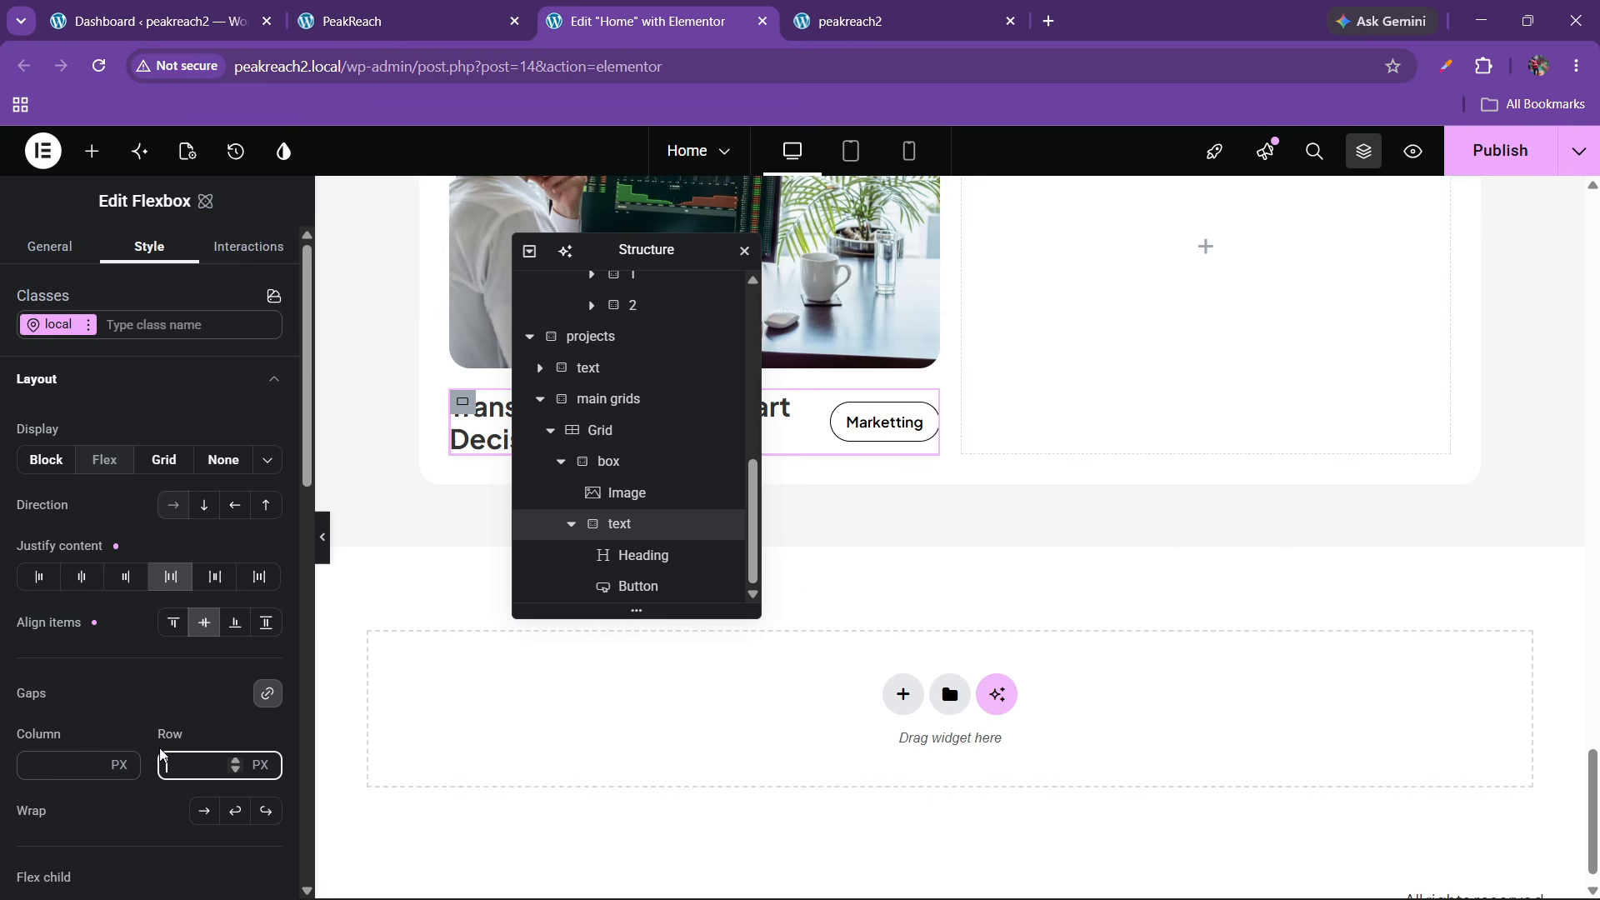
left_click(437, 12)
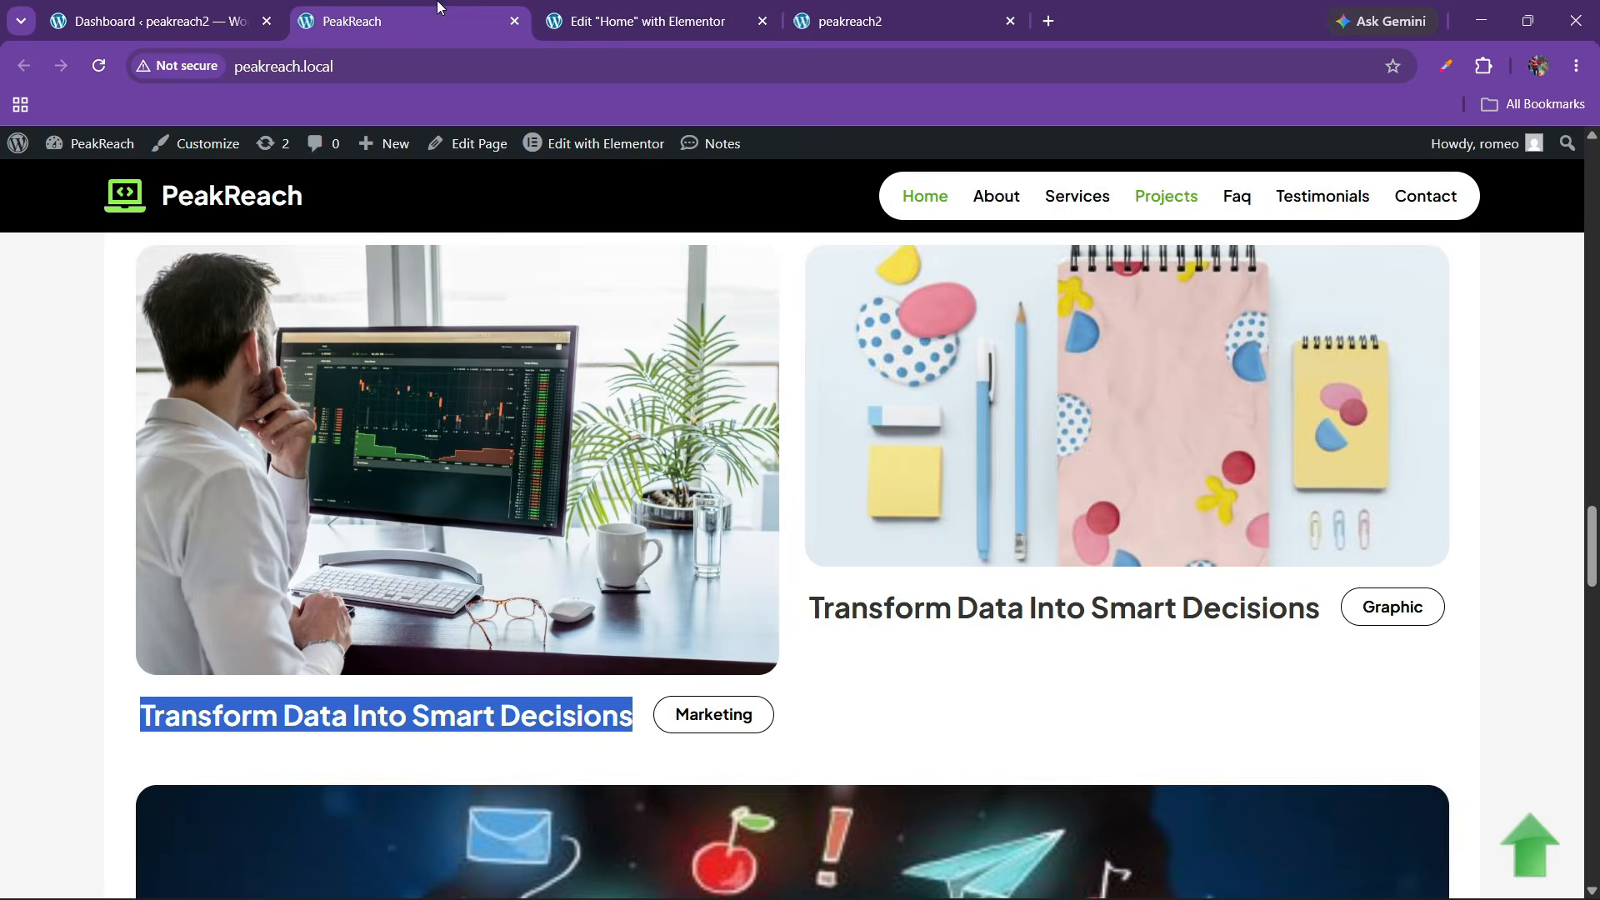
left_click(589, 8)
left_click(1492, 150)
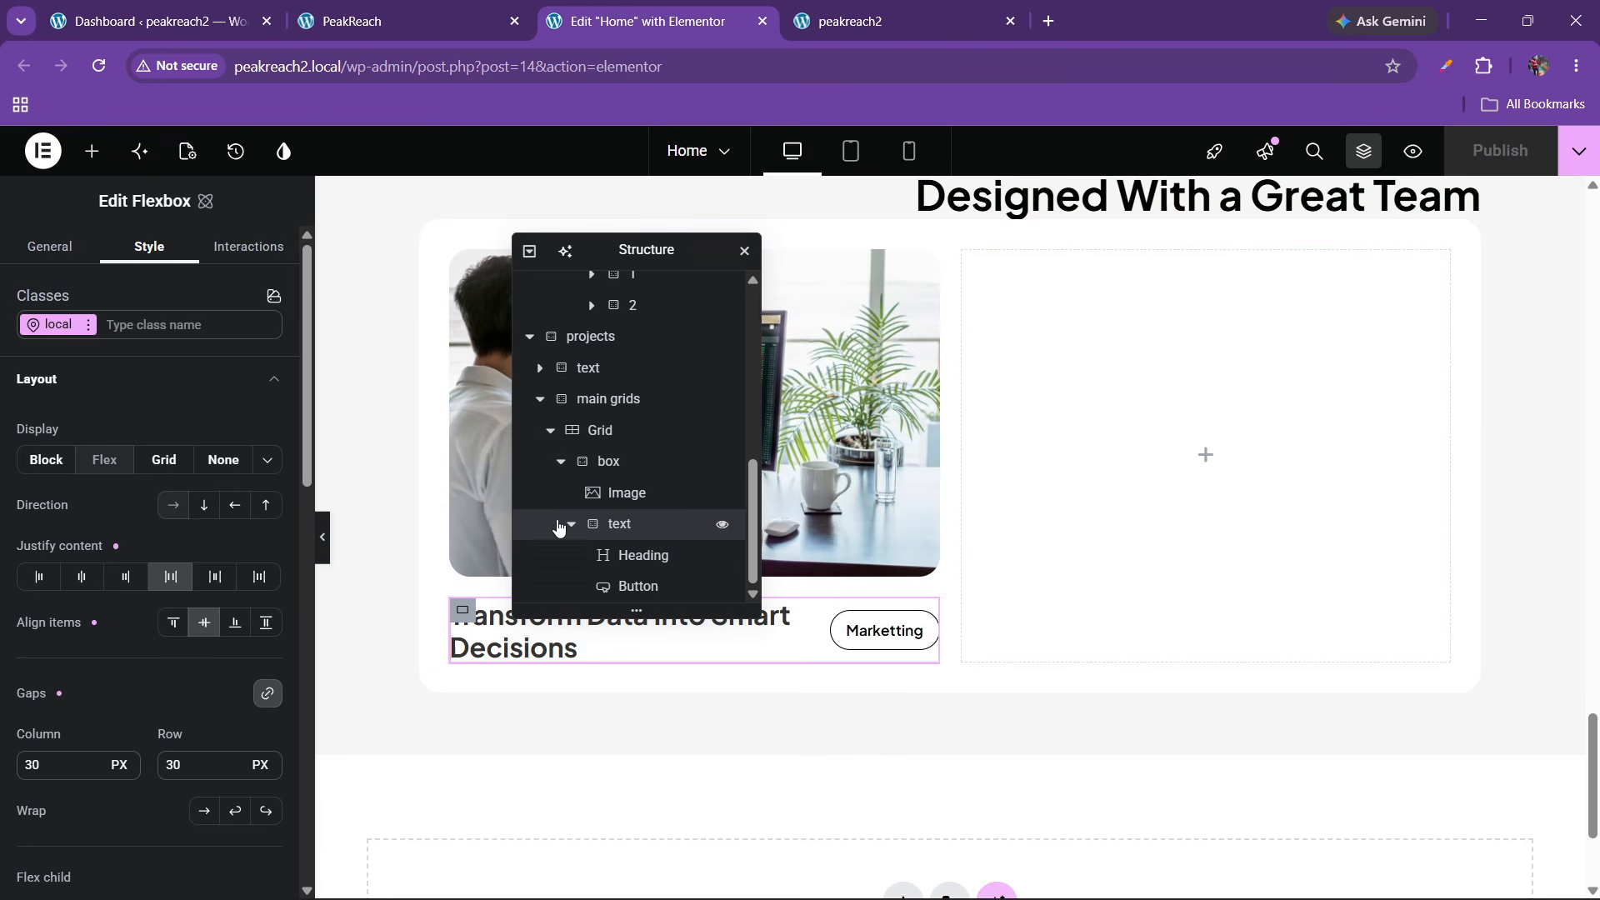
Duplicate the 'box' project card into the grid's second column
left_click(561, 461)
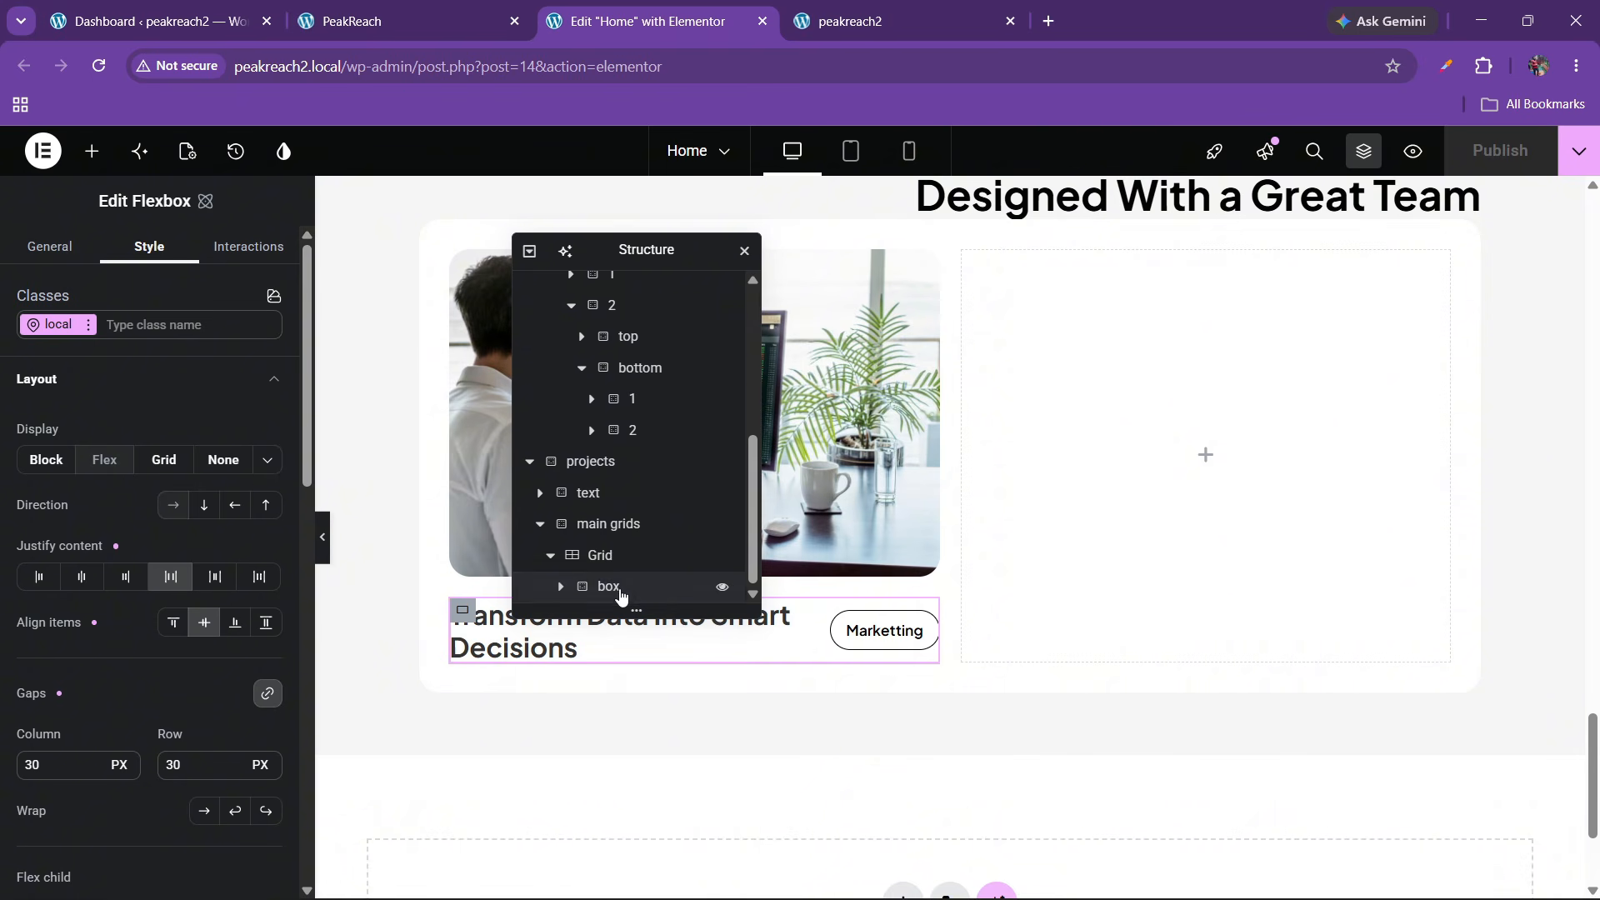
right_click(620, 588)
left_click(657, 475)
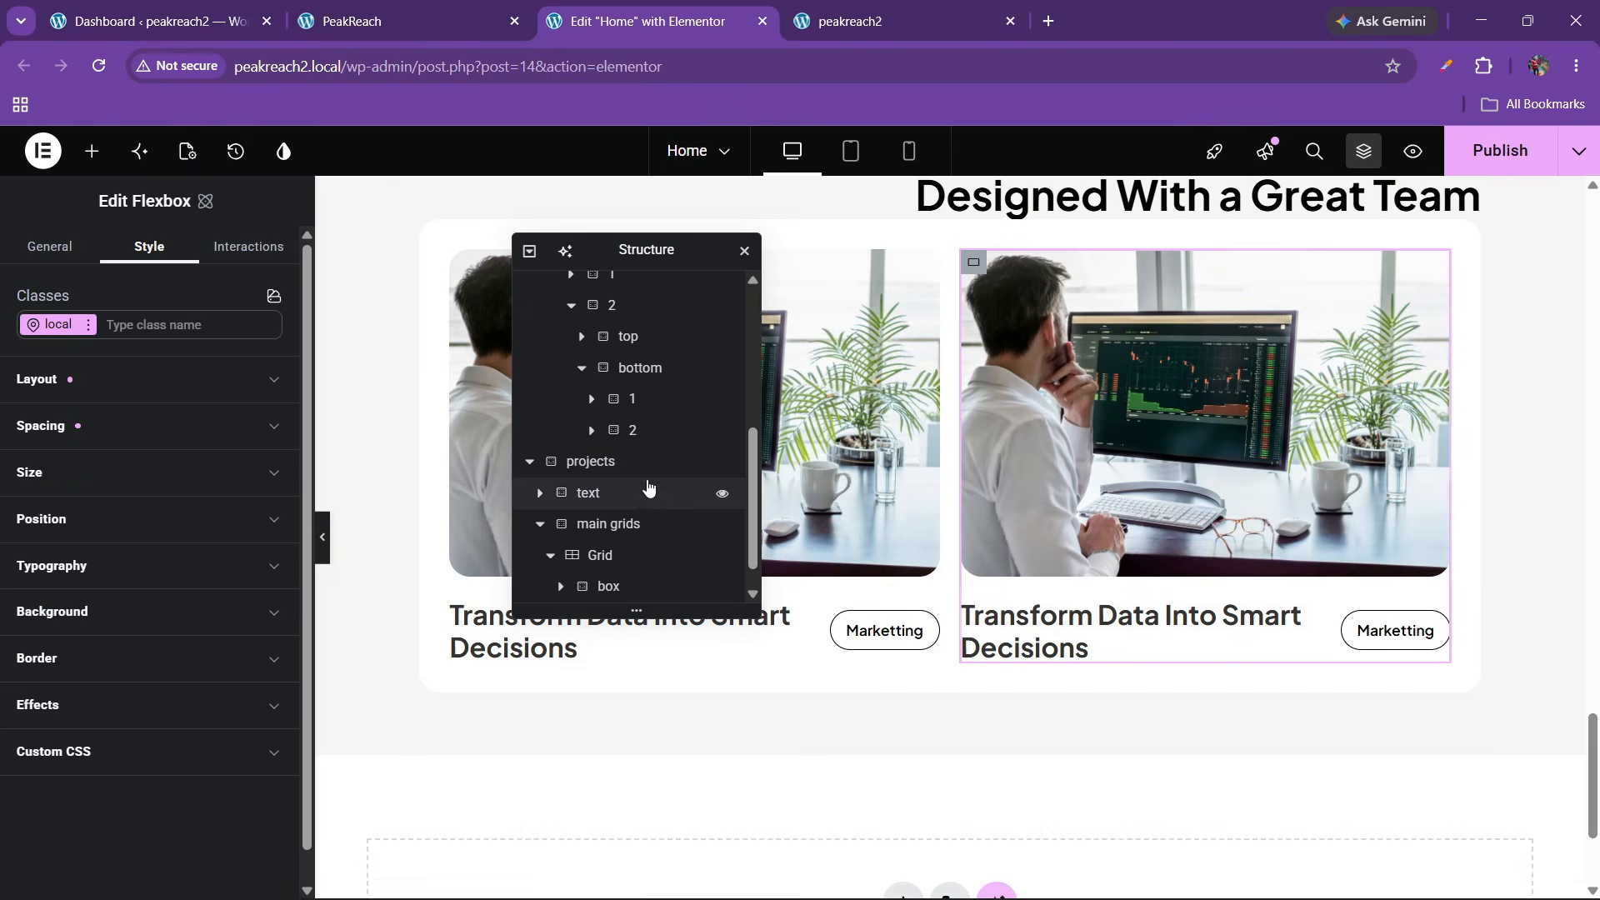
scroll(647, 489, "down", 1)
Set 30 px gaps between the cards in the project grid
left_click(600, 524)
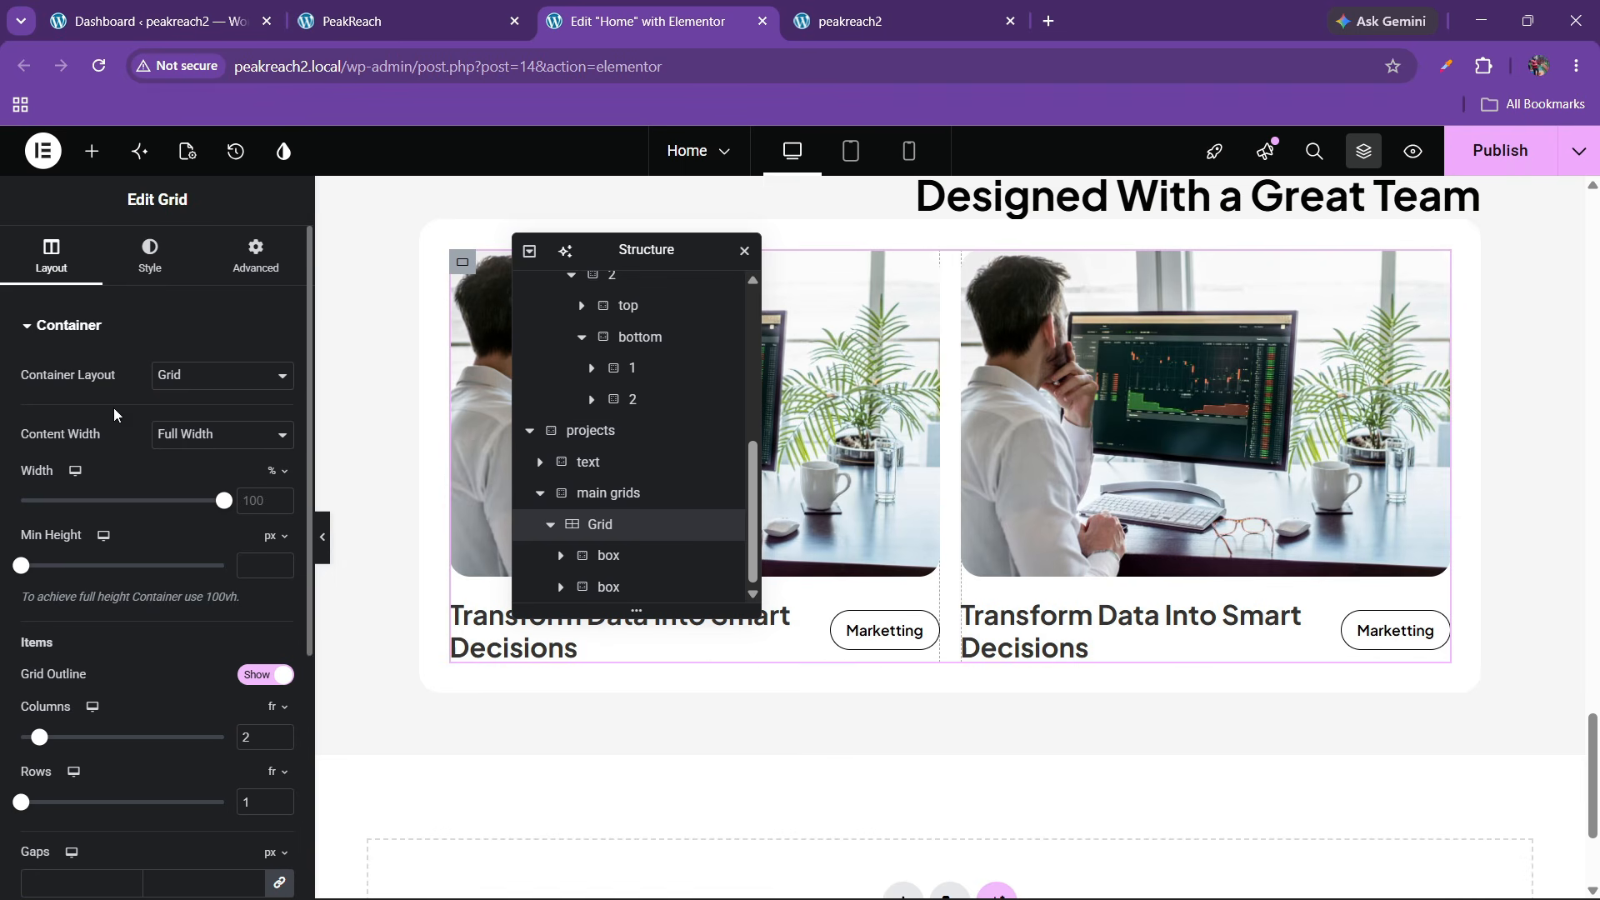
scroll(135, 610, "down", 3)
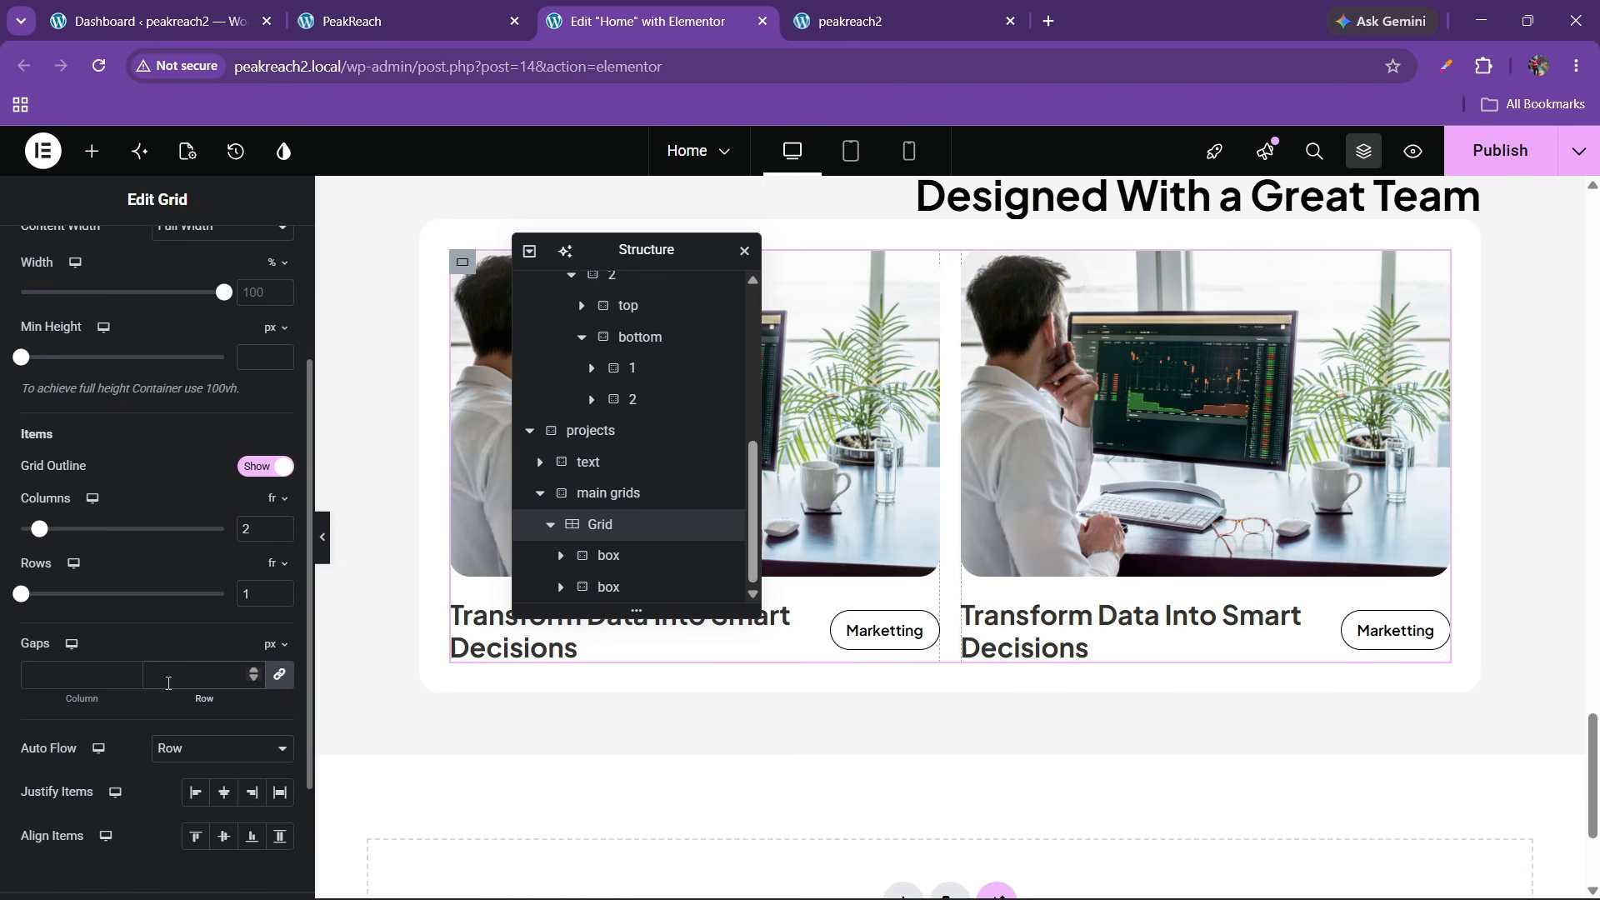
type("30")
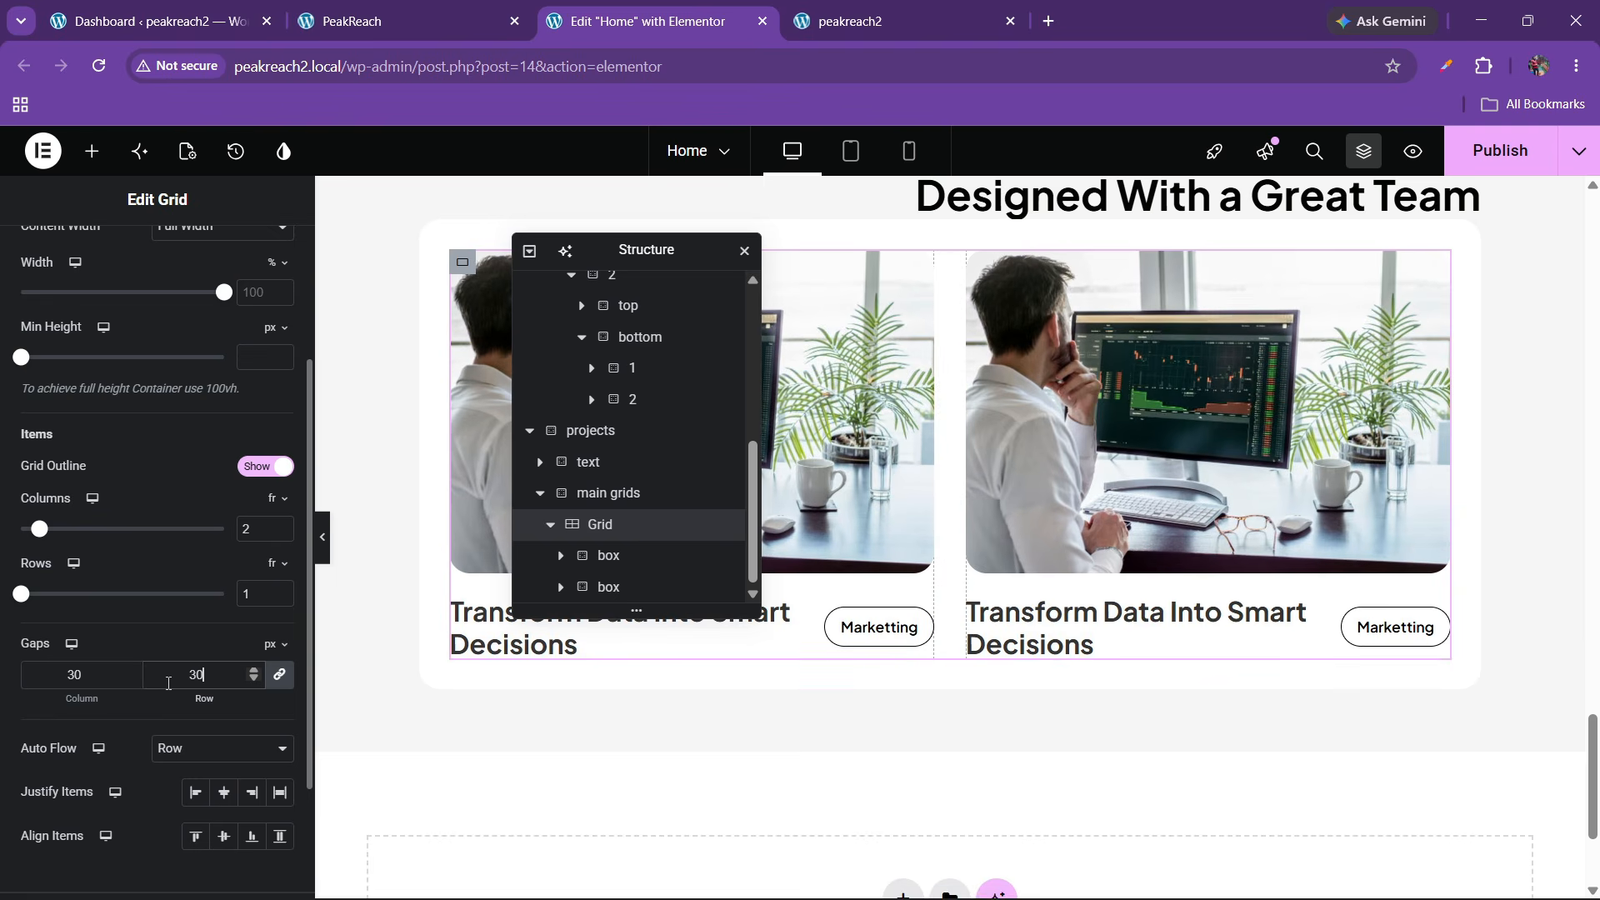
Preview and publish the page, then view both project cards on the live peakreach2 site
left_click(375, 21)
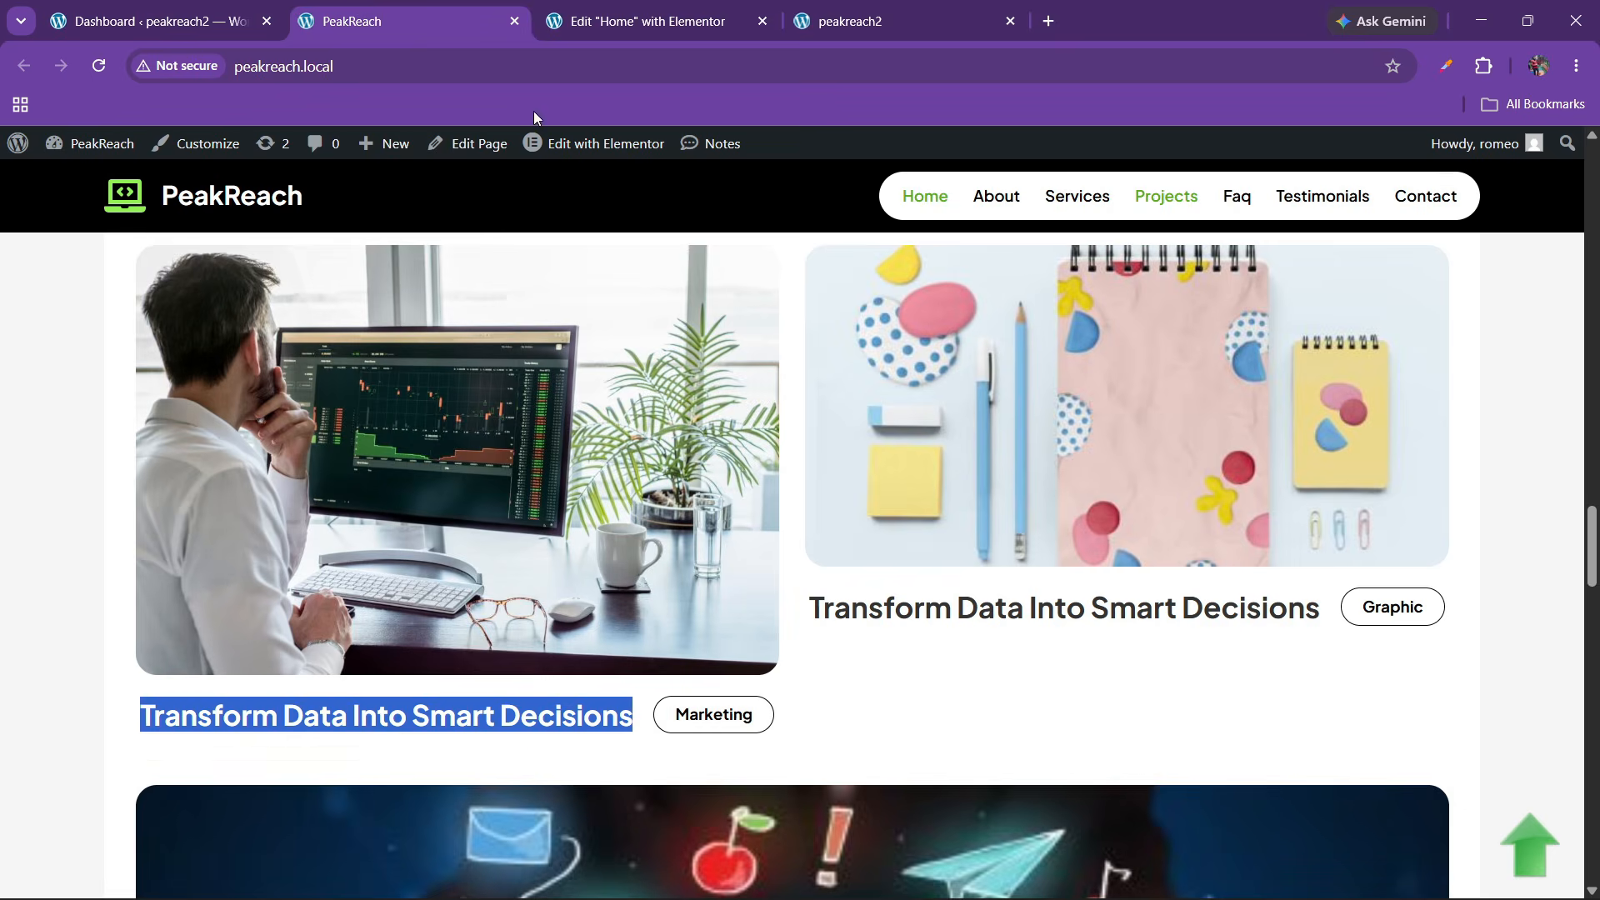
left_click(649, 21)
left_click(483, 13)
left_click(623, 11)
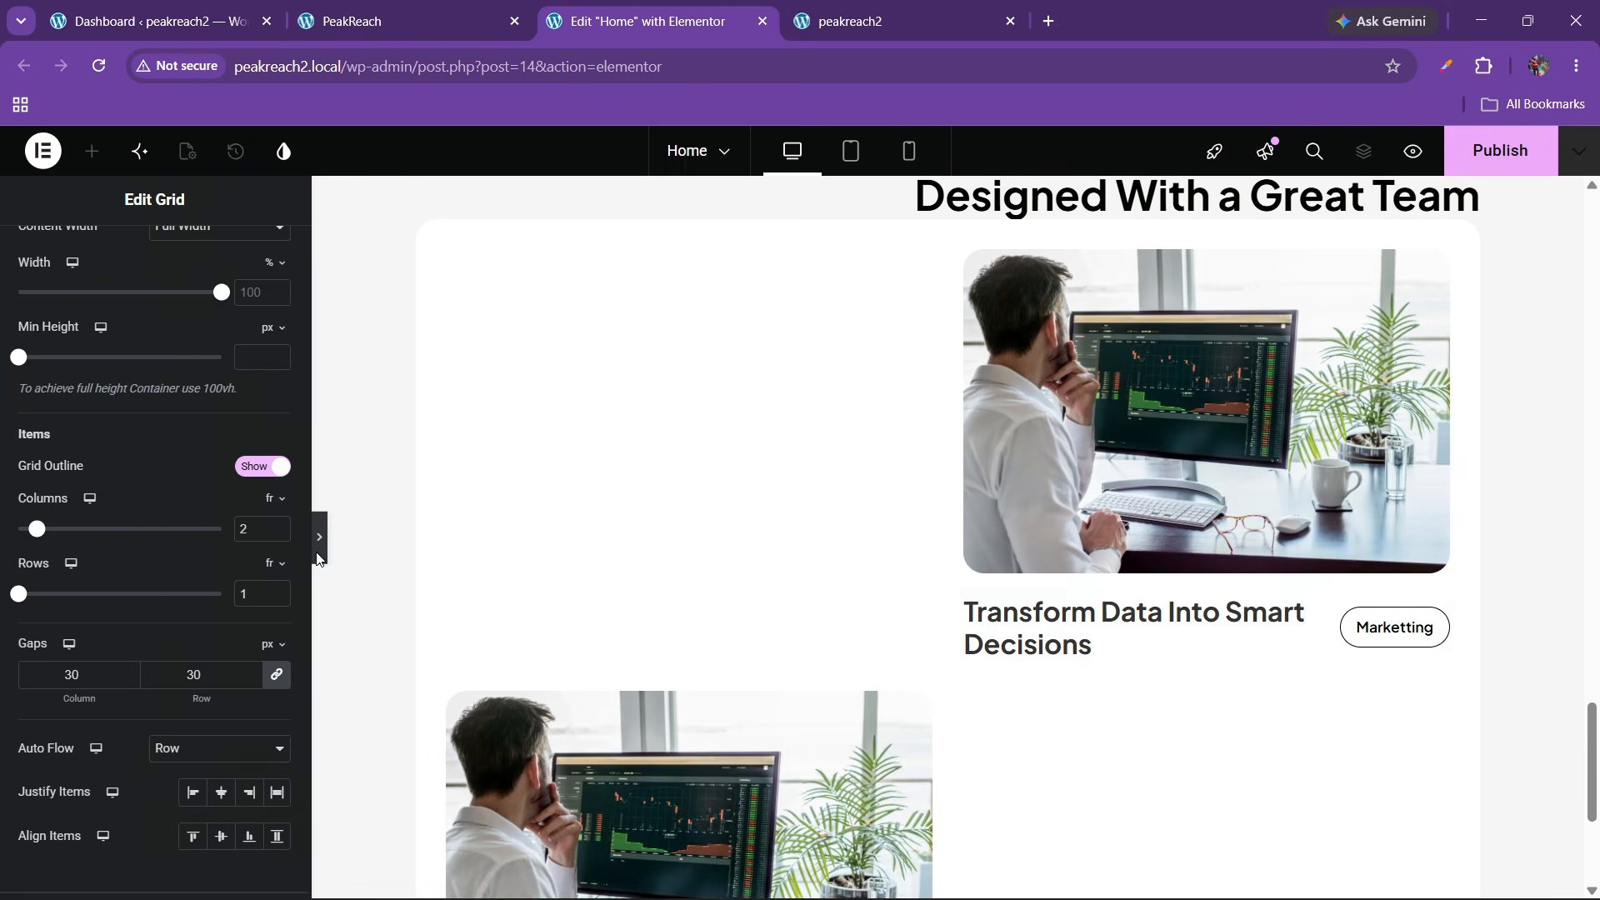
left_click(324, 531)
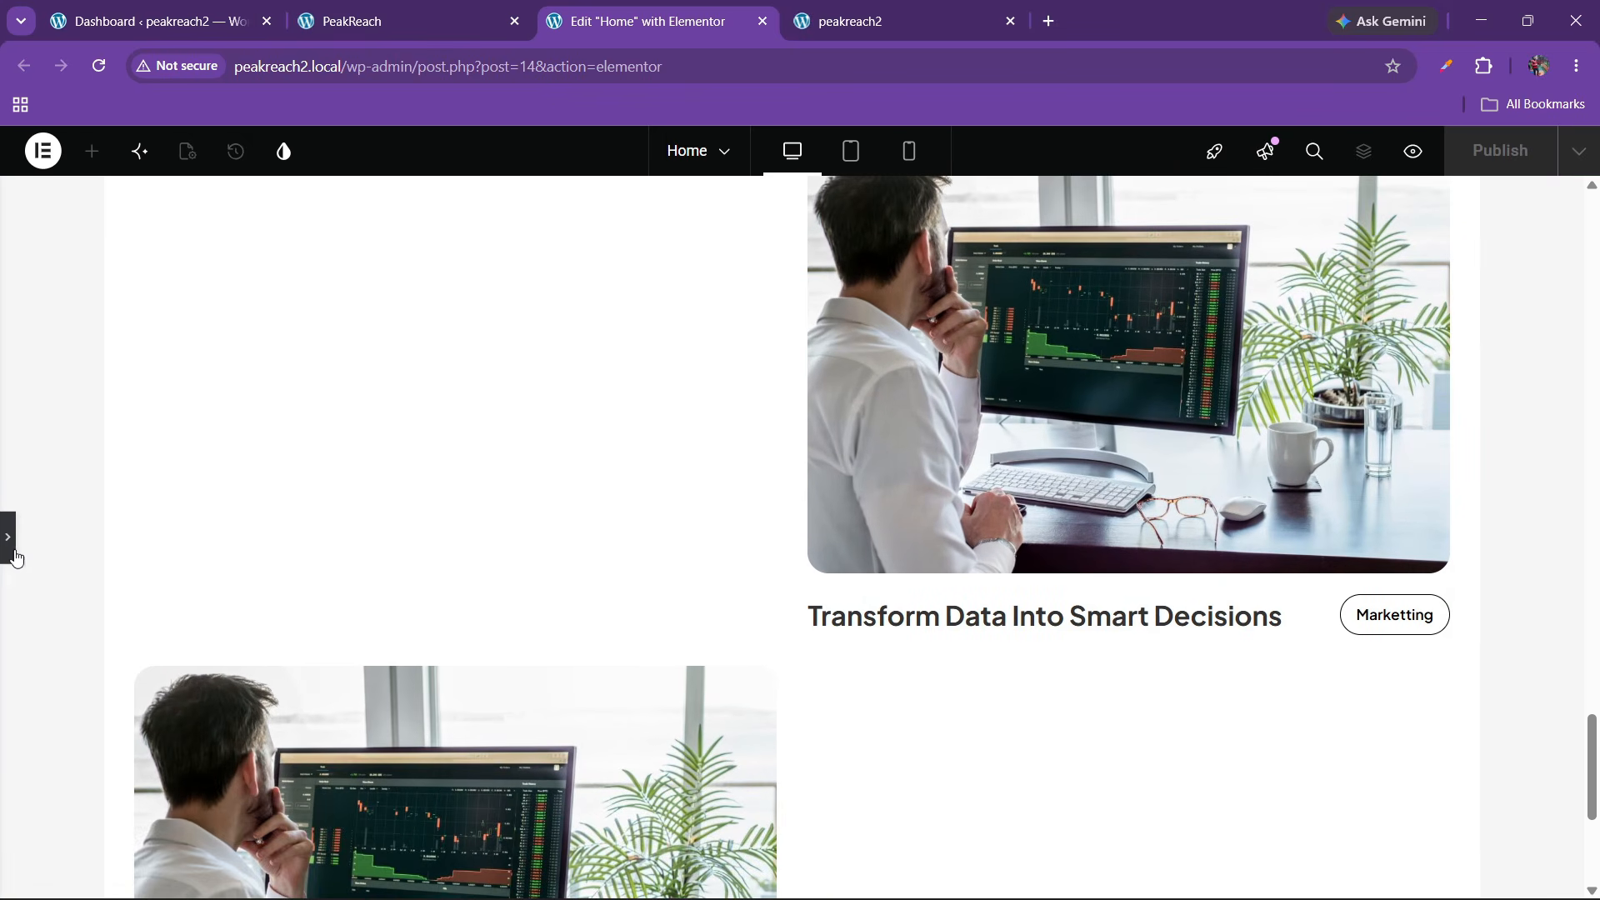
key("ctrl+p")
left_click(1488, 152)
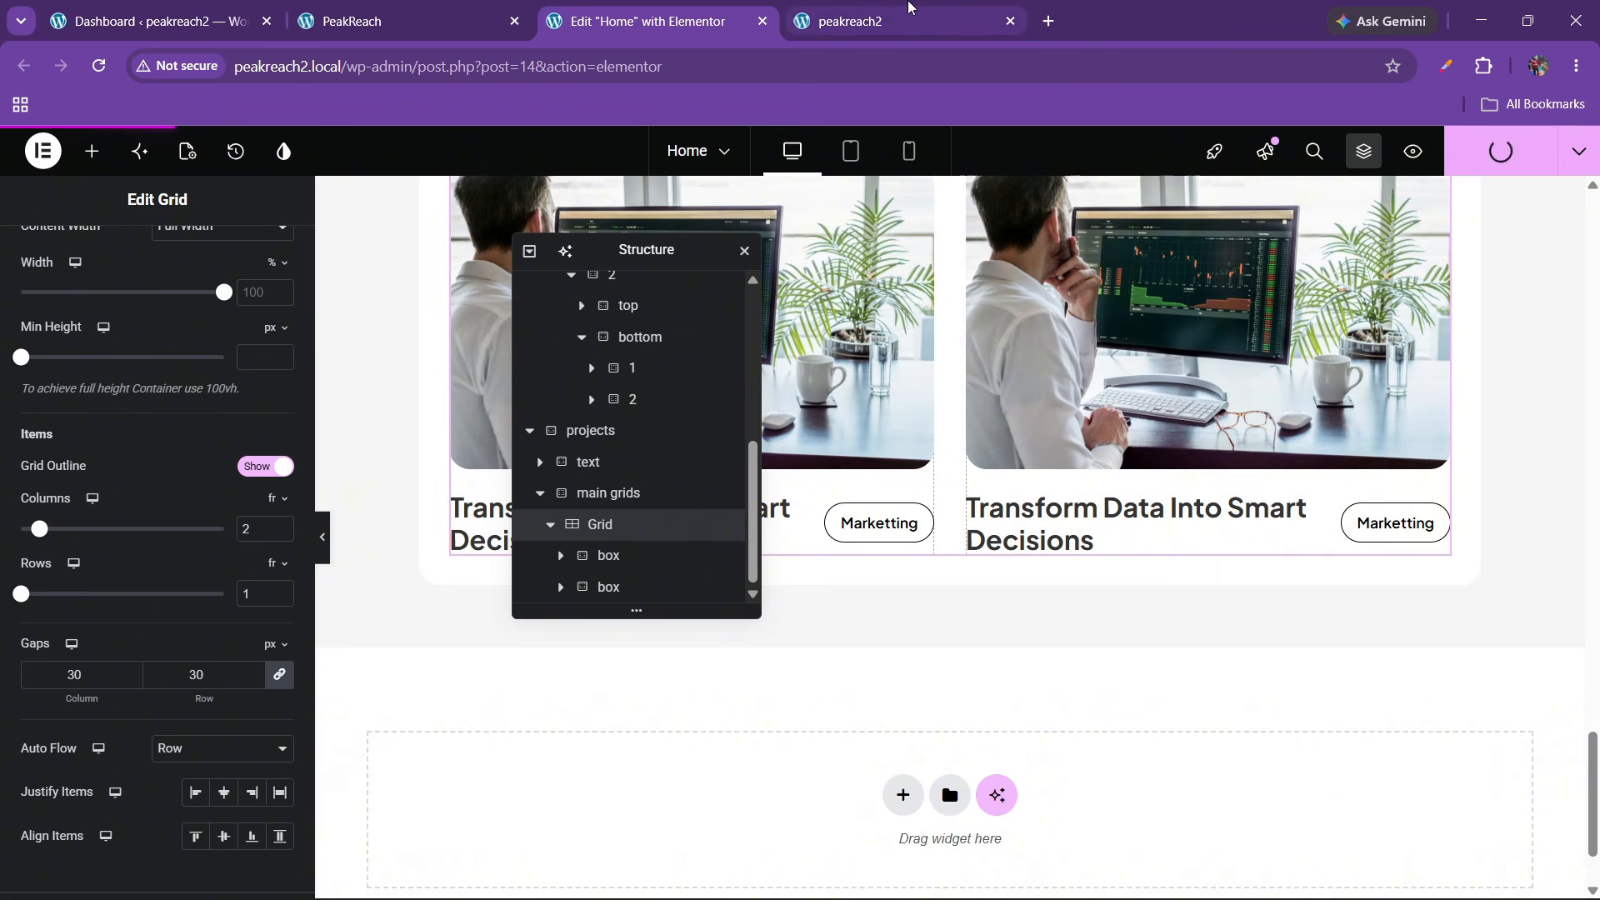
left_click(858, 18)
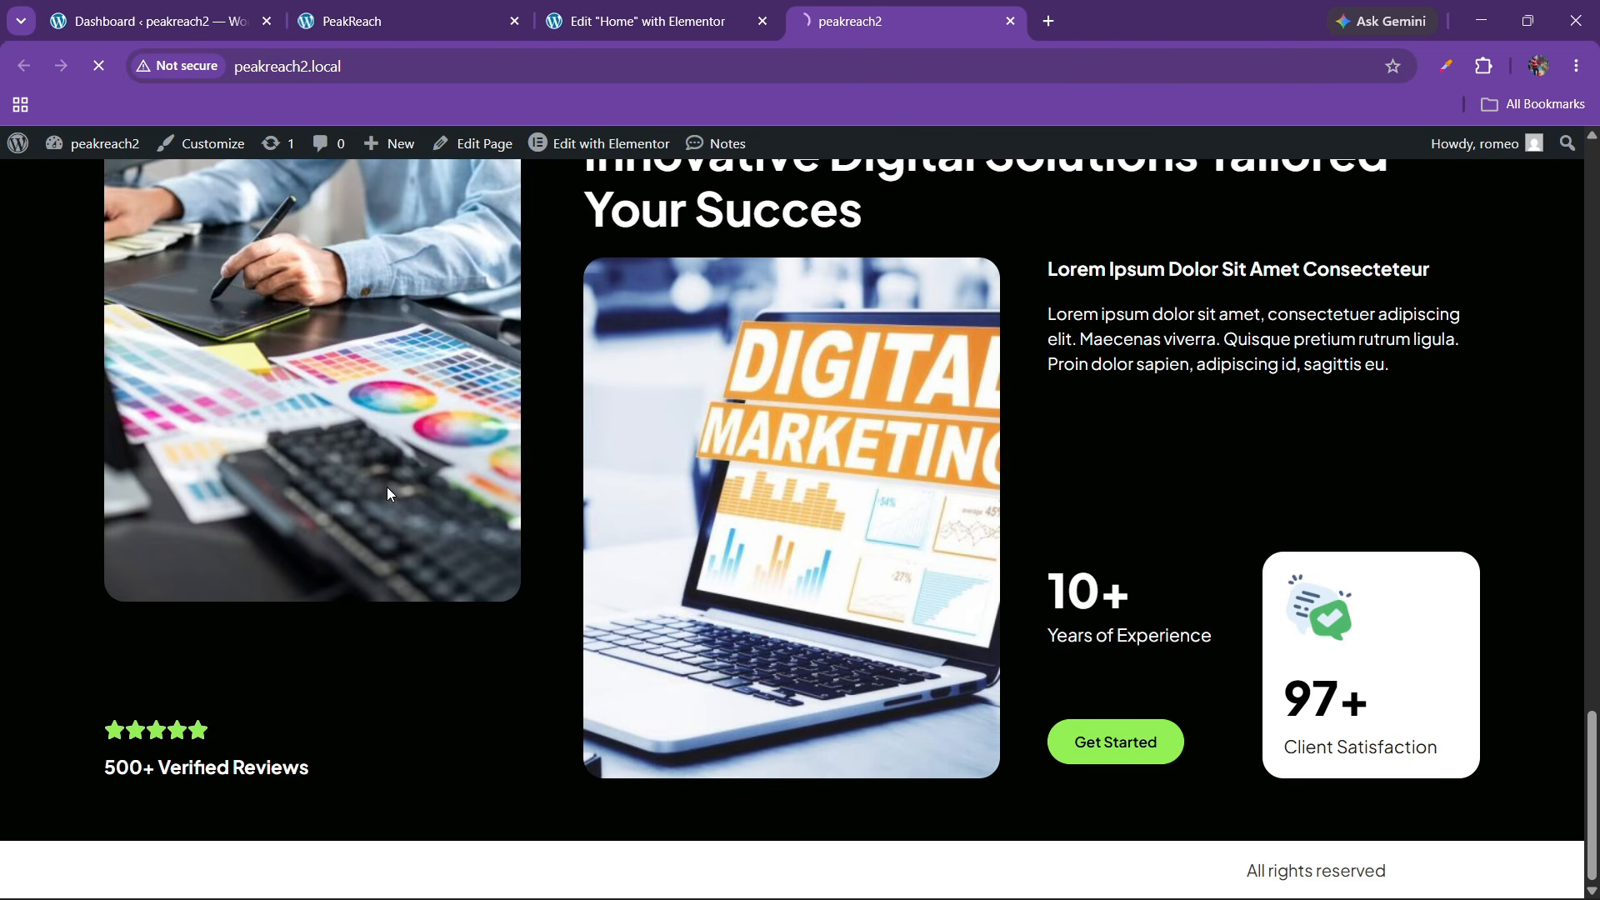
scroll(841, 562, "down", 9)
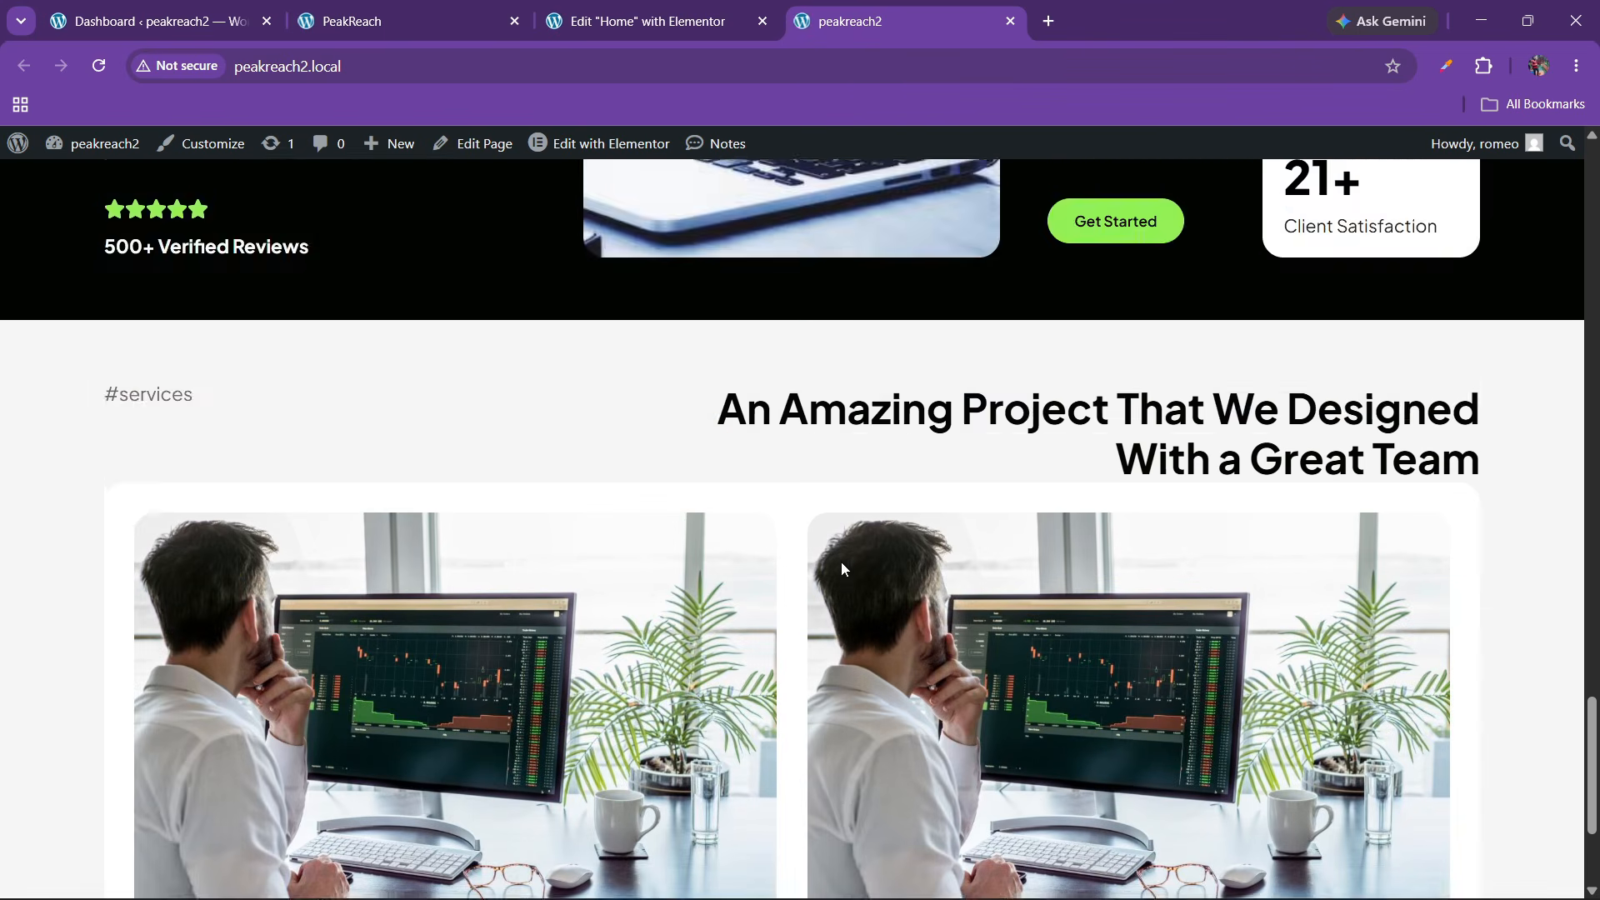
Give the right project card's image a custom 800 × 300 resolution
left_click(648, 13)
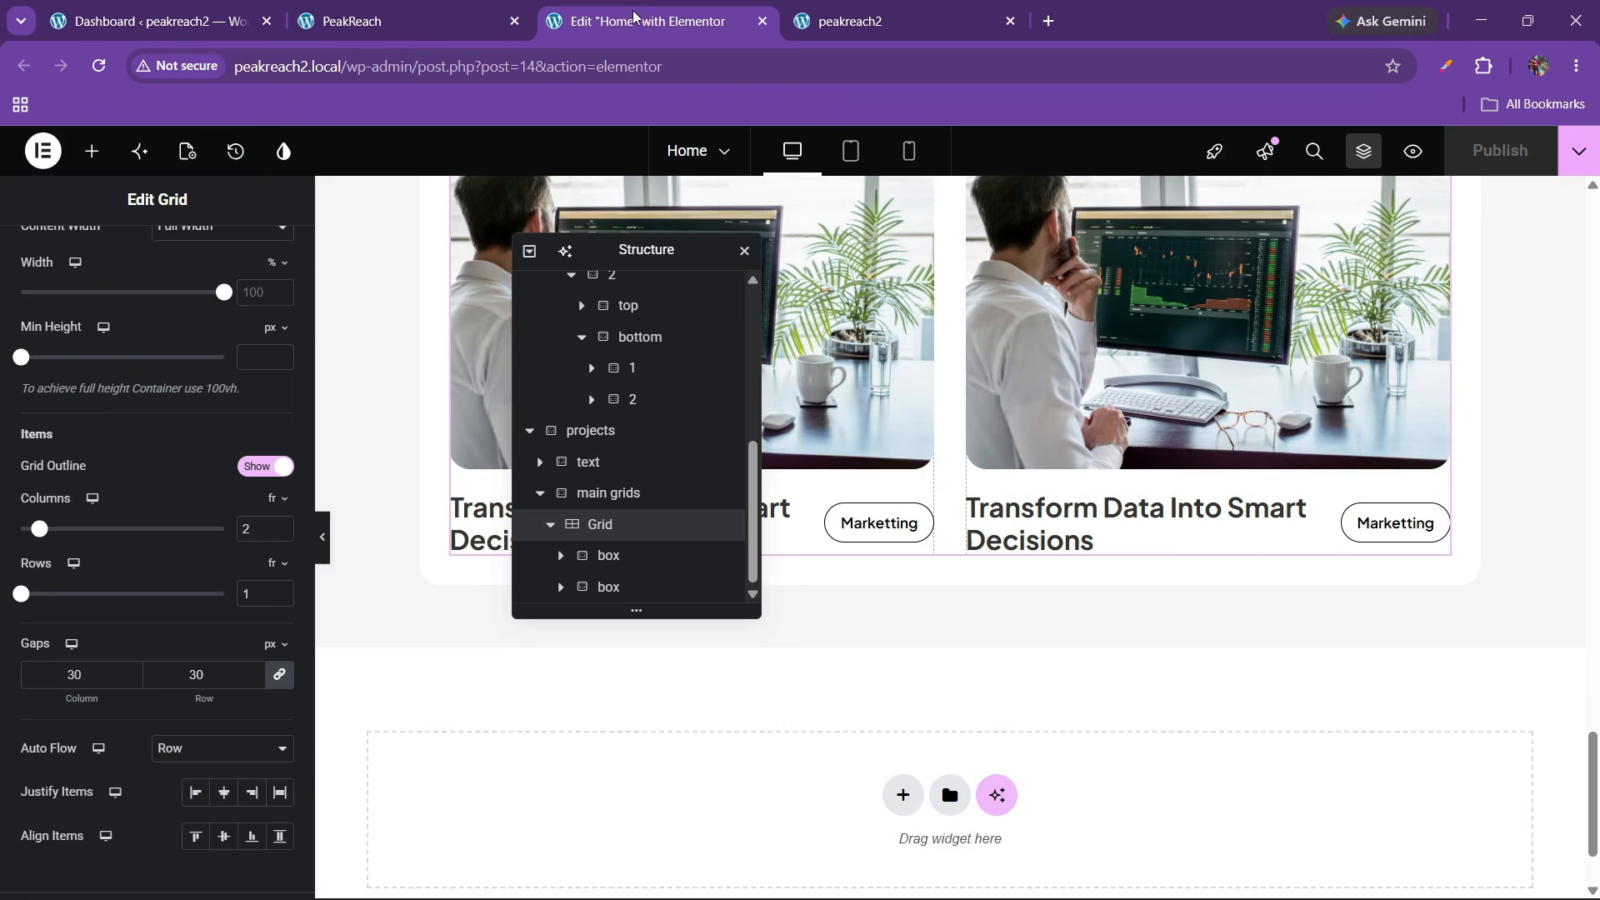
left_click(458, 8)
left_click(649, 21)
left_click(1126, 379)
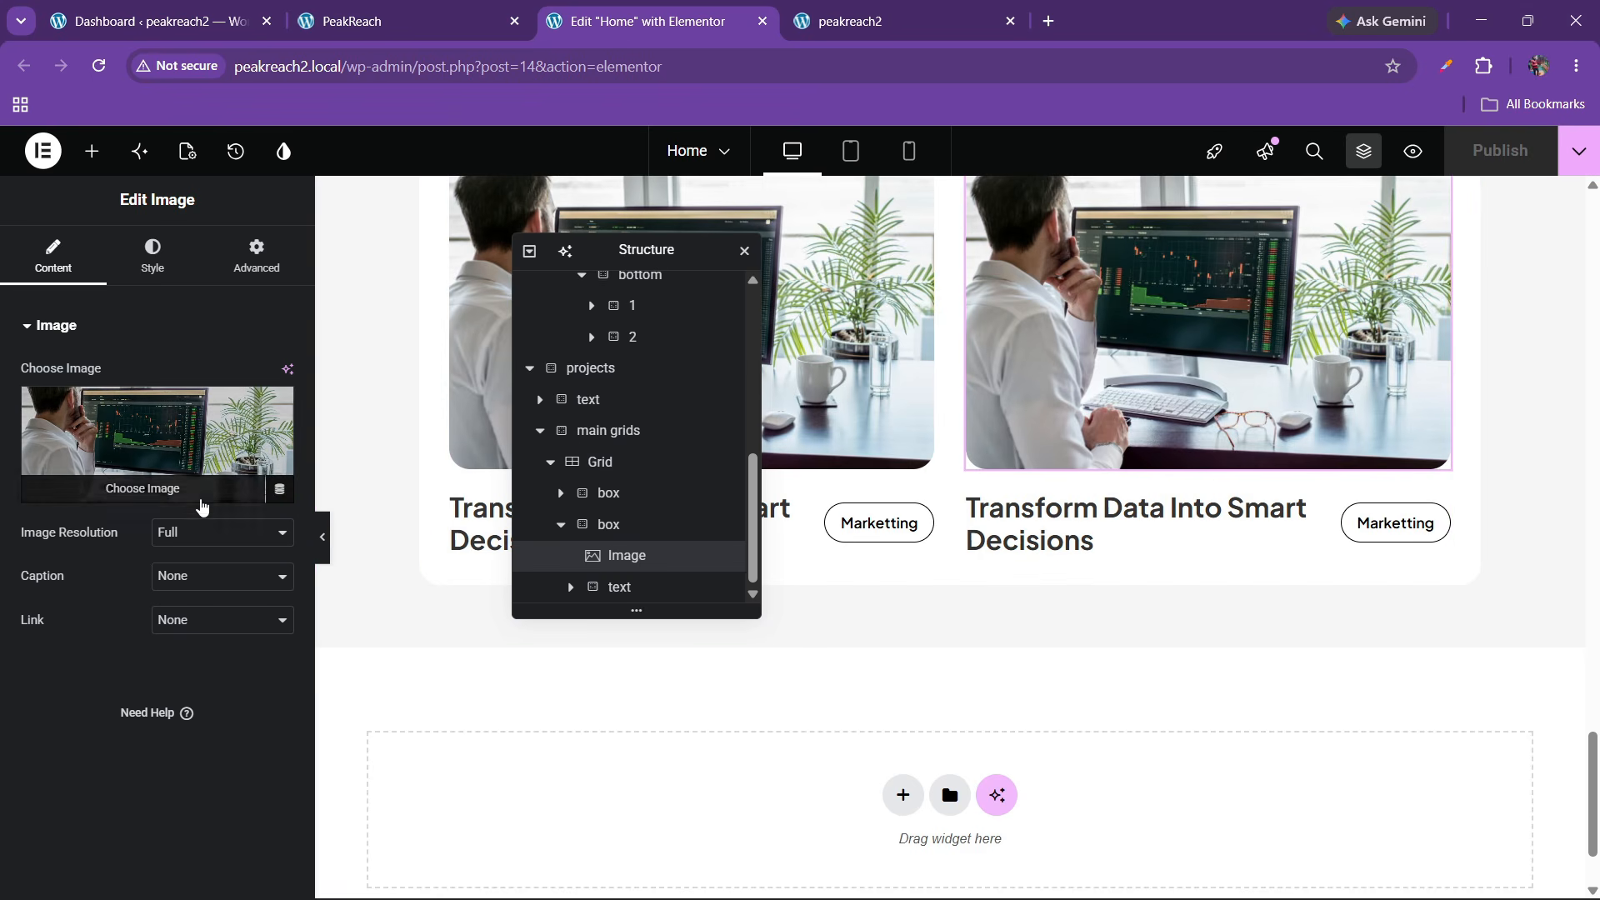
left_click(222, 531)
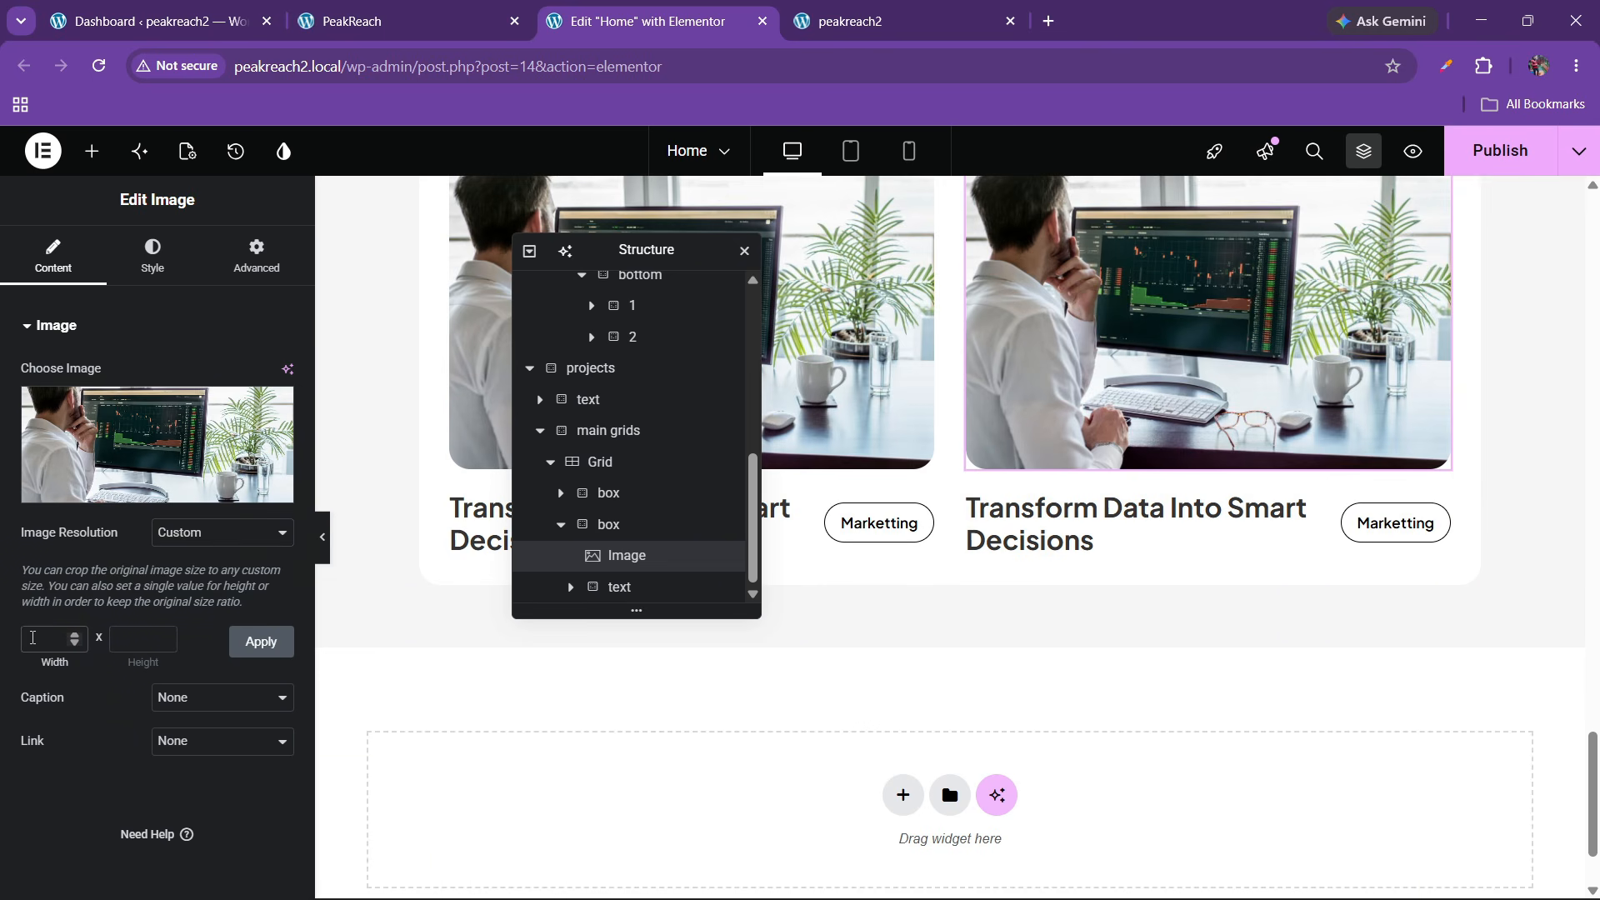
type("00")
key("Tab")
left_click(260, 642)
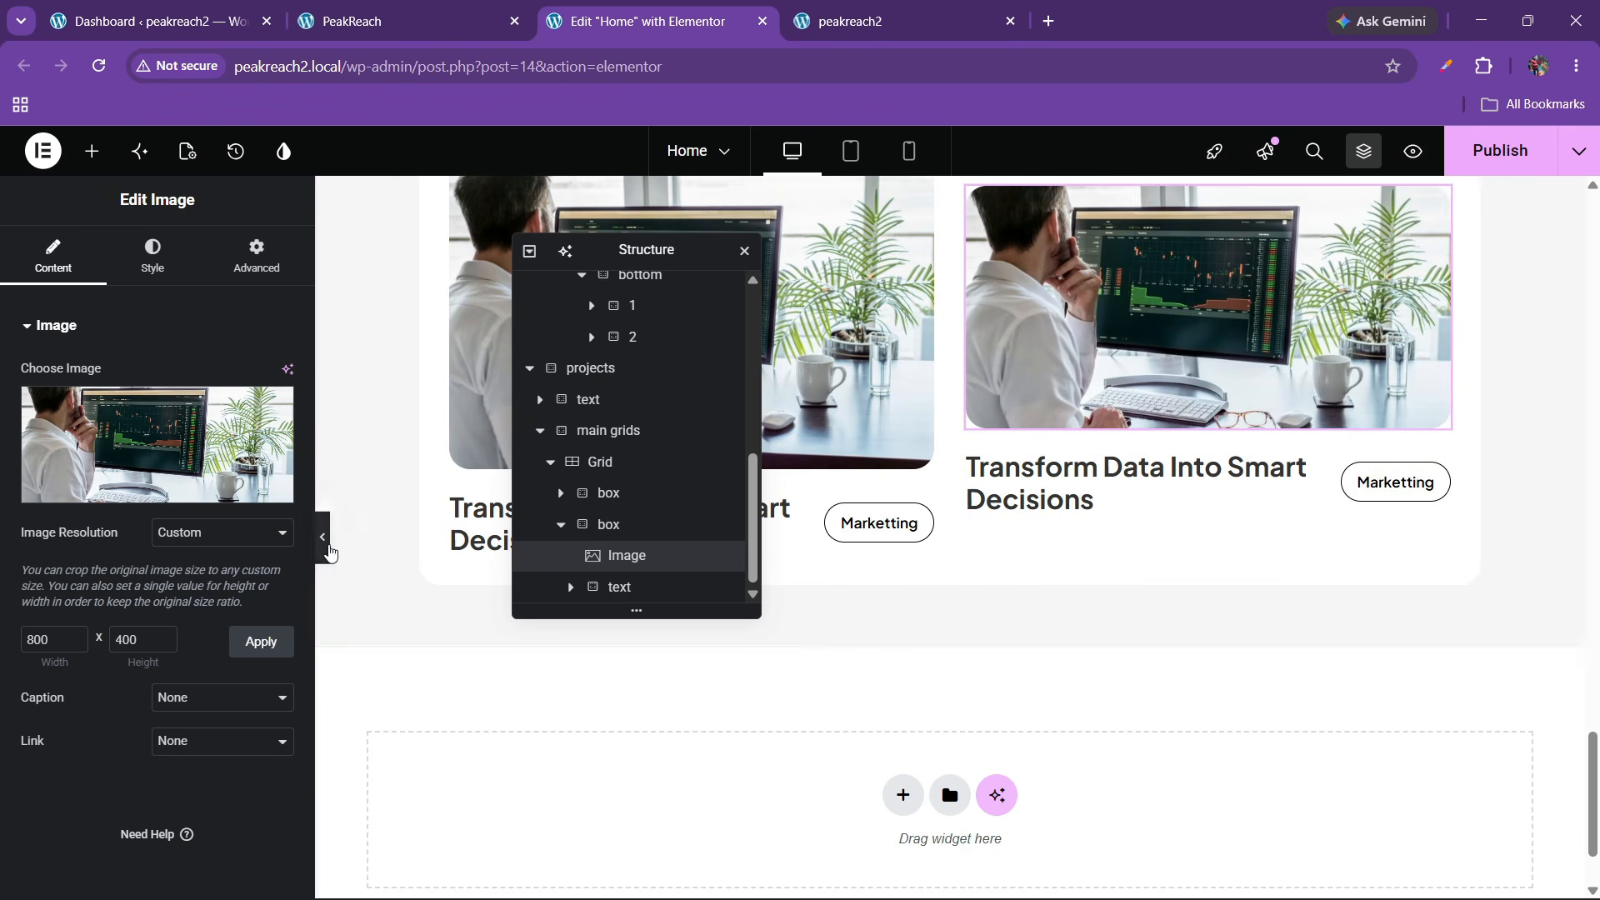
left_click(316, 546)
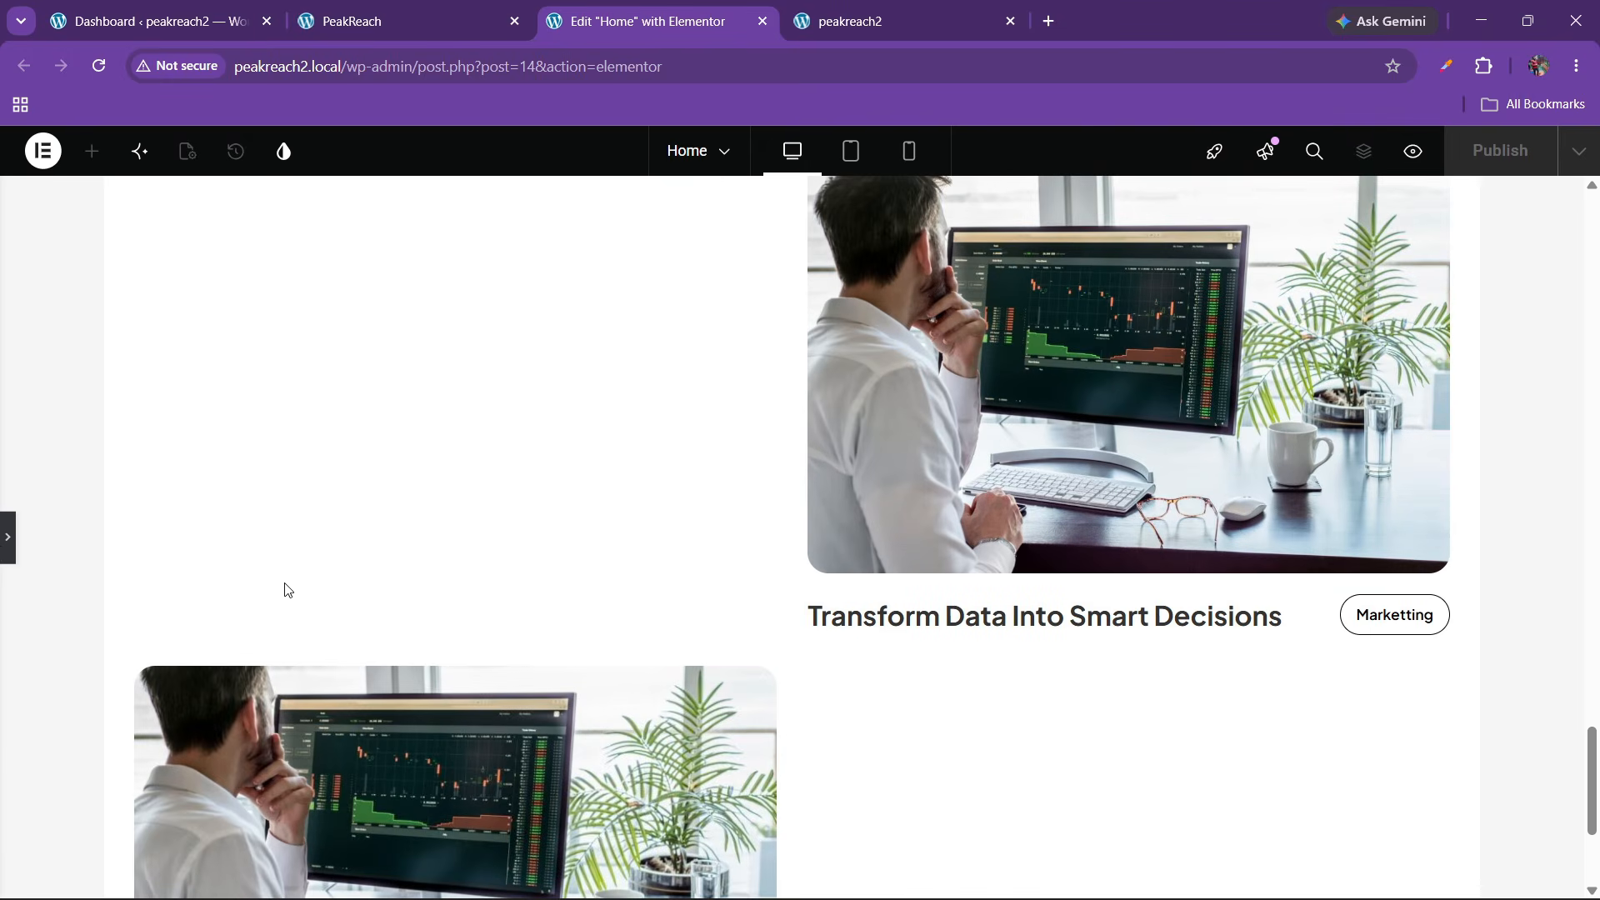
left_click(7, 550)
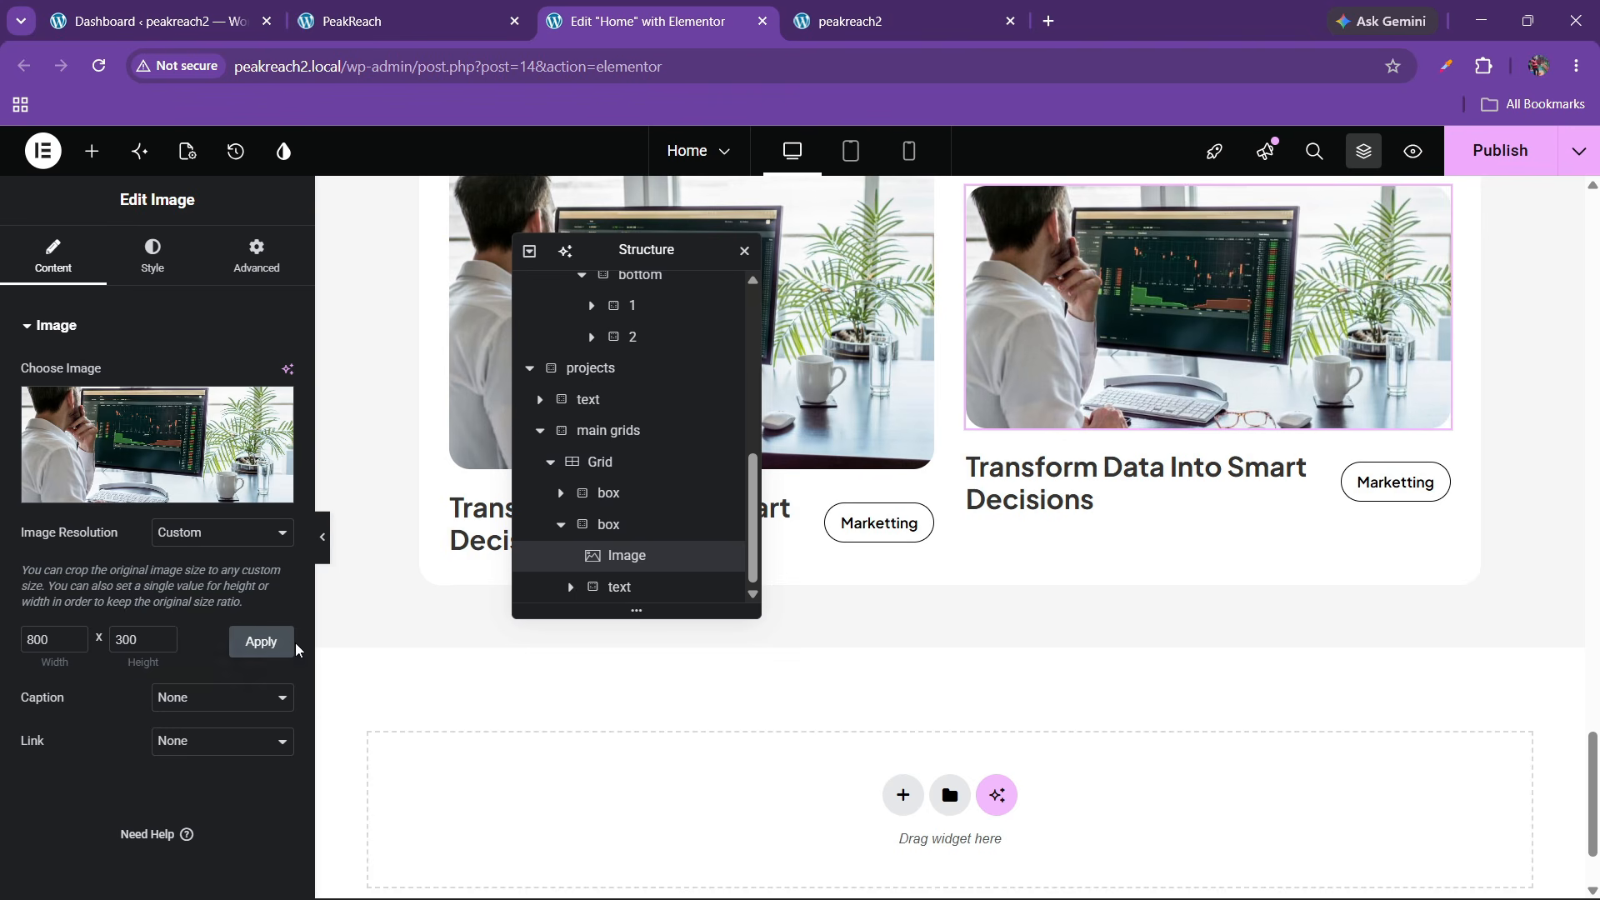
left_click(261, 641)
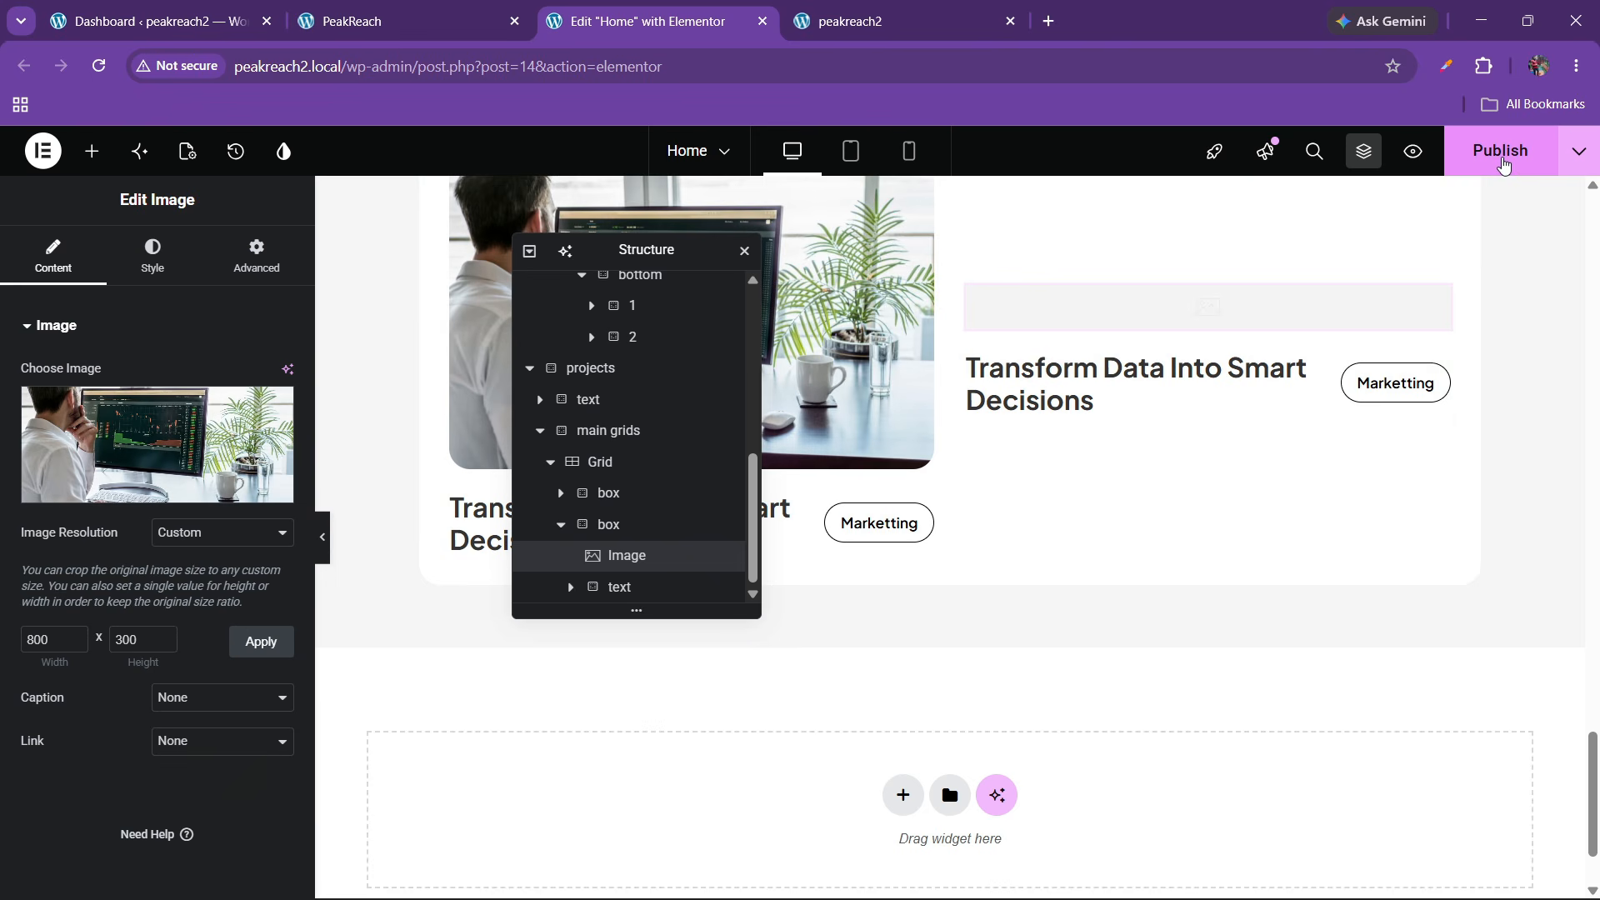
Publish the page and reload the live peakreach2 site to check the shorter image
left_click(1502, 165)
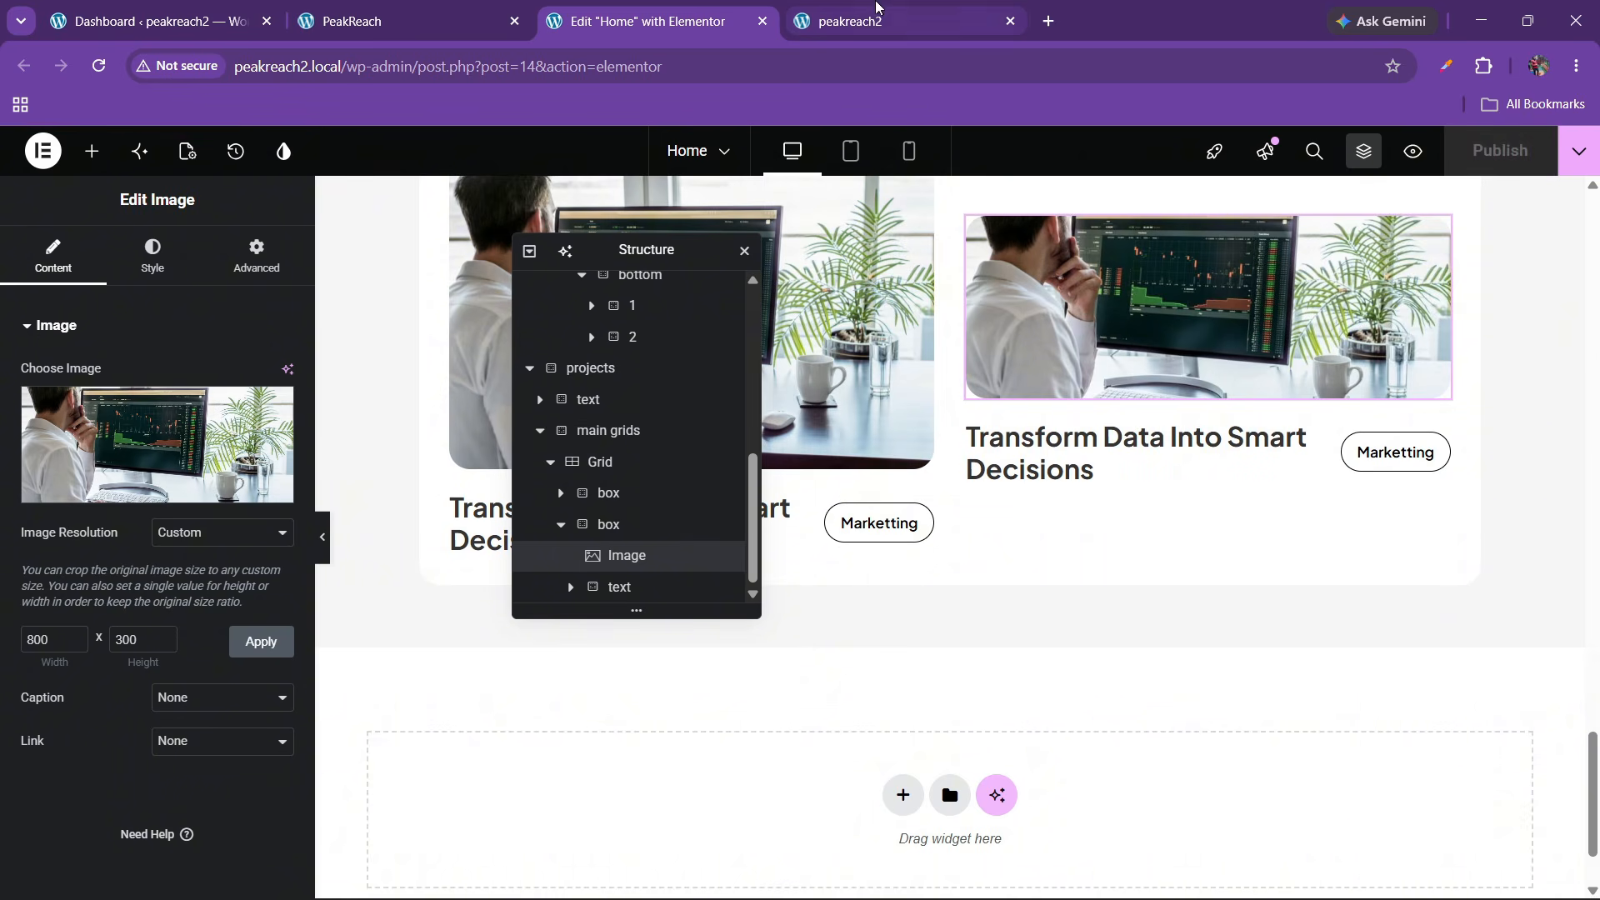
left_click(871, 19)
left_click(92, 68)
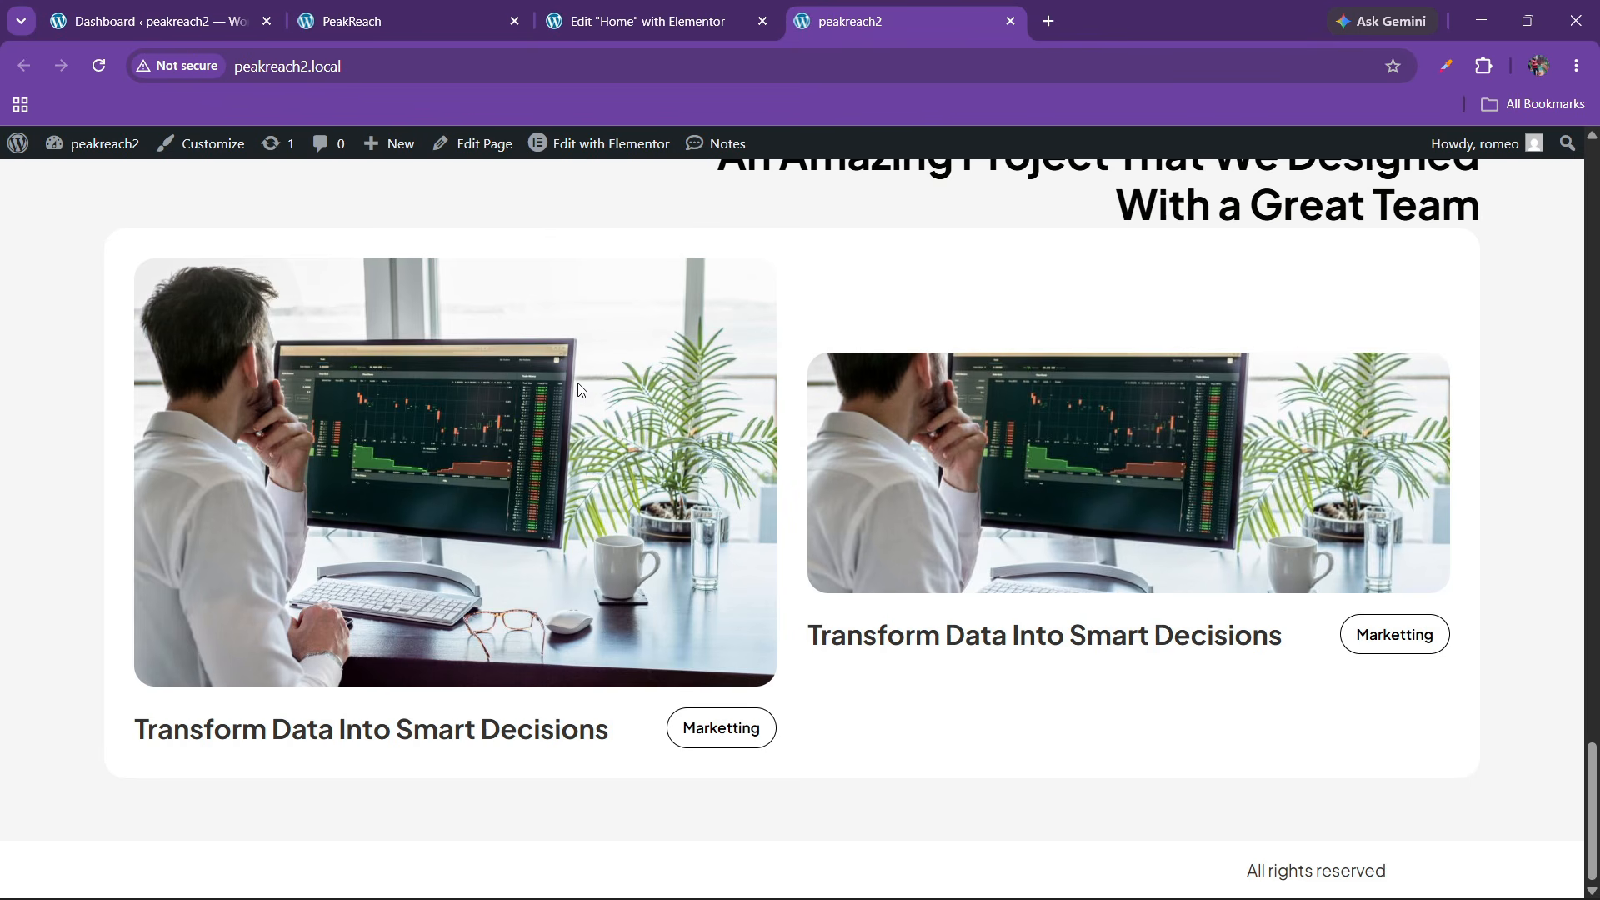
left_click(650, 21)
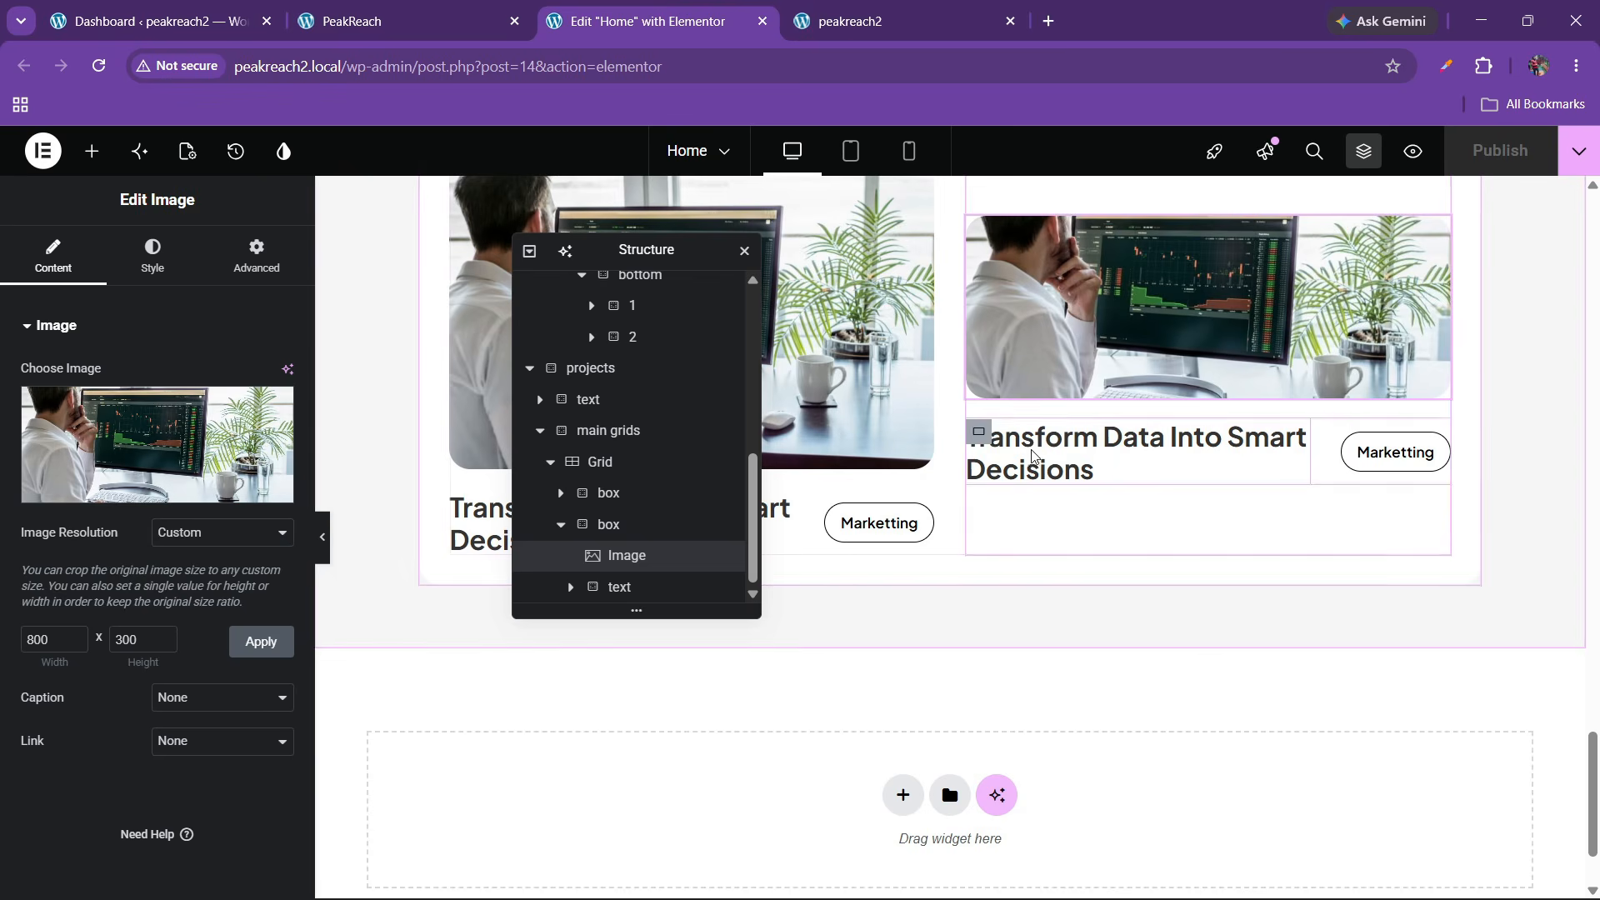
left_click(617, 464)
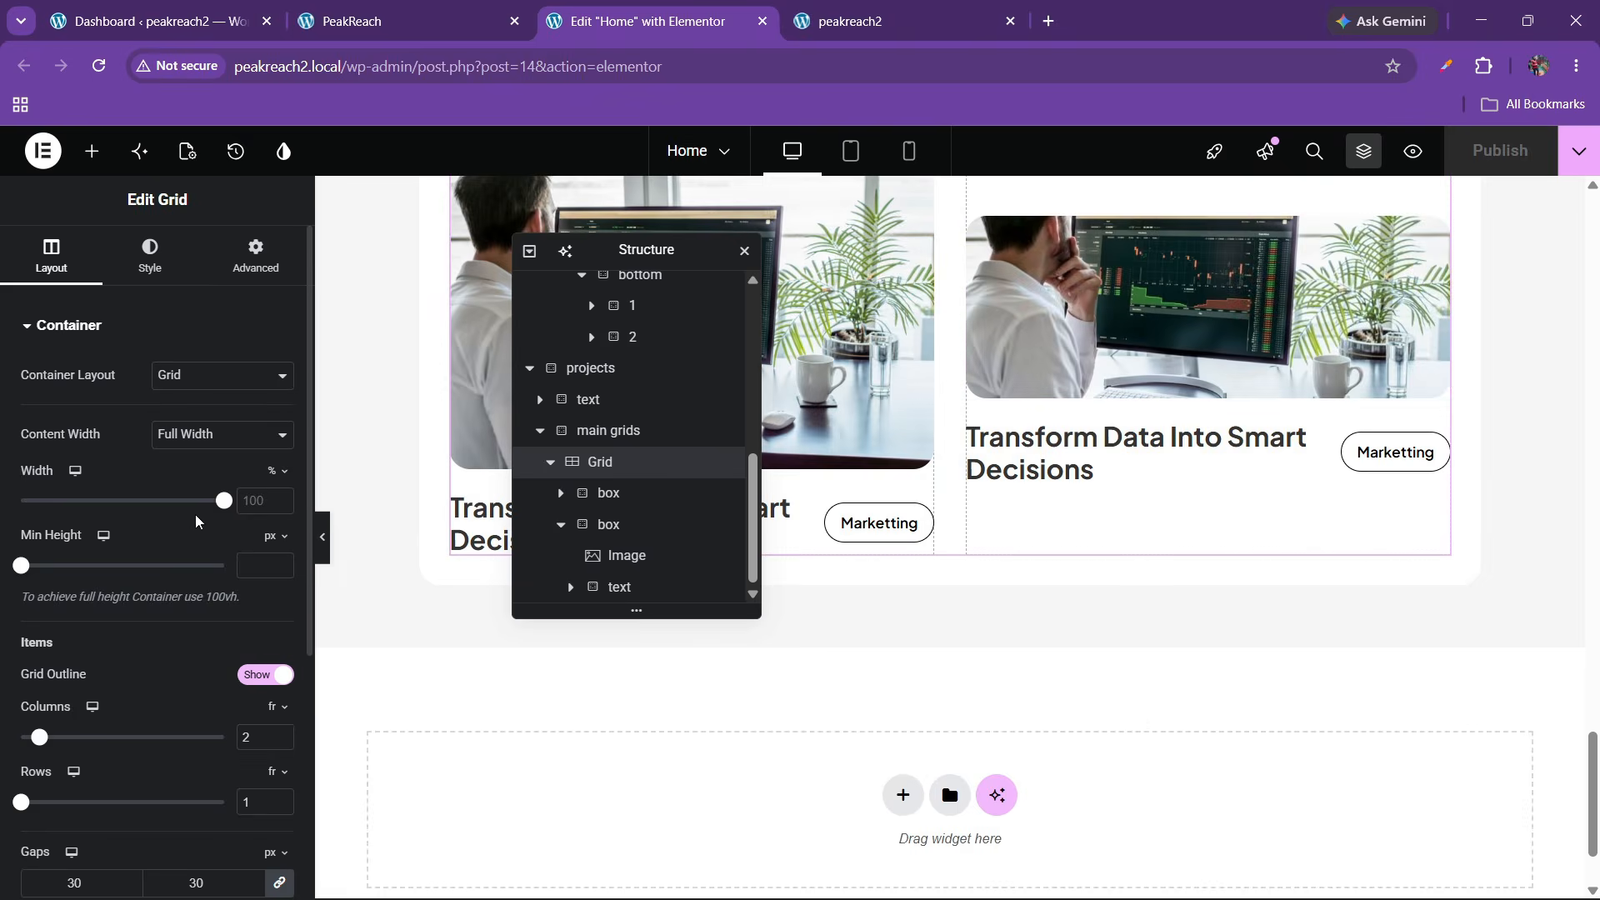
Set the grid's Align Items to Start and Justify Items to Center, then check the live site
scroll(67, 500, "down", 5)
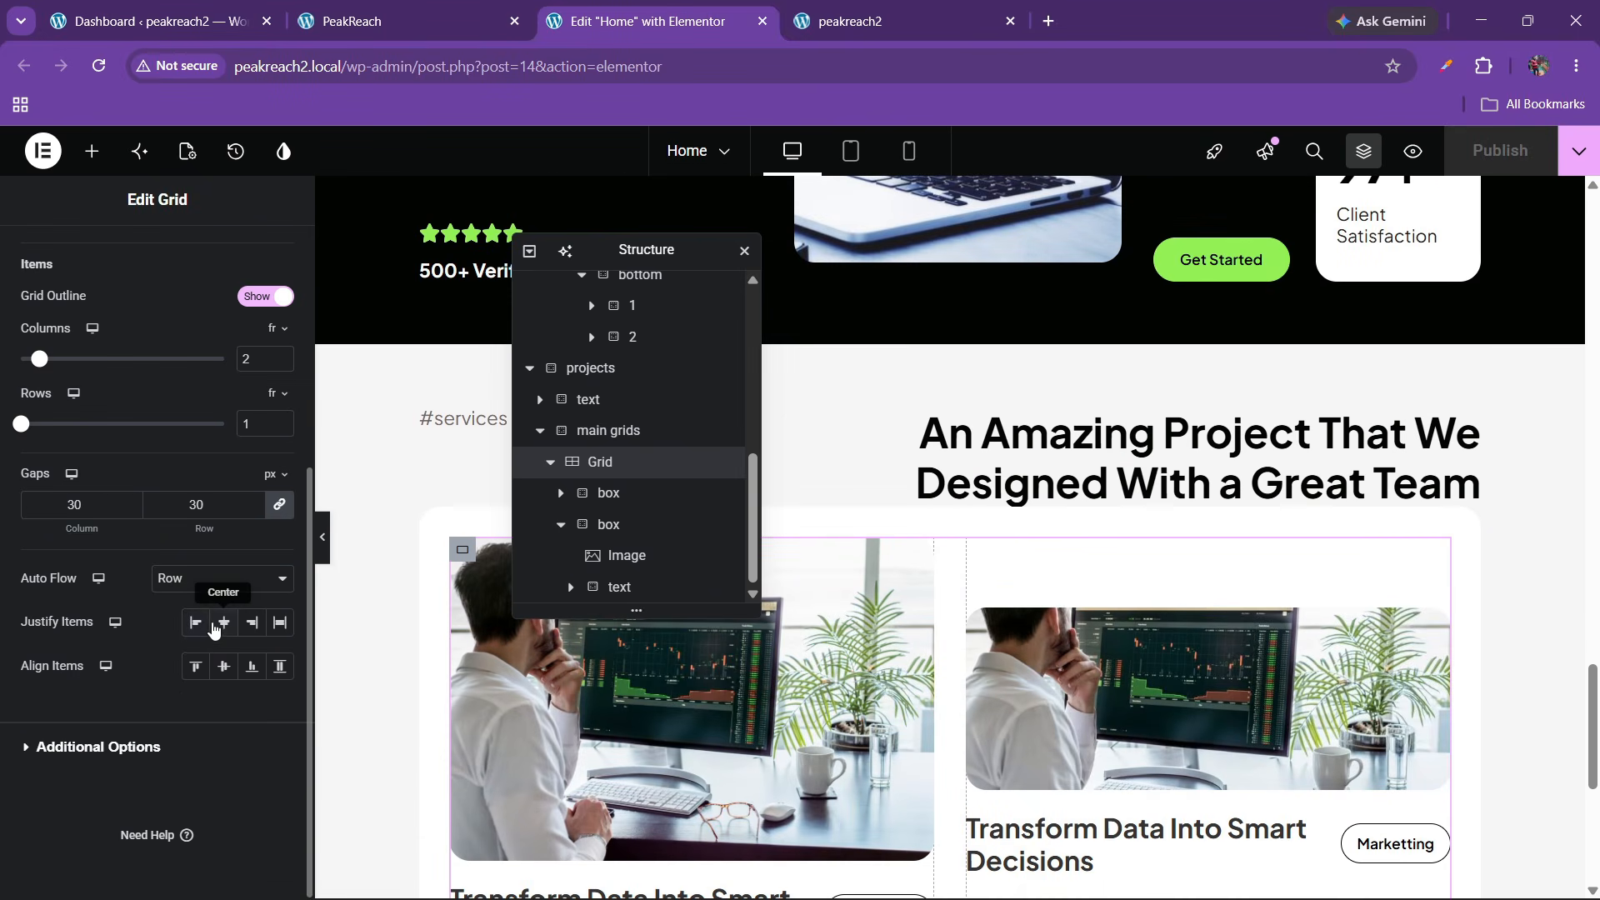
left_click(194, 666)
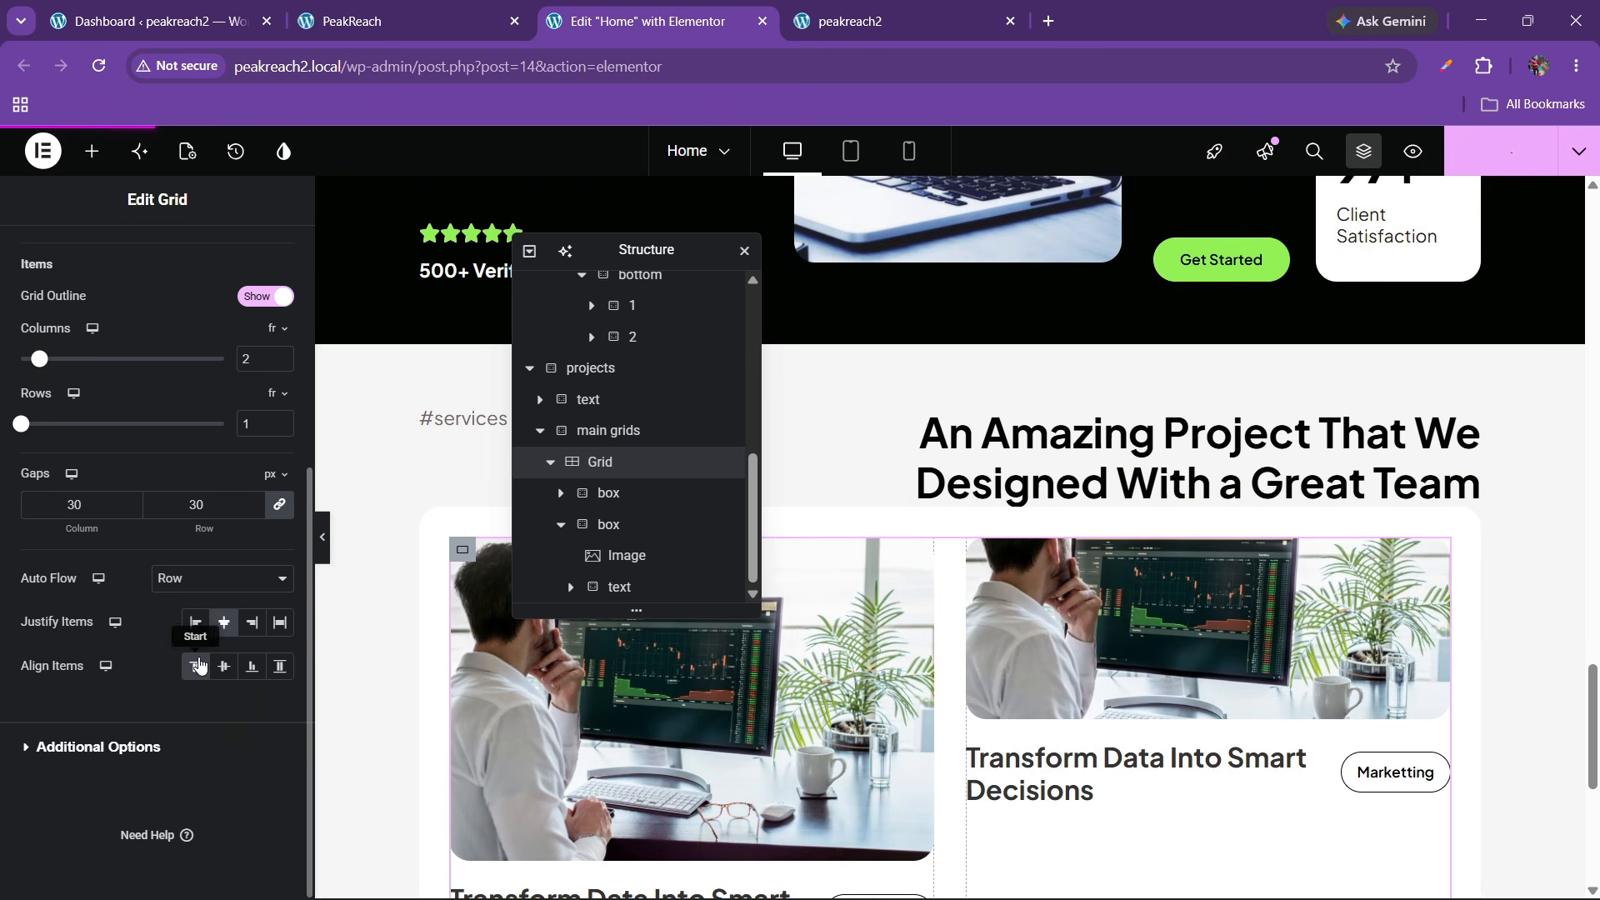
left_click(218, 625)
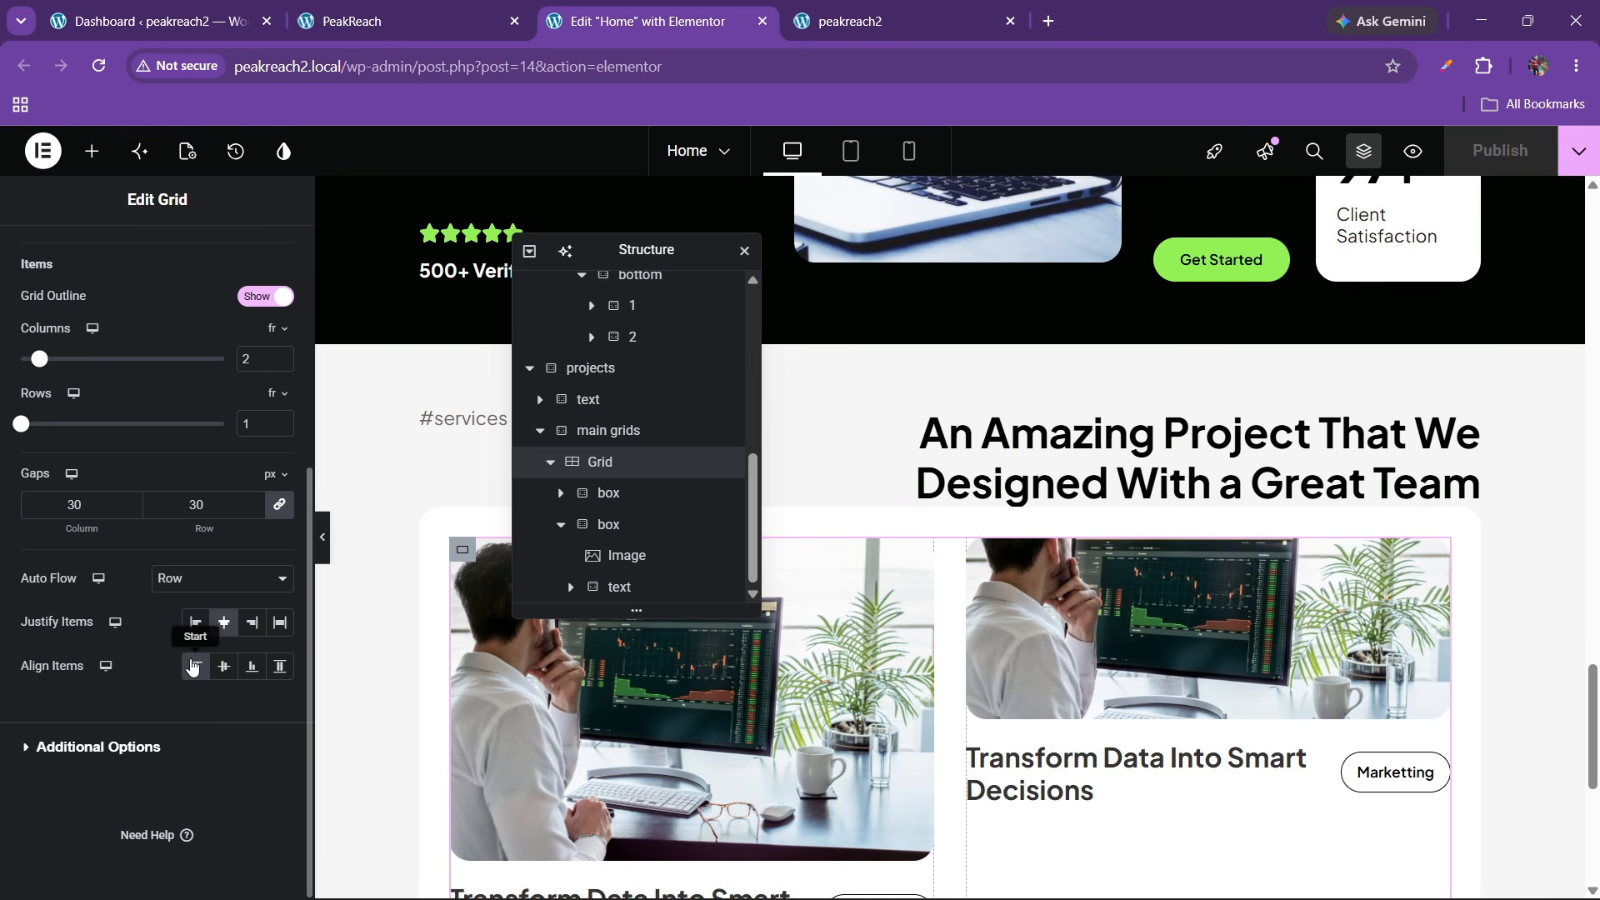
left_click(867, 21)
left_click(98, 65)
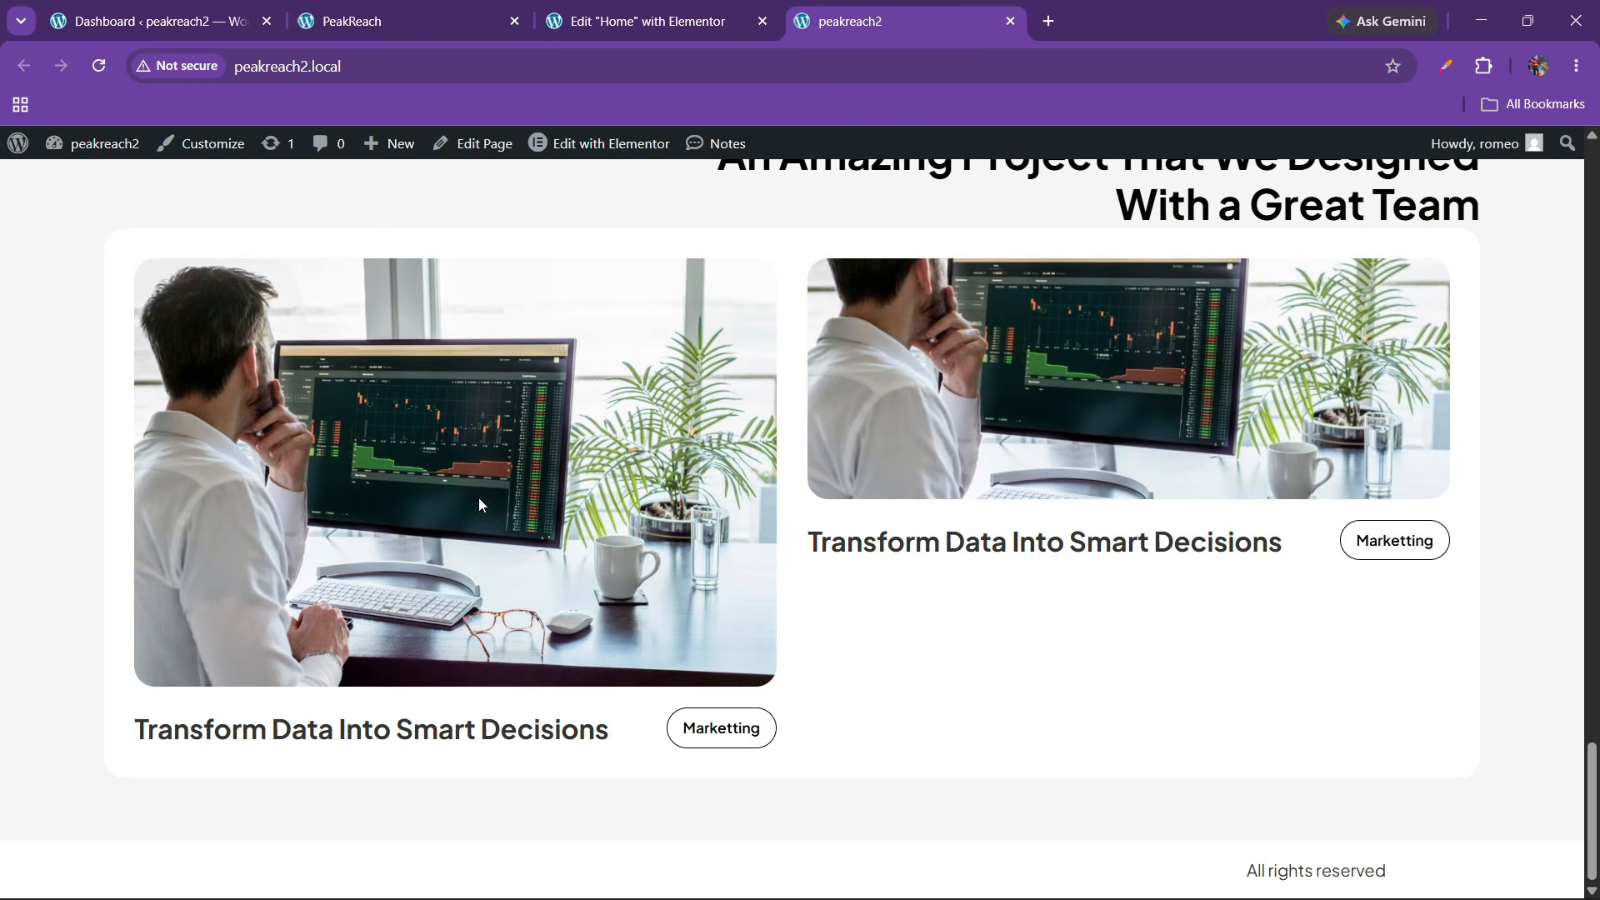
left_click(504, 12)
left_click(754, 11)
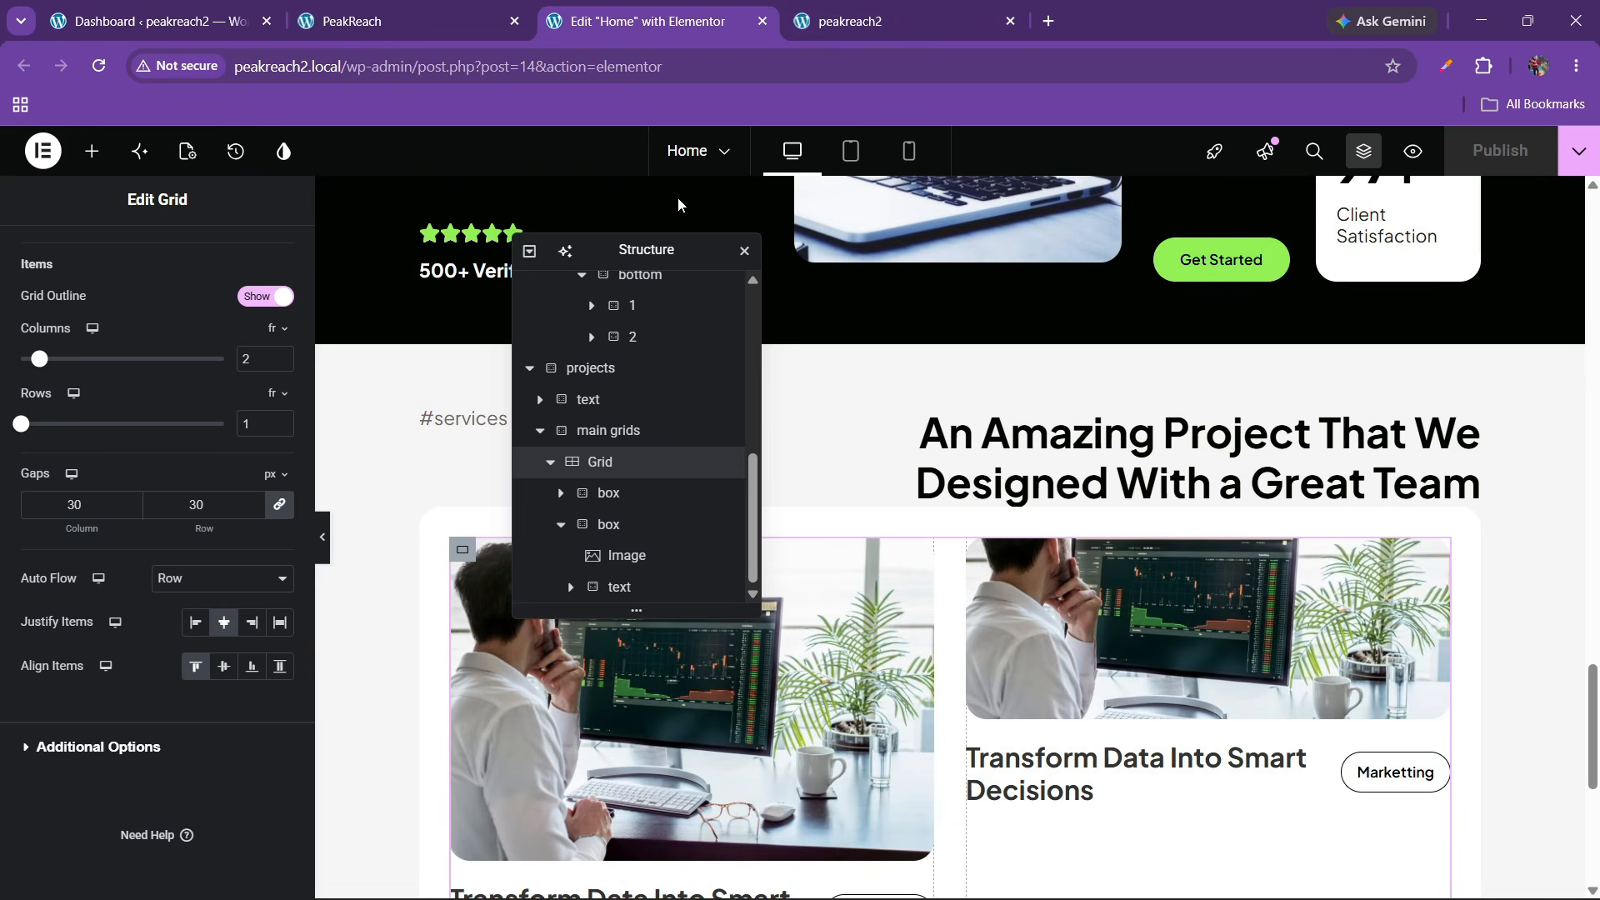
Change the right card's image height to 400 for a custom 800 × 400 size
left_click(1178, 626)
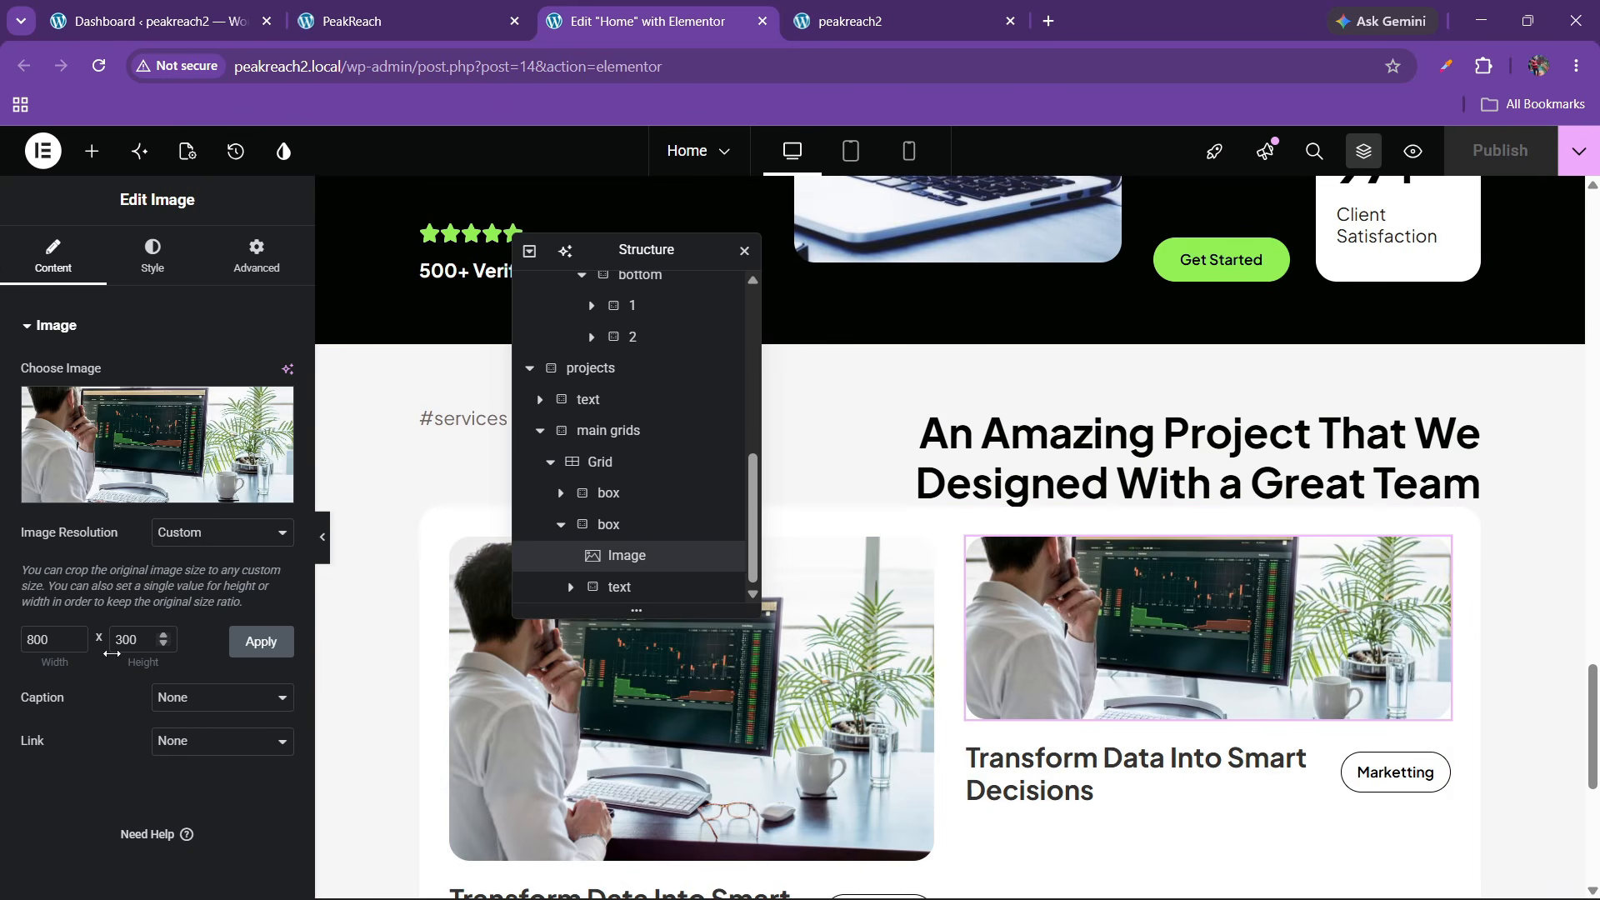
double_click(119, 640)
type("400")
left_click(236, 649)
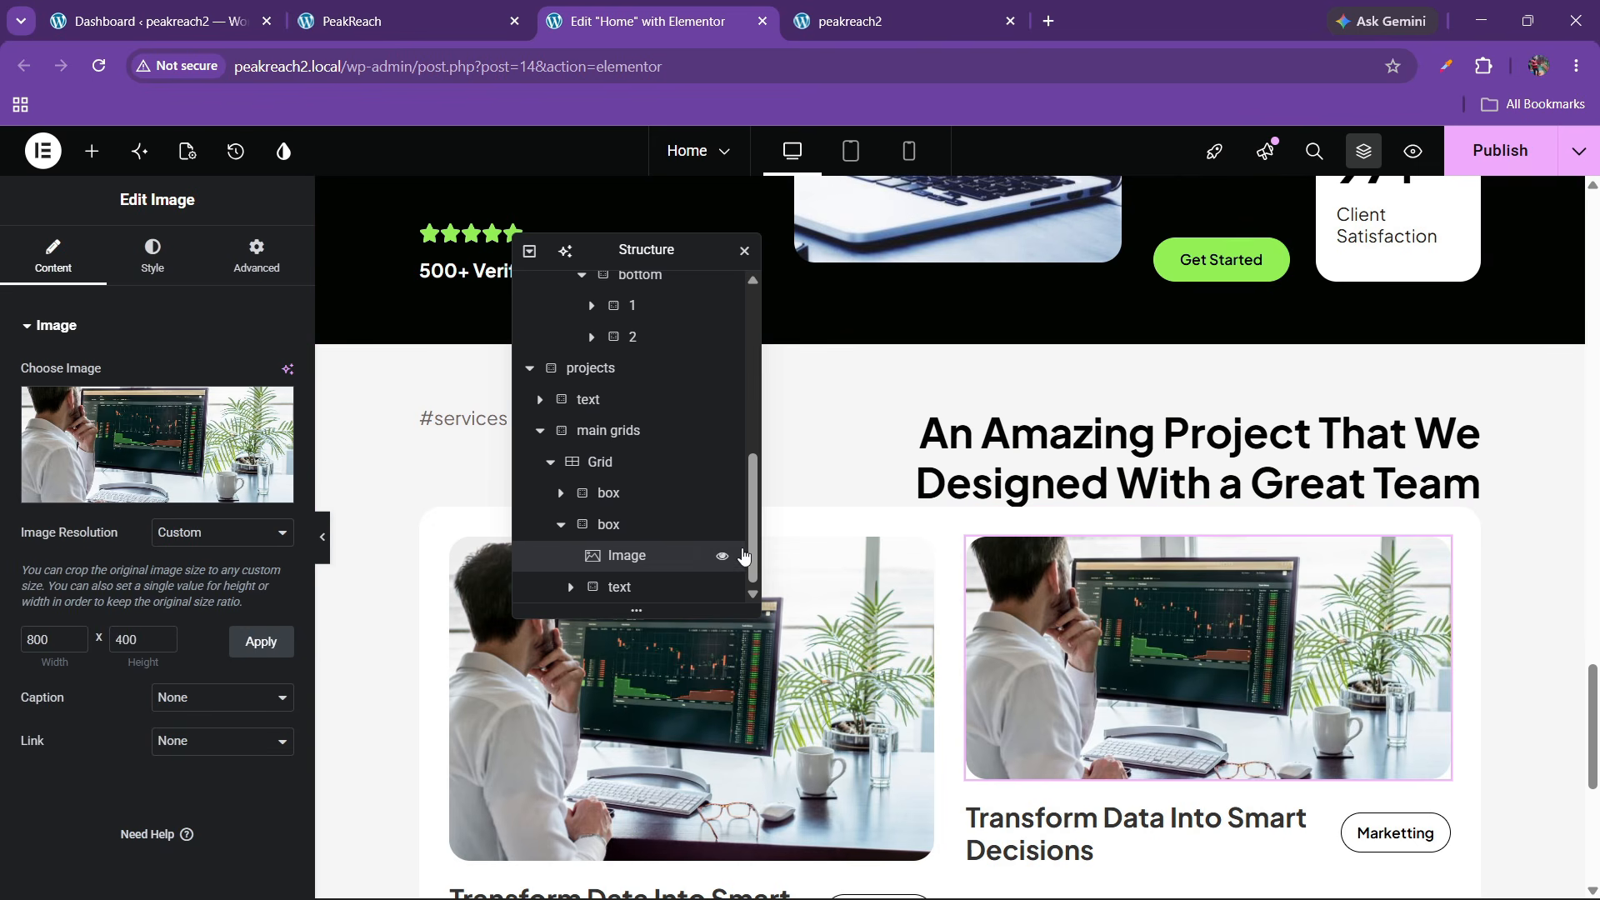
Give the projects container centred content, start-aligned items and 40 px gaps
left_click(548, 463)
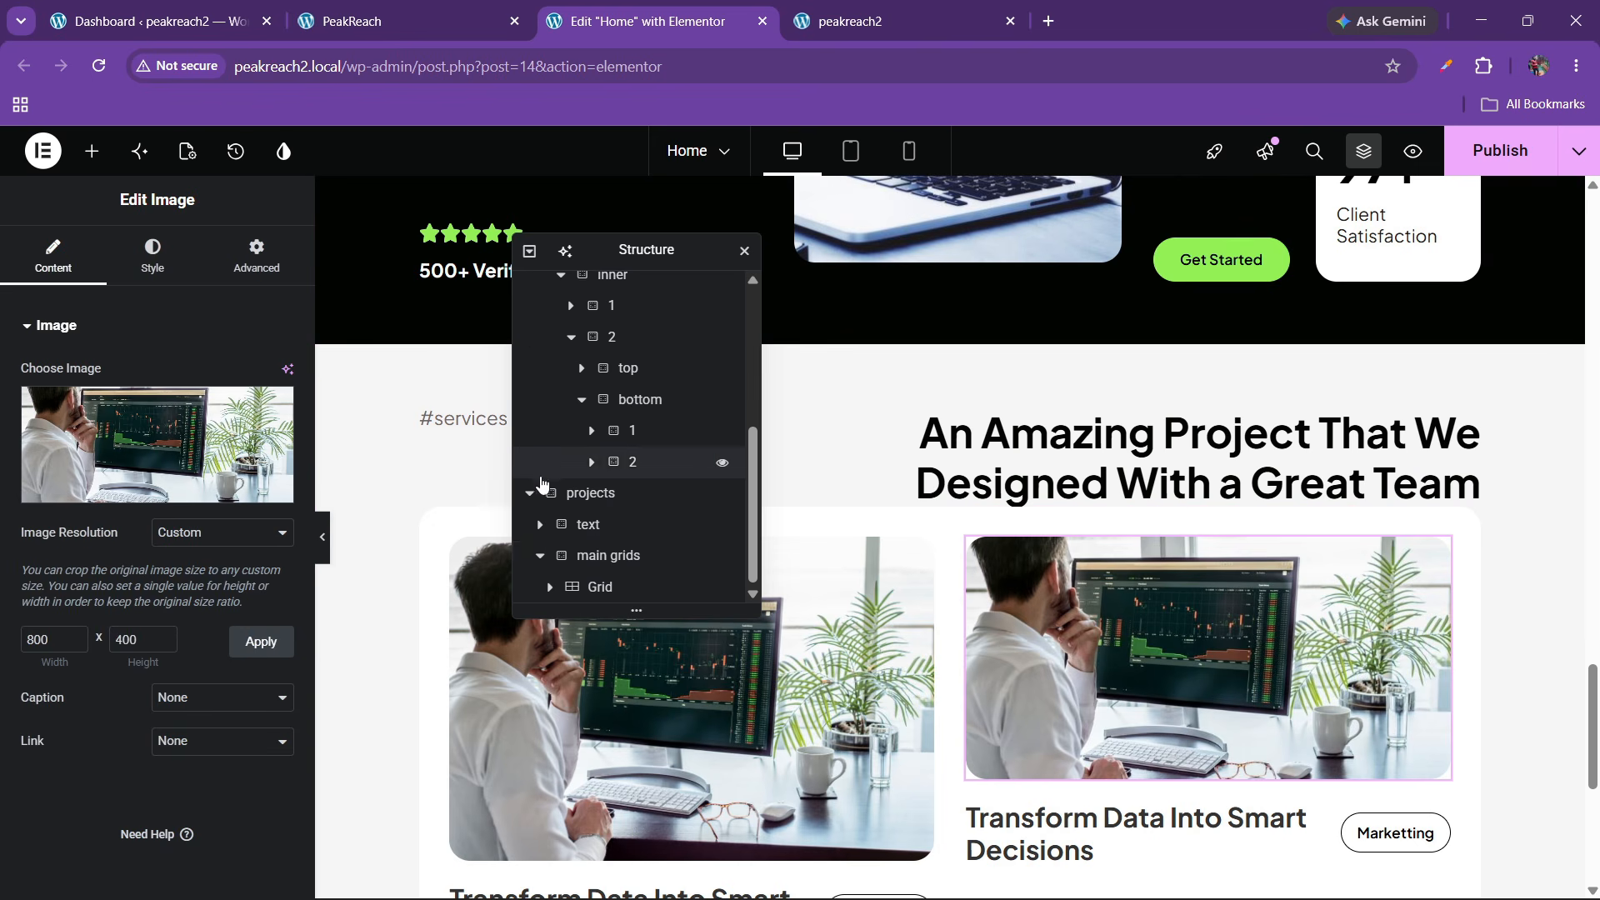
left_click(539, 557)
left_click(611, 523)
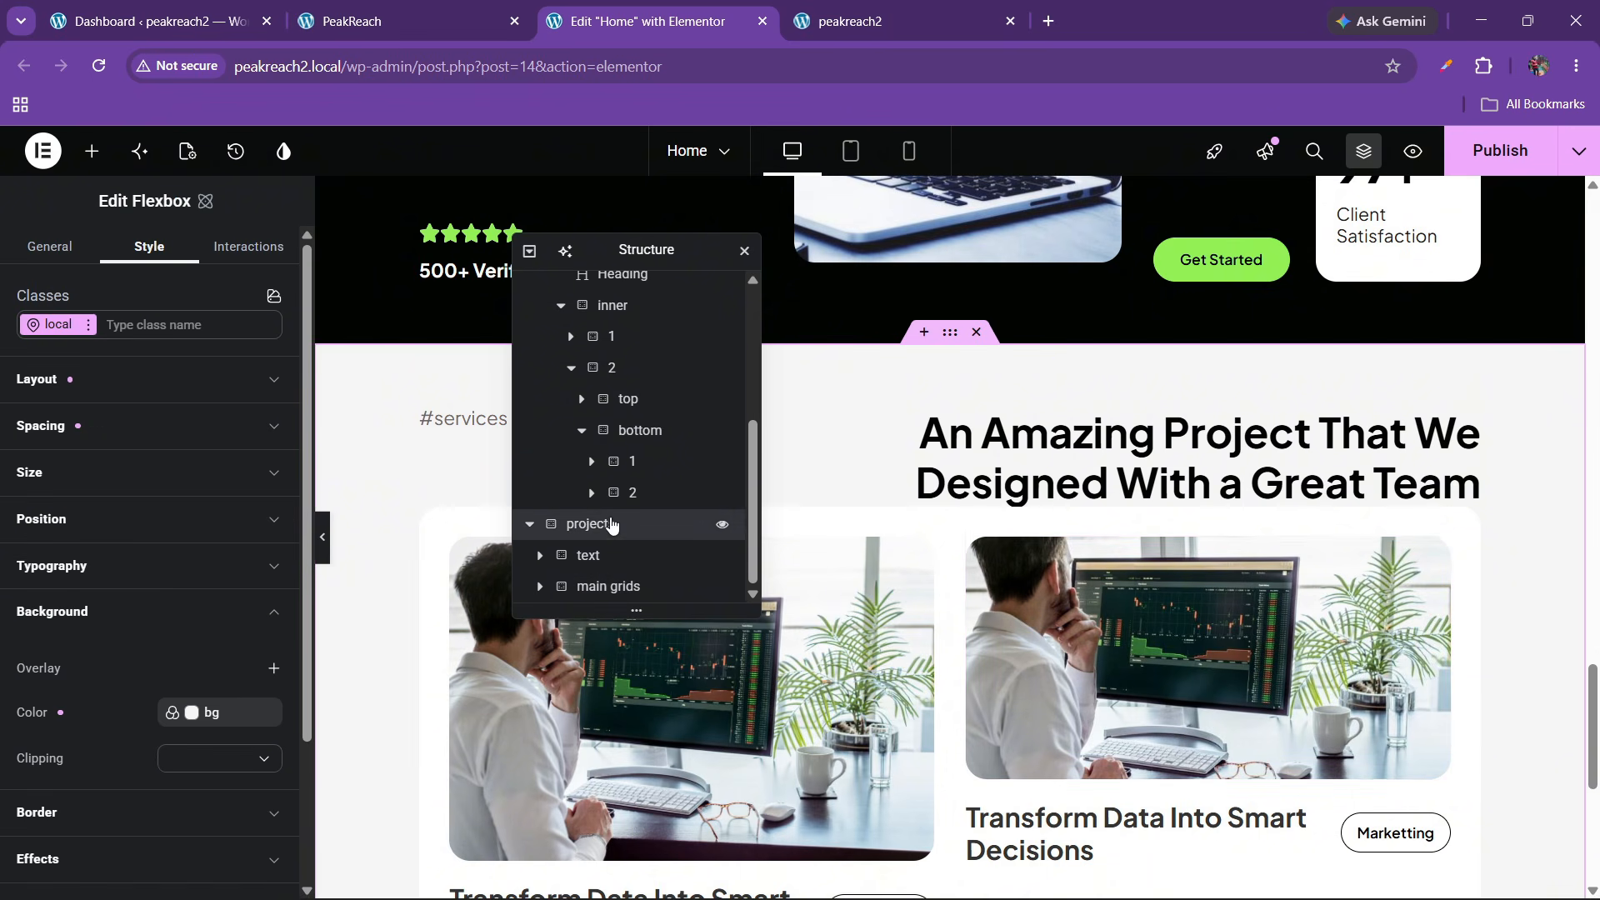
left_click(100, 380)
left_click(82, 576)
left_click(204, 622)
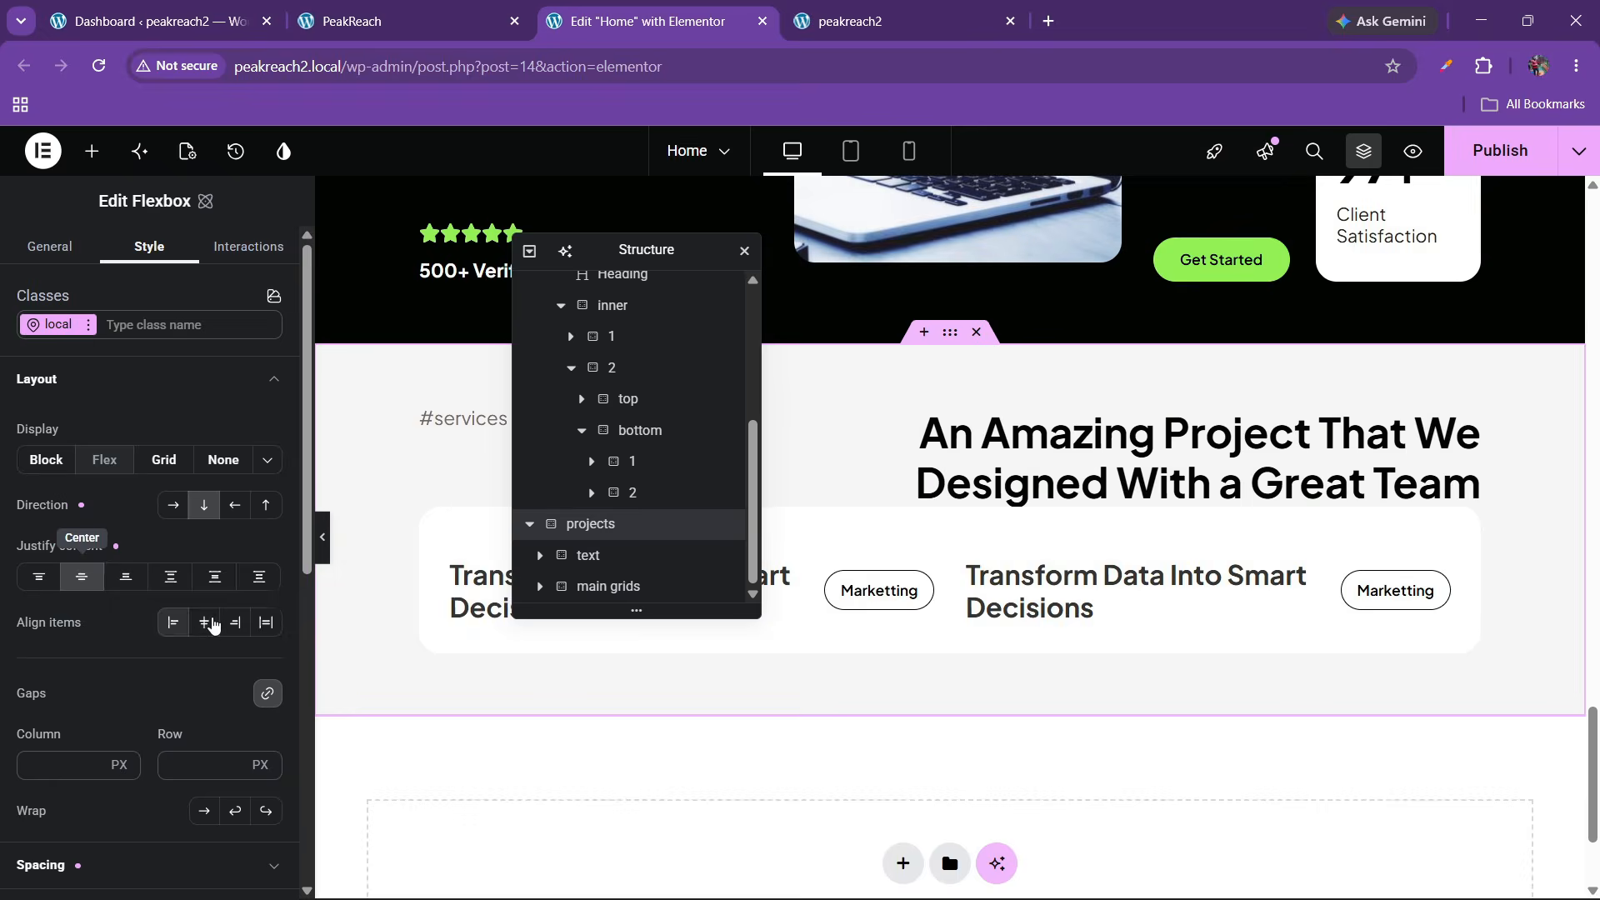
left_click(176, 623)
left_click(205, 757)
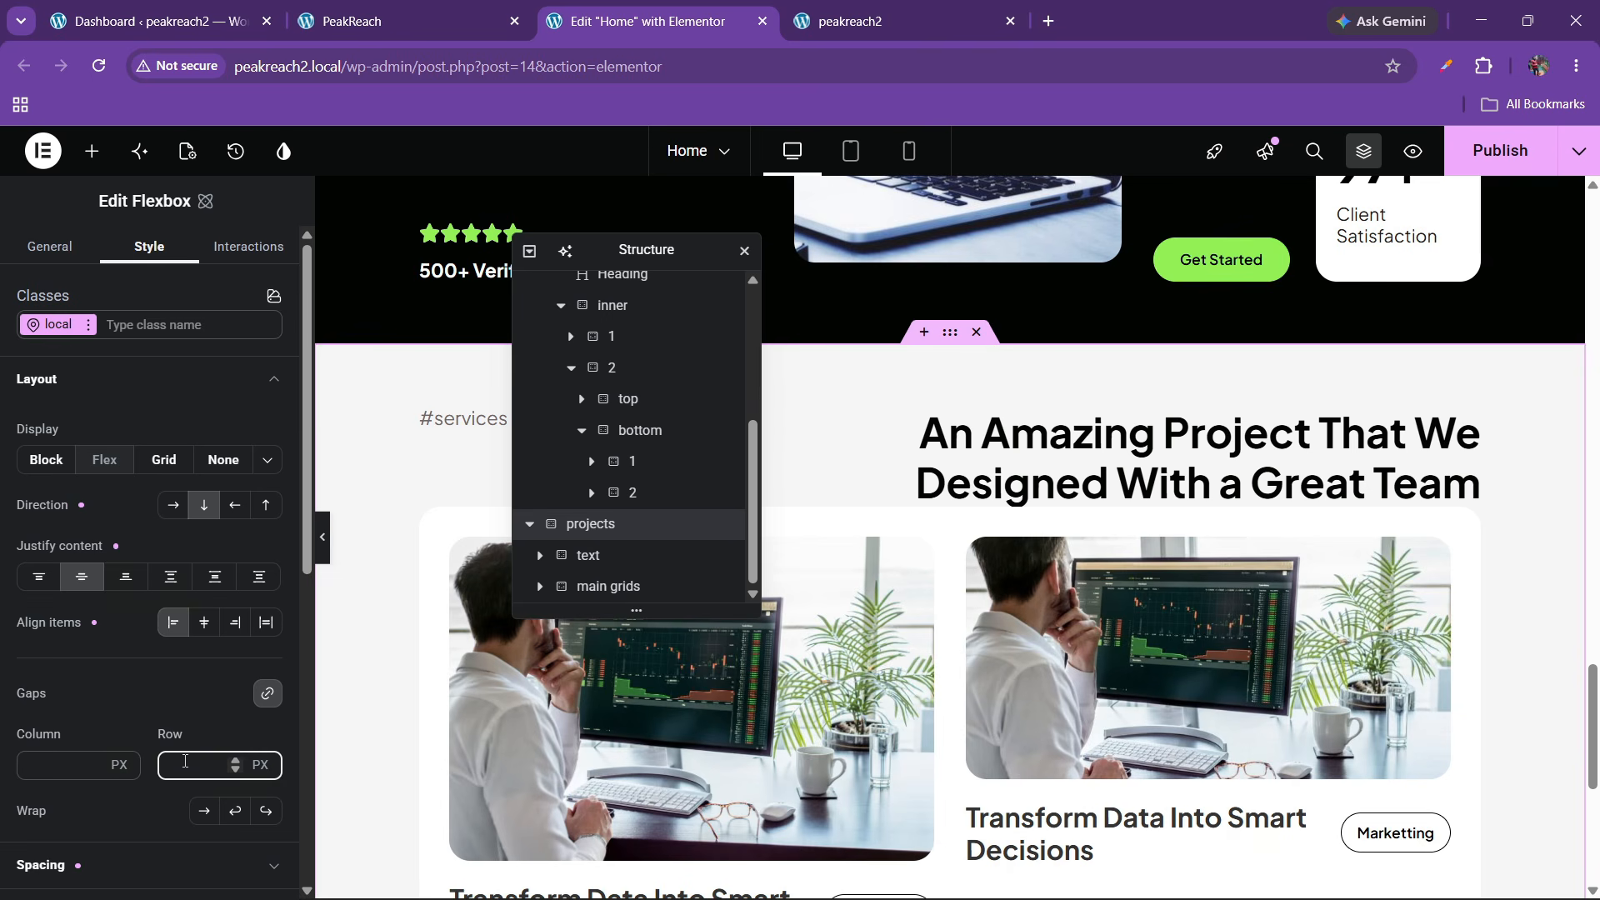
type("40")
key("BackSpace")
key("BackSpace")
type("40")
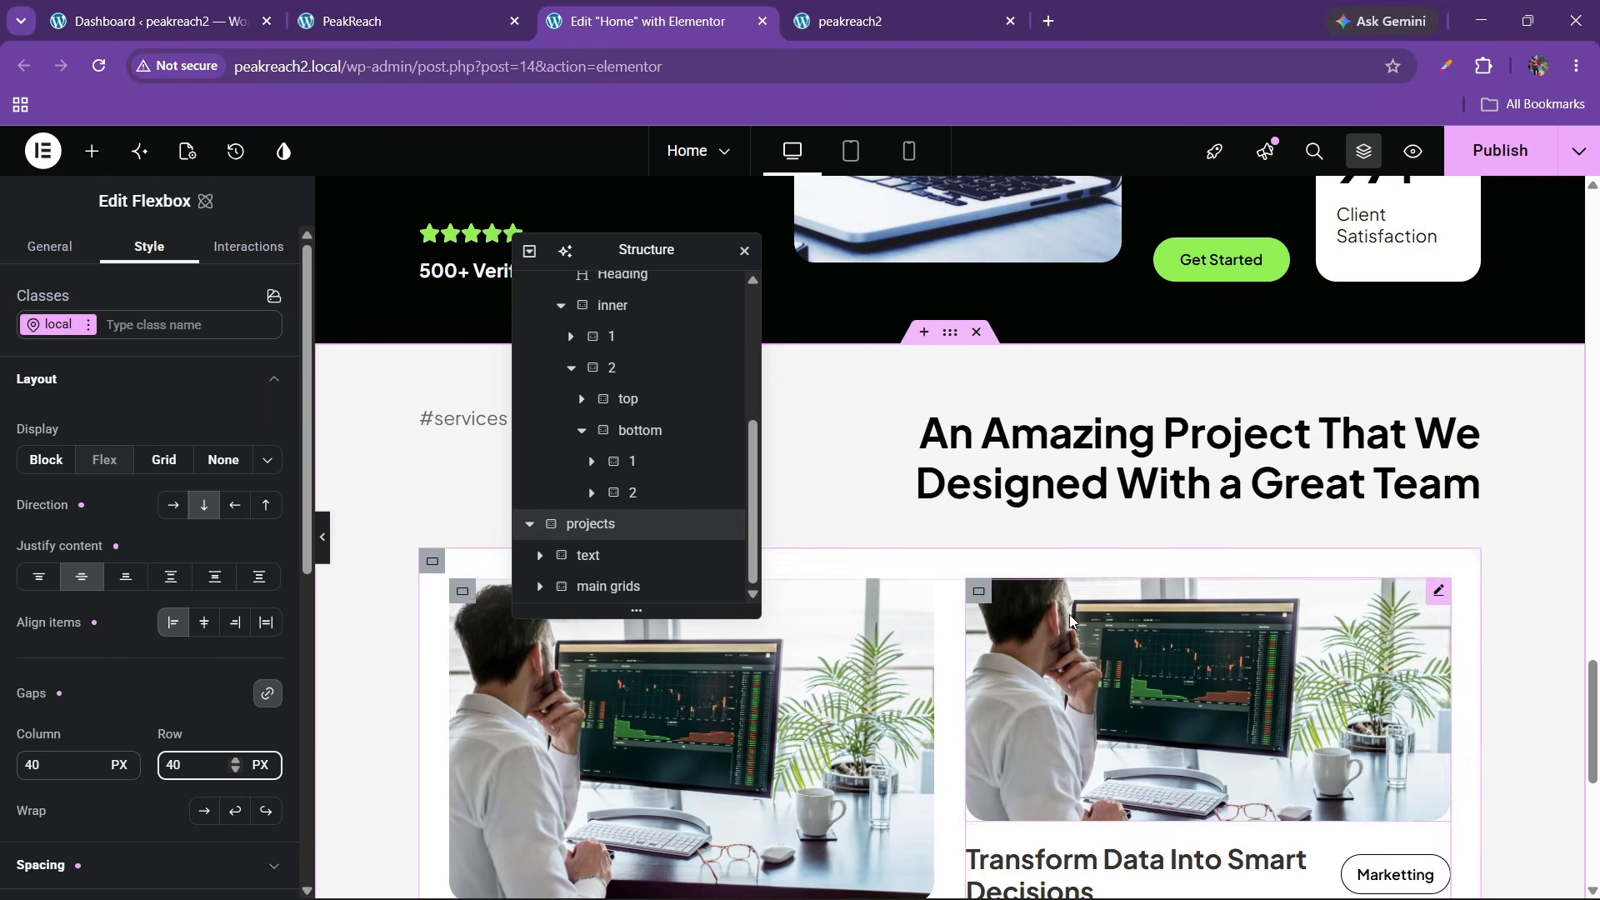
Publish the page and compare the live peakreach2 site with the PeakReach reference
left_click(1465, 153)
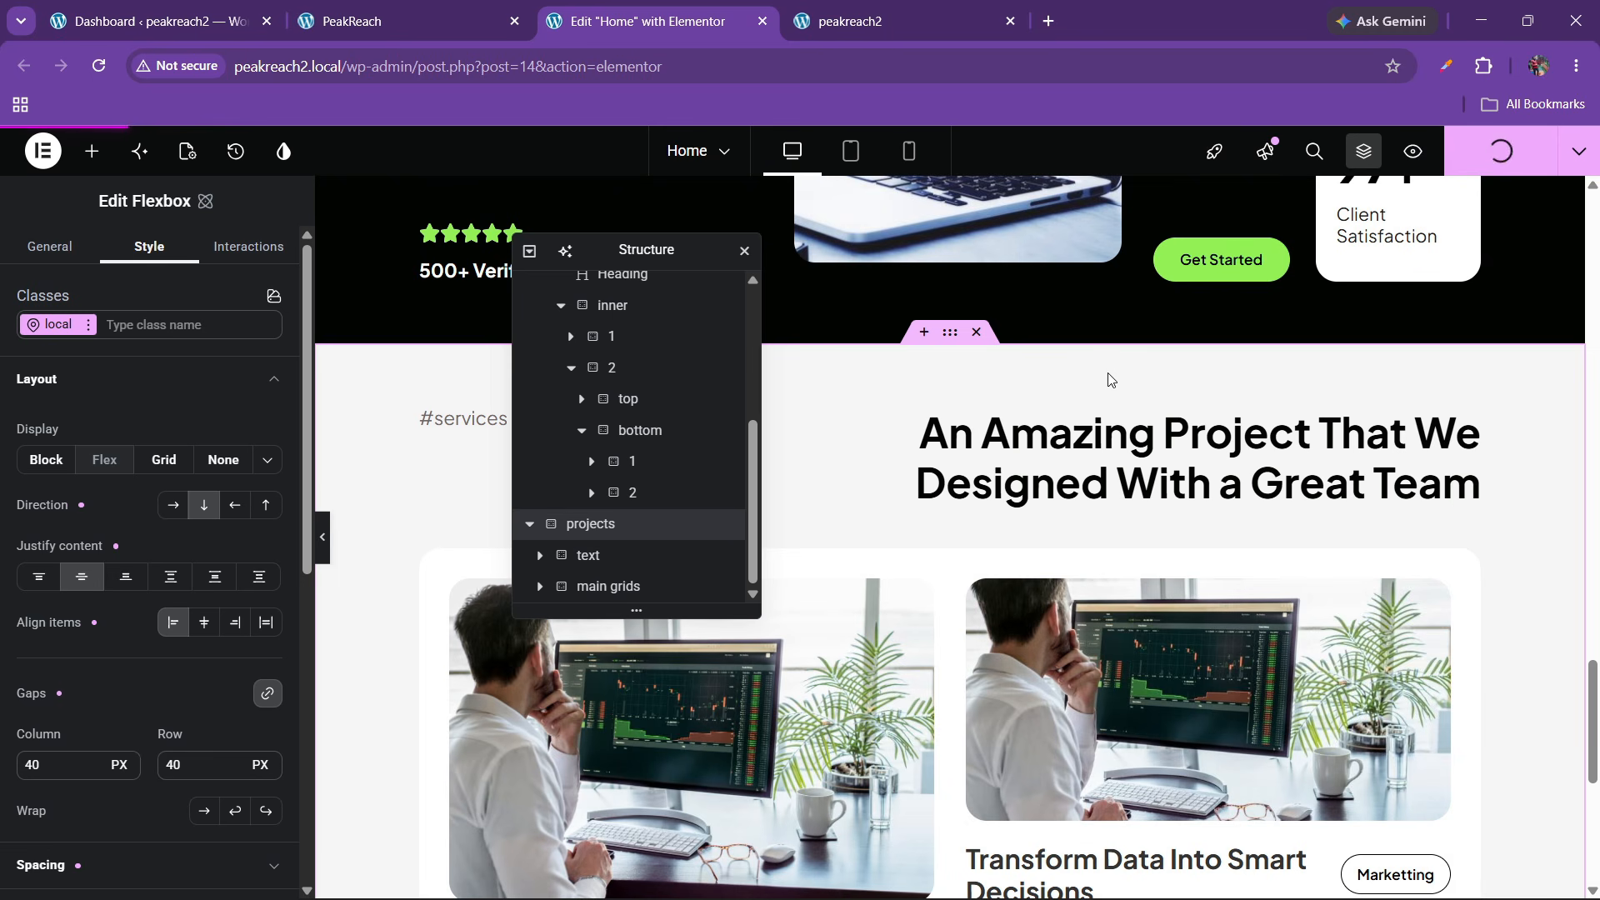
scroll(983, 483, "down", 4)
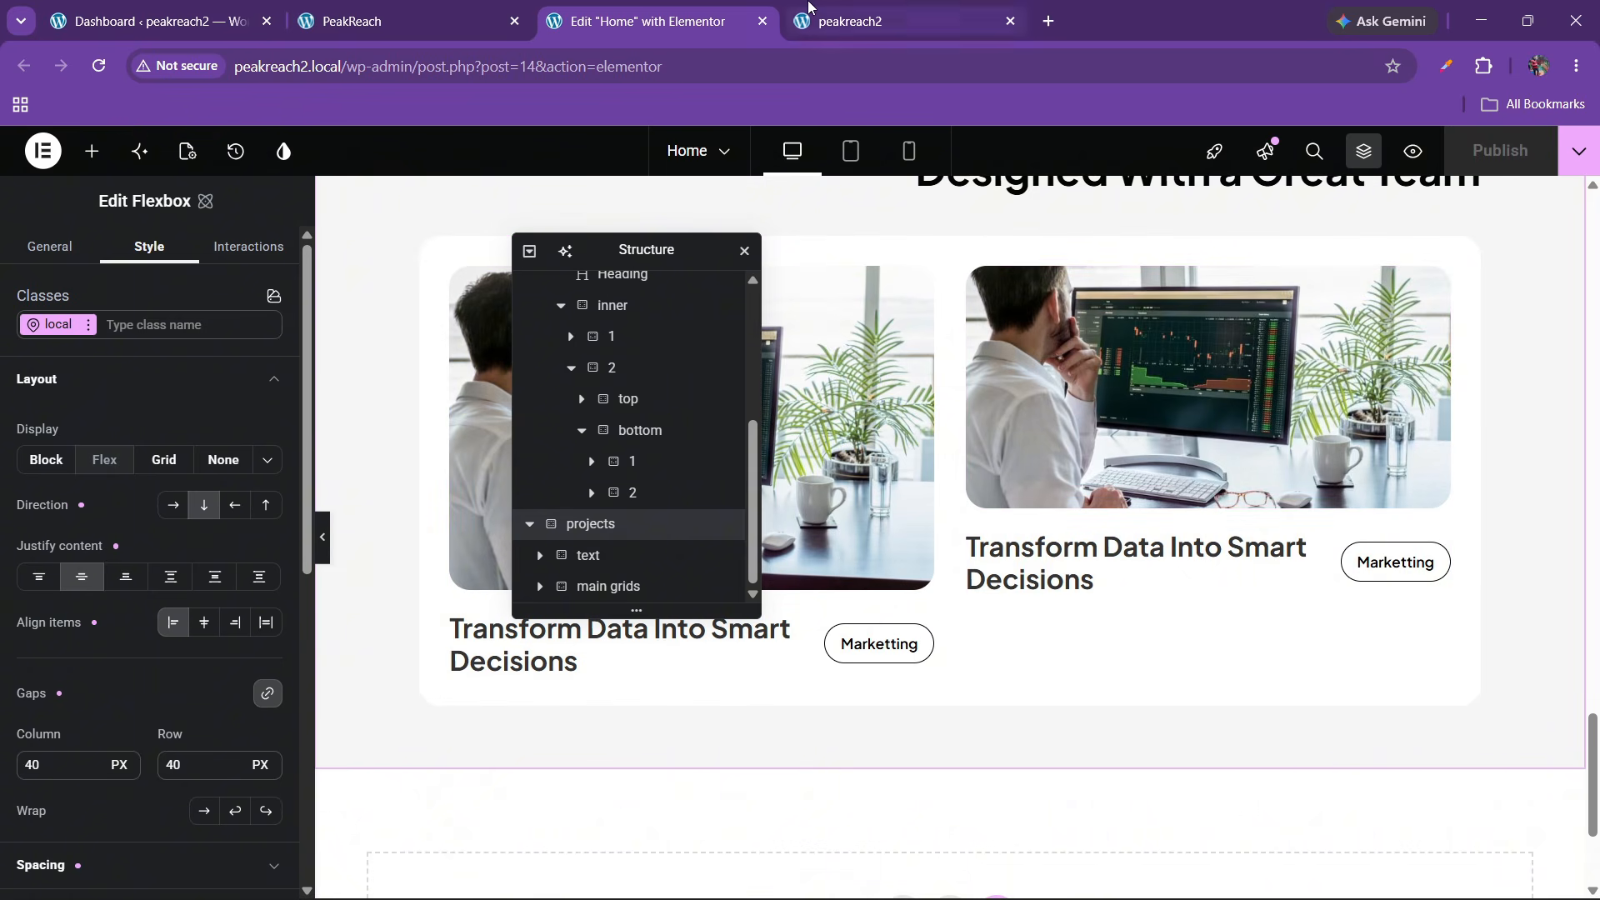
left_click(859, 21)
left_click(101, 74)
left_click(375, 21)
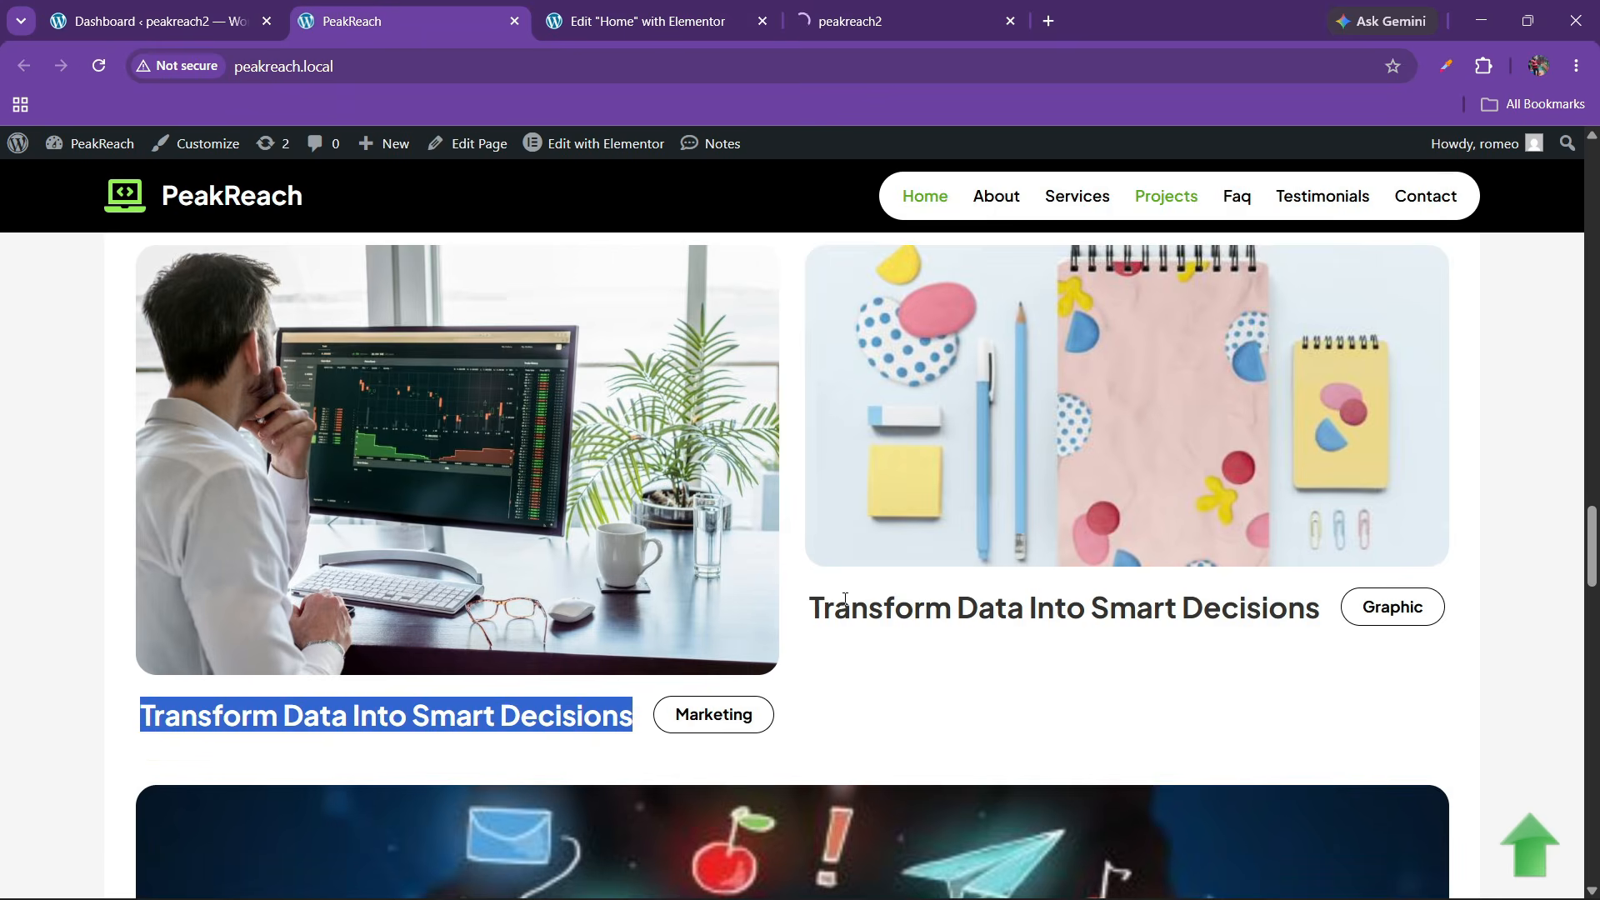
scroll(843, 611, "down", 6)
scroll(843, 611, "down", 8)
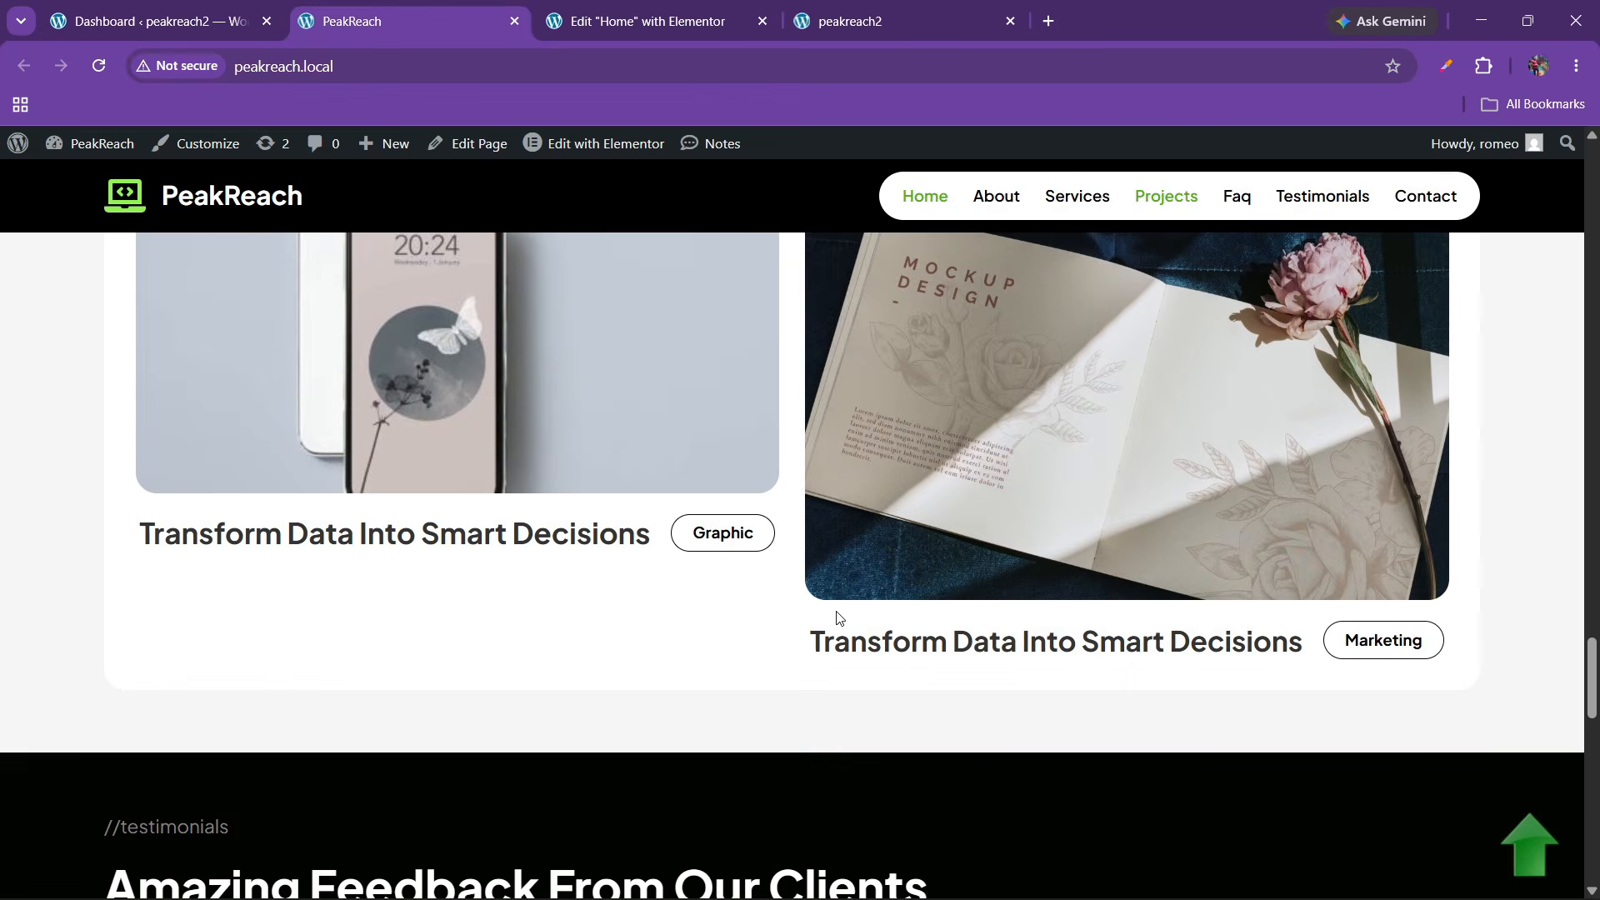
scroll(836, 611, "up", 4)
left_click(718, 18)
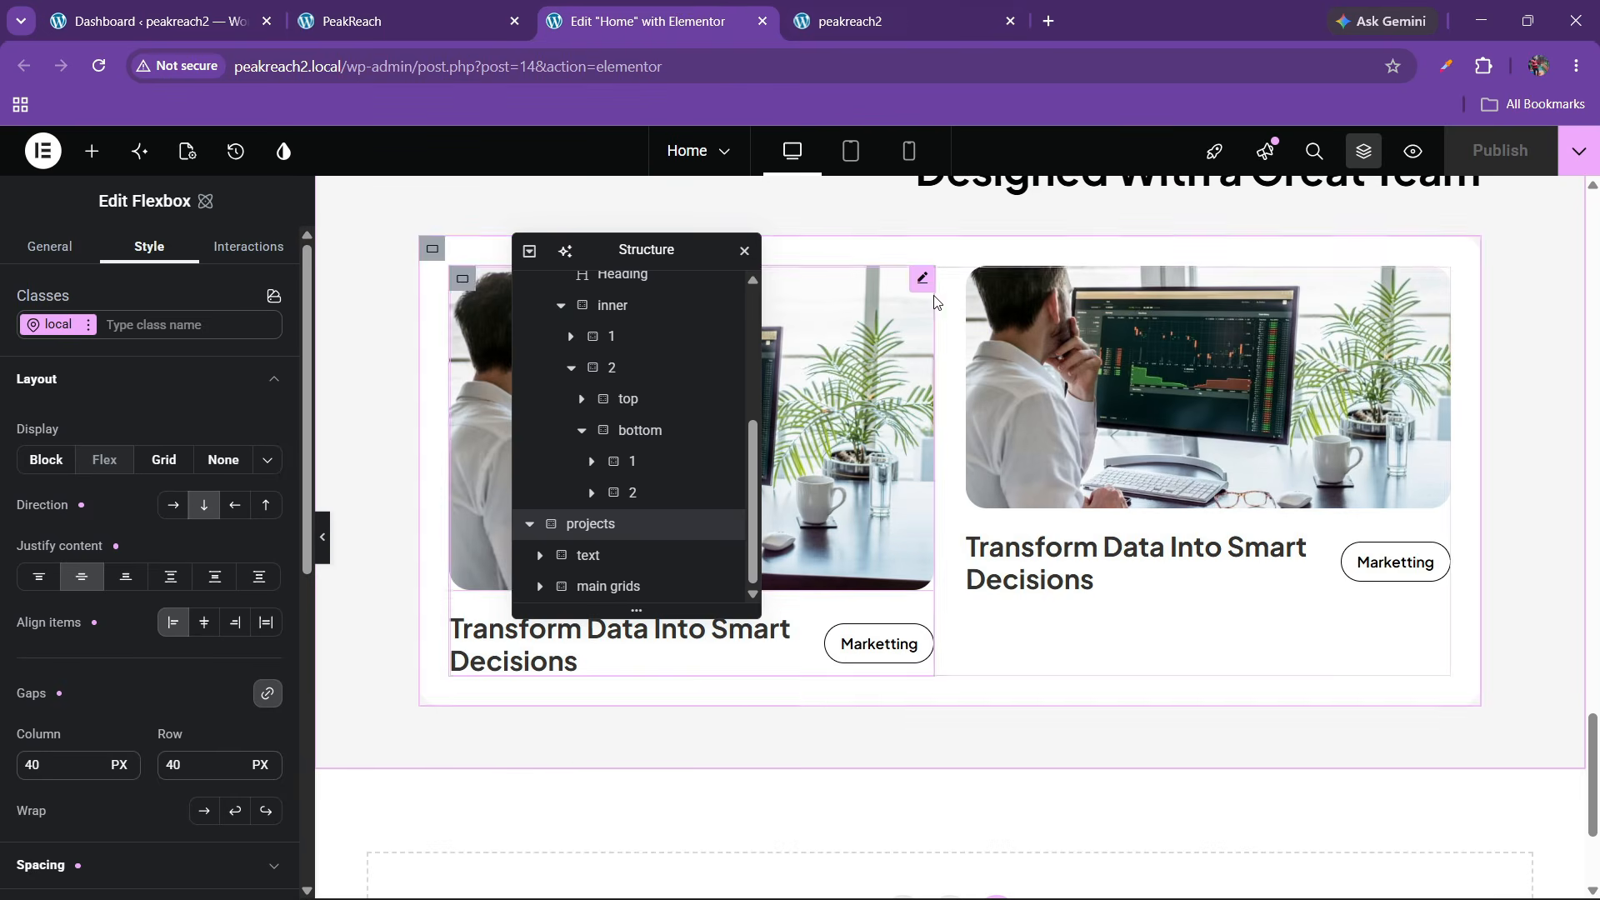
left_click(850, 21)
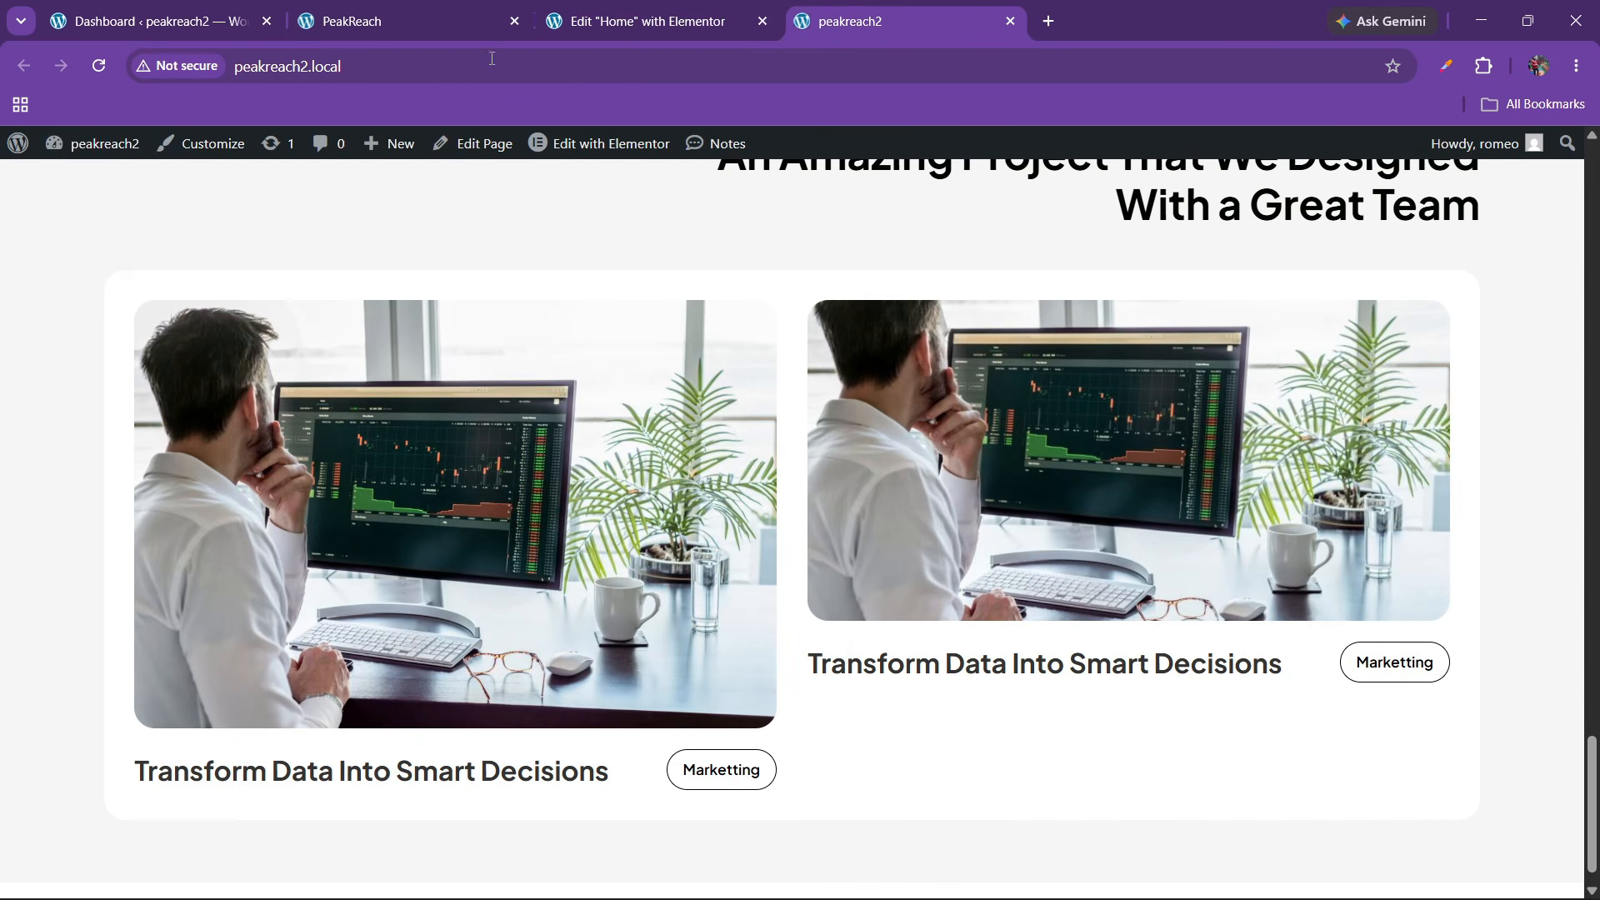
left_click(605, 23)
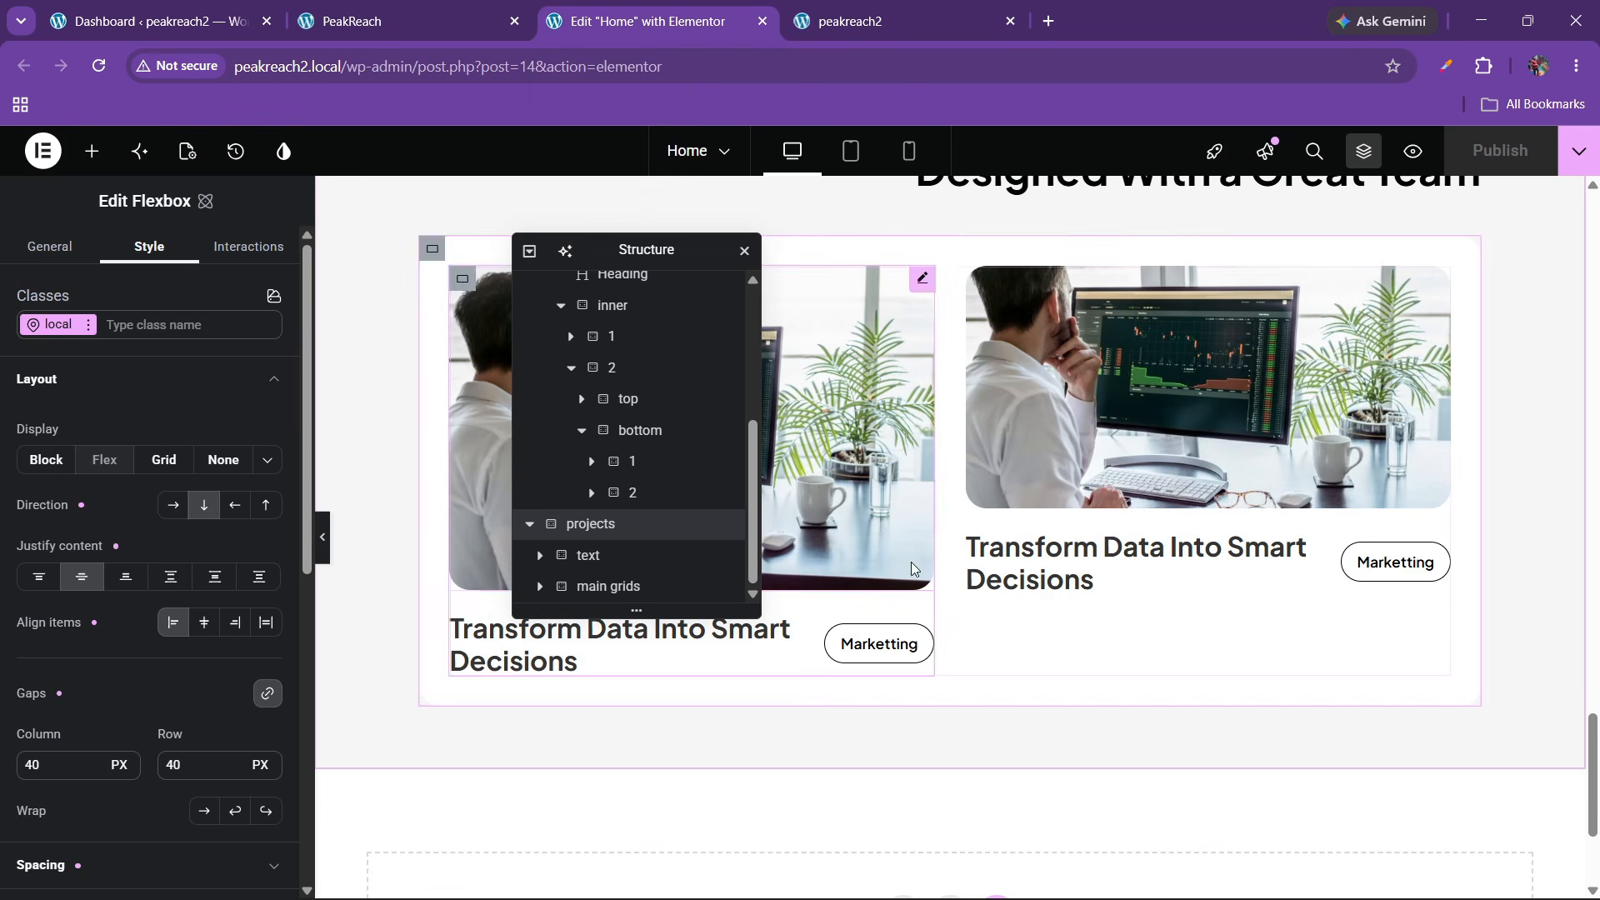
Duplicate the project card Grid from the Structure panel, dismissing the paste-from-other-site prompt
left_click(540, 588)
left_click(614, 589)
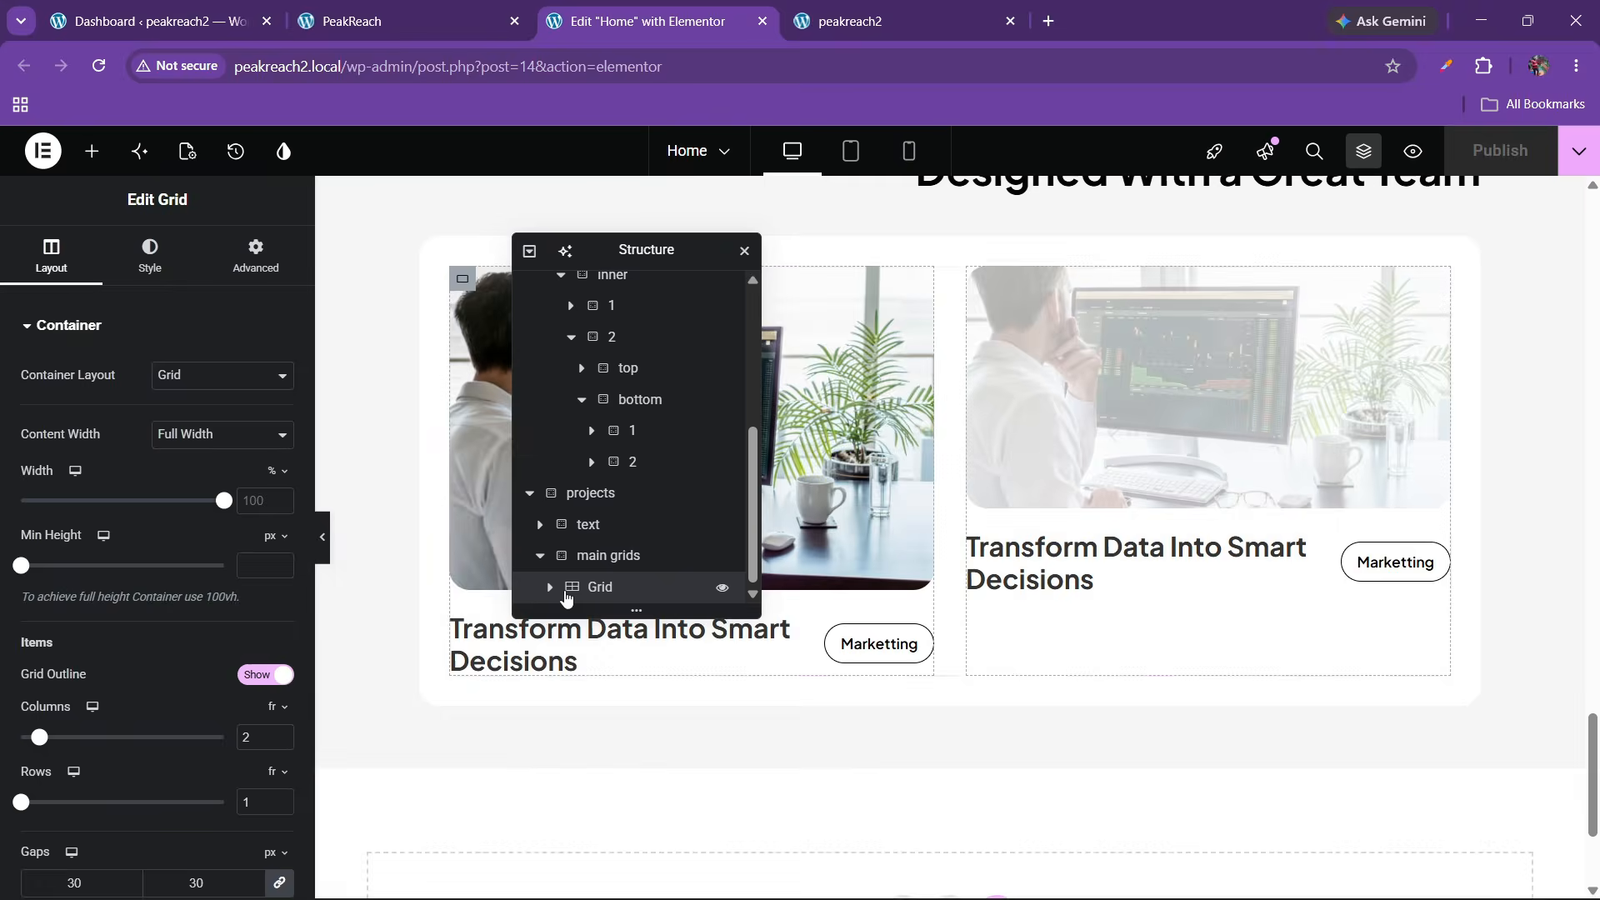
right_click(623, 591)
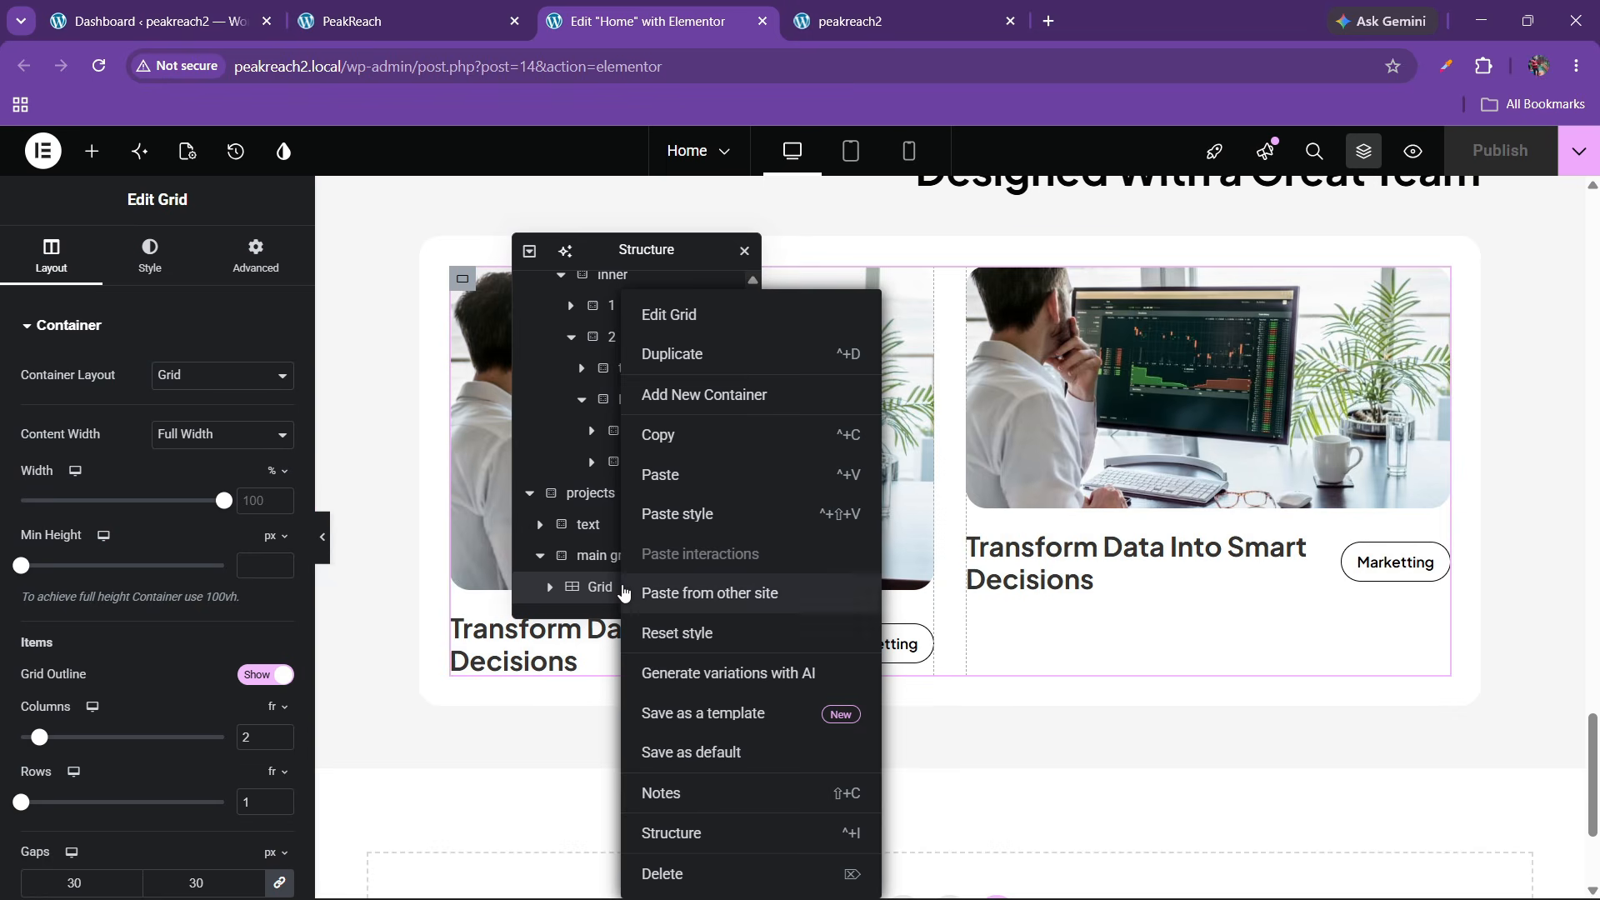
left_click(625, 593)
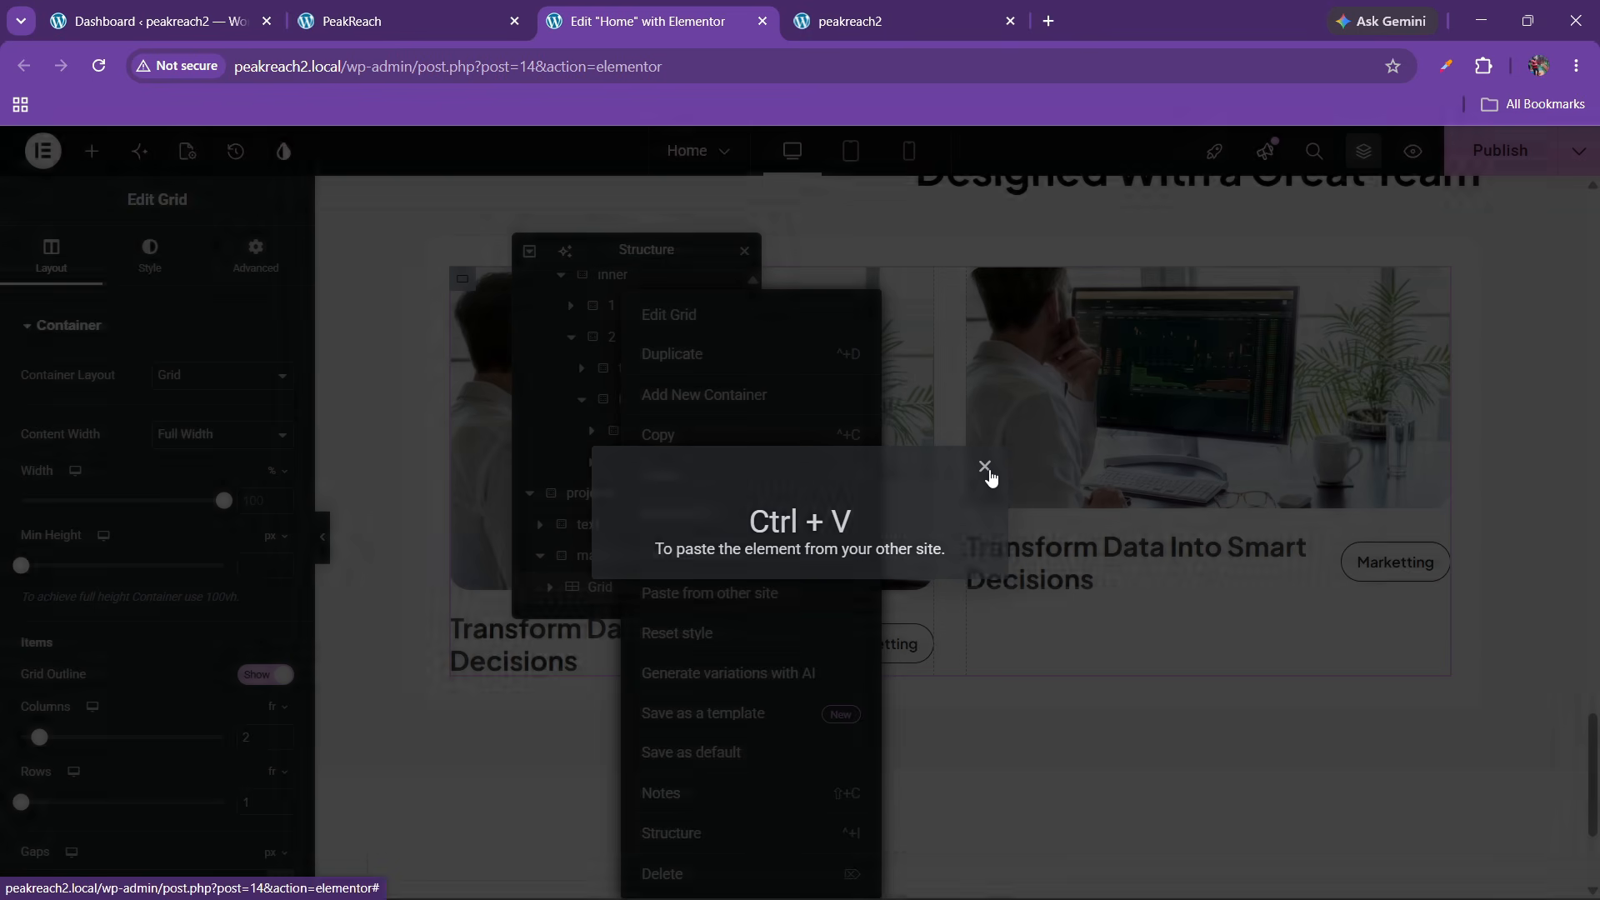
left_click(985, 466)
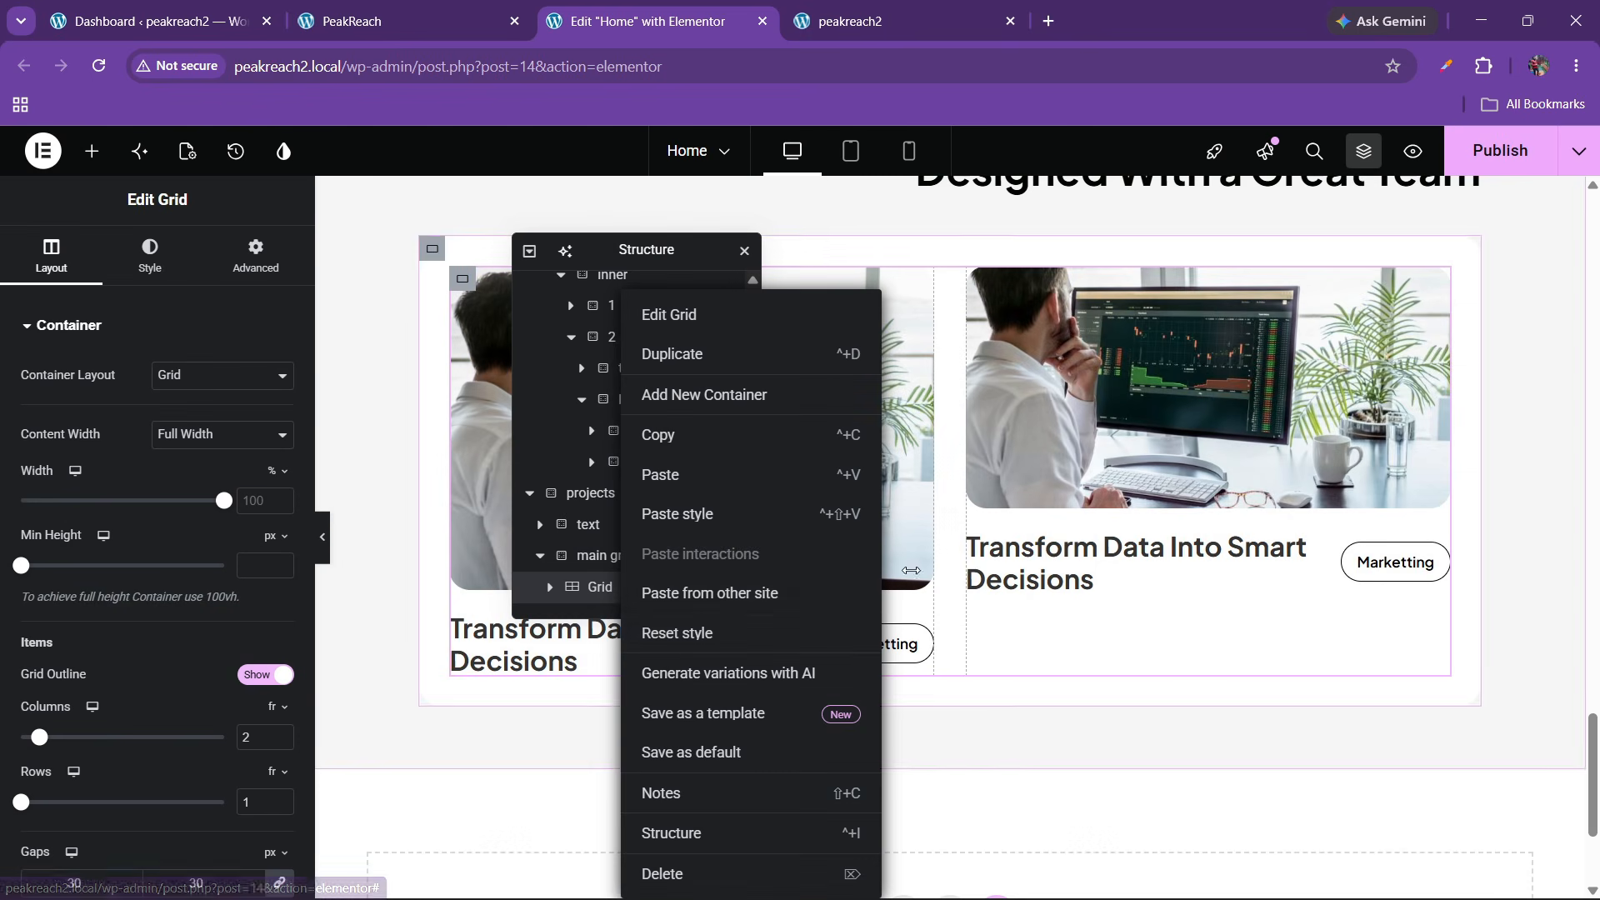
left_click(600, 588)
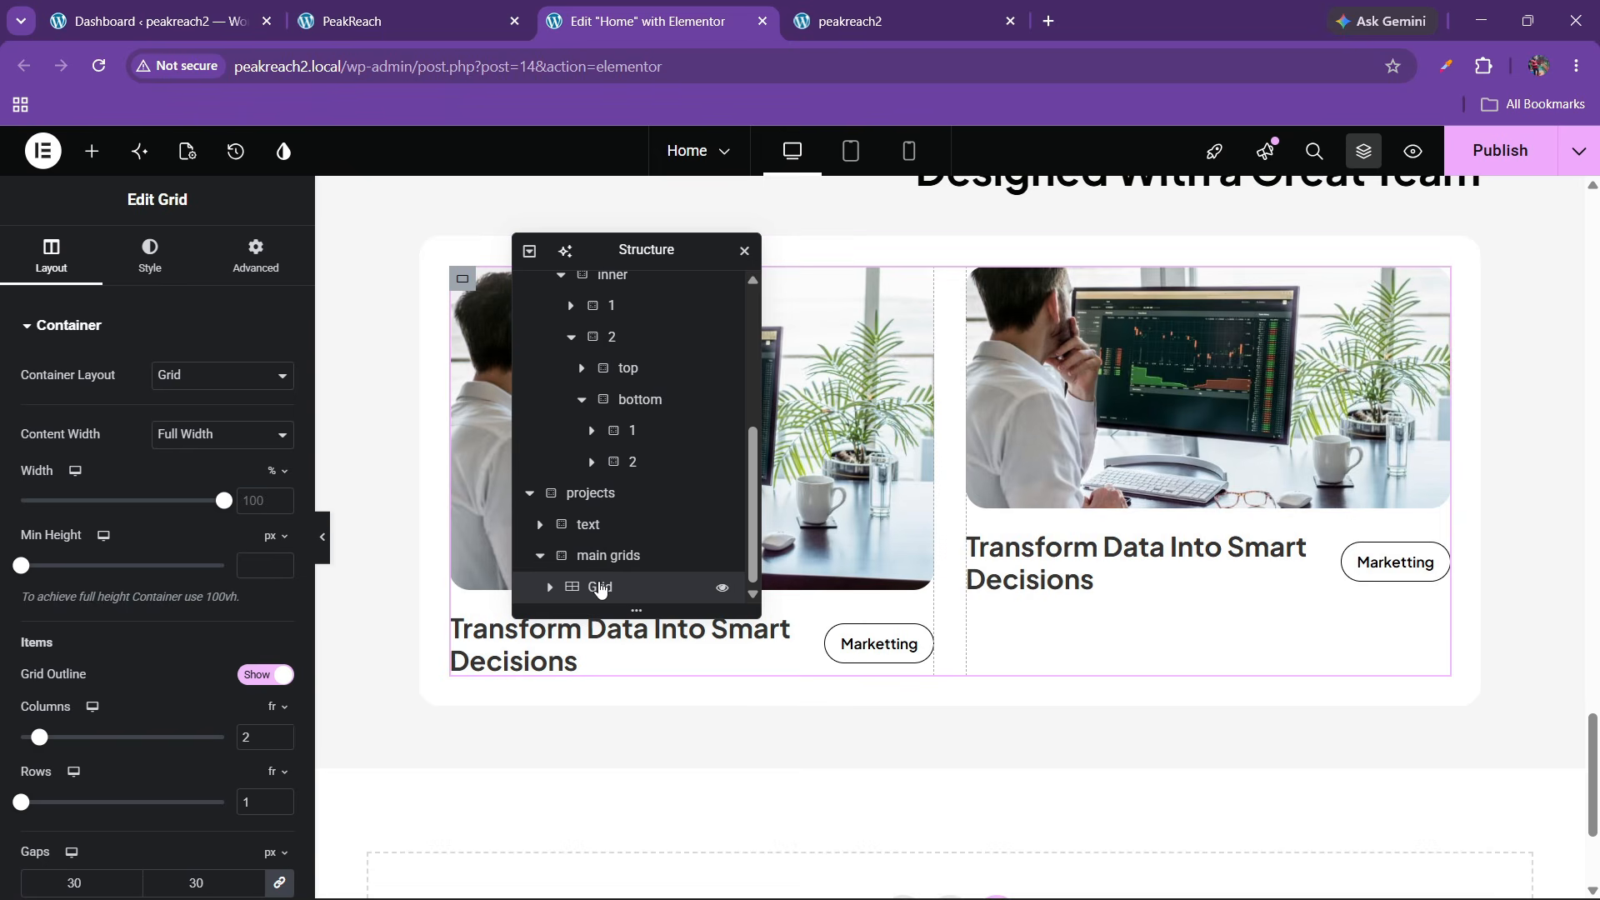
right_click(600, 587)
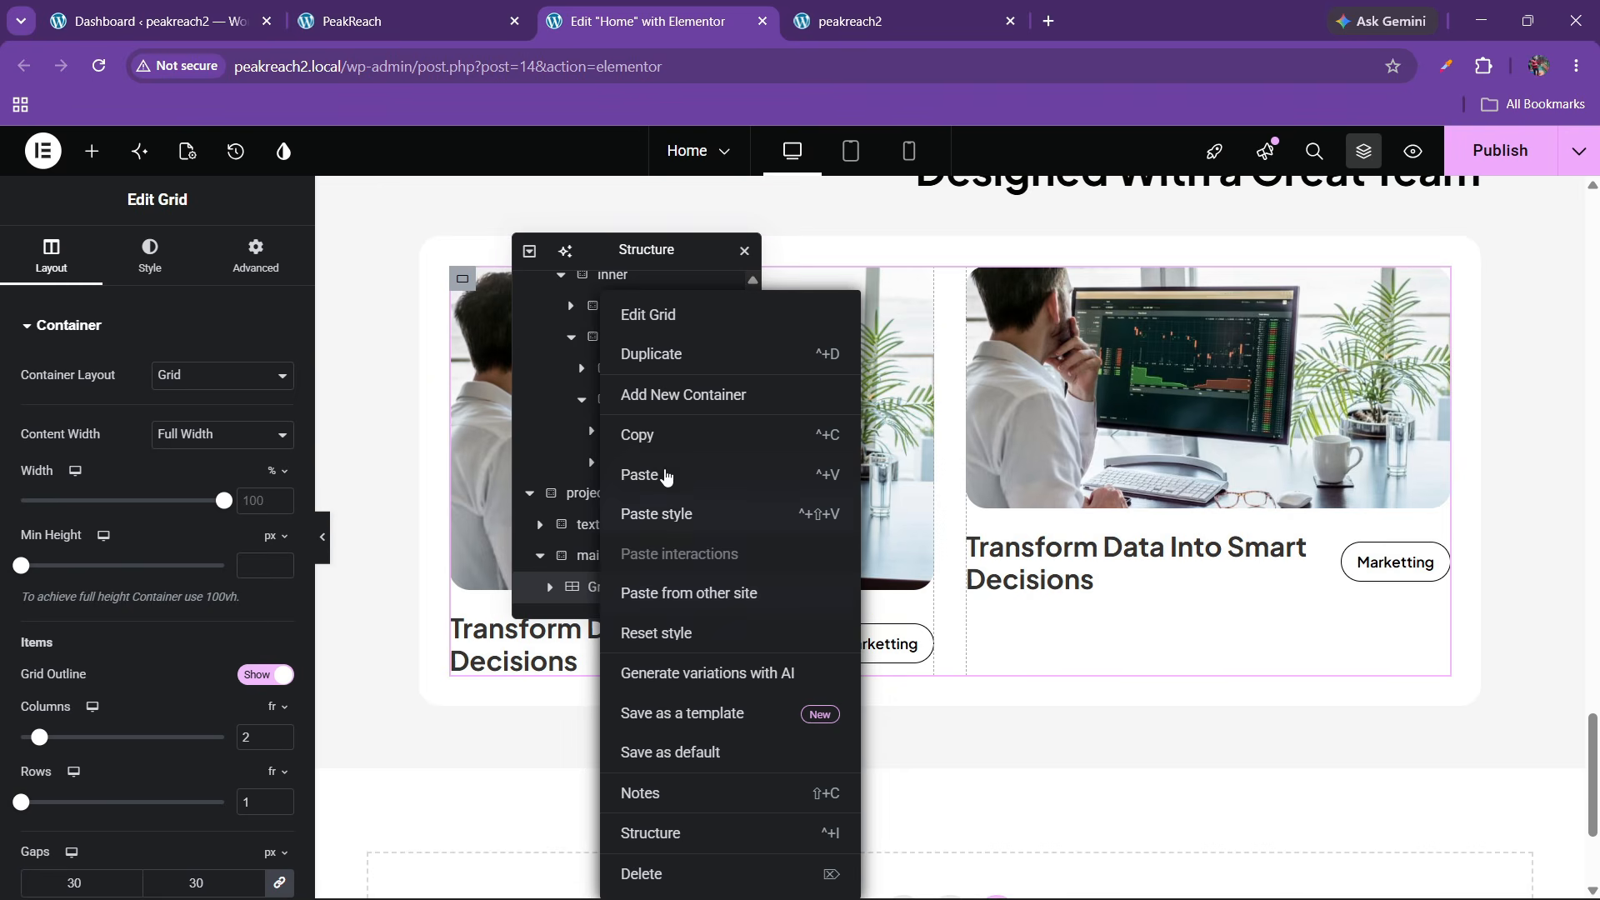
left_click(671, 353)
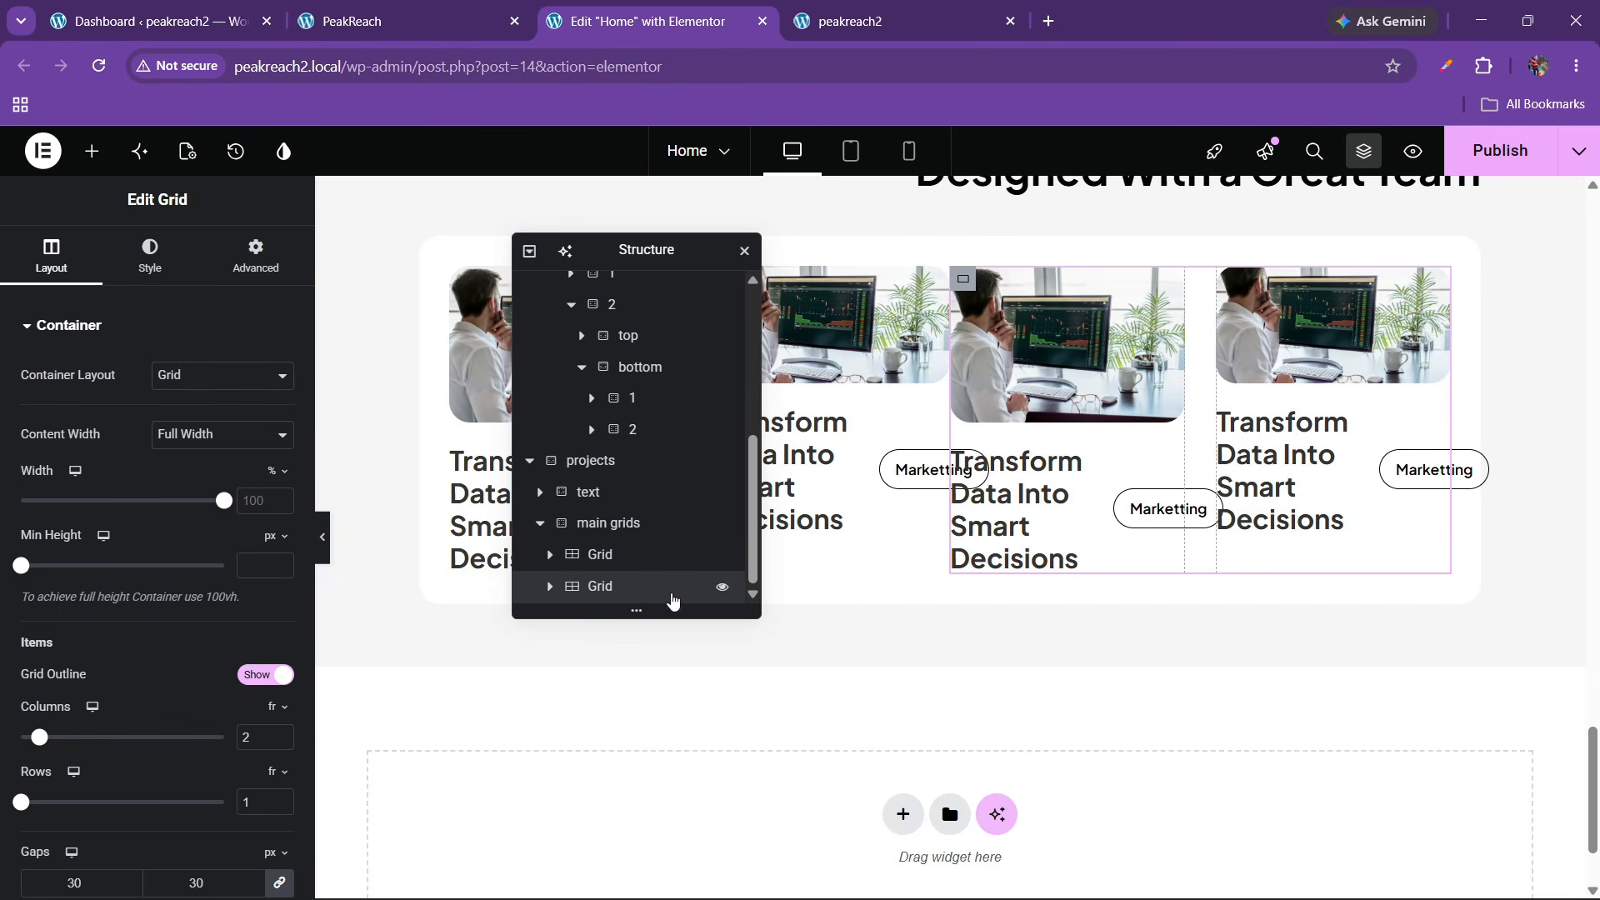
left_click(619, 531)
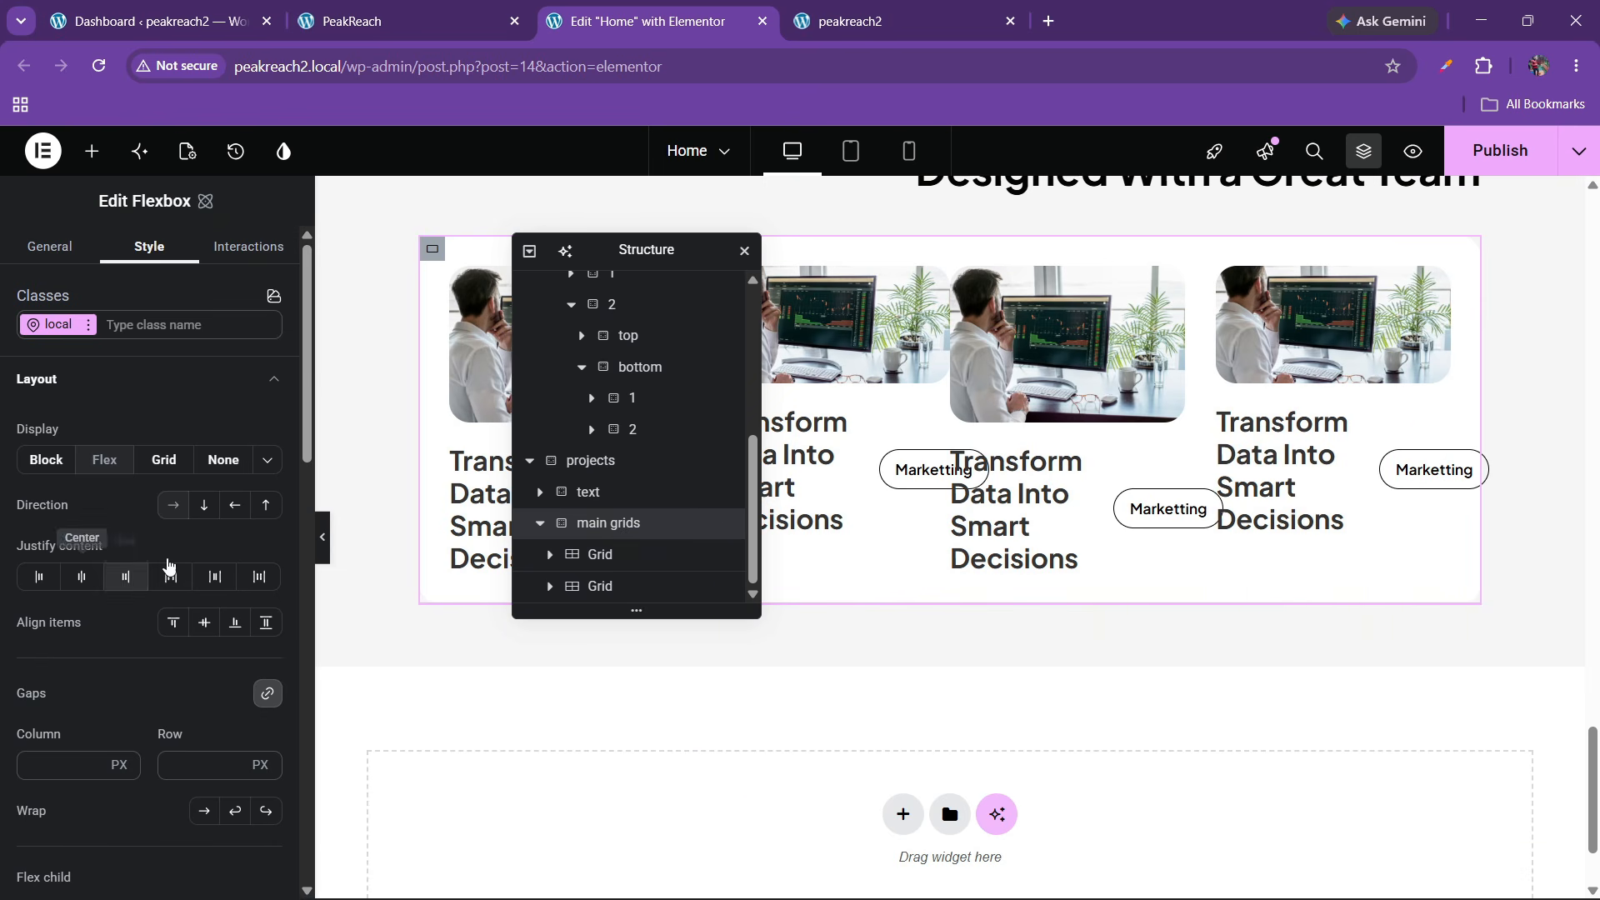
Set the main grids container to column direction, centred, with 40 px gaps
left_click(204, 505)
left_click(81, 576)
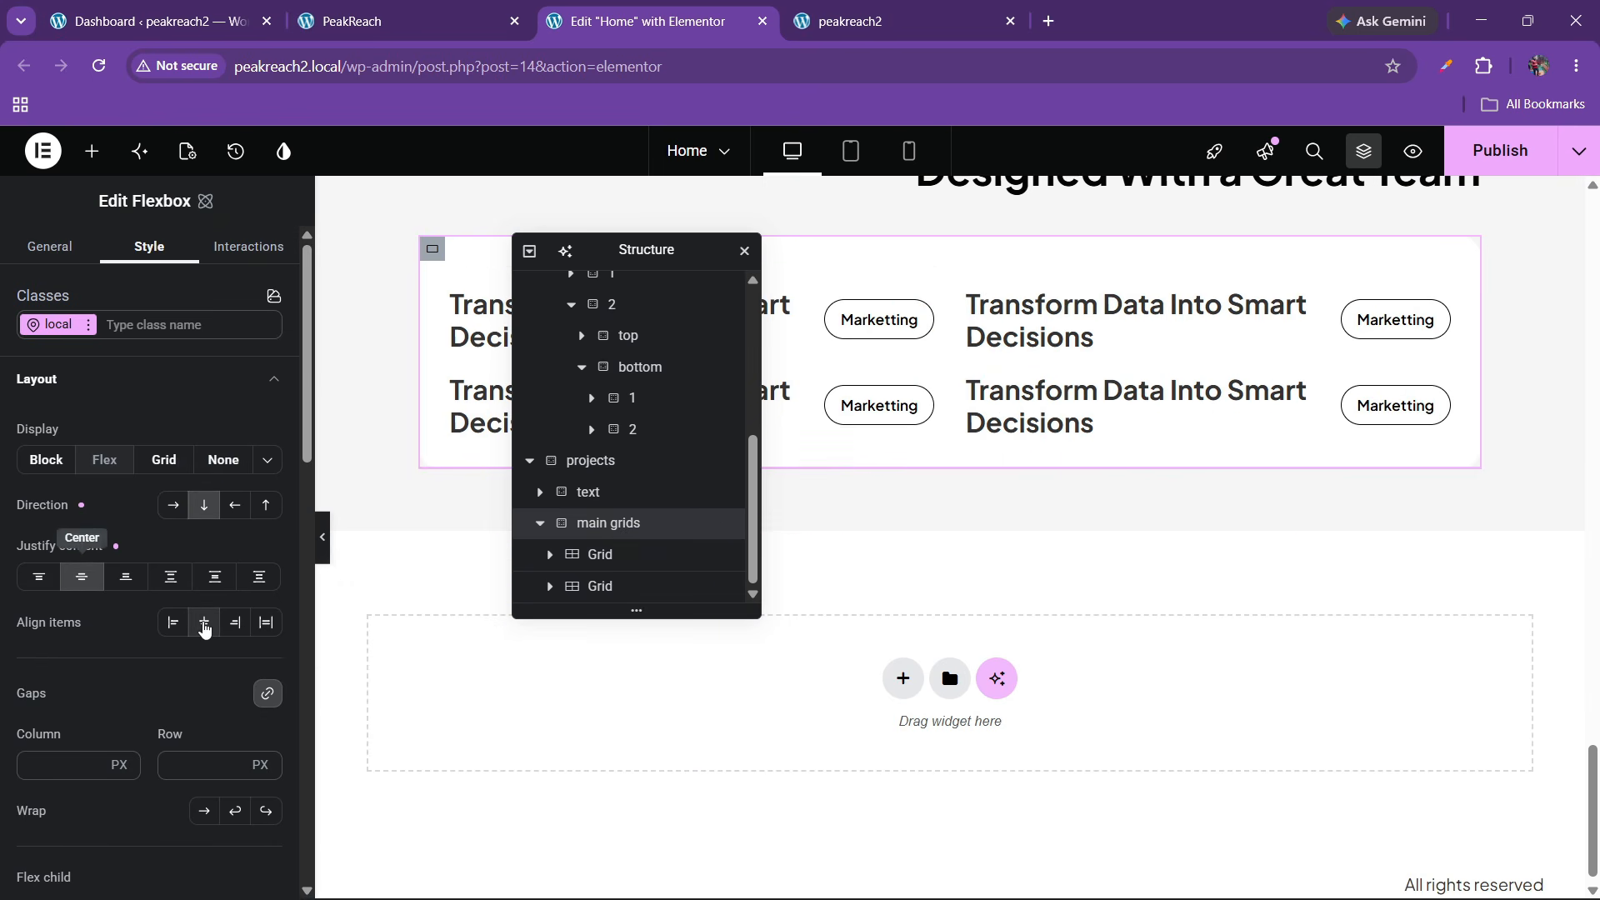
left_click(204, 623)
left_click(434, 8)
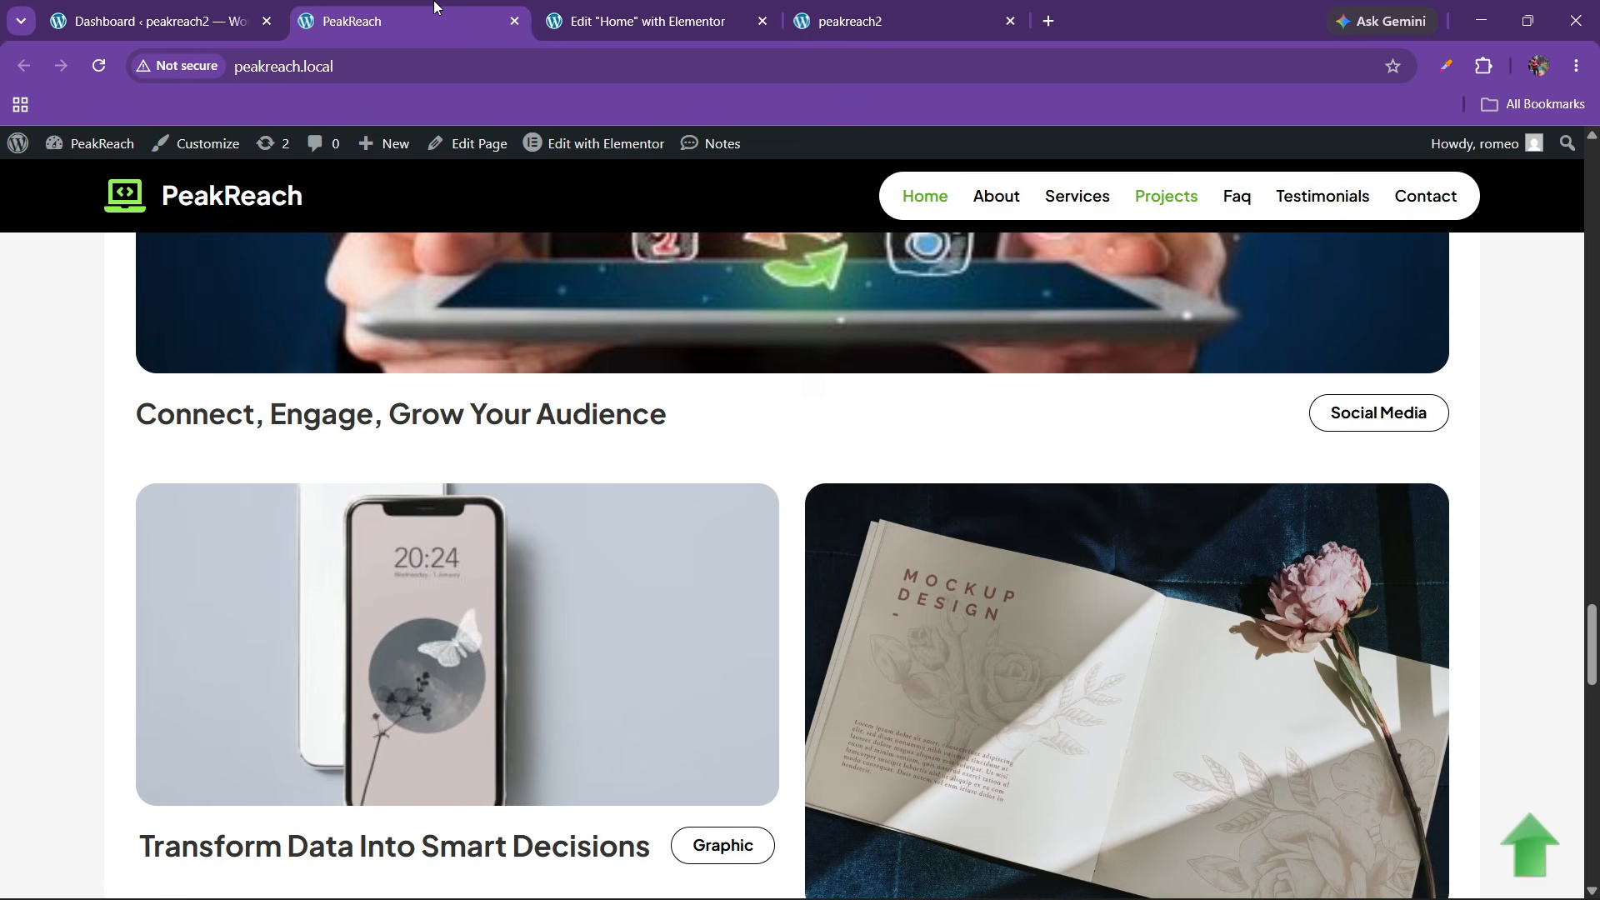
left_click(611, 7)
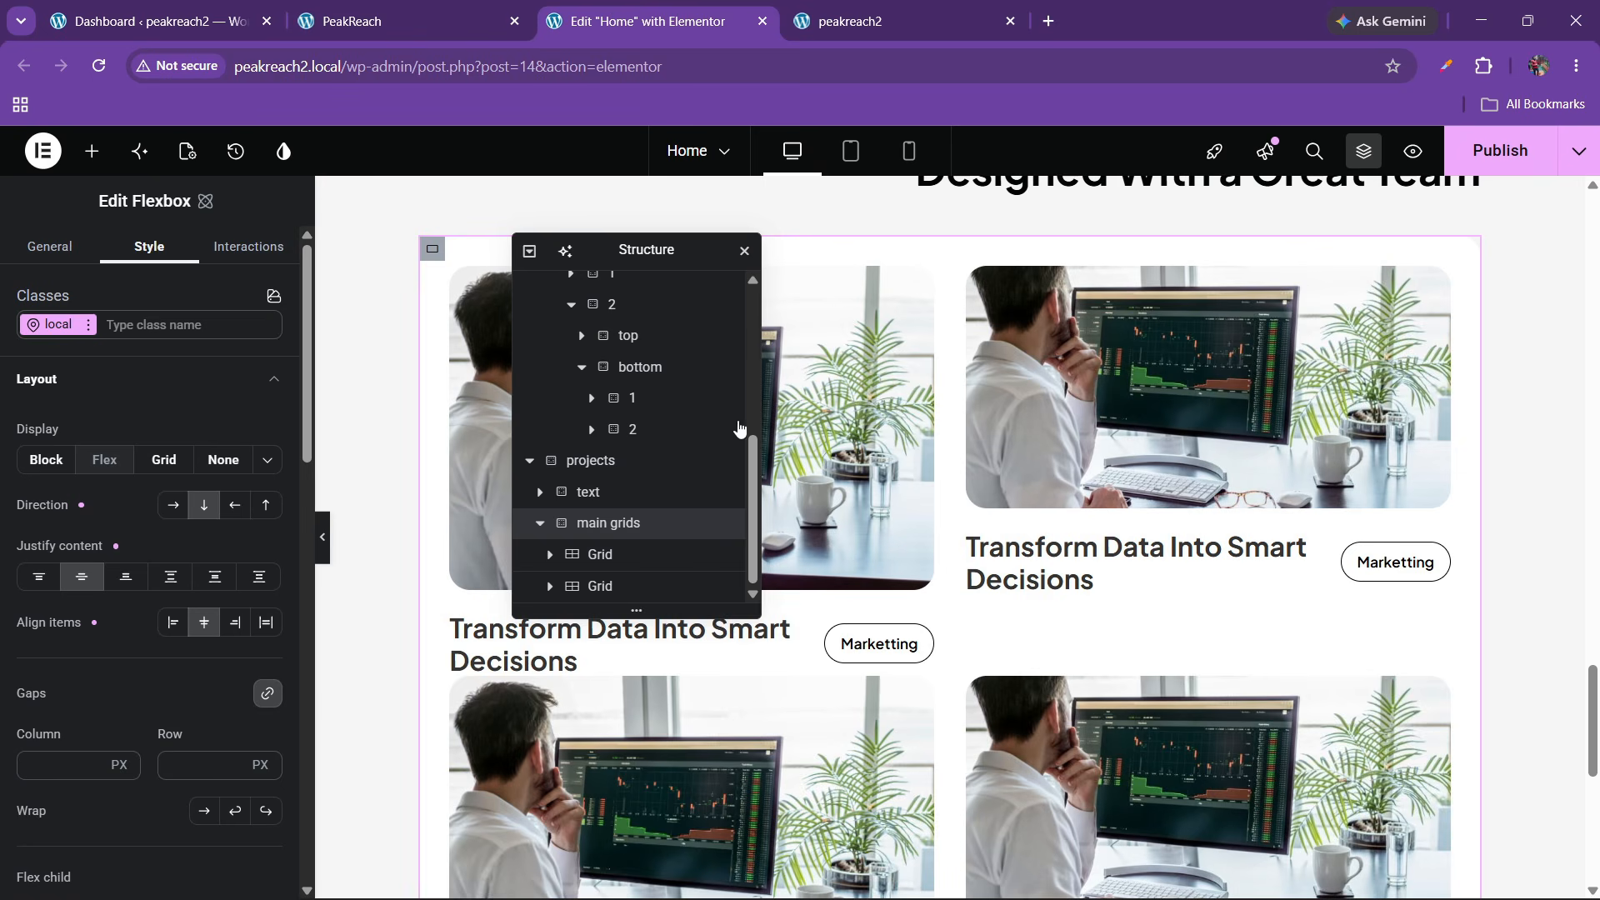
scroll(806, 572, "down", 3)
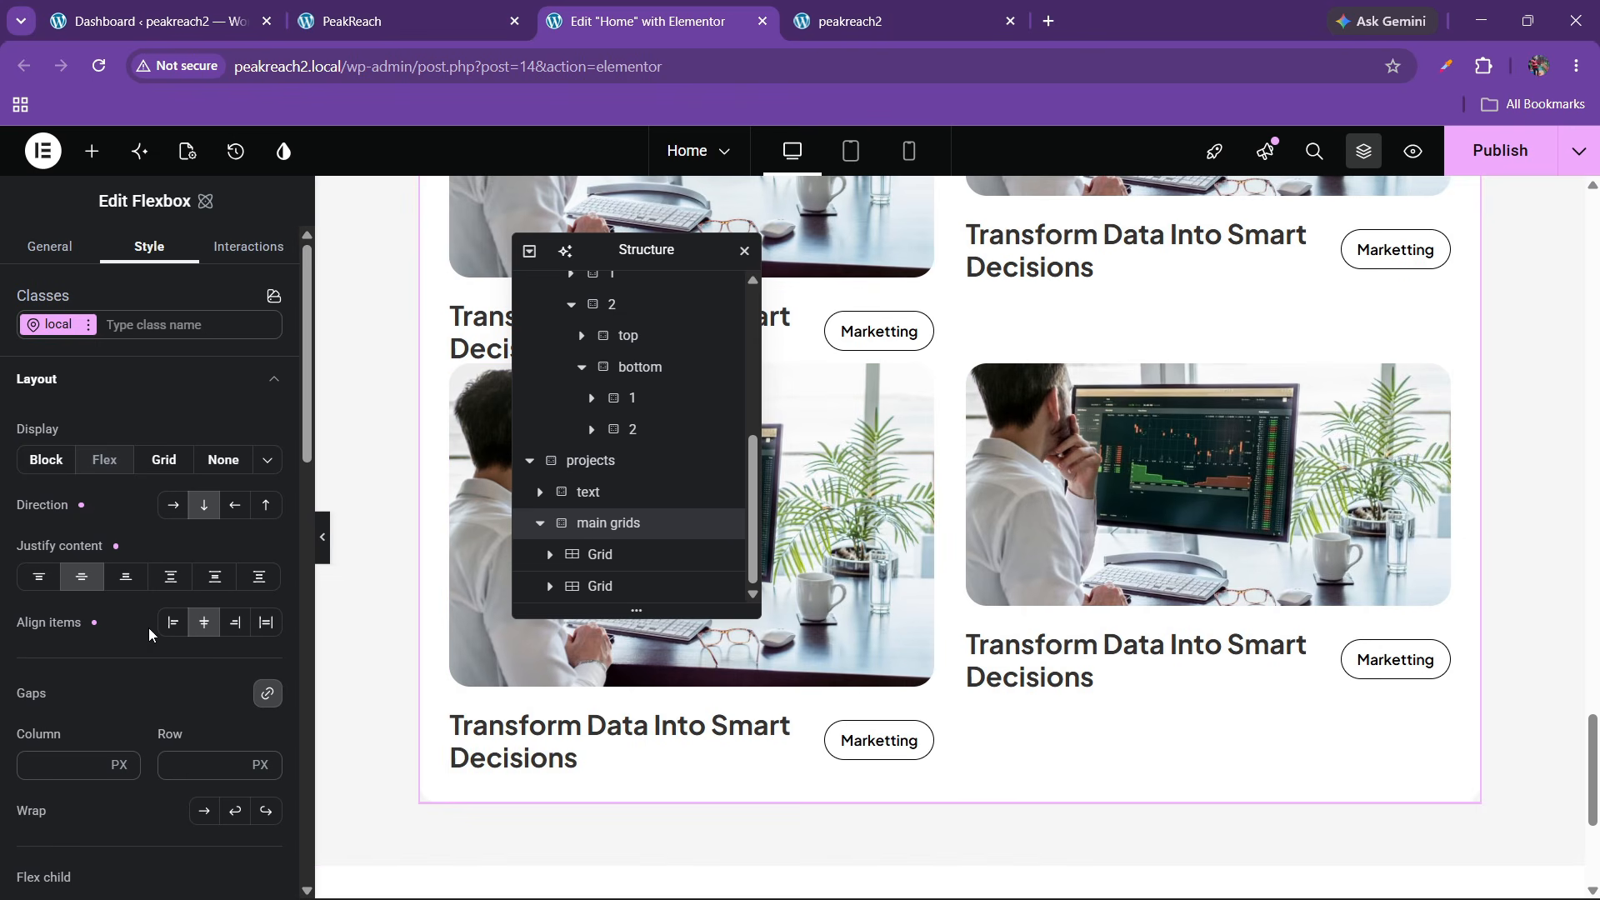
scroll(149, 627, "down", 3)
left_click(193, 550)
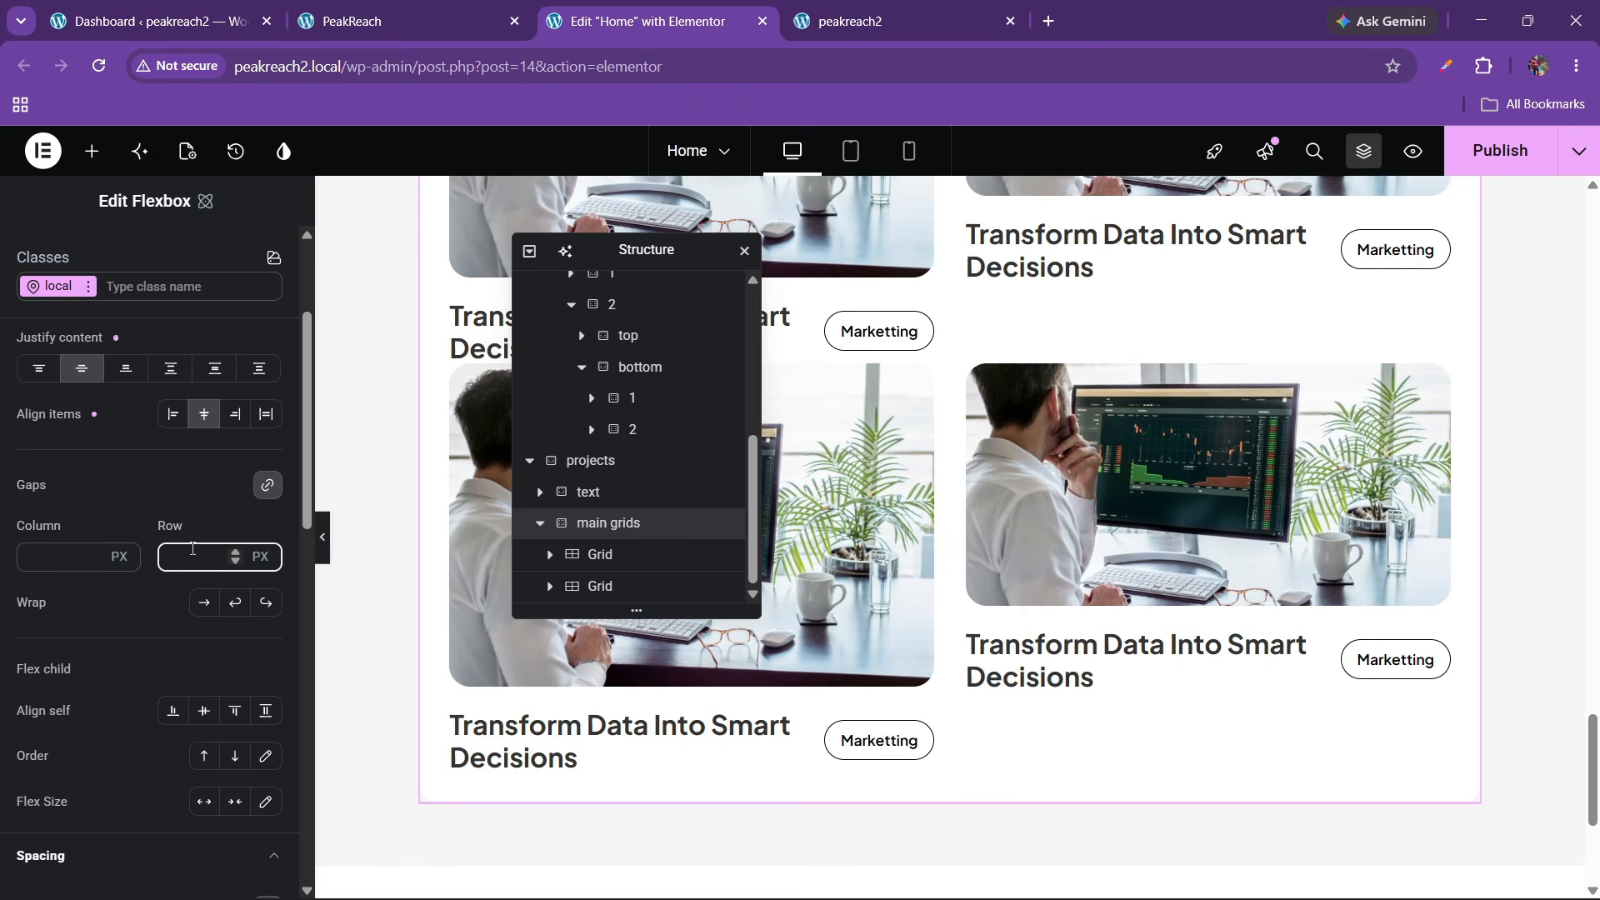
type("40")
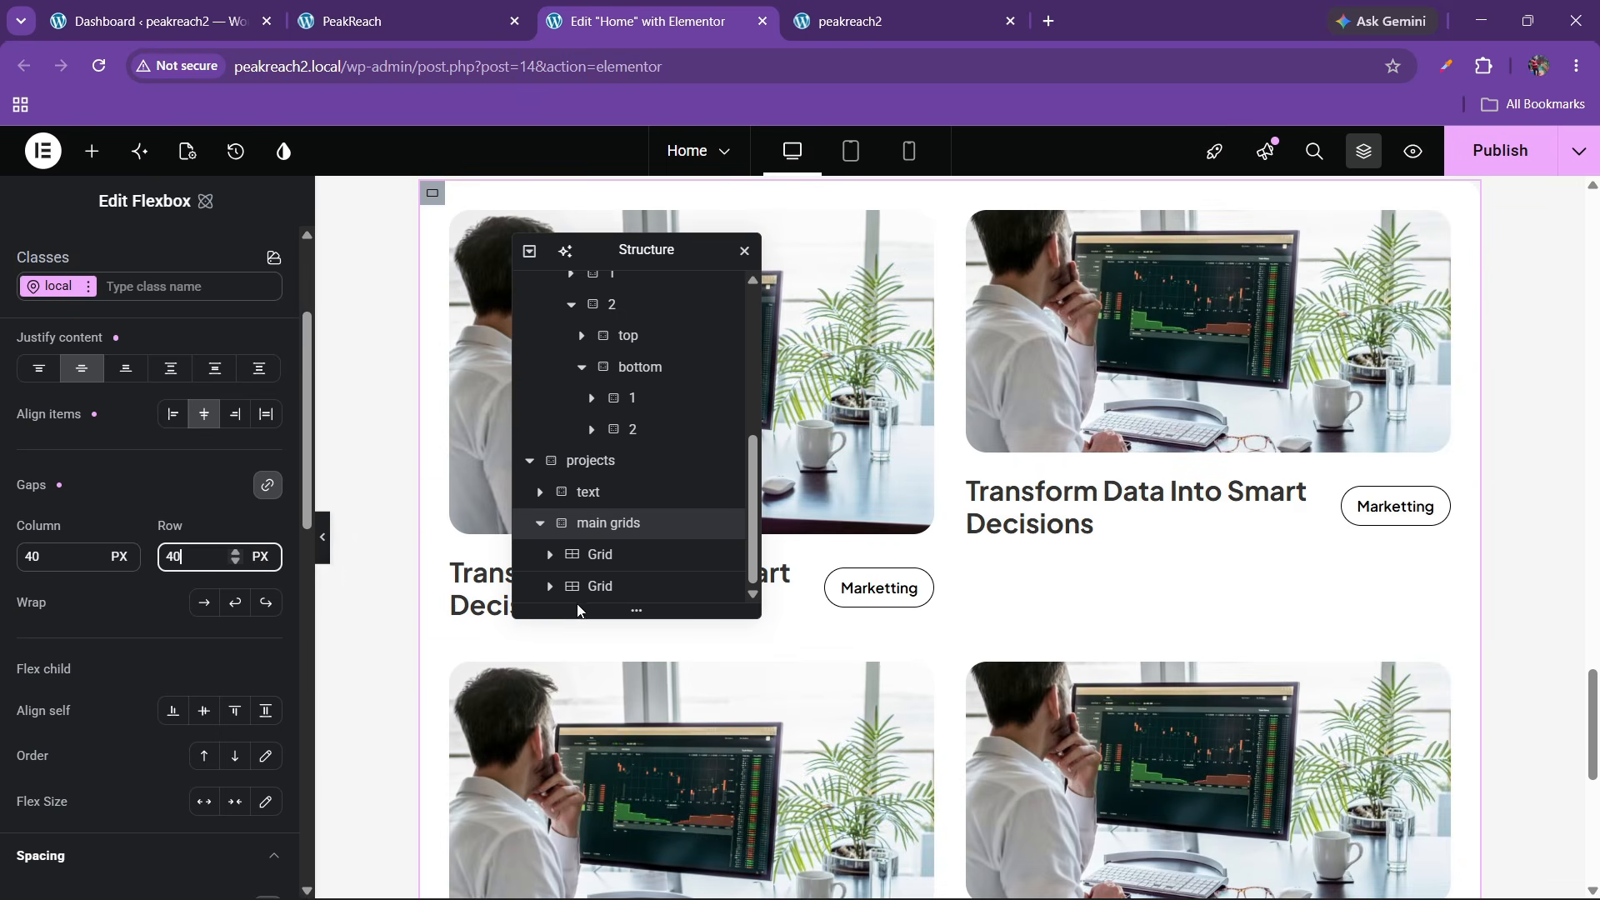
Set the second Grid to 1 column and delete its last card box
left_click(620, 585)
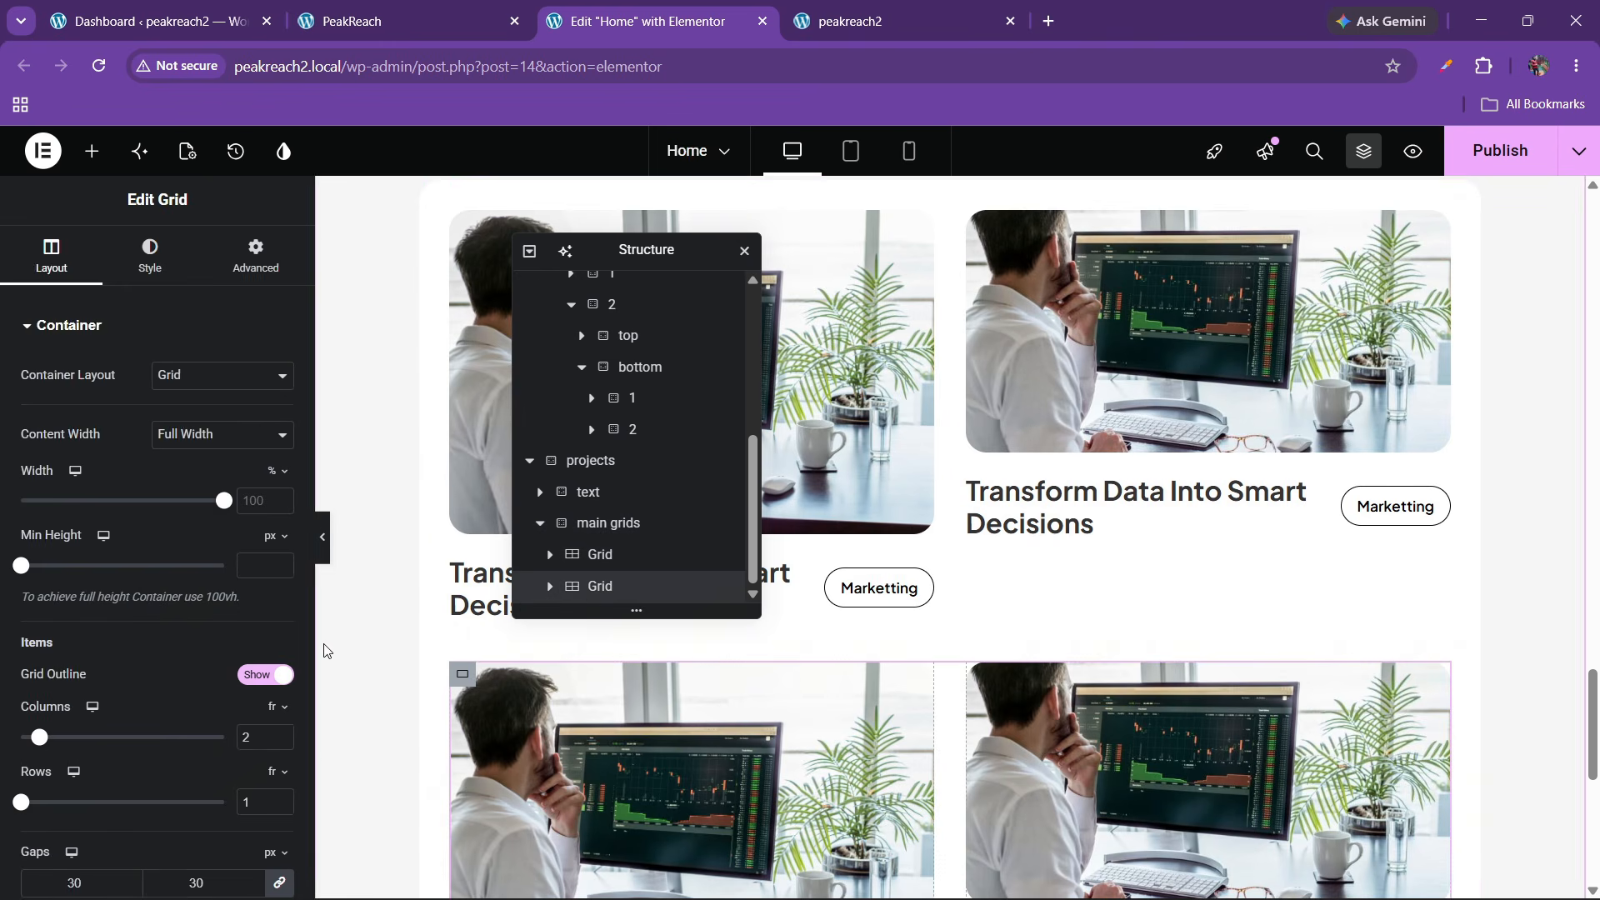
scroll(237, 666, "down", 1)
scroll(868, 600, "down", 1)
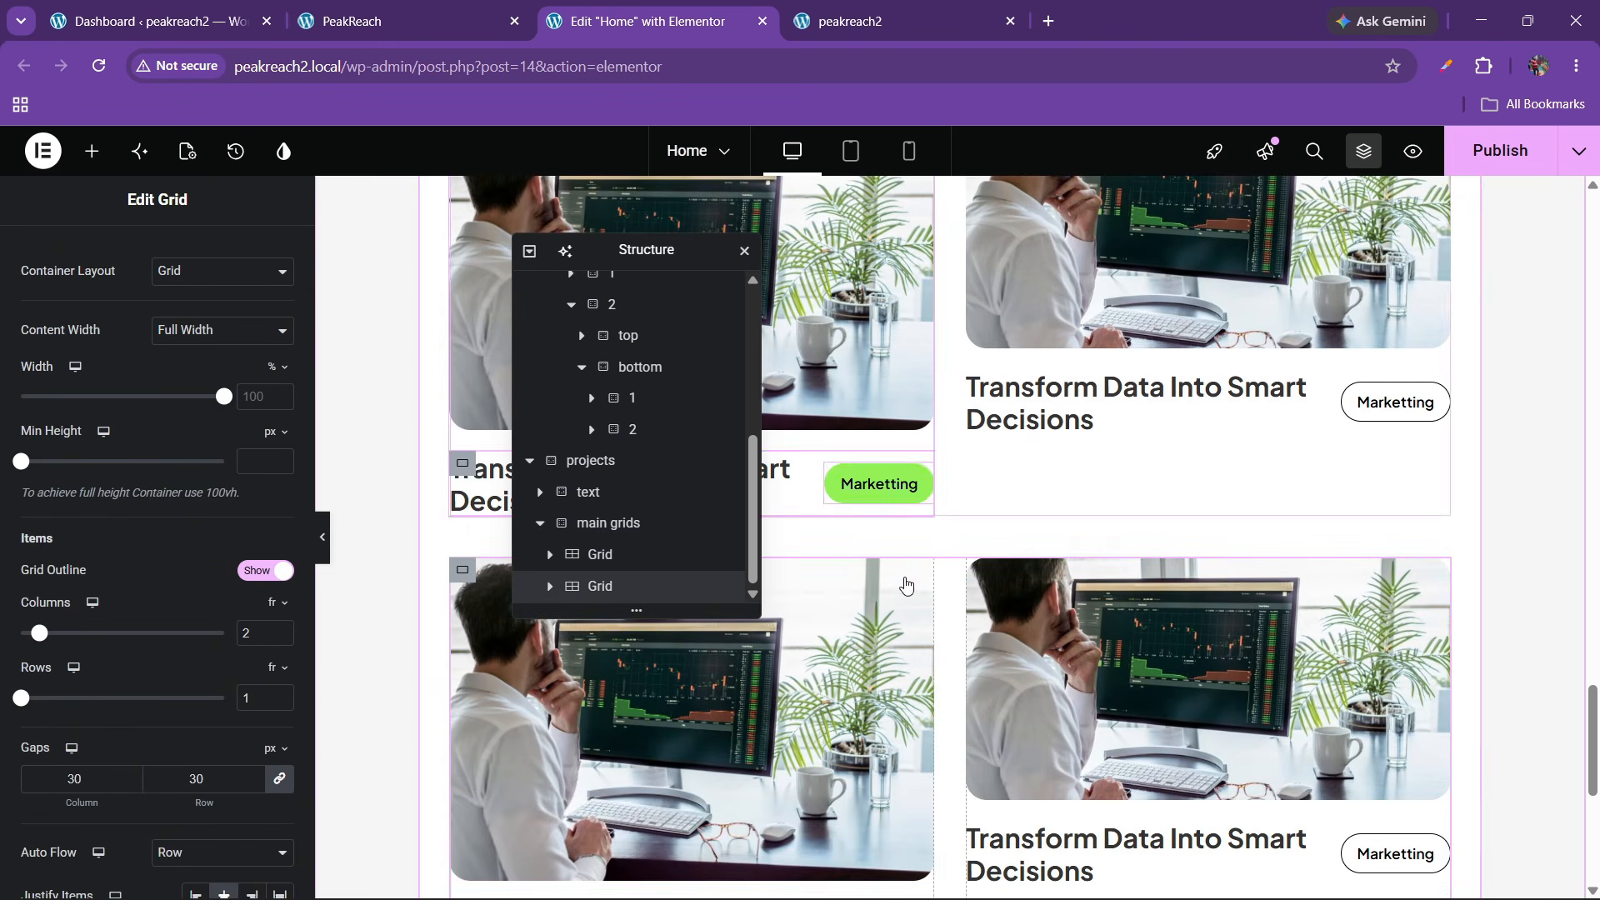
left_click(502, 9)
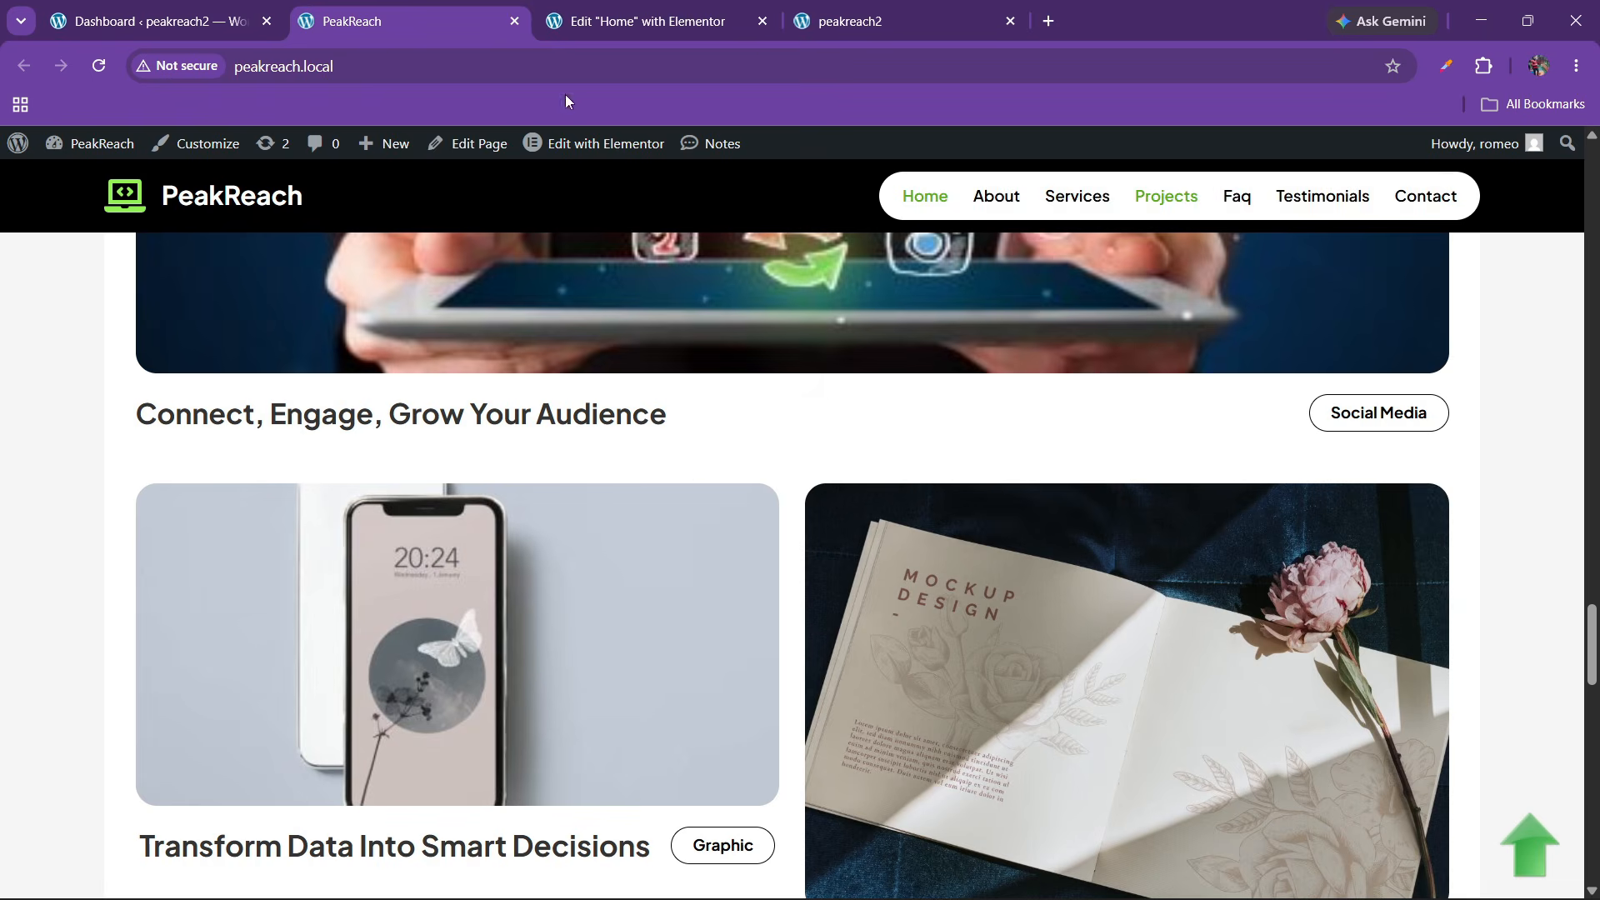
scroll(693, 481, "down", 1)
left_click(650, 21)
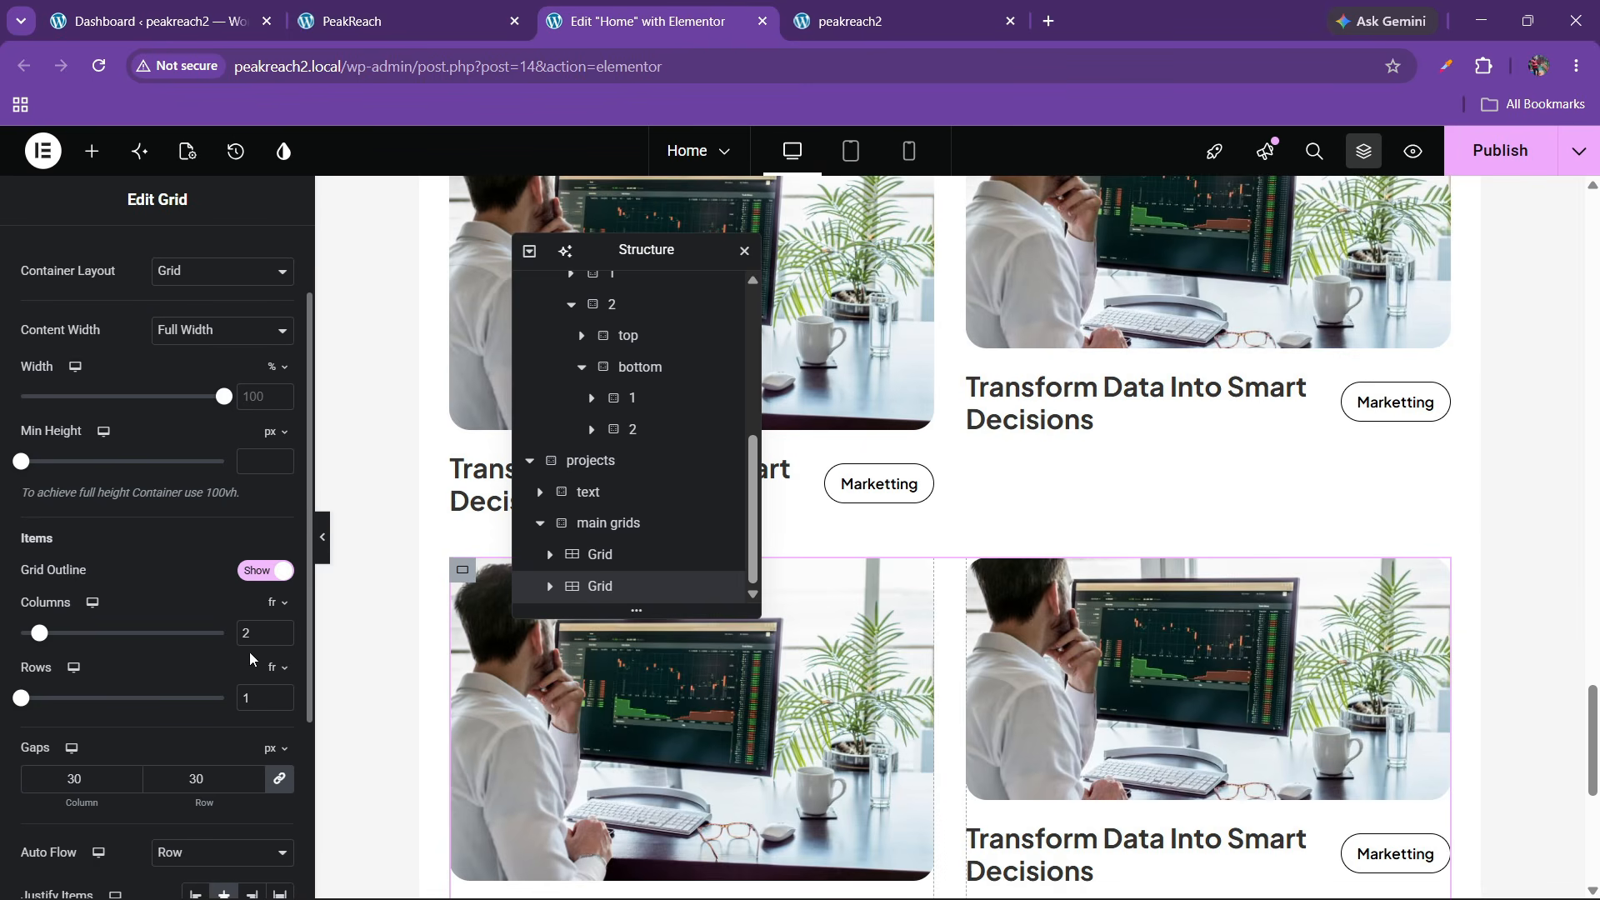
type("1")
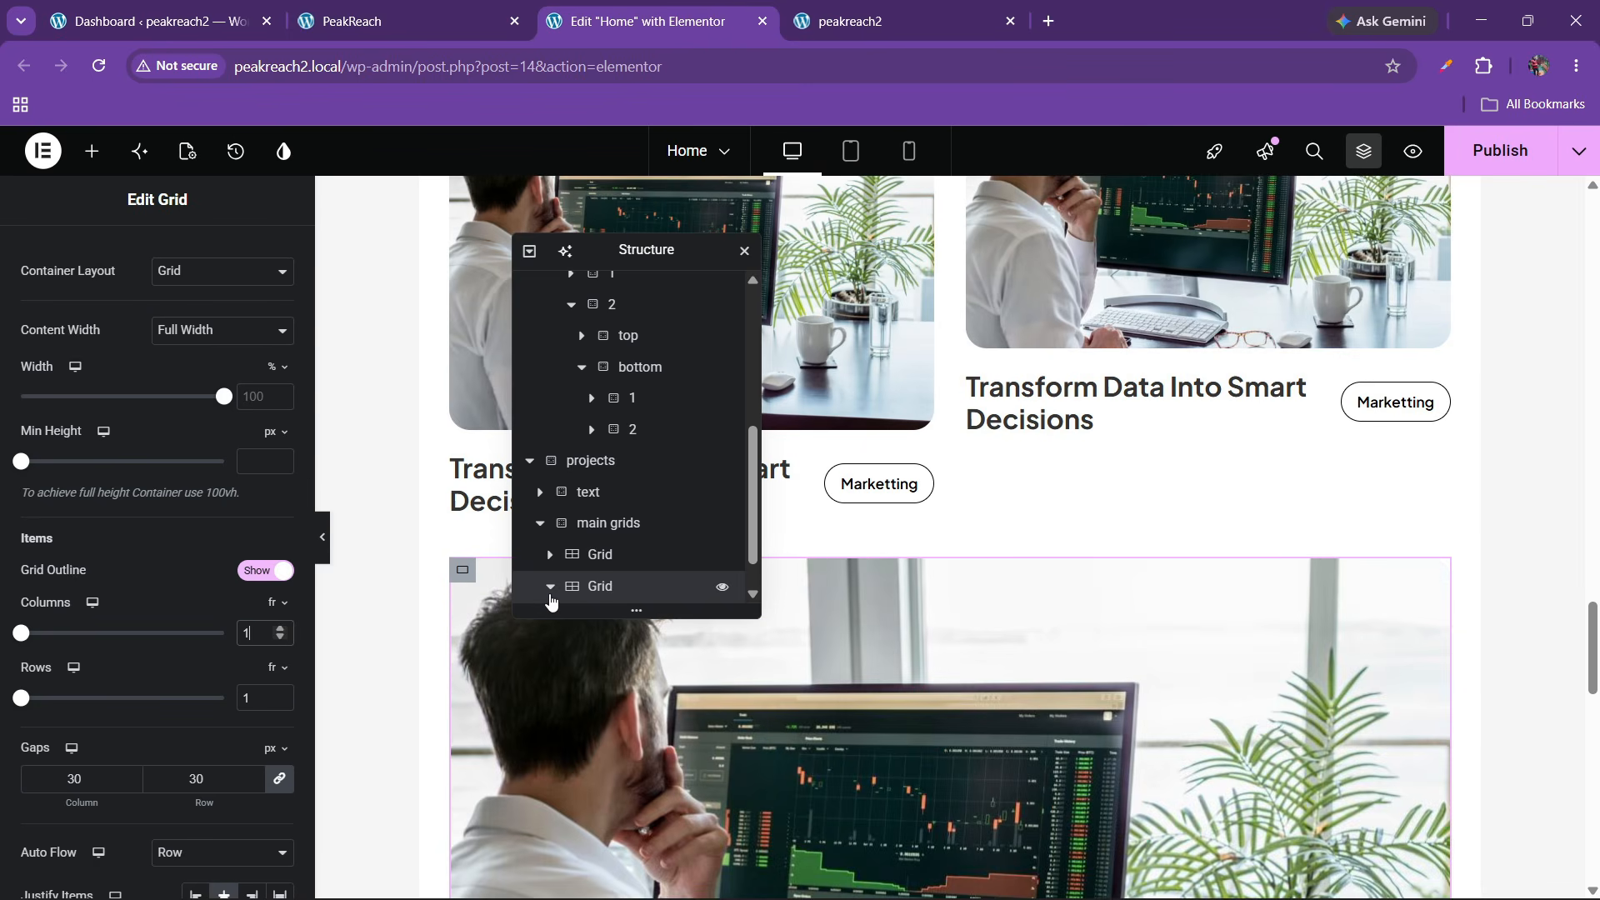
scroll(550, 599, "down", 1)
left_click(597, 586)
right_click(602, 586)
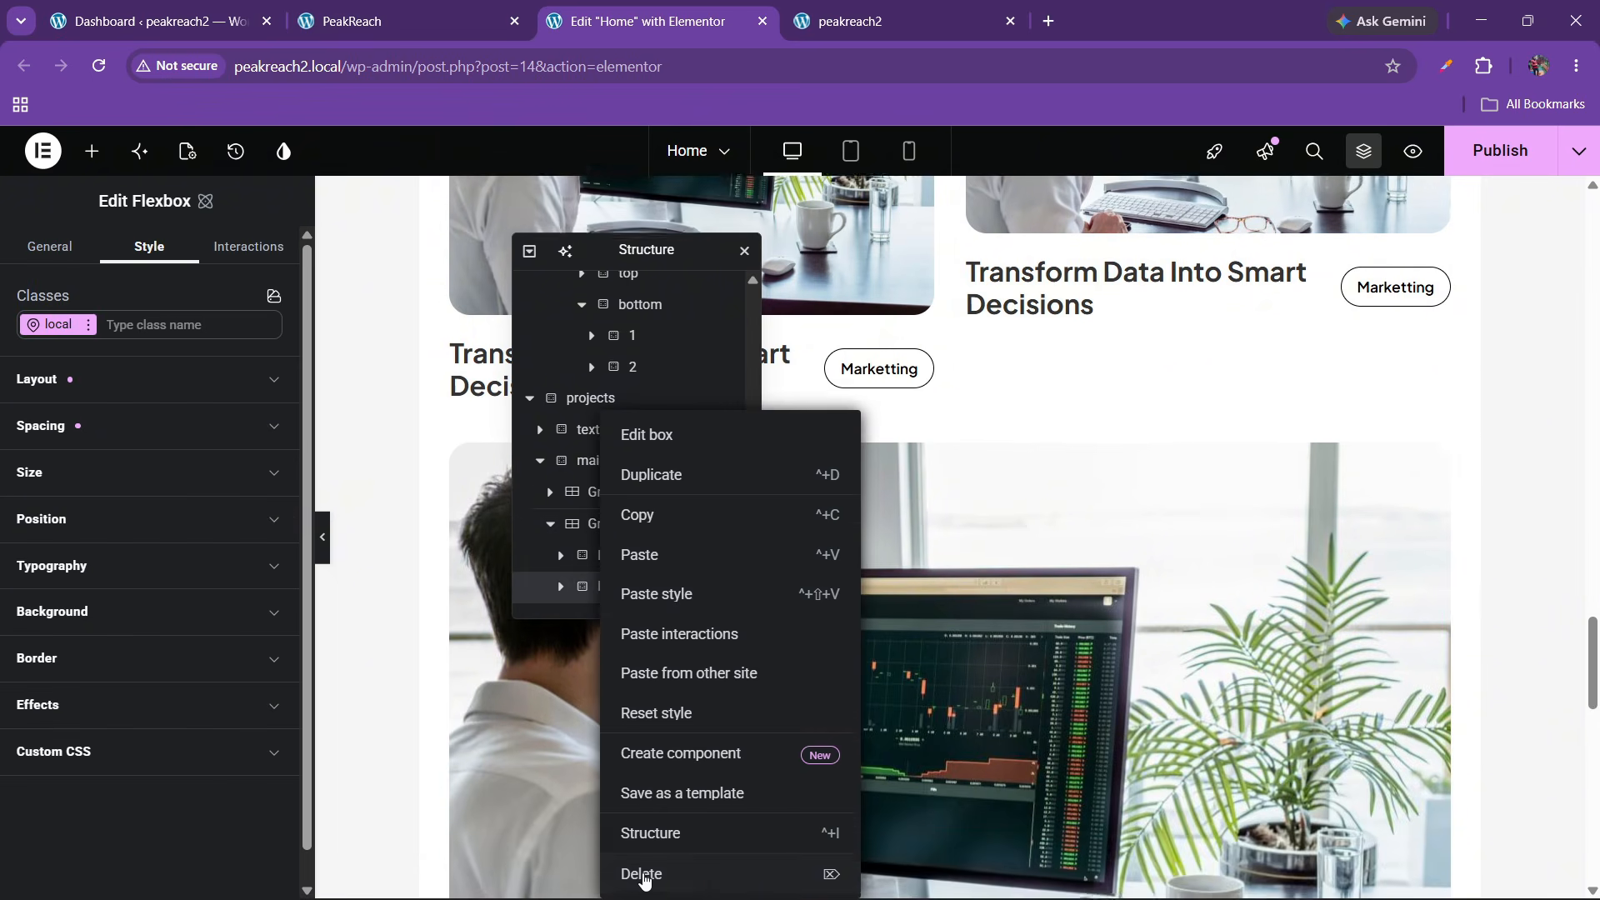
left_click(644, 874)
scroll(633, 466, "up", 3)
scroll(961, 425, "up", 3)
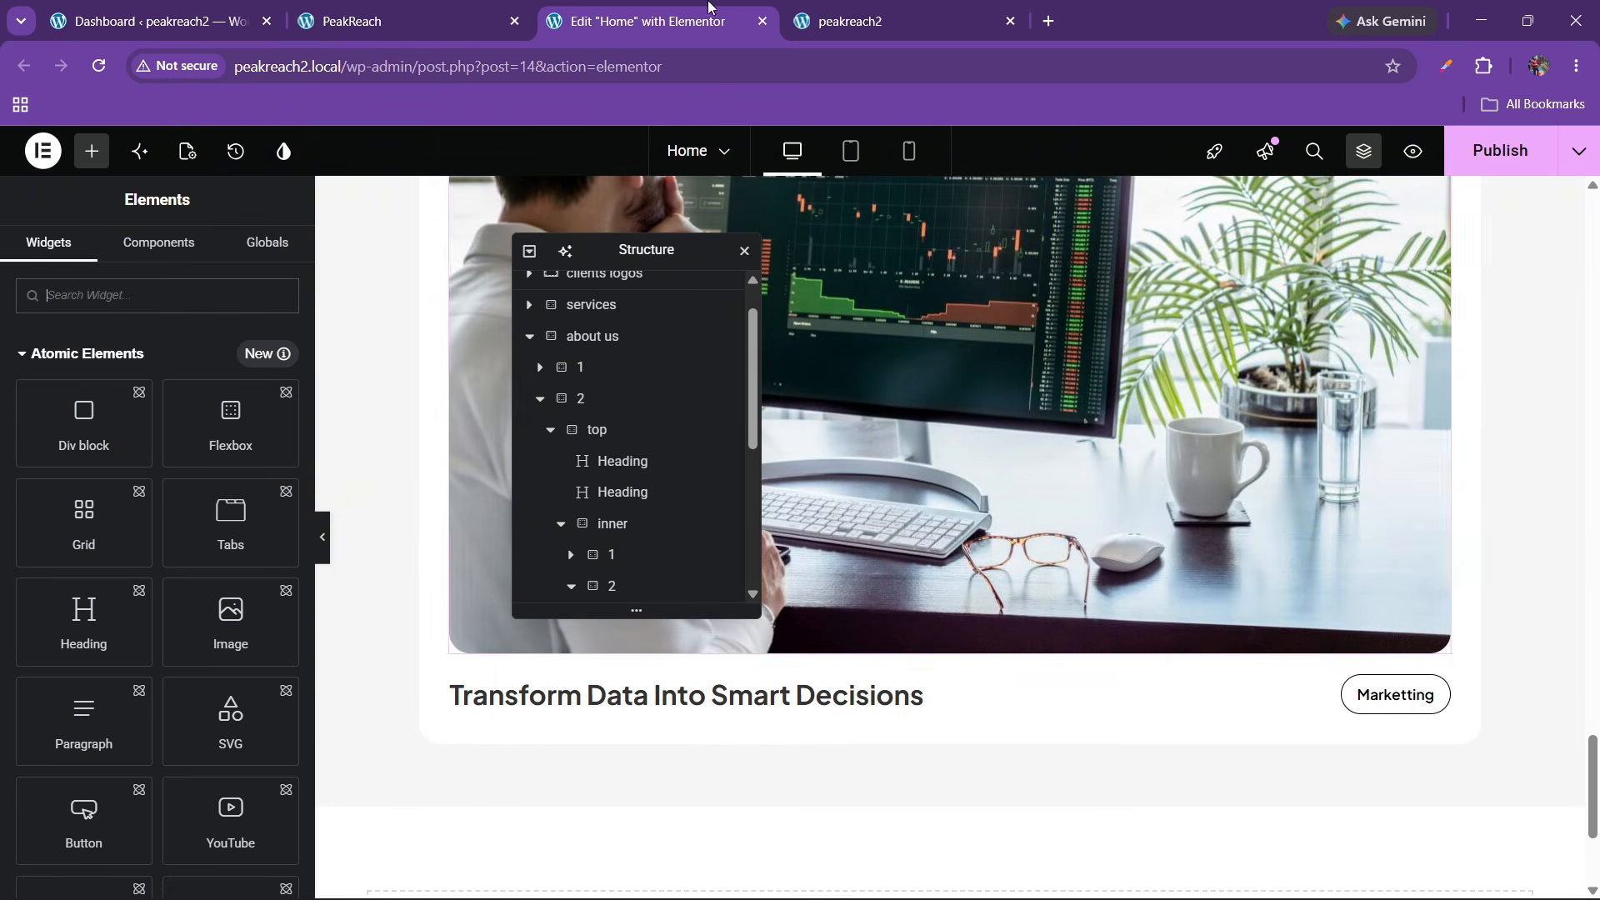
Compare with the PeakReach reference site and publish the updated homepage
left_click(400, 21)
scroll(697, 422, "up", 5)
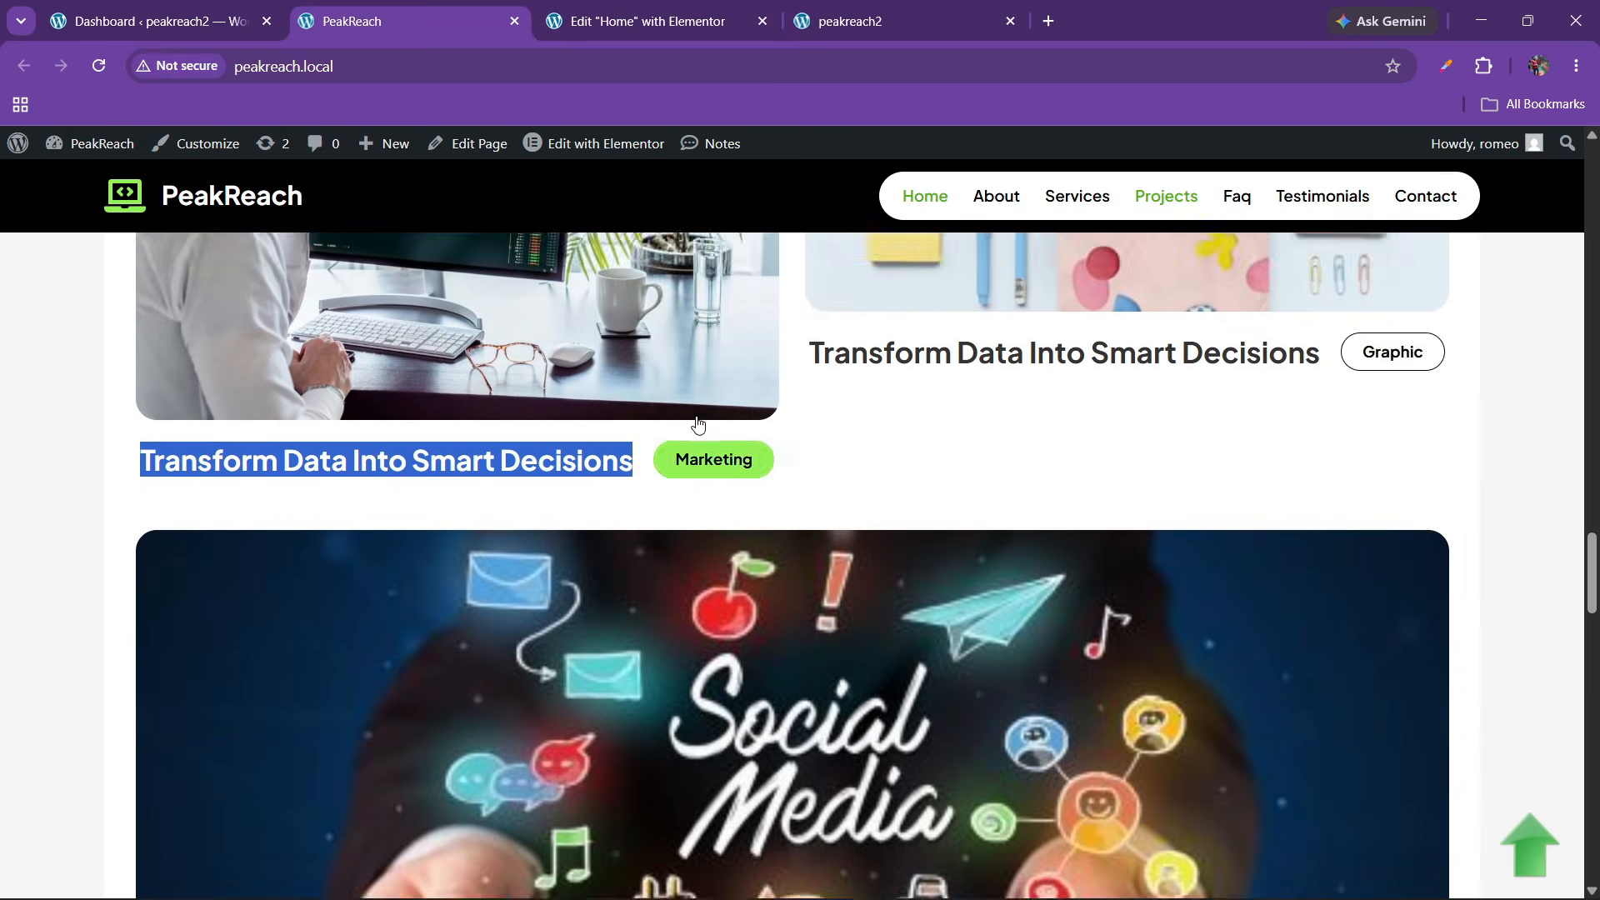
scroll(697, 425, "down", 10)
left_click(695, 12)
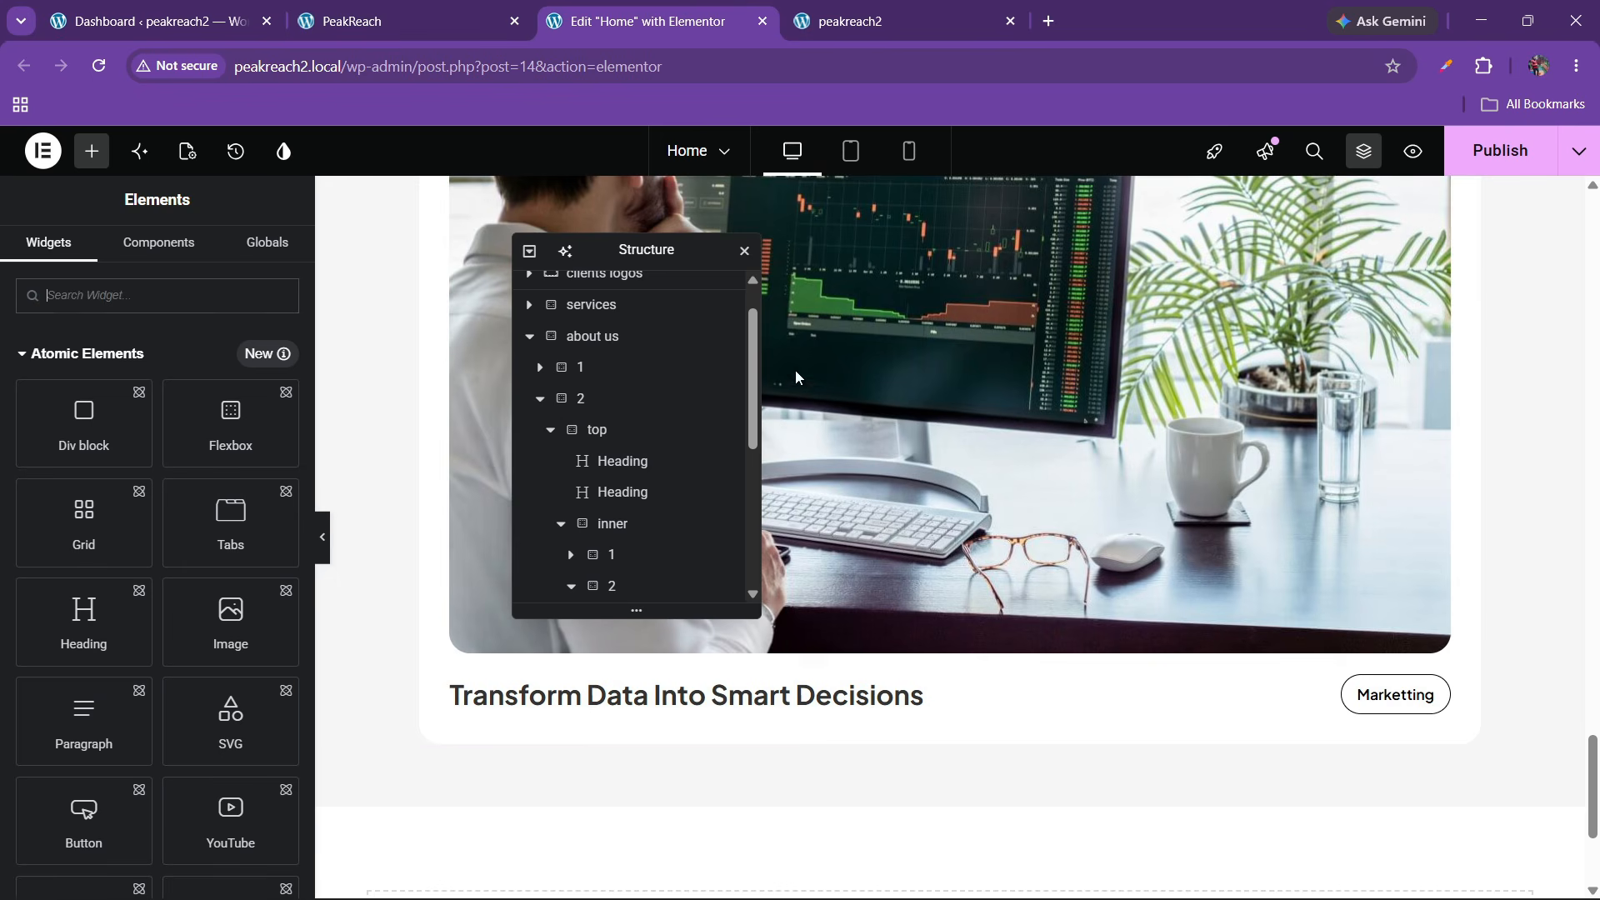
left_click(1491, 150)
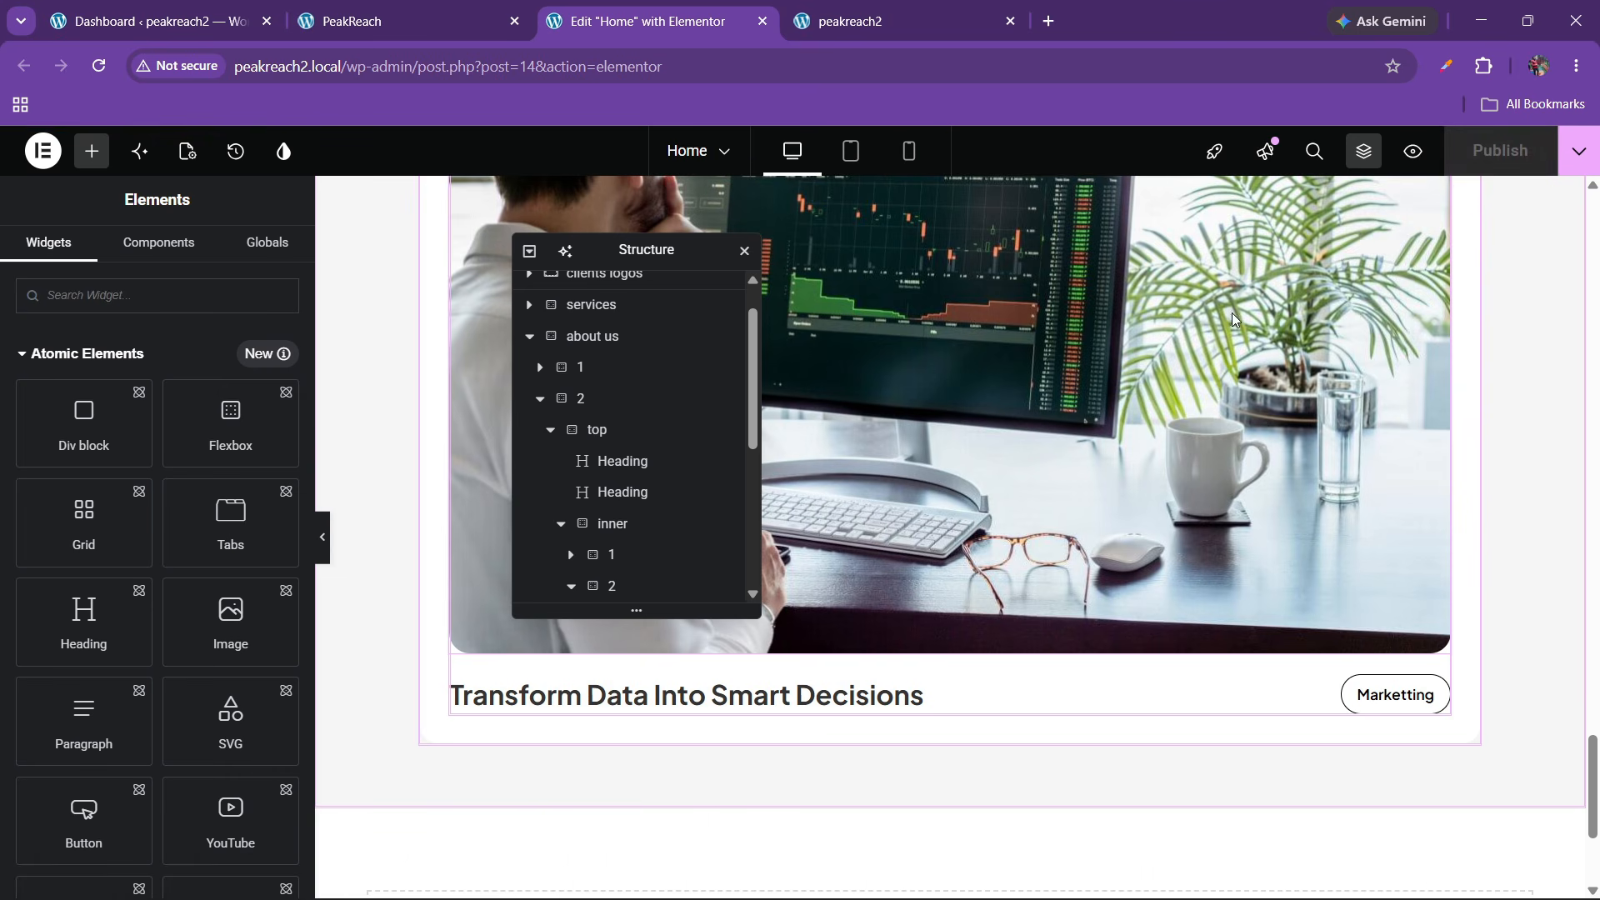
Reload the live peakreach2 site to check the full-width card, comparing with PeakReach
left_click(983, 20)
left_click(99, 66)
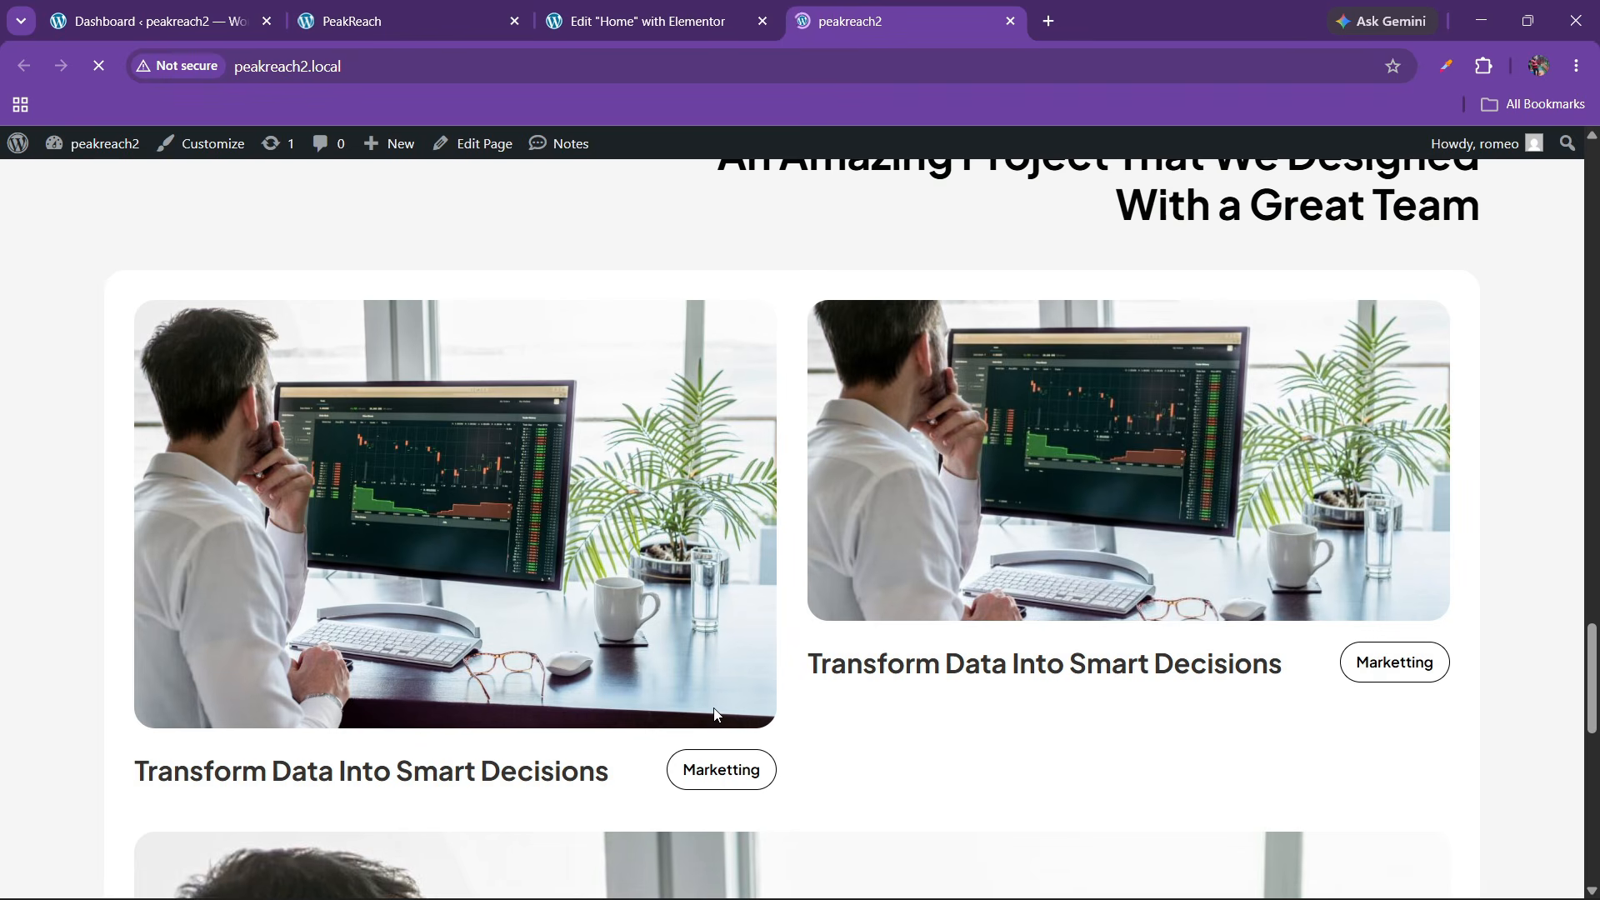
scroll(713, 708, "down", 2)
scroll(713, 708, "down", 8)
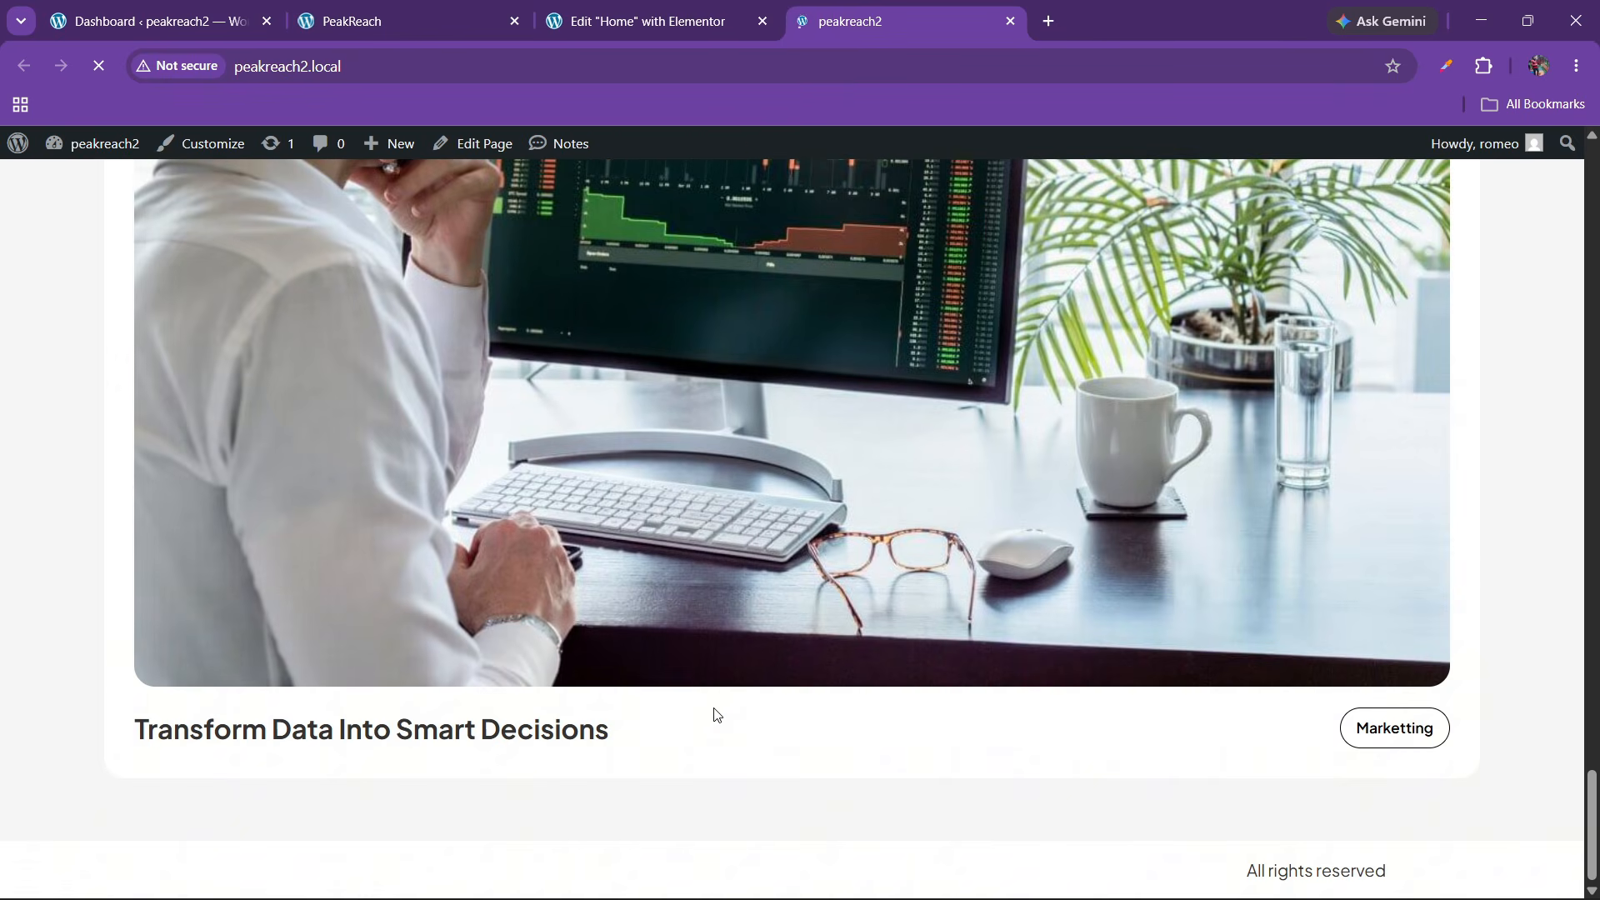
scroll(714, 707, "up", 6)
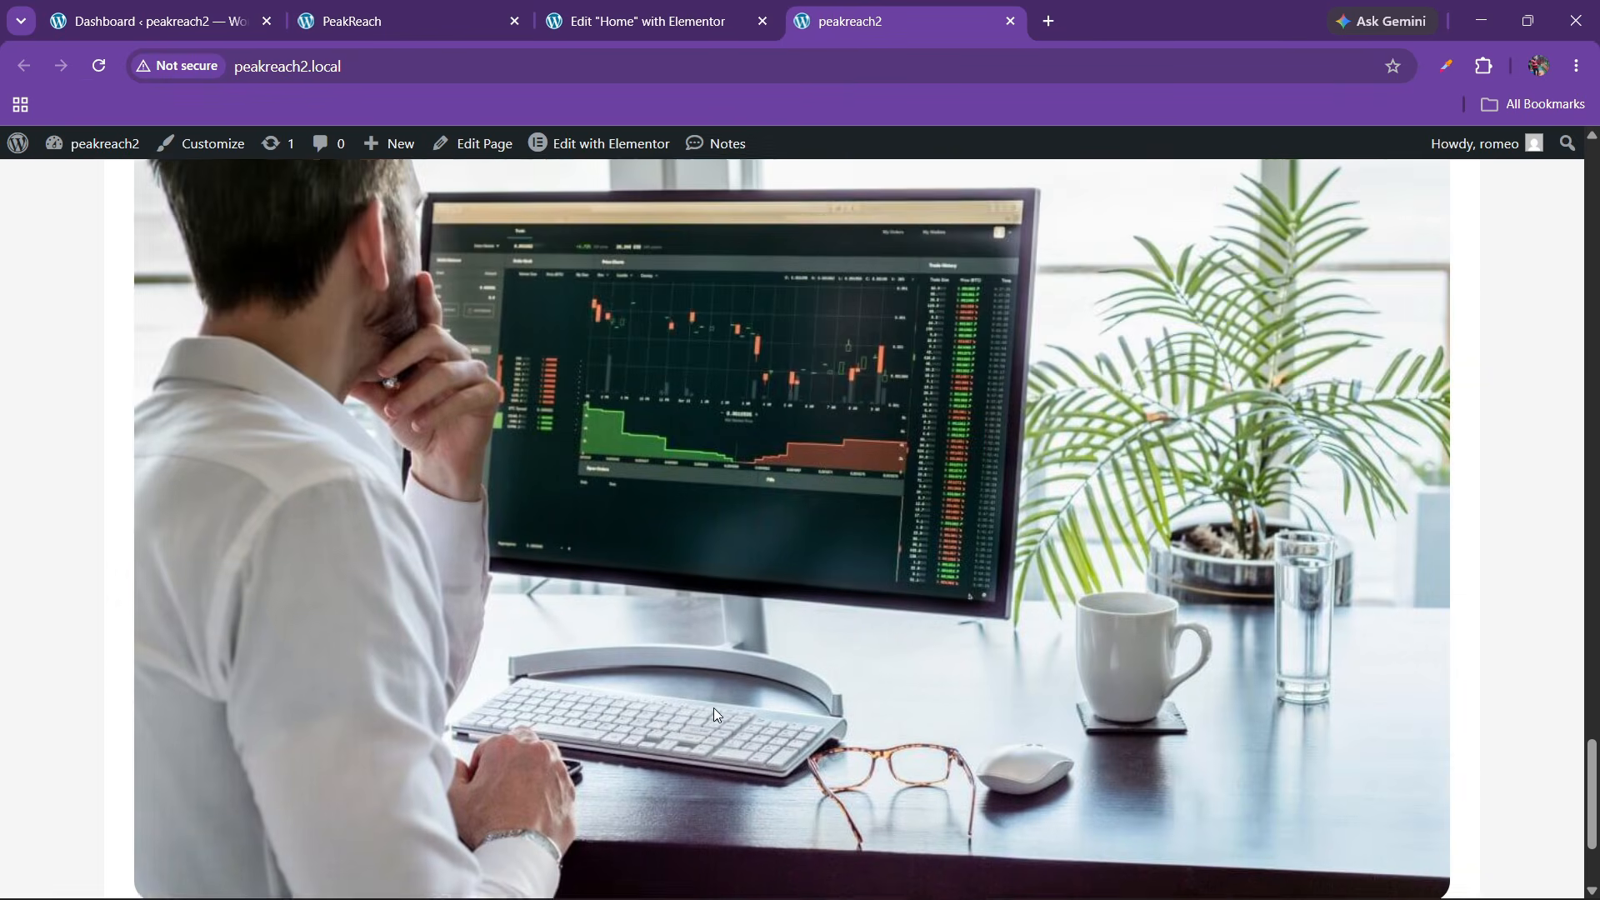
left_click(460, 9)
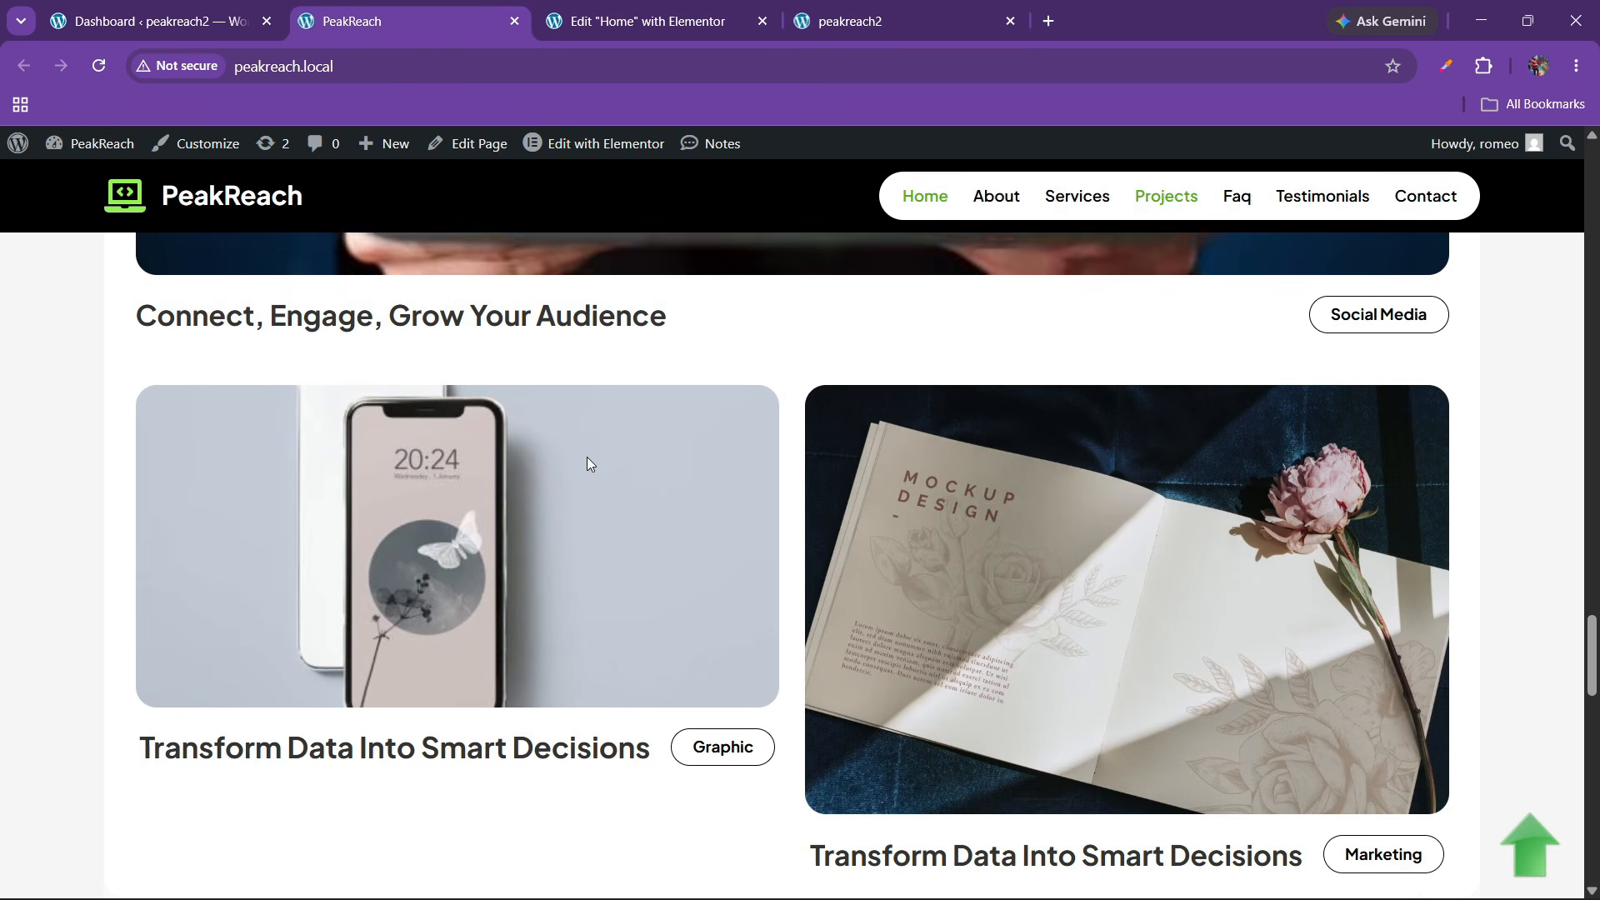
scroll(587, 457, "up", 8)
scroll(587, 456, "down", 3)
scroll(585, 464, "down", 5)
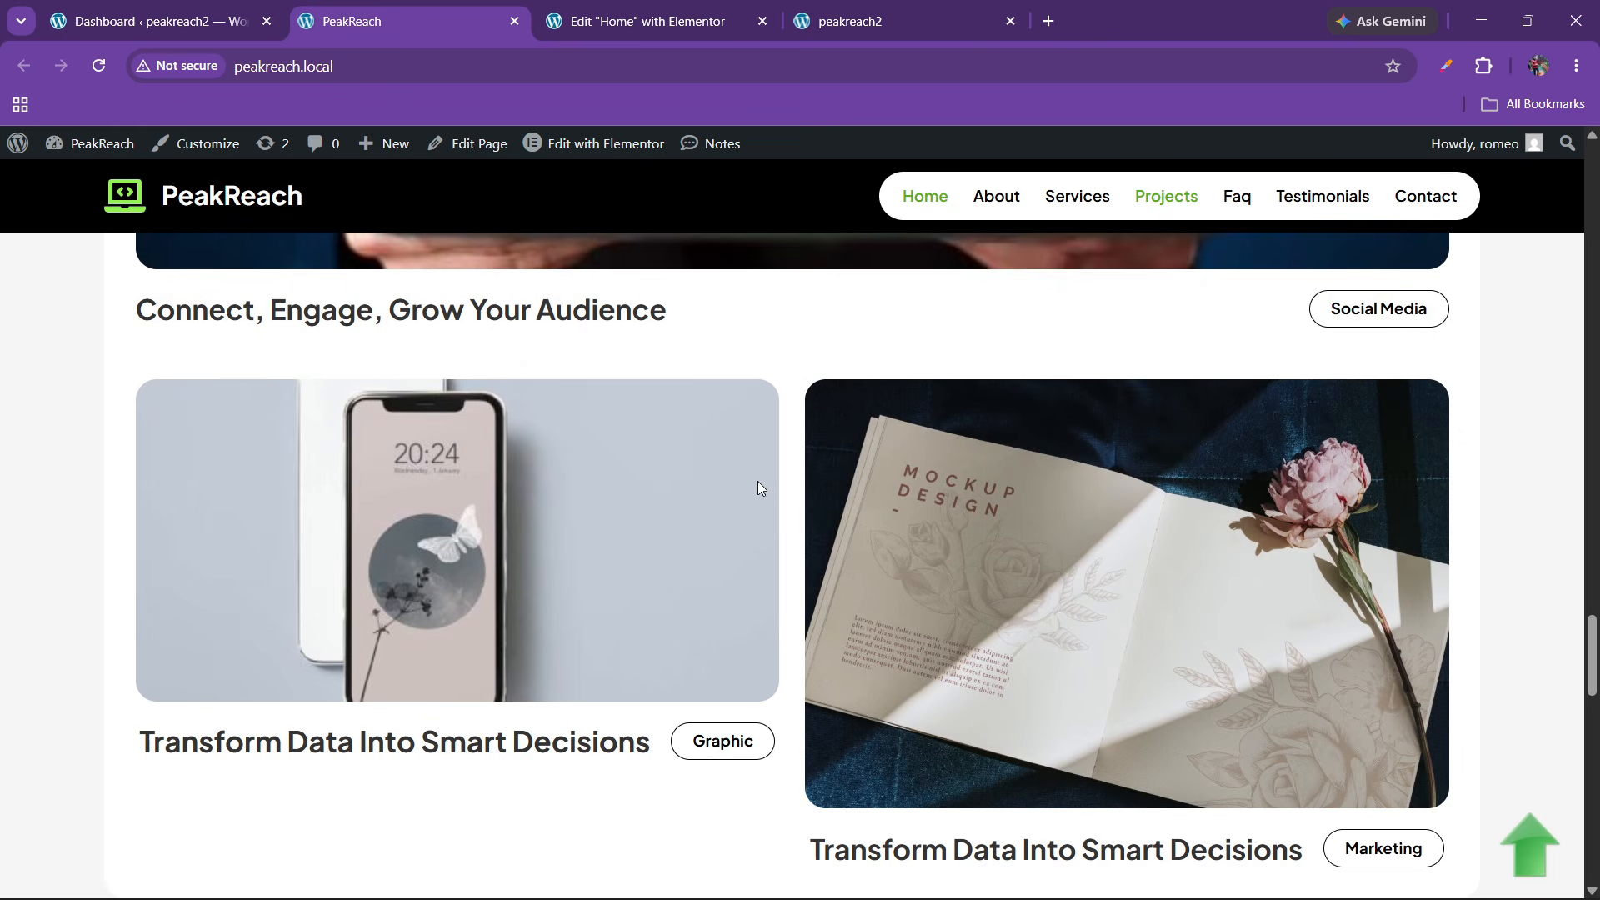
scroll(585, 543, "down", 10)
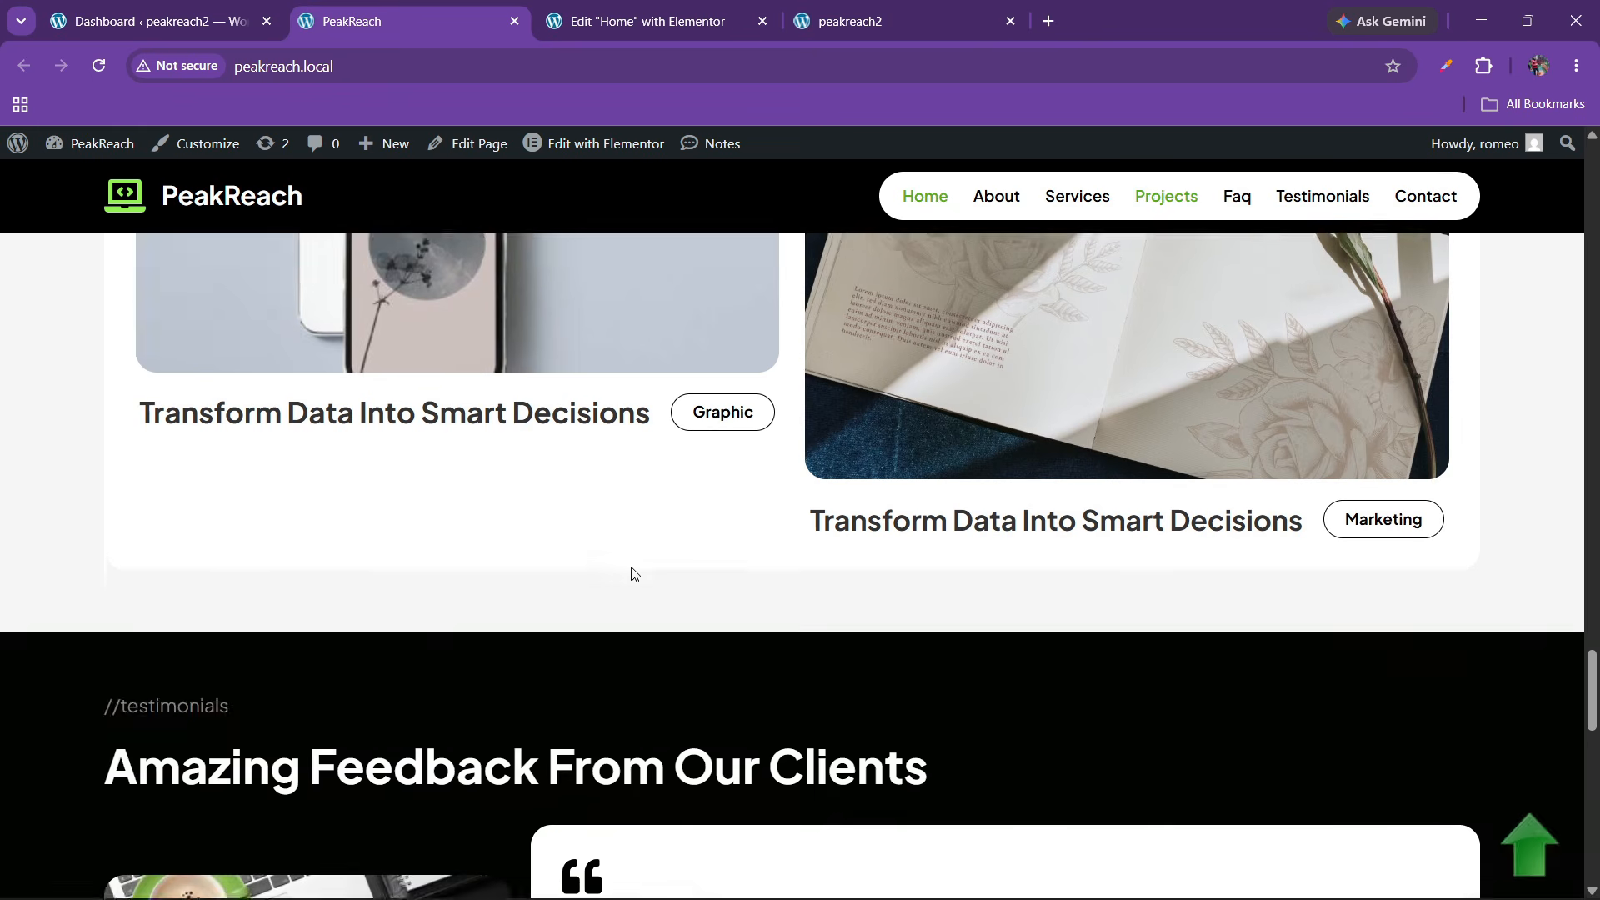
scroll(649, 571, "up", 2)
scroll(717, 612, "down", 5)
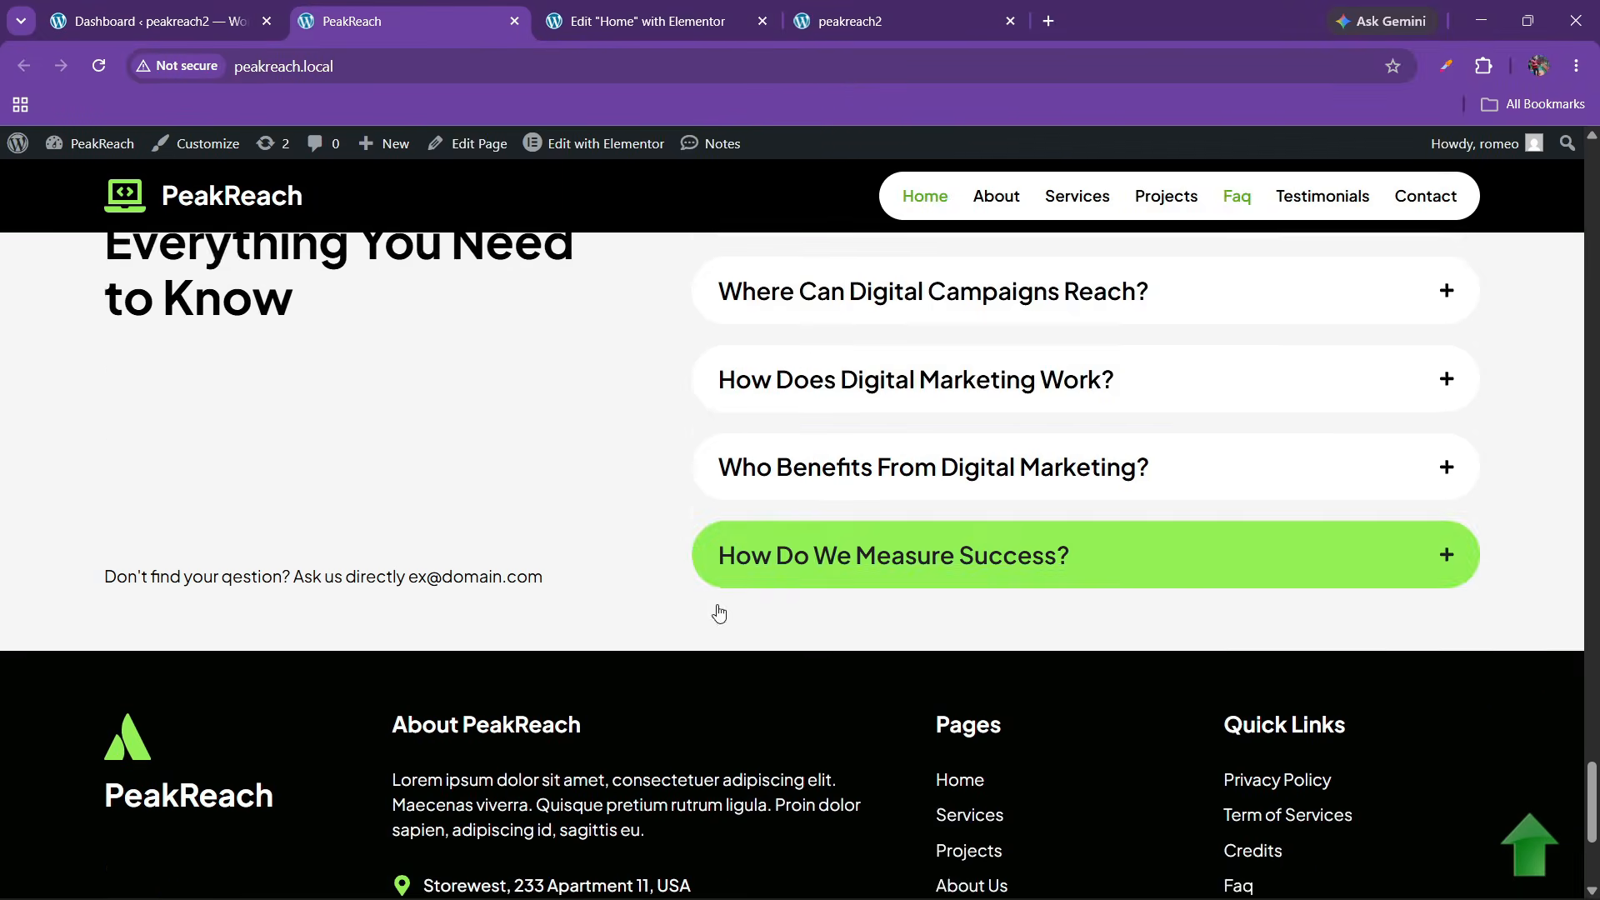
scroll(717, 613, "up", 2)
Reload peakreach2 once more and return to the Home page editor
left_click(722, 12)
left_click(829, 7)
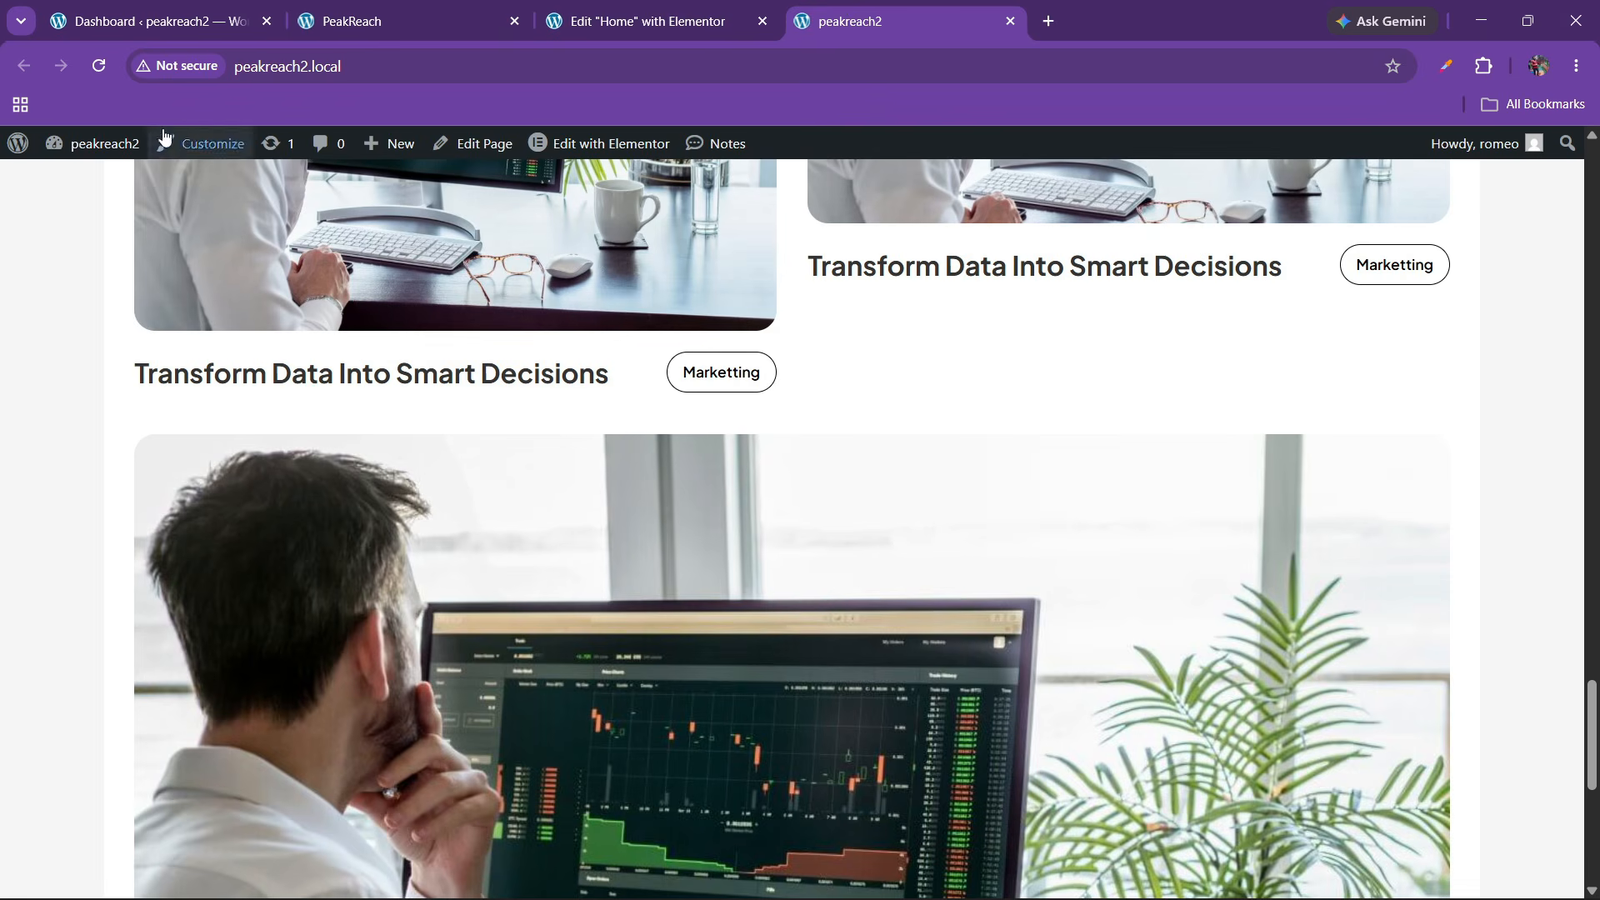
left_click(98, 65)
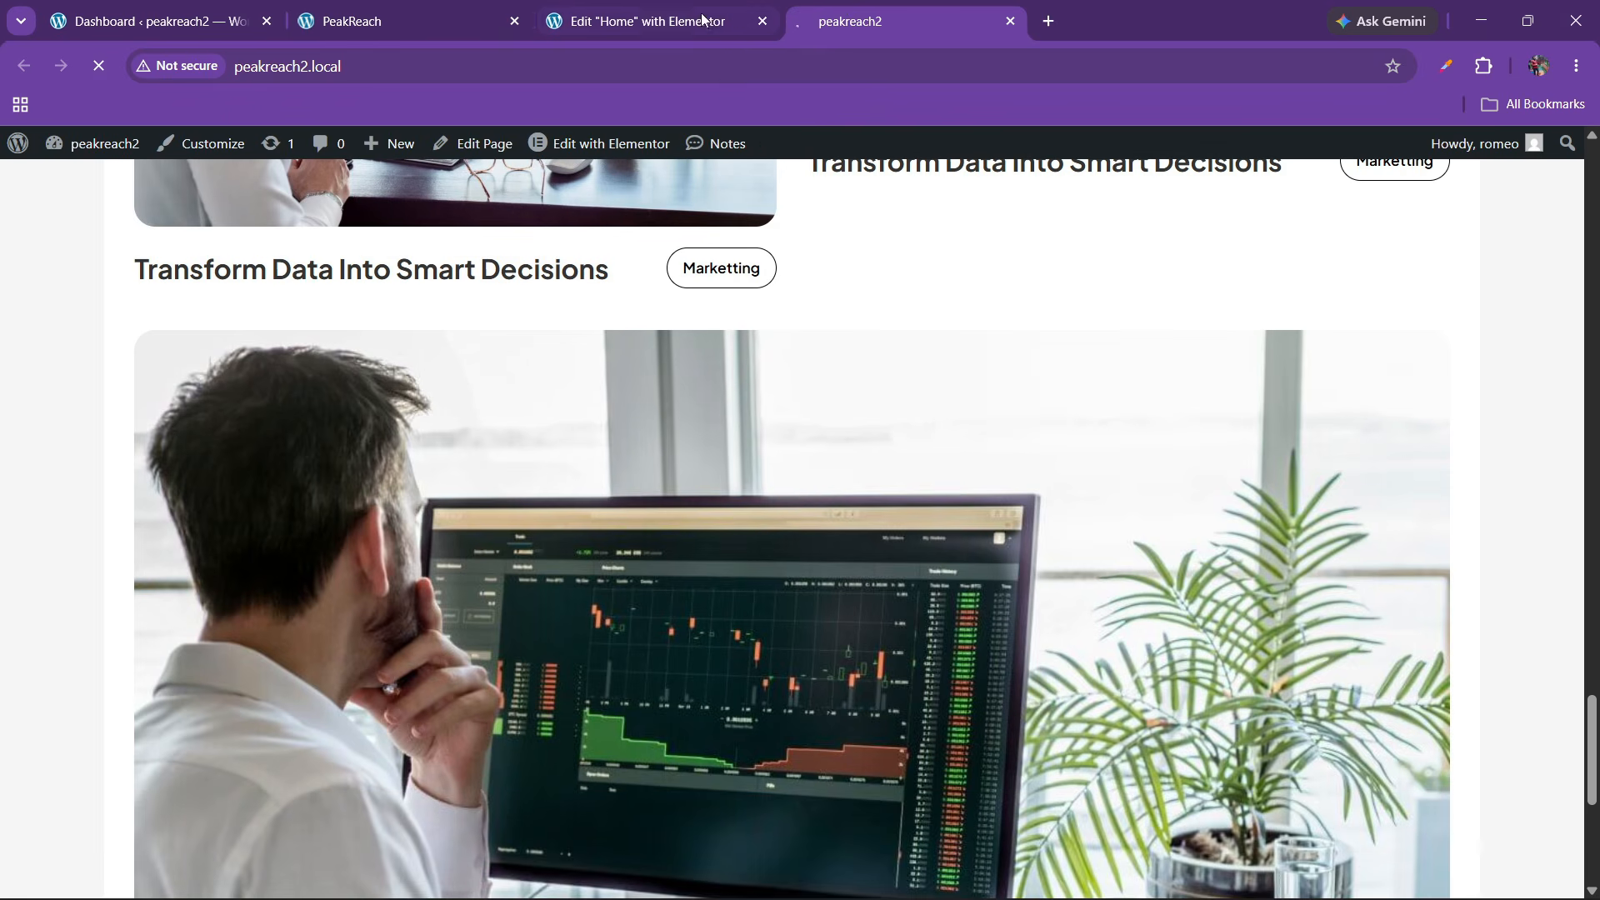
left_click(400, 21)
left_click(709, 20)
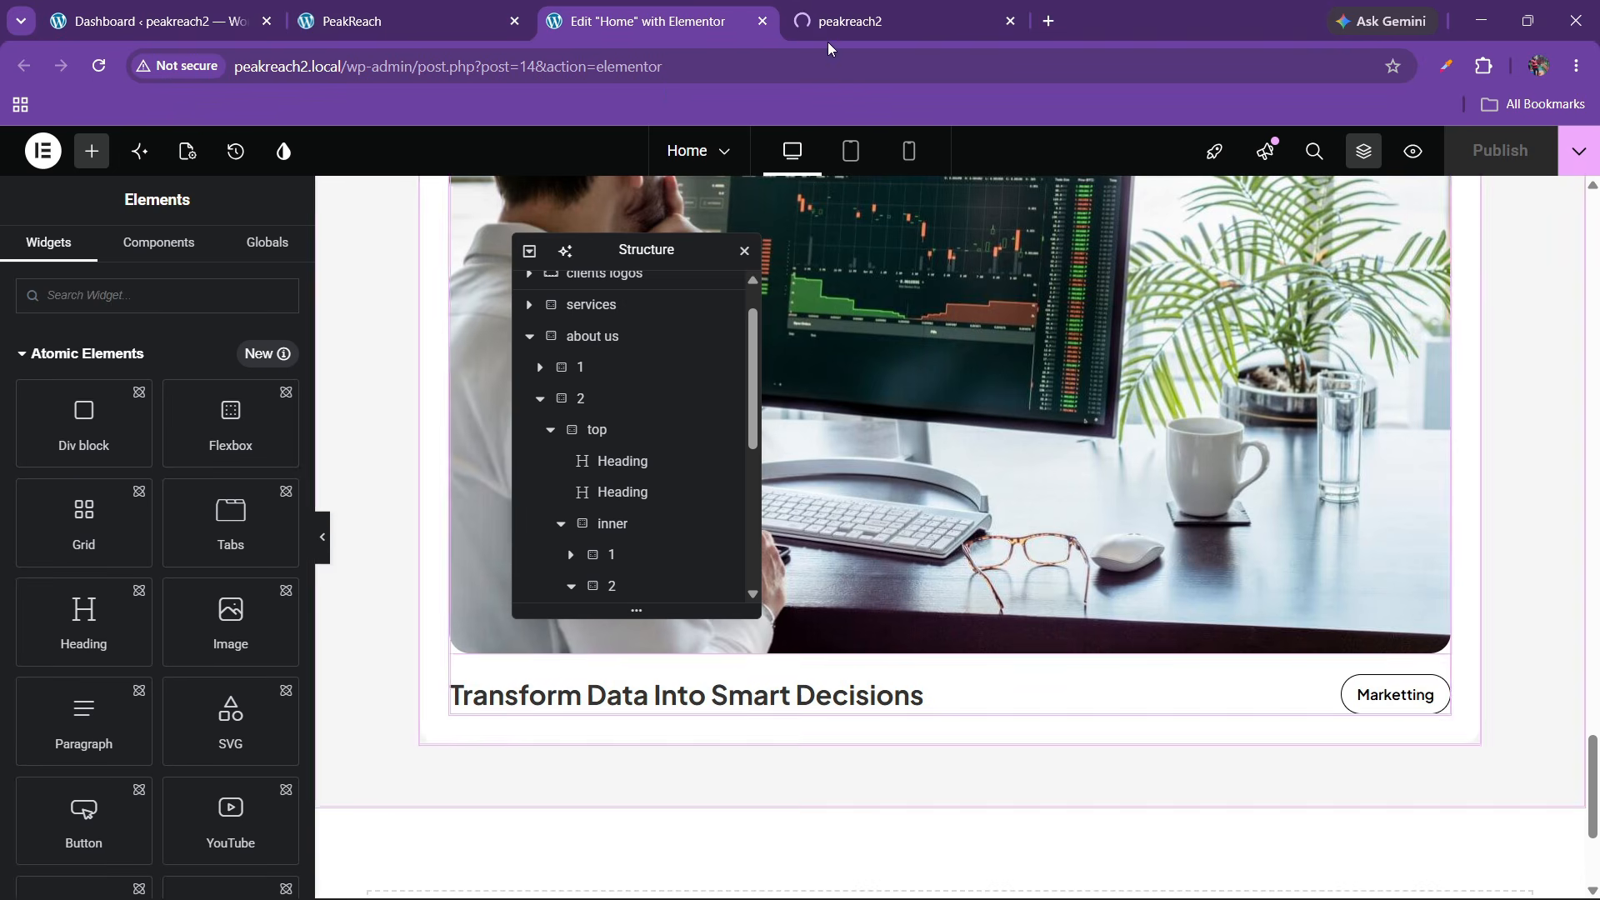
Give the large project image a custom 800 × 450 resolution and publish
scroll(946, 501, "up", 3)
left_click(946, 502)
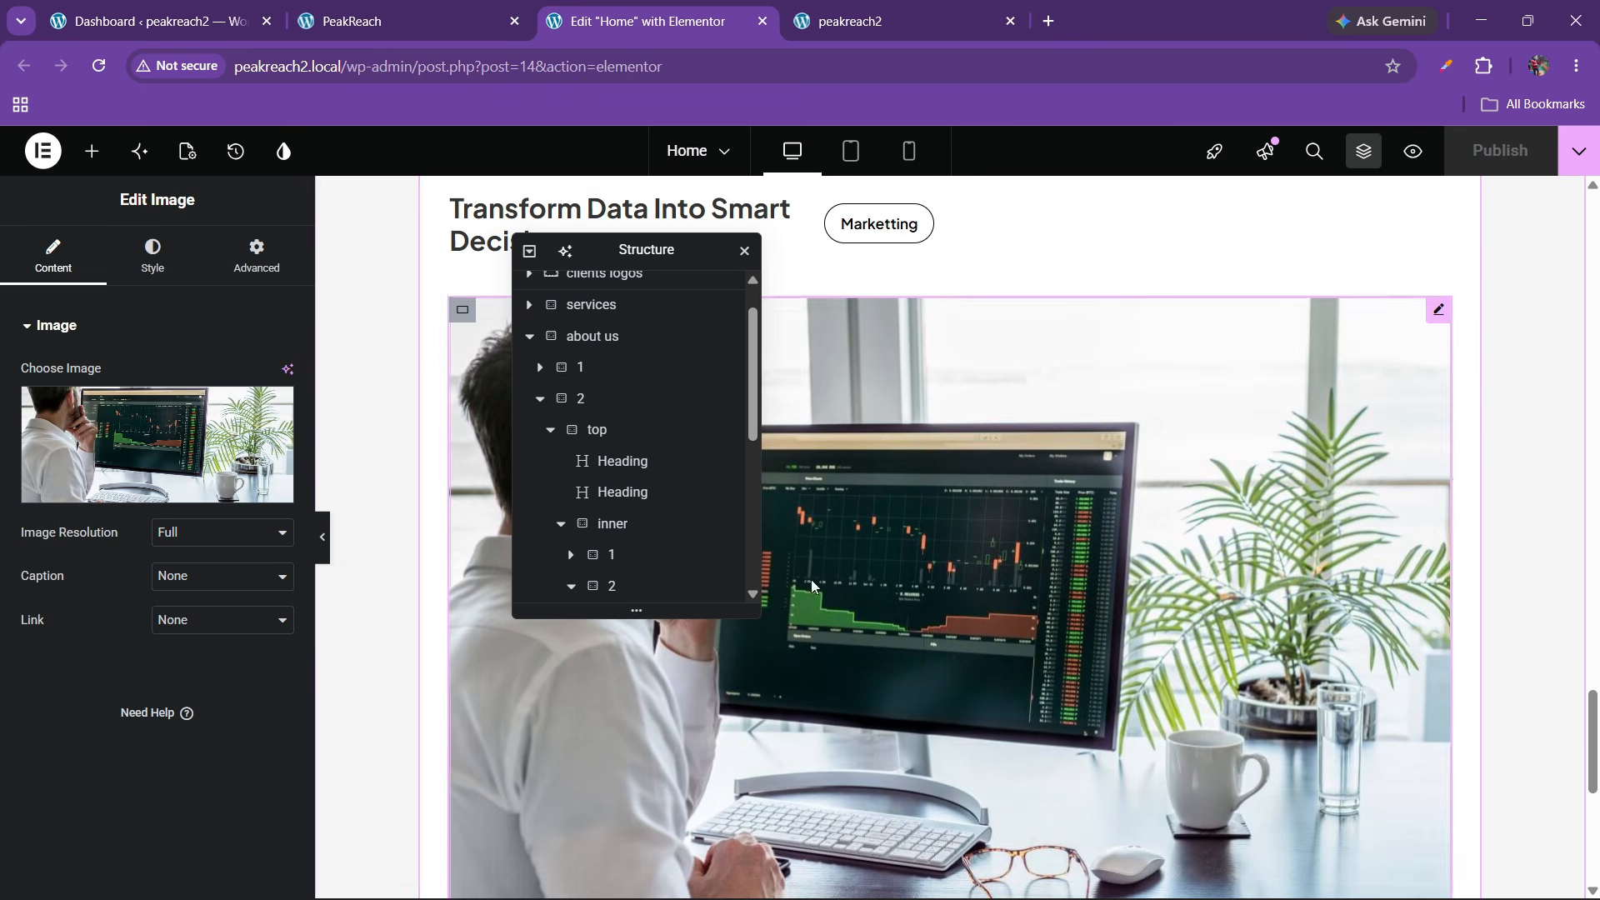
left_click(200, 531)
left_click(187, 736)
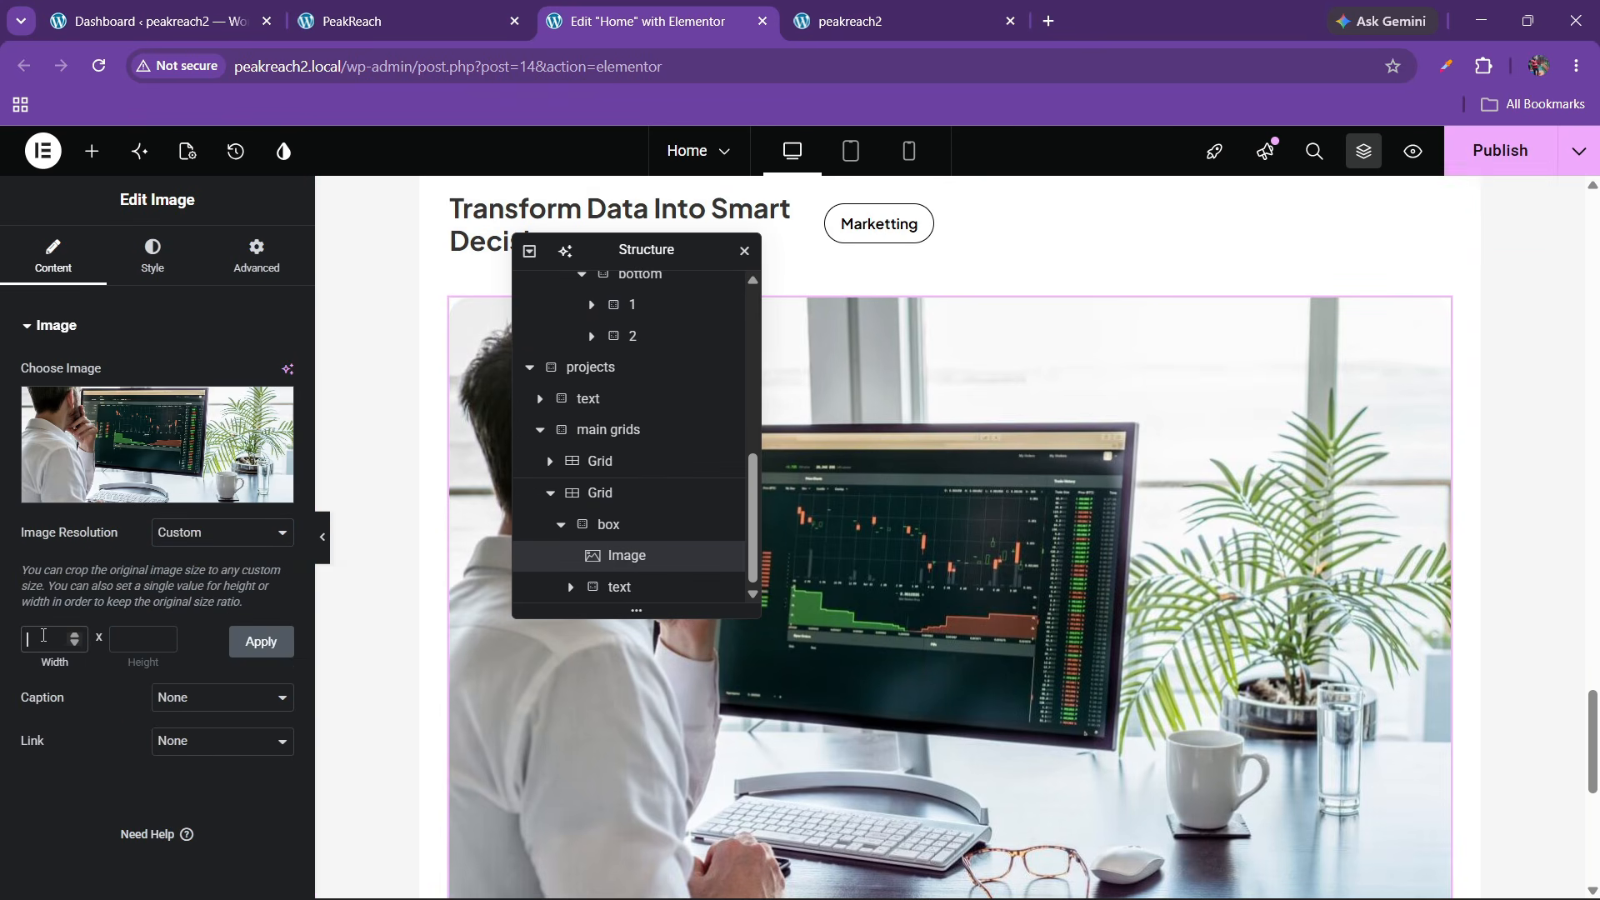
left_click(43, 637)
type("800")
key("Tab")
left_click(261, 641)
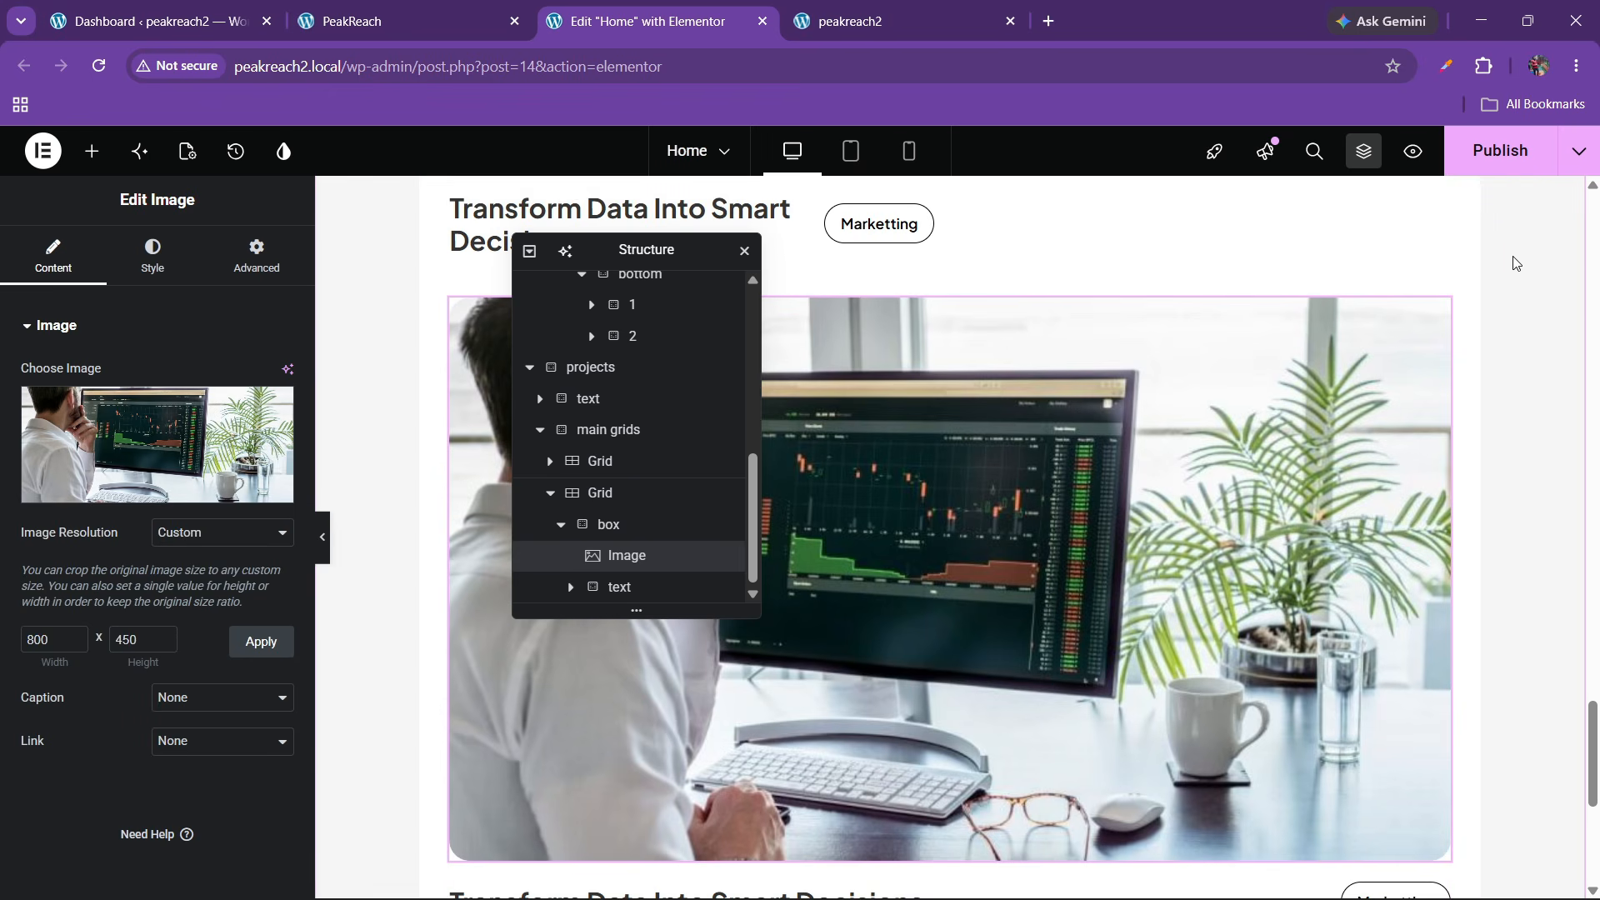
left_click(1500, 151)
Review the project section against the PeakReach reference site
left_click_drag(633, 254, 1165, 292)
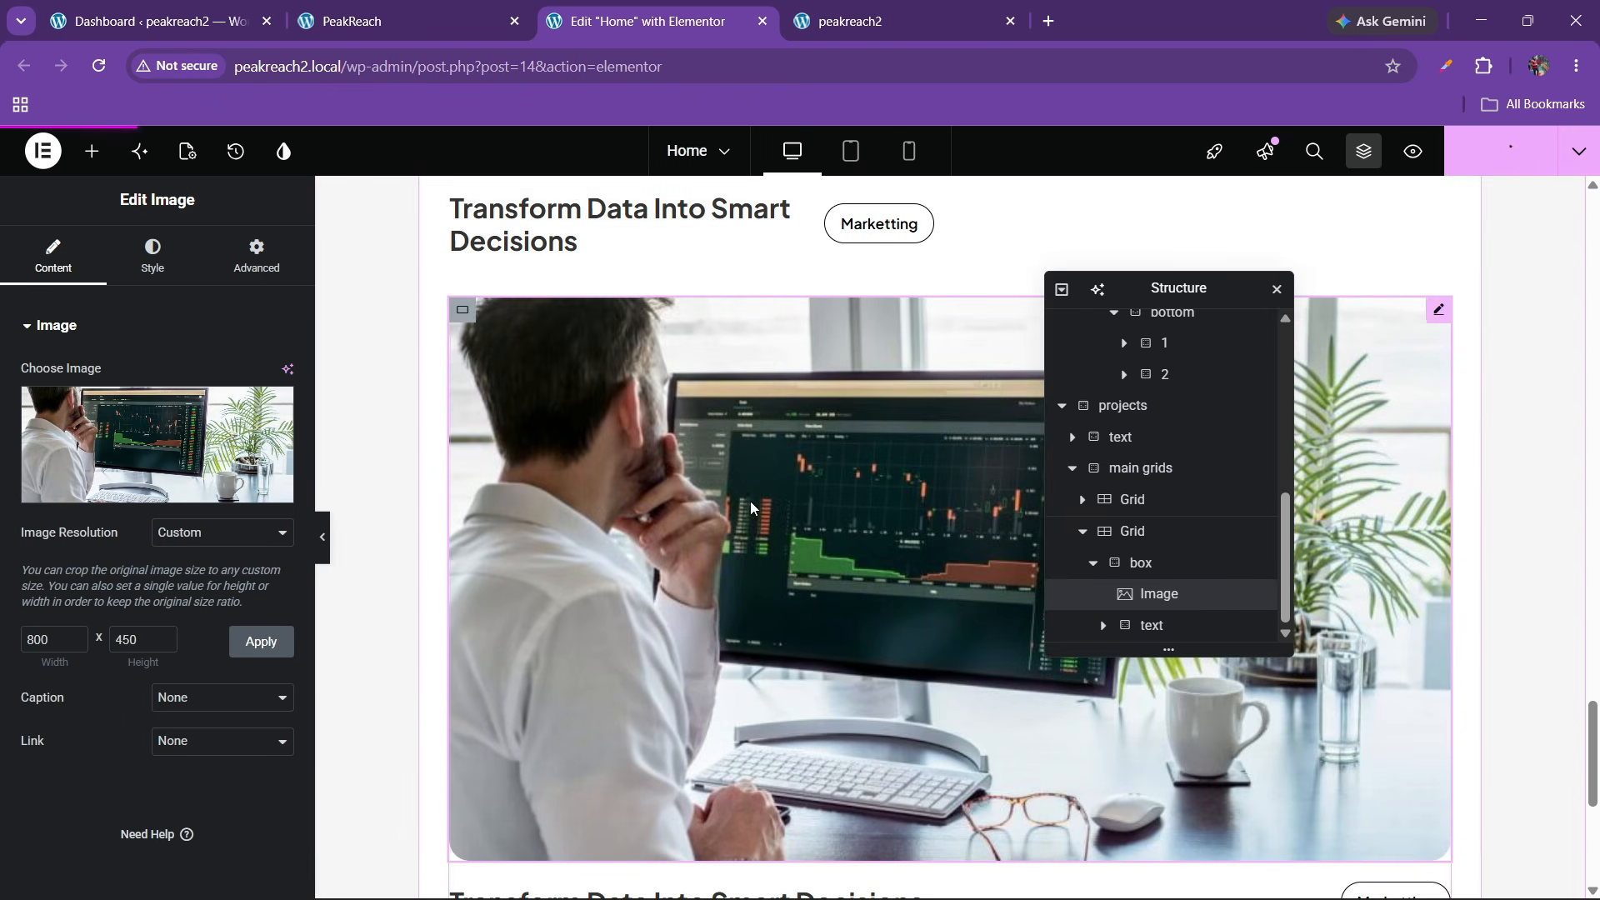
scroll(1165, 417, "down", 3)
left_click(391, 21)
scroll(591, 554, "down", 1)
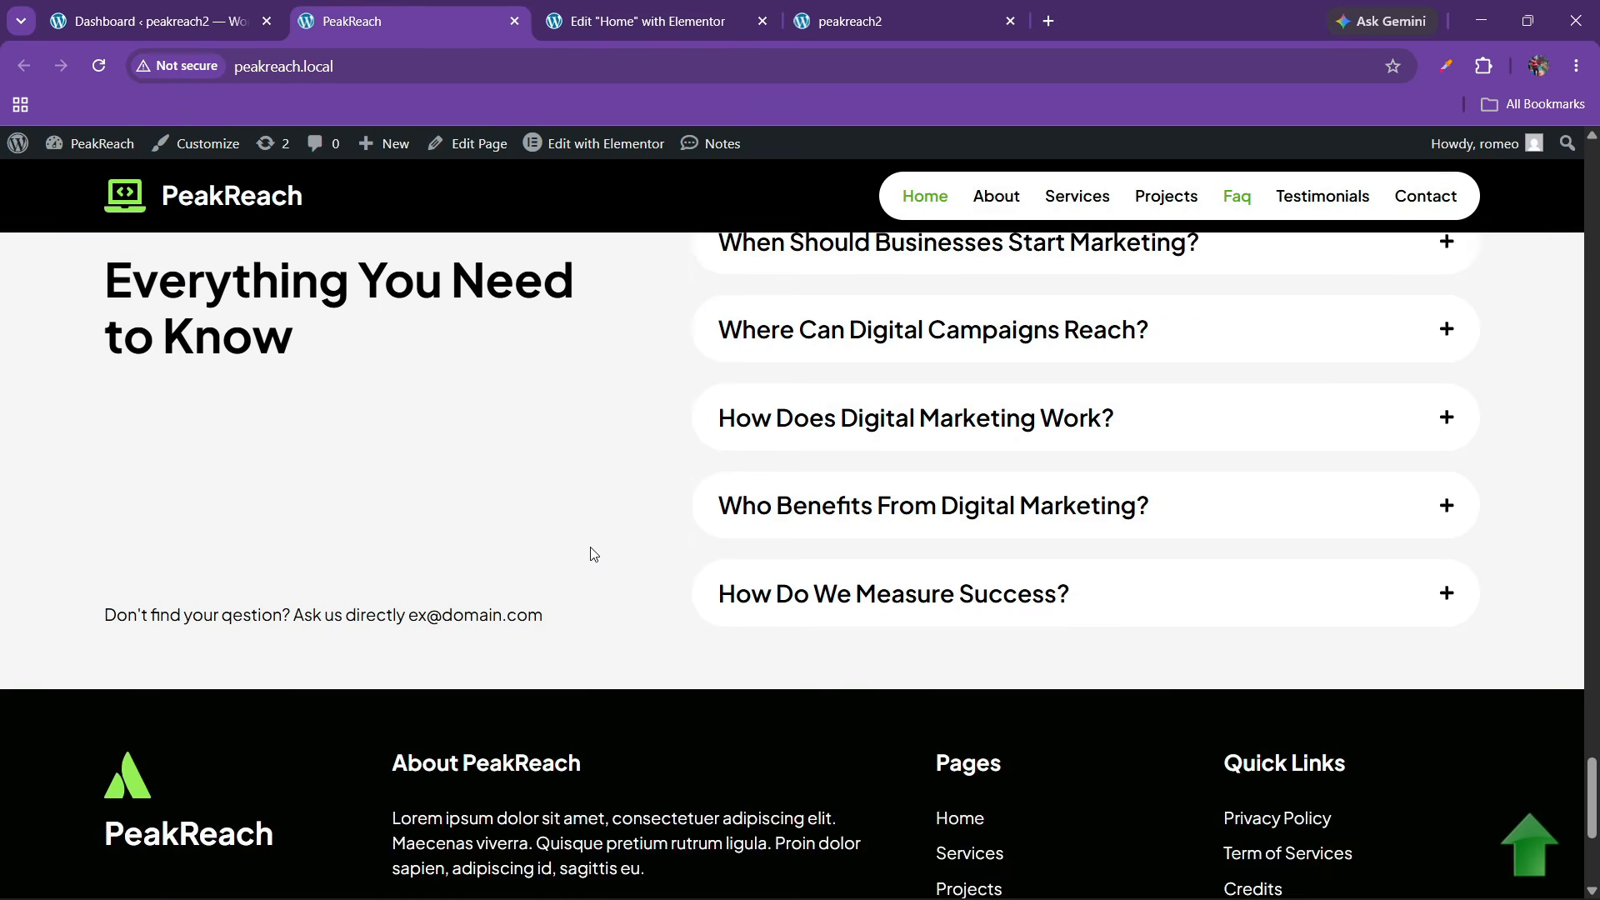
scroll(592, 554, "up", 8)
scroll(592, 554, "up", 4)
scroll(591, 554, "down", 1)
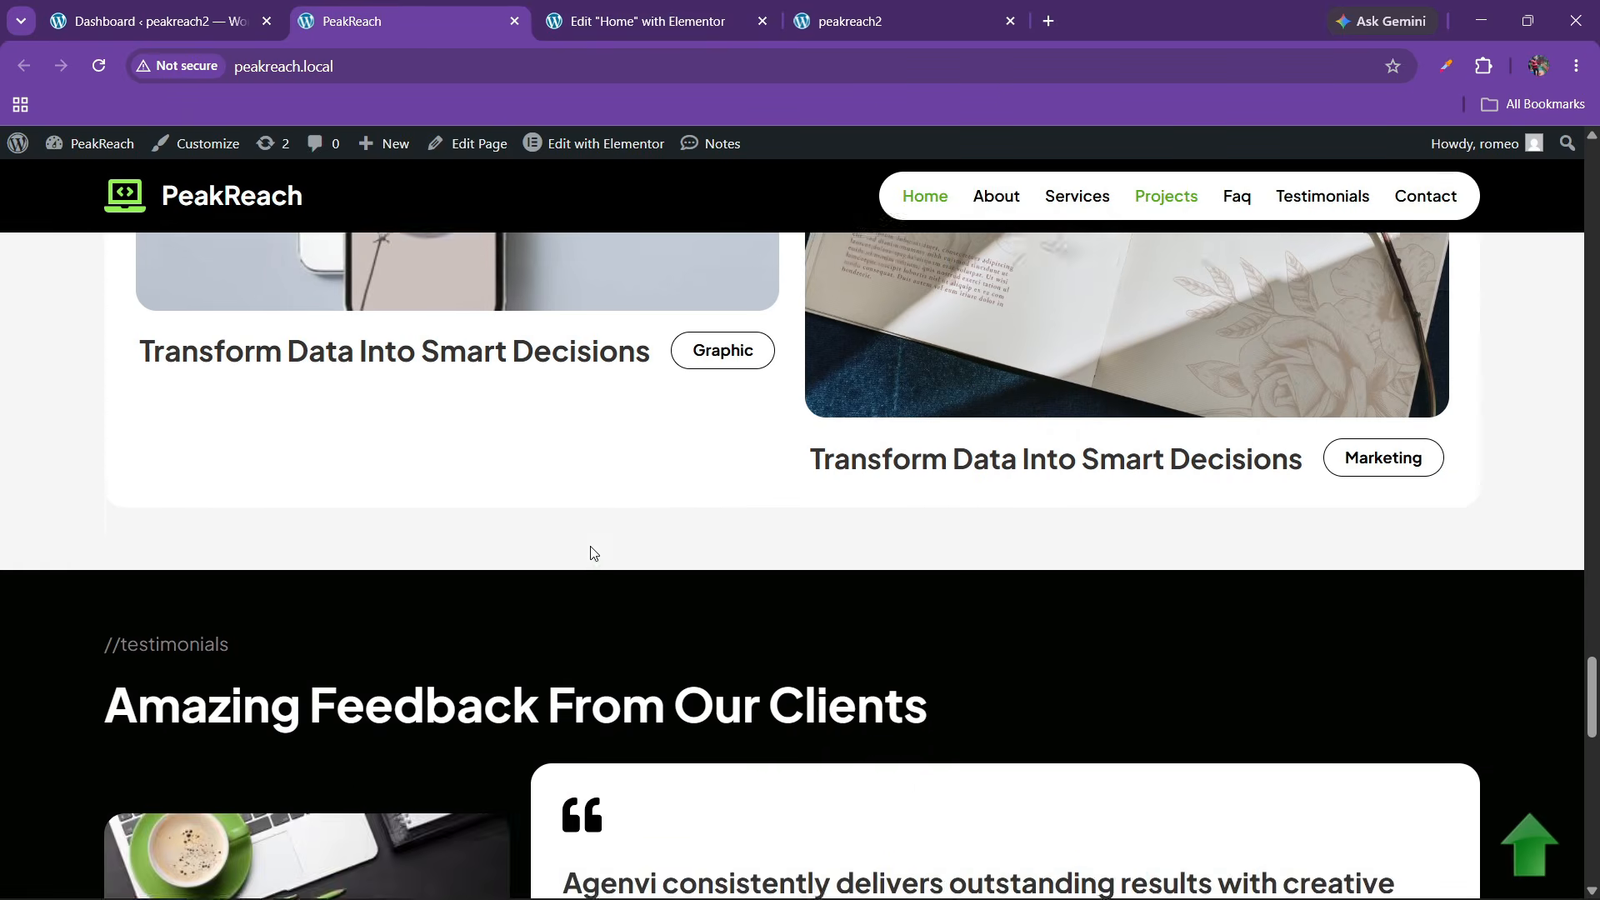
scroll(592, 554, "up", 8)
scroll(651, 579, "down", 4)
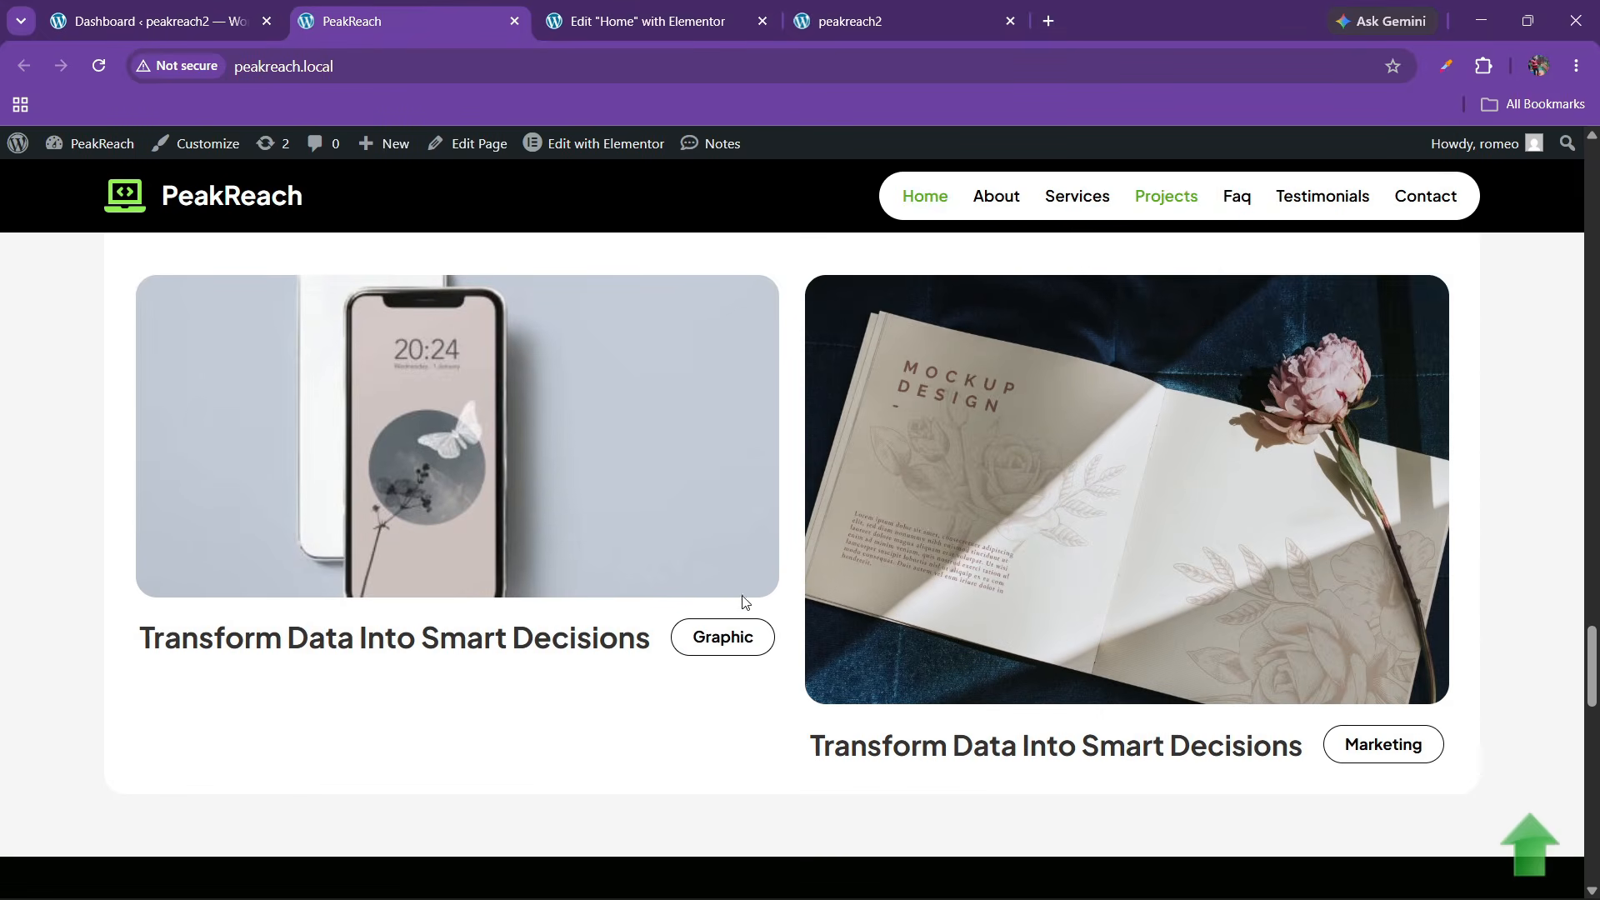
key("ctrl+Tab")
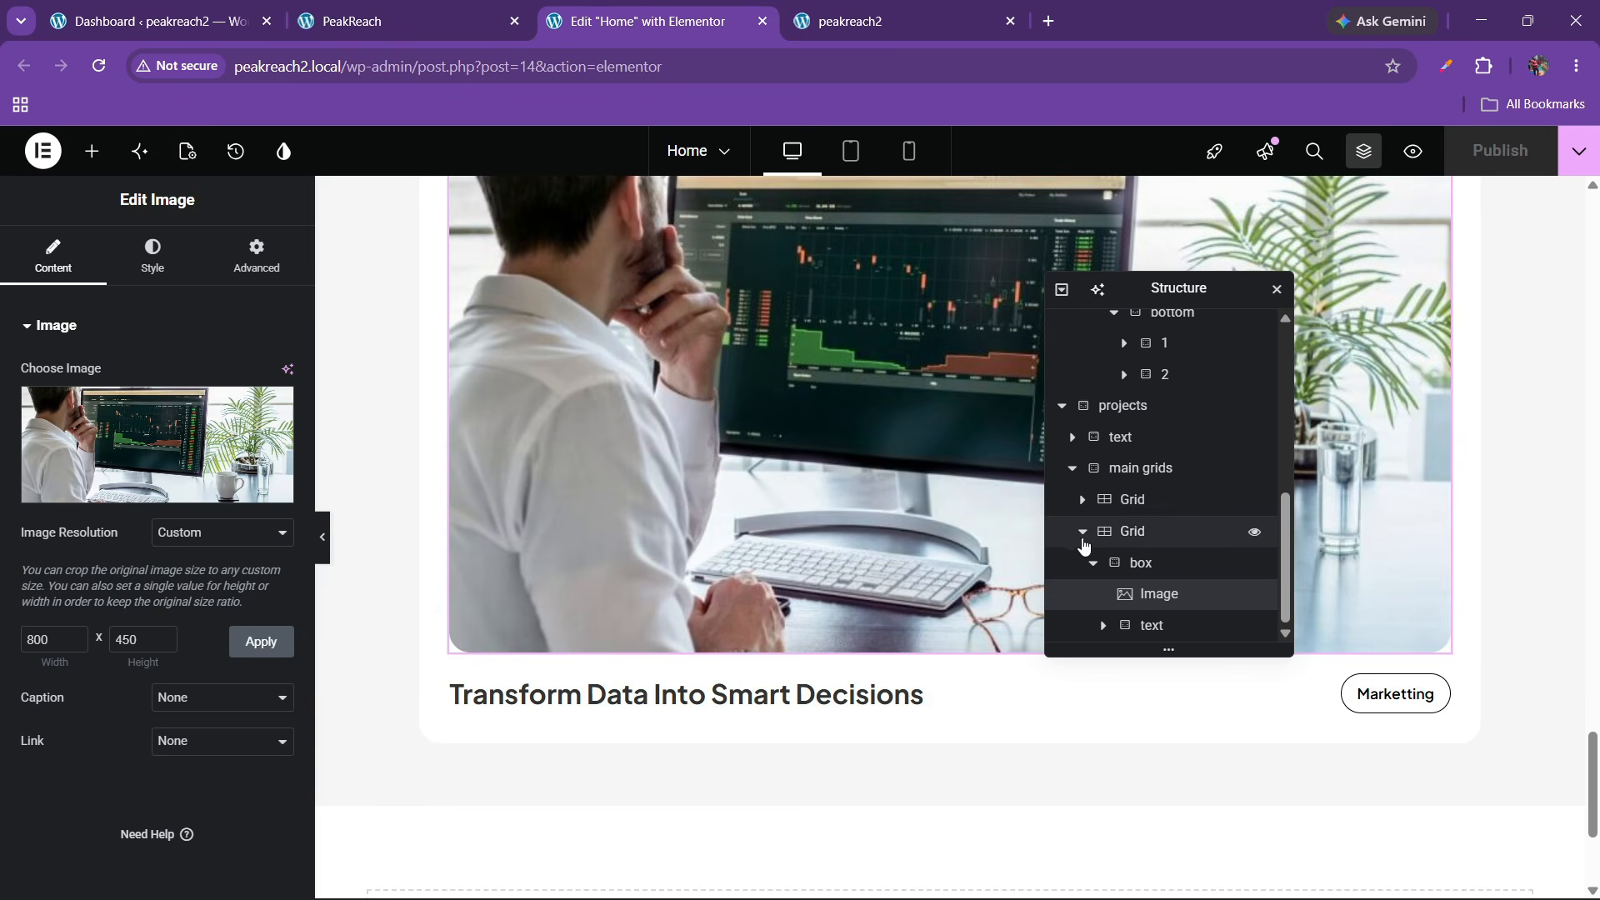
Duplicate the first two-card project Grid from the Structure panel
left_click(1086, 537)
left_click(1082, 533)
left_click(1109, 592)
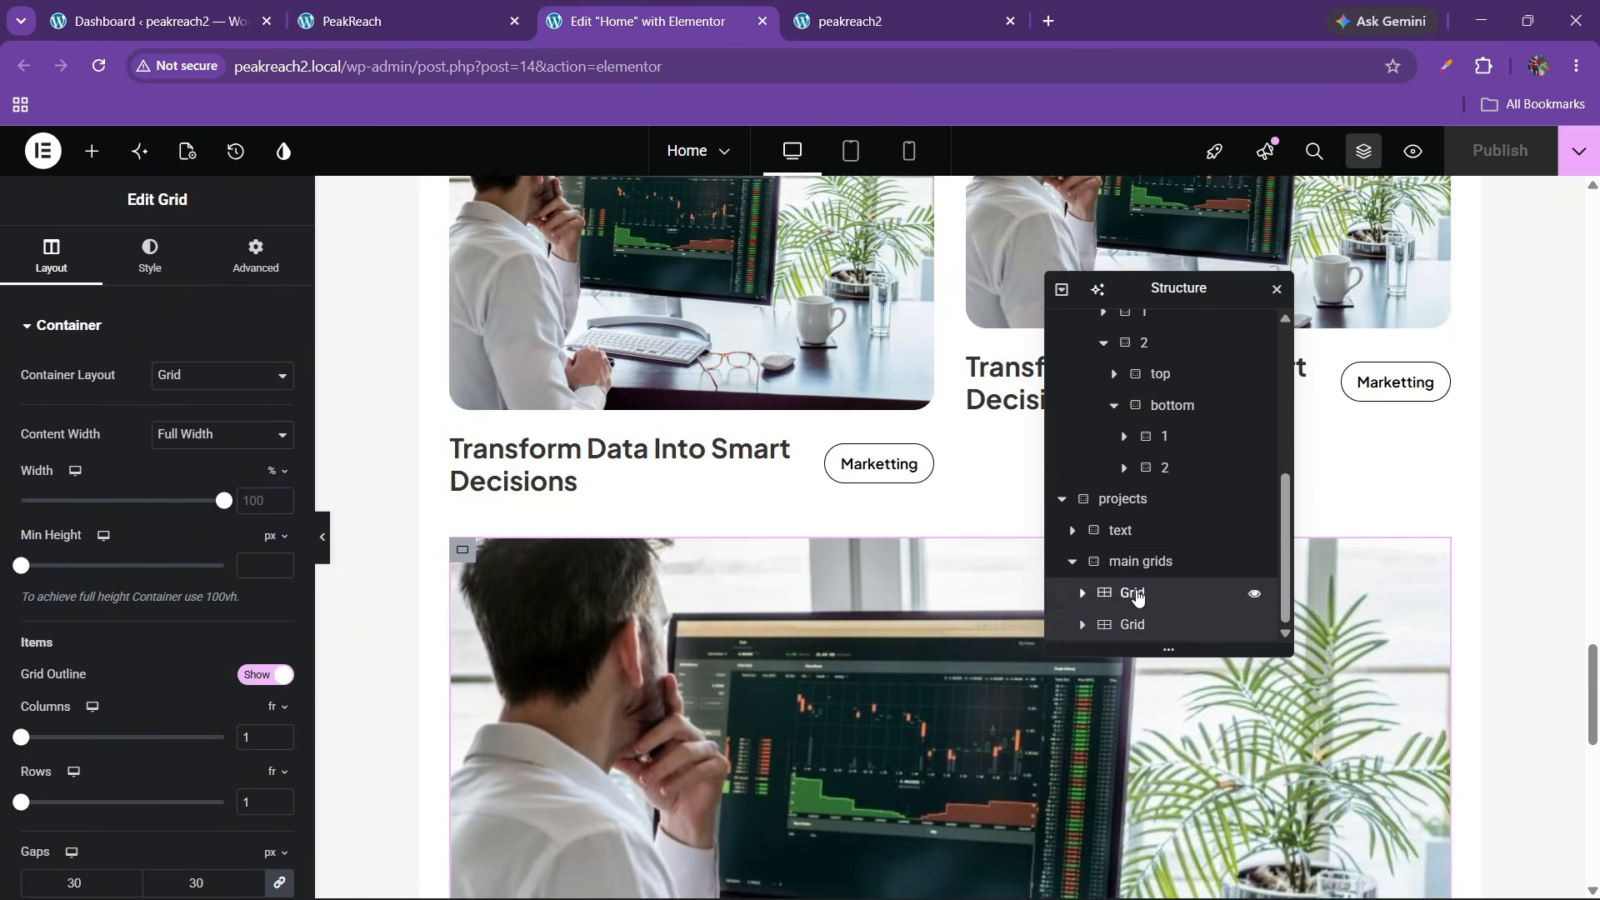
right_click(1131, 592)
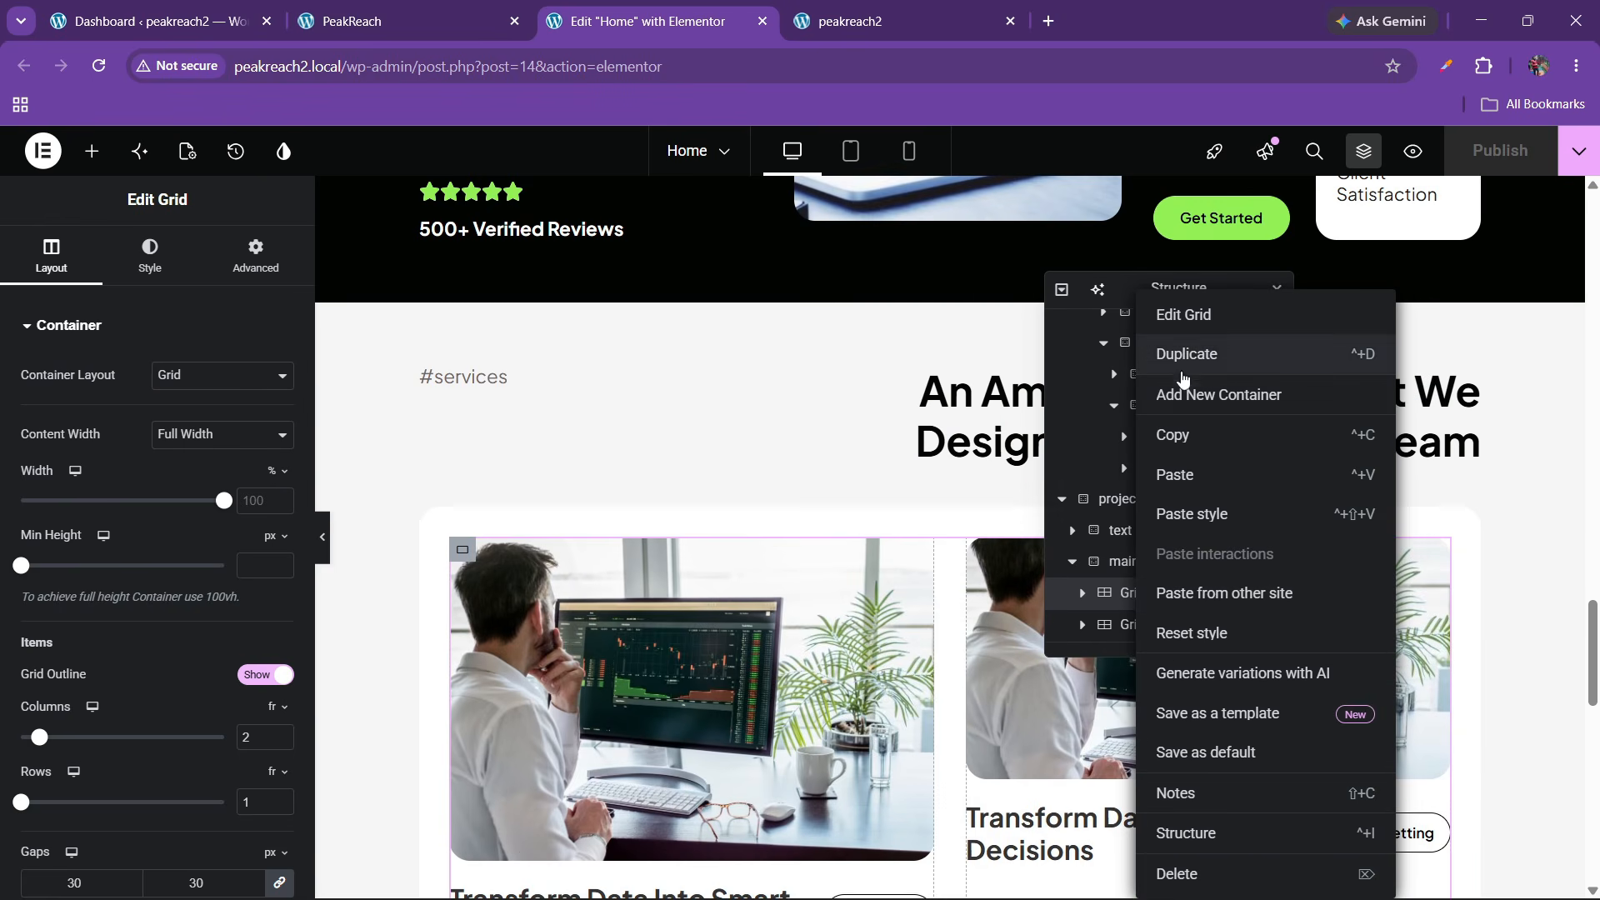
key("Return")
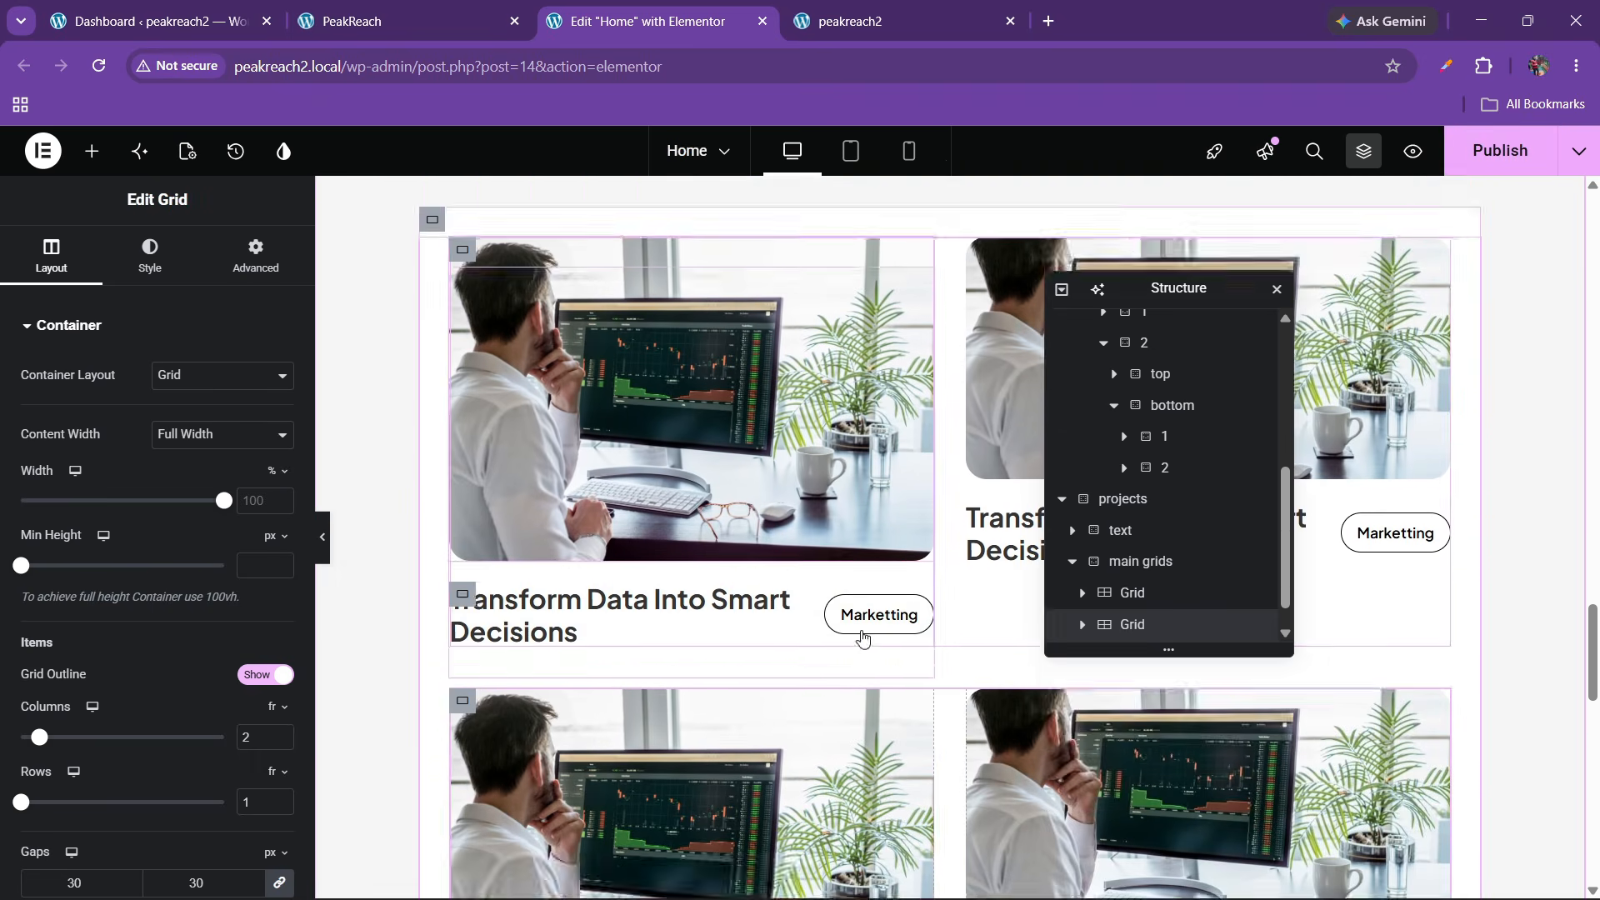
Move the duplicated grid below the third grid in the projects section
scroll(1128, 625, "up", 1)
scroll(1107, 637, "down", 1)
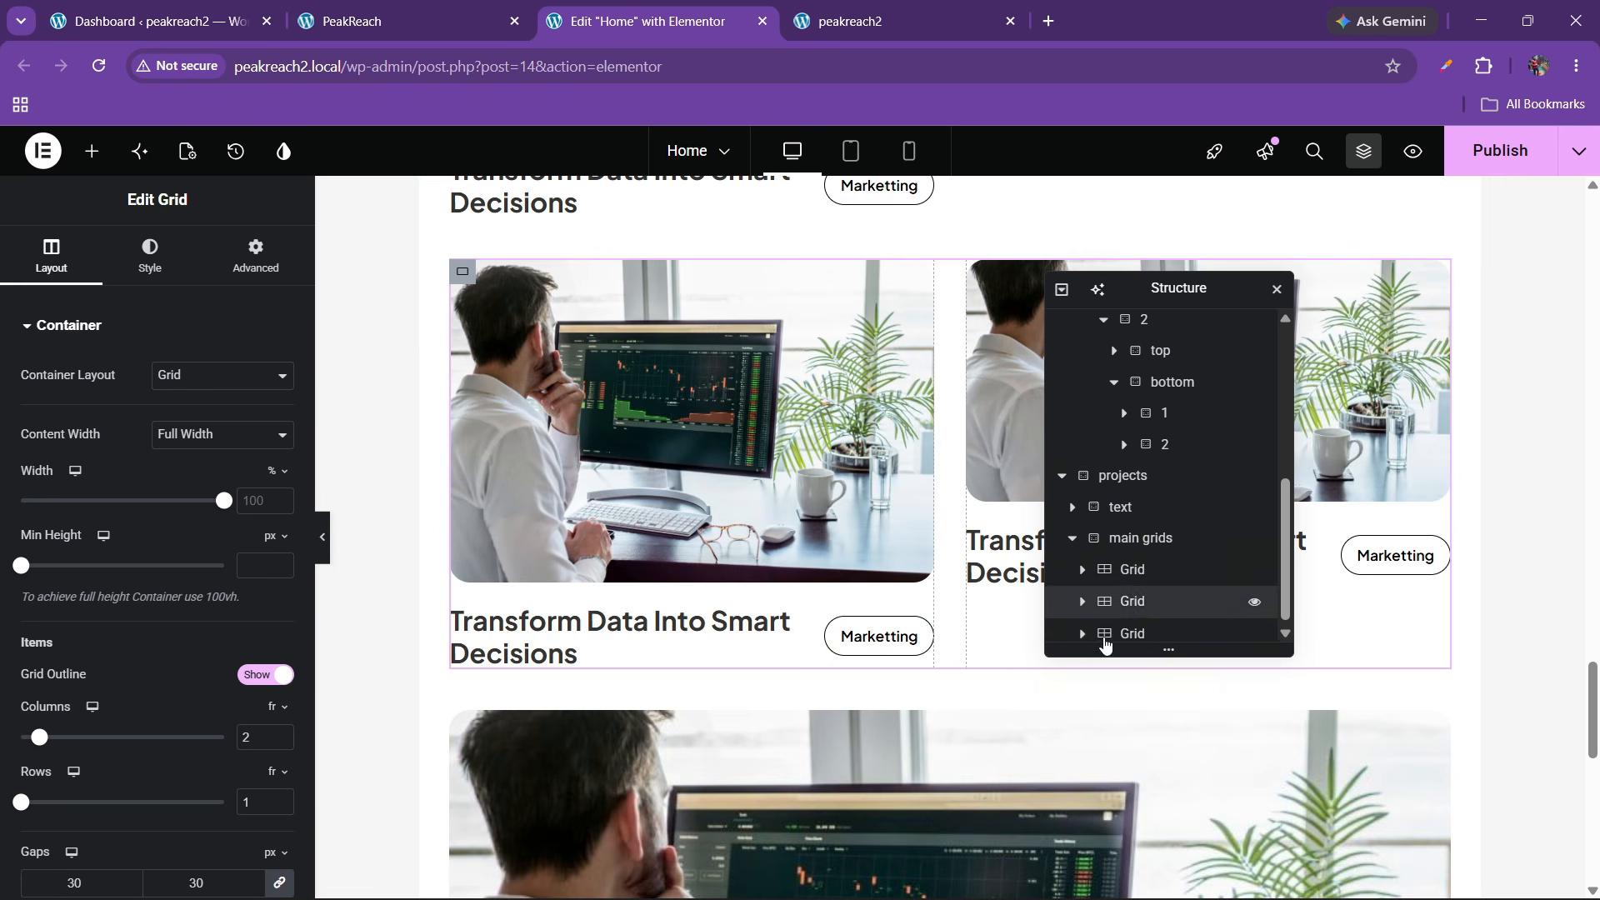
left_click_drag(1133, 591, 1132, 648)
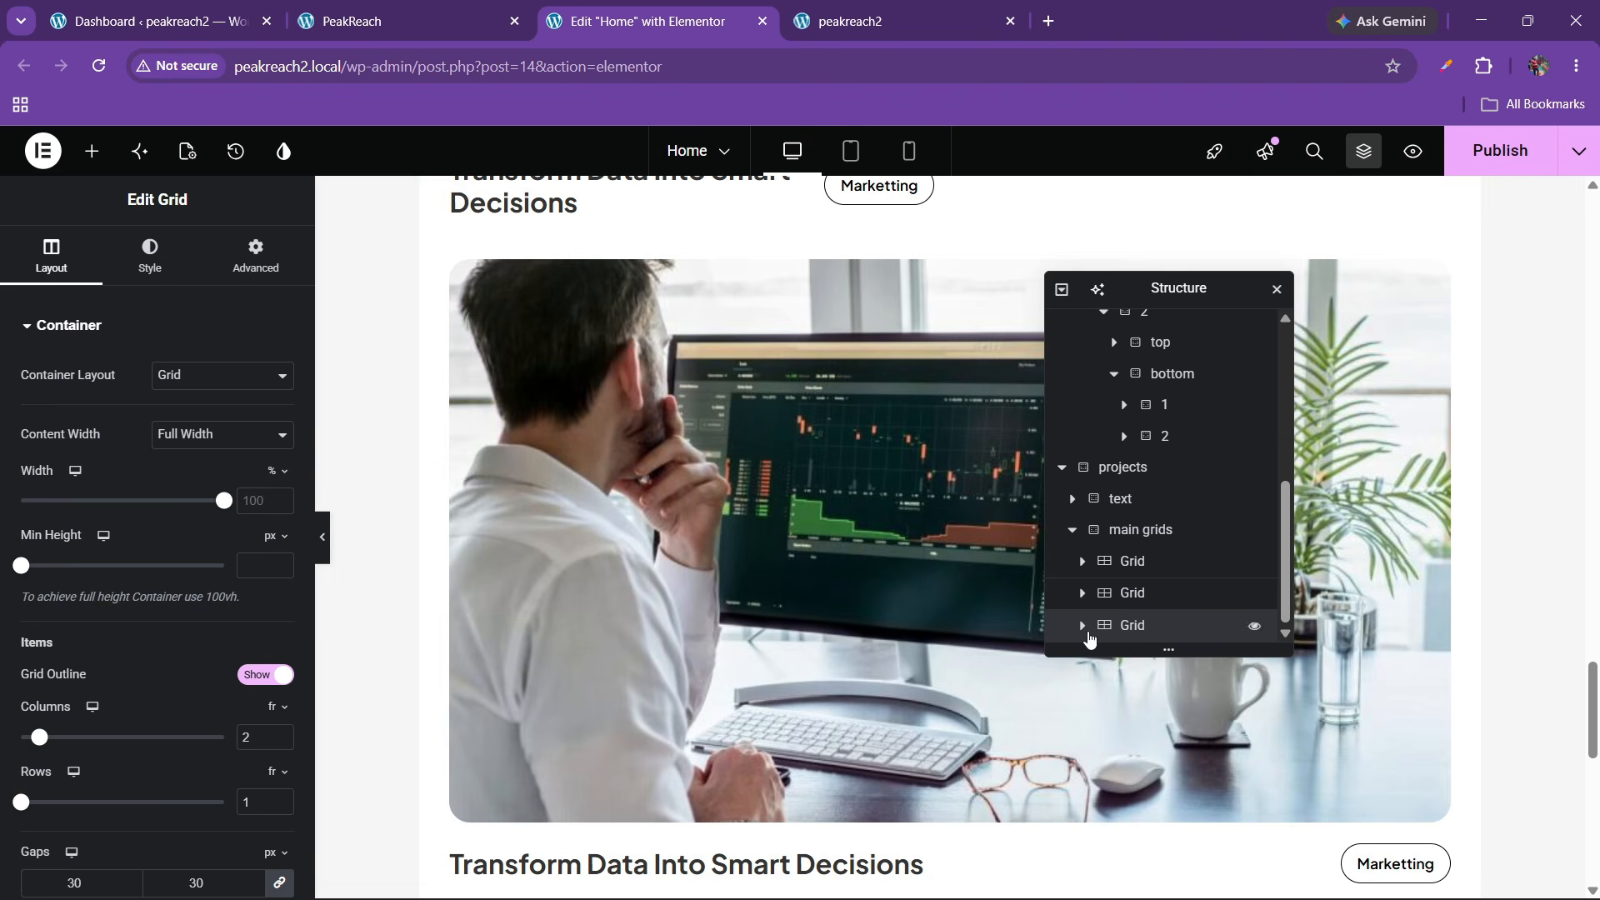
scroll(757, 588, "down", 4)
scroll(755, 588, "down", 2)
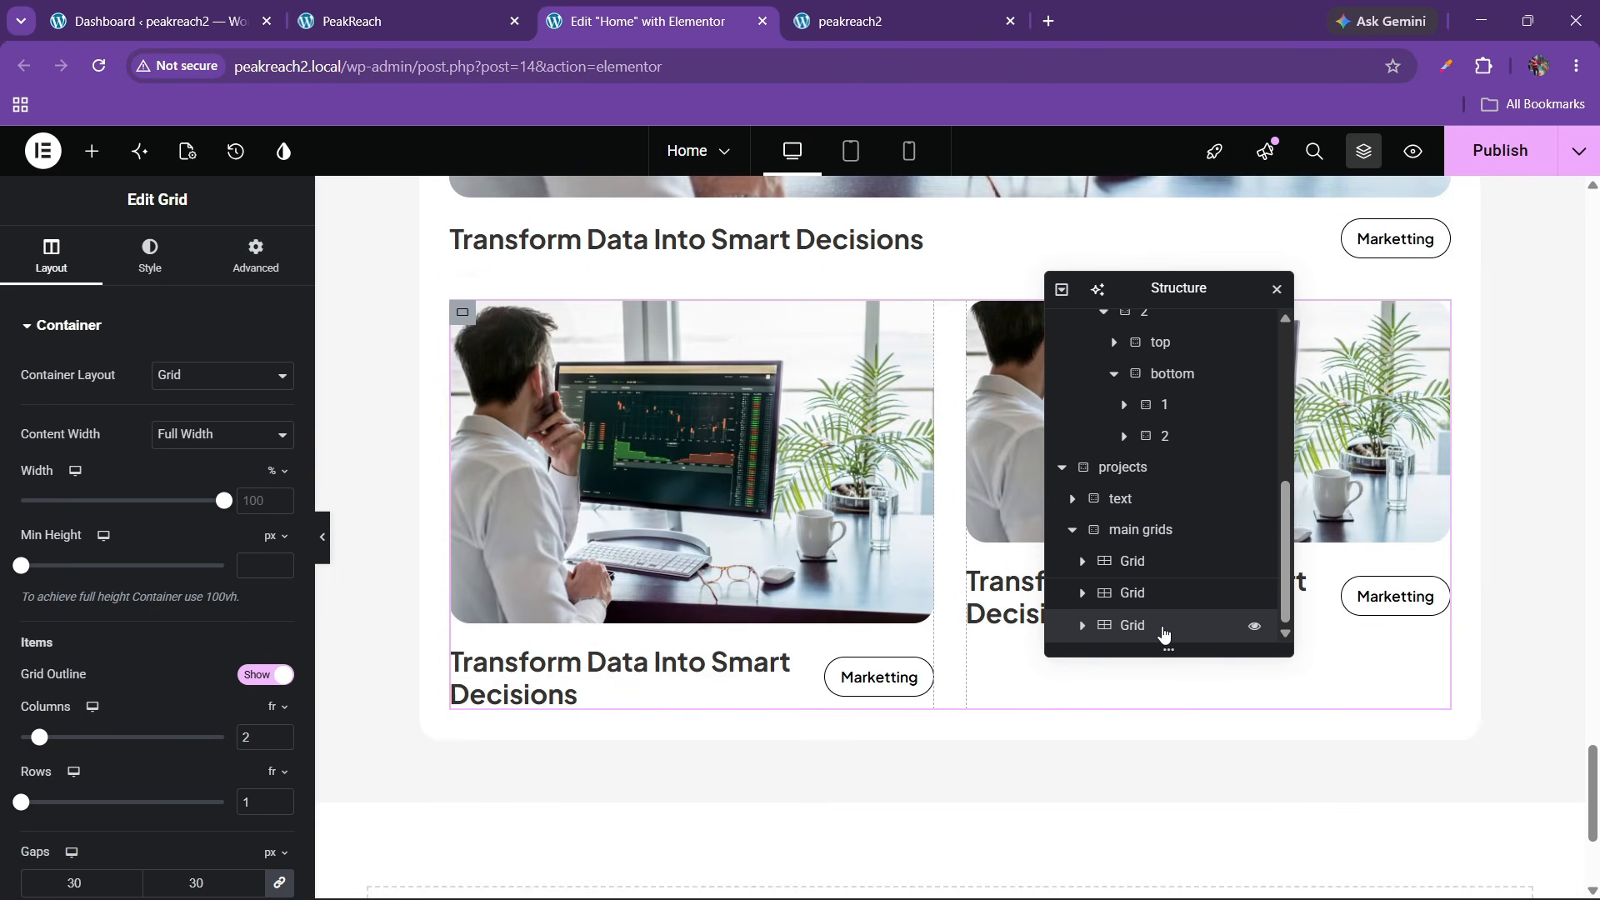
Swap the bottom grid's two project cards so the second comes first, and publish
left_click(1082, 625)
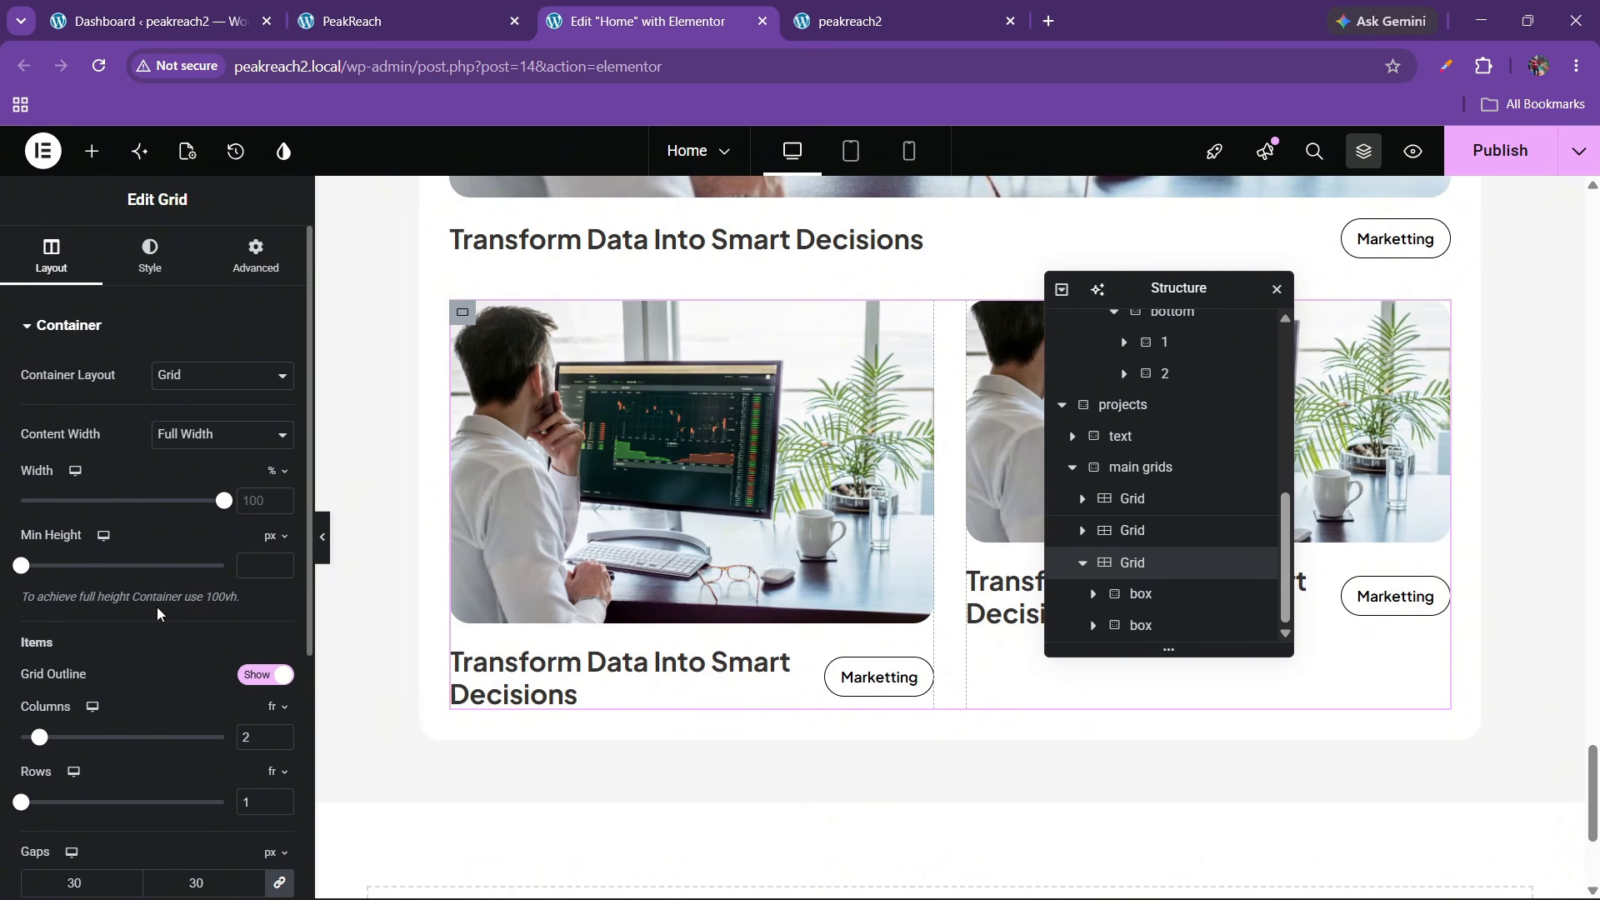
scroll(155, 612, "down", 3)
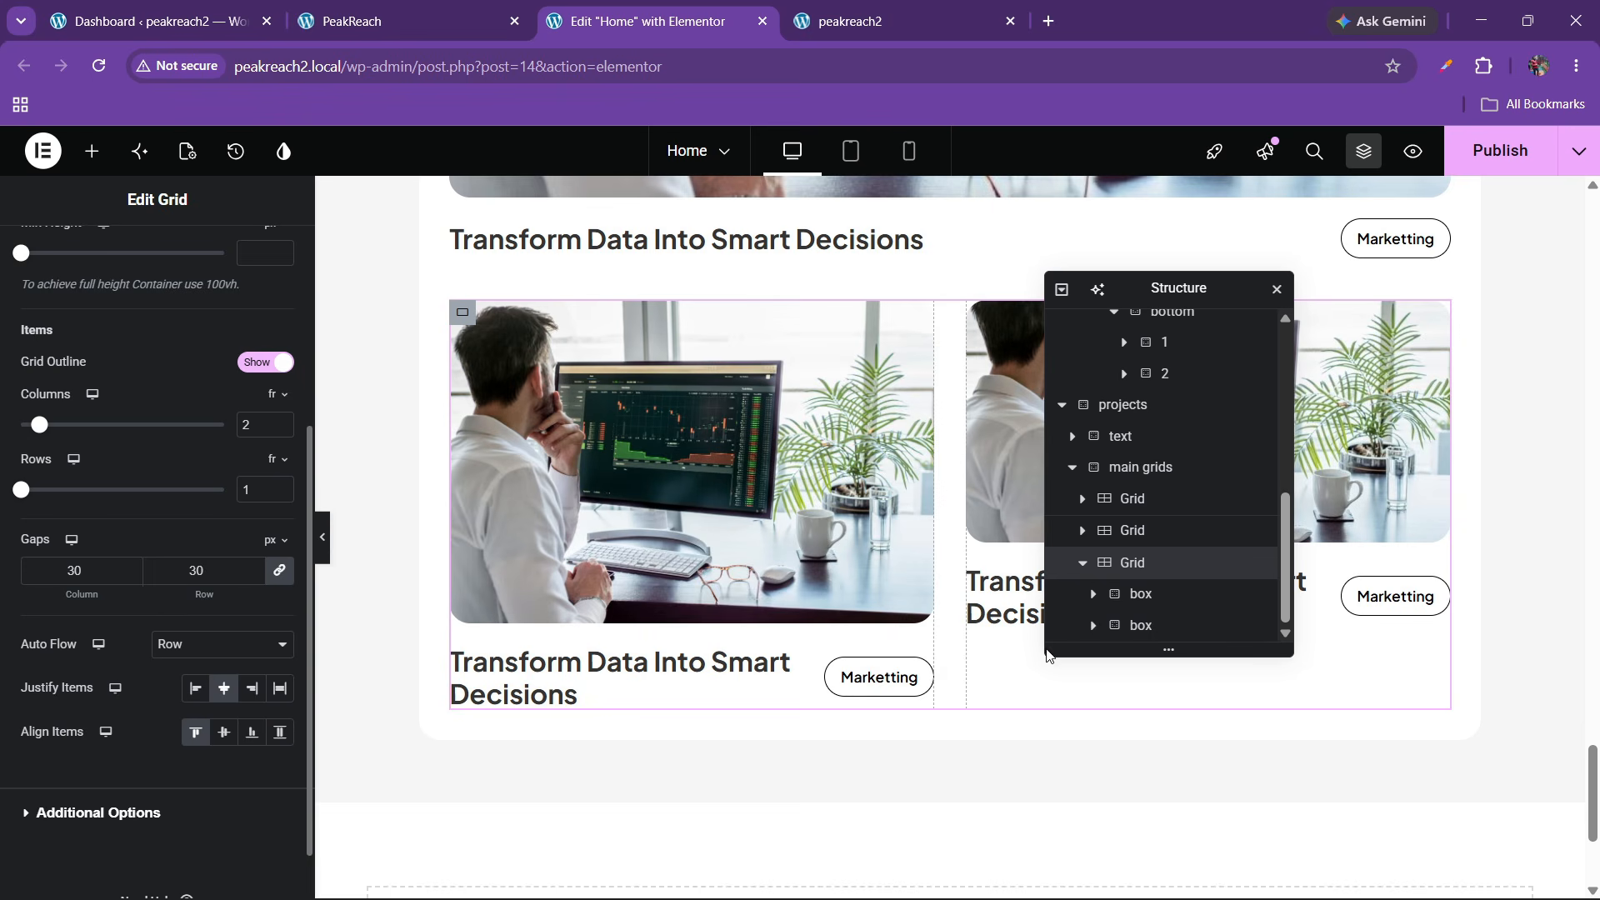
left_click(1137, 595)
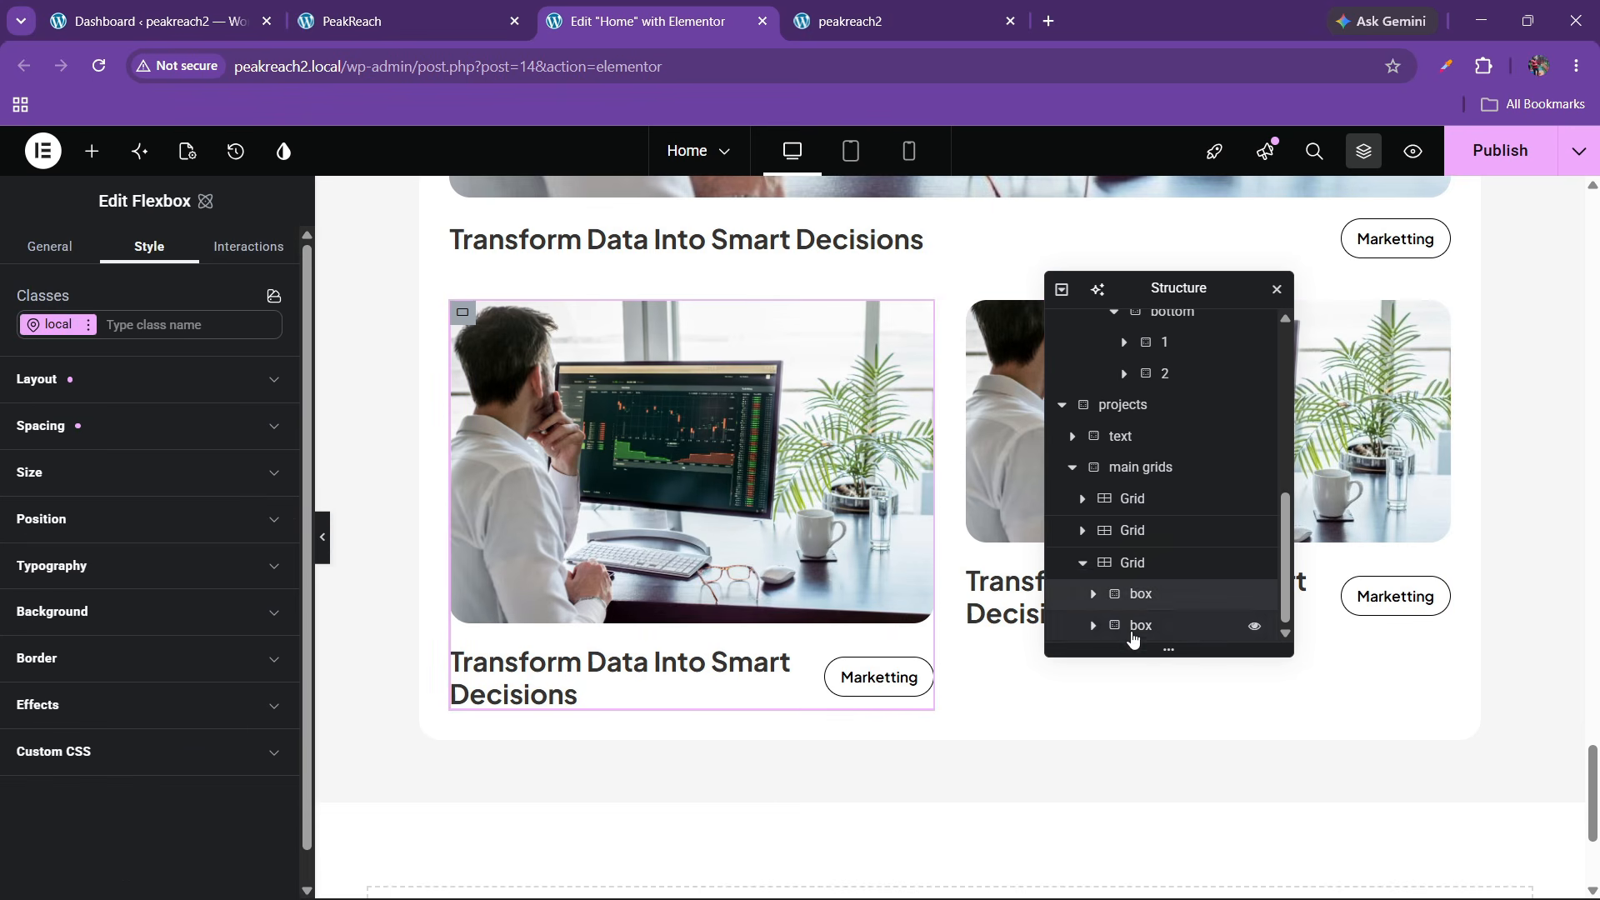
left_click_drag(1131, 638, 1134, 602)
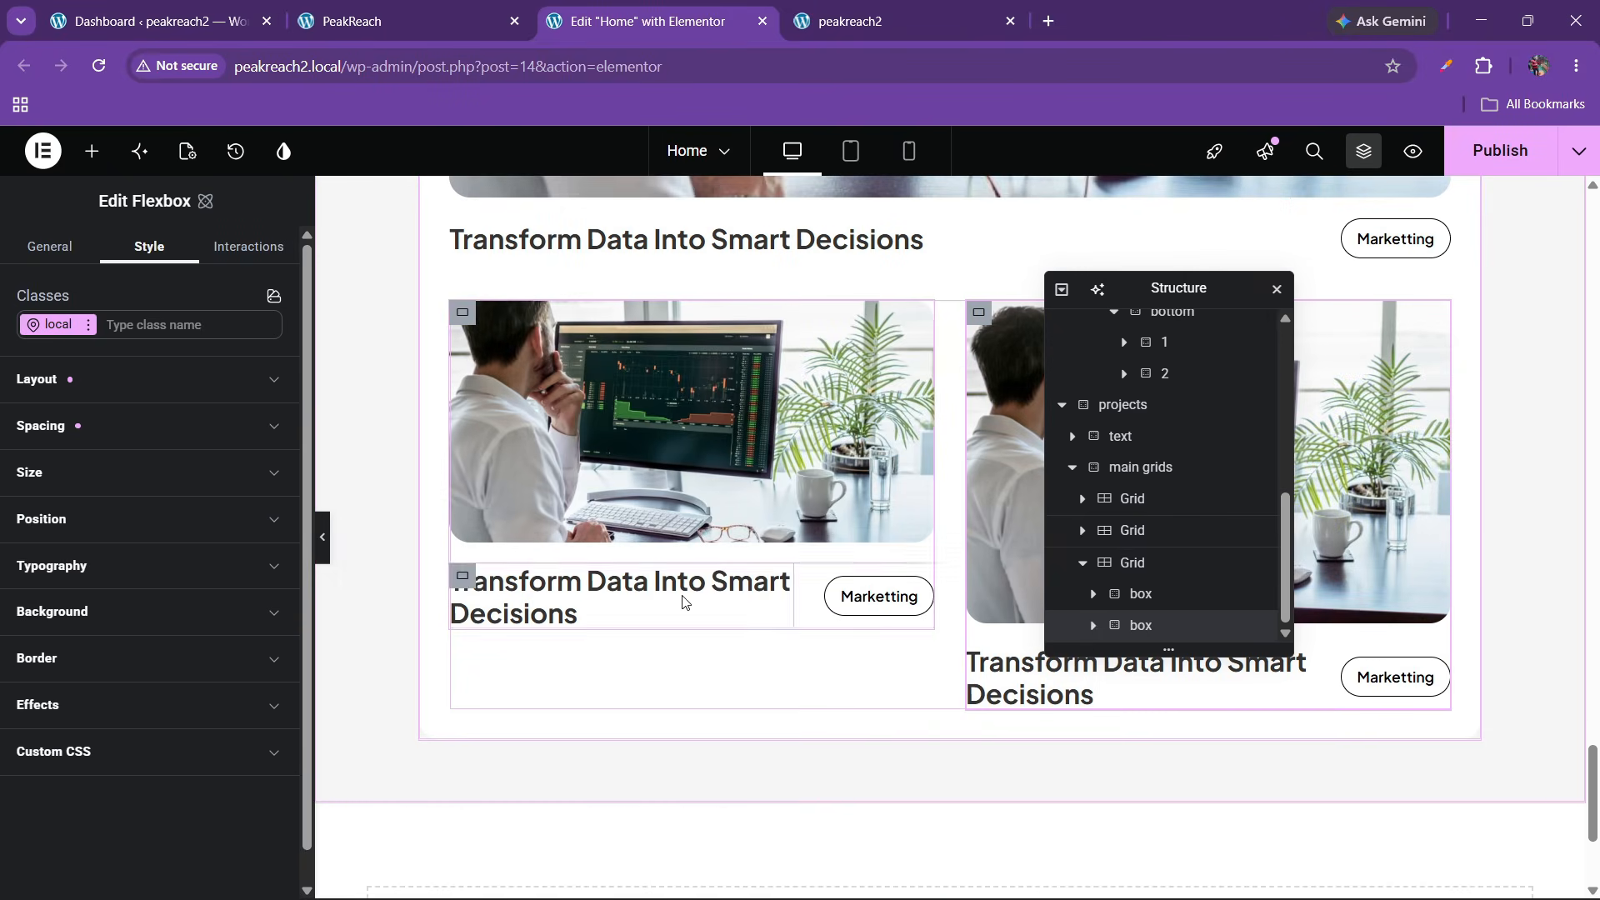
left_click(1494, 162)
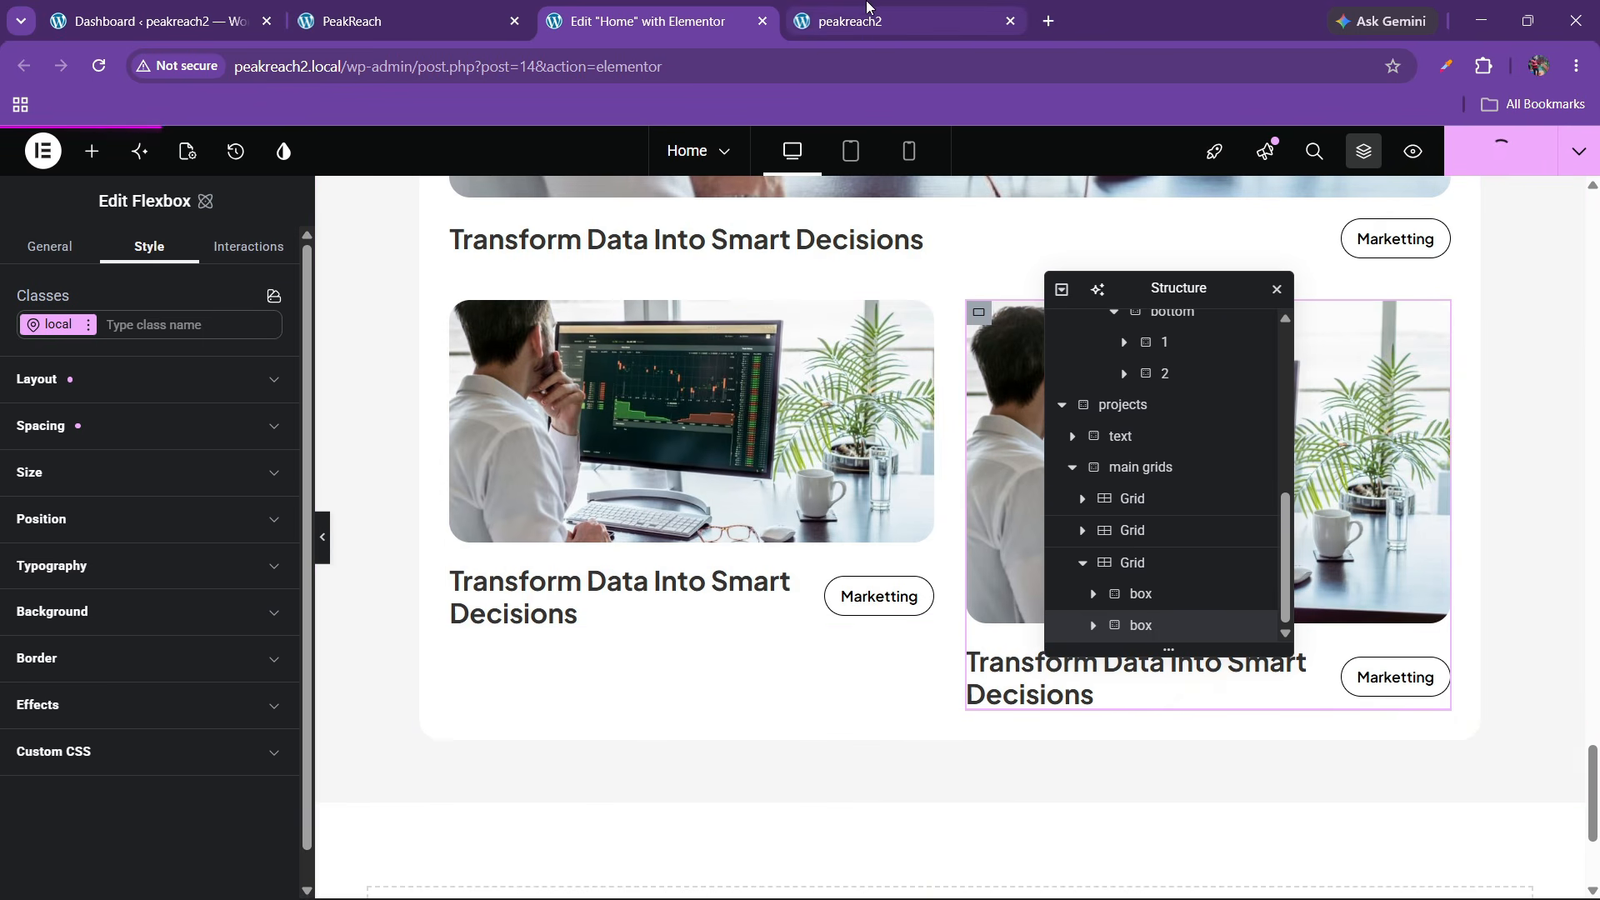
Reload the live peakreach2 site to check the swapped cards, then review the reference testimonials
left_click(861, 9)
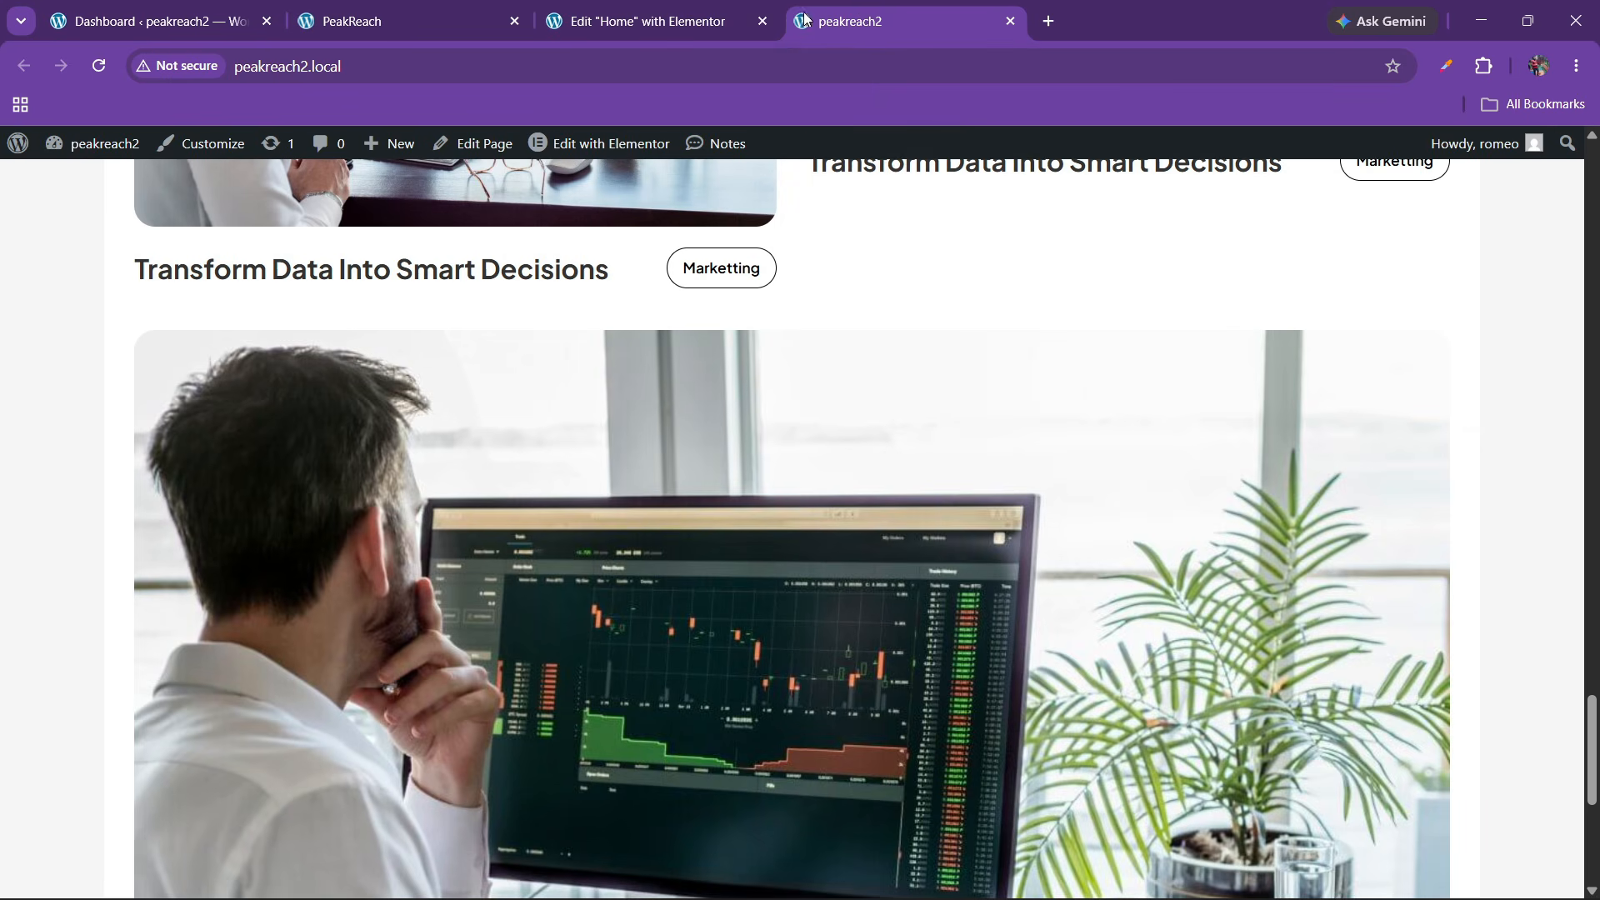
left_click(99, 66)
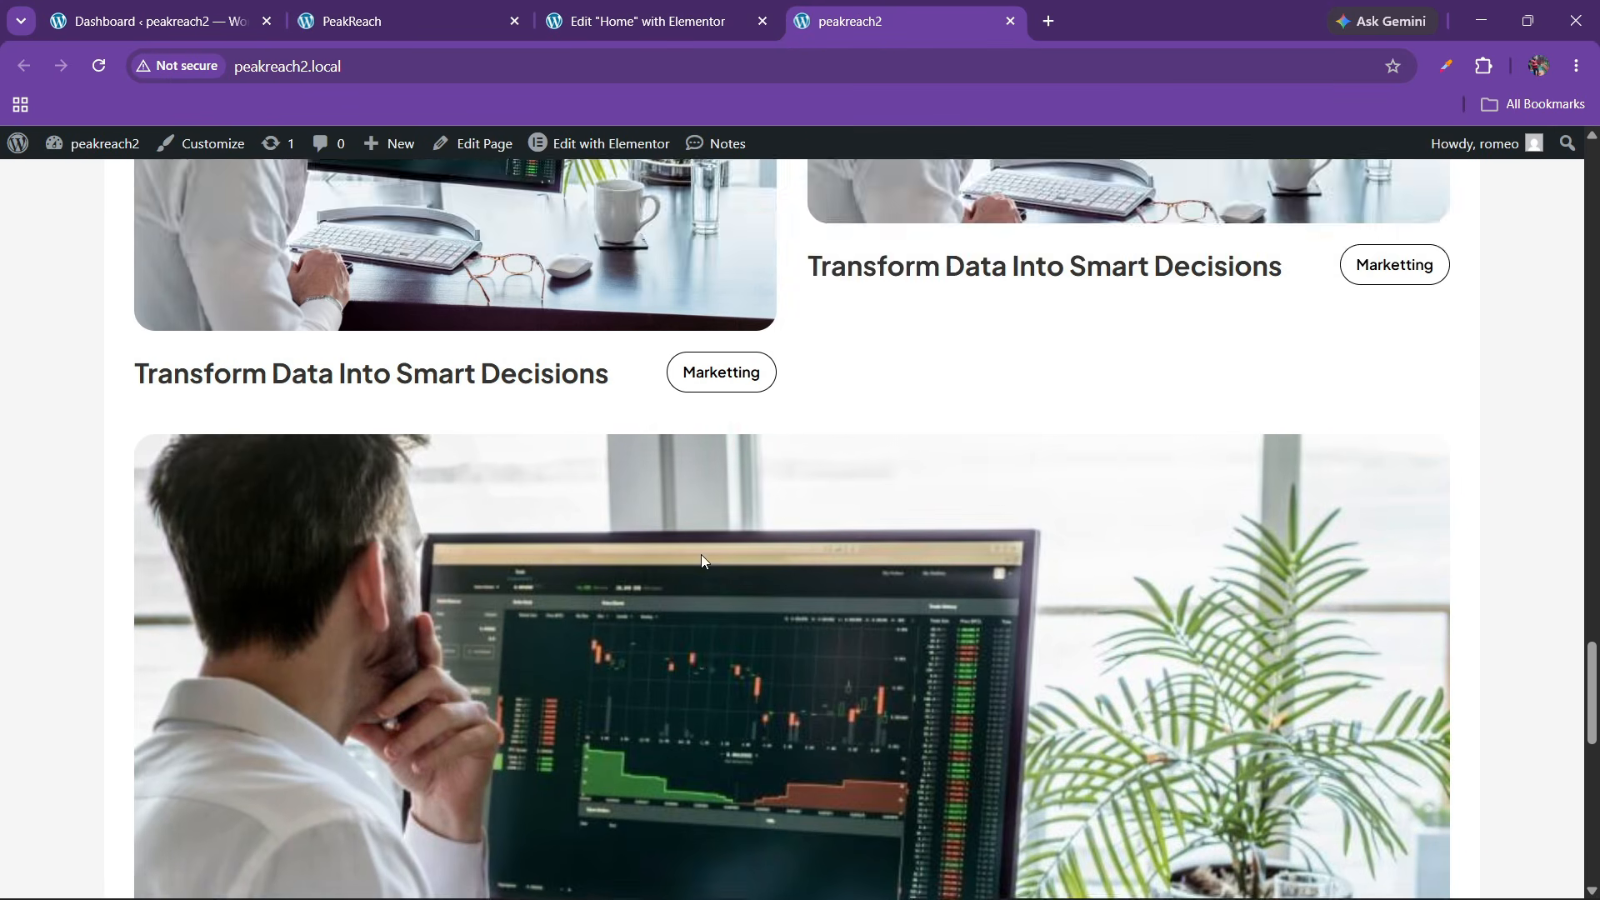
scroll(701, 557, "down", 12)
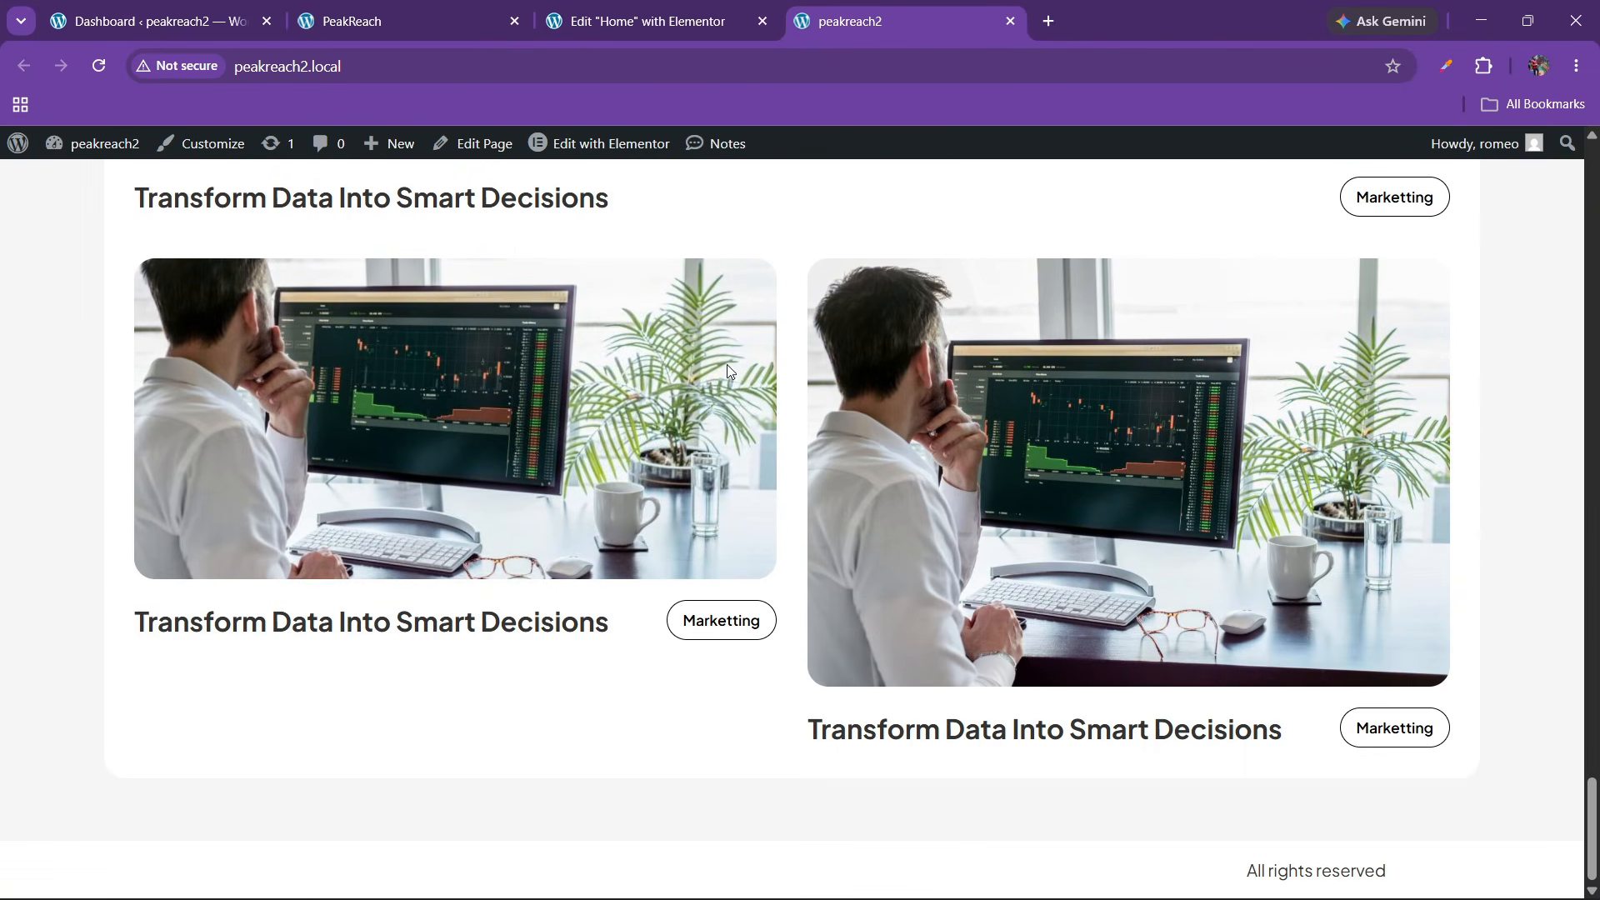
left_click(476, 12)
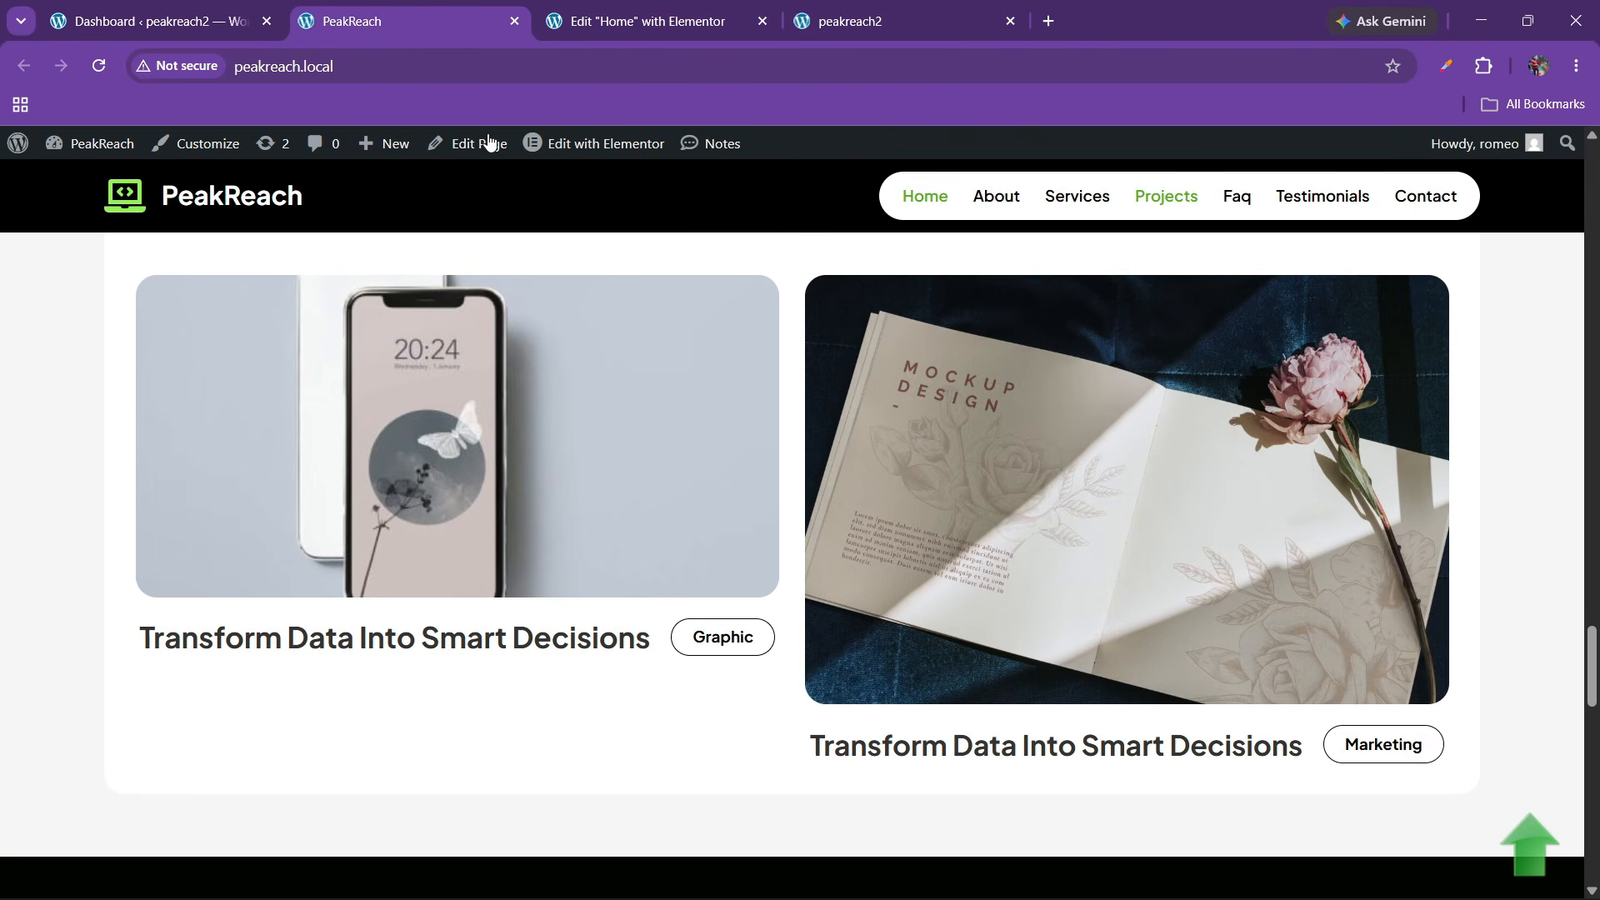
scroll(645, 523, "down", 2)
scroll(646, 523, "up", 5)
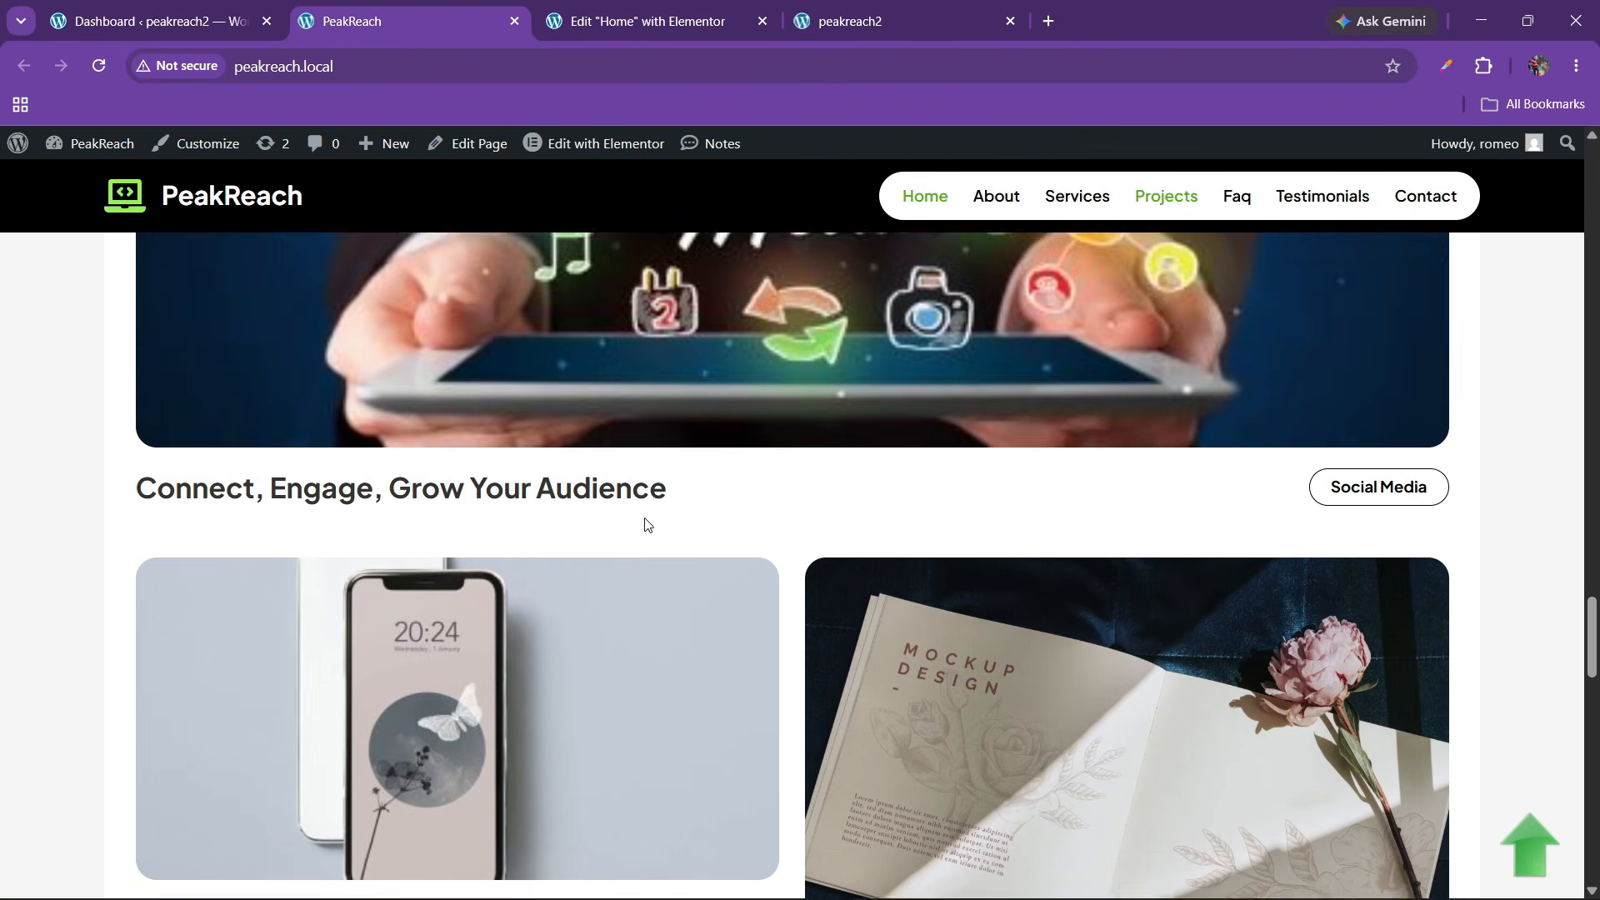
scroll(645, 523, "down", 1)
scroll(646, 518, "down", 8)
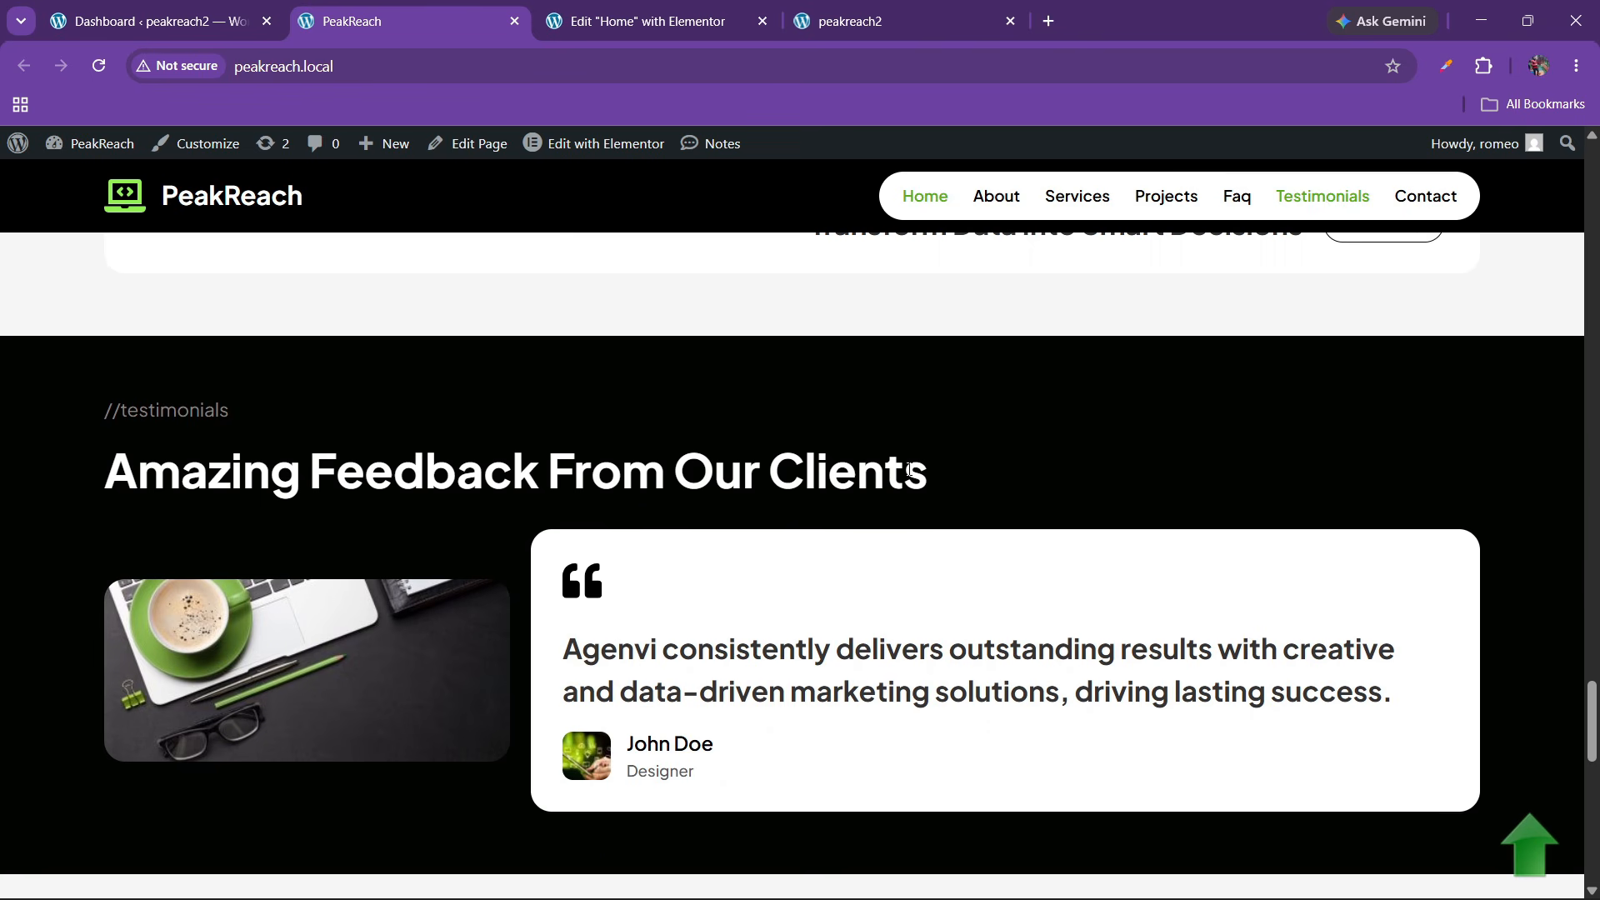
scroll(904, 472, "up", 4)
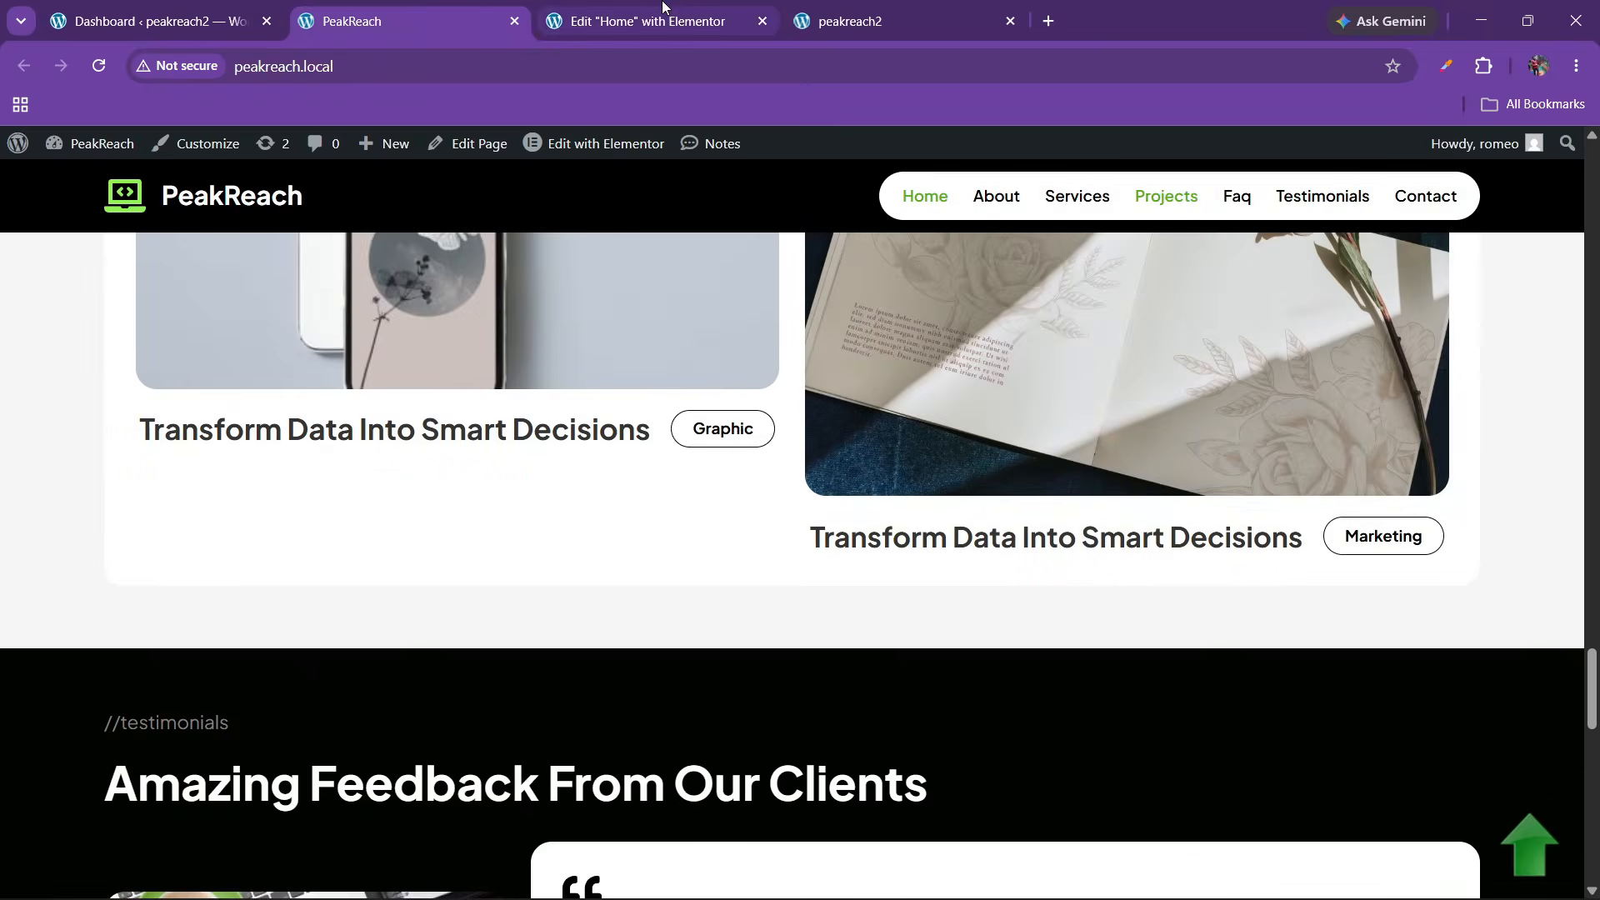
Compare the live peakreach2 site with the PeakReach reference site's testimonials section
key("ctrl+Tab")
scroll(808, 573, "up", 6)
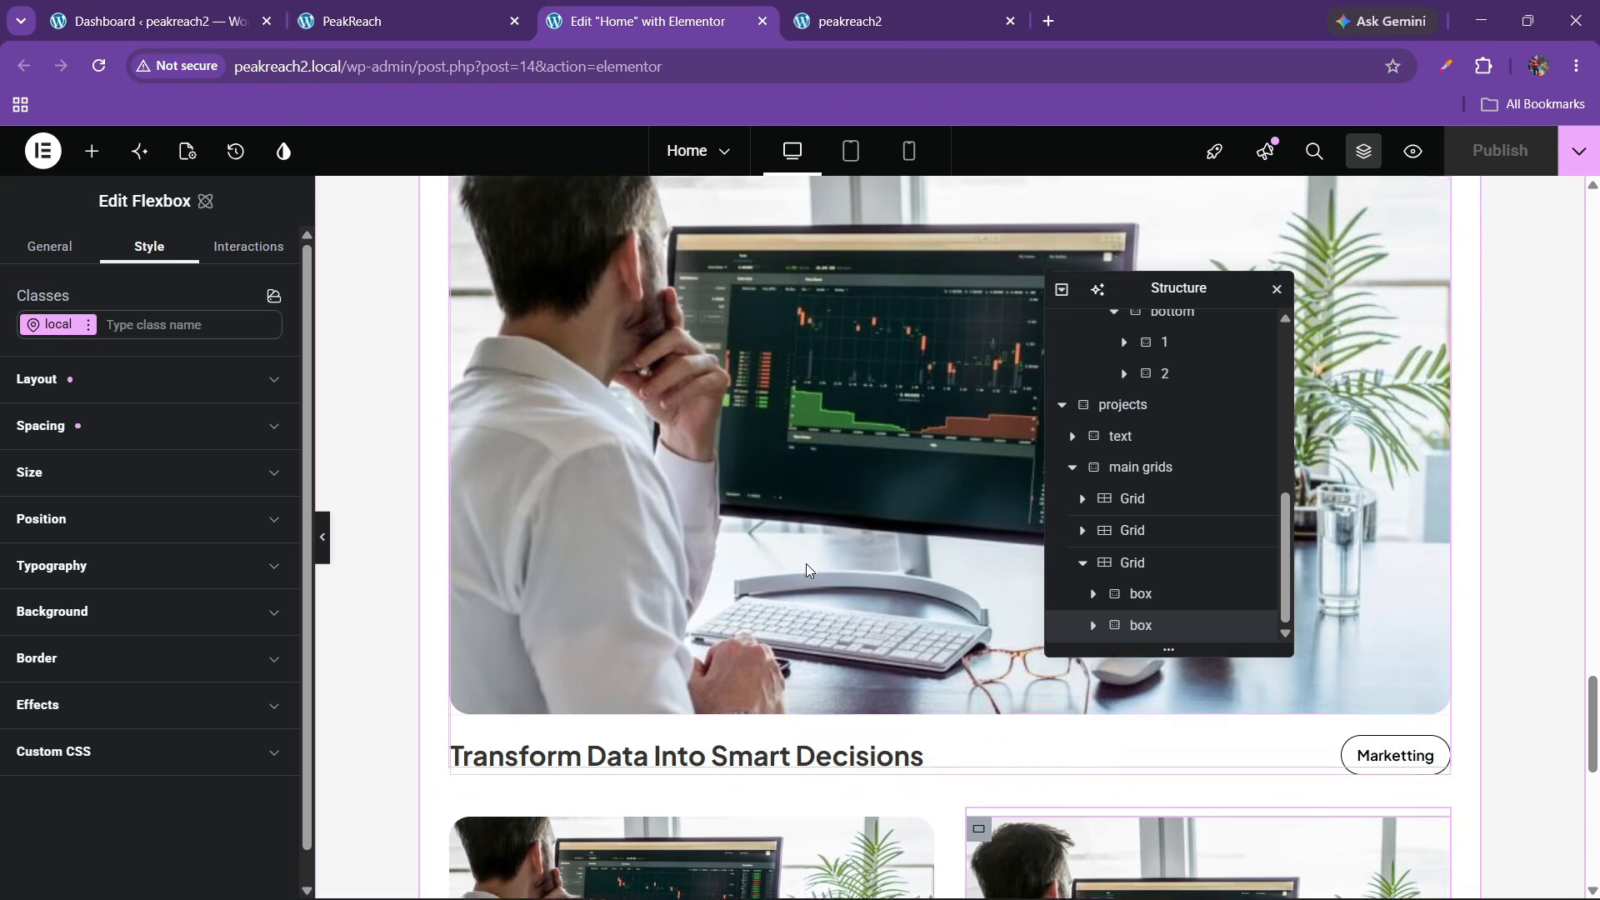
scroll(807, 571, "down", 2)
left_click(866, 27)
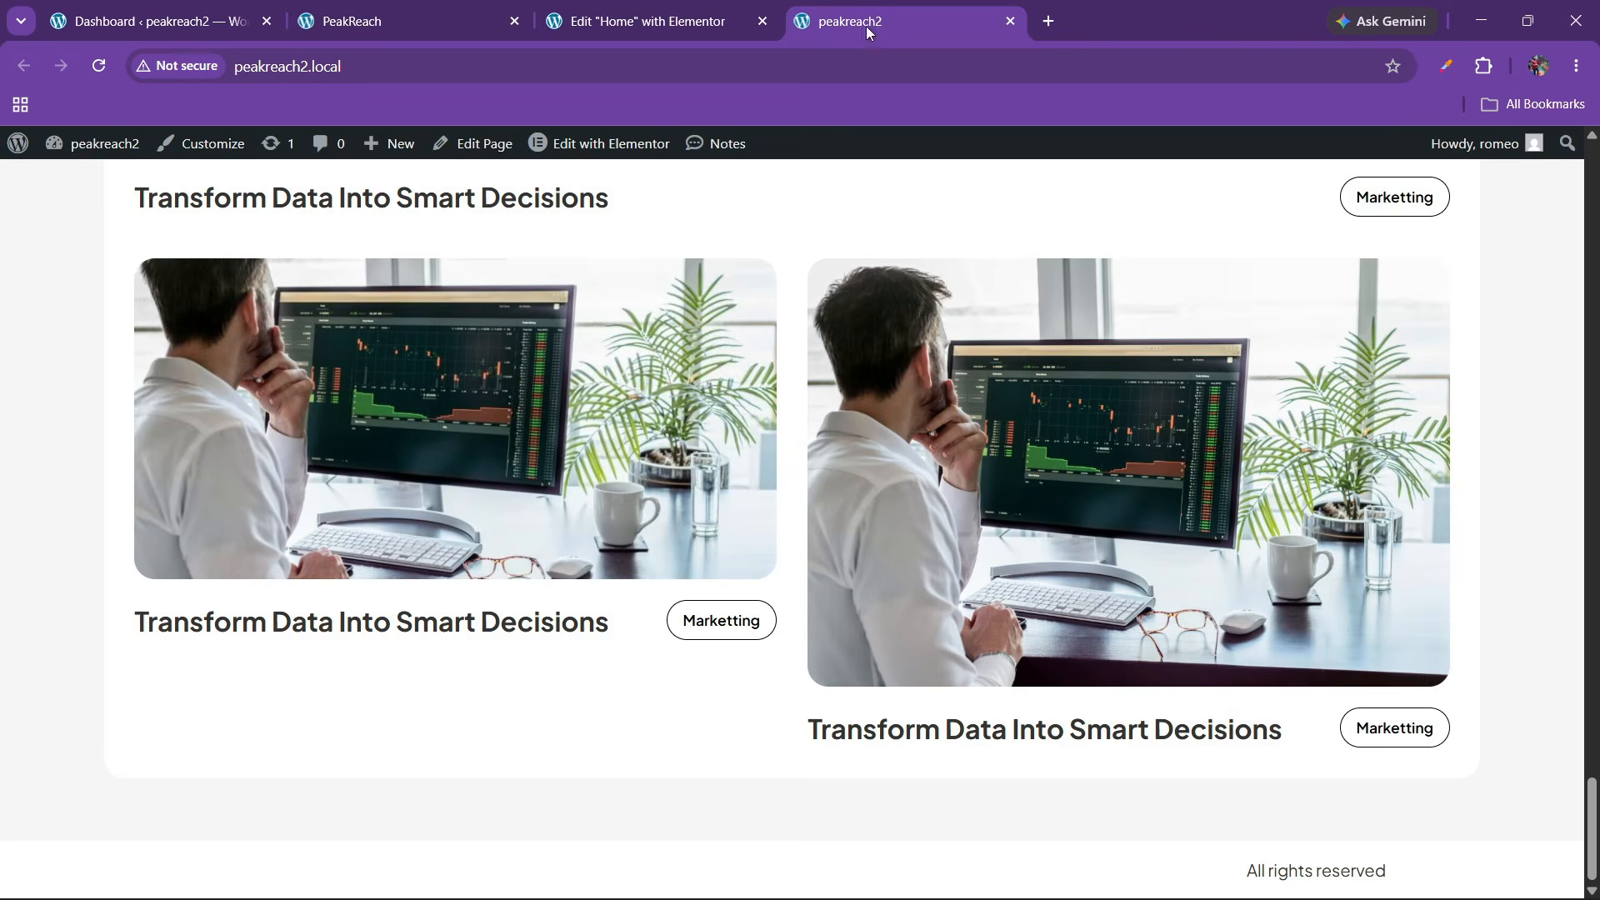
left_click(504, 10)
scroll(602, 404, "down", 5)
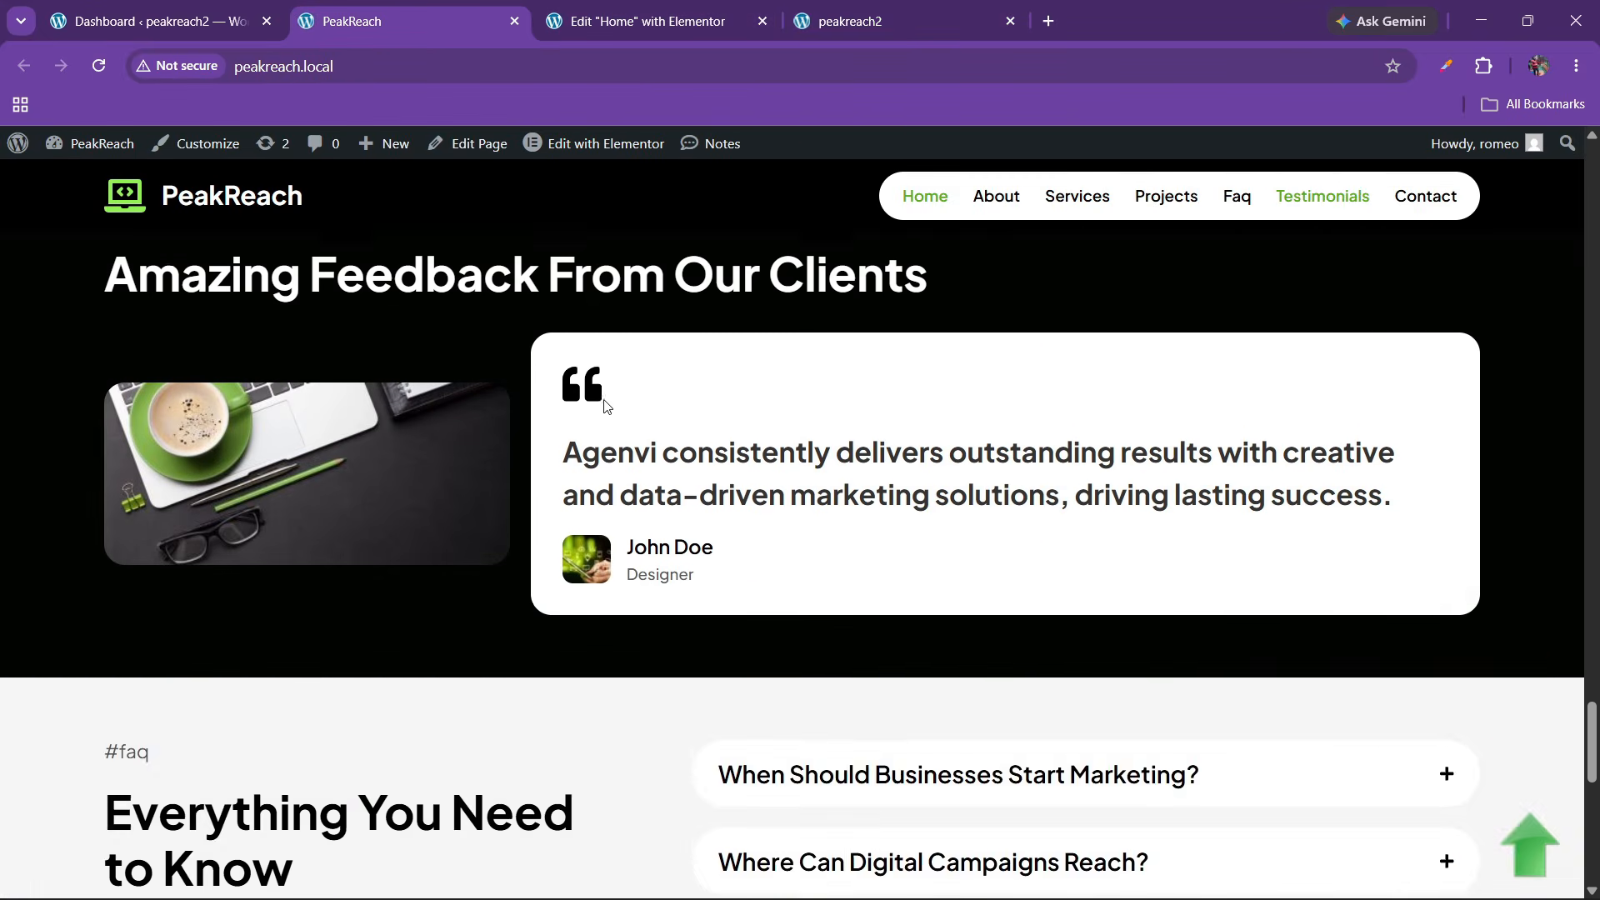
scroll(603, 403, "up", 2)
scroll(604, 405, "up", 3)
scroll(617, 404, "down", 5)
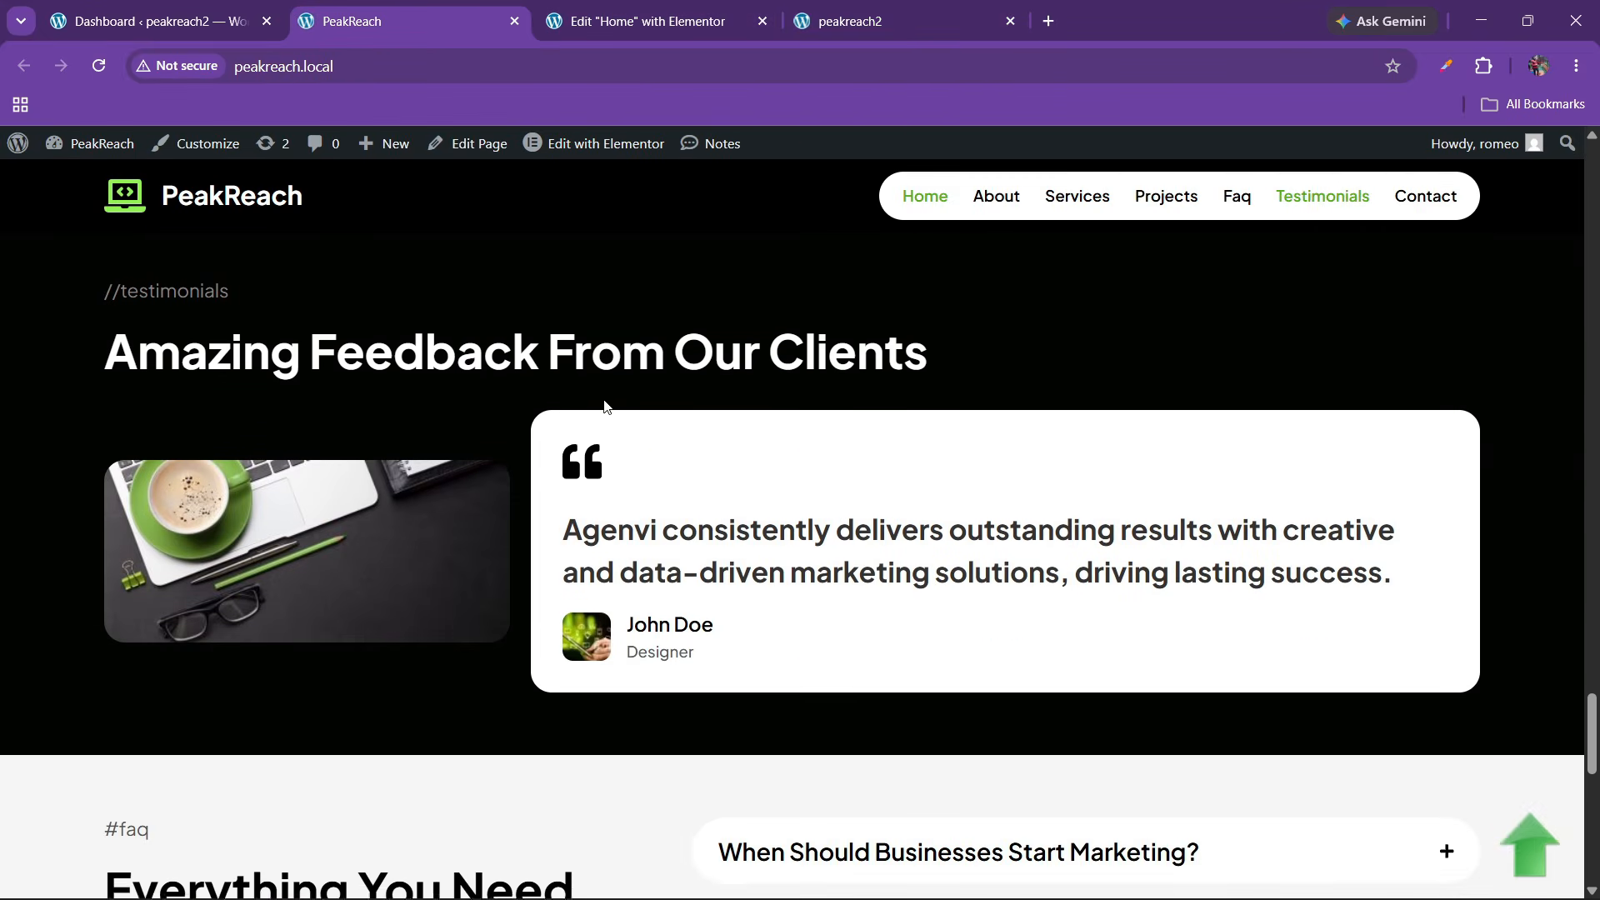
scroll(624, 405, "up", 2)
Add a new single-column empty flexbox container below the projects section
left_click(620, 27)
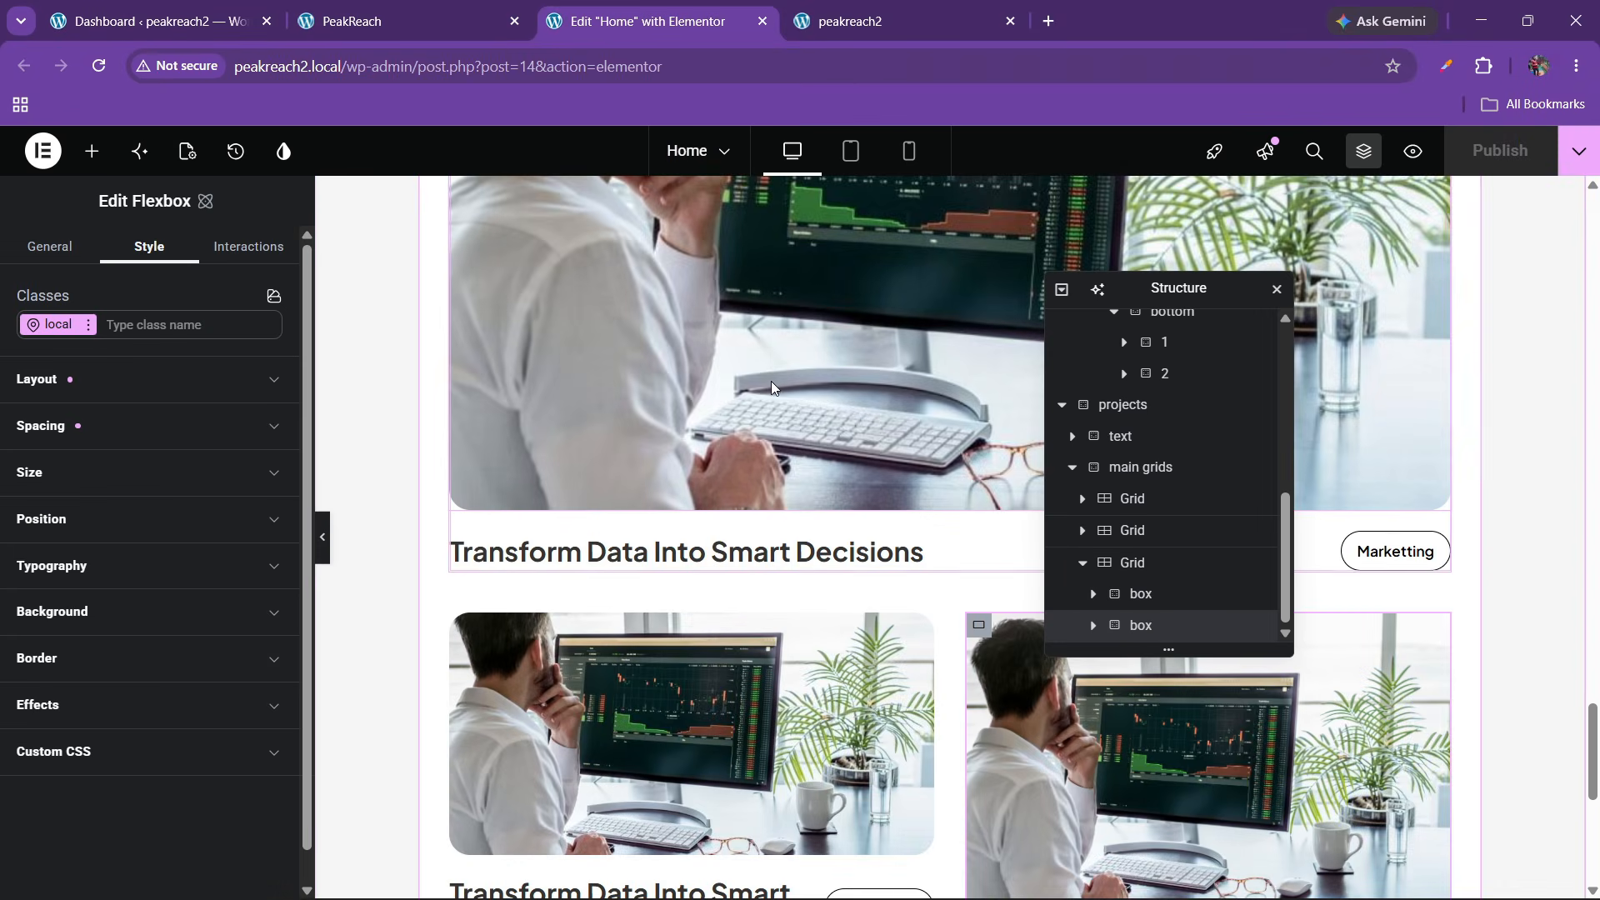
scroll(813, 536, "down", 7)
left_click(900, 663)
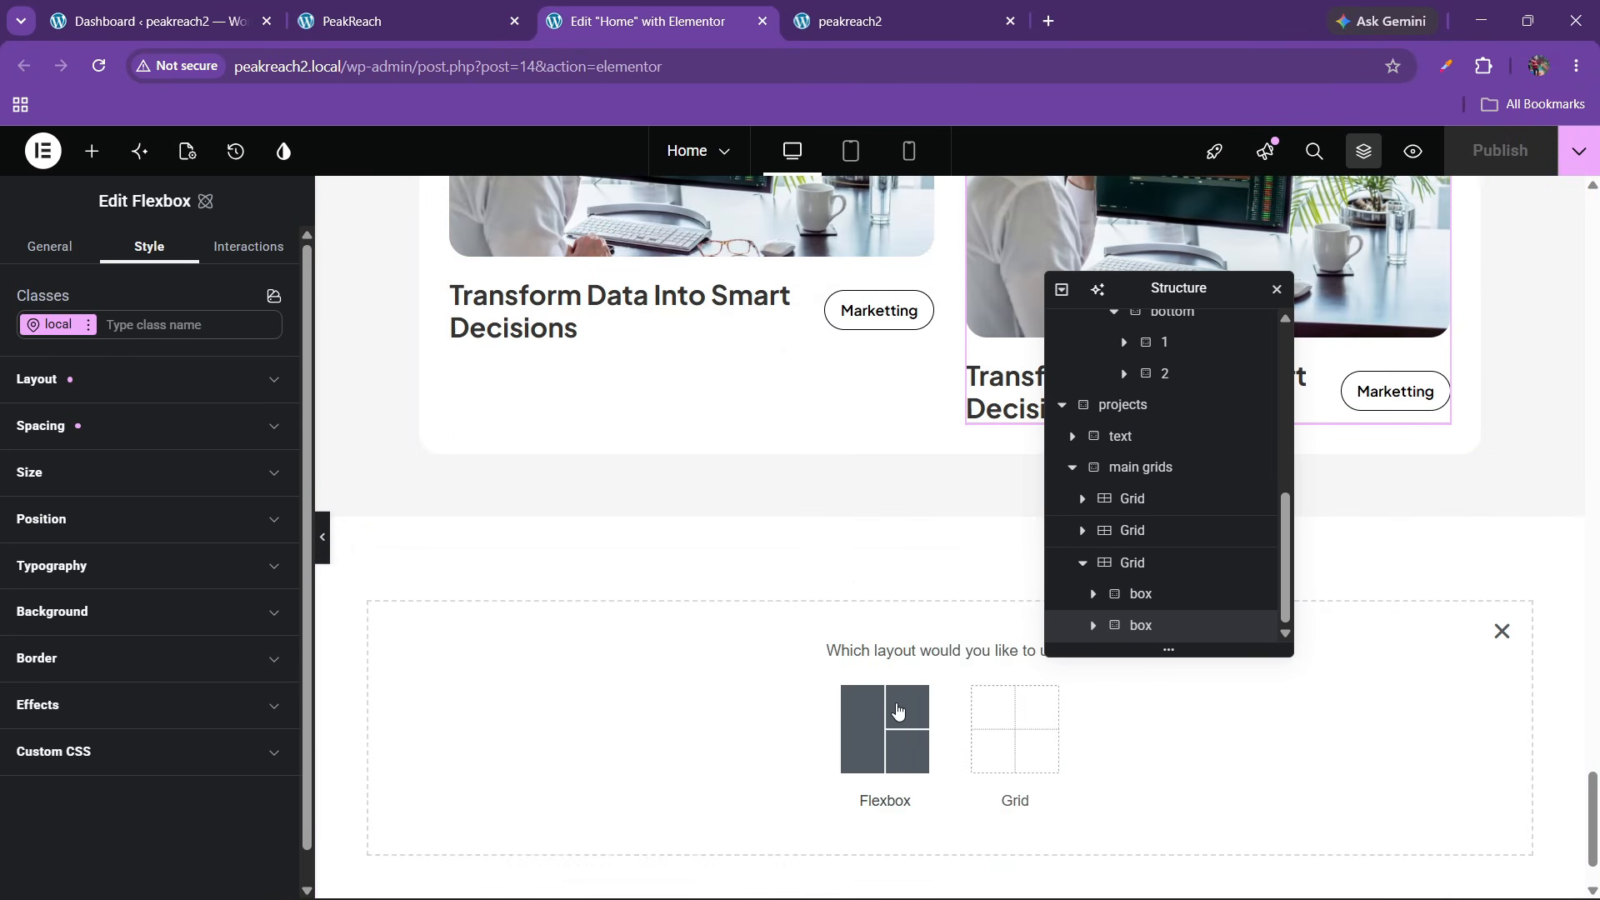
left_click(466, 15)
left_click(667, 6)
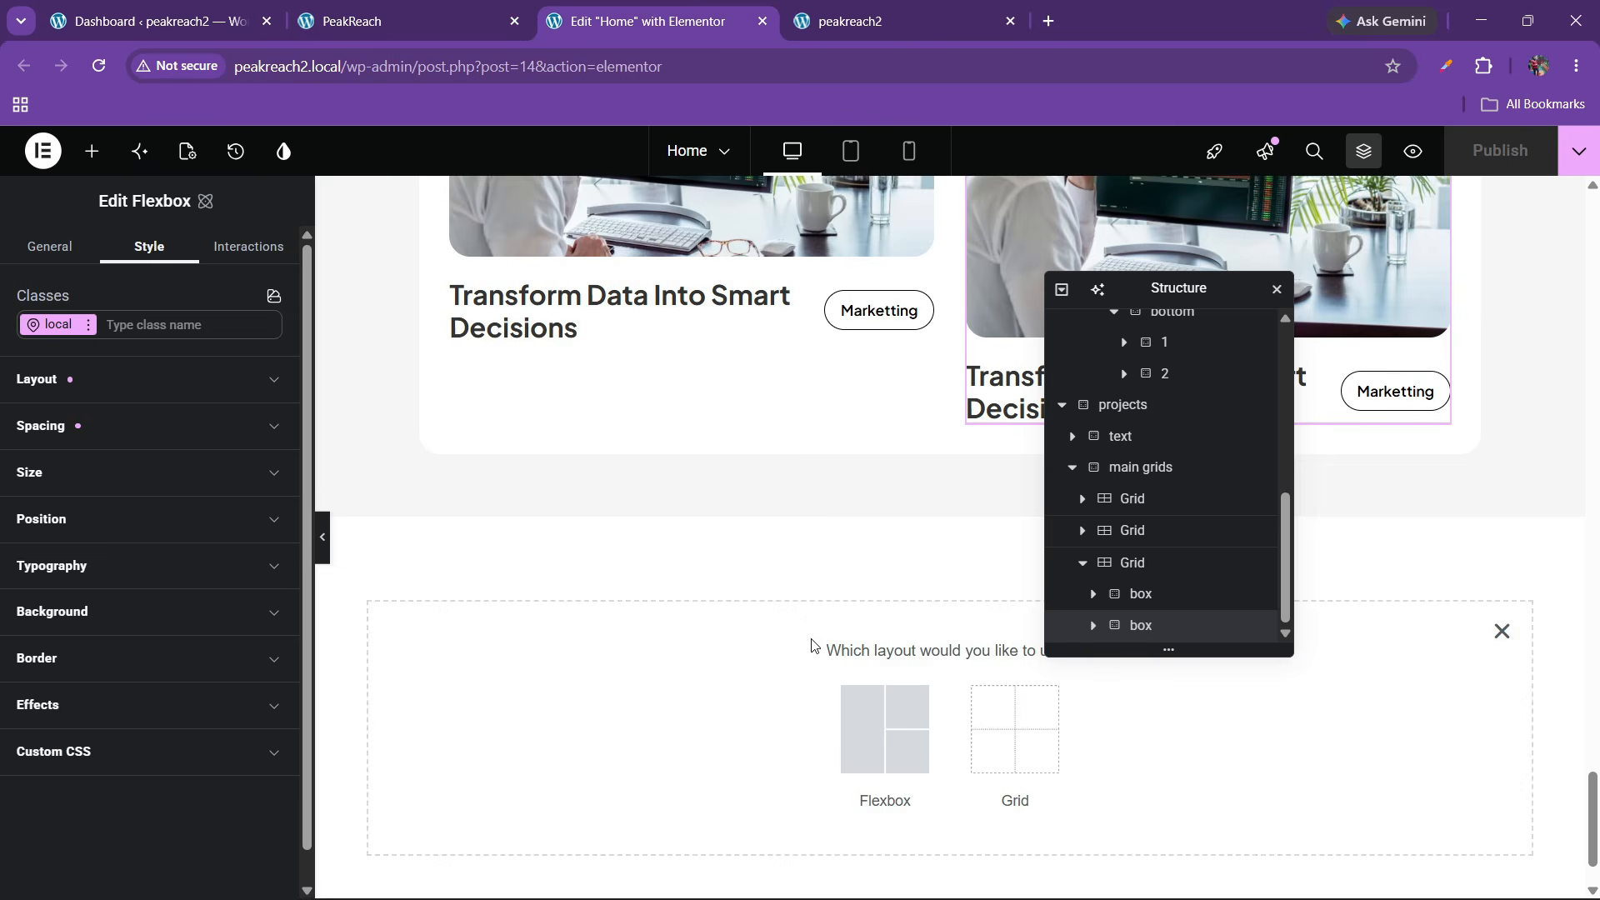
left_click(903, 727)
left_click(673, 718)
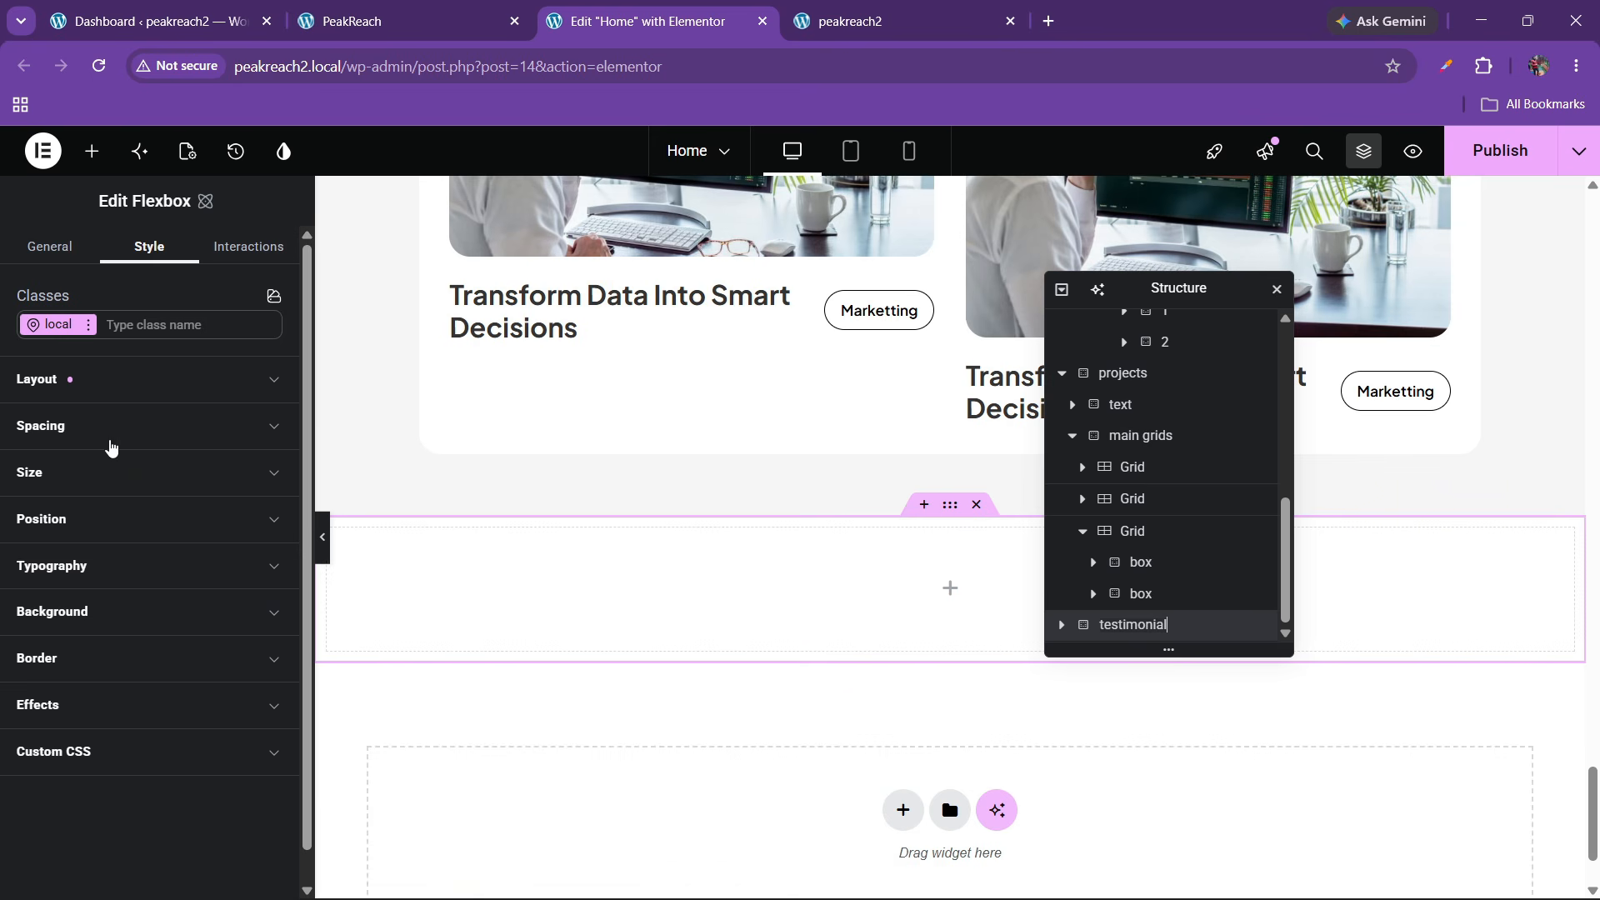
Set the container's Justify content and Align items both to center
left_click(108, 390)
left_click(82, 576)
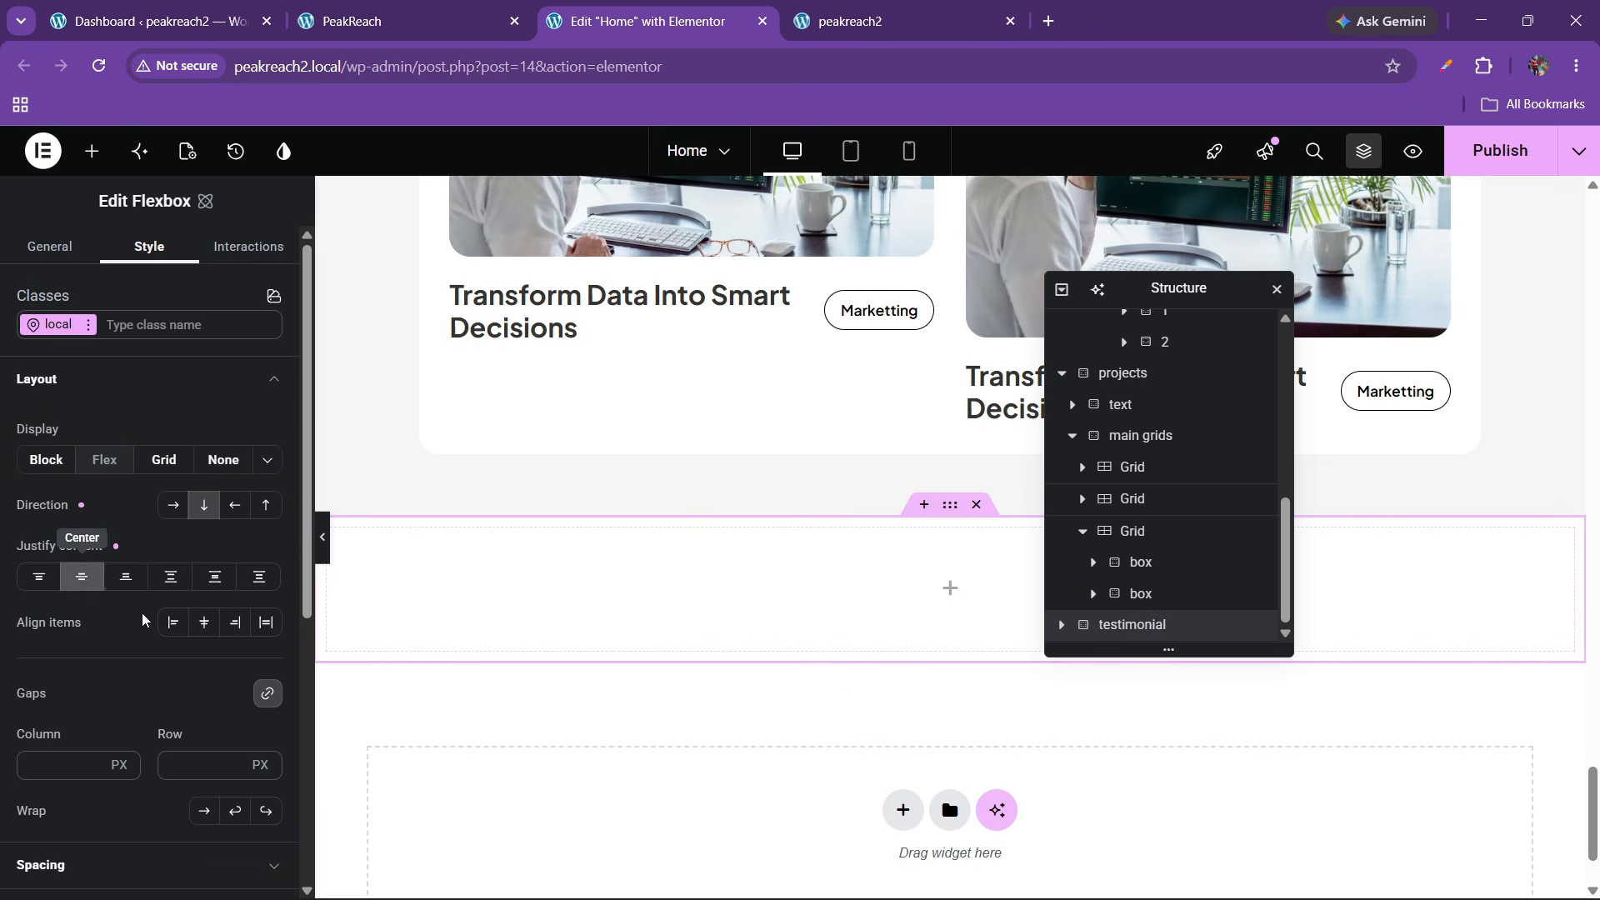
left_click(204, 622)
scroll(115, 580, "down", 3)
scroll(115, 581, "up", 3)
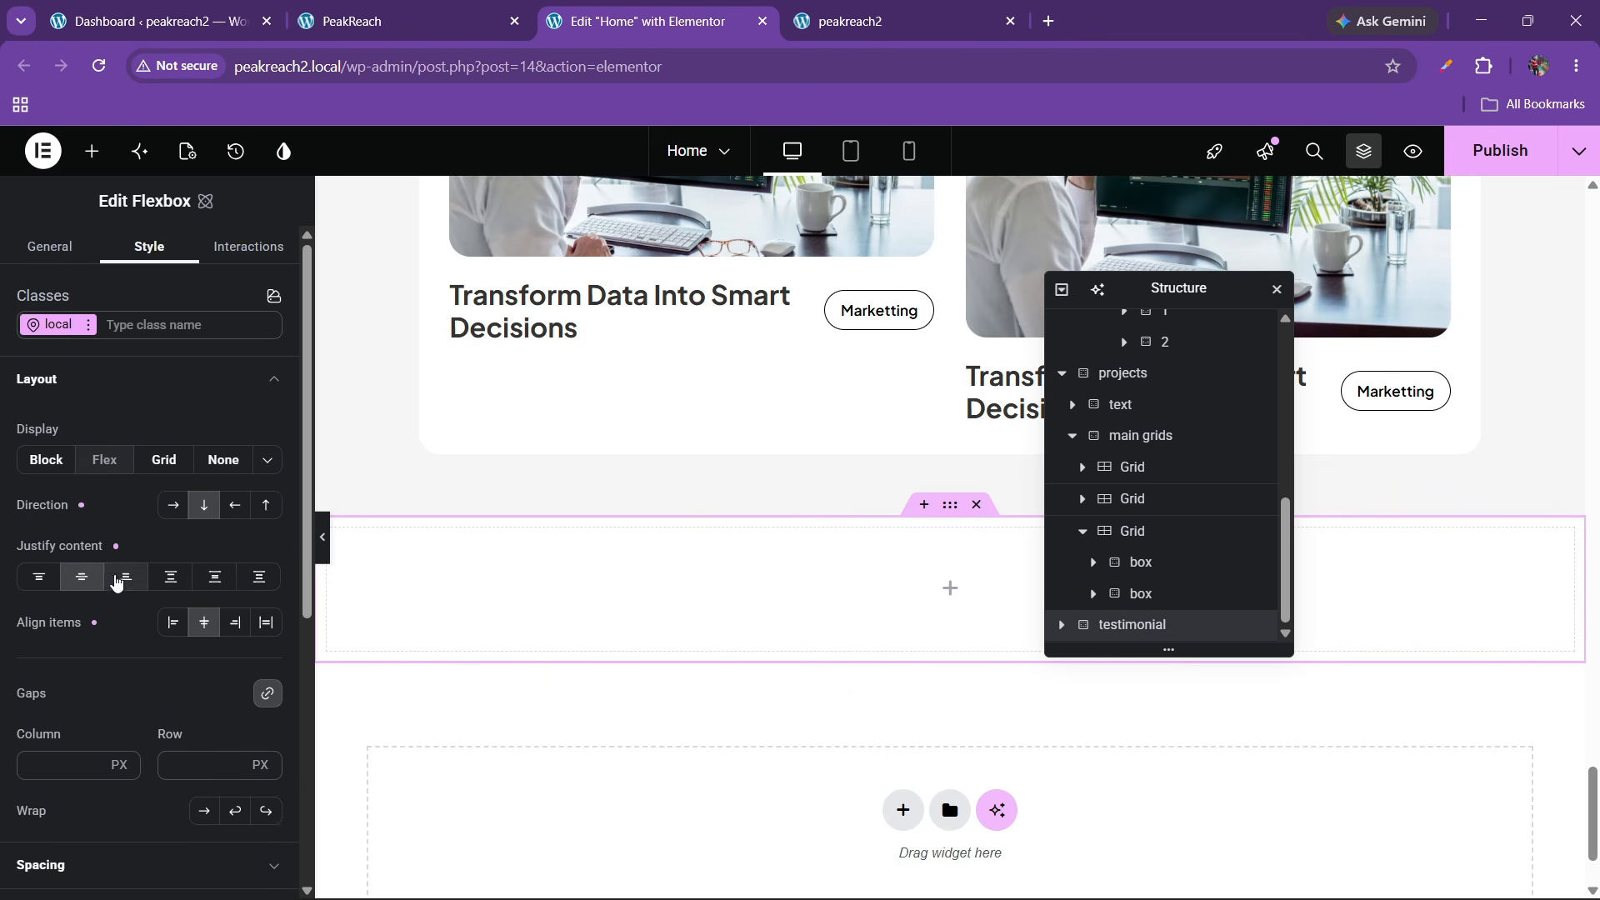
left_click(75, 385)
Set the testimonial section's background to the black colour variable
left_click(81, 612)
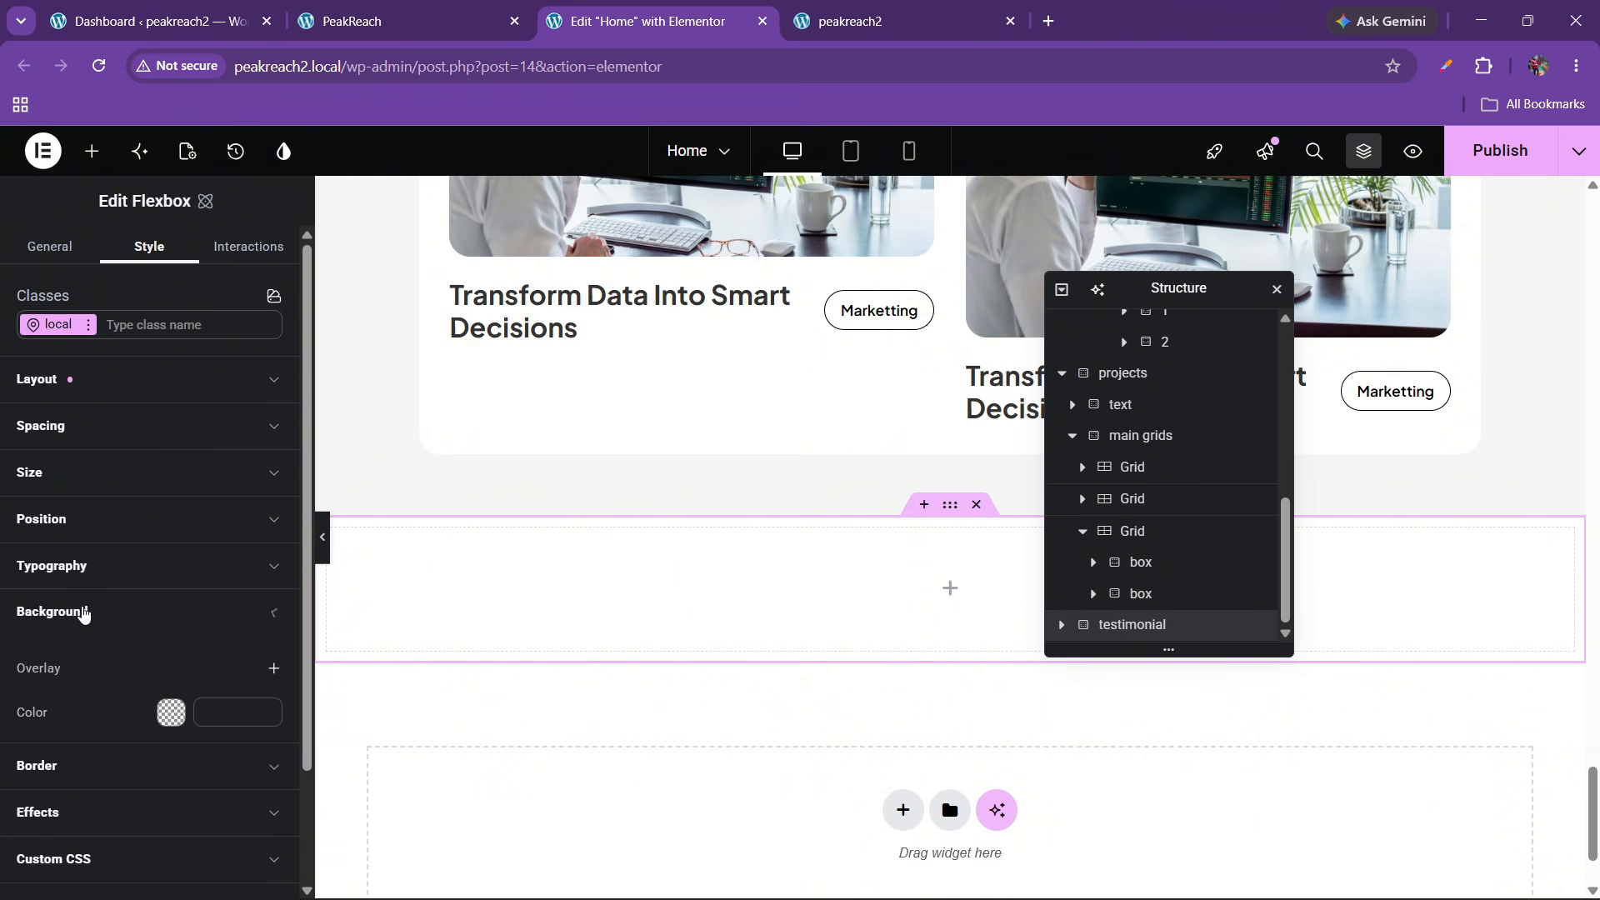
scroll(100, 617, "down", 1)
left_click(263, 587)
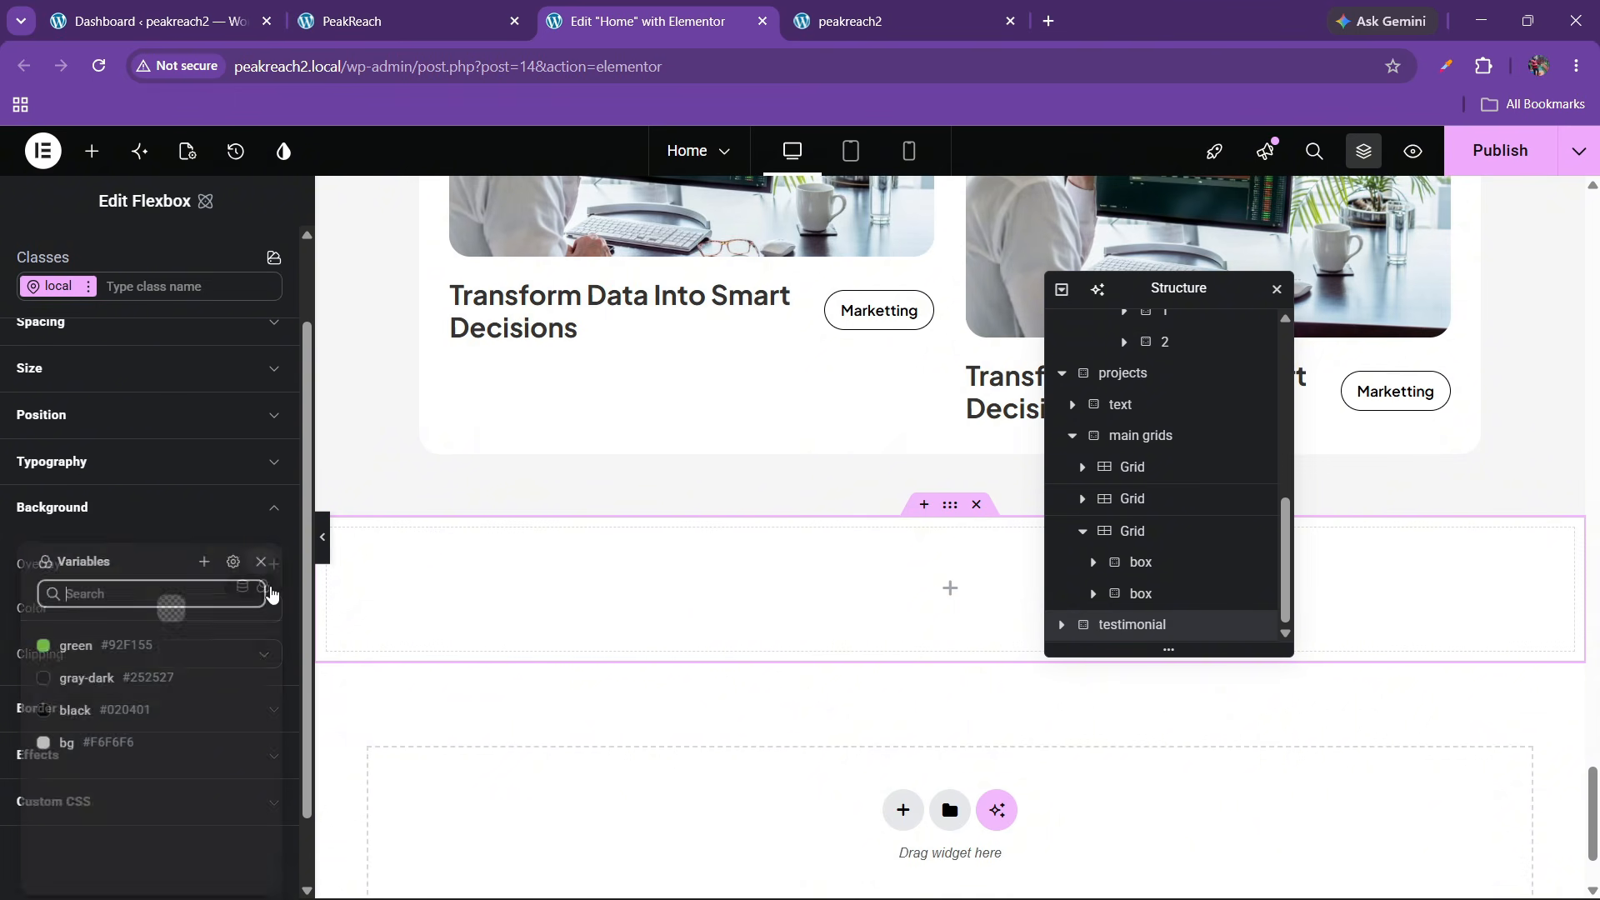
left_click(117, 712)
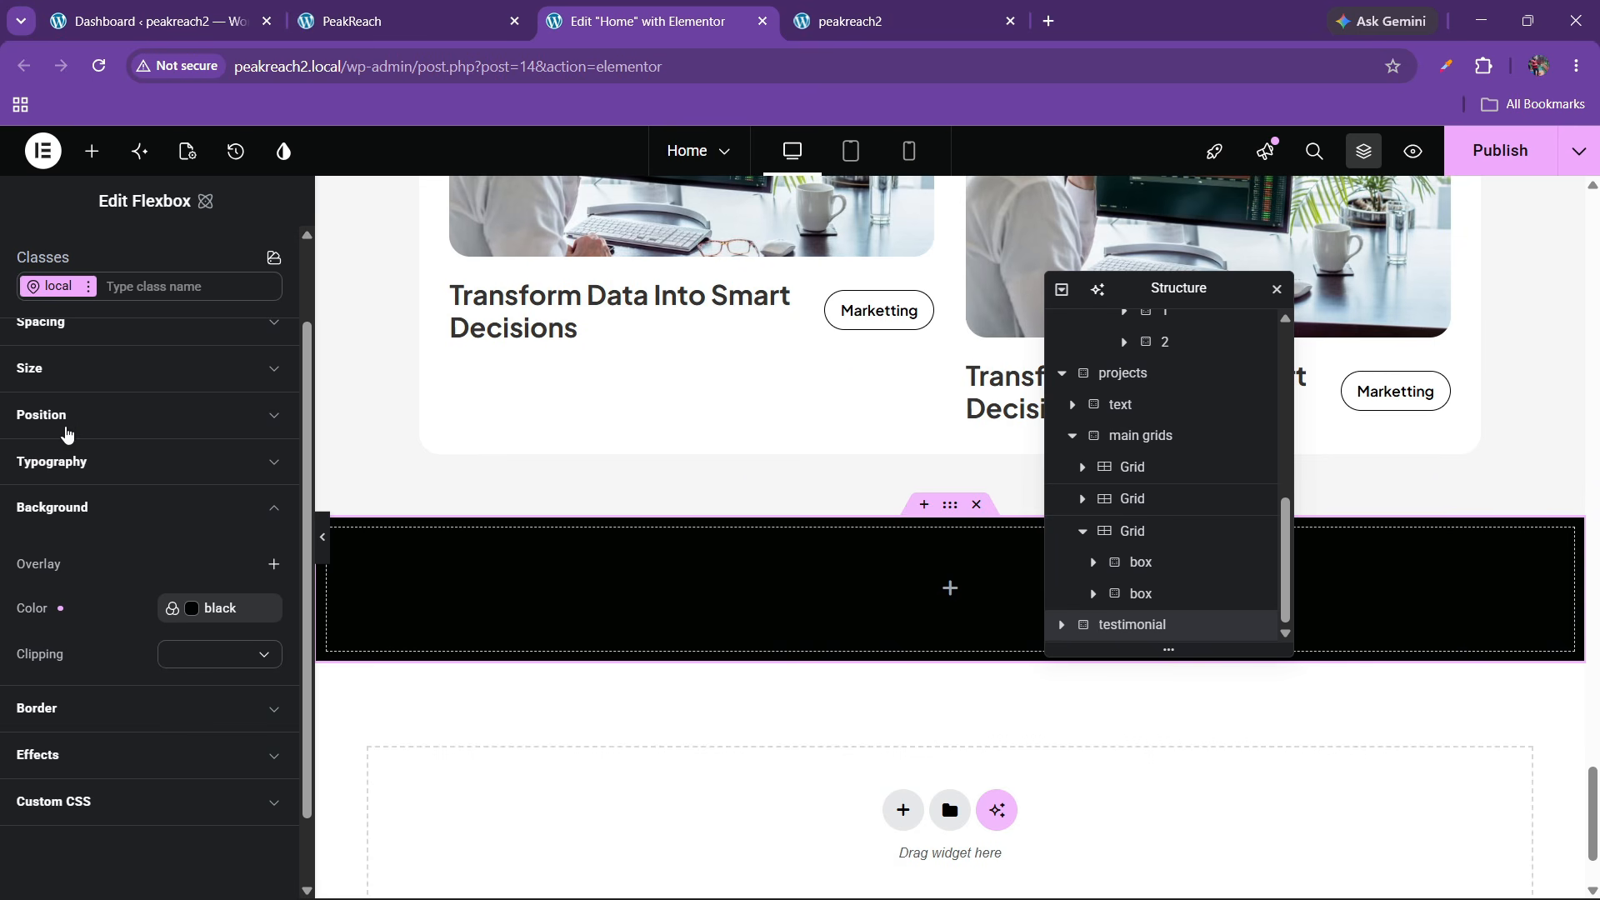
scroll(64, 381, "up", 3)
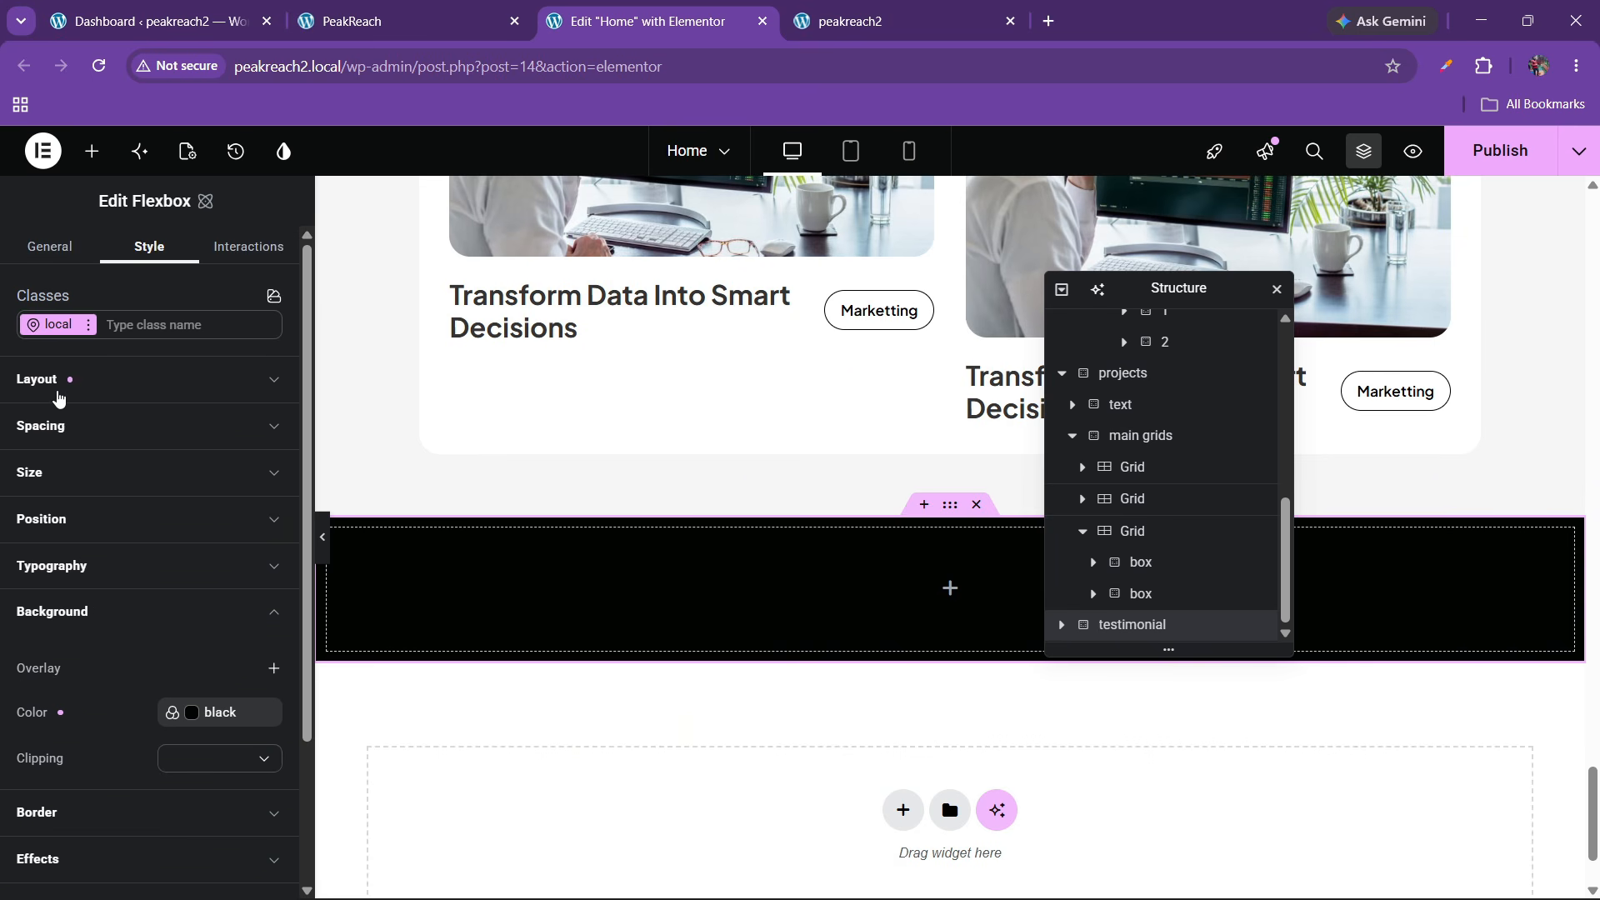
Unlink the padding and set 60 px top and bottom, 100 px left and right
left_click(70, 426)
scroll(62, 686, "down", 1)
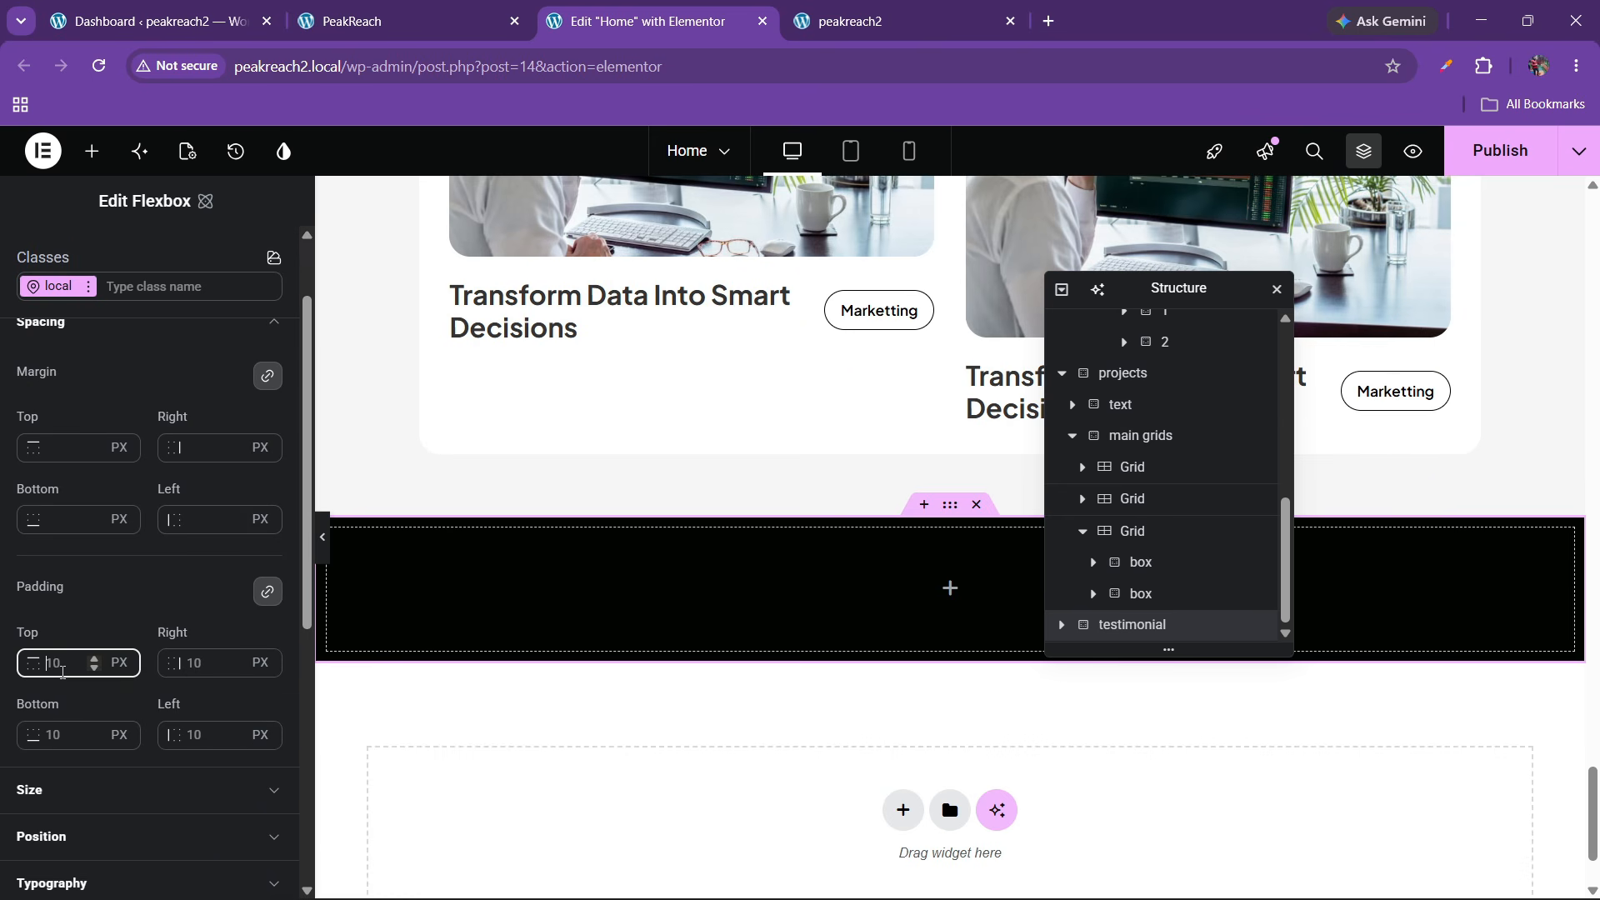
type("0")
left_click(267, 592)
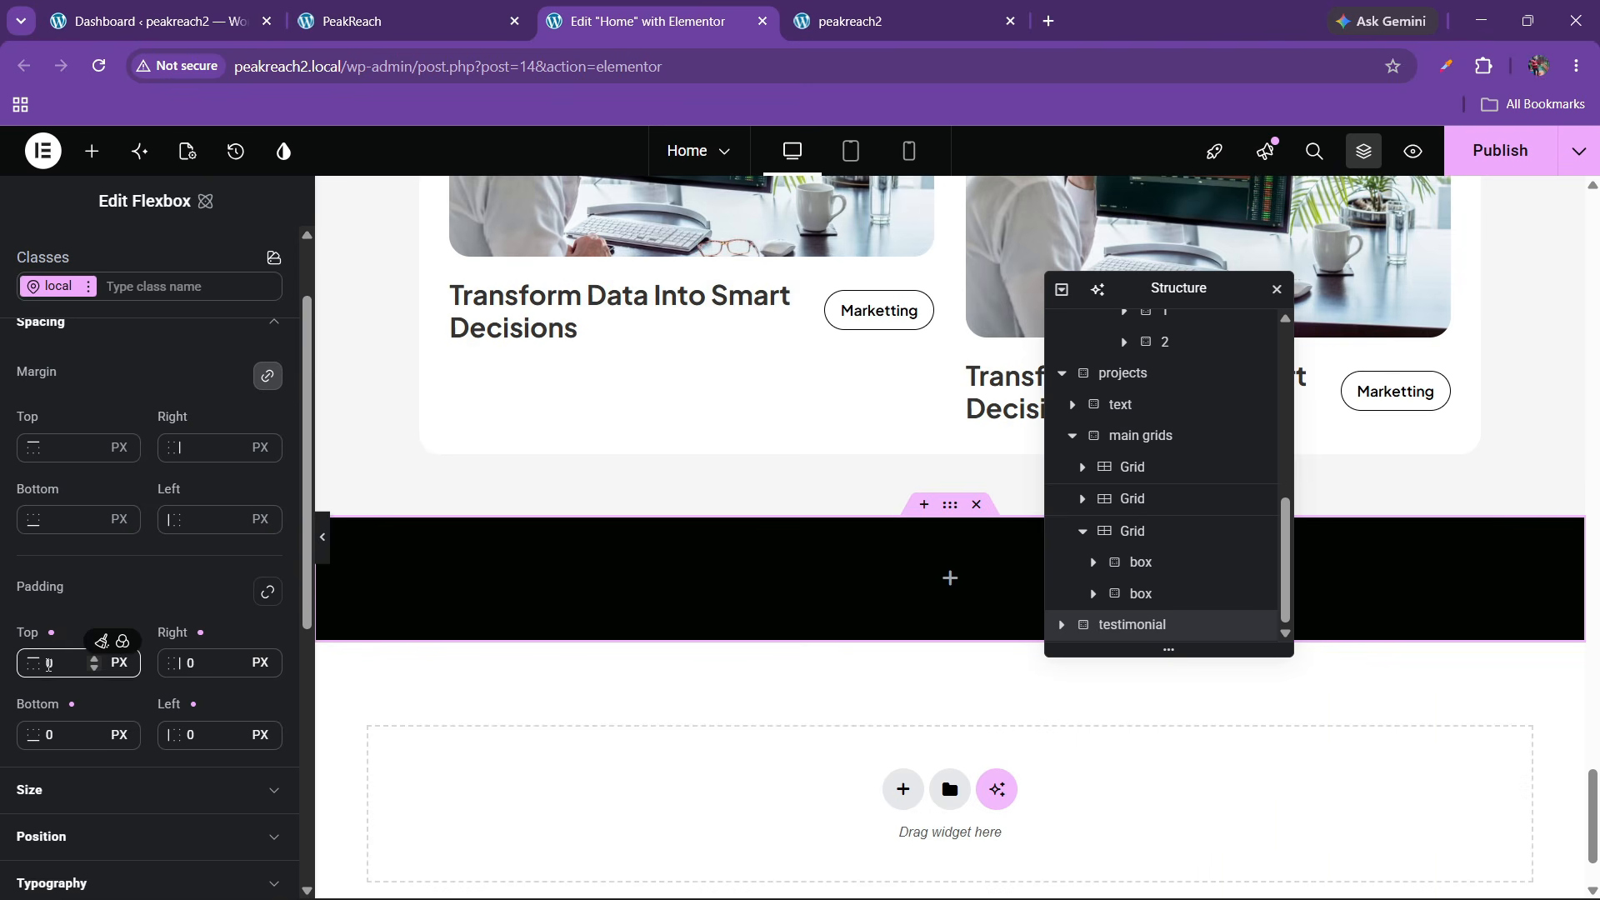
type("6")
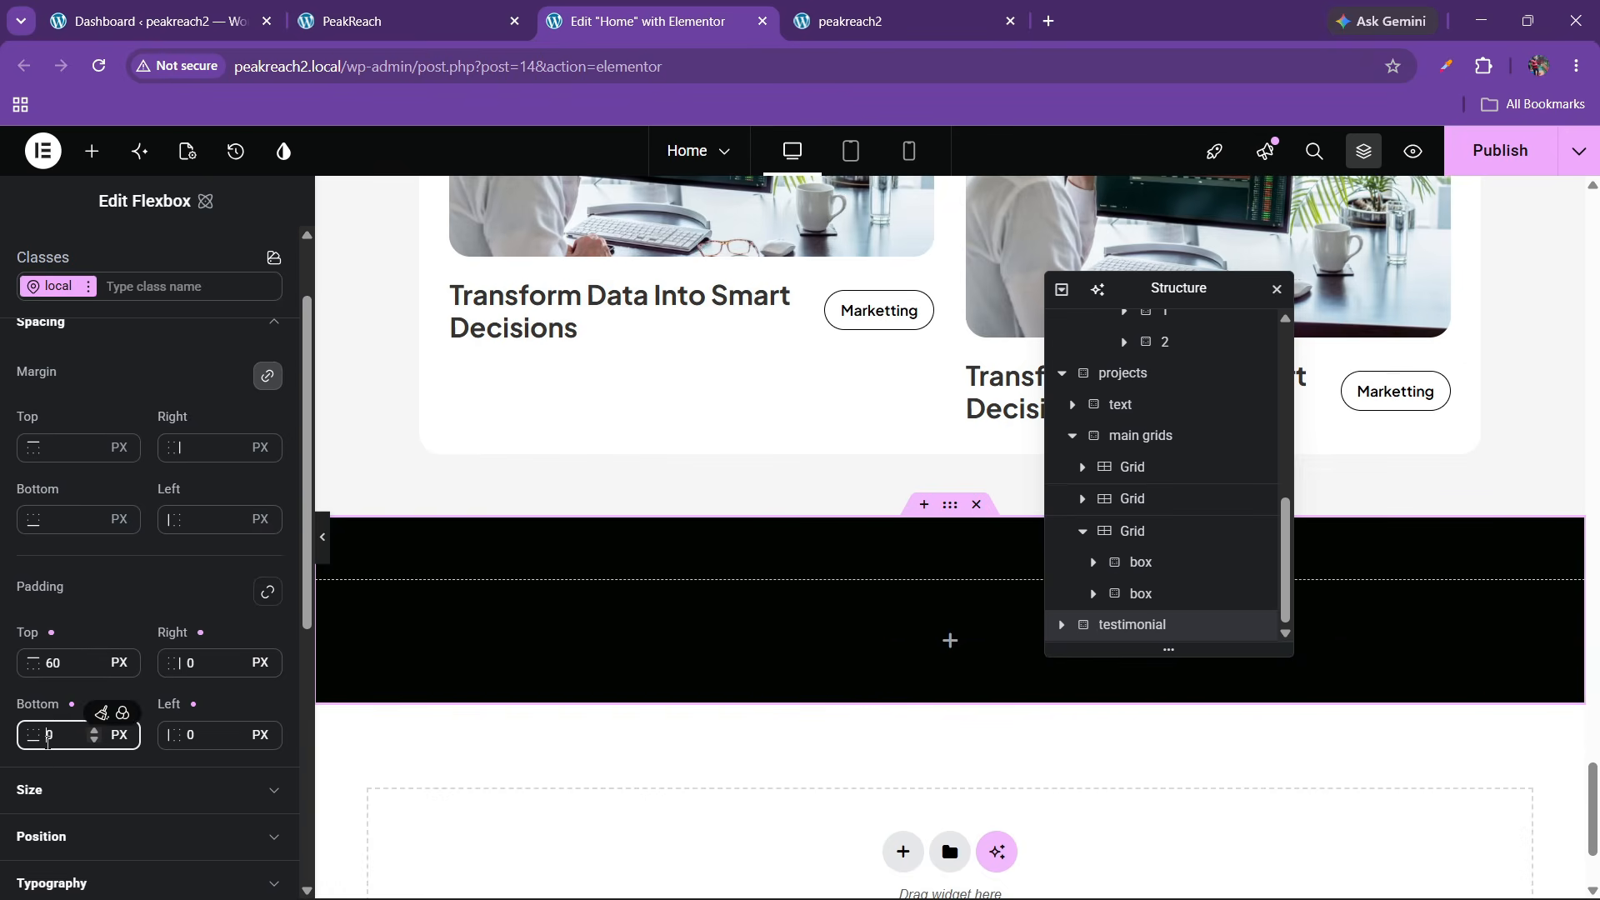
type("6")
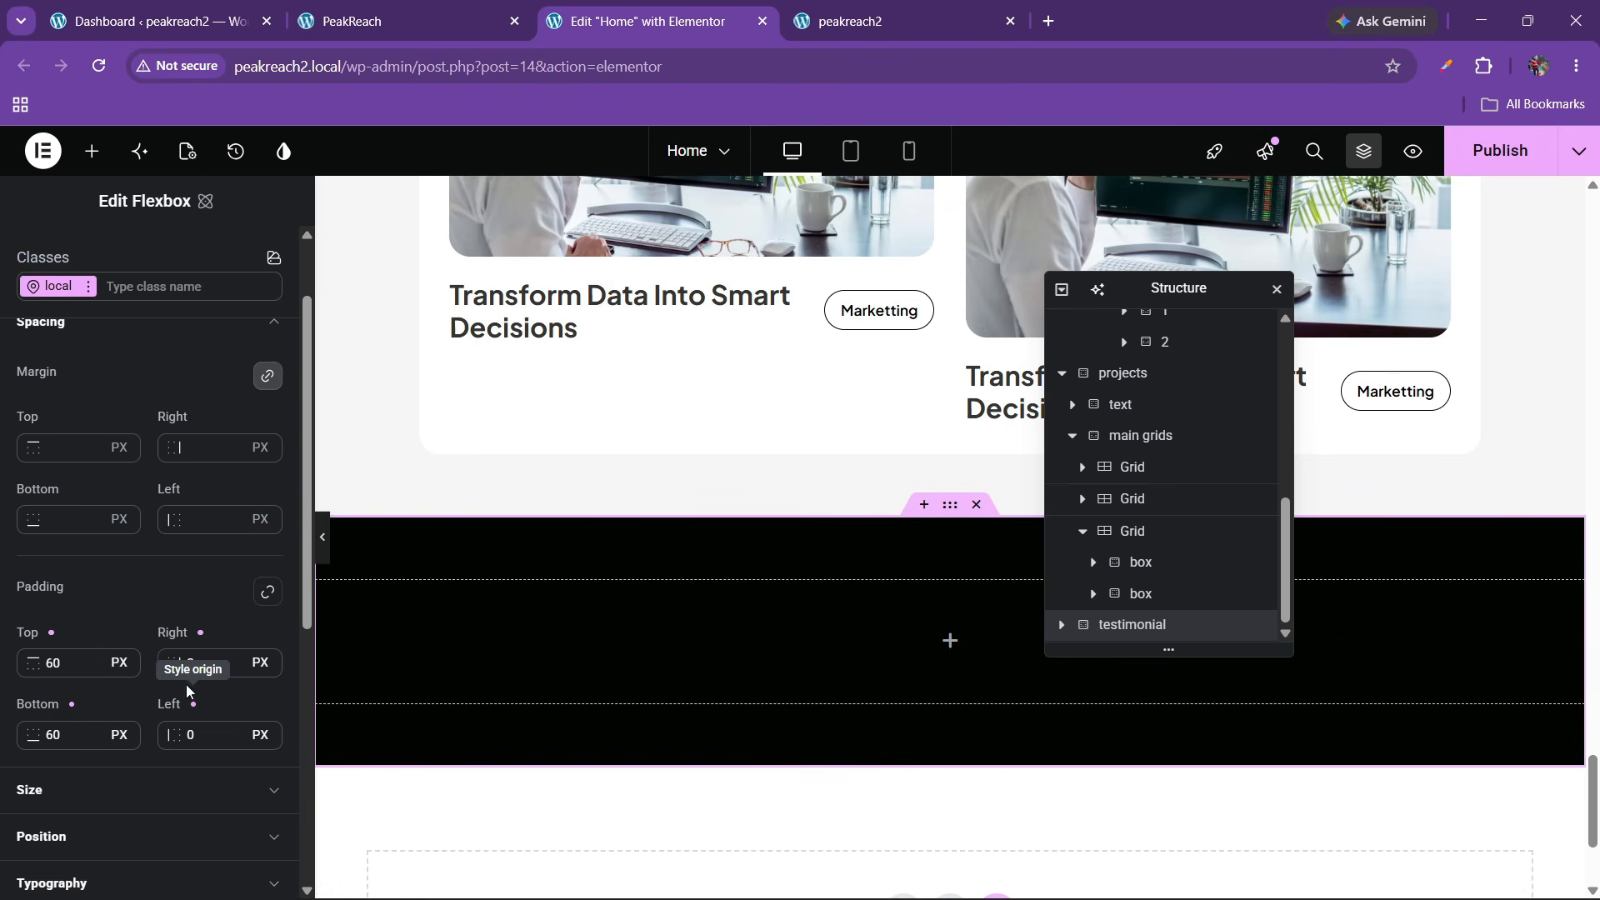
left_click(249, 670)
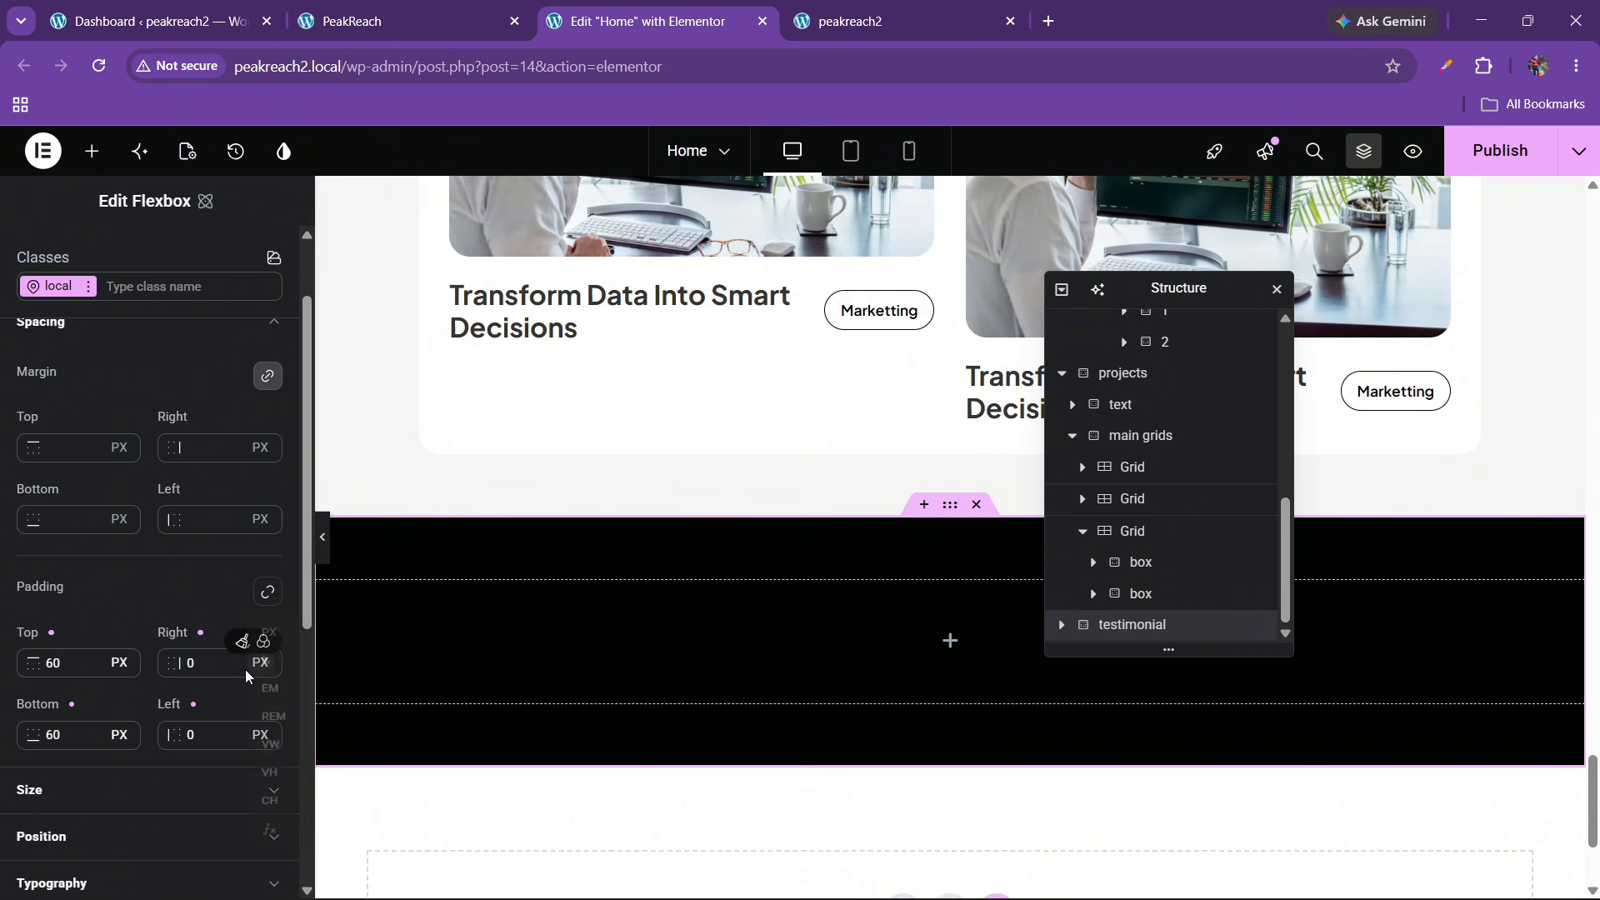
left_click(193, 667)
left_click(190, 665)
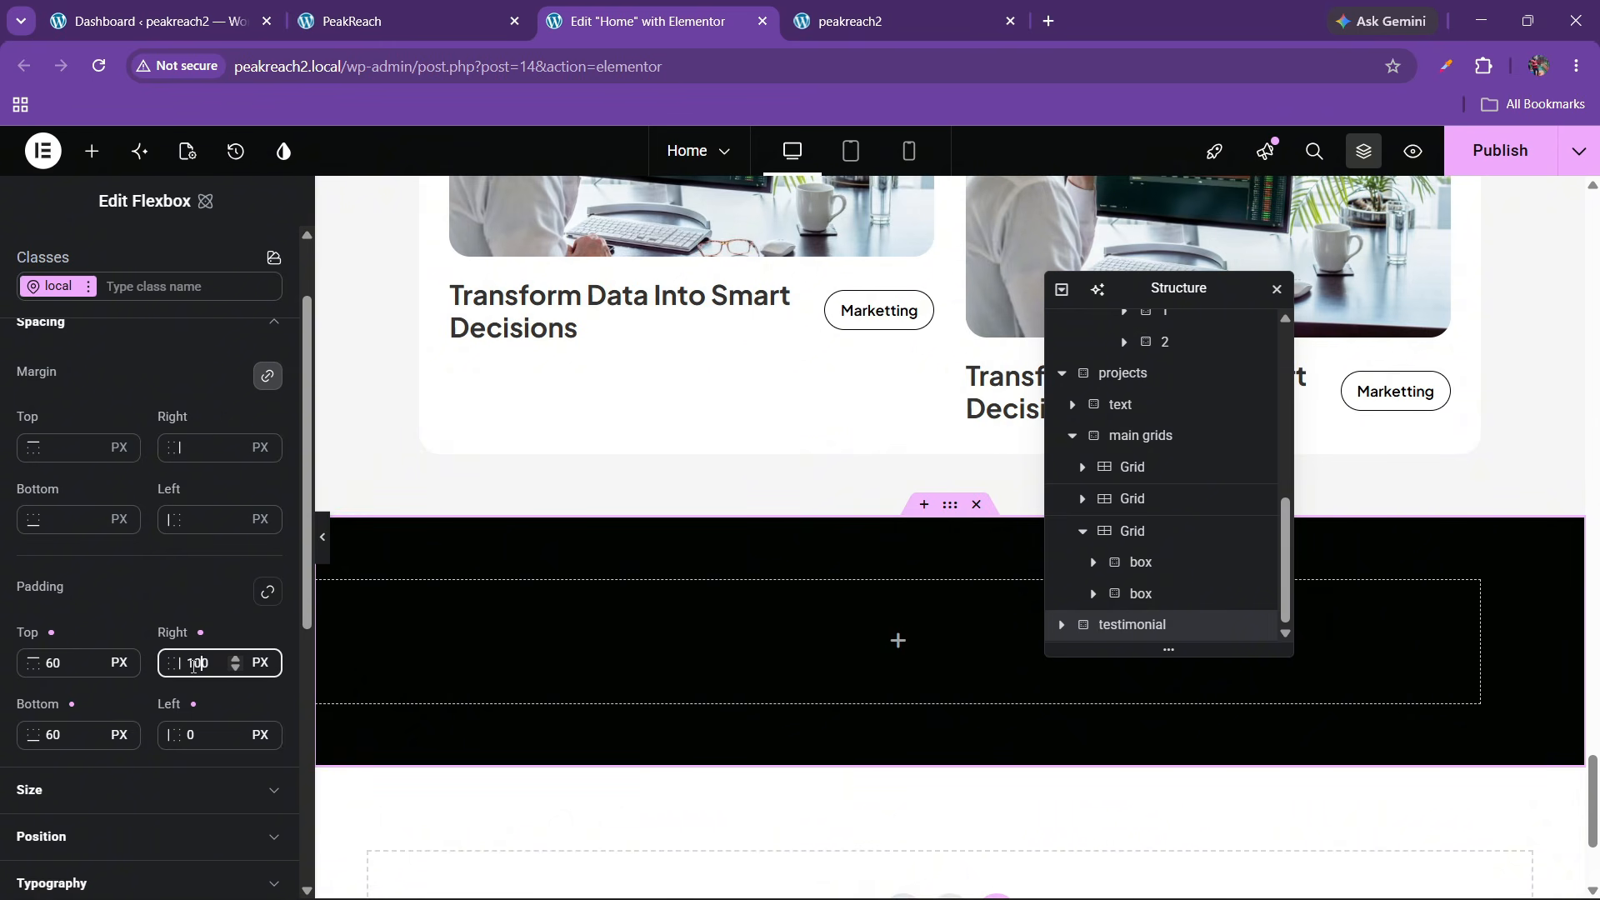
left_click(190, 737)
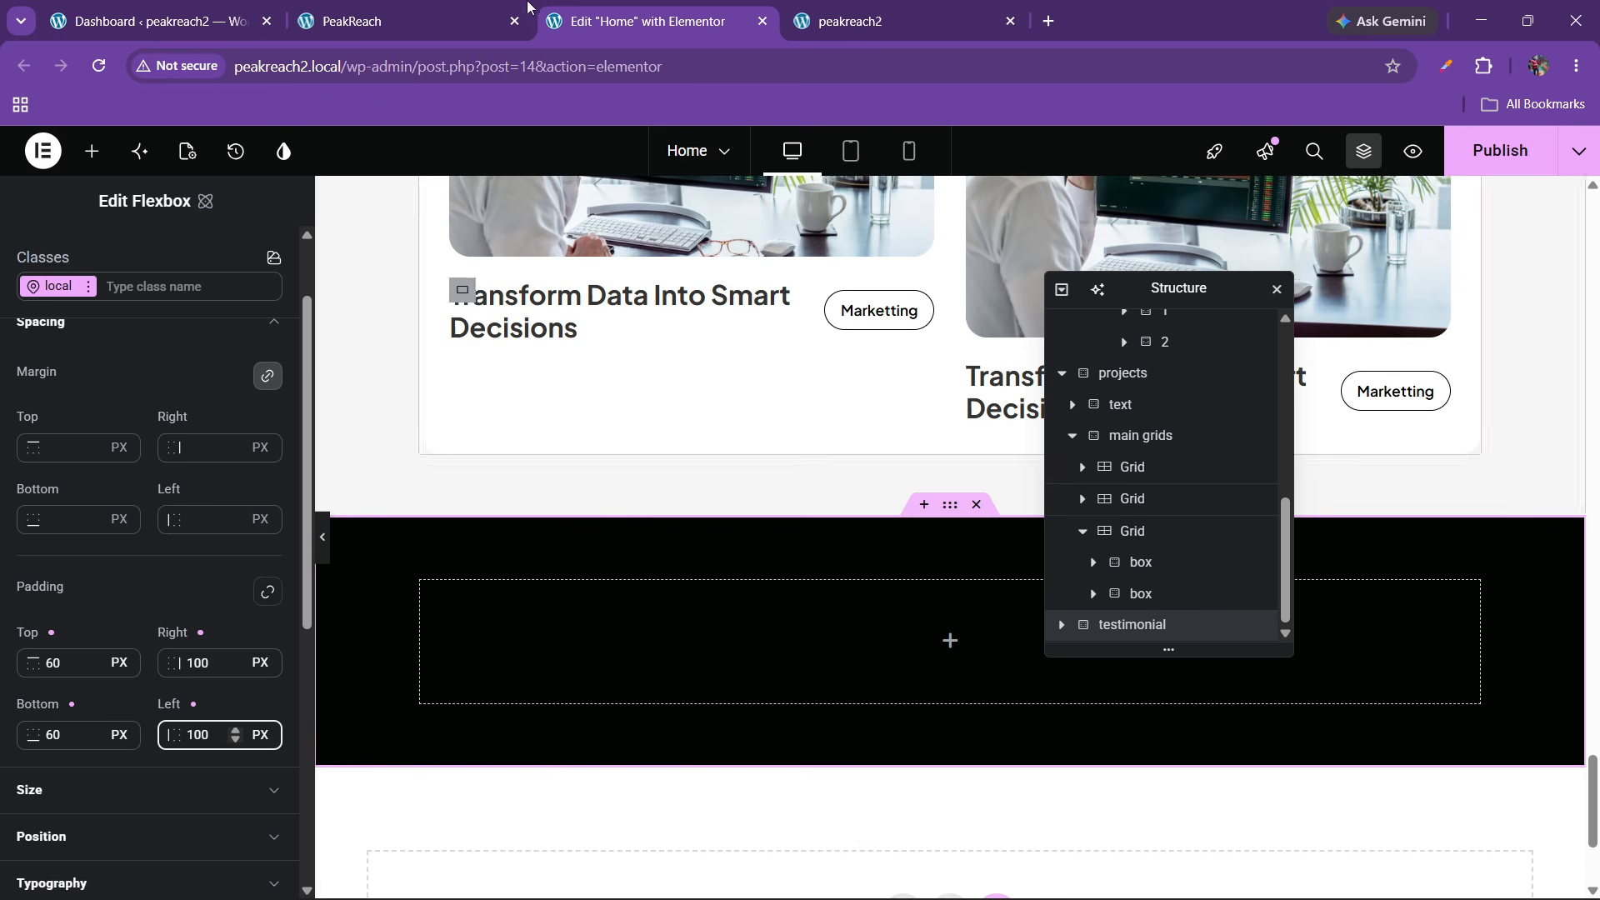
Compare the section with the live site's testimonials section
key("ctrl+shift+Tab")
left_click(648, 21)
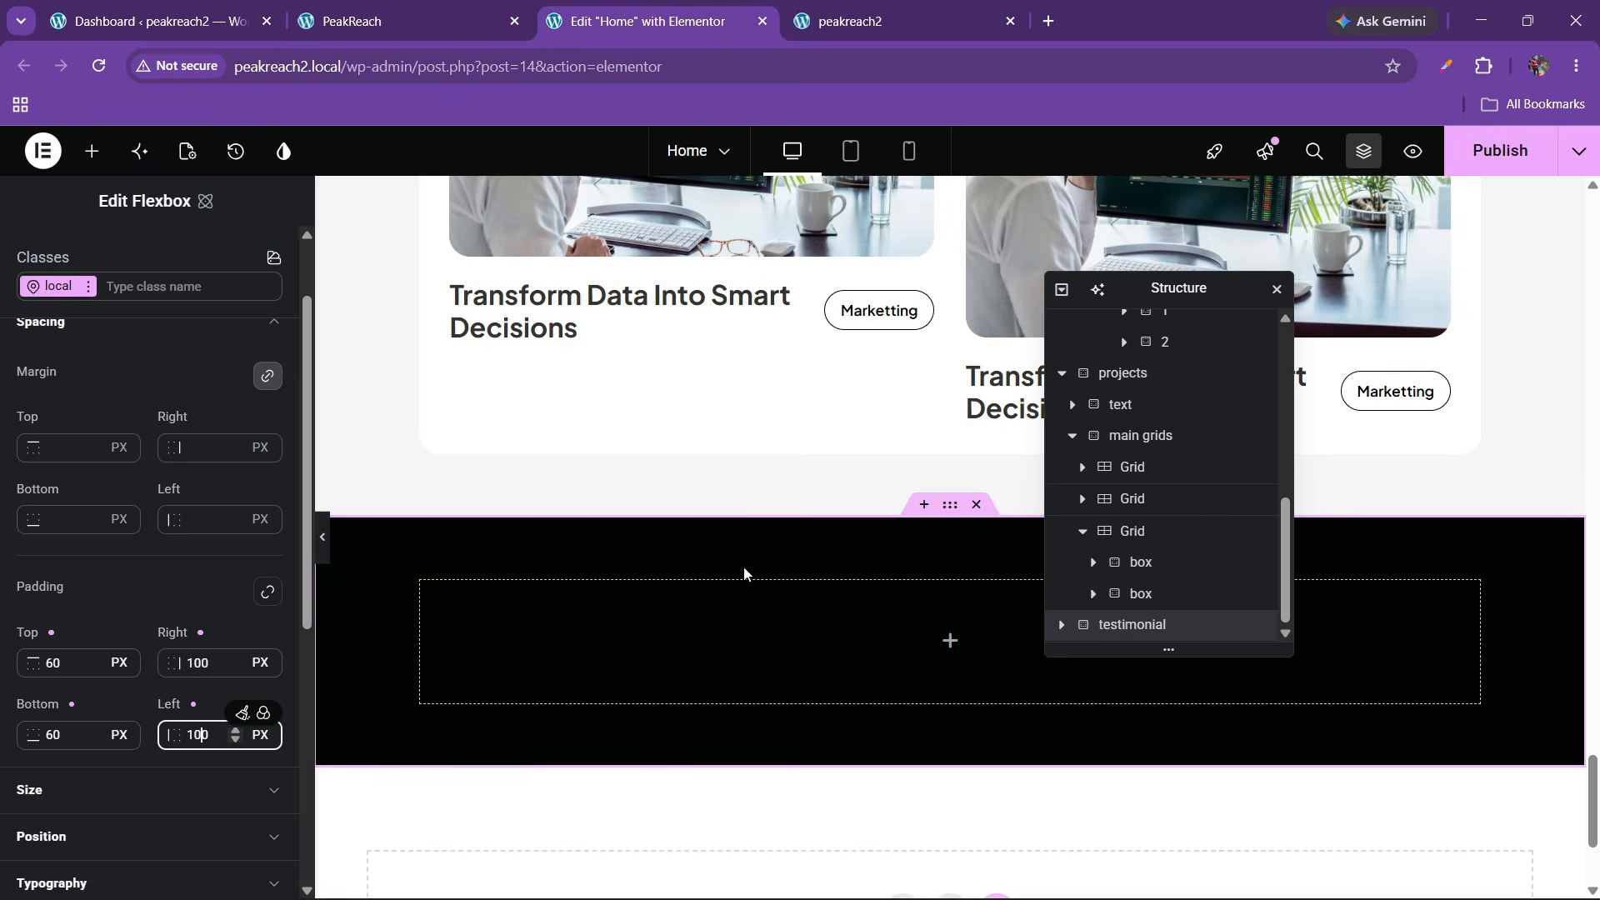
scroll(684, 550, "up", 6)
scroll(649, 526, "up", 7)
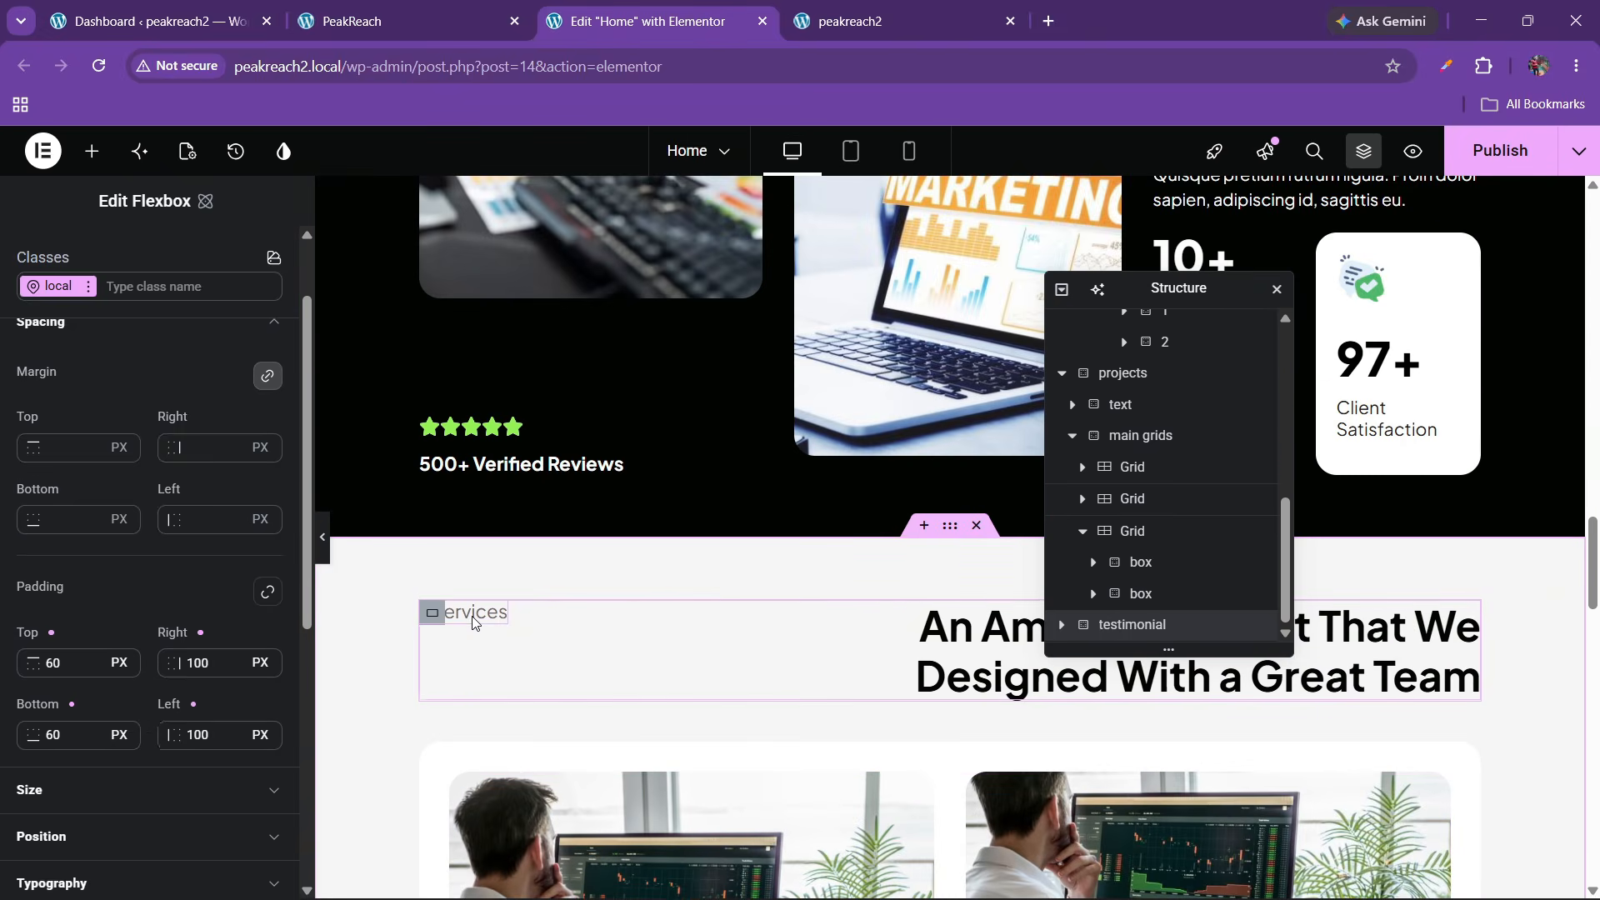
Copy the #services heading and paste it into the testimonial section
right_click(472, 617)
left_click(490, 518)
left_click_drag(1593, 602, 1593, 893)
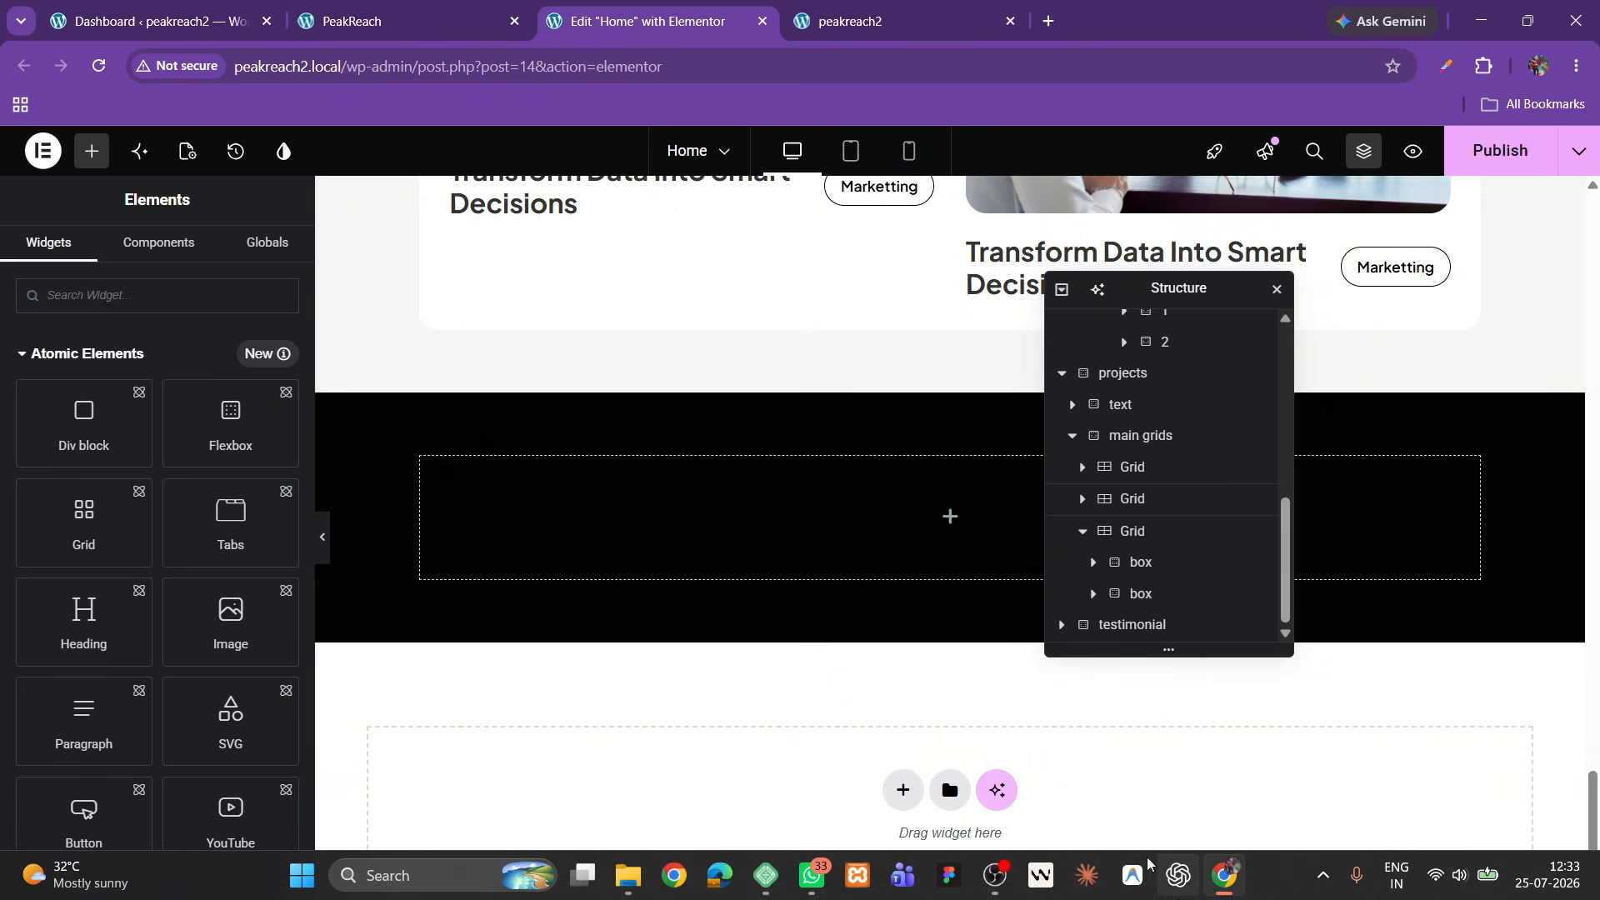
right_click(530, 508)
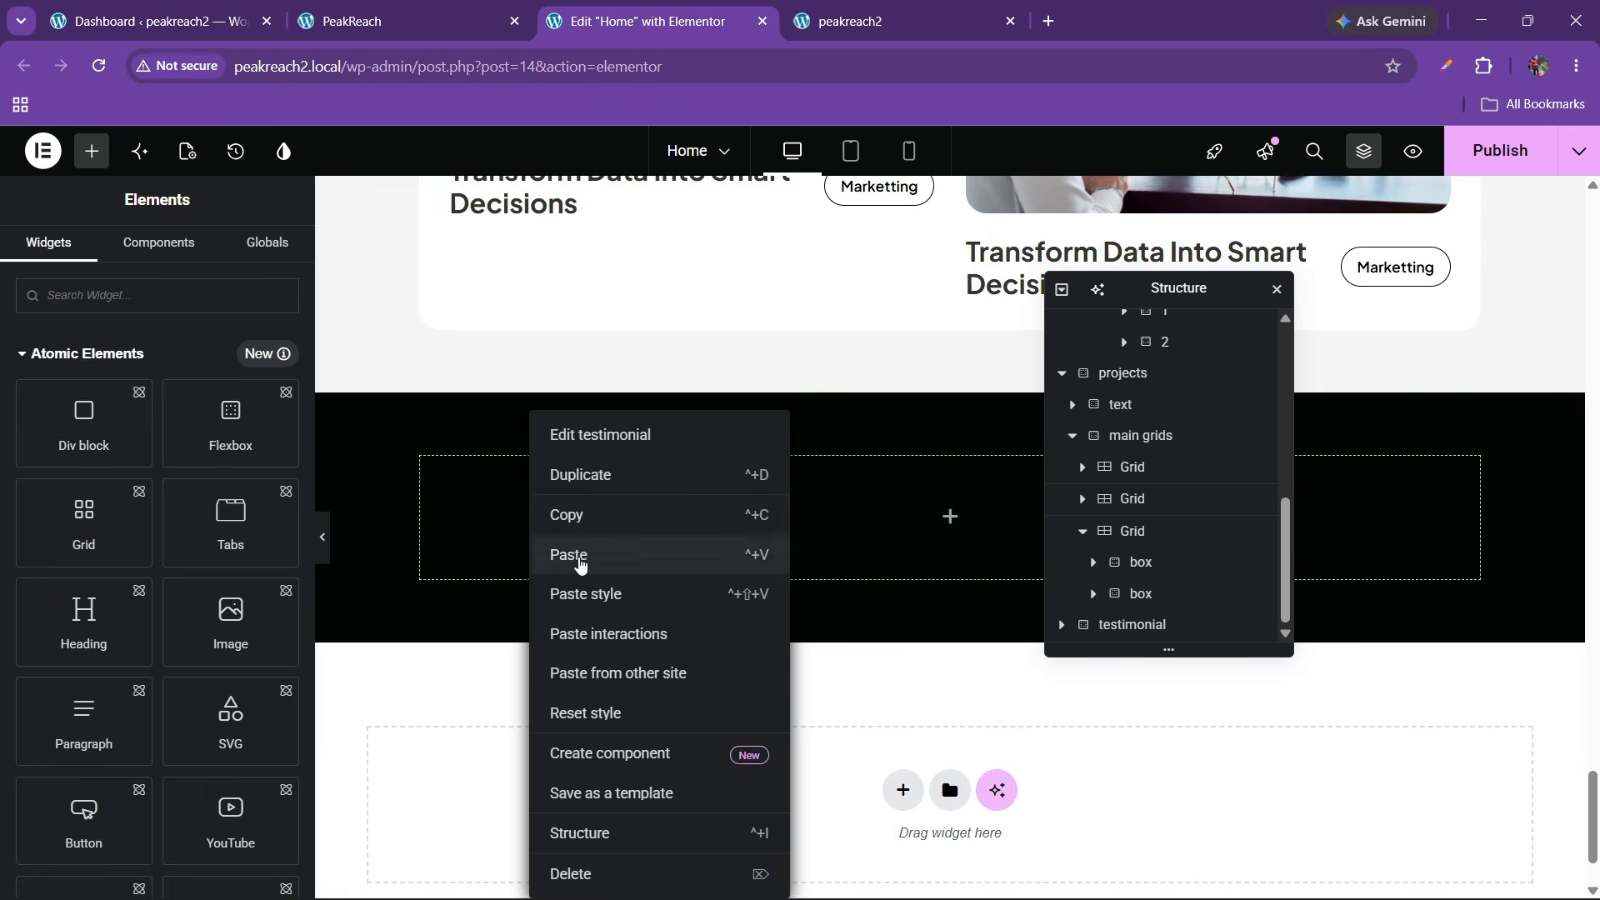
left_click(580, 556)
Align the testimonial section's items to the start
scroll(1197, 583, "down", 1)
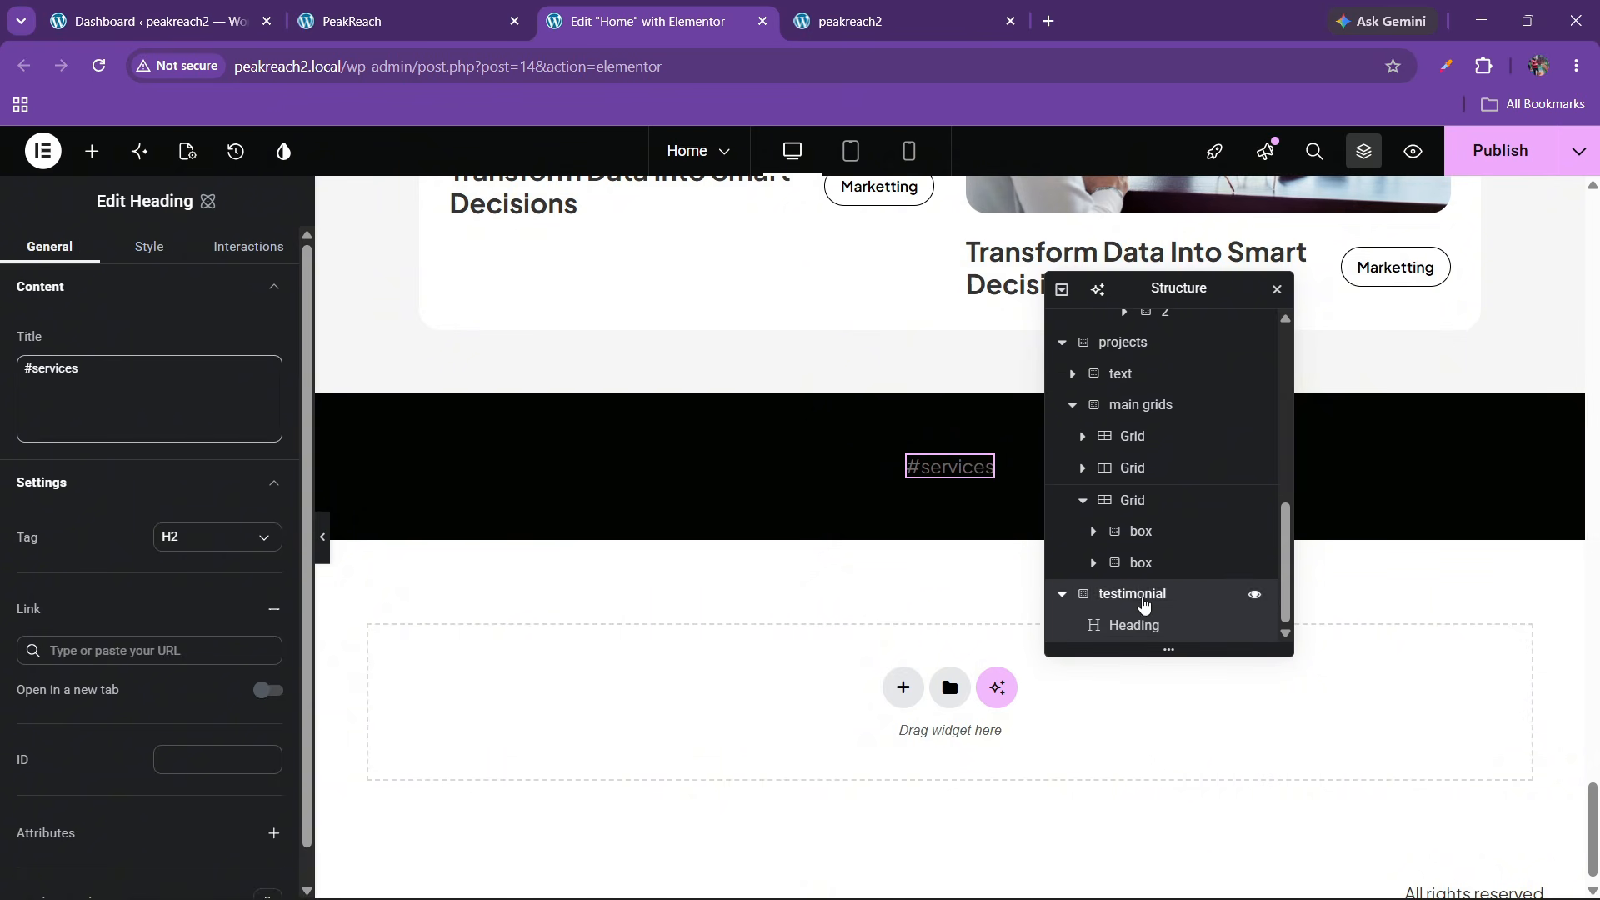
left_click(1143, 605)
left_click(86, 376)
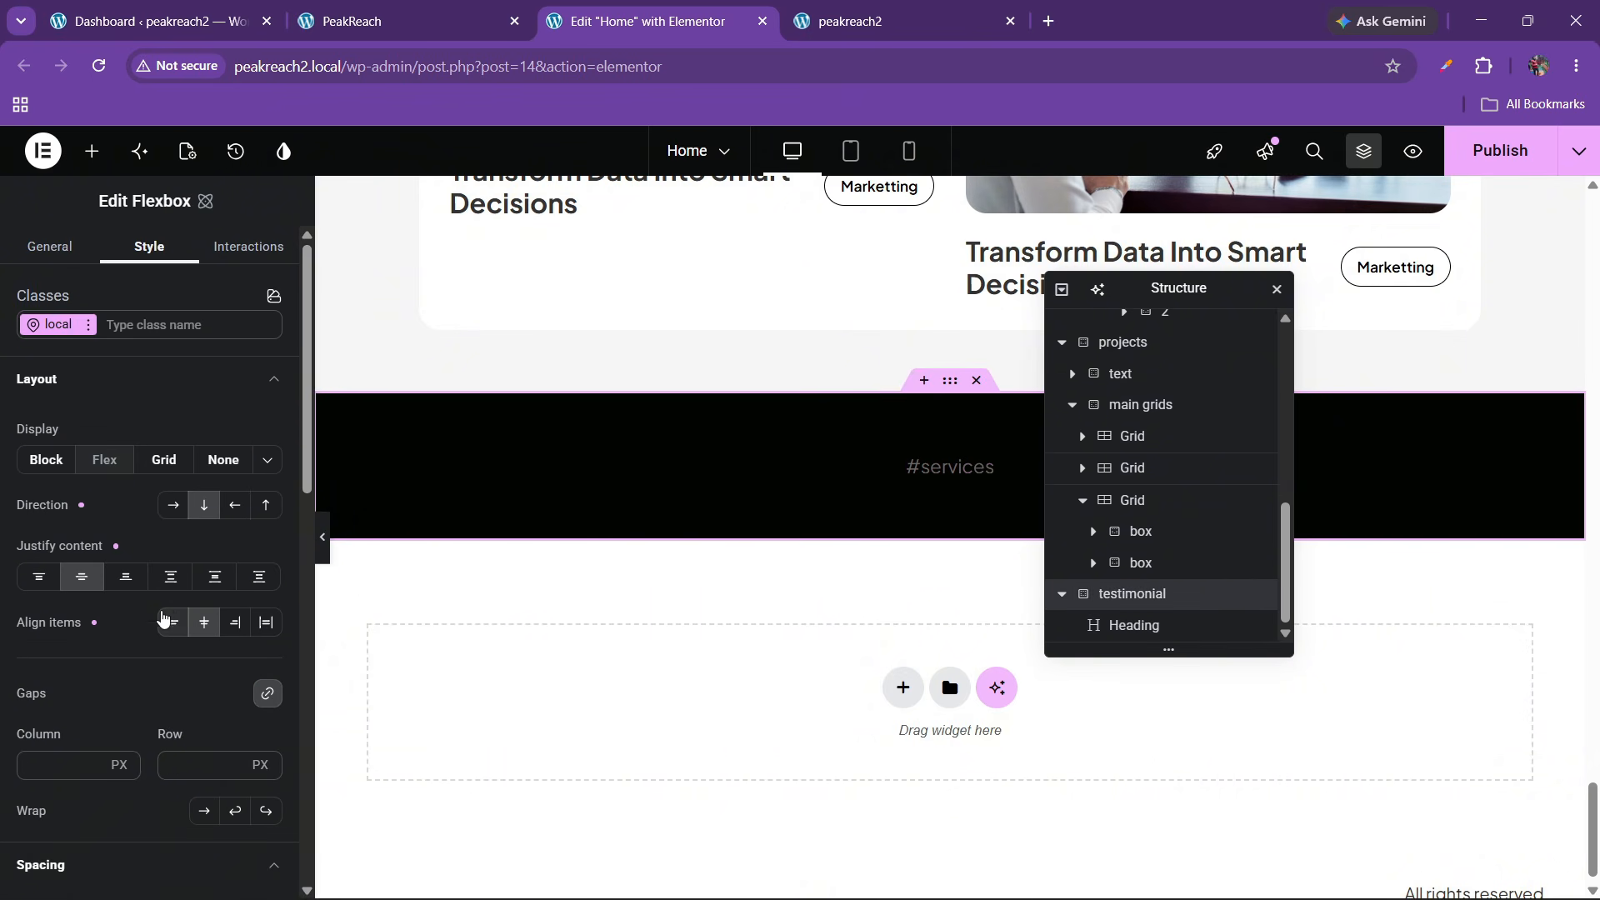
left_click(172, 622)
Change the pasted heading's text to #testimonials, checking the live site's label
left_click(500, 470)
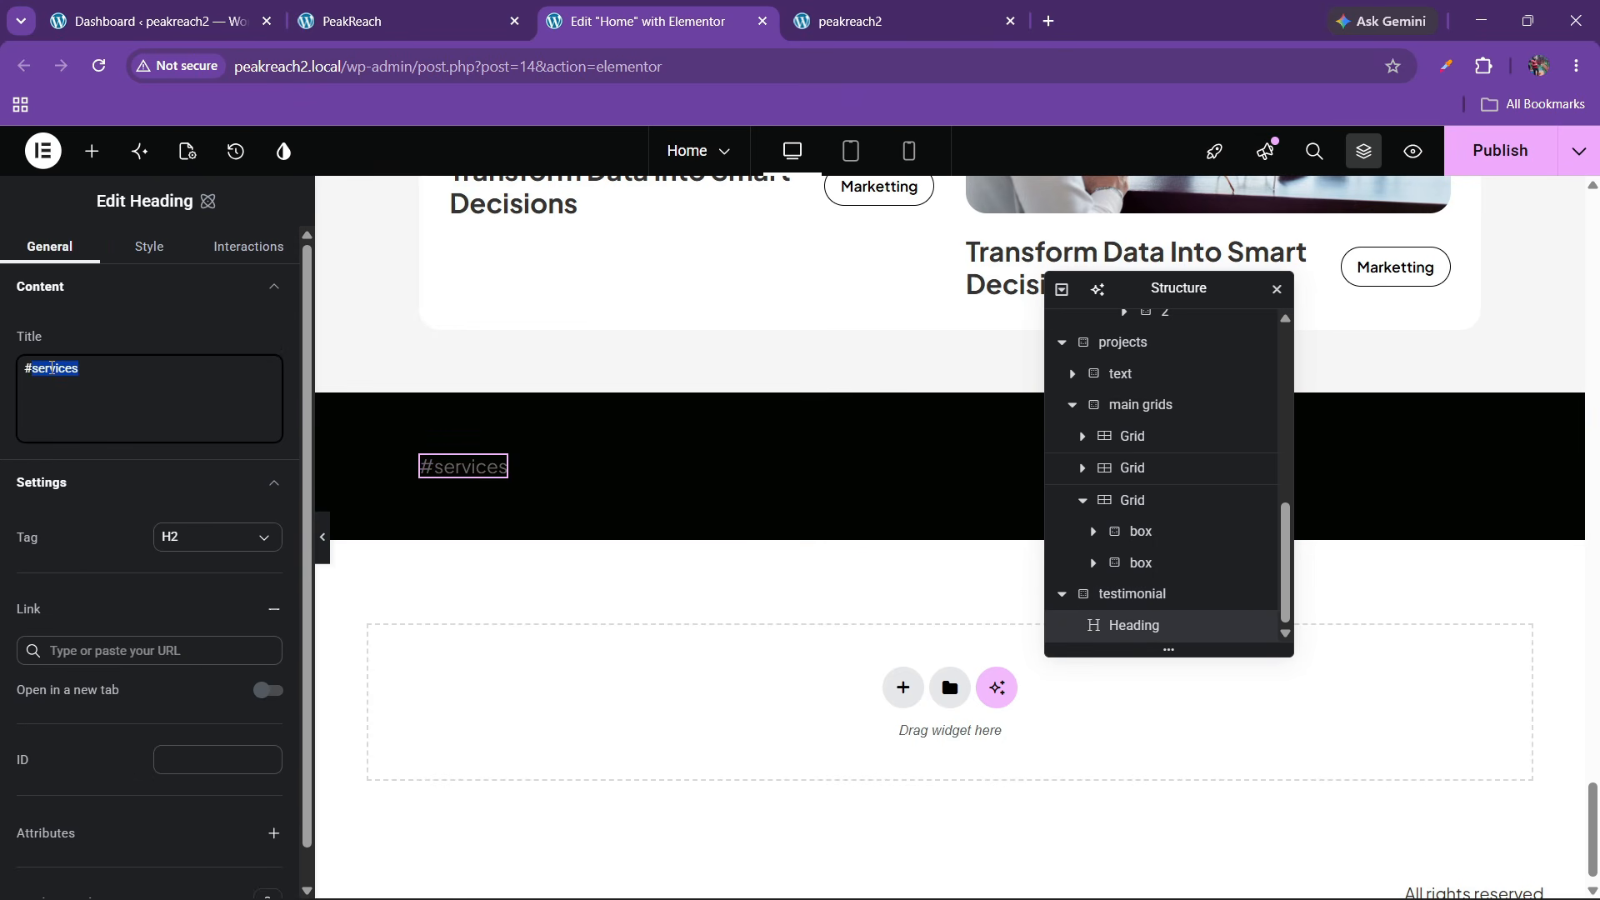
type("testimonial")
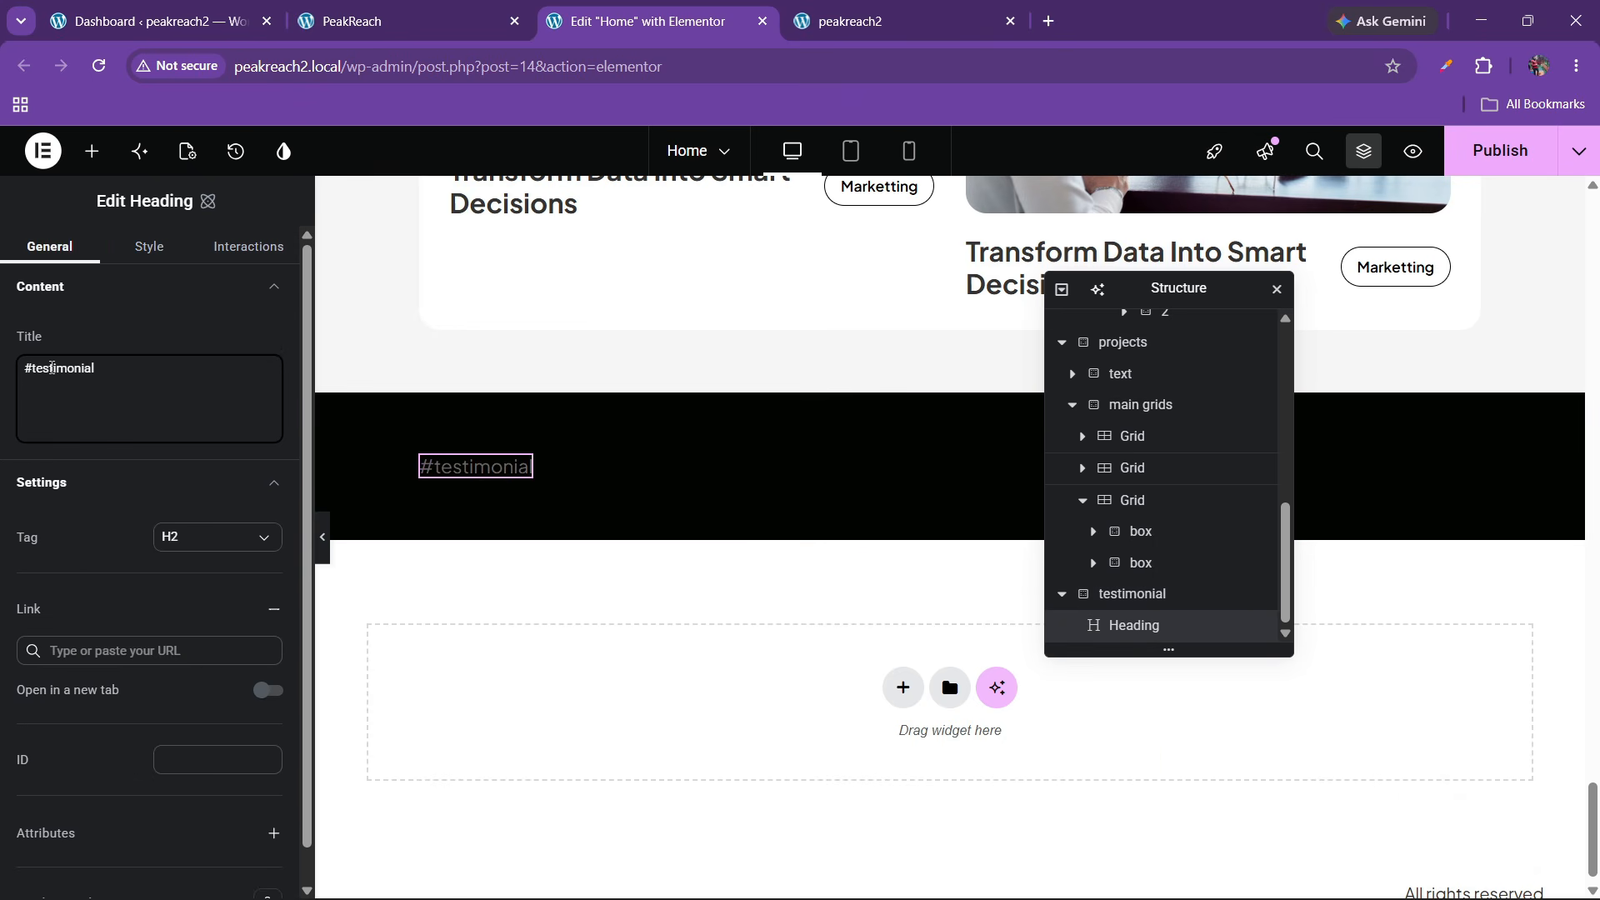
left_click(467, 7)
left_click(673, 7)
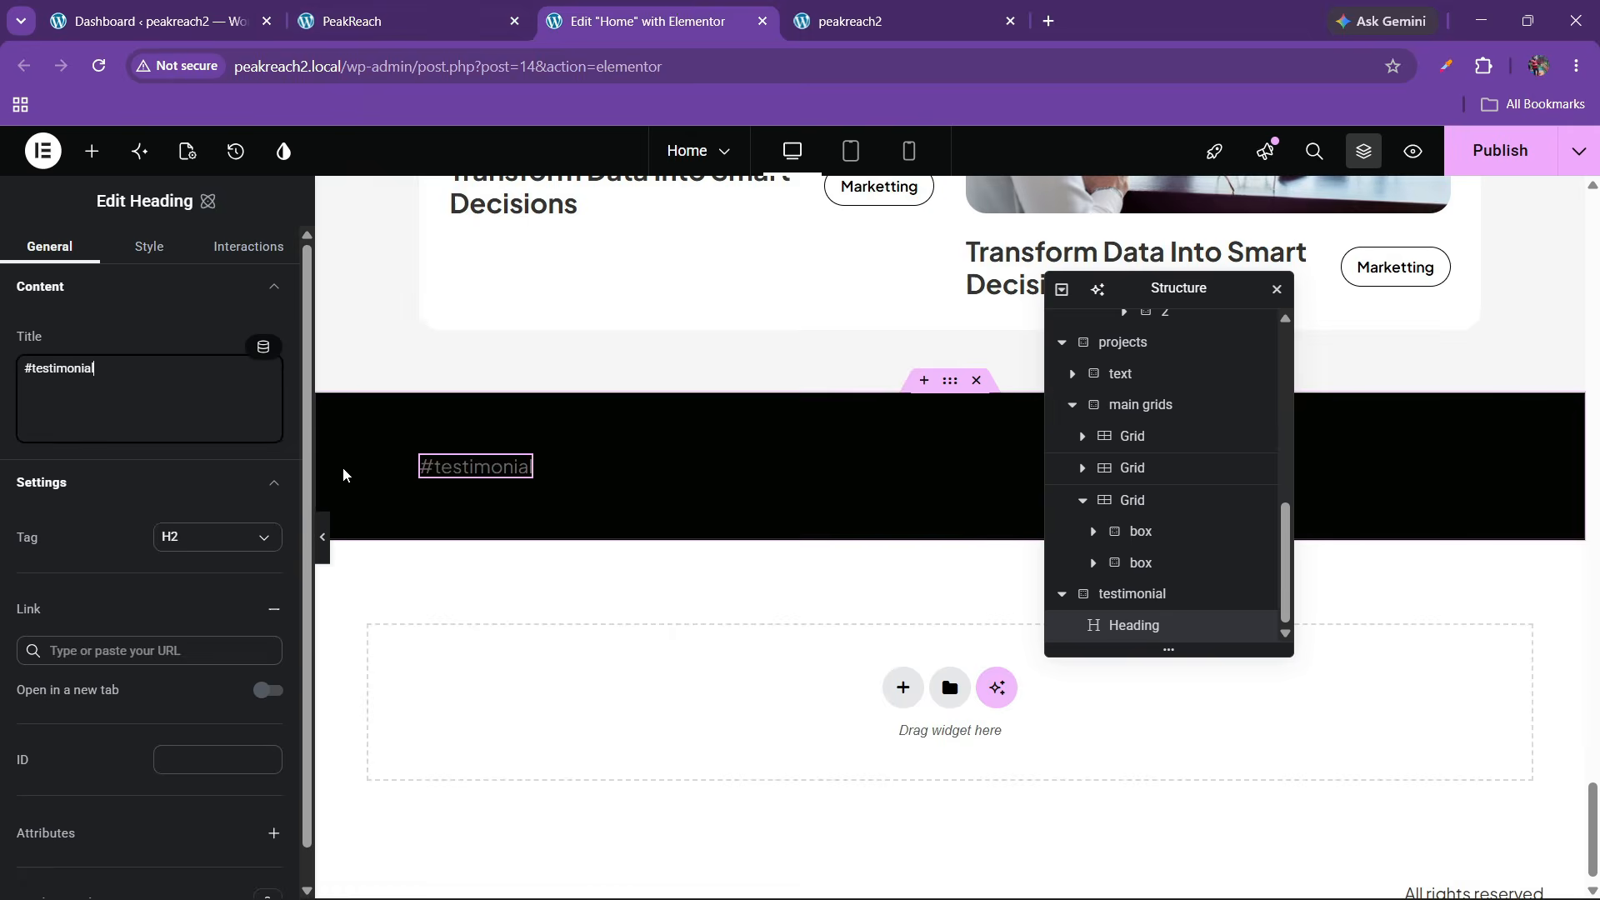
key("ctrl+shift+Tab")
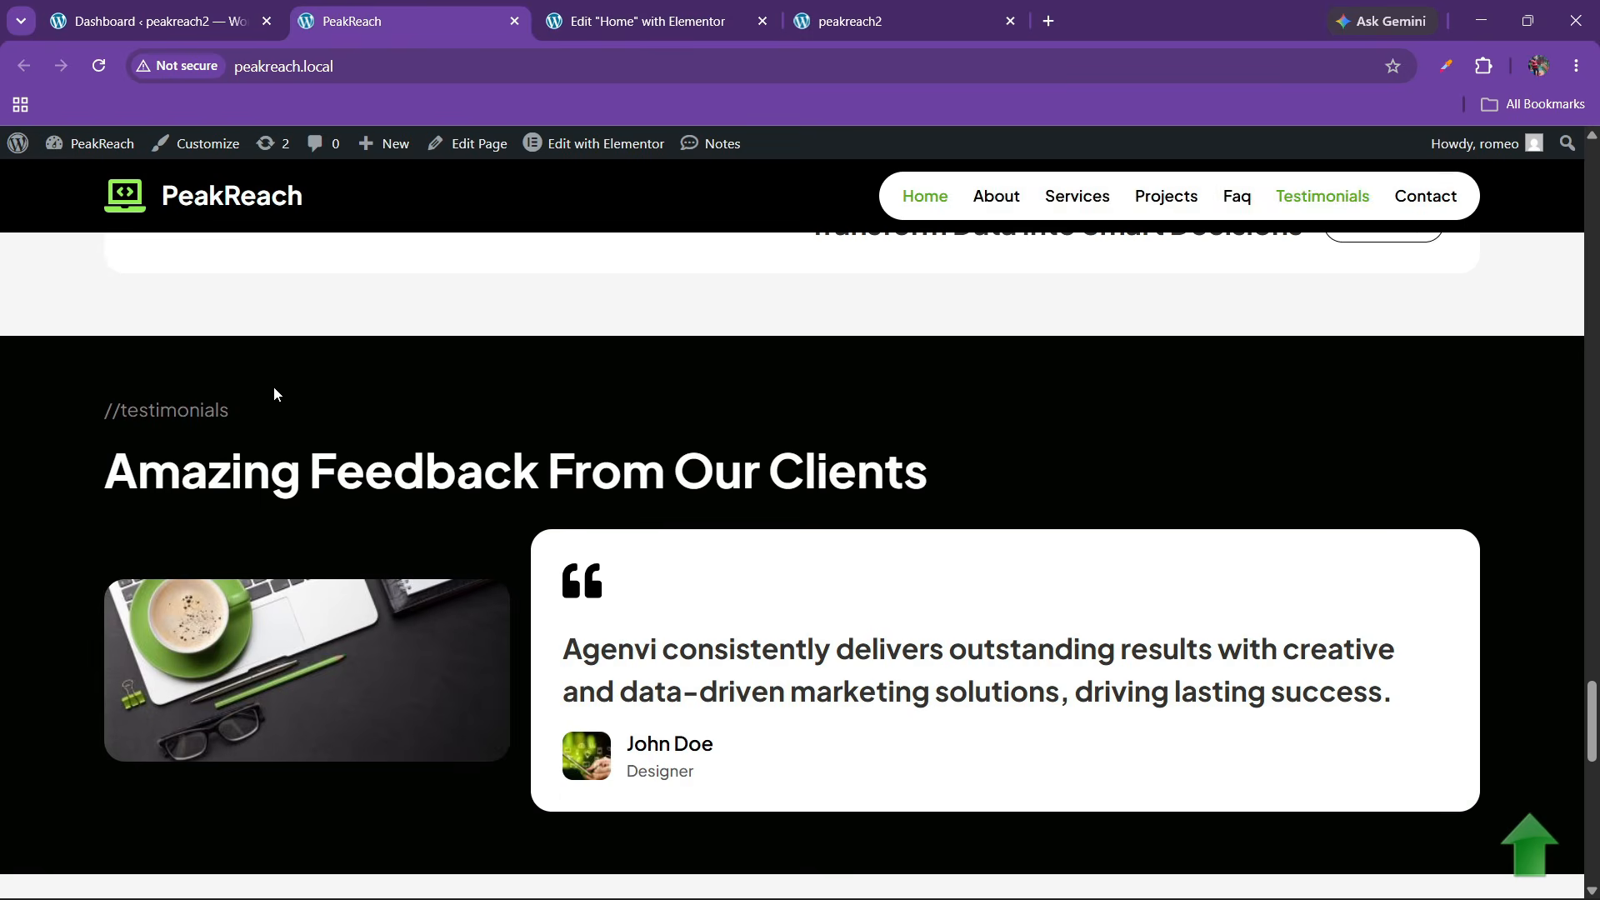
left_click(673, 16)
Style the label at 18 px, weight 400, with #d4d0d0 text colour, matching the live site
left_click(137, 250)
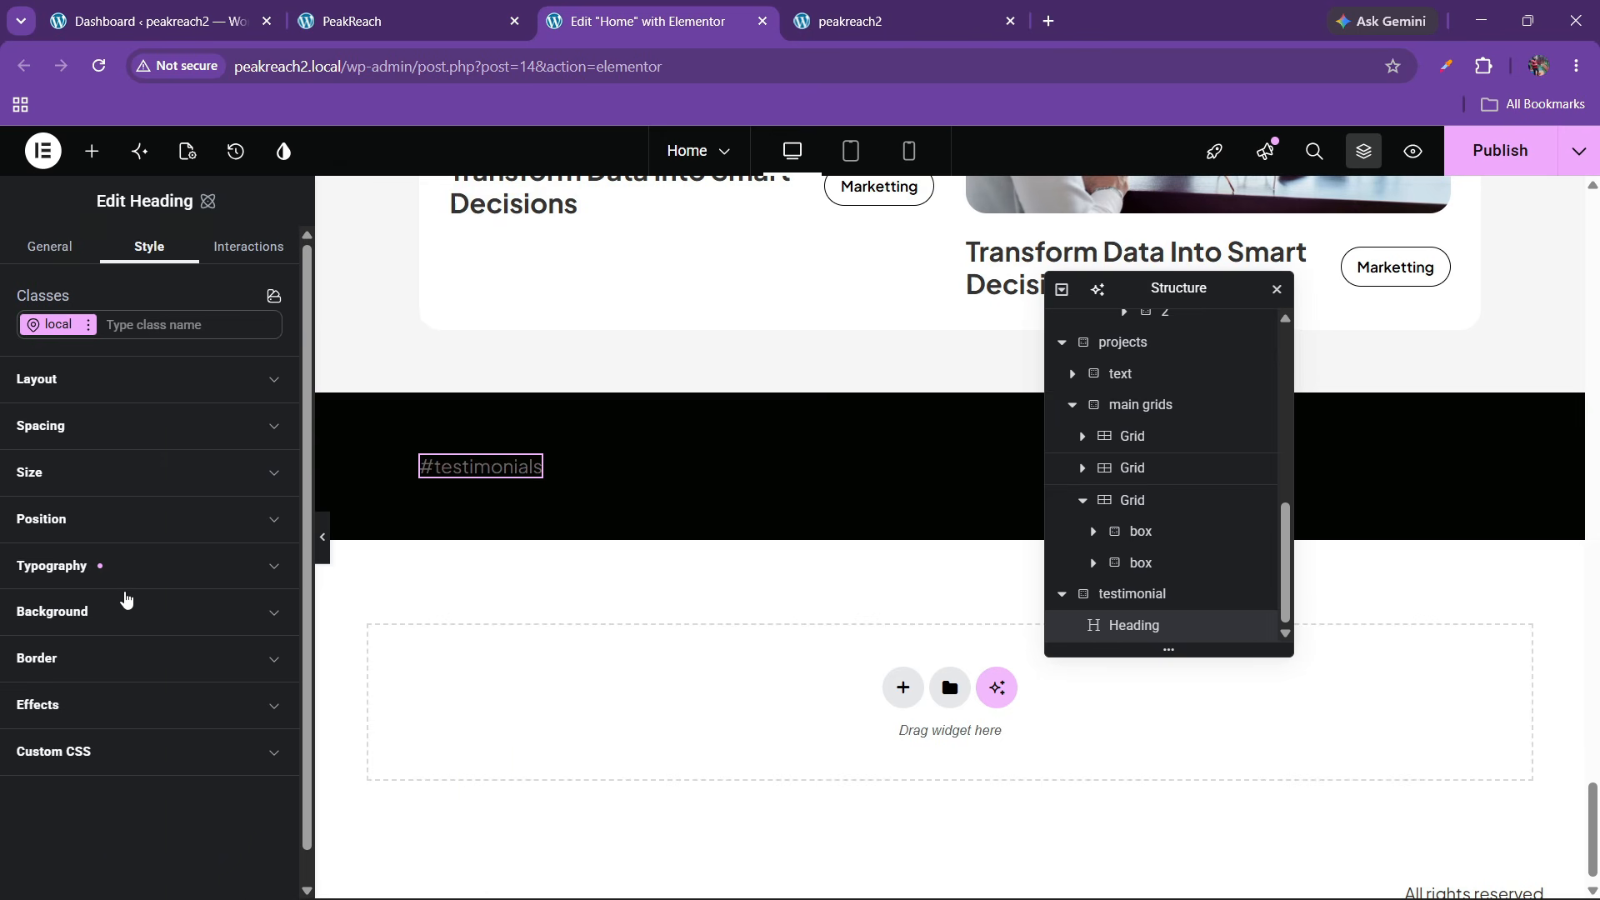
left_click(106, 576)
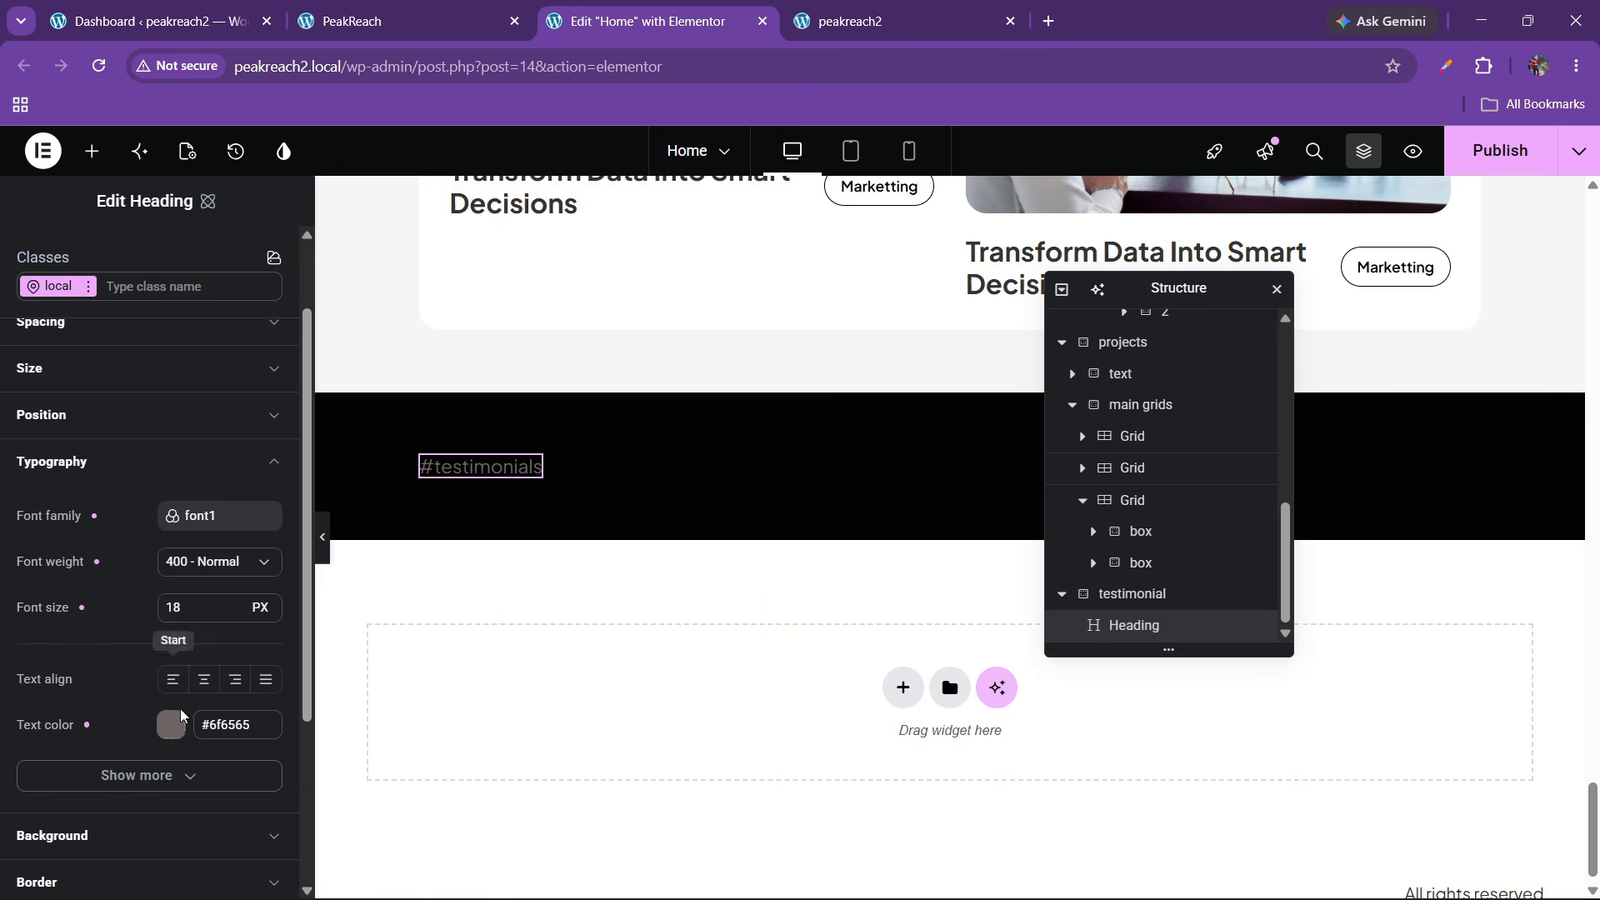
left_click(171, 724)
left_click(219, 592)
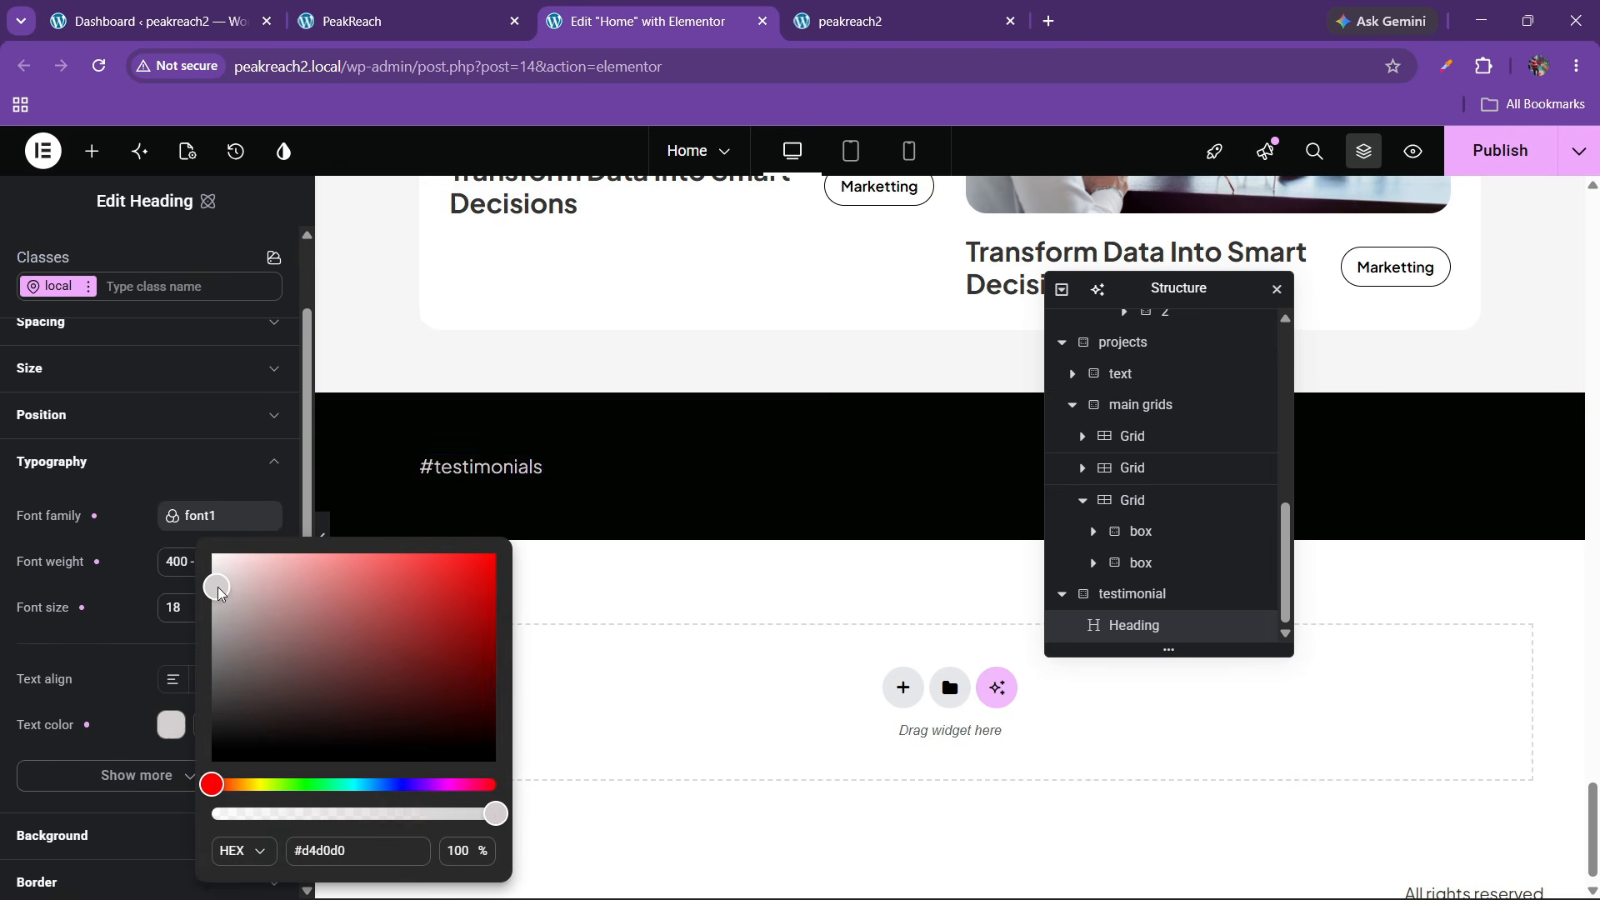
left_click(161, 535)
left_click(400, 24)
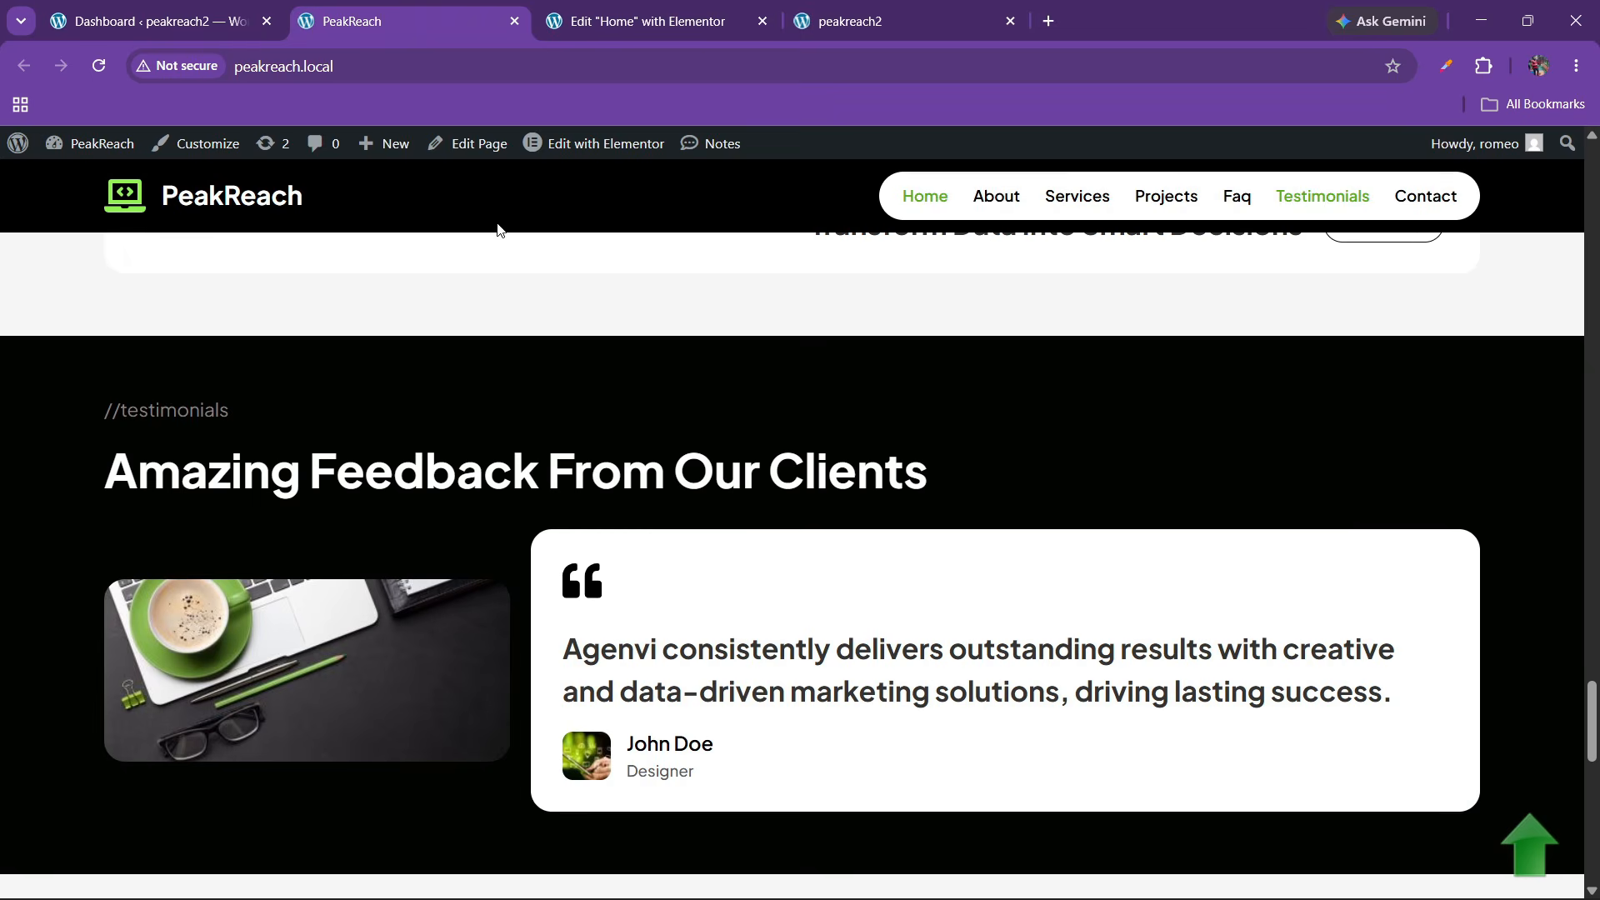
left_click(646, 20)
scroll(561, 429, "up", 5)
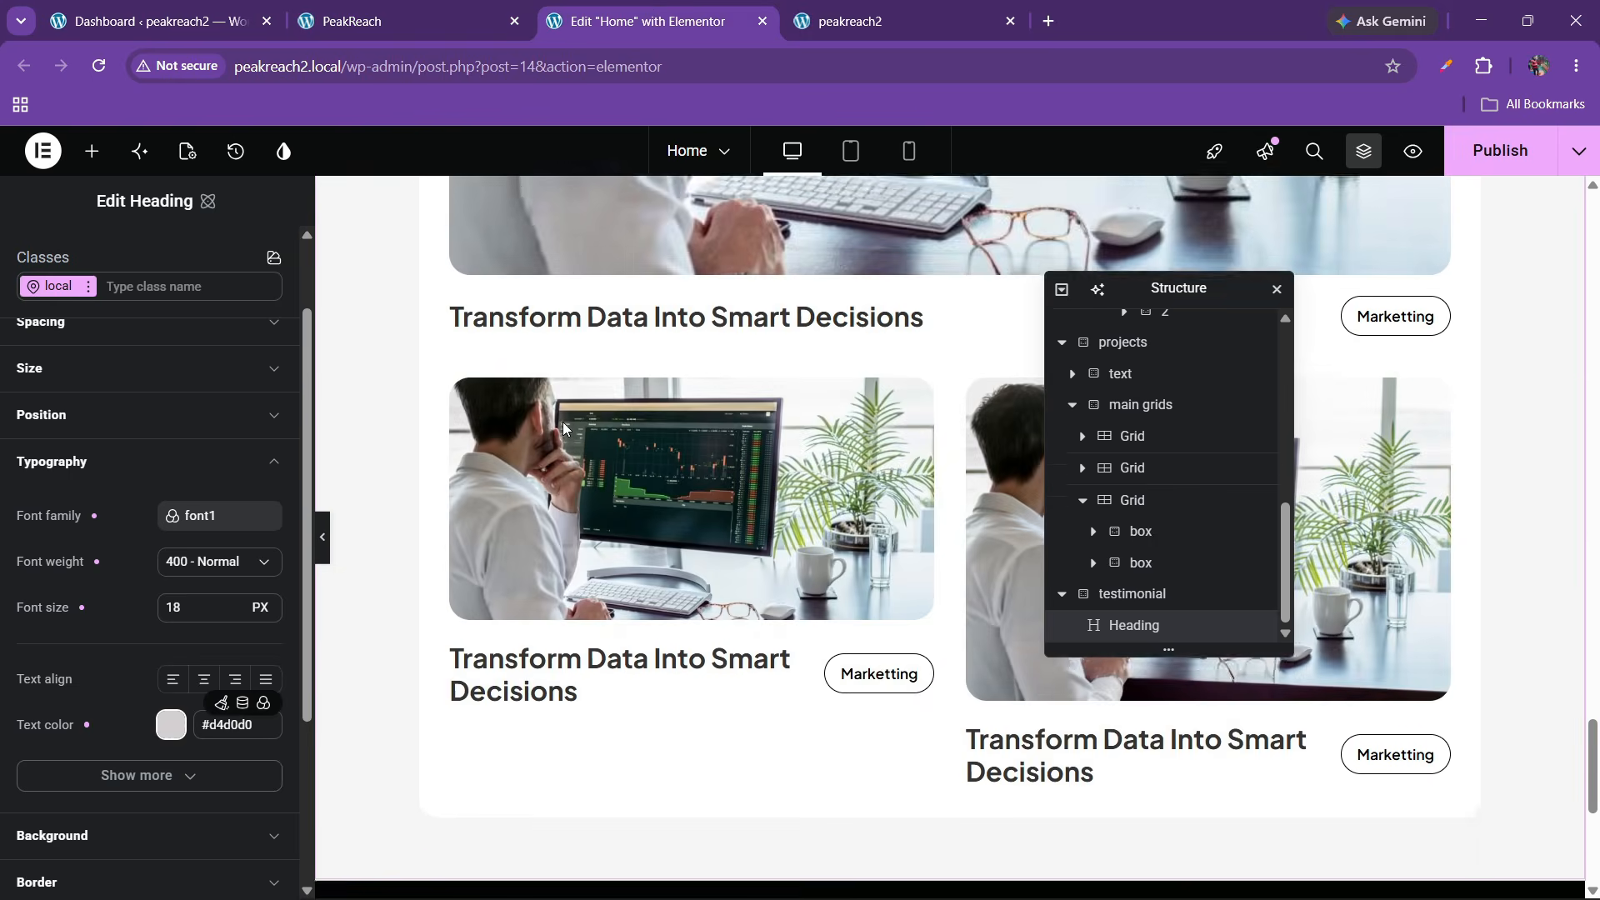
scroll(563, 421, "up", 7)
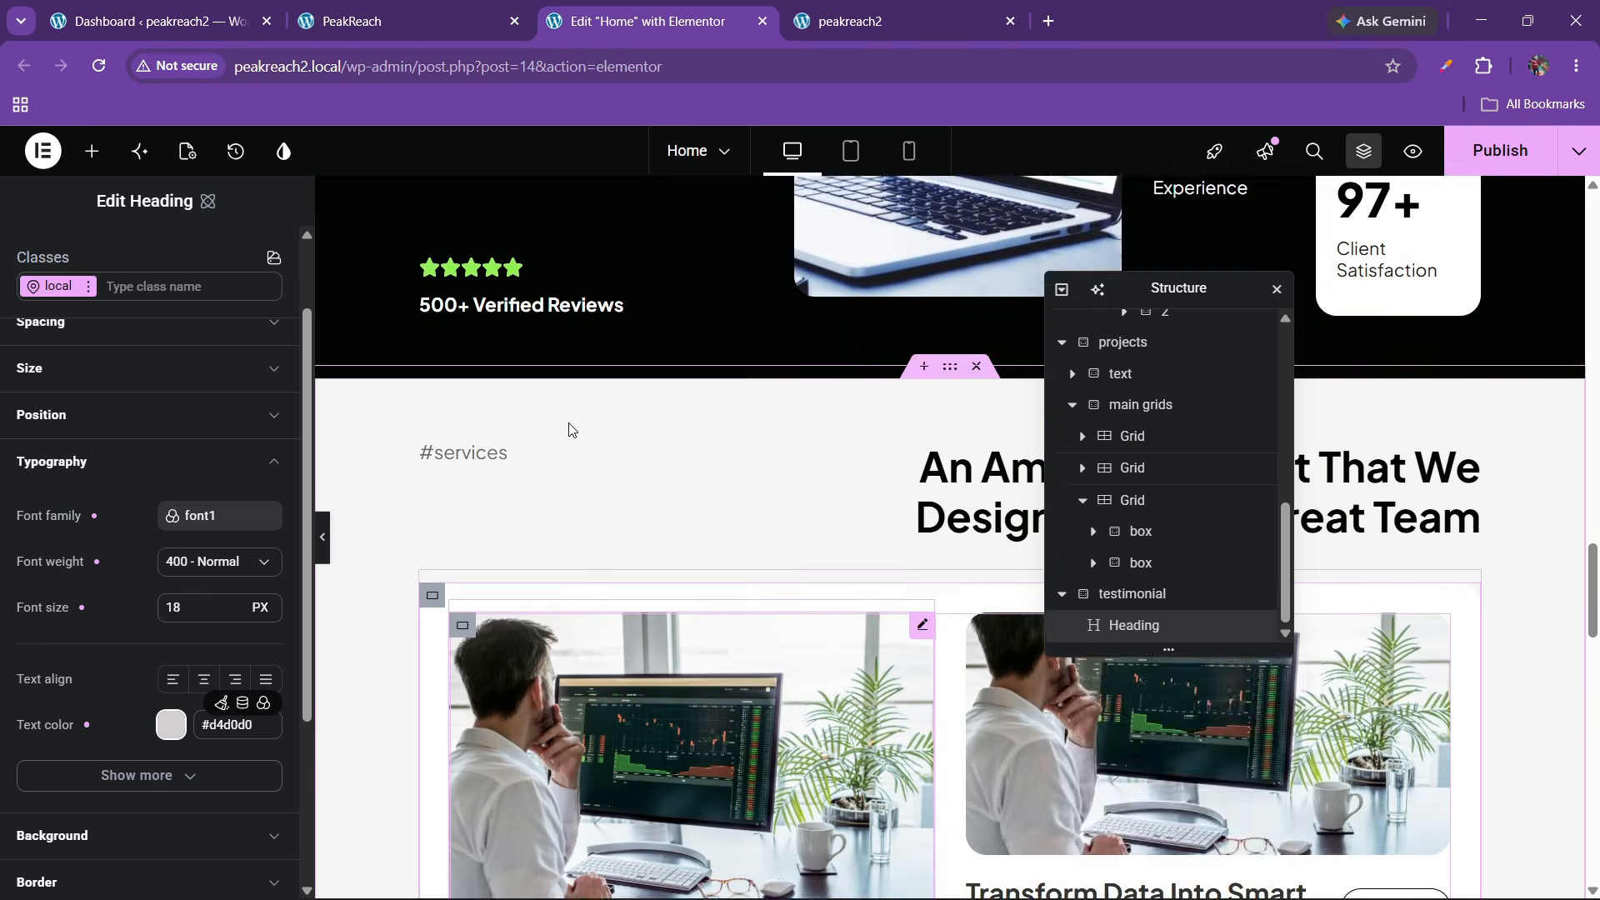
scroll(569, 429, "up", 5)
Copy the Innovative Digital Solutions heading and paste it below the #testimonials label
right_click(916, 242)
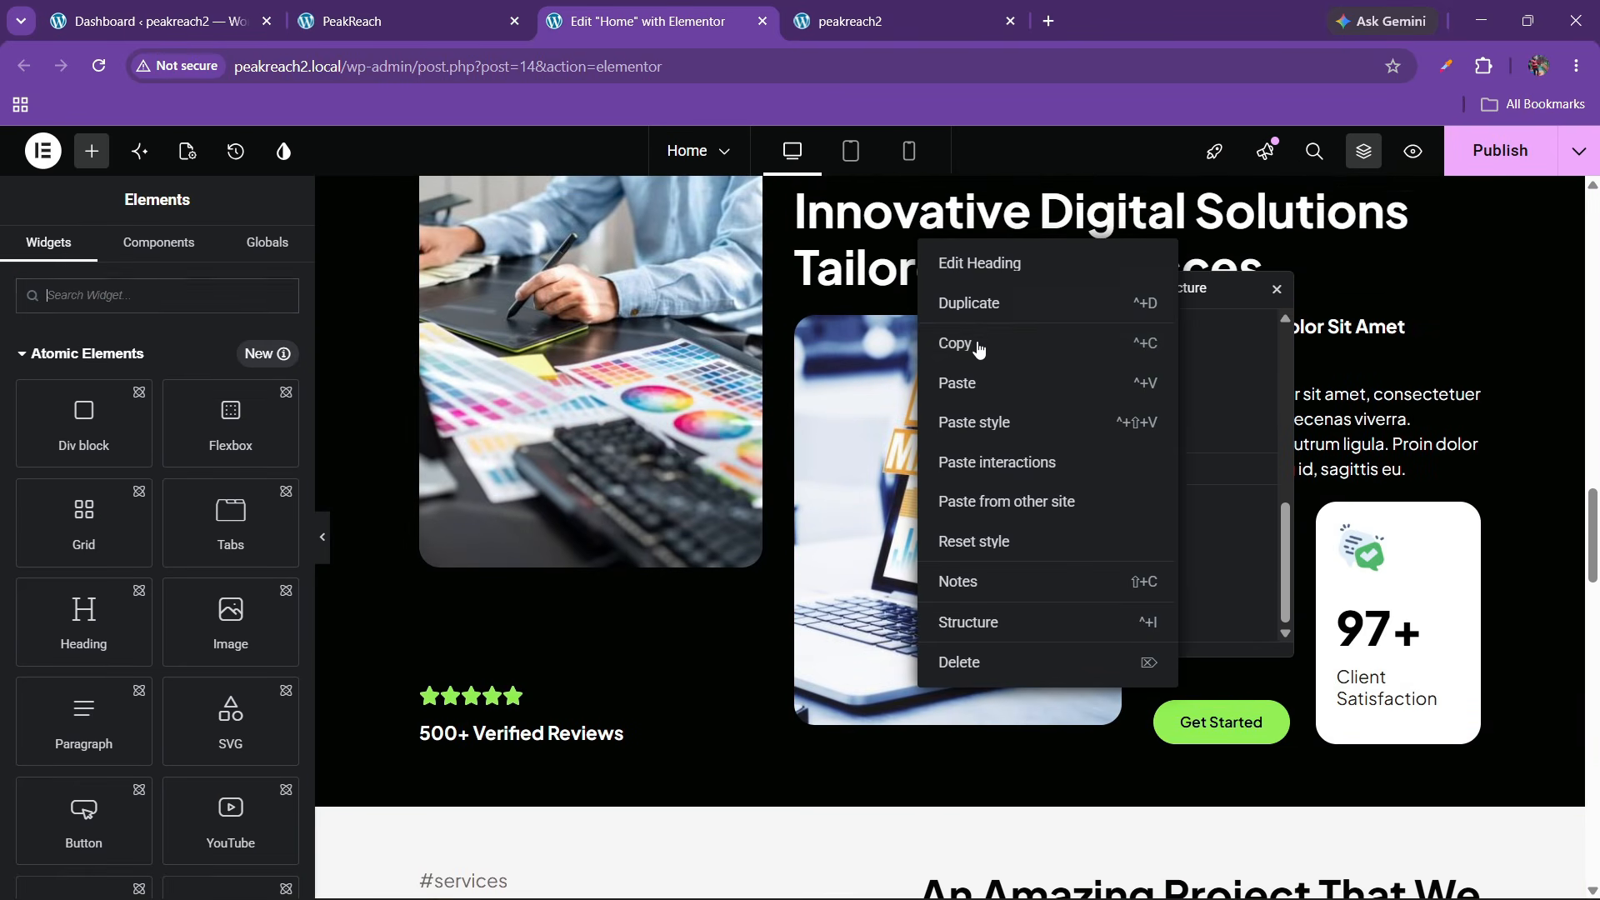
left_click(979, 349)
left_click_drag(1591, 516, 1591, 783)
scroll(472, 543, "down", 2)
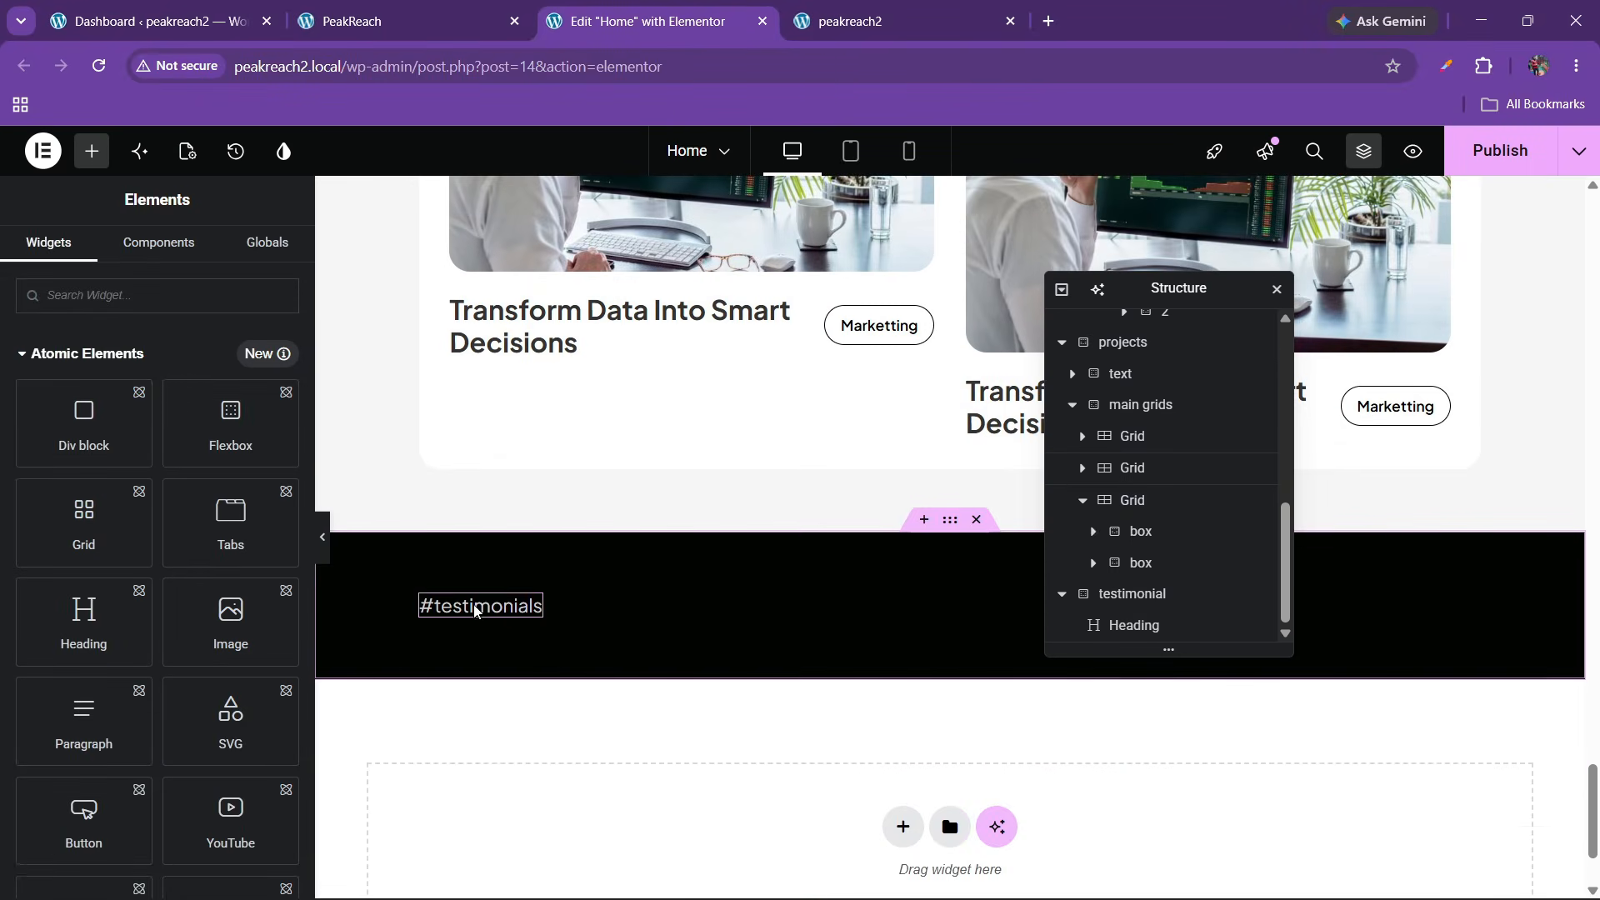
right_click(510, 613)
left_click(562, 594)
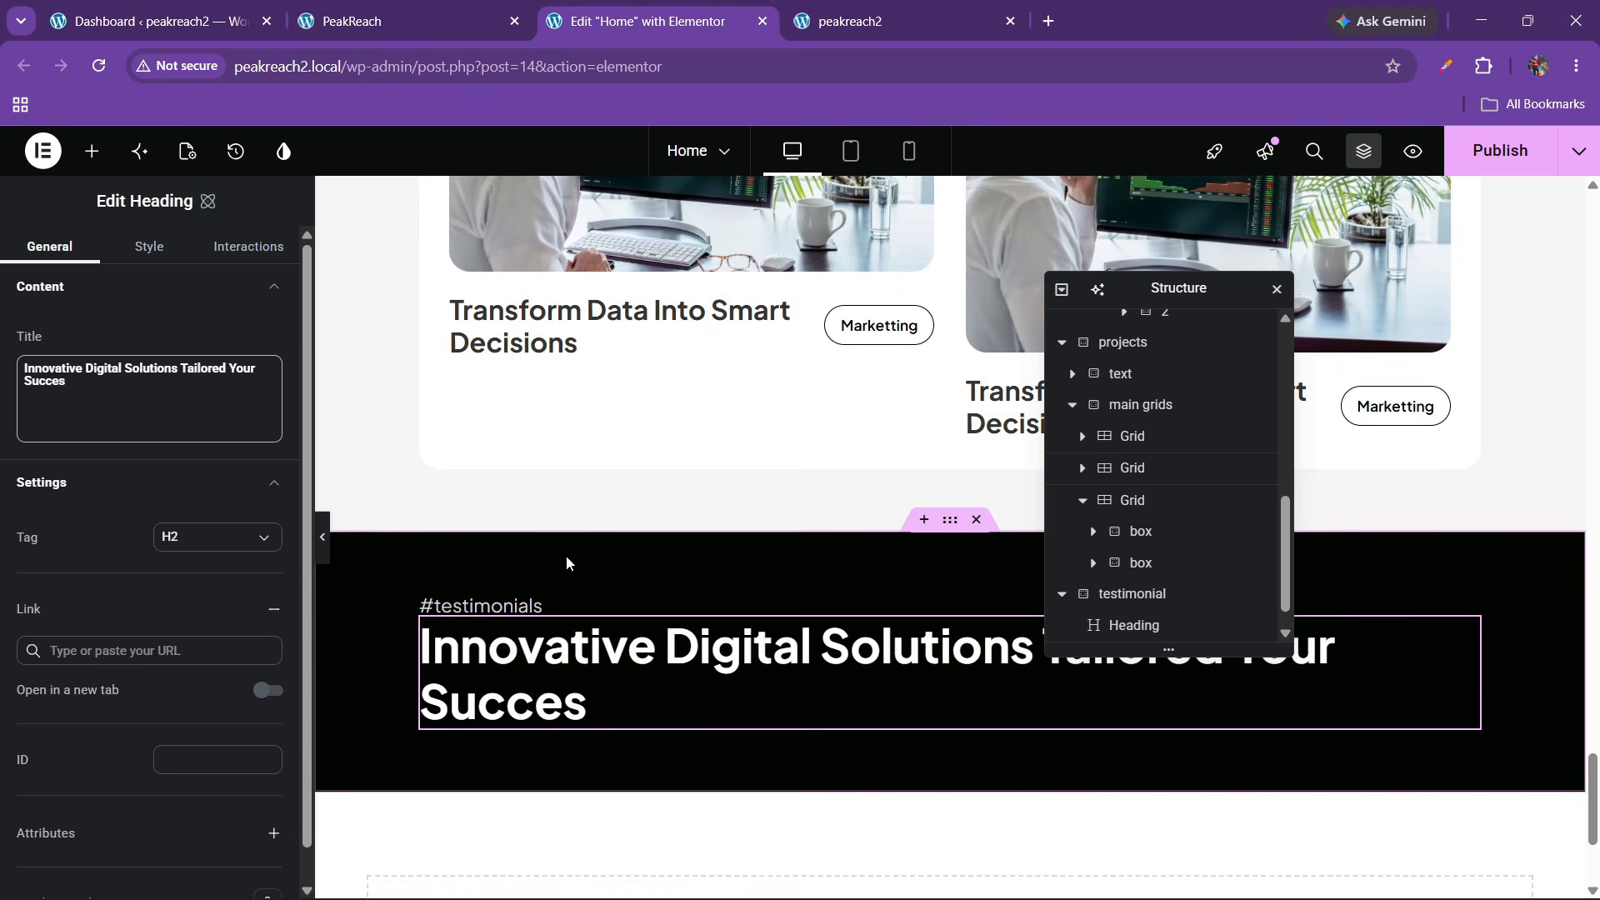
Replace the pasted heading's title with 'Amazing Feedback From Our Clients' copied from the live site
left_click(379, 21)
left_click_drag(93, 478, 976, 482)
left_click(166, 465)
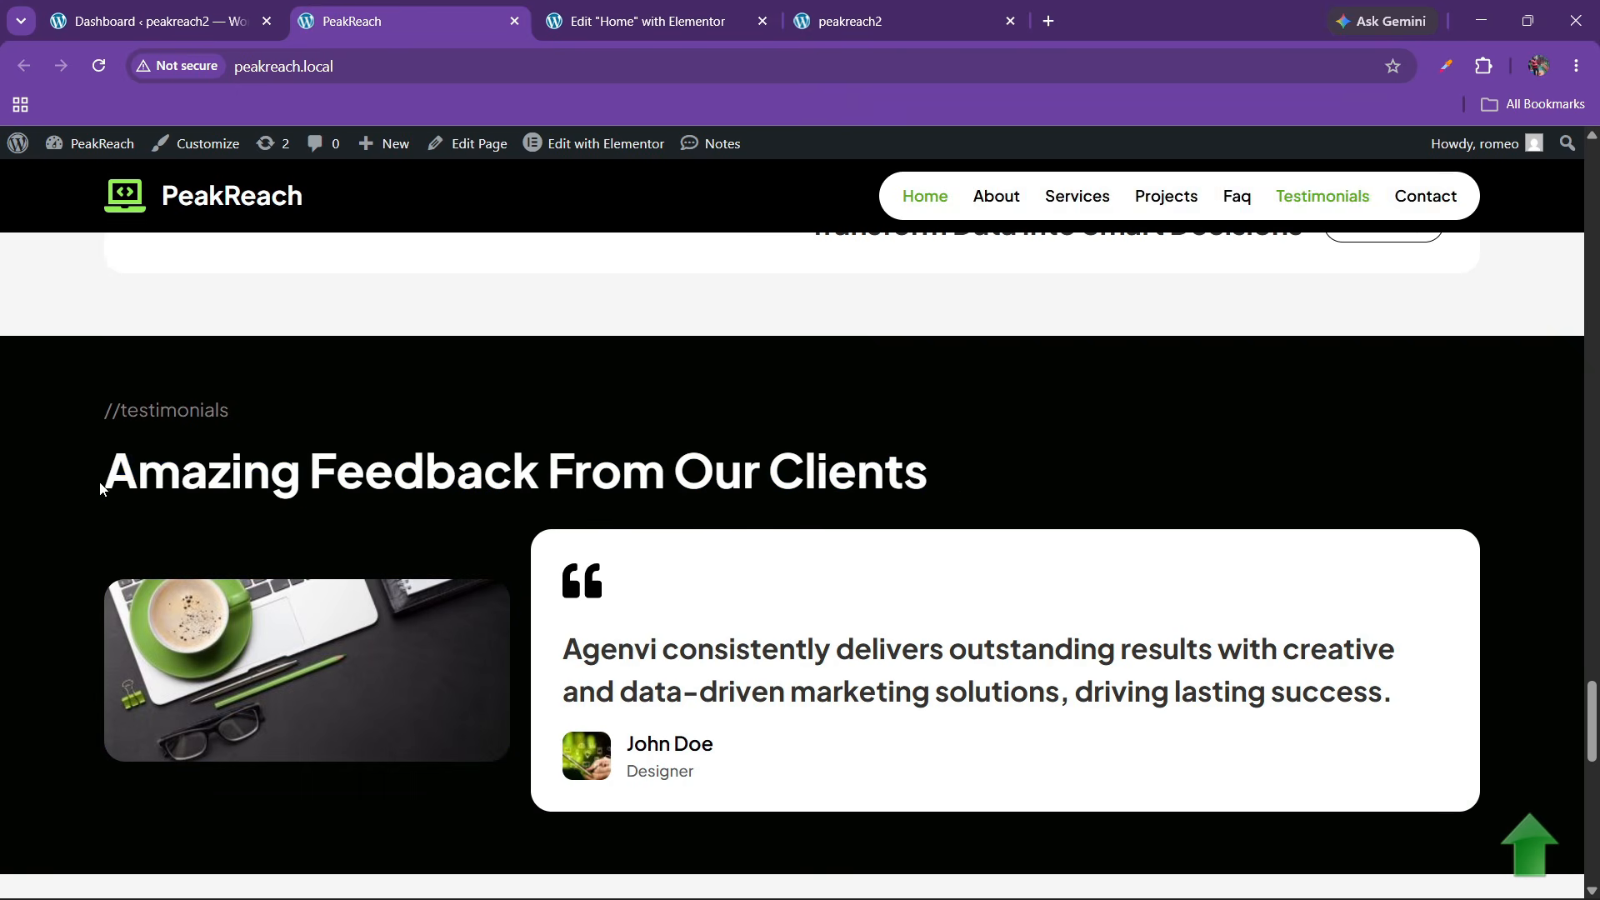
left_click_drag(101, 487, 920, 464)
key("ctrl+c")
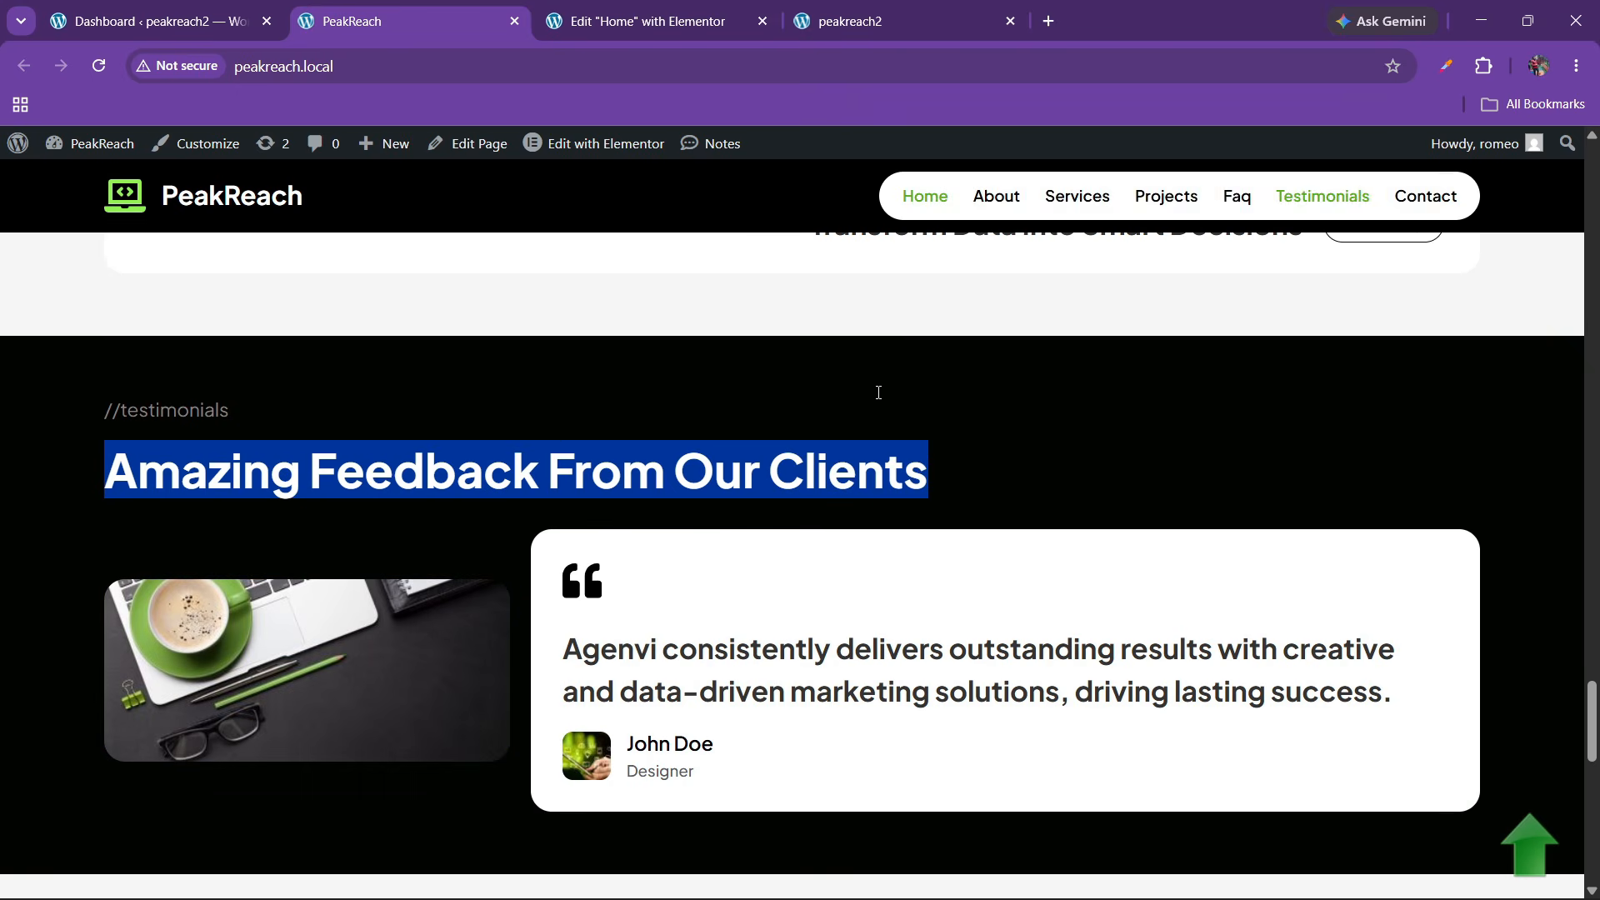
left_click(650, 21)
key("ctrl+a")
key("ctrl+v")
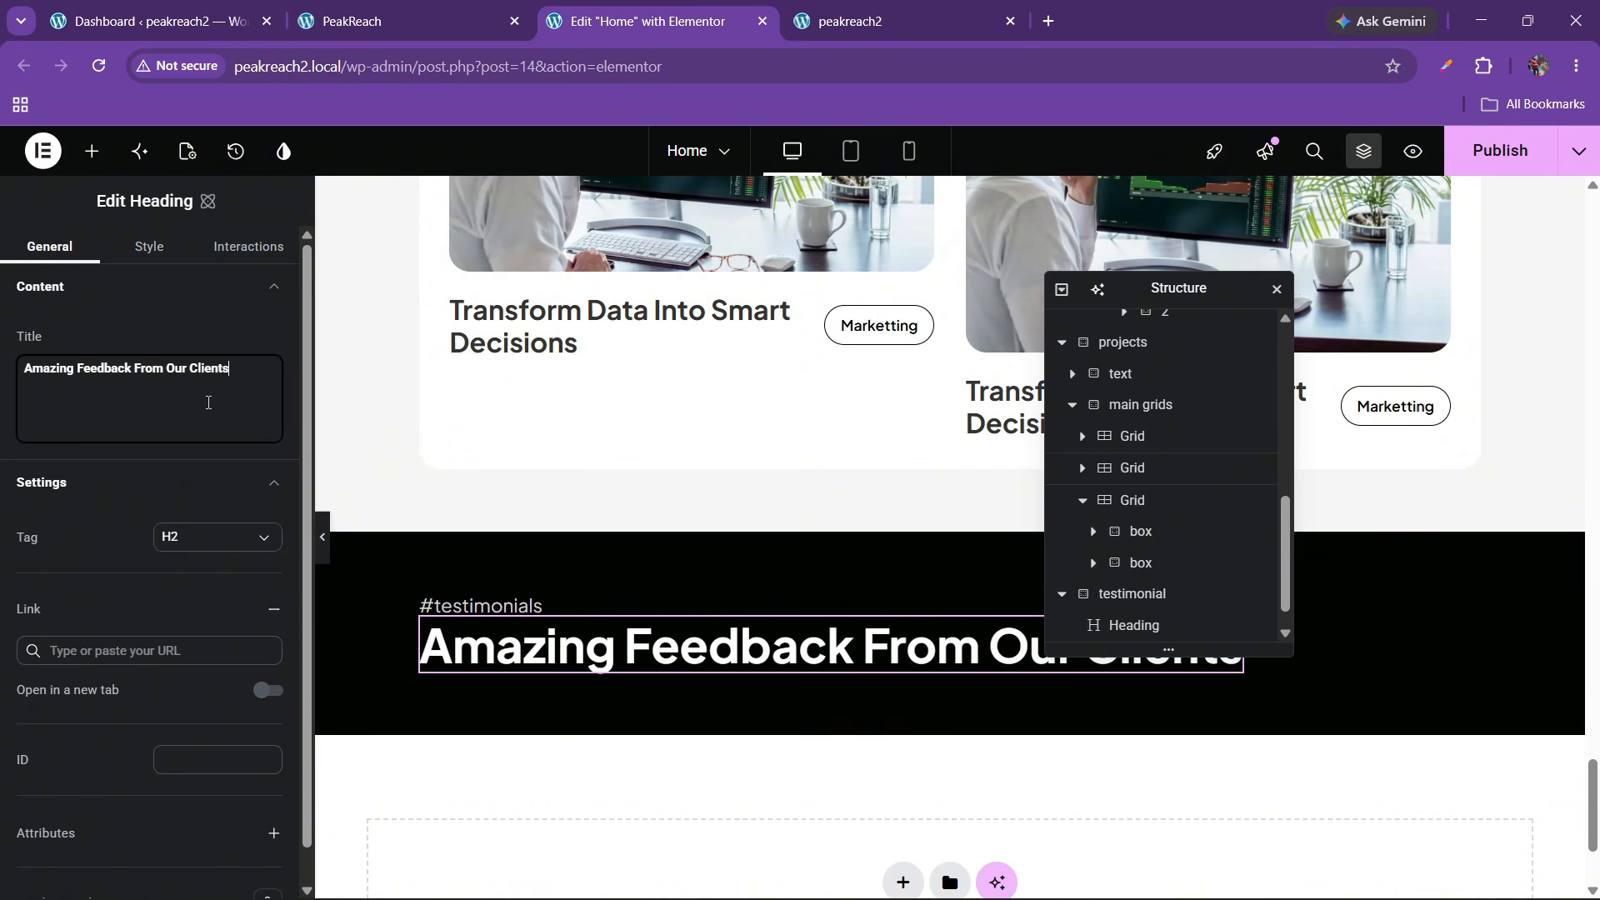
left_click(1133, 595)
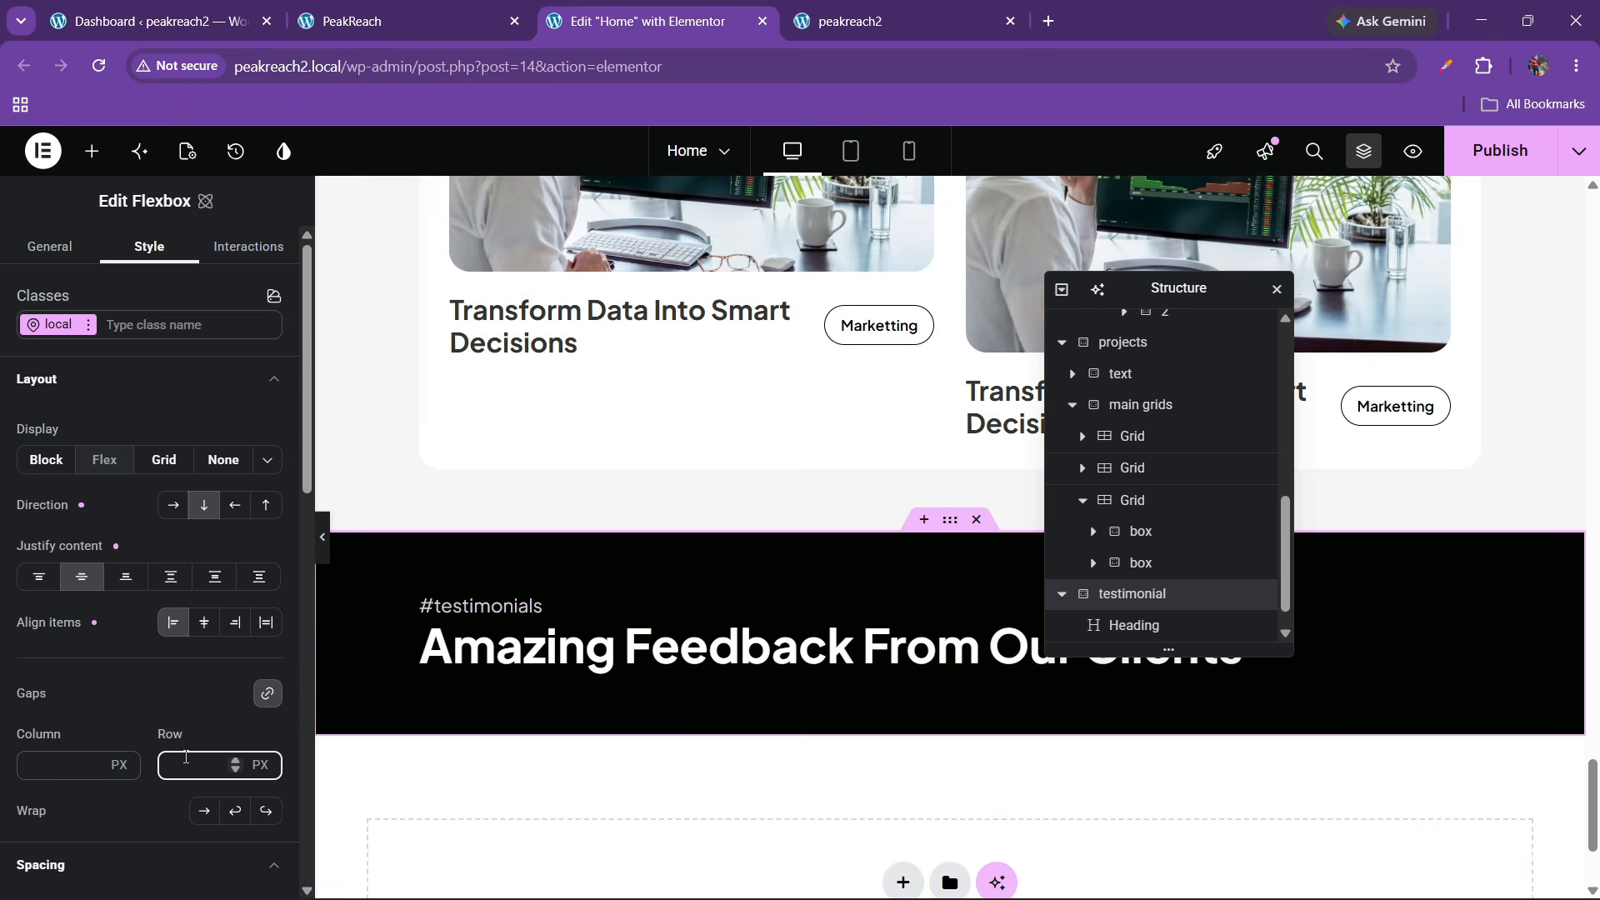
Try a 30 px gap in the testimonial section while comparing spacing with the live site
type("30")
left_click(396, 6)
left_click(517, 398)
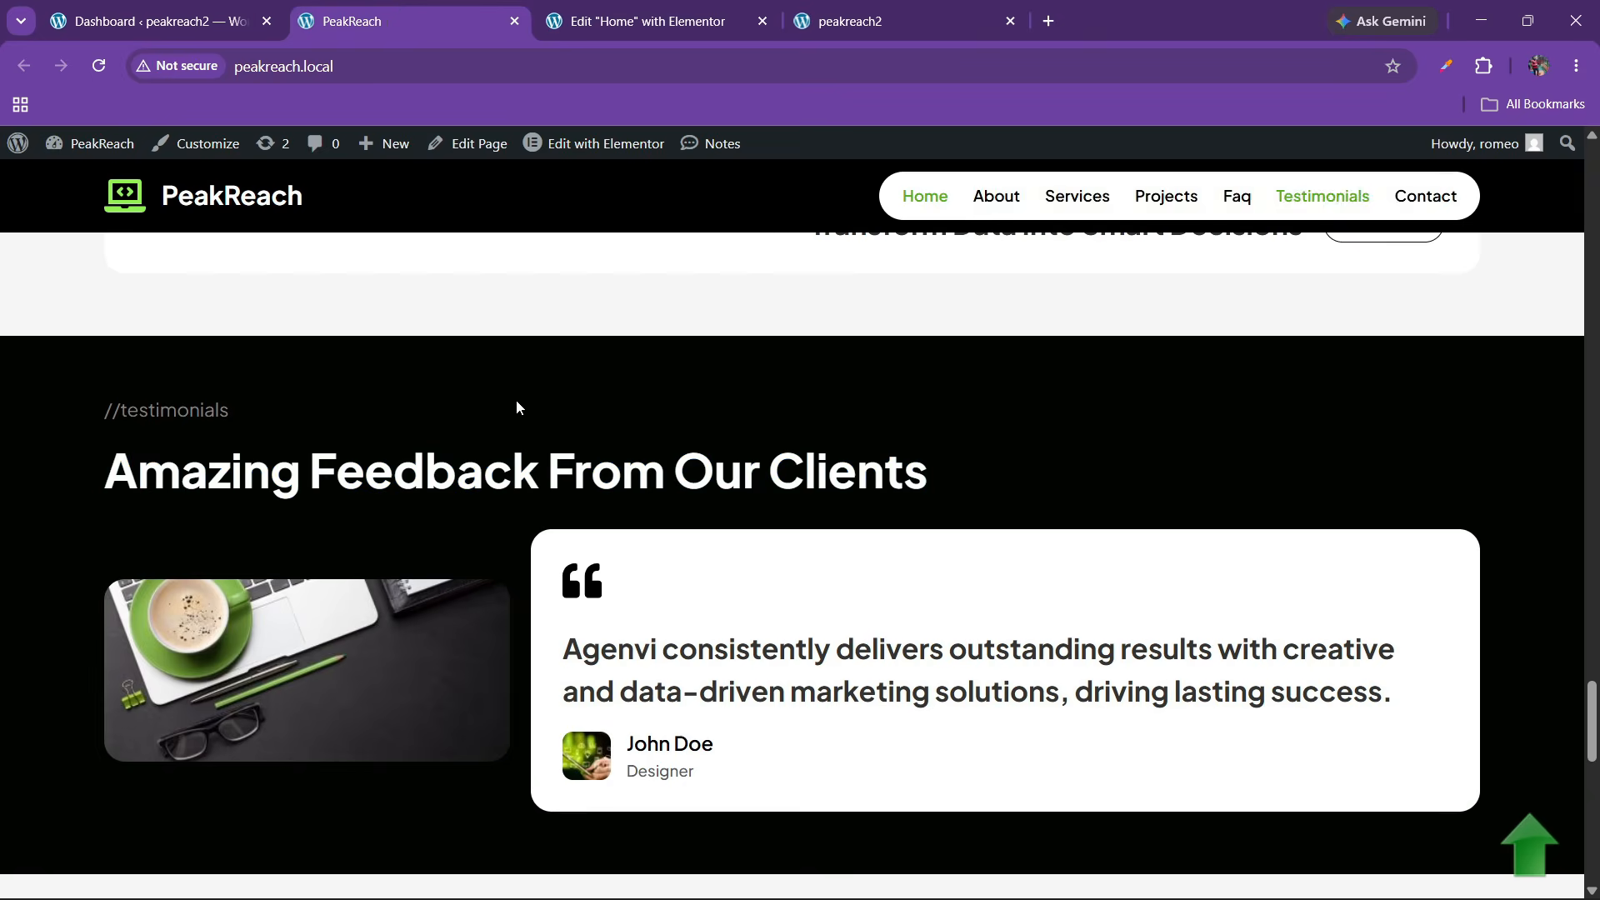
left_click(664, 6)
left_click(472, 7)
left_click(600, 8)
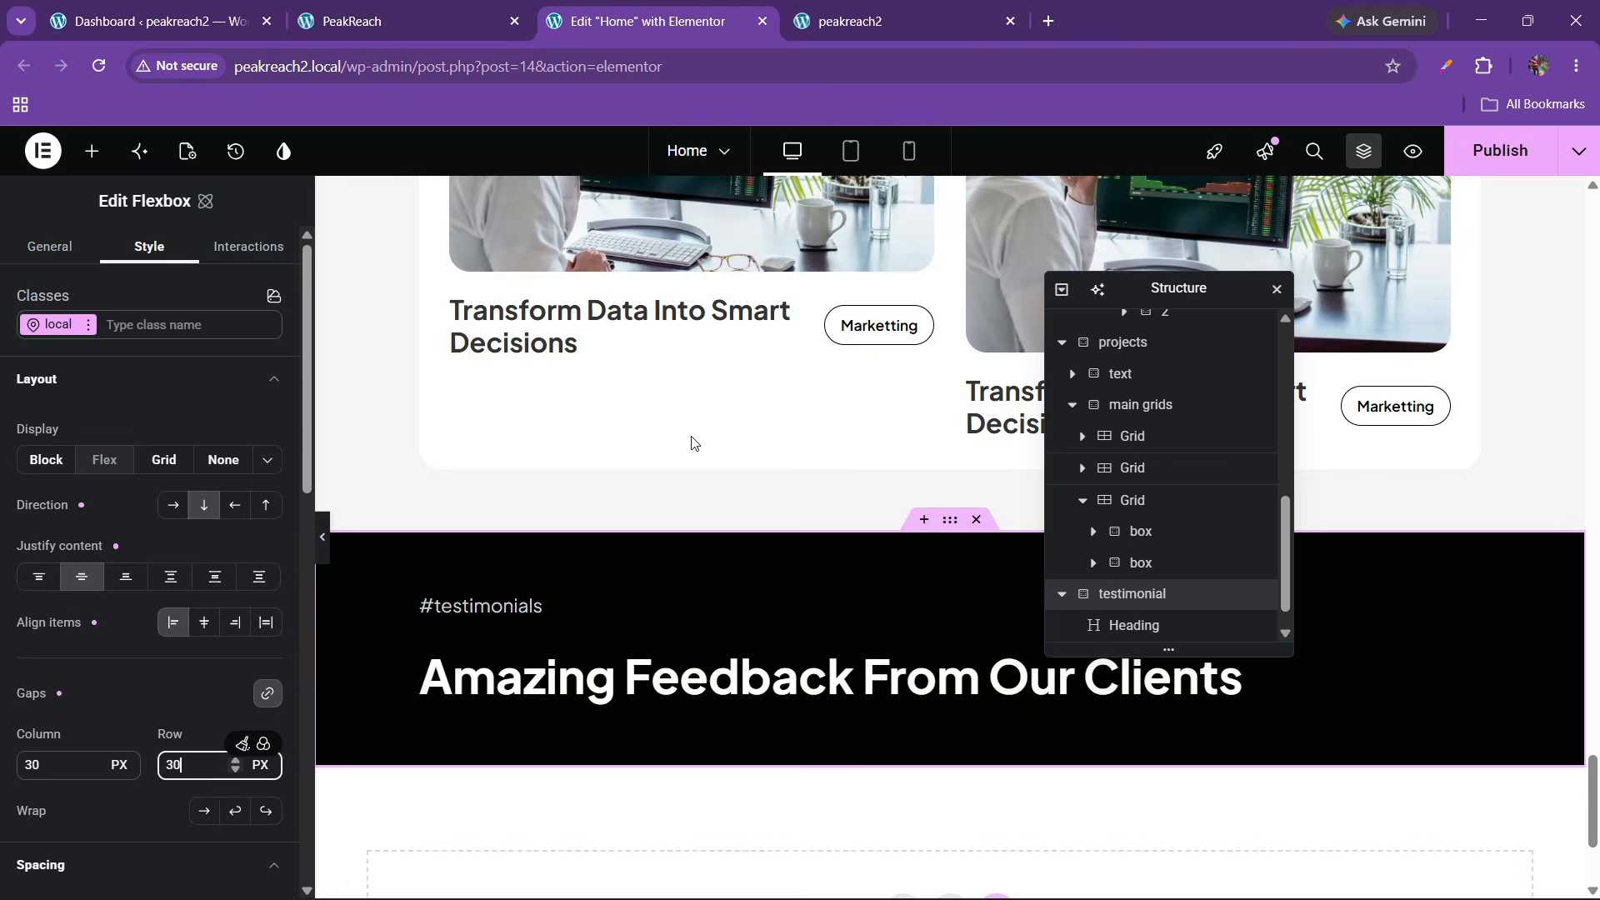
Set the gaps to 20 px and place a new empty flexbox under the headings
scroll(696, 443, "down", 2)
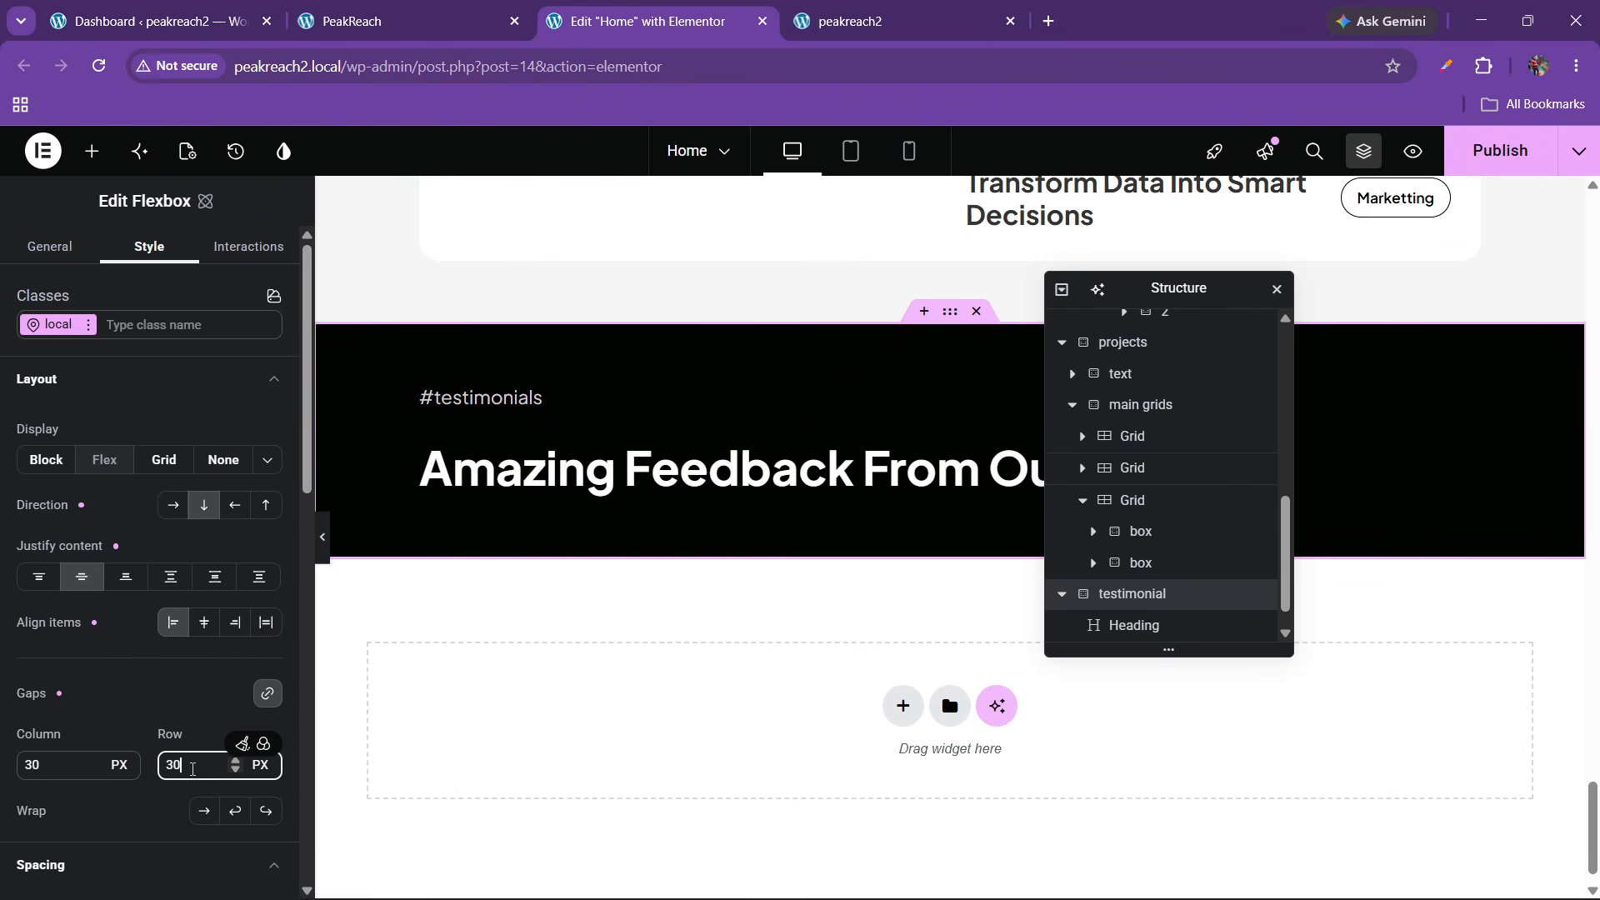
type("20")
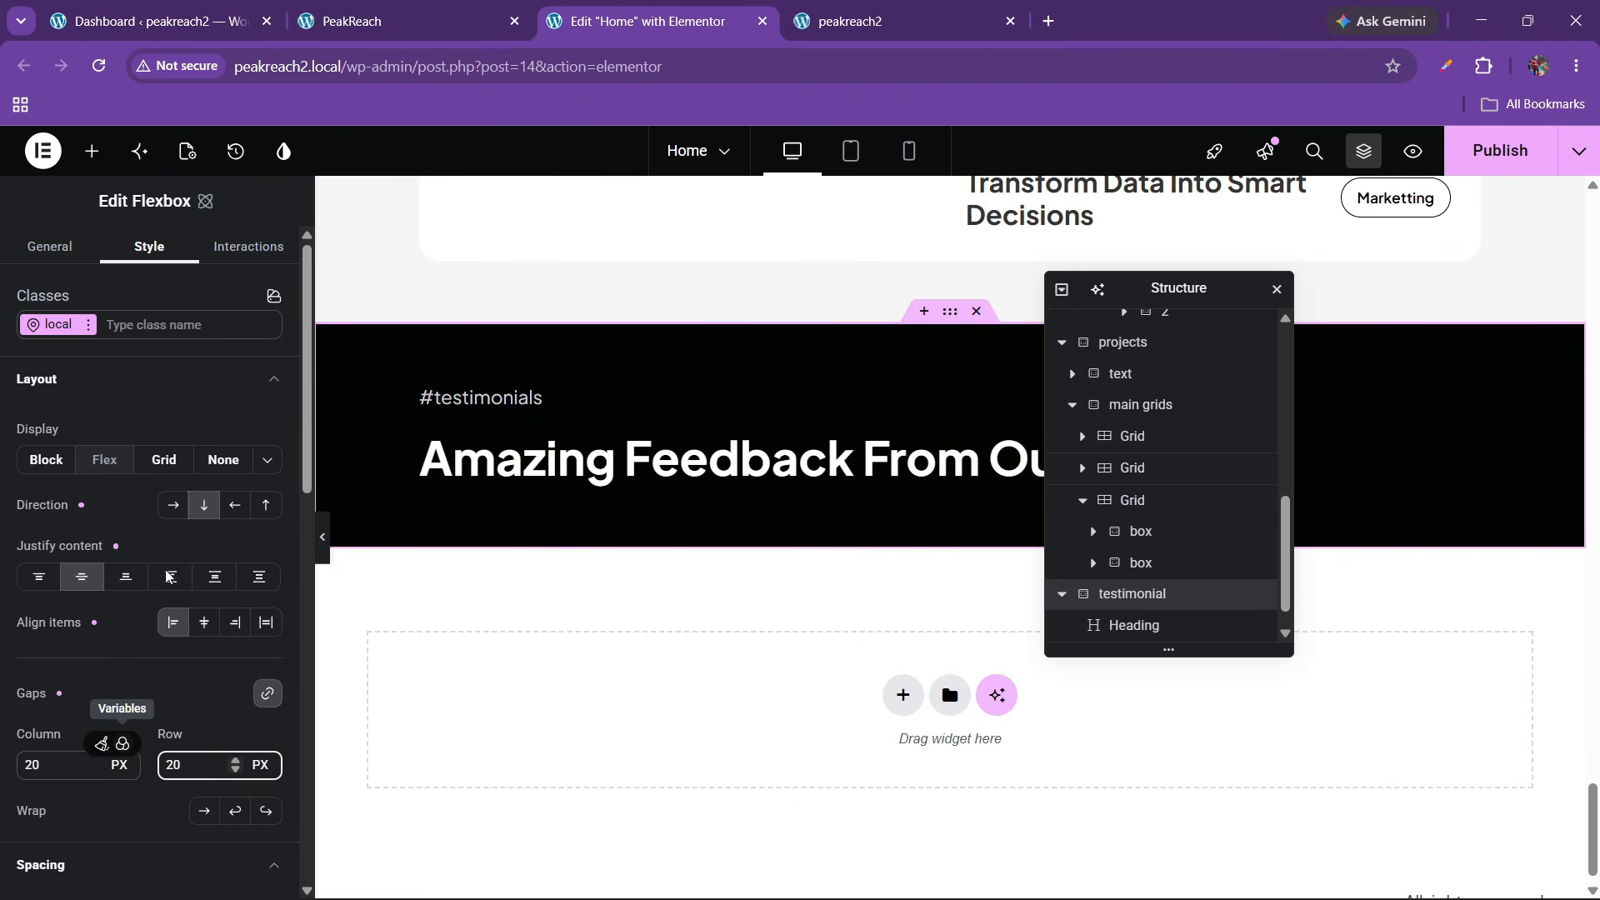
left_click(91, 151)
left_click_drag(218, 434, 747, 467)
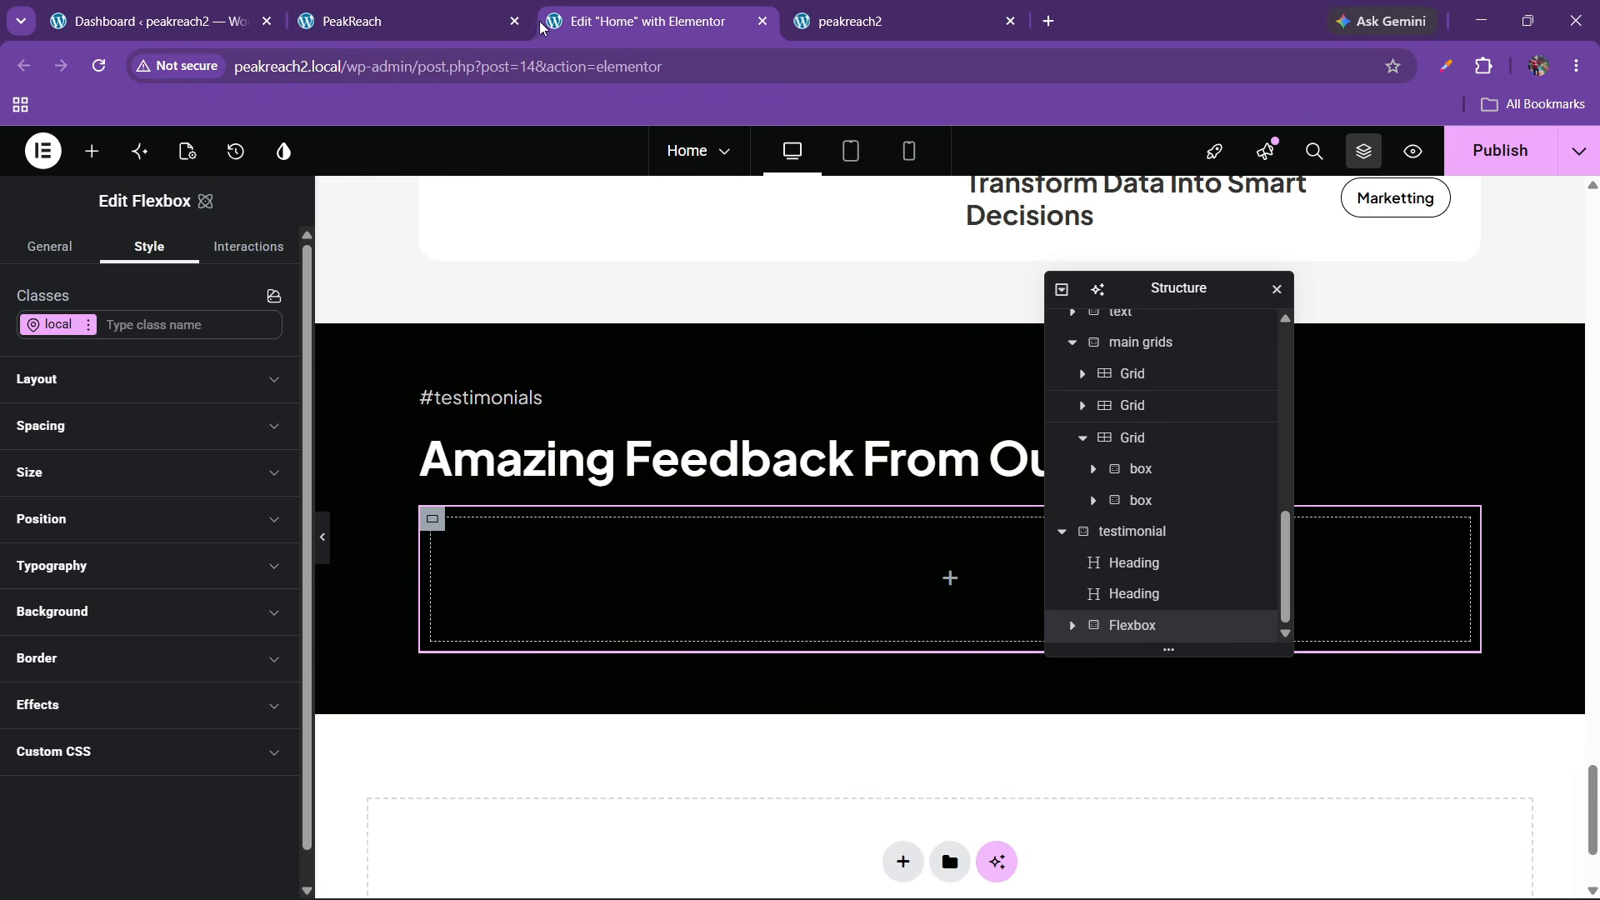
Set the main flexbox's Justify content to space between and Align items to center
left_click(492, 24)
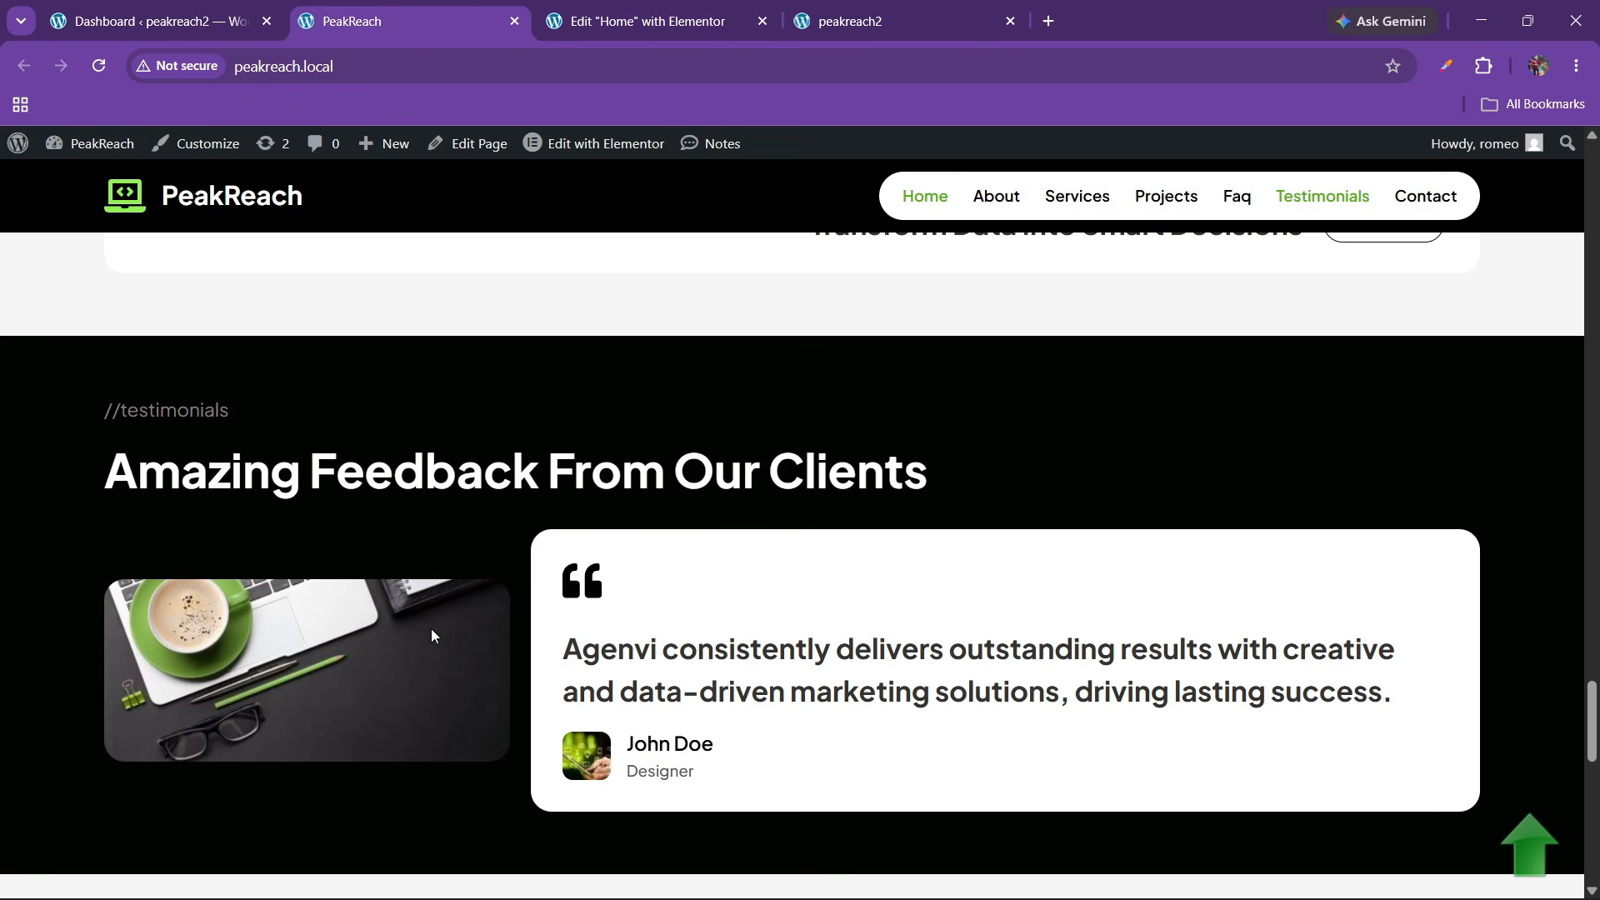
left_click(642, 21)
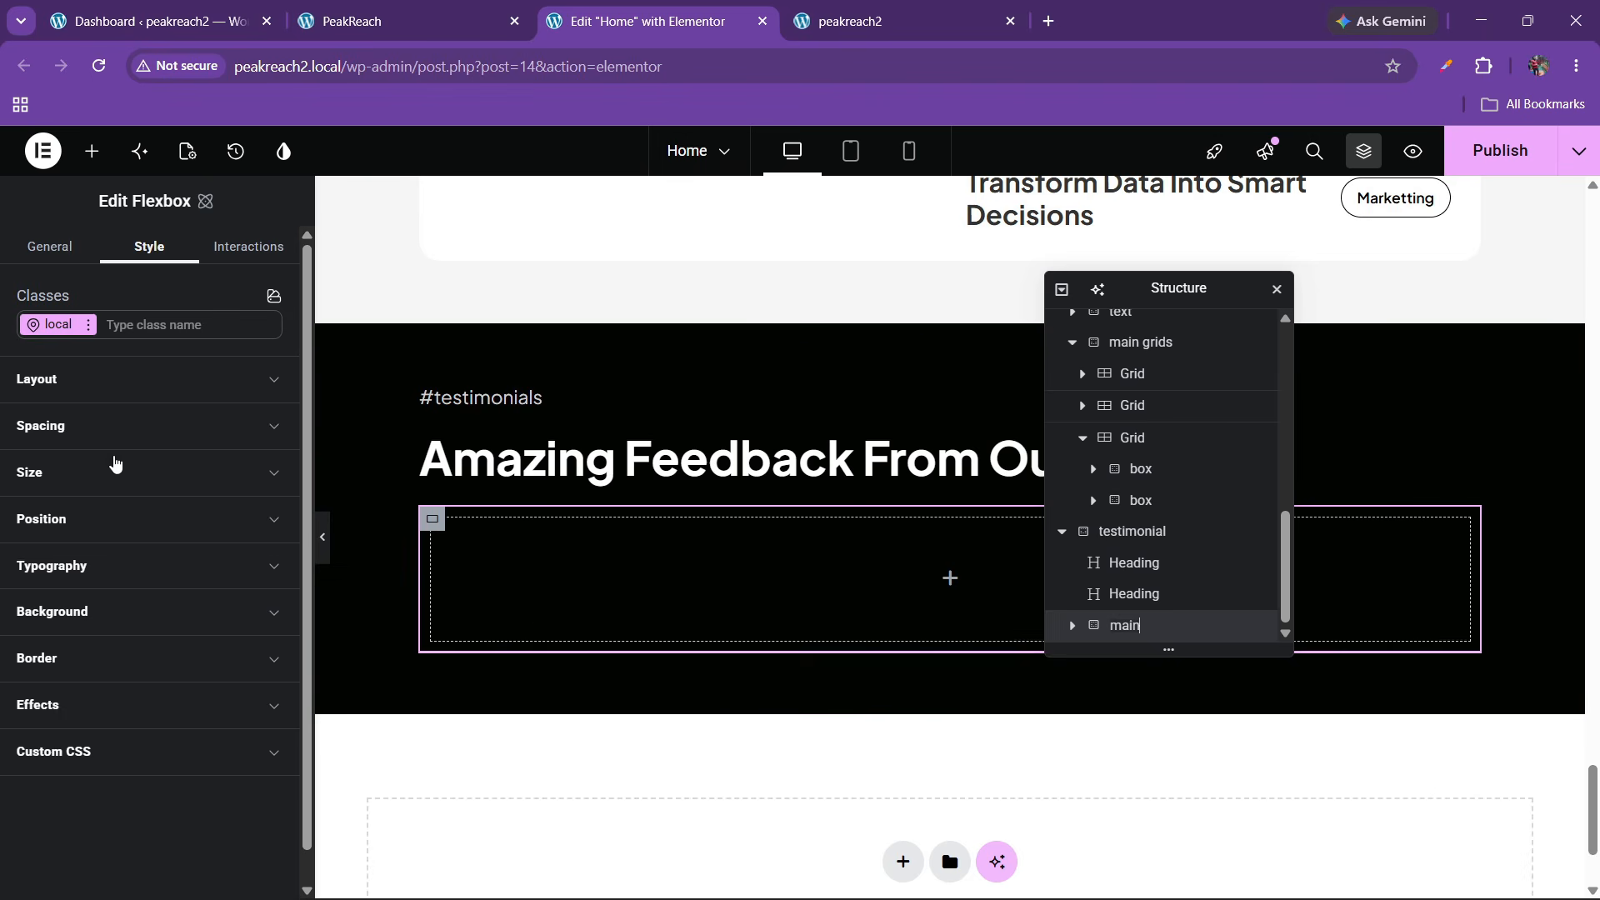
left_click(92, 382)
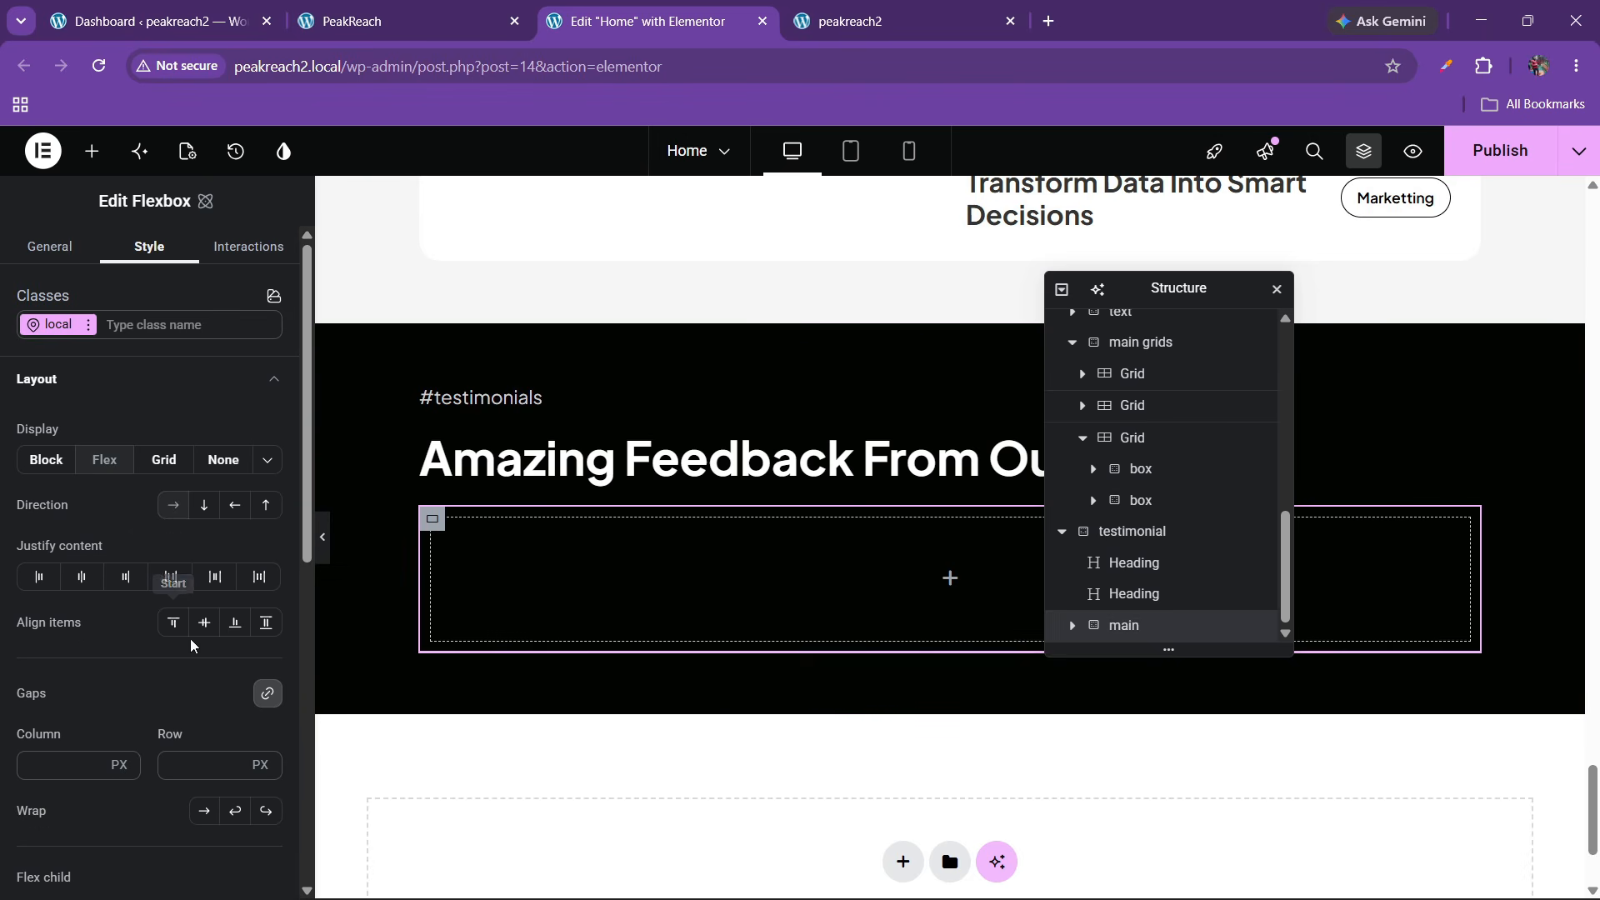
left_click(172, 577)
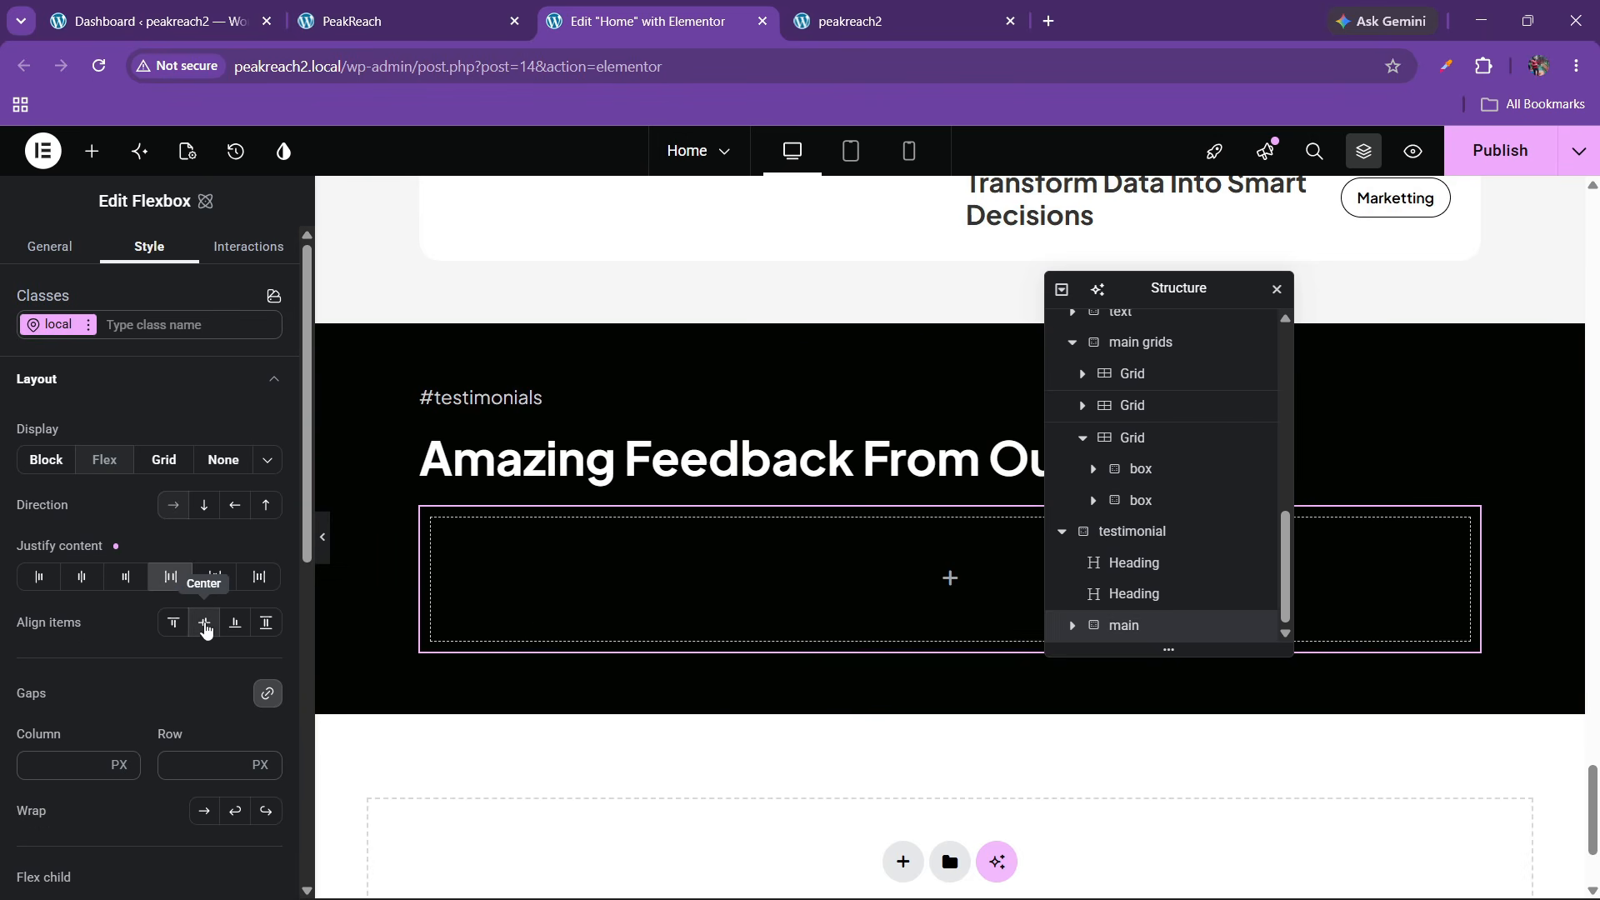
left_click(204, 622)
scroll(158, 708, "down", 2)
scroll(107, 622, "up", 2)
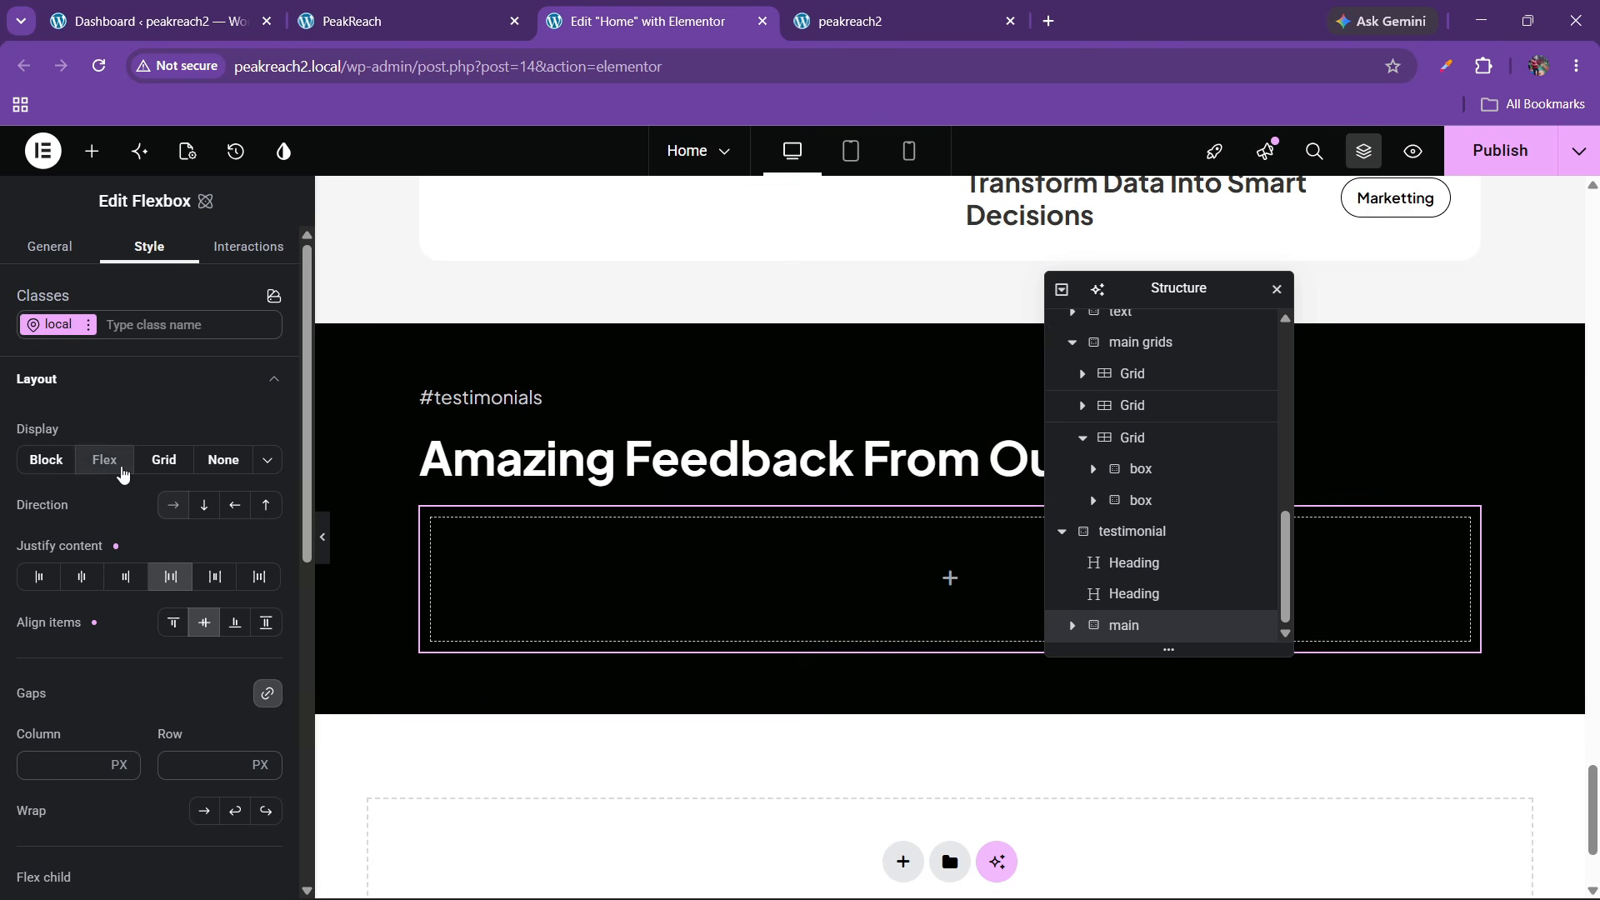
left_click(111, 388)
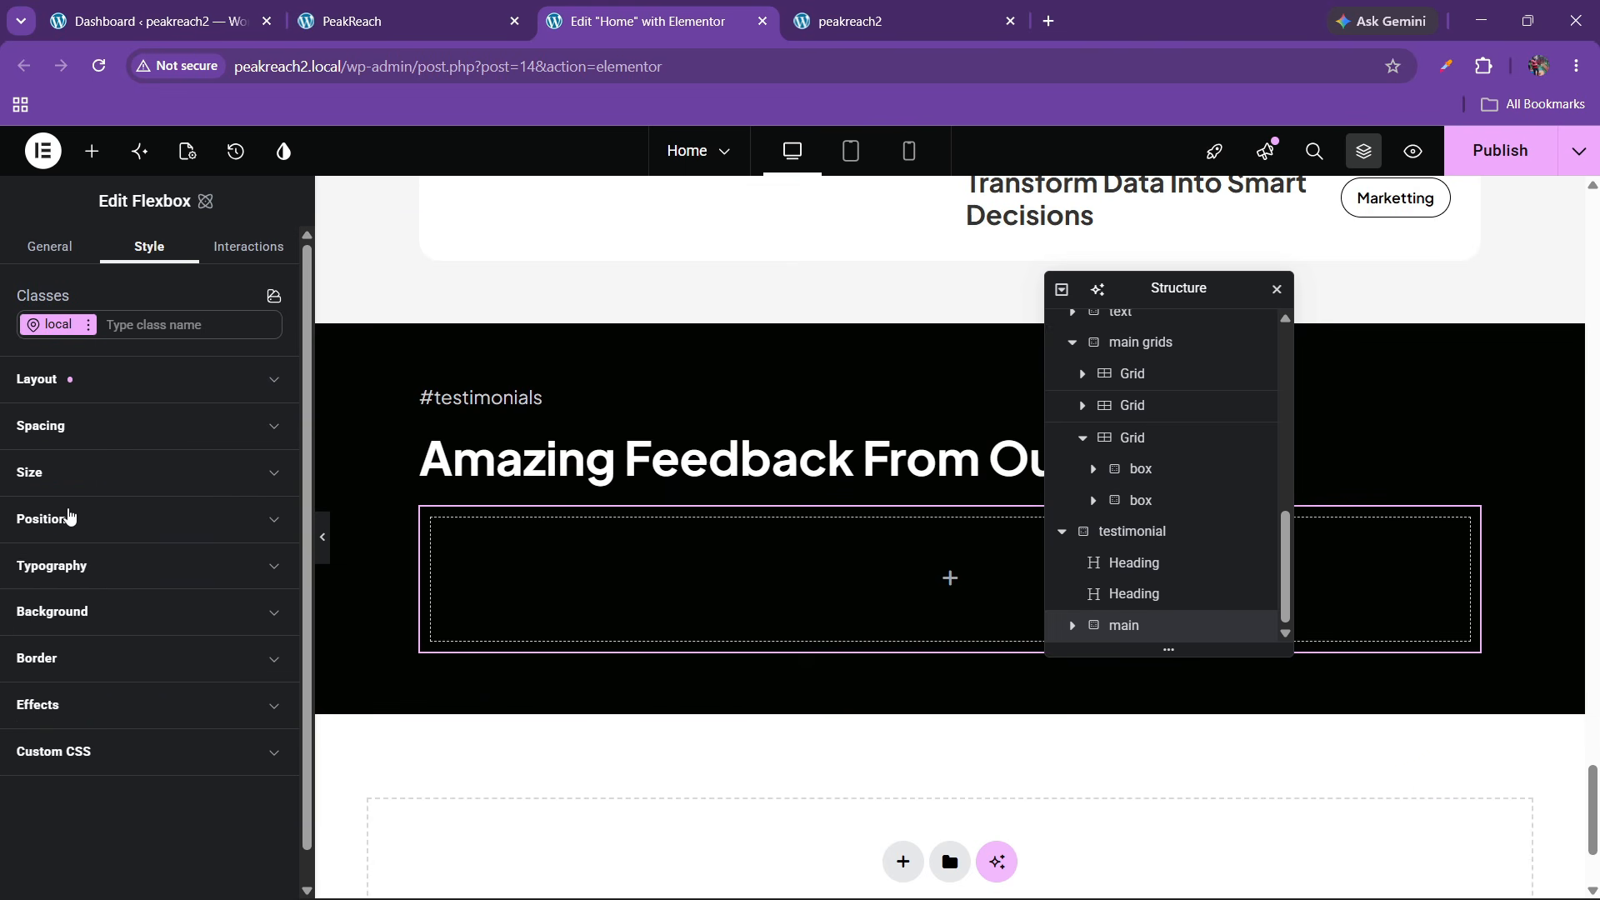
Set the main flexbox's padding to 0, checking the live site for reference
scroll(73, 617, "down", 1)
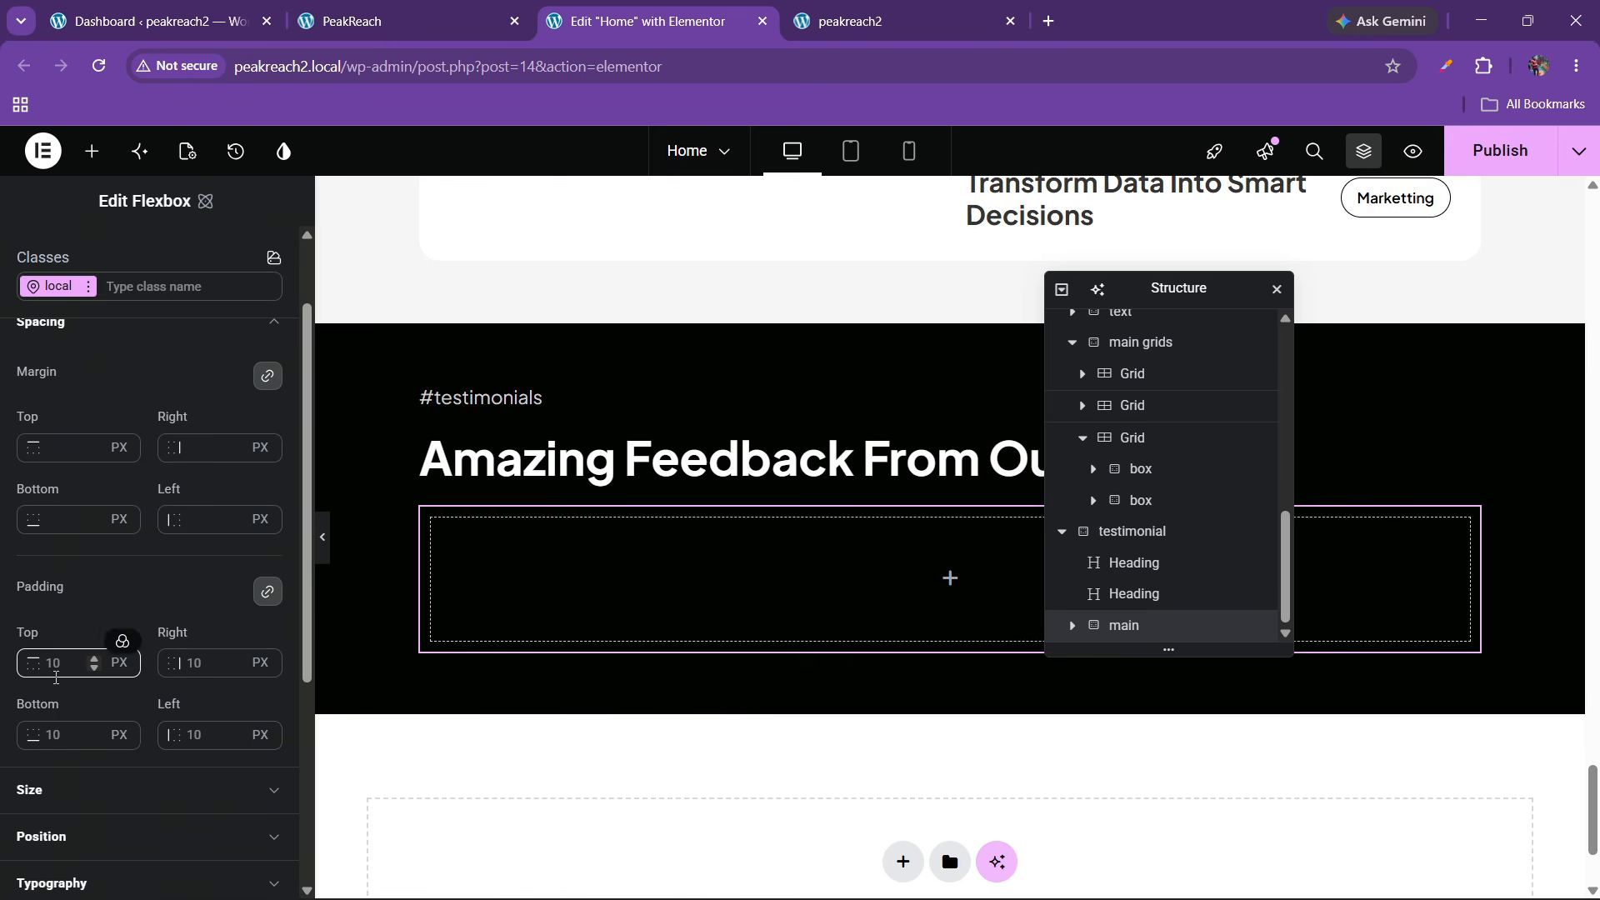
type("0")
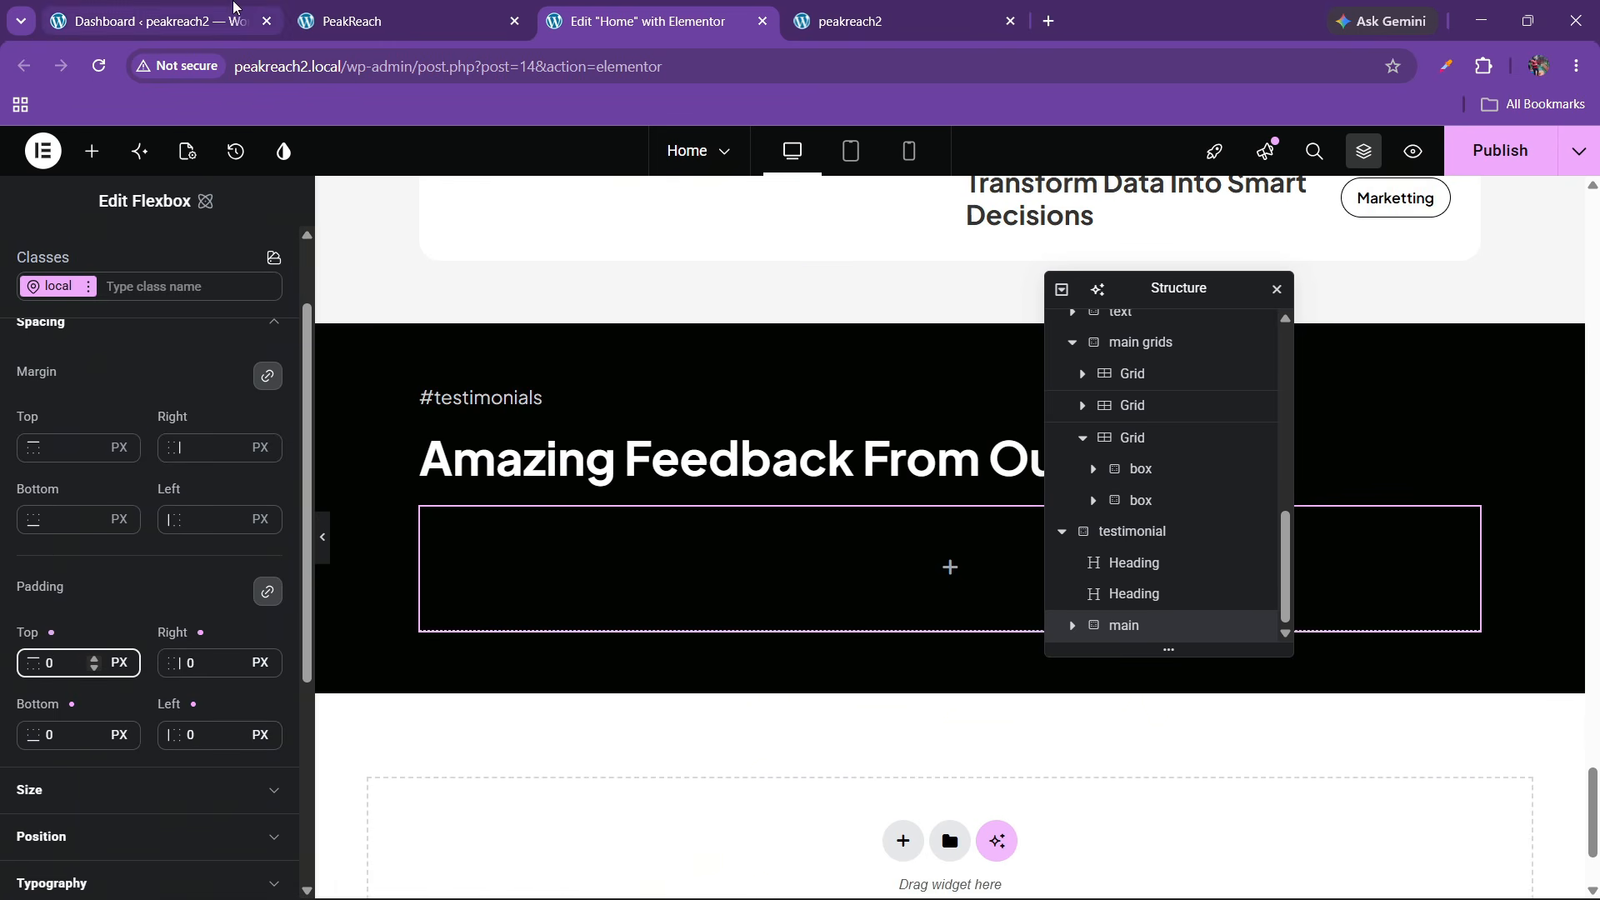
left_click(333, 23)
left_click(703, 12)
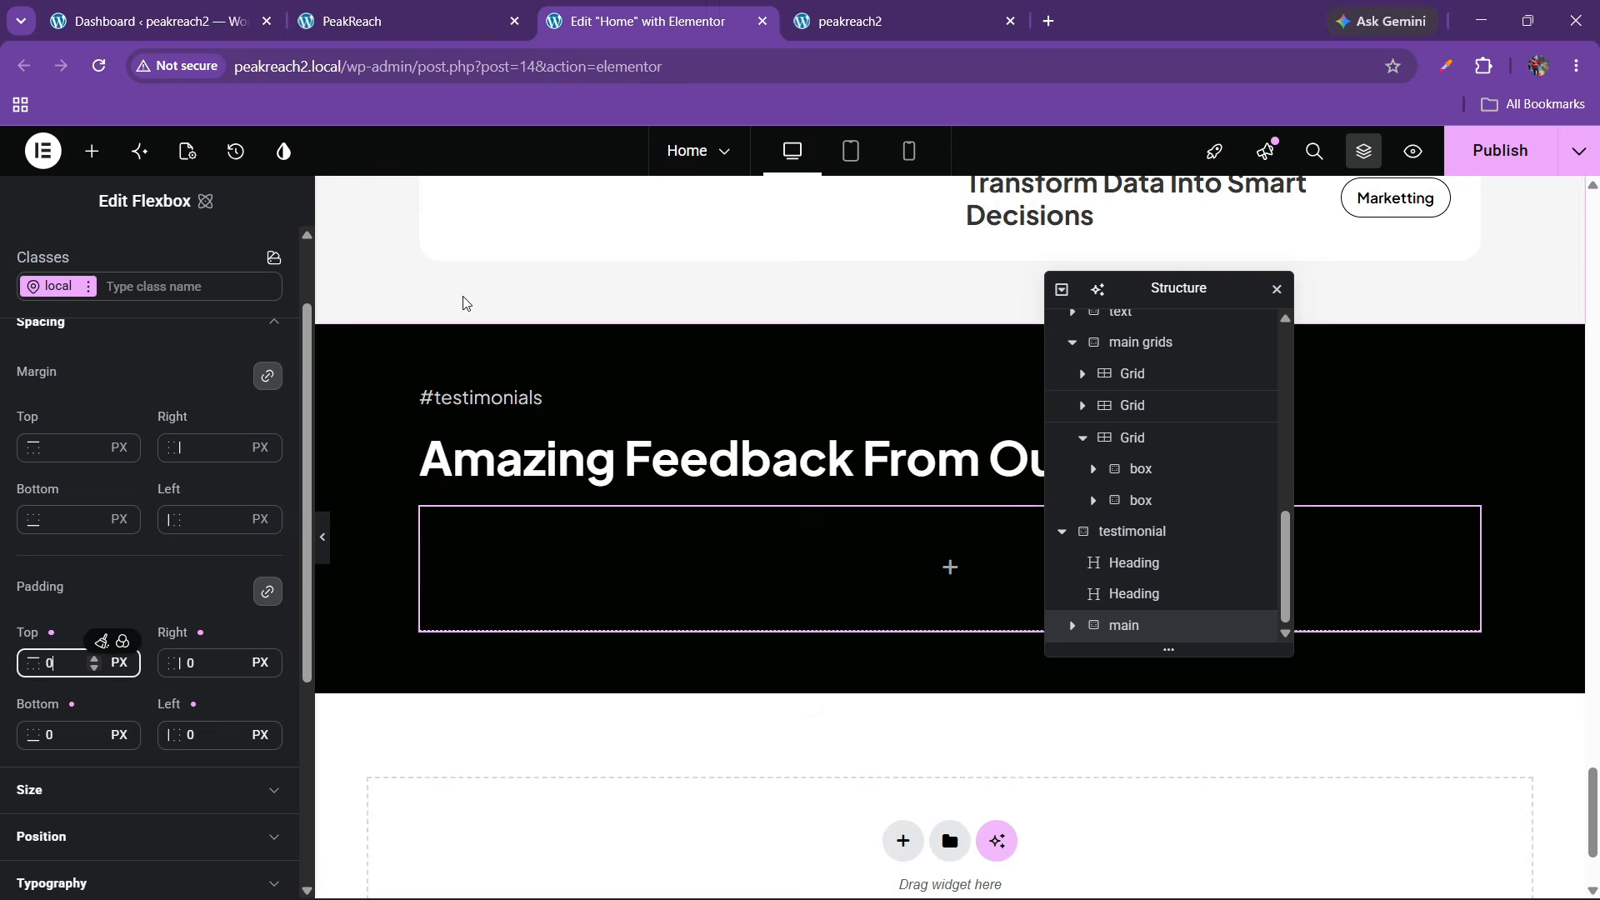
Nest a new flexbox, img, inside the main container
left_click(92, 151)
left_click_drag(228, 416, 639, 618)
scroll(1281, 600, "down", 2)
scroll(1139, 629, "down", 1)
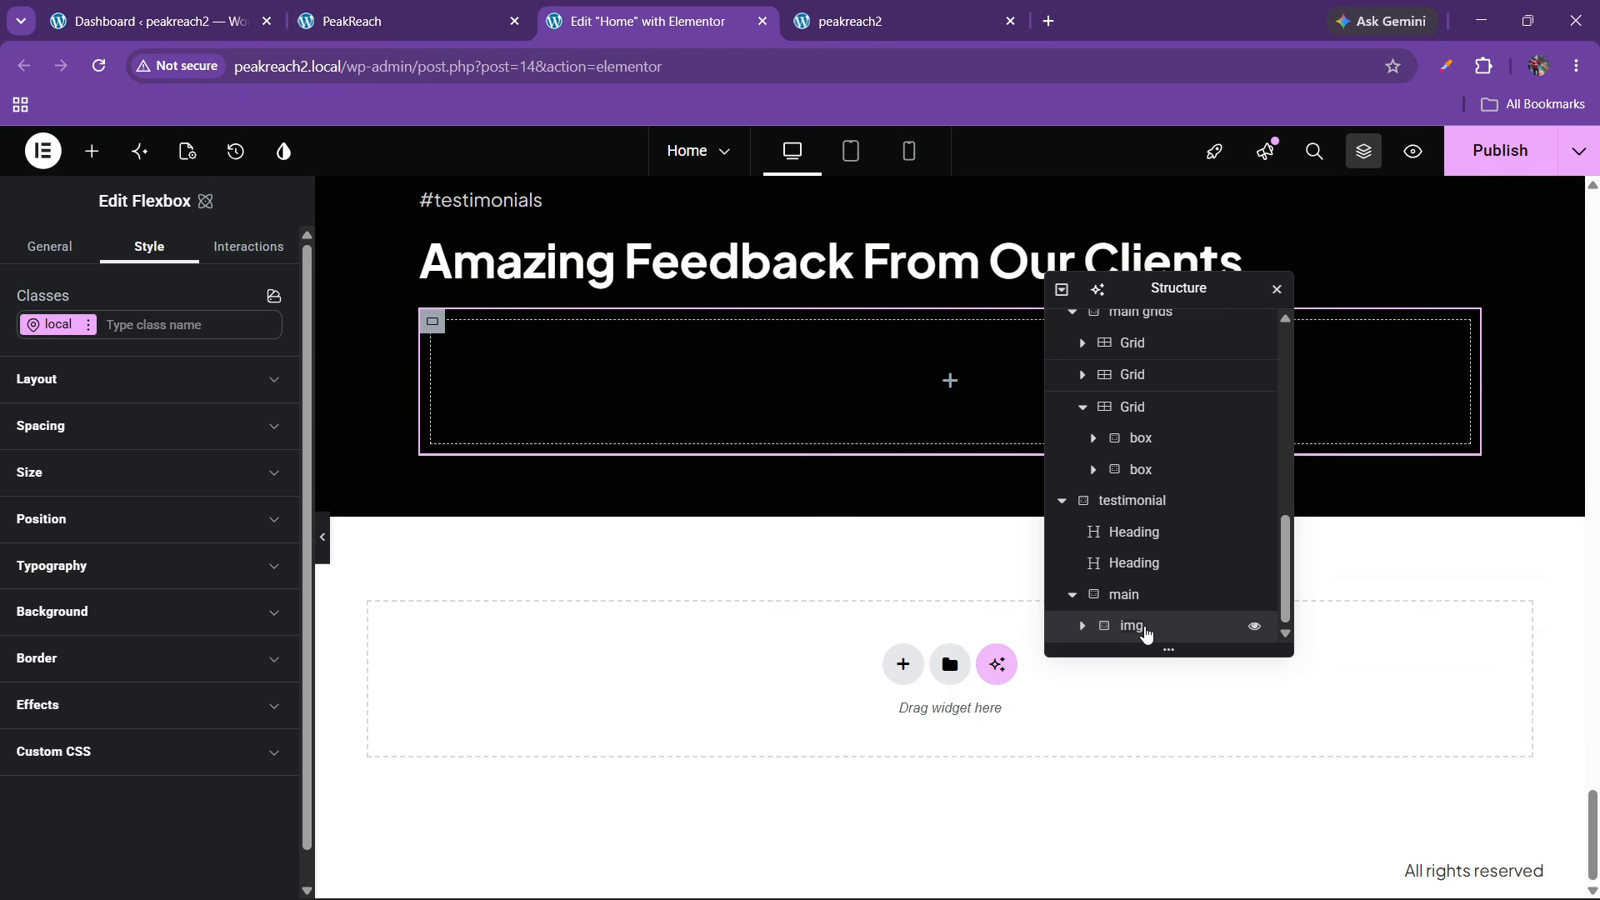
Set the img box's padding to 0 and duplicate it
left_click(125, 432)
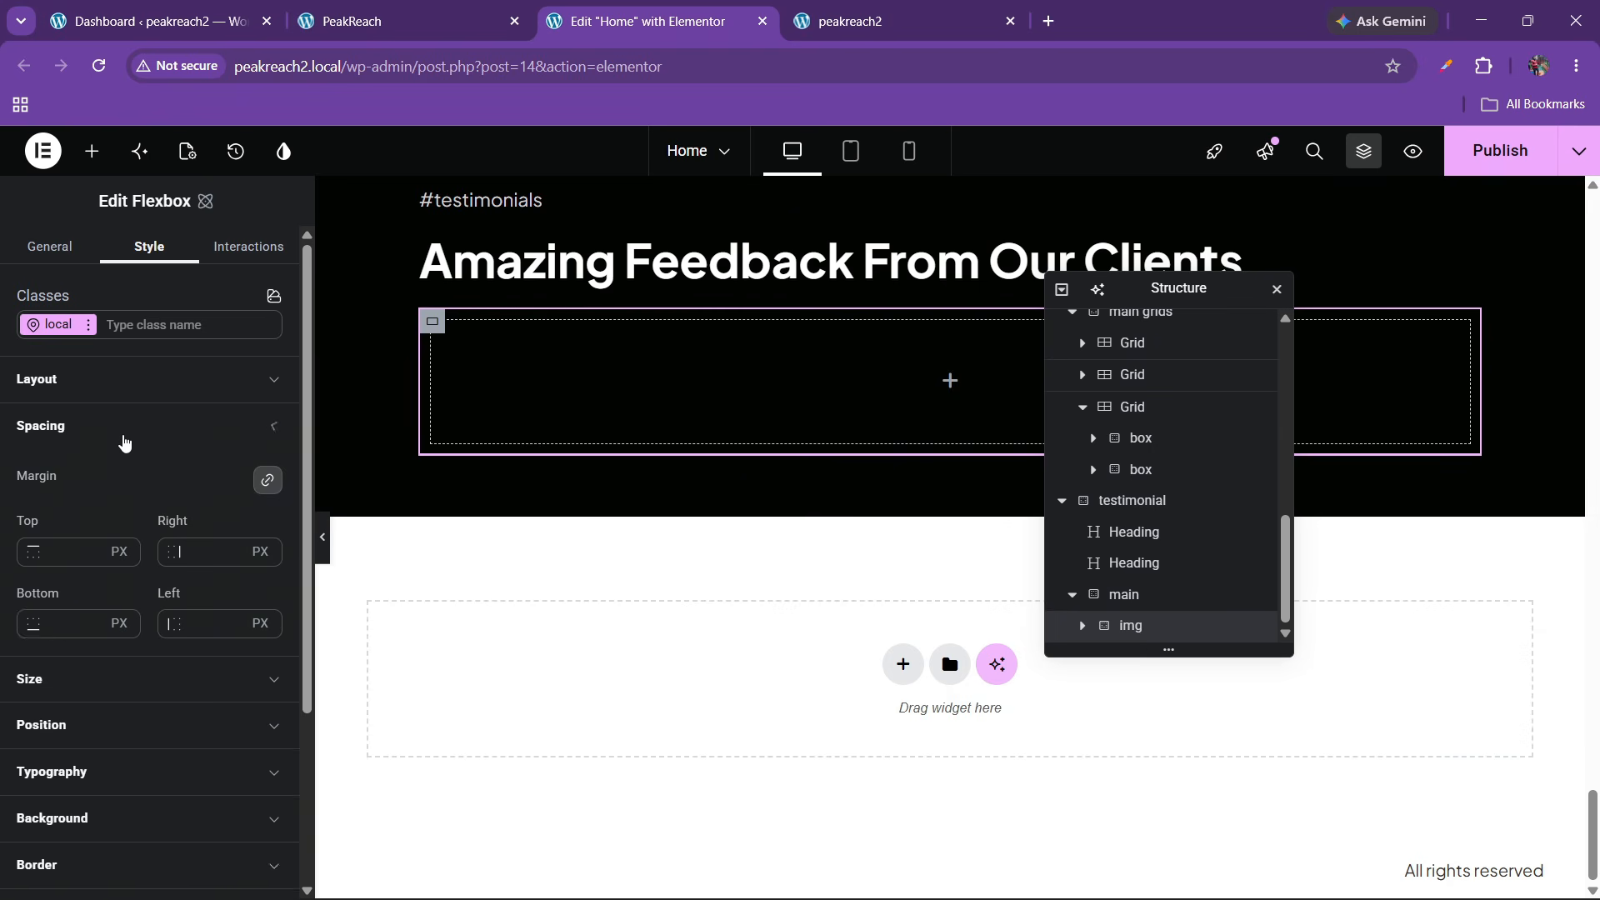
left_click(58, 771)
type("0")
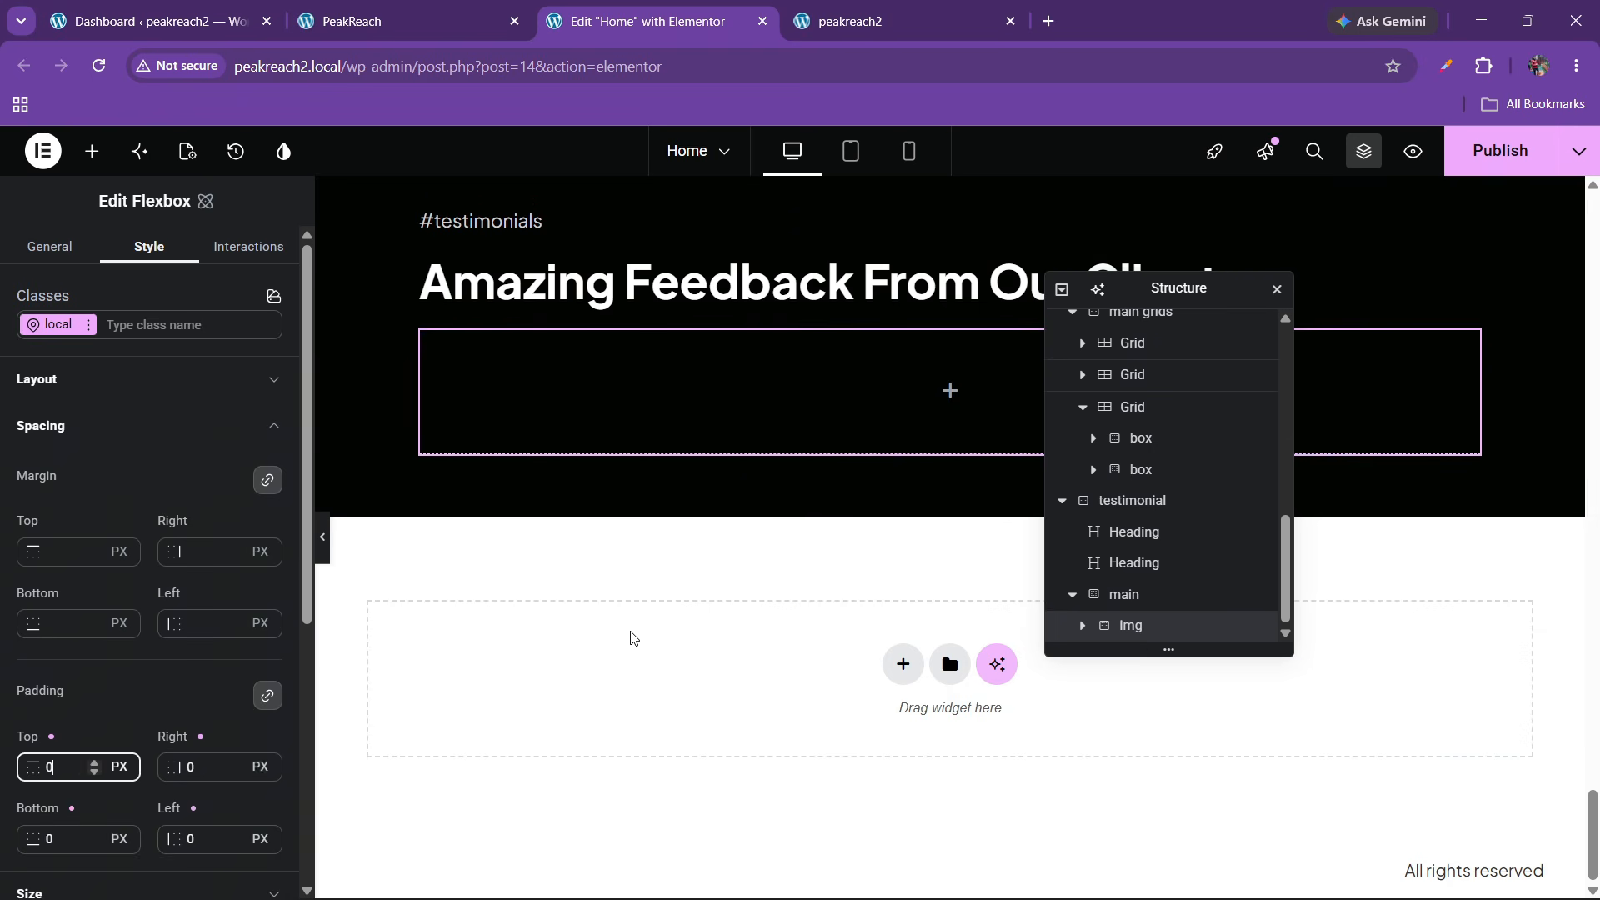
right_click(1138, 627)
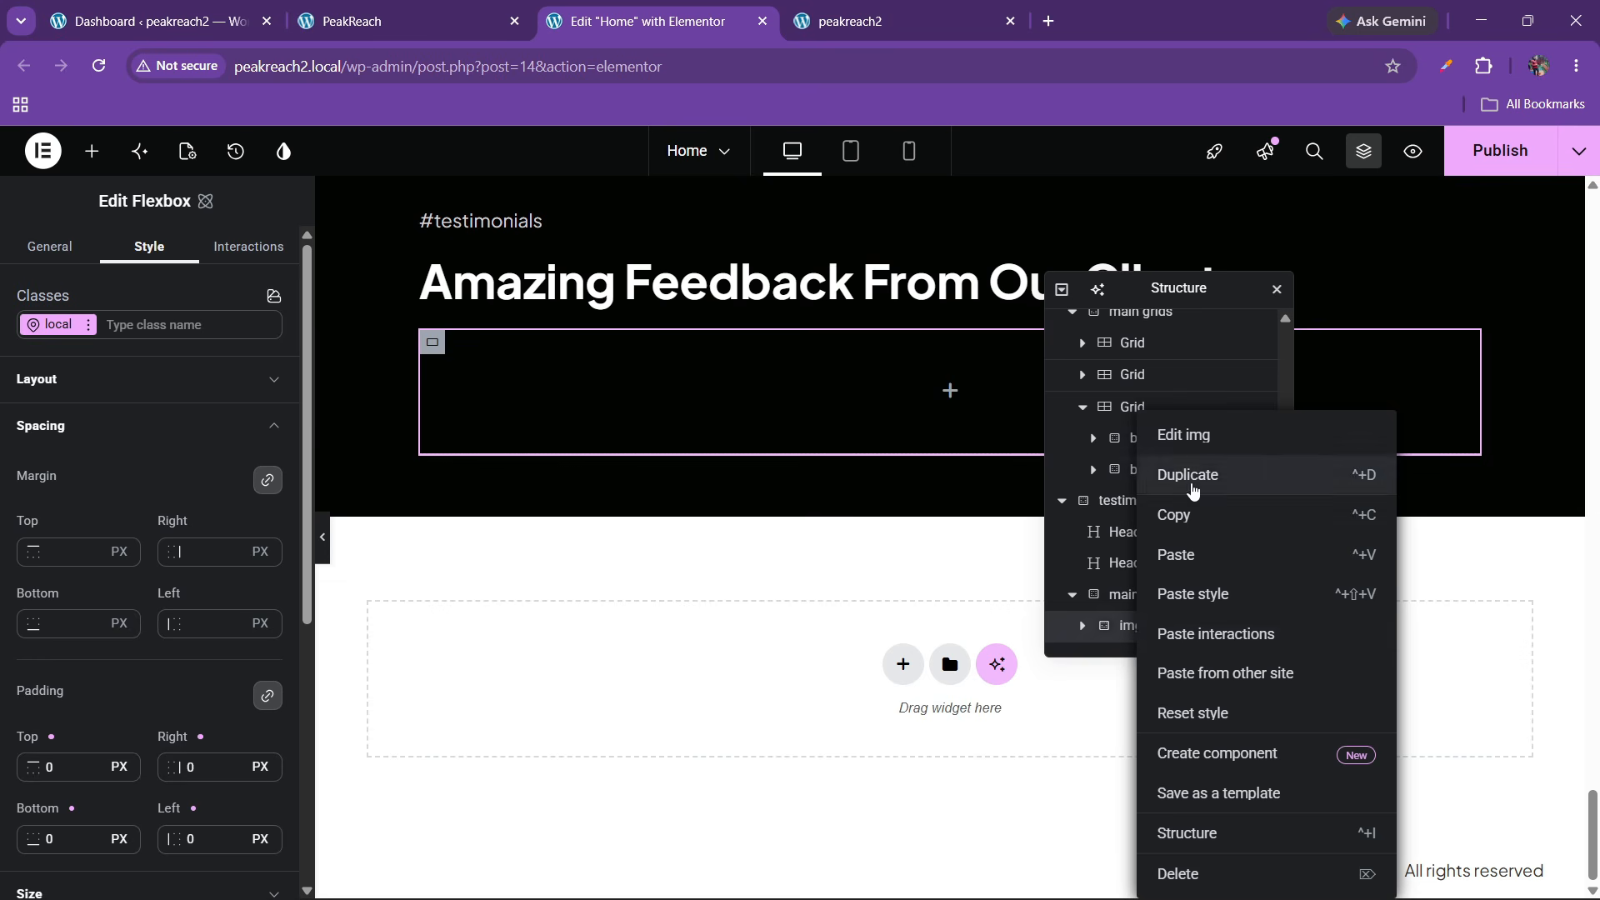
left_click(1137, 485)
Set main's direction to row so the two img boxes sit side by side
left_click(1133, 566)
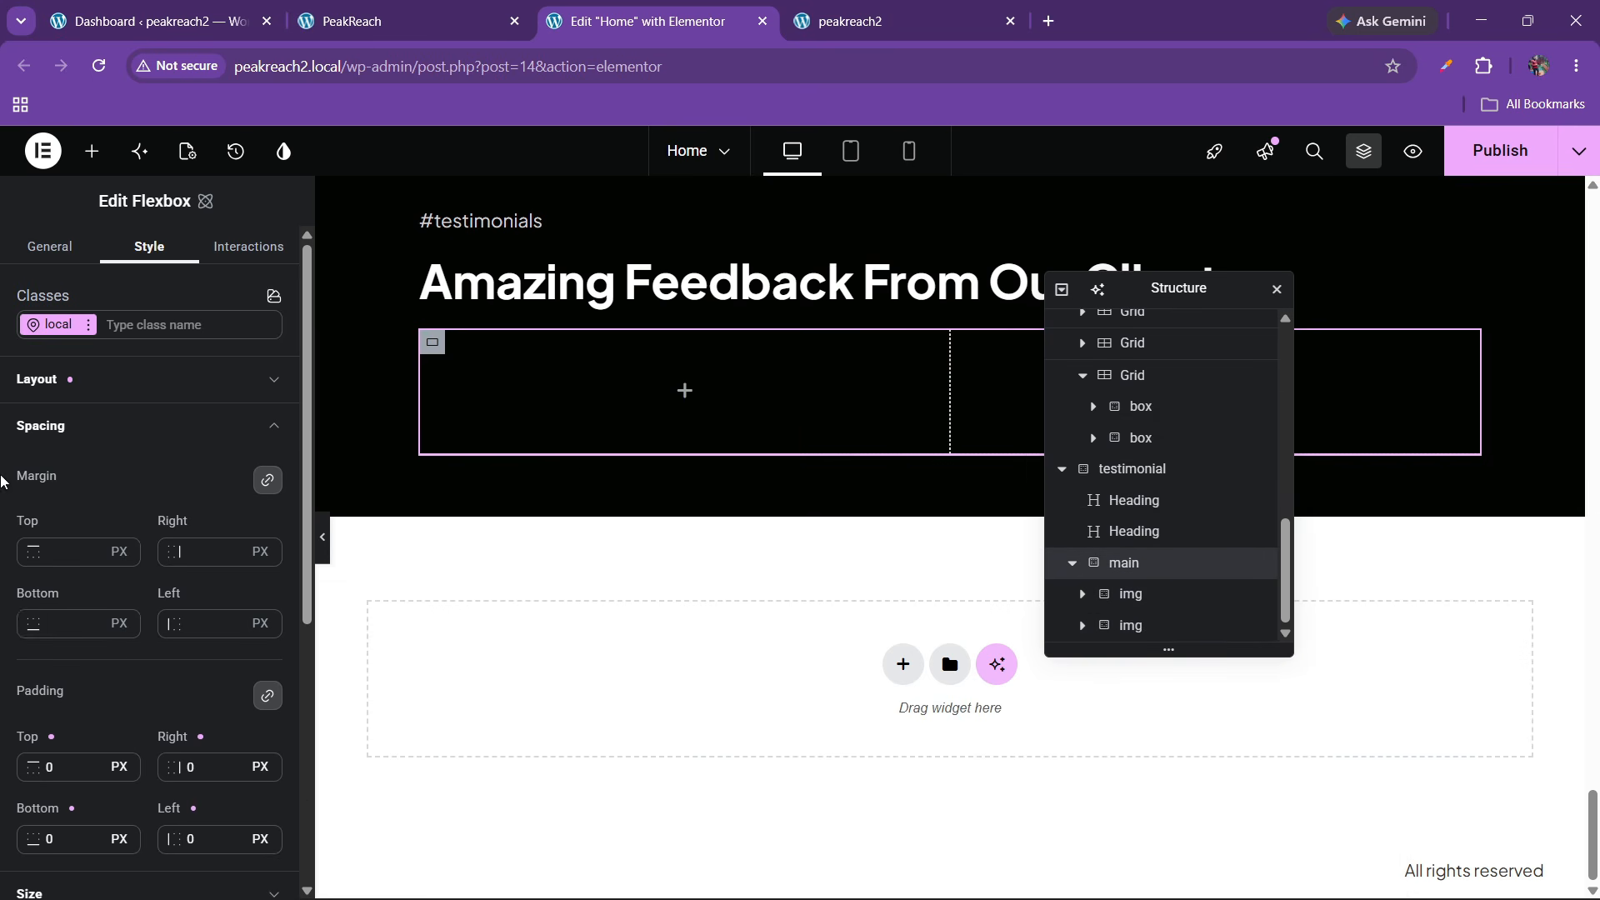
left_click(72, 381)
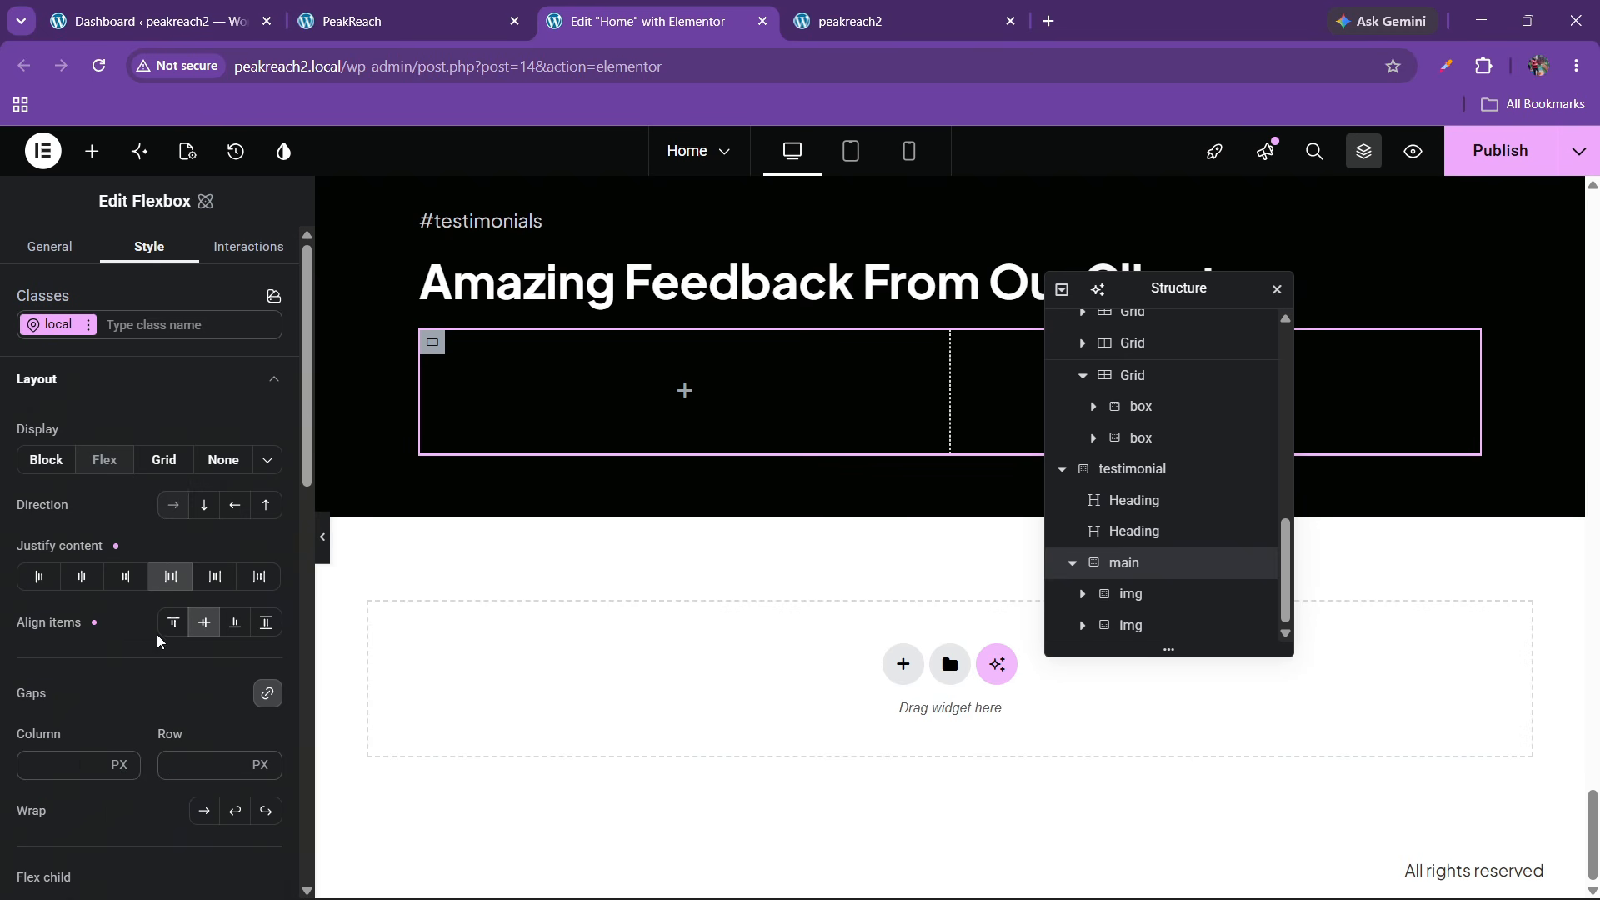
left_click(174, 509)
left_click(1124, 592)
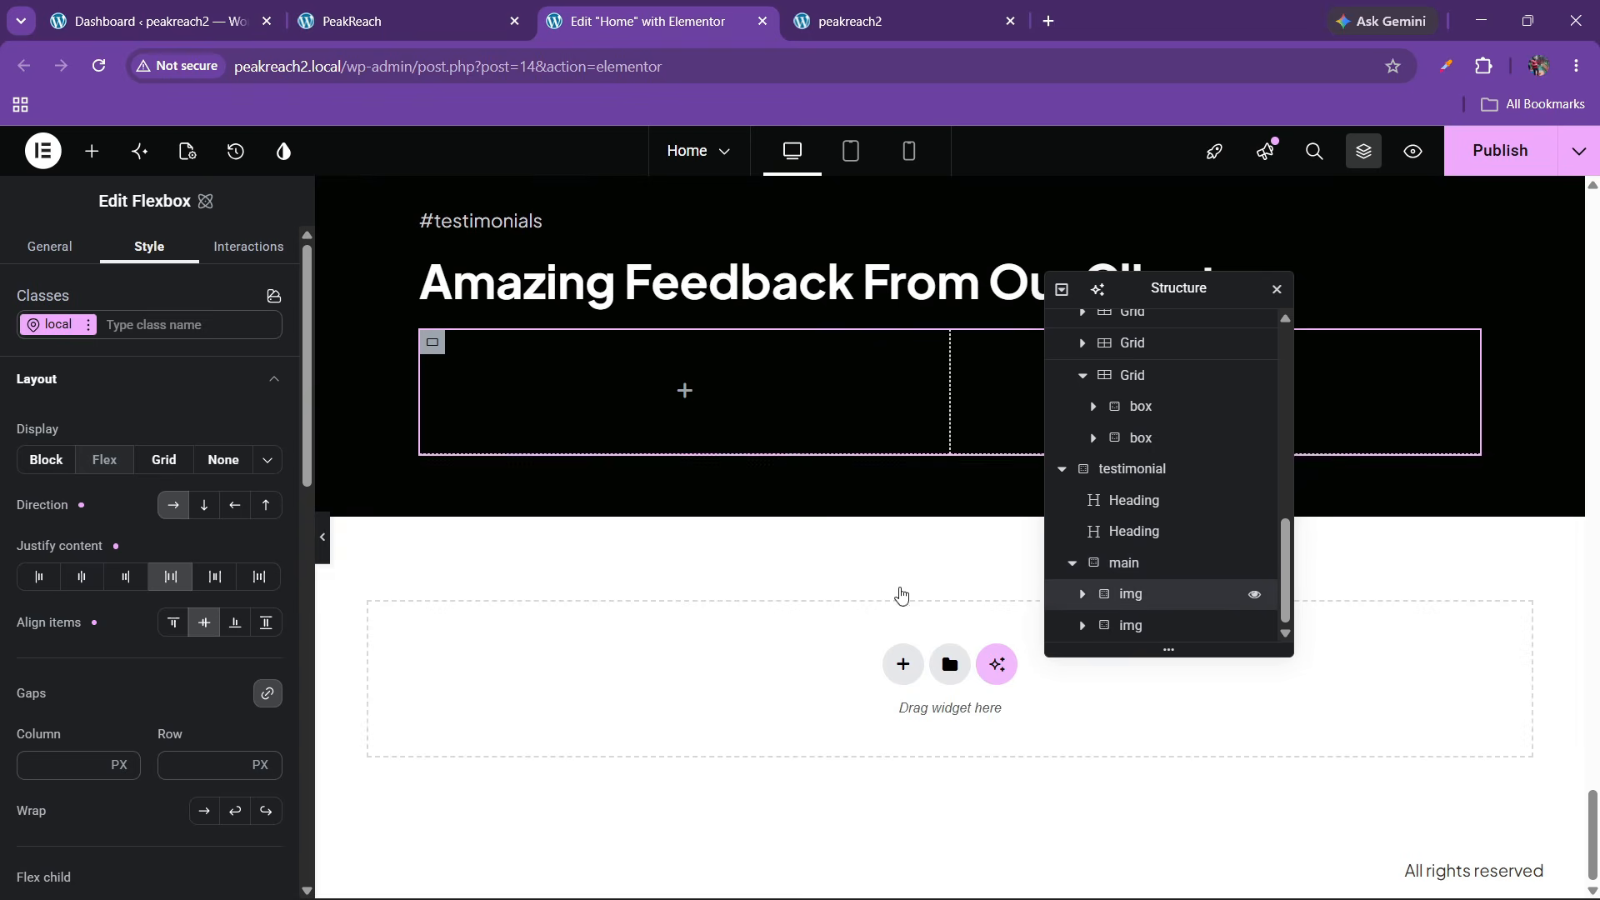
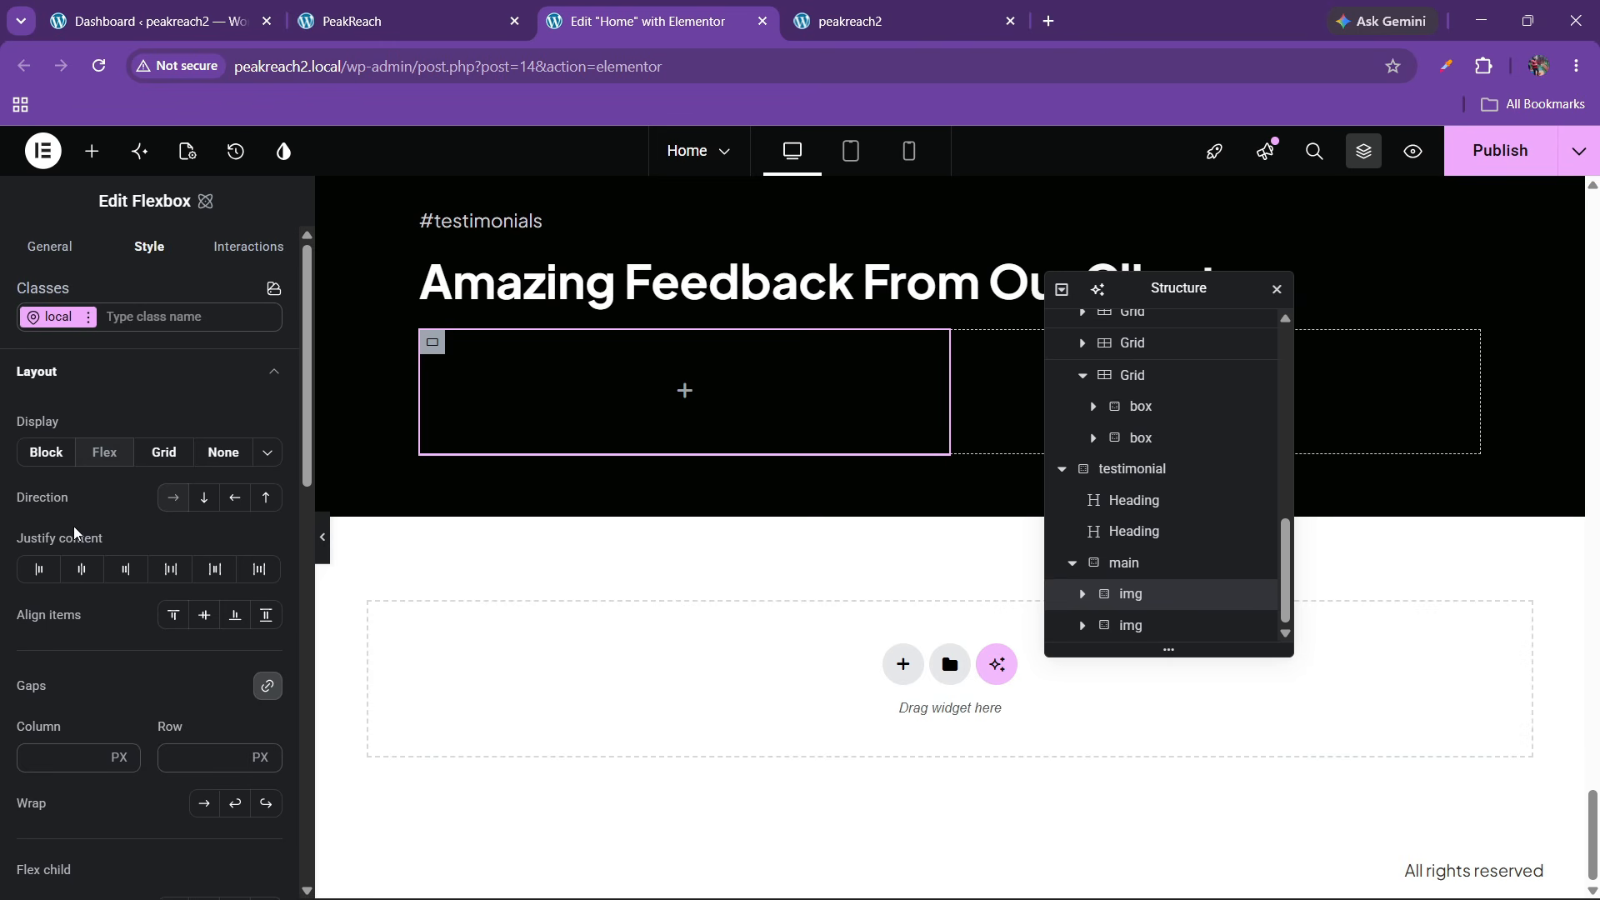
Rename the second box to 'text' and set the left img box width to 30%
double_click(1133, 626)
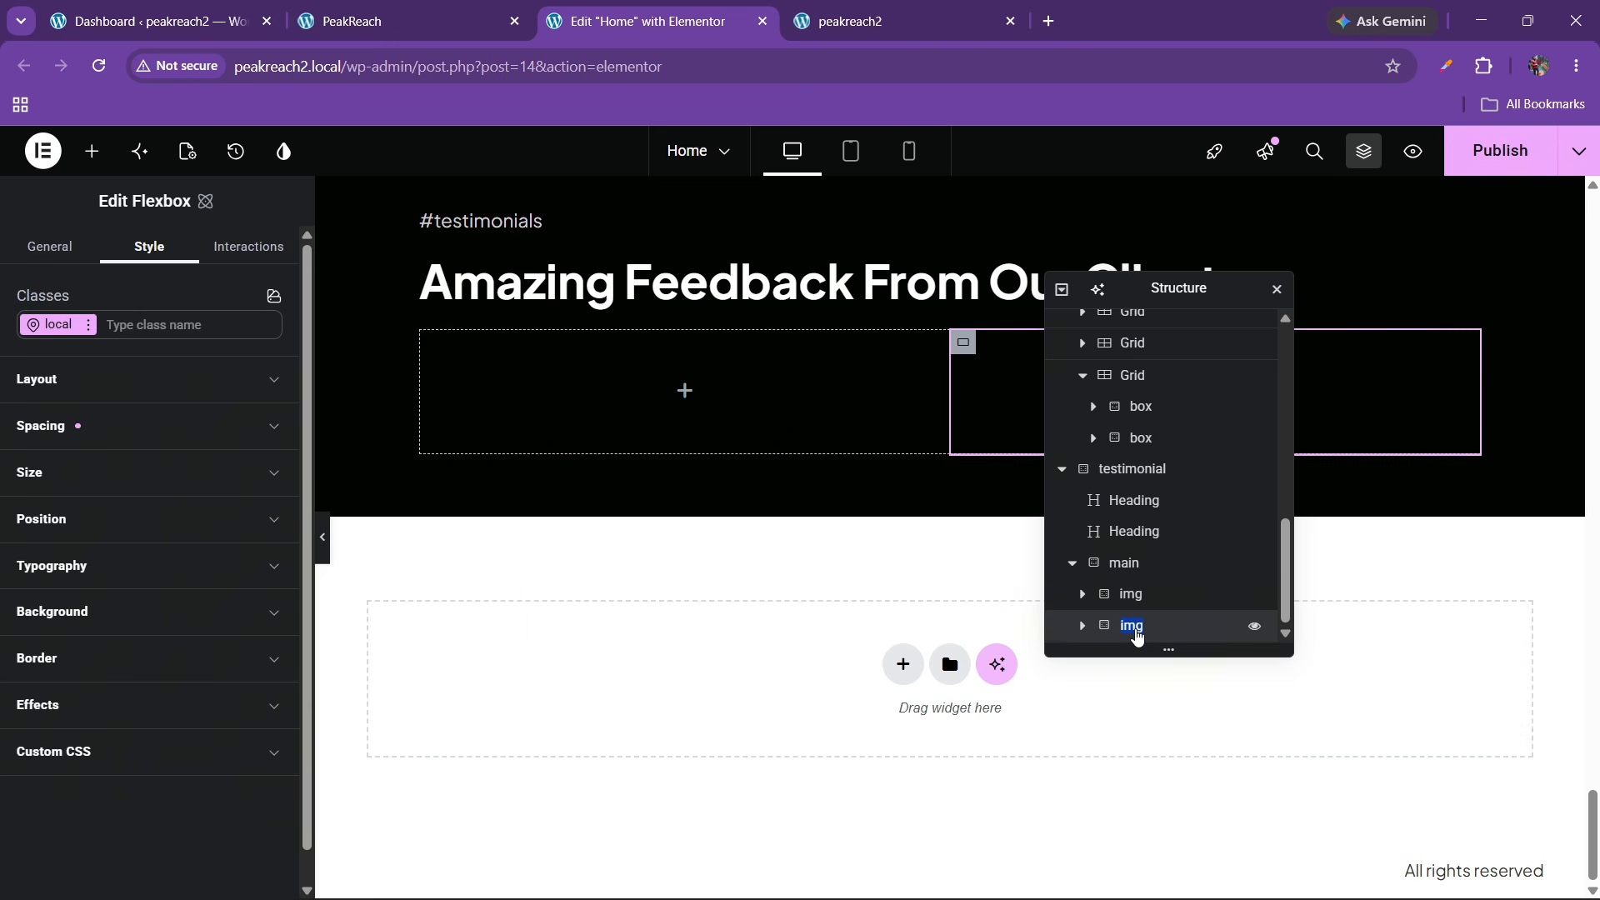
type("text")
left_click(1183, 595)
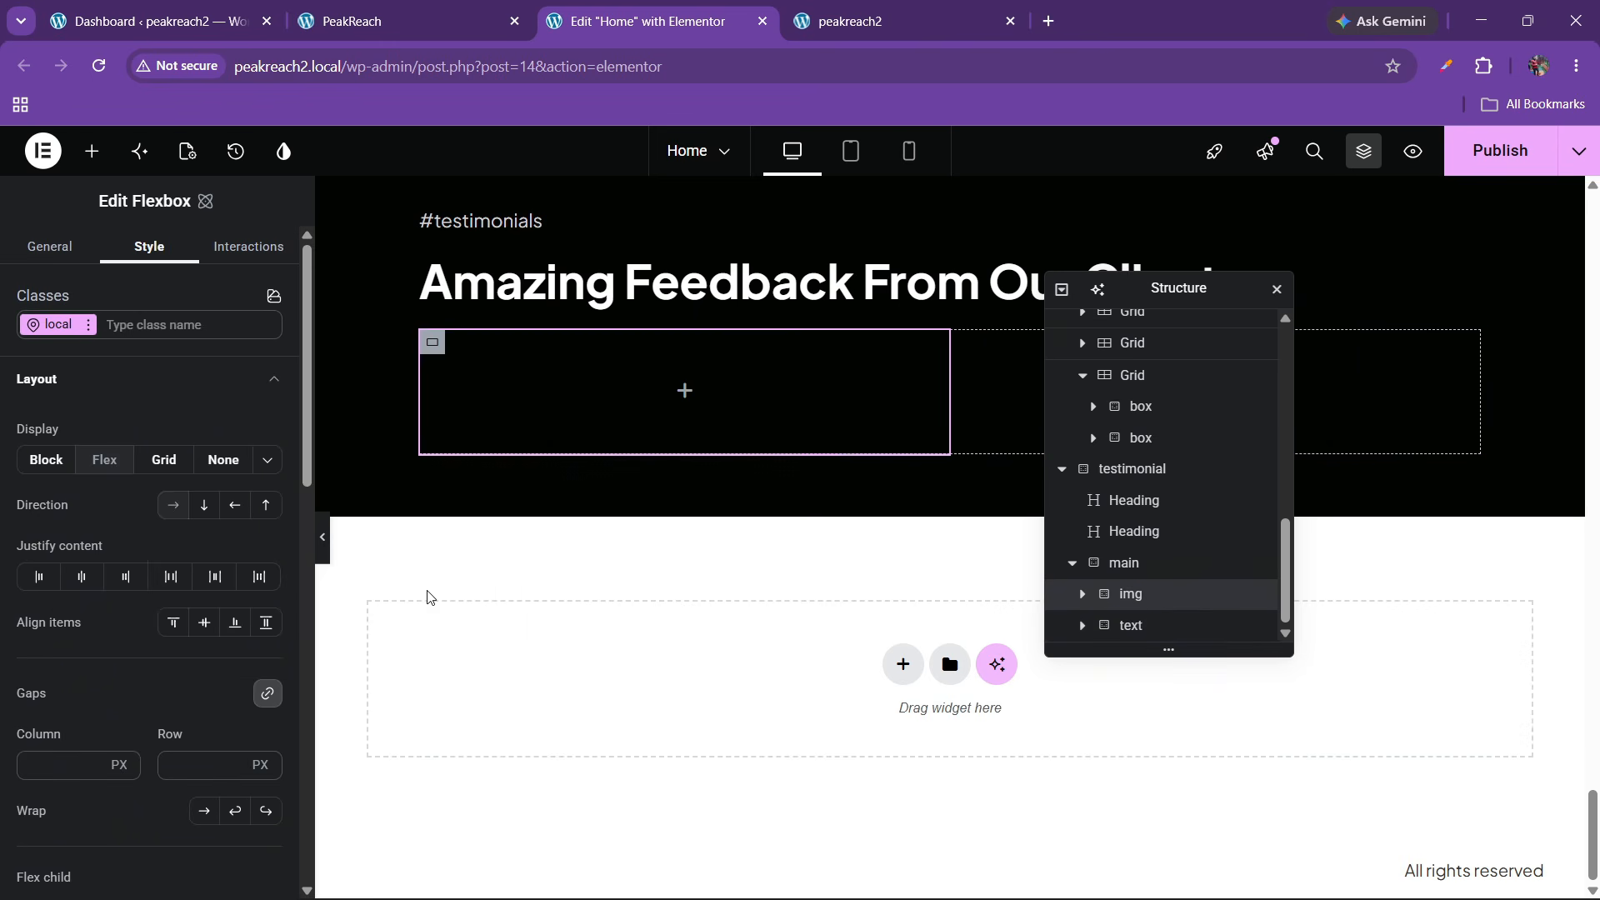
left_click(105, 379)
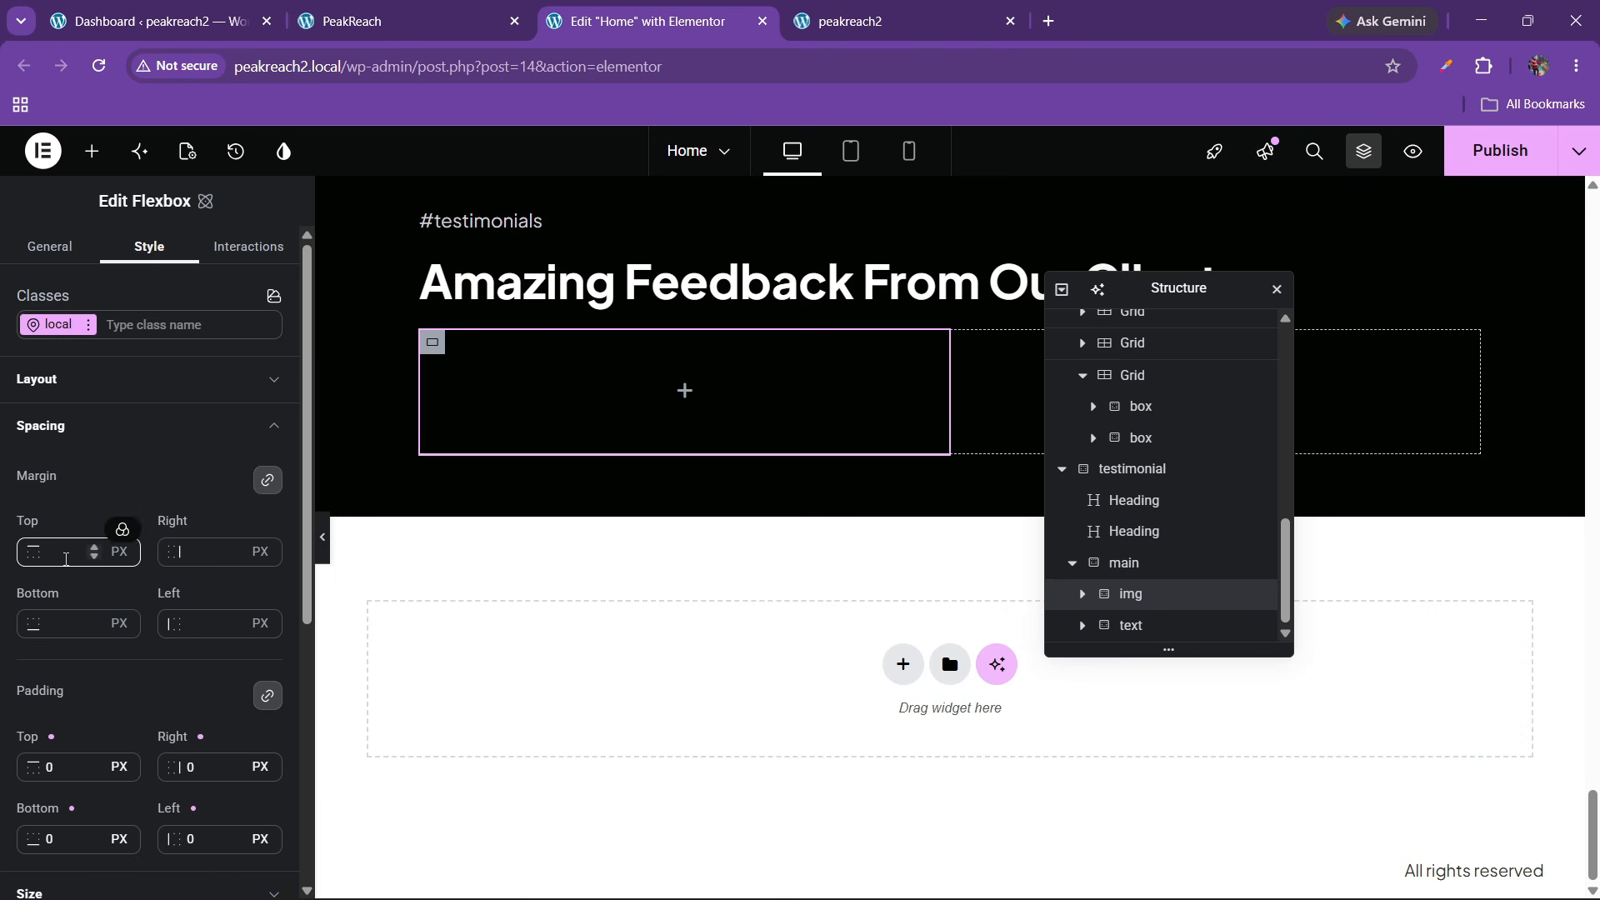
scroll(68, 603, "down", 3)
scroll(67, 604, "down", 1)
left_click(73, 581)
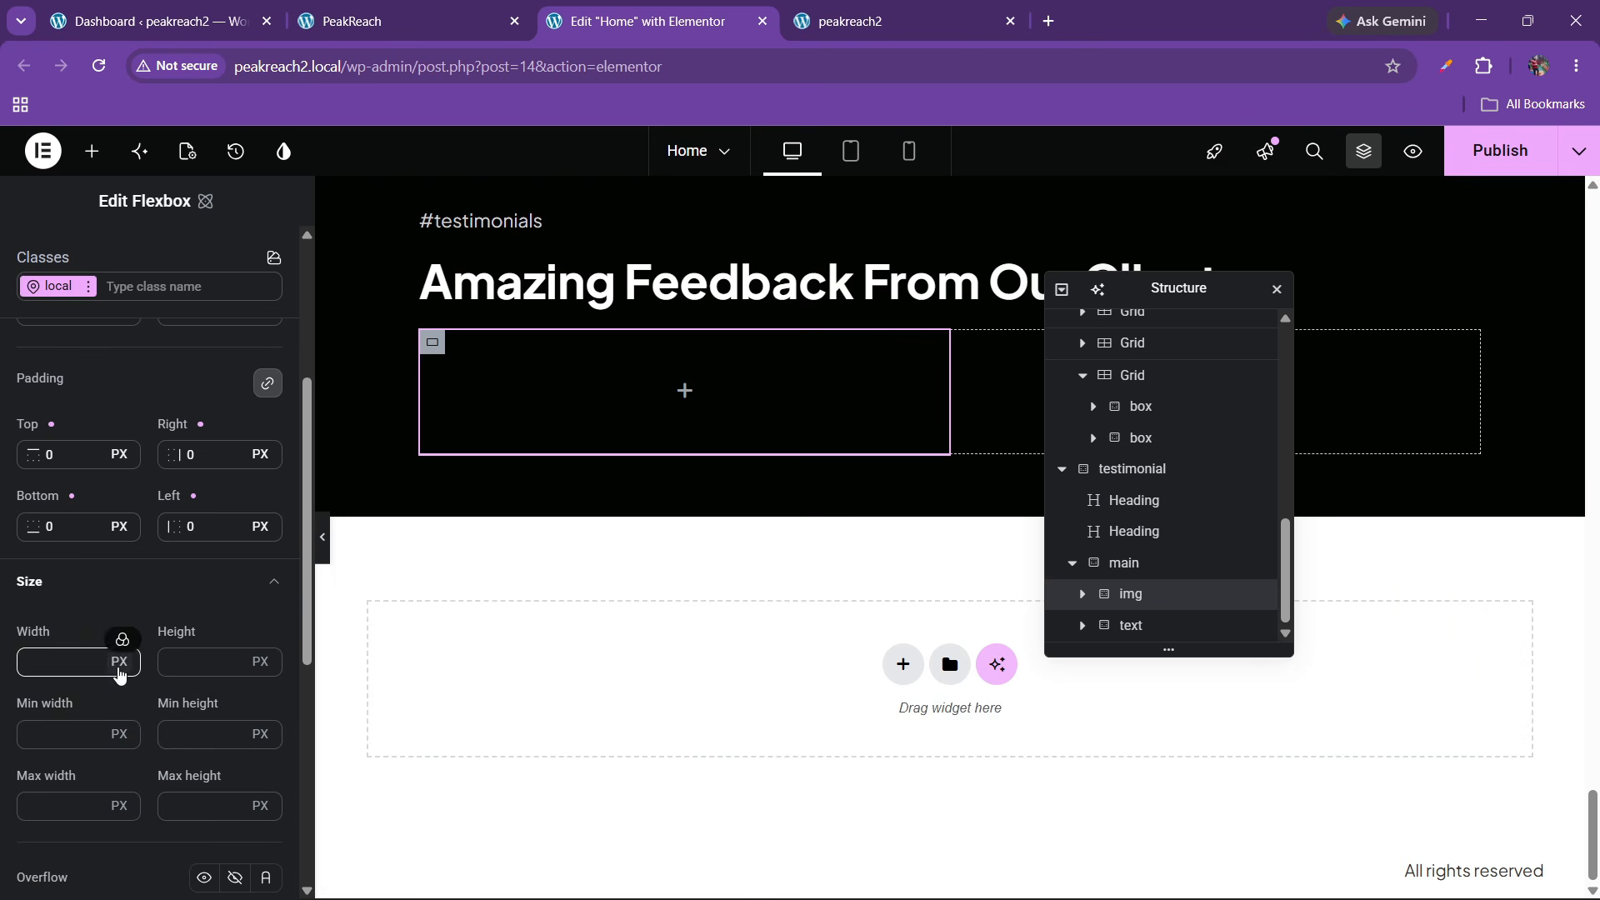
left_click(120, 665)
left_click(128, 624)
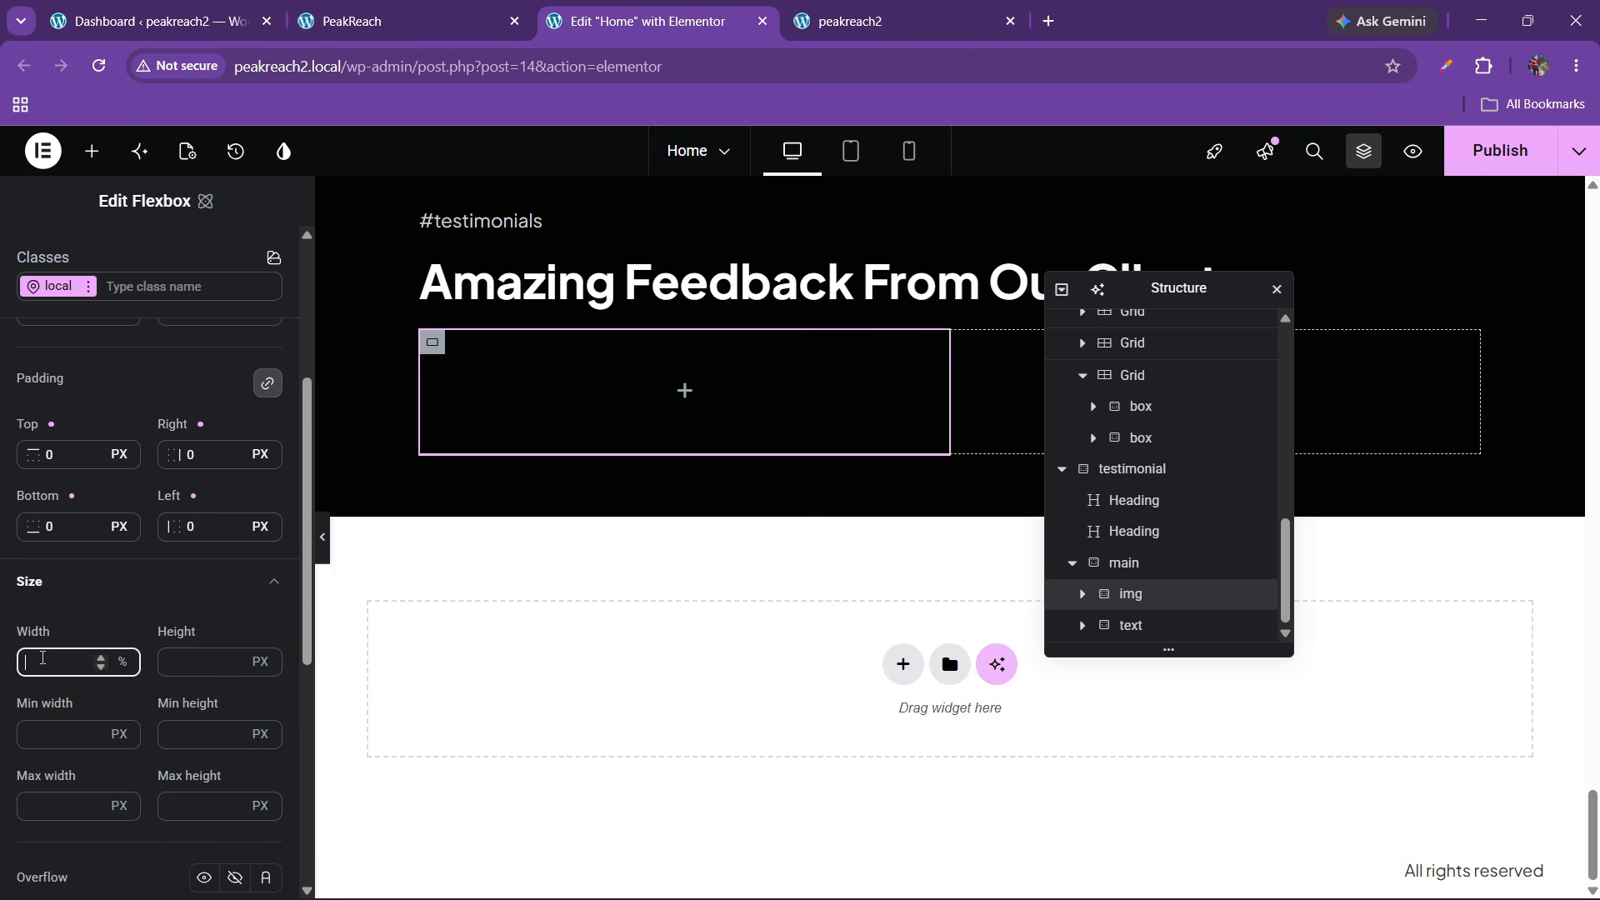
type("3")
type("5")
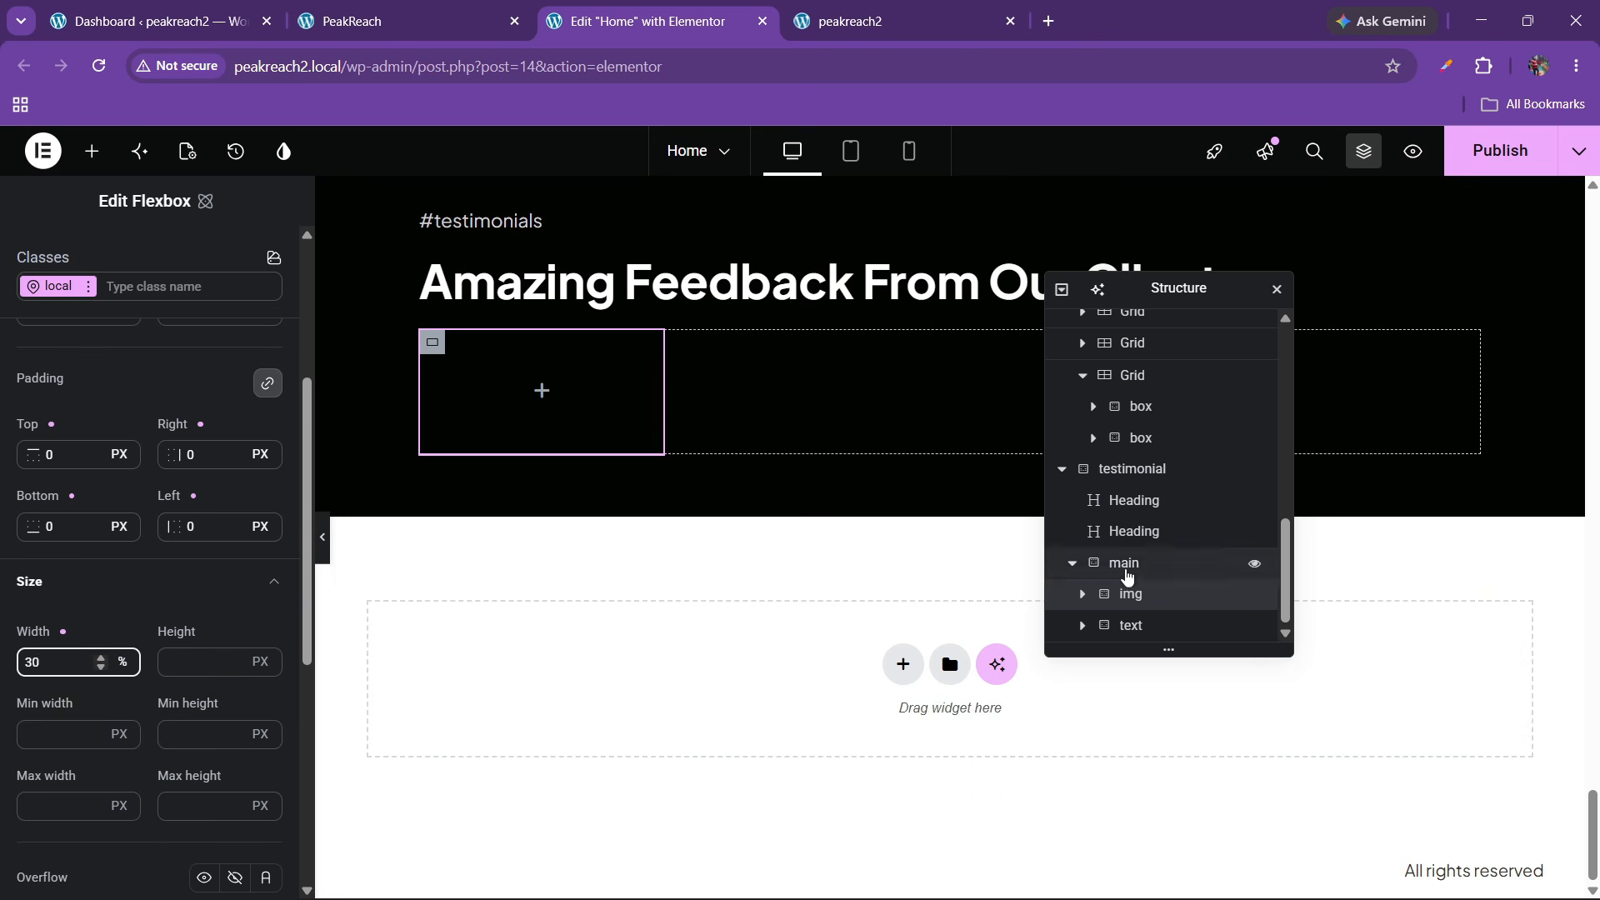
Set the text box width to 70%
left_click(1225, 626)
left_click(124, 493)
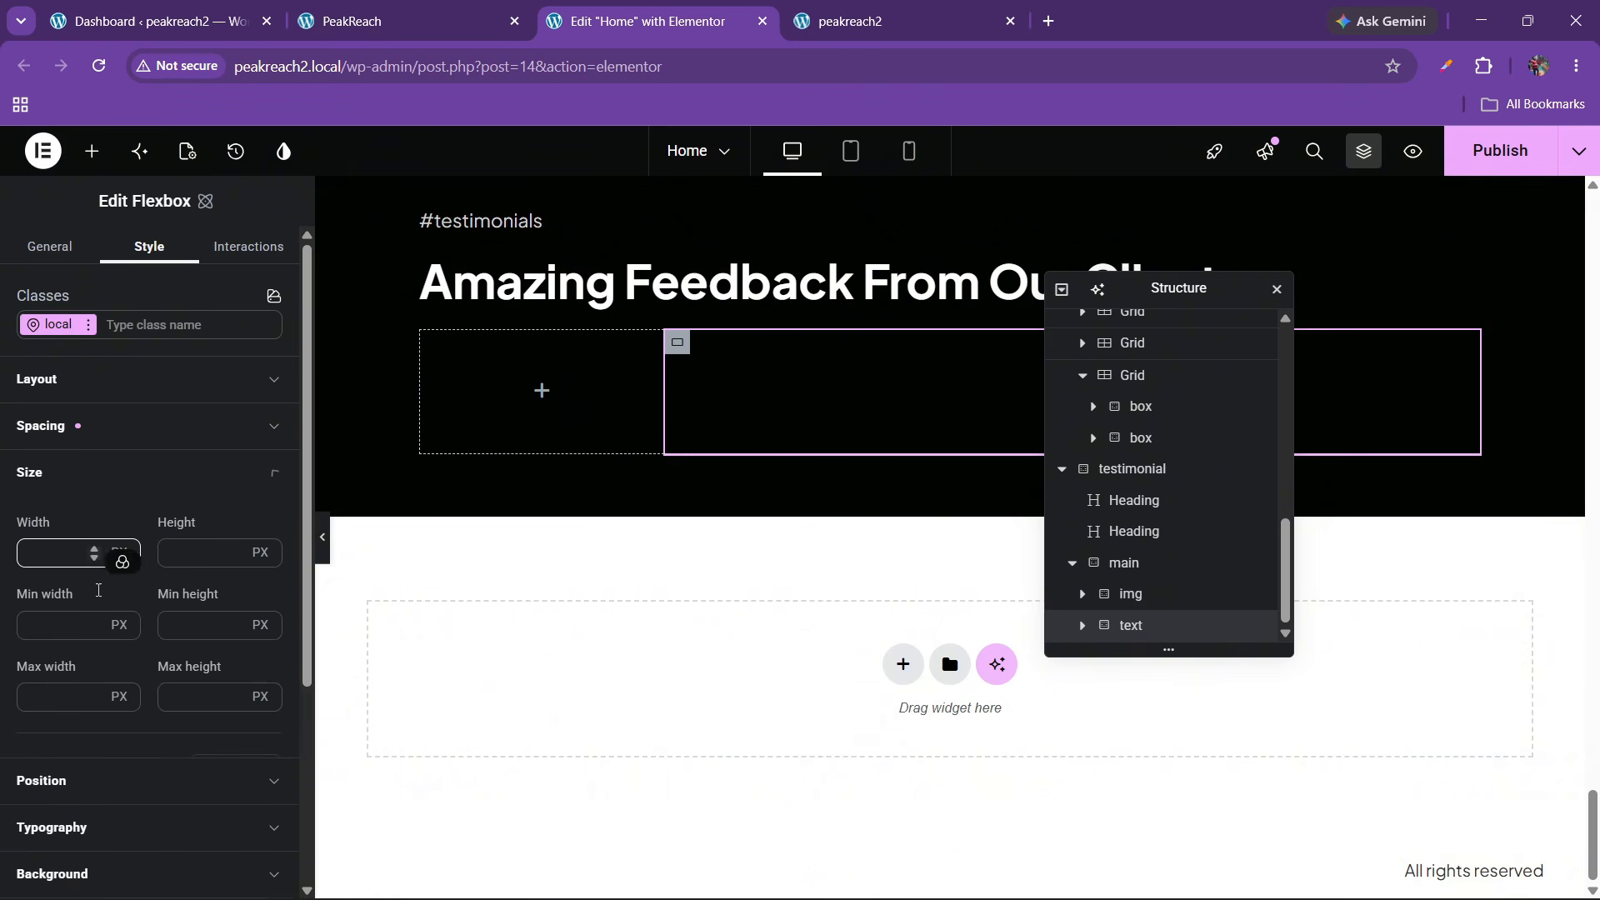
left_click(123, 556)
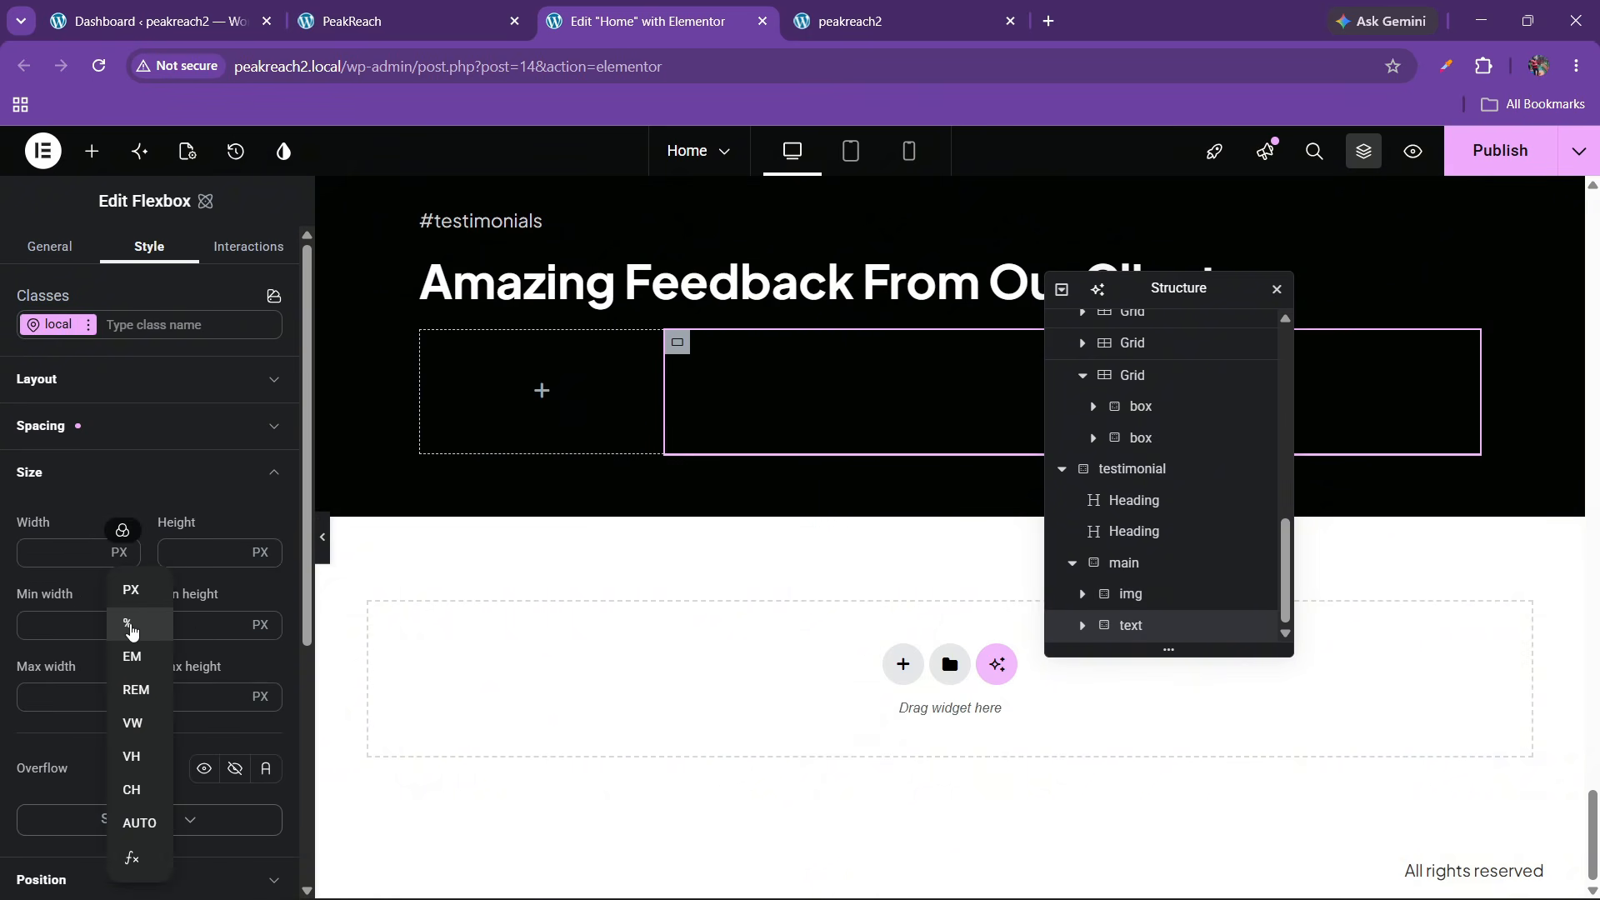
left_click(130, 621)
type("70")
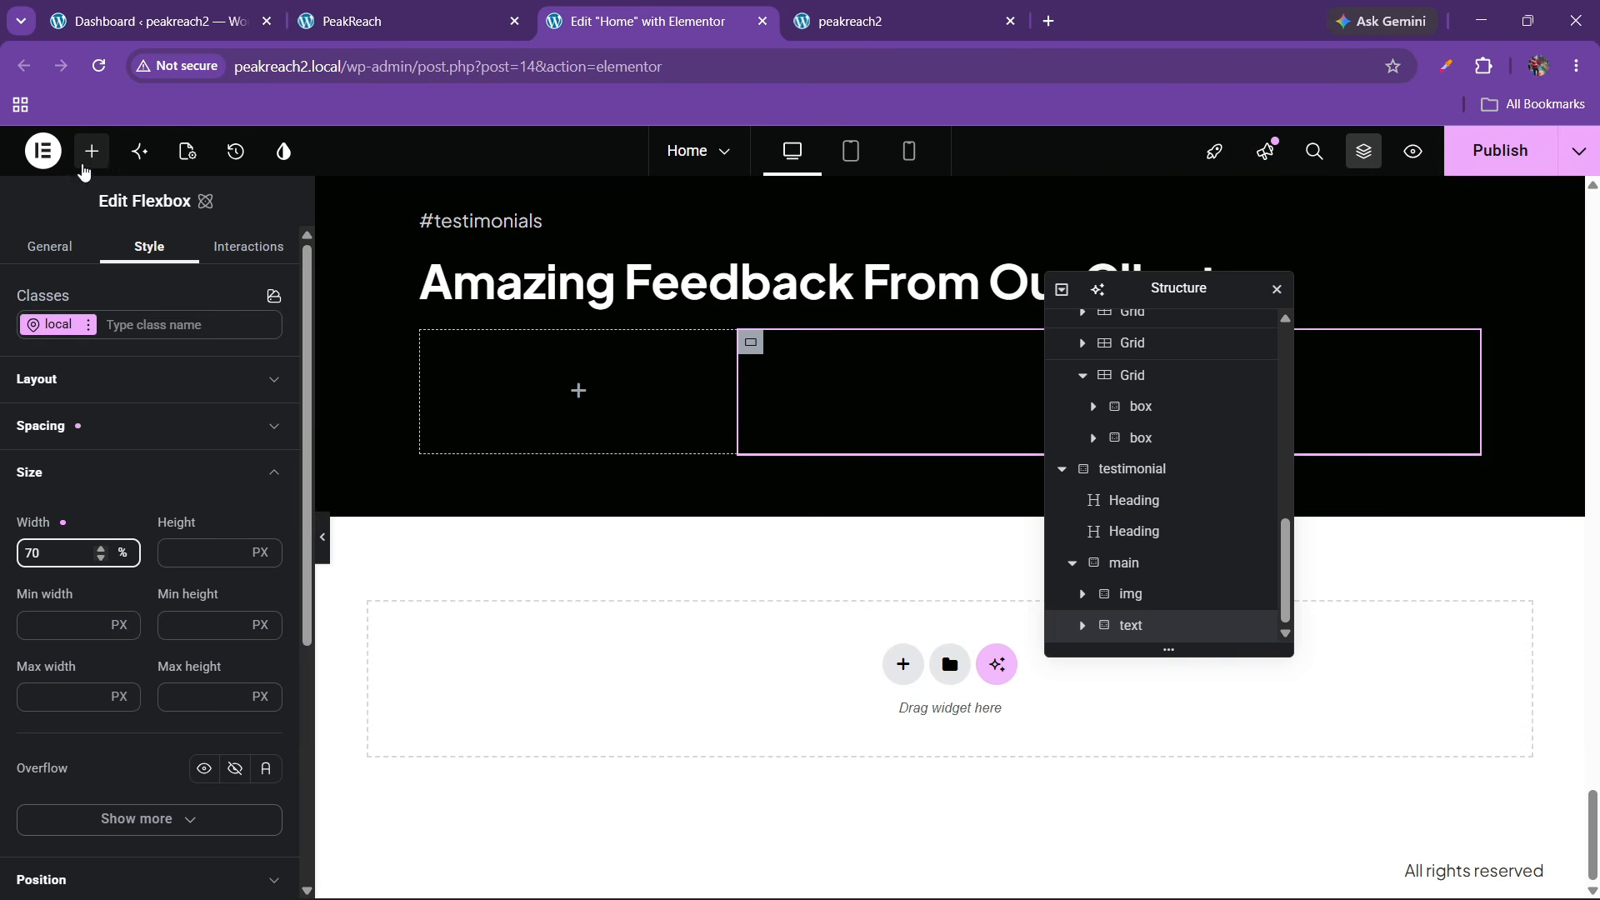
left_click(91, 151)
scroll(242, 582, "down", 10)
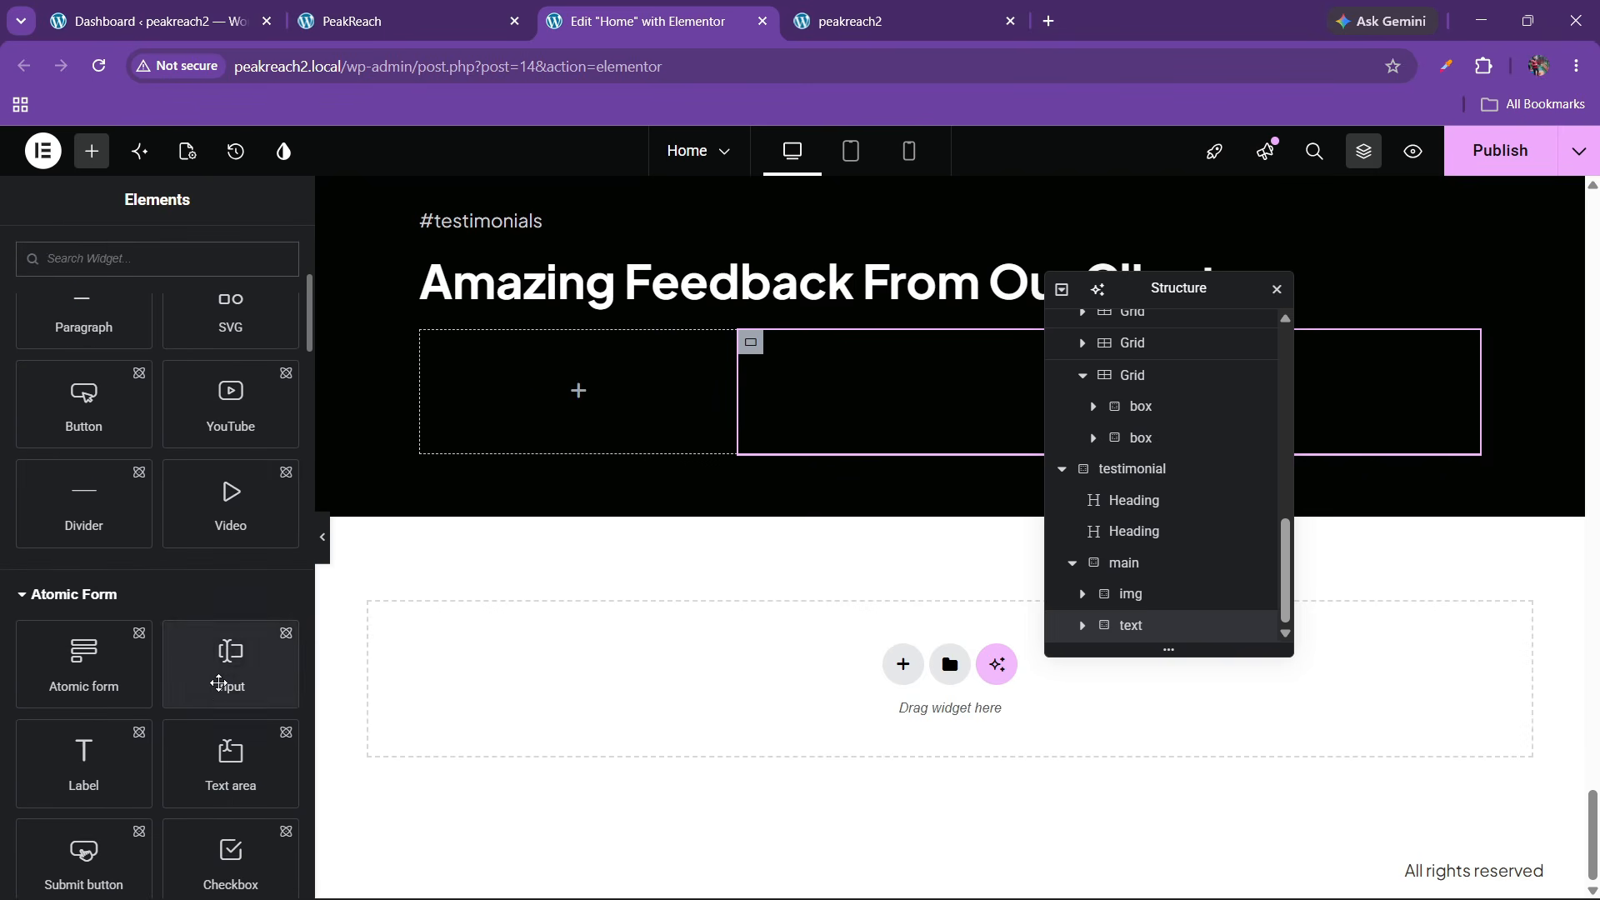
scroll(235, 684, "down", 5)
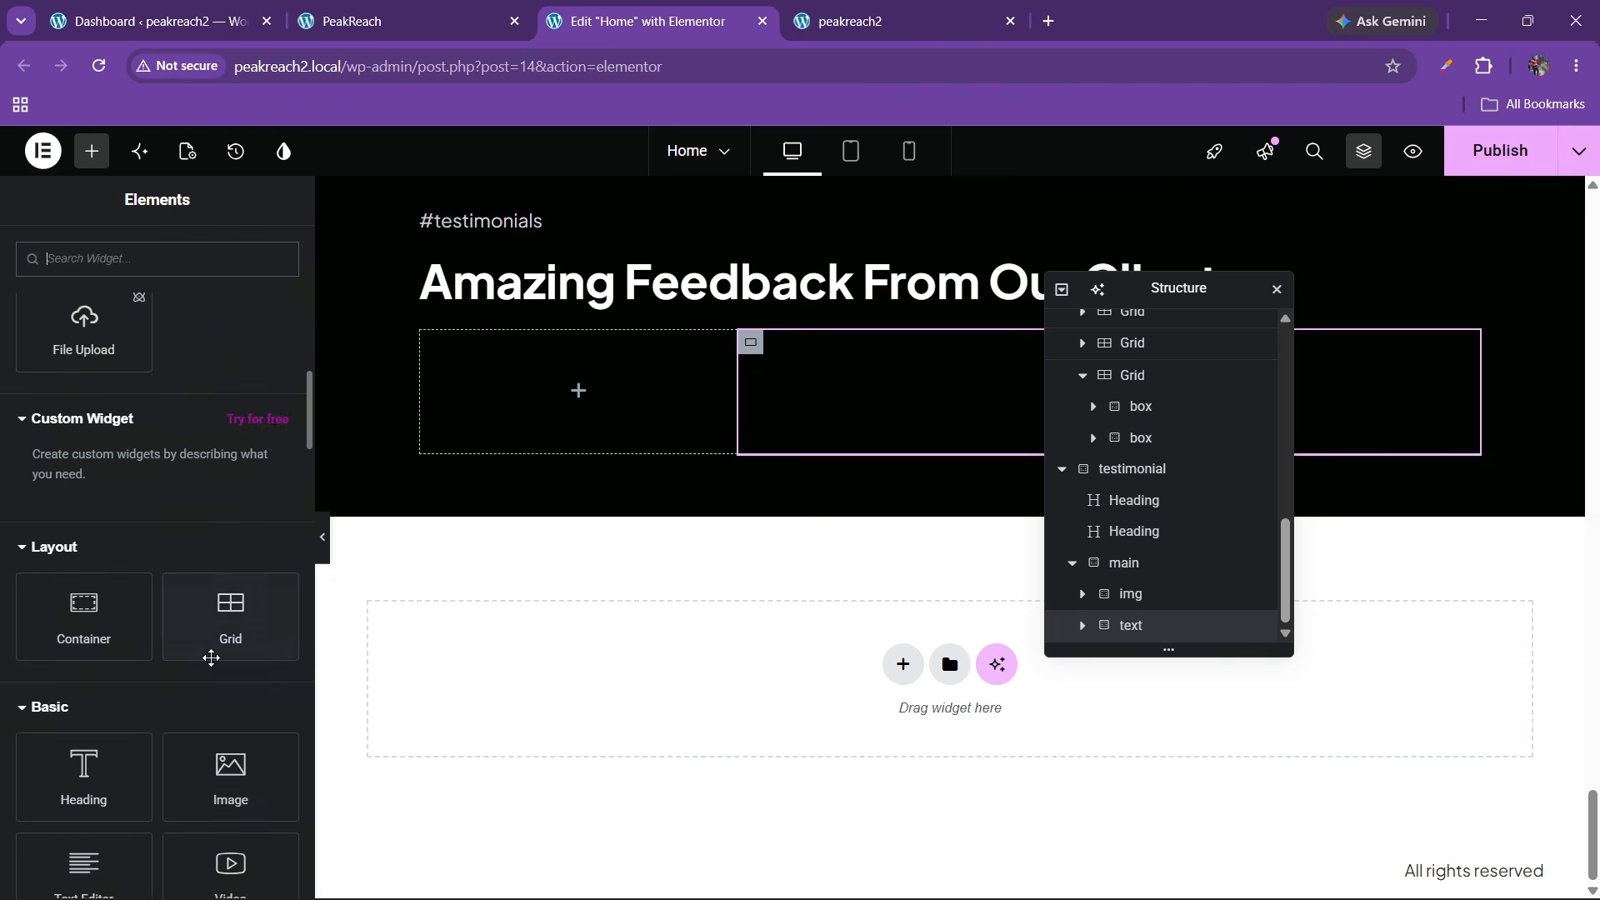
Add an Image widget to the left box showing the image-demo_image1-45 coffee-and-laptop photo
left_click_drag(231, 770, 533, 375)
left_click(406, 9)
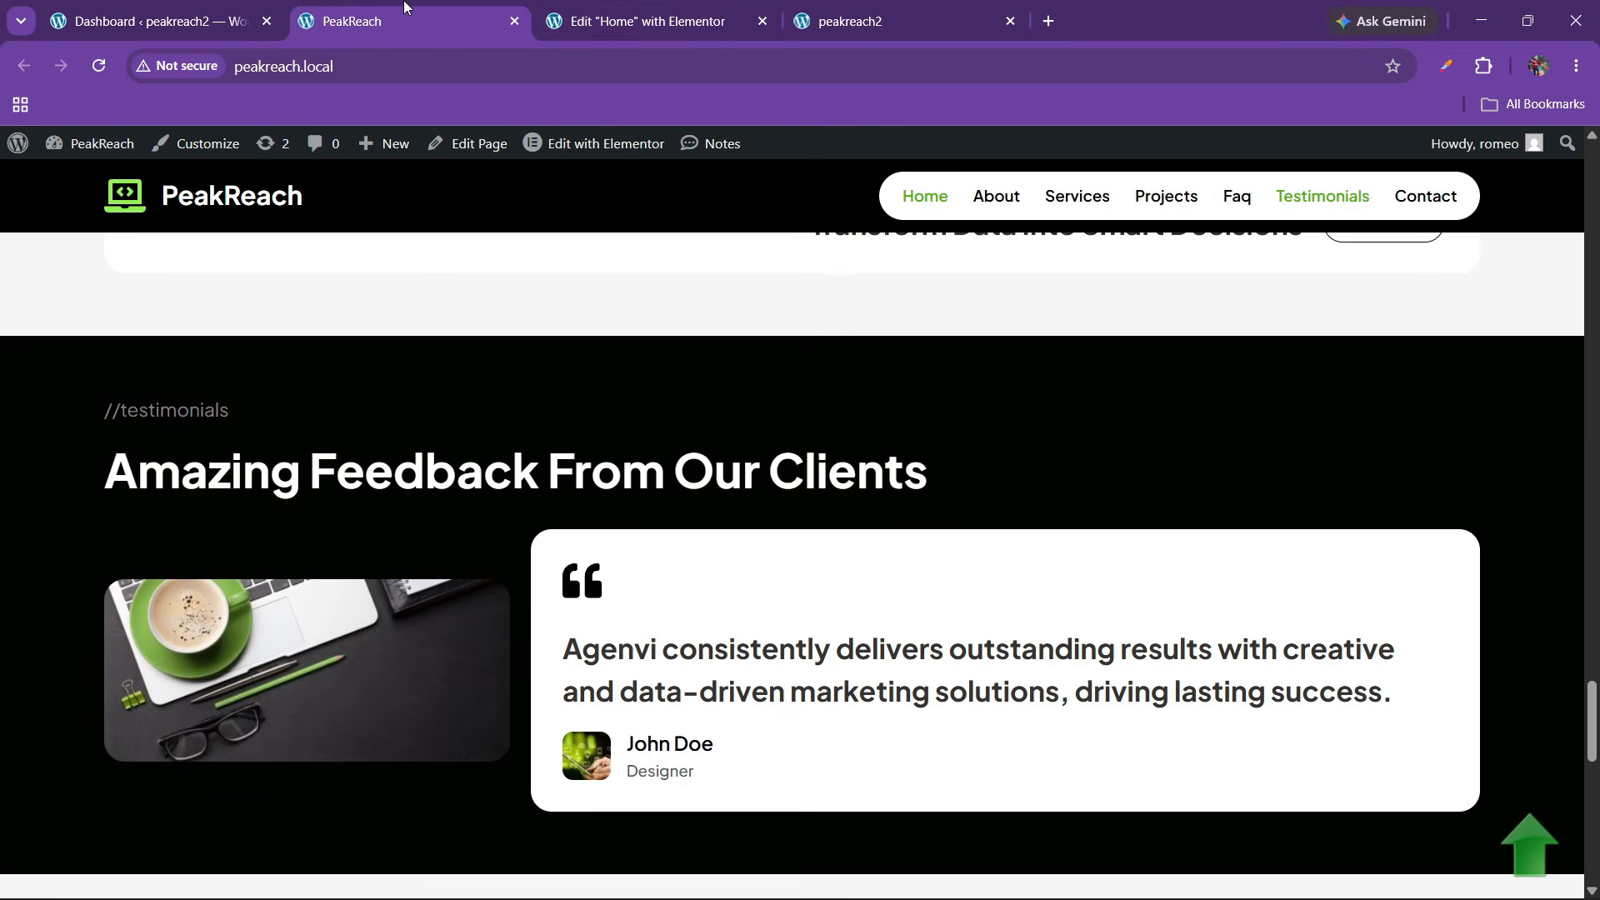
left_click(700, 10)
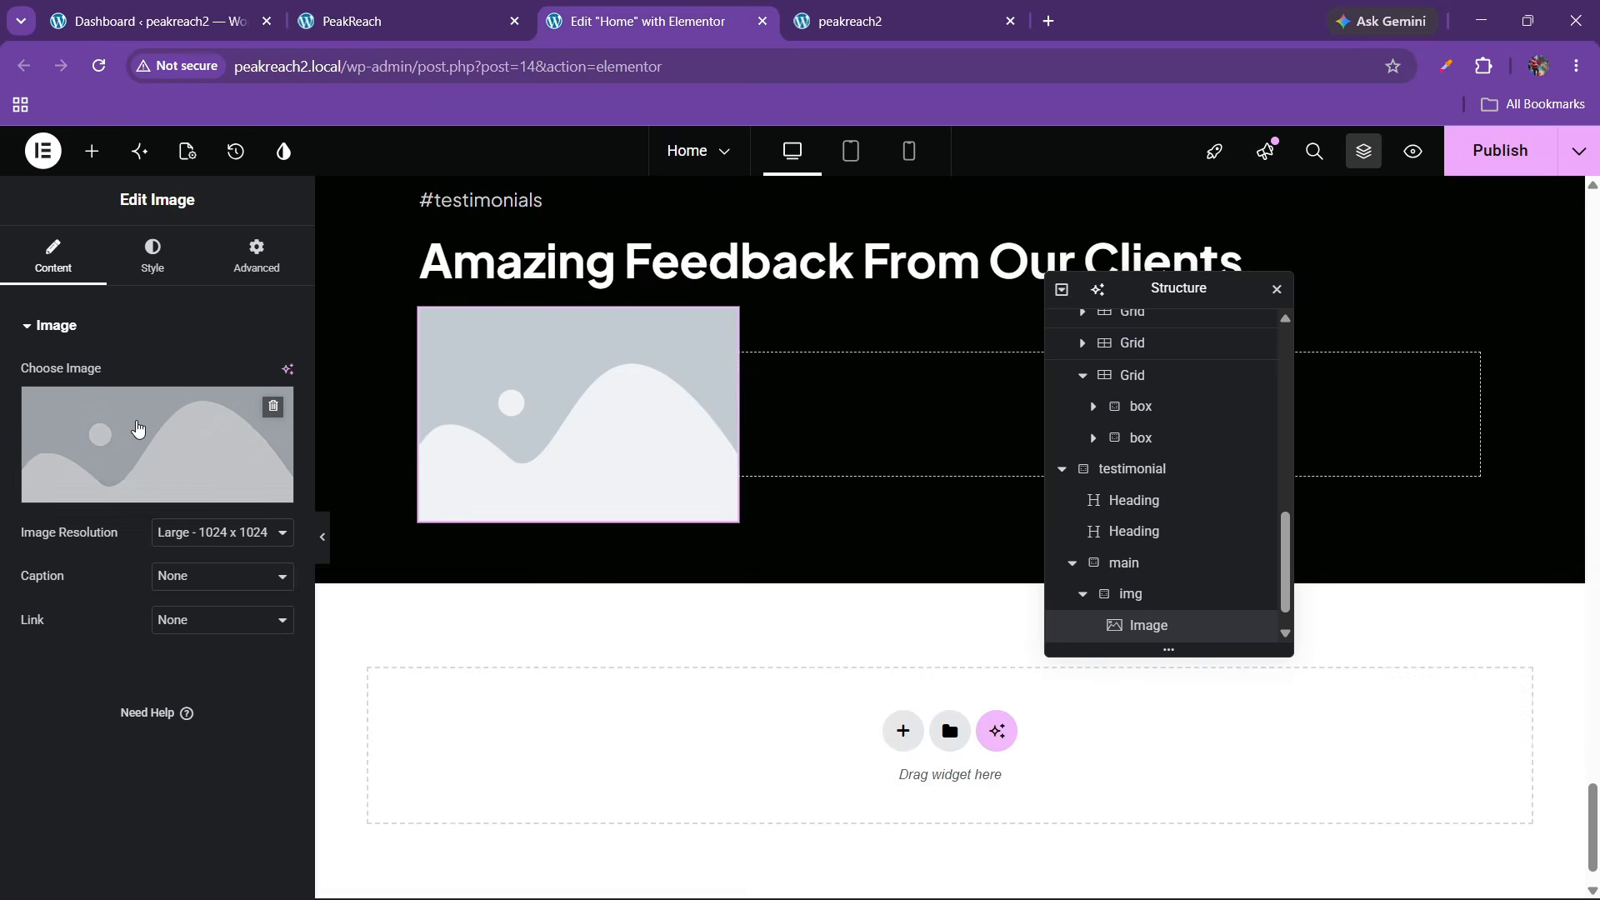
left_click(129, 429)
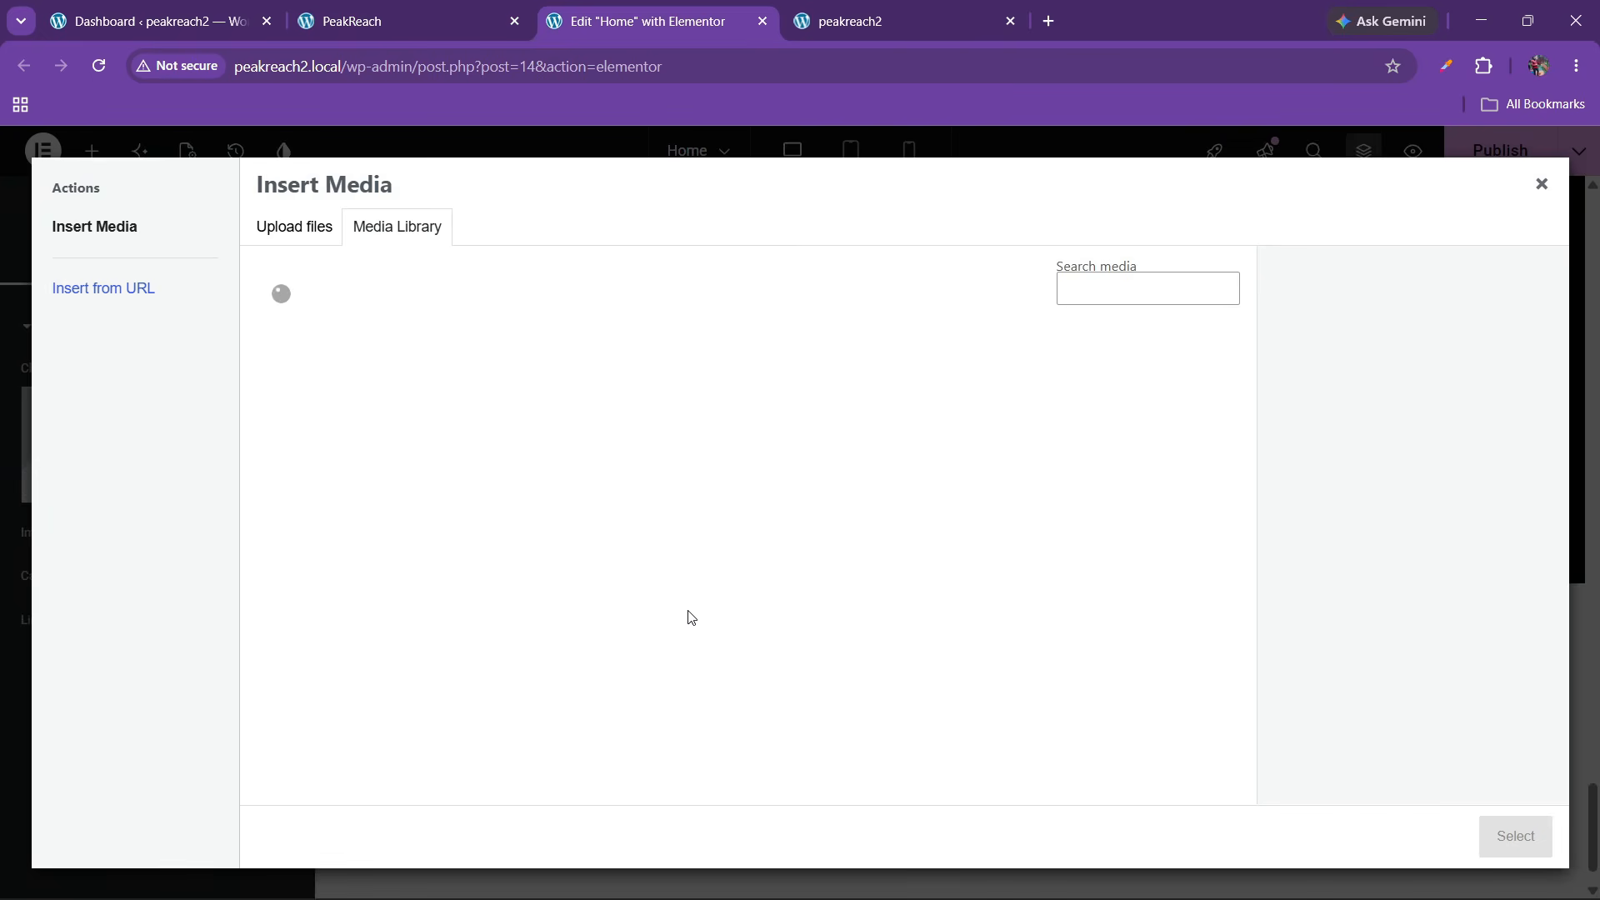
left_click(406, 18)
left_click(642, 19)
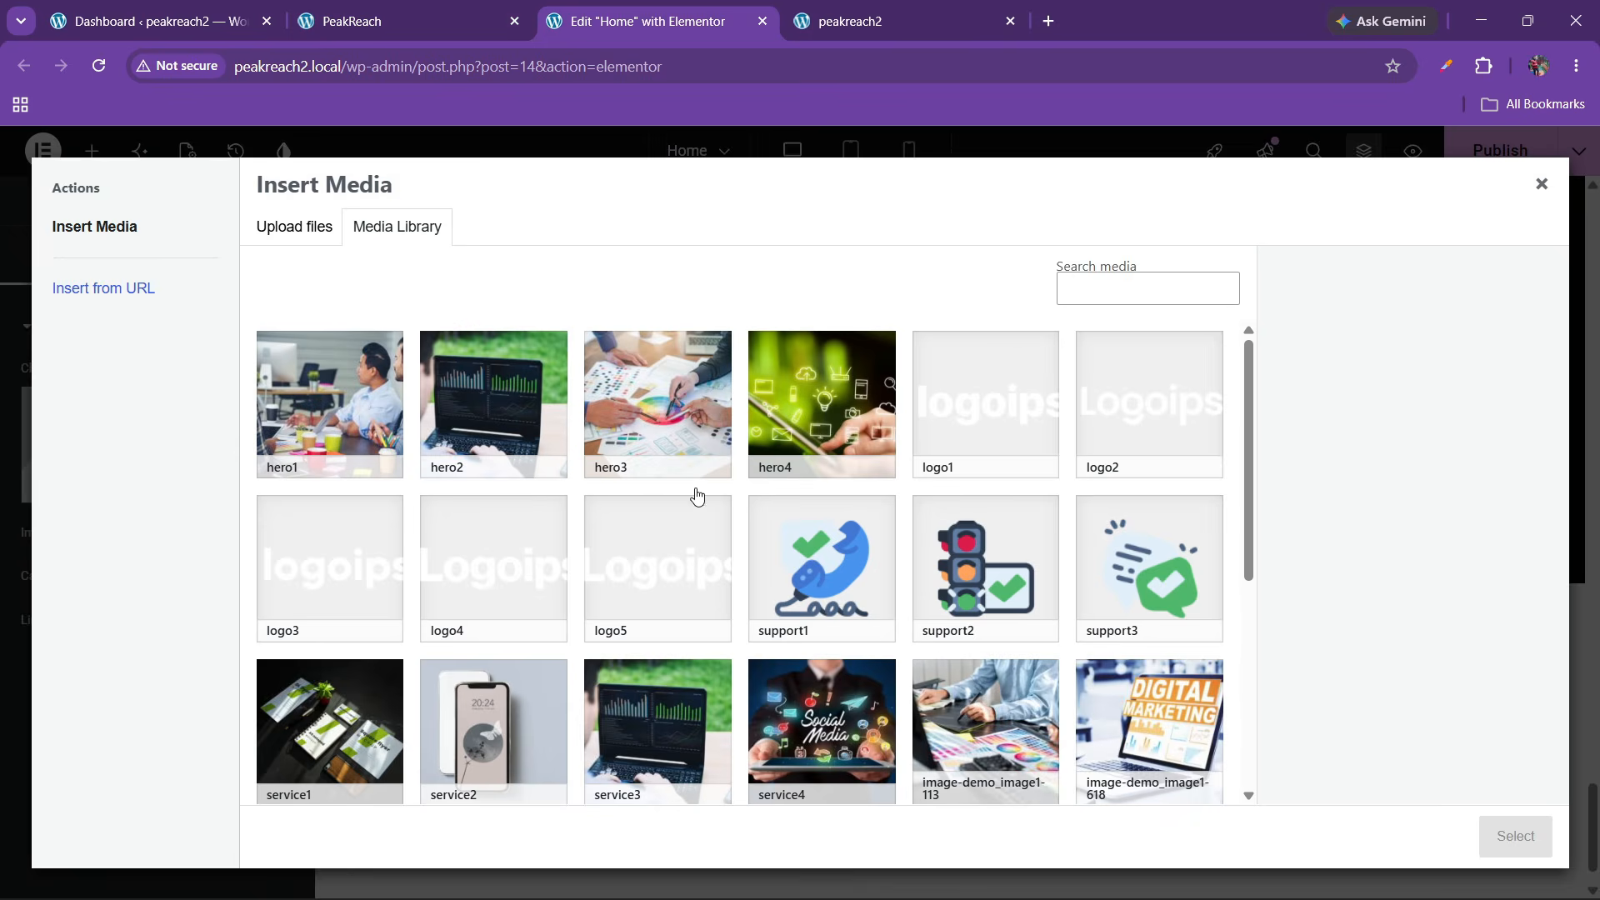
scroll(704, 541, "down", 5)
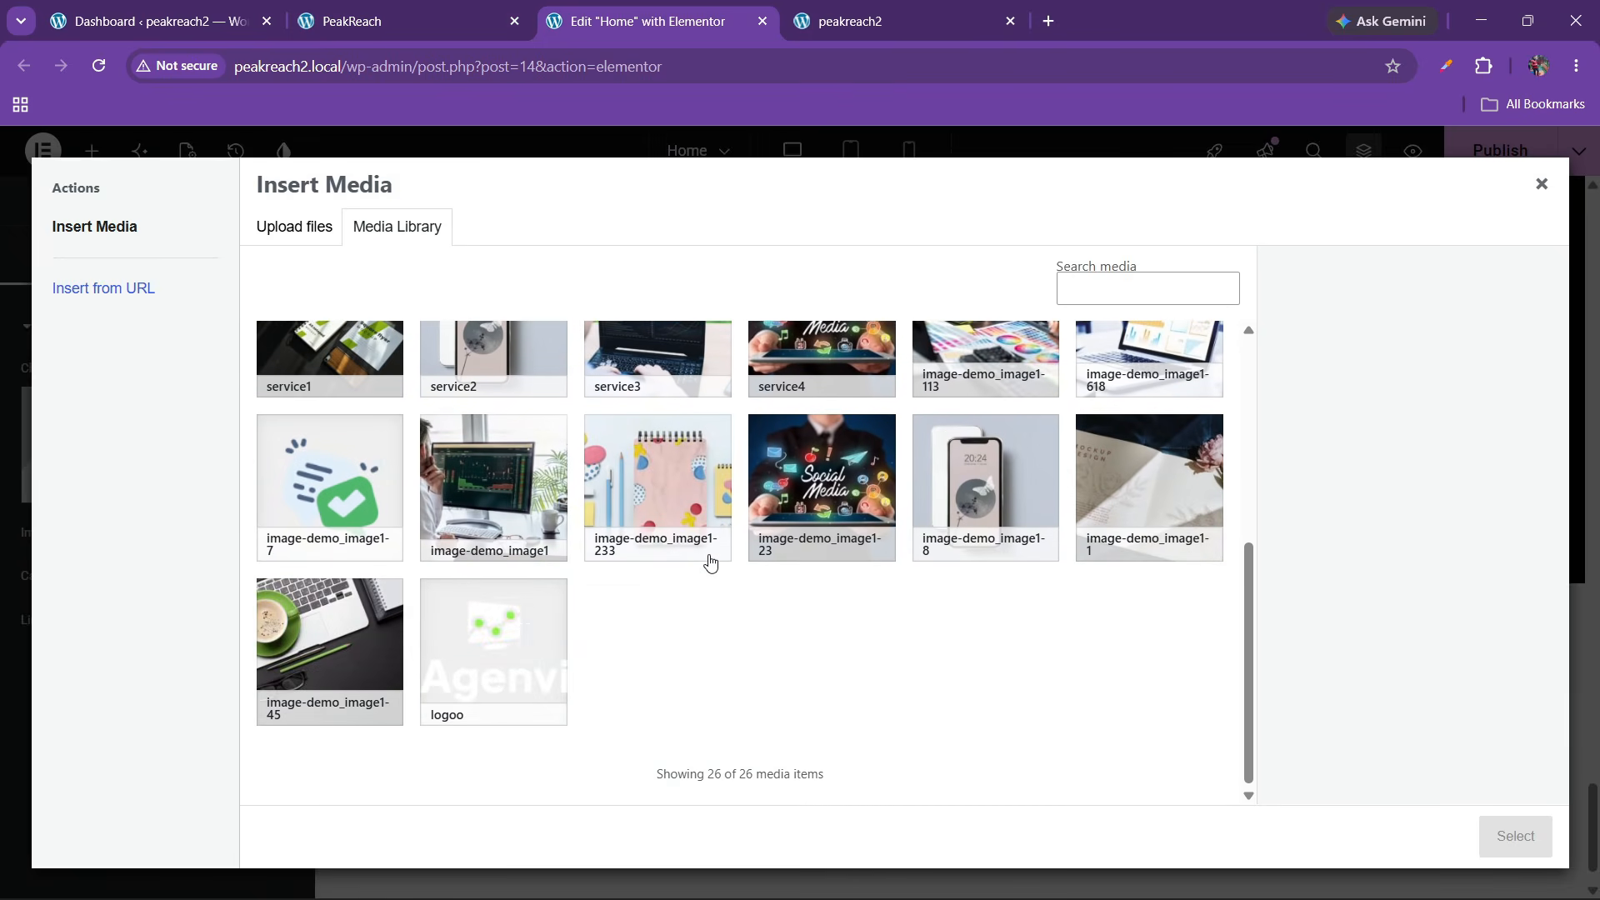
scroll(710, 562, "up", 2)
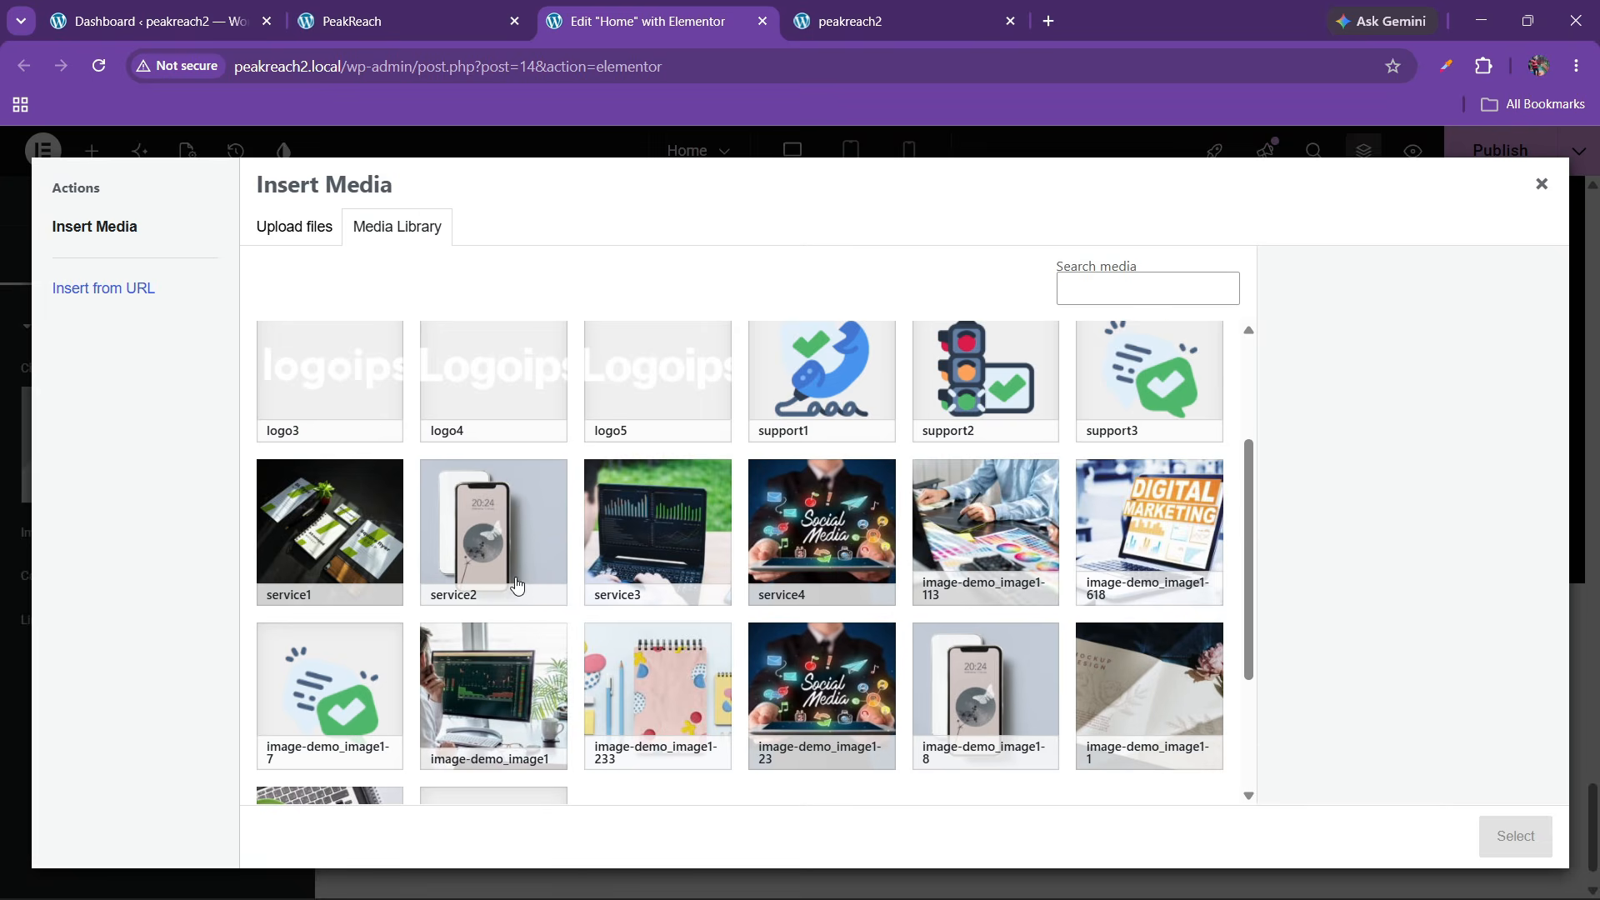
scroll(516, 585, "down", 3)
left_click(338, 625)
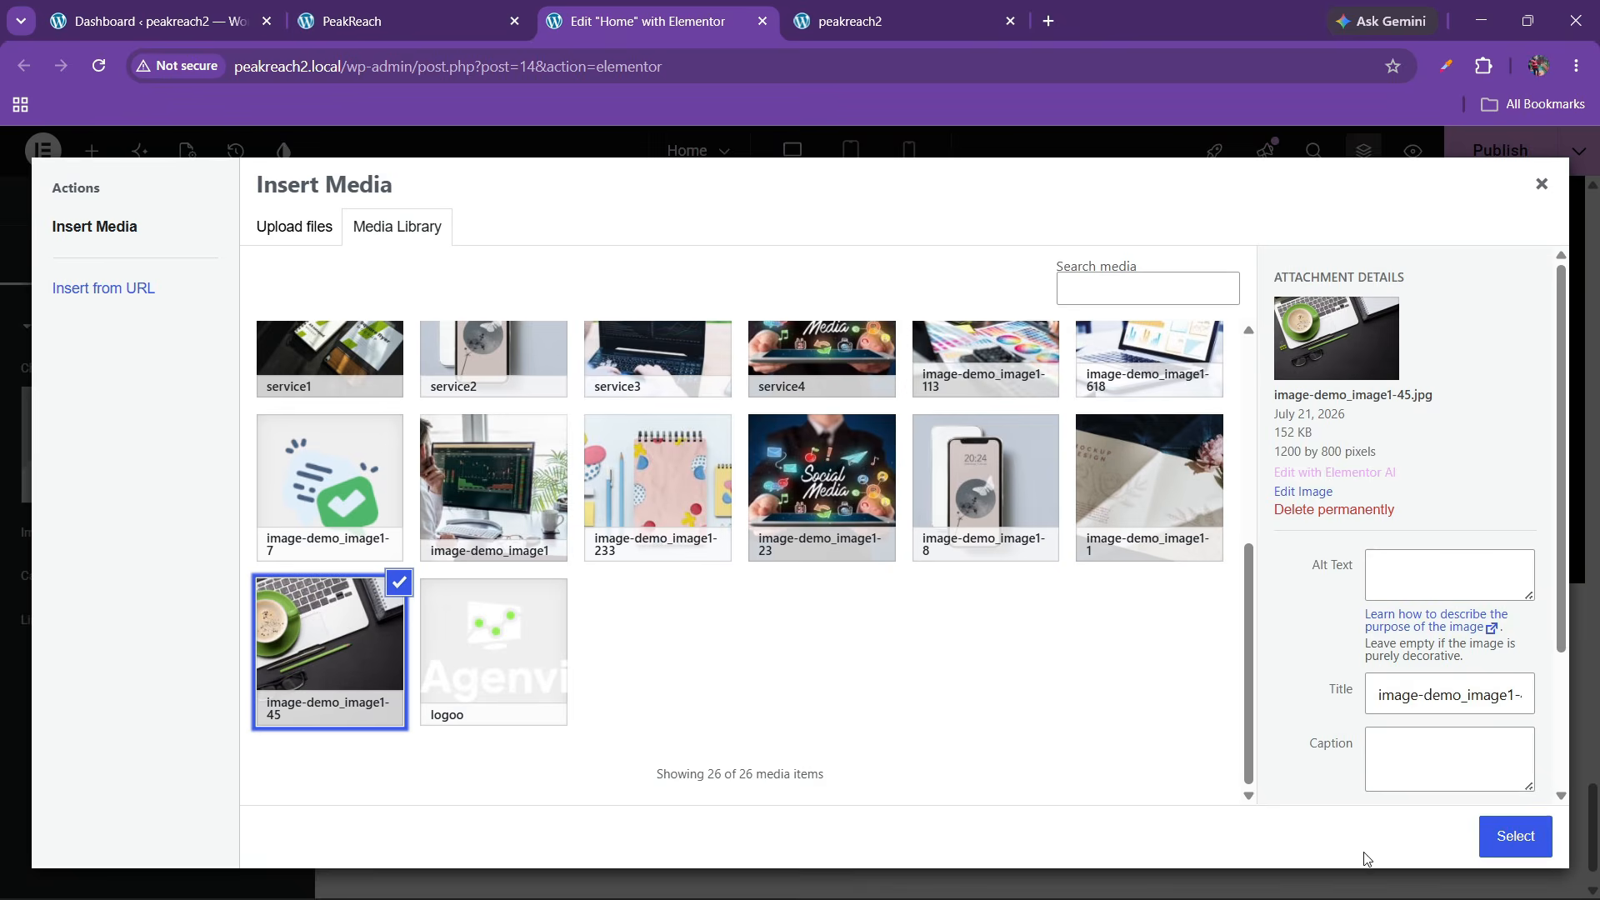
left_click(1491, 850)
Set the image resolution to Full and round its corners to 20 px
left_click(400, 21)
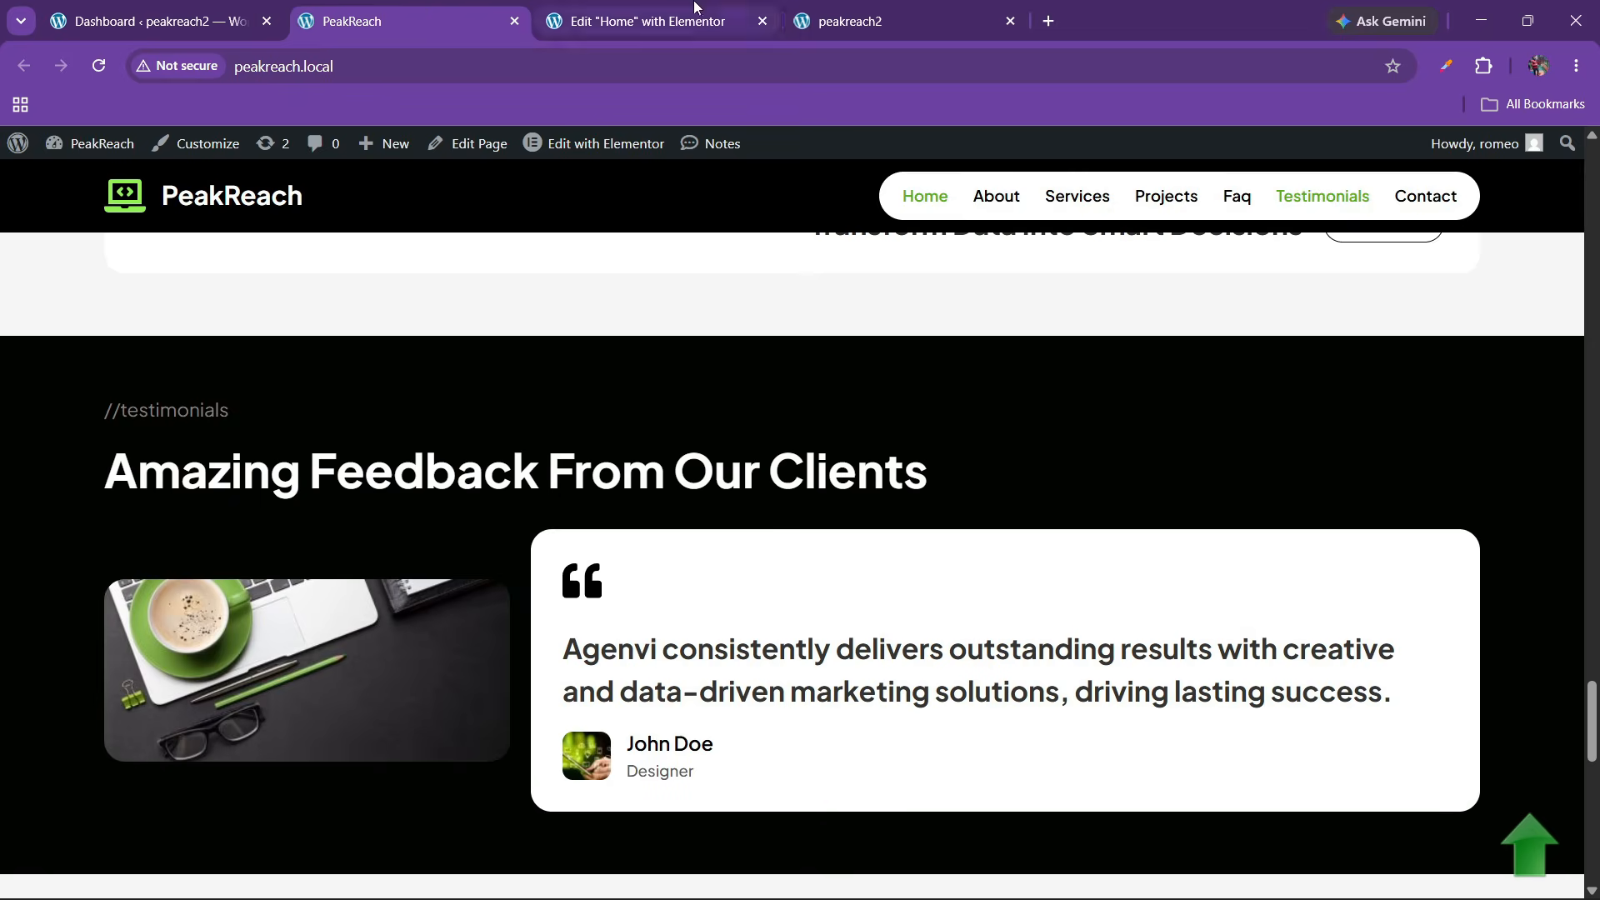
left_click(600, 20)
left_click(165, 536)
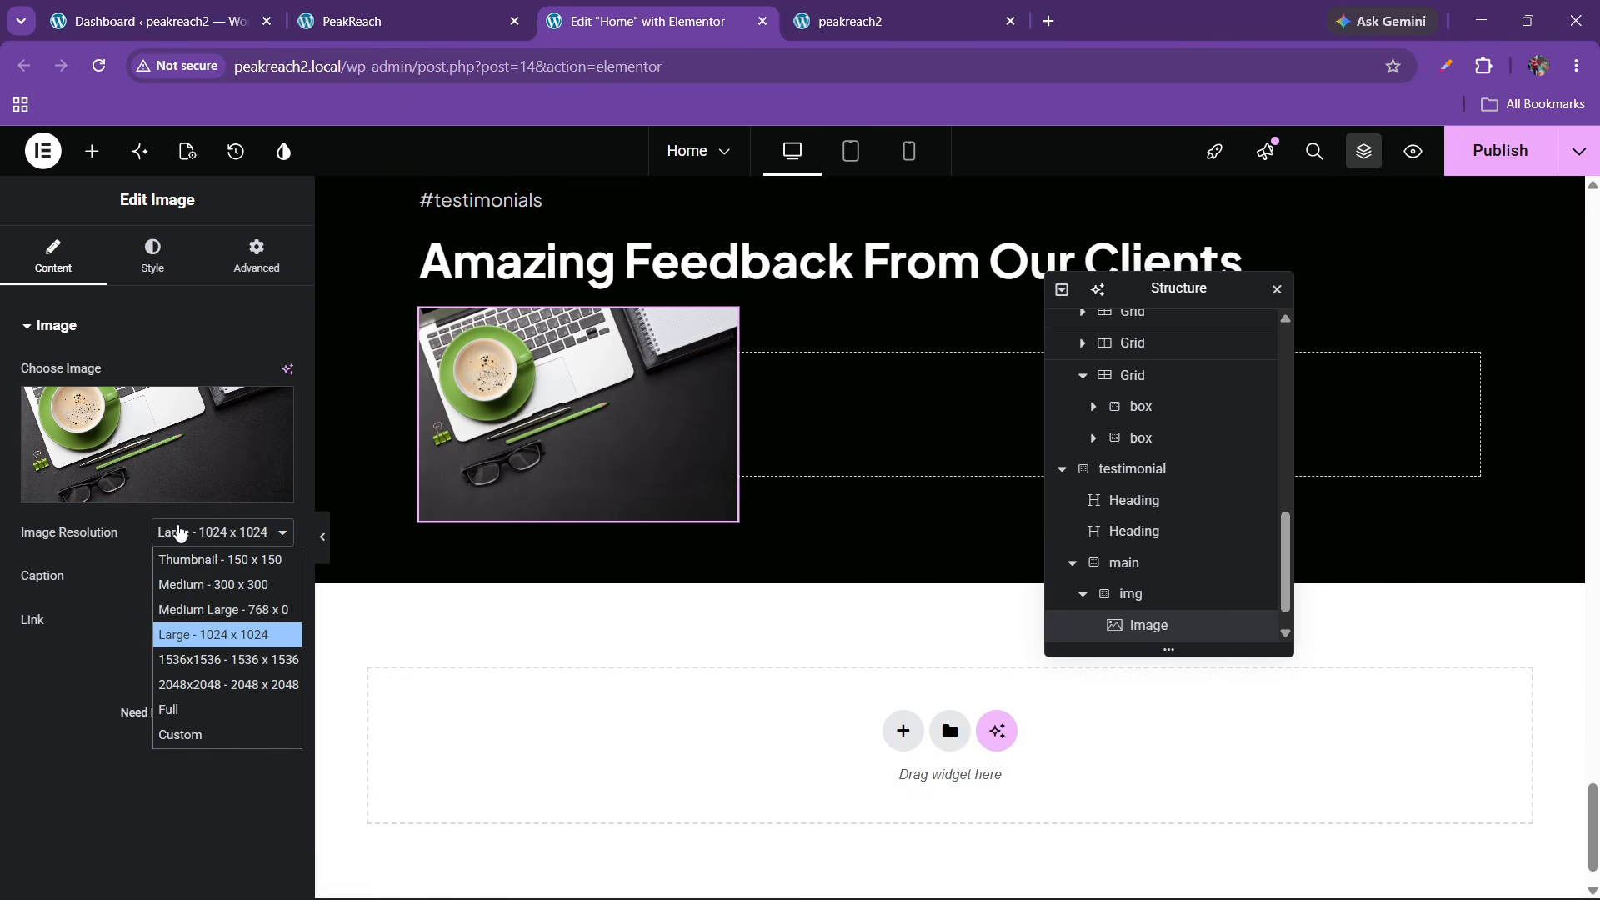
left_click(175, 706)
left_click(143, 273)
scroll(121, 573, "down", 2)
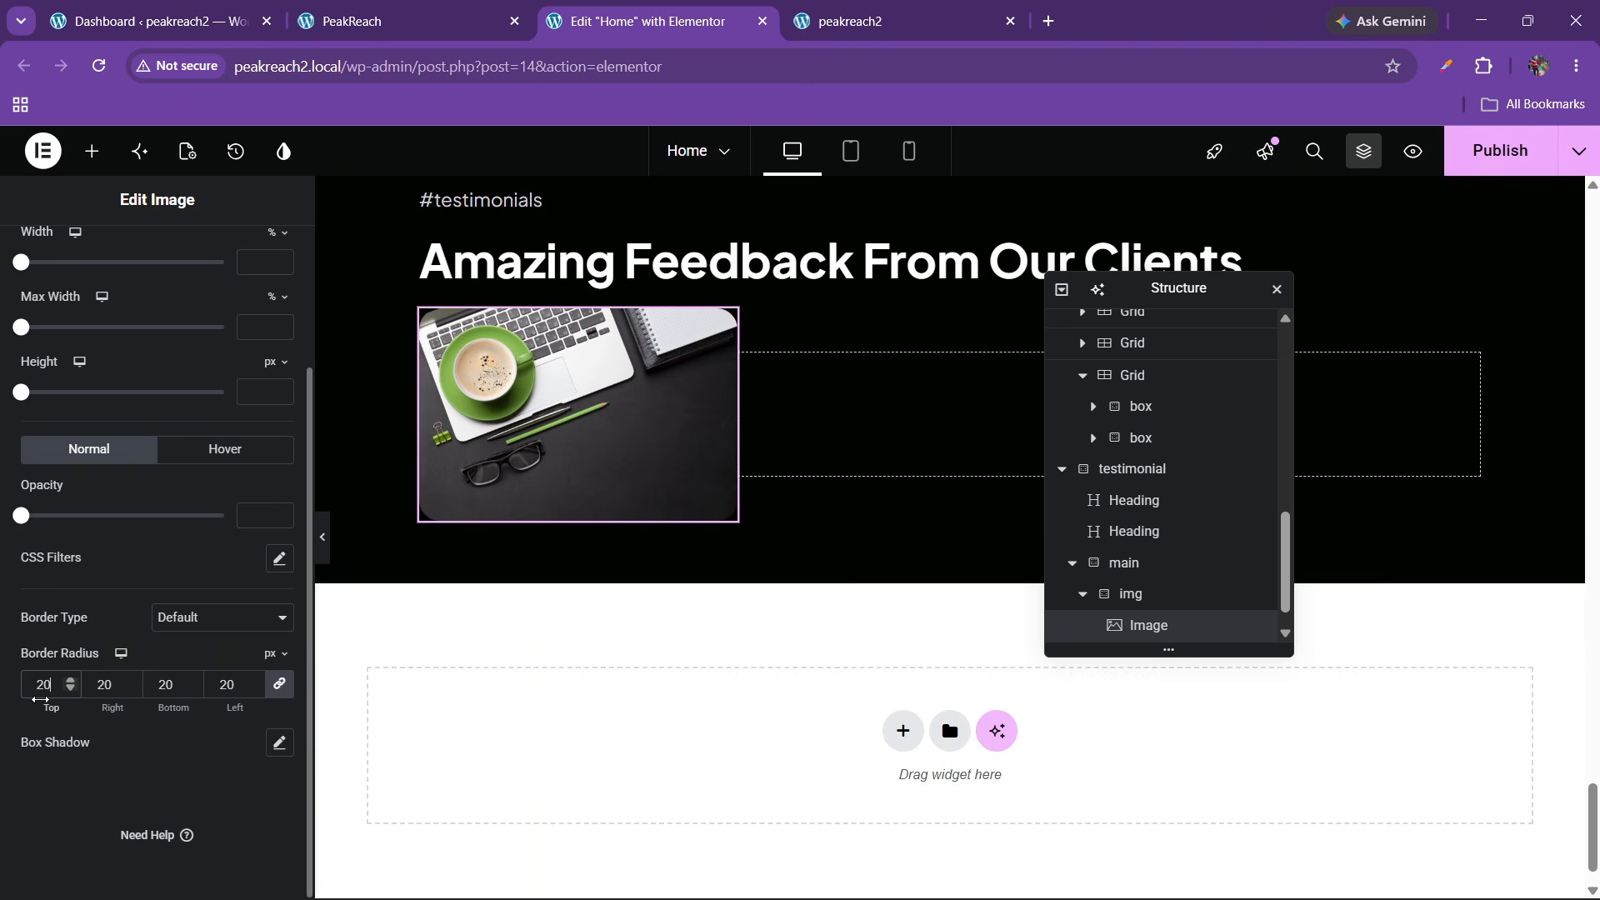
left_click(362, 15)
left_click(625, 13)
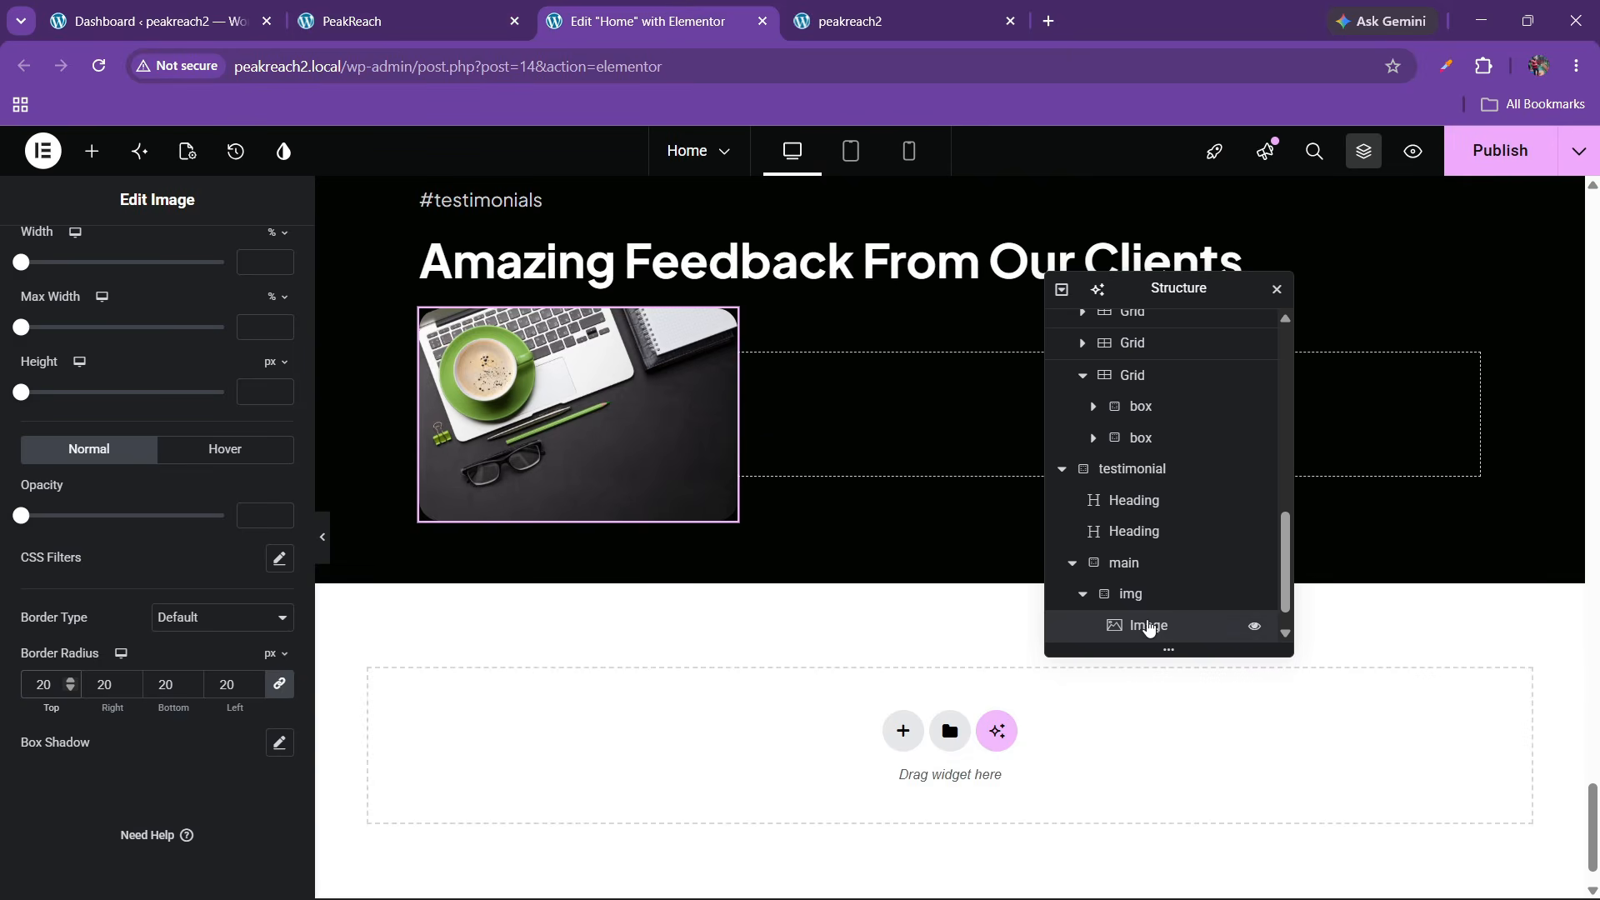
scroll(1148, 628, "down", 1)
Give the text box a white background and rounded corners
left_click(1129, 626)
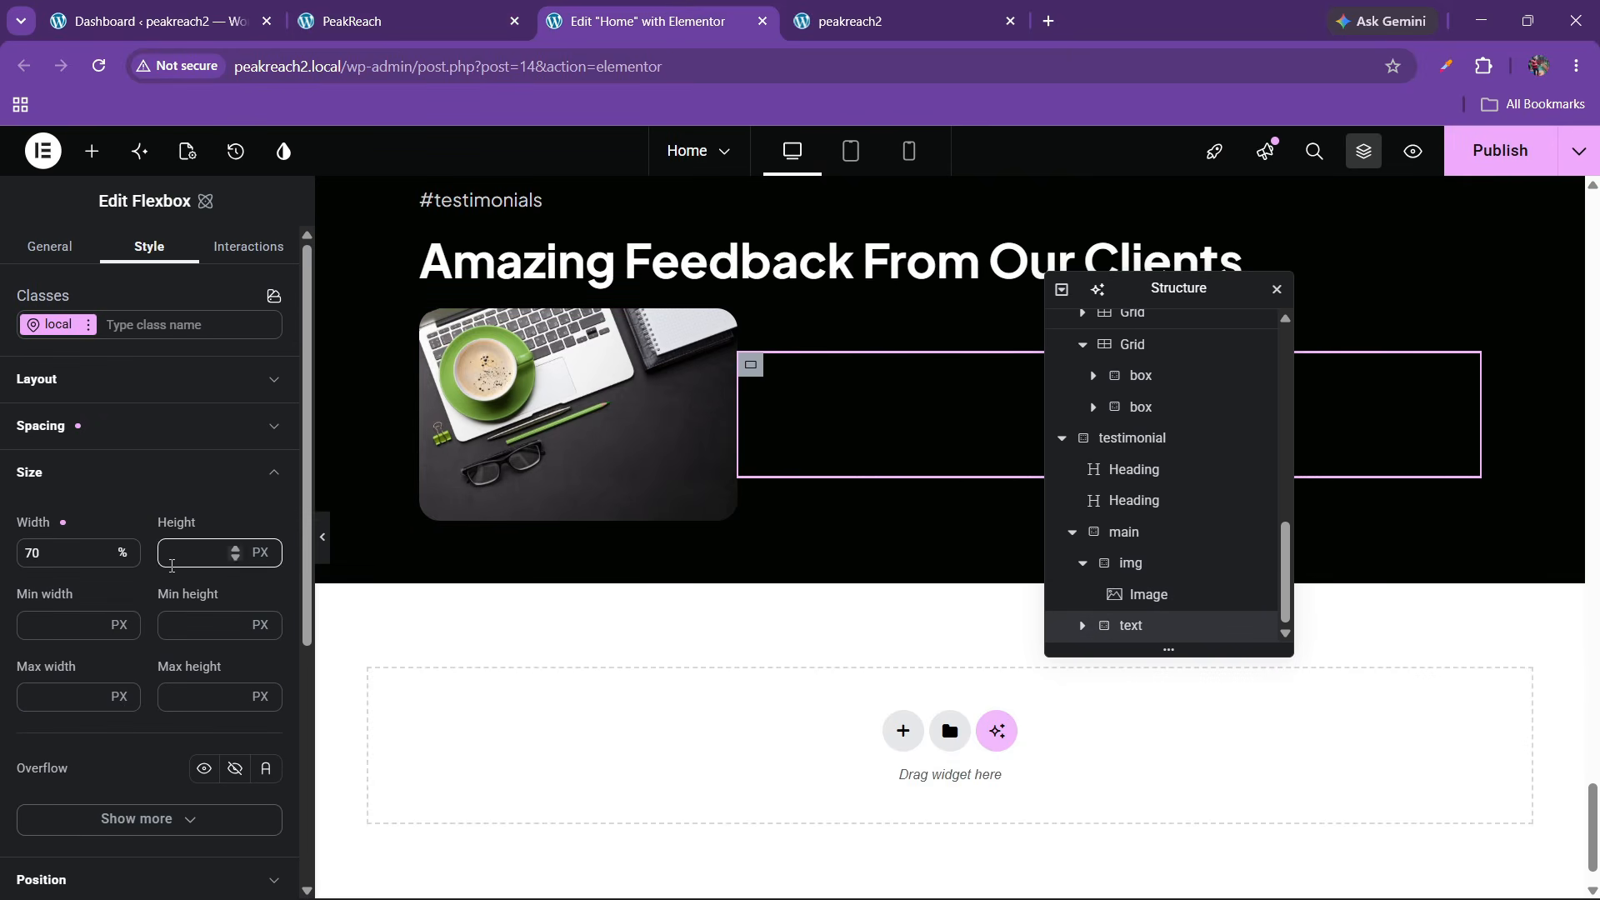
scroll(108, 550, "down", 3)
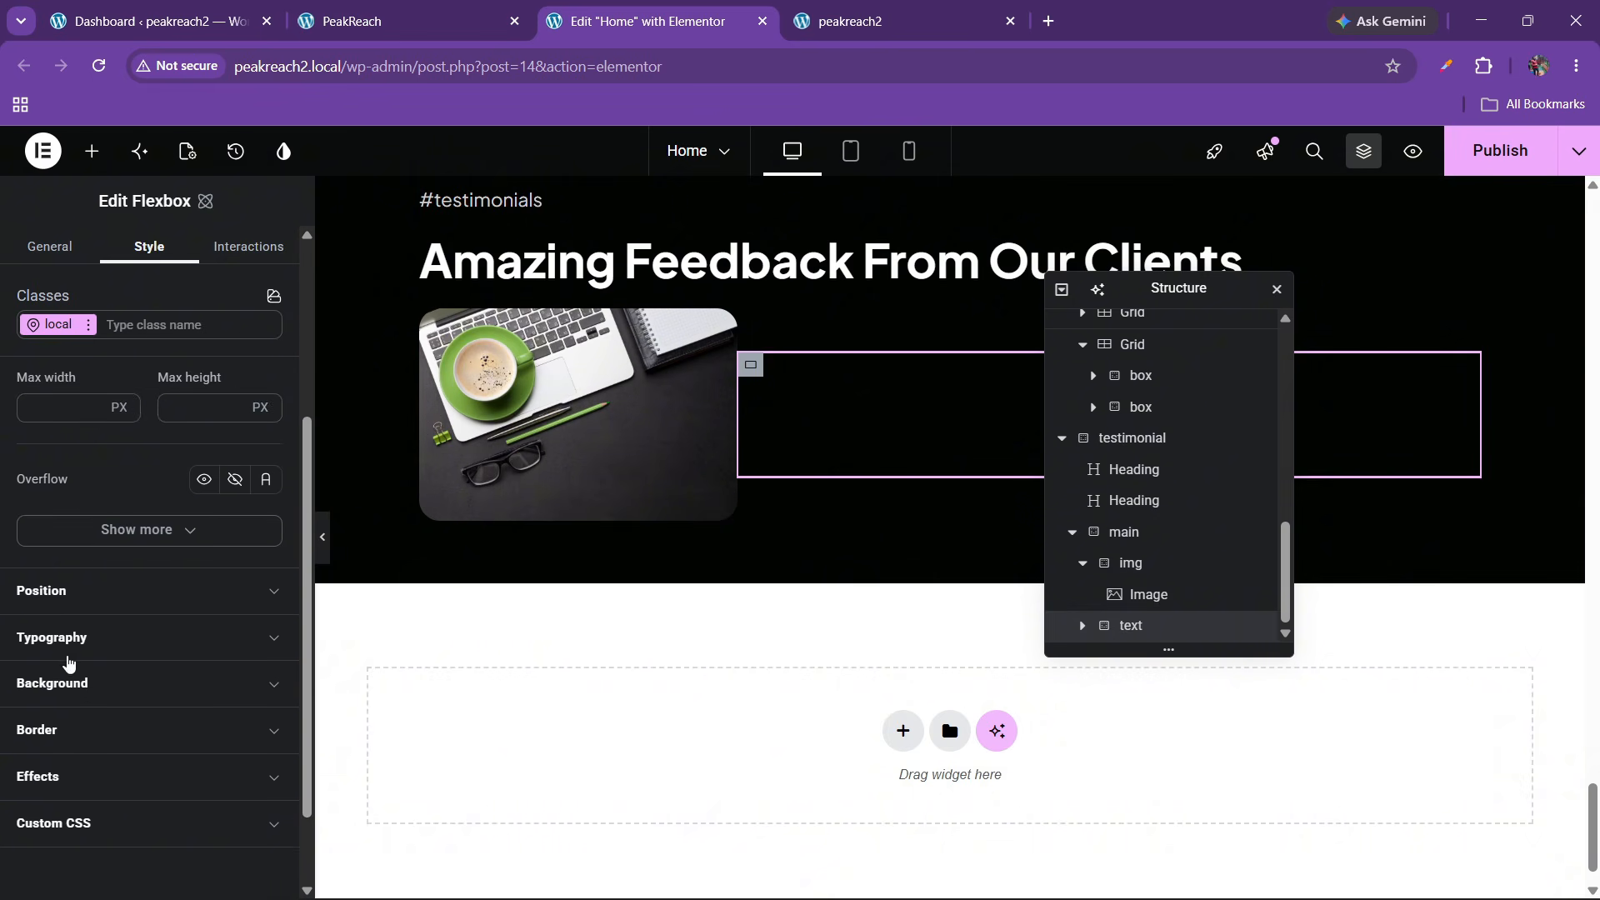
left_click(81, 683)
scroll(125, 708, "down", 2)
left_click(172, 682)
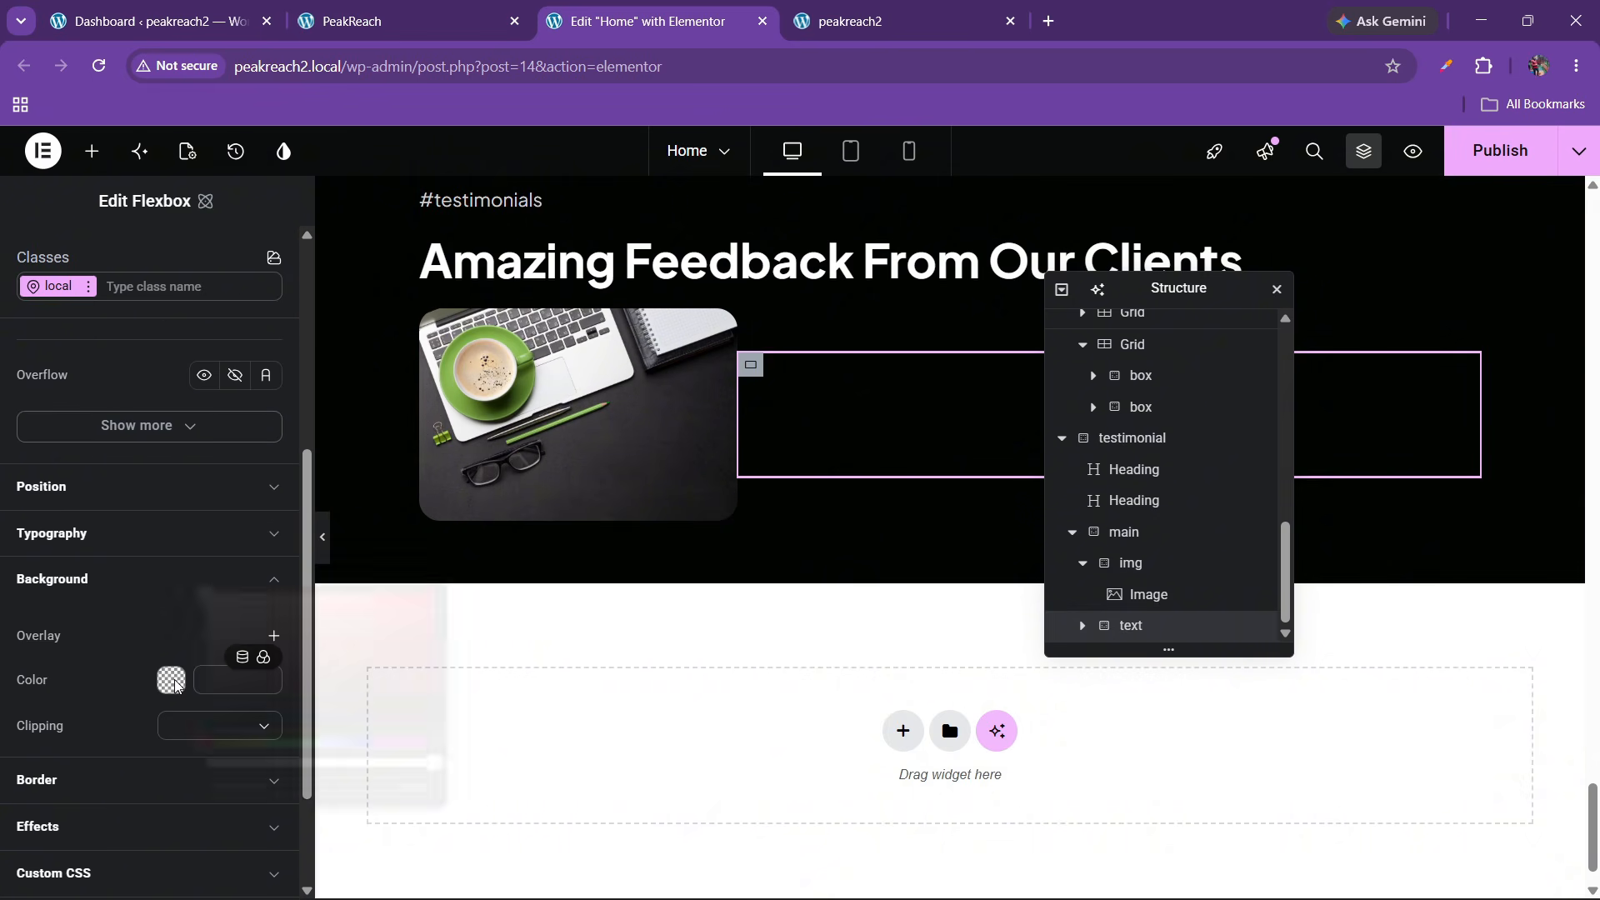
left_click_drag(371, 686, 17, 477)
left_click(100, 679)
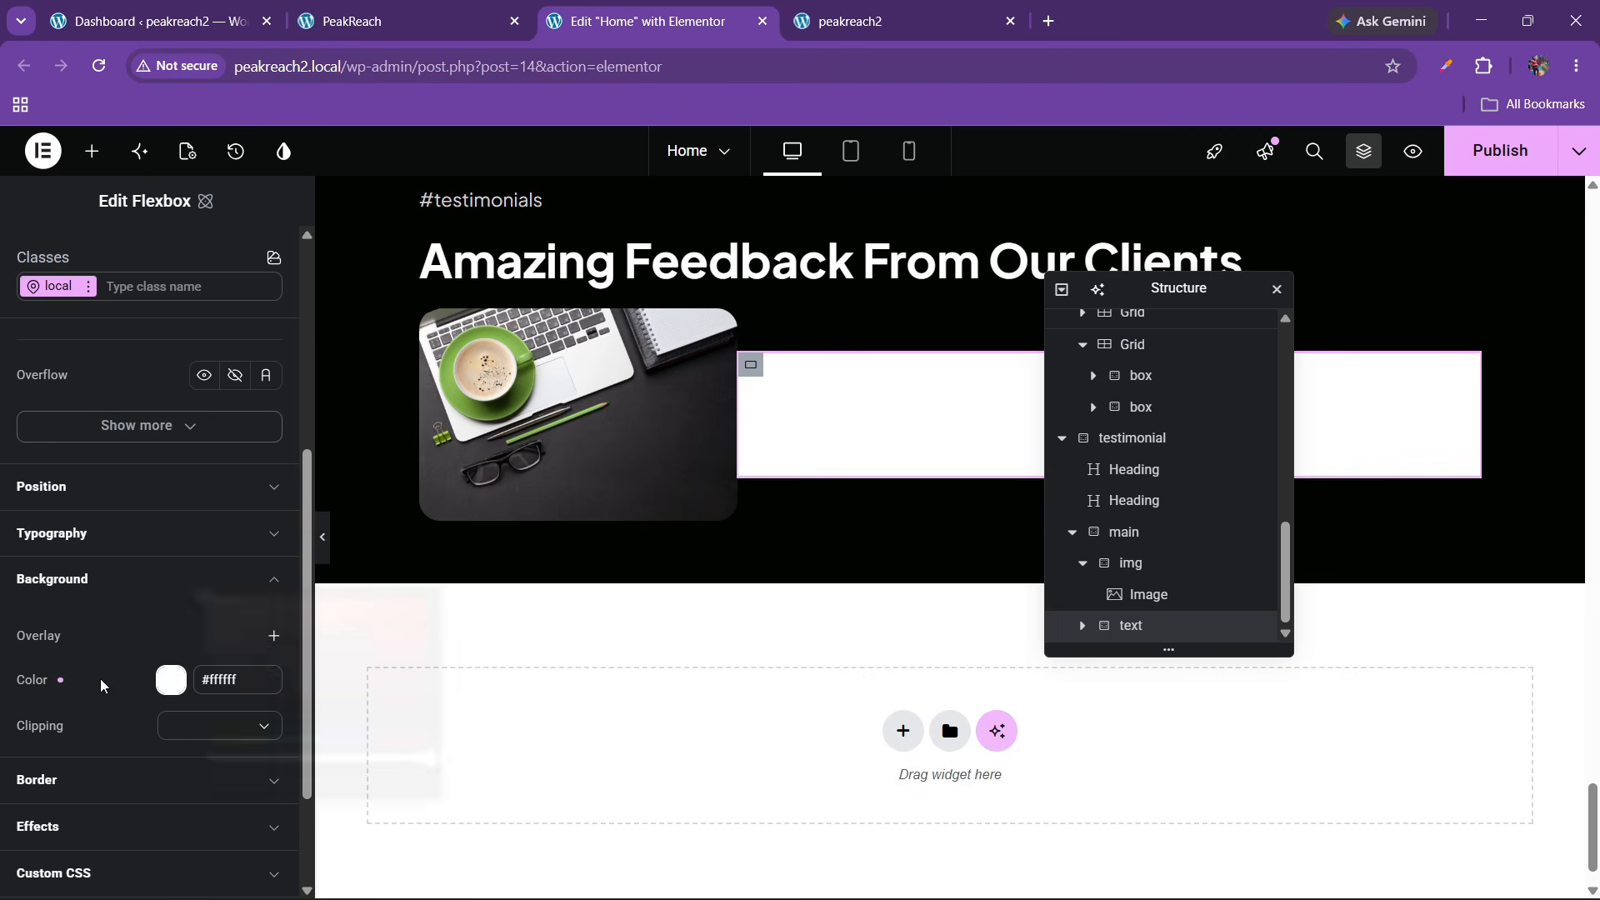
left_click(82, 780)
scroll(64, 750, "down", 2)
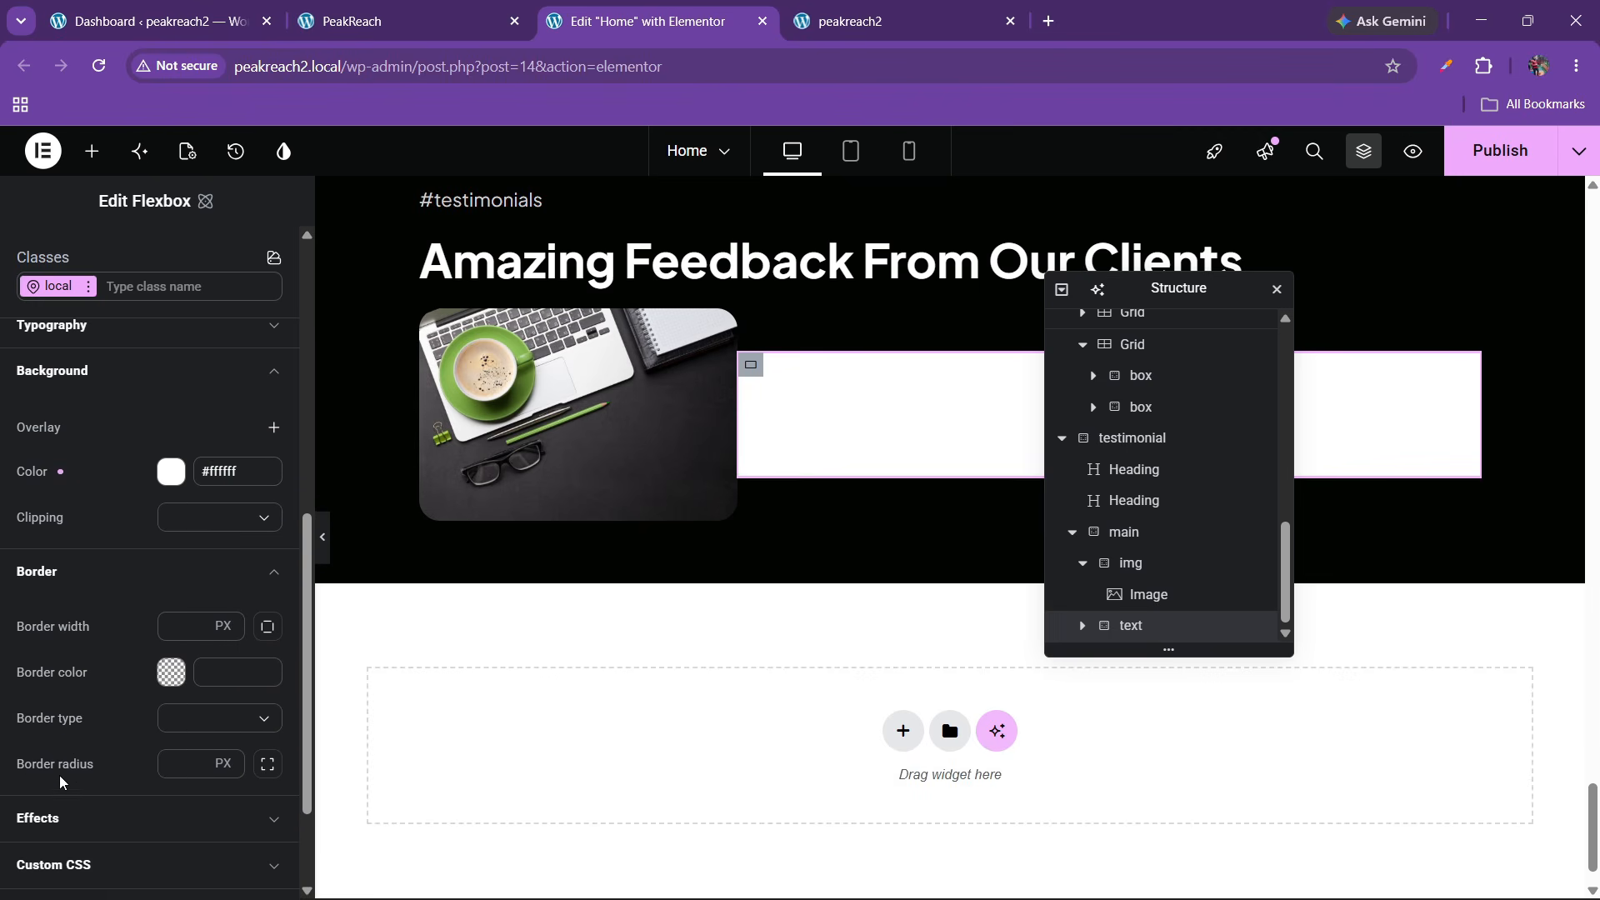
left_click(184, 773)
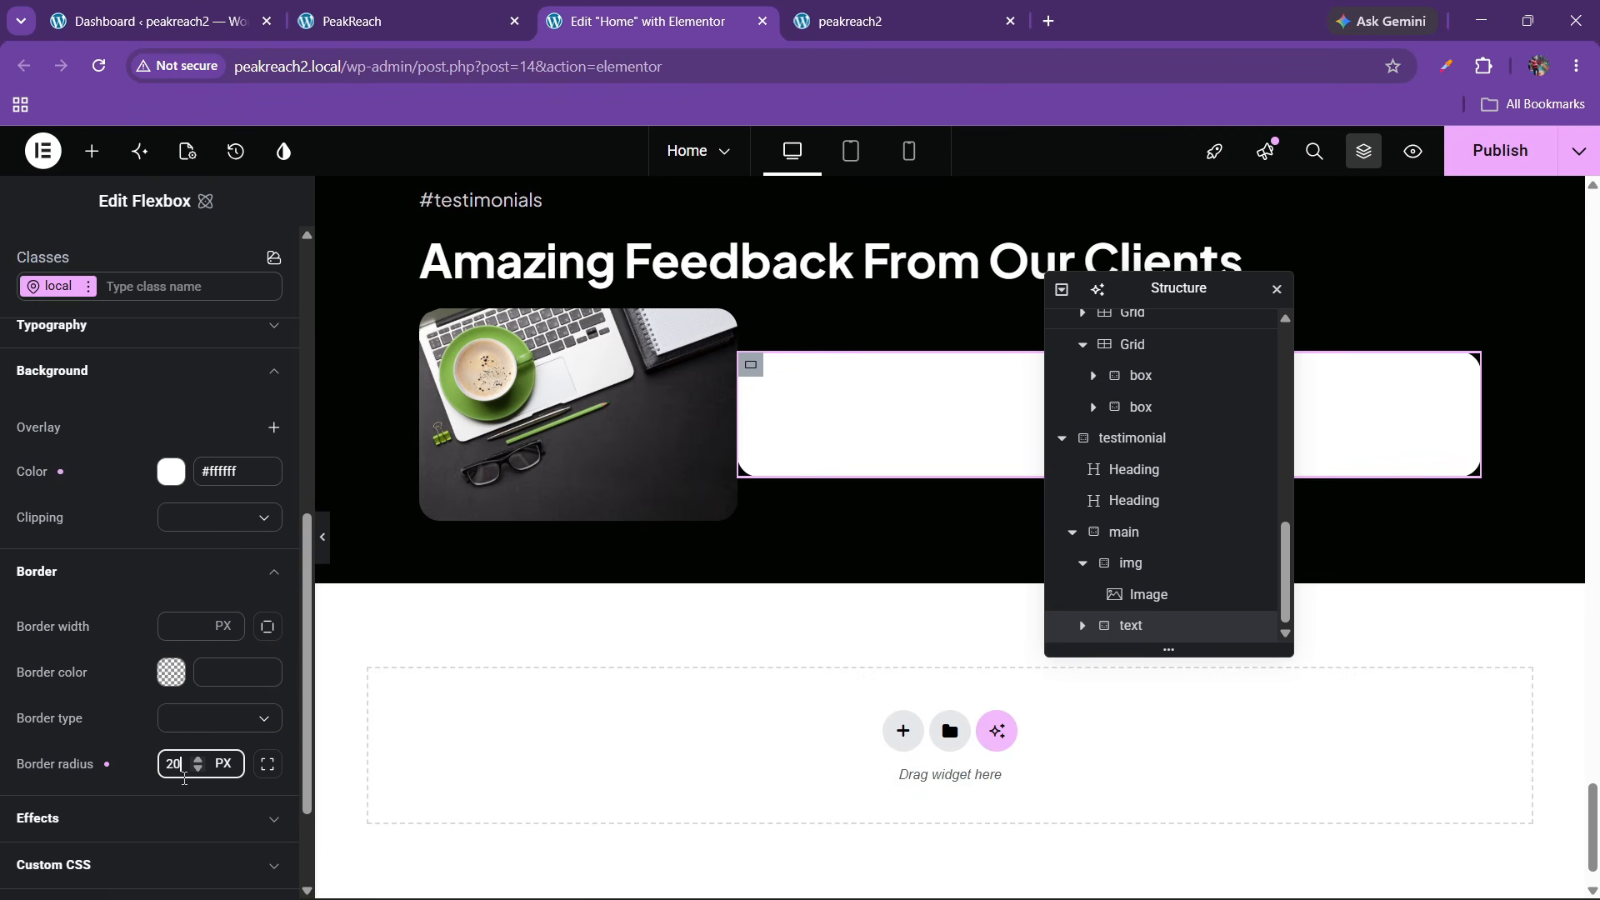
Set the text box's linked padding to 20 px on every side
scroll(96, 497, "up", 3)
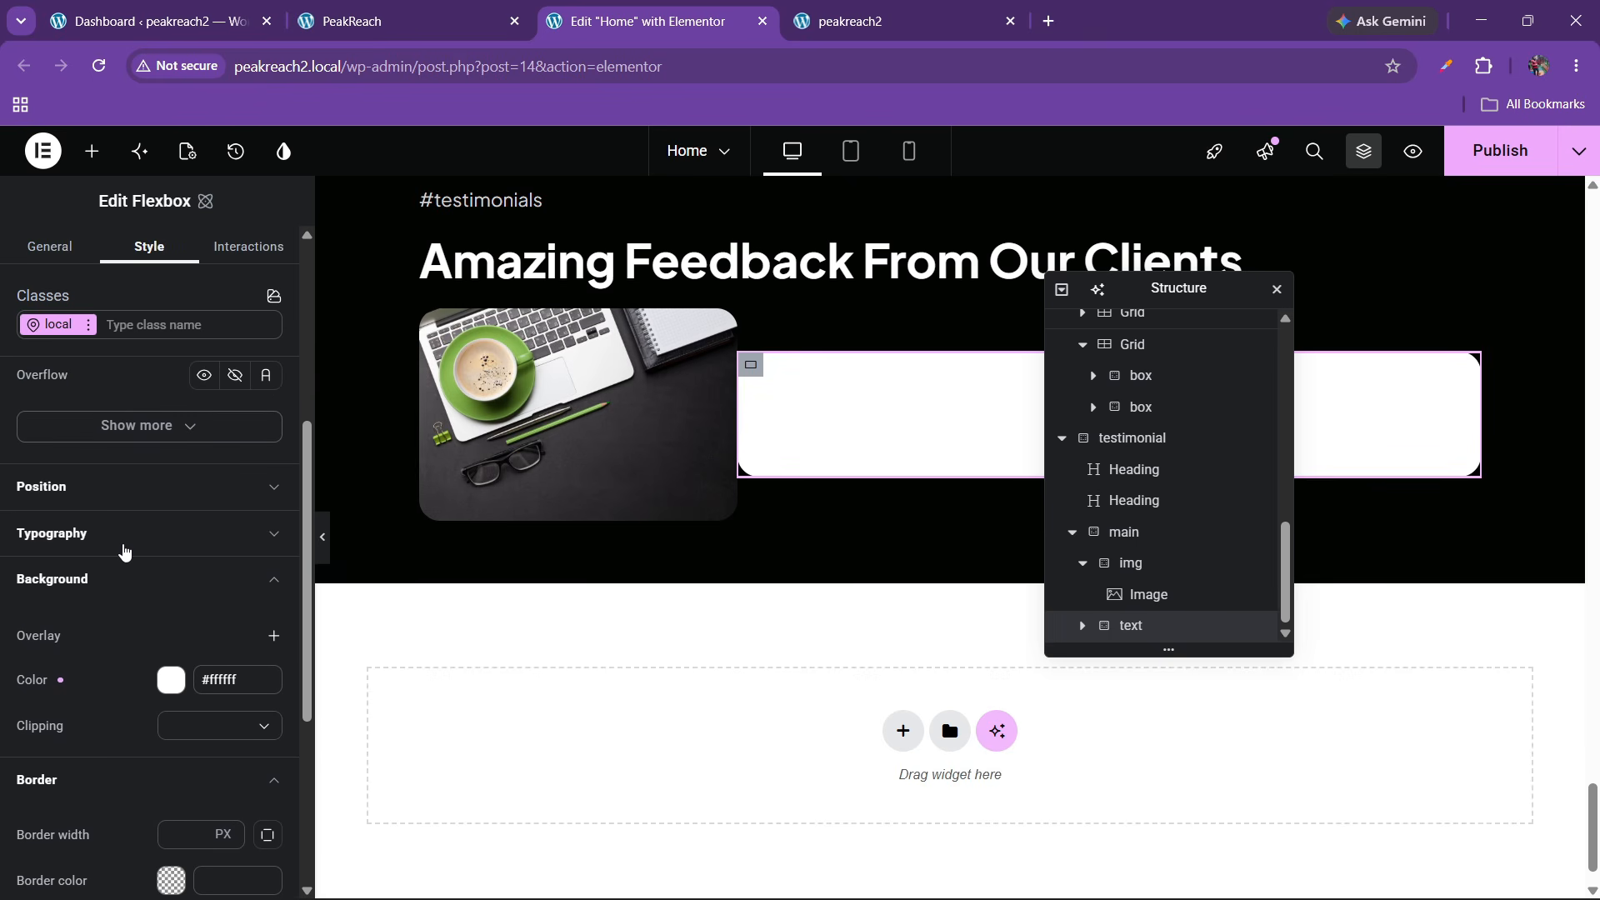
left_click(111, 491)
left_click(109, 492)
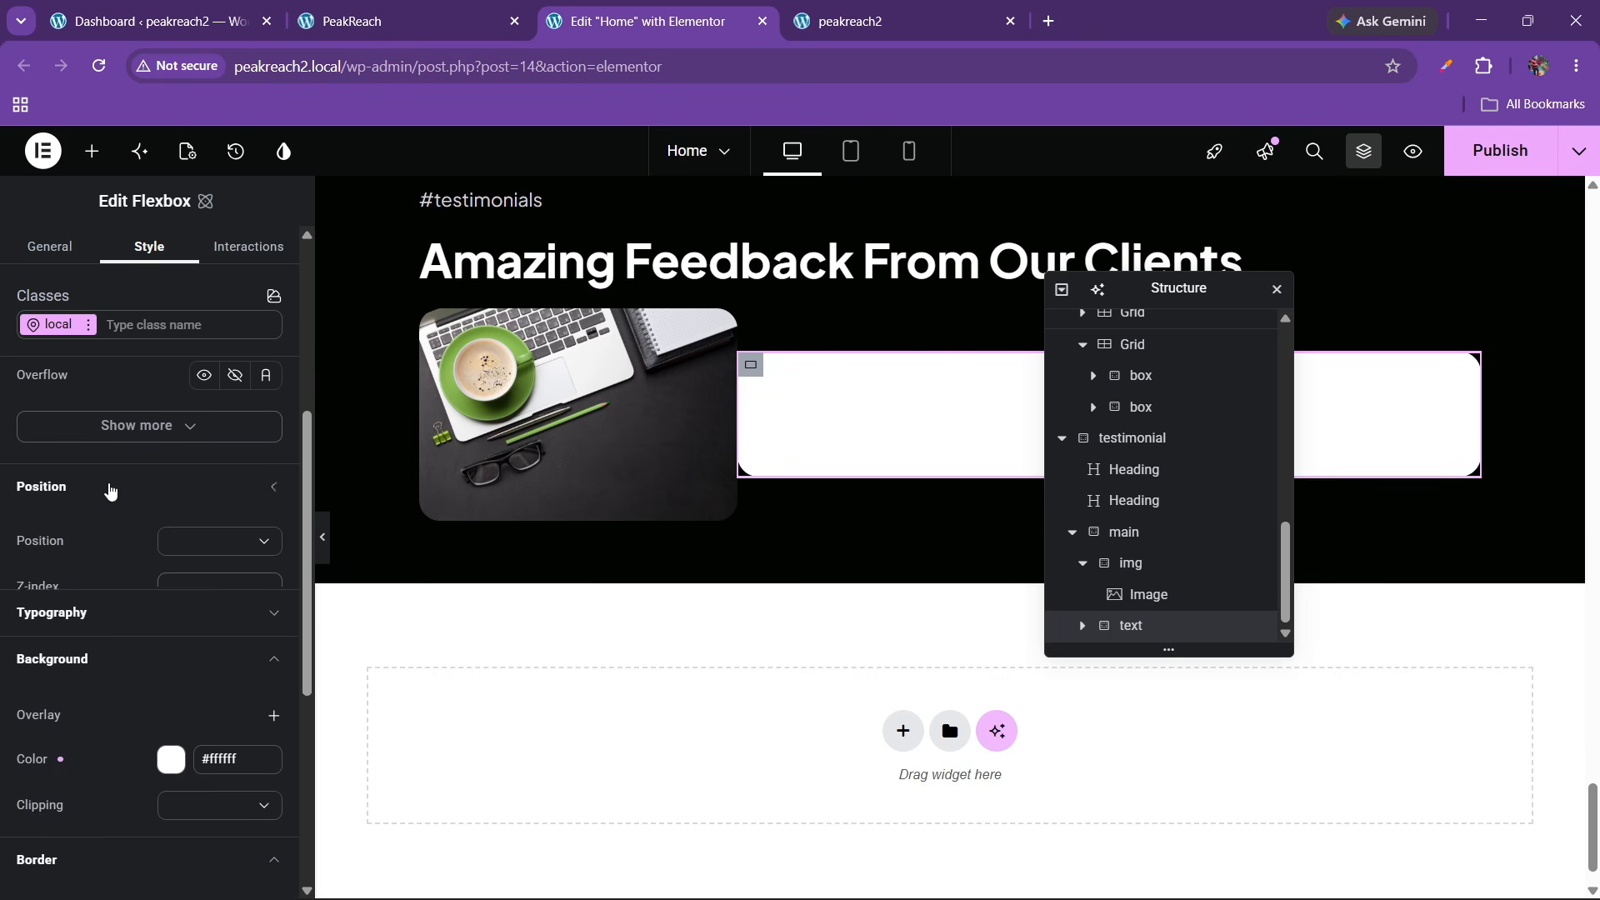
scroll(107, 500, "up", 4)
scroll(106, 522, "up", 1)
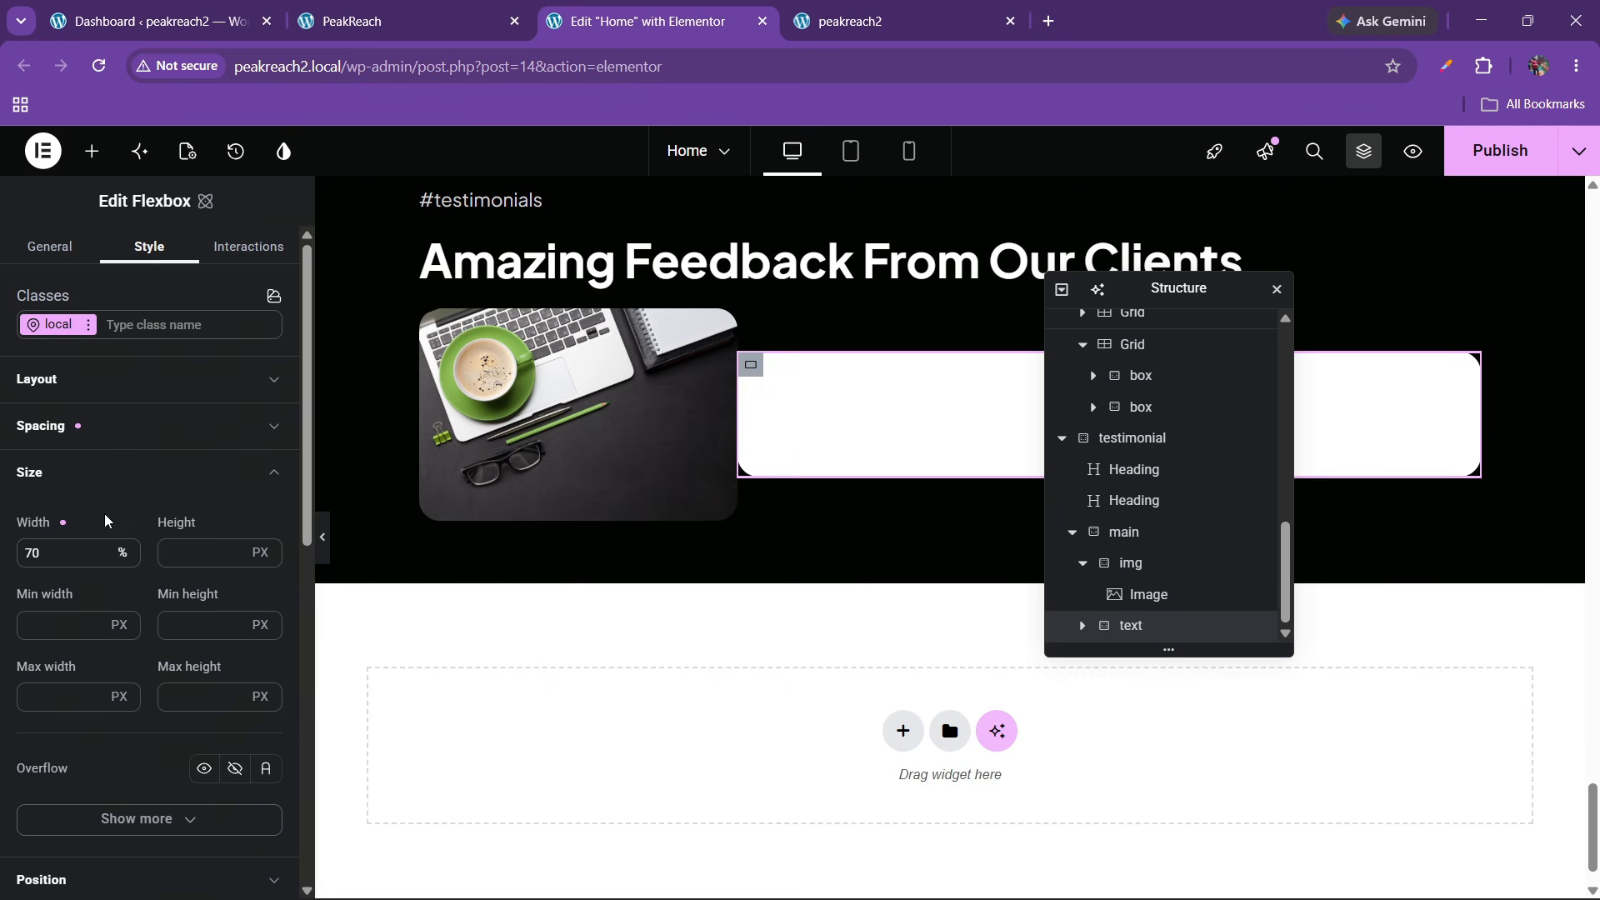
left_click(90, 430)
scroll(58, 700, "down", 1)
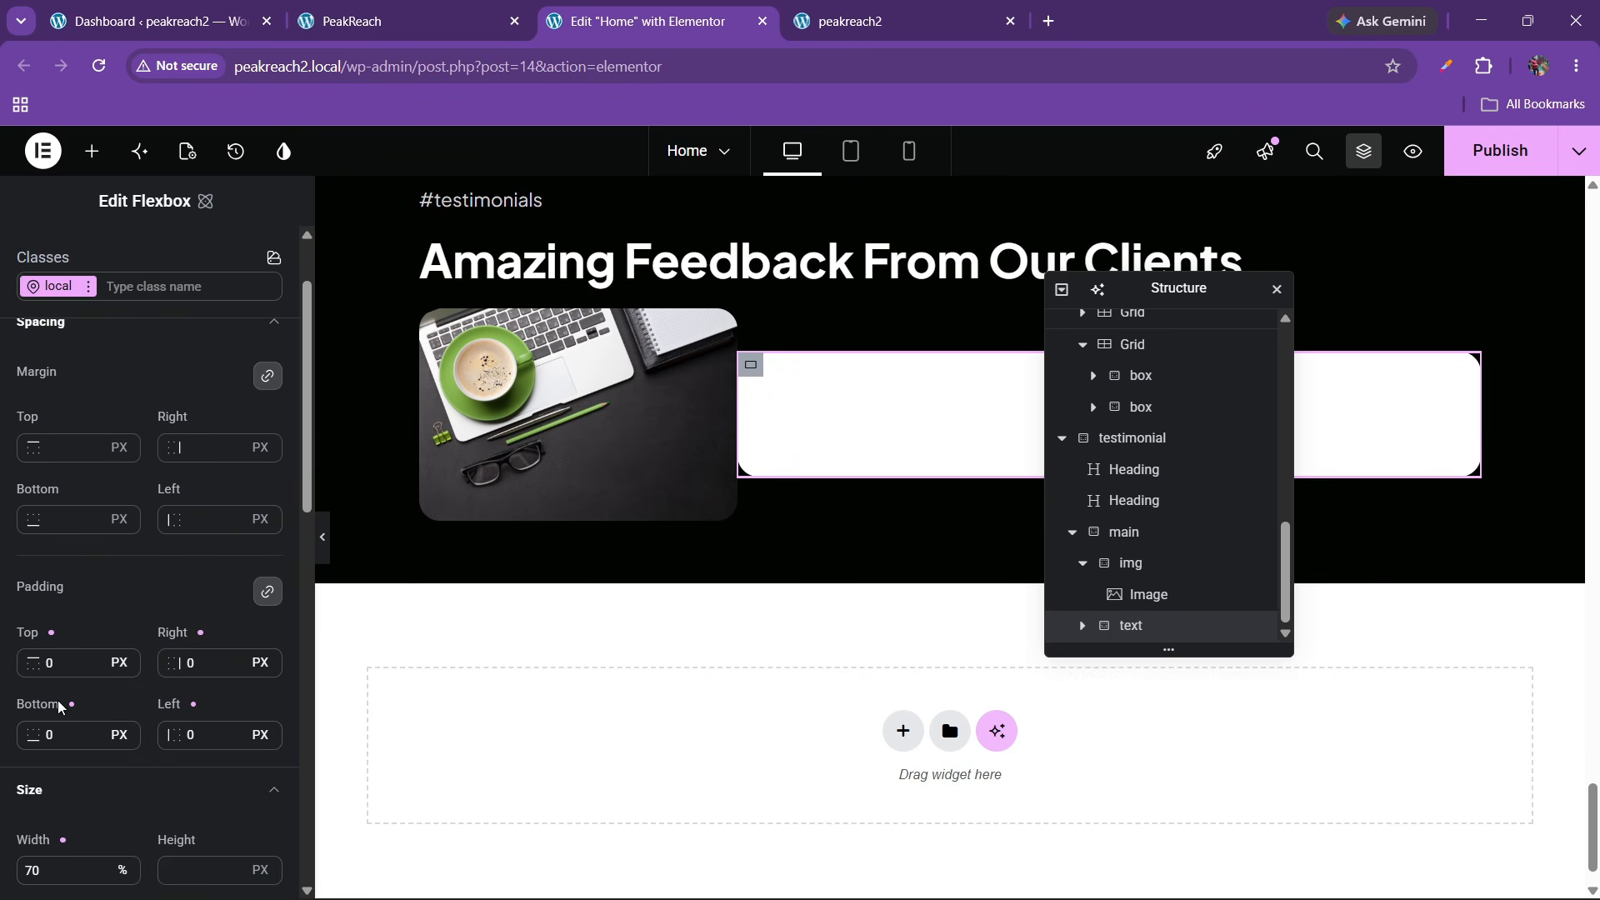
left_click(49, 664)
type("3")
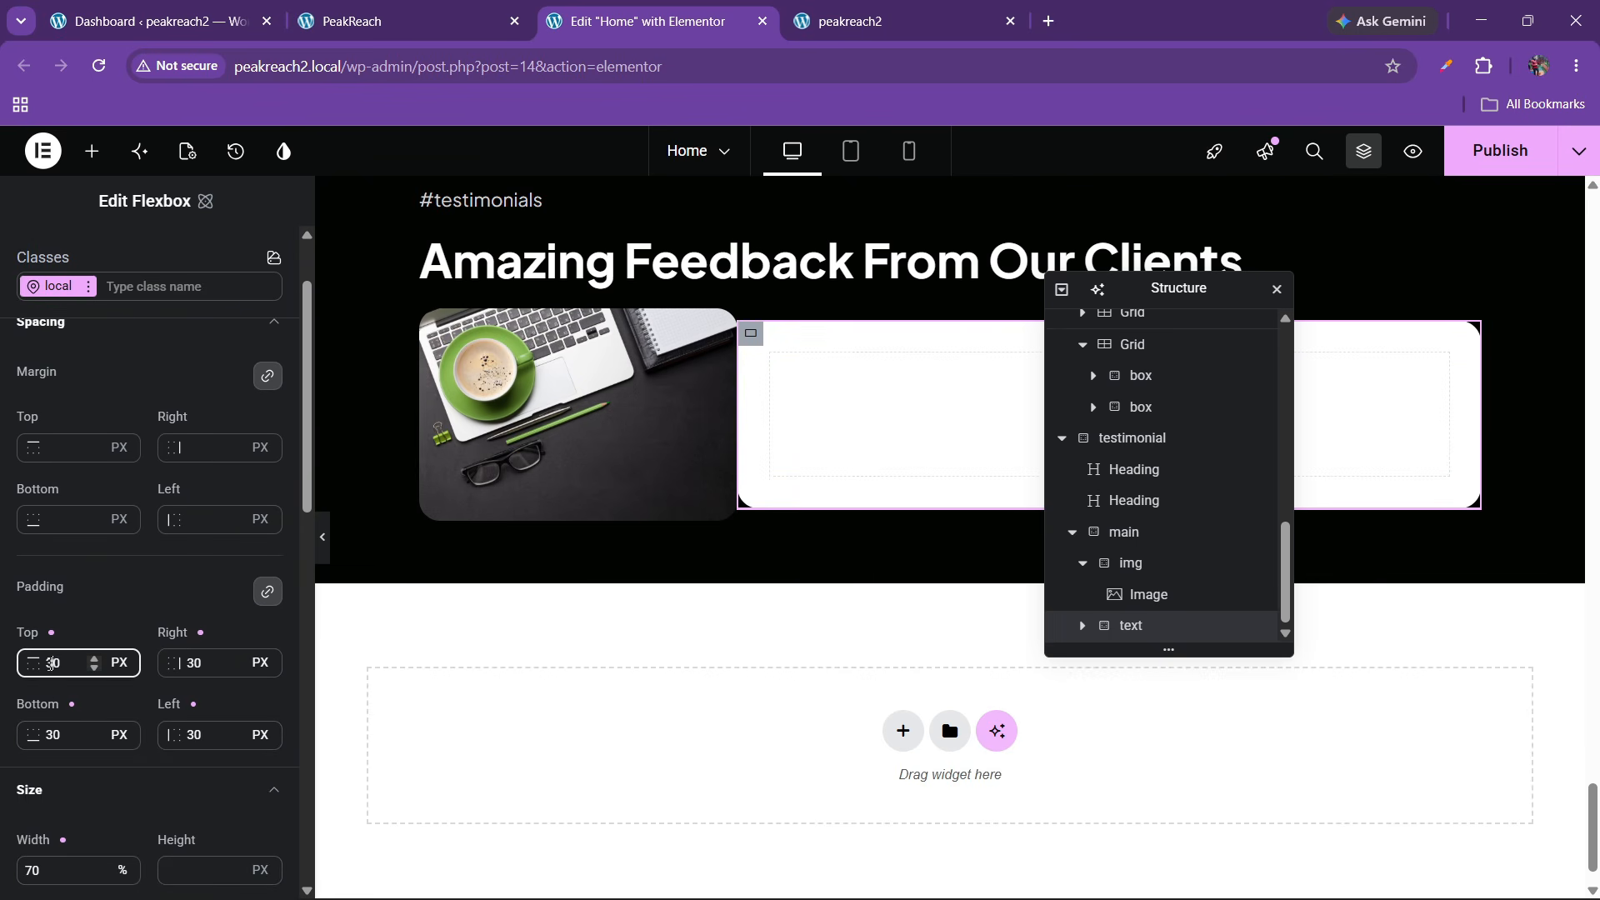
key("BackSpace")
type("2")
left_click(510, 7)
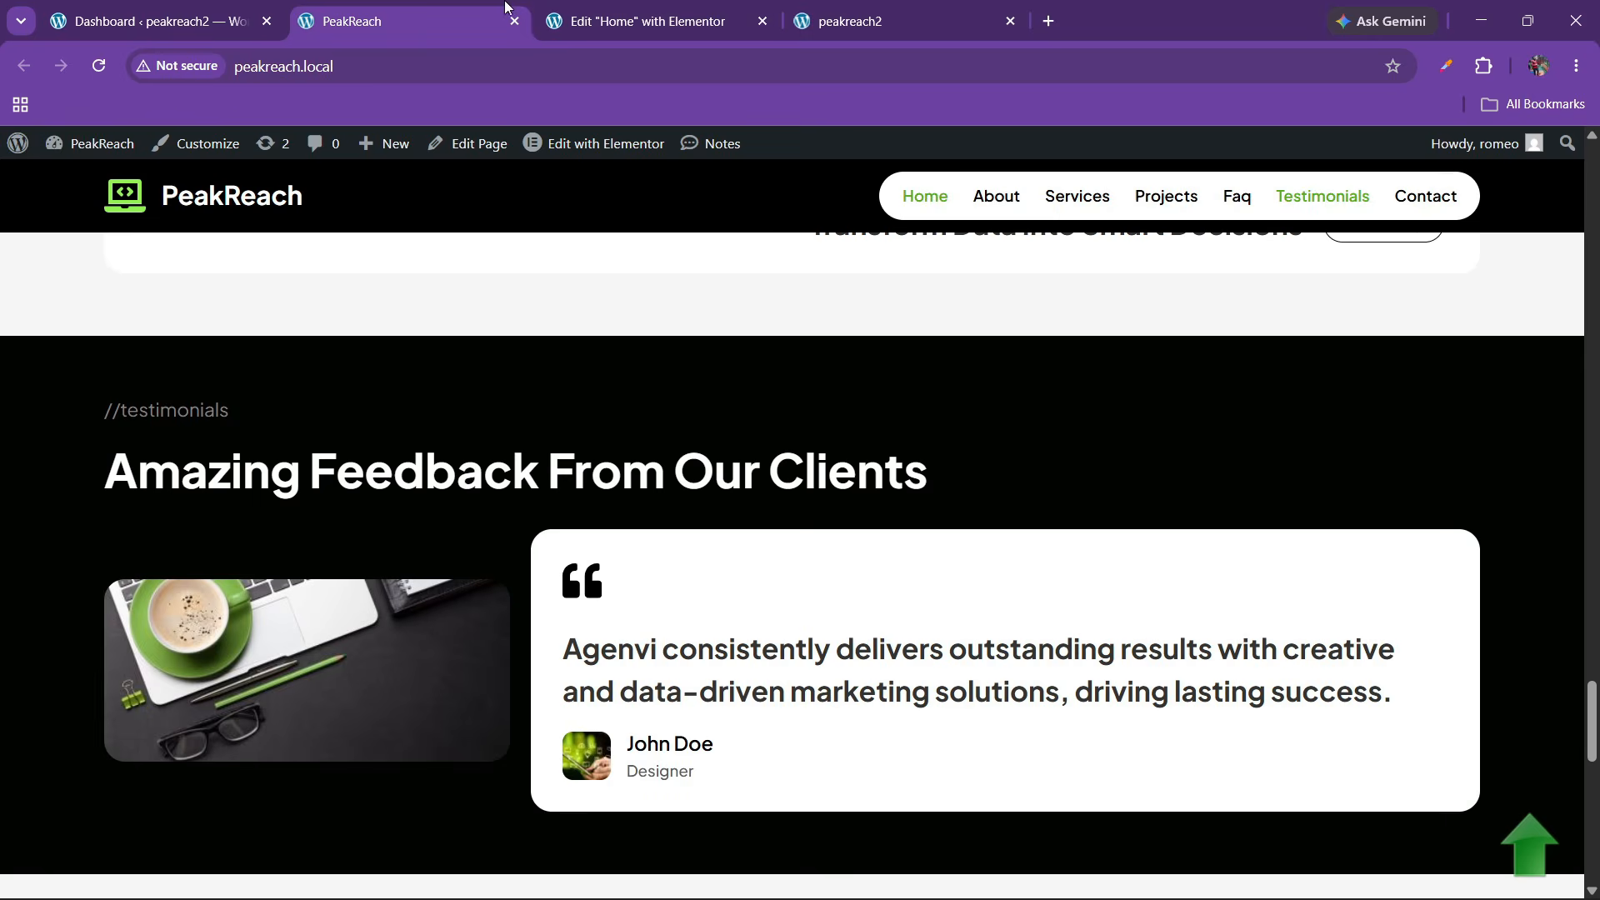
Add an Icon widget inside the empty testimonial box
left_click(583, 19)
left_click(91, 152)
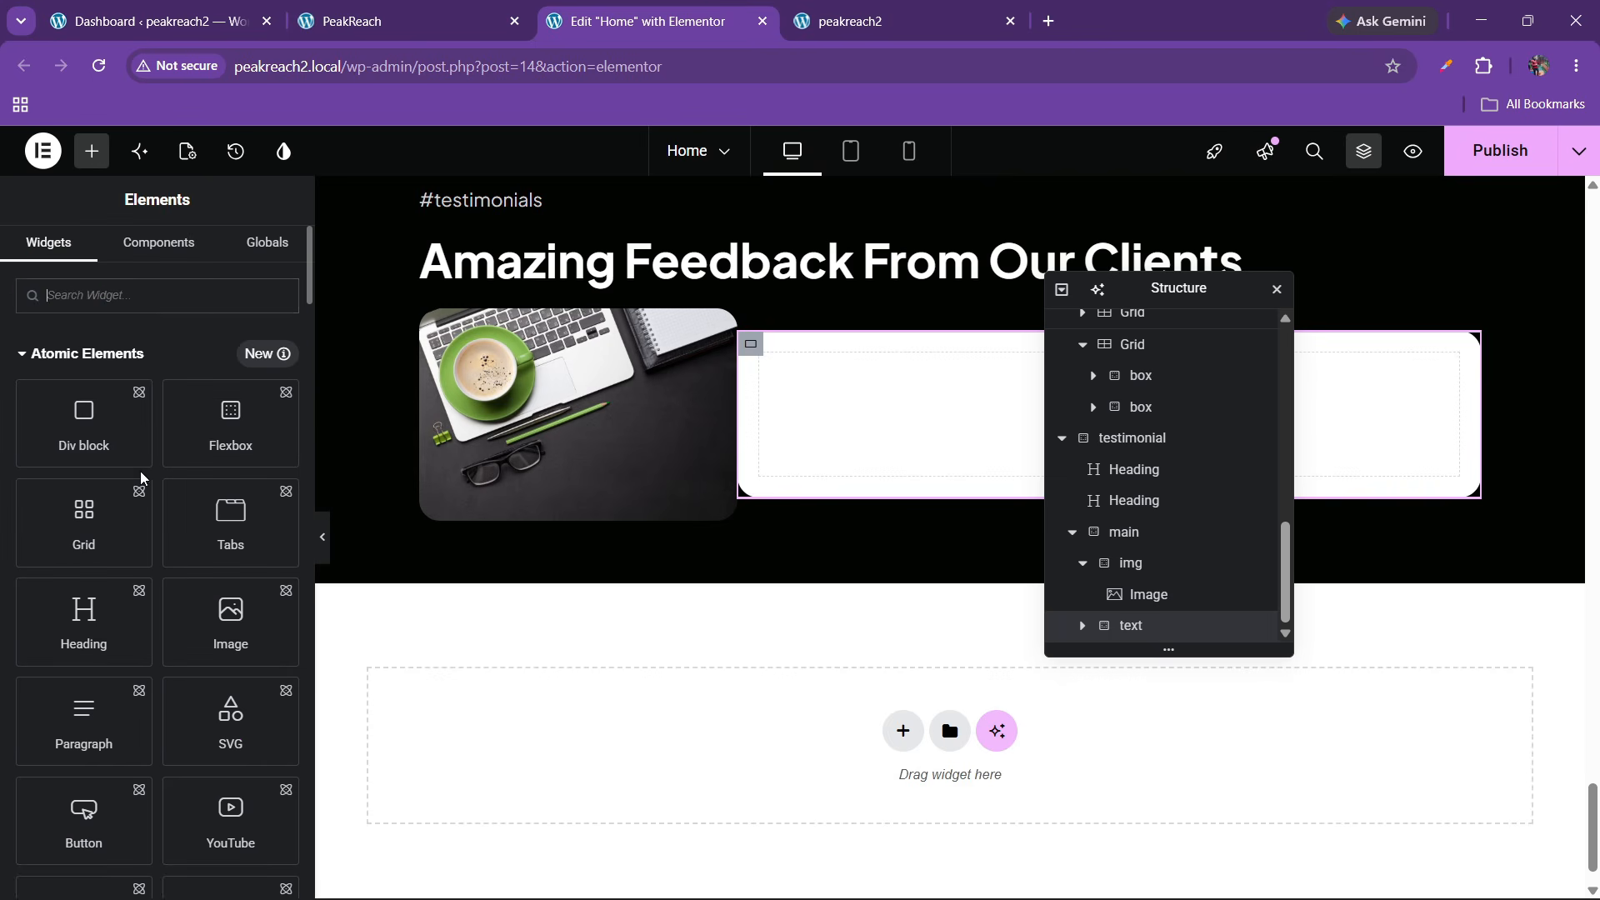
left_click(163, 296)
type("icon")
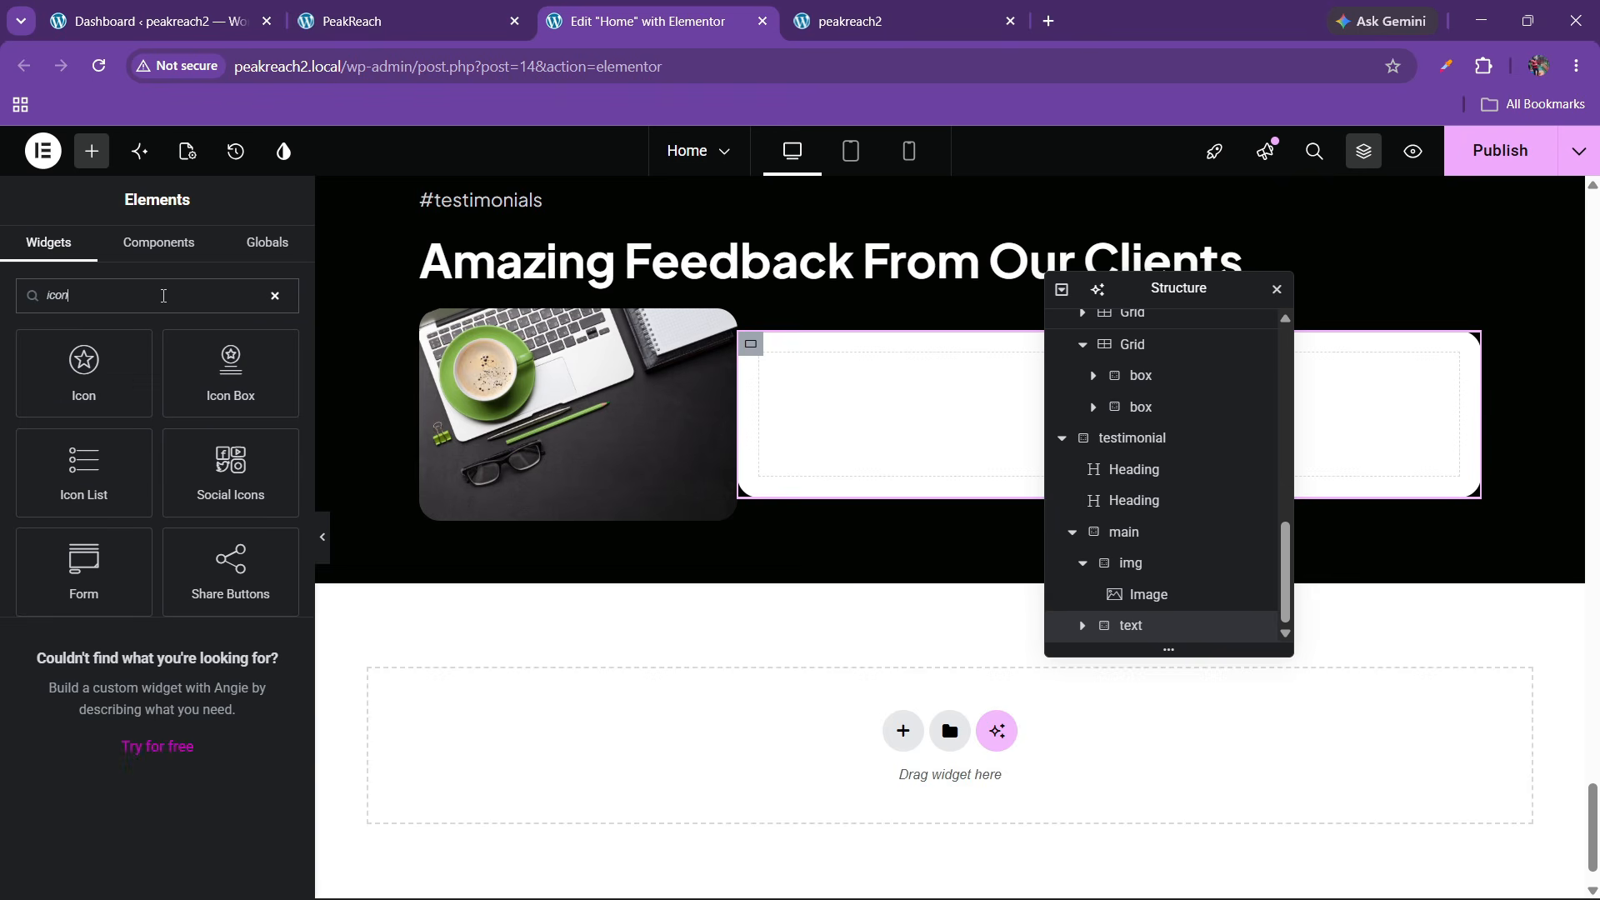
left_click_drag(114, 344, 833, 433)
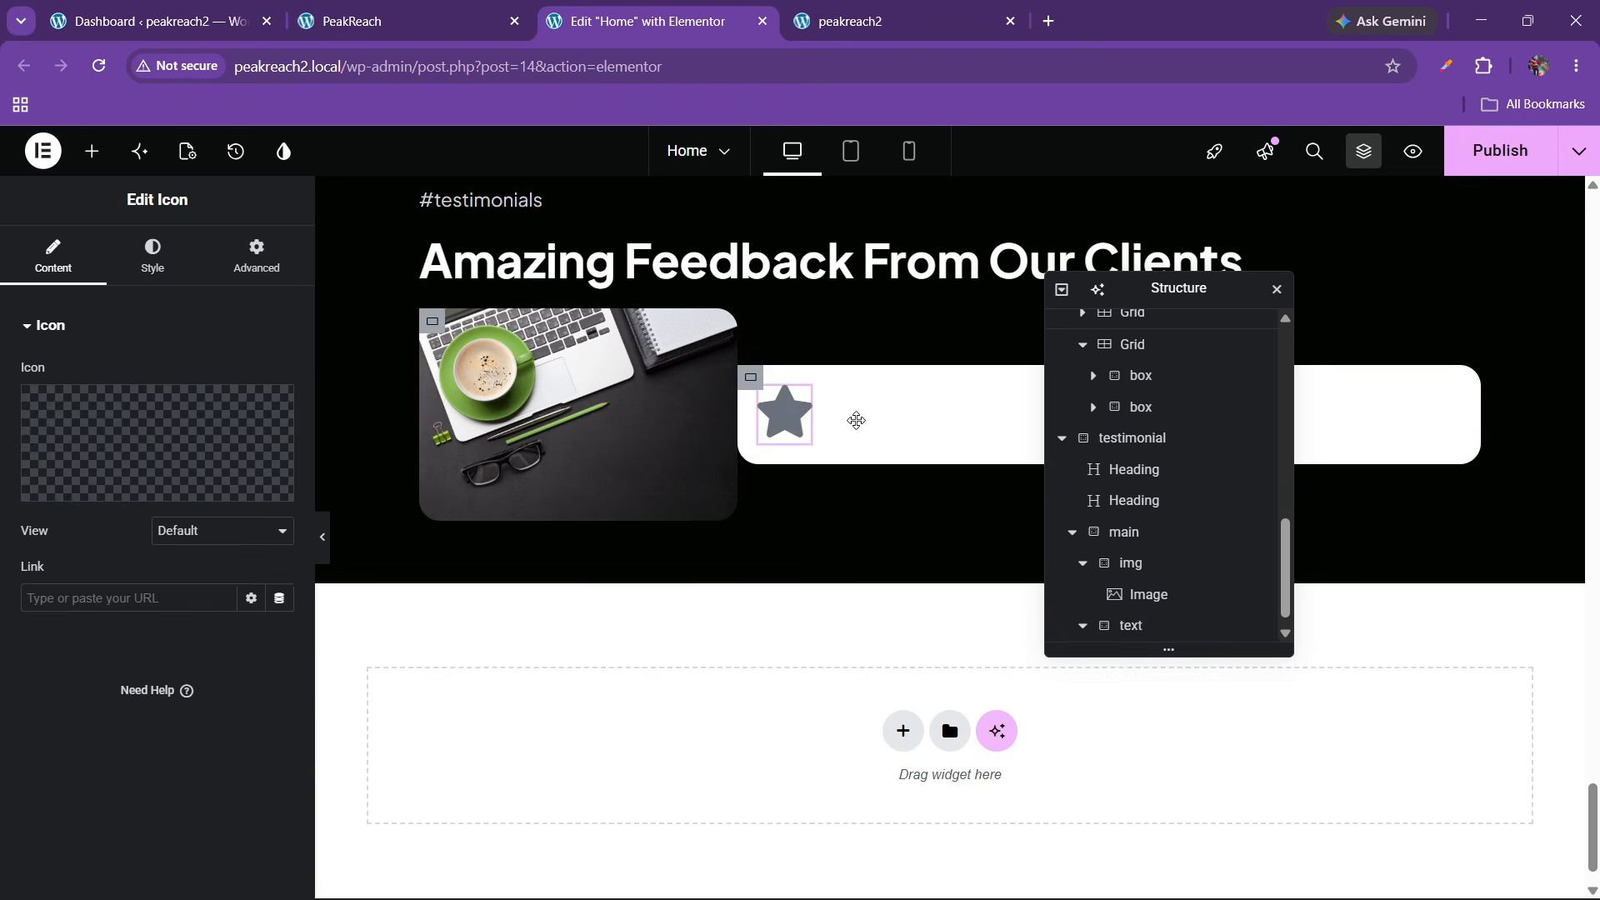
left_click(319, 20)
left_click(646, 21)
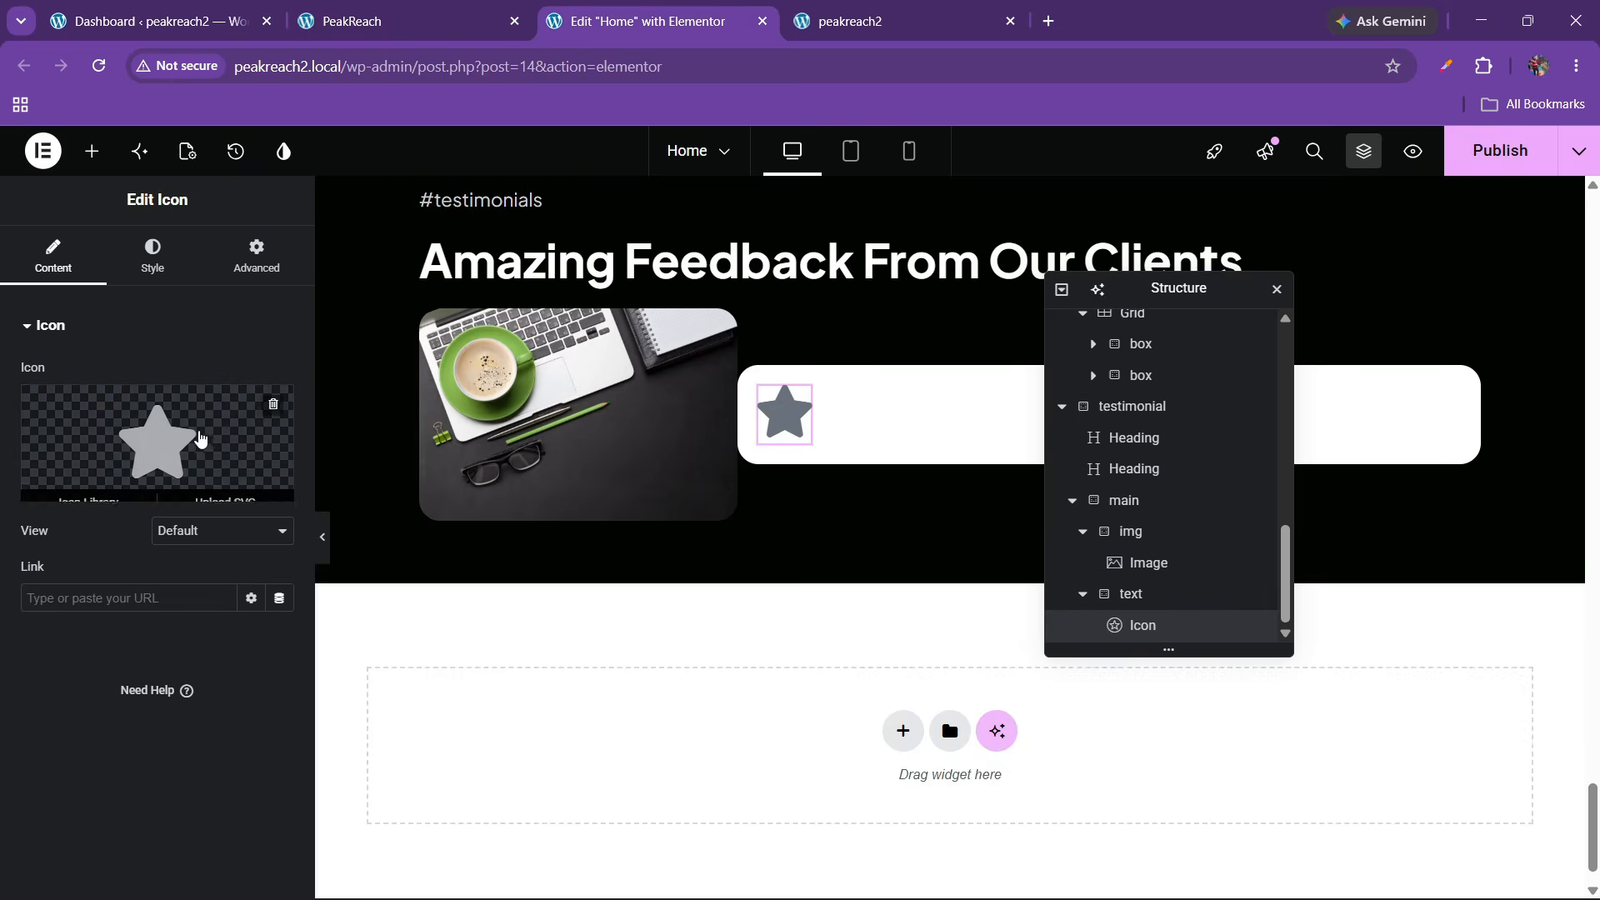
Make the icon a black Quote left icon at 34 px
left_click(117, 484)
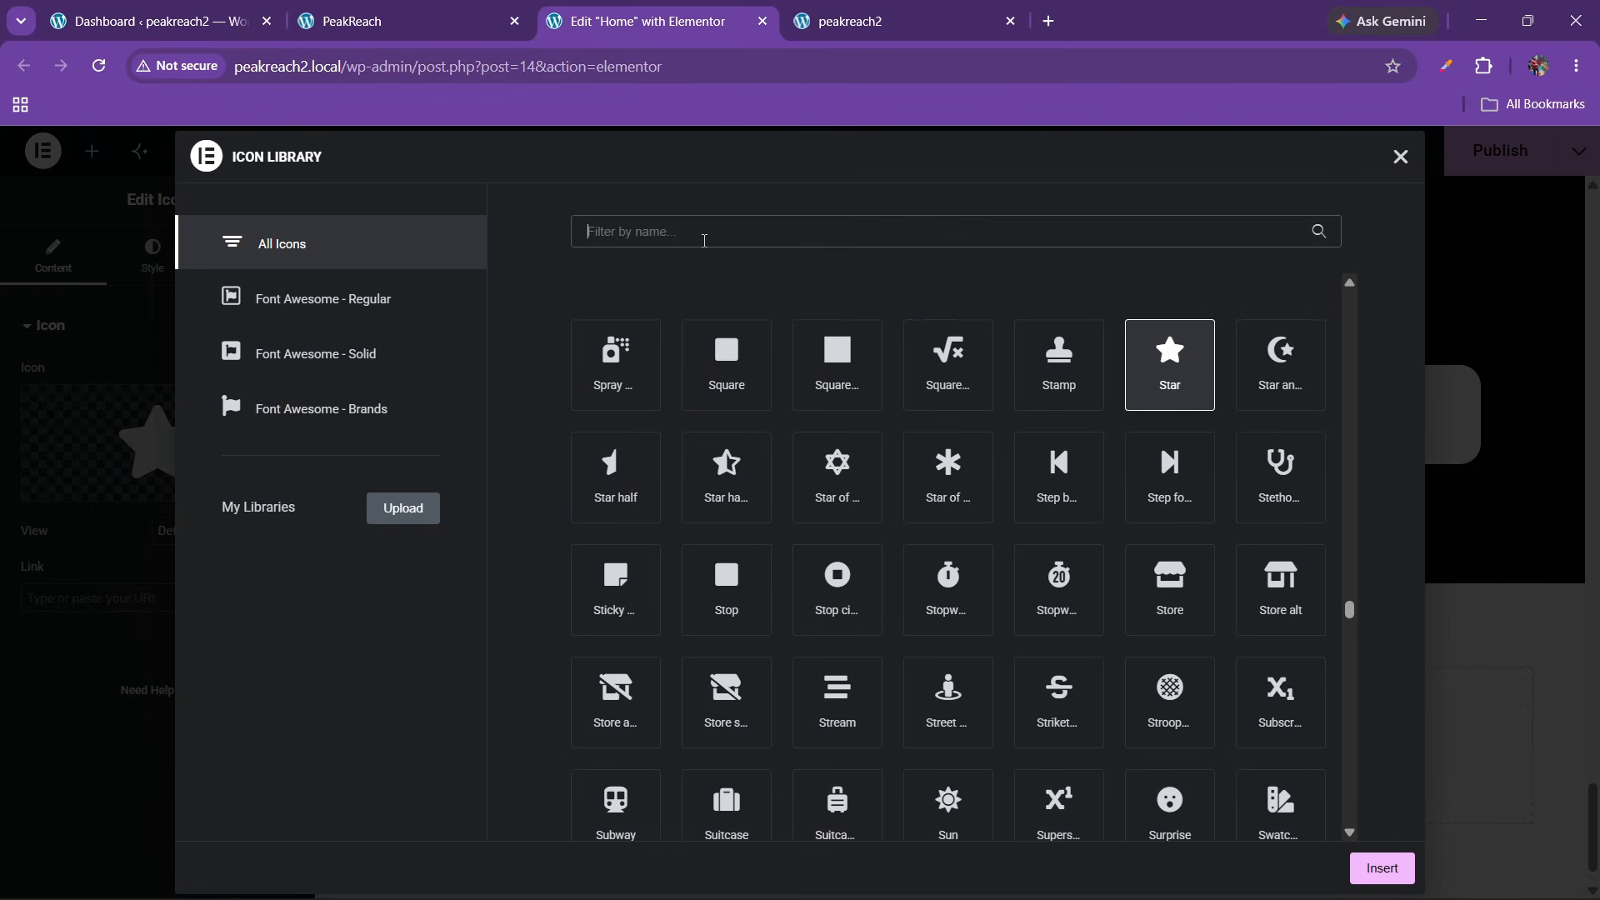
type("quote")
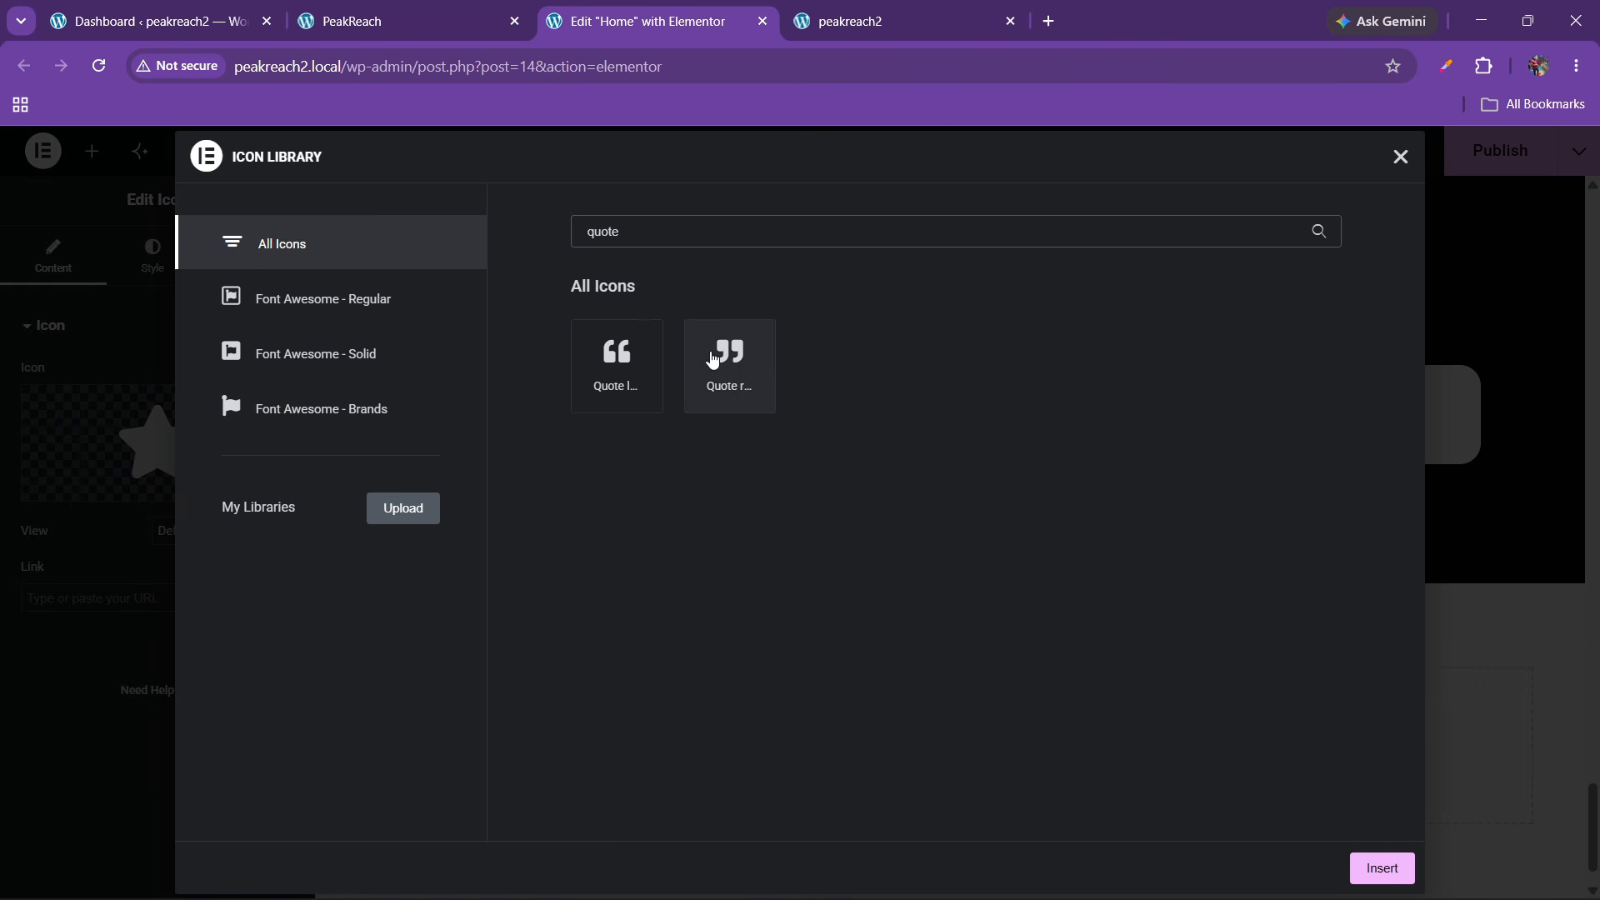
left_click(648, 360)
left_click(1383, 868)
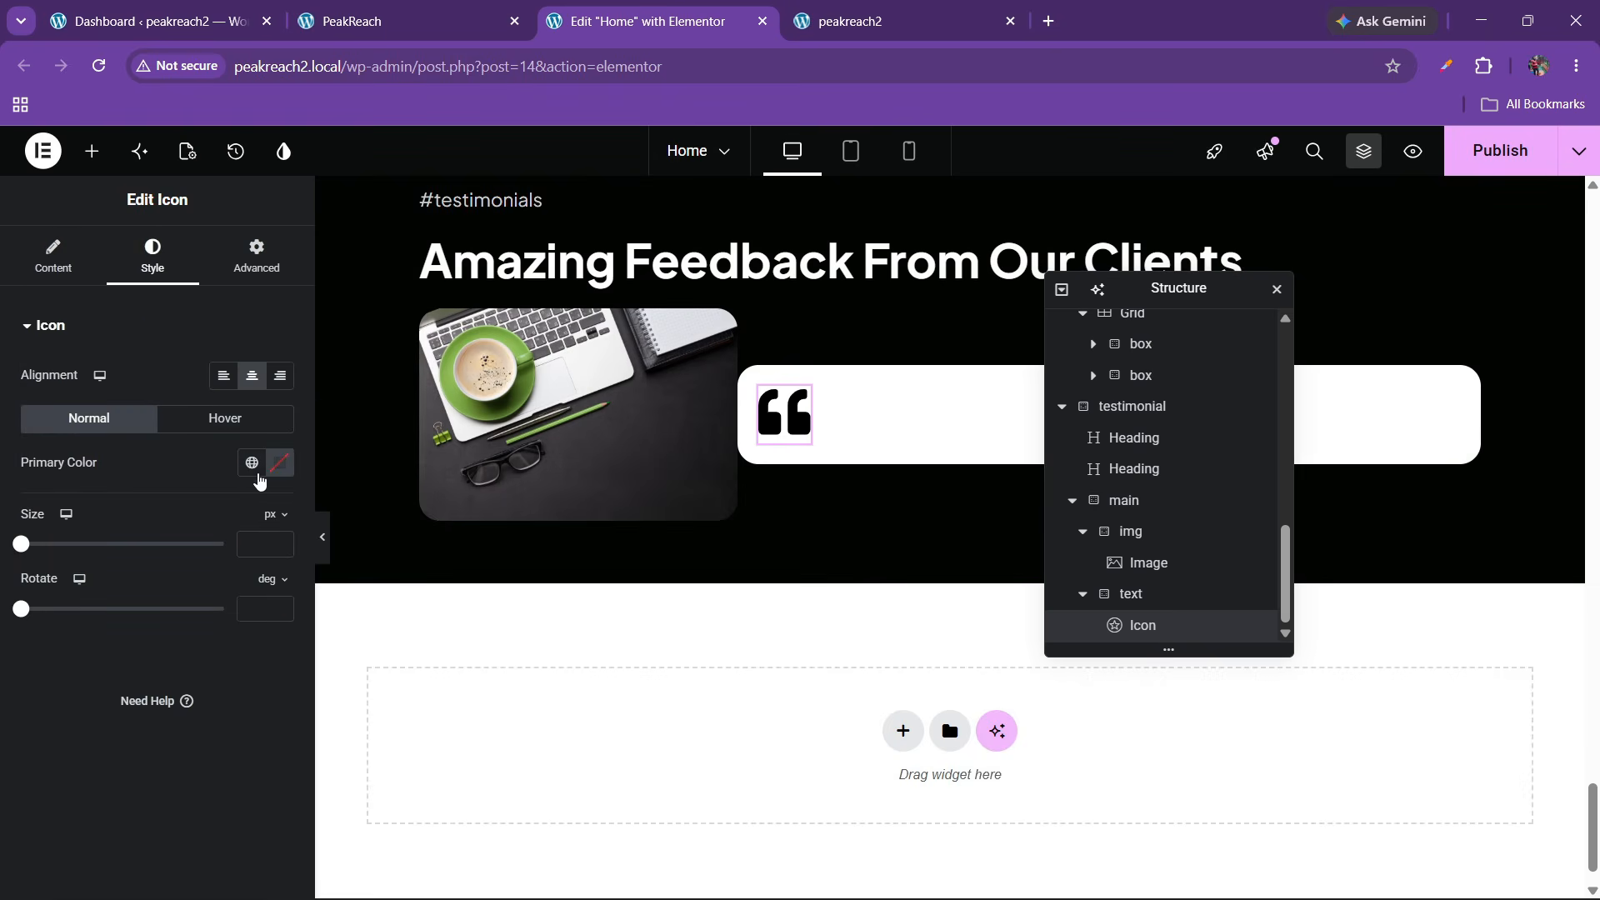
left_click(275, 463)
left_click(280, 541)
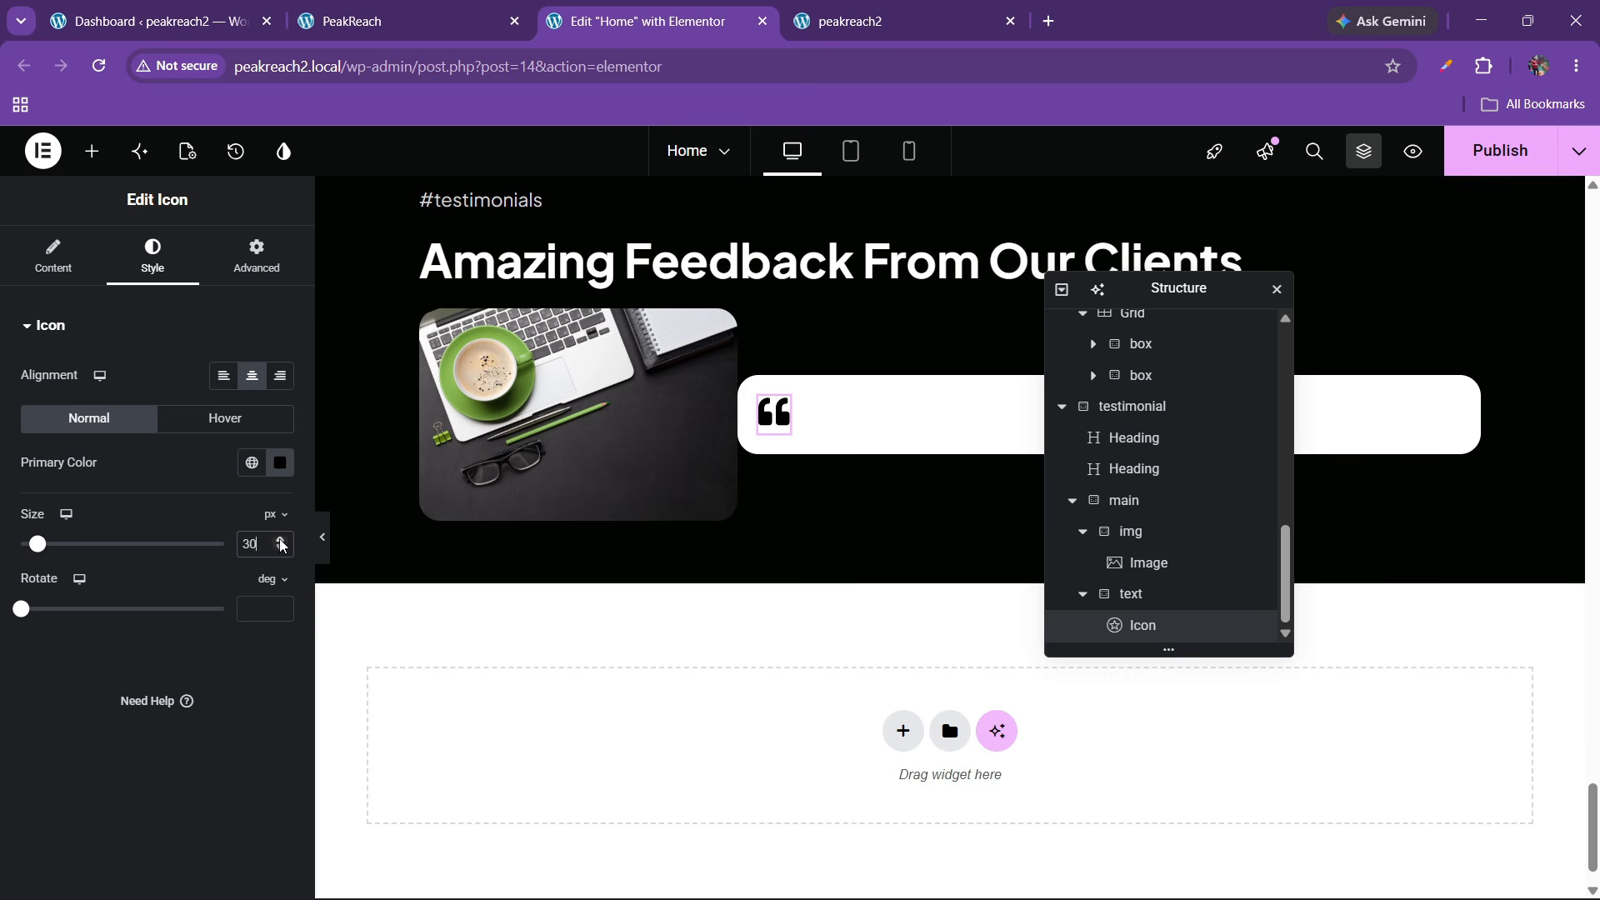
triple_click(279, 540)
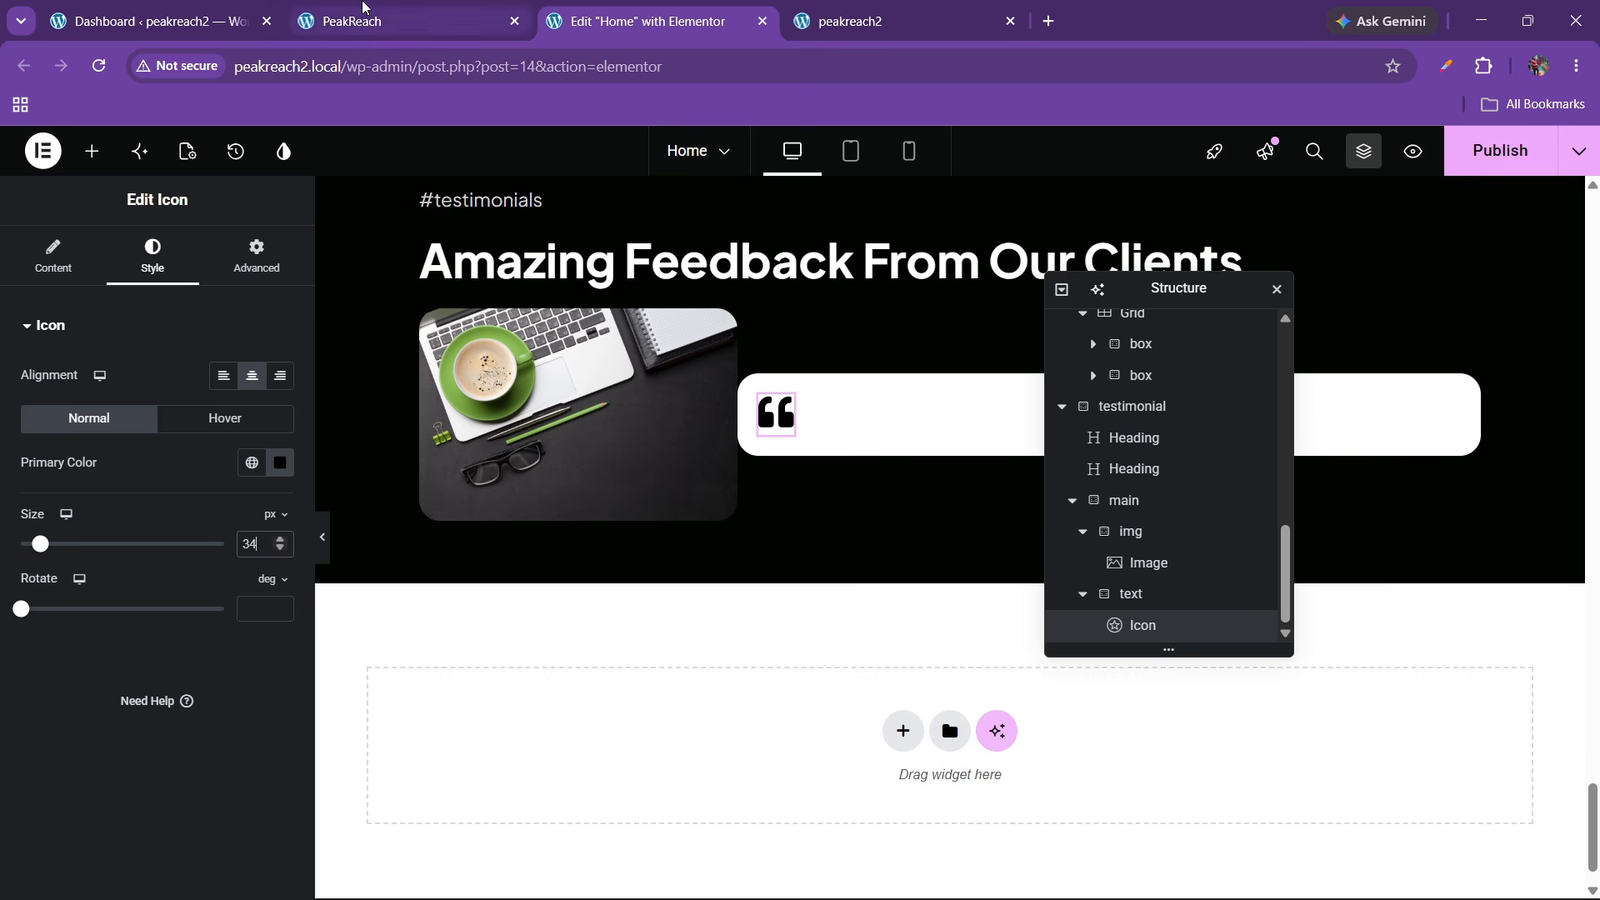
left_click(350, 20)
left_click(659, 21)
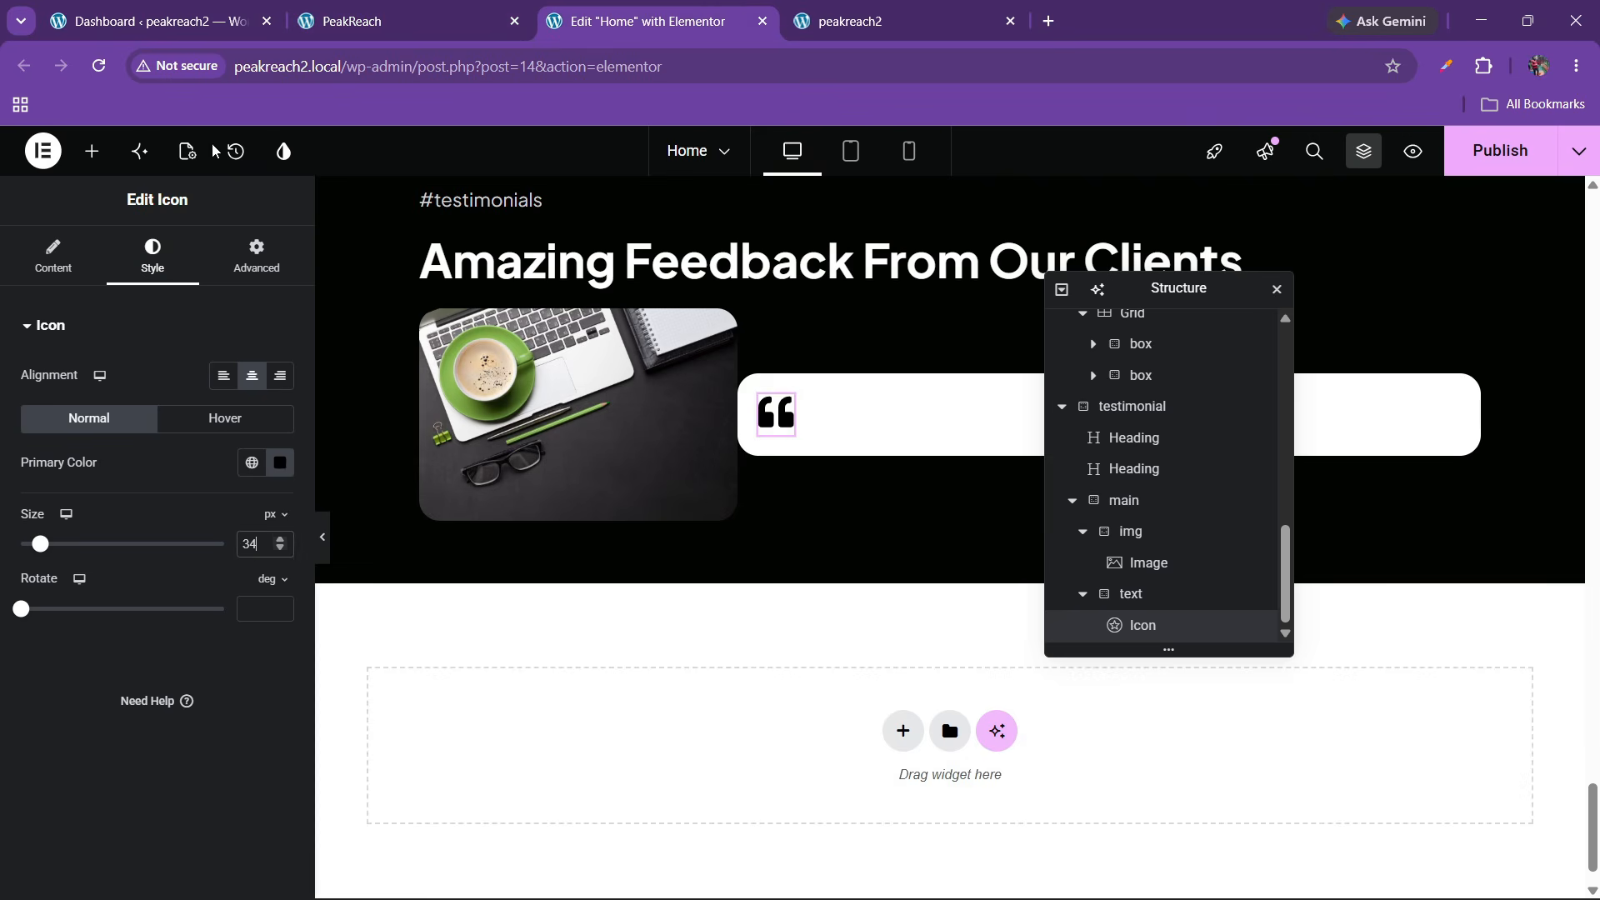
Add a Paragraph widget below the quote icon
left_click(91, 151)
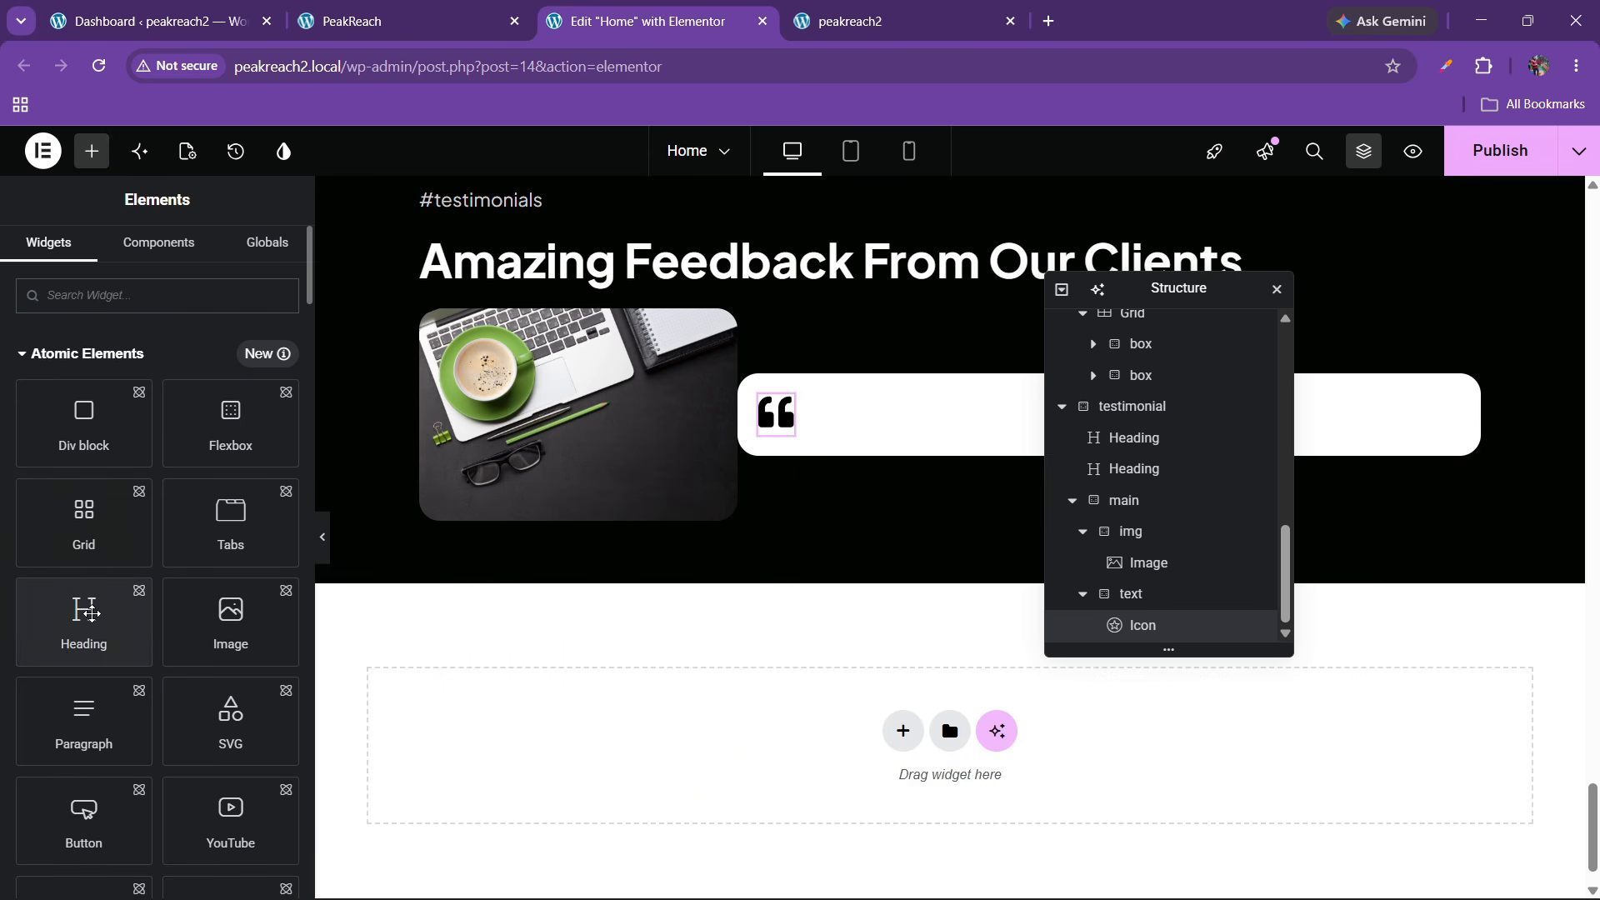
left_click_drag(118, 733, 788, 419)
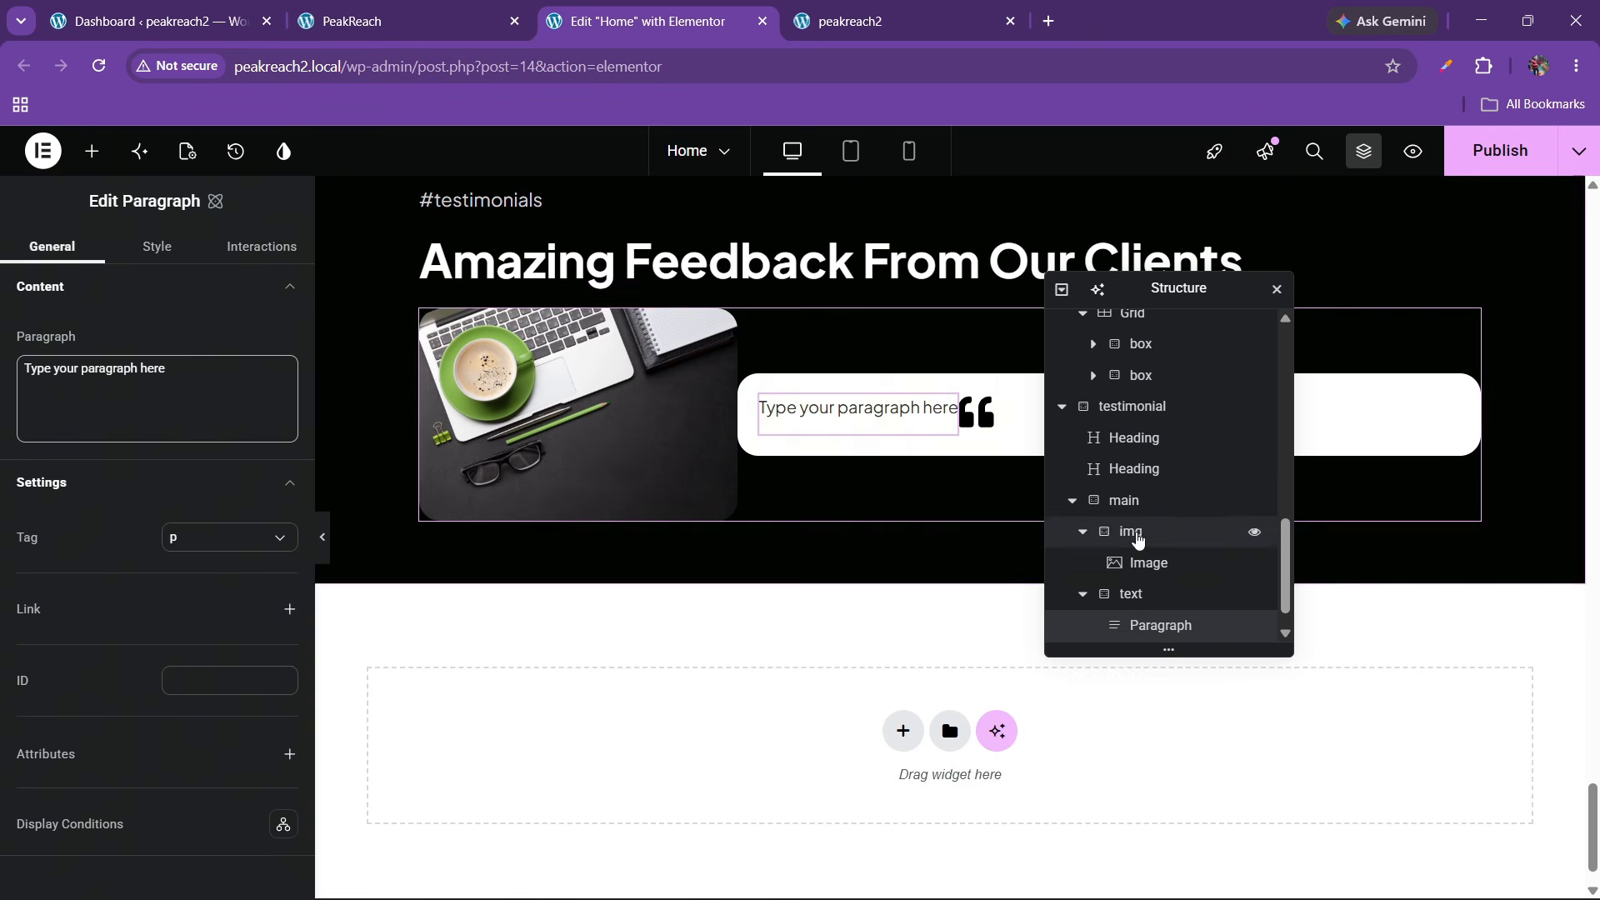
scroll(1137, 616, "down", 1)
left_click_drag(1150, 596, 1163, 644)
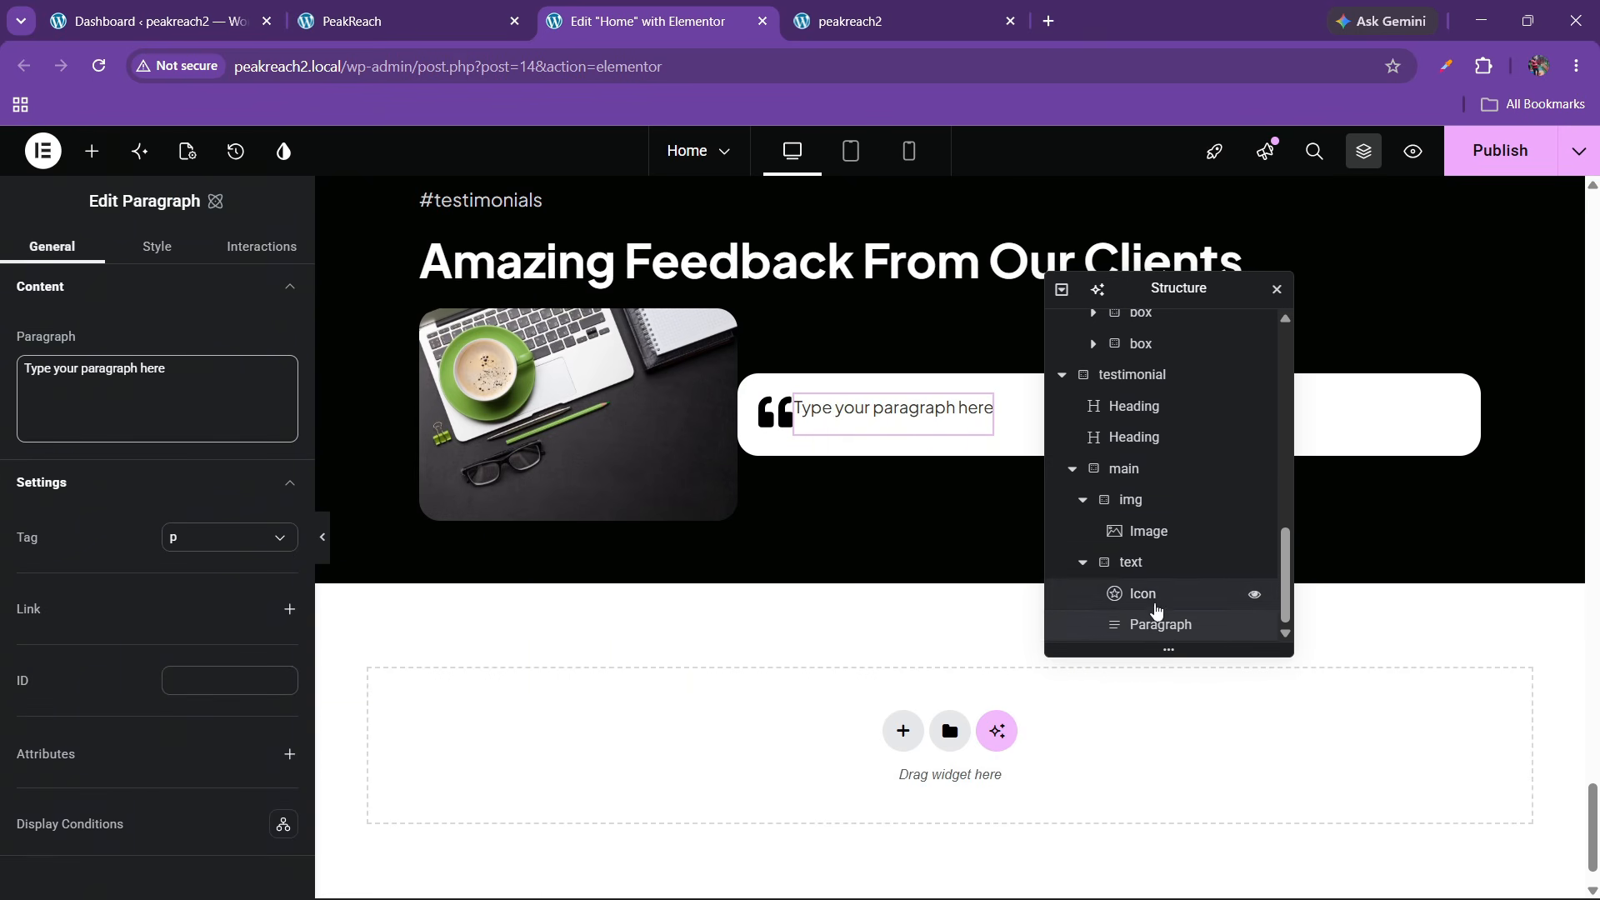
Stack the icon above the paragraph, centered vertically and aligned to the start
left_click(1137, 563)
left_click(72, 379)
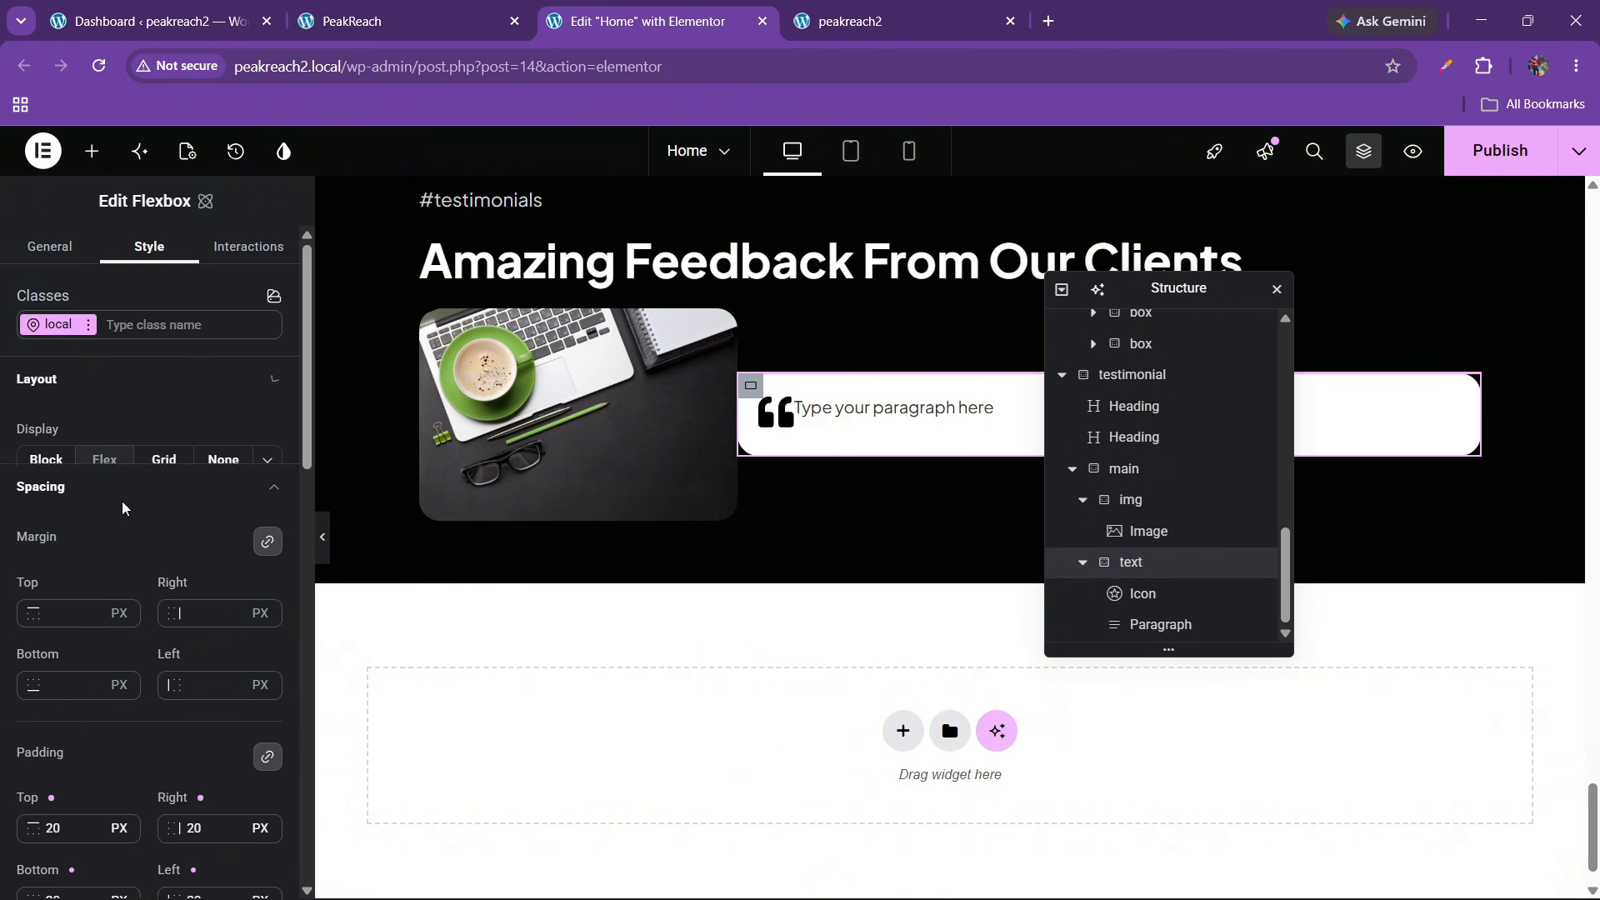
left_click(205, 505)
left_click(94, 583)
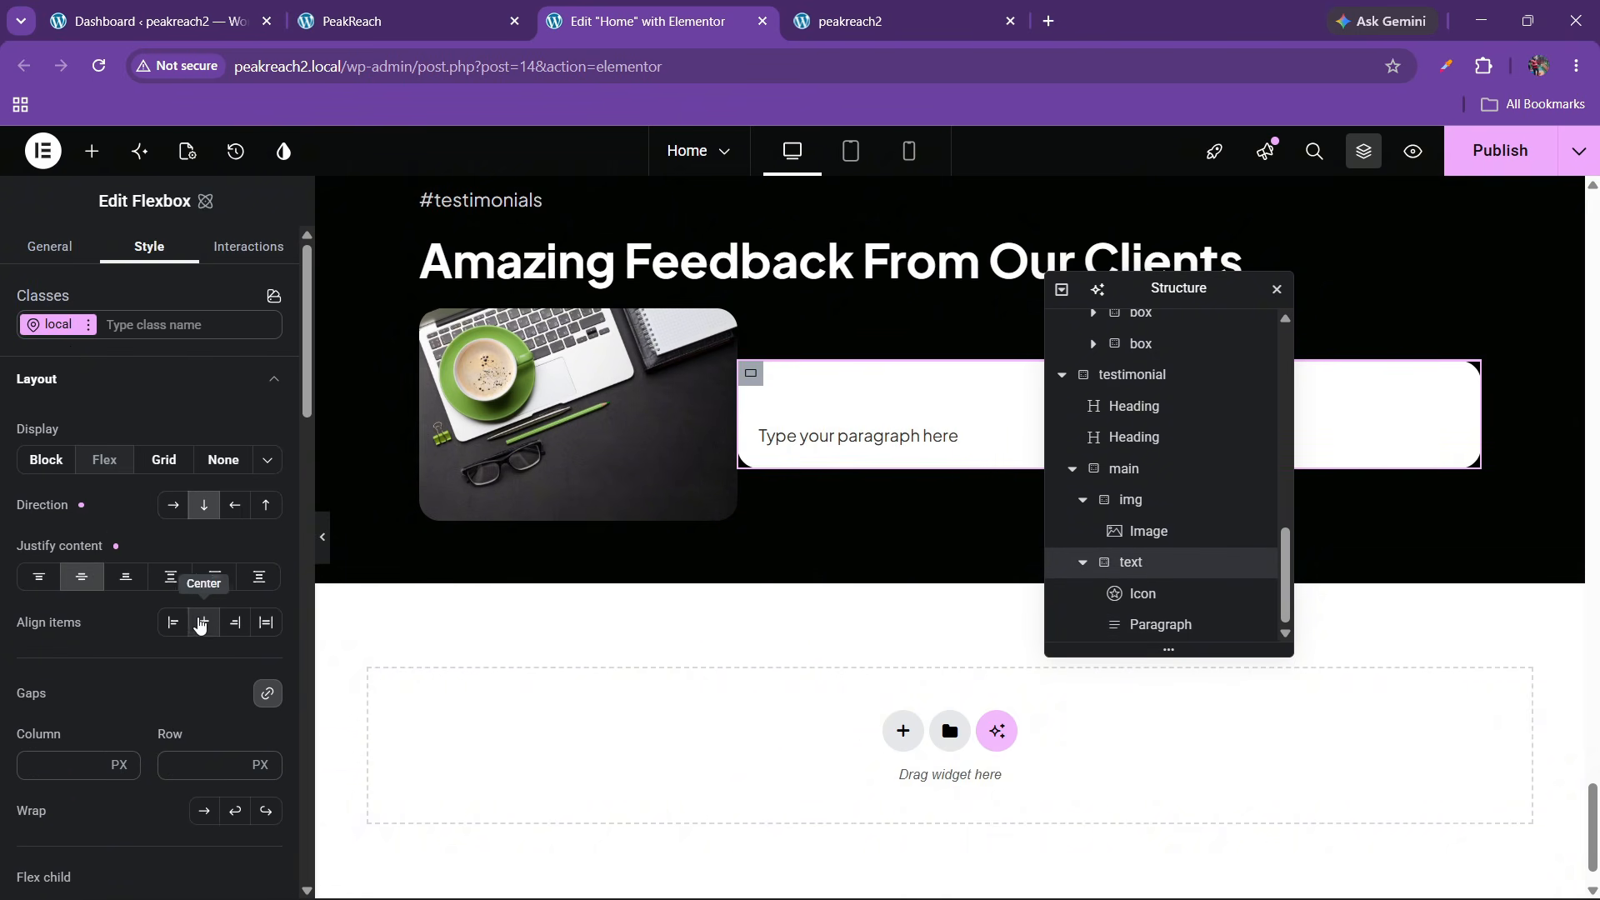
left_click(174, 627)
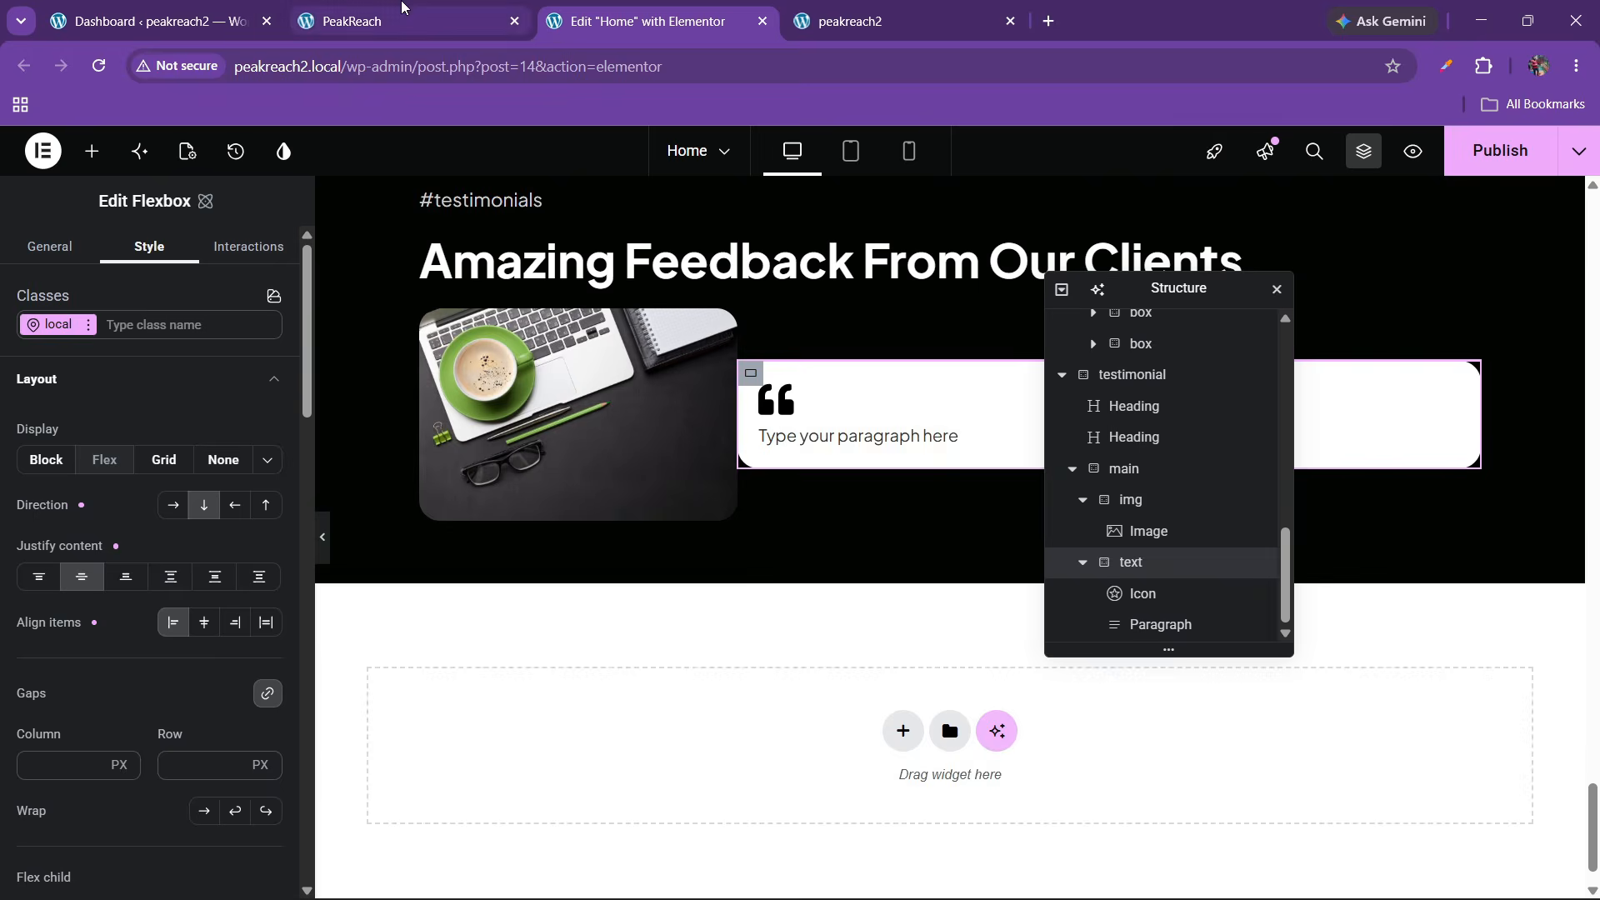
Replace the placeholder paragraph with the testimonial quote copied from the live site
left_click(400, 19)
left_click_drag(563, 650, 1406, 714)
key("ctrl+c")
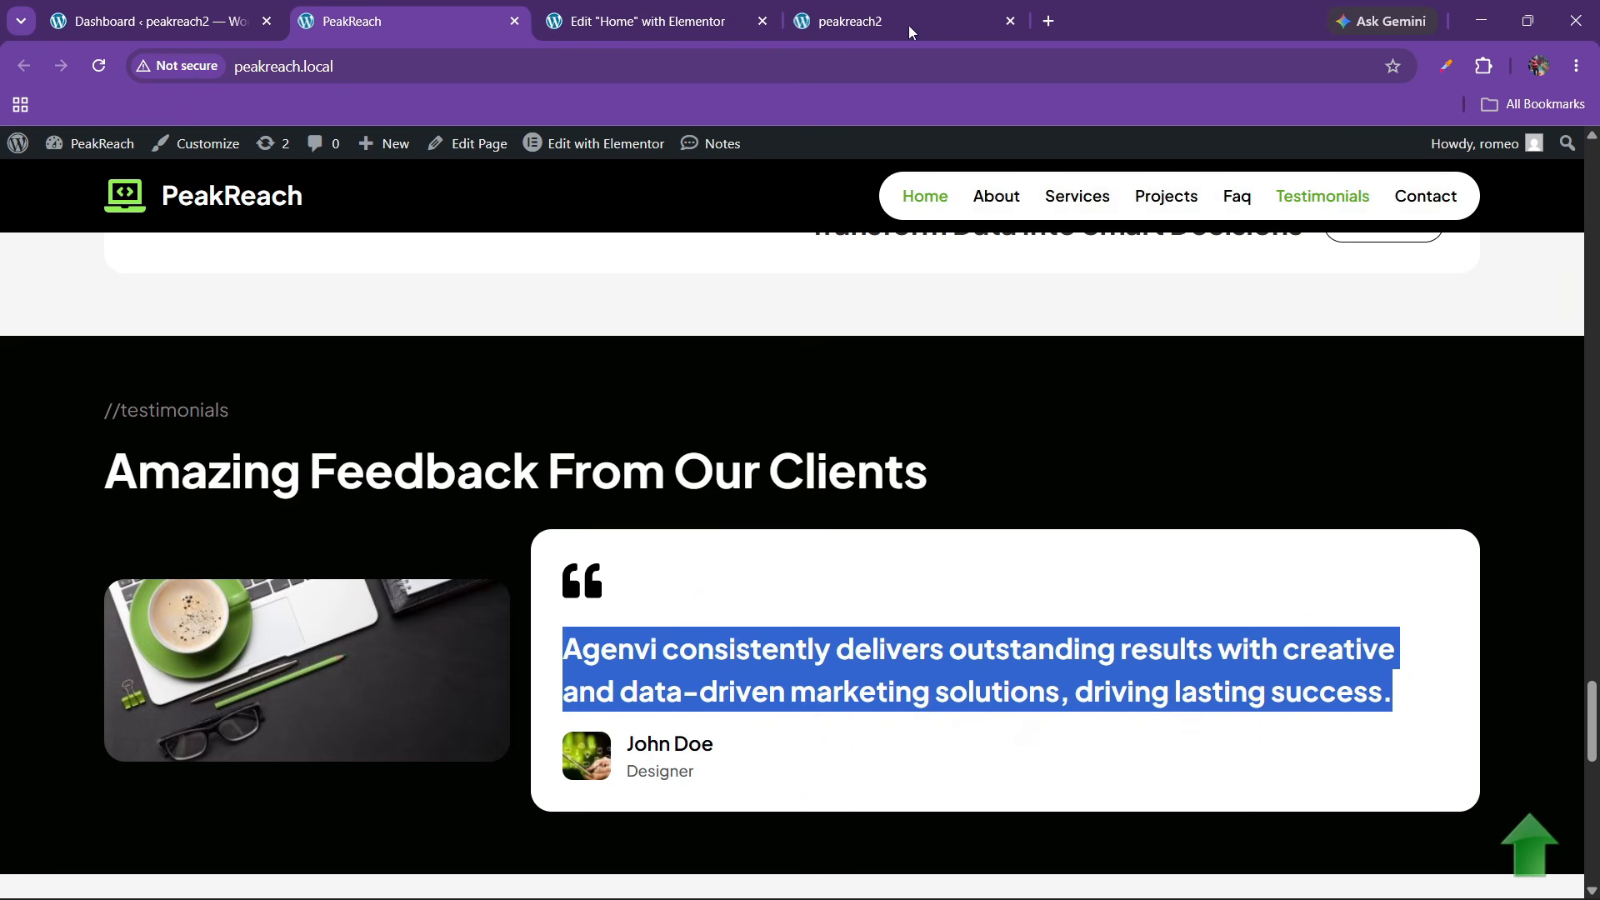
left_click(650, 21)
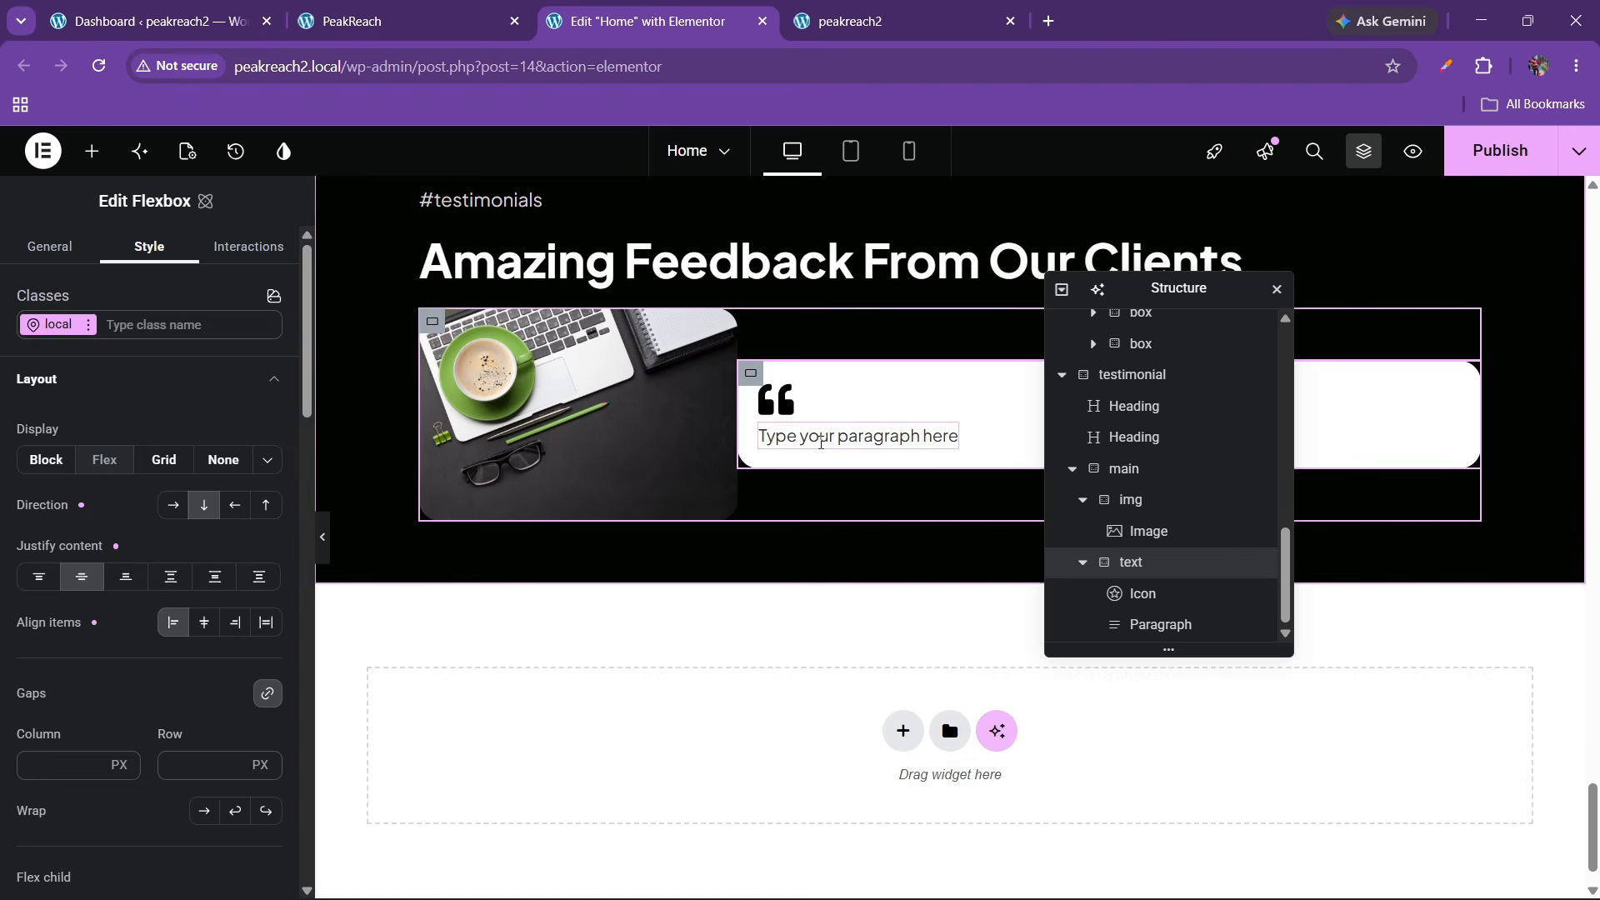
left_click(858, 435)
triple_click(85, 414)
key("ctrl+v")
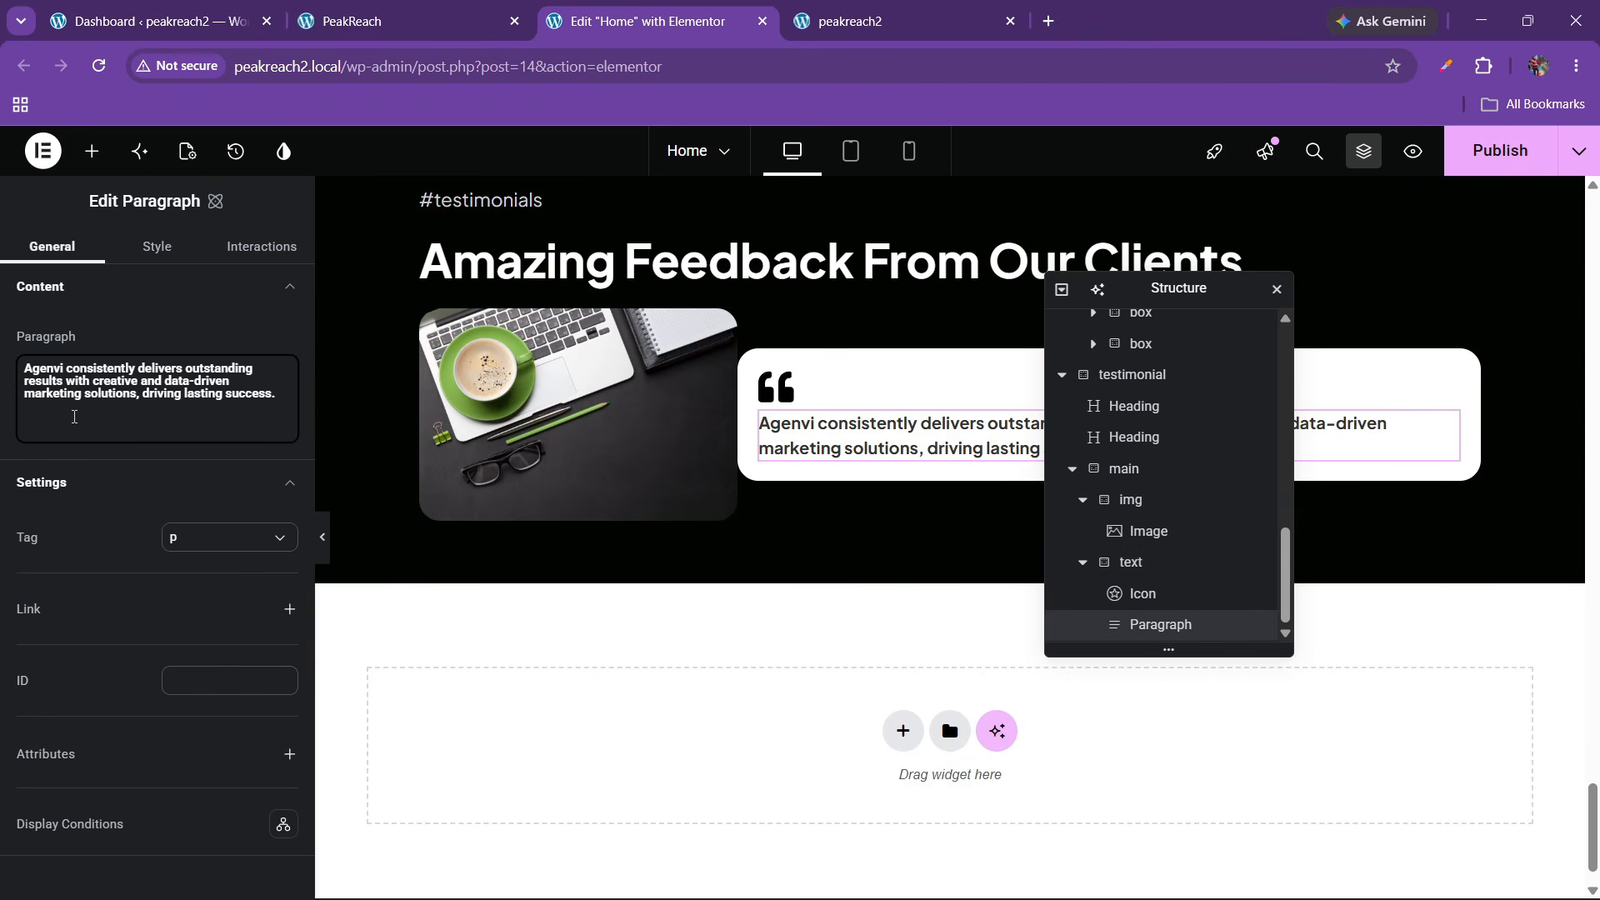
Set the paragraph typography to font1, 500 Medium weight, 25 px size
left_click(155, 249)
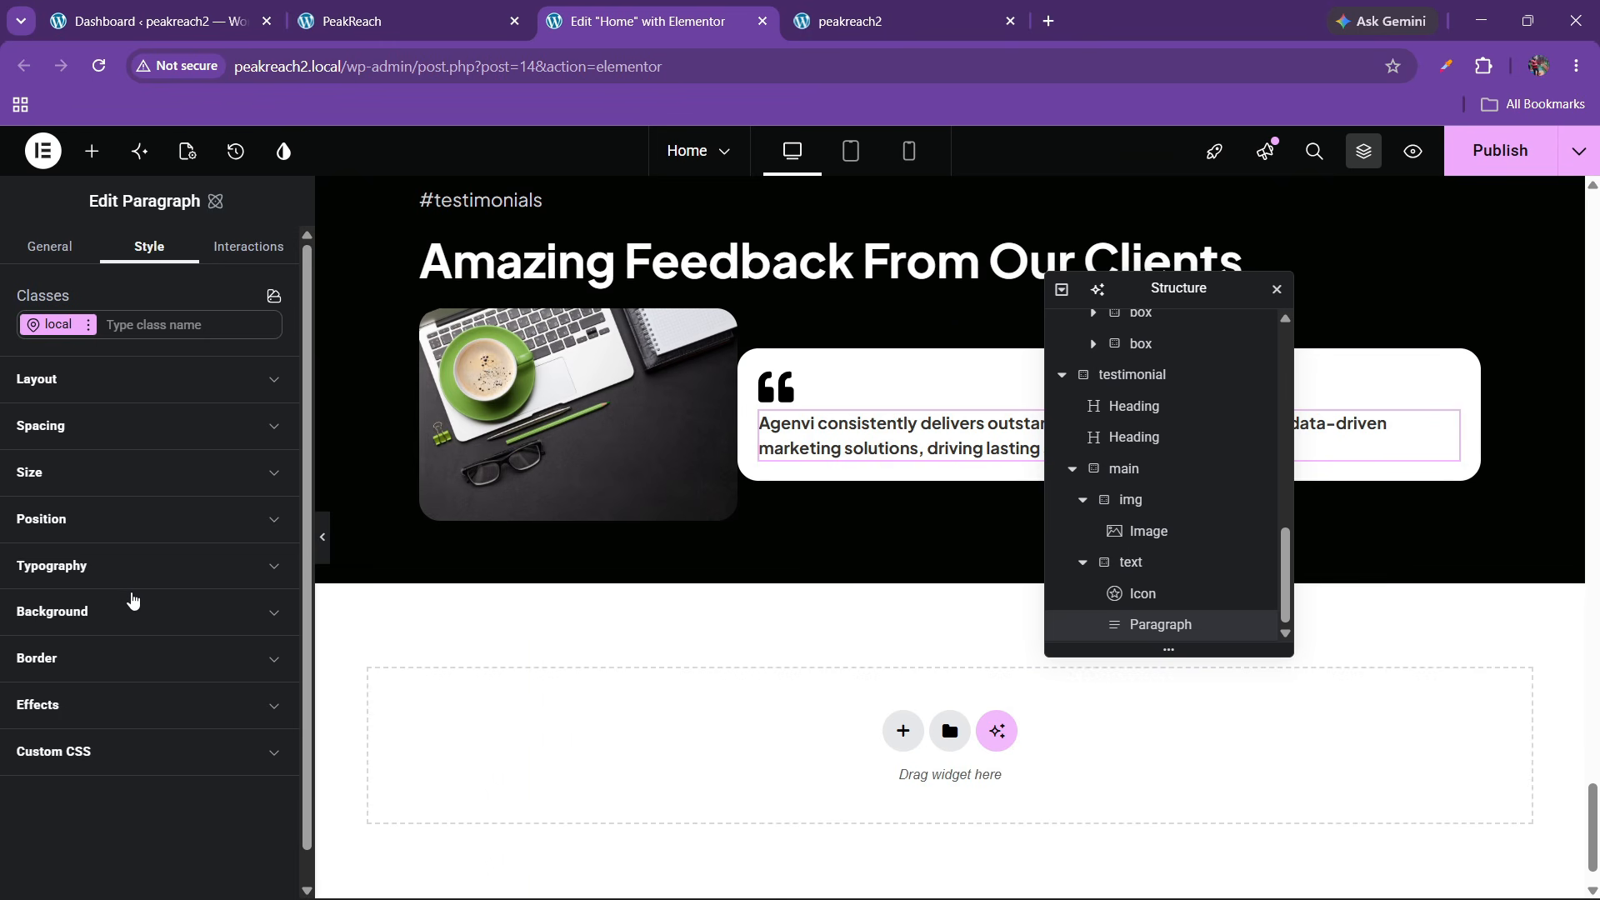
left_click(130, 567)
left_click(264, 495)
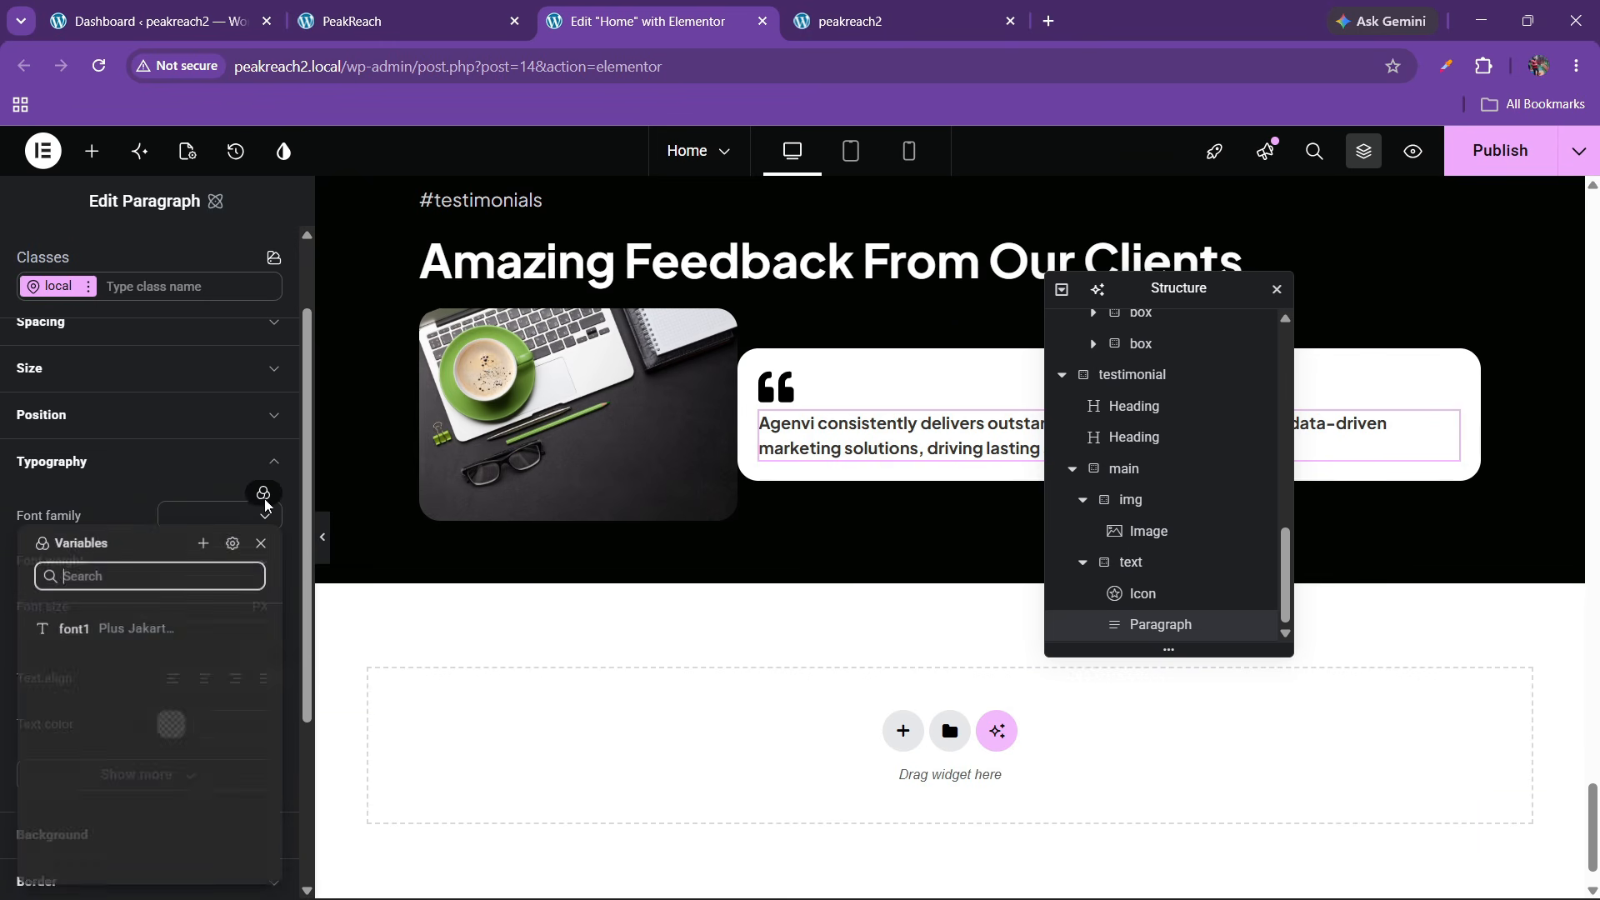
left_click(189, 630)
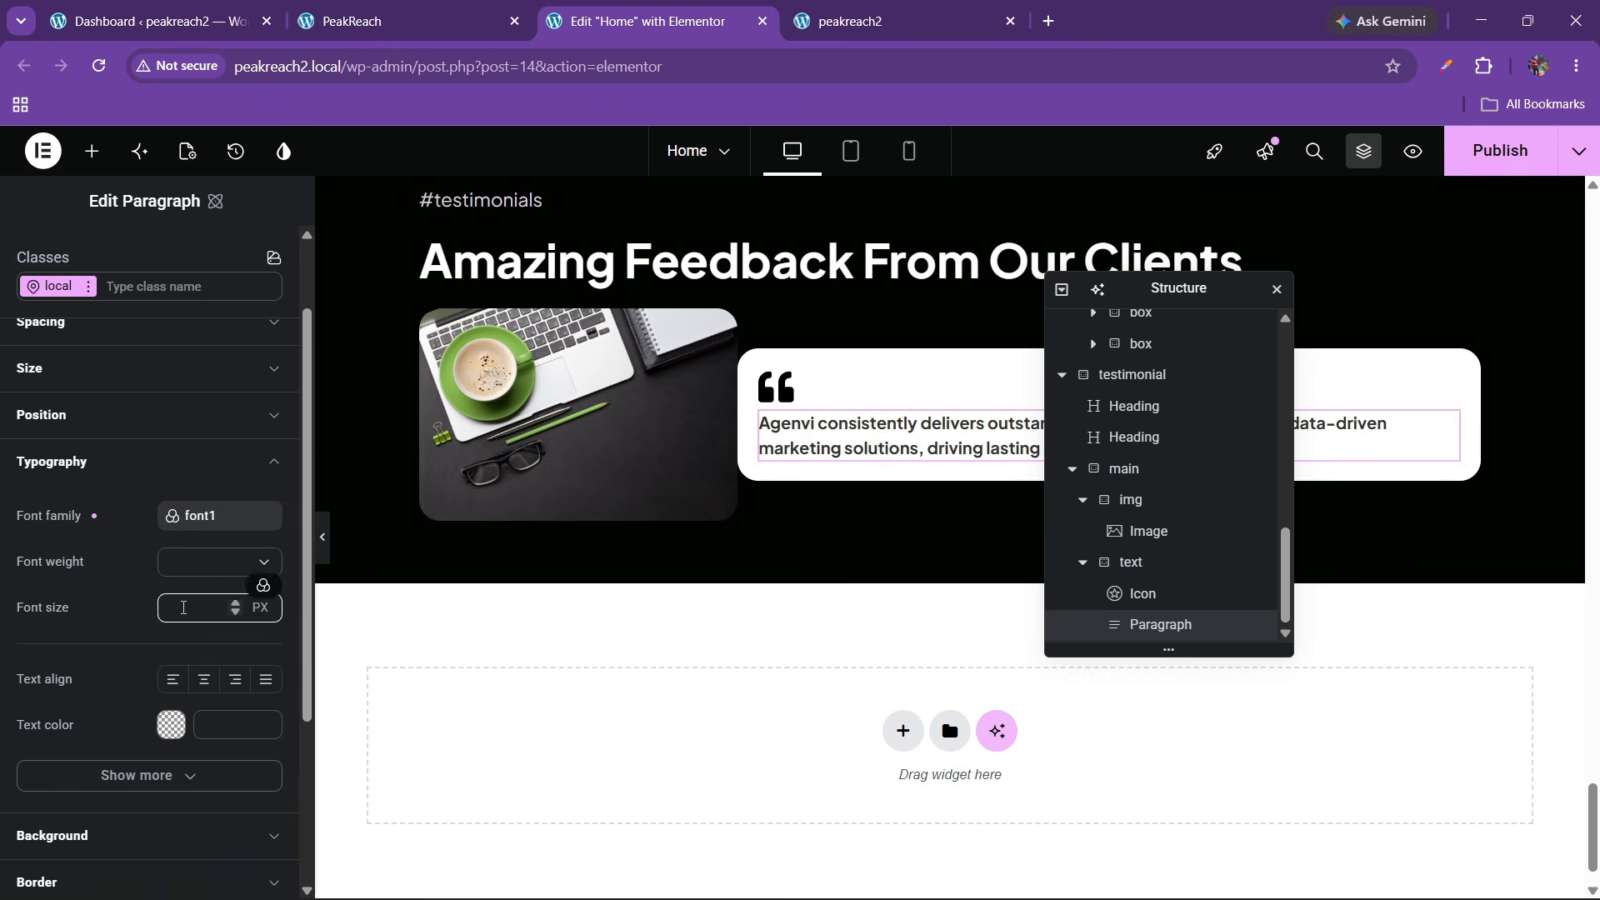
left_click(209, 563)
scroll(210, 661, "down", 2)
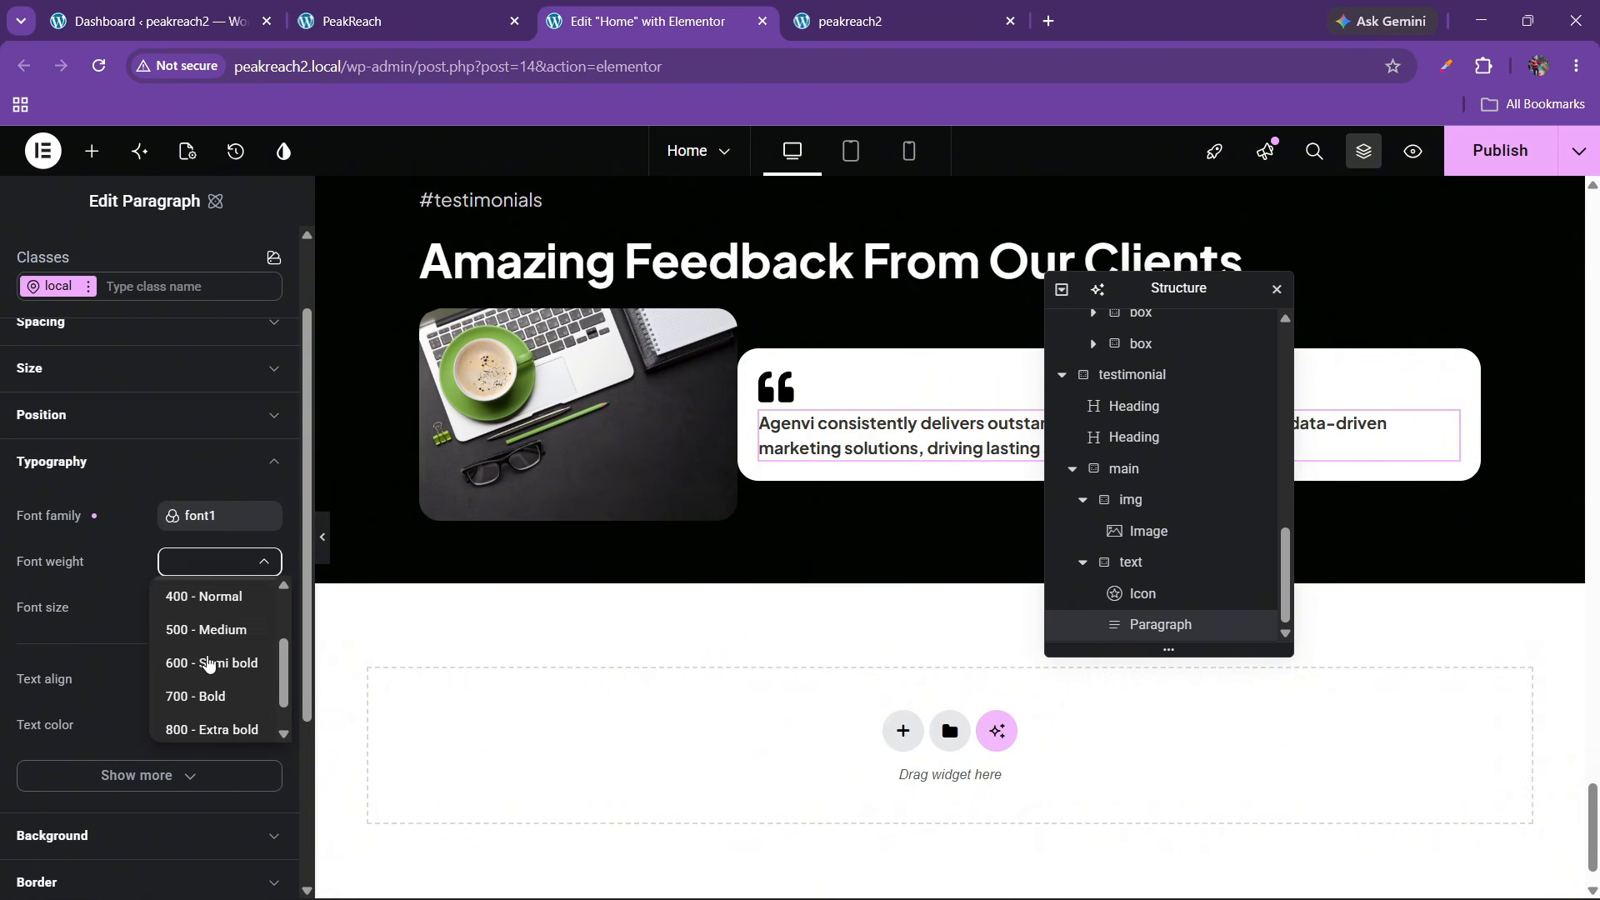
left_click(208, 630)
left_click(191, 603)
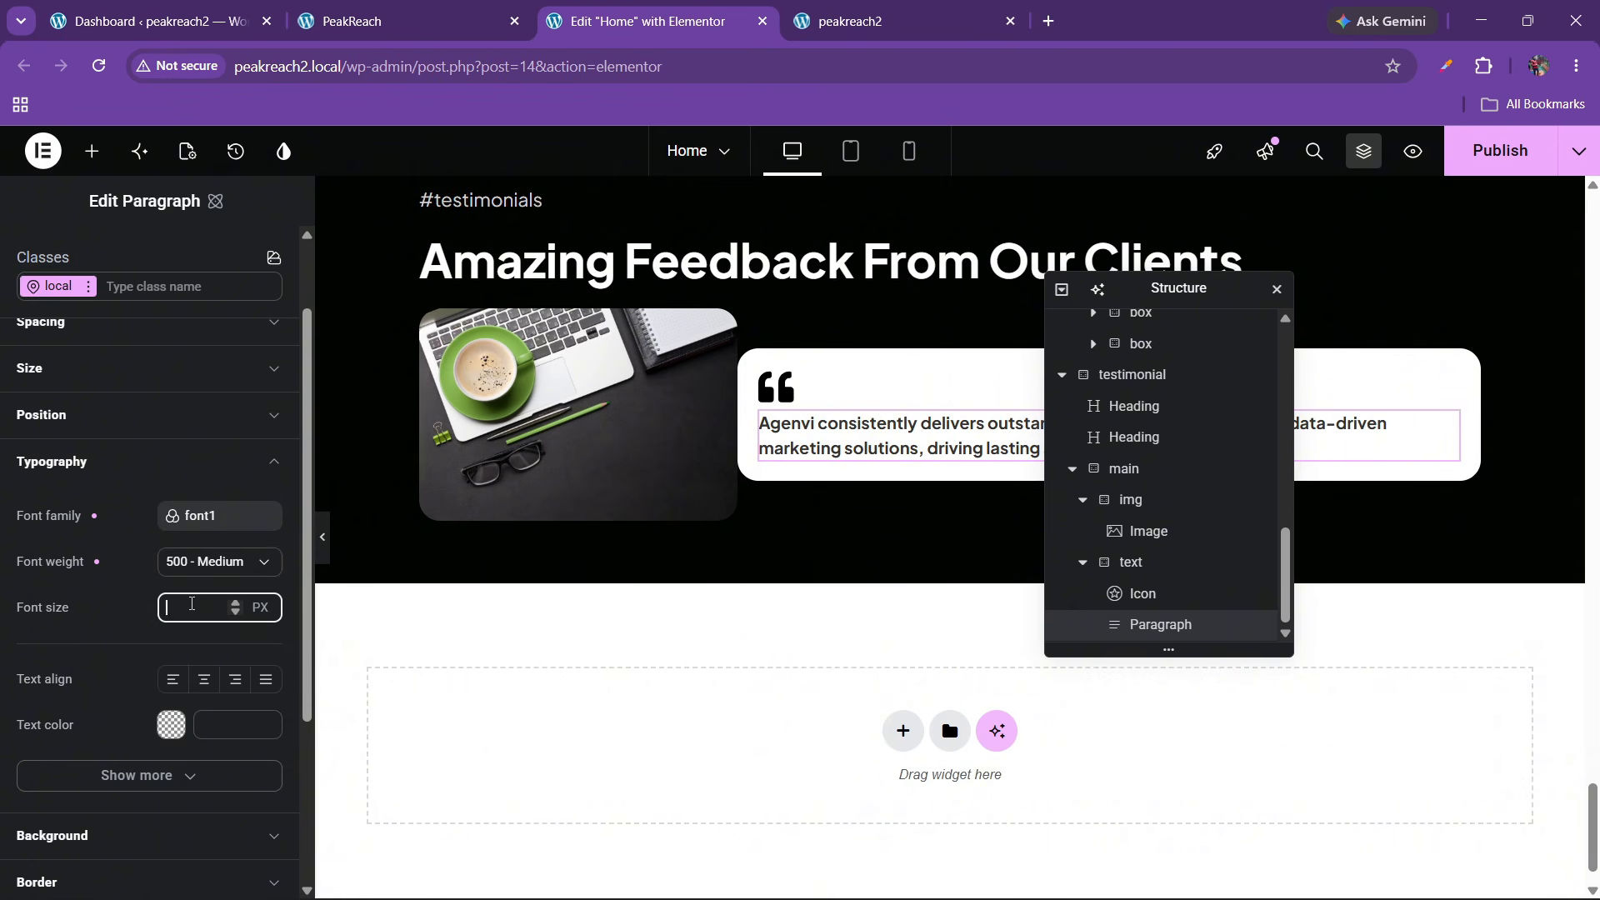
type("40")
key("BackSpace")
key("BackSpace")
type("40")
key("BackSpace")
key("BackSpace")
type("20")
key("BackSpace")
key("BackSpace")
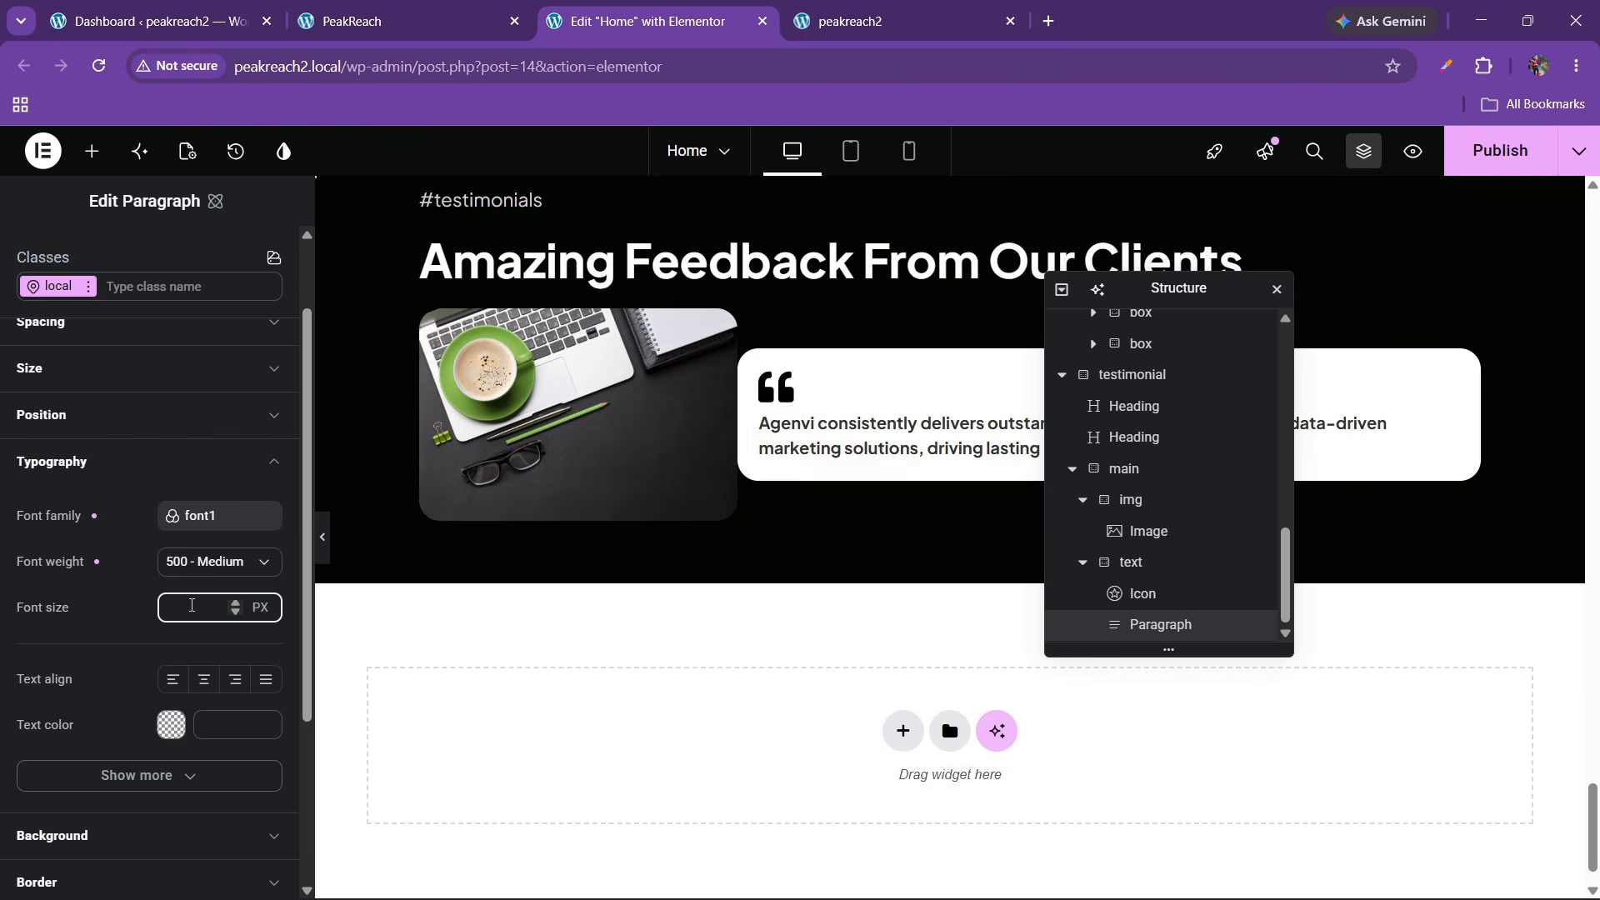
type("30")
key("BackSpace")
key("BackSpace")
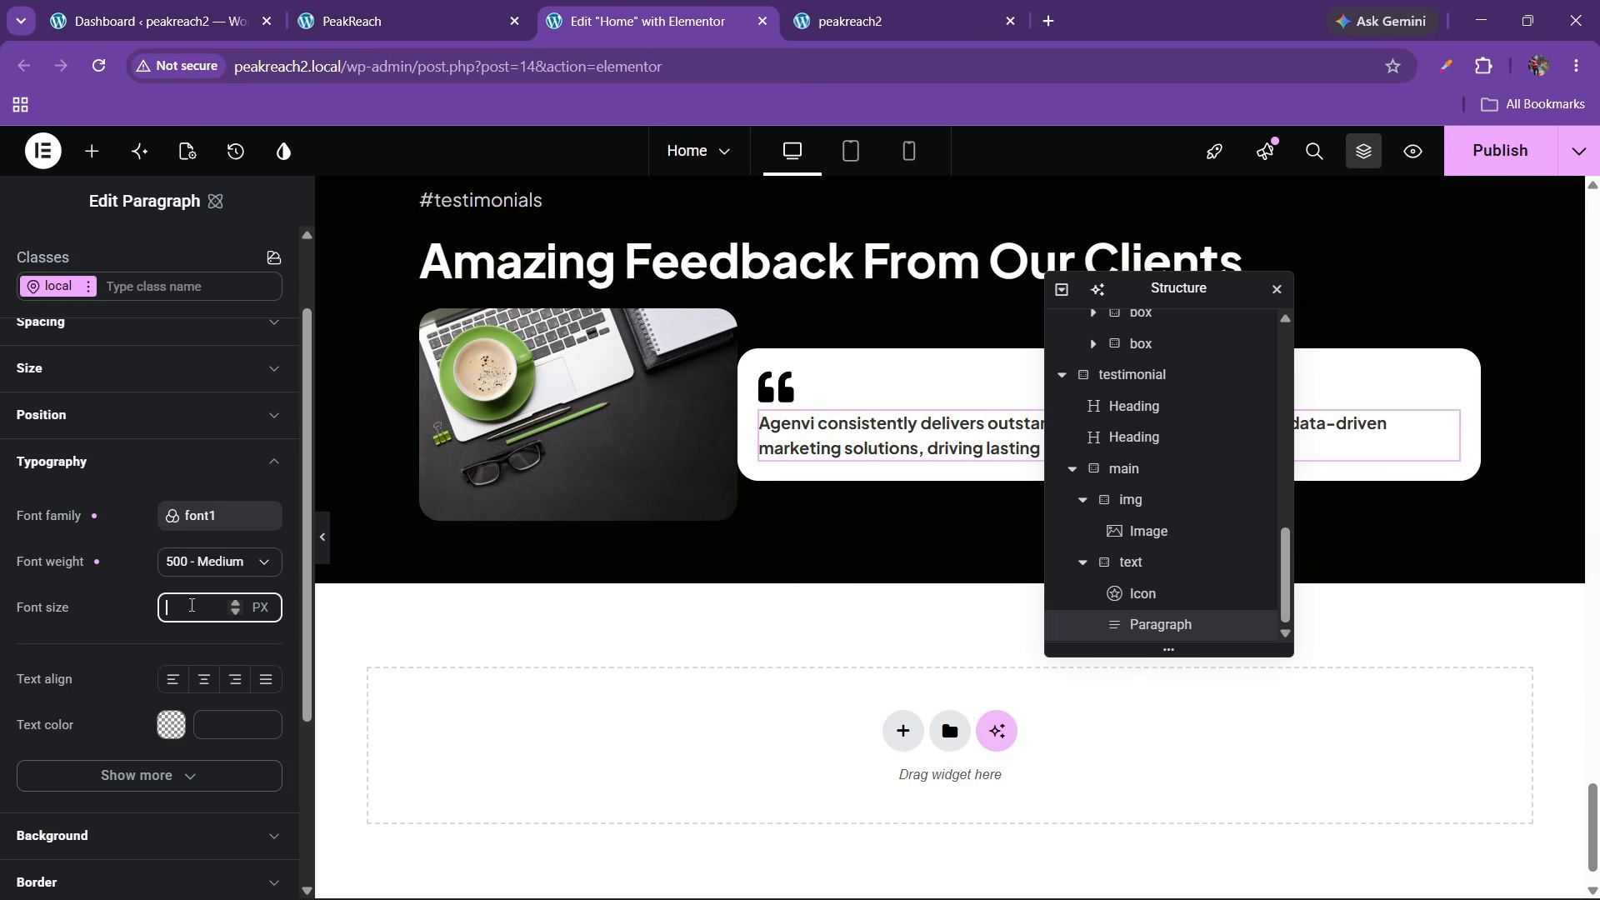
type("25")
Give the text column a 20 px row gap between icon and quote
left_click(349, 8)
left_click(633, 20)
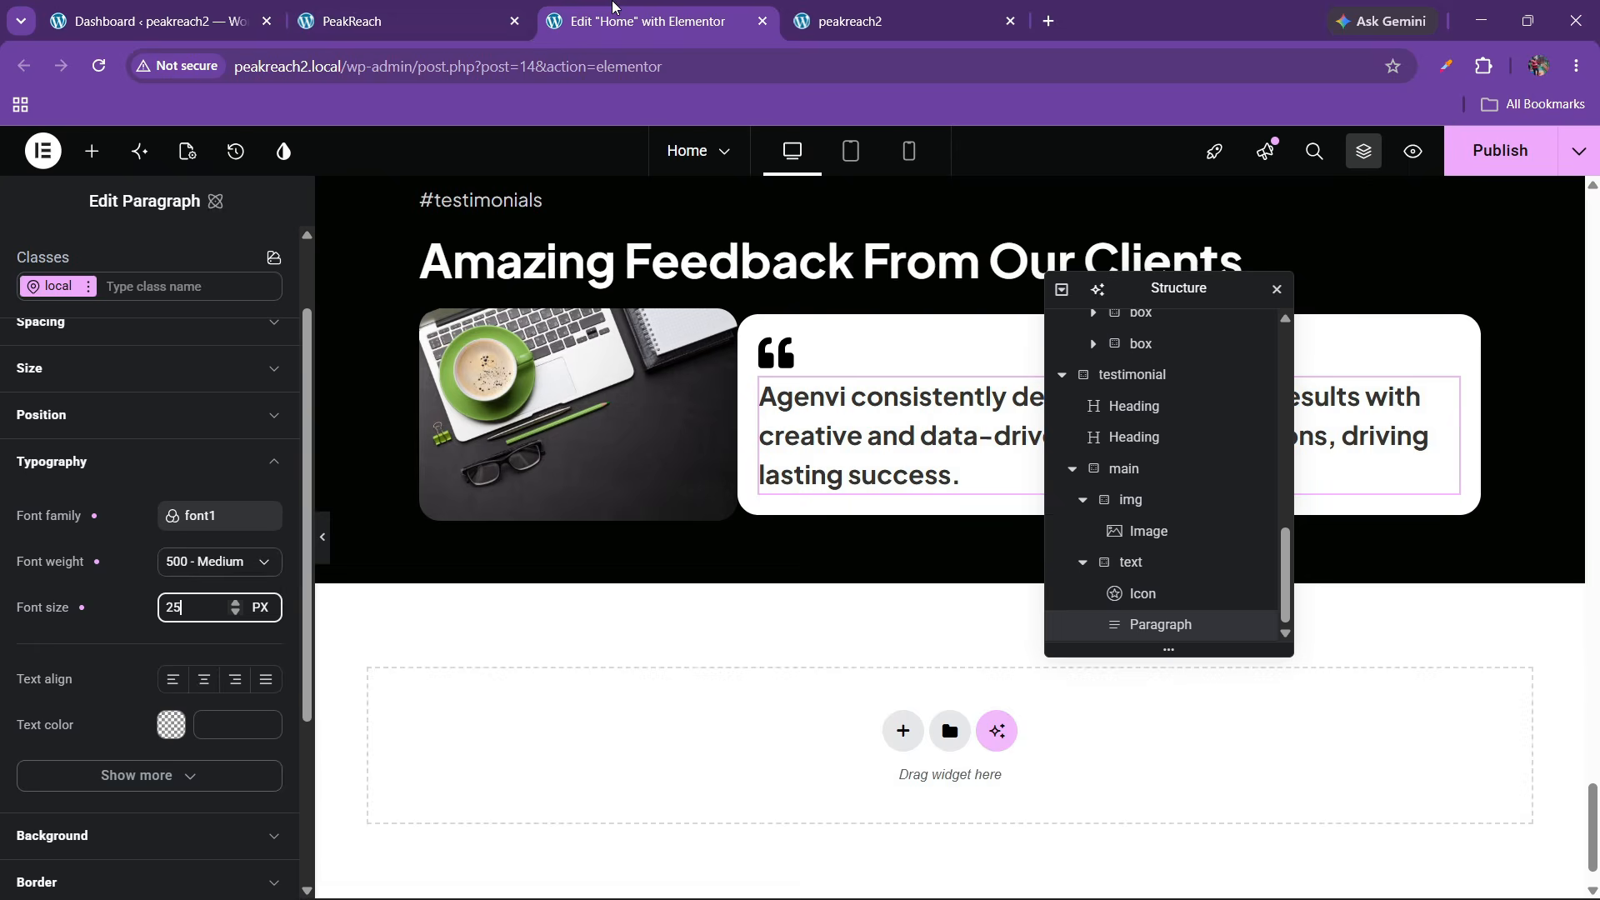
left_click(1145, 565)
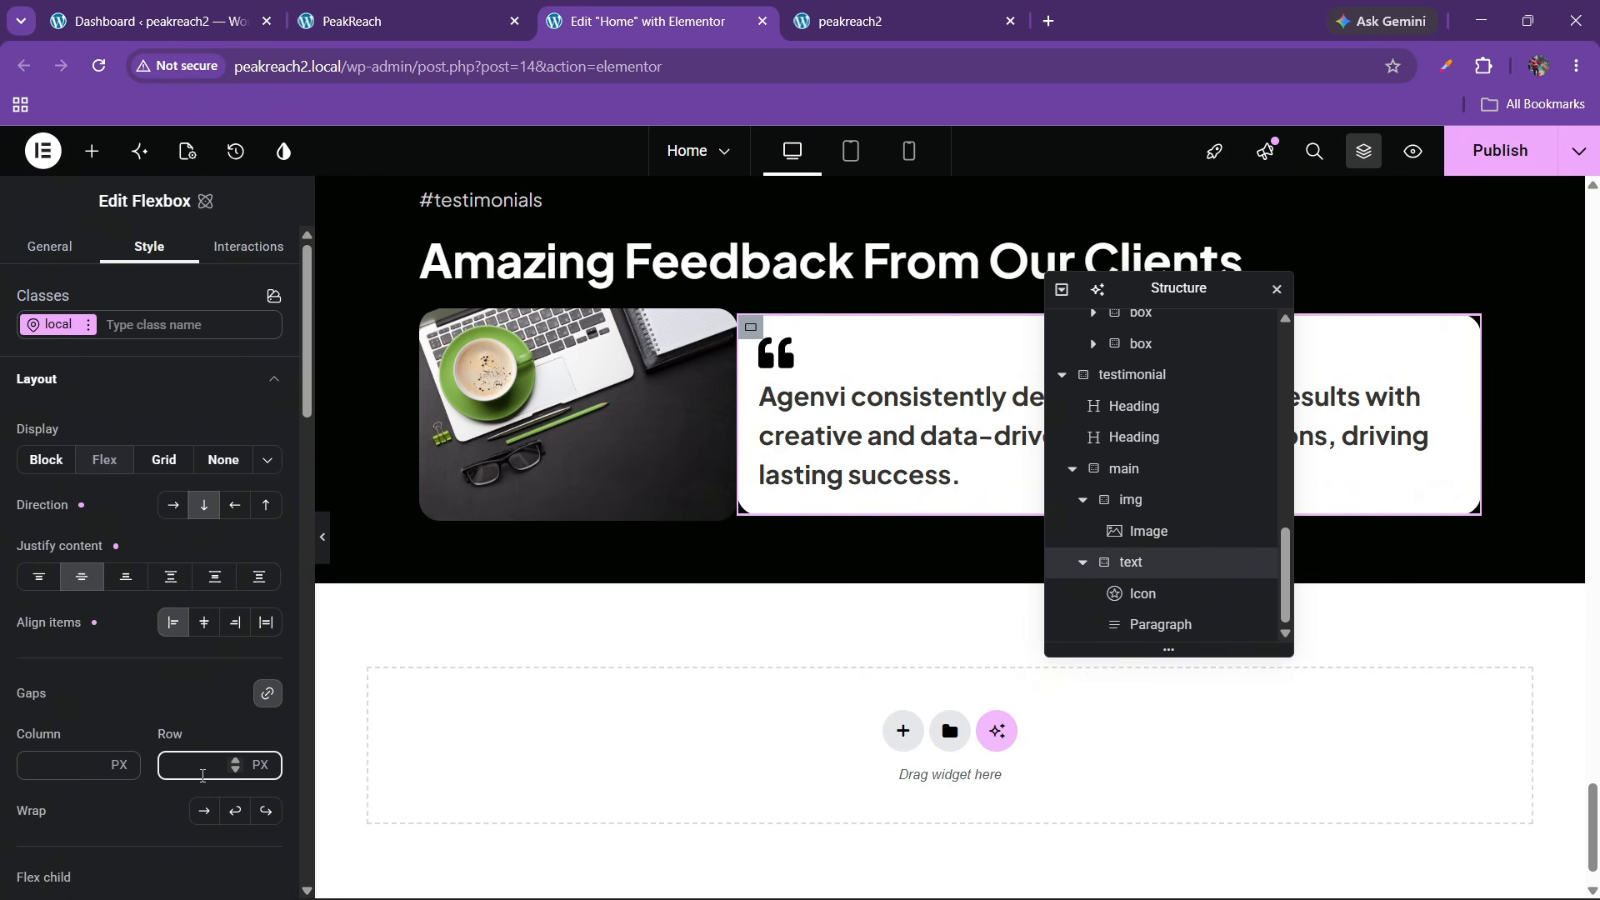
type("20")
left_click(479, 10)
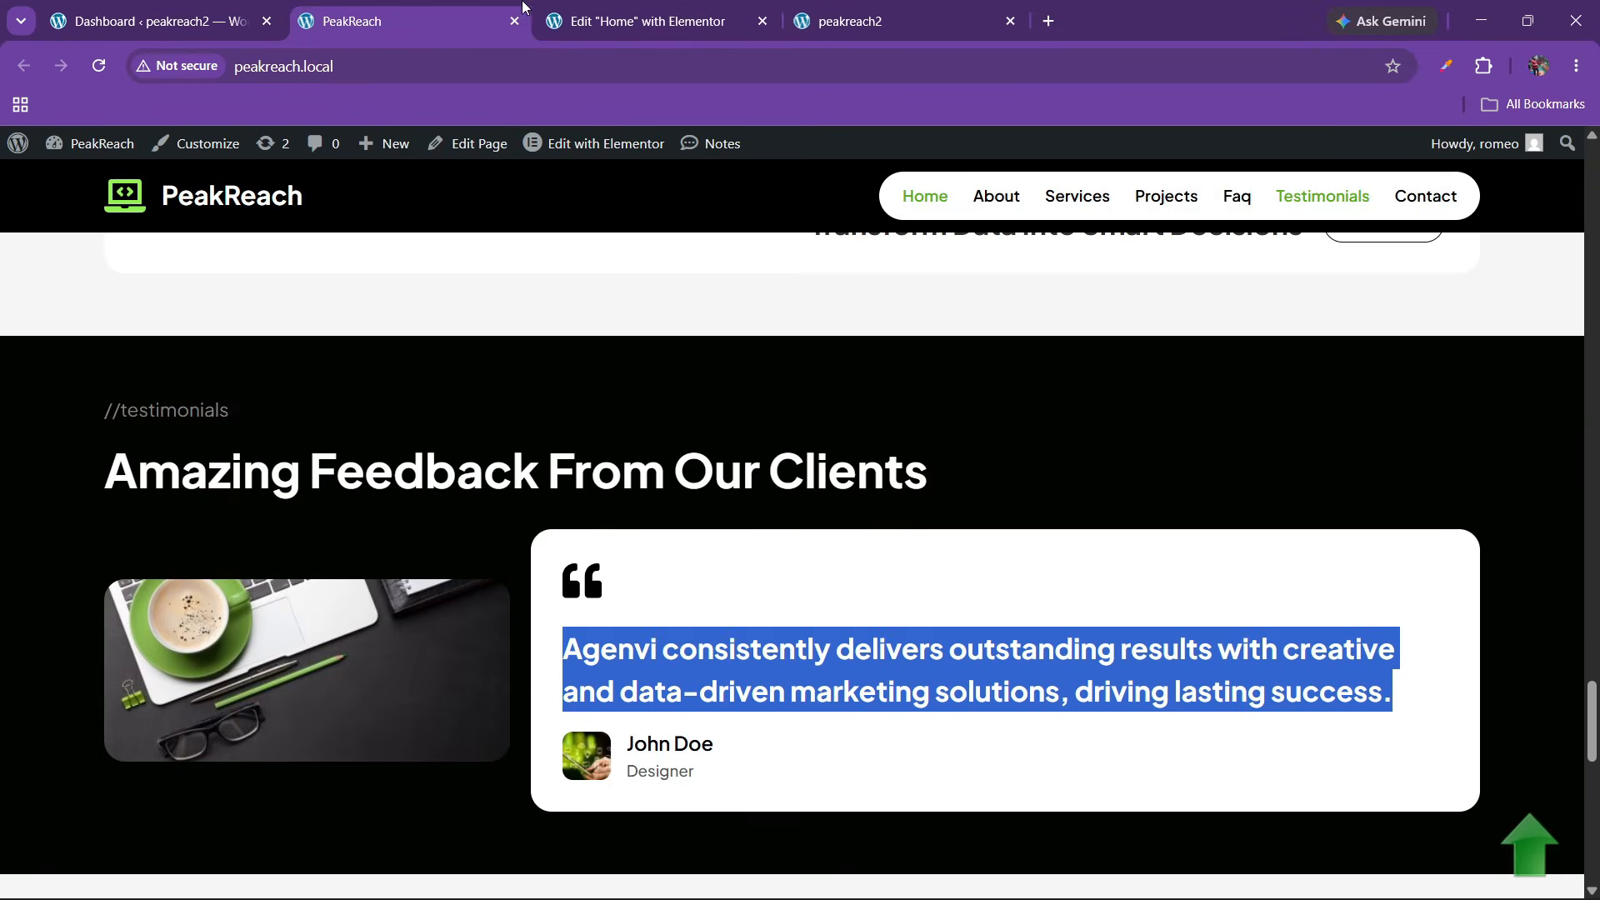
left_click(641, 21)
left_click(392, 21)
left_click(699, 755)
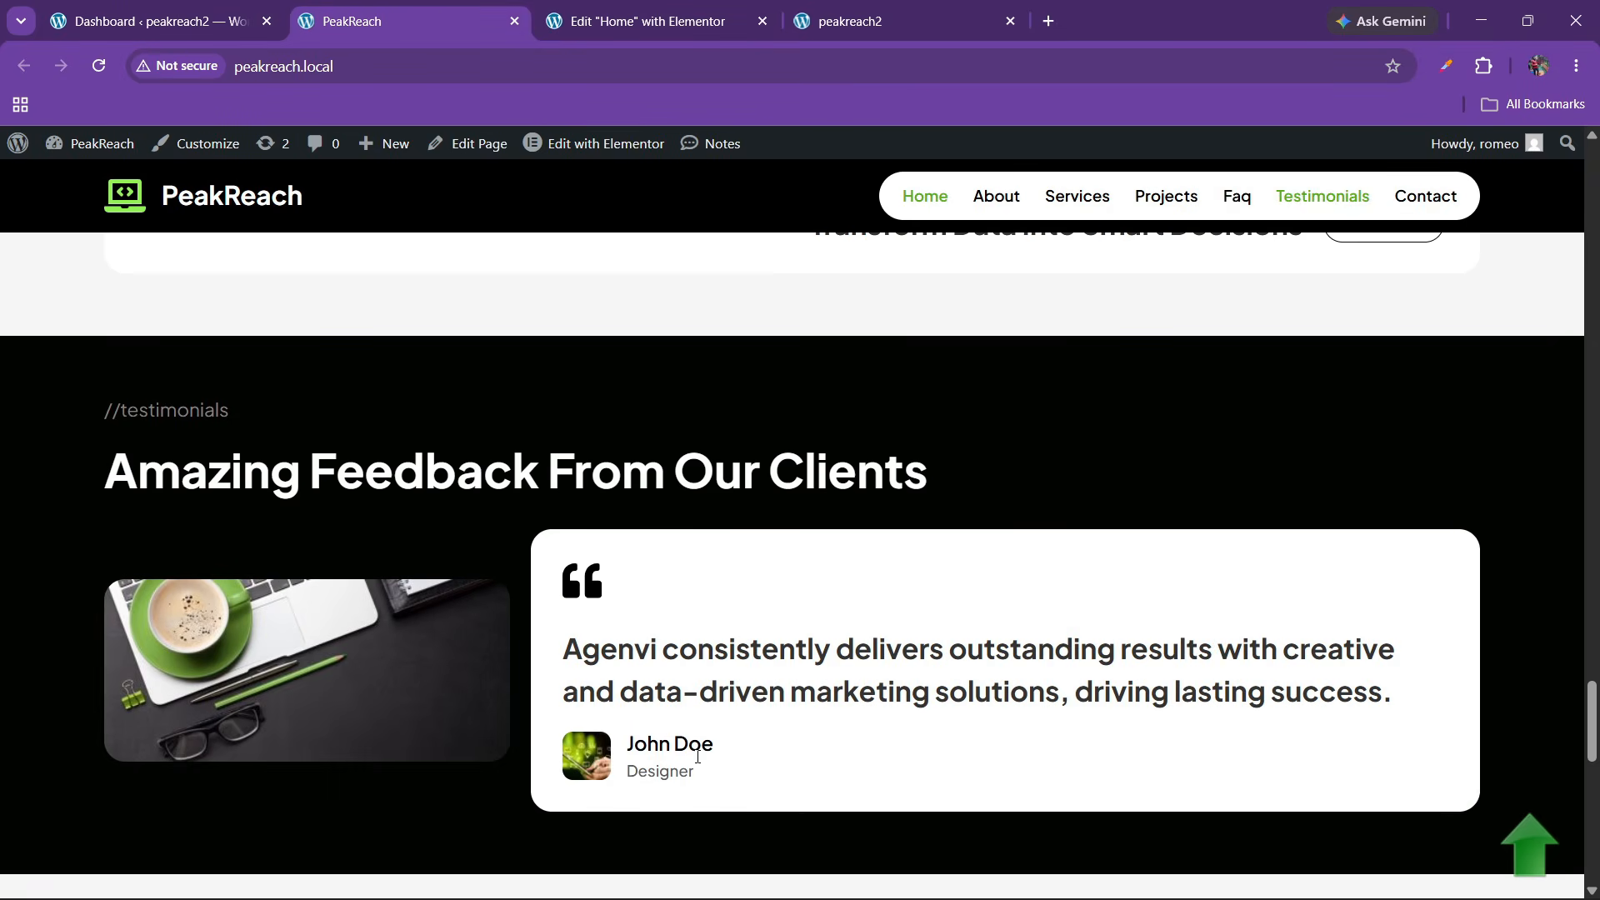
left_click(652, 10)
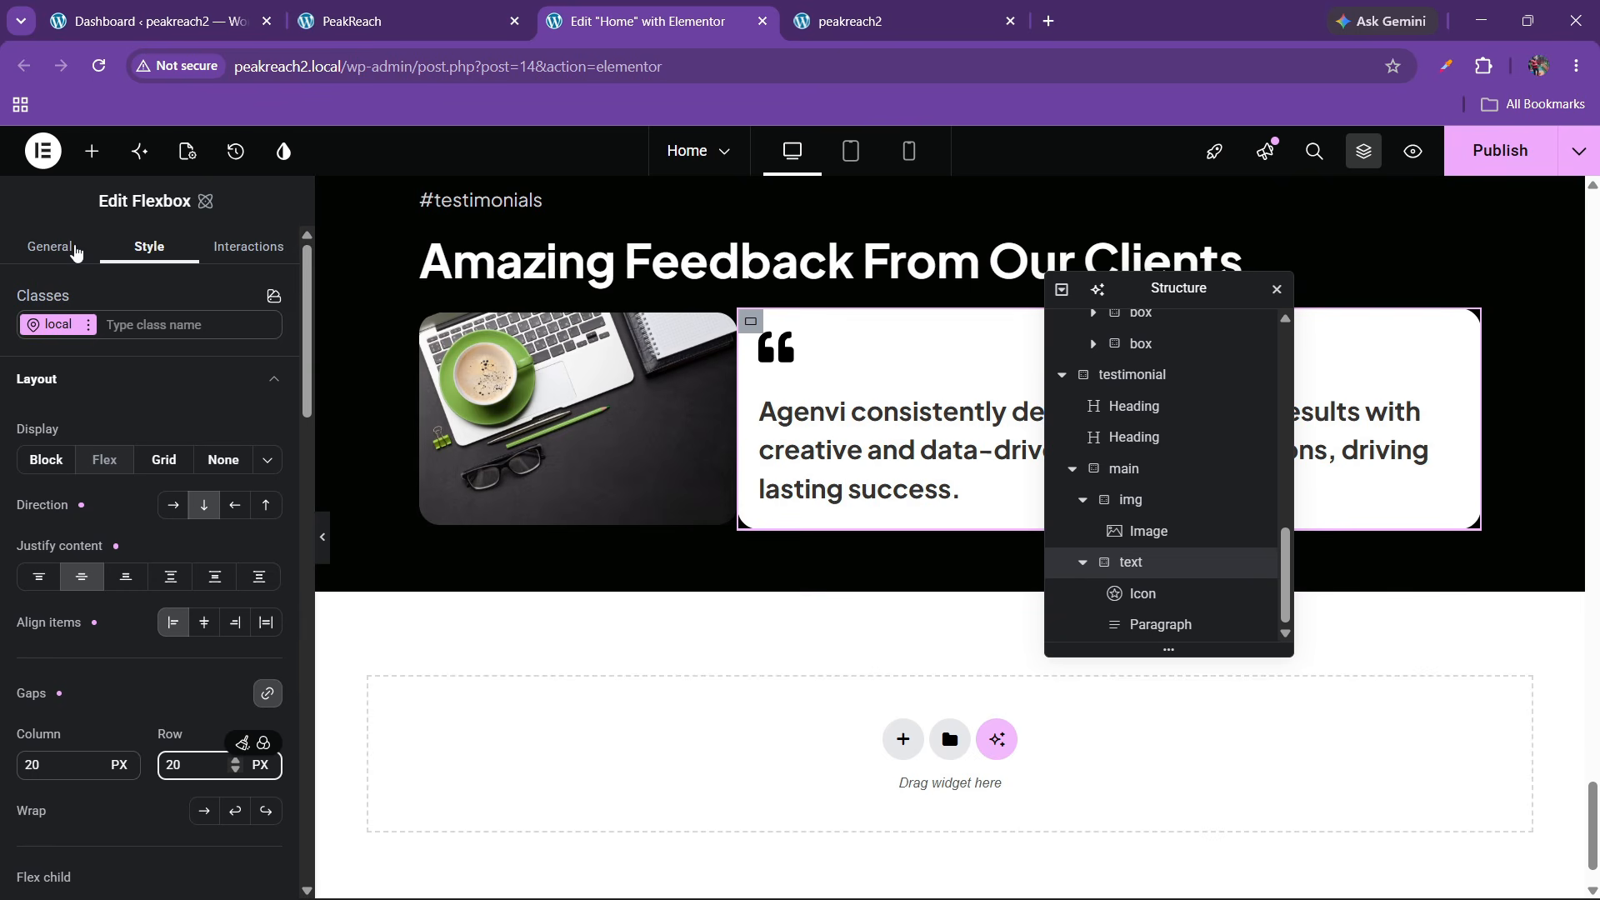
left_click(92, 150)
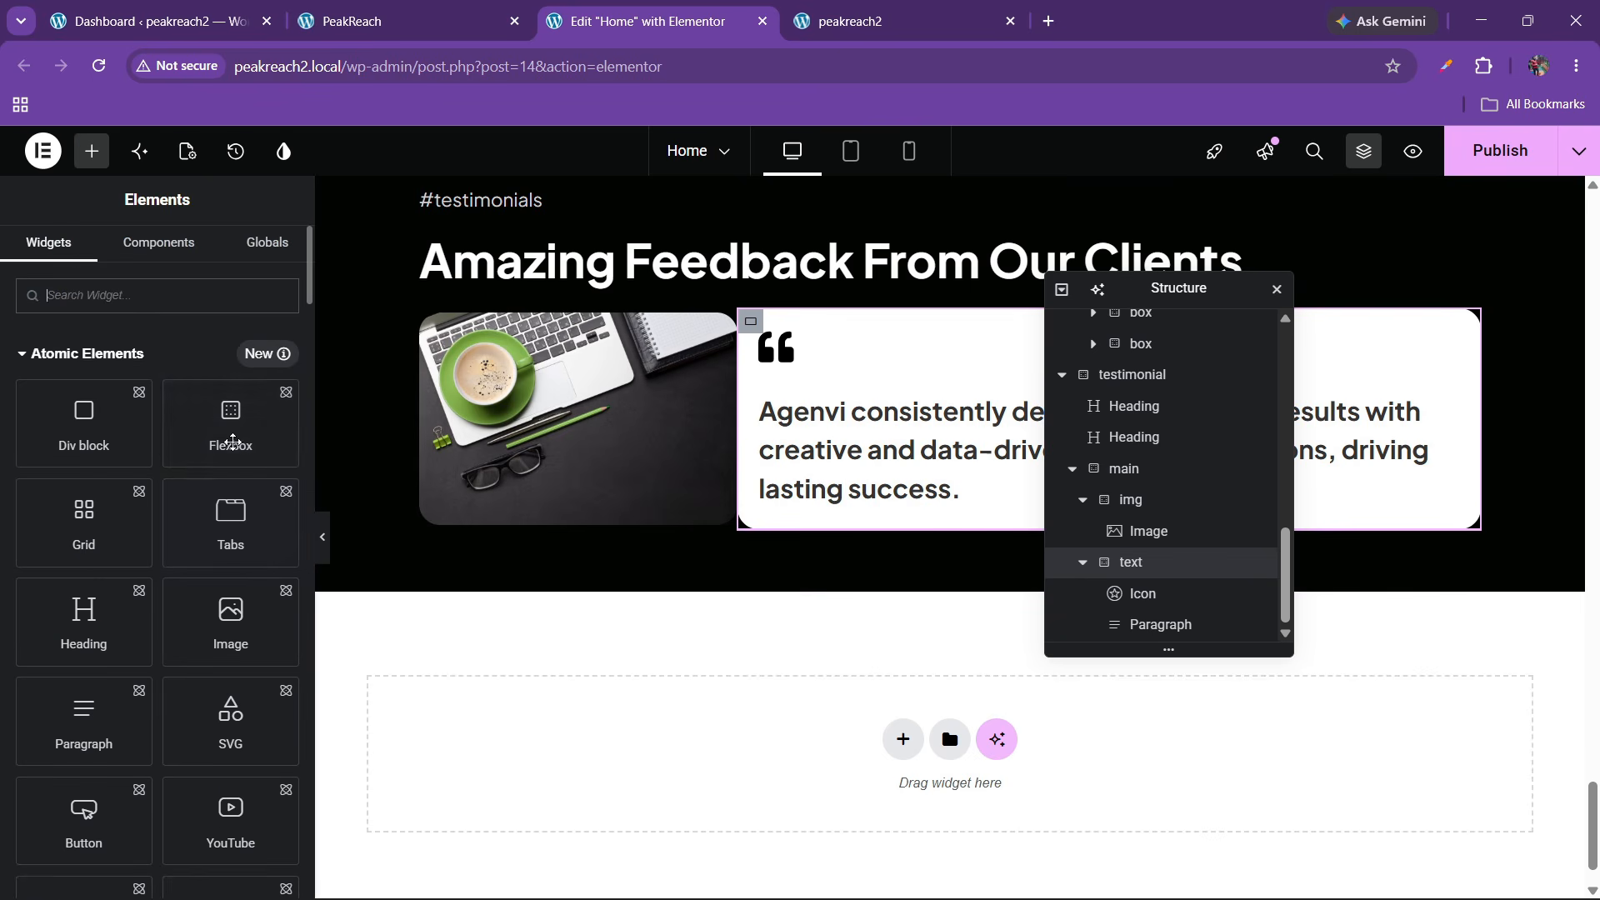
Add an empty flexbox below the quote and set main's gap to 30 px
left_click_drag(231, 420, 946, 493)
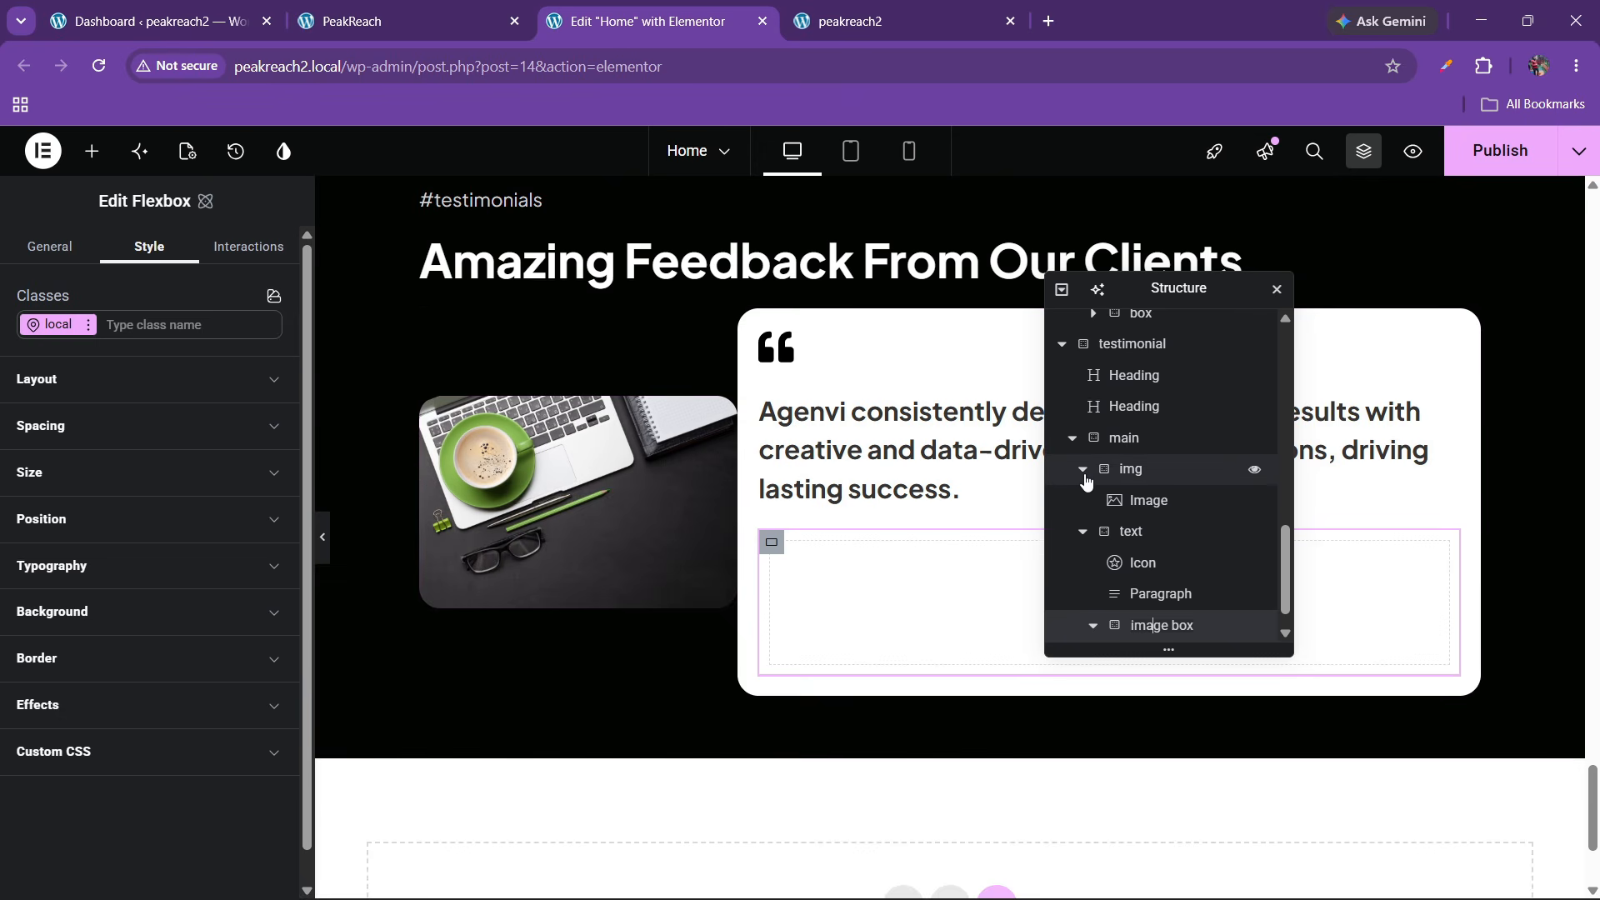
scroll(1085, 479, "up", 3)
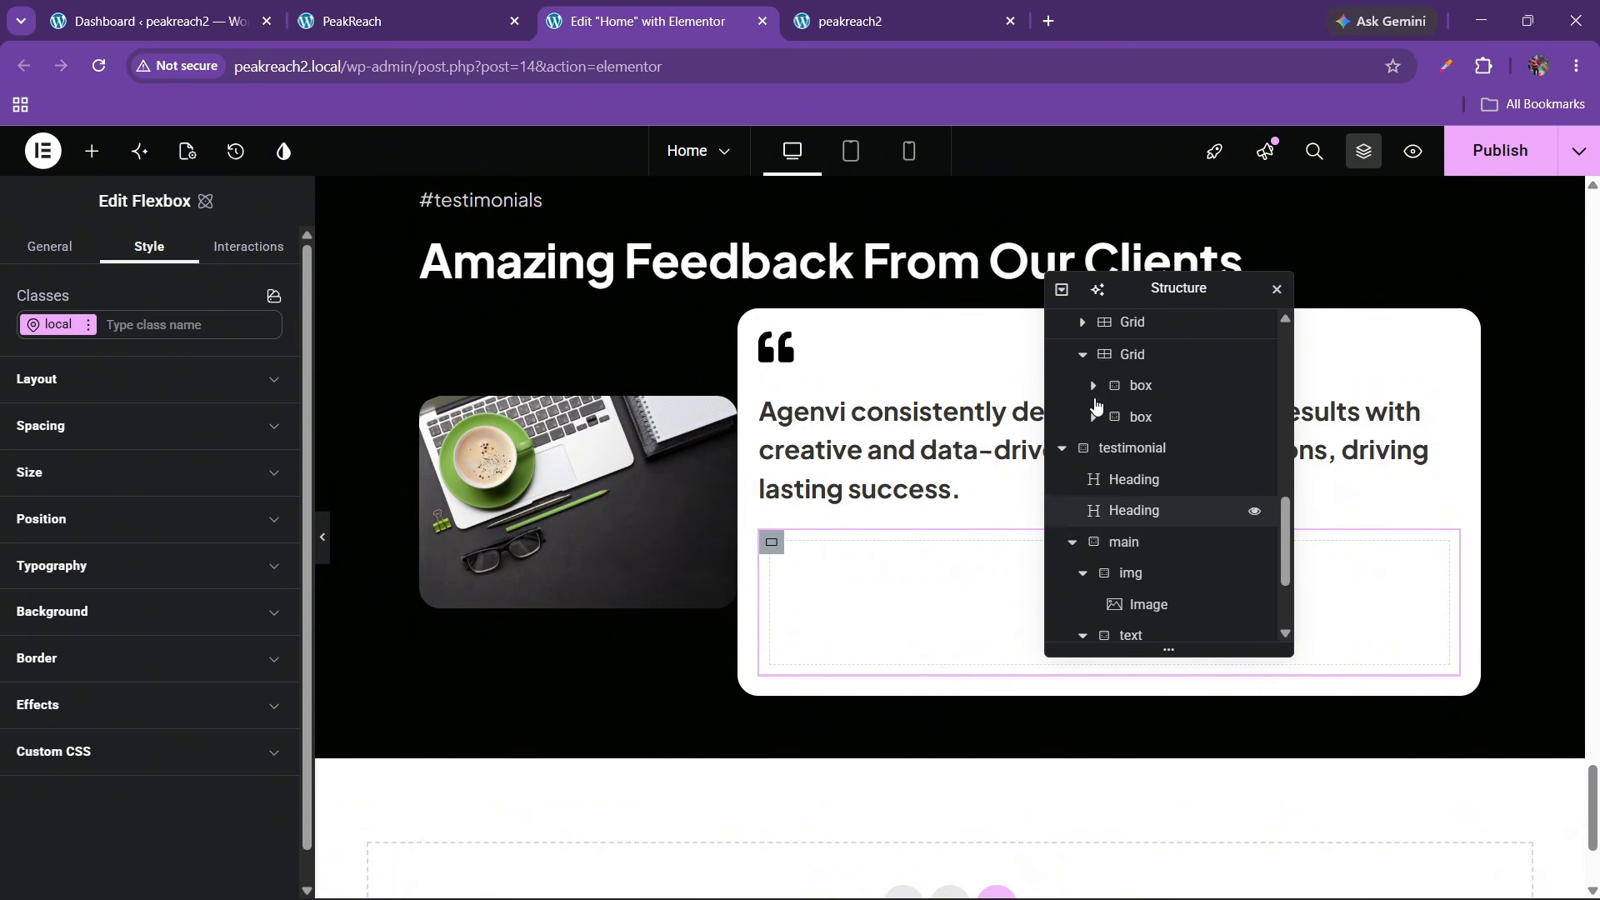
left_click(1123, 545)
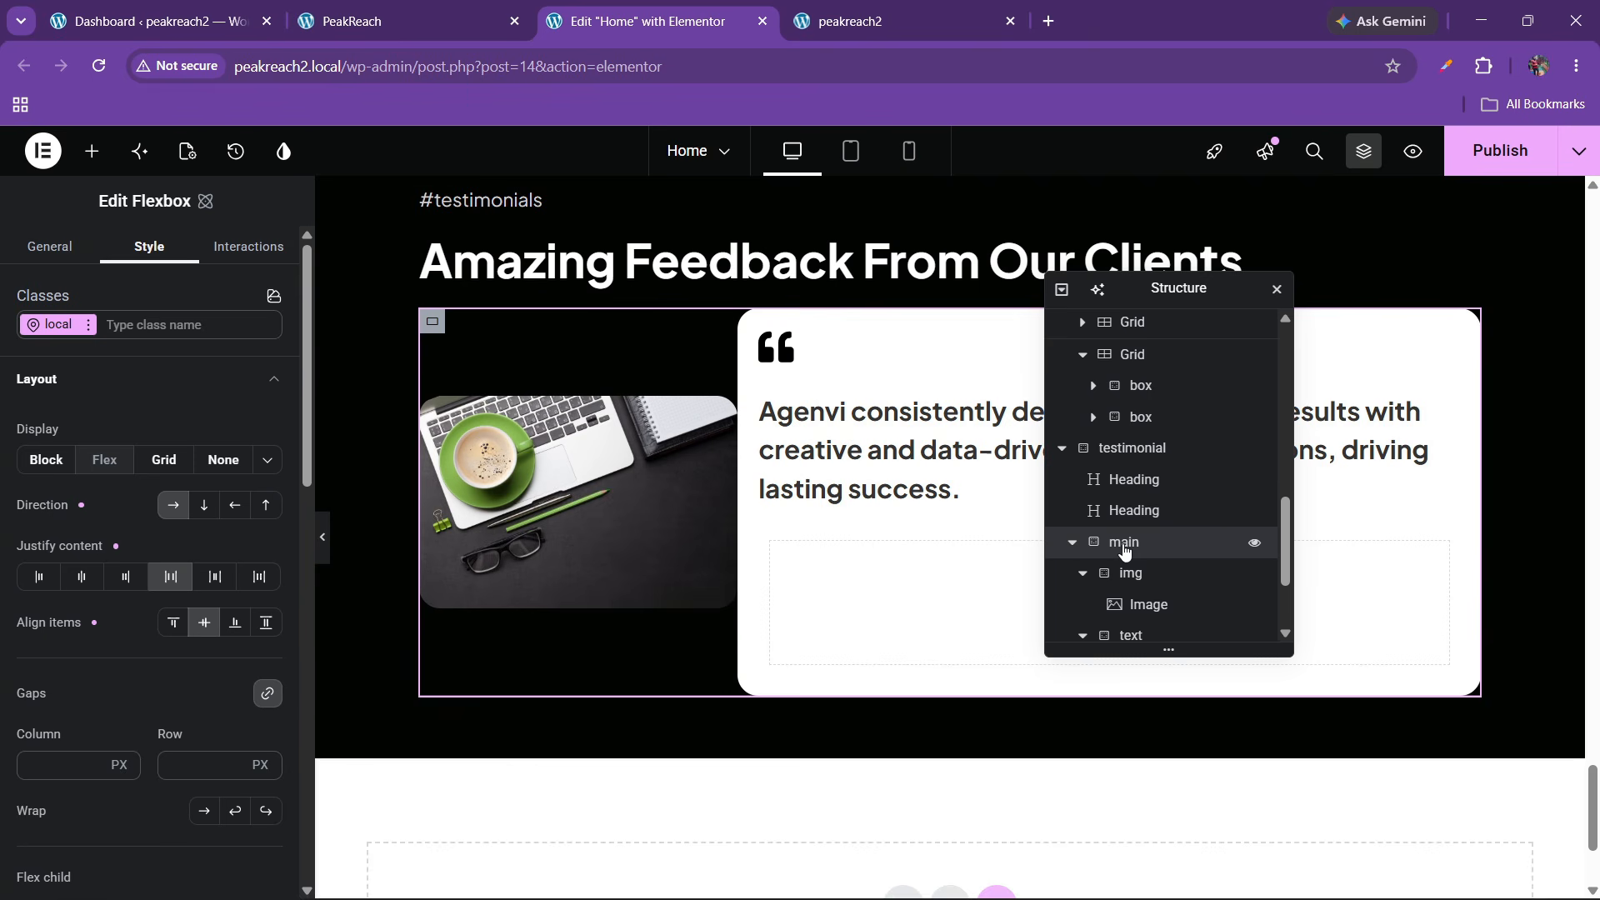
left_click(1082, 573)
left_click(1083, 605)
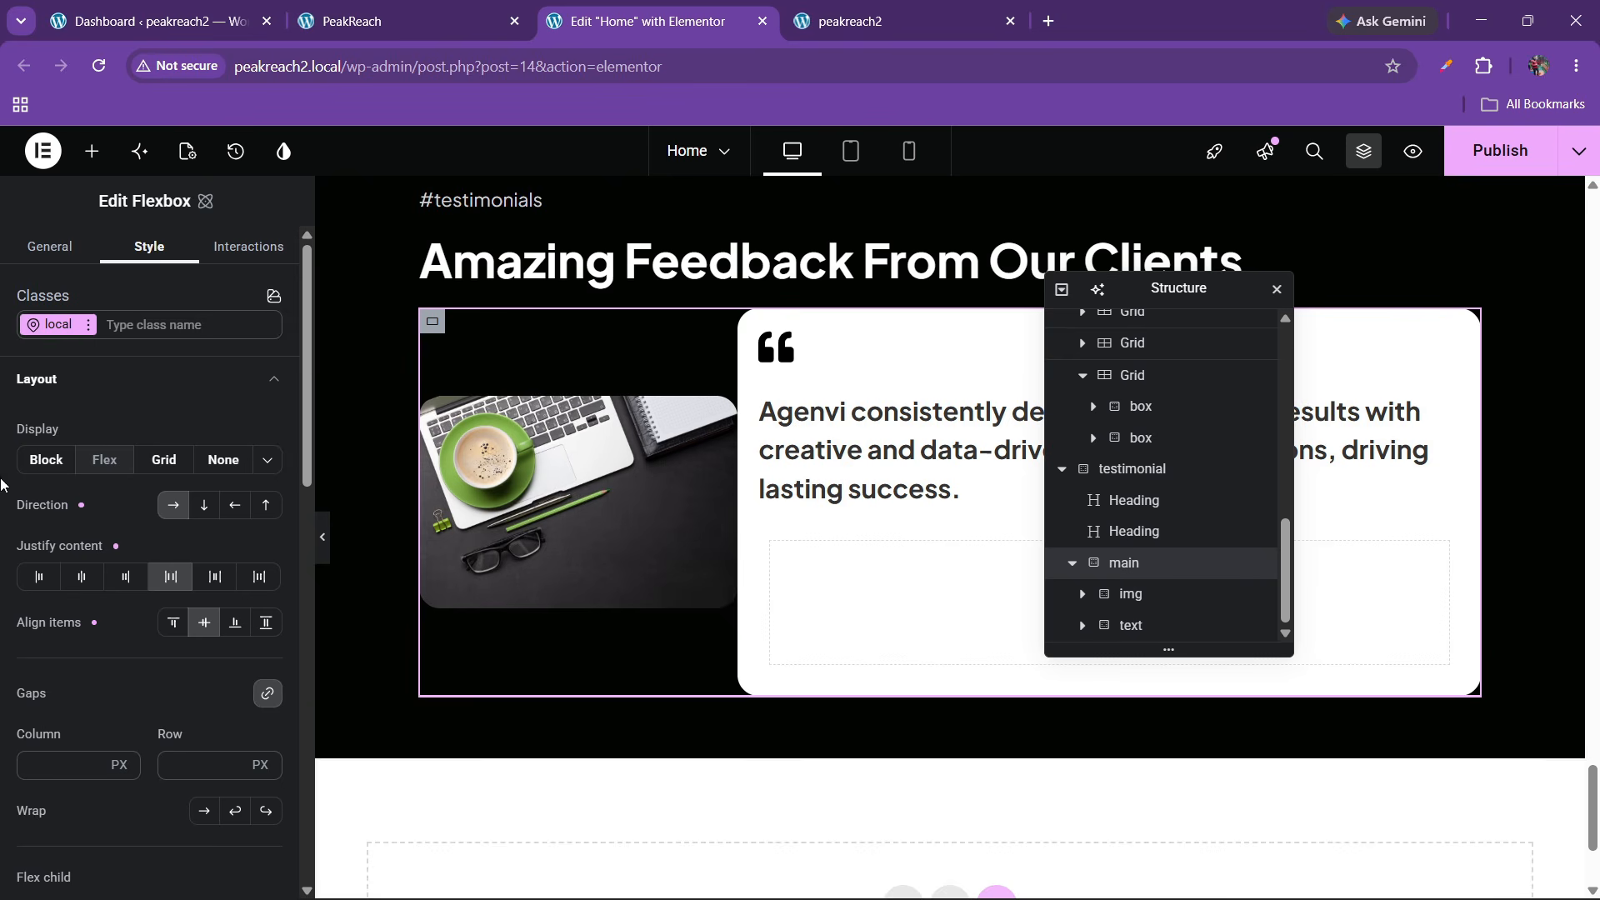
left_click(182, 770)
type("30")
scroll(655, 528, "down", 1)
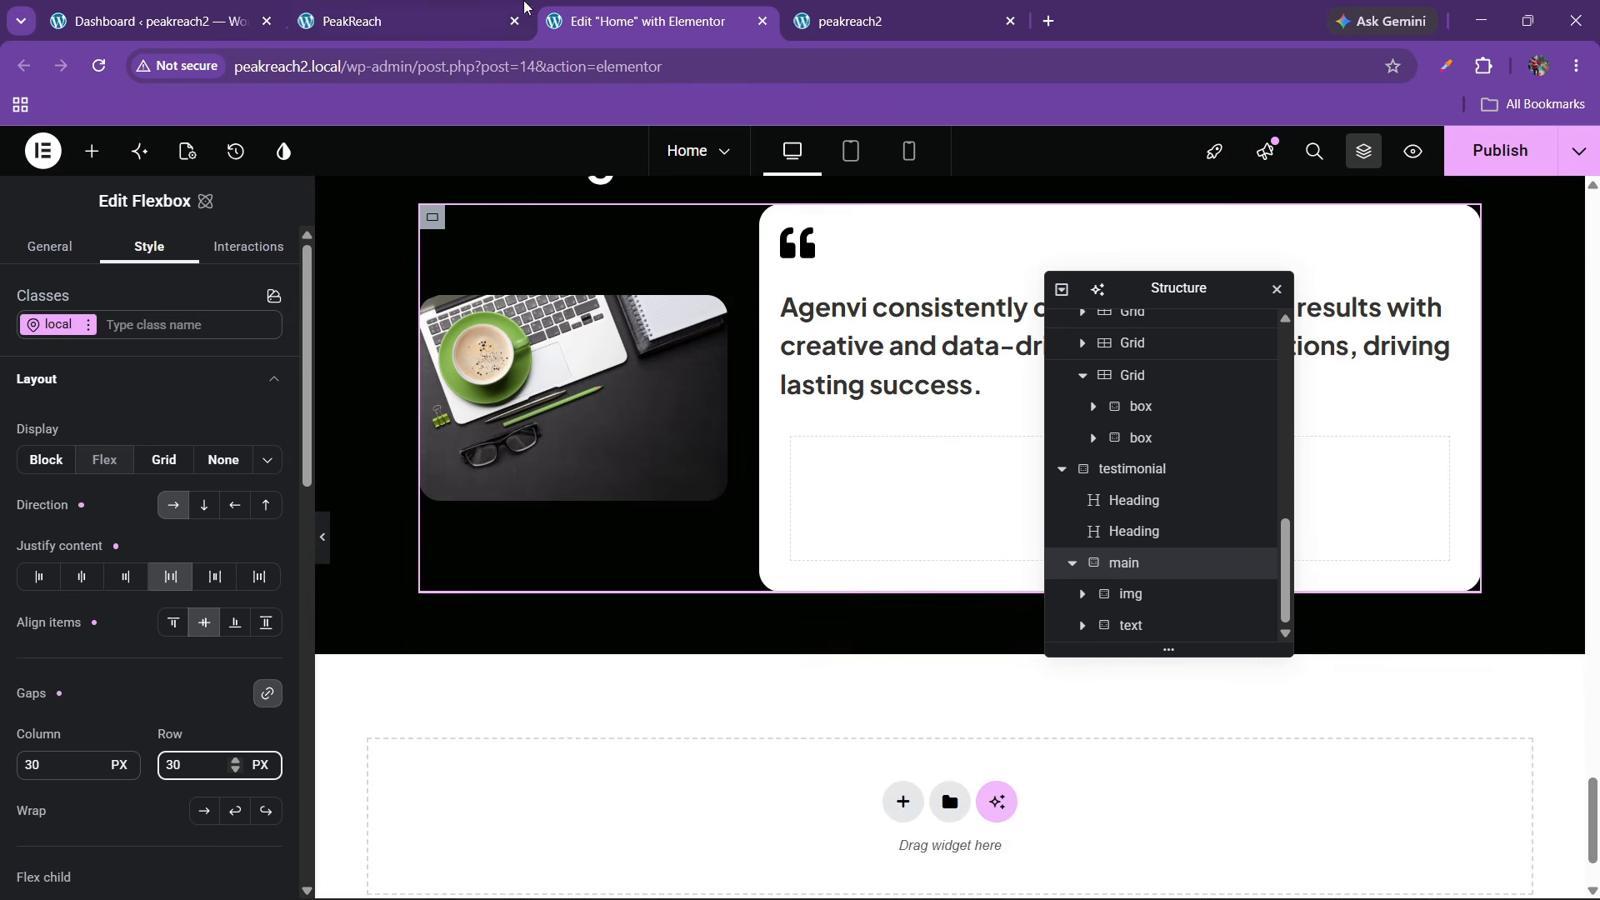
left_click(525, 7)
left_click(633, 21)
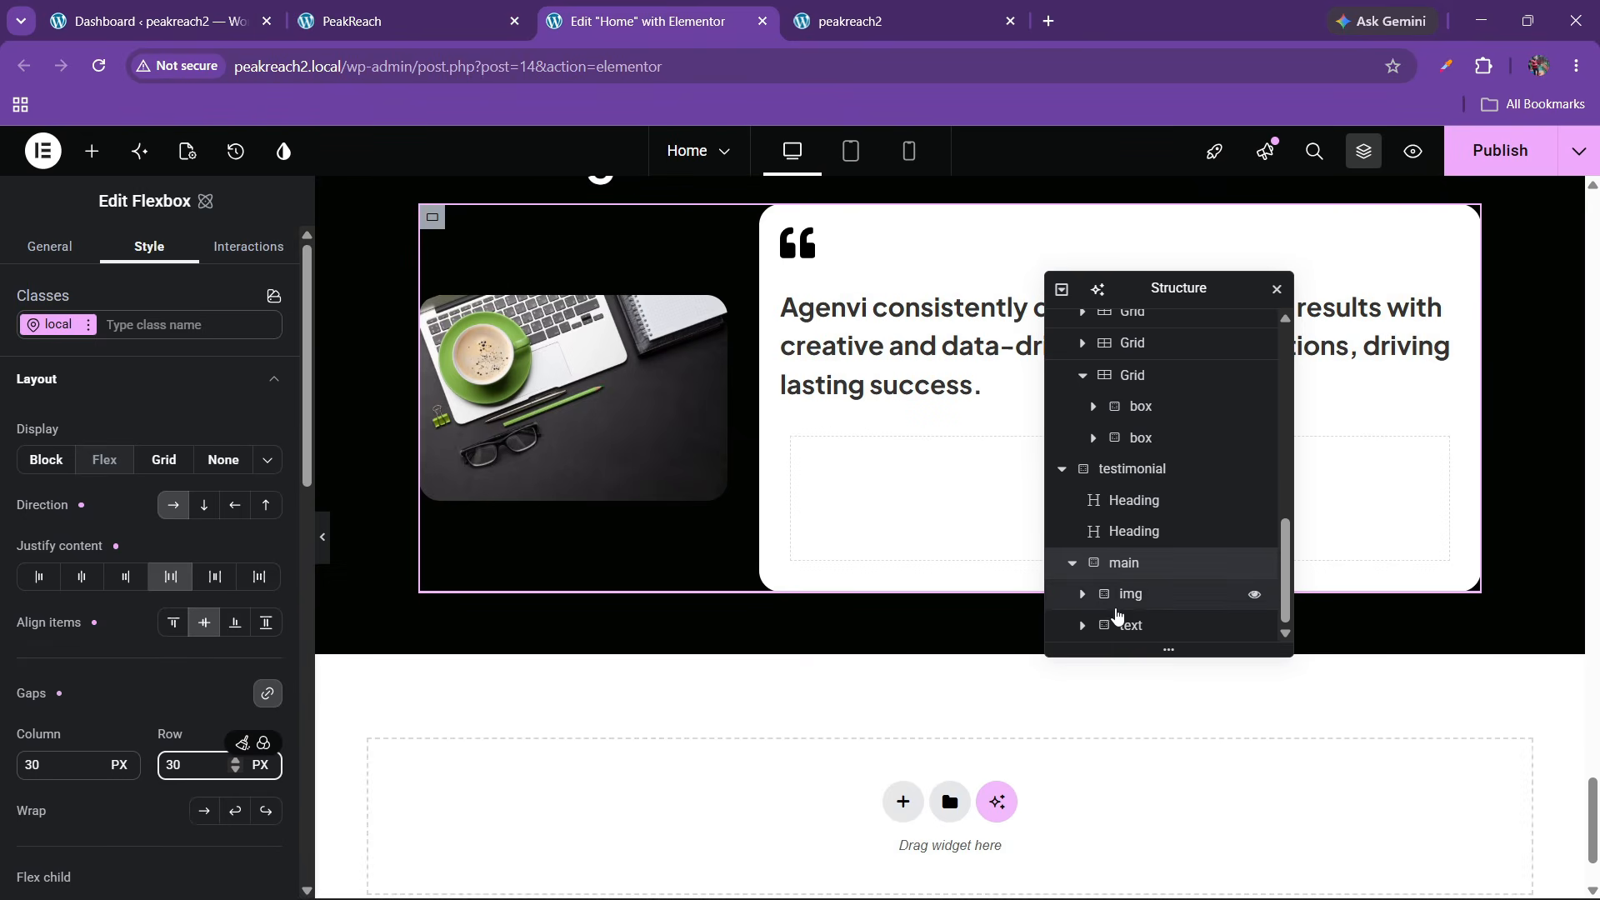
Set the new image box container's padding to 0
left_click(1081, 626)
scroll(1079, 635, "down", 2)
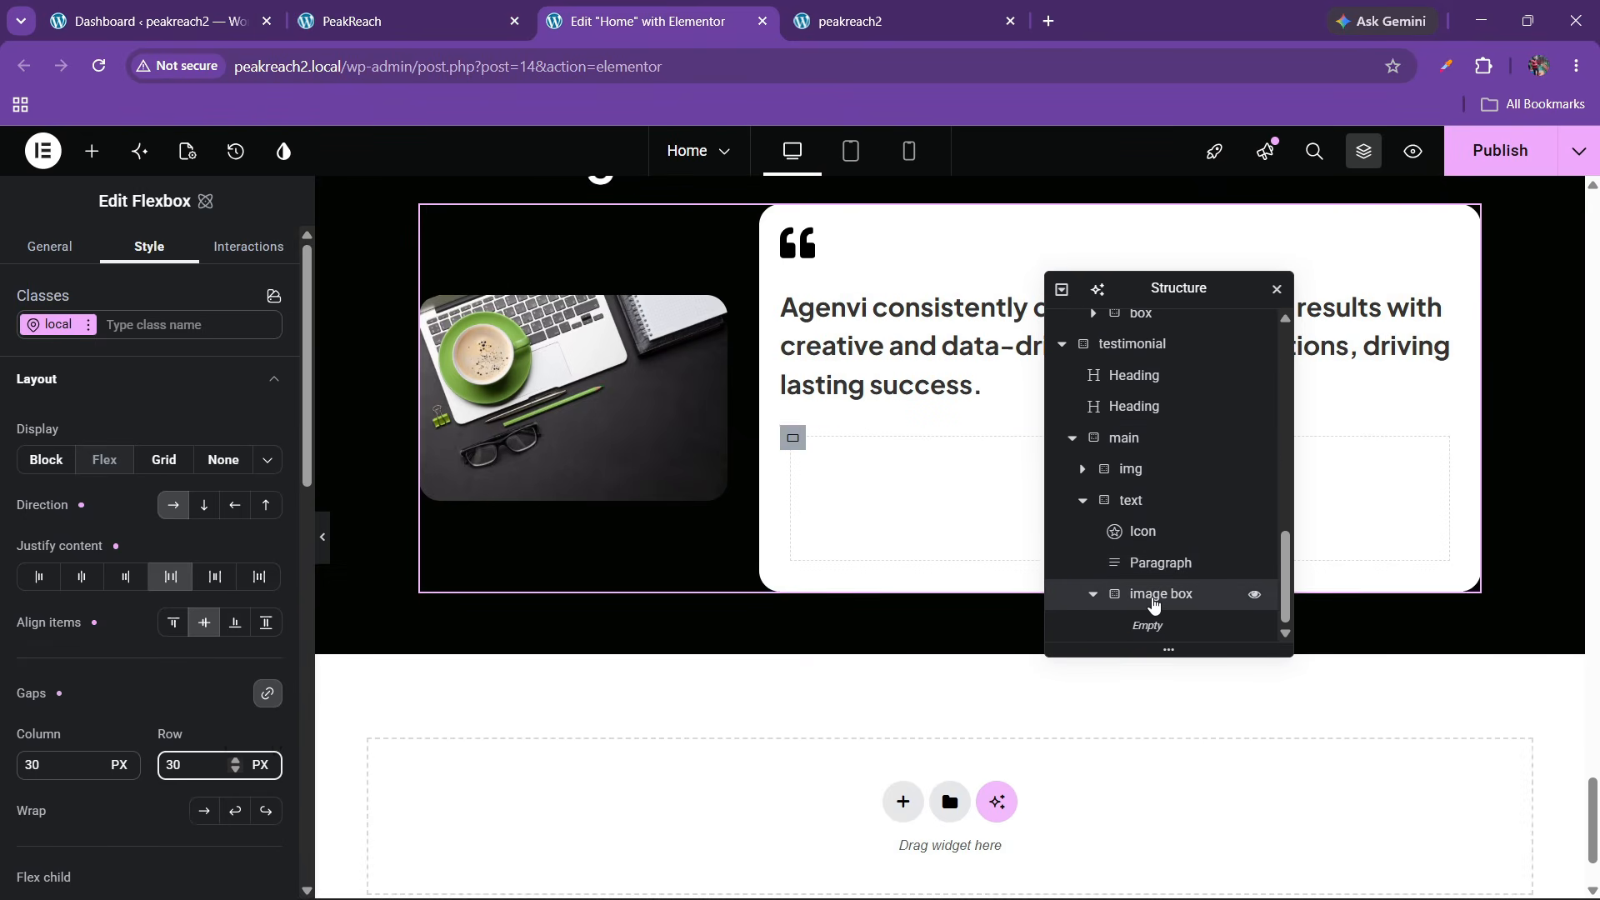
left_click(1153, 600)
left_click(69, 429)
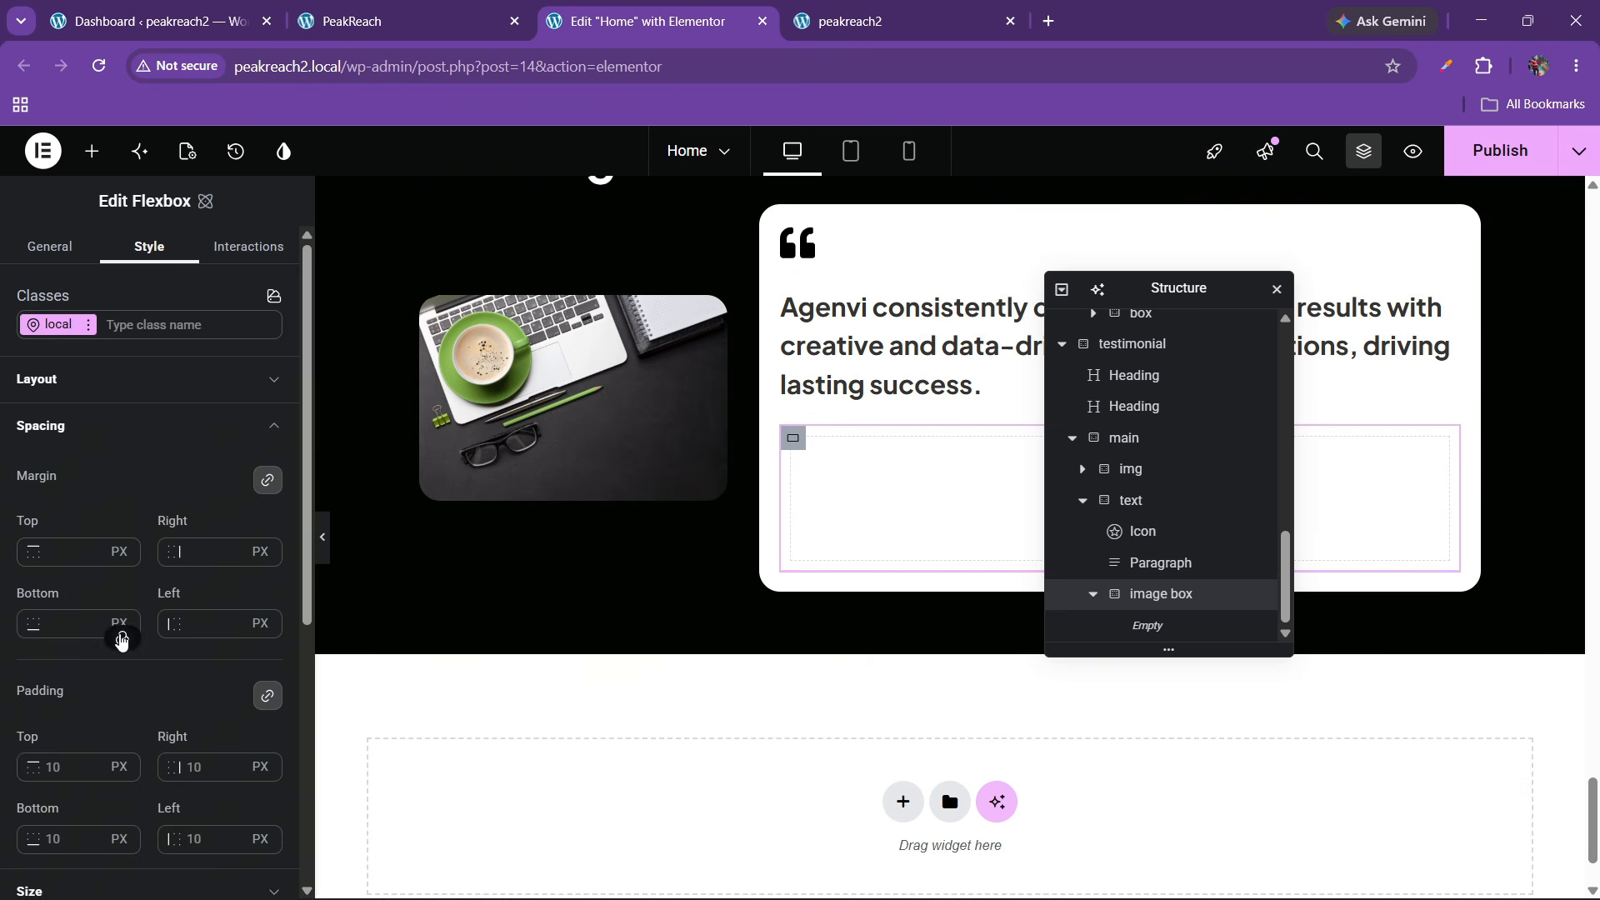
type("0")
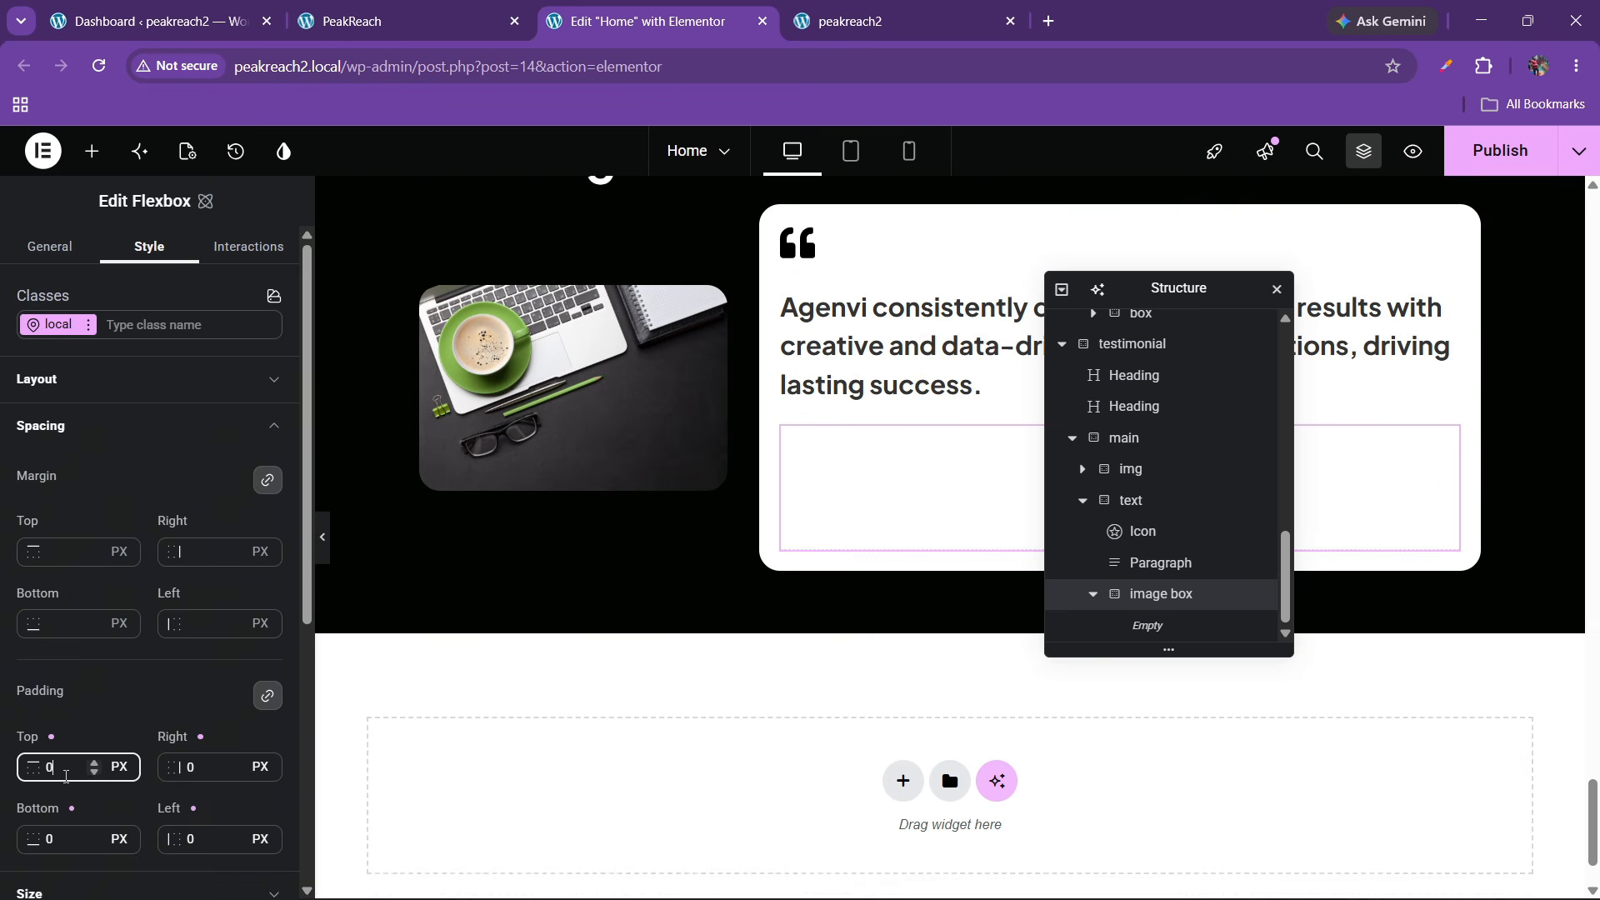
left_click(92, 151)
Add an Image widget holding the hero4 picture at Full resolution to the image box
scroll(106, 515, "down", 10)
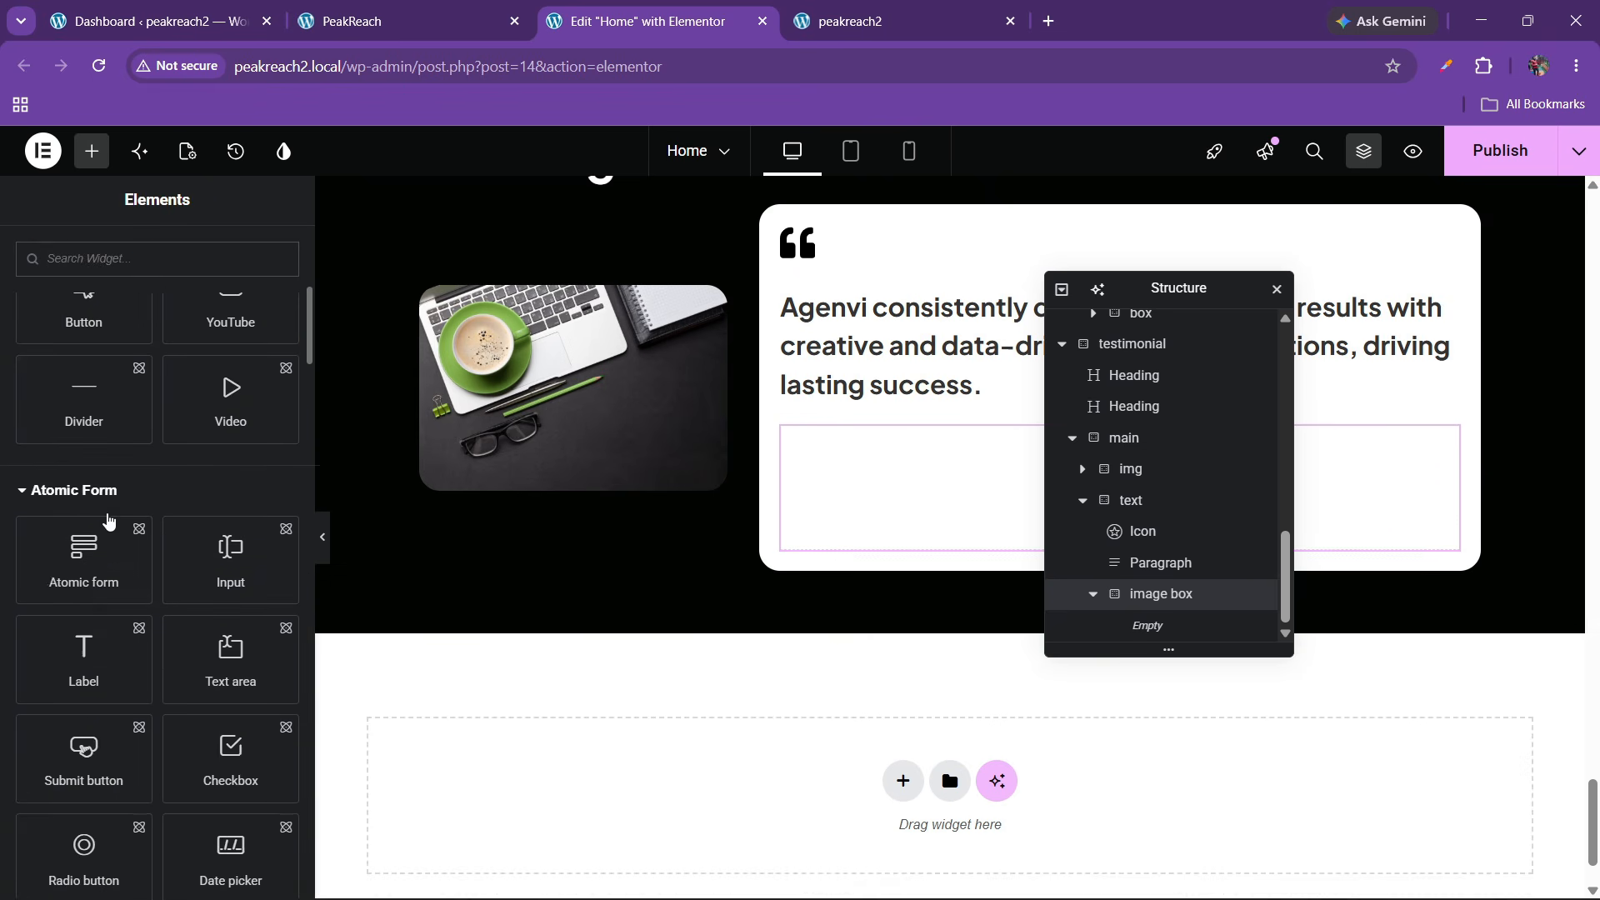
scroll(106, 515, "down", 5)
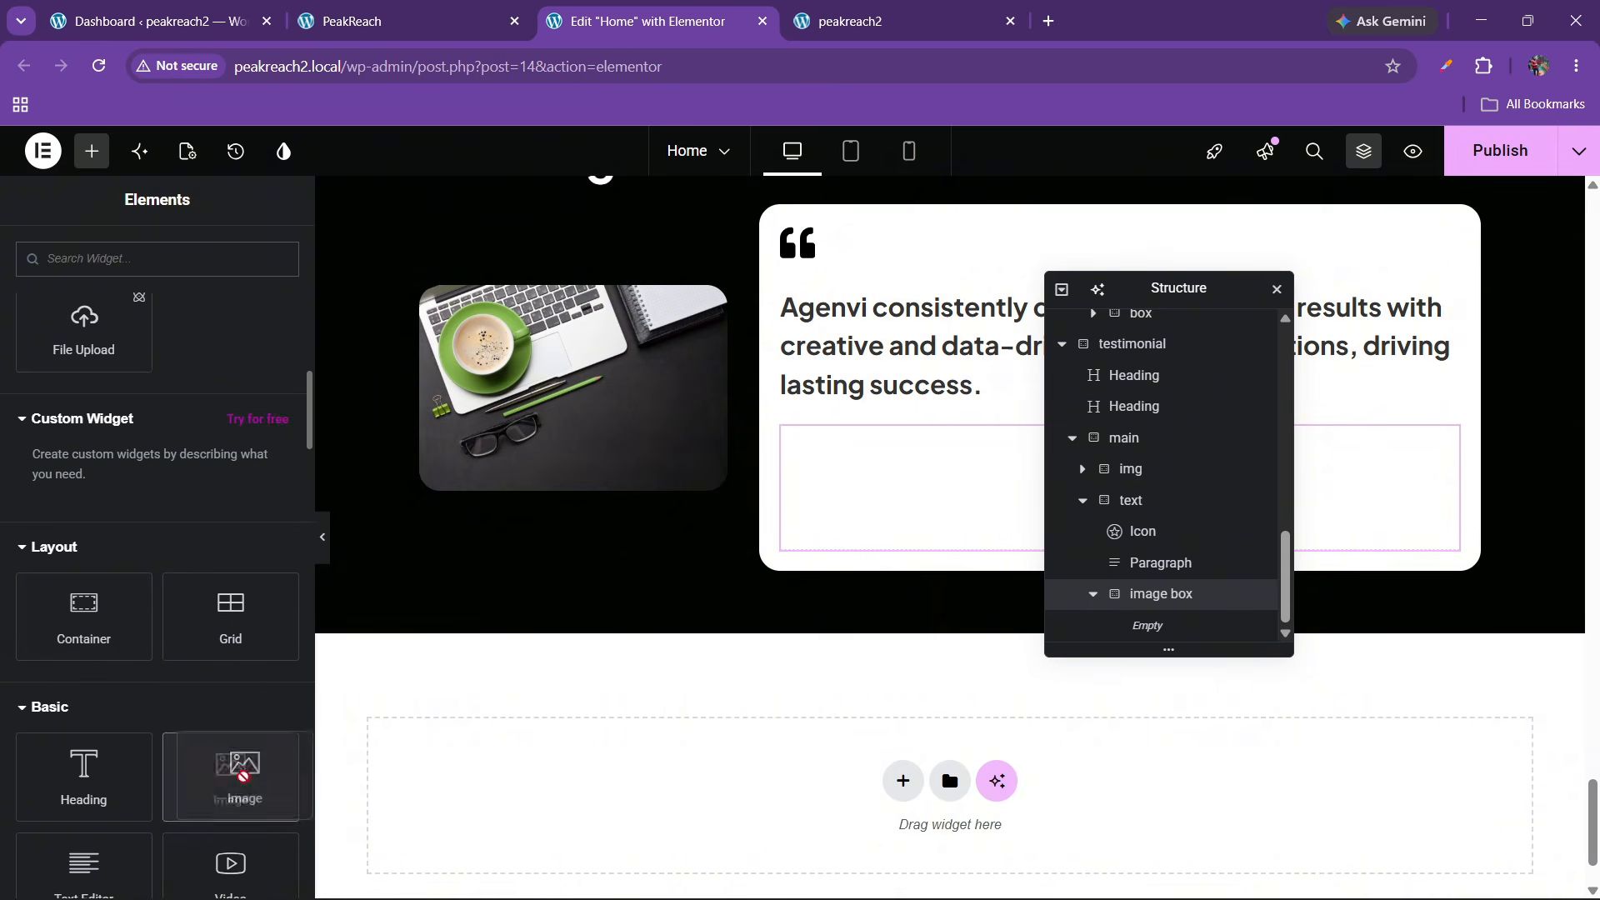
left_click_drag(227, 762, 968, 522)
left_click(310, 7)
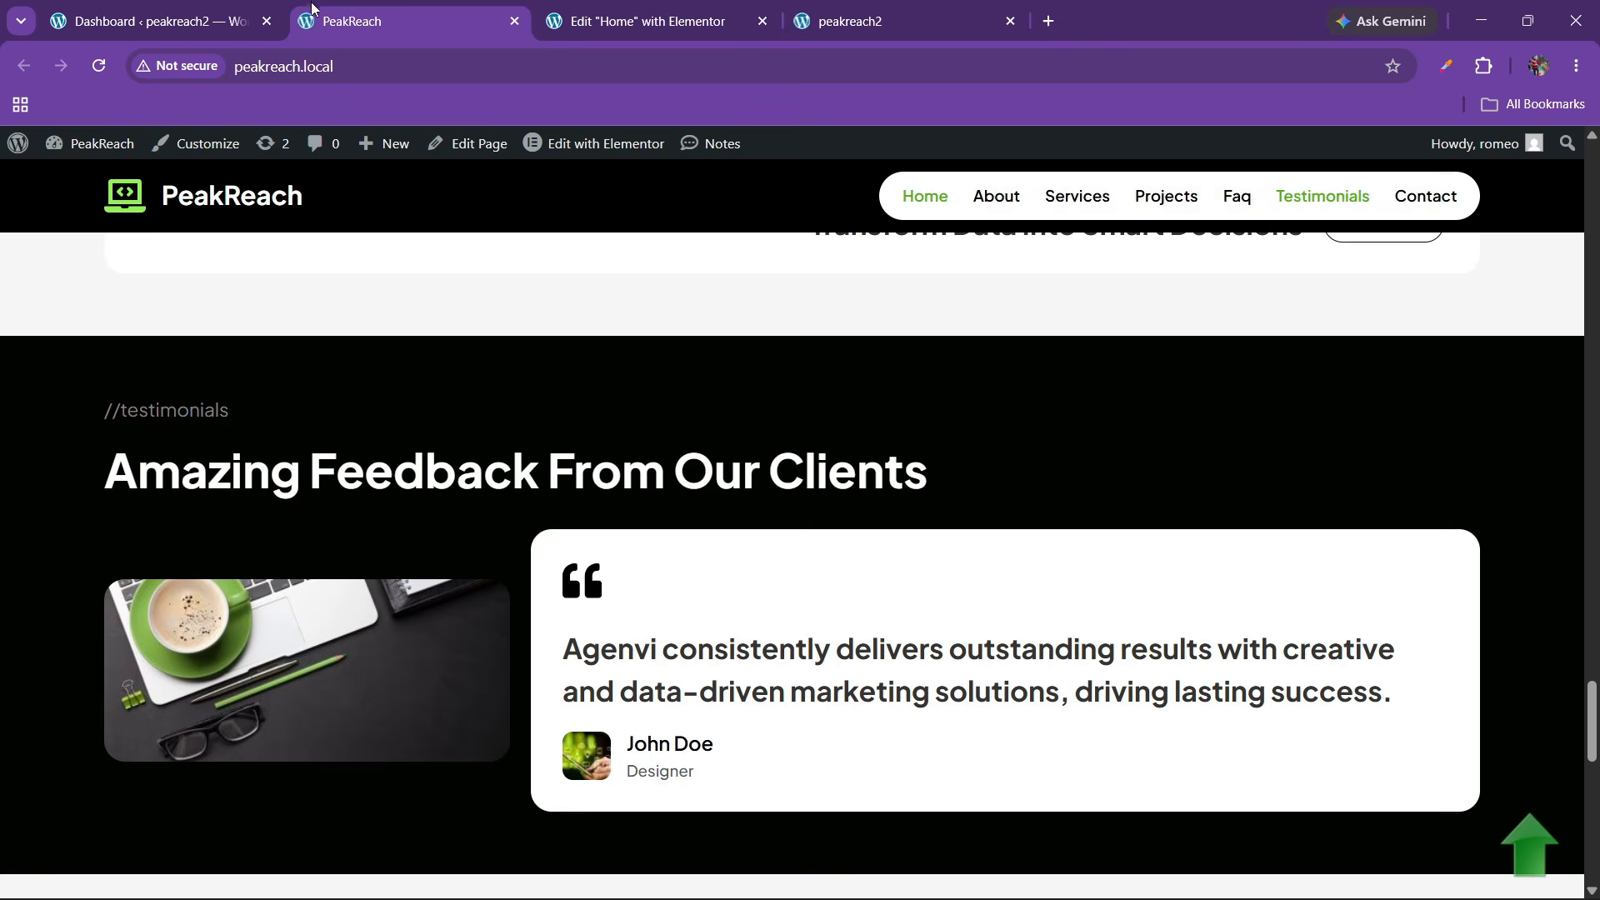
left_click(684, 7)
left_click(159, 454)
left_click(845, 451)
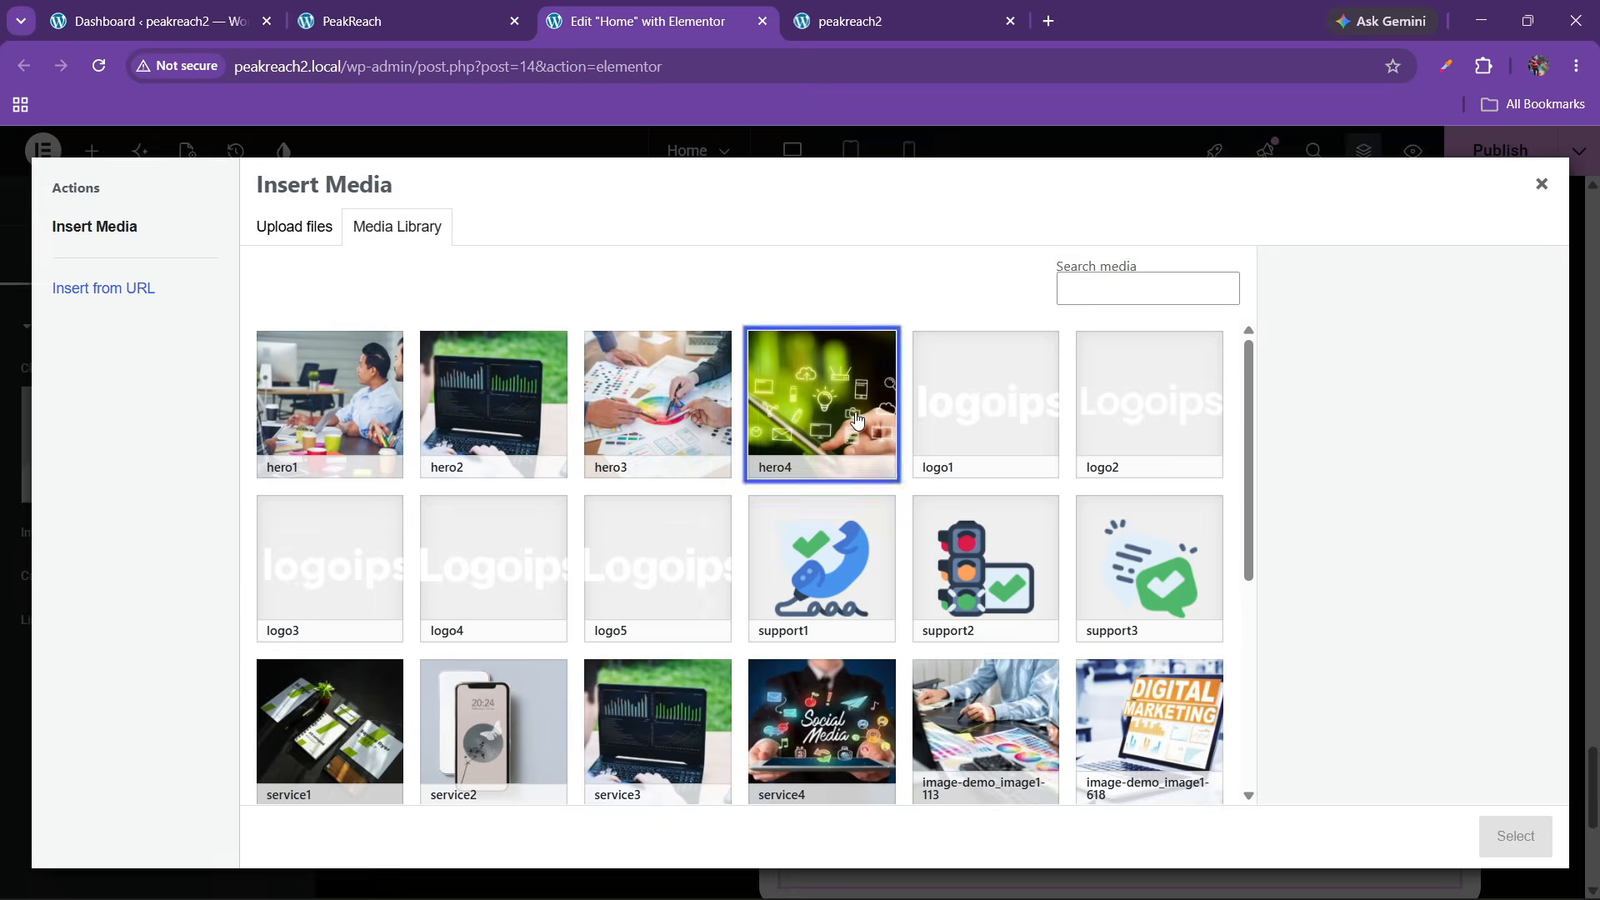
left_click(1515, 836)
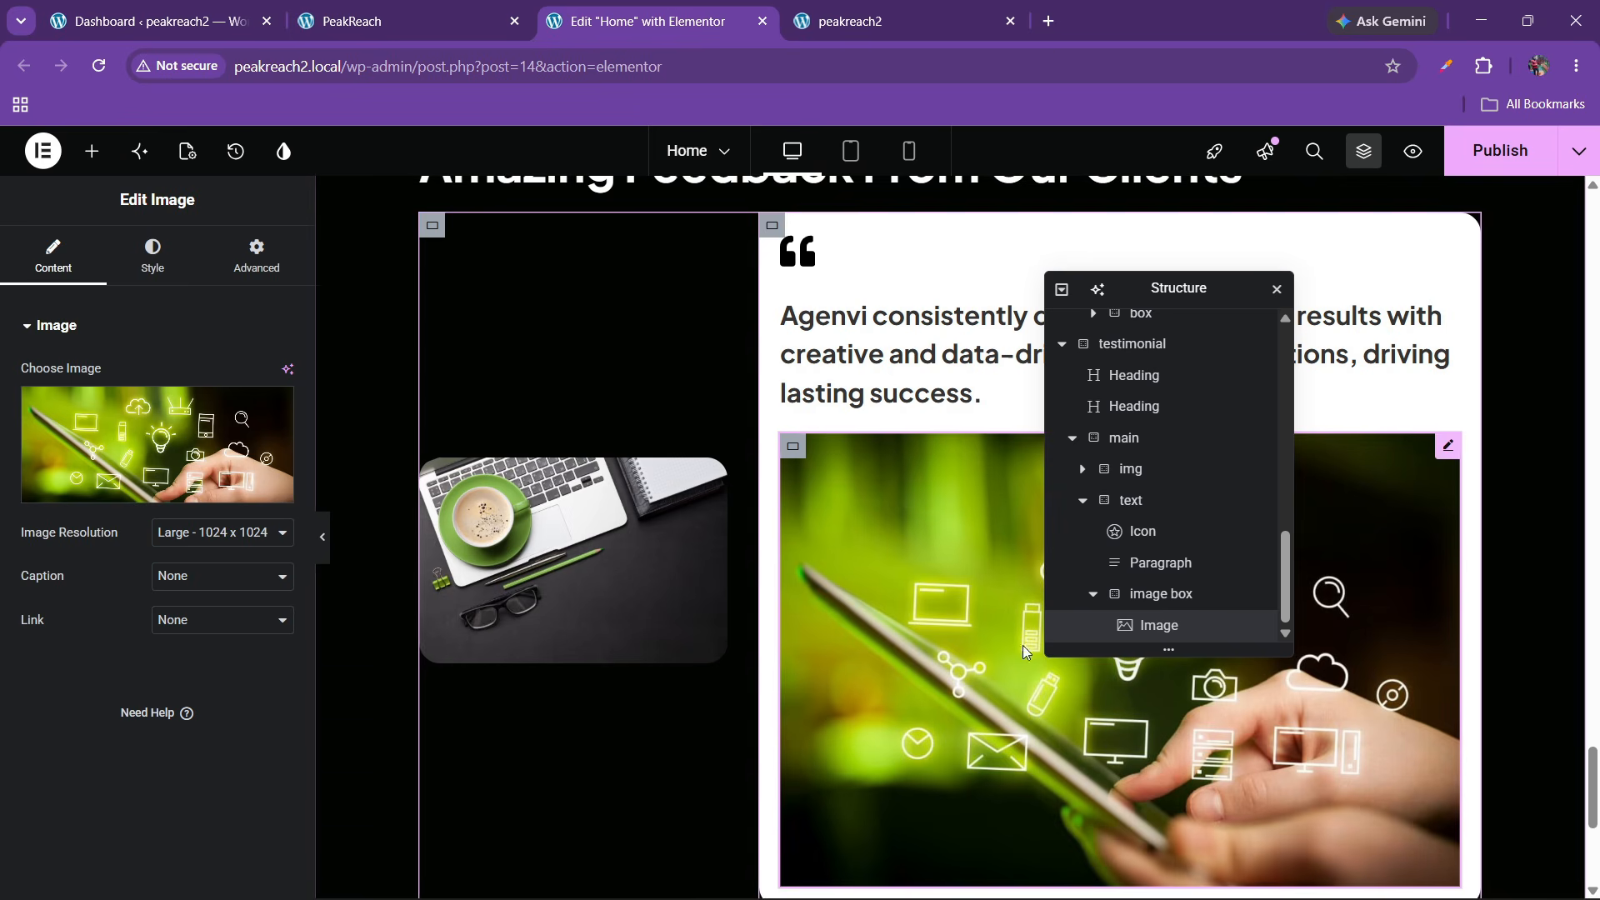
left_click(198, 535)
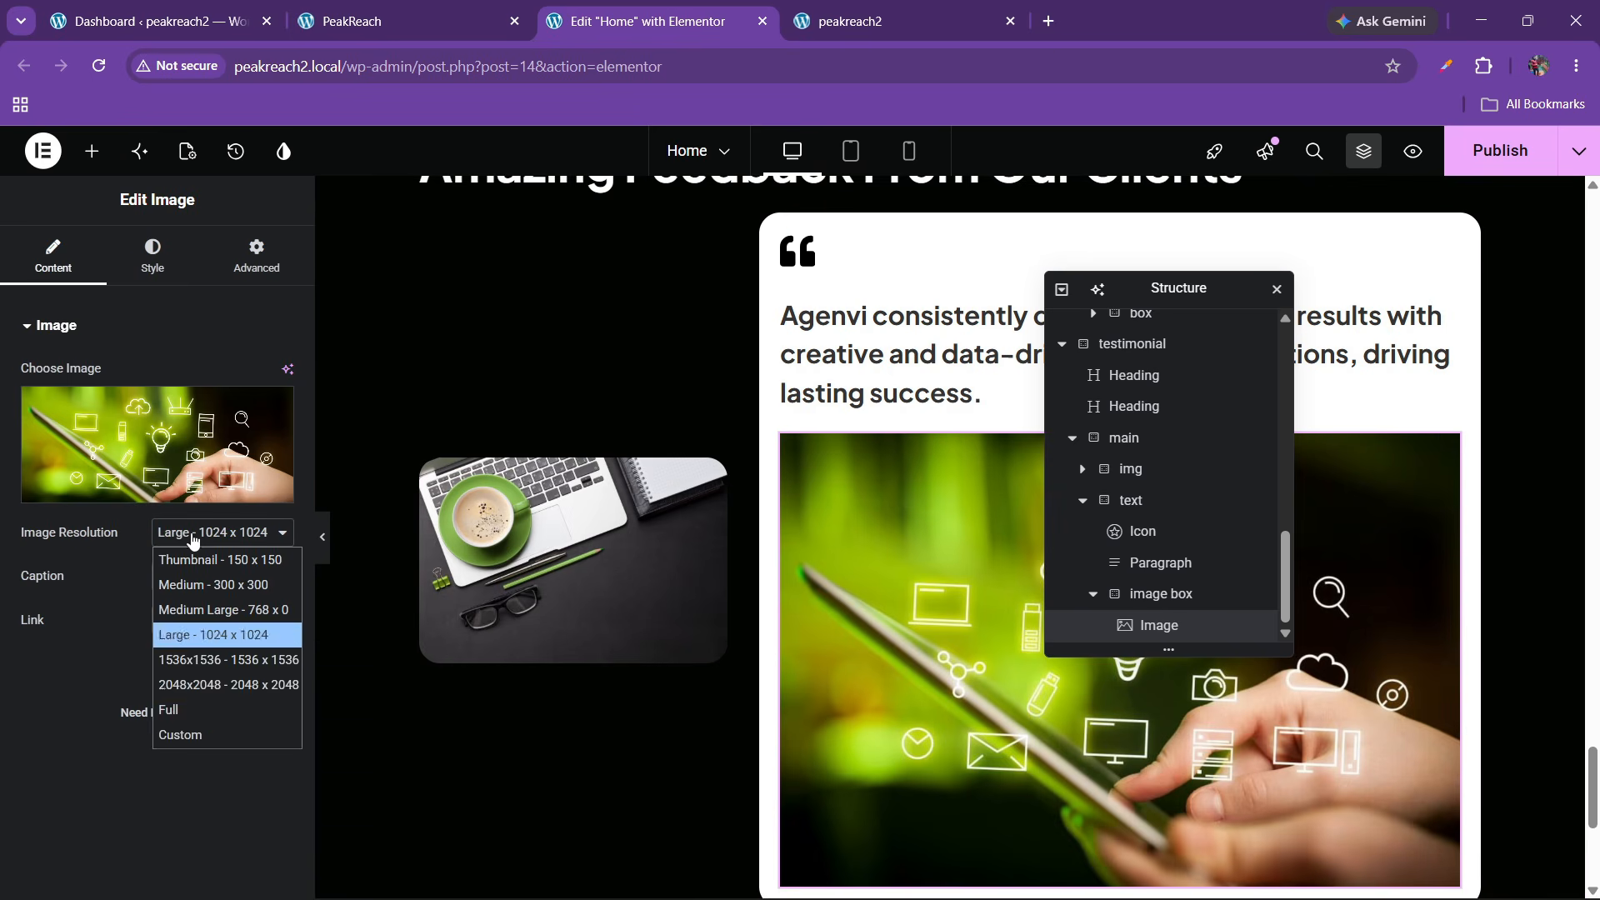
left_click(190, 711)
Shrink the hero4 image to a thumbnail with a custom width of about 9%
left_click(154, 254)
scroll(133, 566, "down", 2)
scroll(84, 621, "up", 1)
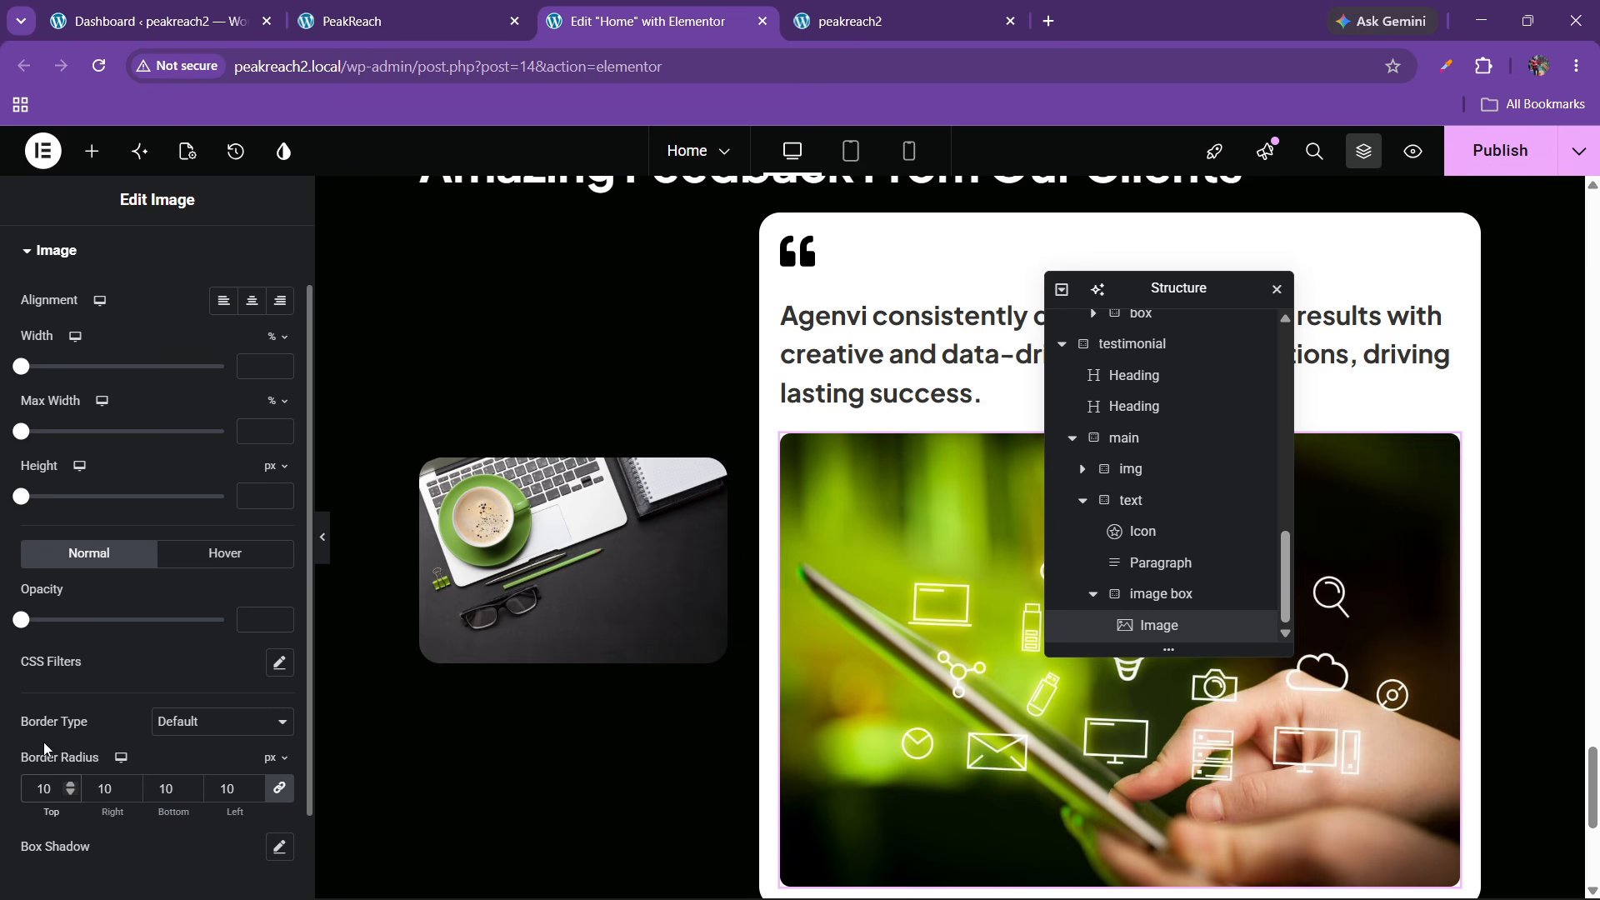
scroll(205, 405, "up", 1)
left_click(380, 12)
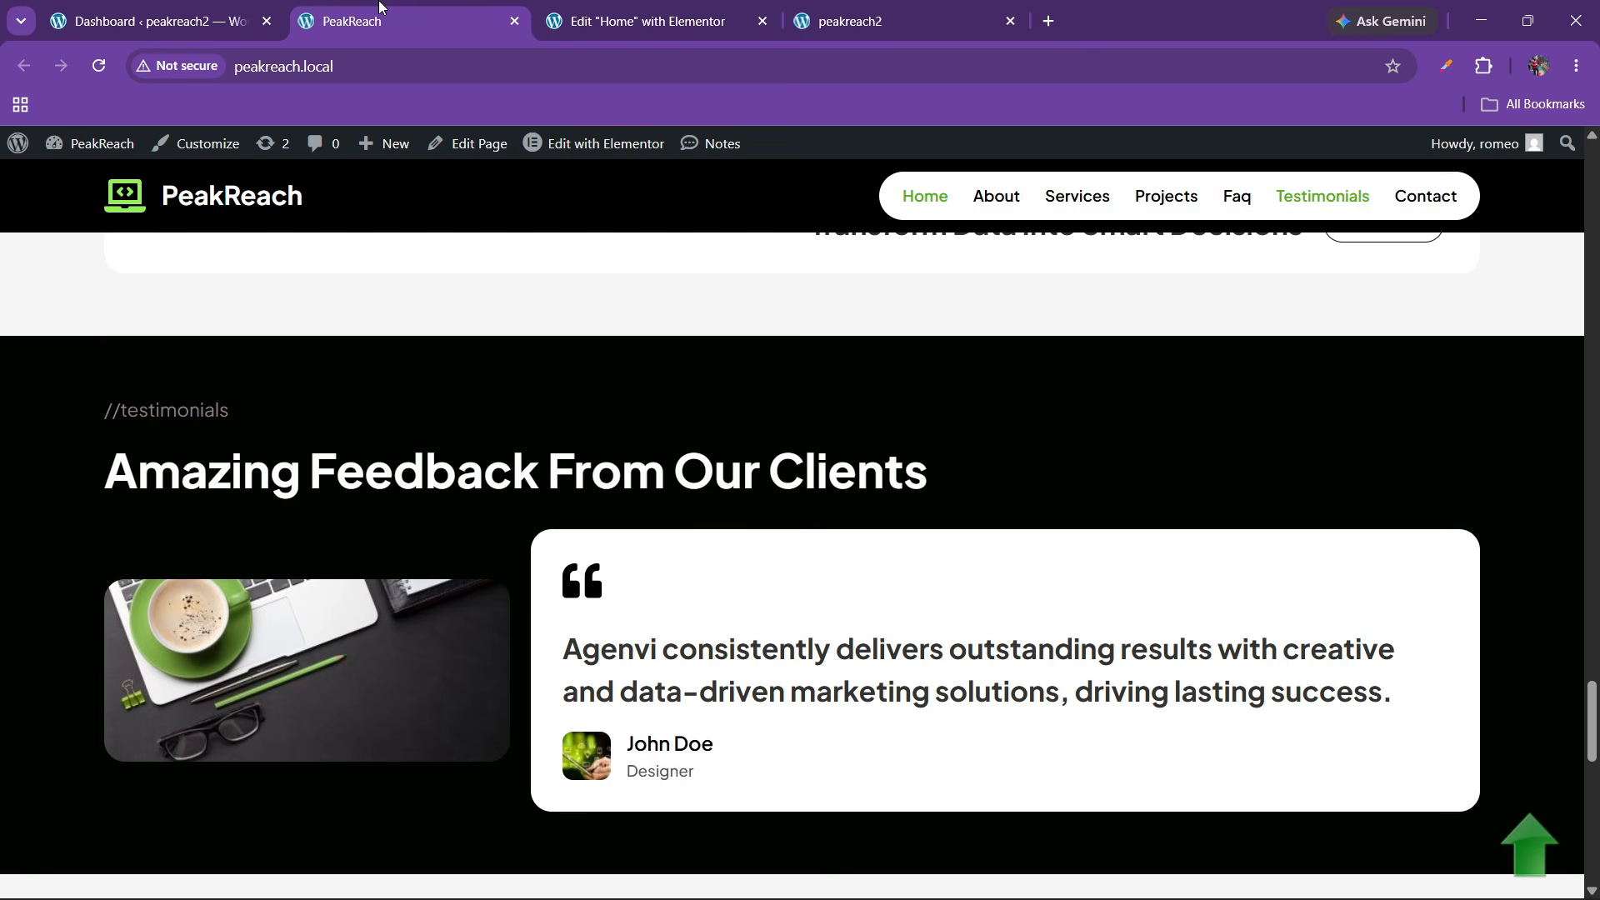
left_click(696, 7)
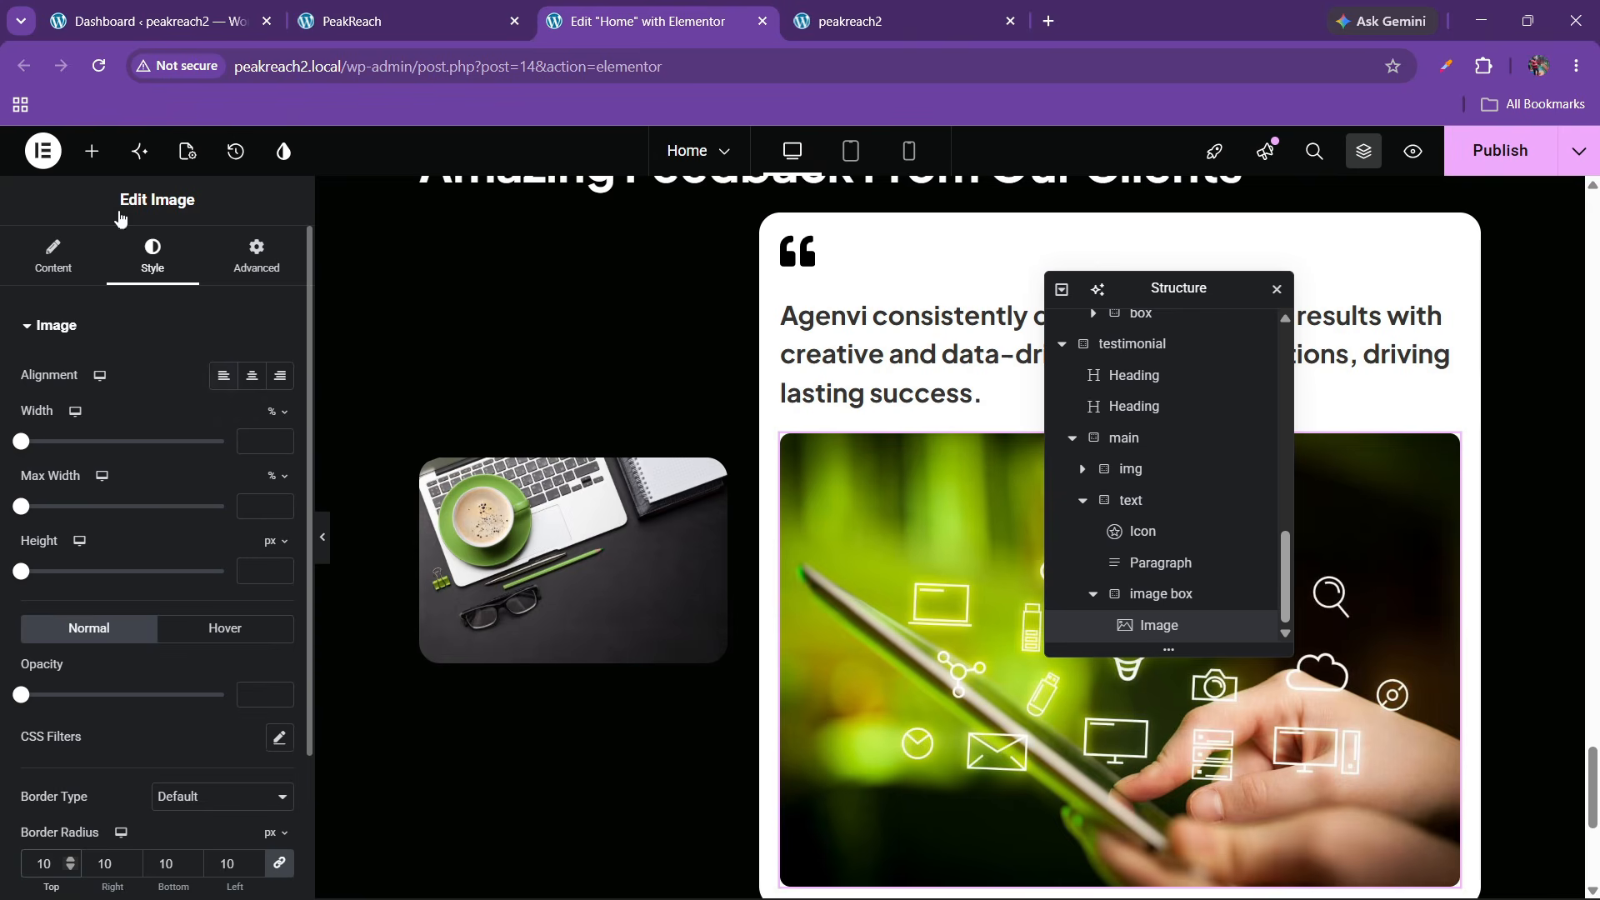
left_click(92, 151)
left_click(936, 618)
left_click(256, 256)
left_click(189, 550)
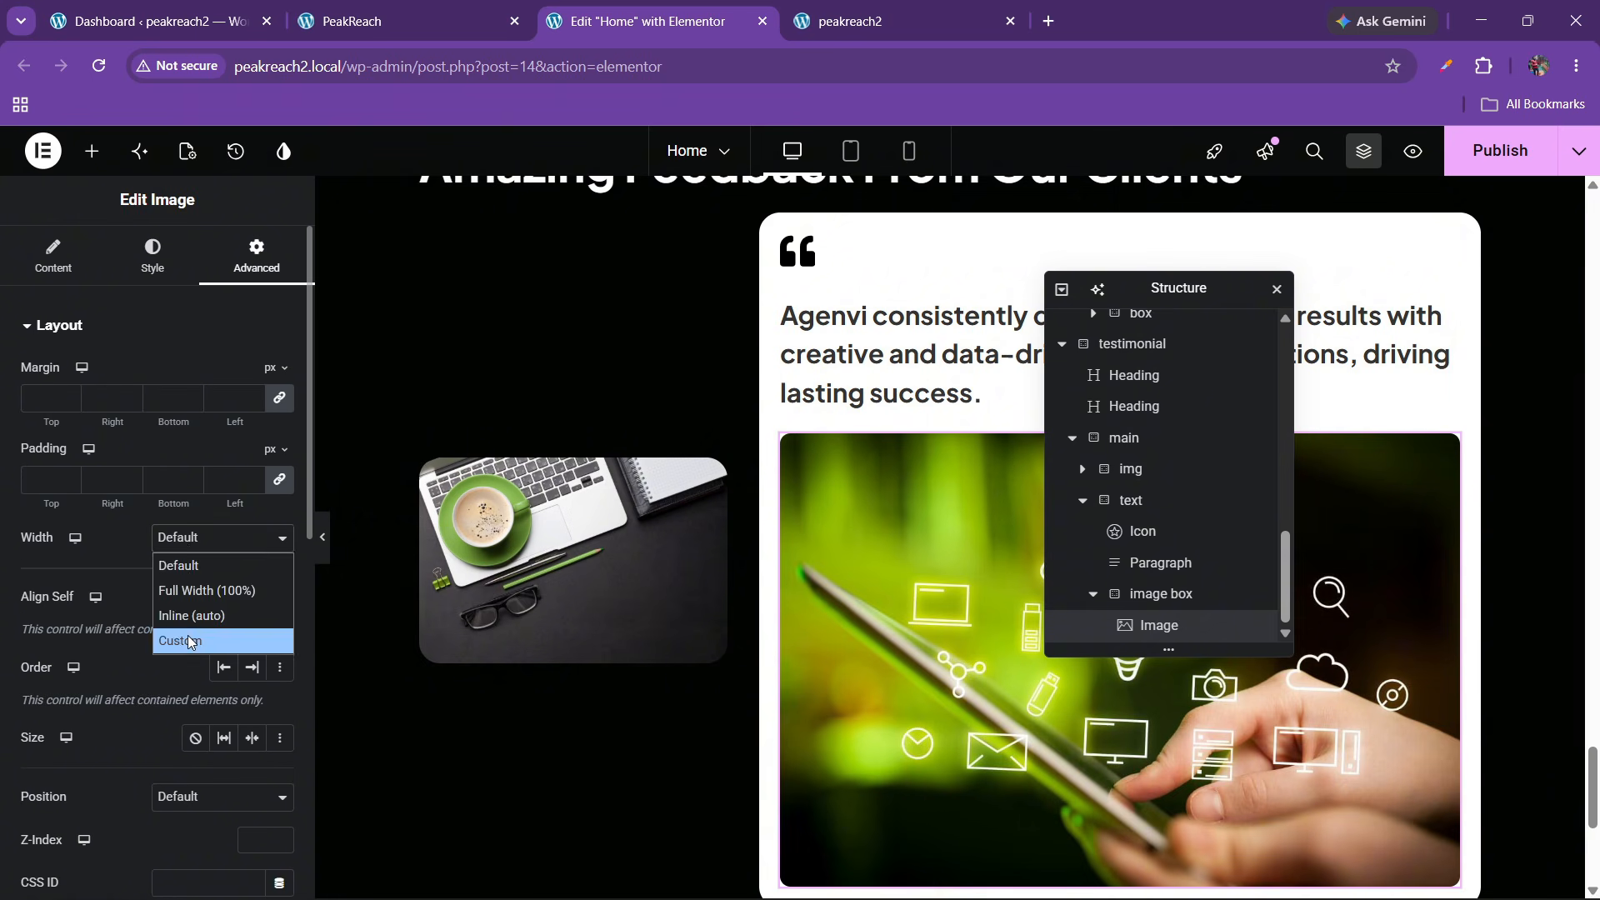
left_click(179, 637)
left_click(282, 603)
scroll(281, 601, "up", 14)
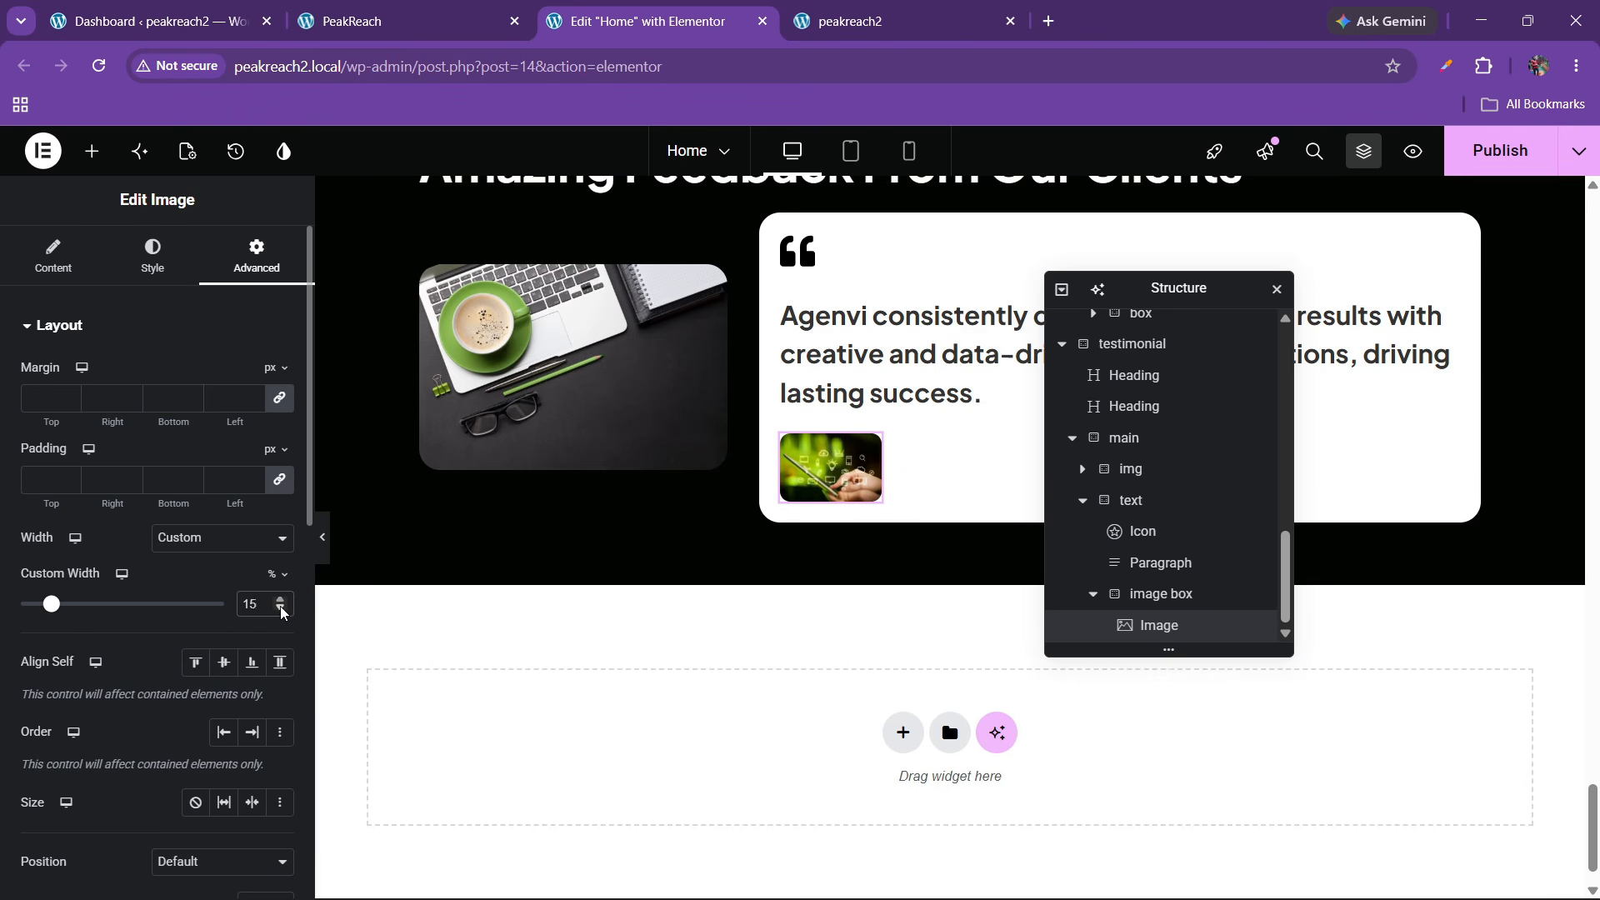
scroll(280, 612, "down", 6)
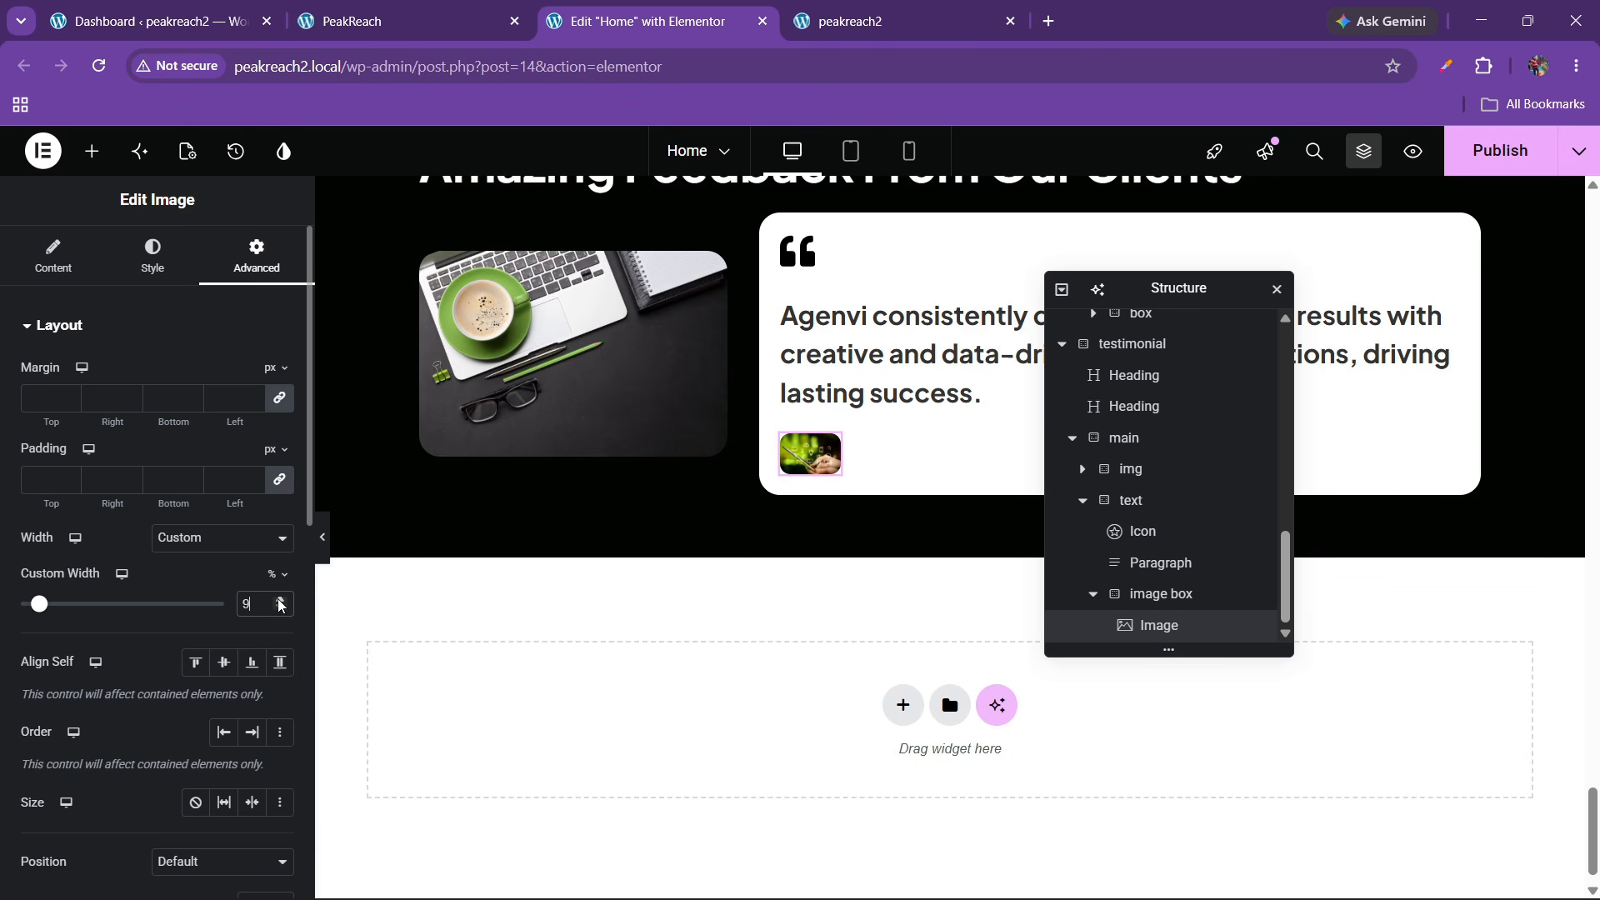
Add a second flexbox beside the thumbnail and set its padding to 0
left_click(92, 150)
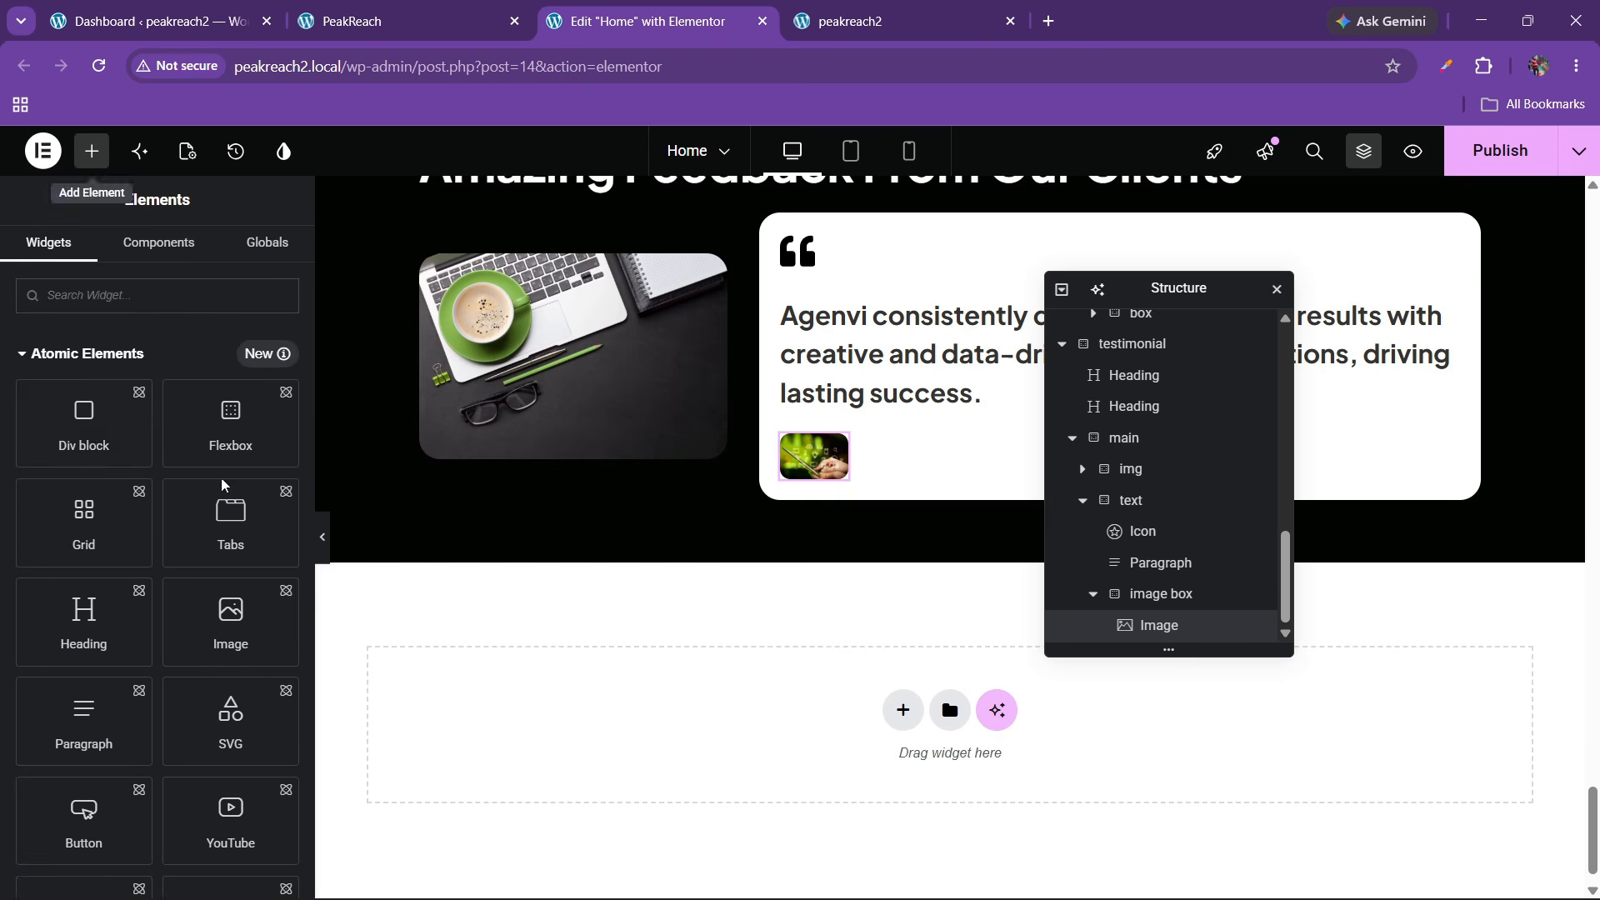
left_click_drag(261, 432, 832, 473)
scroll(1128, 572, "down", 1)
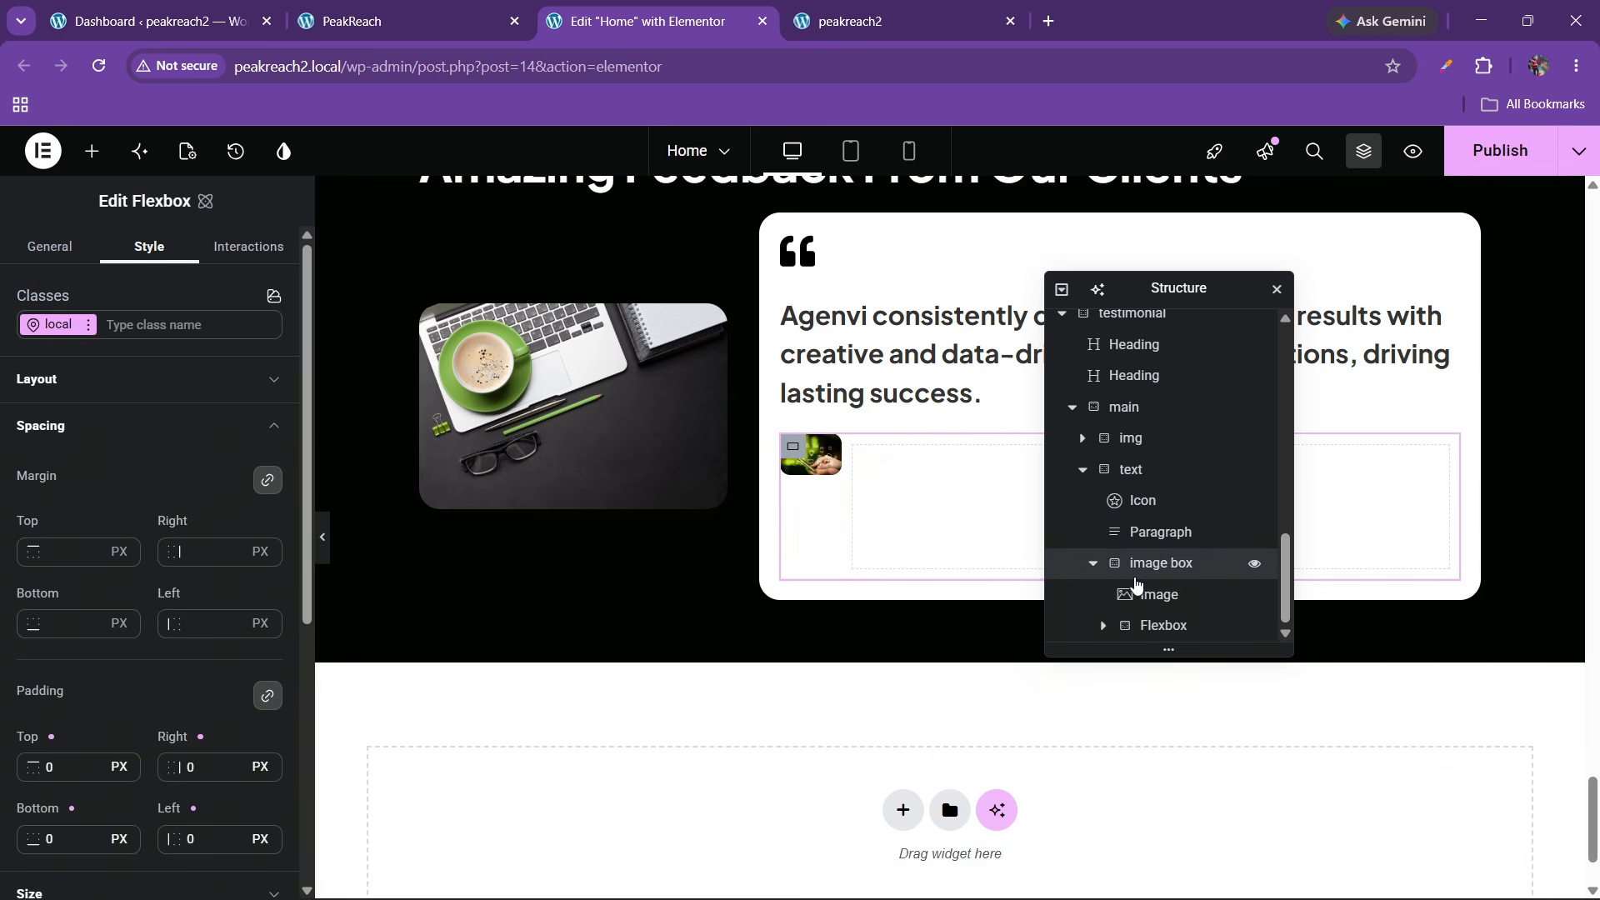
scroll(1095, 608, "up", 1)
scroll(1162, 581, "down", 1)
left_click(1159, 625)
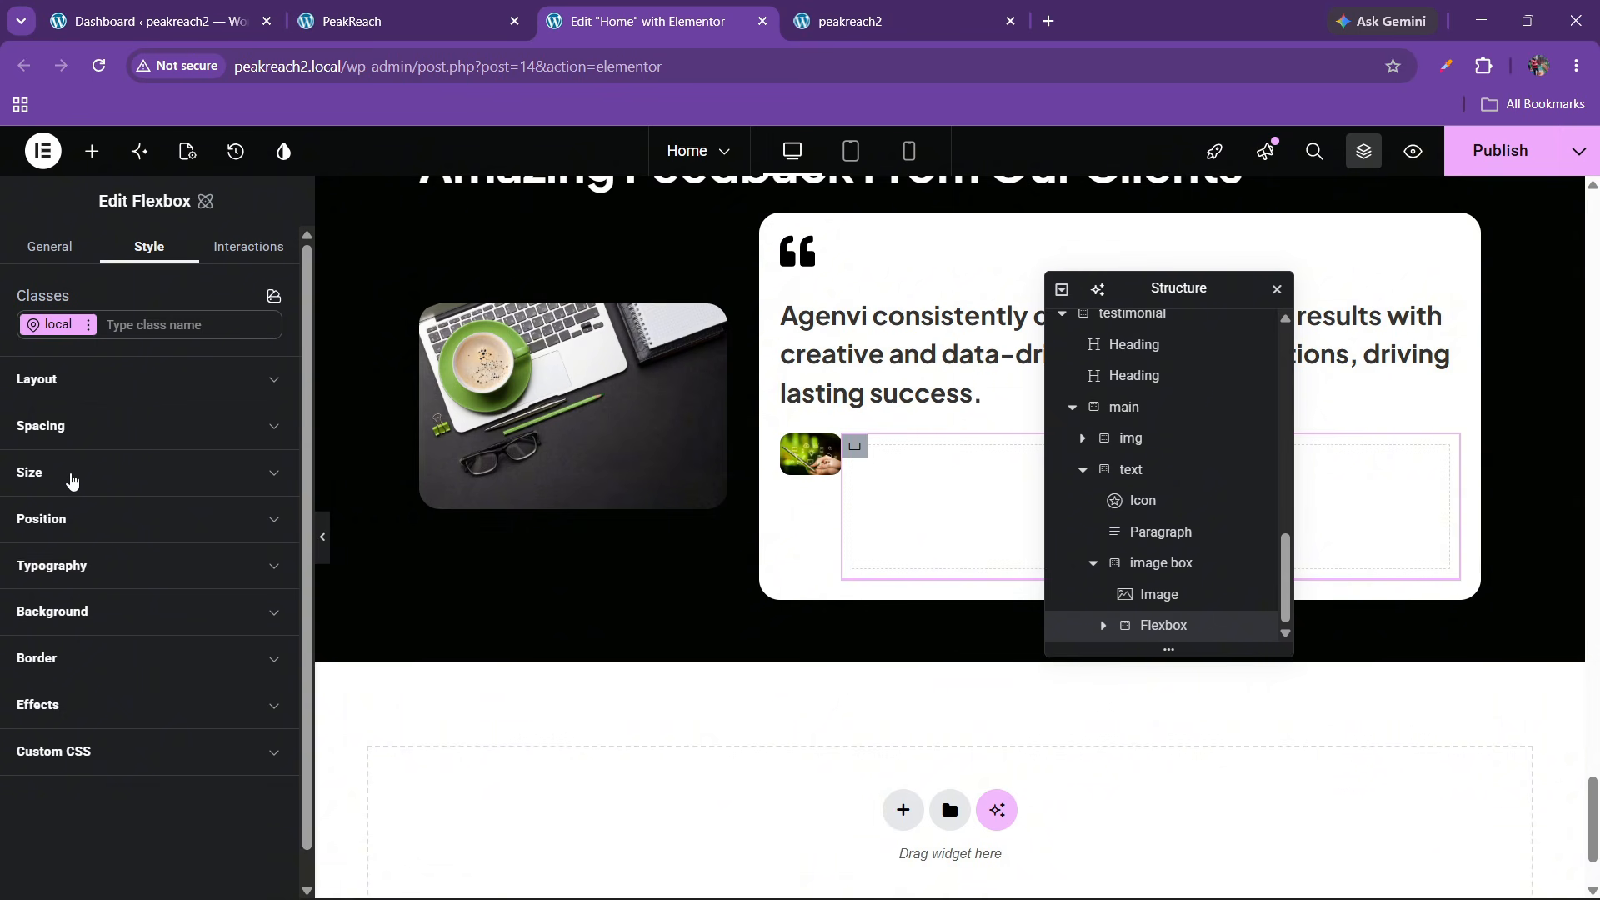
left_click(70, 427)
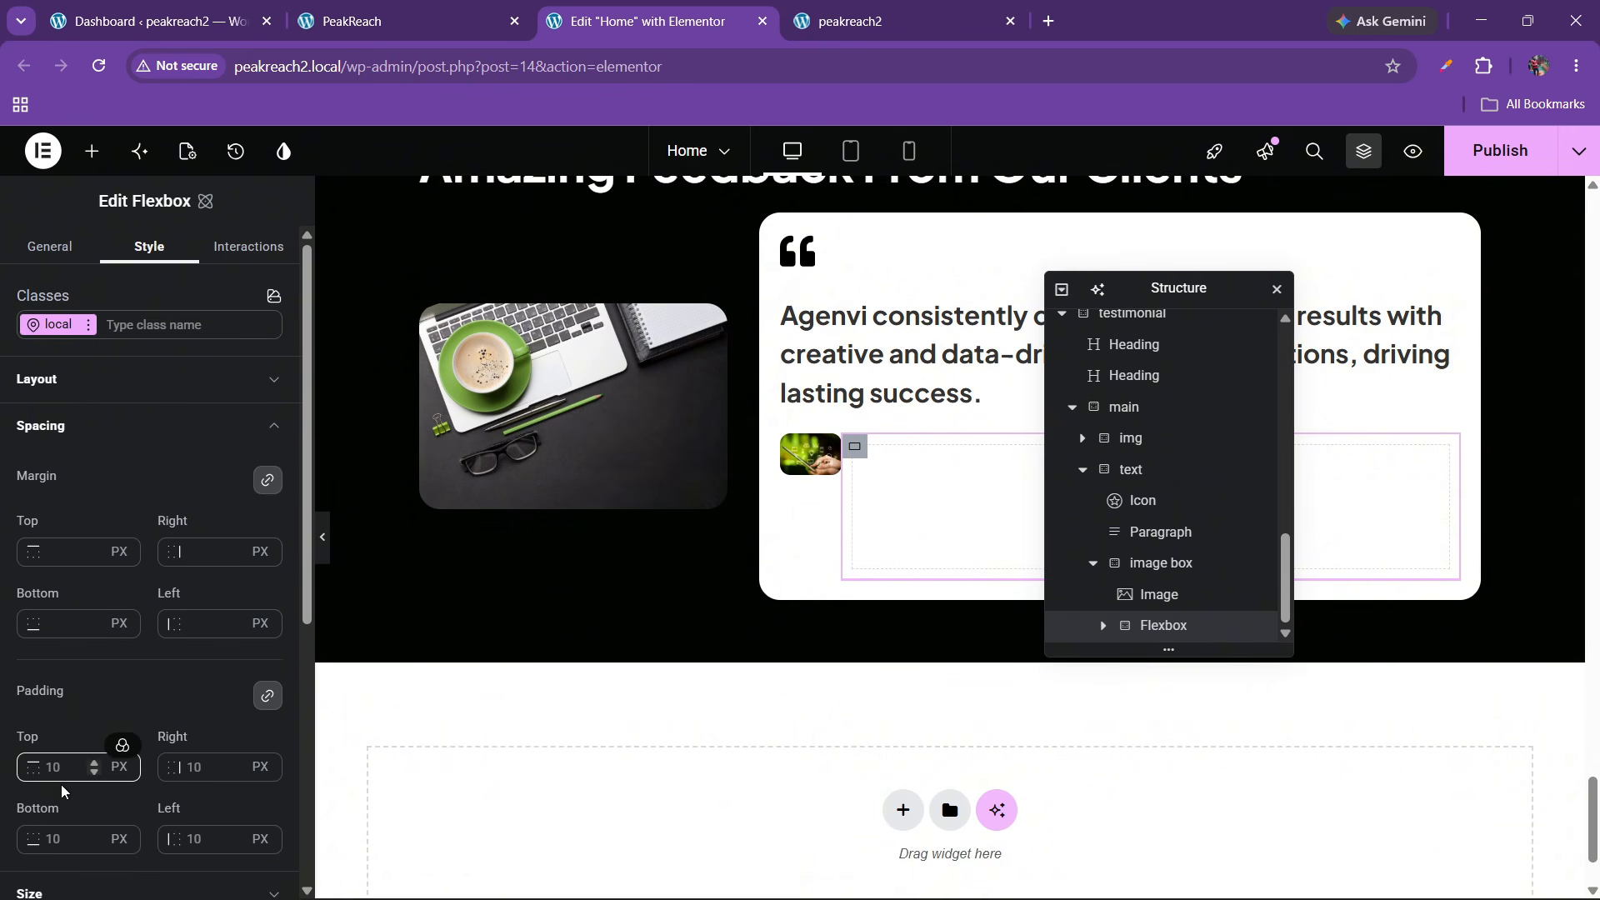
type("0")
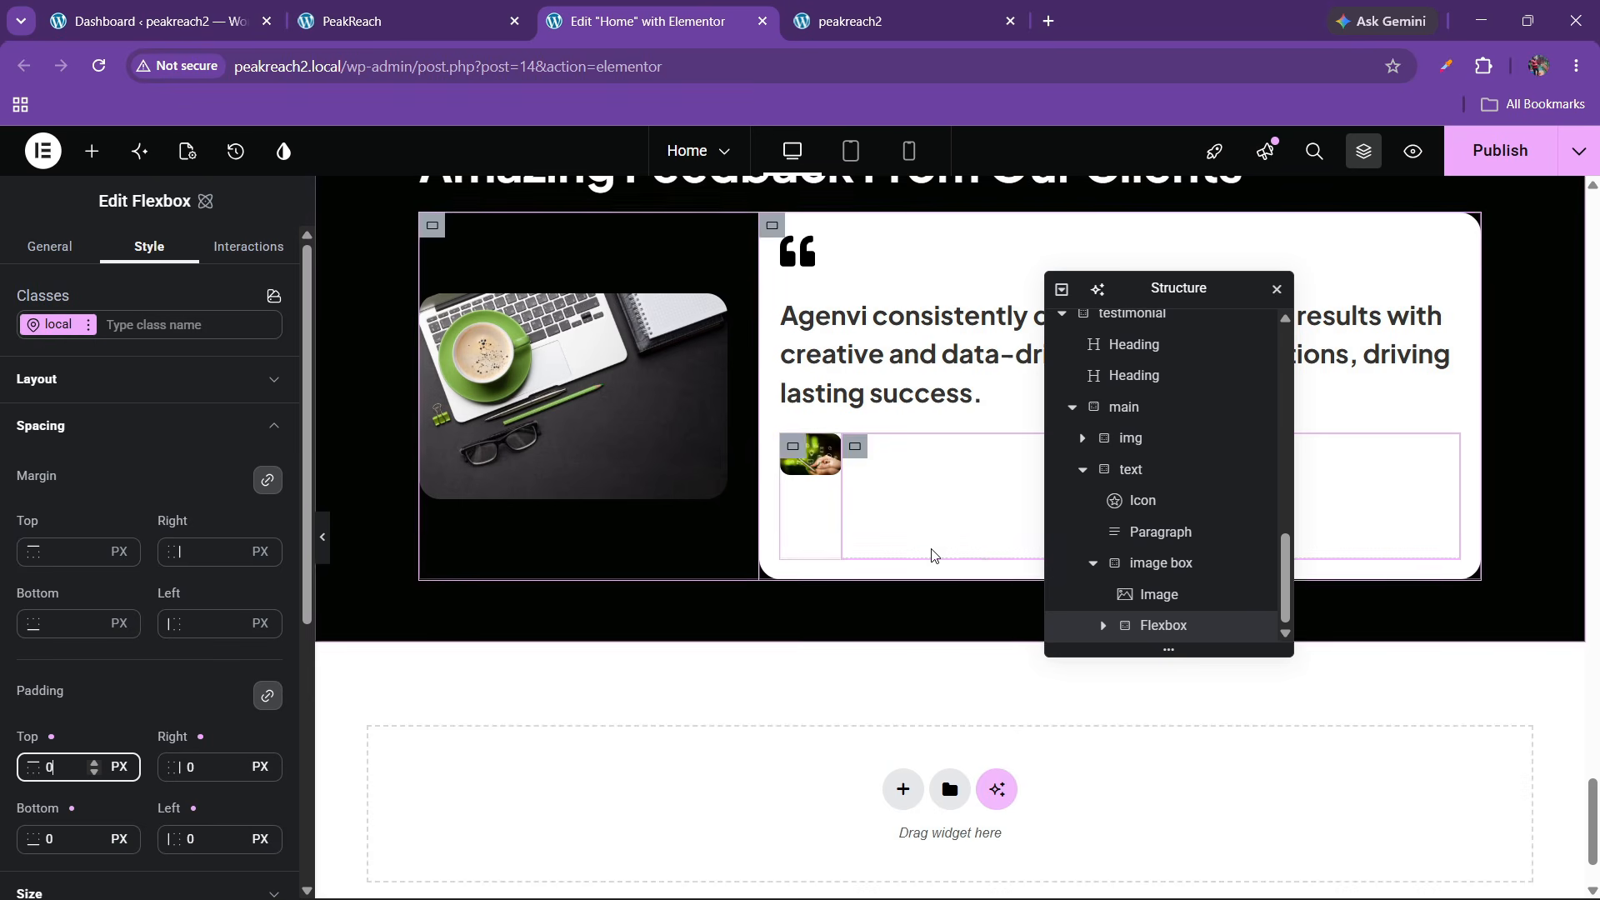
Set the reviewer-photo row to Justify Start and Align items Center, with 10 px gaps
left_click(73, 385)
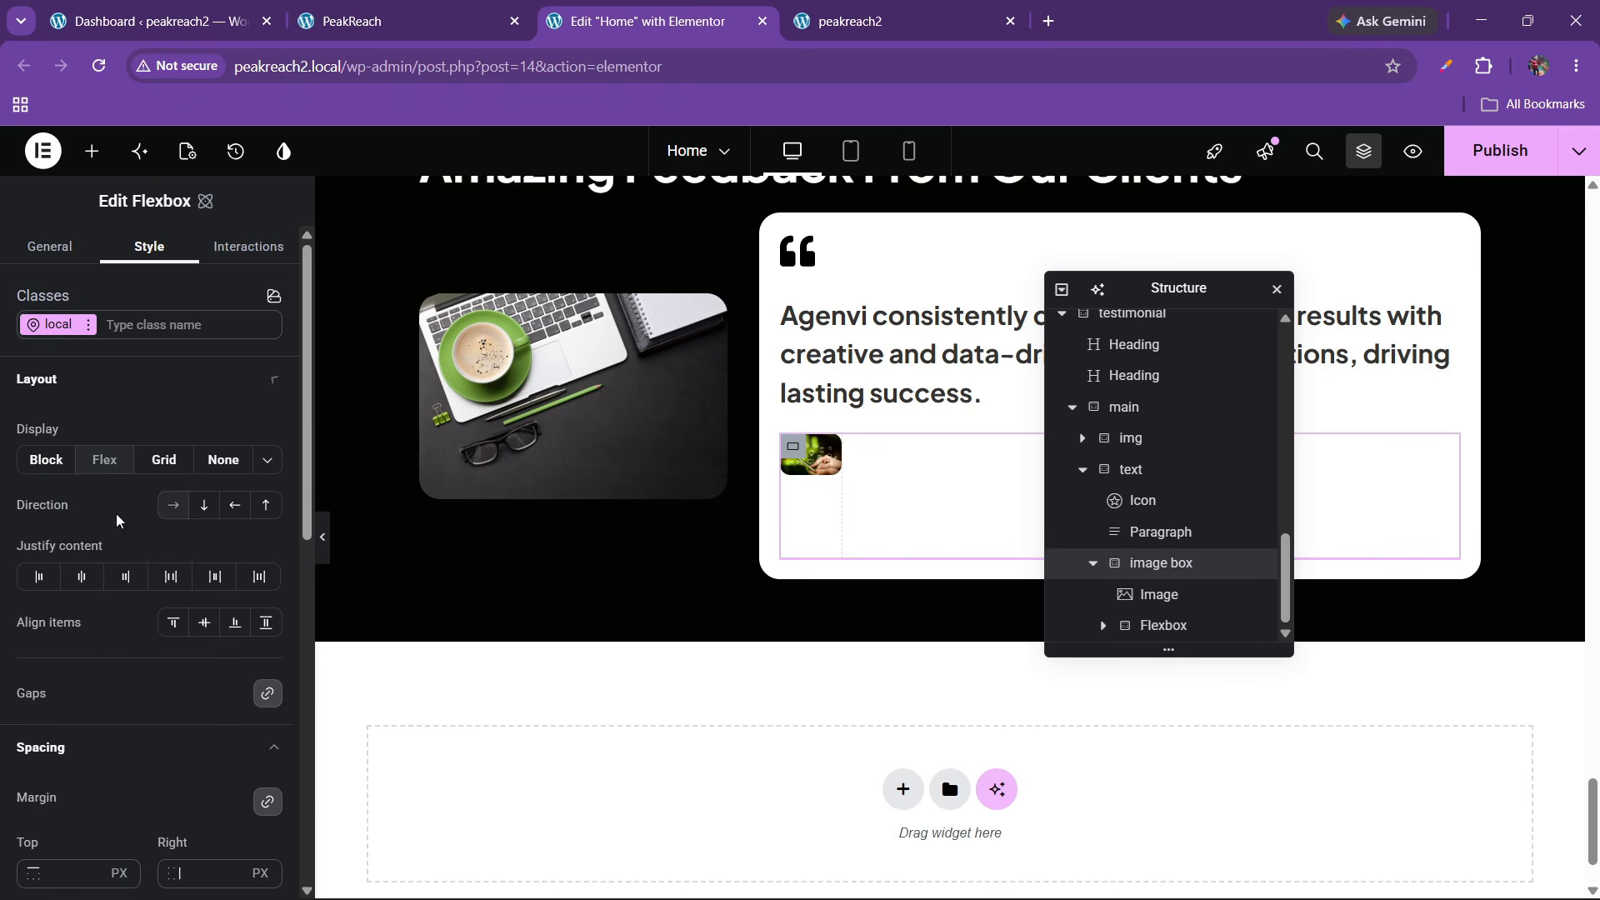
left_click(171, 577)
left_click(198, 621)
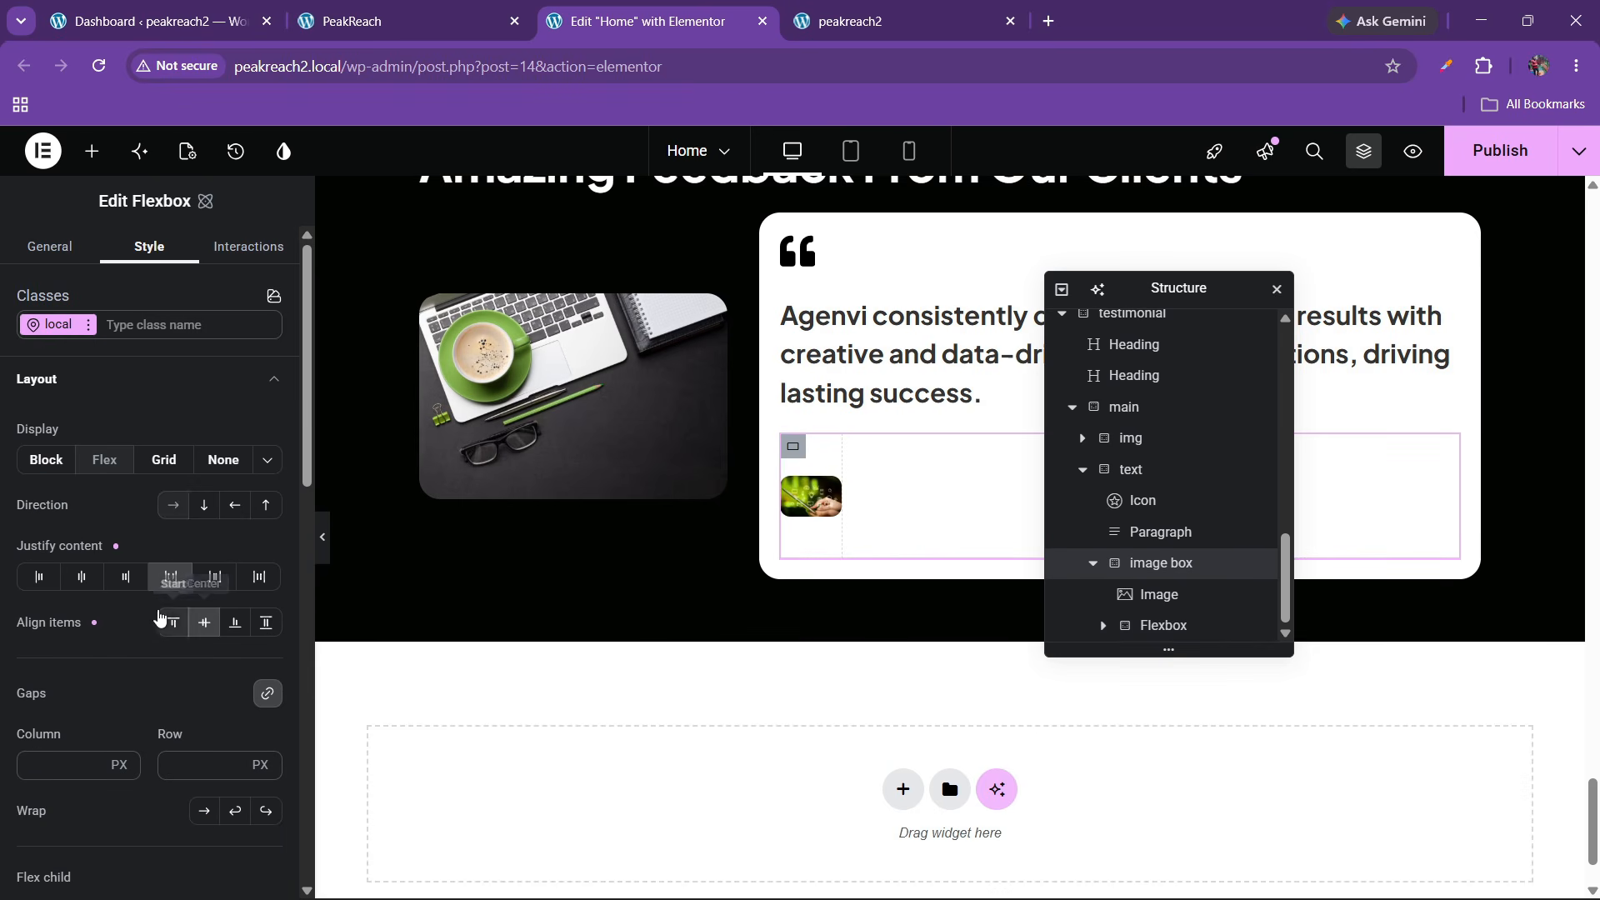
left_click(37, 576)
left_click(173, 625)
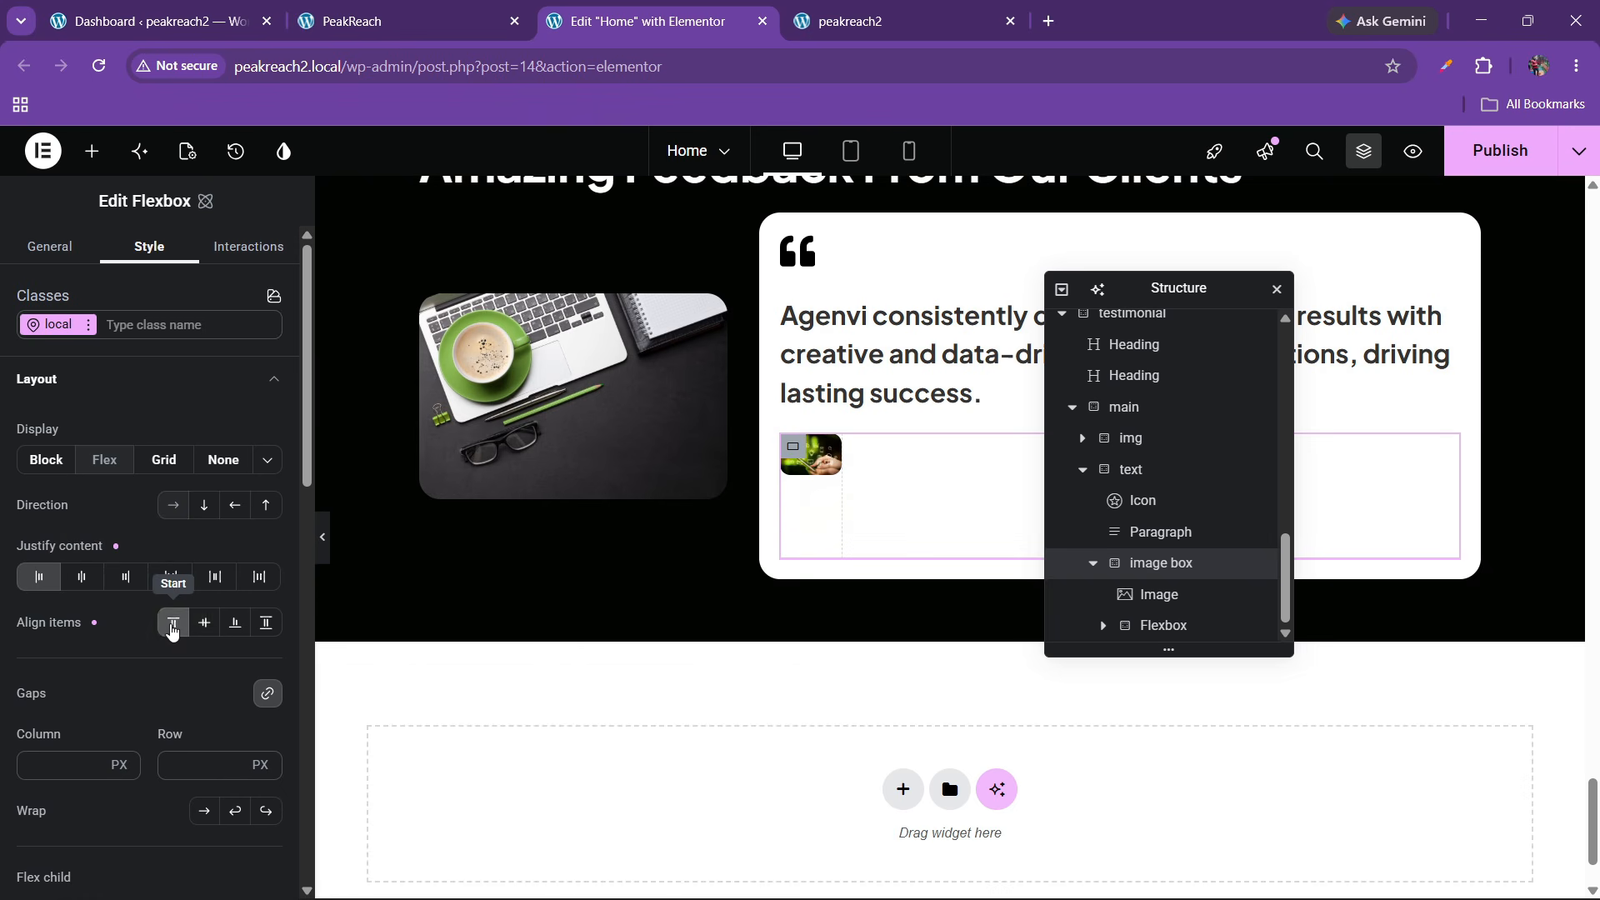
left_click(200, 626)
scroll(144, 627, "down", 3)
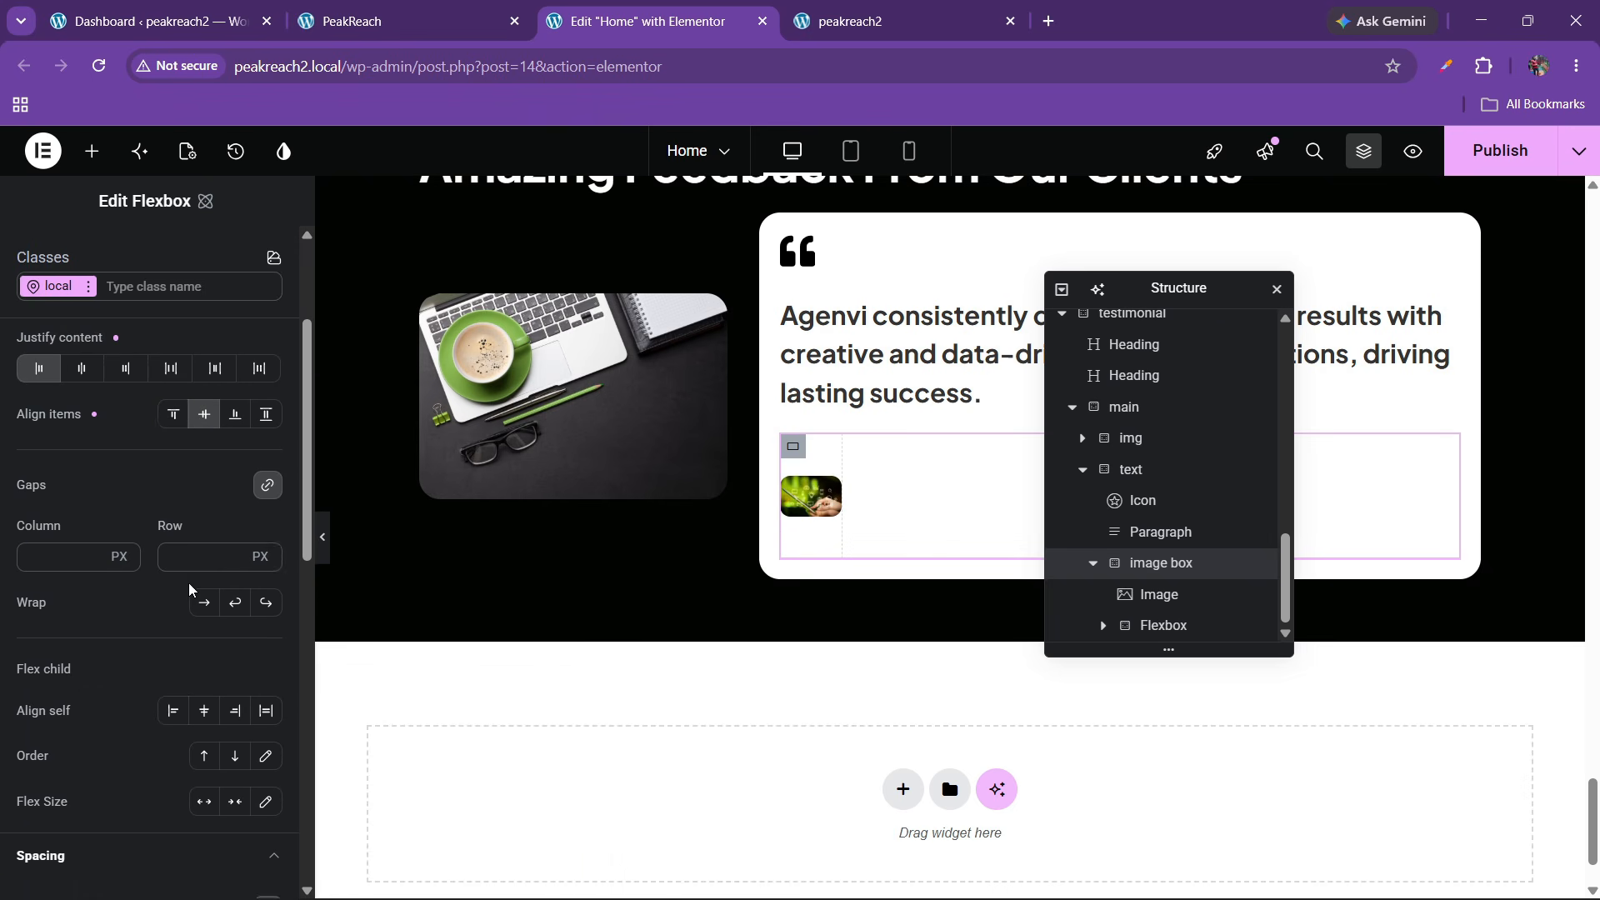
left_click(183, 552)
type("20")
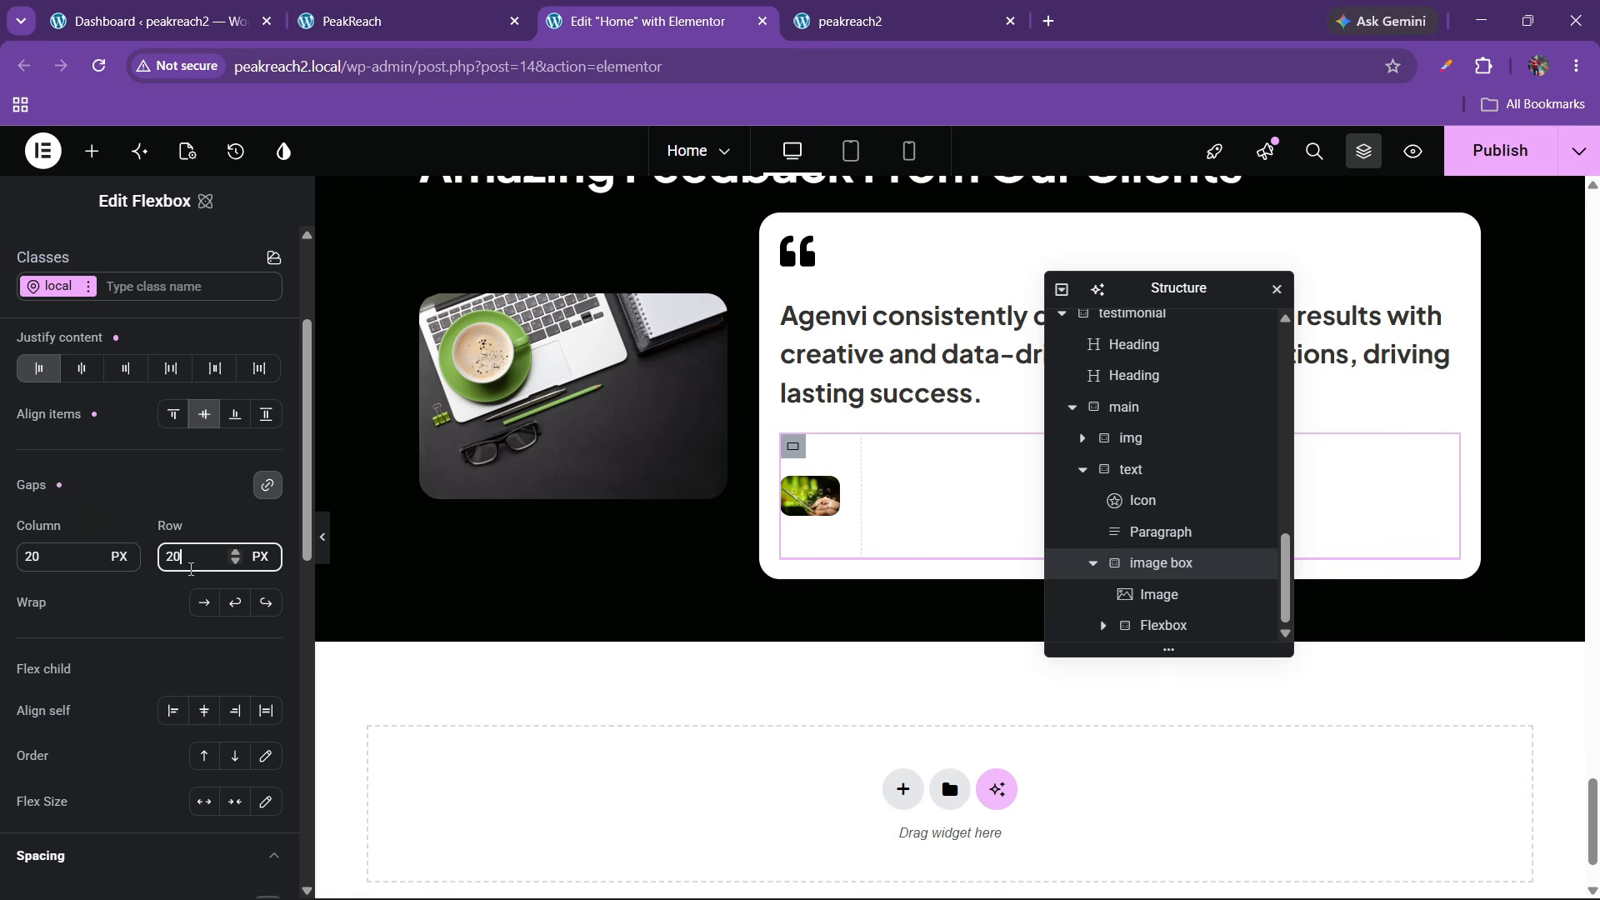
key("BackSpace")
key("BackSpace")
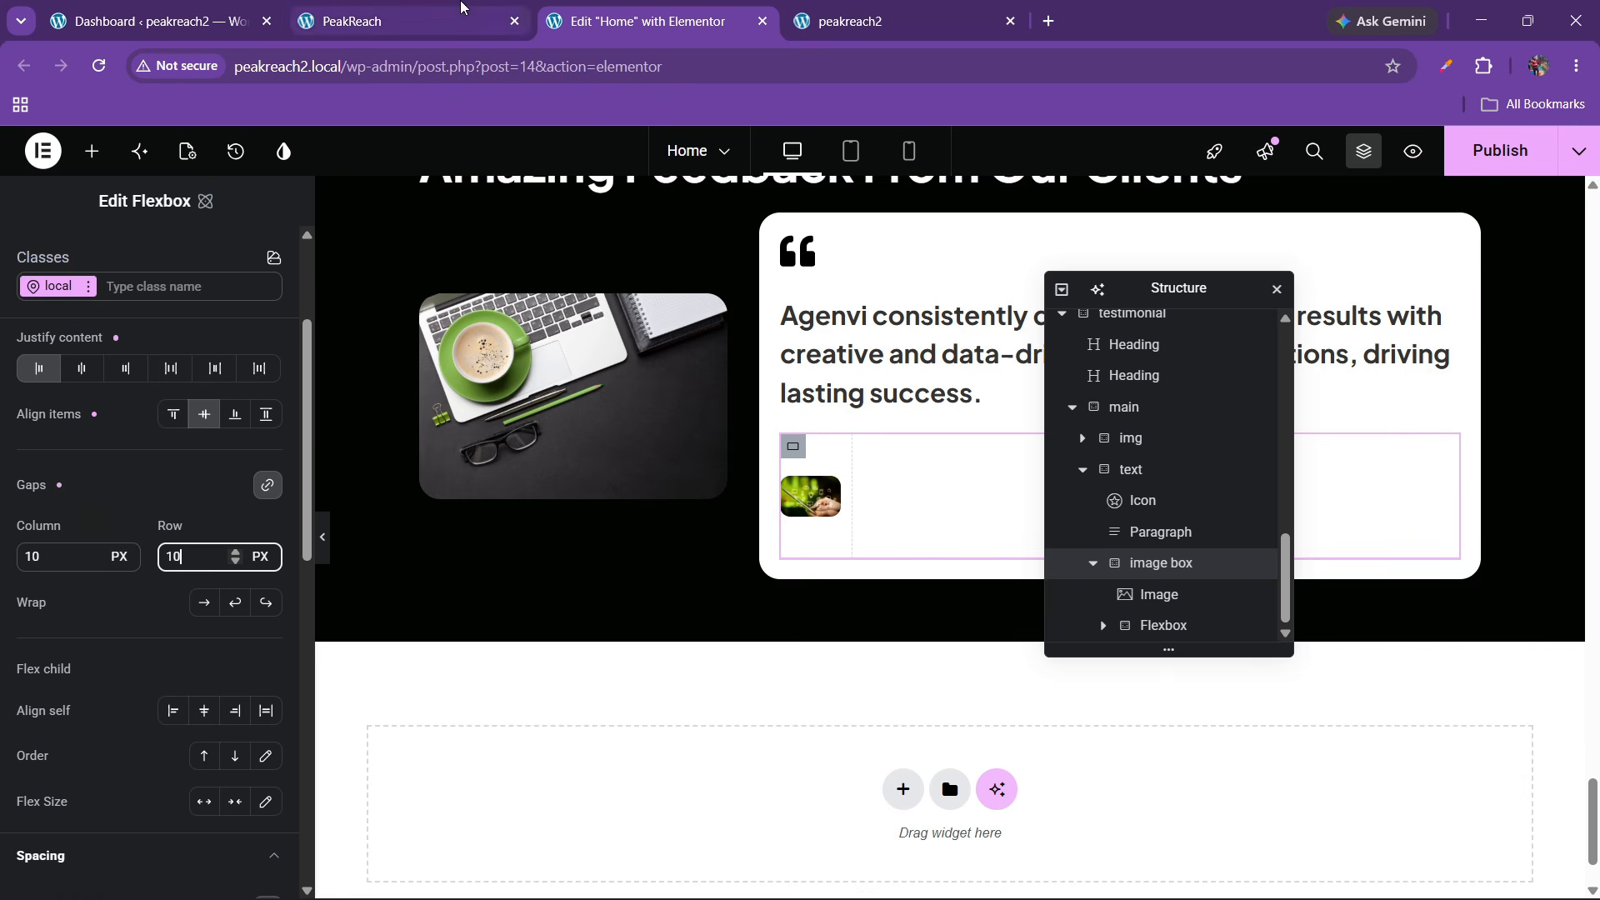
left_click(457, 10)
left_click(583, 18)
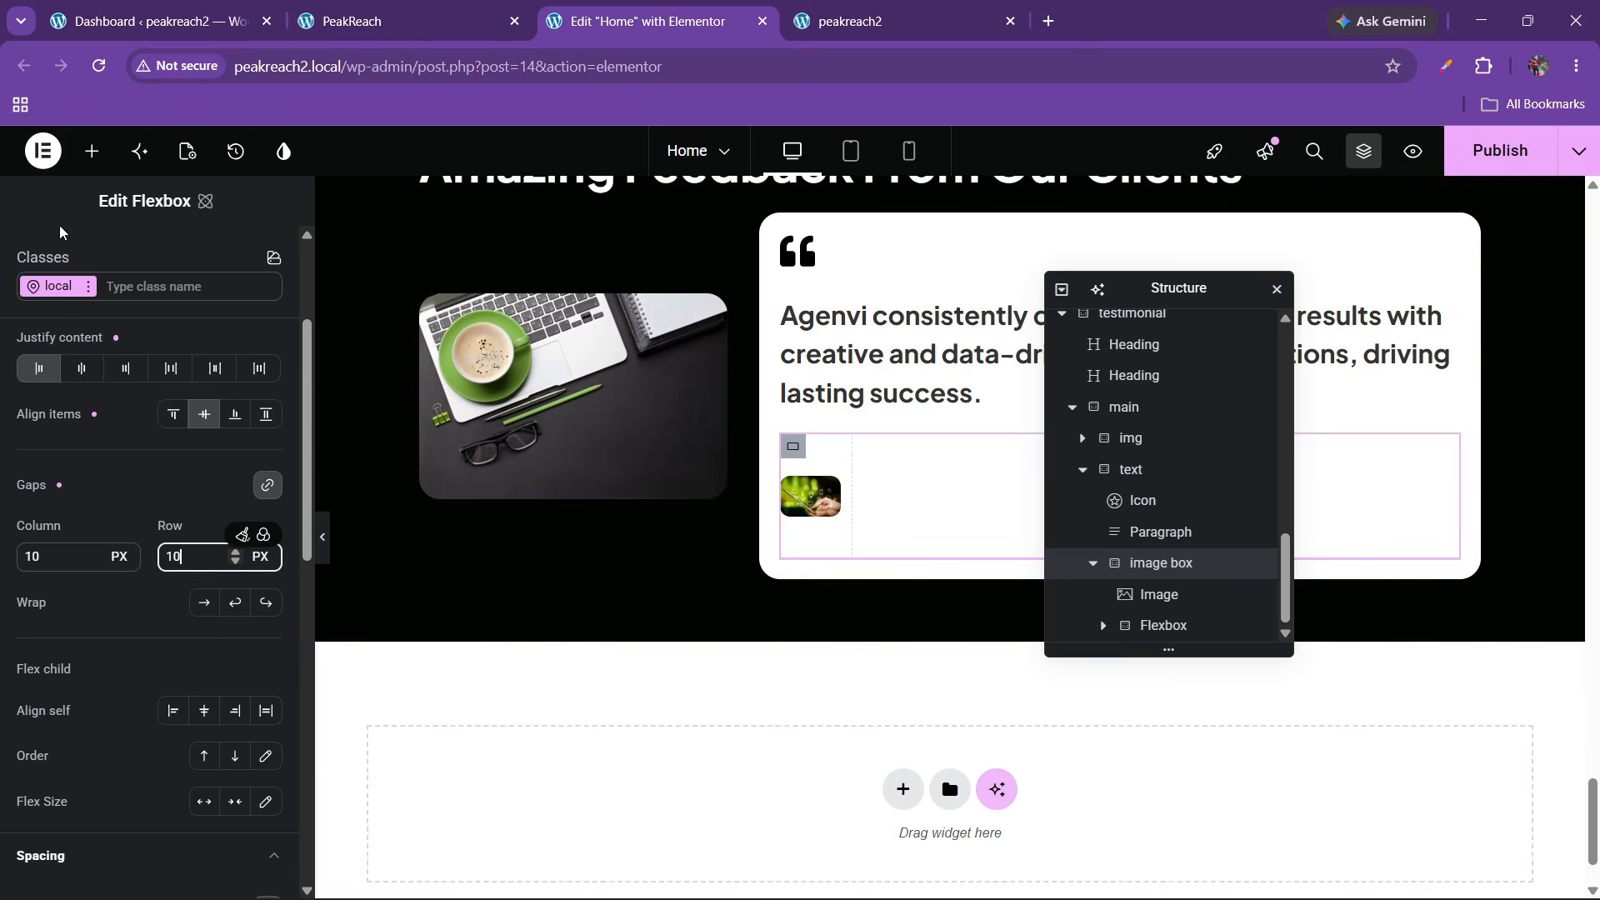
left_click(90, 152)
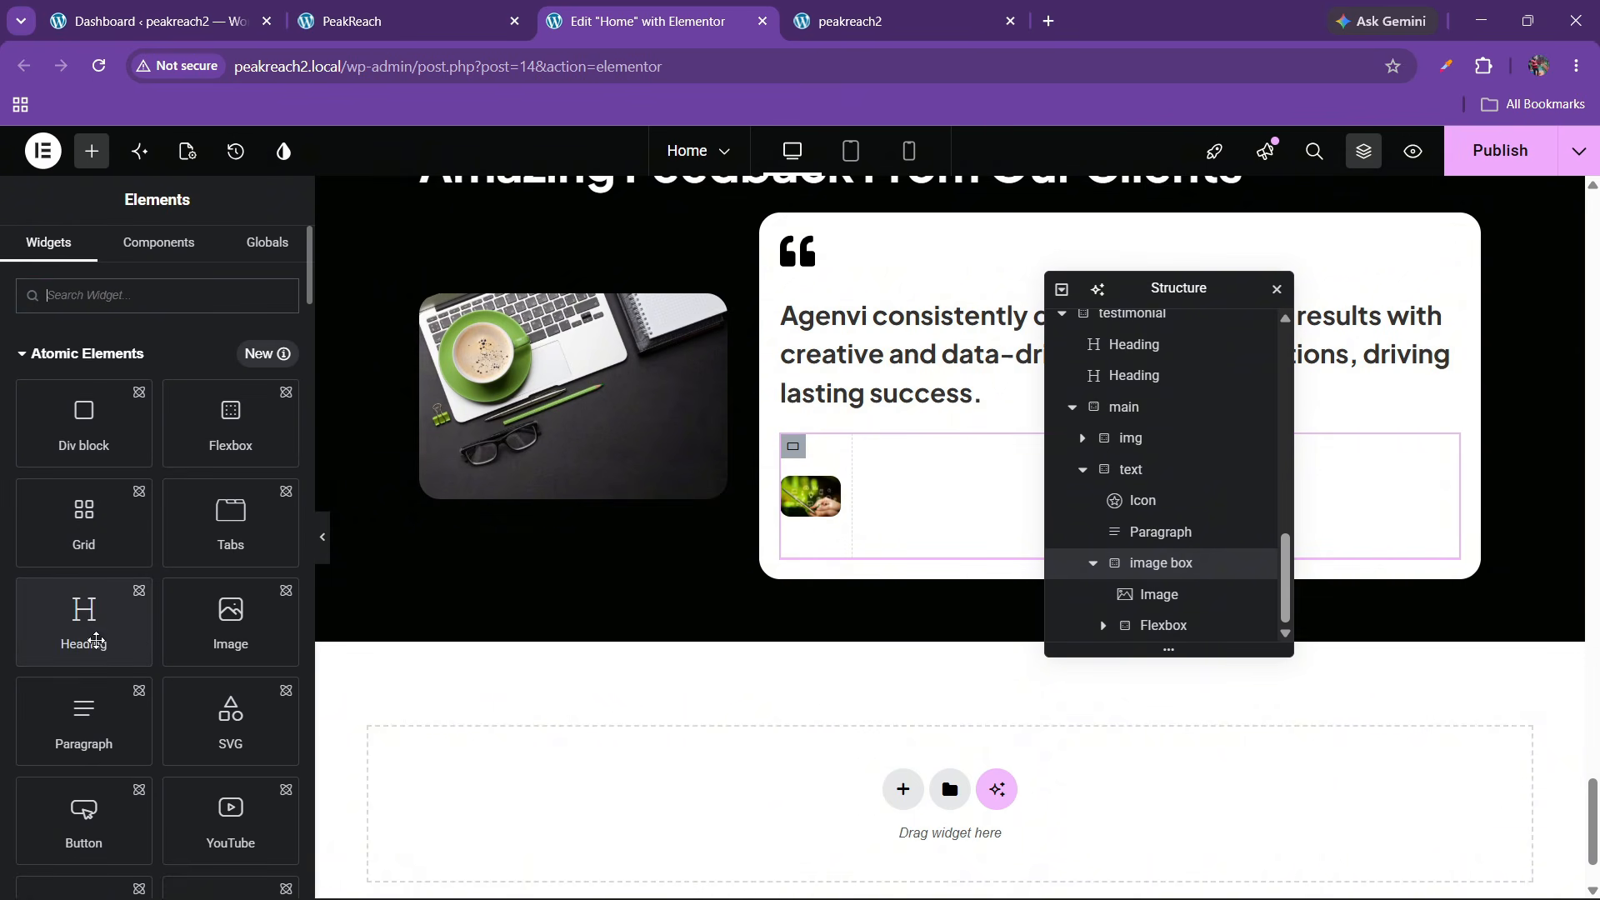
Drop a Heading into the empty flexbox and type the reviewer's name as its title
left_click_drag(90, 624, 892, 528)
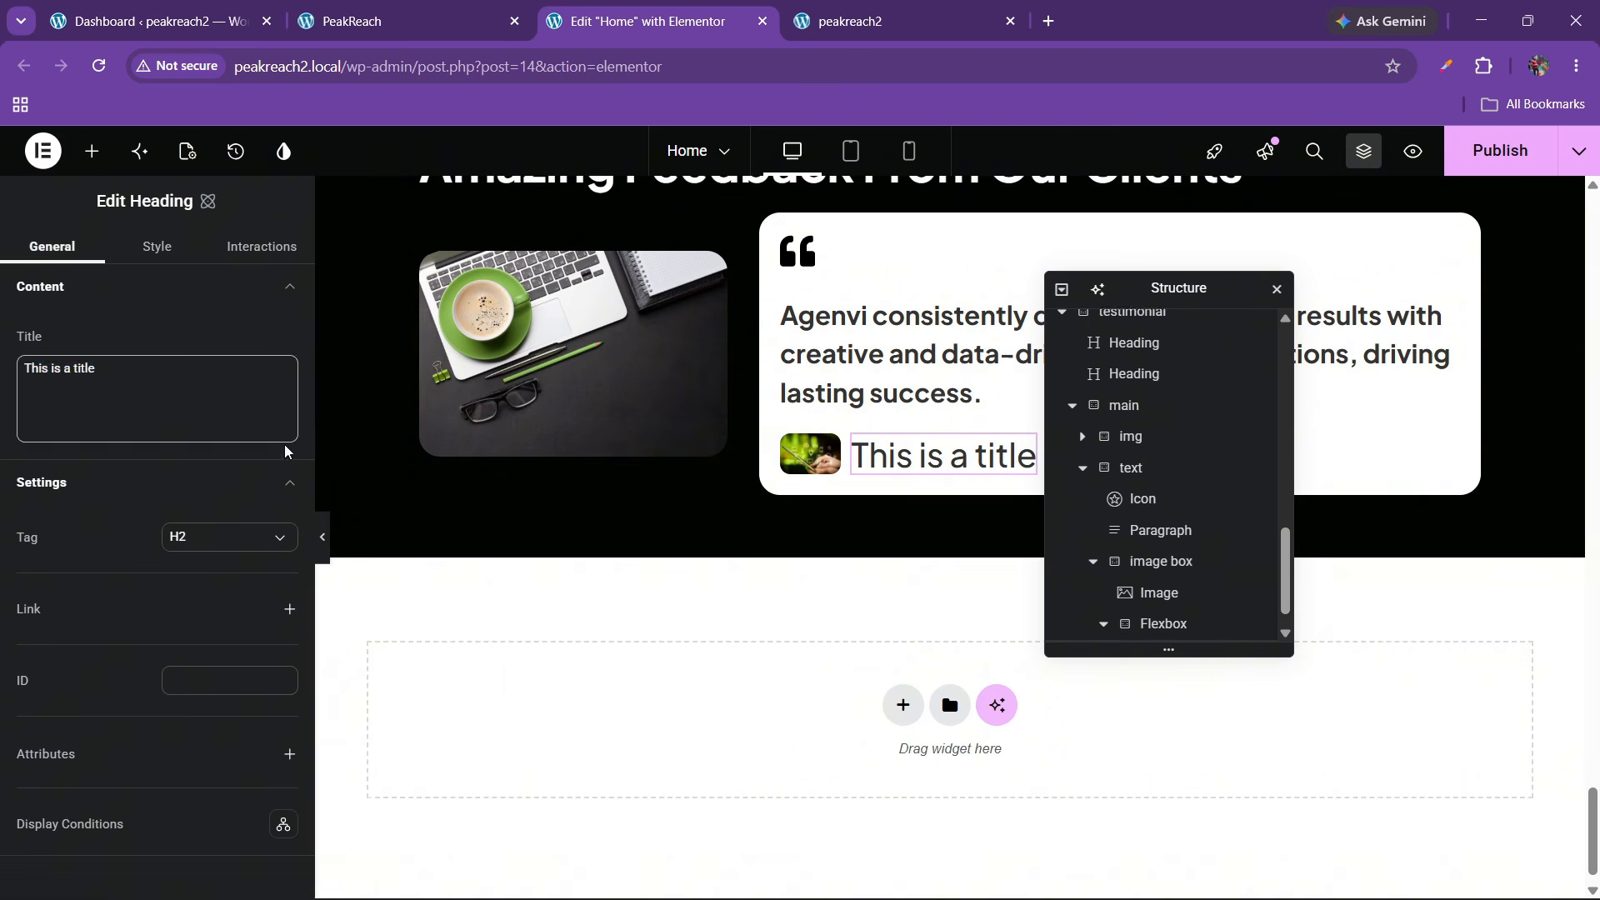
left_click_drag(286, 440, 0, 371)
type("John Doe")
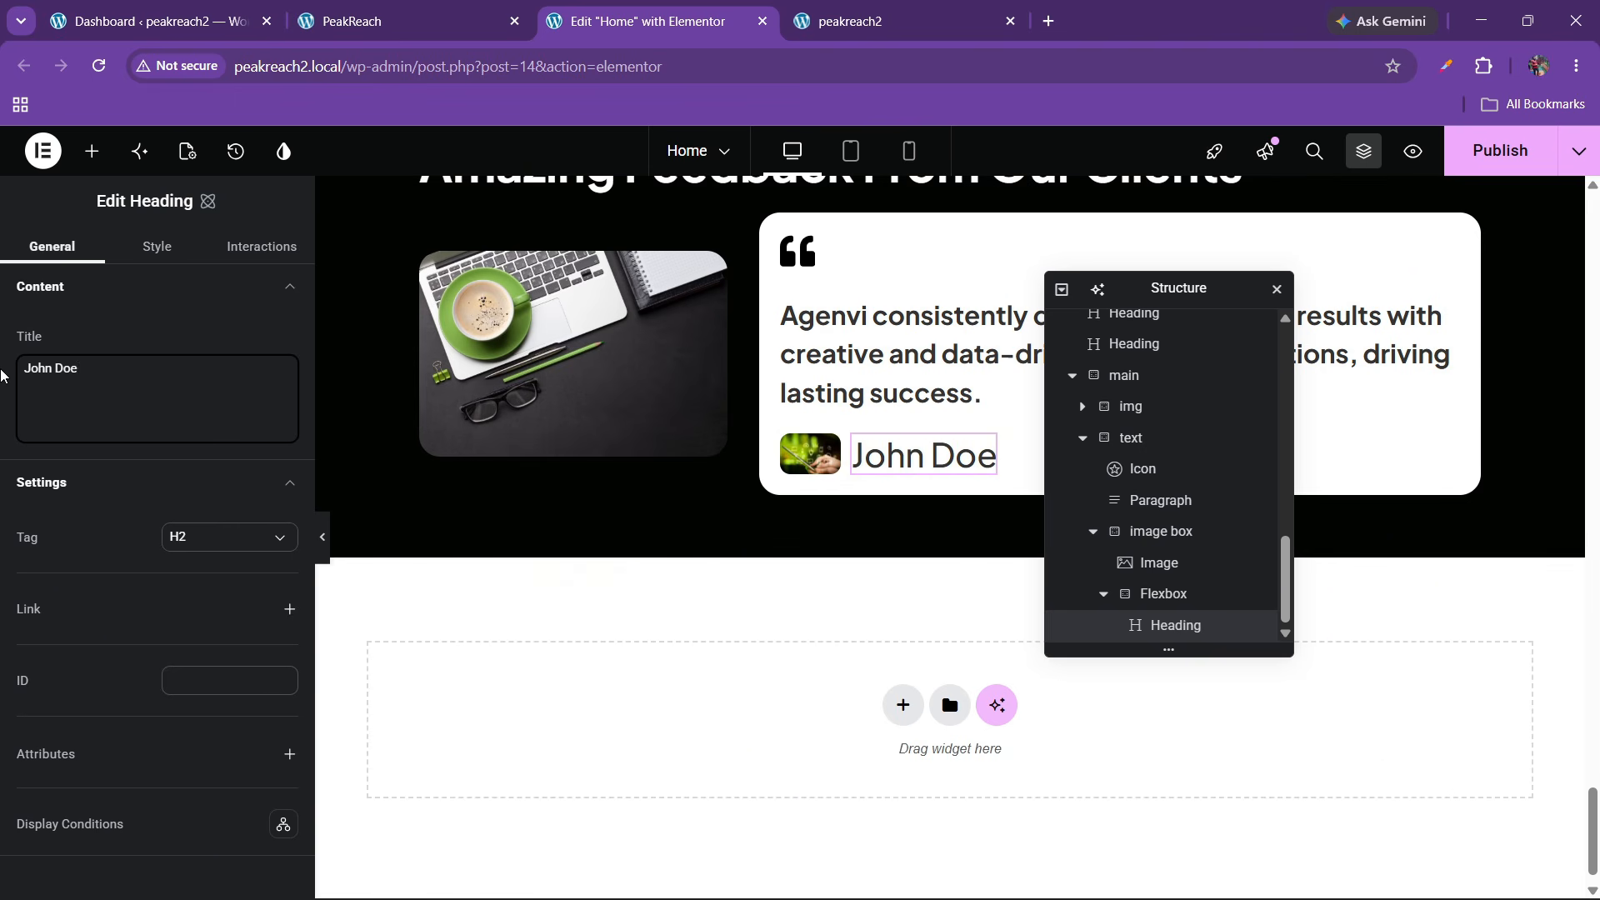
Style the reviewer-name heading at 18 px font size with 700 Bold weight
left_click(171, 259)
left_click(137, 559)
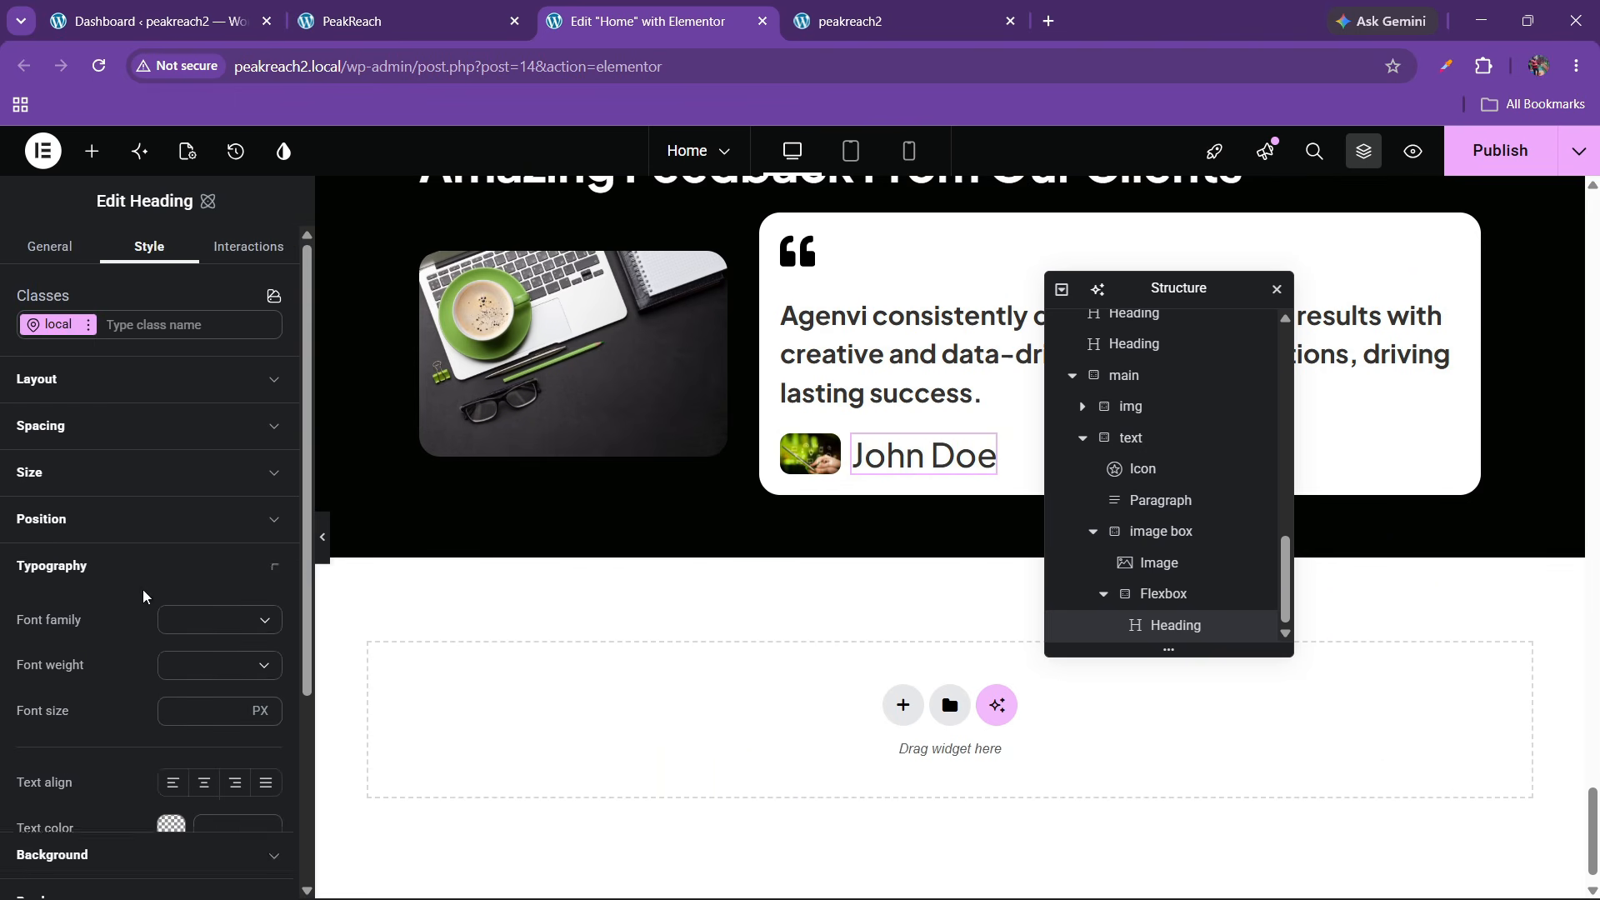
scroll(200, 637, "down", 2)
left_click(192, 617)
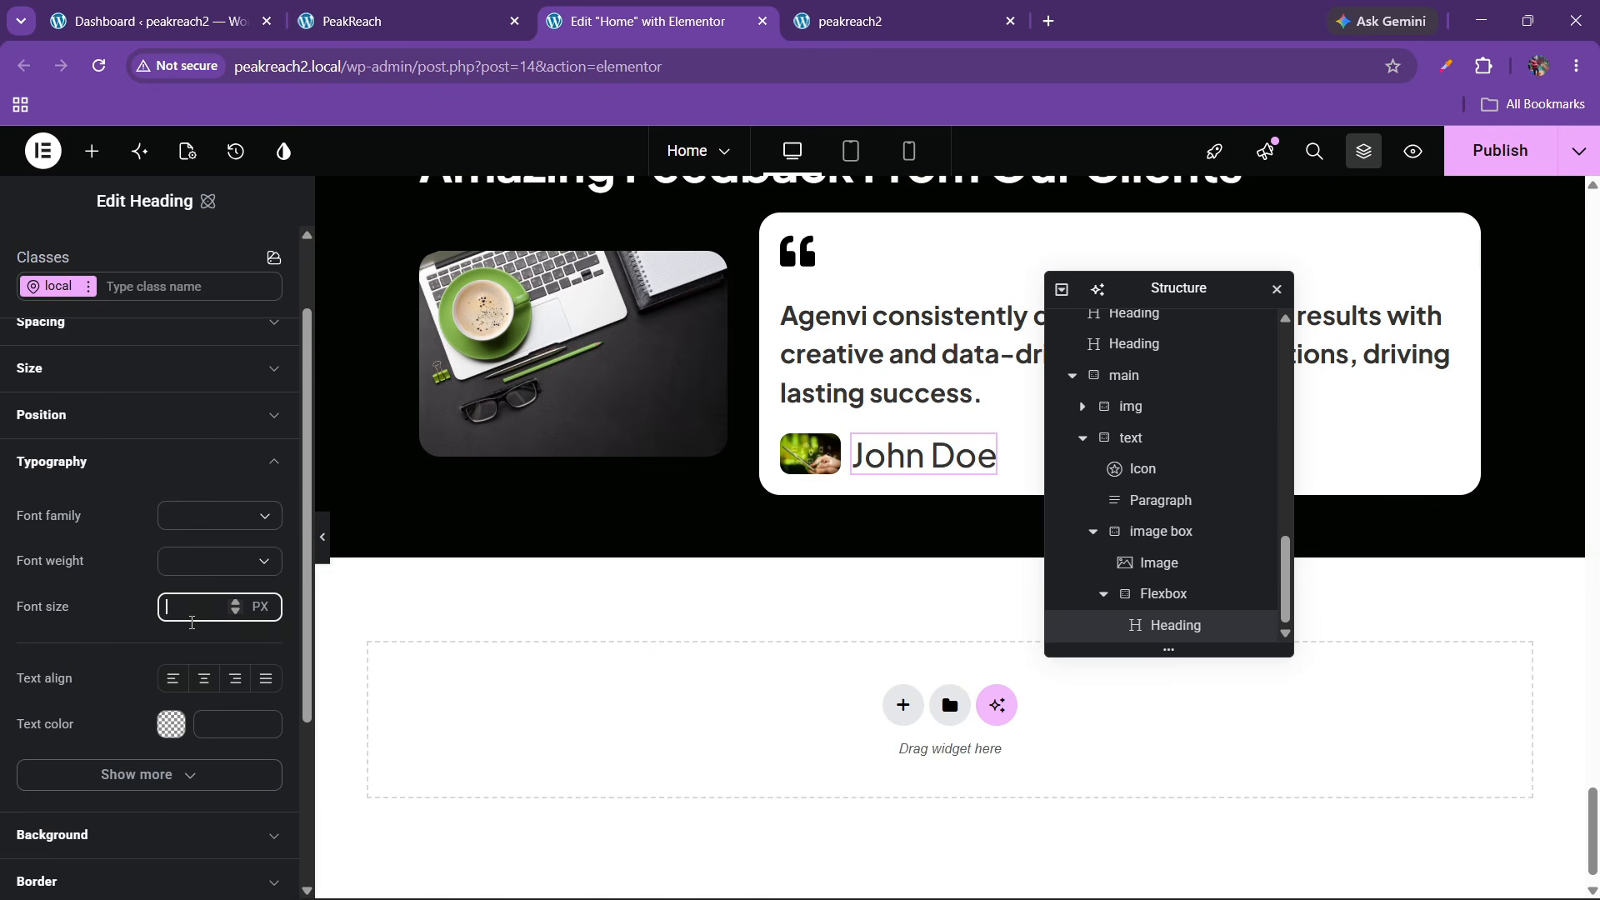
type("17")
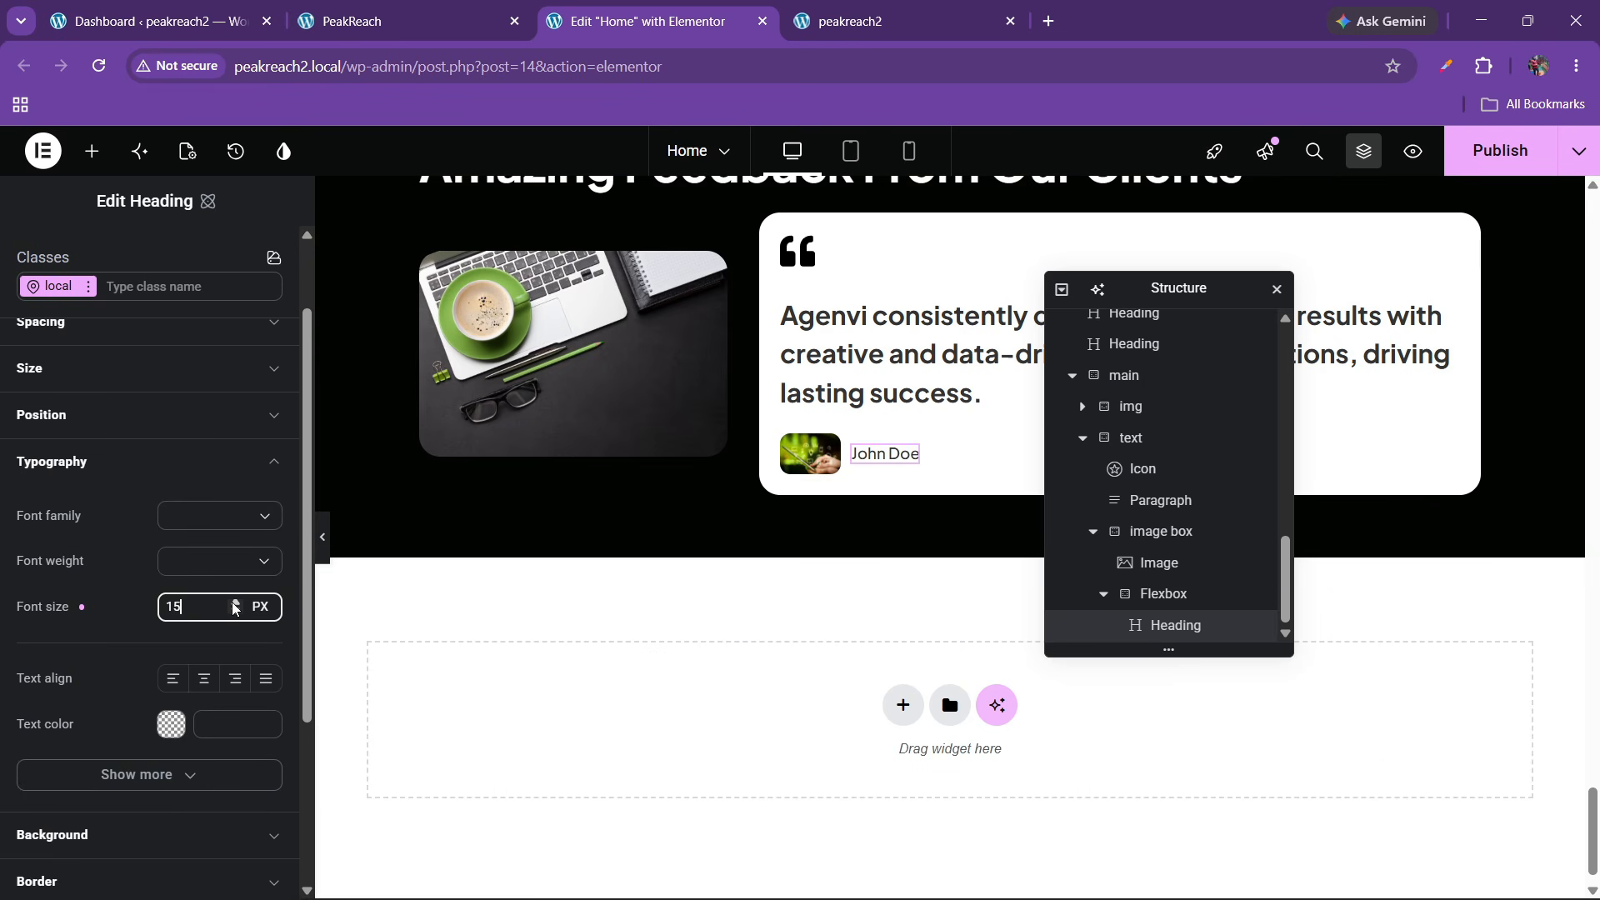
left_click(235, 603)
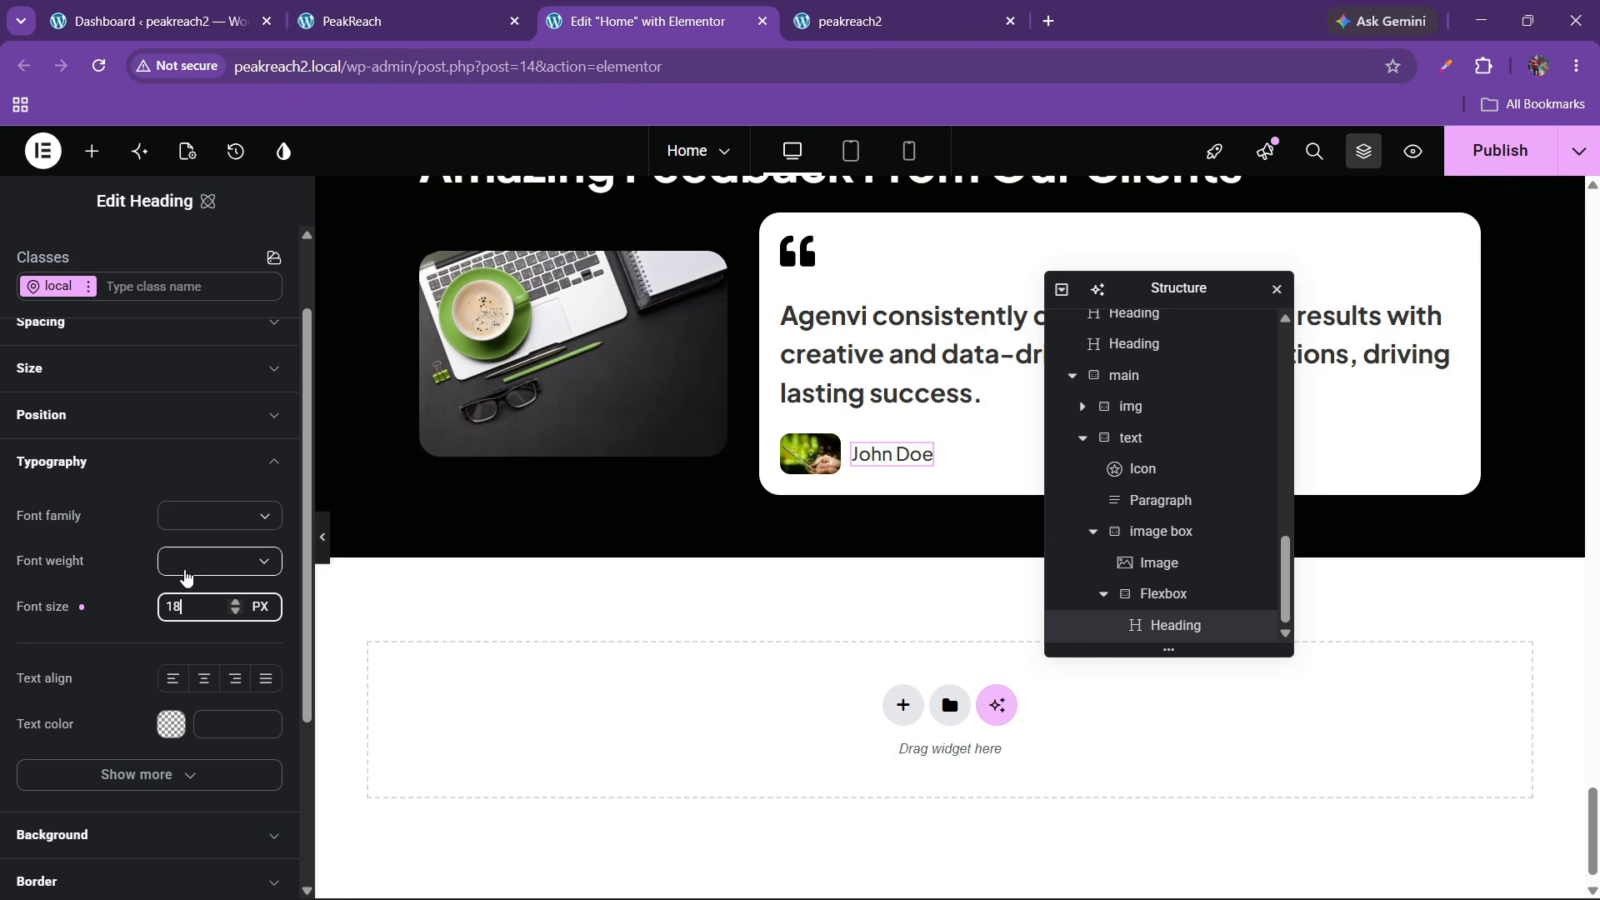
left_click(186, 566)
scroll(190, 726, "down", 1)
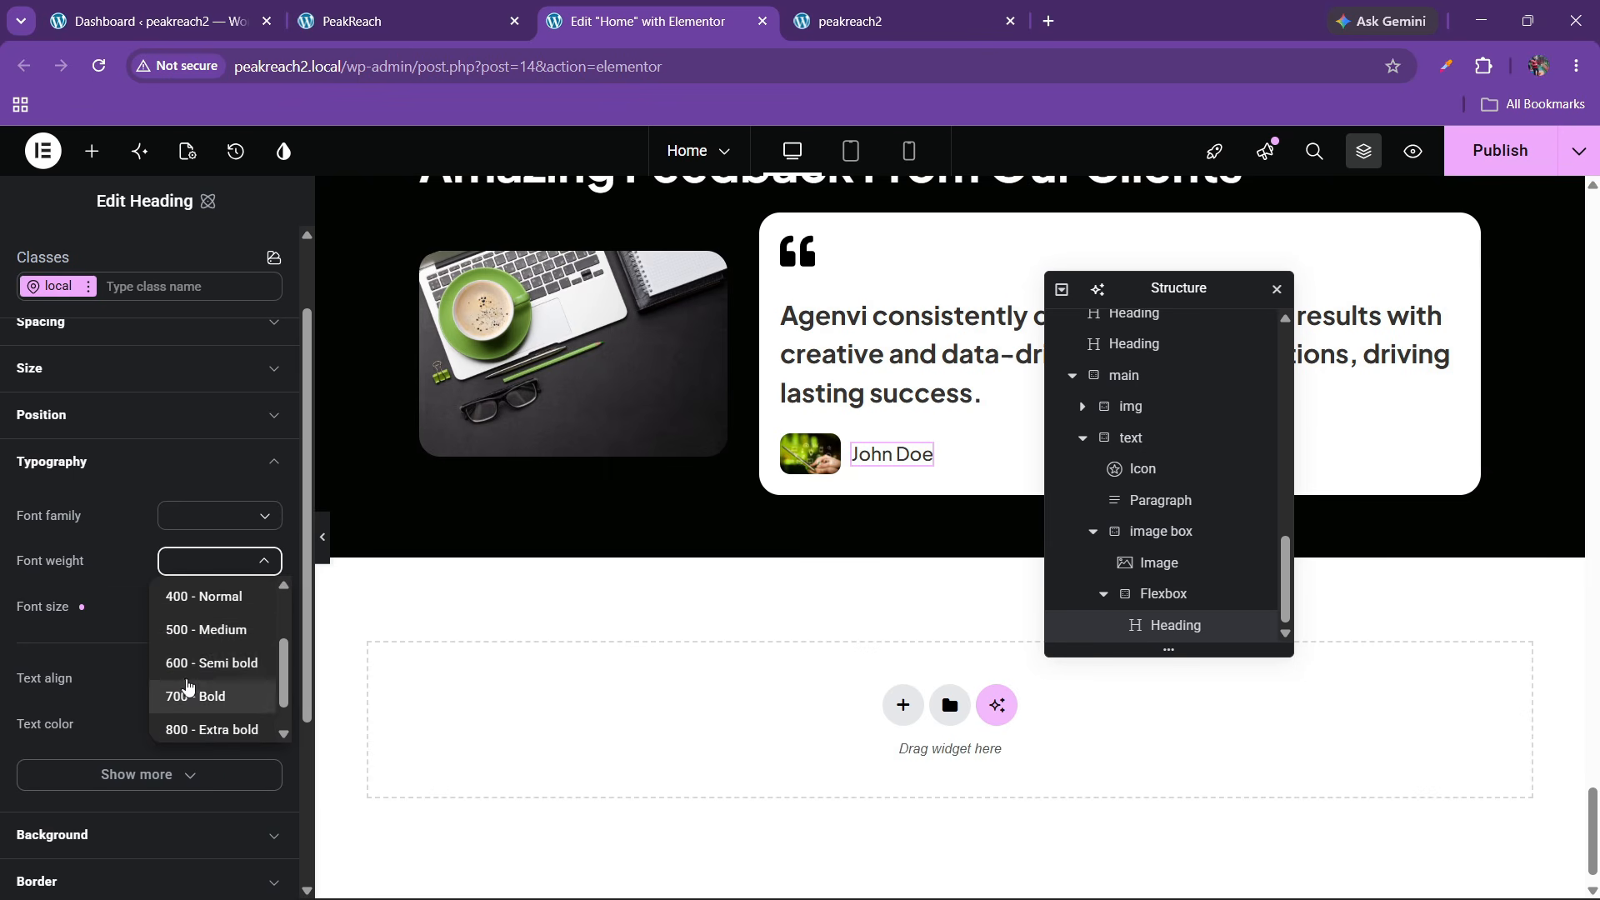
left_click(200, 663)
left_click(372, 8)
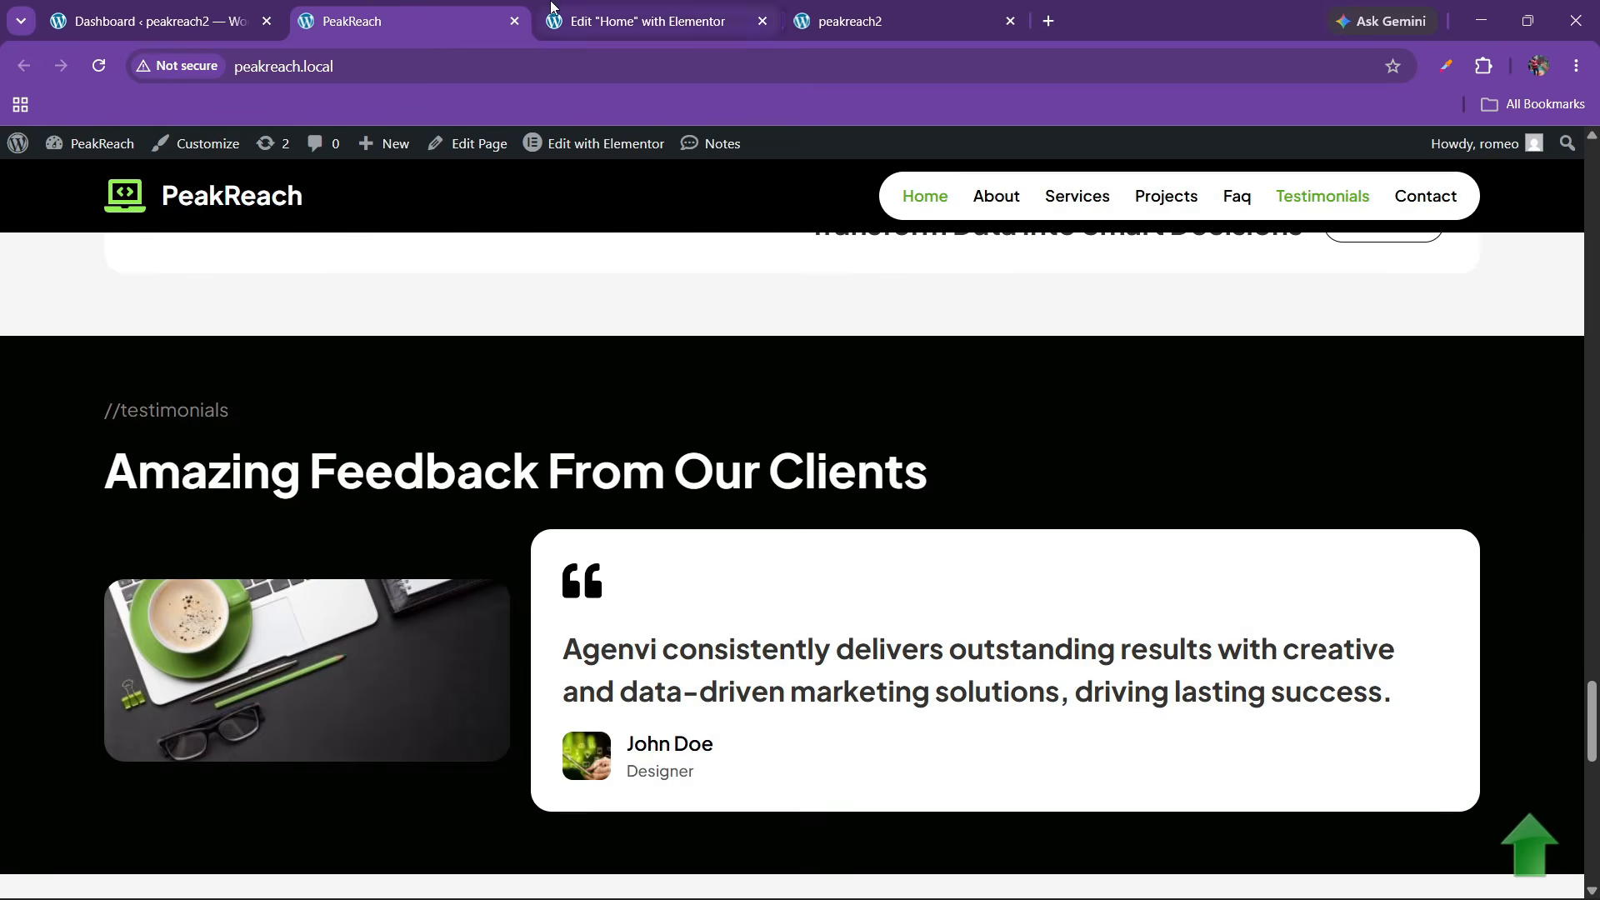
left_click(646, 21)
left_click(219, 561)
left_click(192, 692)
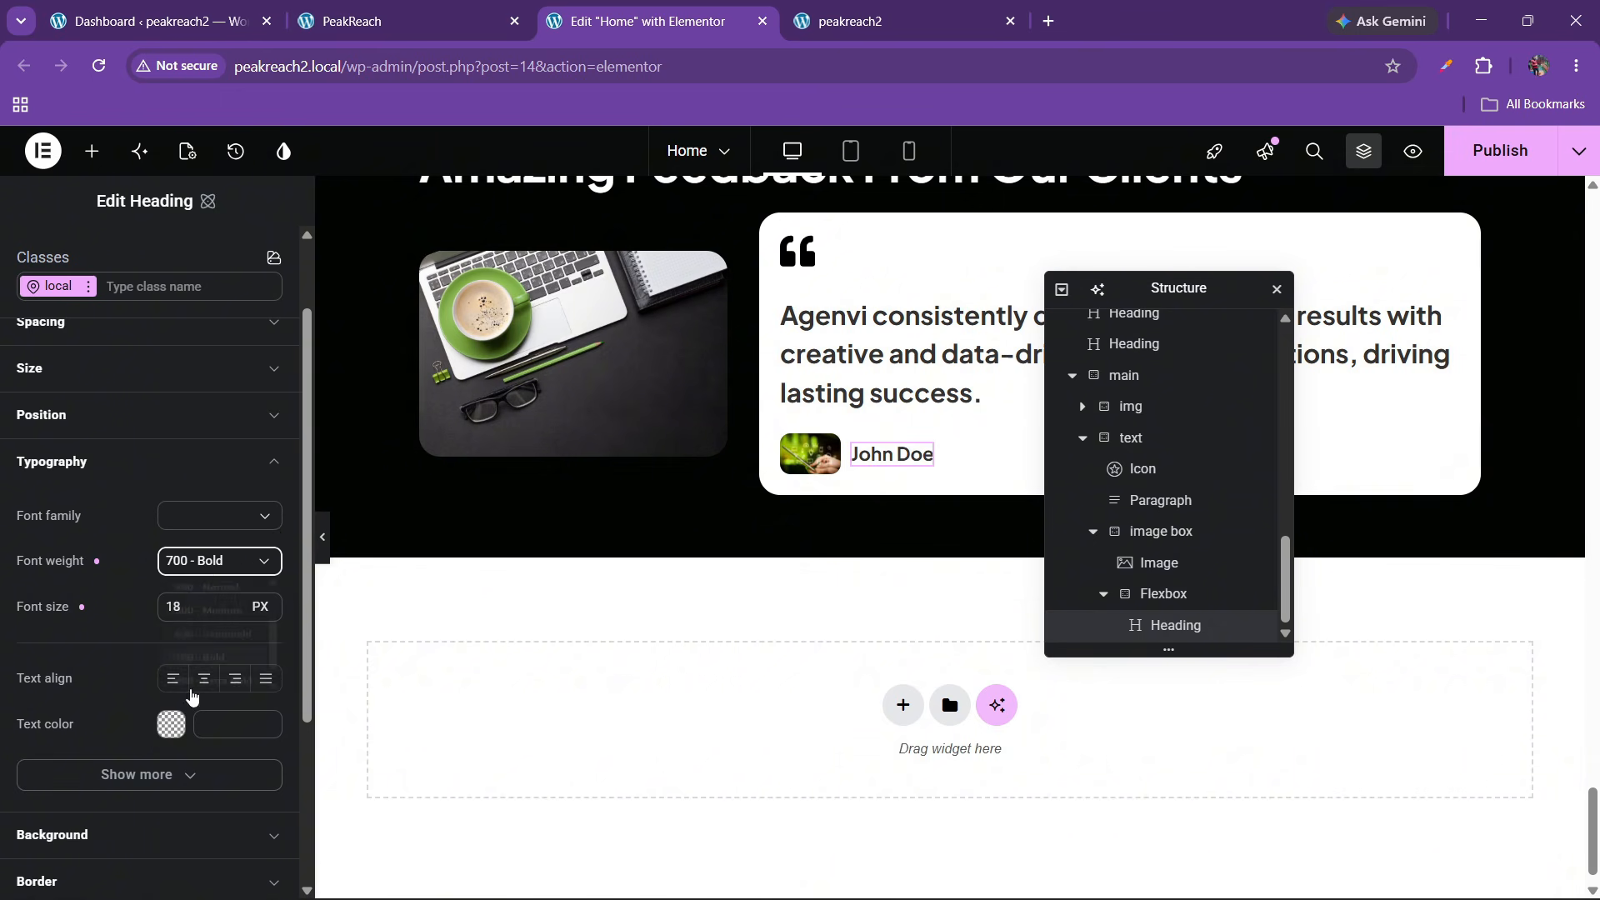
left_click(373, 21)
left_click(645, 21)
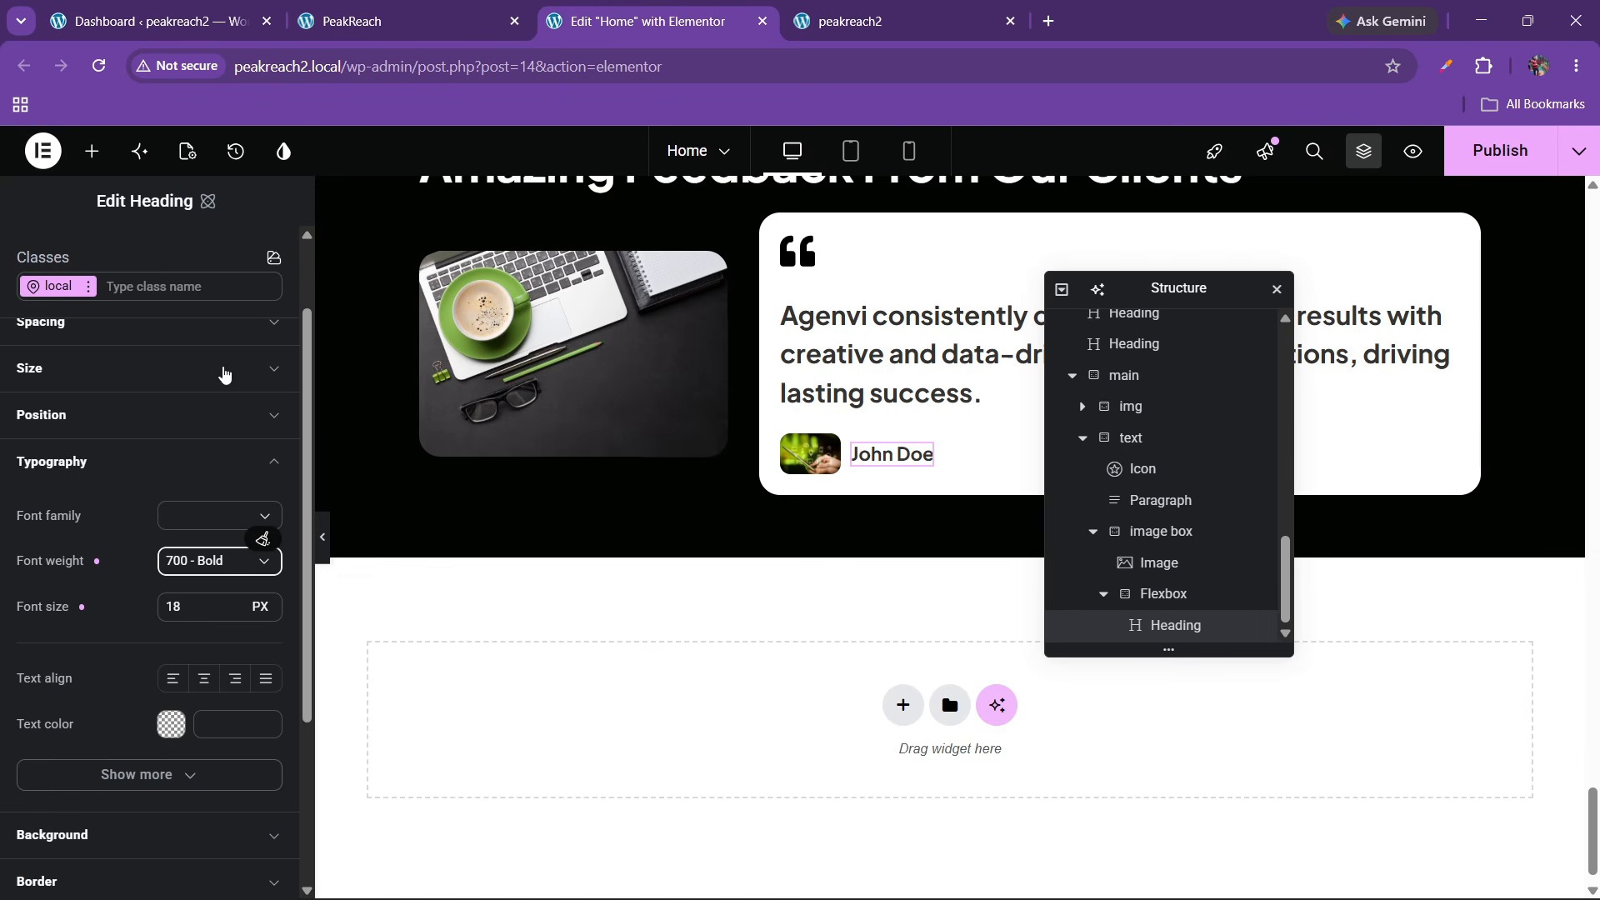
Duplicate the name heading and rename its container flexbox to 'name box'
right_click(903, 459)
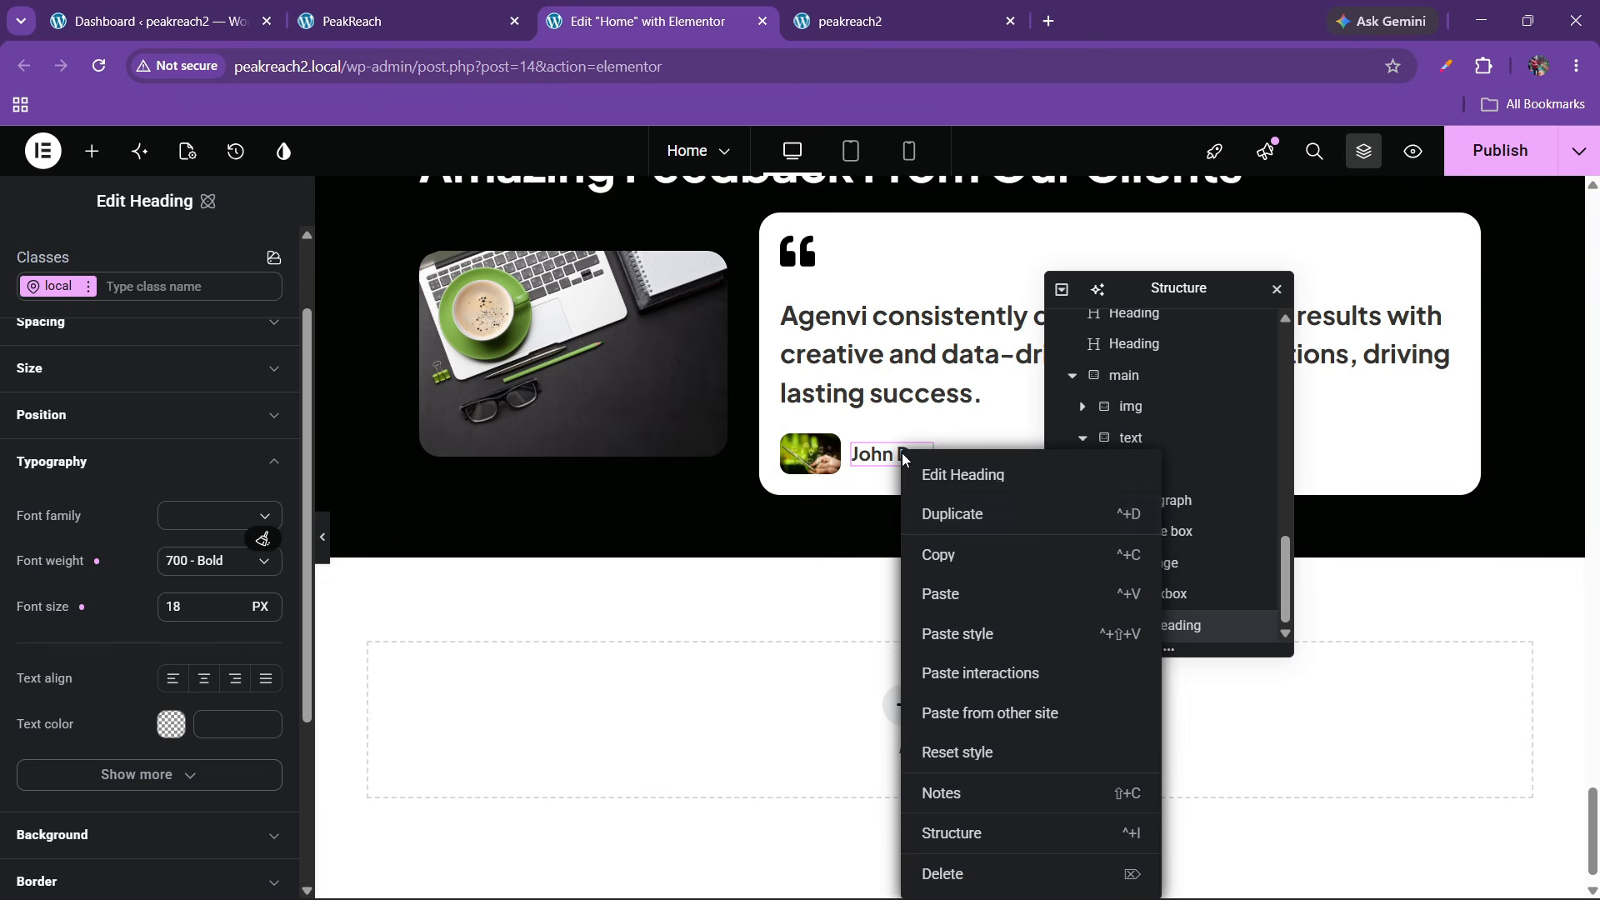
left_click(922, 523)
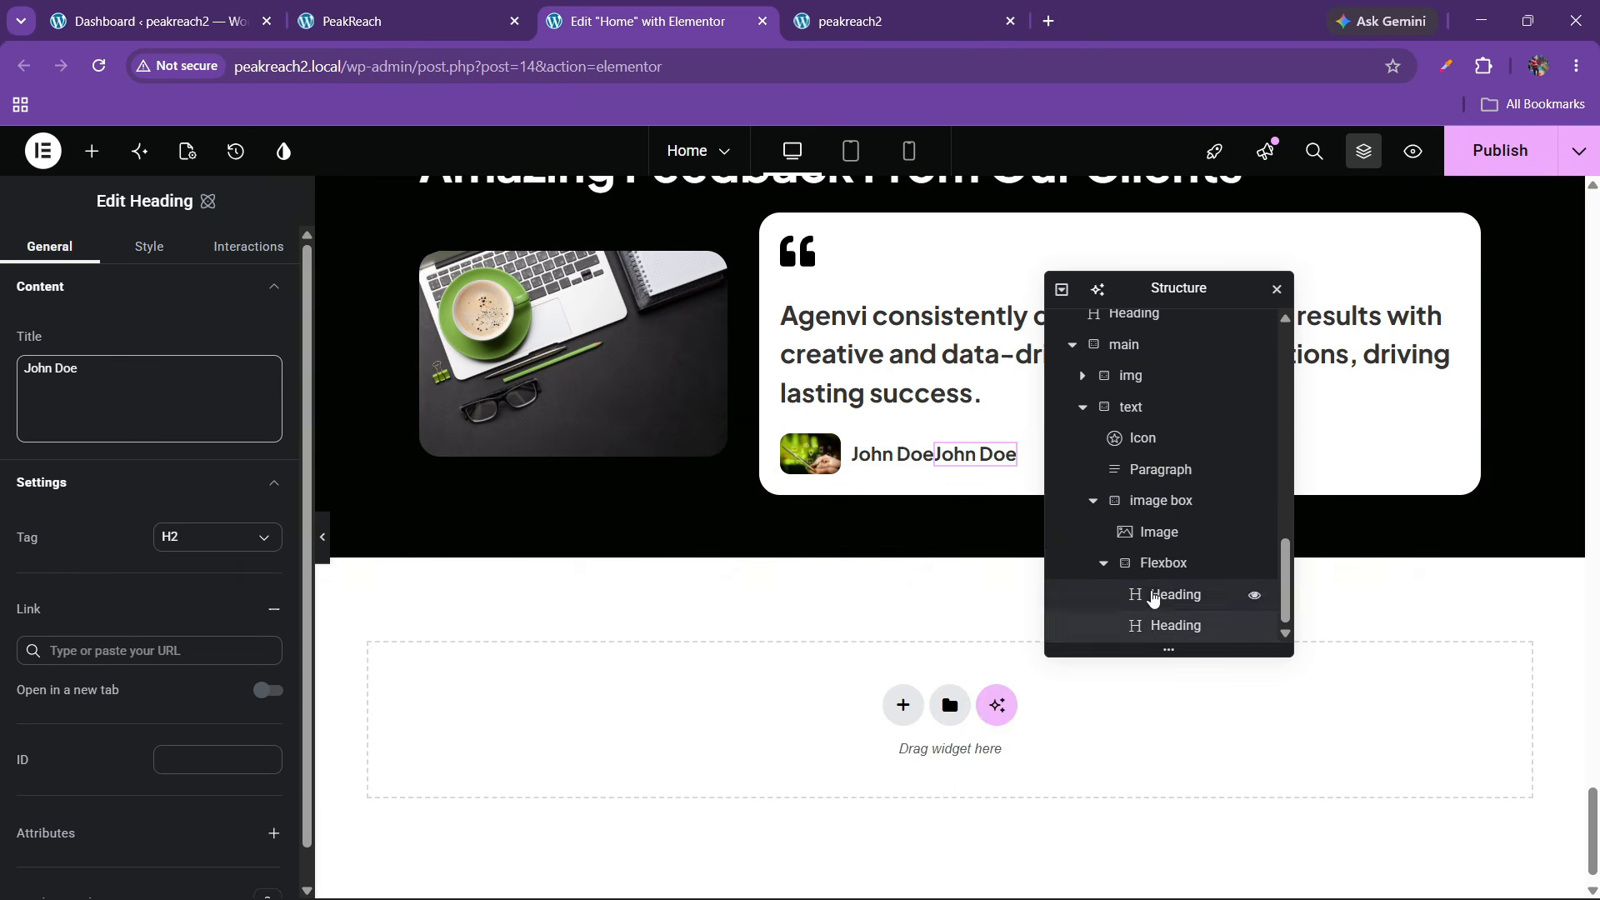
scroll(1133, 583, "down", 1)
double_click(1162, 564)
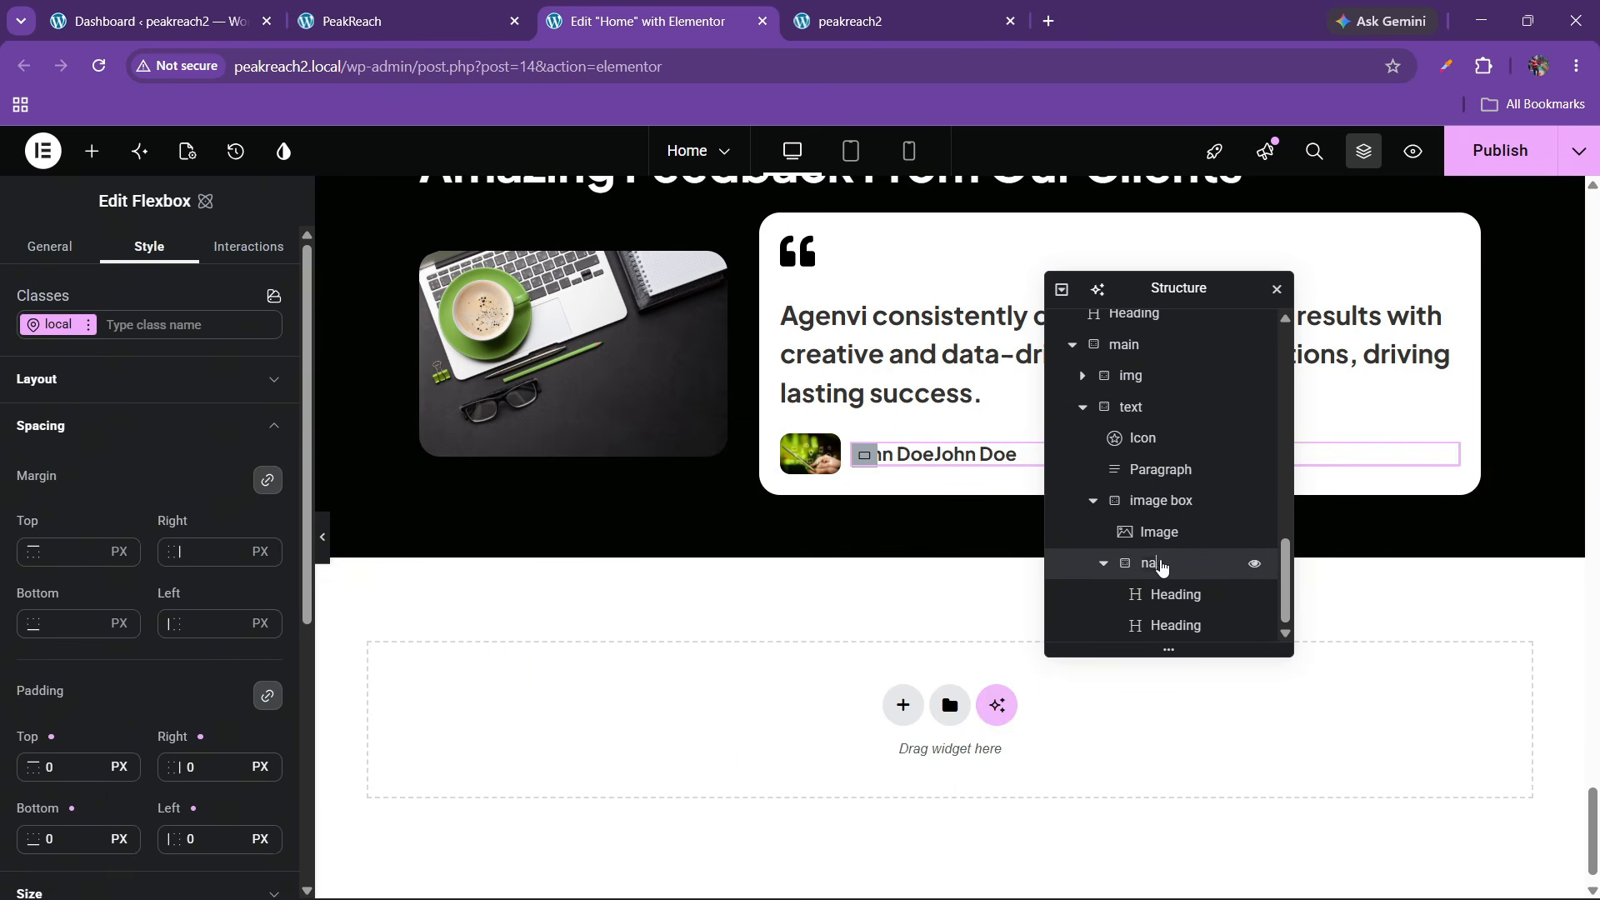
type("name bx")
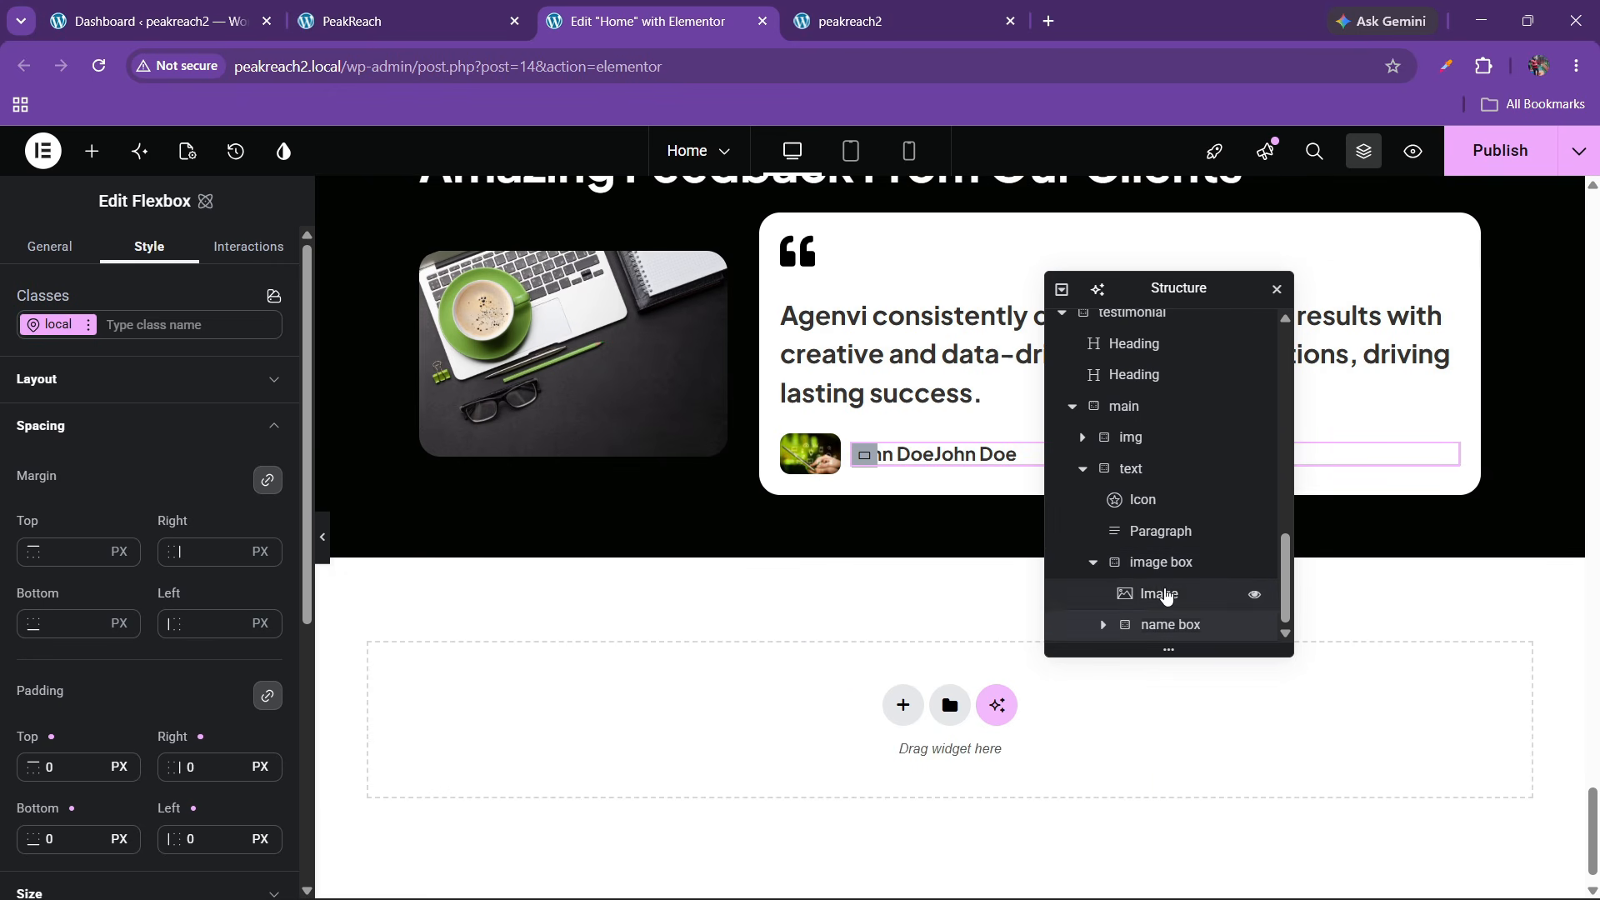
left_click(1168, 626)
Stack the names vertically, start-aligned with 5 px gaps, and select the second heading's title text
left_click(118, 380)
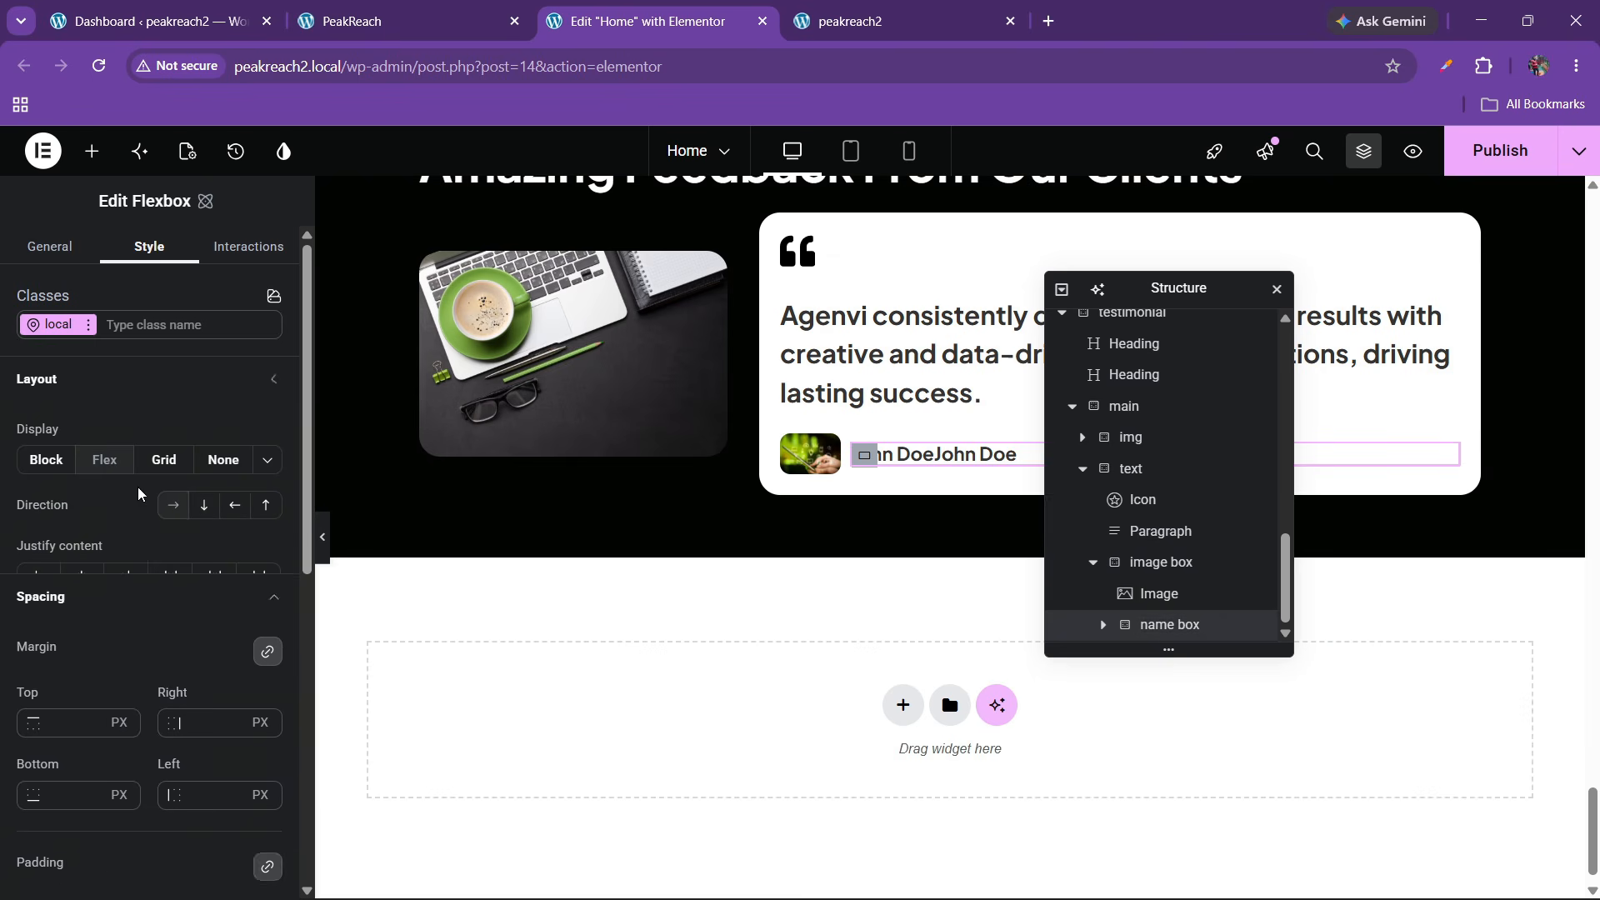
left_click(204, 505)
left_click(38, 583)
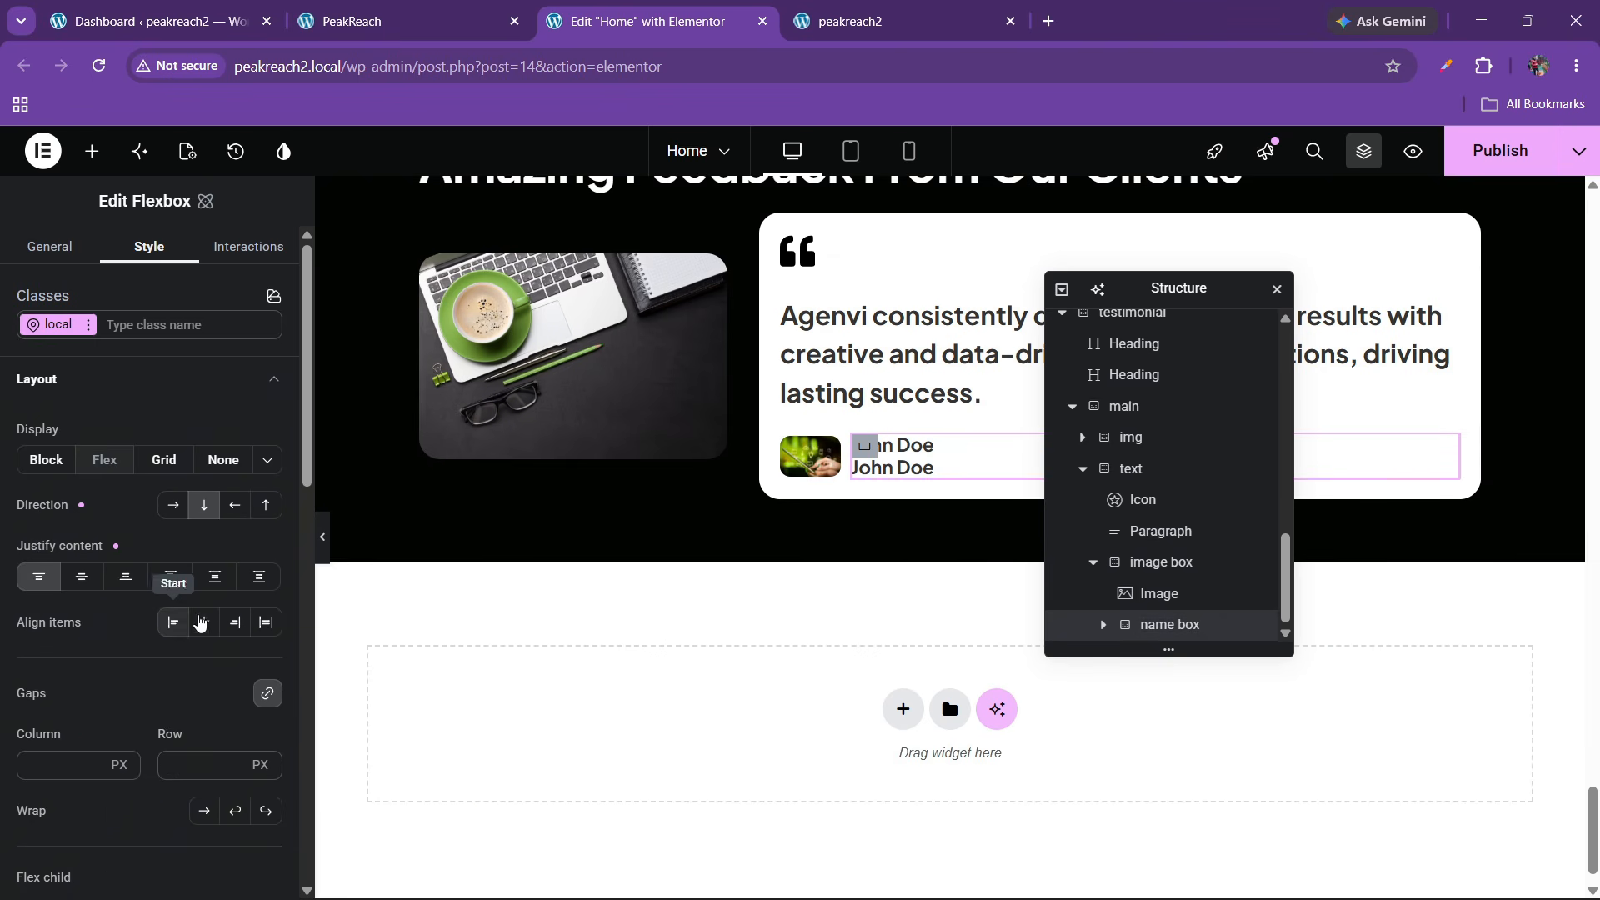
left_click(206, 625)
left_click(174, 624)
left_click(177, 764)
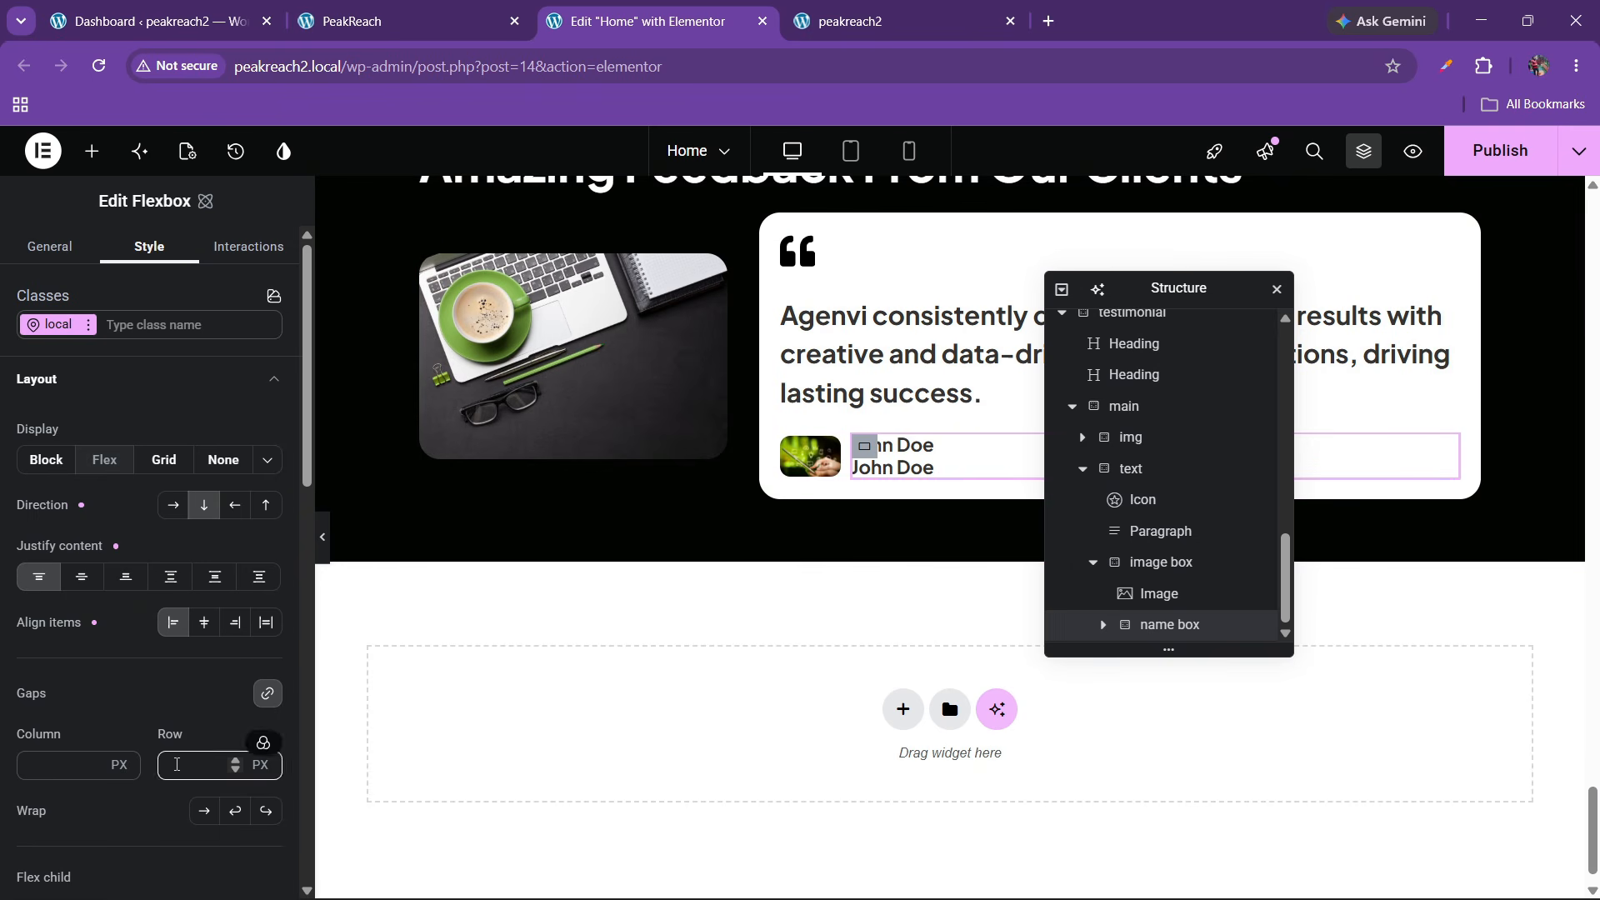
type("10")
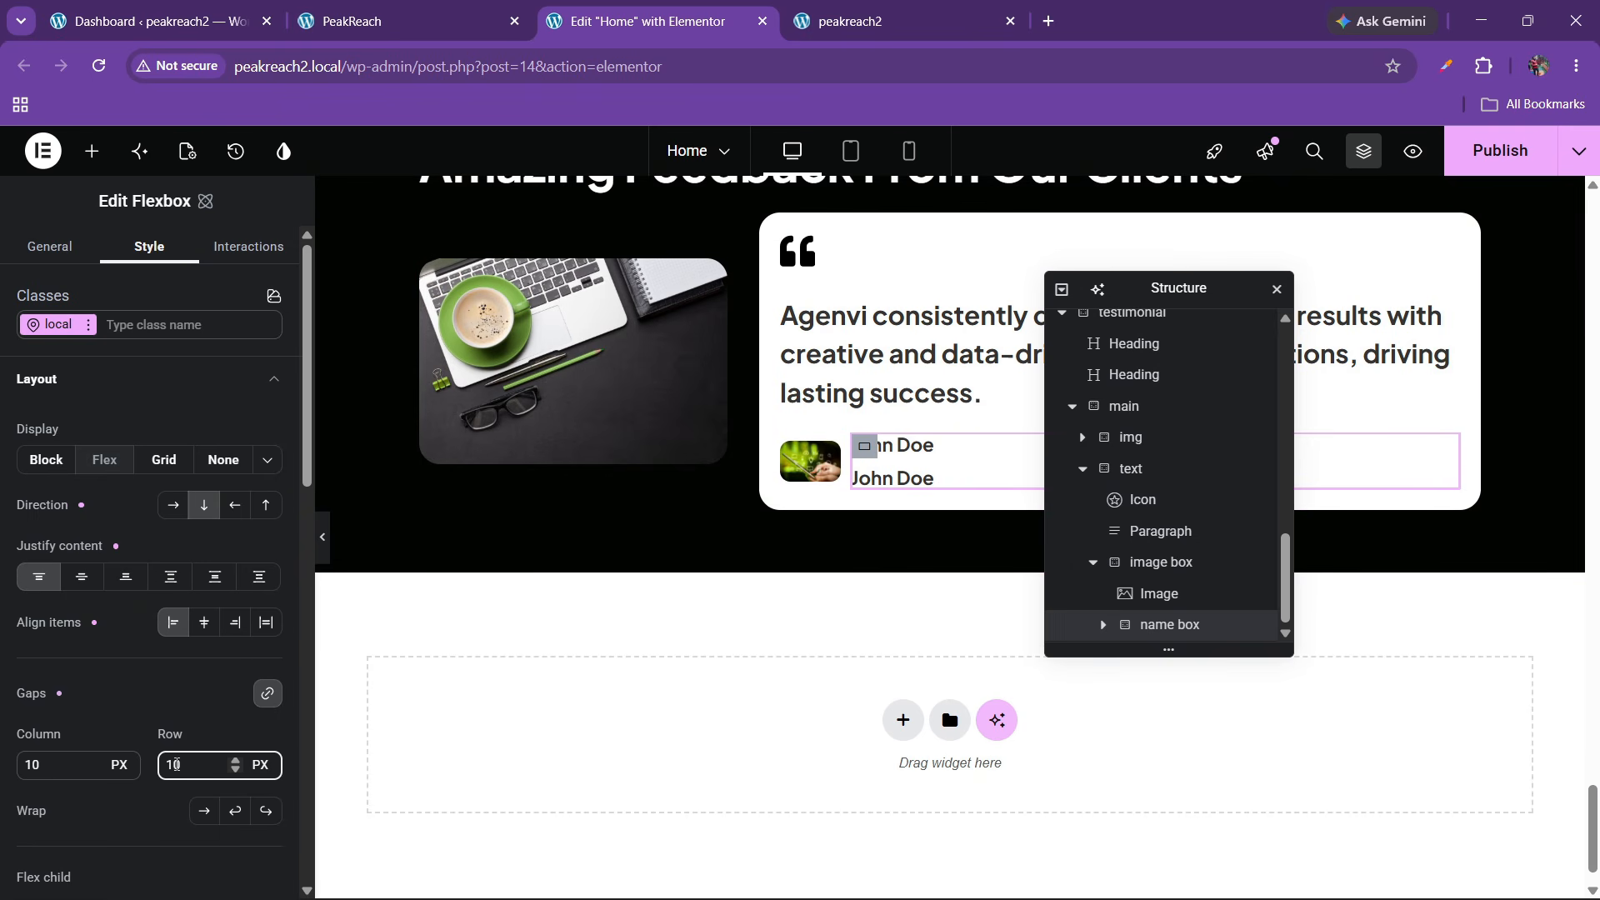
key("BackSpace")
key("BackSpace")
type("5")
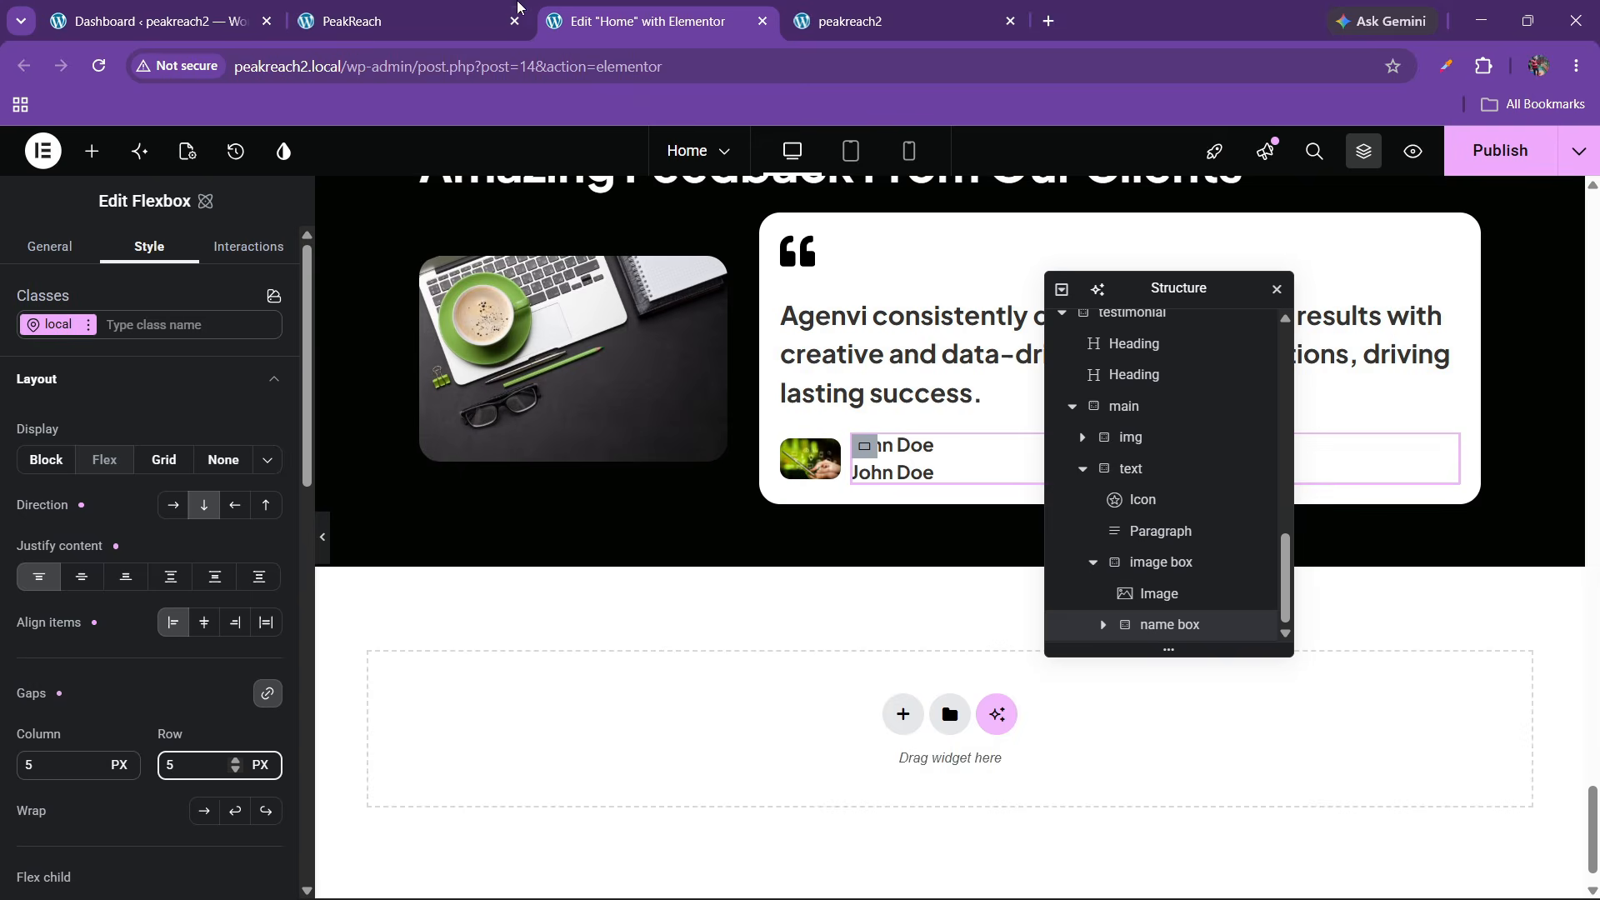
left_click(516, 6)
left_click(600, 20)
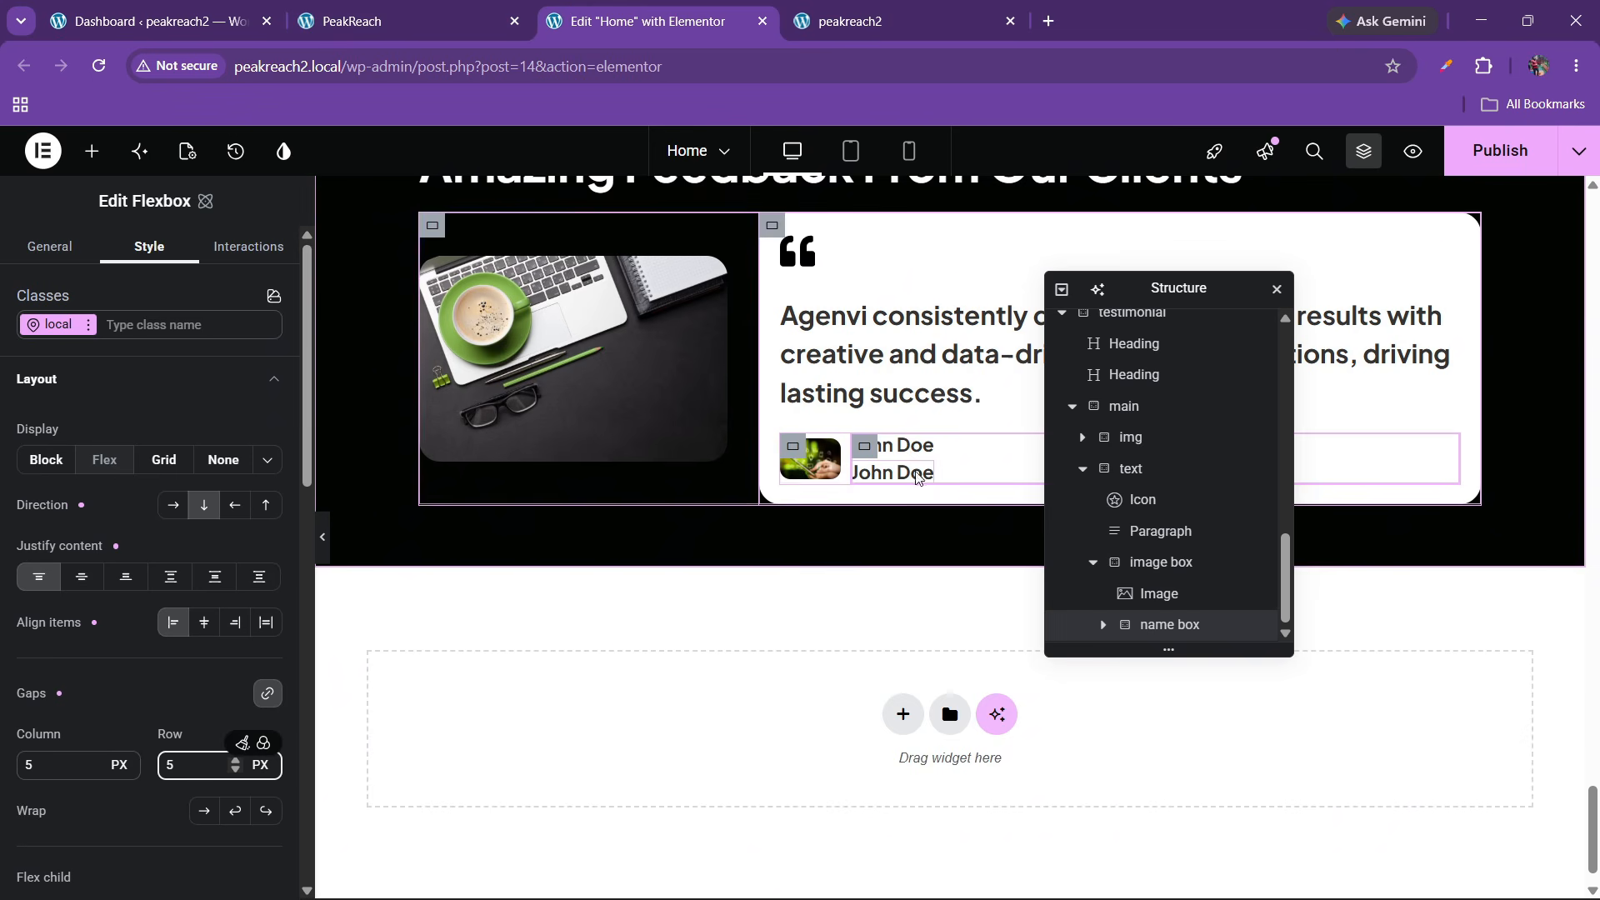
left_click(916, 477)
left_click_drag(98, 371, 2, 364)
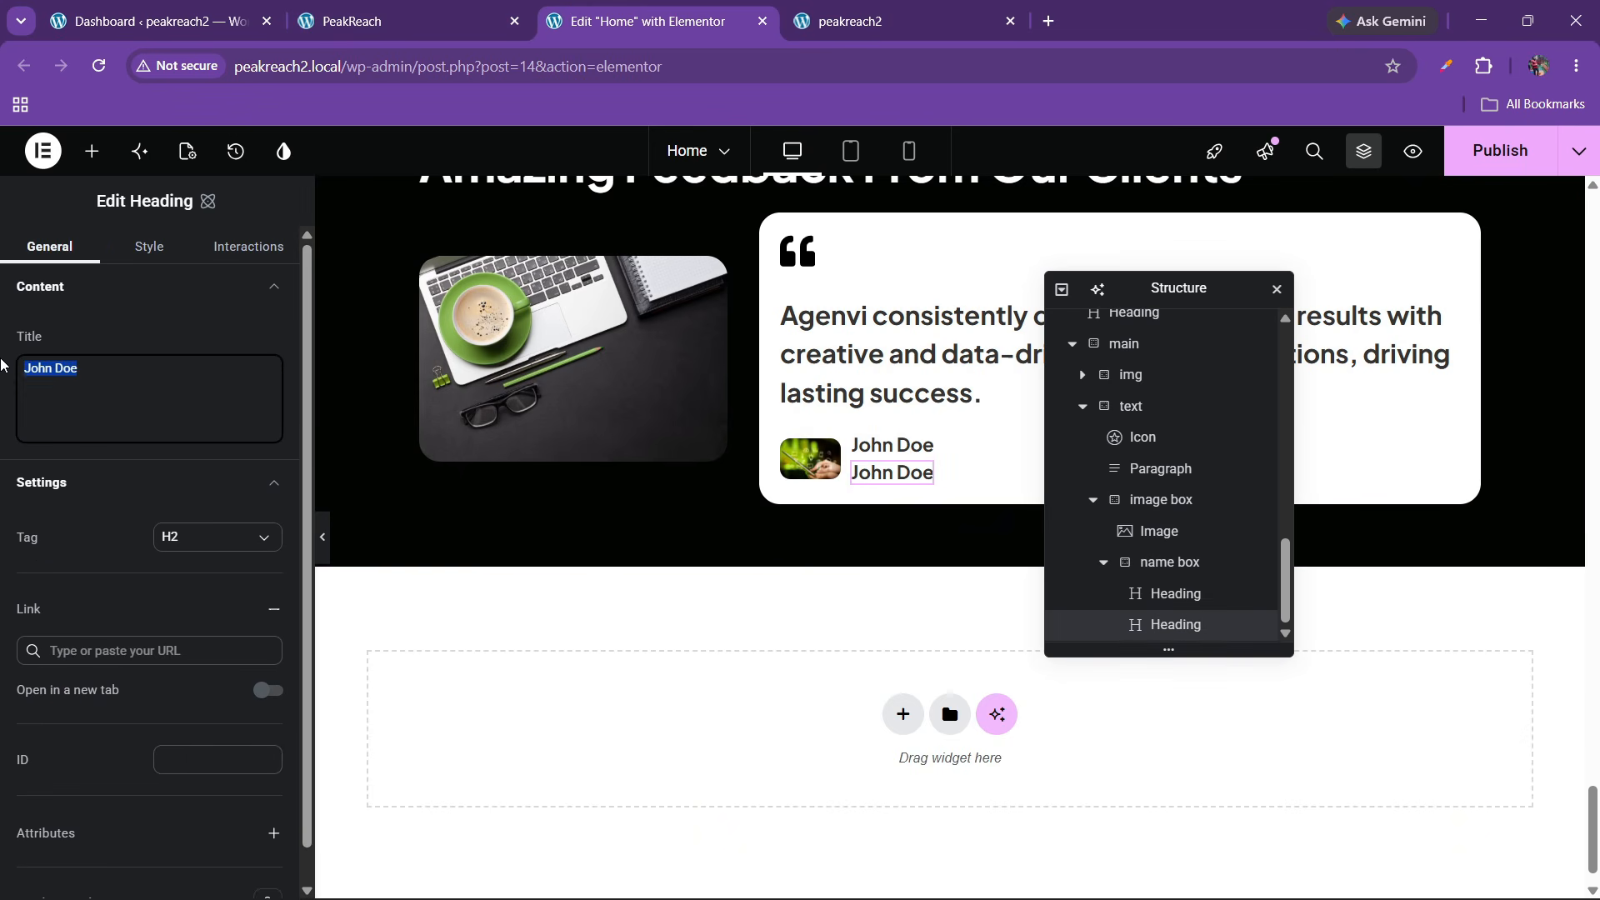
Change the second heading to 'Designer' in 500 Medium weight at 15 px
type("Designer")
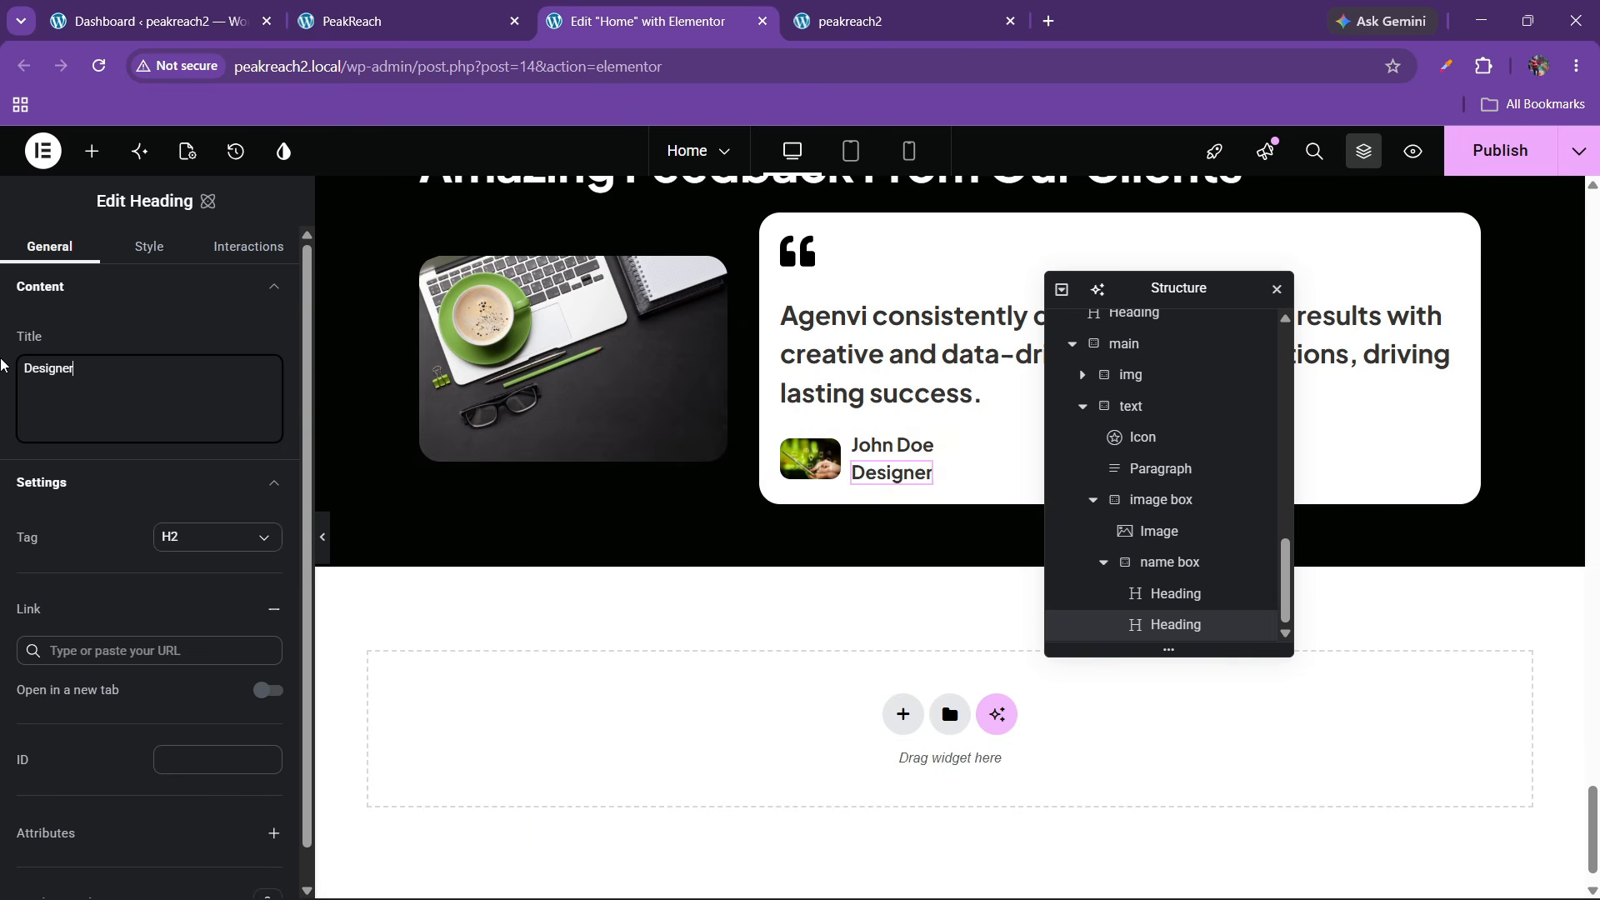
left_click(146, 248)
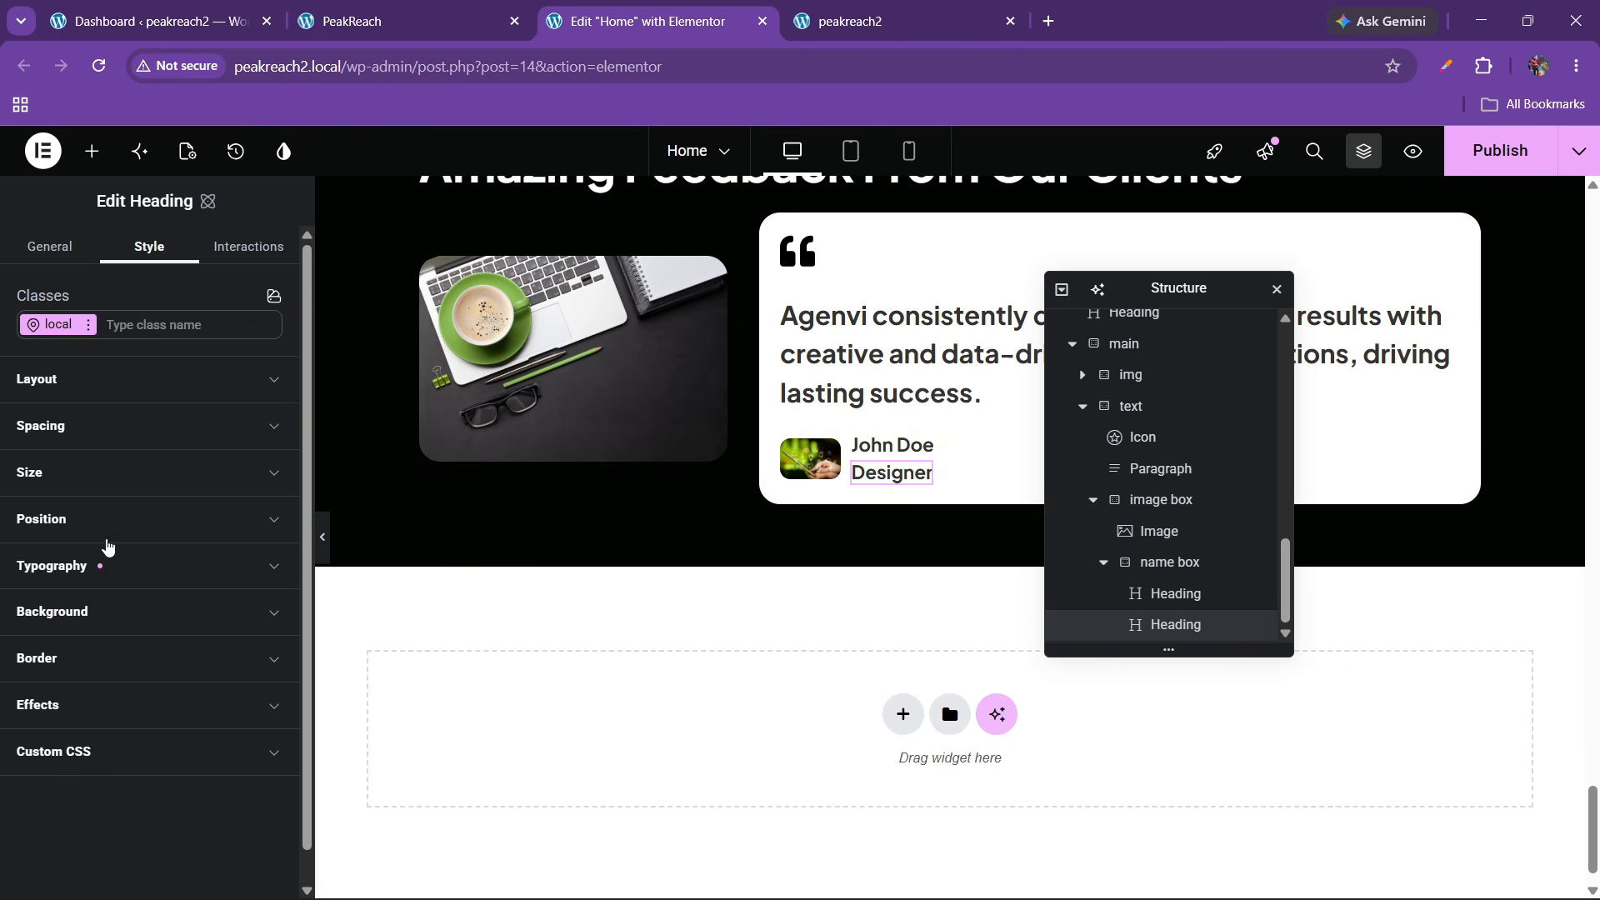
left_click(107, 566)
left_click(212, 664)
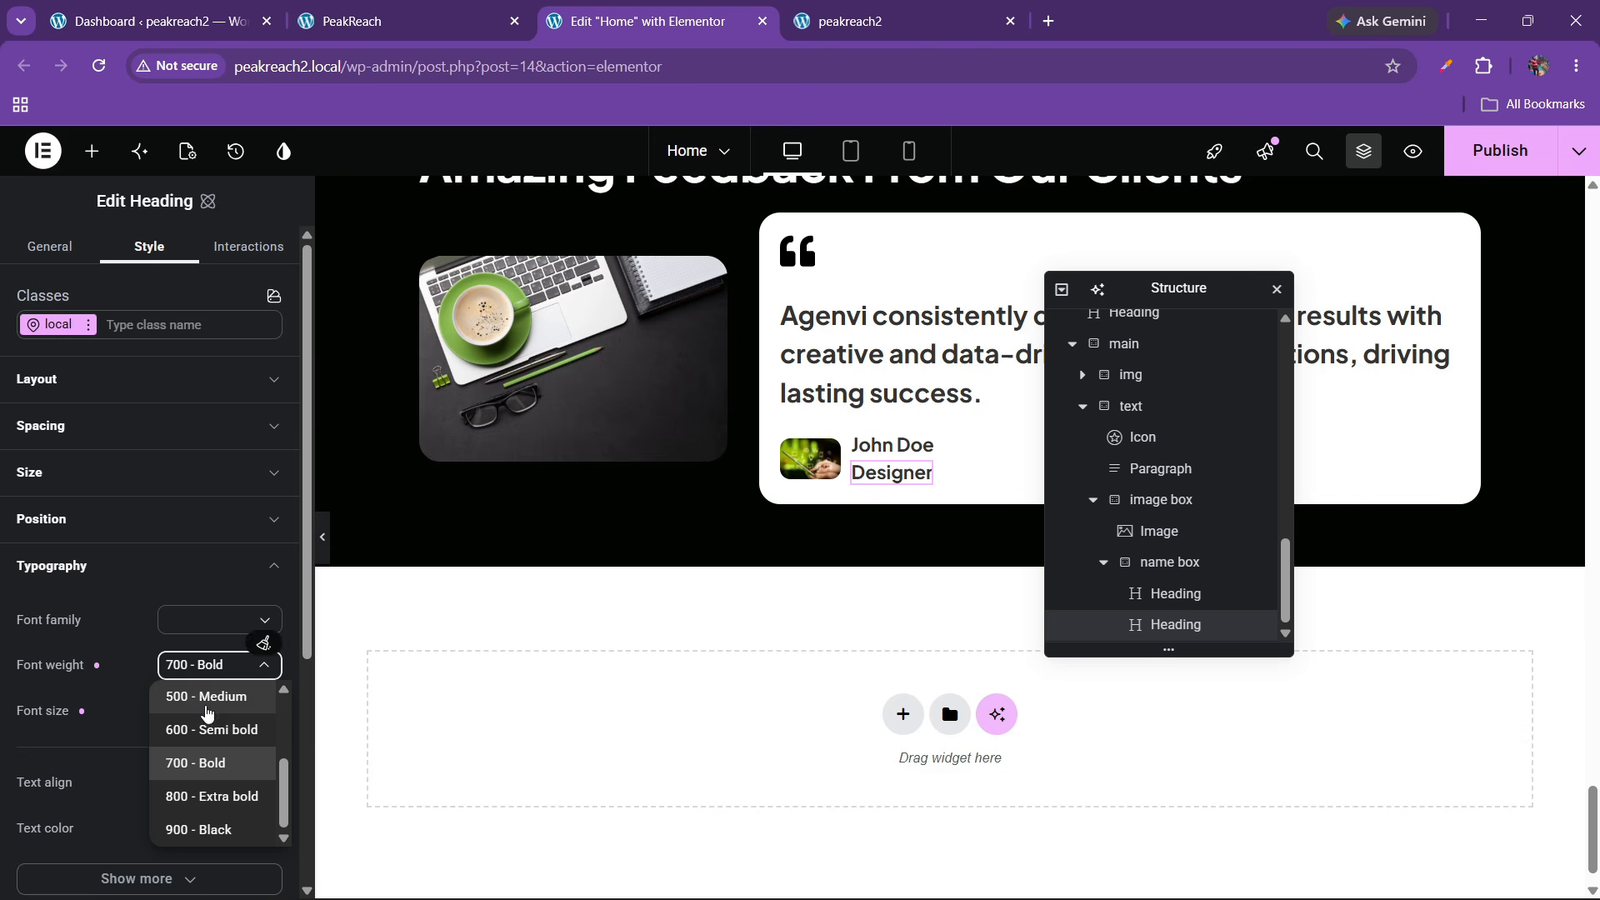
left_click(206, 707)
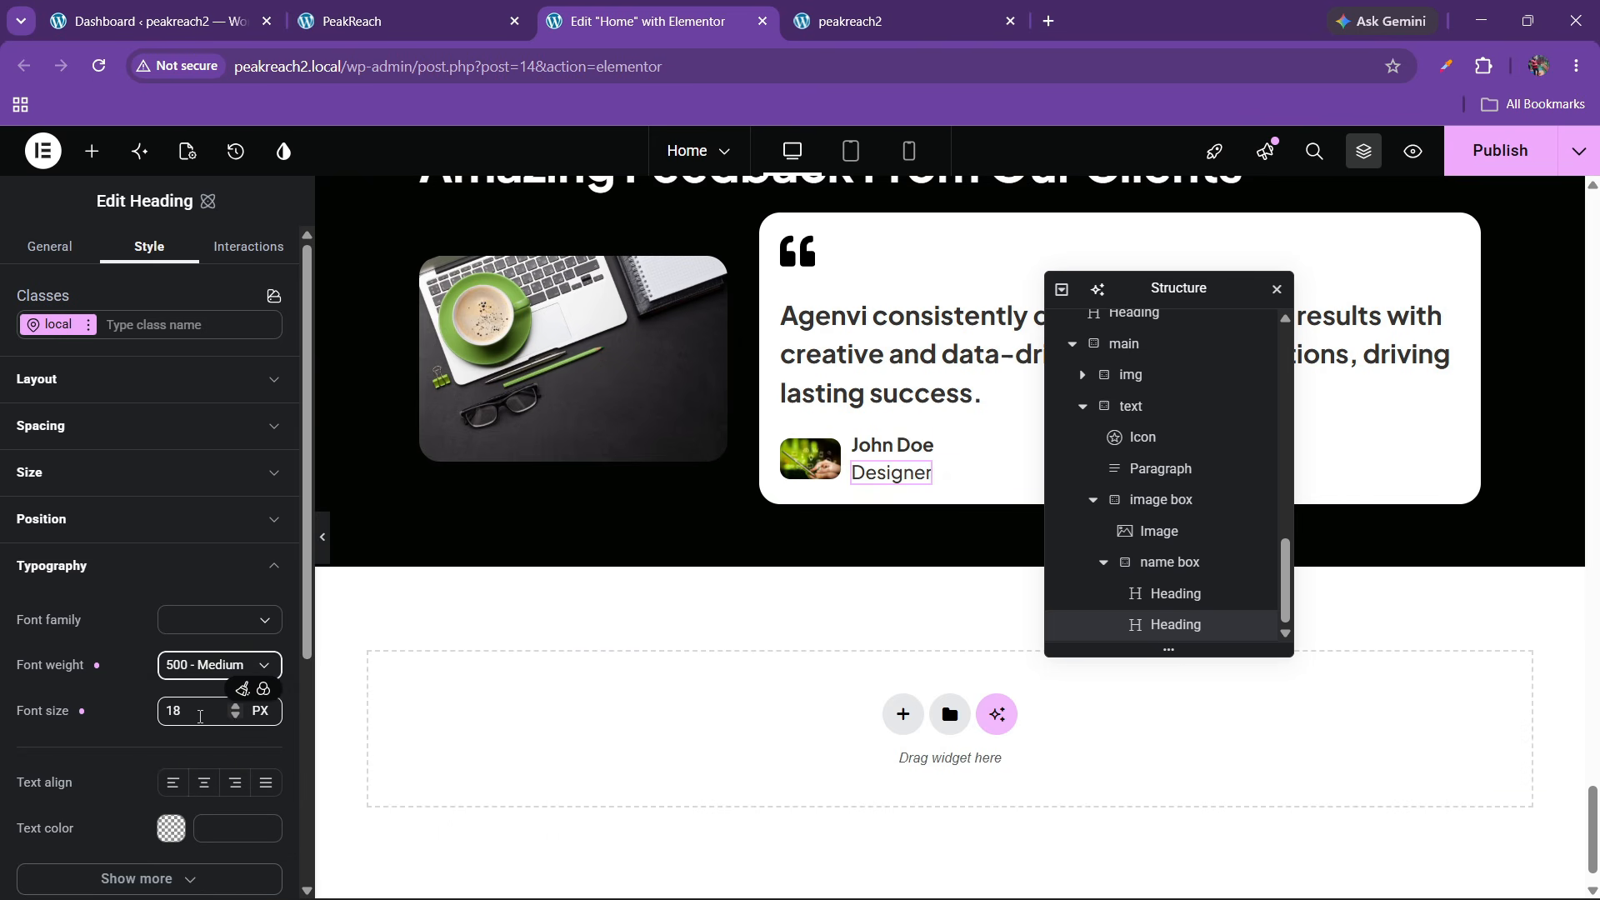
left_click(235, 716)
left_click(235, 717)
left_click(235, 717)
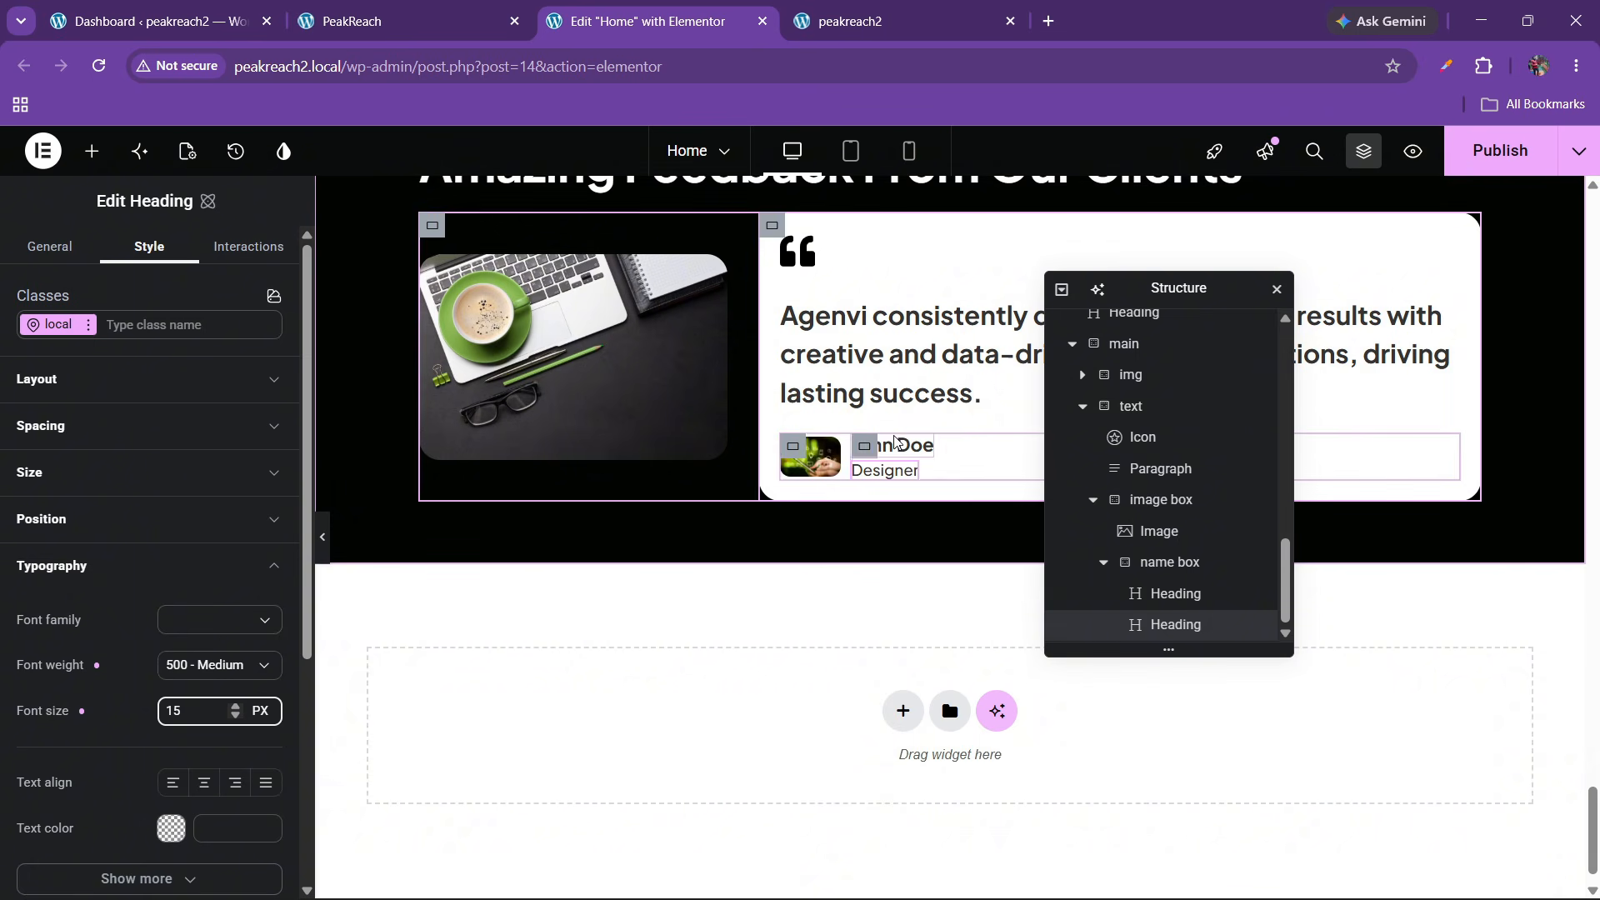
scroll(812, 479, "up", 3)
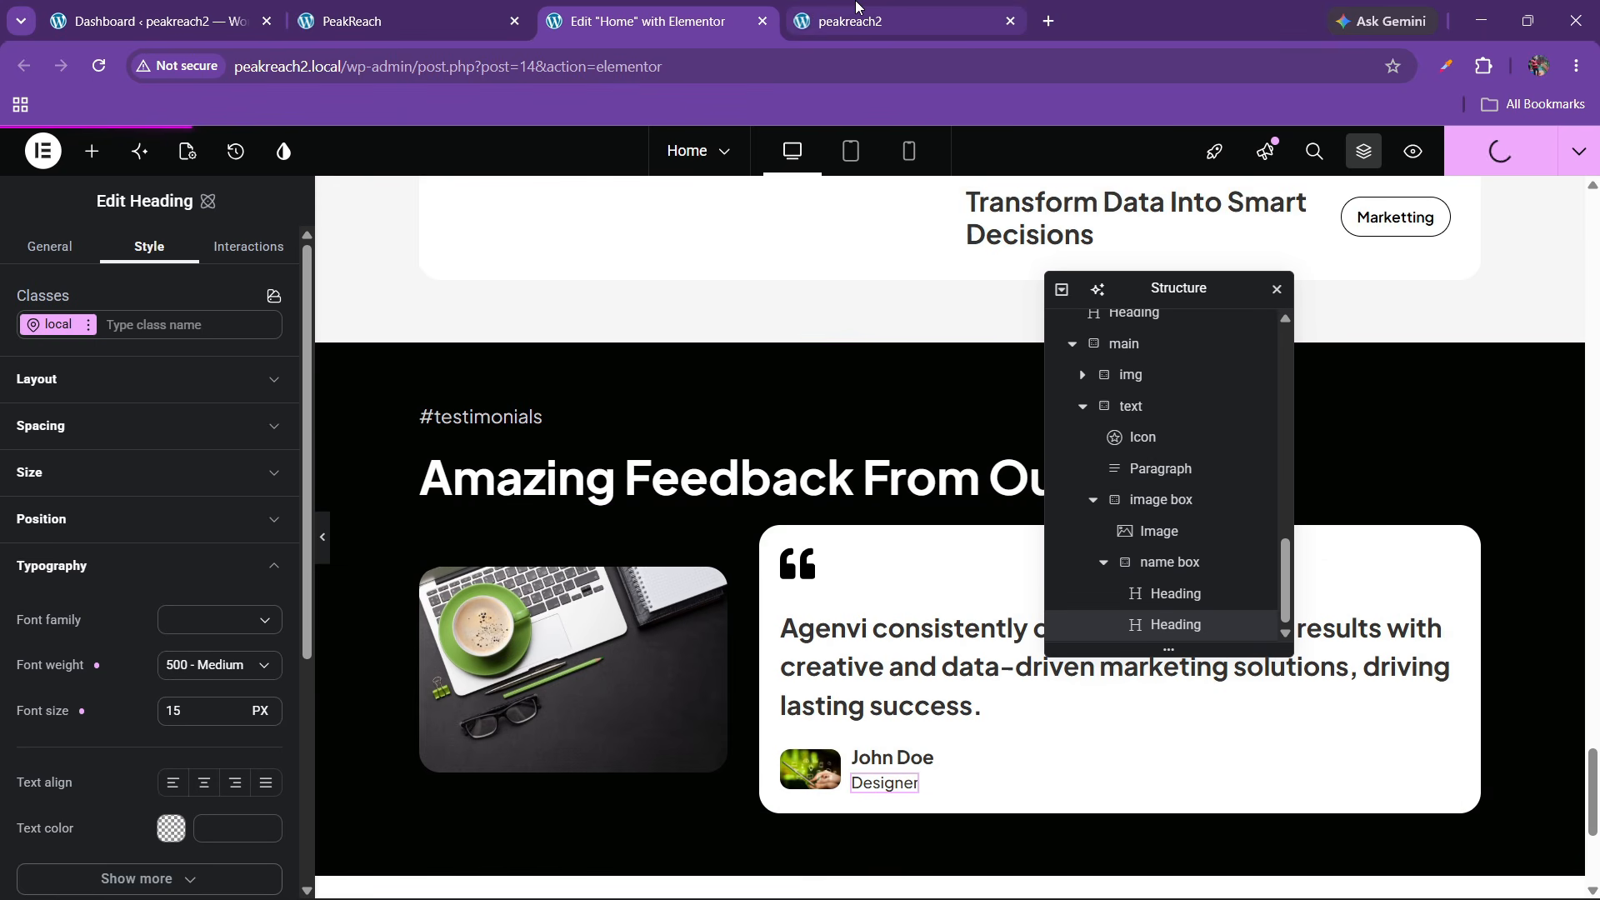
mouse_move(855, 7)
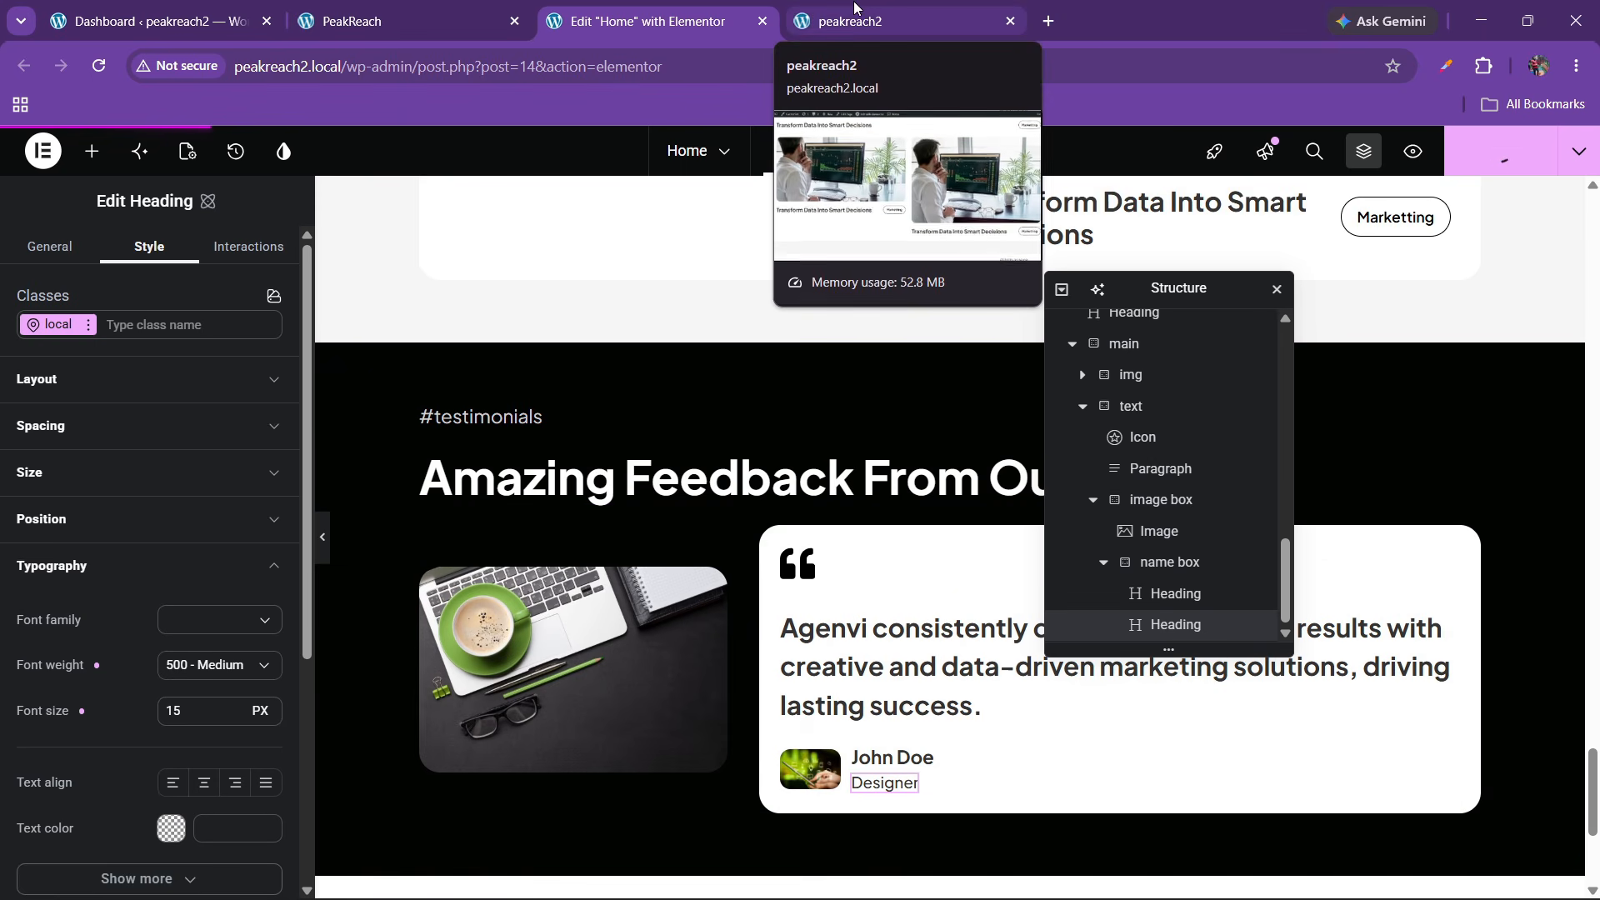
left_click(854, 17)
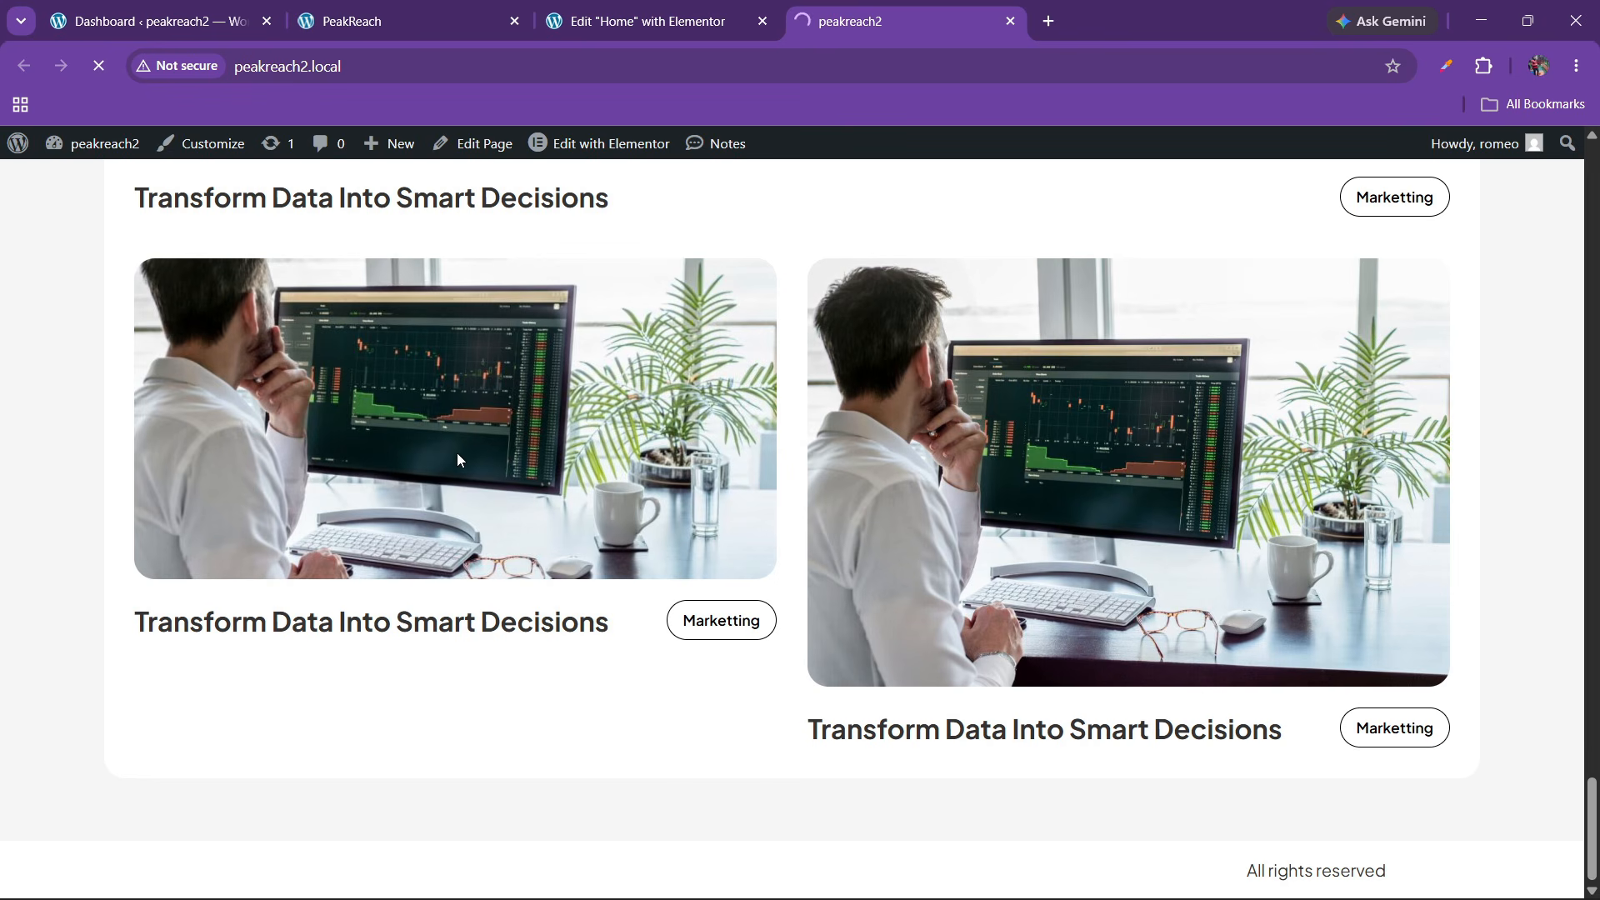
scroll(747, 502, "down", 5)
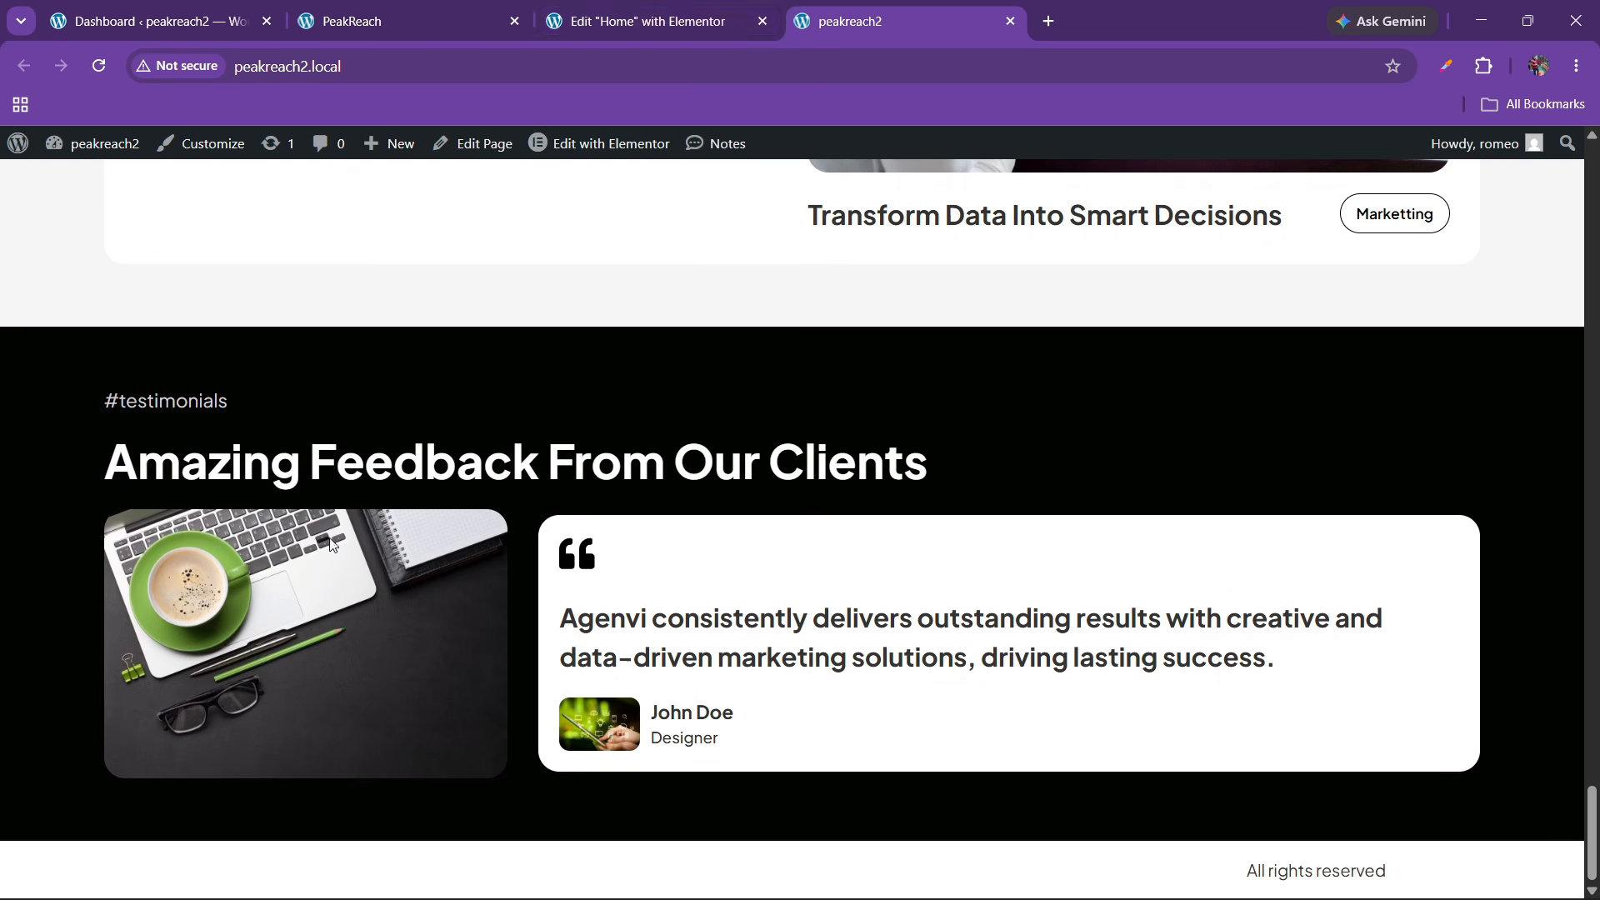
left_click(360, 15)
Set the testimonial photo's image resolution to Custom 500 × 250
left_click(733, 13)
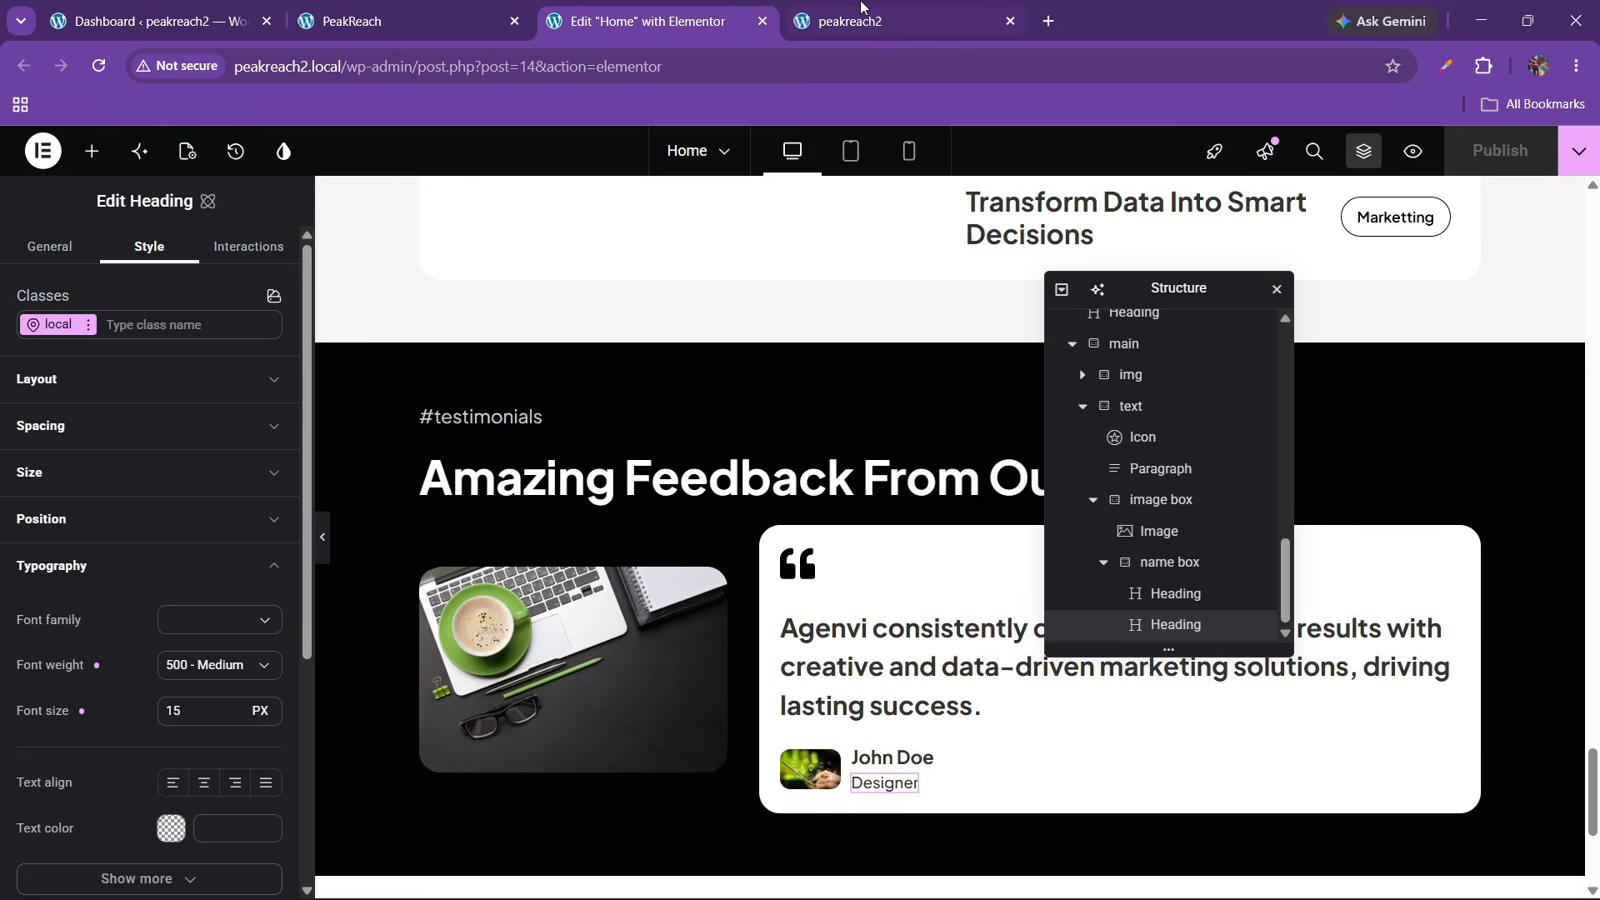
left_click(575, 633)
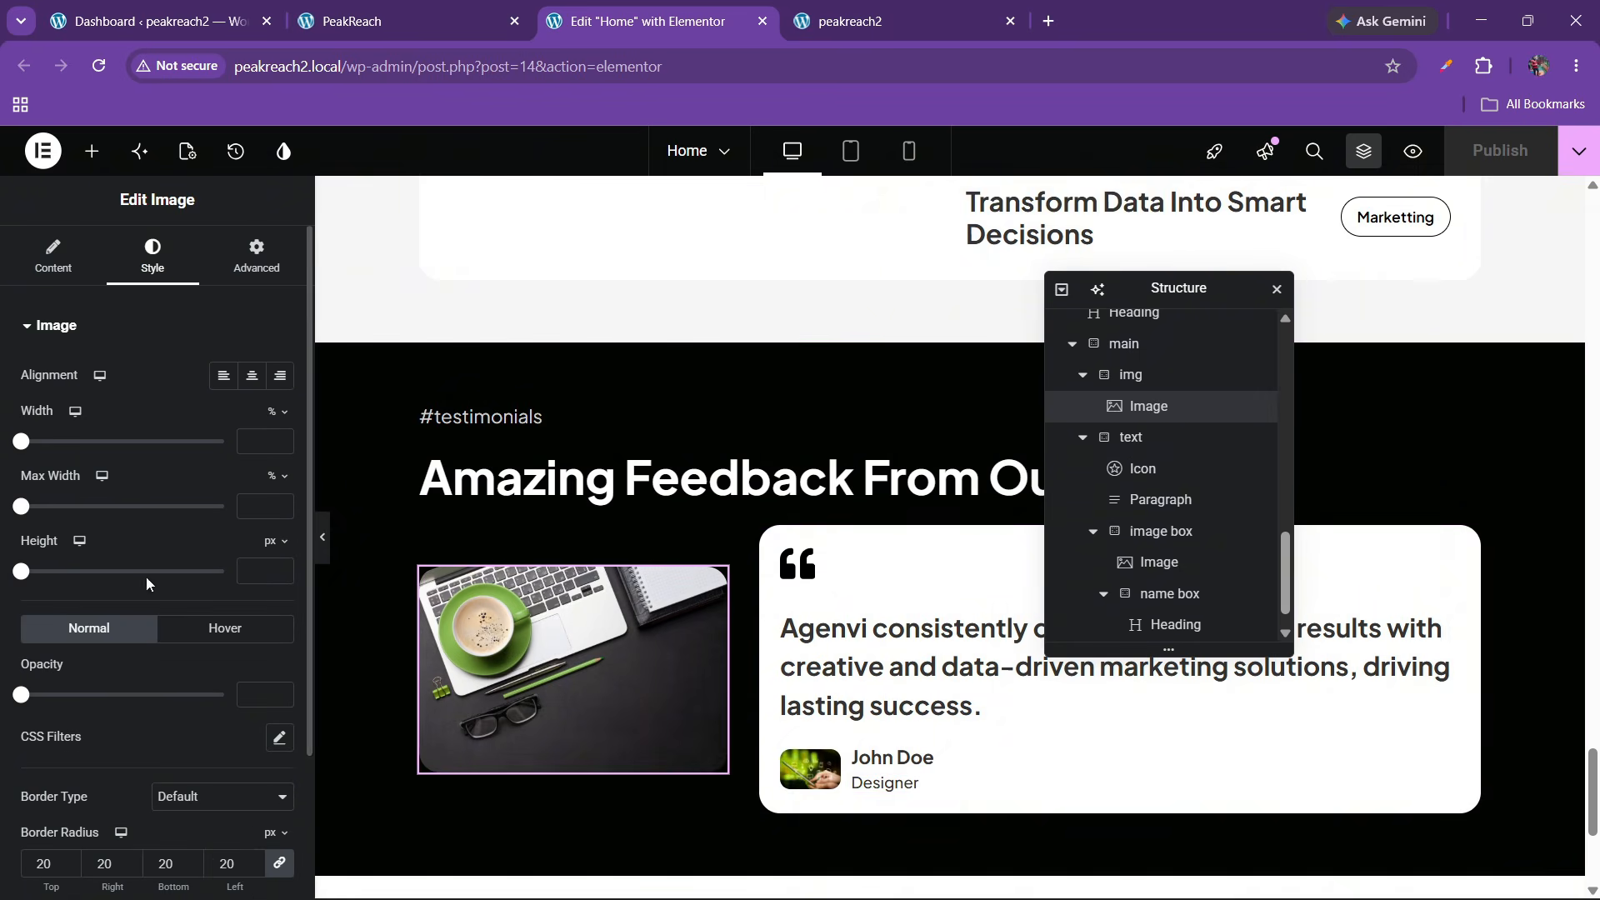
left_click(50, 254)
left_click(176, 546)
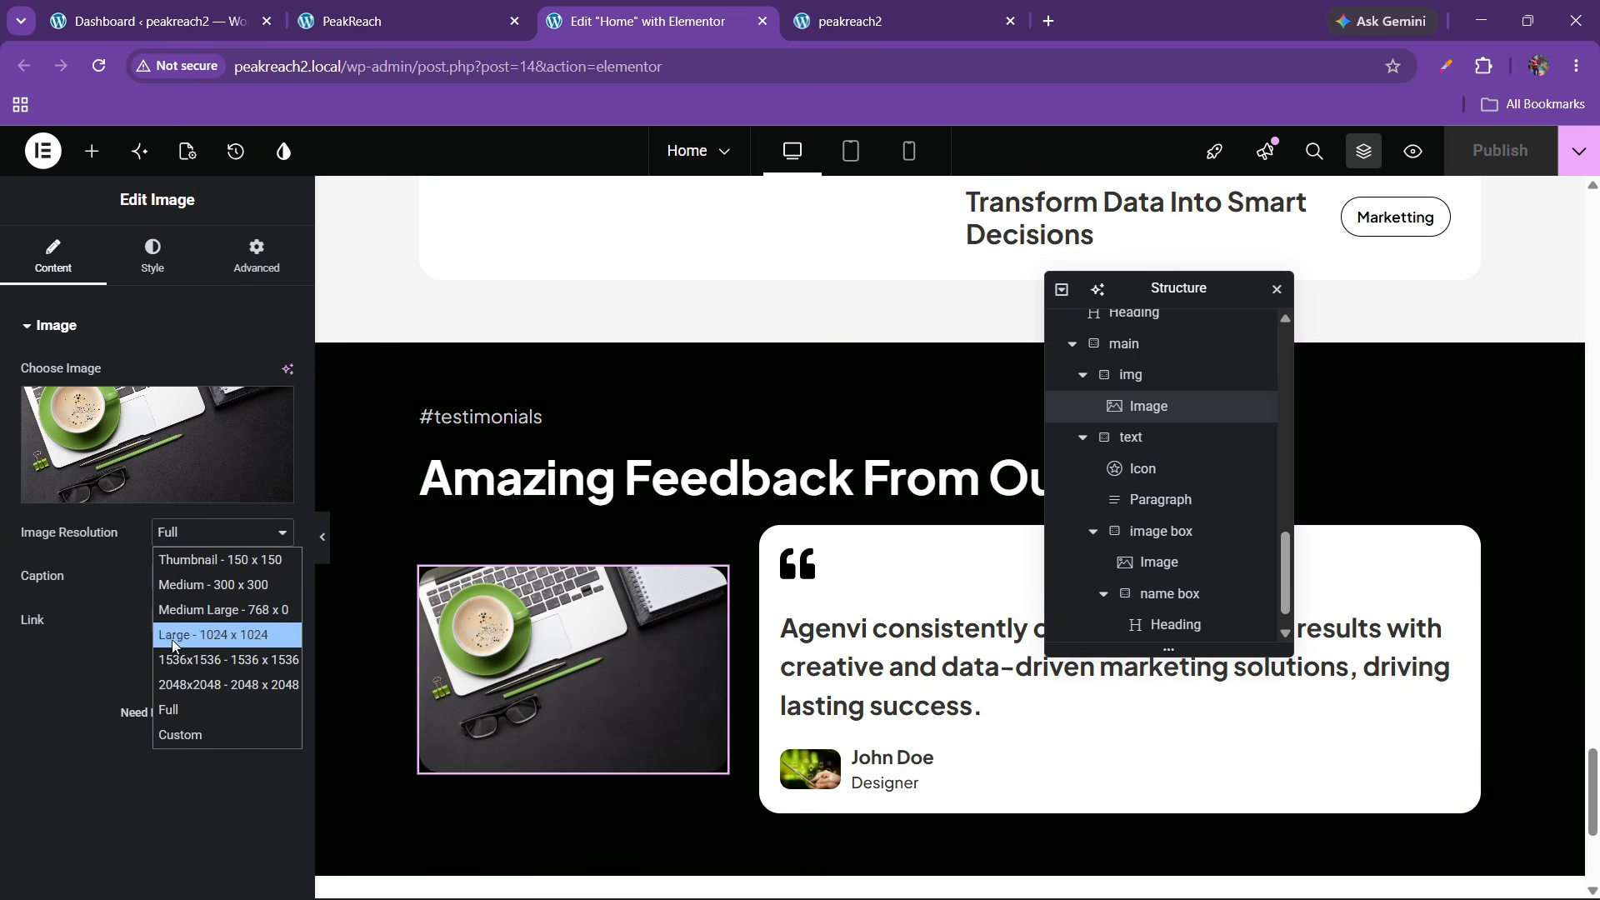
left_click(171, 732)
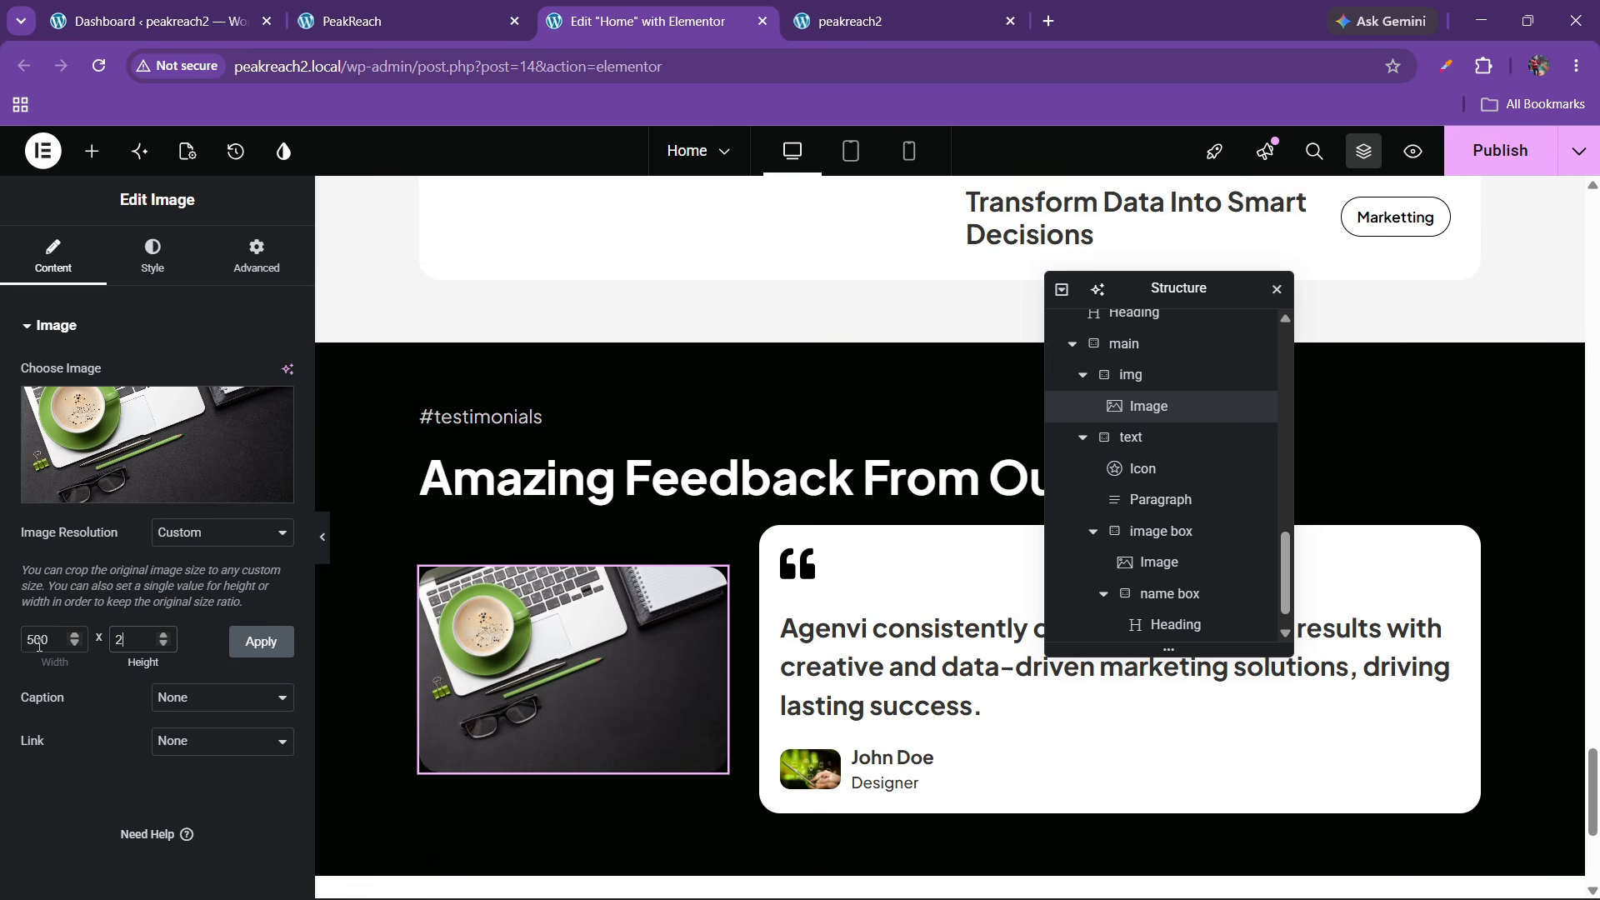
left_click(264, 655)
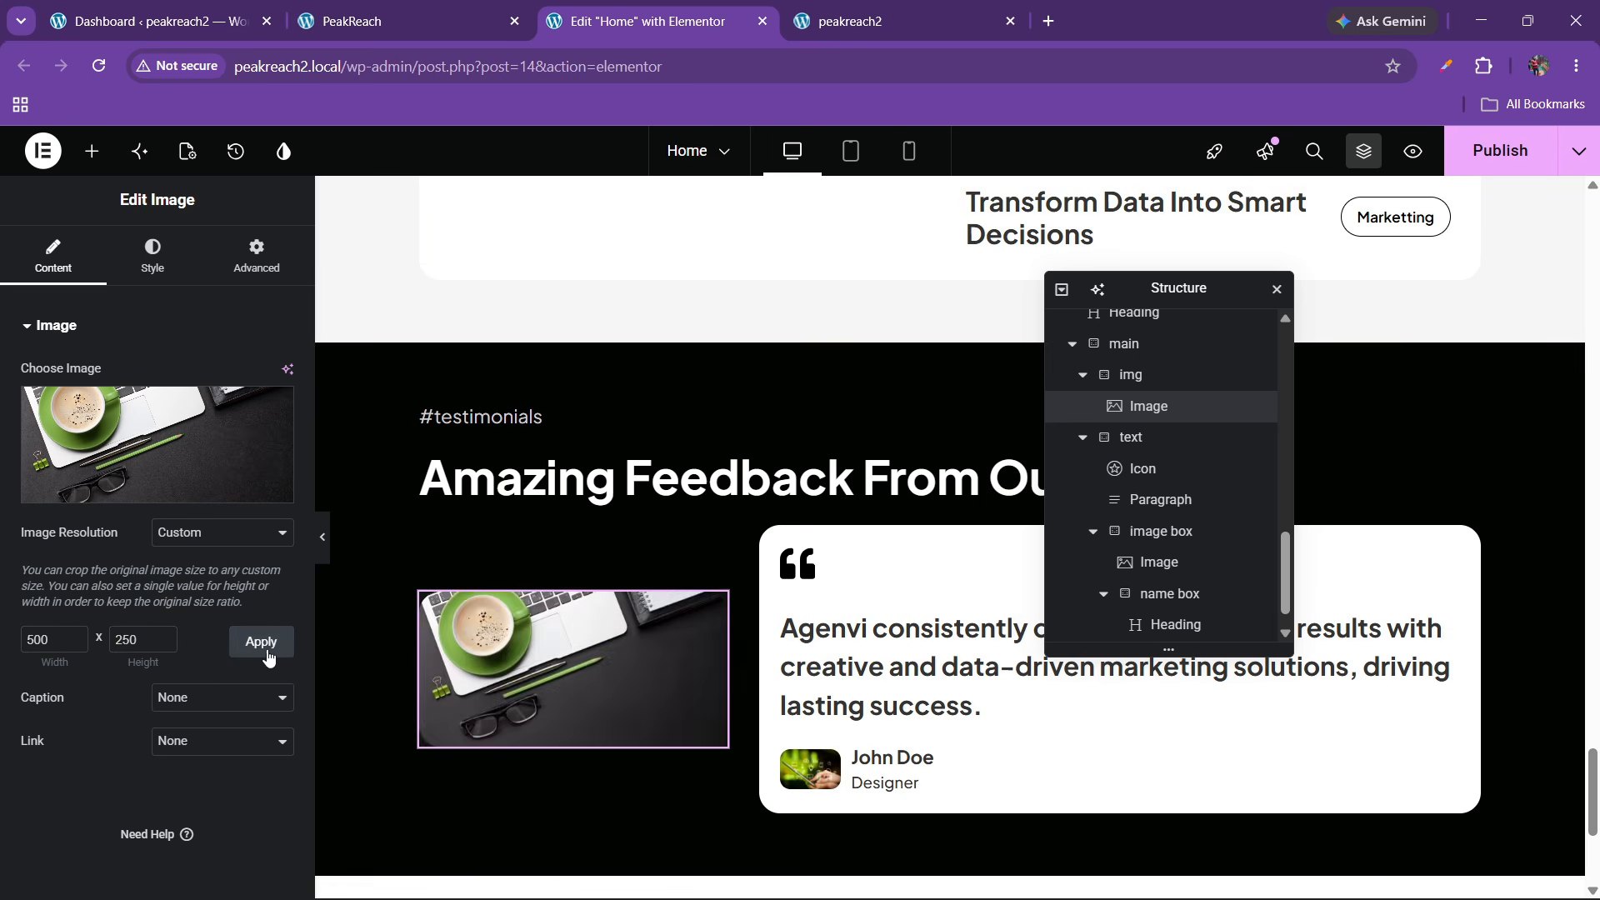
Publish the page and review the testimonials section on the live peakreach2 site
left_click(322, 536)
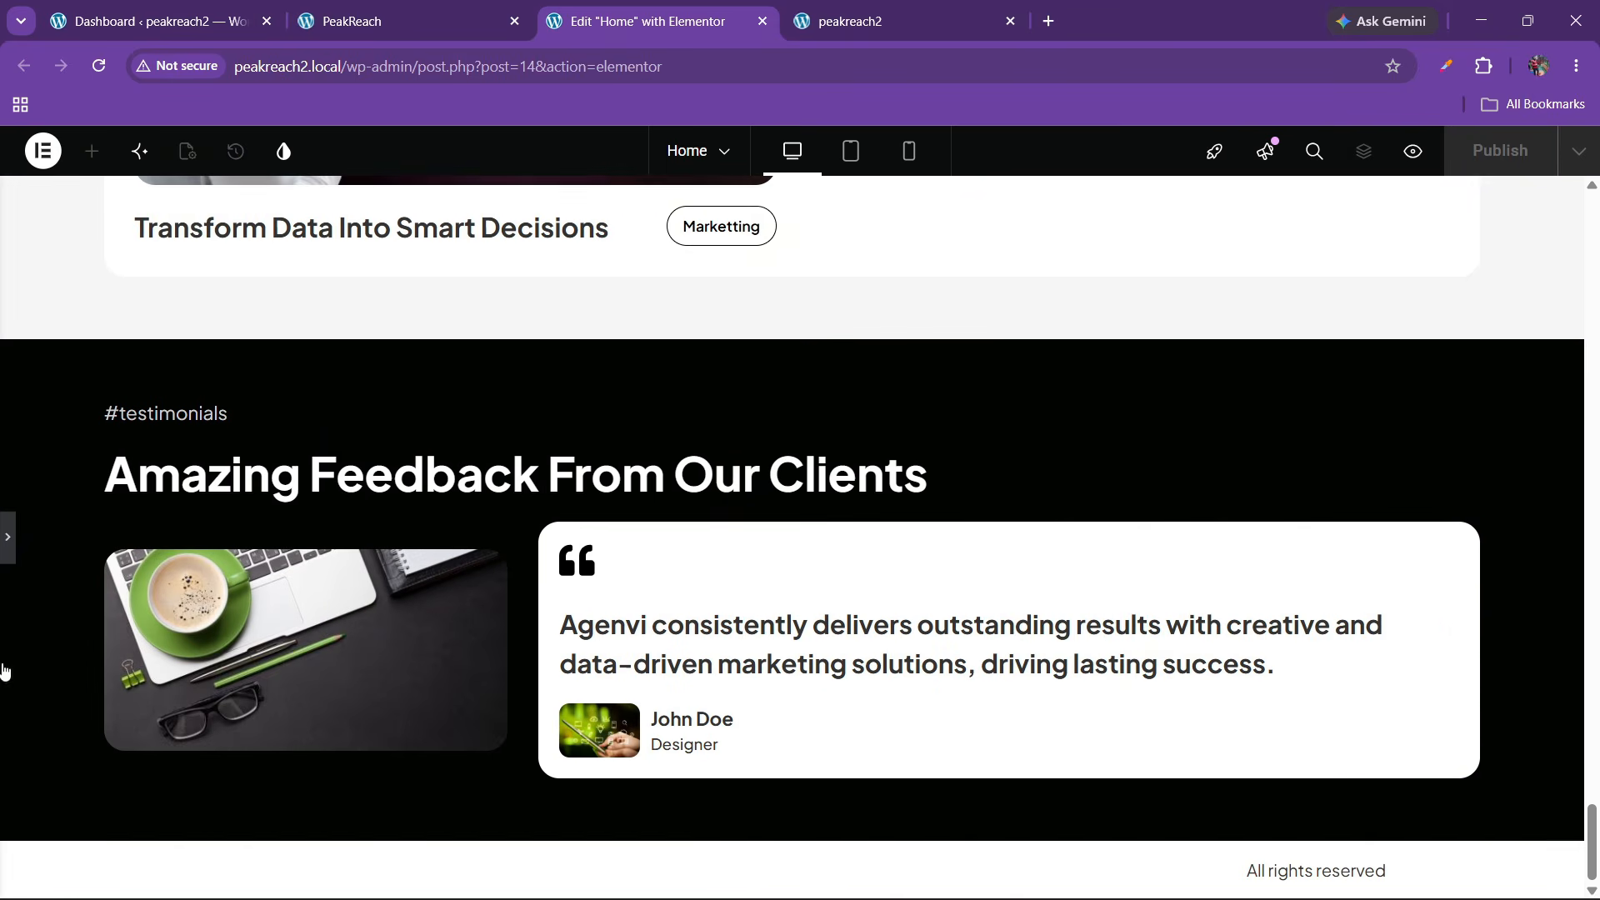
left_click(7, 537)
left_click(1504, 158)
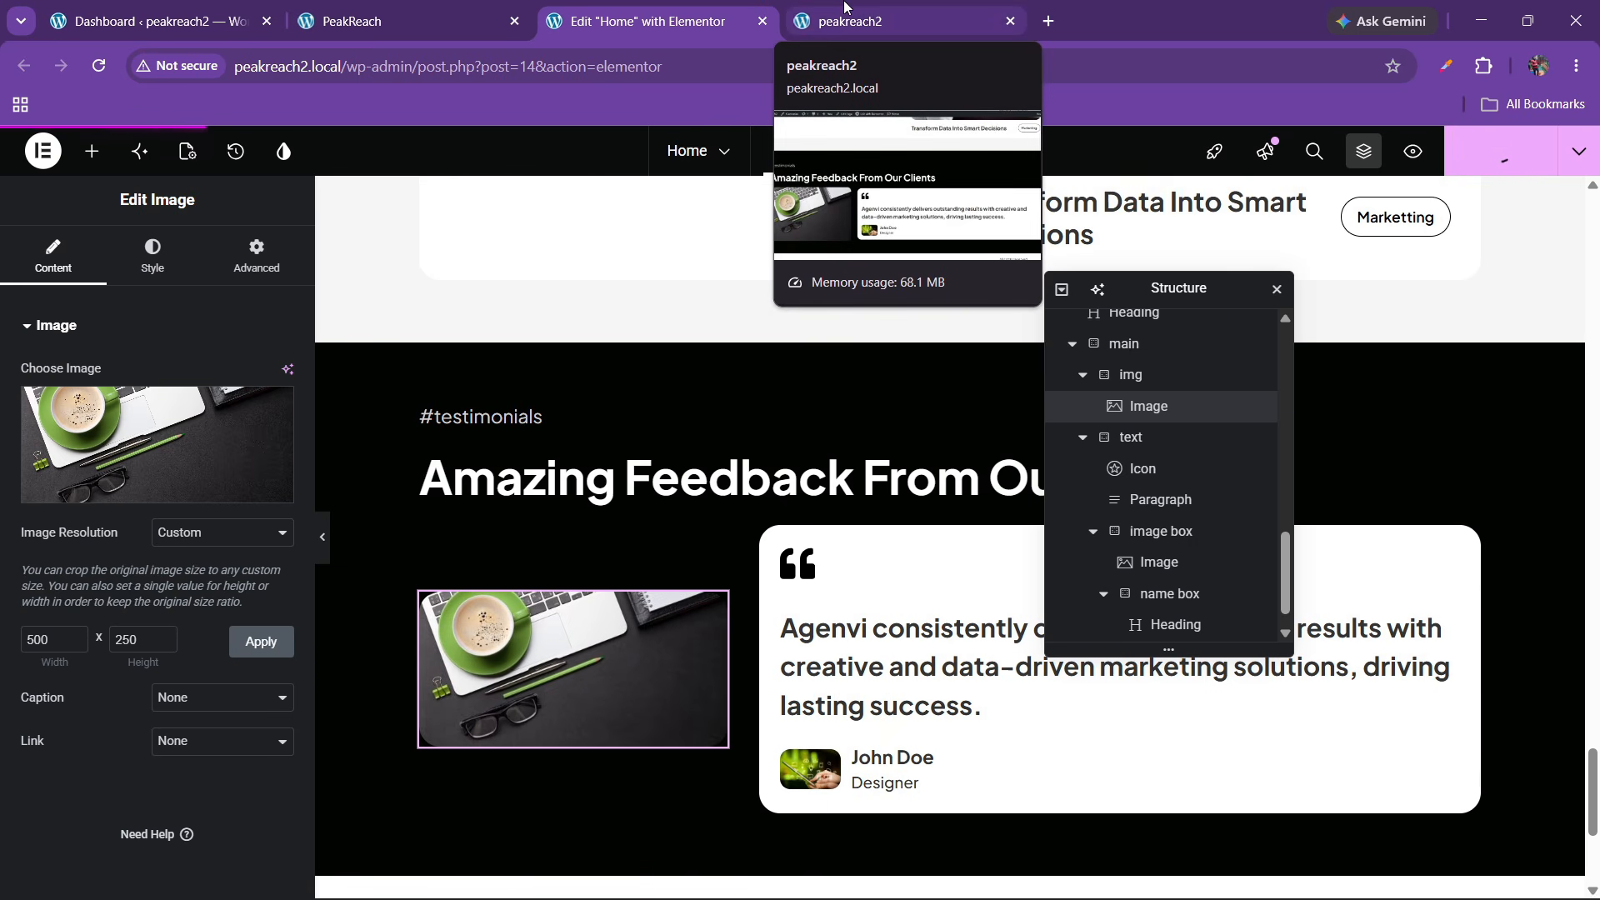
left_click(371, 18)
scroll(706, 514, "down", 5)
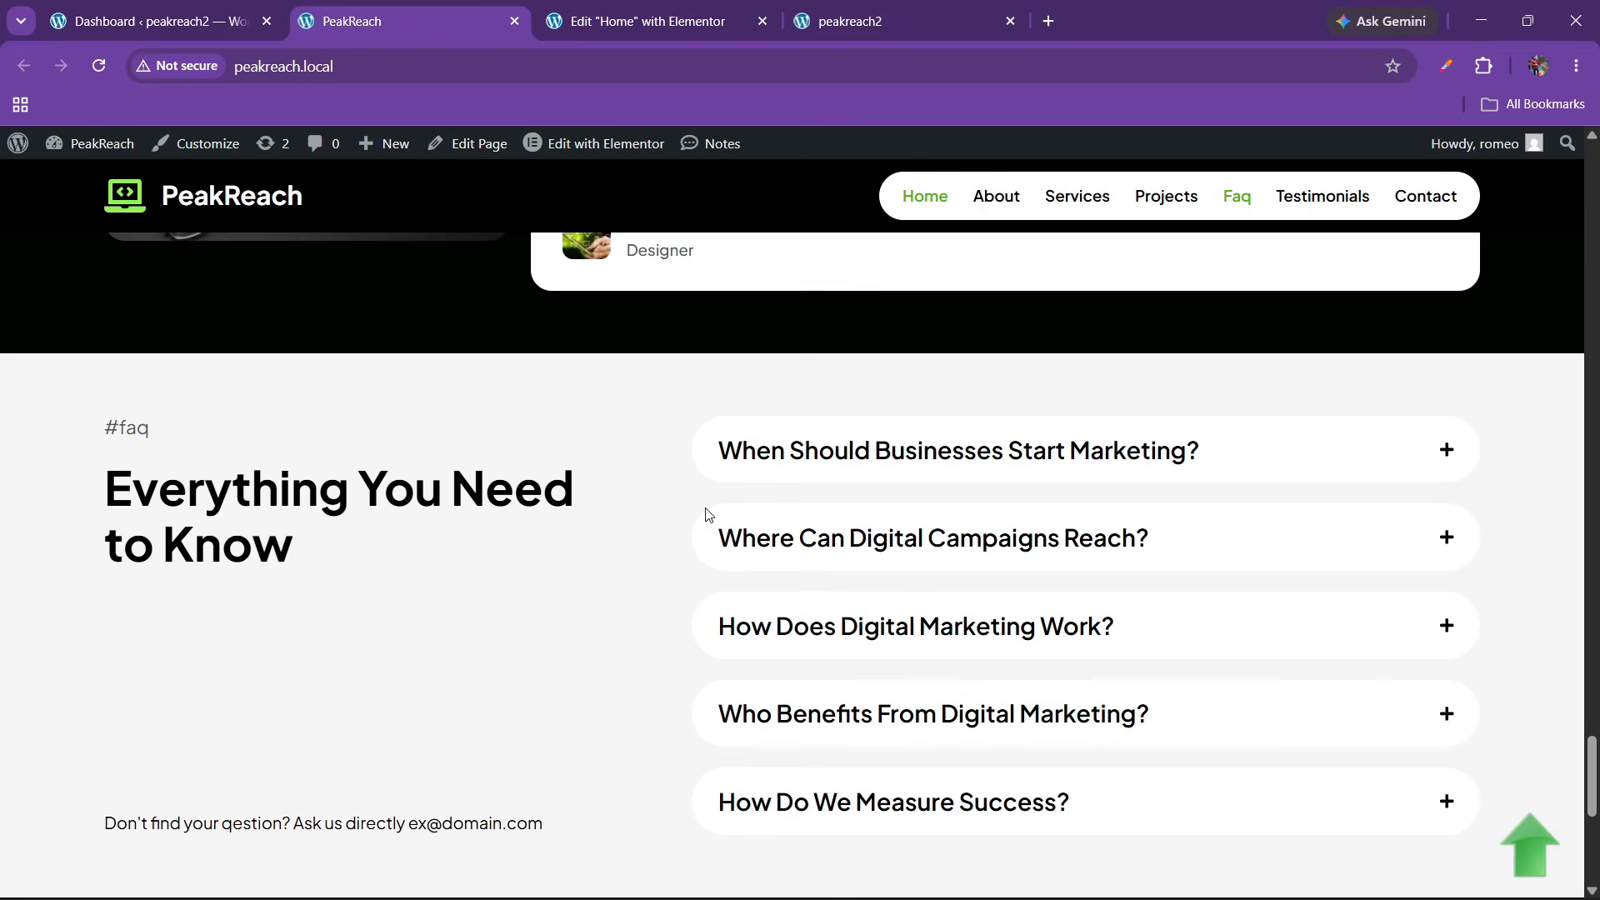
scroll(706, 514, "down", 4)
scroll(661, 703, "down", 3)
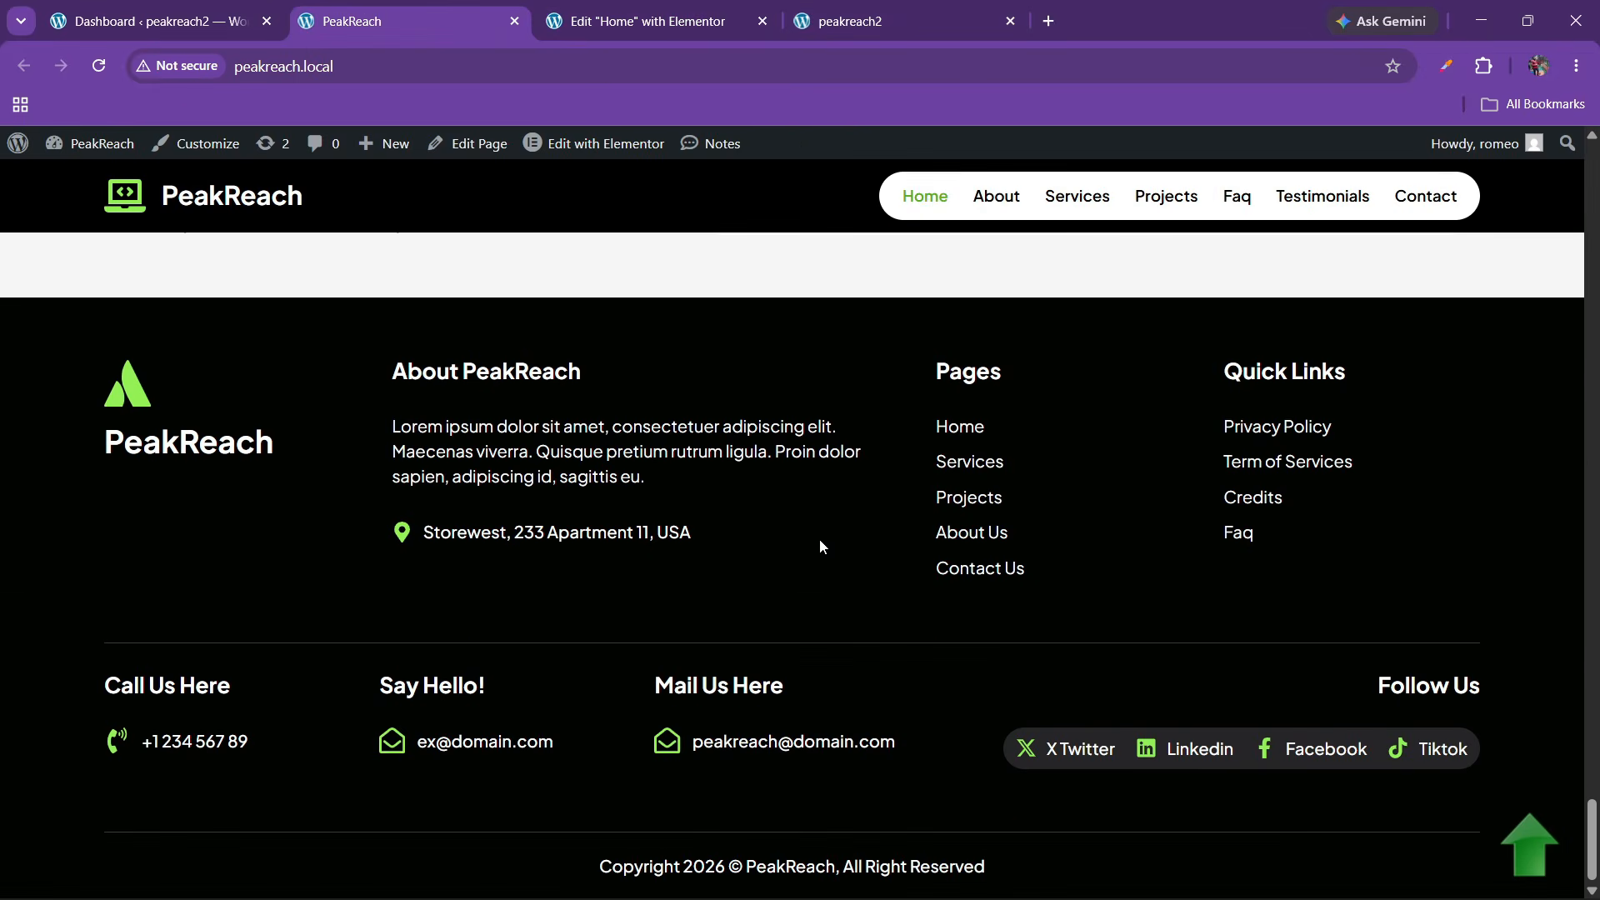
scroll(753, 561, "up", 4)
left_click(758, 8)
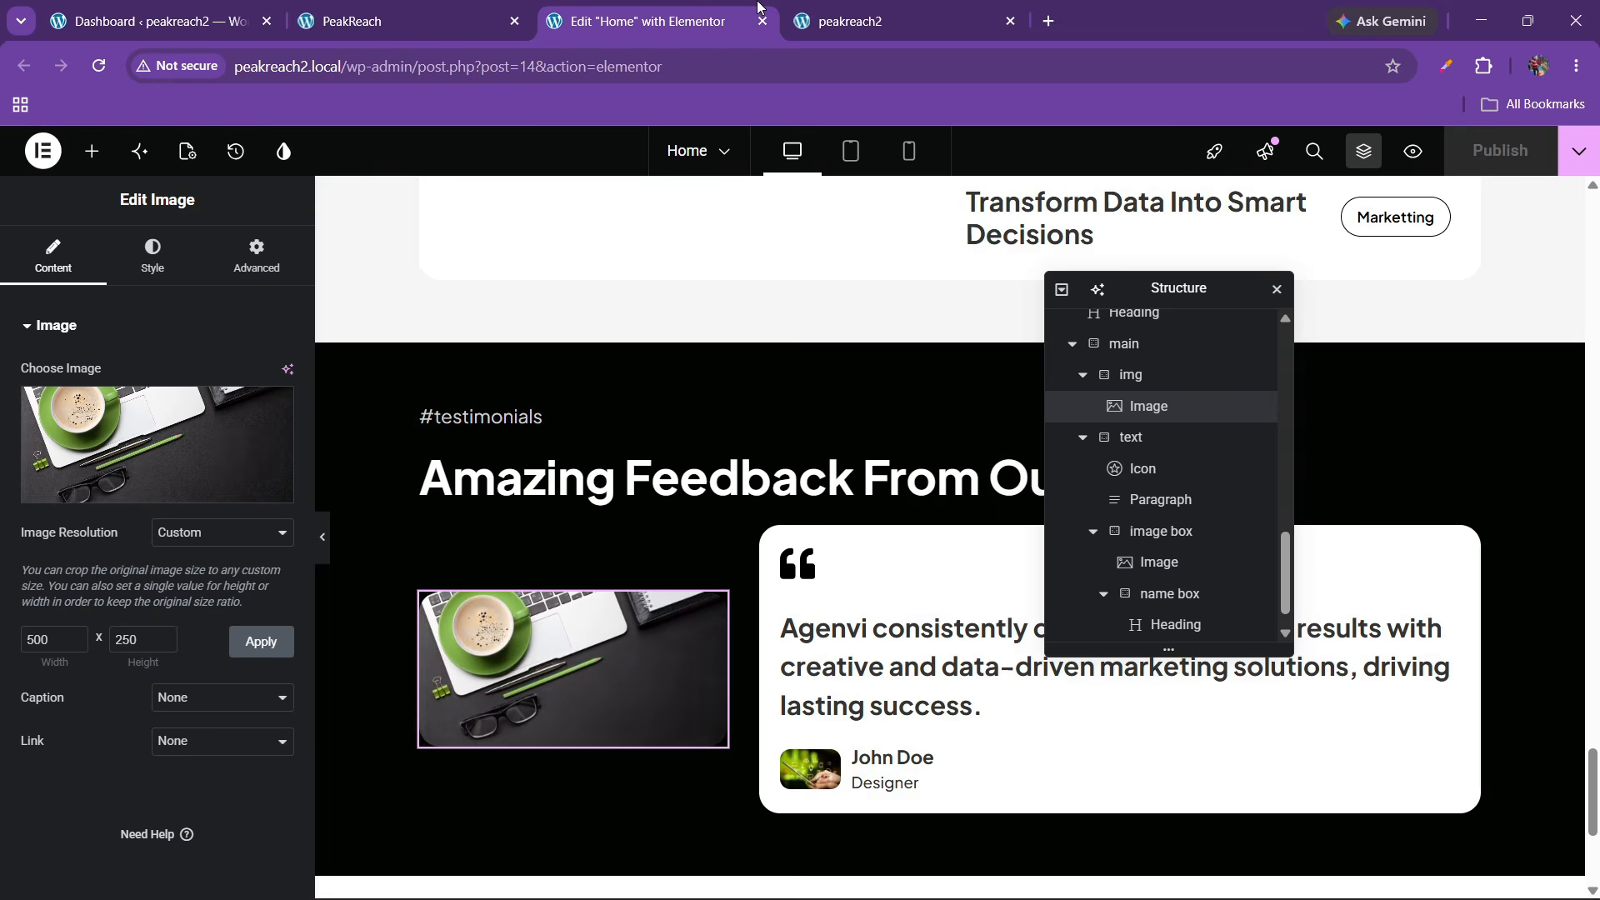
left_click(879, 6)
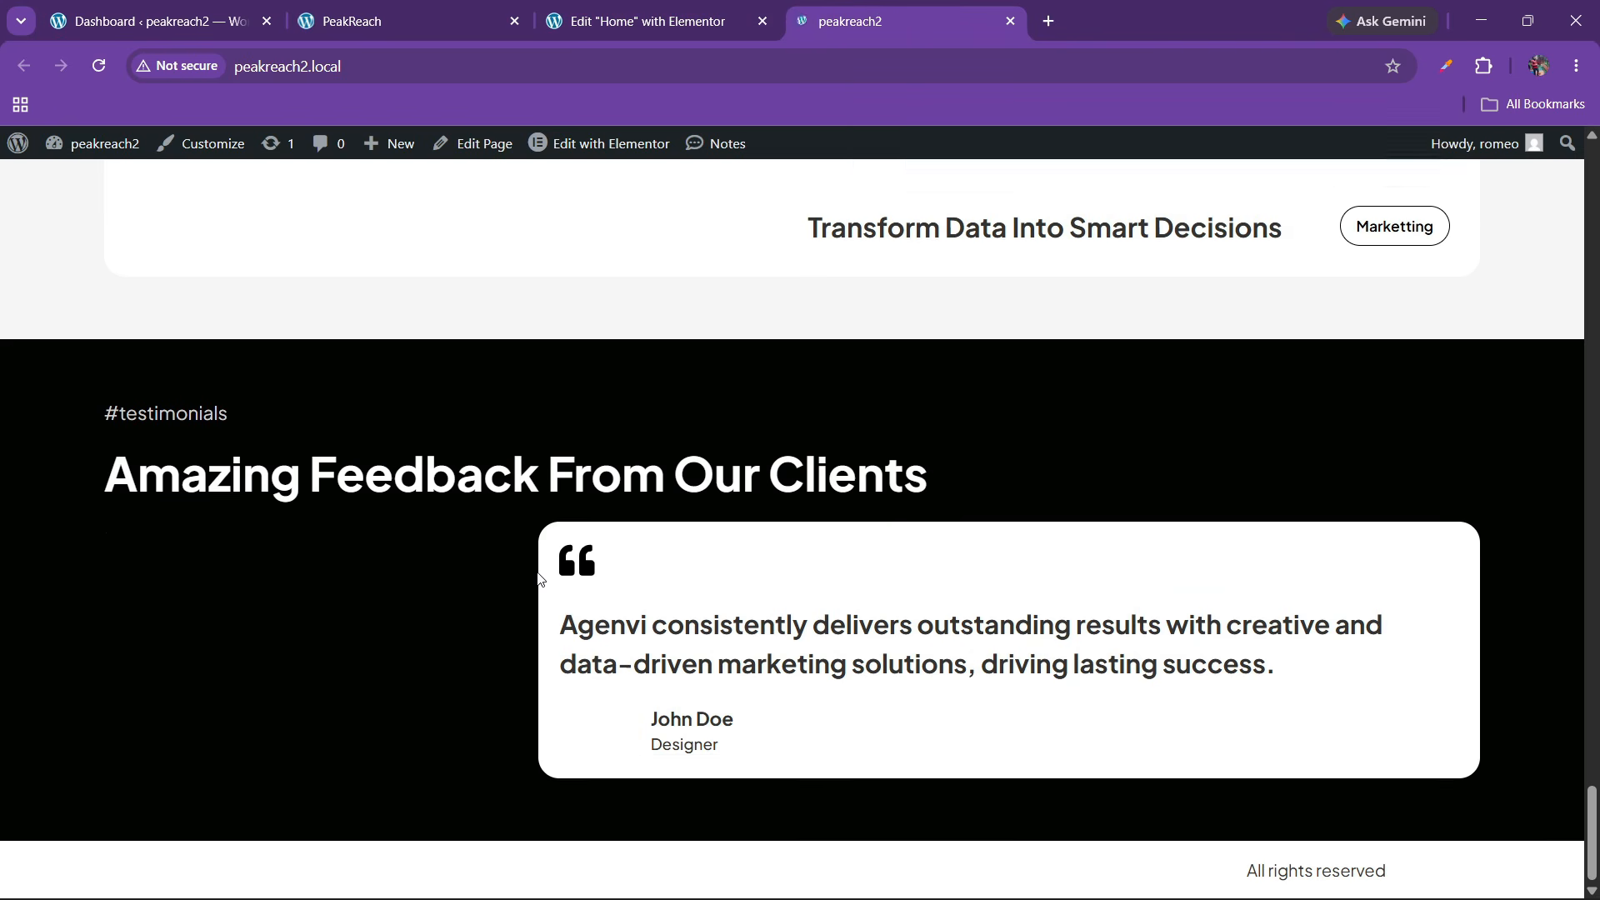
Unlink the main container's margin, set Top to 20 px, and view the live PeakReach FAQ section
left_click(642, 21)
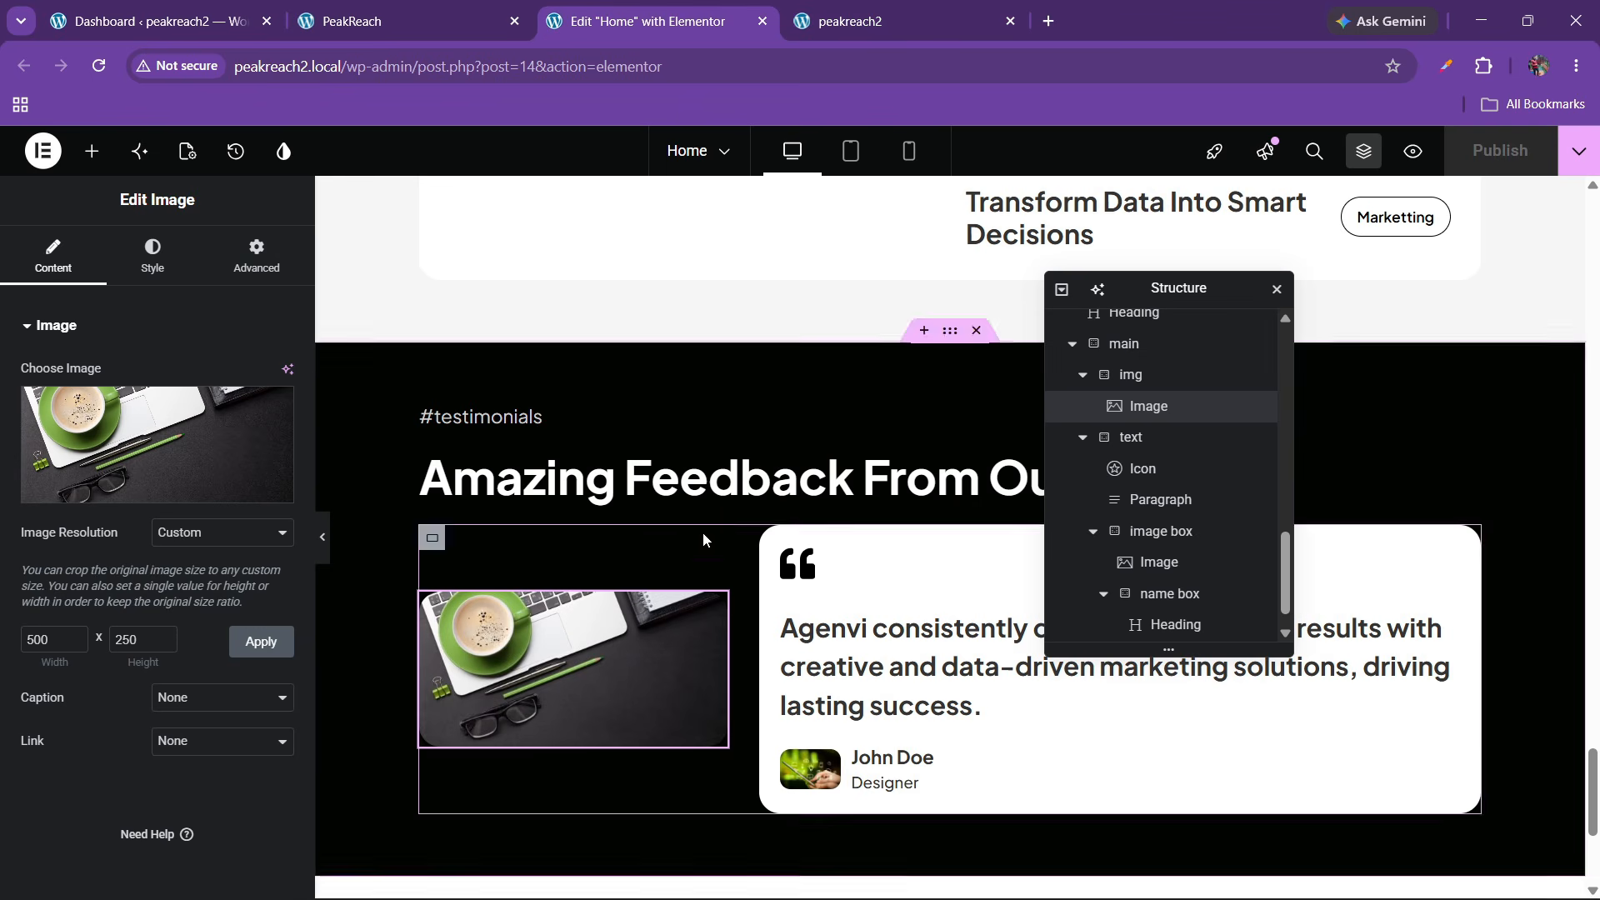
scroll(1110, 504, "up", 4)
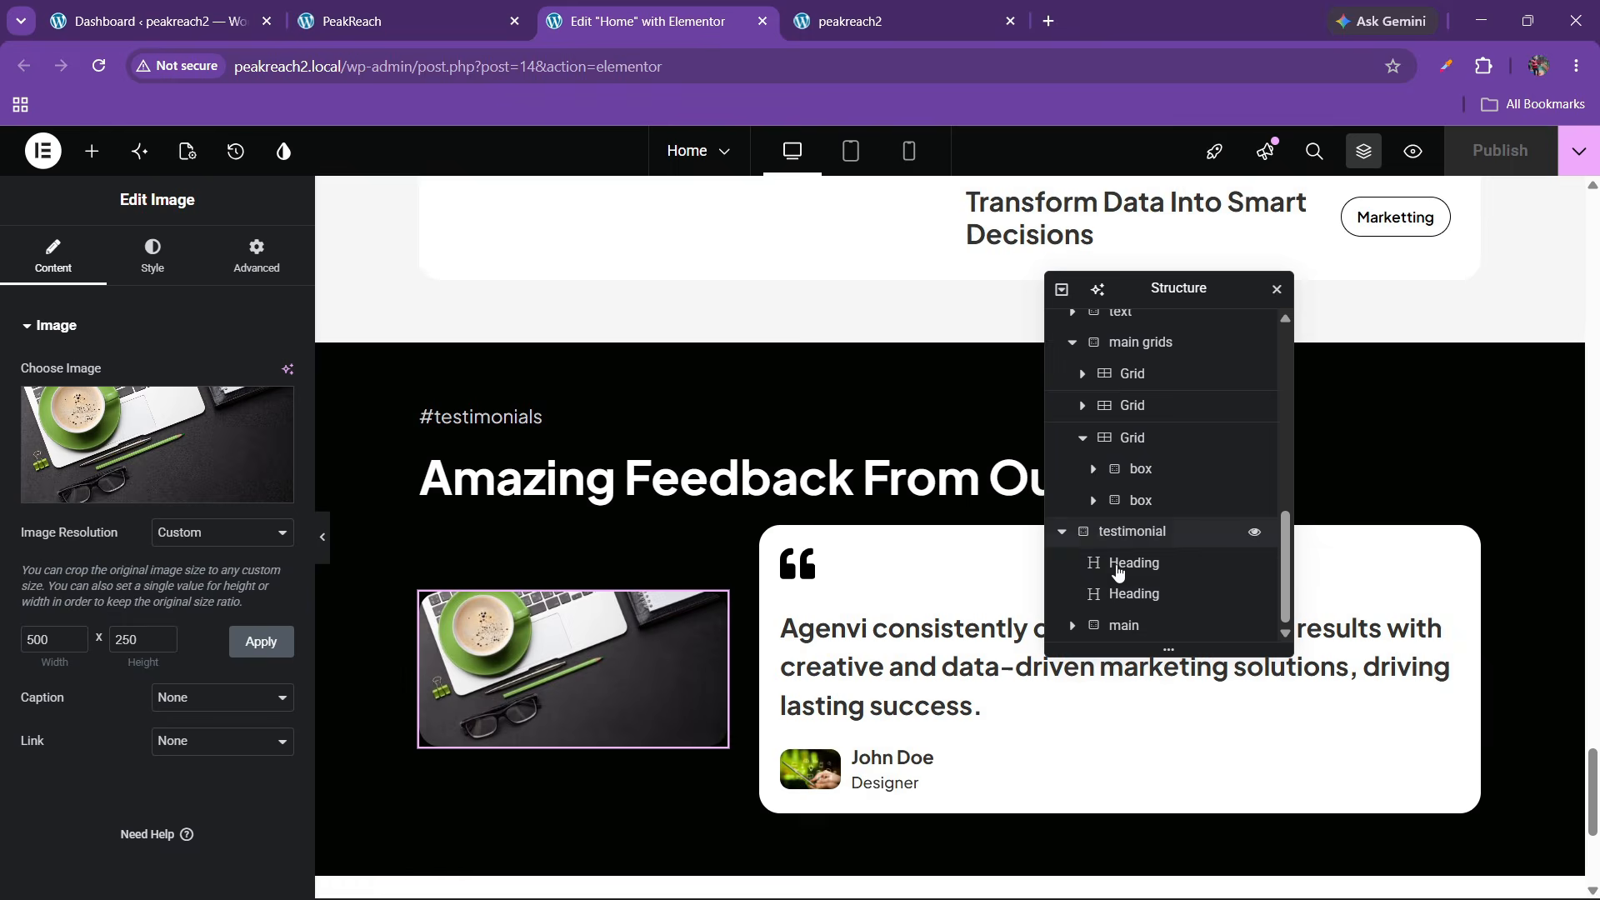
left_click(1123, 625)
scroll(151, 495, "down", 5)
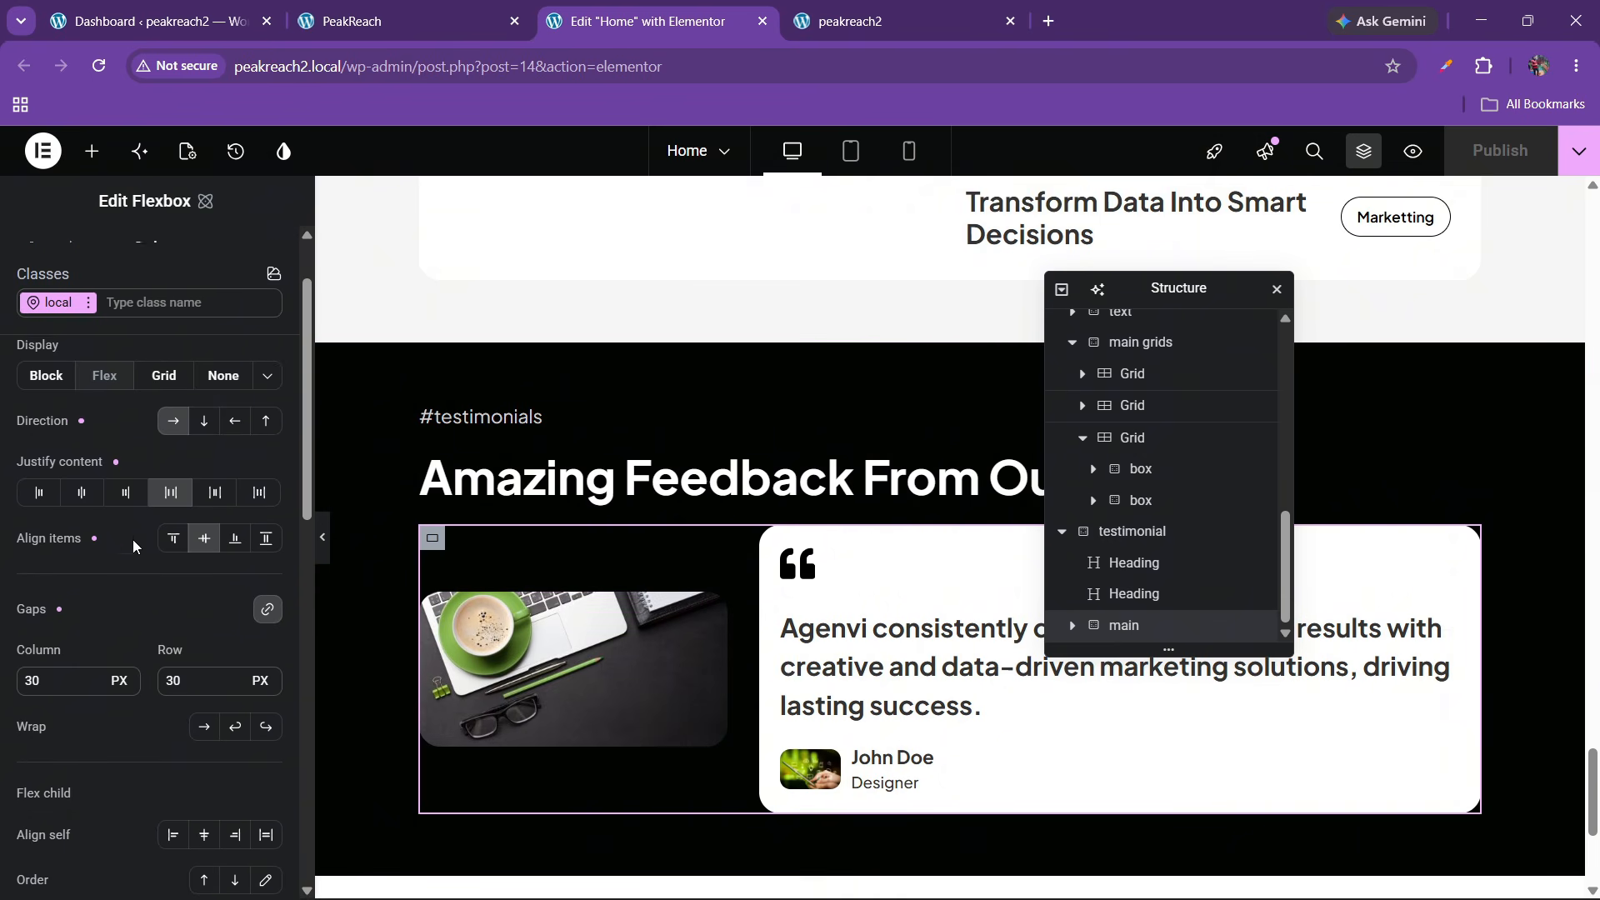
scroll(73, 590, "down", 3)
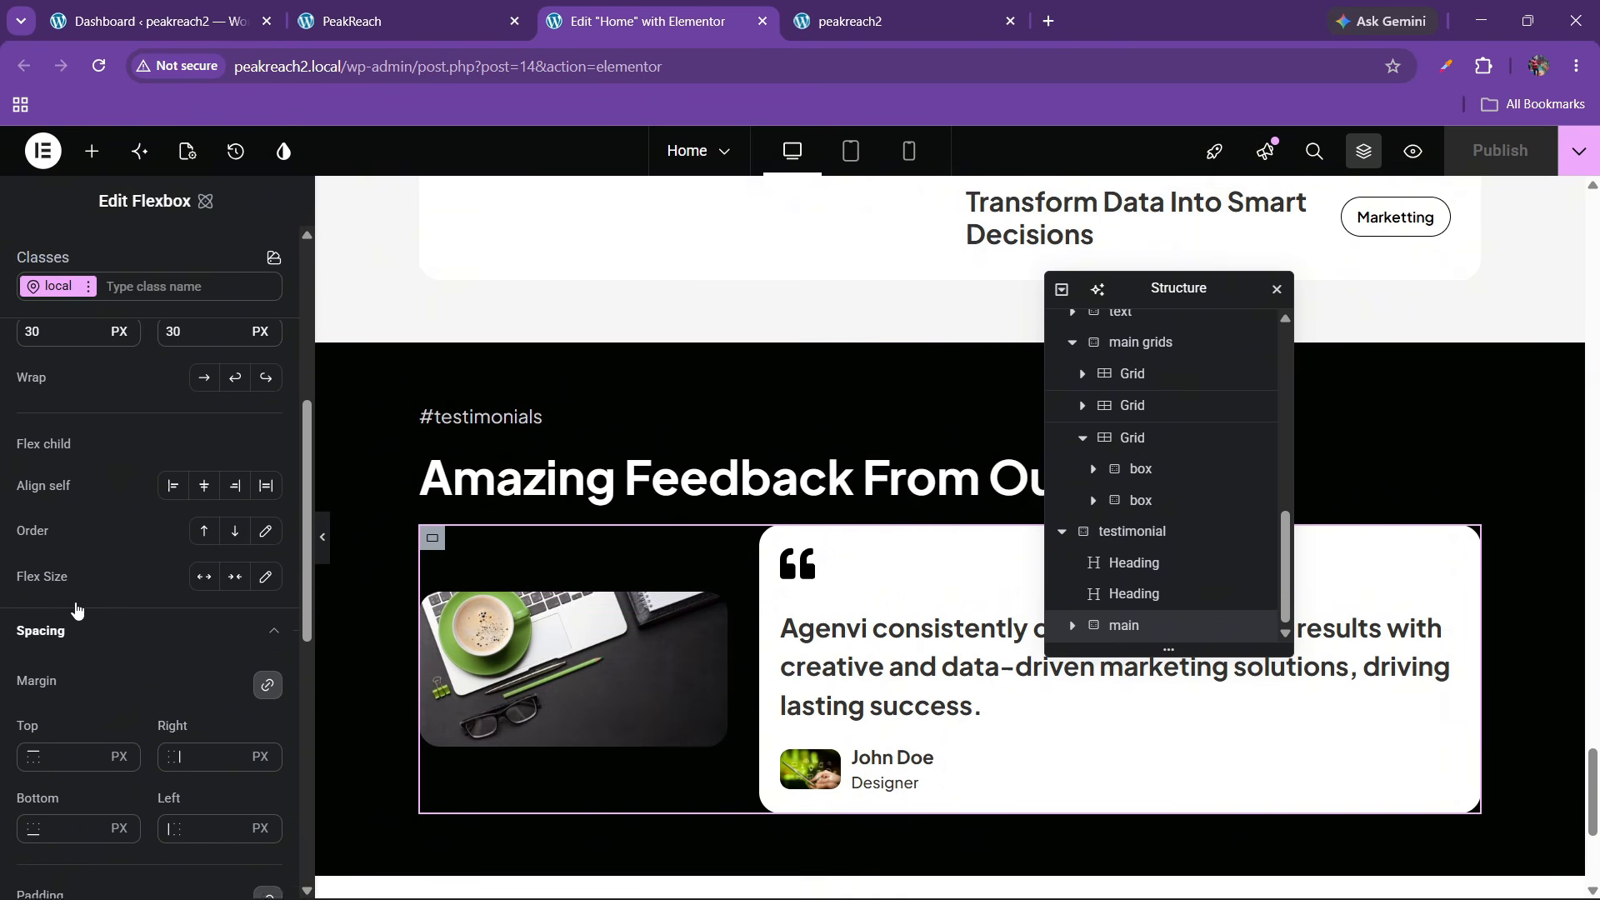
left_click(266, 495)
left_click(52, 573)
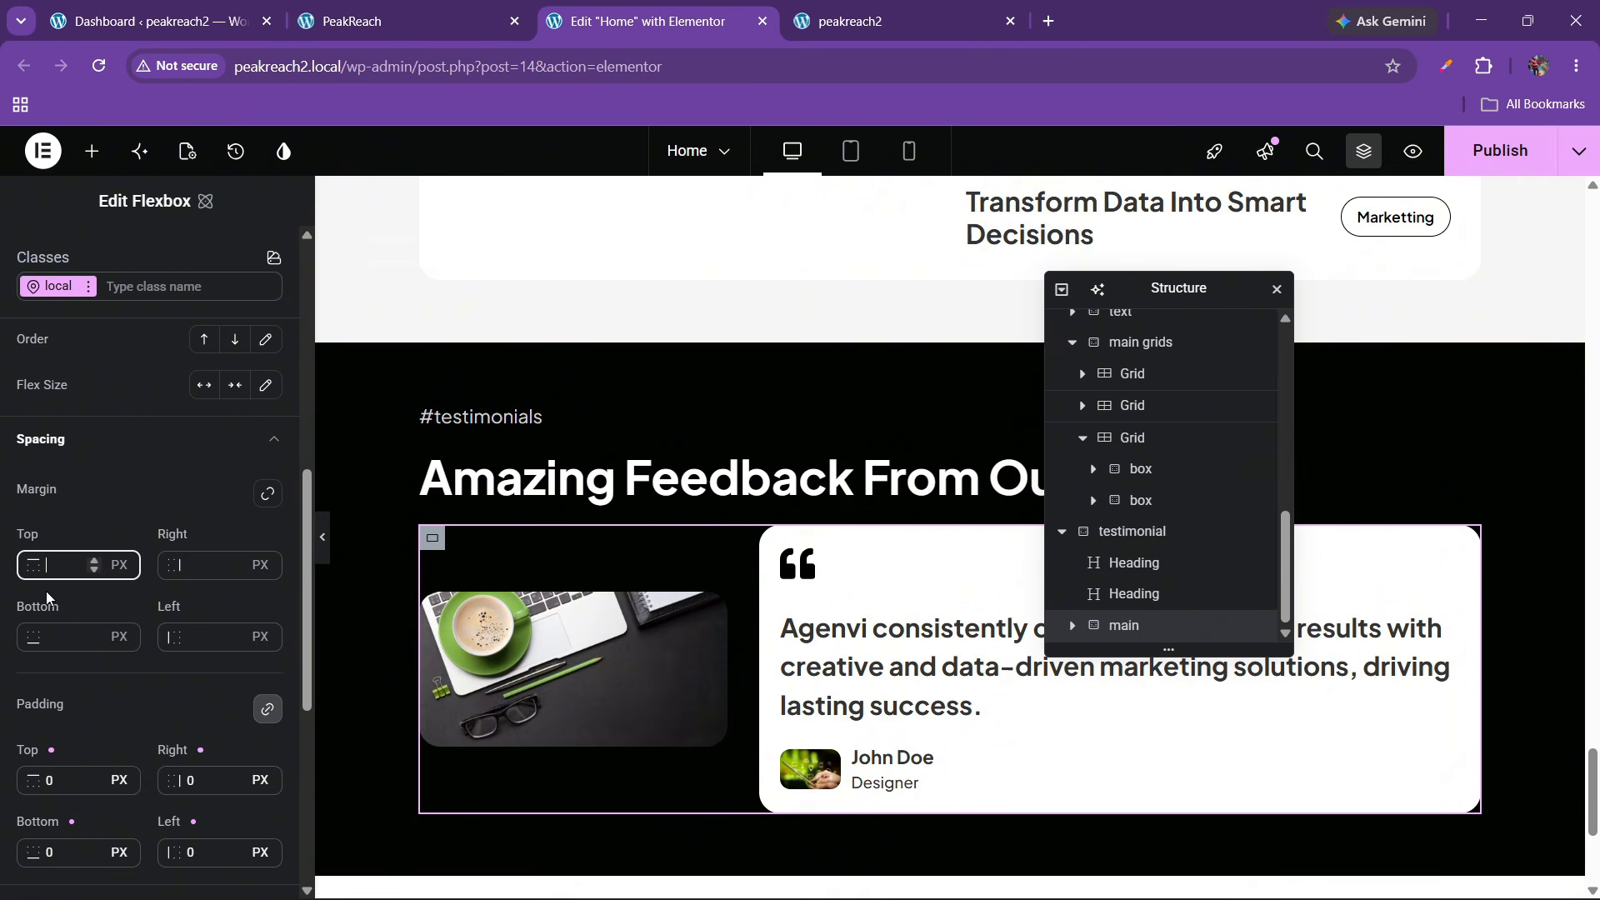
type("20")
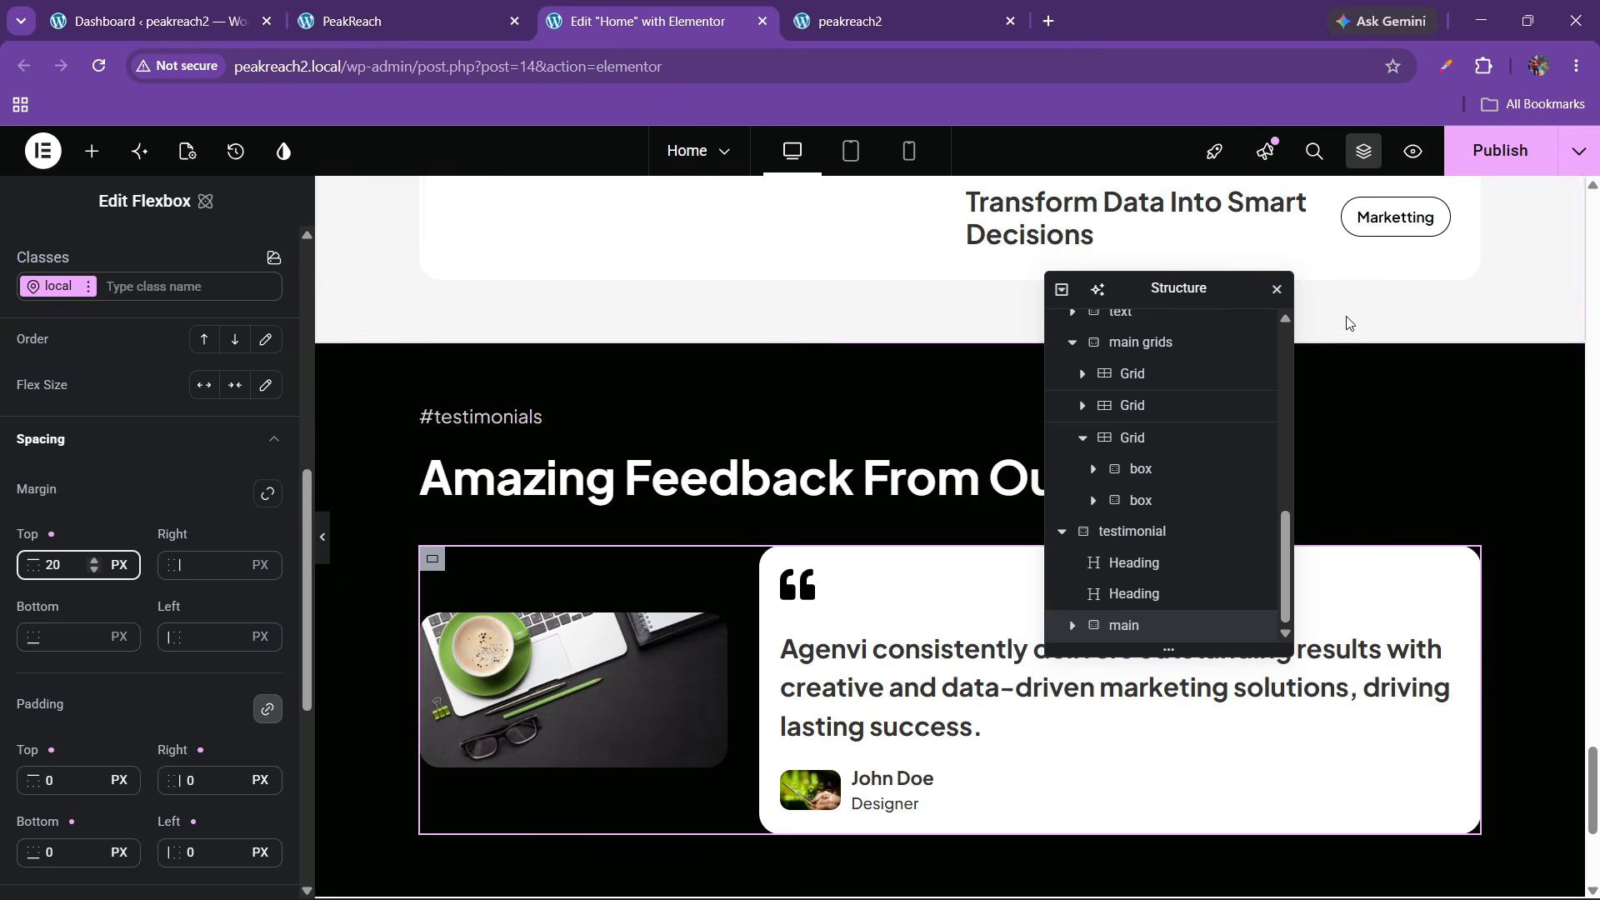
left_click(492, 33)
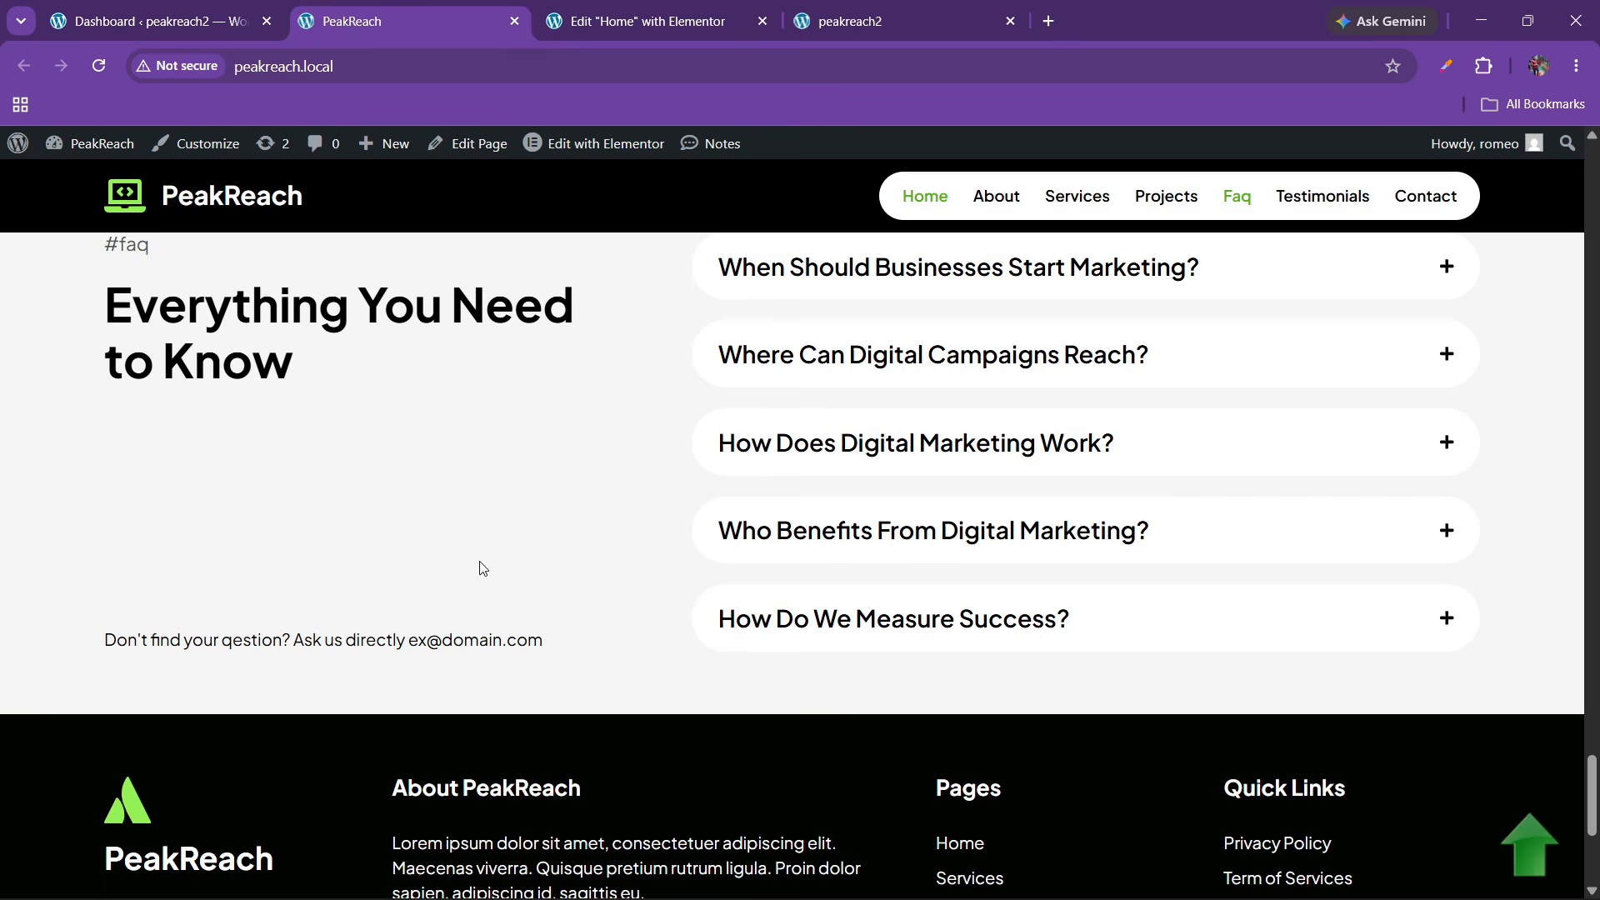
Add a 50/50 two-column Flexbox container below the testimonials section
scroll(466, 550, "up", 3)
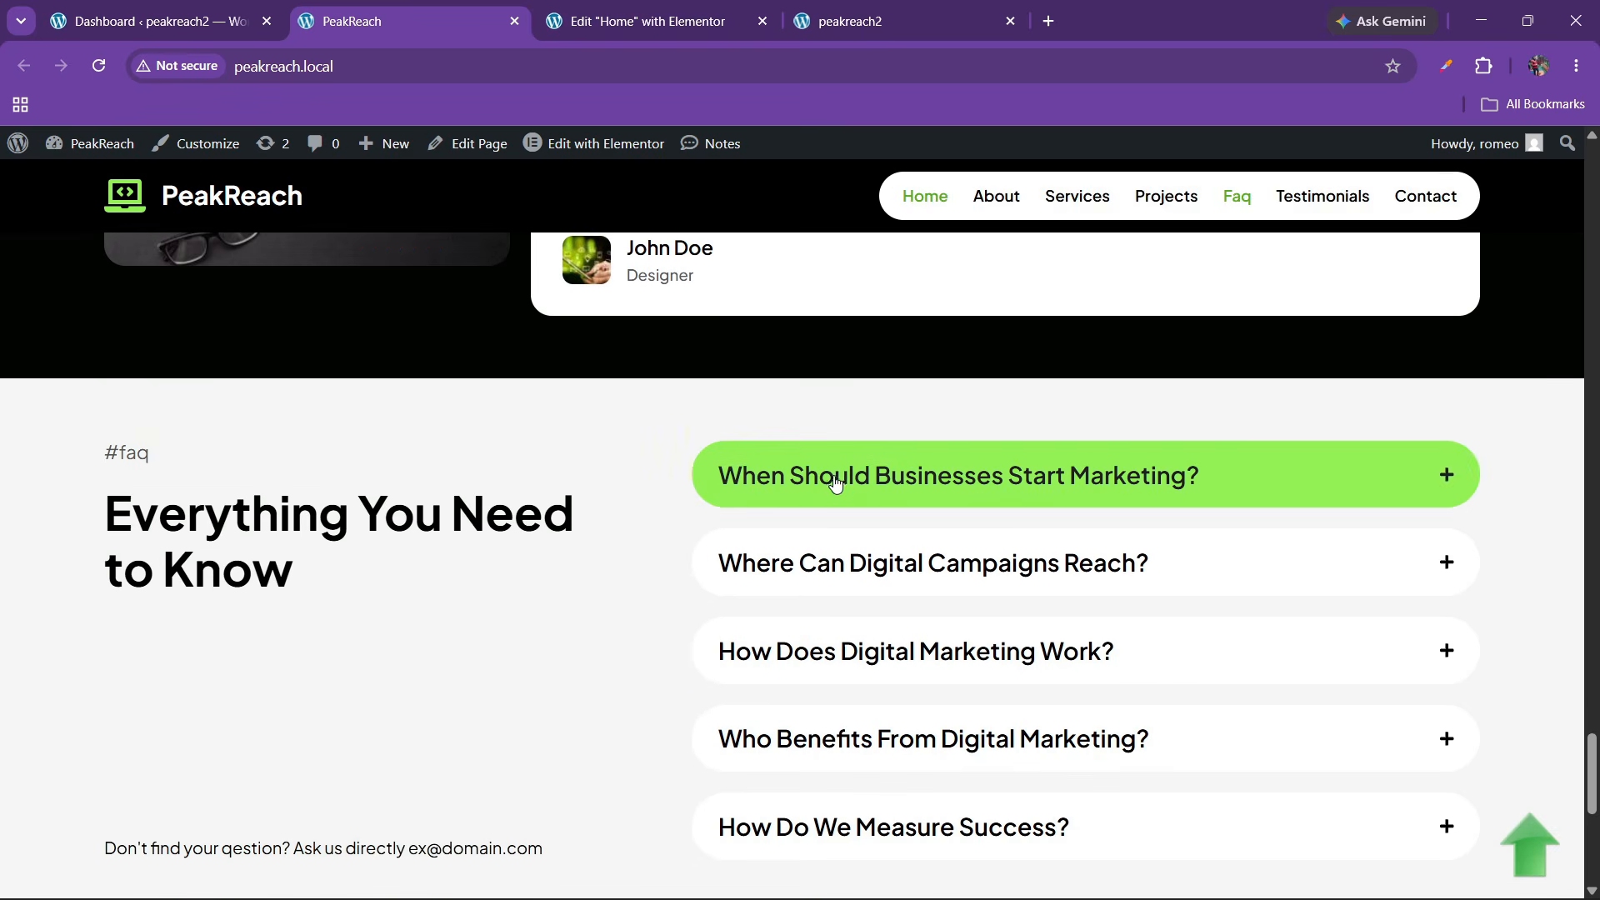
left_click(836, 483)
left_click(843, 482)
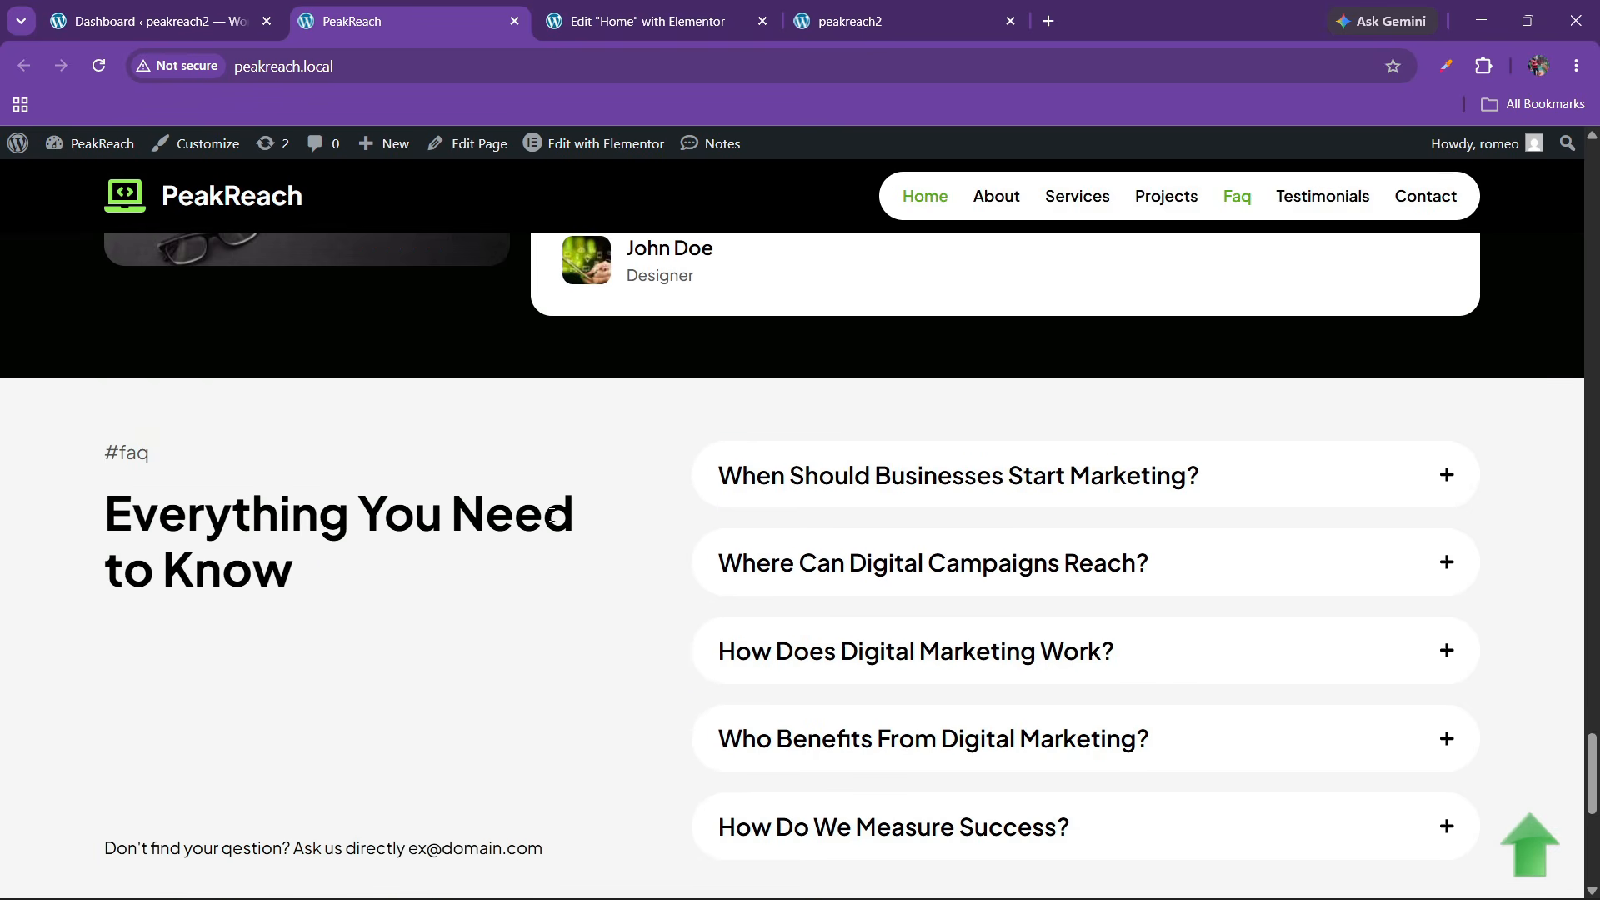
left_click(623, 7)
scroll(746, 524, "down", 3)
left_click(887, 664)
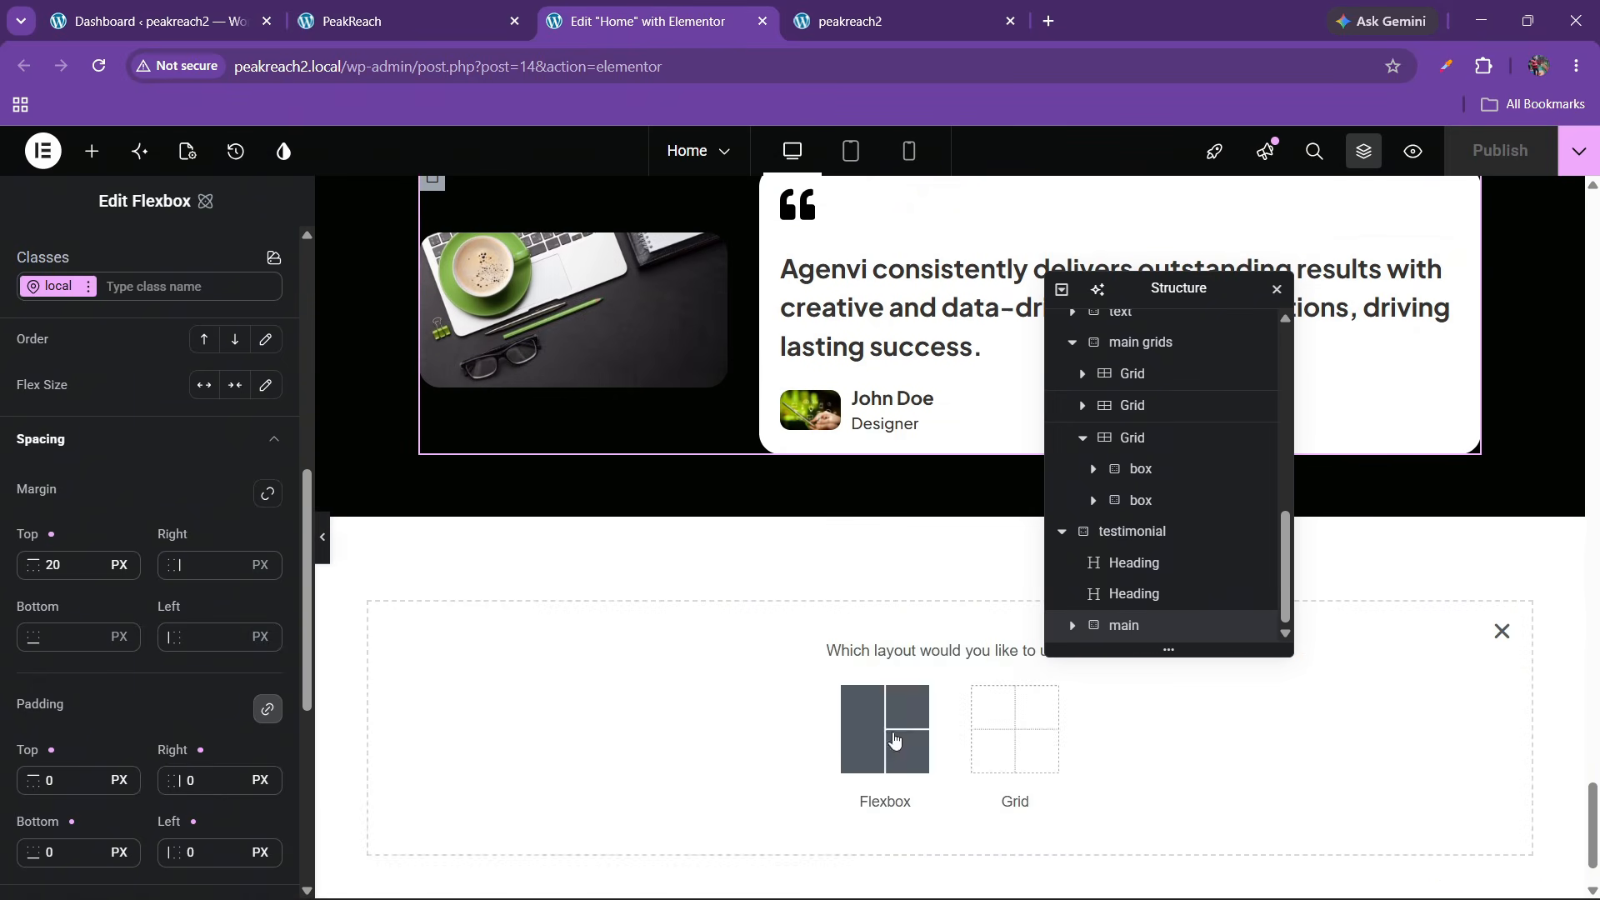
left_click(893, 739)
left_click(904, 721)
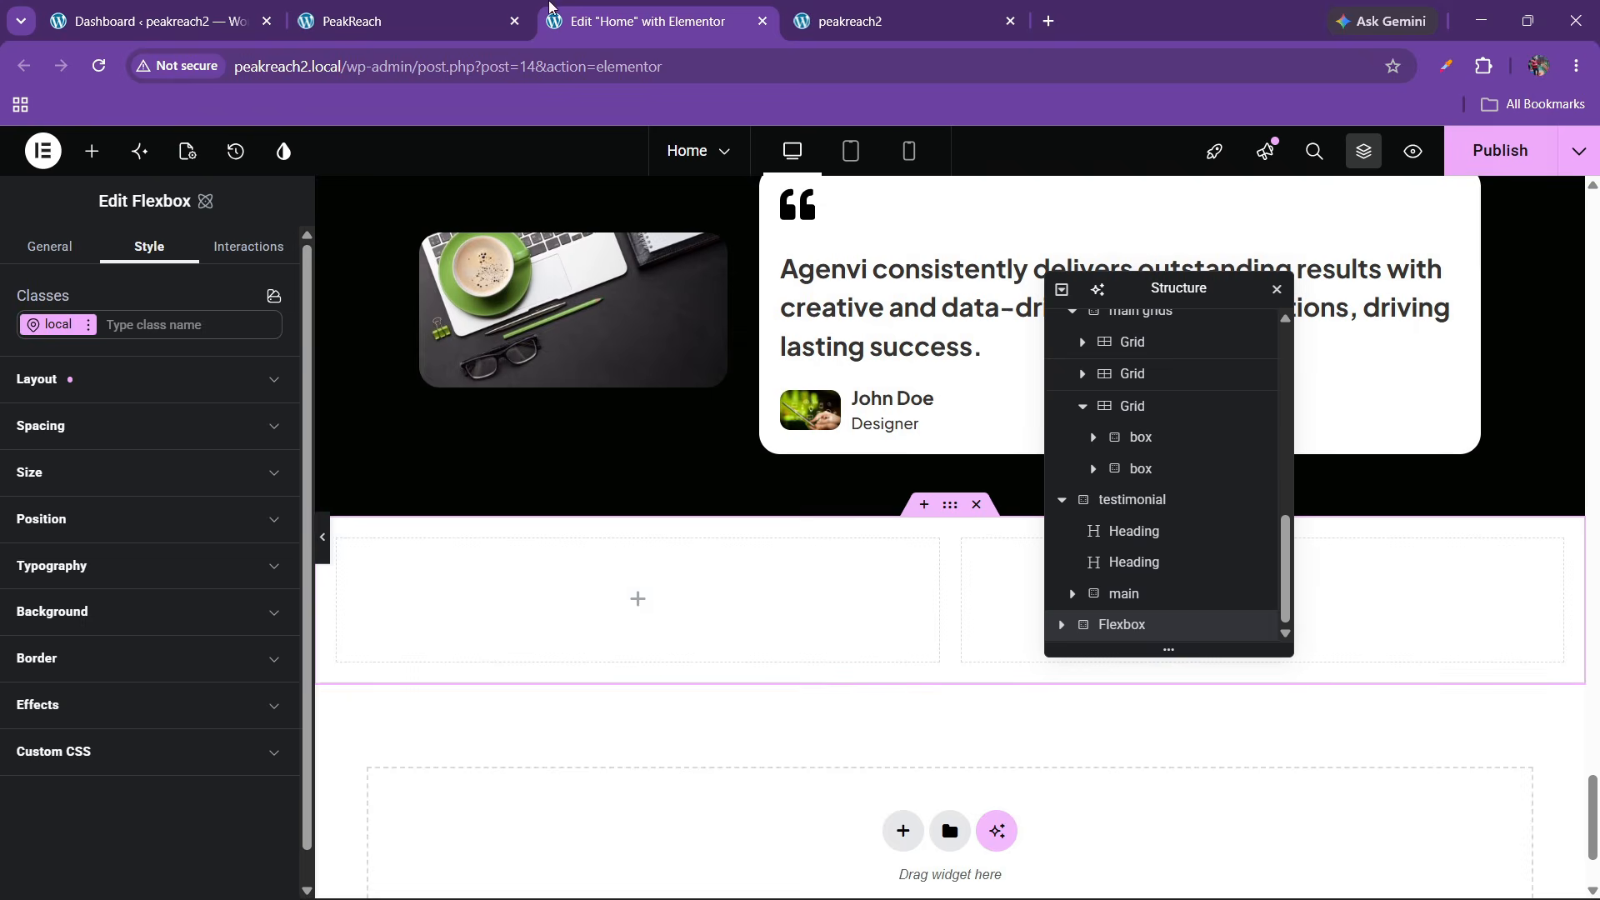
left_click(417, 21)
left_click(650, 21)
Unlink the container's padding and set 60 px top and bottom, 100 px right and left
left_click(79, 394)
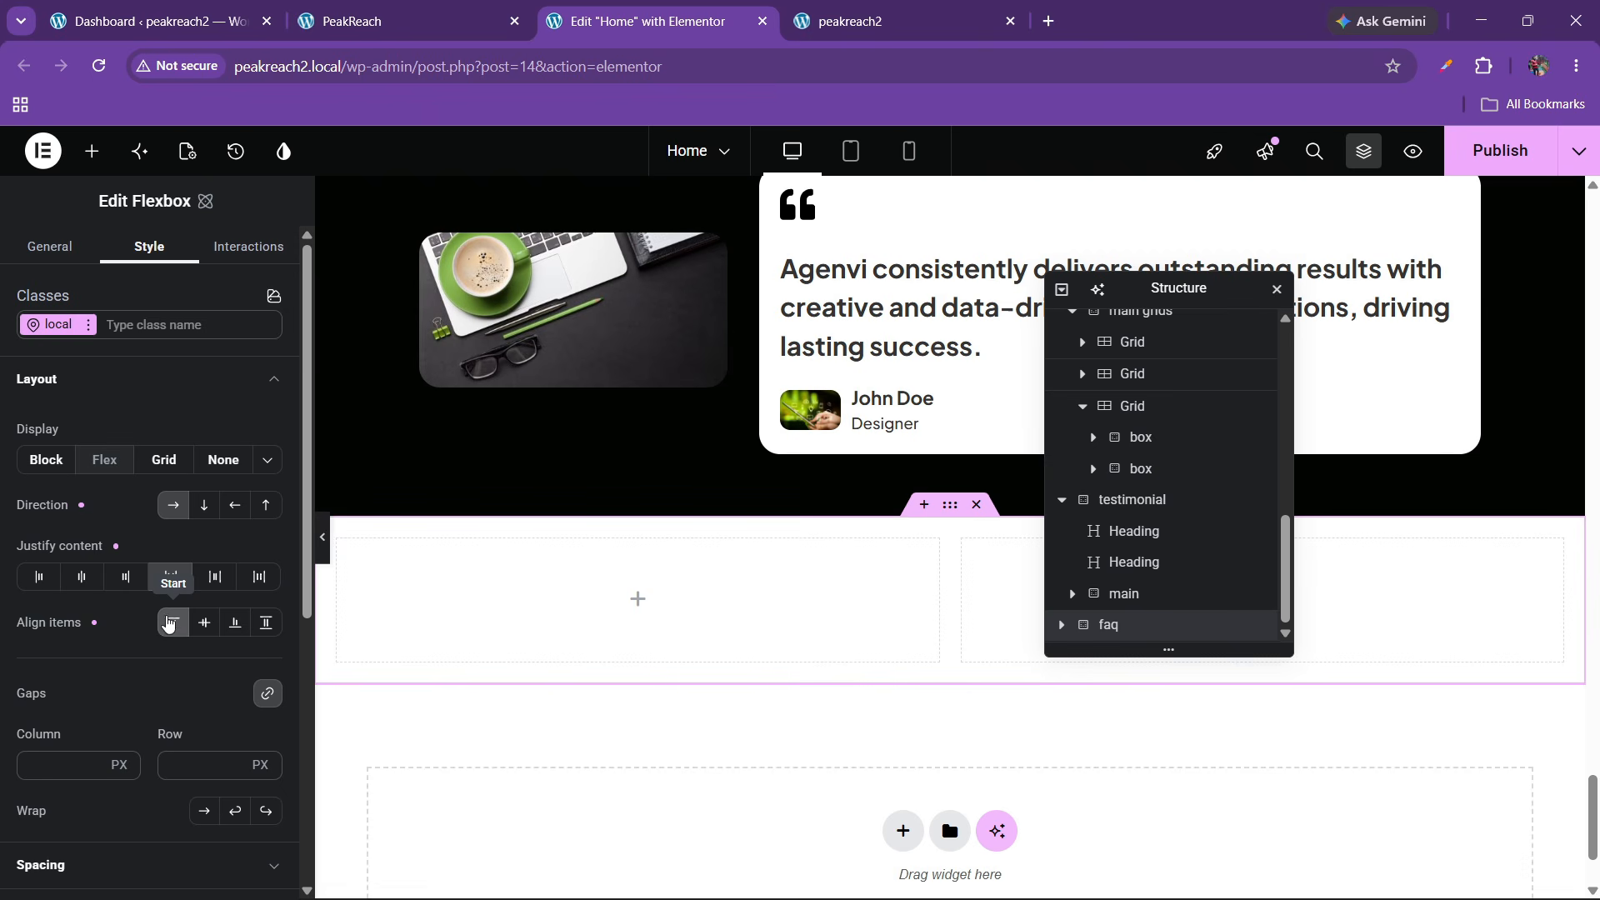
scroll(92, 656, "down", 4)
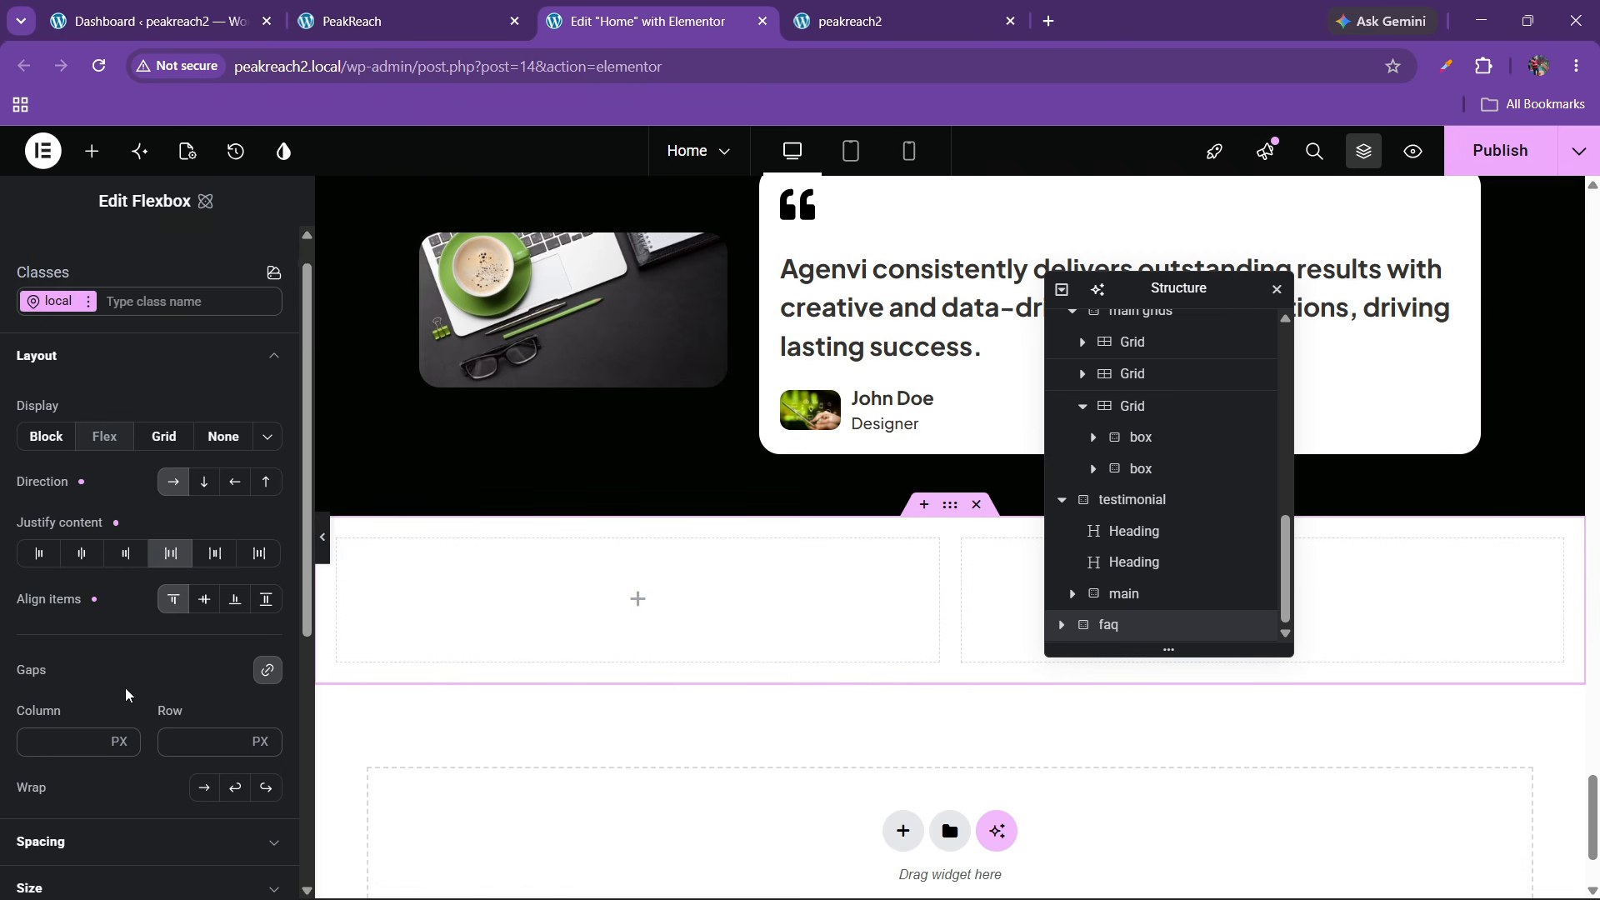
left_click(111, 565)
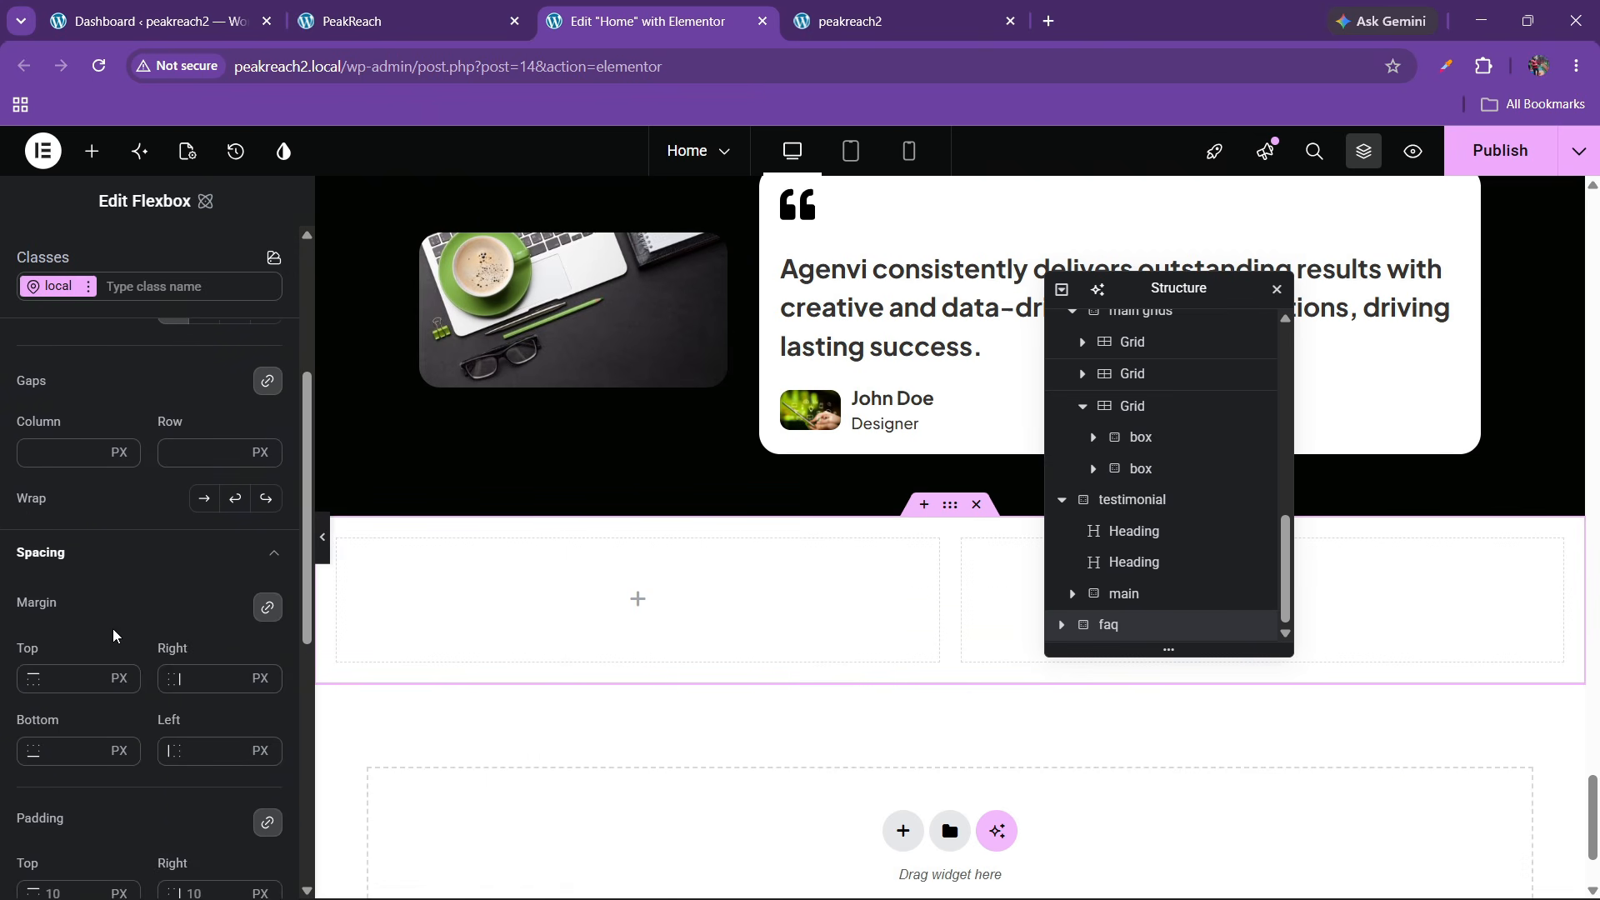
scroll(113, 599, "down", 3)
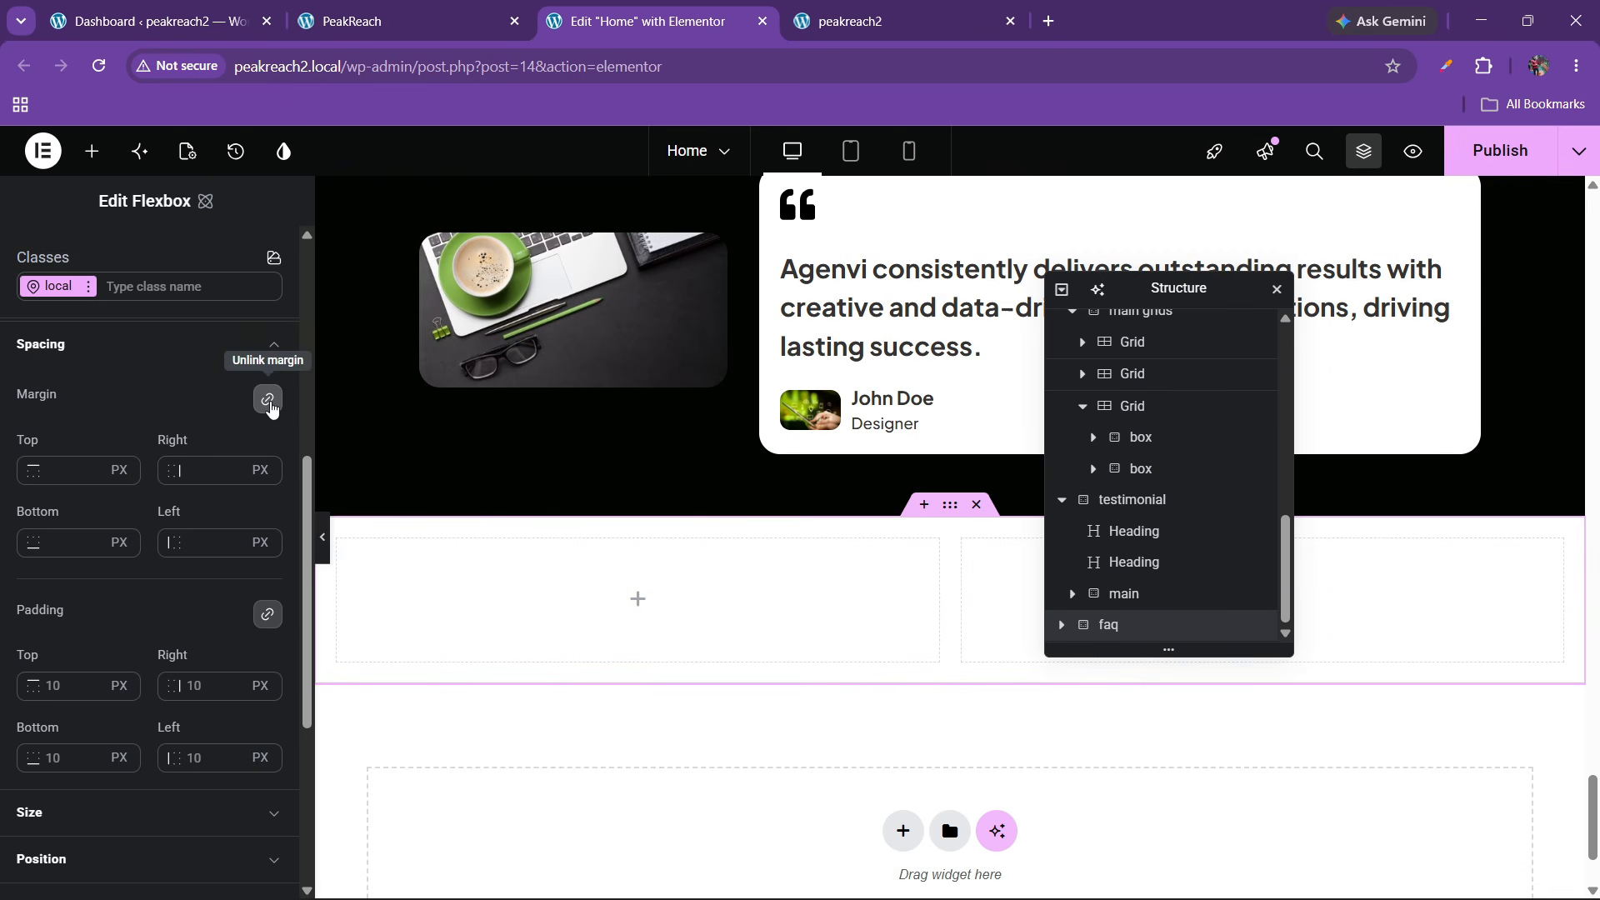
left_click(267, 614)
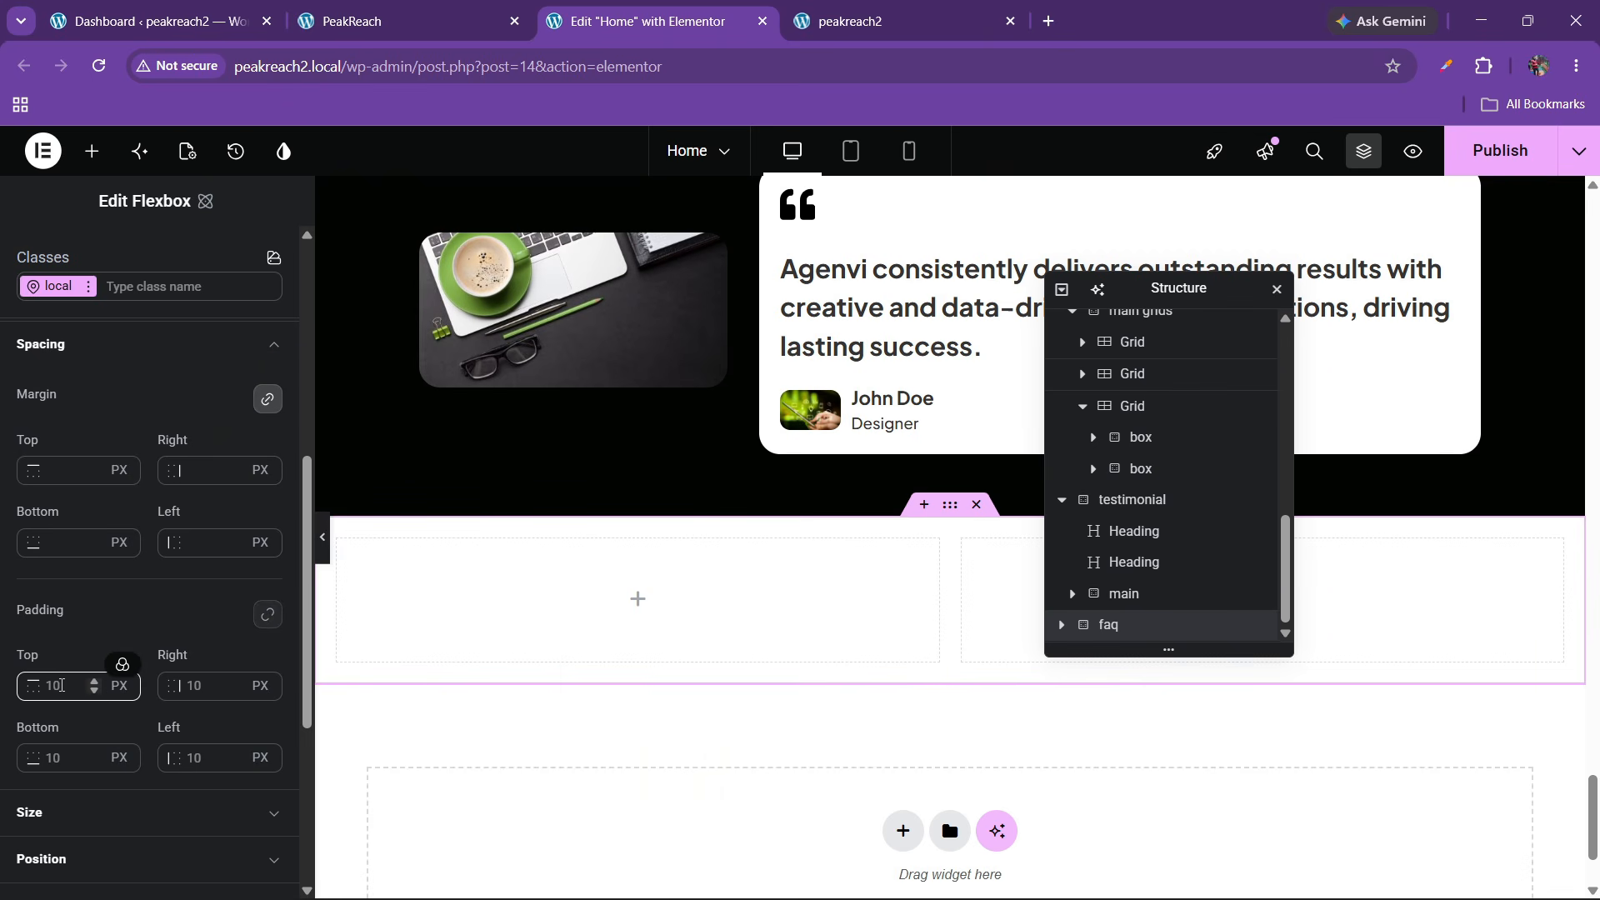
left_click(48, 685)
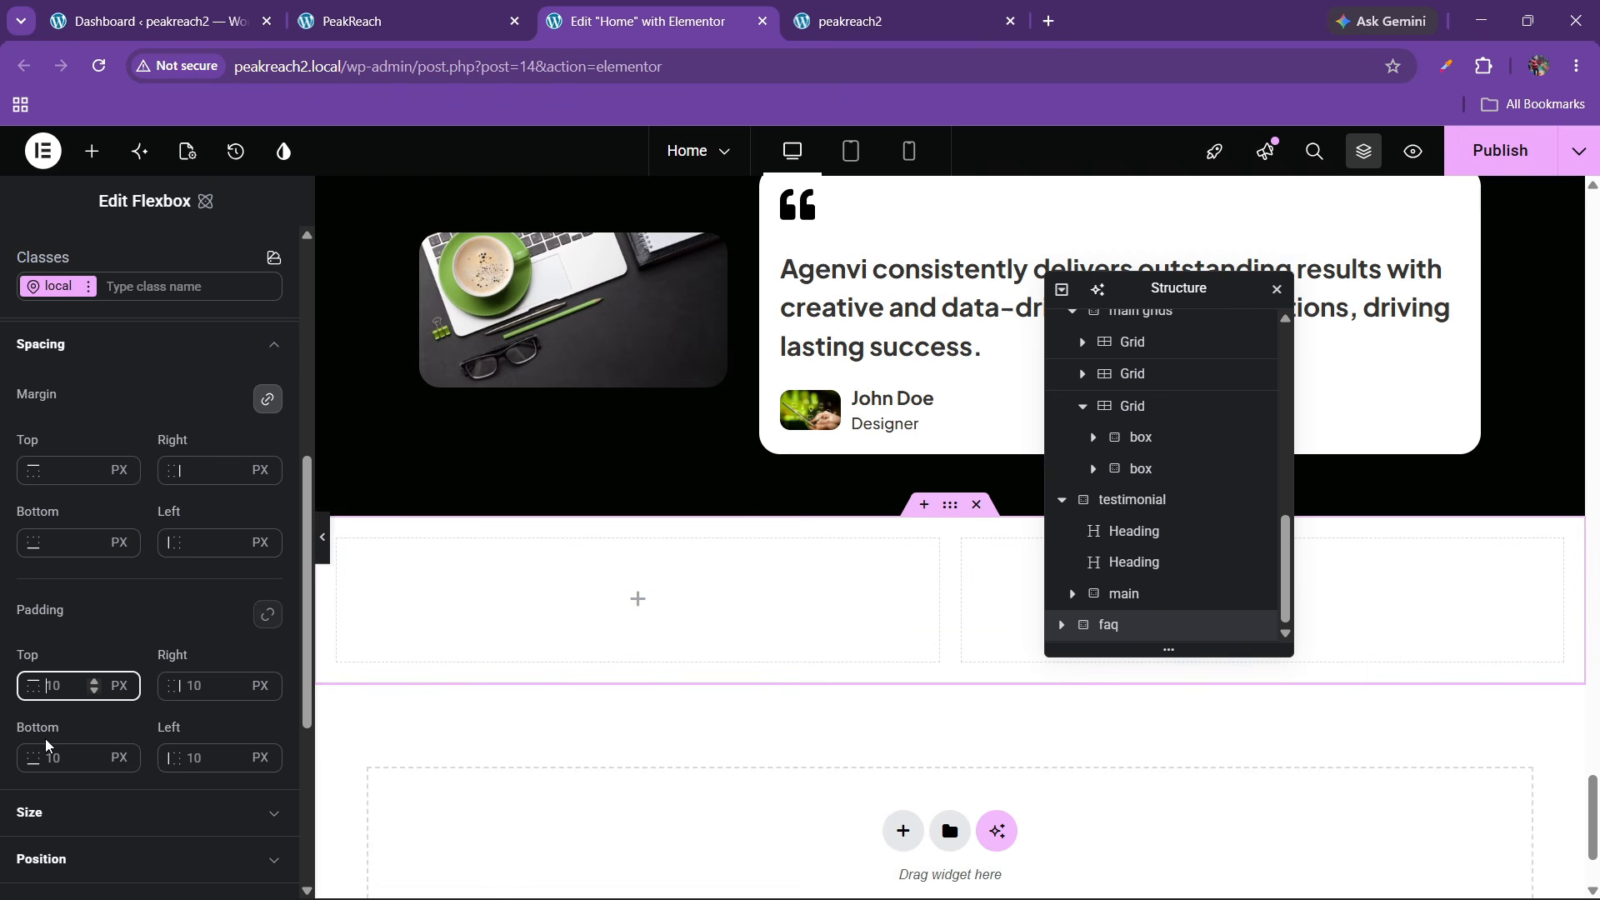
type("60")
left_click(60, 765)
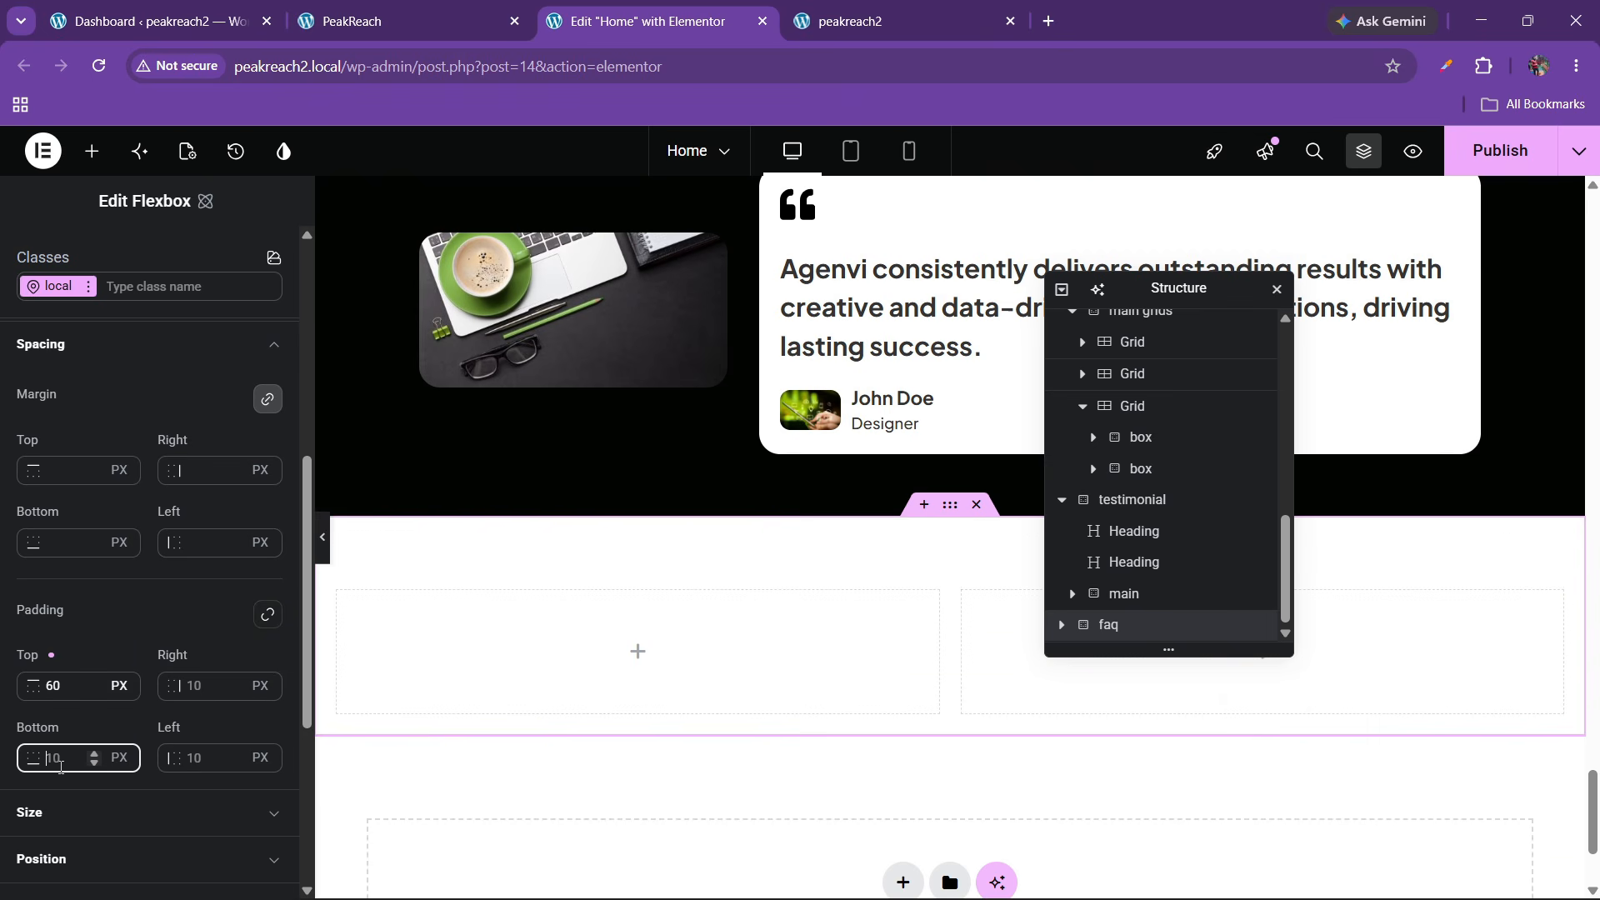
type("5")
key("BackSpace")
type("60")
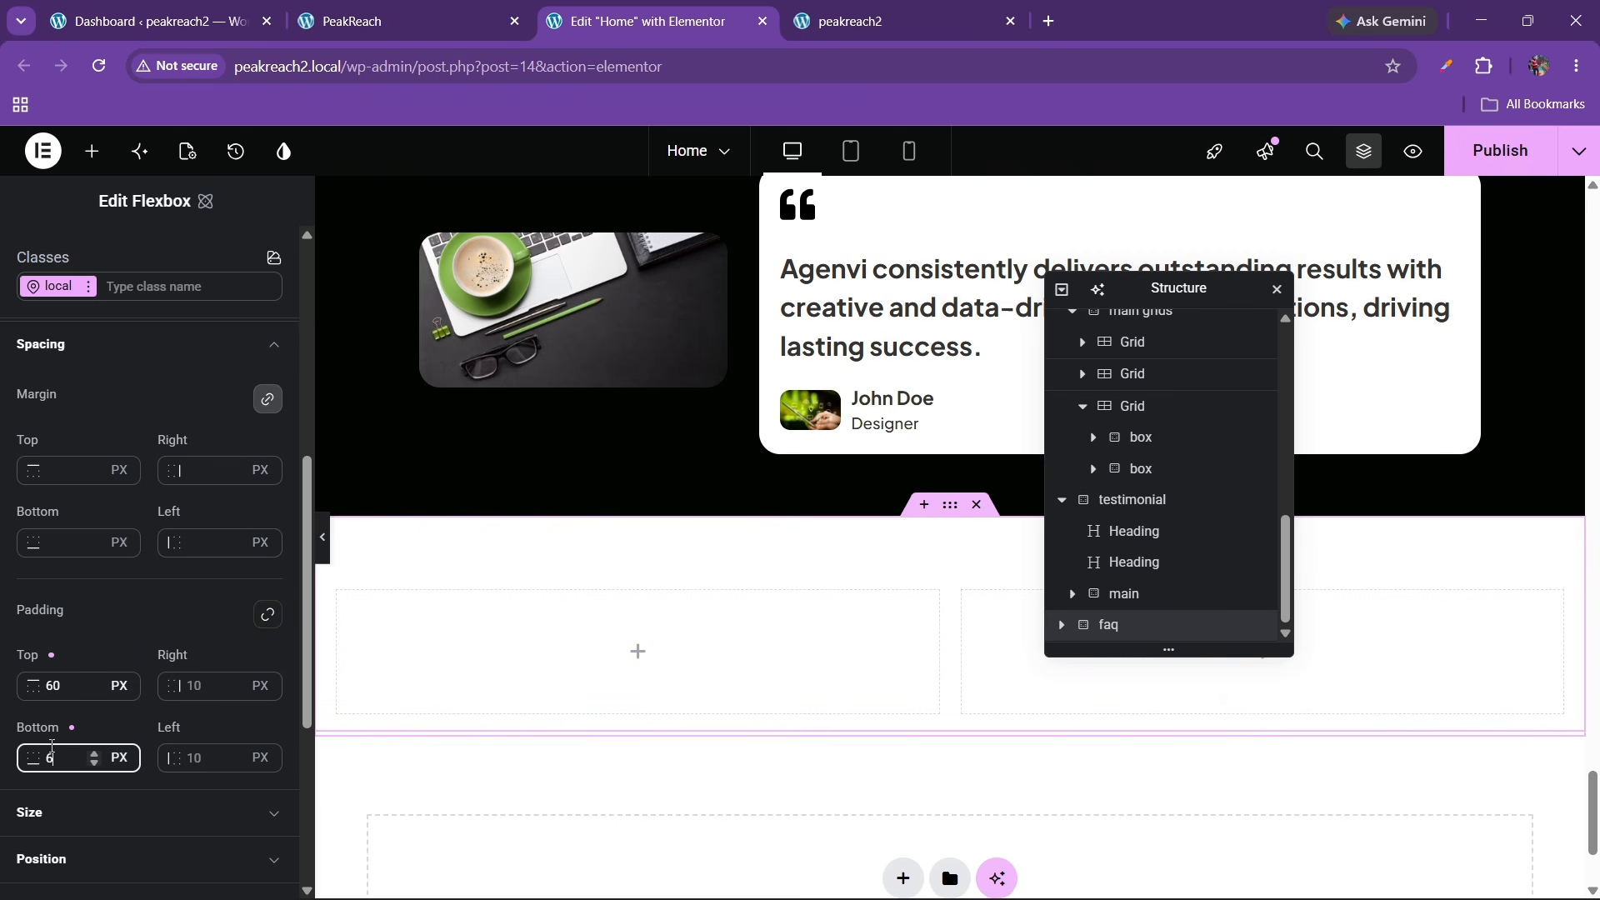
left_click(193, 690)
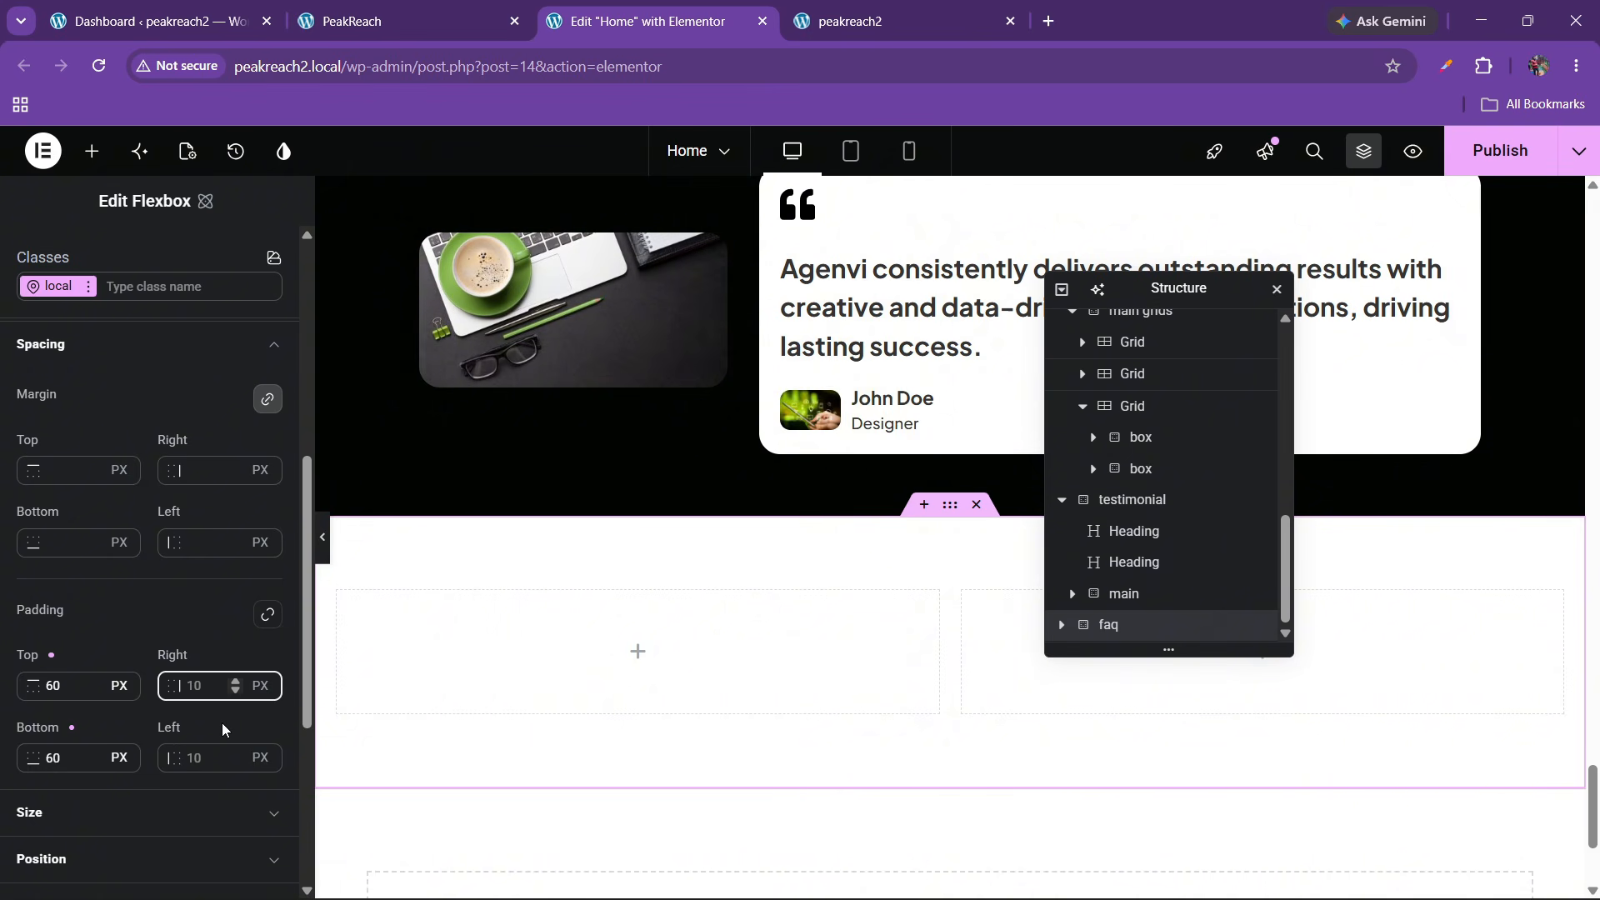
type("100")
left_click(202, 762)
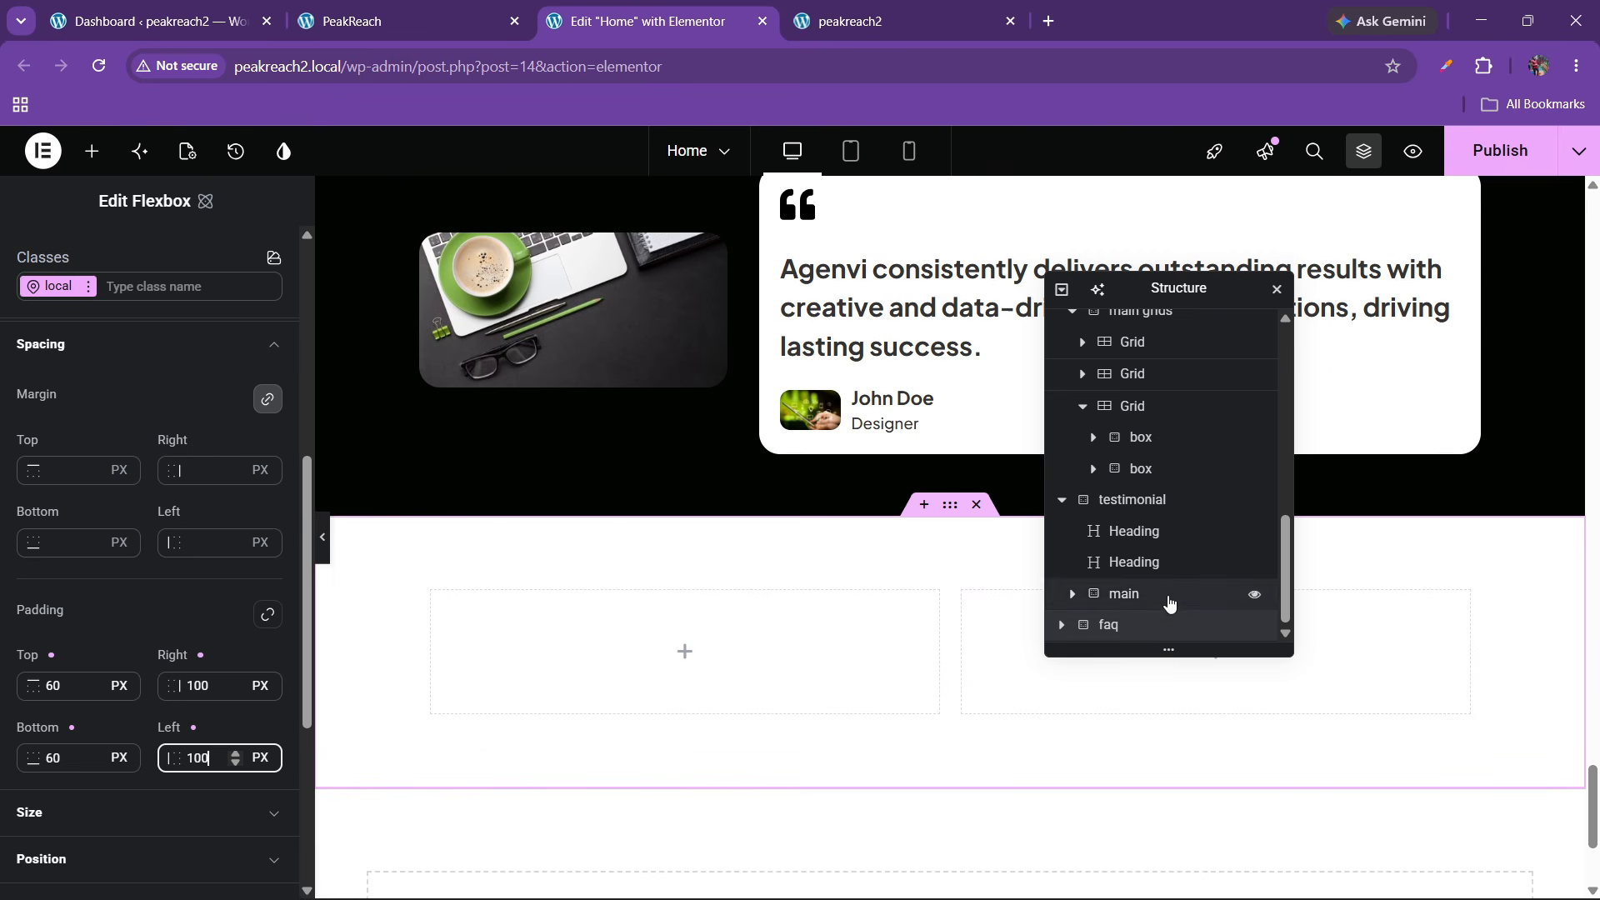
scroll(110, 388, "up", 4)
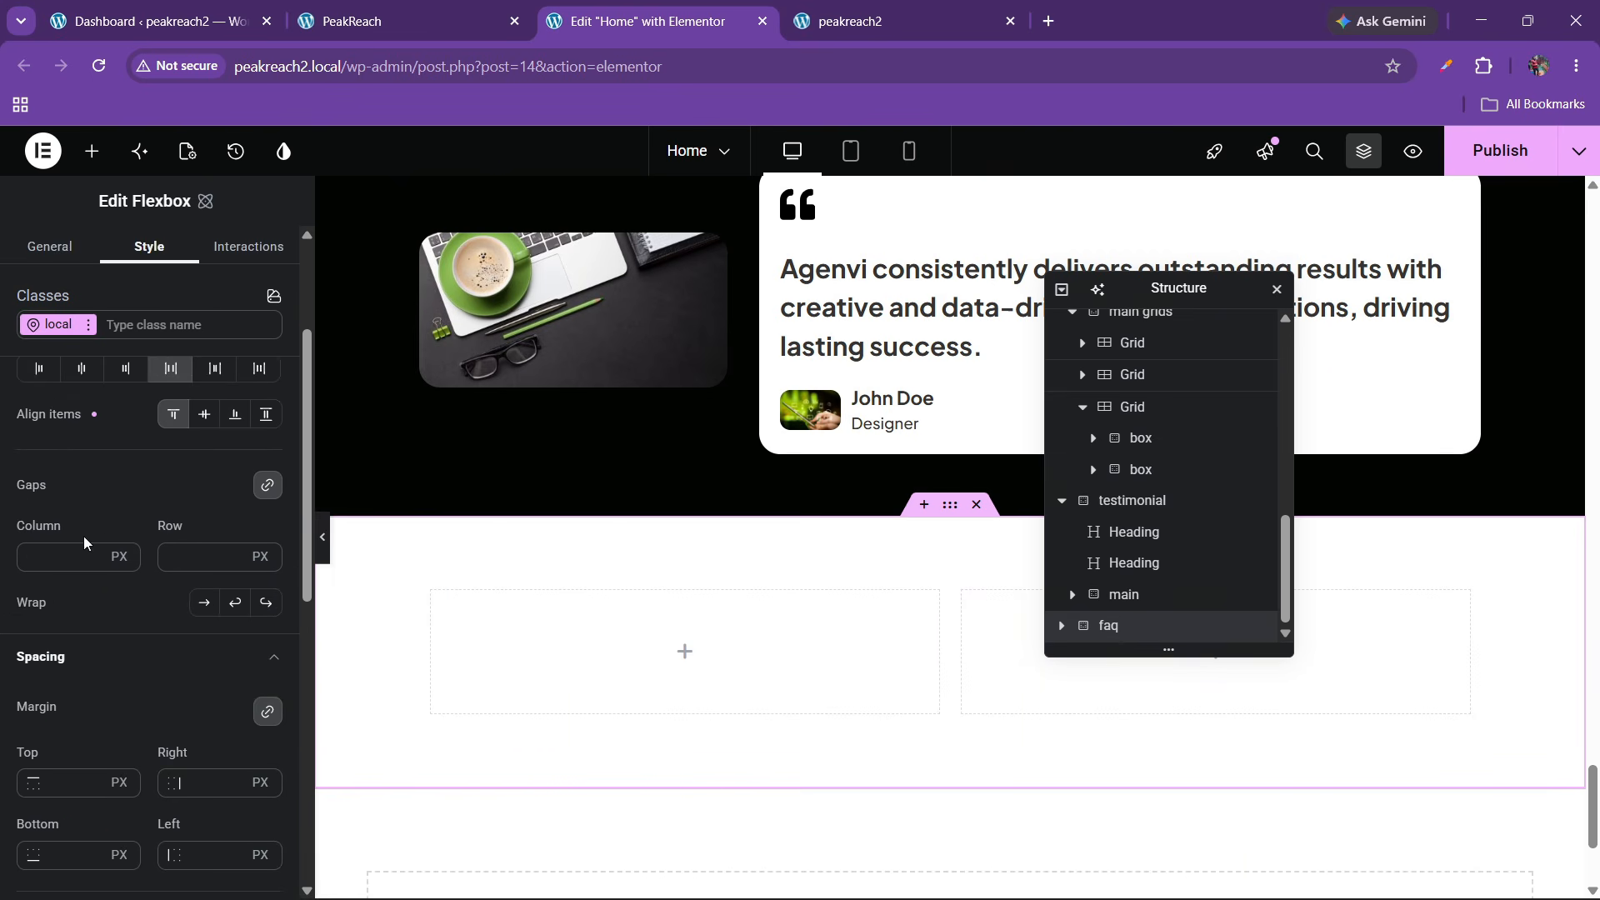
Expand the faq container in the Structure panel and set the left column's padding to 0
scroll(84, 536, "down", 3)
scroll(82, 564, "up", 3)
left_click(1062, 626)
scroll(1083, 617, "down", 1)
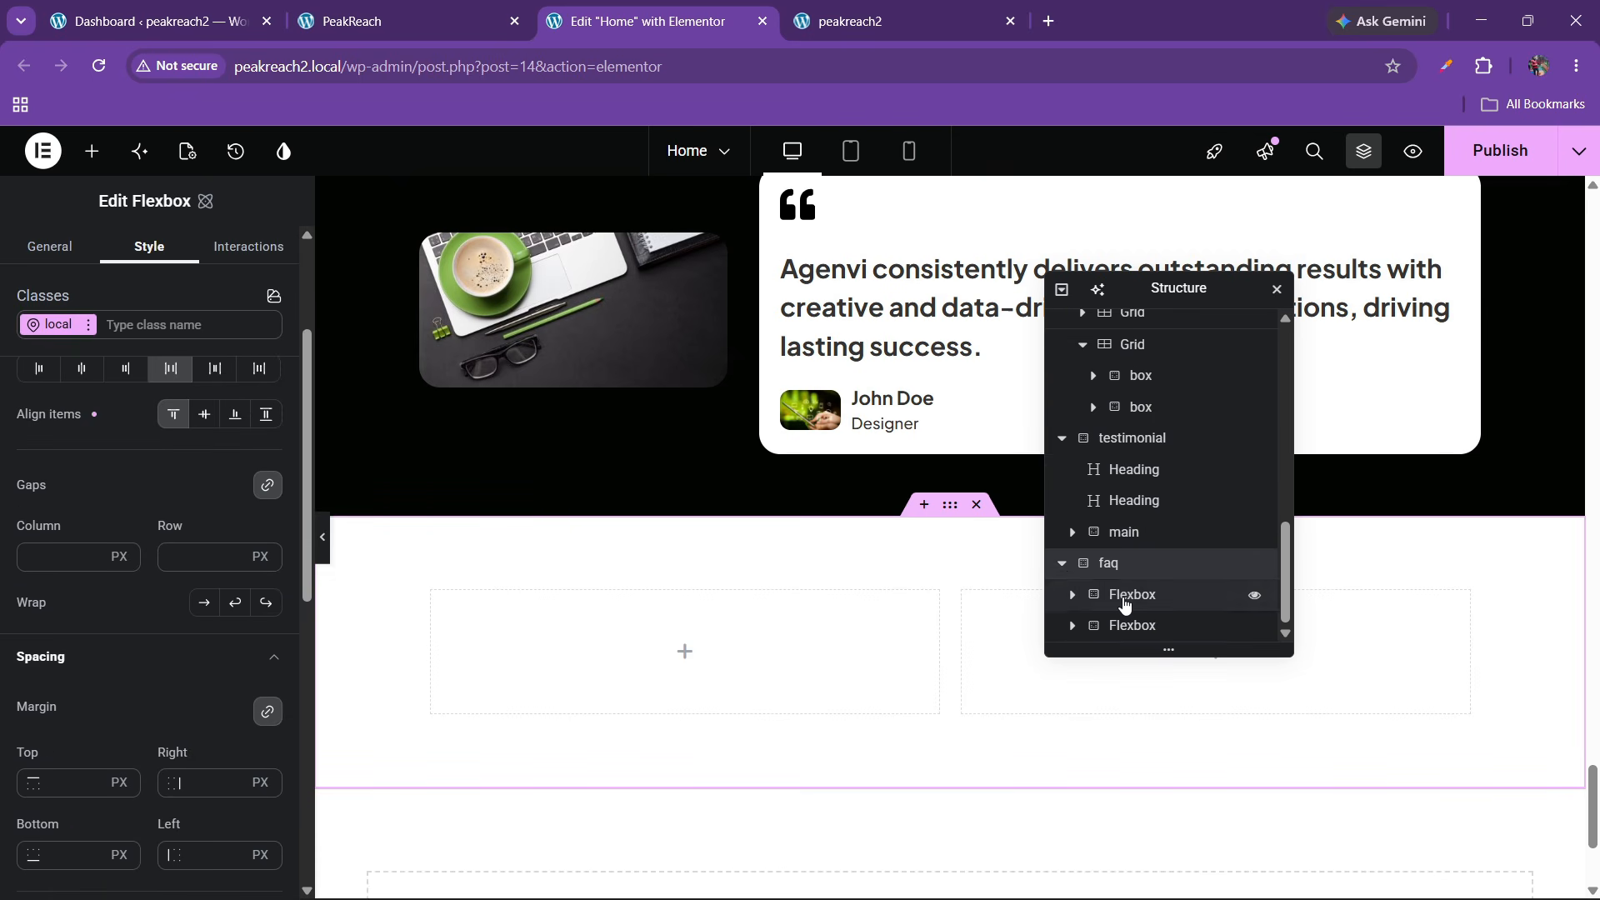
left_click(1109, 594)
left_click(346, 10)
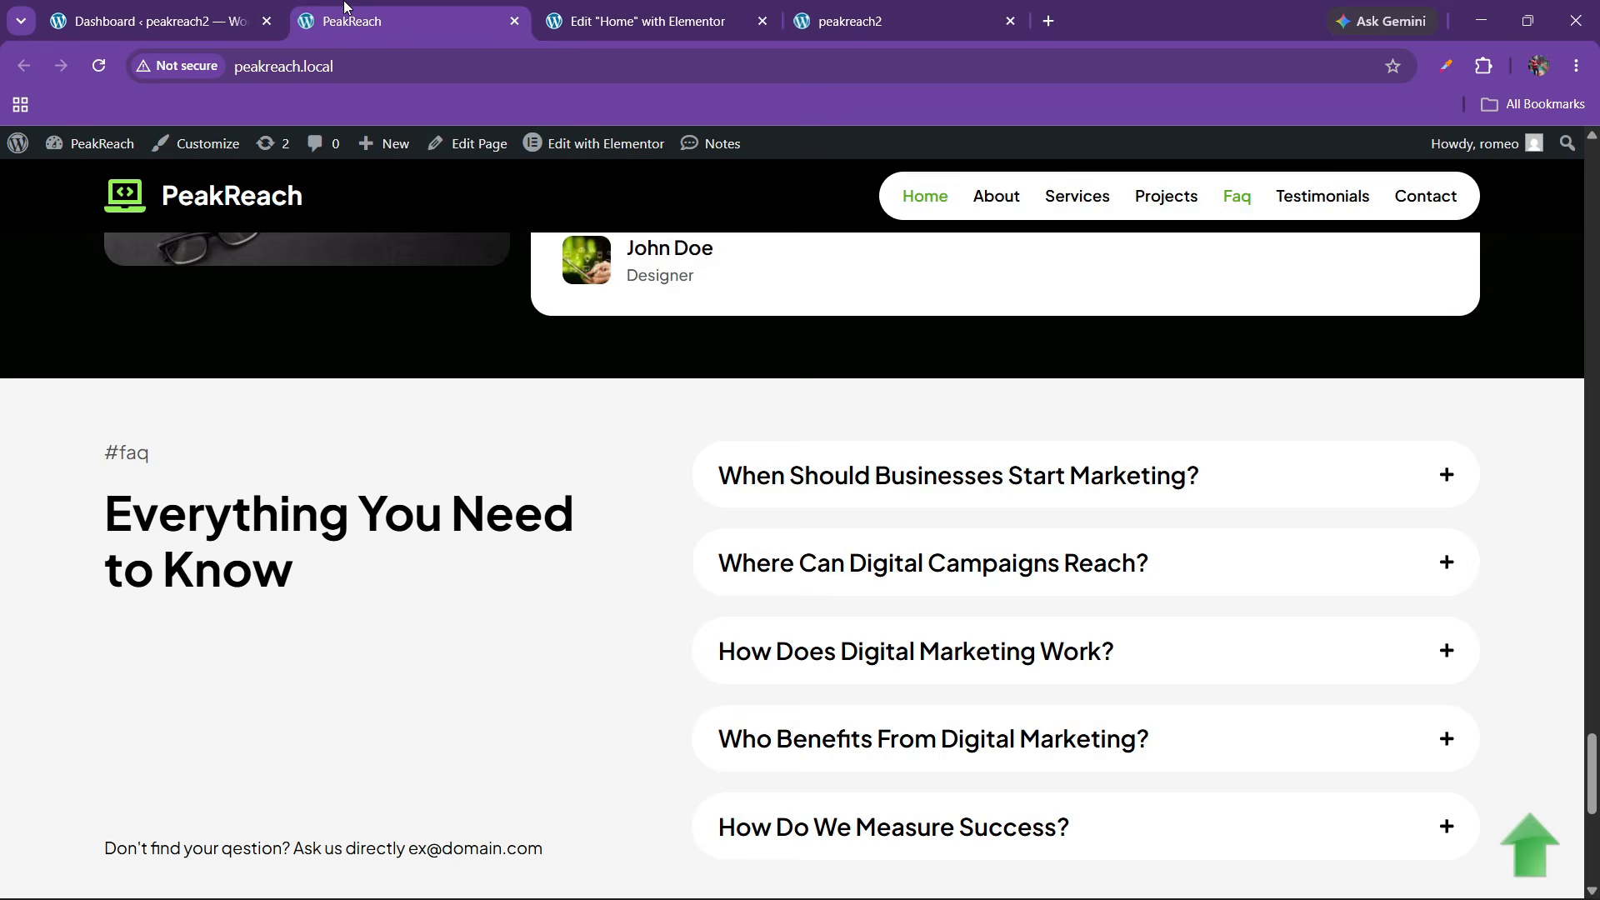
left_click(654, 8)
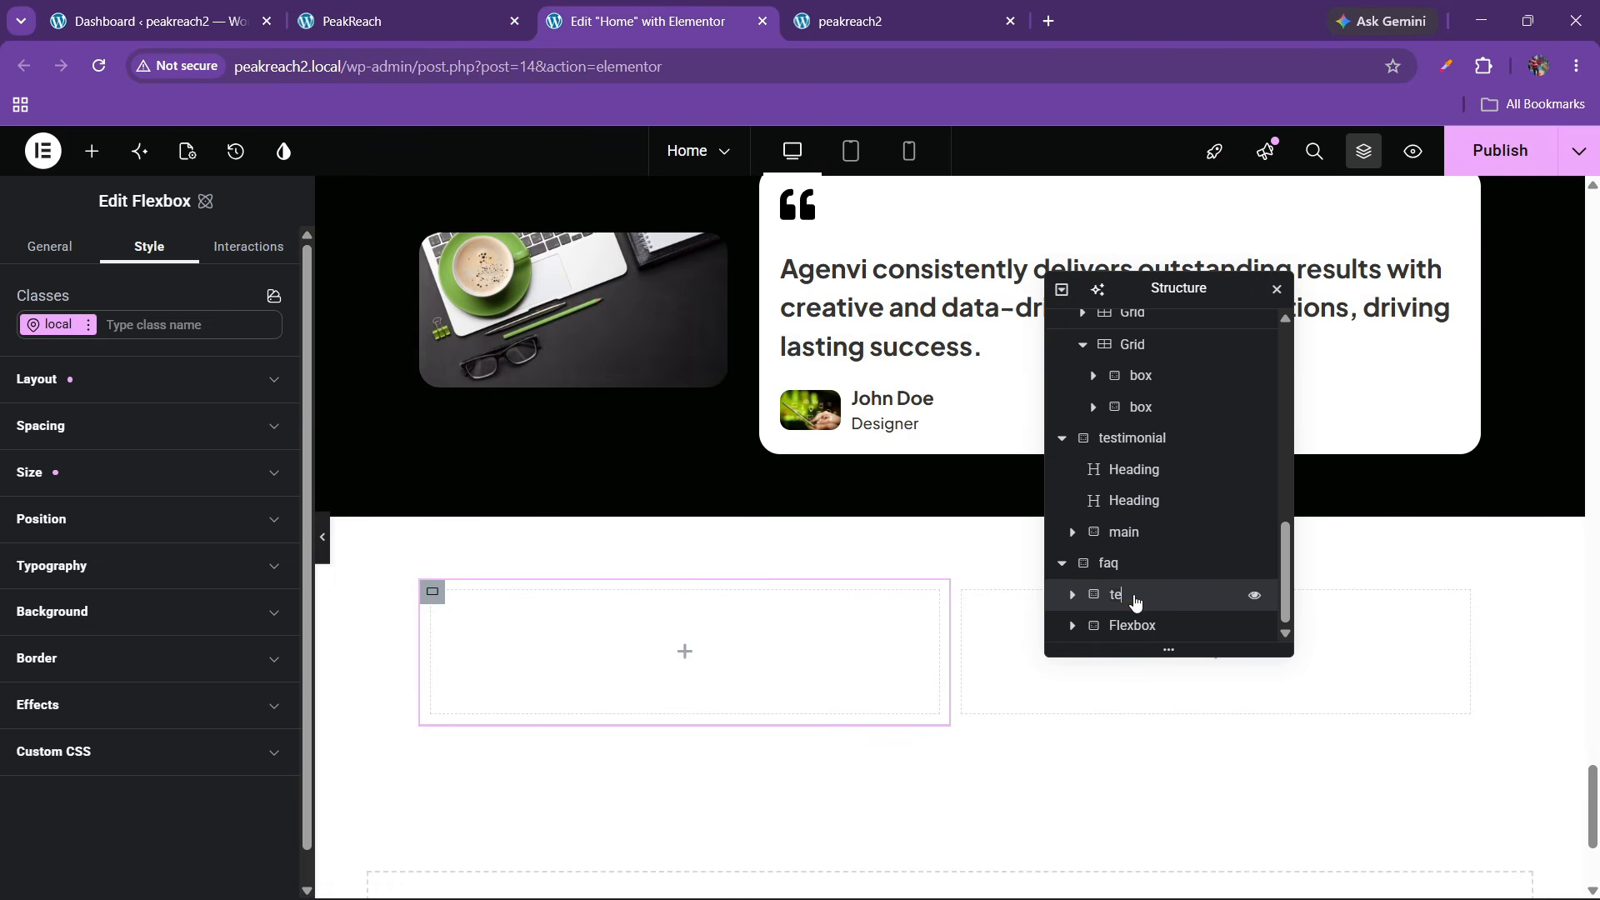
left_click(134, 444)
scroll(125, 614, "down", 2)
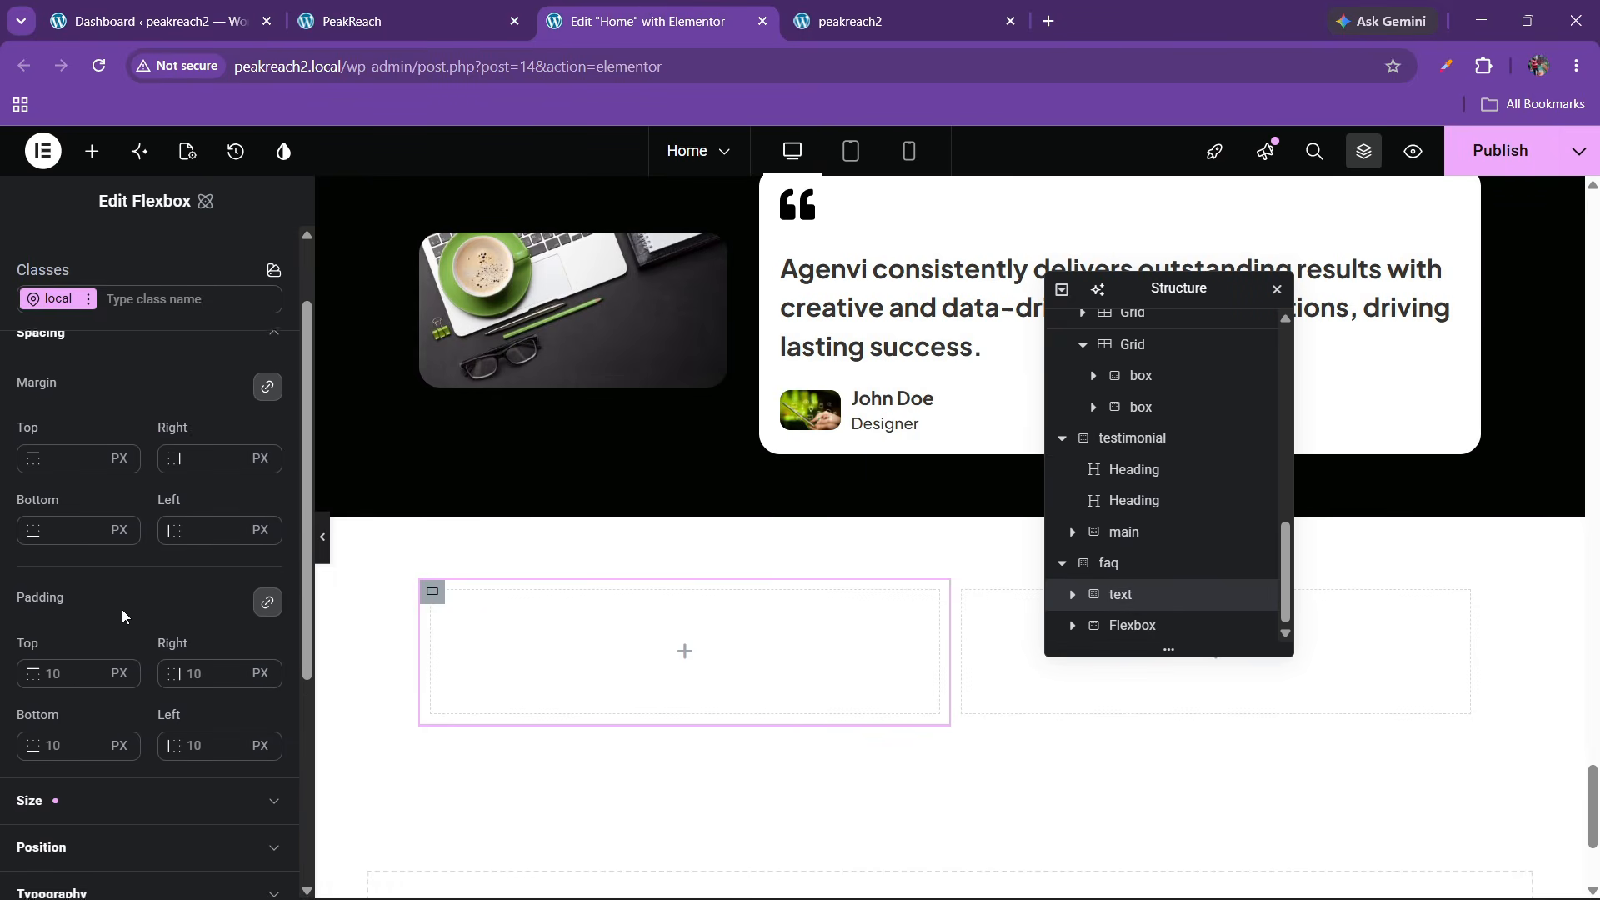
type("0")
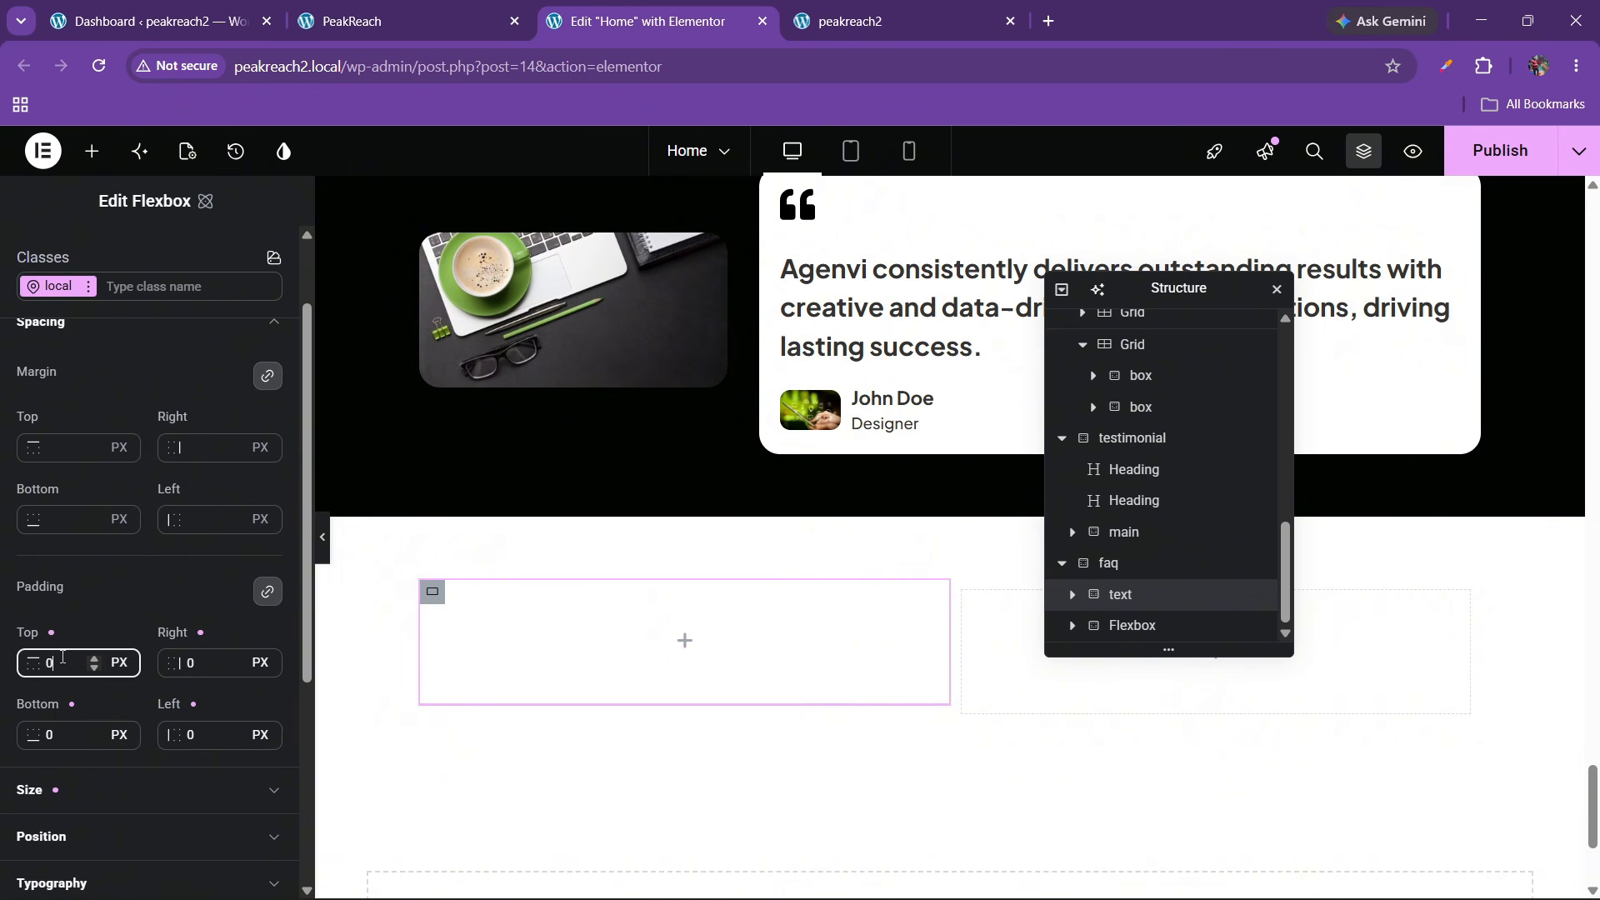
Rename the right column to faqs and set its padding to 0
left_click(1075, 625)
double_click(1133, 625)
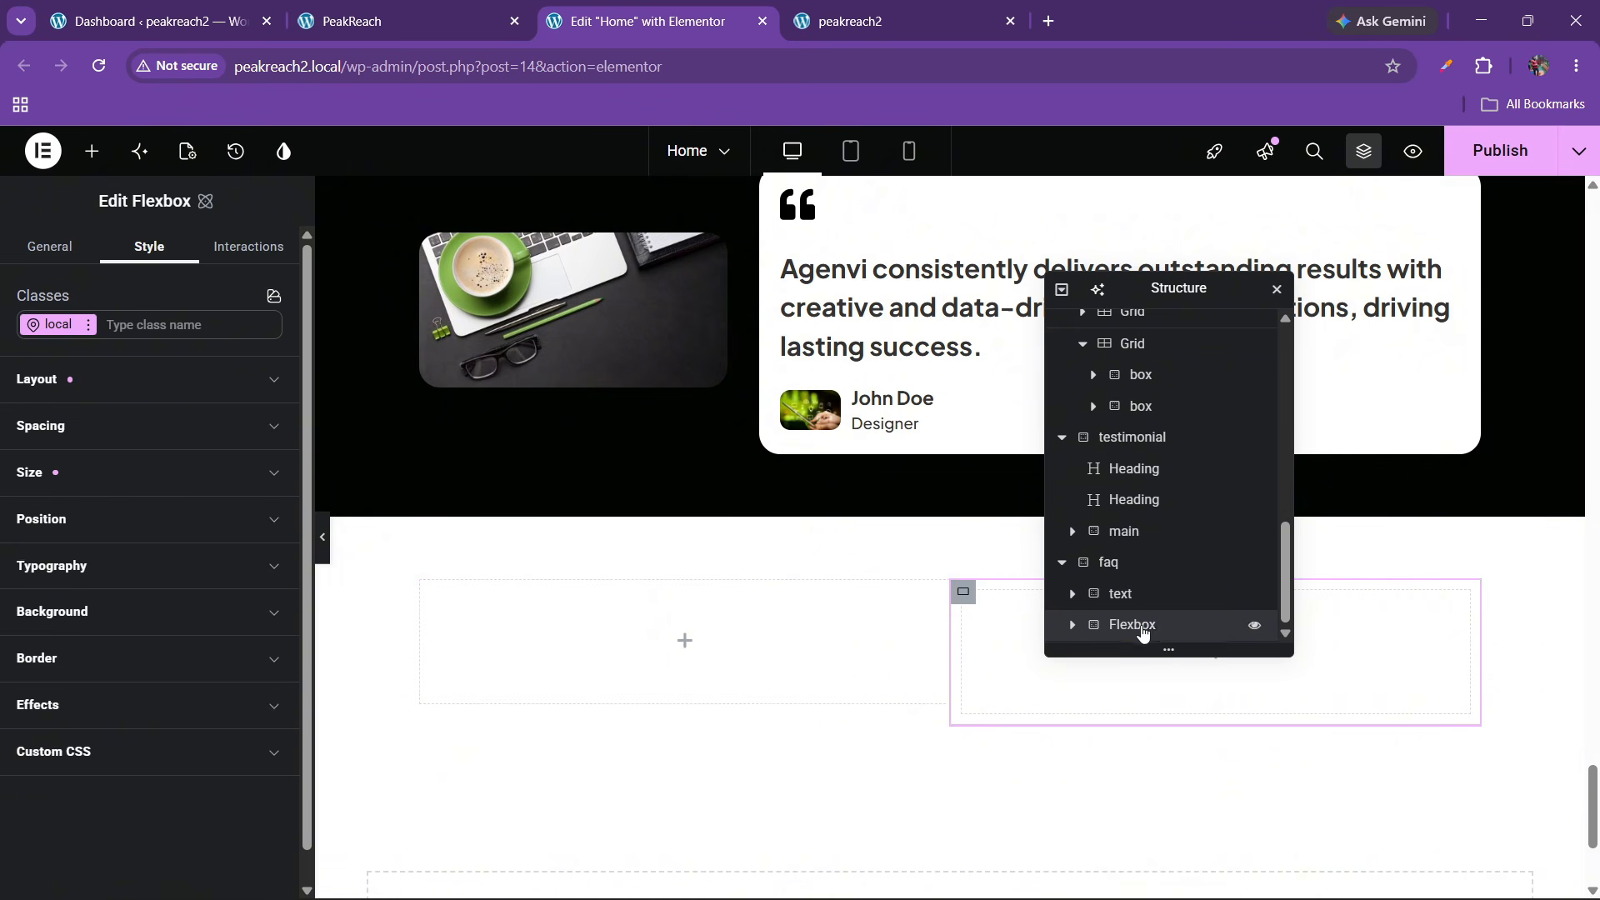
left_click(346, 21)
left_click(654, 21)
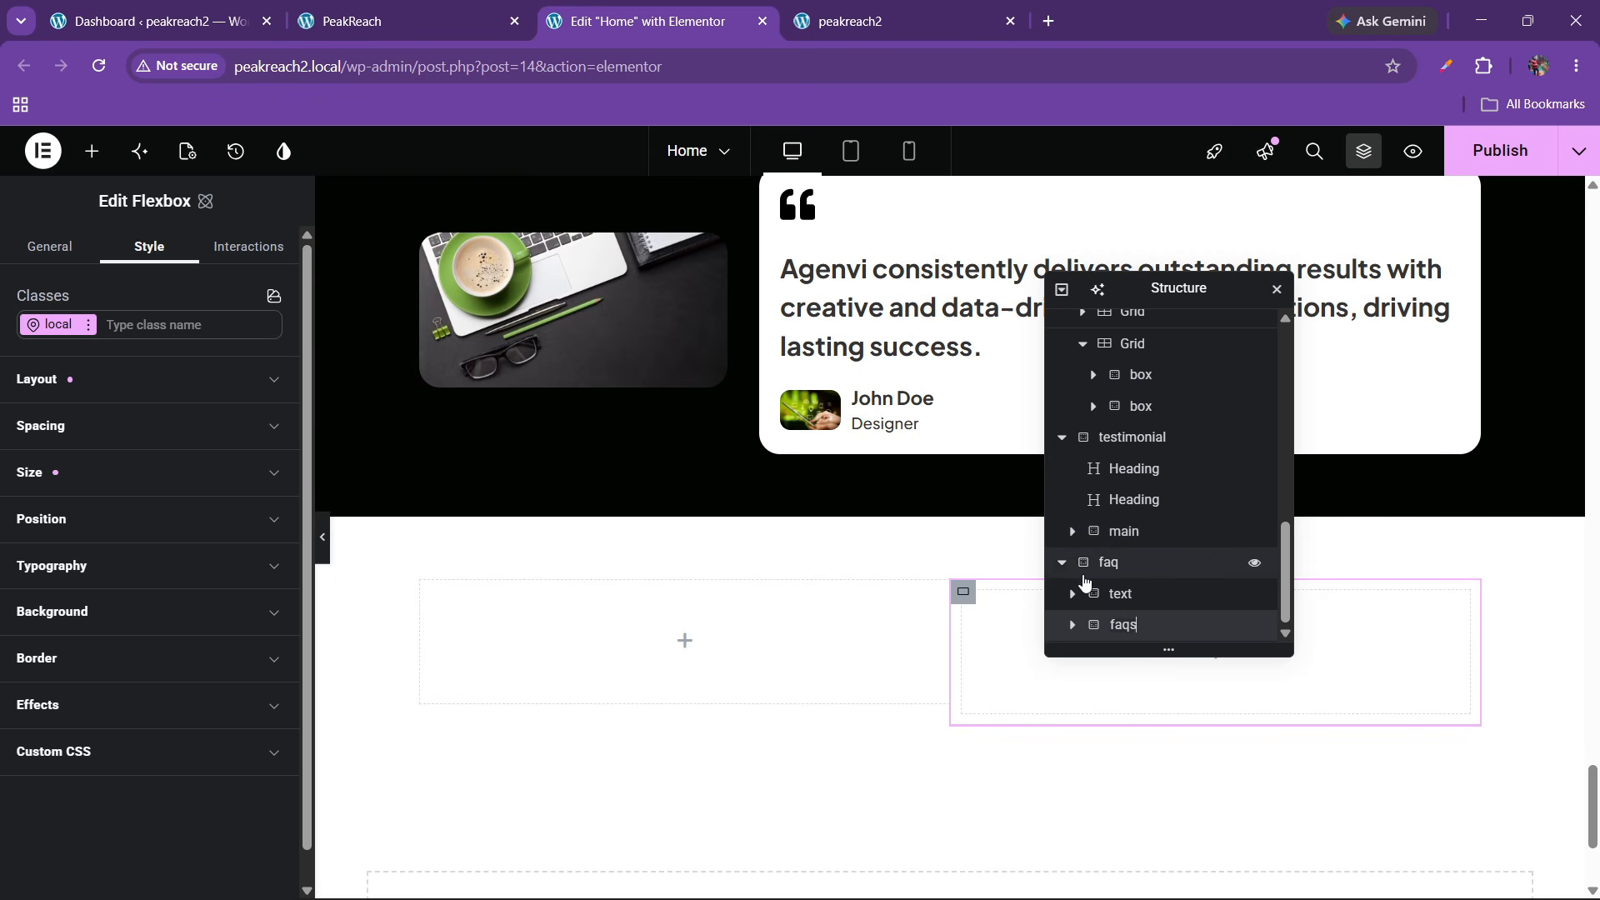
left_click(75, 426)
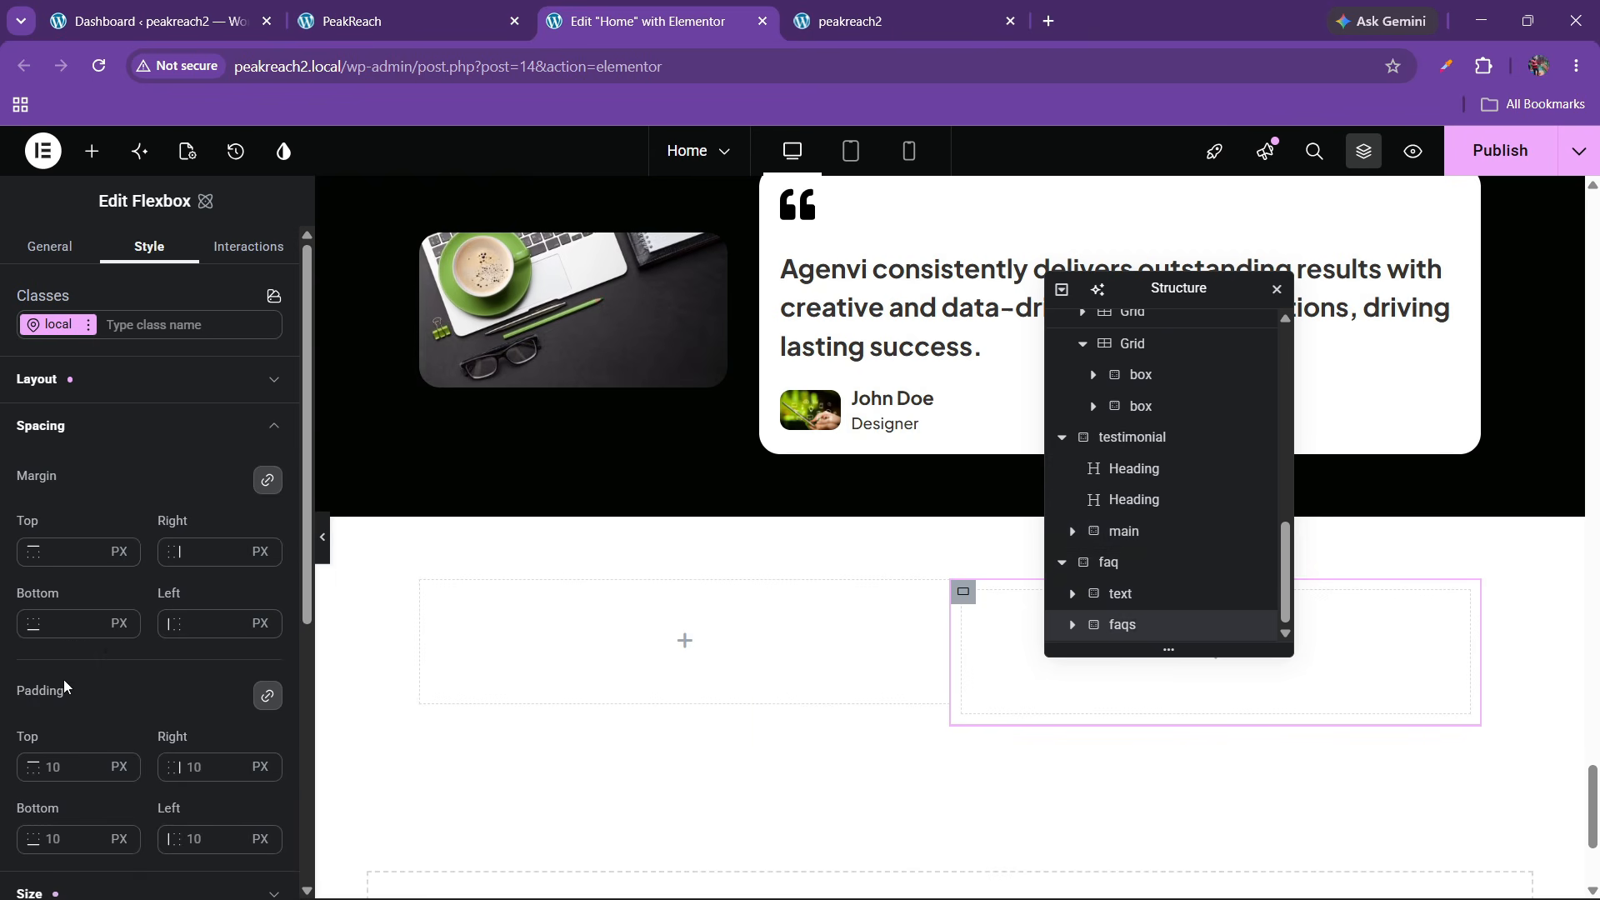
left_click(59, 766)
type("0")
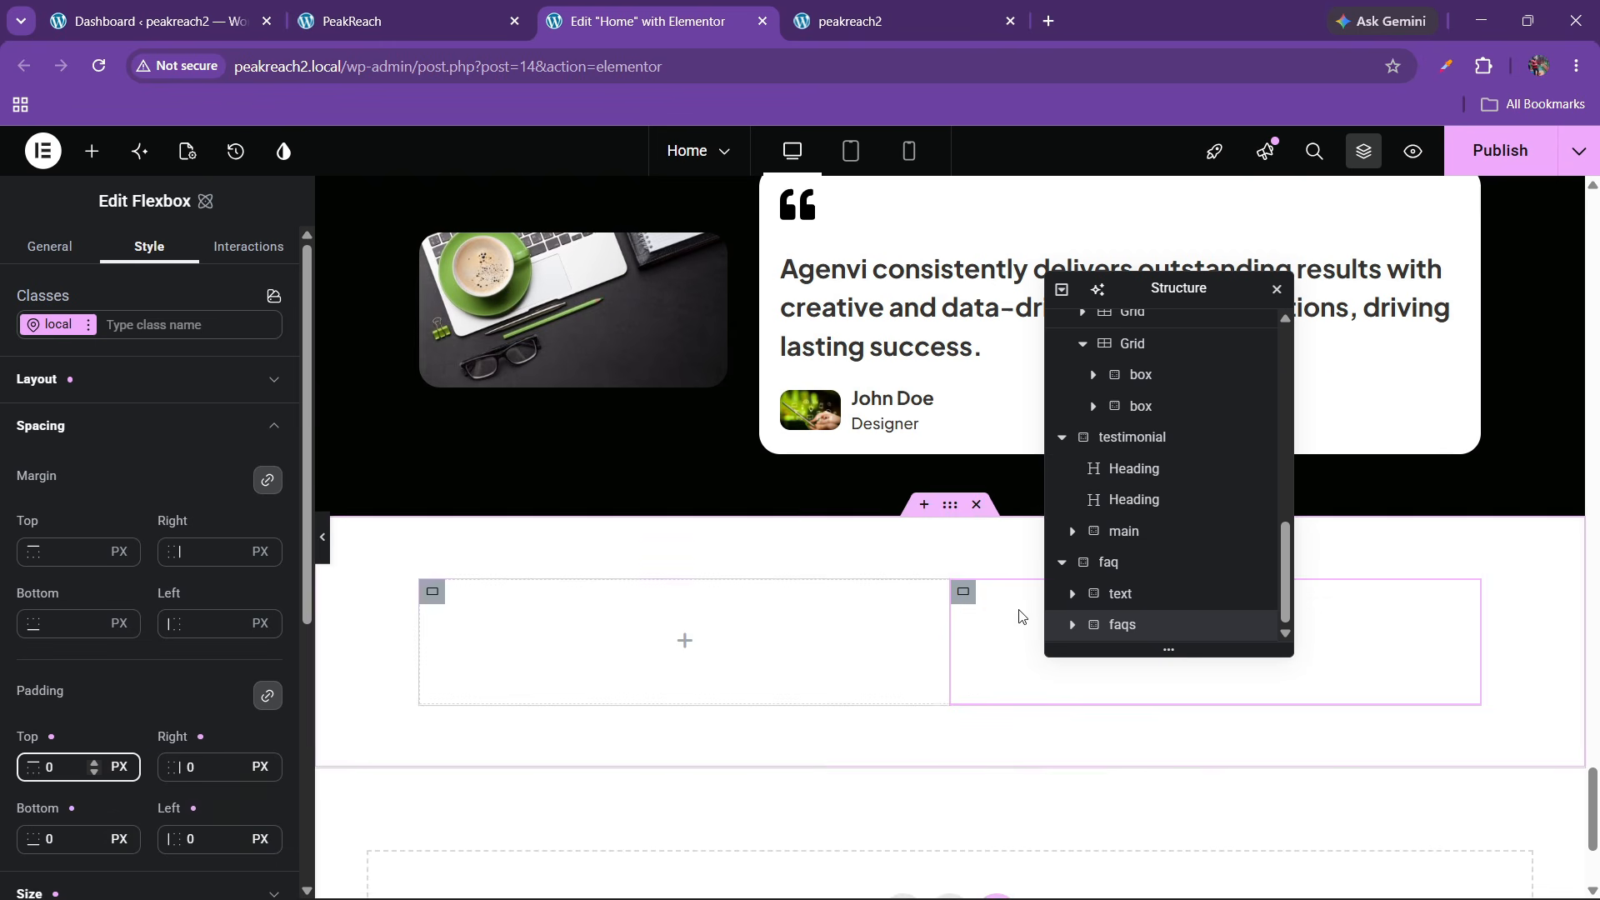
Set the faq container's column and row gaps to 30 px
left_click(1102, 562)
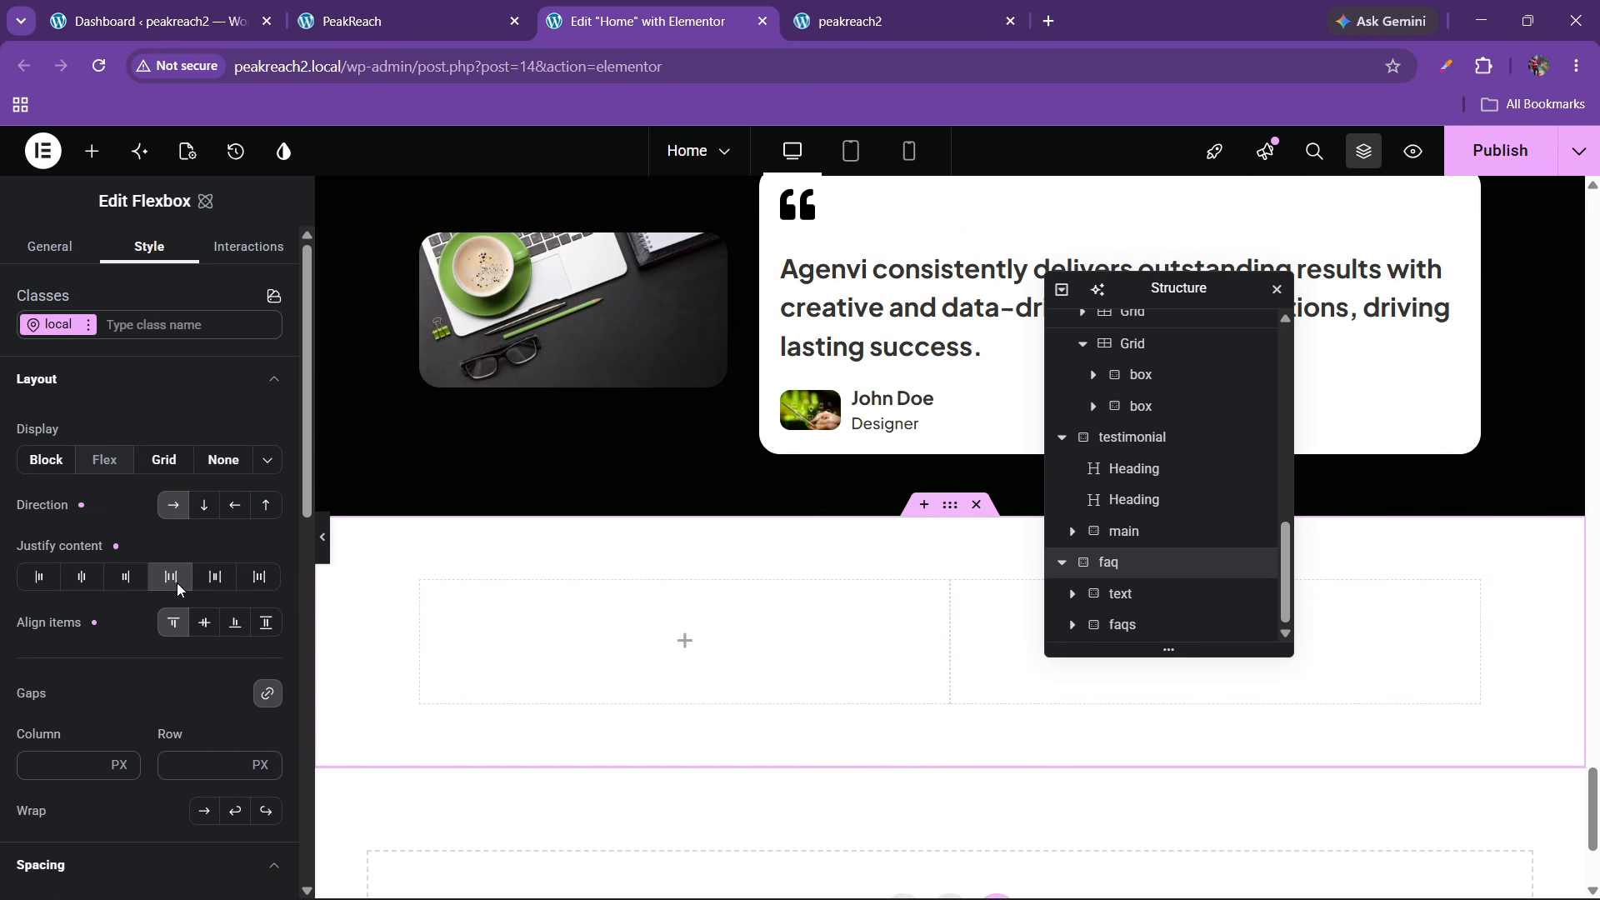
left_click(185, 764)
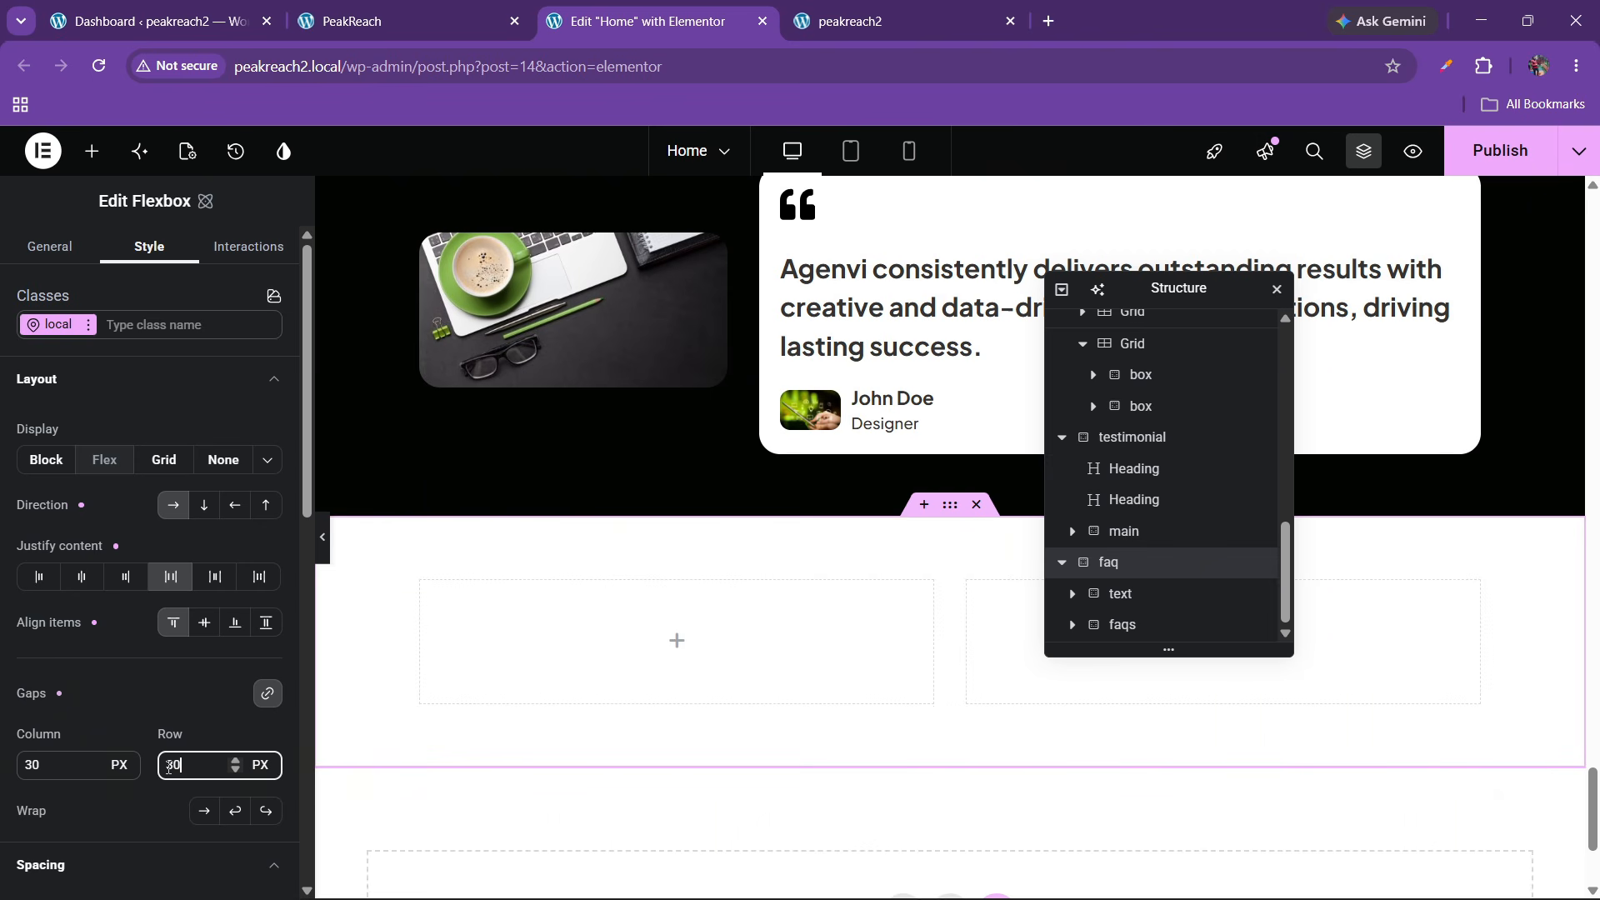
left_click(357, 10)
left_click(734, 8)
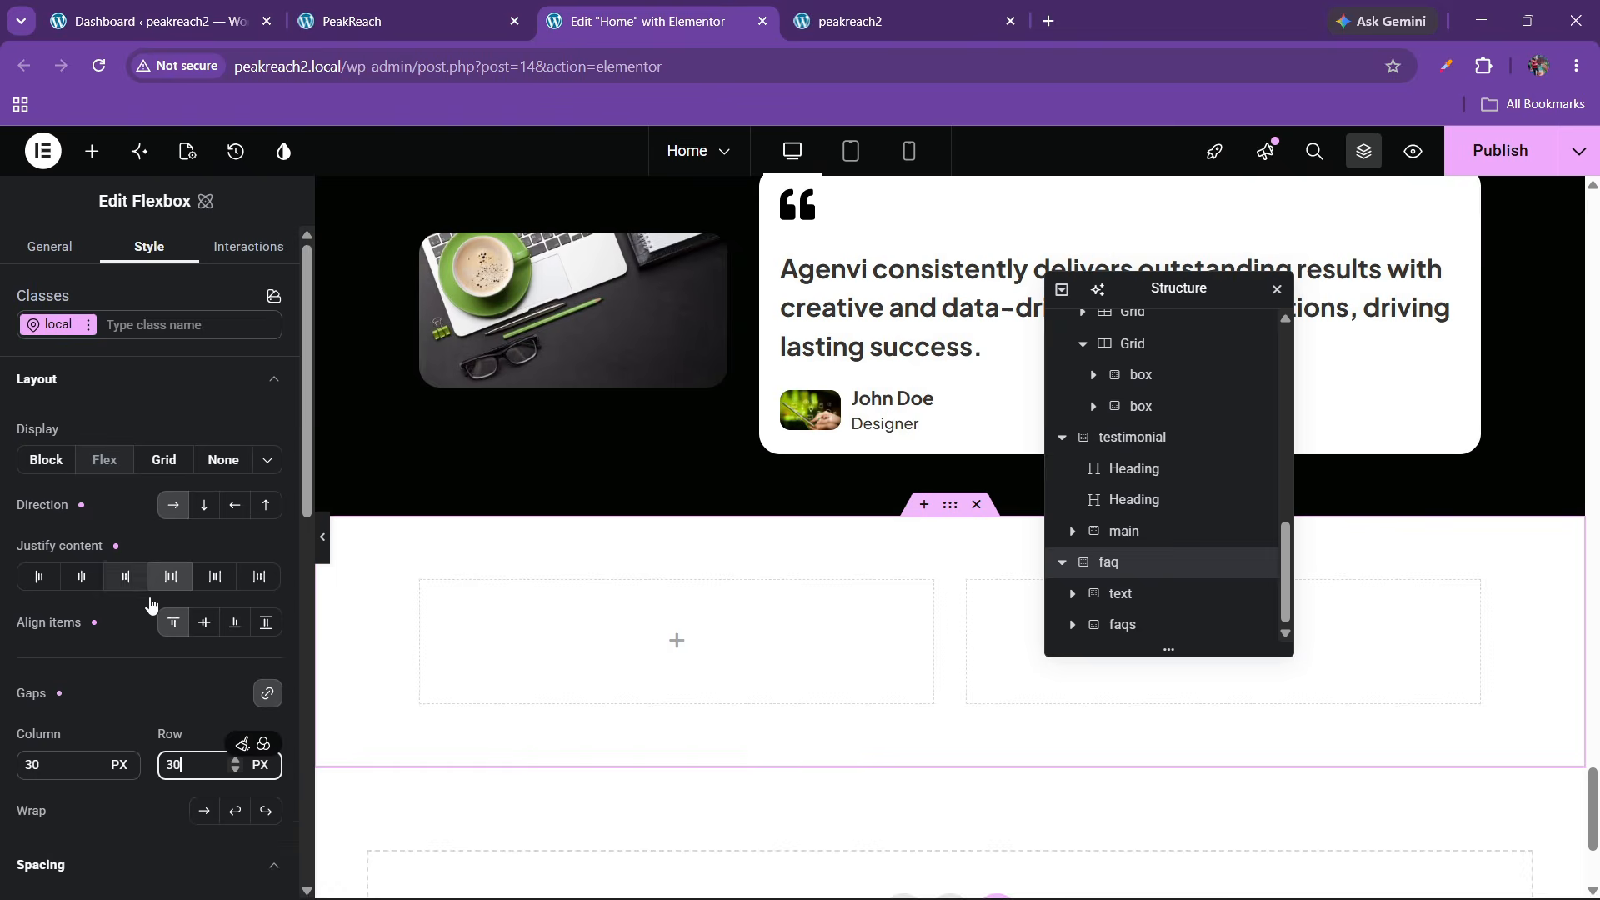
key("ctrl+a")
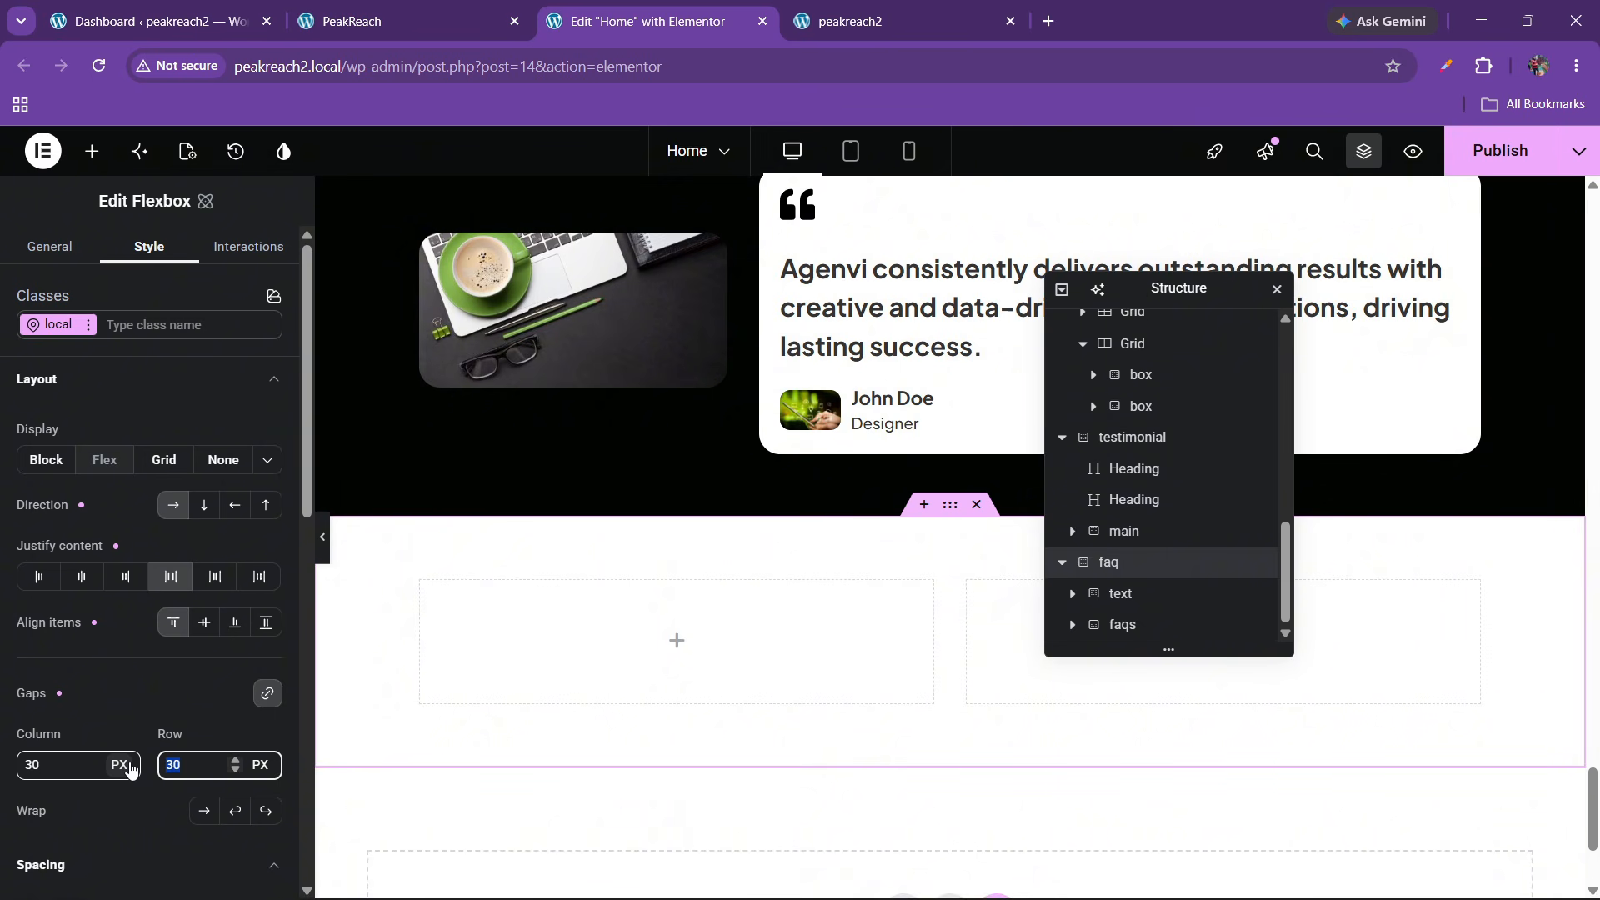
left_click(492, 7)
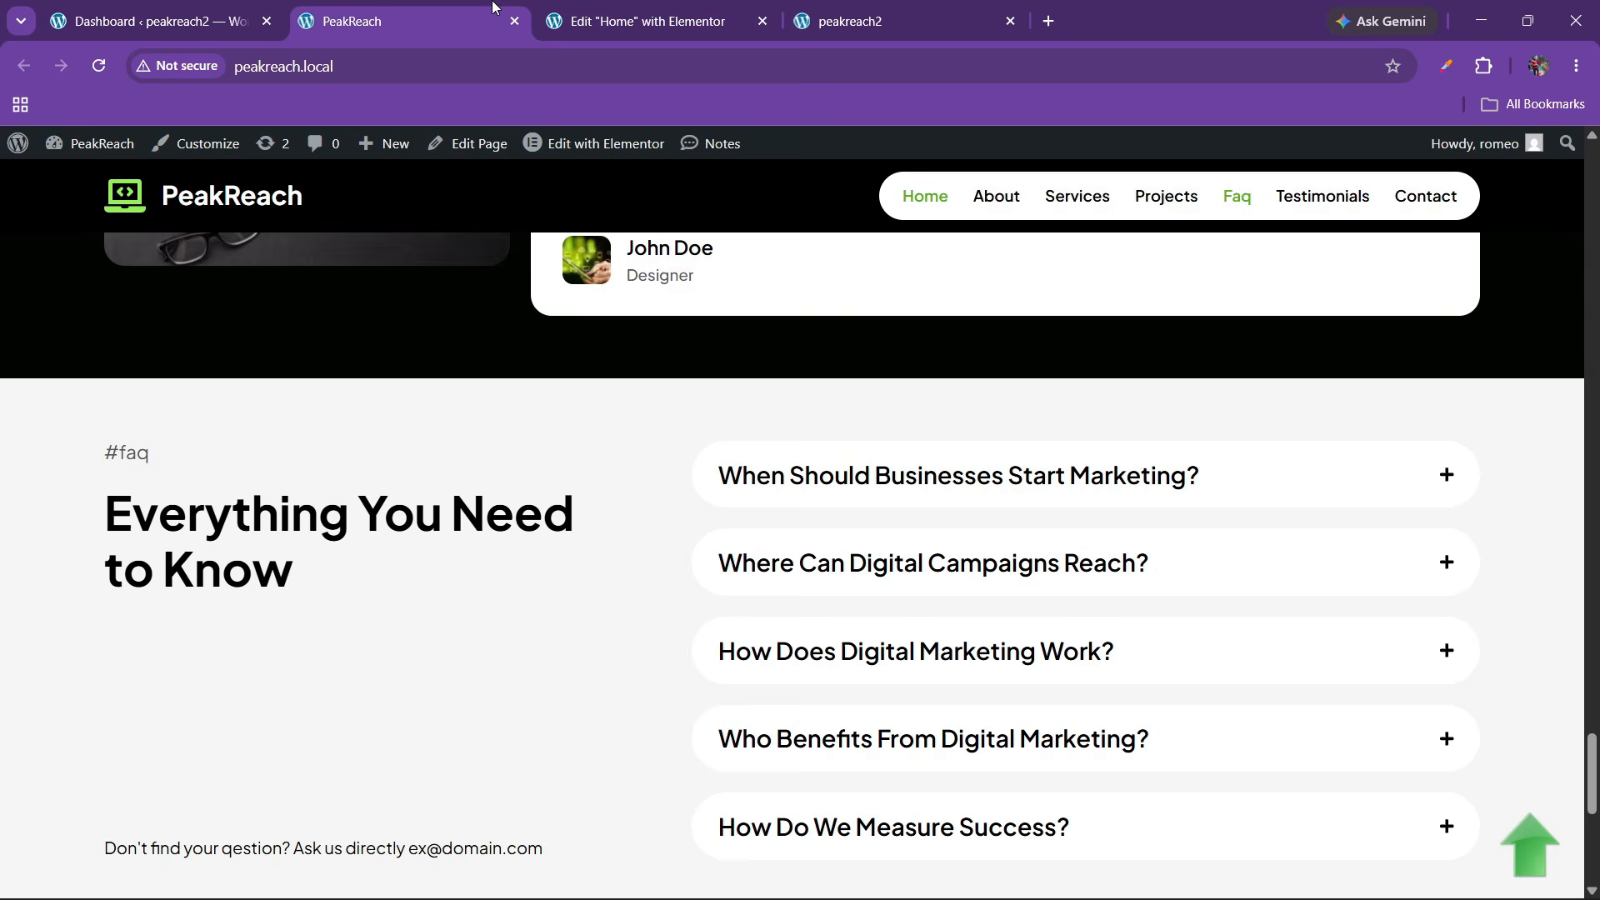
Copy the #services label heading and paste it into the empty FAQ left container
left_click(641, 7)
scroll(617, 571, "up", 3)
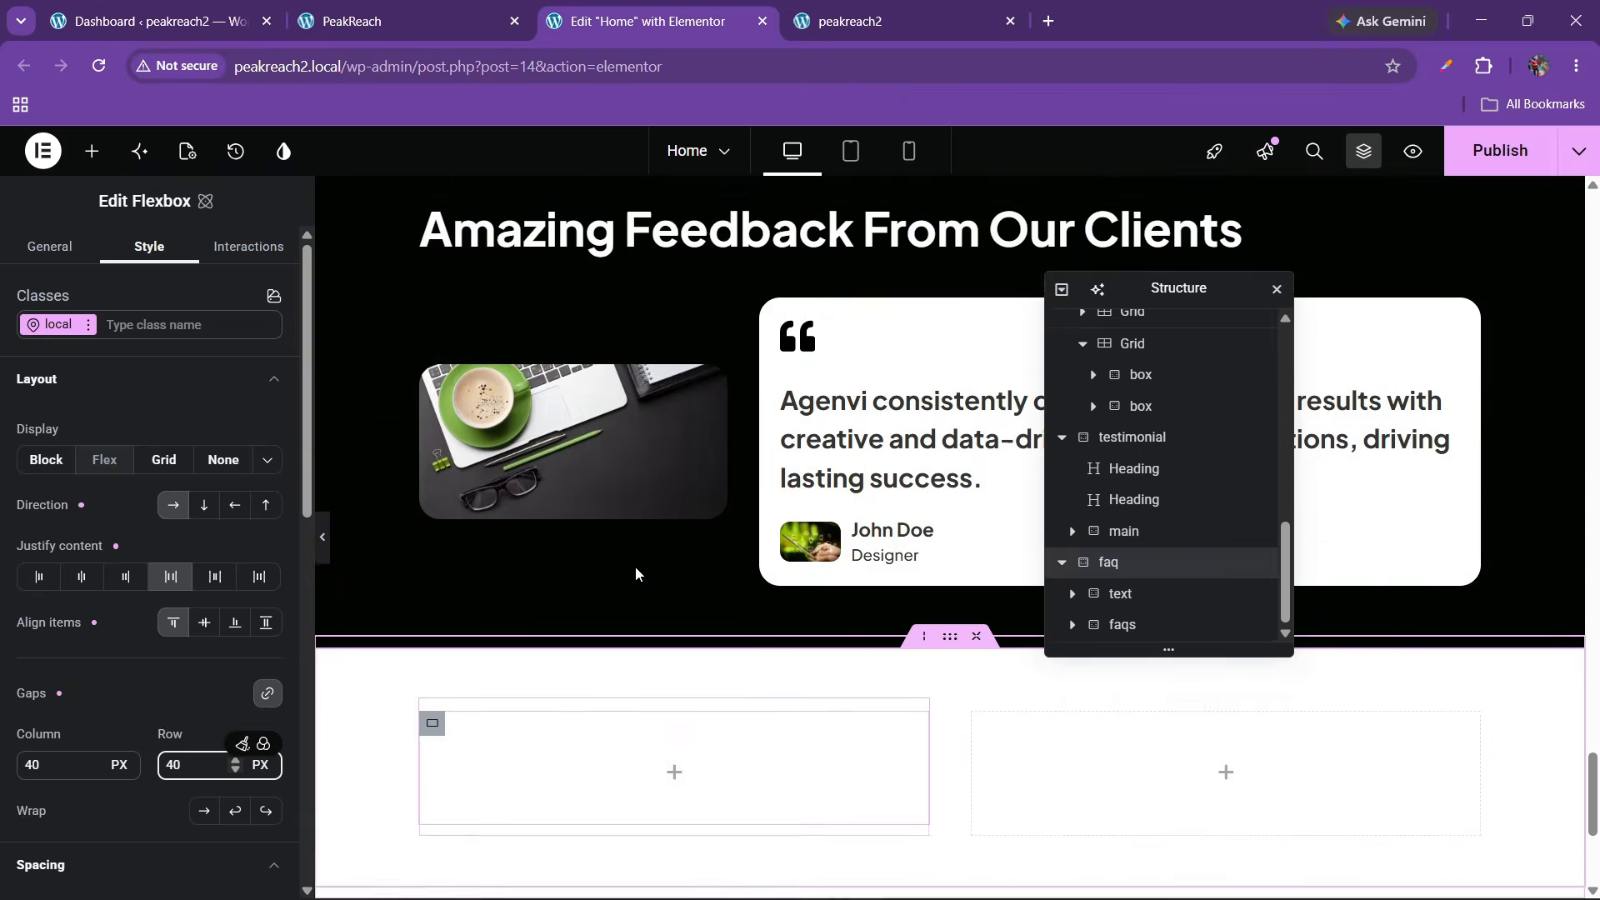
scroll(634, 566, "up", 12)
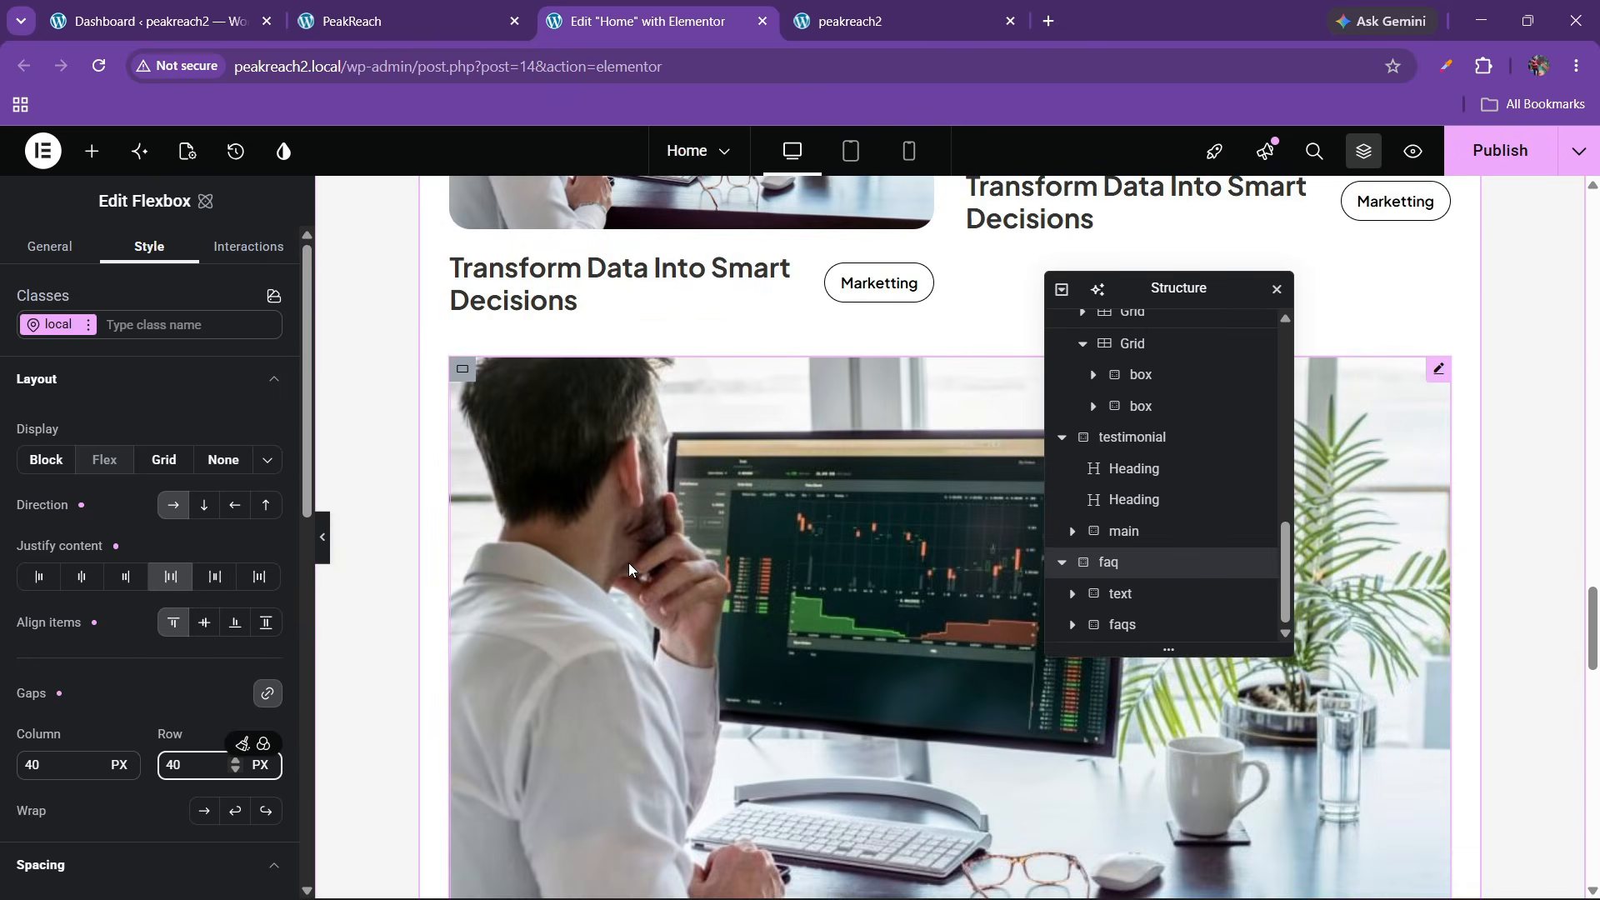
scroll(628, 562, "up", 5)
right_click(480, 376)
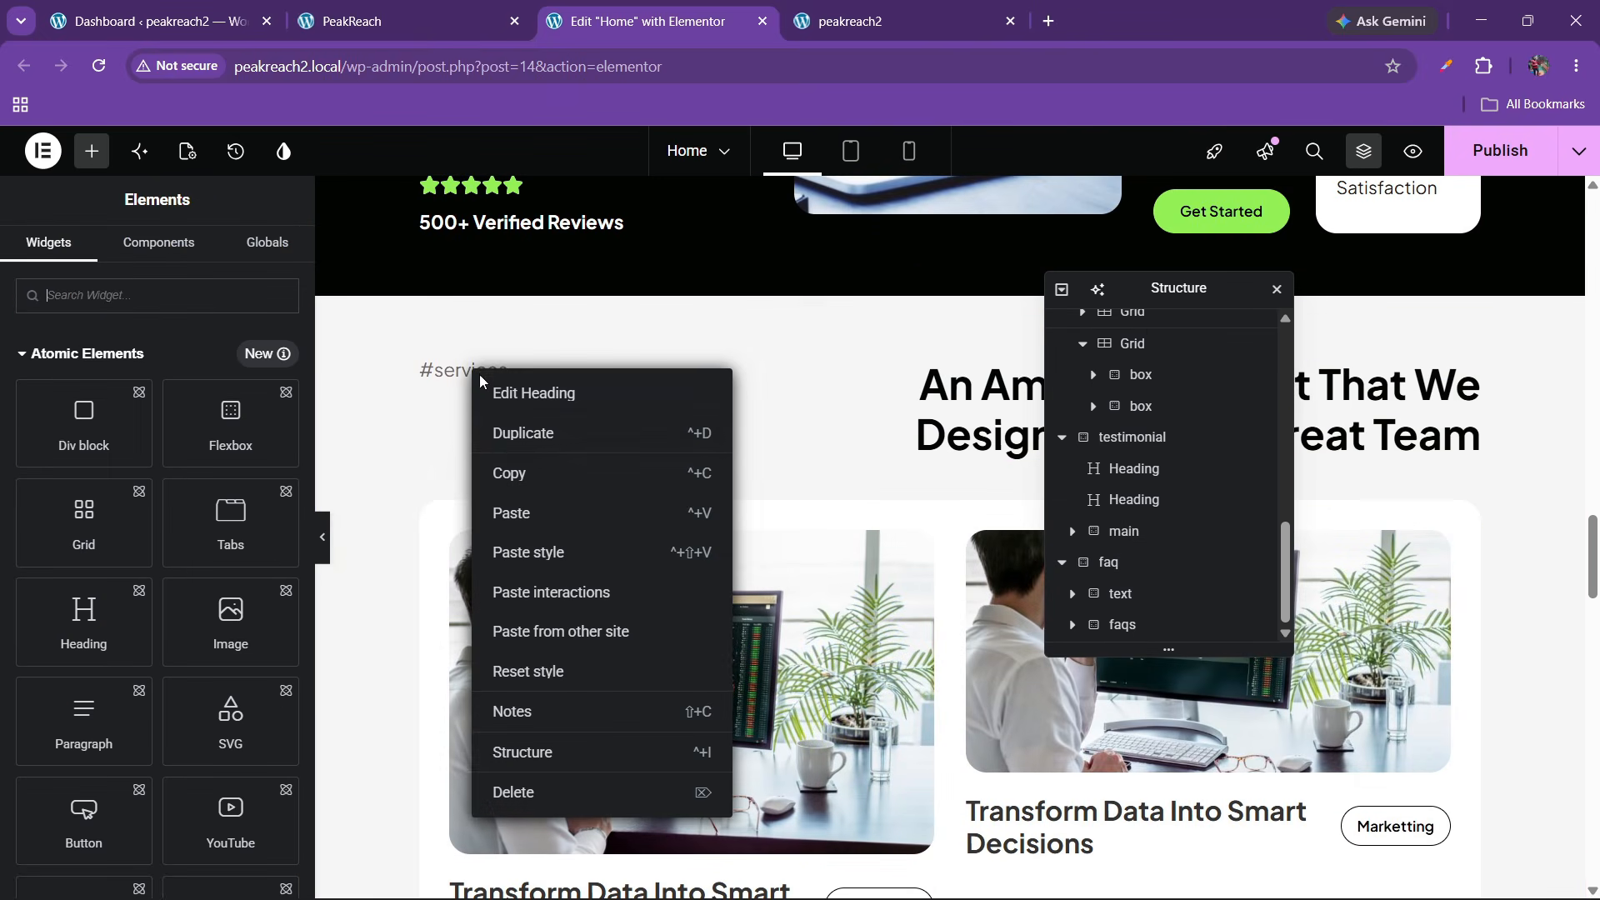
left_click(499, 487)
scroll(513, 503, "down", 10)
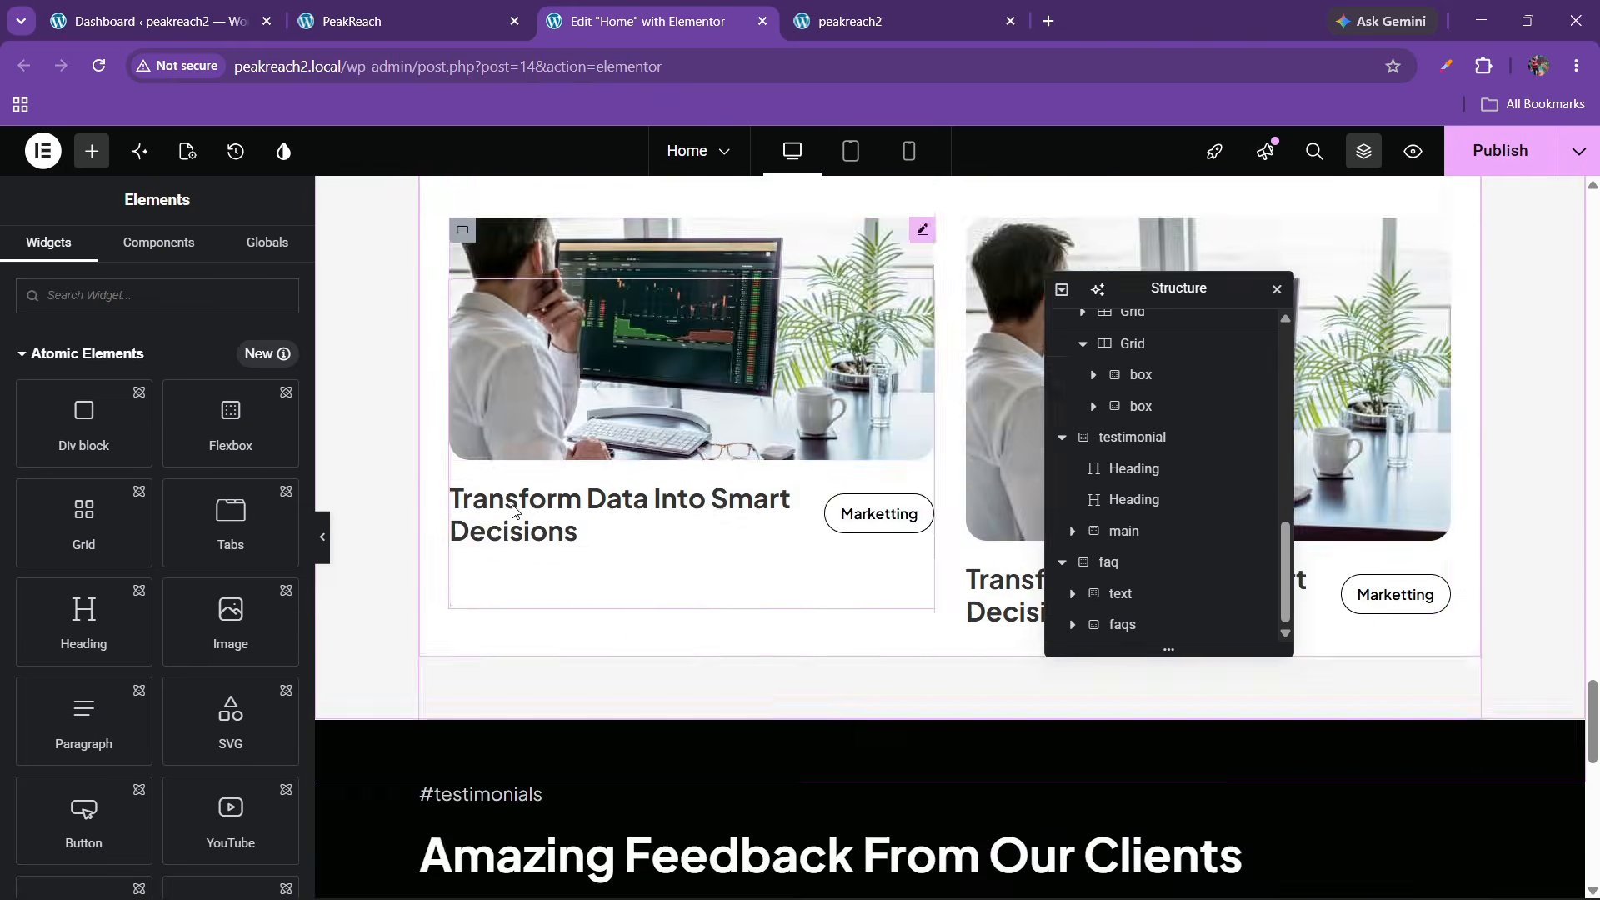
scroll(510, 503, "down", 10)
right_click(499, 536)
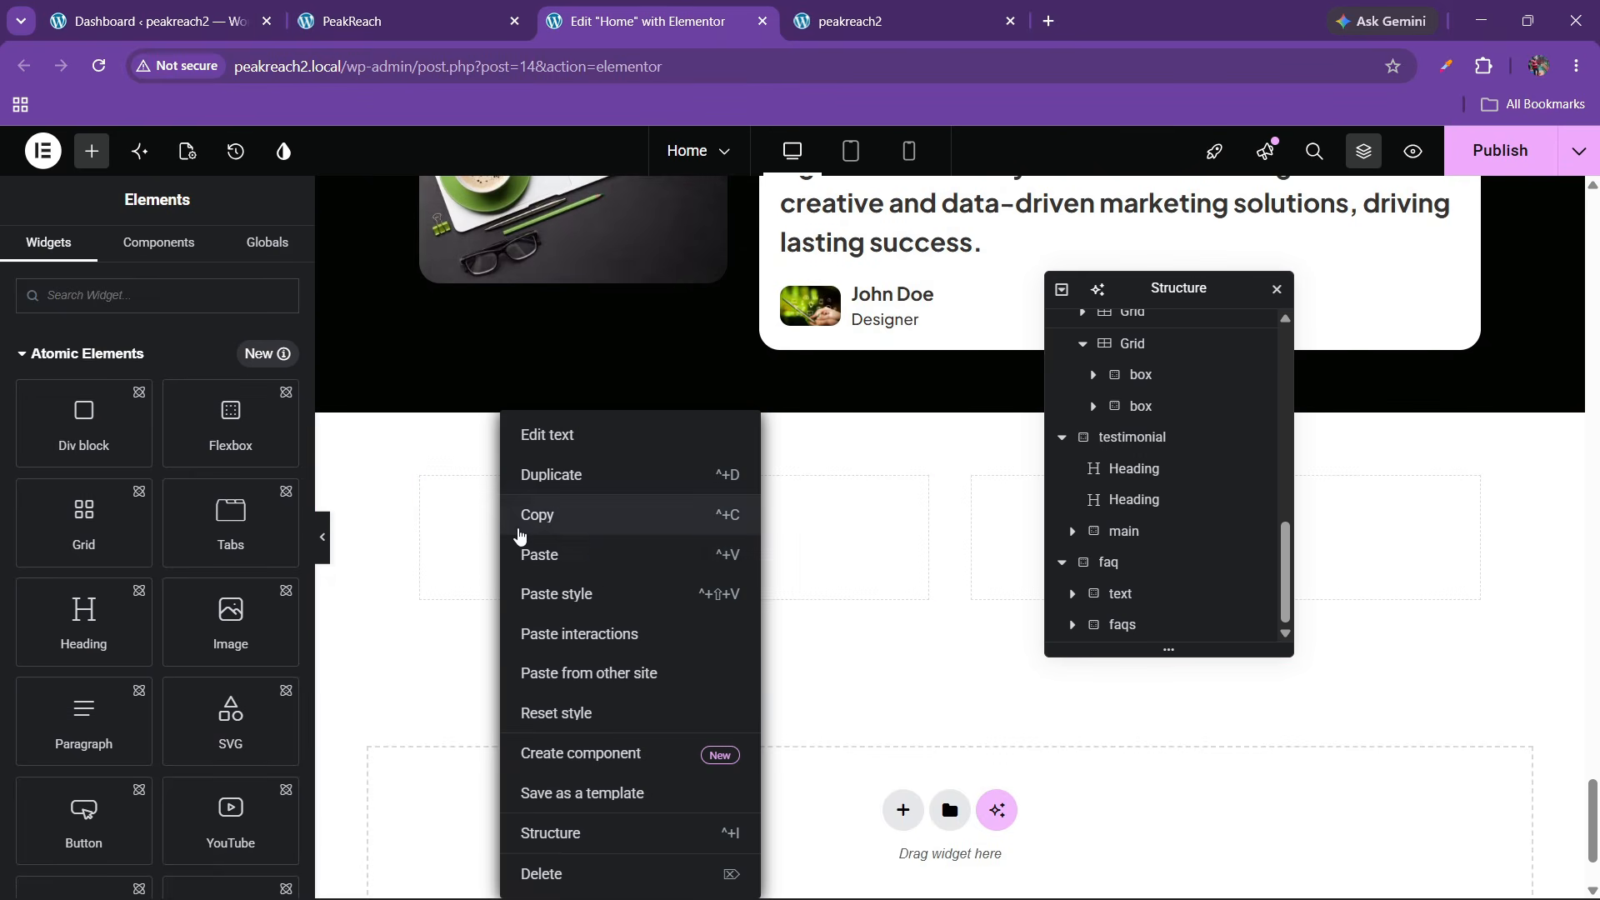
left_click(533, 553)
Change the pasted heading's title to #faq
left_click(408, 21)
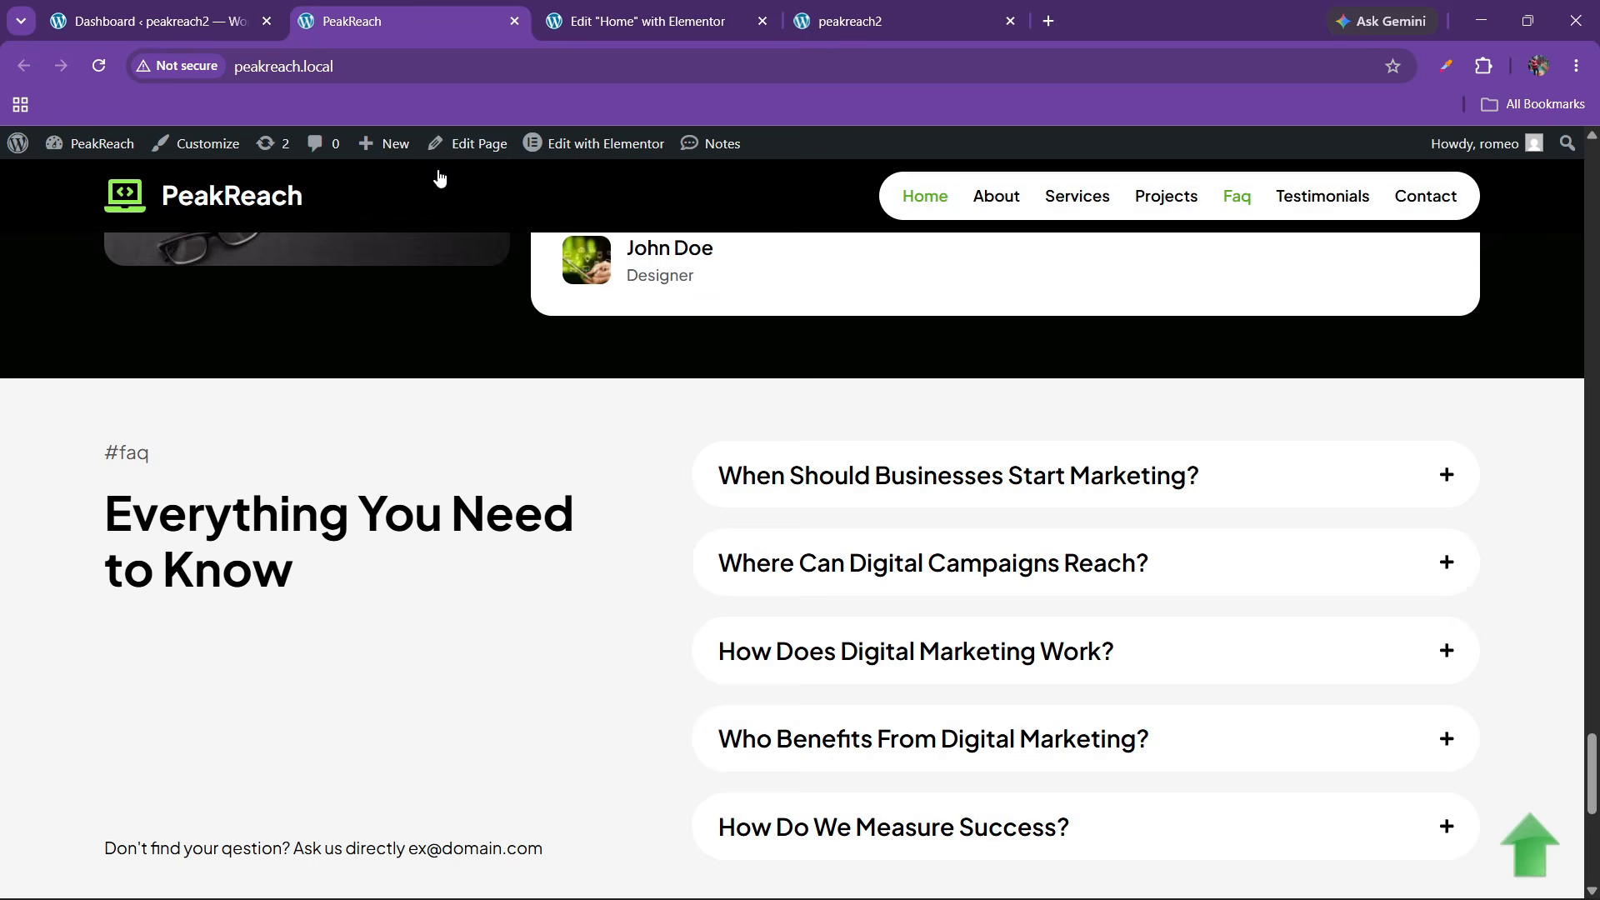
left_click(659, 21)
triple_click(49, 367)
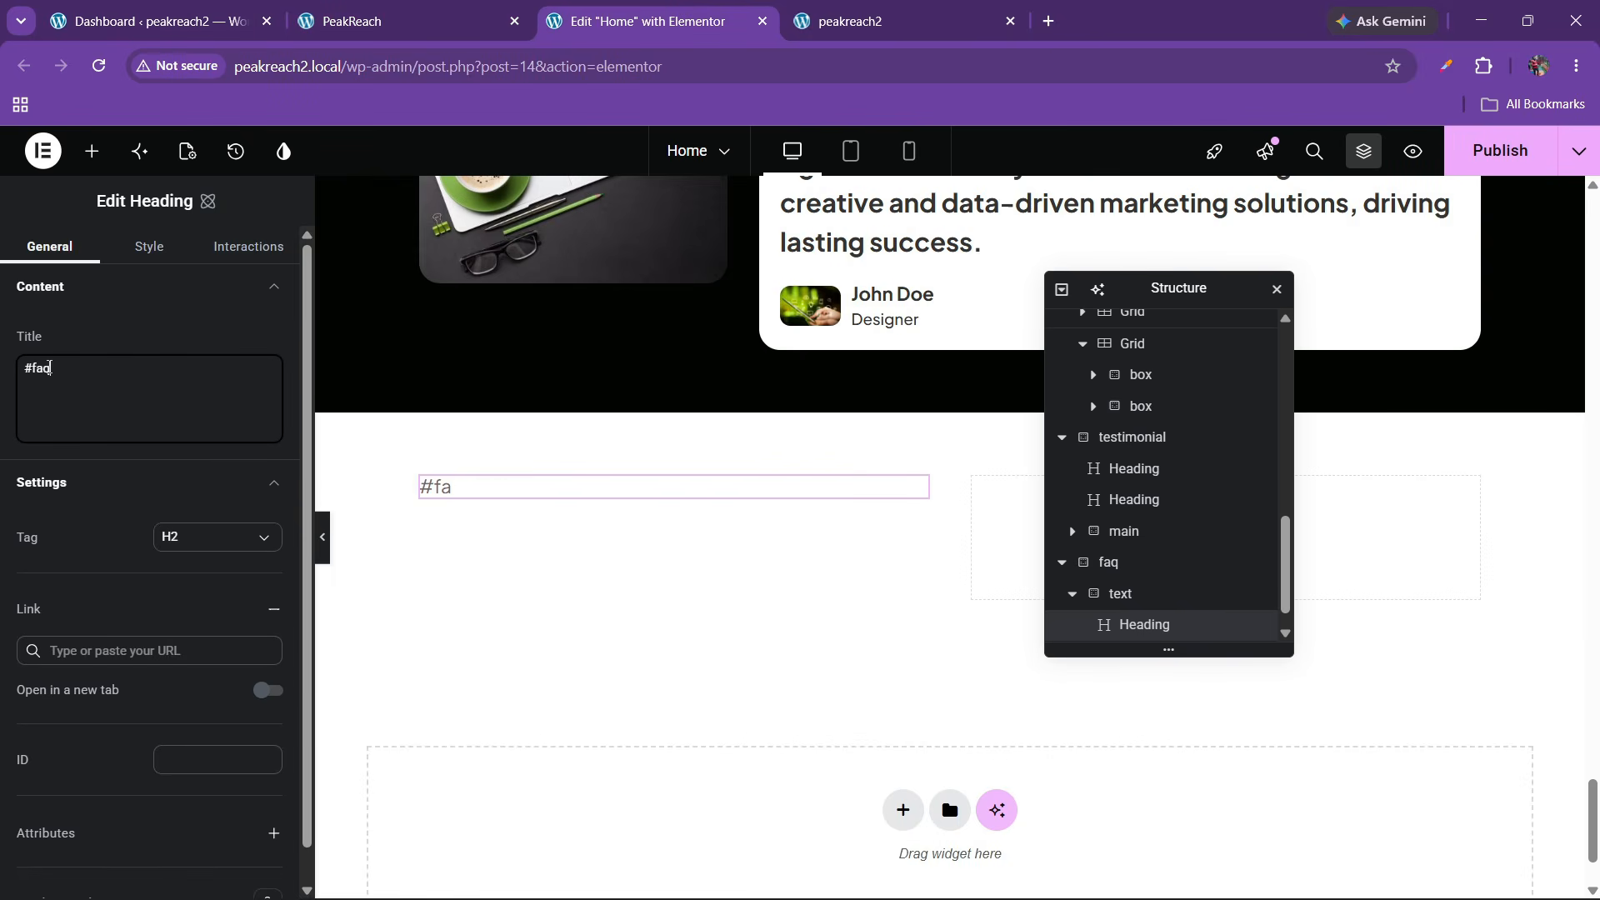
scroll(675, 447, "up", 5)
left_click(408, 21)
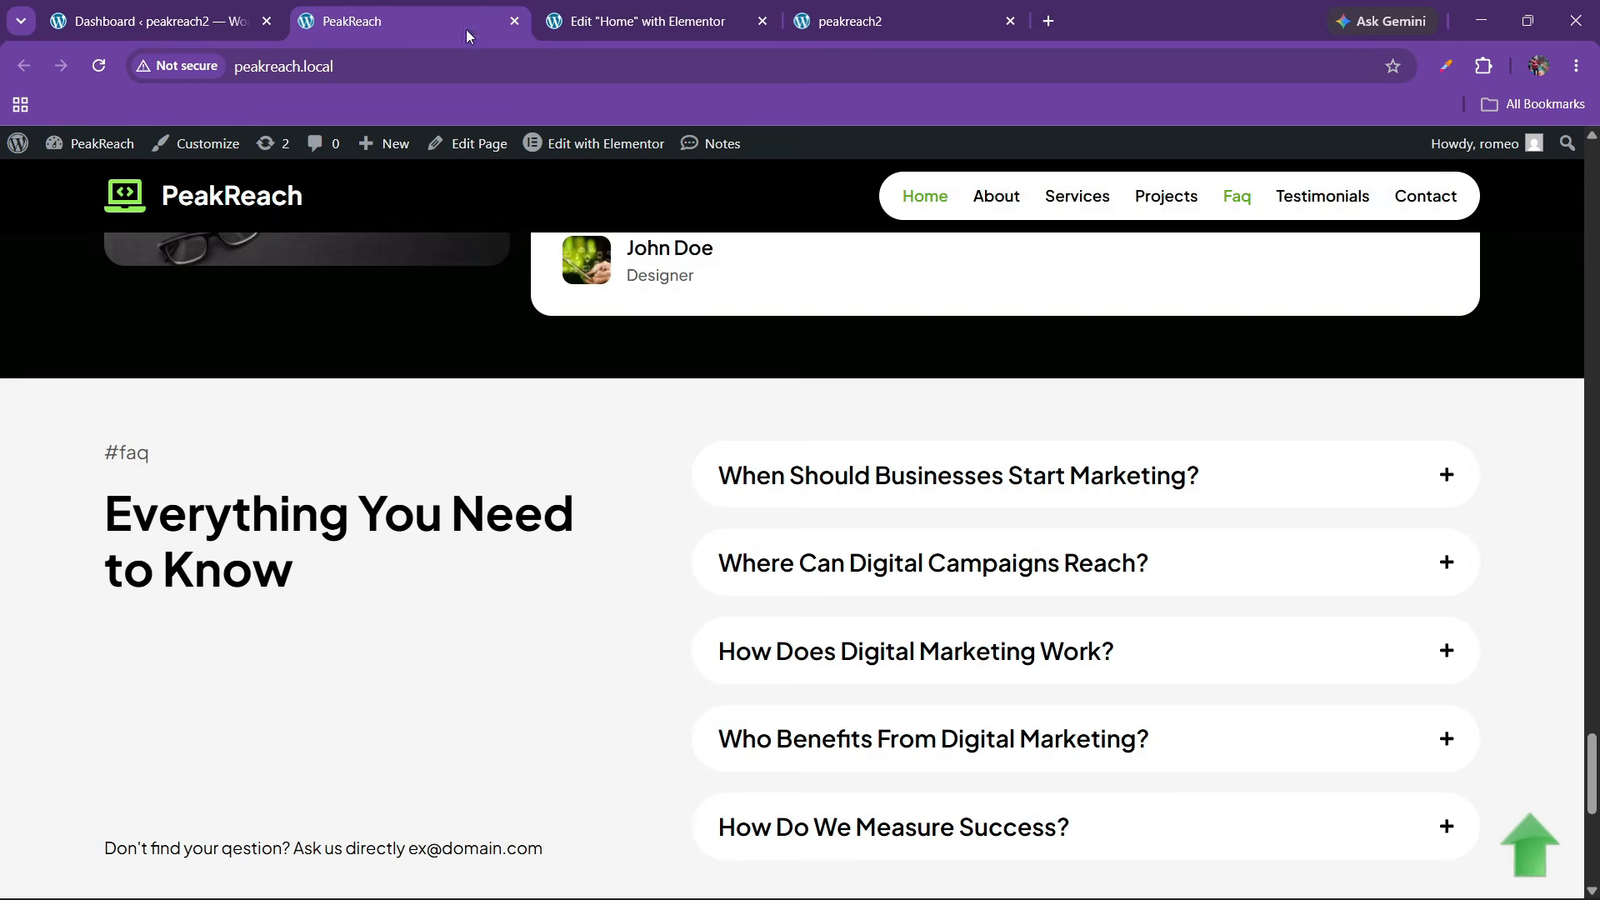
left_click(653, 10)
scroll(698, 439, "up", 8)
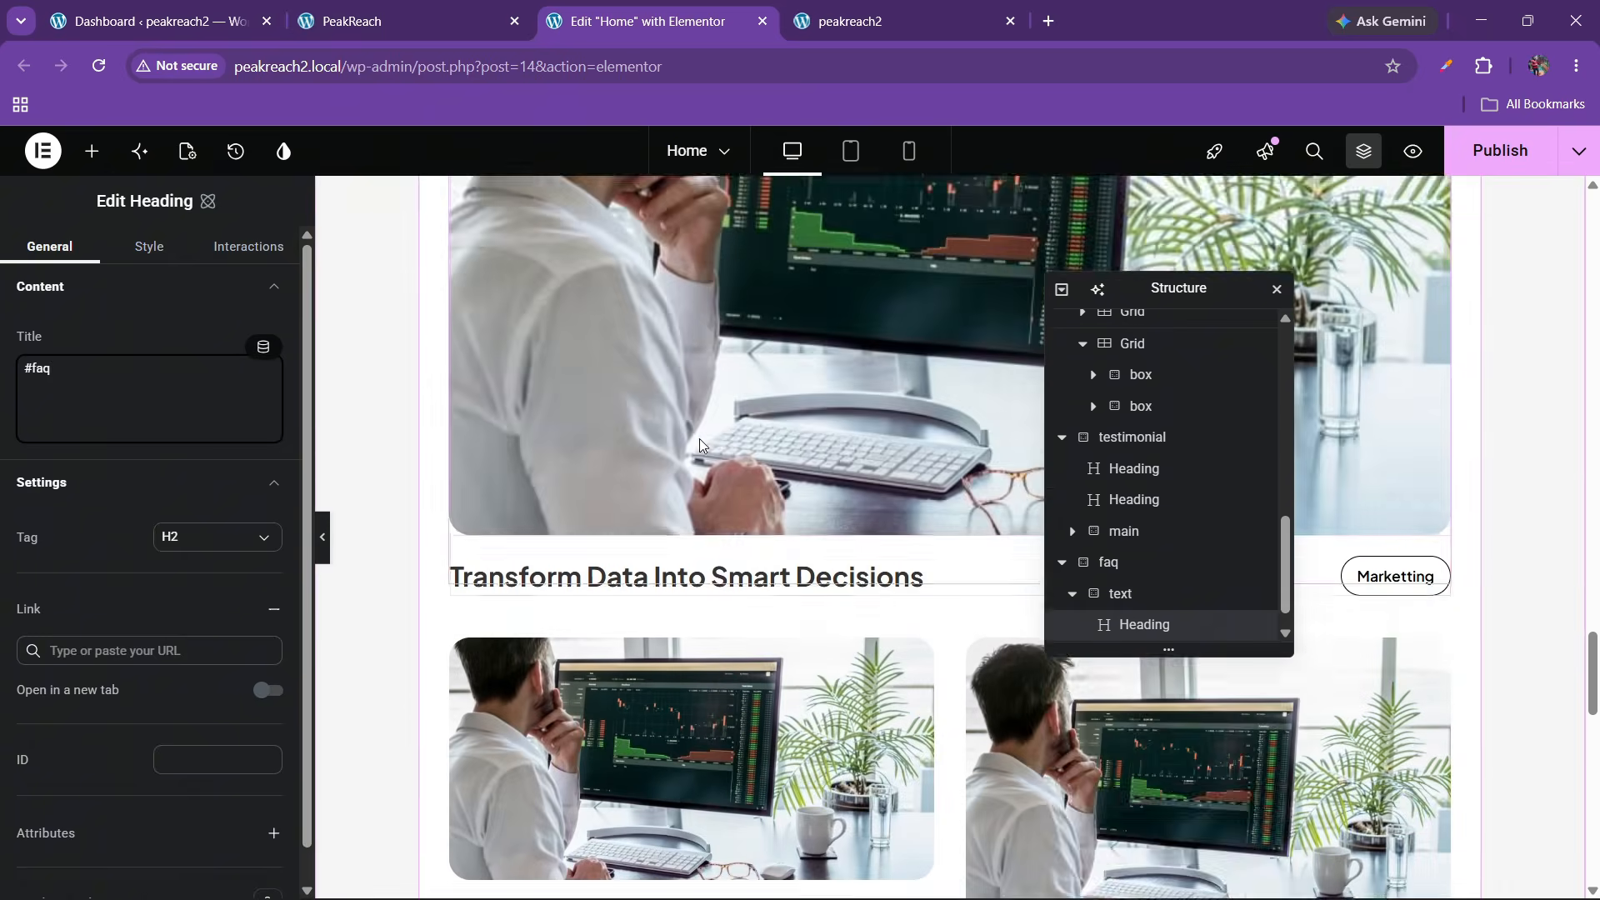
scroll(698, 438, "up", 6)
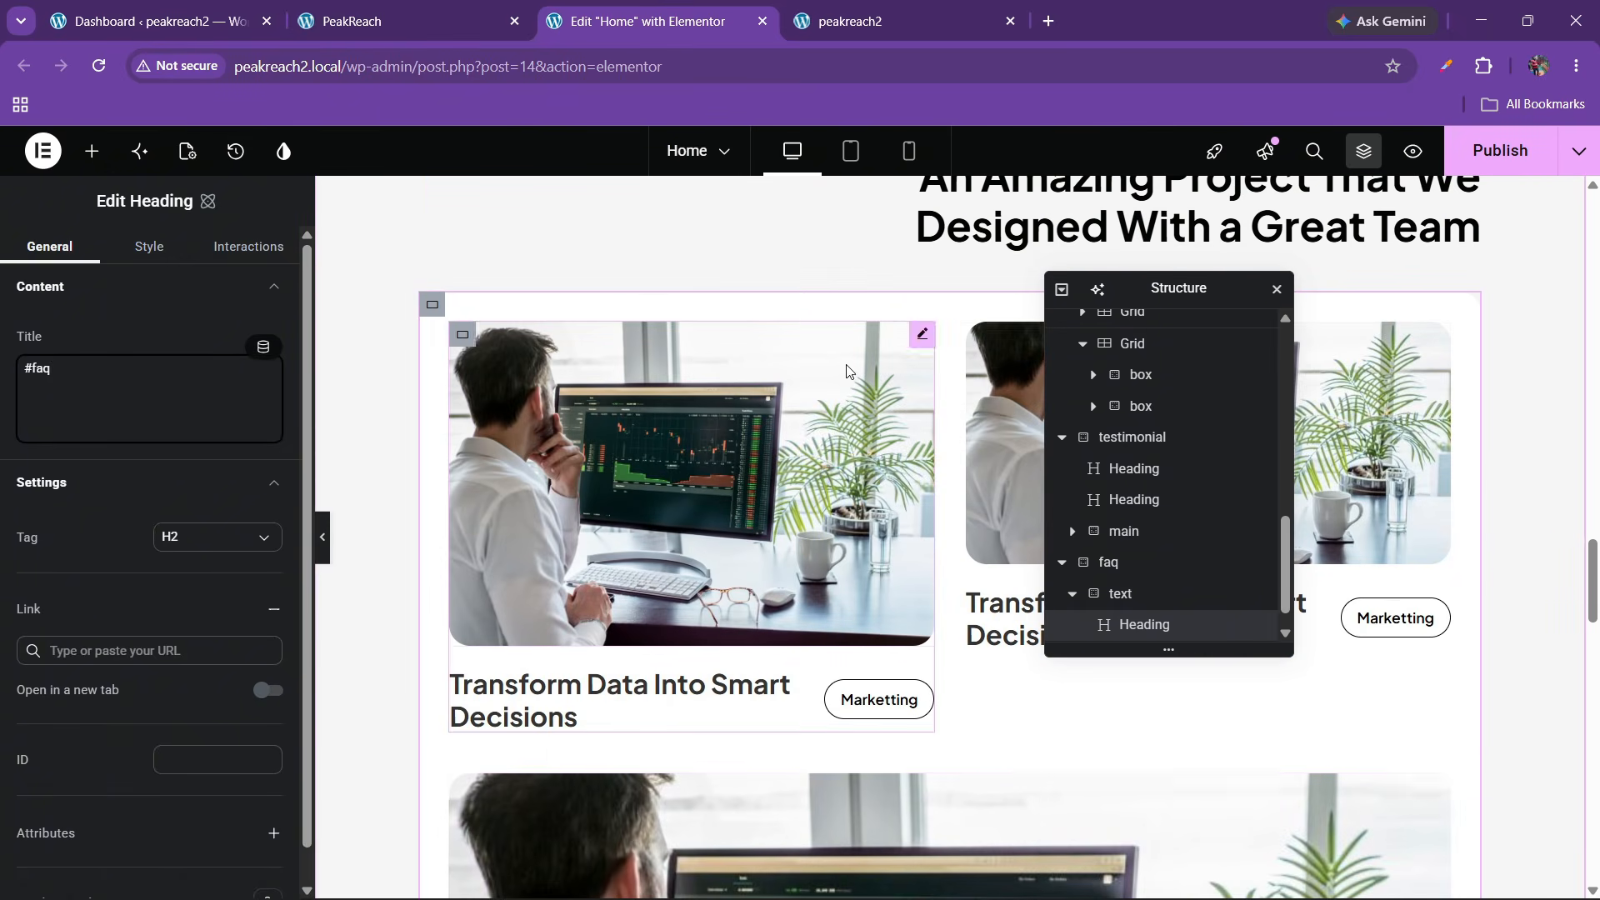
scroll(846, 370, "up", 3)
Copy the 'An Amazing Project' heading and paste it below the #faq label
right_click(976, 418)
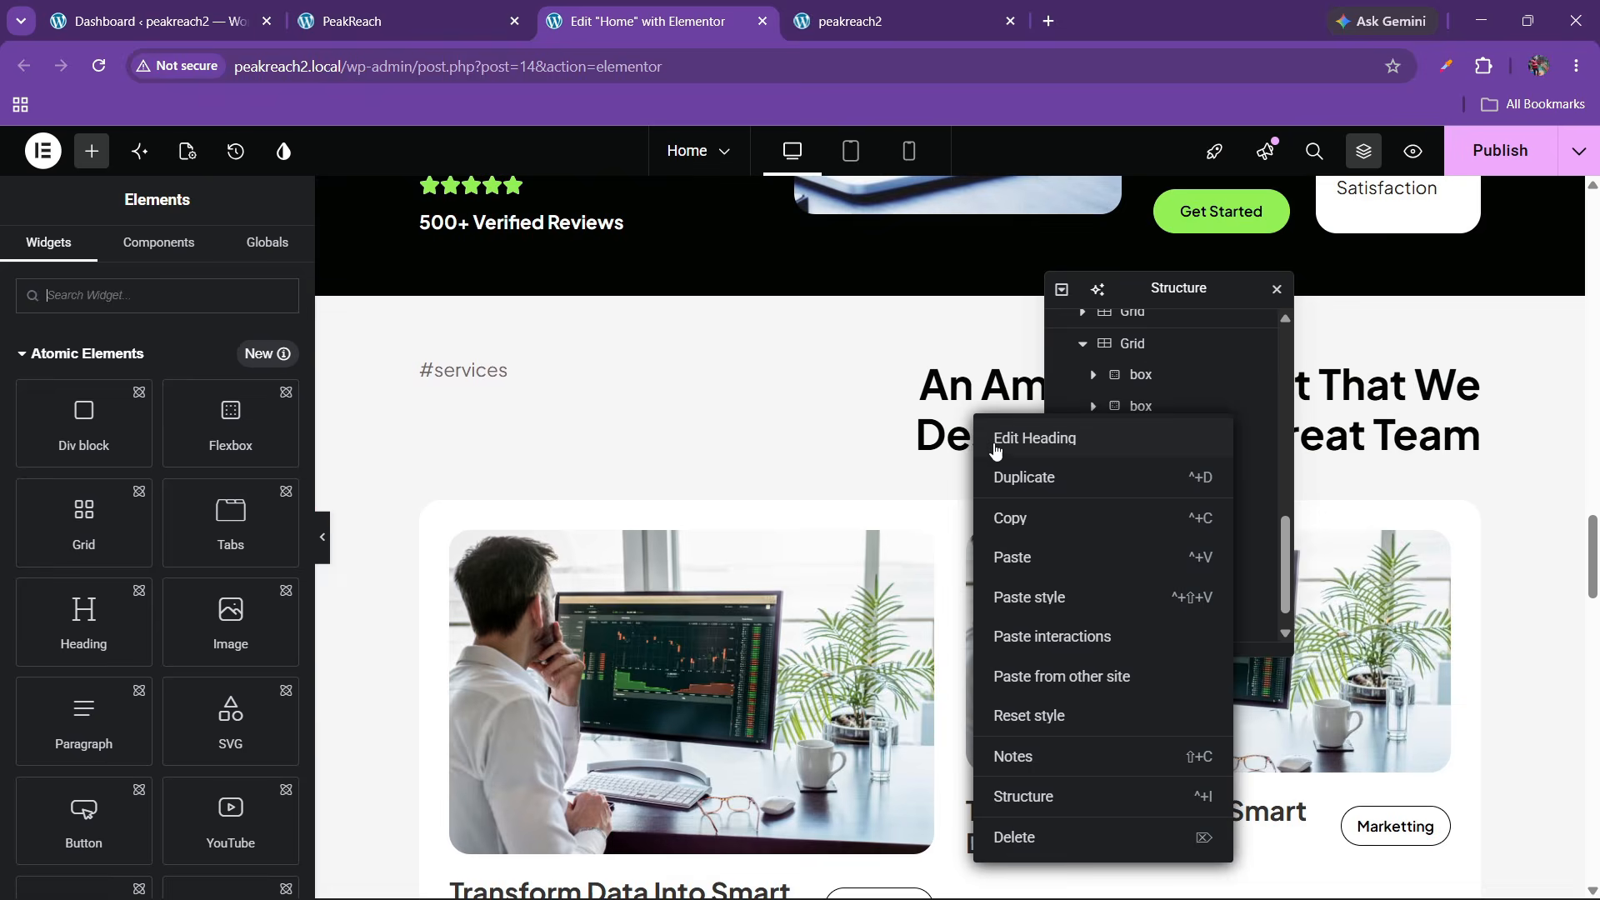
left_click(980, 520)
left_click_drag(1596, 556, 1595, 838)
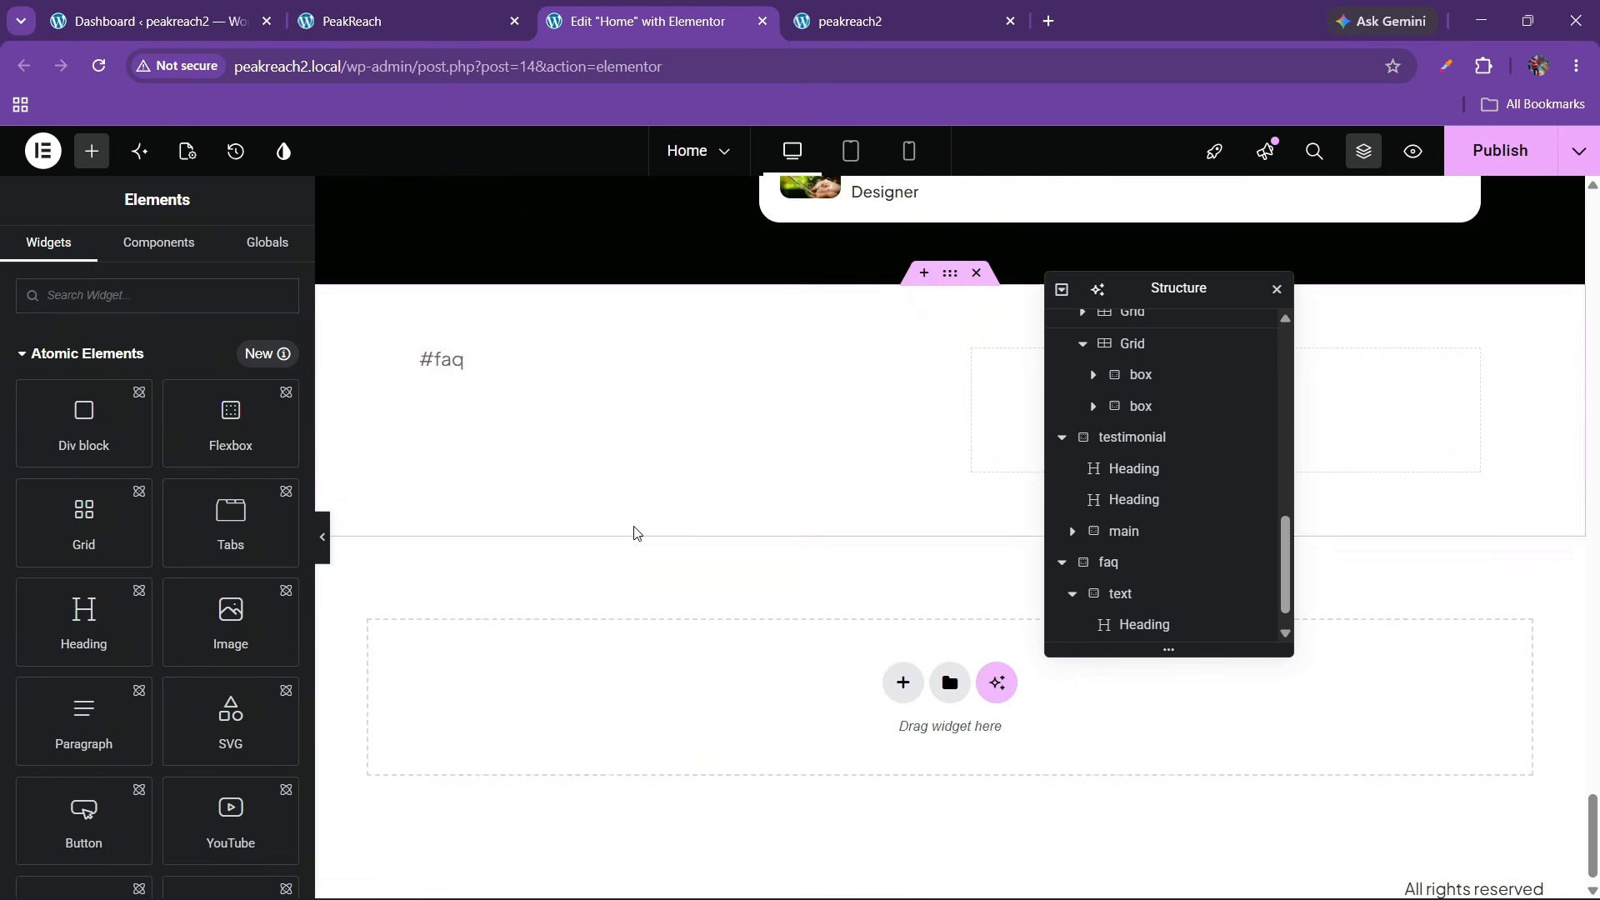
scroll(629, 526, "up", 1)
right_click(464, 470)
left_click(611, 594)
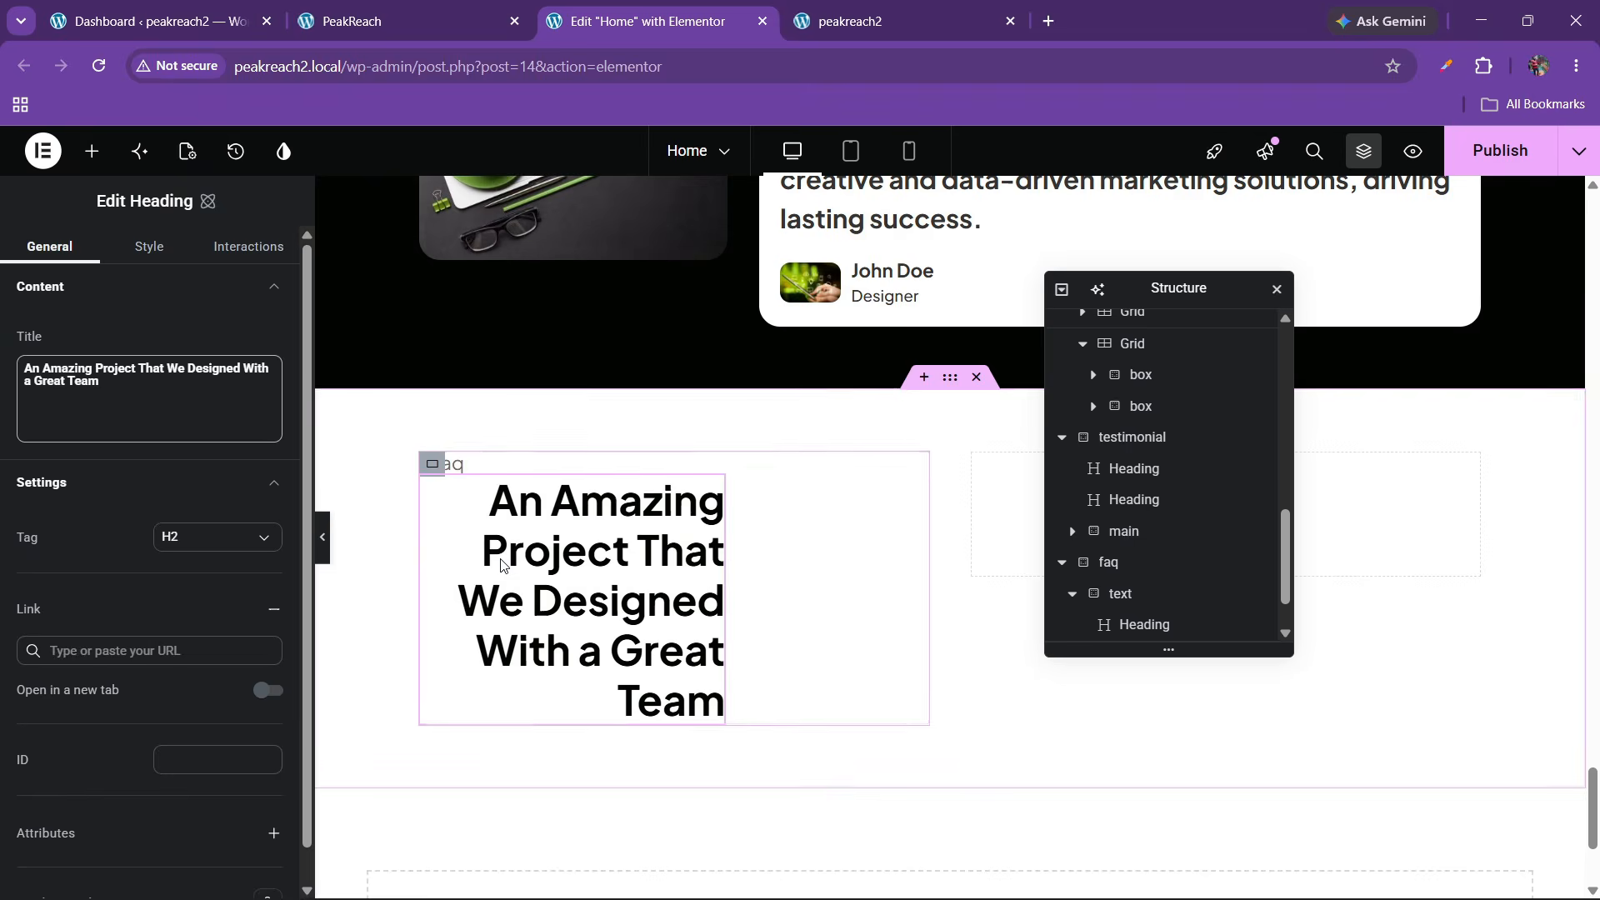
left_click(396, 10)
left_click(736, 10)
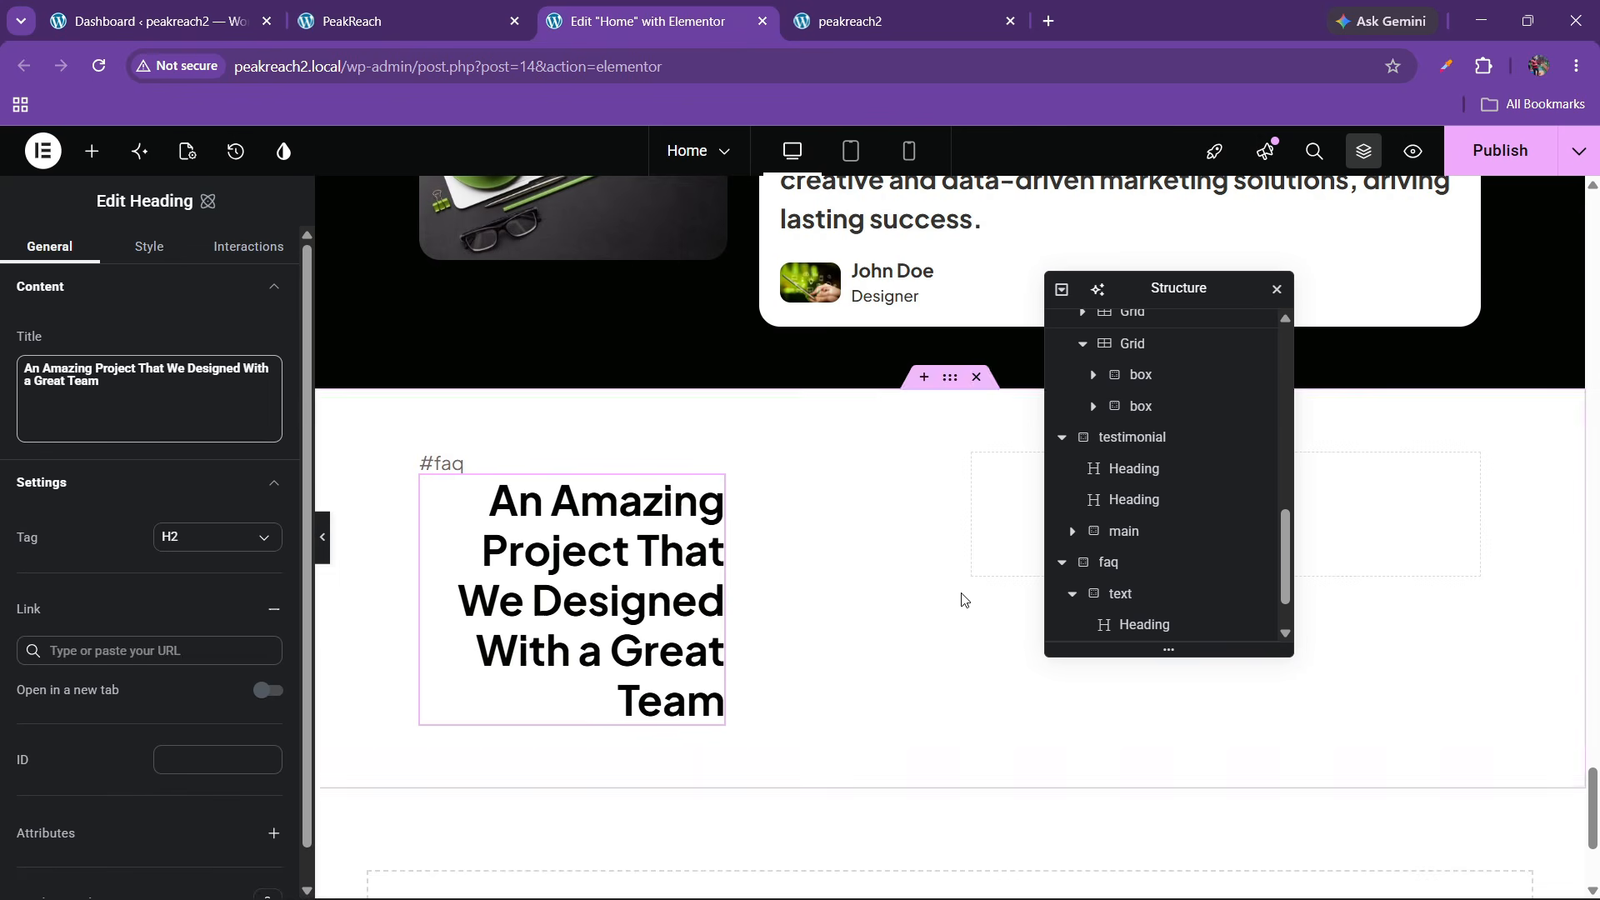
Set the FAQ headings container's Align items to Start
left_click(1139, 602)
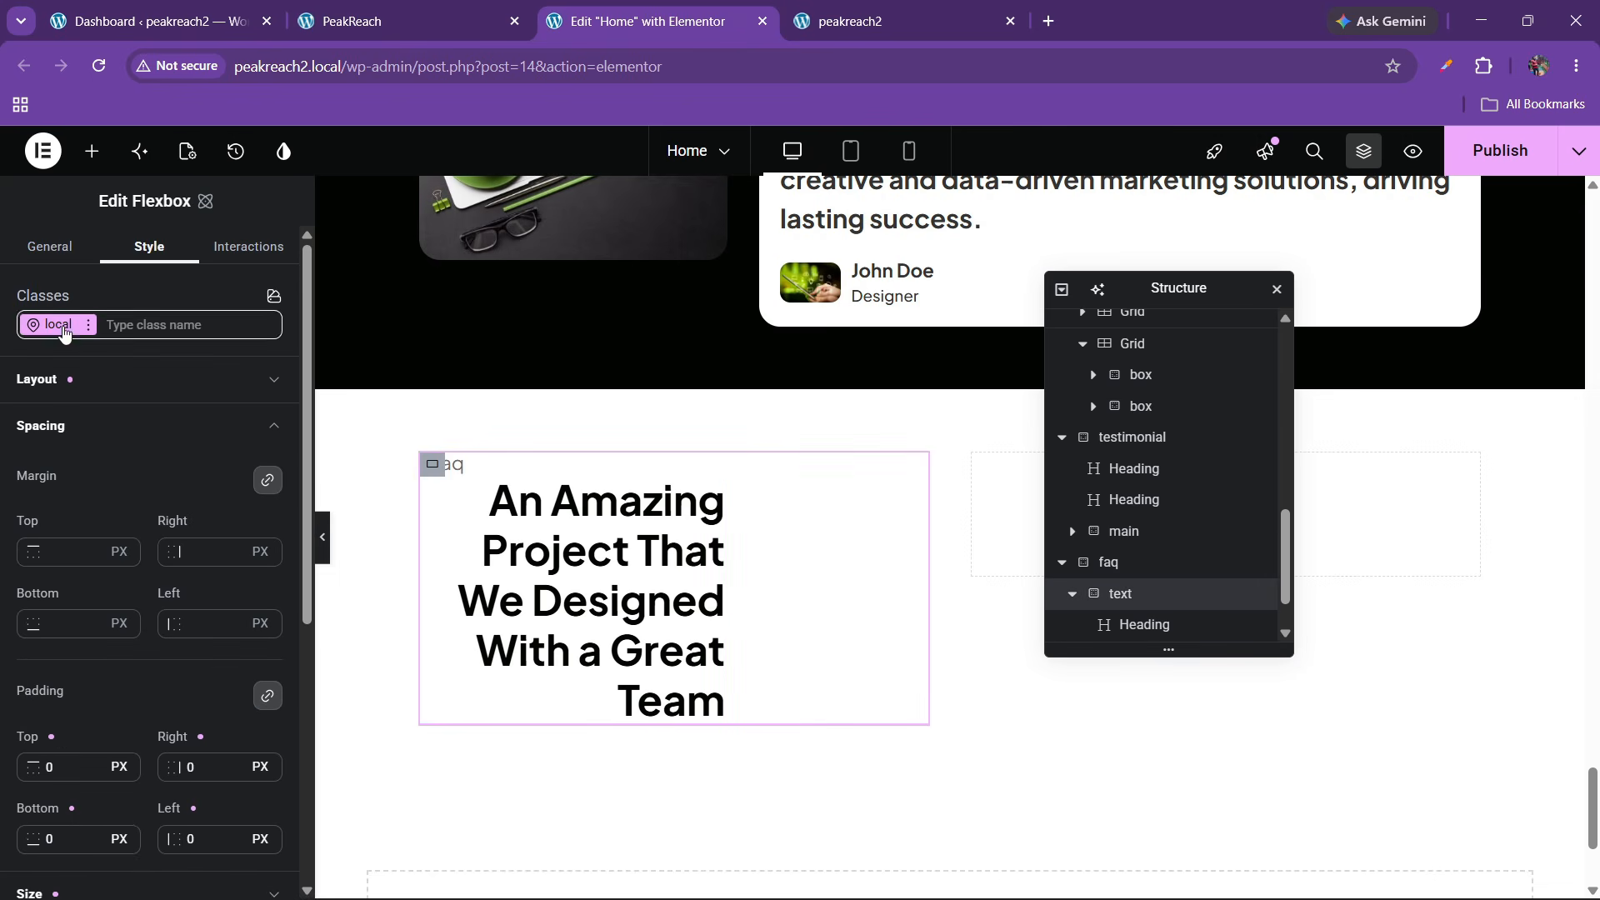
left_click(51, 247)
left_click(149, 248)
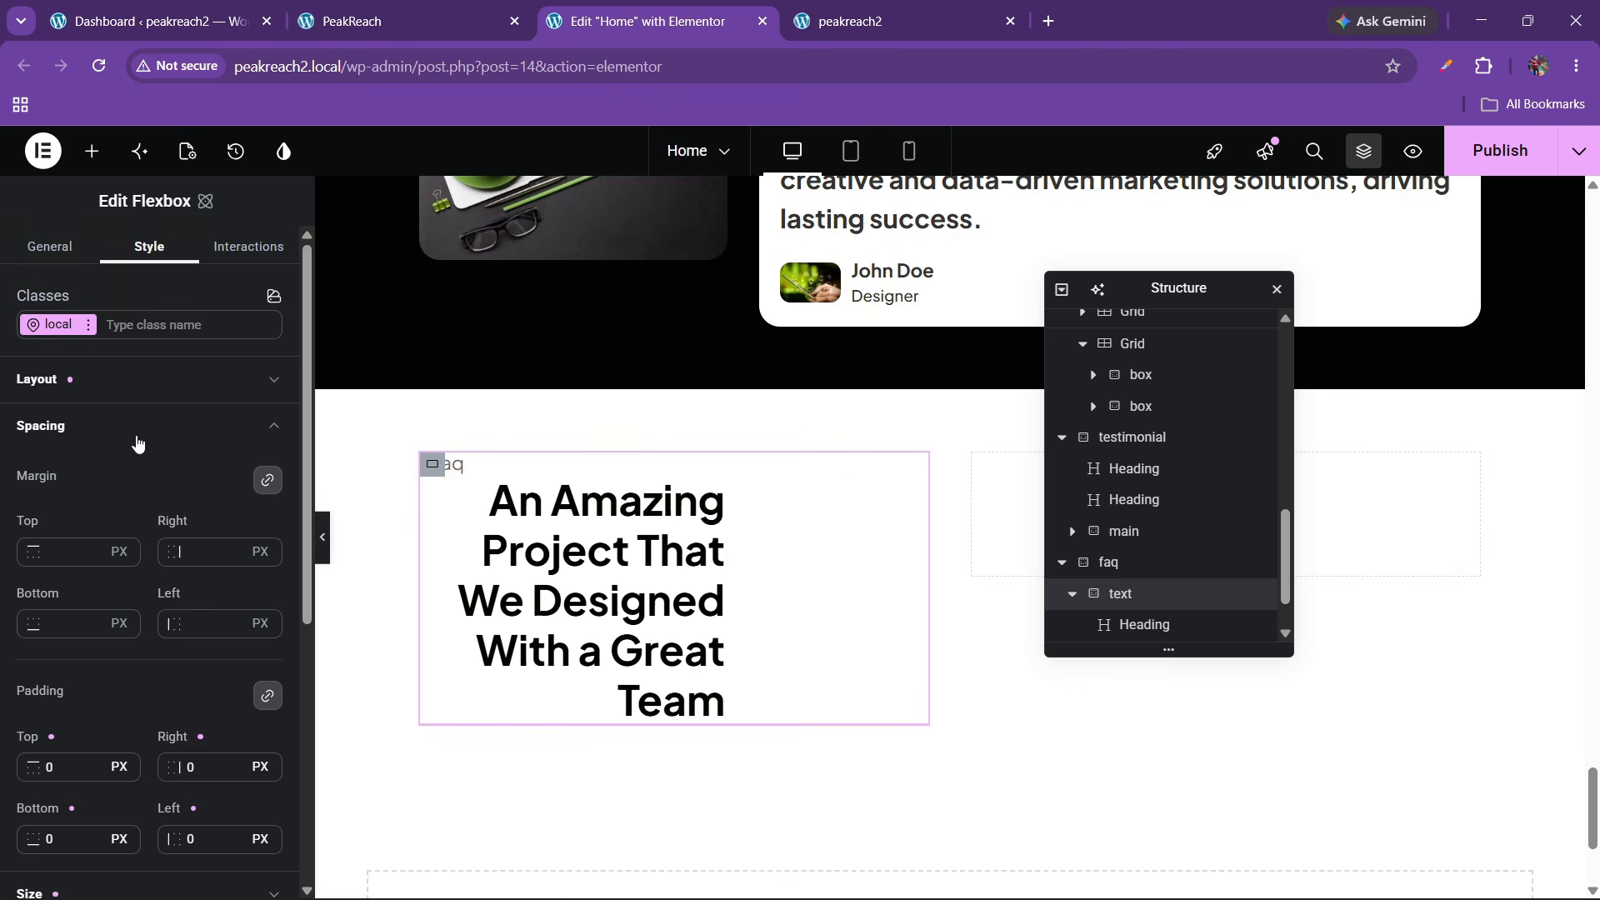
left_click(122, 385)
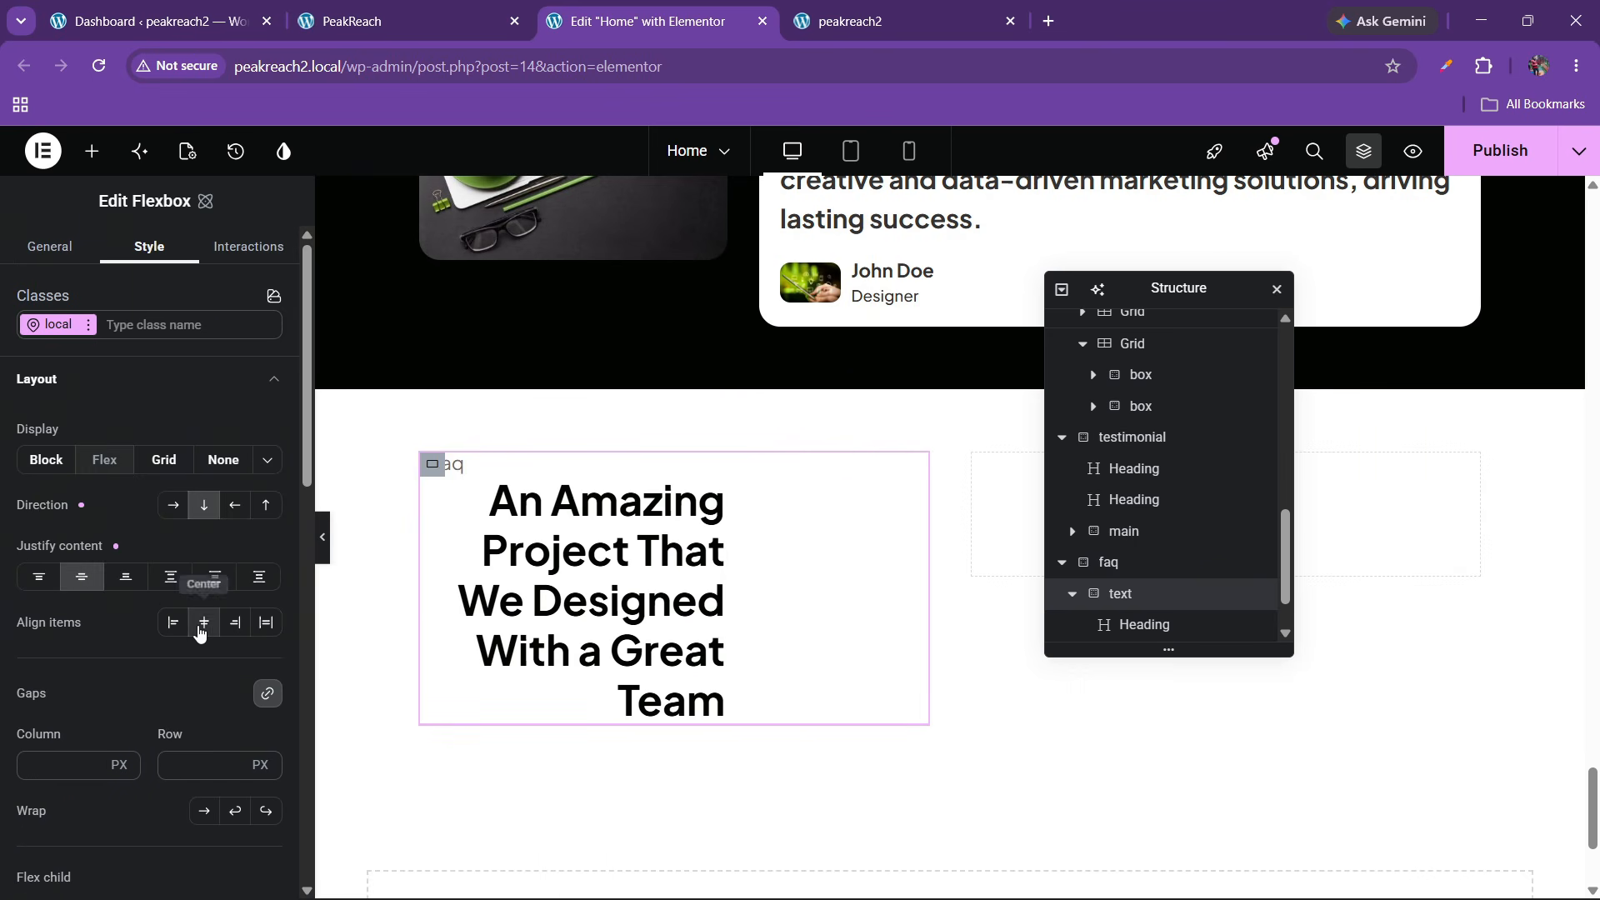
left_click(172, 623)
Left-align the pasted heading's text and set its width to 100%
left_click(714, 514)
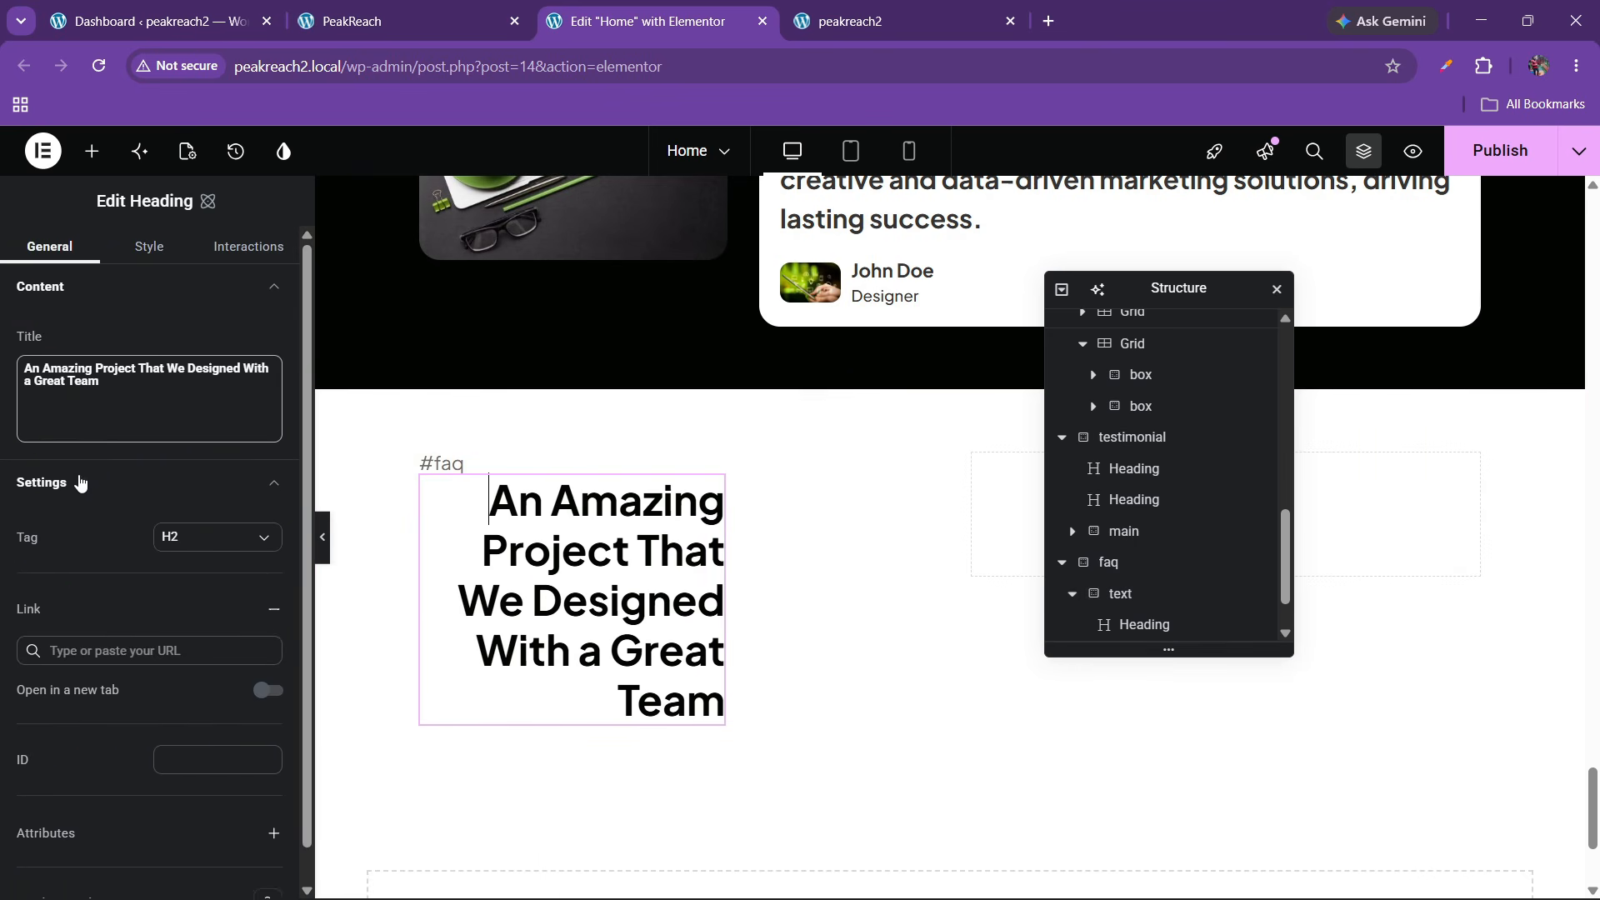
left_click(151, 247)
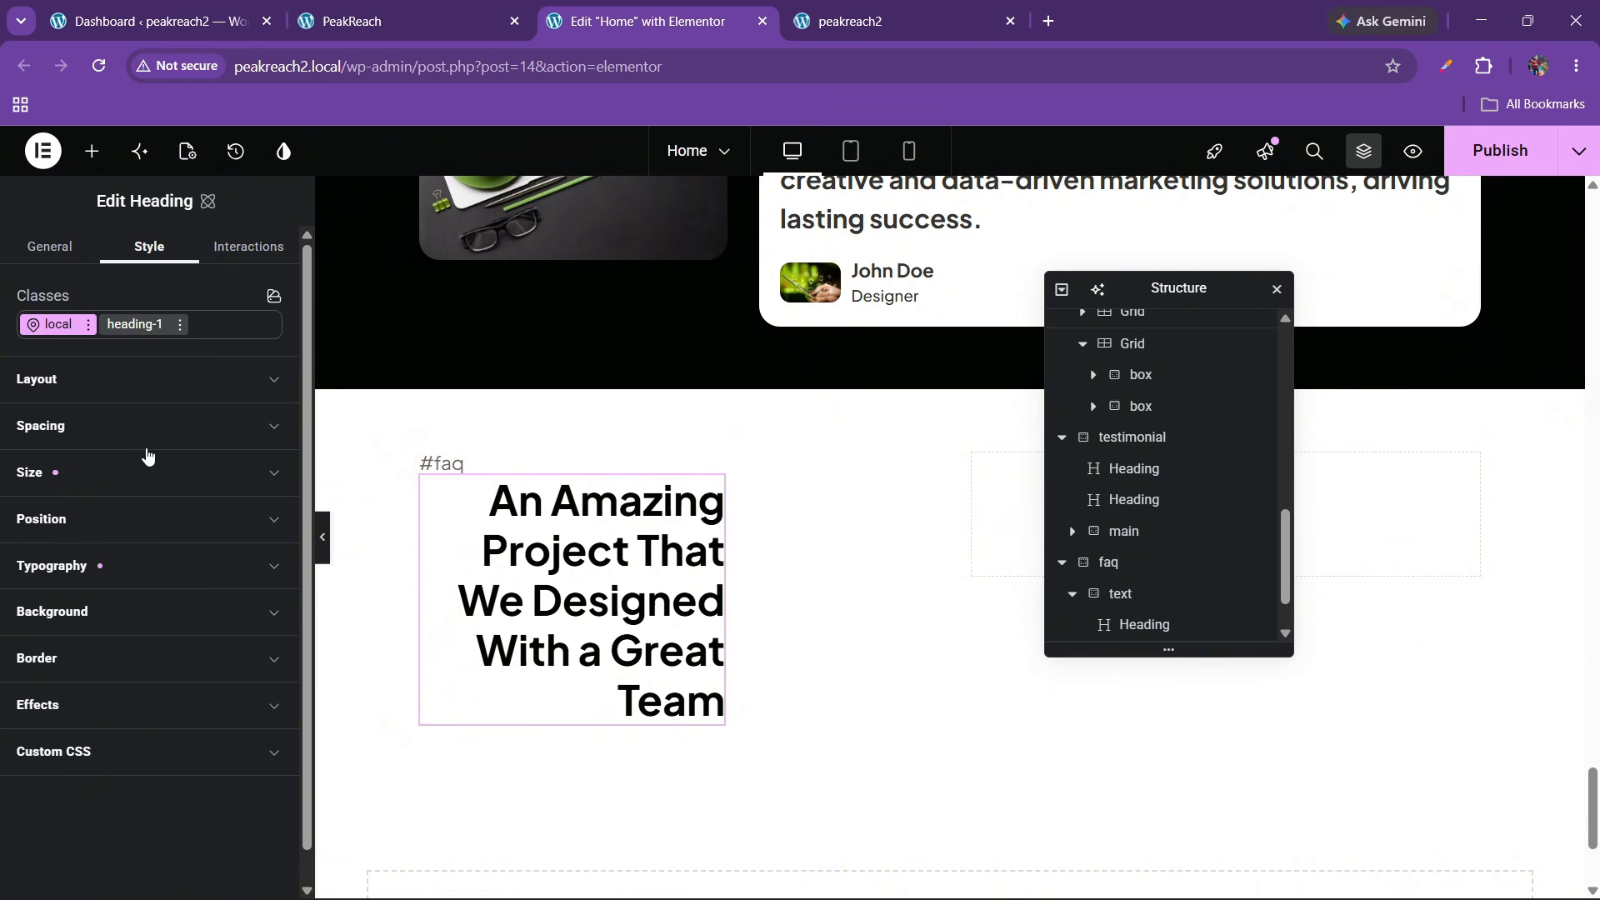
left_click(105, 563)
scroll(129, 612, "down", 1)
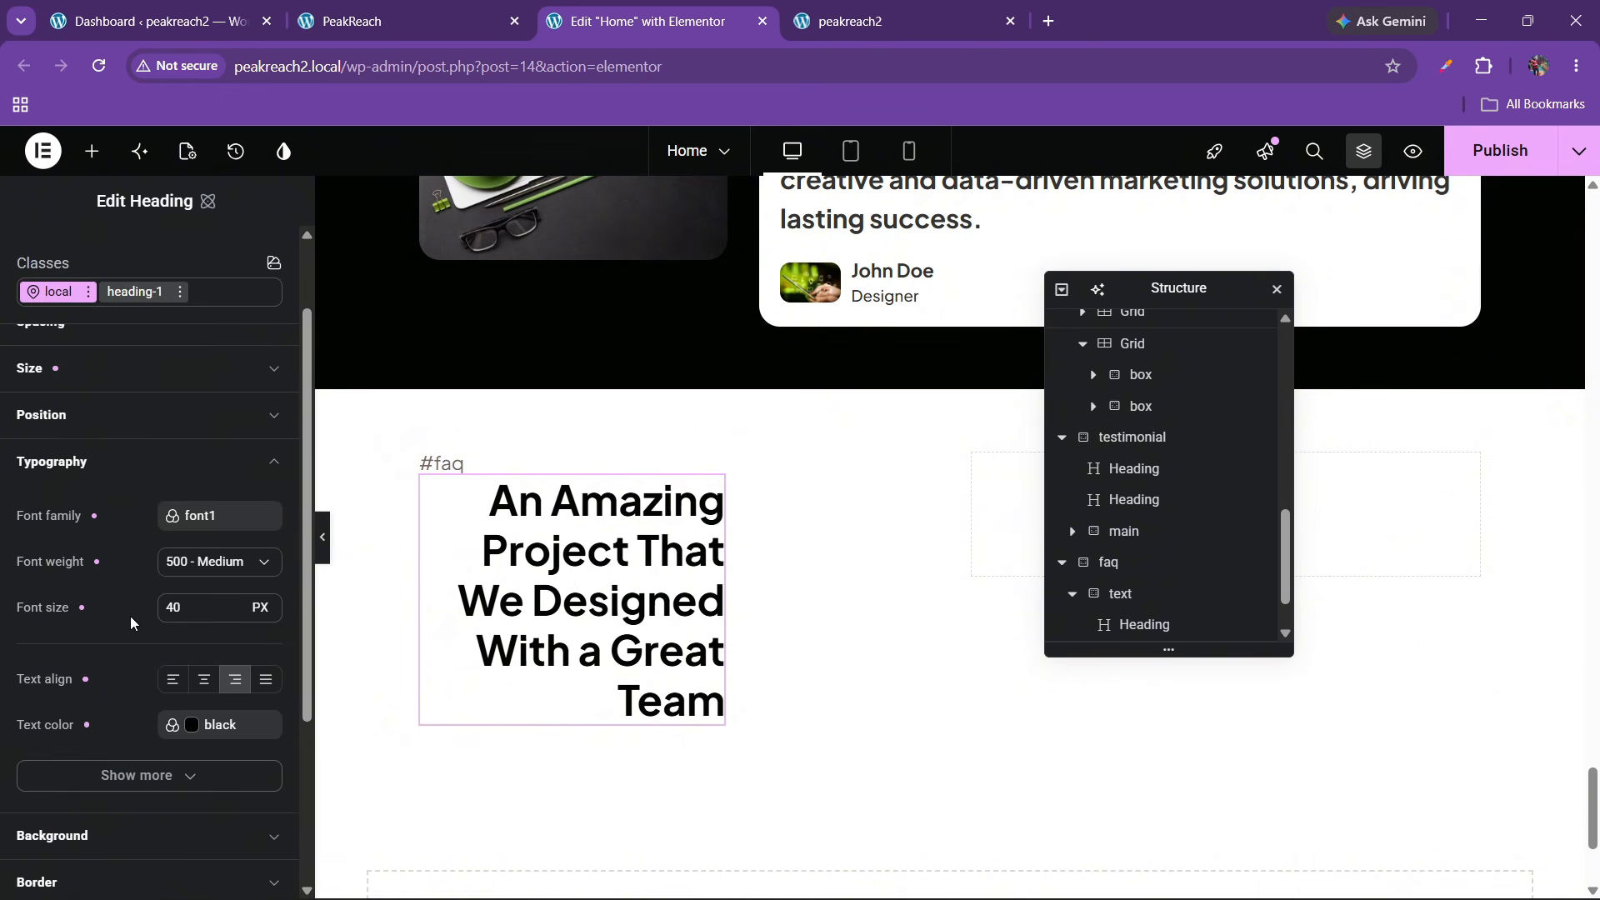
left_click(173, 679)
scroll(169, 504, "up", 2)
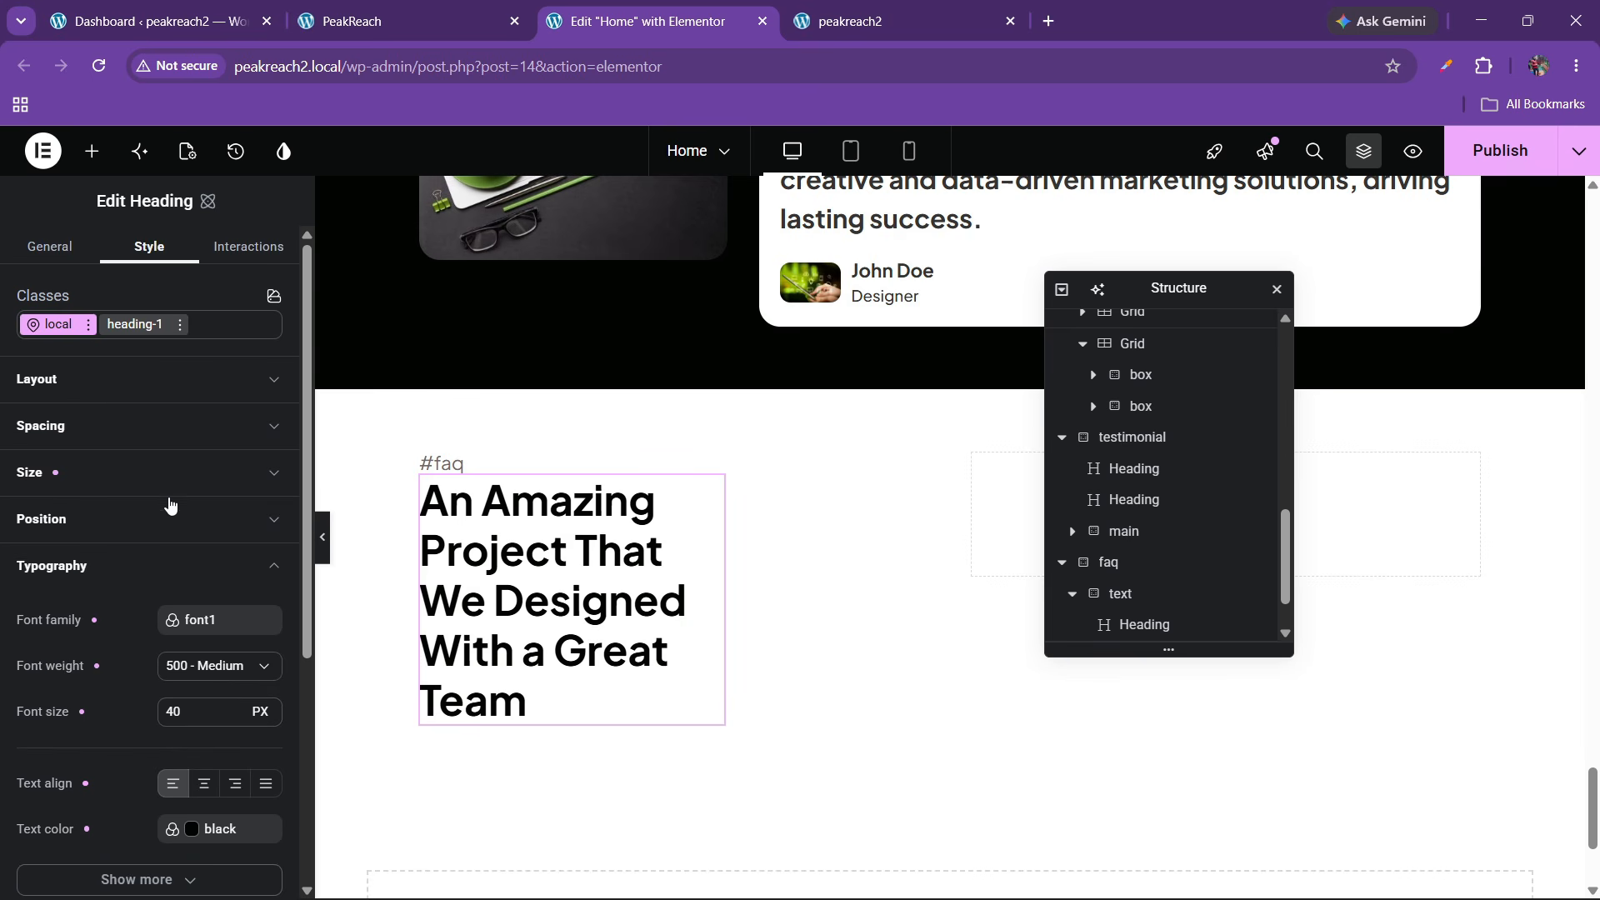
left_click(102, 387)
left_click(94, 389)
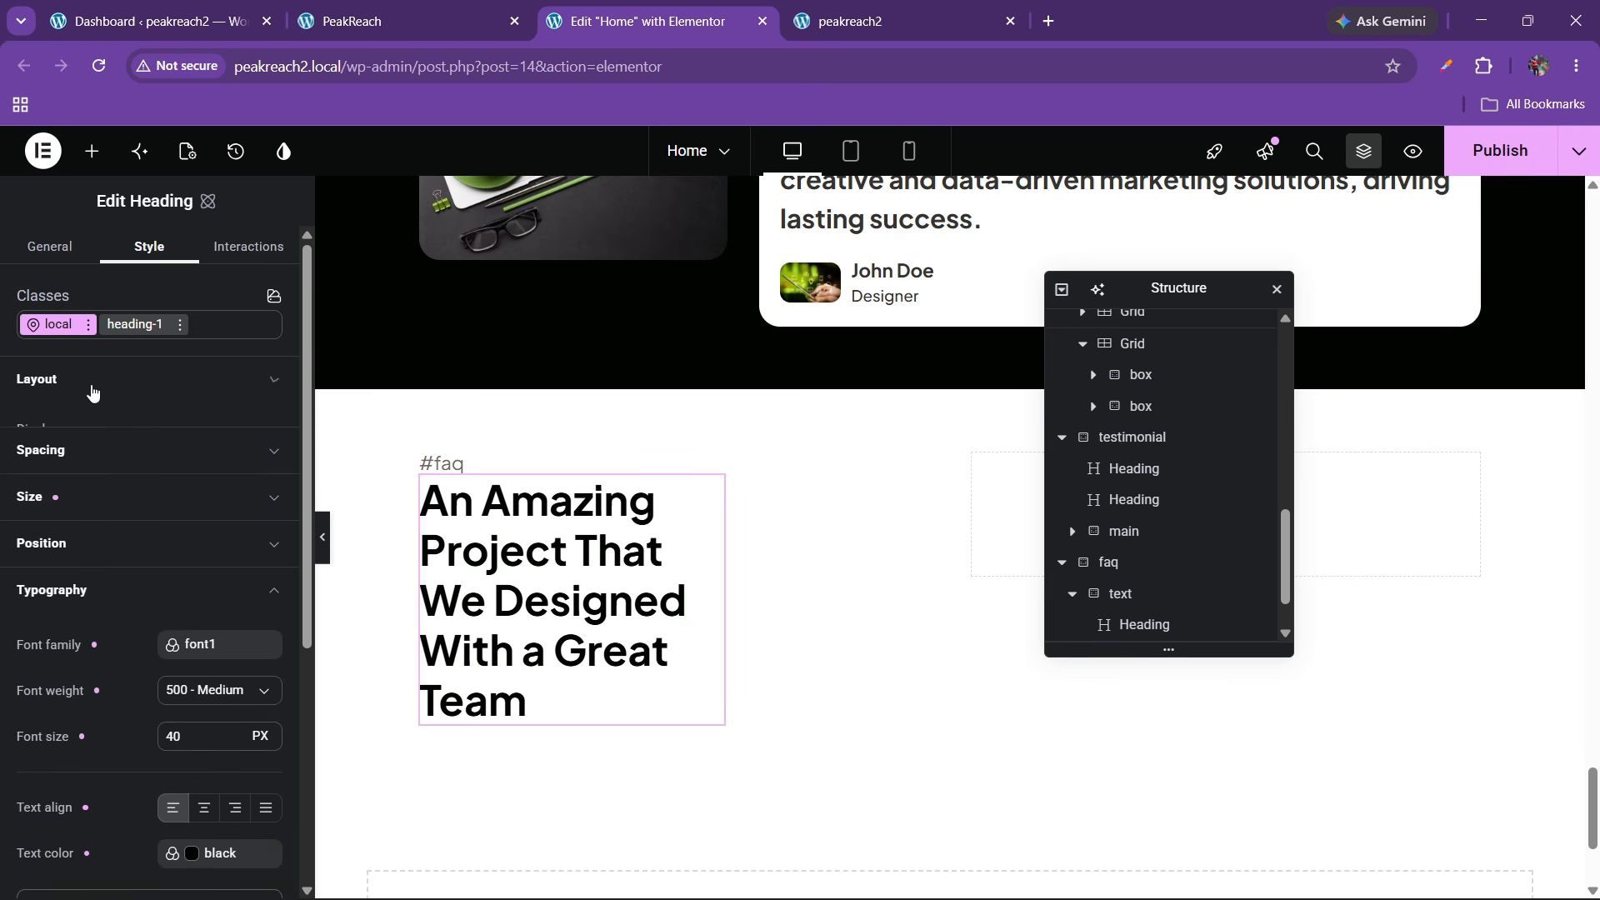
left_click(65, 481)
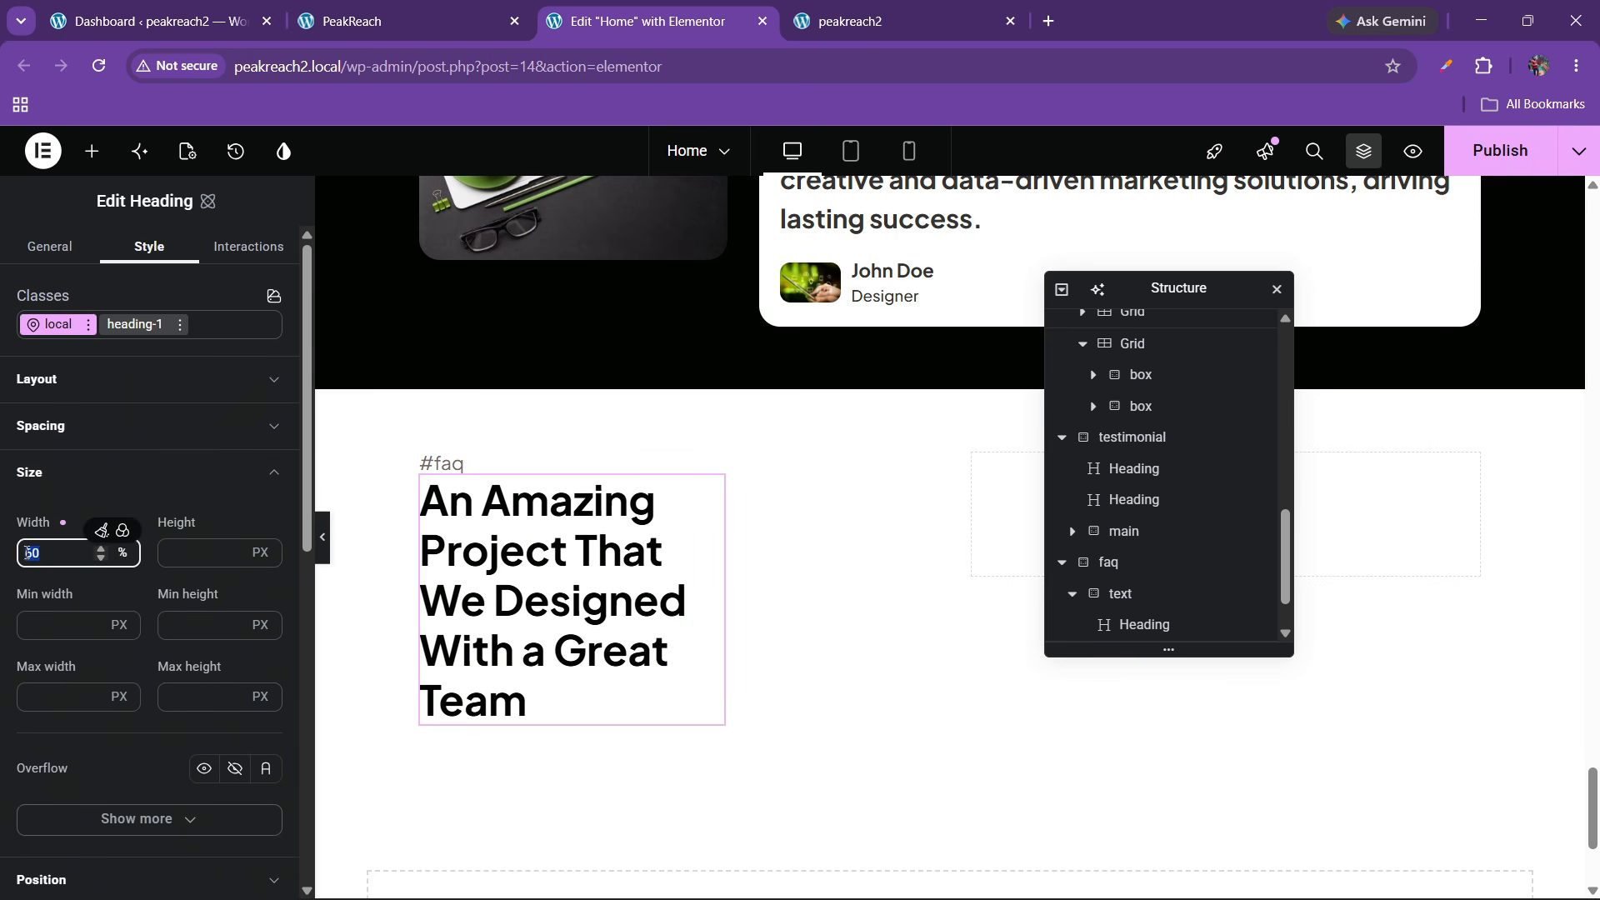
type("100")
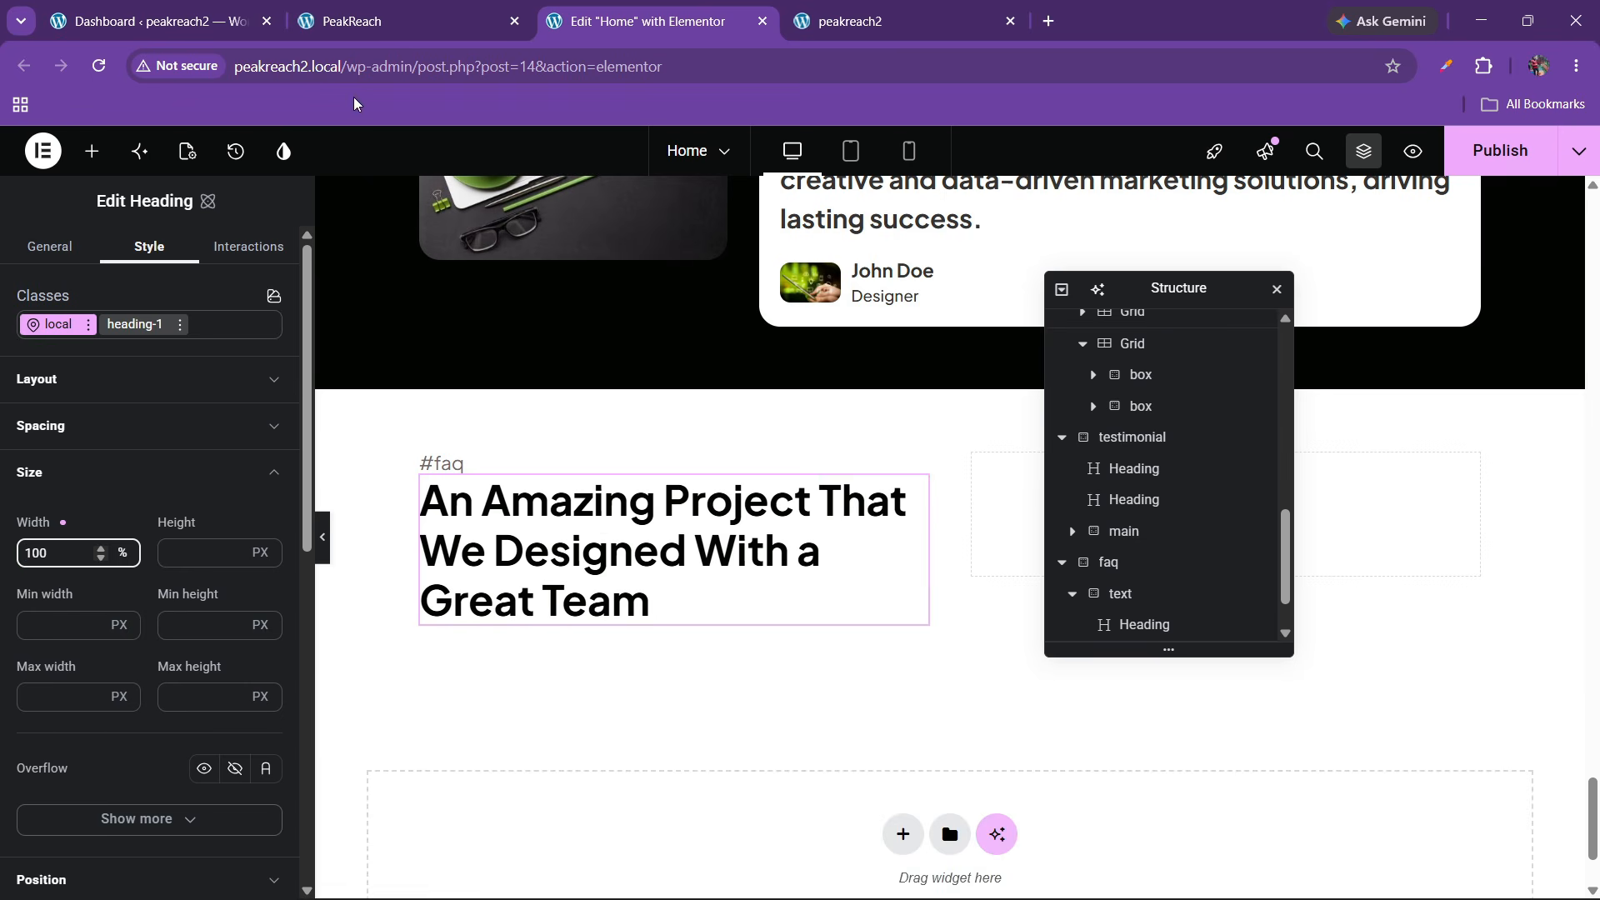
Retitle the heading 'Everything You Need to Know' using text copied from the live site
left_click(461, 8)
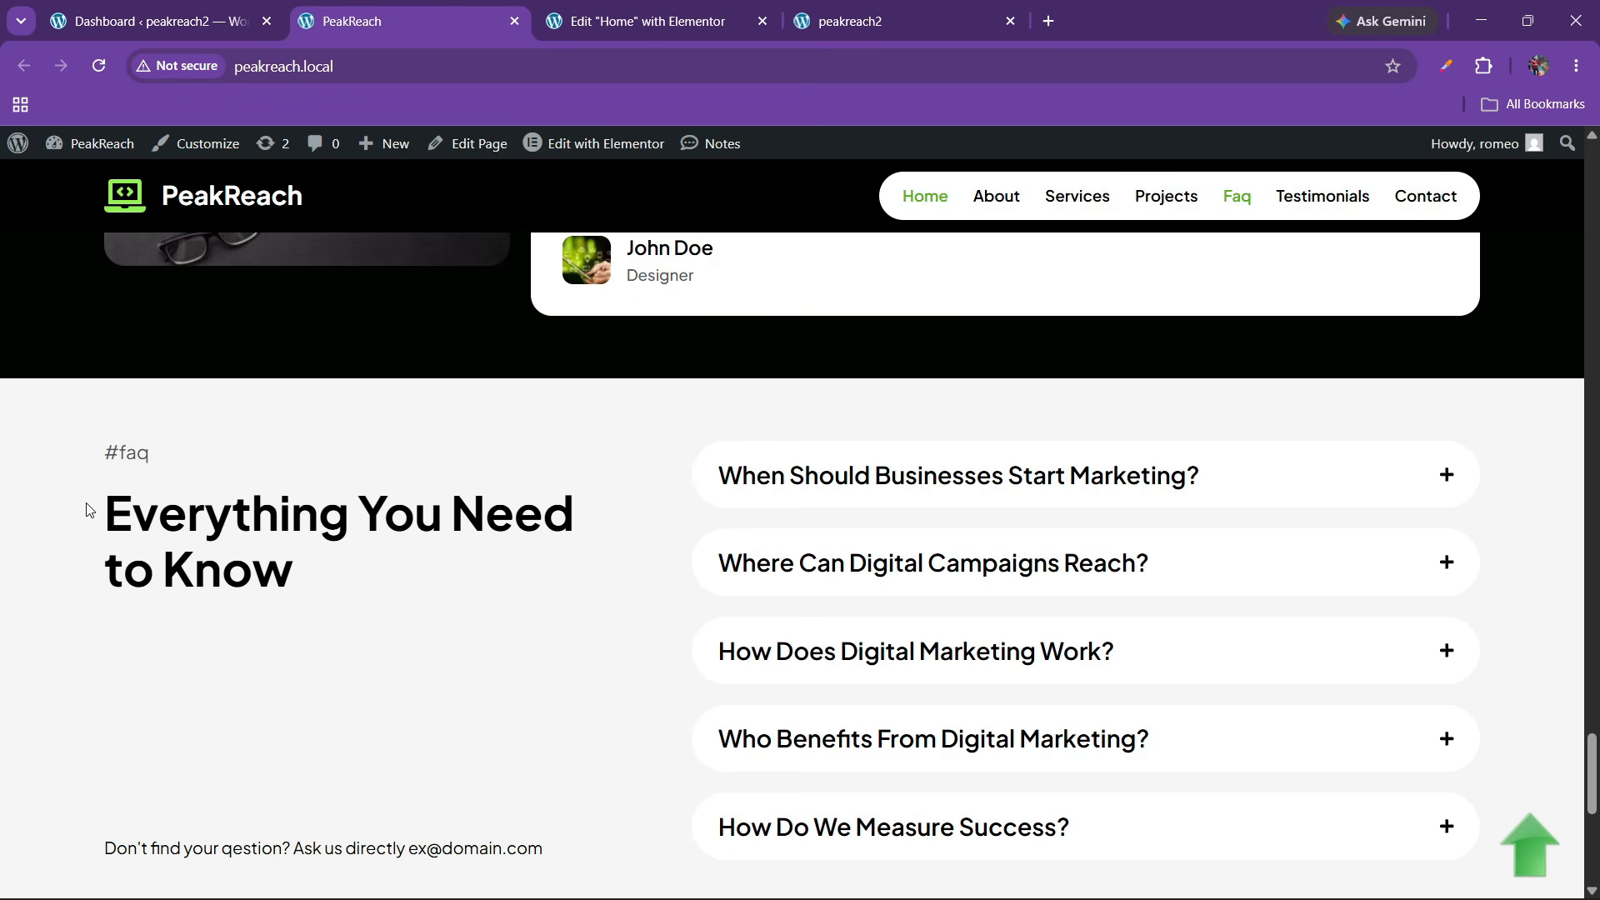
left_click_drag(89, 510, 281, 565)
key("ctrl+c")
left_click(717, 21)
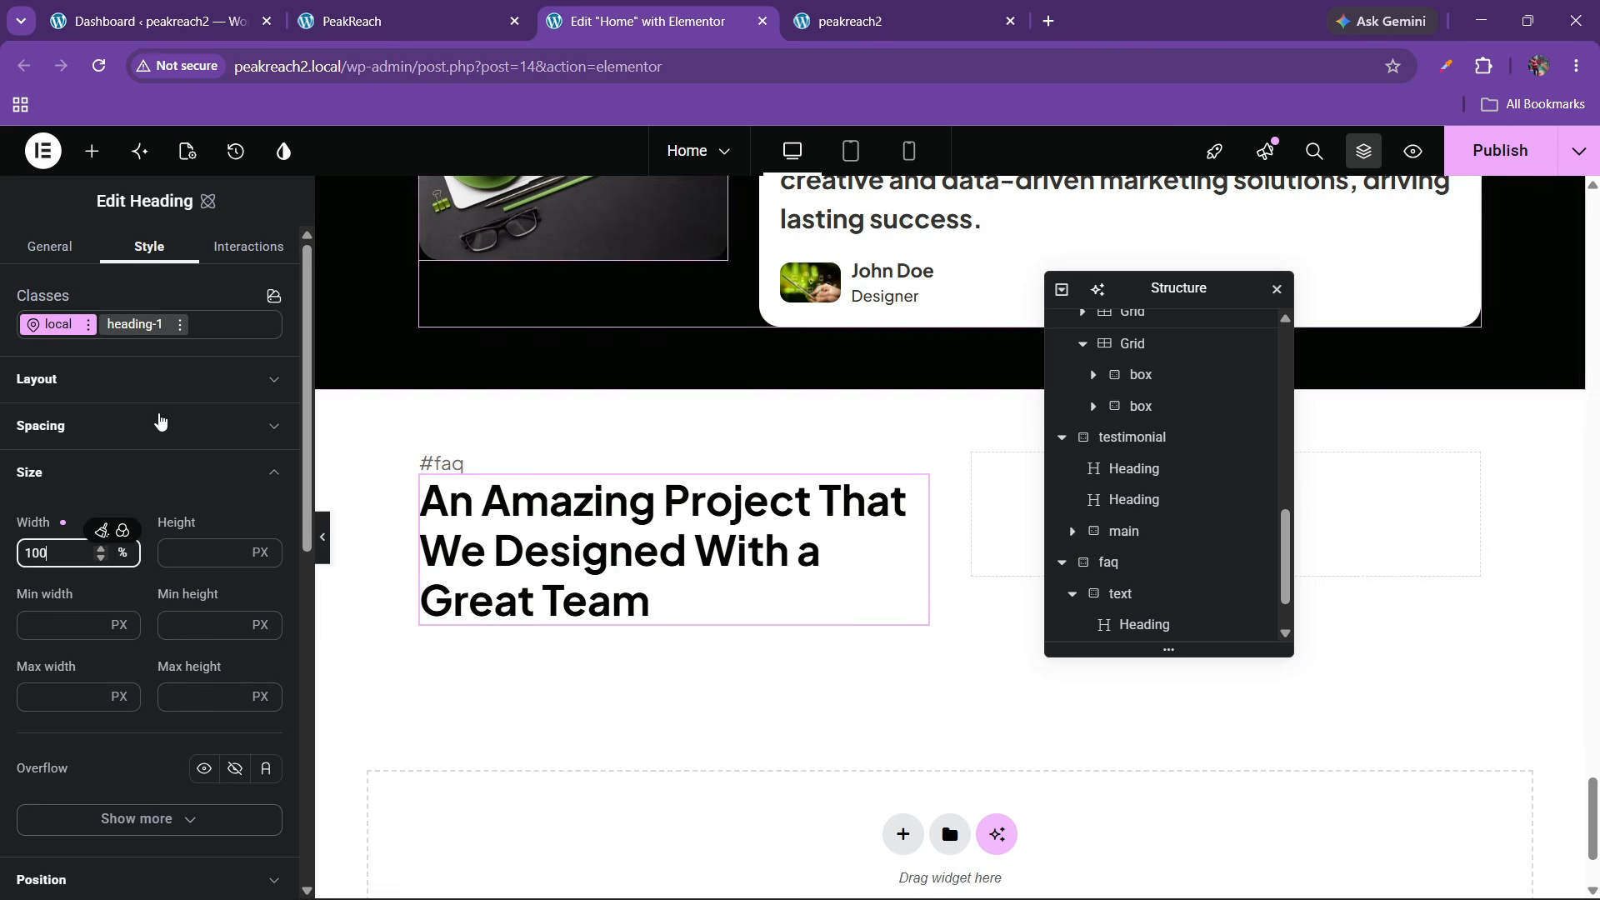
left_click(50, 246)
triple_click(86, 367)
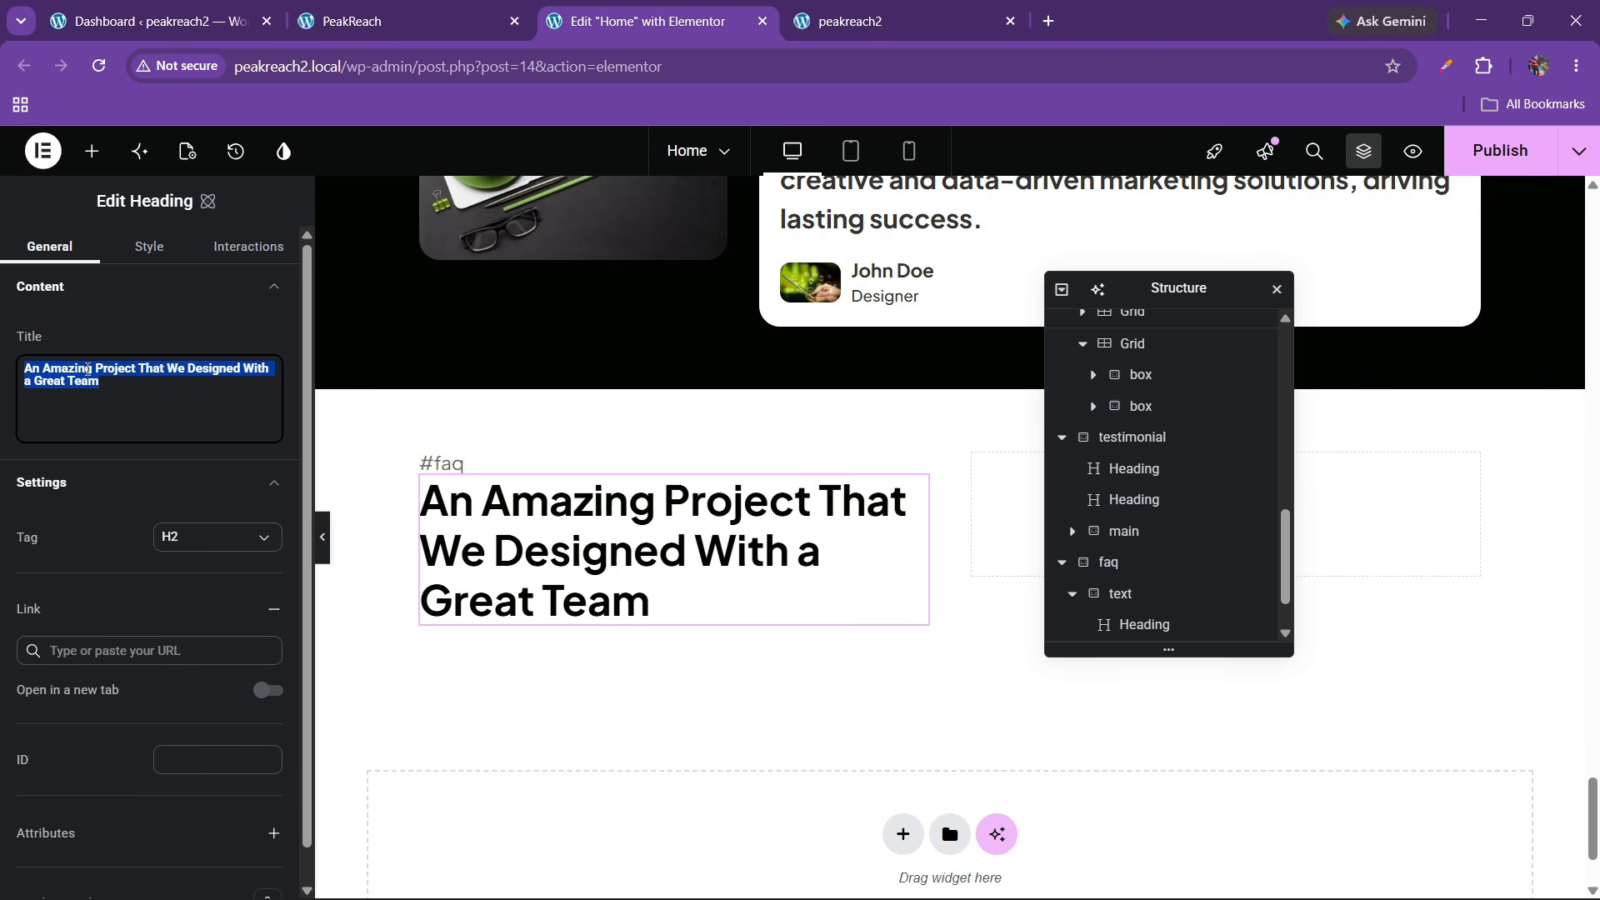
key("ctrl+v")
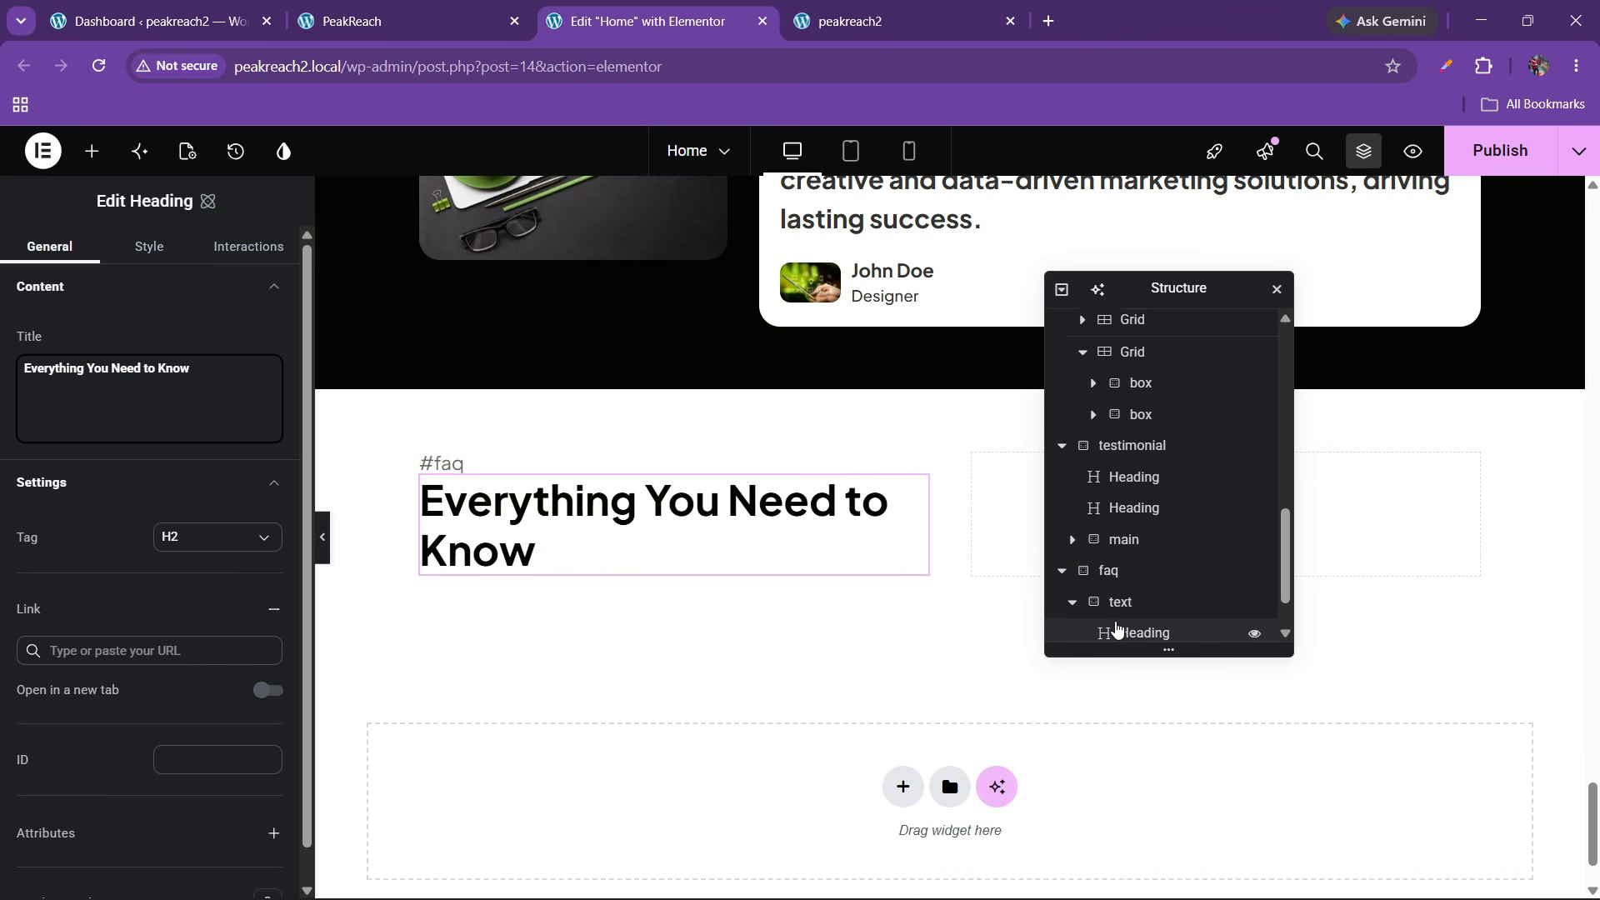
Set the headings container's row gap to 20 px
scroll(1129, 625, "down", 1)
left_click(1133, 537)
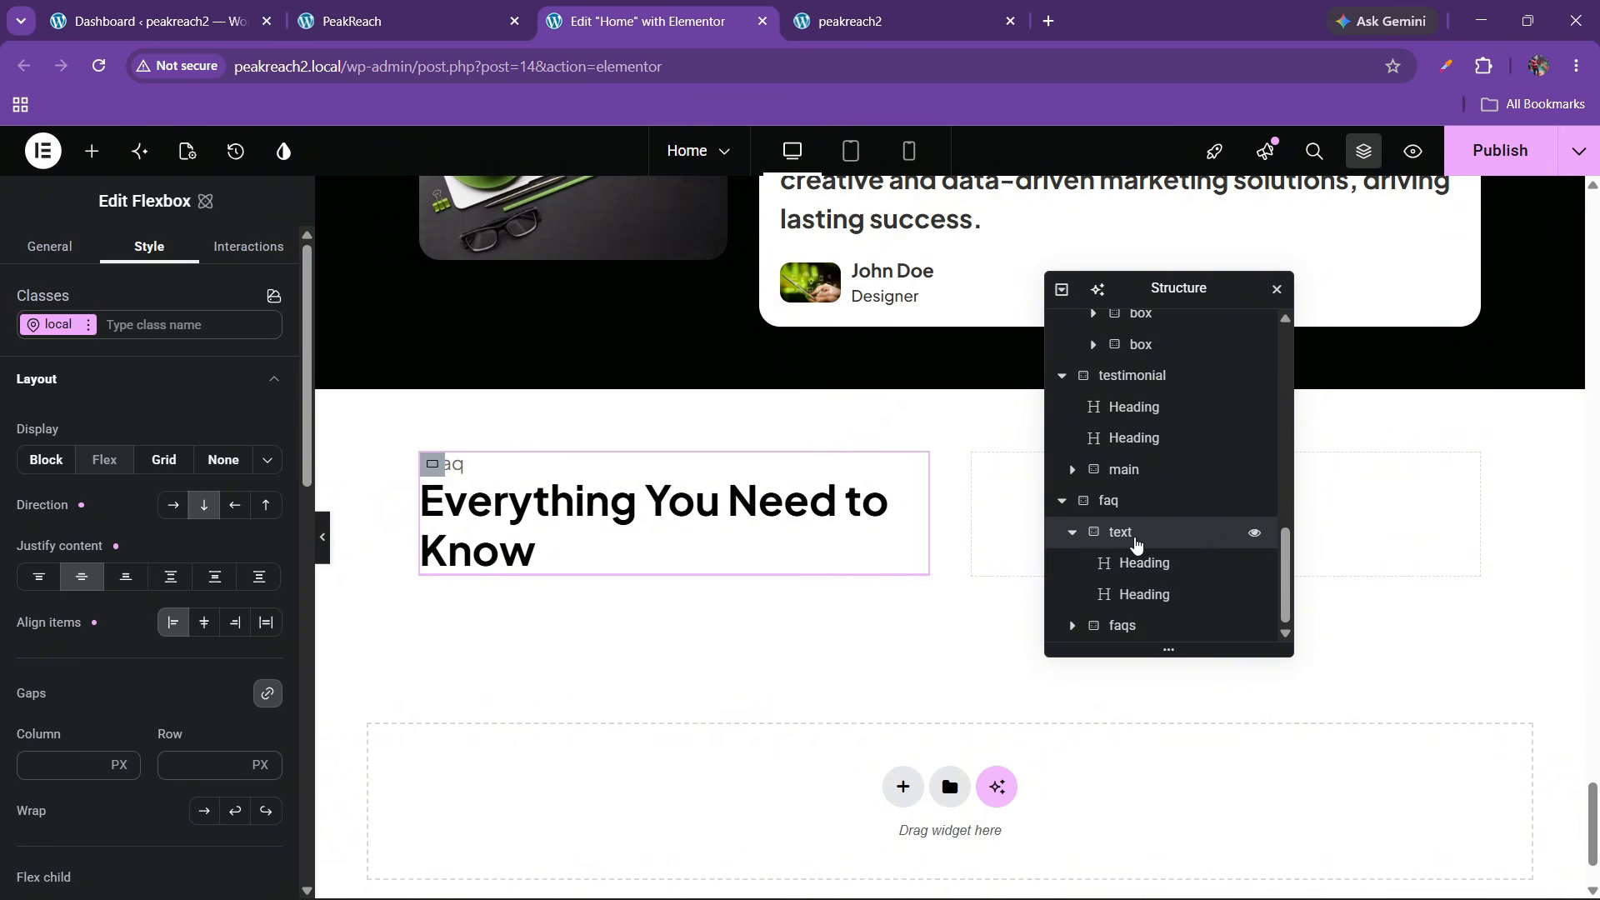
left_click(182, 767)
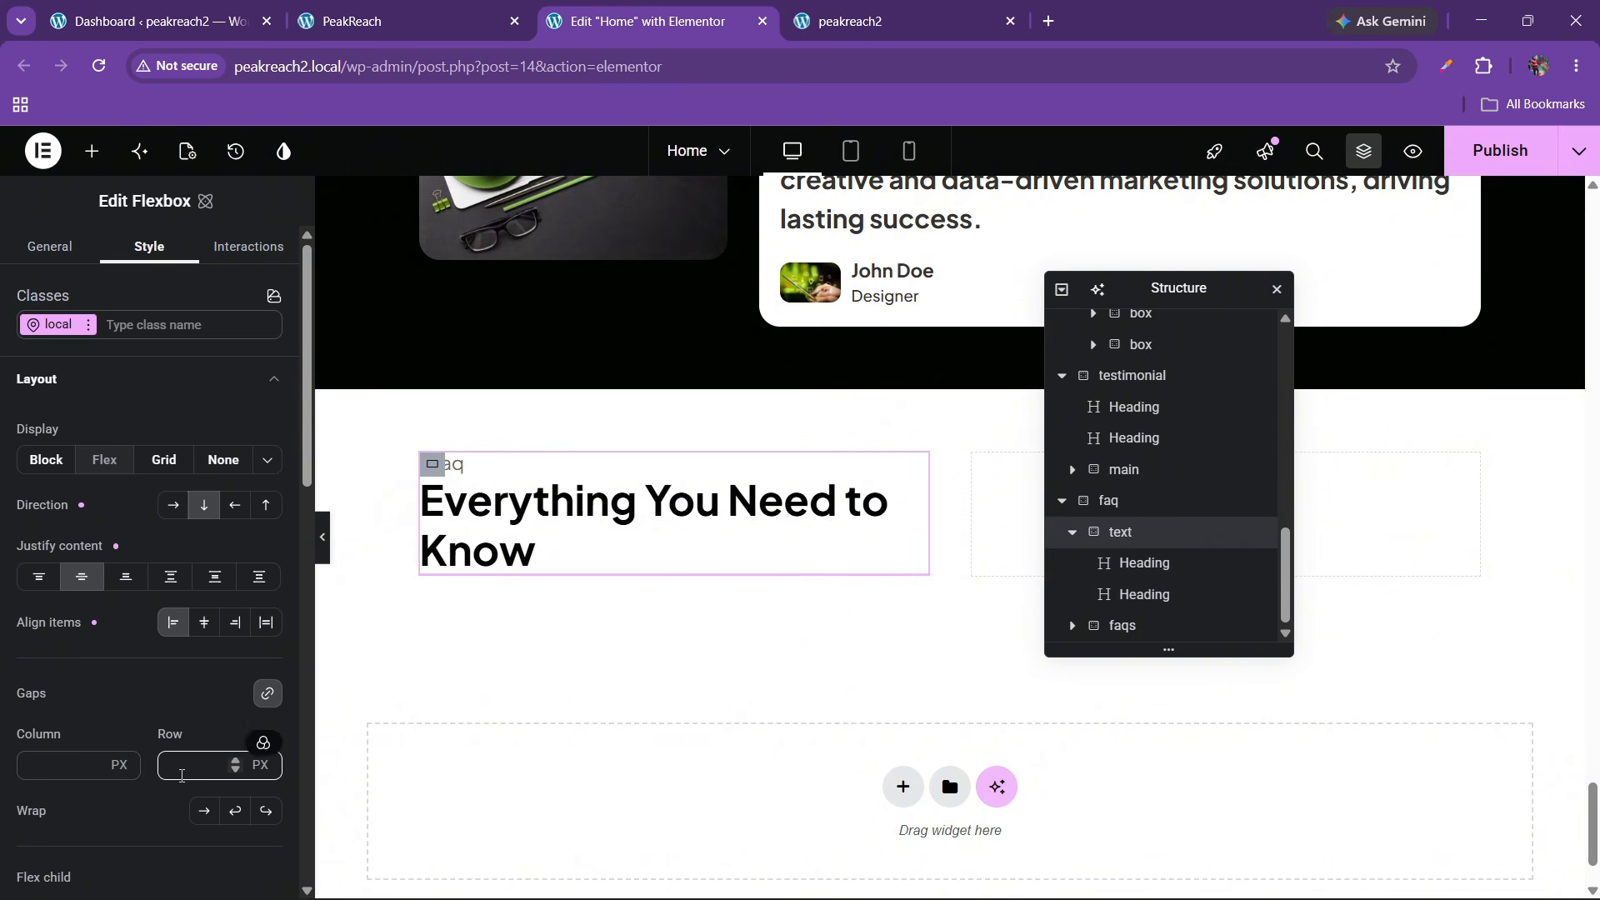
type("20")
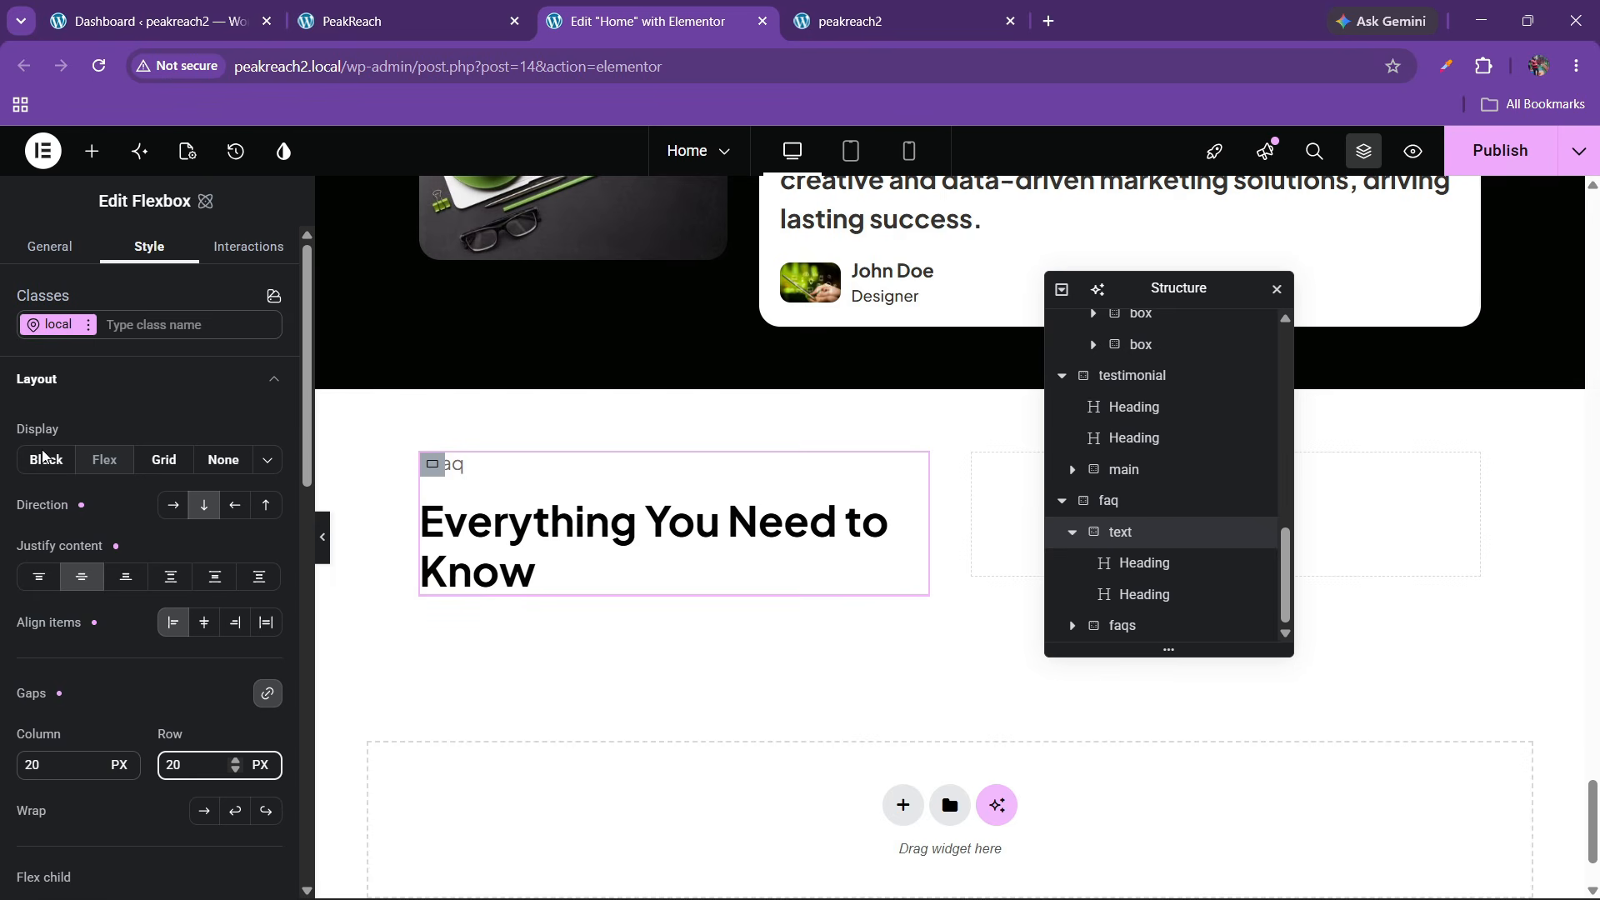
left_click(327, 7)
scroll(360, 582, "down", 3)
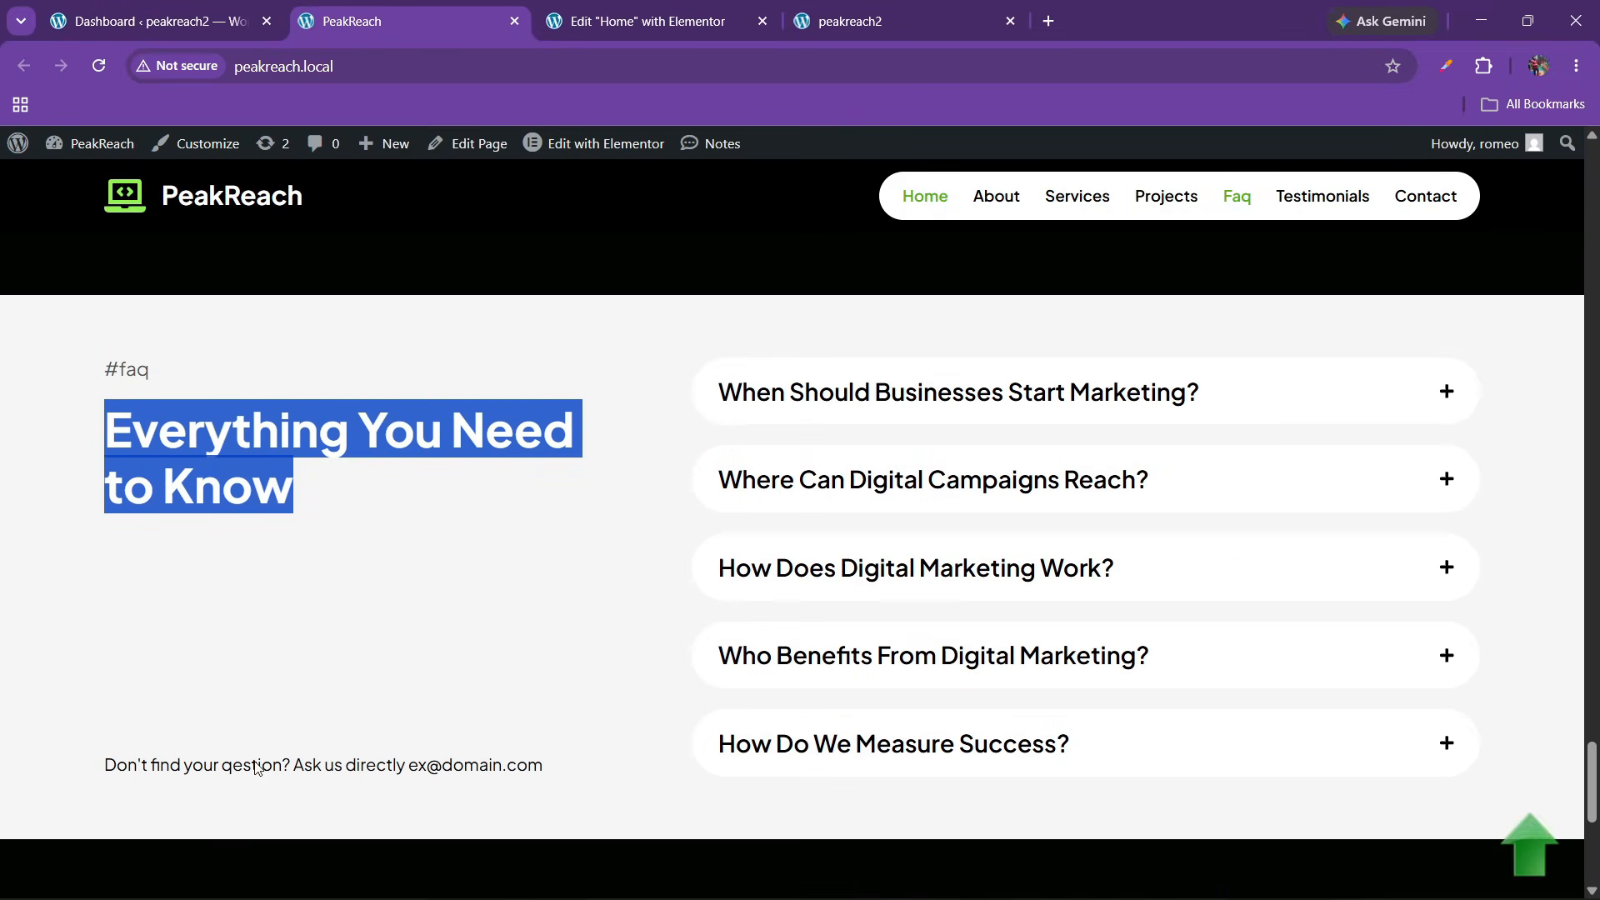
left_click(749, 6)
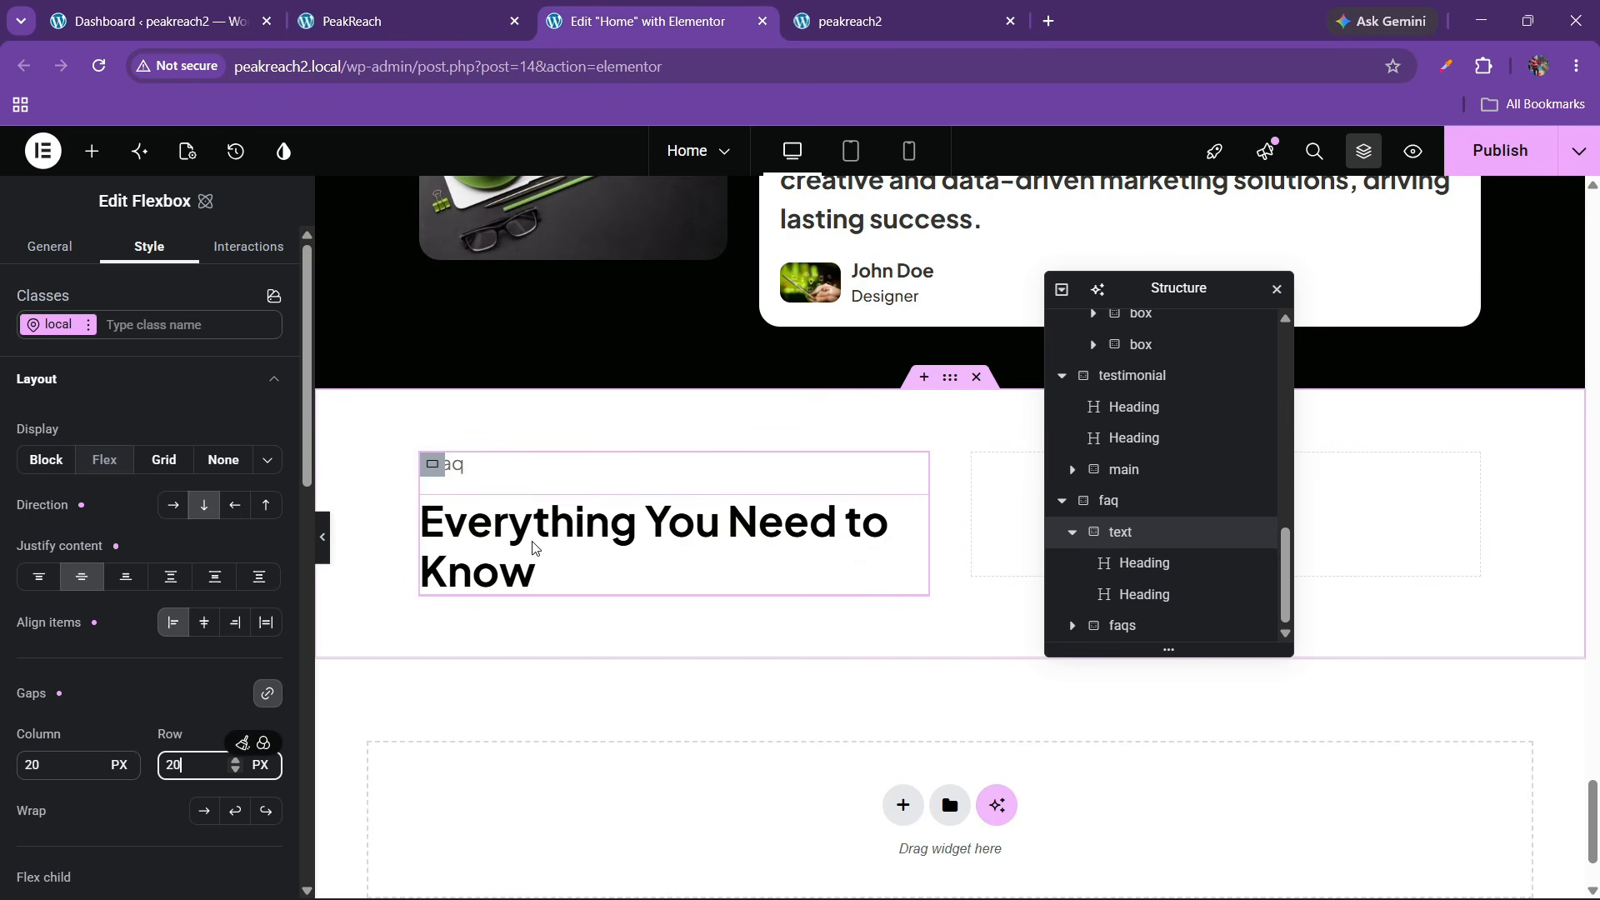
Add a new Flexbox container at the top of the faq text column with 0 padding
left_click(91, 151)
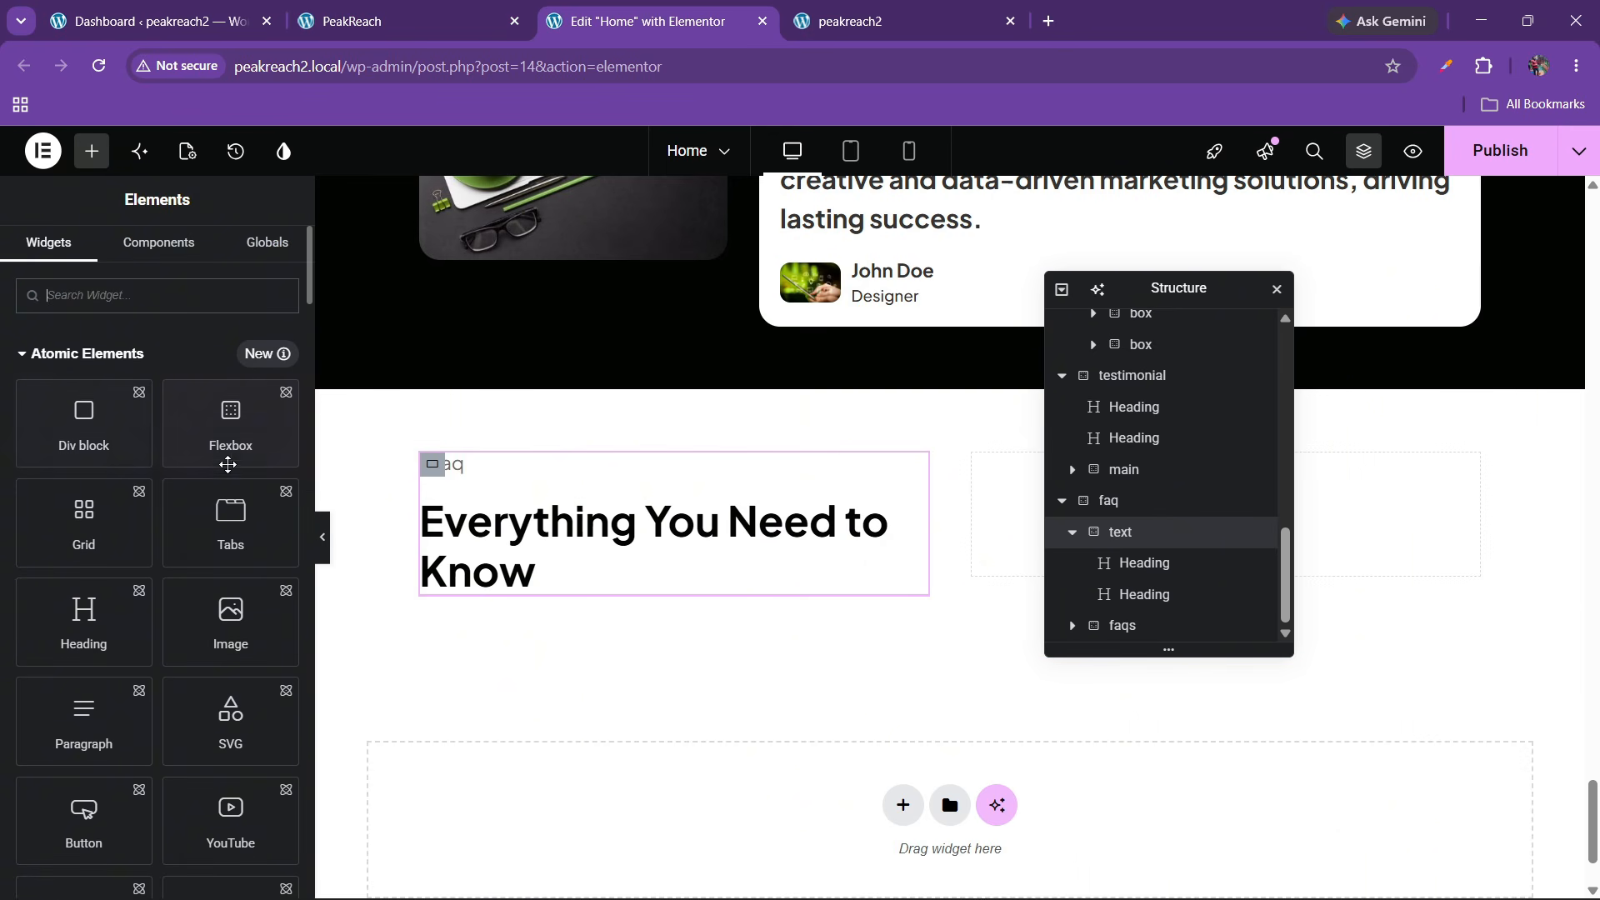
left_click_drag(228, 450, 660, 531)
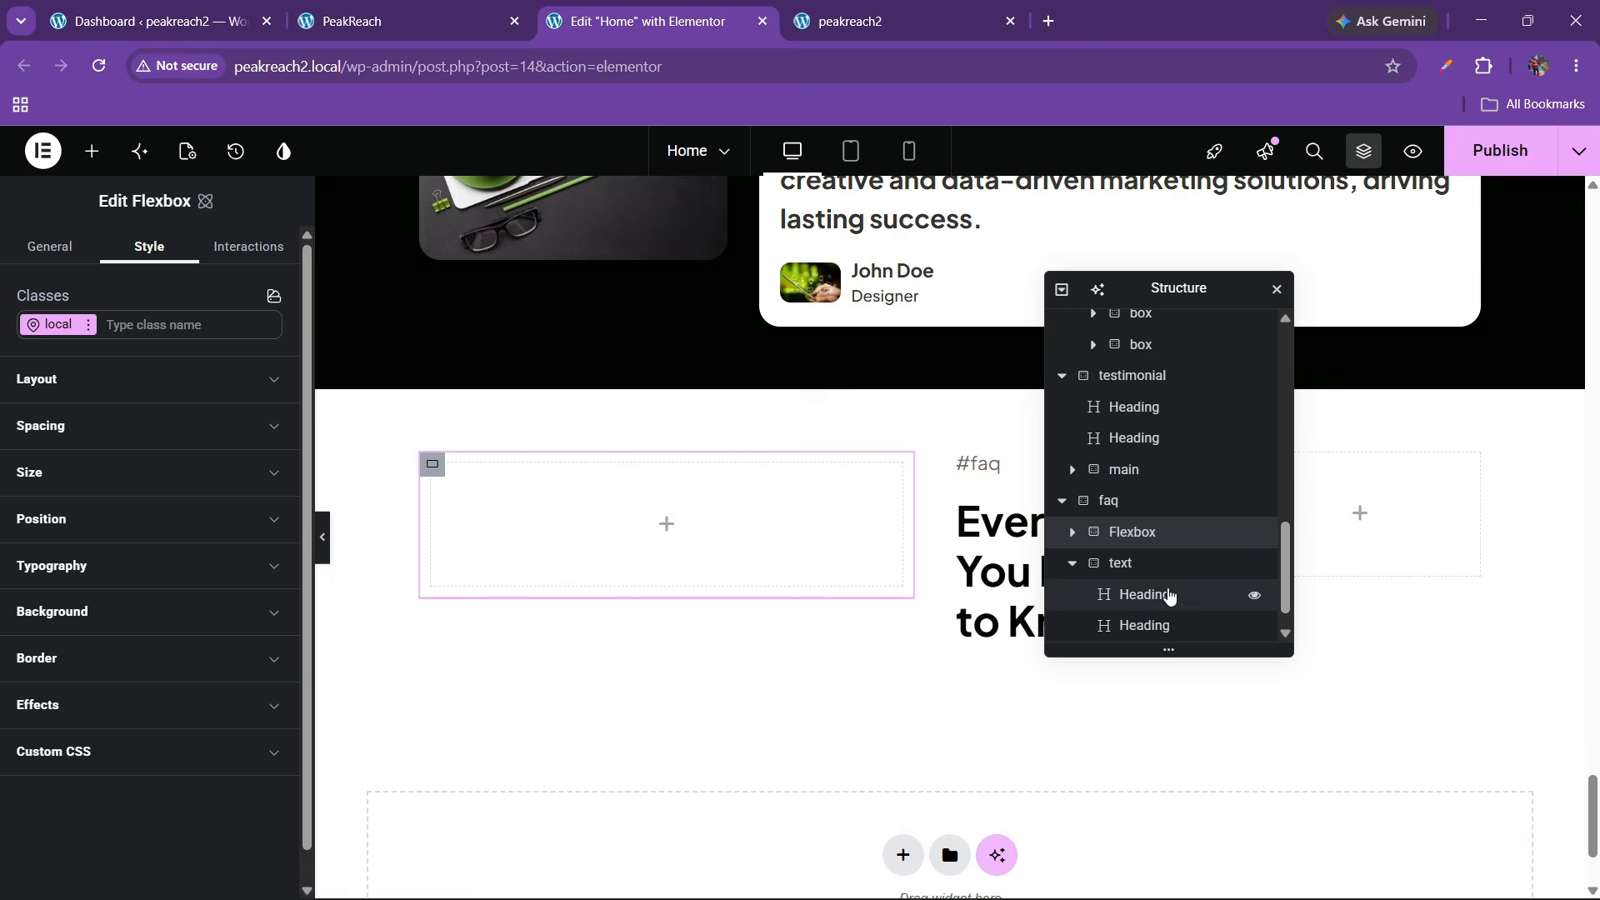
left_click_drag(1143, 532, 1146, 571)
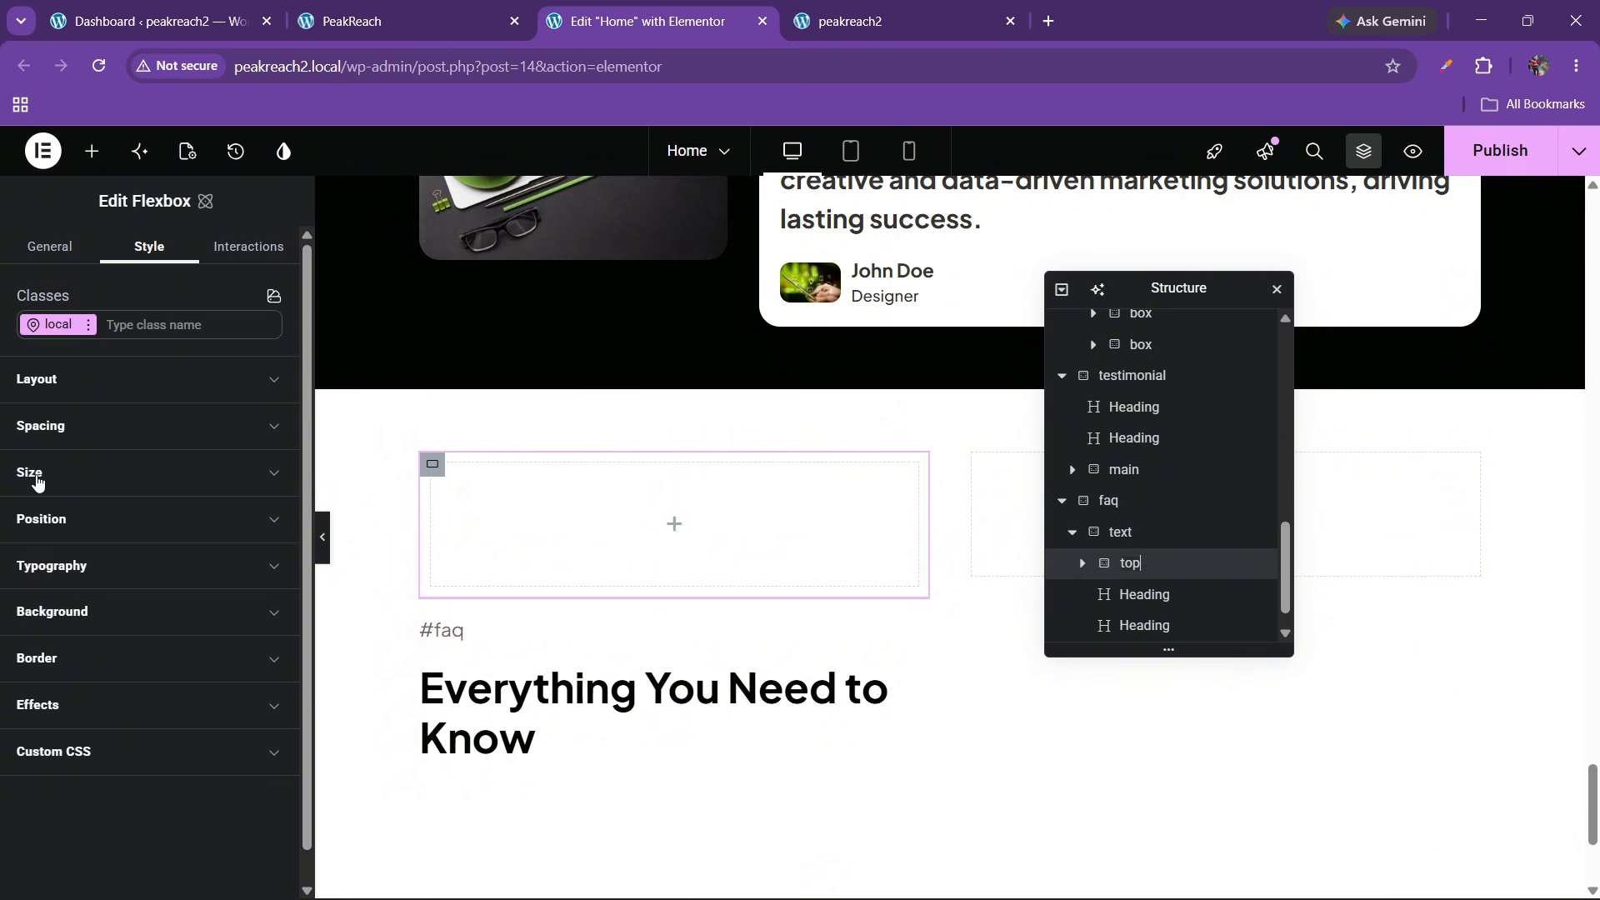
left_click(64, 434)
scroll(116, 567, "down", 3)
left_click(52, 455)
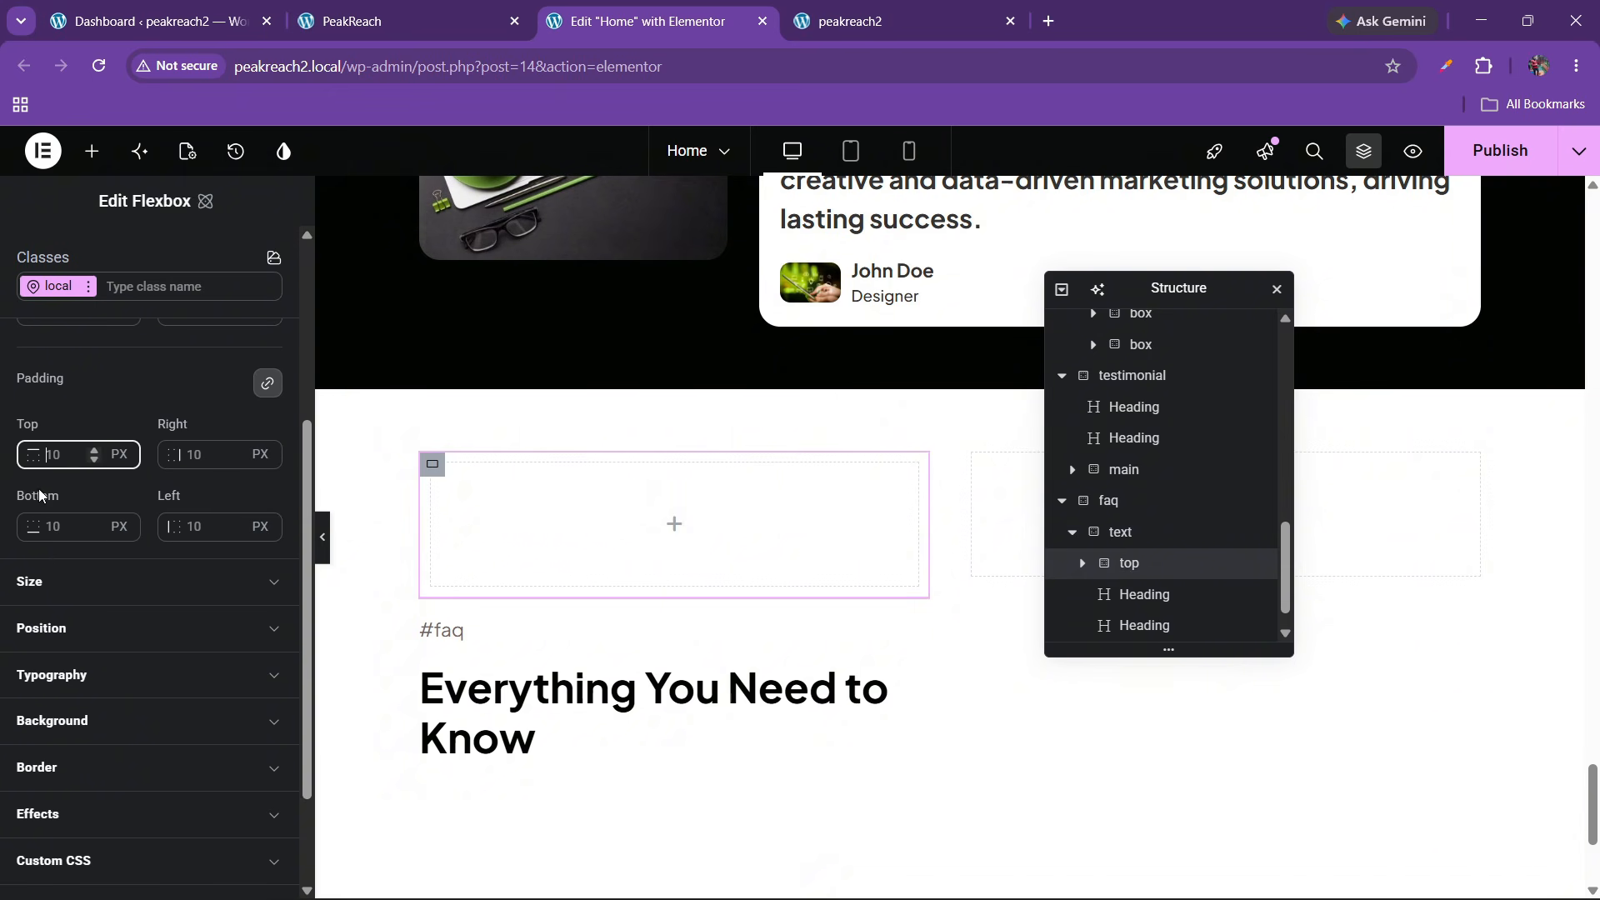
type("0")
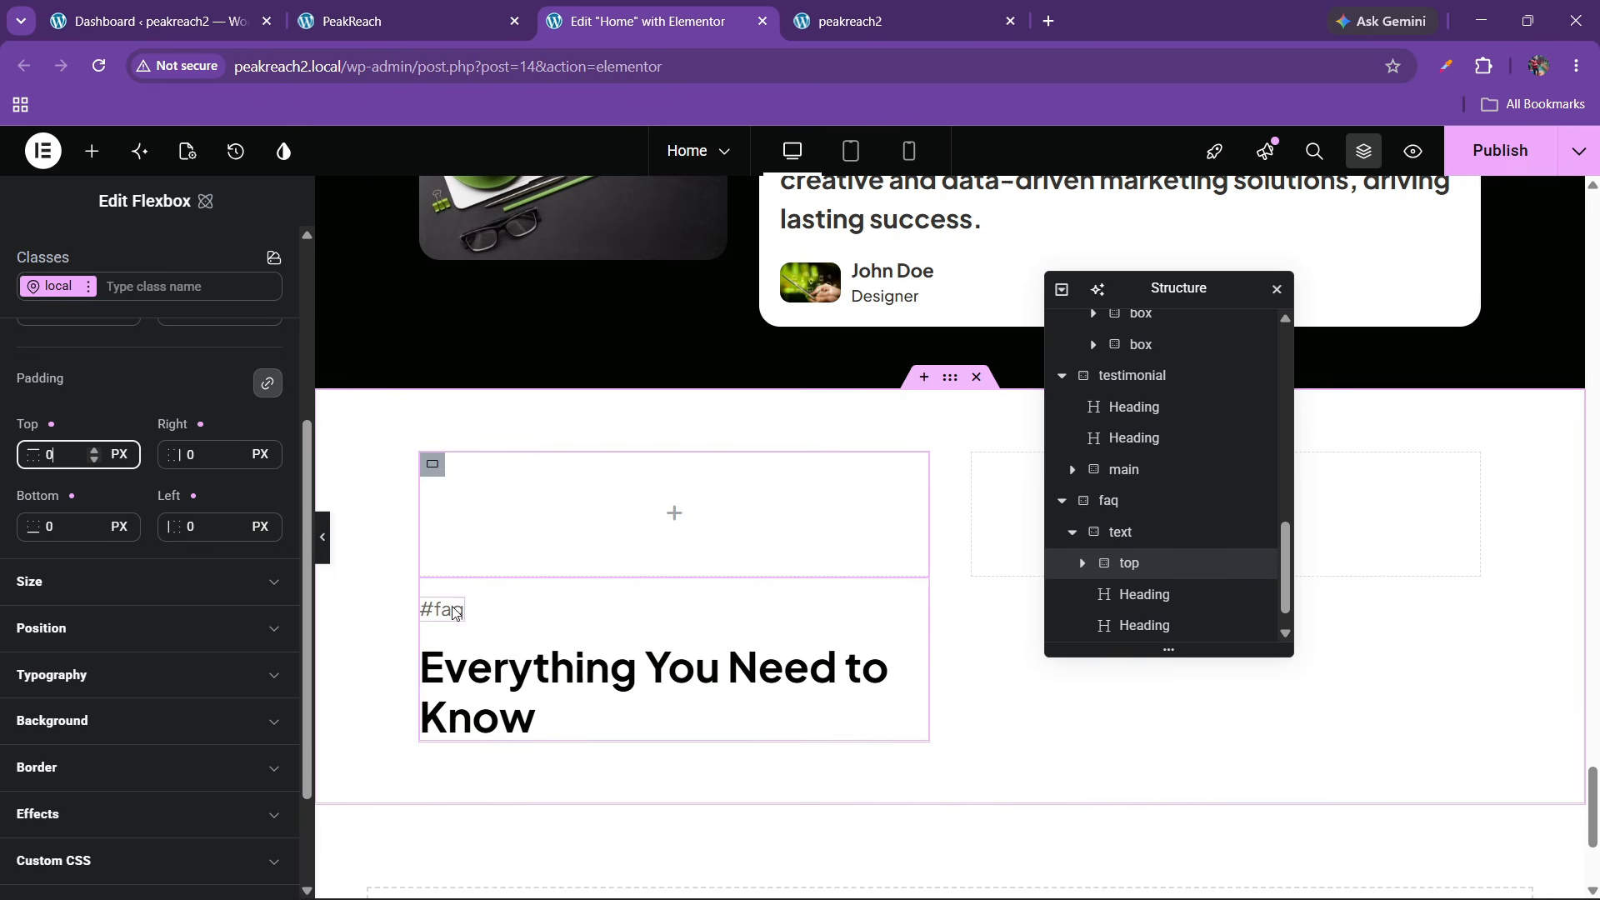
Move the #faq label and the main heading into the new container
left_click_drag(454, 614, 489, 568)
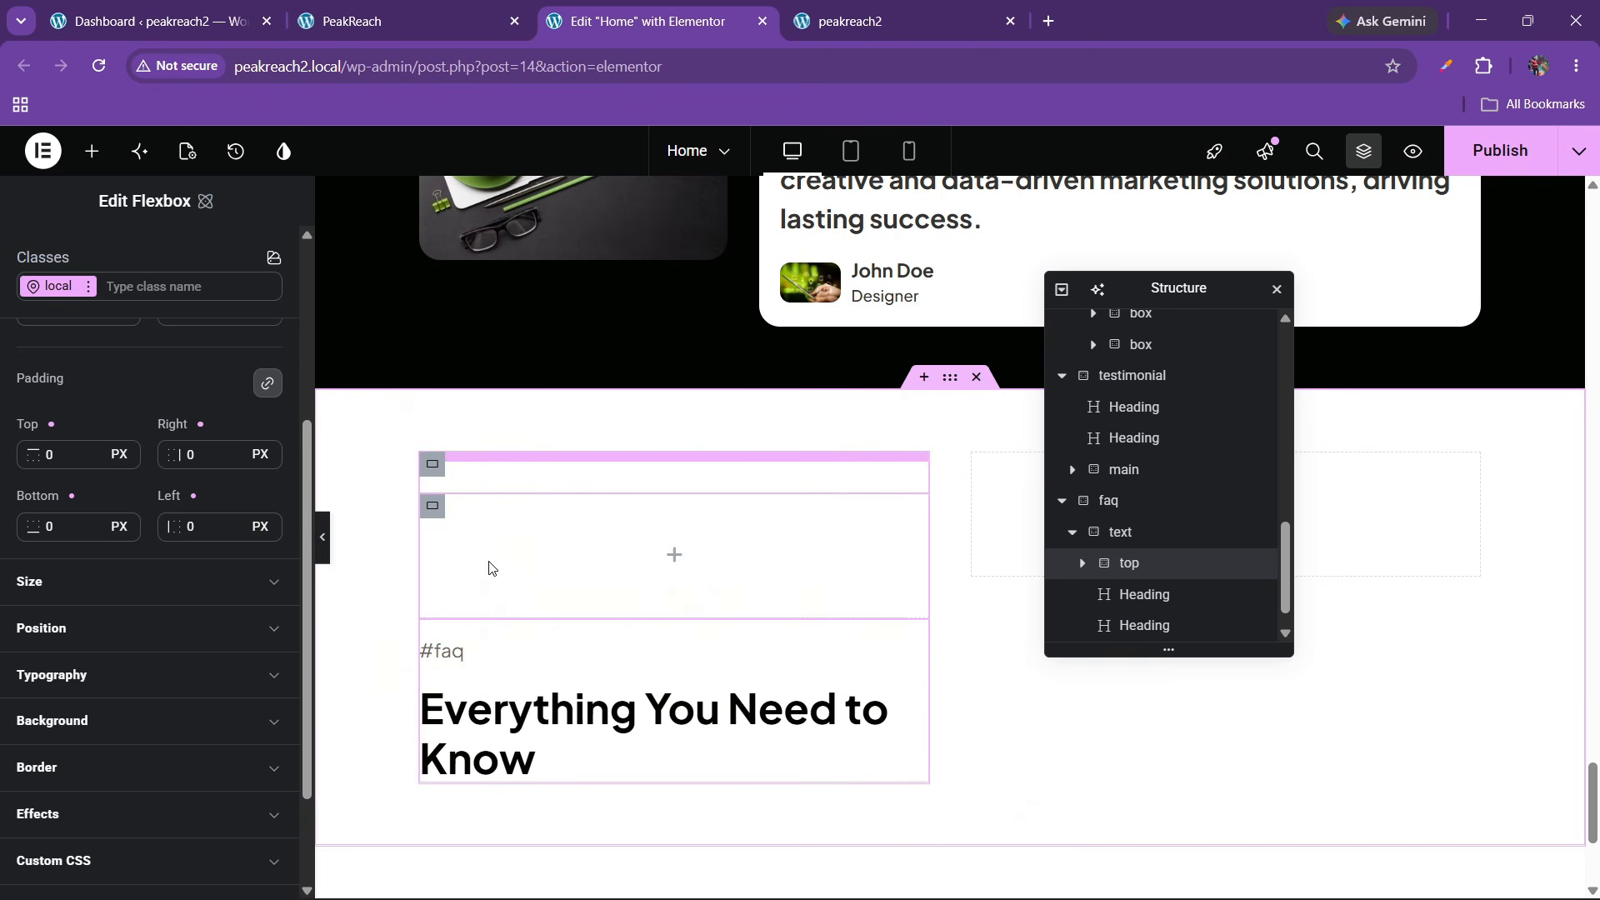
left_click(1082, 567)
left_click(1143, 595)
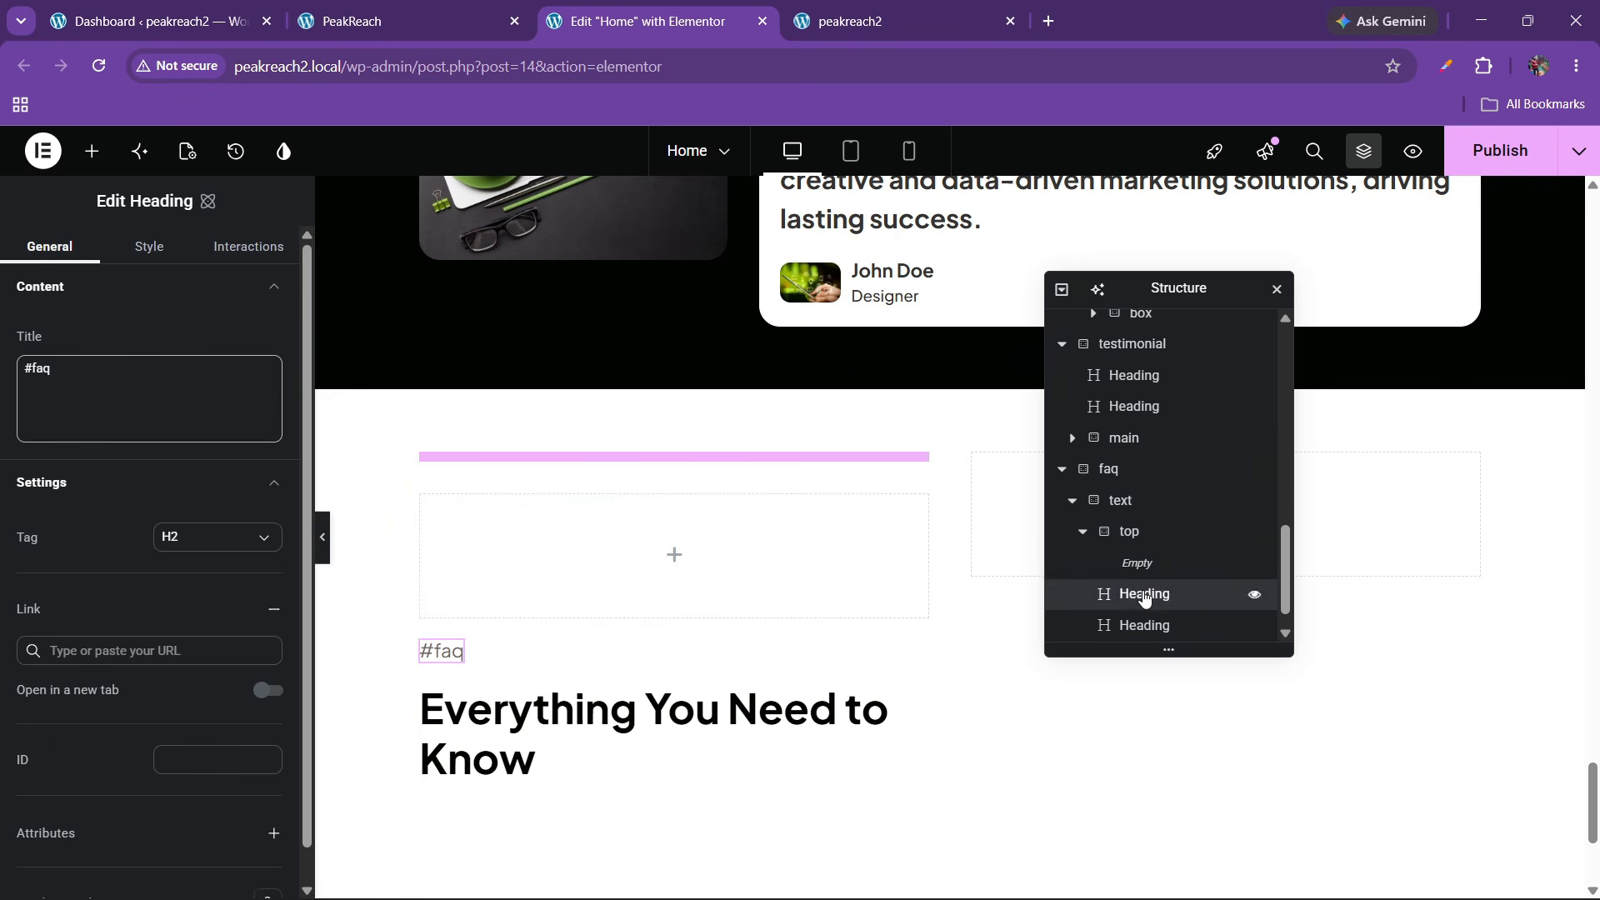
mouse_move(1143, 595)
left_mouse_down()
mouse_move(1153, 572)
mouse_move(1113, 573)
mouse_move(1158, 573)
left_mouse_up()
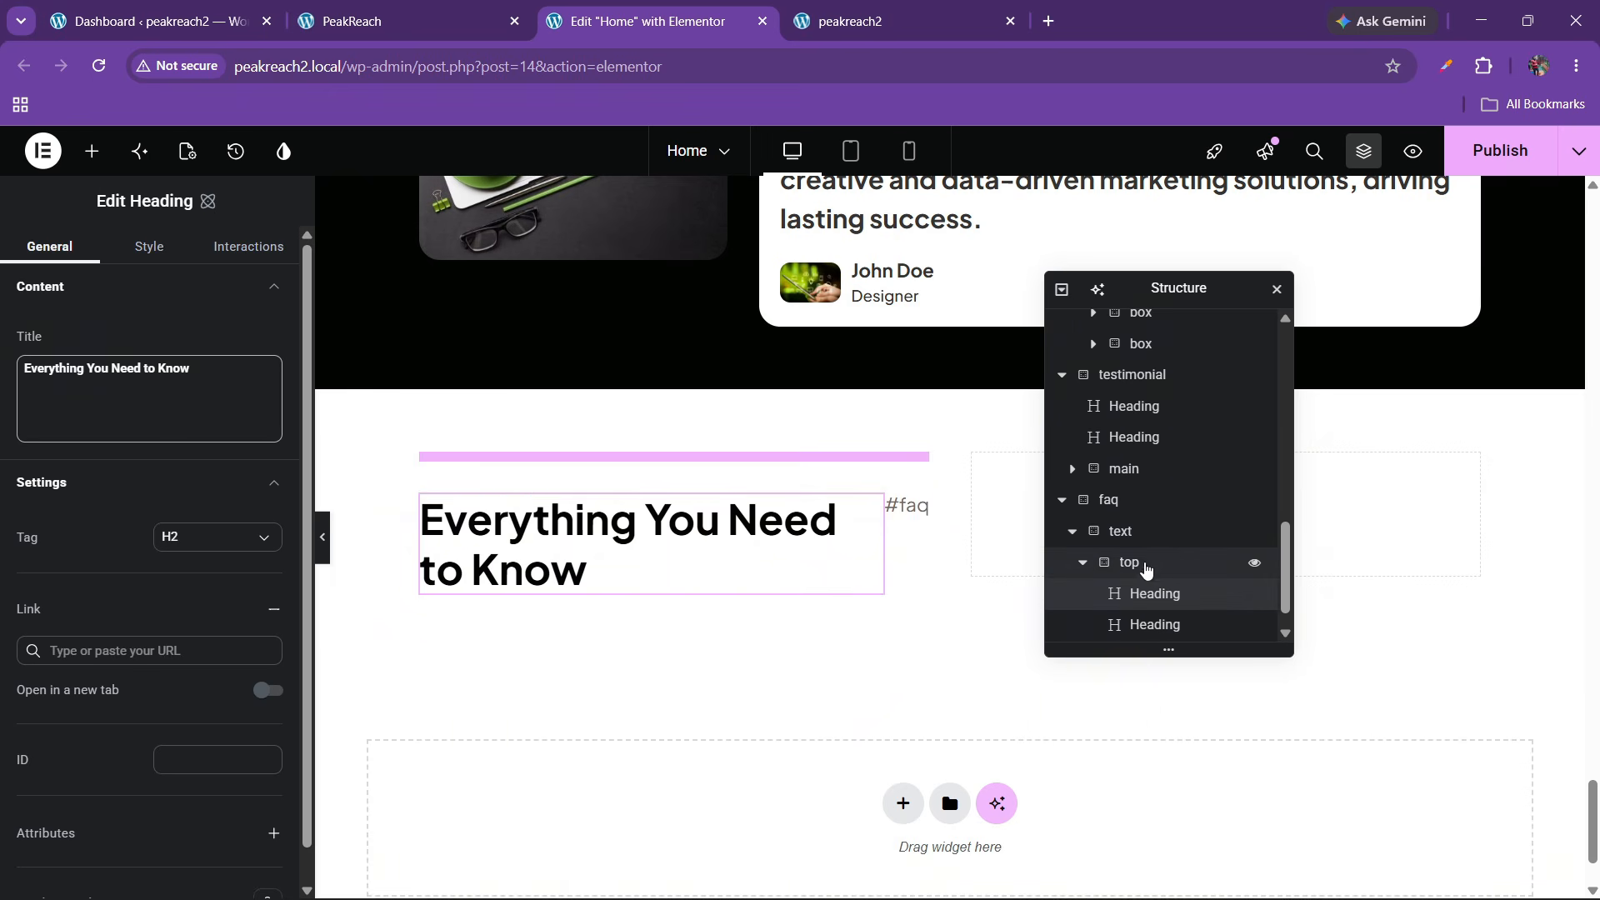
Set the top container's direction to column with items aligned to the start
left_click(1133, 562)
left_click(112, 402)
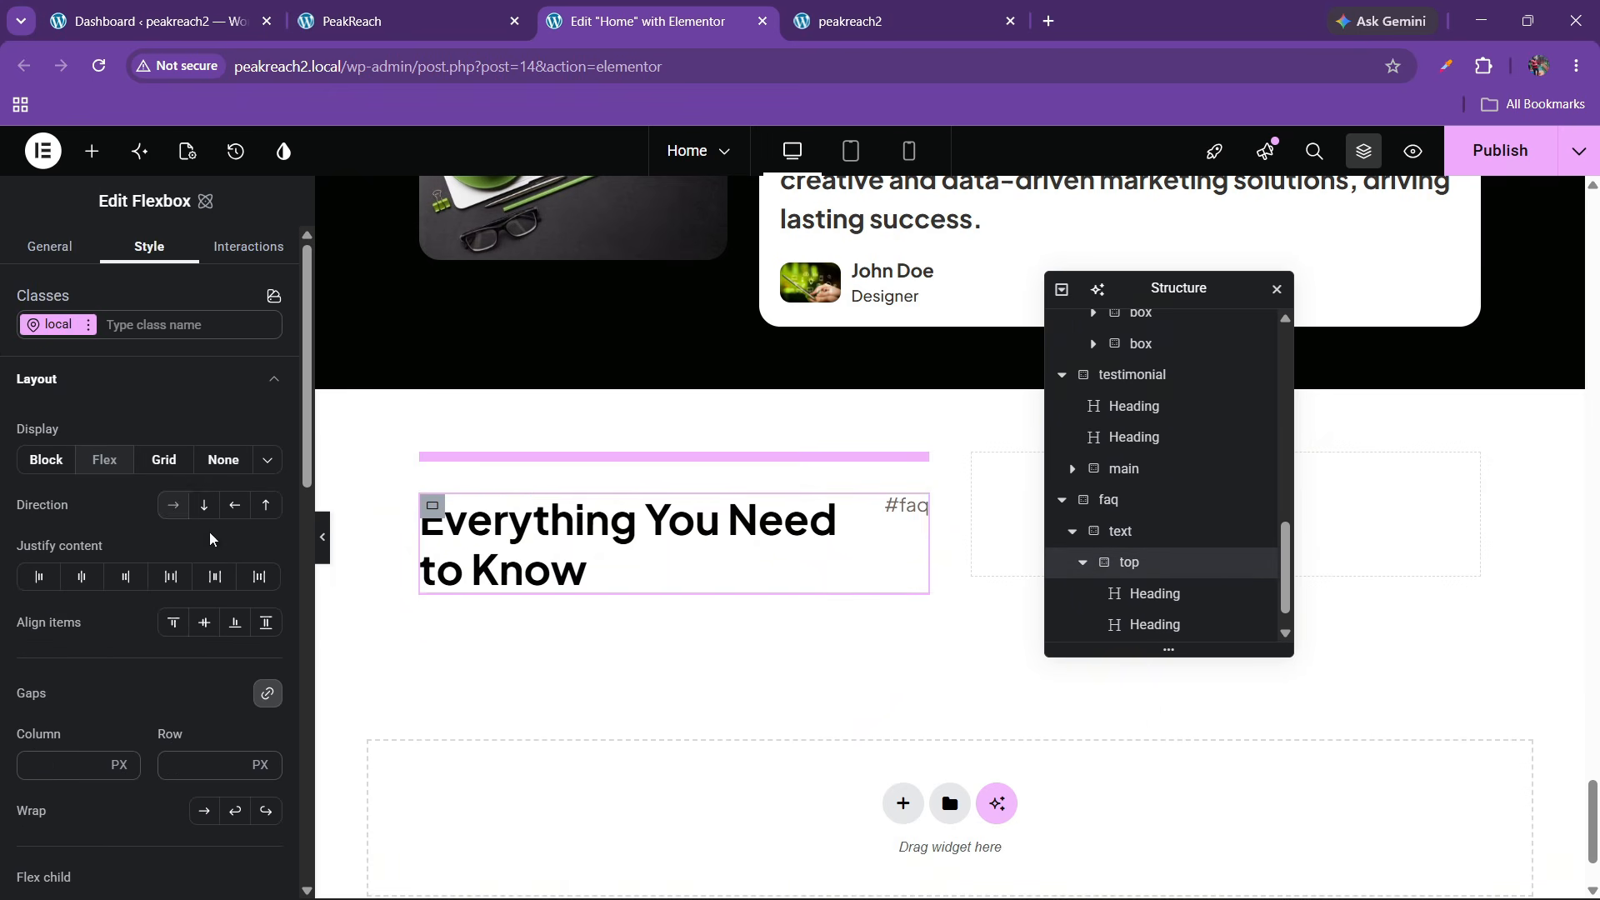
left_click(203, 505)
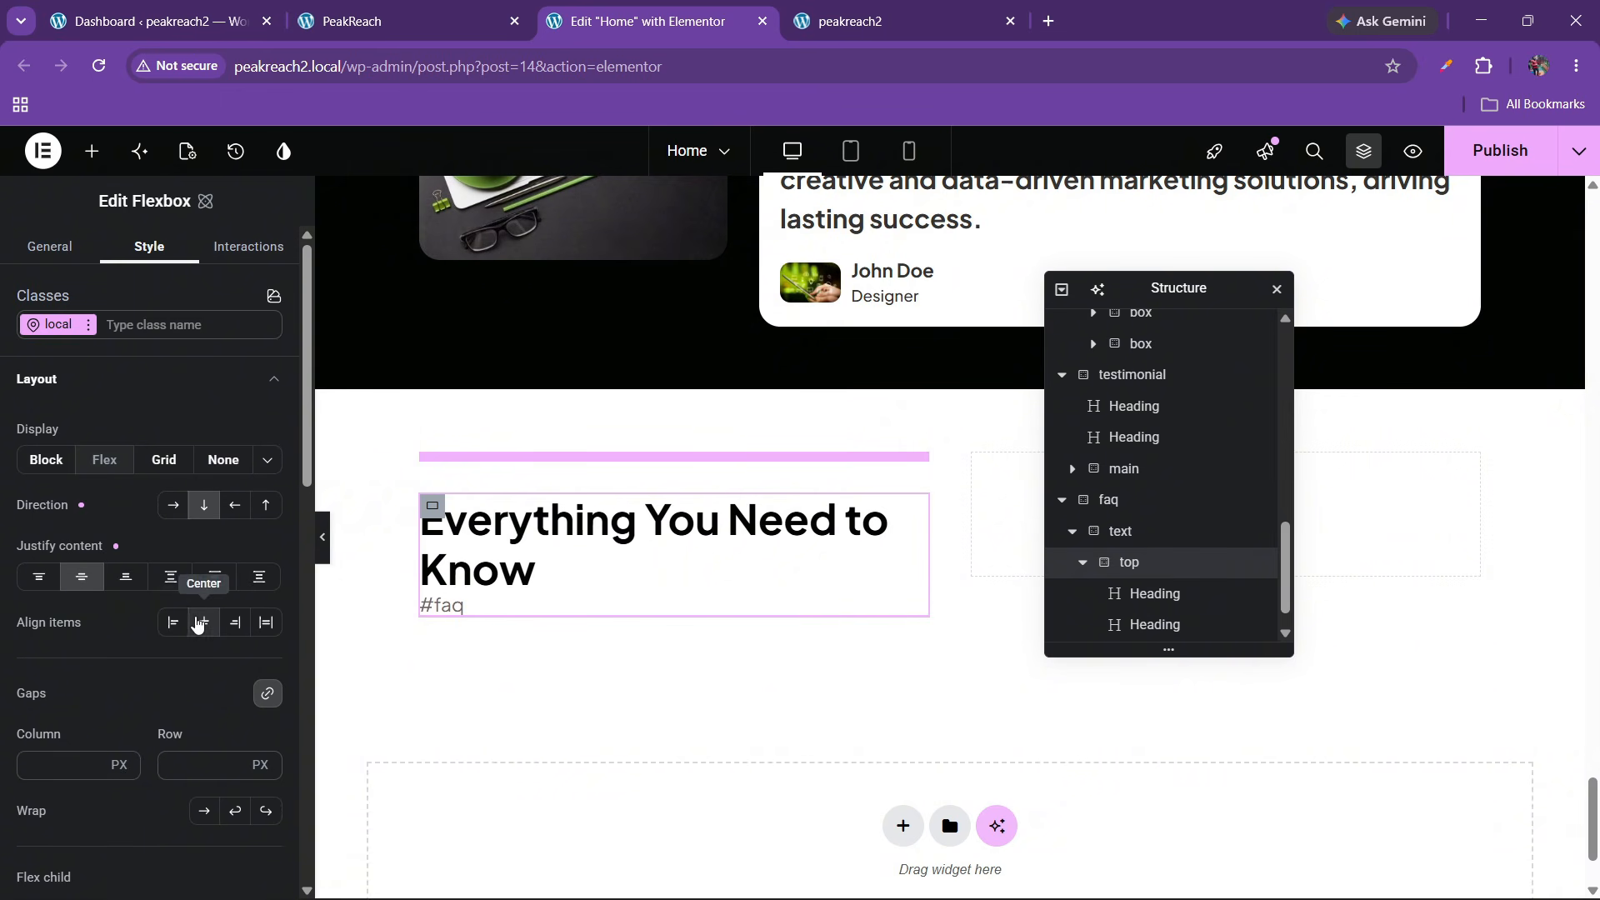
left_click(204, 623)
left_click(173, 623)
Put the #faq label above the main heading and enter 24 in the top container's settings
left_click(1167, 608)
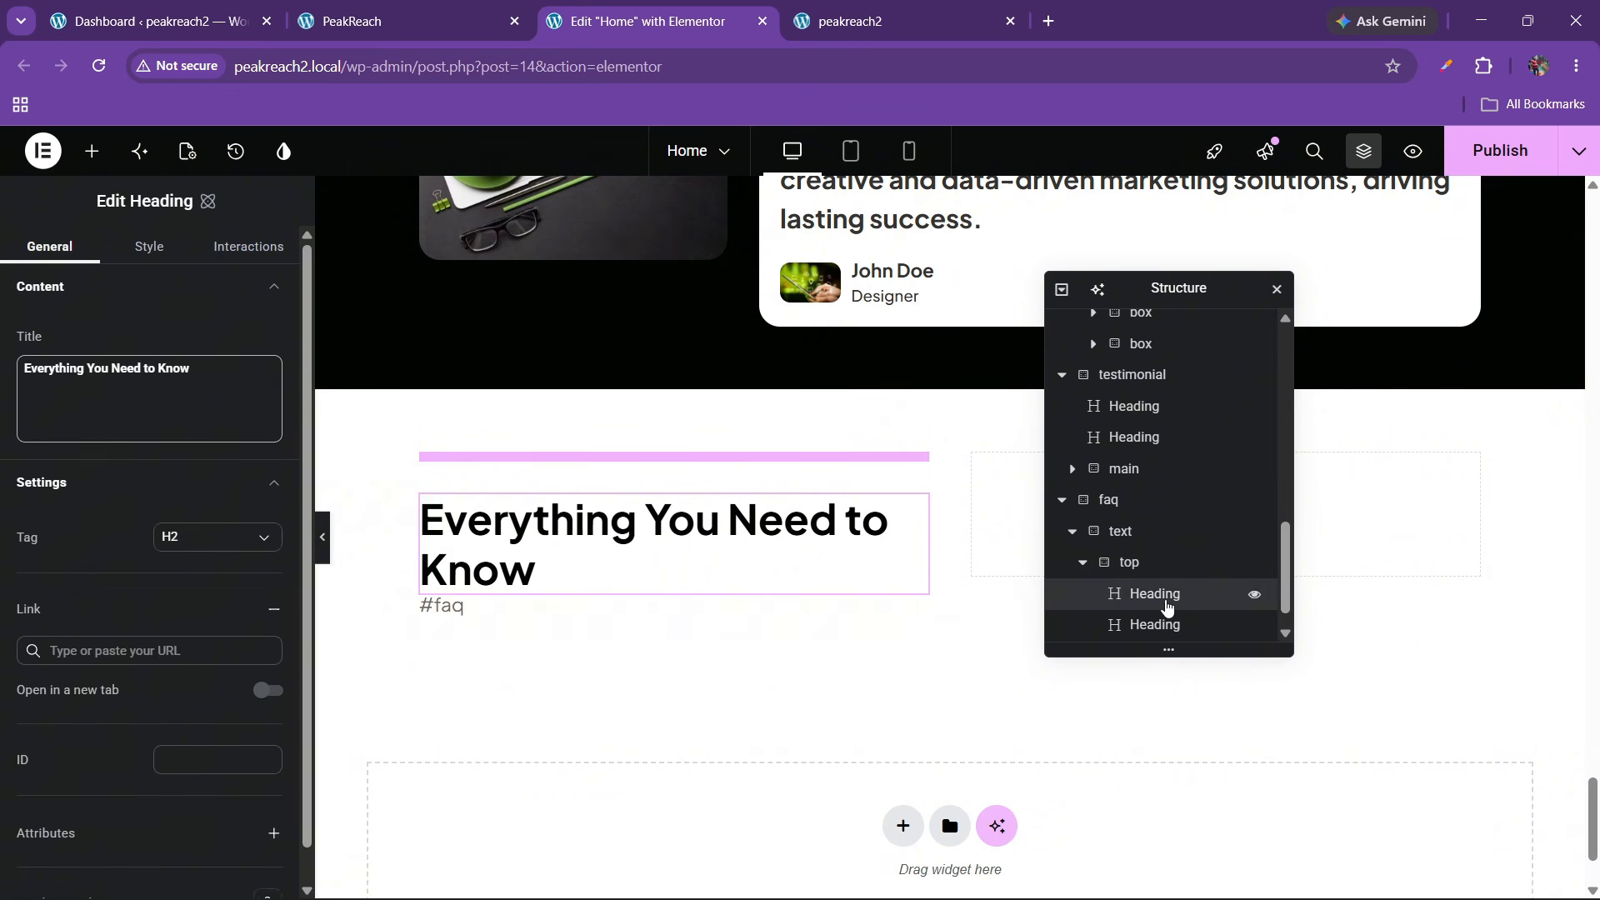
scroll(1161, 635, "down", 1)
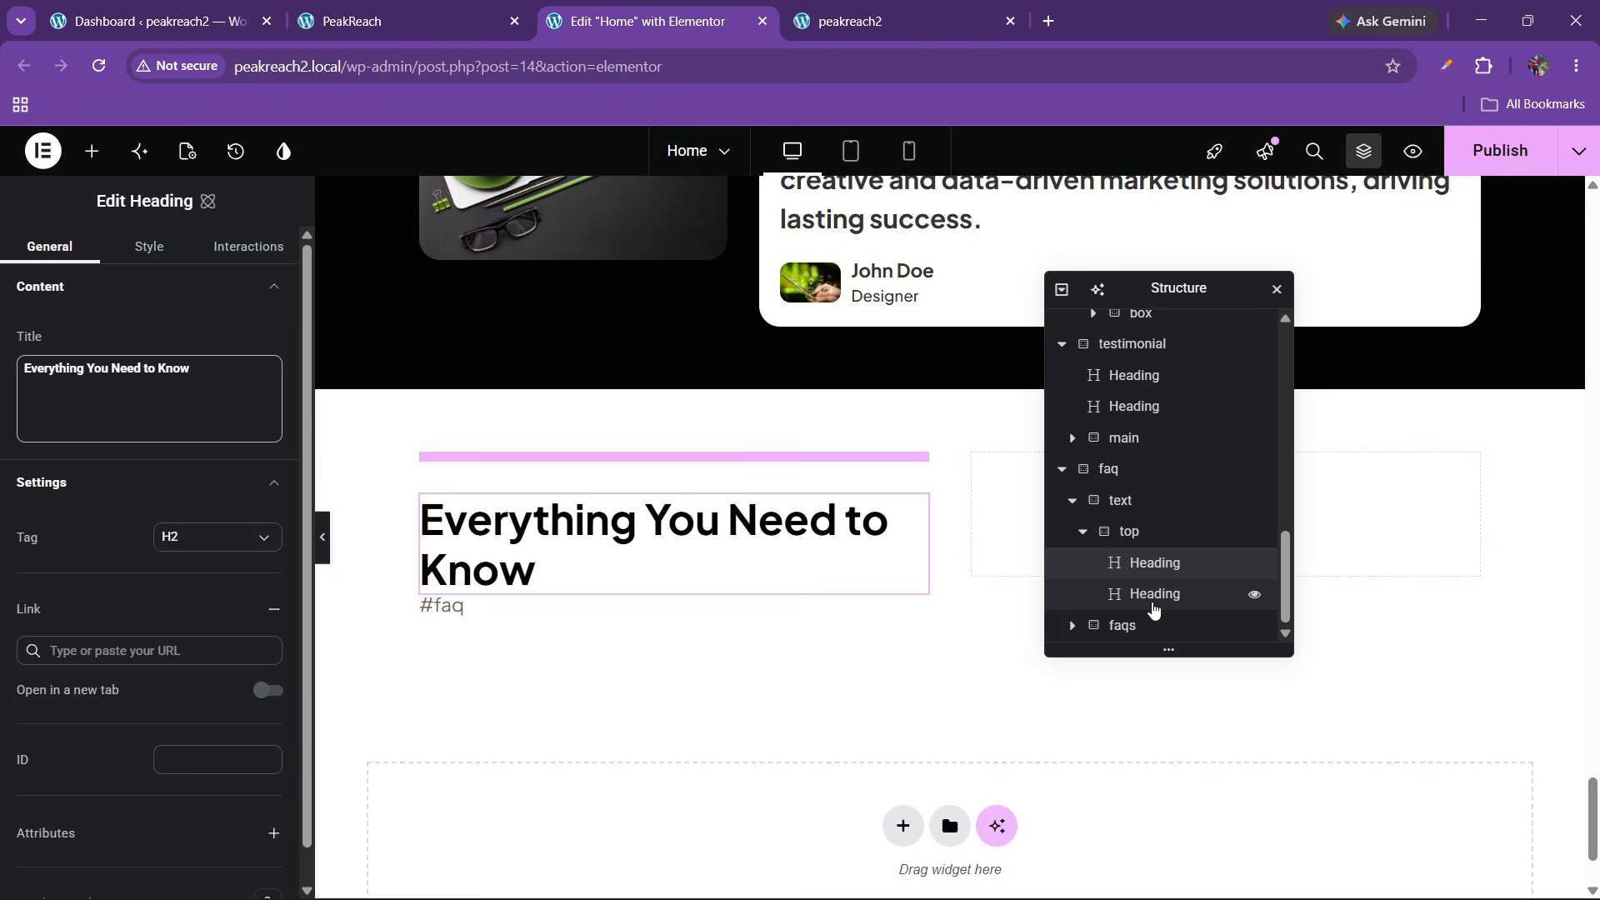
left_click_drag(1170, 568, 1168, 633)
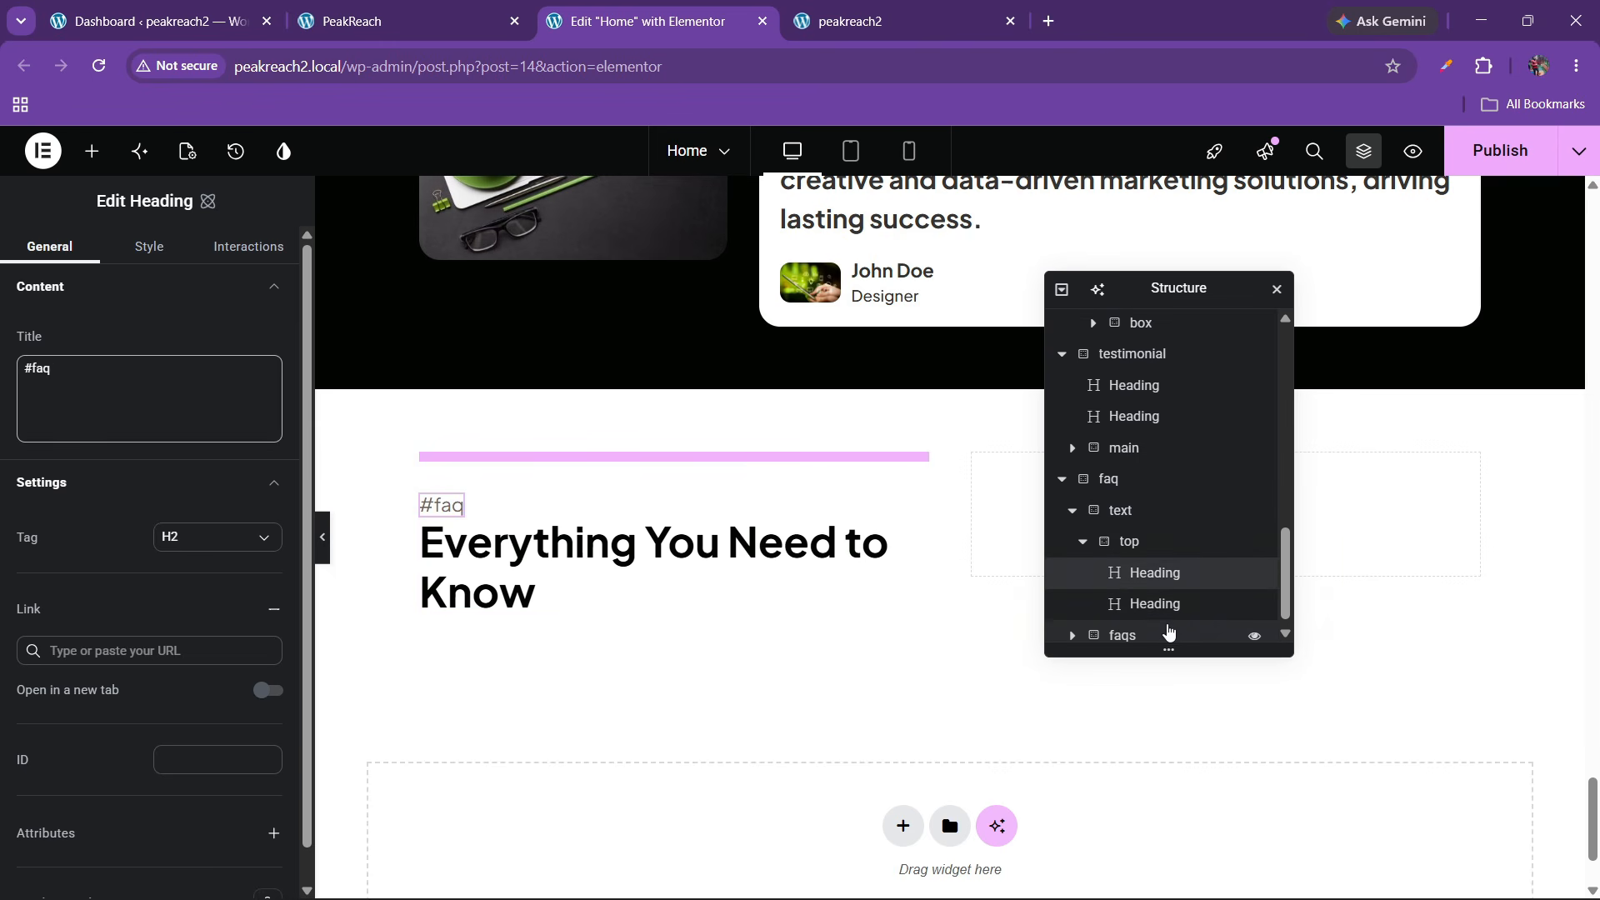
left_click(1167, 541)
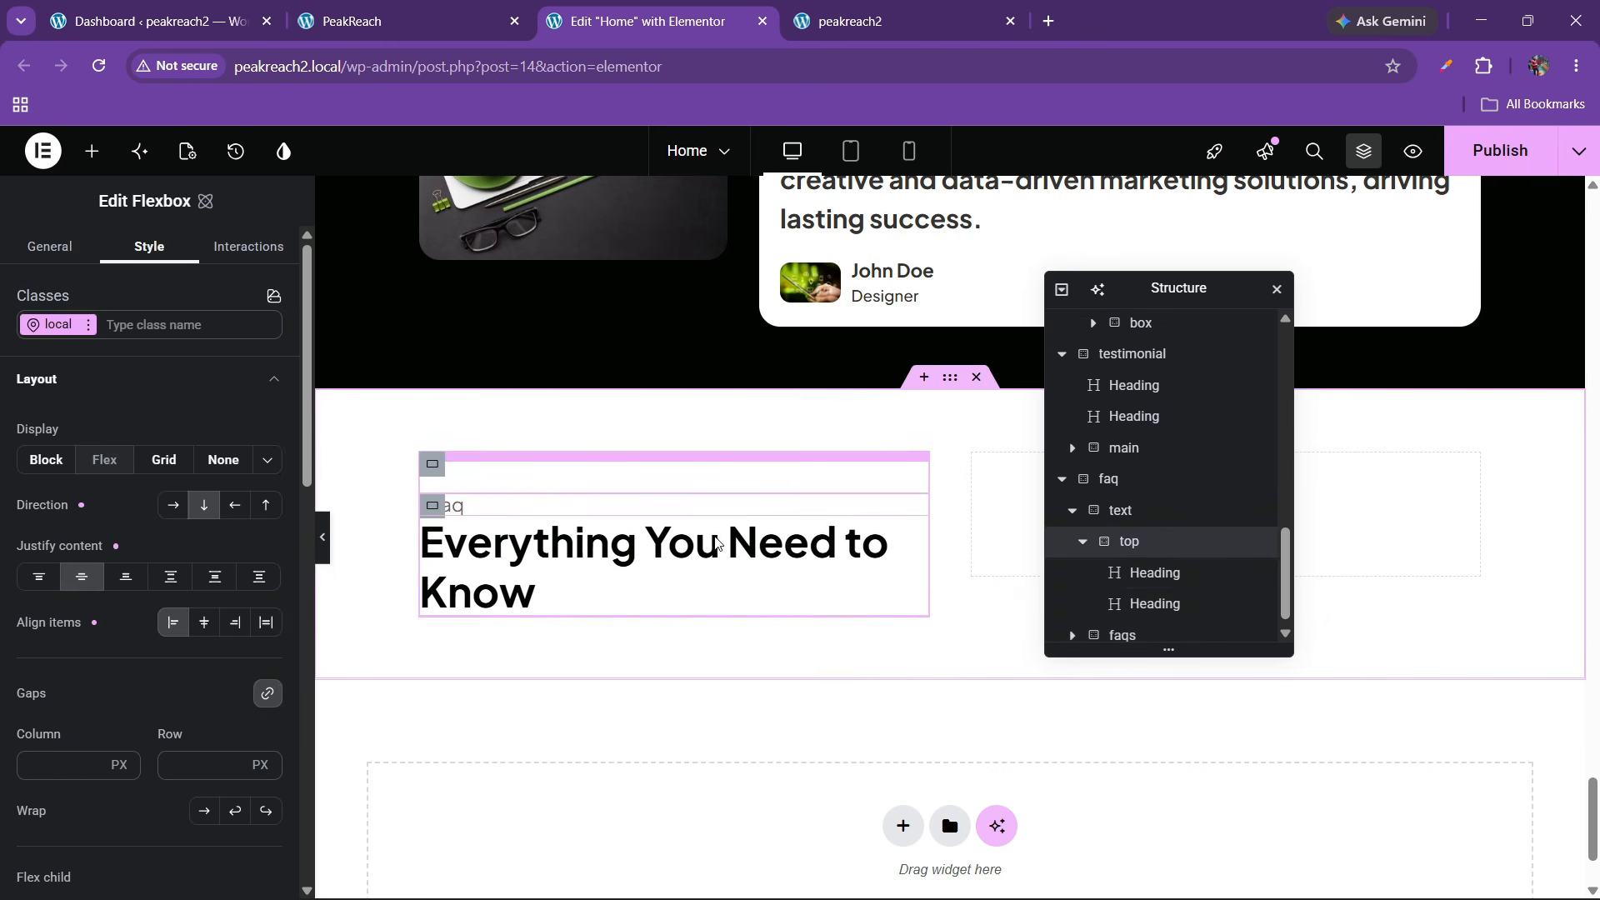
scroll(154, 633, "down", 3)
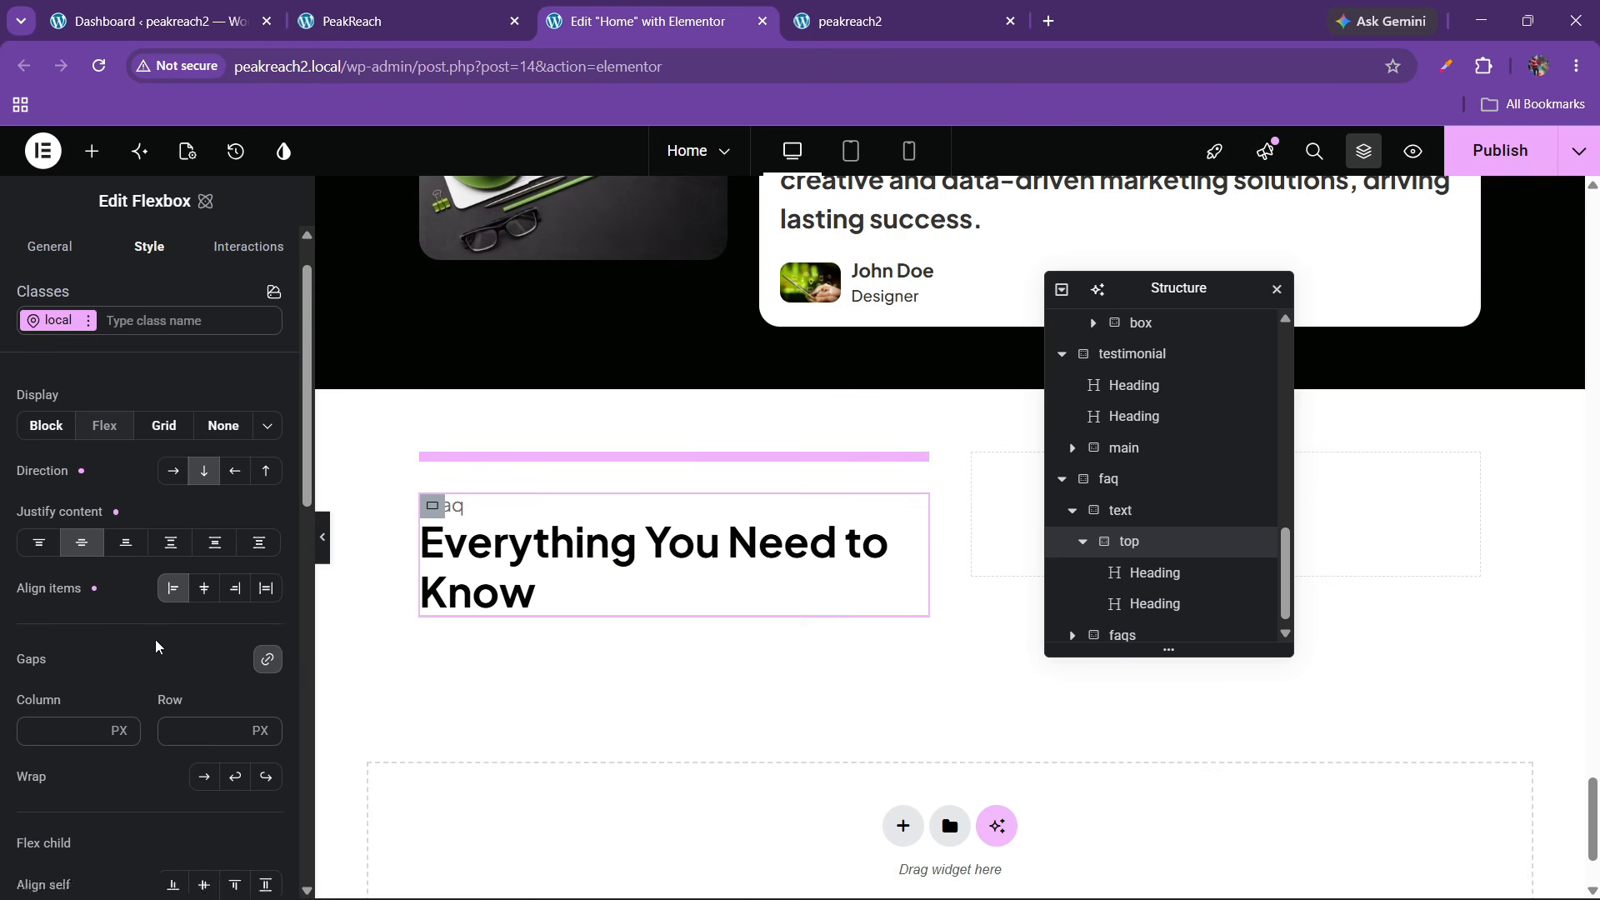
type("24")
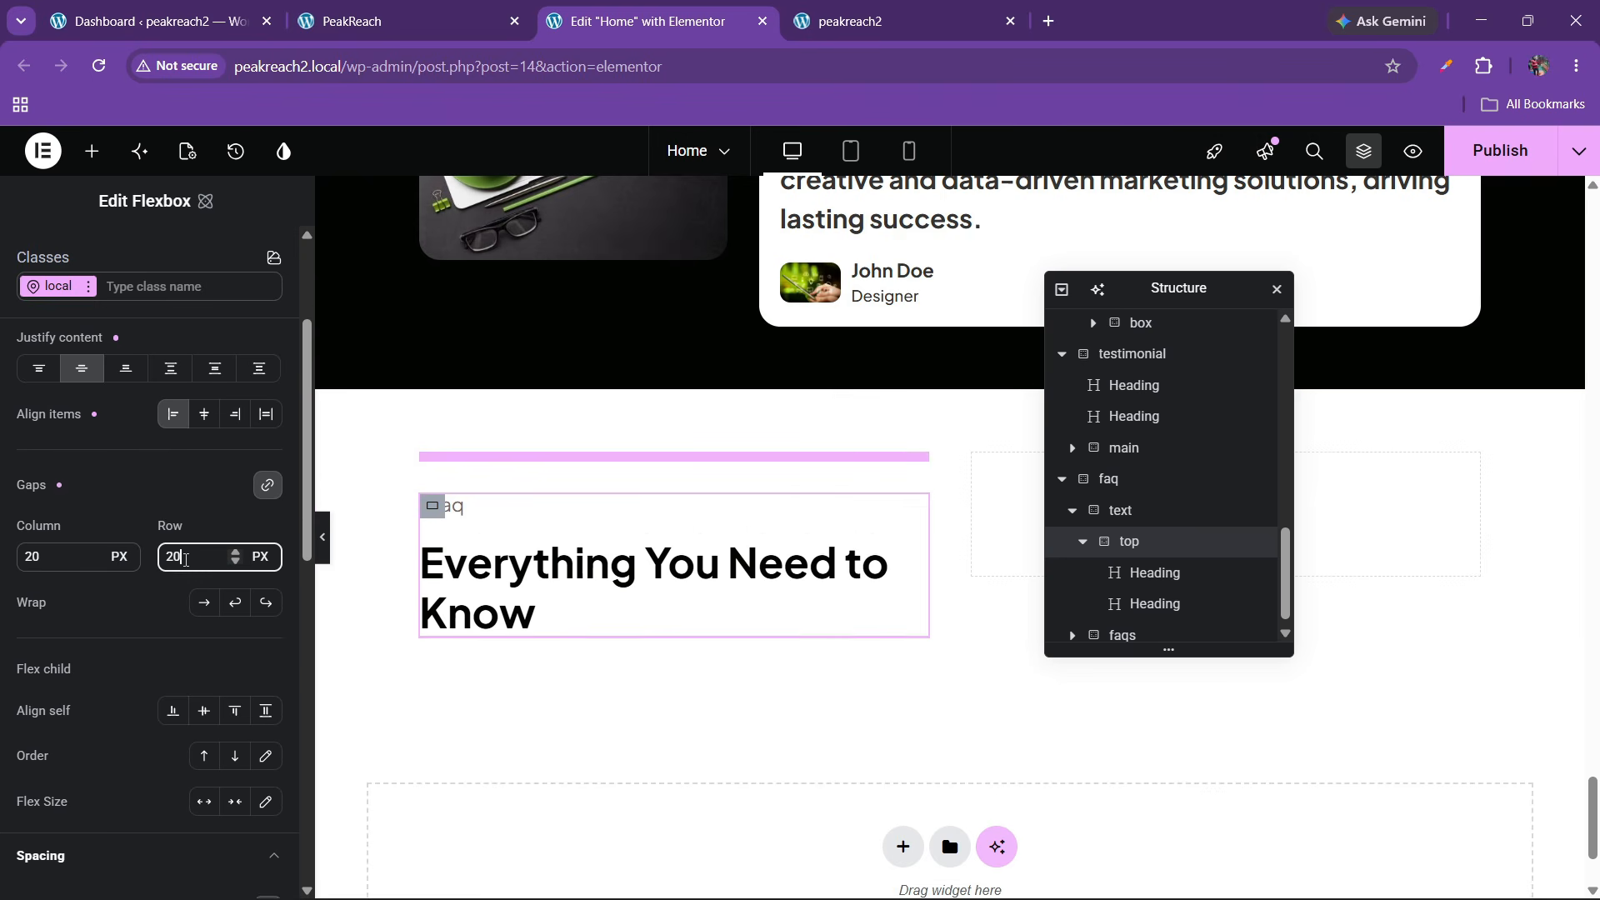
left_click(391, 10)
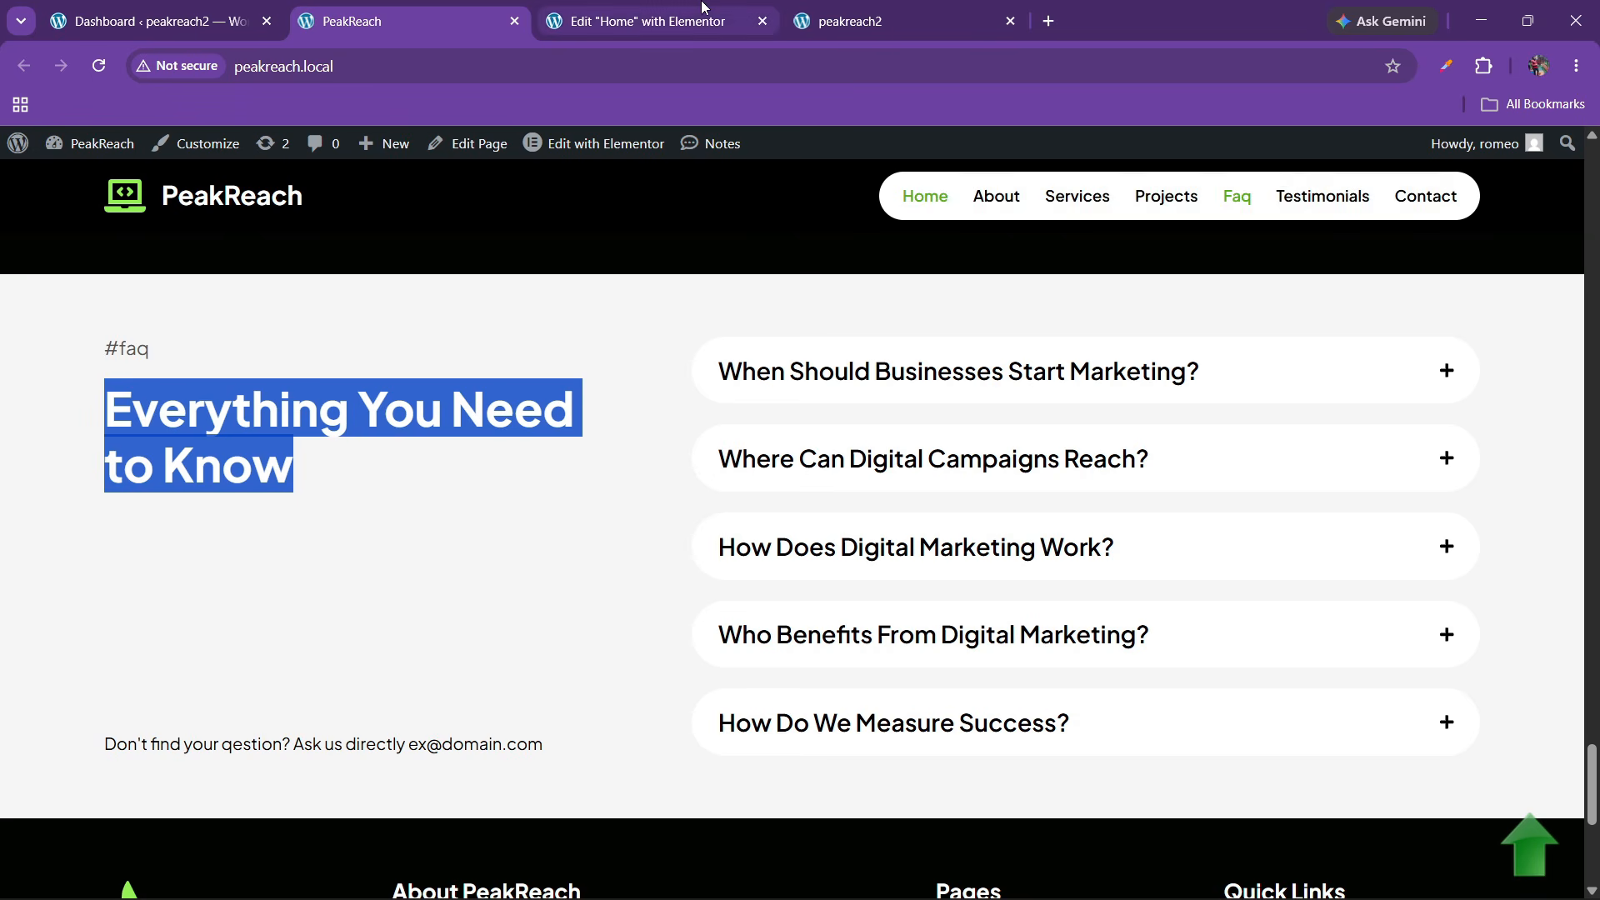
key("ctrl+Tab")
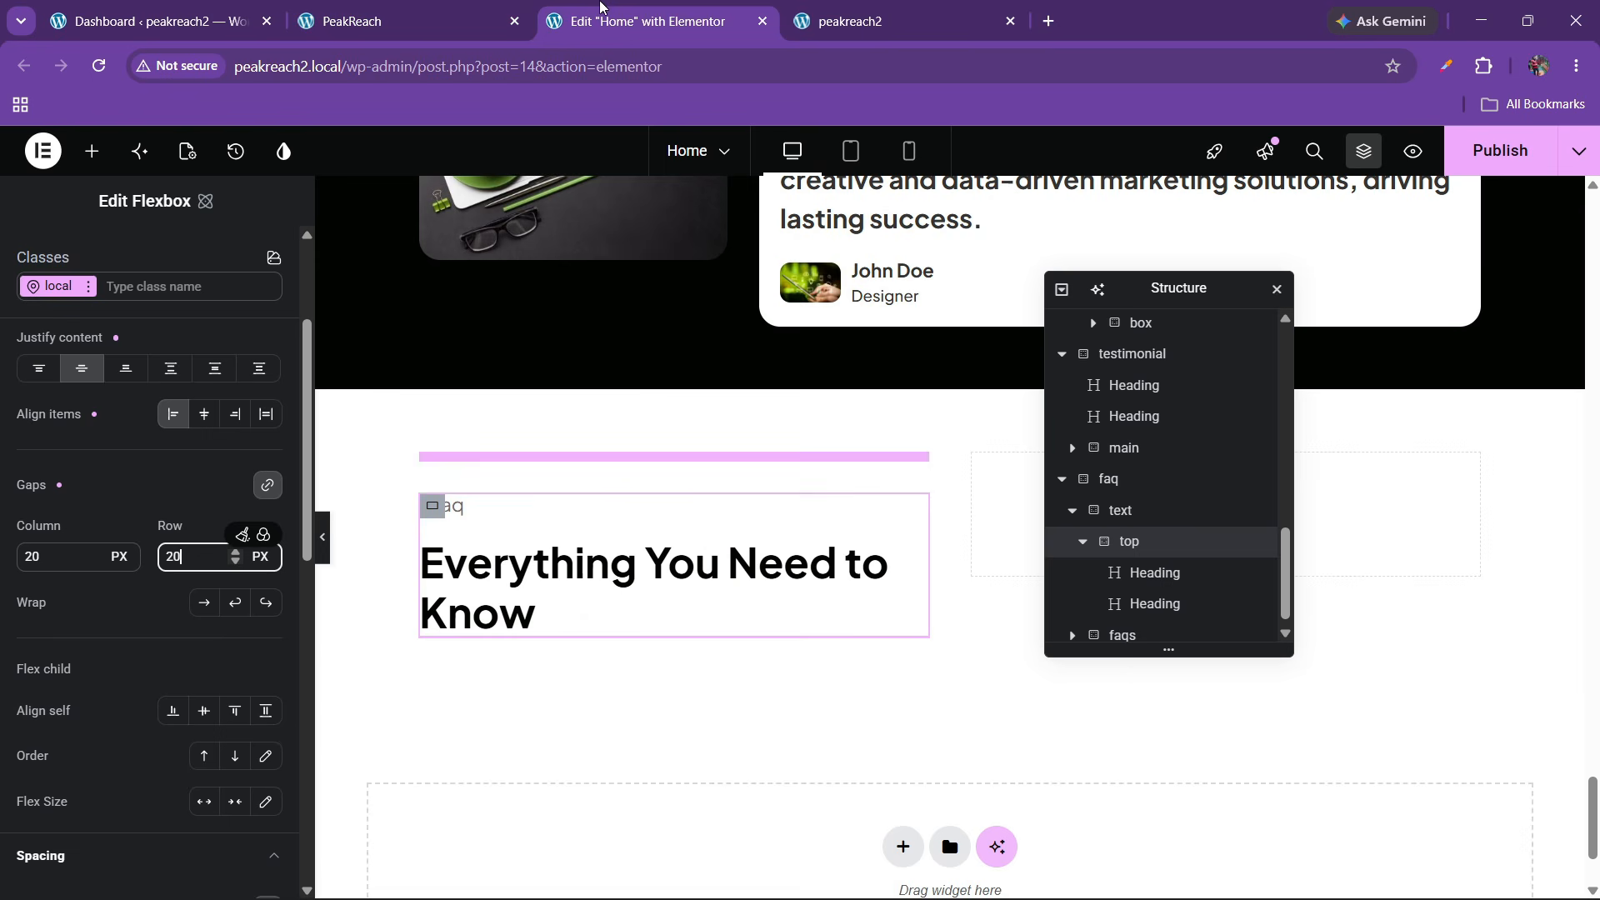
Duplicate the #faq label and move the copy below the top group
left_click(458, 513)
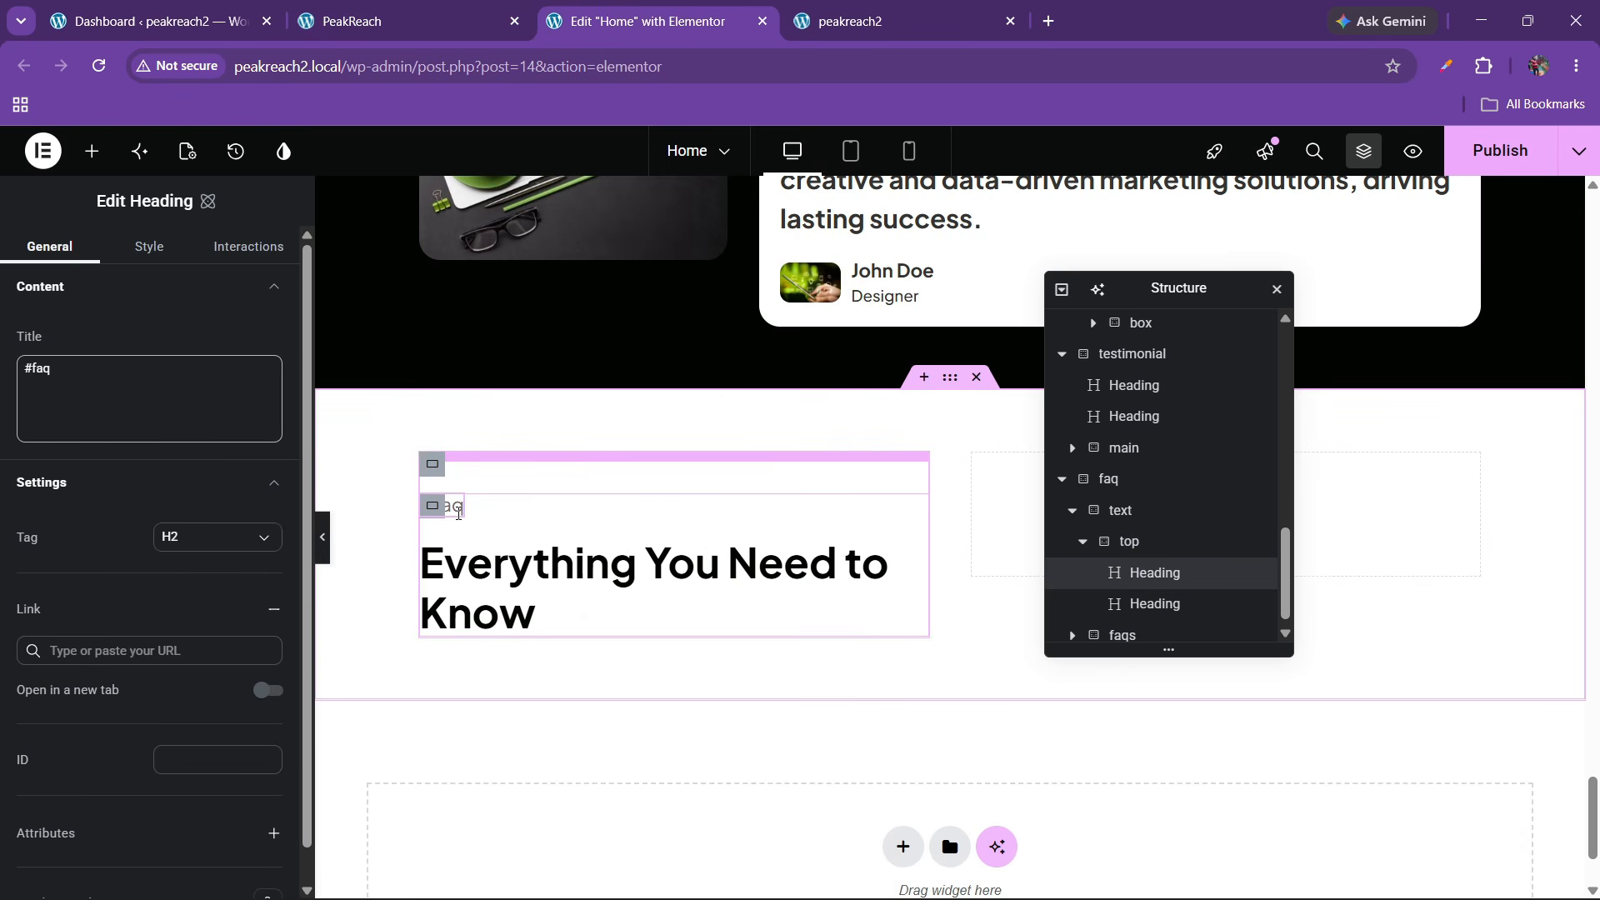
right_click(458, 512)
left_click(490, 520)
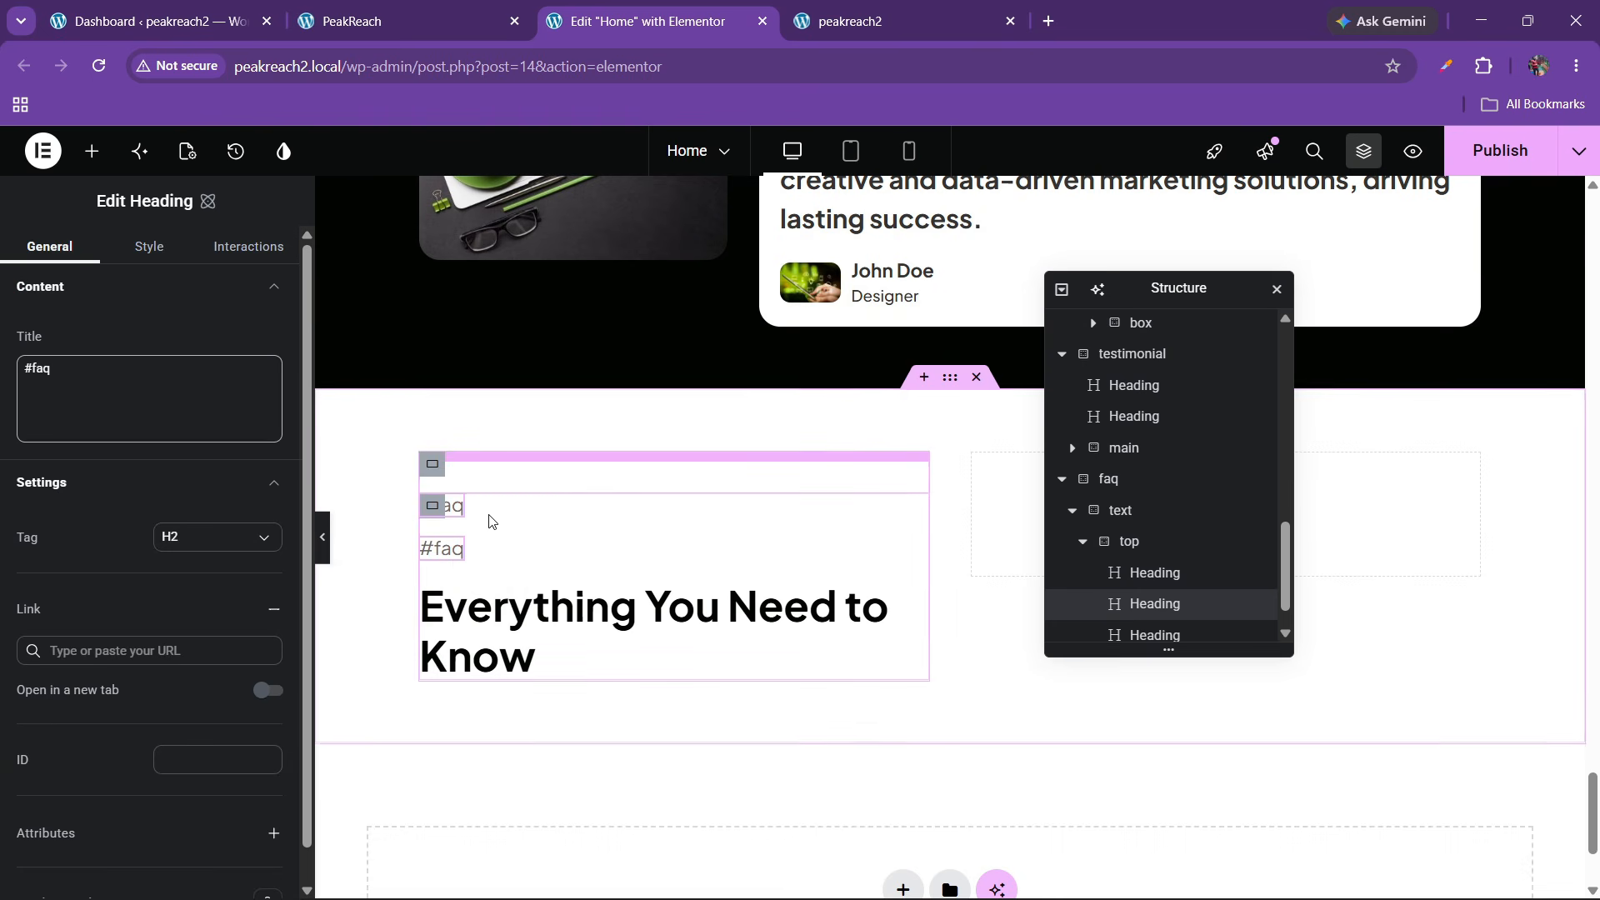
scroll(1175, 596, "down", 1)
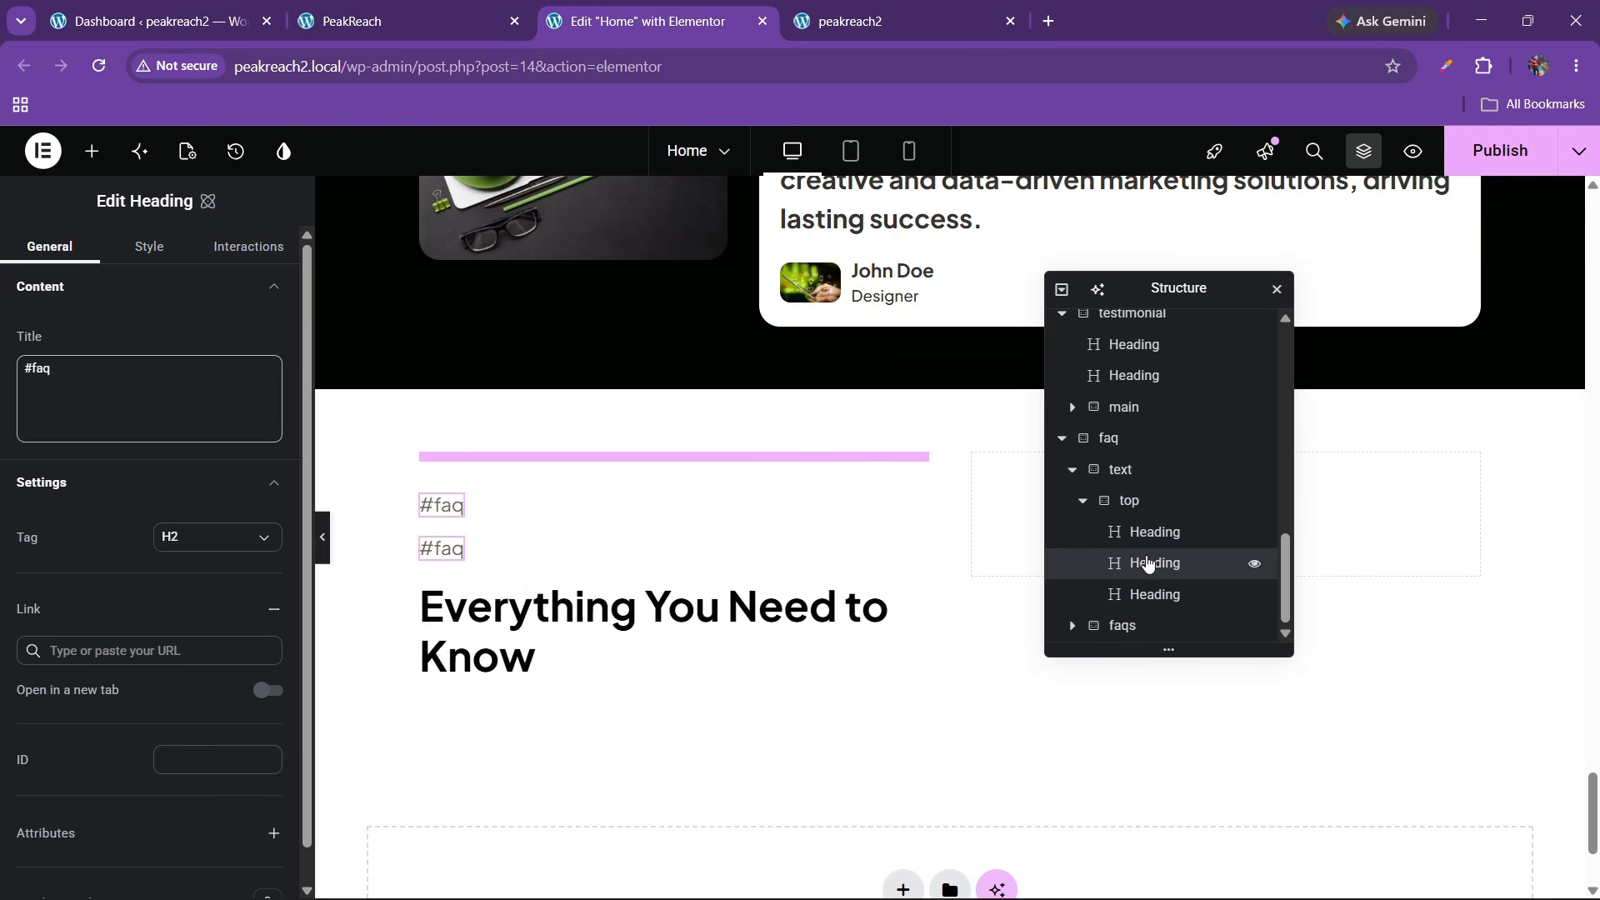
left_click_drag(1147, 547, 1156, 606)
left_click(1084, 568)
scroll(1093, 609, "down", 2)
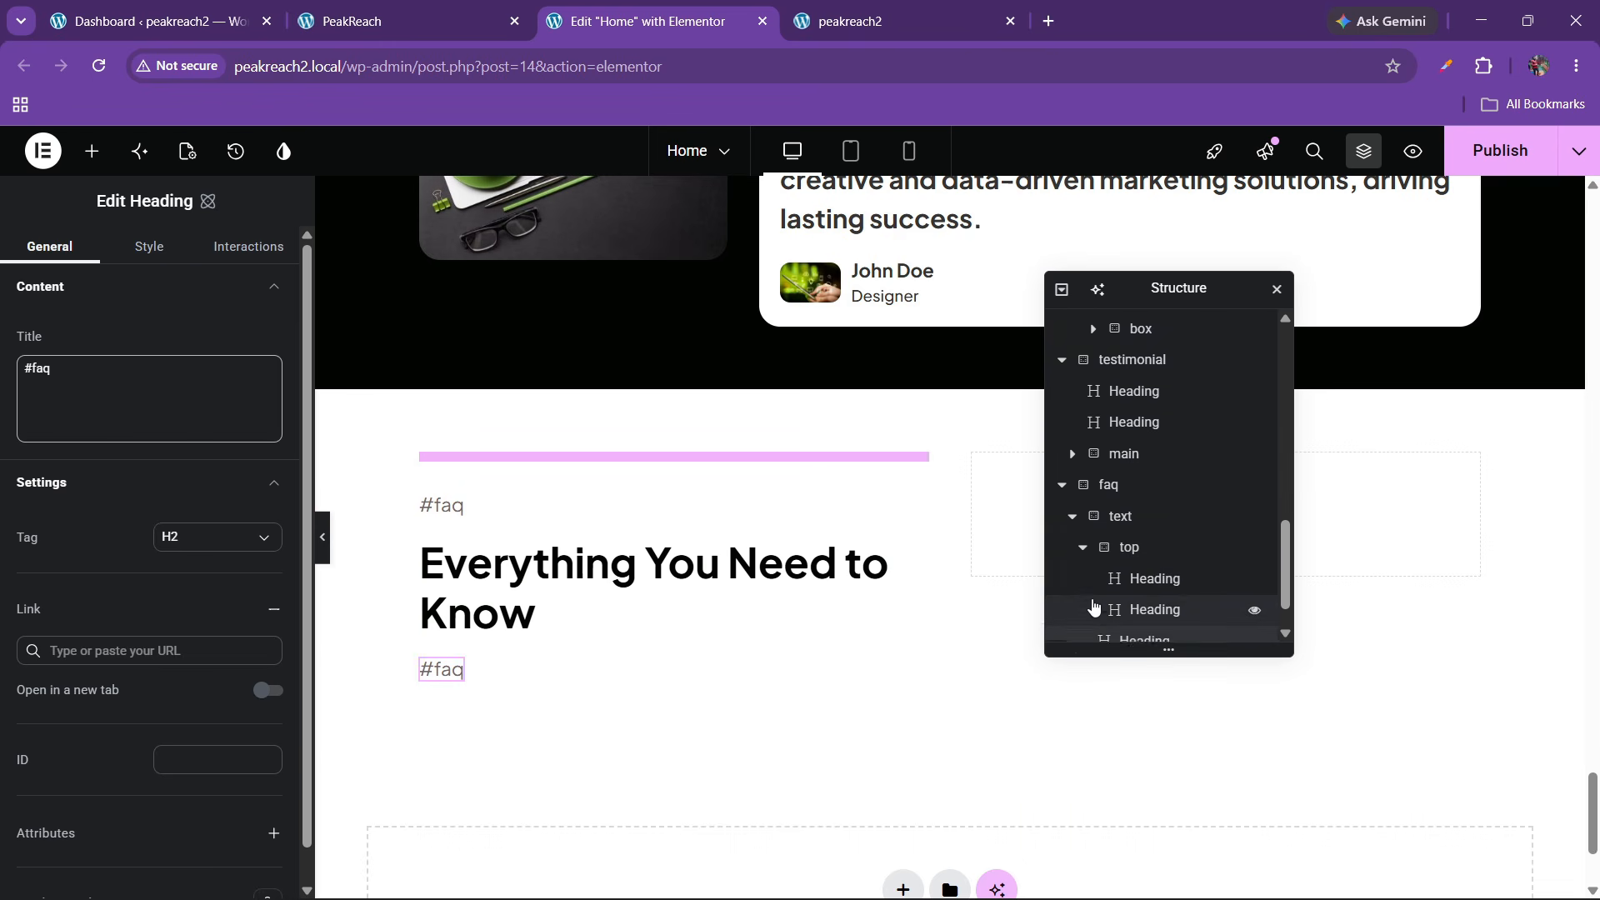
left_click(1084, 503)
left_click(1148, 564)
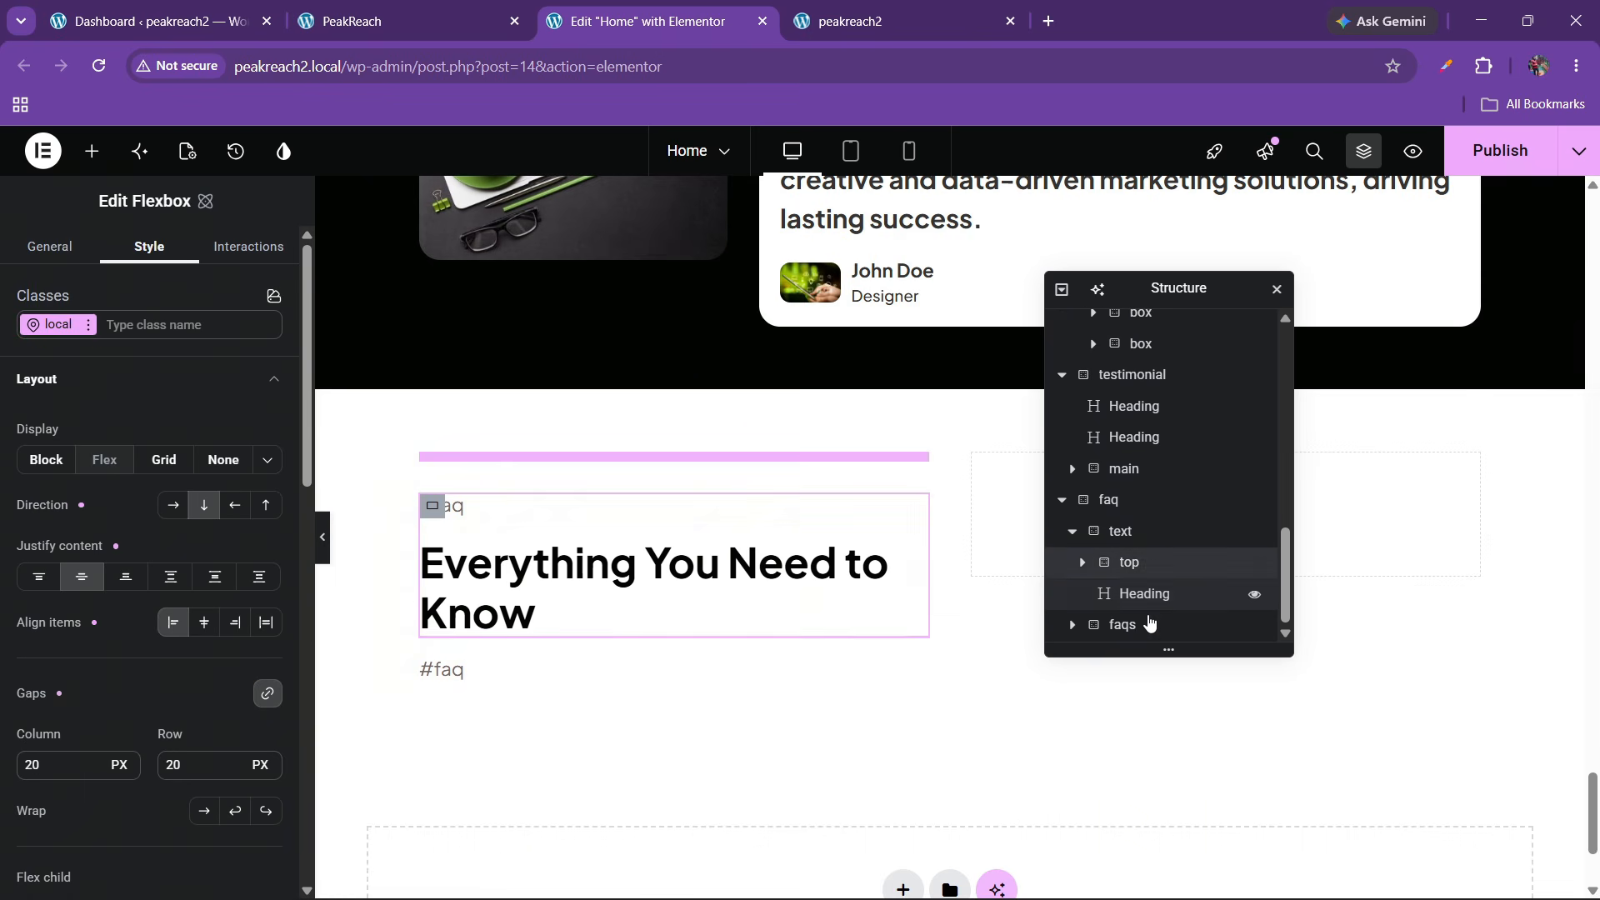
left_click(1134, 537)
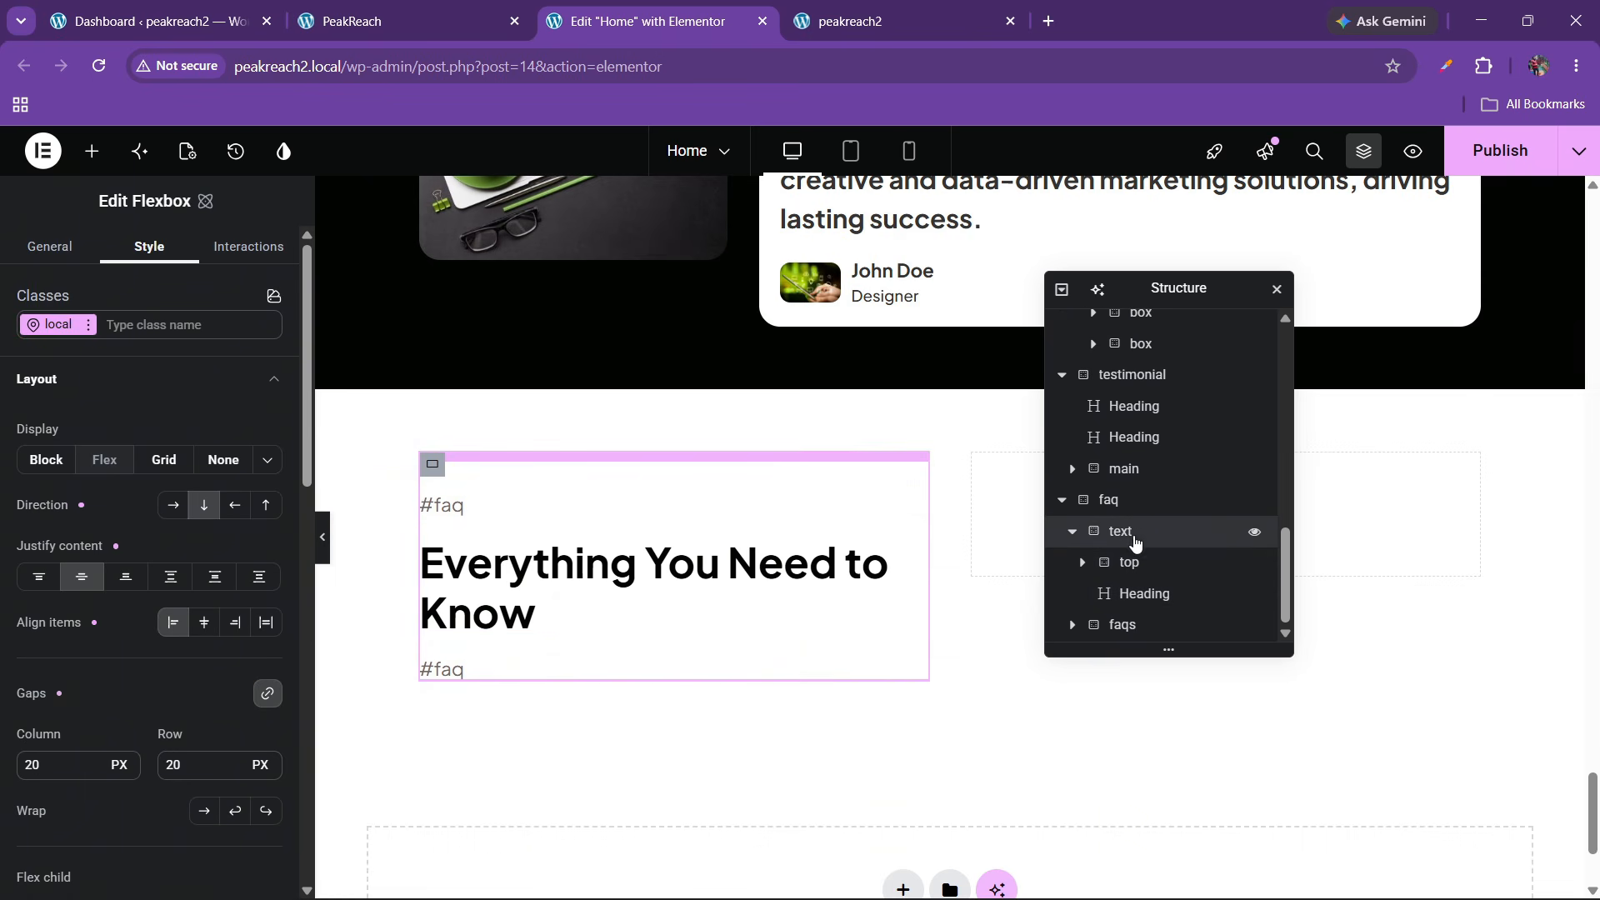
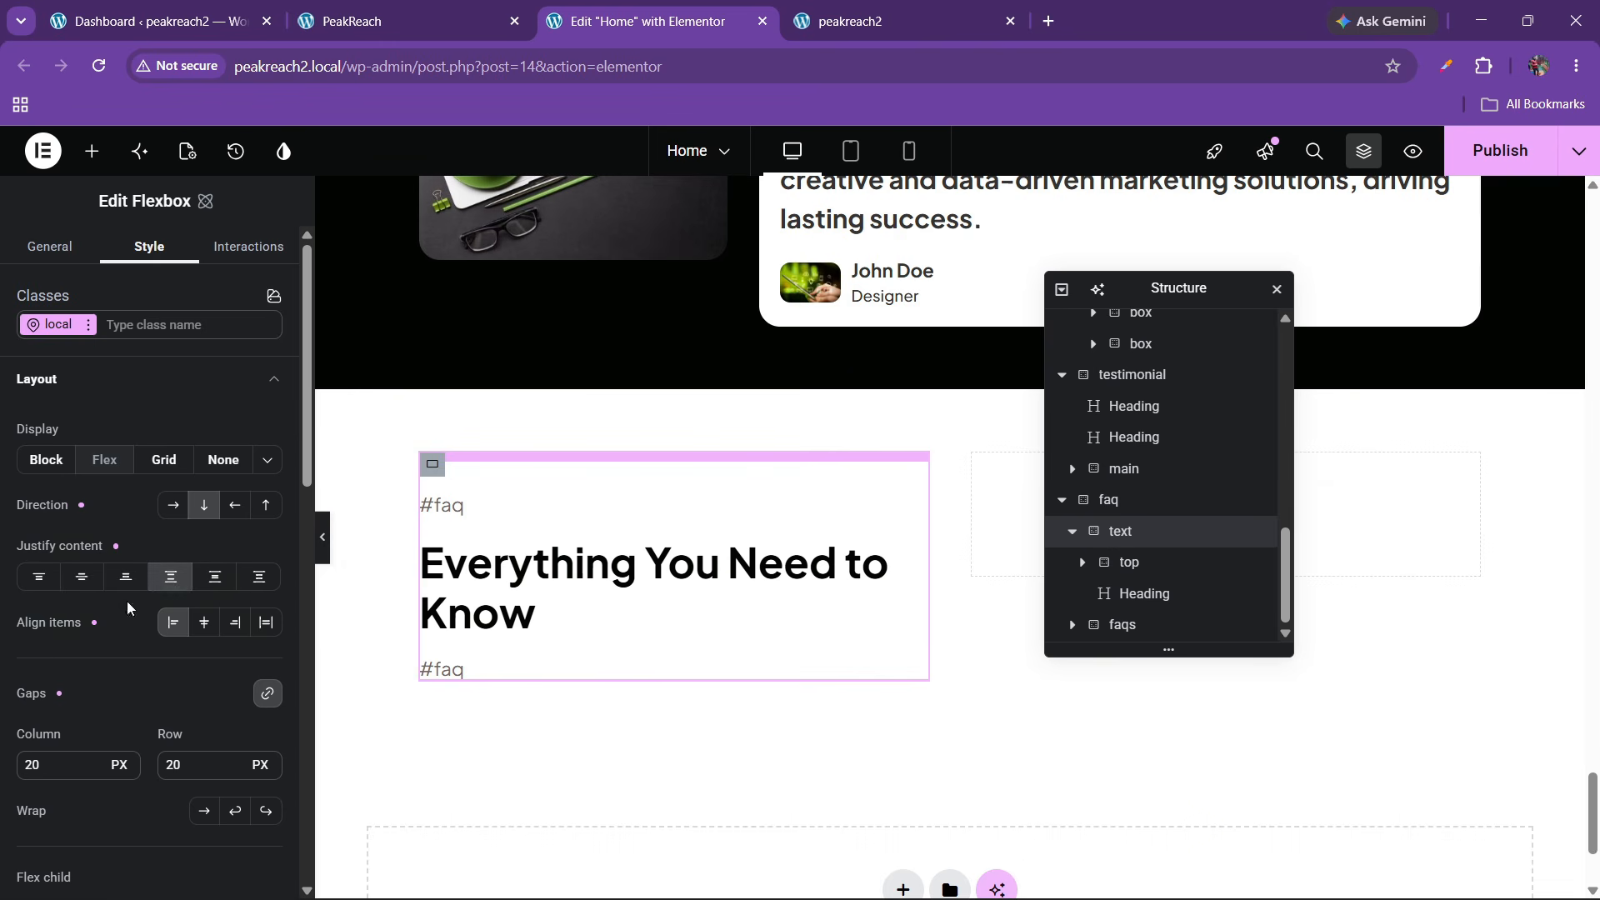
Copy the live site's 'Ask us directly' contact line into the lower #faq heading's title
scroll(654, 534, "down", 3)
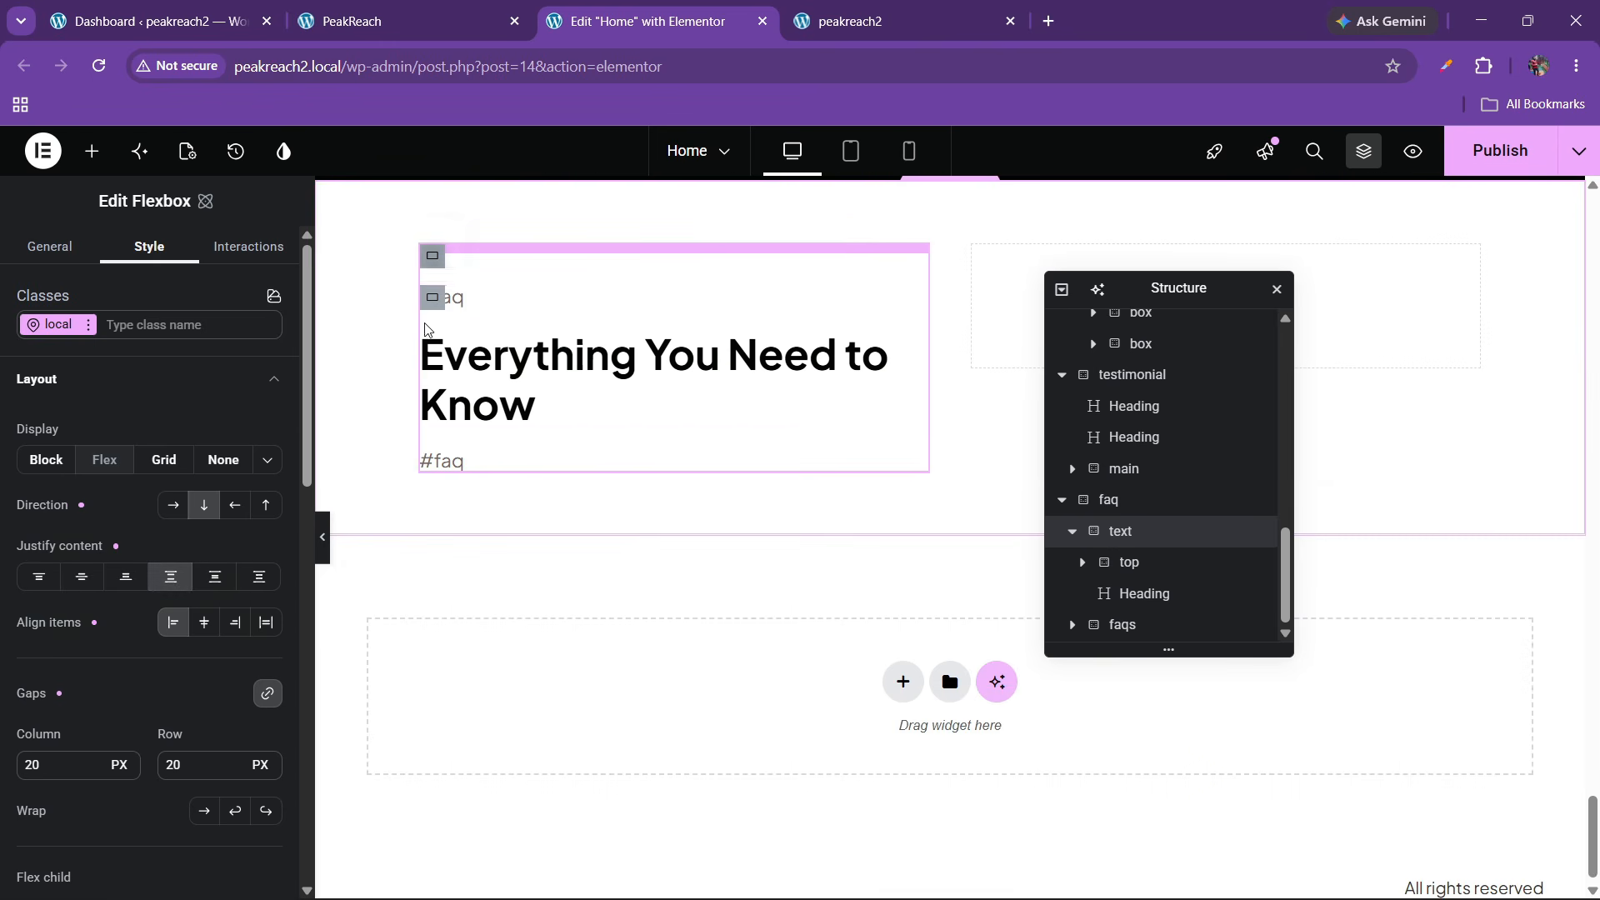
left_click(391, 21)
left_click(136, 718)
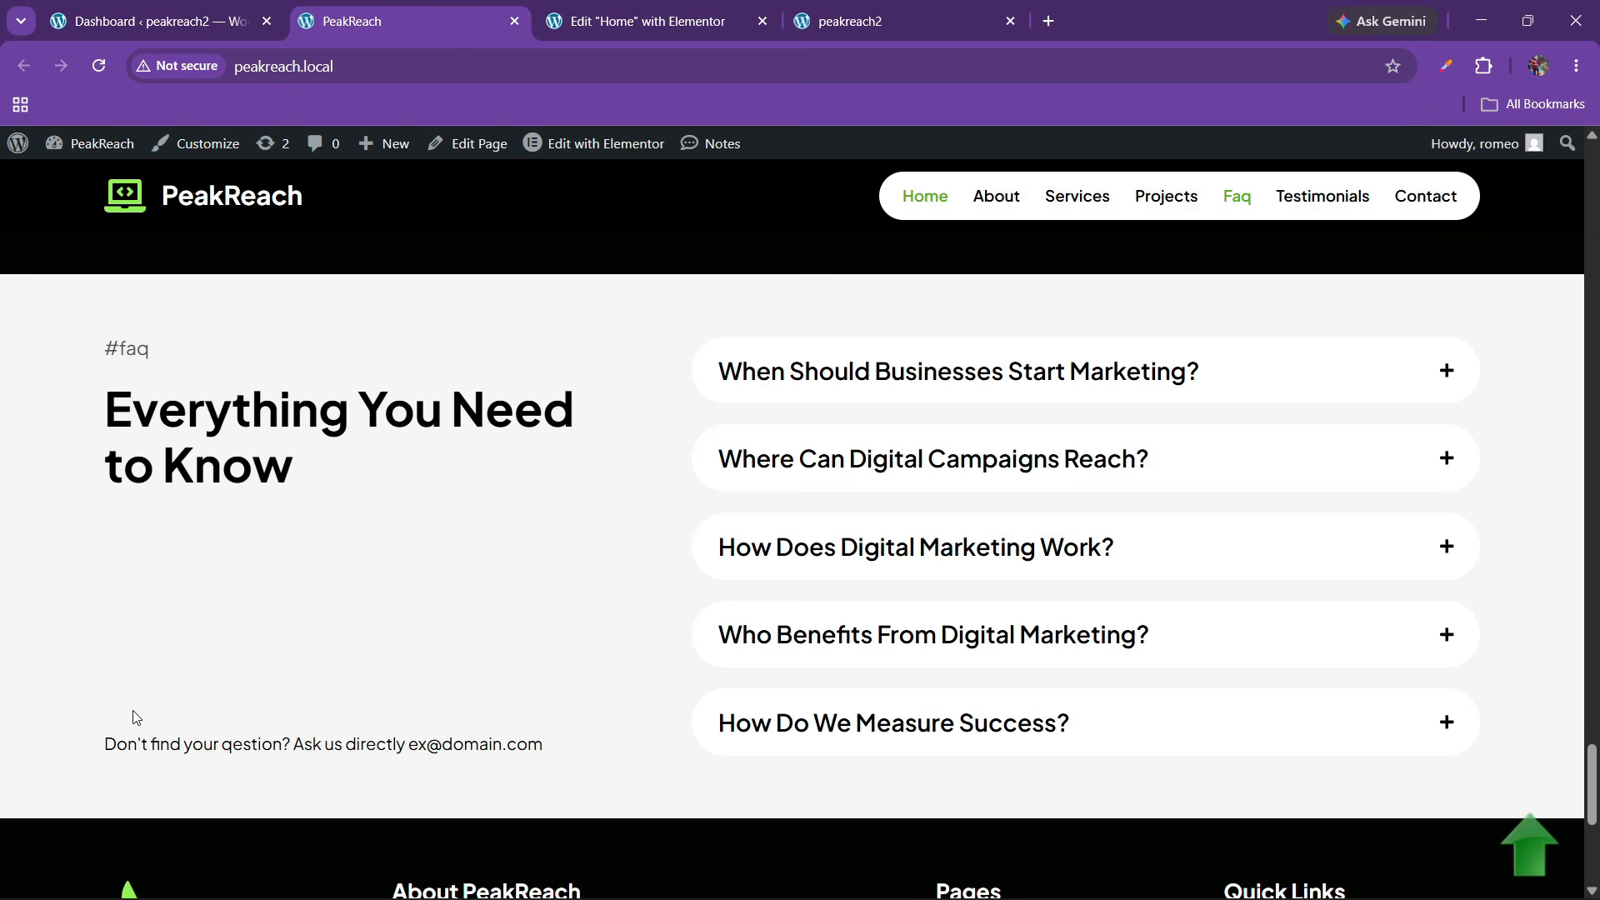
left_click_drag(111, 736, 521, 741)
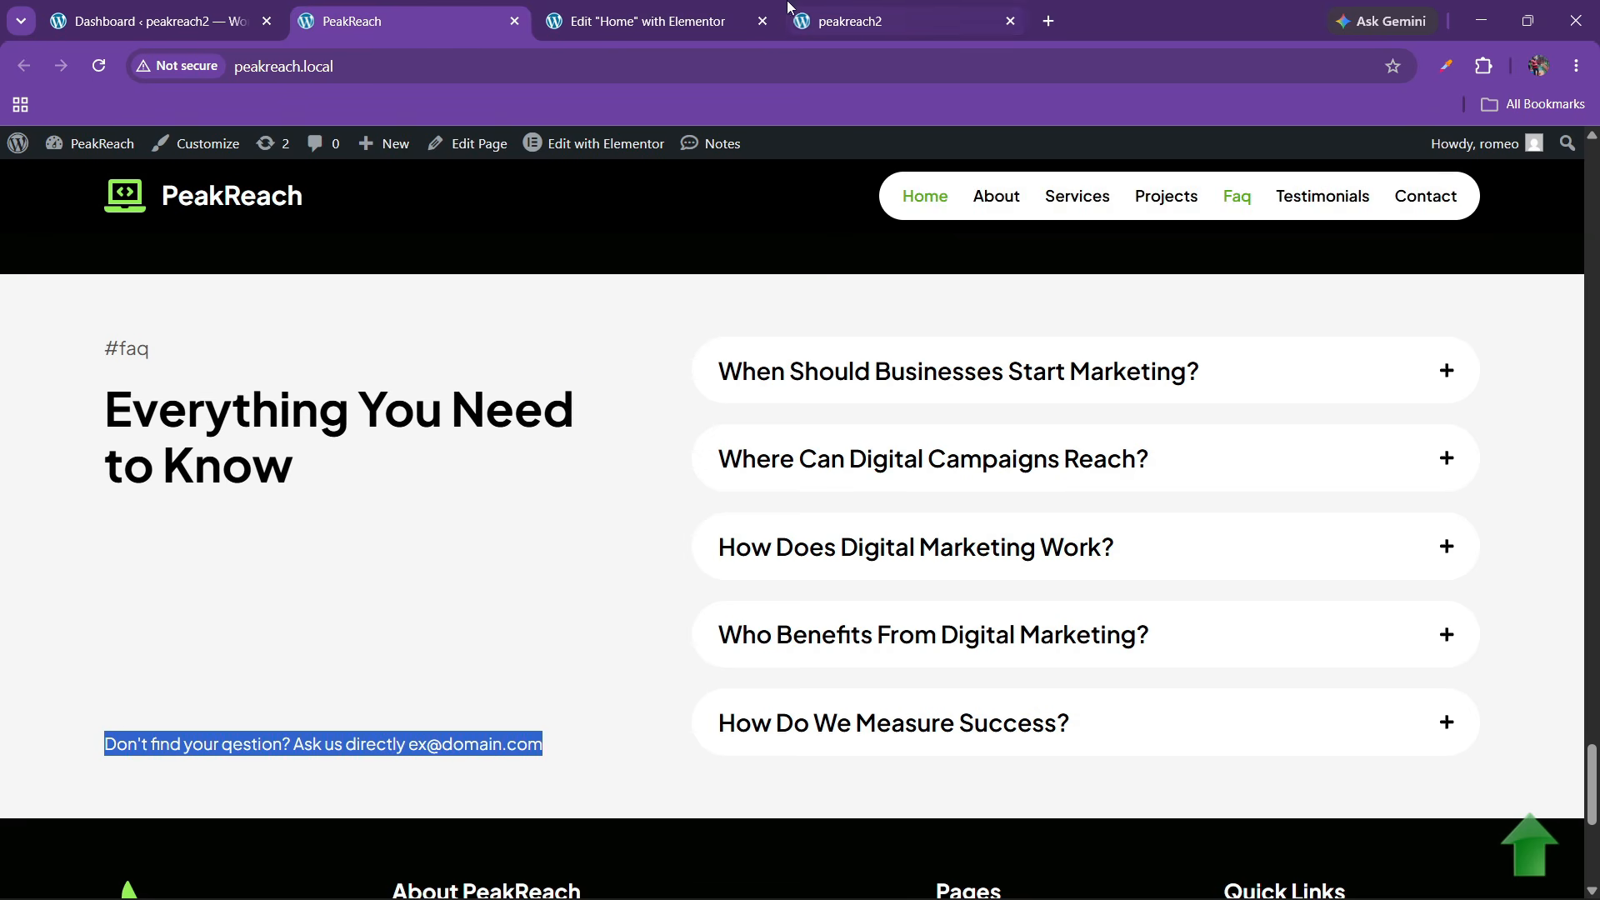
left_click(693, 10)
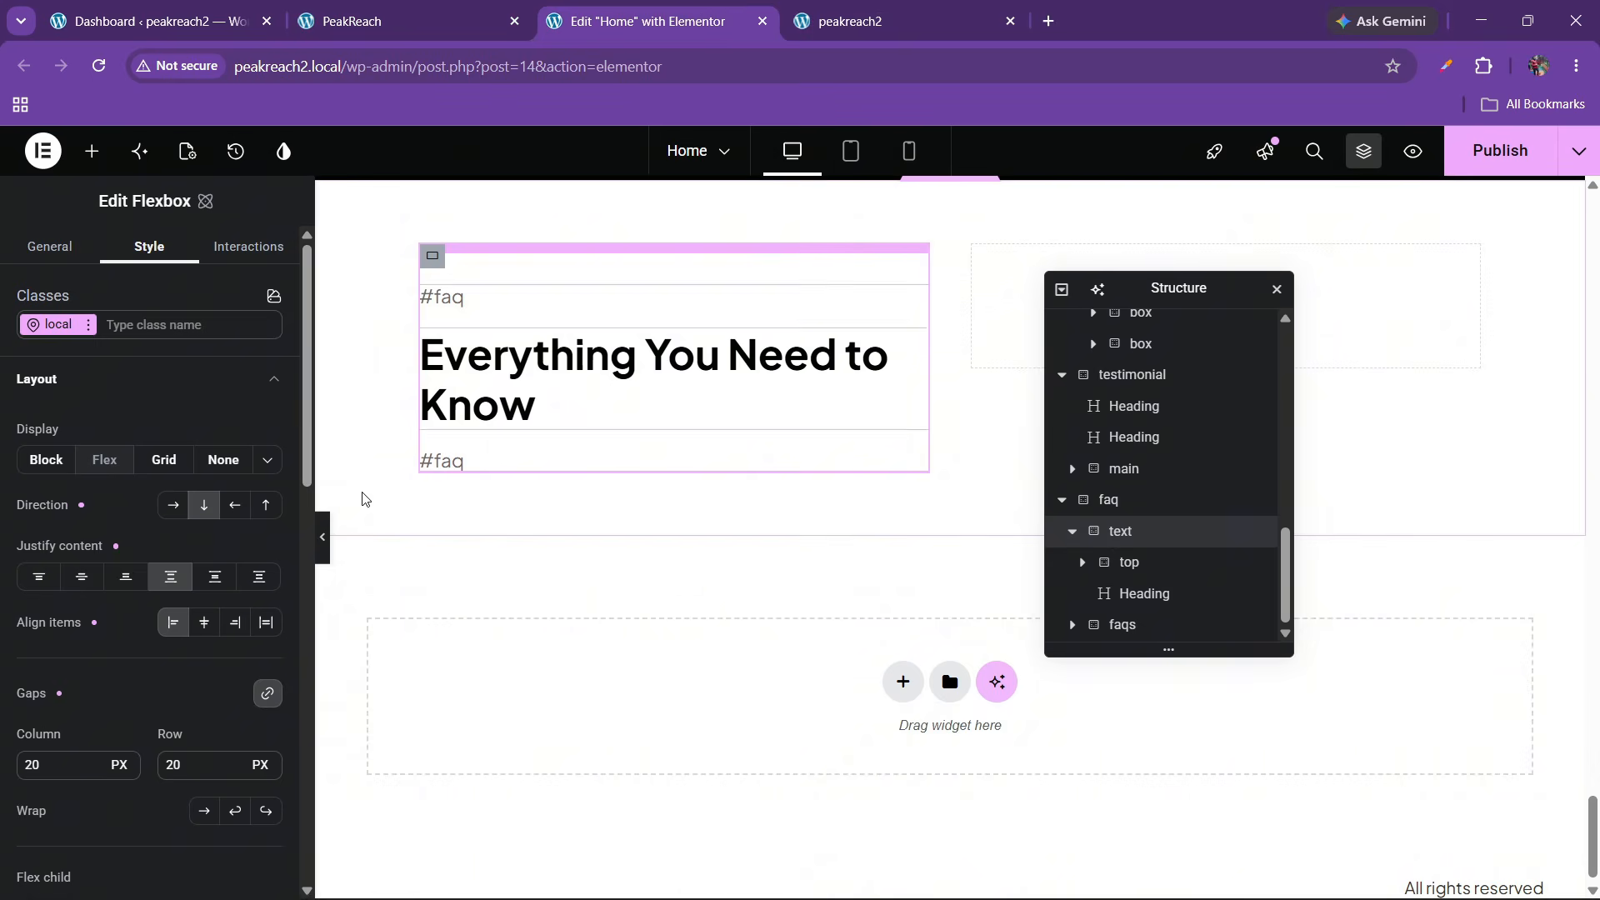
left_click(450, 463)
key("ctrl+a")
key("ctrl+v")
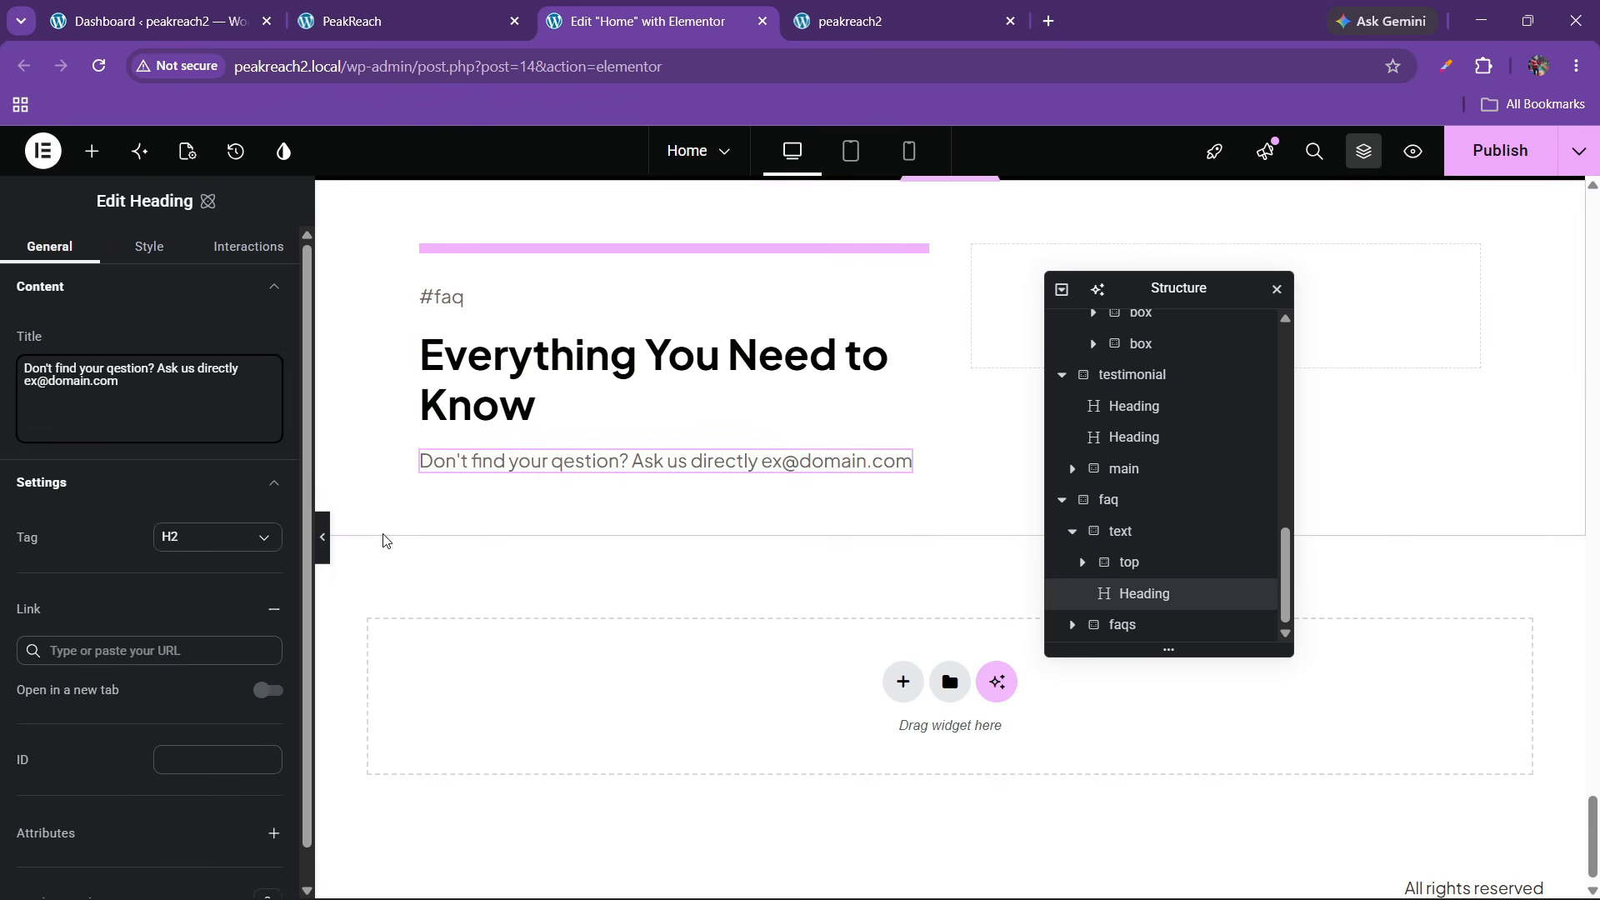
On the live site, check that the FAQ questions and the 02. Web Design & Development service expand
left_click(434, 10)
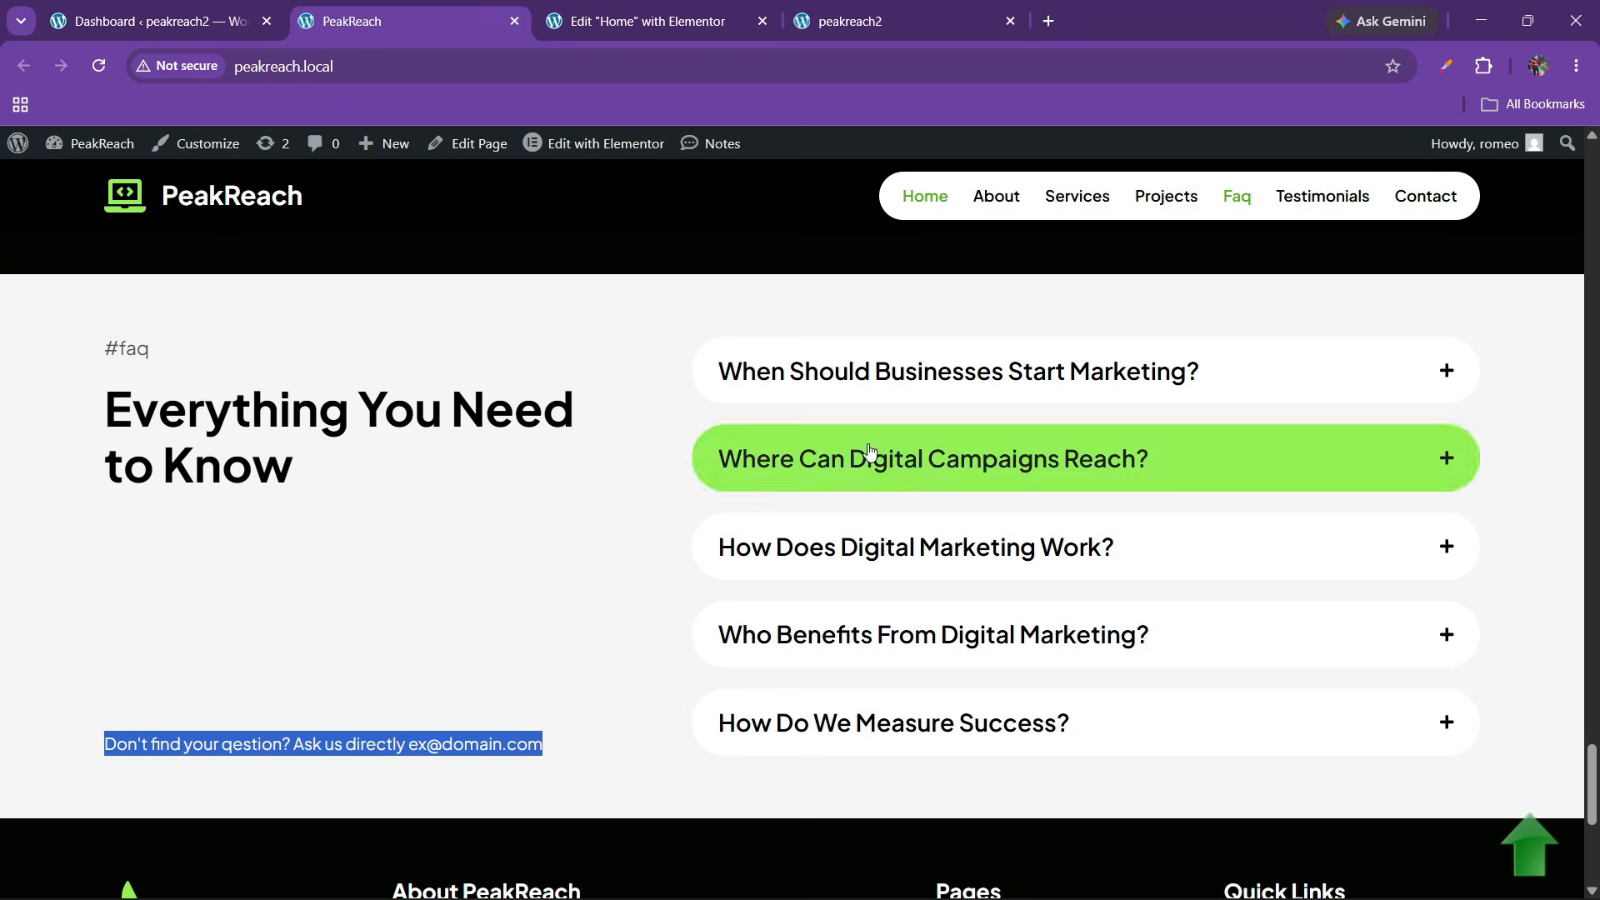
left_click(900, 370)
left_click(867, 600)
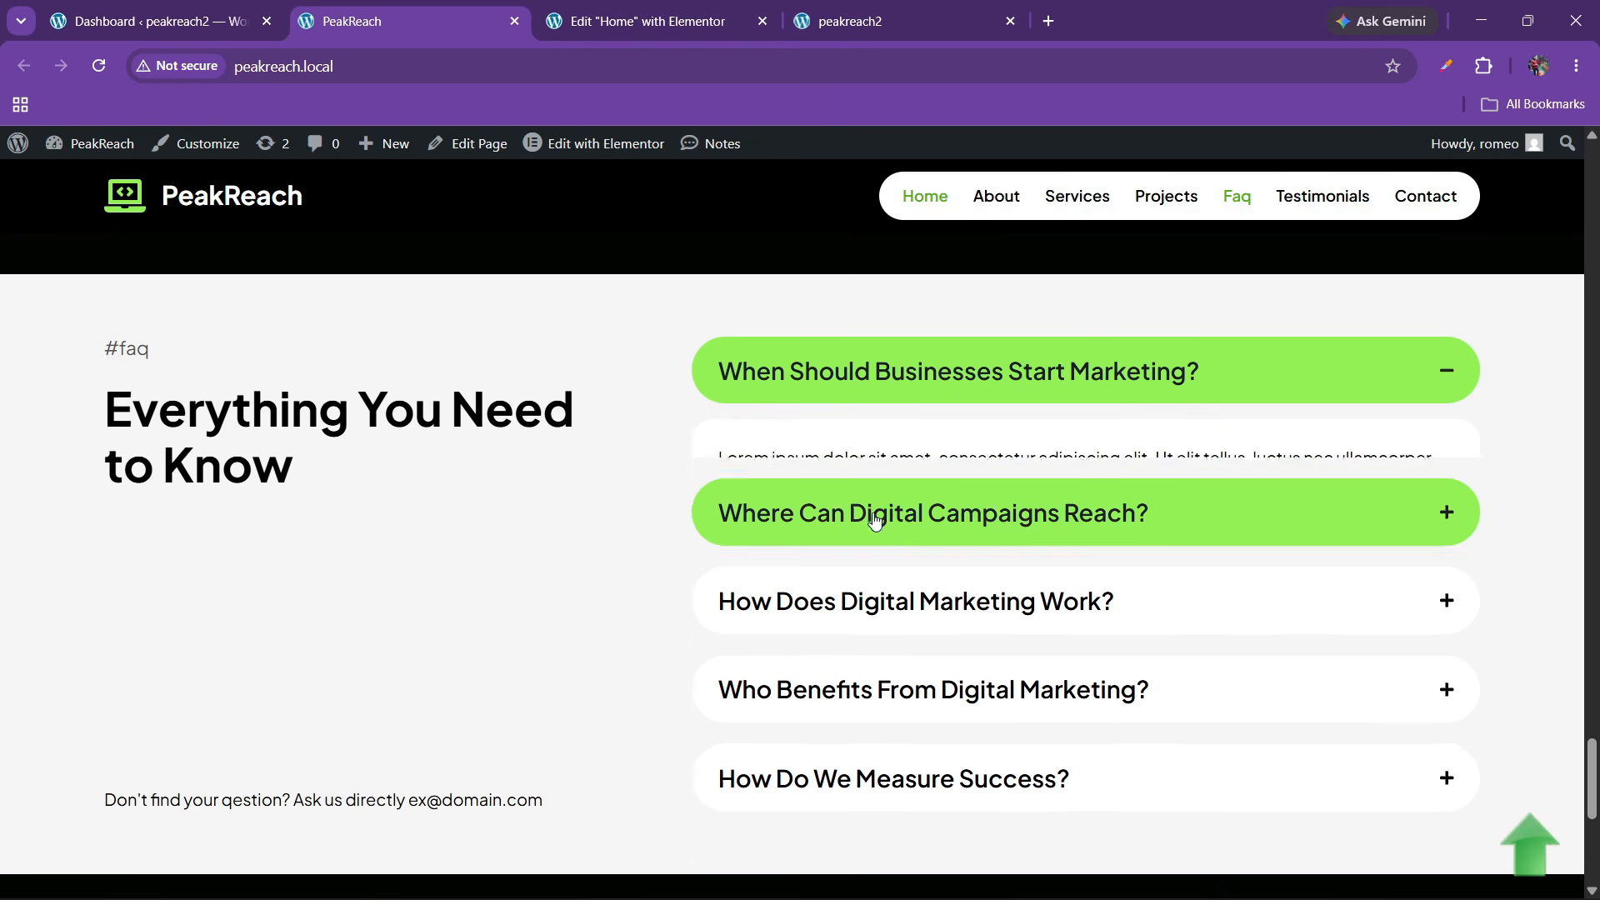
scroll(713, 452, "up", 10)
scroll(713, 453, "up", 12)
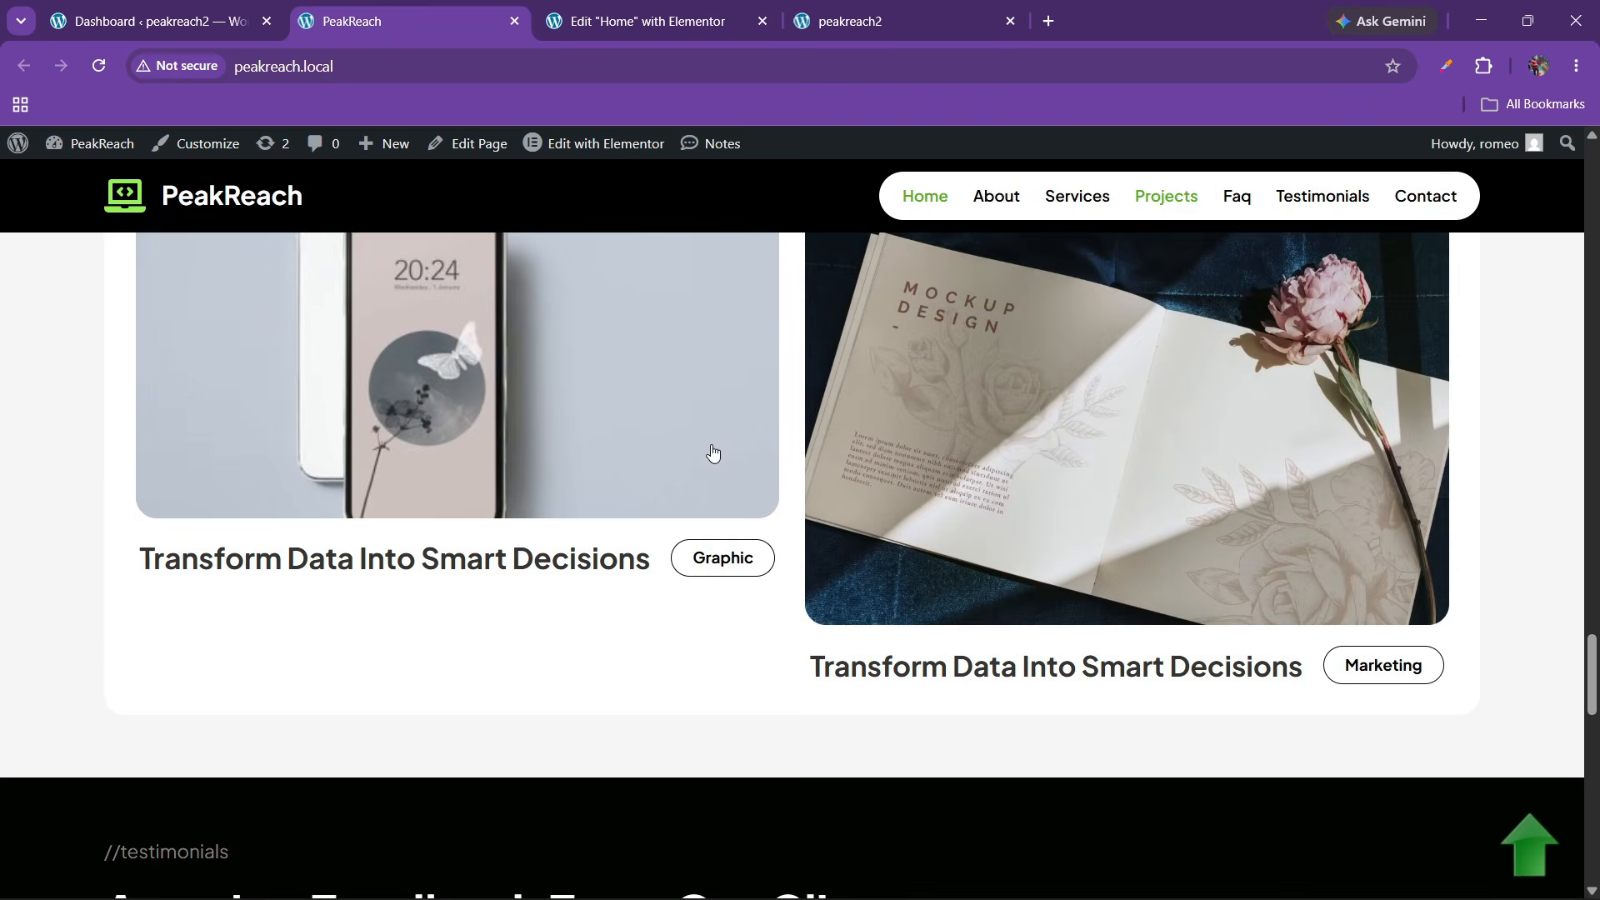
scroll(712, 452, "up", 12)
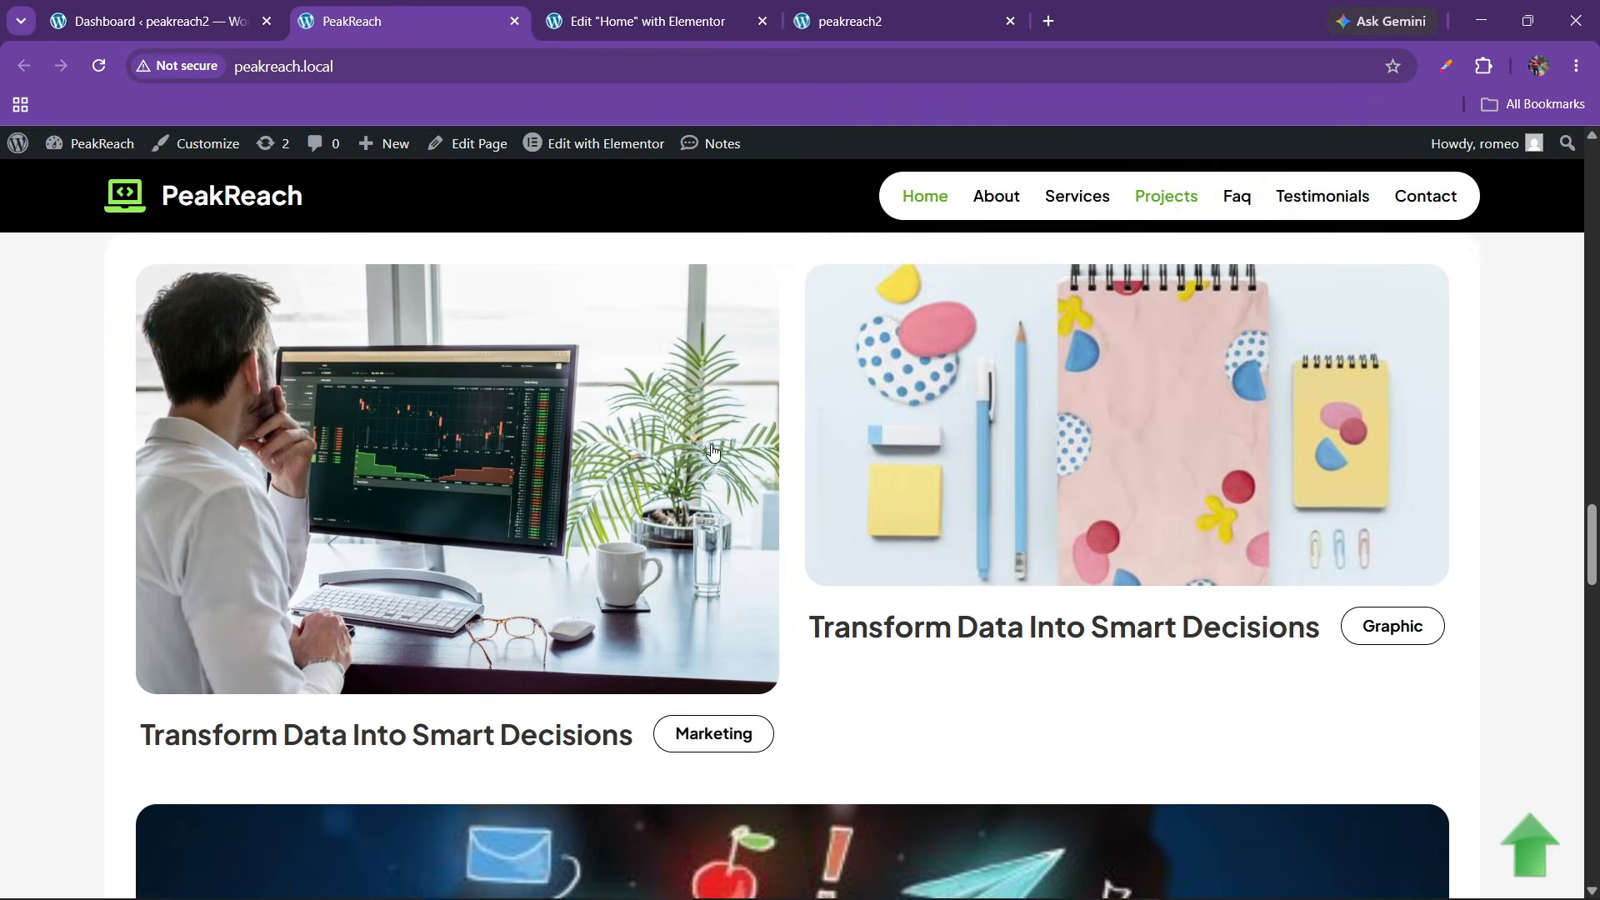
scroll(710, 451, "up", 10)
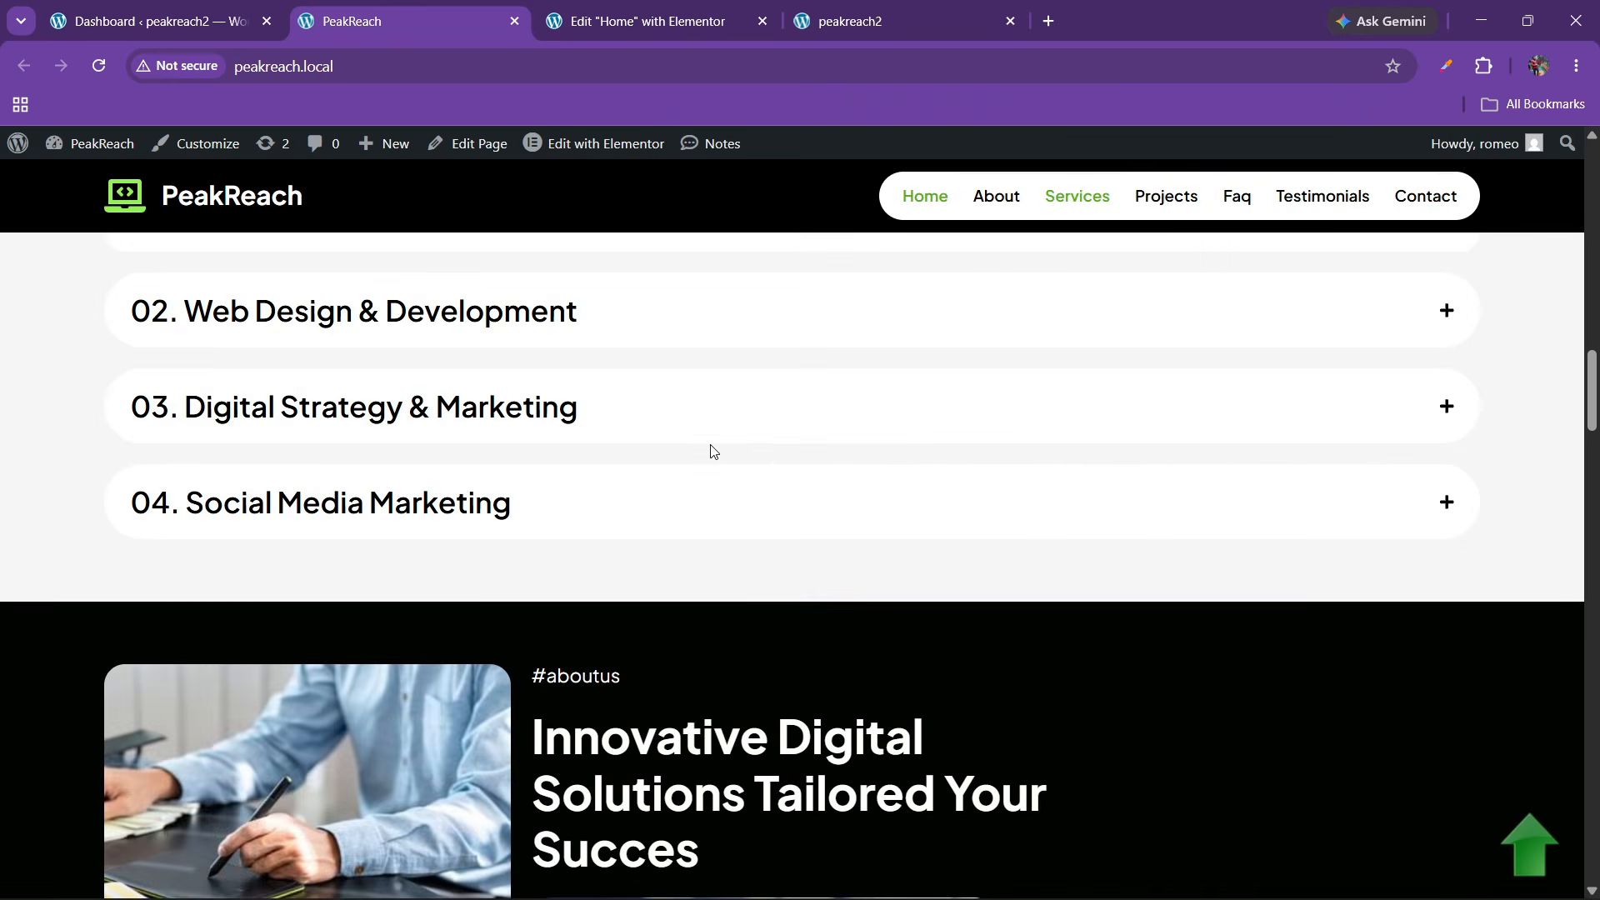
scroll(709, 443, "down", 3)
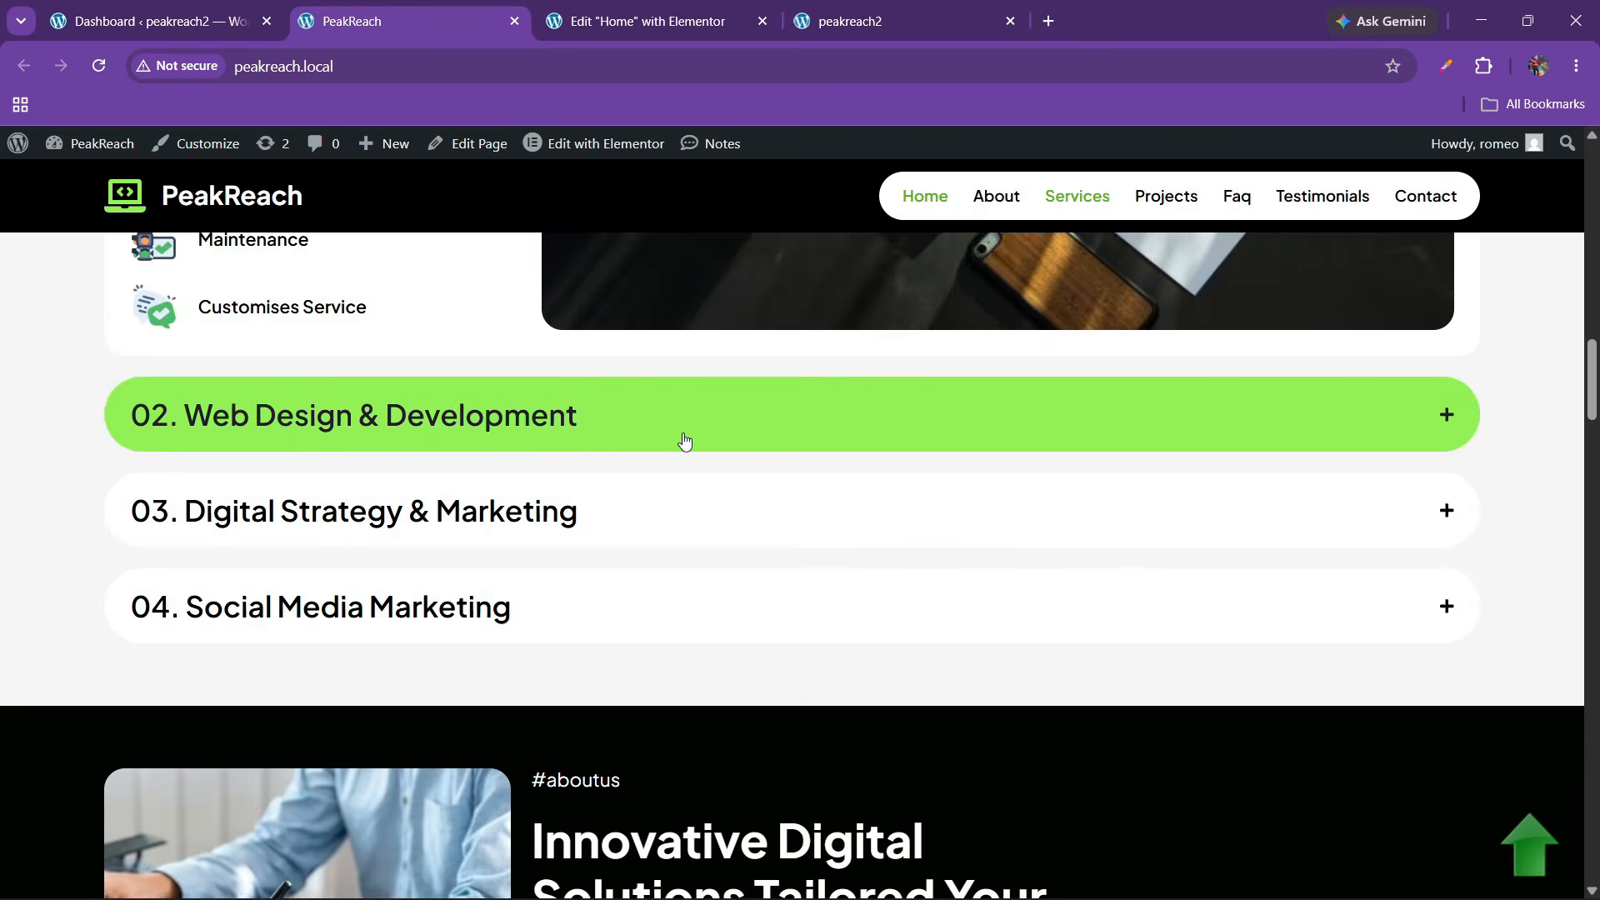
left_click(678, 439)
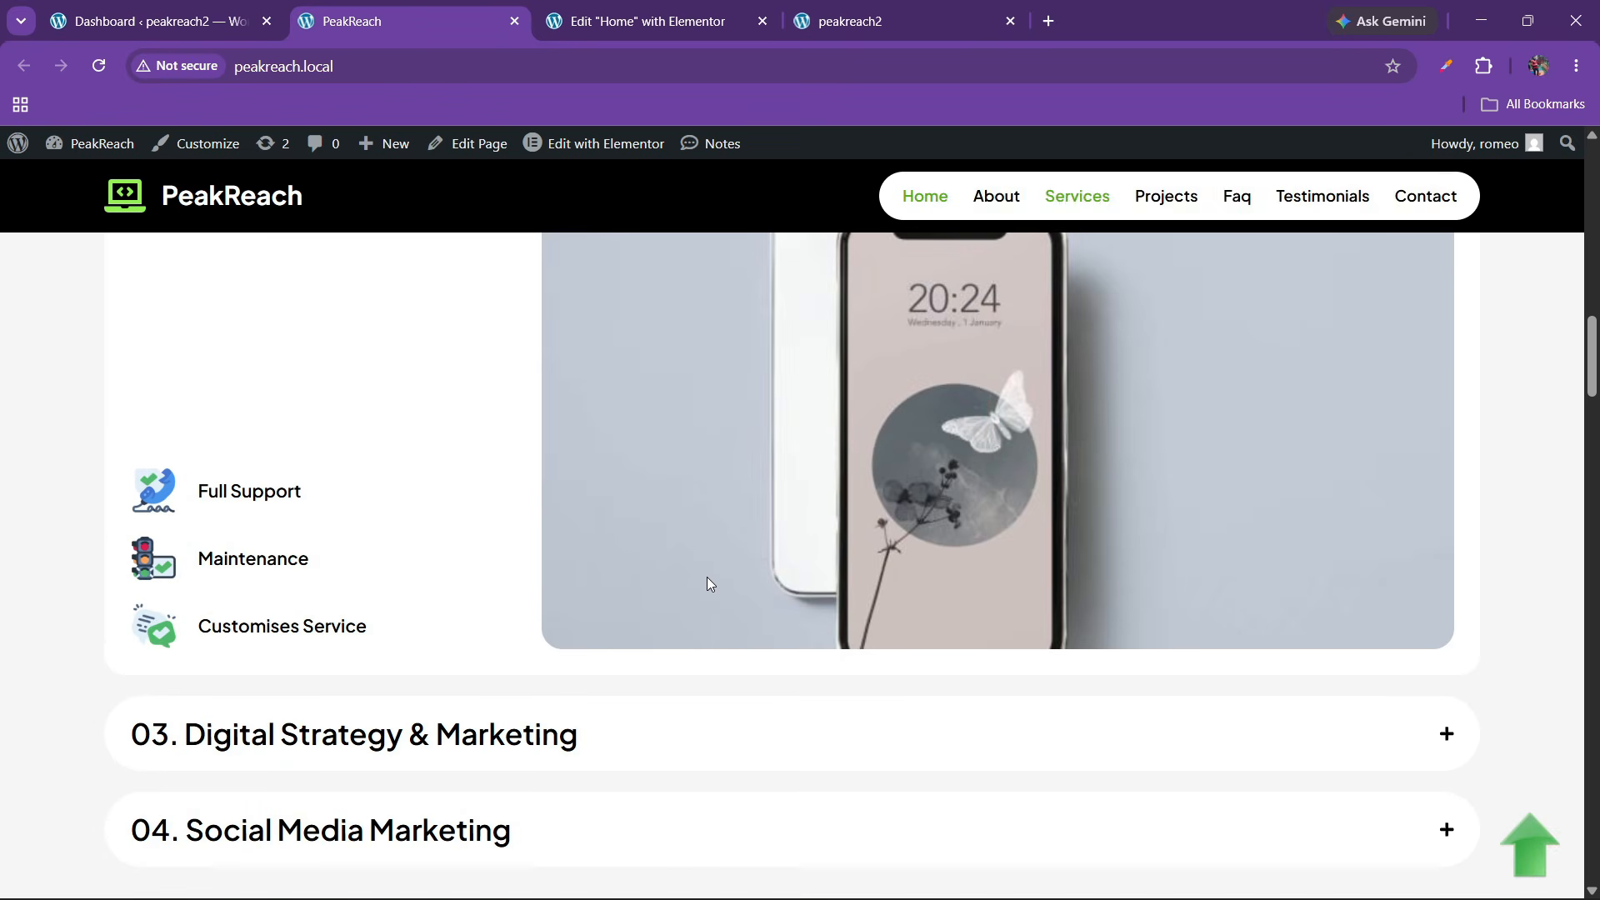
scroll(706, 576, "up", 8)
scroll(557, 601, "down", 3)
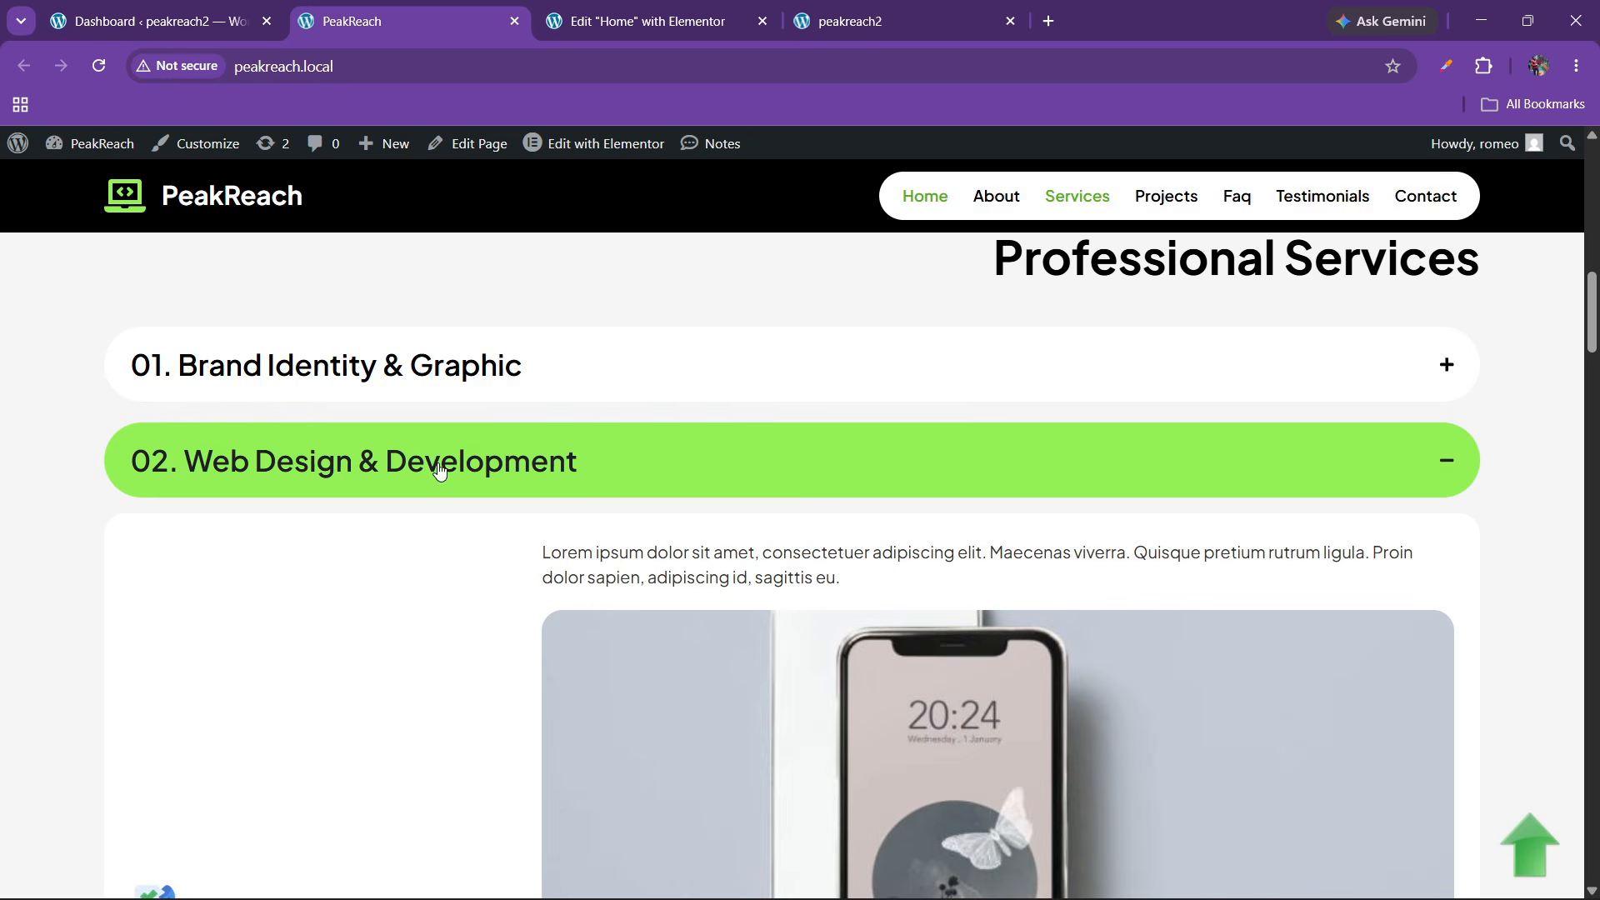
left_click(696, 19)
Copy the Services accordion and paste it into the empty FAQ column
scroll(920, 567, "up", 6)
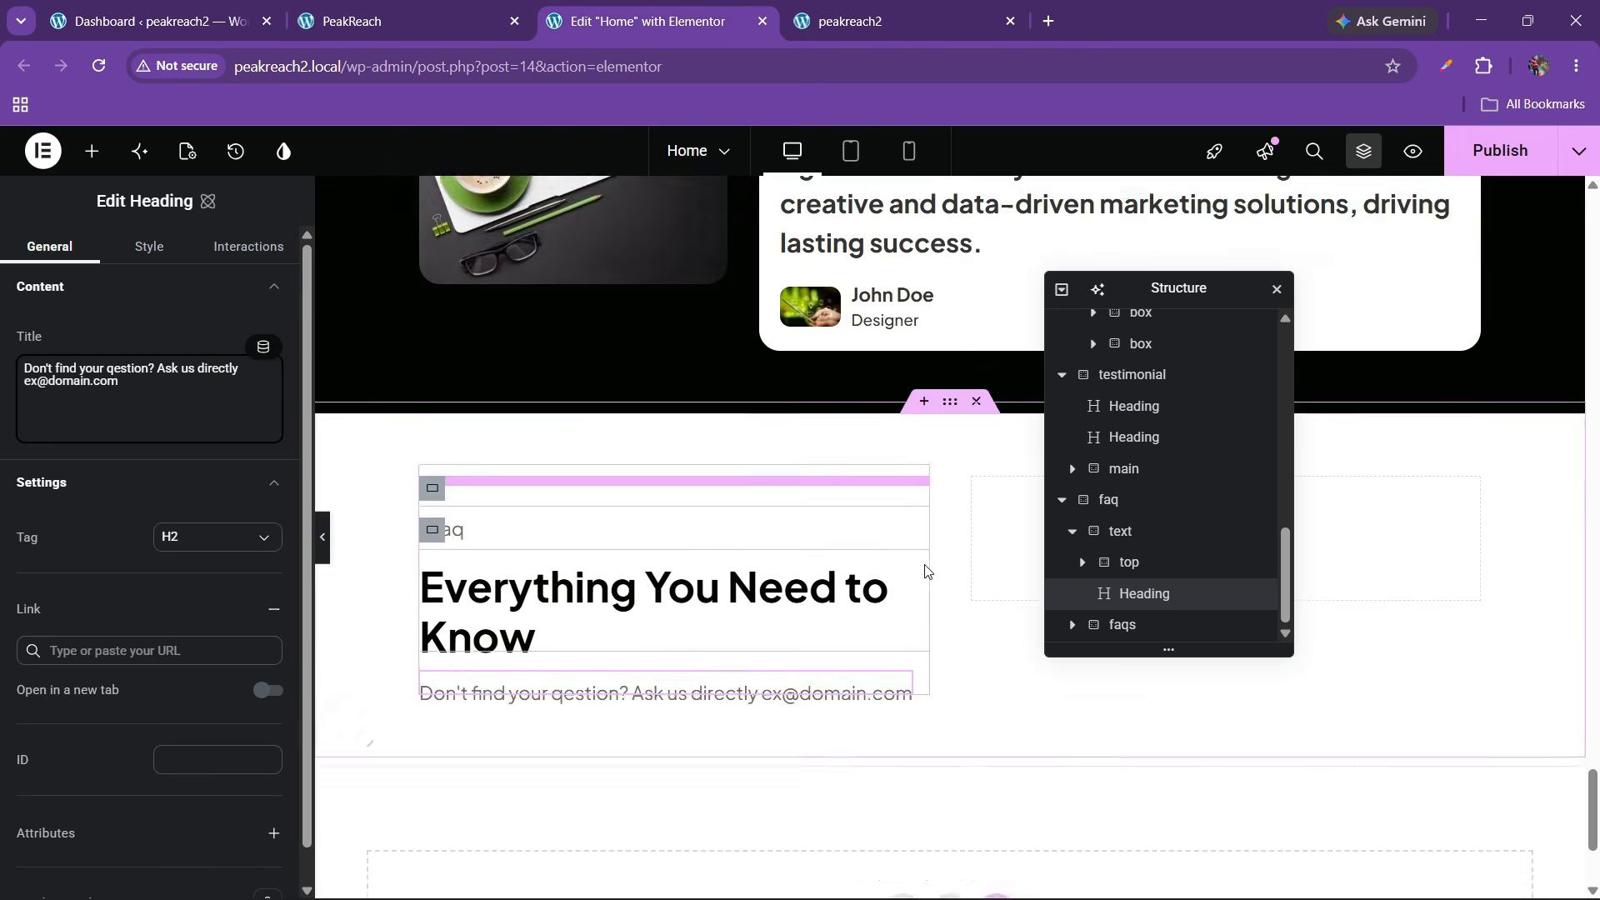
scroll(920, 560, "up", 10)
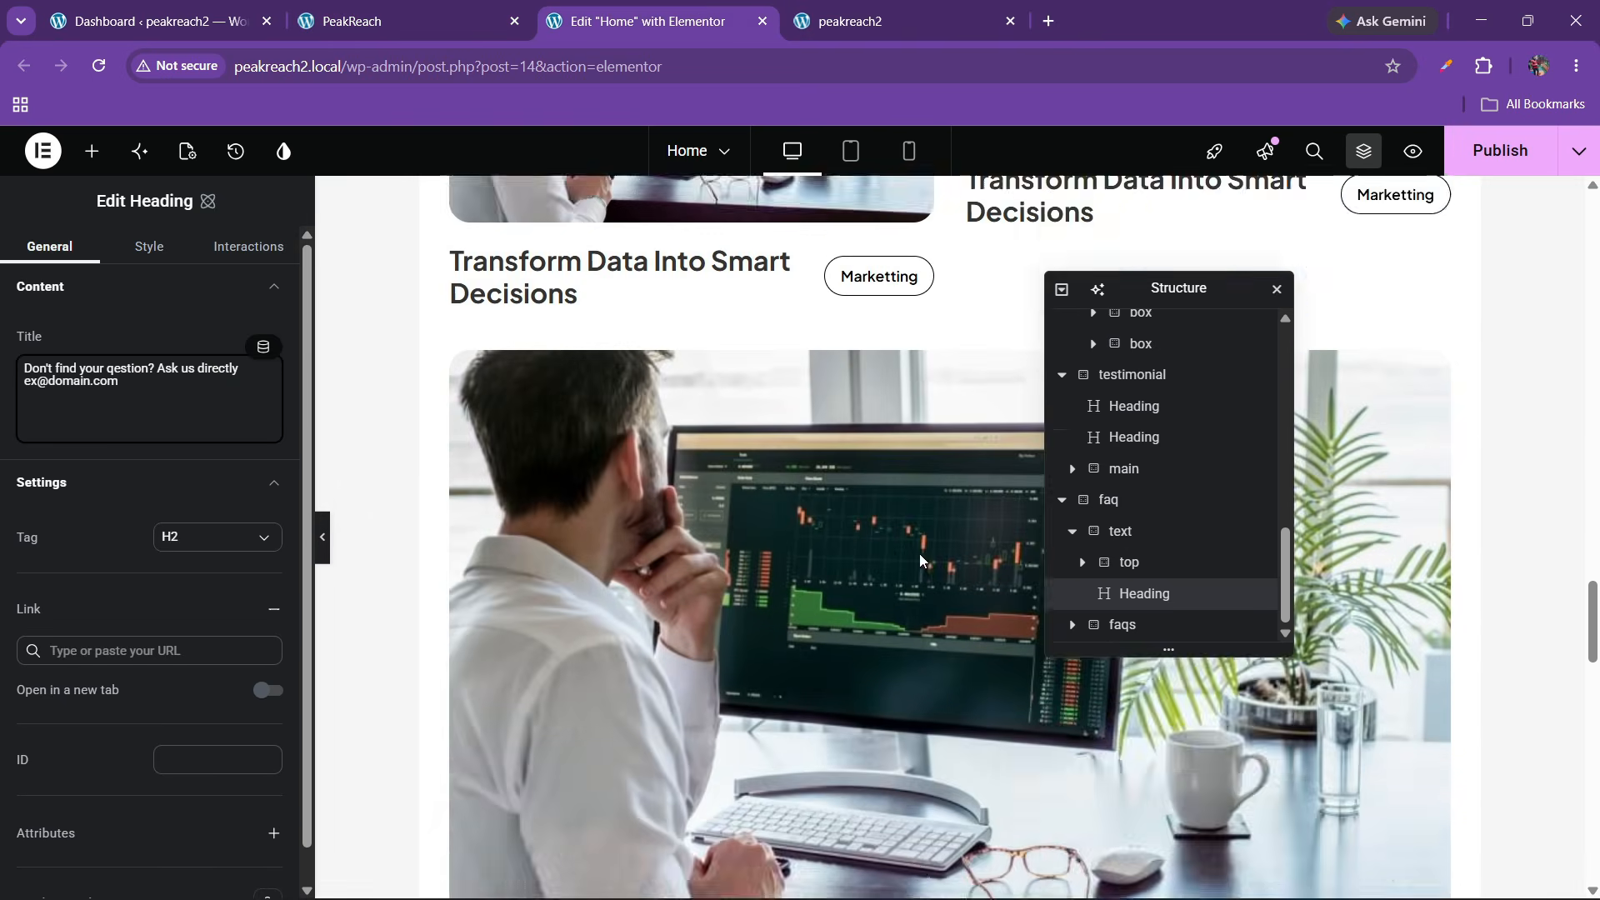
scroll(920, 559, "up", 15)
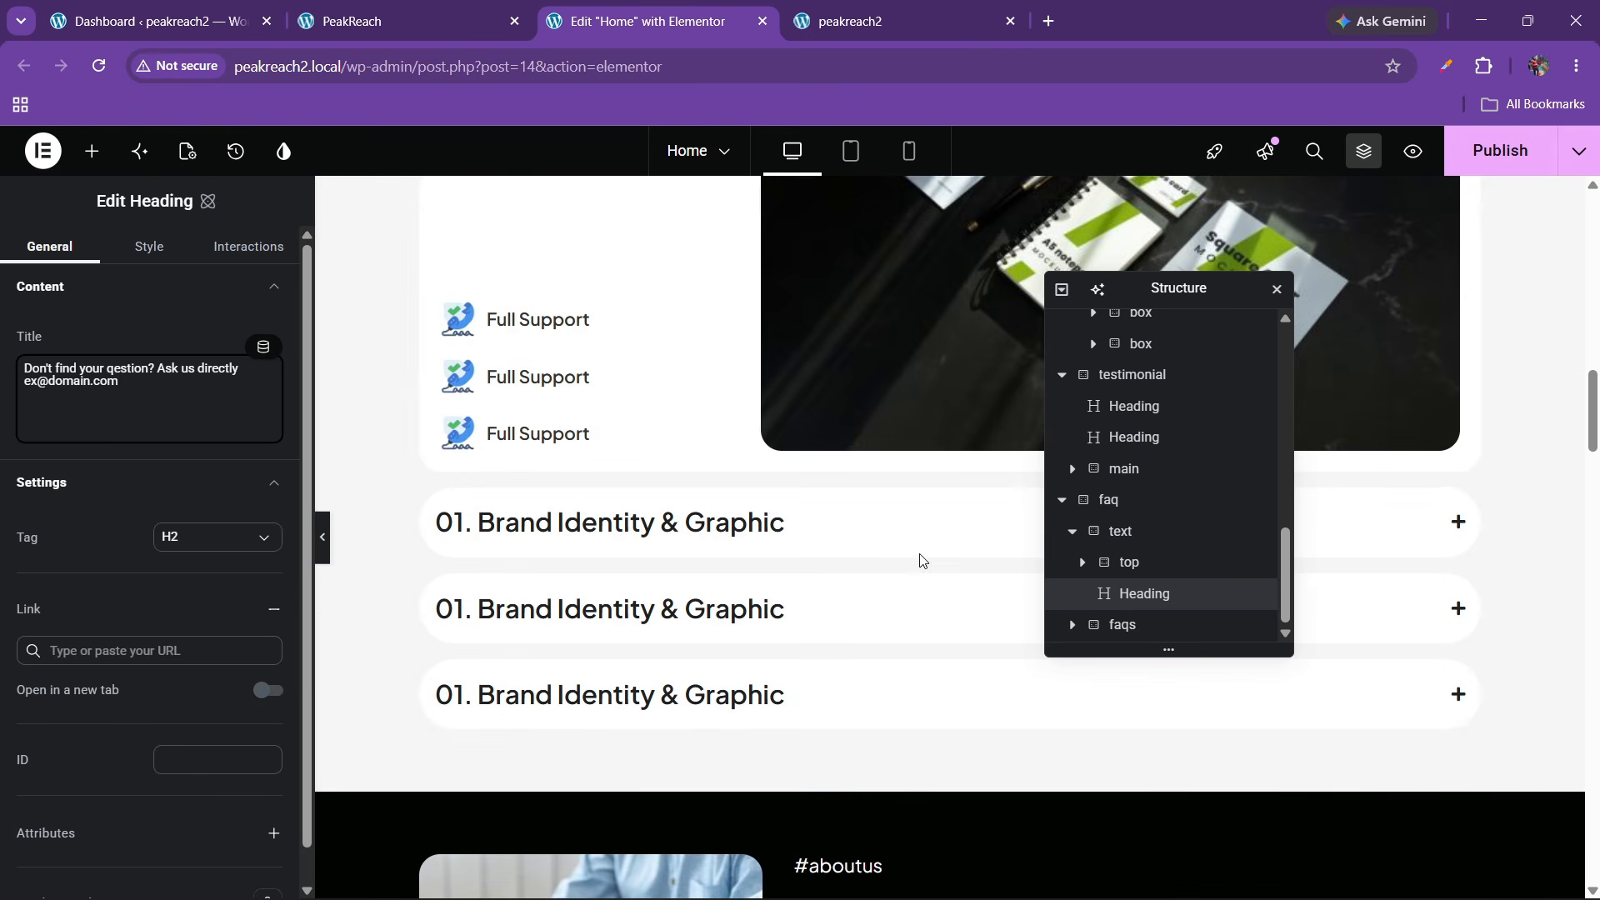
right_click(626, 487)
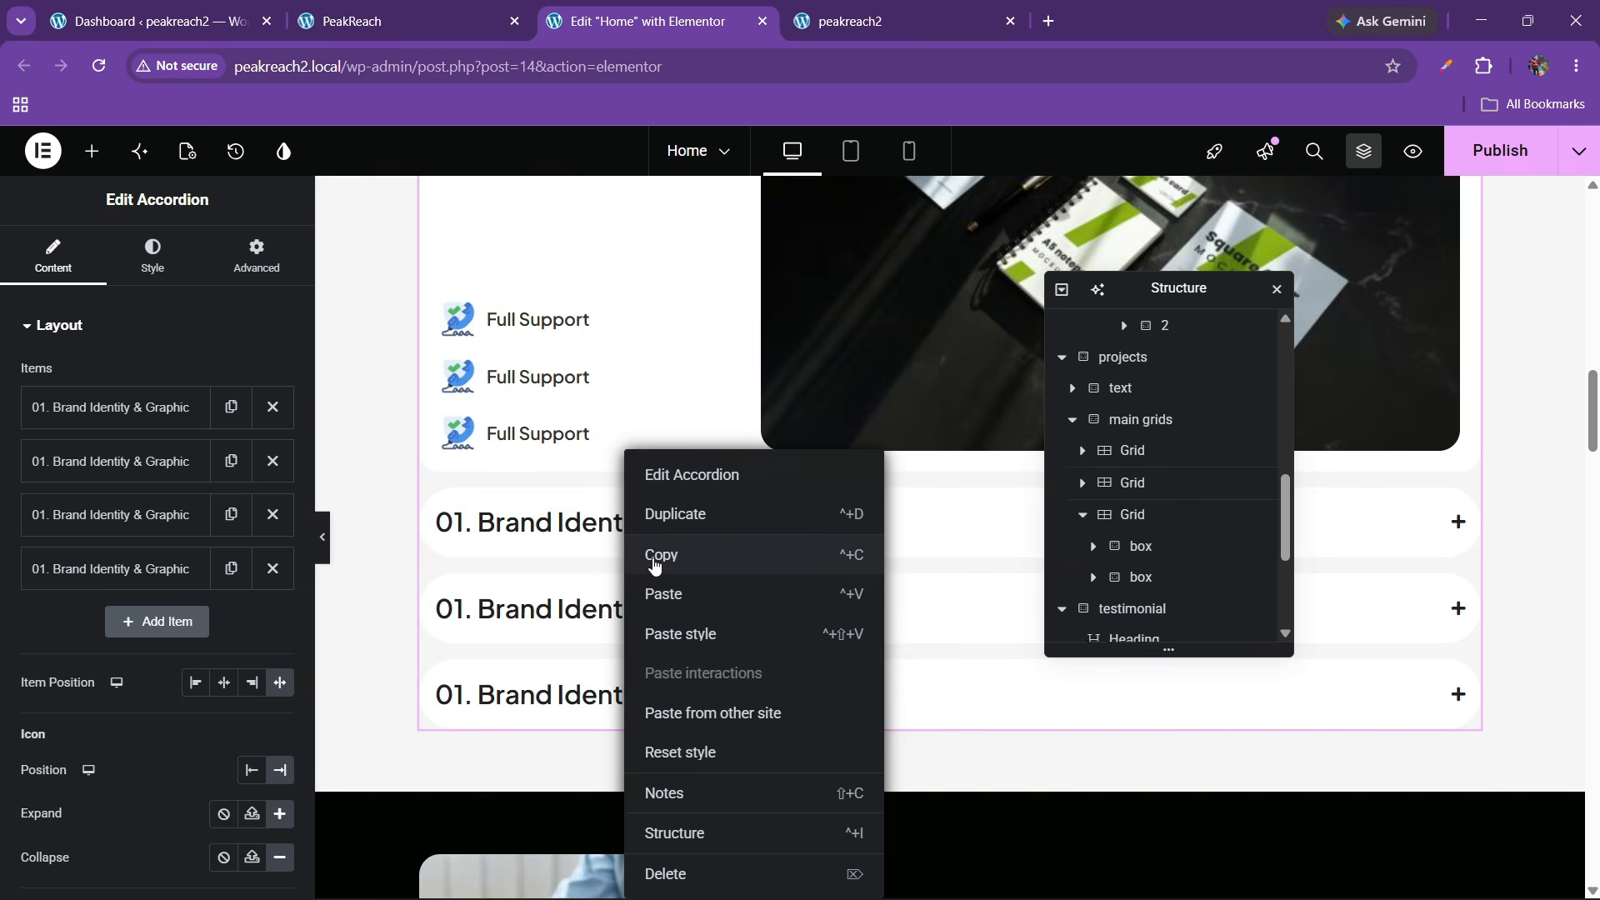
left_click(655, 552)
scroll(1339, 630, "down", 20)
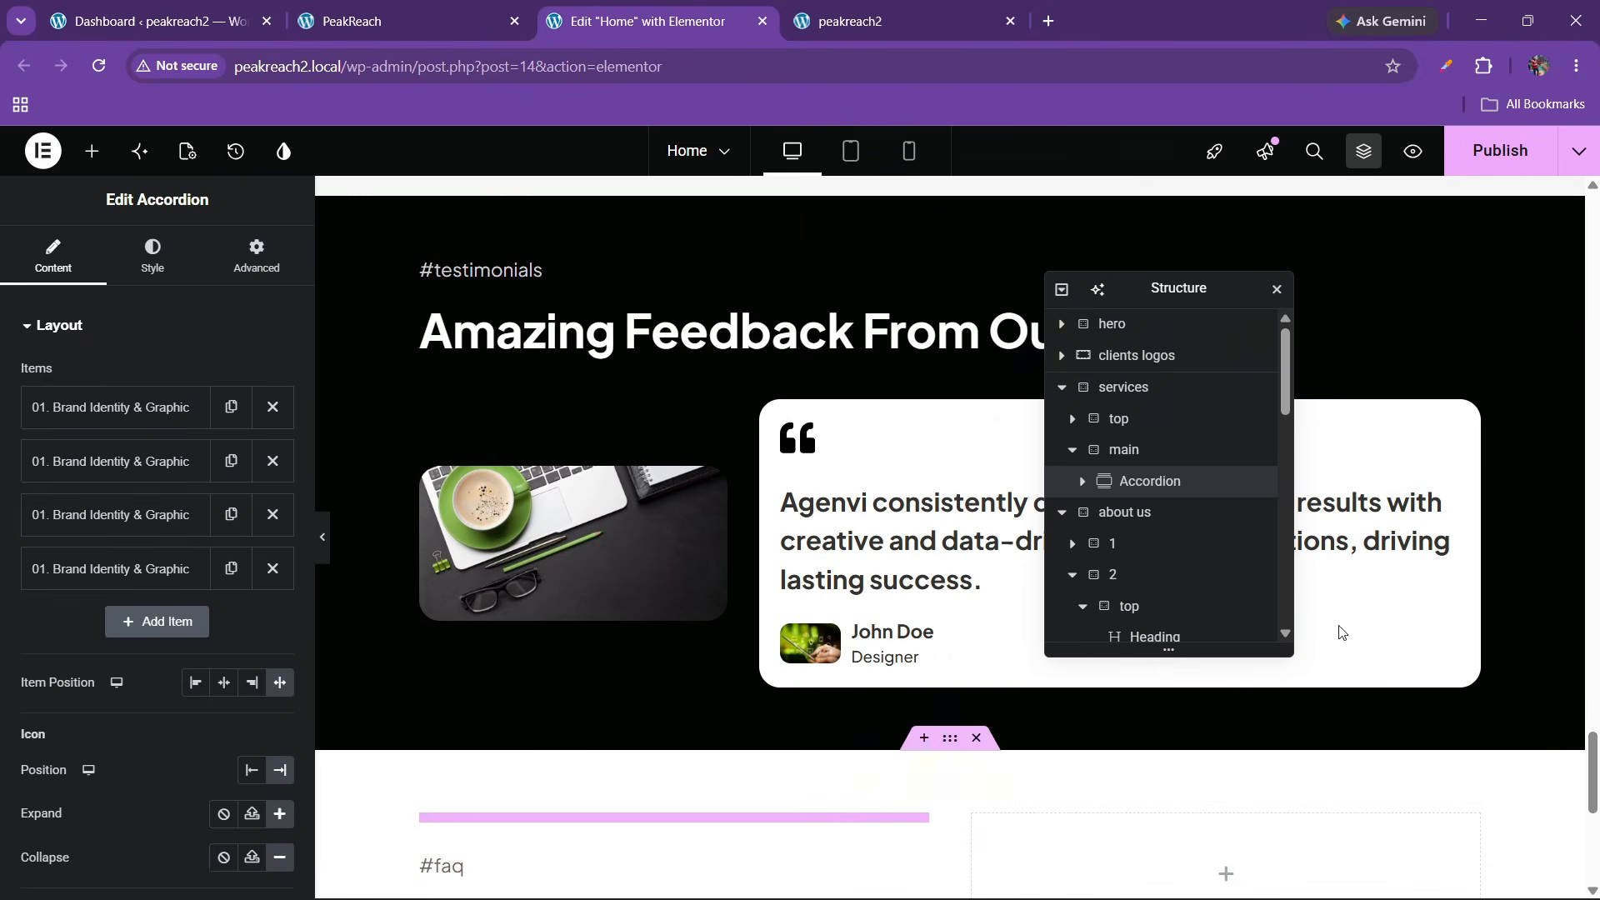
left_click_drag(1164, 292, 603, 329)
scroll(948, 493, "down", 5)
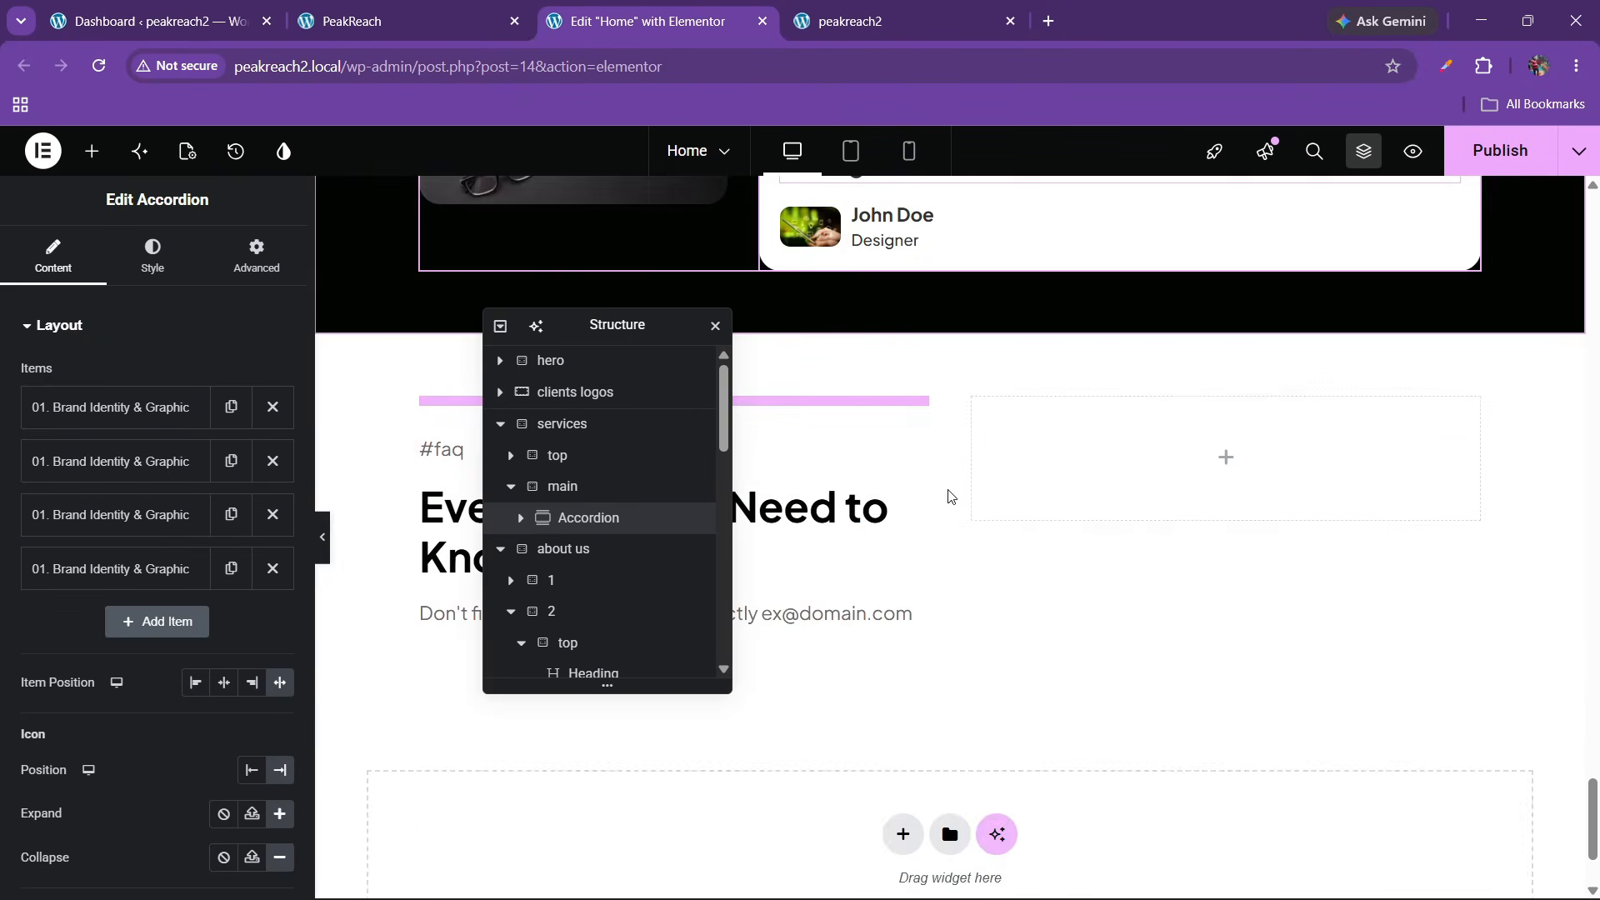
right_click(1083, 463)
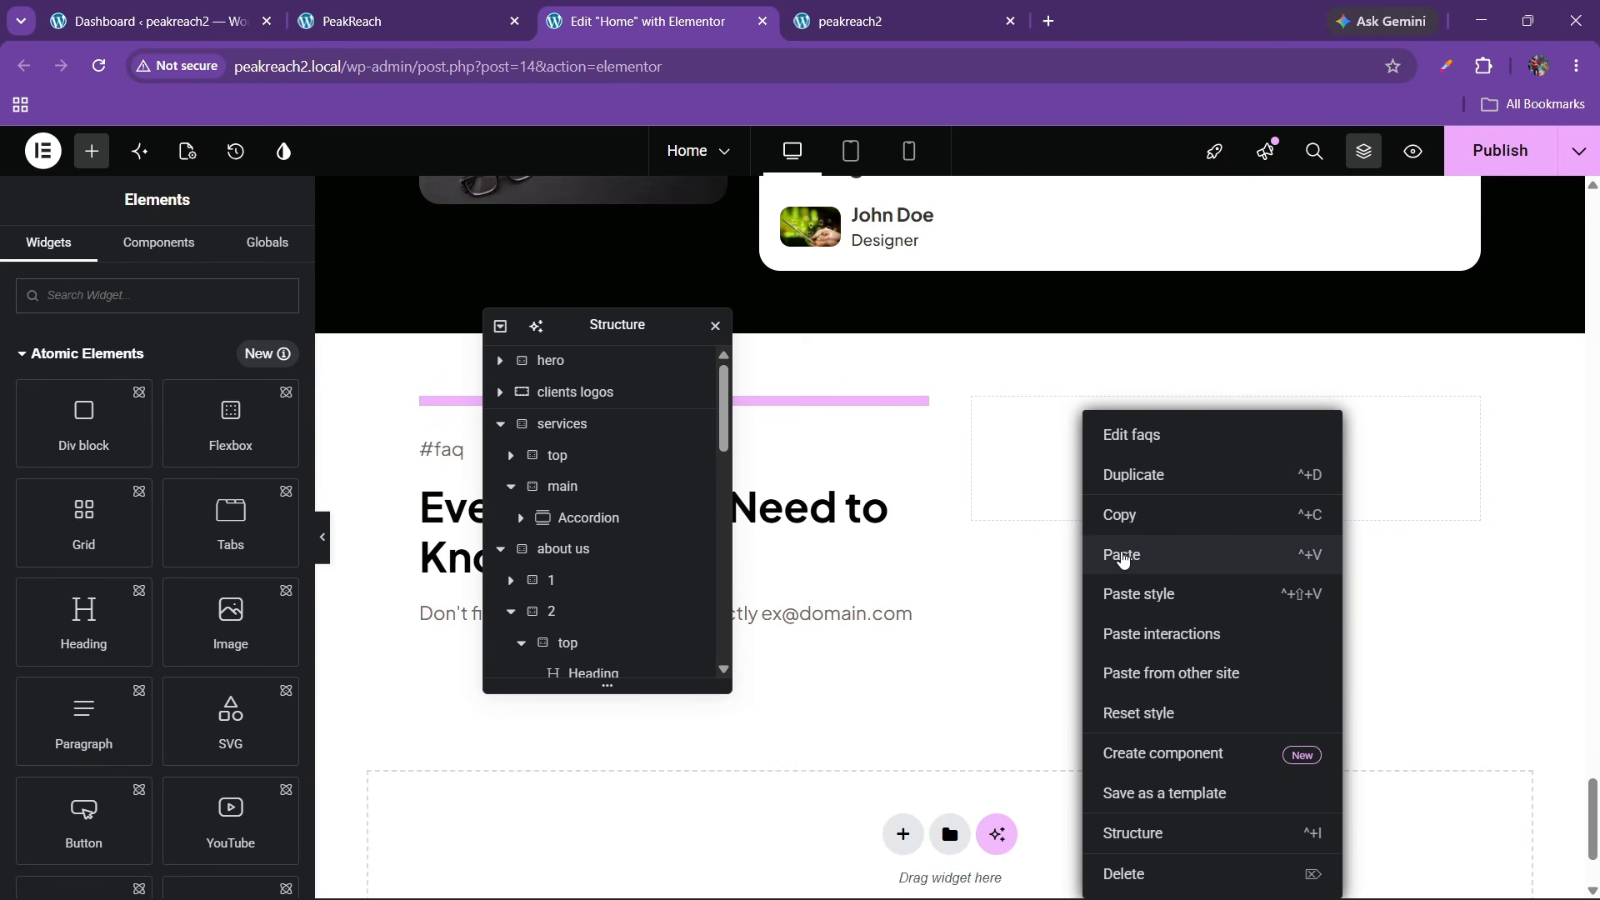
left_click(1122, 559)
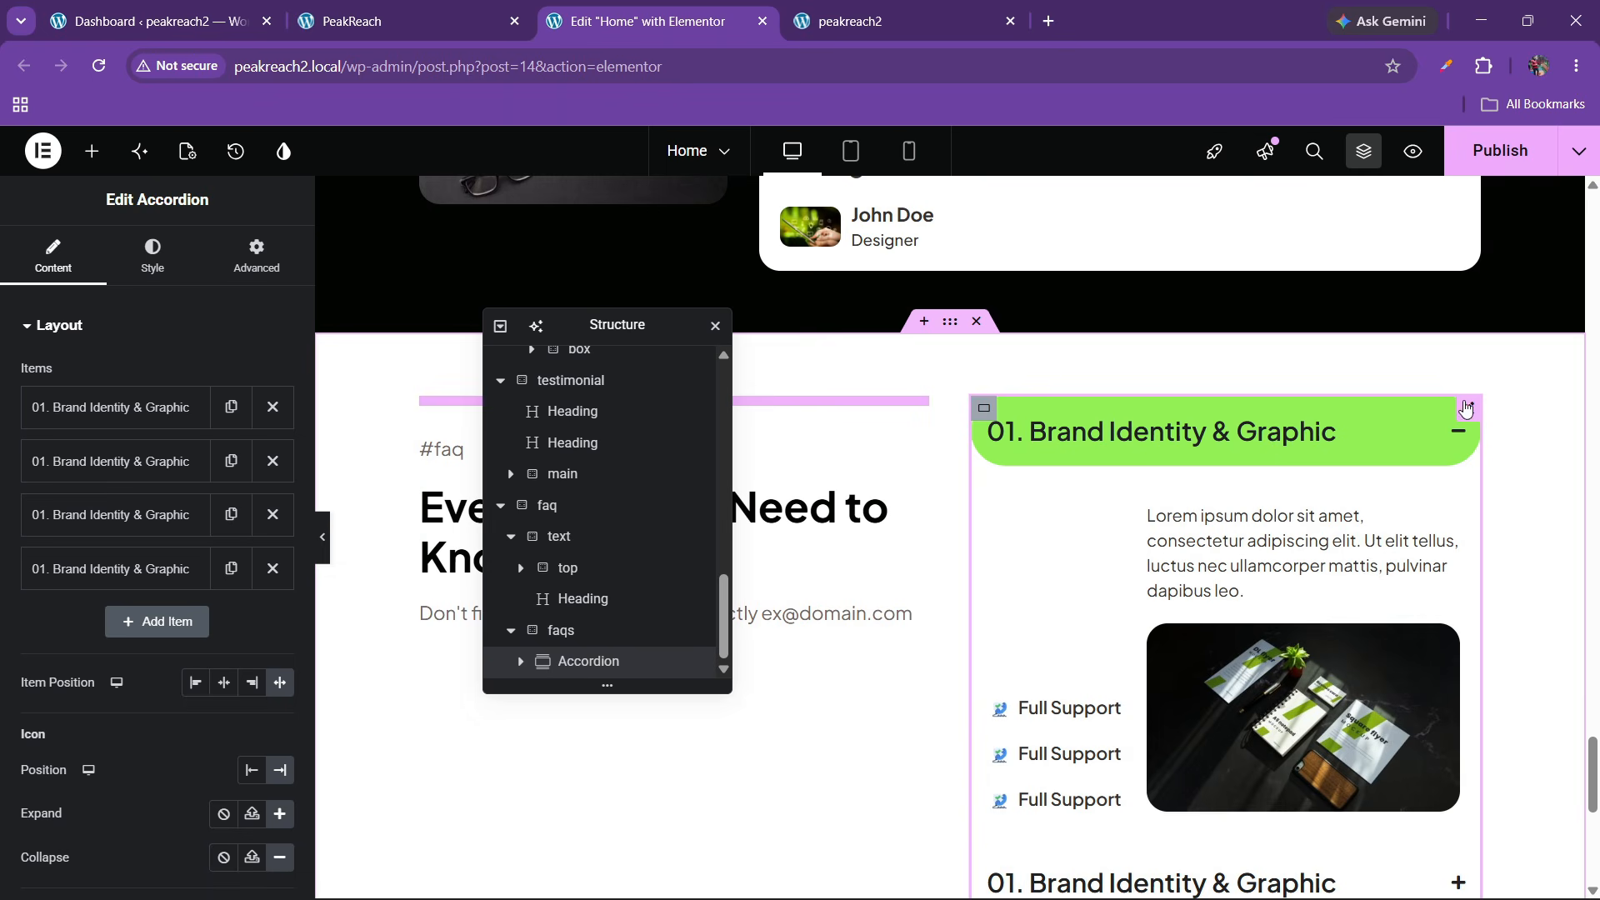
Delete three of the pasted accordion's items so only one remains
left_click(273, 461)
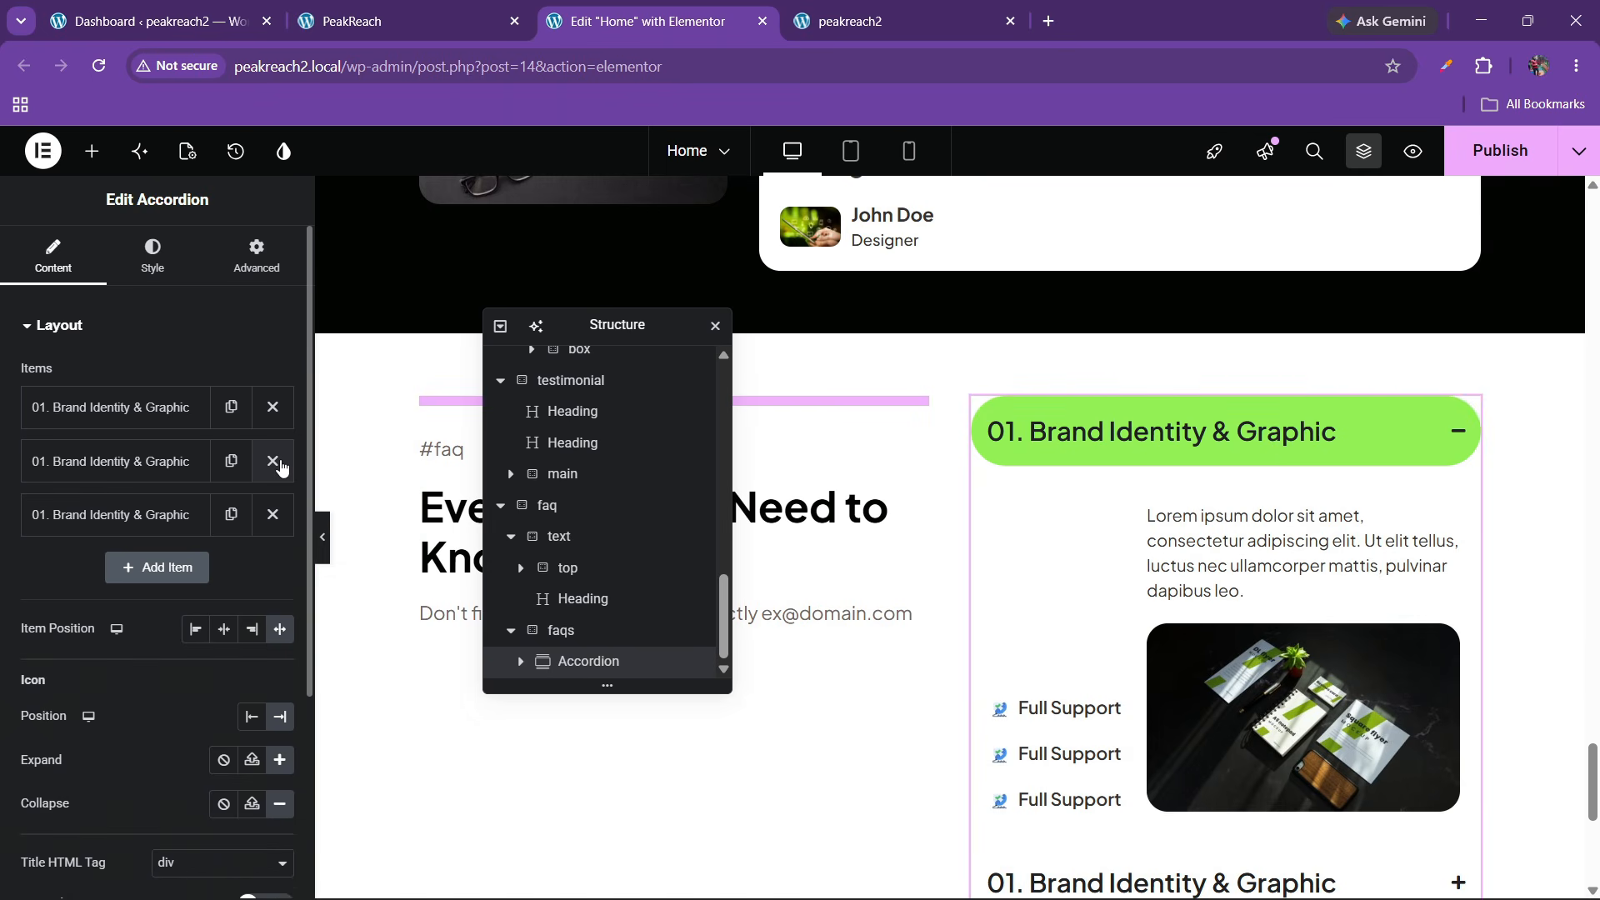
left_click(274, 463)
left_click(274, 463)
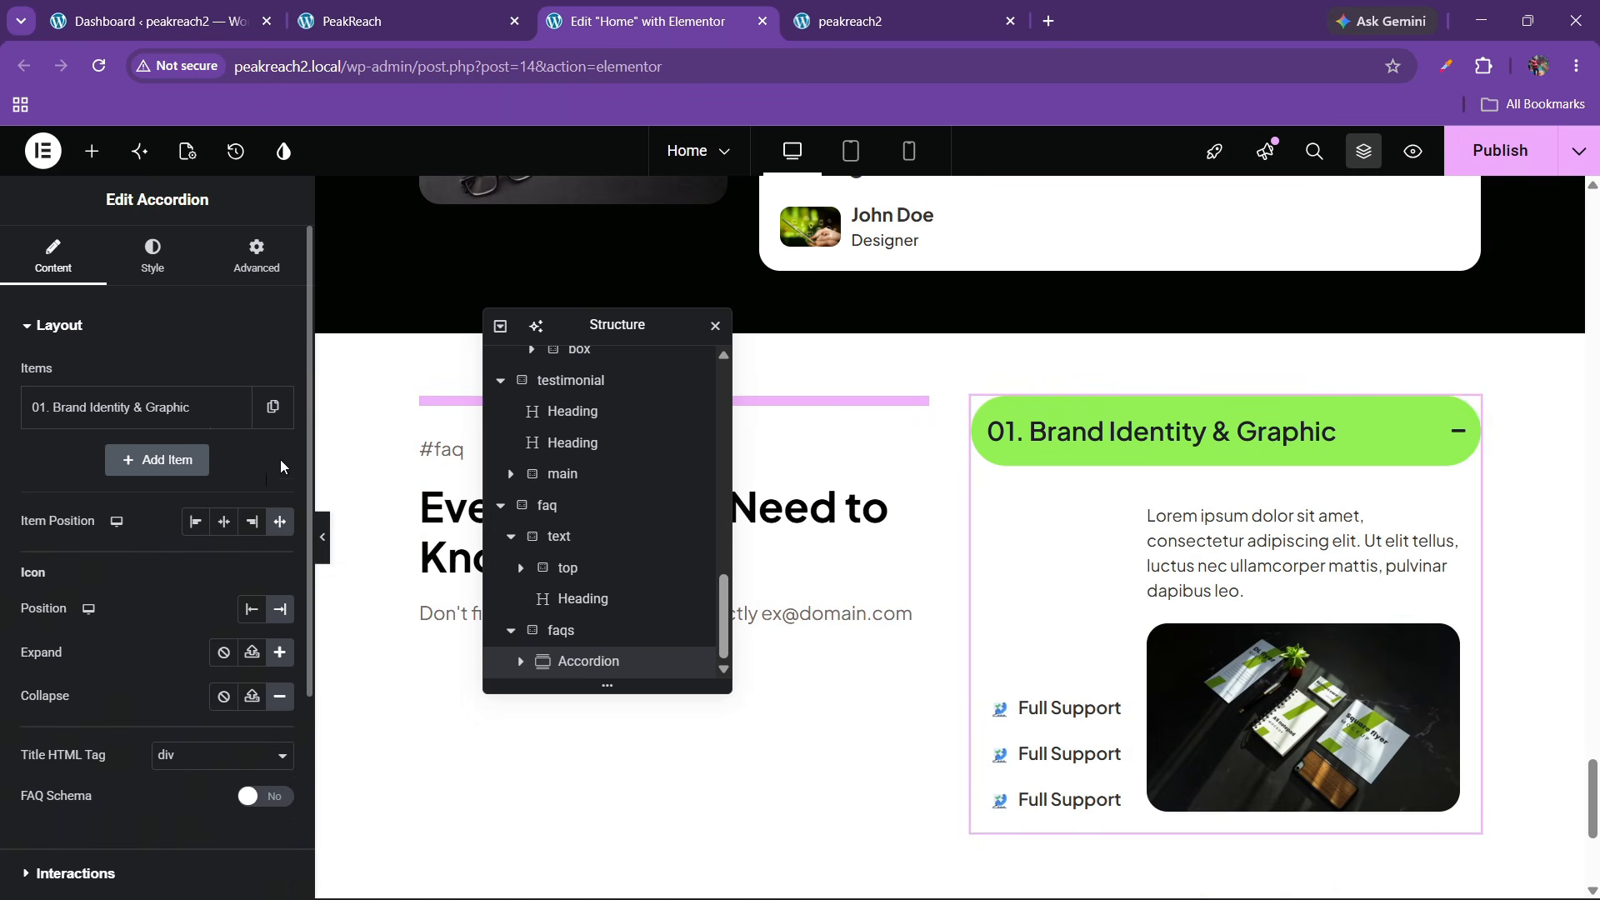
left_click(205, 427)
left_click(409, 21)
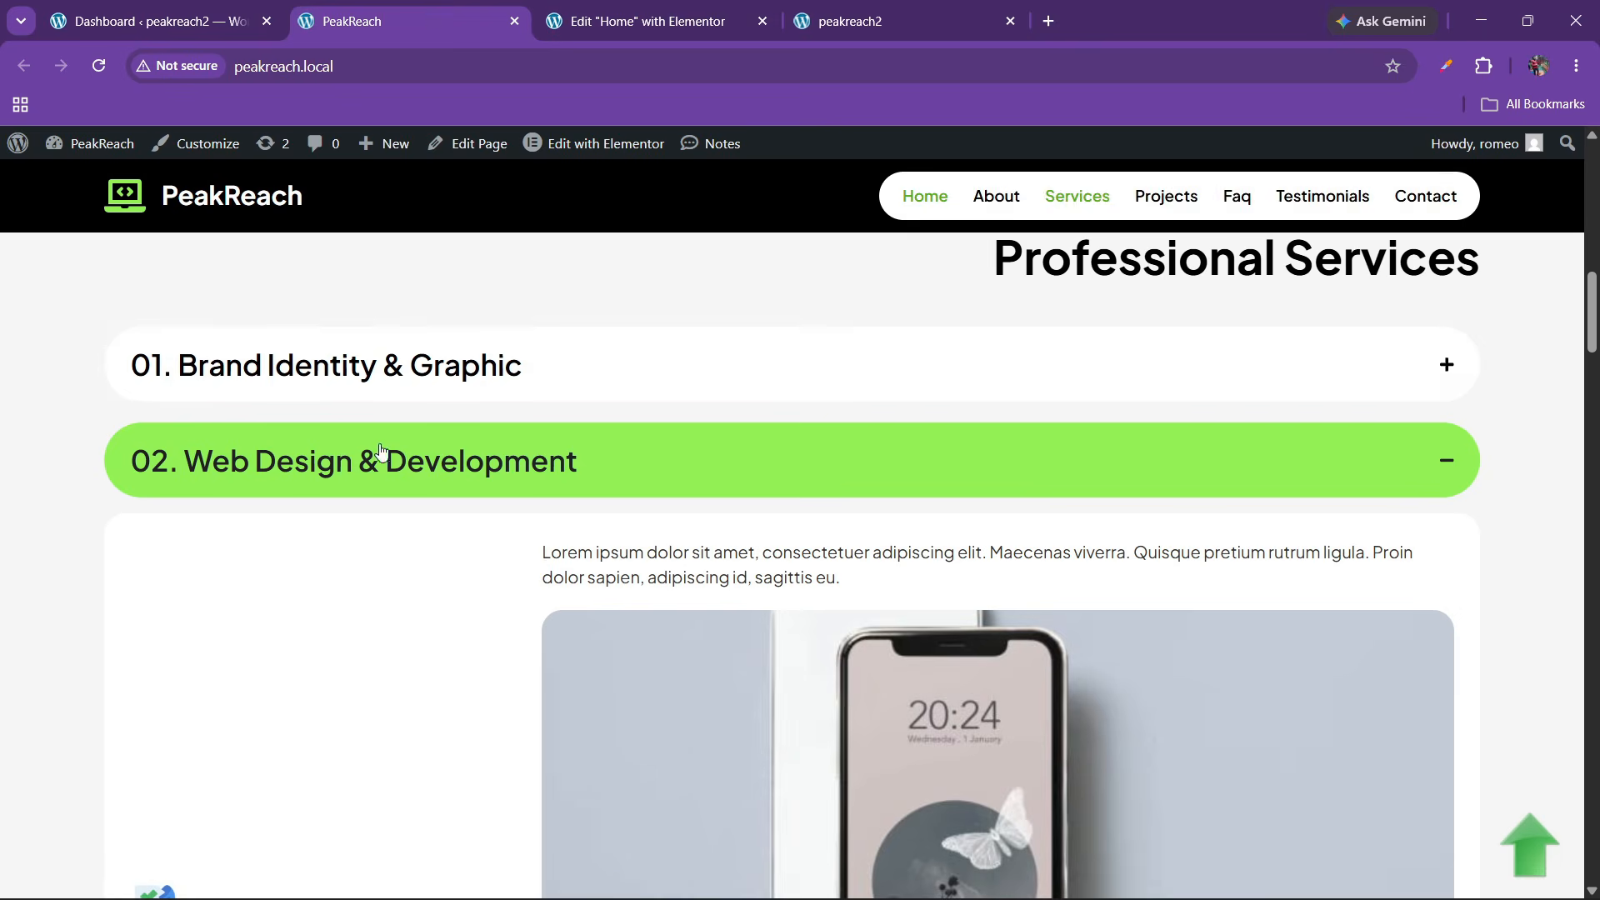
Paste the live site's 'When Should Businesses Start Marketing?' question as the accordion item title
scroll(381, 451, "down", 3)
left_click_drag(1589, 350, 1589, 764)
left_click_drag(724, 569, 1253, 583)
key("ctrl+c")
left_click(641, 20)
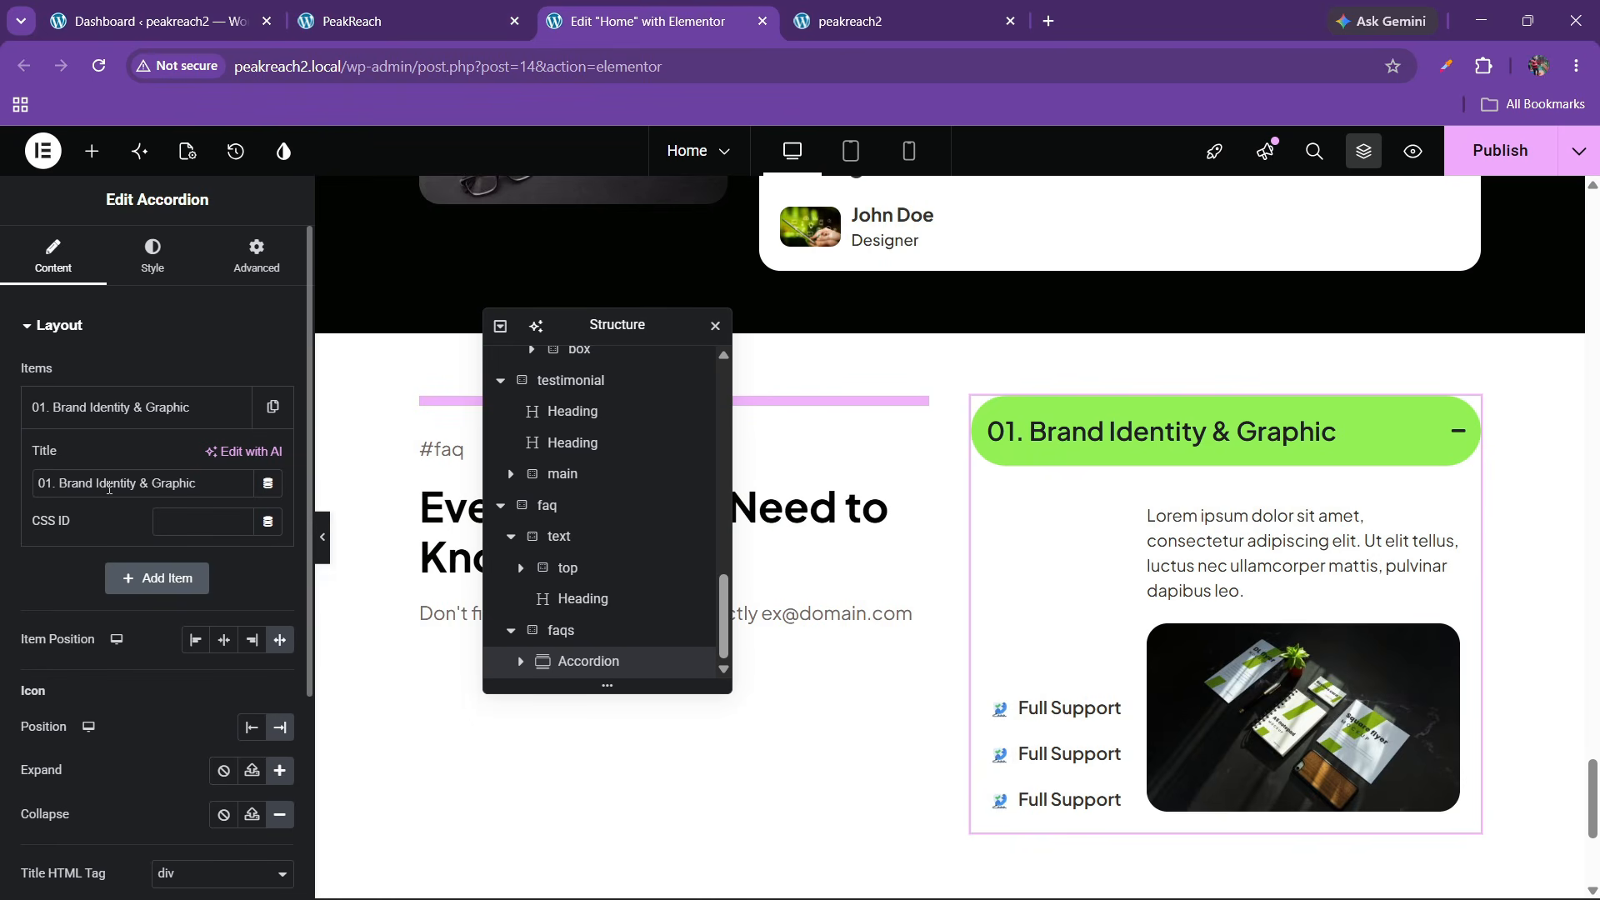
key("ctrl+v")
left_click(109, 408)
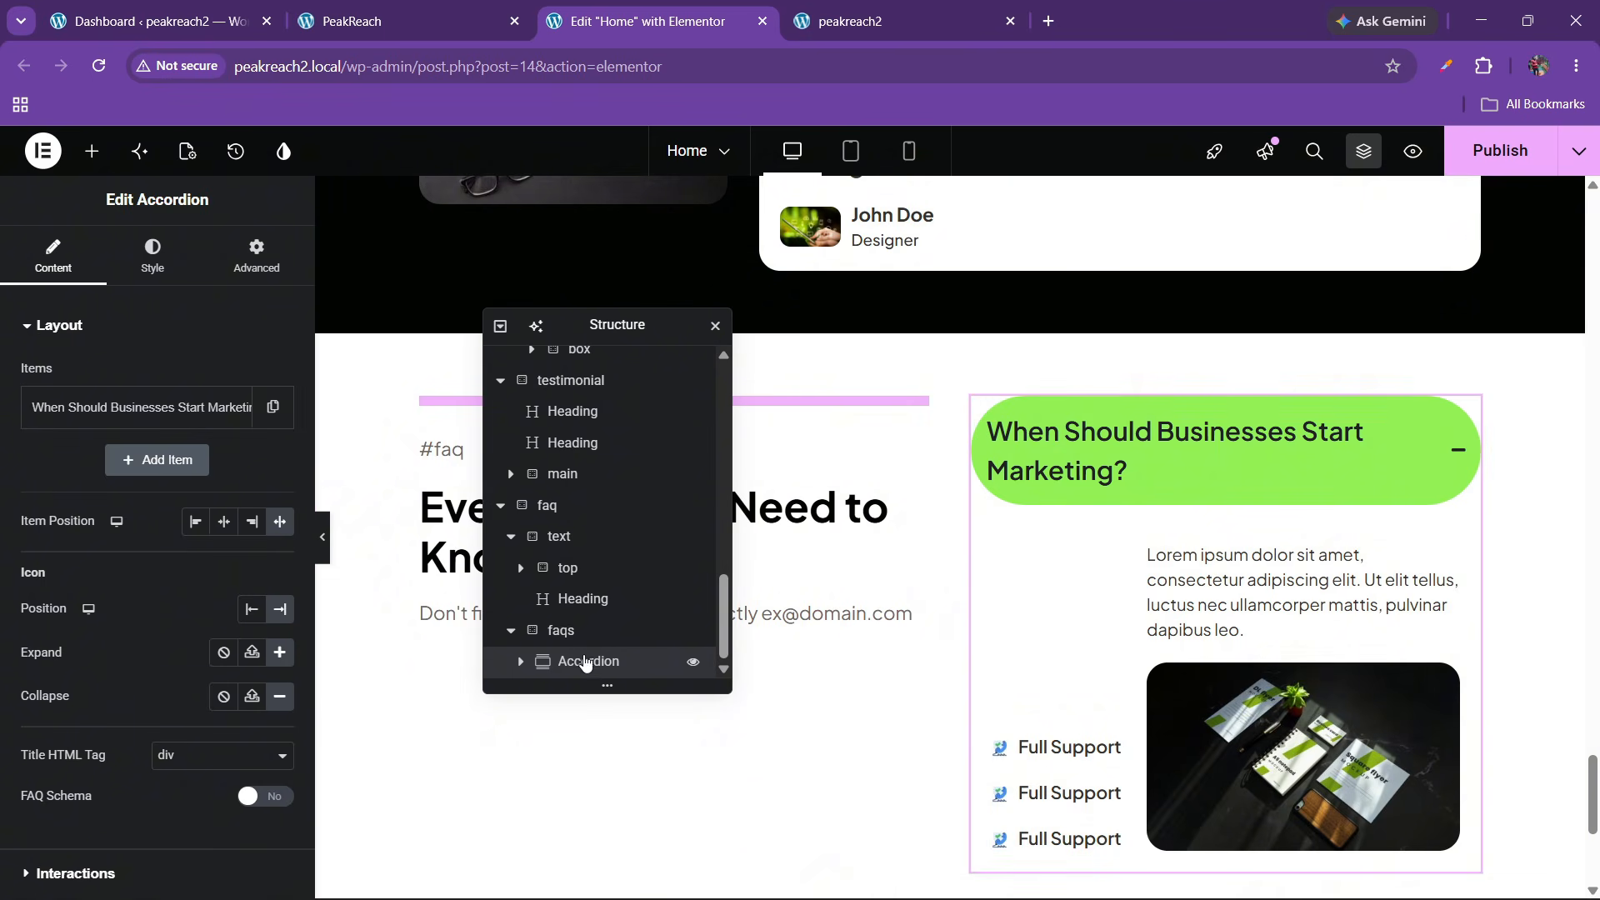
Shrink the accordion header title font size to 21 px so it fits on one line
left_click(152, 254)
scroll(85, 512, "down", 3)
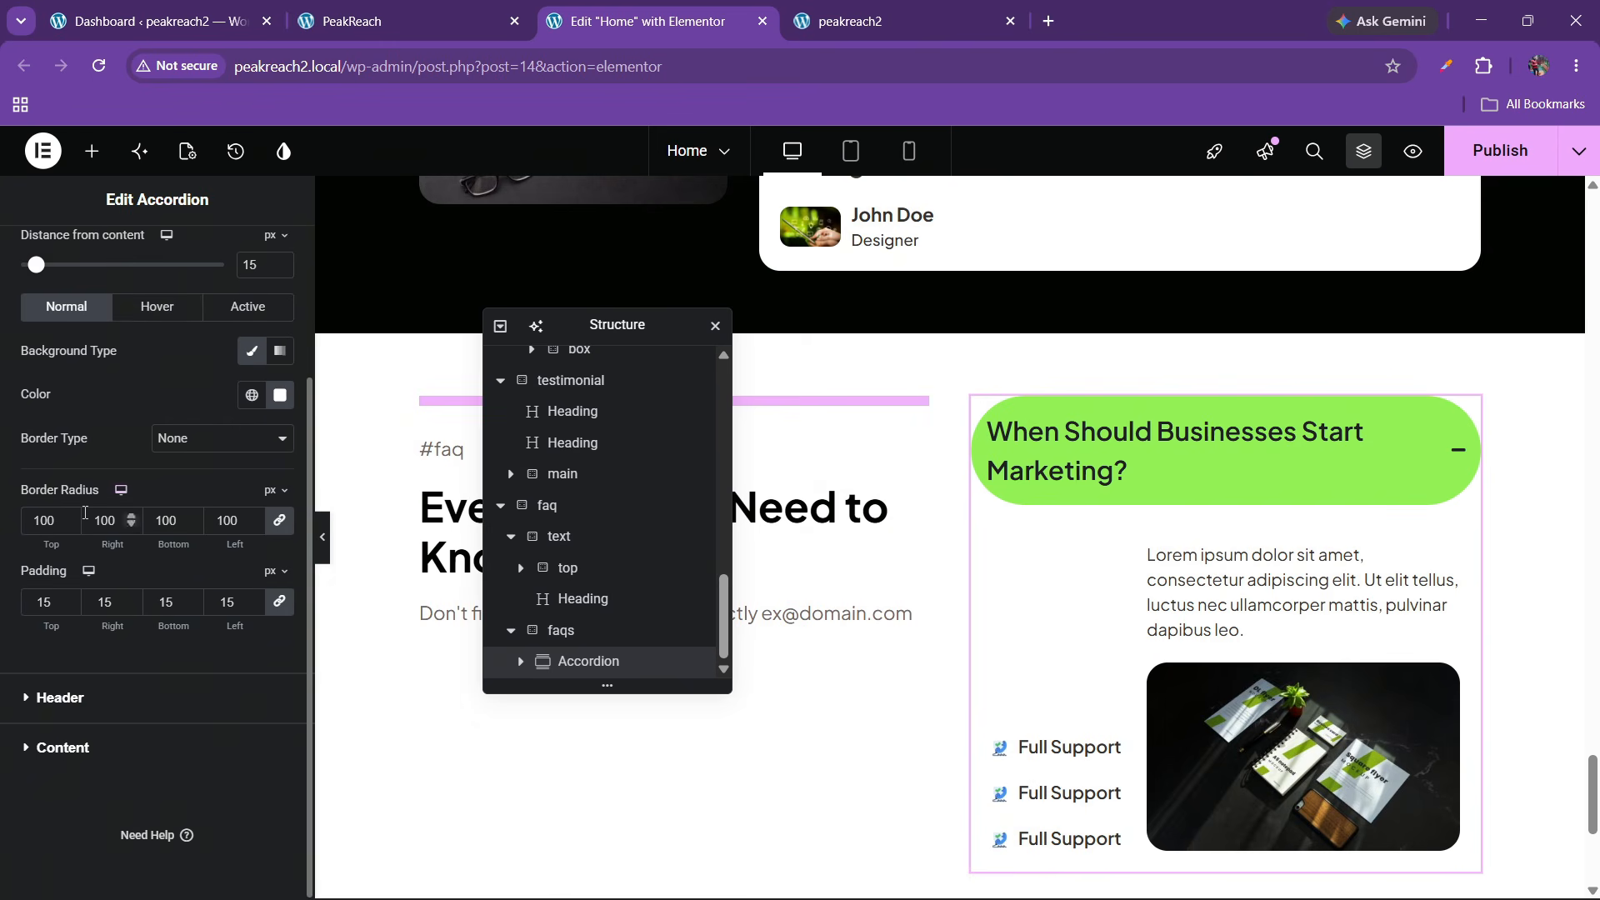
left_click(60, 698)
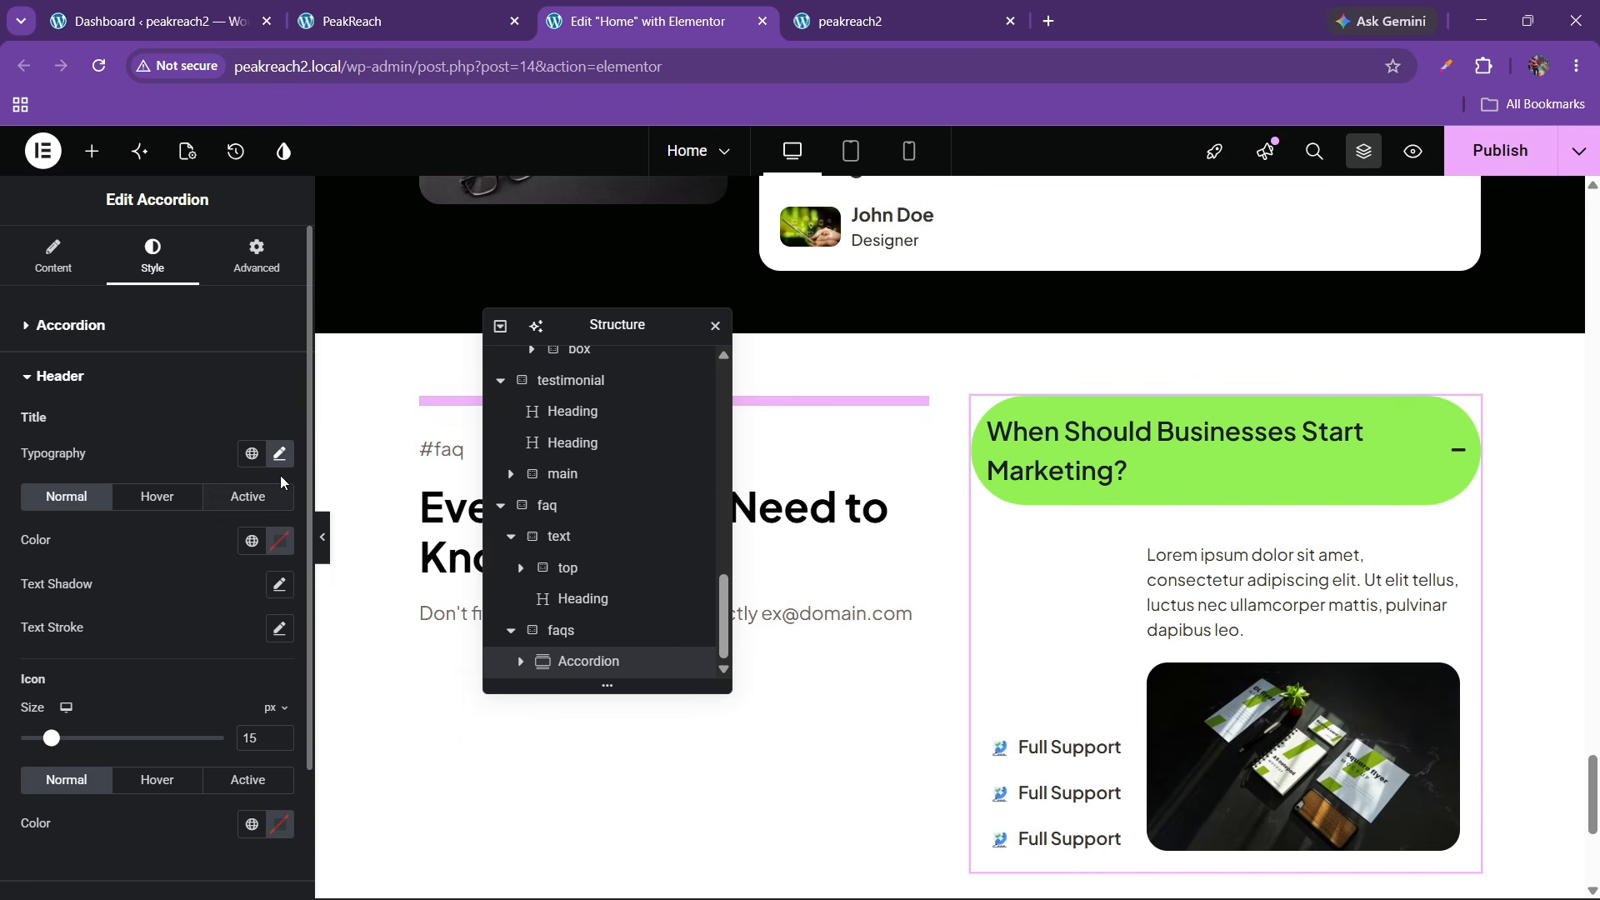
left_click(279, 454)
left_click(265, 622)
left_click(265, 622)
left_click(265, 621)
left_click(265, 622)
left_click(265, 621)
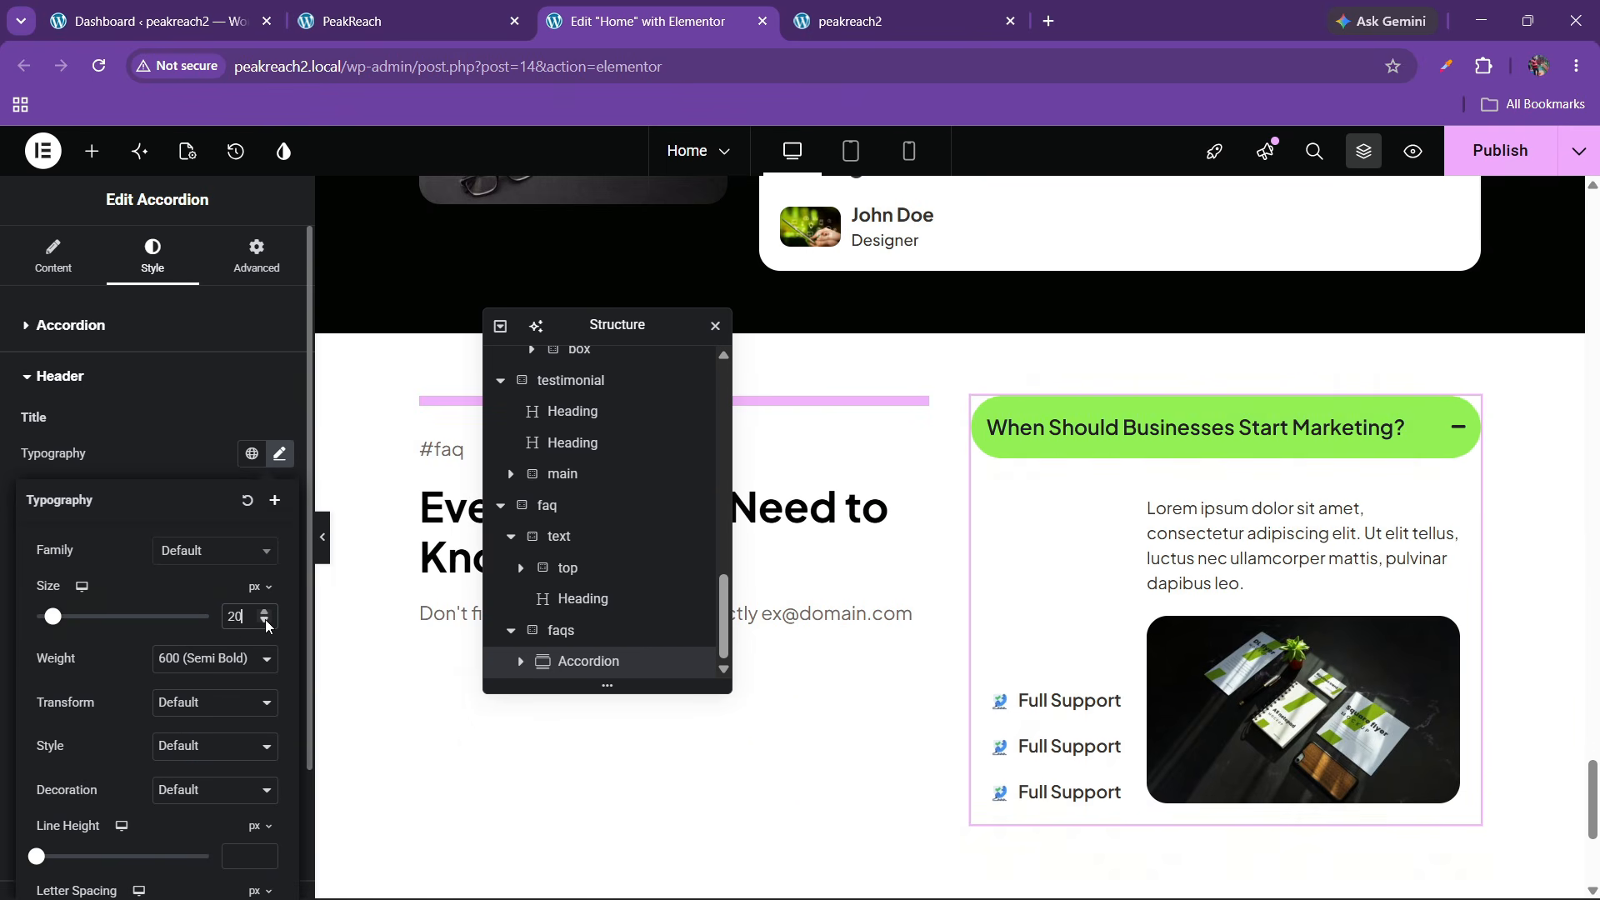
left_click(394, 17)
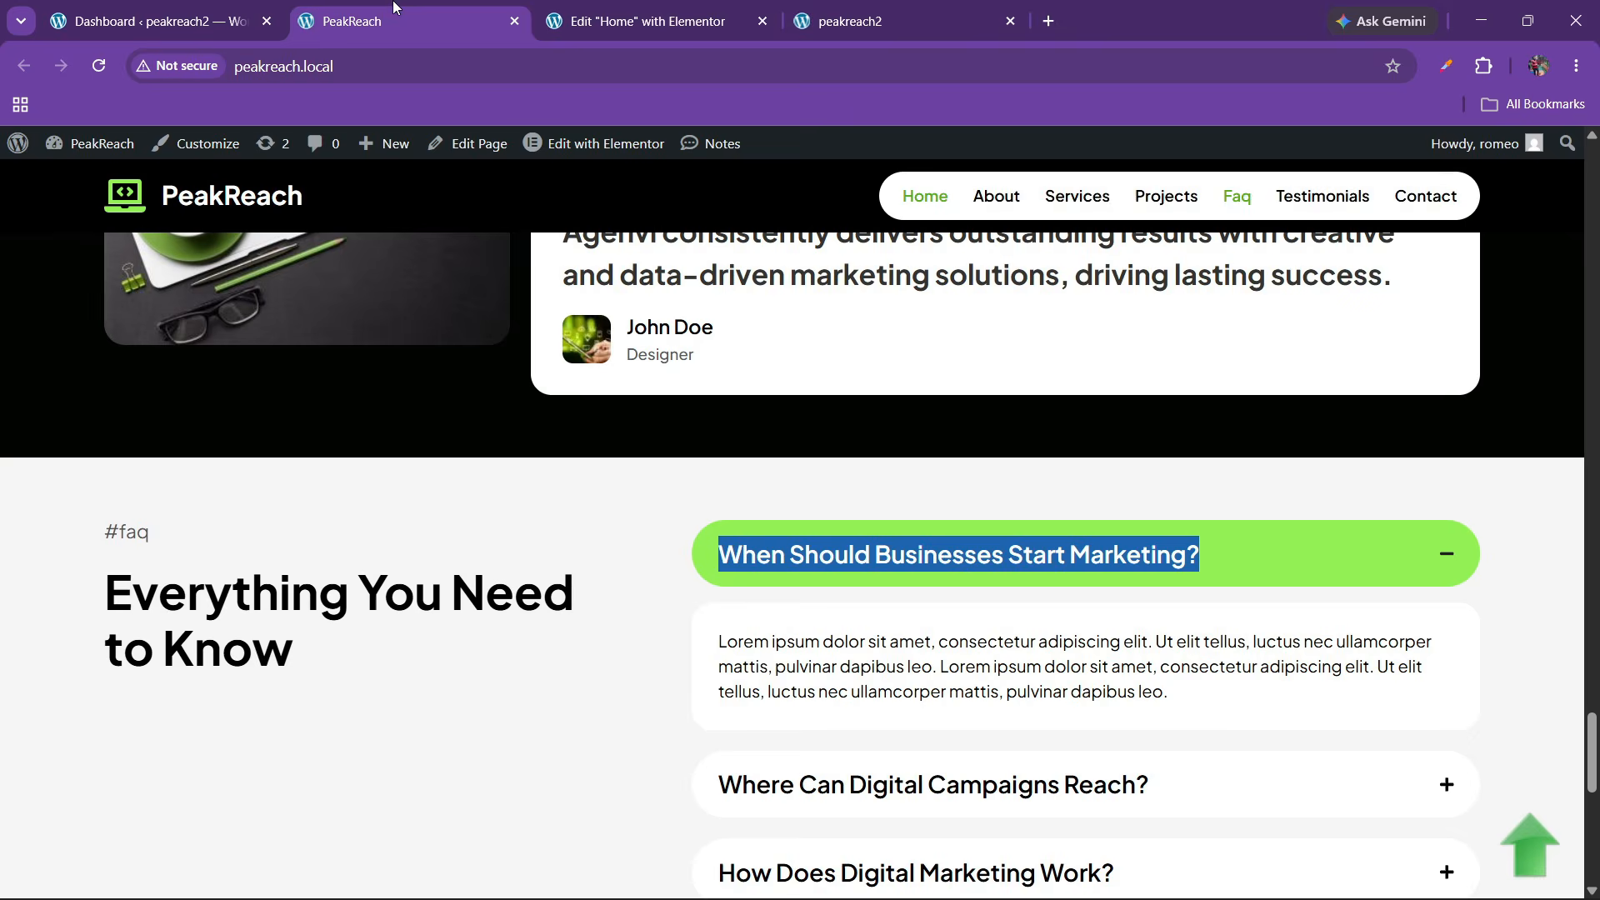
left_click(642, 20)
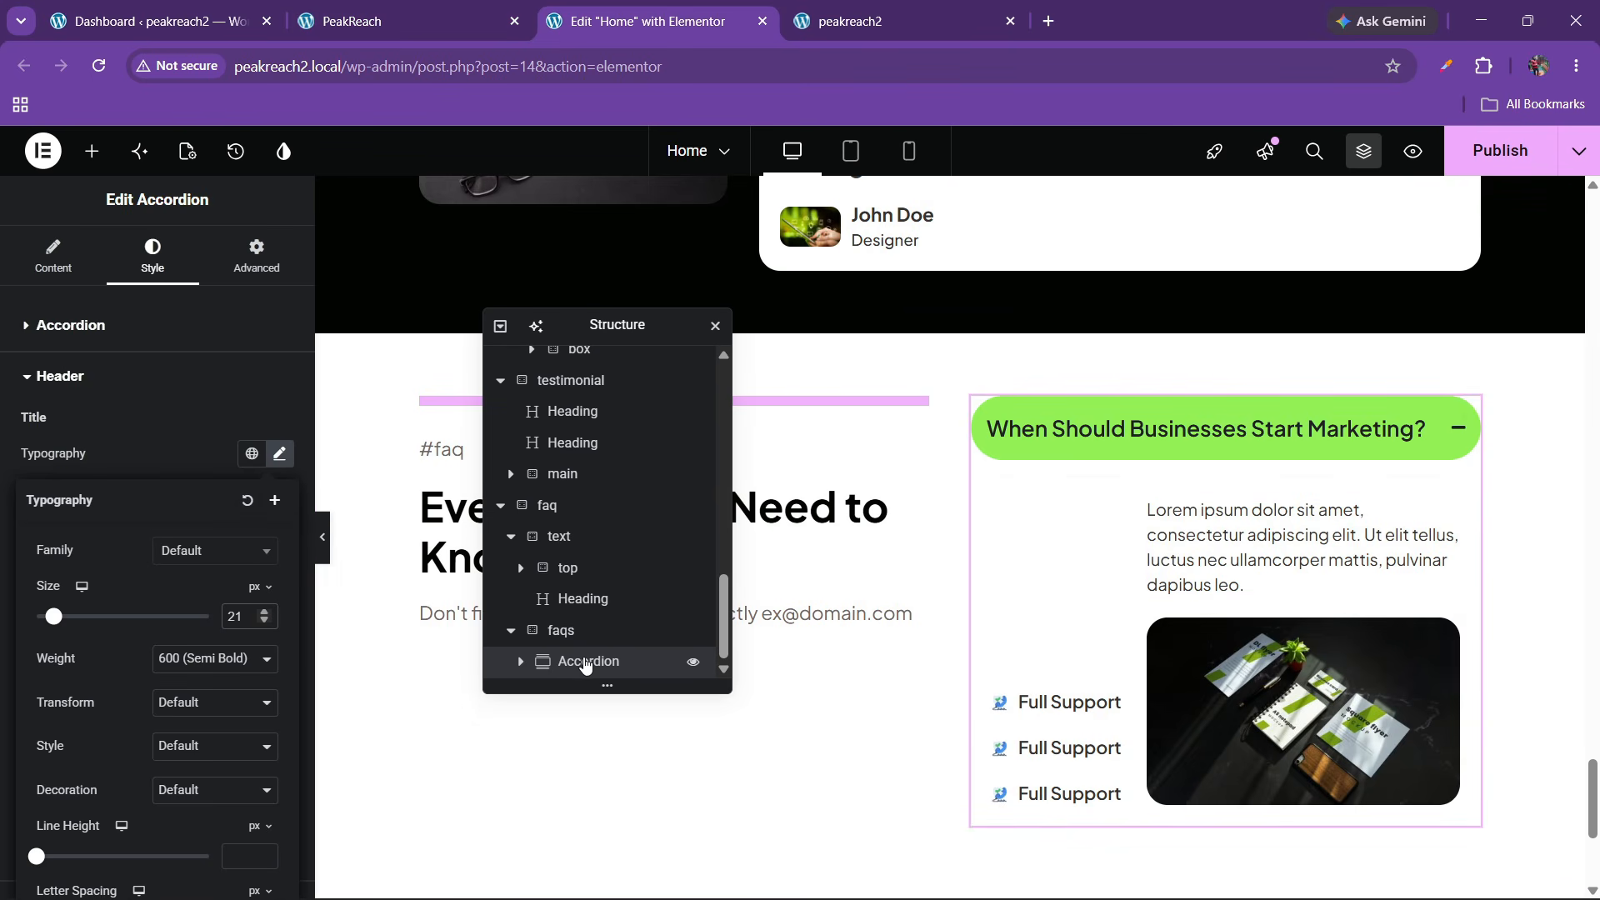
In Navigator, open accordion item #1's inner container and delete column 1 with its icon list
left_click(519, 663)
left_click(583, 661)
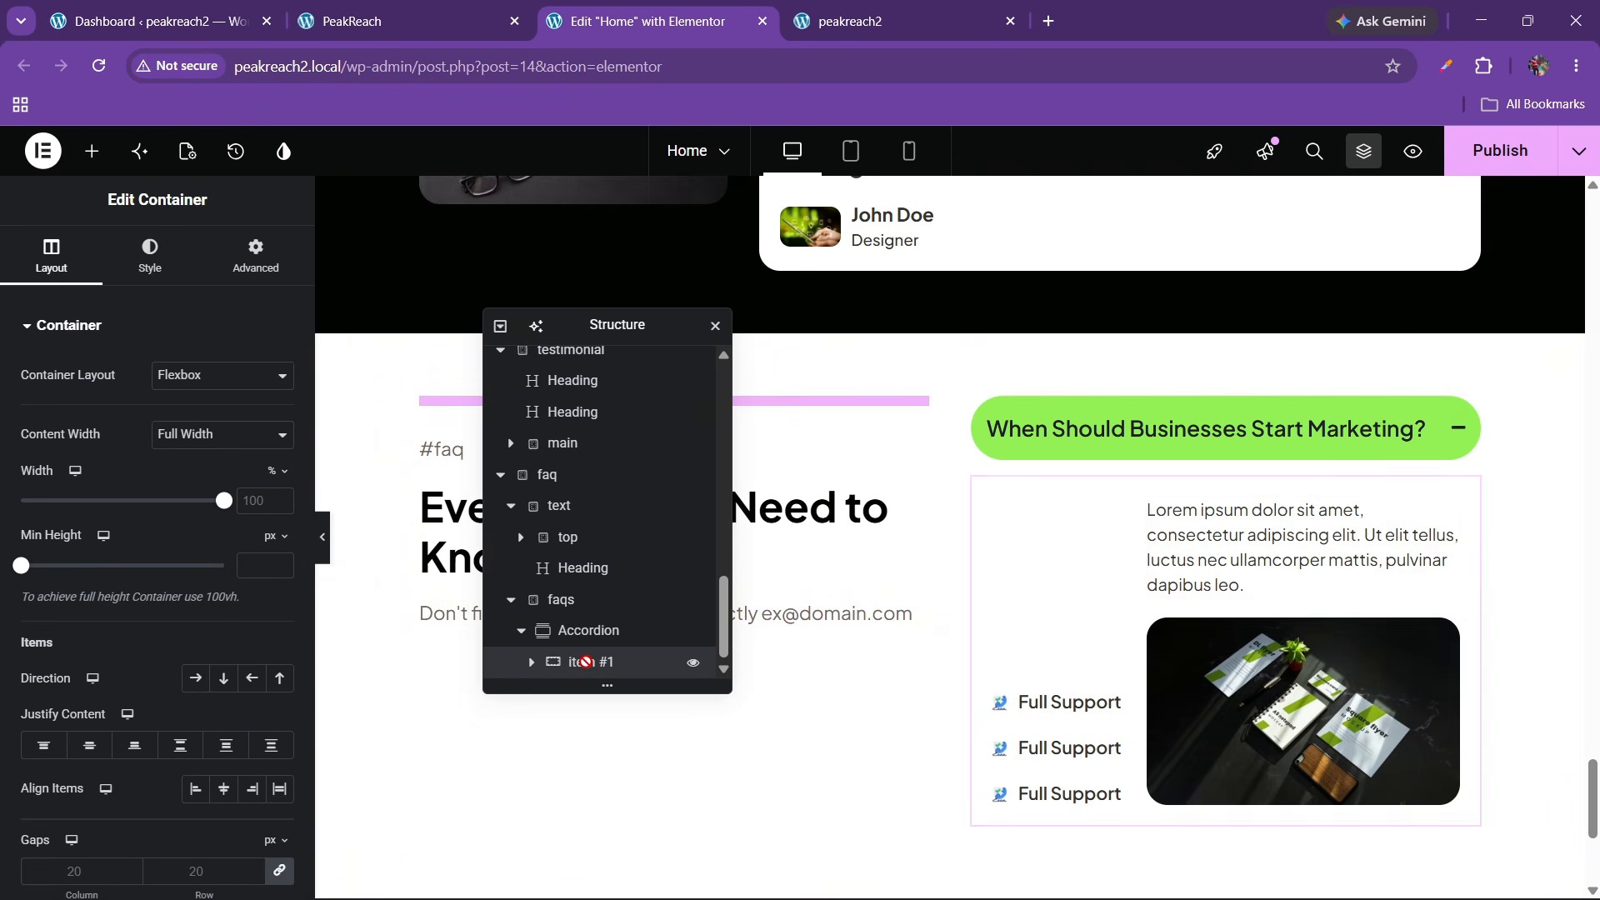
scroll(583, 662, "up", 2)
scroll(561, 668, "down", 3)
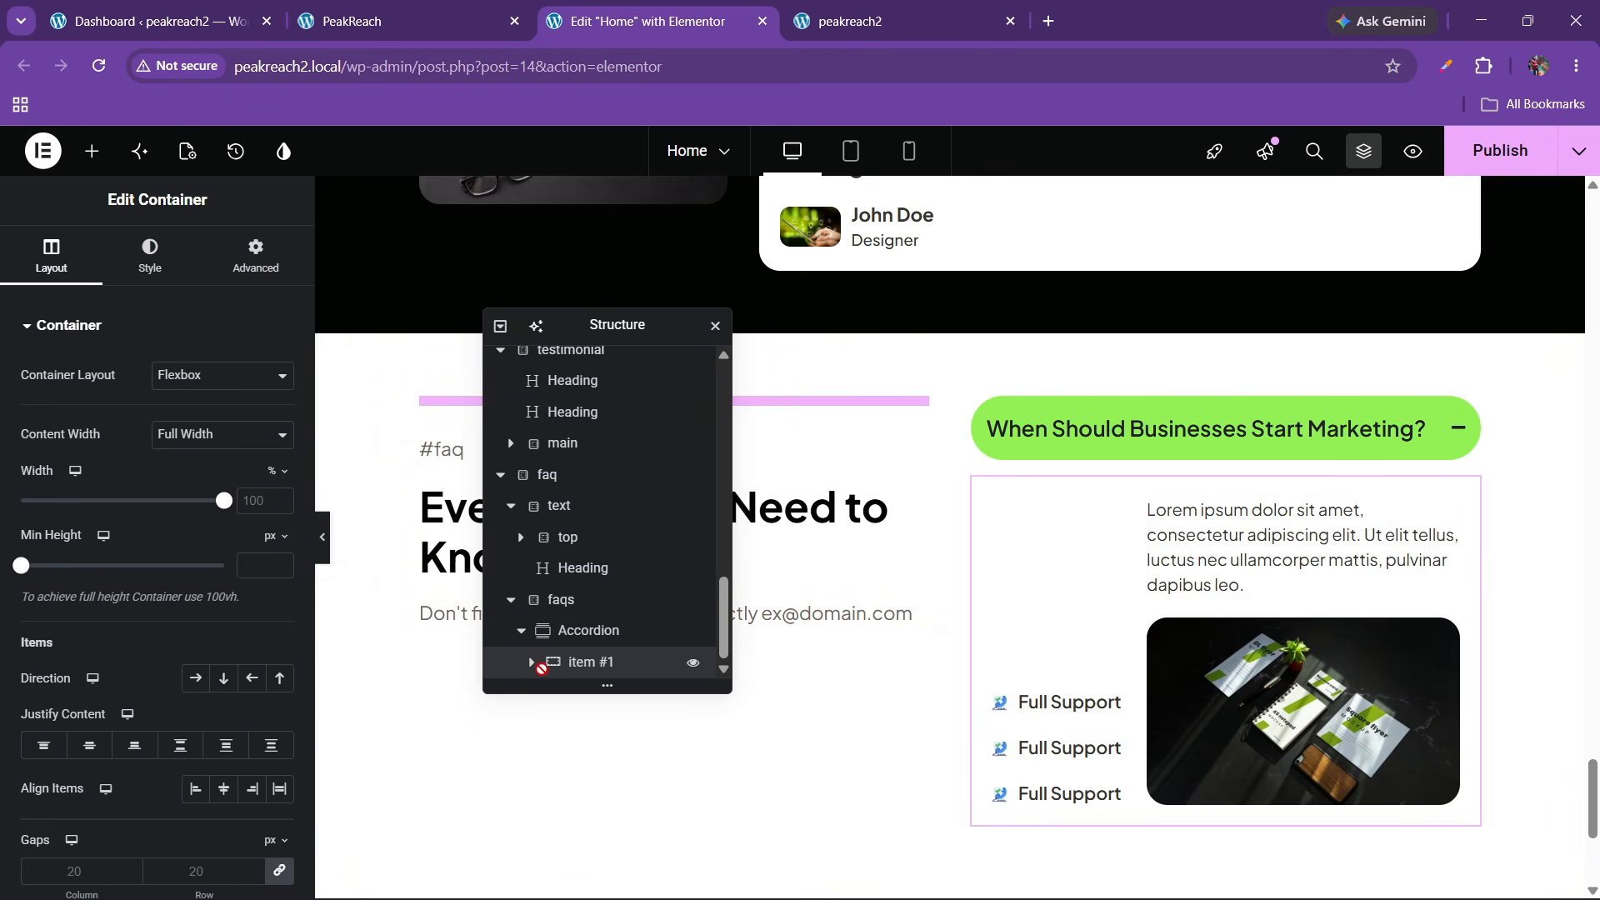
left_click(532, 662)
left_click(593, 662)
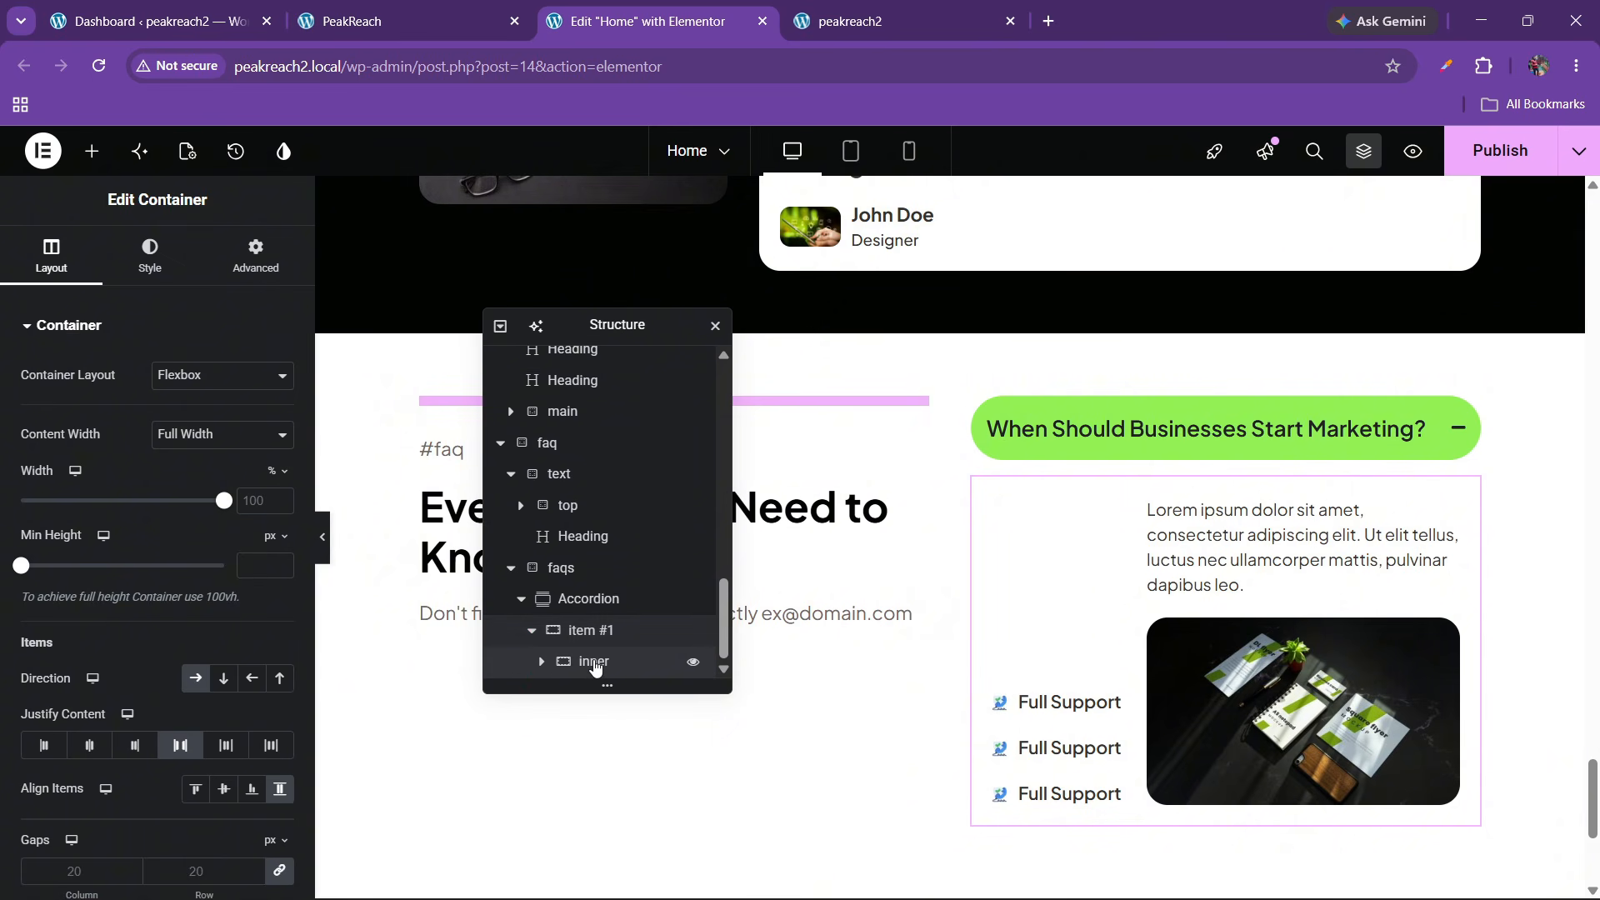
left_click(542, 664)
left_click(591, 637)
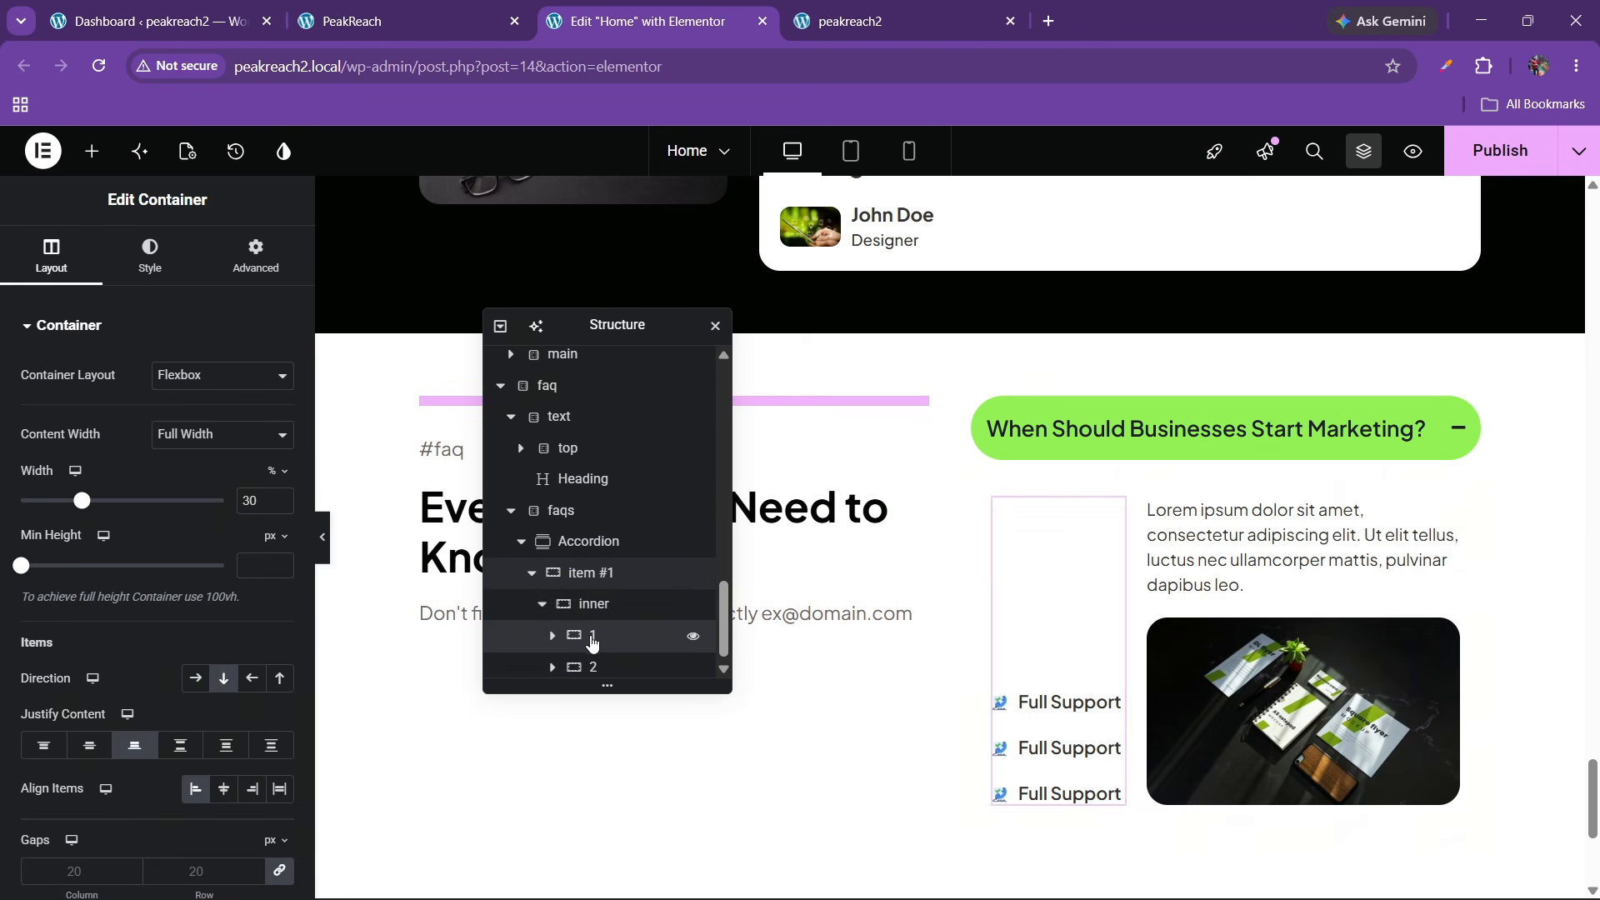
right_click(593, 638)
left_click(640, 870)
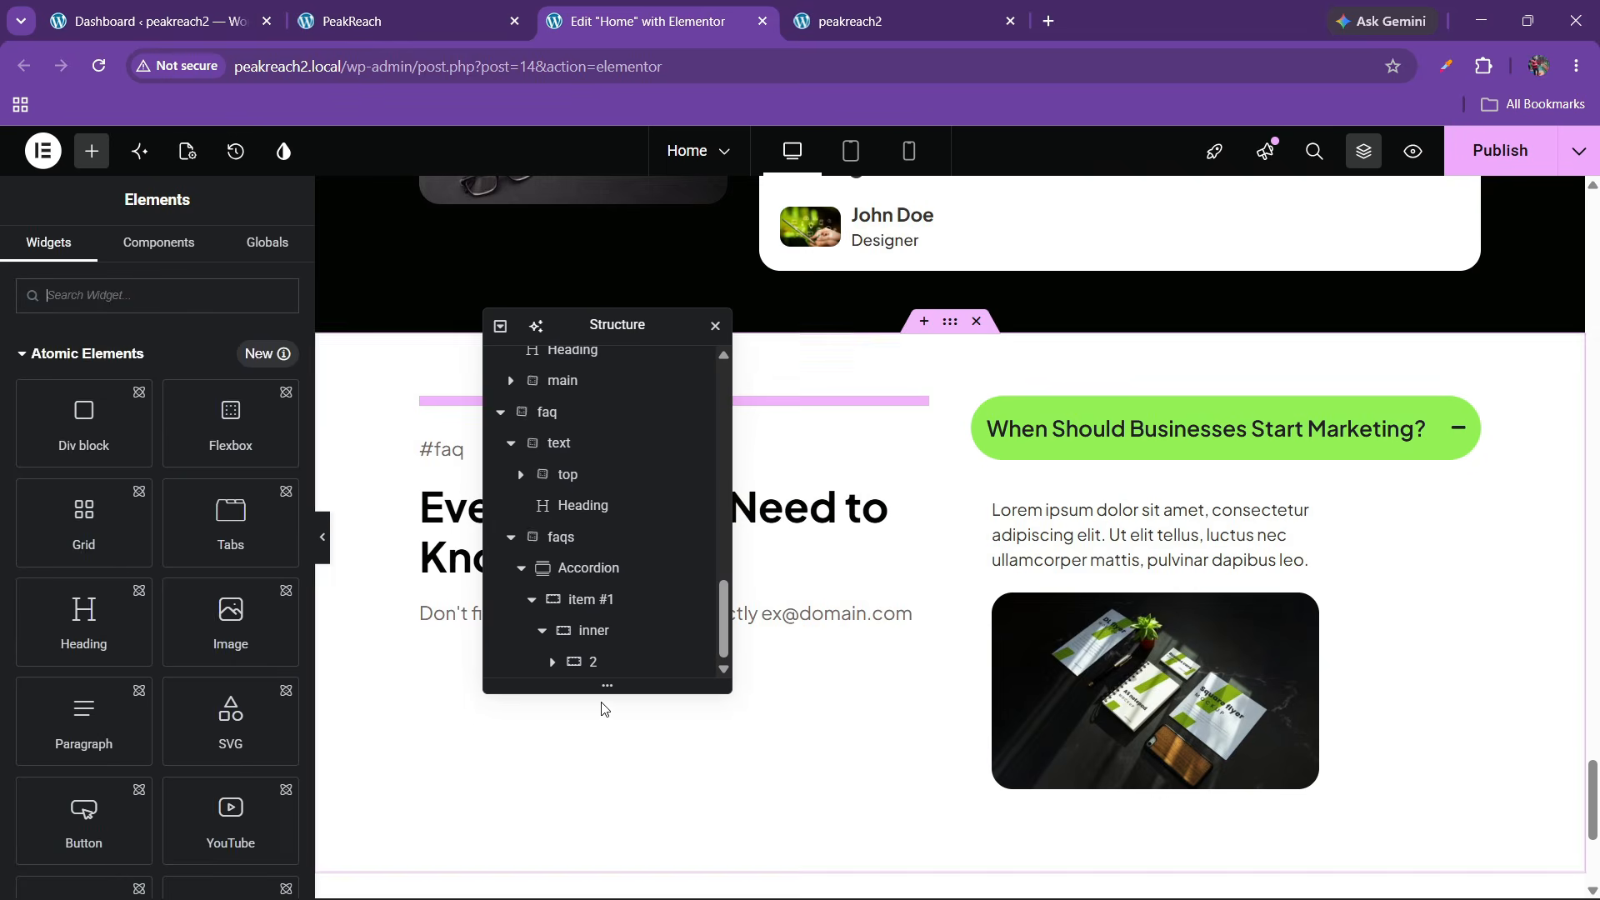
Move the paragraph out of column 2, then delete column 2 and its image
left_click(602, 665)
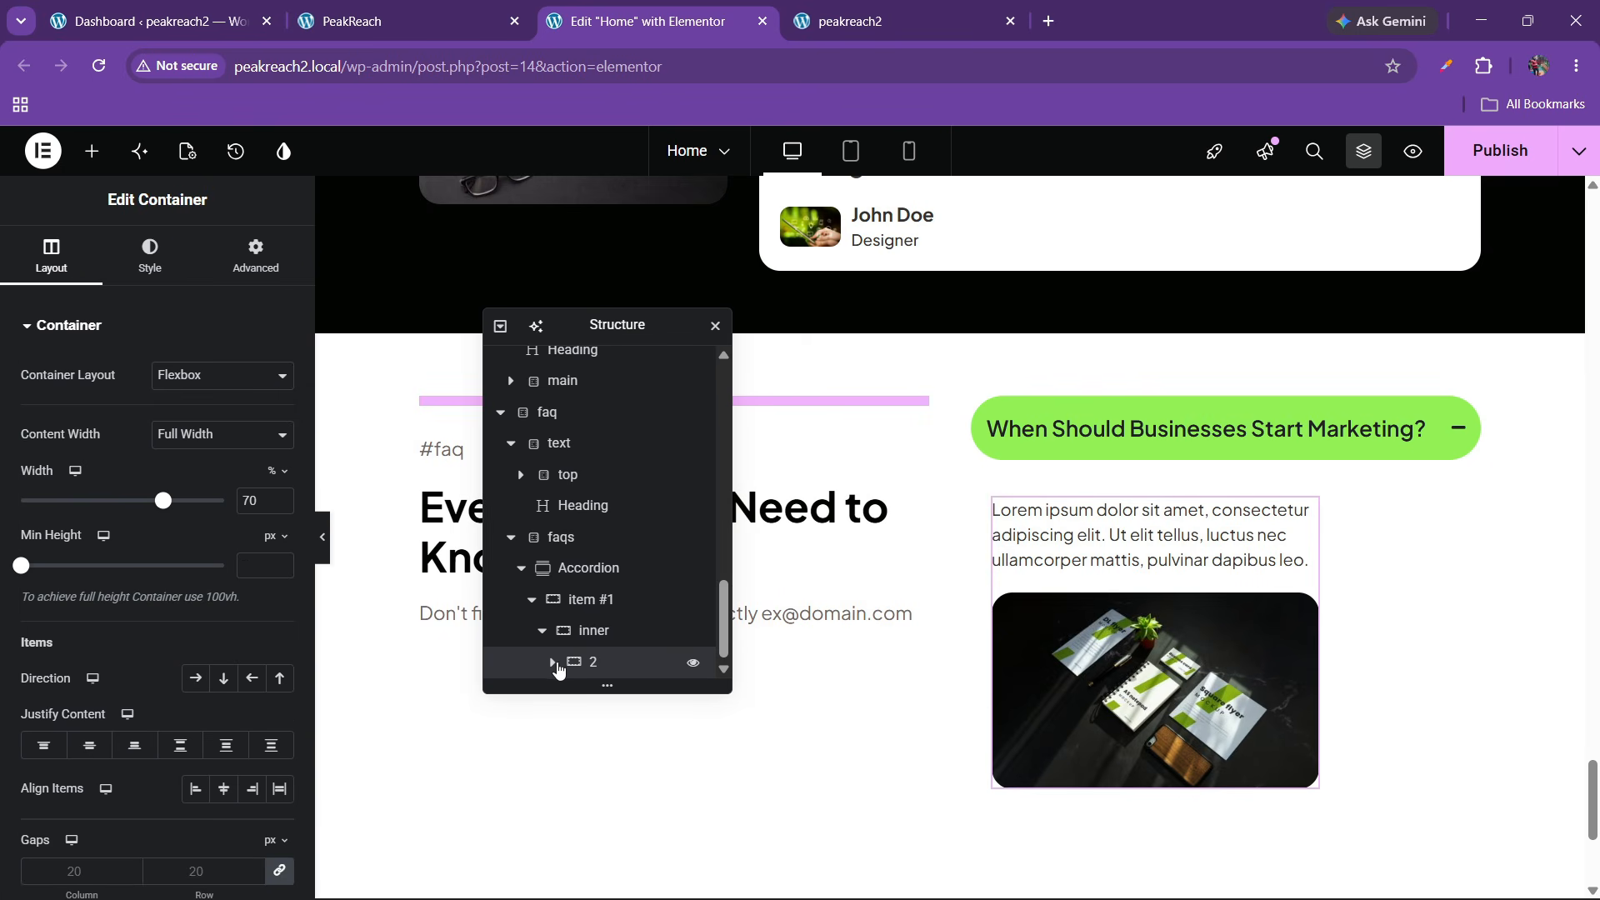
left_click(554, 664)
left_click(620, 634)
mouse_move(621, 635)
left_mouse_down()
mouse_move(612, 614)
mouse_move(615, 644)
left_mouse_up()
left_click(587, 631)
right_click(588, 631)
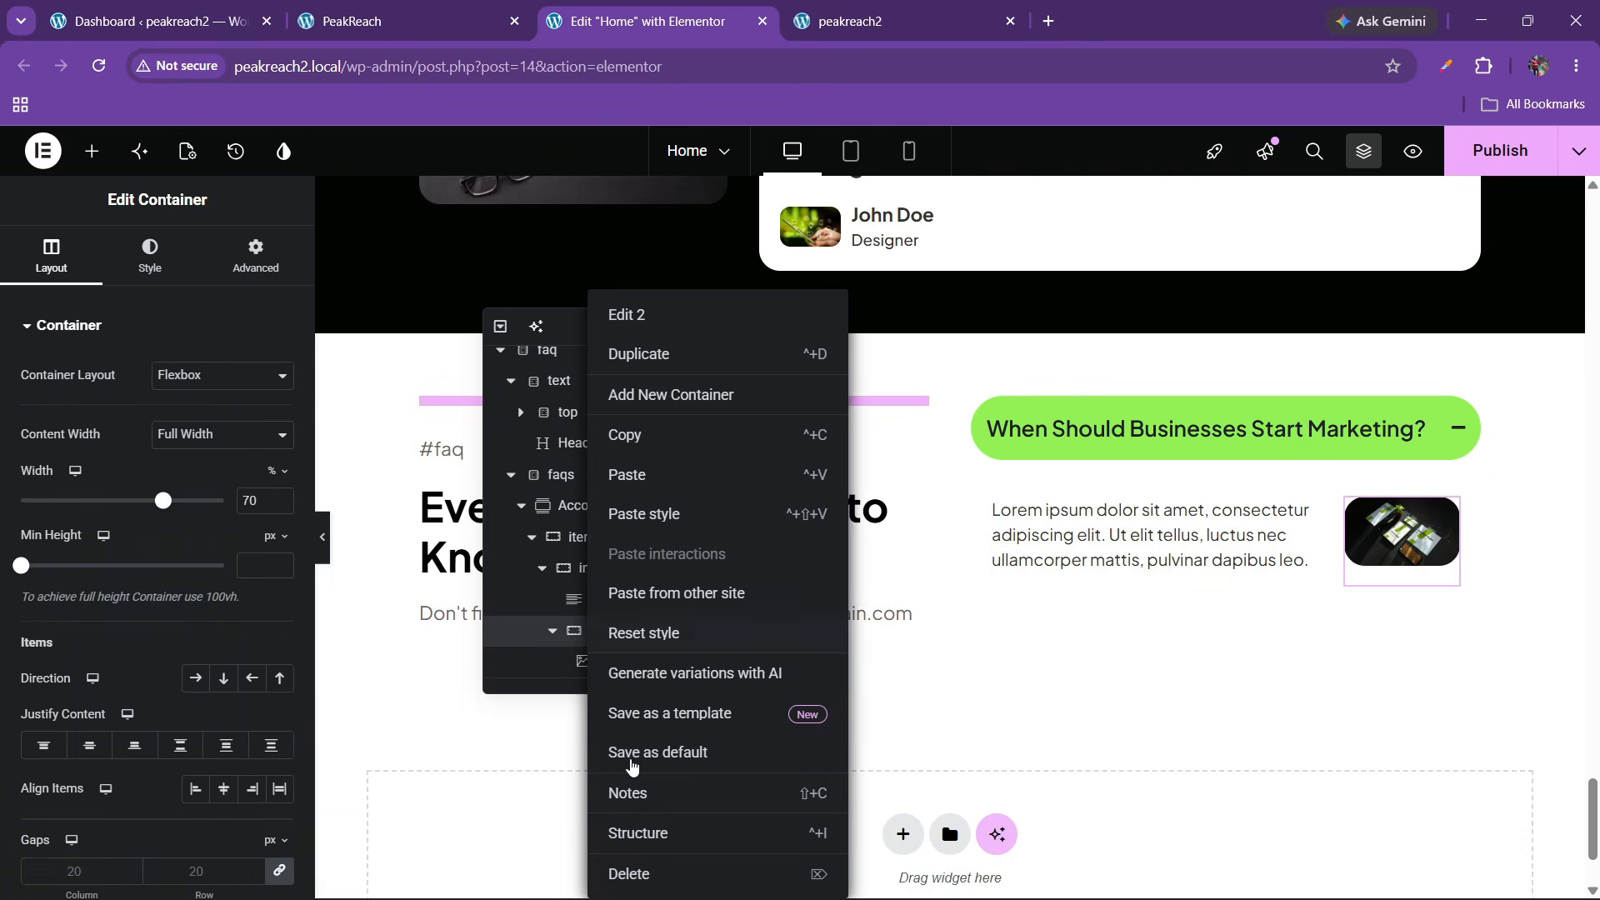
left_click(646, 873)
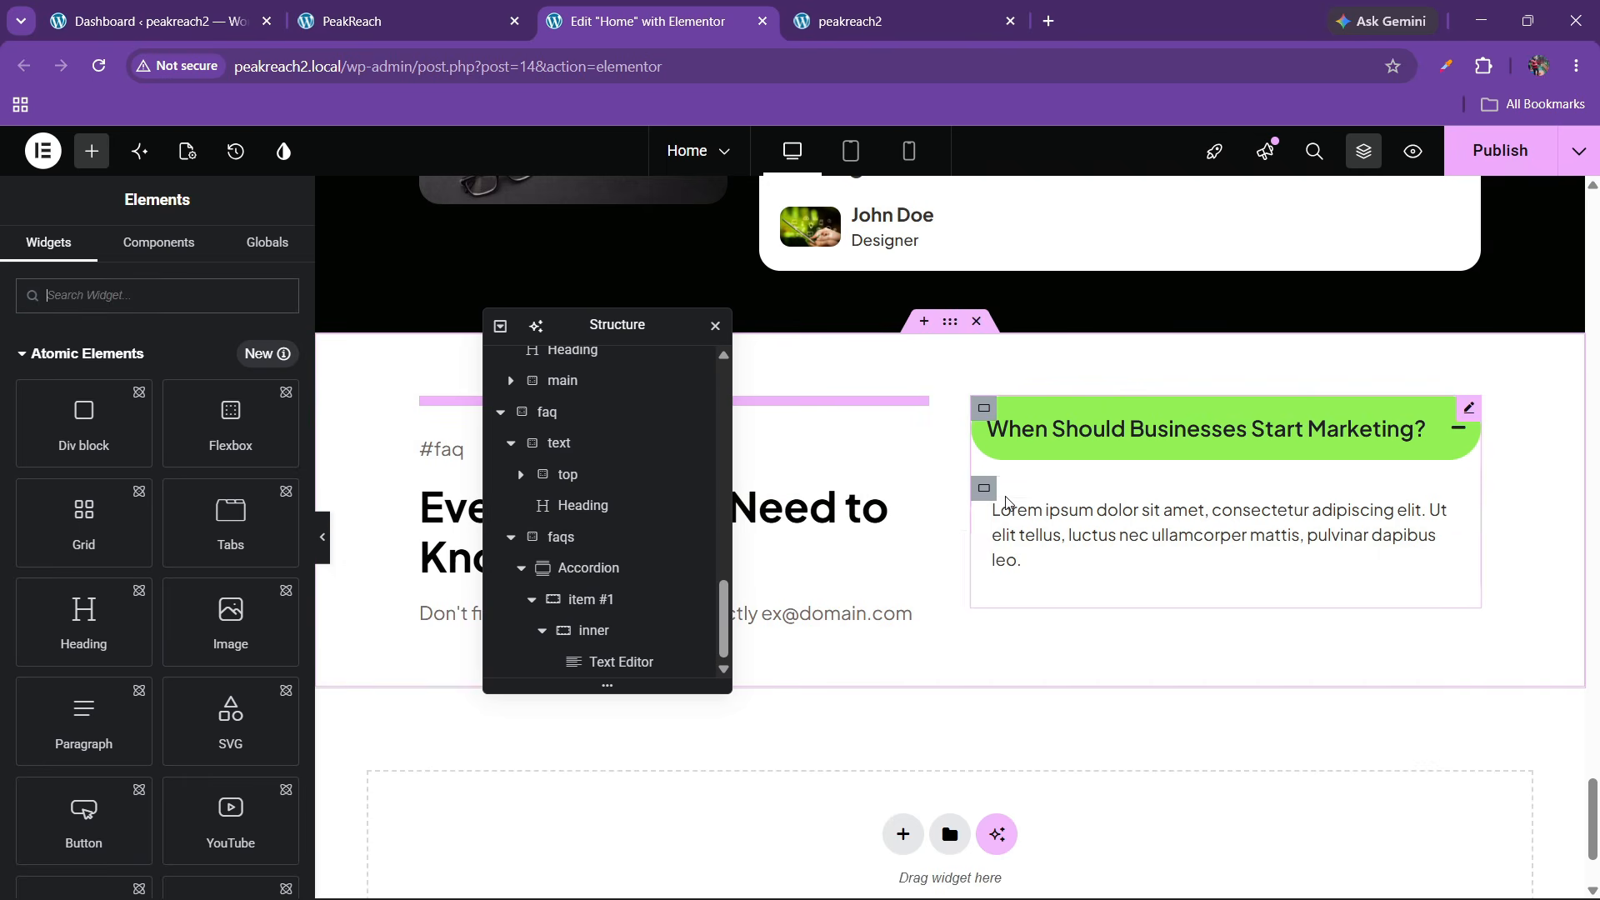
Apply the 'bg' colour variable as the faq flexbox's Style background
left_click(949, 323)
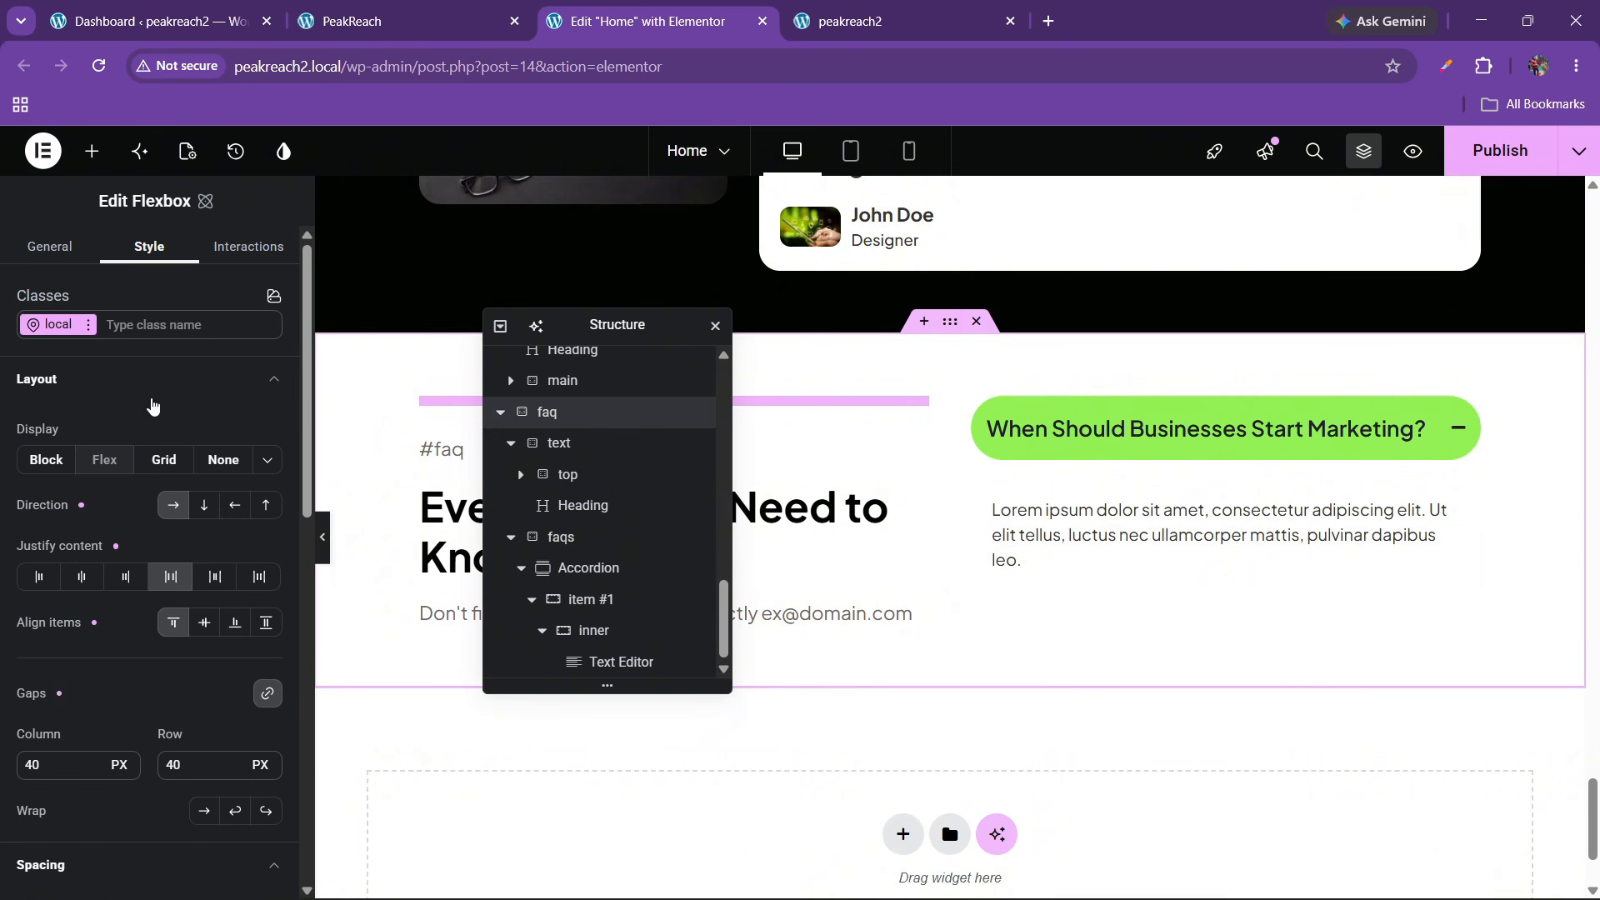
scroll(125, 634, "down", 6)
scroll(125, 633, "down", 4)
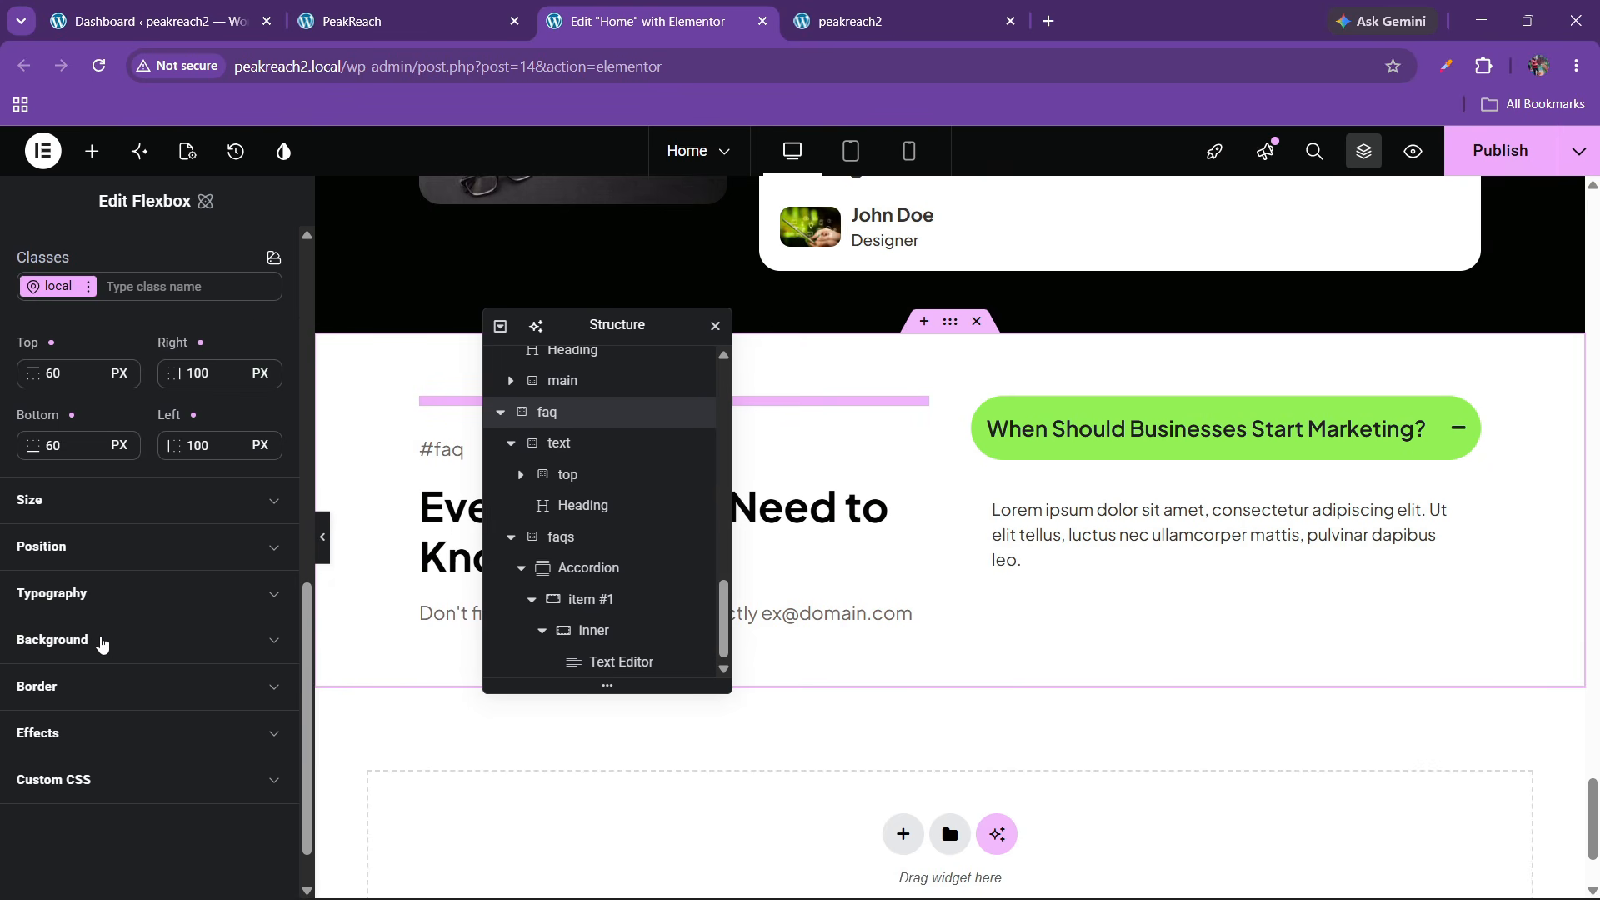
left_click(93, 646)
scroll(236, 618, "down", 2)
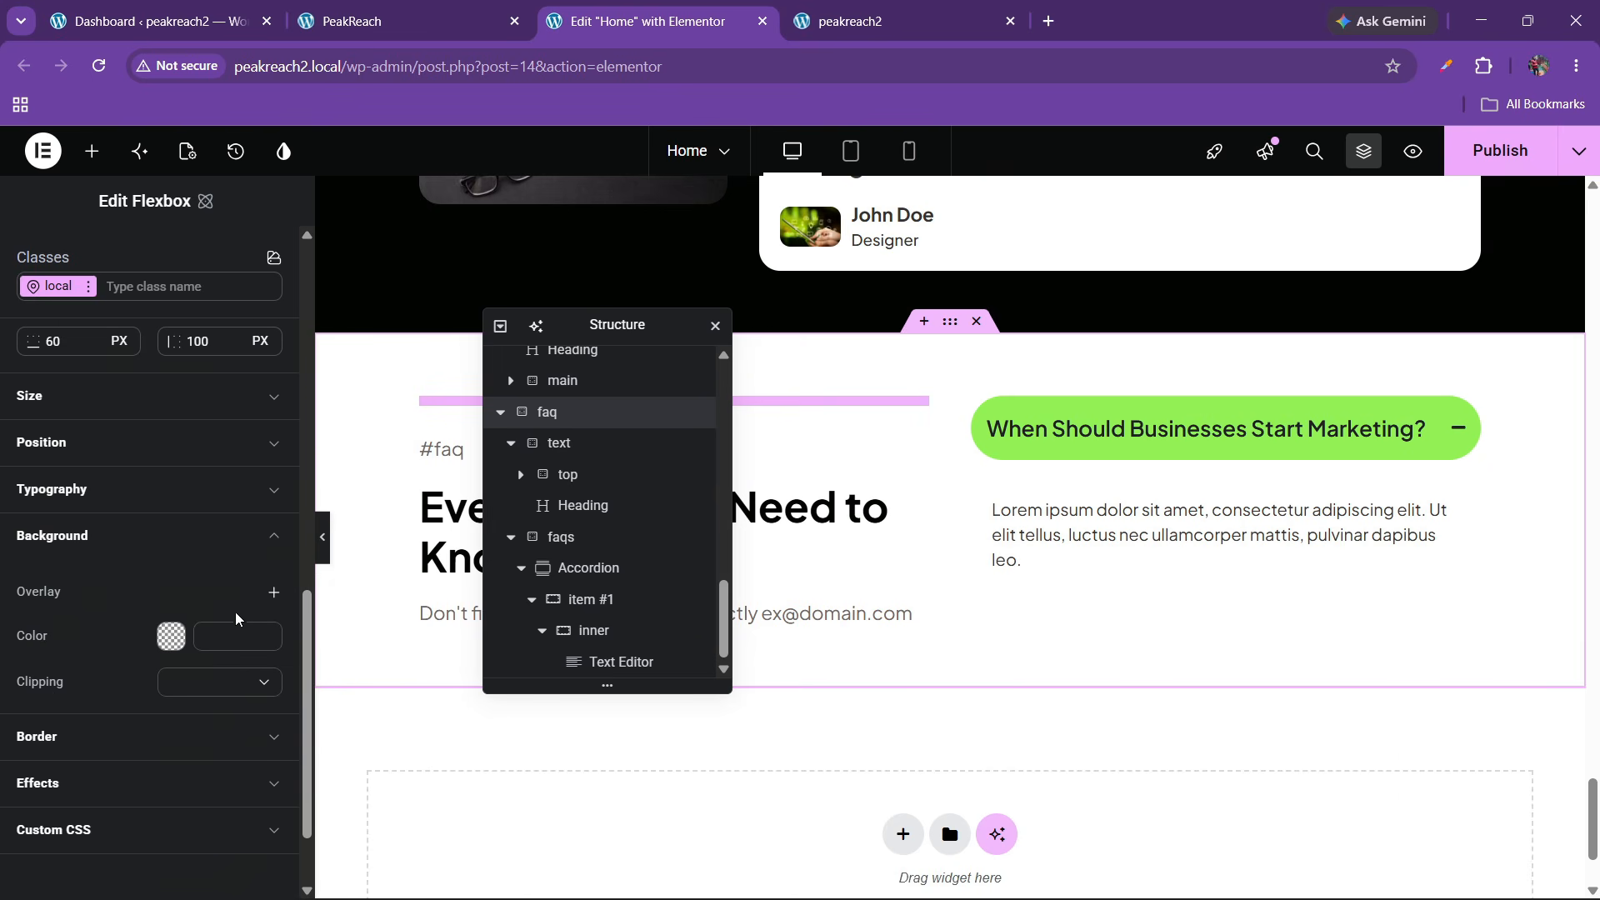
left_click(263, 615)
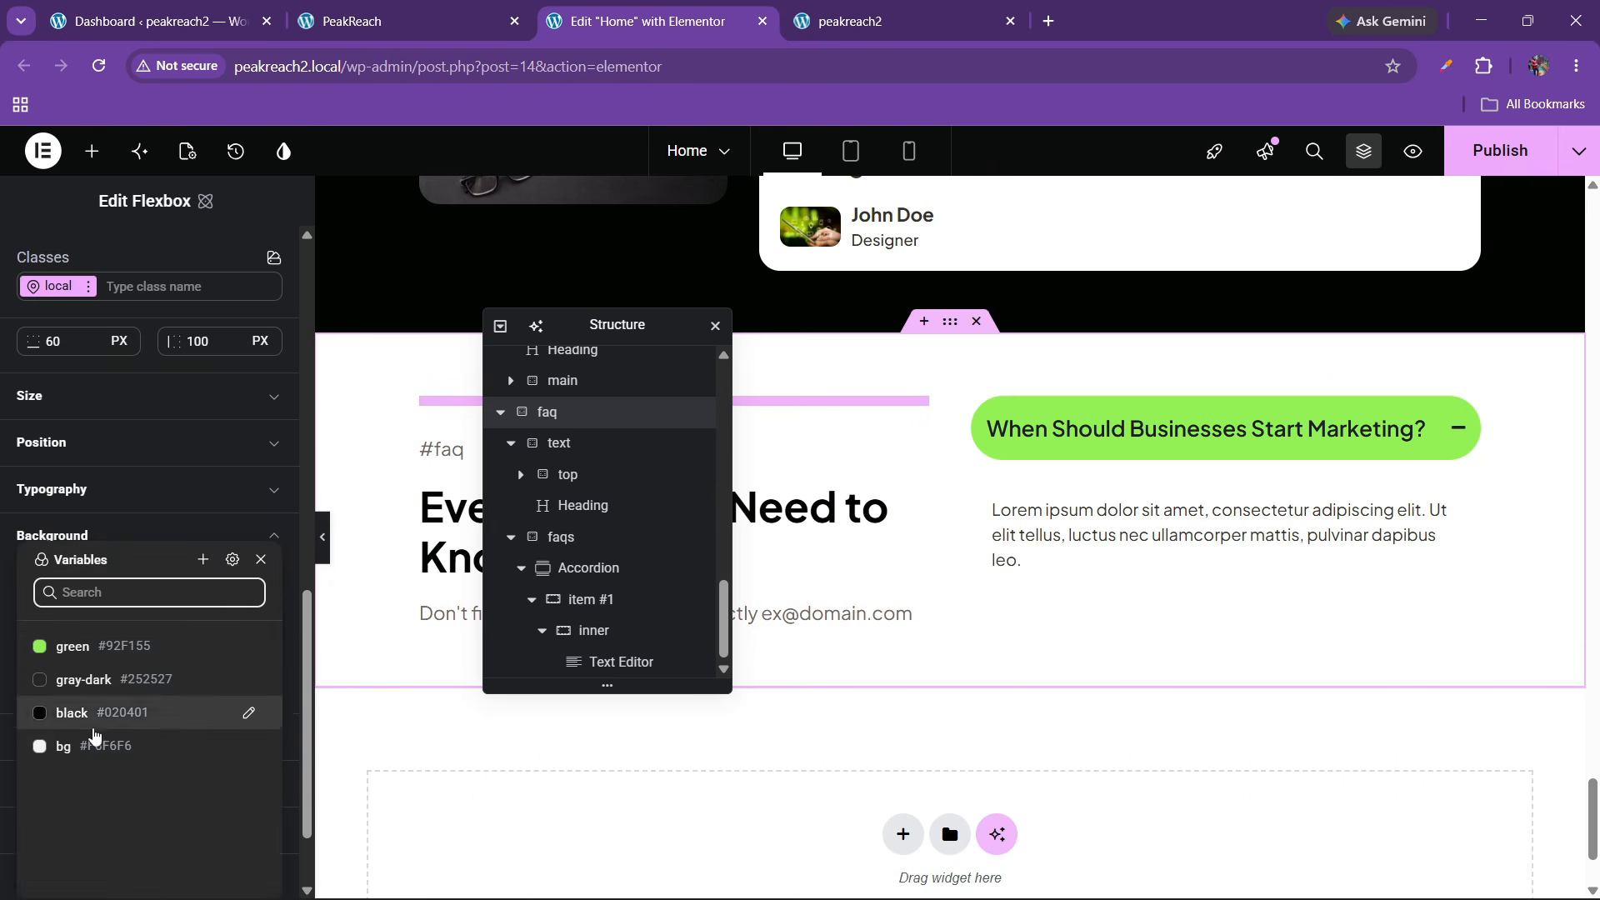
left_click(133, 738)
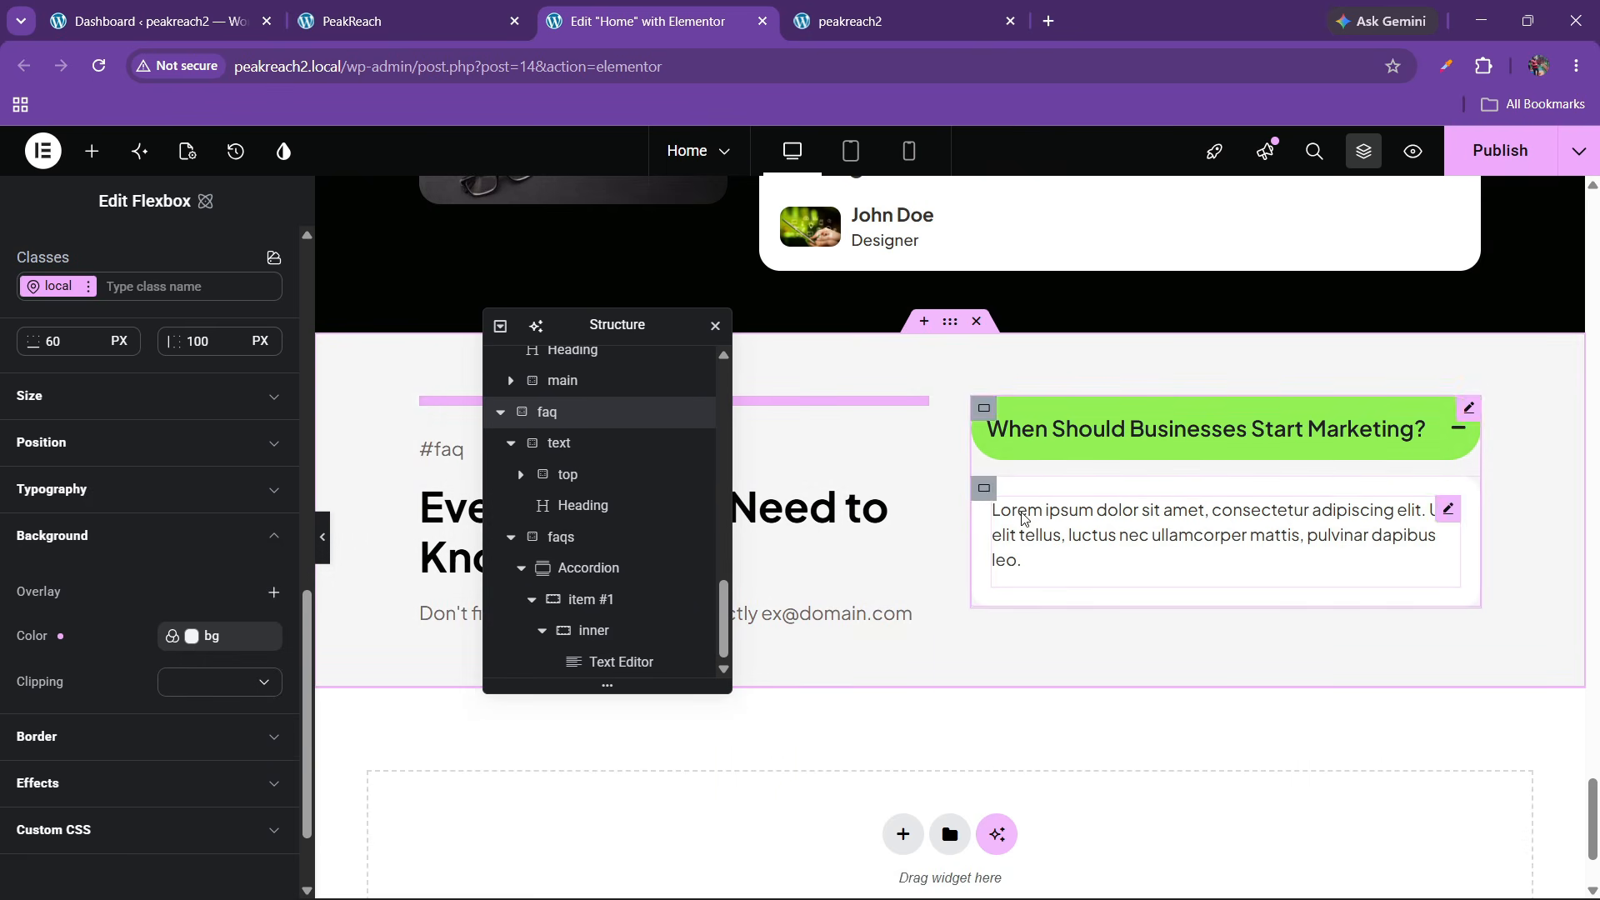
Duplicate the accordion item until there are five 'When Should Businesses Start Marketing?' questions, then publish
left_click(606, 581)
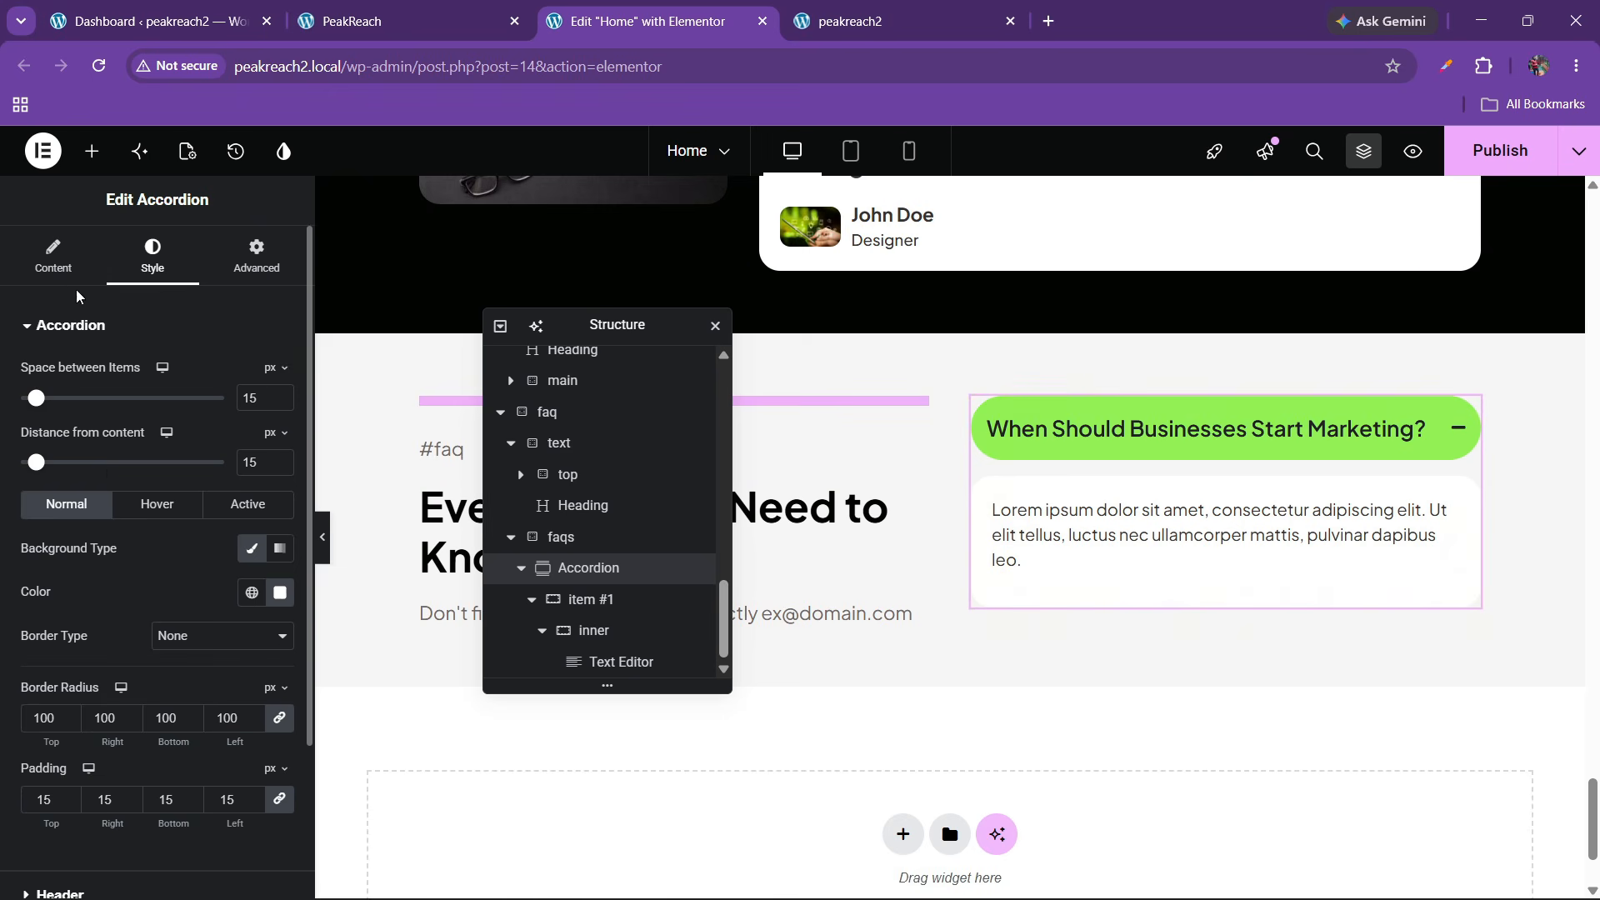
left_click(53, 257)
left_click(273, 408)
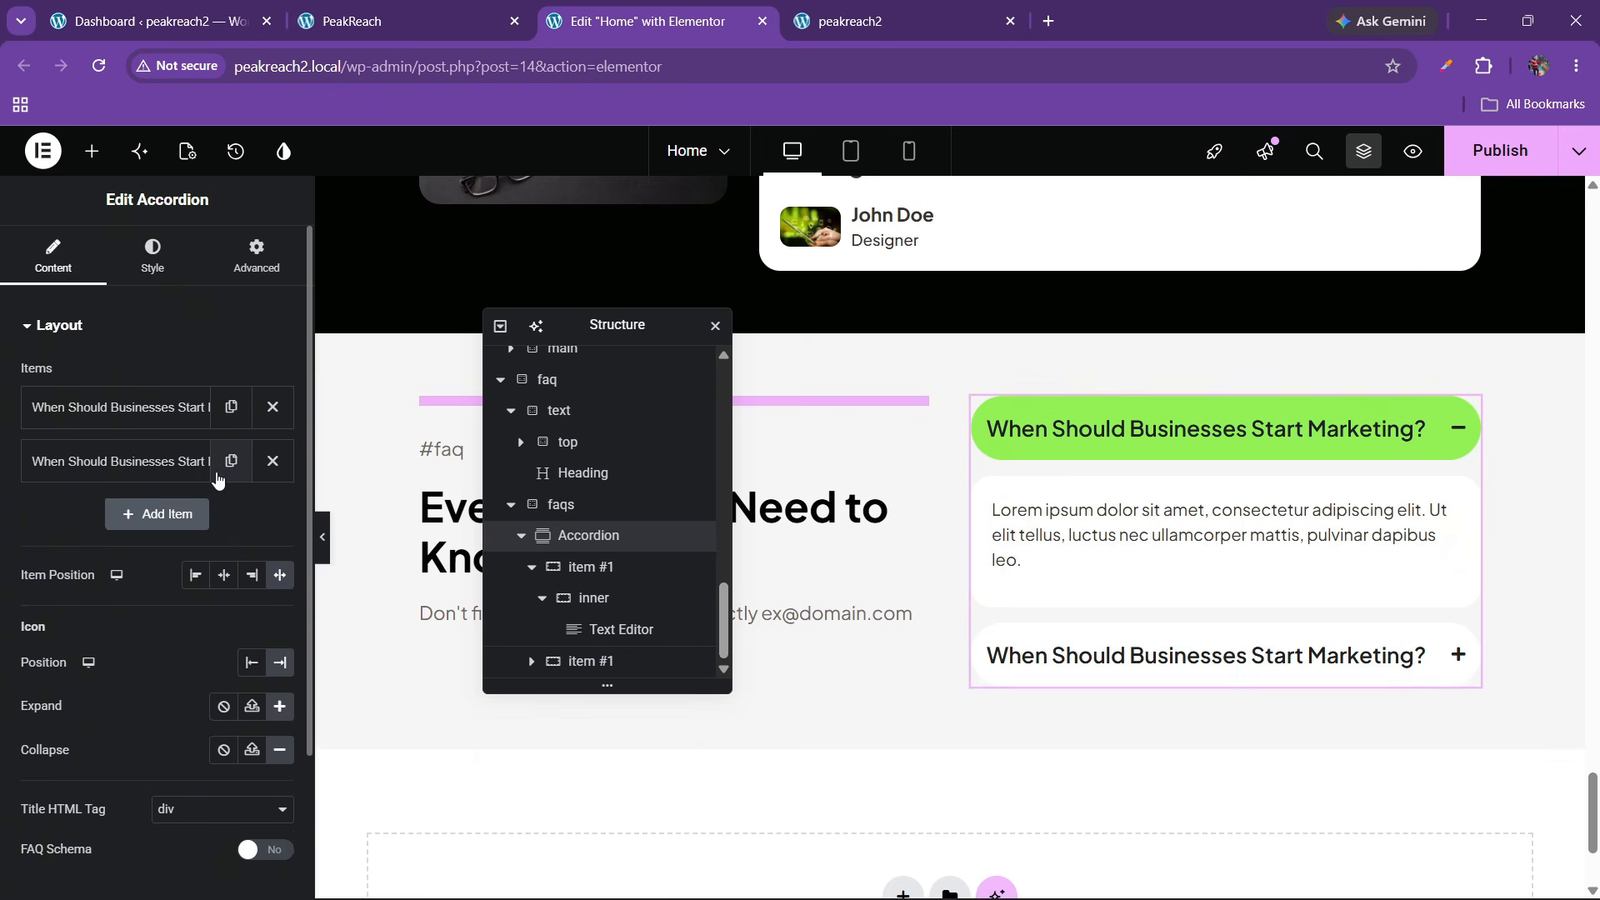
left_click(231, 461)
left_click(231, 515)
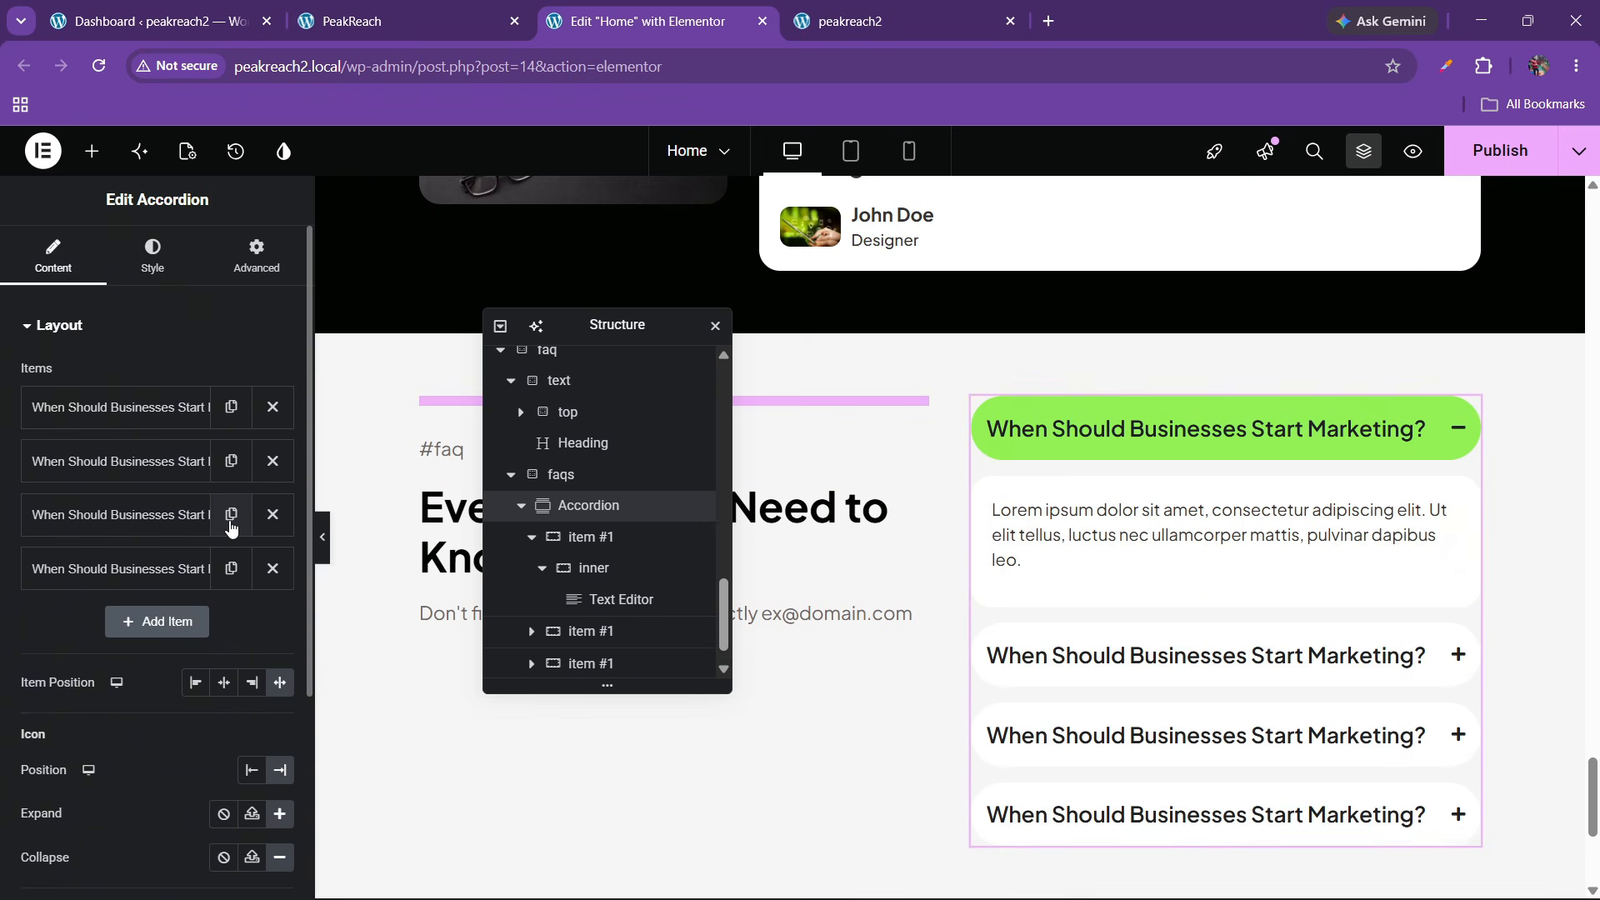
left_click(231, 569)
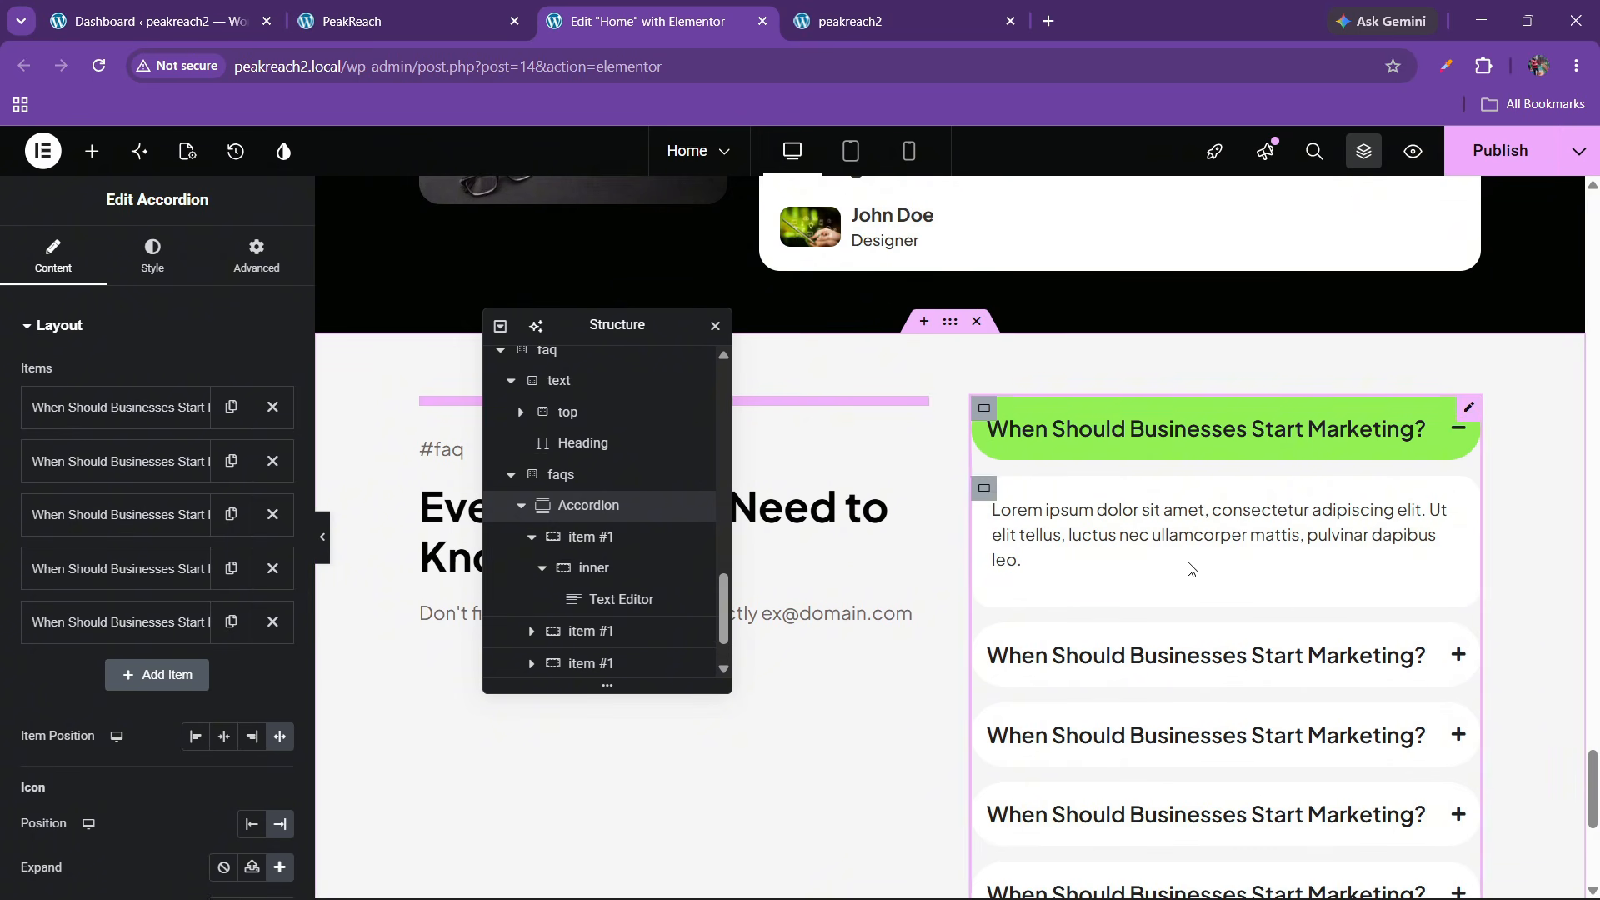
left_click(1483, 159)
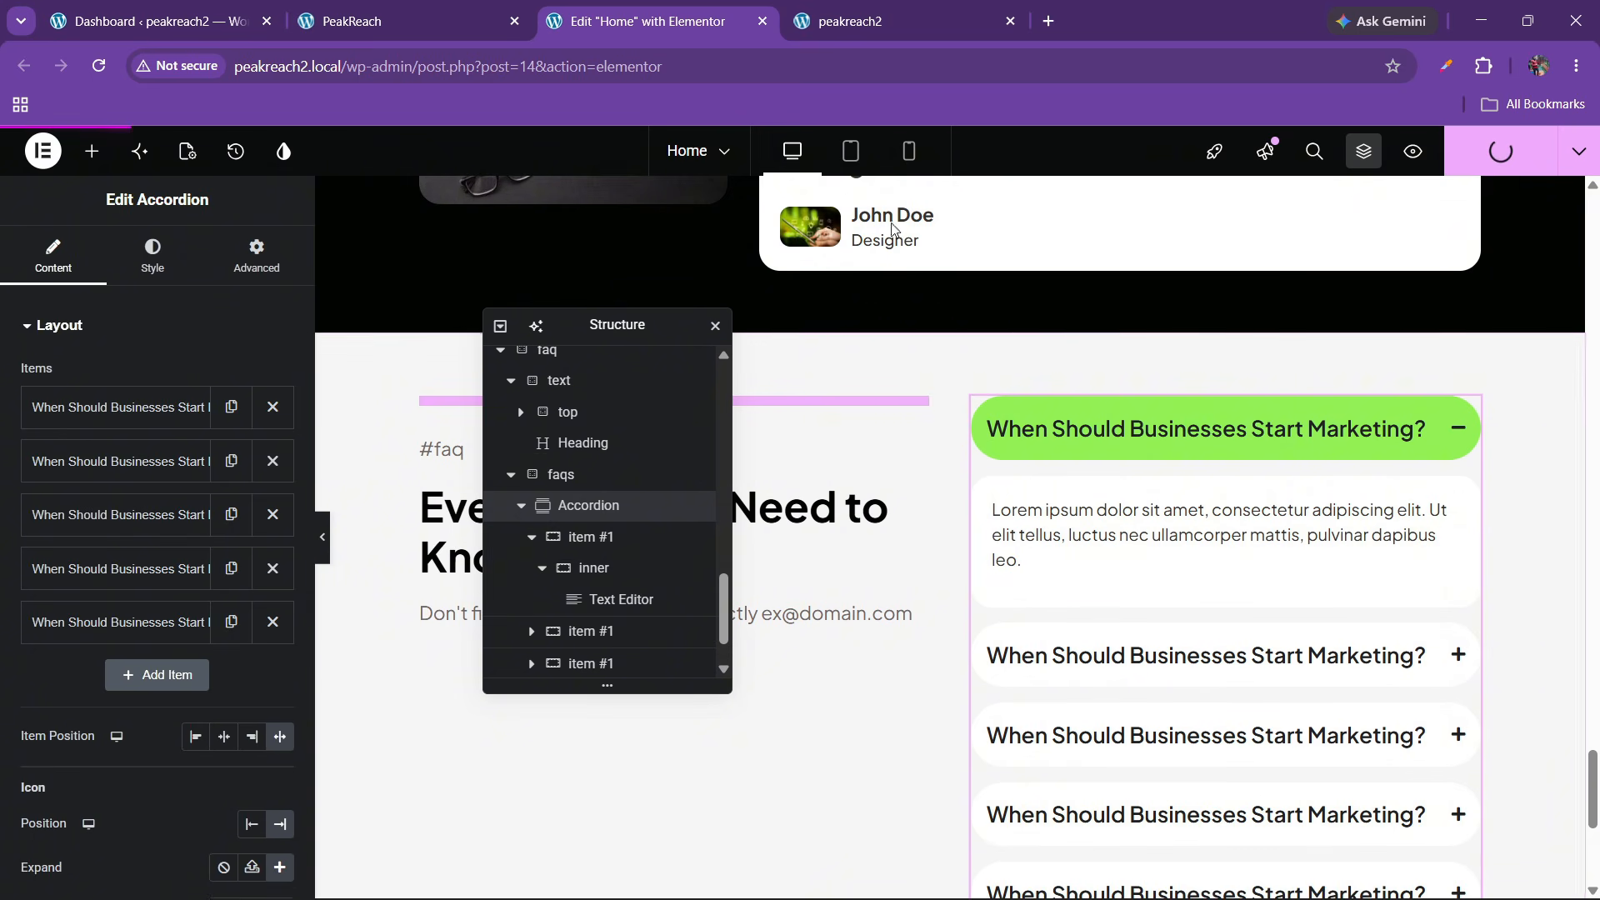
mouse_move(883, 7)
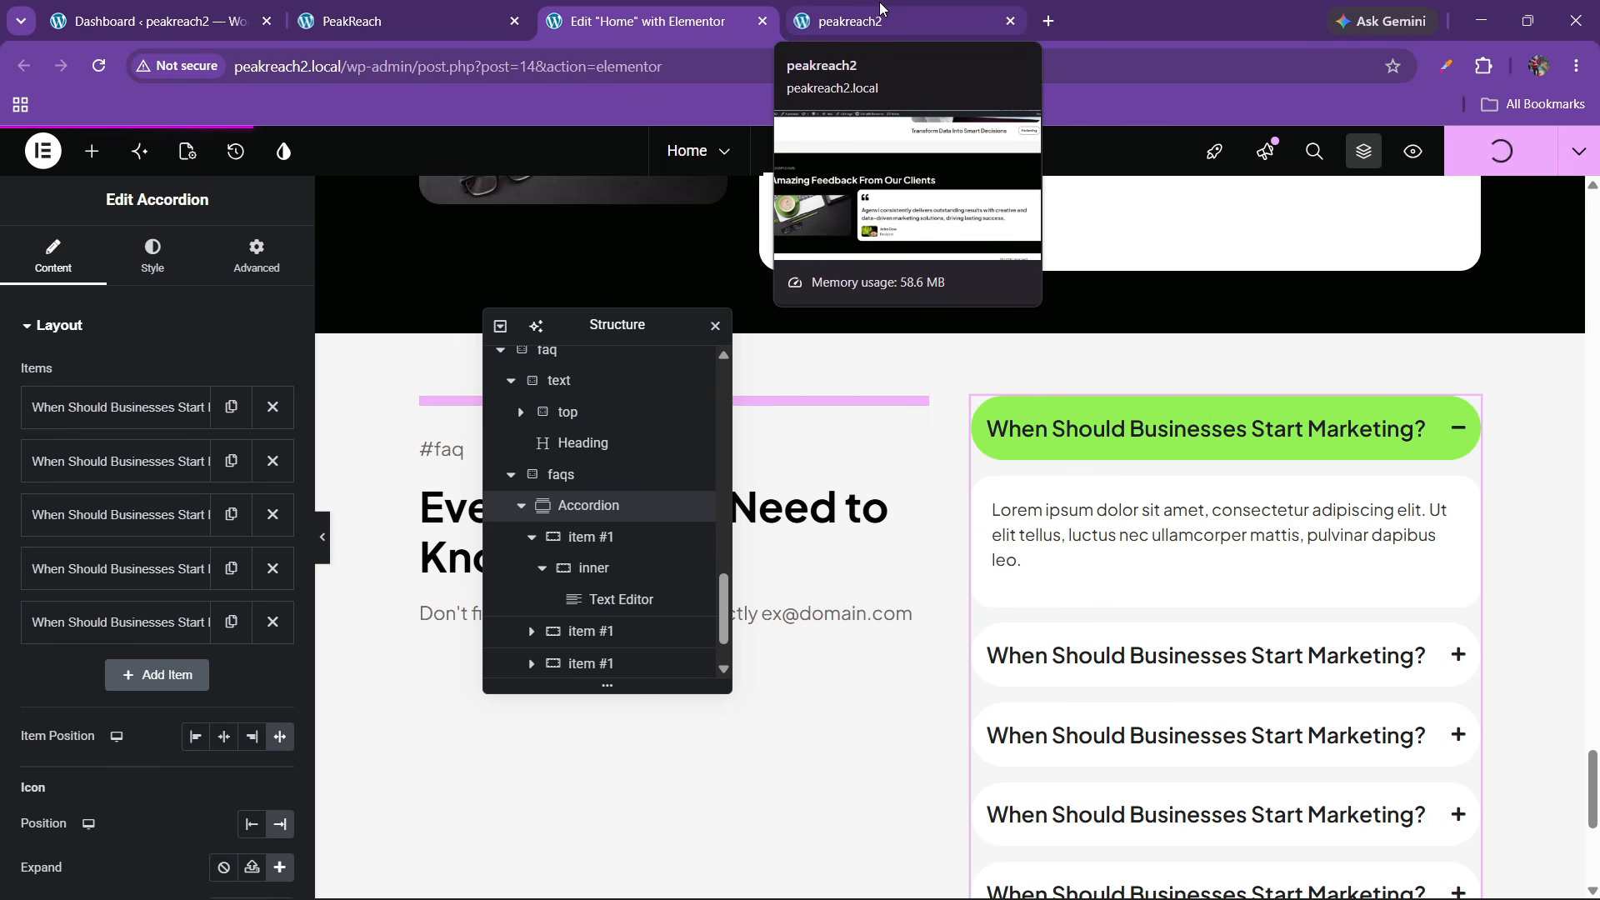
Check the five published FAQ questions live, then return and move the Navigator panel right
left_click(882, 8)
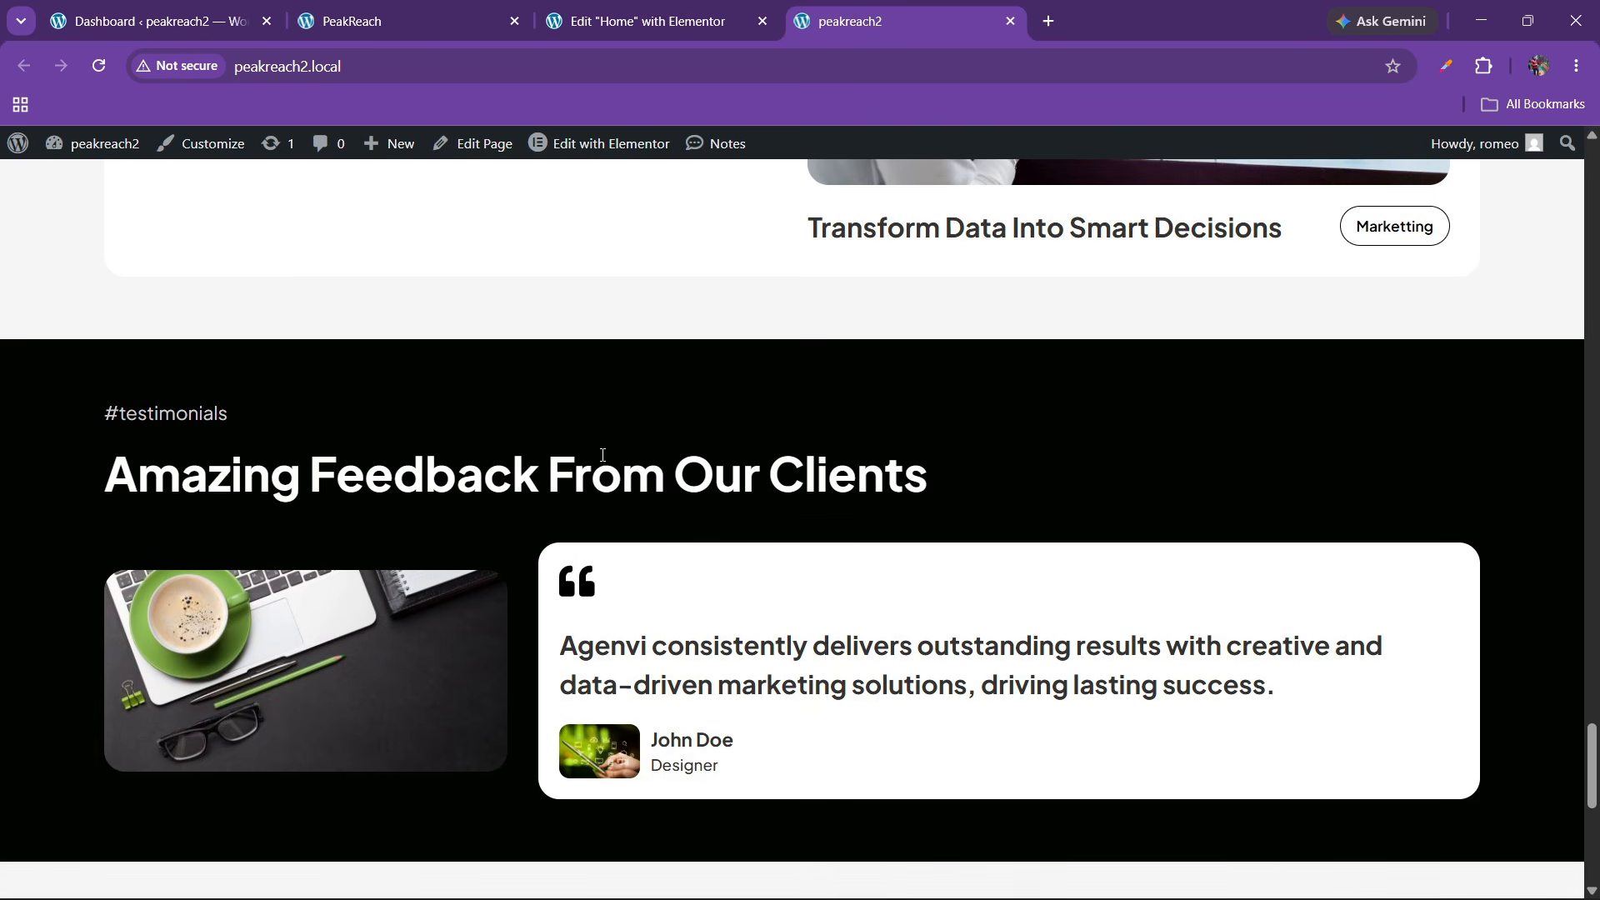
scroll(602, 454, "down", 8)
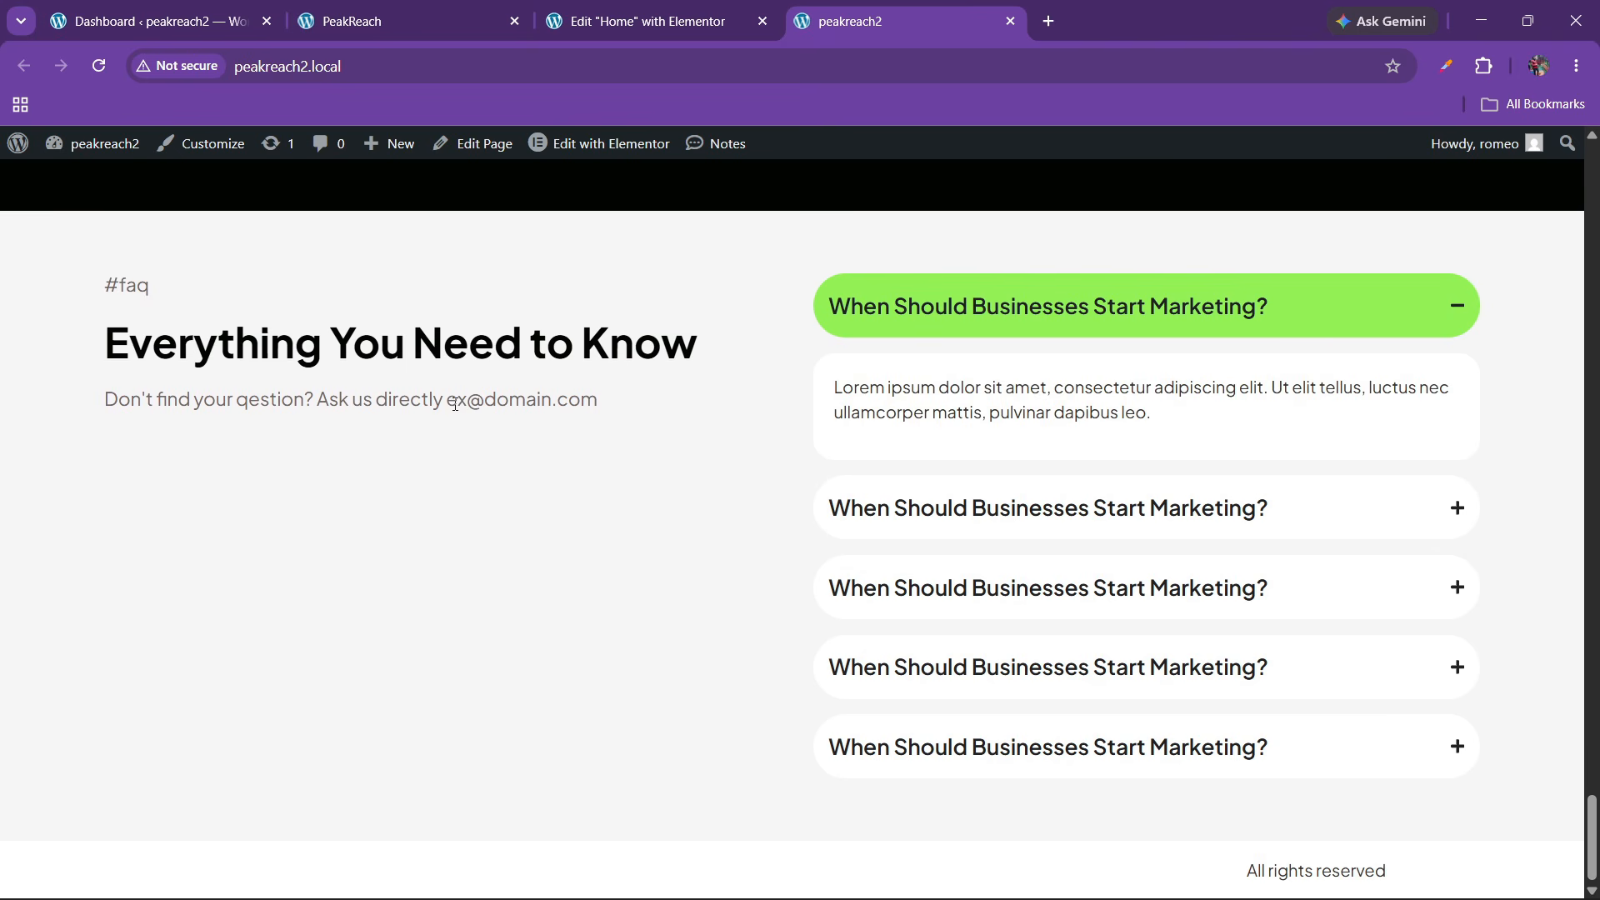
left_click(696, 10)
left_click_drag(614, 329, 1237, 433)
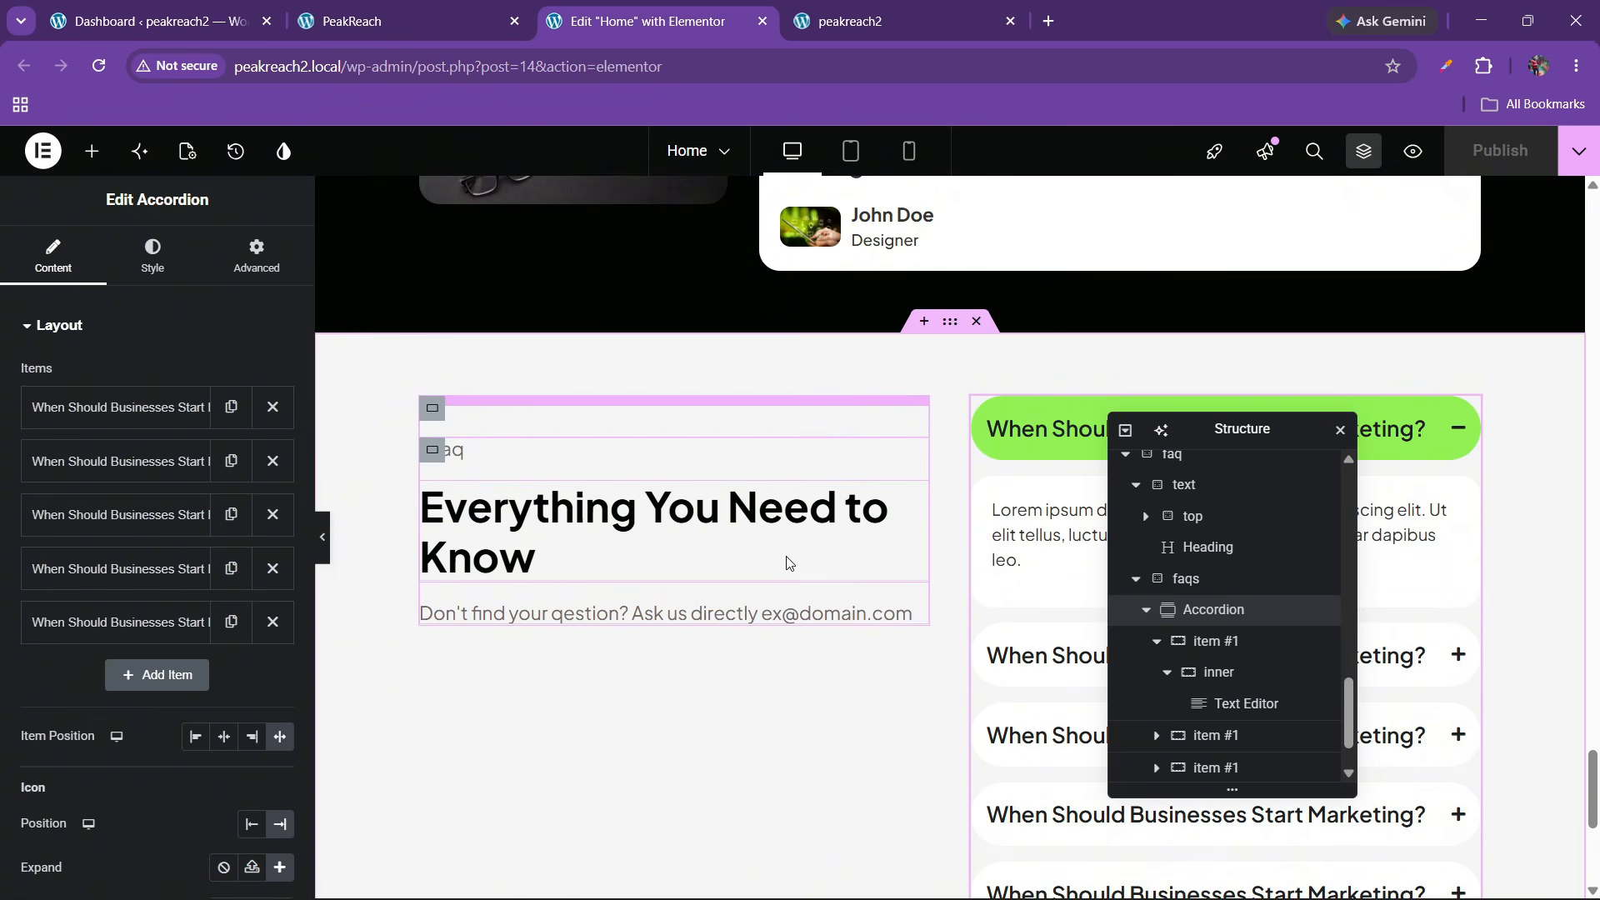
In the Navigator, select the FAQ text container holding the top group and contact line
scroll(1161, 615, "up", 2)
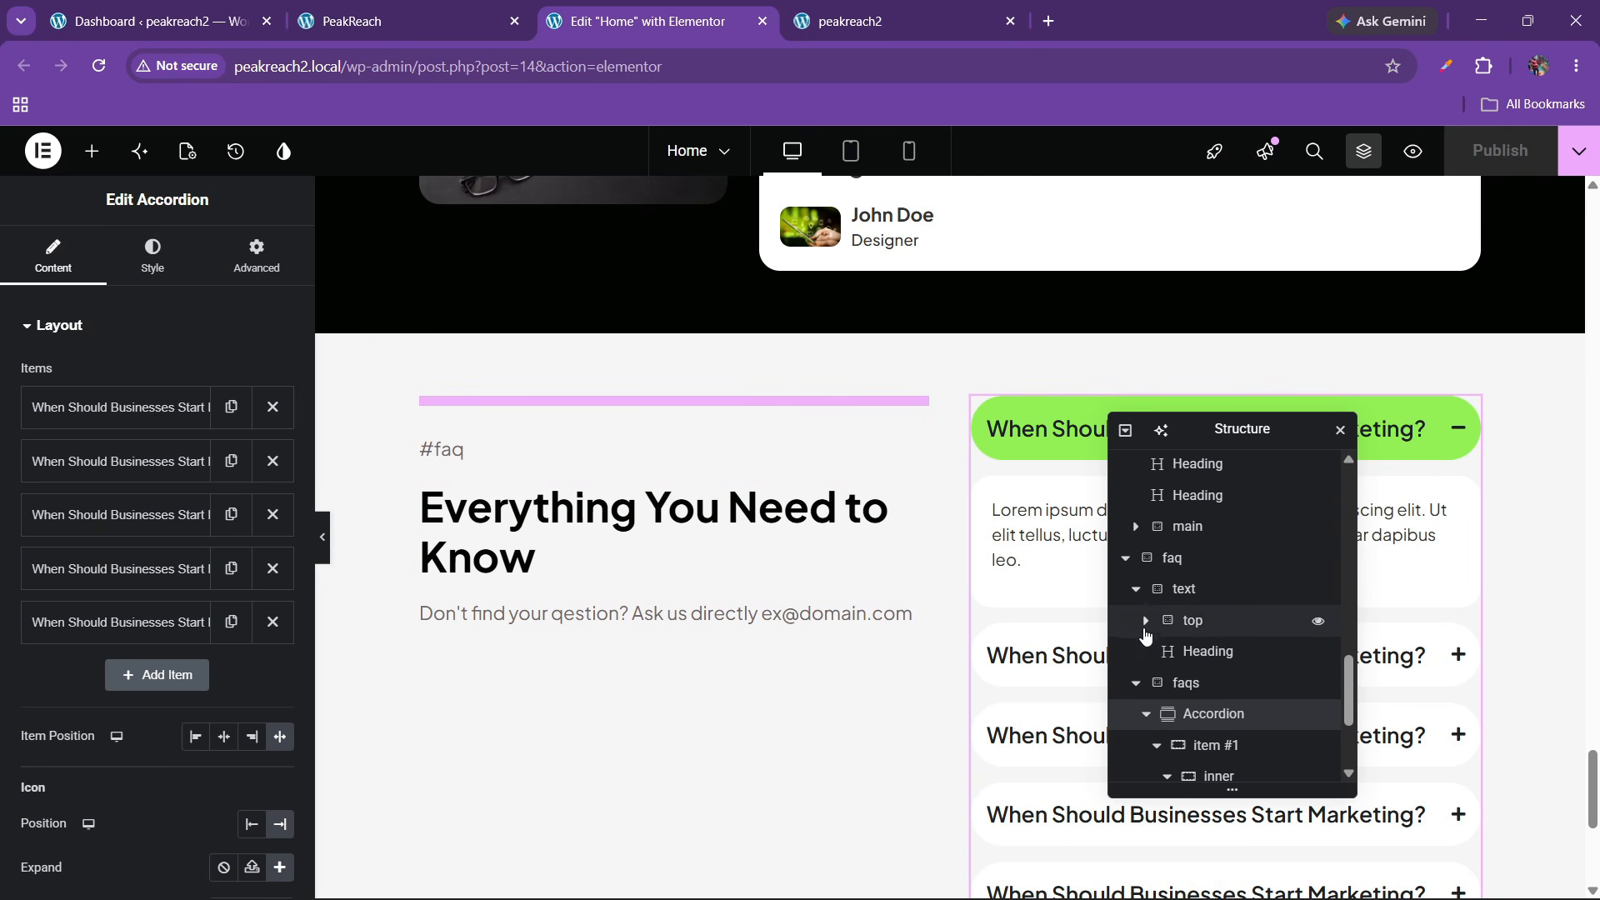
left_click(1135, 589)
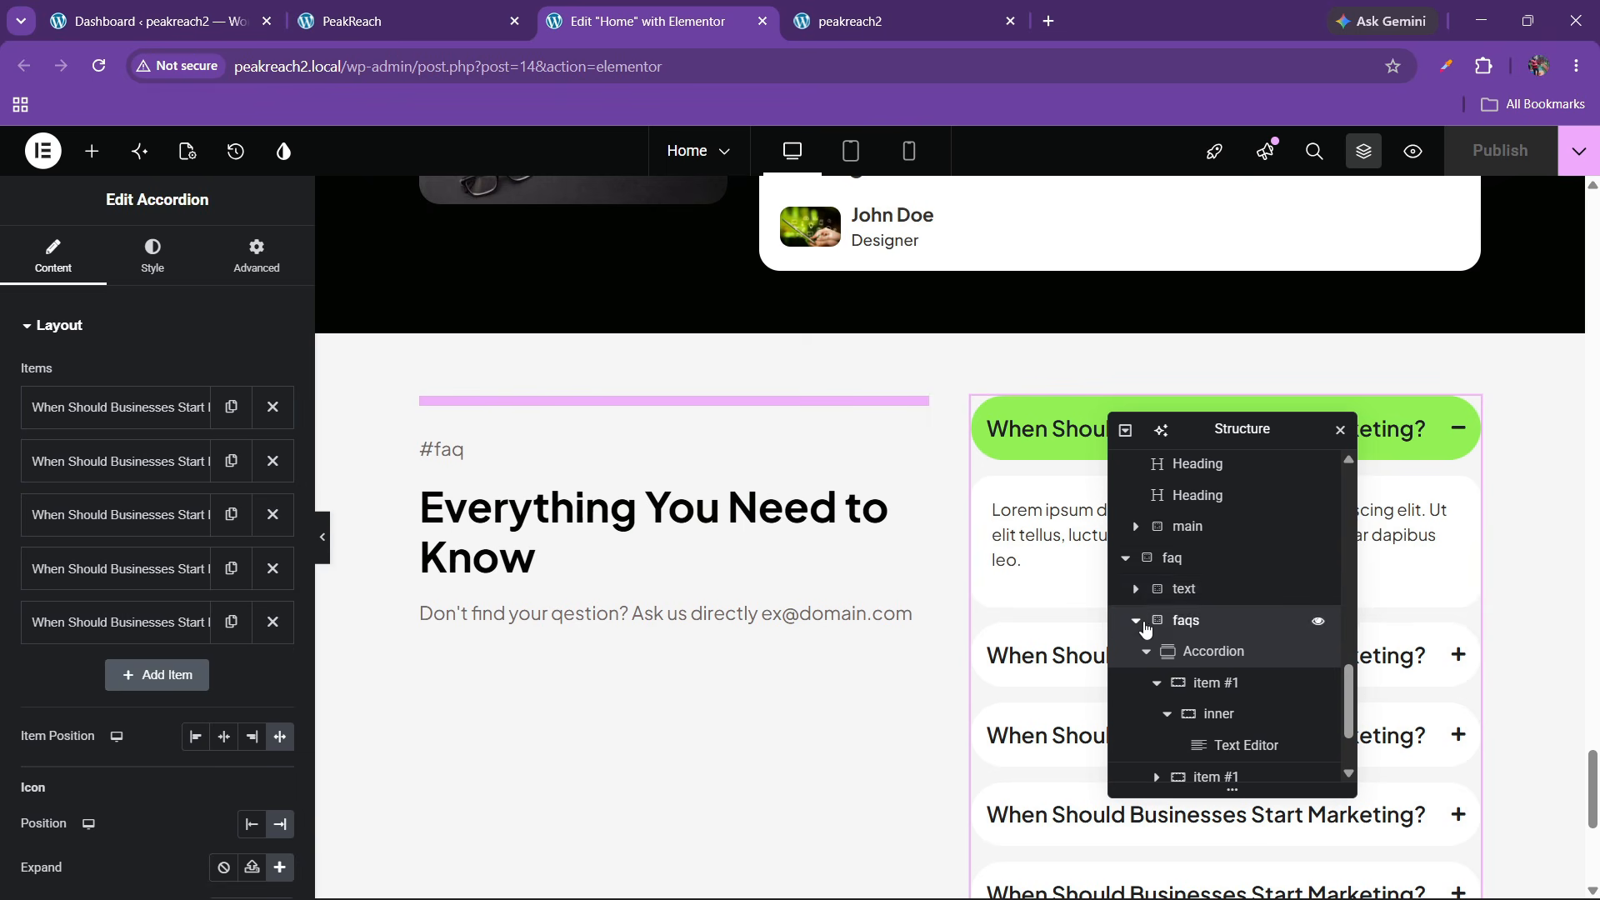
left_click(1140, 624)
left_click(1137, 622)
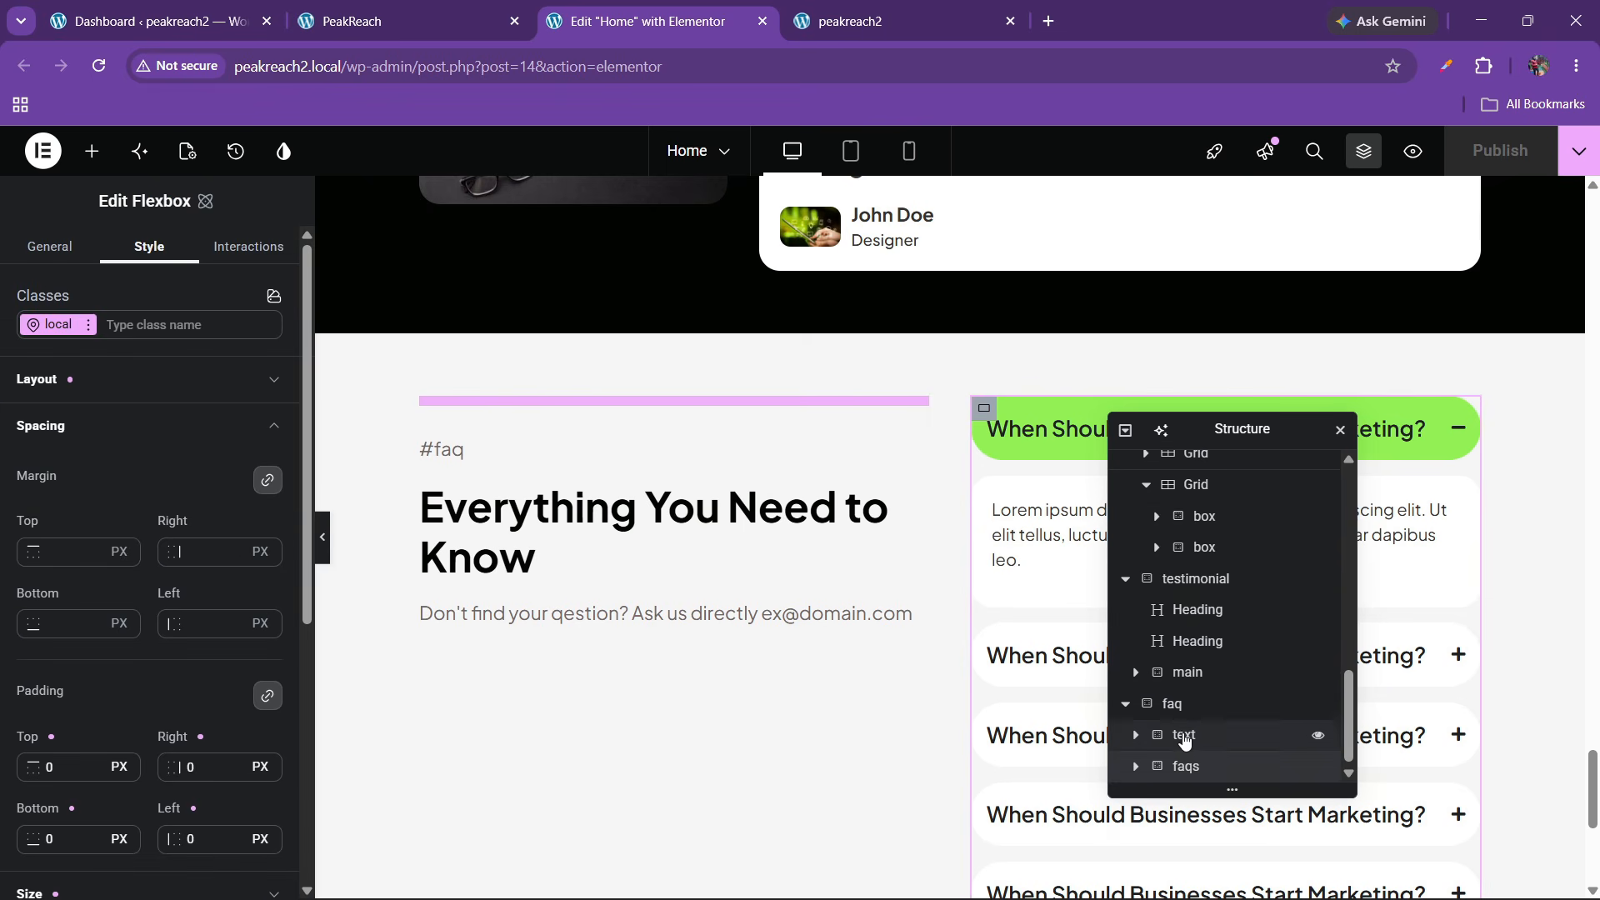
left_click(1194, 741)
left_click(1175, 705)
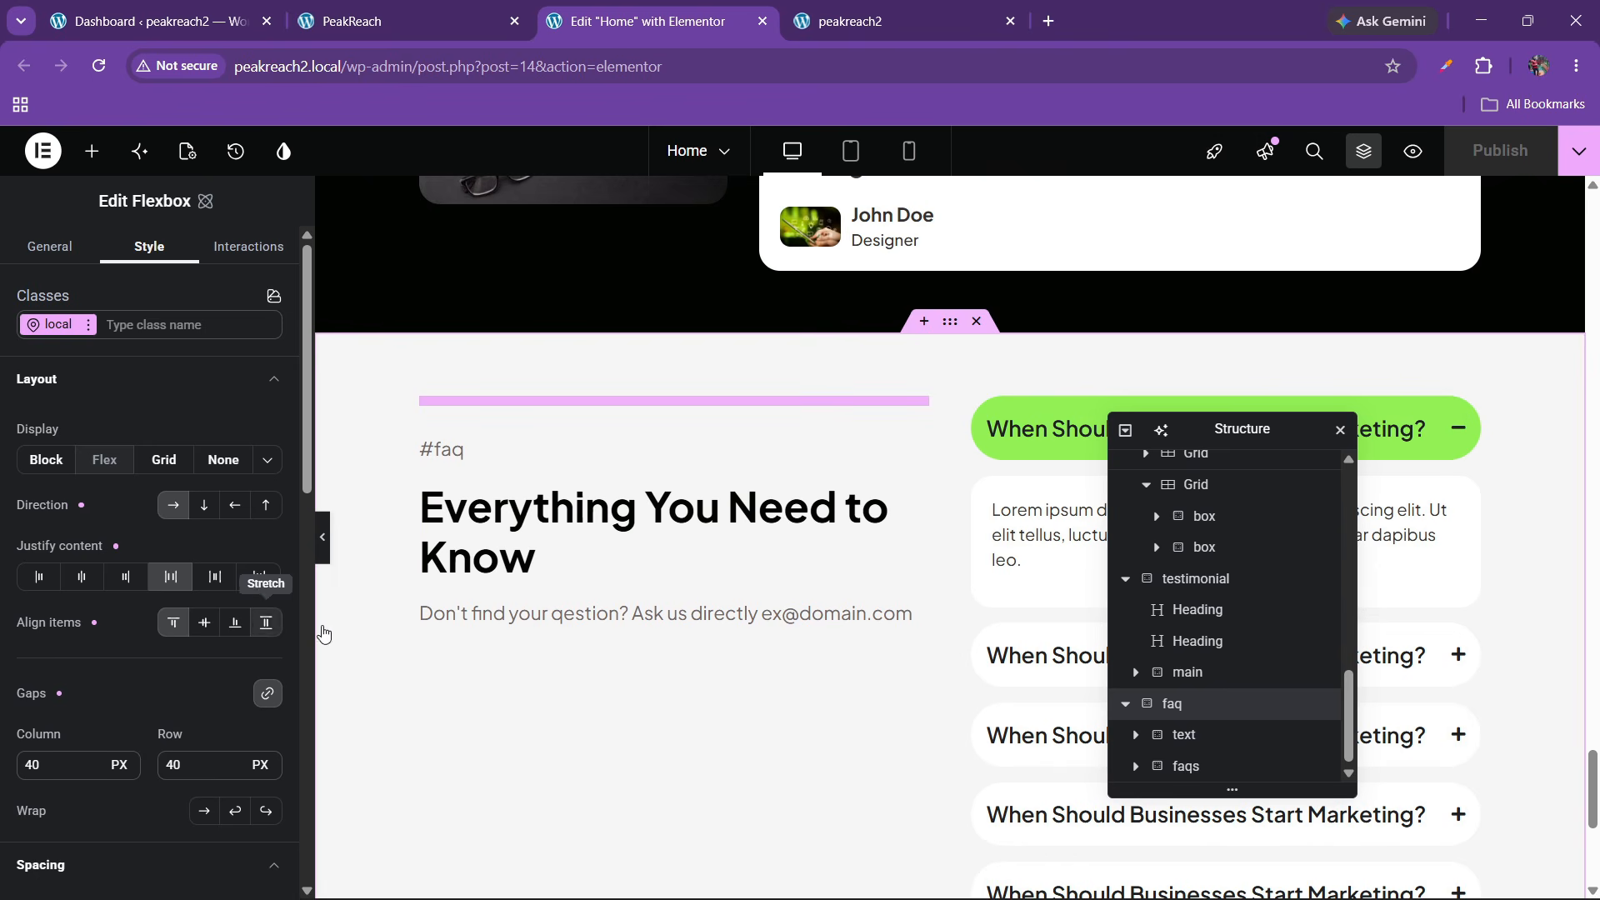
scroll(560, 638, "down", 3)
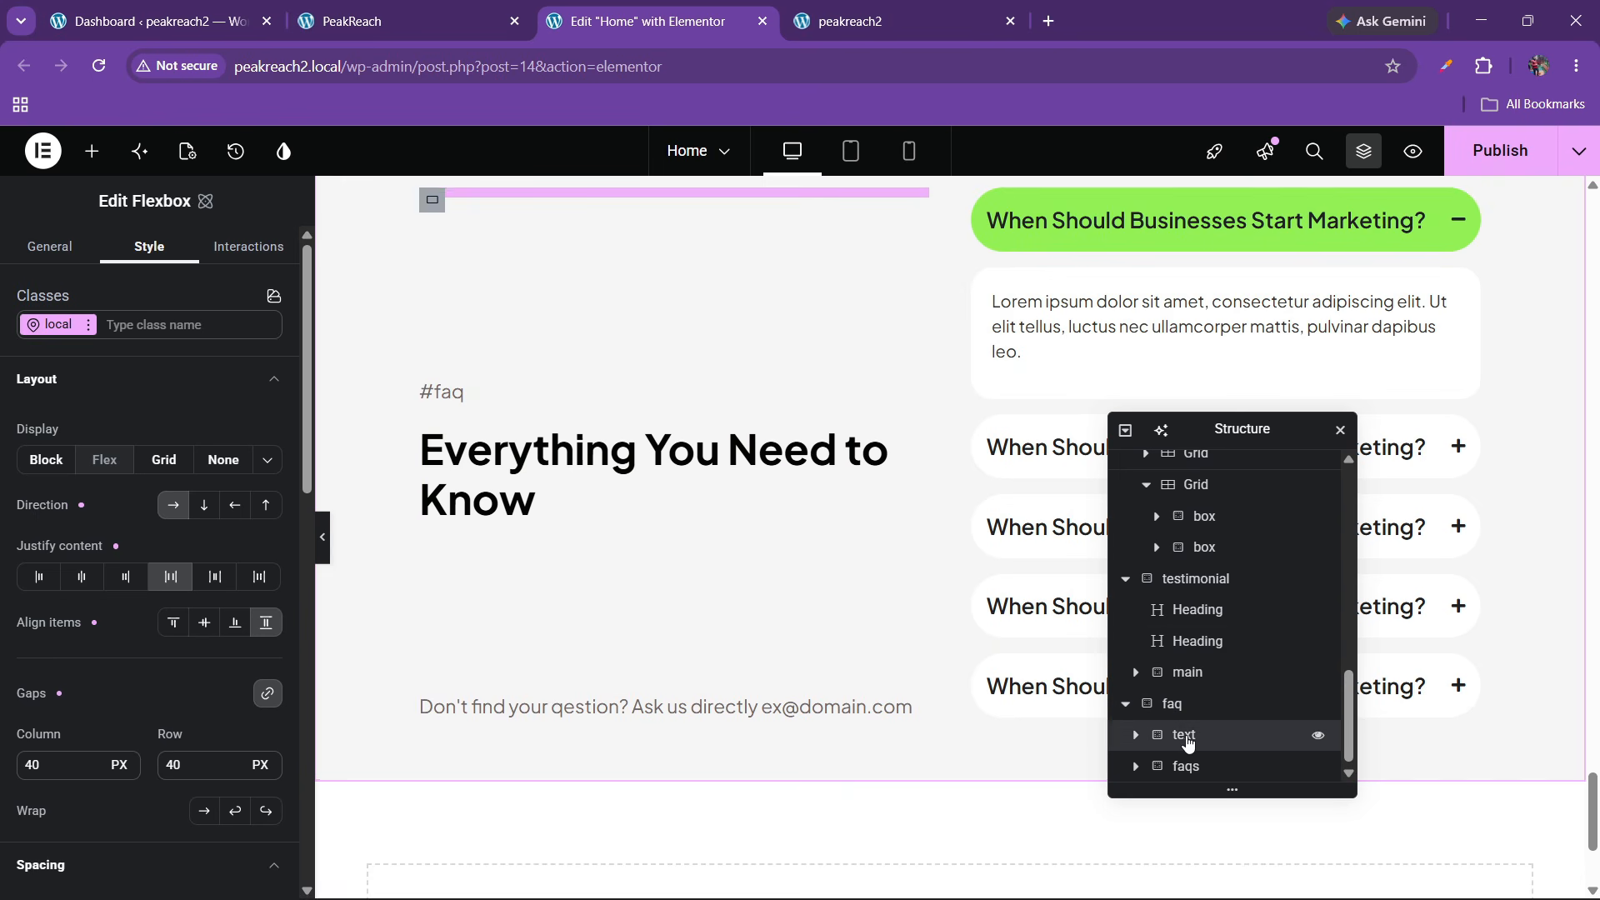
left_click(1187, 737)
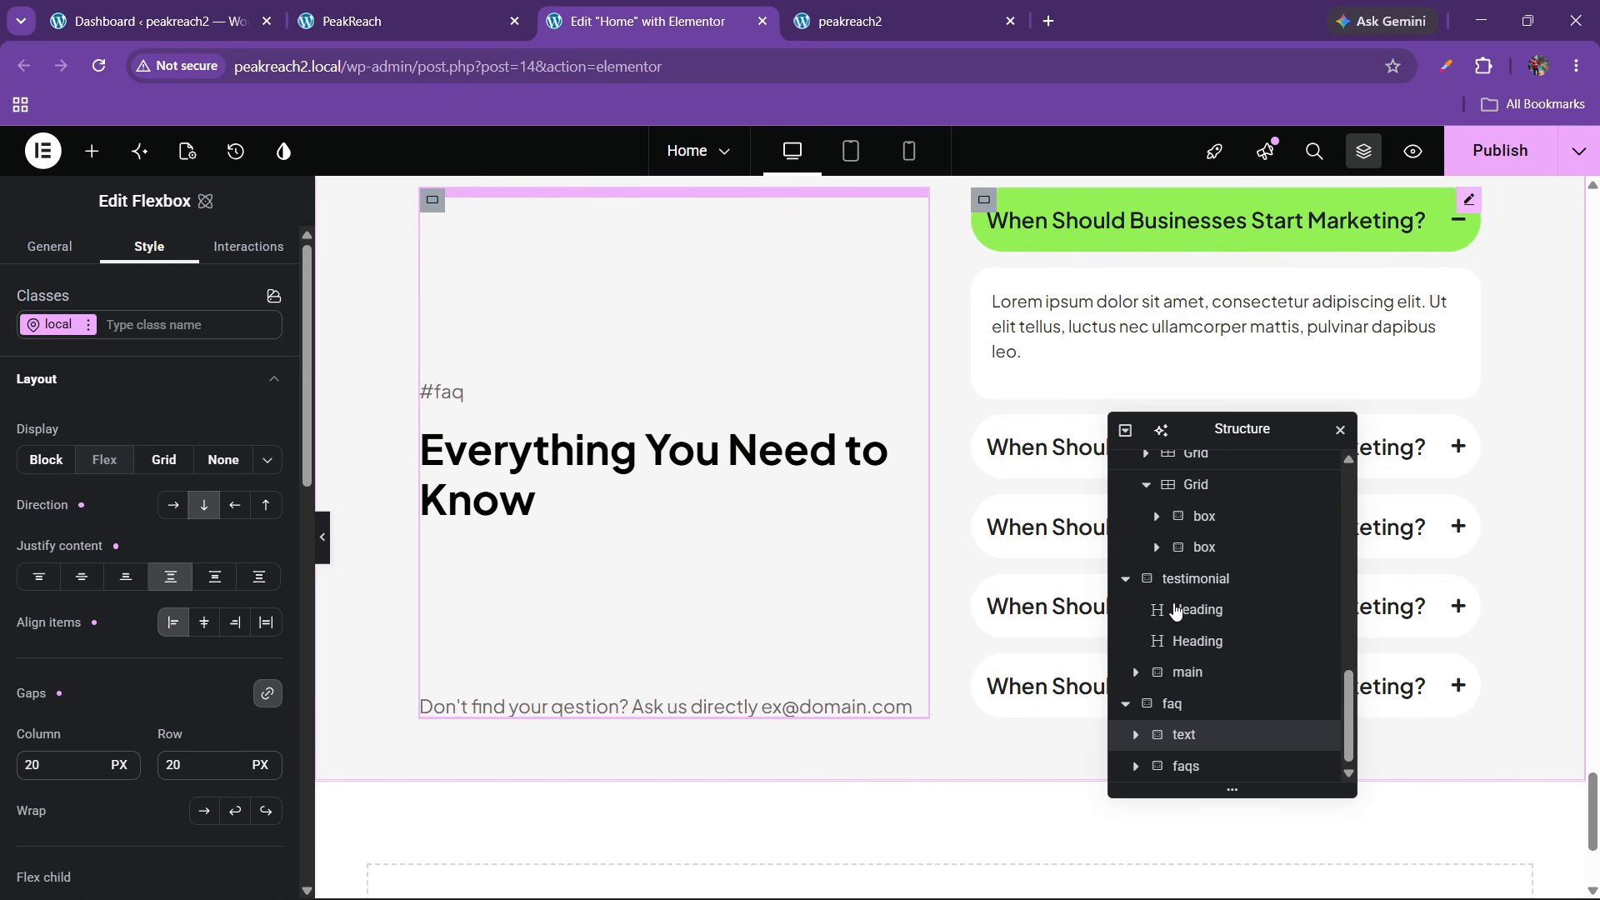
left_click(1133, 736)
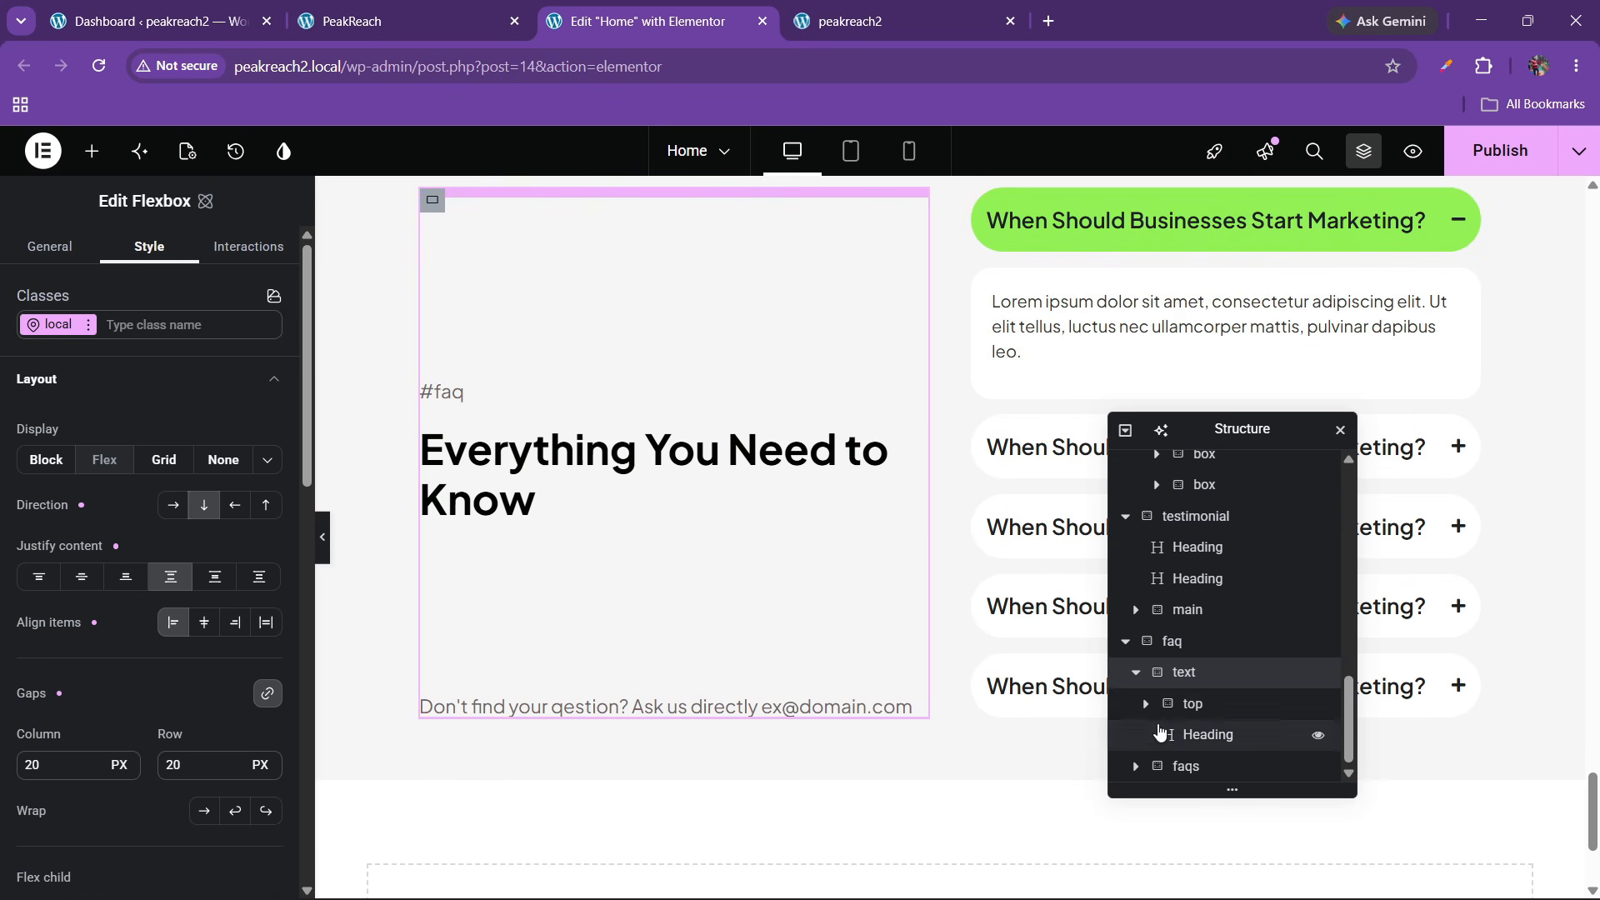
left_click(1201, 714)
left_click(1204, 734)
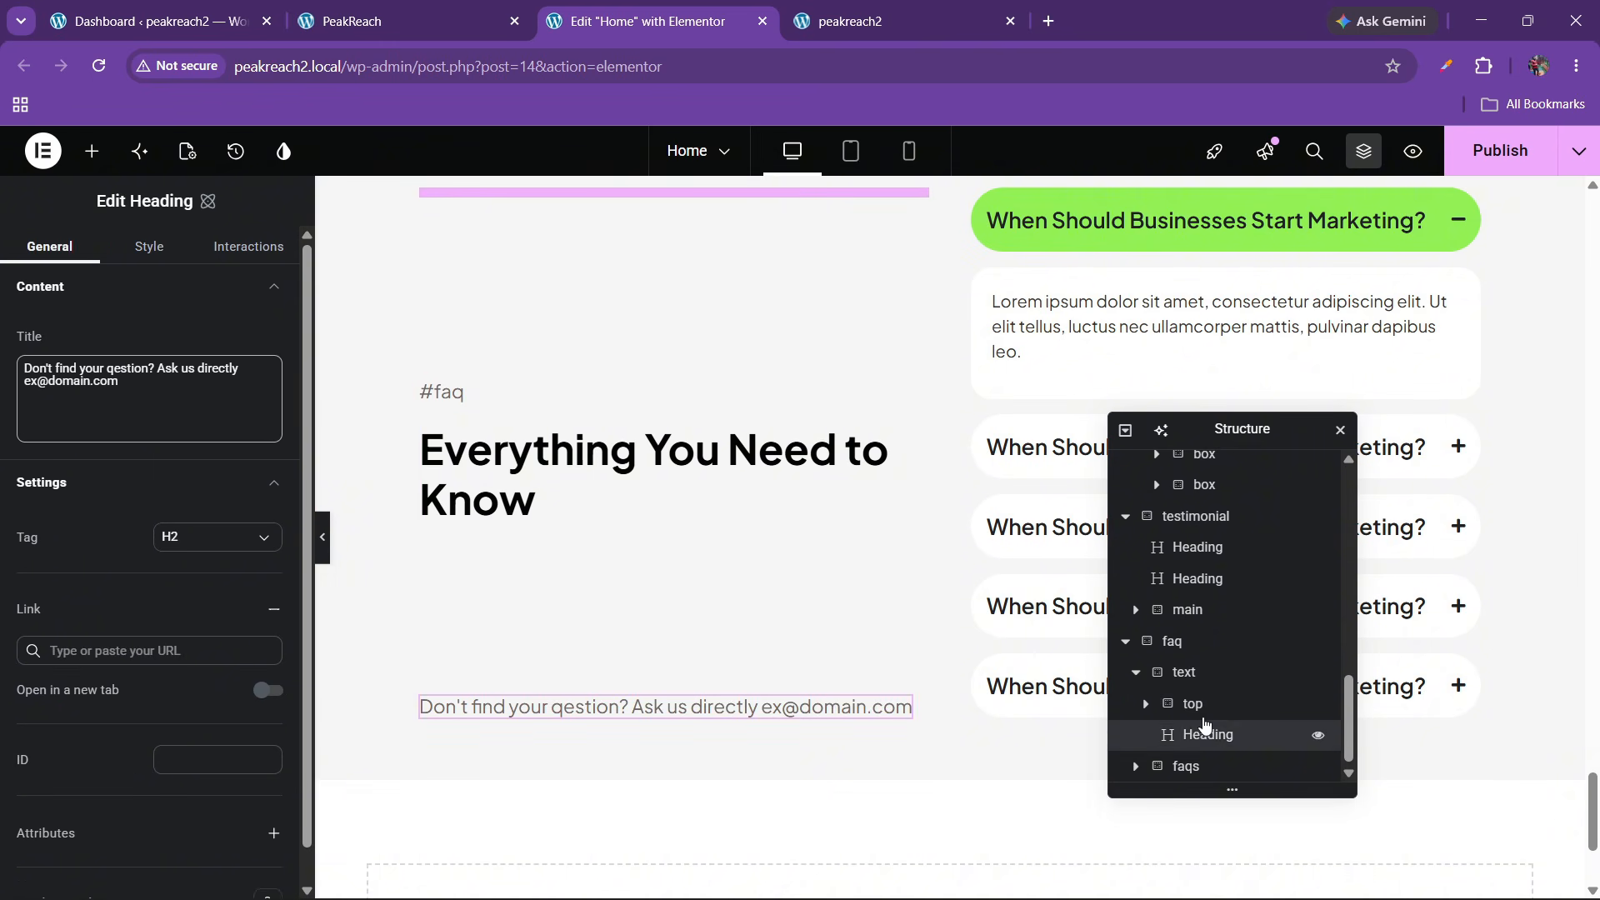
left_click(1197, 674)
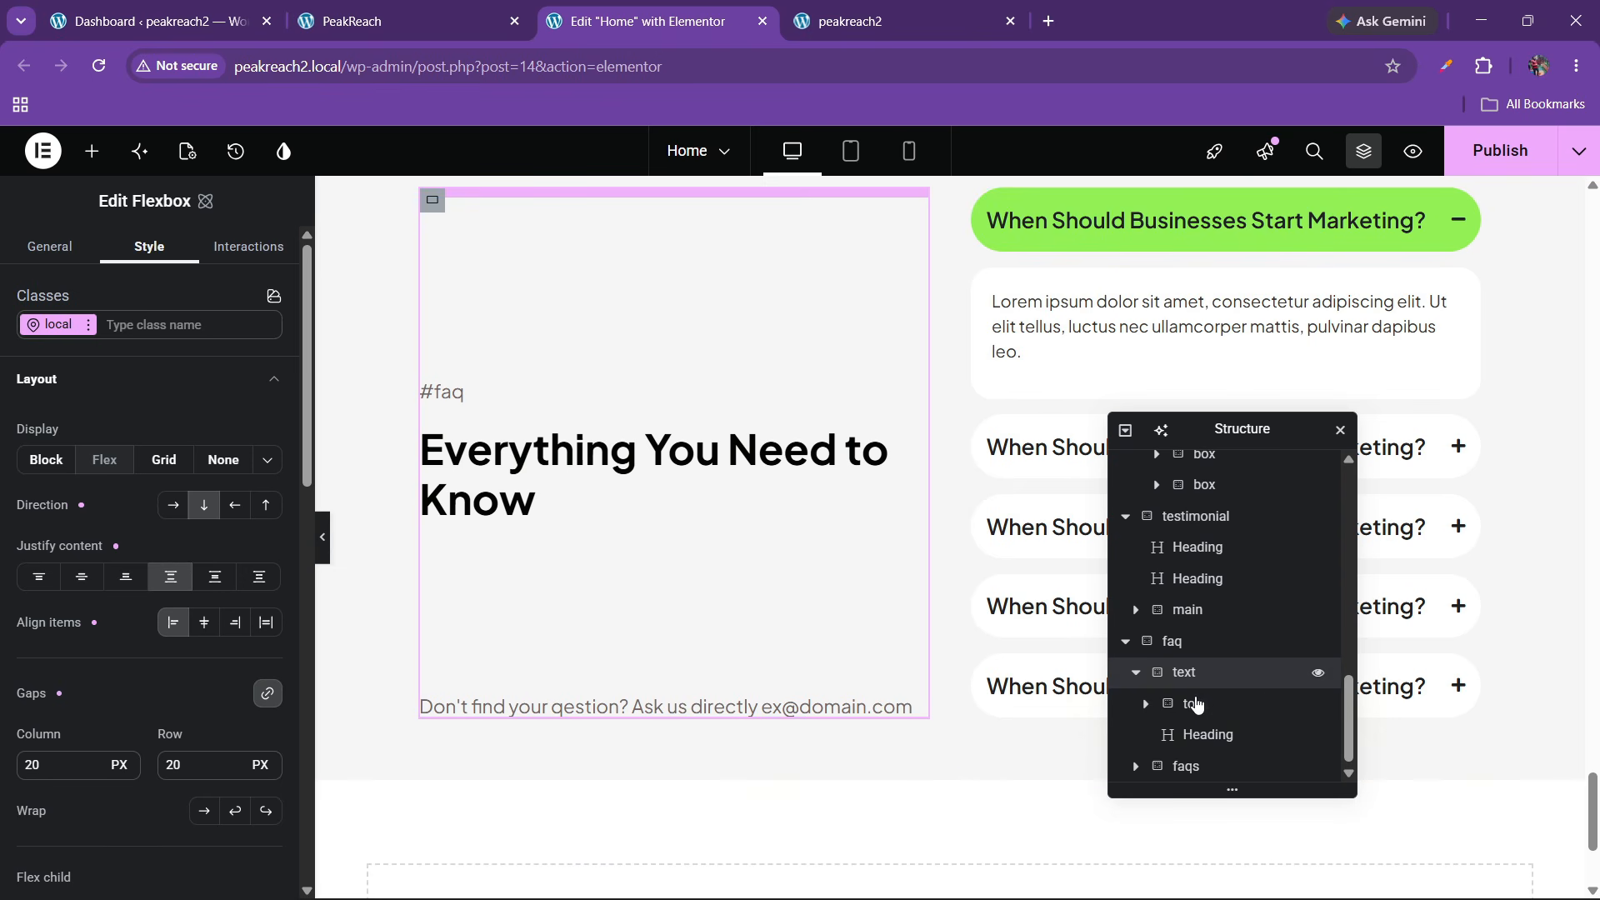
Try Justify content Start, restore Space between, preview at full width, and publish the Home page
left_click(39, 577)
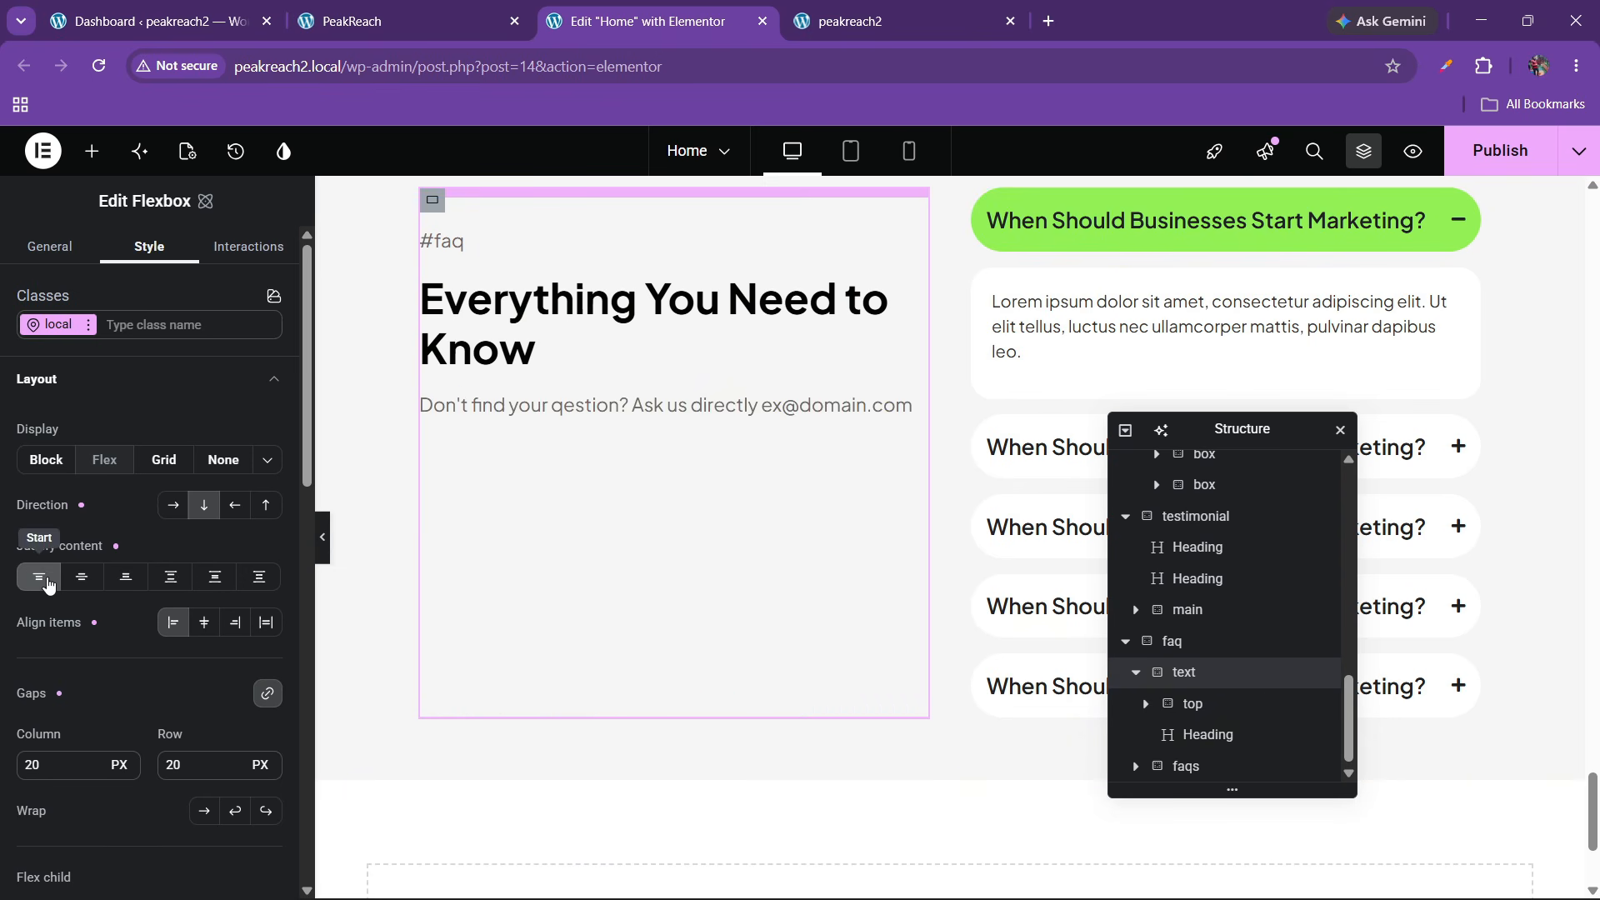
left_click(170, 576)
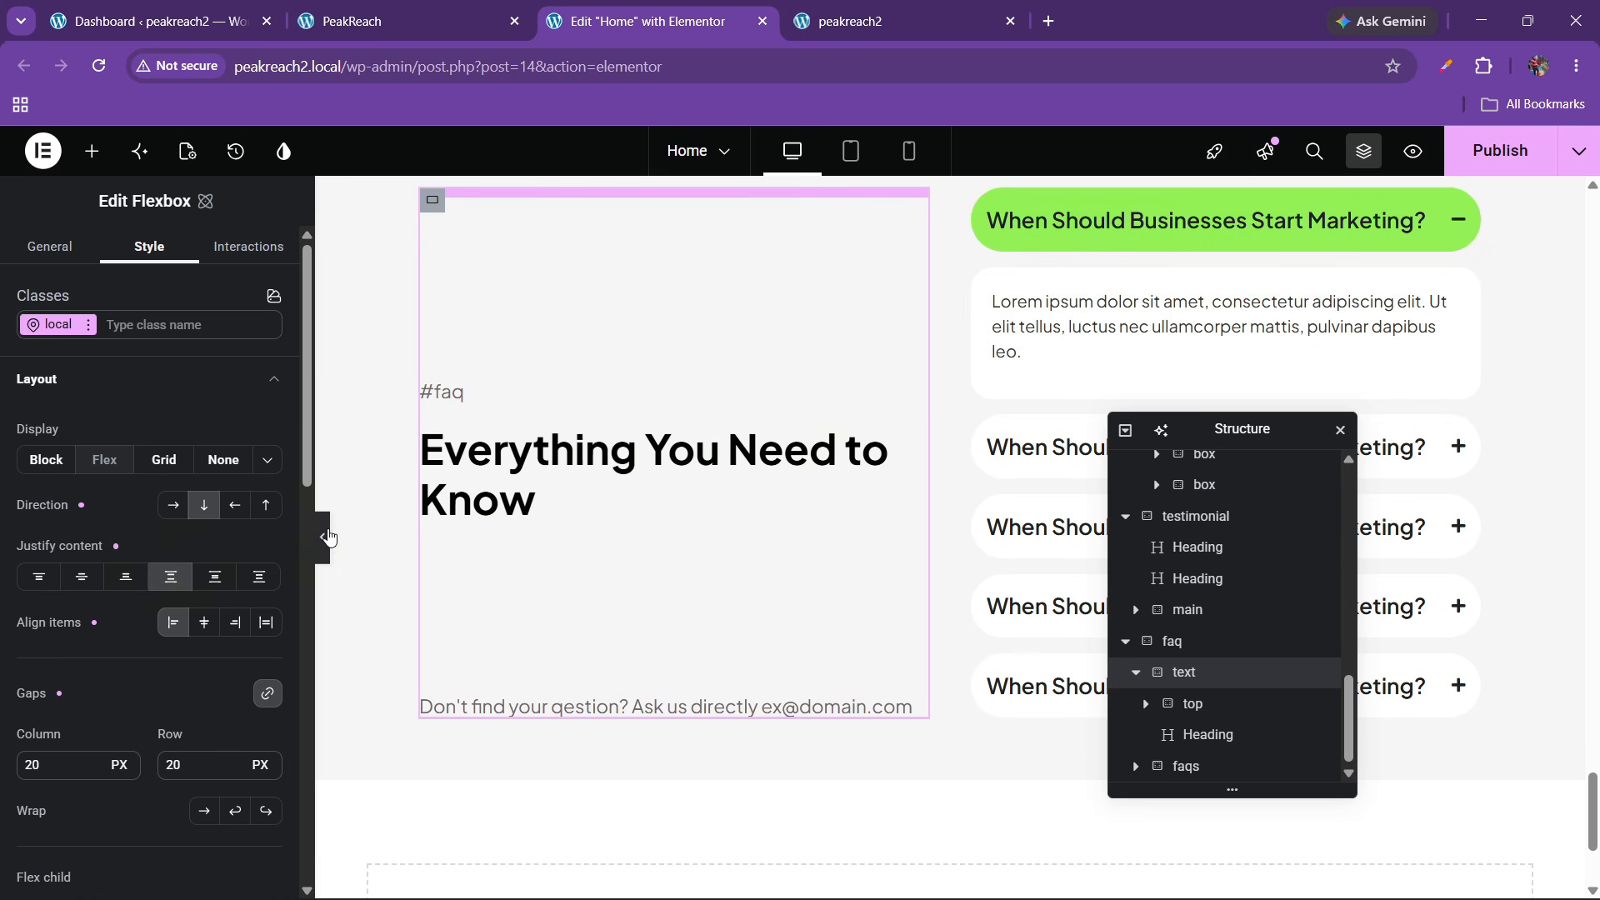
left_click(323, 540)
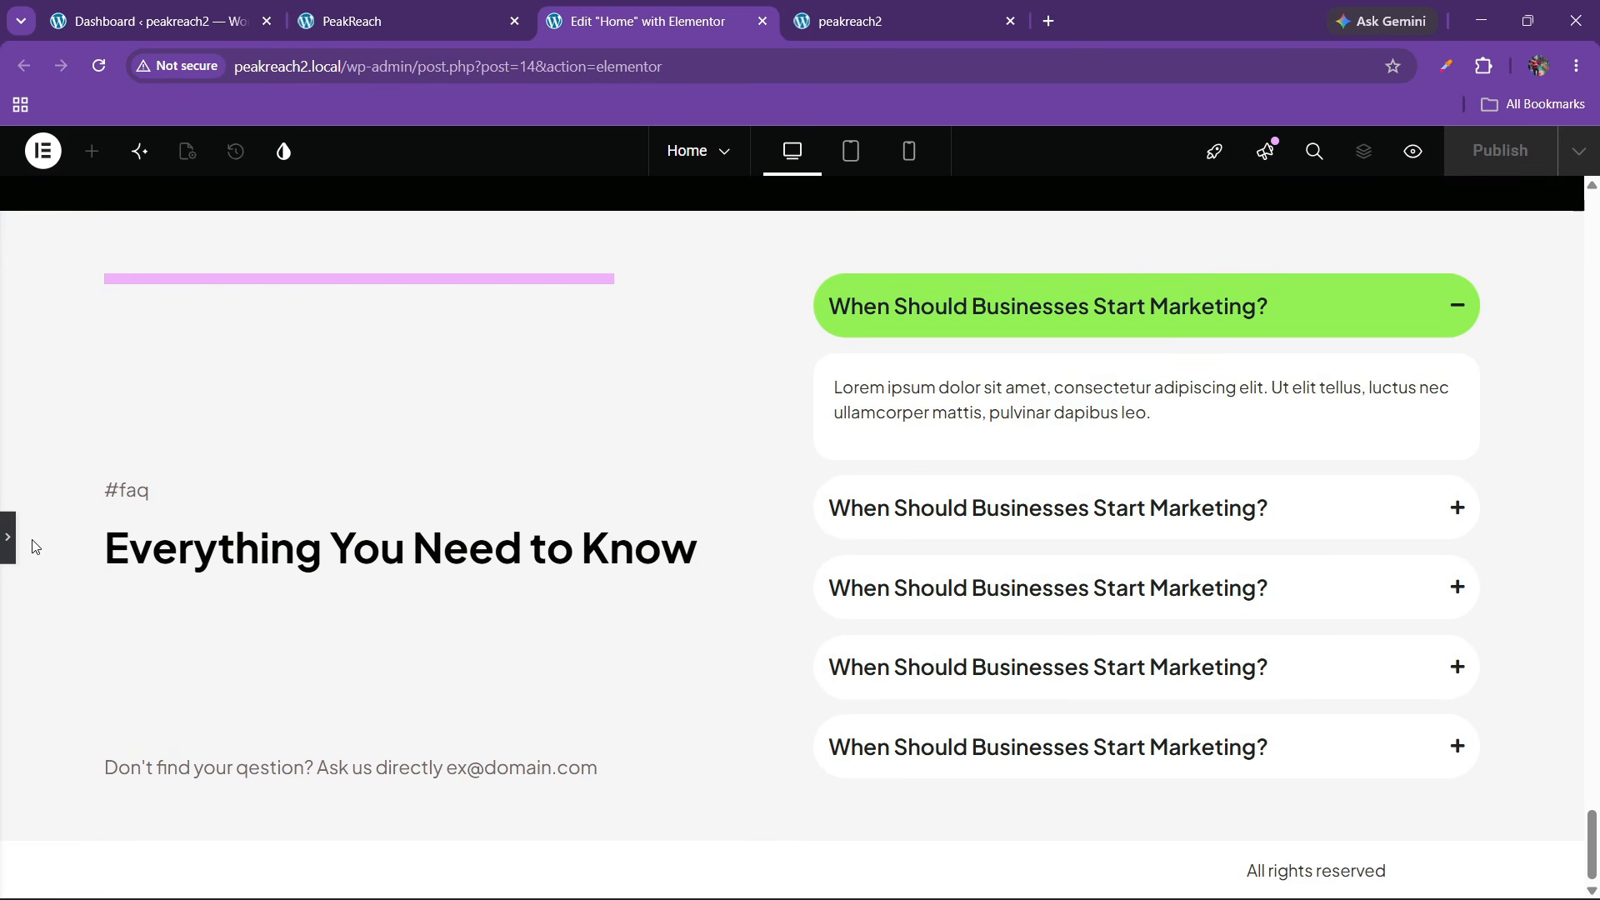
key("ctrl+p")
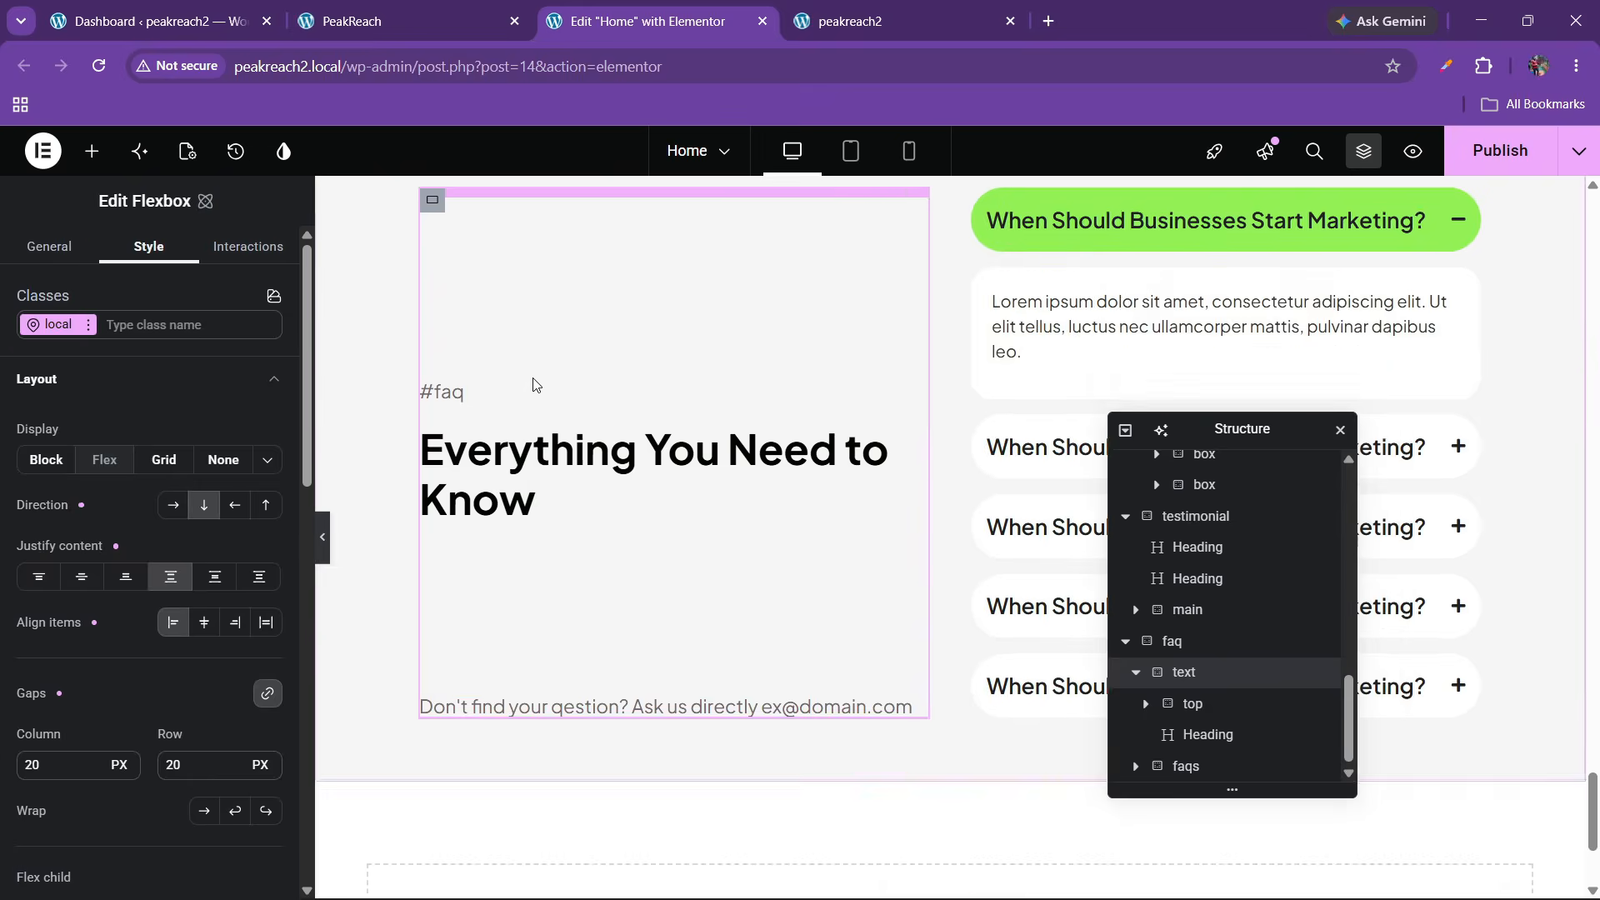
scroll(582, 381, "up", 3)
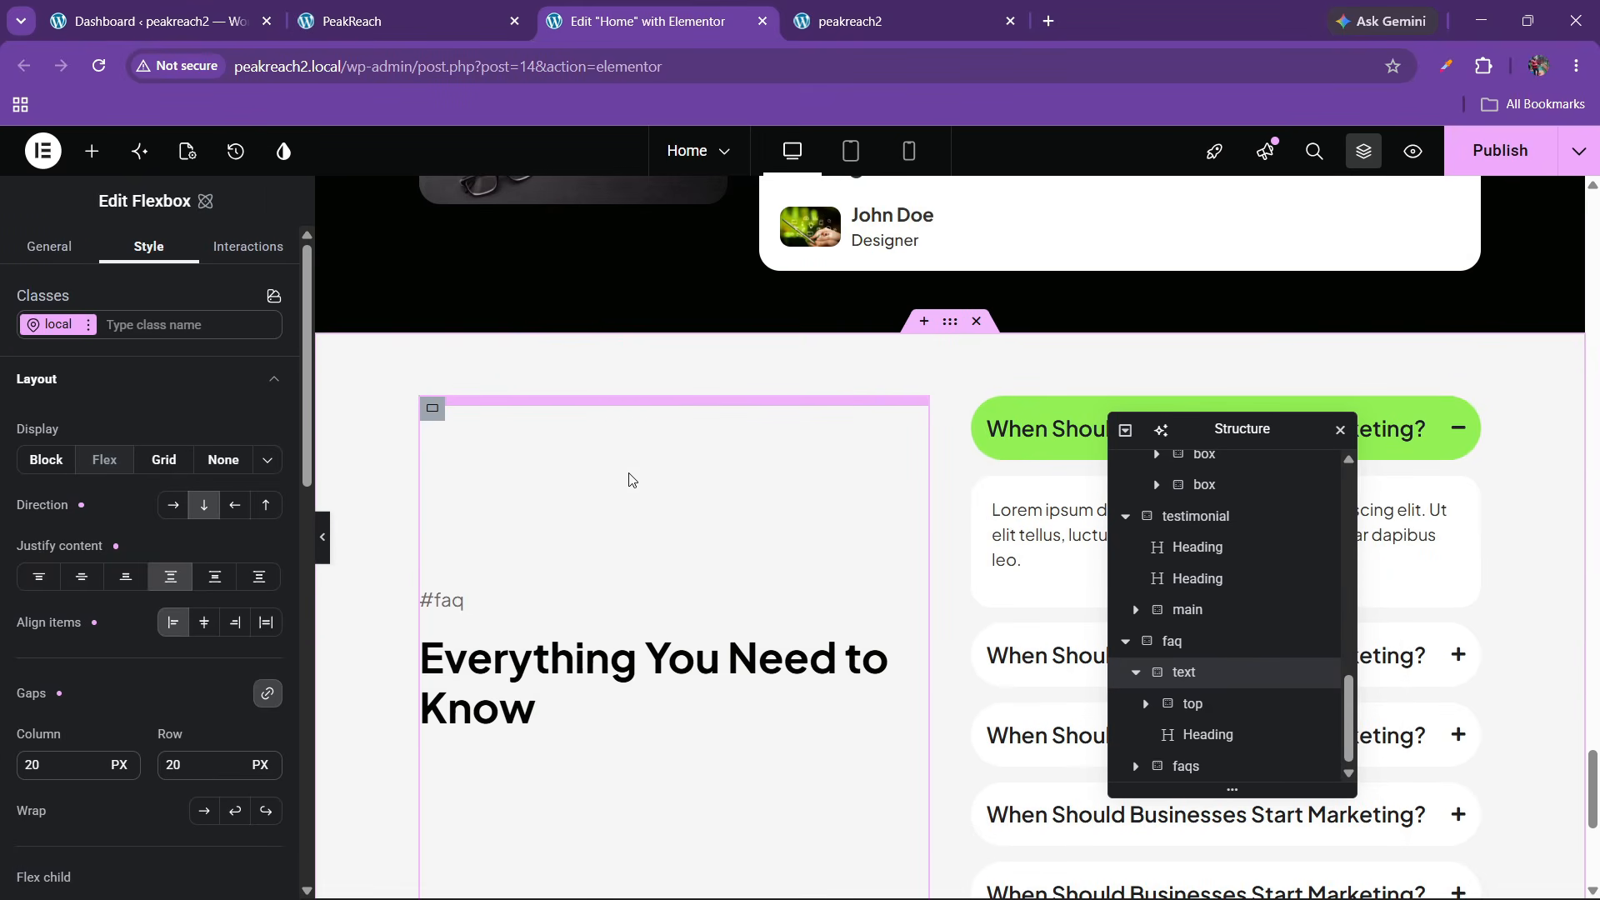
left_click(1496, 169)
scroll(603, 528, "down", 3)
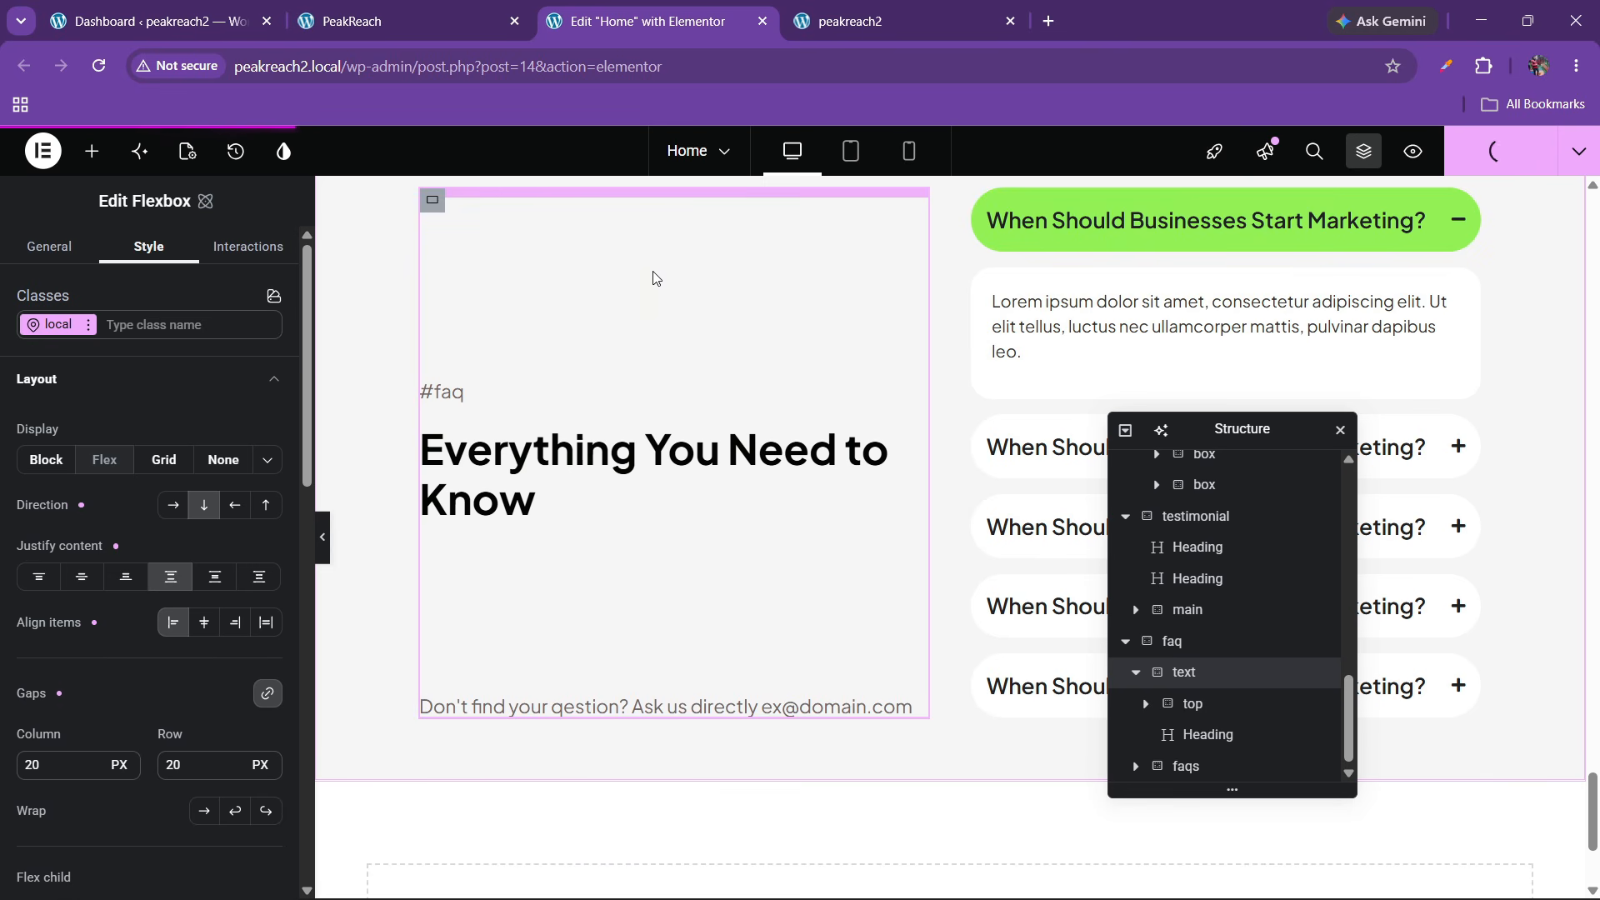
Reload the live site and toggle its FAQ questions, then scroll the reference site to its footer
left_click(878, 29)
key("F5")
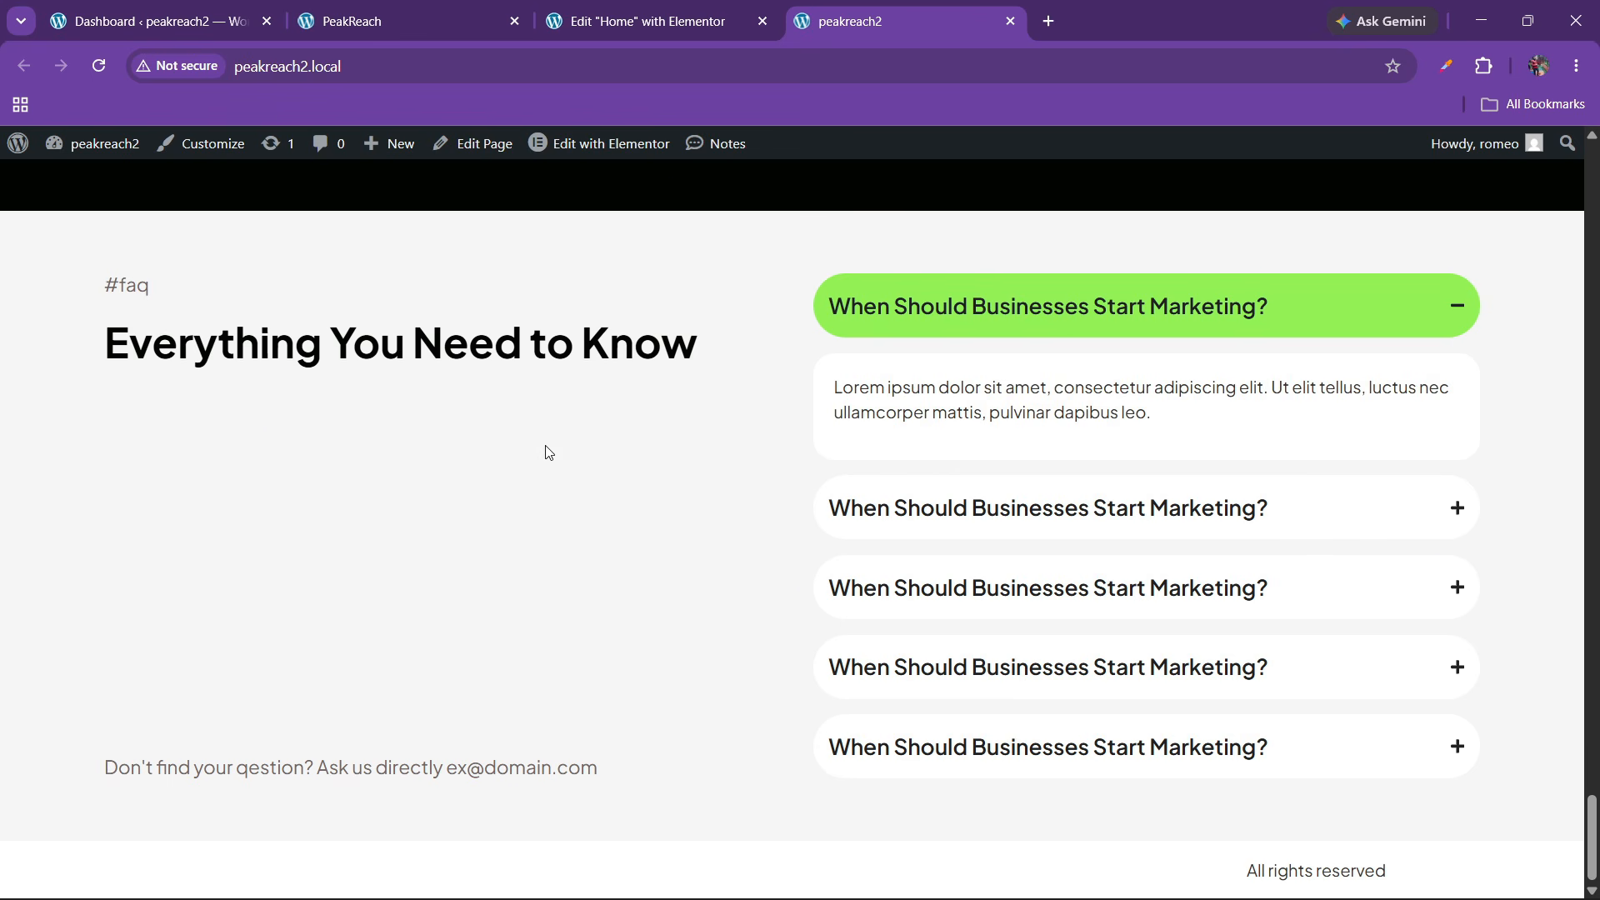
left_click(978, 314)
left_click(1048, 513)
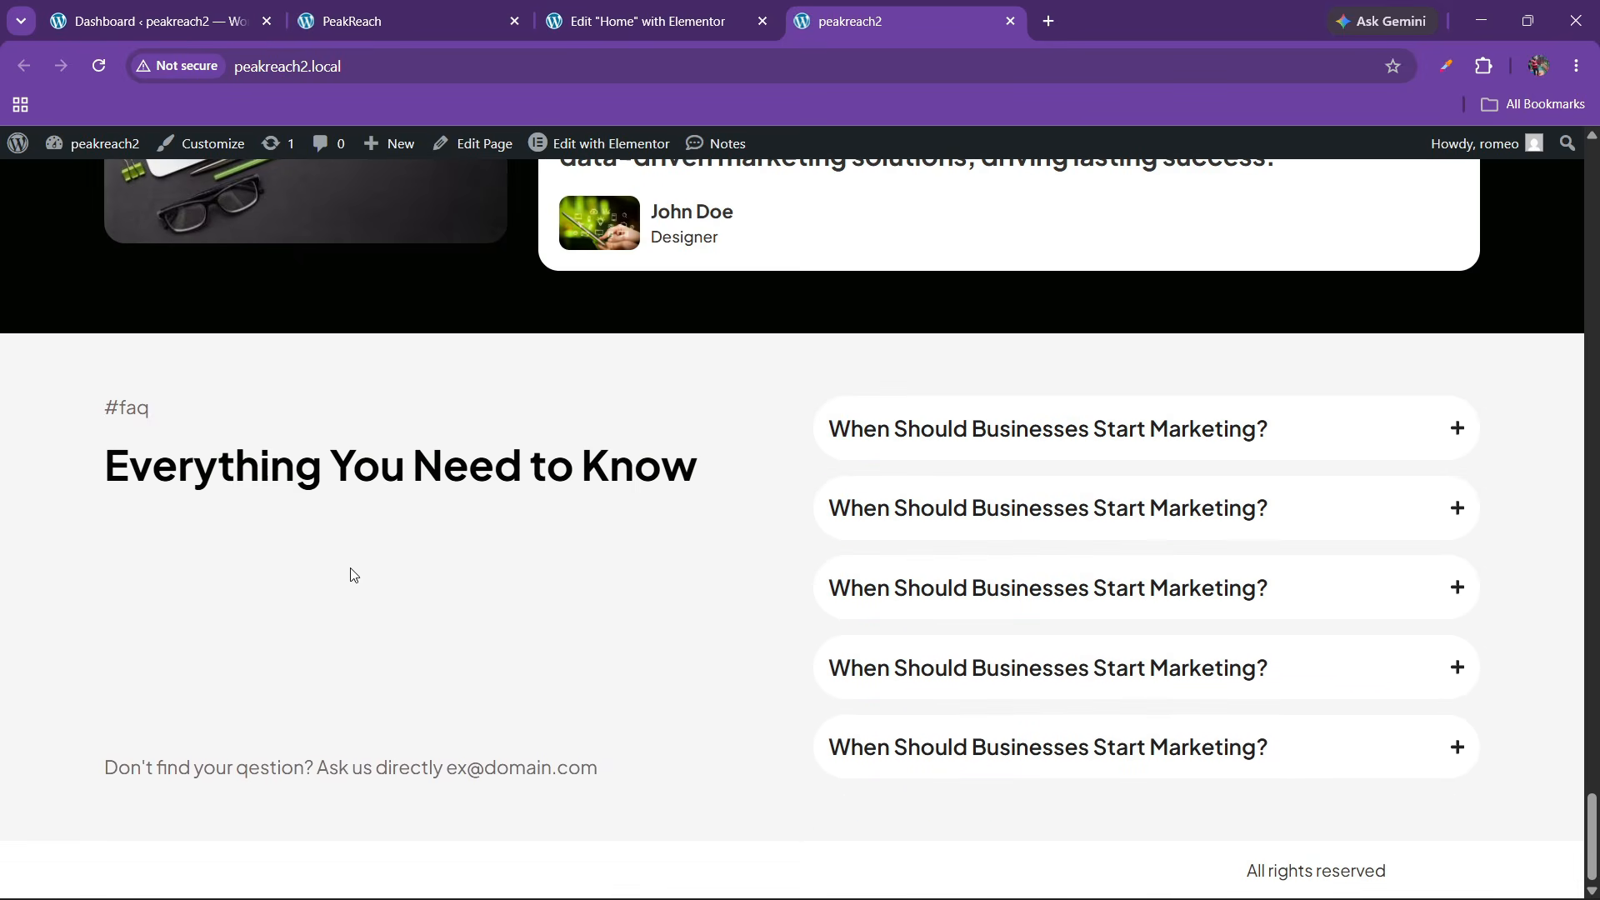
left_click(435, 10)
scroll(492, 558, "down", 10)
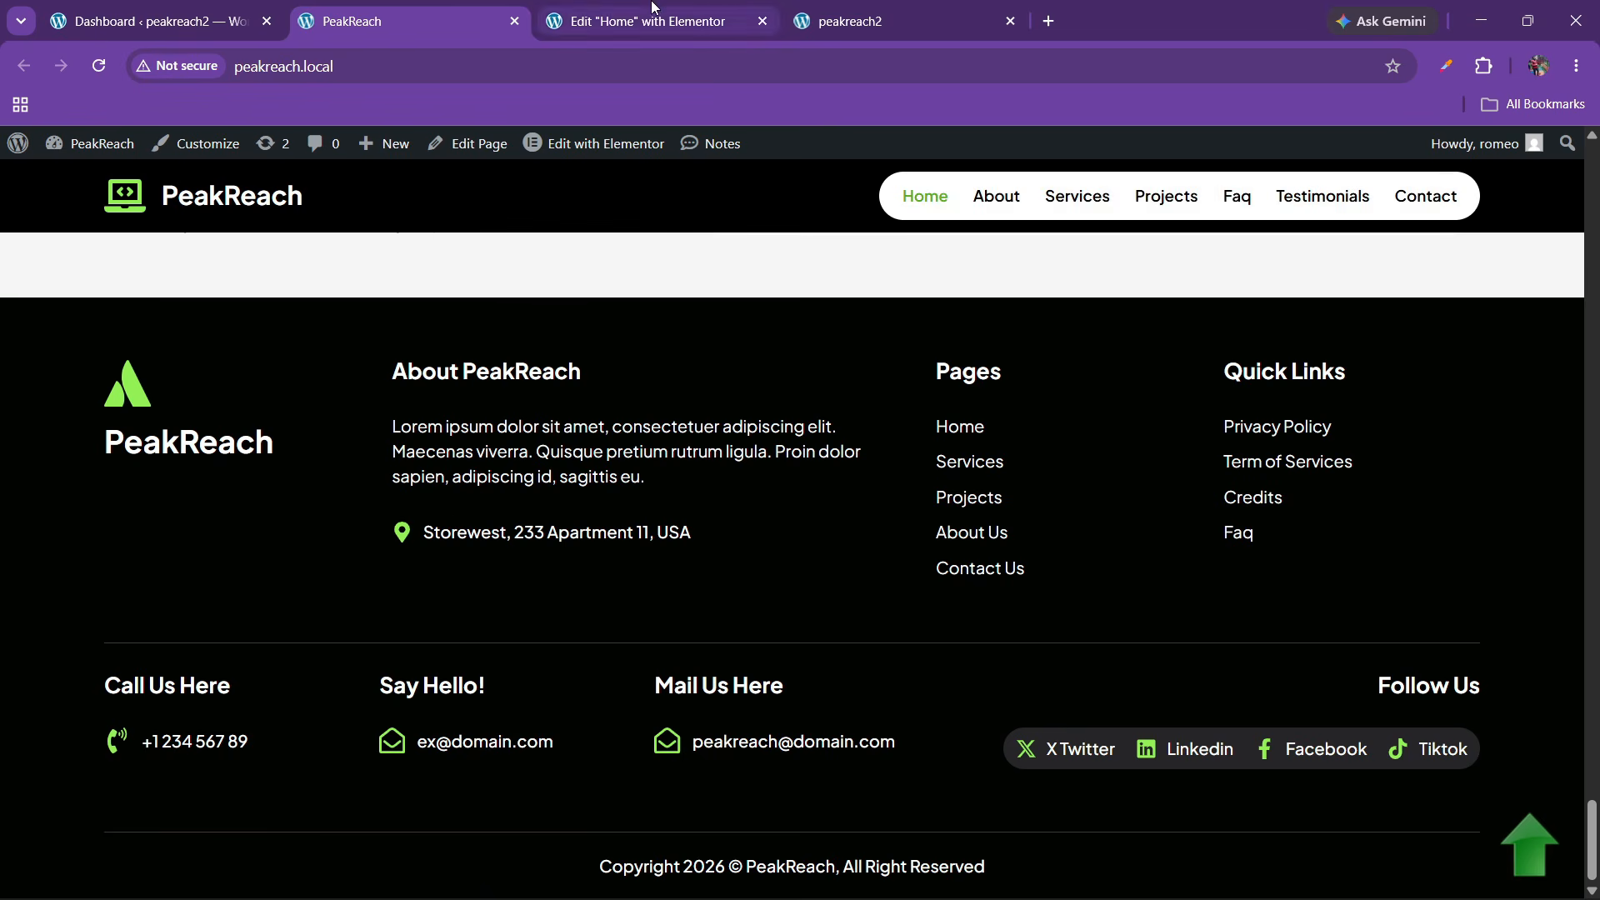
Open Elementor's Theme Builder from the WordPress dashboard in a new tab
left_click(150, 21)
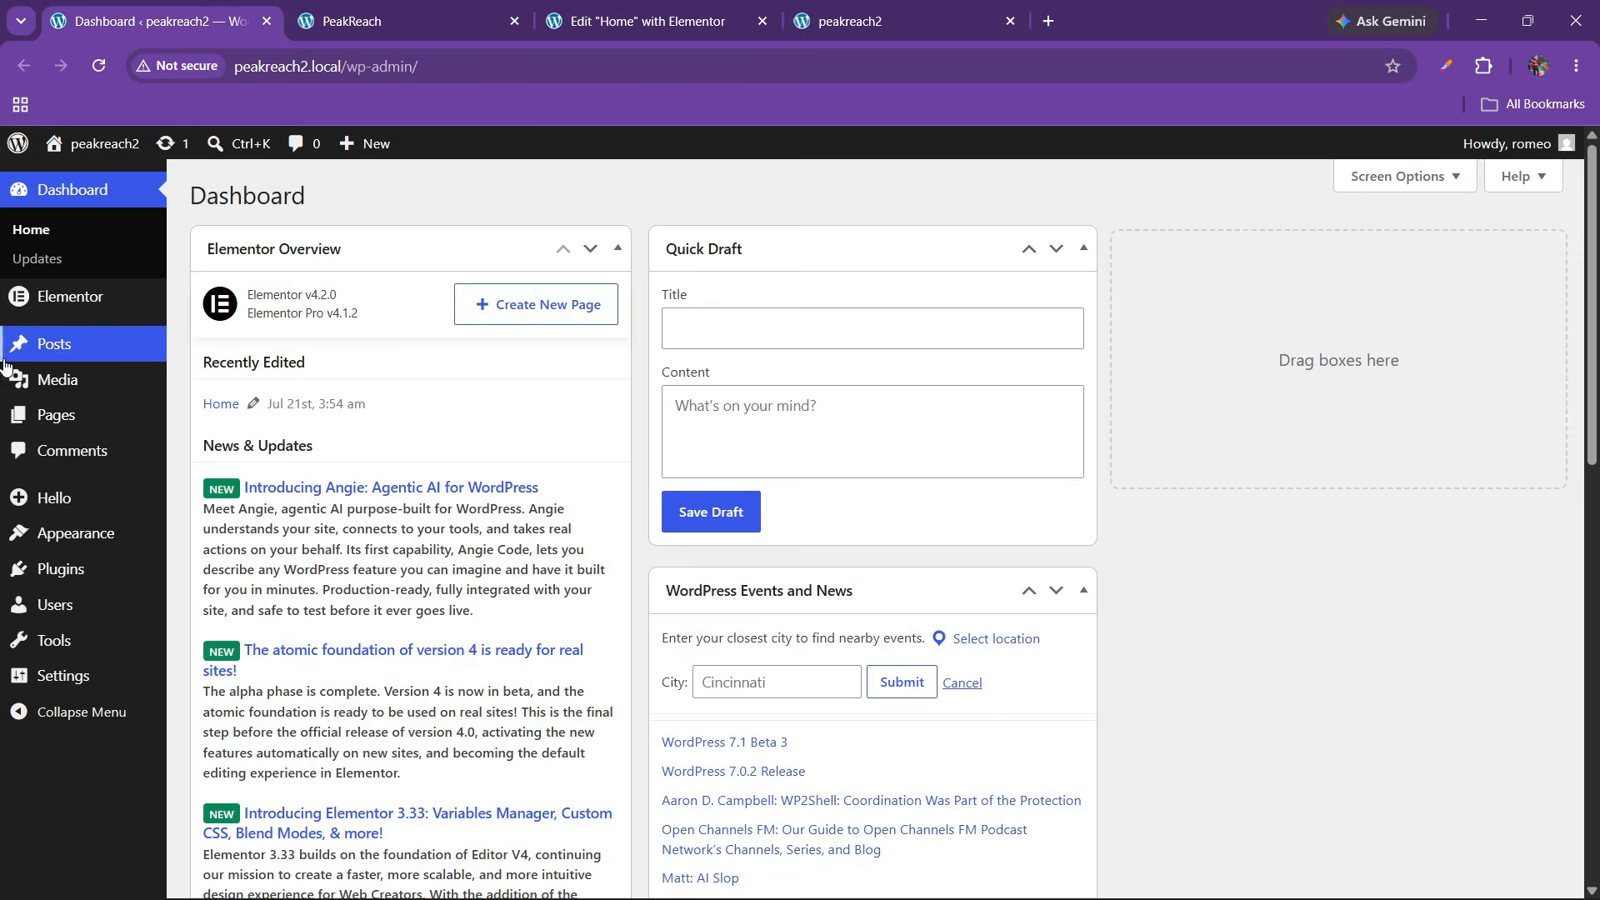
mouse_move(154, 300)
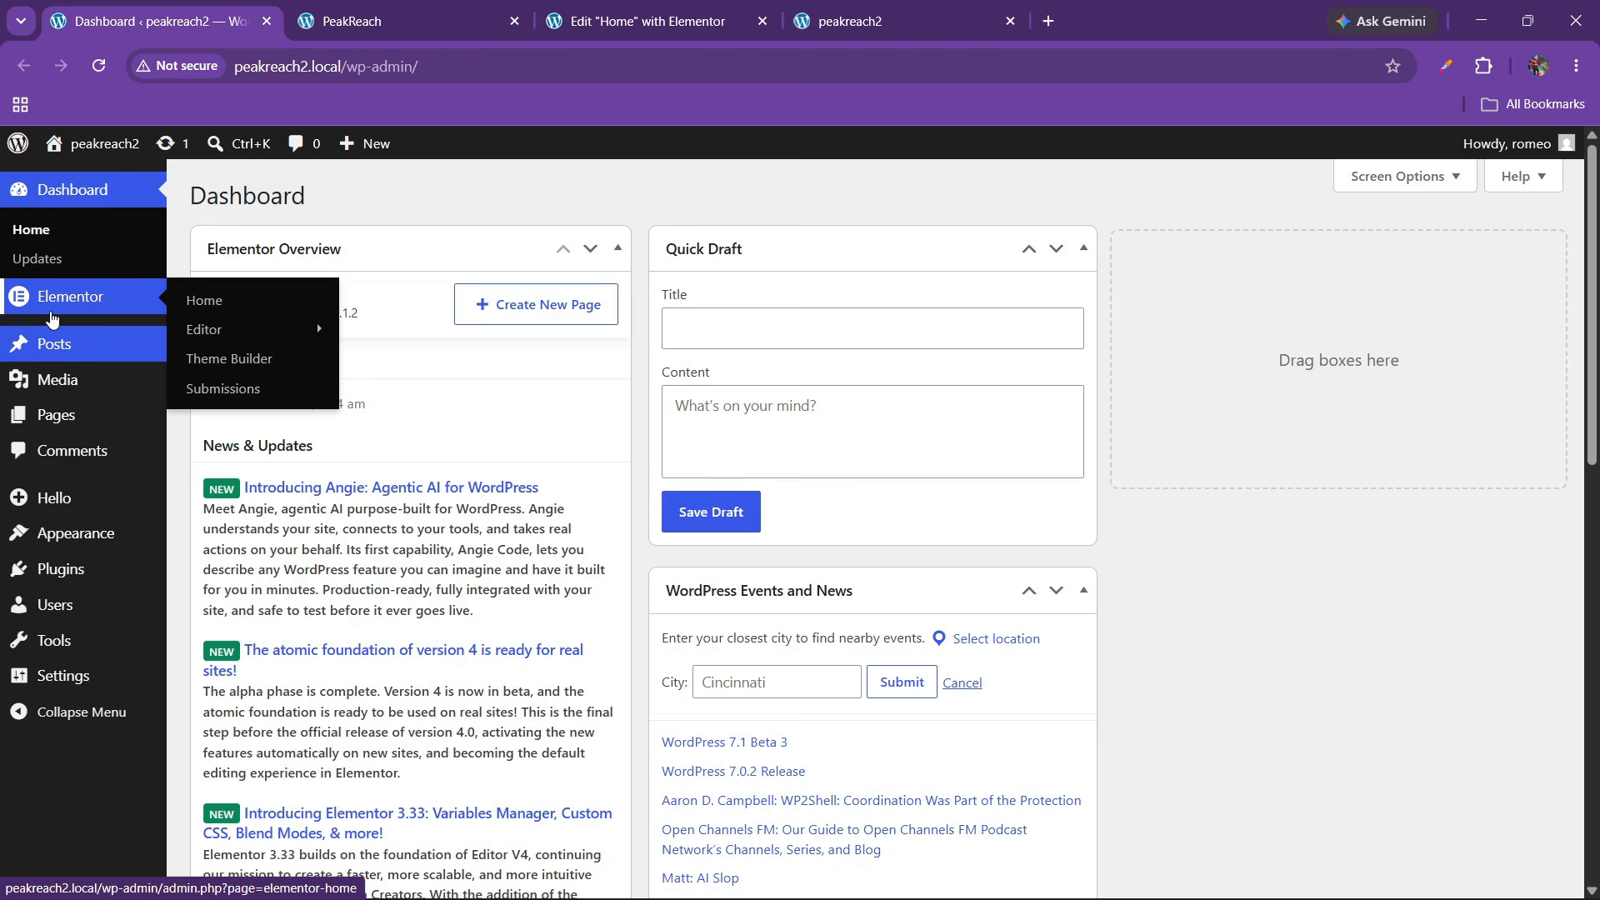
right_click(221, 360)
left_click(296, 386)
left_click(450, 9)
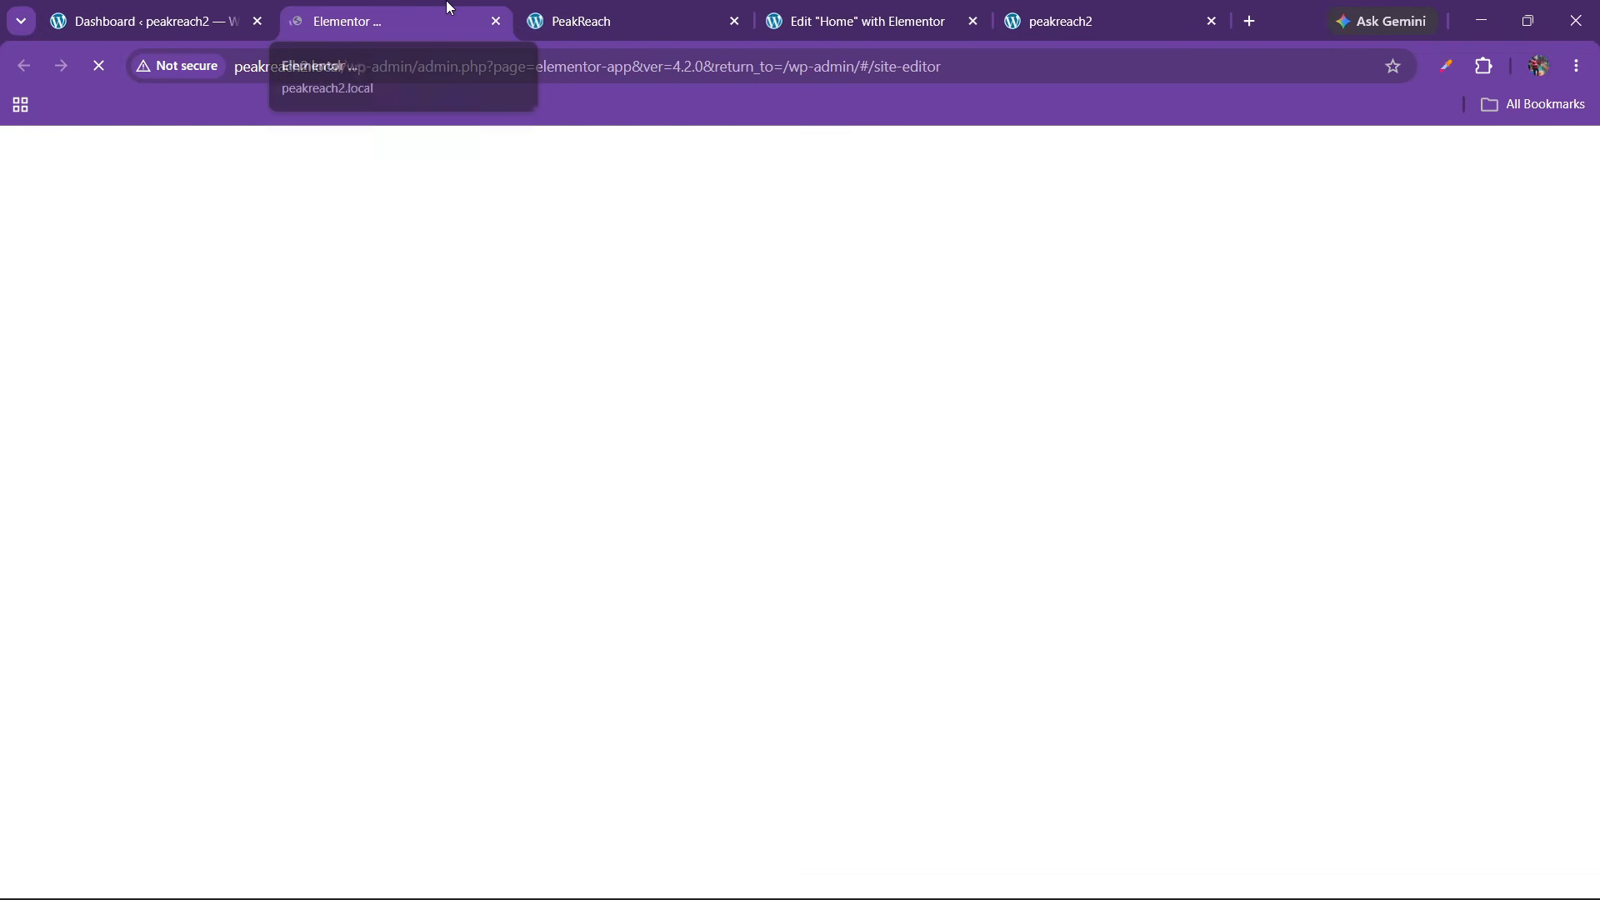
left_click_drag(447, 4, 903, 8)
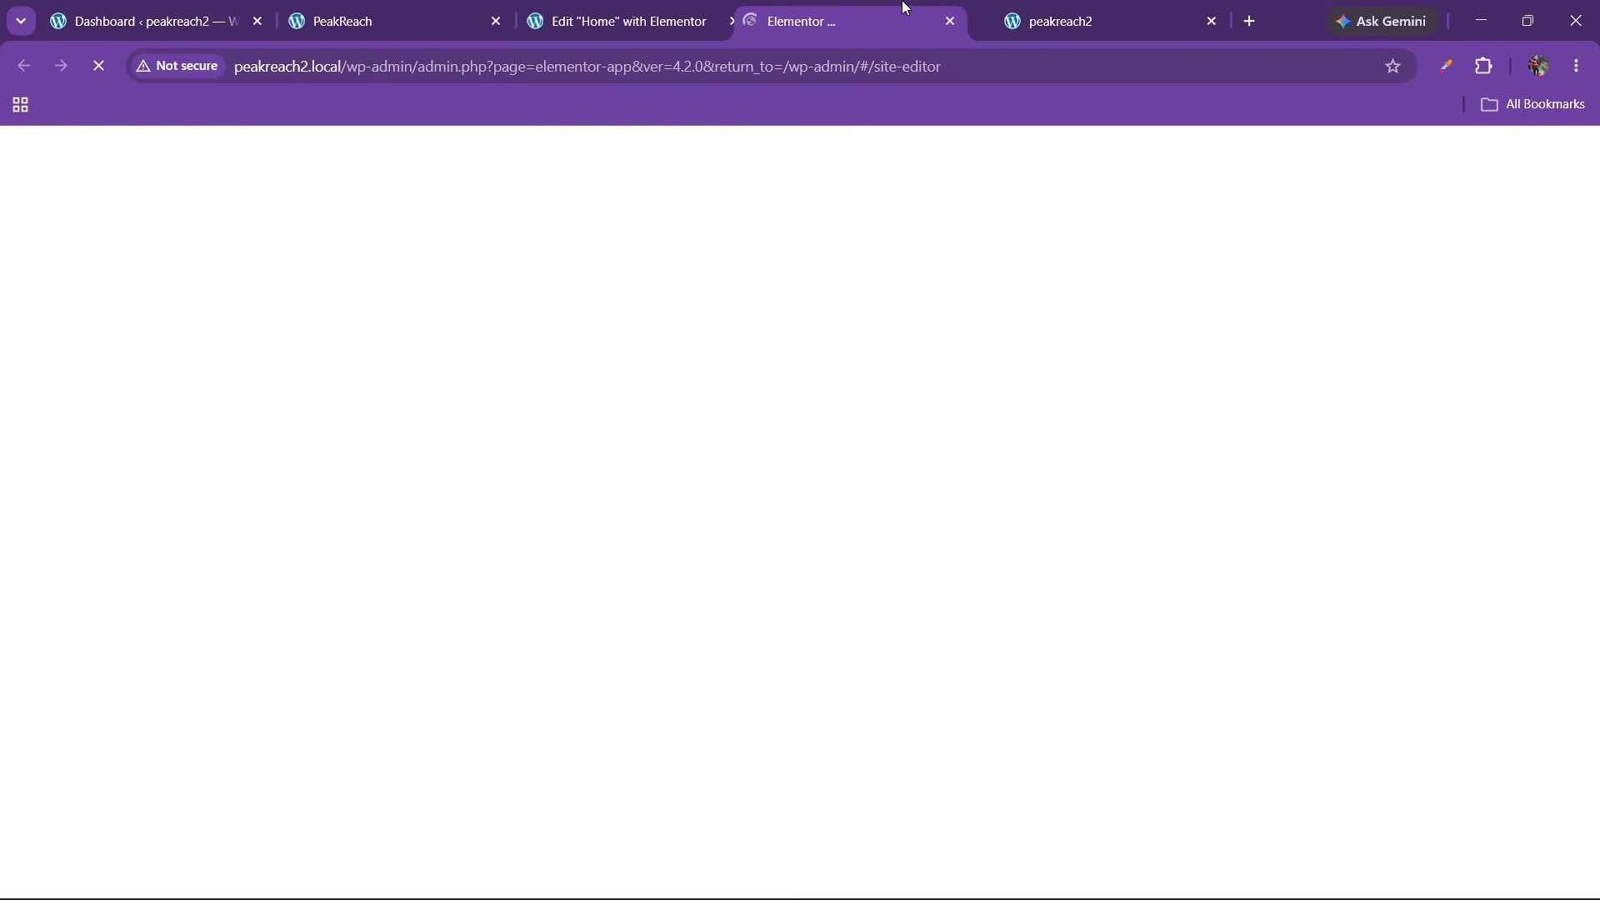
left_click(692, 10)
Compare with the reference footer, then start a new Footer template in Theme Builder
left_click(396, 12)
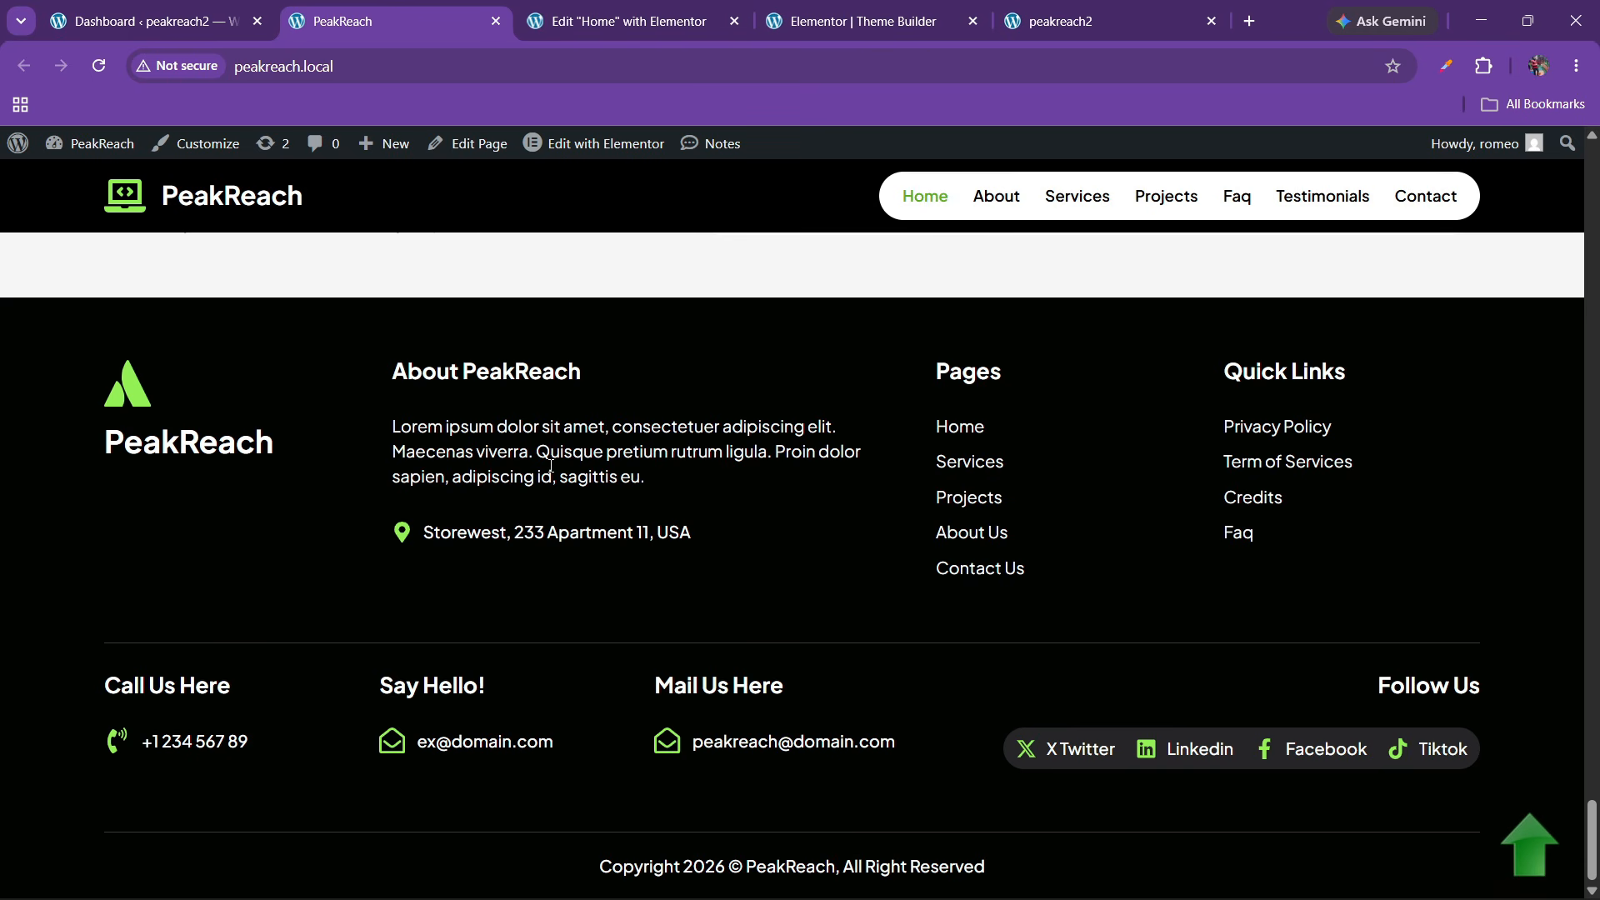
left_click(815, 7)
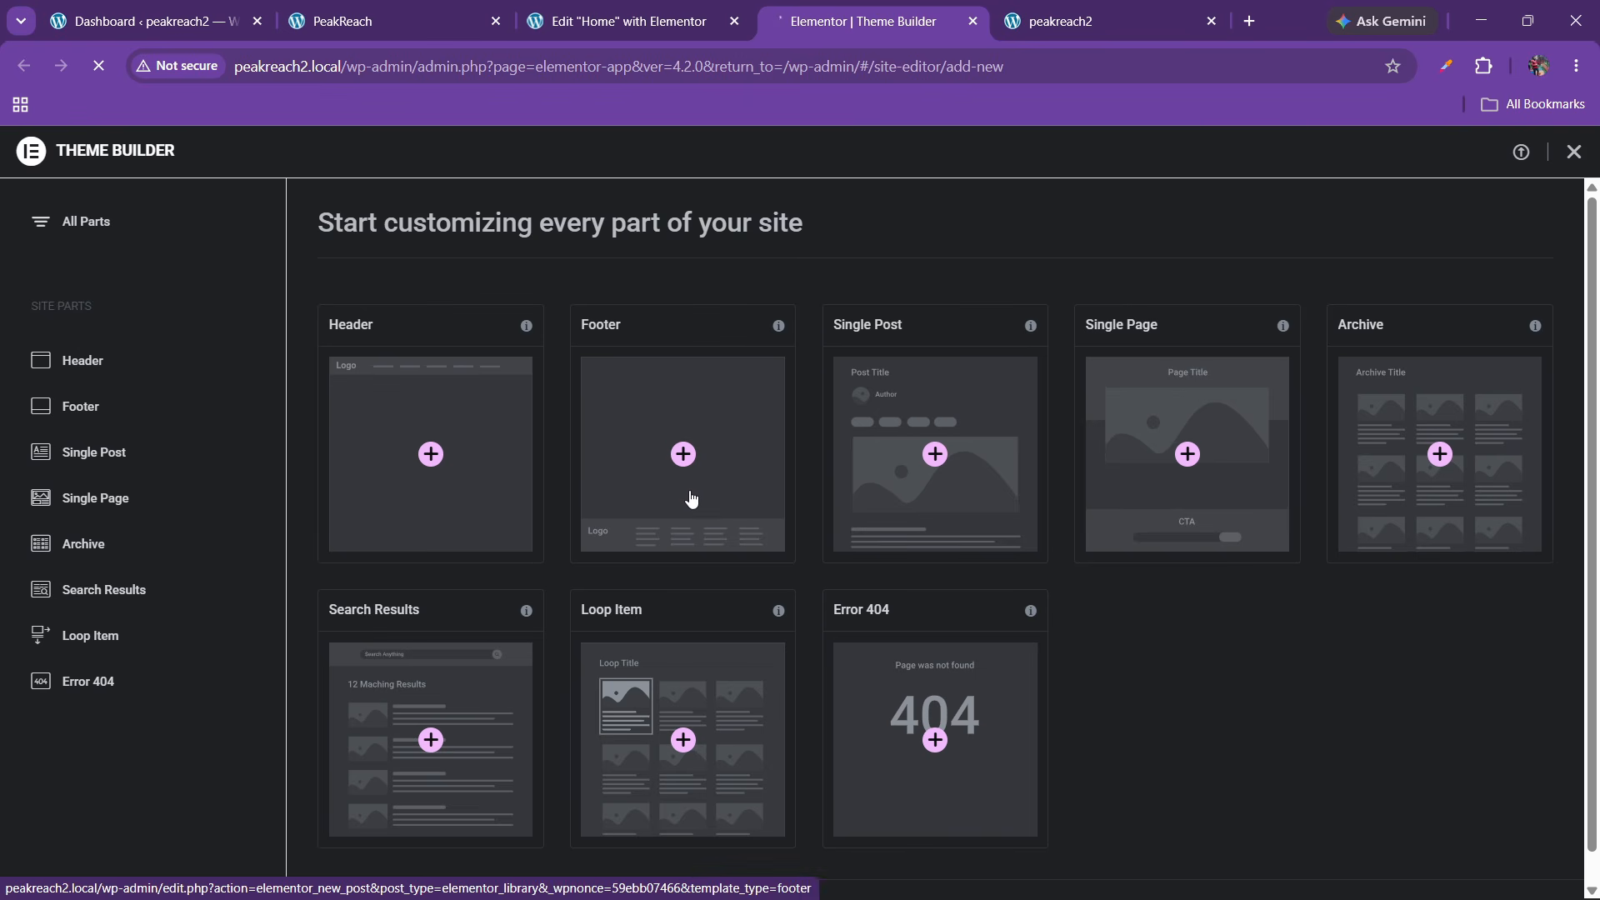
left_click(466, 9)
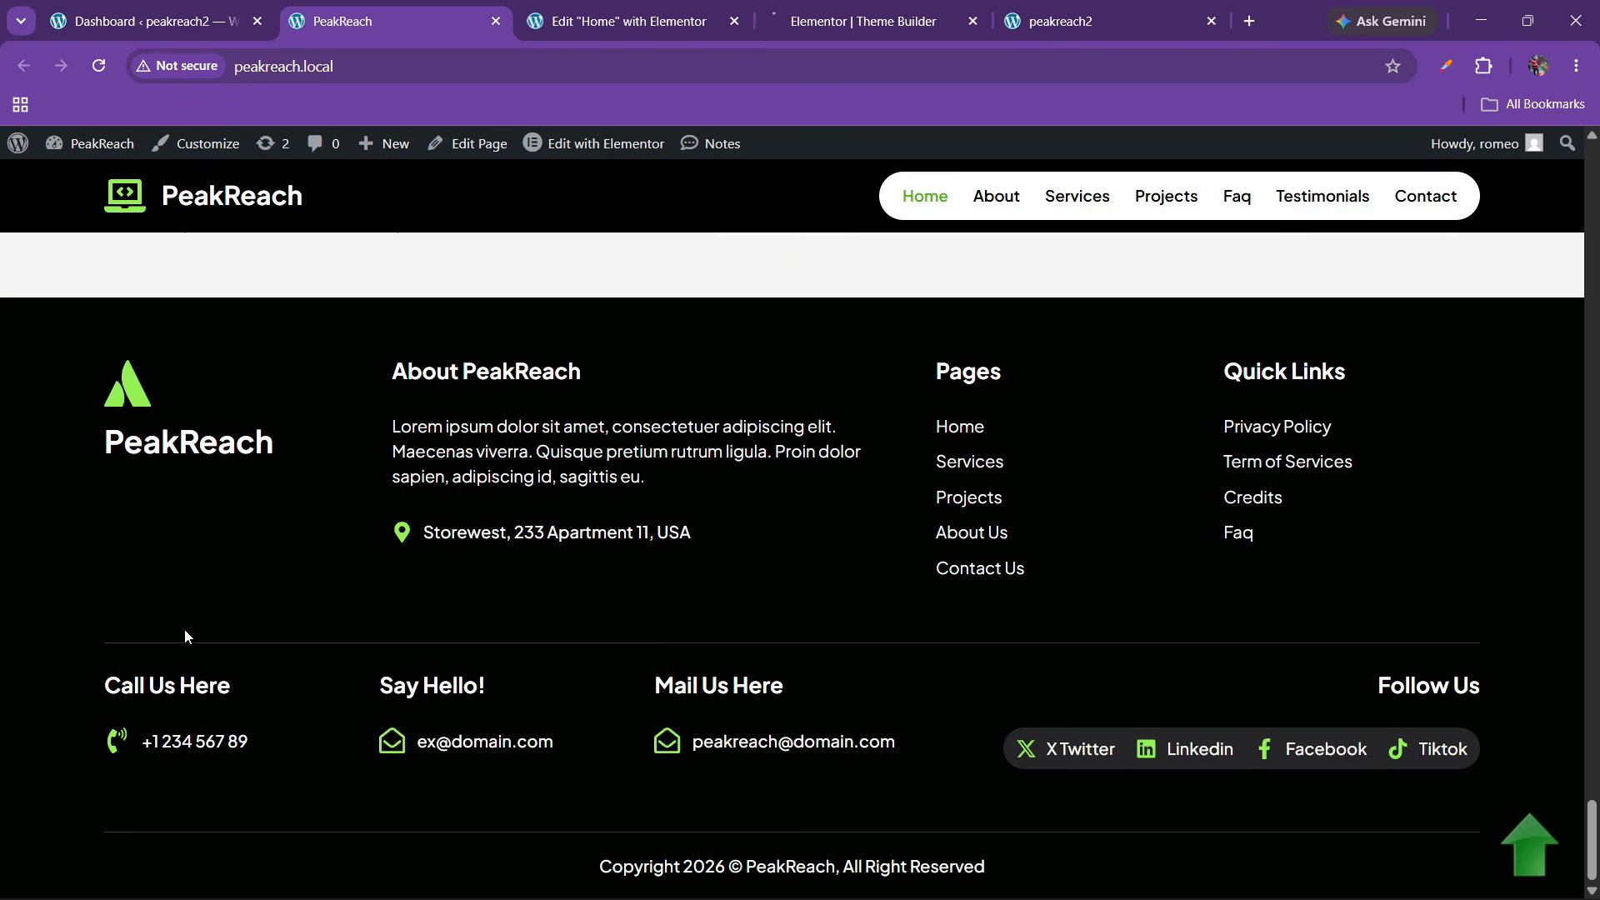
Return to the new footer template and change its Page Settings title to 'footer'
left_click(812, 10)
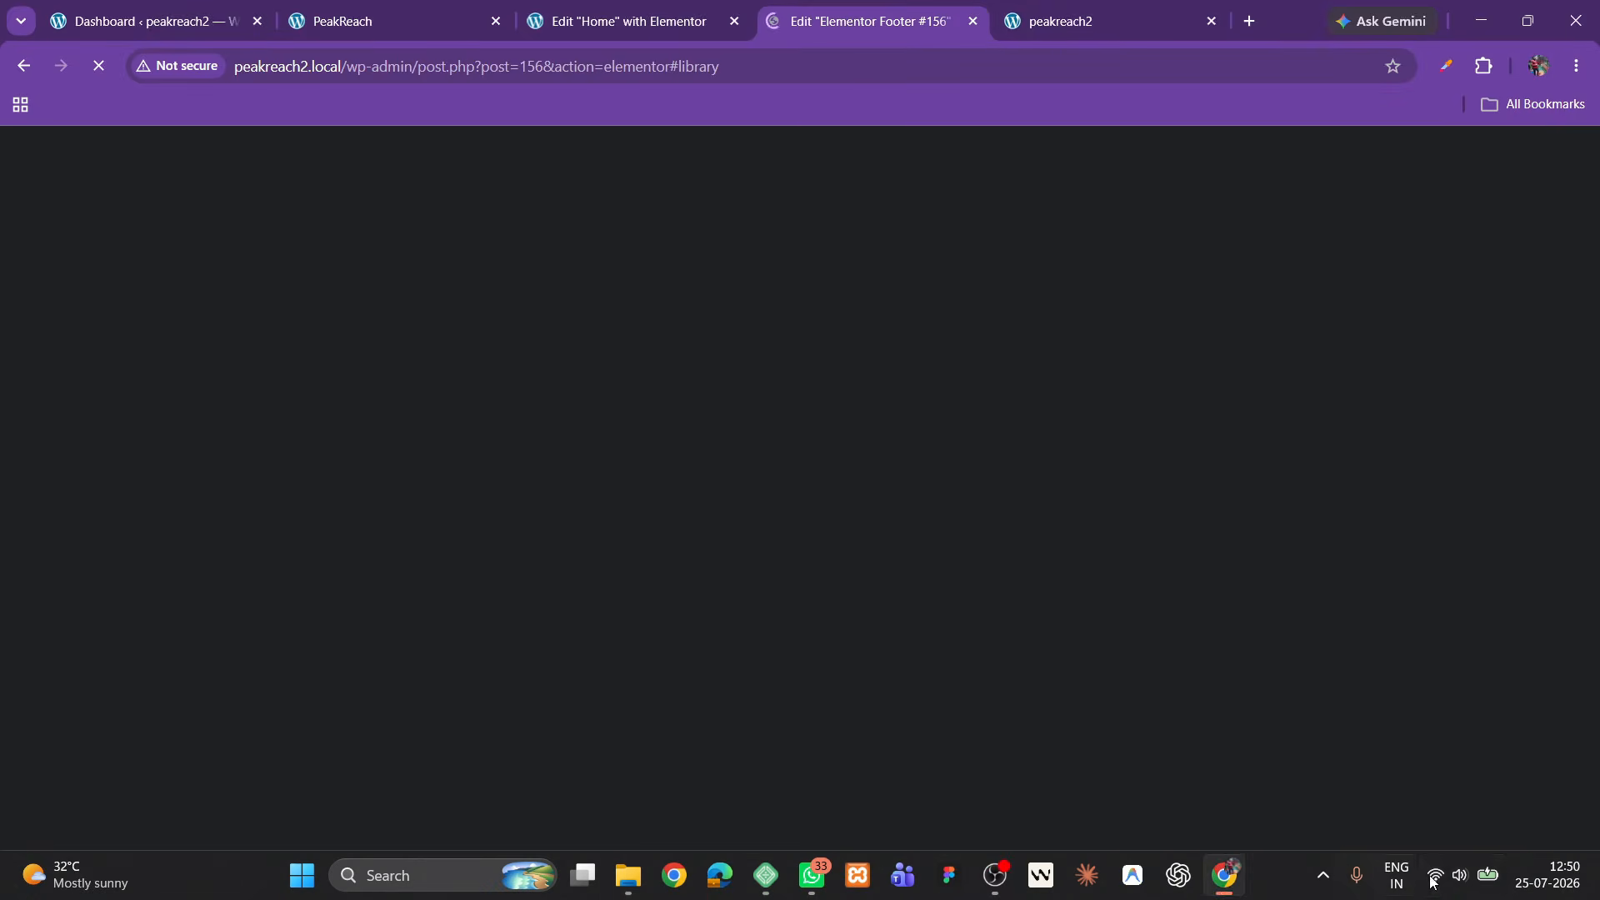
left_click(1458, 875)
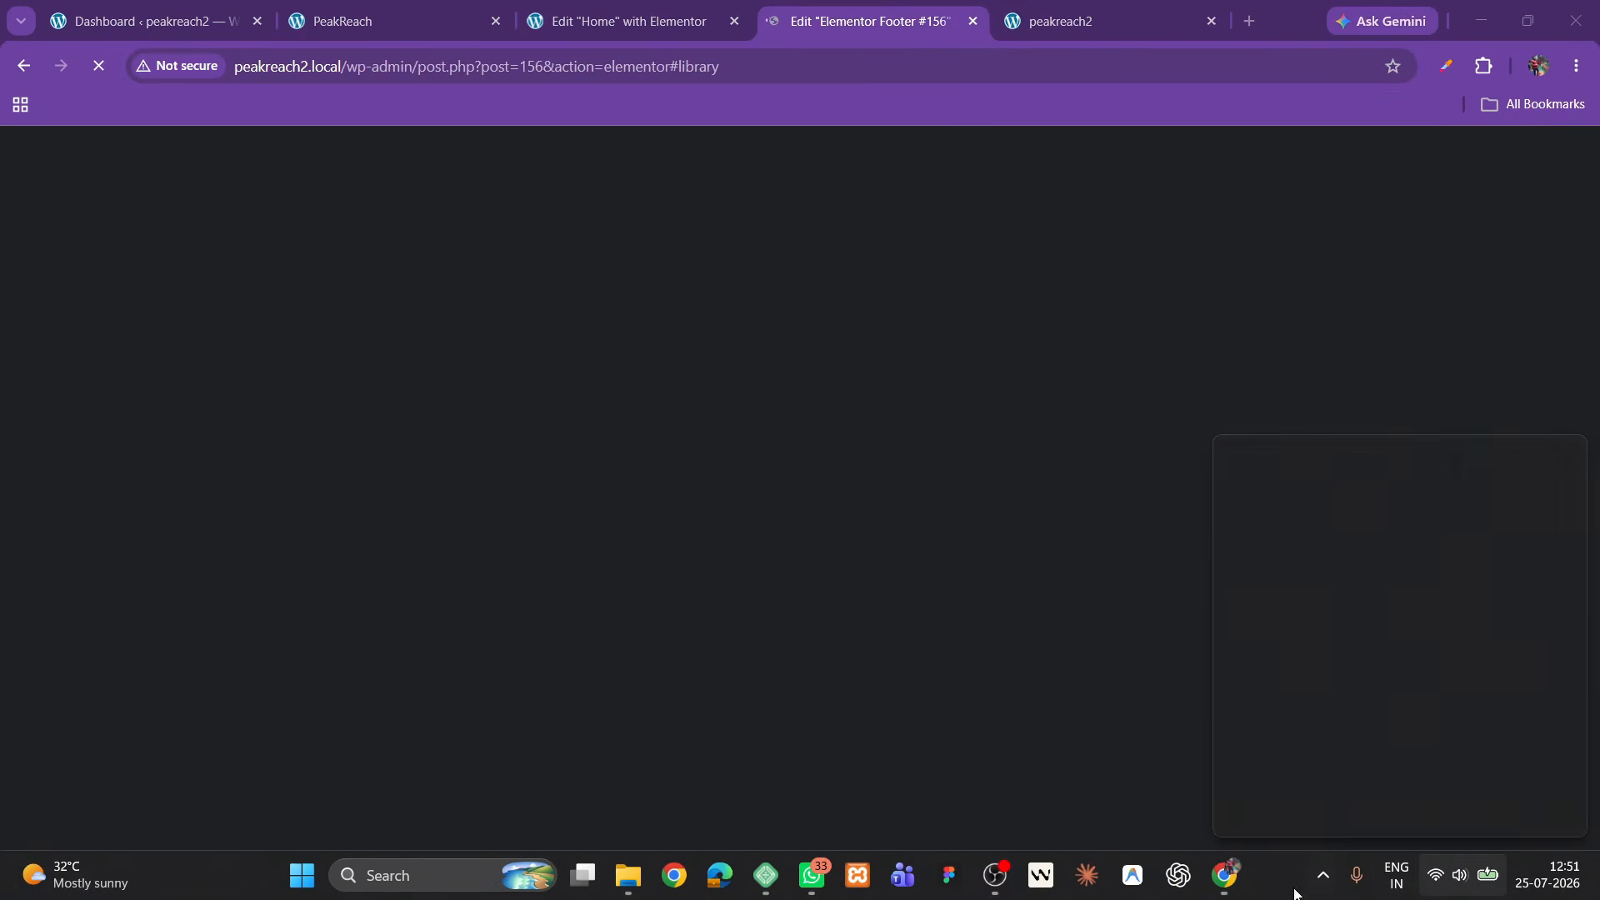
left_click(1248, 847)
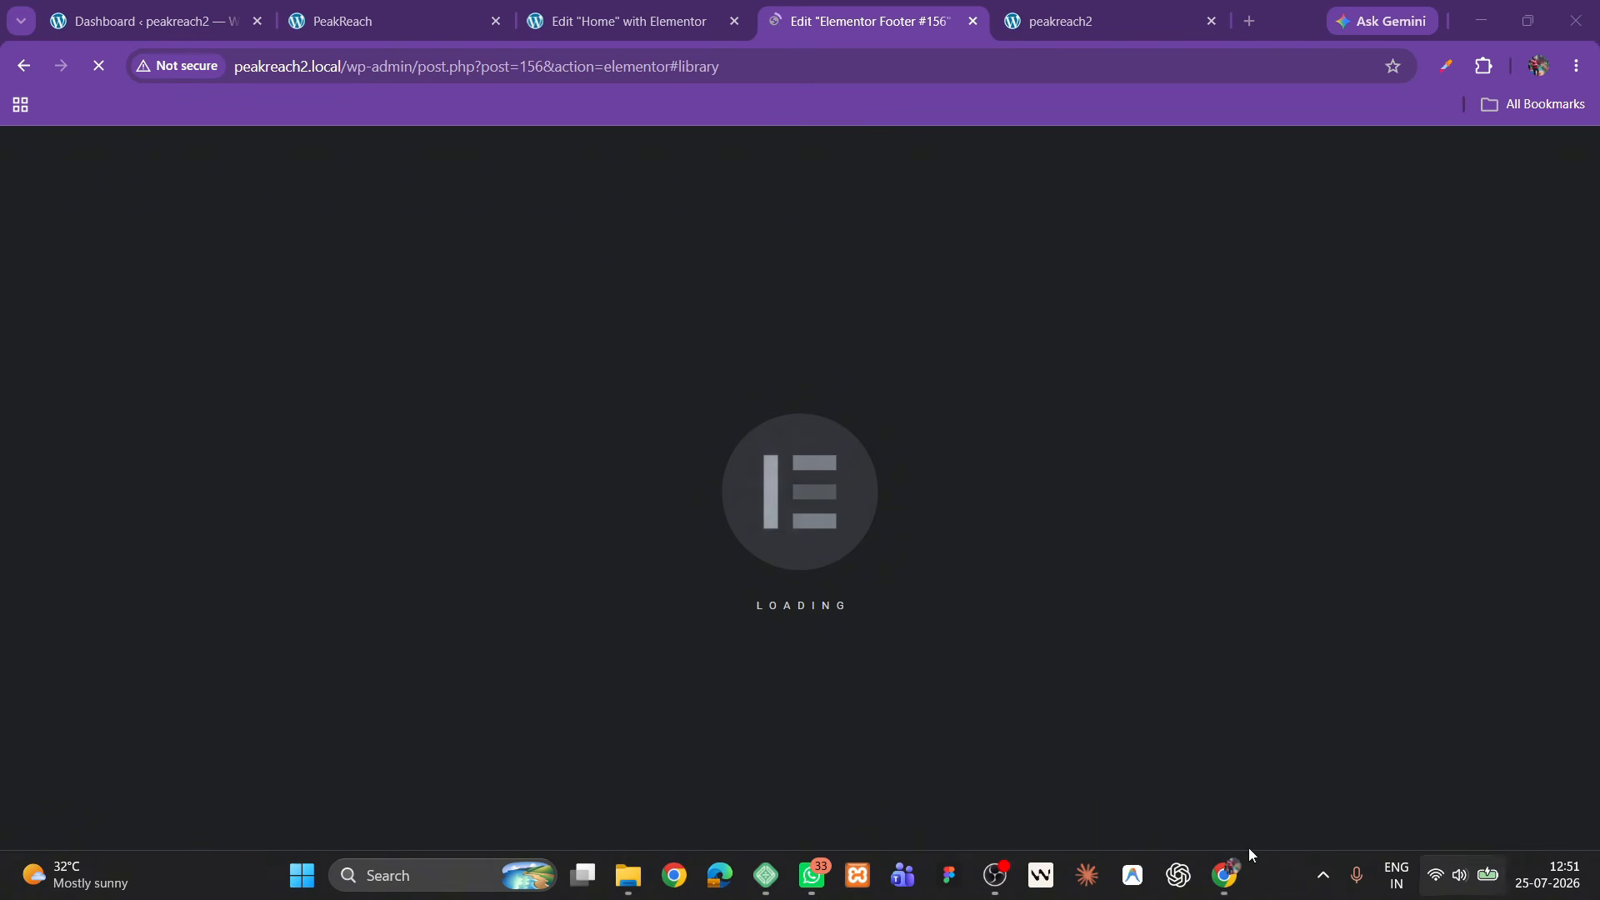
left_click(699, 9)
left_click(914, 7)
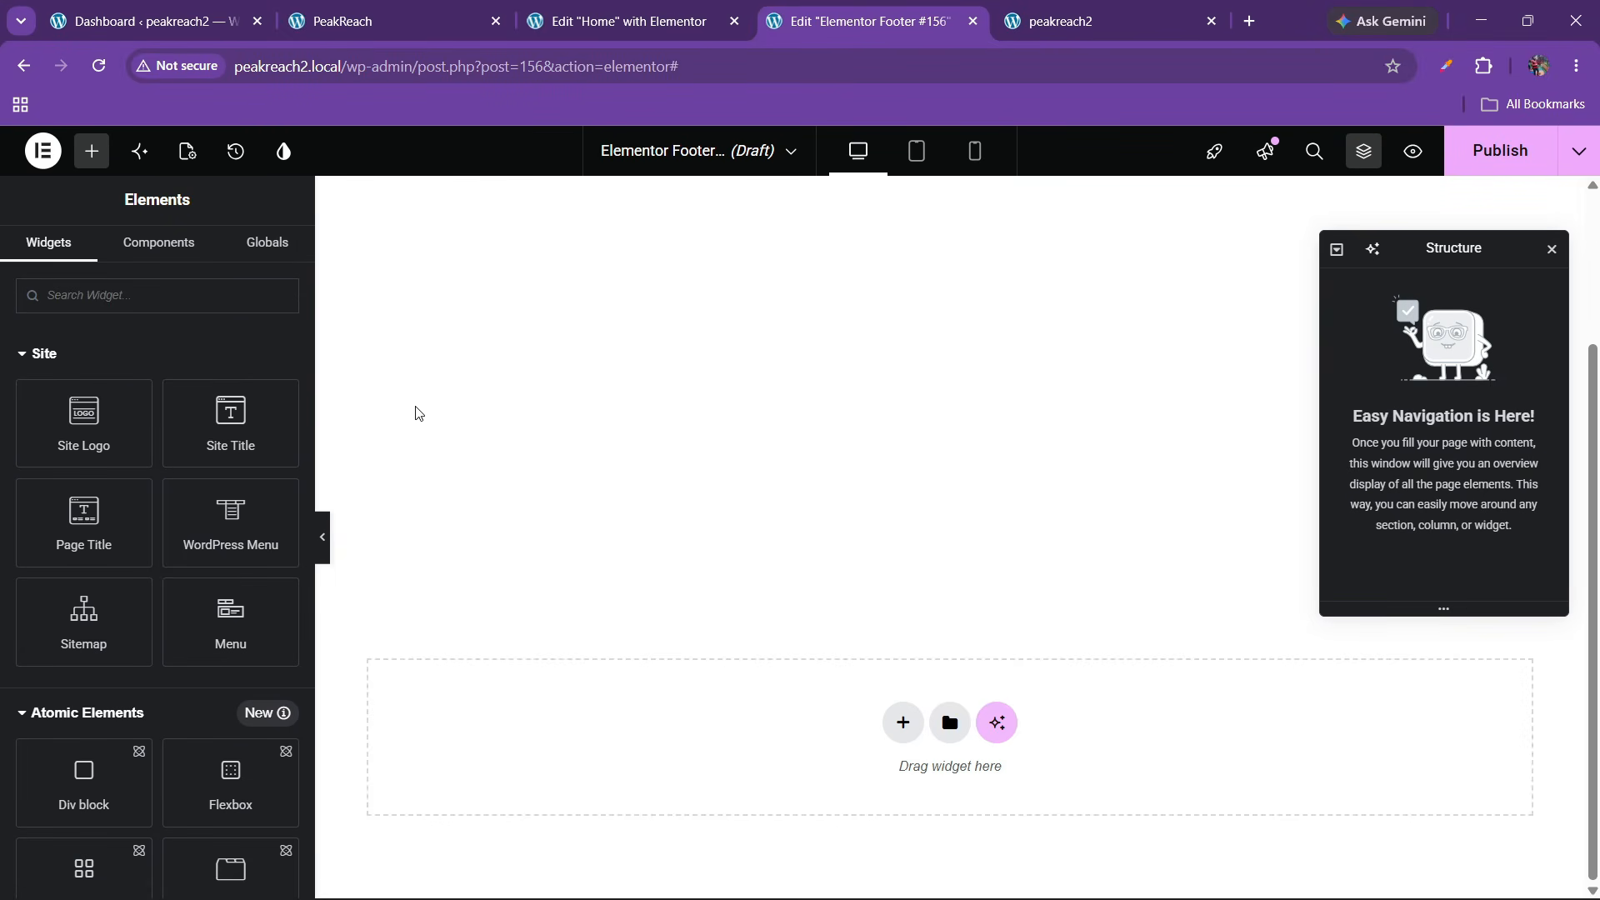
left_click(187, 150)
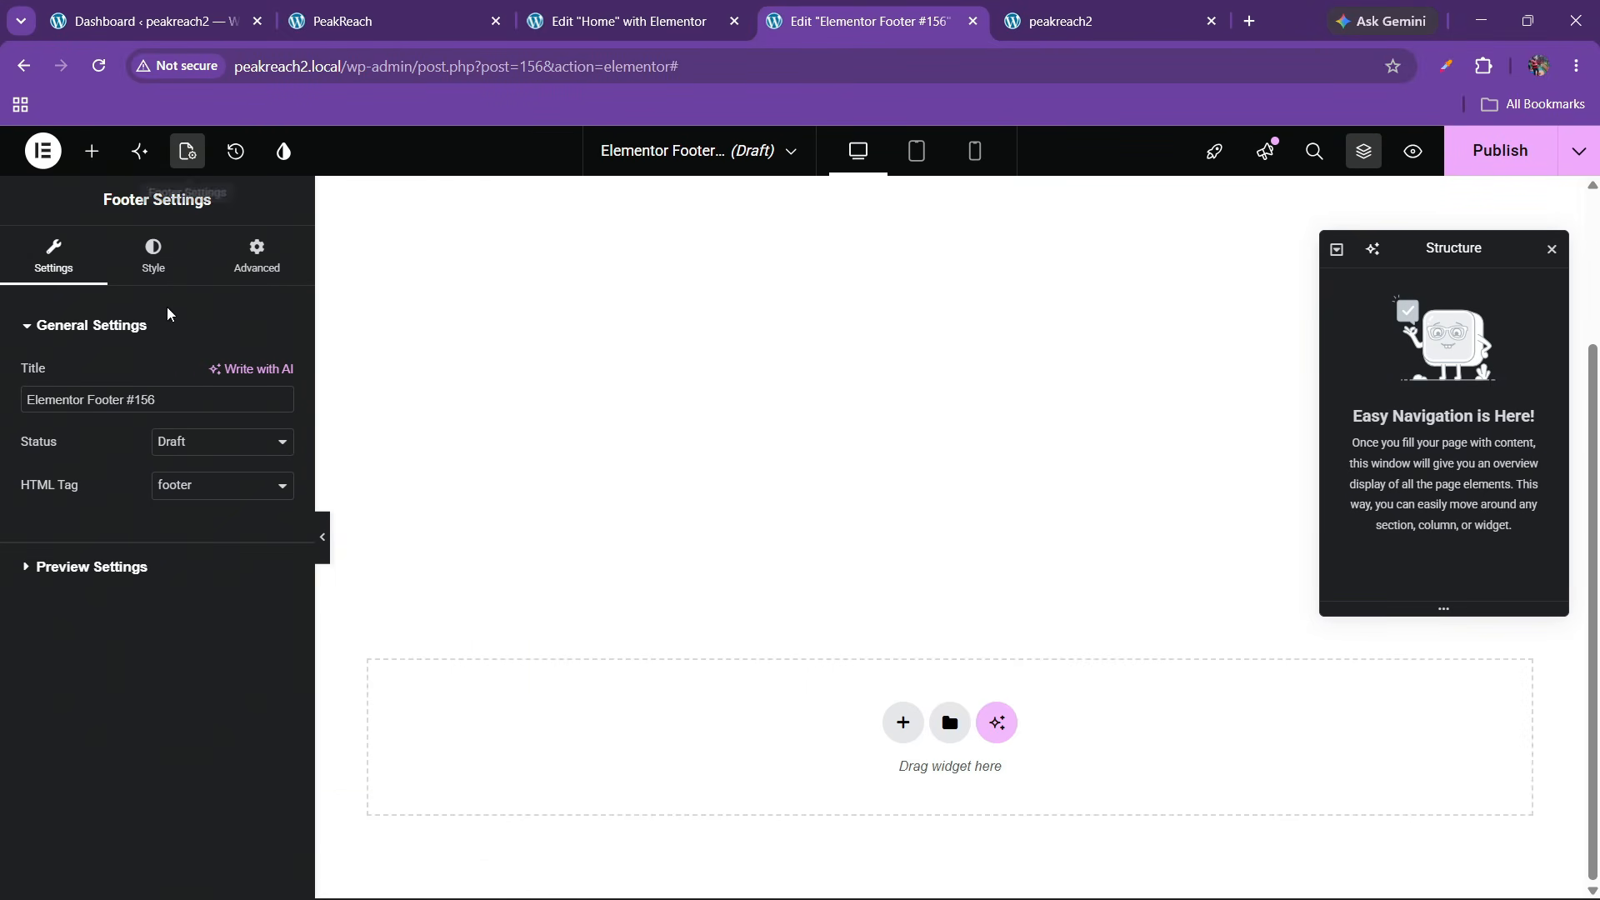
left_click_drag(168, 402, 7, 390)
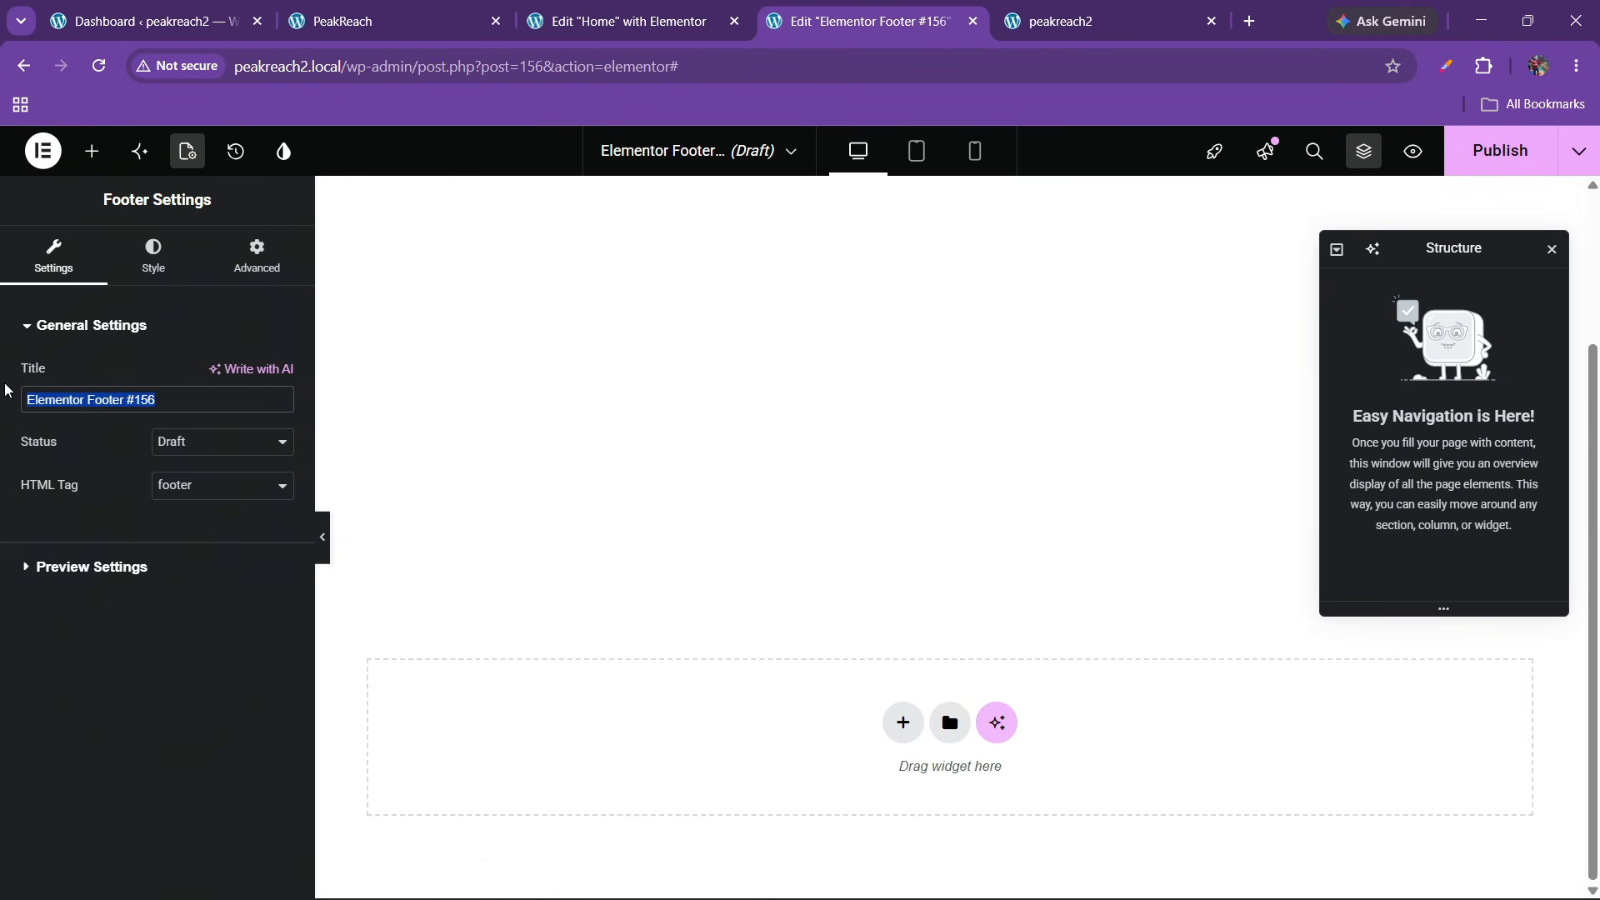
type("footer")
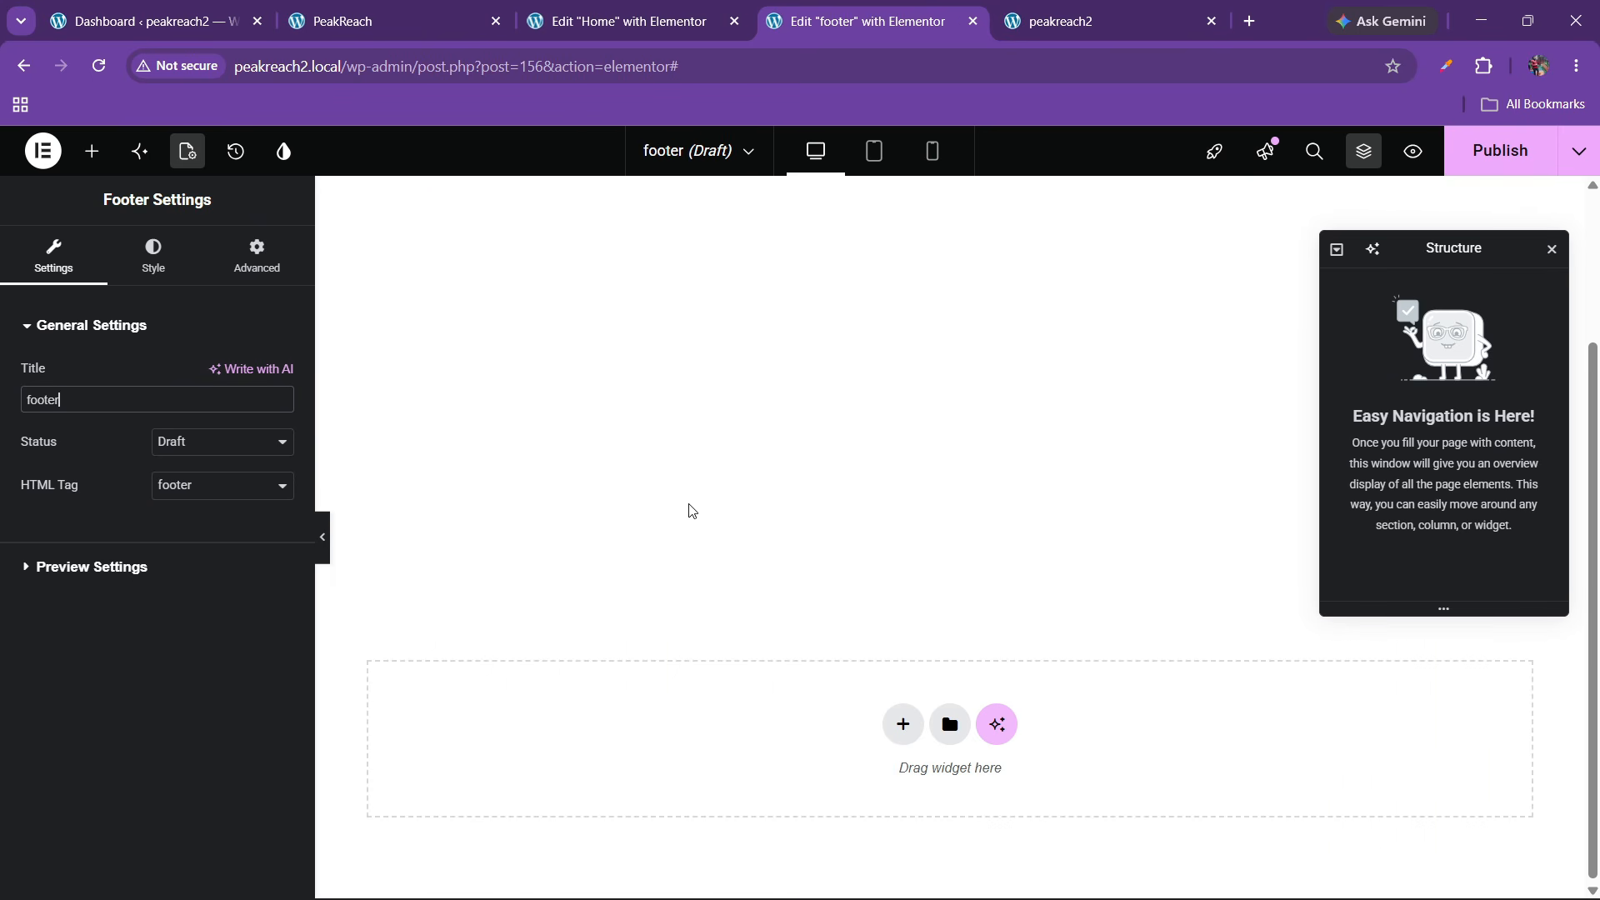
Add a single-column flexbox container to the footer and name it 'footer main'
left_click(902, 721)
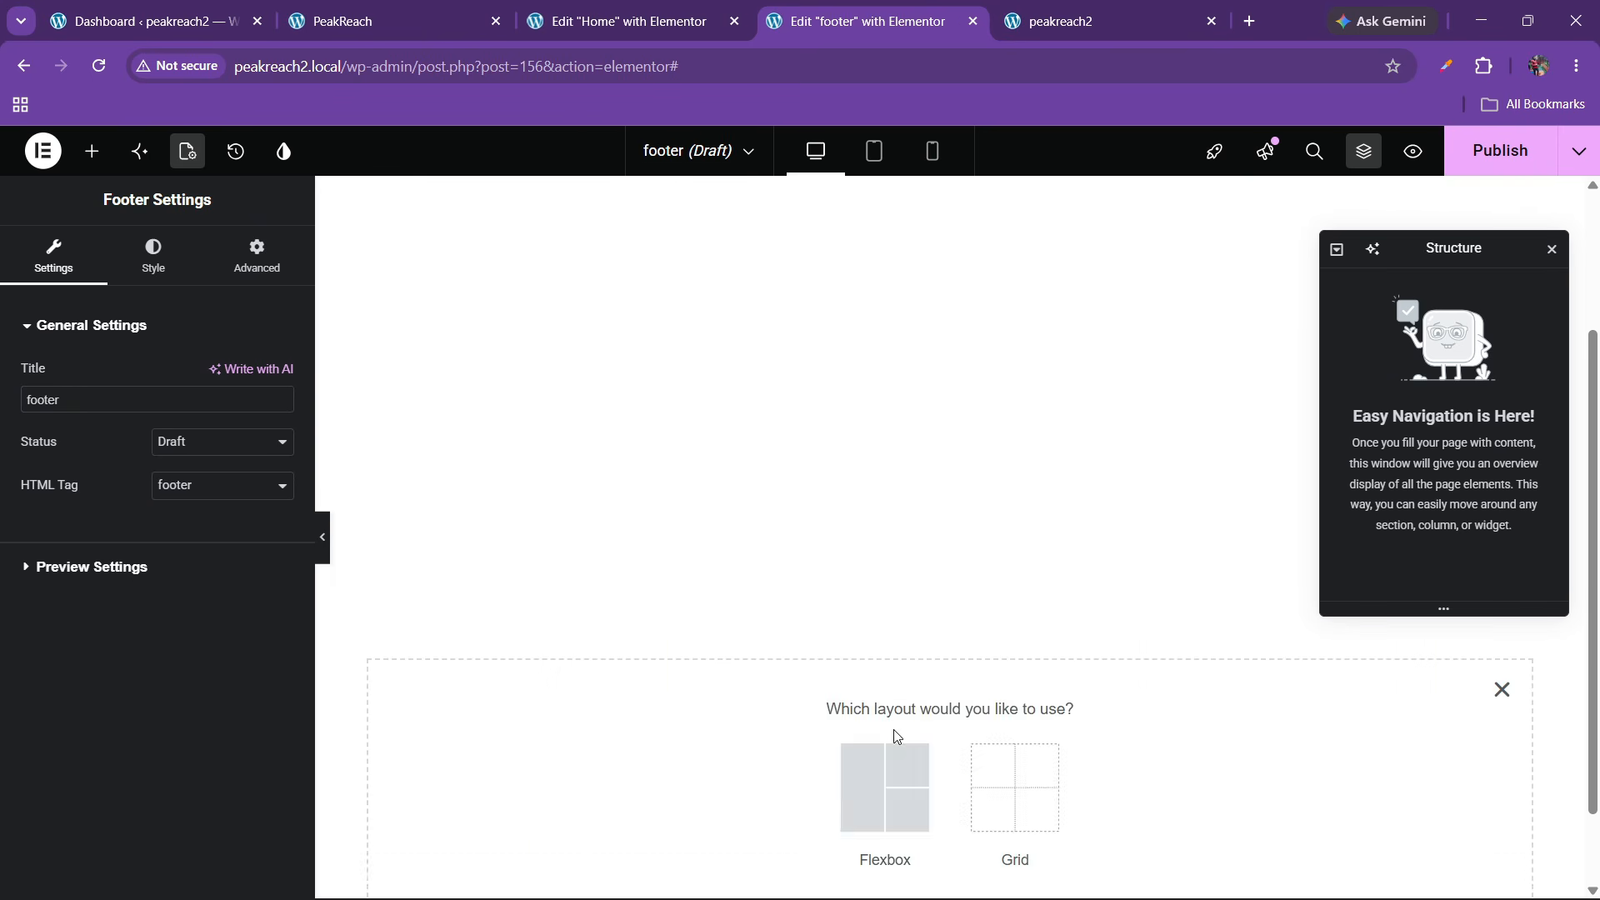
left_click(885, 771)
left_click(704, 771)
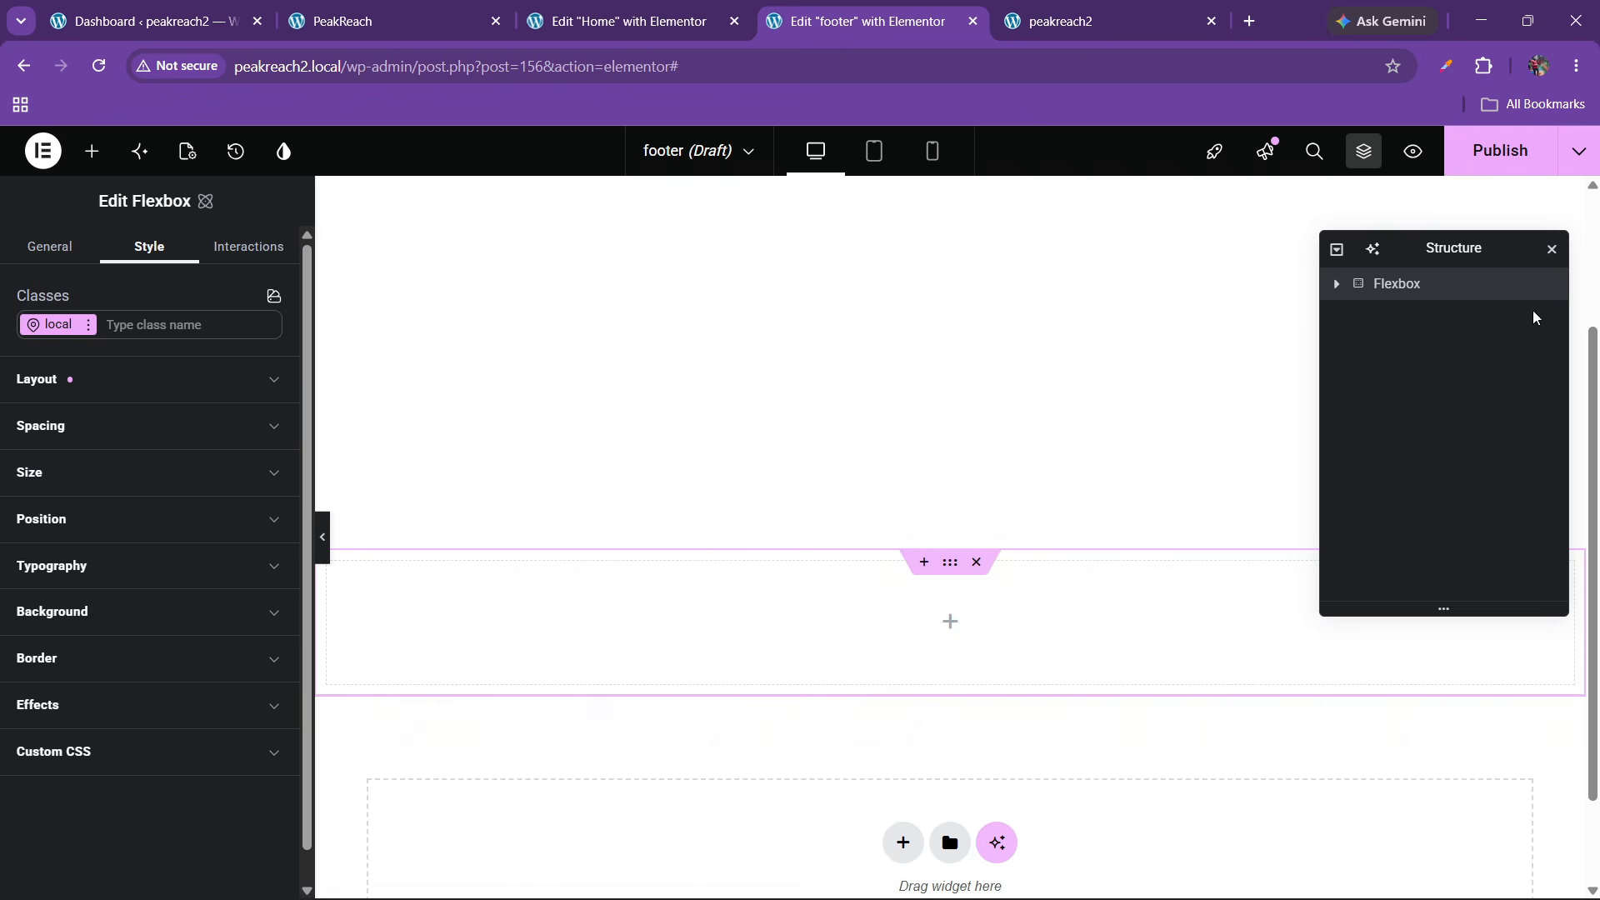
double_click(1397, 284)
type("mooter main")
Give the 'footer main' container the saved black colour variable as its background
left_click(98, 625)
scroll(111, 582, "down", 2)
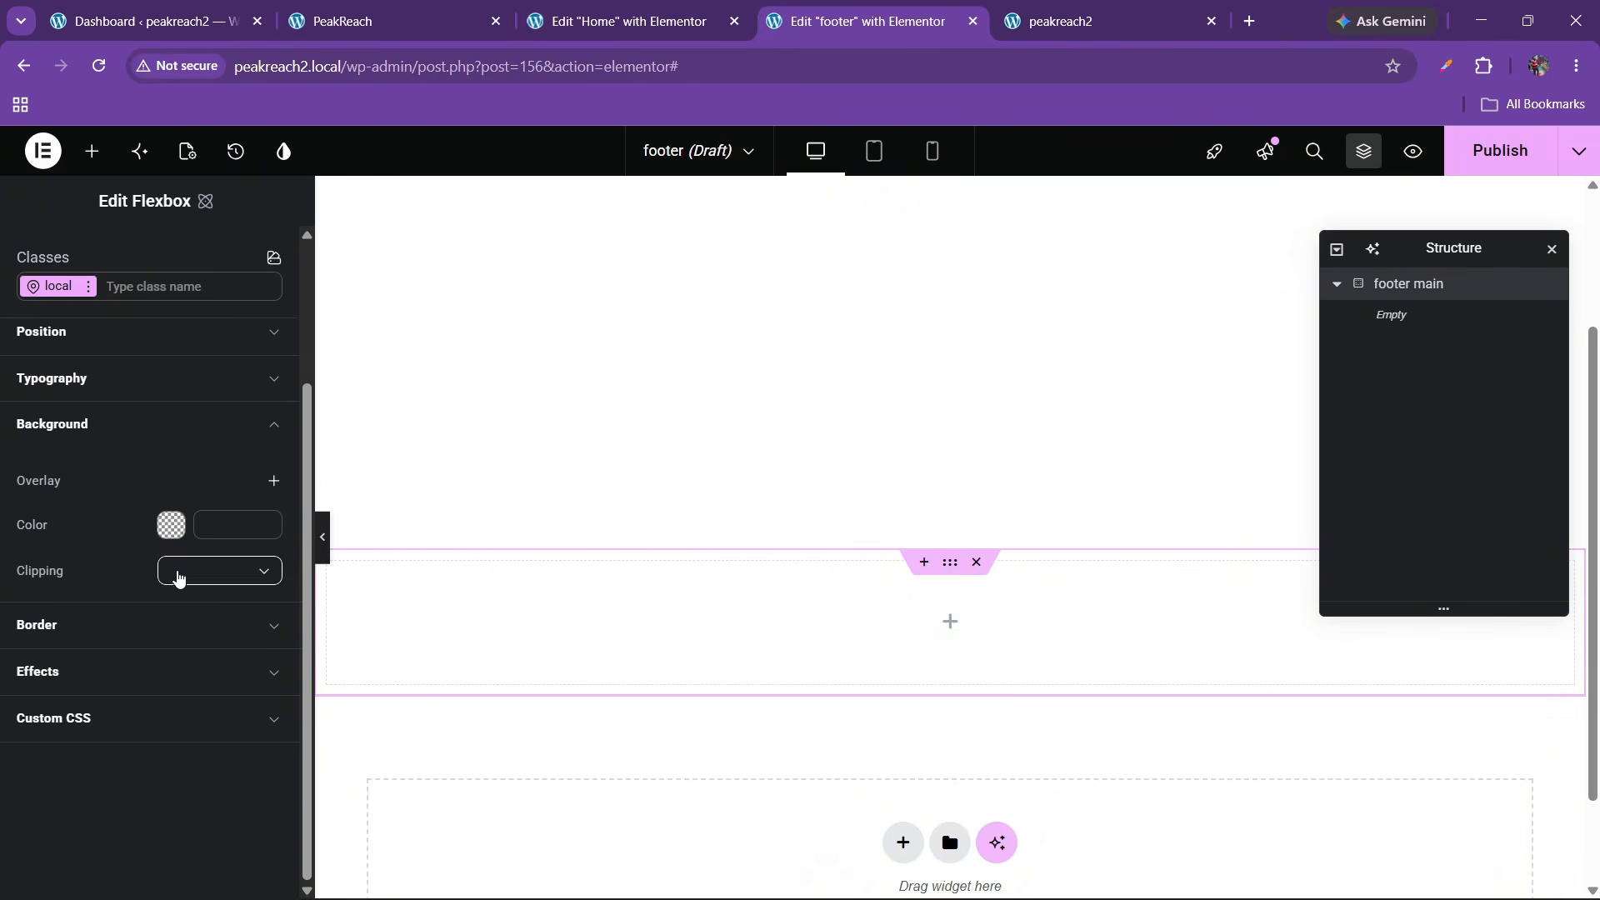
left_click(264, 503)
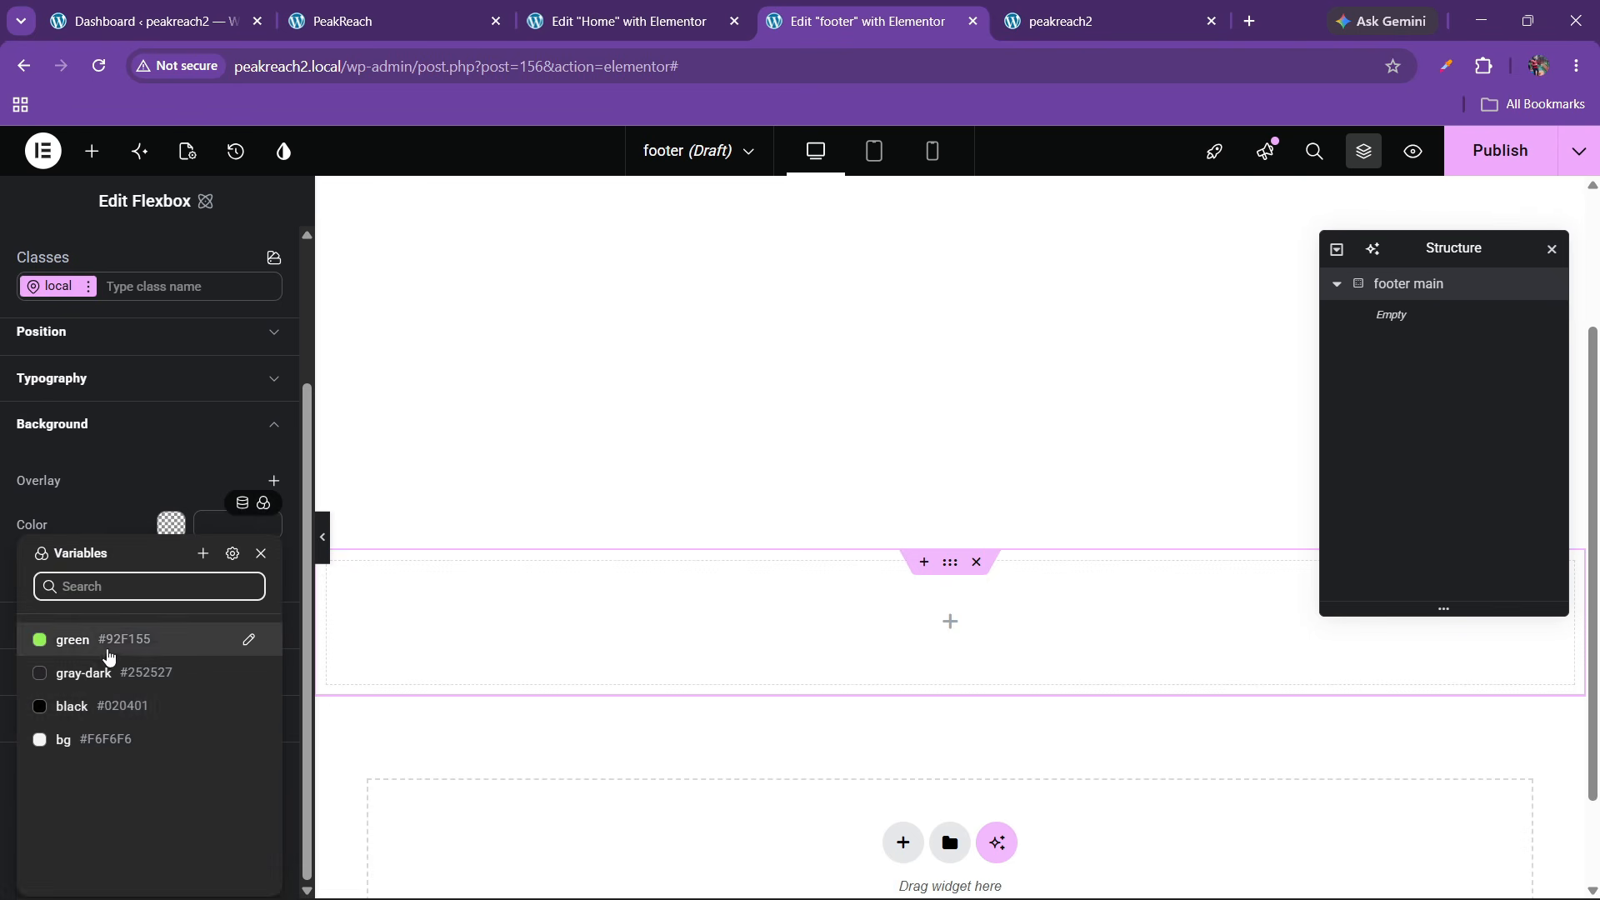
left_click(103, 704)
scroll(125, 421, "up", 3)
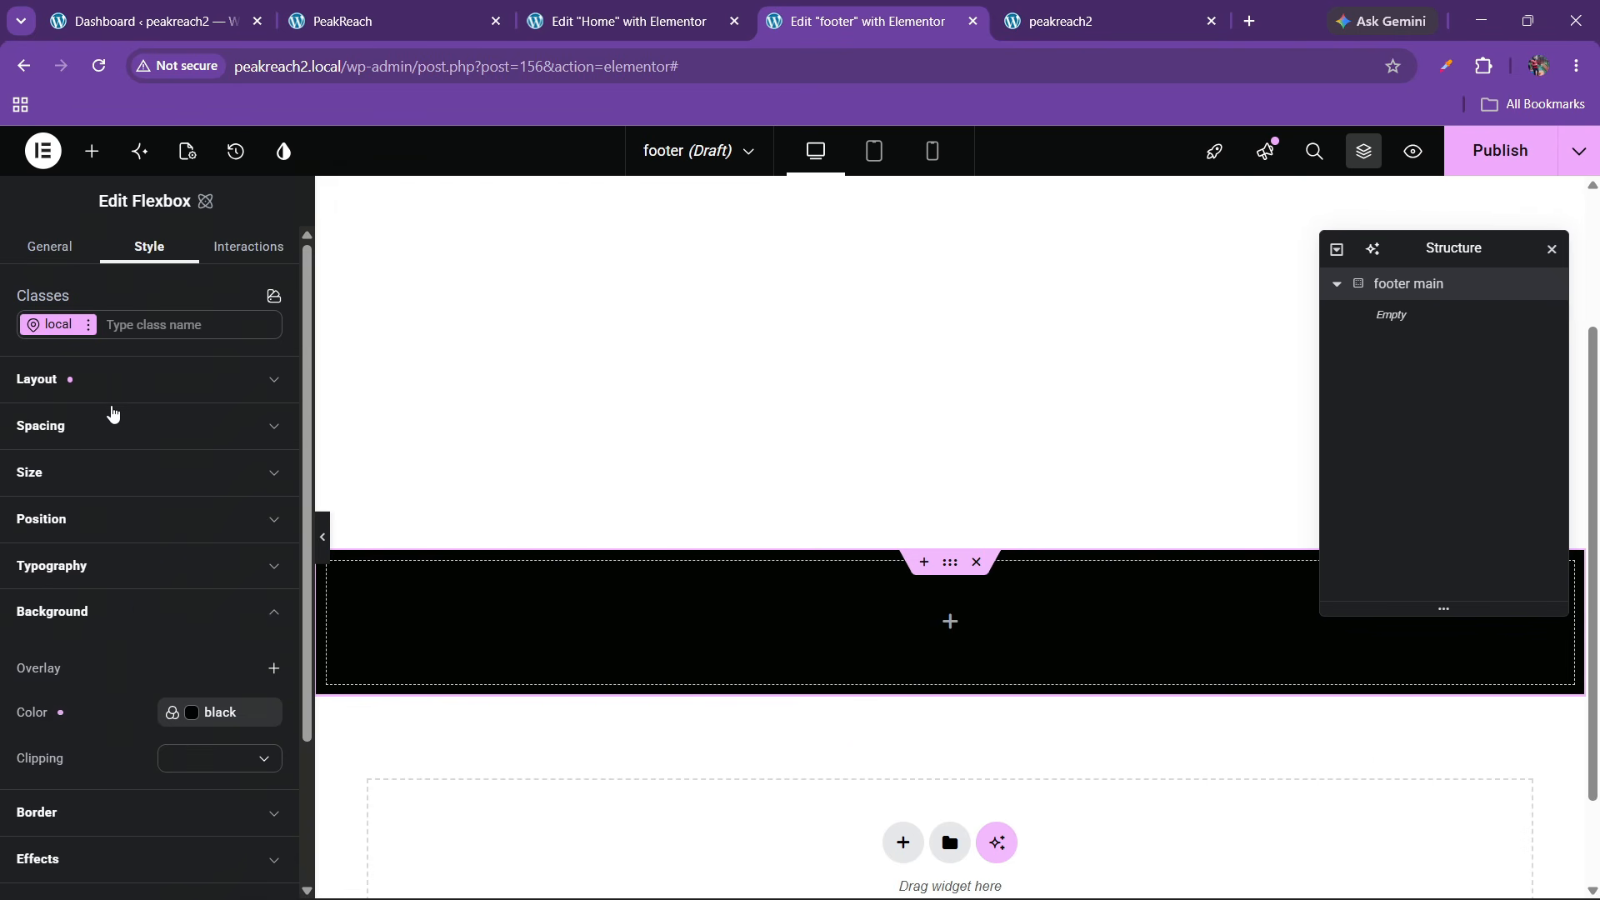
Unlink the padding and set top and bottom to 60, left and right to 100
left_click(96, 433)
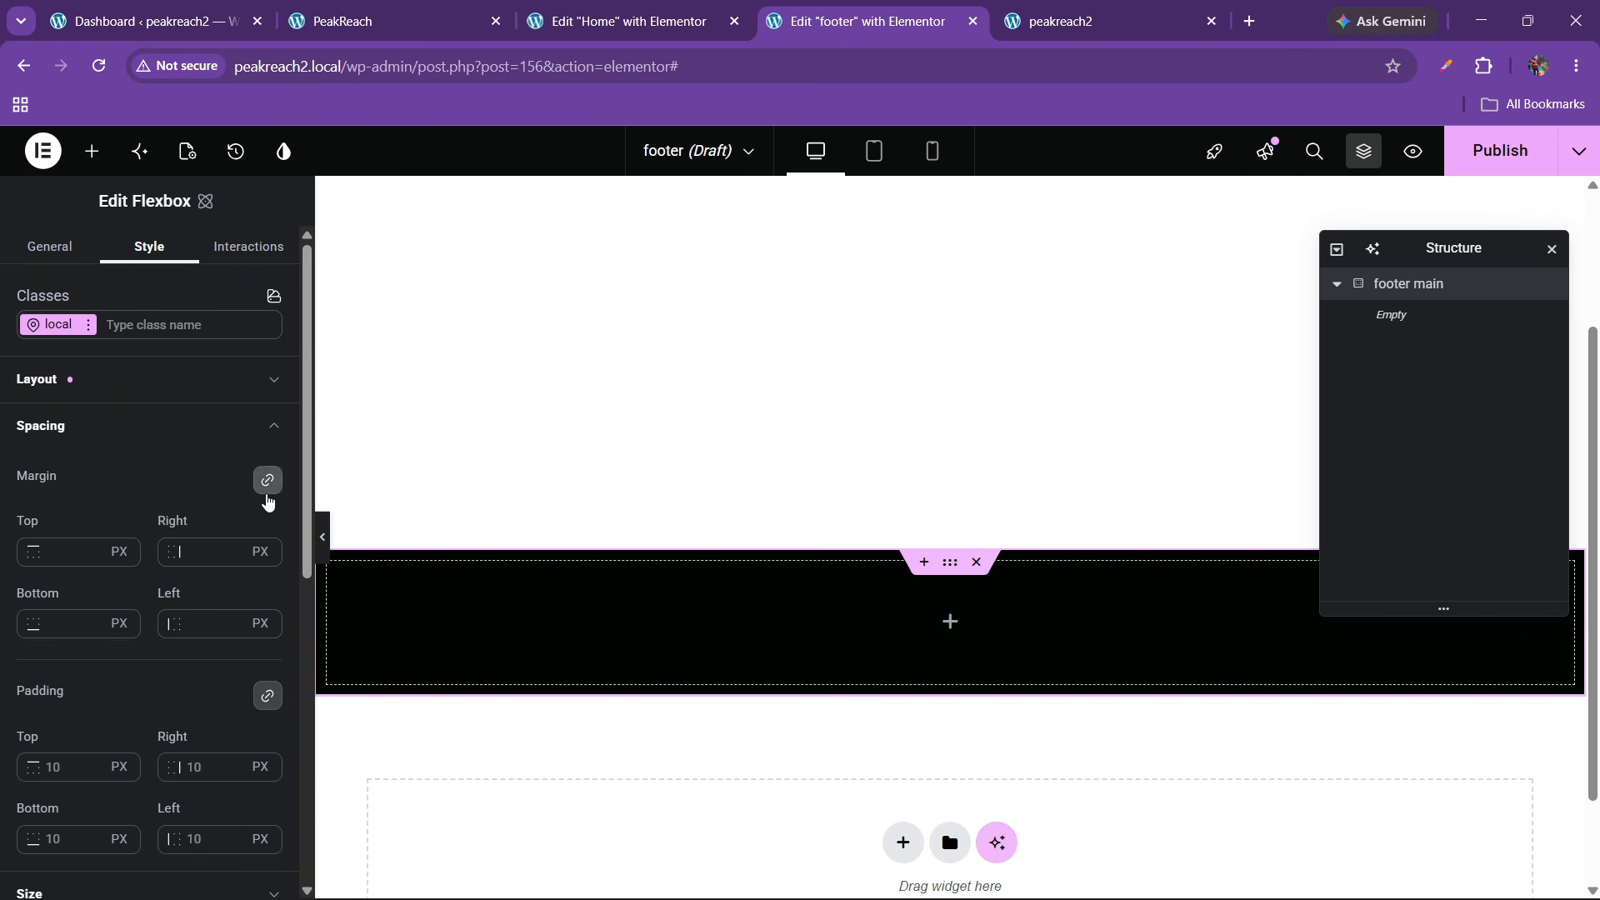
scroll(241, 617, "down", 1)
left_click(266, 591)
left_click(55, 666)
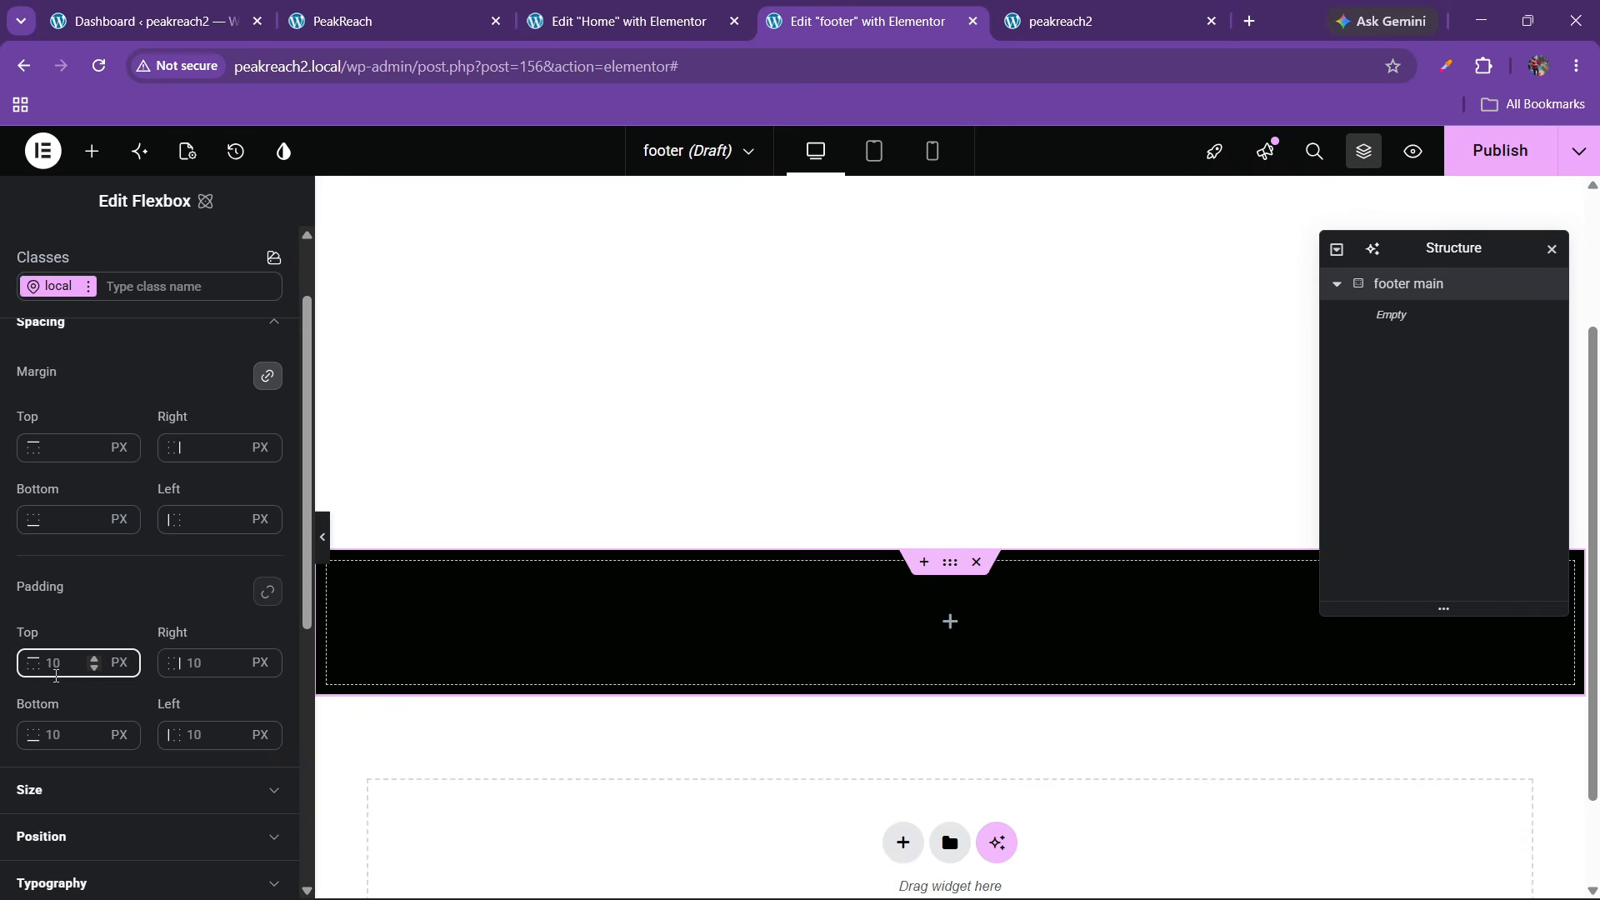
type("60")
left_click(58, 732)
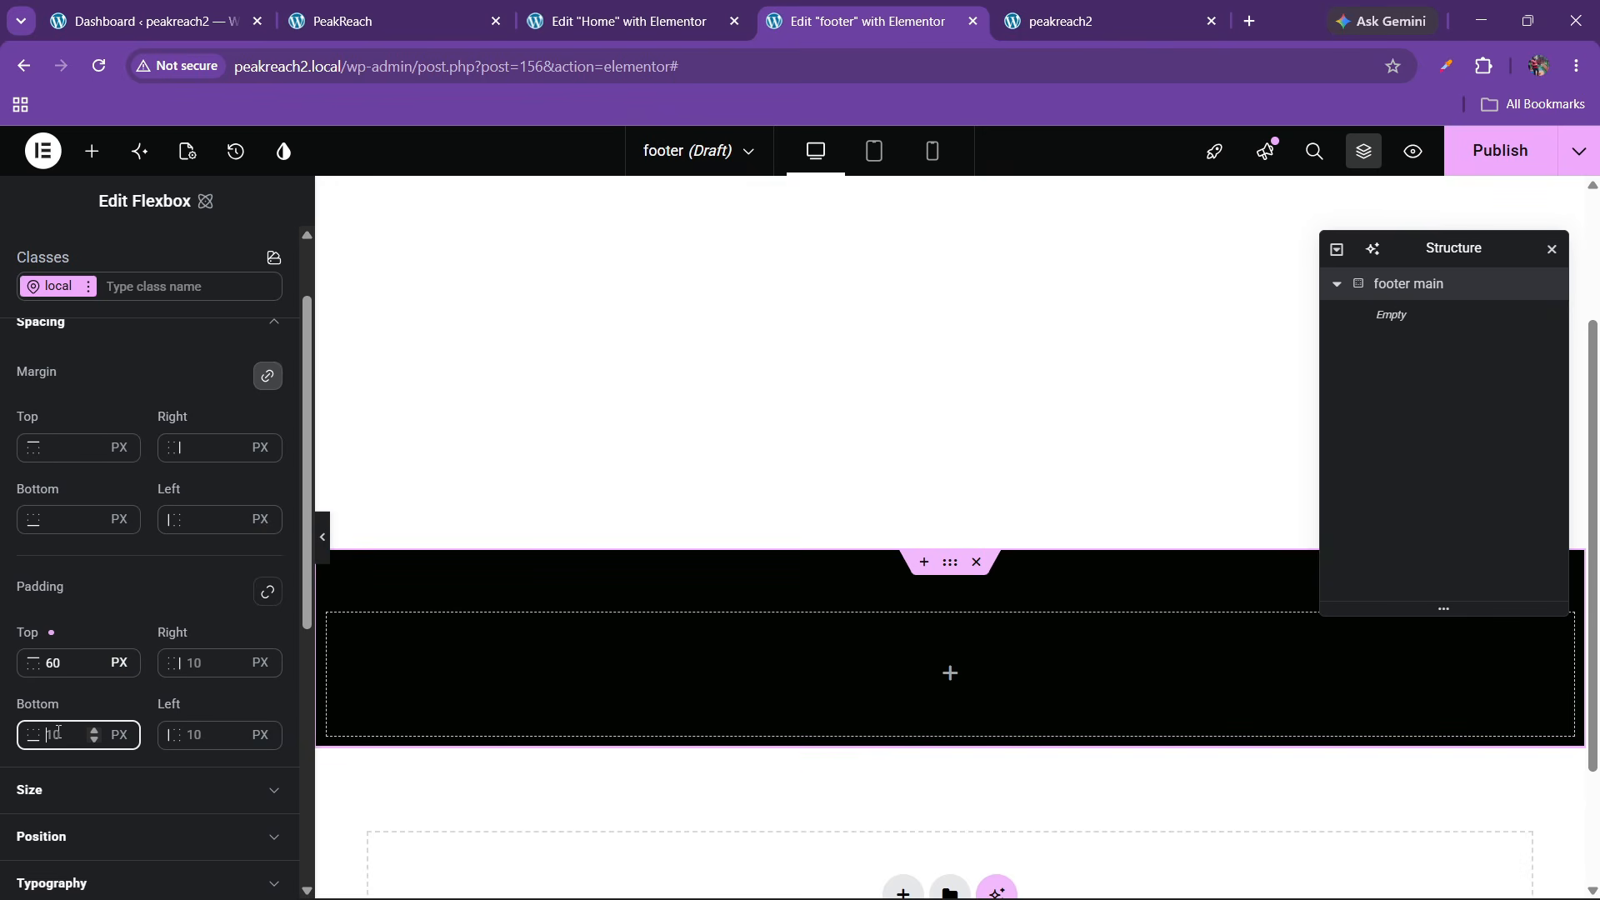
type("60")
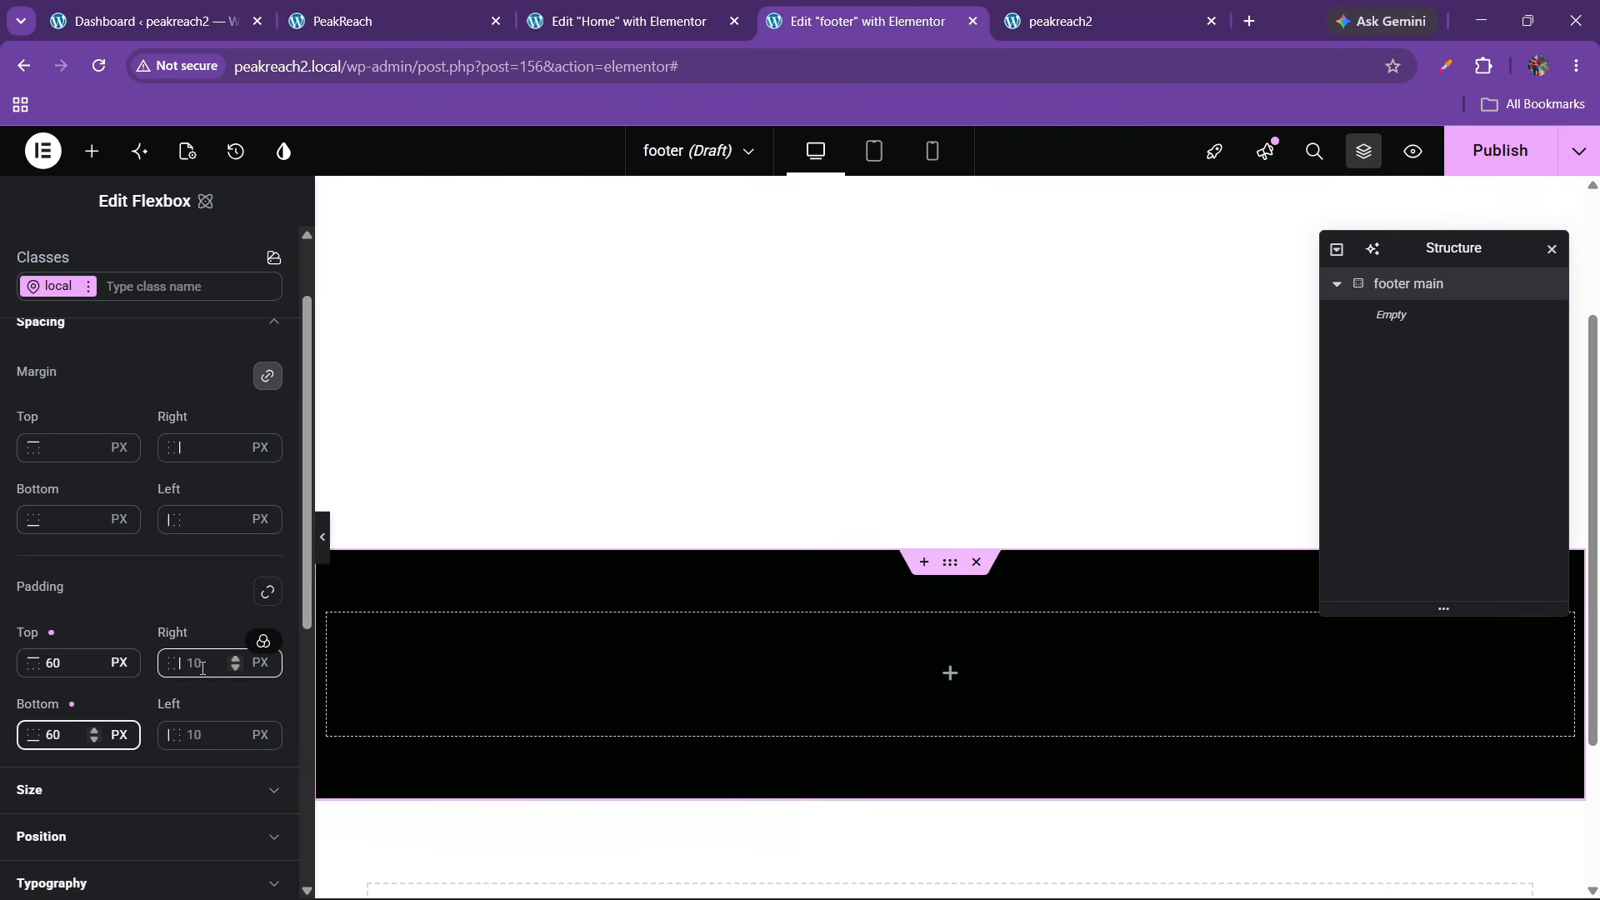
left_click(198, 671)
type("100")
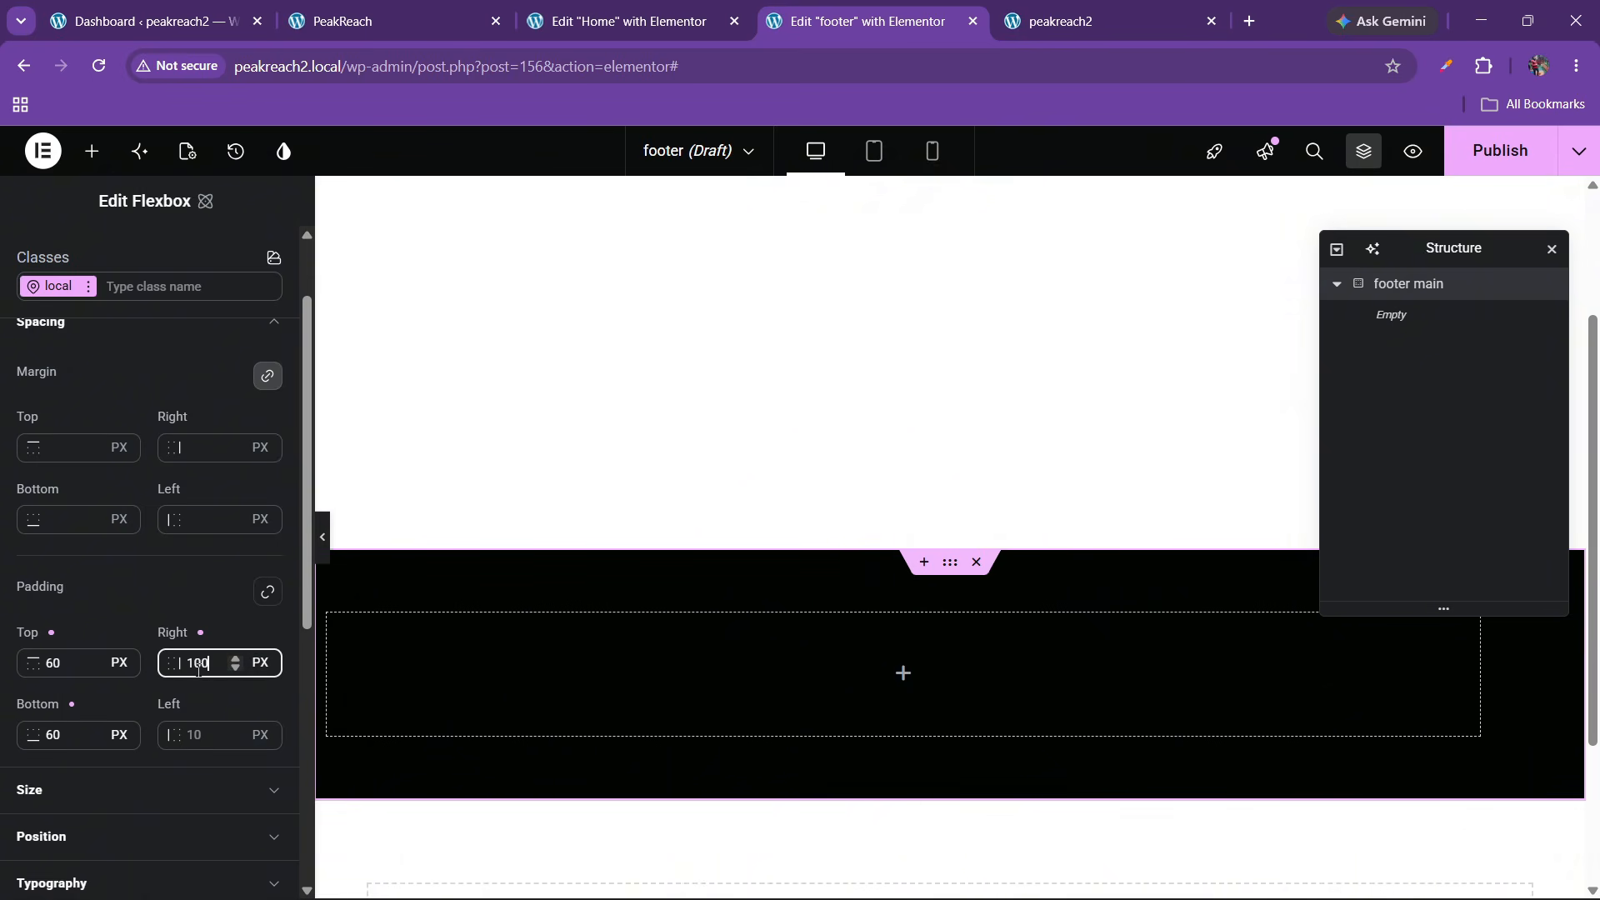
left_click(192, 737)
type("100")
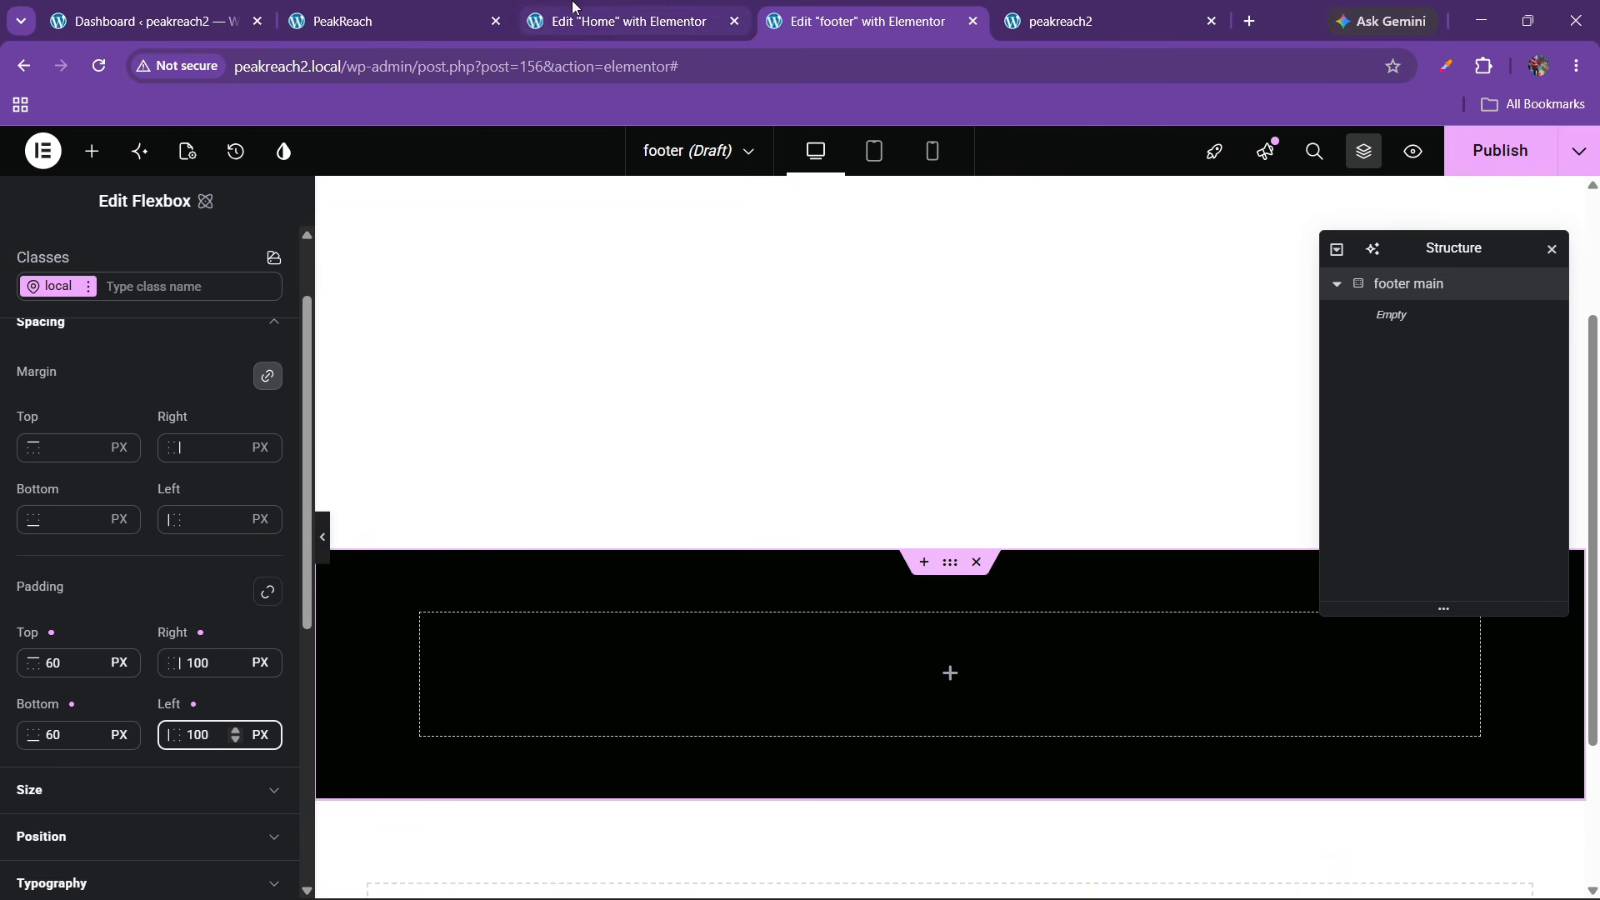
left_click(448, 8)
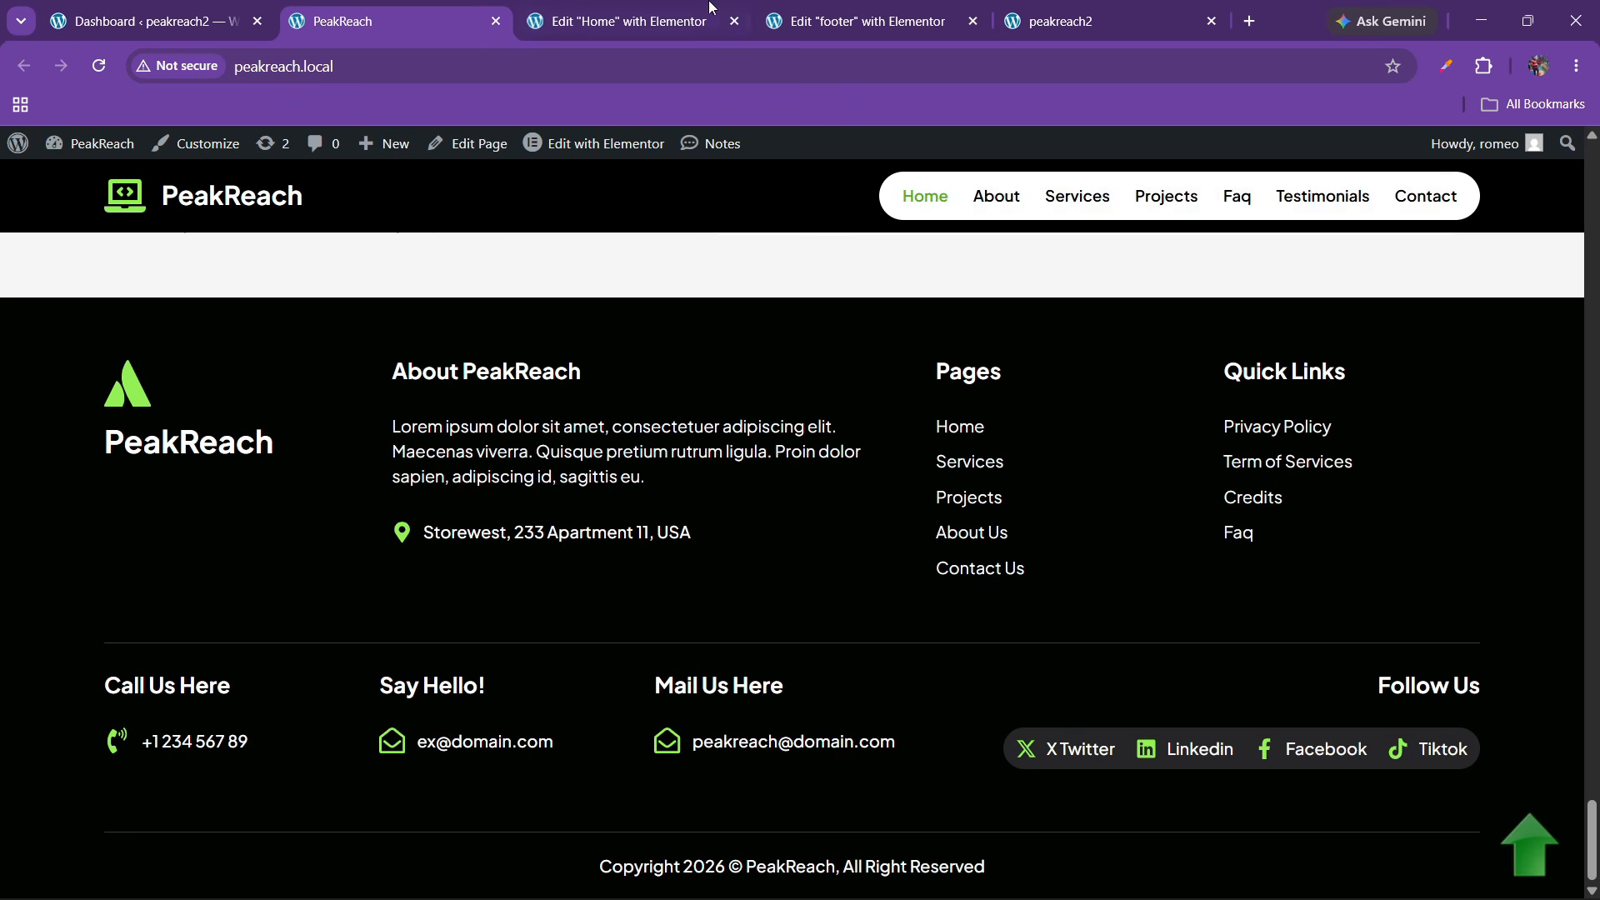
left_click(858, 20)
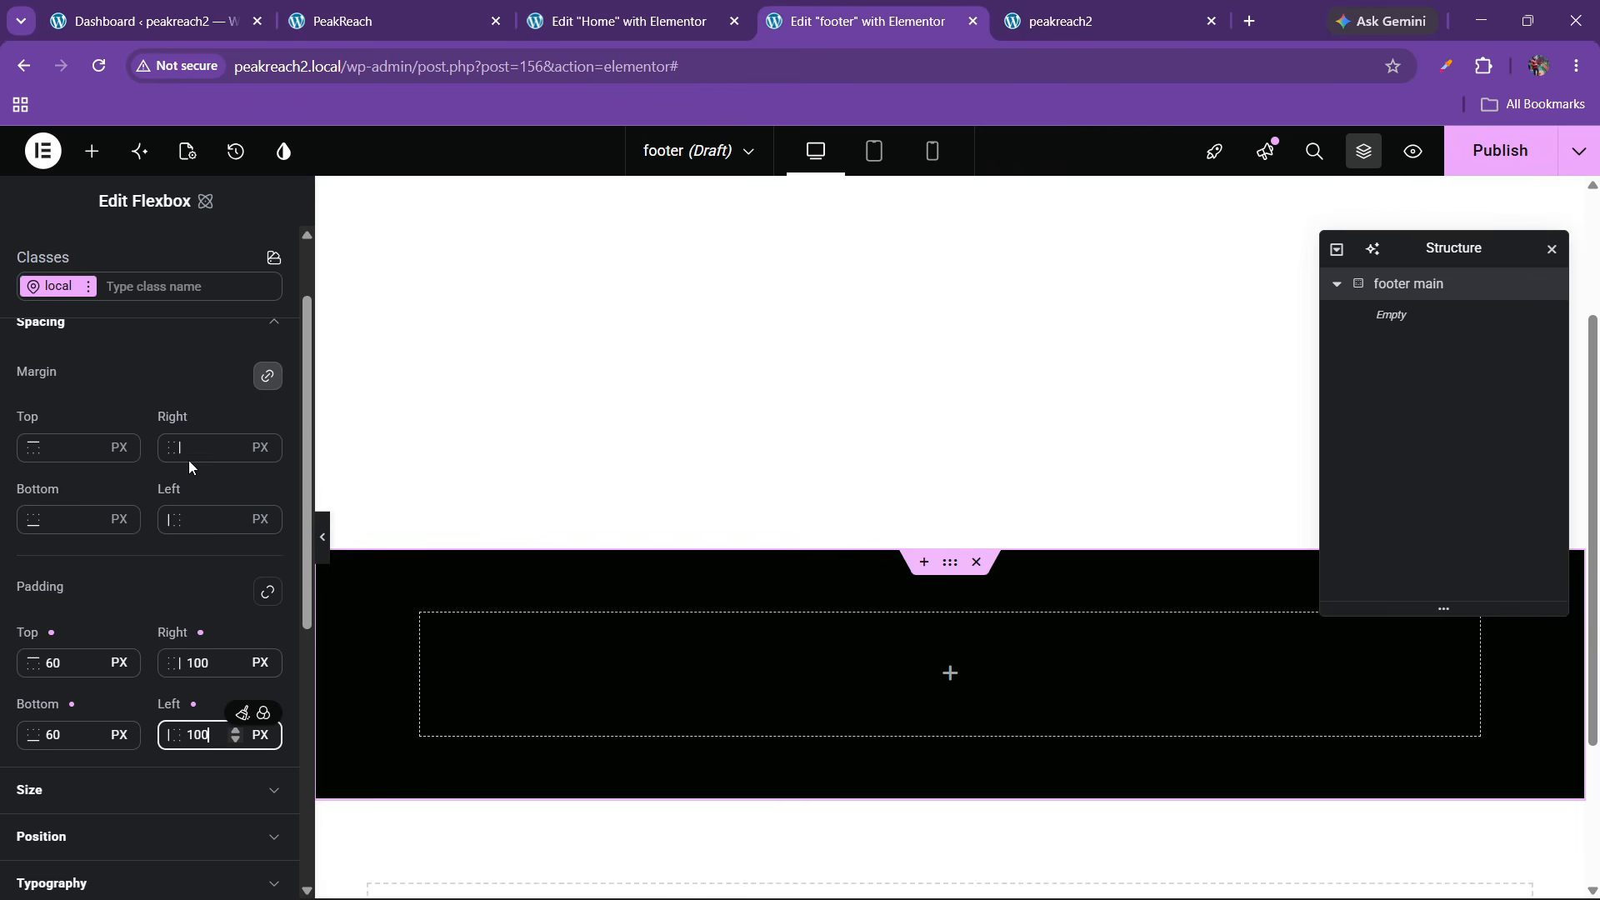
left_click(91, 150)
Place a flexbox named 'top' inside the footer container and set its padding to 0
scroll(169, 511, "down", 3)
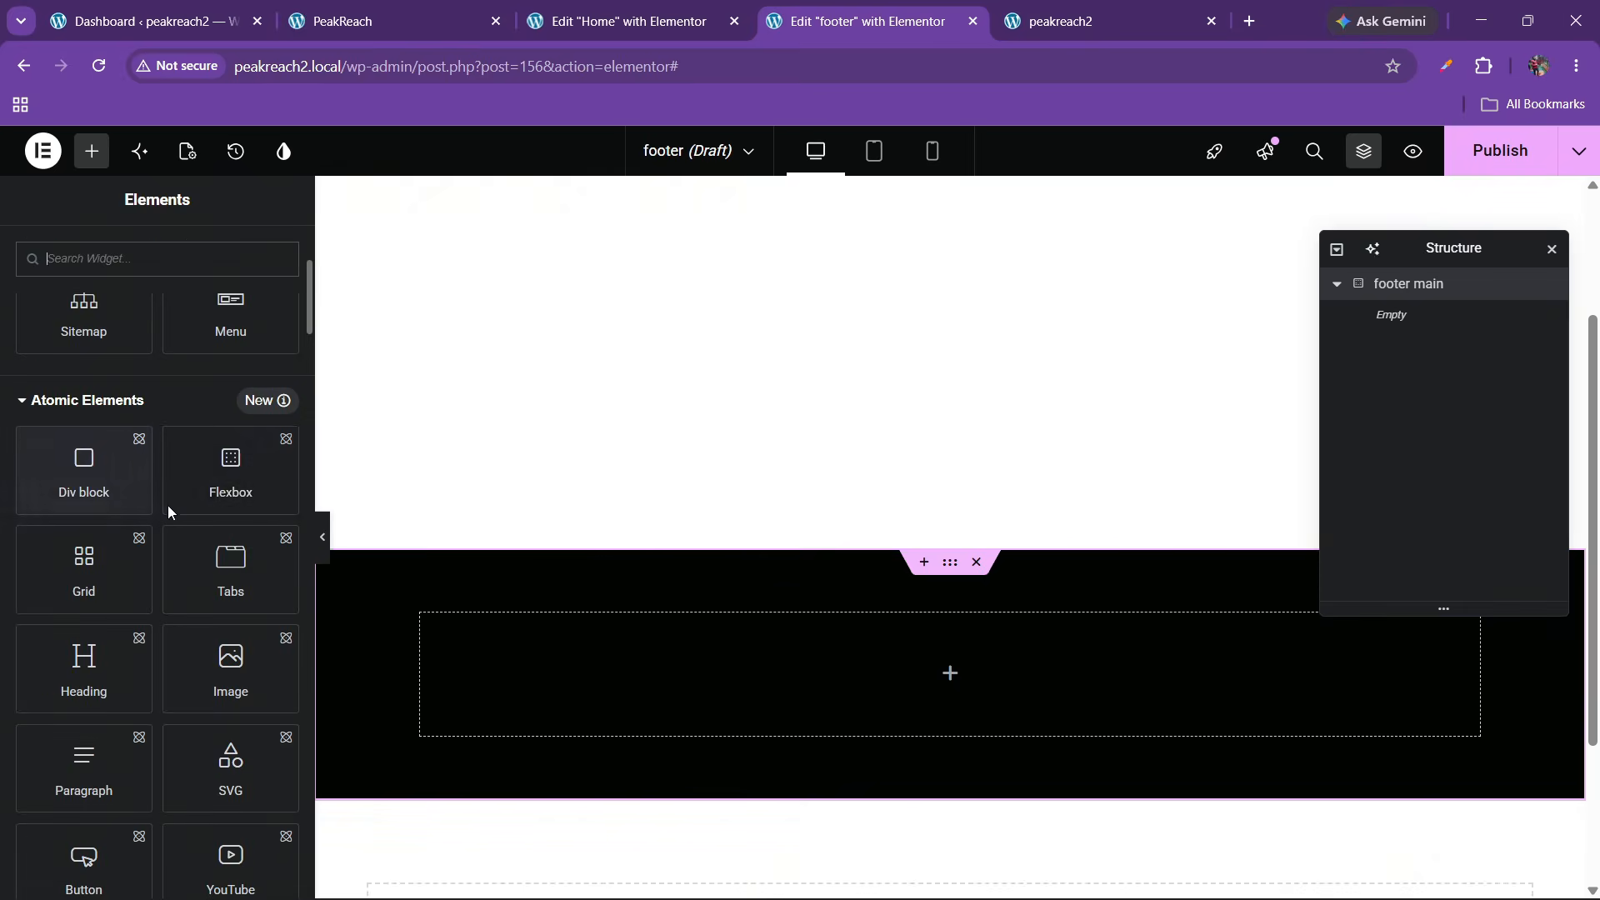
left_click_drag(169, 512, 600, 668)
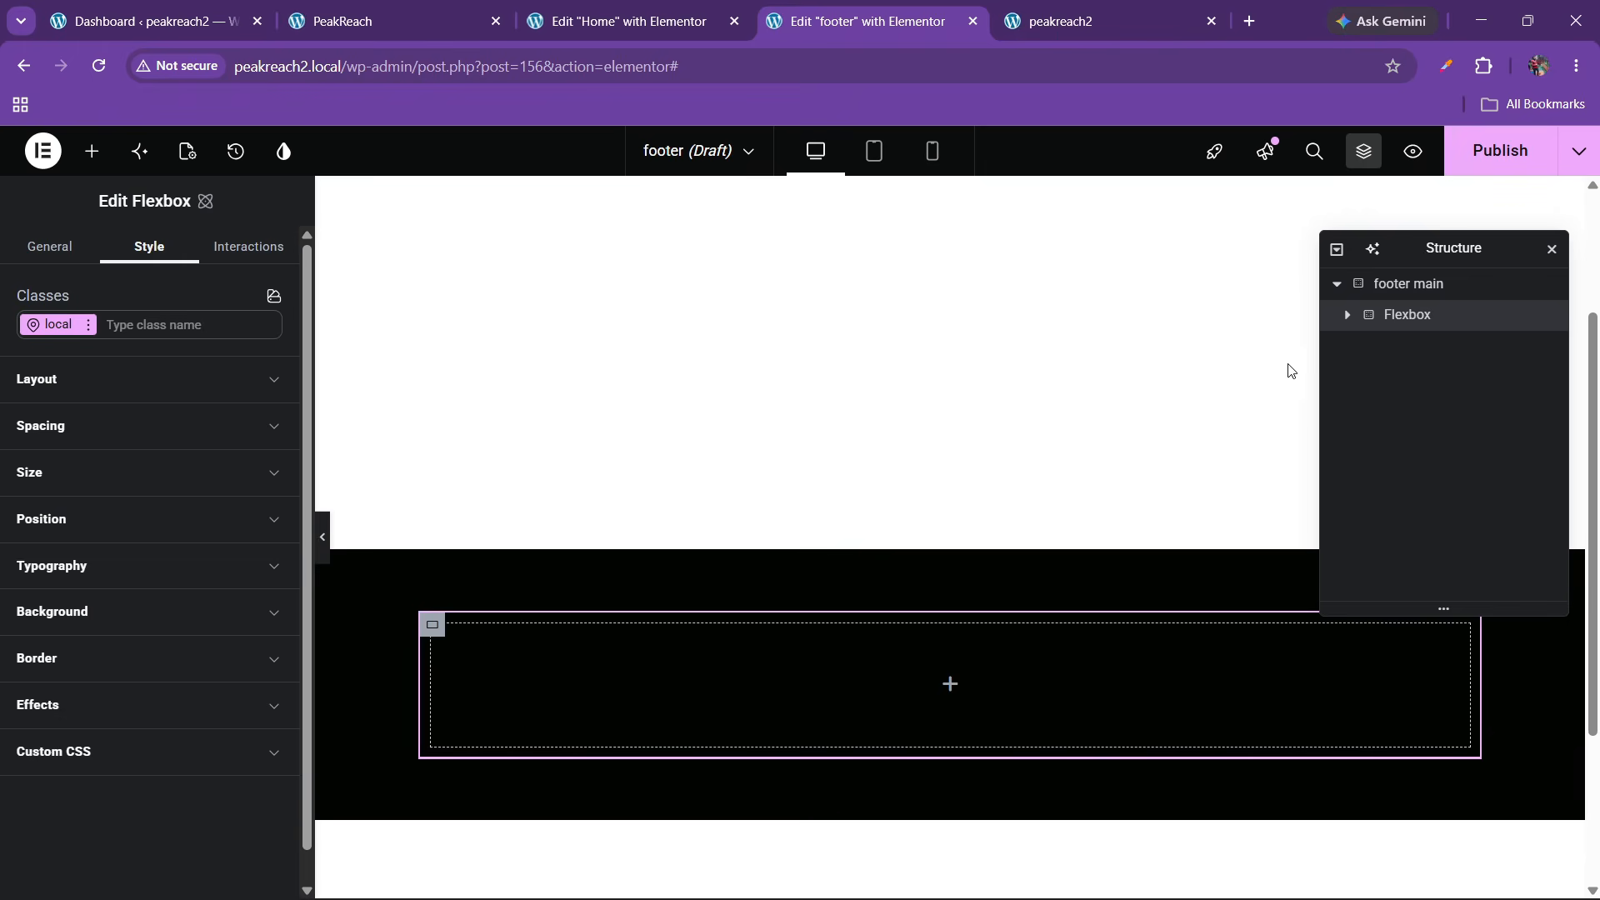
double_click(1415, 324)
type("top")
left_click(490, 10)
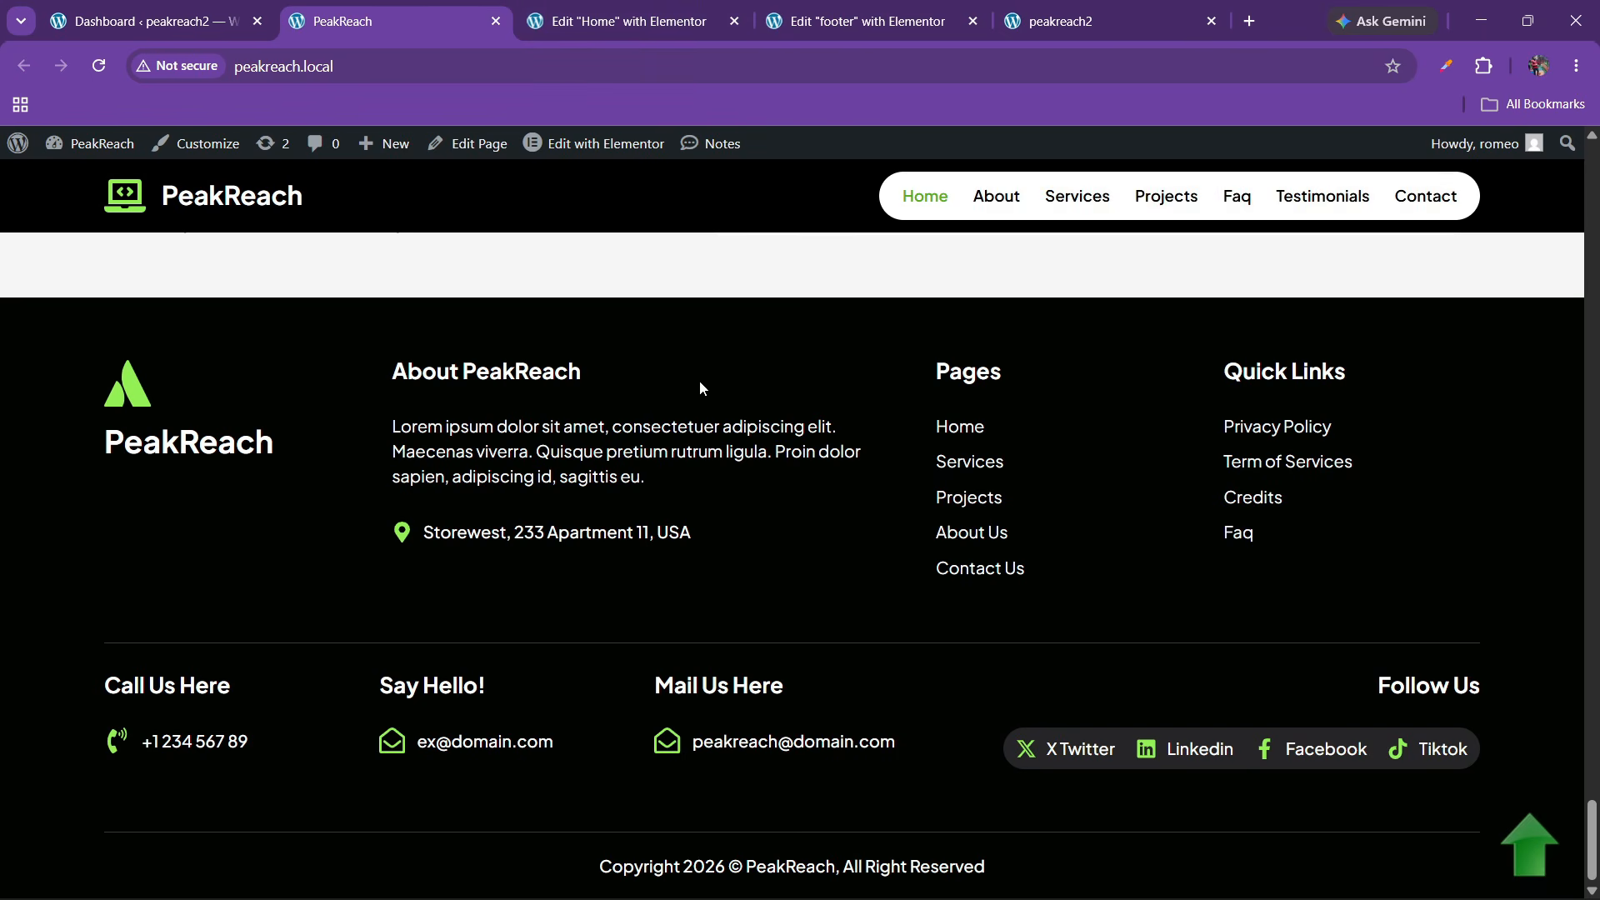
left_click(744, 8)
left_click(837, 10)
left_click(406, 7)
left_click(831, 8)
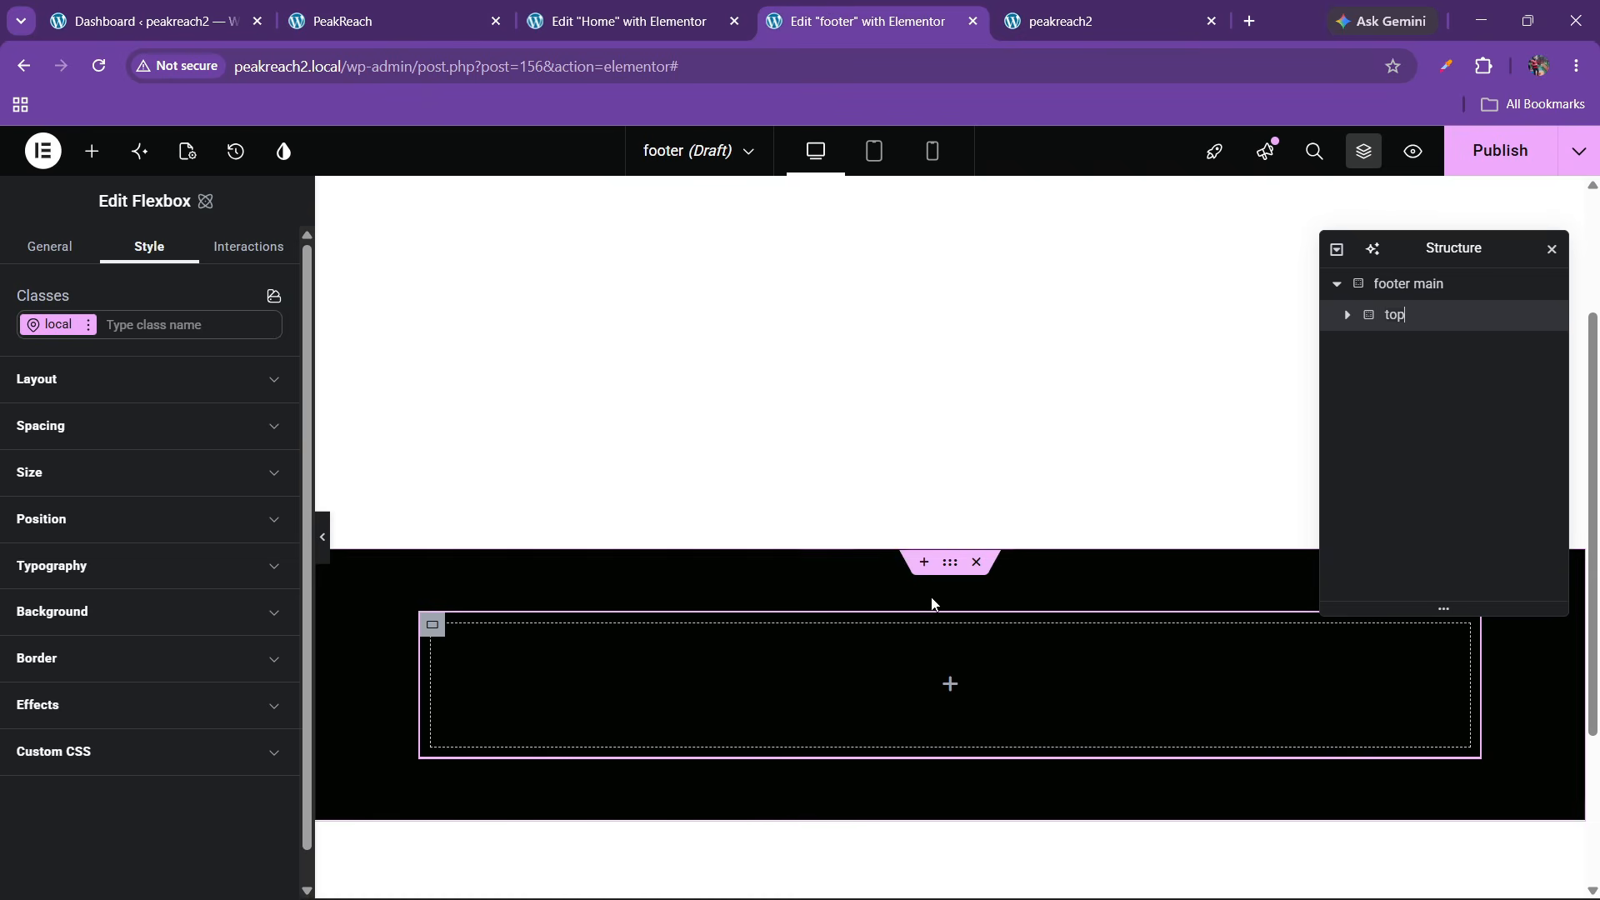
left_click(82, 425)
double_click(55, 765)
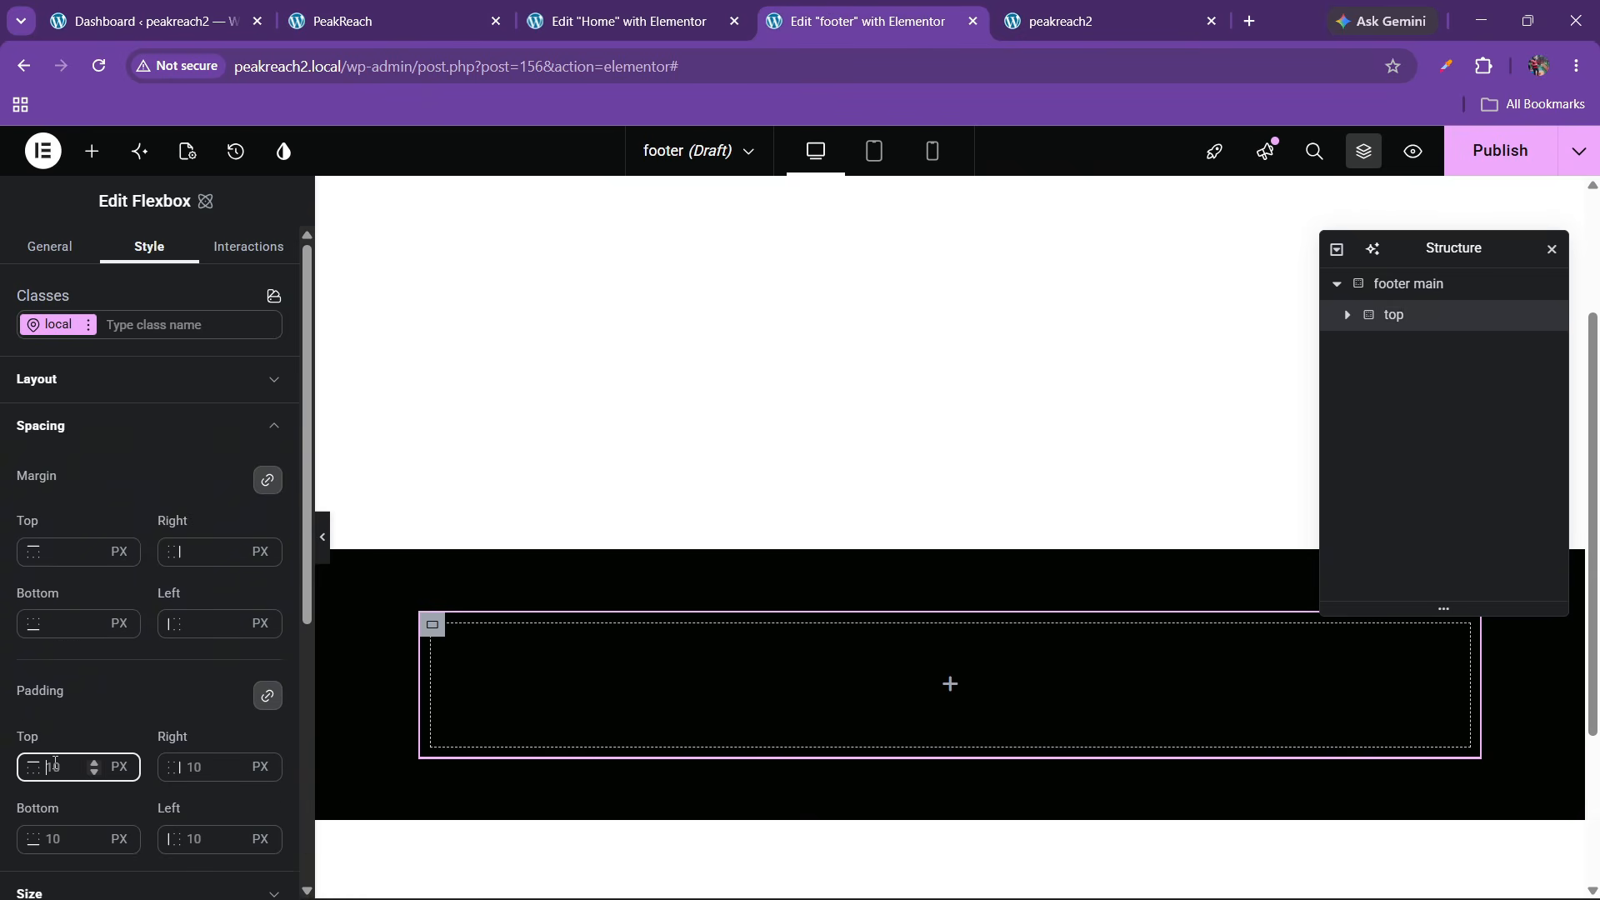
type("0")
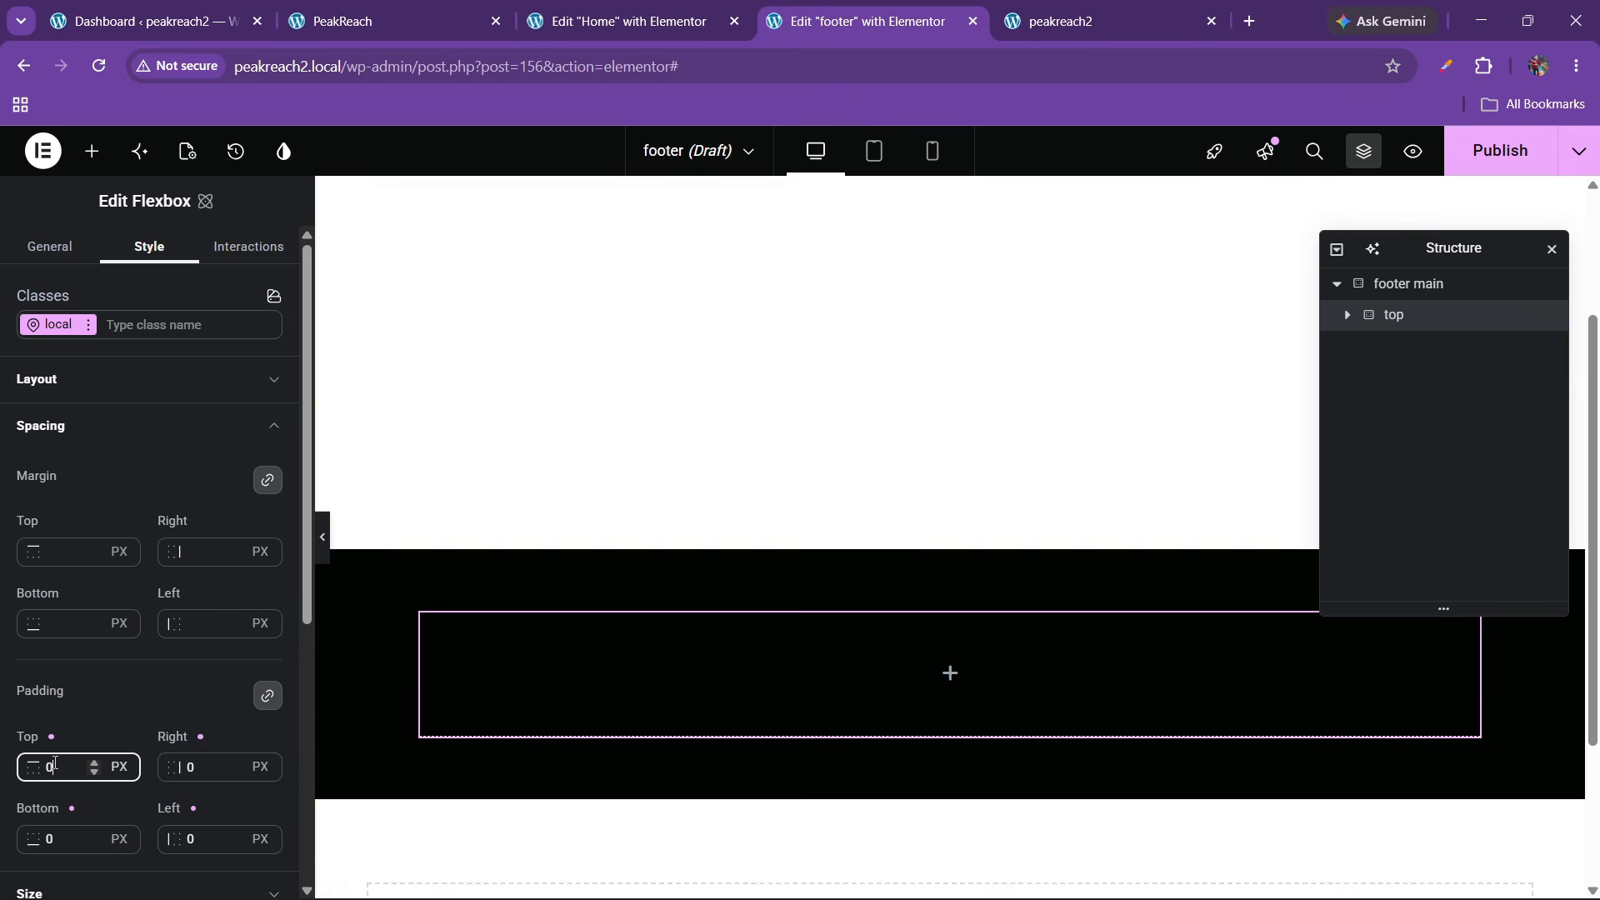
Add a flexbox column named '1' inside 'top' with 0 top padding
left_click(92, 151)
scroll(157, 461, "down", 3)
left_click_drag(225, 492, 605, 697)
double_click(1407, 348)
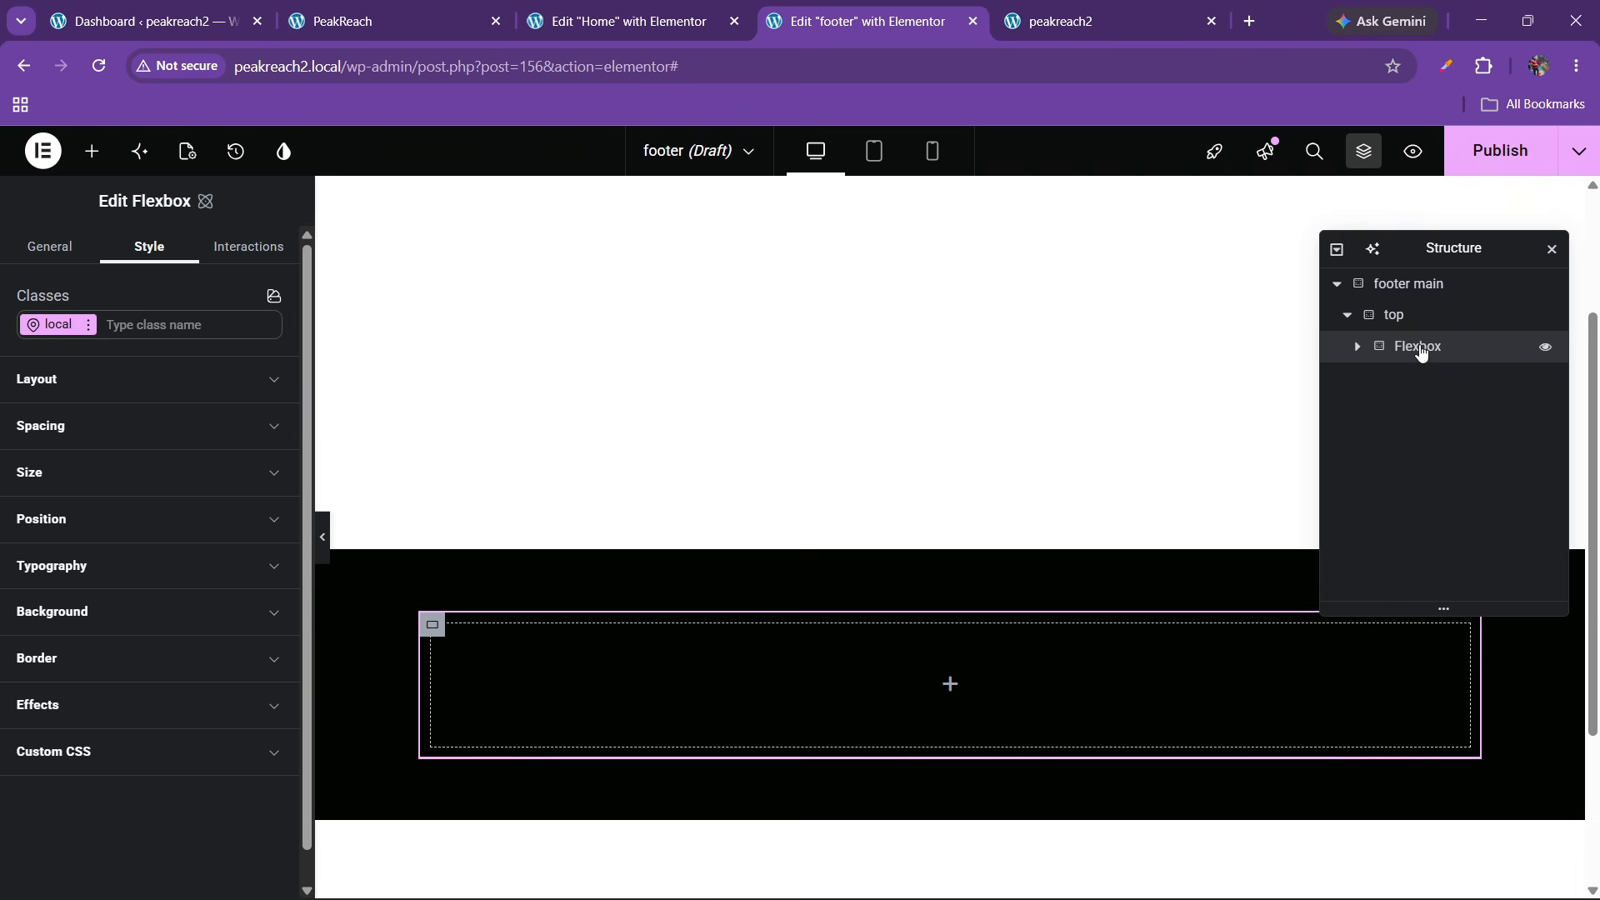
type("1")
key("Return")
left_click(121, 426)
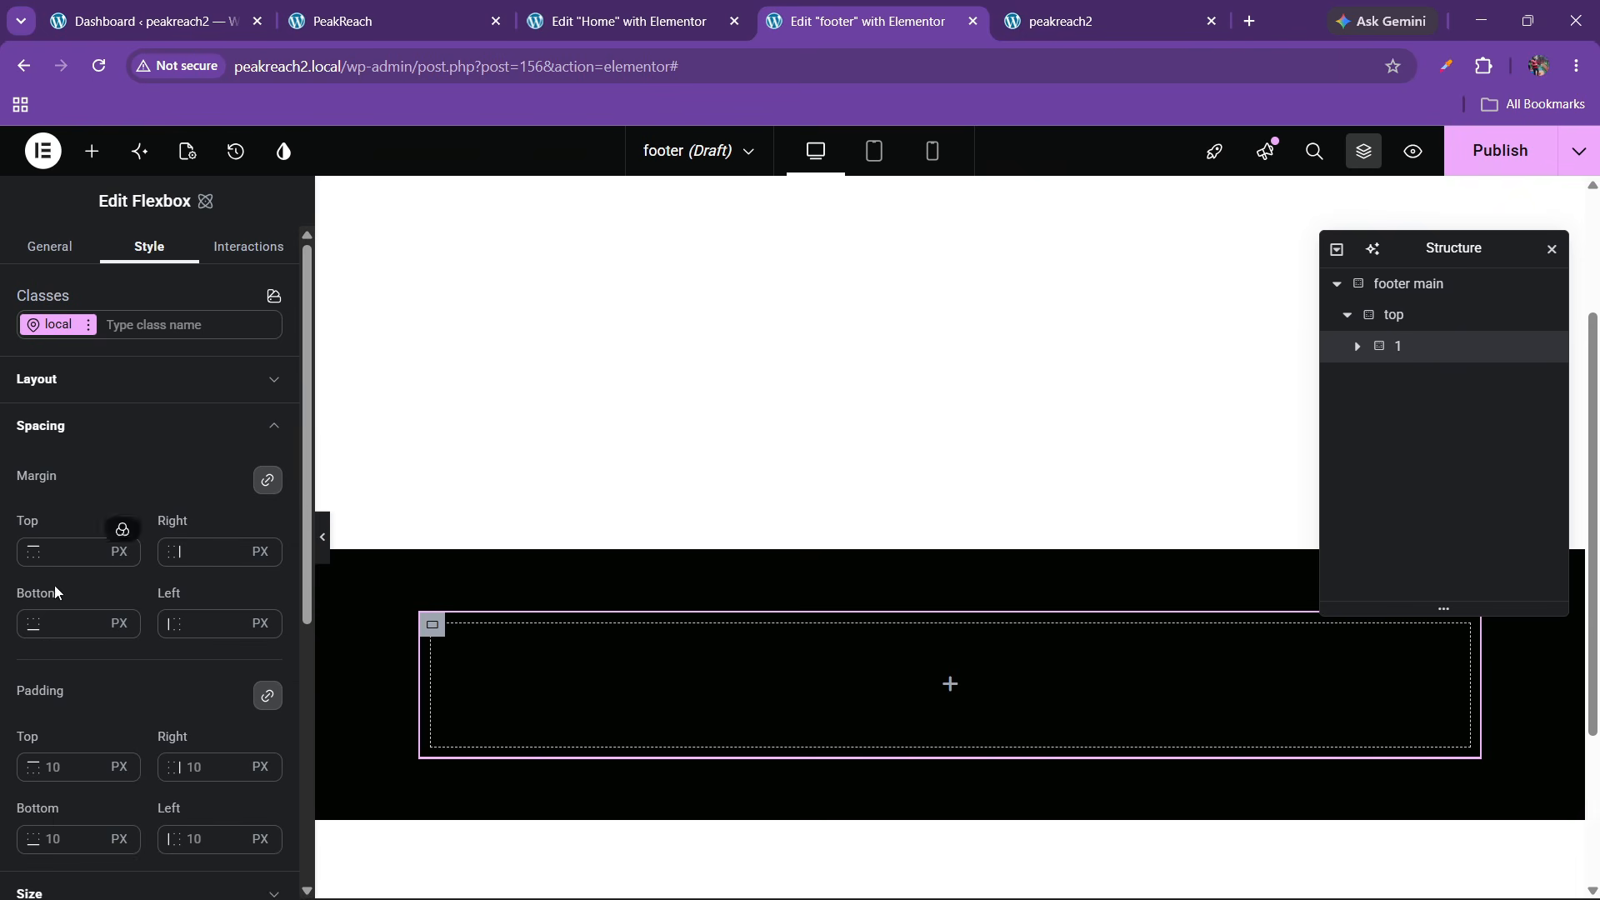
left_click(56, 762)
type("0")
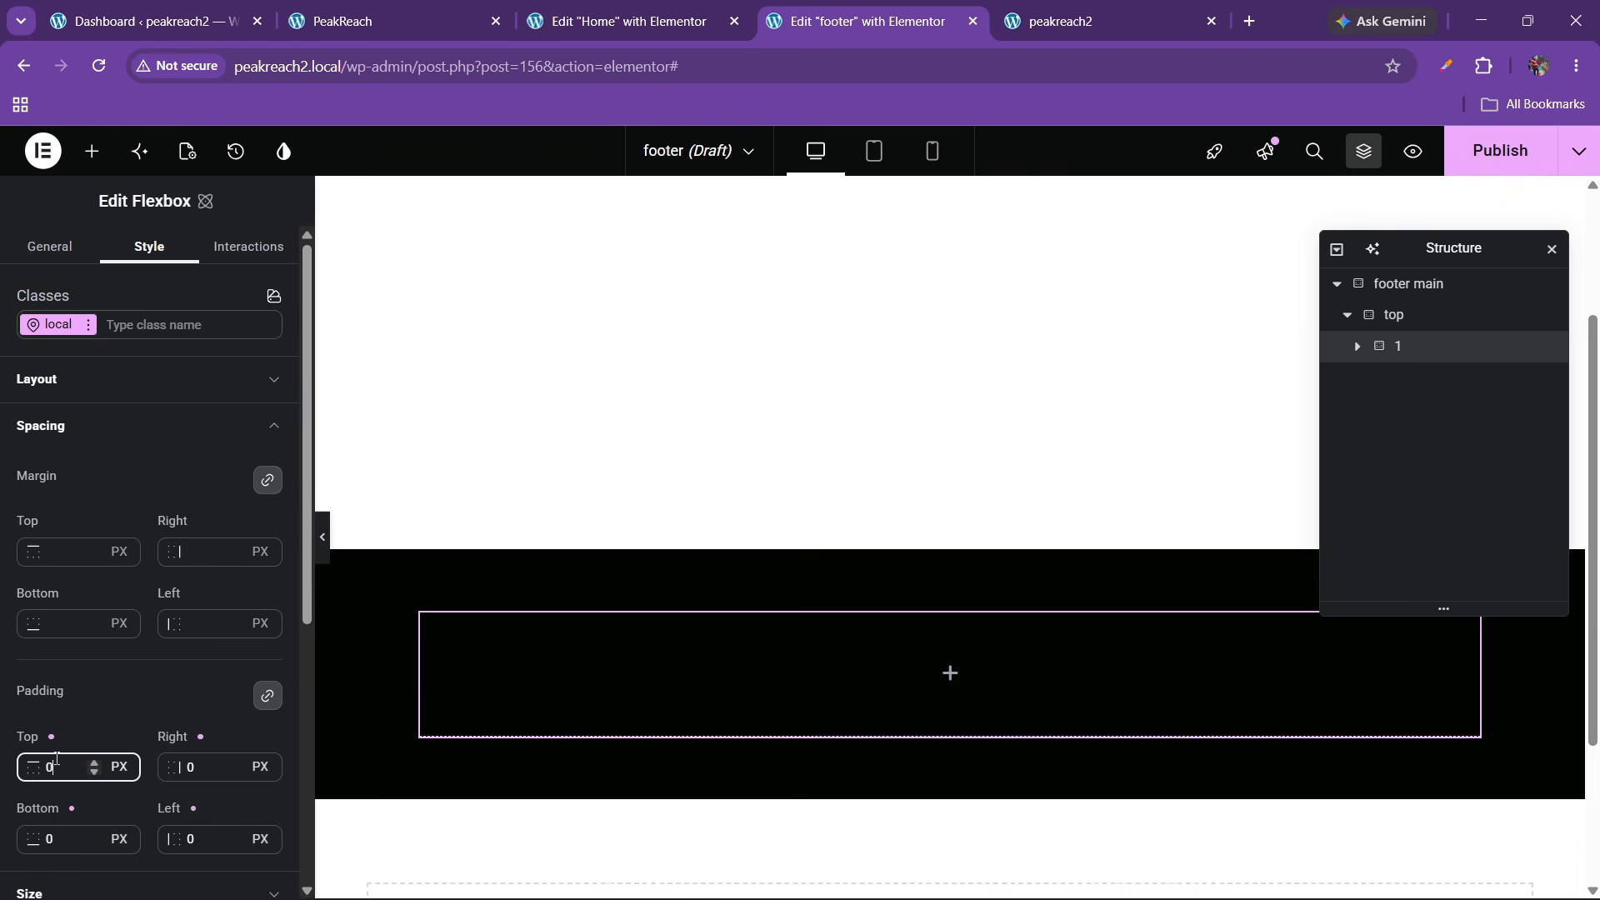
left_click(377, 8)
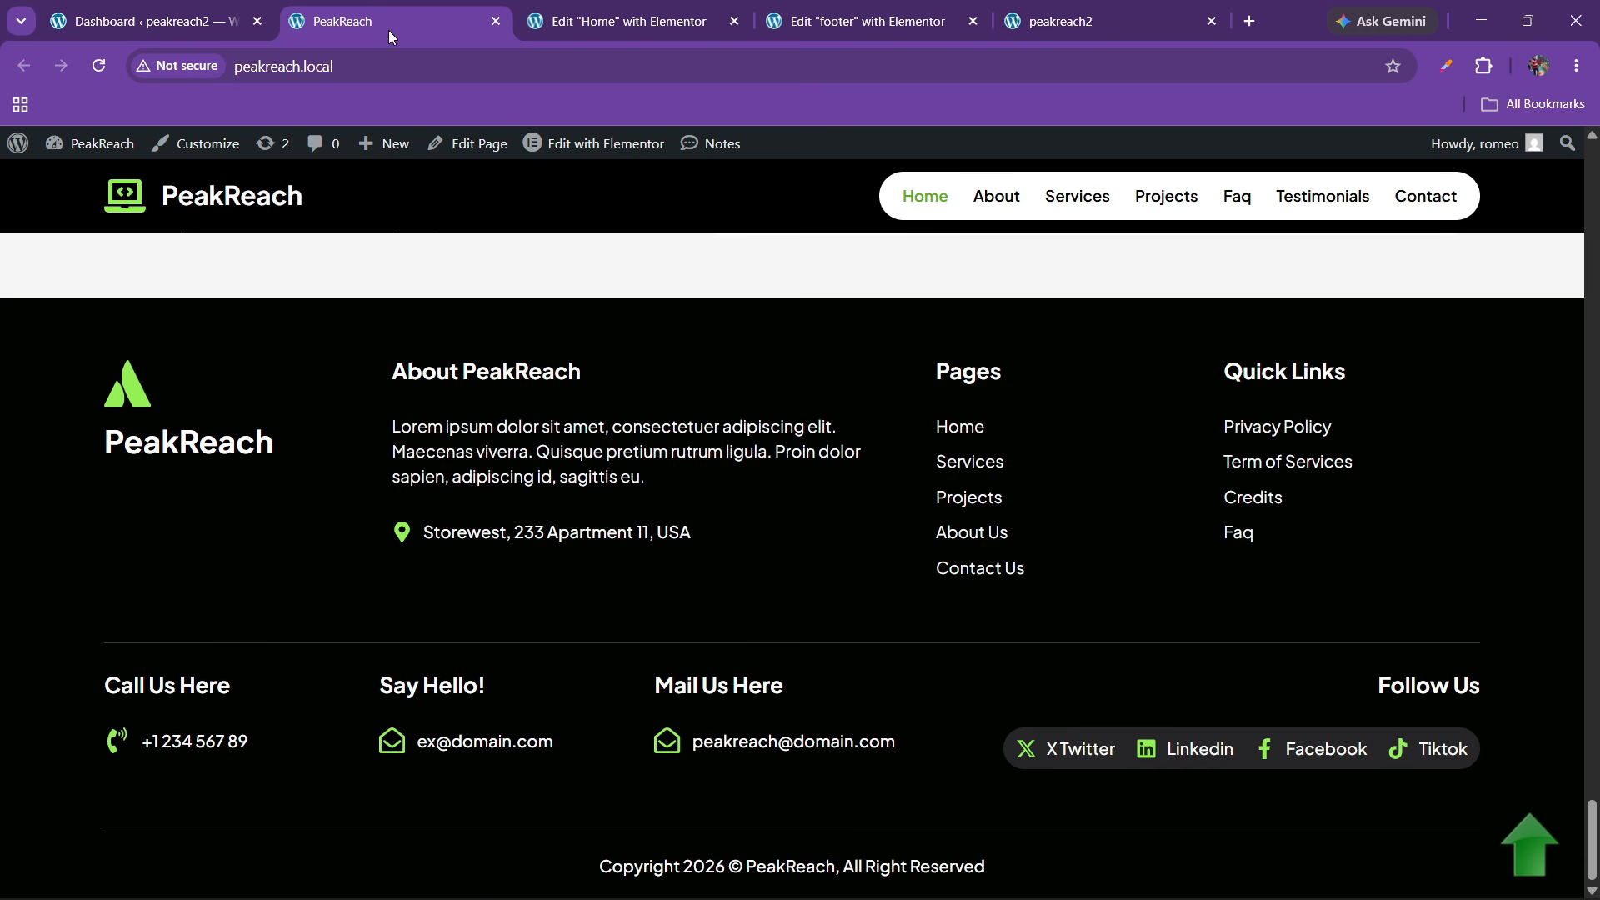
left_click(796, 10)
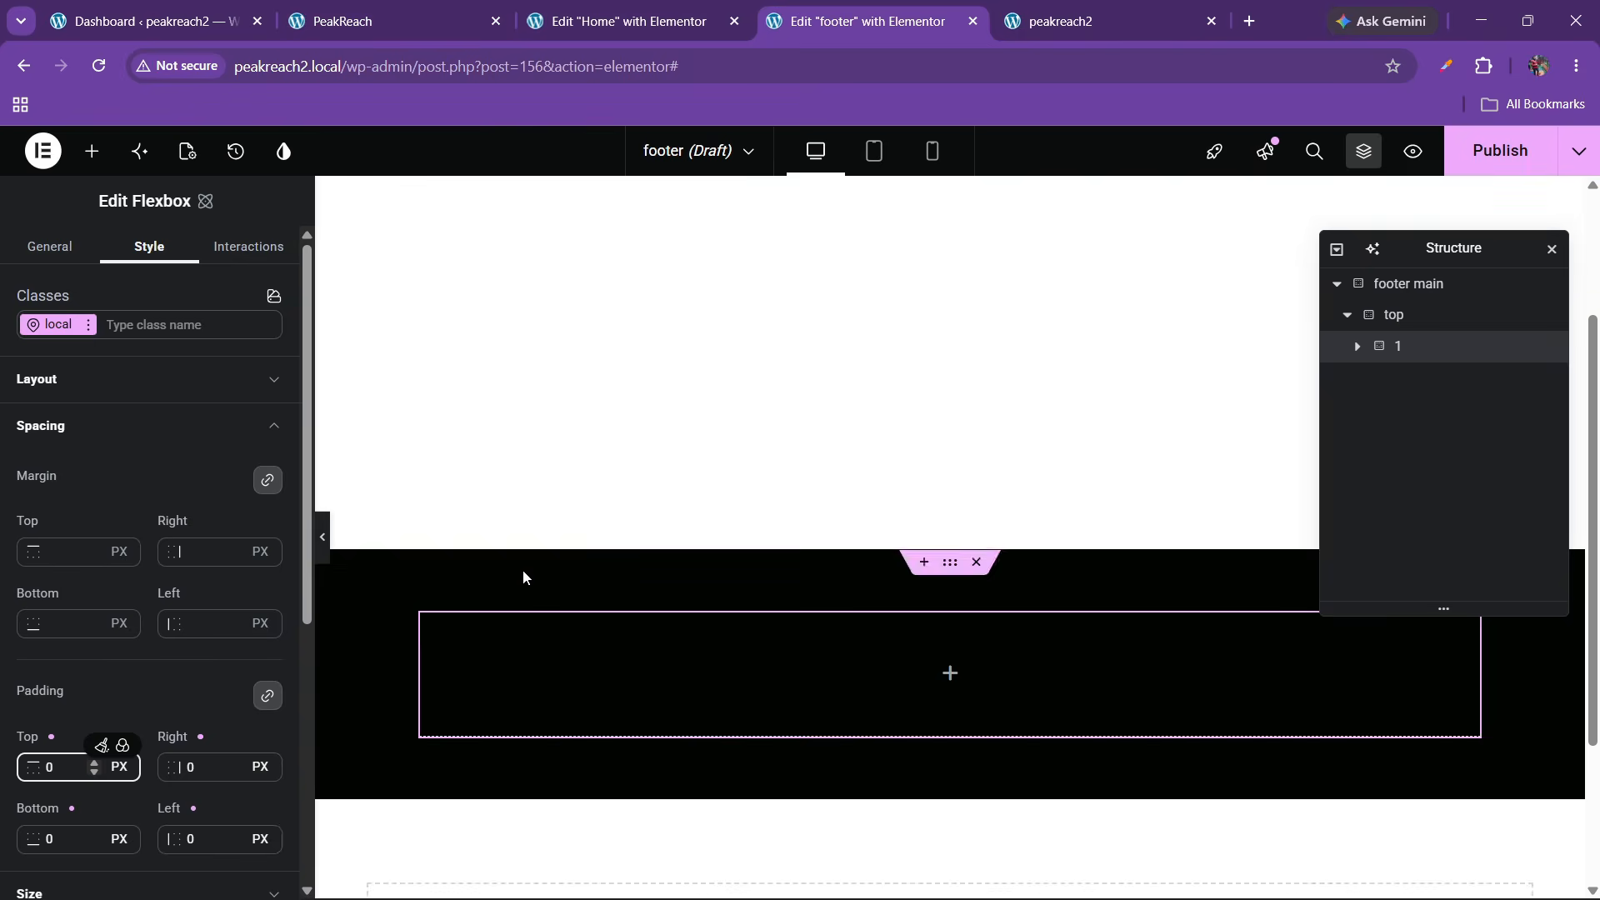
Duplicate column 1 three times to make four footer columns
right_click(1398, 357)
left_click(1400, 419)
right_click(1398, 379)
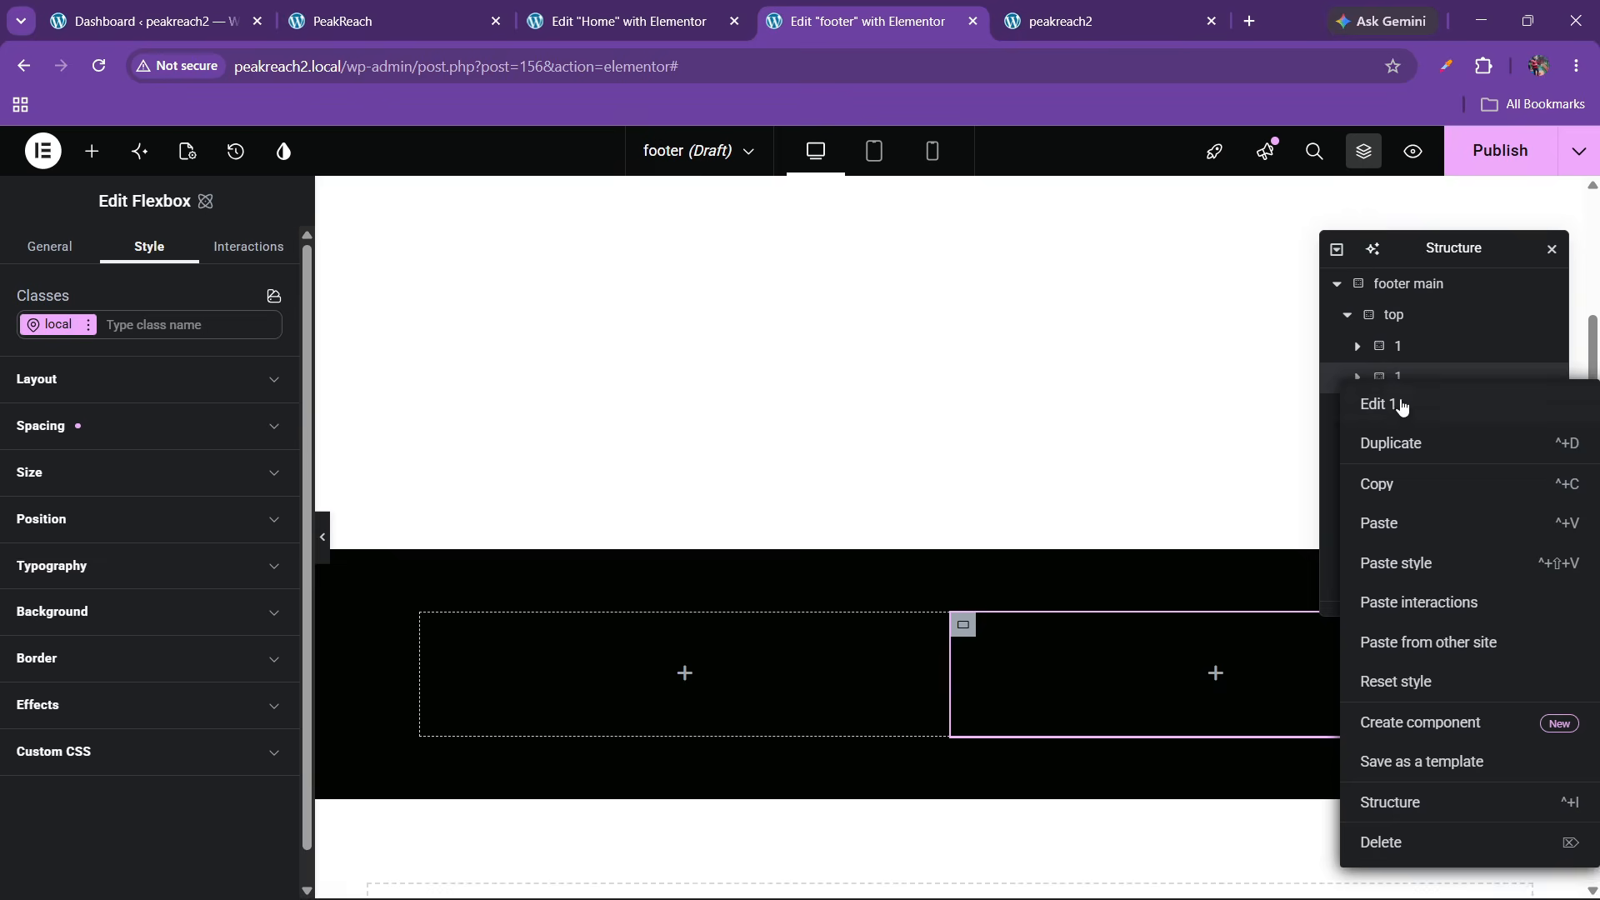
left_click(1399, 443)
right_click(1398, 410)
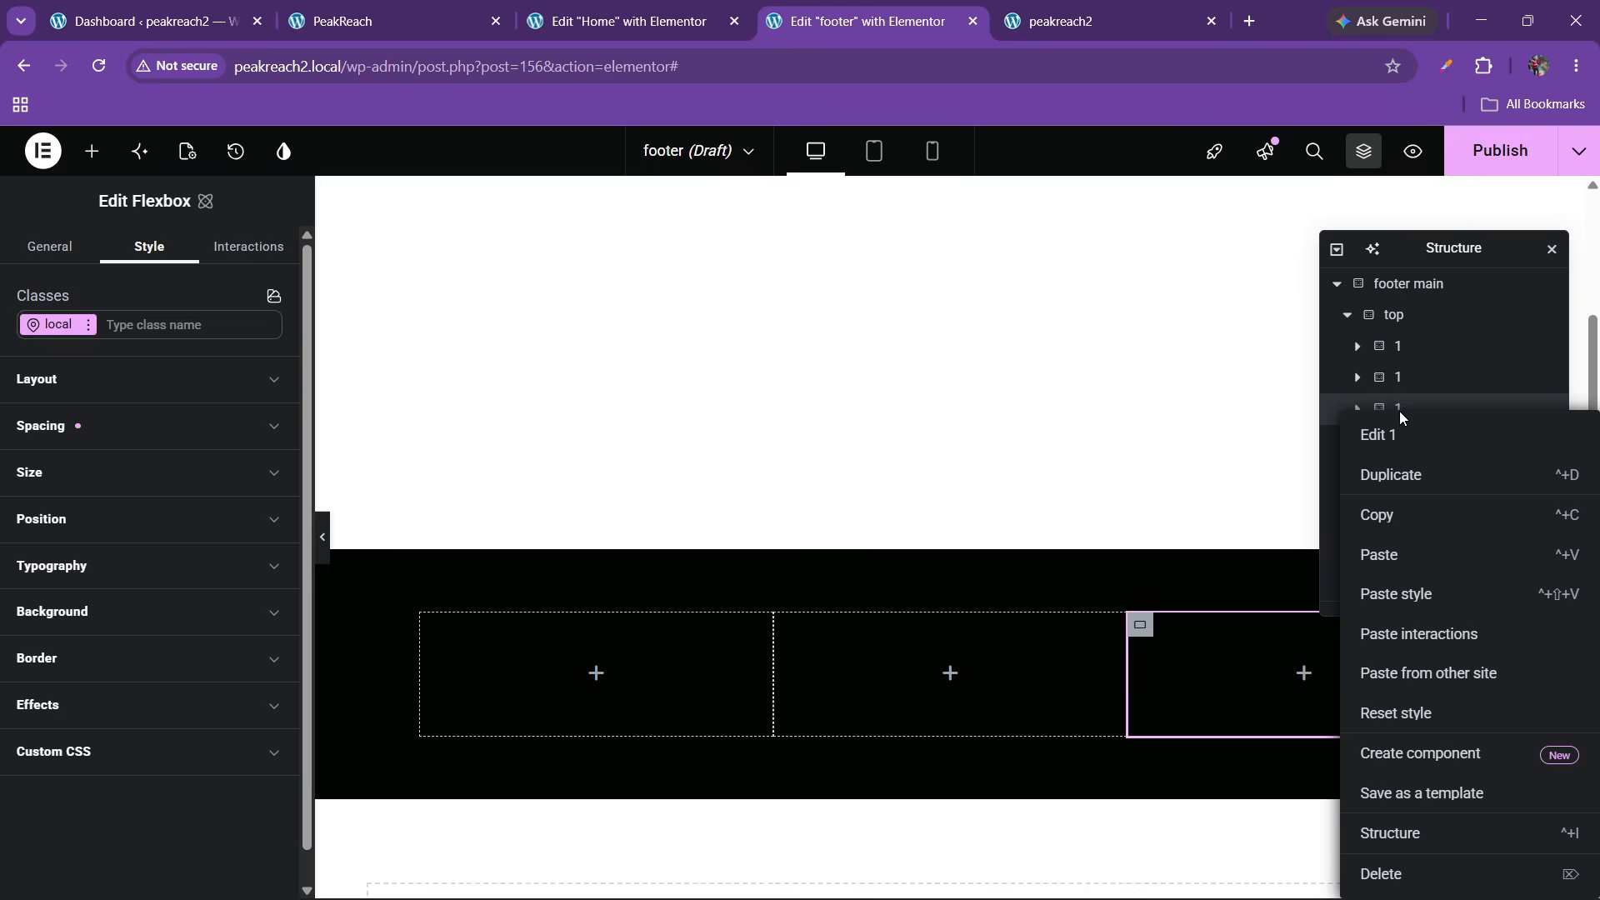
left_click(1400, 474)
left_click(383, 20)
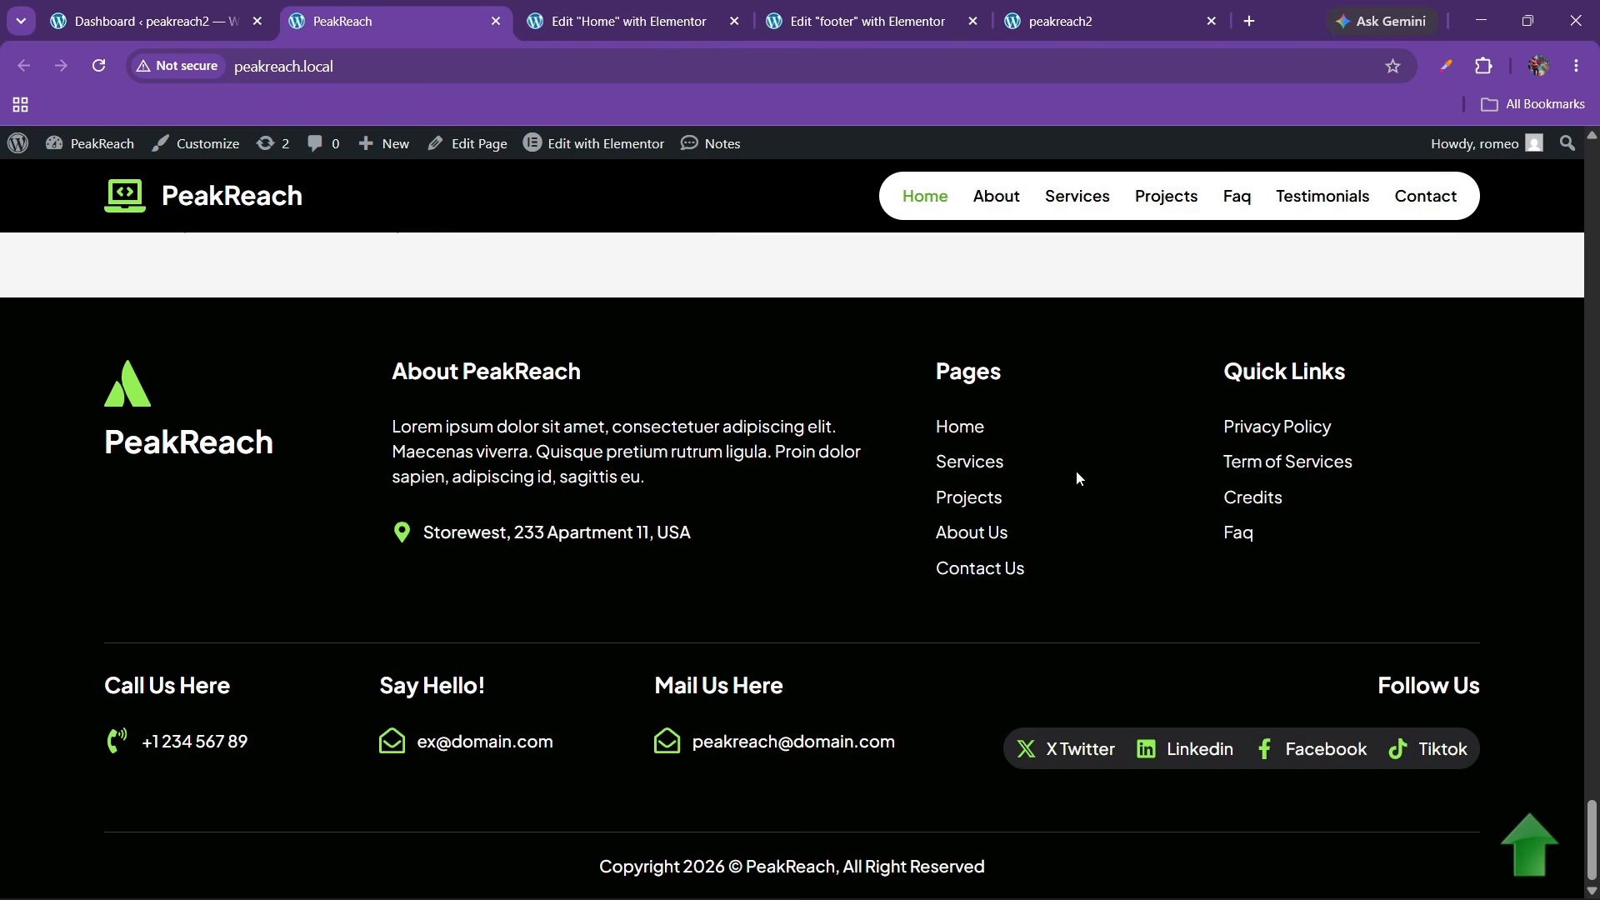
left_click(866, 20)
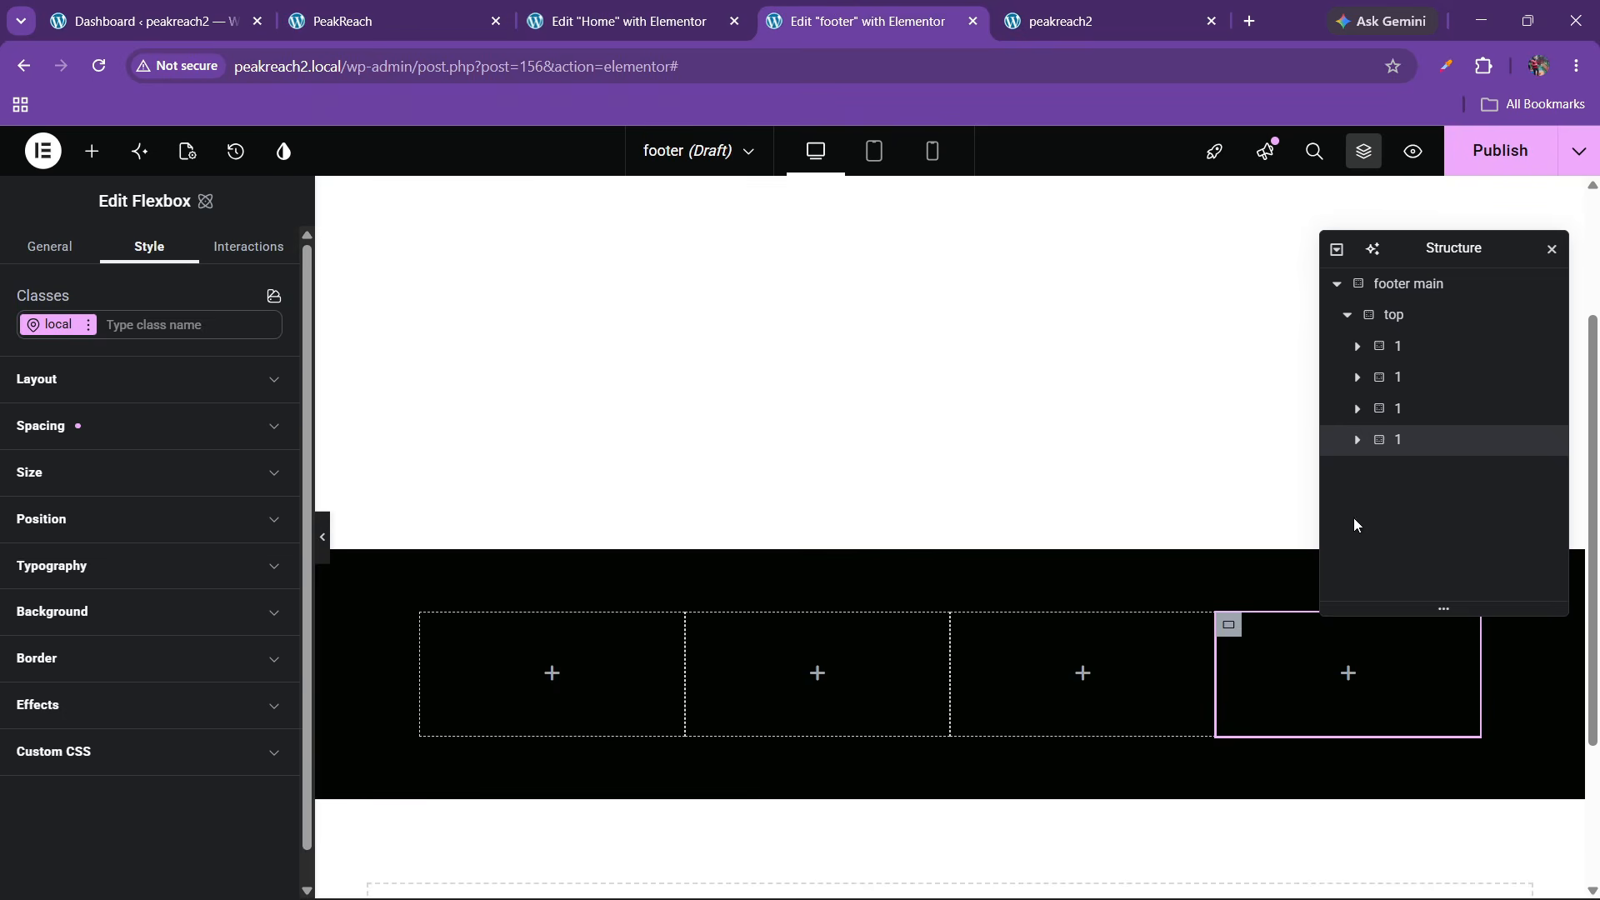
Set the 'top' container to space-between, top-aligned columns with a 20 px gap
left_click(1393, 316)
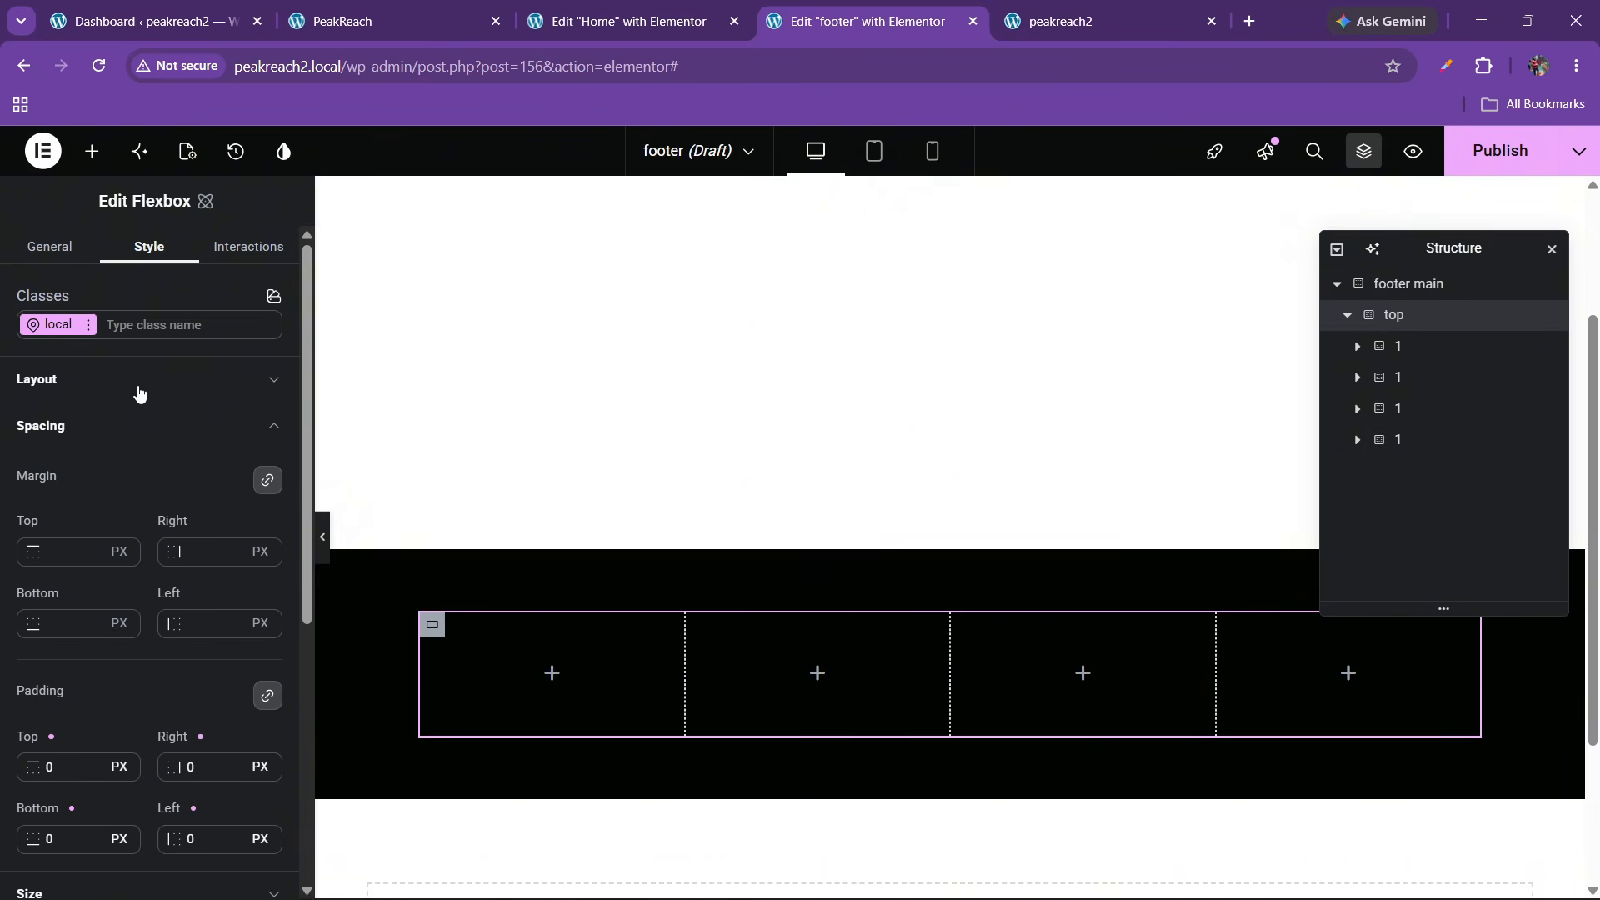
left_click(139, 381)
left_click(170, 576)
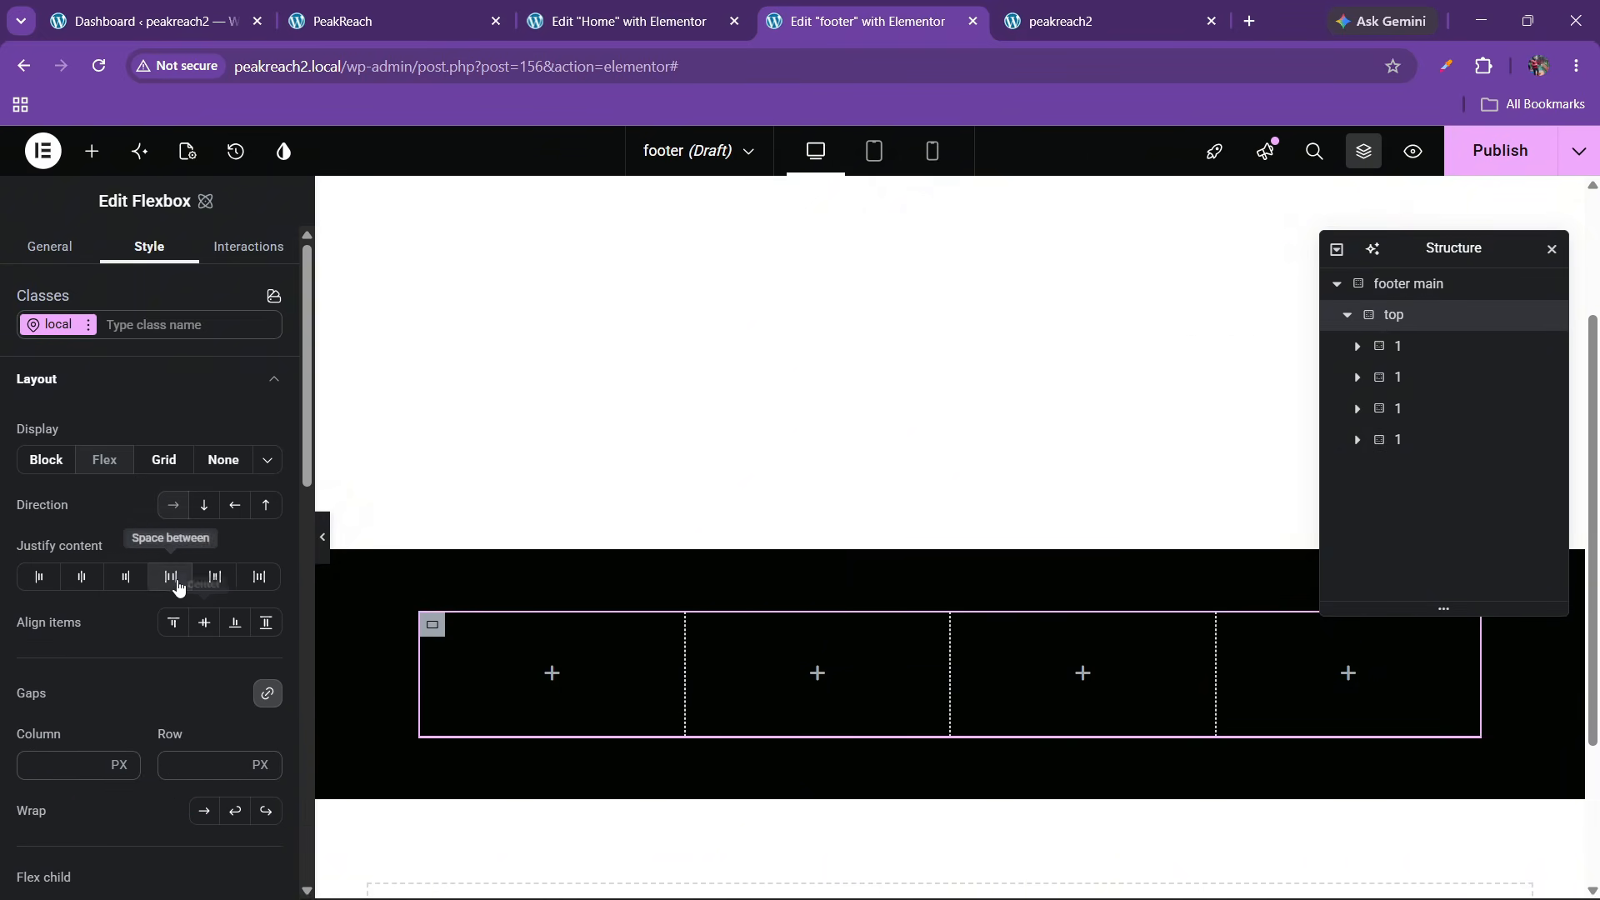
left_click(204, 625)
left_click(182, 635)
left_click(182, 759)
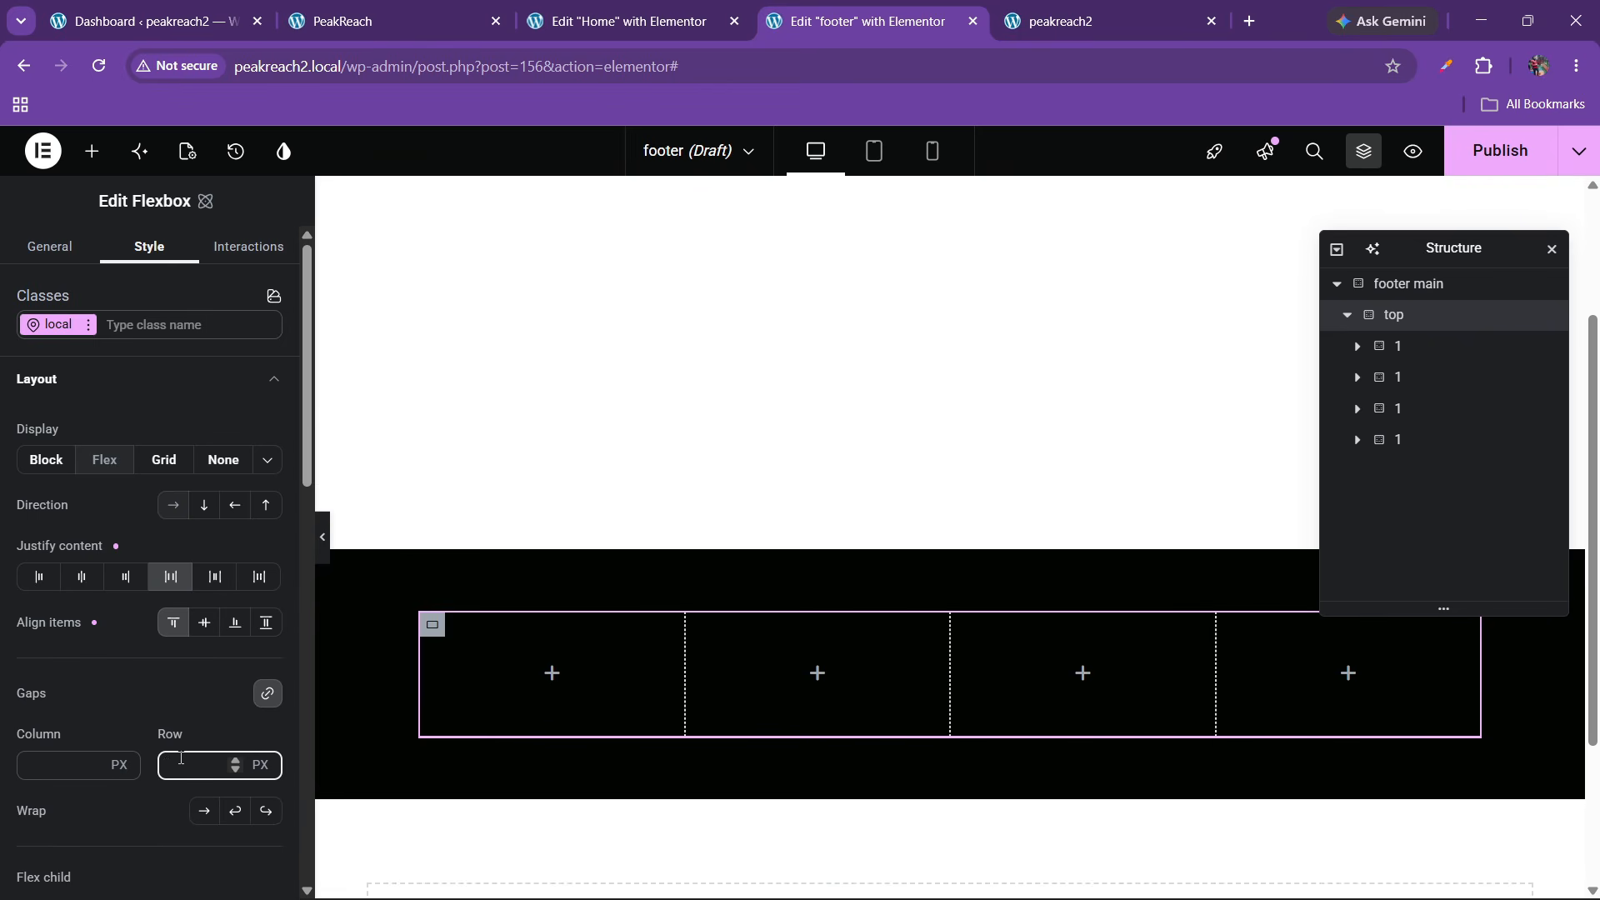
type("20")
left_click(379, 10)
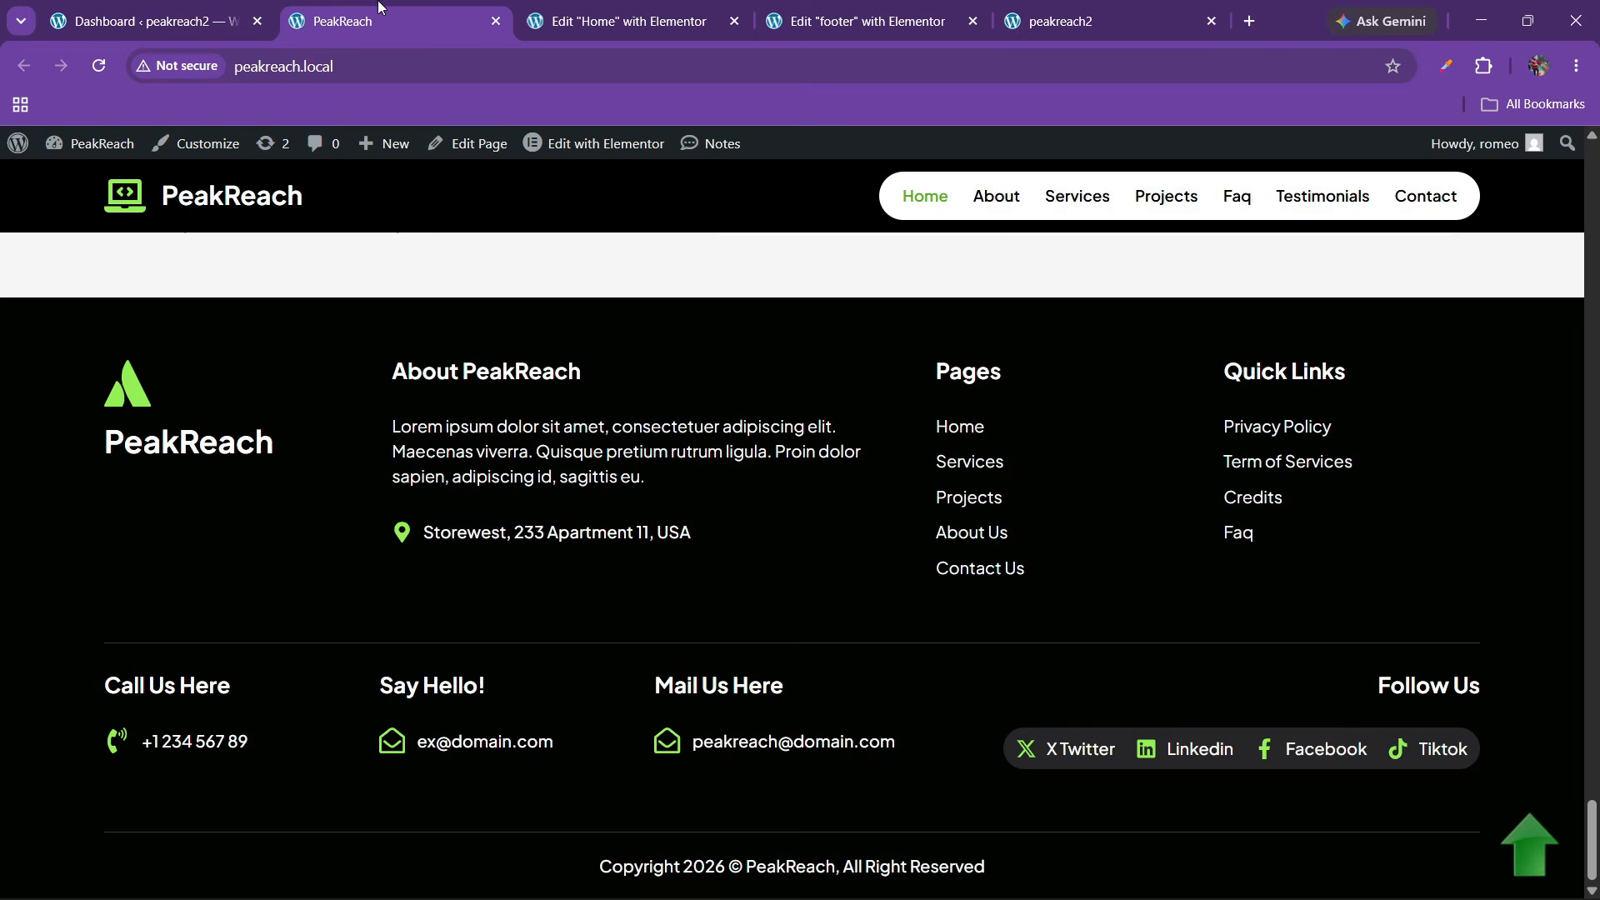
left_click(854, 8)
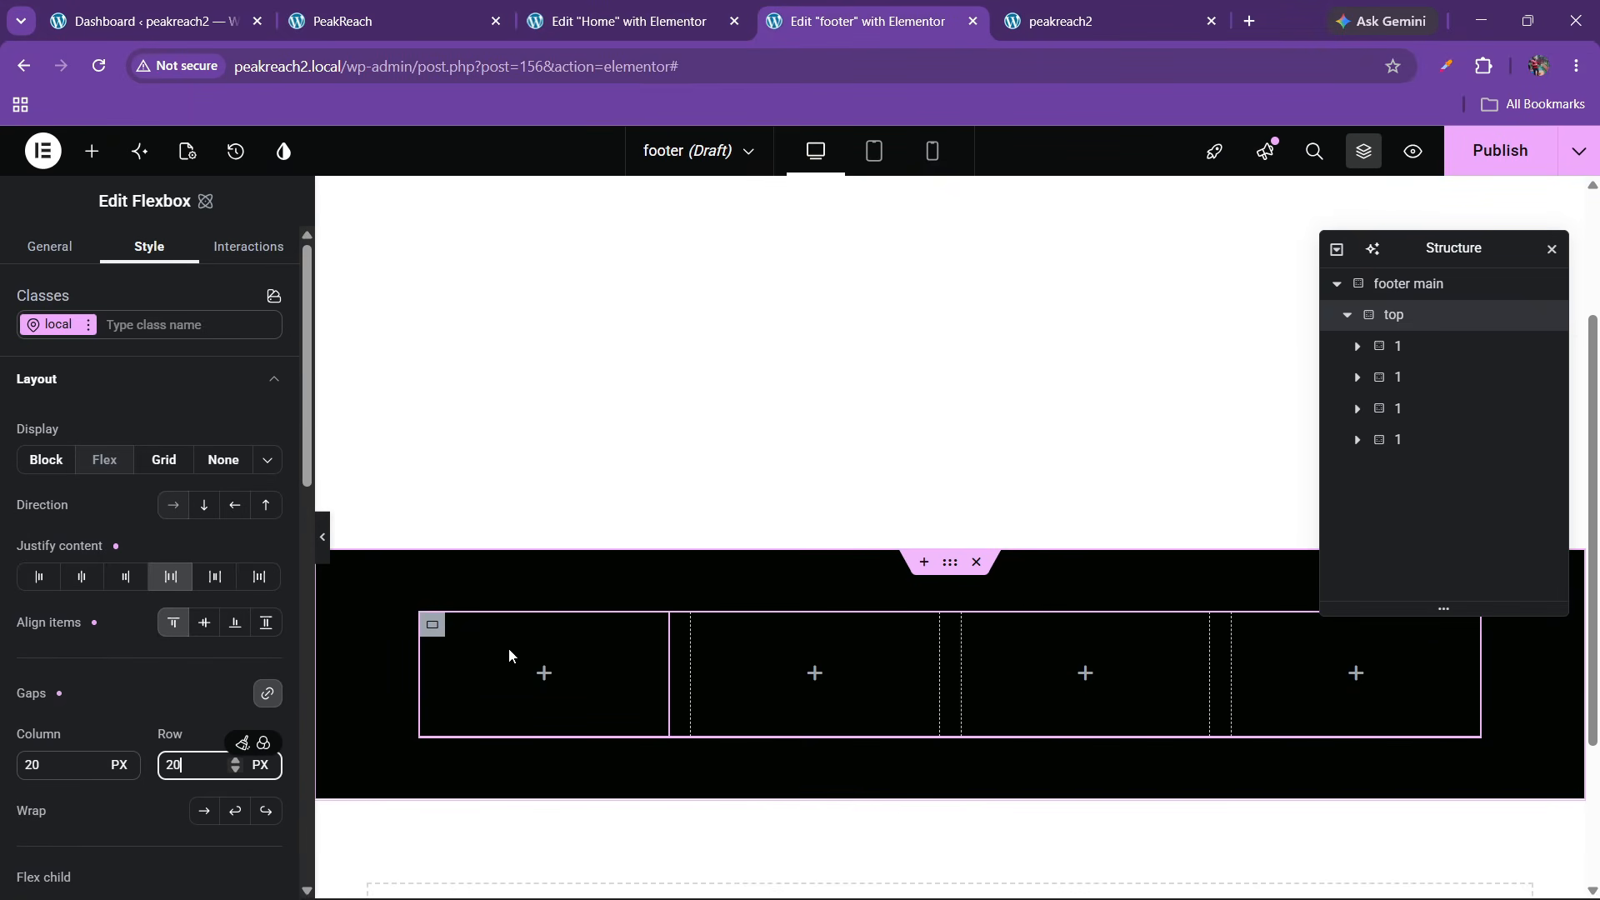
Select the first footer column to start adding widgets to it
left_click(1357, 347)
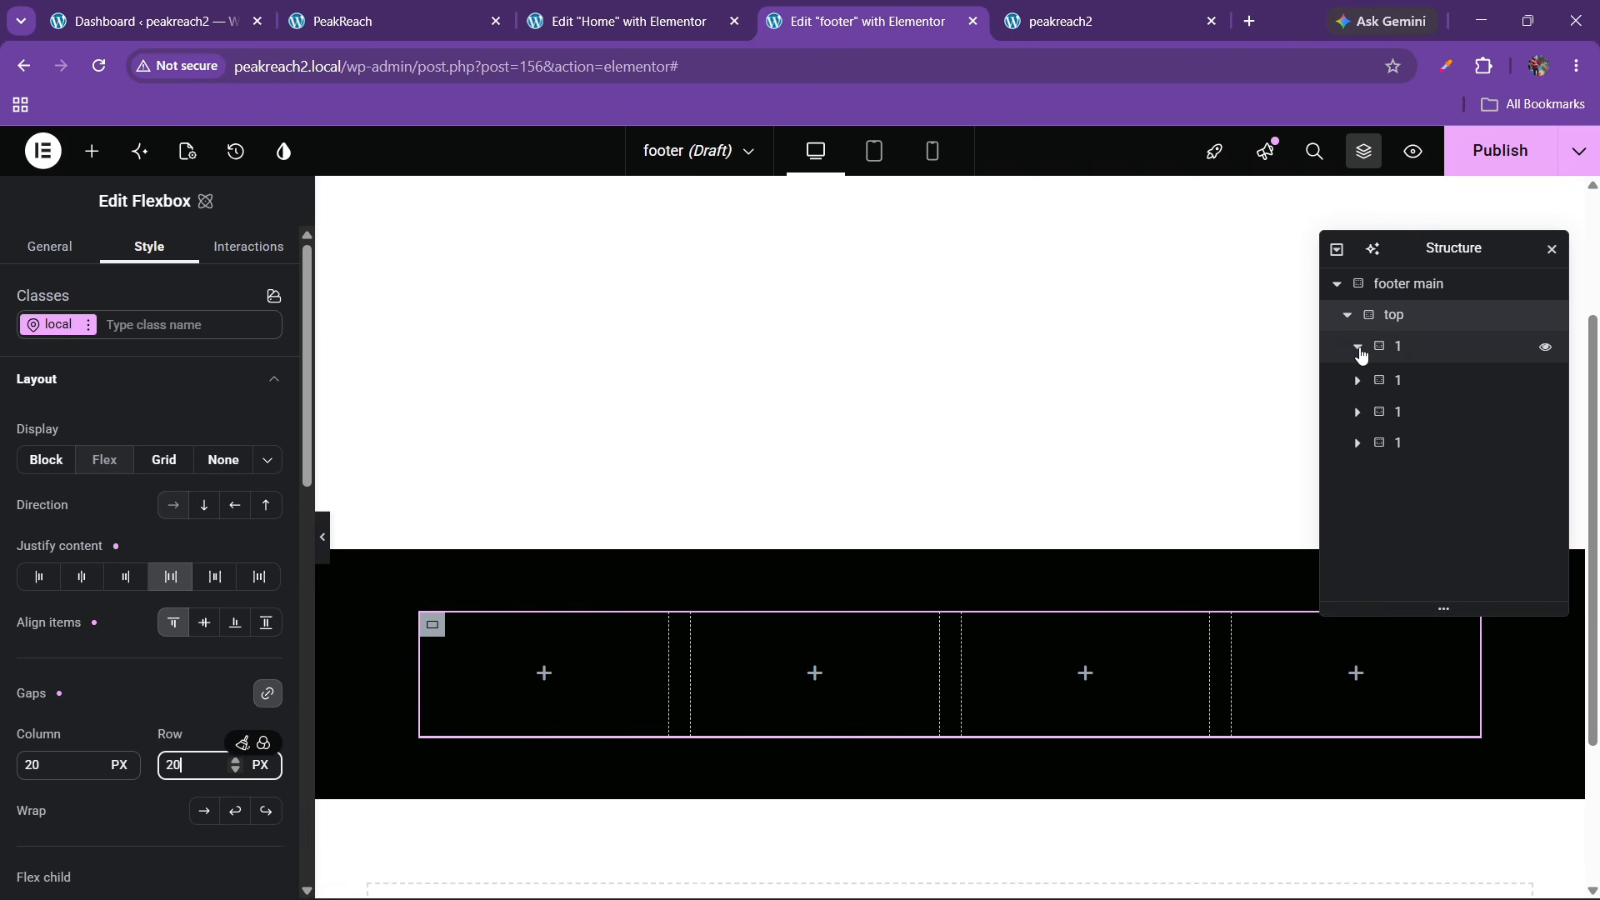
left_click(1400, 348)
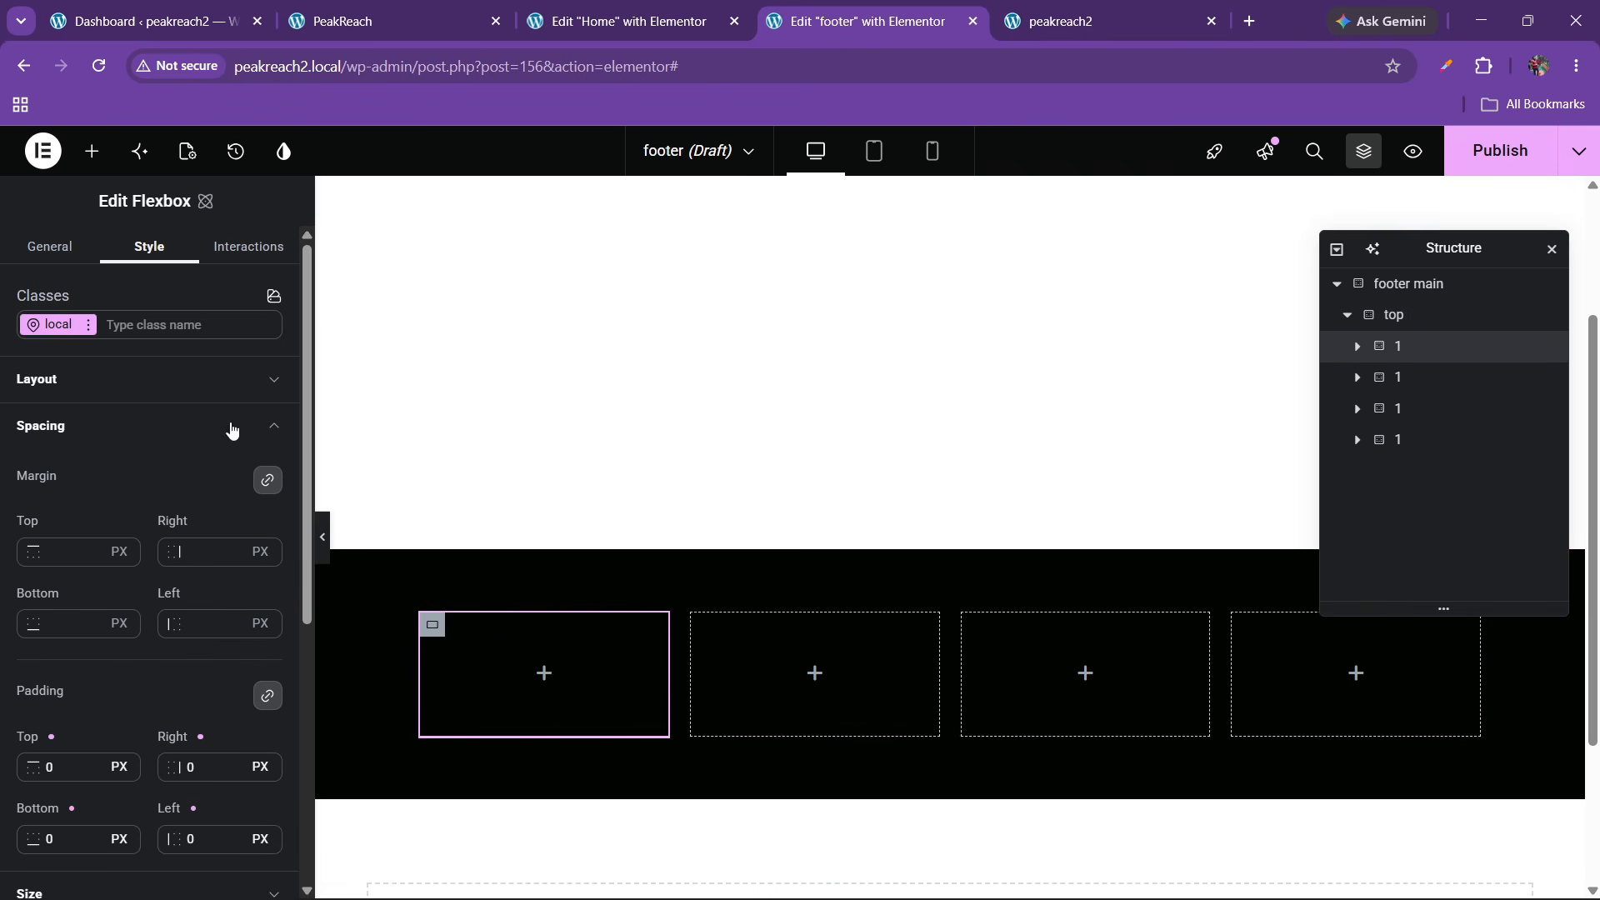
left_click(92, 151)
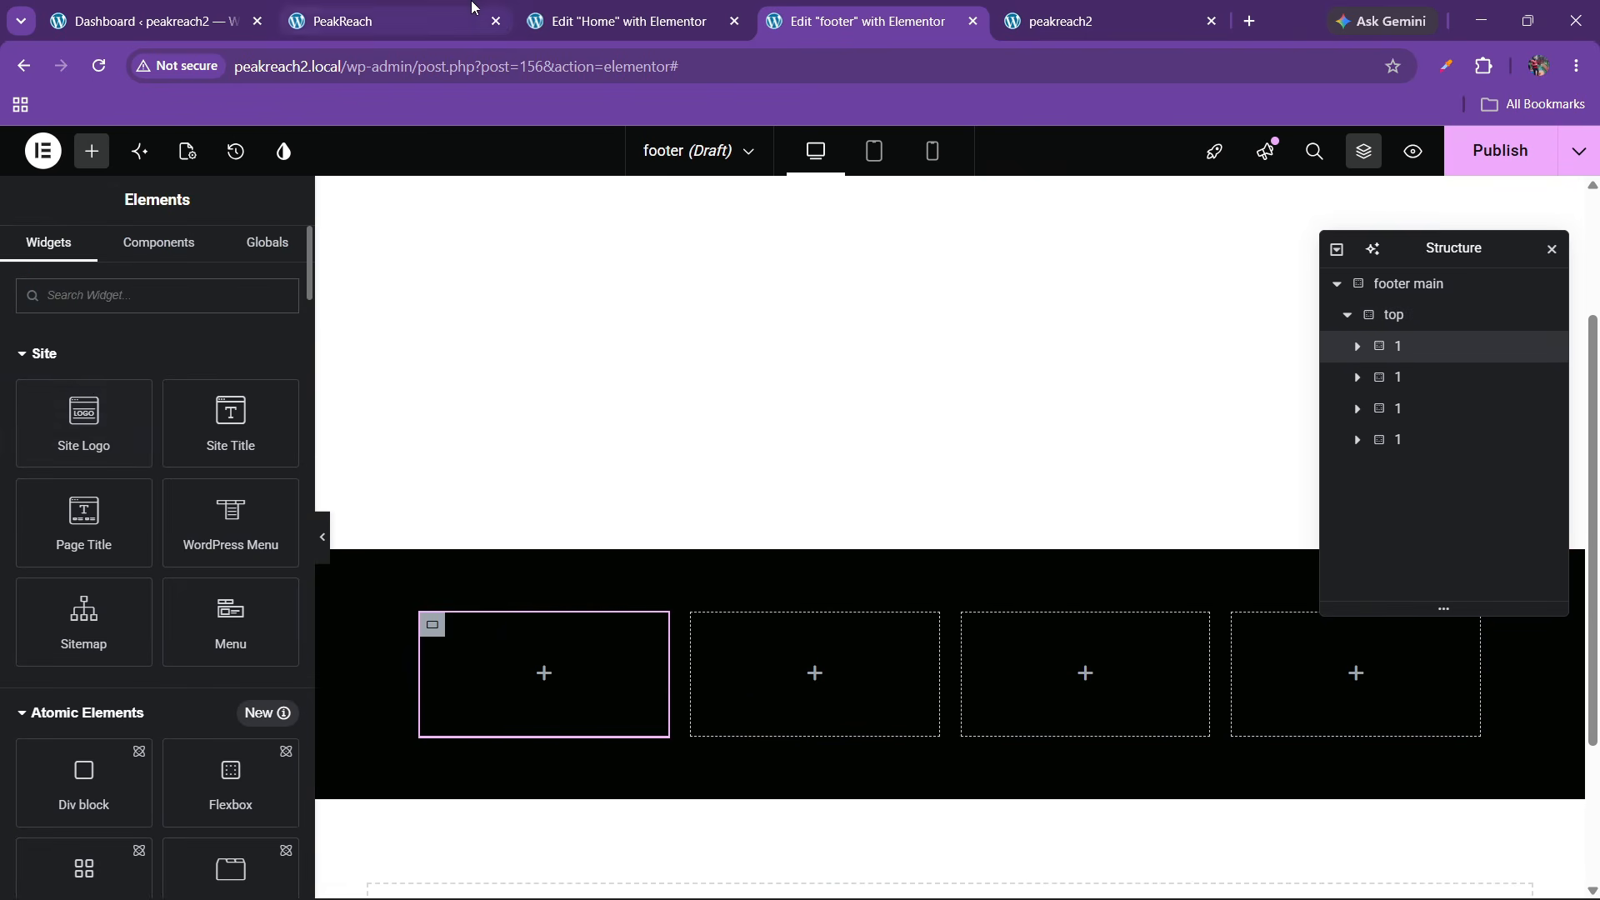
Try an Icon widget in the first footer column, then delete it
left_click(473, 7)
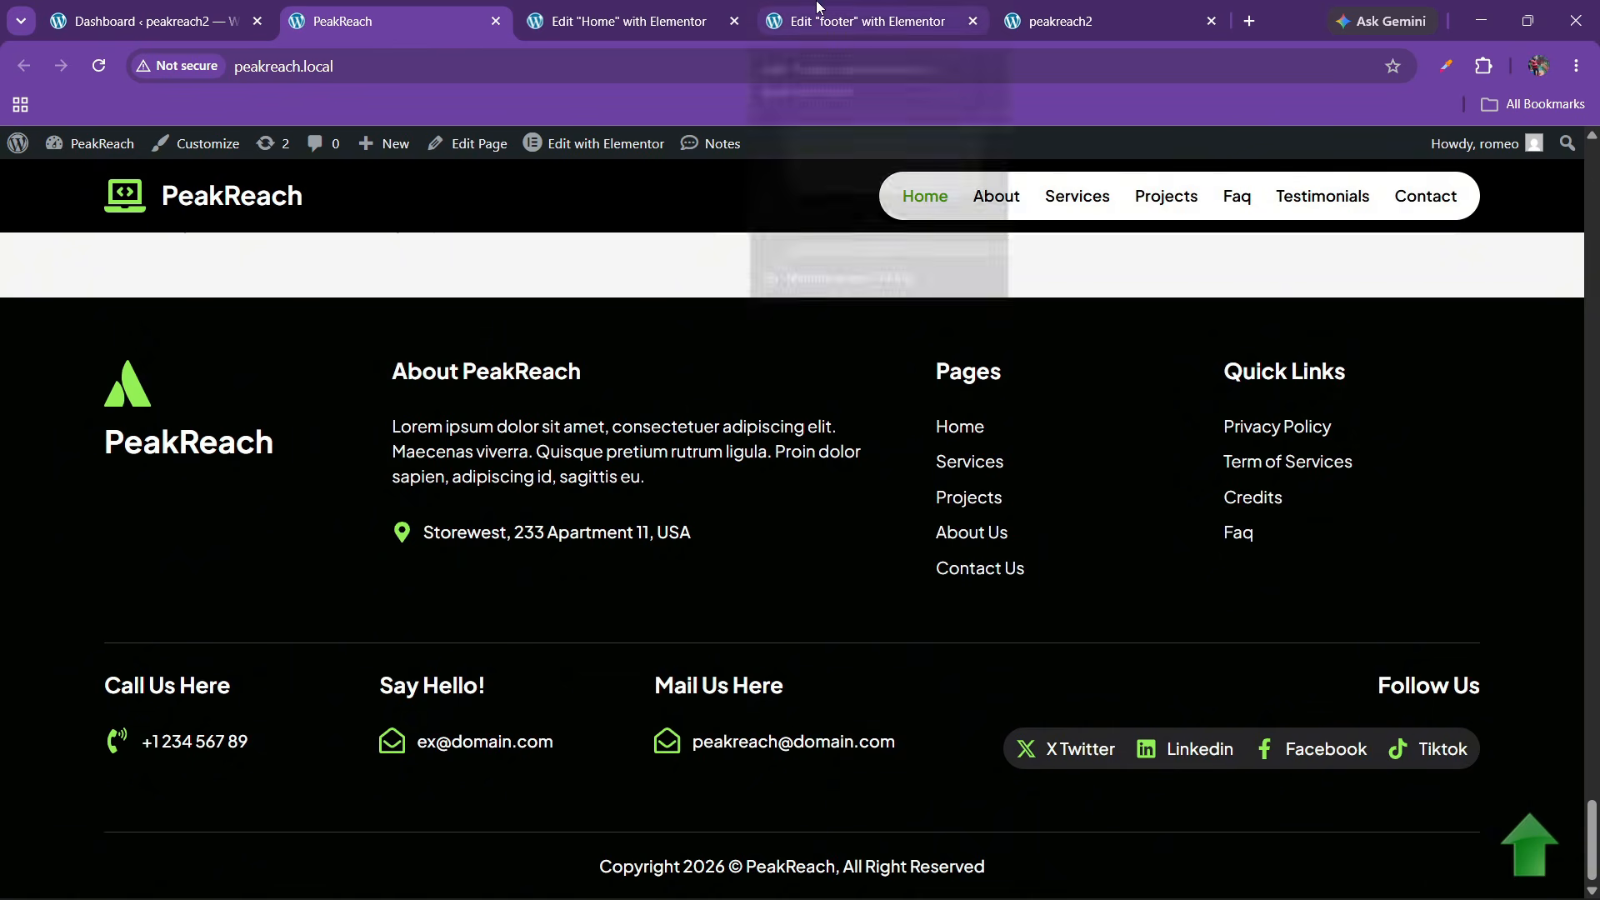
left_click(867, 21)
type("icon")
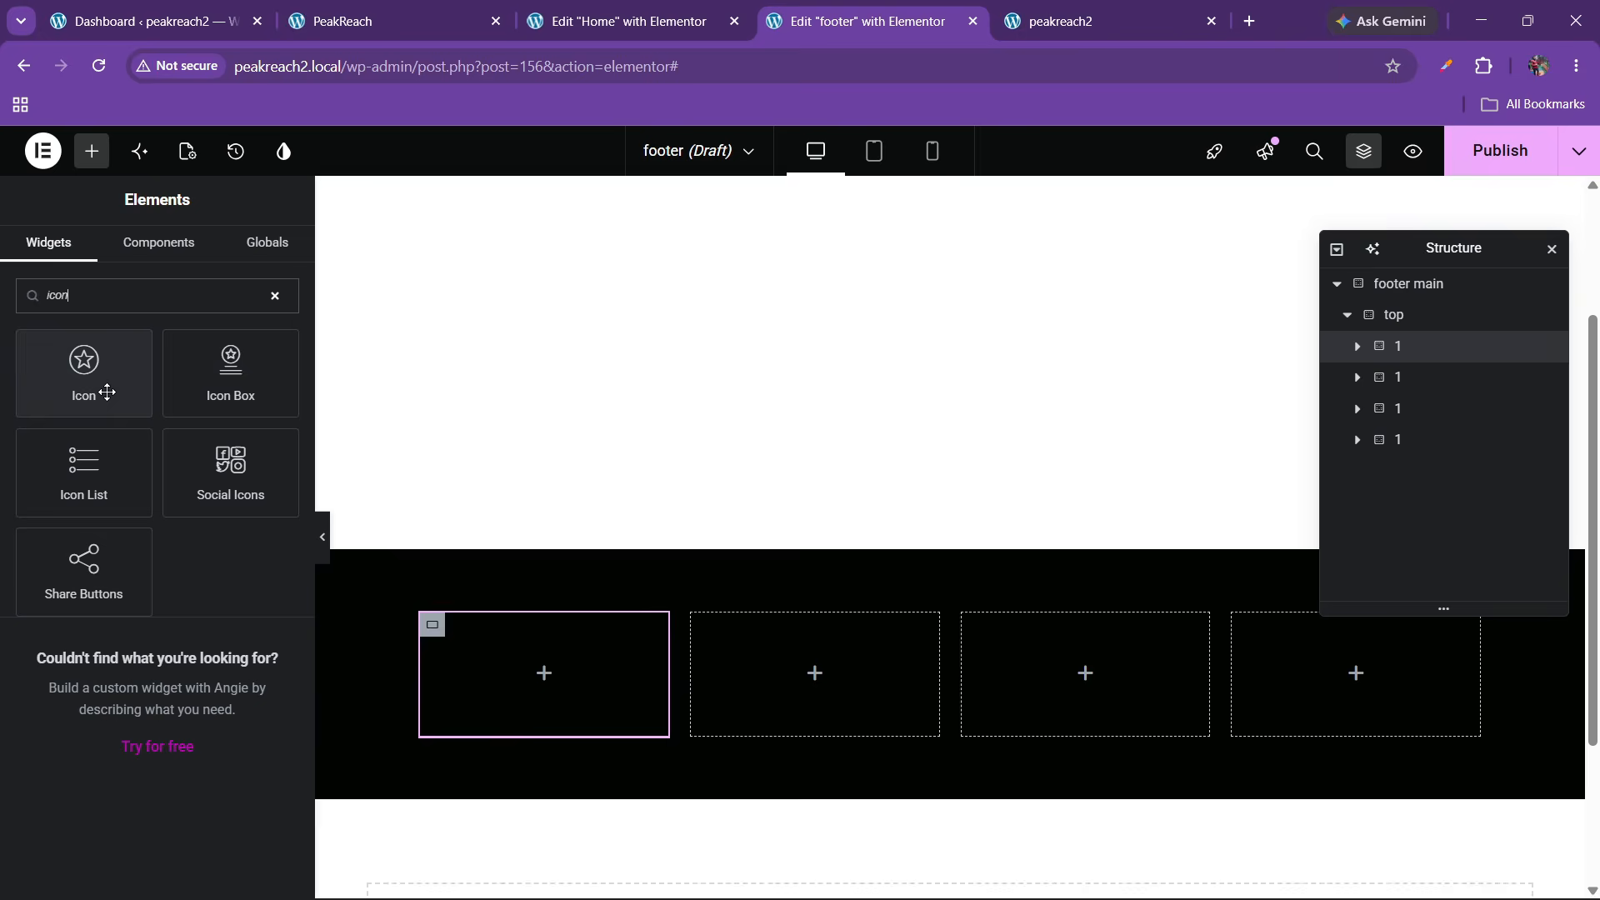
left_click_drag(104, 391, 561, 714)
left_click(391, 21)
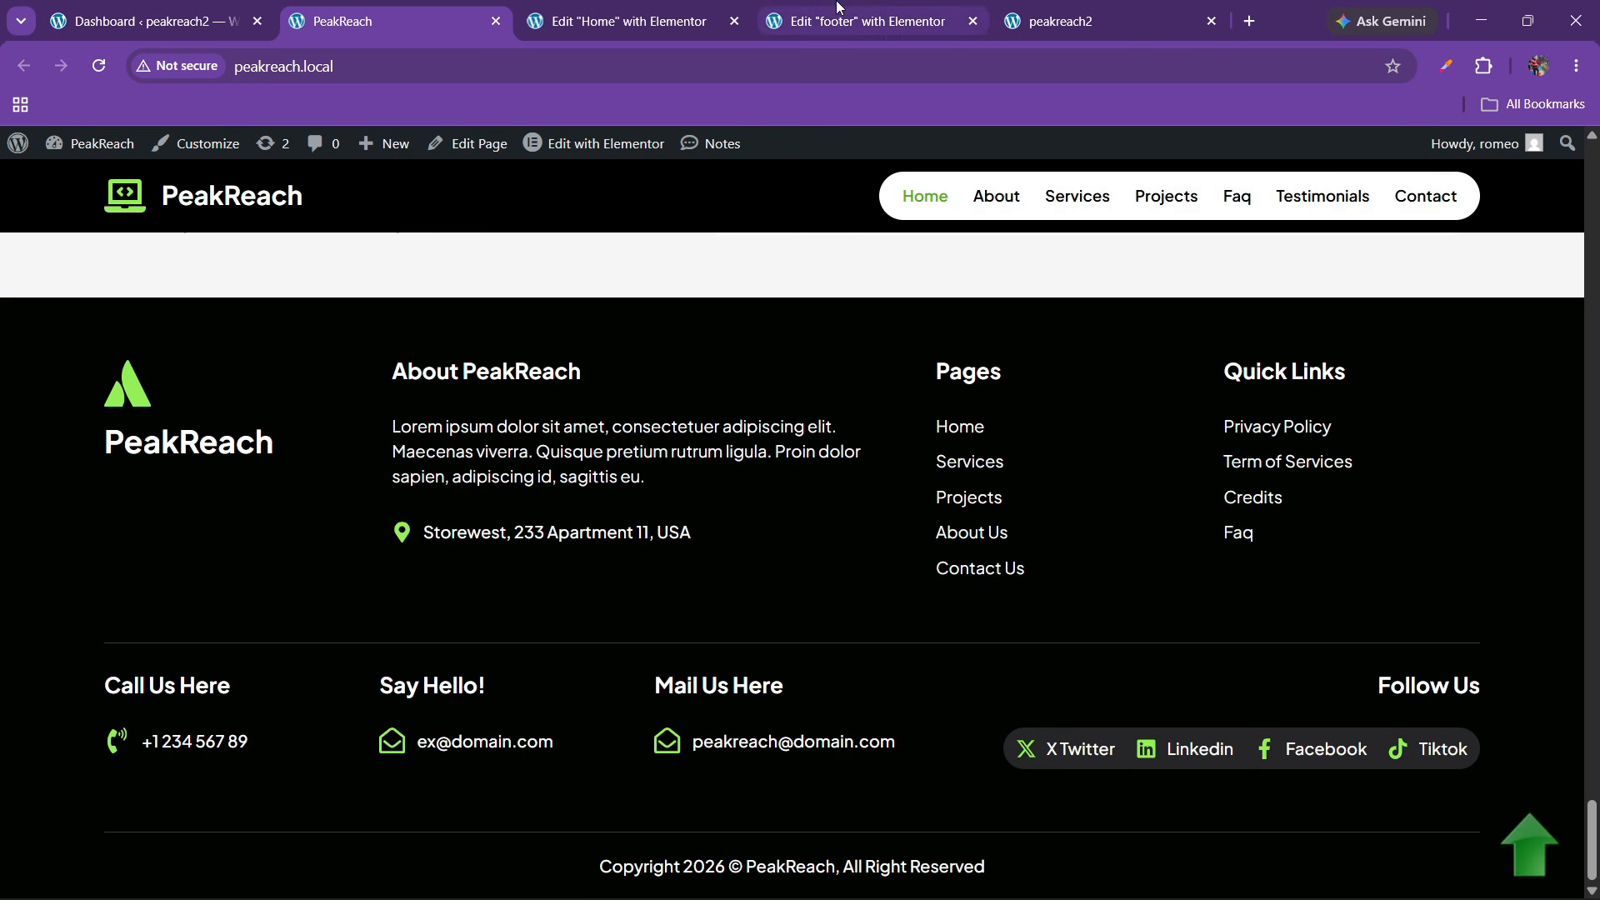
left_click(873, 6)
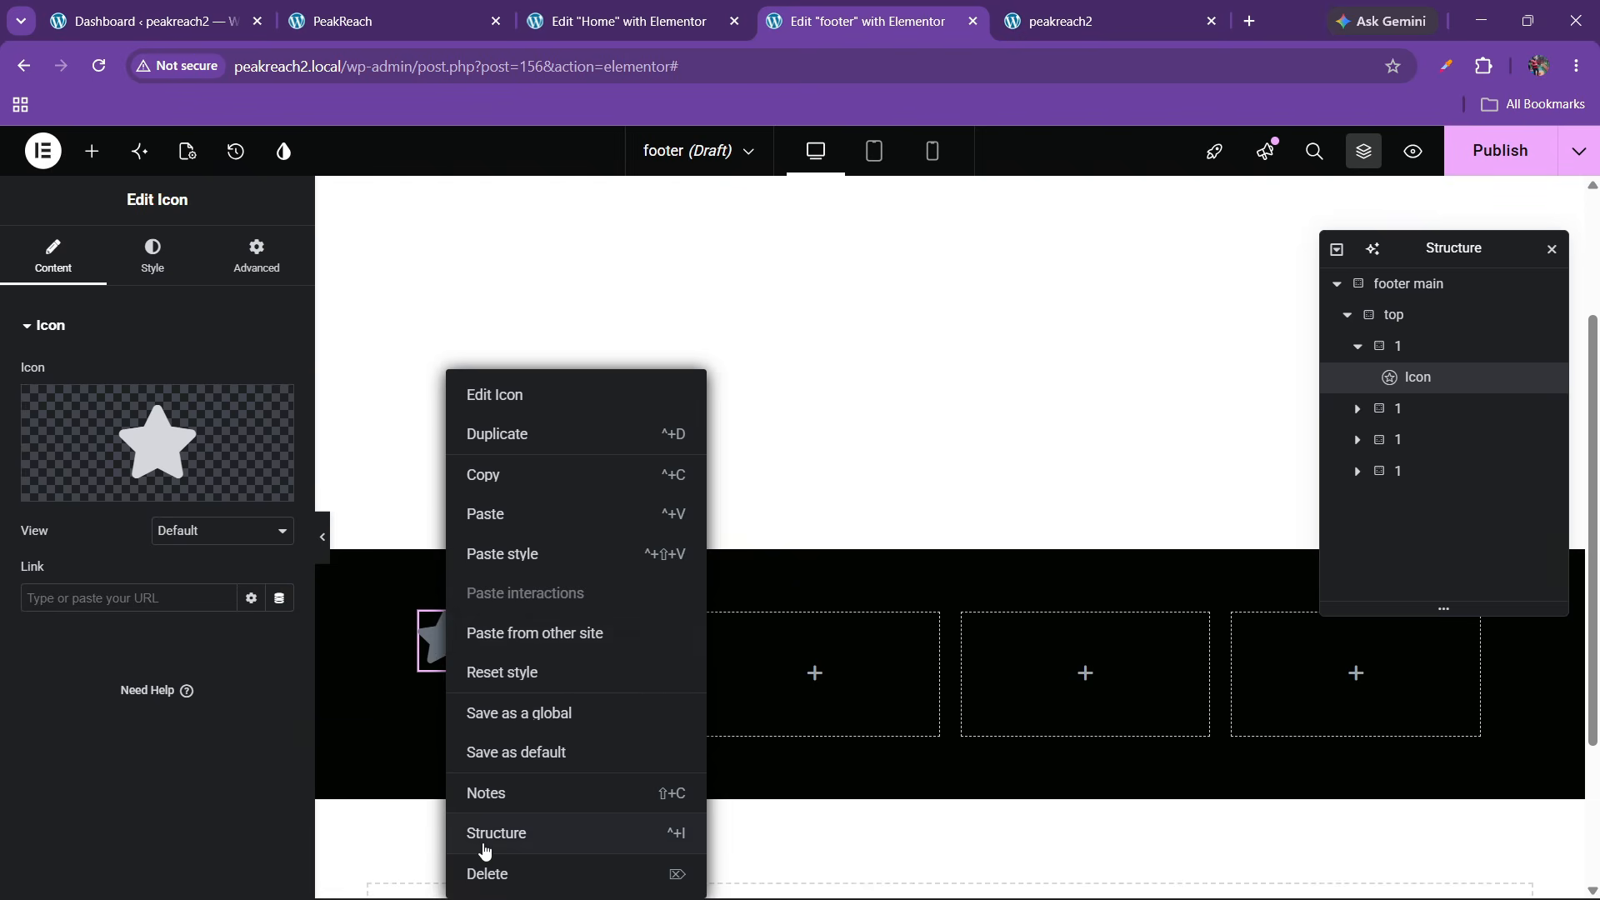
left_click(487, 874)
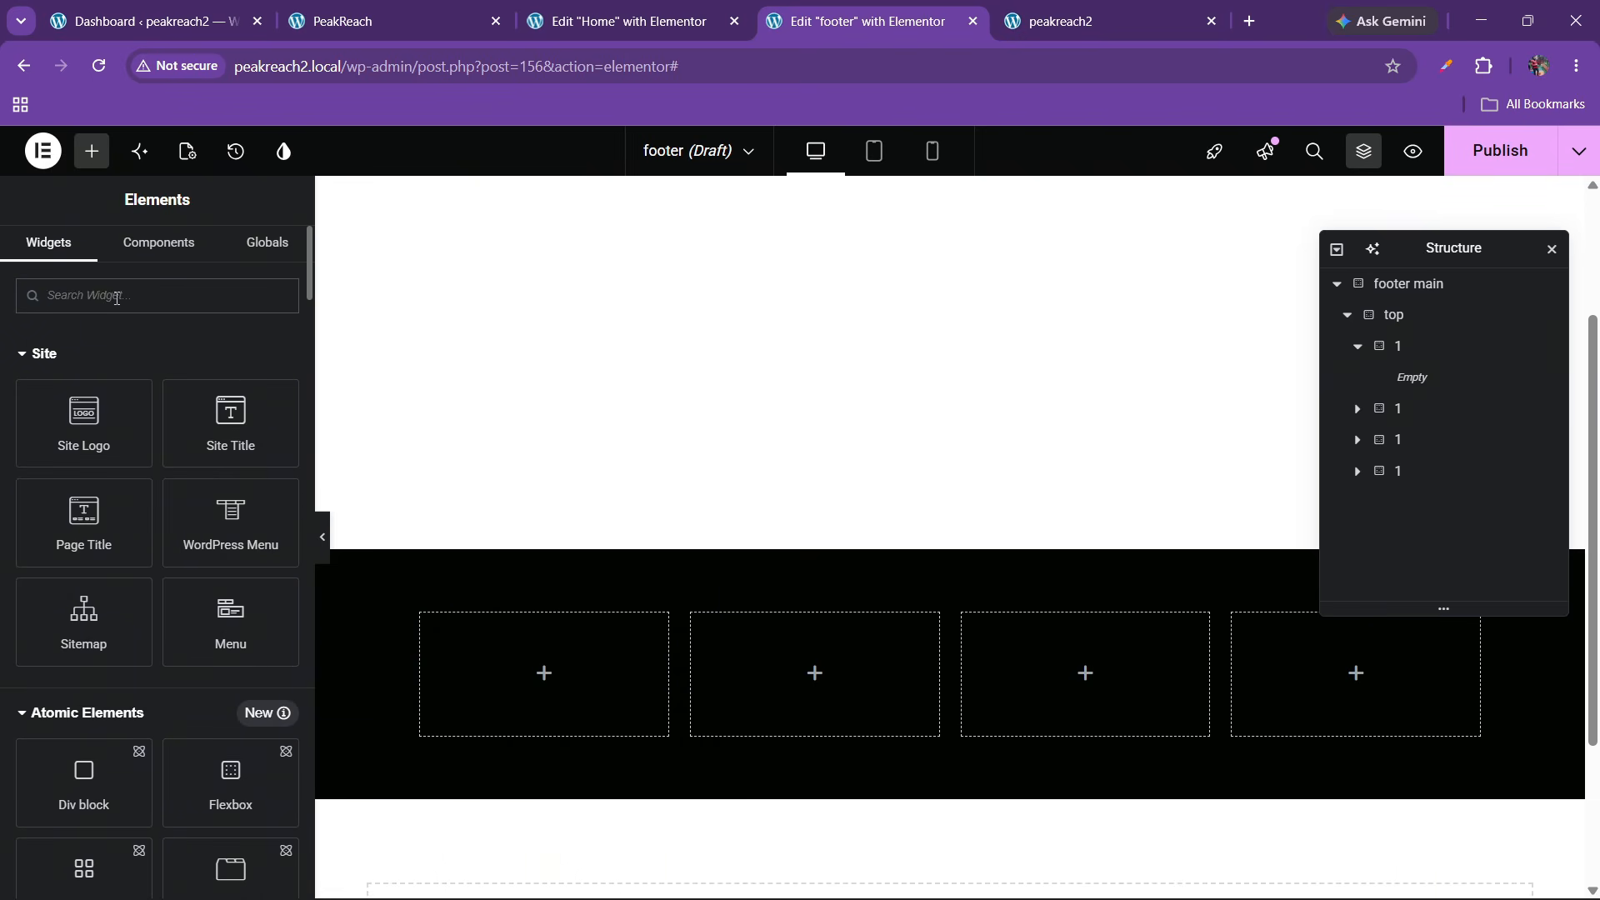
Place an Icon List in the first column and remove its second and third items
left_click(116, 297)
type("icon box")
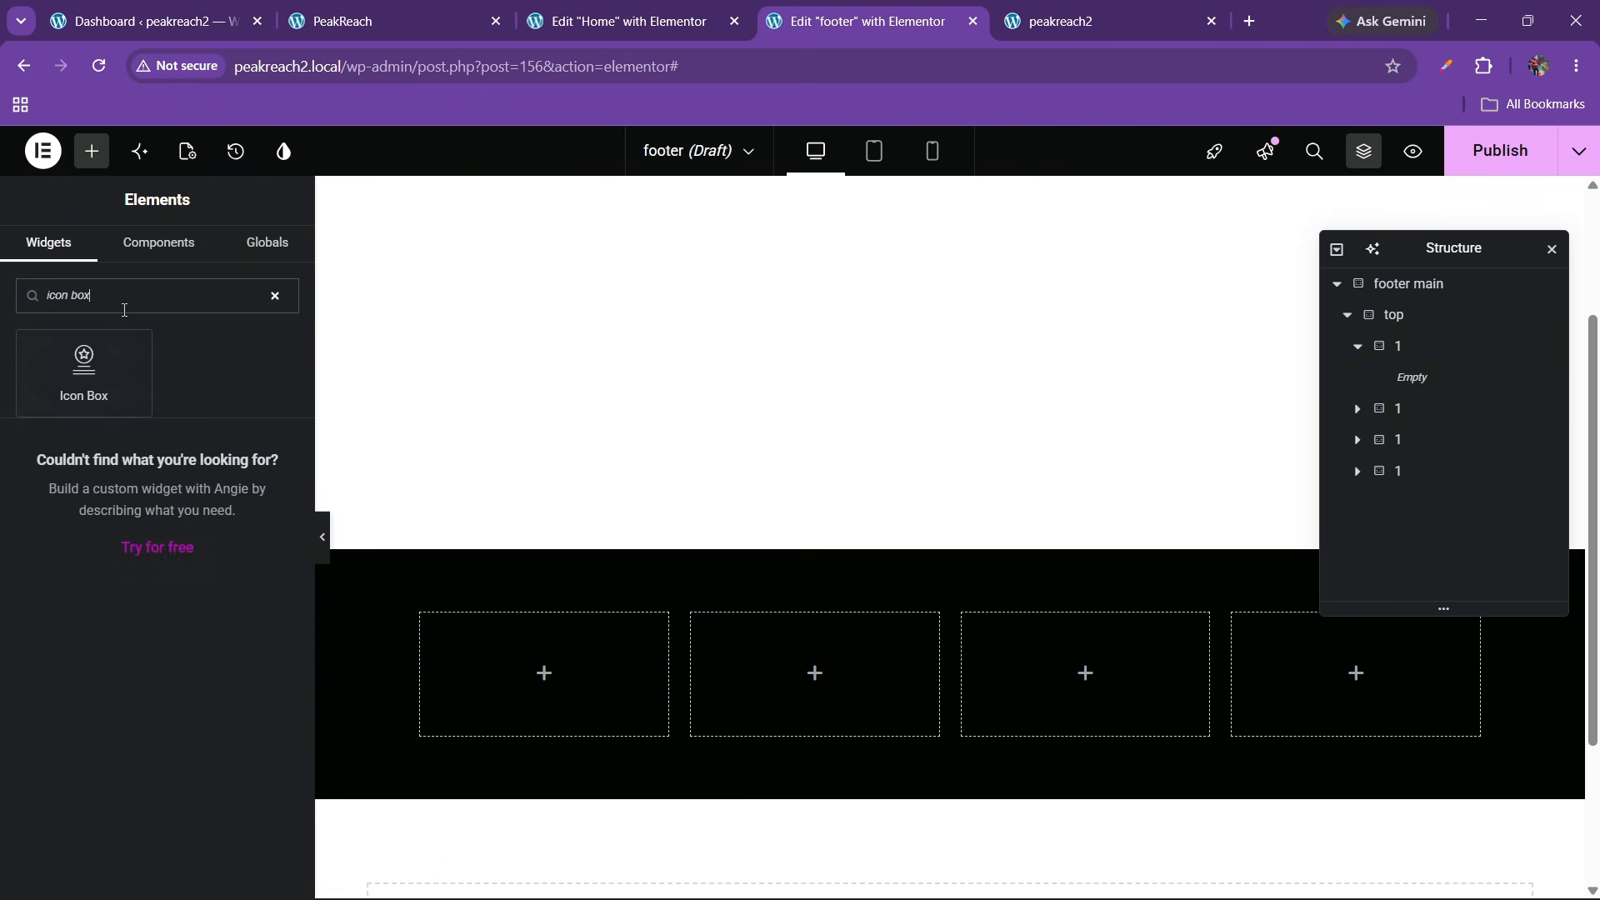
type("list")
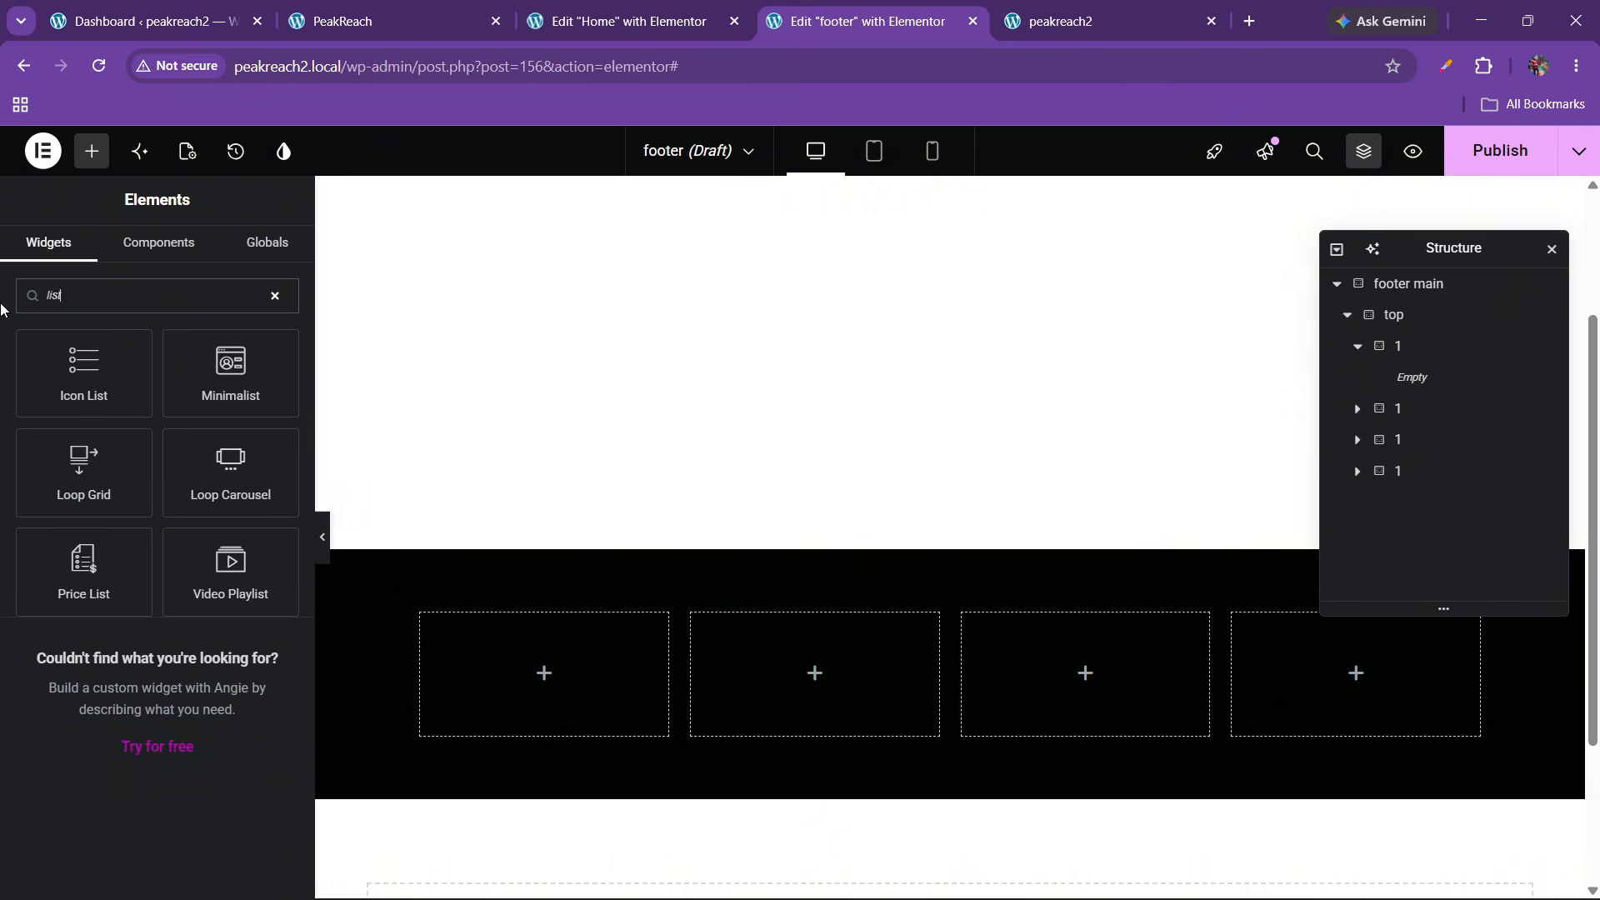
left_click_drag(83, 371, 541, 673)
left_click(273, 503)
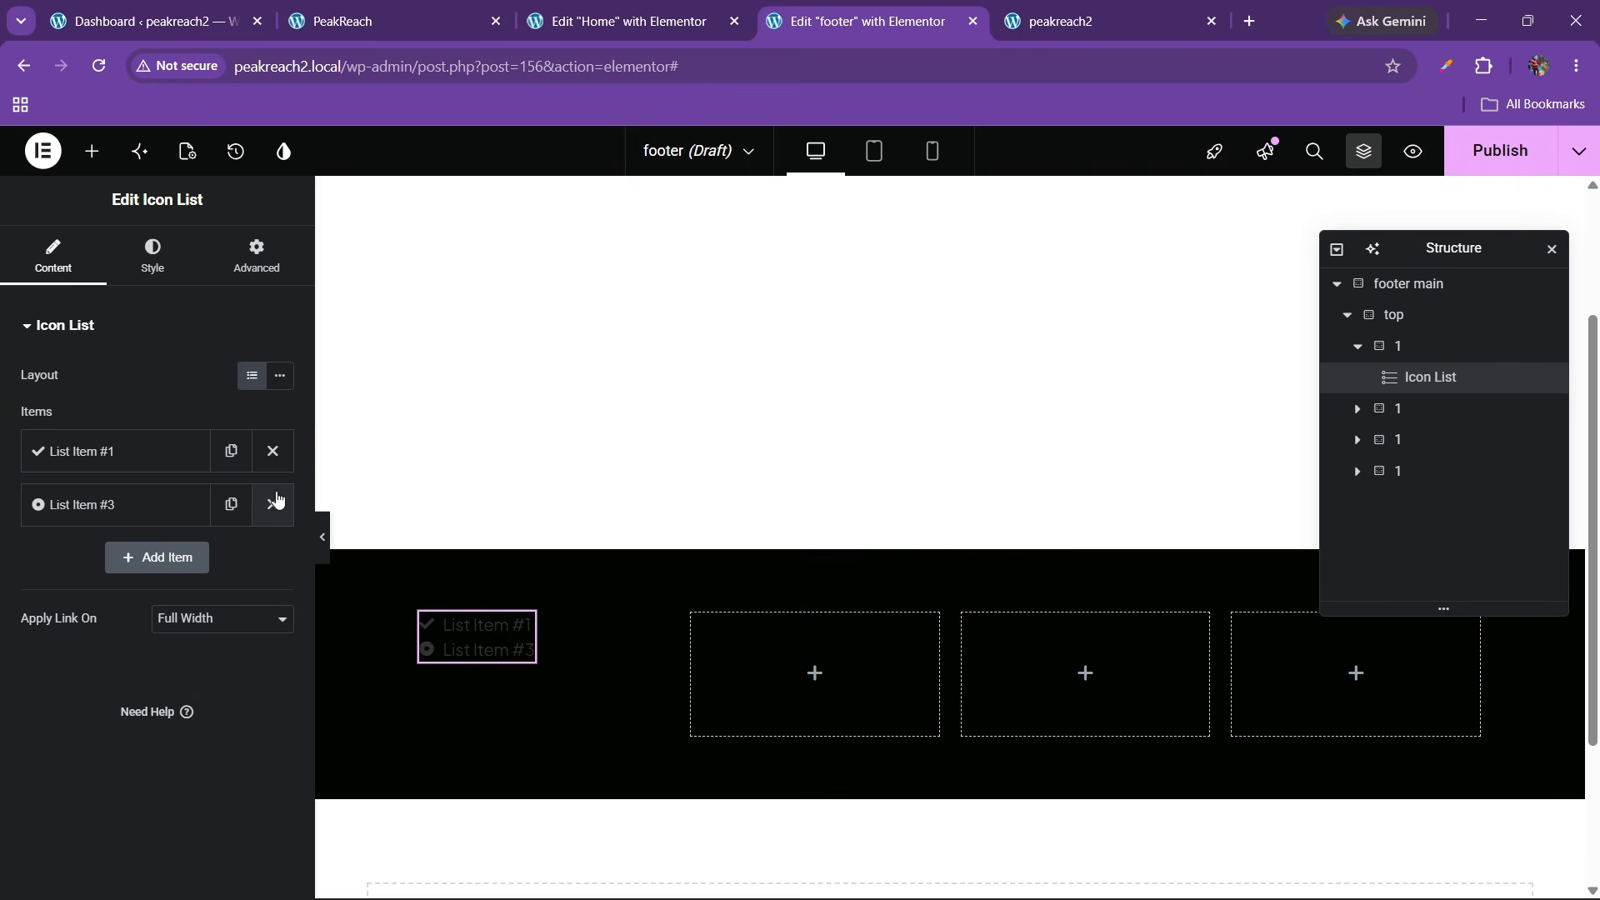
left_click(273, 503)
Give the remaining list item the External link icon and the text 'PeakReach'
left_click(153, 450)
left_click(96, 658)
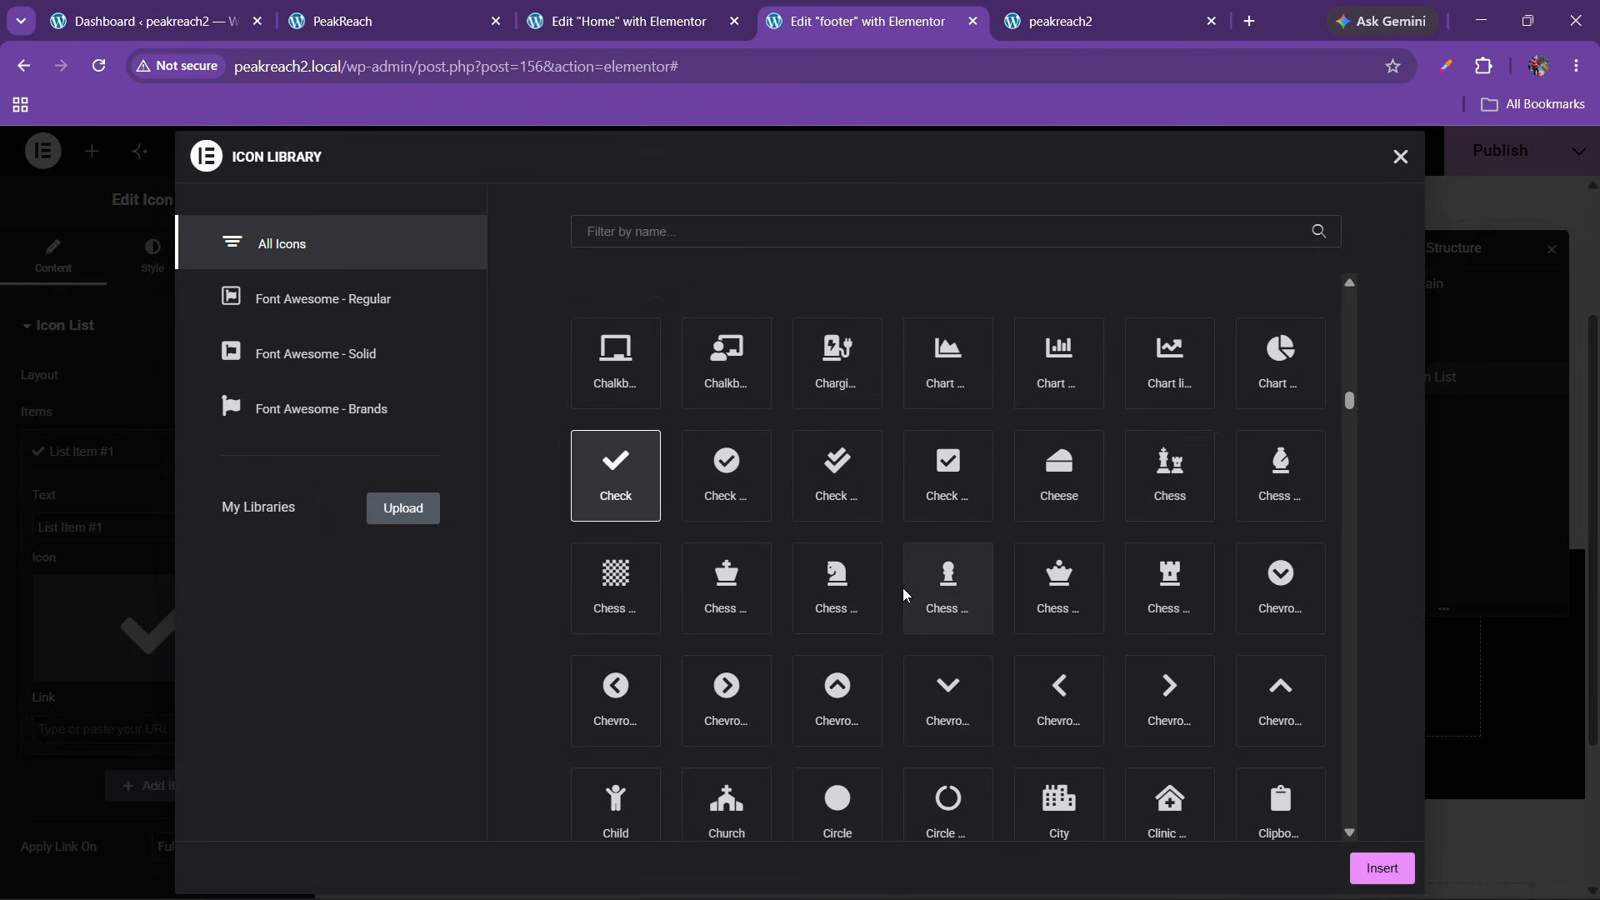
scroll(905, 592, "down", 10)
scroll(906, 594, "down", 3)
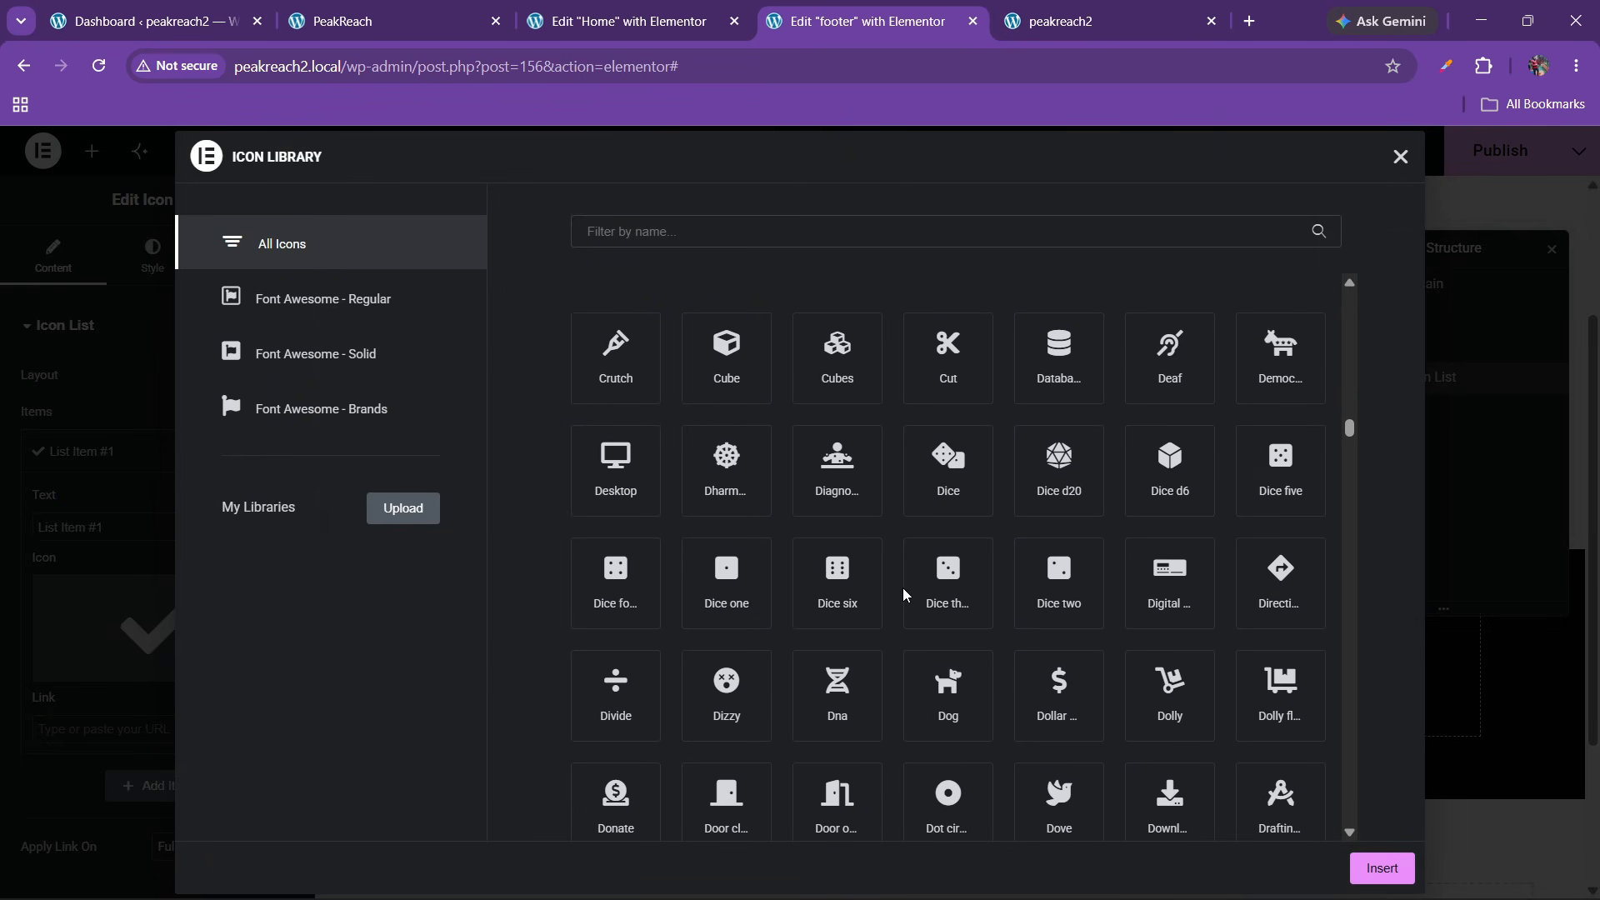
scroll(906, 594, "down", 9)
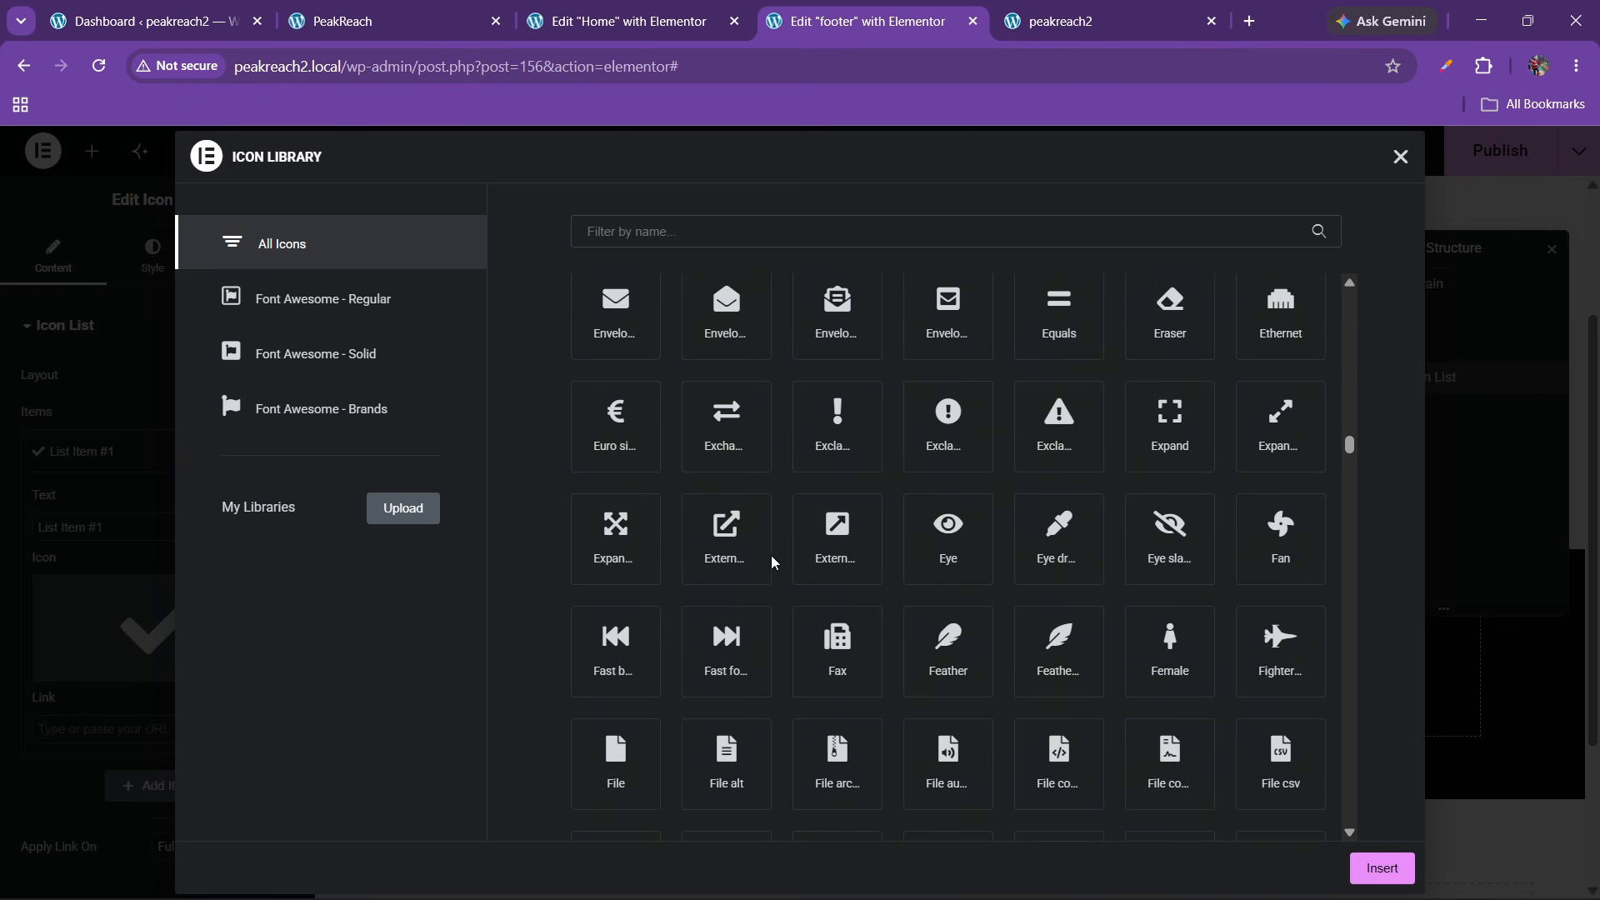
left_click(732, 540)
left_click(1382, 868)
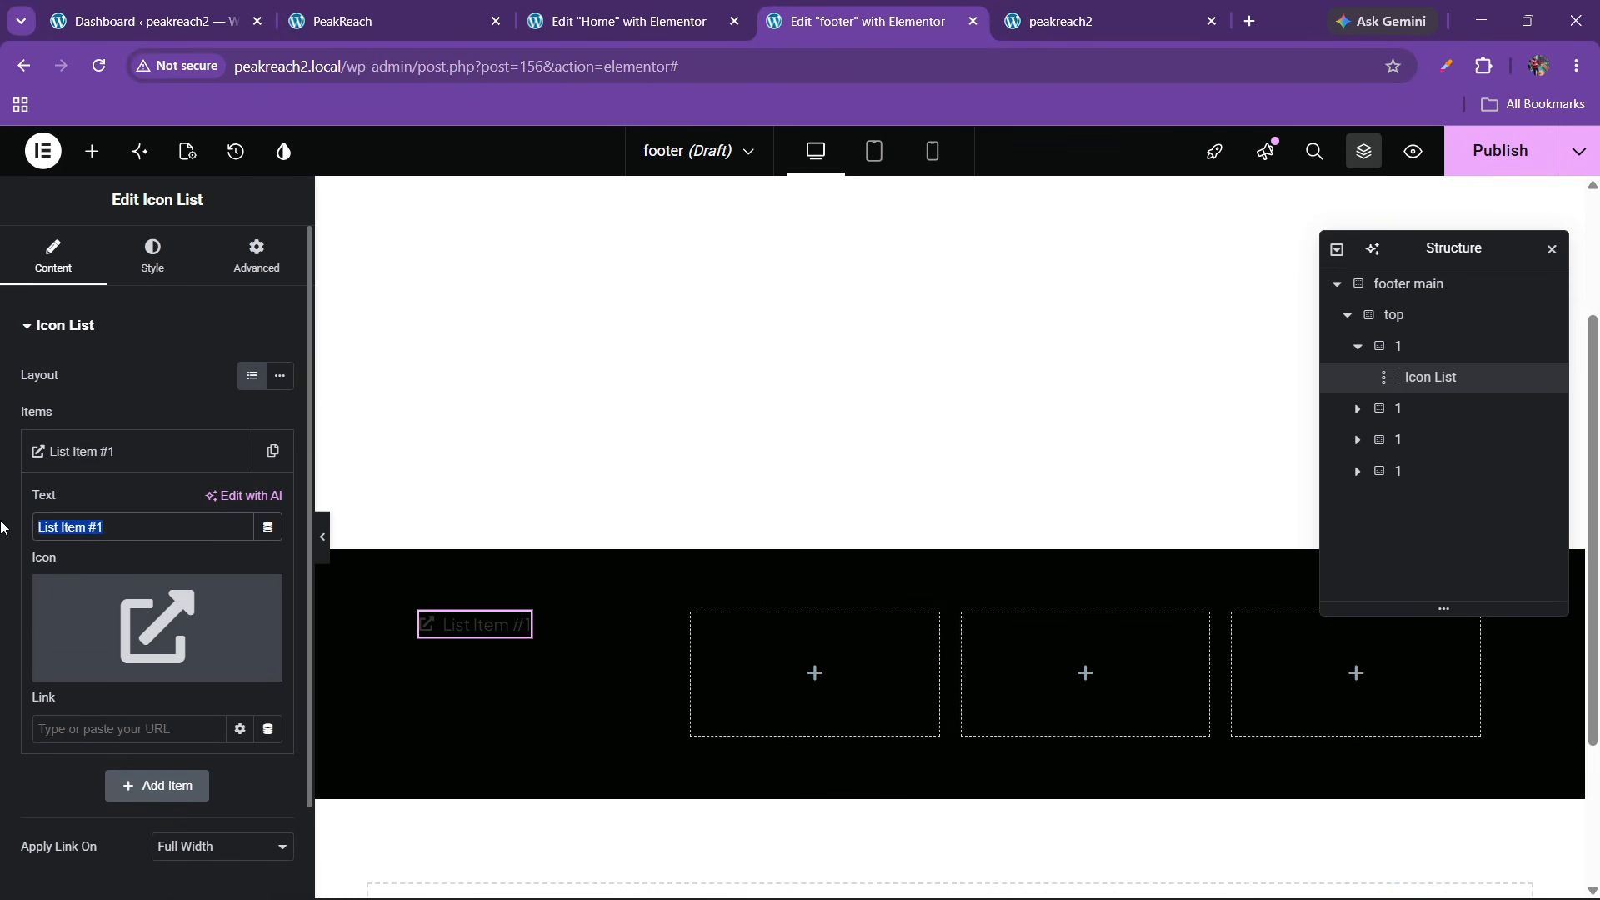
type("PeakReach")
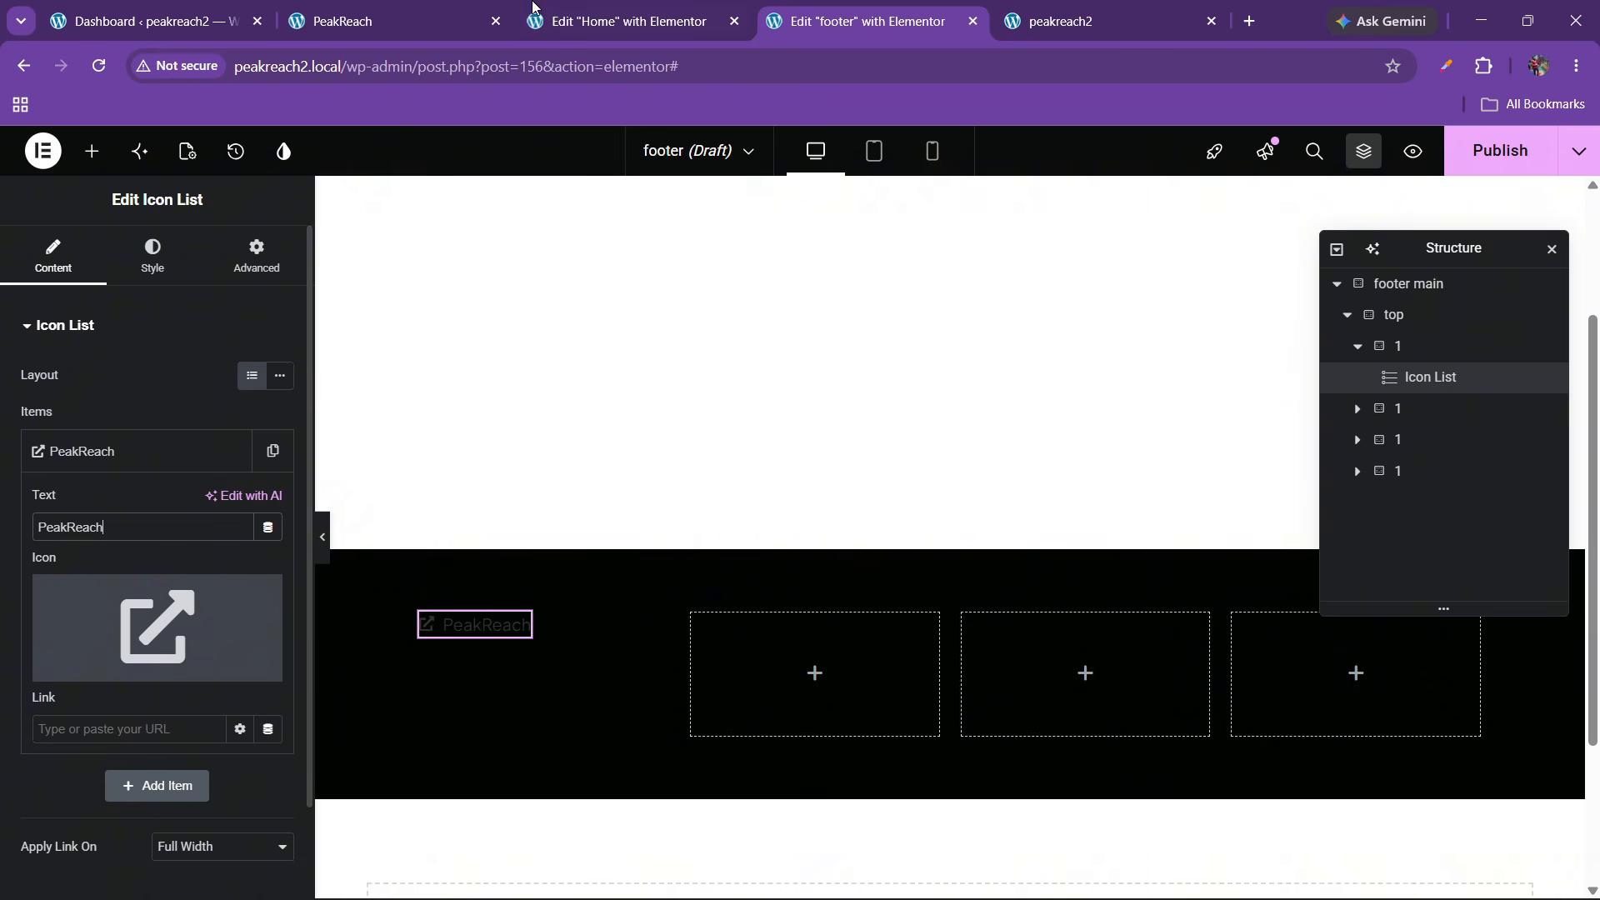
left_click(387, 10)
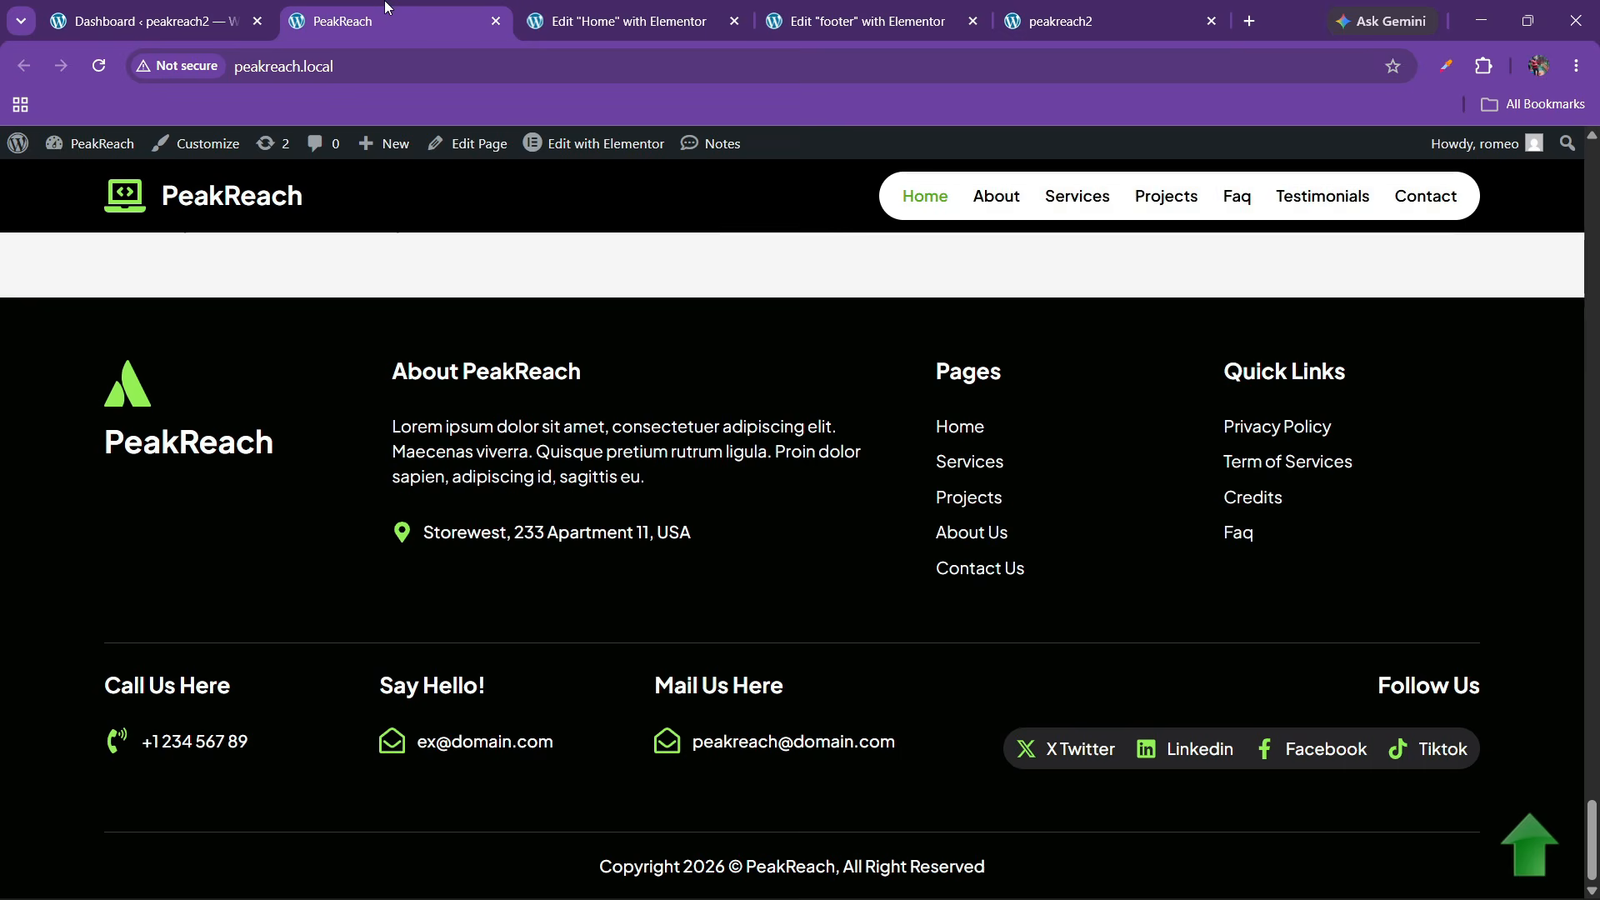
left_click(577, 15)
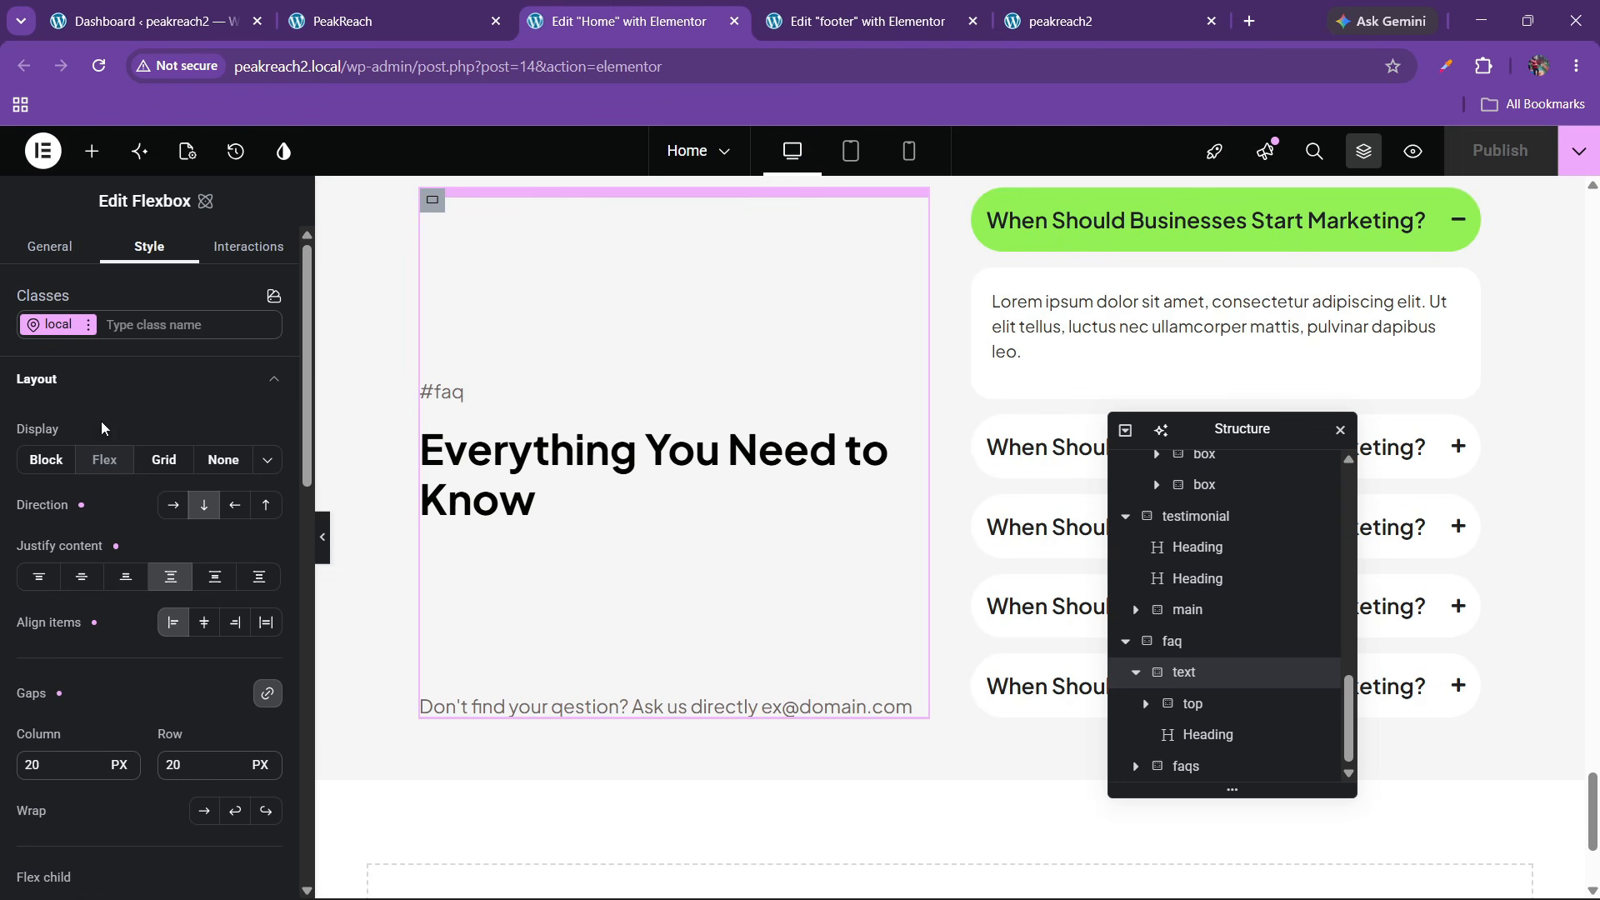
key("ctrl+Tab")
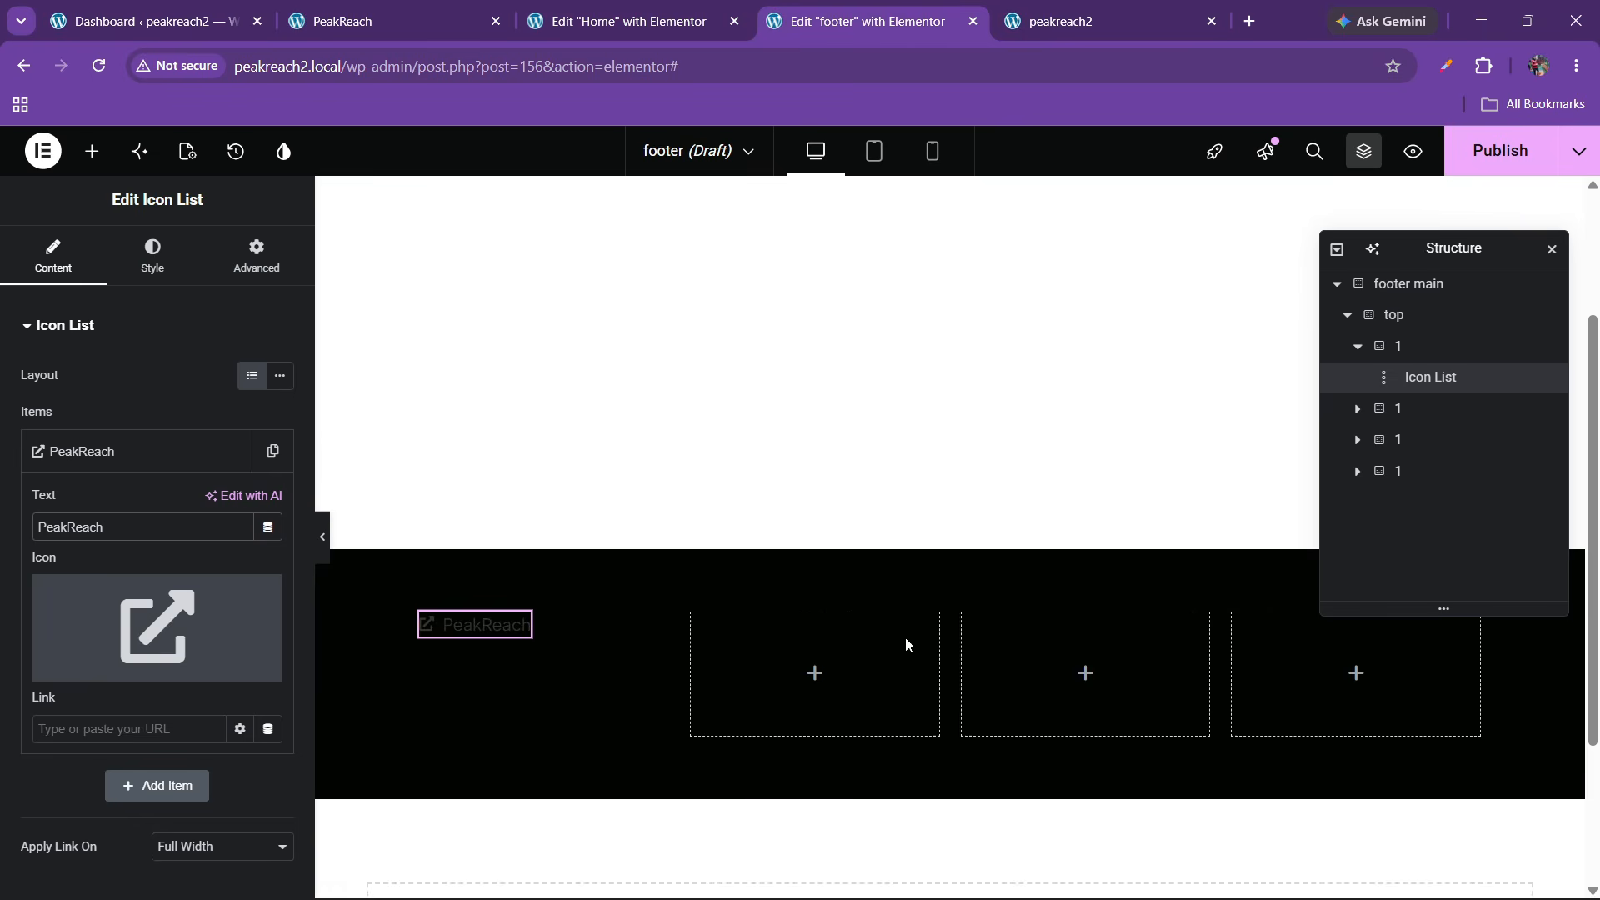
Style the Icon List's icon with the global green colour and a larger size
left_click(100, 451)
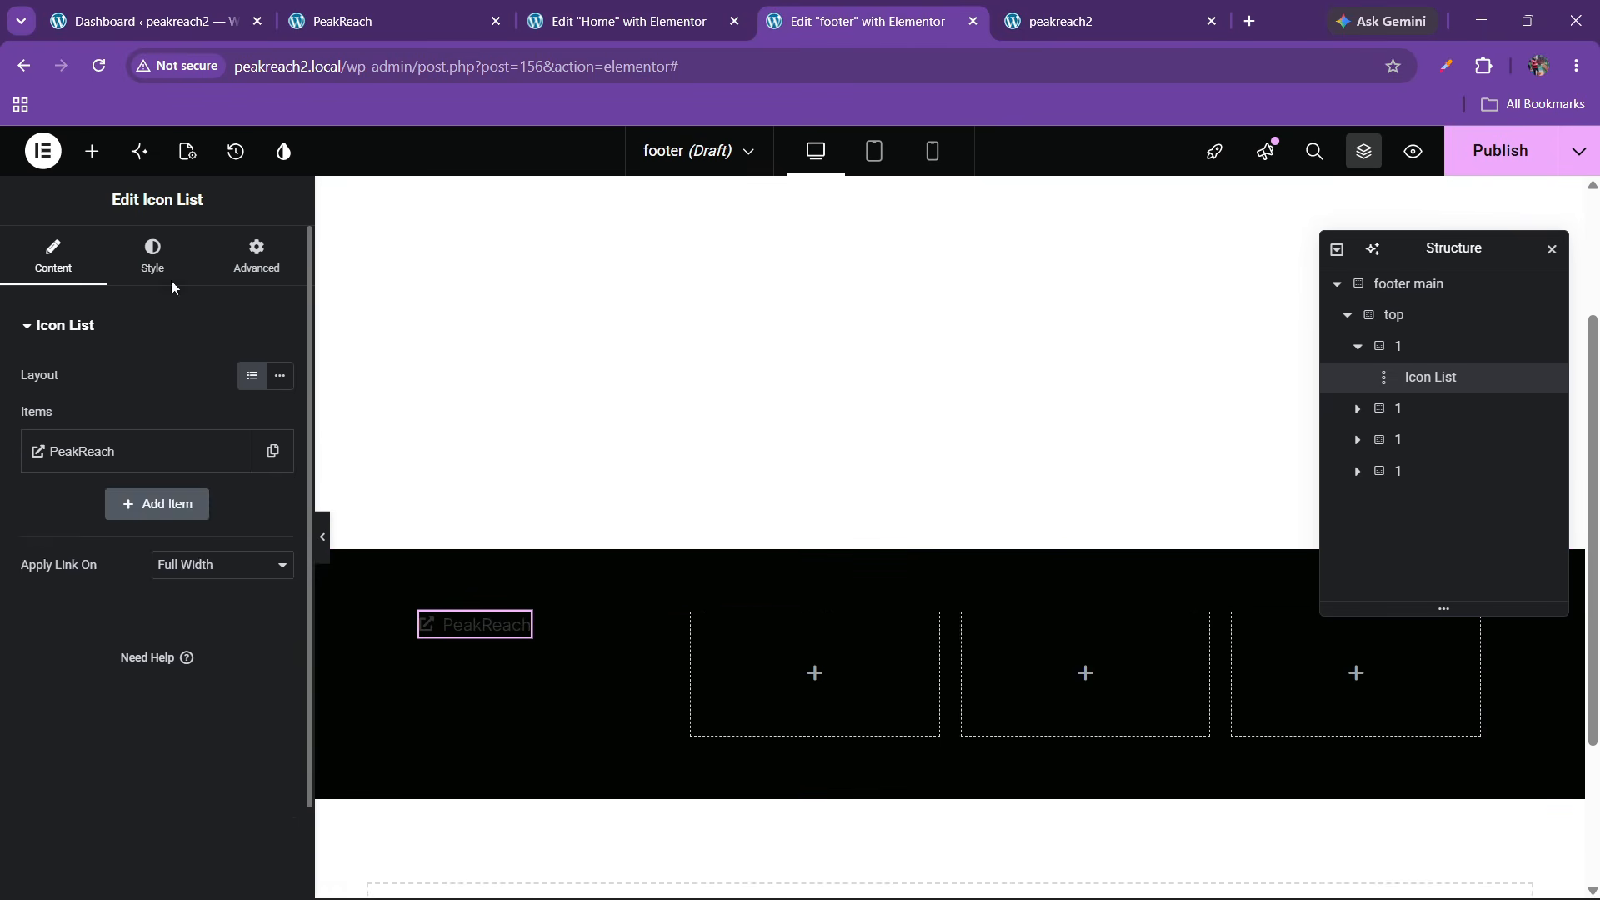
left_click(163, 265)
left_click(114, 570)
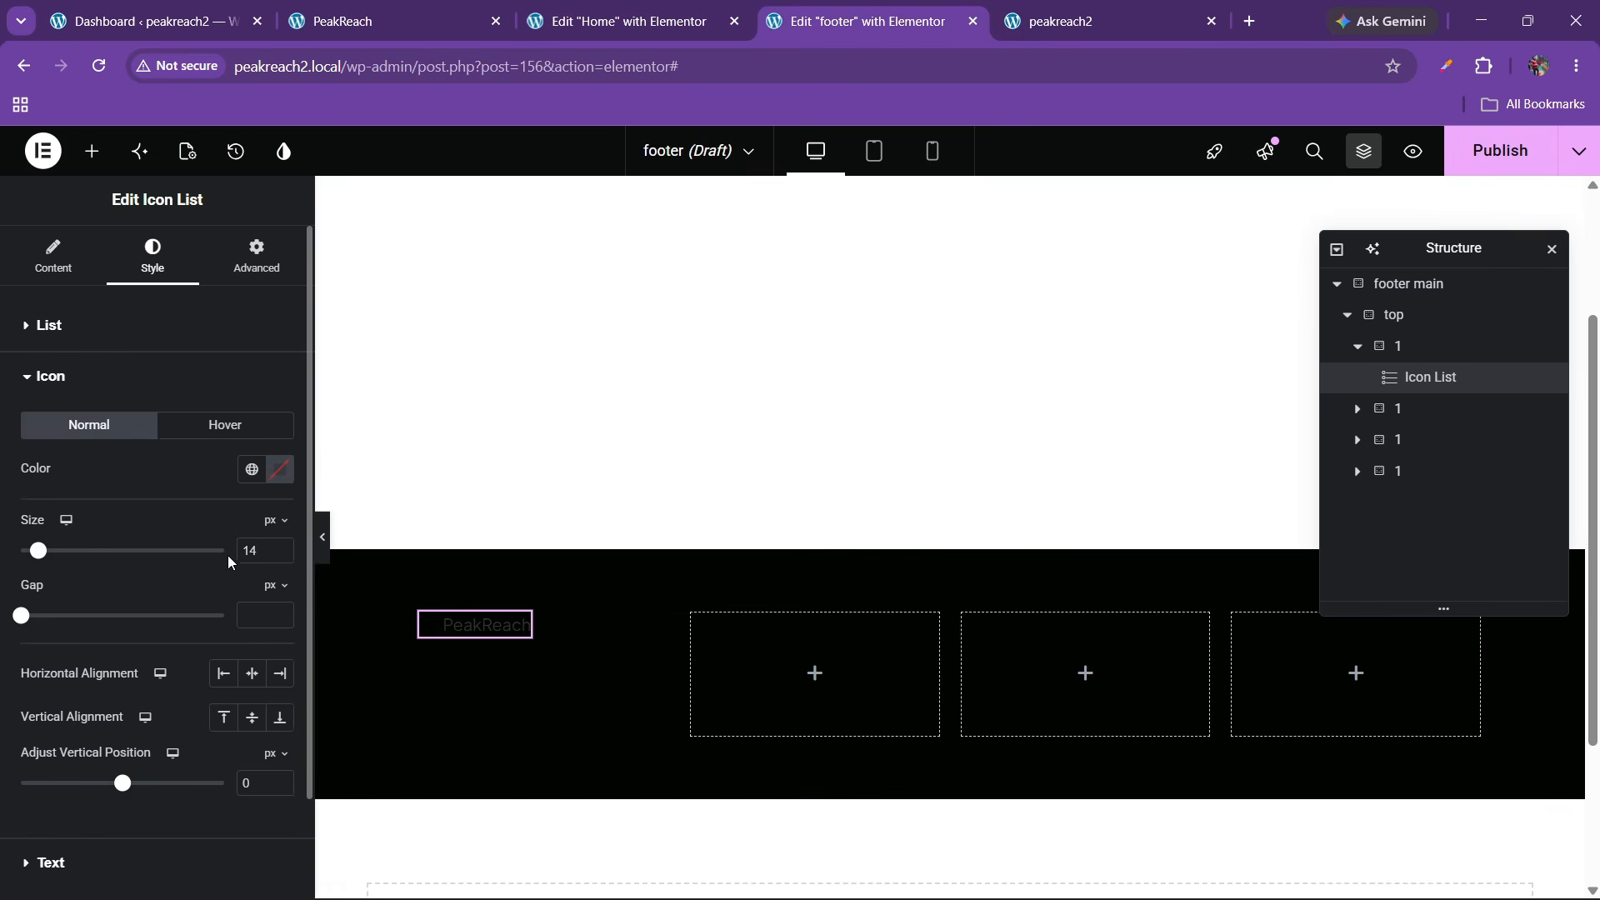
left_click(252, 470)
left_click(119, 729)
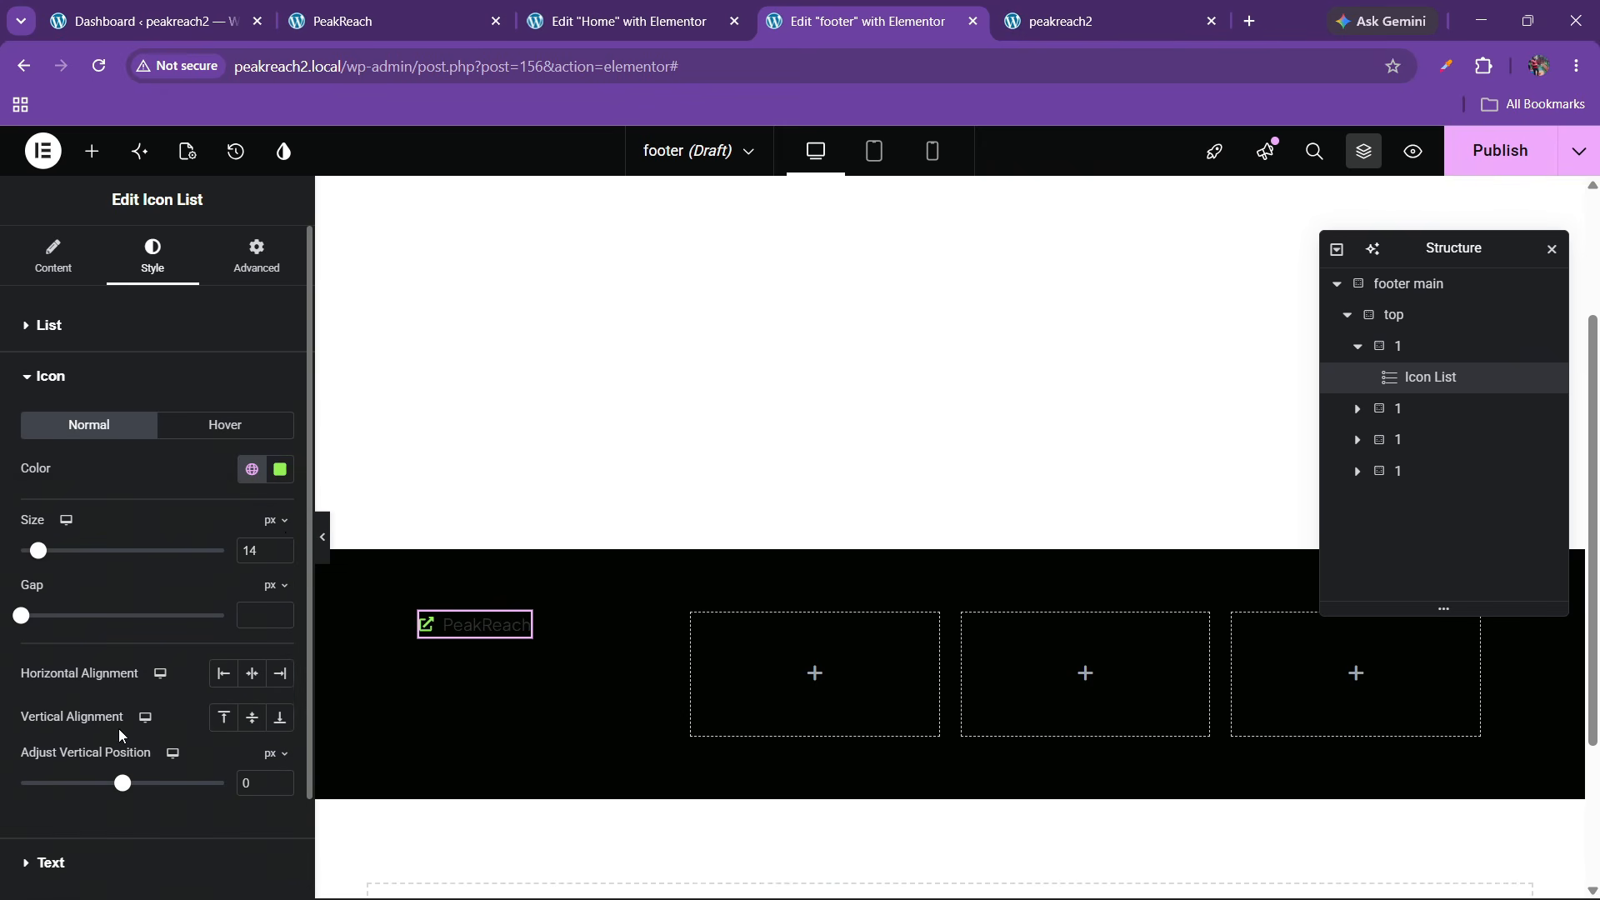
left_click_drag(278, 547, 280, 546)
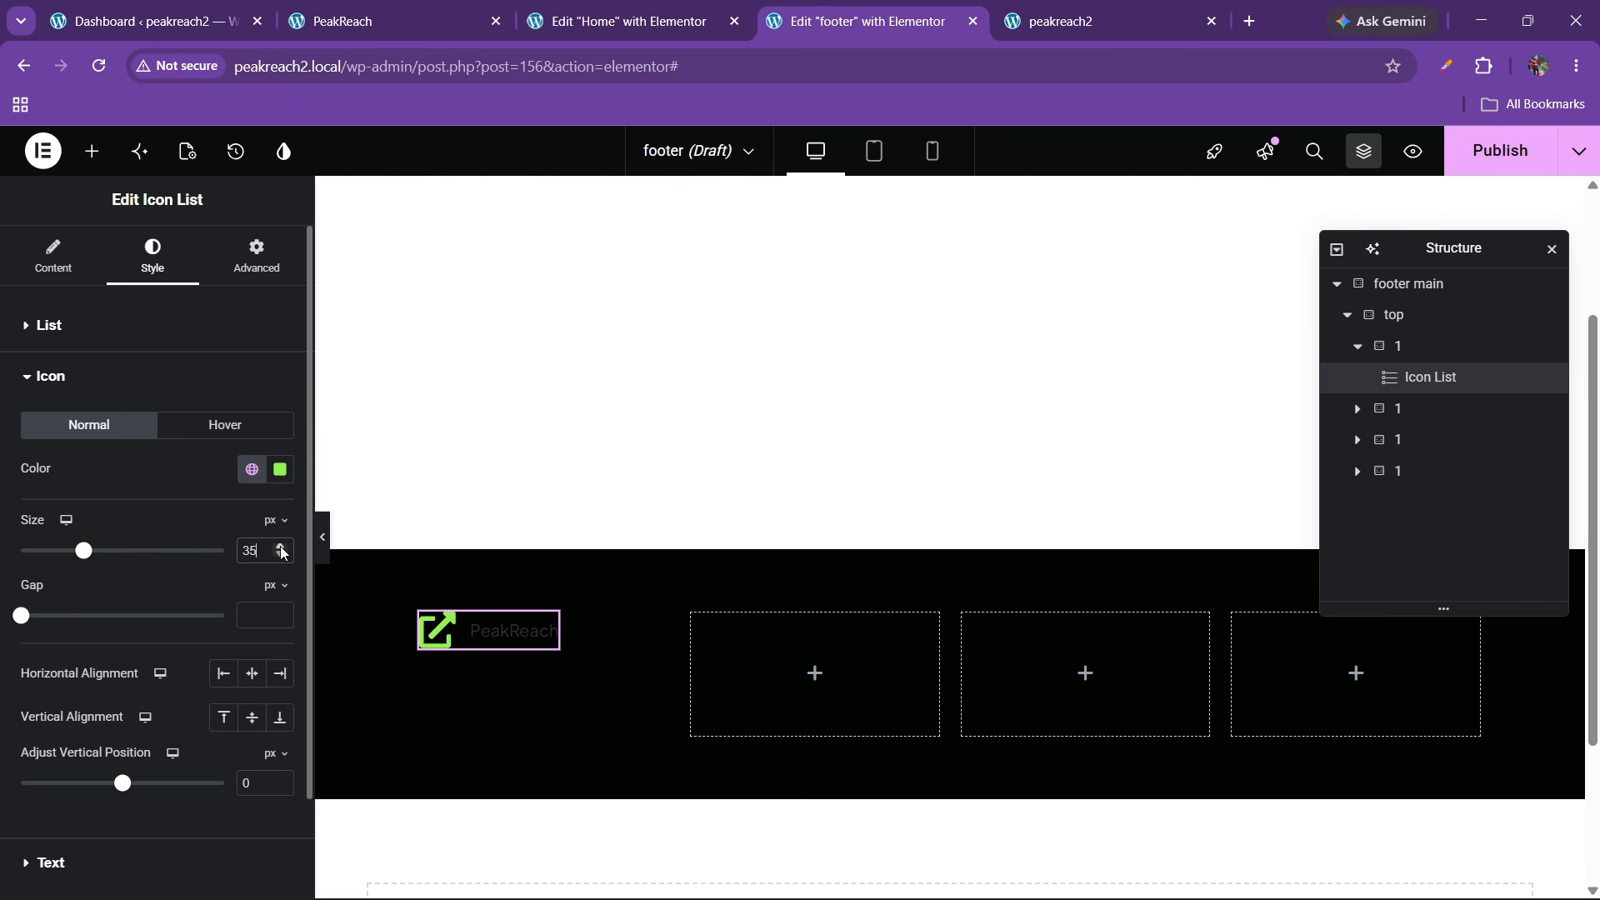
left_click(83, 381)
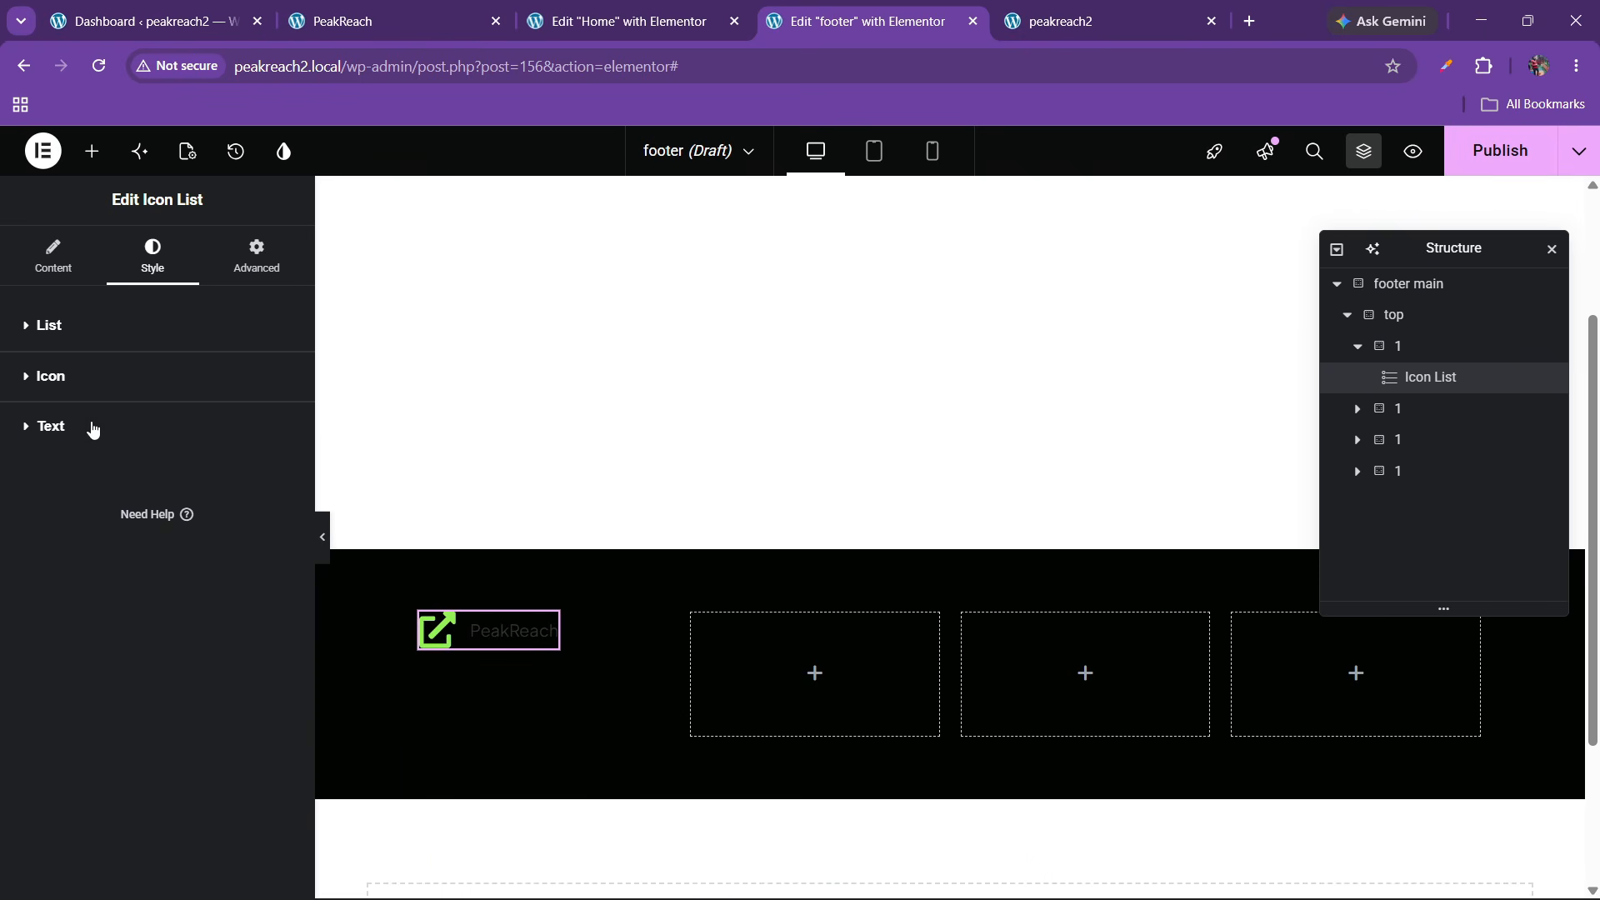
Make the PeakReach text white, 24 px and Semi Bold (600)
left_click(87, 424)
left_click(284, 606)
left_click(158, 336)
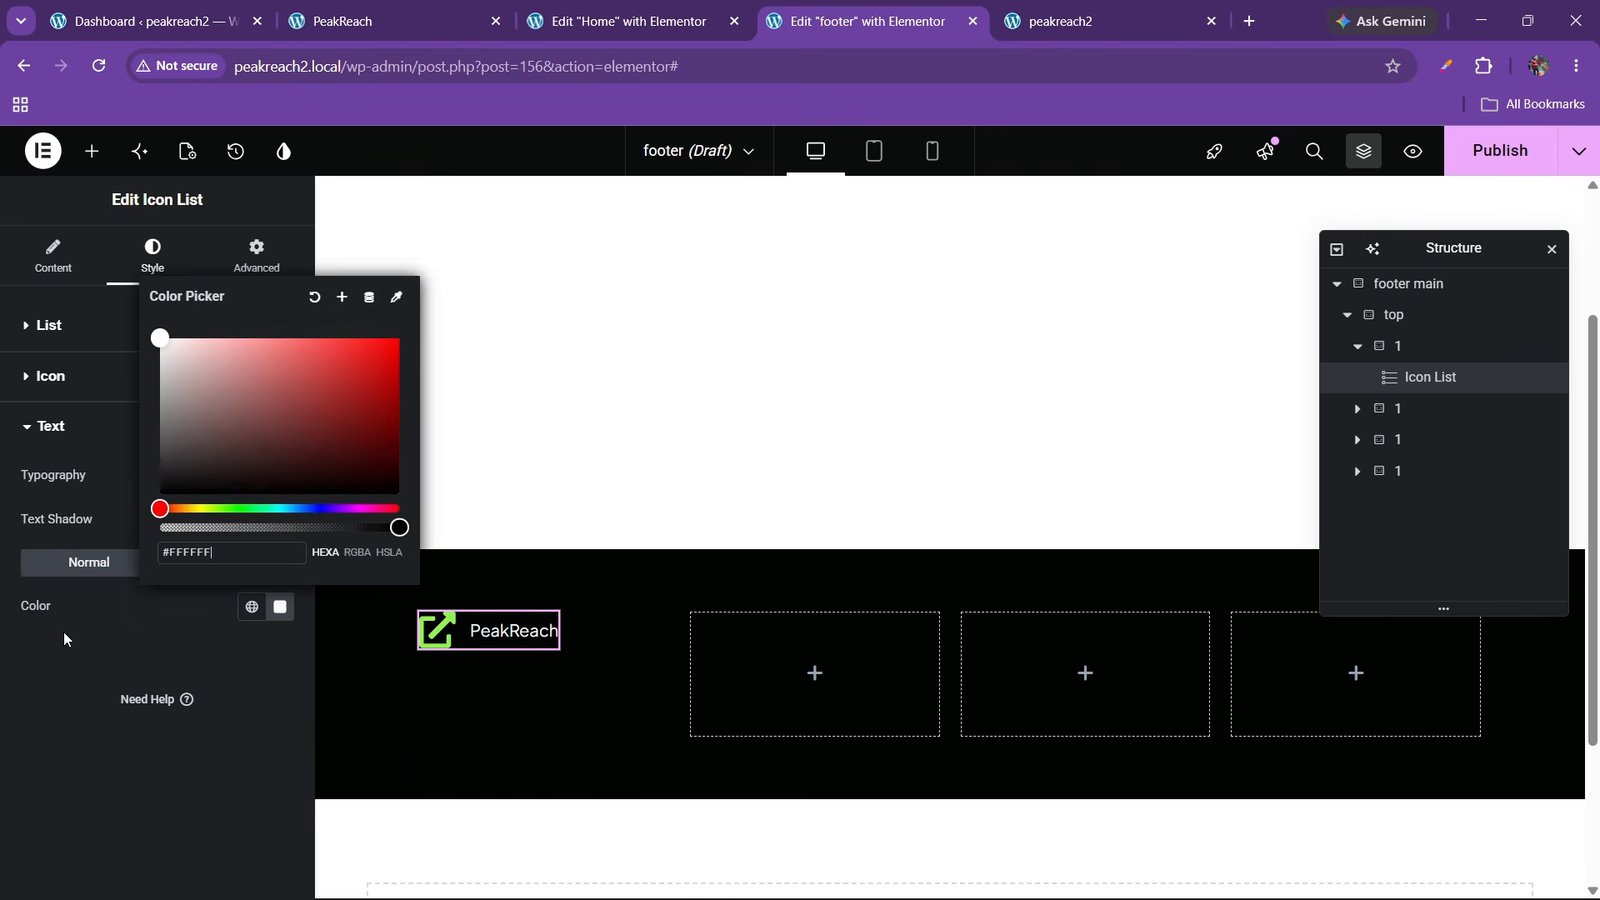
left_click(63, 632)
left_click(279, 478)
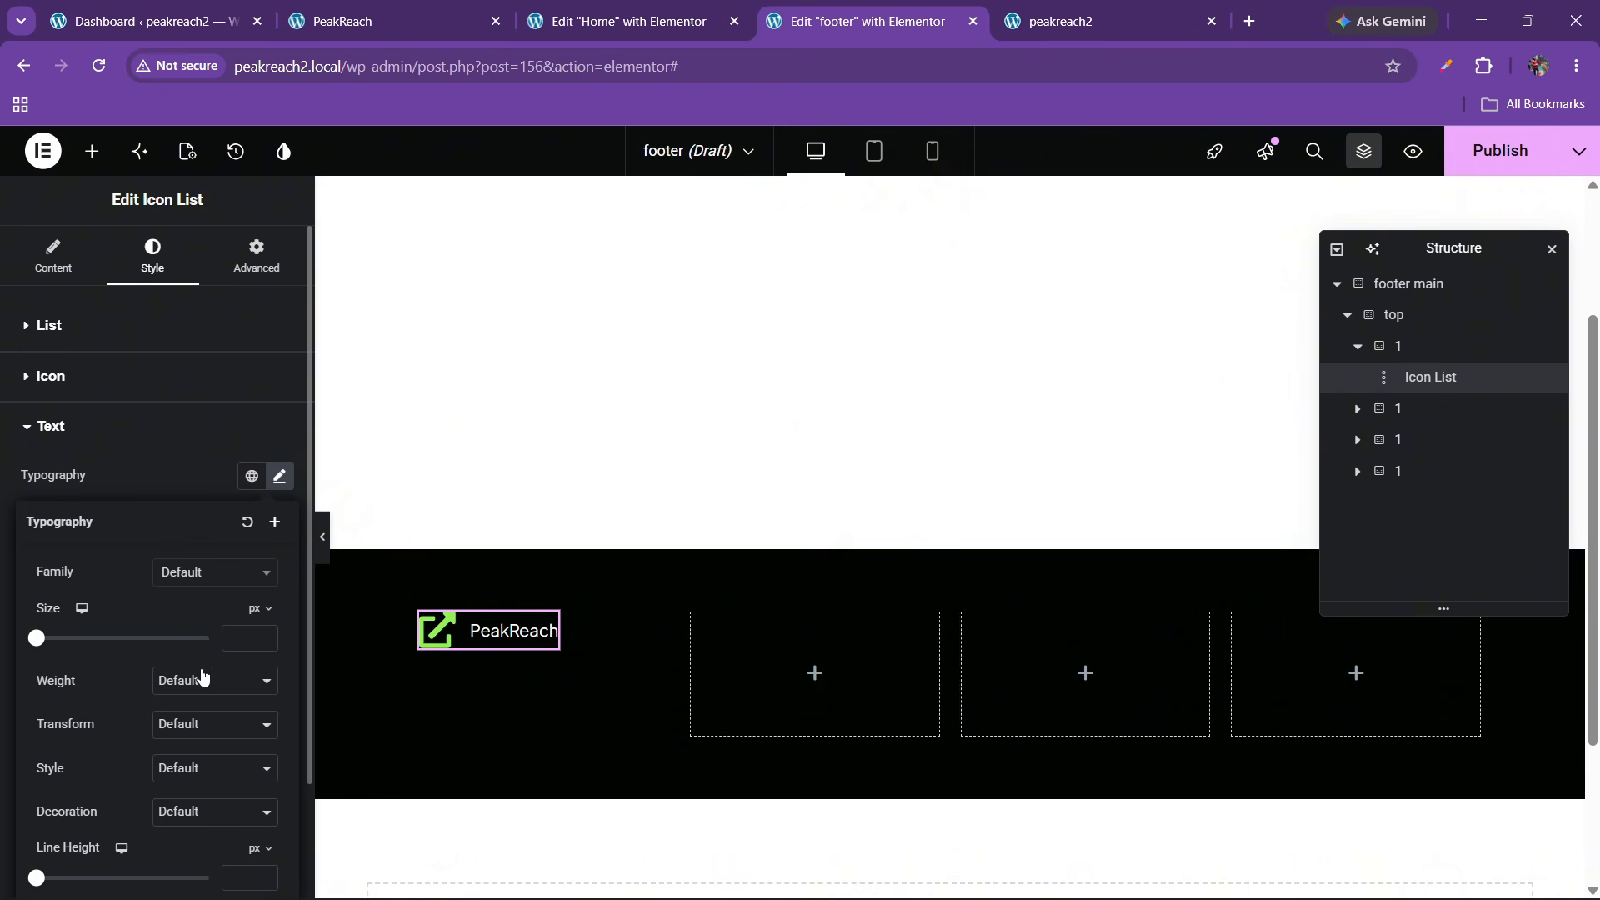
left_click(262, 640)
type("3")
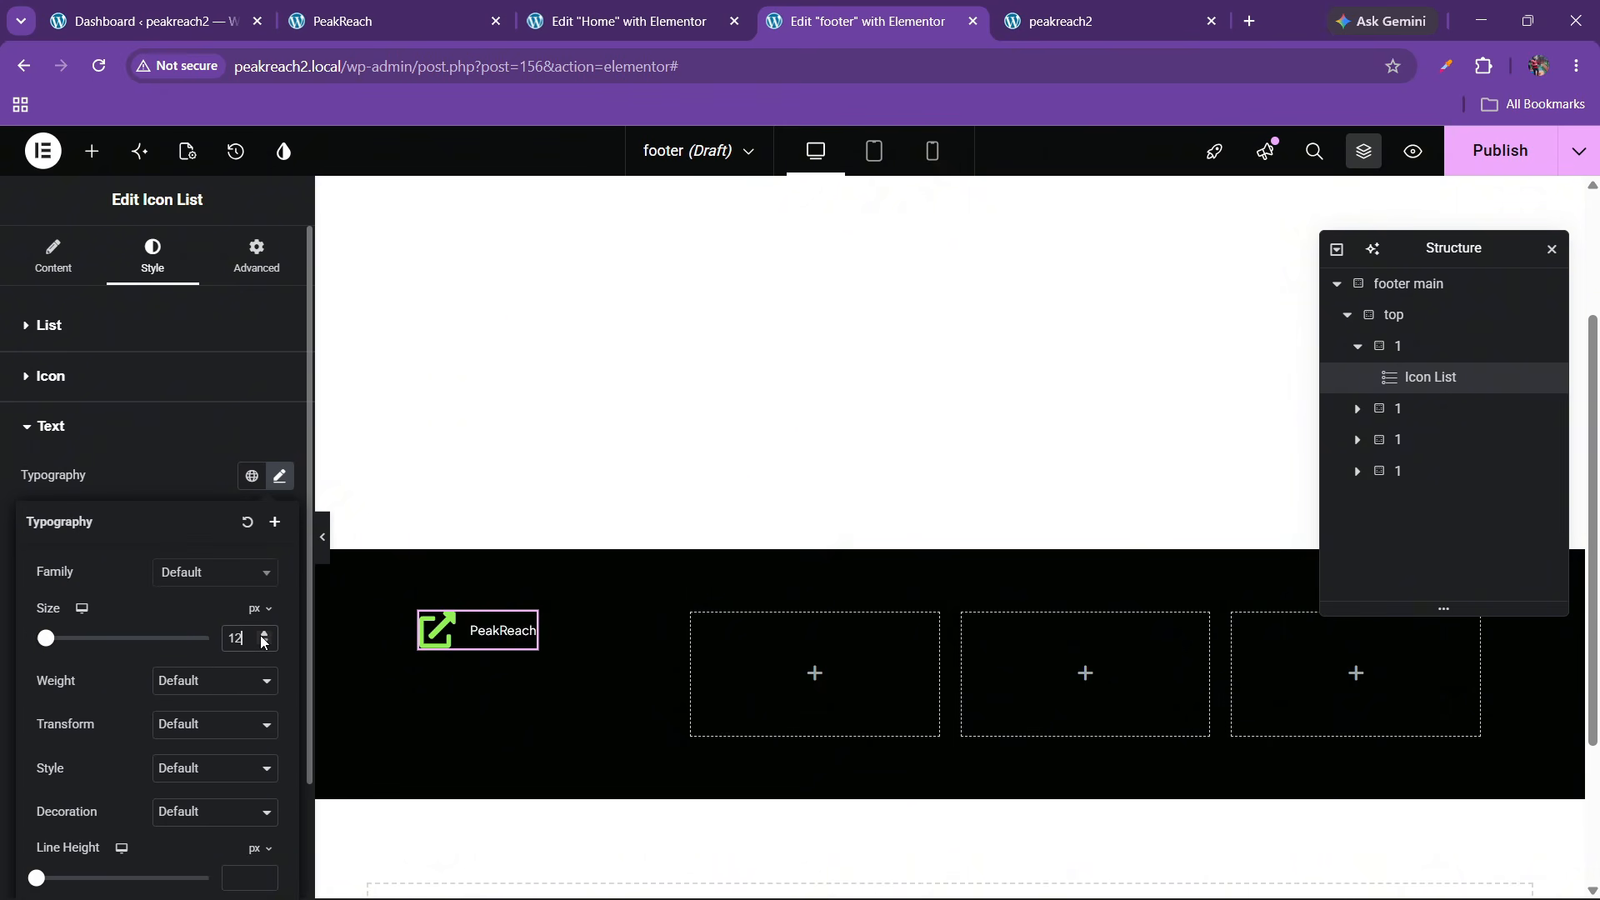
left_click(262, 636)
left_click(192, 681)
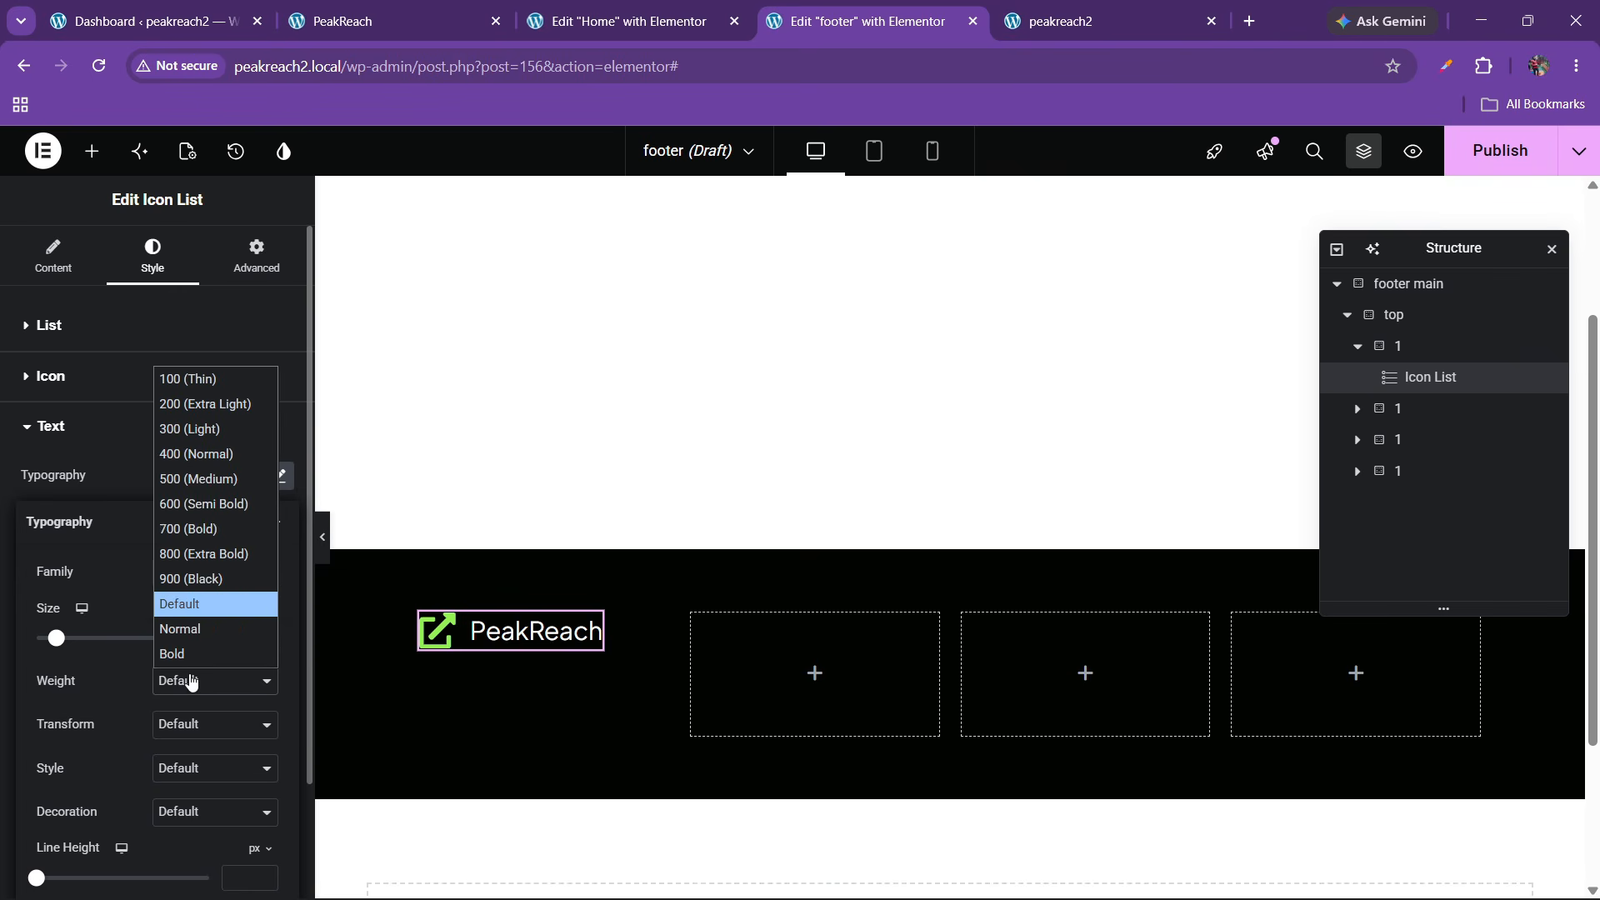
left_click(191, 521)
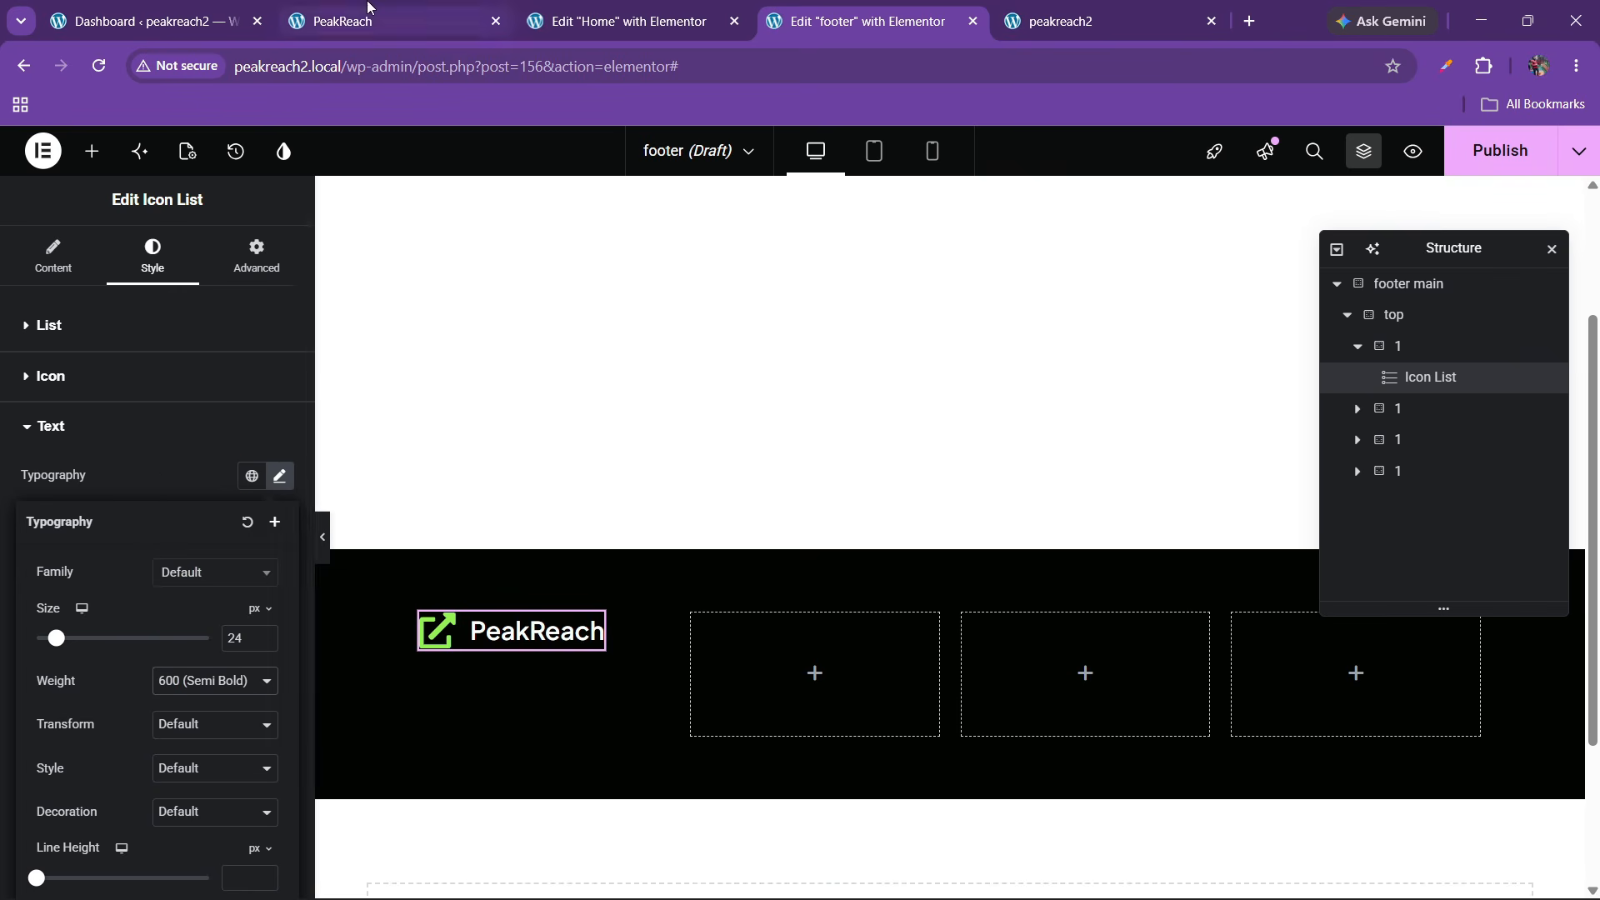
After comparing with the live site, change the PeakReach text to 25 px, Bold (700)
left_click(367, 5)
left_click(541, 5)
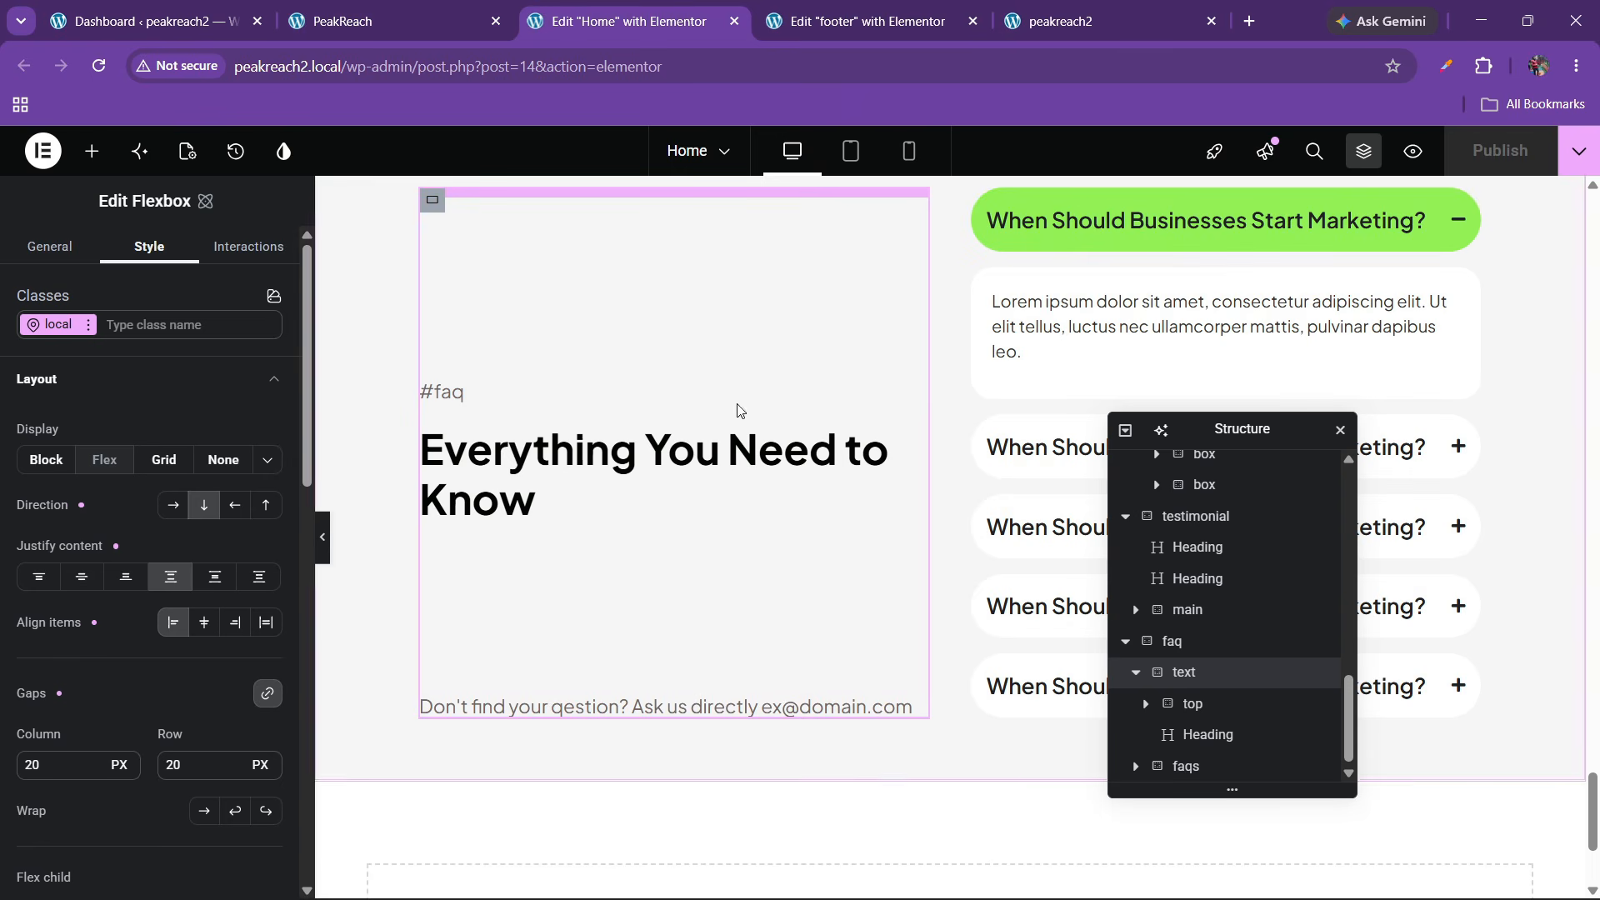
left_click(858, 18)
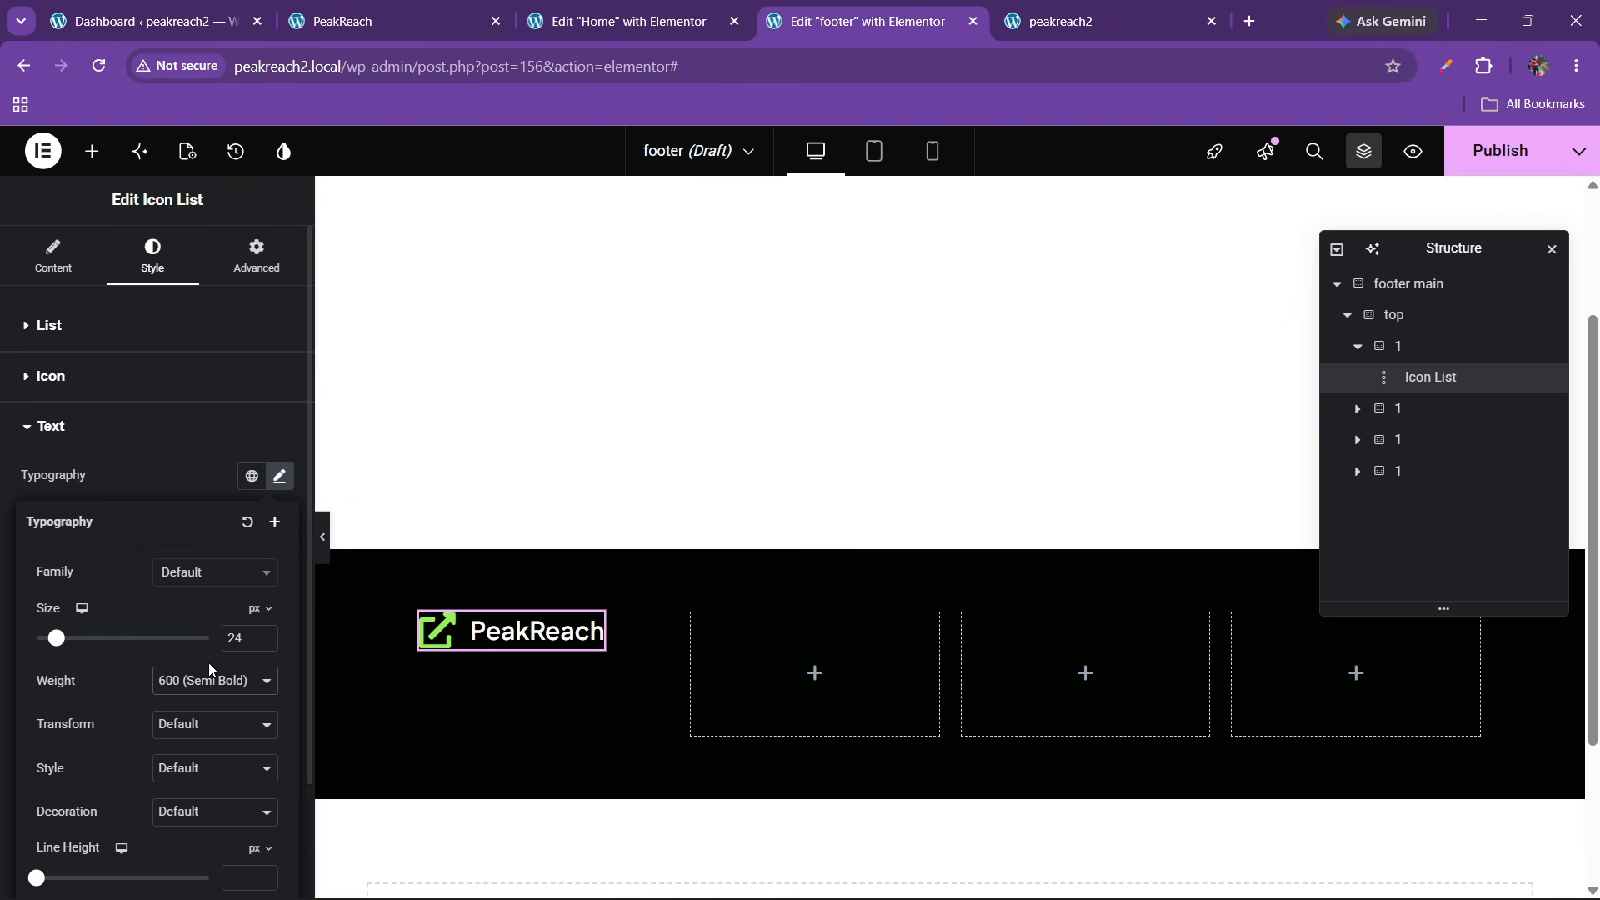
double_click(265, 635)
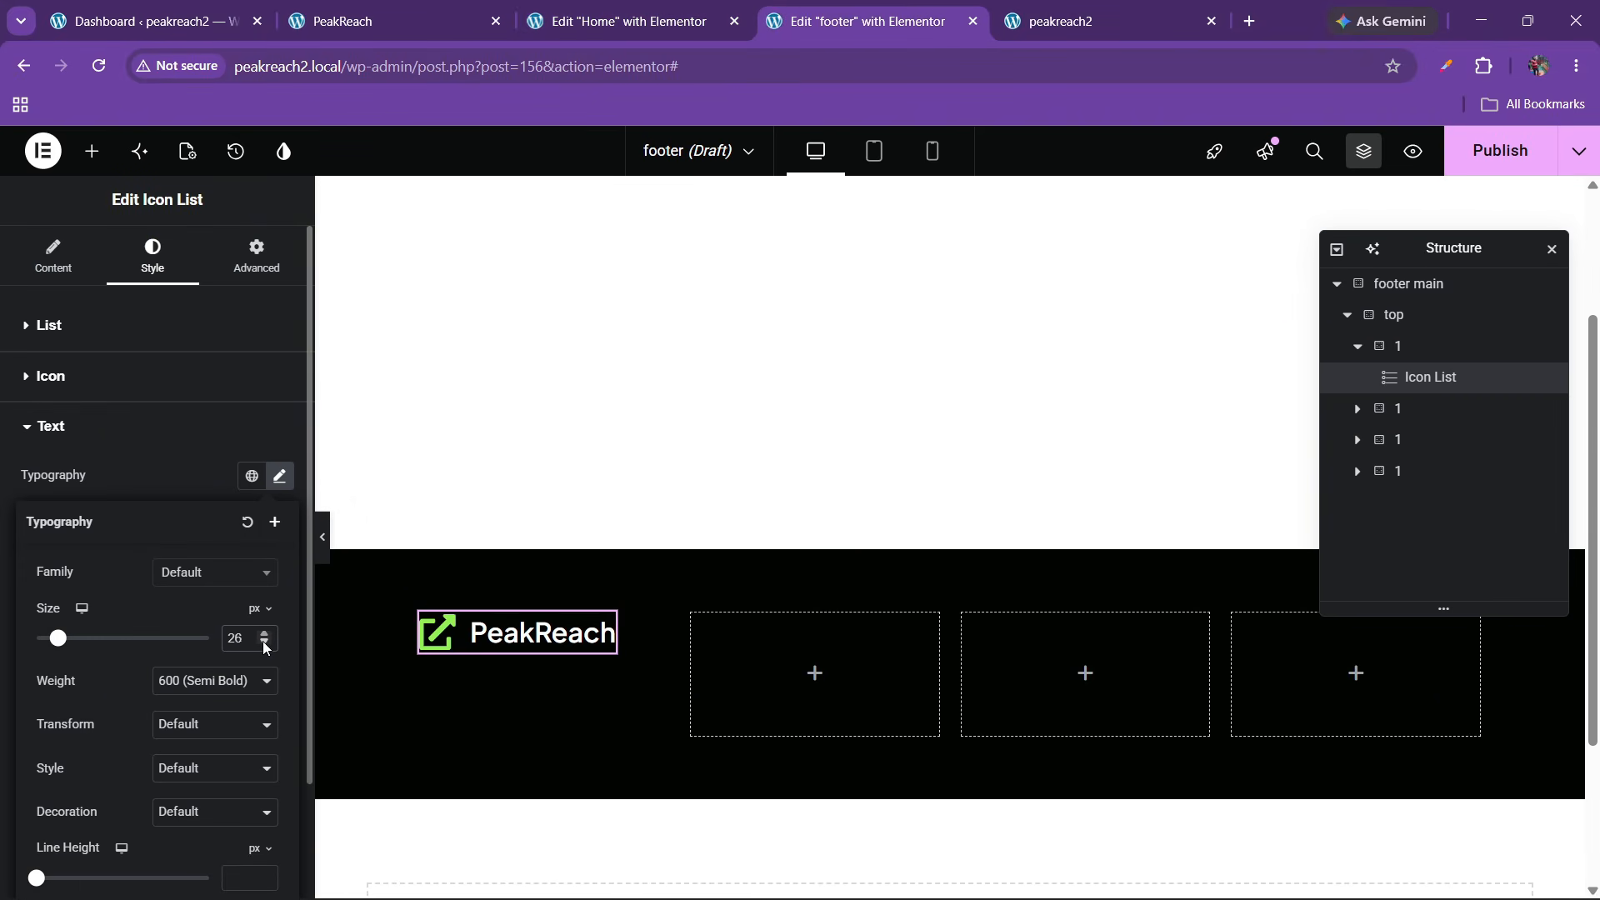
left_click(266, 646)
left_click(190, 691)
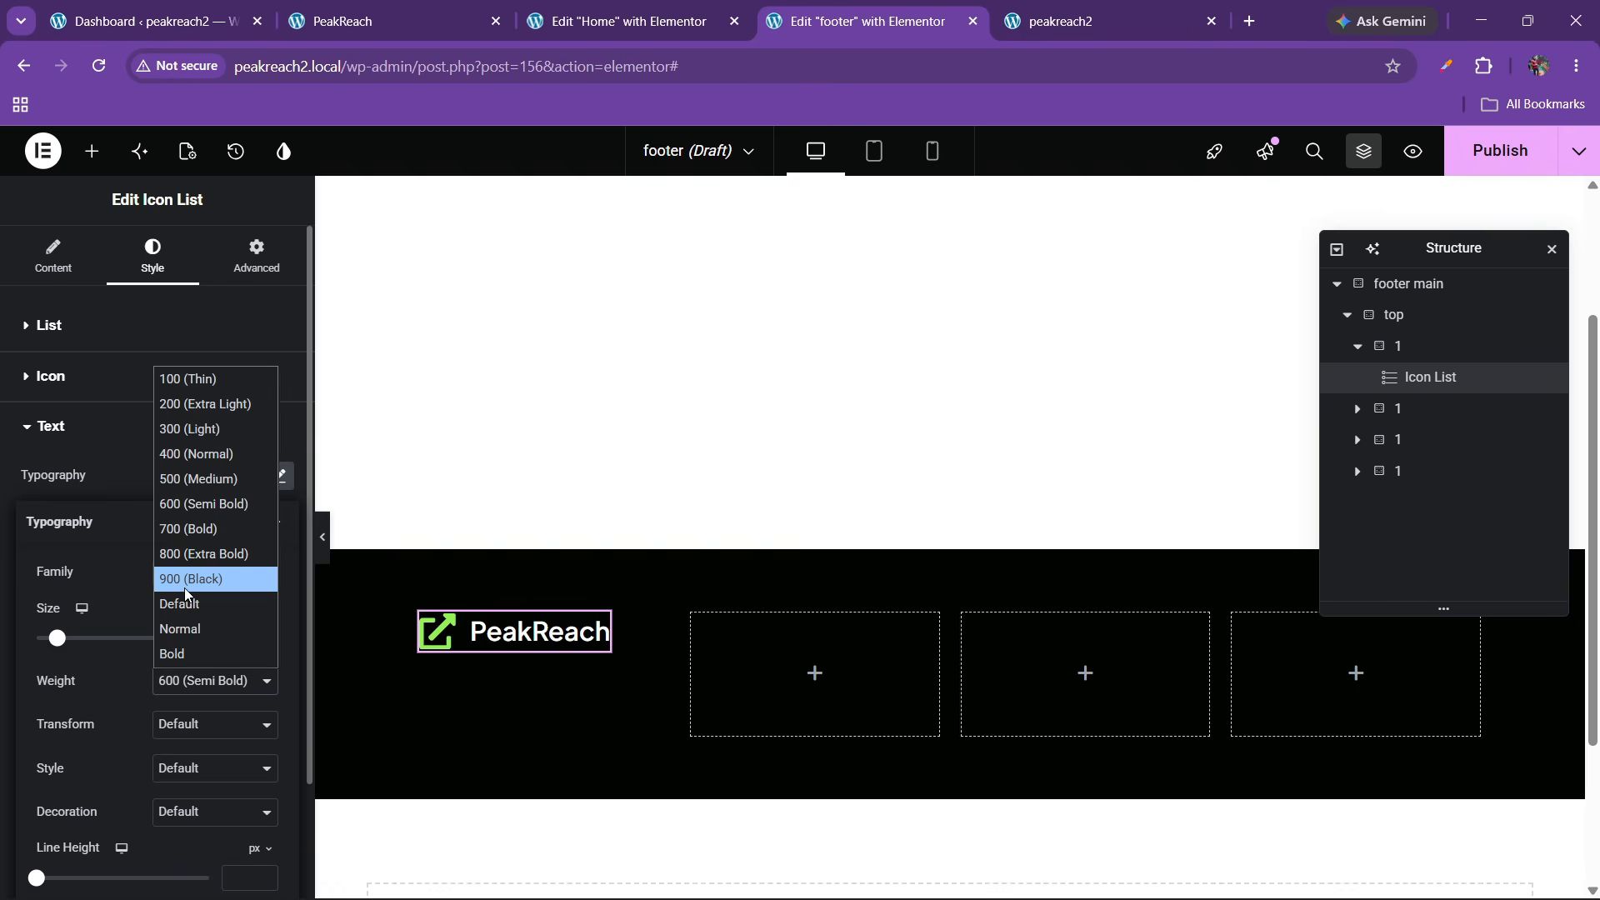
left_click(200, 526)
left_click(395, 10)
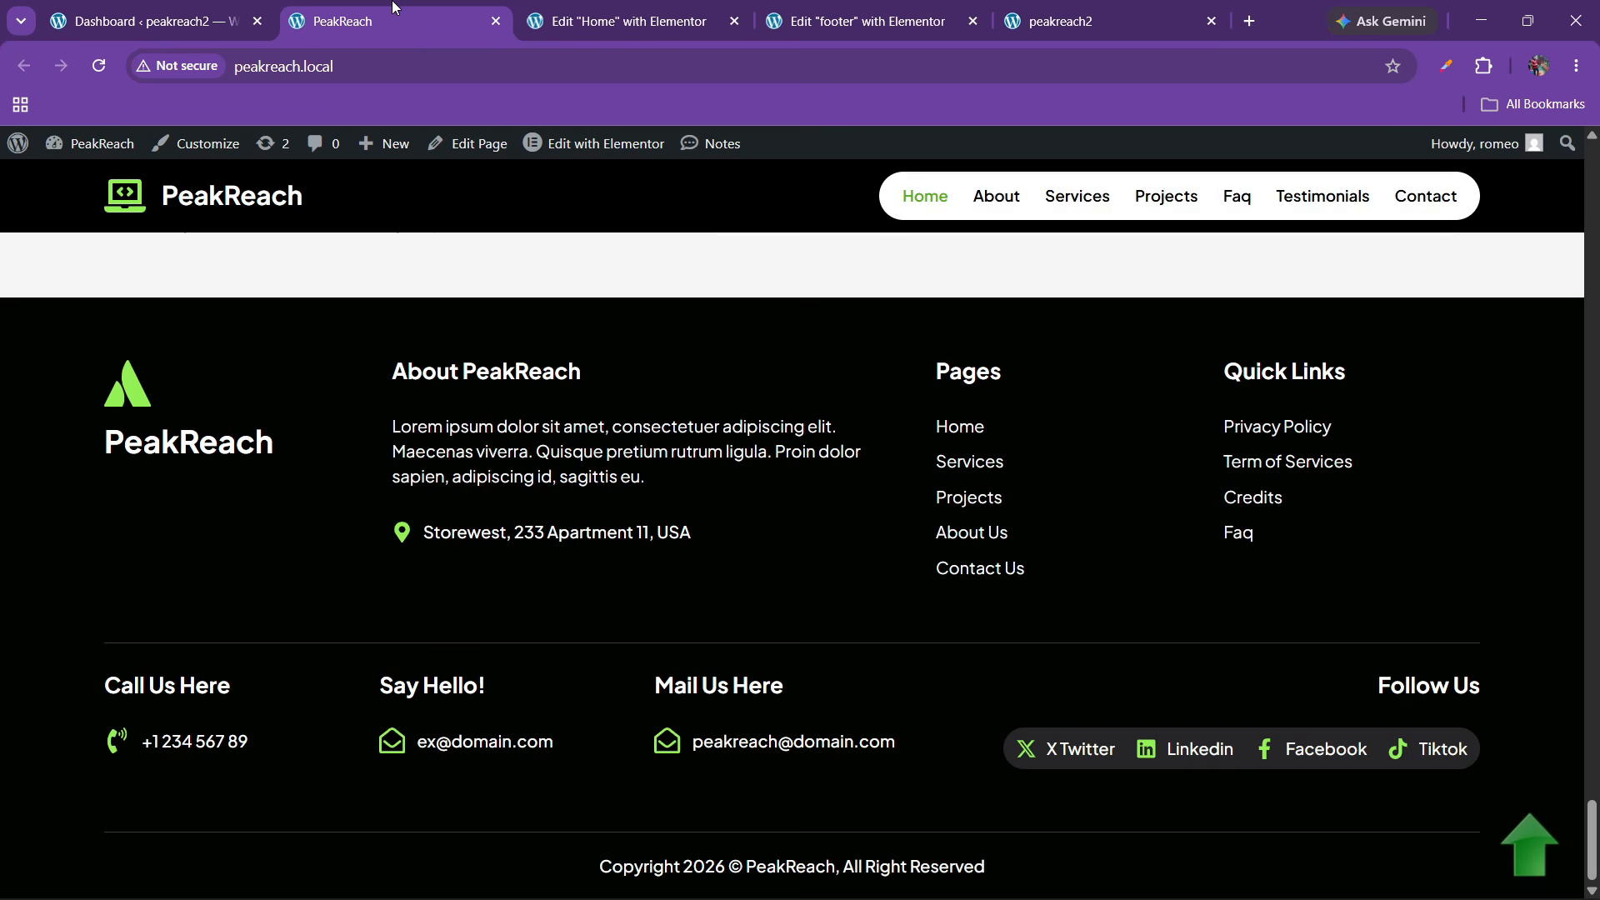
left_click(821, 10)
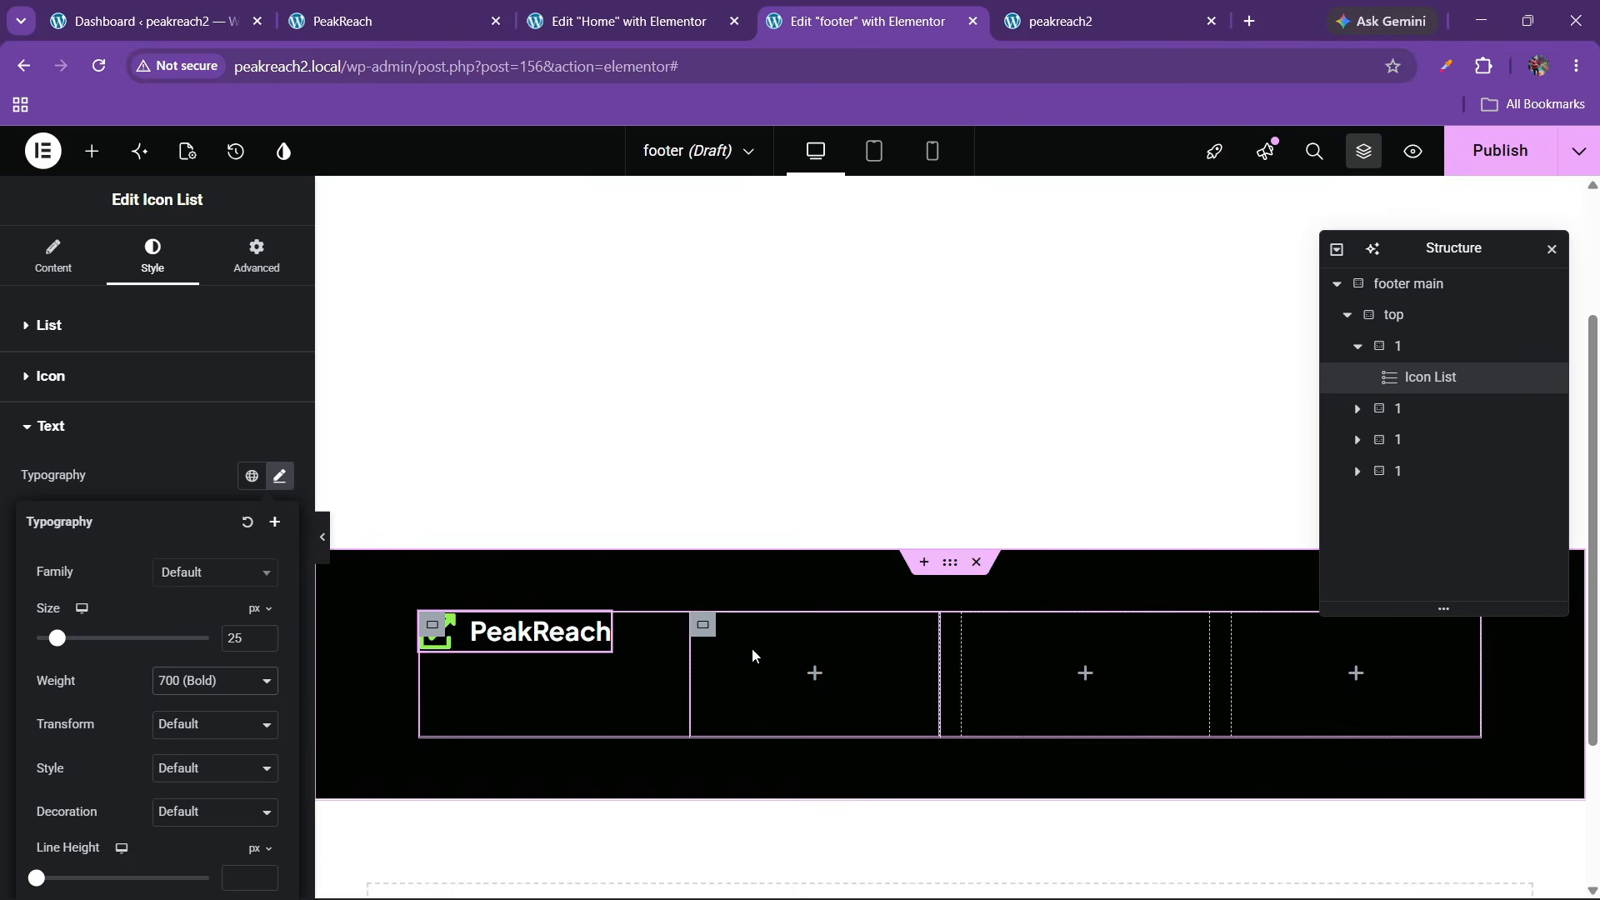
Add a Heading widget to the second footer column, titled 'About PeakReach' from the live site
left_click(91, 150)
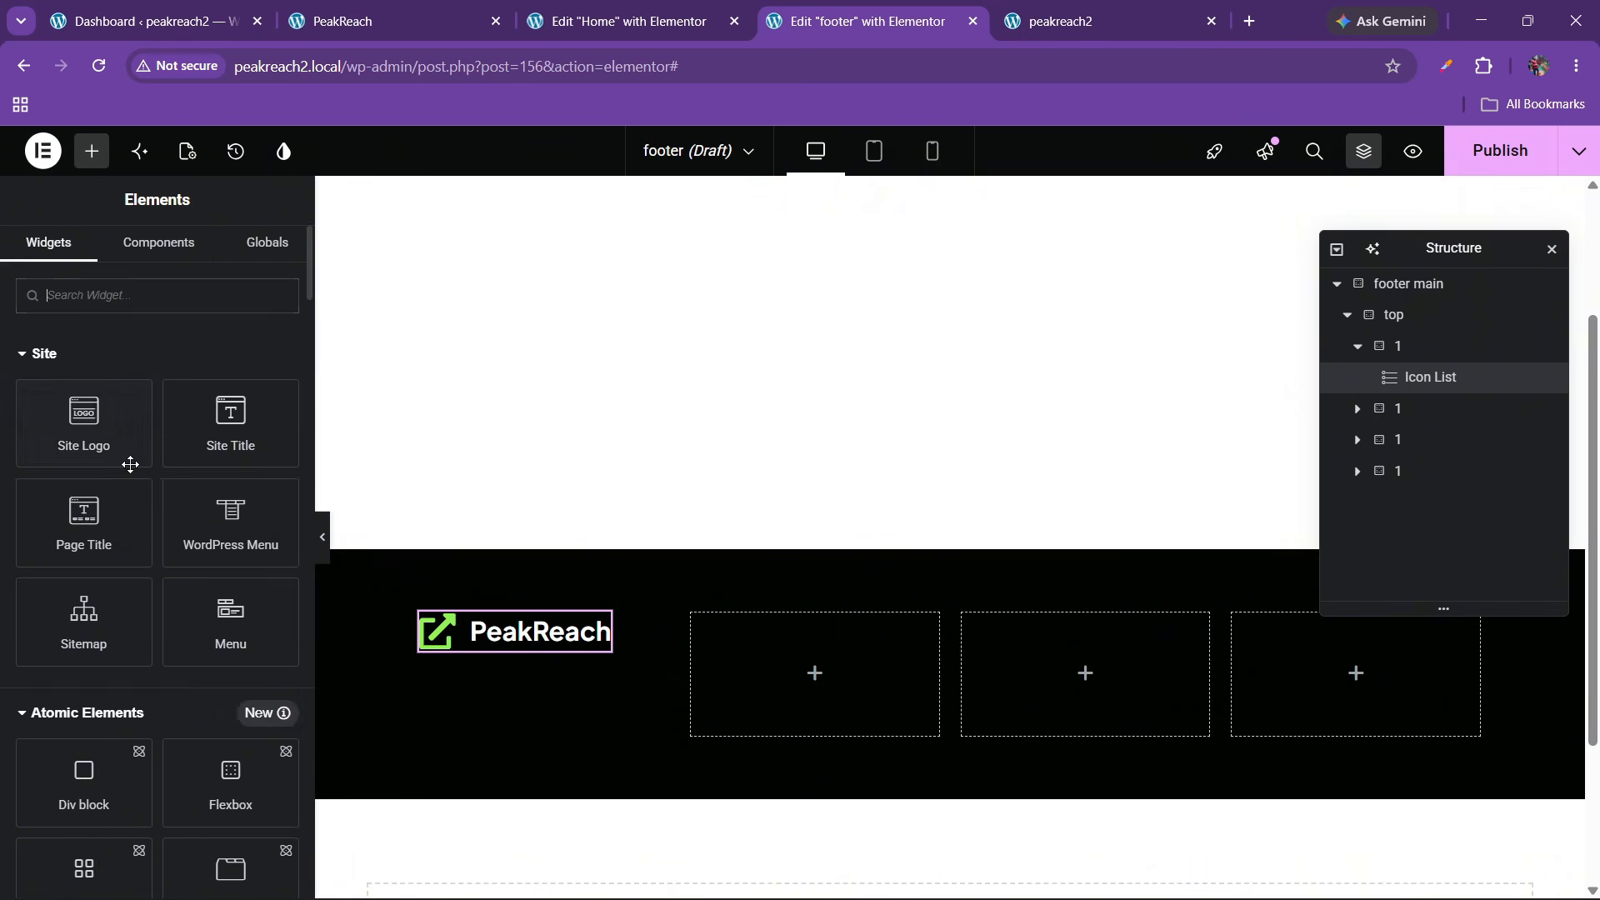
scroll(124, 599, "down", 2)
scroll(114, 609, "down", 1)
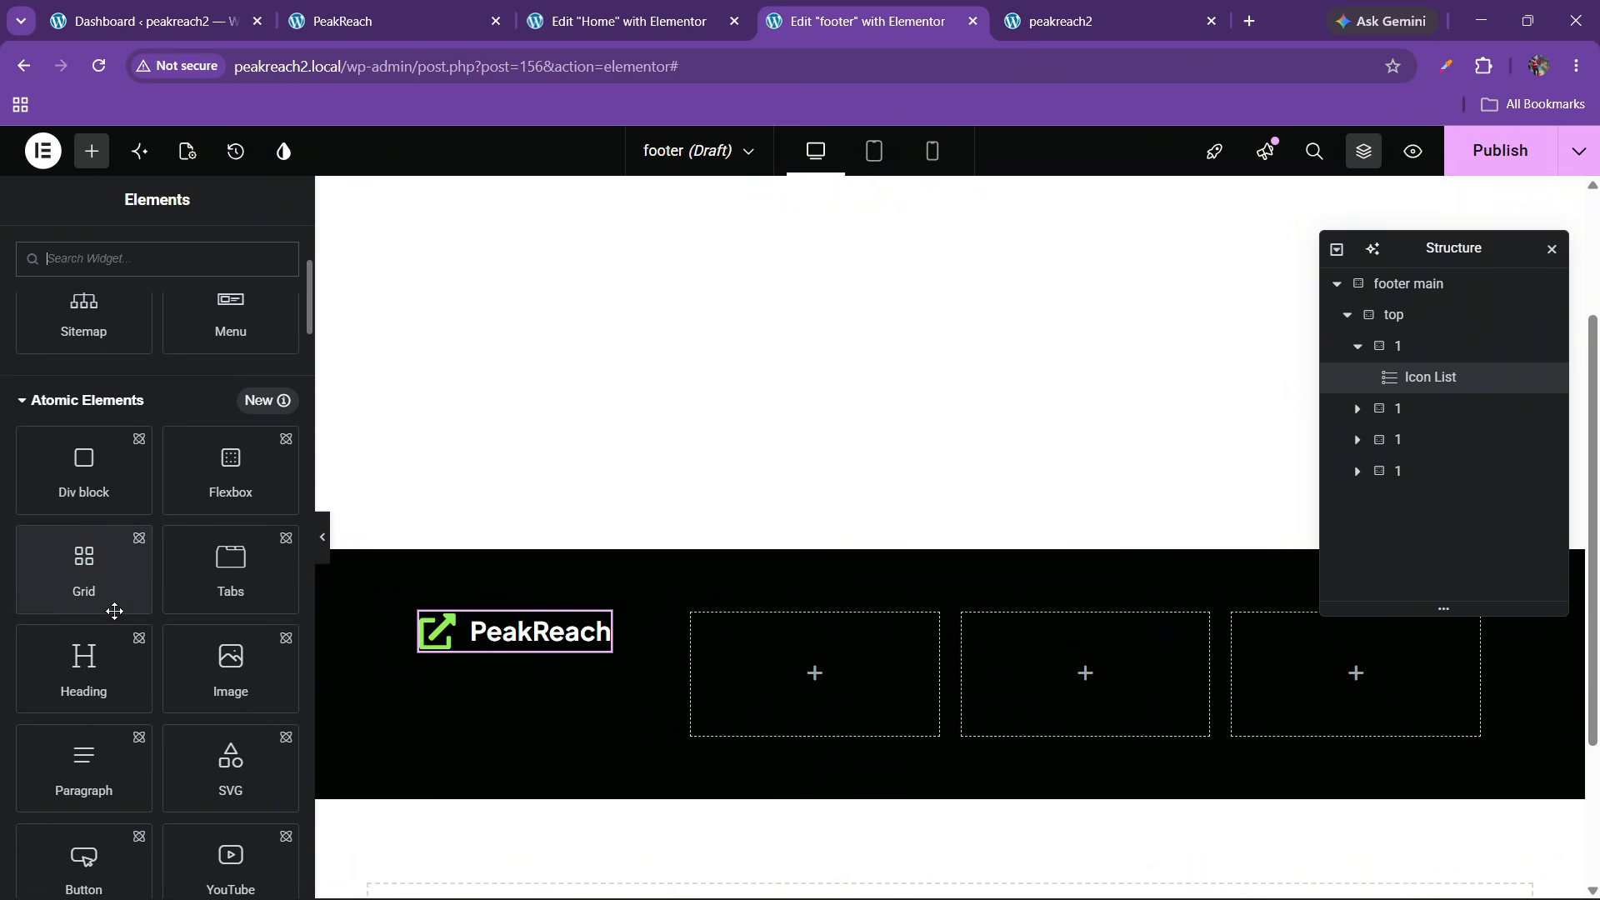
left_click_drag(83, 658, 882, 668)
left_click(431, 10)
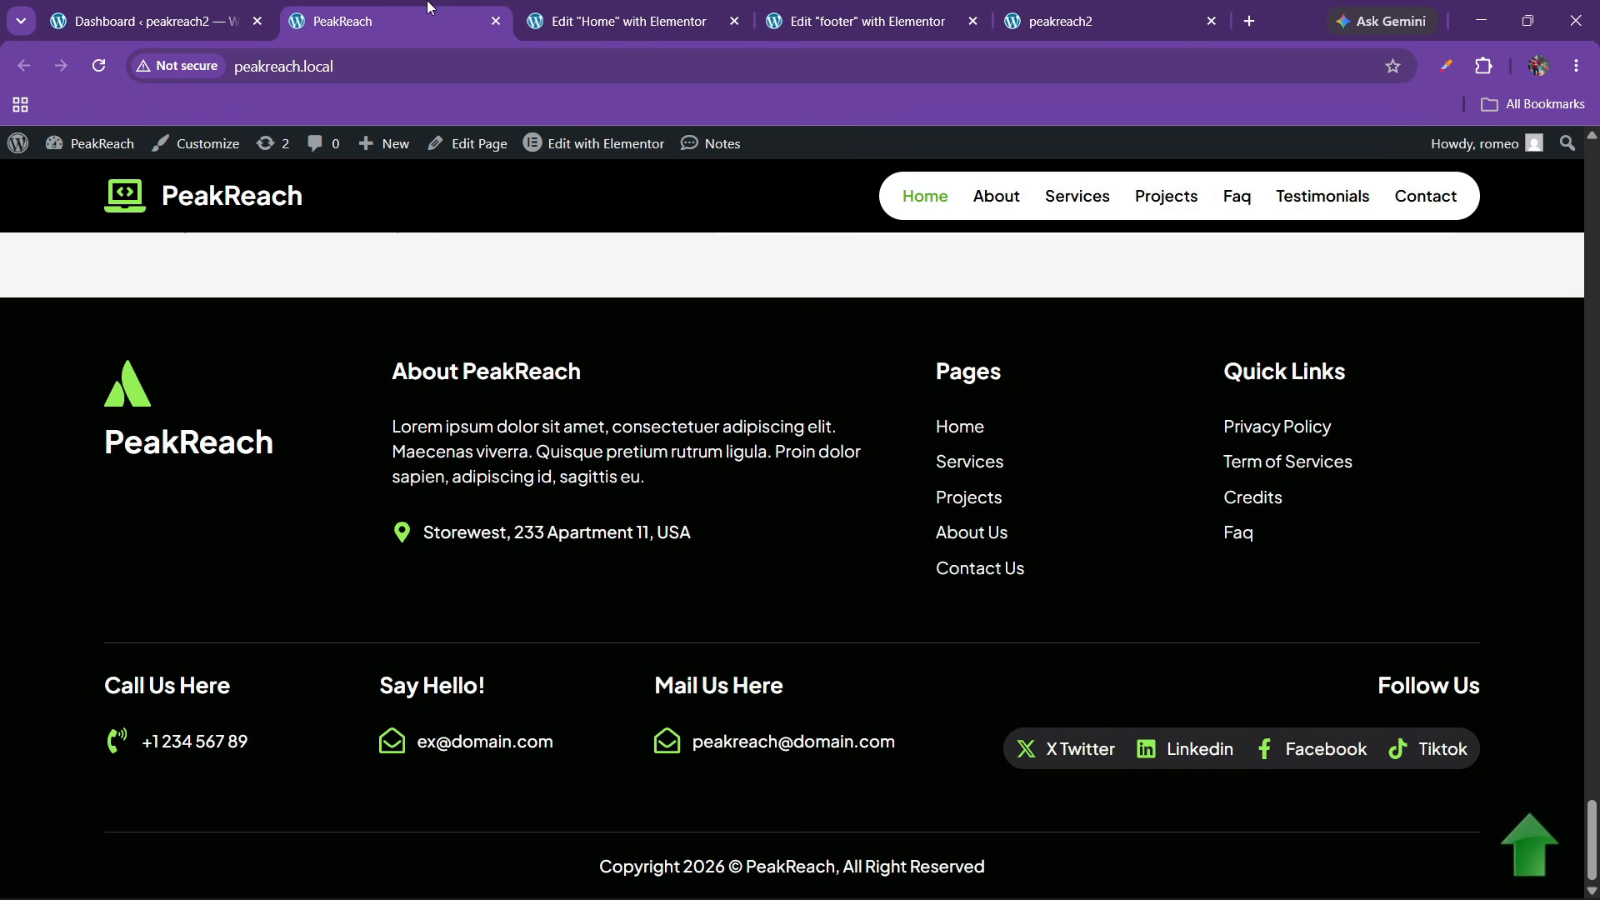
left_click_drag(393, 373, 578, 375)
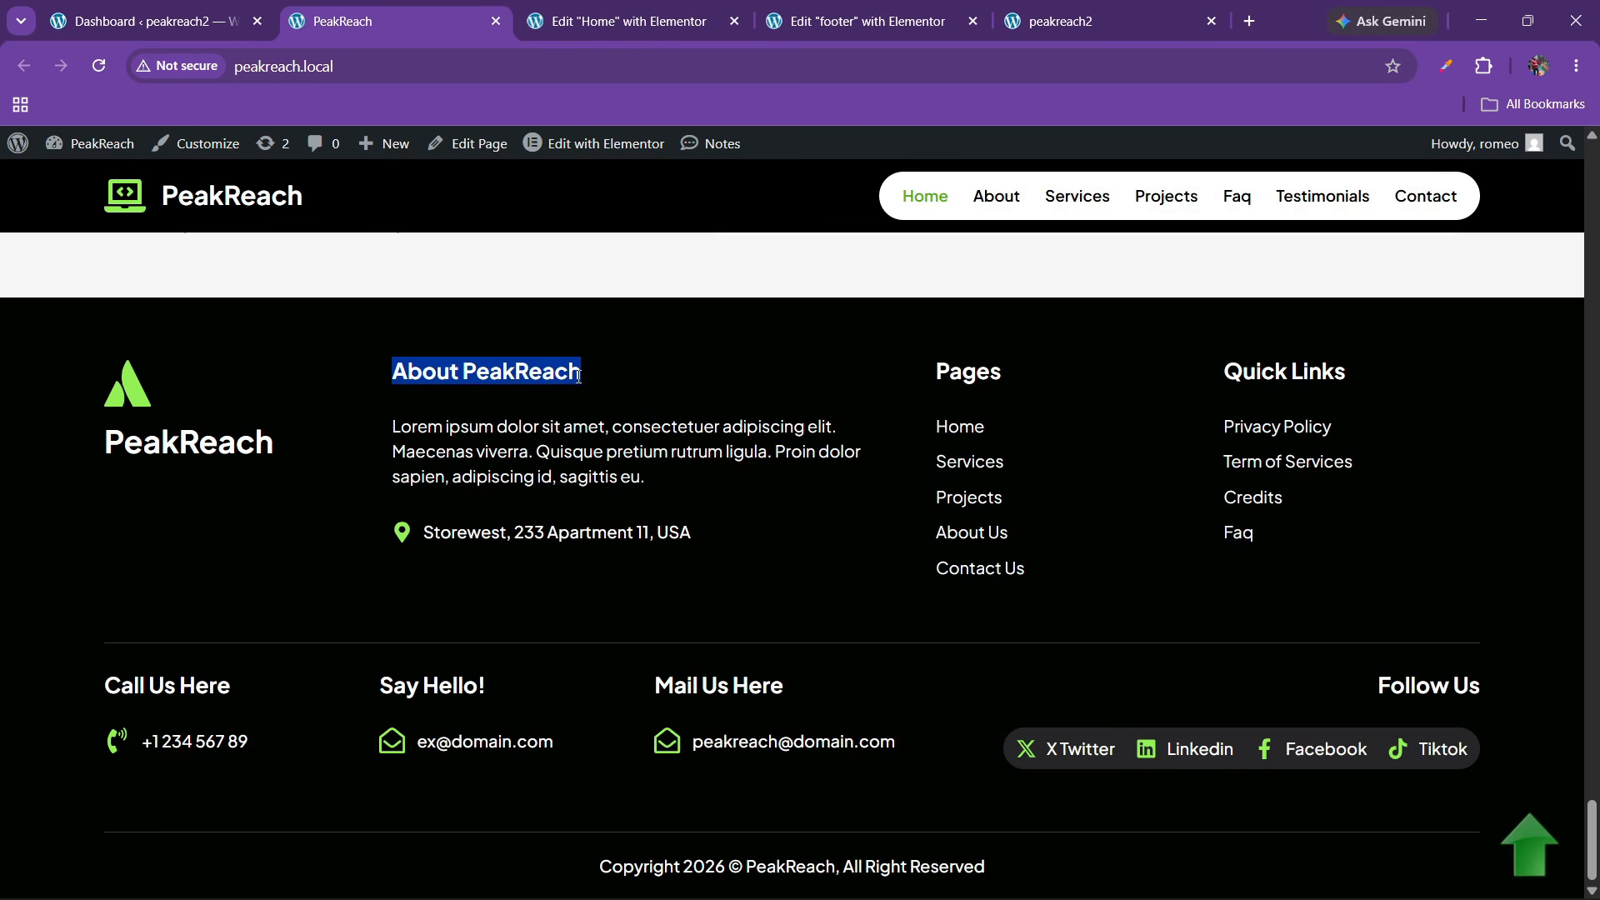
left_click(751, 58)
left_click(867, 20)
left_click(38, 404)
key("ctrl+a")
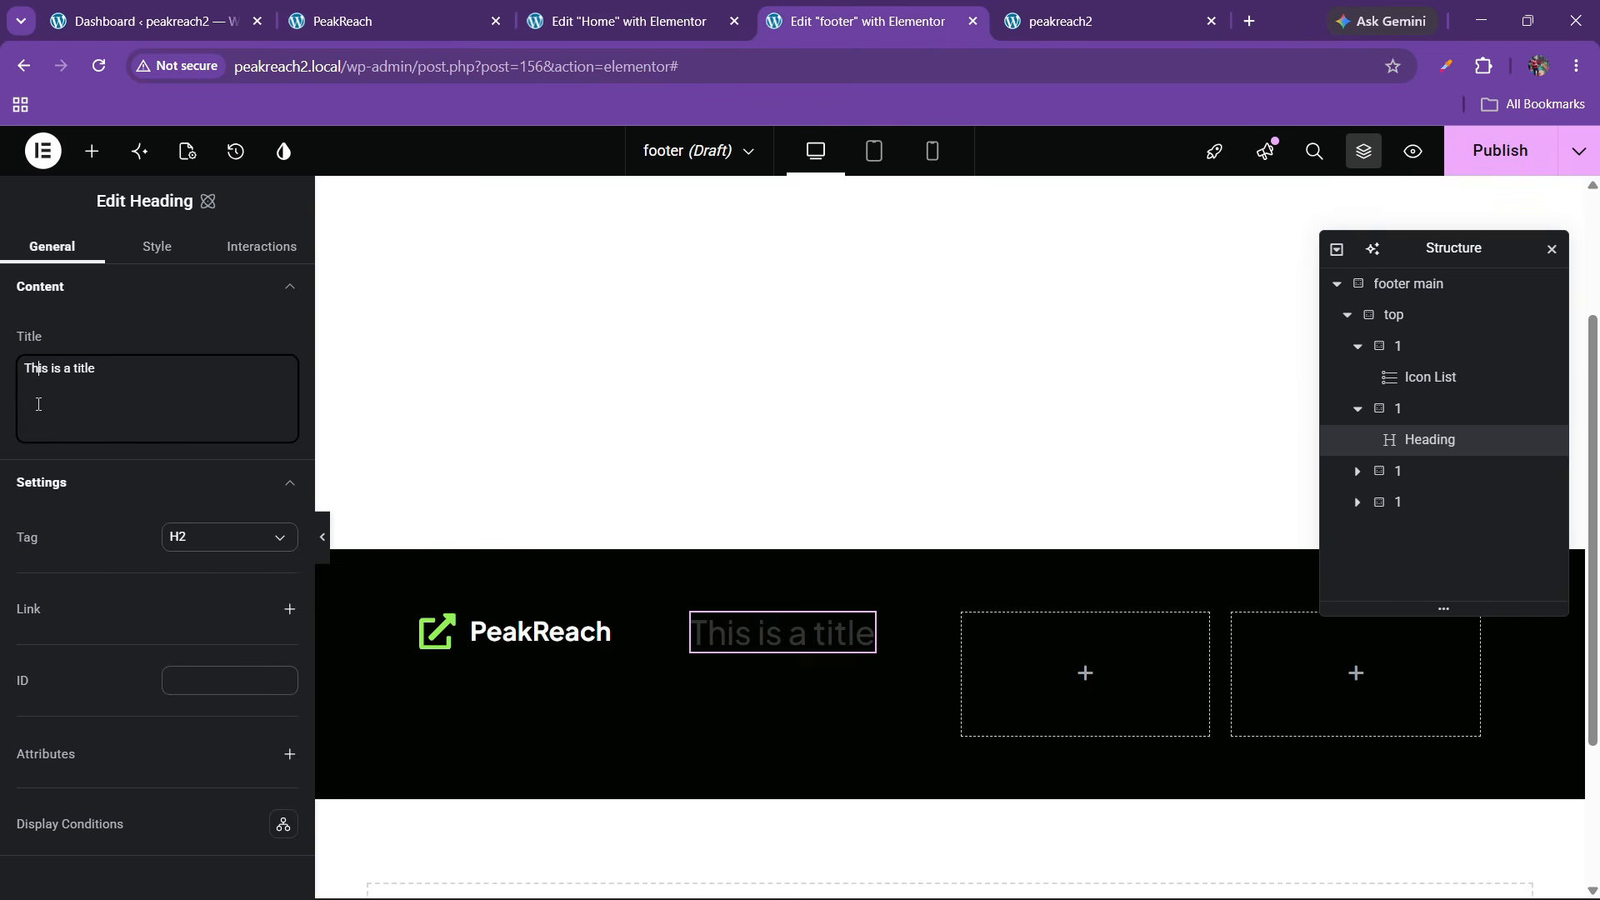
type("About PeakReach")
Set the heading's font weight to 500 (Medium)
left_click(153, 248)
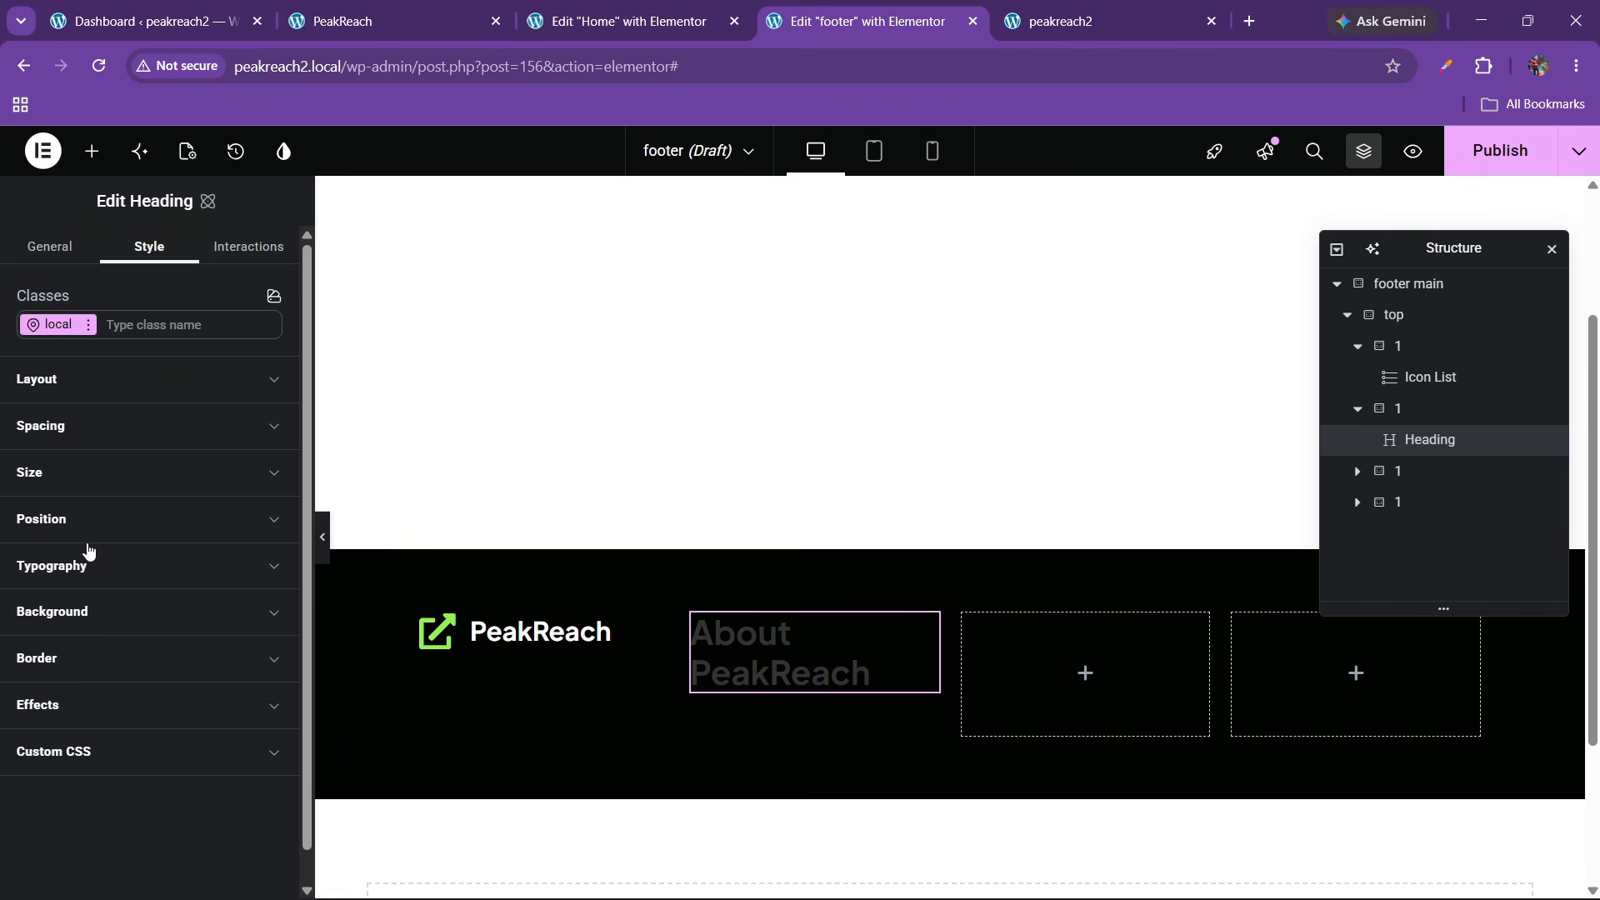
left_click(103, 583)
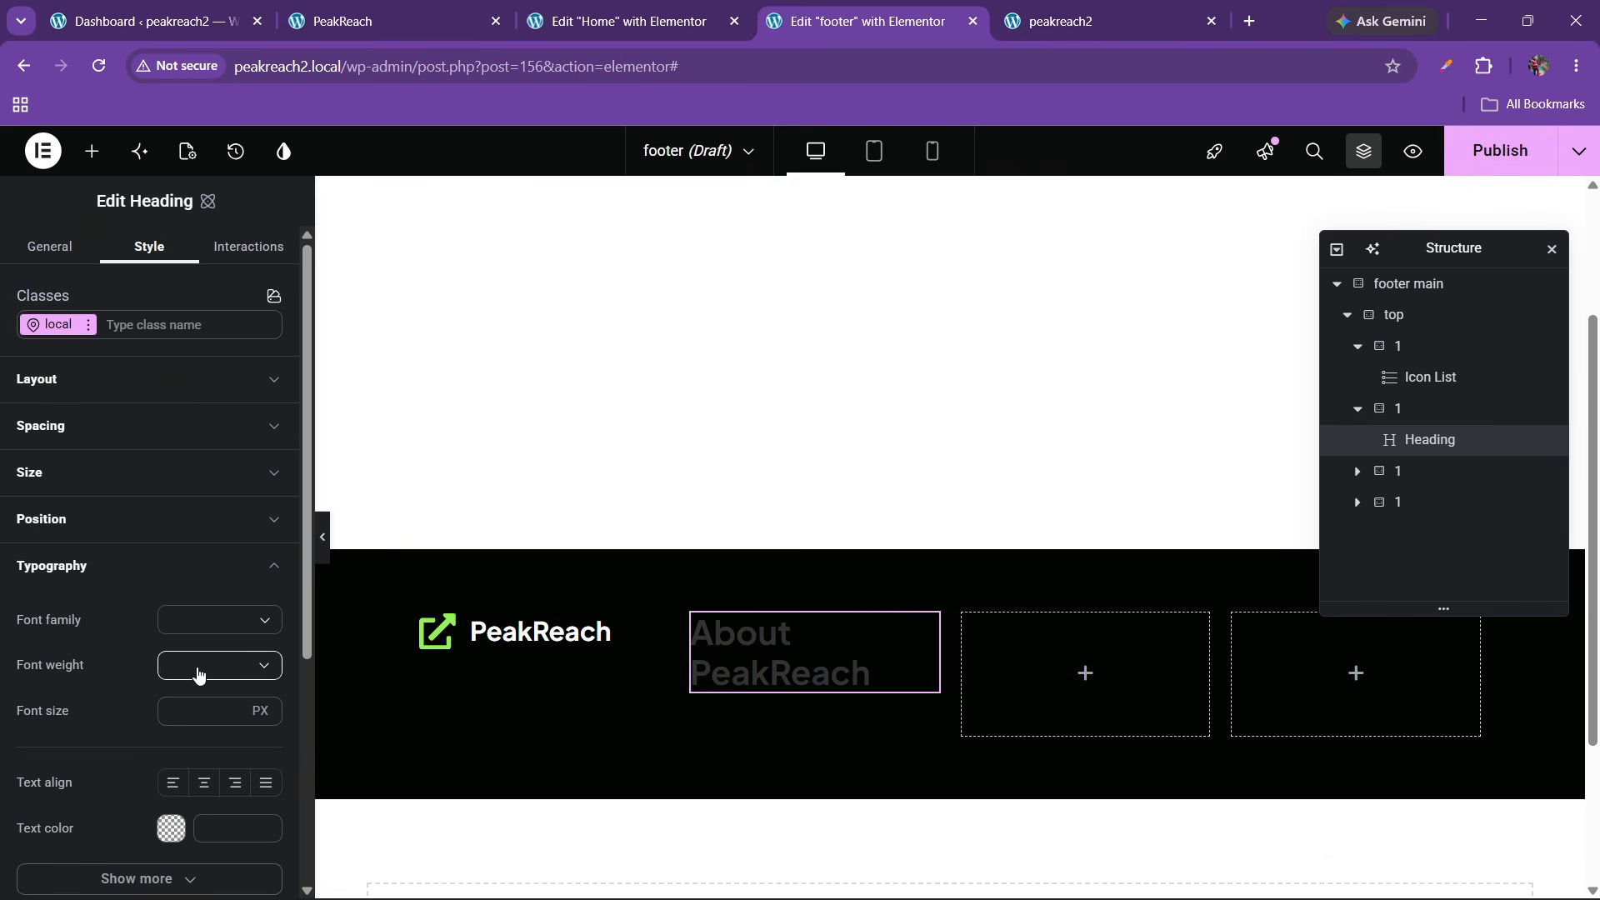
left_click(200, 664)
left_click(204, 781)
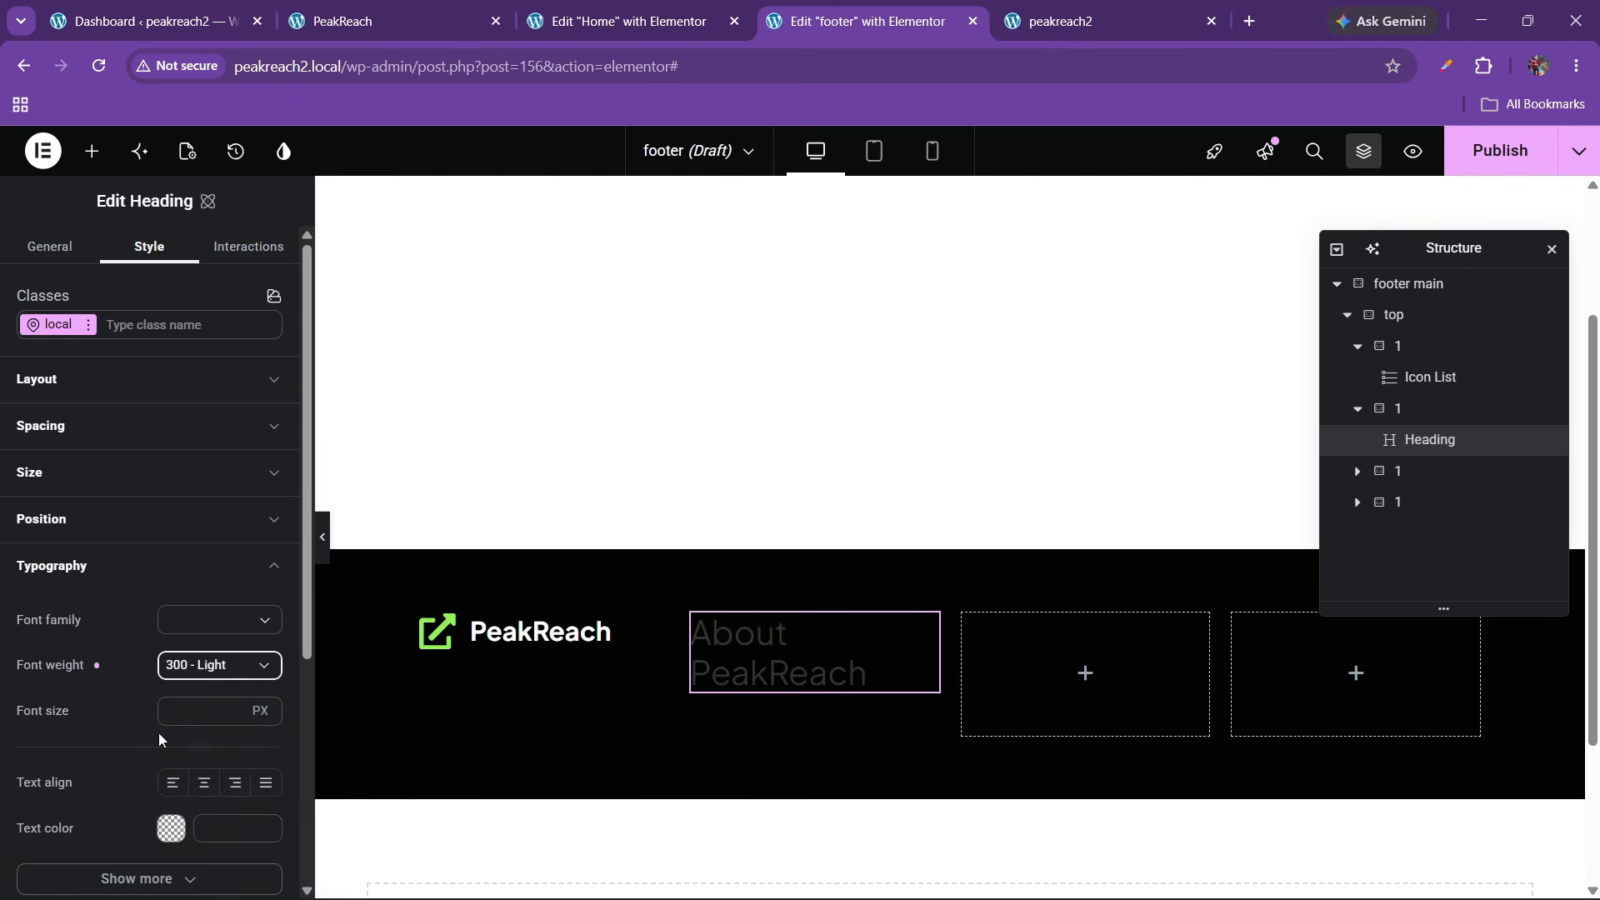
scroll(179, 658, "down", 1)
left_click(213, 563)
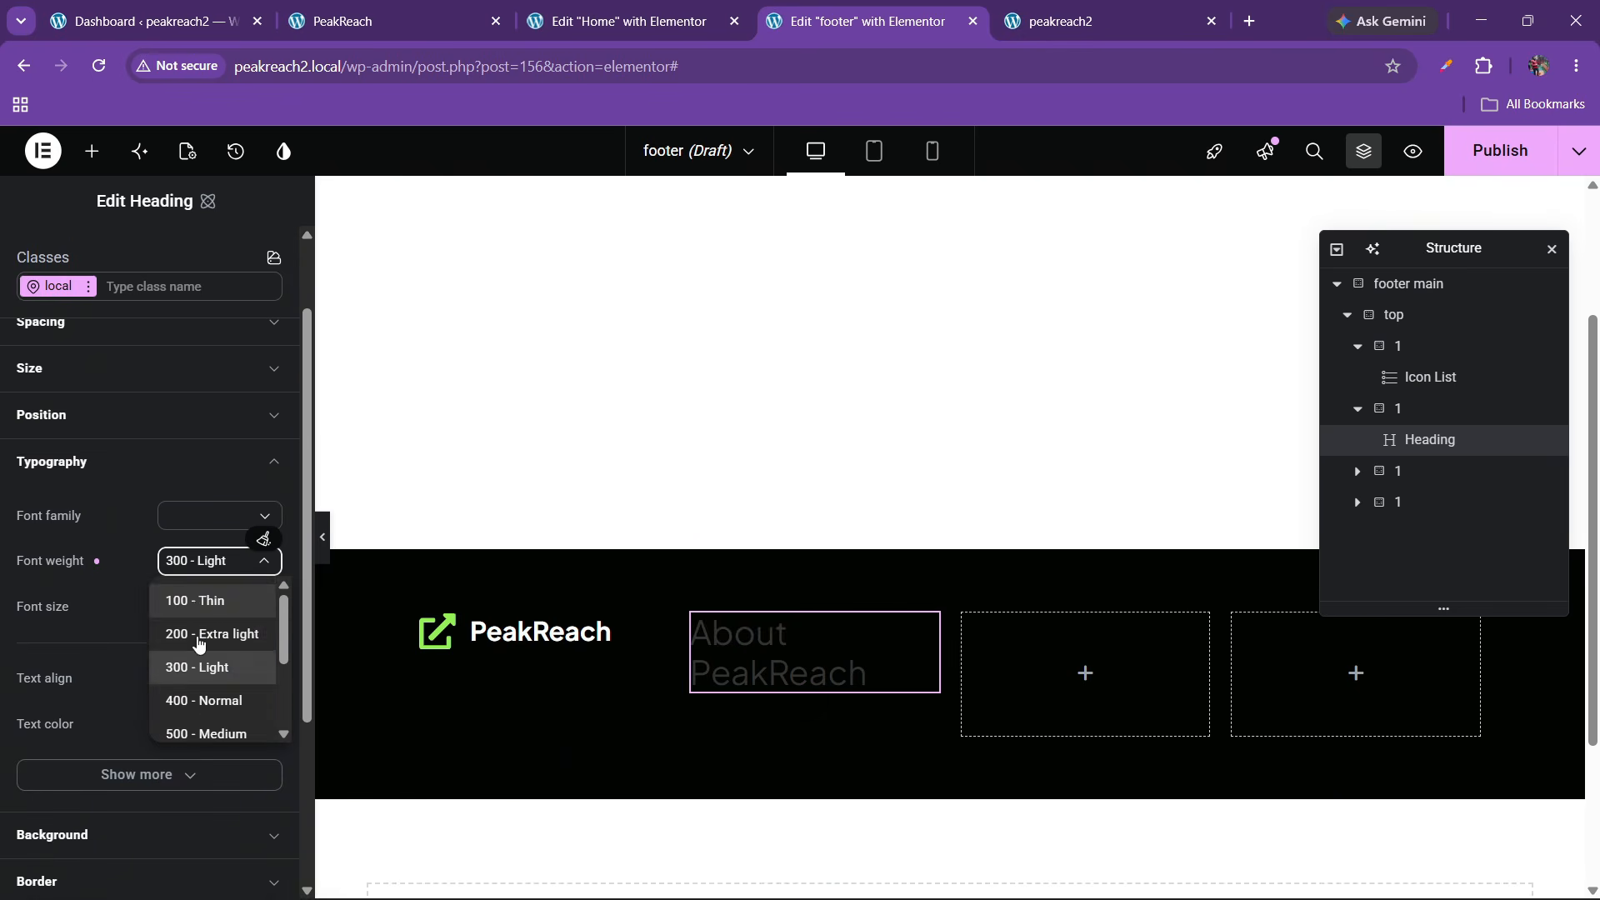
scroll(205, 675, "down", 2)
left_click(208, 630)
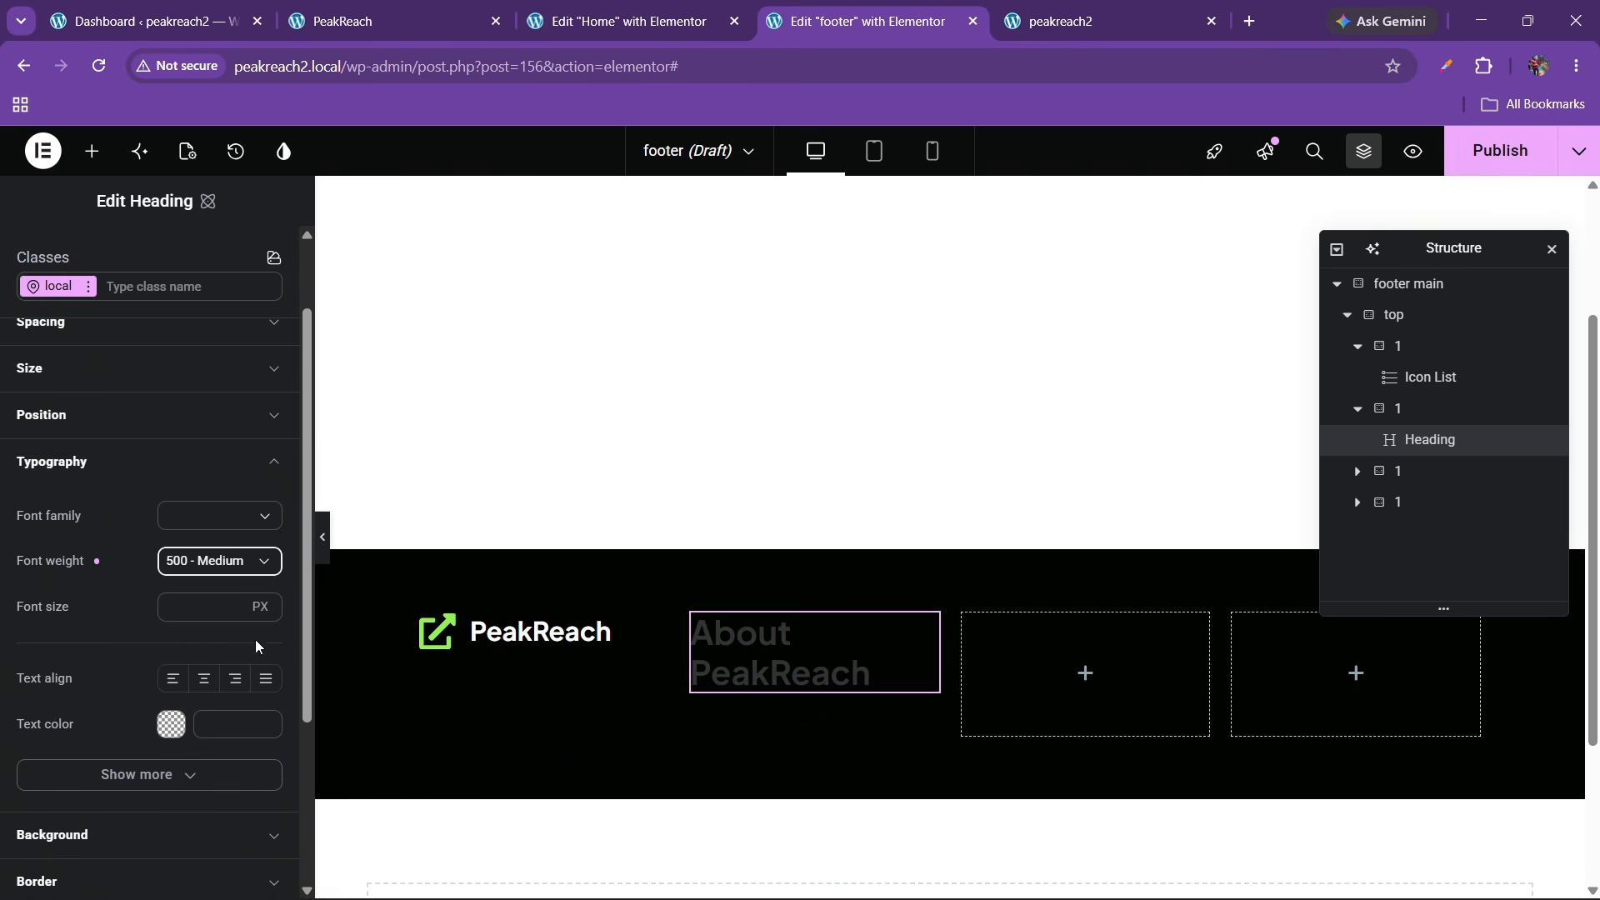
Make the heading text white (#ffffff) at 20 px
left_click(186, 607)
type("15")
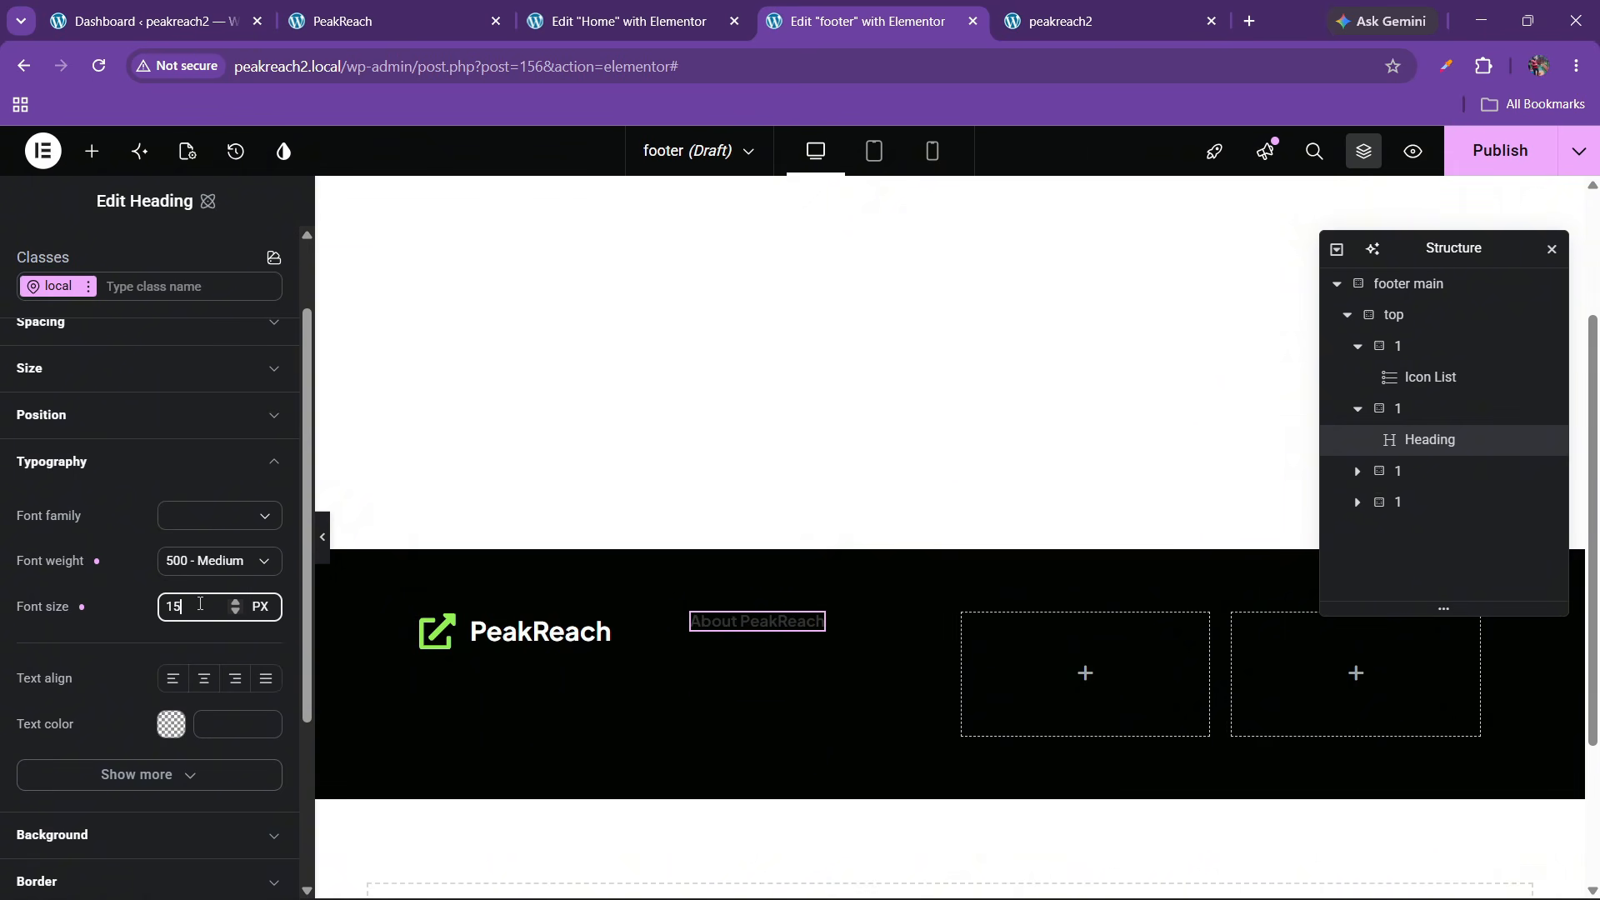
left_click(185, 728)
left_click(210, 553)
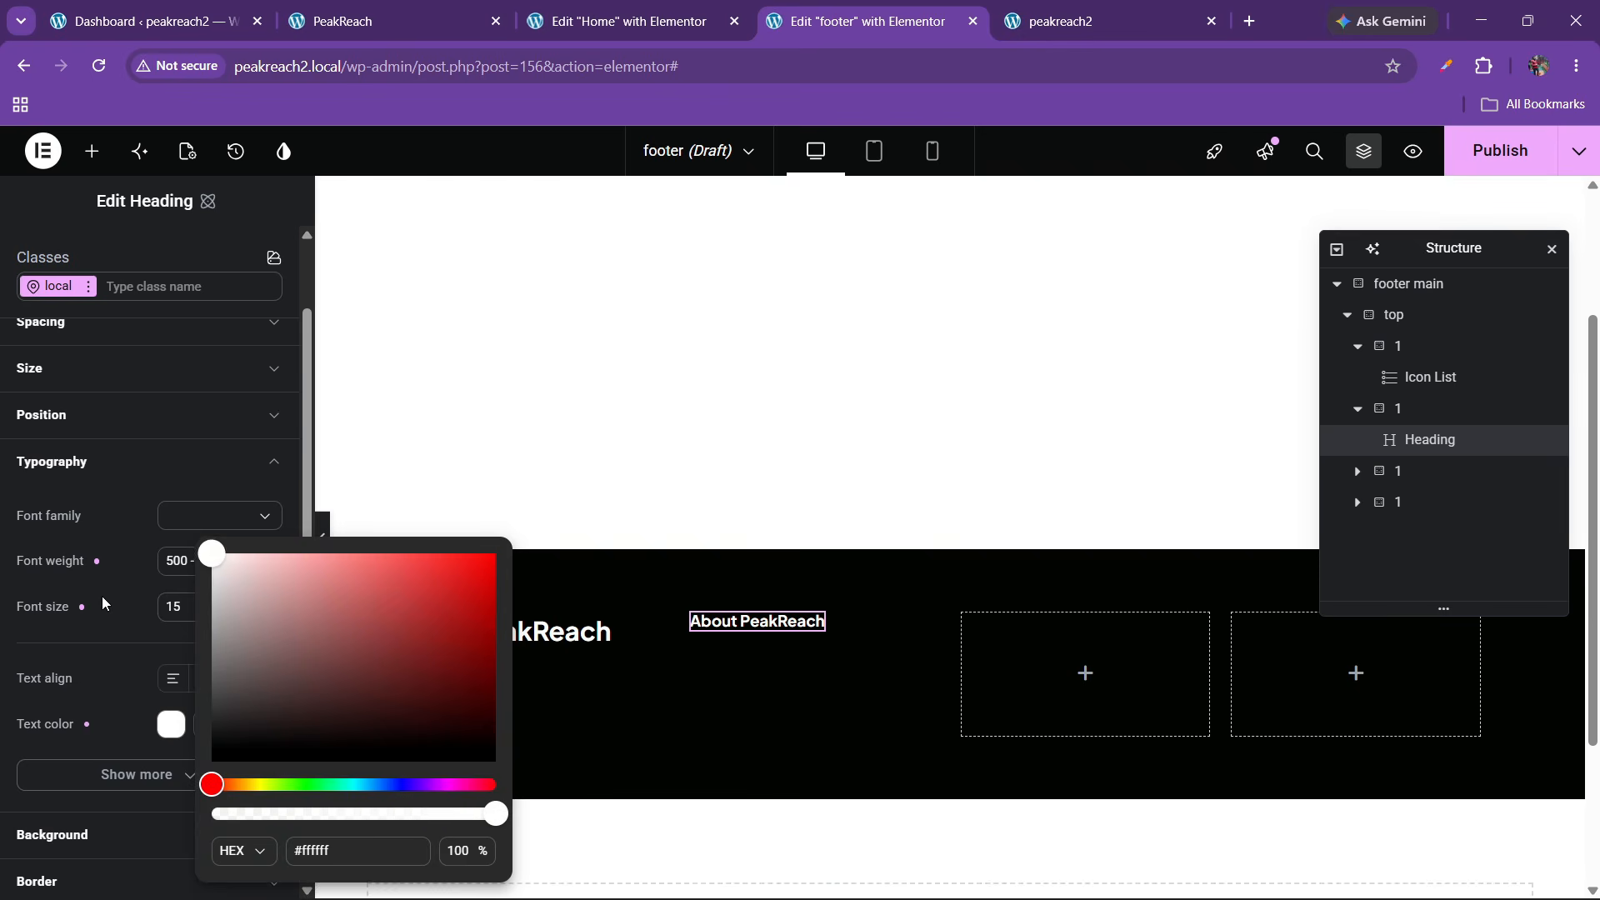
left_click(200, 606)
left_click(200, 604)
left_click(238, 603)
left_click(237, 602)
left_click(238, 603)
left_click(238, 602)
left_click(239, 602)
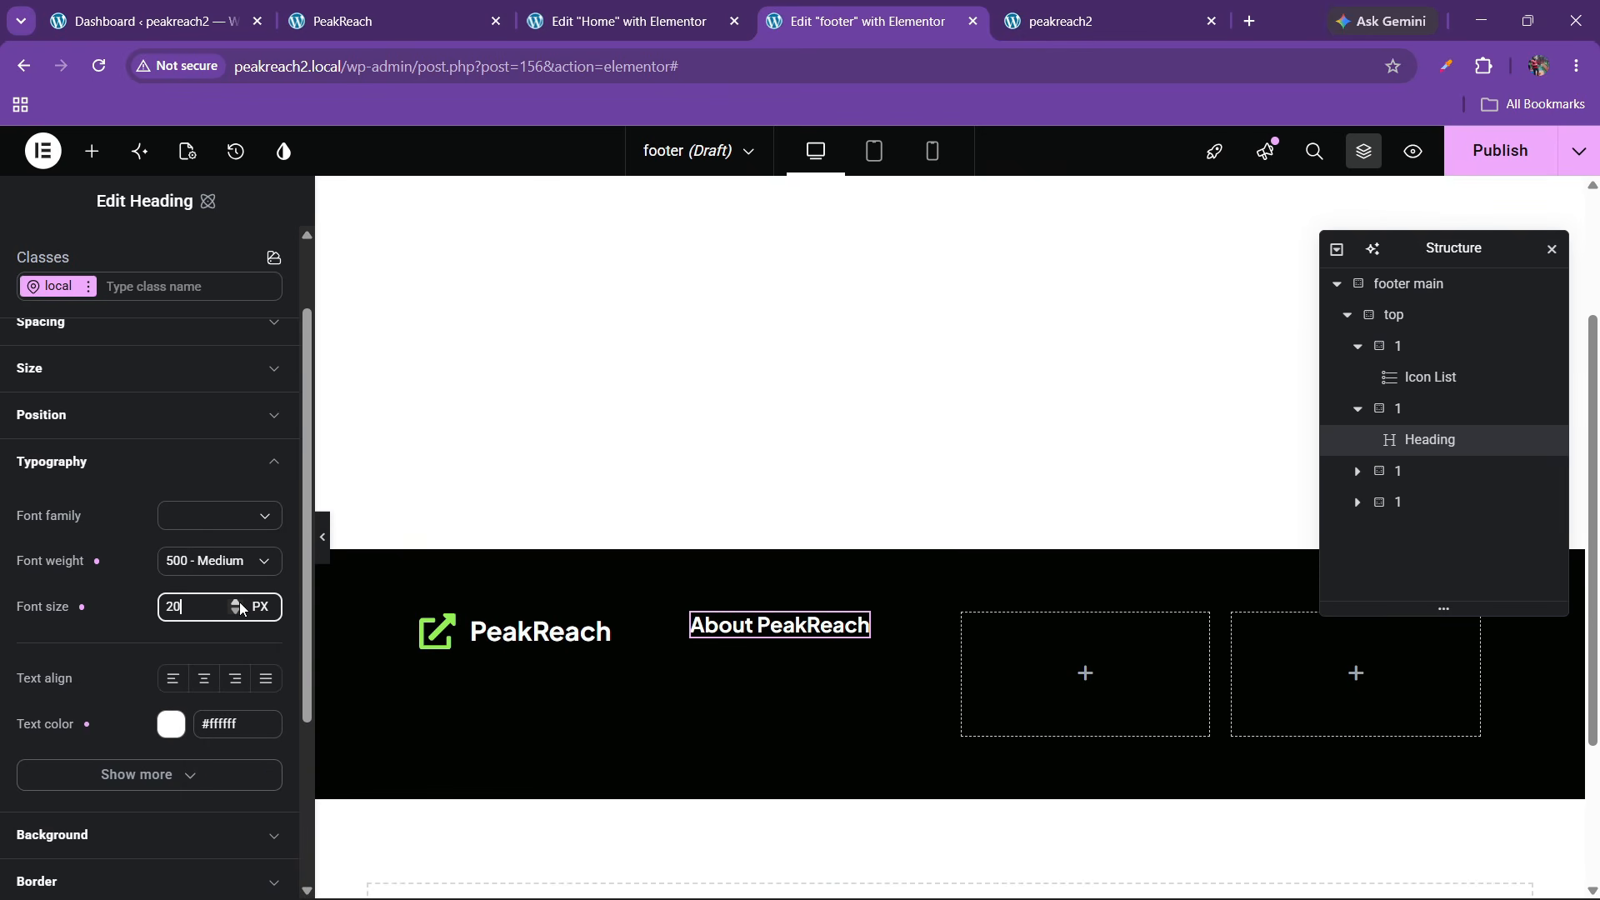
Compare the styled heading against the live site footer
left_click(305, 35)
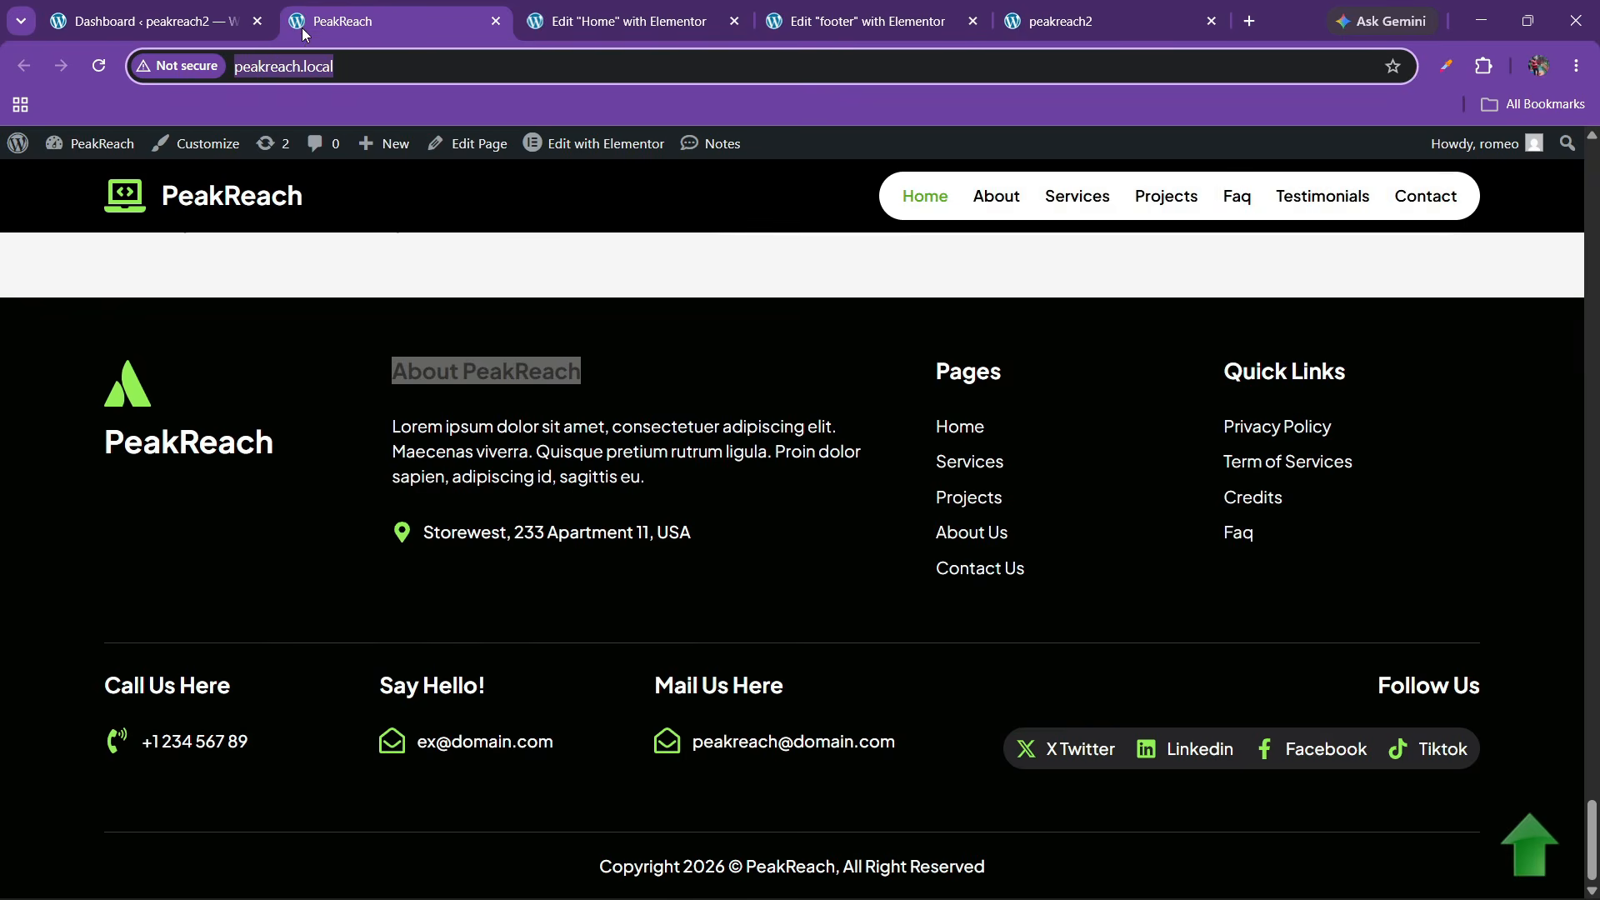
left_click(700, 8)
left_click(858, 21)
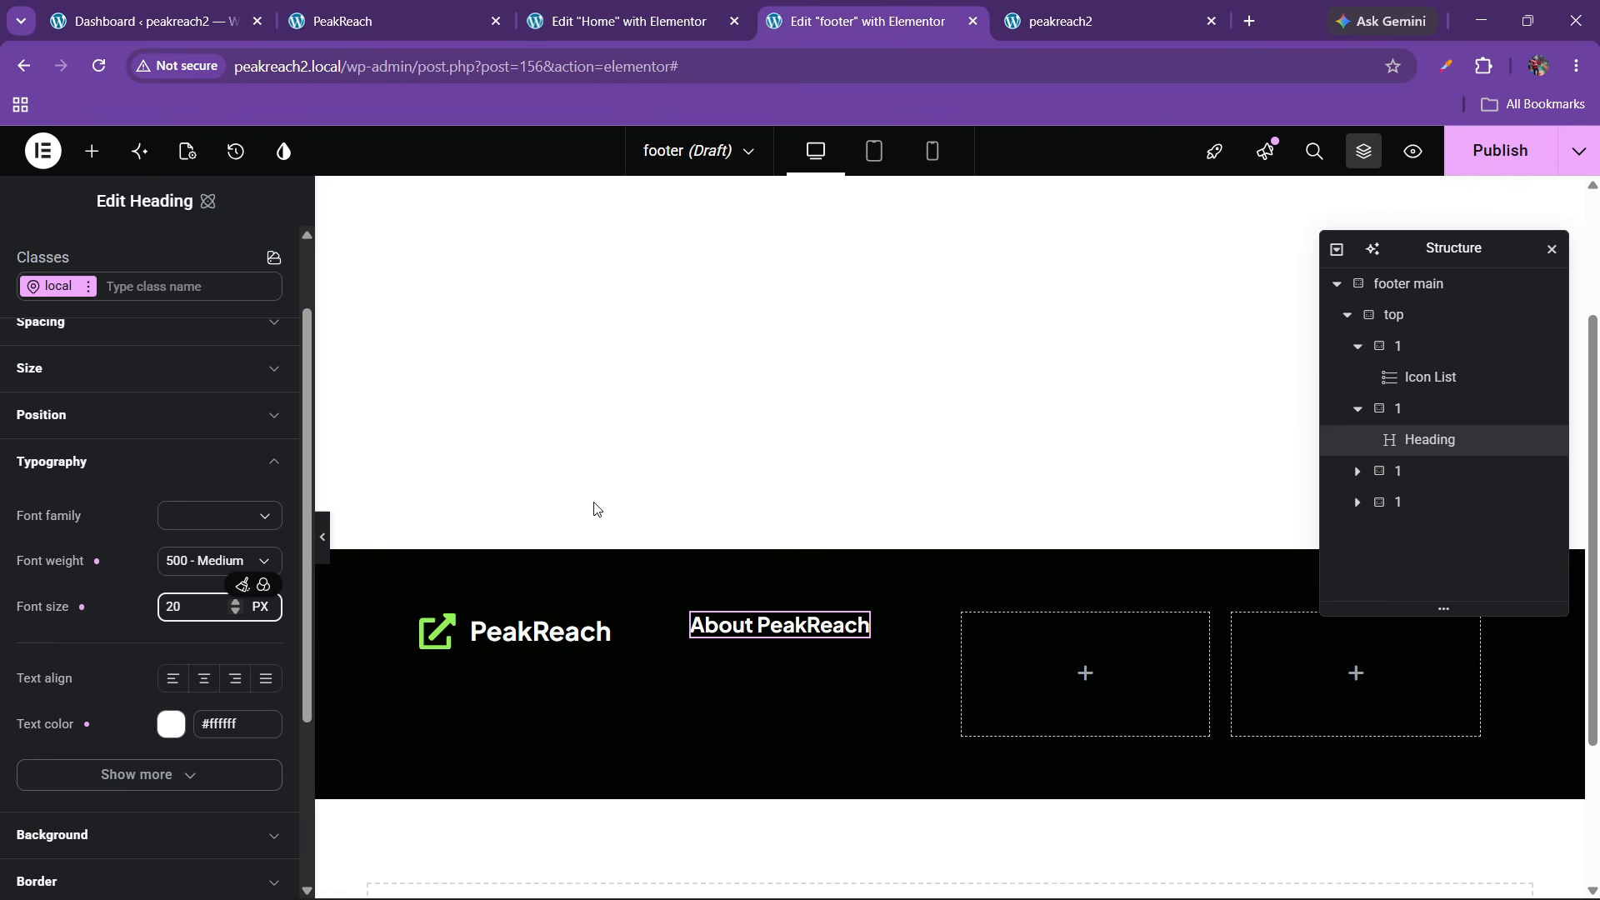
left_click(91, 150)
Add a Paragraph widget and move it below the About PeakReach heading
scroll(83, 525, "down", 3)
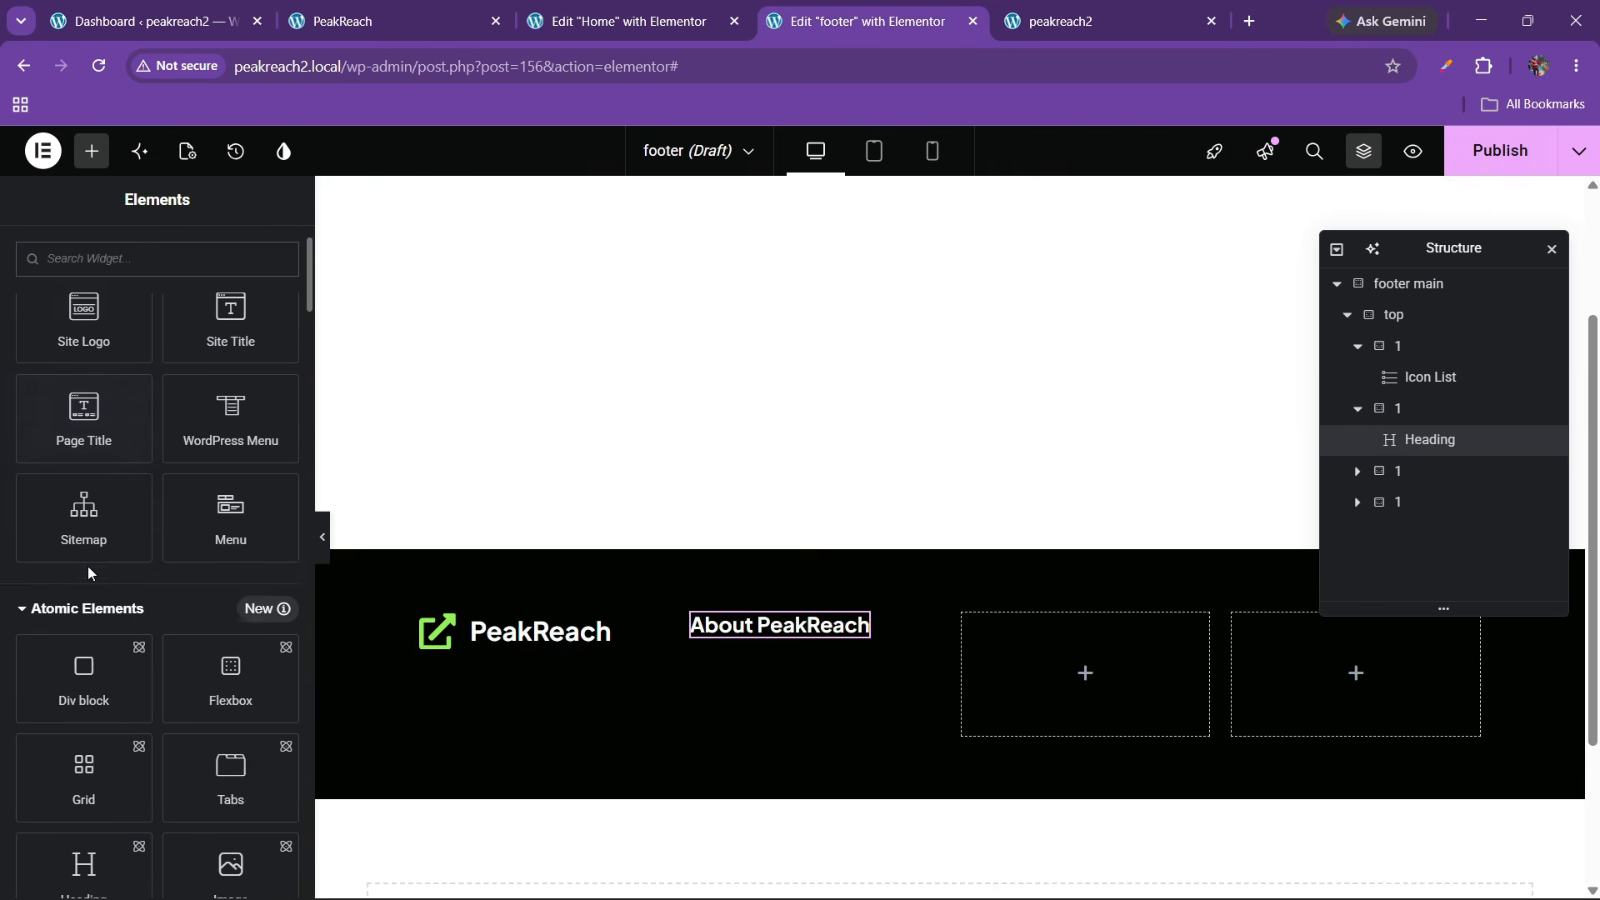
scroll(94, 772, "down", 1)
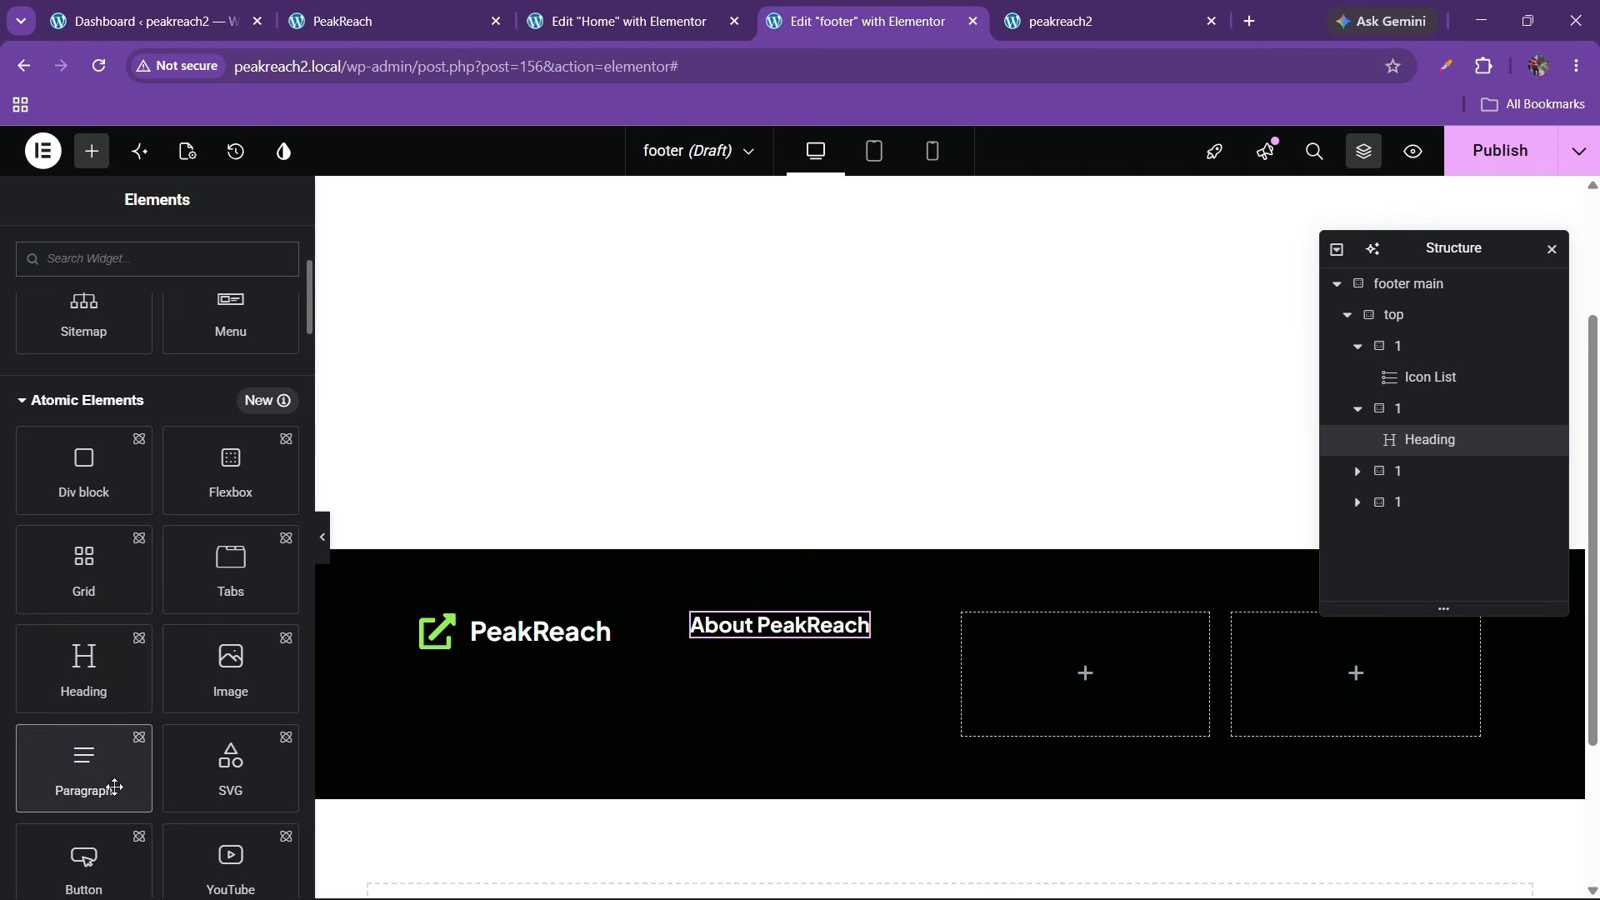
left_click_drag(115, 786, 770, 677)
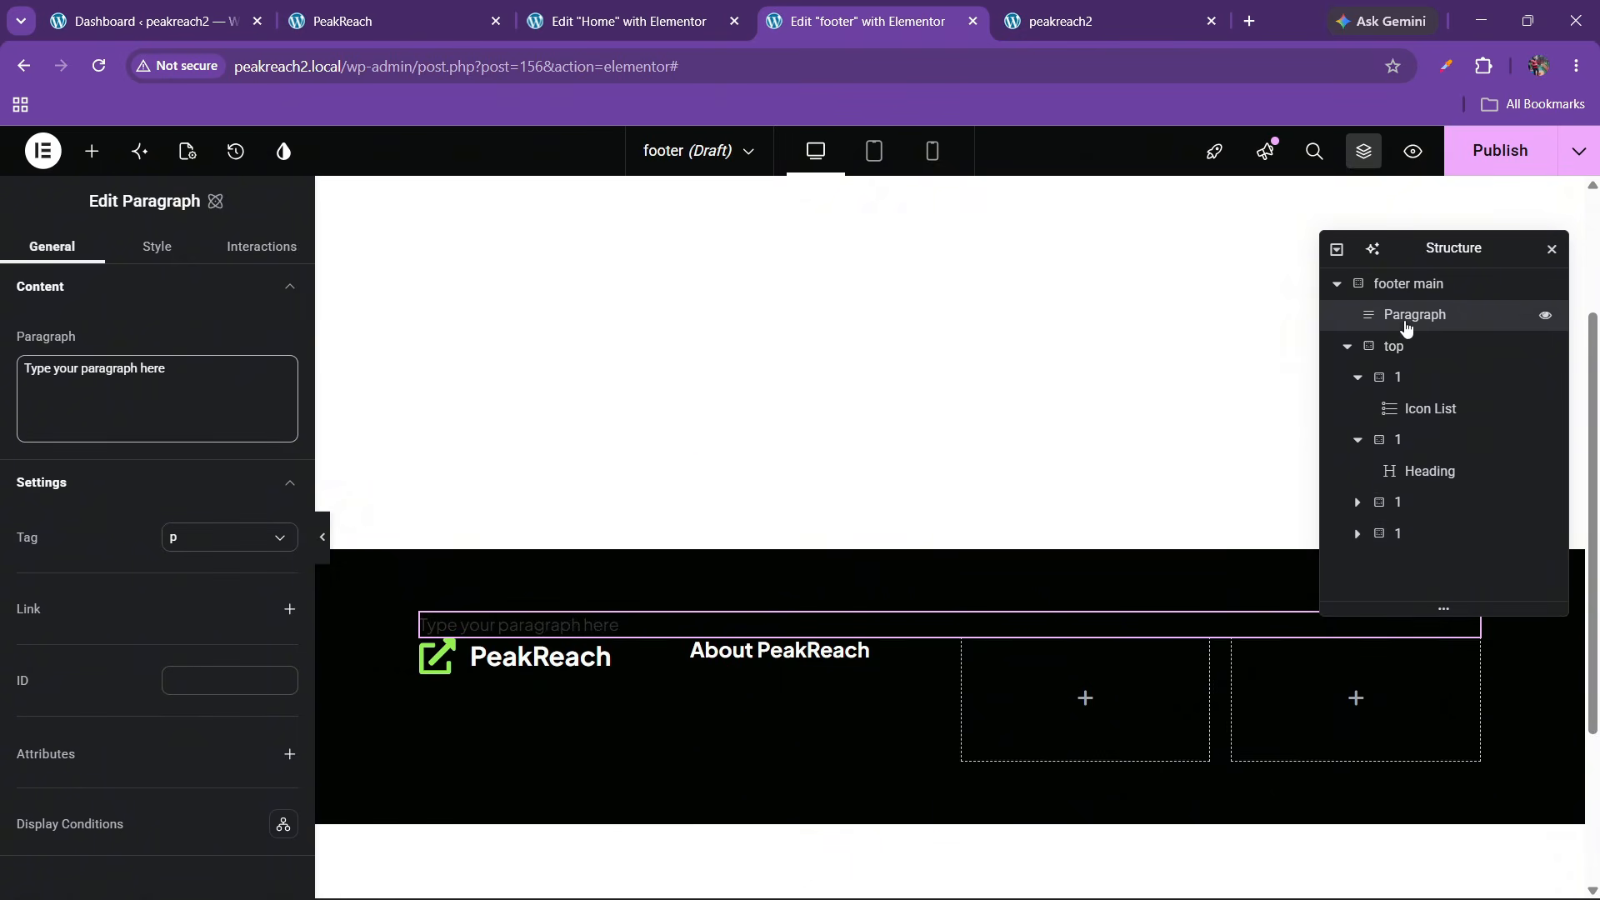
left_click_drag(1406, 327, 1434, 478)
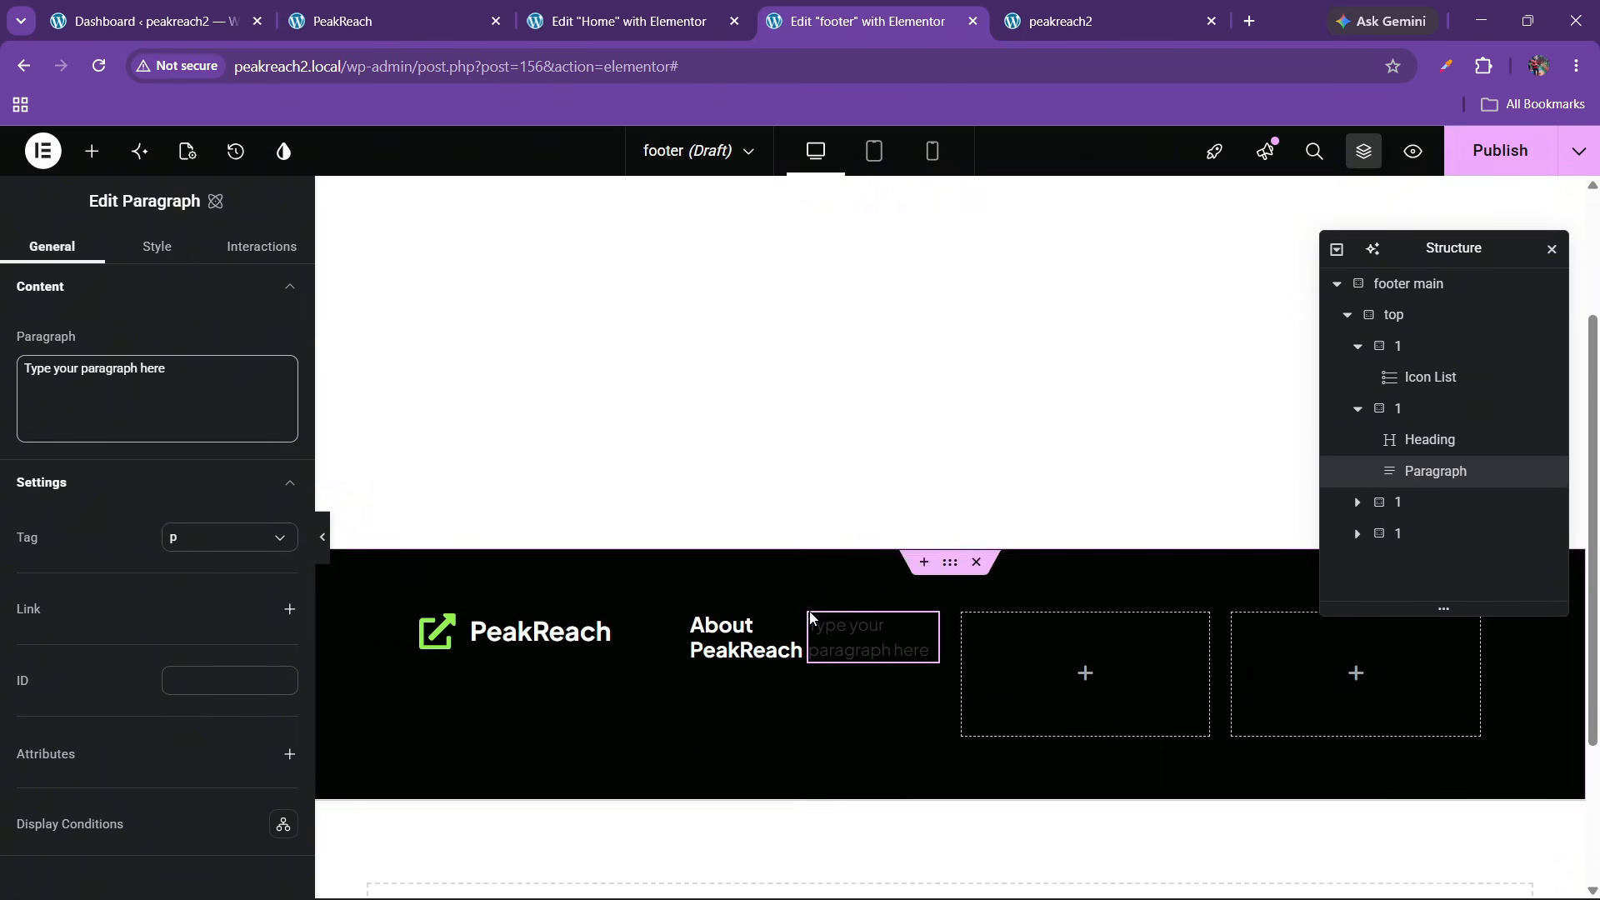
Give the column a vertical, start-aligned flex layout with a 20 px gap, then copy the live about text
left_click(1428, 415)
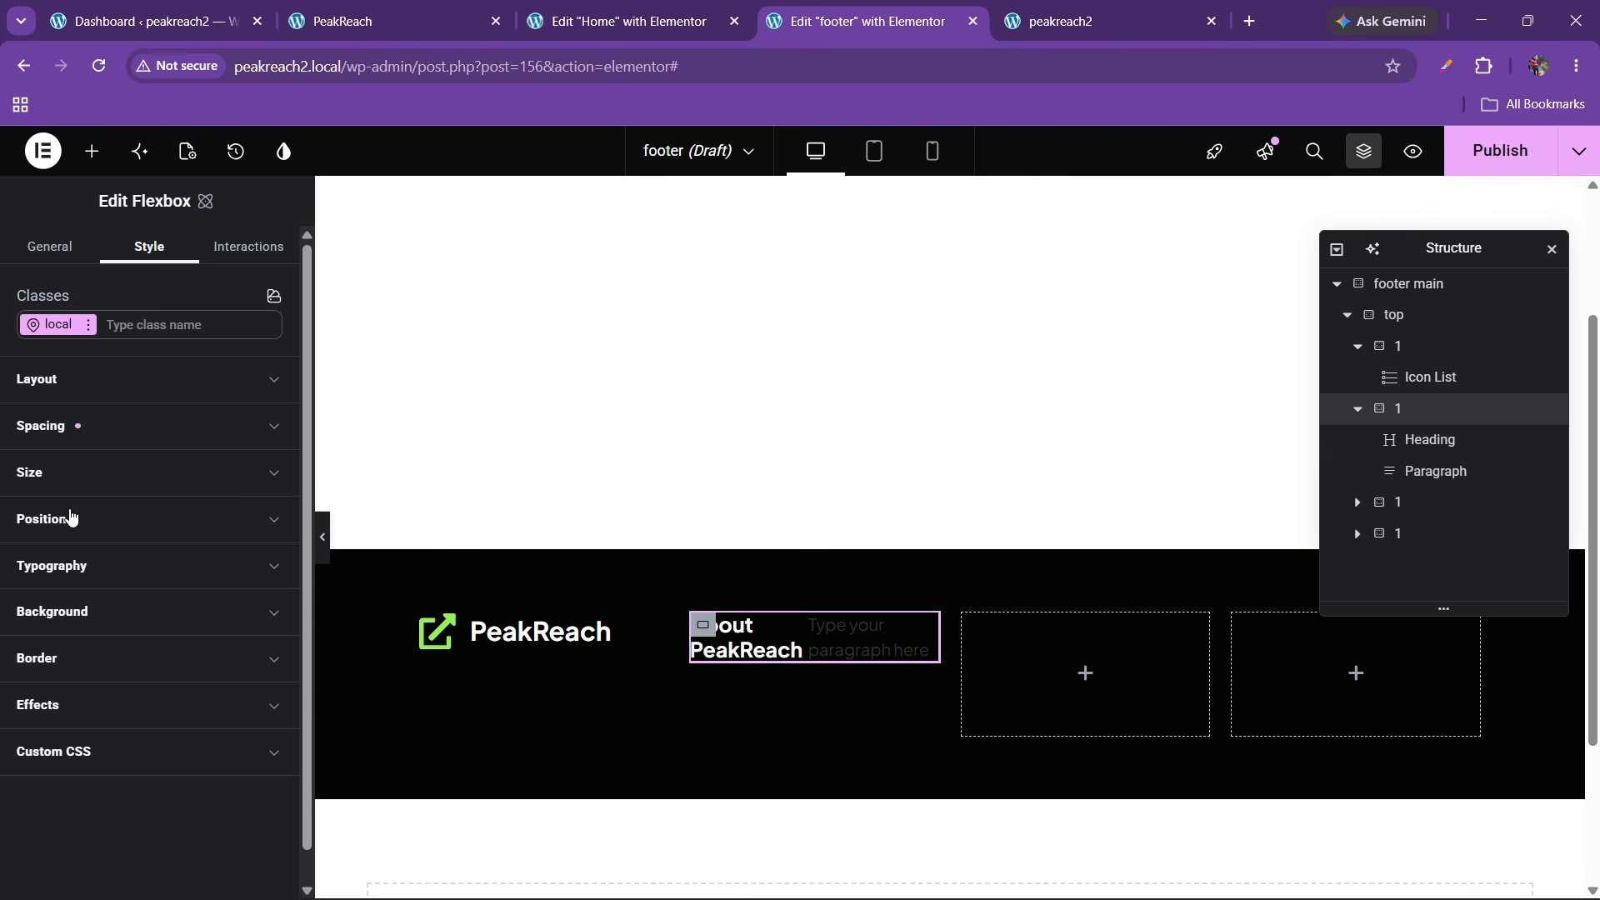
left_click(113, 568)
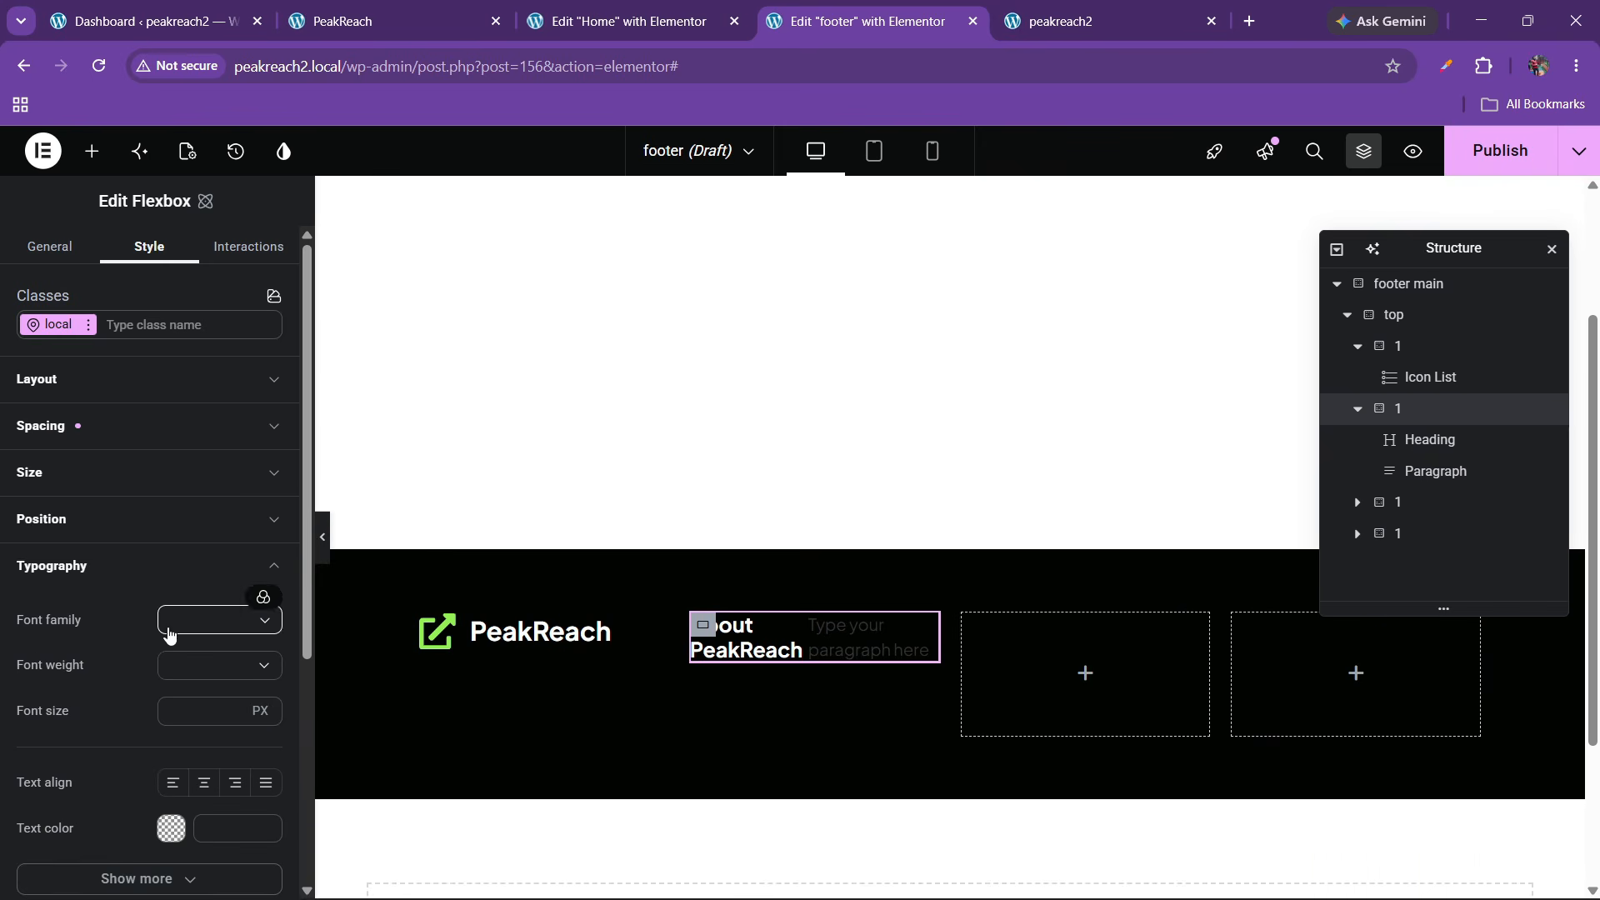
left_click(74, 386)
left_click(82, 577)
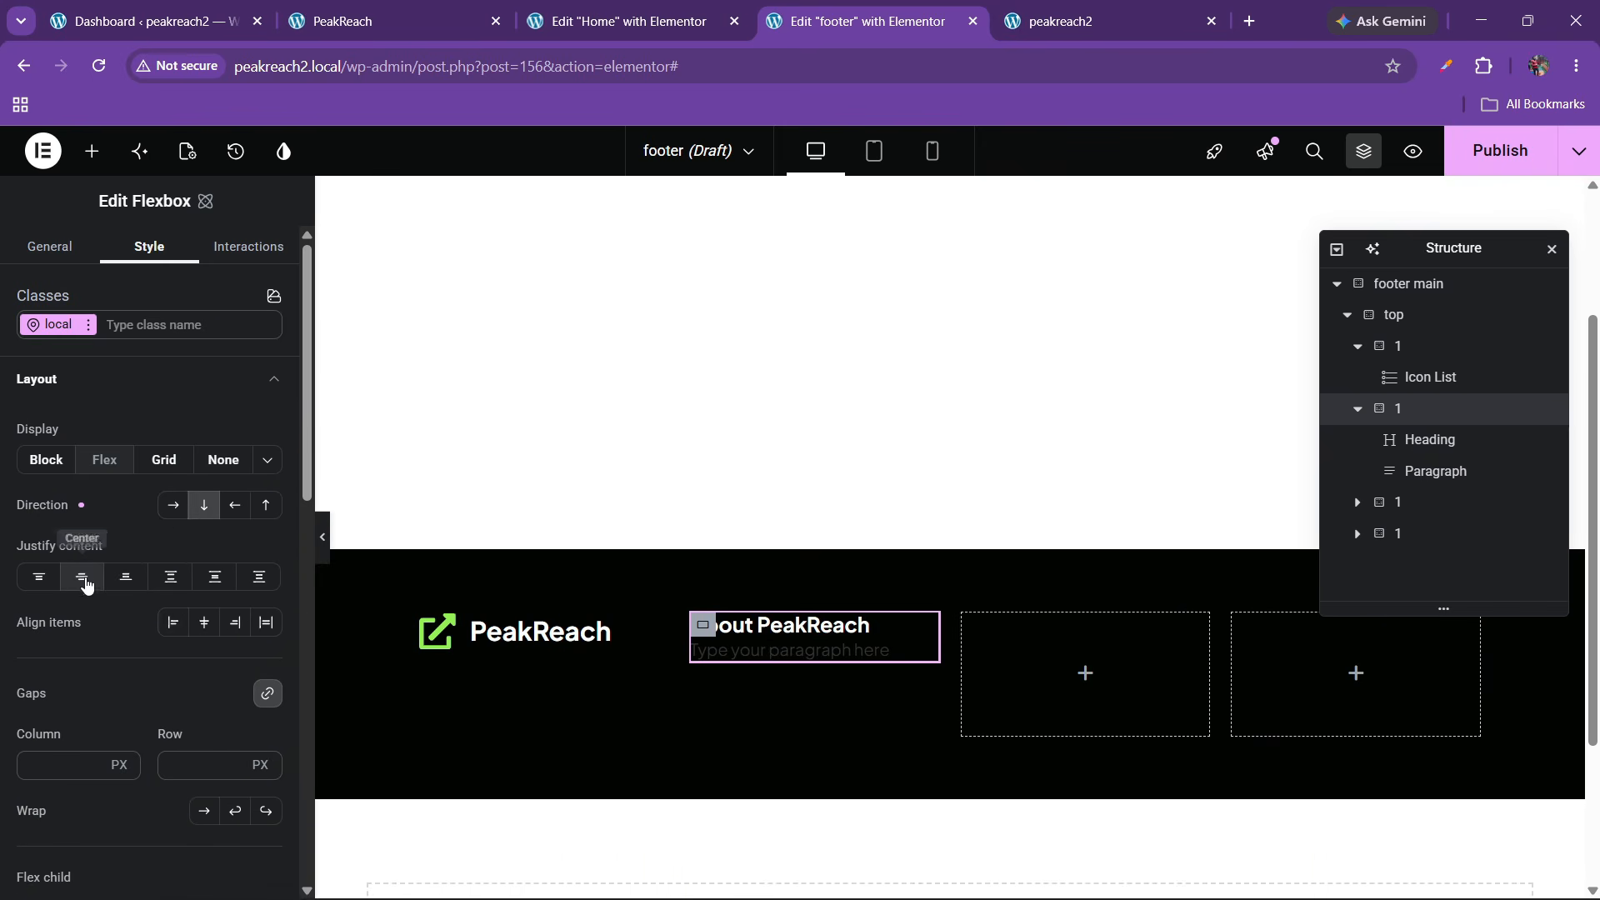
left_click(203, 622)
left_click(173, 623)
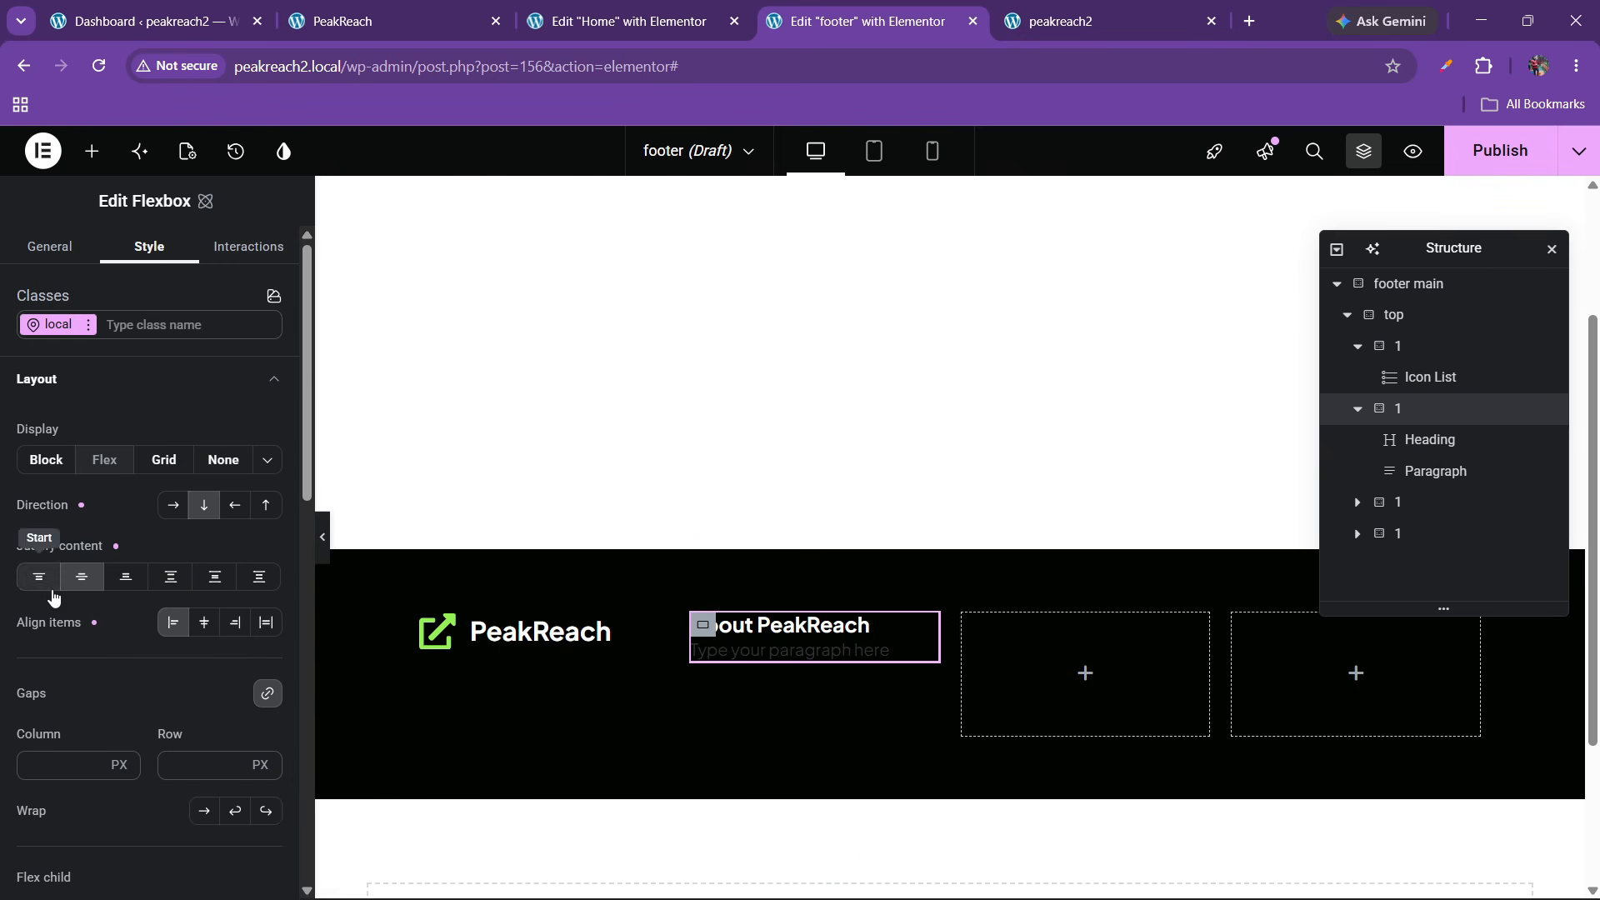
left_click(51, 588)
scroll(159, 658, "down", 3)
type("20")
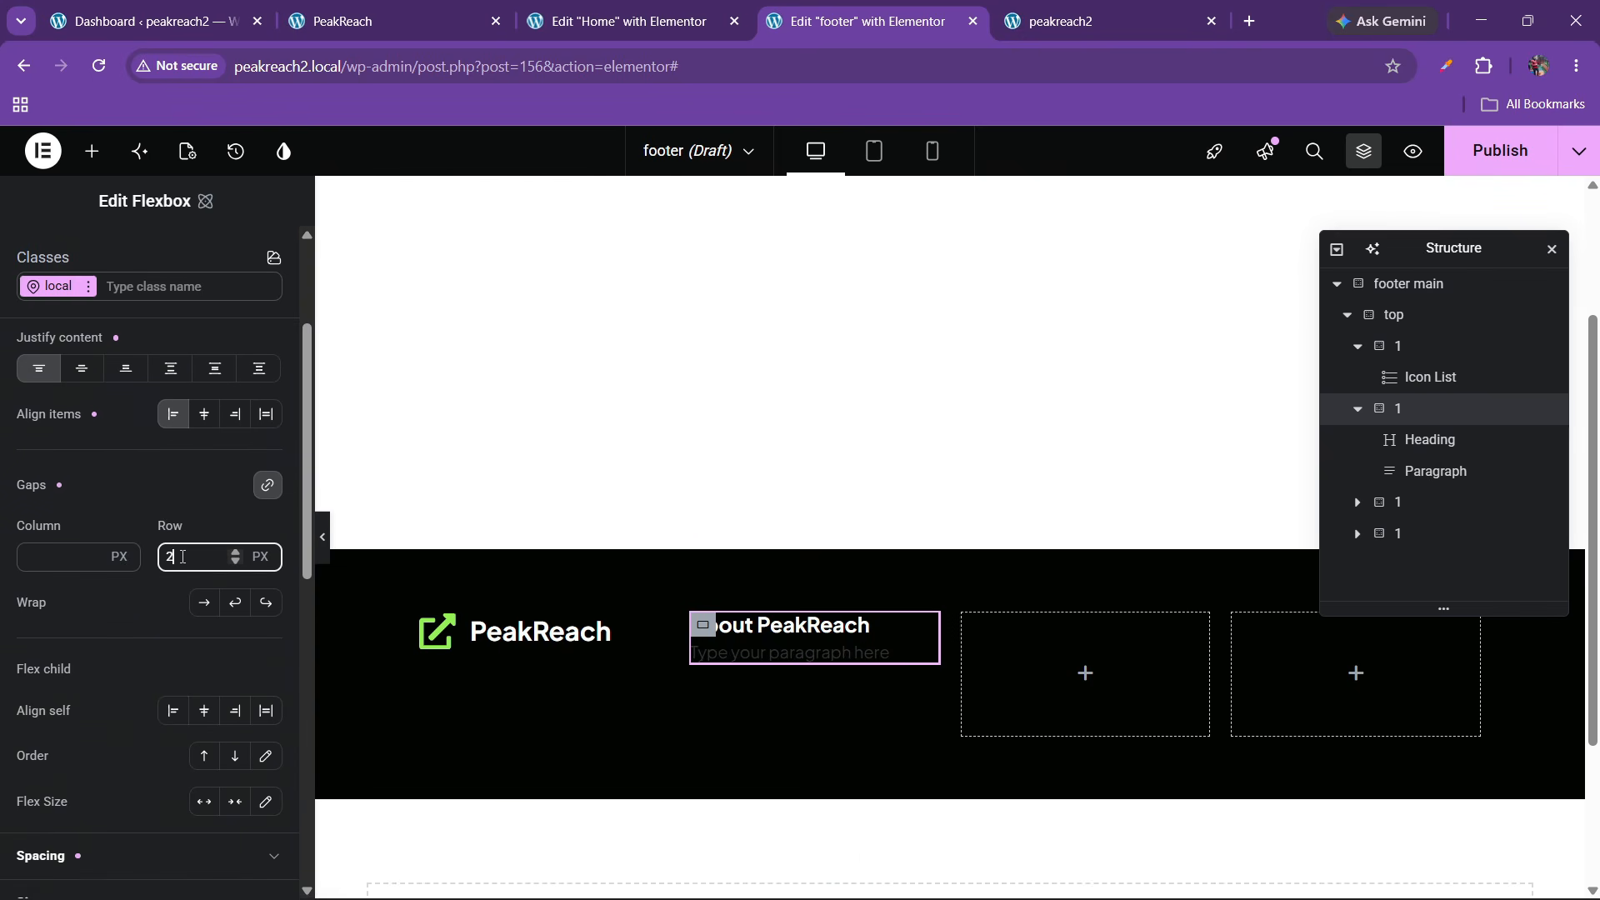
left_click(510, 11)
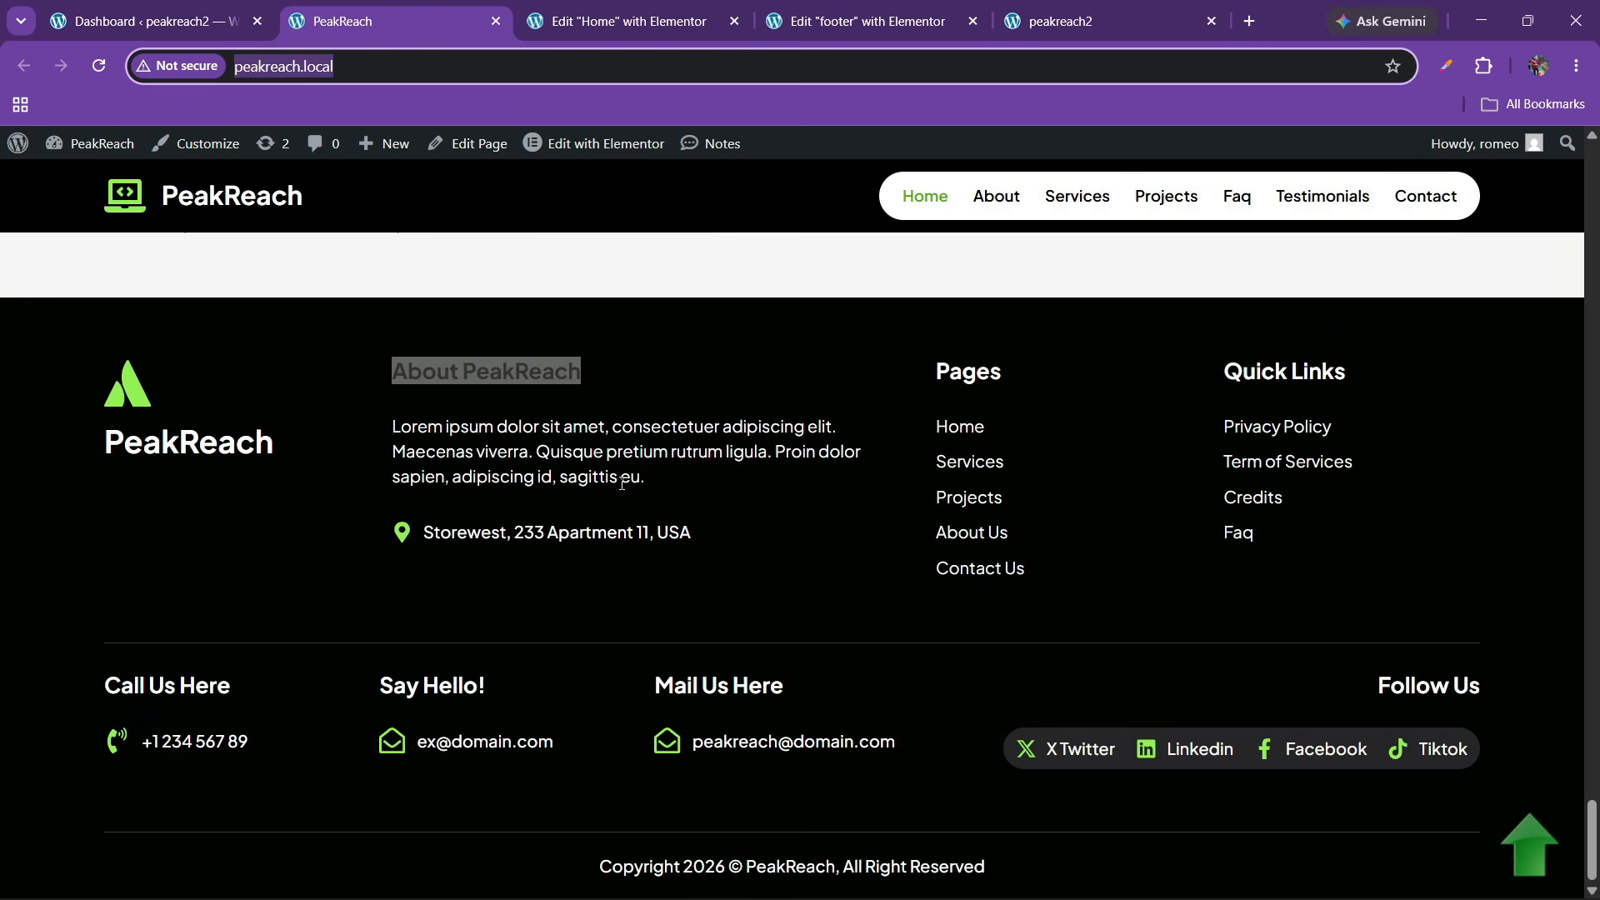
left_click_drag(365, 430, 624, 481)
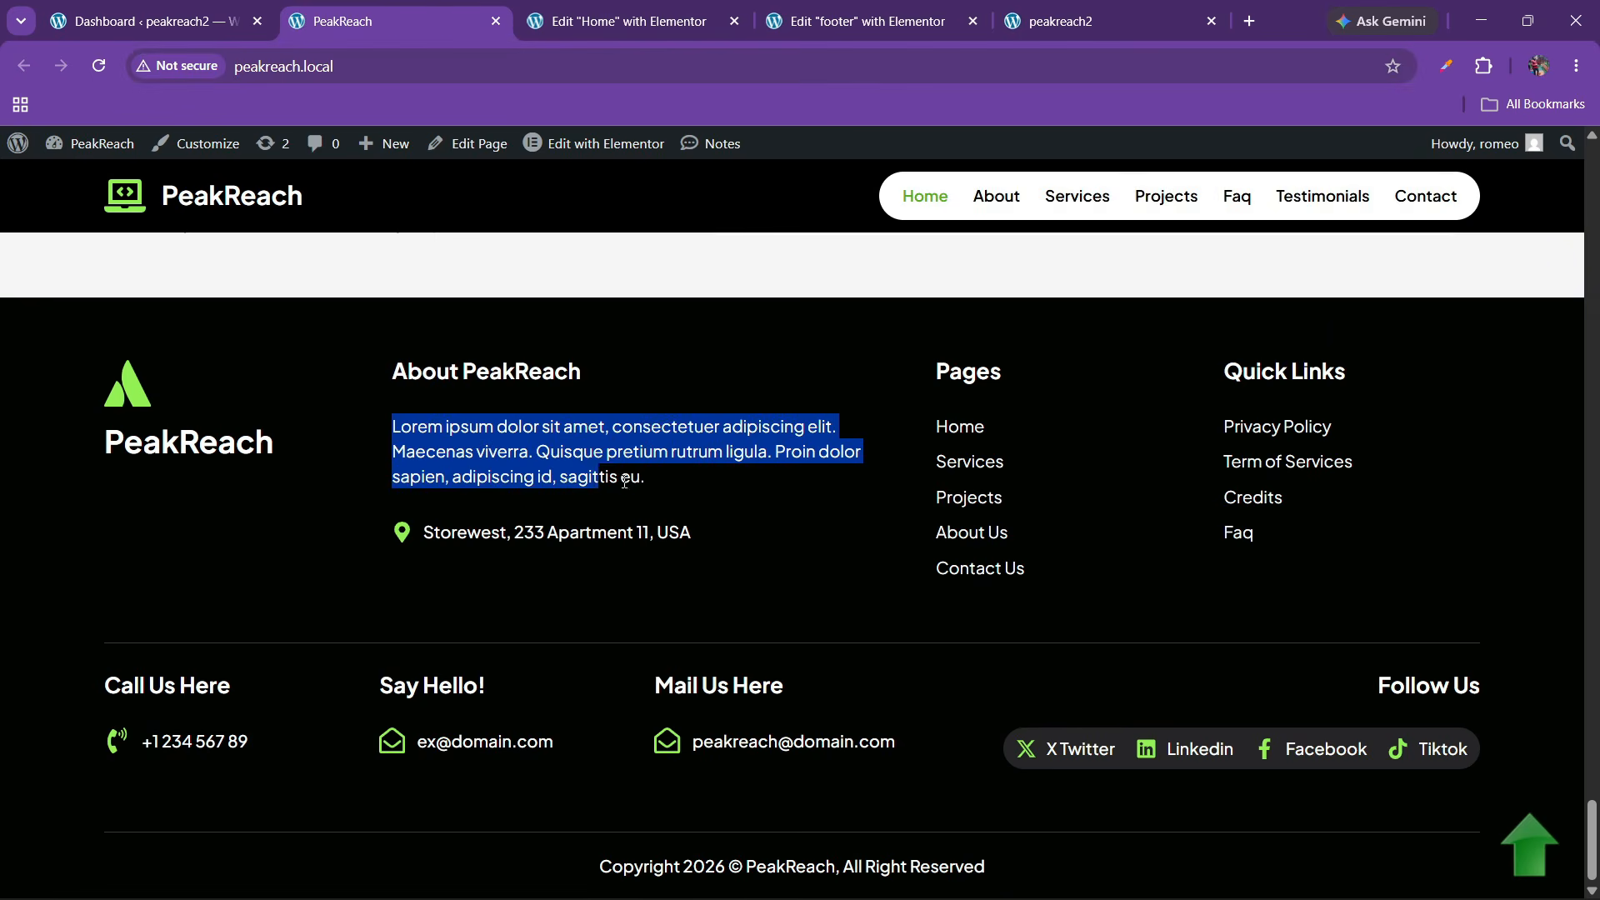
Replace the placeholder paragraph with the pasted Lorem ipsum about text
left_click(819, 7)
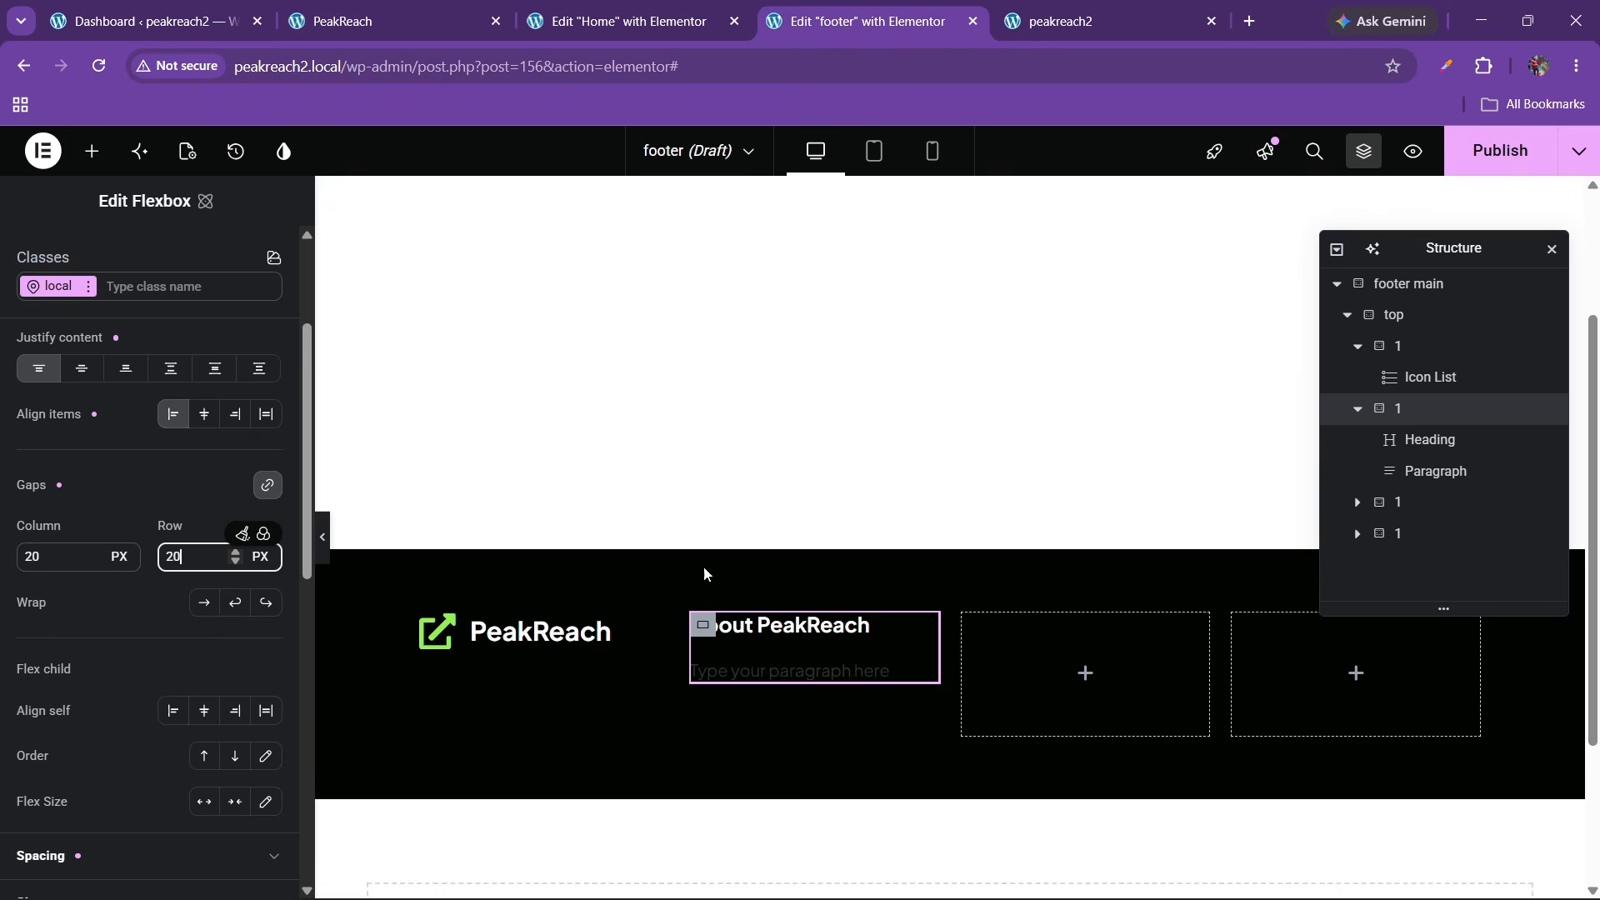
left_click(1409, 473)
left_click(171, 385)
key("ctrl+a")
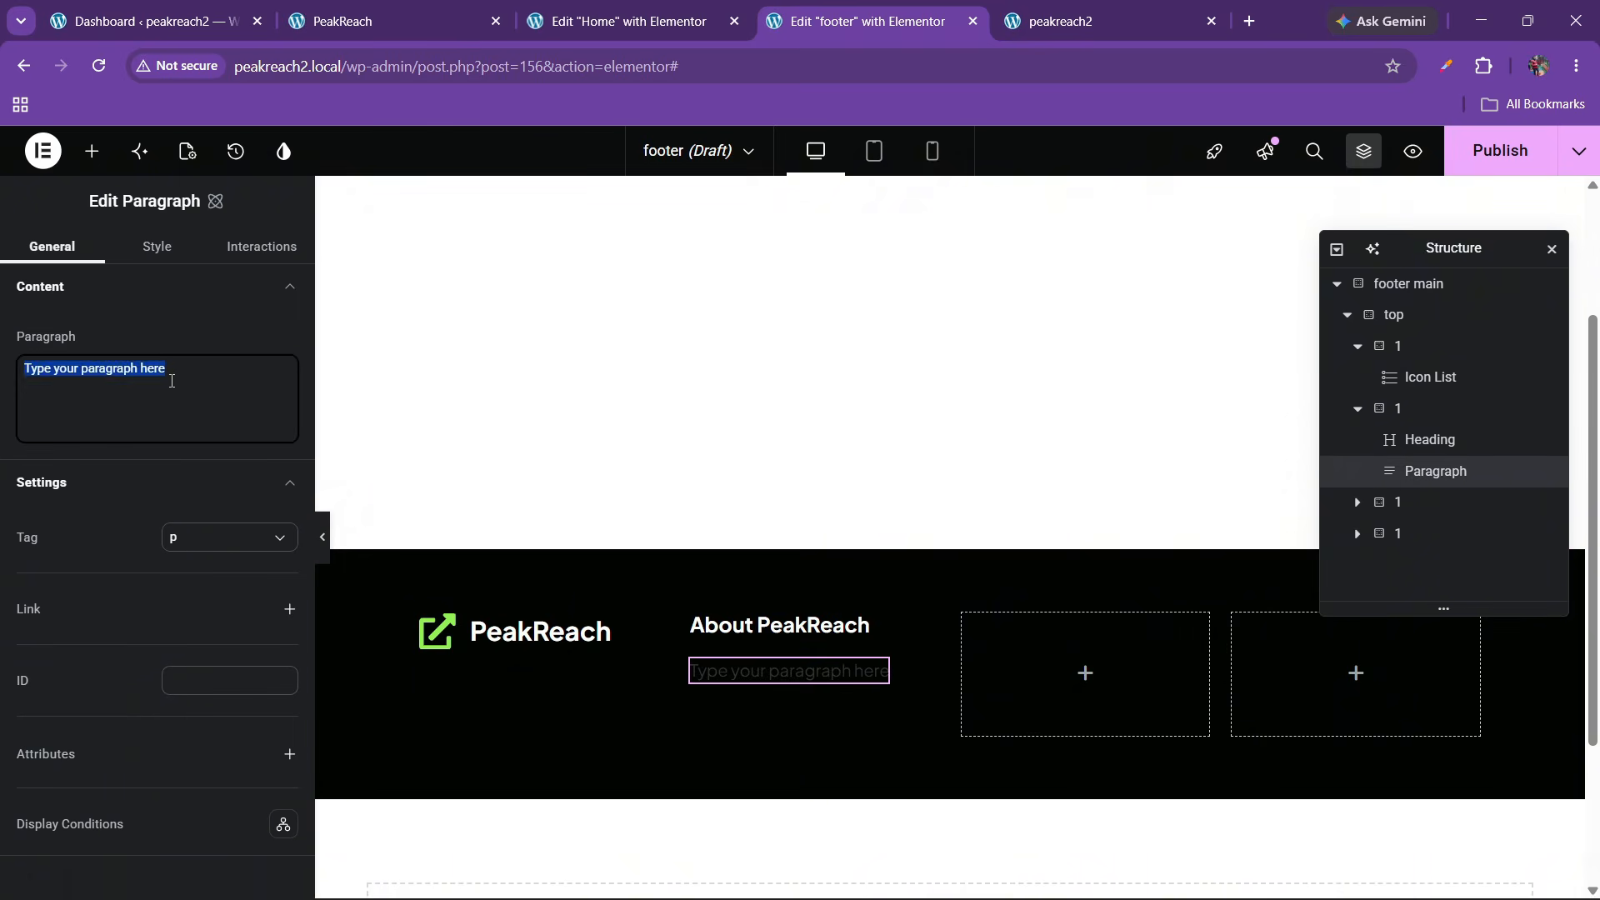
type("Lorem ipsum dolor sit amet, consectetuer adipiscing elit. Maecenas viverra. Quisque pretium rutrum ligula. Proin dolor sapien, adipiscing id, sagittis eu.")
Style the paragraph text at 15 px in white (#ffffff)
left_click(150, 250)
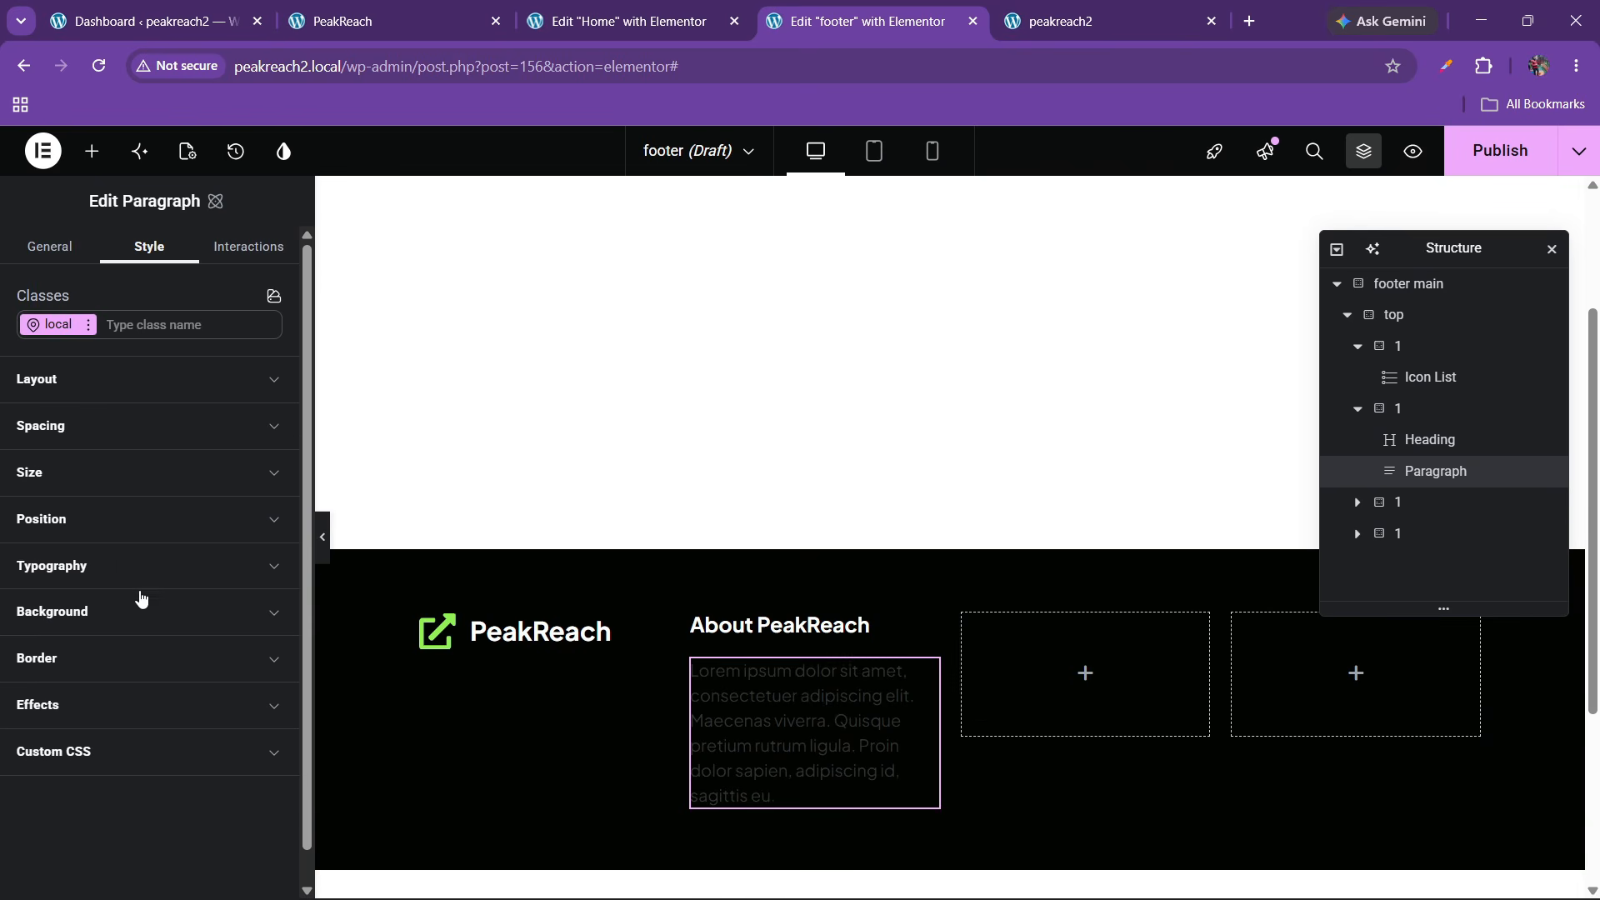
left_click(129, 567)
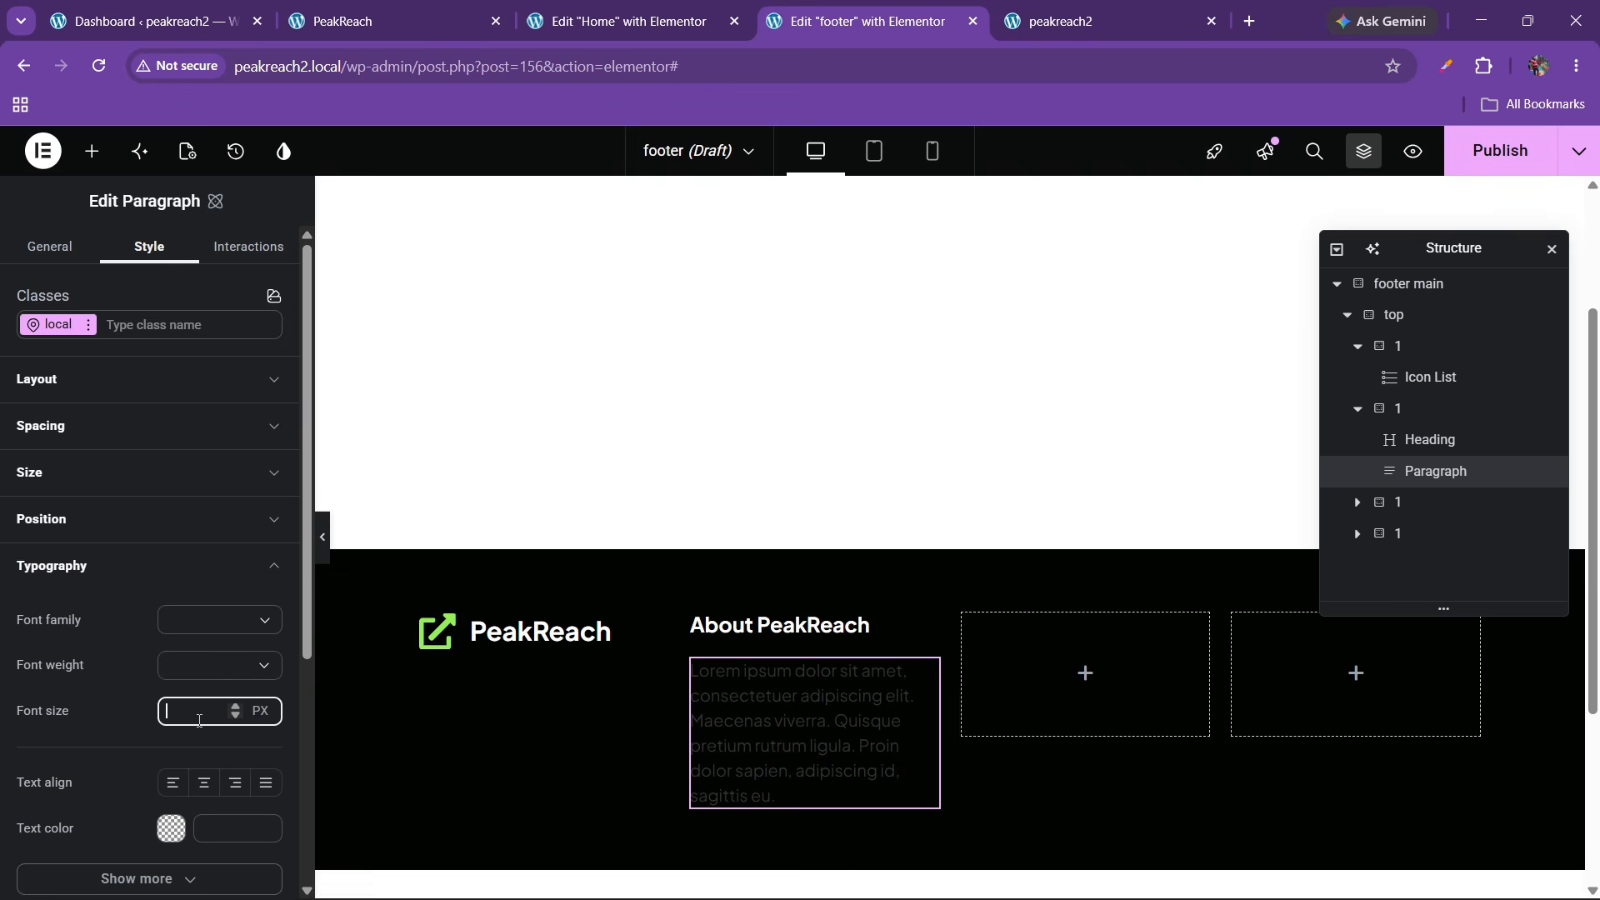
type("15")
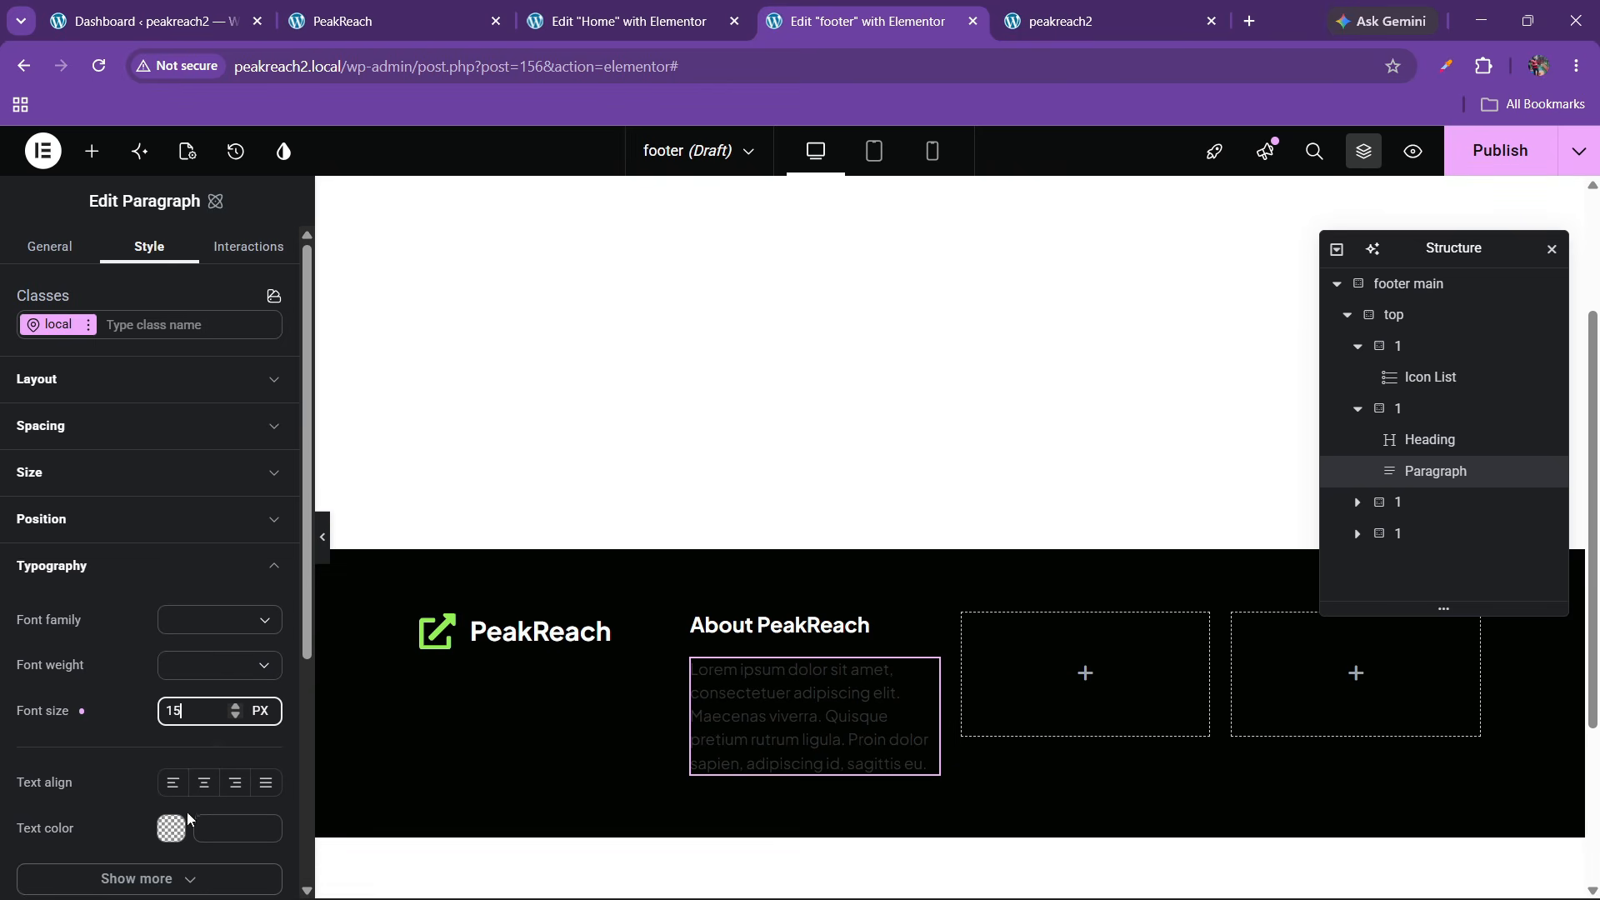
left_click(171, 833)
left_click_drag(287, 658, 197, 541)
left_click(111, 731)
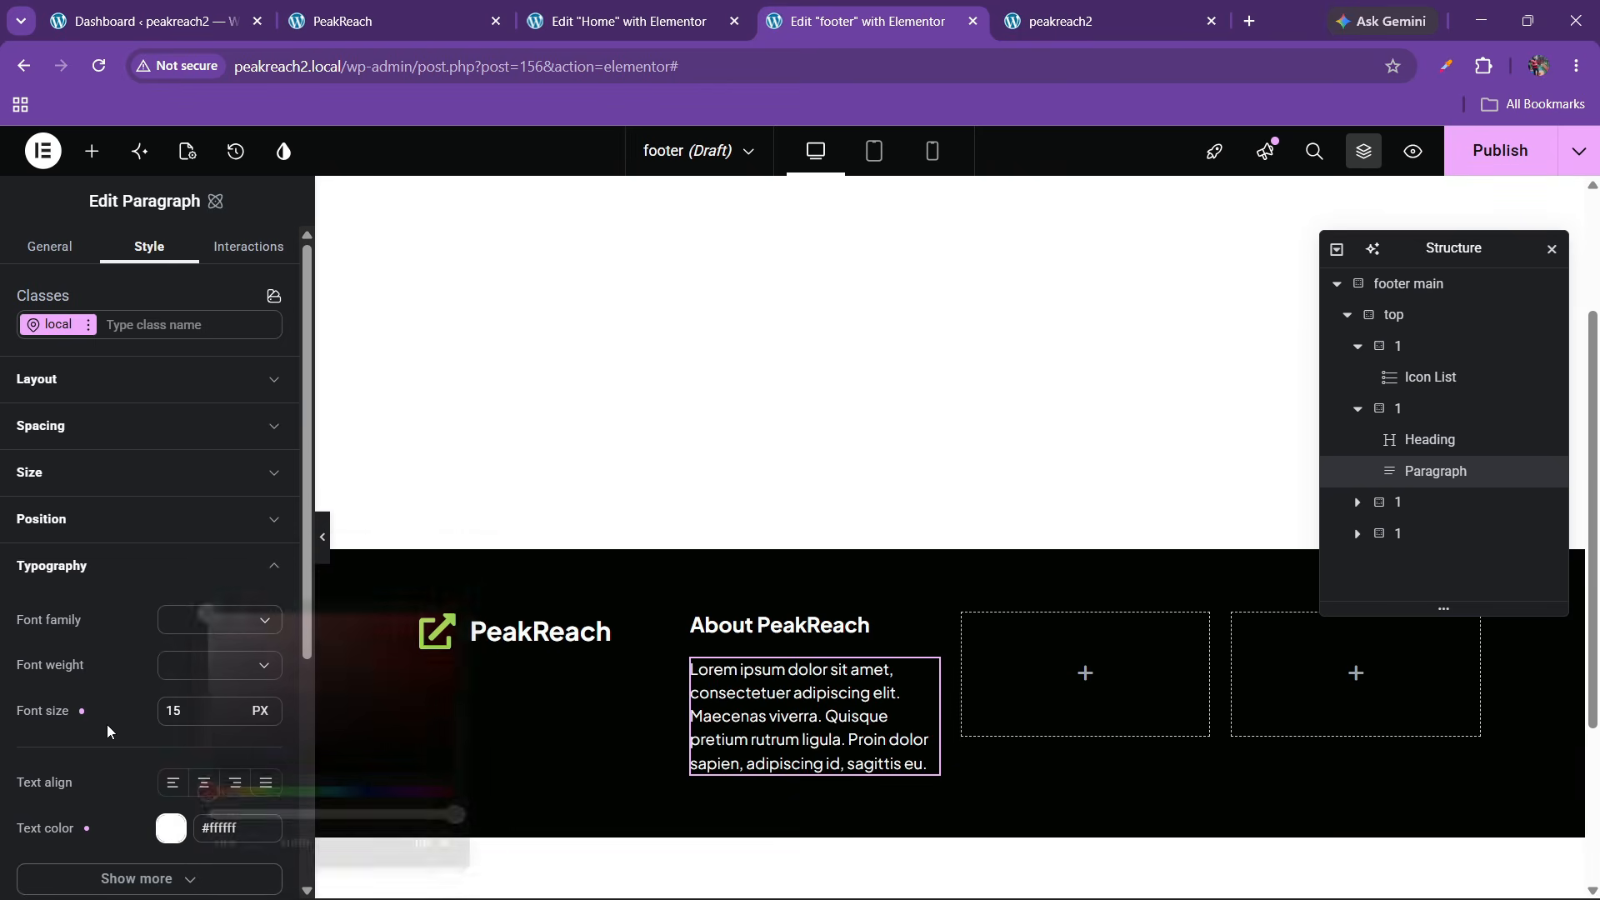
Select the About PeakReach heading and compare it against the live site footer
left_click(859, 630)
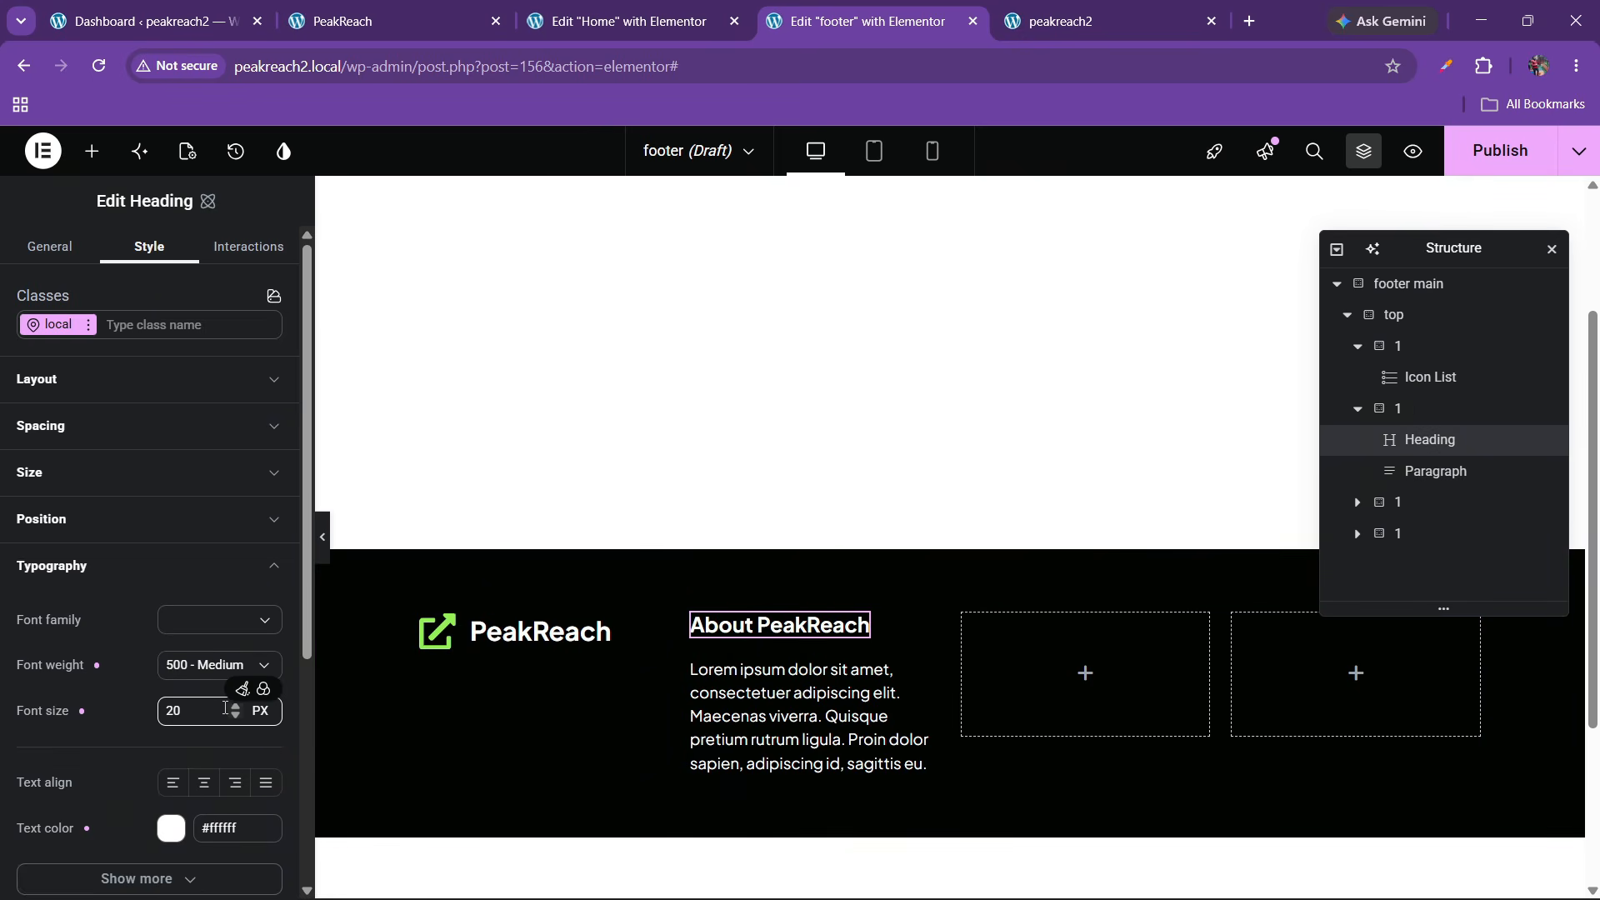
left_click(387, 21)
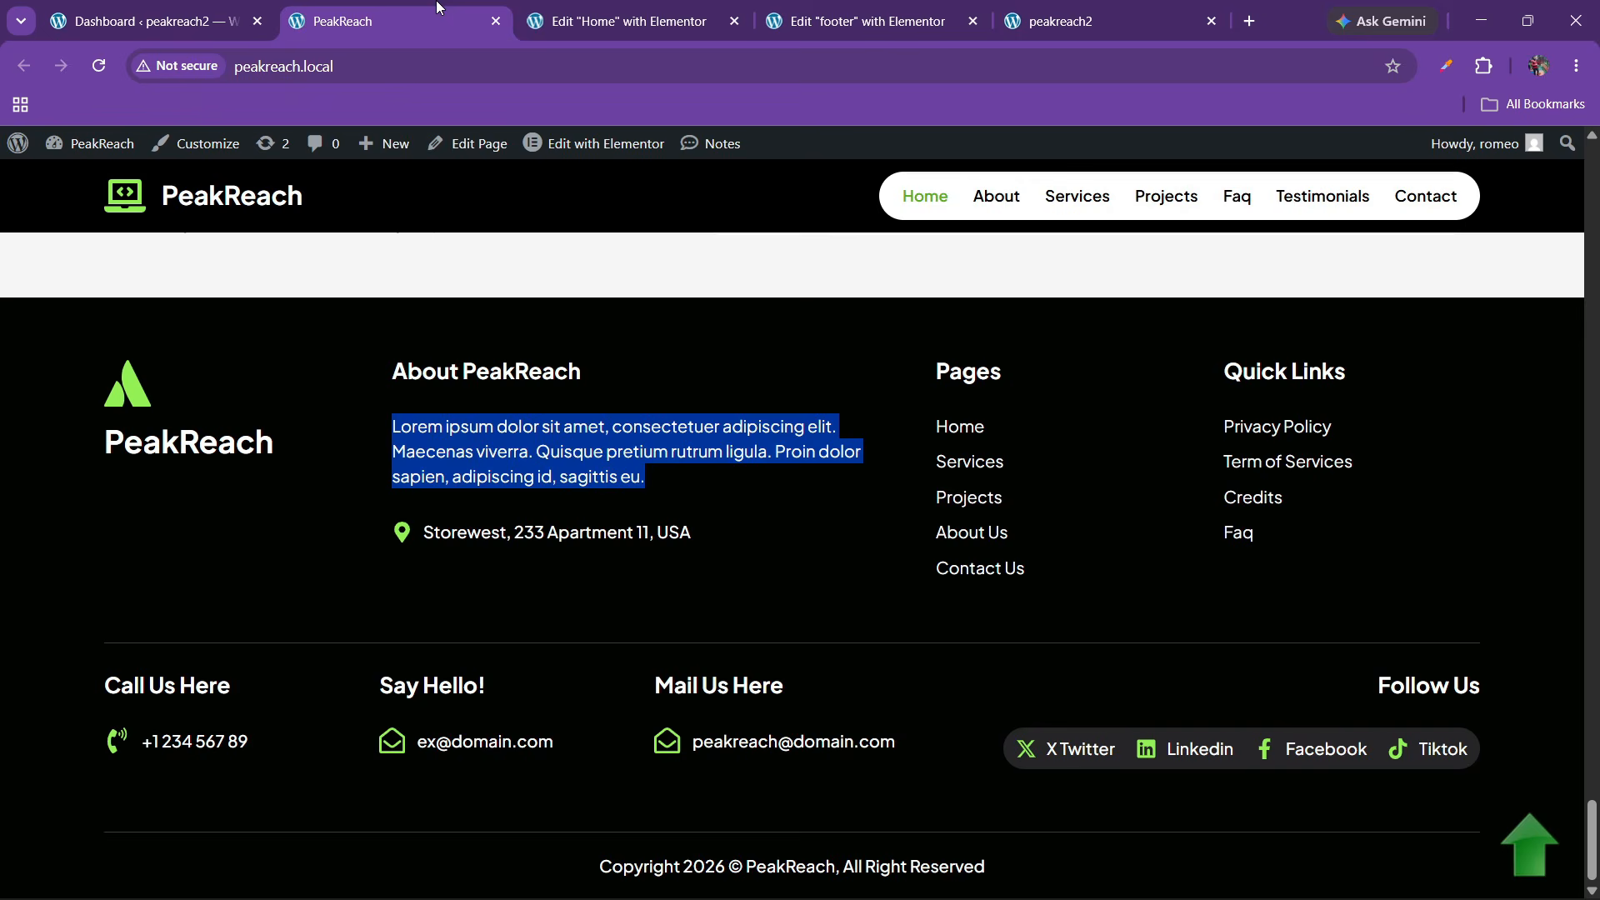
left_click(741, 9)
left_click(792, 13)
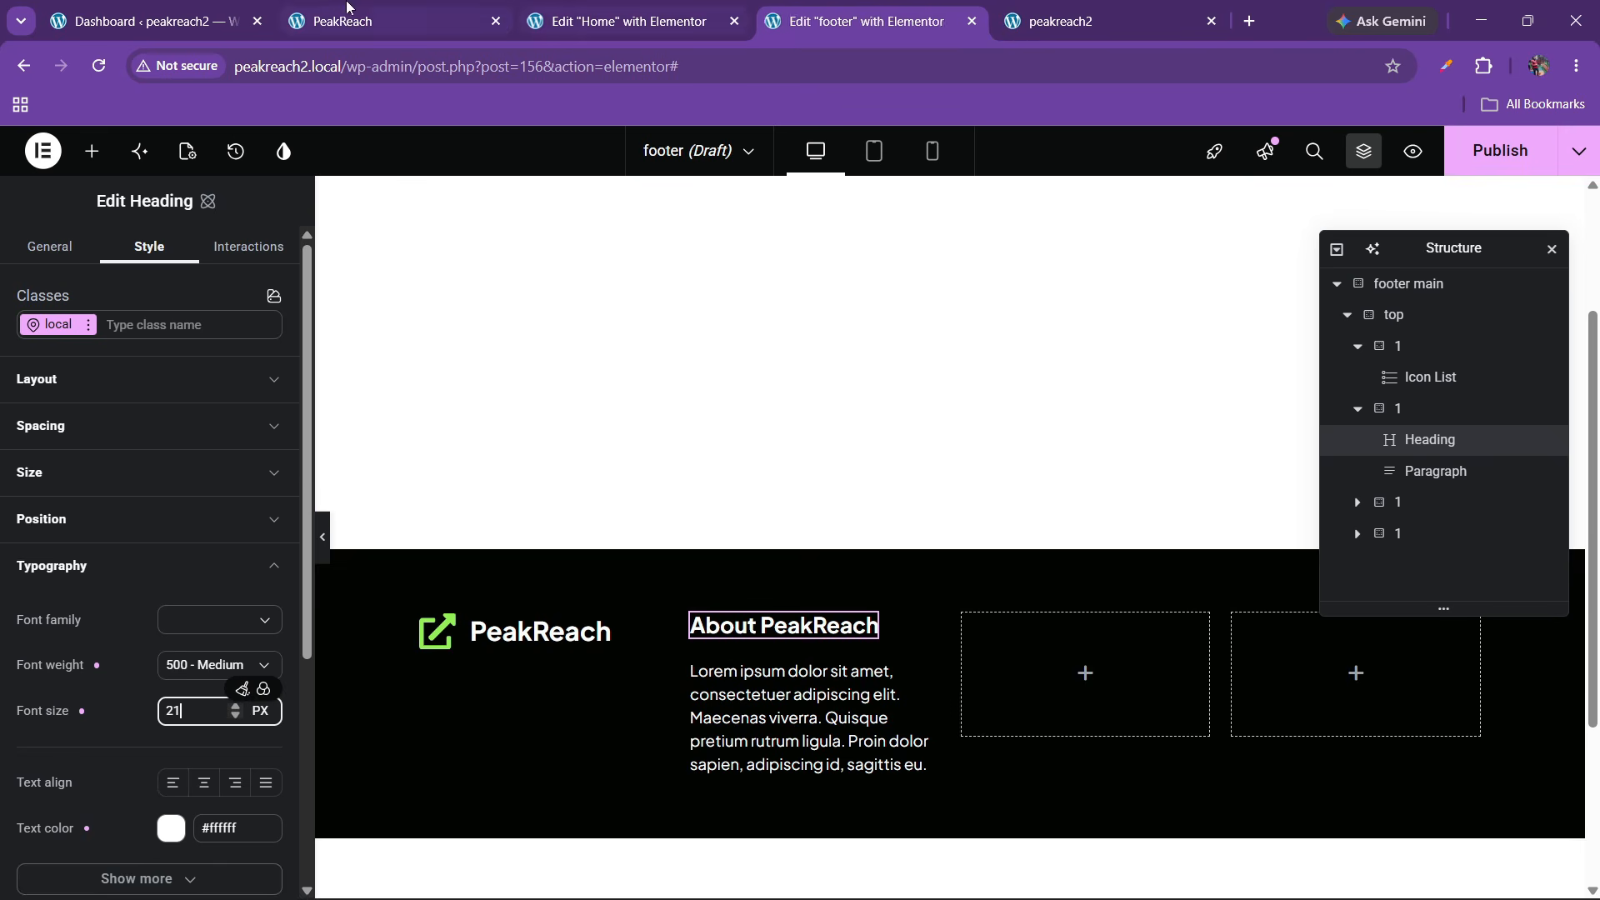
left_click(424, 8)
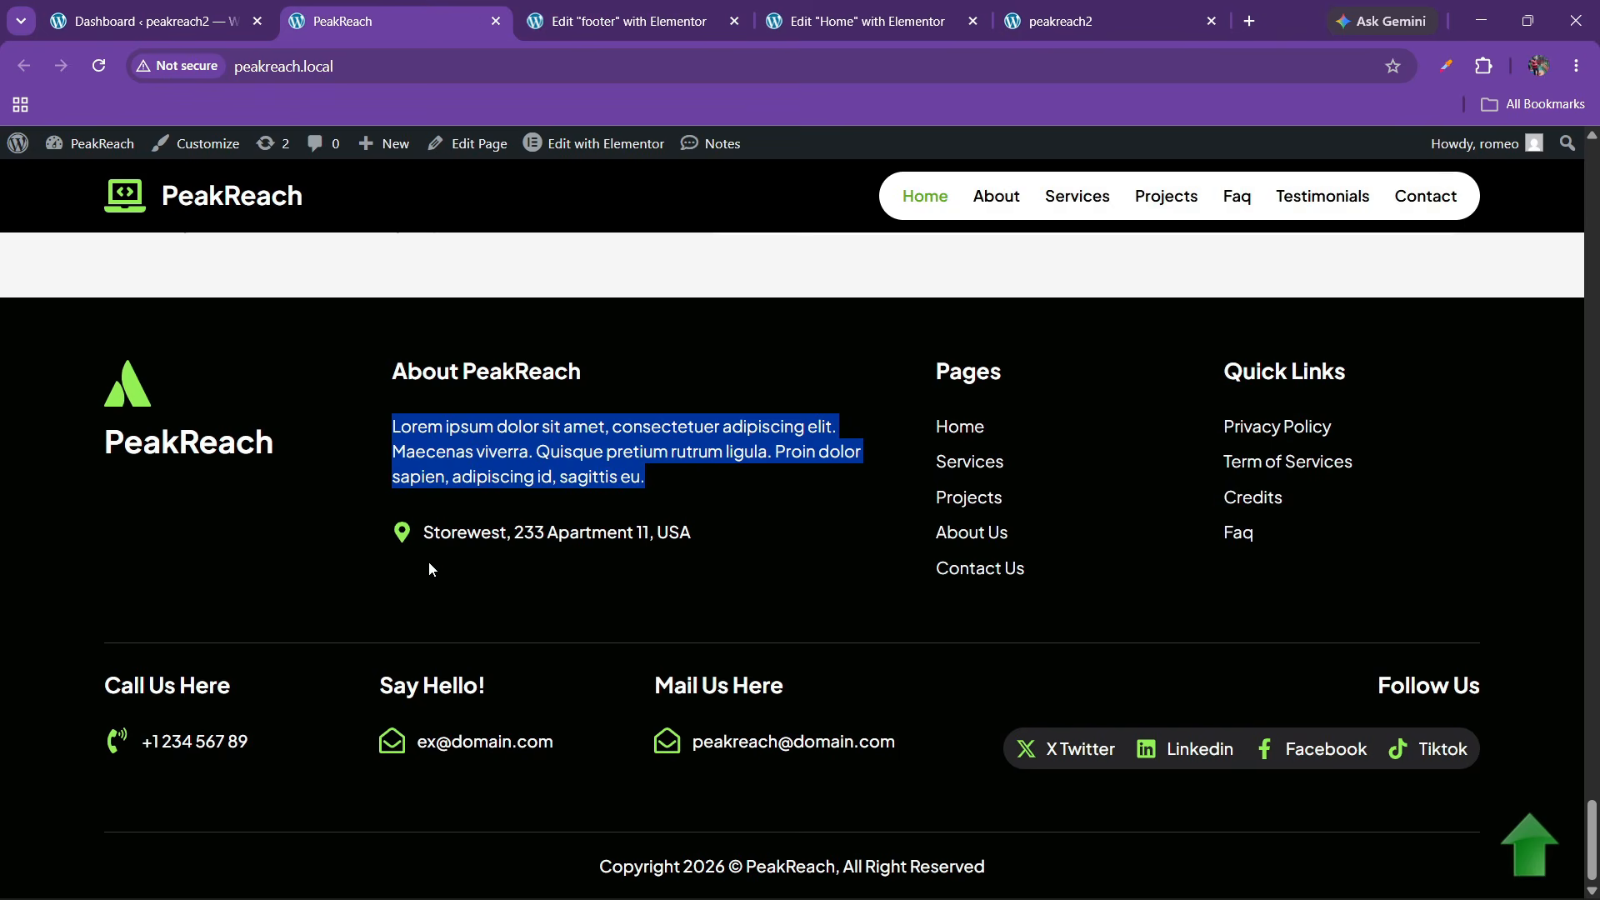
left_click(748, 10)
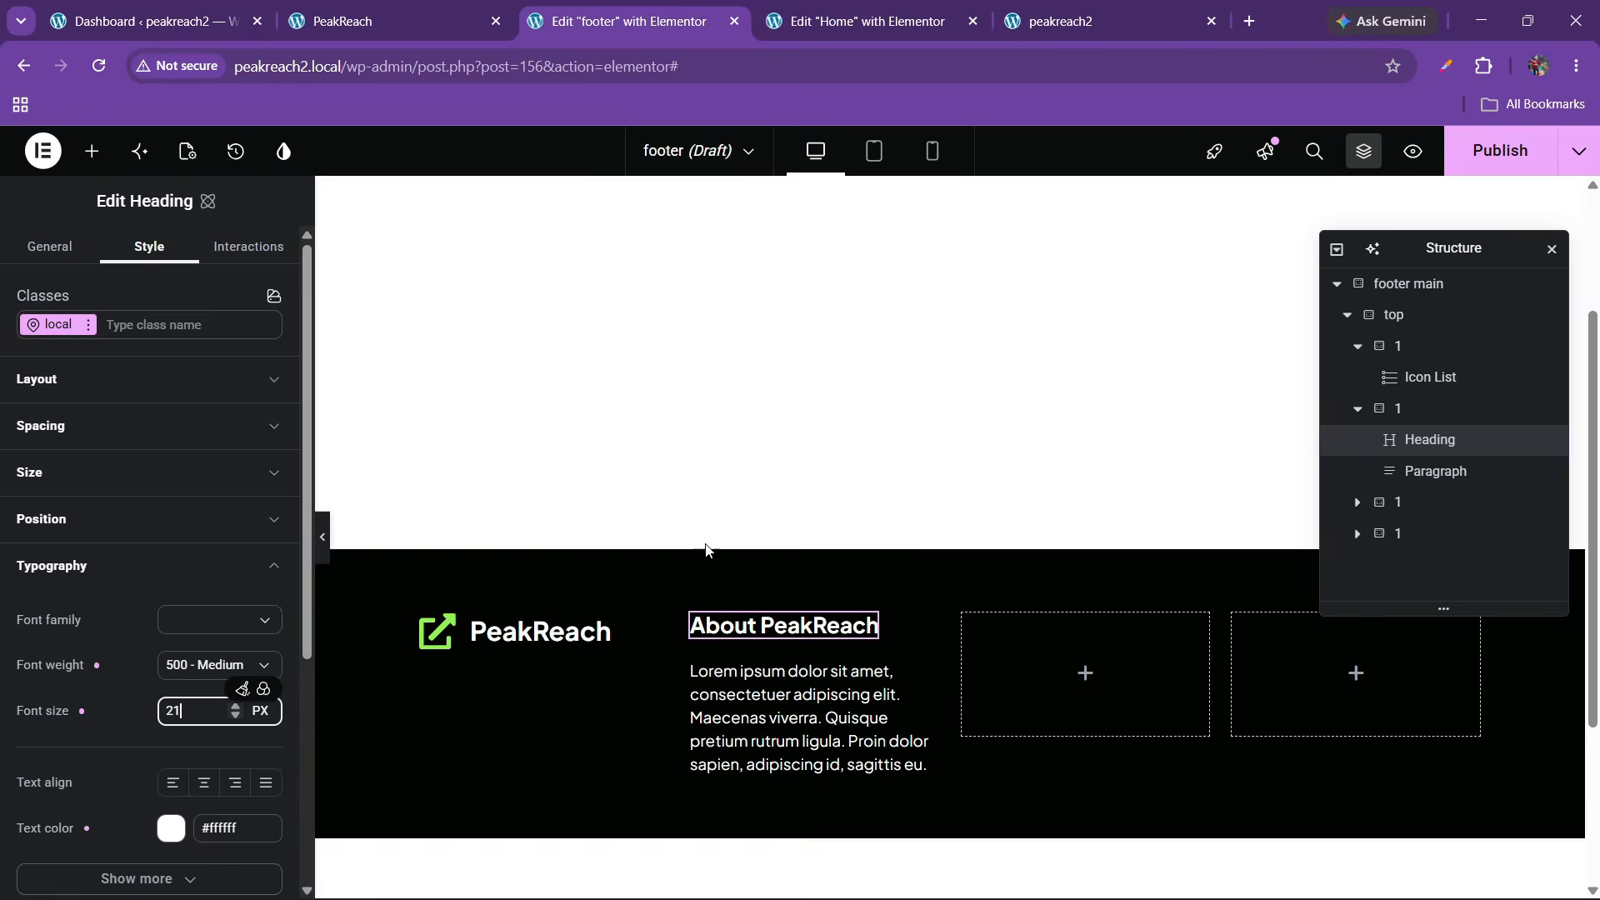
Copy the logo icon list and paste it below the About paragraph
right_click(565, 644)
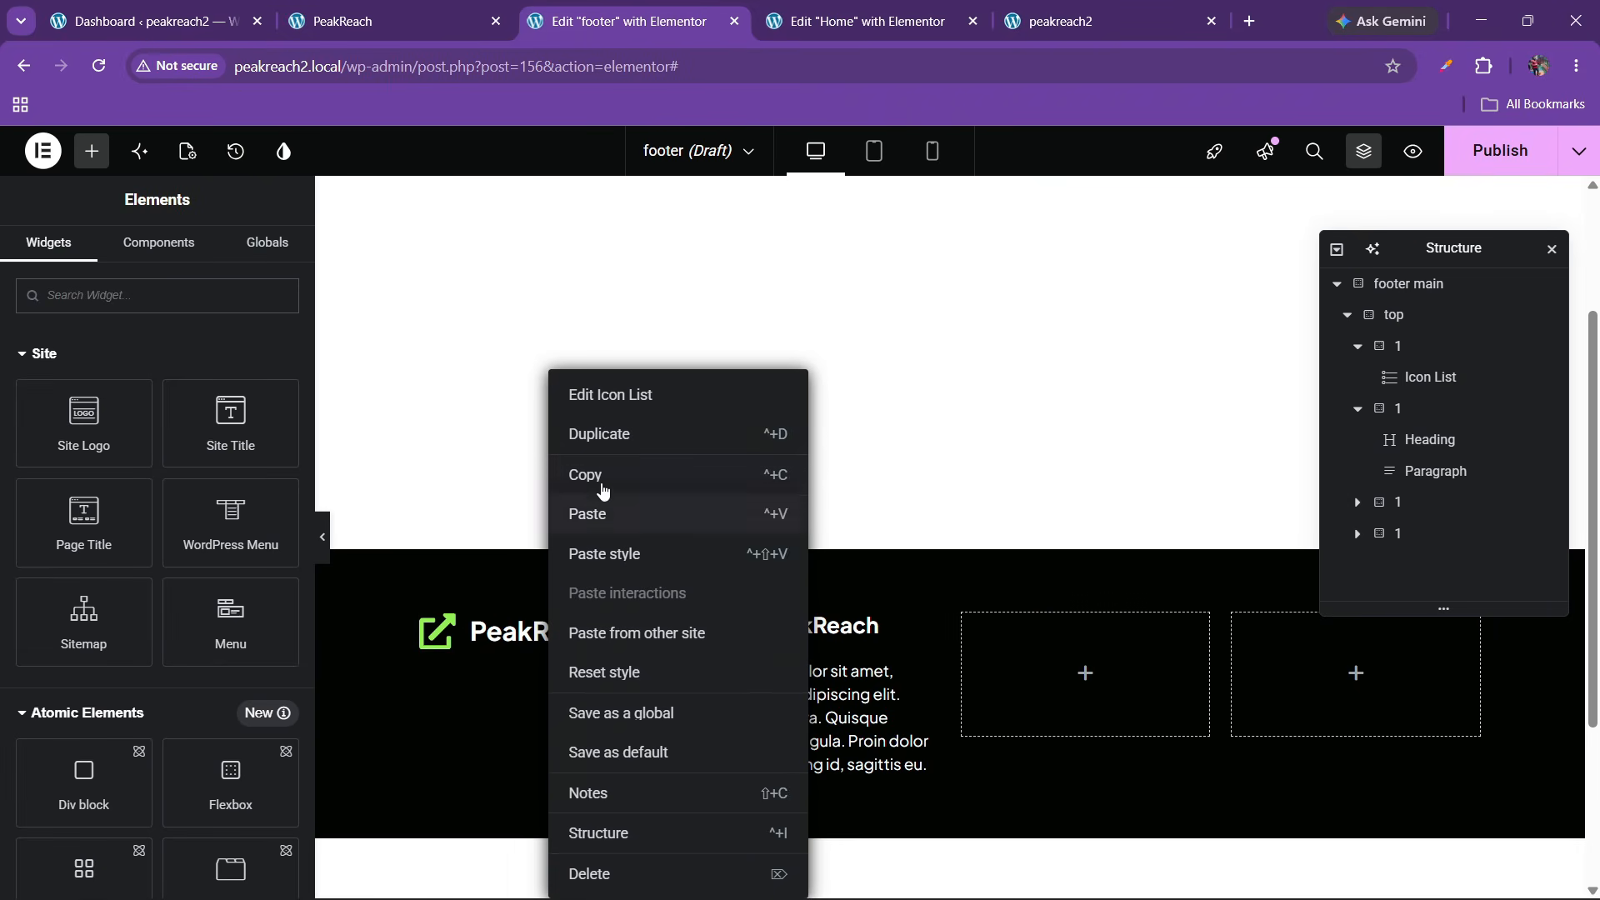
left_click(600, 481)
right_click(771, 727)
left_click(821, 595)
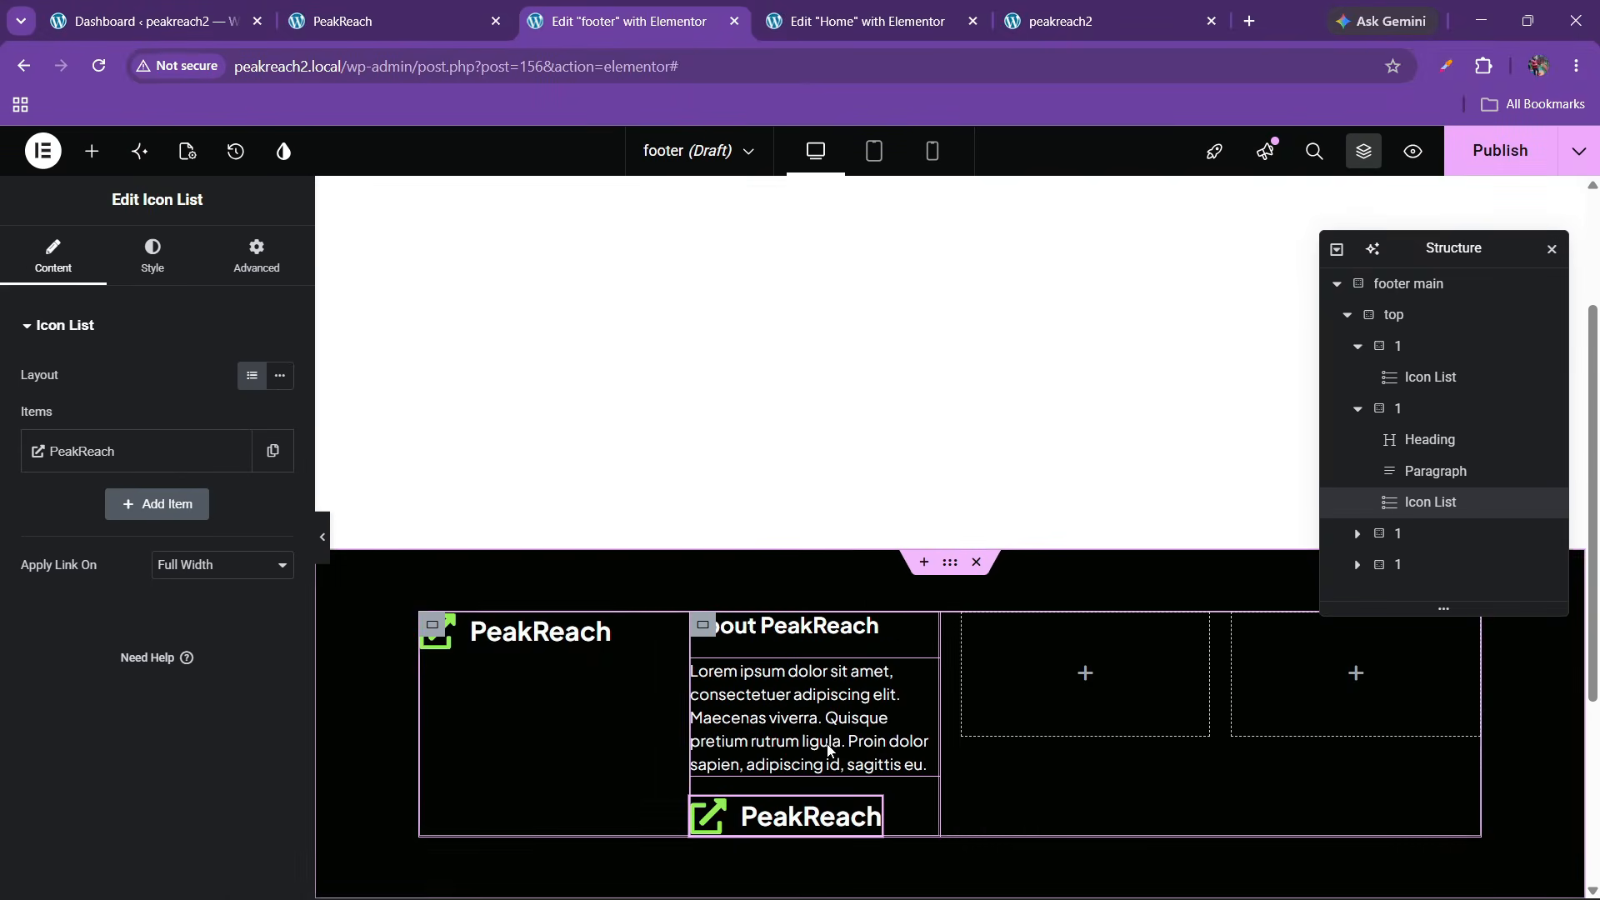
Replace the list item's text with the address copied from the live site
left_click(425, 6)
left_click(651, 7)
left_click(408, 7)
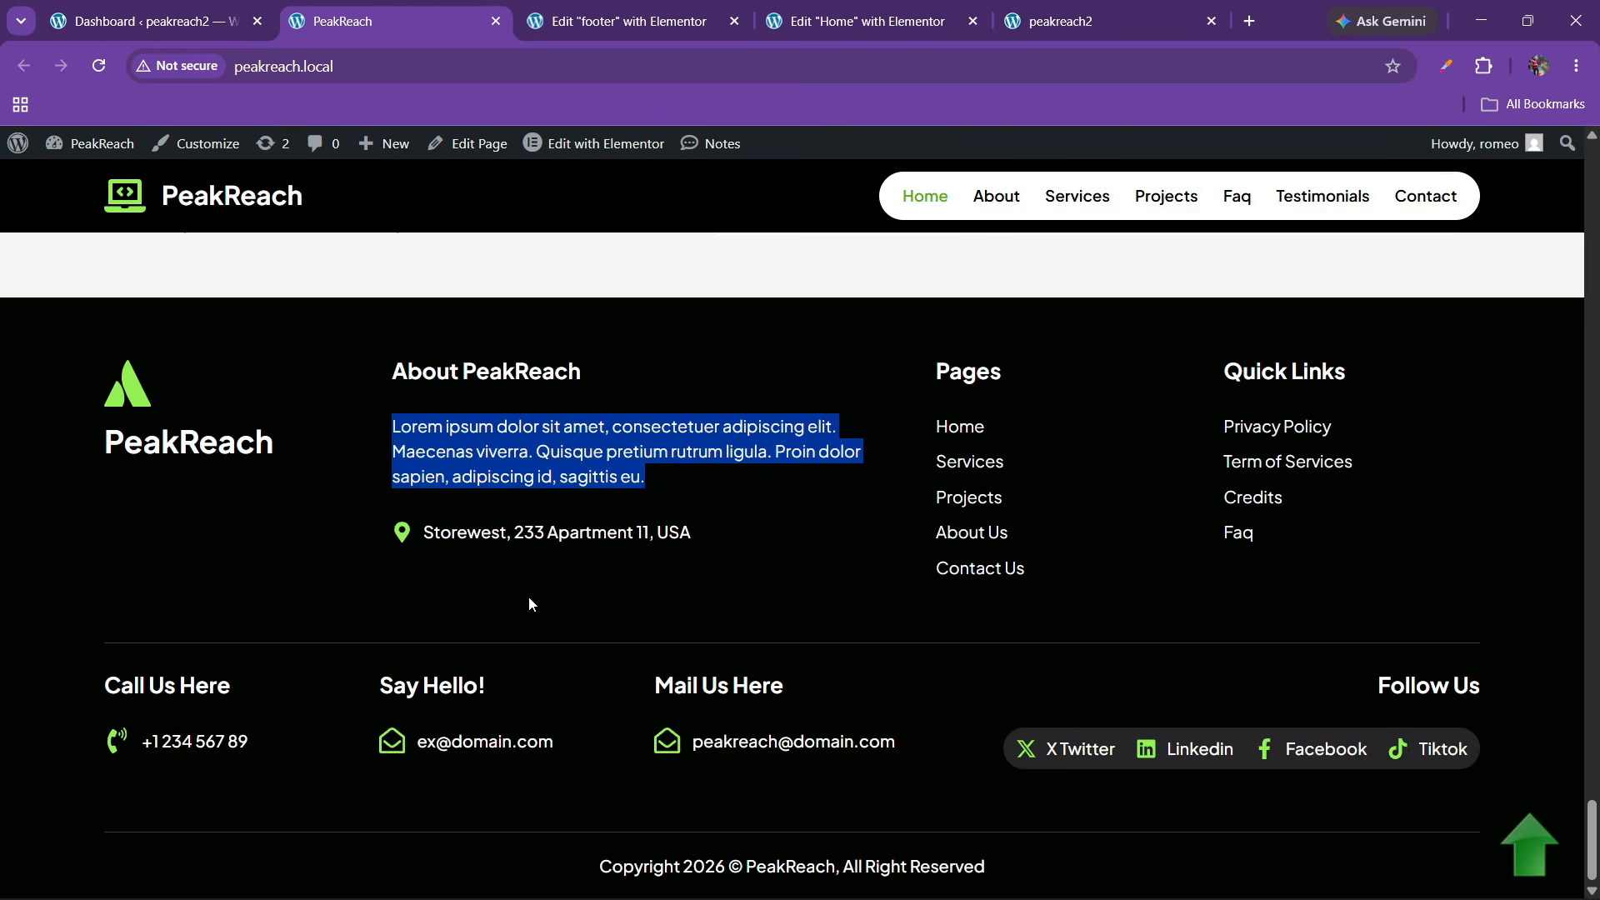
left_click(432, 553)
left_click_drag(424, 538, 648, 542)
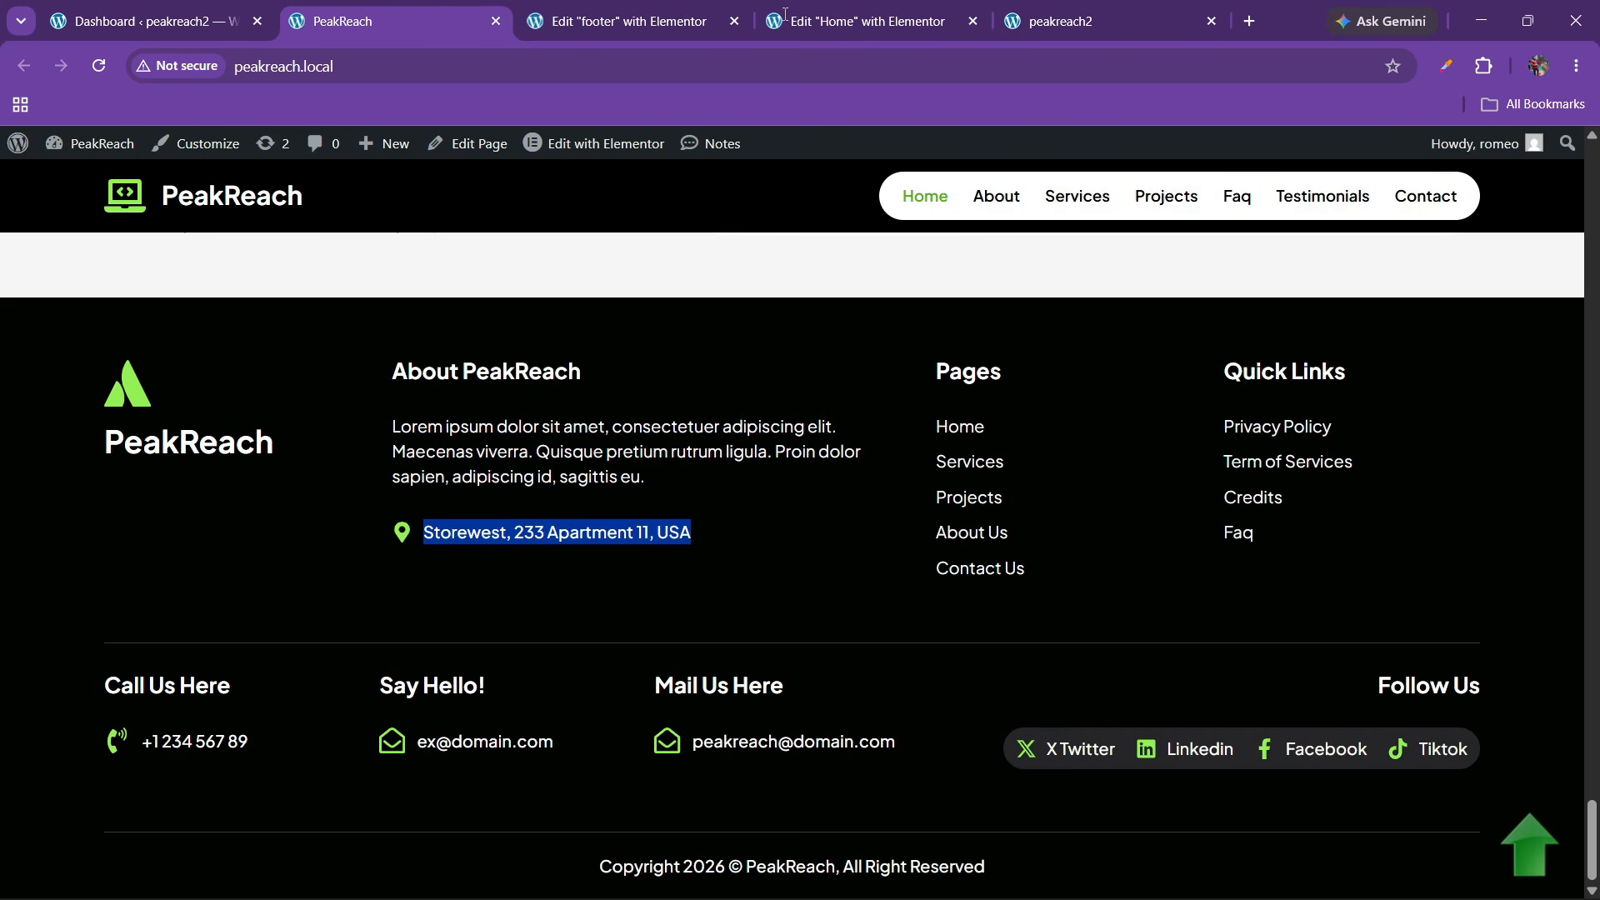
left_click(709, 11)
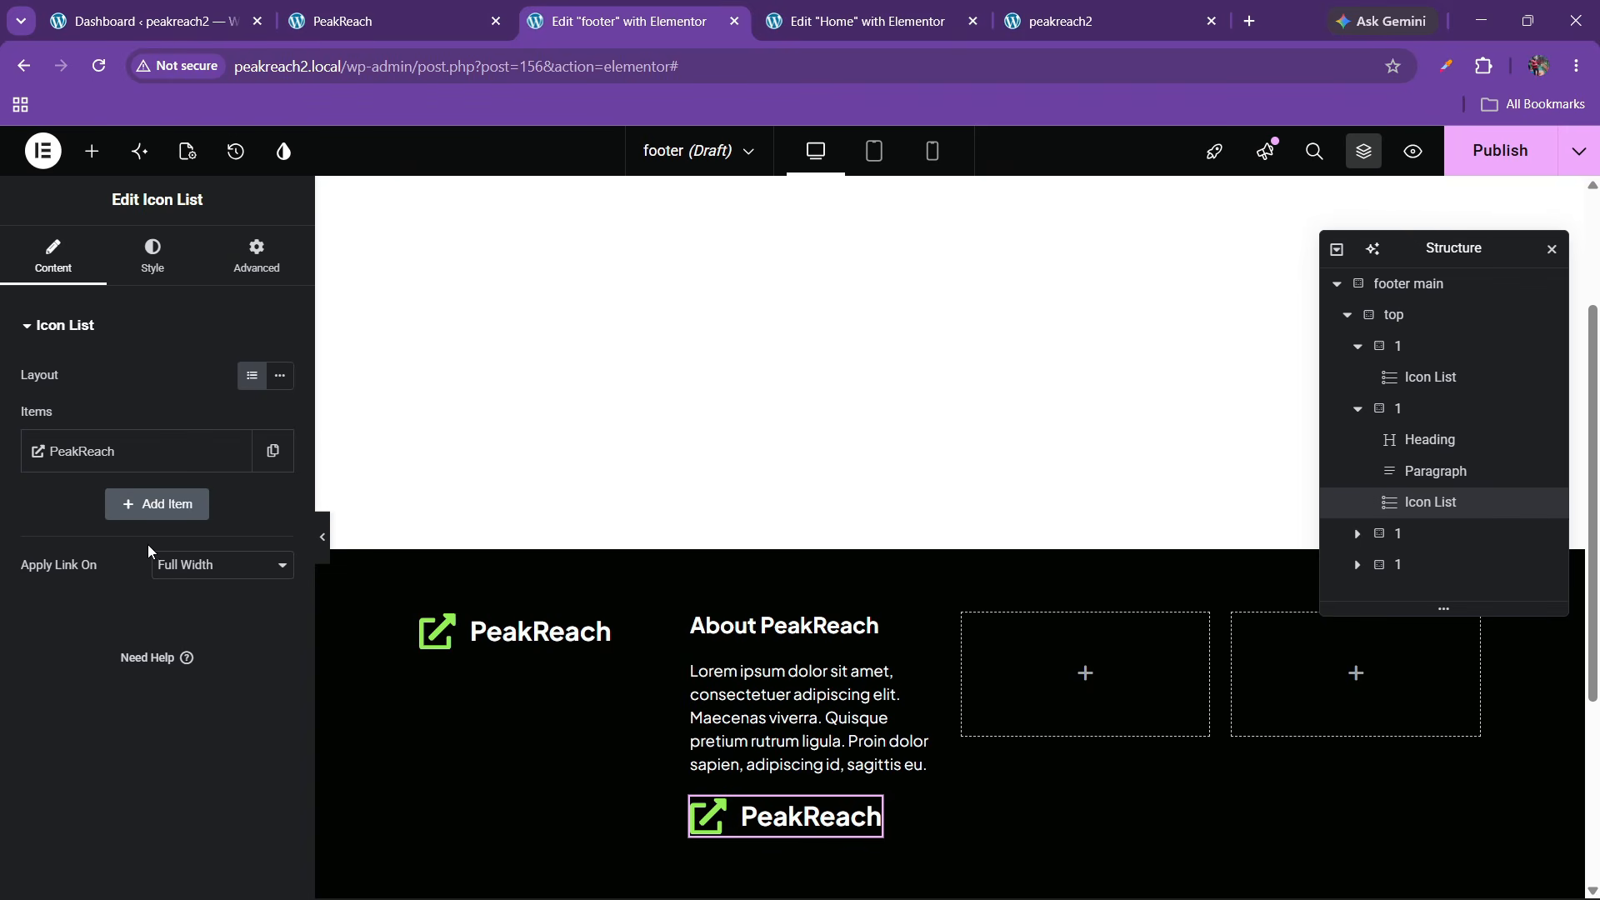
left_click(133, 451)
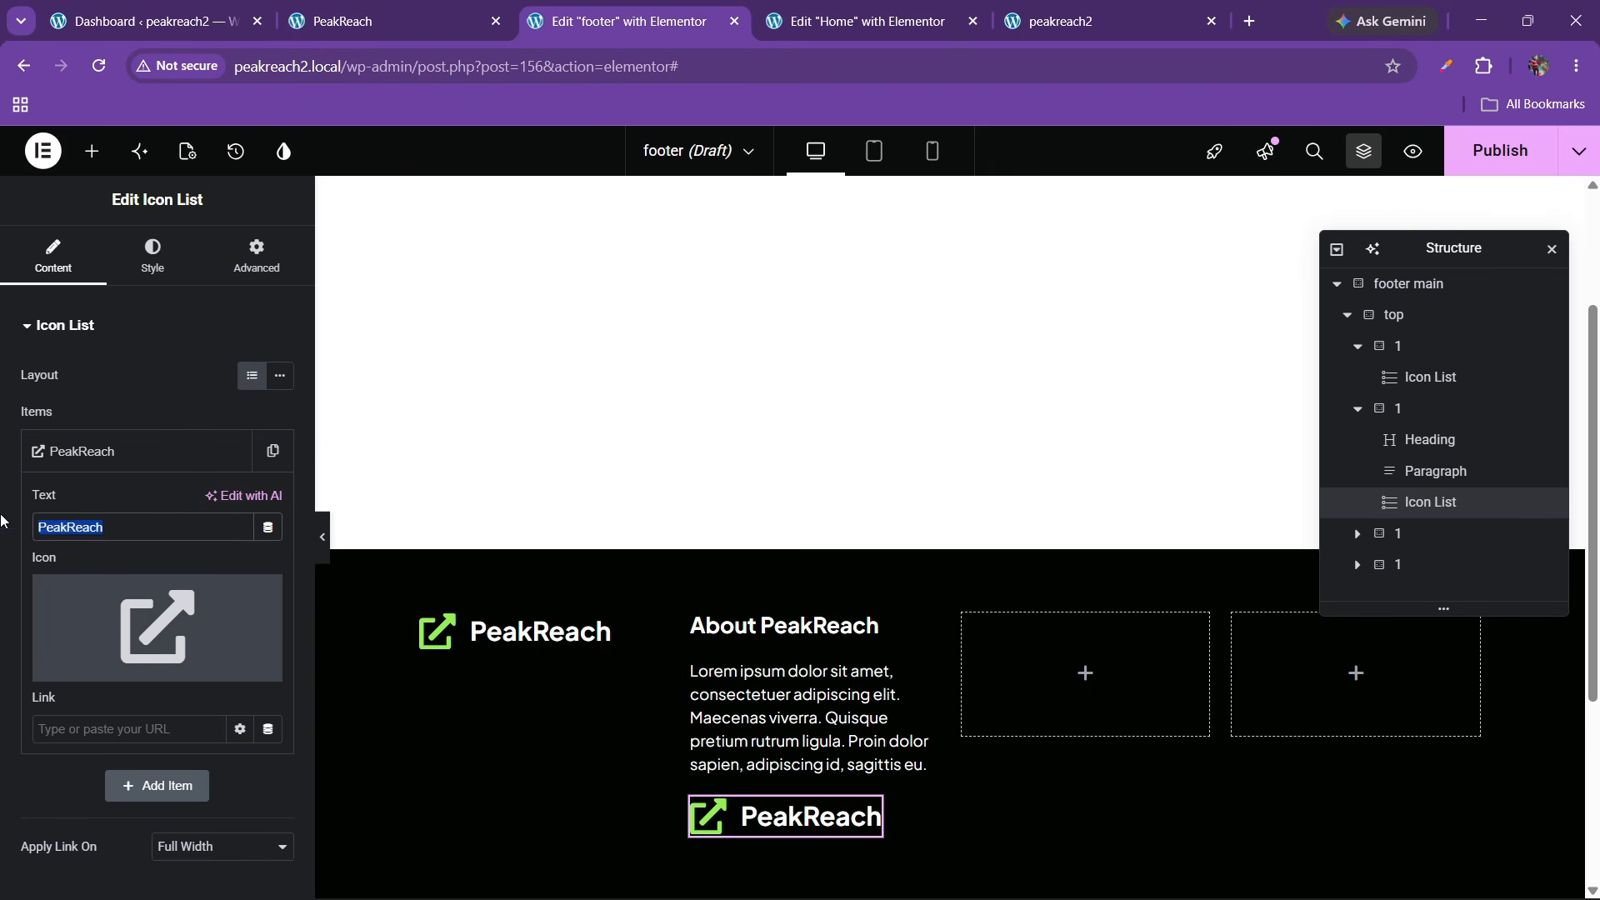
key("ctrl+v")
Give the address item a map-marker icon
left_click(92, 662)
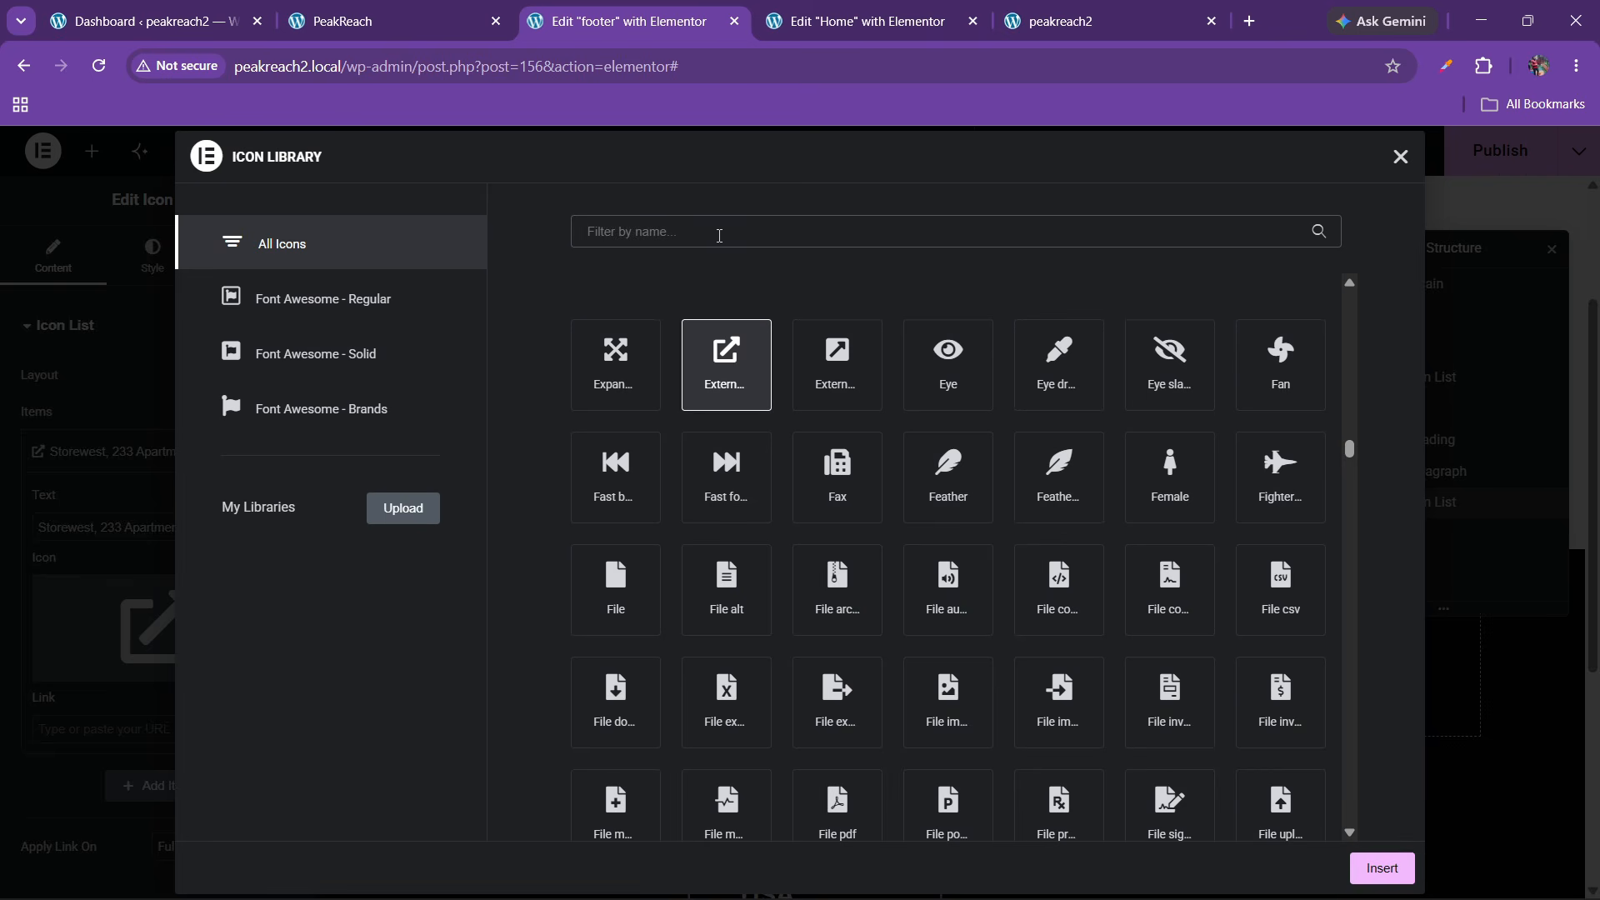
type("map")
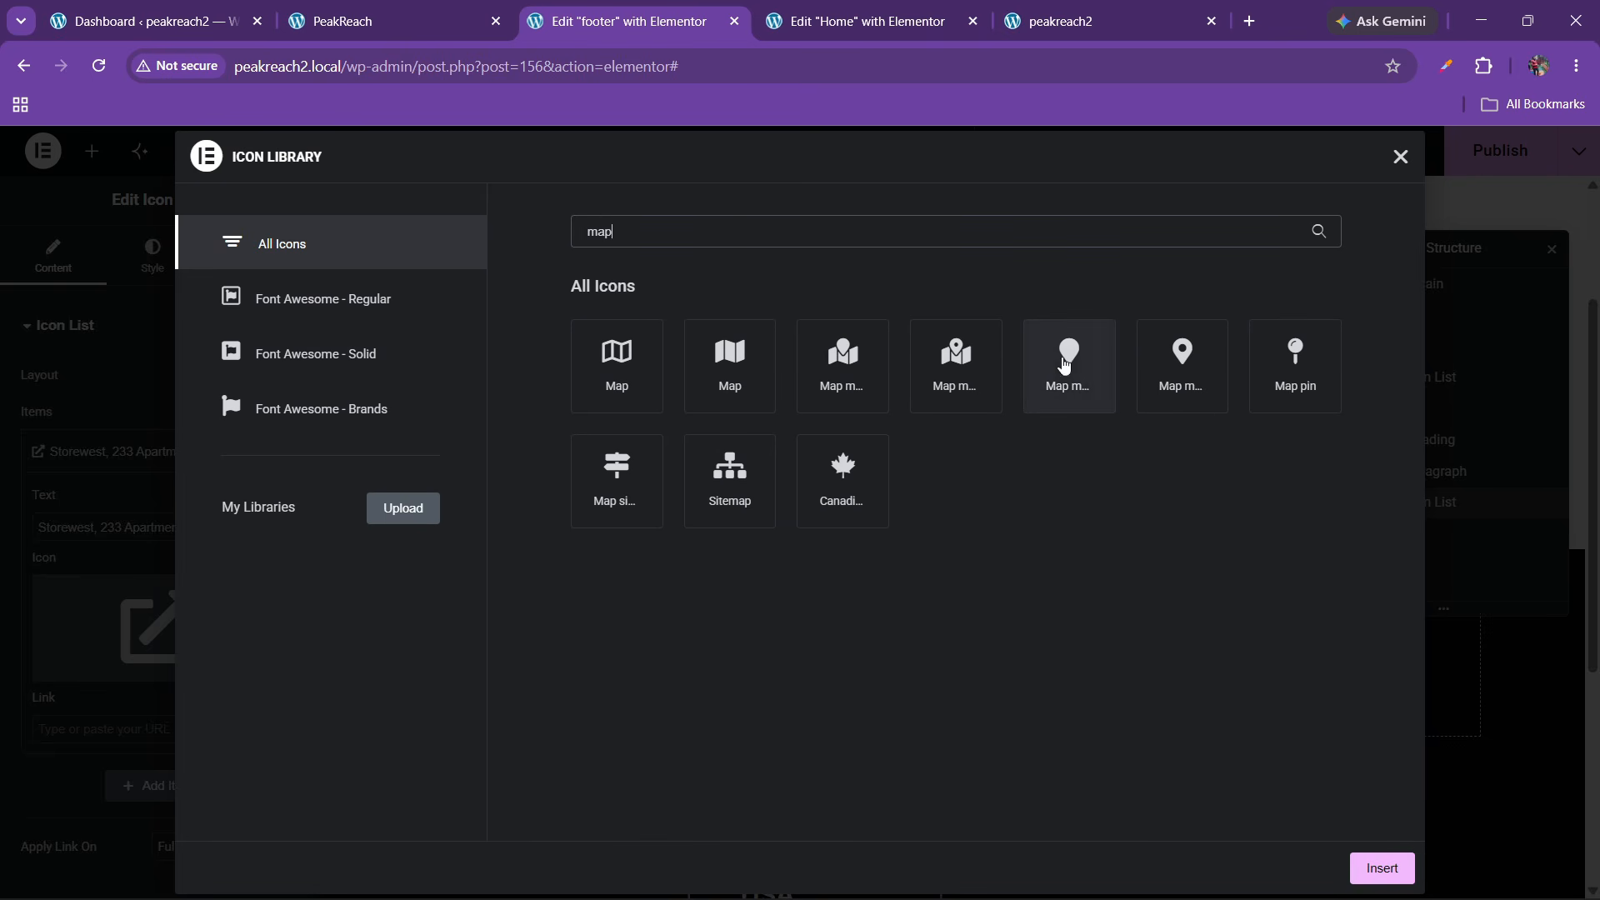
left_click(1167, 380)
left_click(1381, 869)
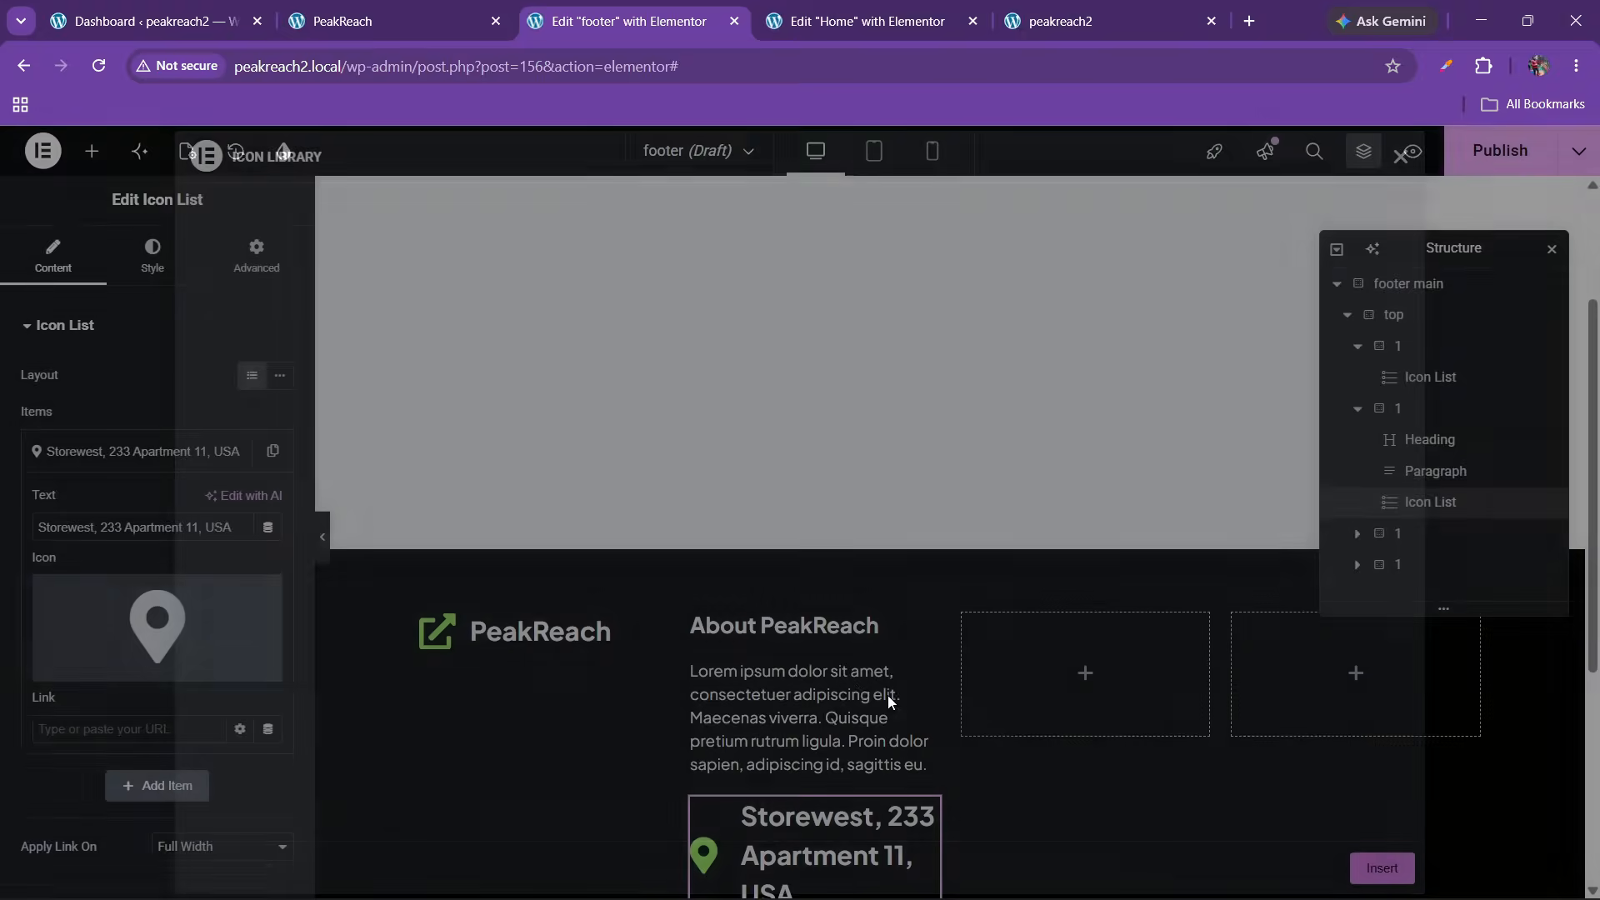
left_click(164, 446)
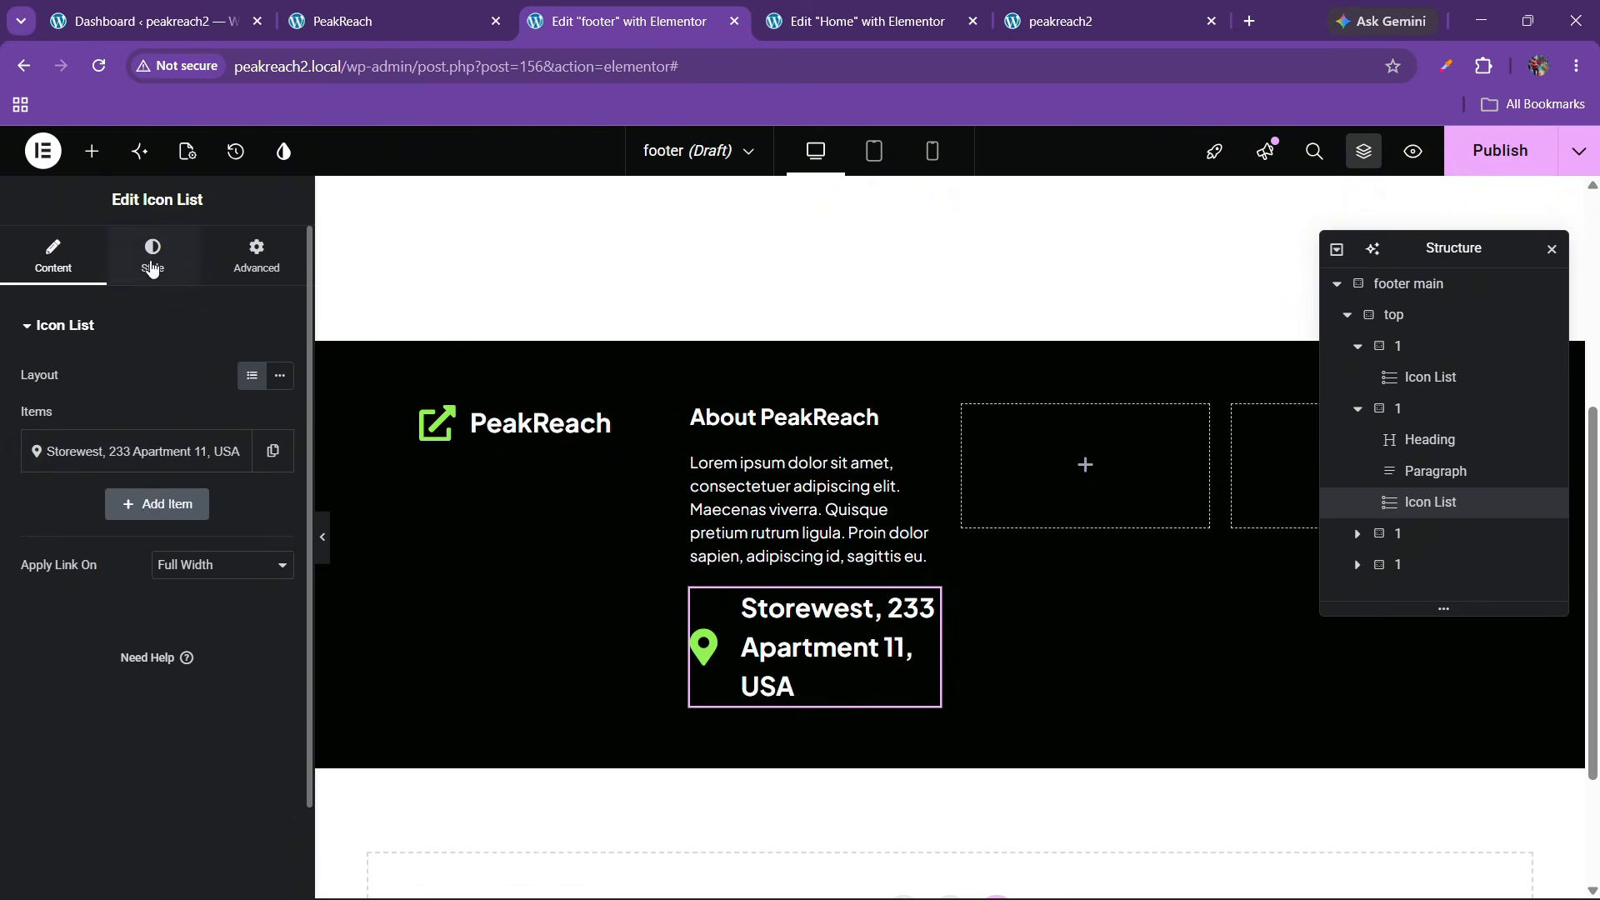
Shrink the map-marker icon to 25 and set the address text size to 17
left_click(152, 254)
left_click(114, 581)
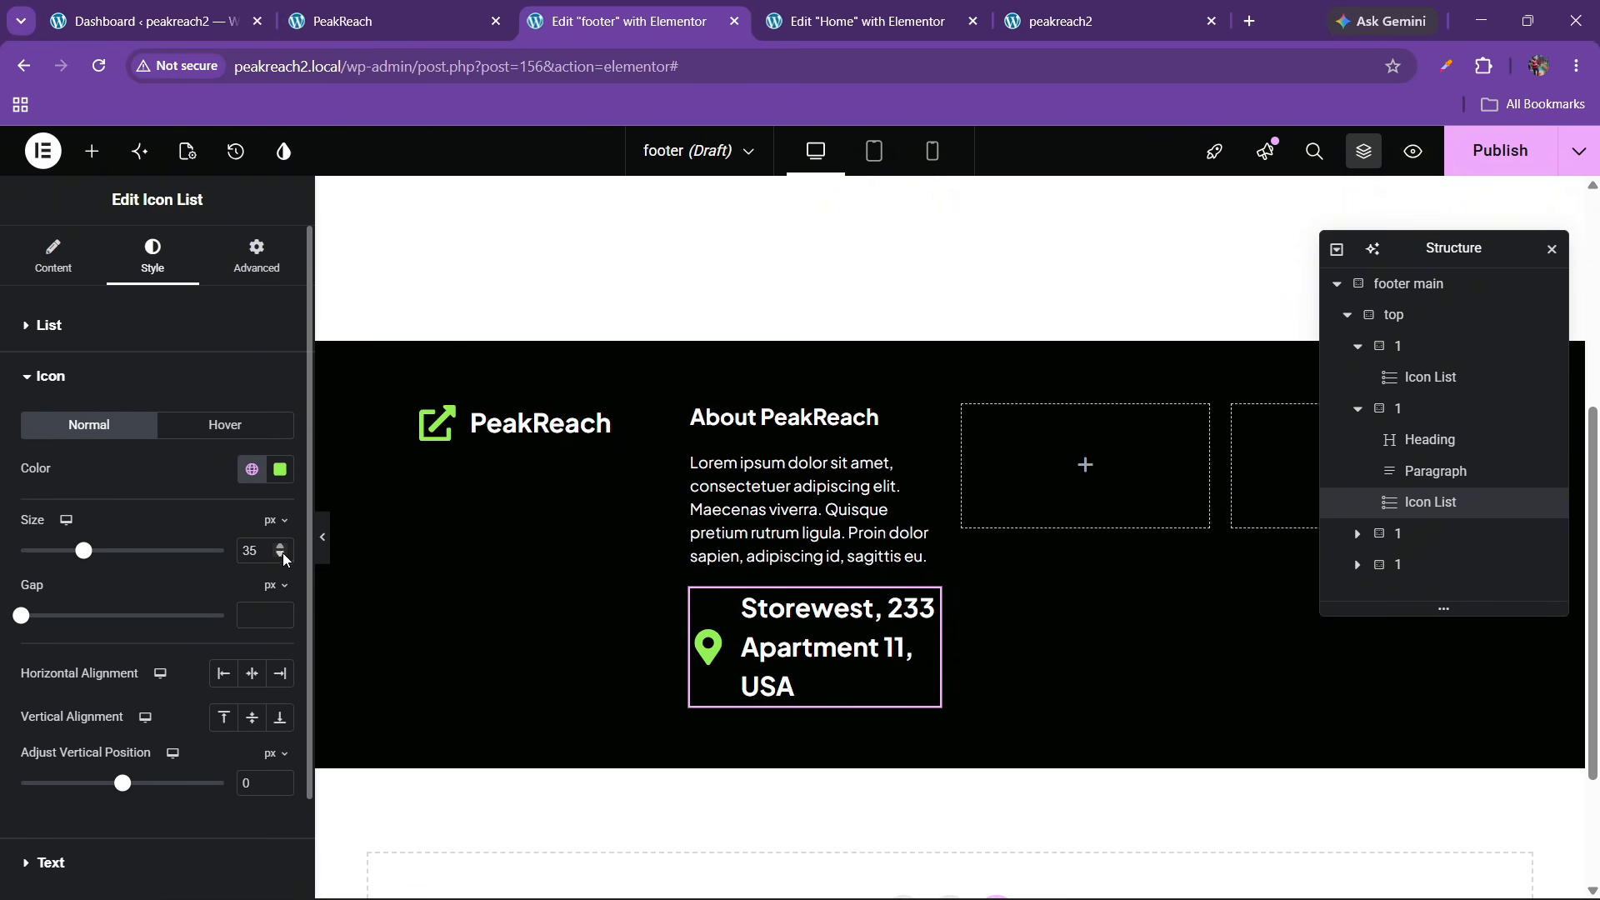
left_click(283, 556)
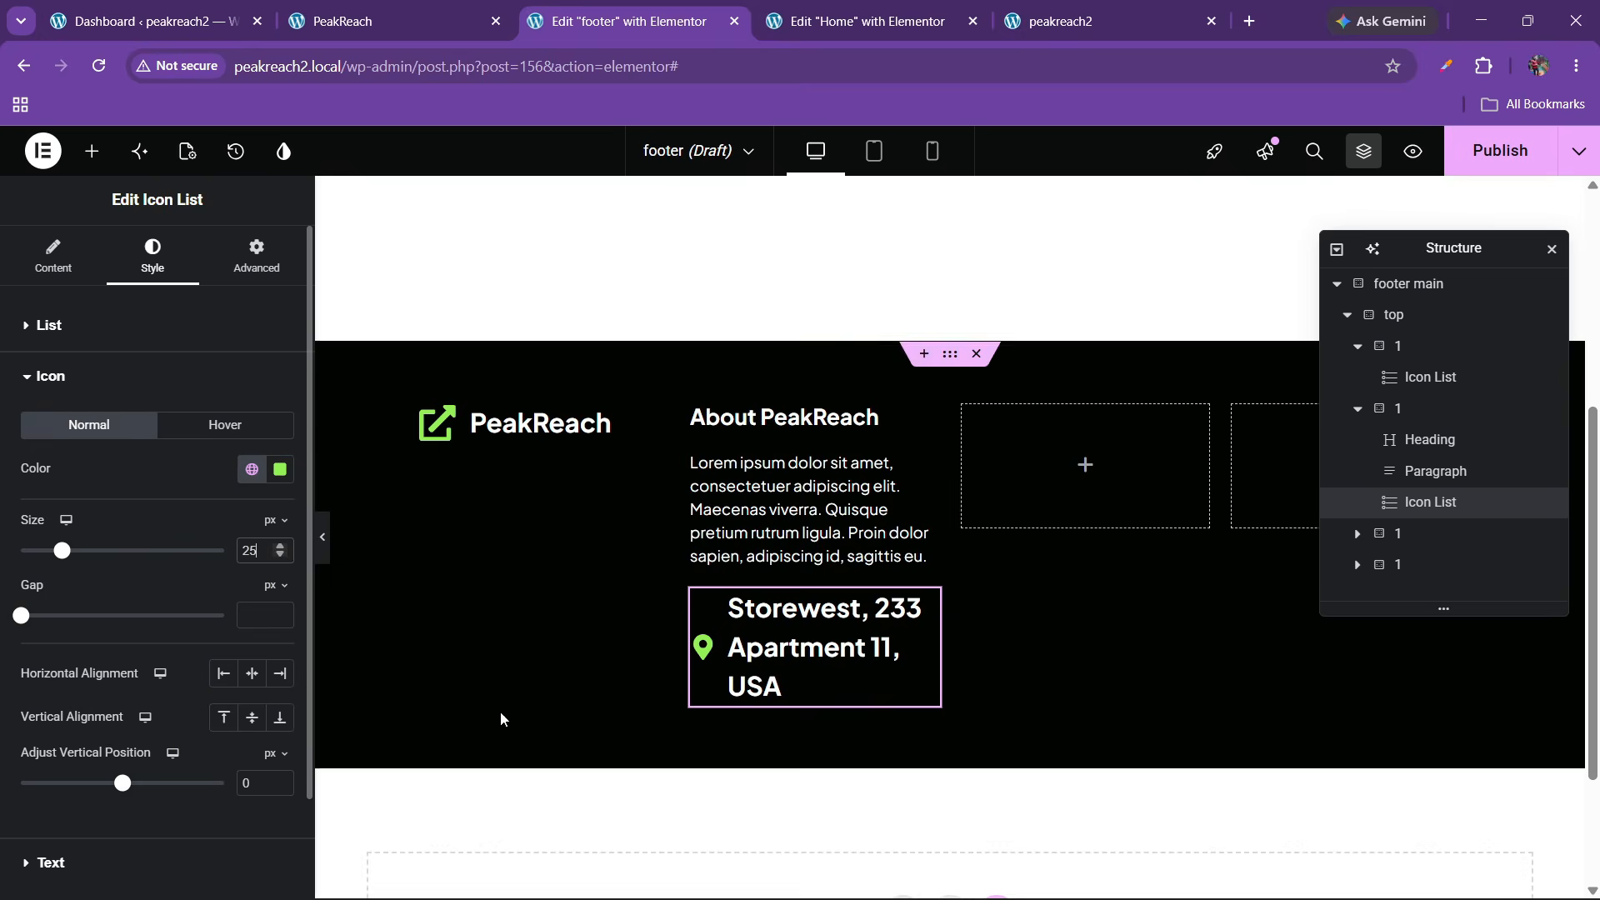
scroll(117, 658, "down", 2)
left_click(83, 754)
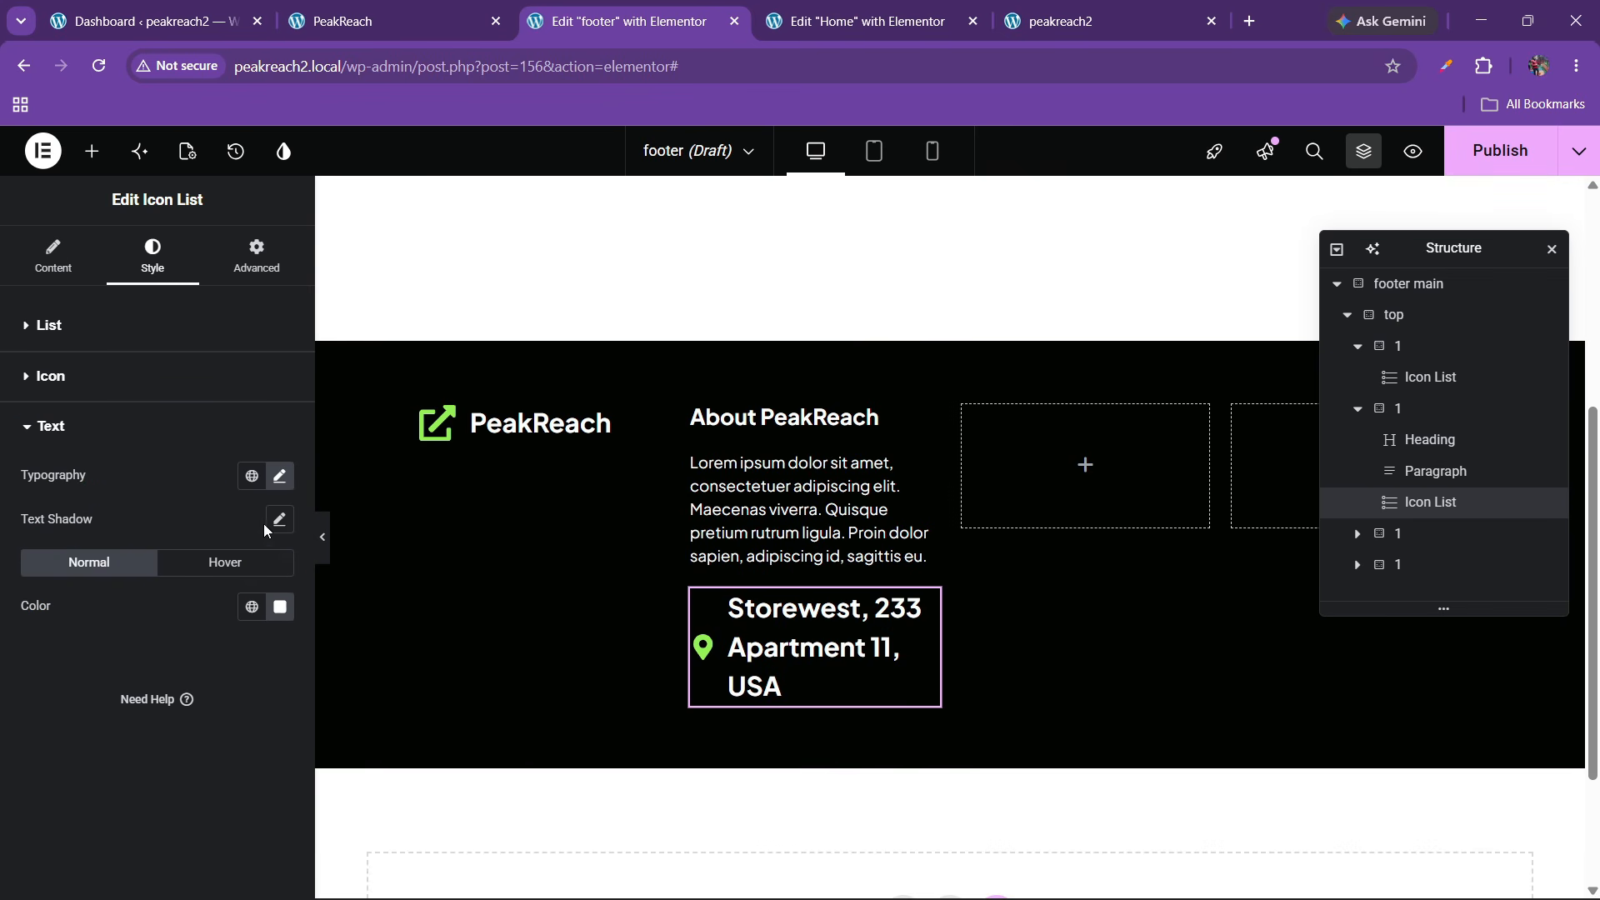
left_click(281, 478)
left_click(264, 644)
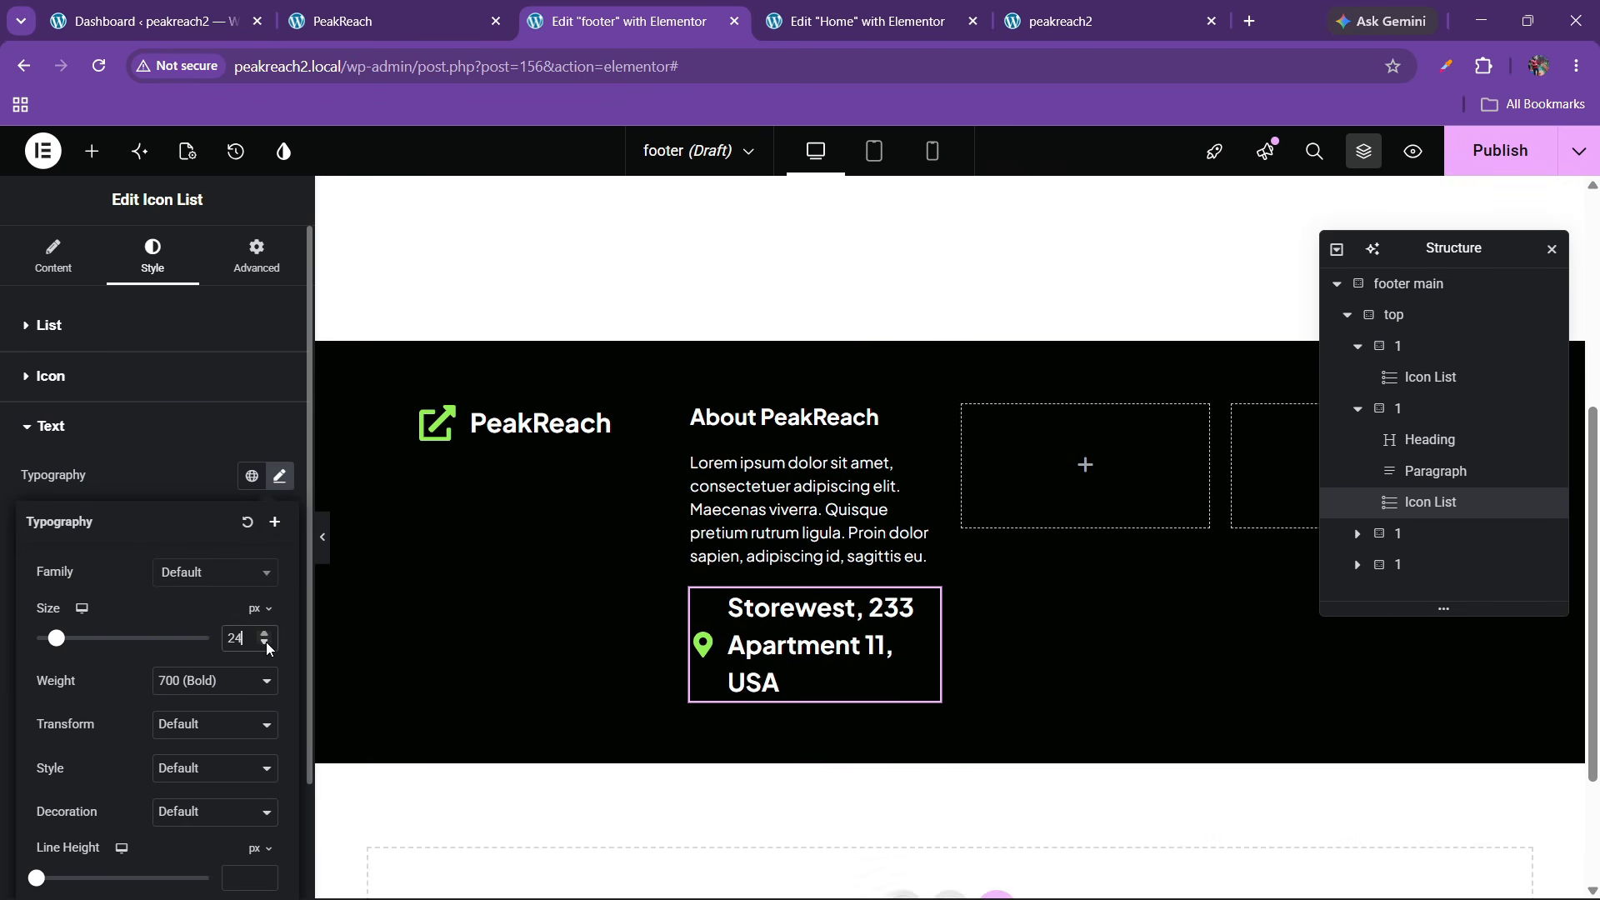
key("Up")
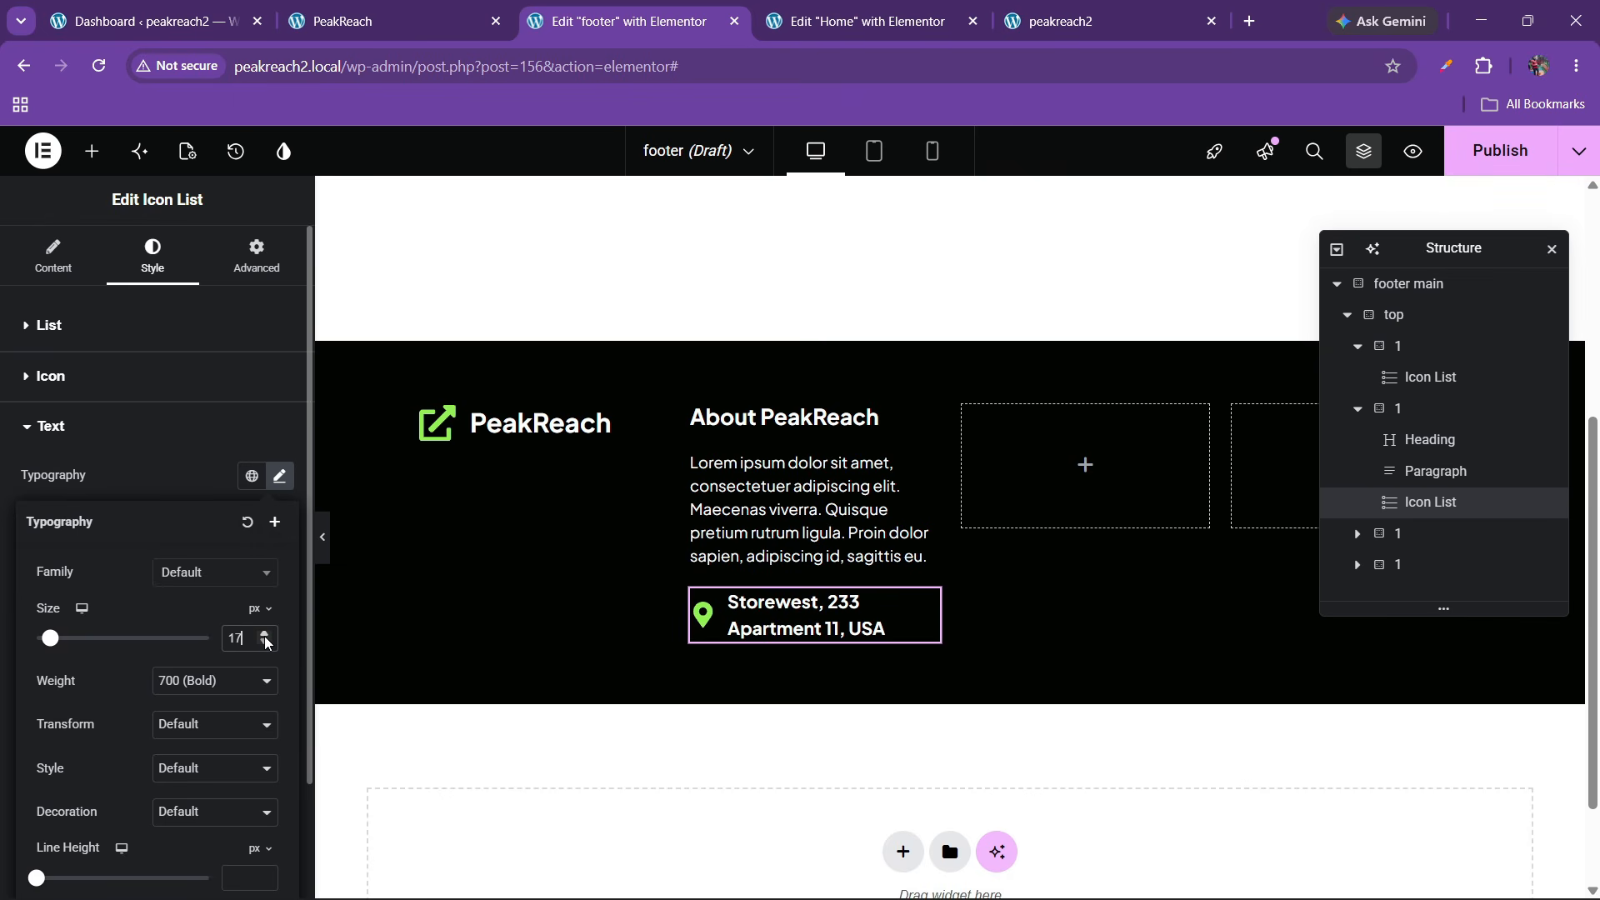
Set the address text weight to 500 (Medium), checking against the live site
left_click(379, 10)
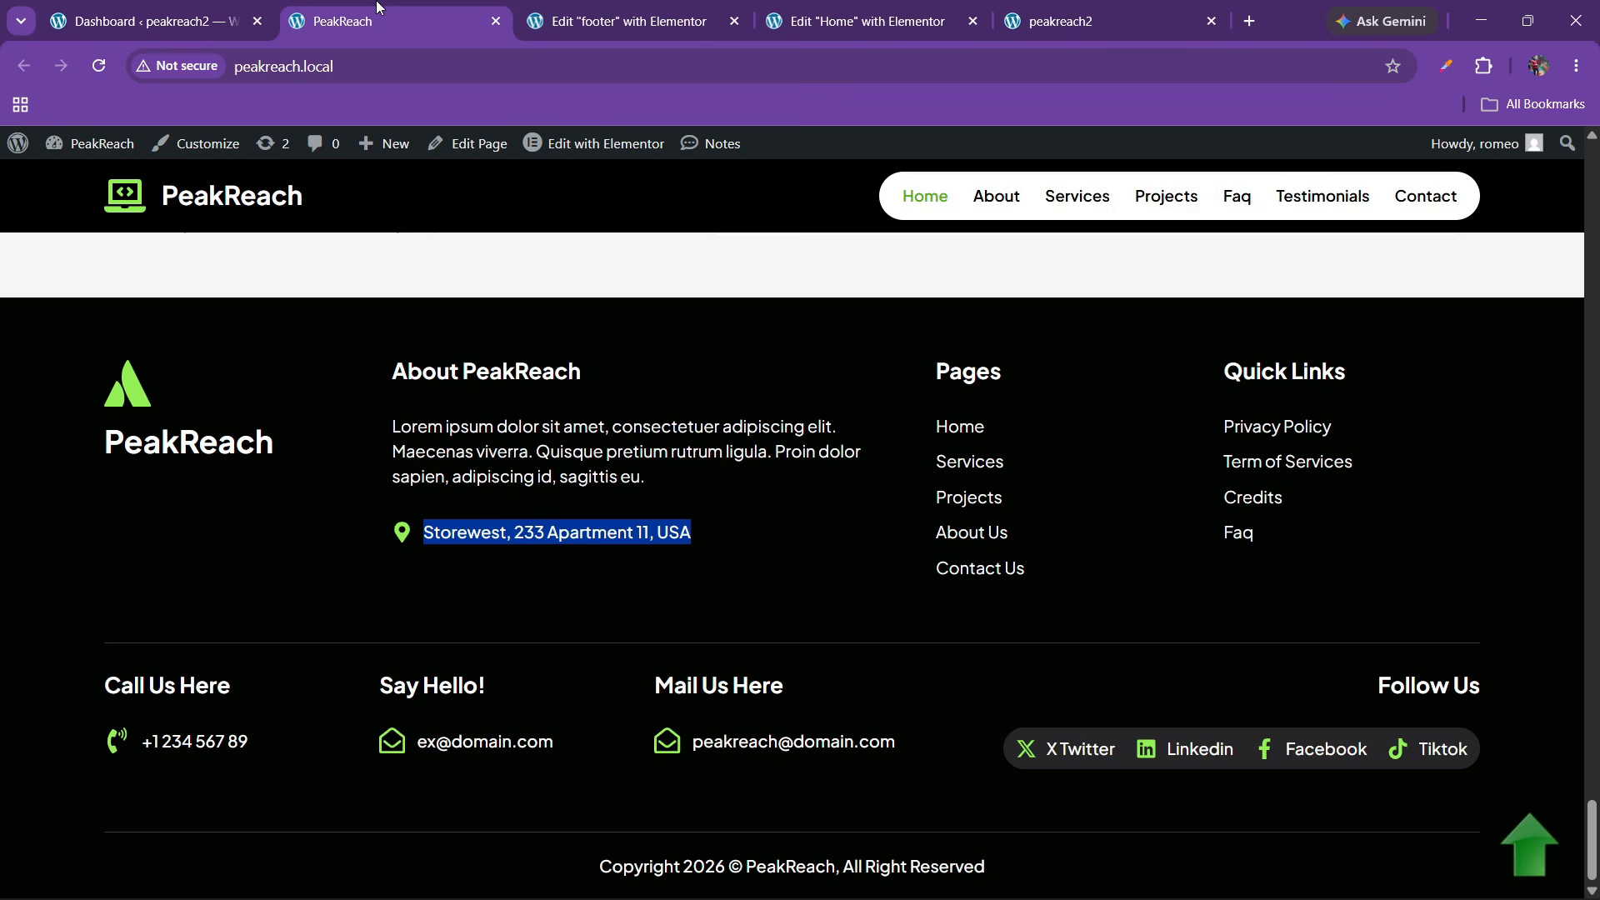
left_click(339, 481)
left_click(690, 5)
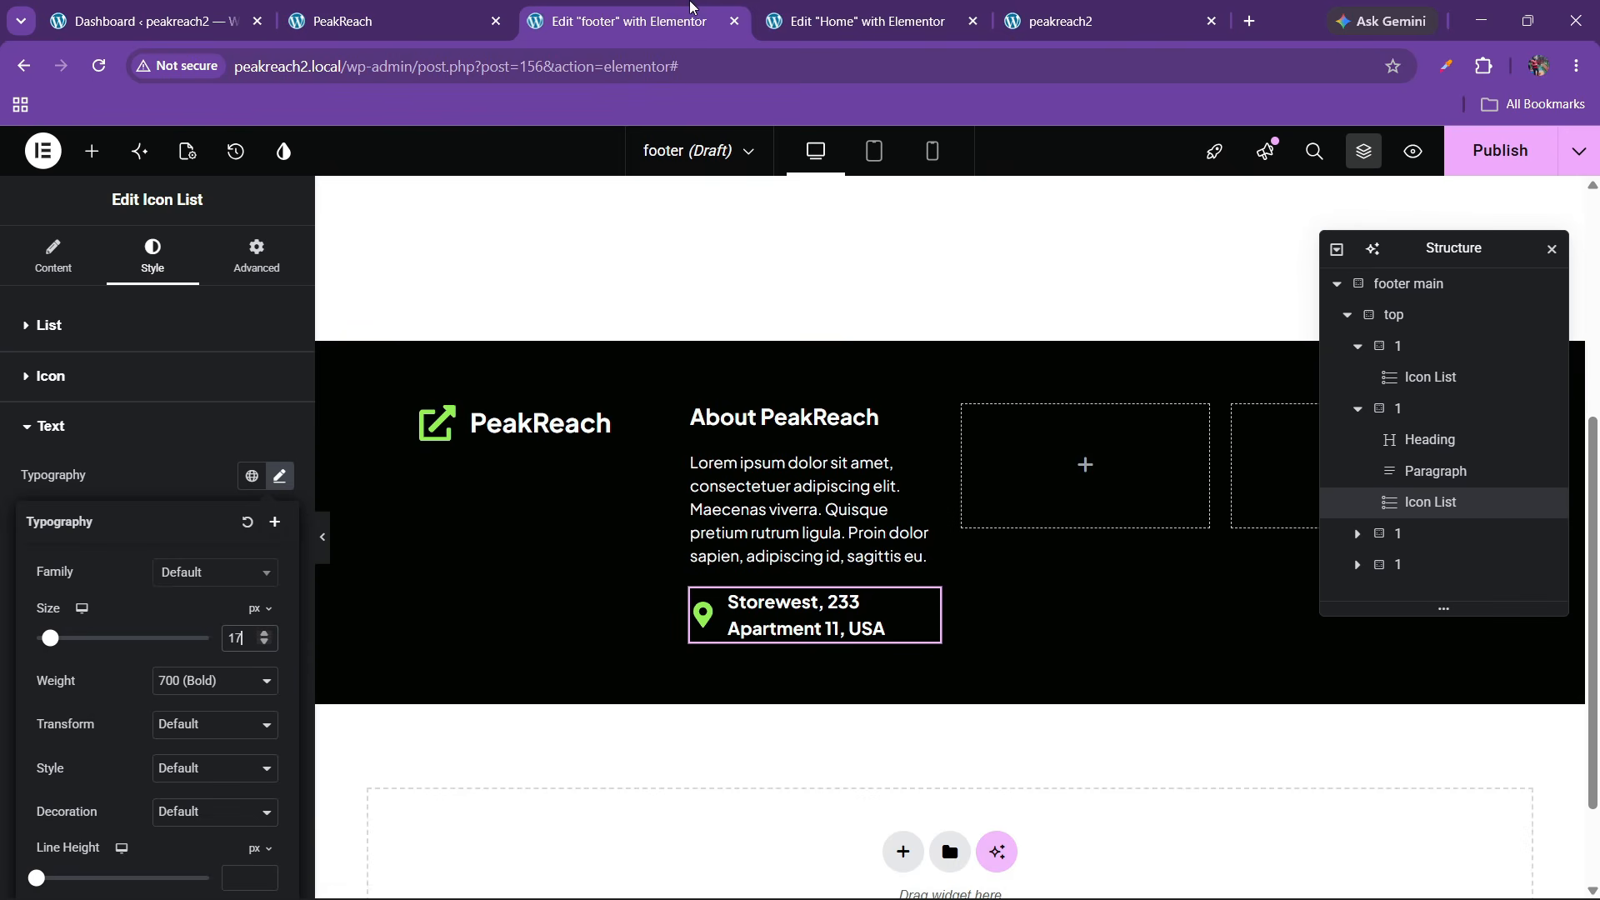
left_click(172, 696)
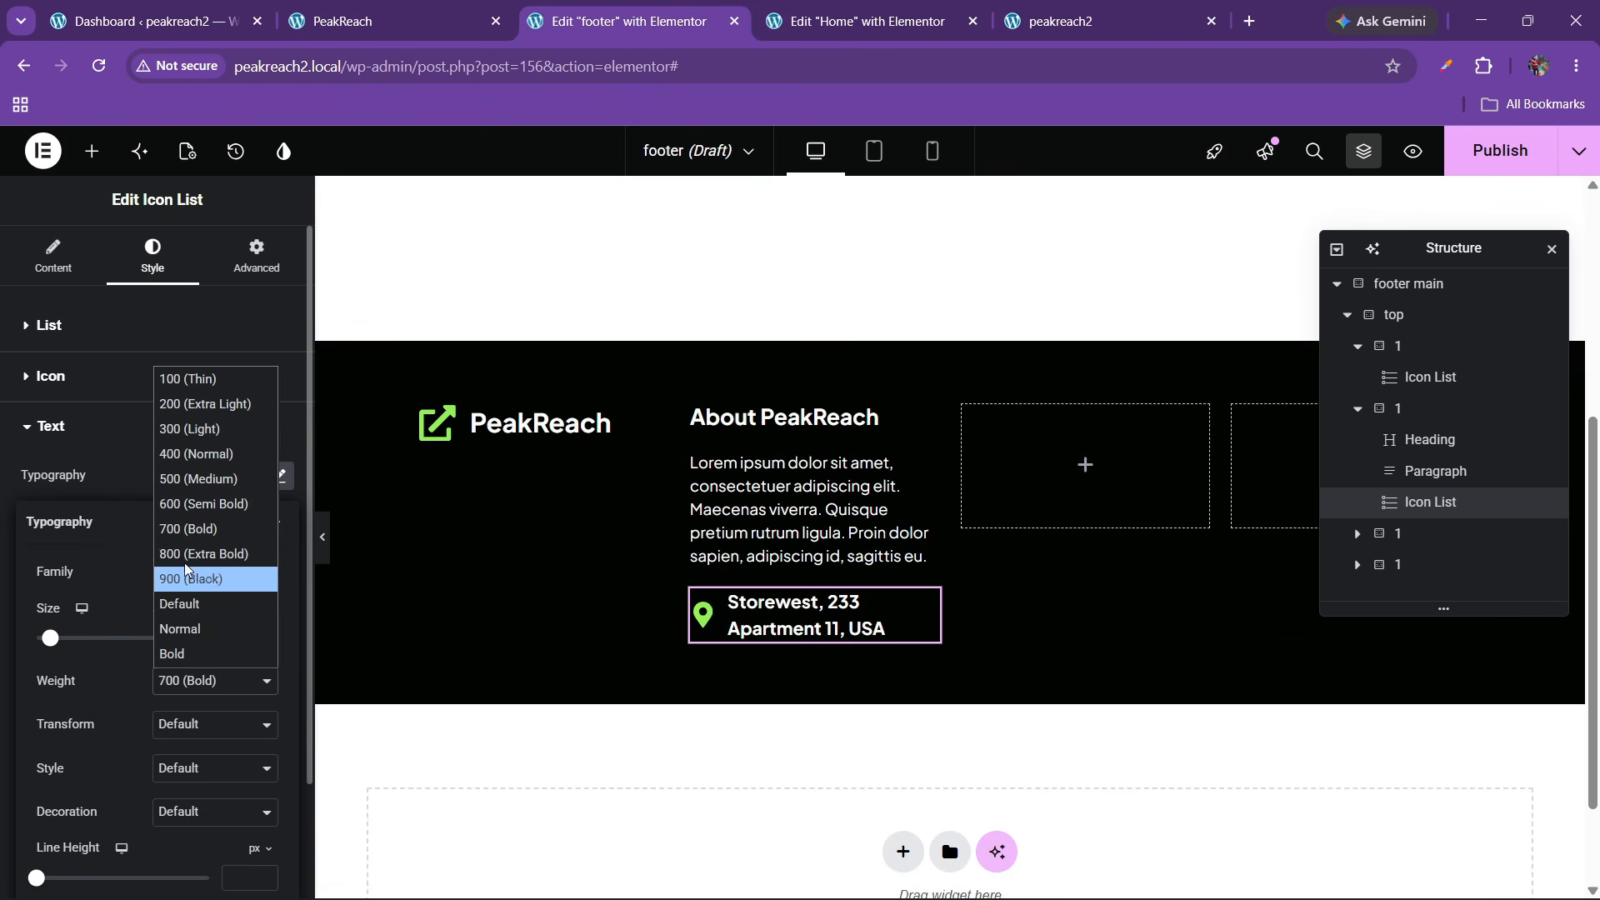
left_click(190, 502)
left_click(184, 691)
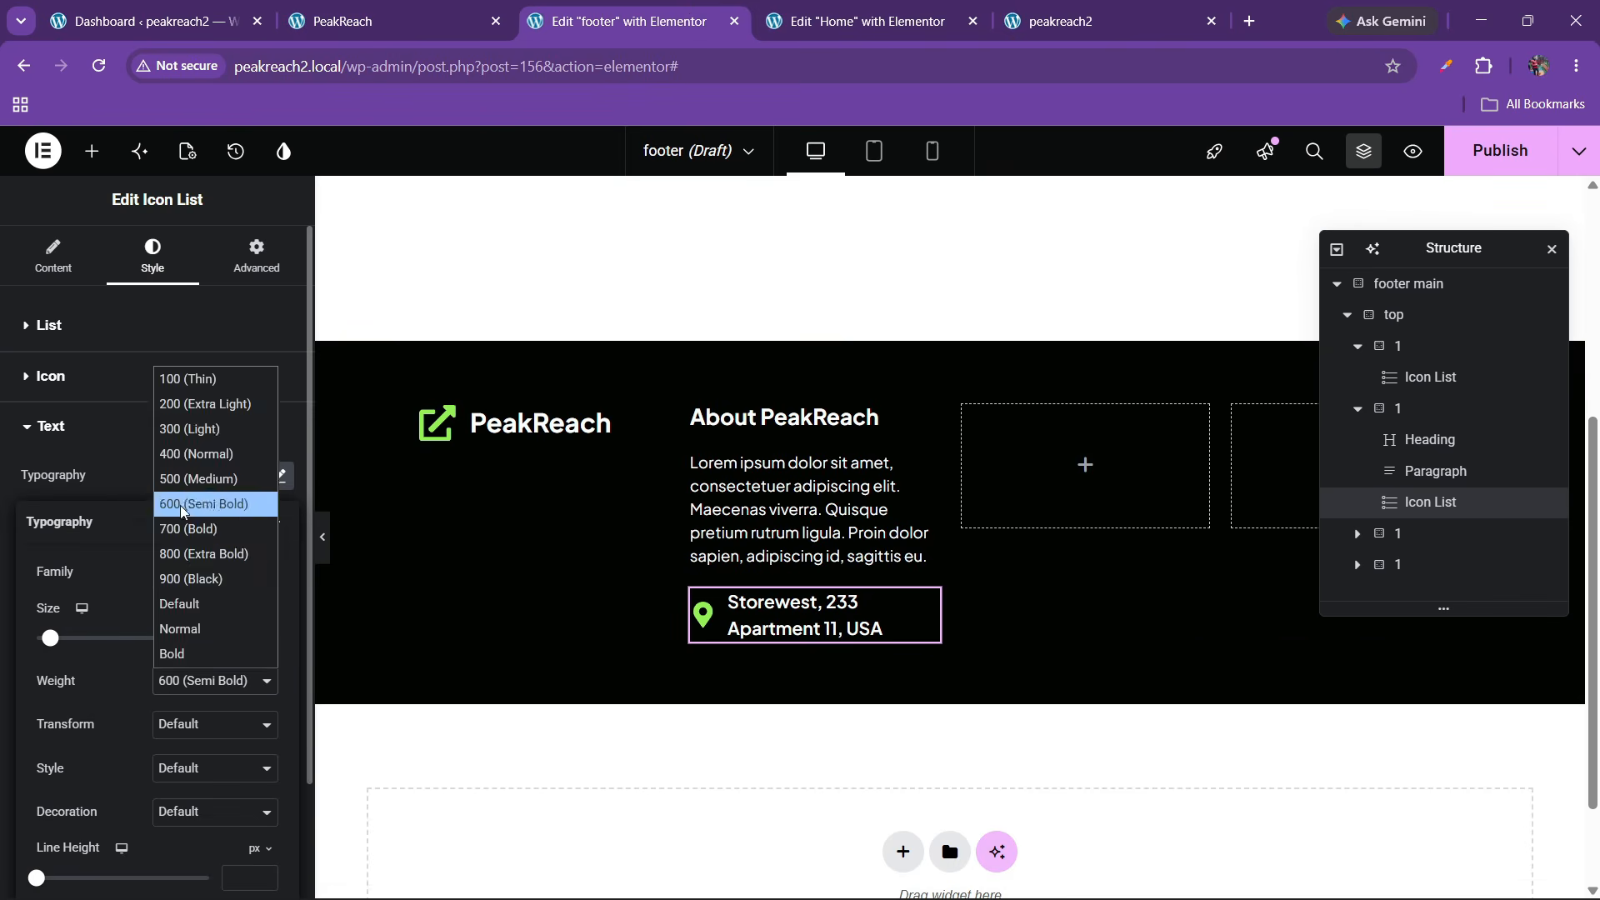
left_click(174, 483)
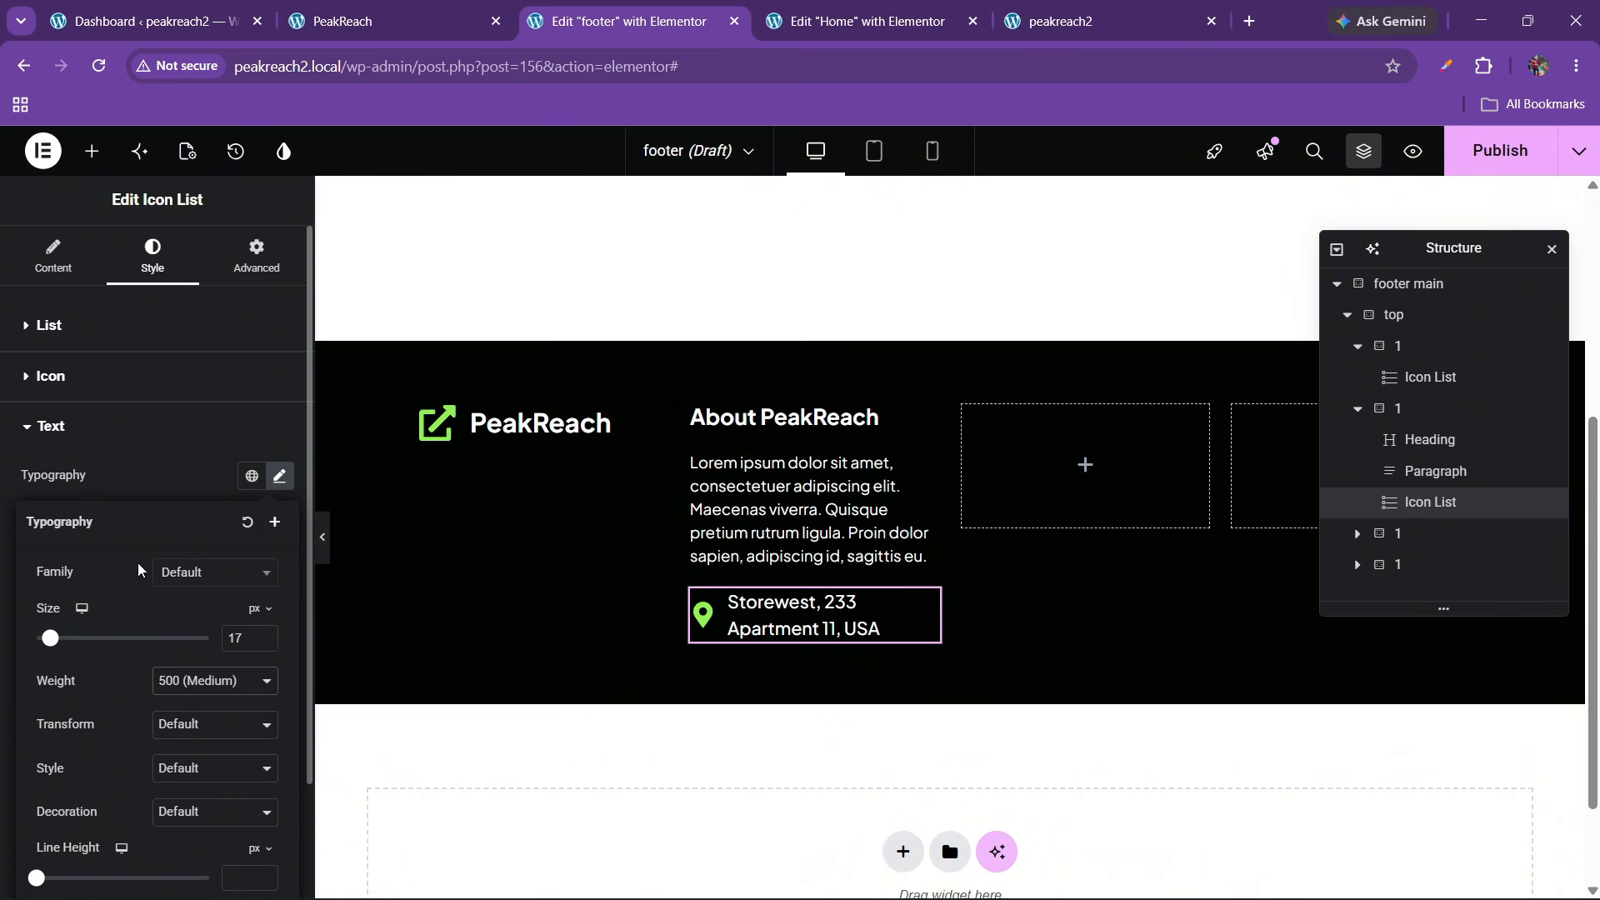
left_click(404, 8)
left_click(617, 20)
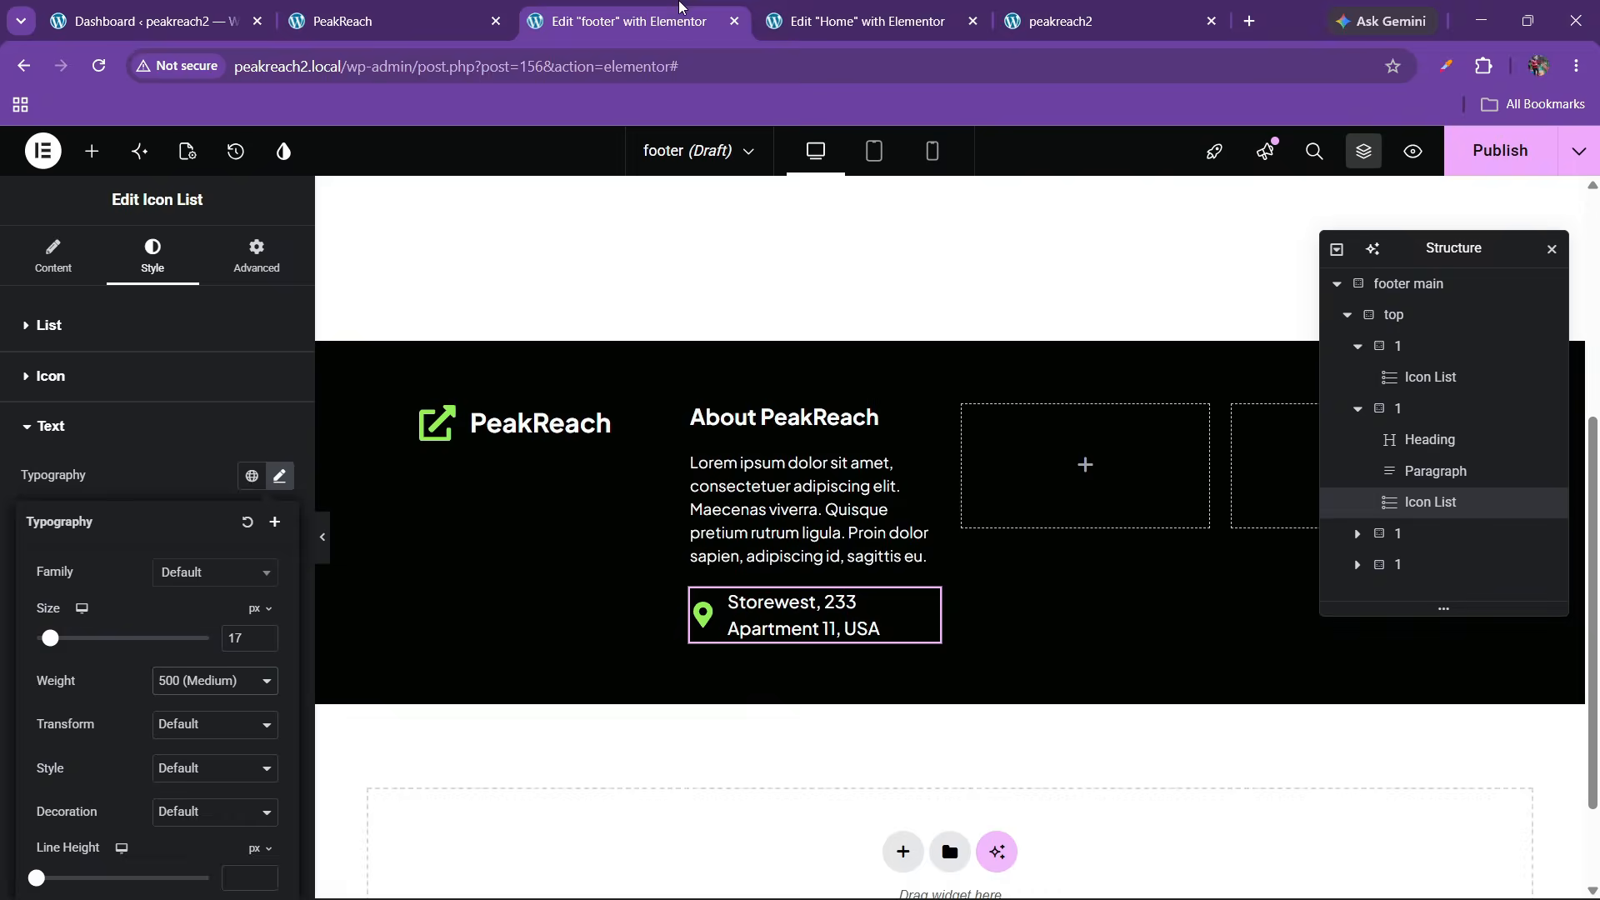
Reduce the address text to 16 px and open the footer's publish settings
left_click(893, 602)
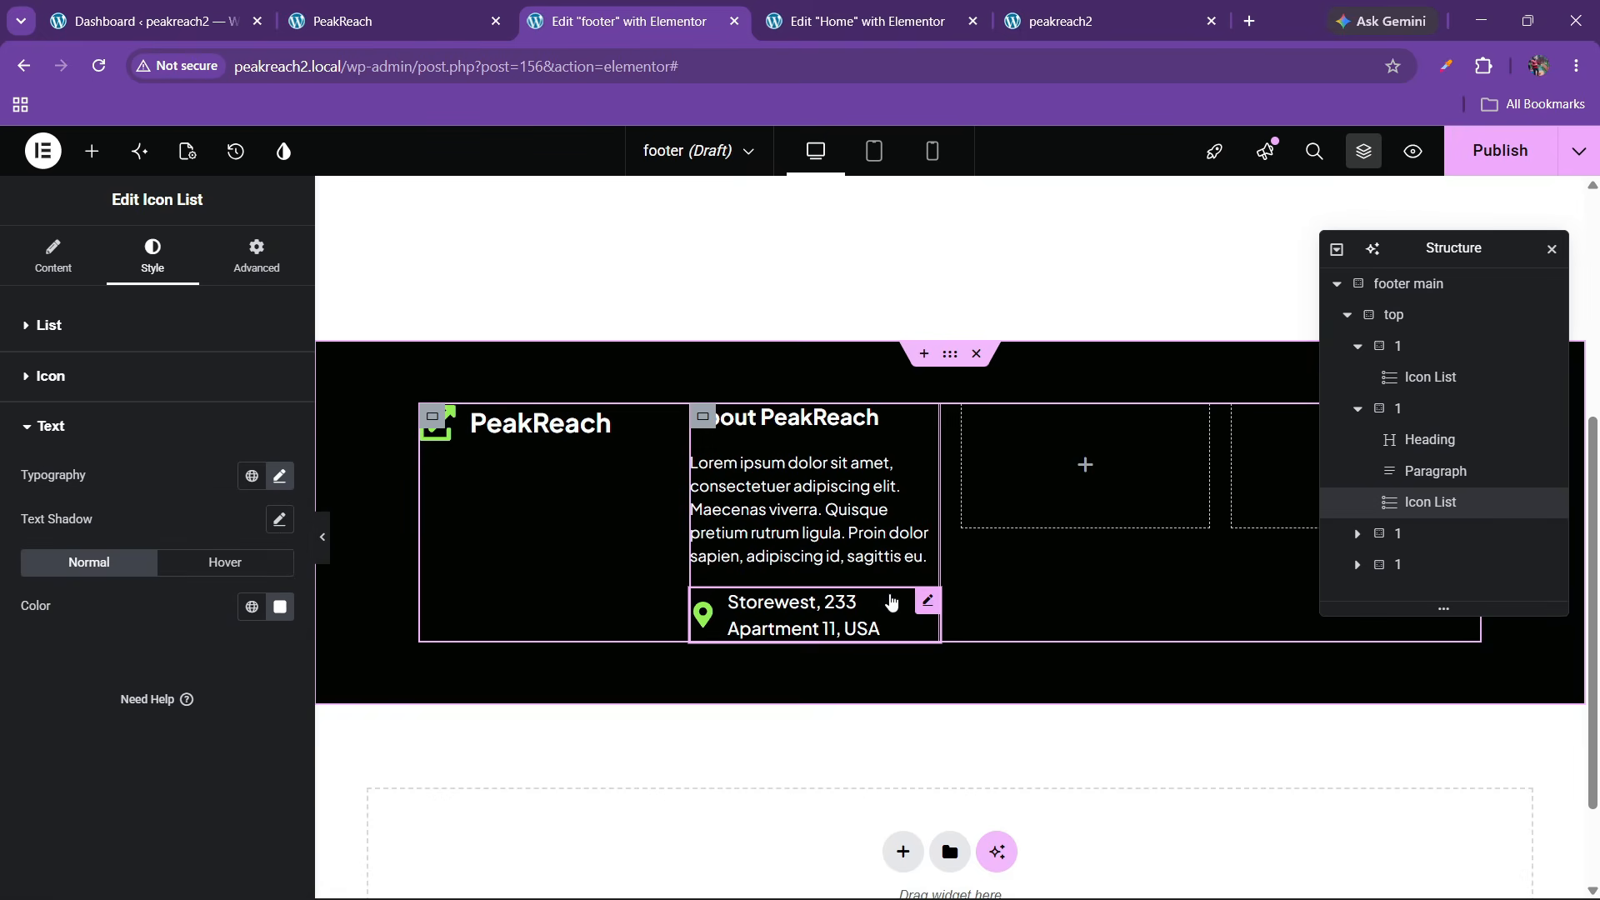
left_click(280, 477)
left_click(265, 645)
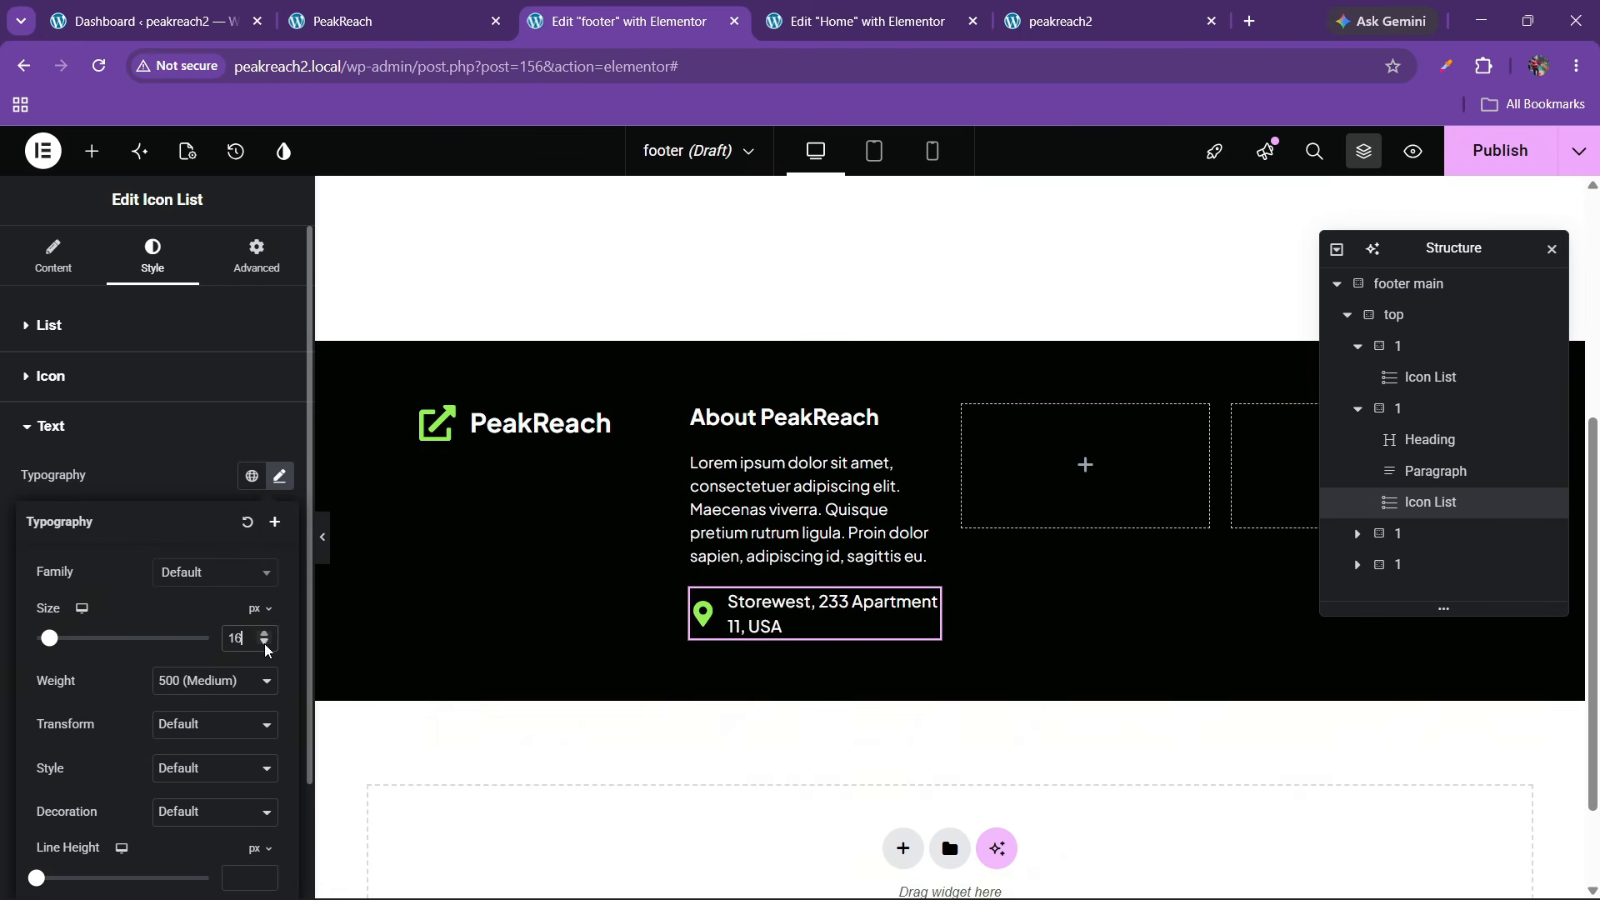
left_click(374, 20)
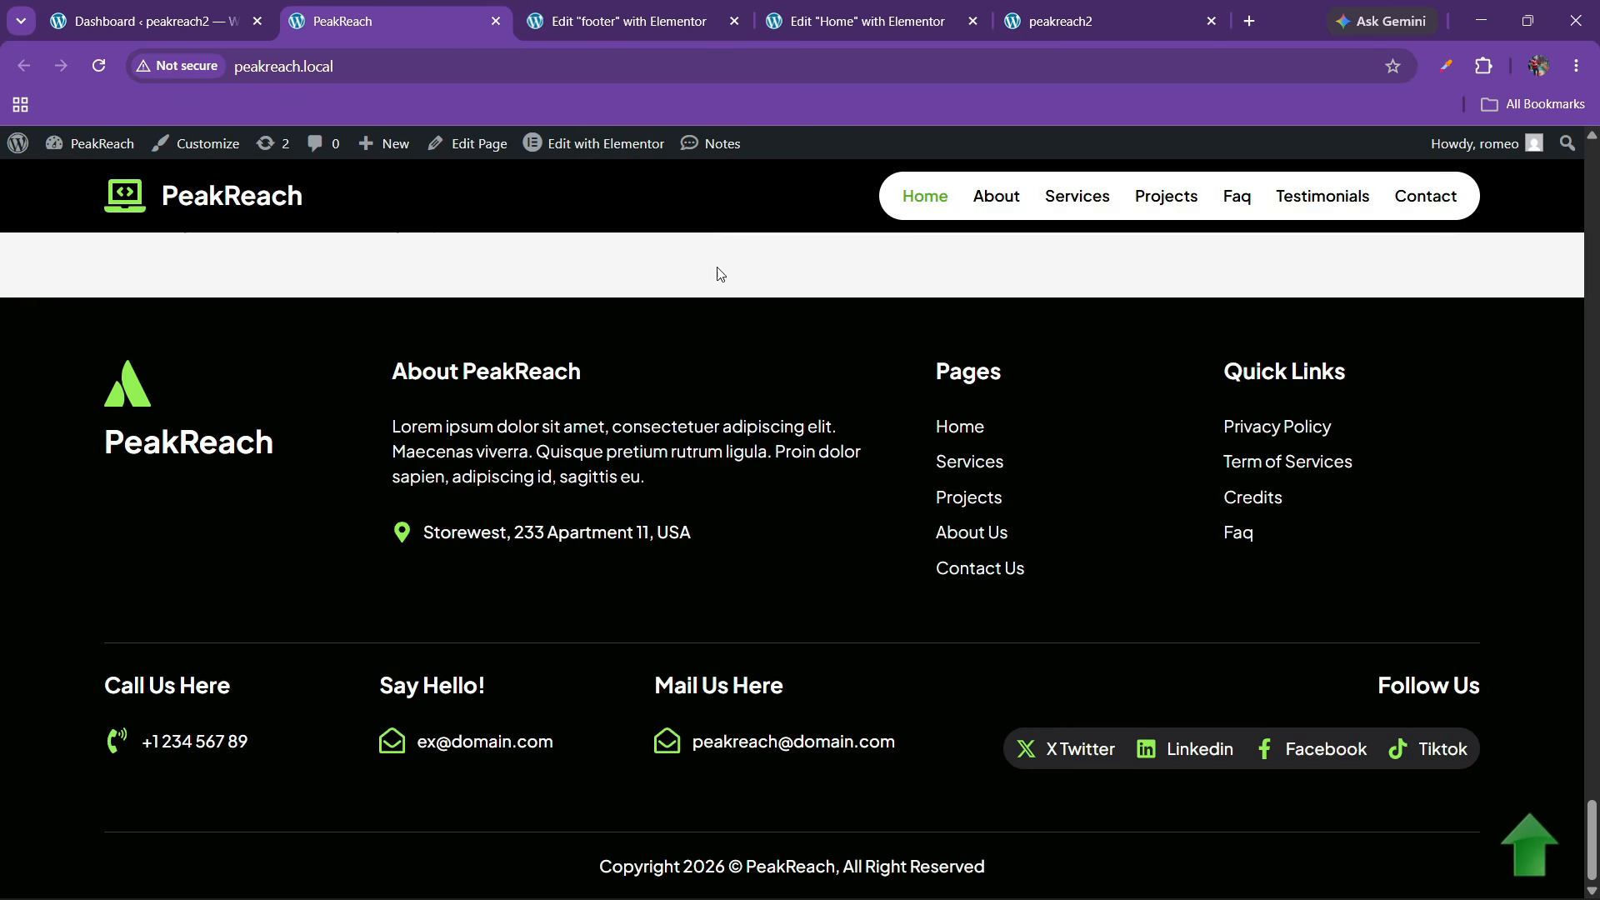
left_click(621, 21)
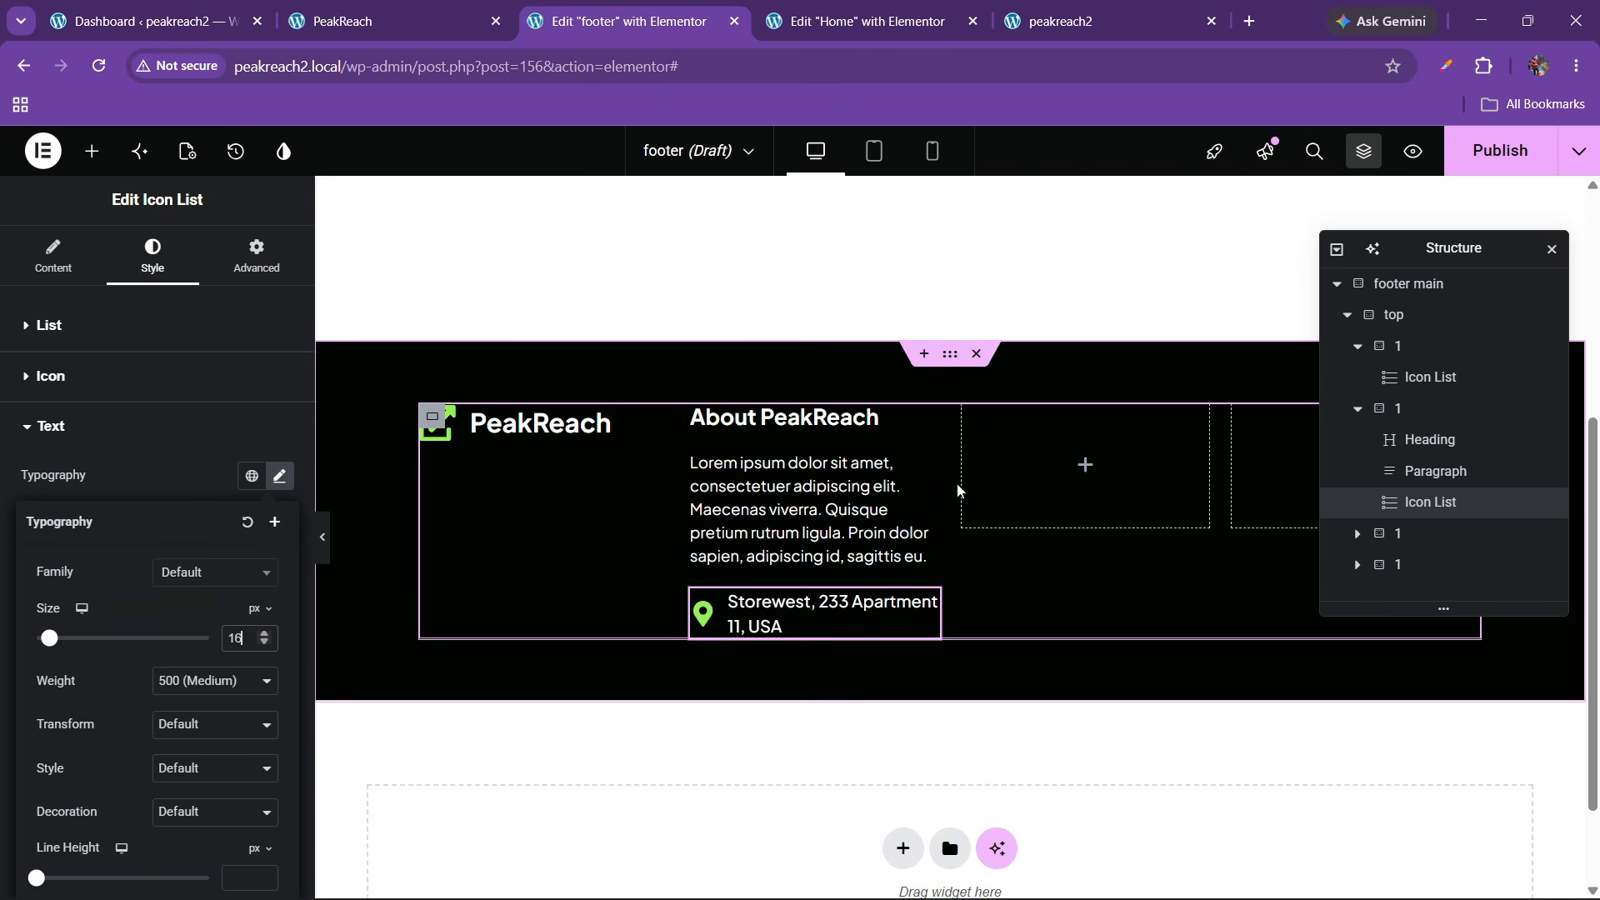
left_click(1473, 165)
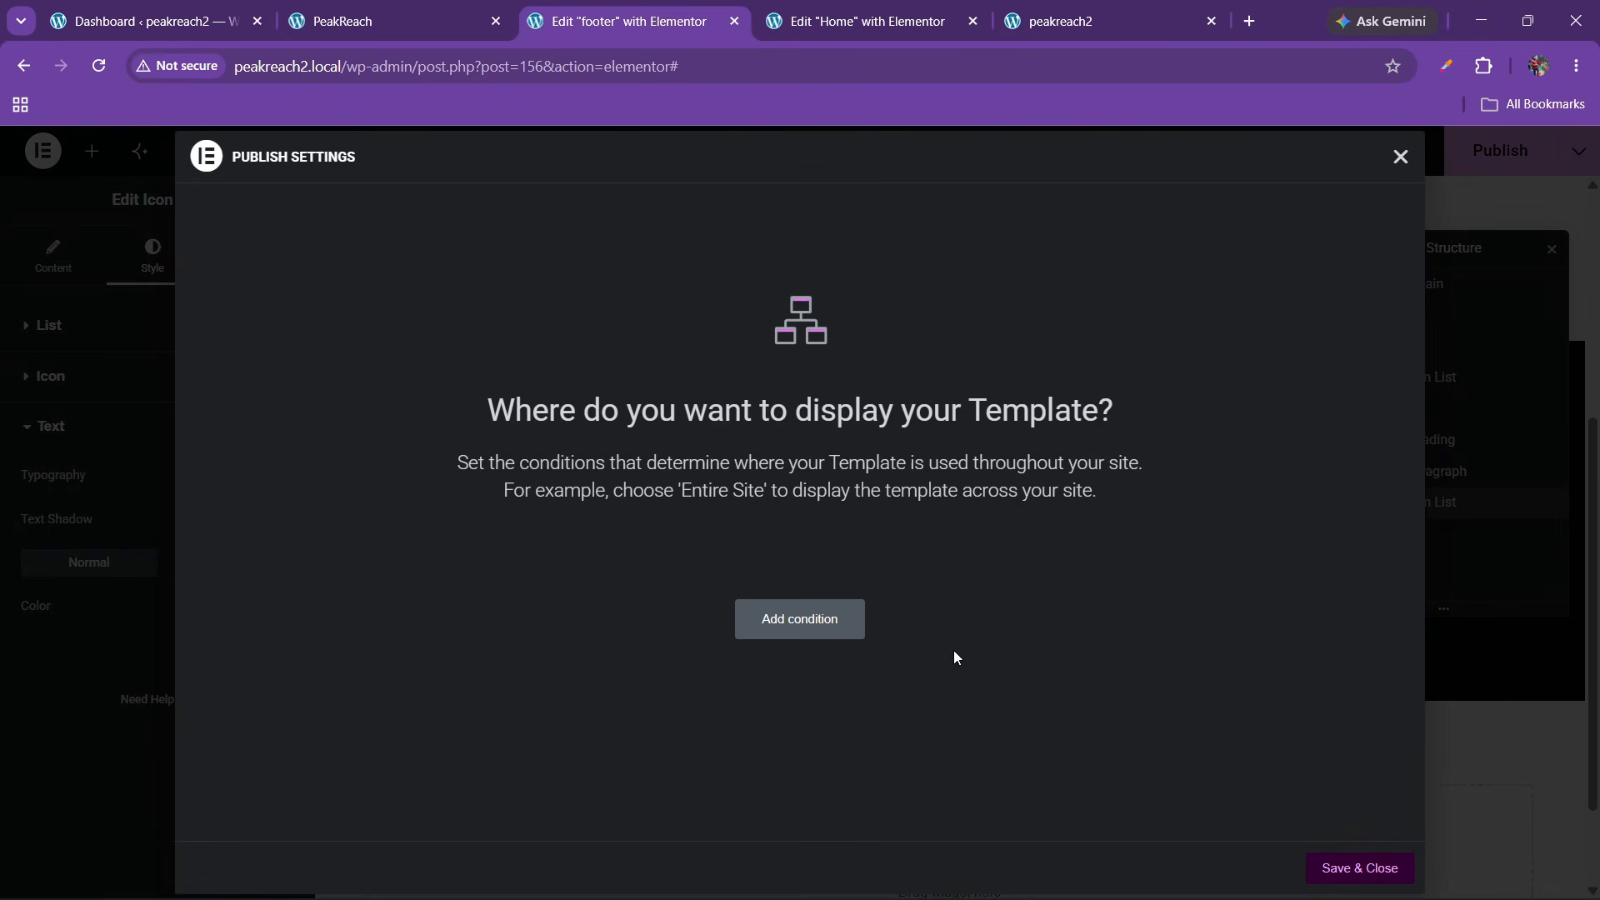
Publish the footer with an Entire Site display condition and check it on the live site
left_click(812, 618)
left_click(1308, 869)
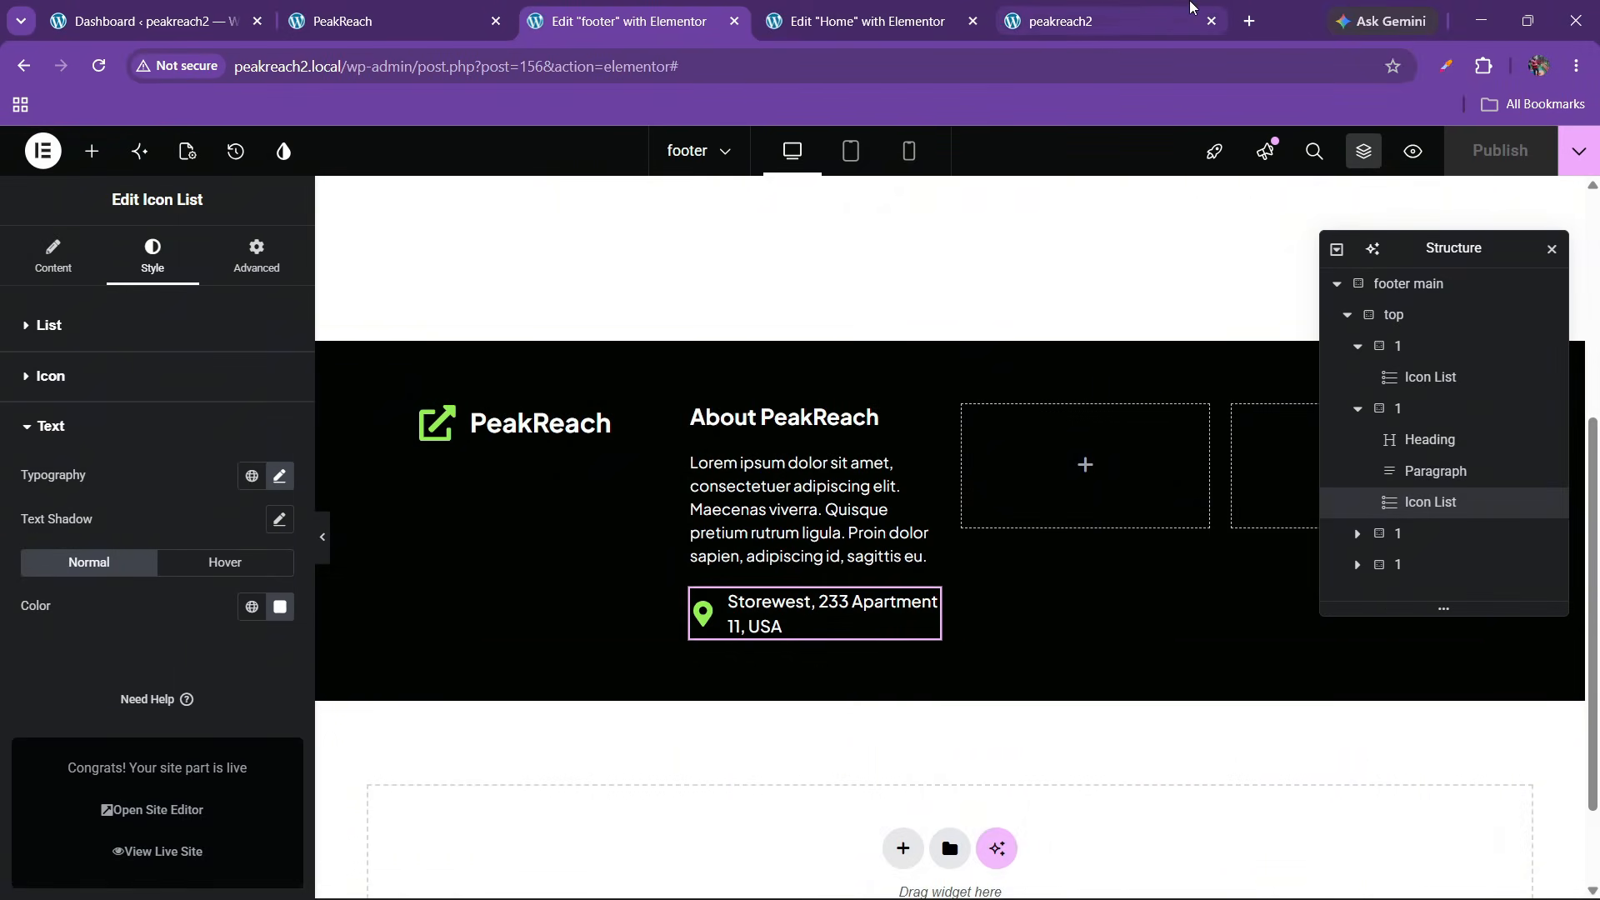
left_click(1083, 20)
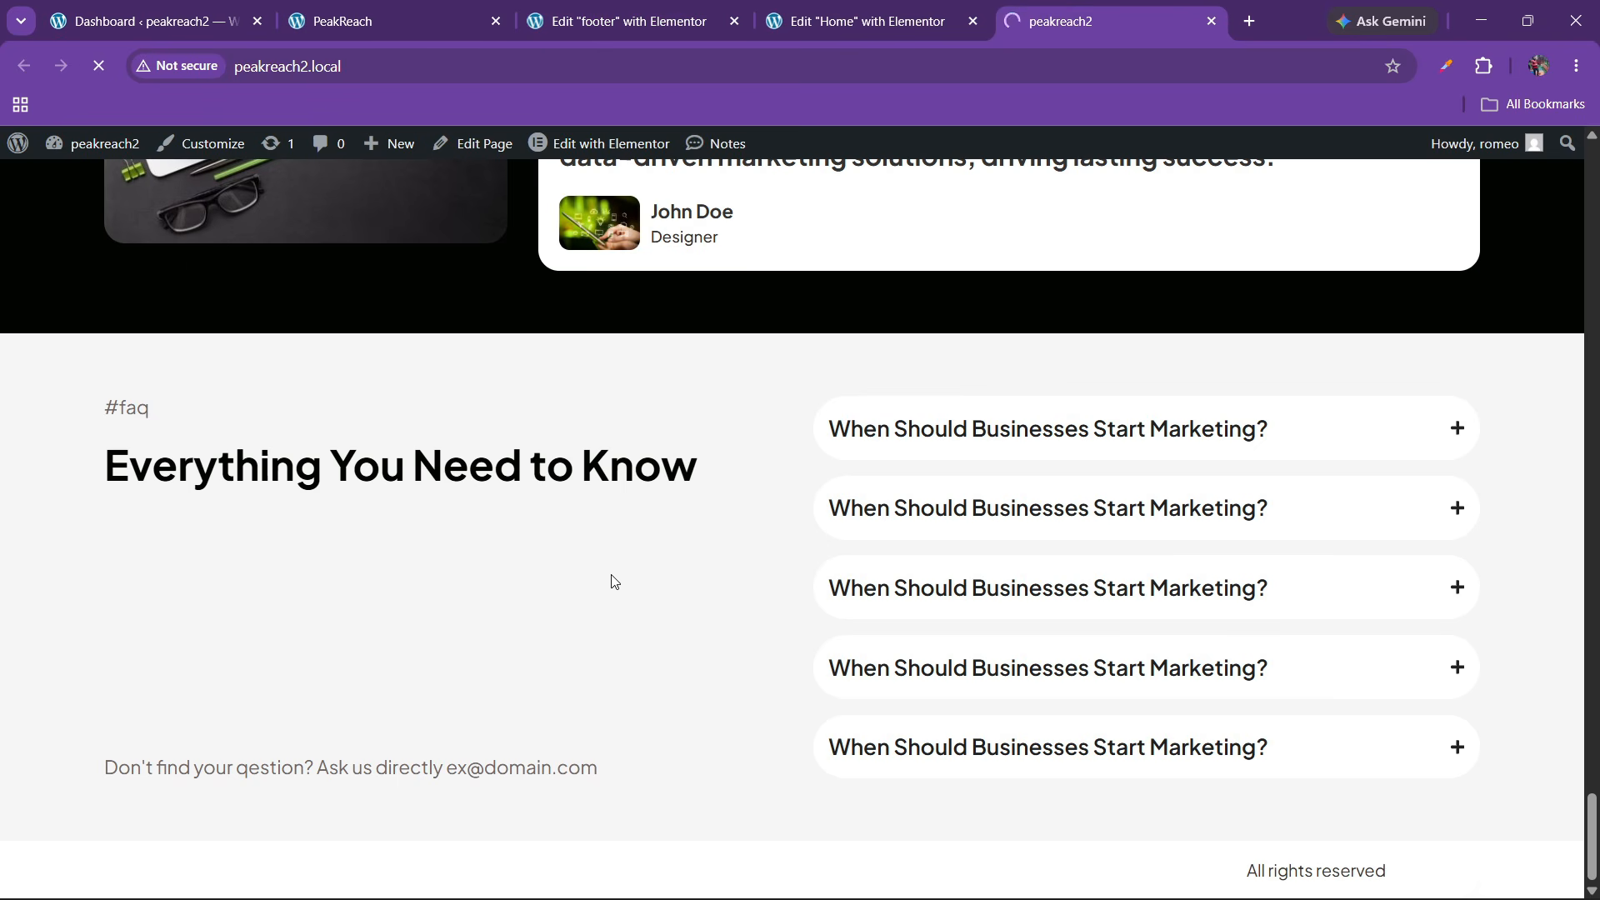
scroll(589, 583, "down", 5)
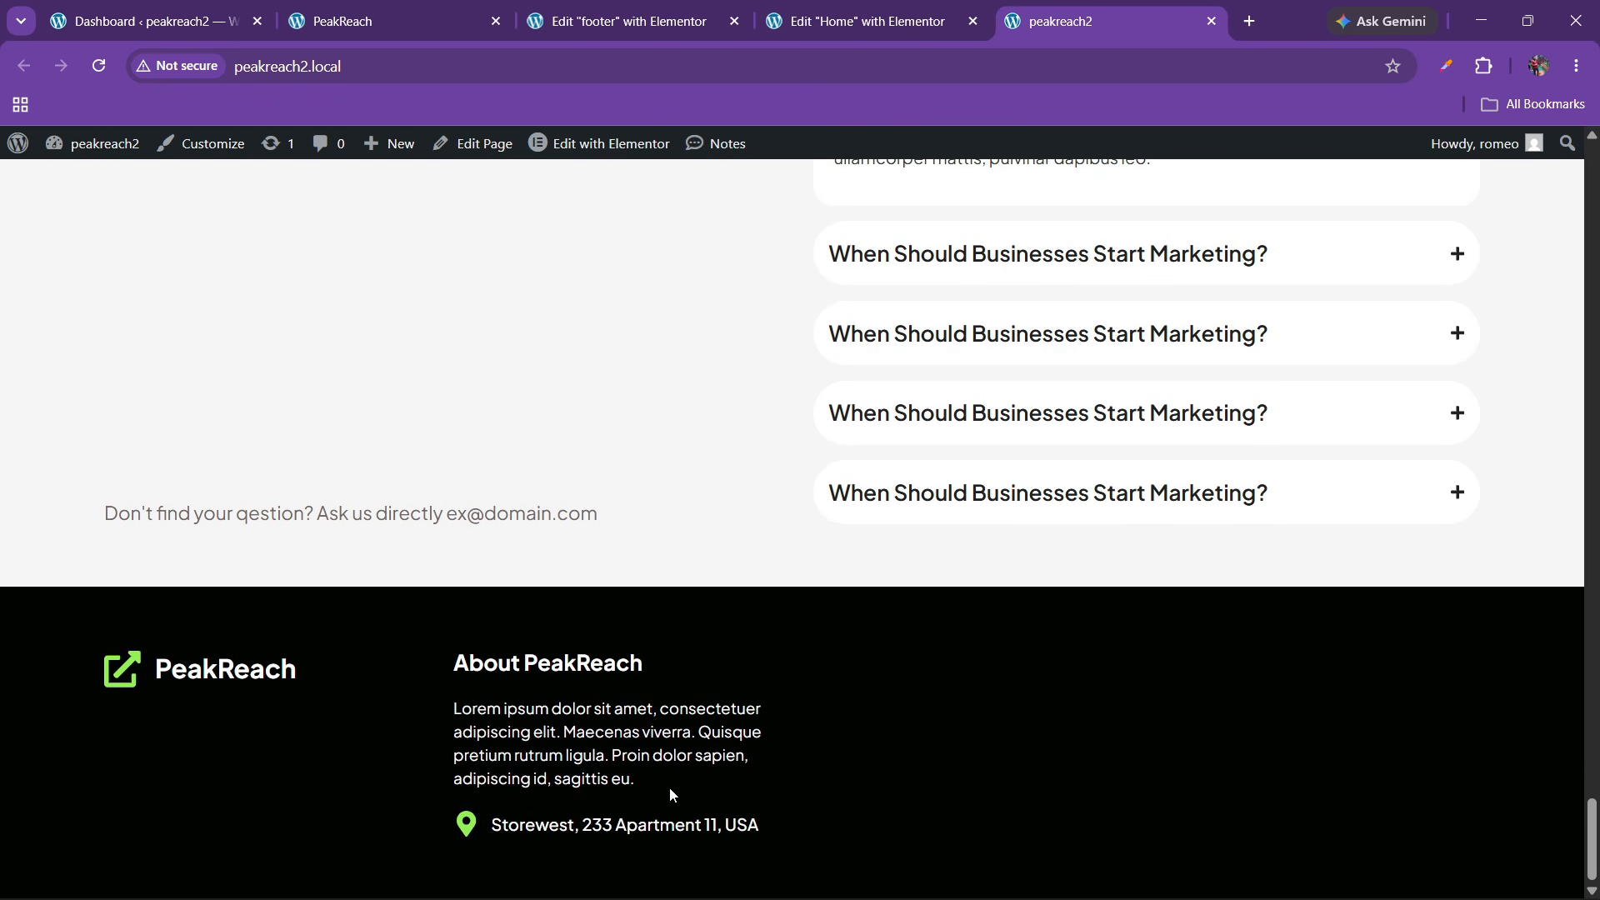
left_click(428, 8)
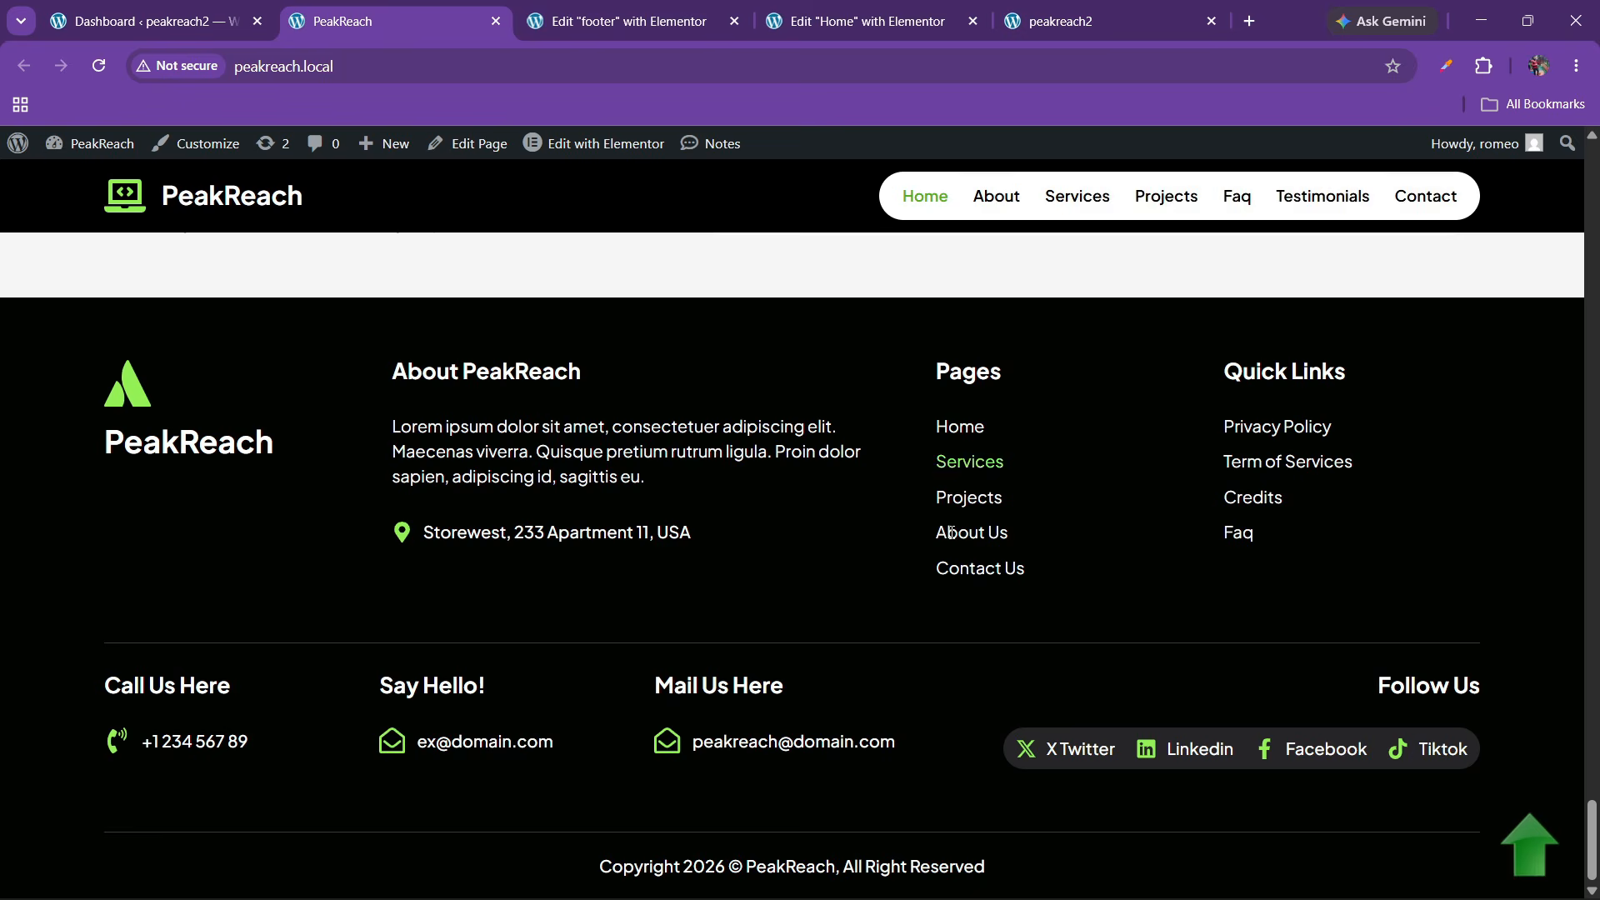
left_click(616, 20)
Paste the heading into the empty third column and retitle it 'Pages'
right_click(803, 416)
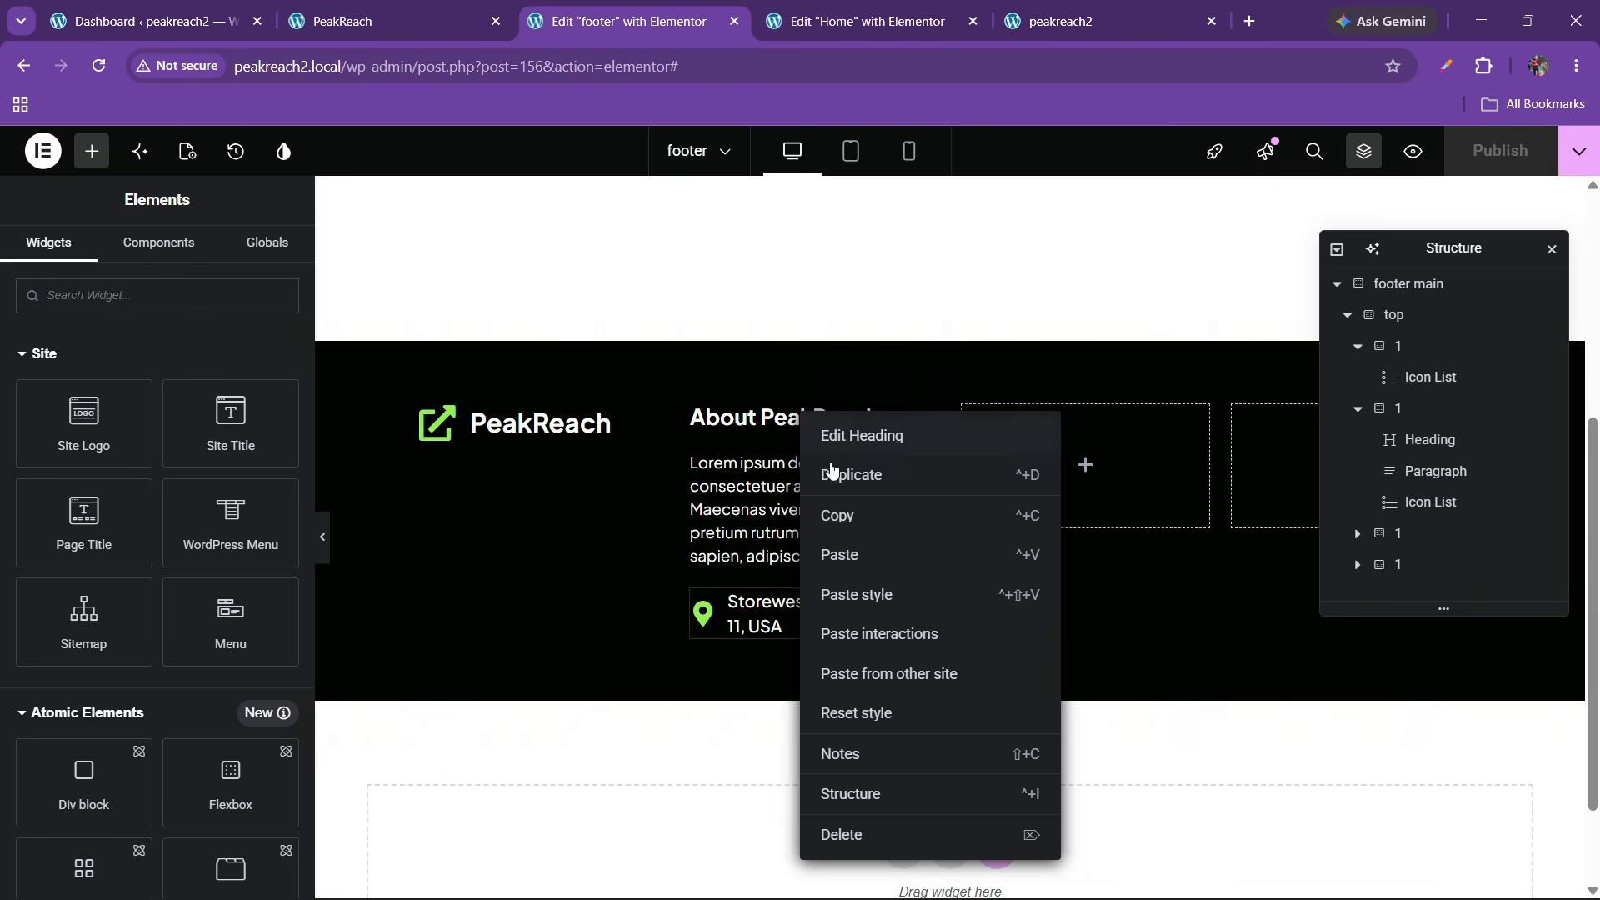
right_click(1018, 476)
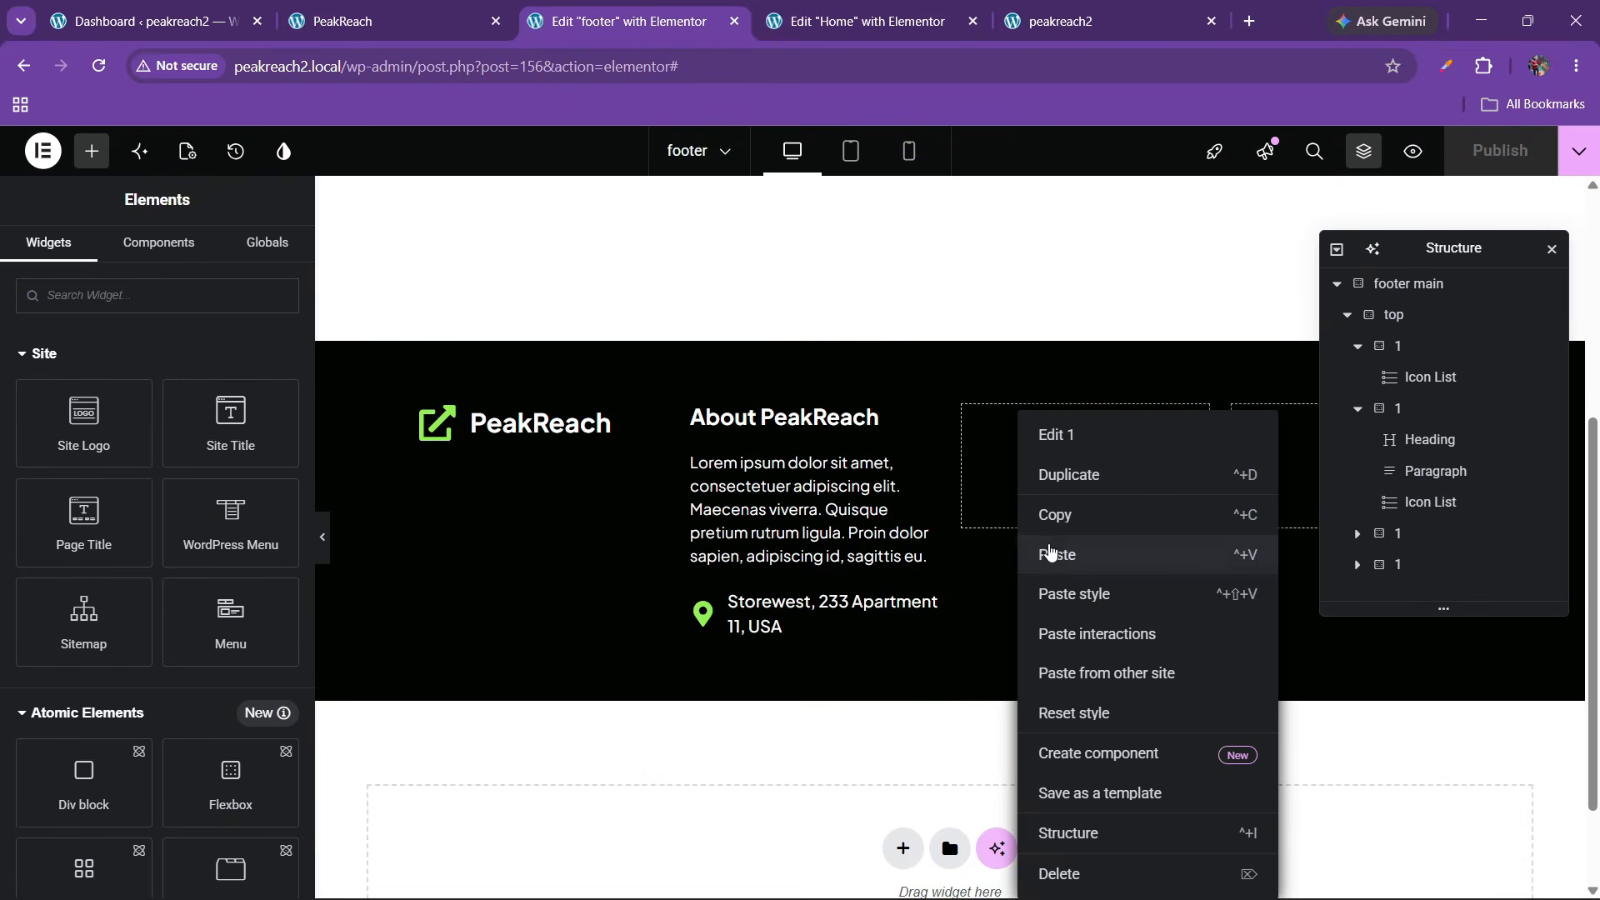
left_click(1051, 552)
left_click_drag(133, 368, 5, 372)
type("Pages")
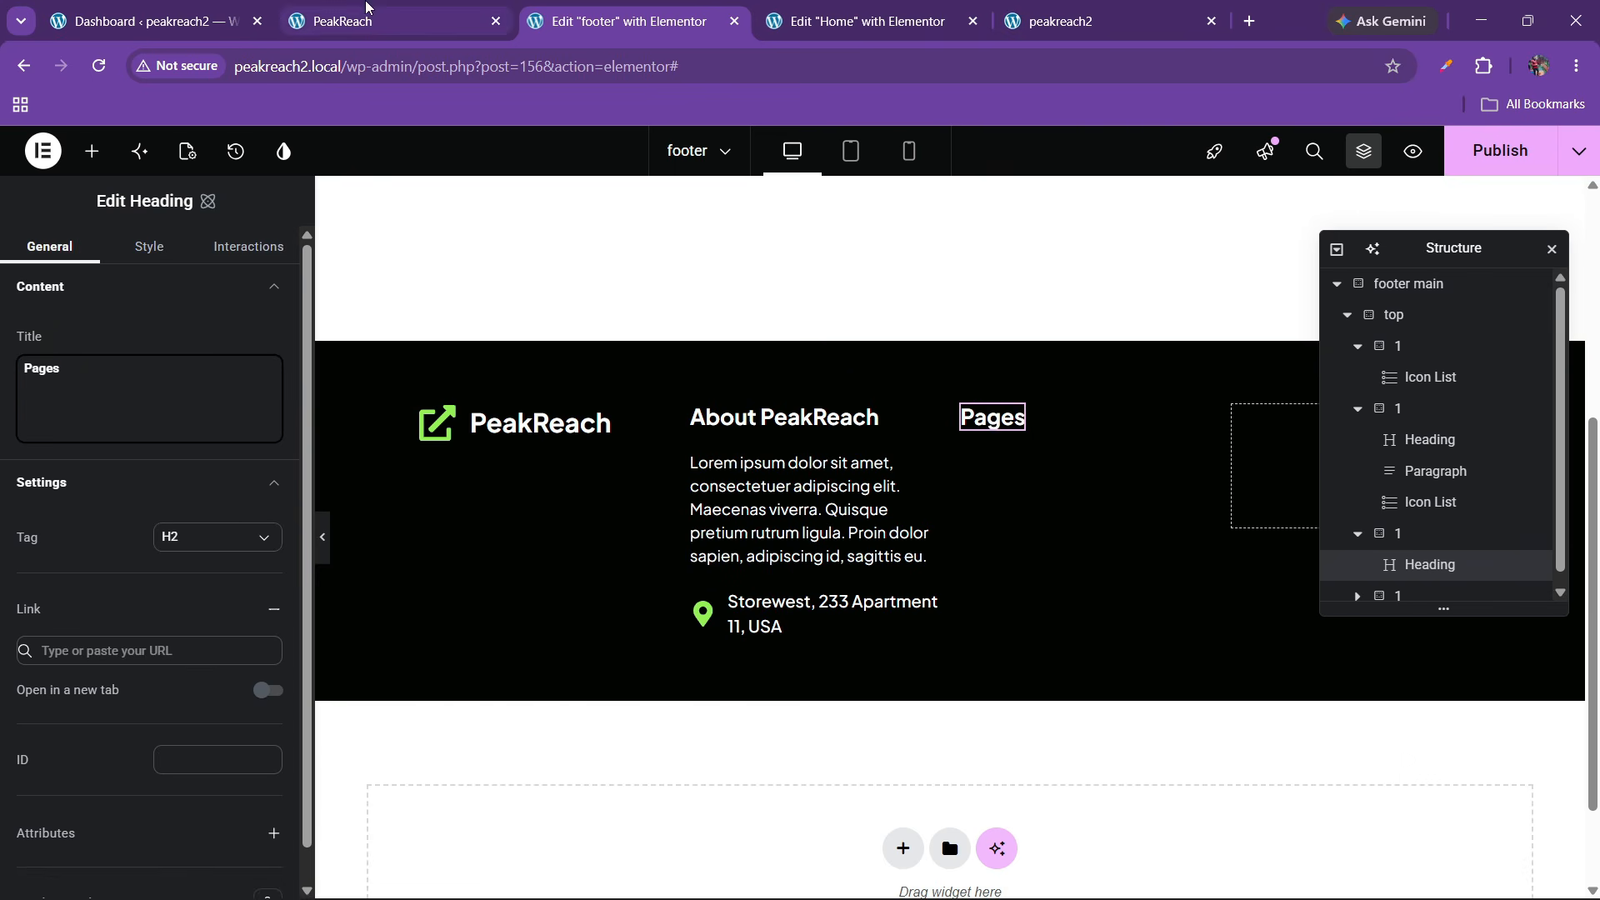
left_click(350, 21)
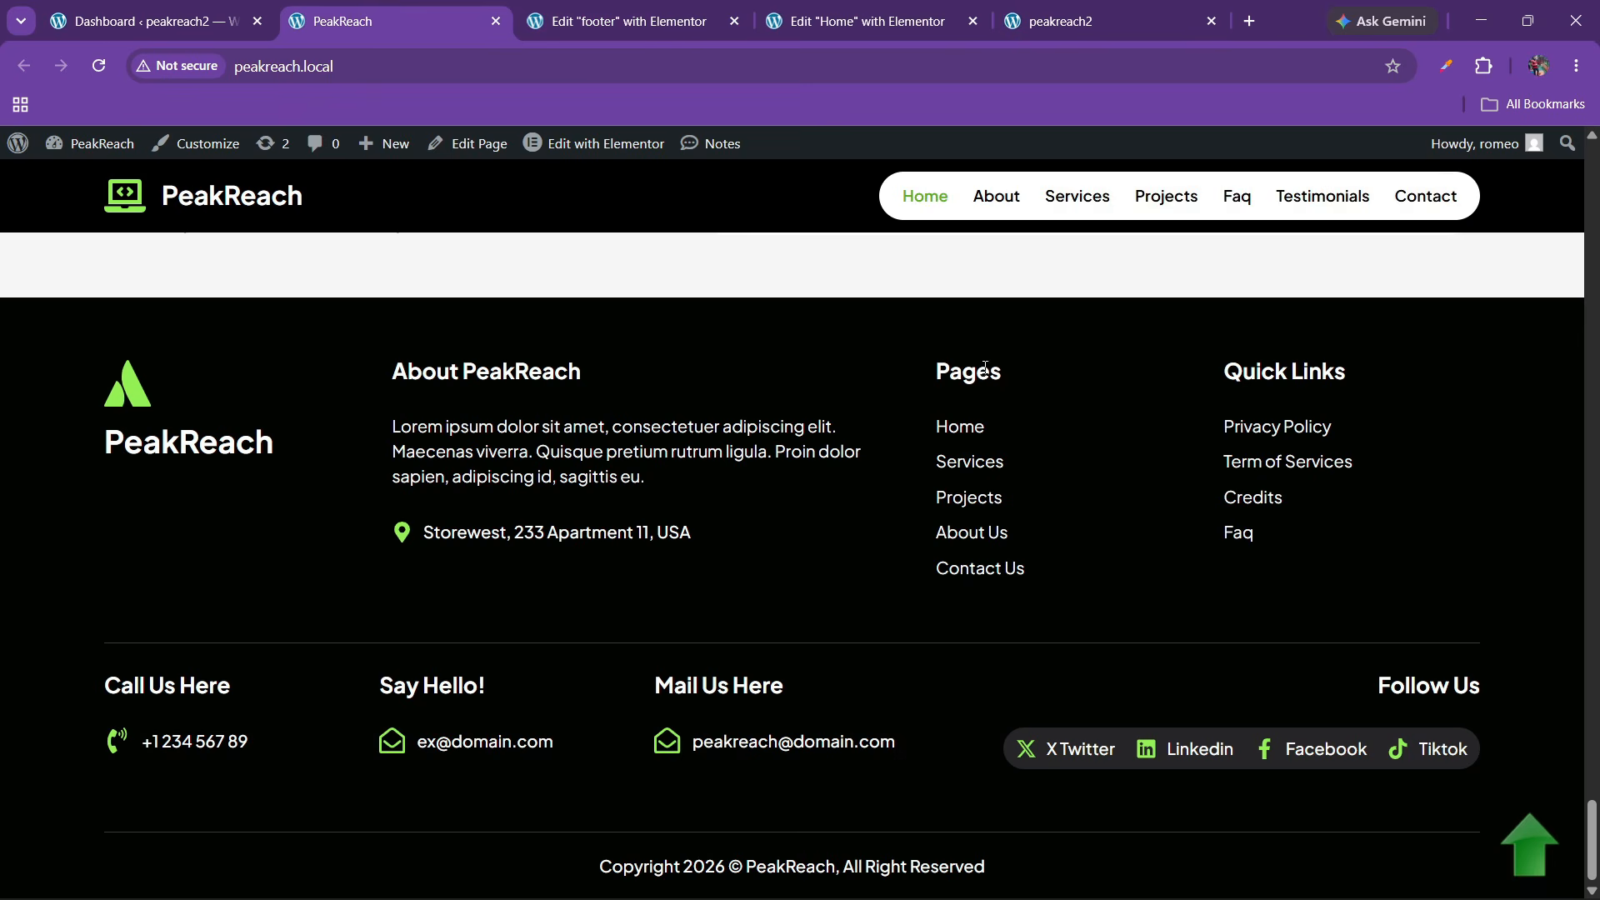
left_click(887, 8)
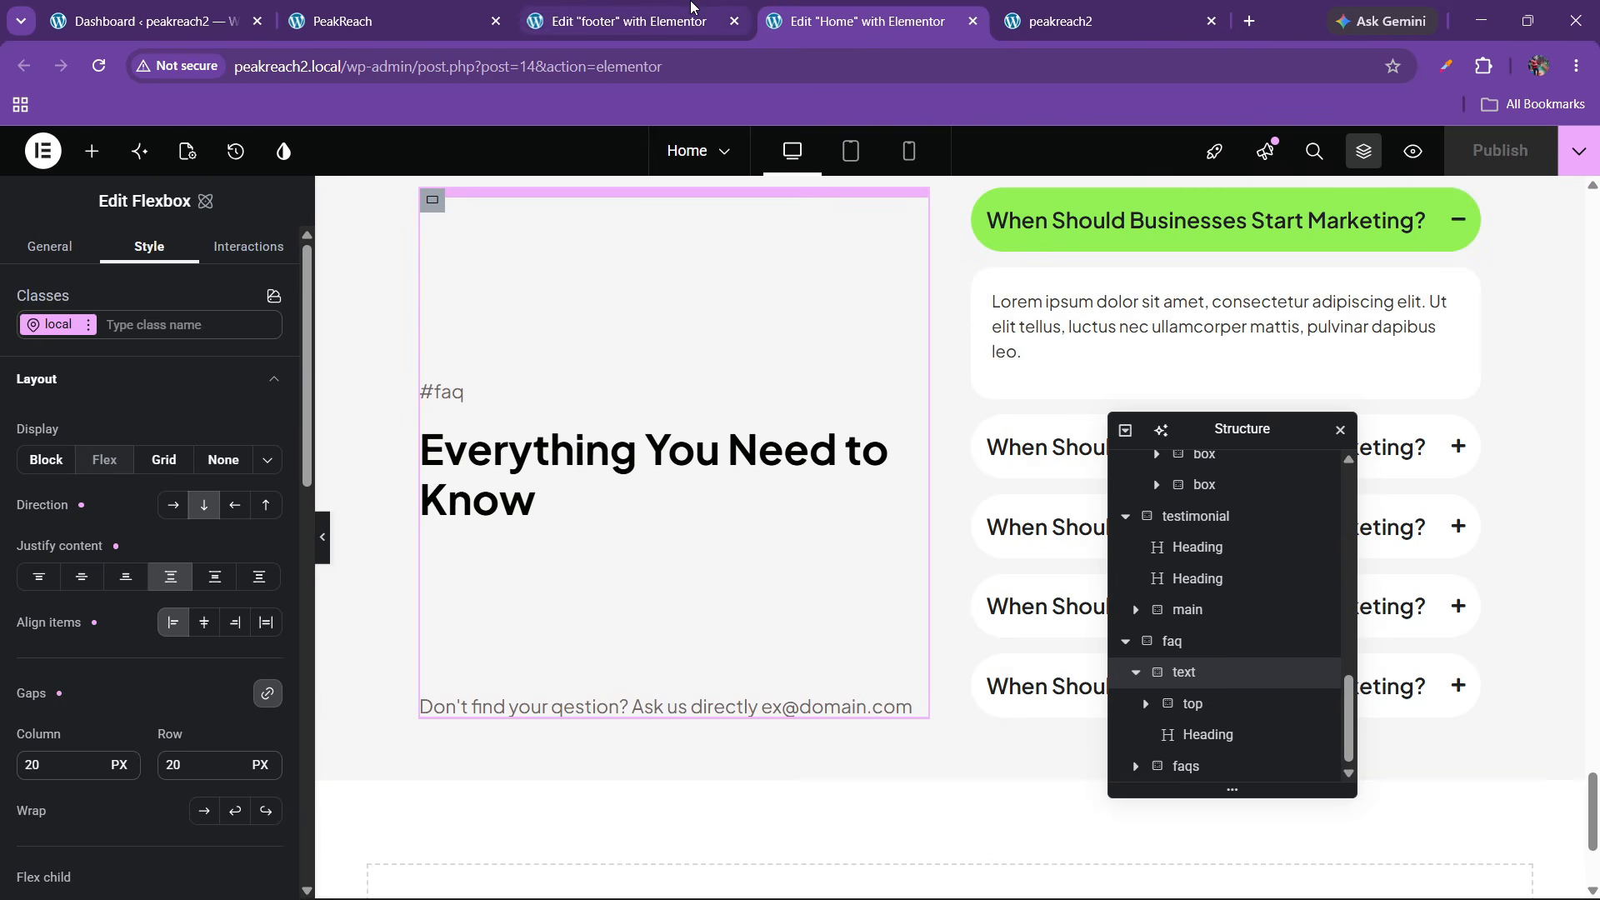
left_click(691, 10)
Copy the address icon list under the Pages heading and select the Pages column
right_click(783, 624)
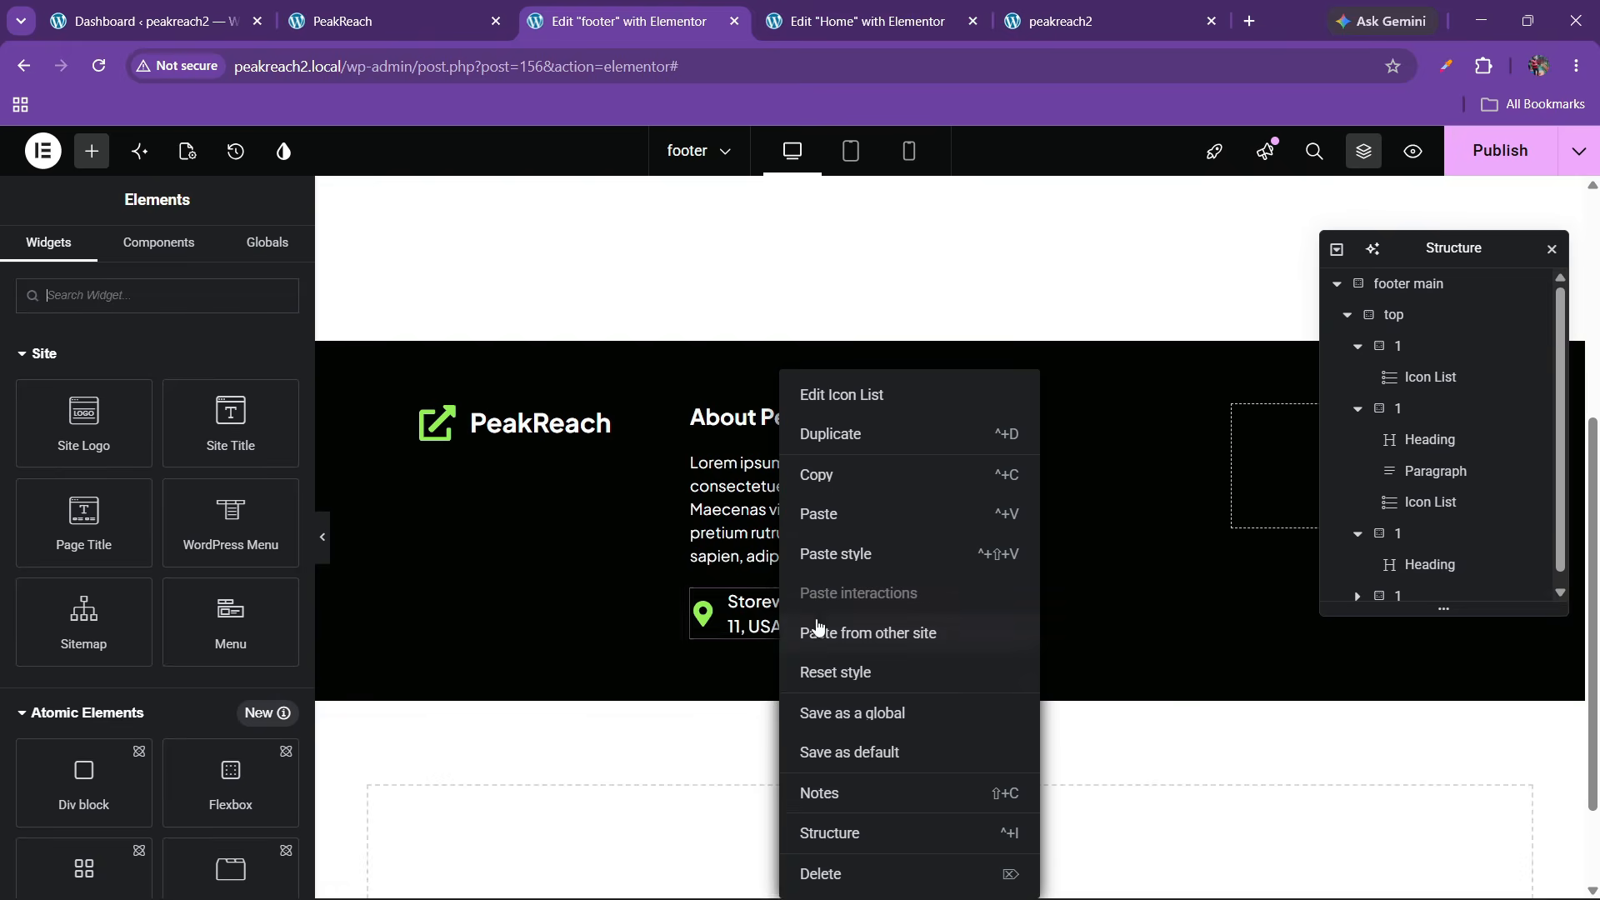
left_click(824, 483)
right_click(1004, 418)
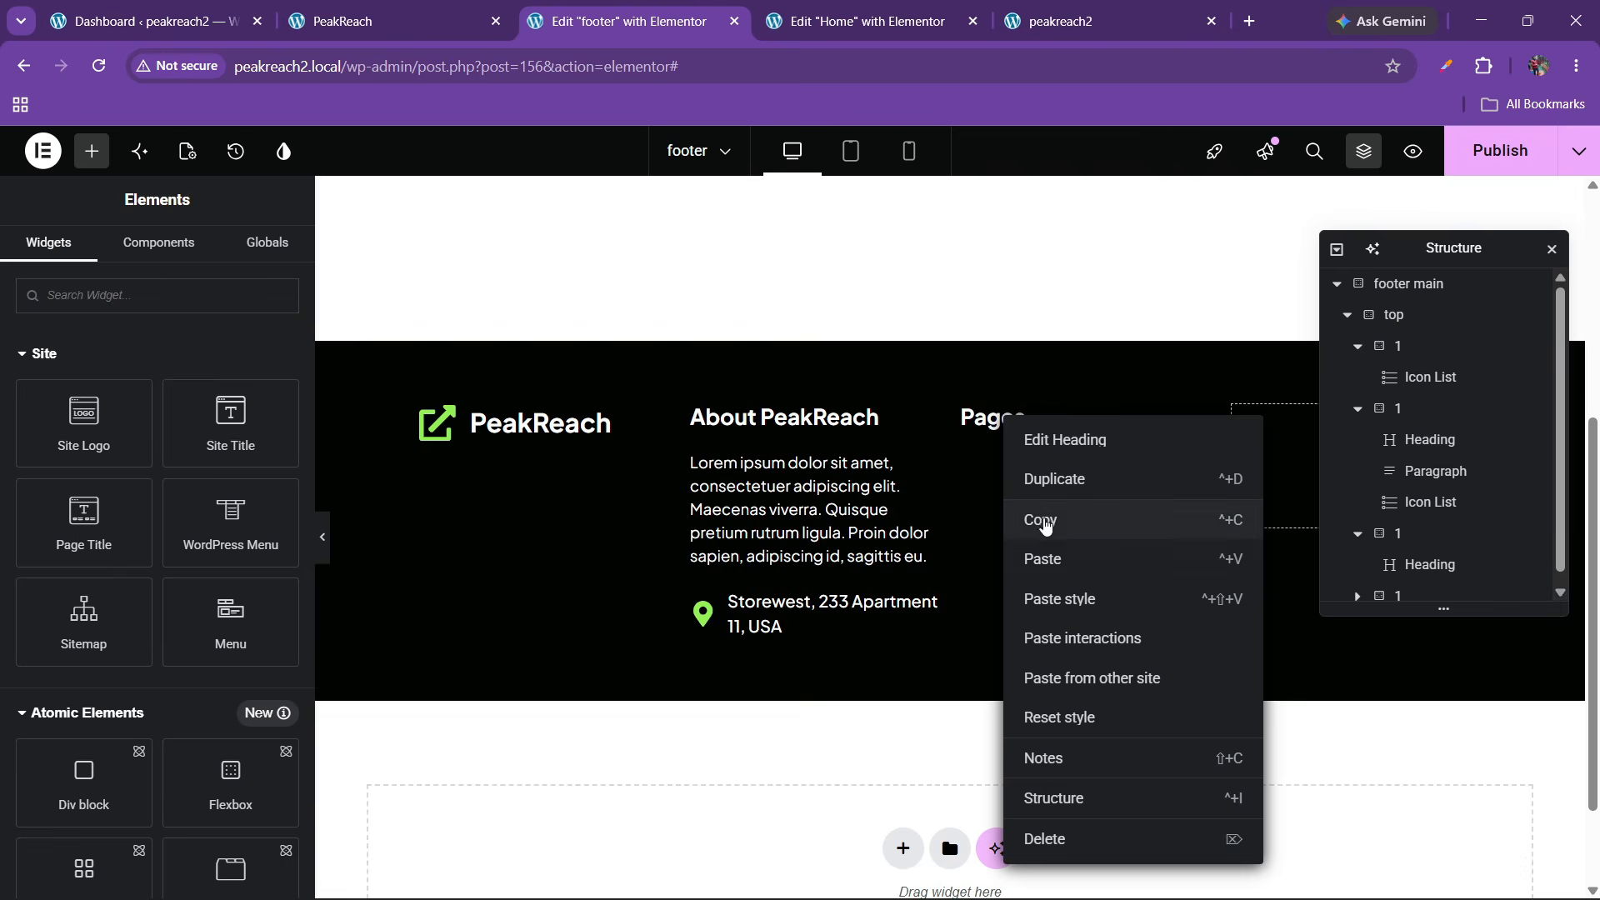
left_click(1045, 557)
scroll(1385, 554, "down", 1)
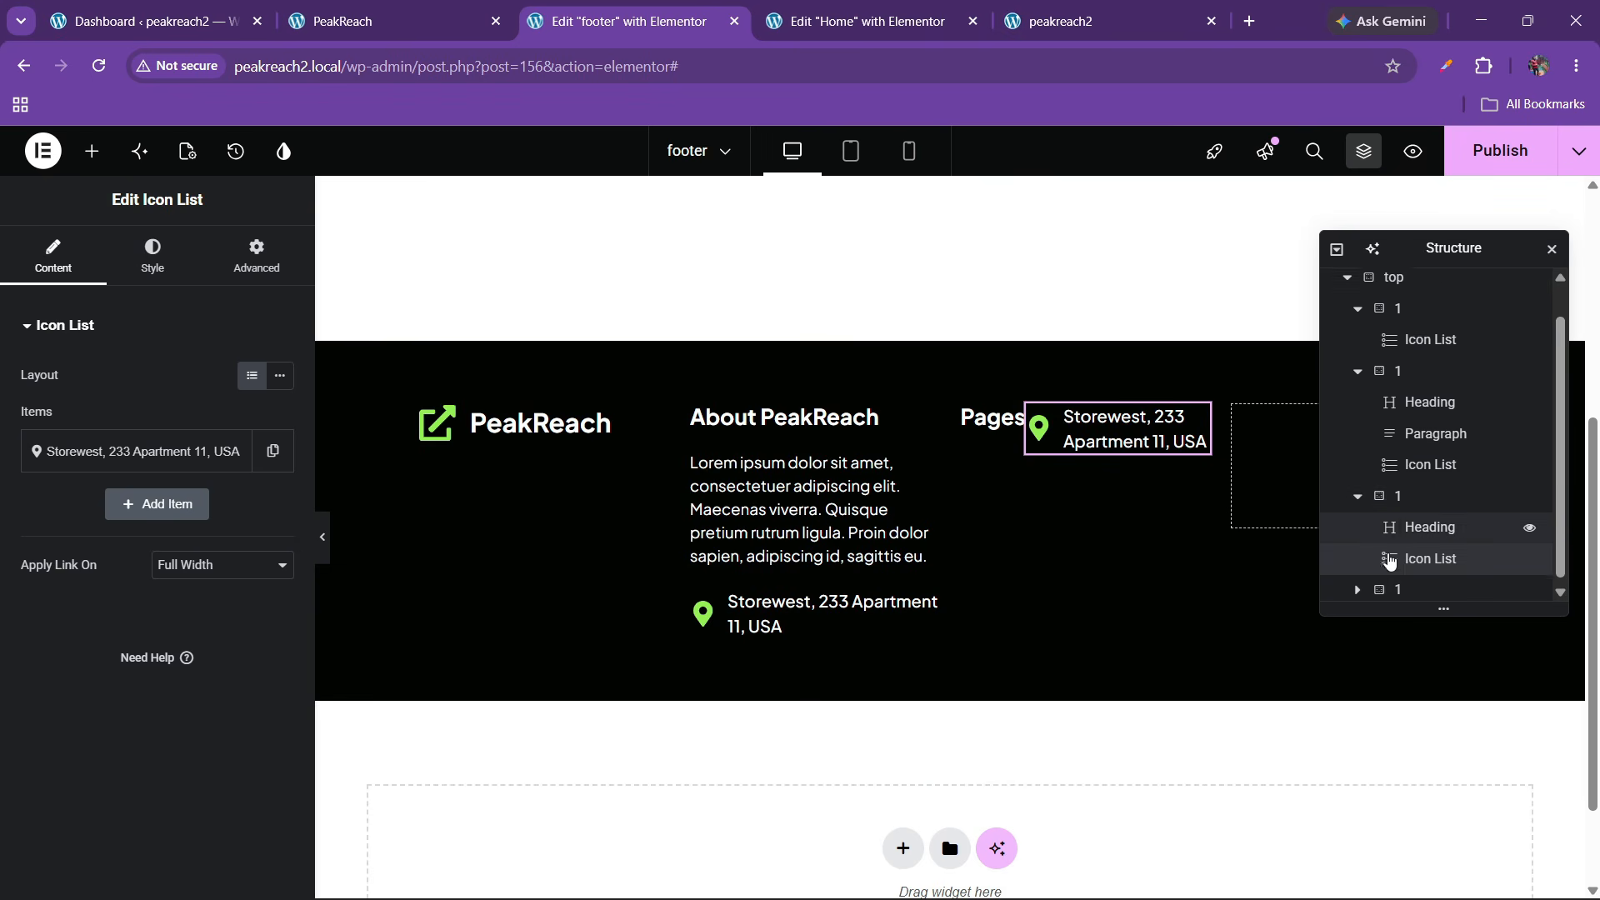
left_click(1400, 492)
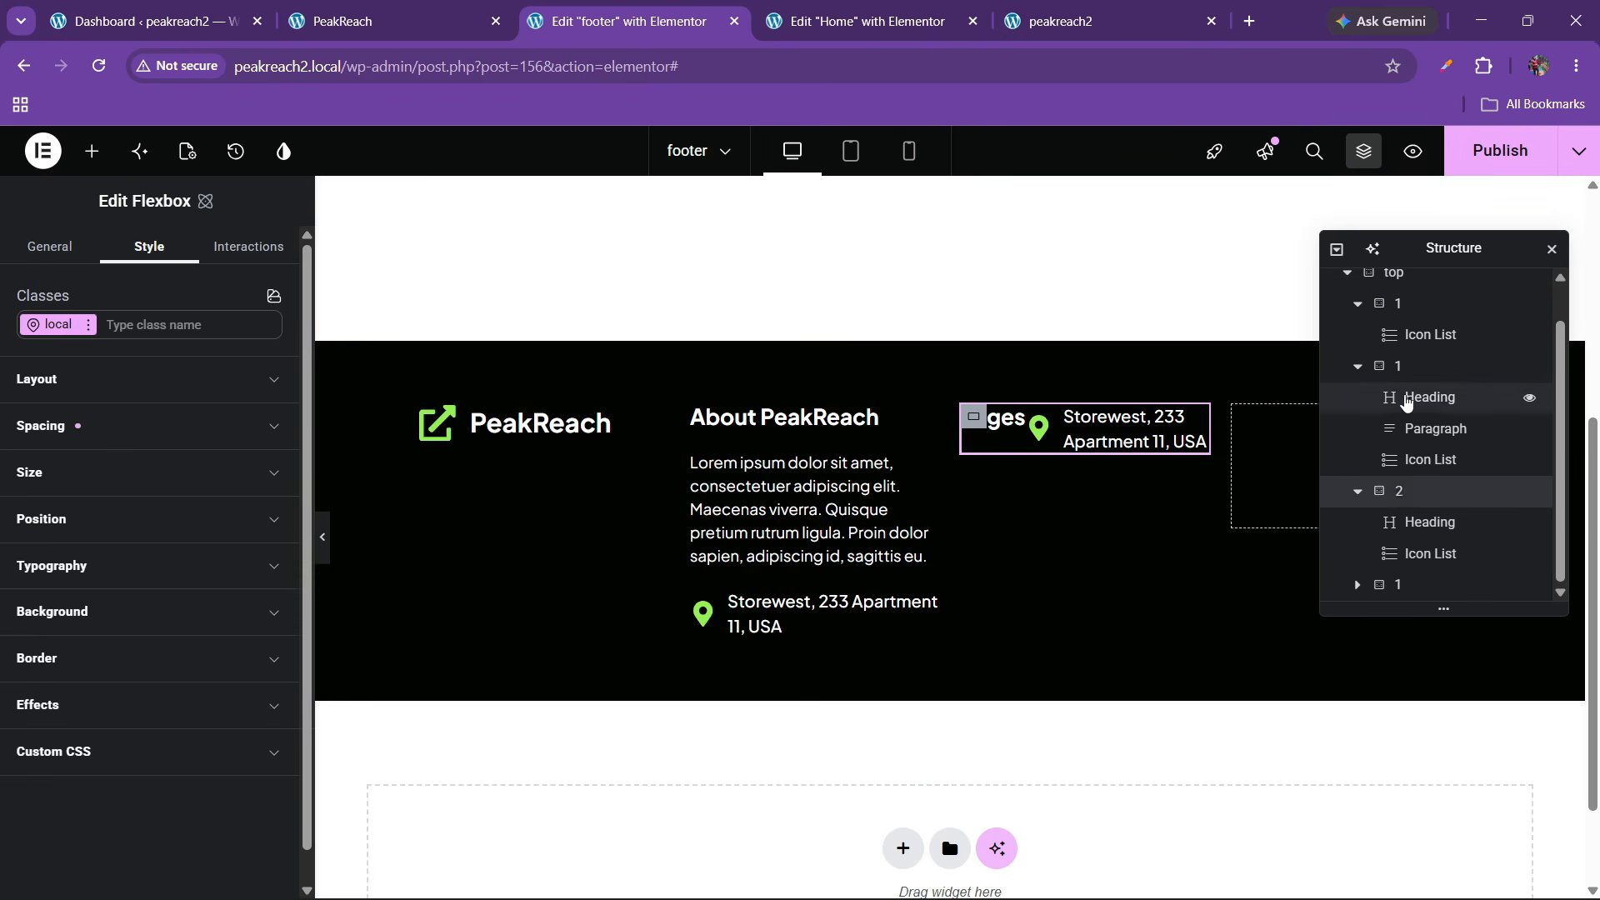
left_click(1400, 367)
left_click(1400, 491)
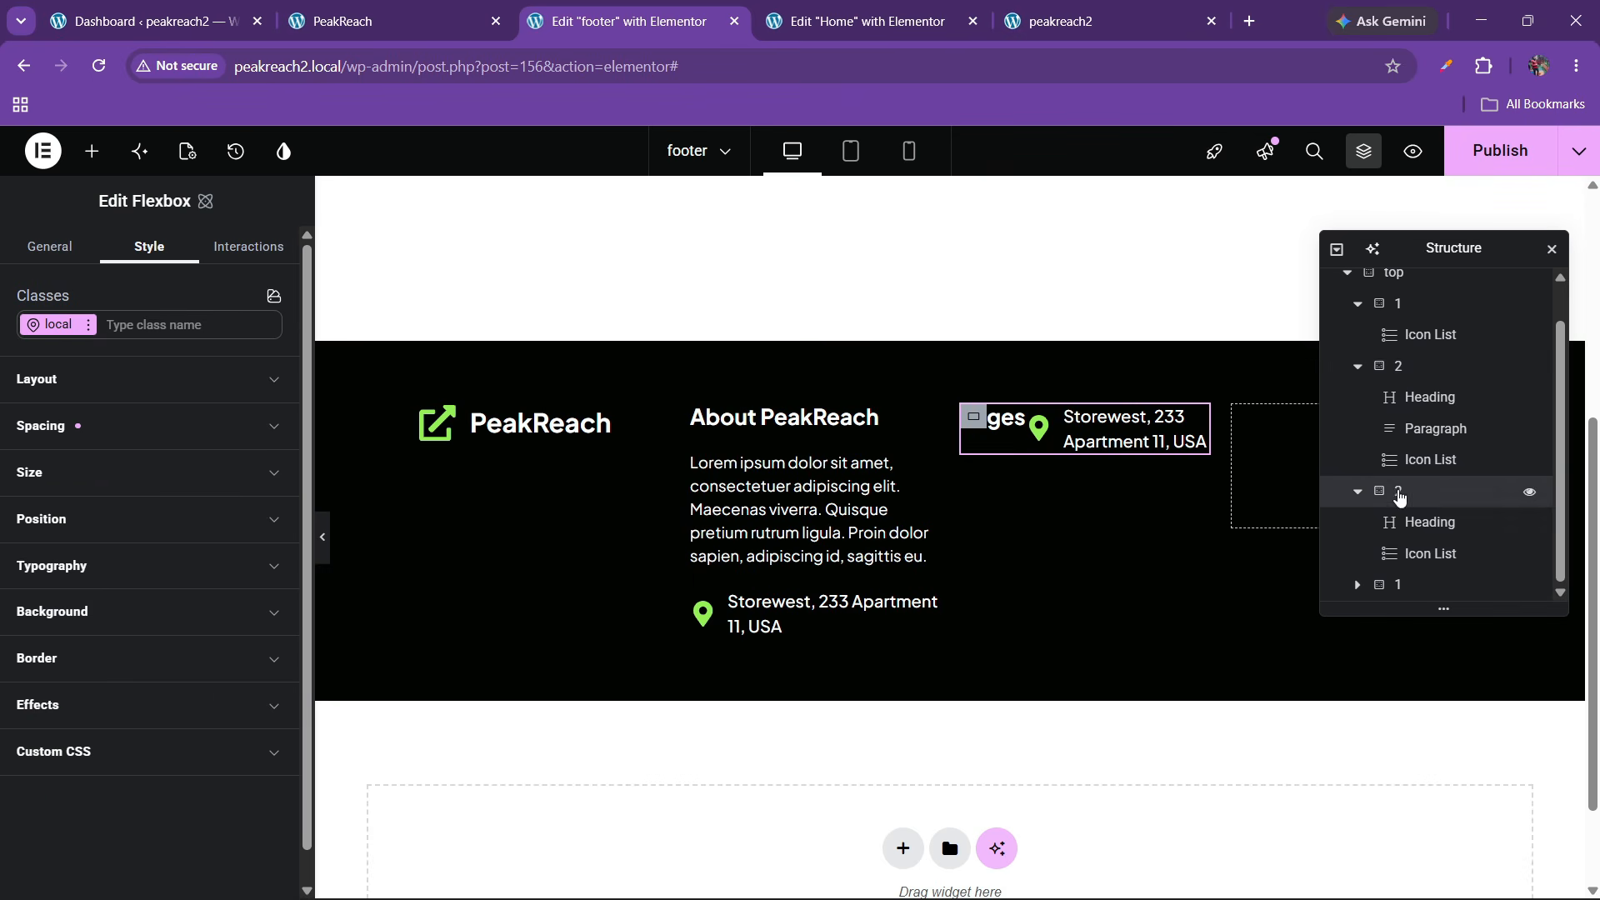
left_click(1399, 586)
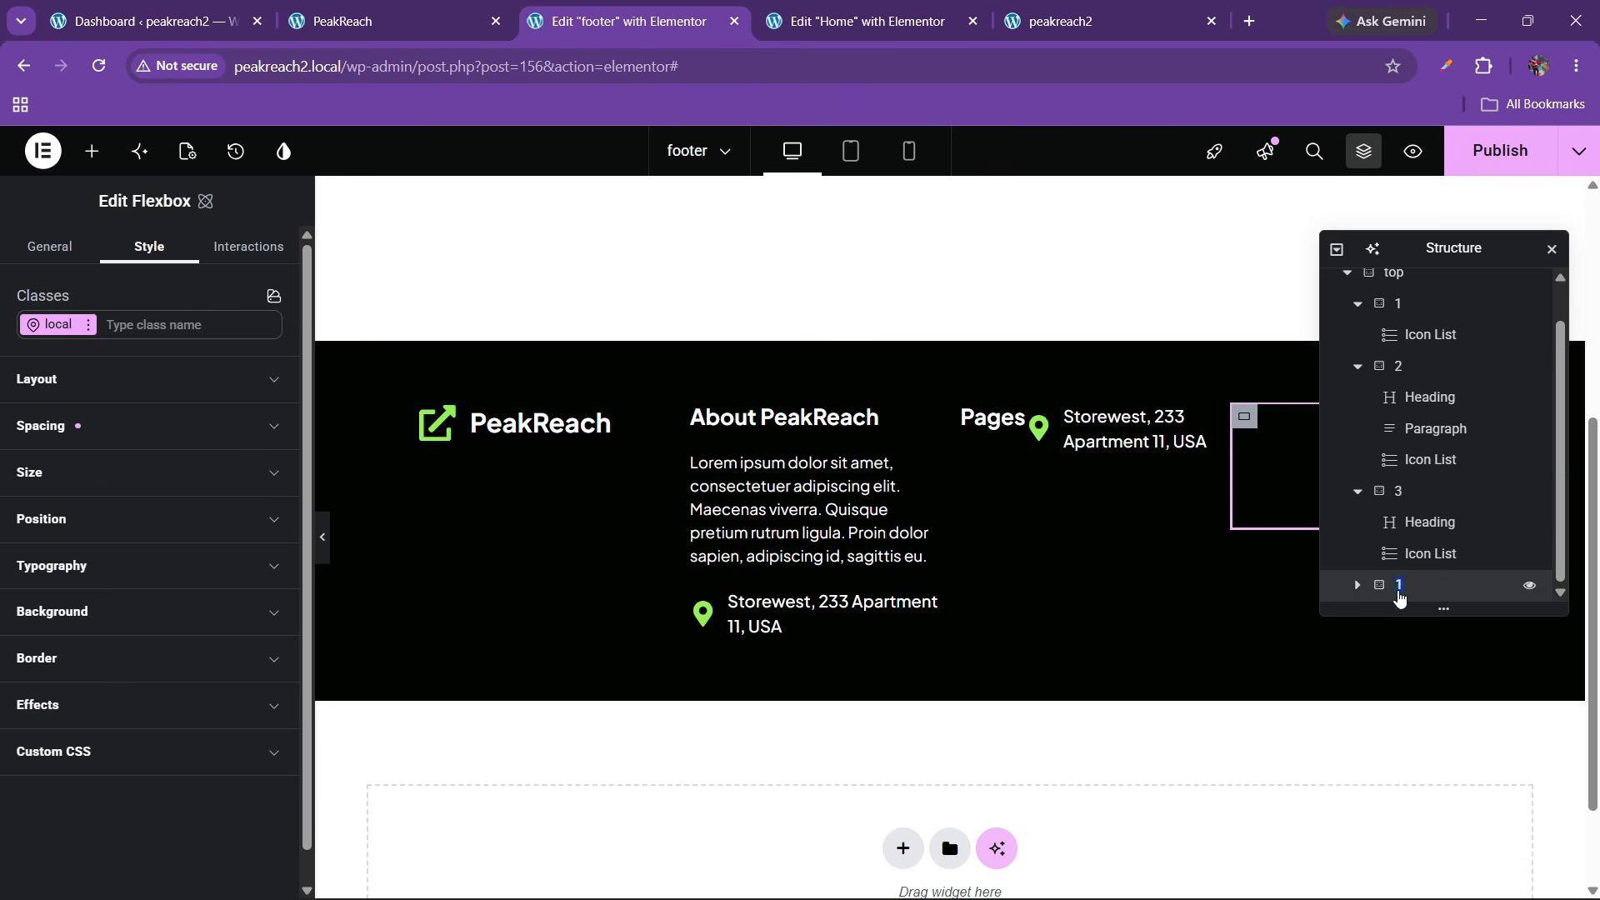
left_click(1415, 495)
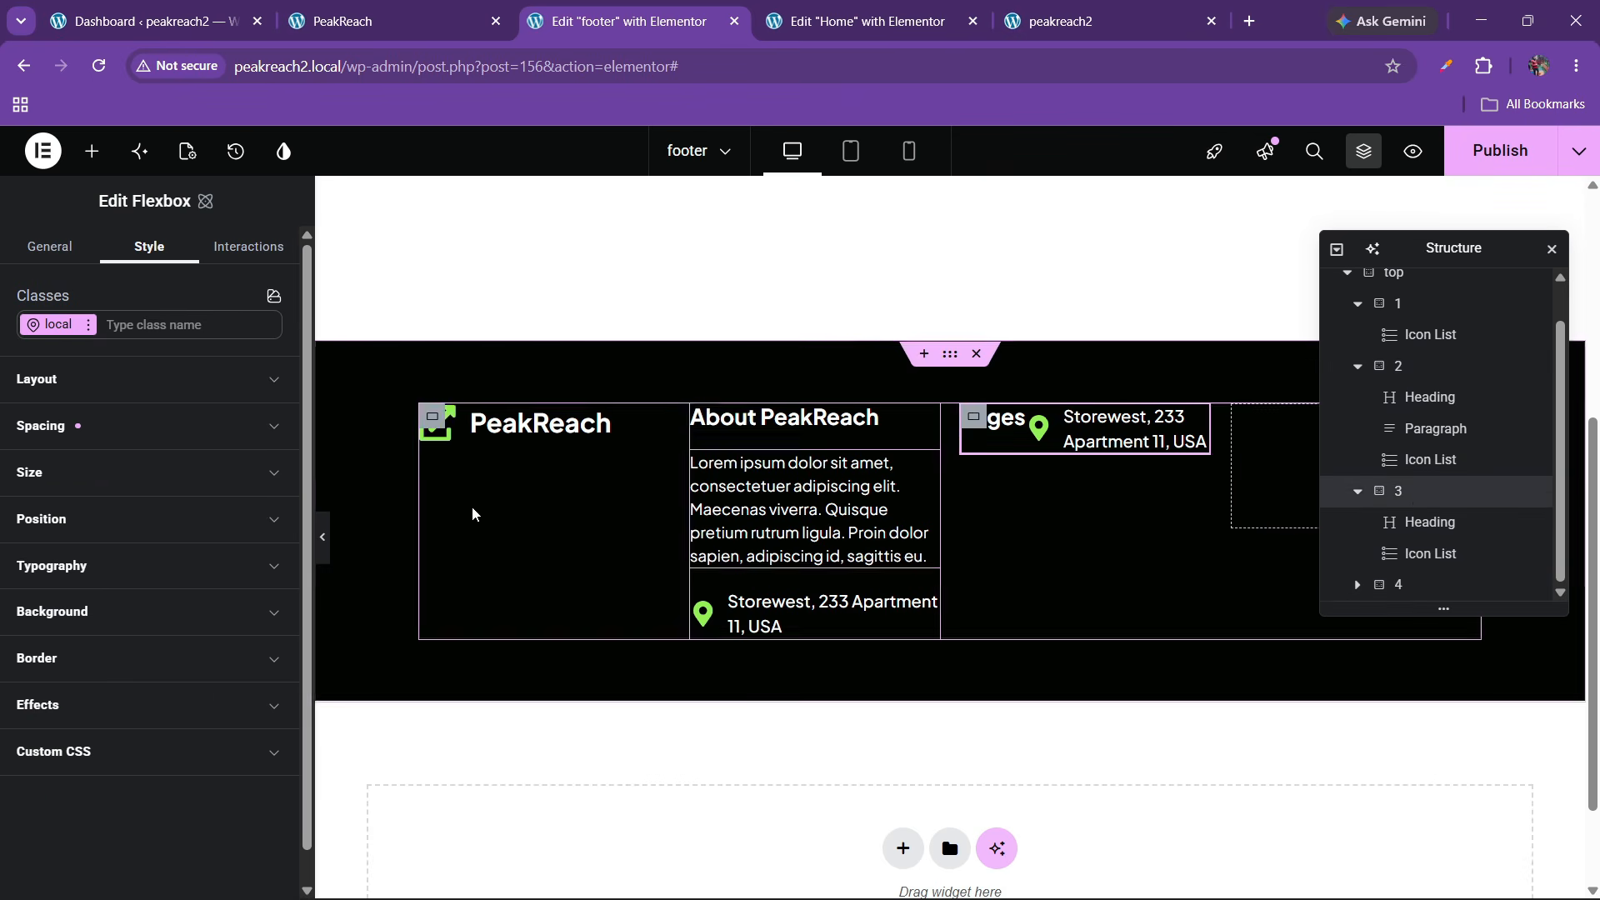
Stack the Pages column vertically, aligned to start with 30 px gaps, and adjust the About column gap
left_click(36, 379)
left_click(204, 505)
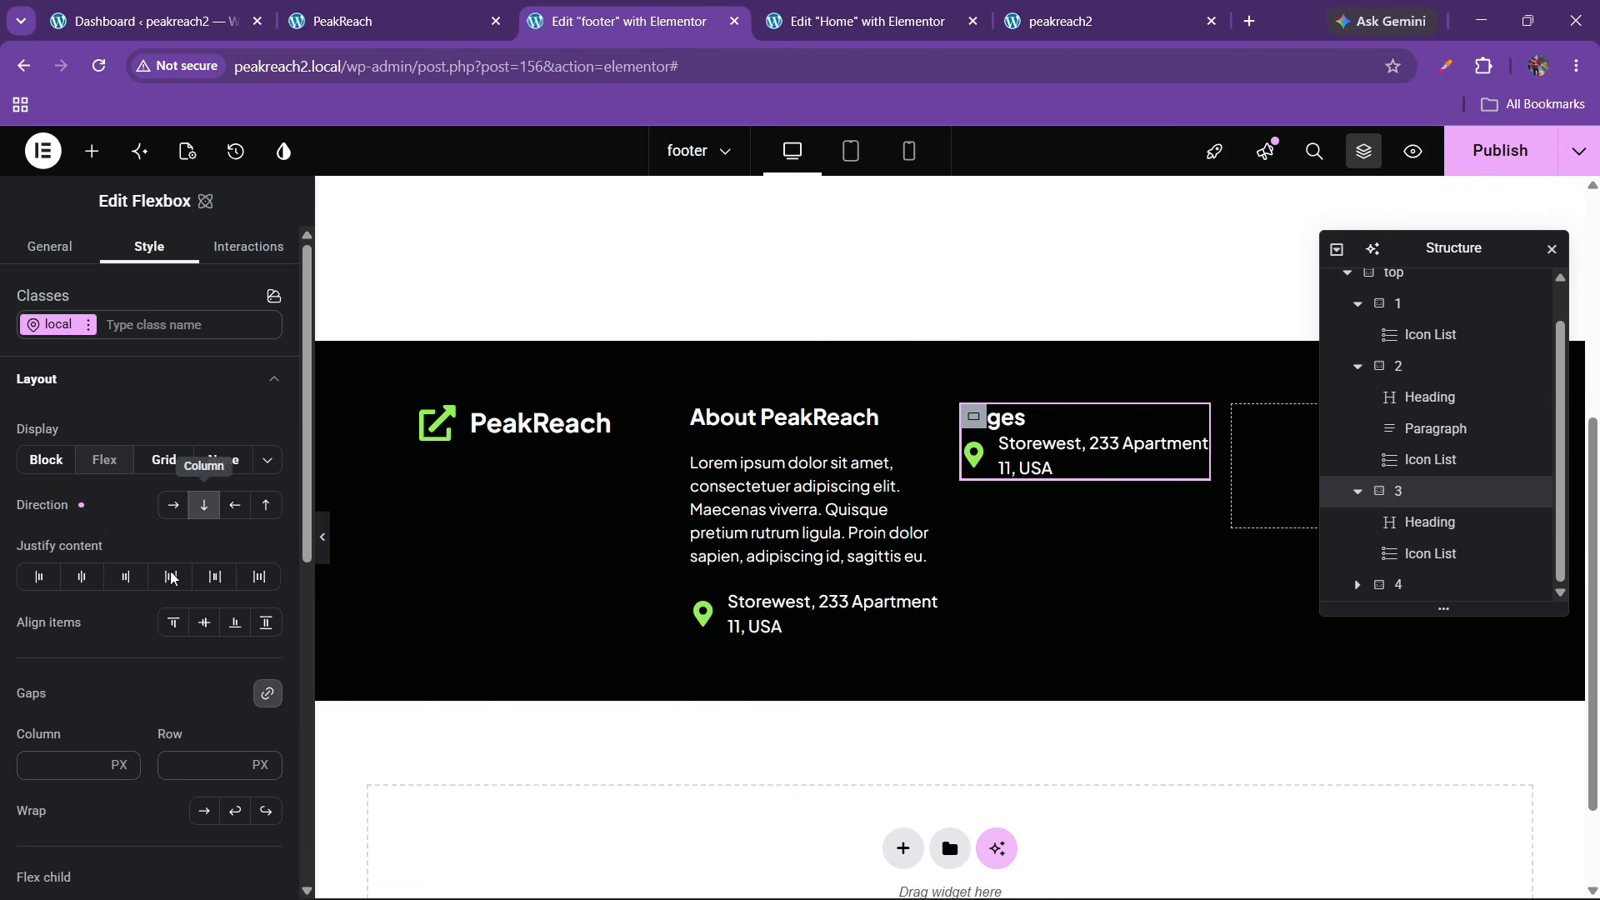
left_click(79, 579)
left_click(172, 622)
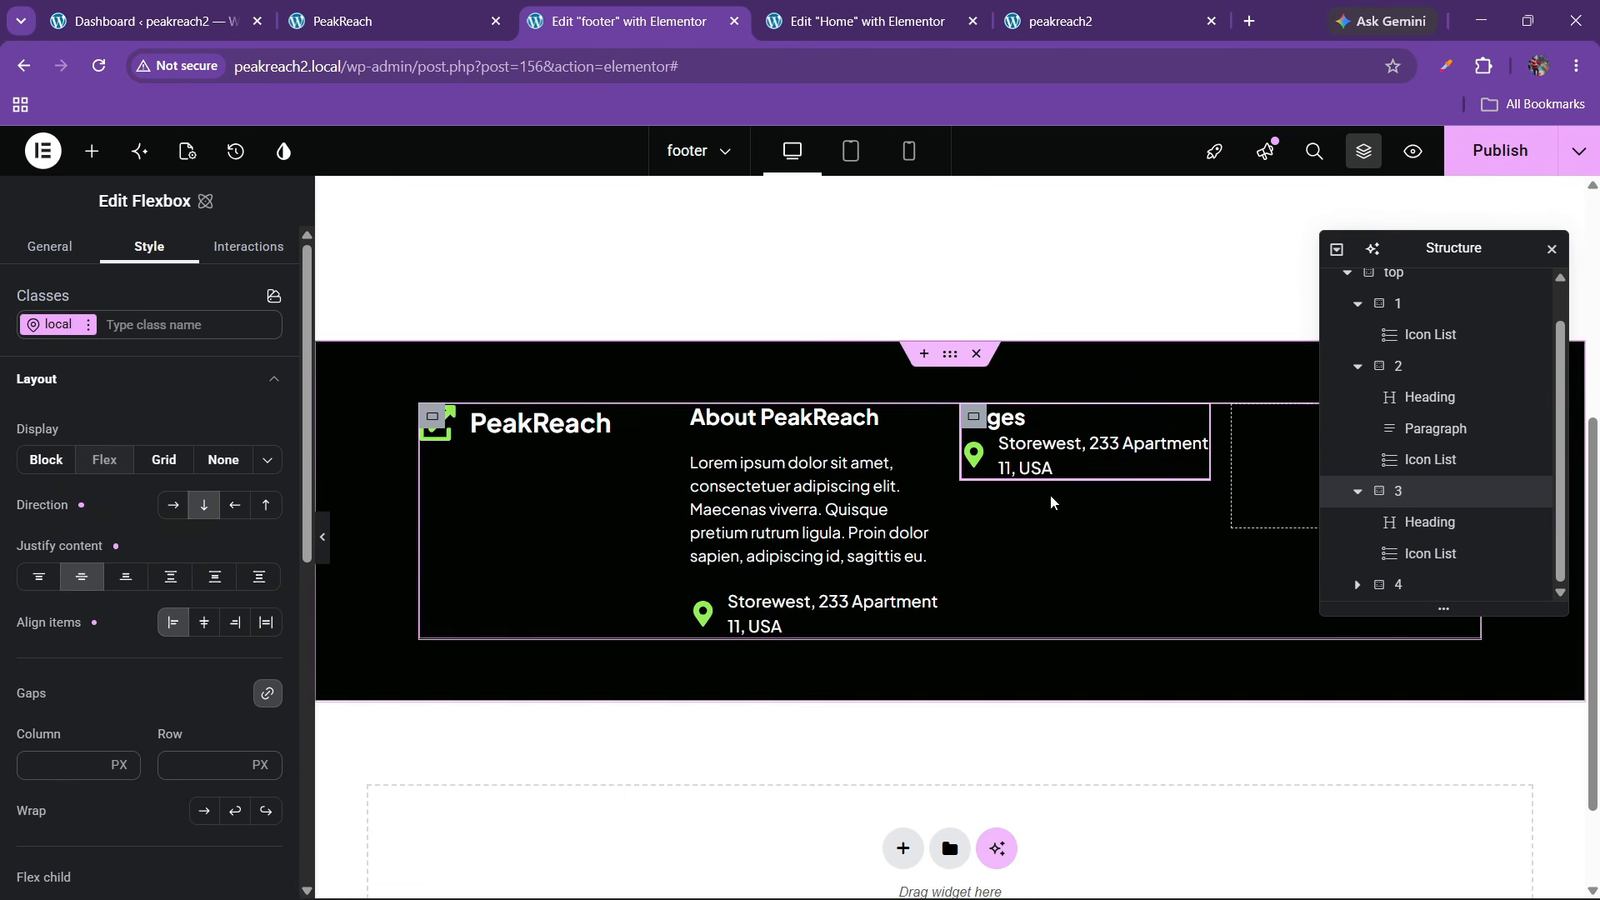
type("30")
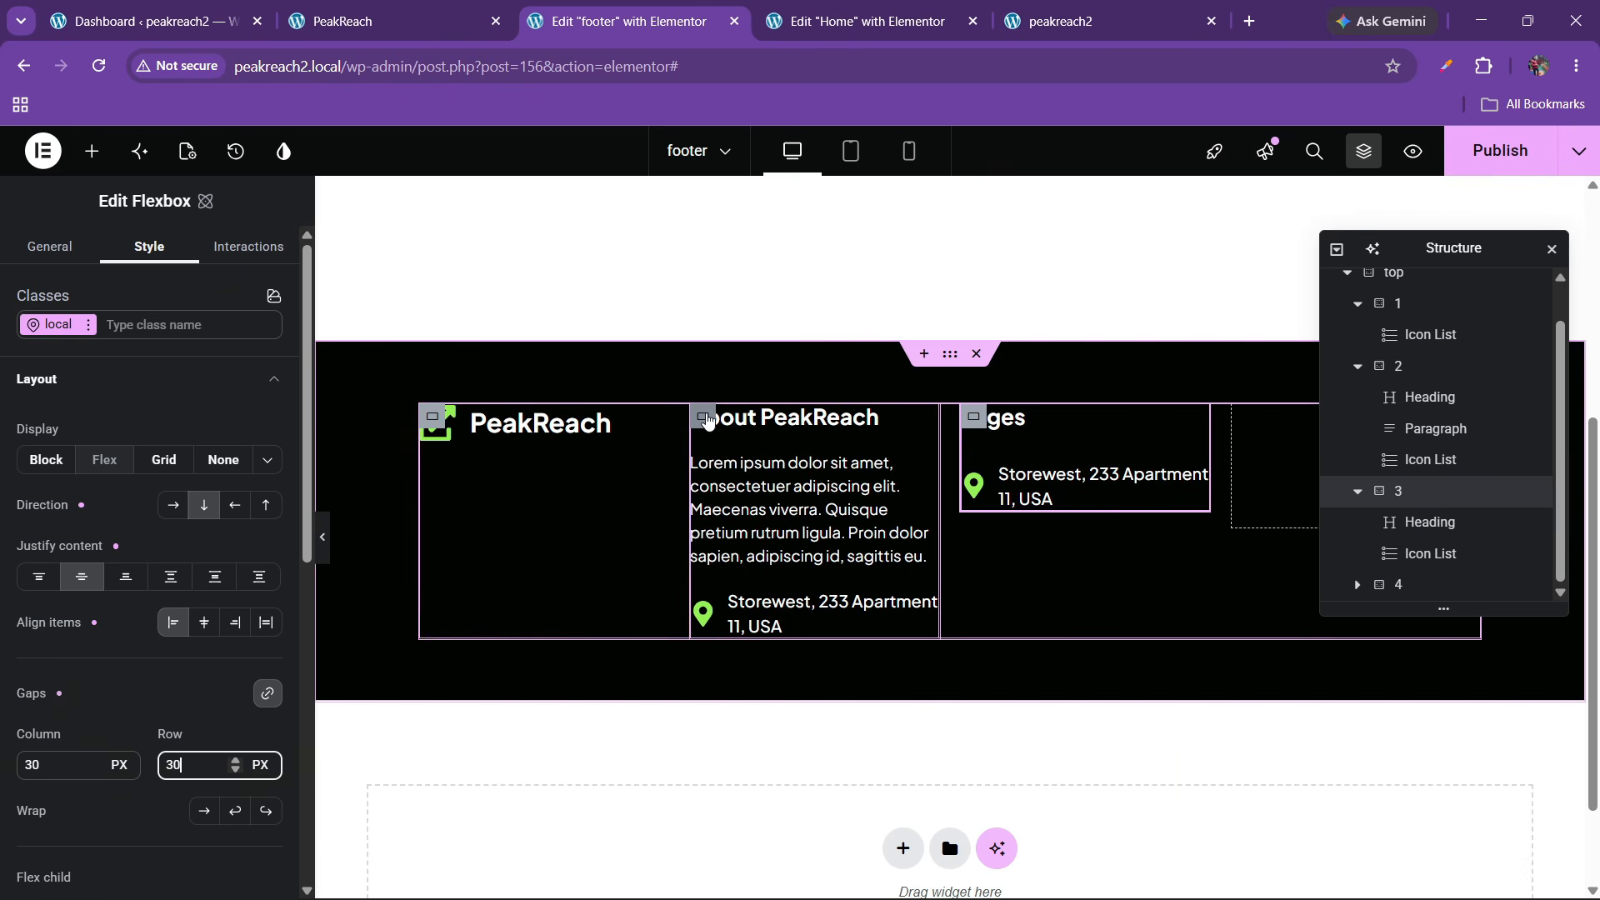
left_click(704, 418)
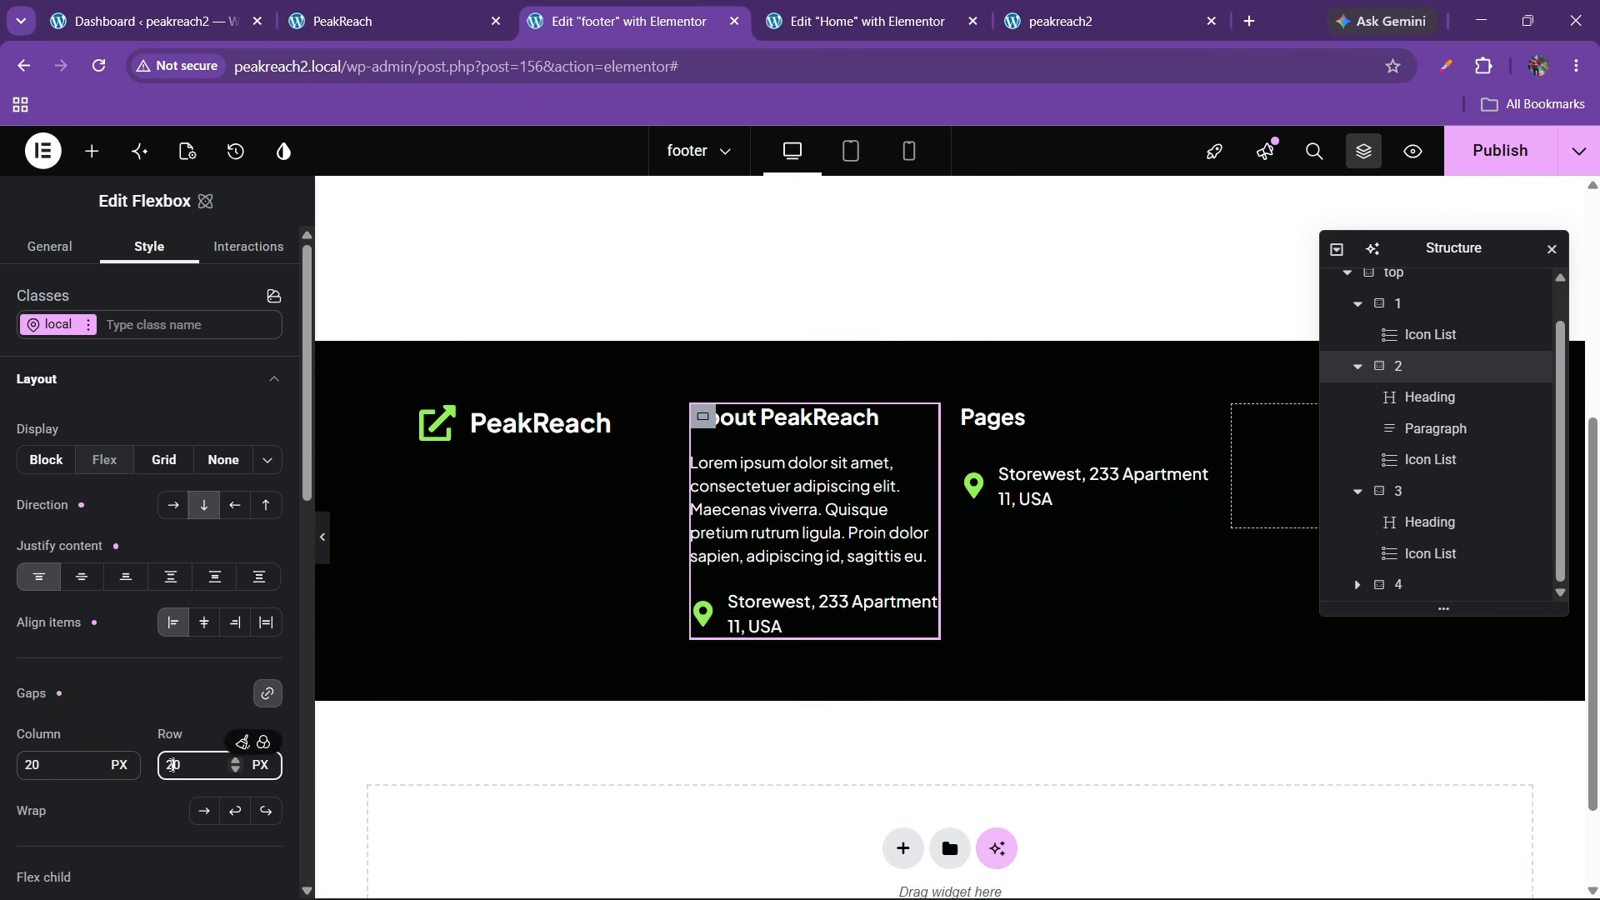
key("BackSpace")
type("3")
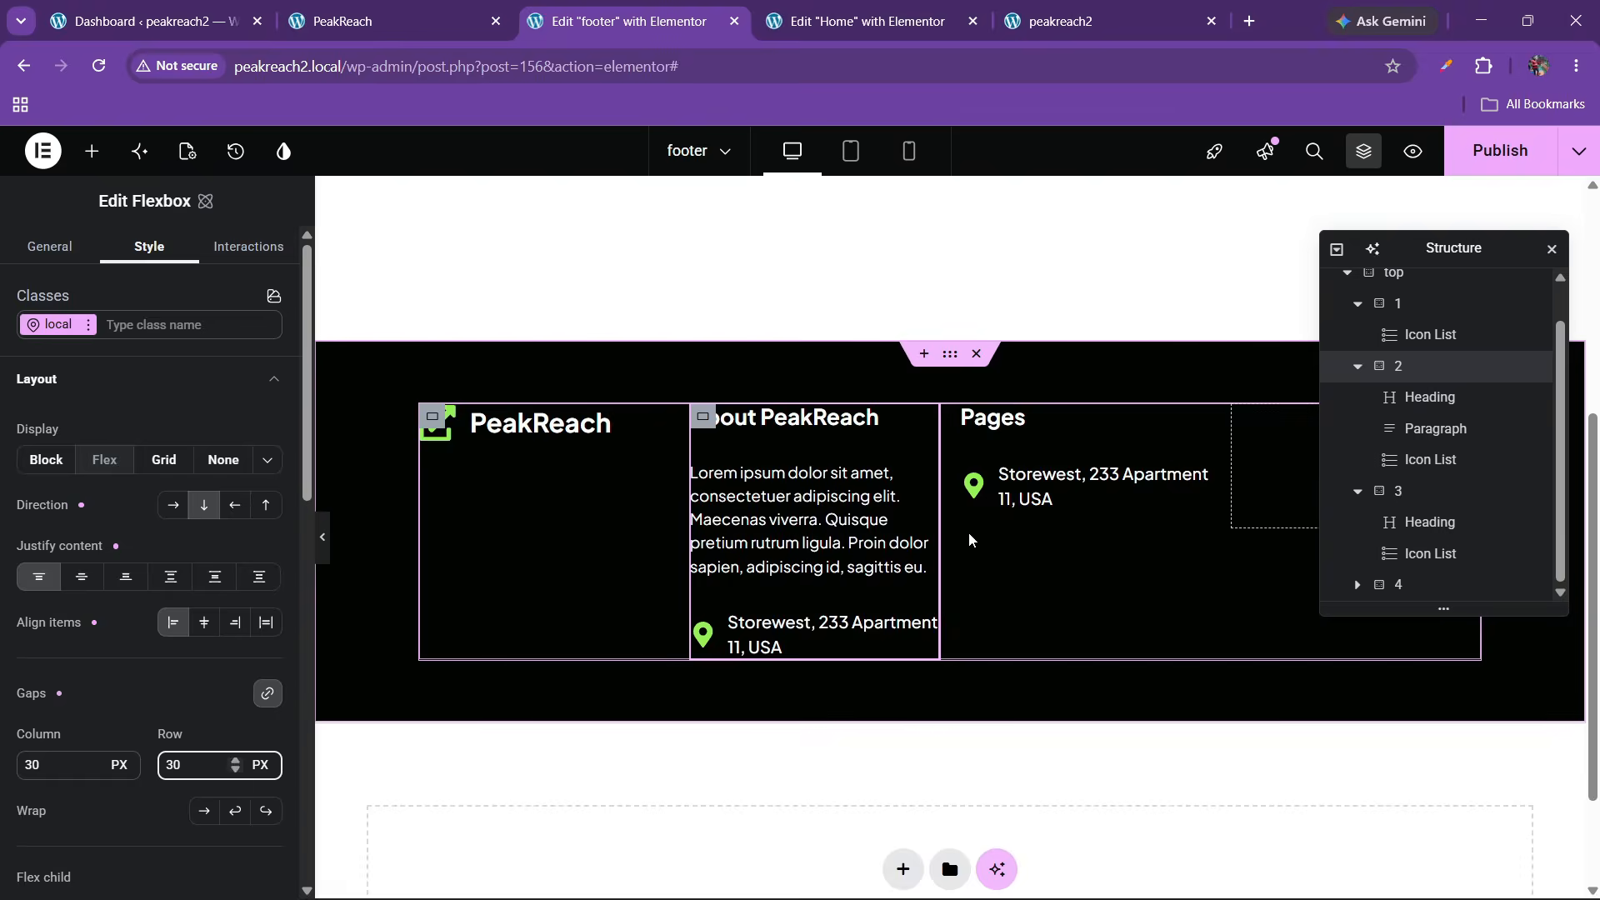
left_click(1010, 491)
Clear the Home item's link and duplicate the Home item three times
left_click(157, 454)
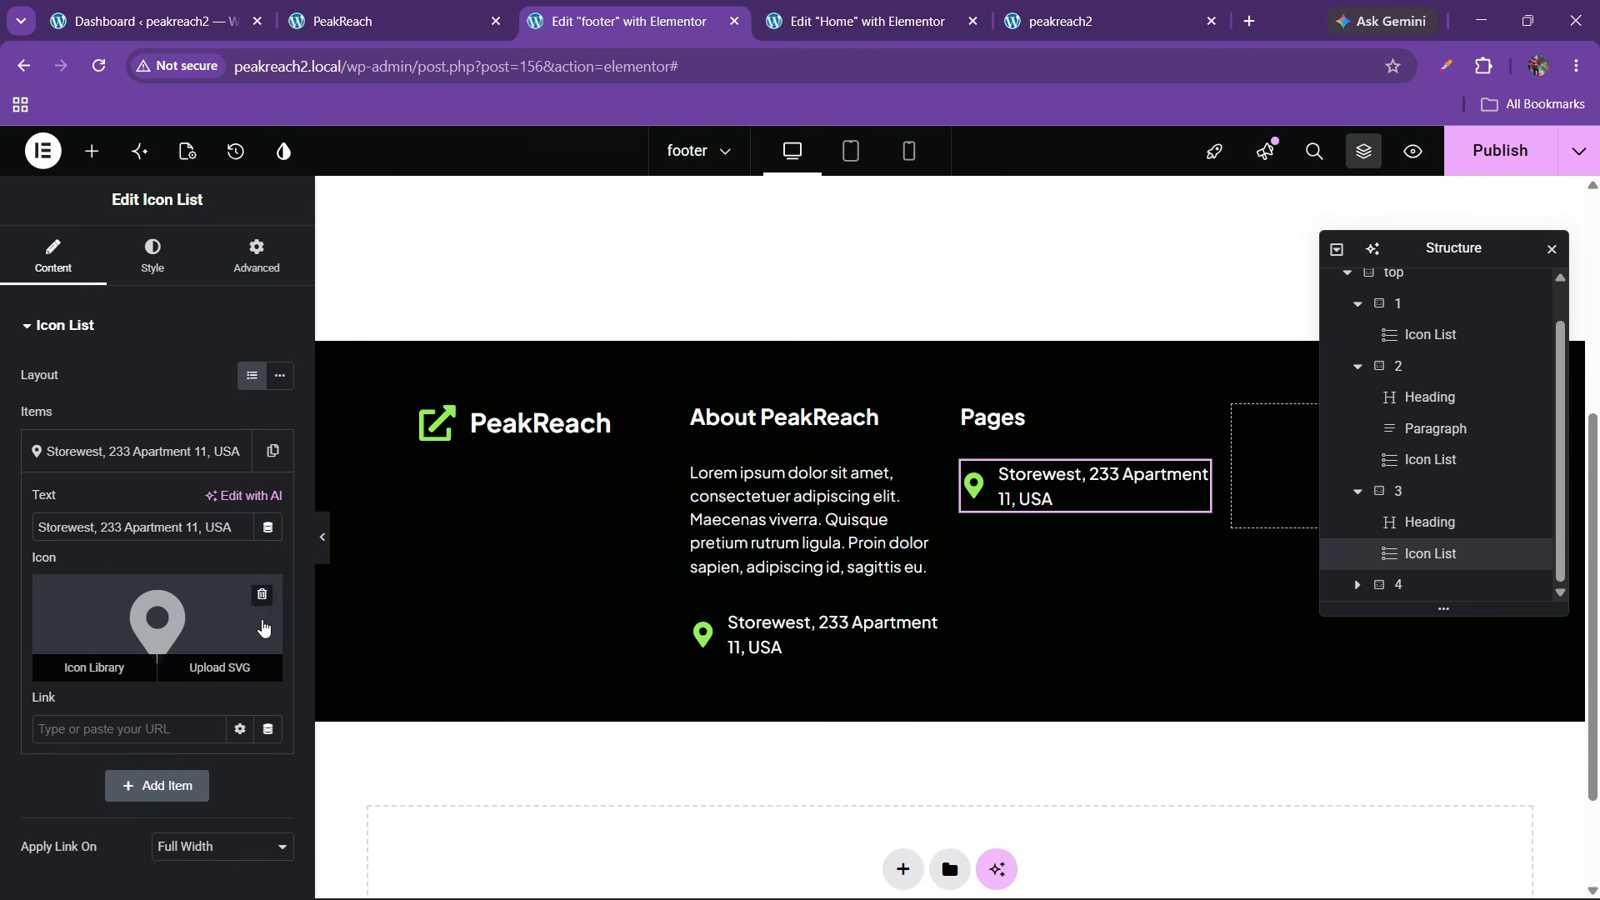
triple_click(150, 538)
key("BackSpace")
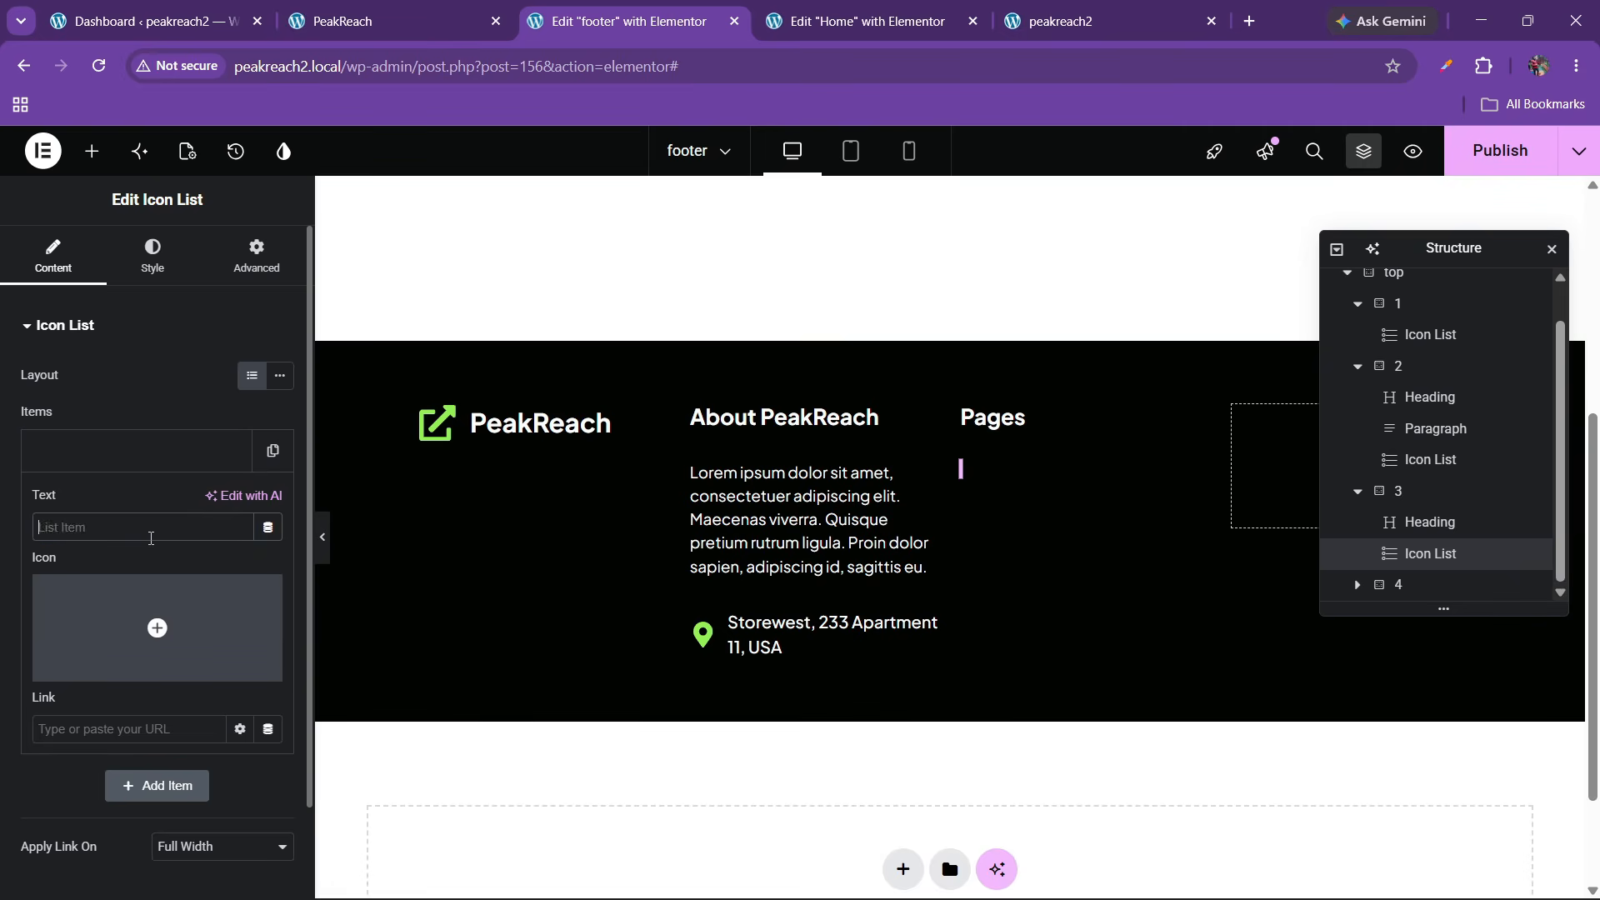
left_click(153, 456)
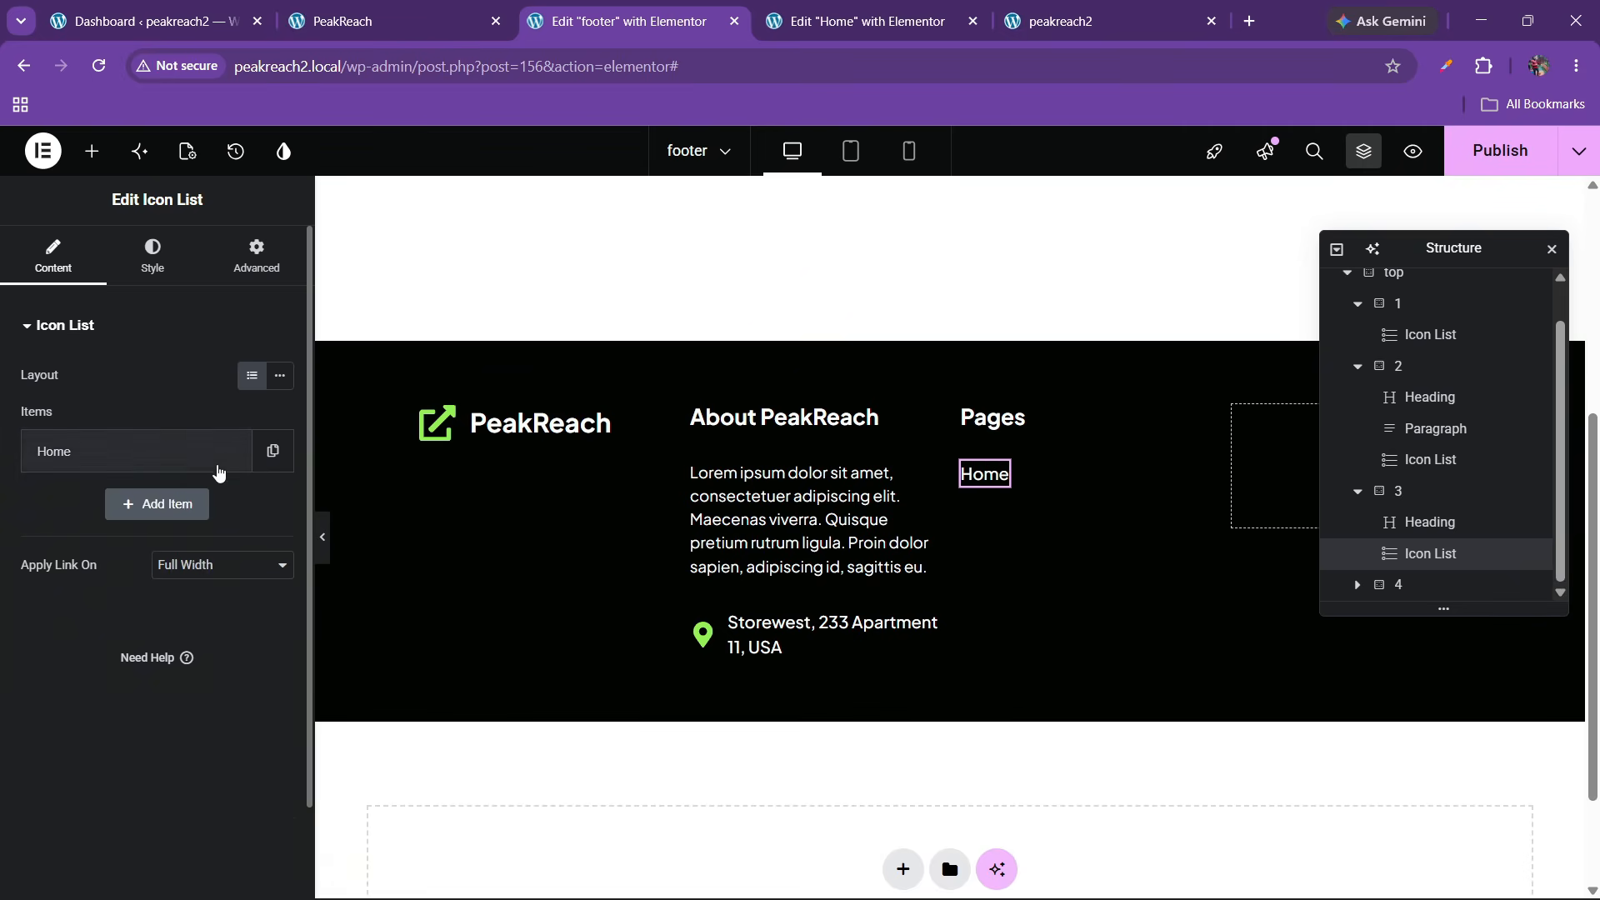
left_click(272, 451)
left_click(231, 504)
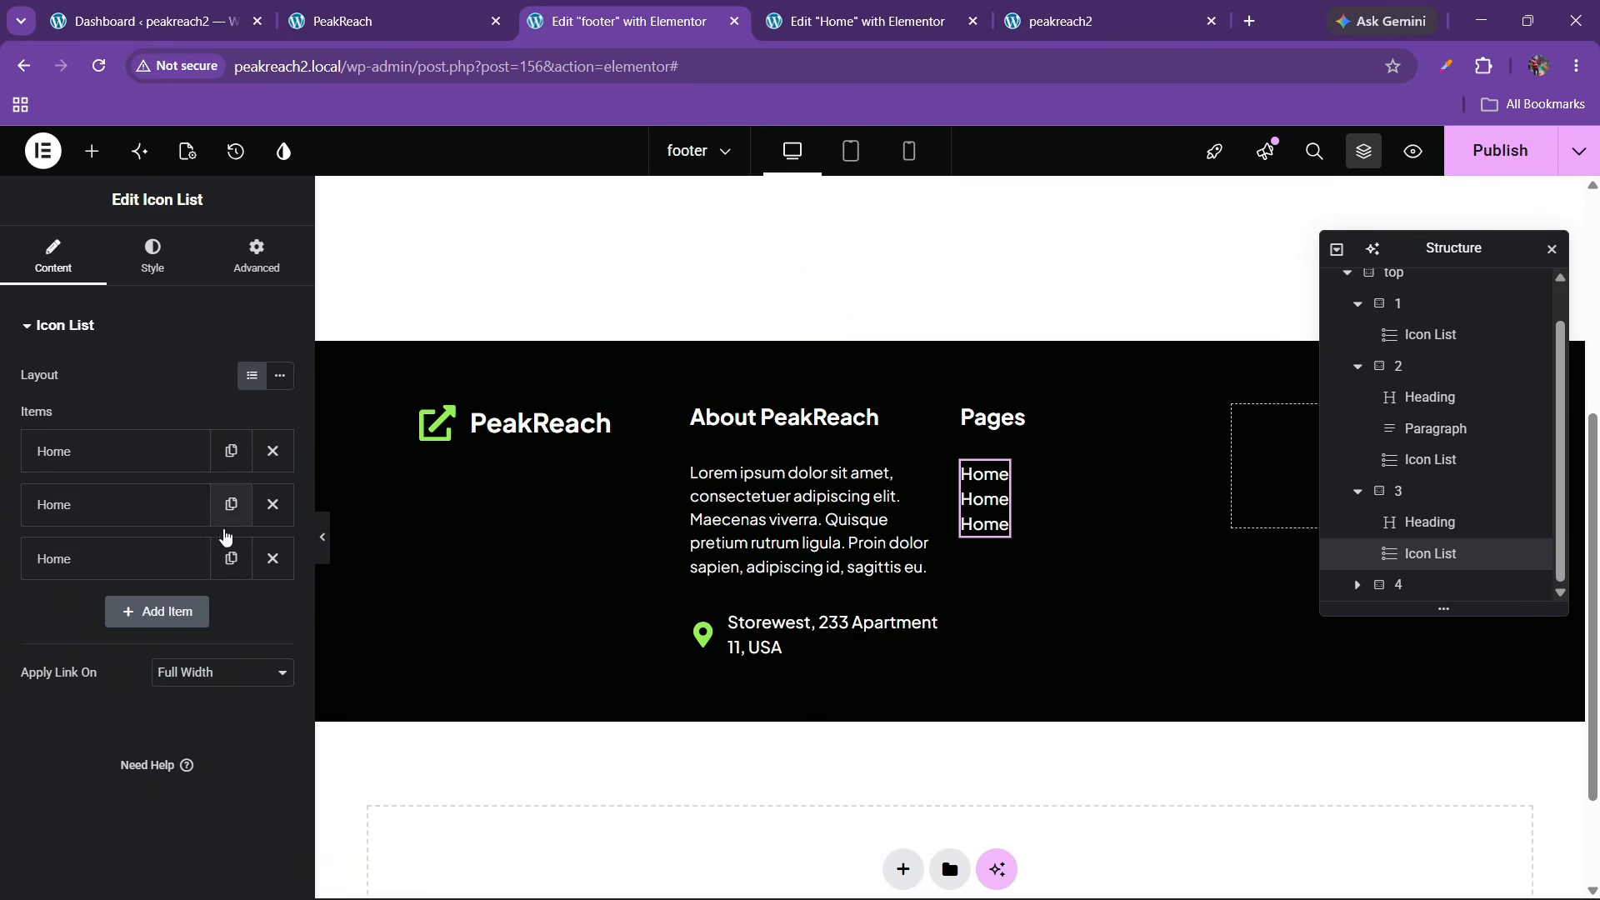
left_click(230, 558)
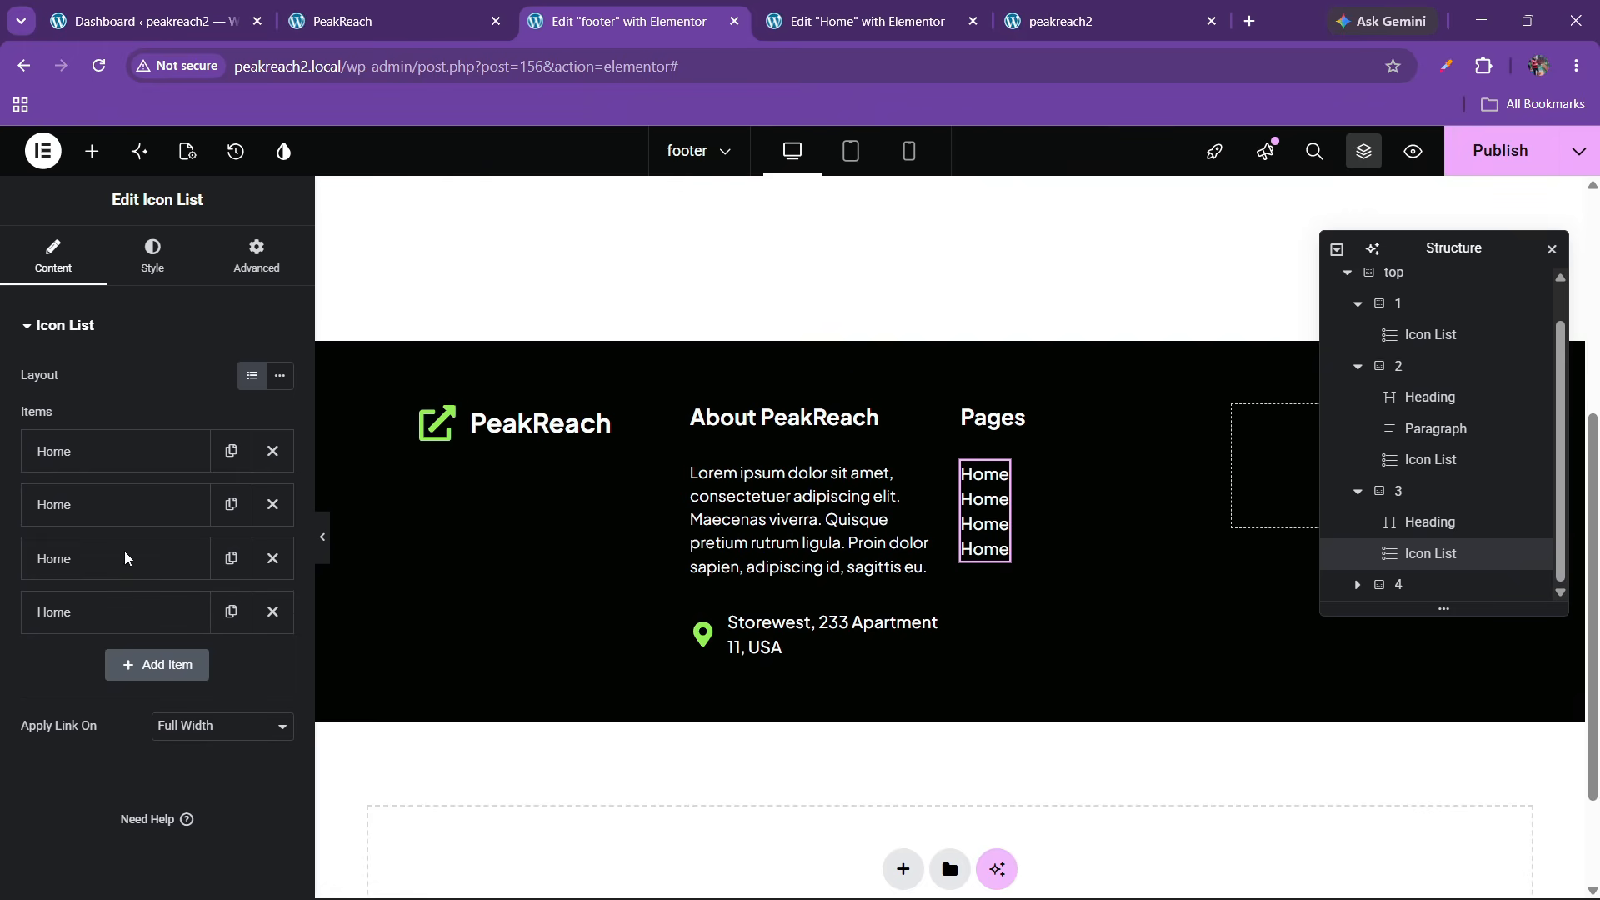
Rename the second list item to About, checking the live site's Pages list
left_click(127, 514)
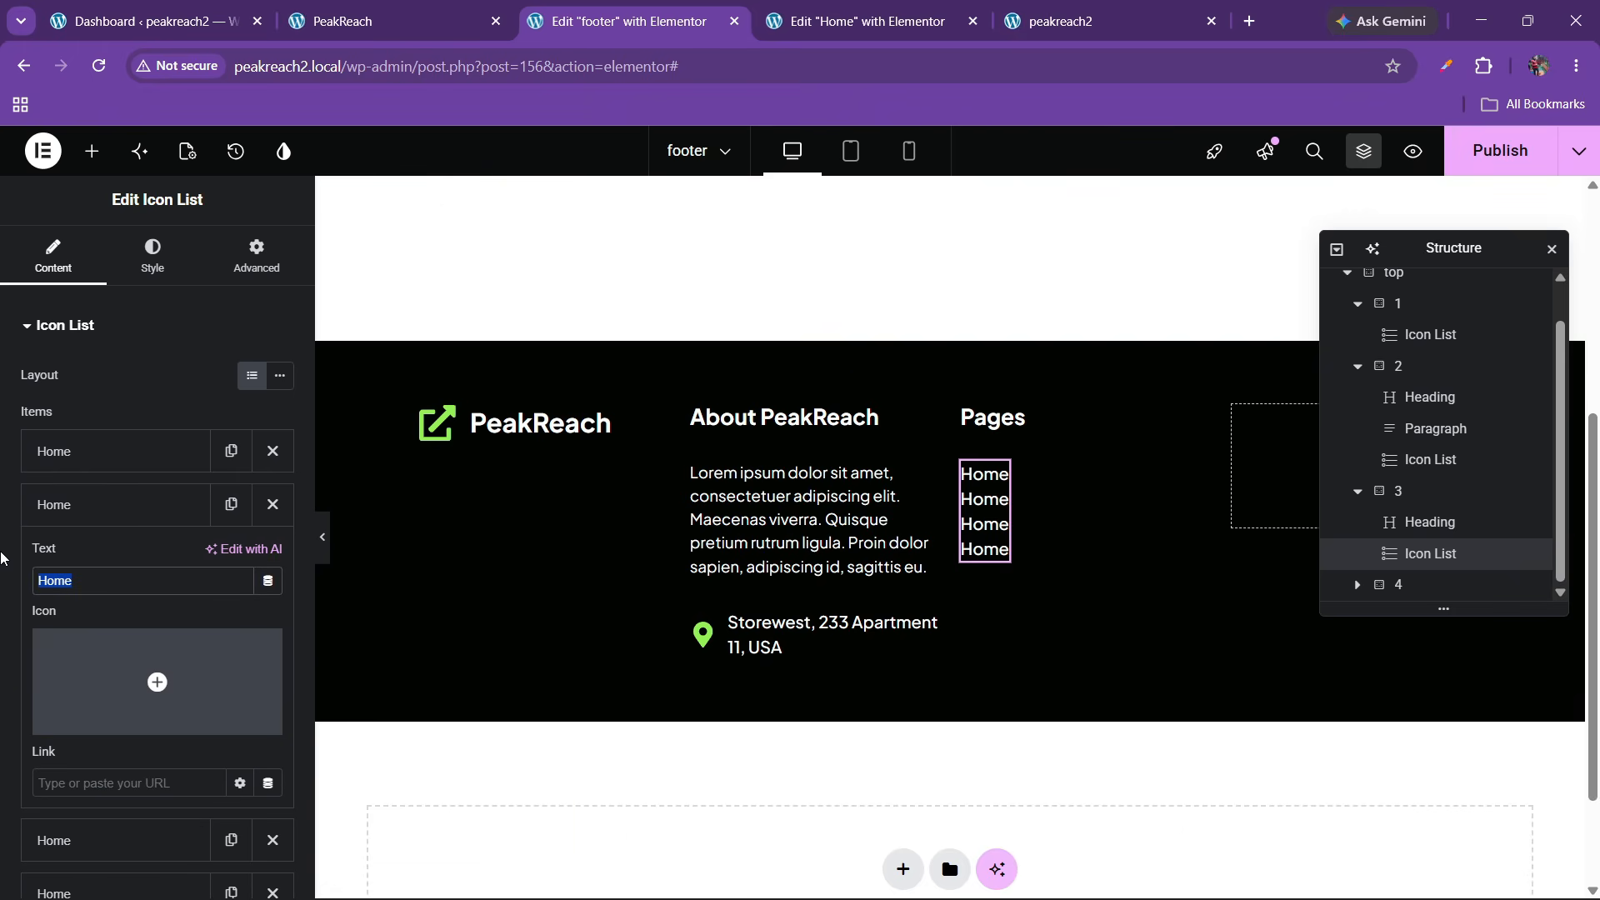
type("About")
left_click(100, 510)
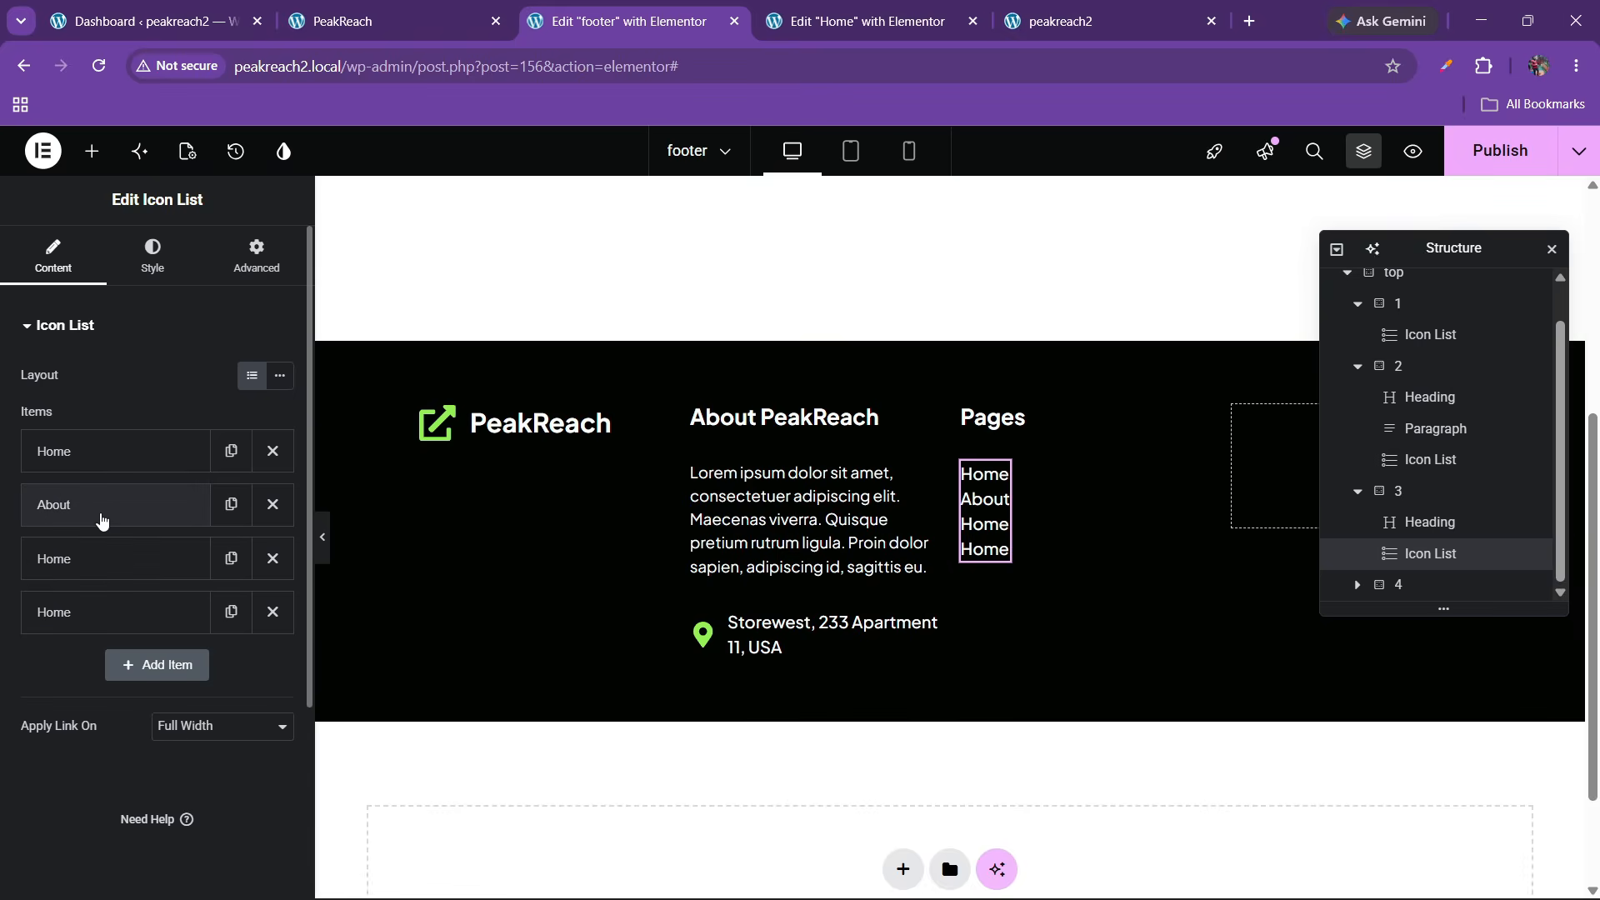
left_click(400, 17)
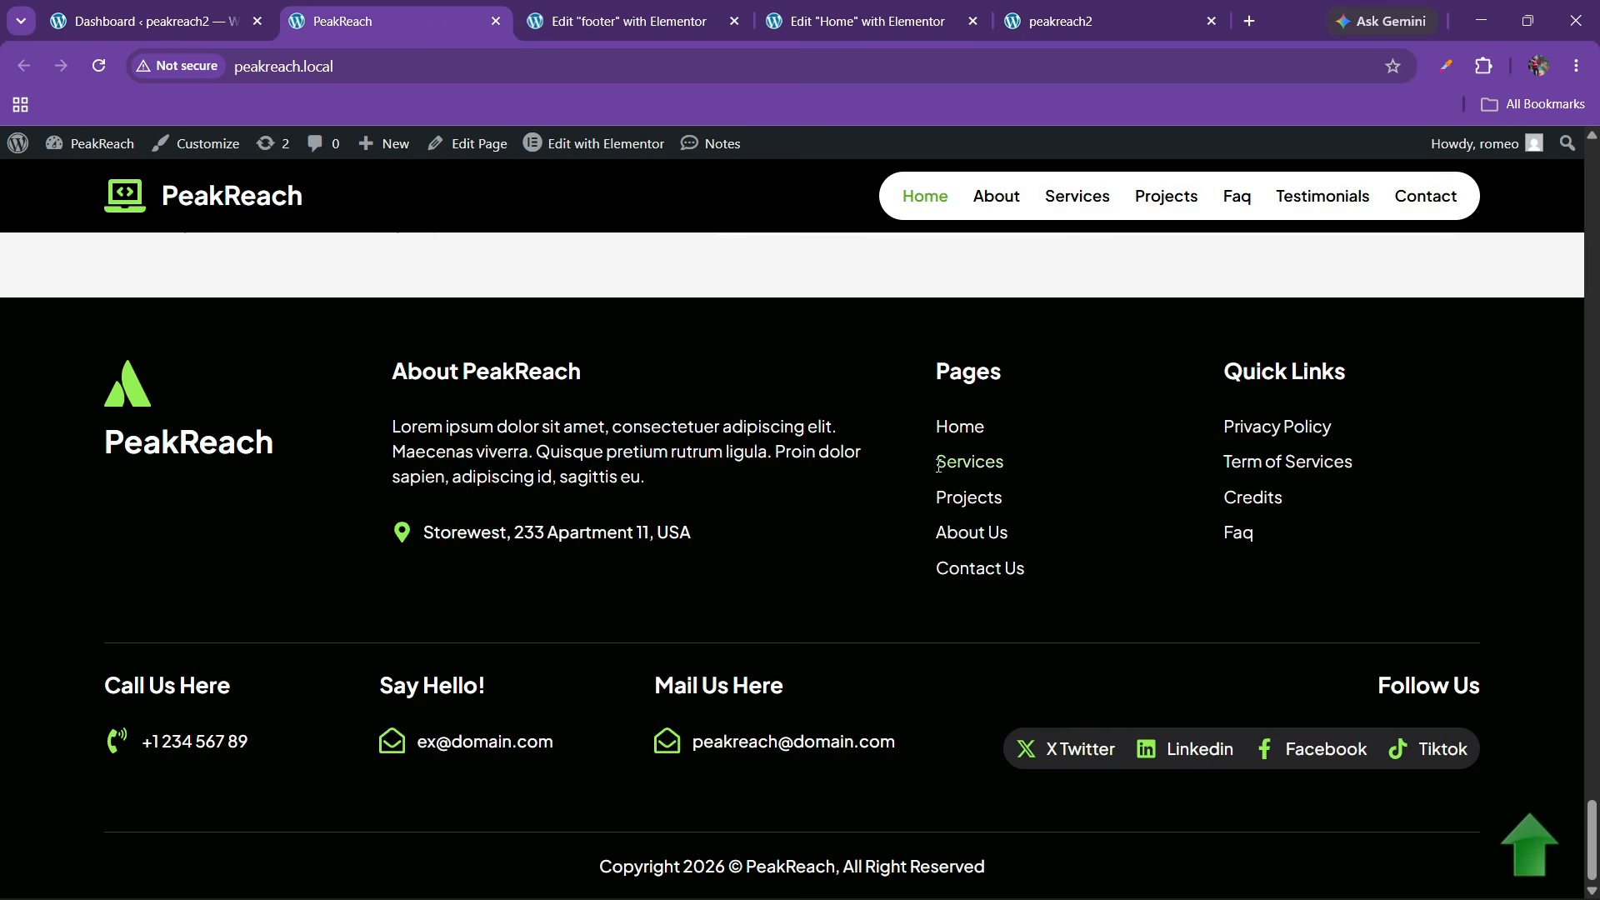
left_click(671, 12)
Rename the third and fourth list items to Services and Projects
left_click(98, 558)
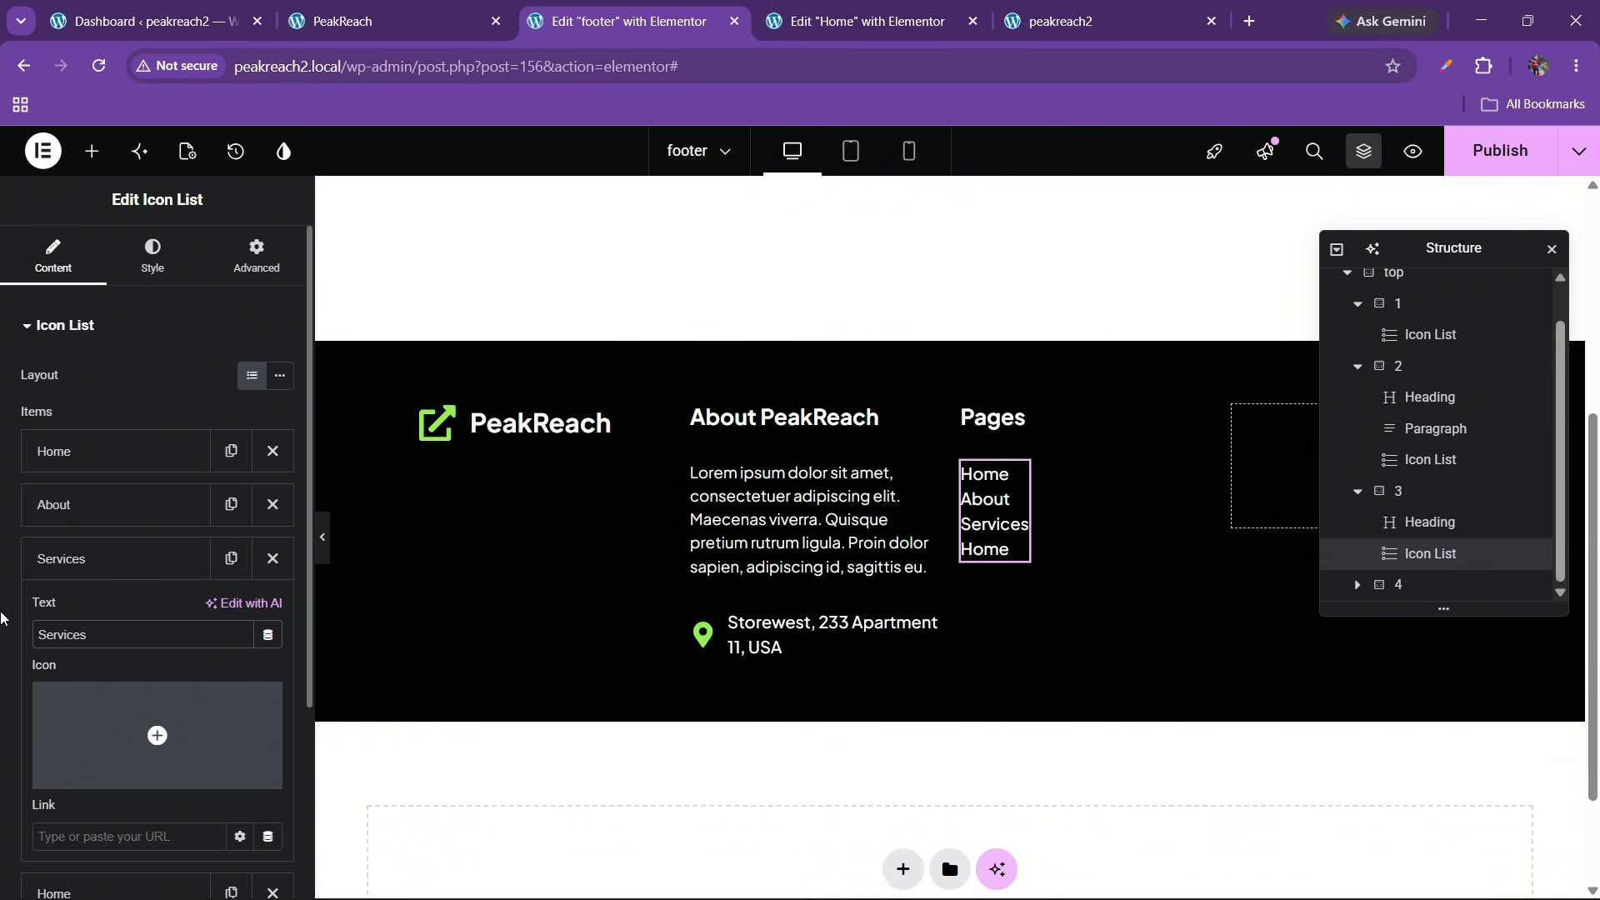
left_click(111, 558)
left_click(106, 612)
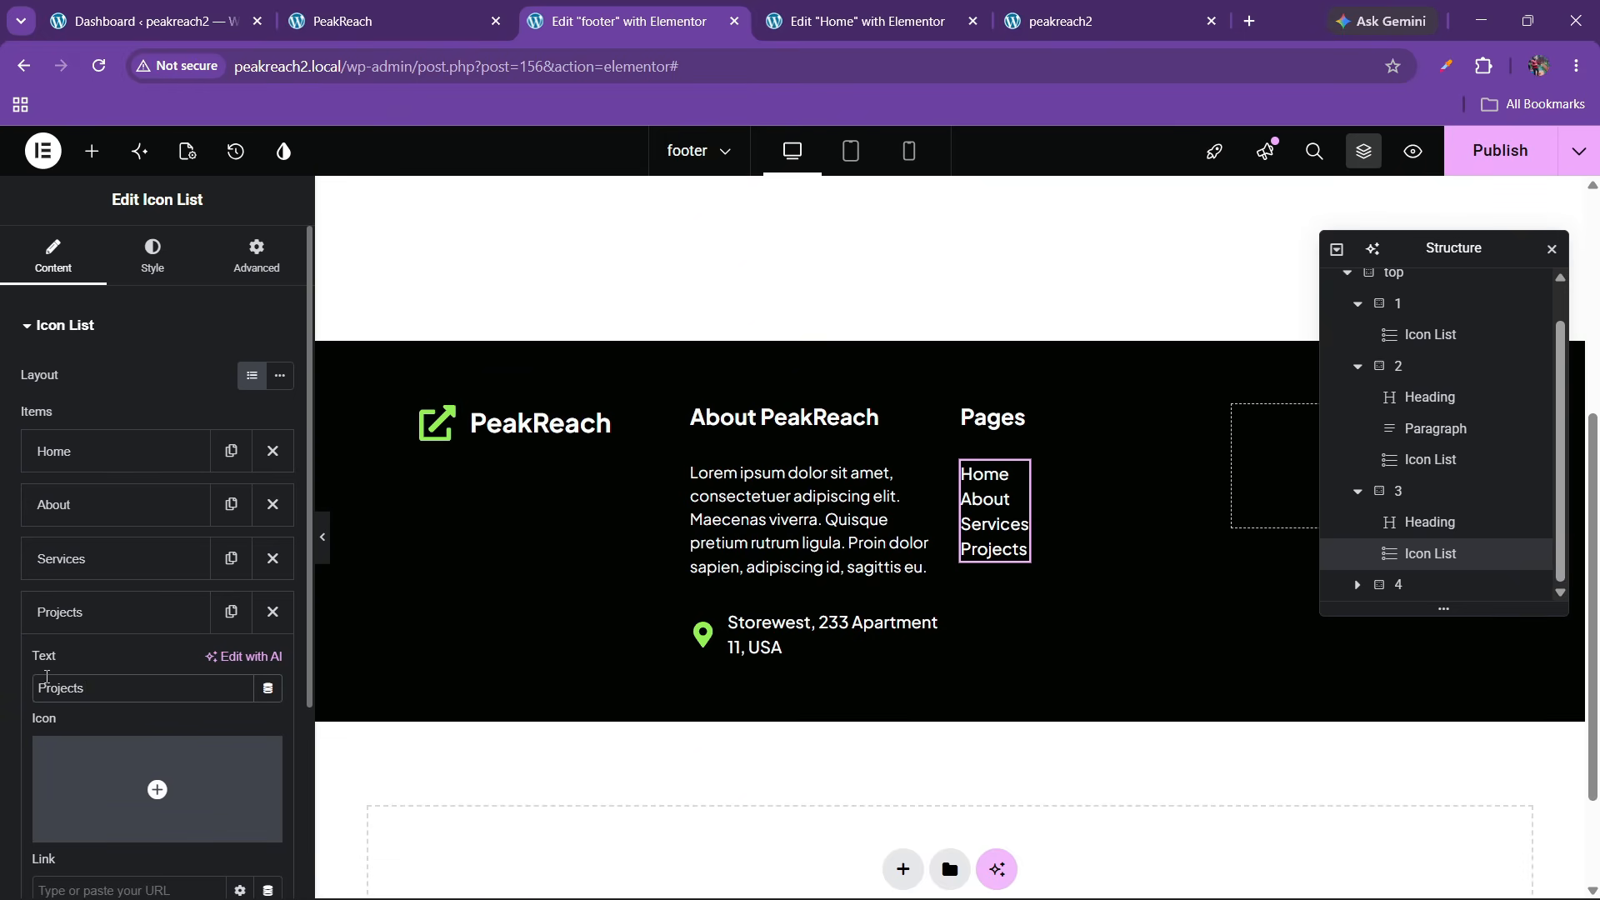
left_click(38, 613)
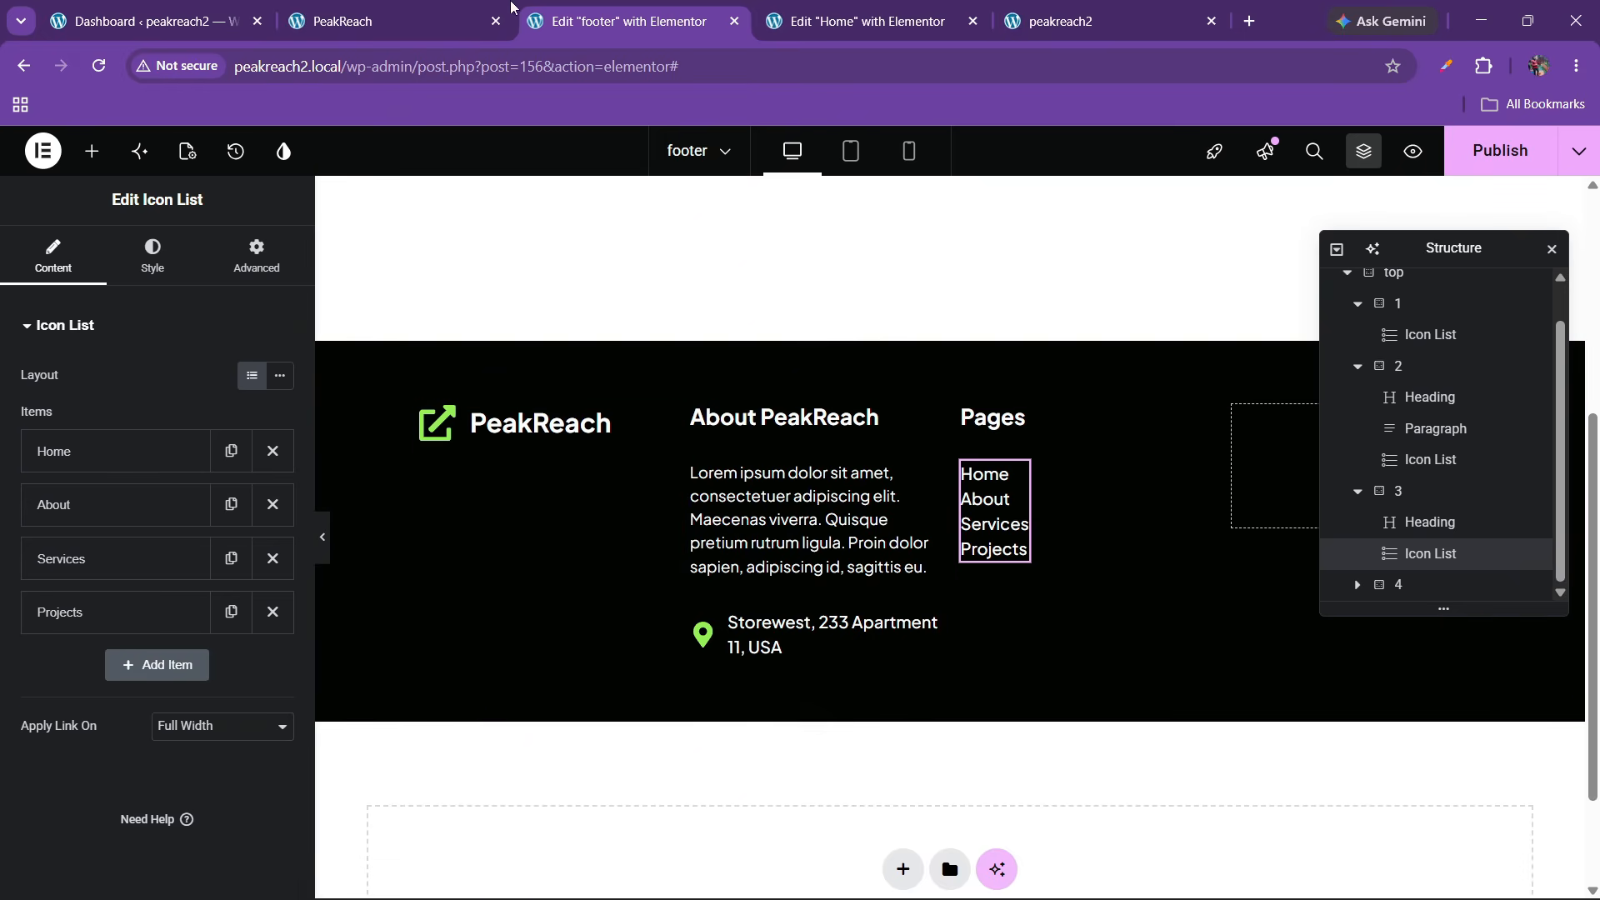
left_click(508, 8)
left_click(718, 10)
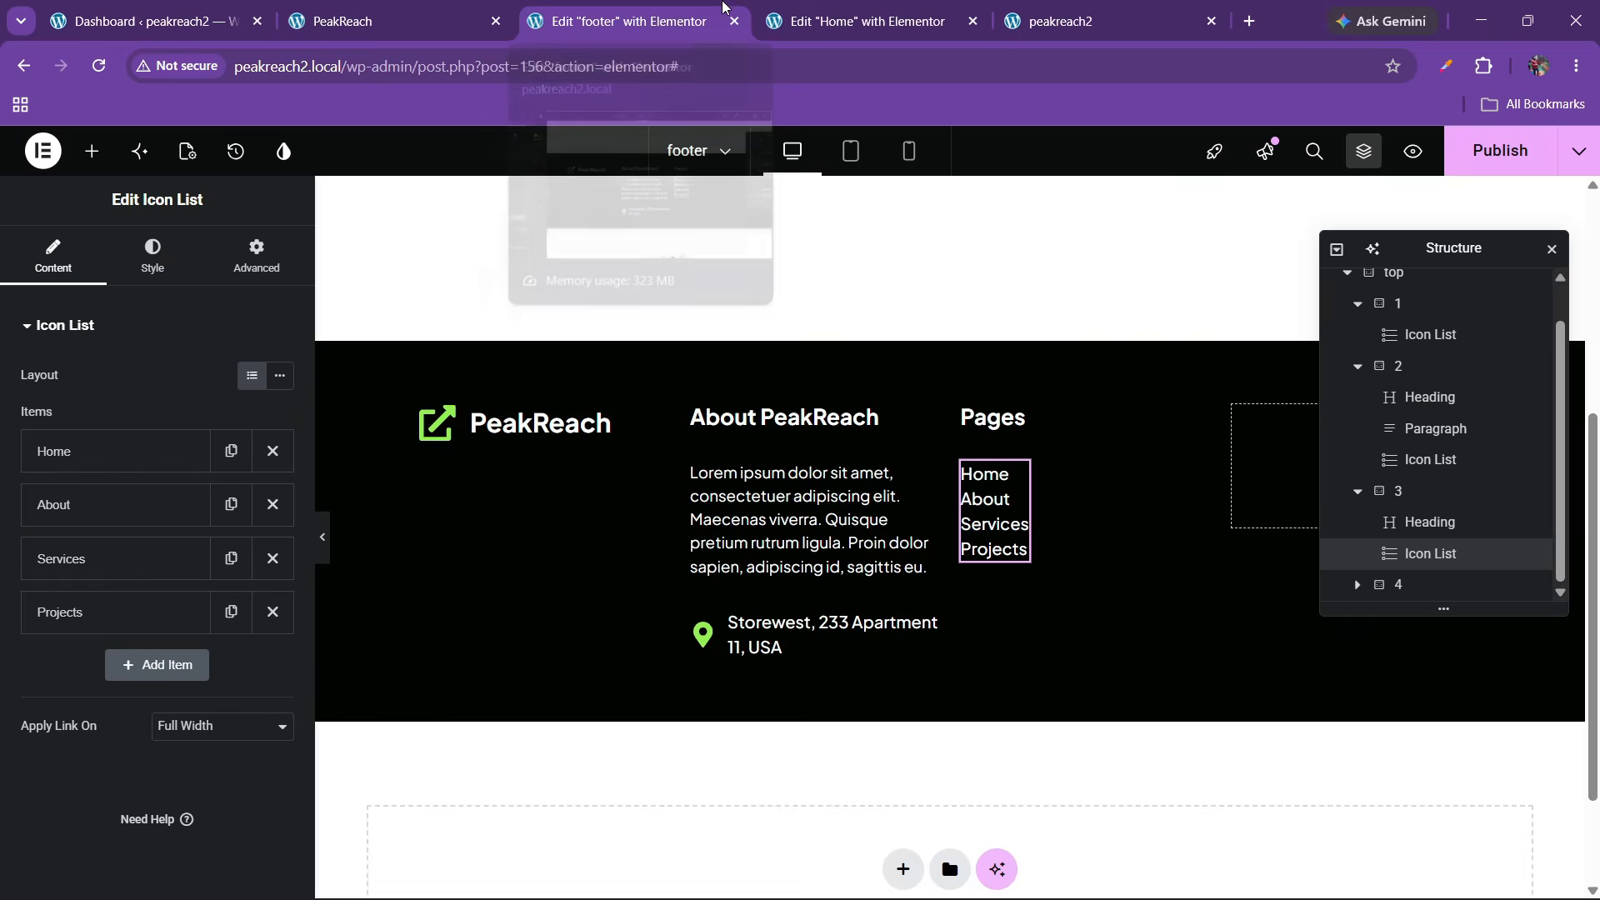
Duplicate the Services item and set the list's Space Between to 10 px
left_click(231, 558)
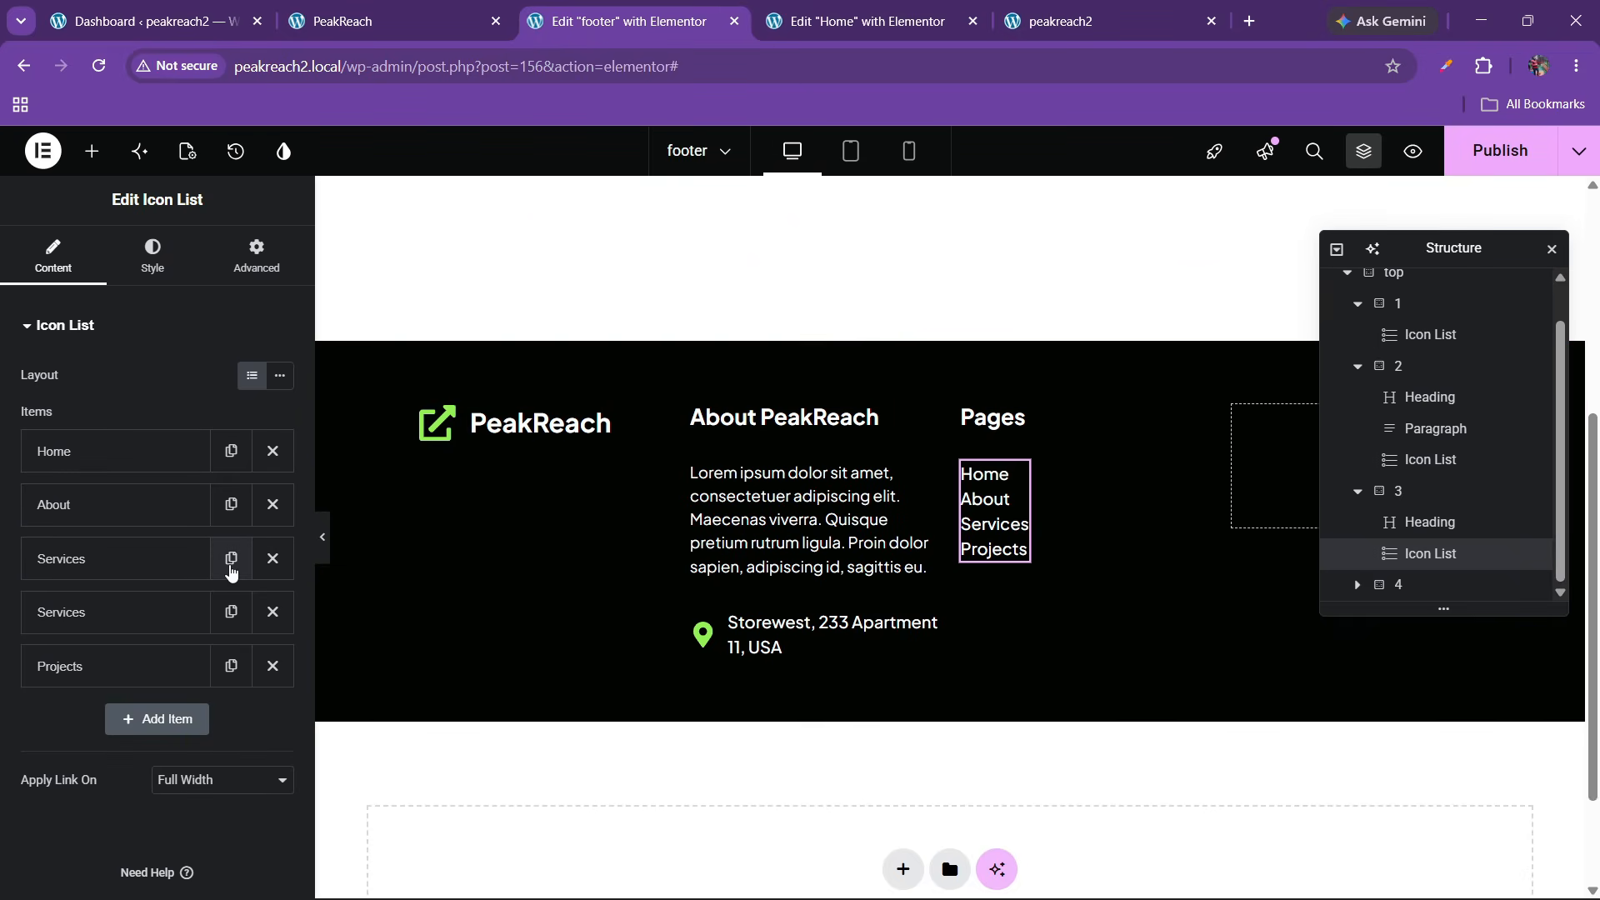
left_click(152, 255)
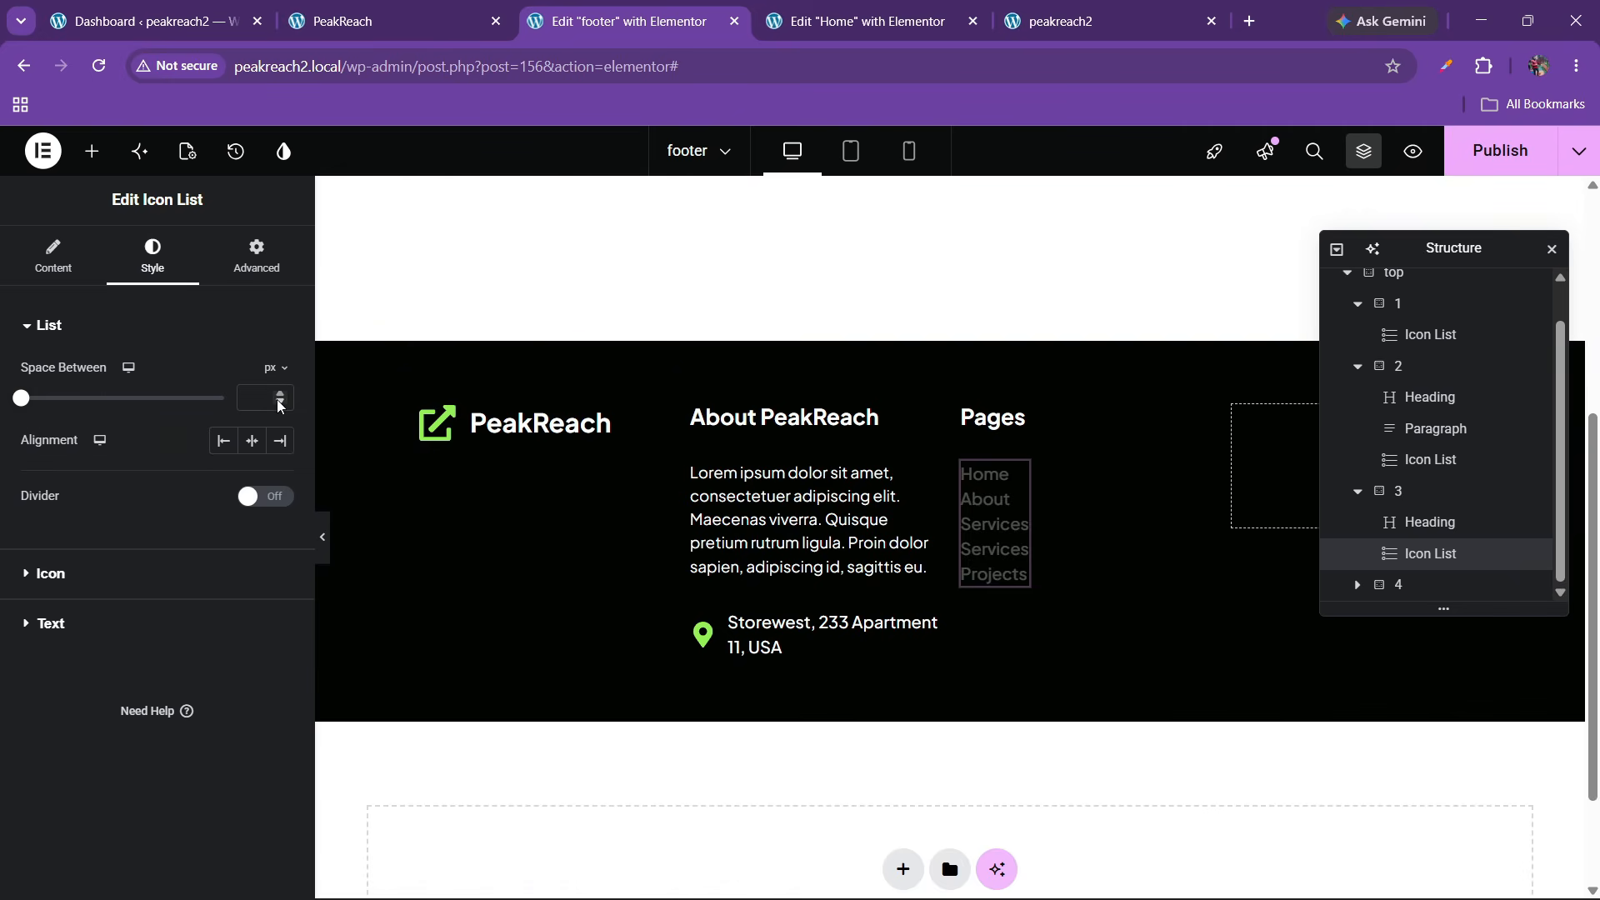
type("20")
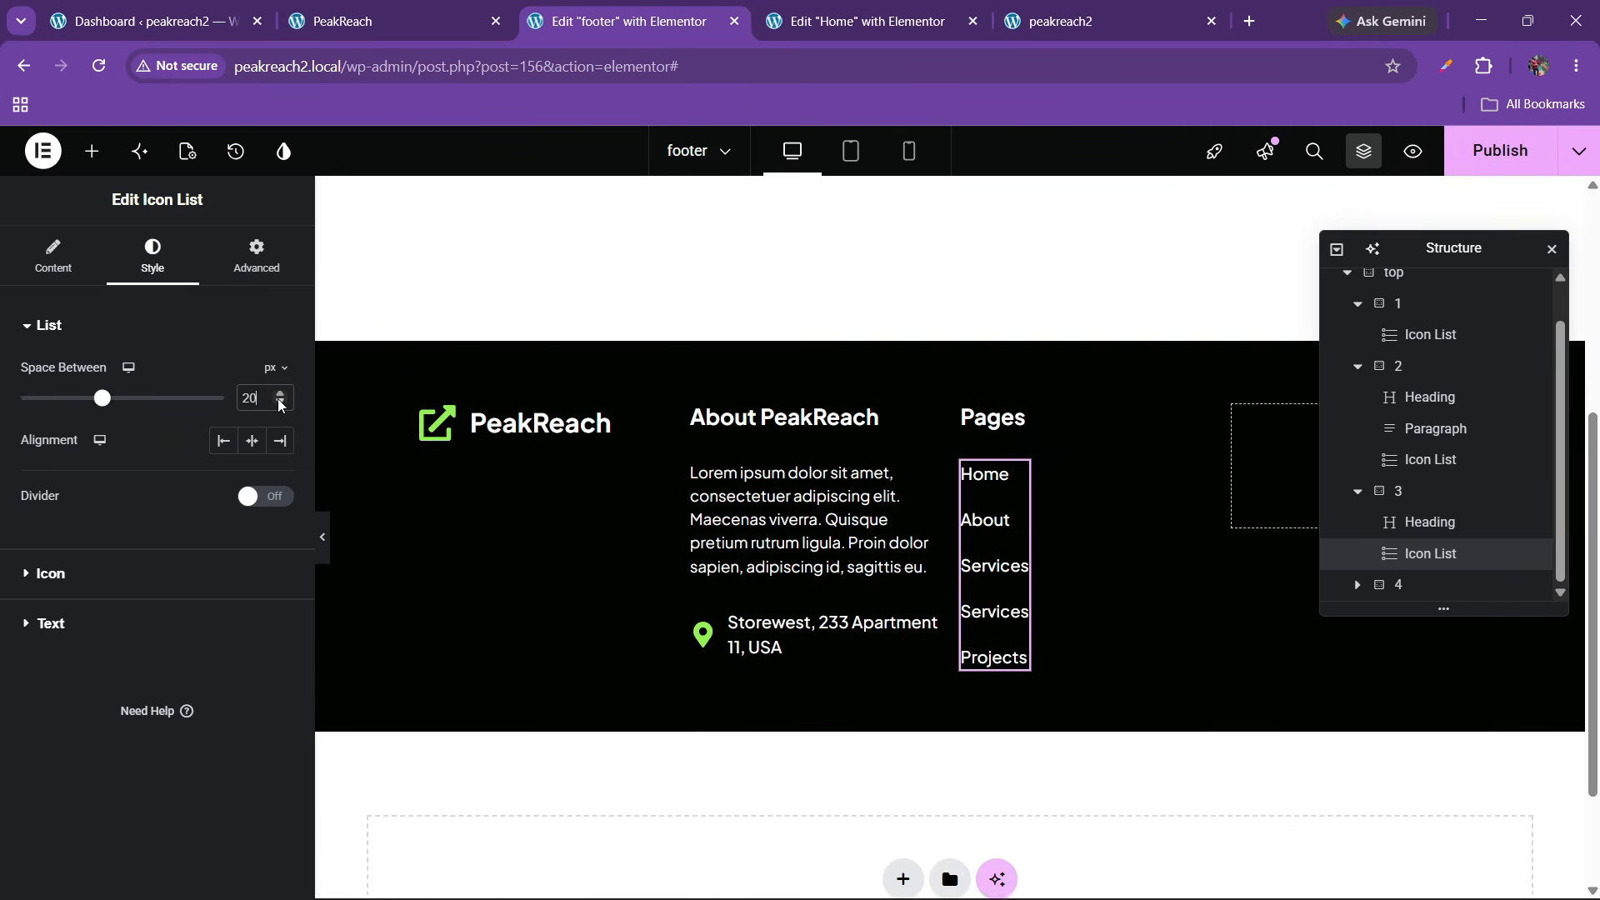
key("BackSpace")
key("BackSpace")
type("10")
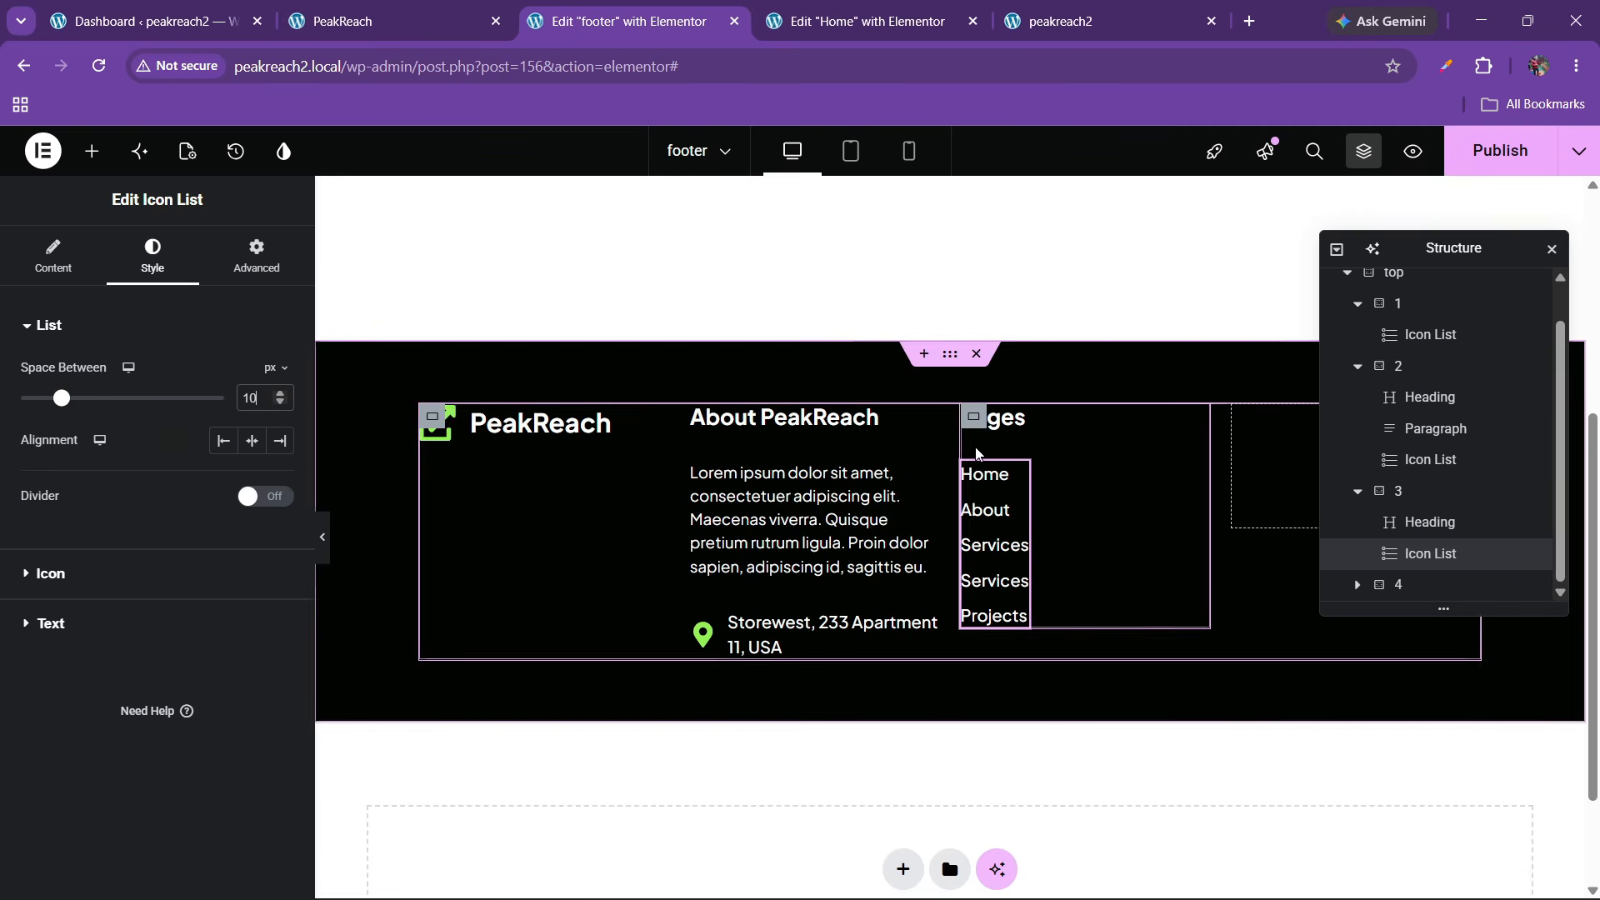
scroll(1410, 541, "up", 1)
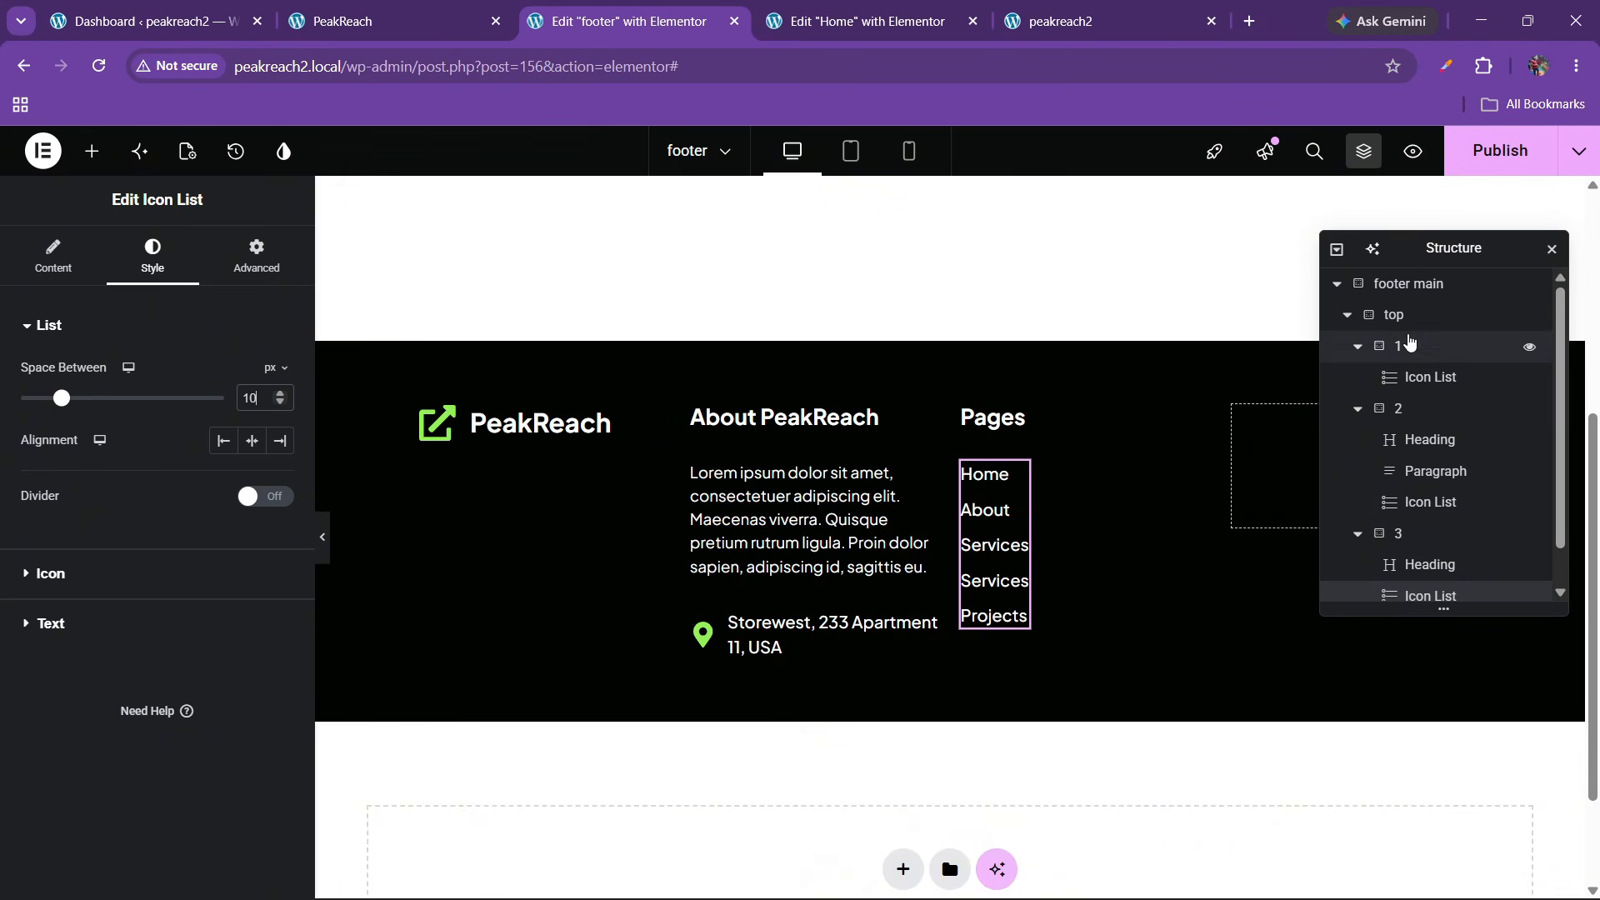
Set the footer top container's gaps to 40 px, comparing against the live site
left_click(1400, 316)
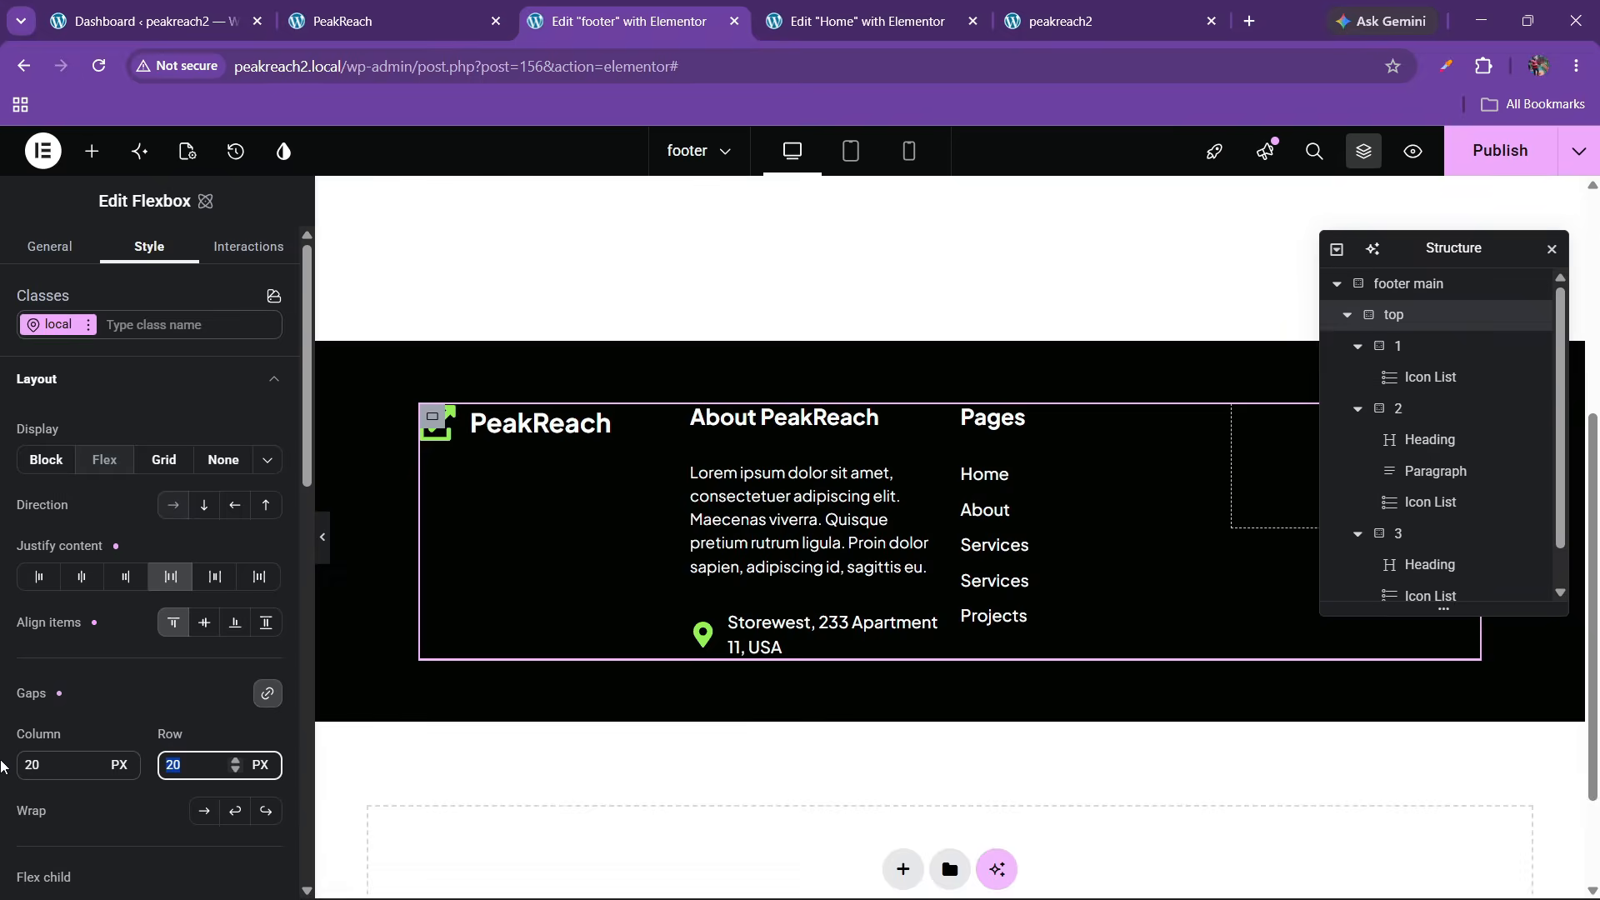
type("40")
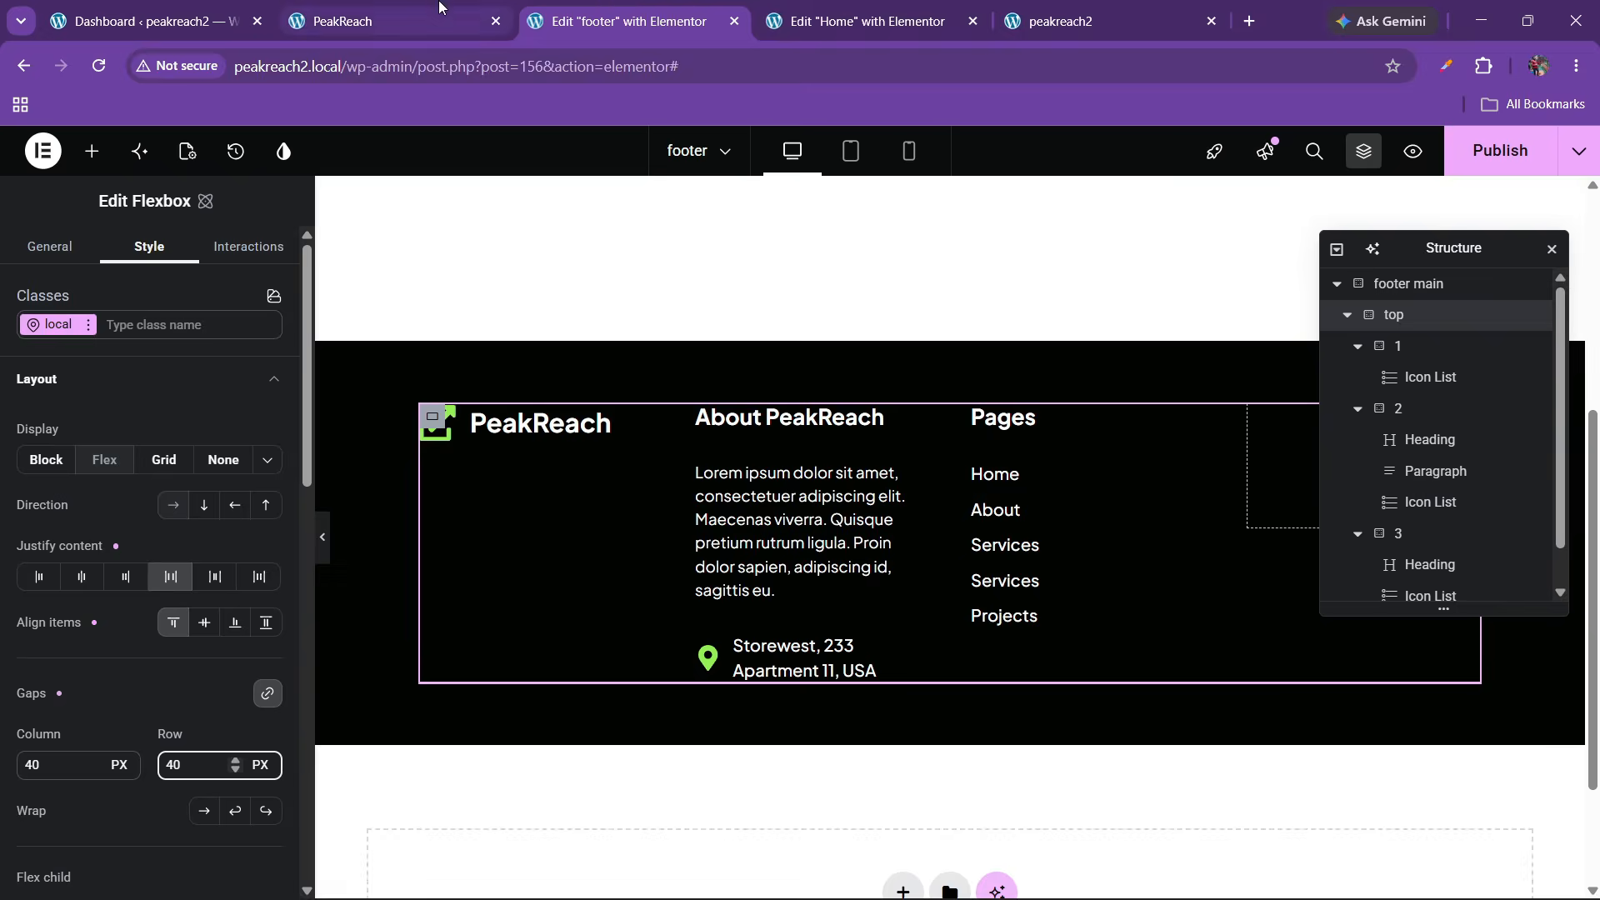
left_click(392, 20)
left_click(746, 10)
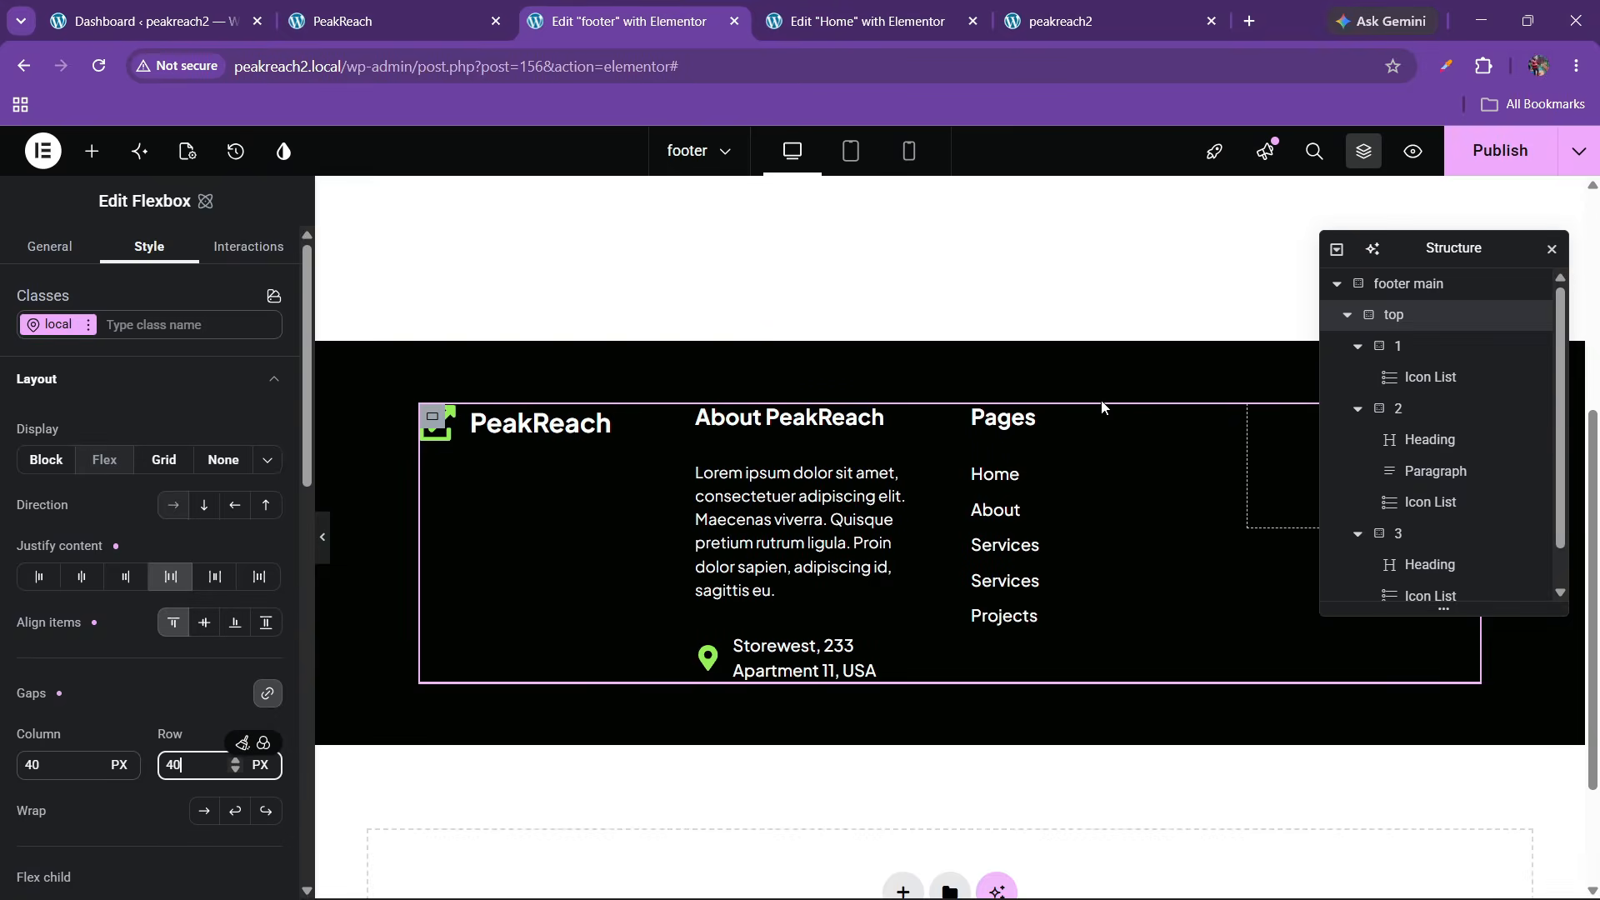
scroll(1333, 474, "down", 1)
Delete the empty fourth footer column and duplicate the third Pages column
left_click(1400, 584)
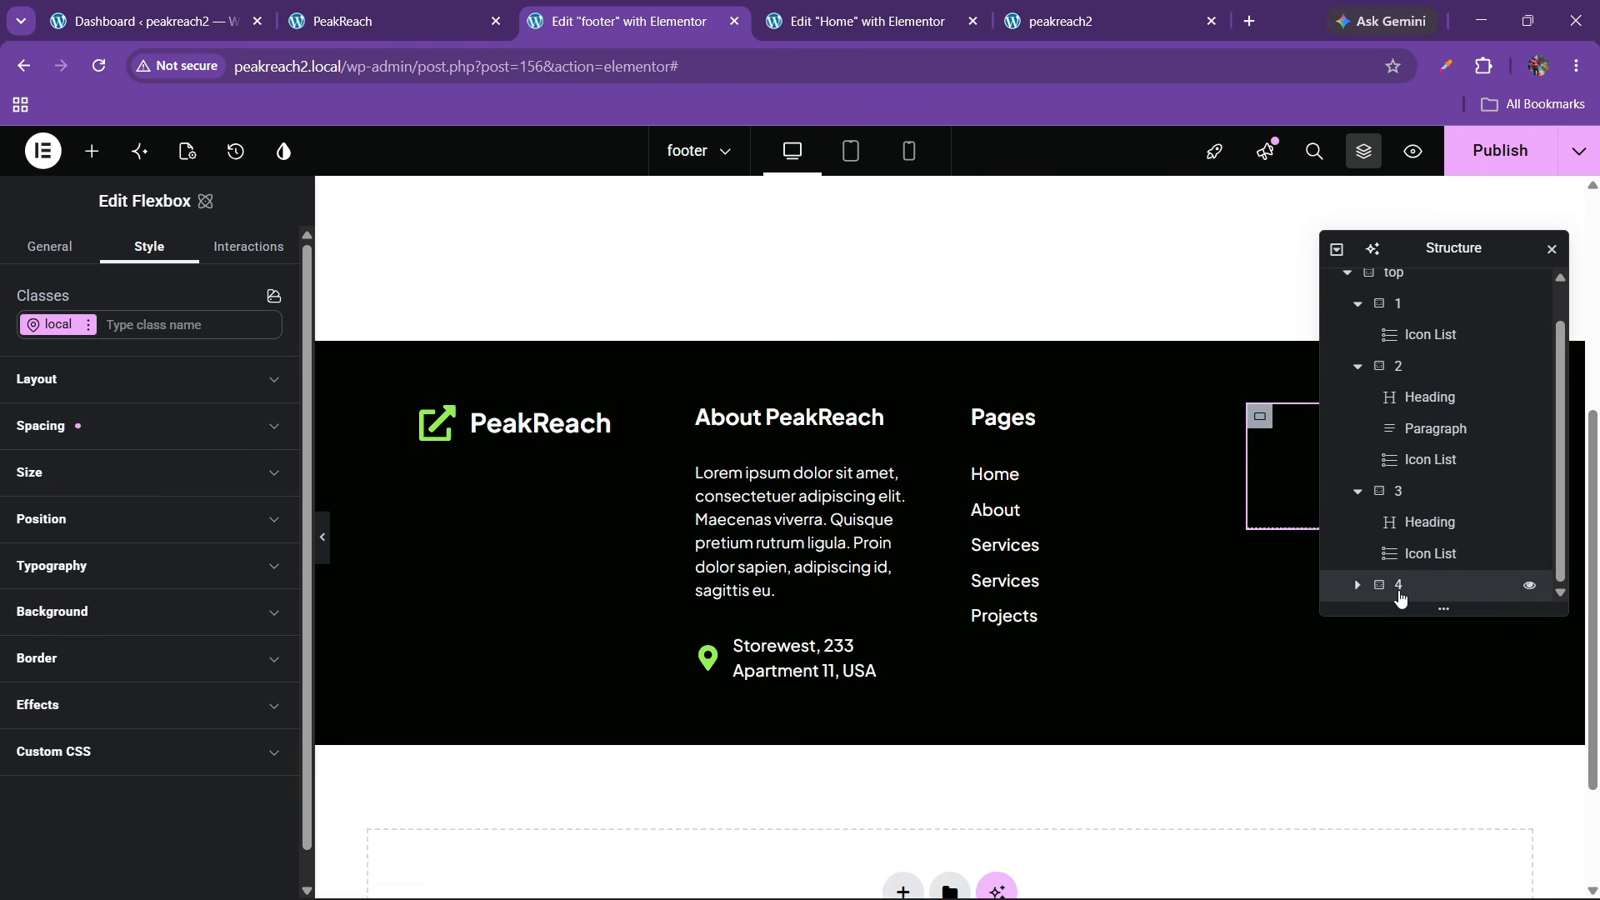
right_click(1402, 585)
left_click(1402, 875)
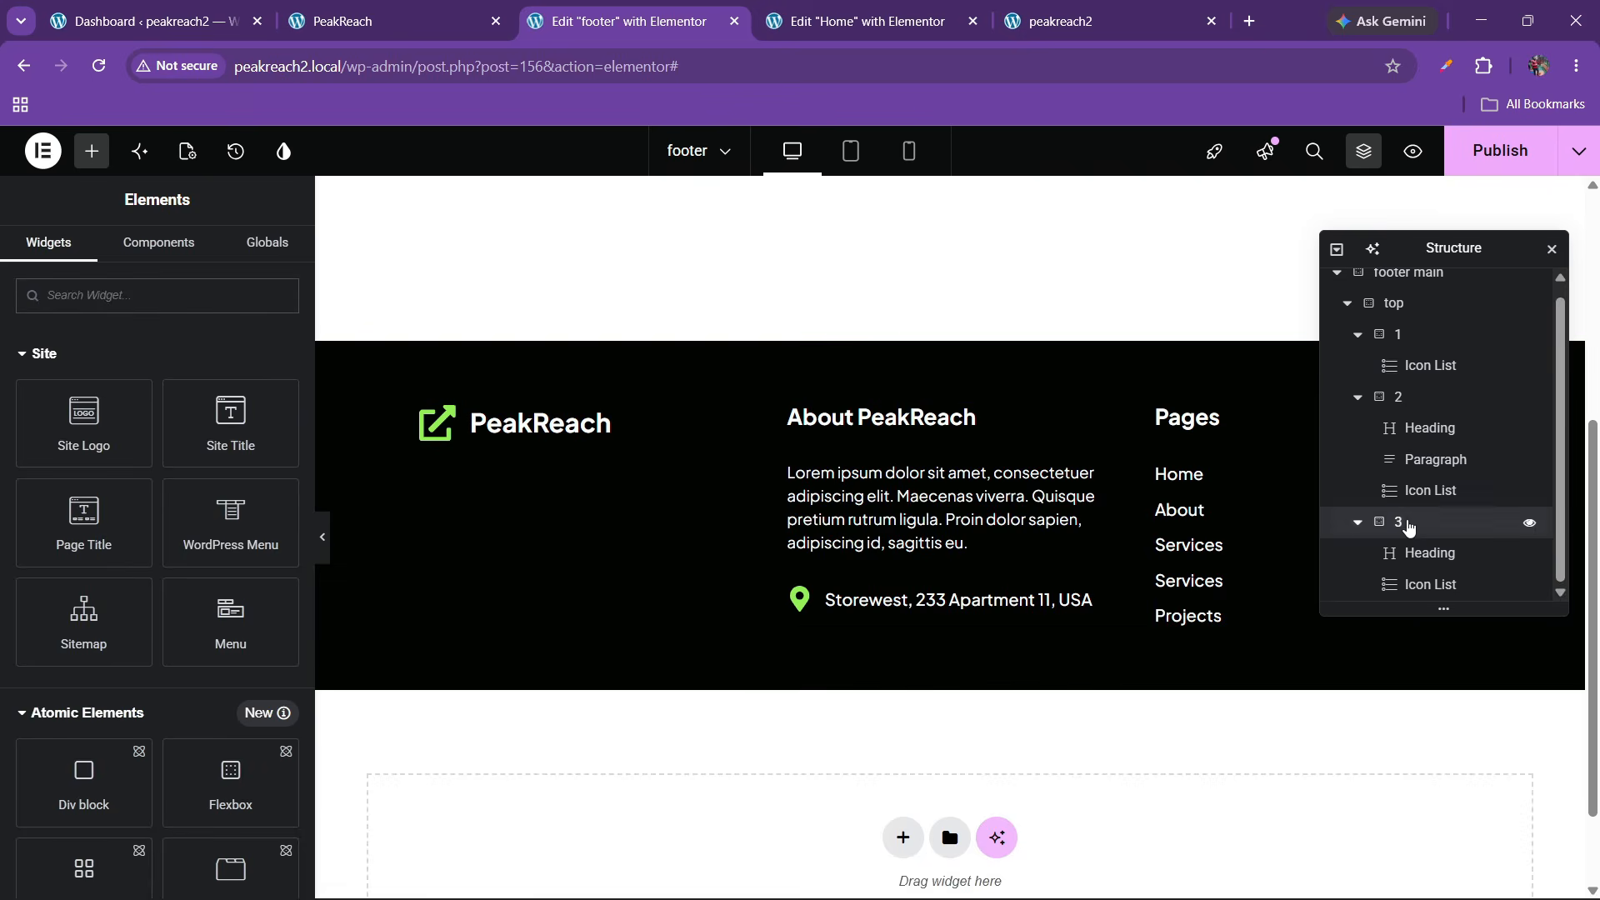
left_click(1403, 525)
right_click(1403, 525)
left_click(1408, 489)
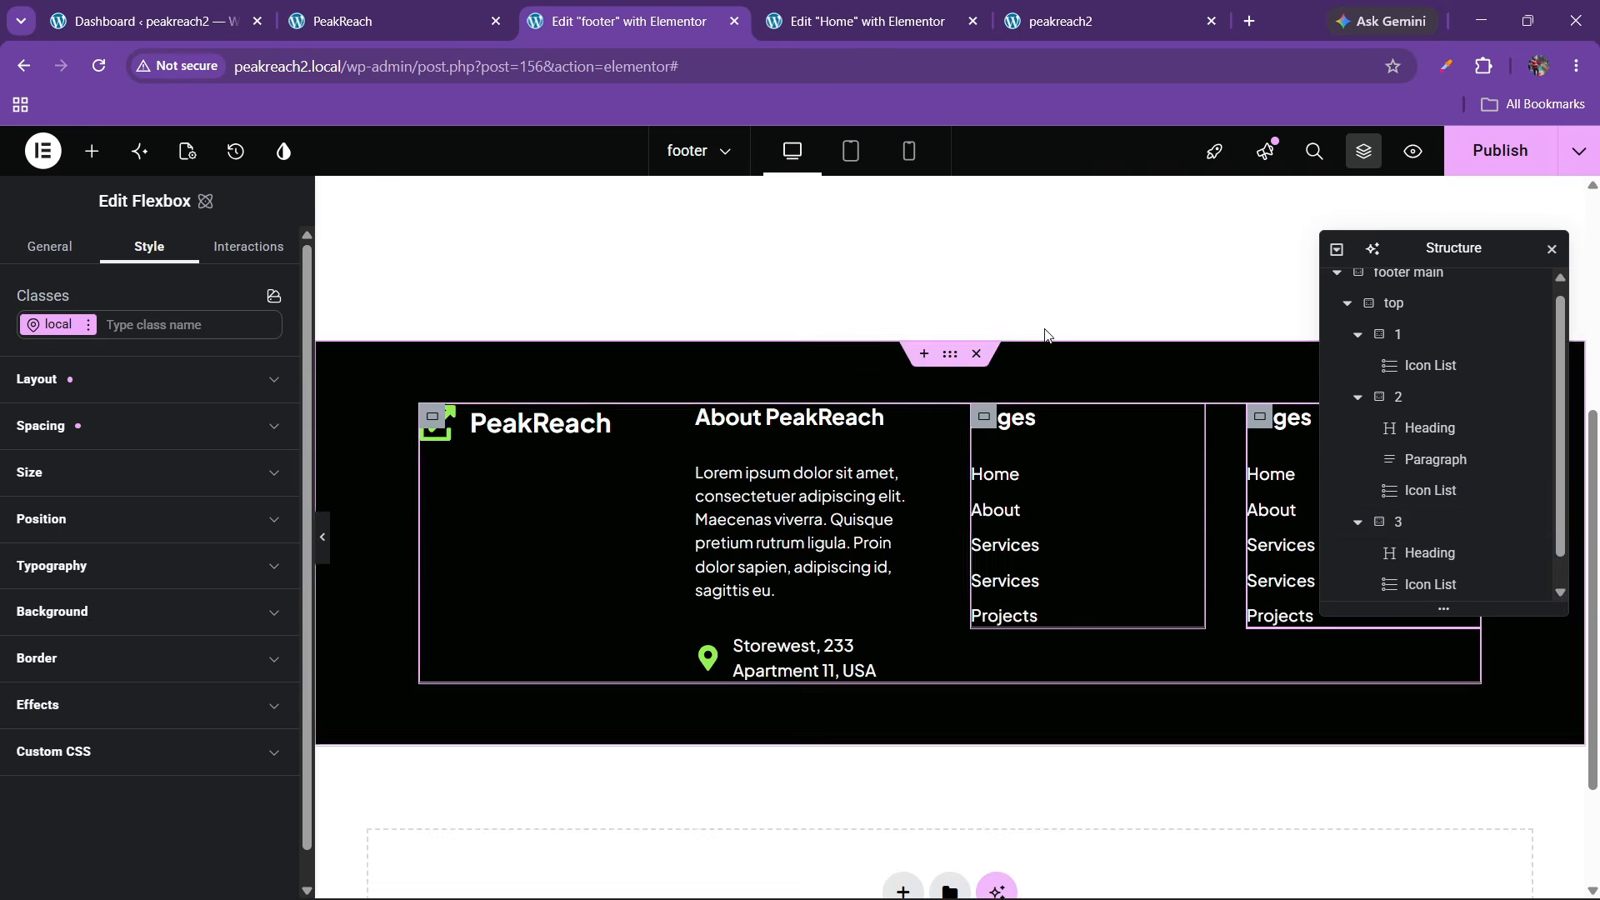
Copy 'Quick Links' from the live site into the duplicated column's heading title
left_click(391, 21)
left_click_drag(1224, 380, 1346, 382)
key("ctrl+c")
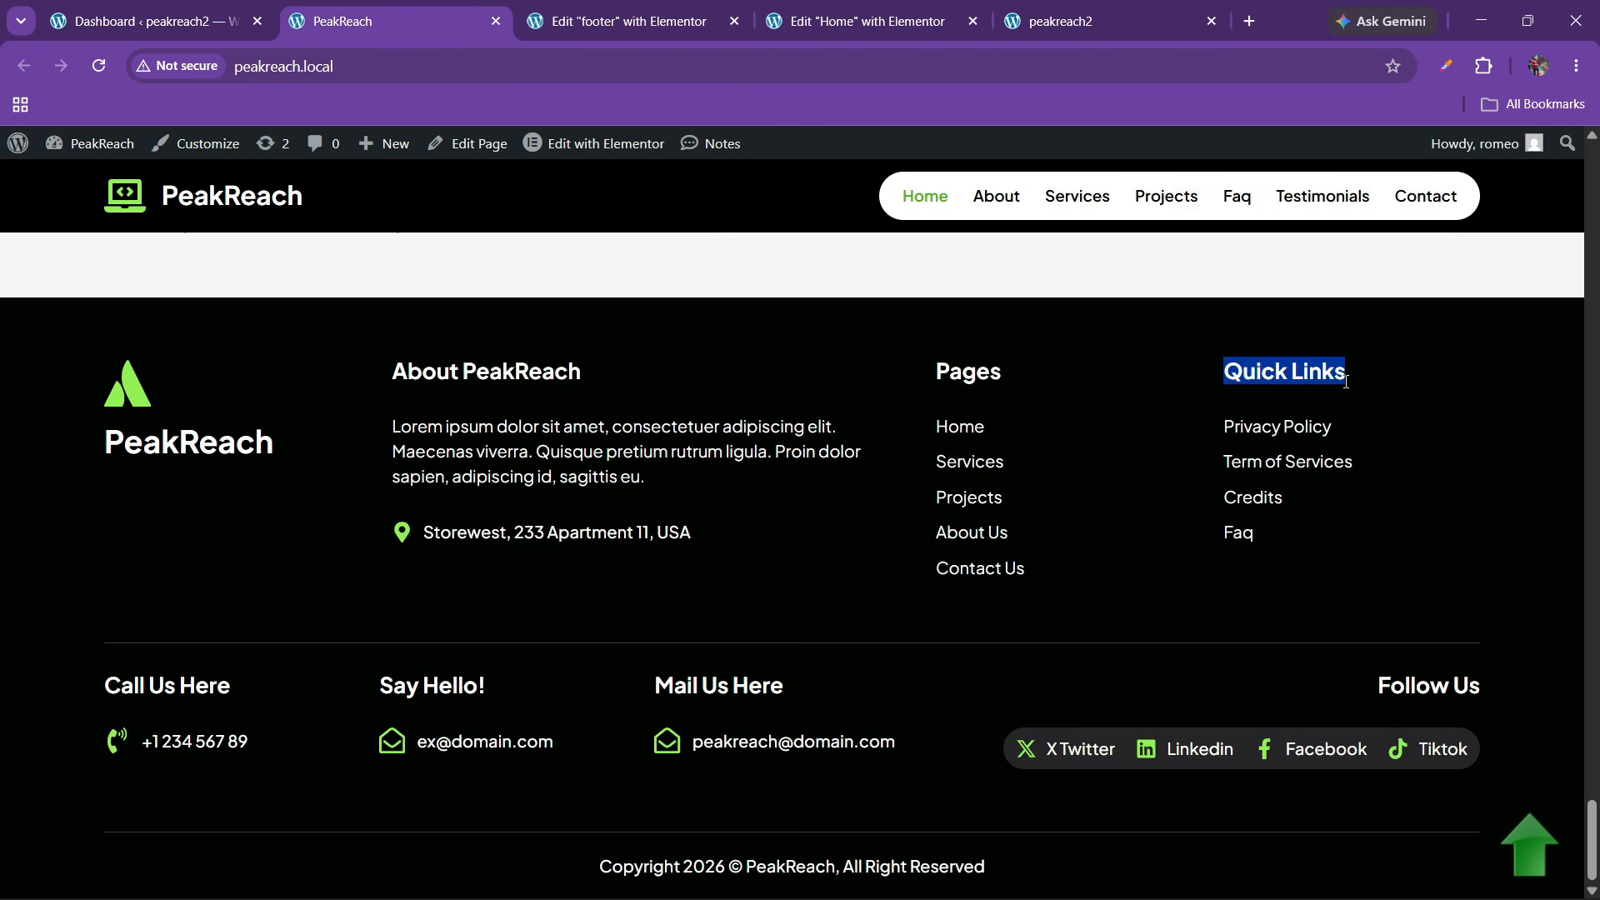
key("ctrl+Tab")
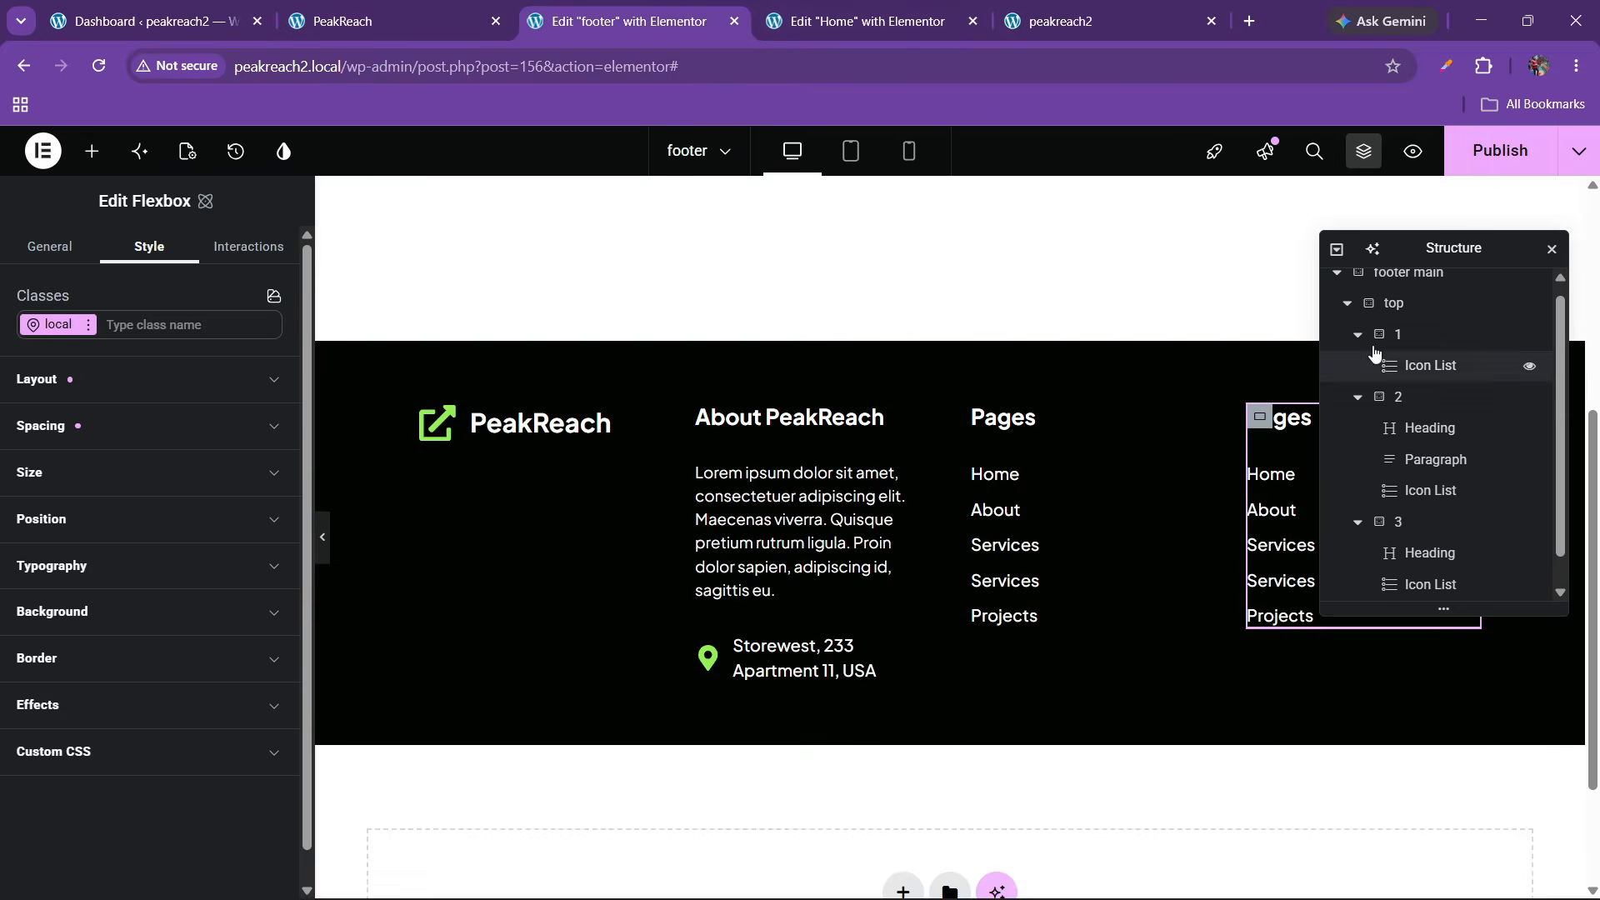
left_click(1285, 417)
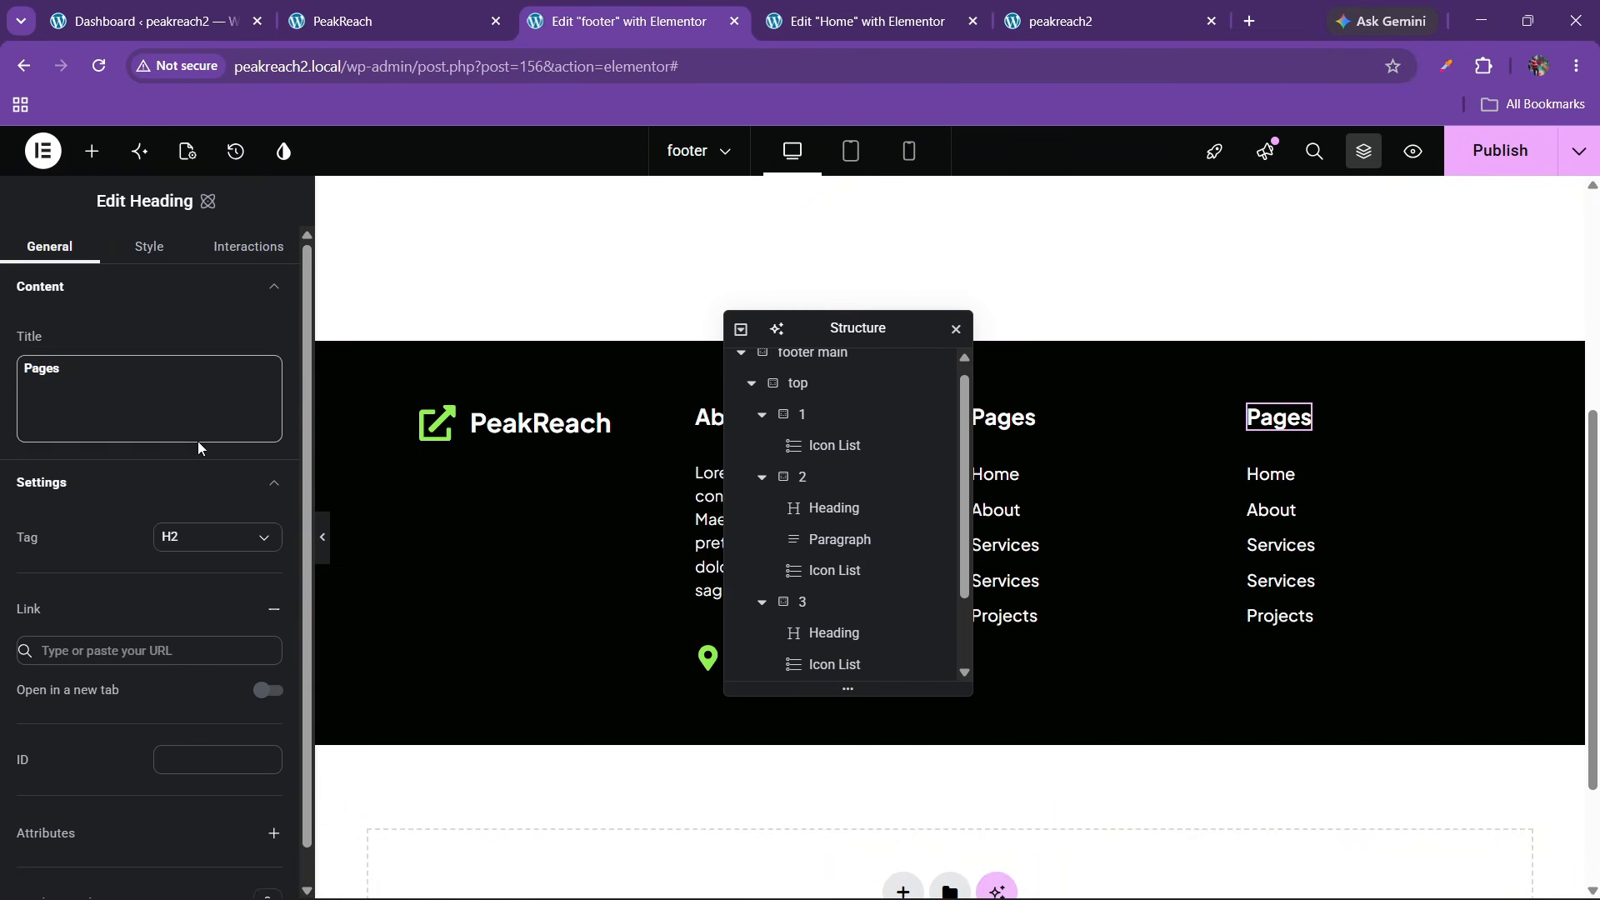
key("ctrl+a")
key("ctrl+v")
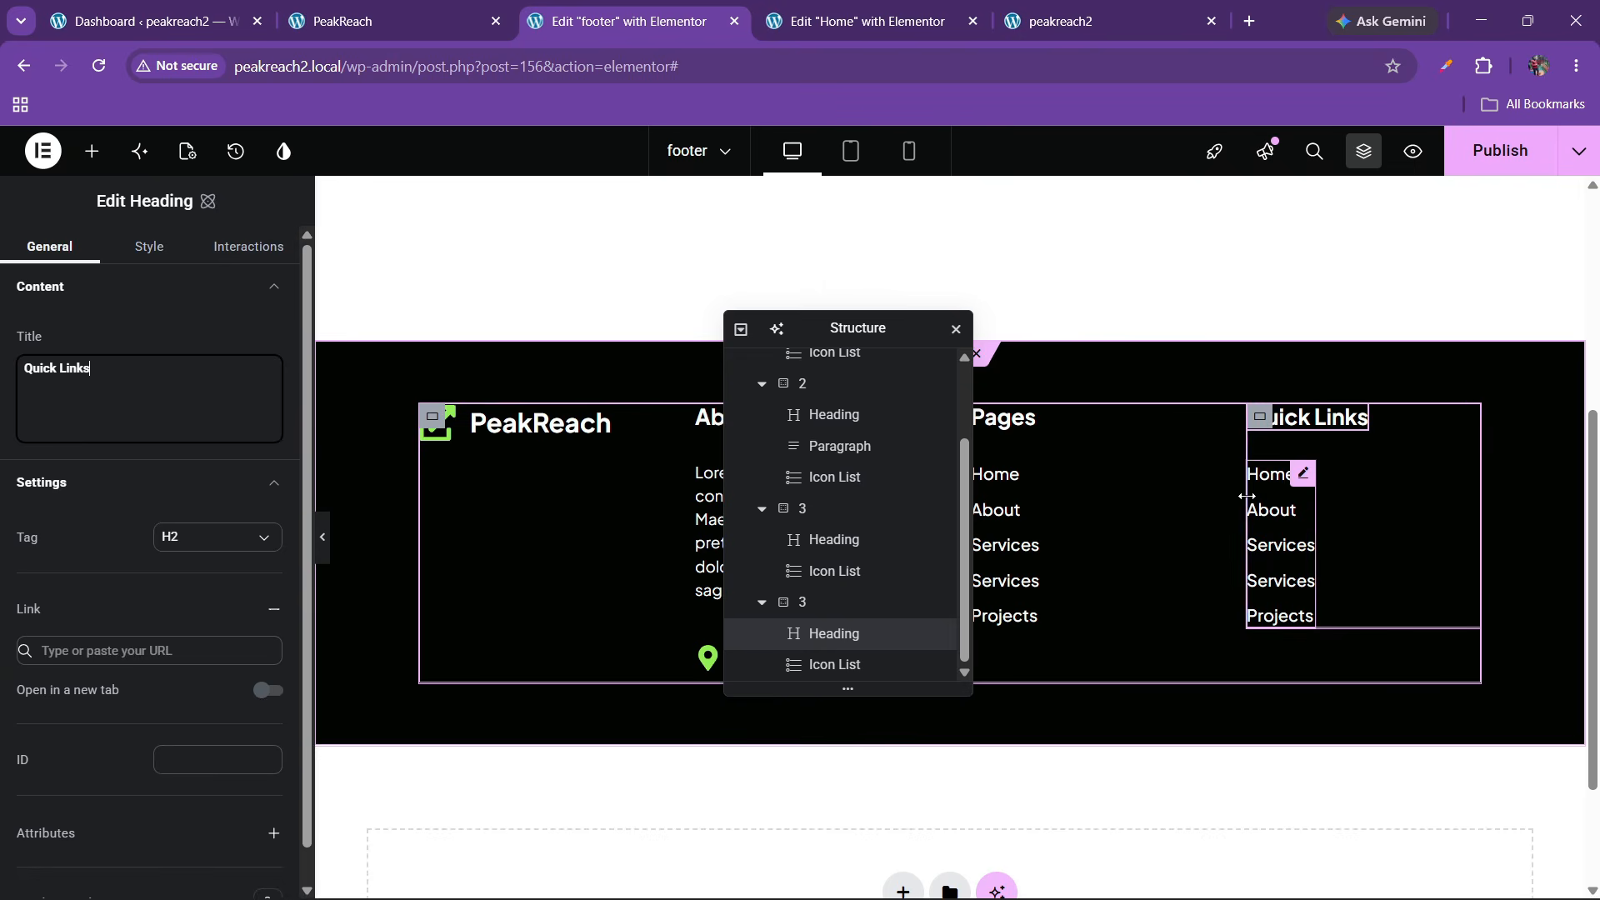
left_click_drag(785, 332, 533, 348)
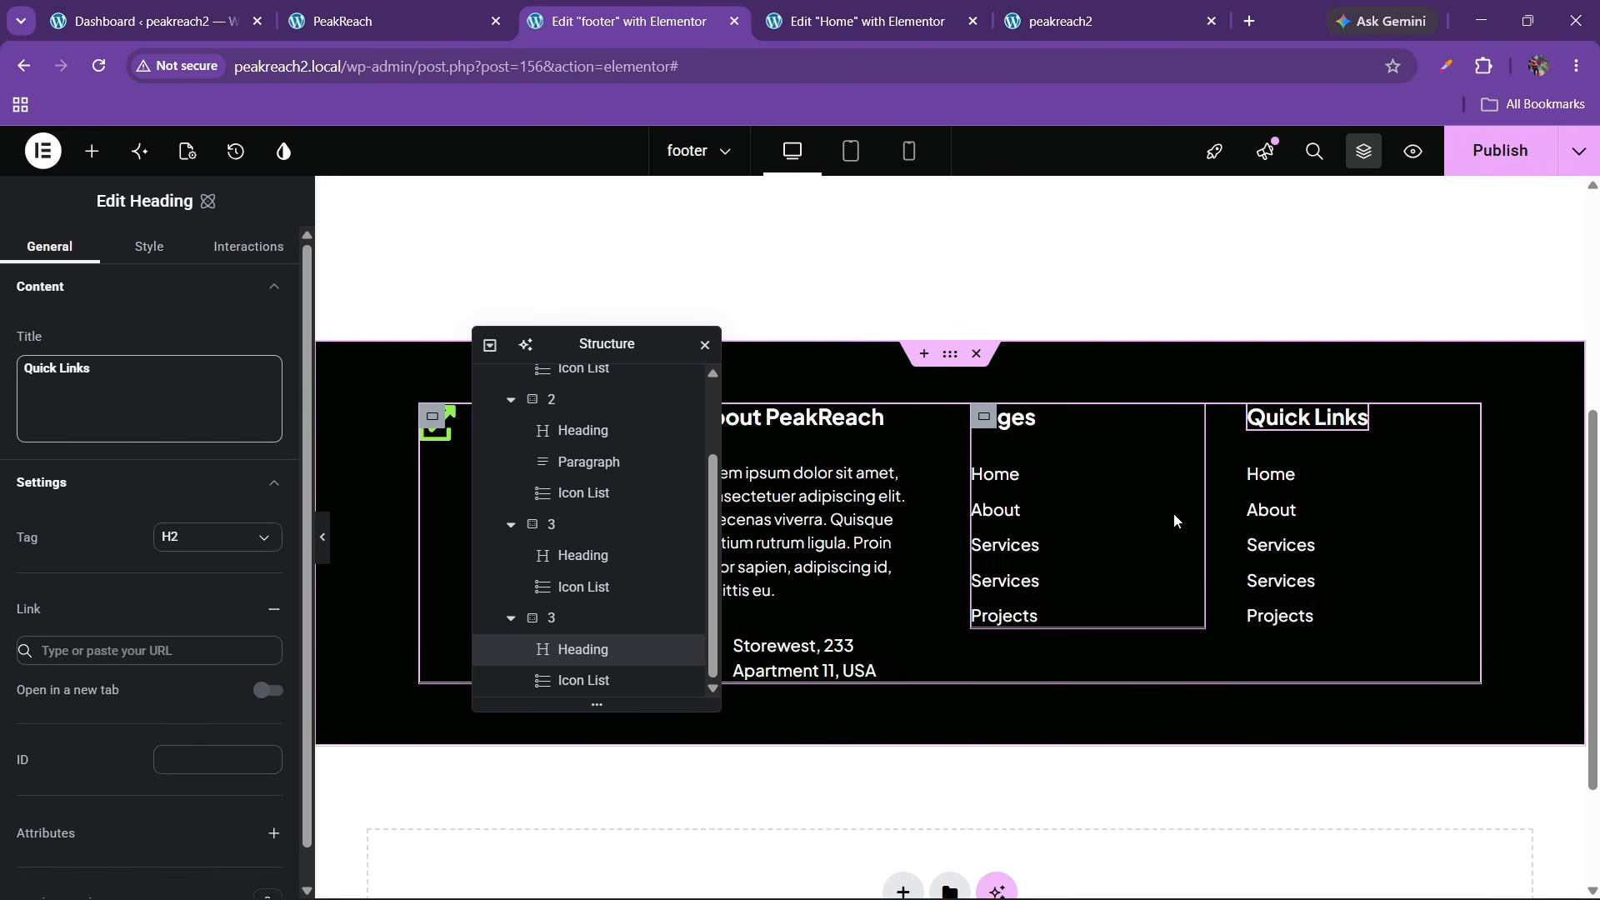
left_click(979, 529)
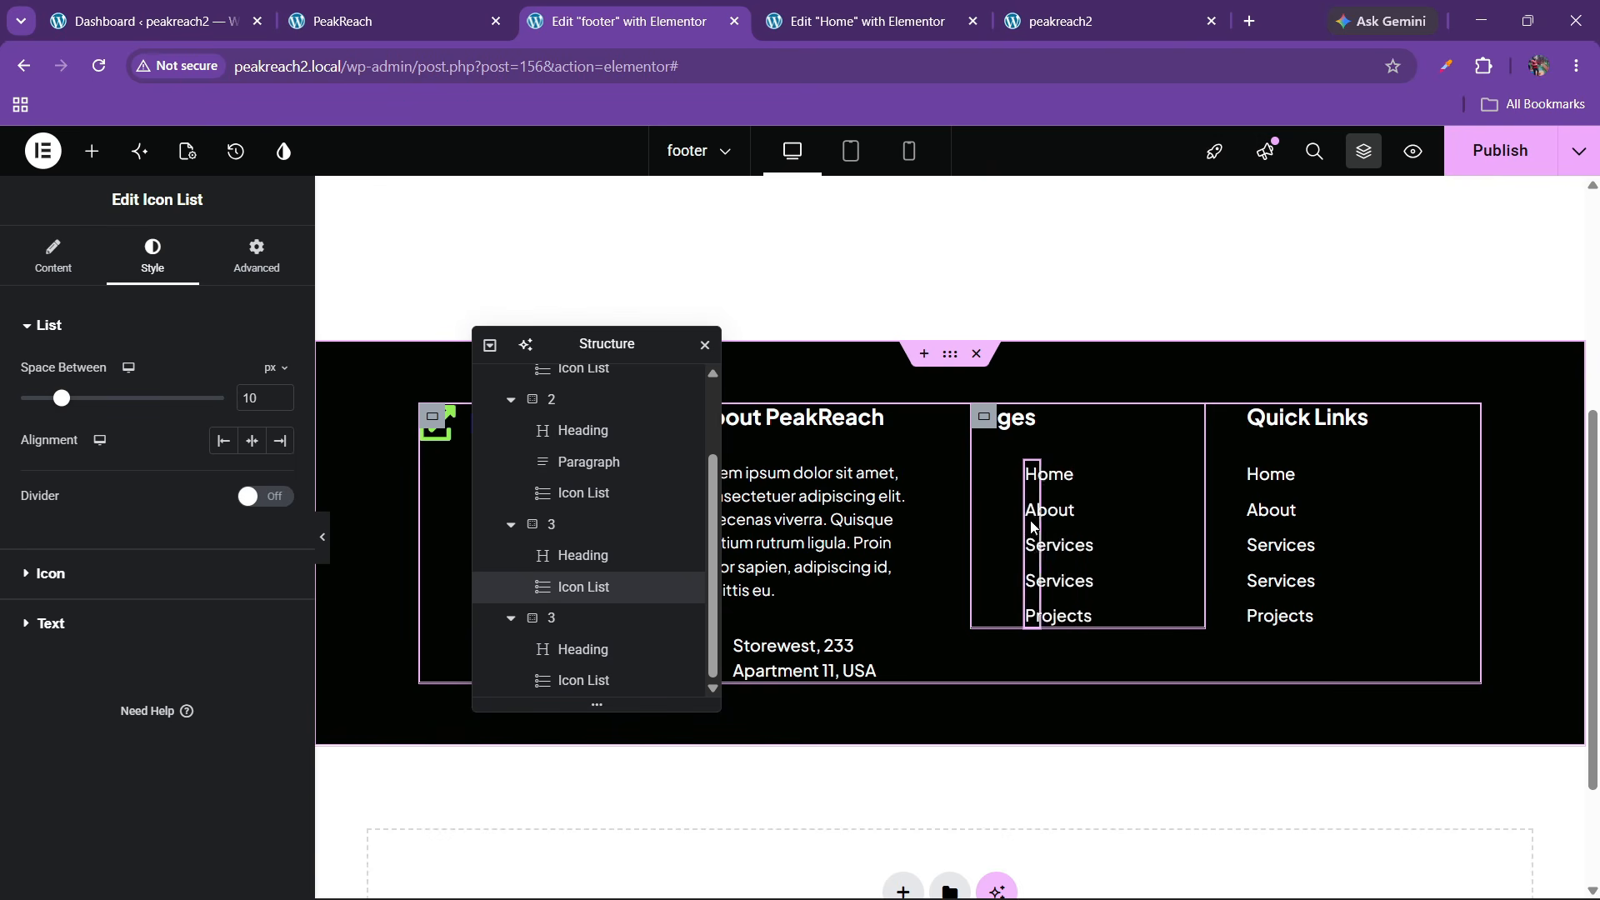
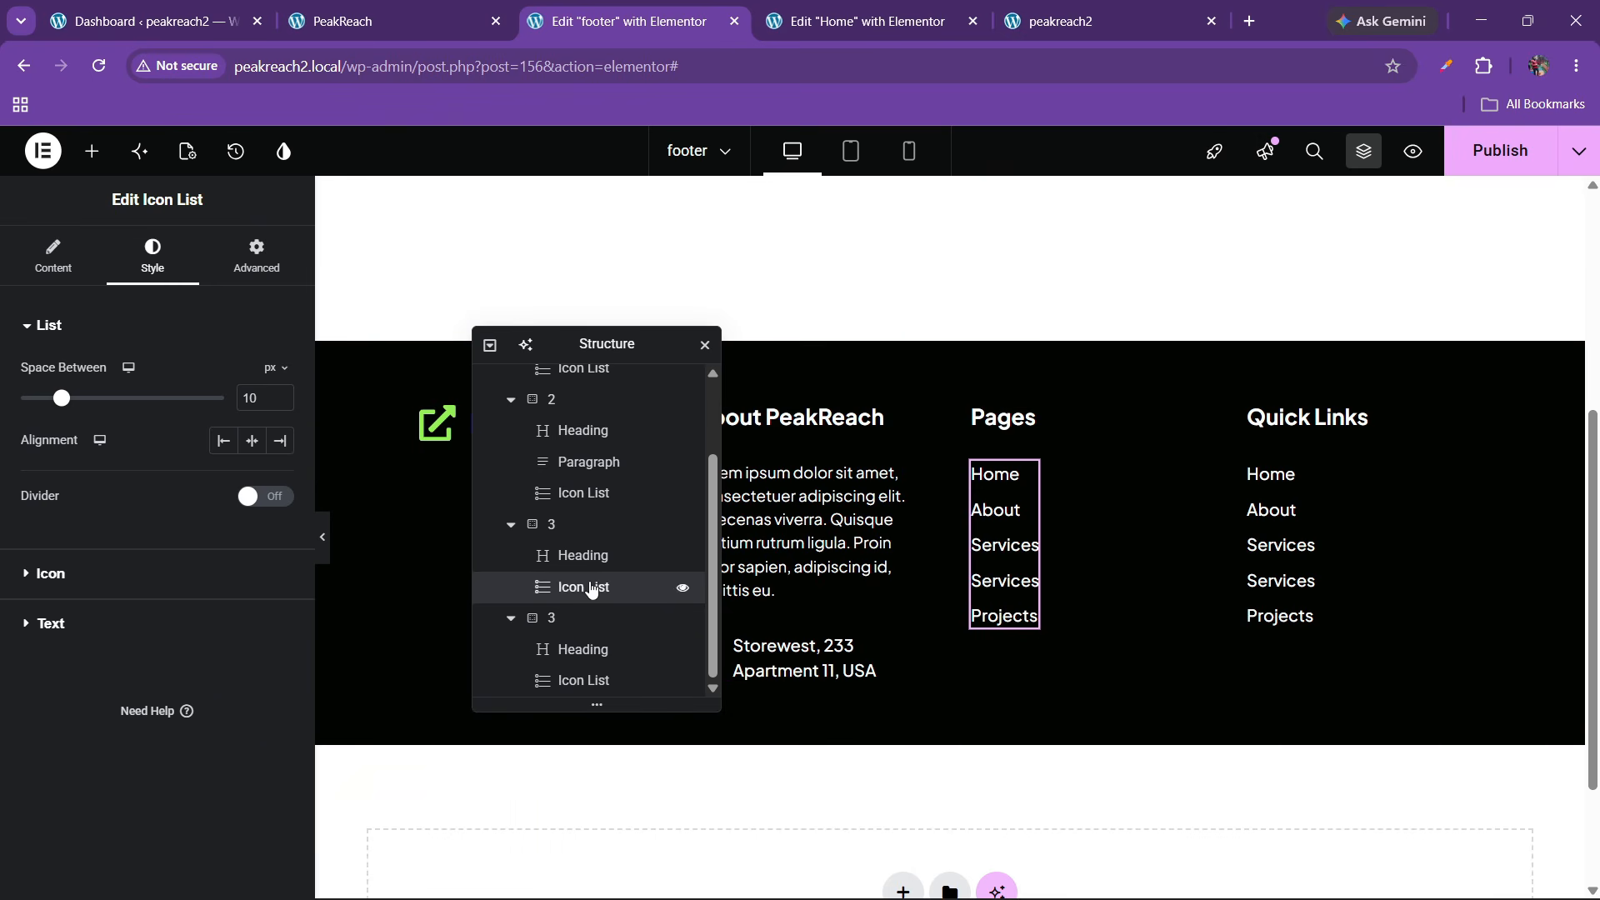
Set the Pages icon list's width to Full Width (100%) and publish the footer
left_click(53, 254)
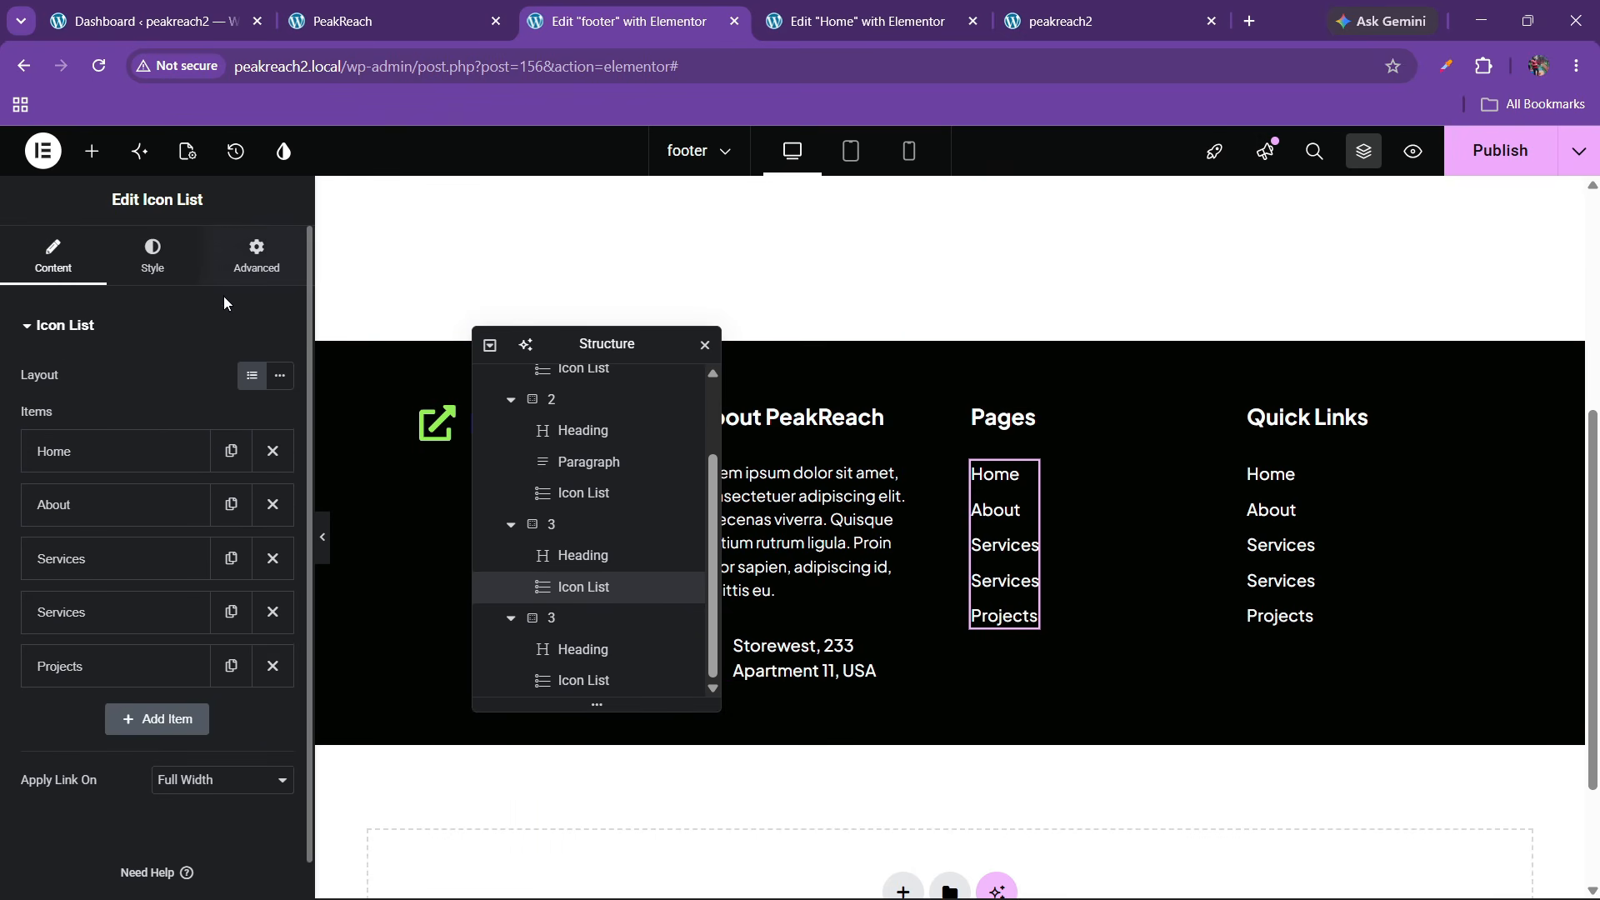
left_click(247, 263)
left_click(212, 547)
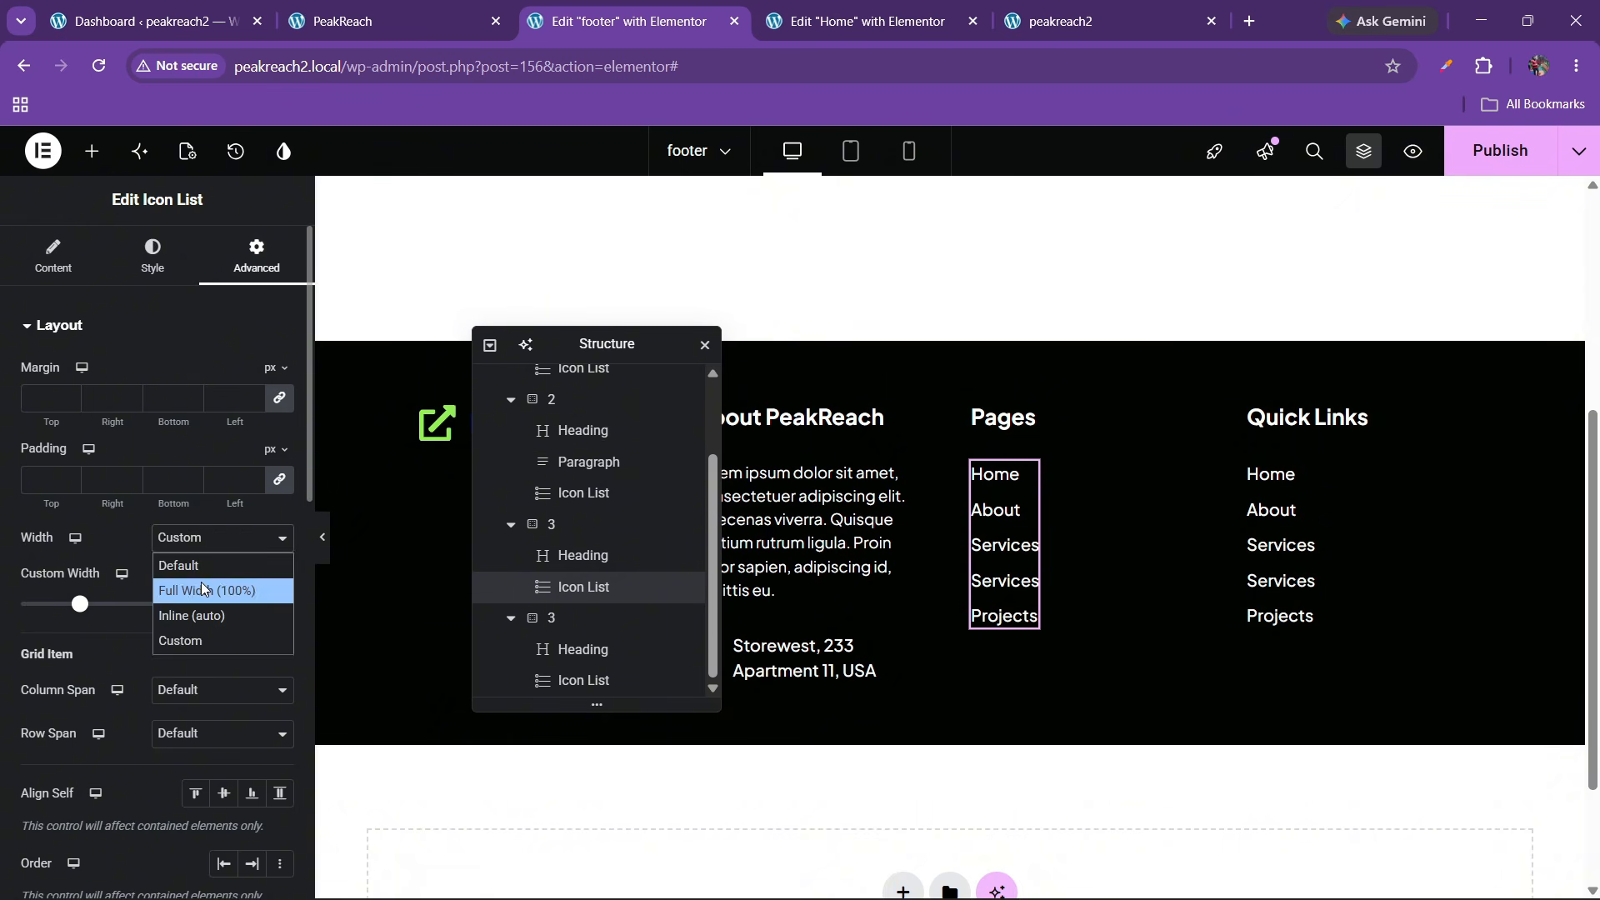
left_click(202, 581)
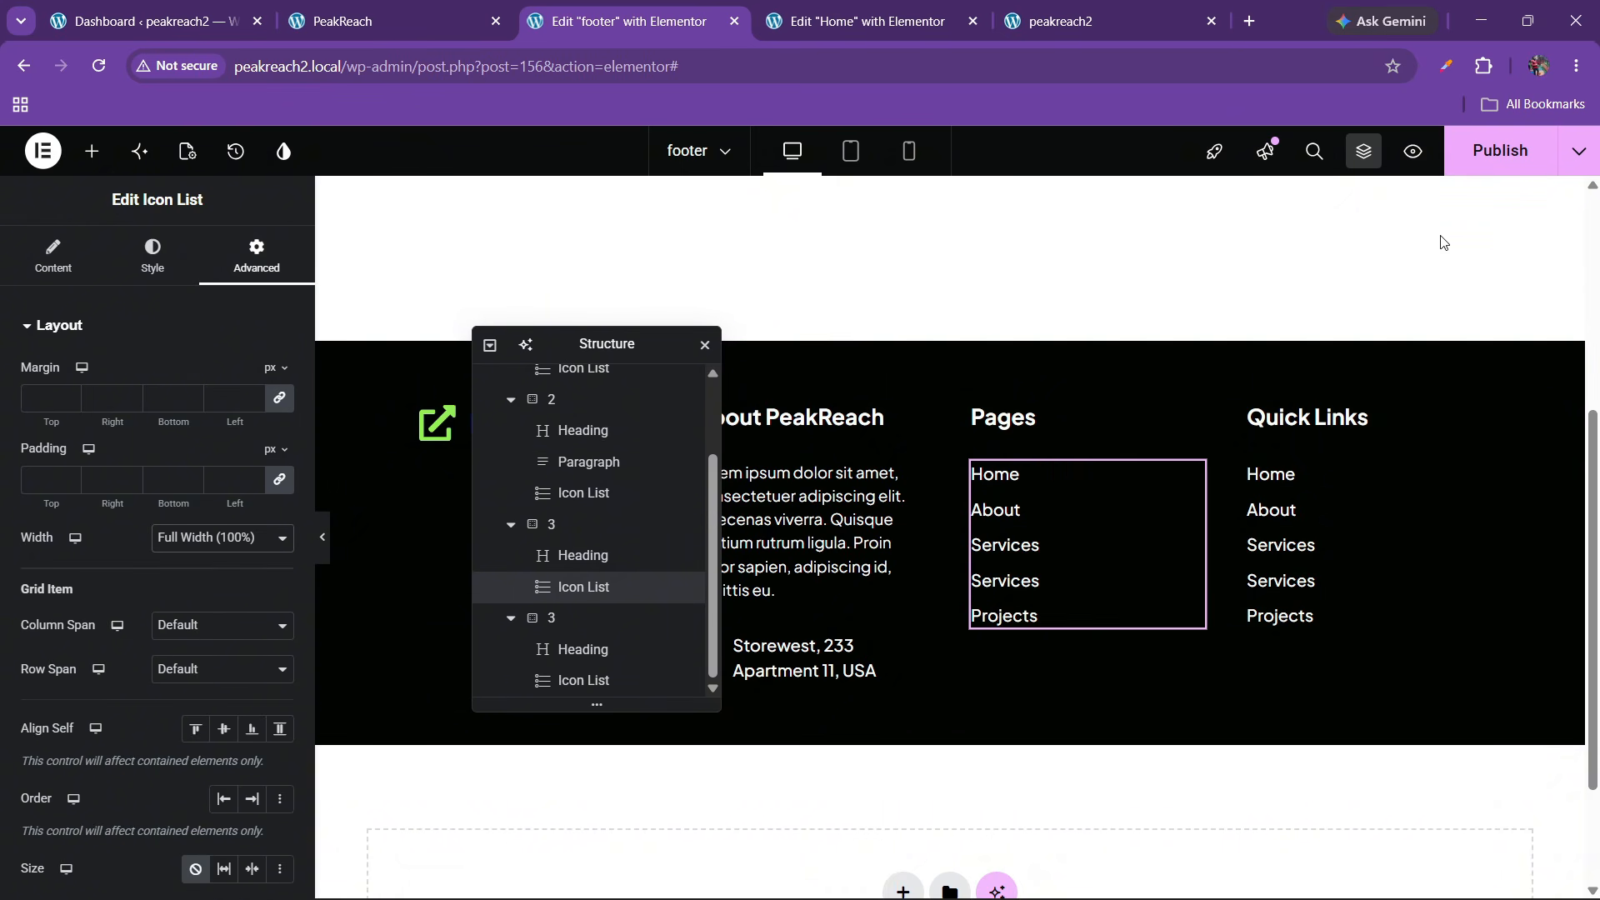
left_click(1500, 150)
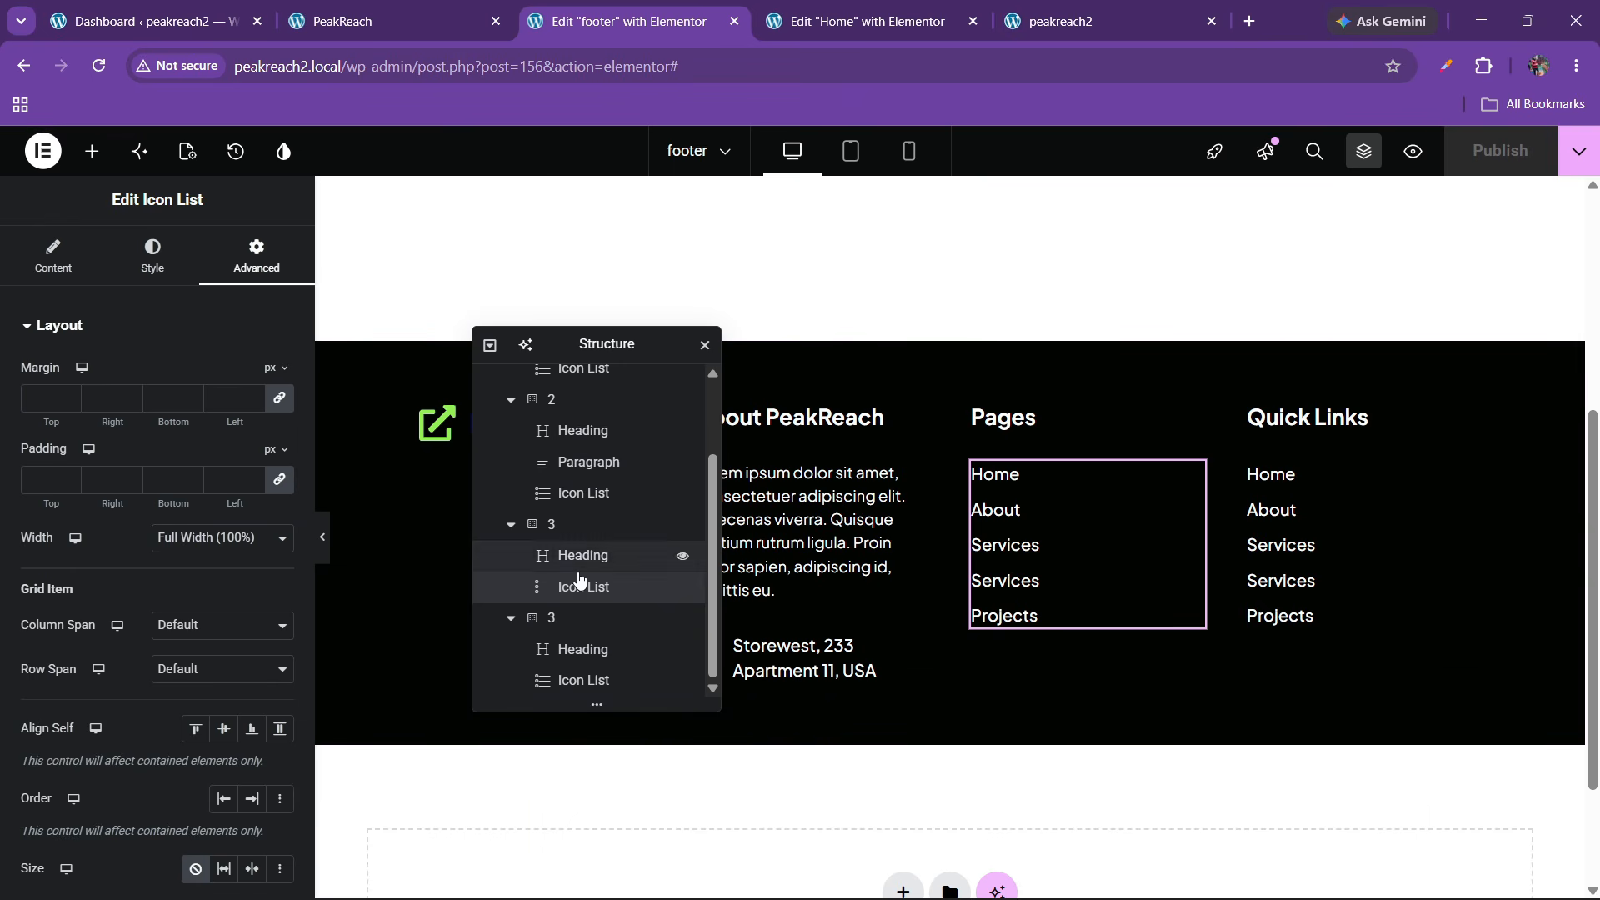
Set the logo column container's width to 20%
left_click(553, 412)
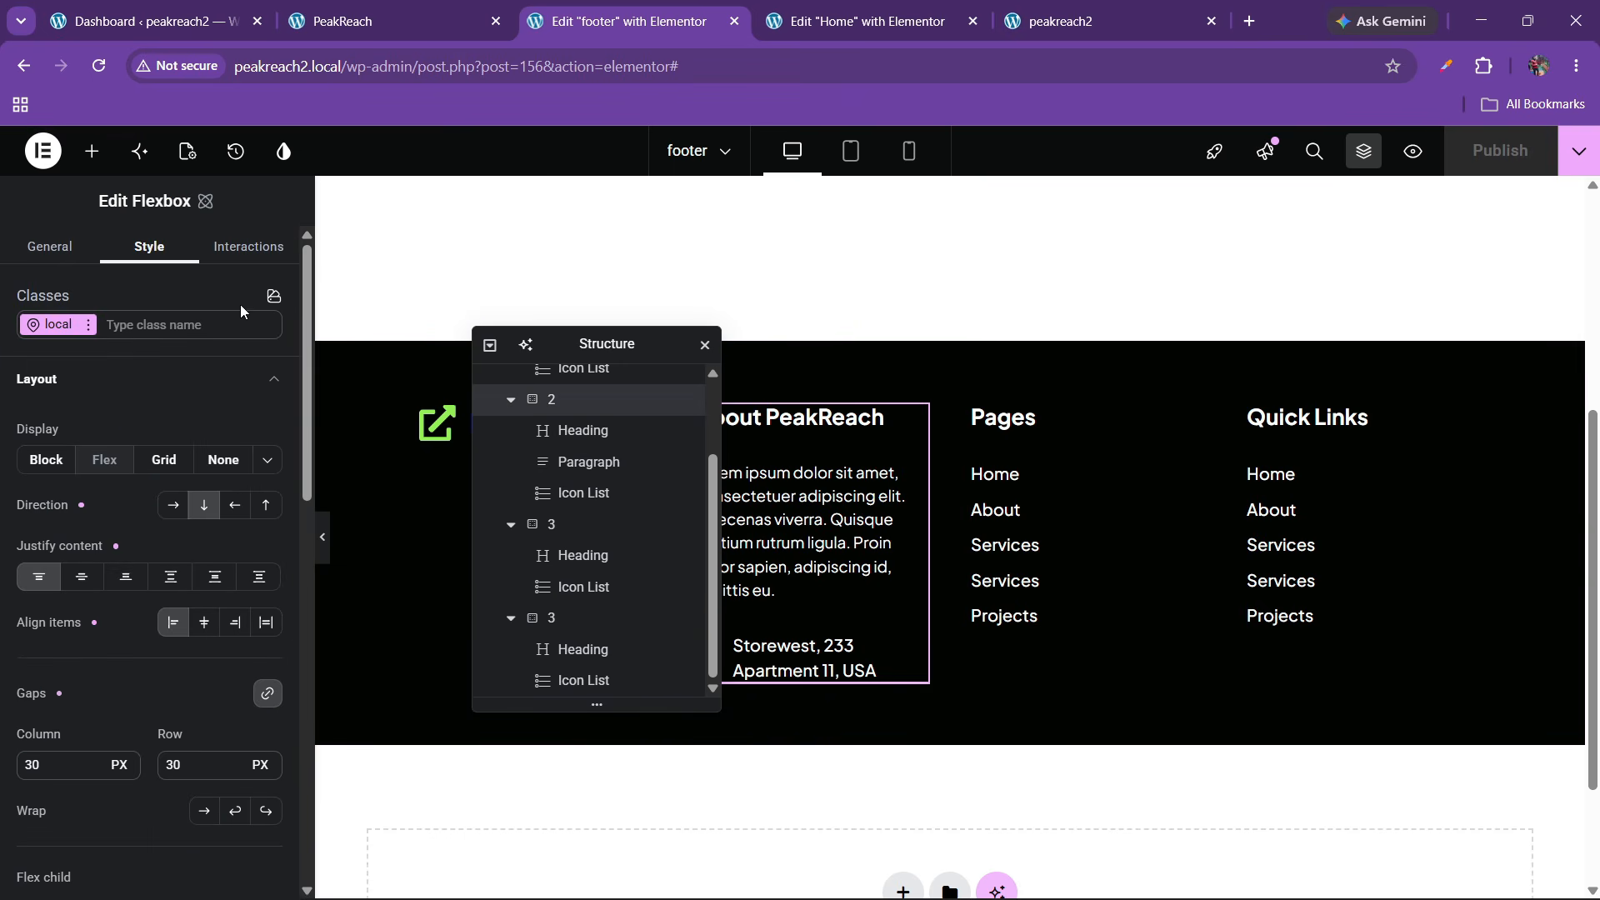
scroll(138, 482, "down", 10)
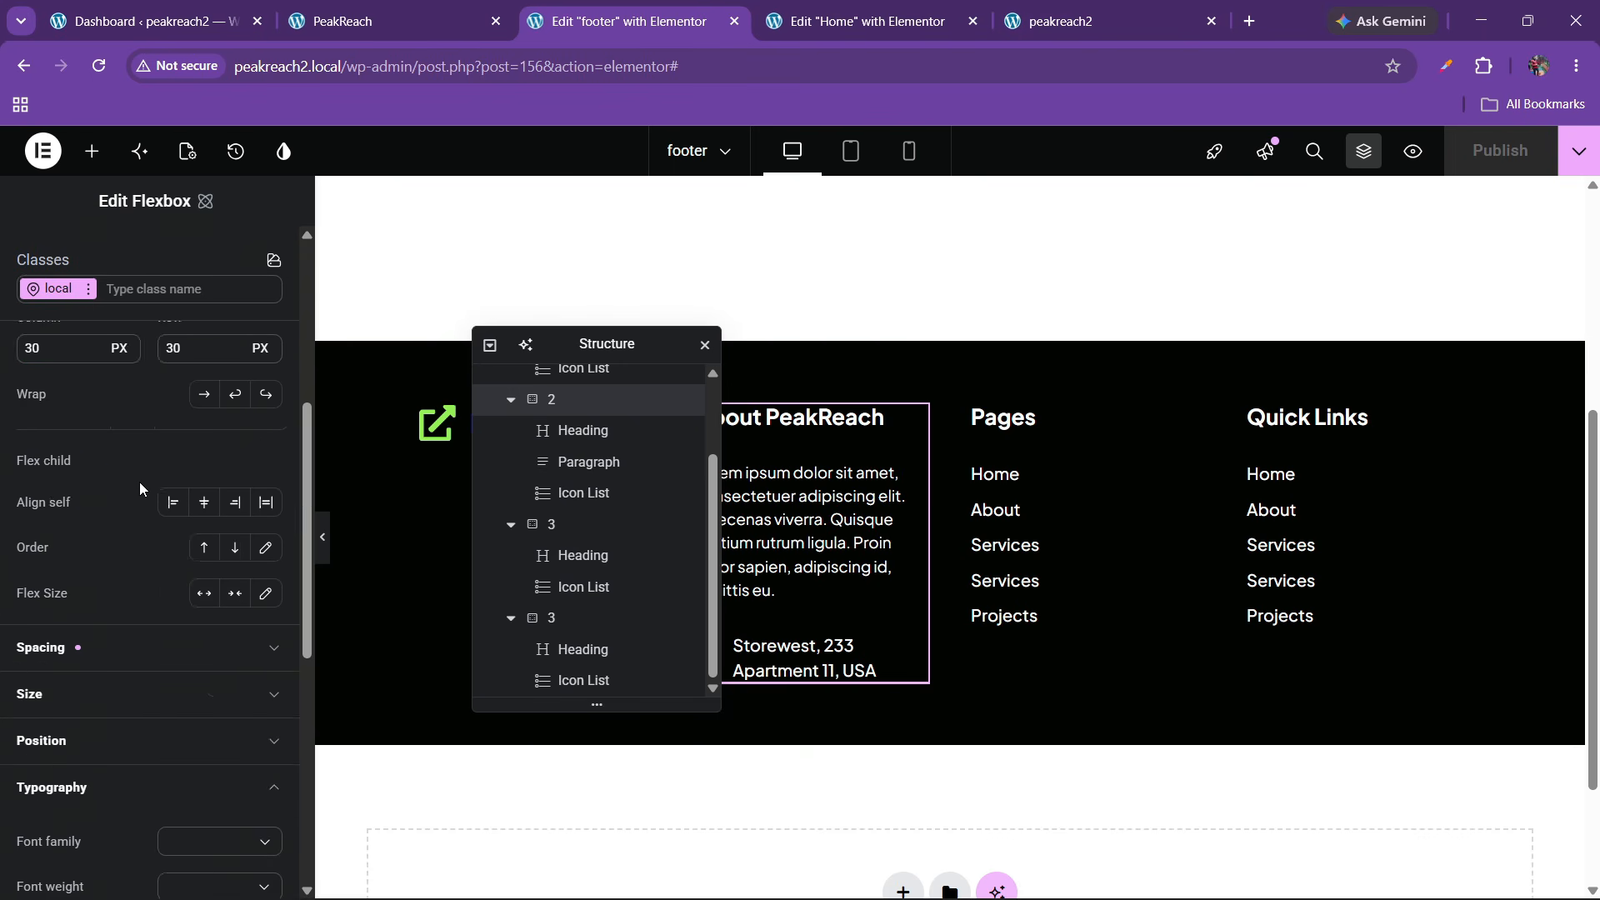
scroll(138, 481, "down", 5)
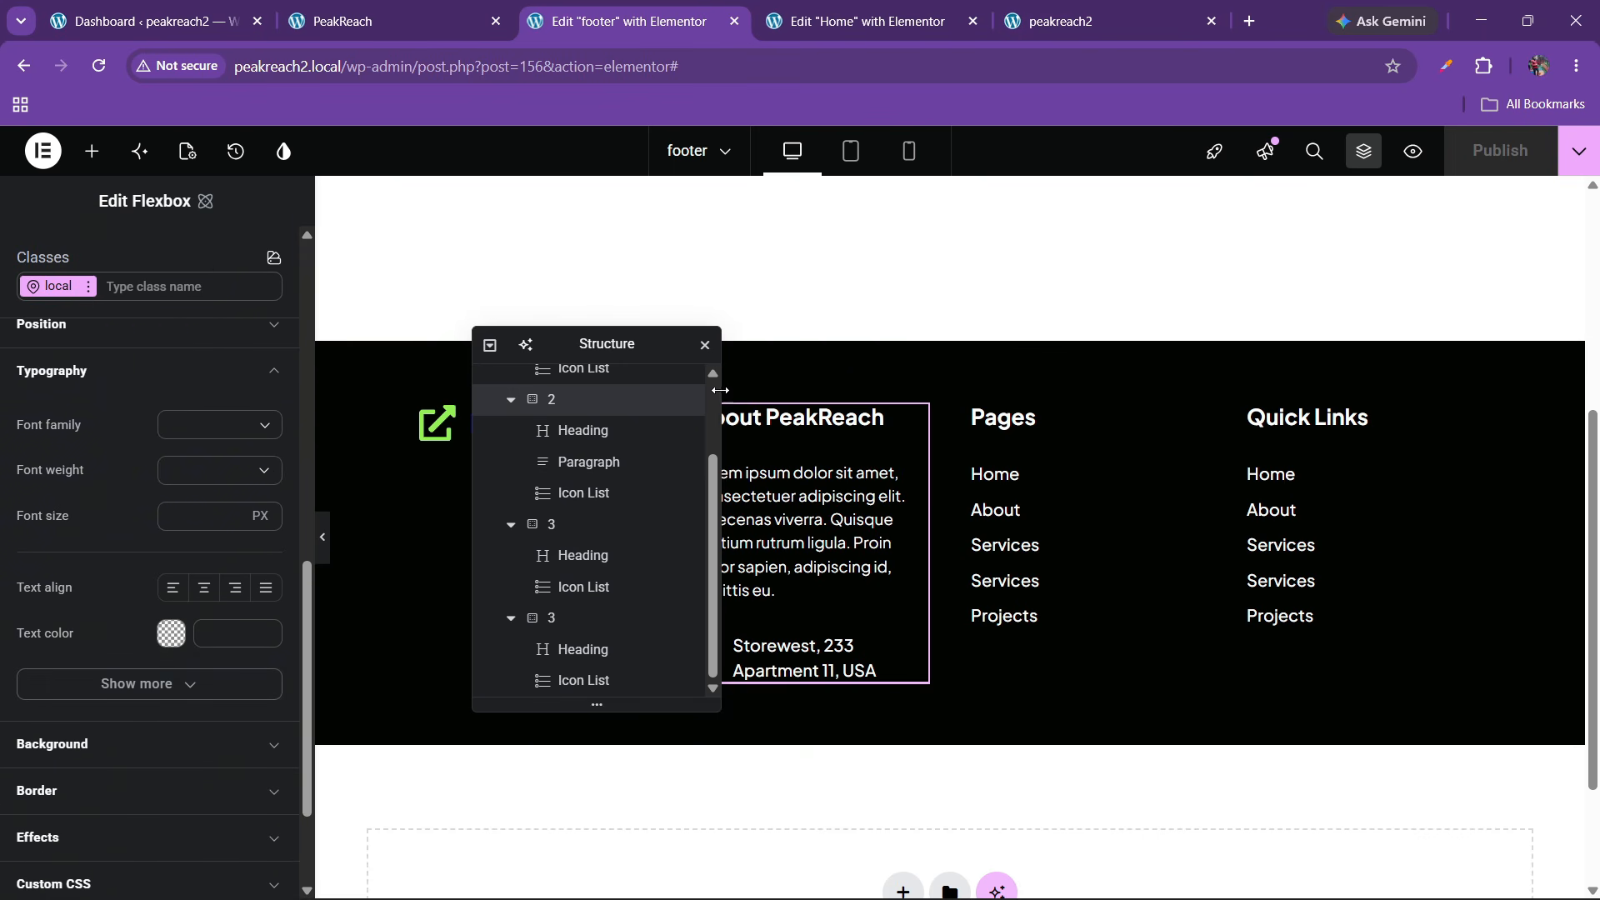
left_click_drag(606, 344, 1079, 349)
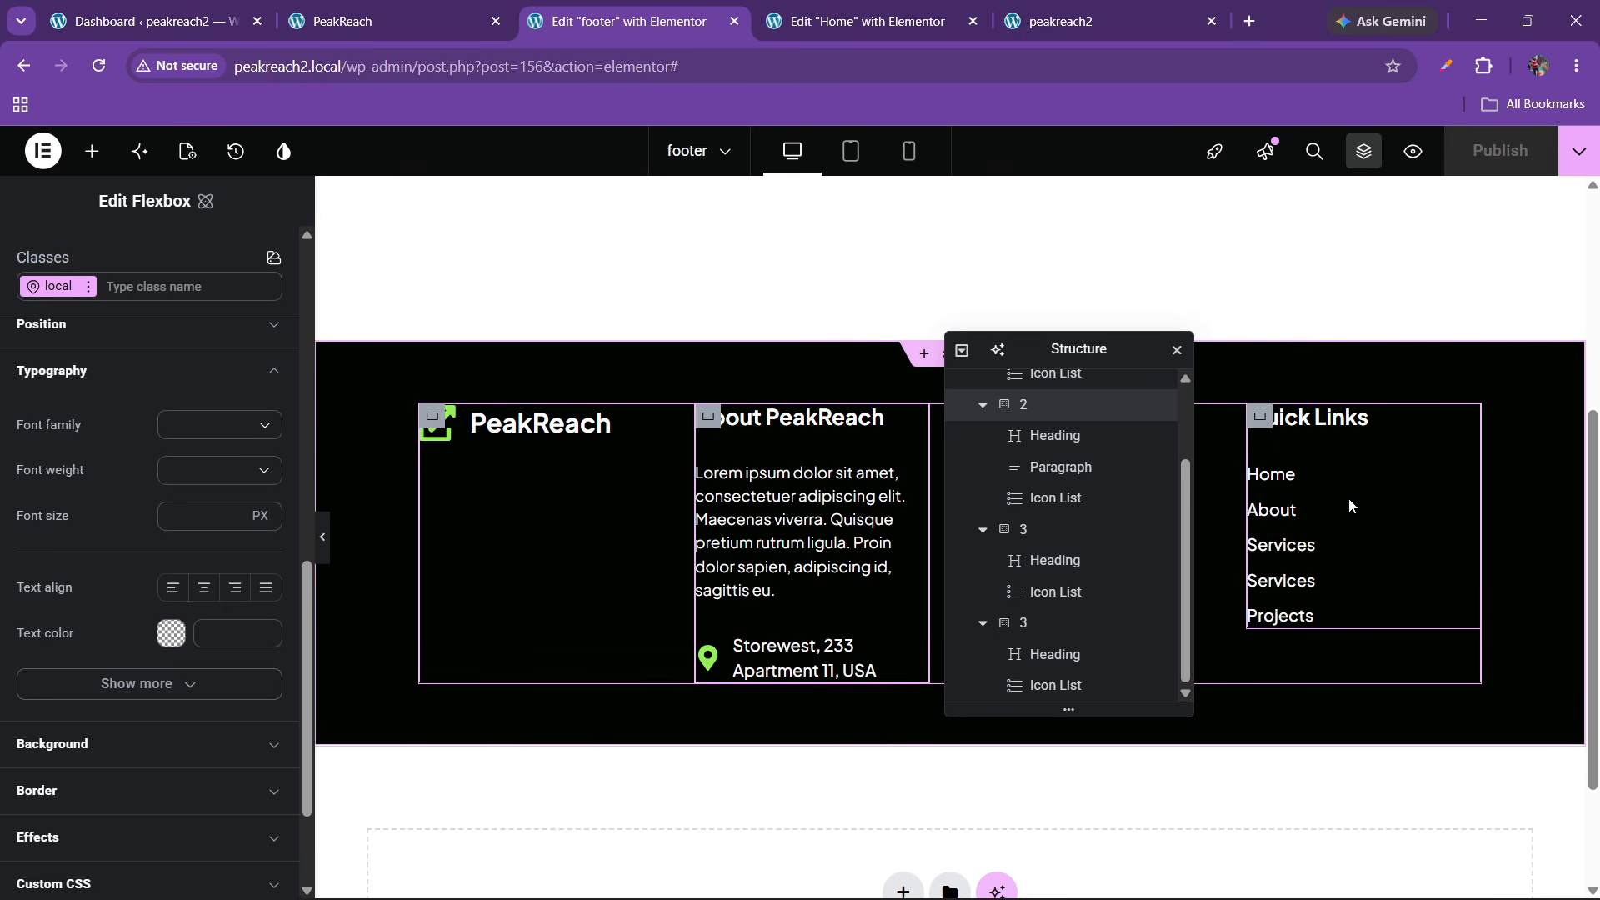
scroll(1066, 591, "up", 2)
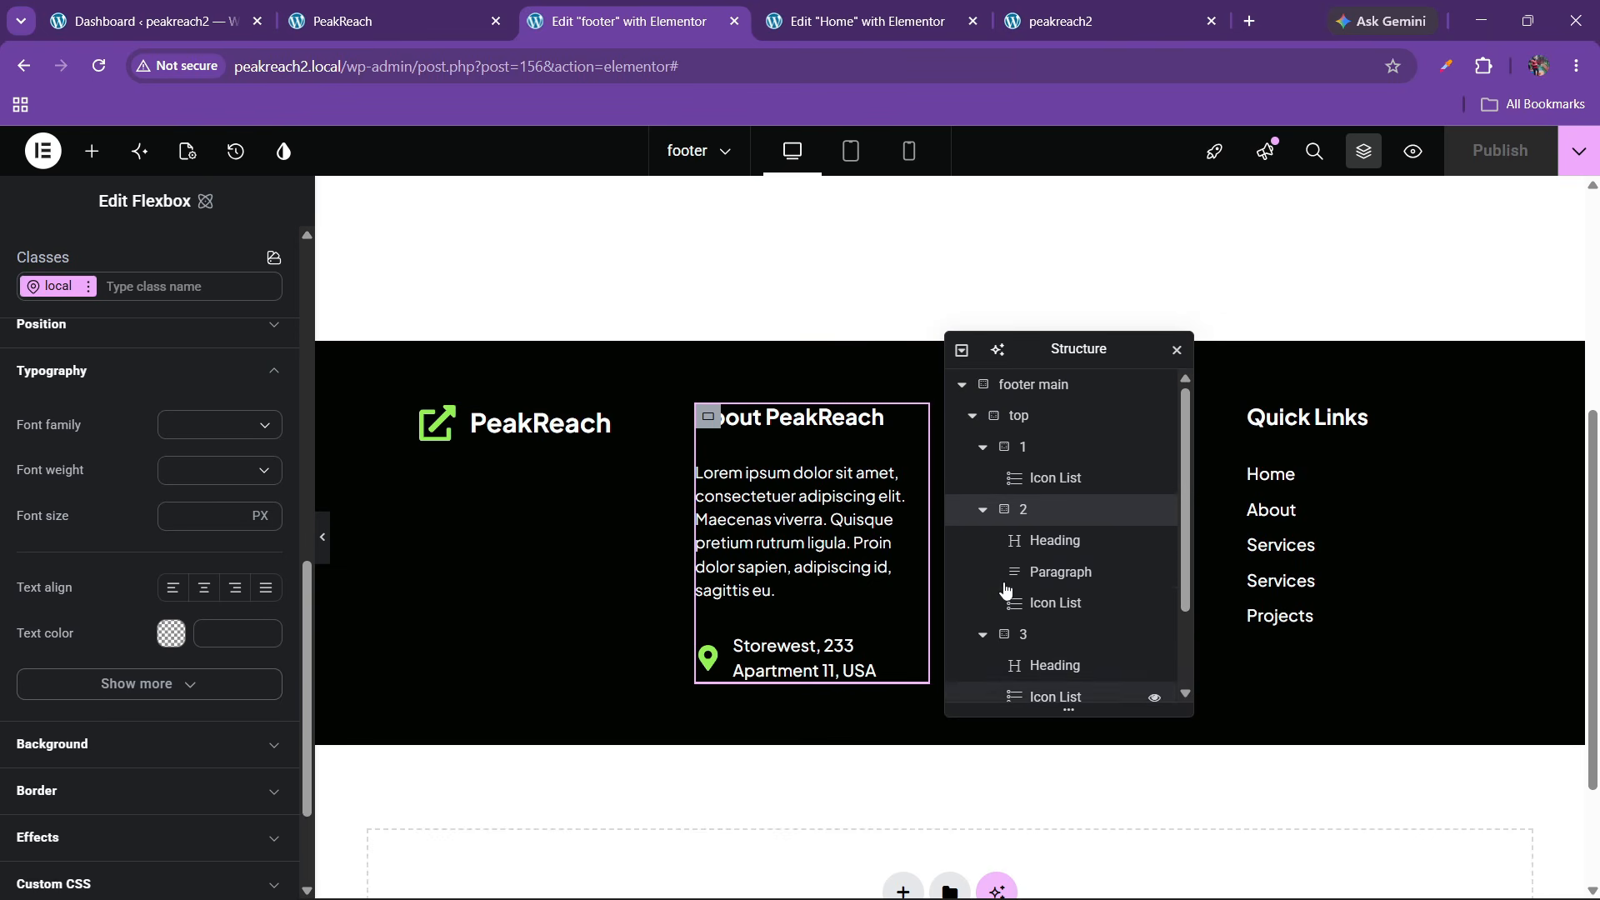
left_click(1018, 465)
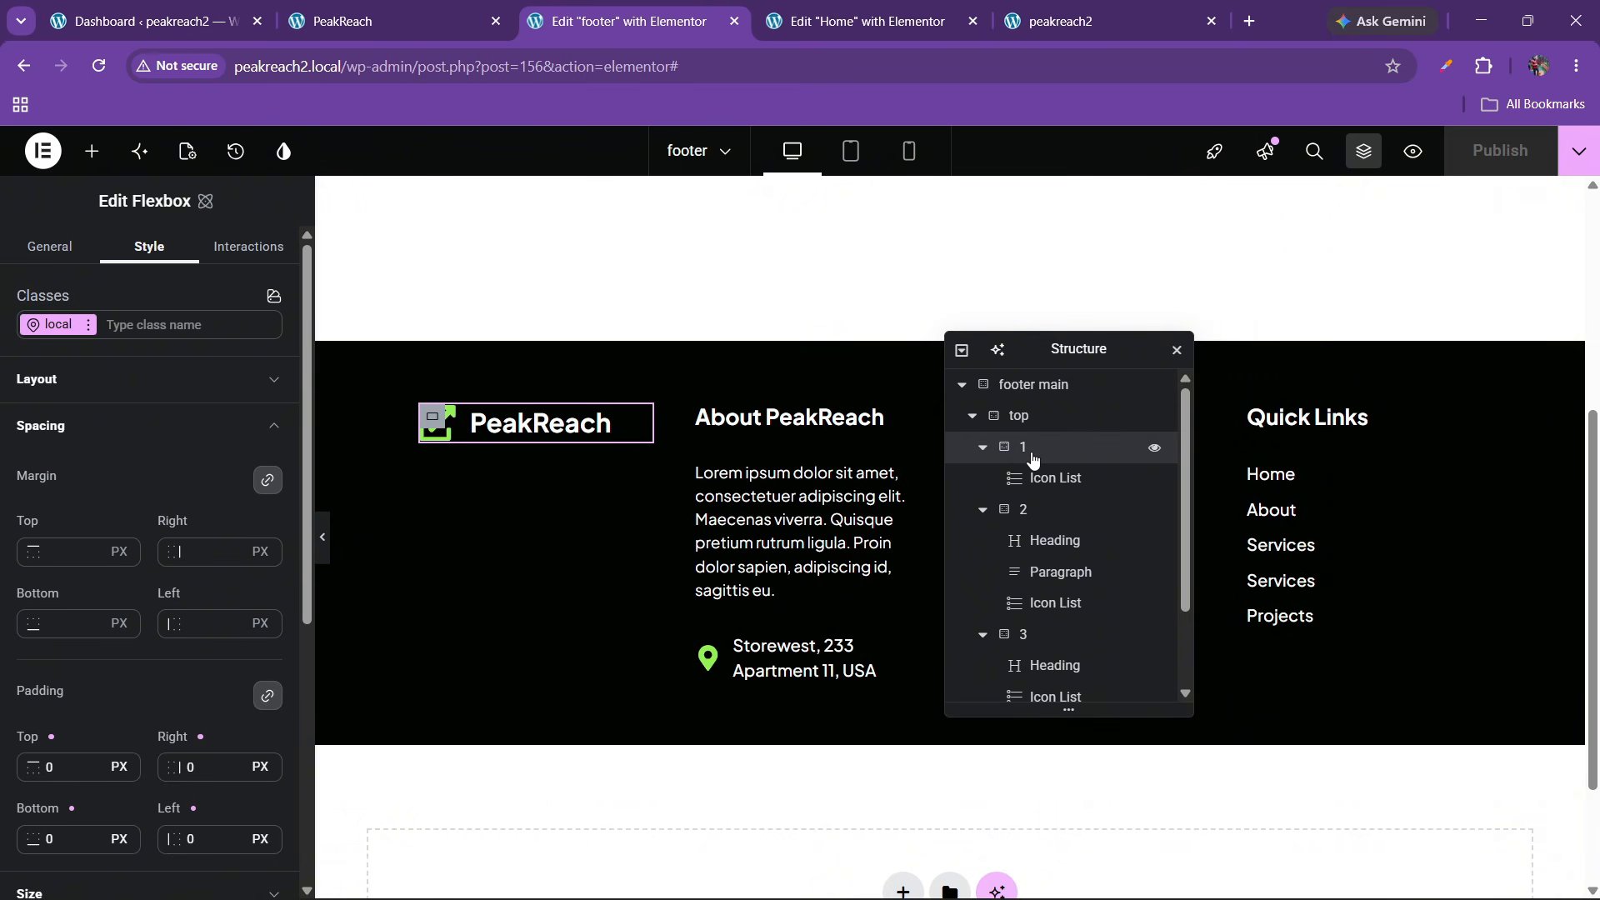
scroll(94, 517, "down", 4)
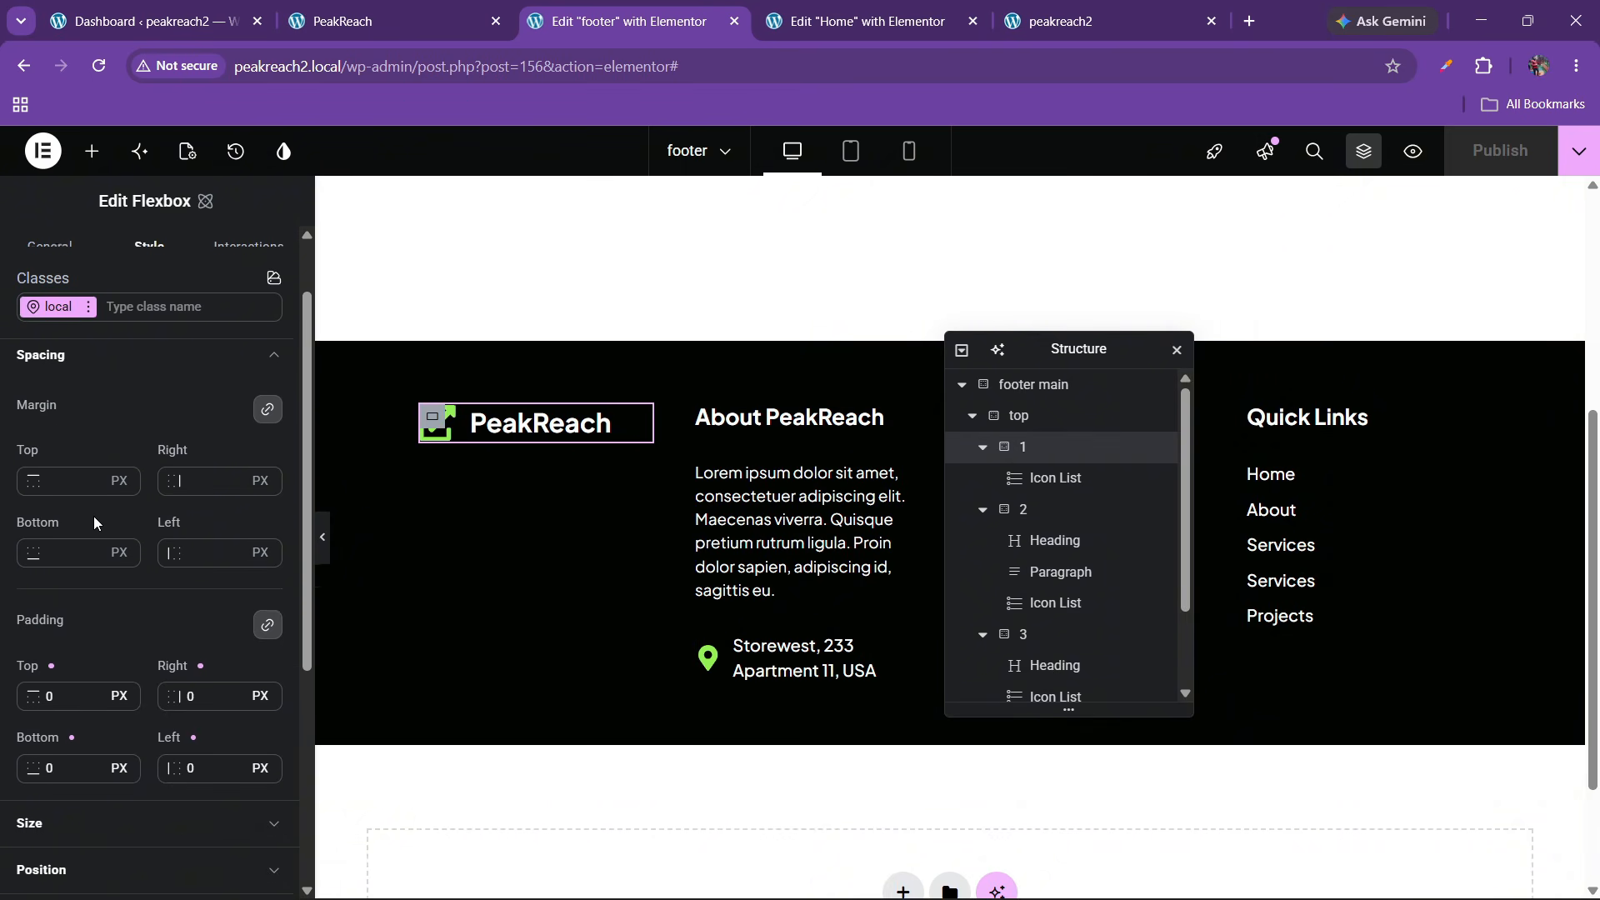
left_click(110, 576)
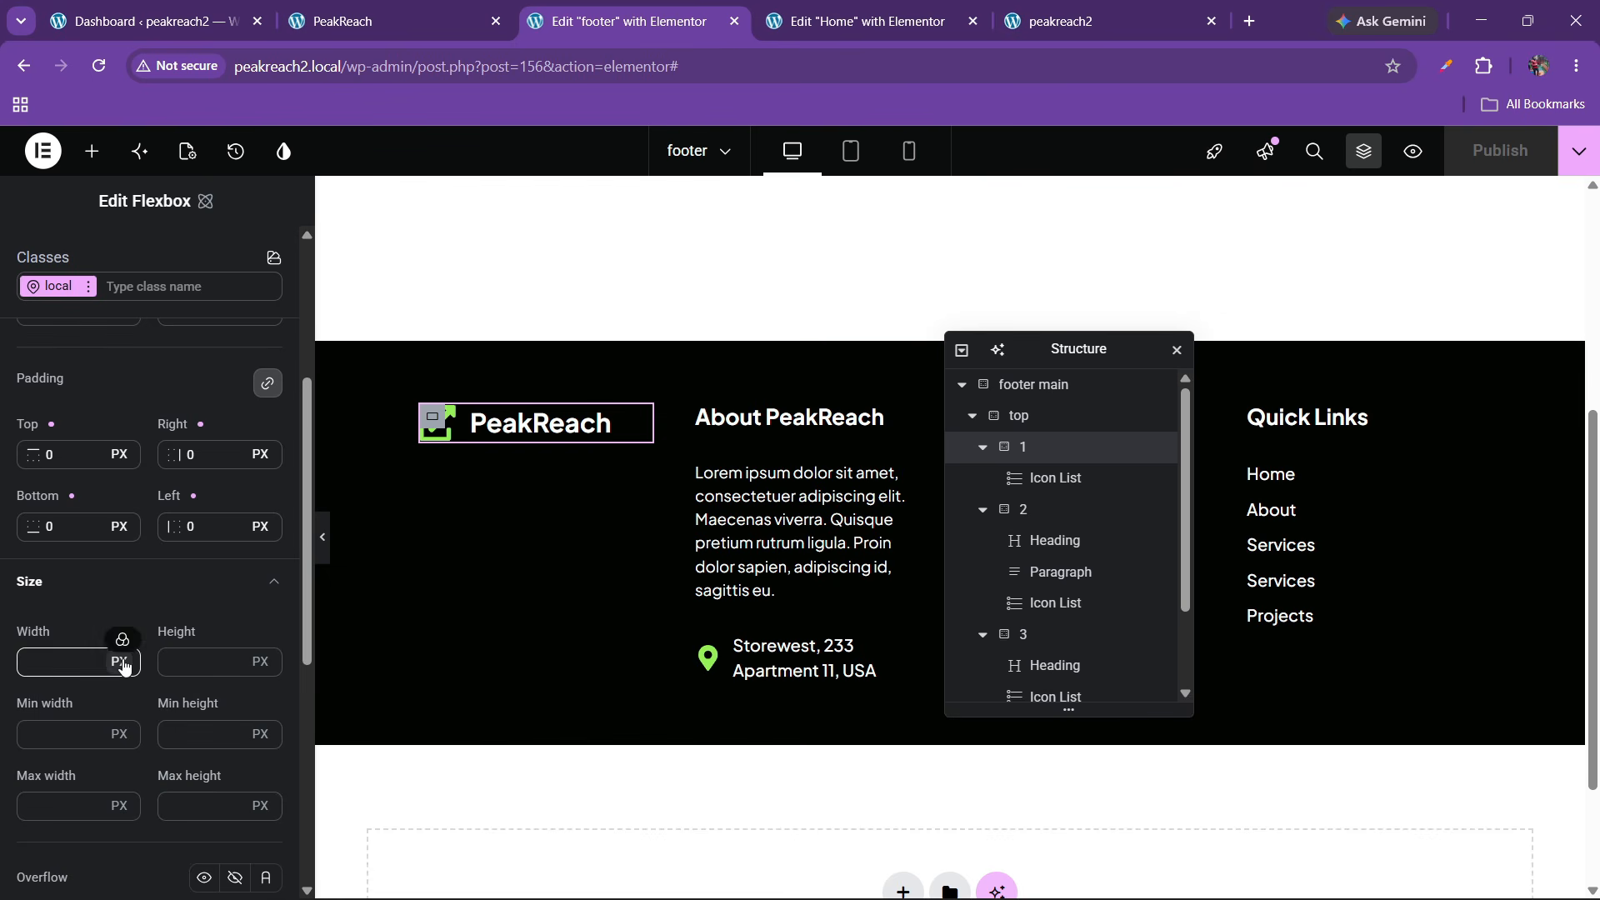
left_click(124, 662)
left_click(132, 618)
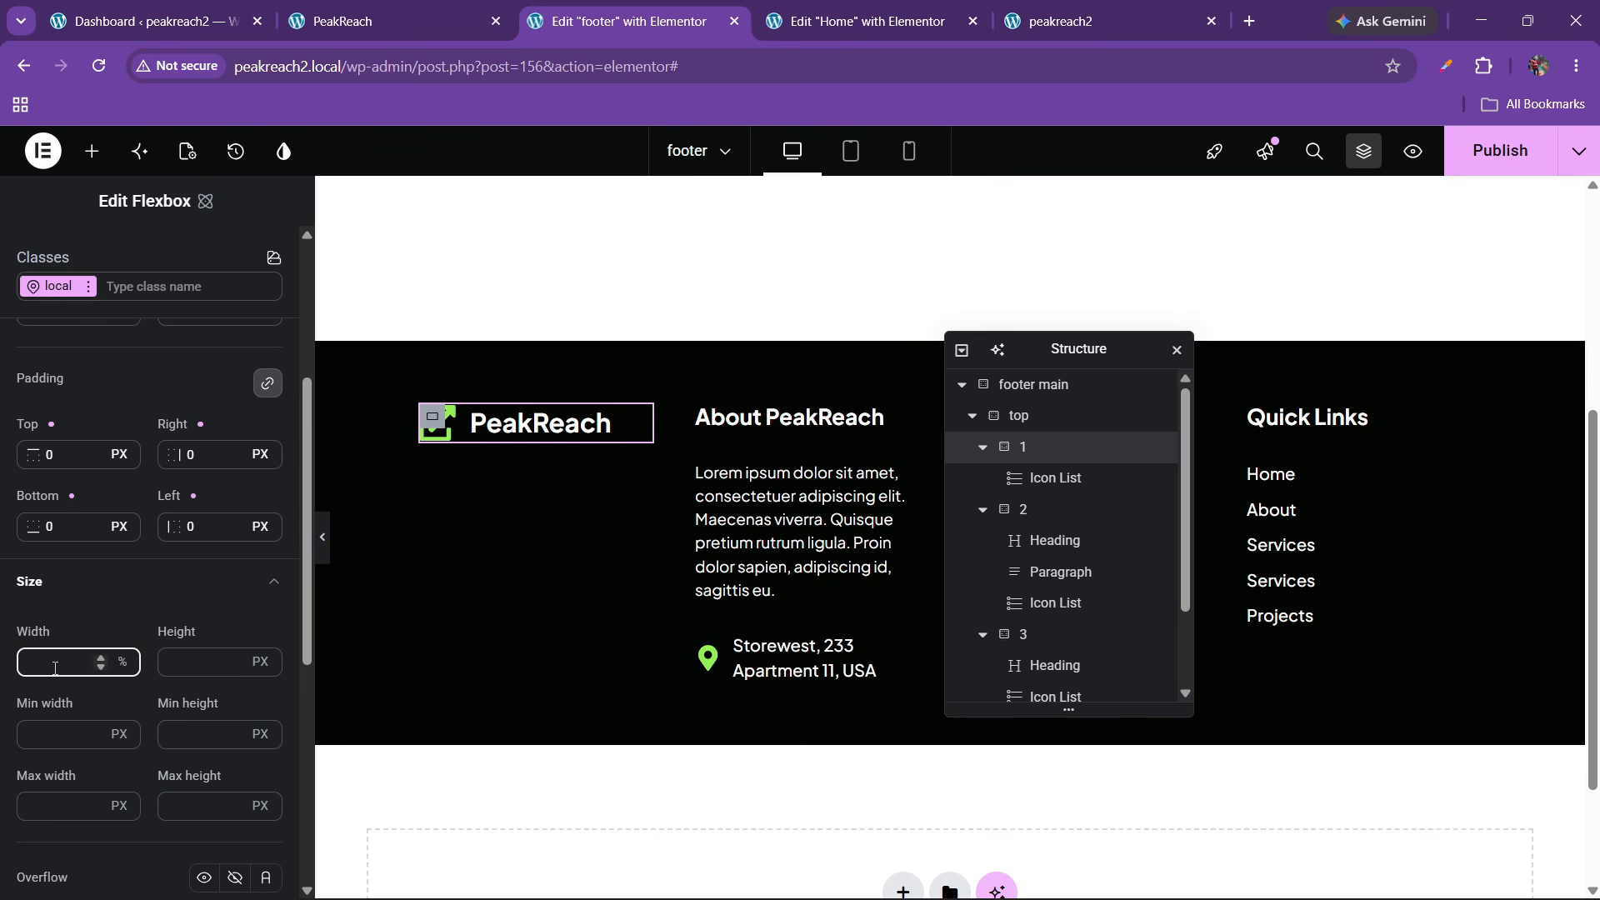
type("20")
Set the About column container's width to 40%
left_click(1023, 509)
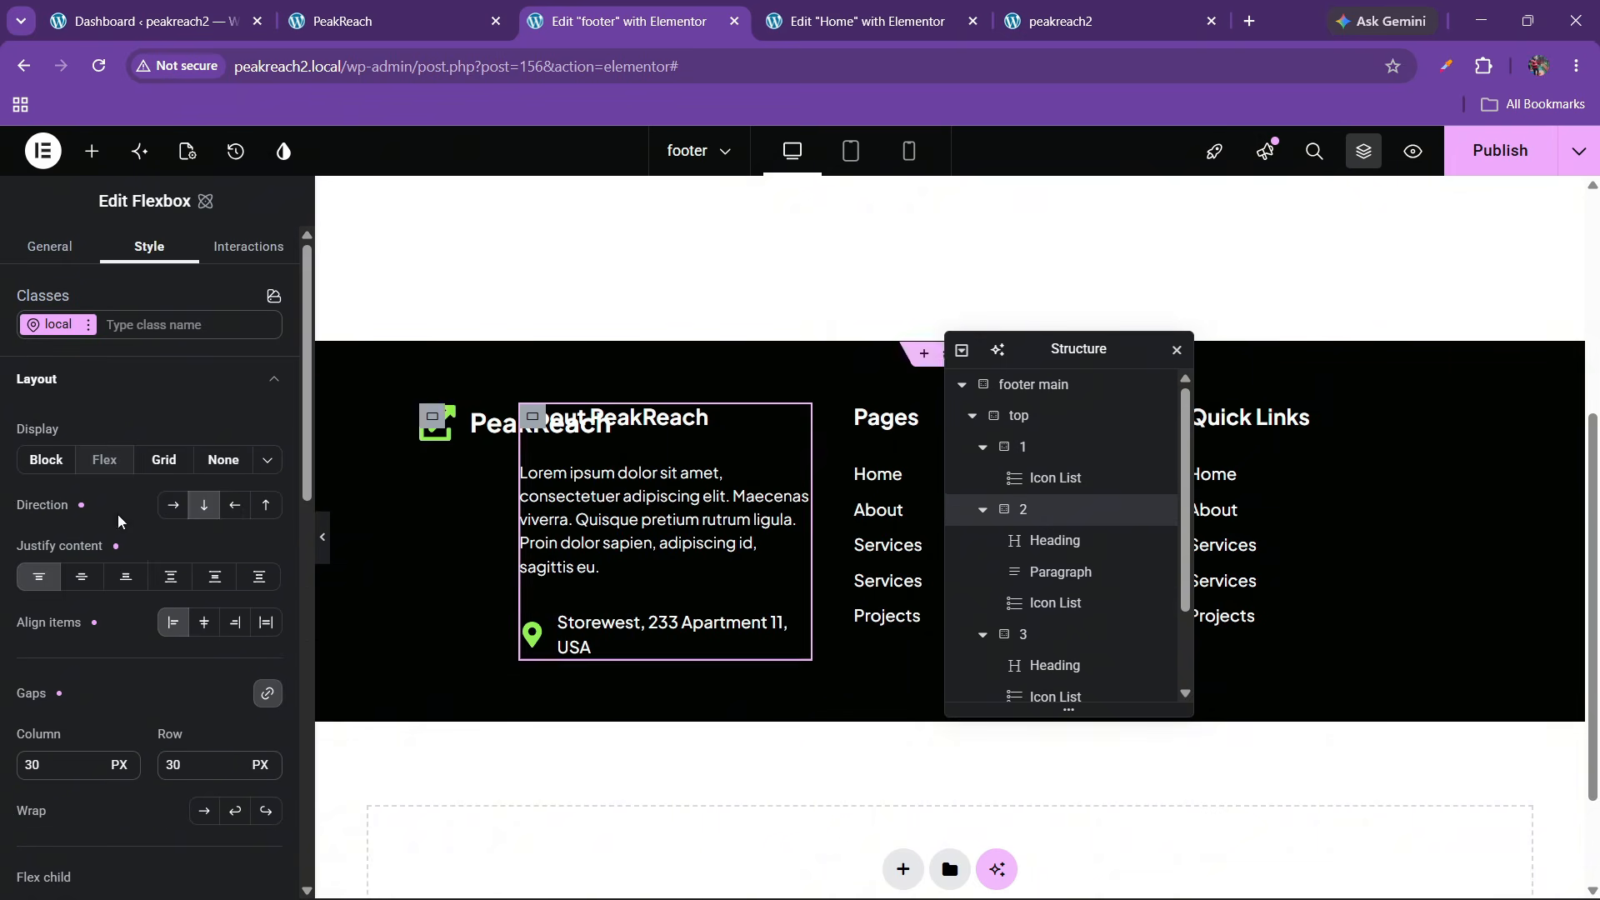
scroll(70, 503, "down", 3)
scroll(73, 525, "down", 3)
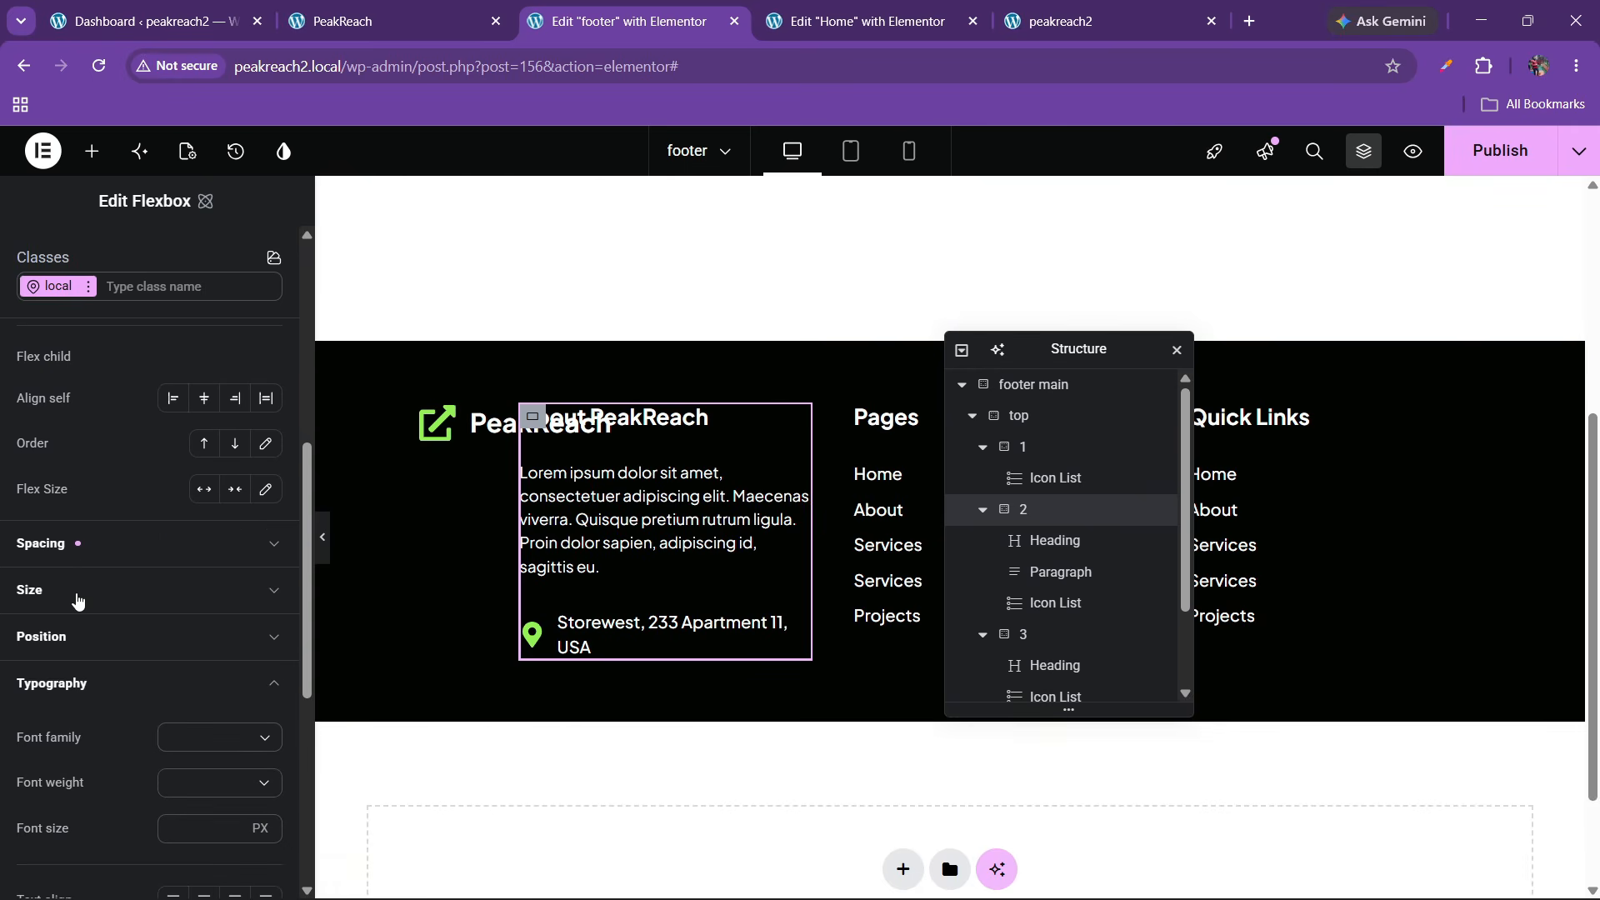
left_click(78, 598)
scroll(111, 602, "down", 2)
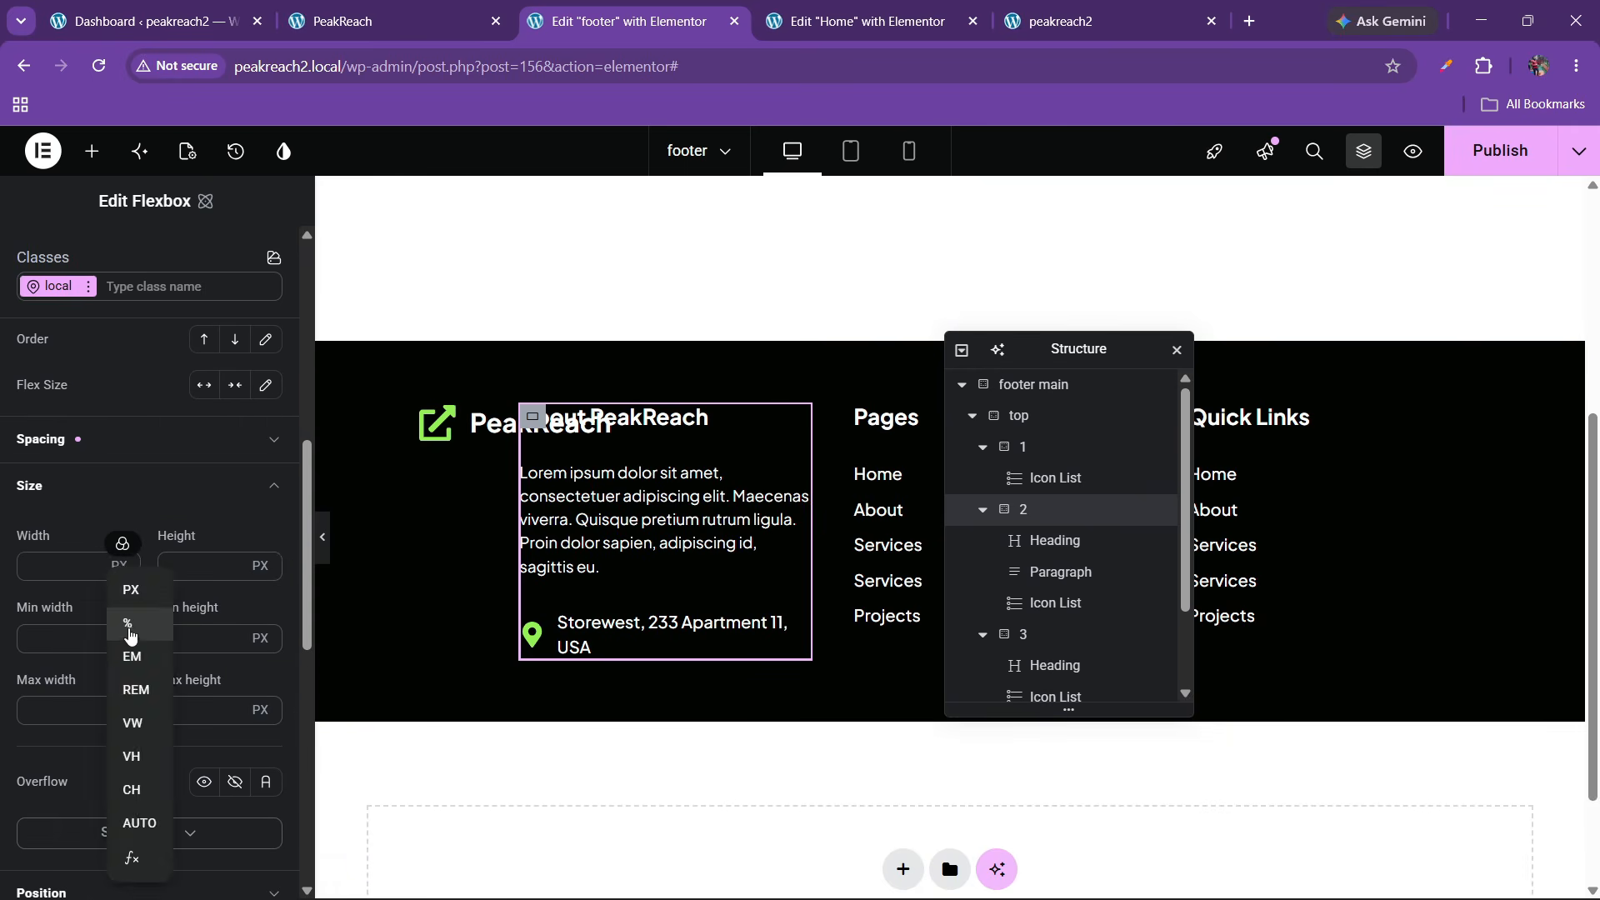
left_click(126, 615)
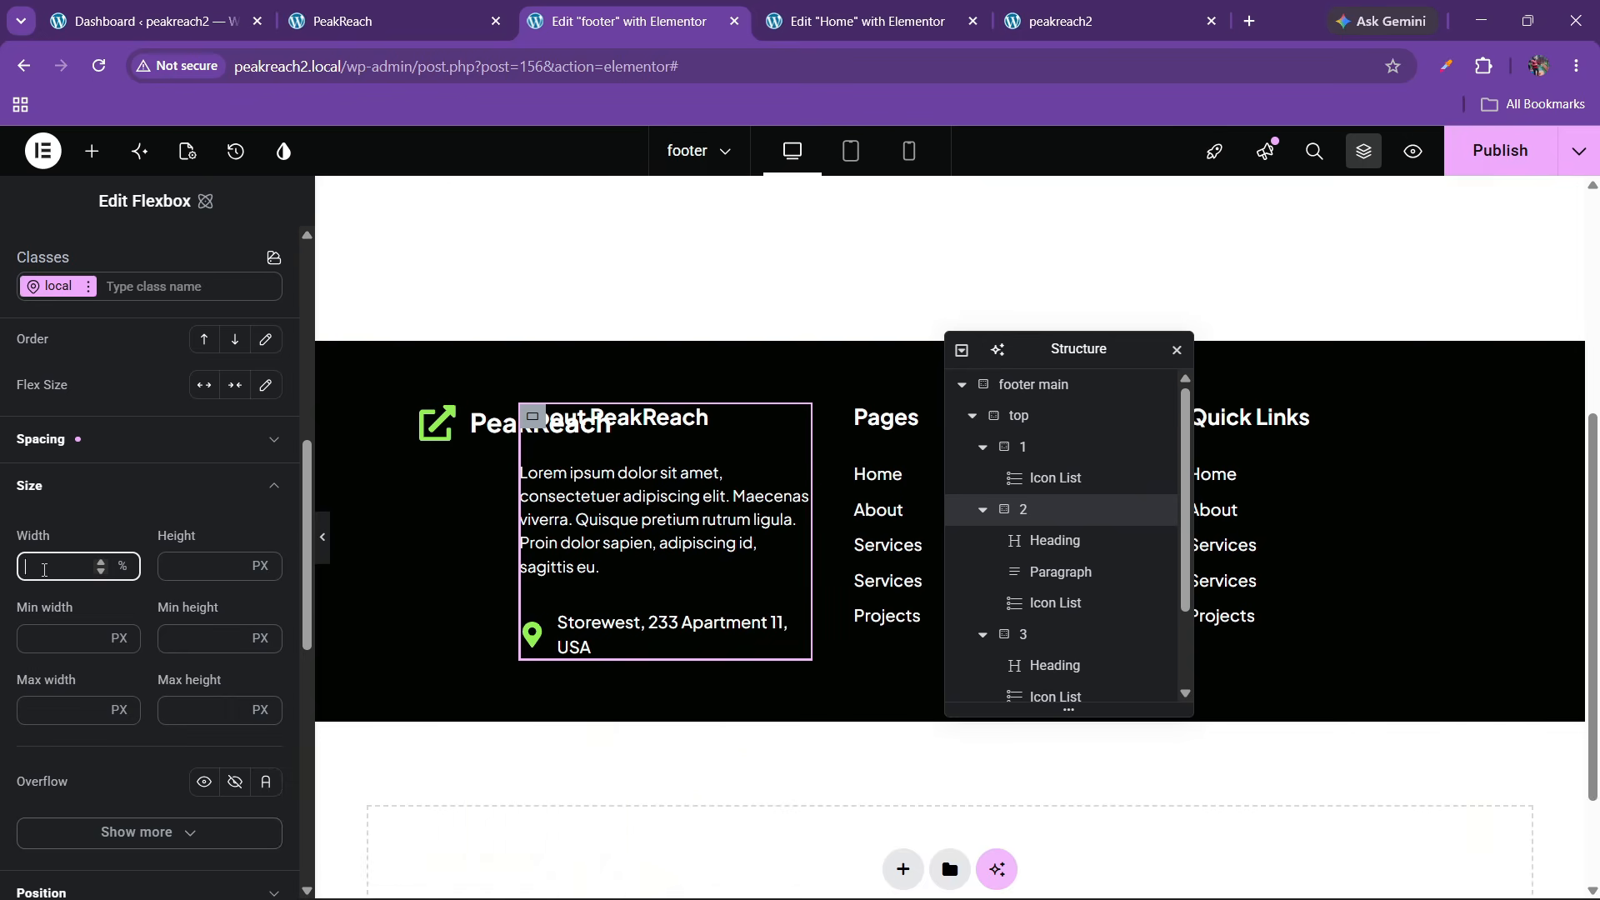
type("40")
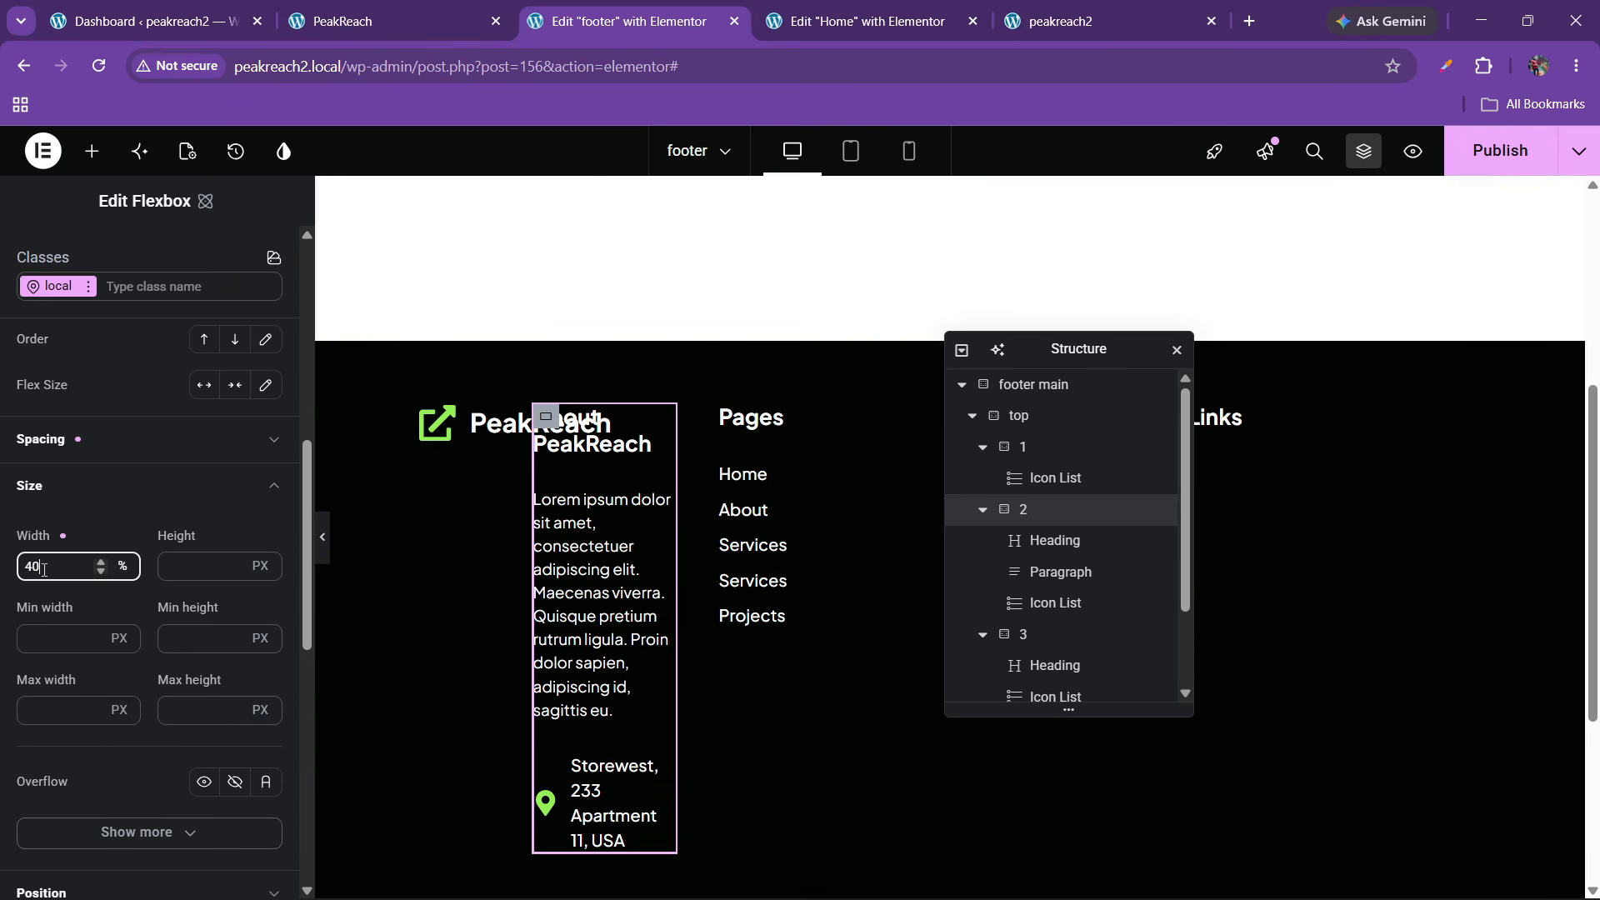
Set the Pages column container's width to 20%
left_click(1033, 633)
scroll(96, 553, "down", 4)
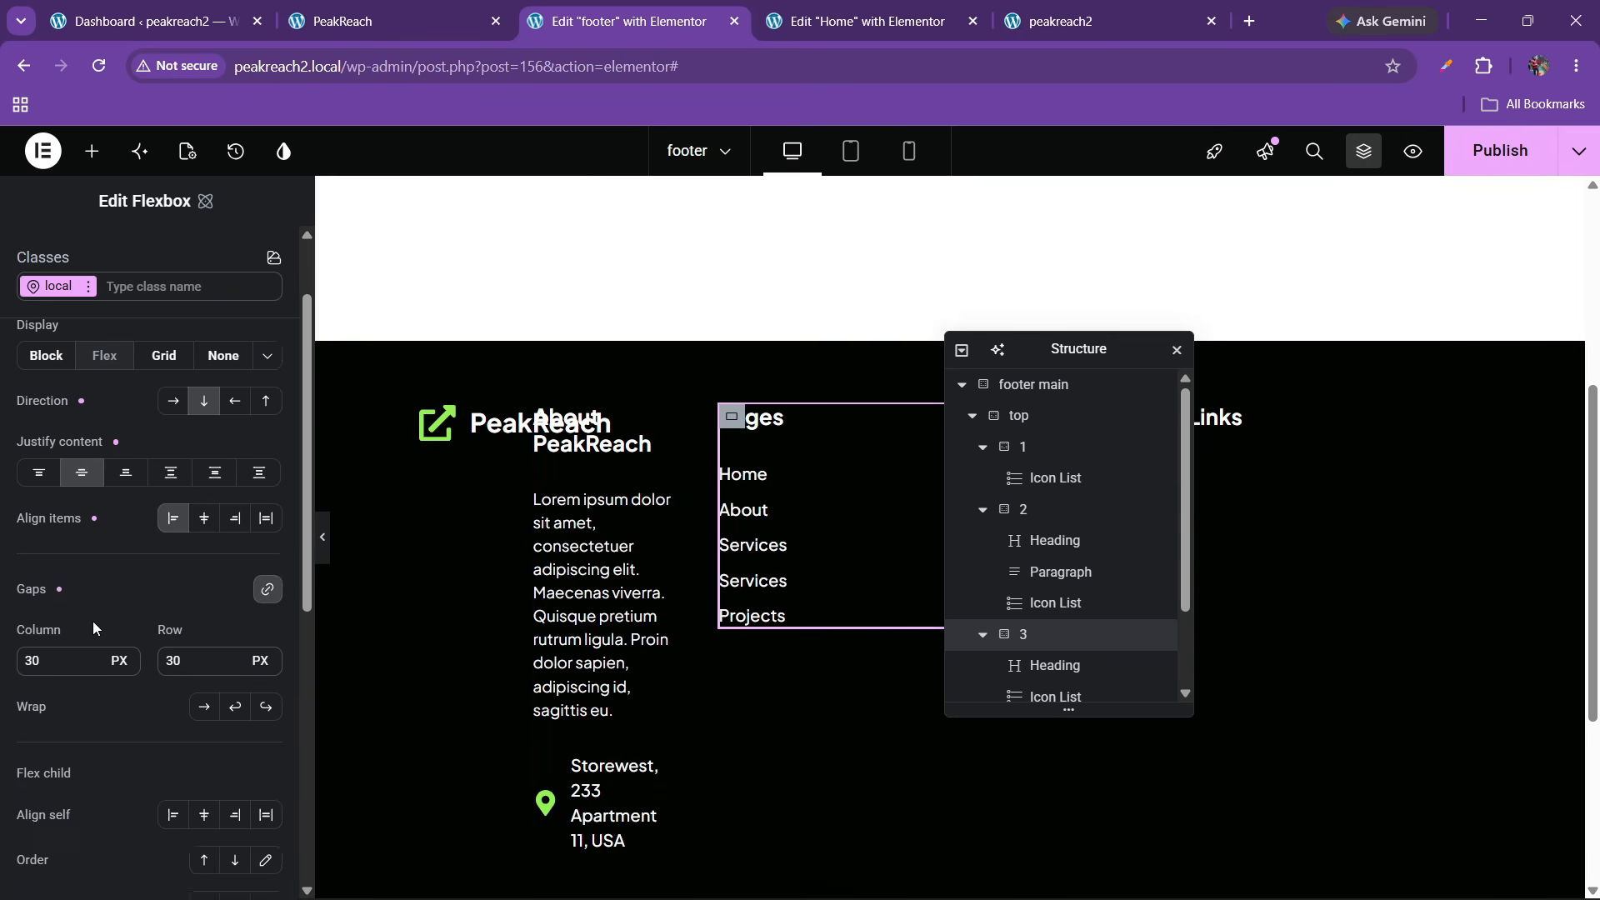
scroll(83, 716, "down", 1)
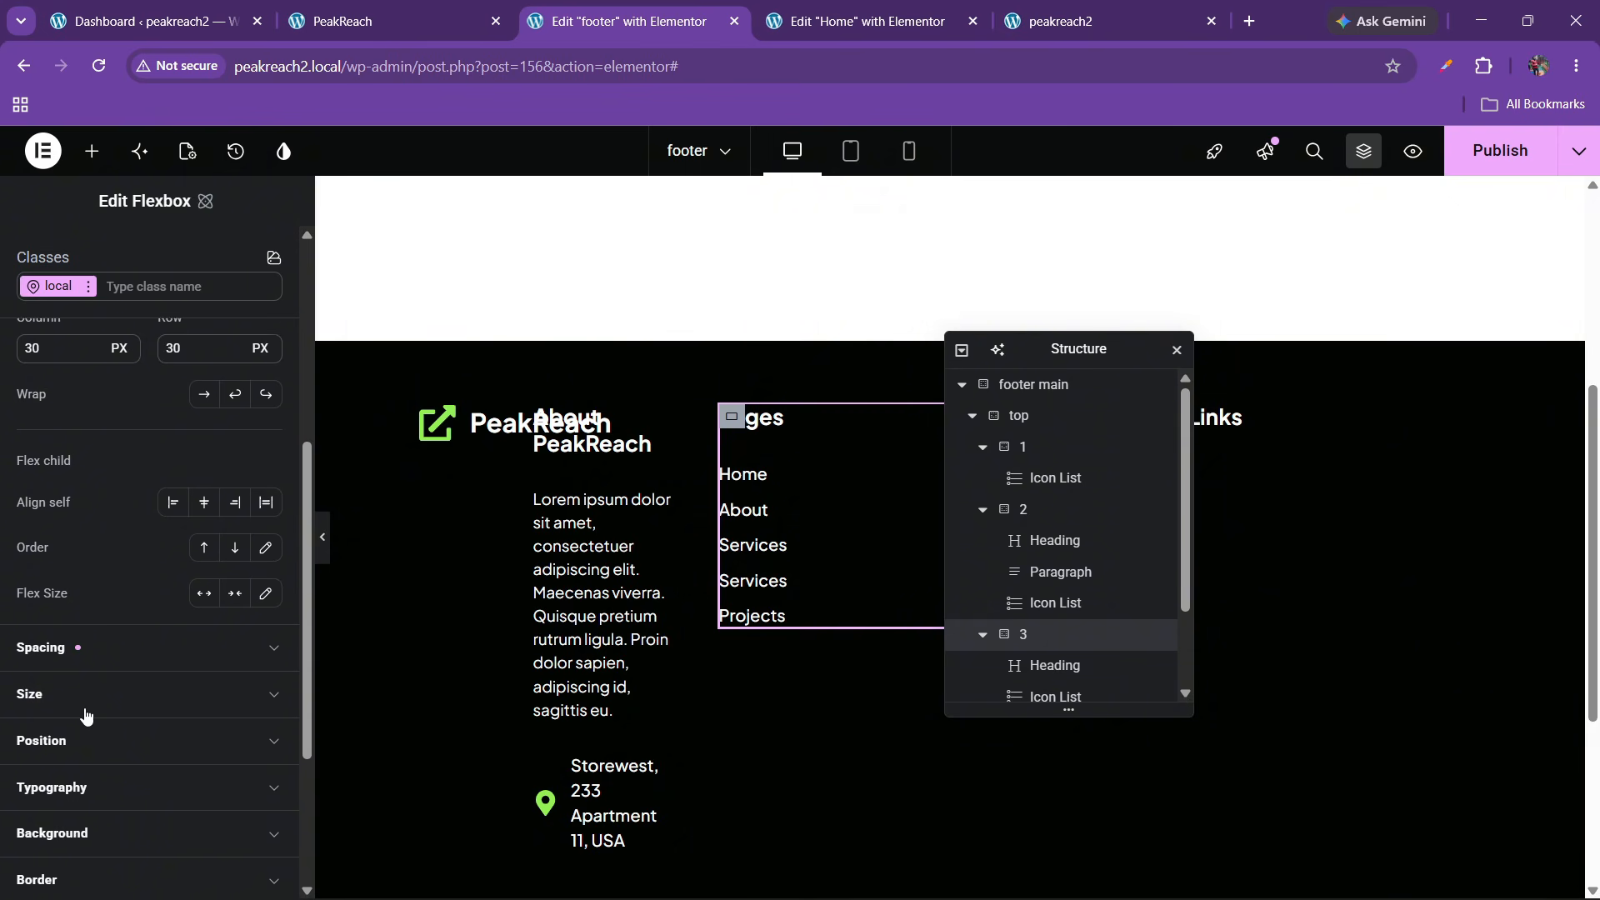
left_click(85, 698)
scroll(115, 694, "down", 1)
left_click(119, 670)
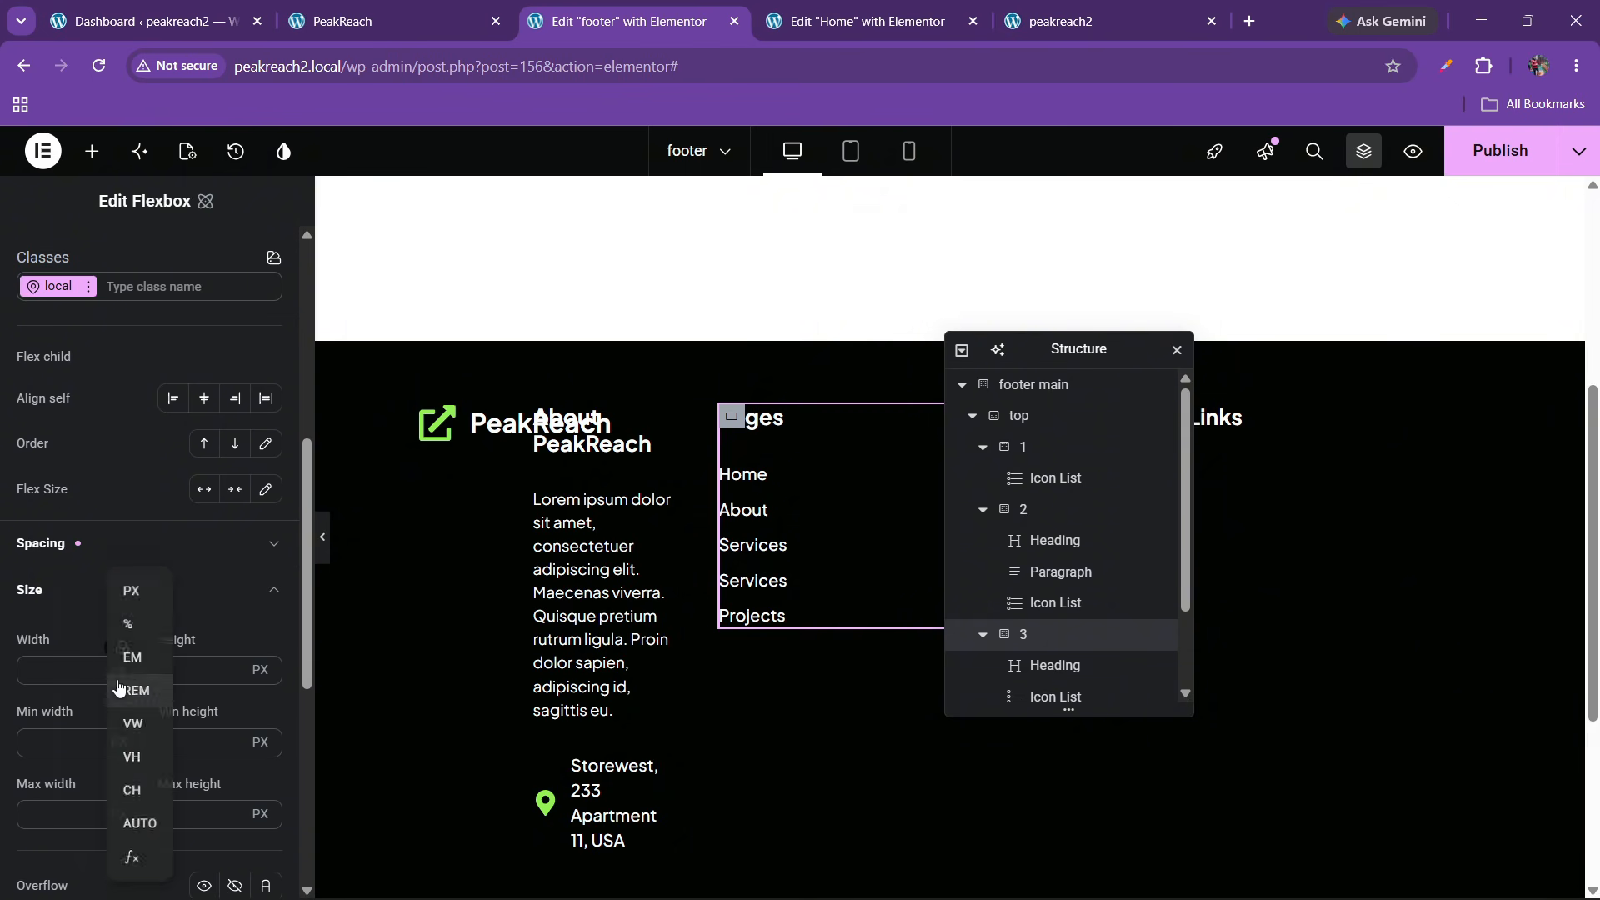
left_click(127, 624)
type("20")
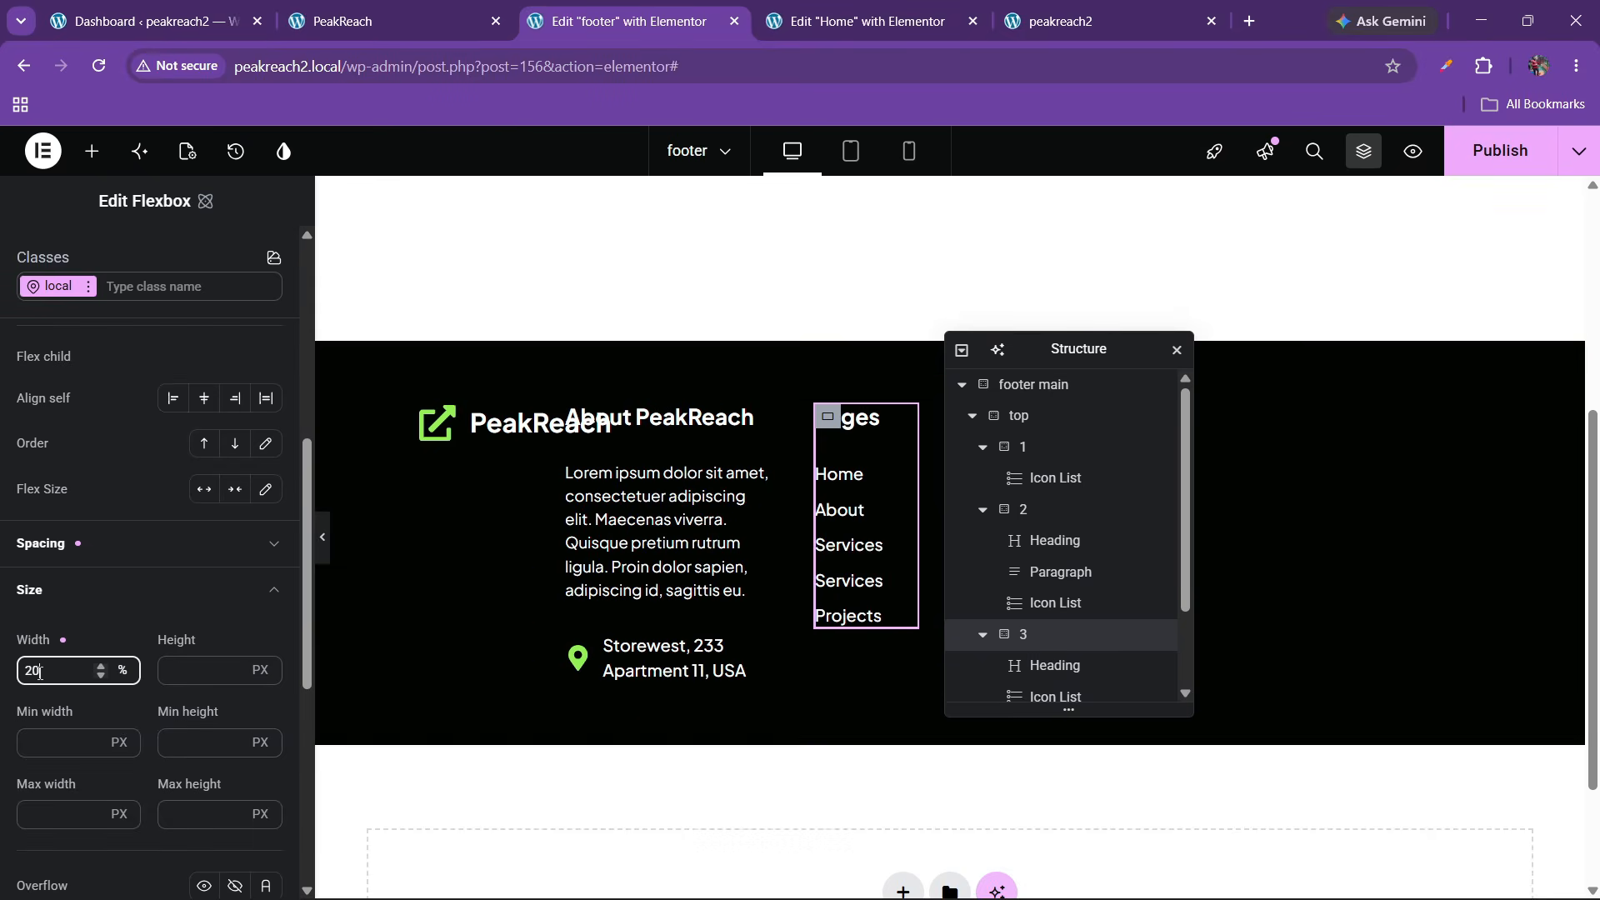
scroll(1063, 583, "down", 2)
Rename the Quick Links container to '4' and set its width to 20%
left_click(906, 663)
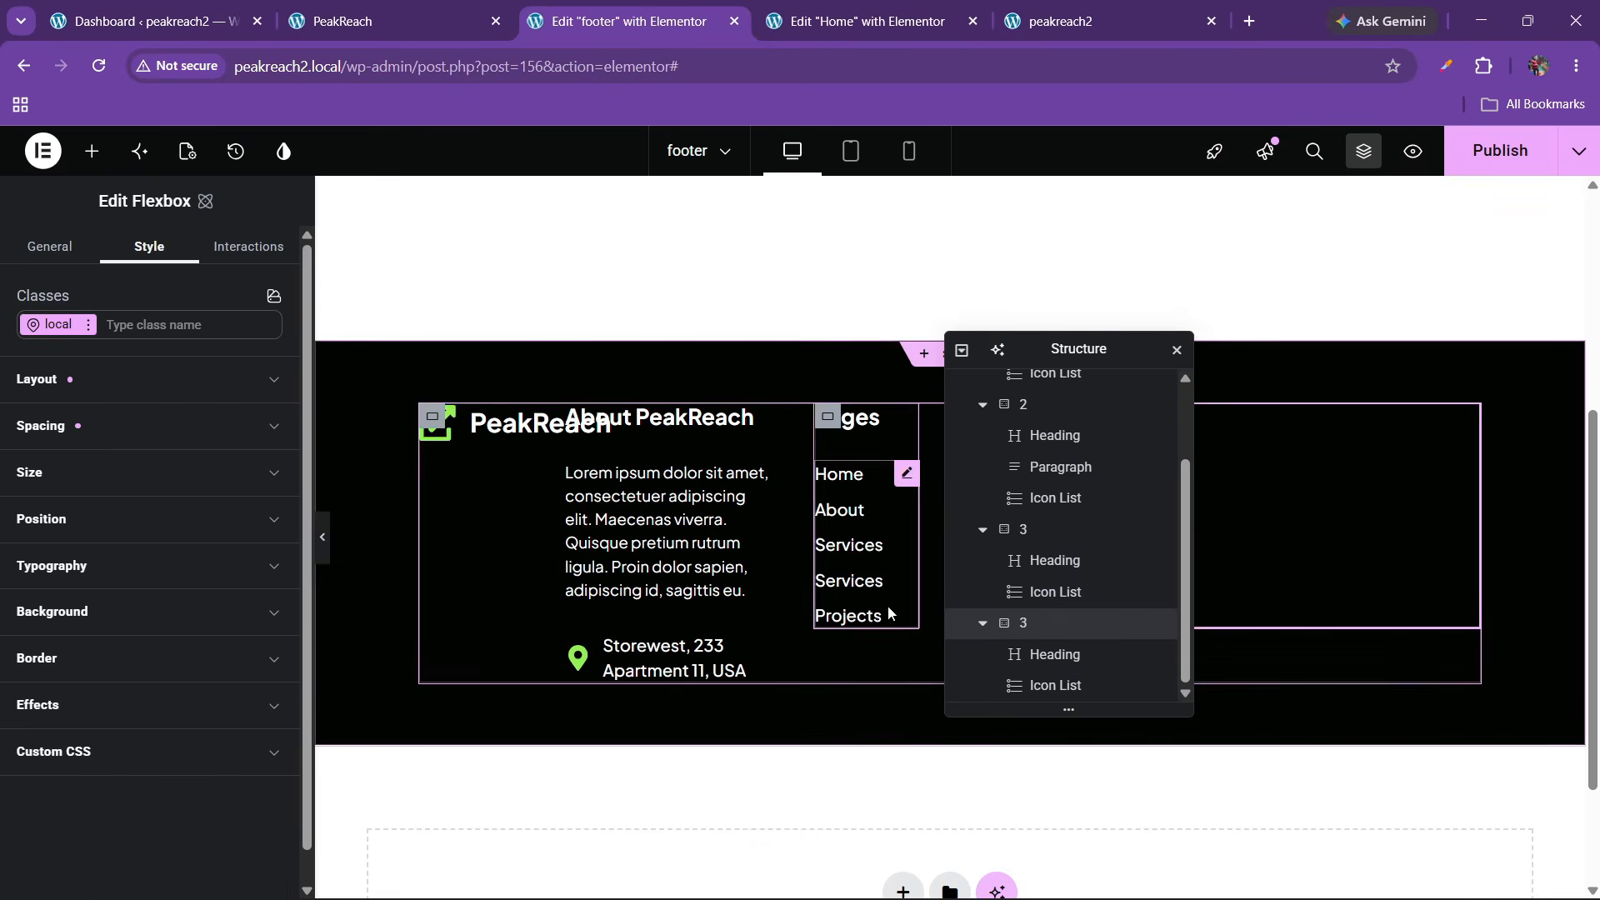
type("4")
key("Return")
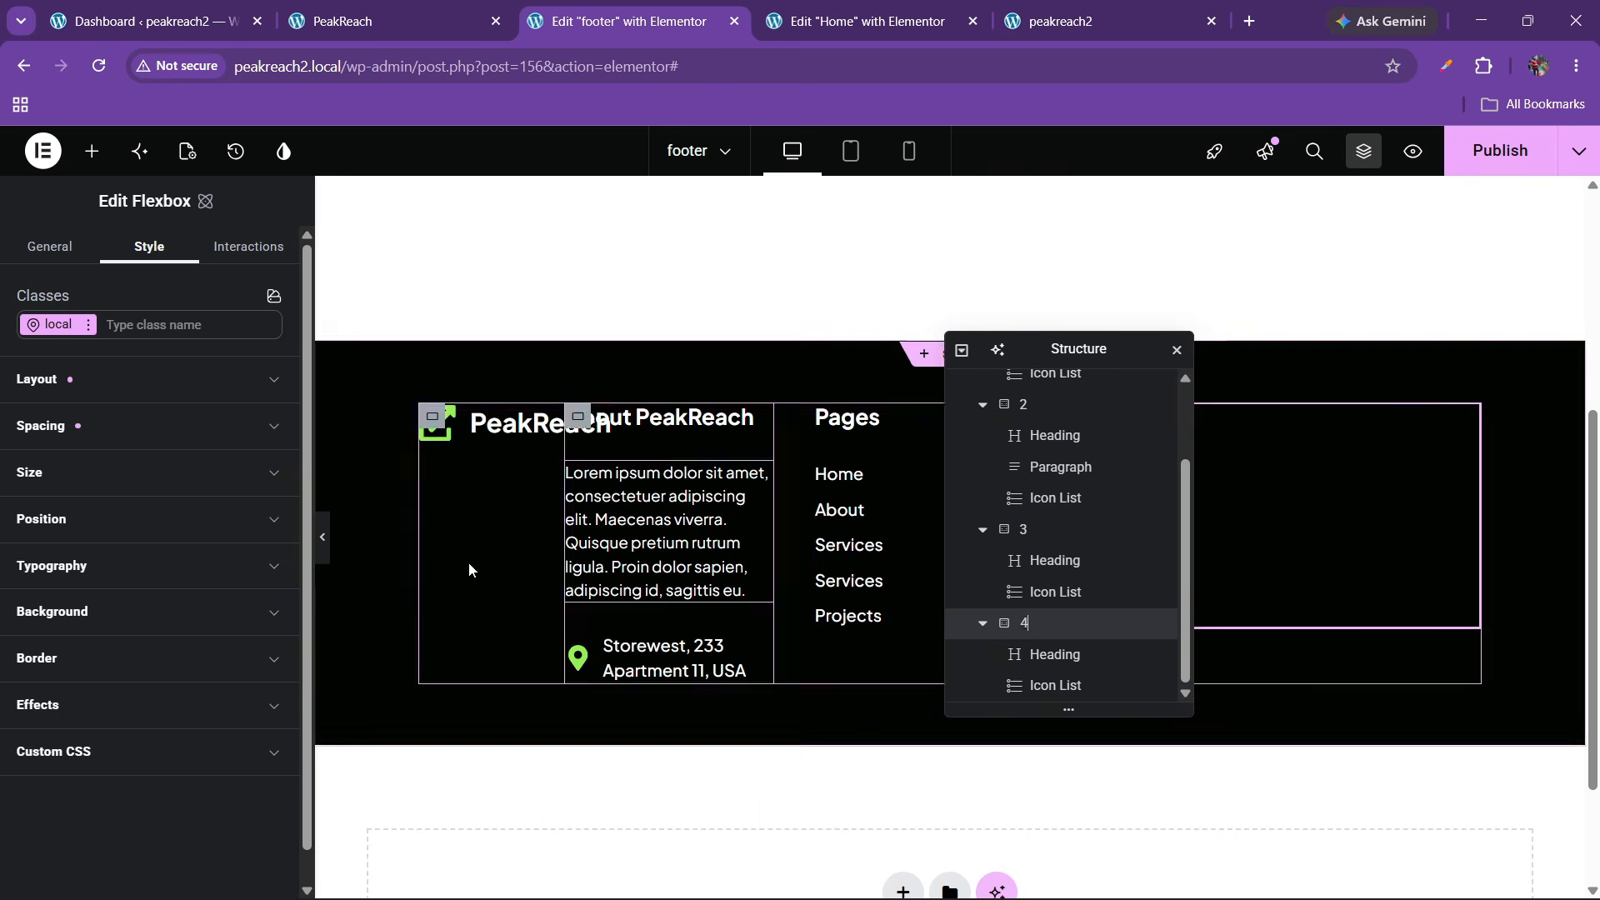
left_click(92, 496)
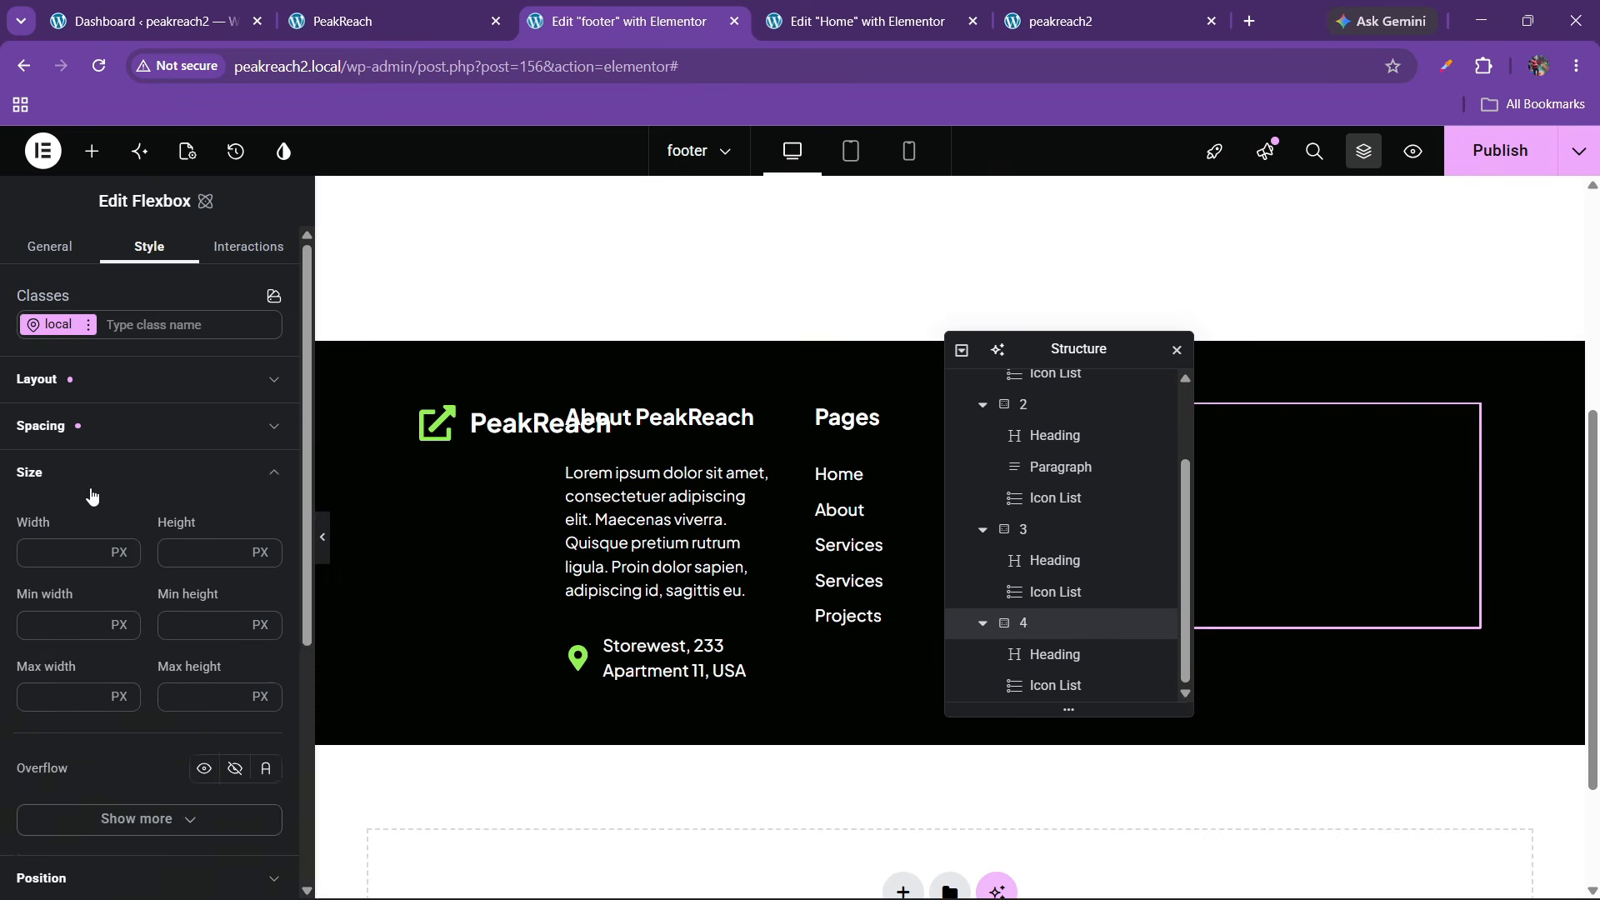
scroll(103, 498, "down", 2)
scroll(117, 475, "up", 1)
left_click(119, 450)
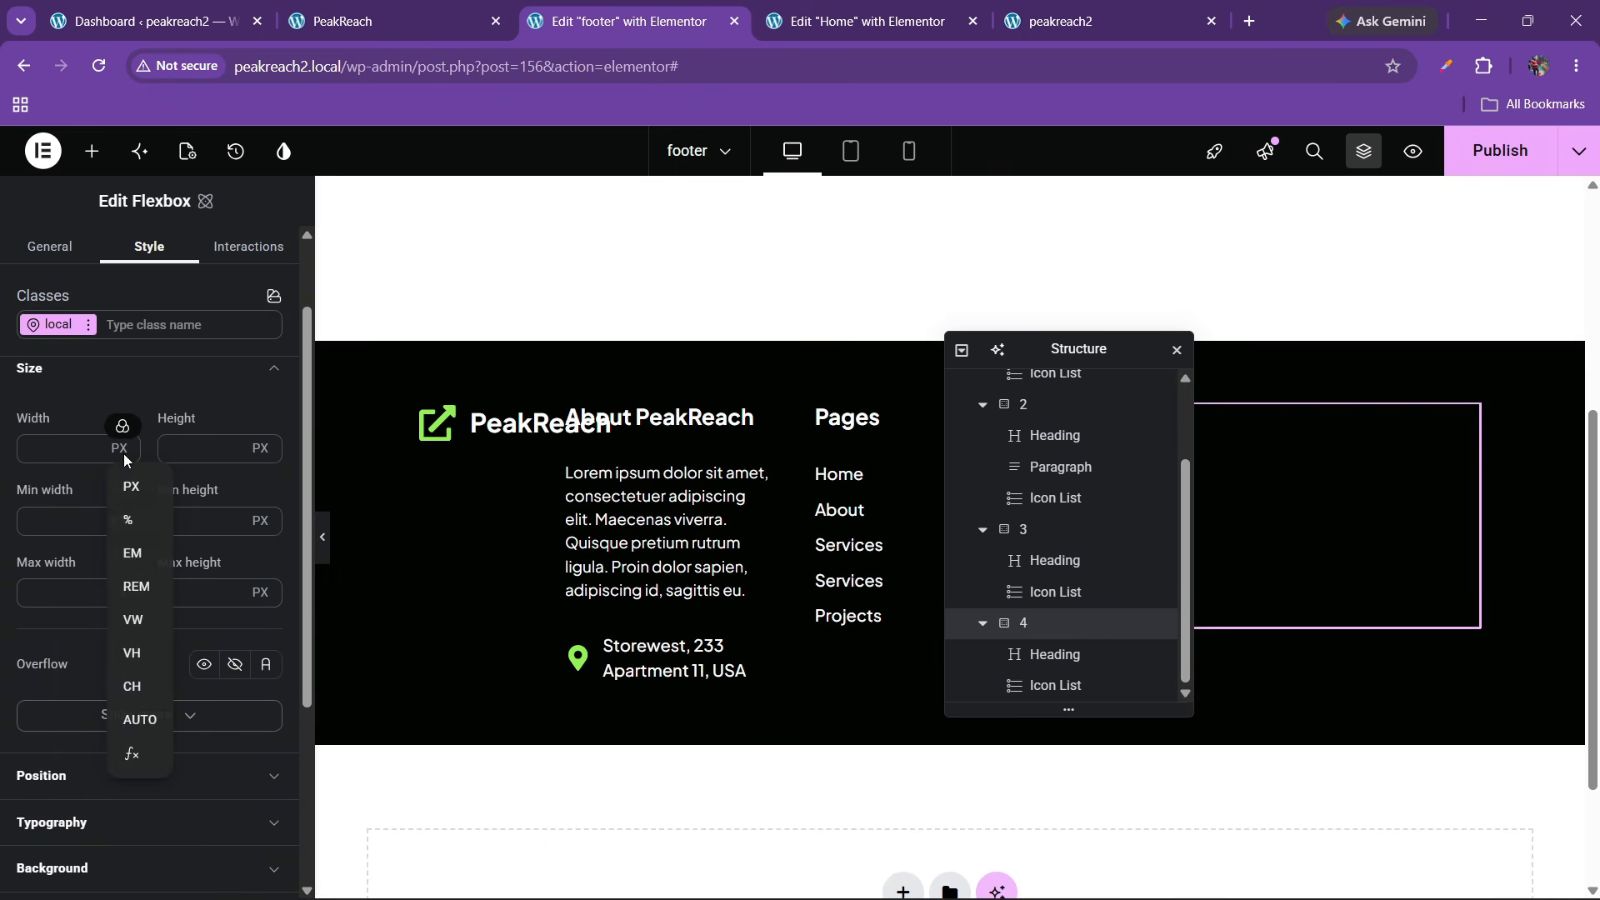
left_click(127, 516)
left_click(43, 459)
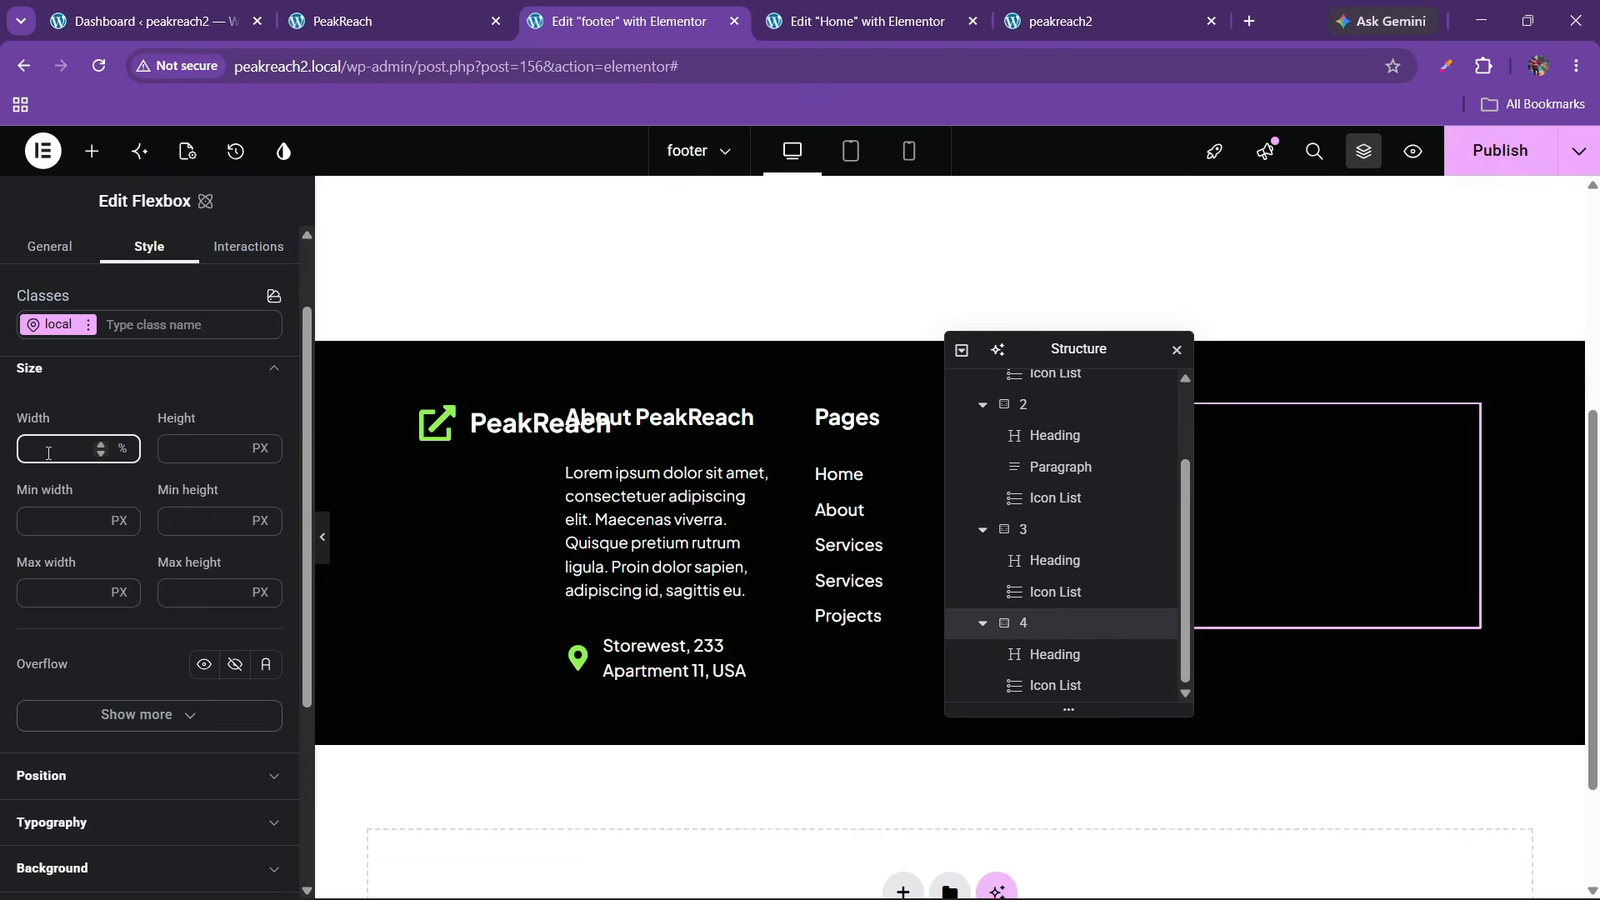
type("20")
Set the top row container's gap to 50 px and check the live site footer
scroll(1041, 550, "up", 2)
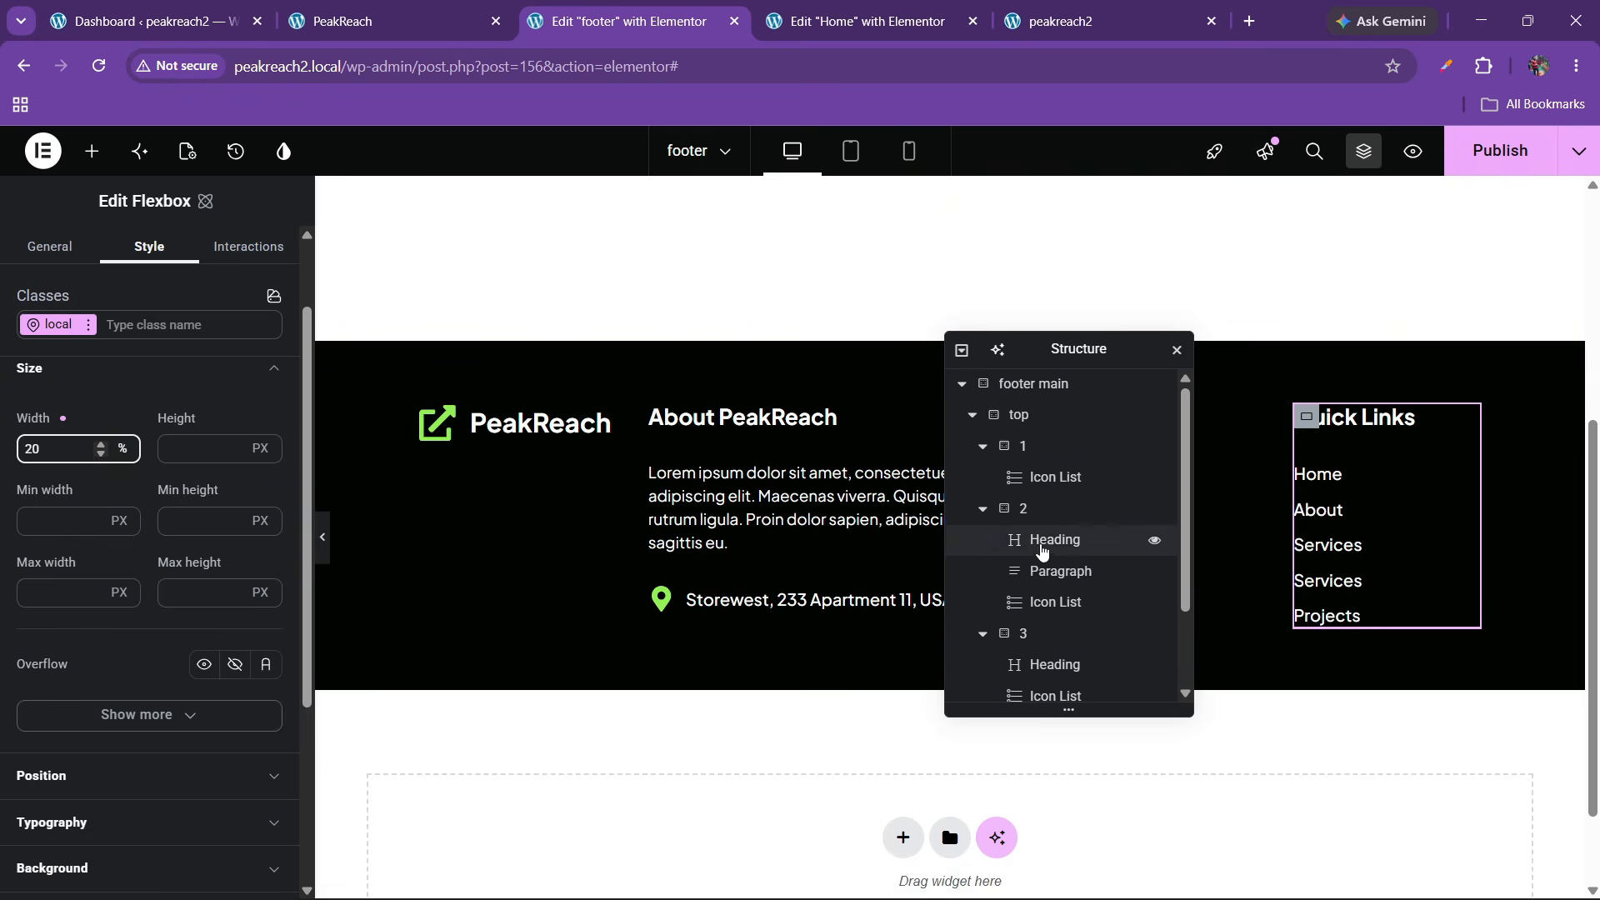
left_click(1020, 415)
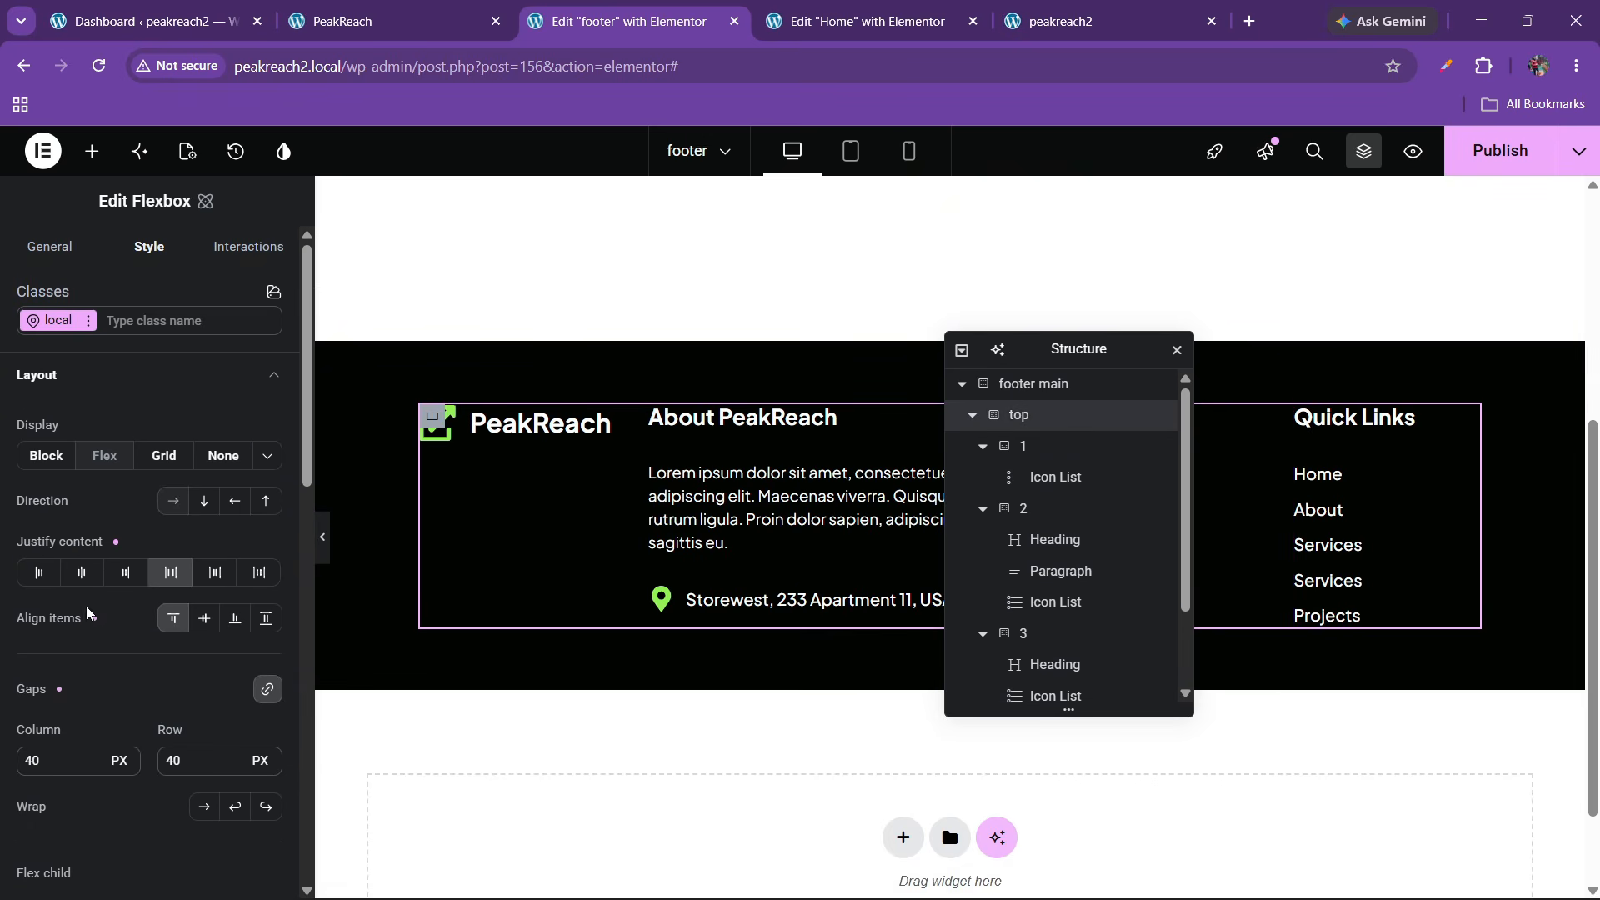
left_click_drag(186, 773, 125, 785)
type("50")
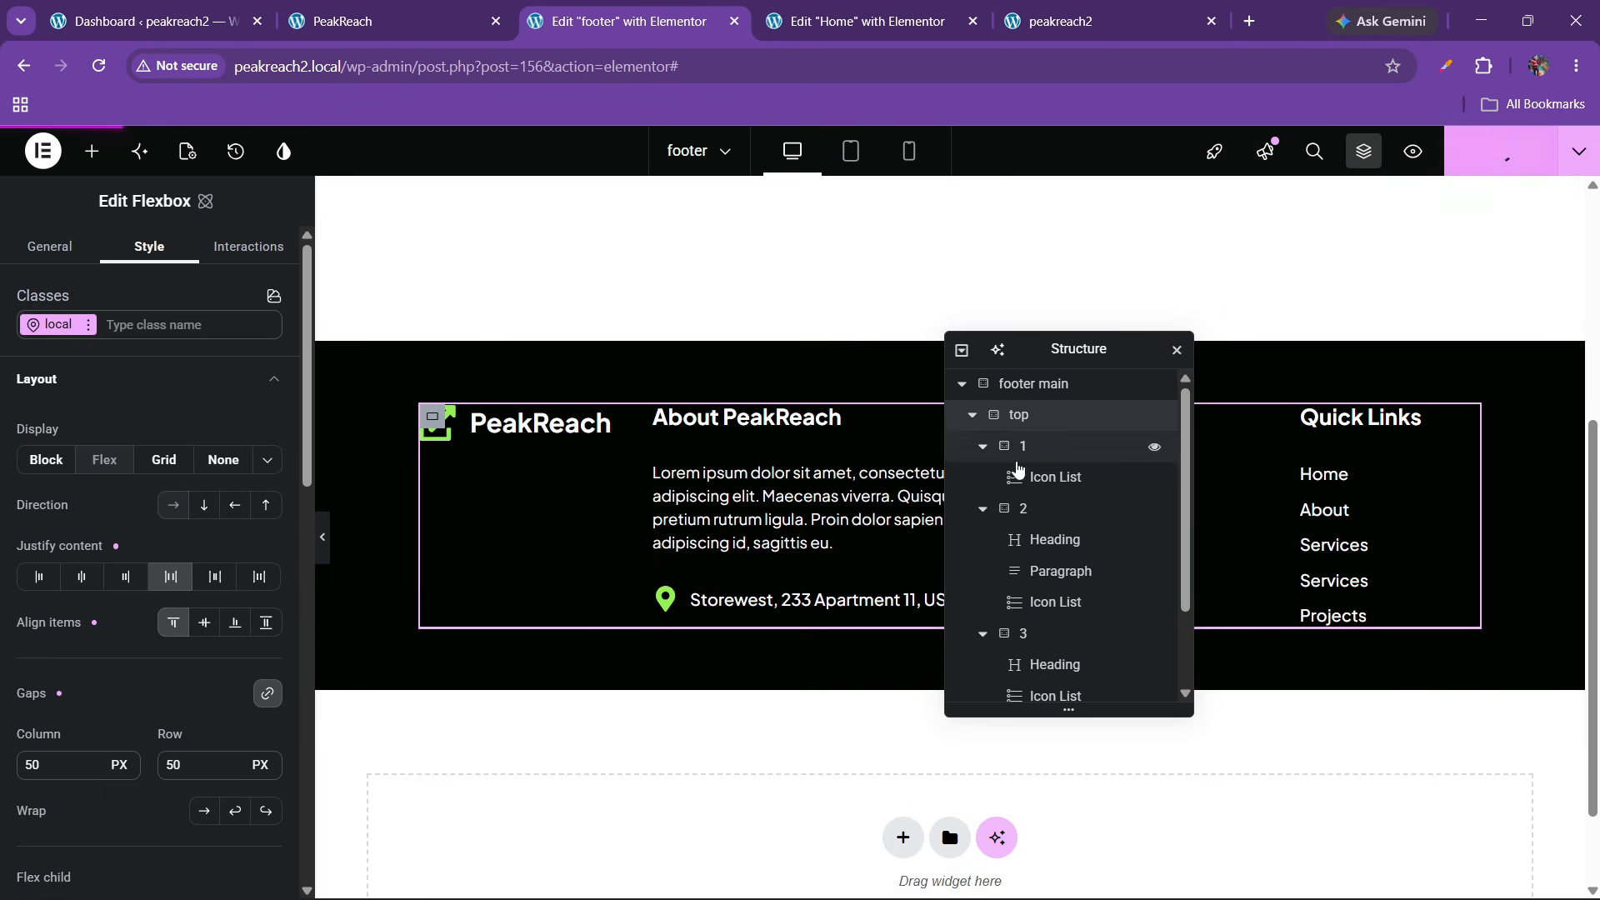
left_click_drag(1061, 350, 812, 347)
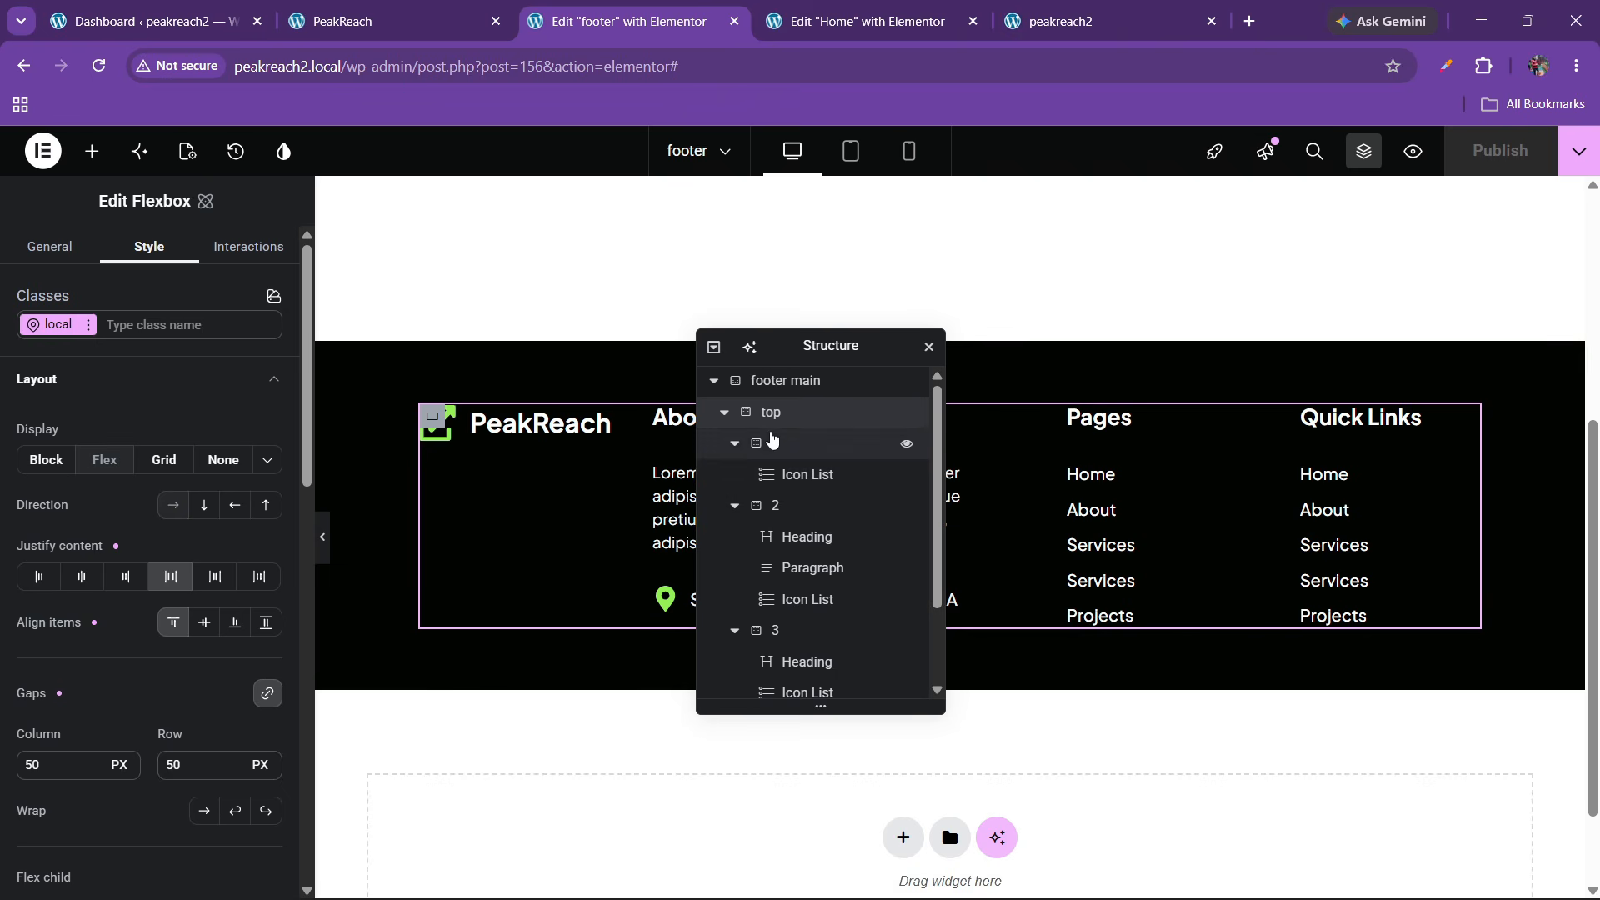
left_click(1018, 21)
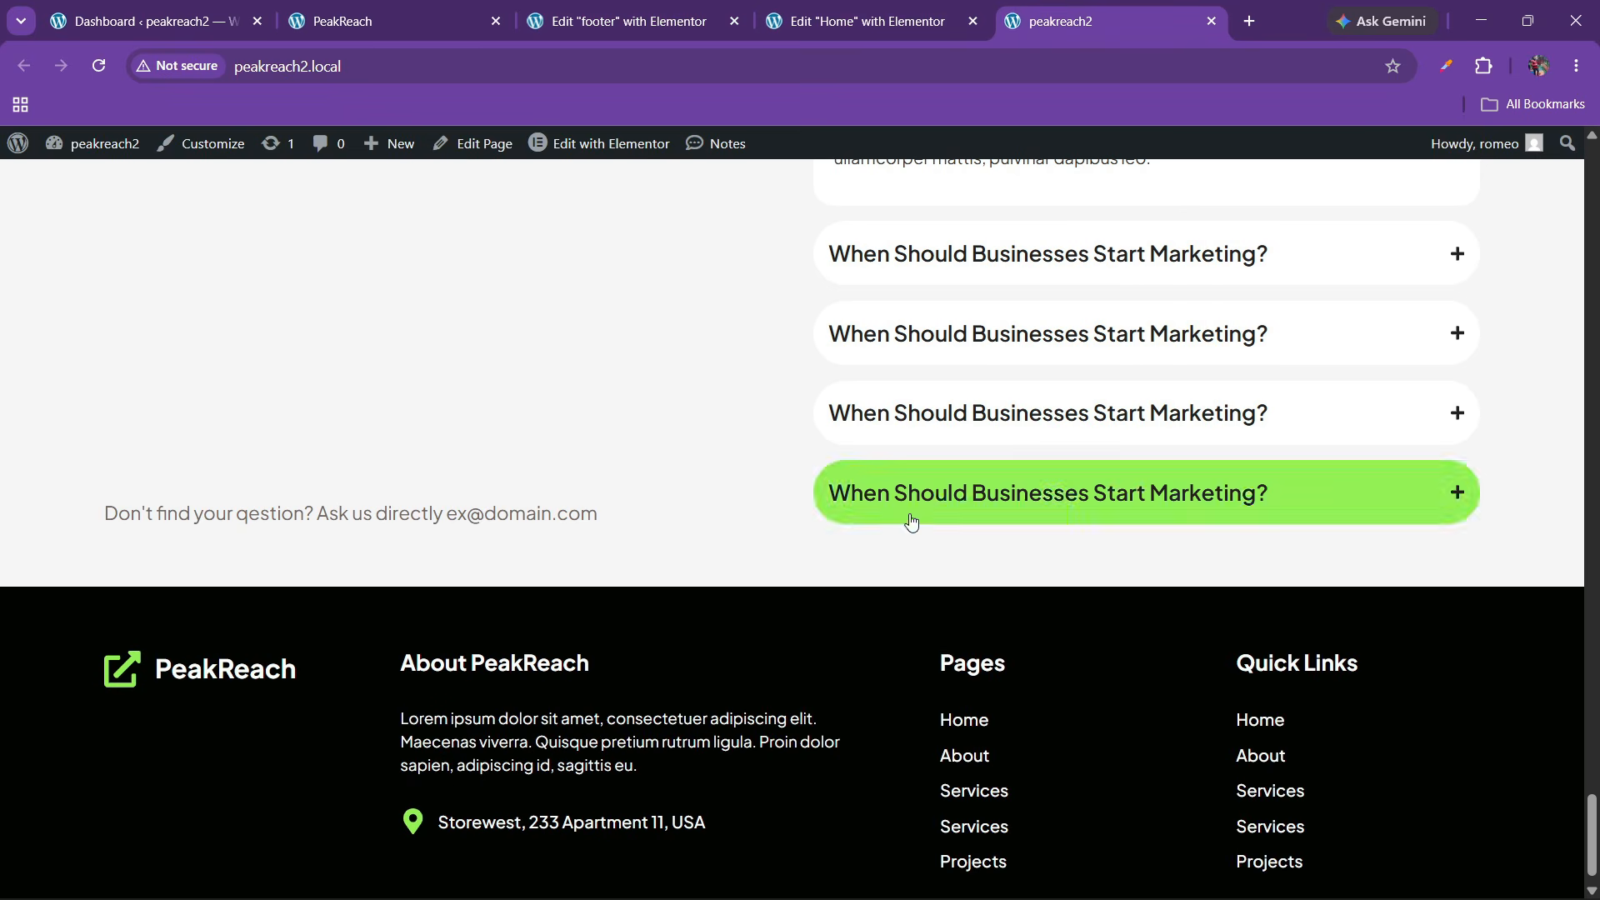
Compare with the reference PeakReach footer, then go back to the footer template editor
scroll(909, 521, "down", 1)
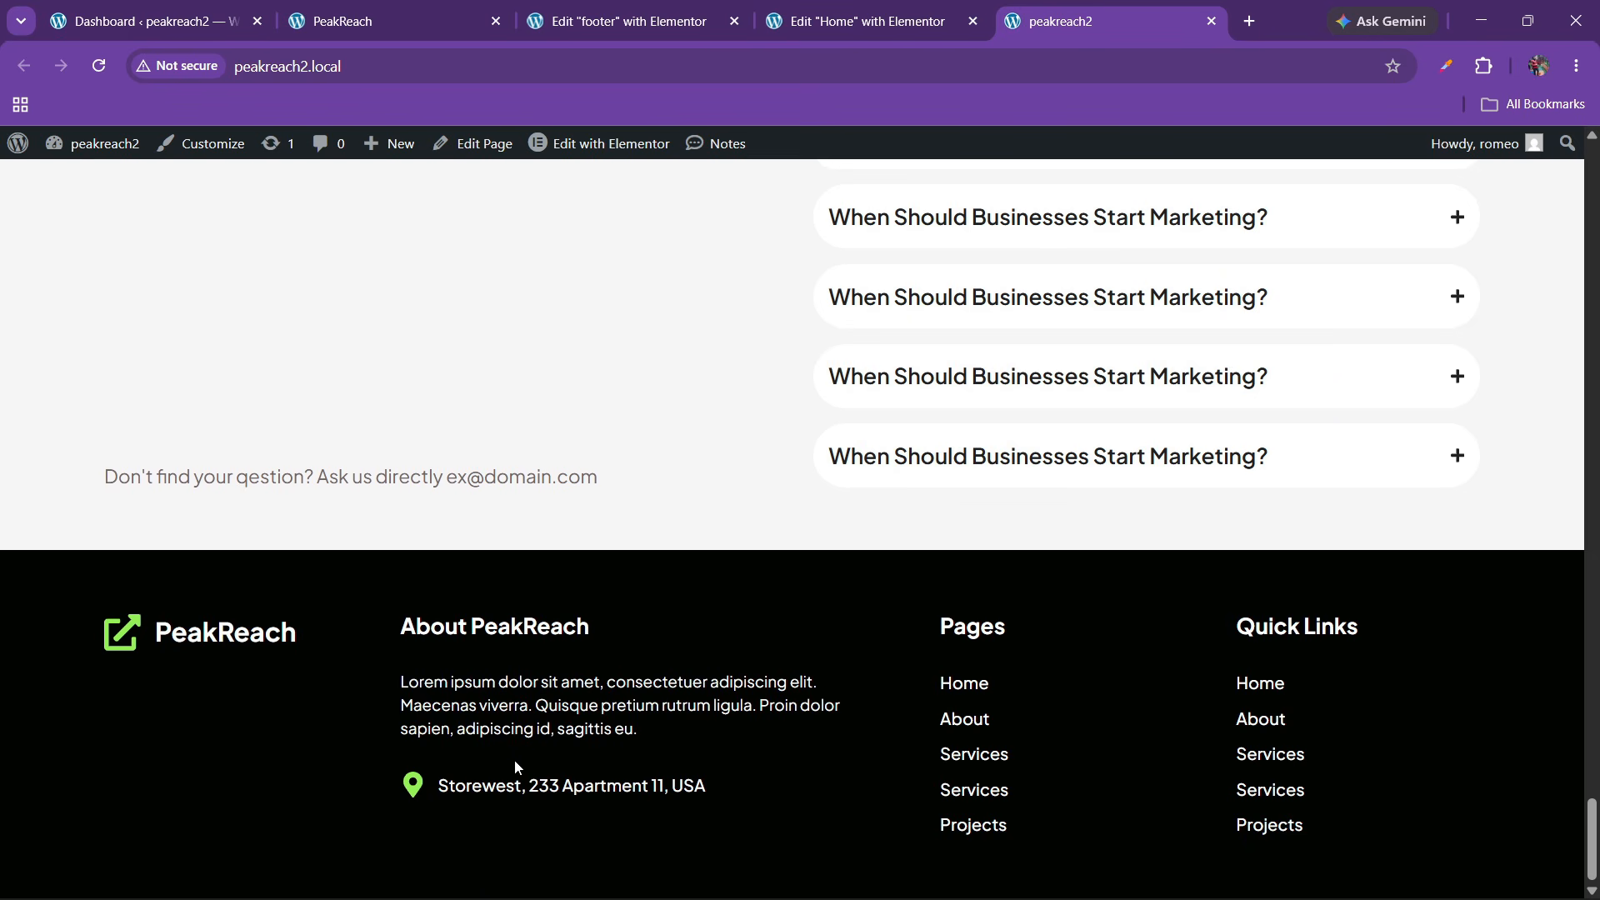
key("ctrl+2")
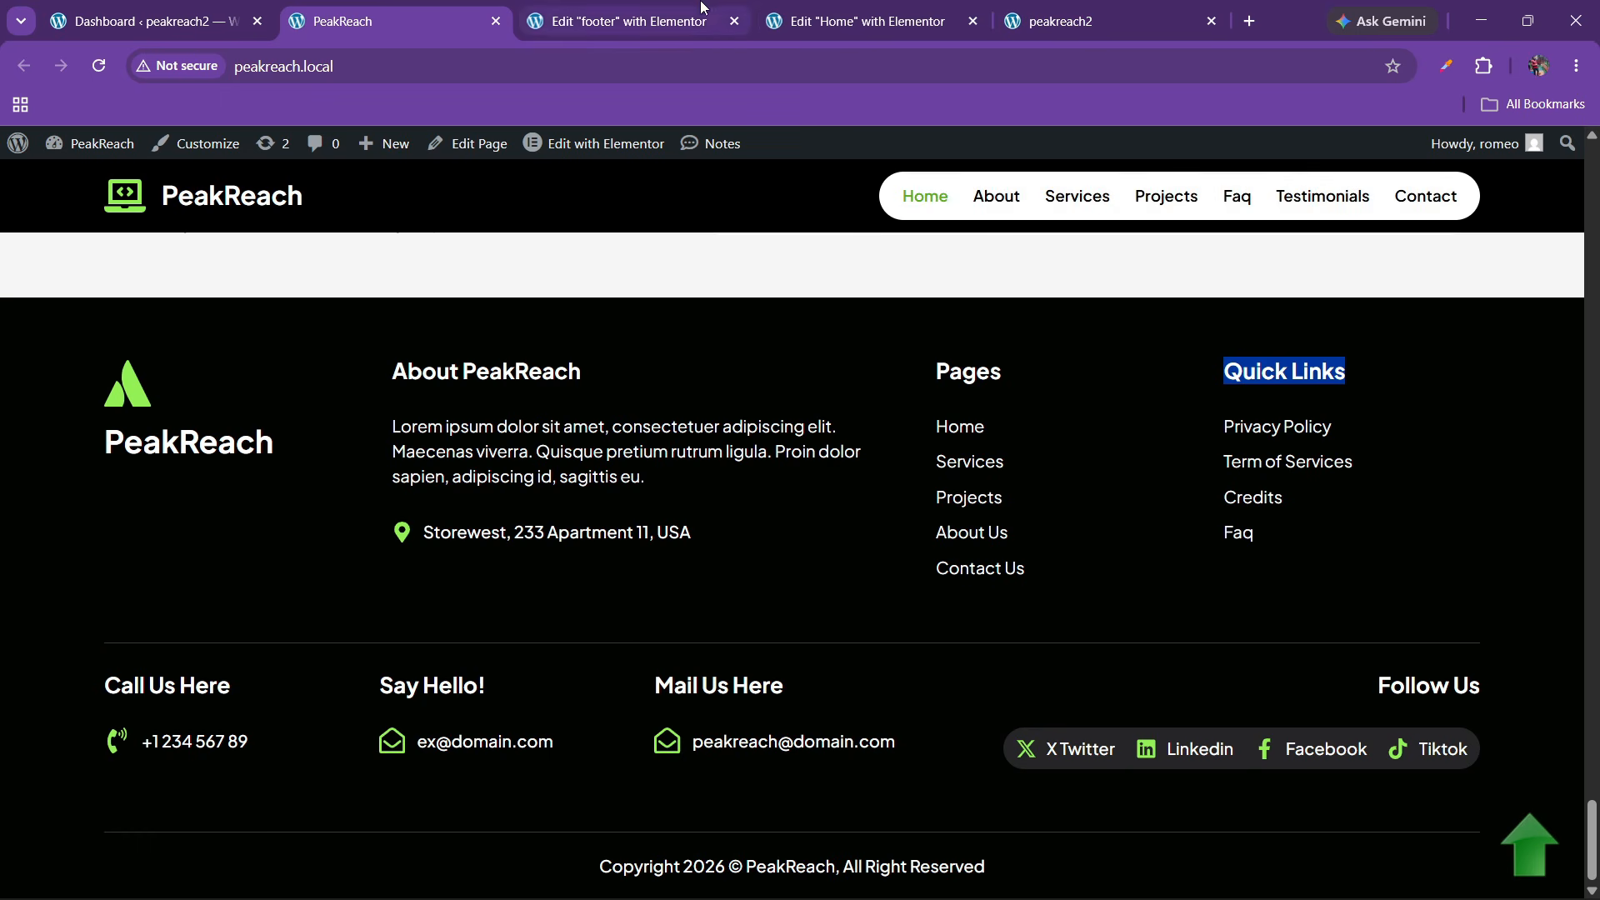
left_click(629, 10)
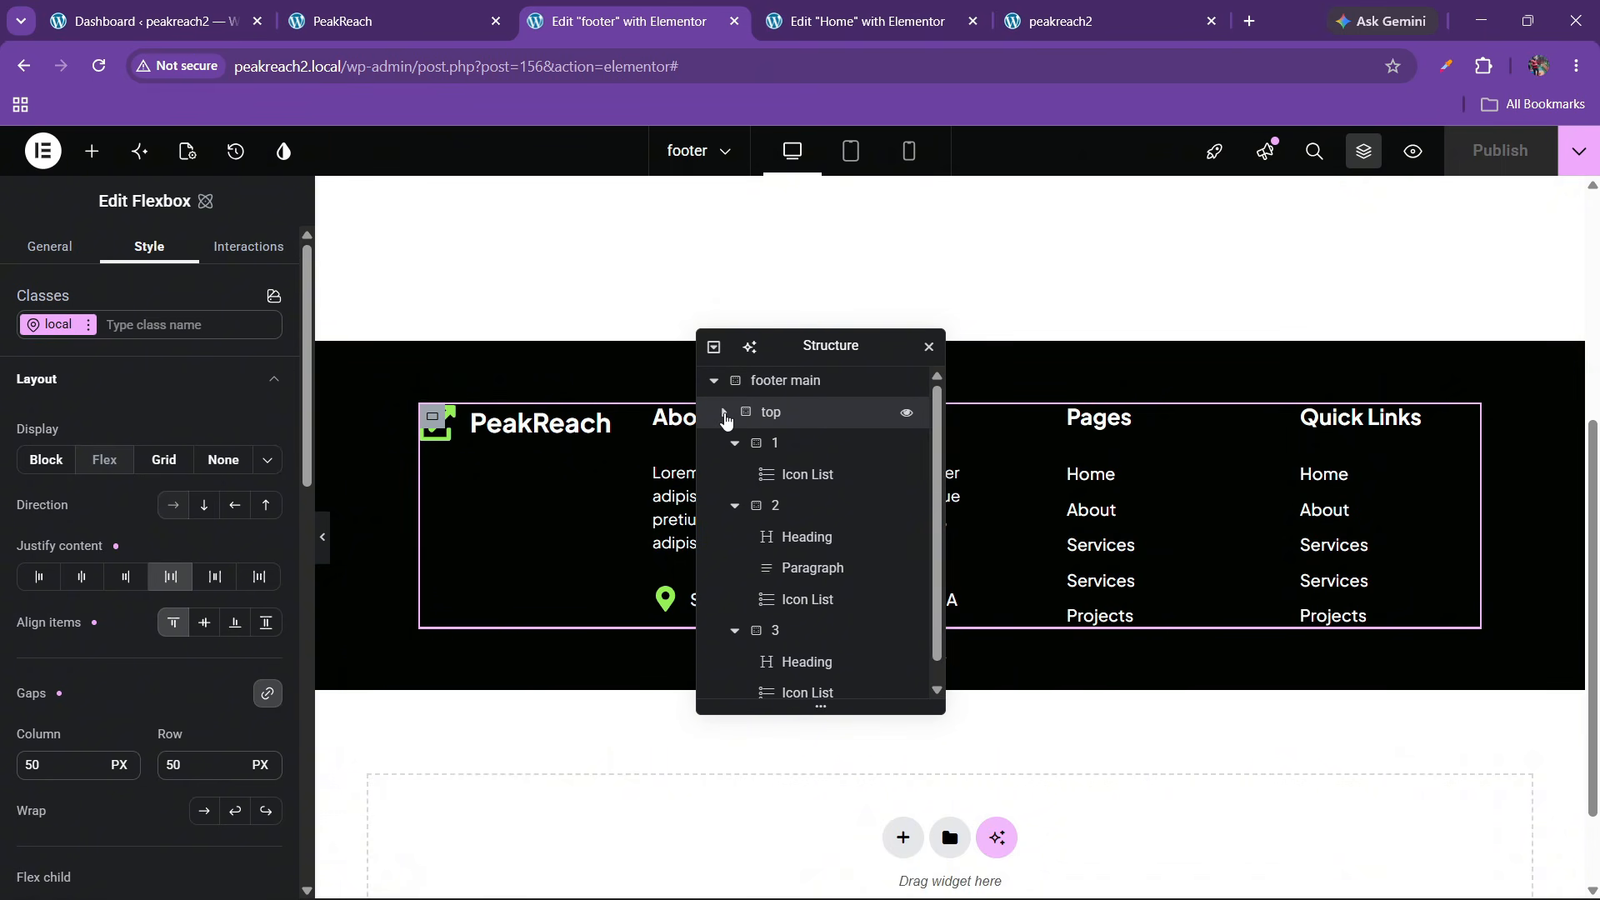
Add a Flexbox container below the top row and name it 'bottom'
left_click(723, 412)
left_click_drag(825, 350, 1048, 354)
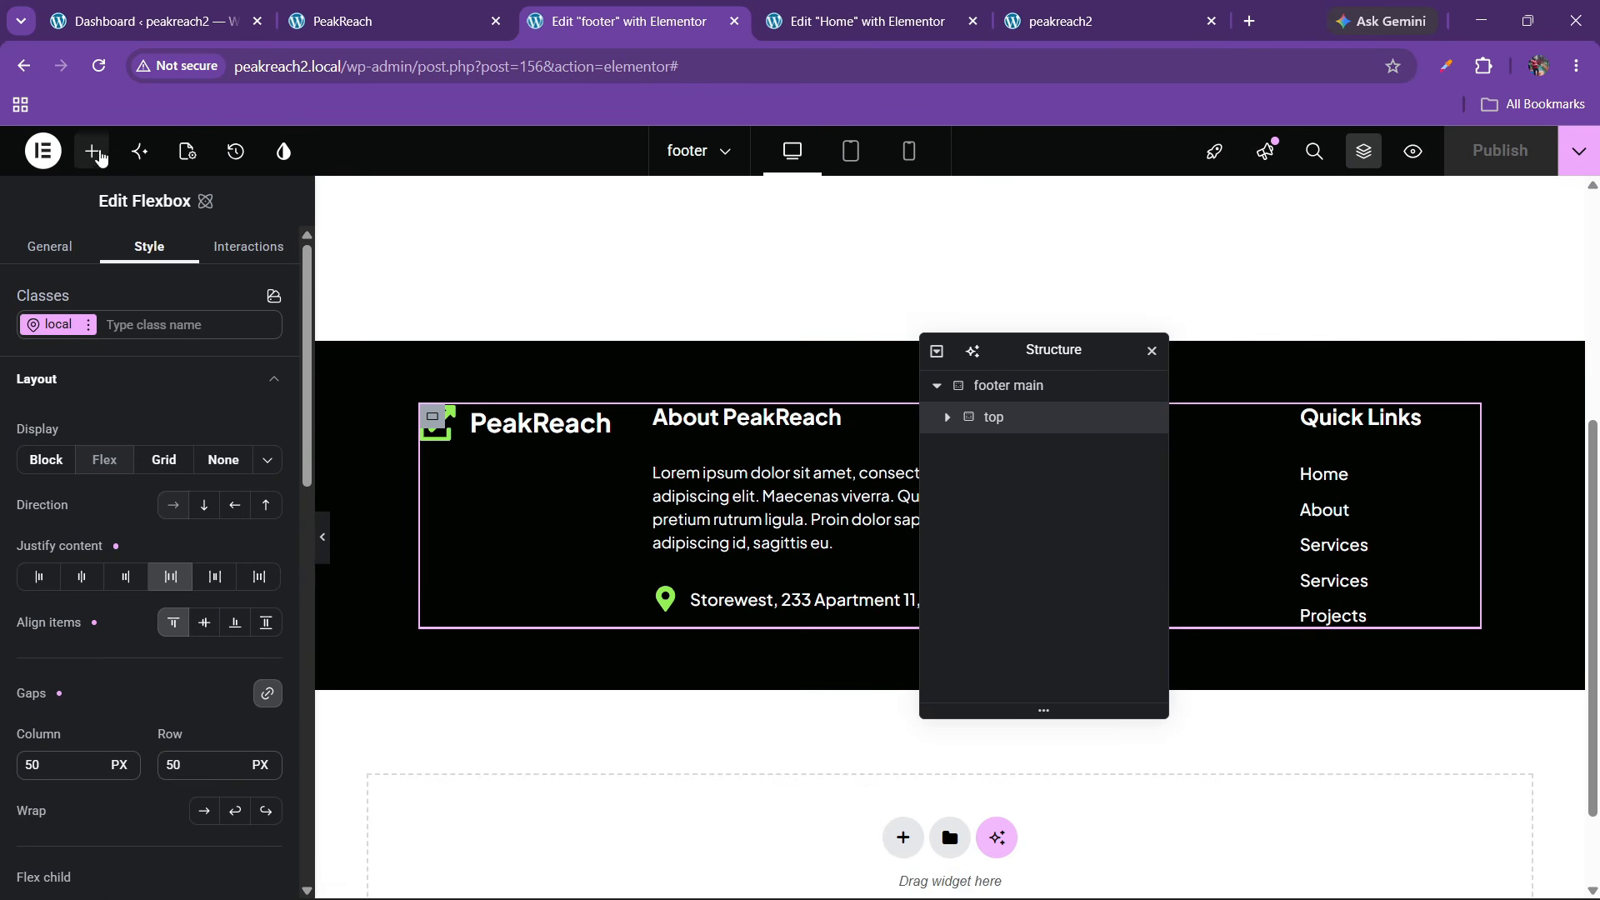
left_click(98, 155)
scroll(572, 578, "down", 1)
scroll(151, 690, "down", 1)
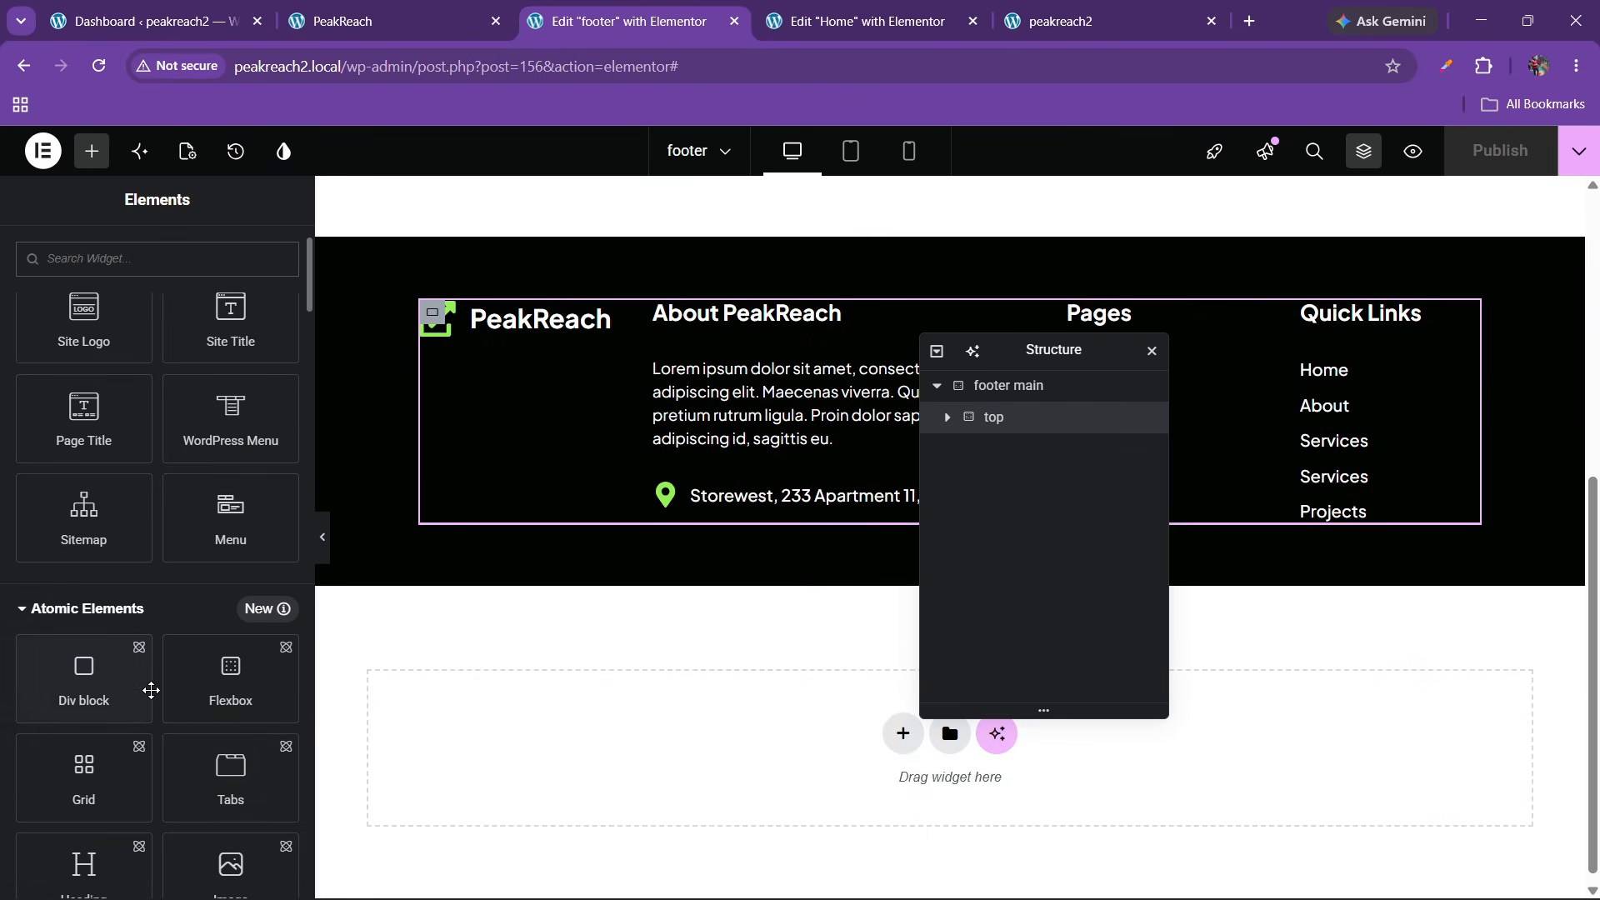
scroll(228, 735, "down", 1)
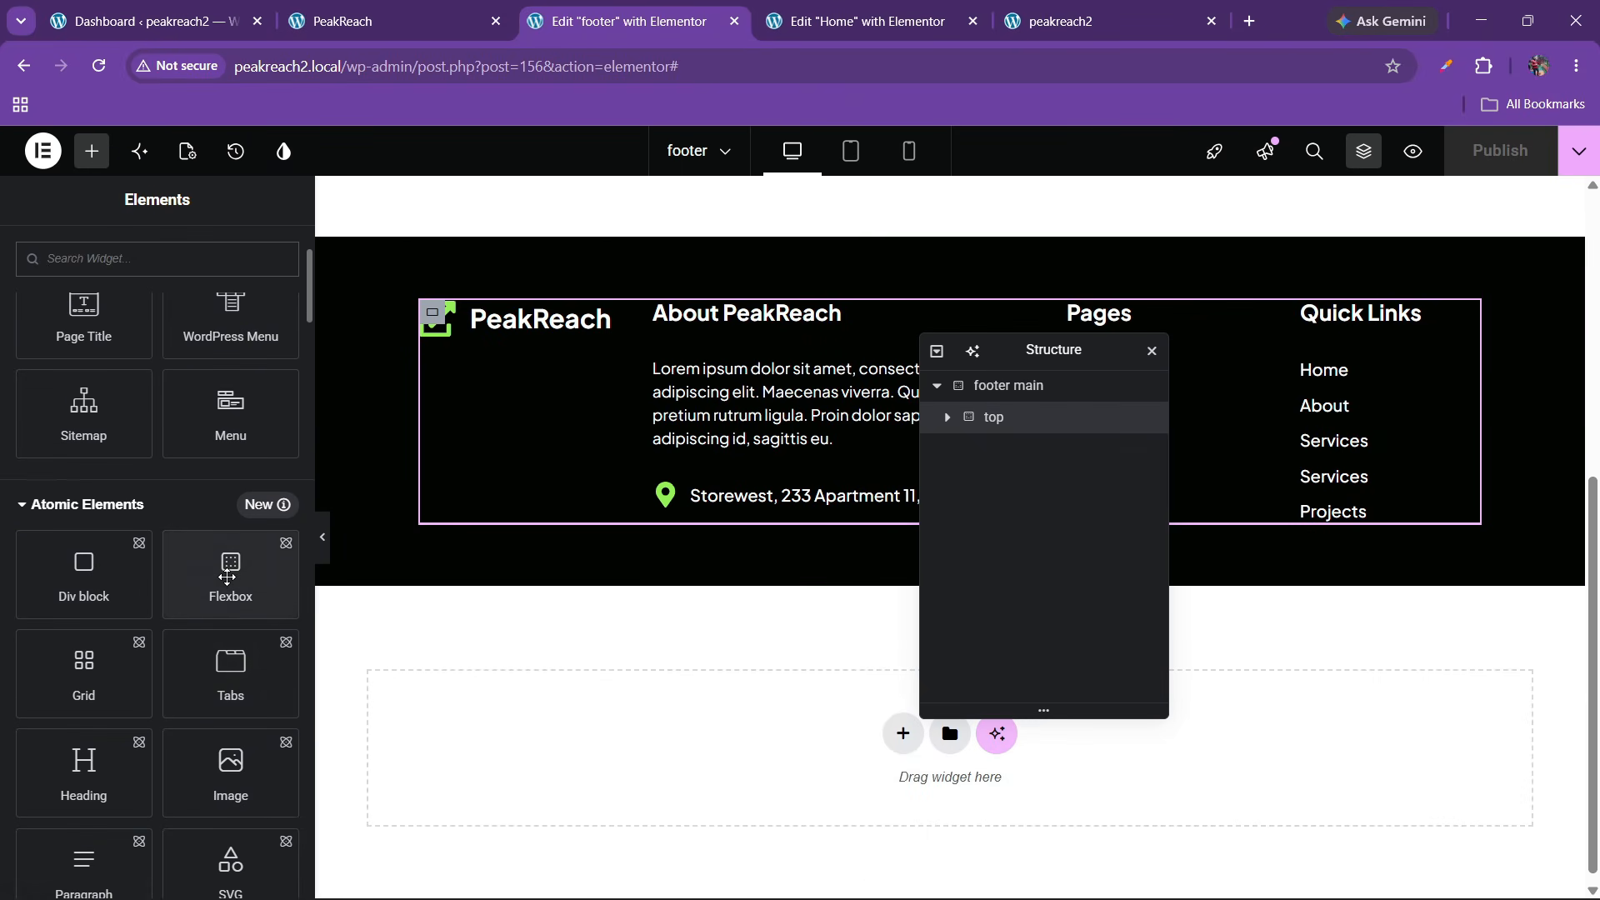
left_click_drag(227, 576, 511, 522)
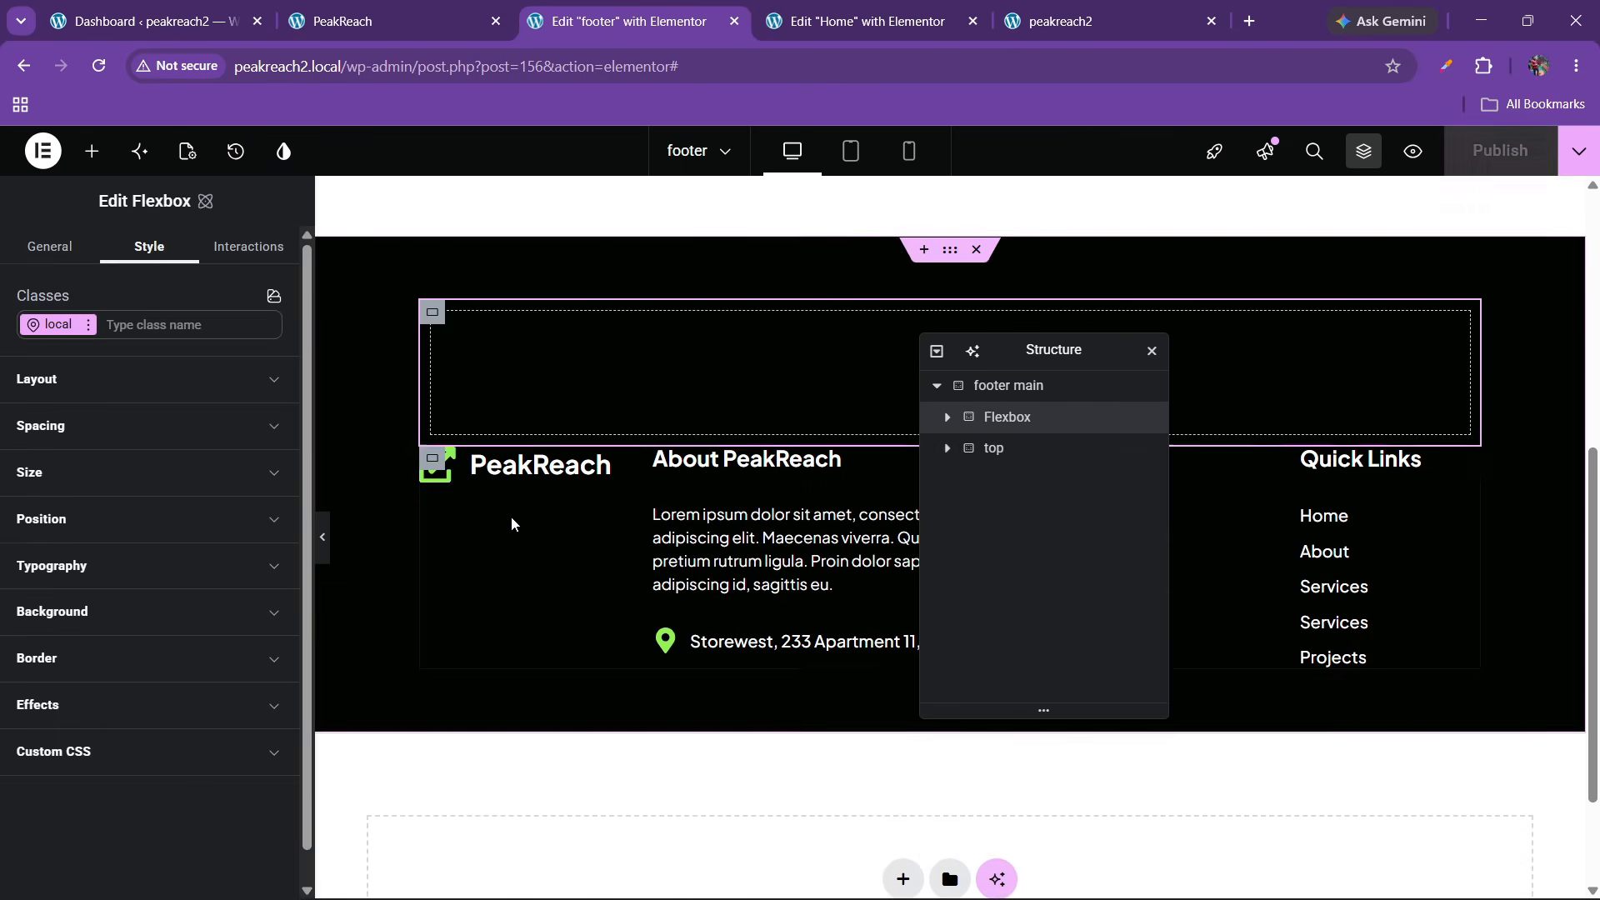
left_click_drag(993, 416, 1000, 457)
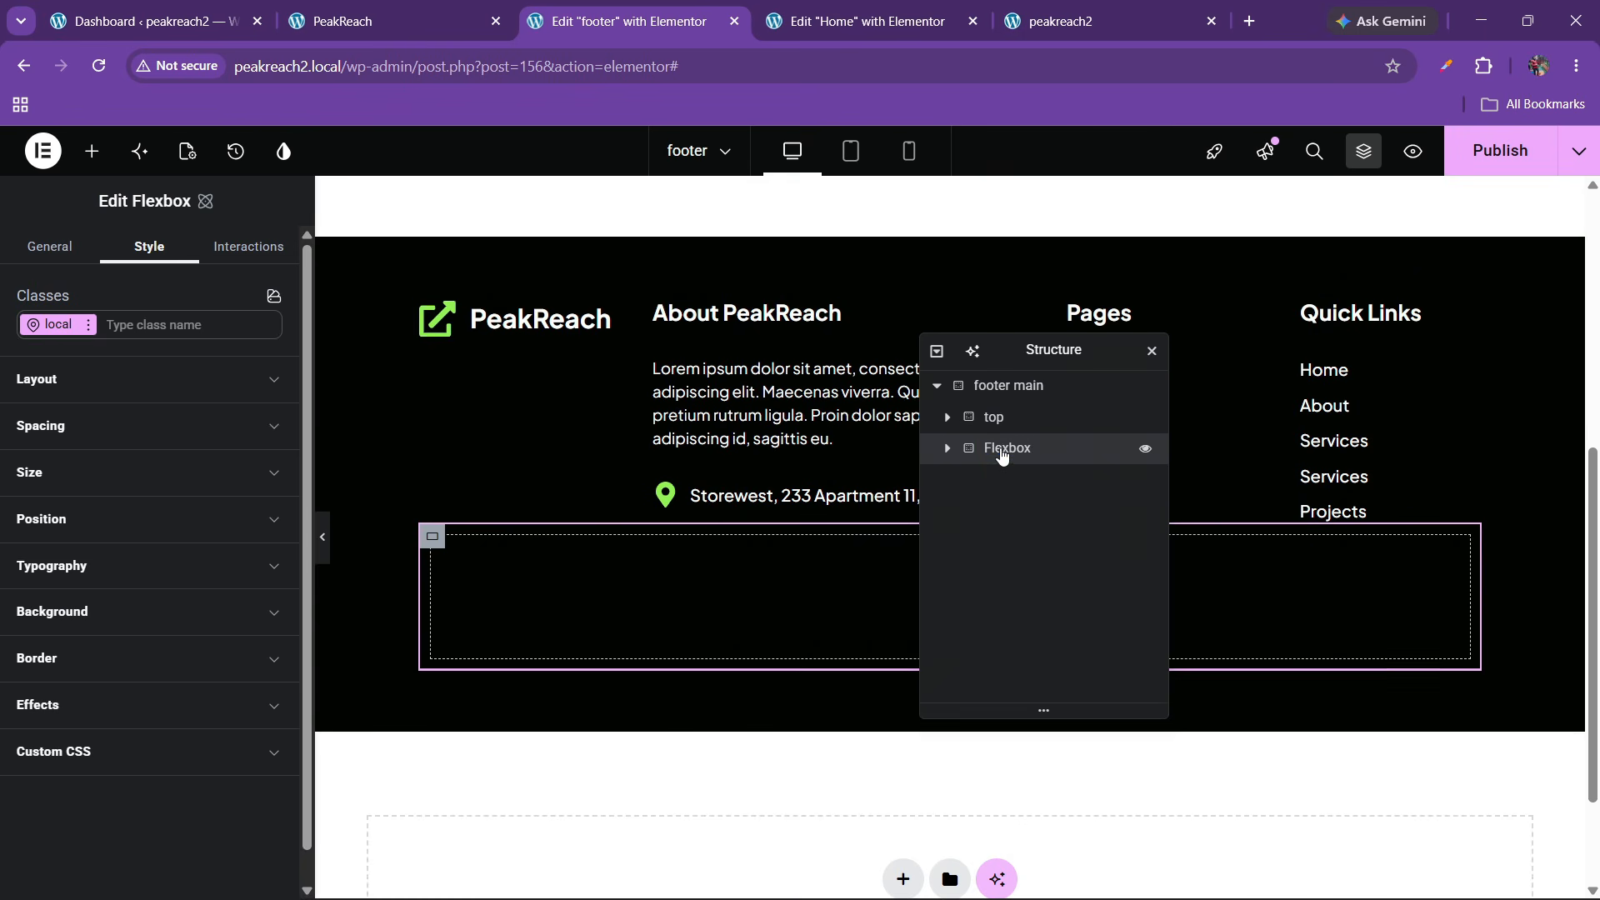
double_click(1002, 450)
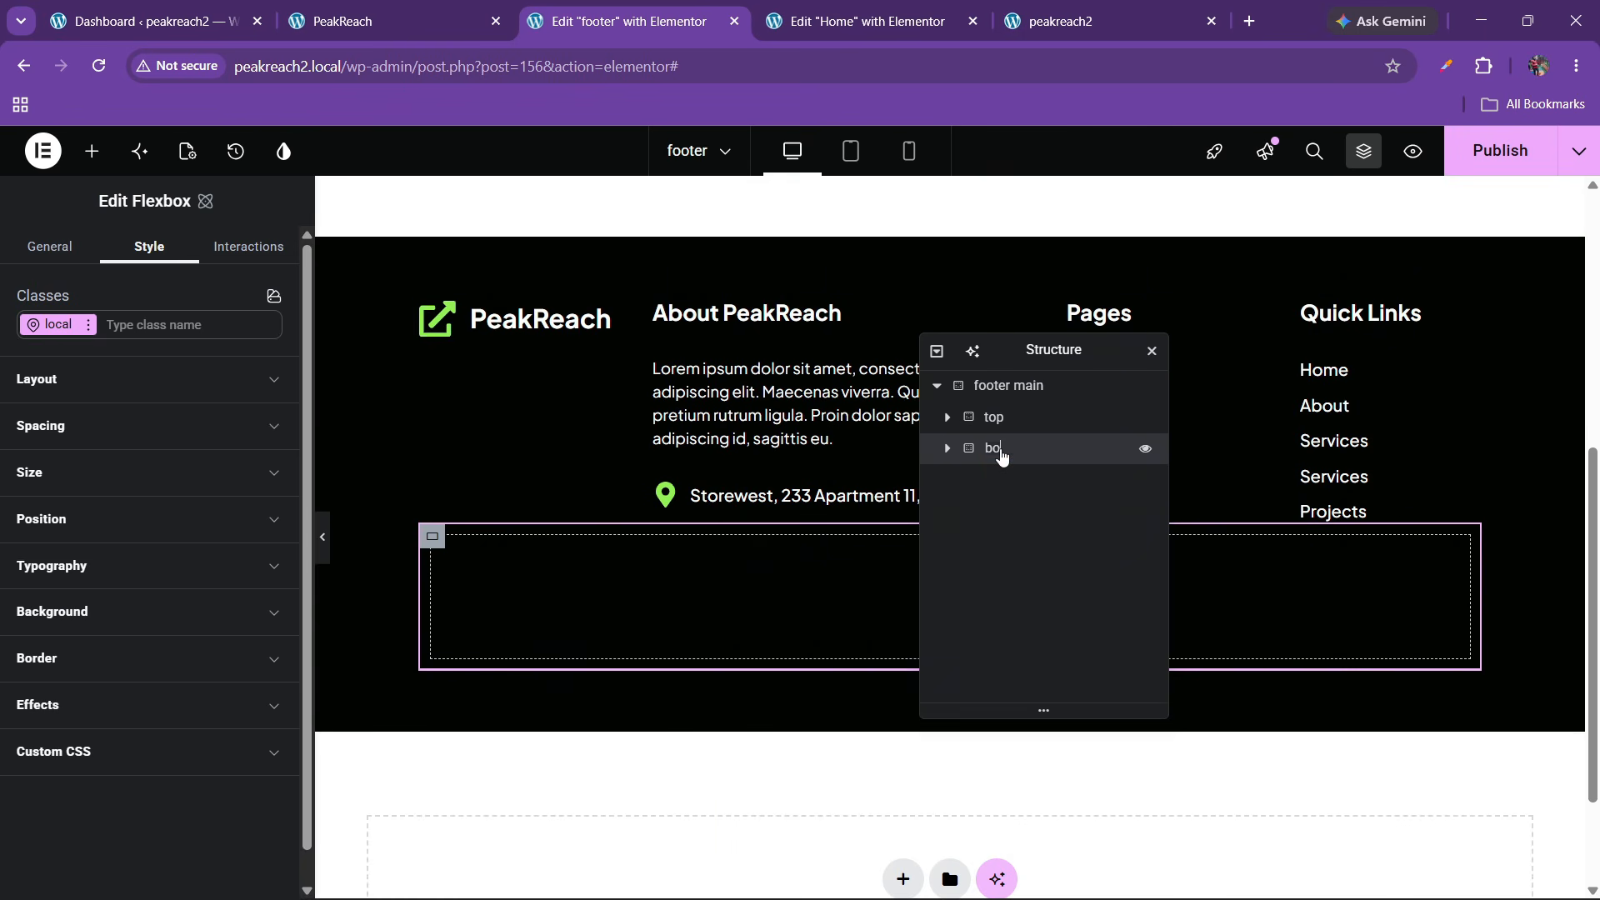
left_click(1004, 386)
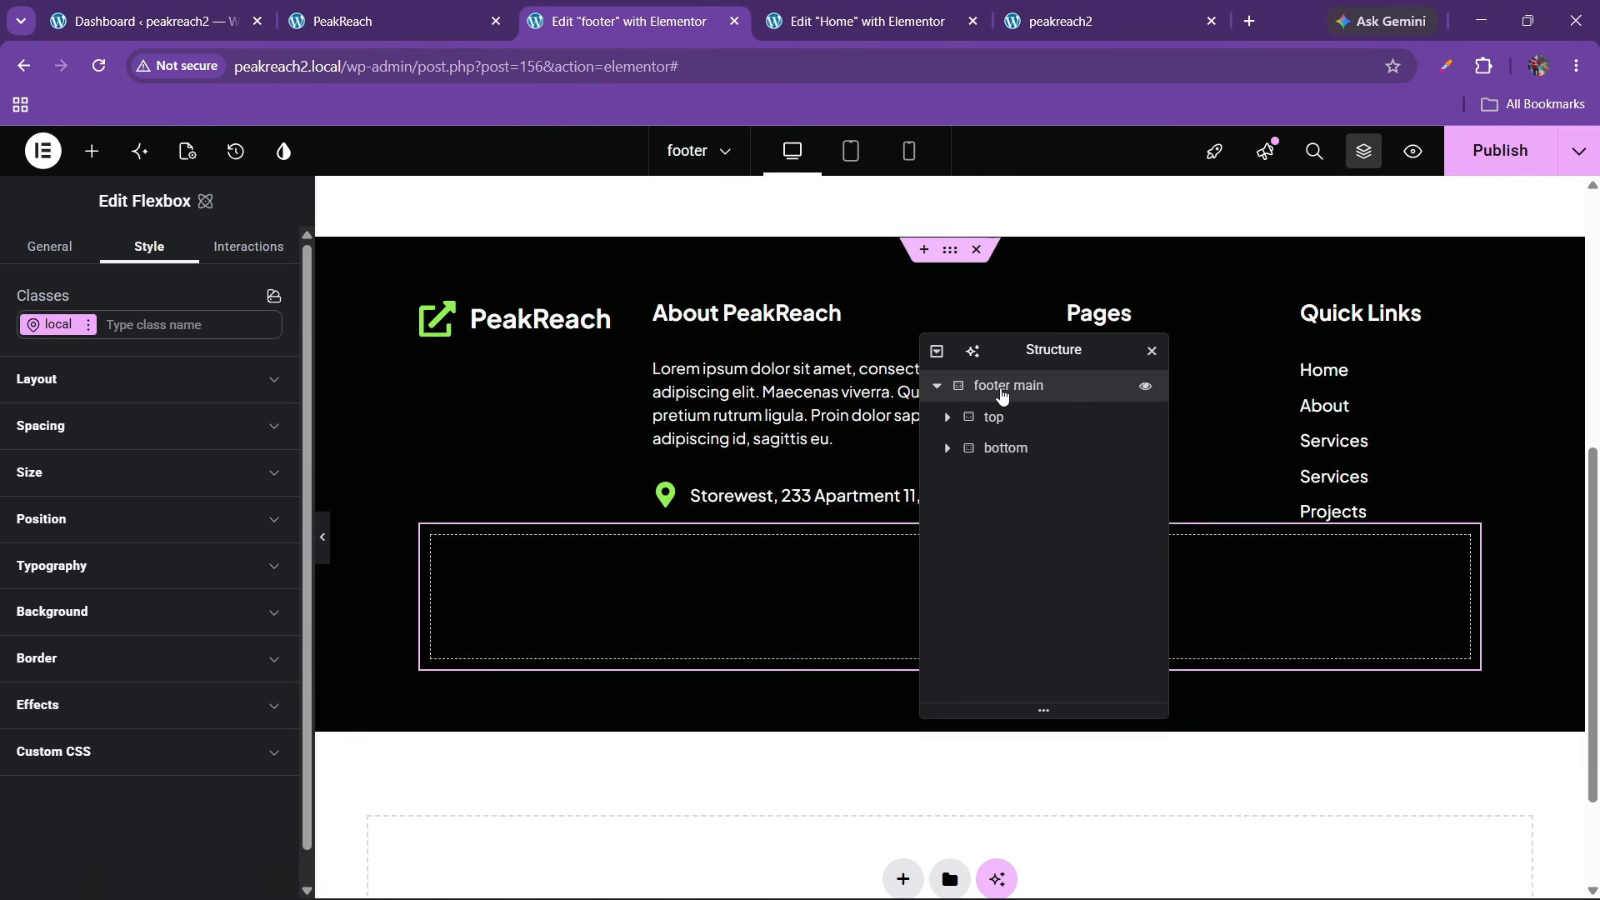
Centre footer main's contents with a 30 px gap, then compare with the reference site
left_click(65, 423)
left_click(86, 393)
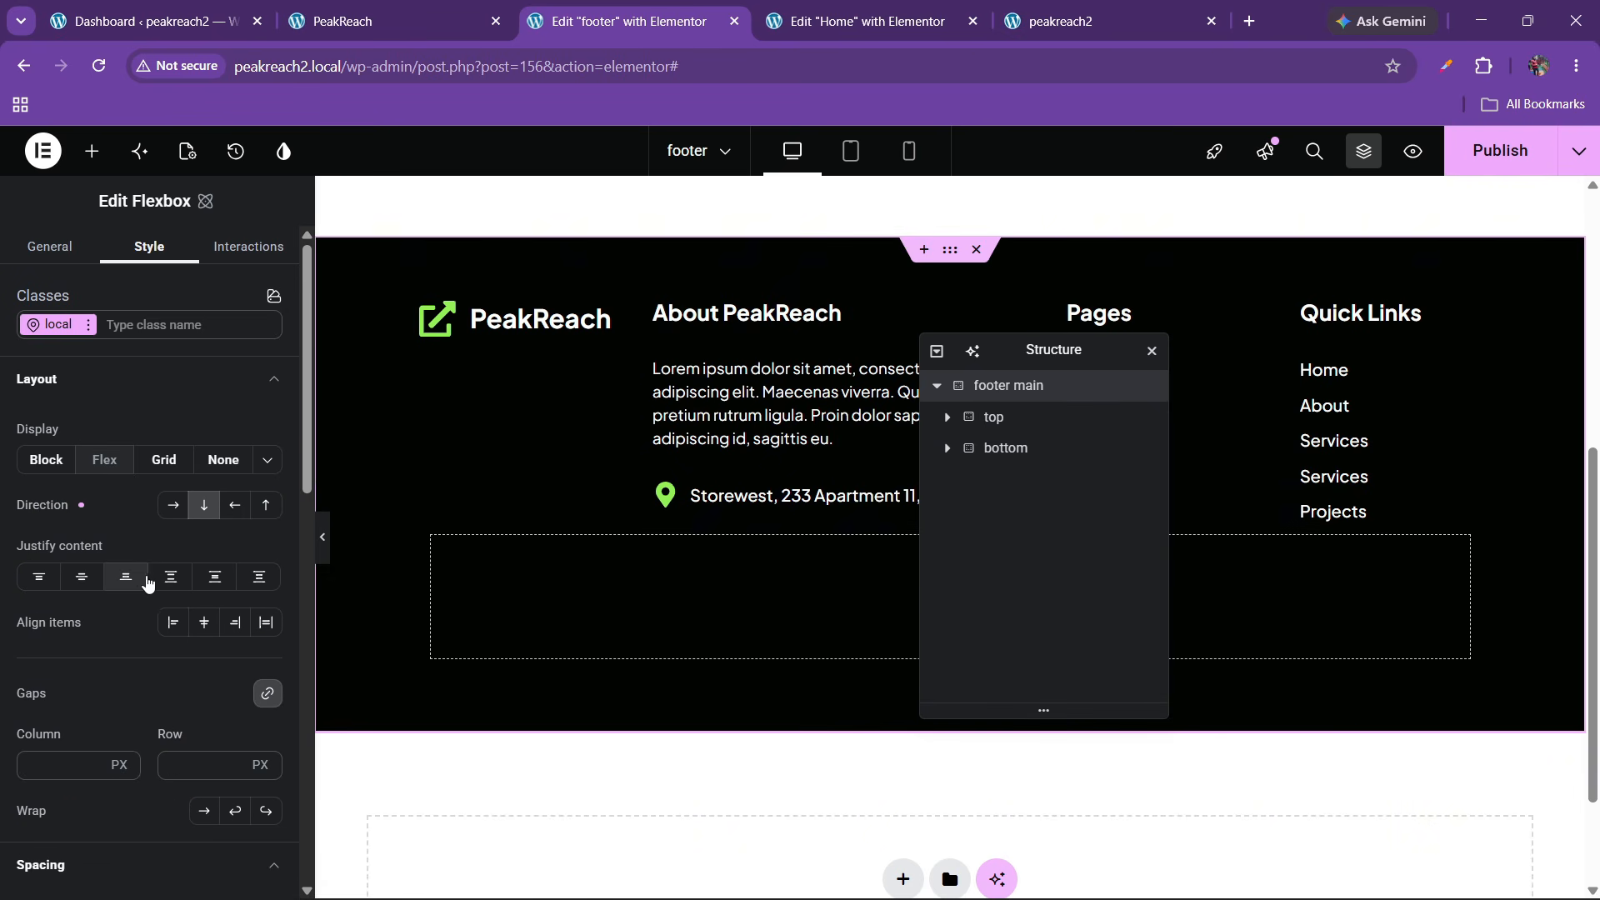
left_click(170, 764)
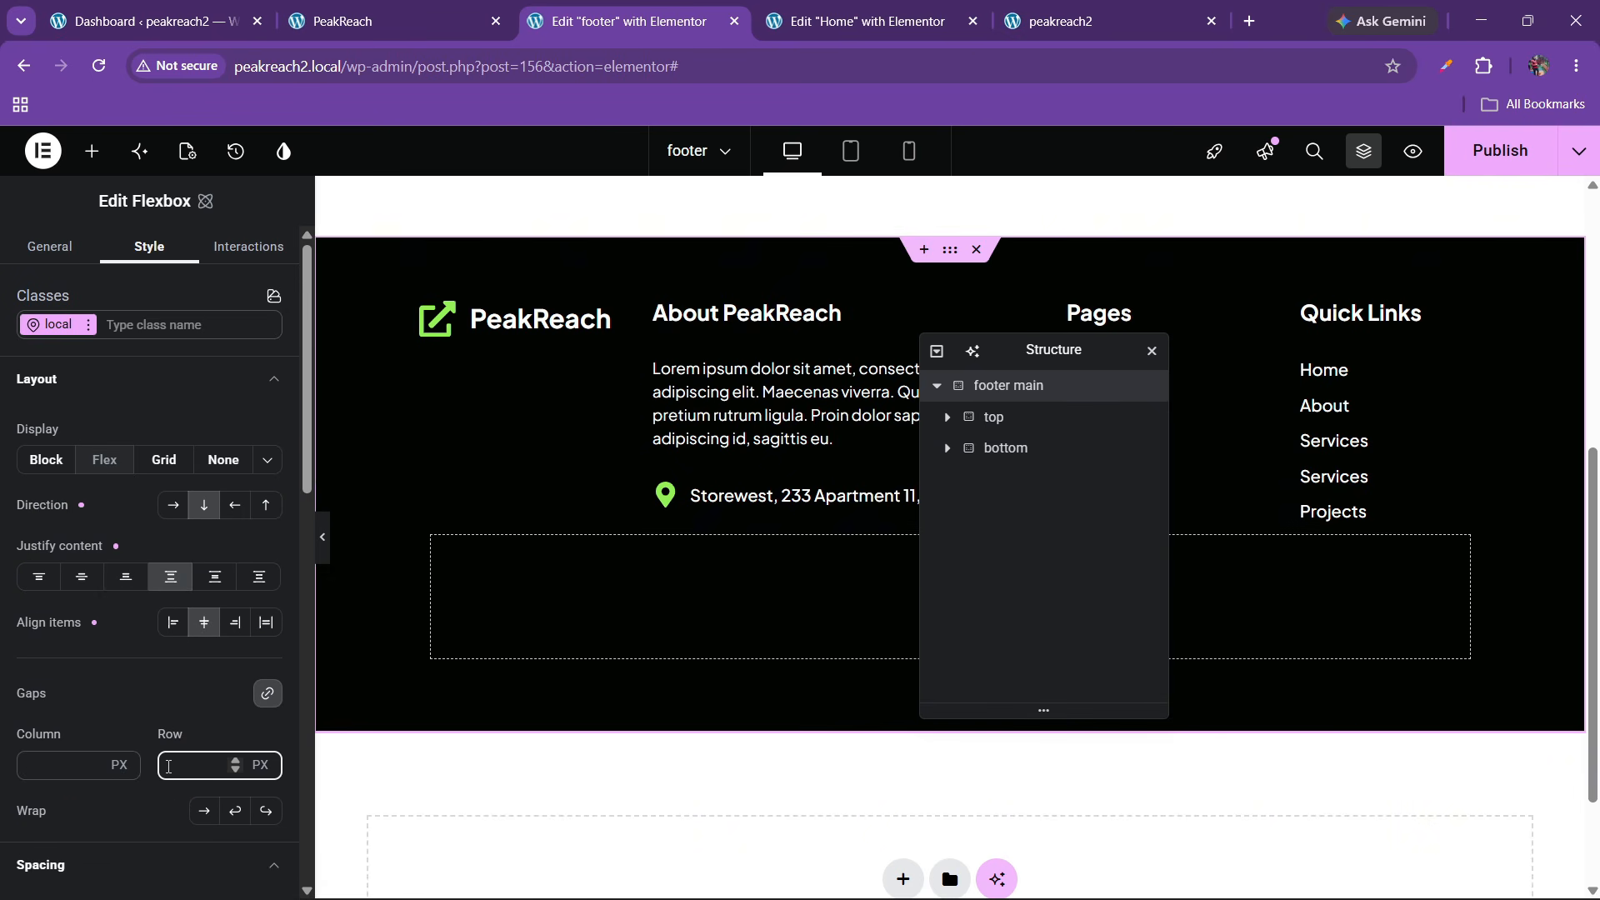
type("30")
left_click(388, 21)
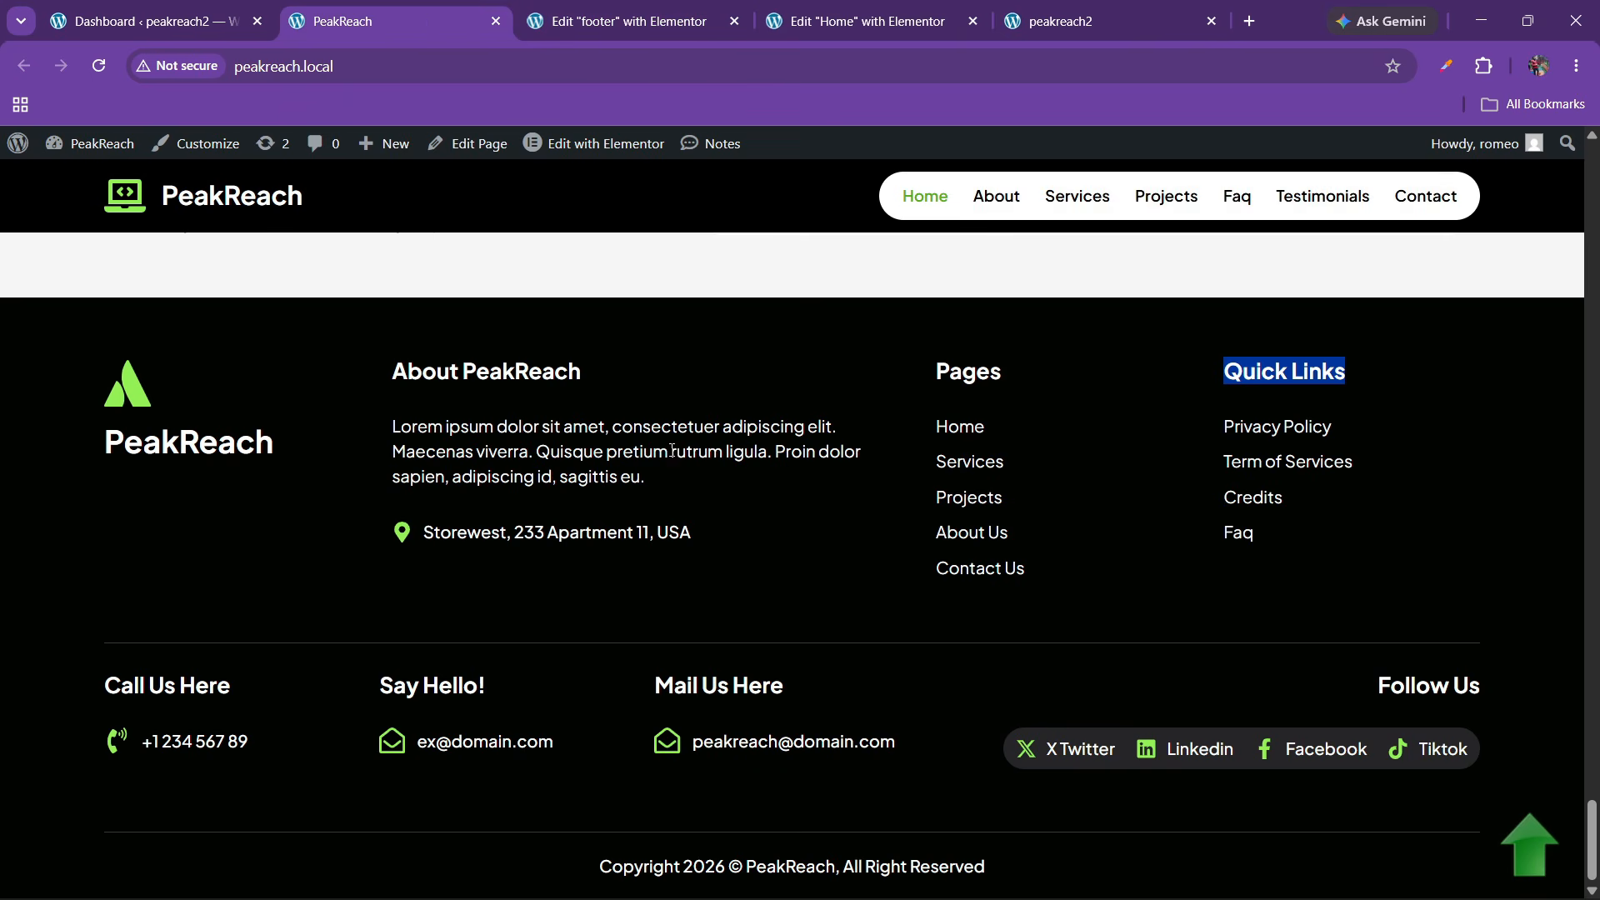
Set the bottom container's padding to 0 on all four sides and expand its Border section
left_click(658, 23)
left_click(978, 457)
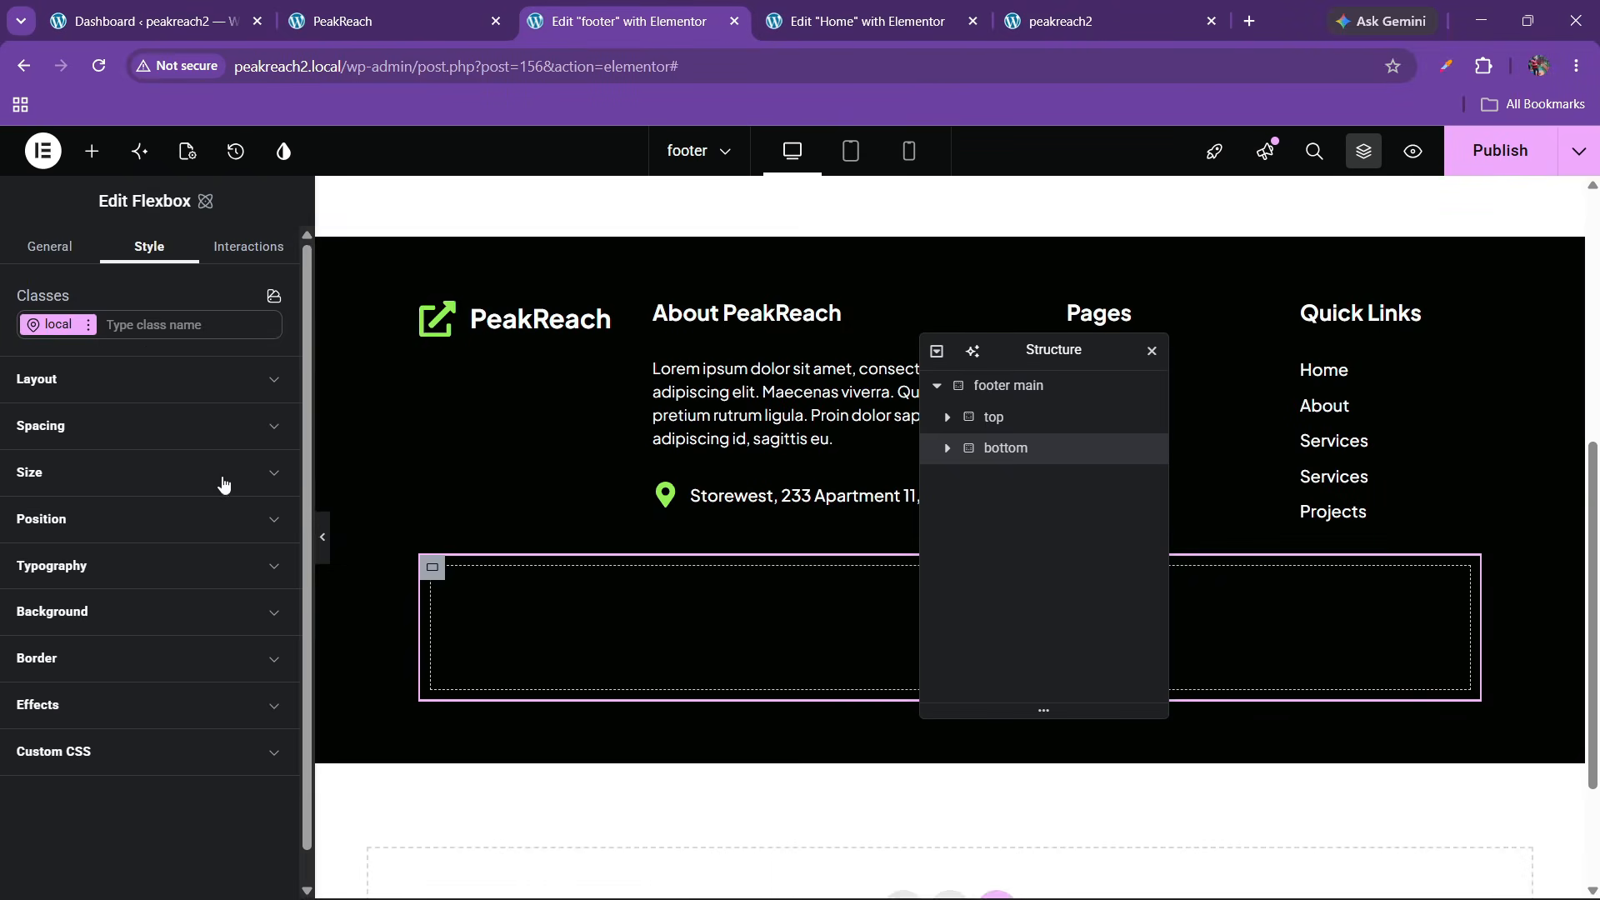
left_click(78, 450)
left_click(63, 760)
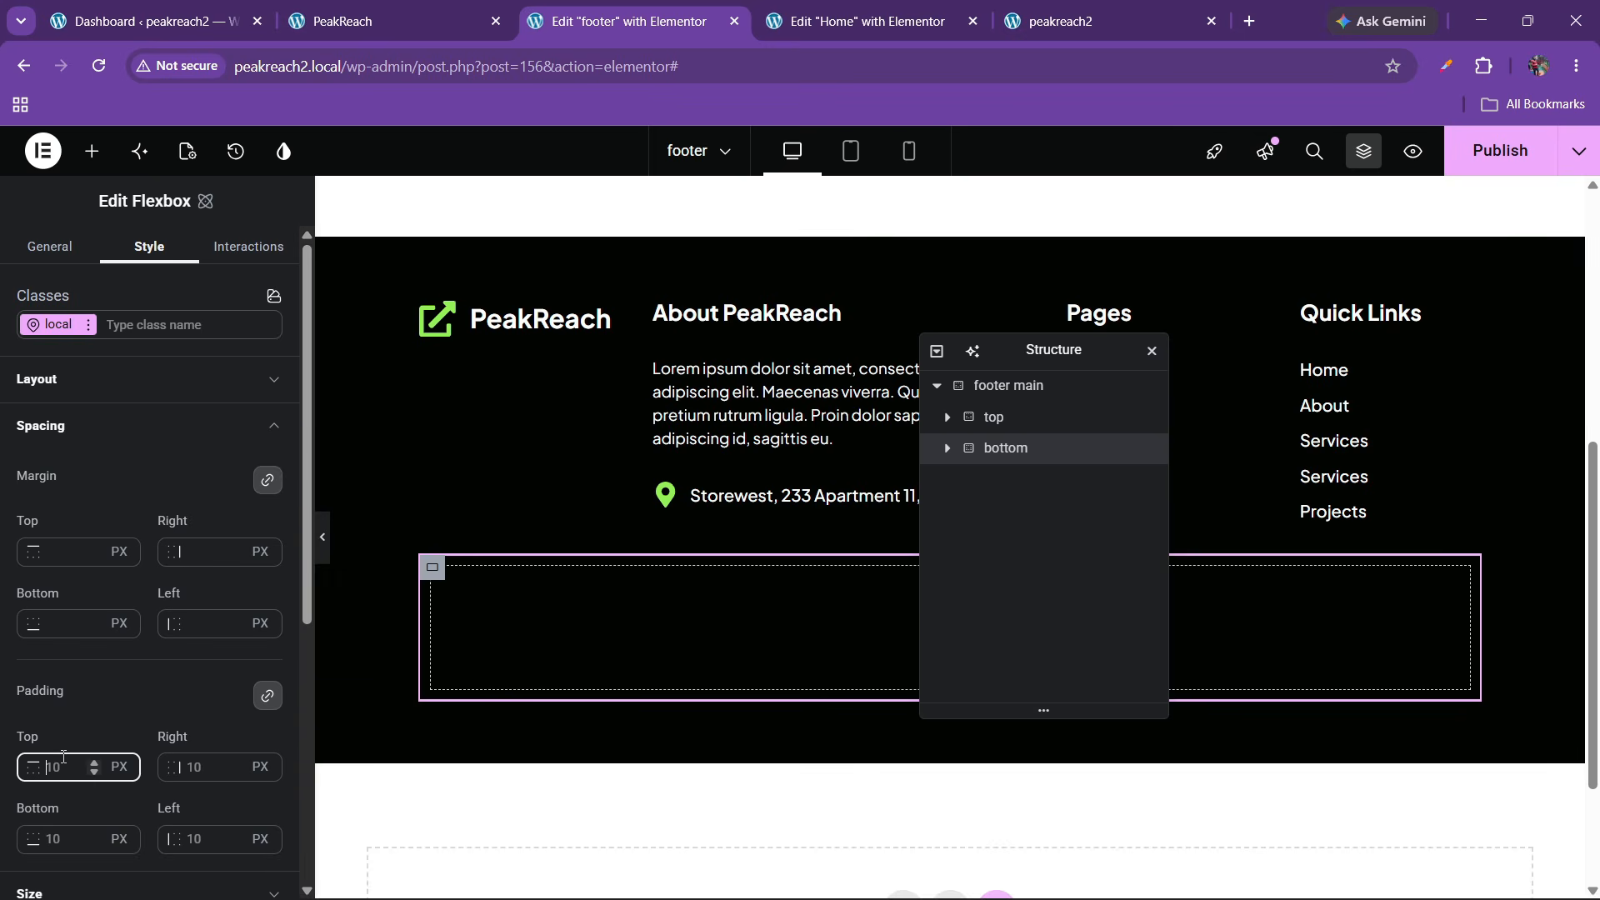
left_click(390, 21)
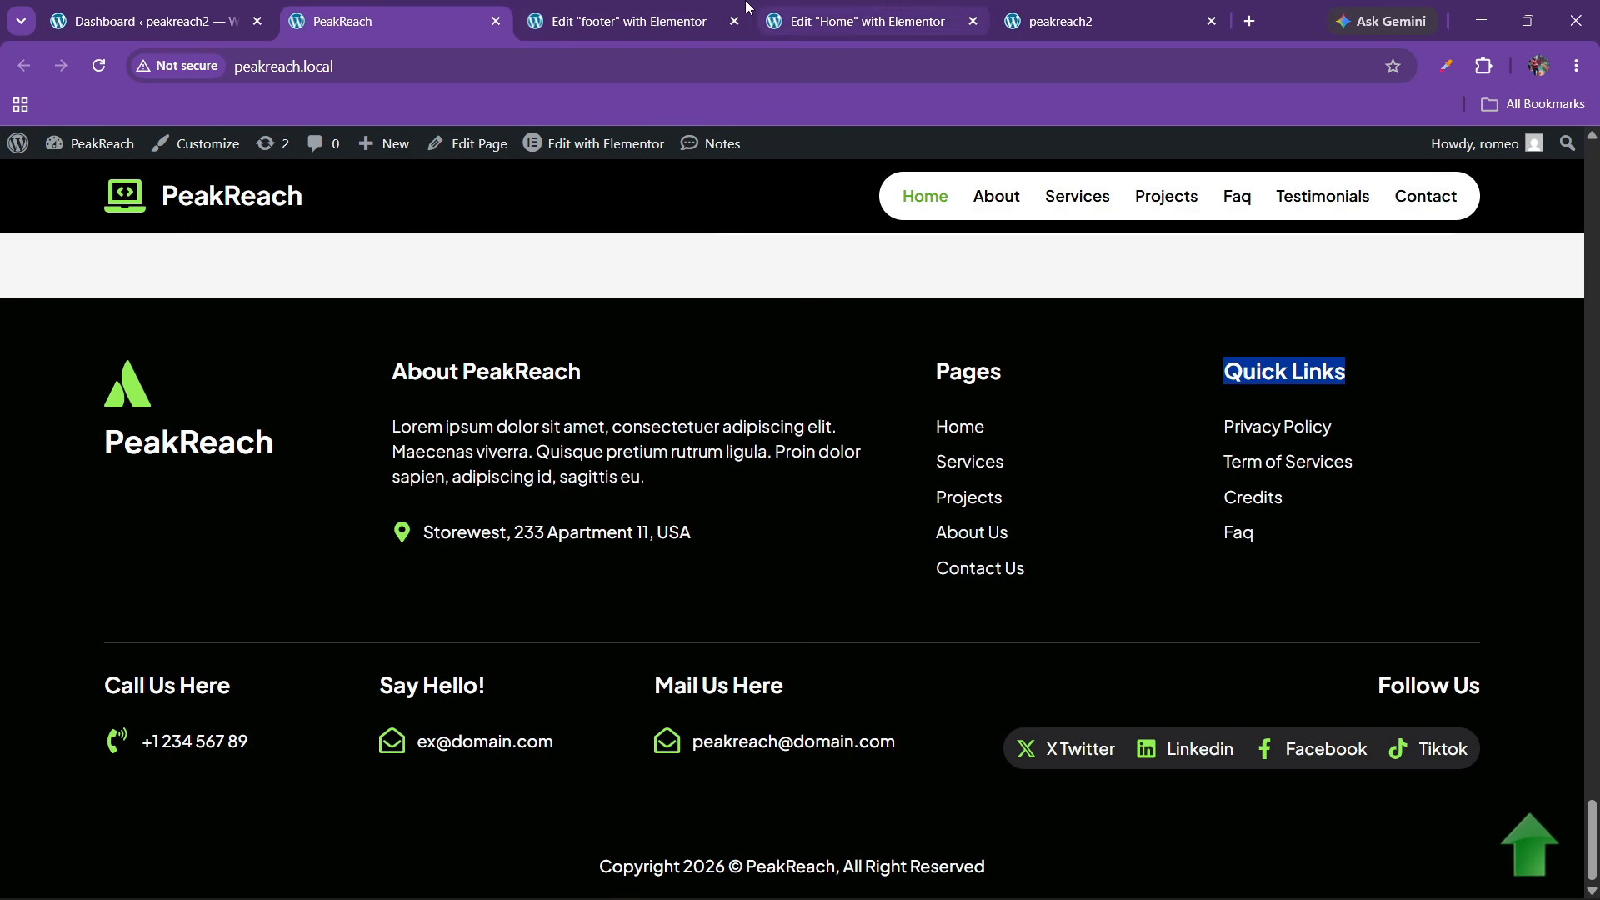
left_click(625, 21)
scroll(101, 585, "down", 2)
scroll(100, 617, "down", 2)
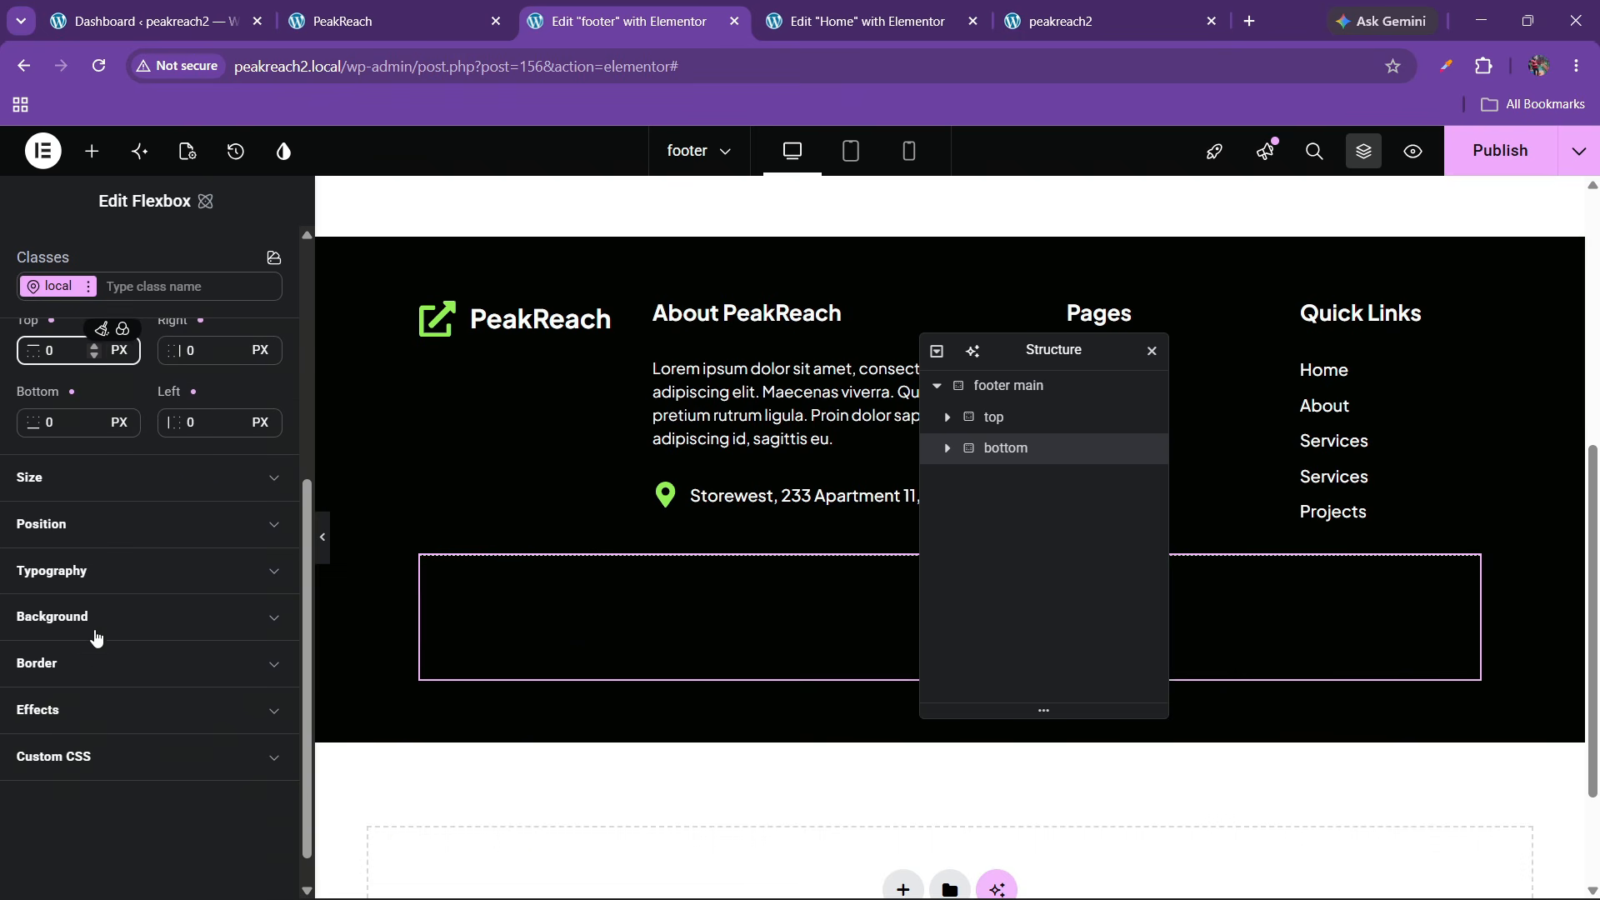
left_click(97, 662)
scroll(100, 714, "down", 1)
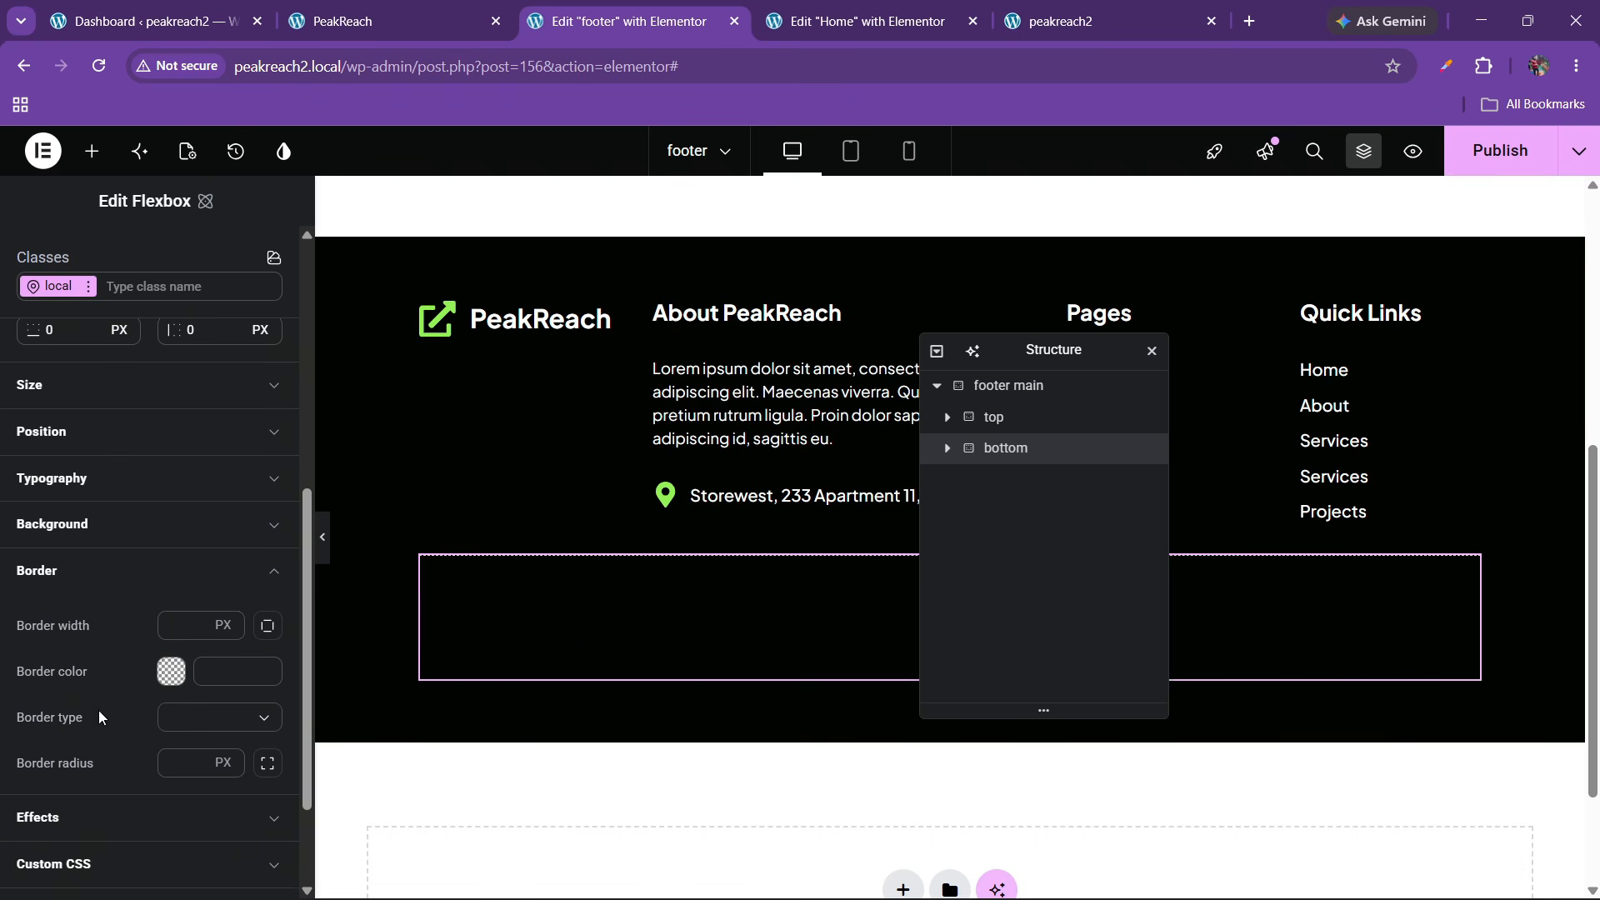
Give the bottom container a solid 1 px border in grey #857878
left_click(204, 707)
left_click(186, 775)
key("Tab")
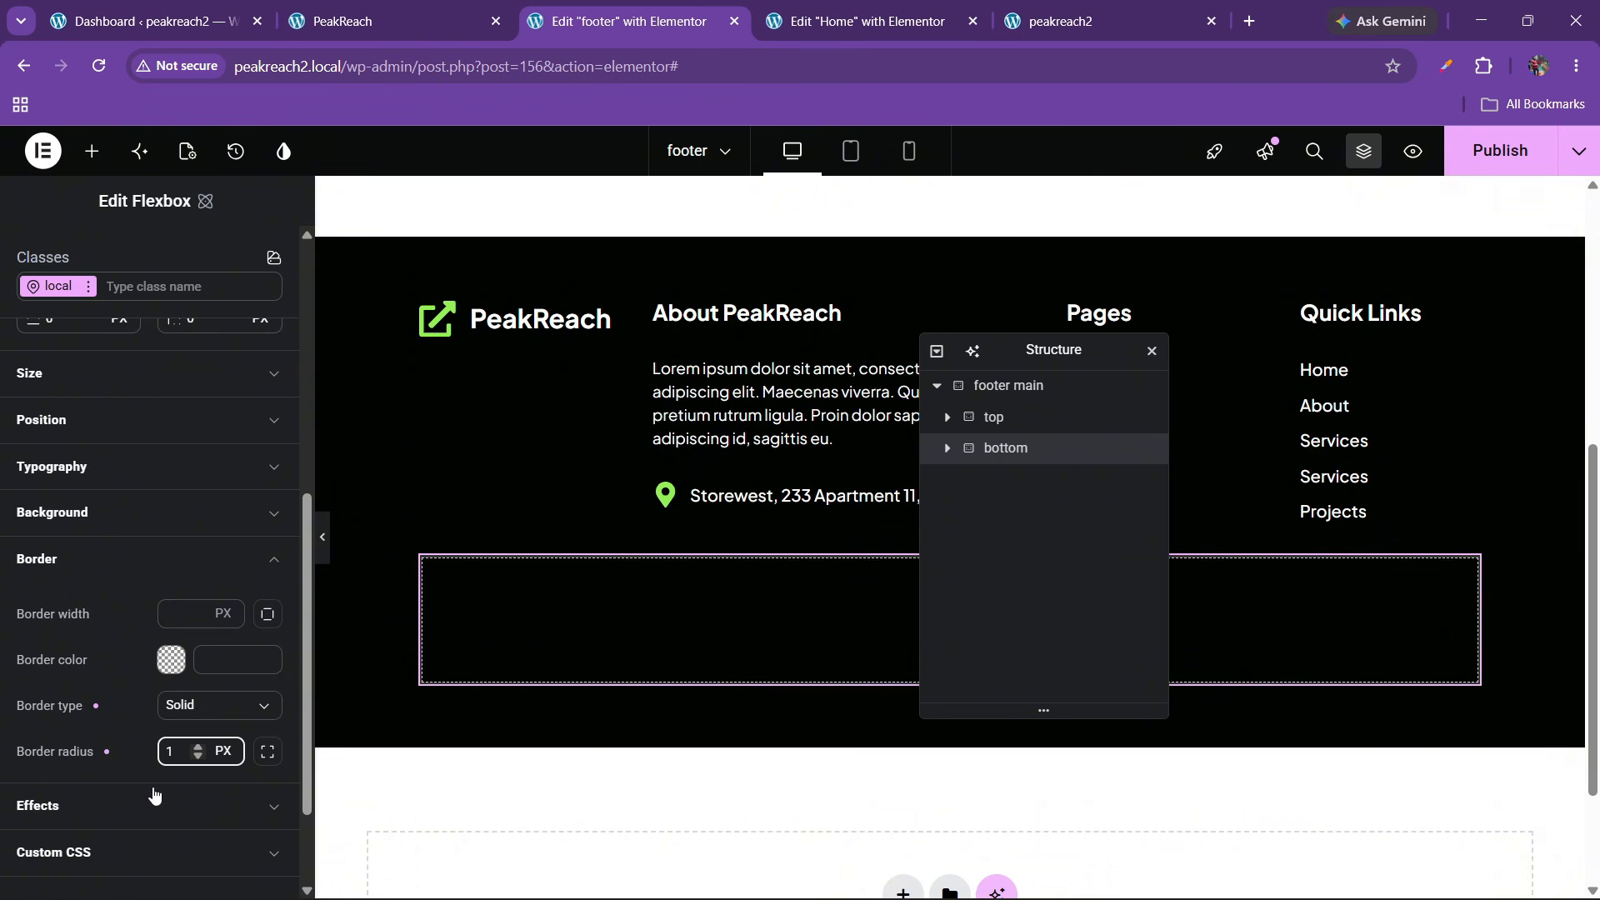
left_click(167, 619)
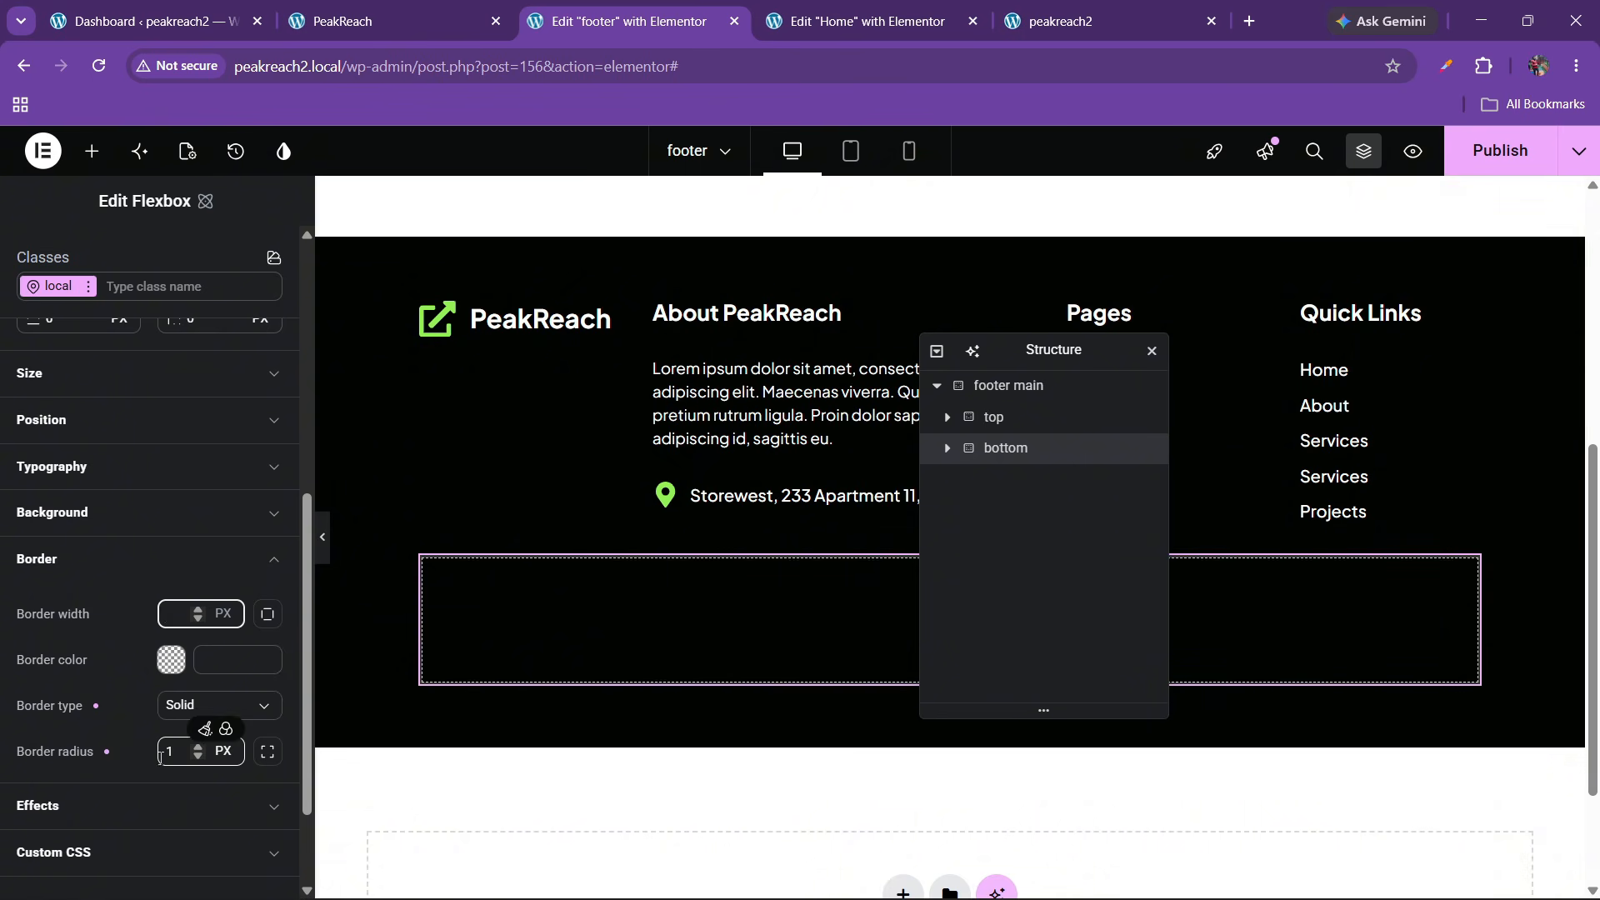
left_click(177, 756)
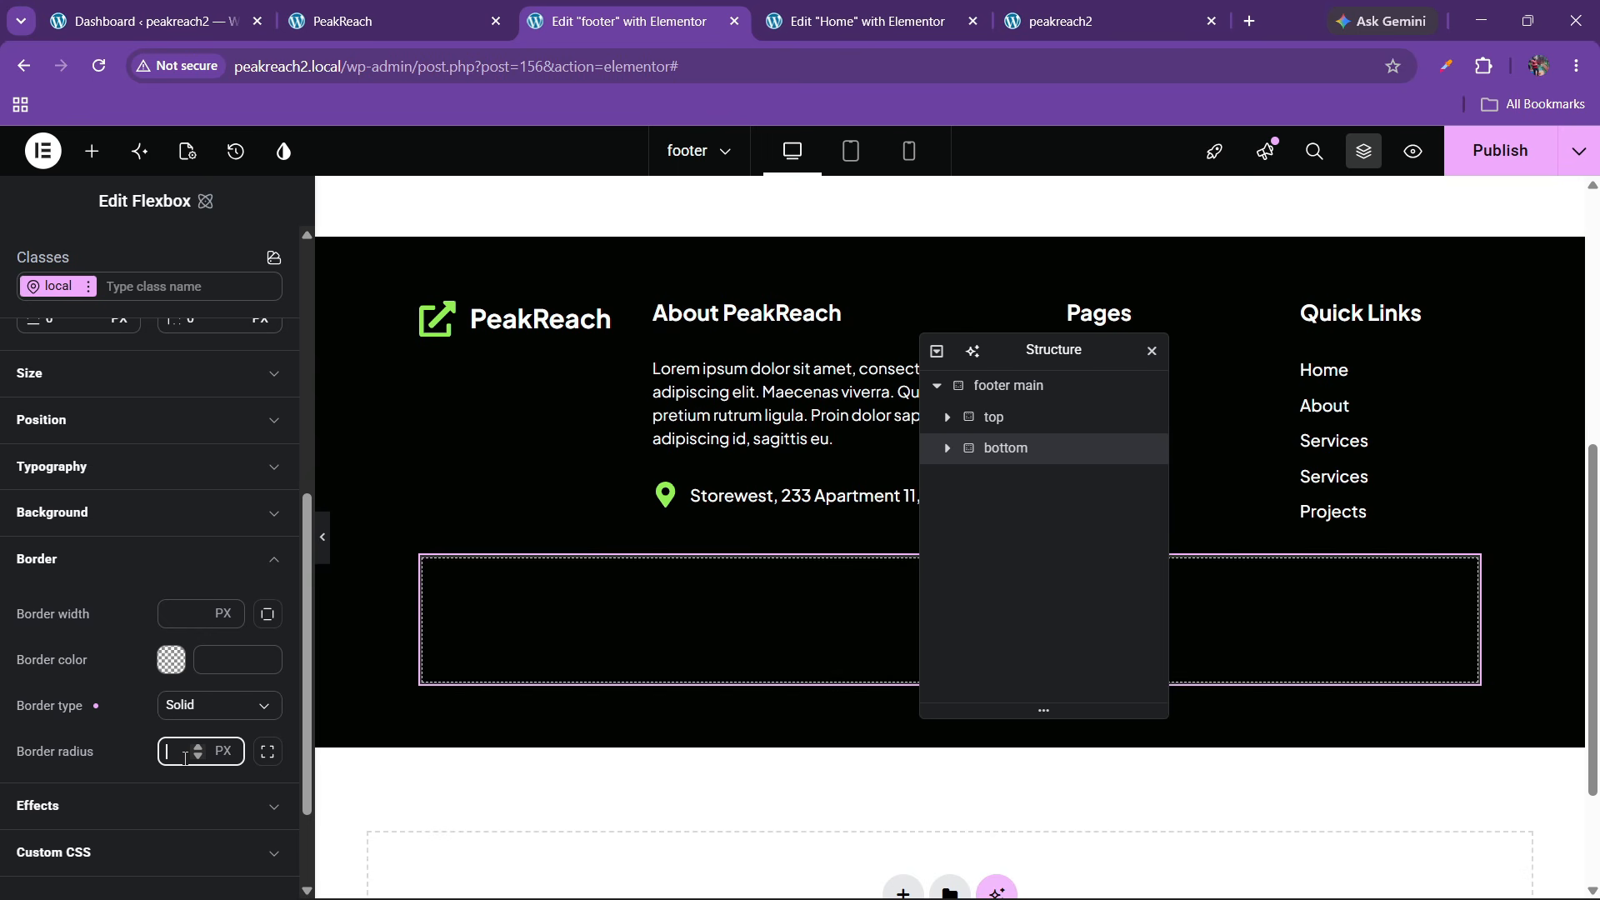
left_click(177, 660)
left_click_drag(340, 719, 239, 652)
left_click(117, 628)
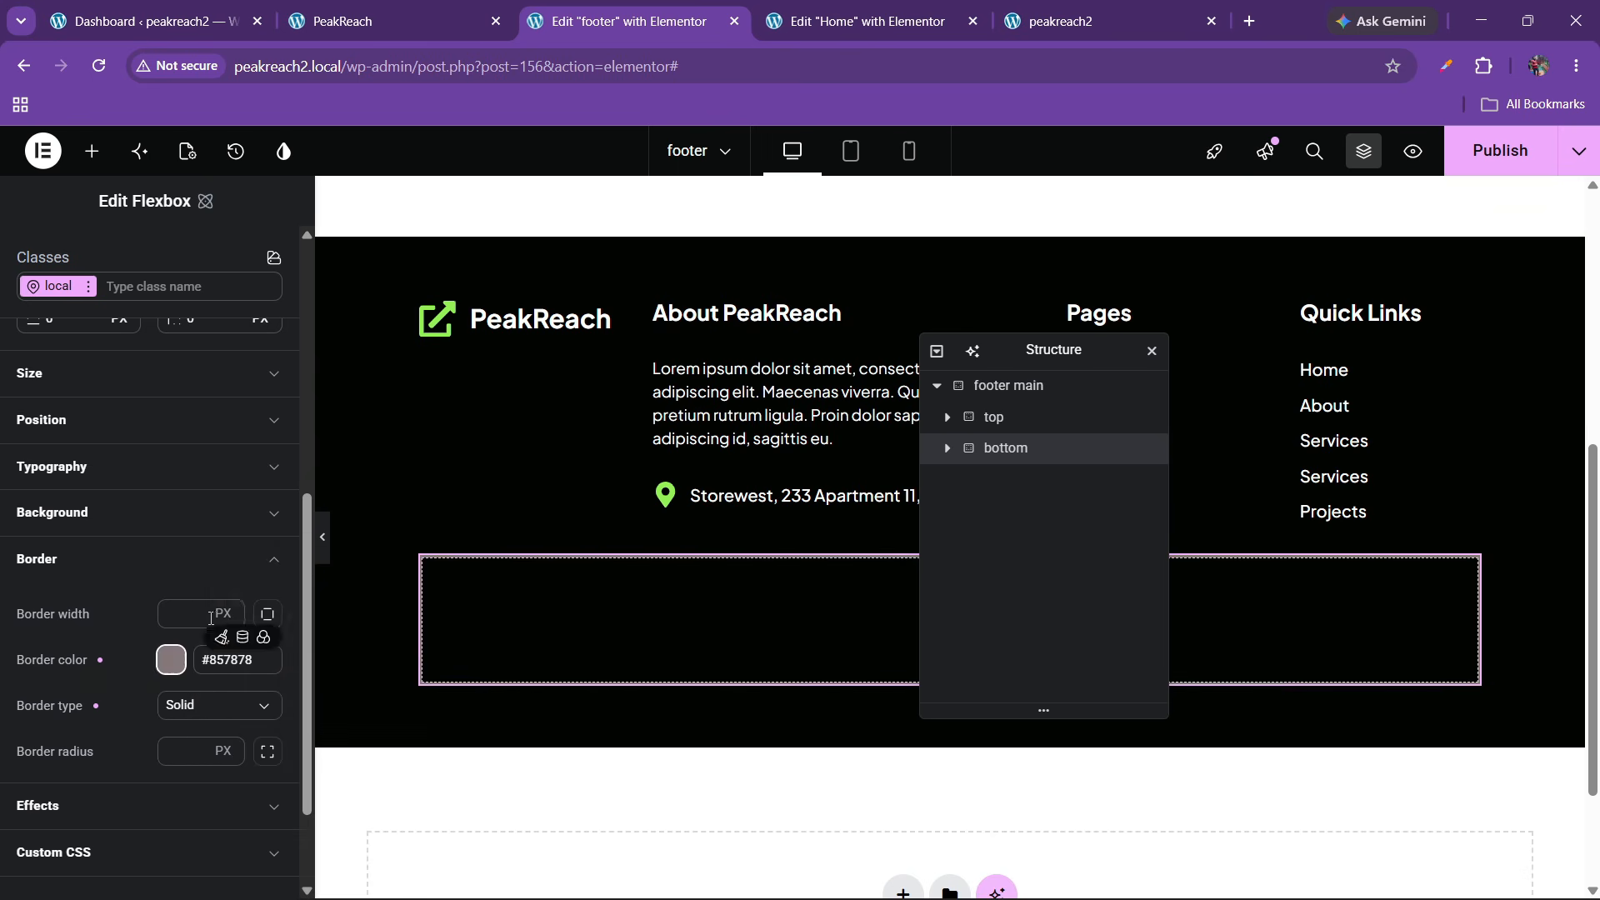
left_click(184, 615)
type("1")
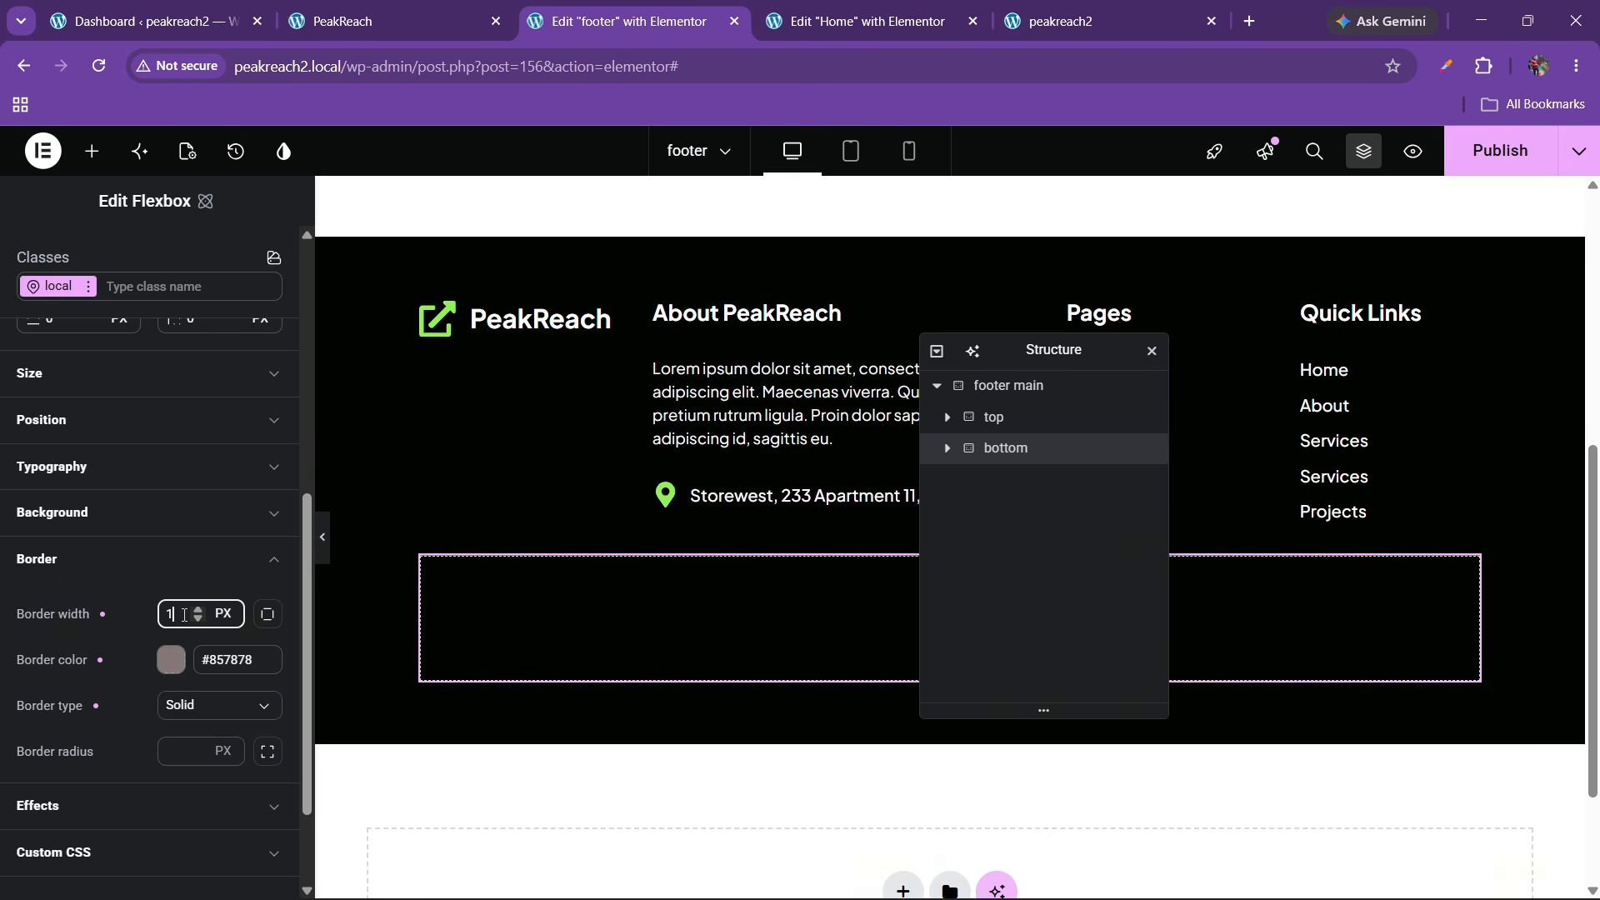
left_click(322, 537)
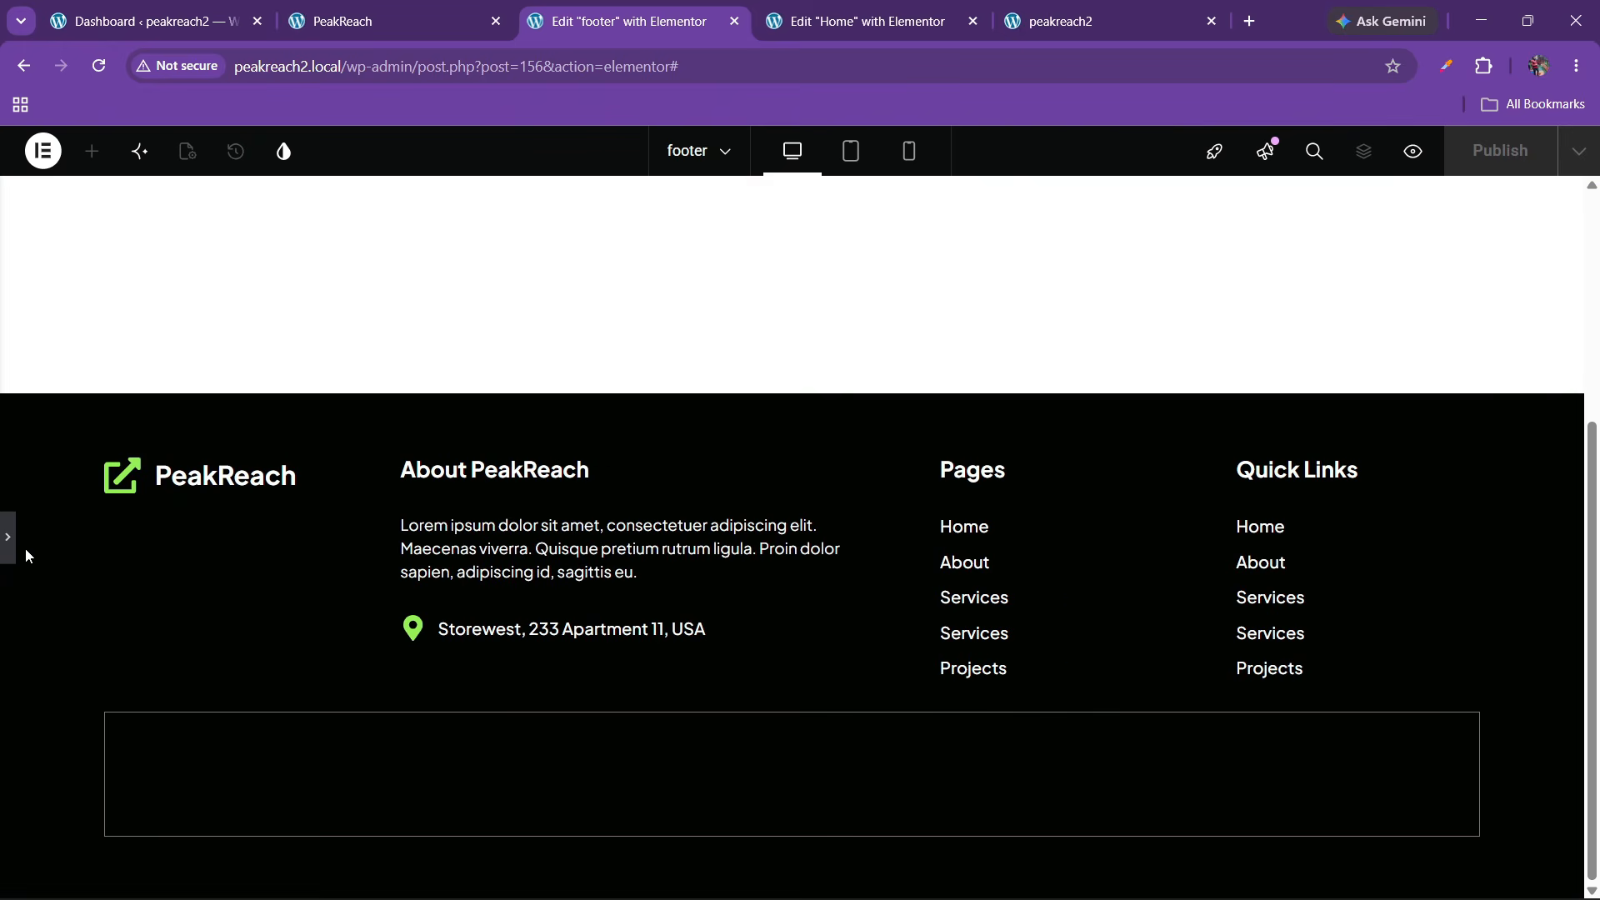
left_click(9, 537)
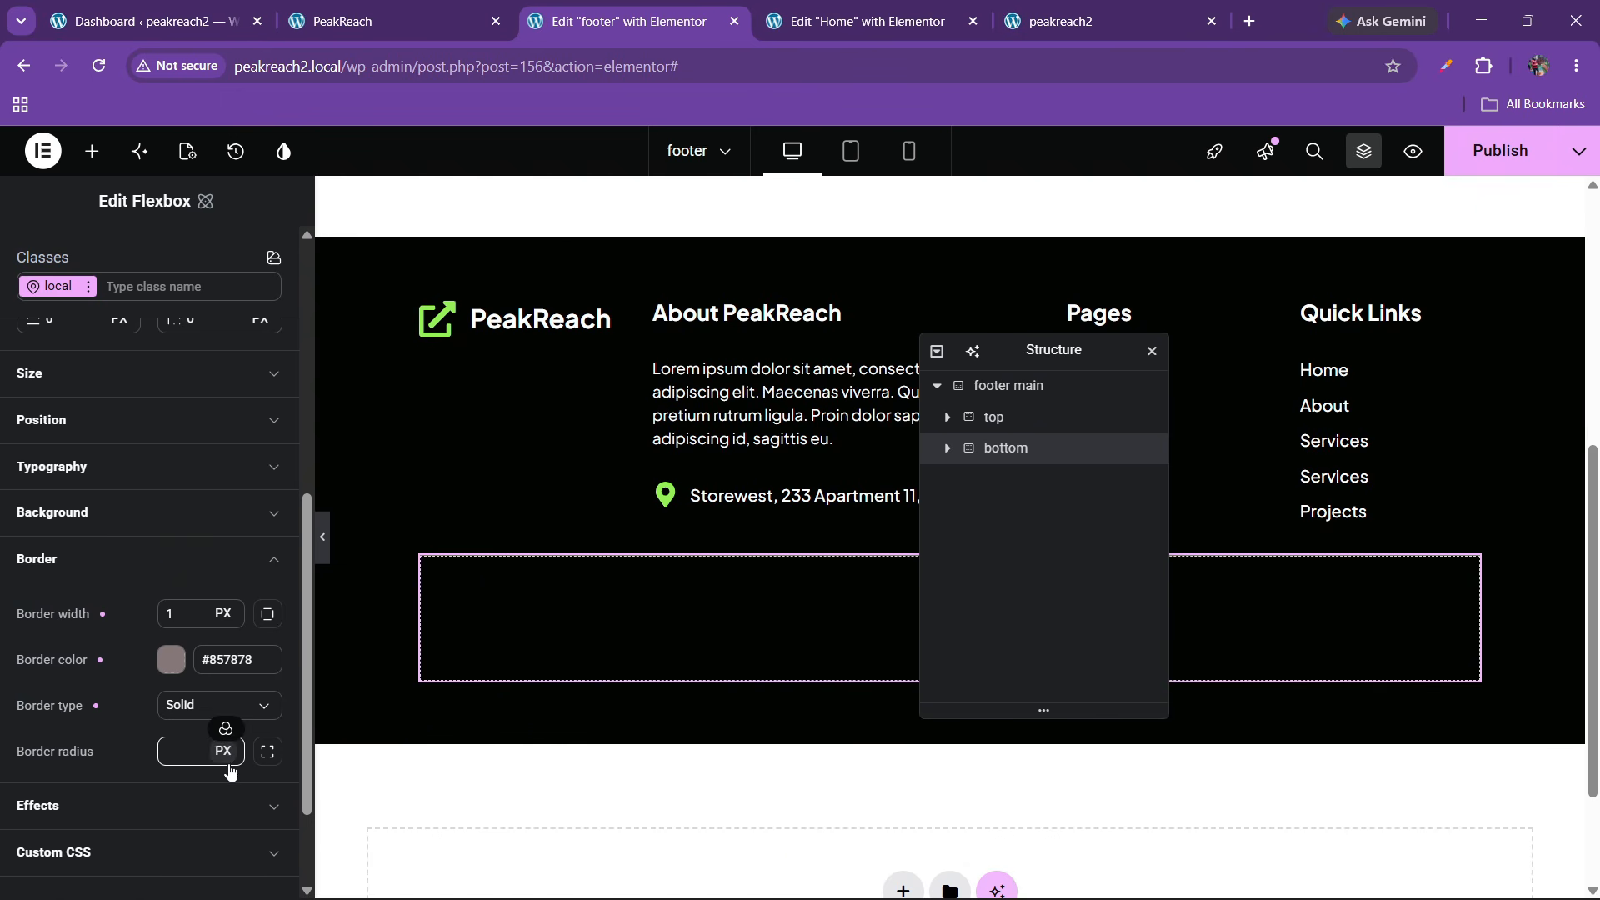
Try per-side border widths, clearing all sides but a 1 px top border
left_click(267, 613)
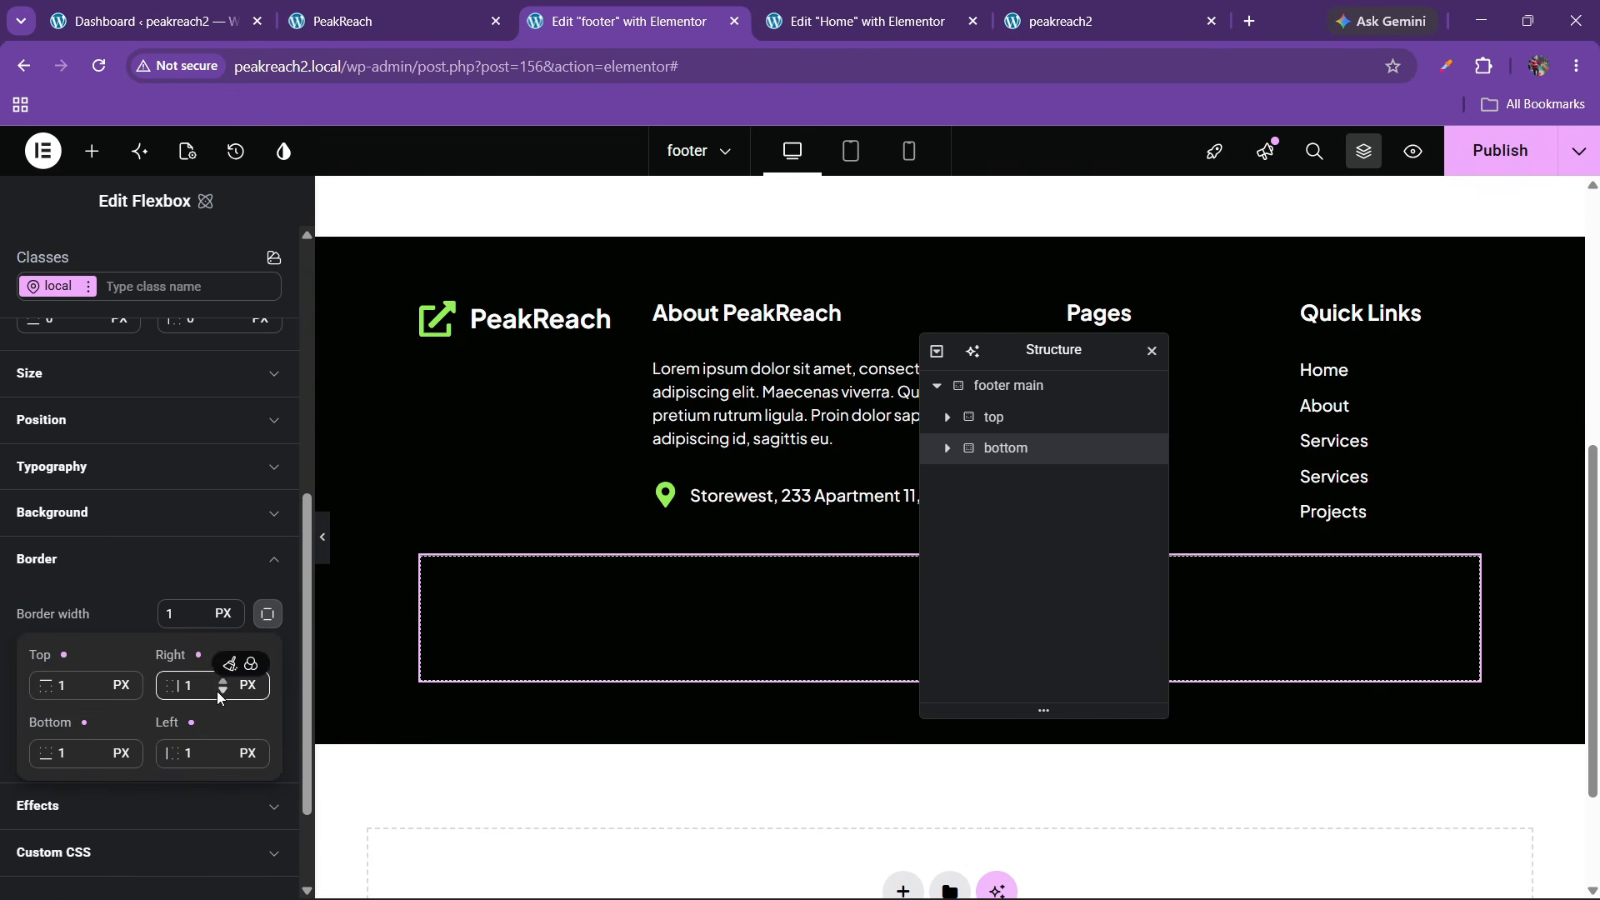
left_click(266, 620)
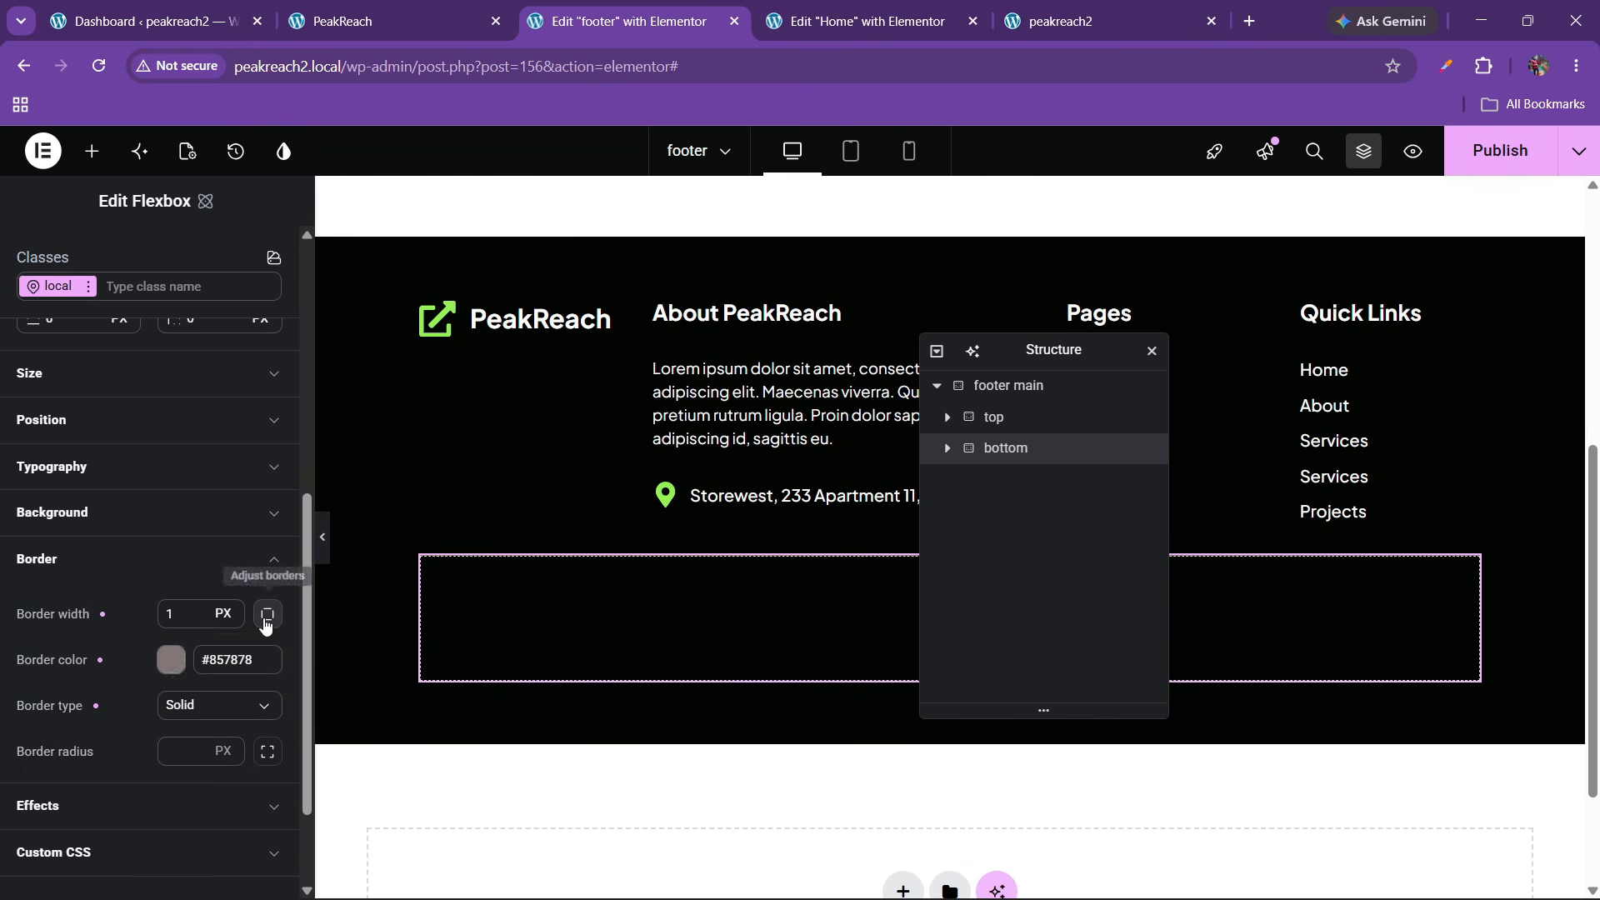
mouse_move(250, 643)
left_click(265, 616)
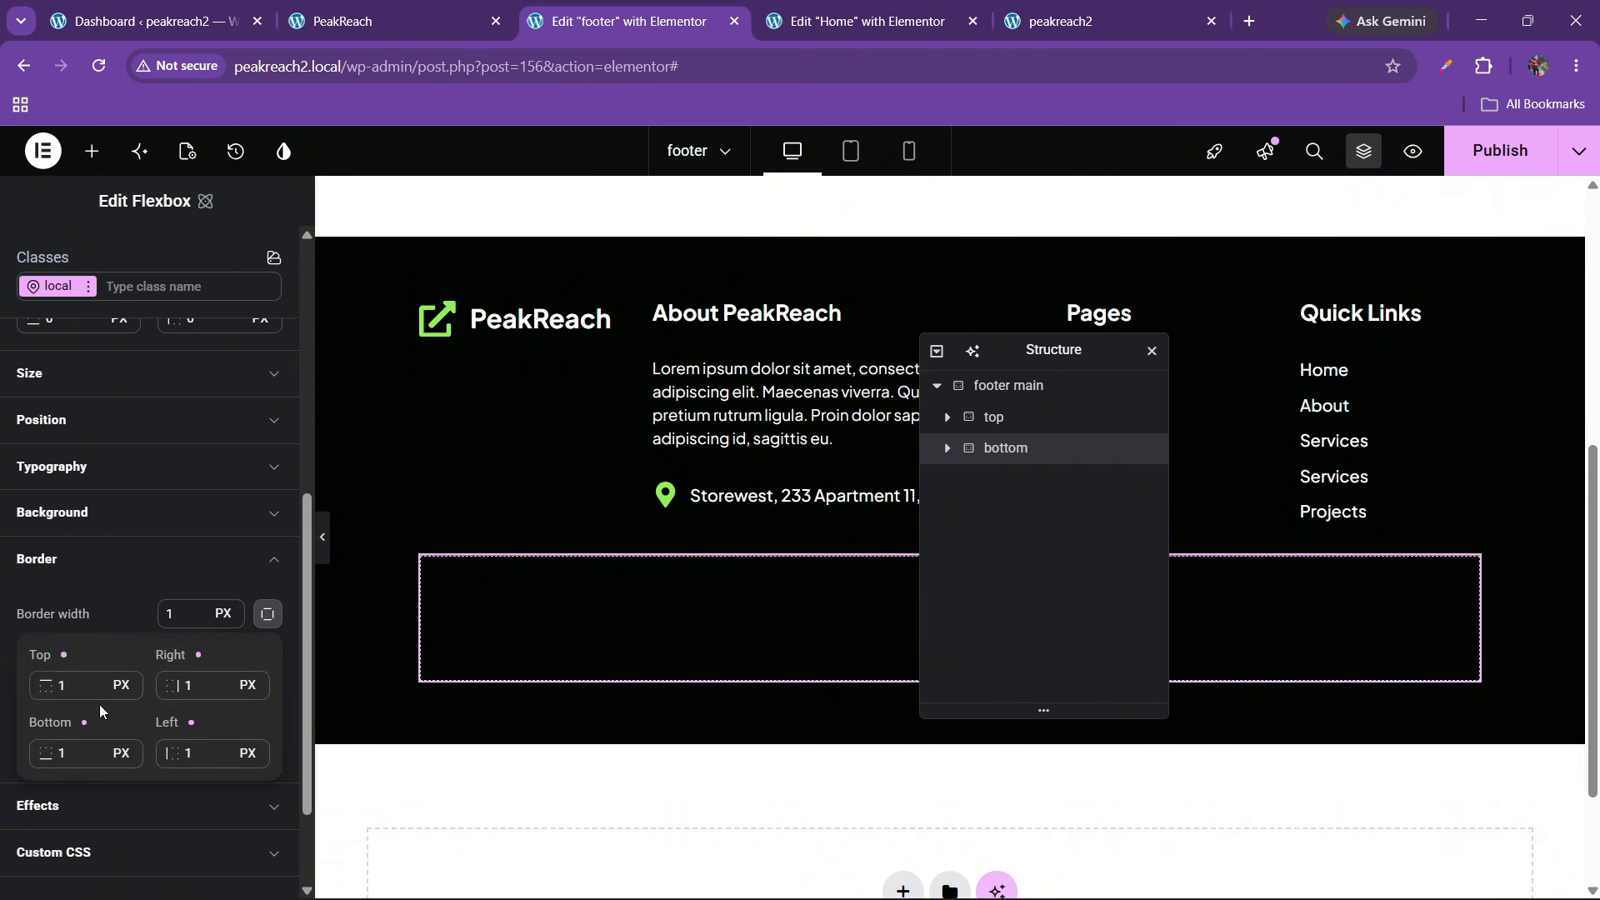
left_click(70, 688)
key("BackSpace")
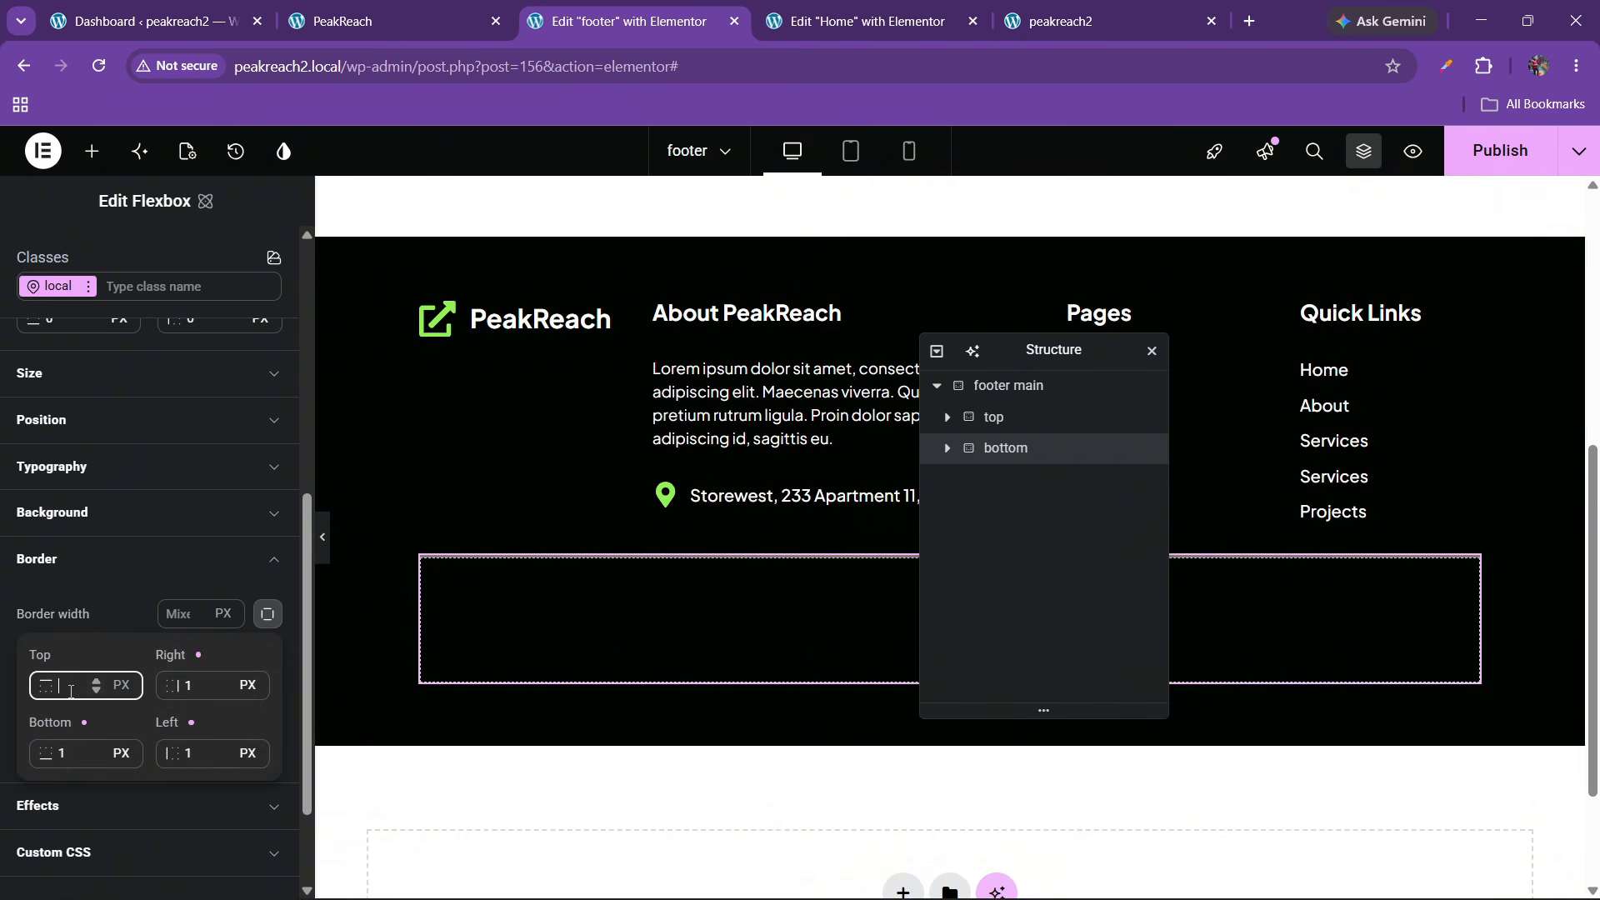
key("Tab")
key("Tab")
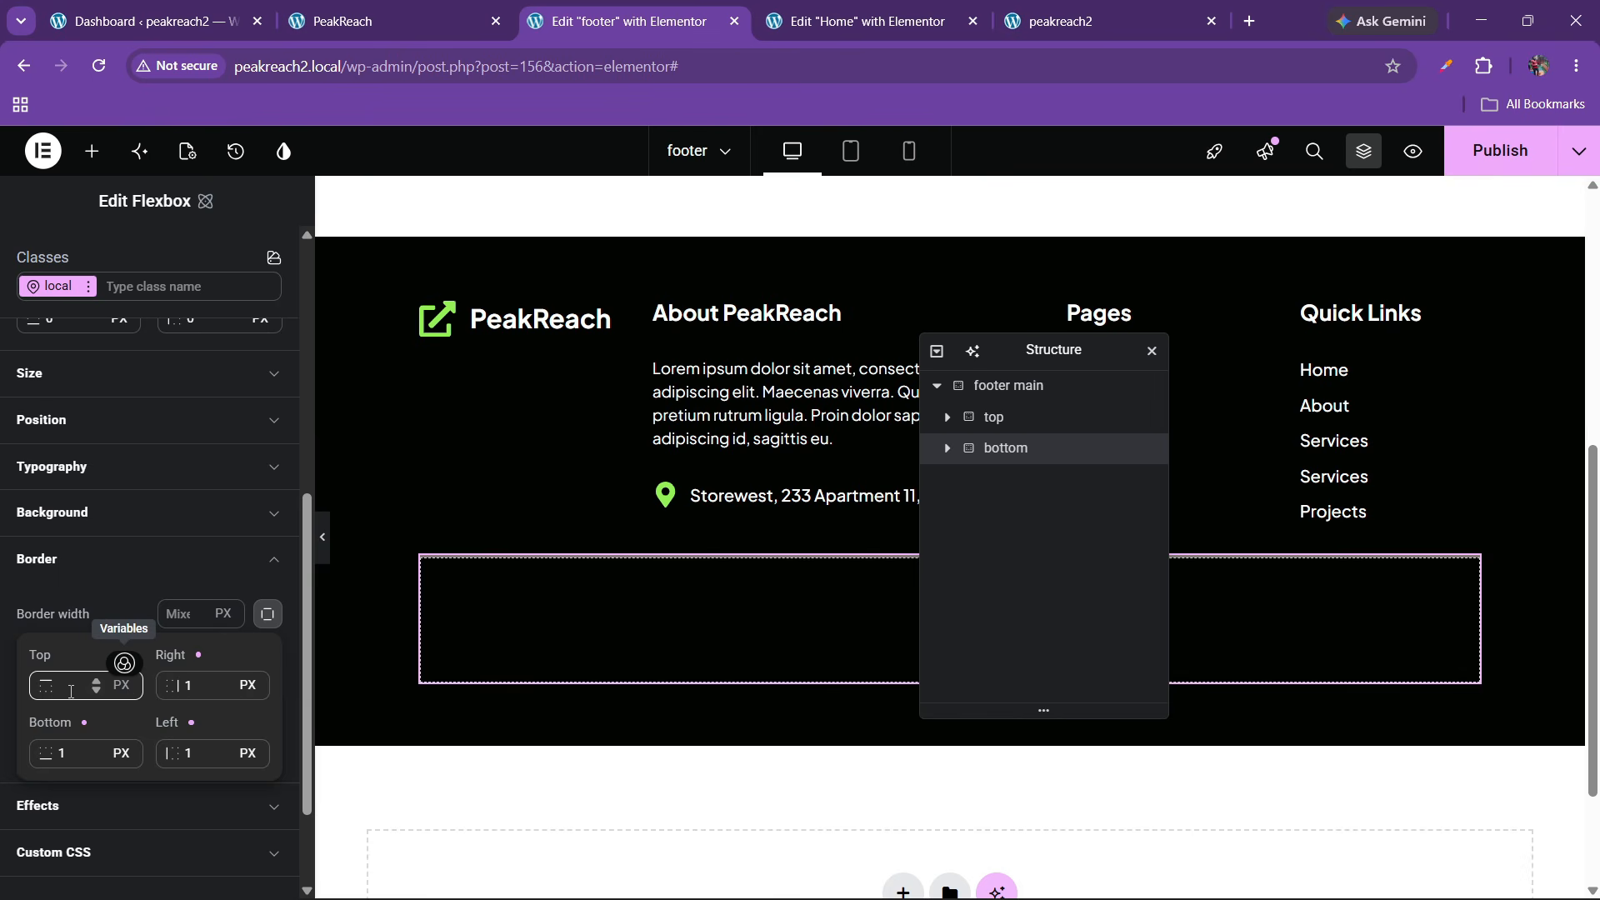
key("Tab")
key("BackSpace")
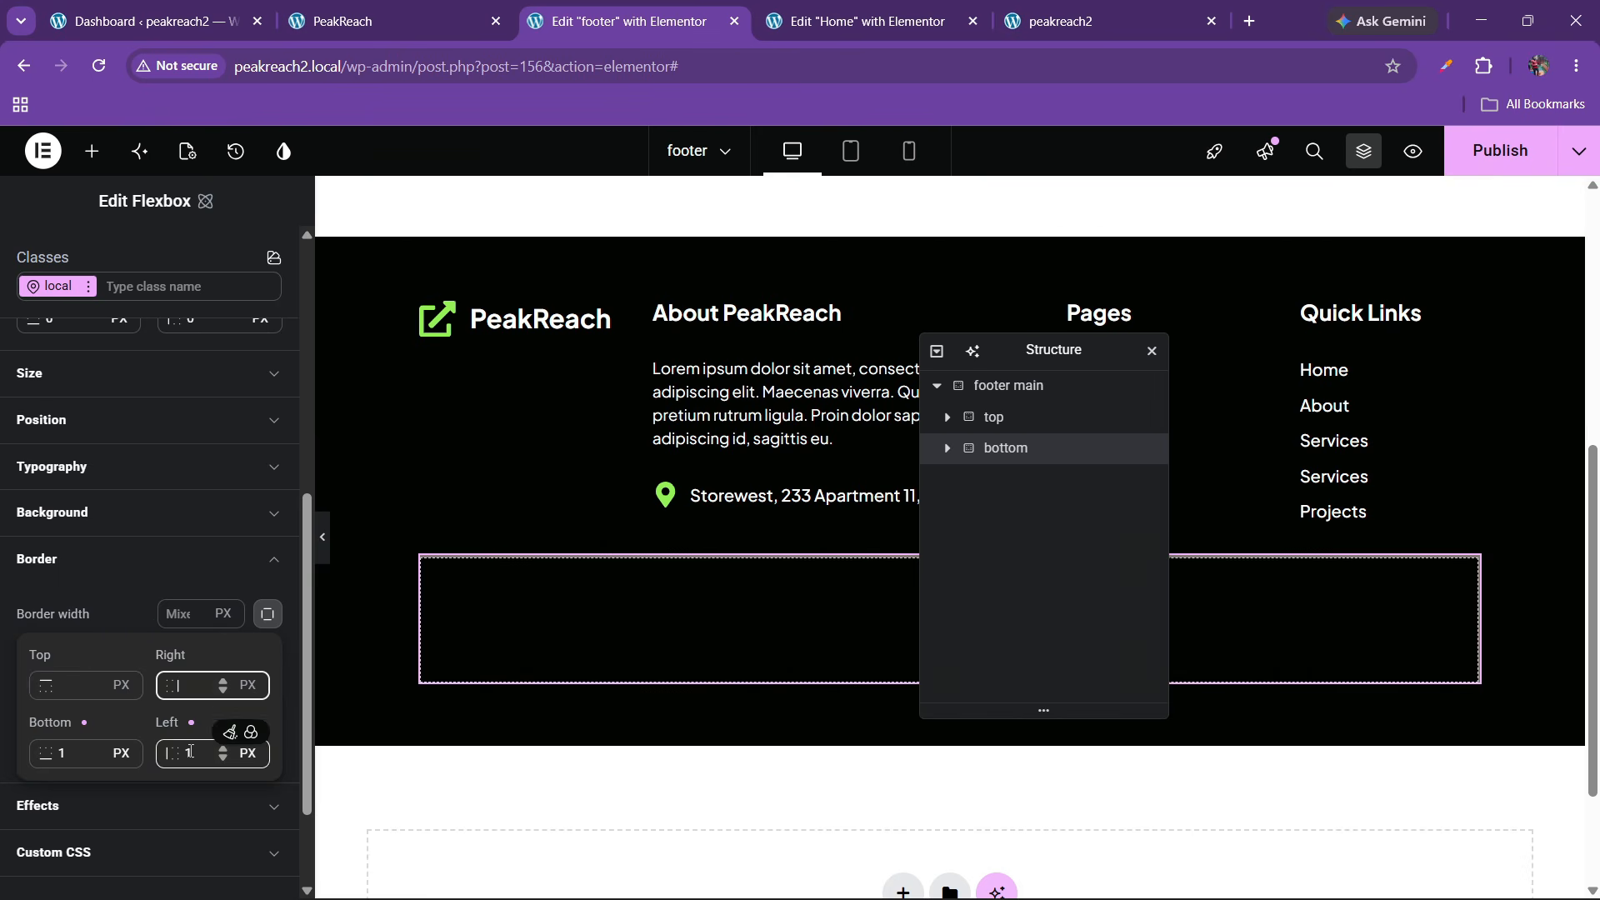
left_click(190, 751)
key("BackSpace")
left_click(79, 752)
key("BackSpace")
left_click(74, 698)
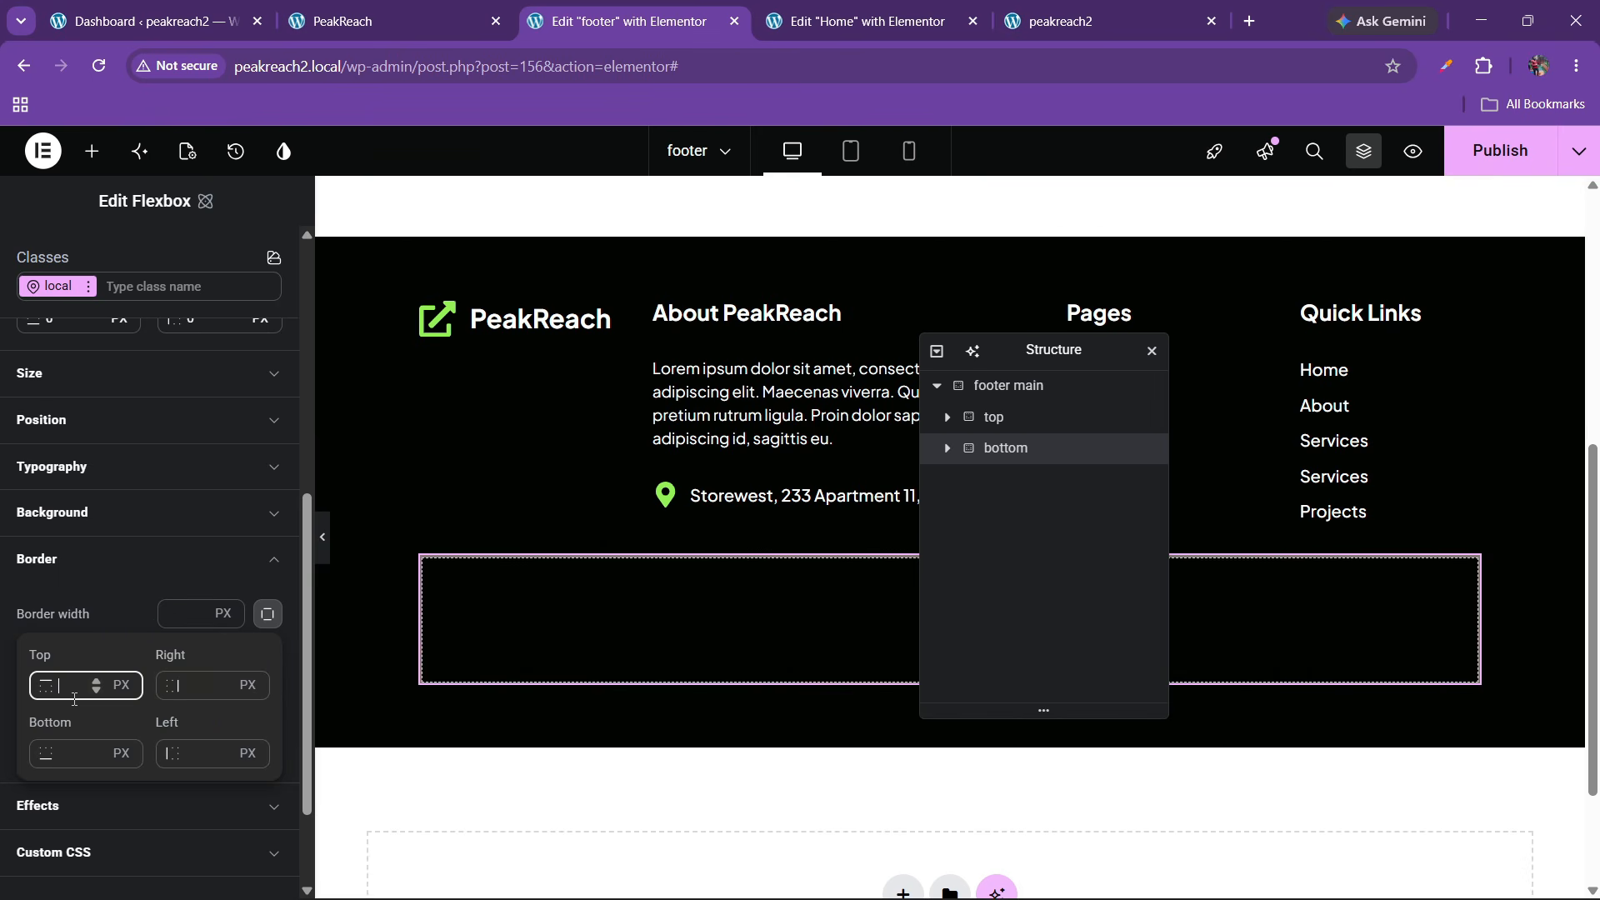
type("1")
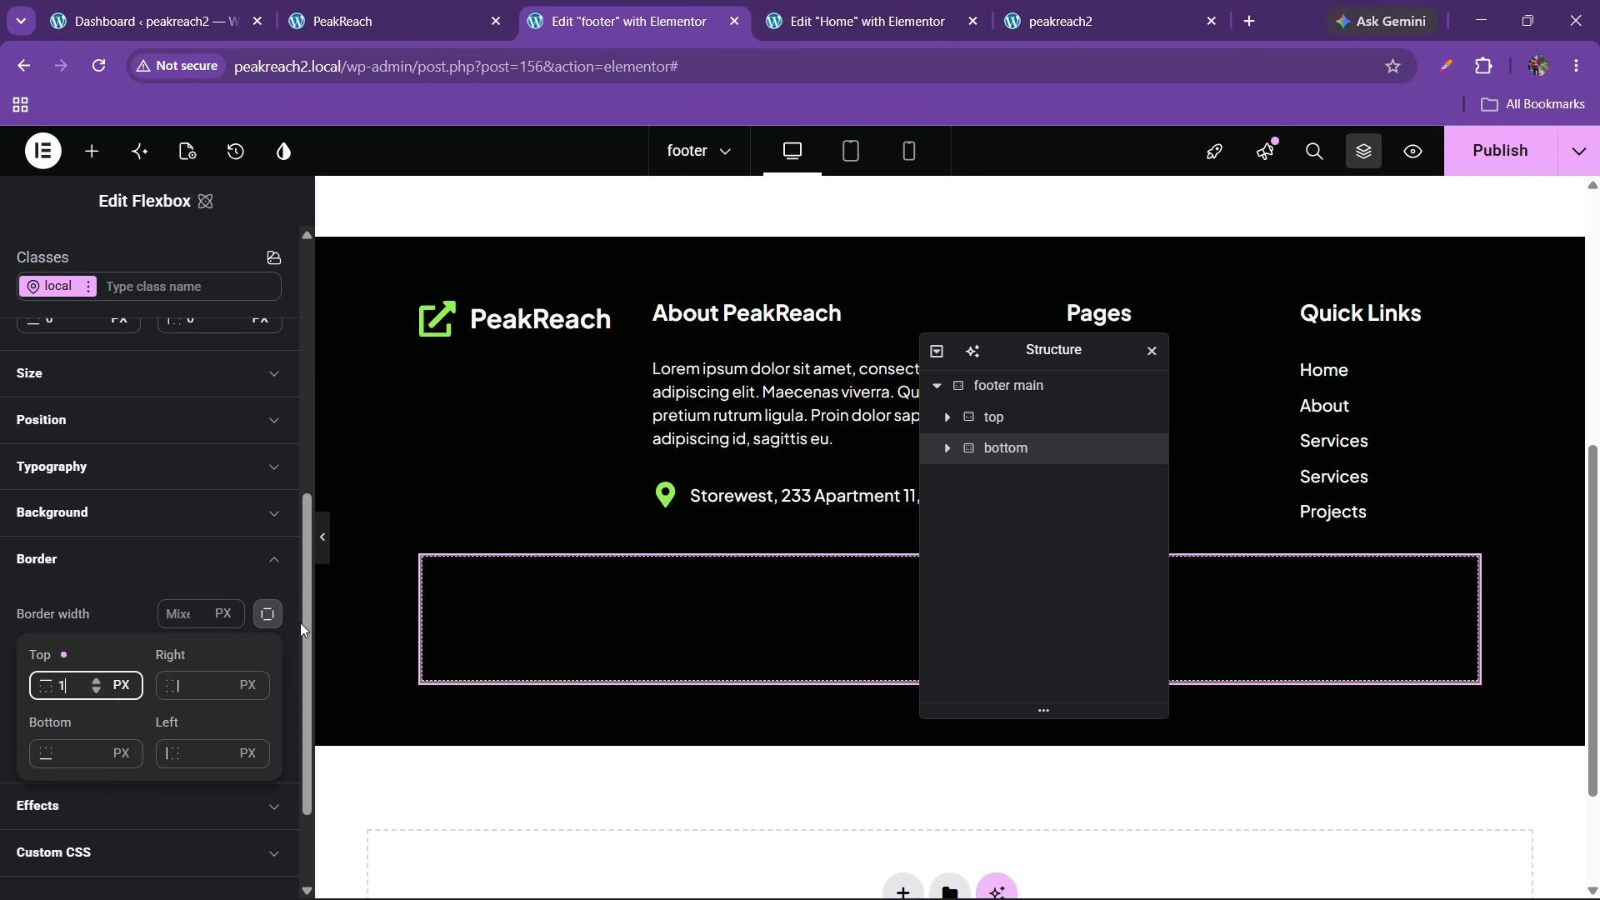
left_click(323, 551)
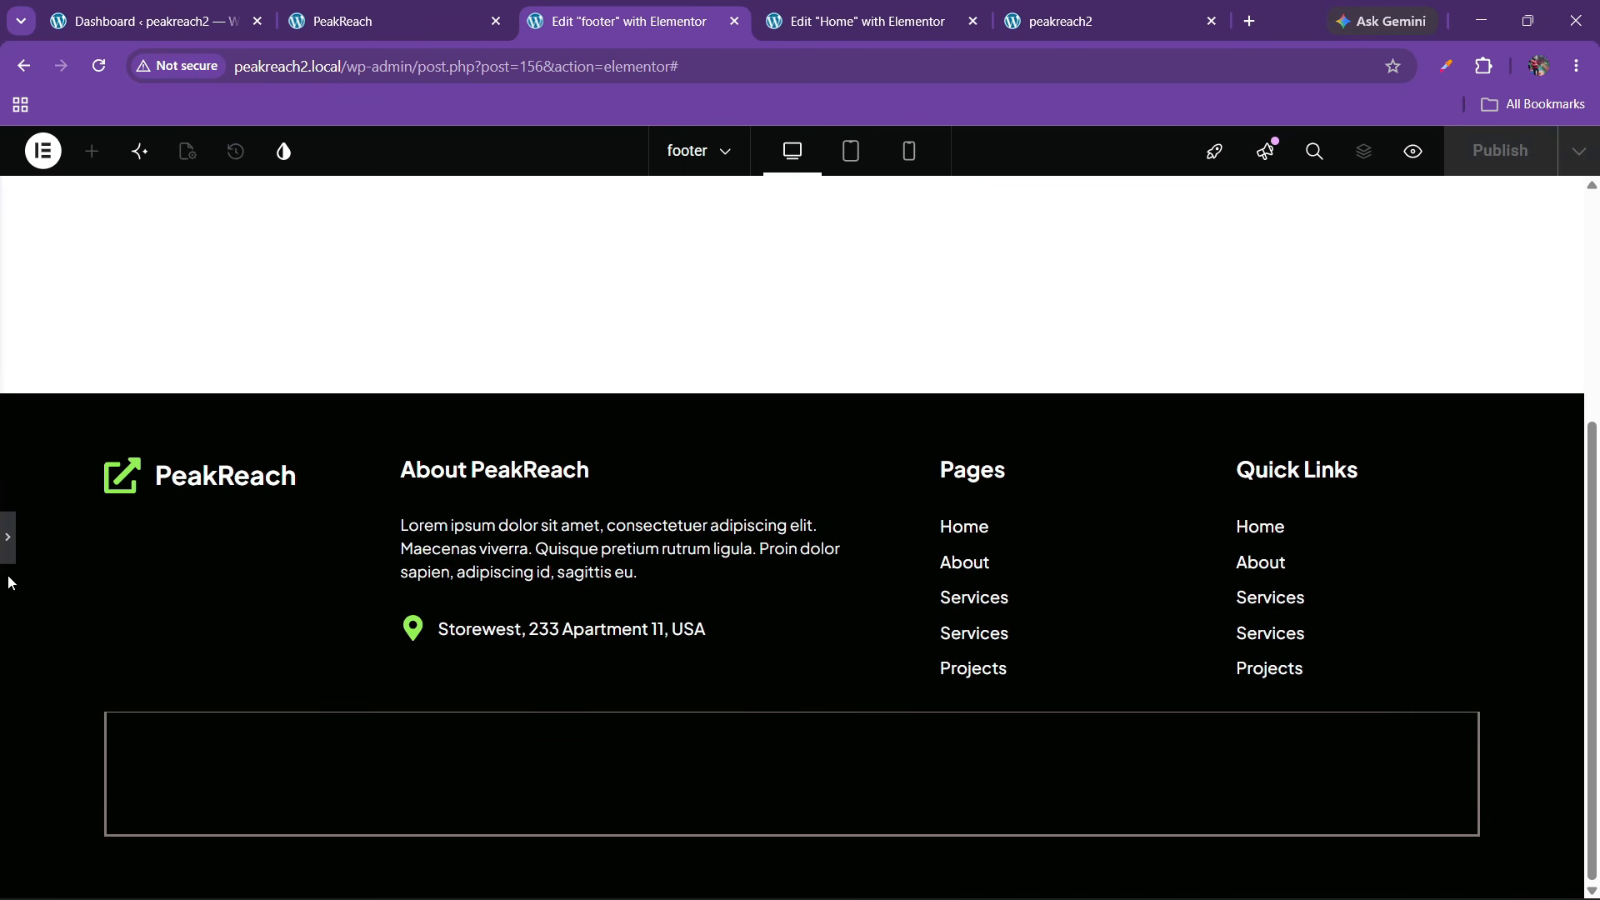
left_click(10, 556)
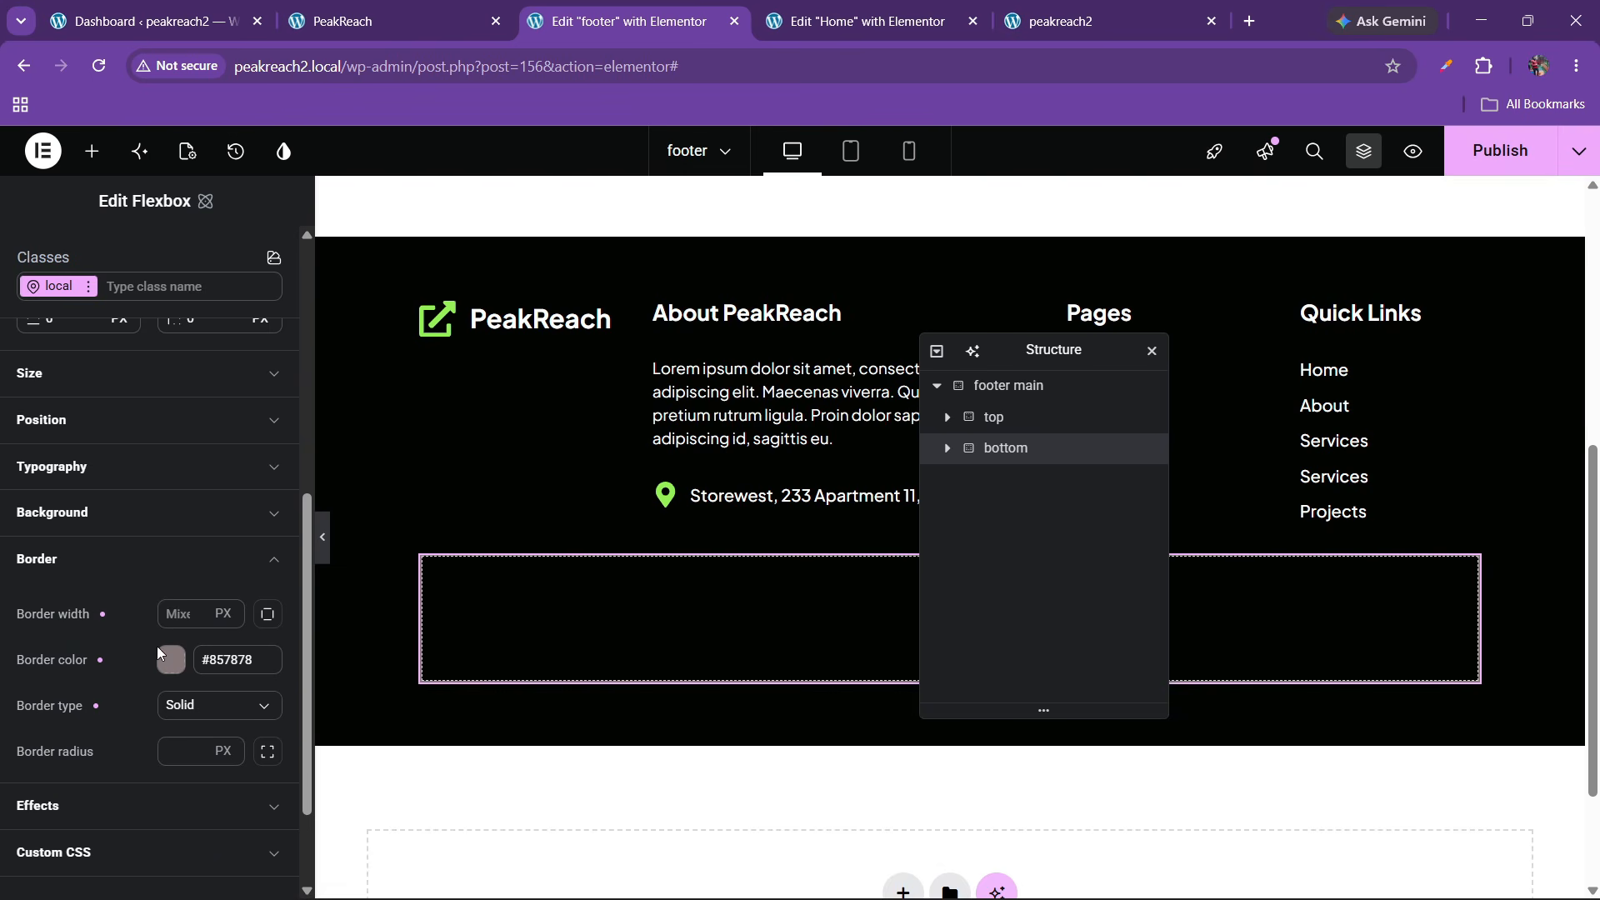
Restore a linked 1 px border width on all four sides and preview the footer
left_click(187, 613)
type("1")
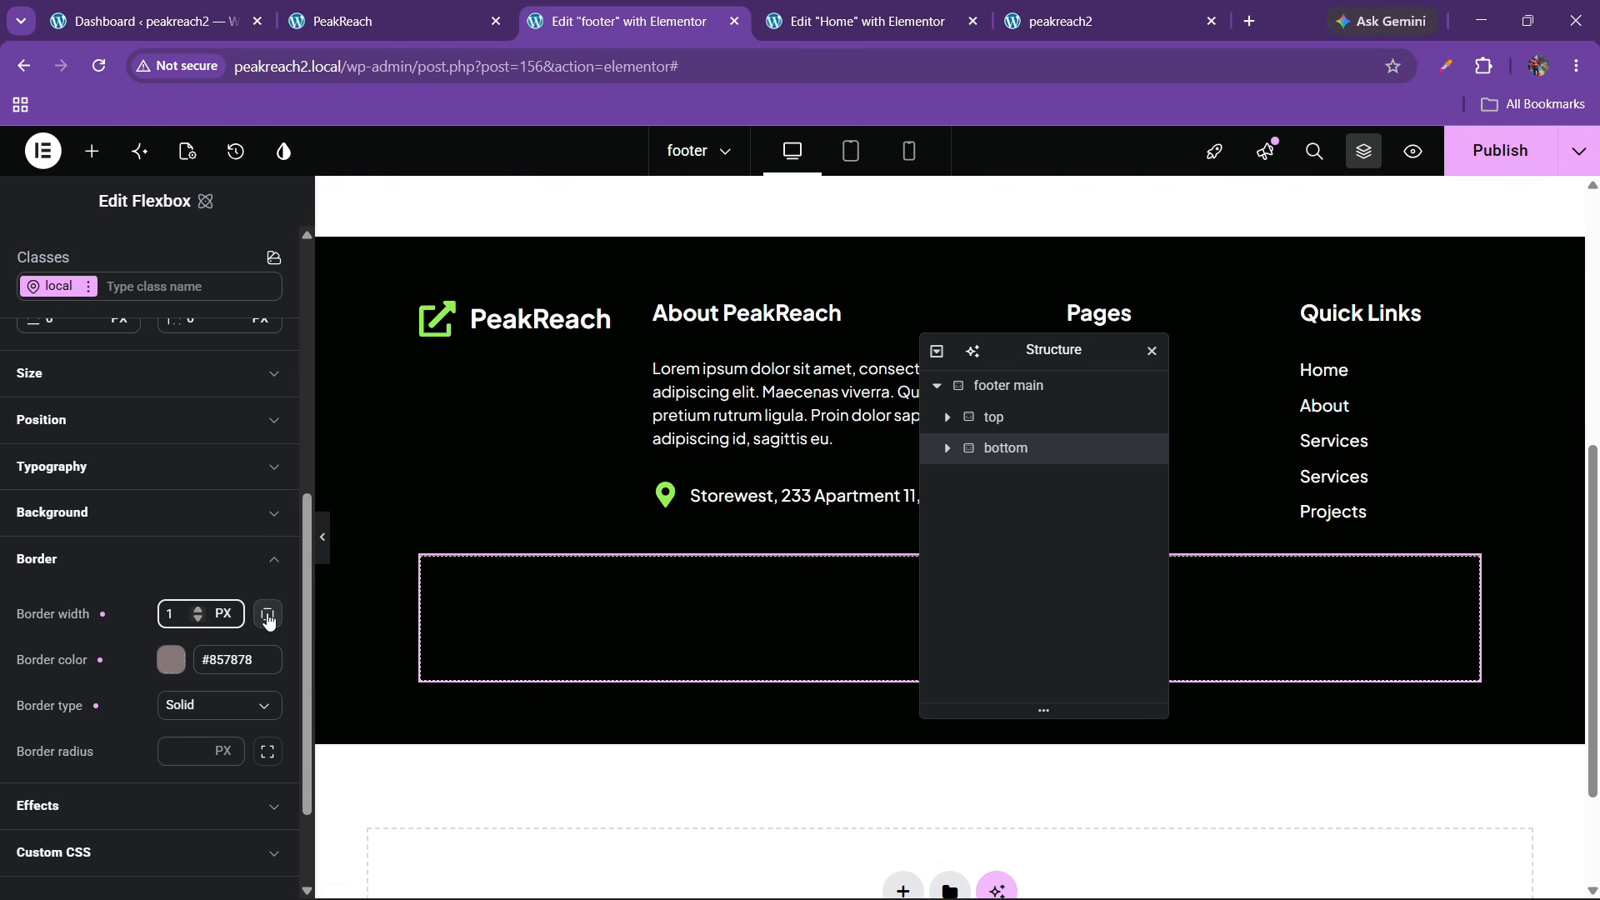
left_click(267, 617)
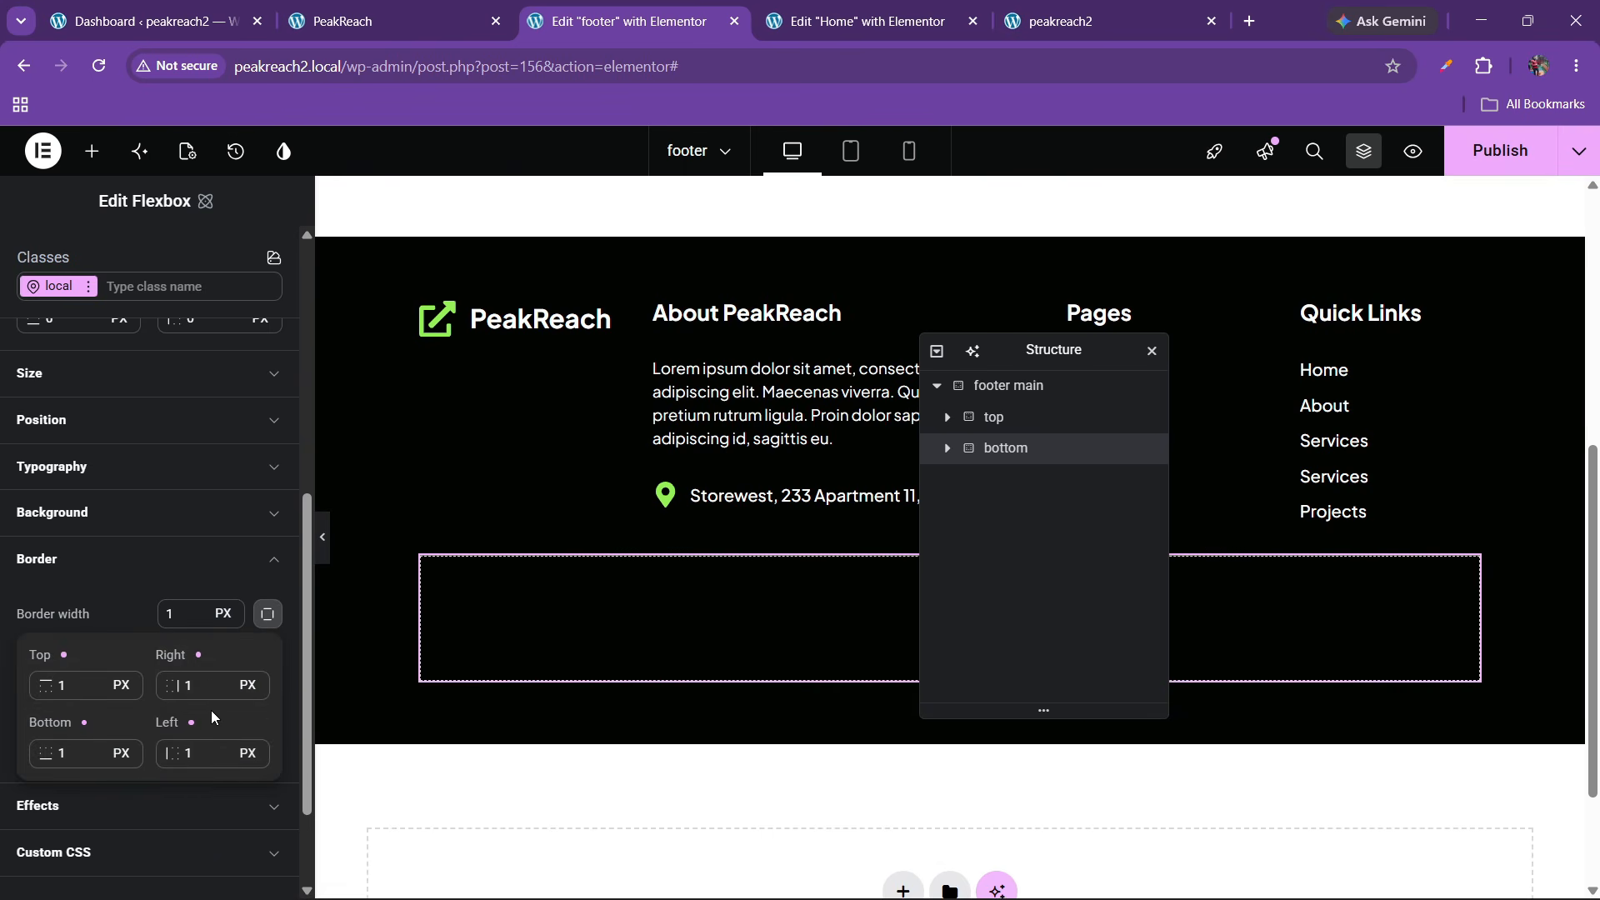
double_click(202, 687)
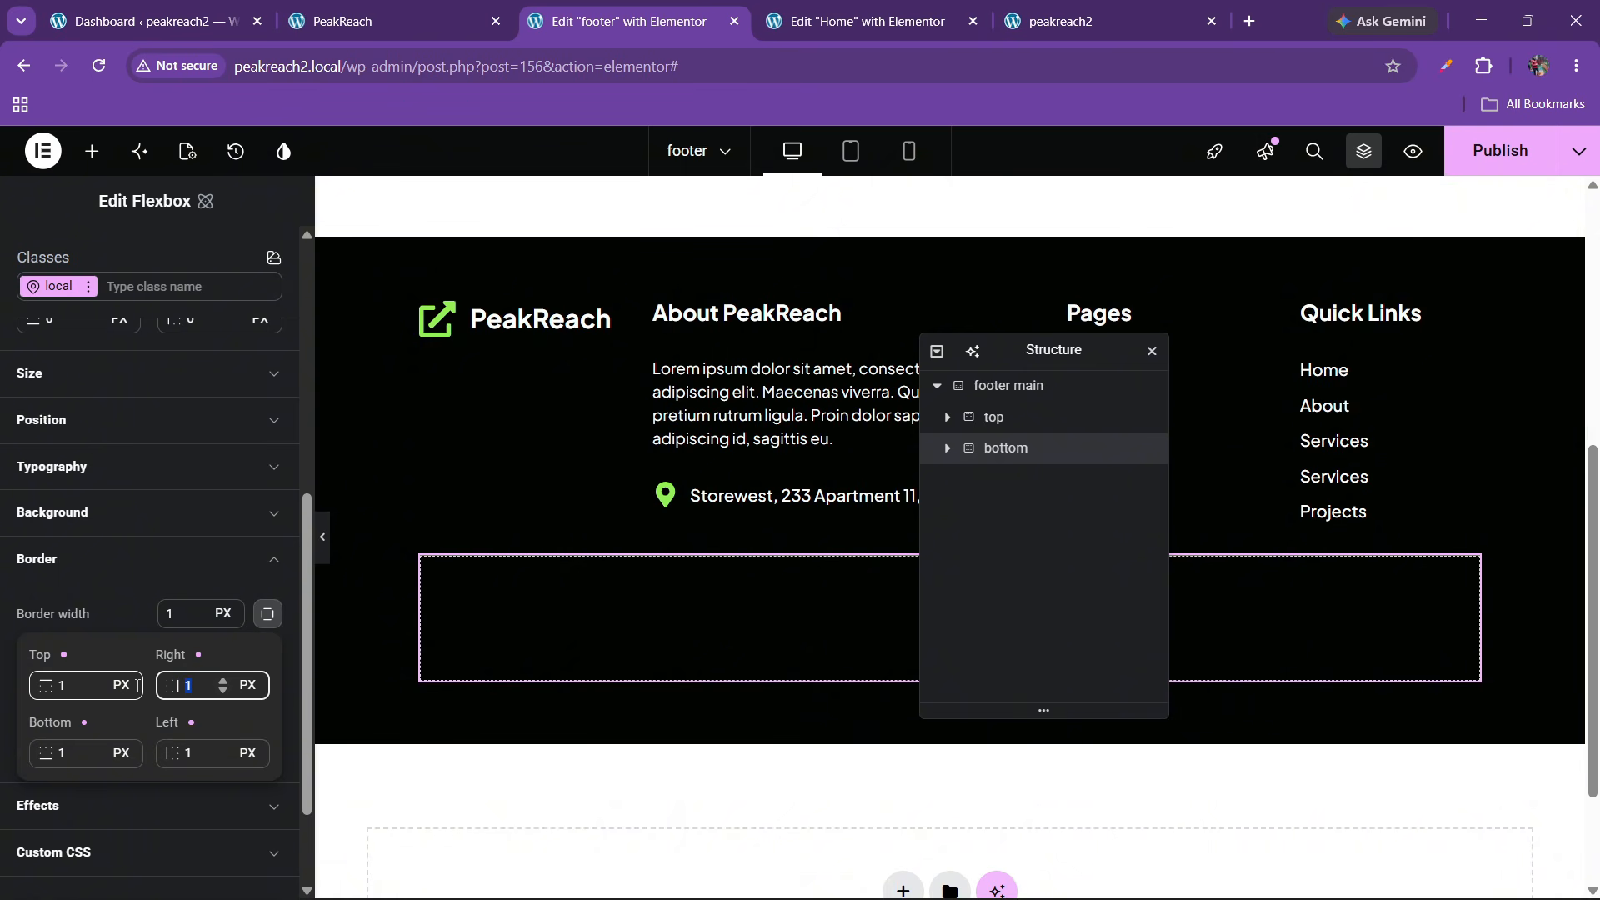
key("BackSpace")
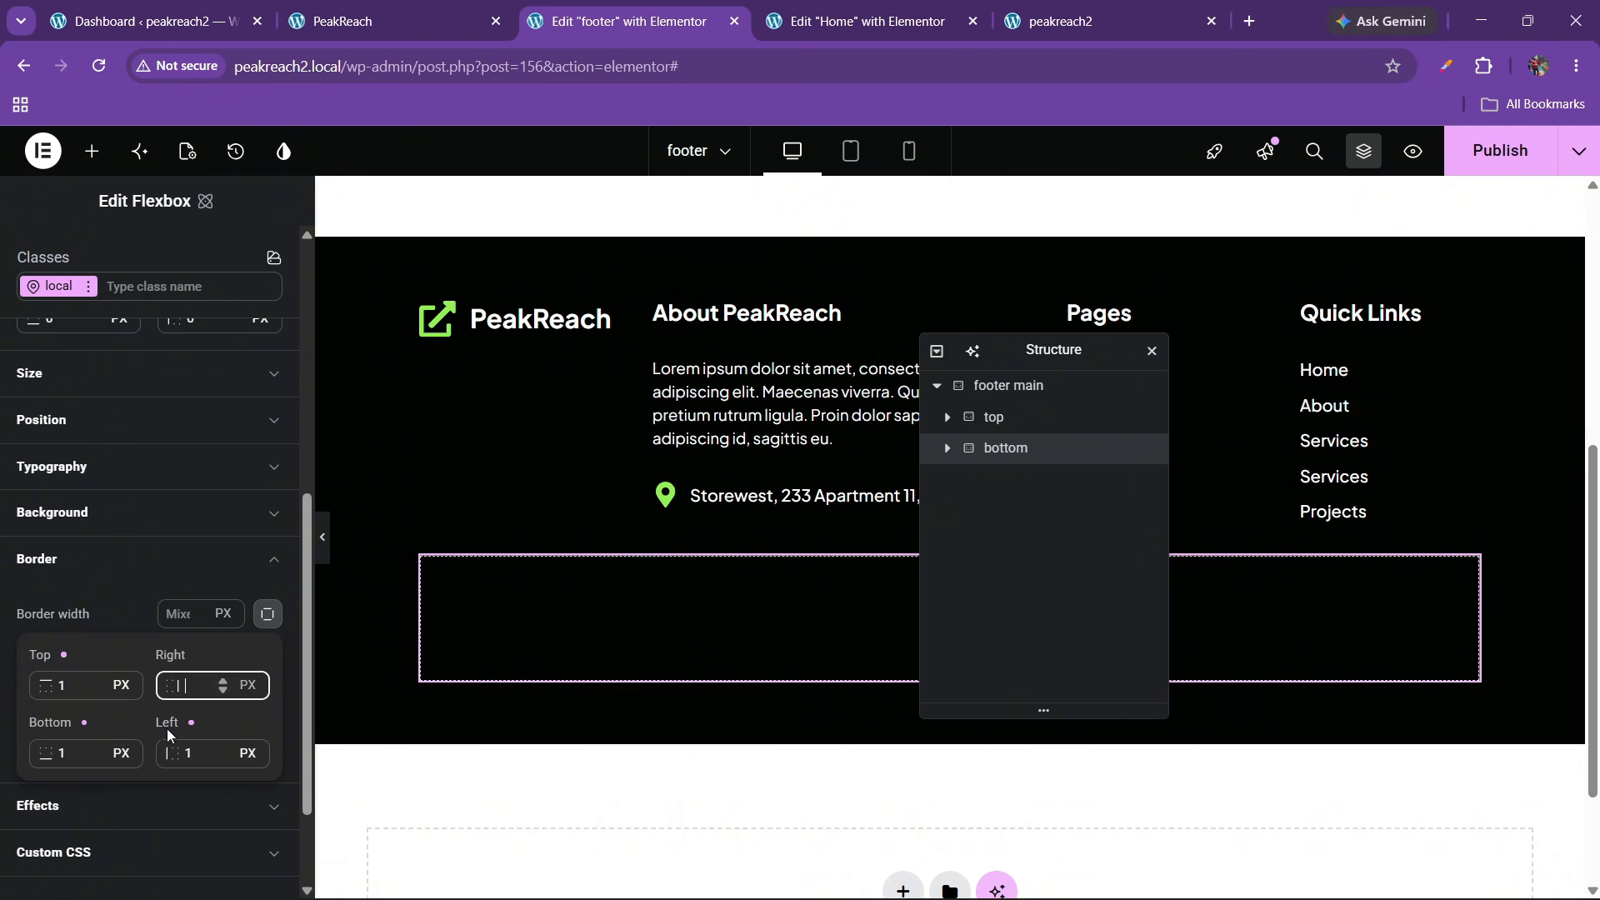
left_click(262, 613)
left_click(187, 614)
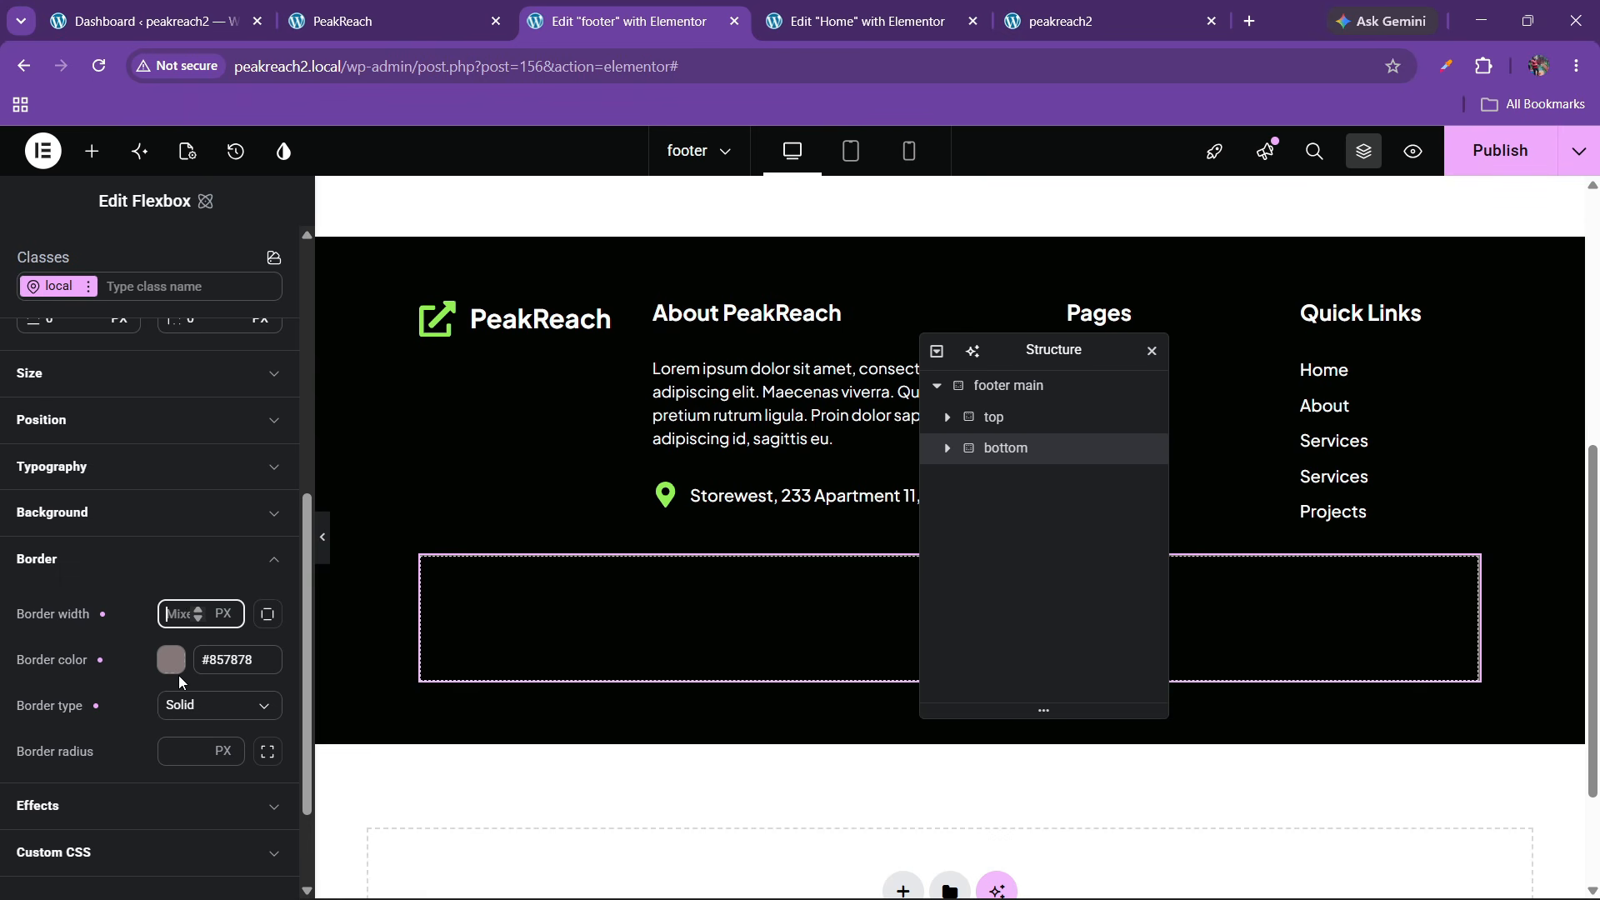
type("1")
left_click(328, 548)
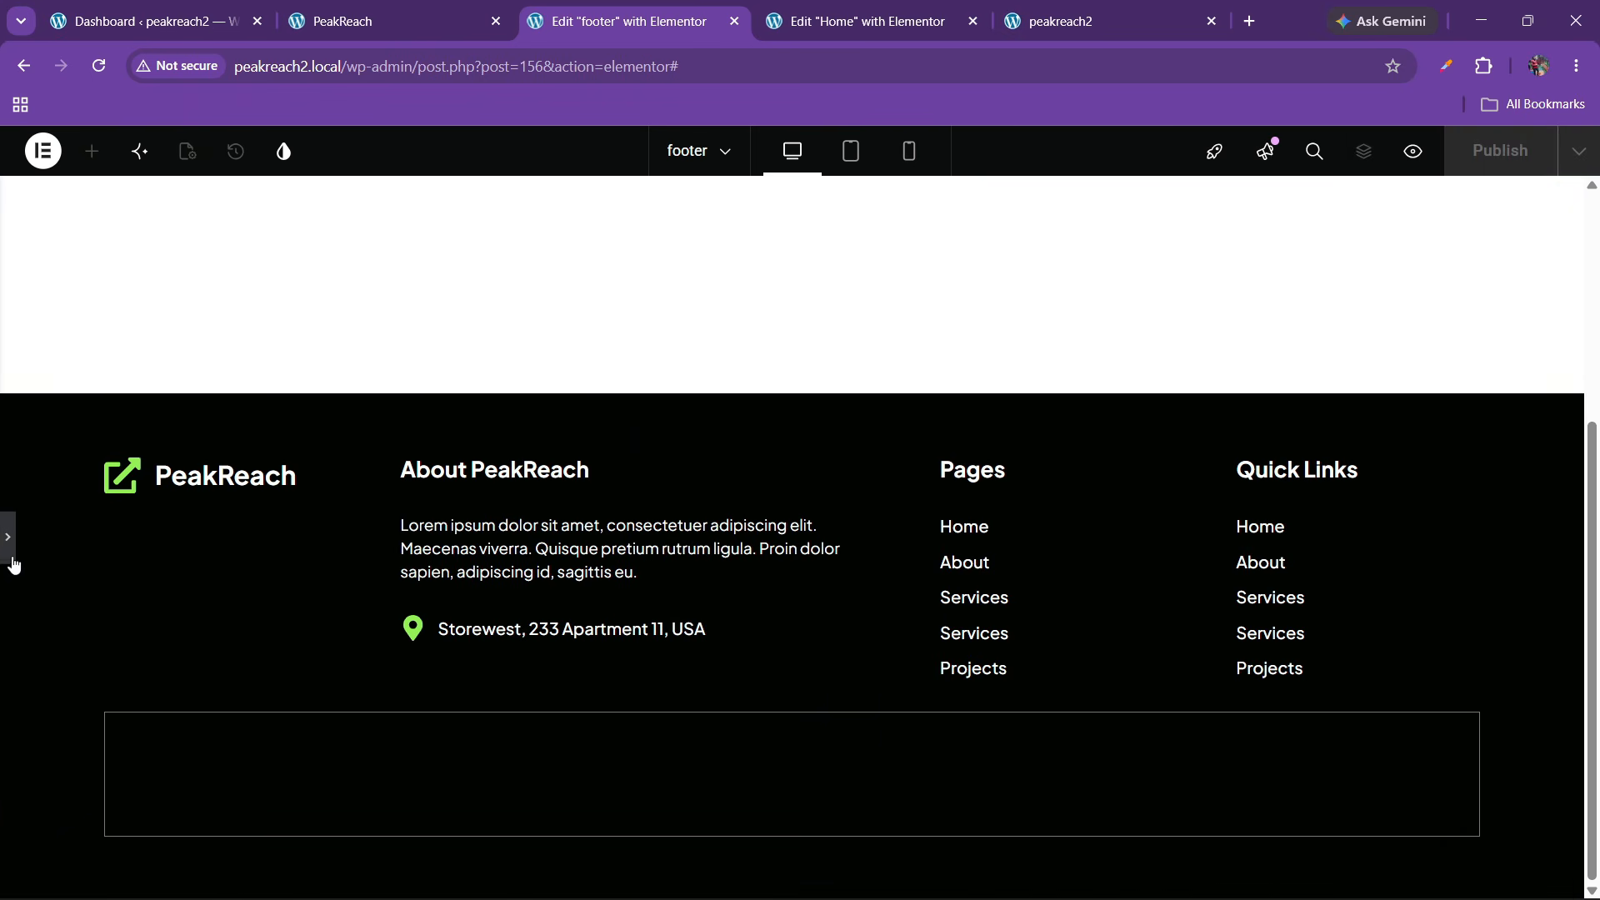
Re-enter the overall border width as 1 px and preview the footer
left_click(10, 554)
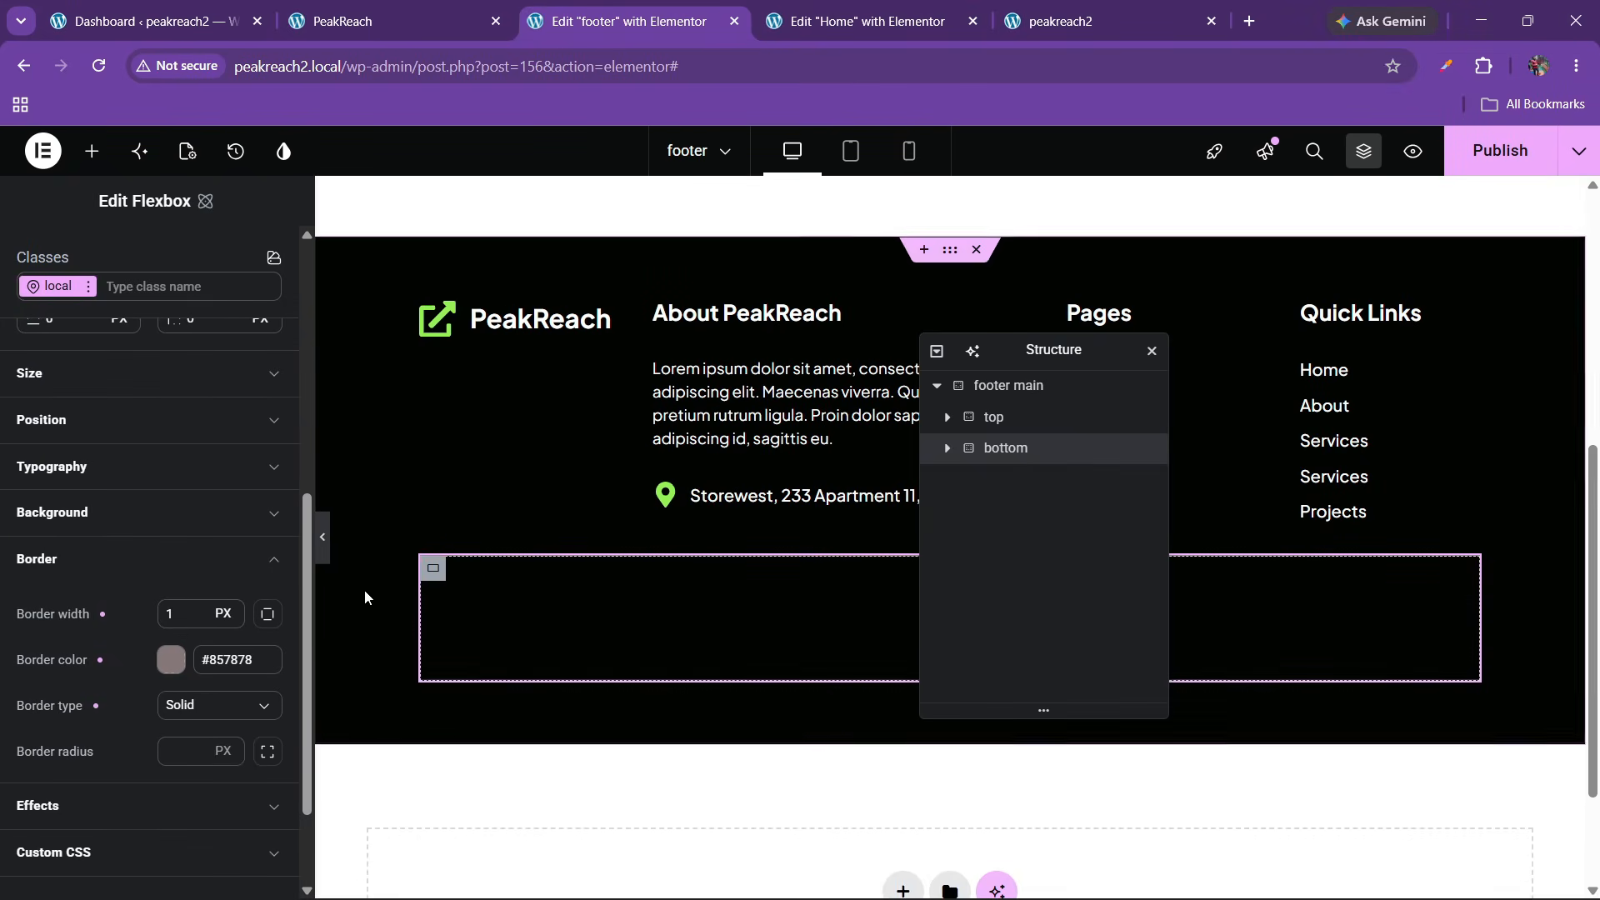
scroll(68, 598, "down", 2)
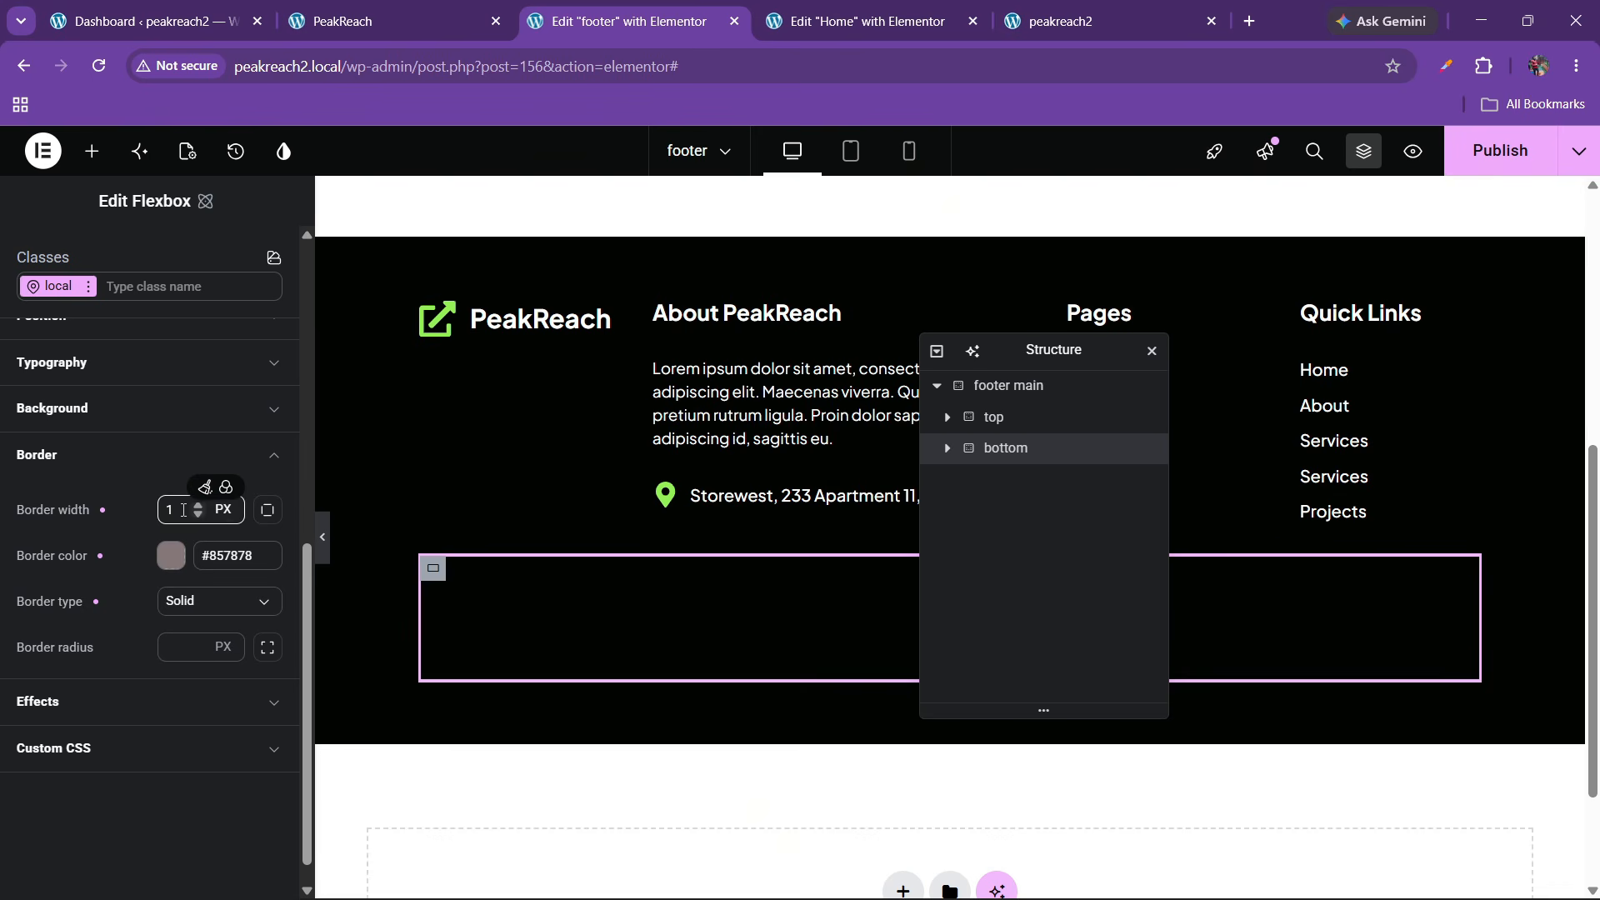
left_click(204, 488)
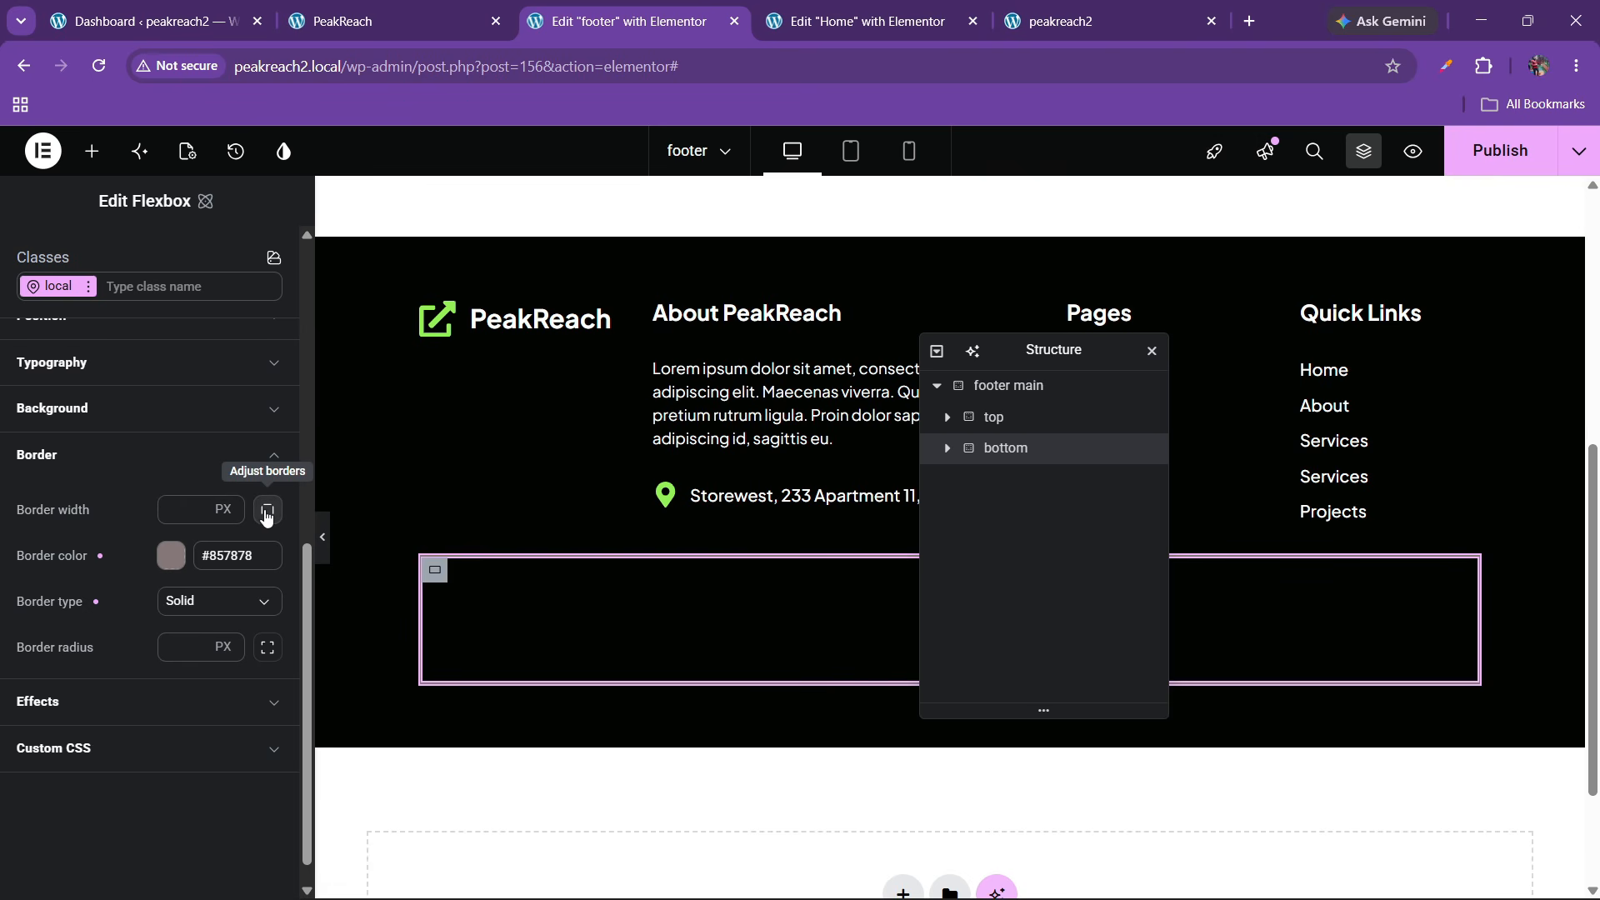
left_click(173, 510)
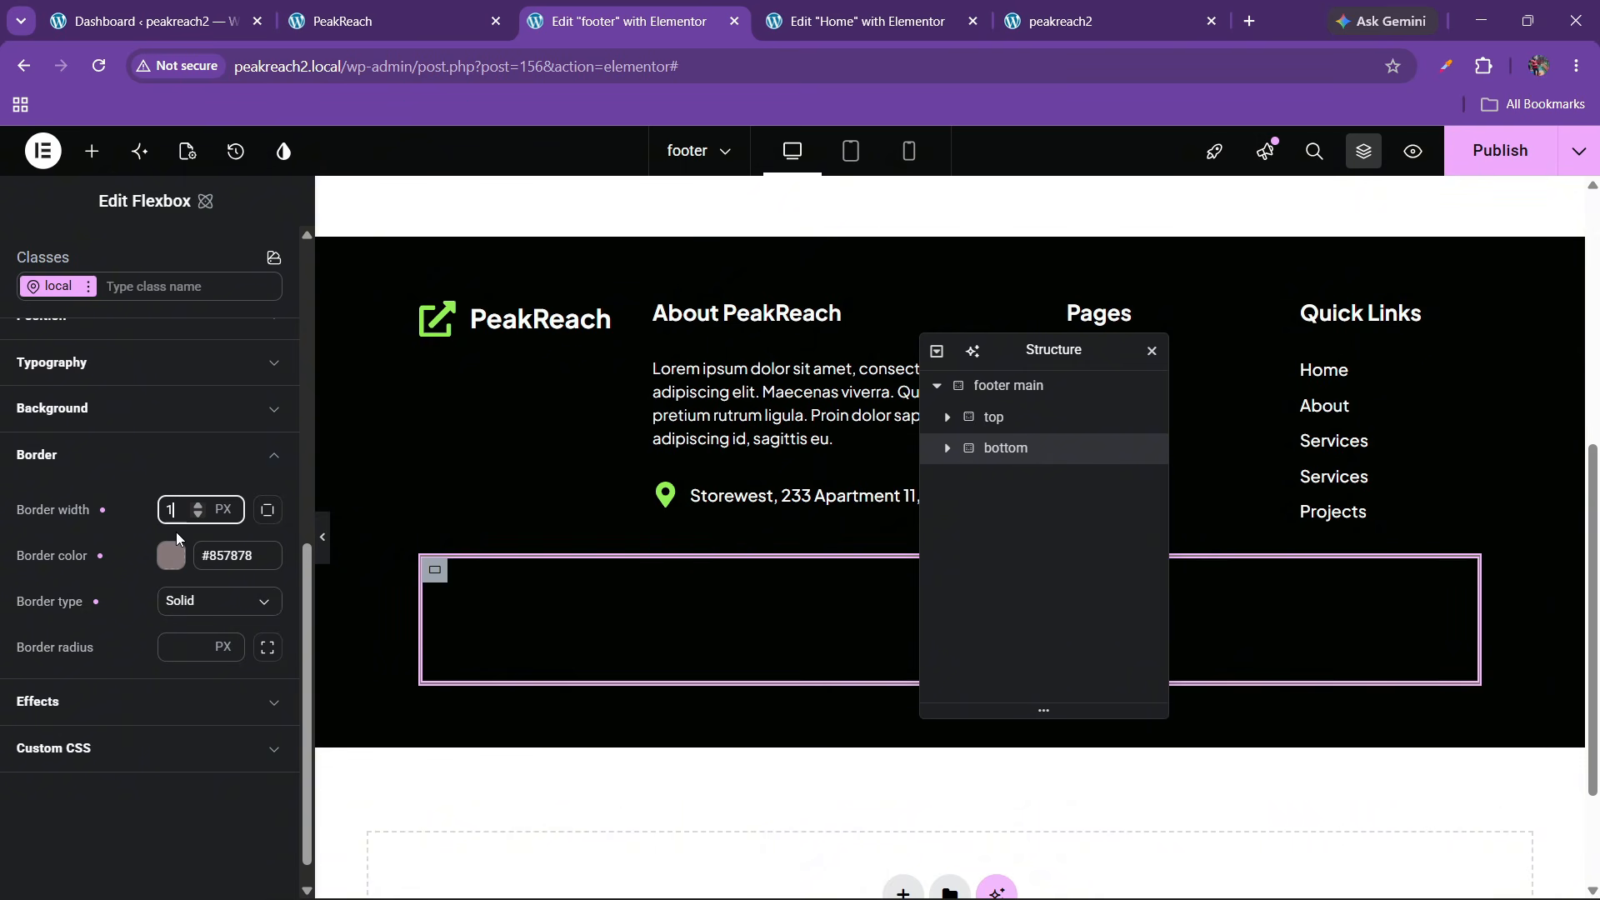
type("1")
left_click(322, 538)
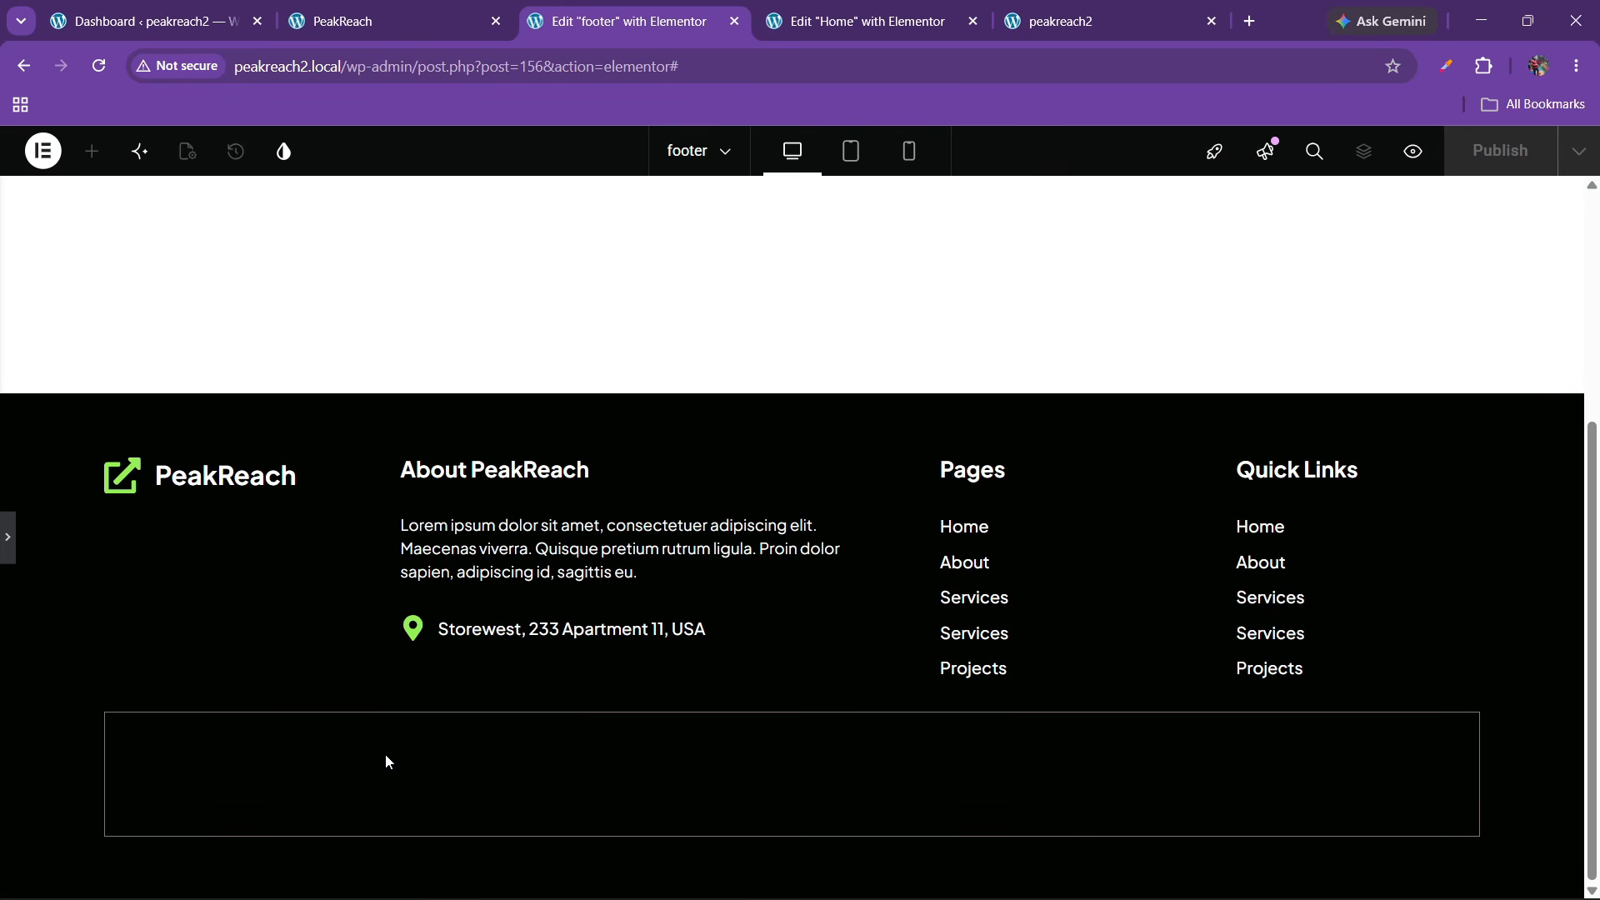
left_click(5, 528)
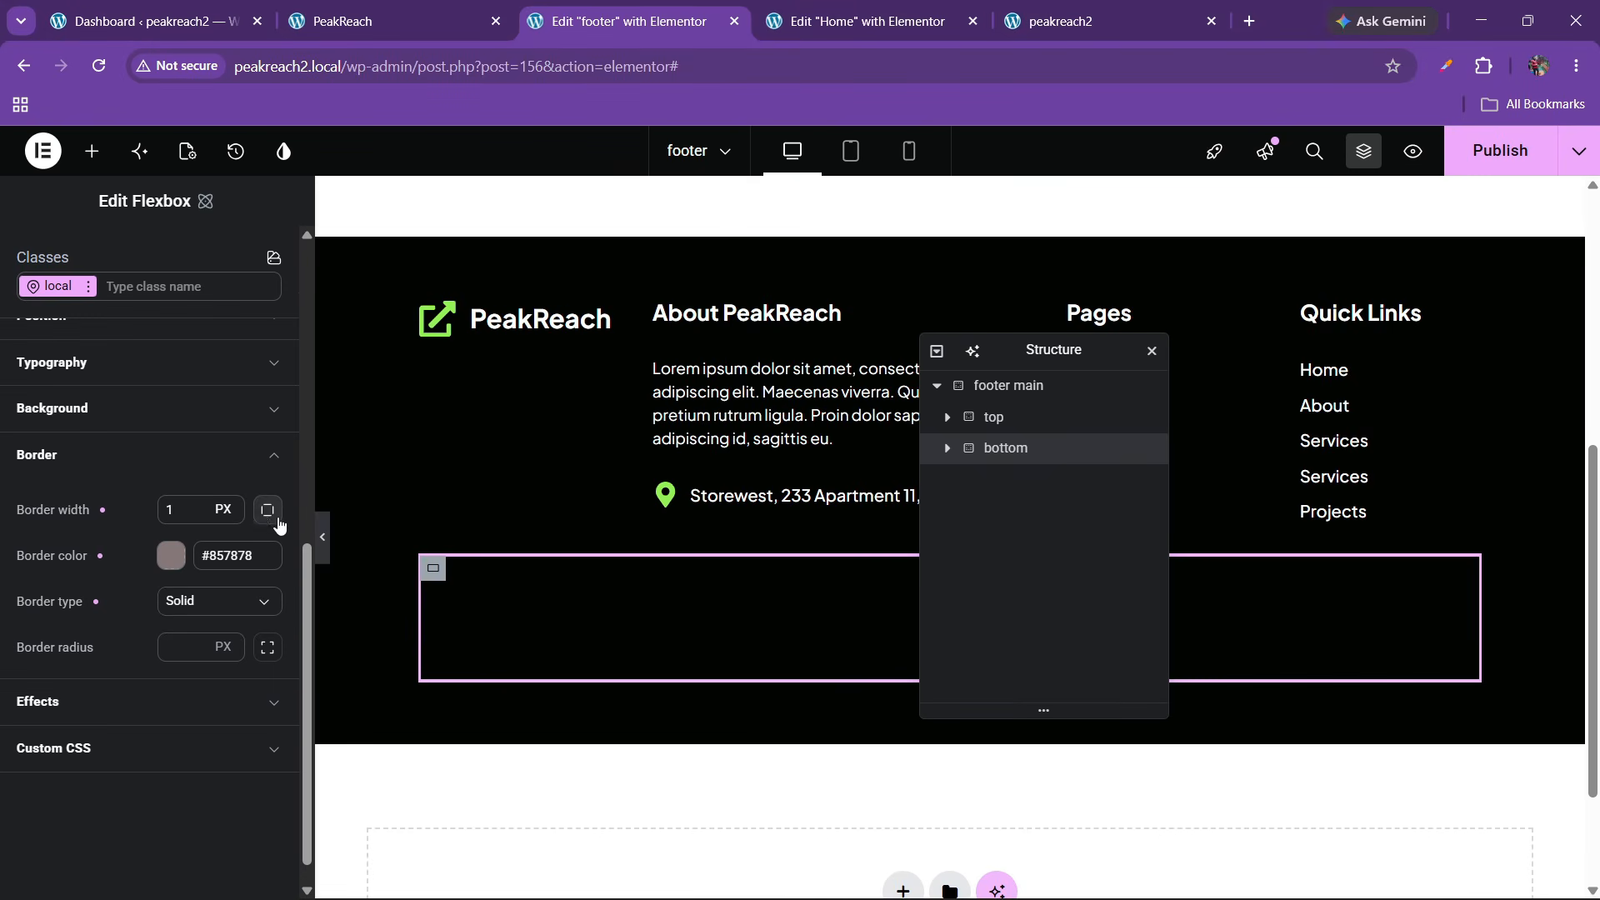
Clear the right, left and bottom border widths, leaving only a 1 px top border
left_click(267, 509)
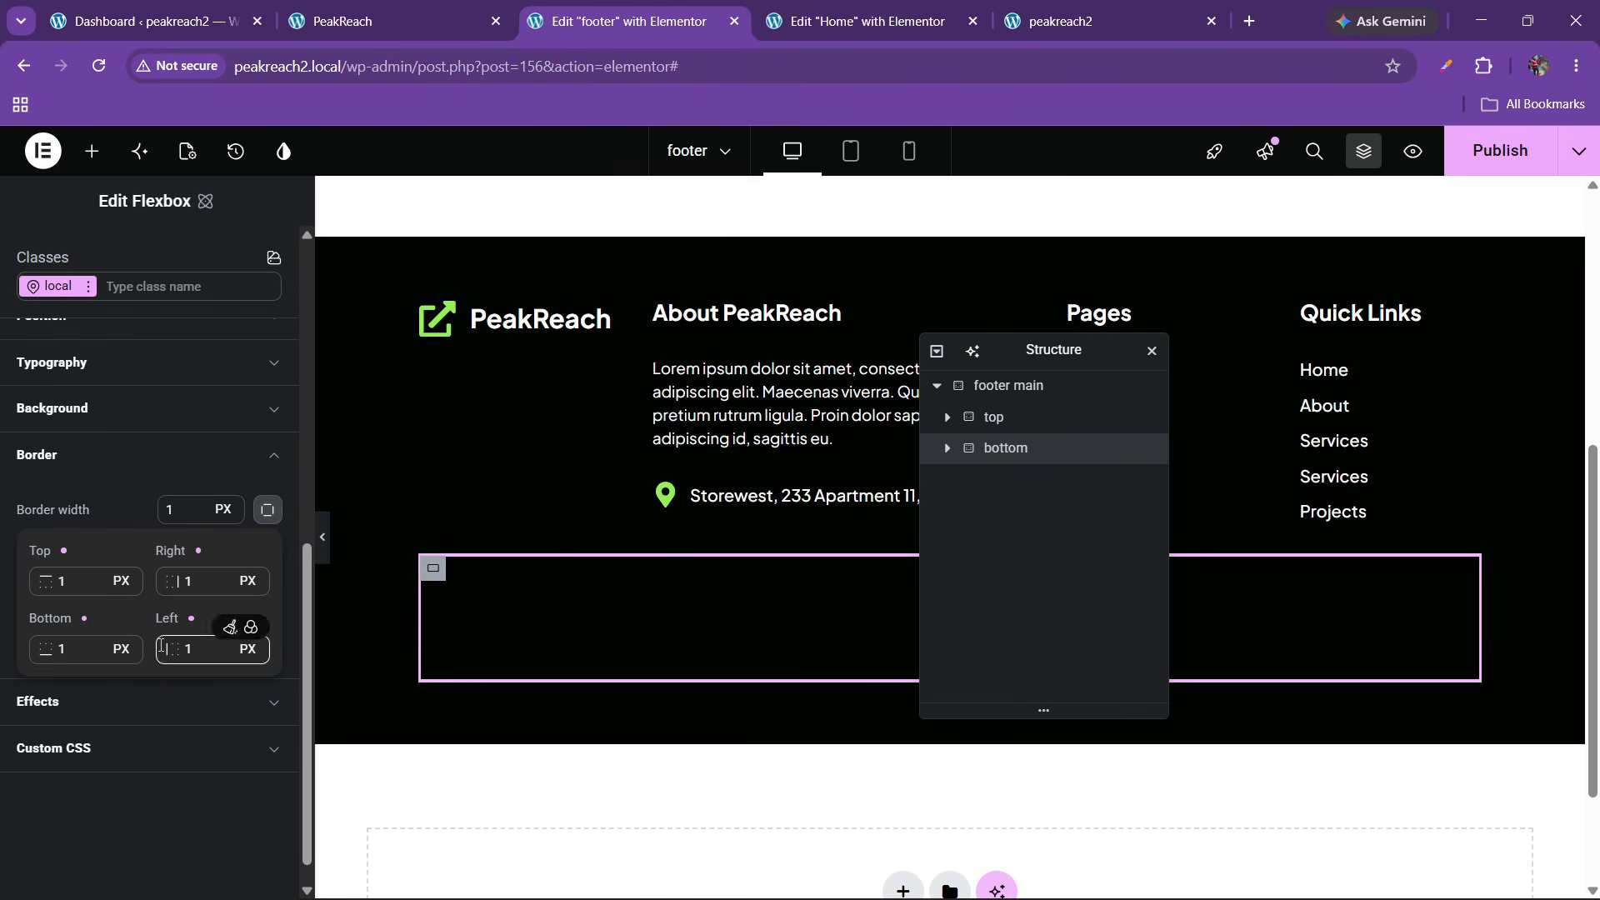
left_click(67, 582)
key("BackSpace")
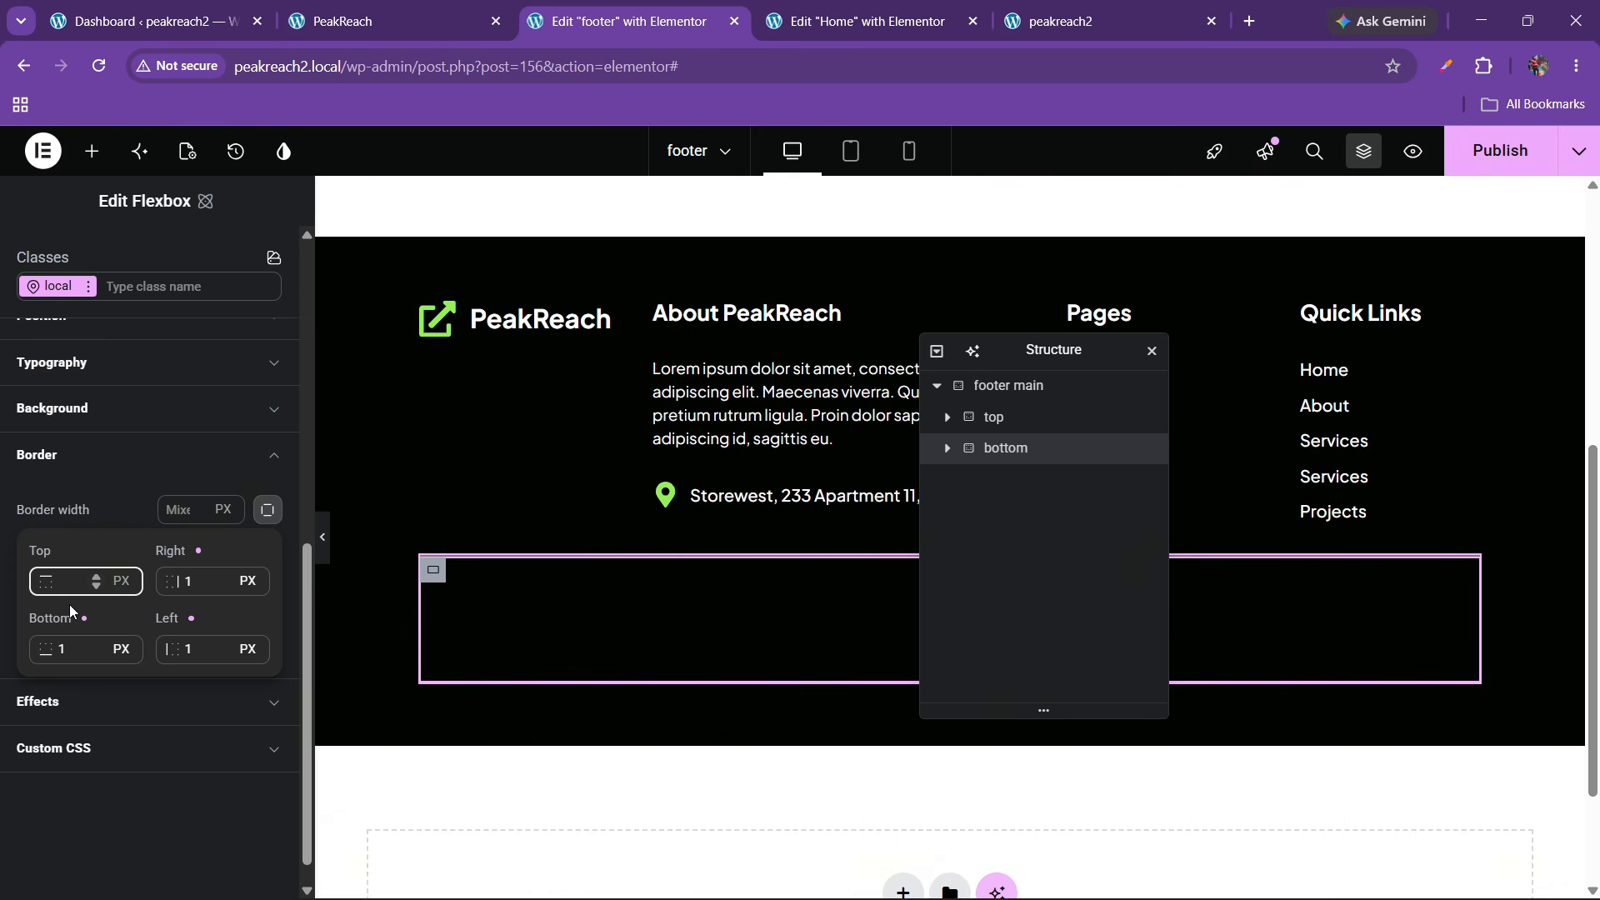
key("Tab")
key("Tab")
key("Tab")
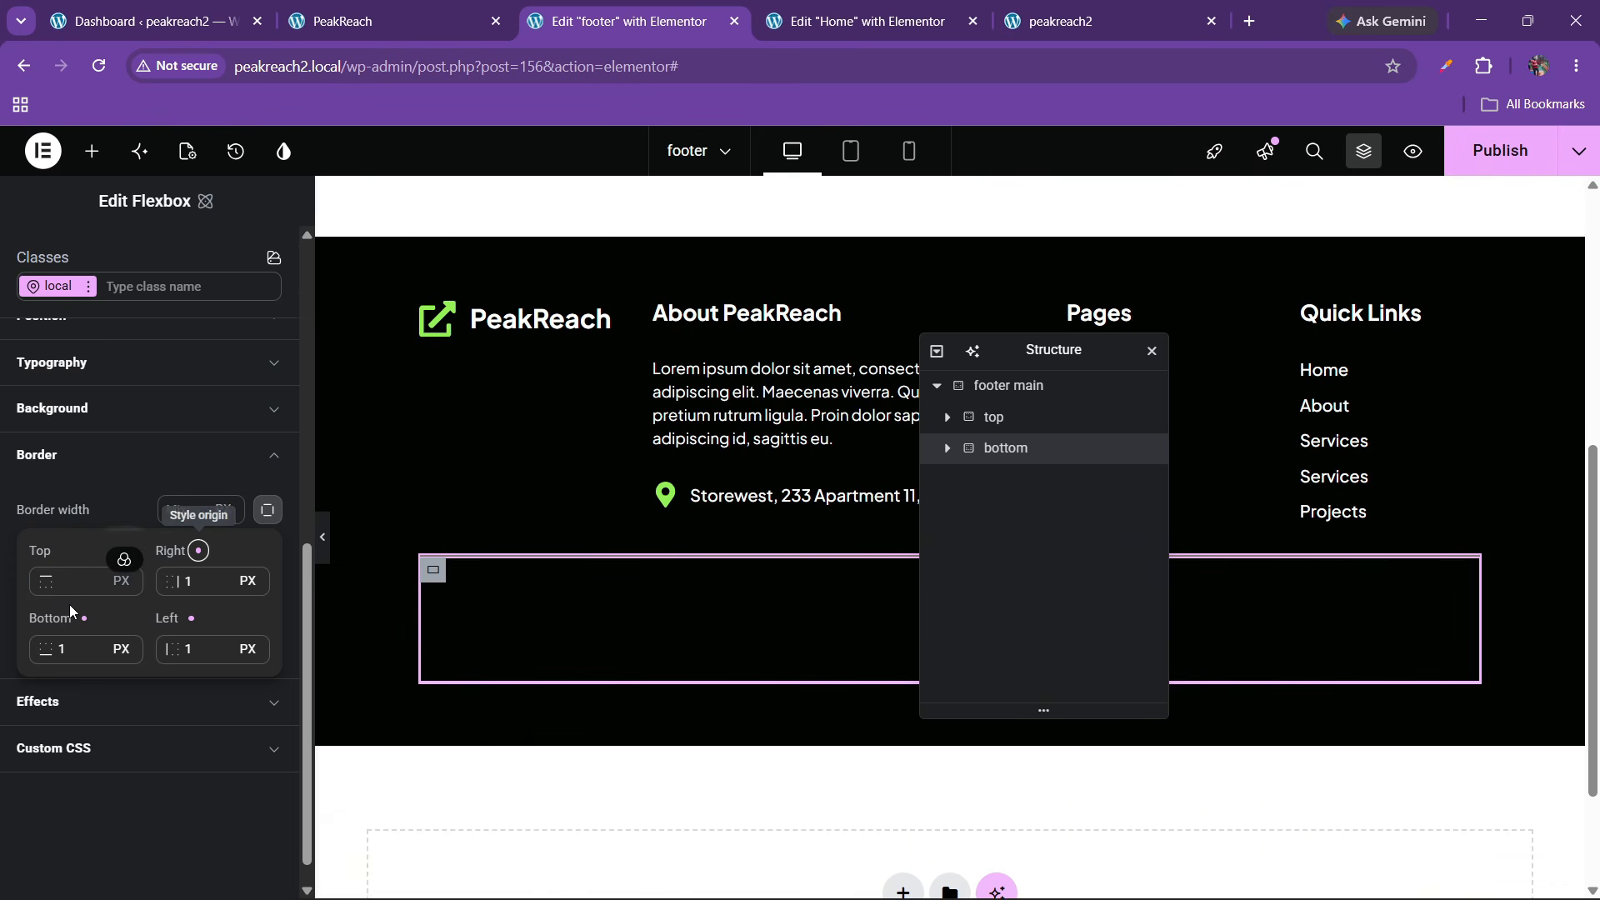
left_click(194, 581)
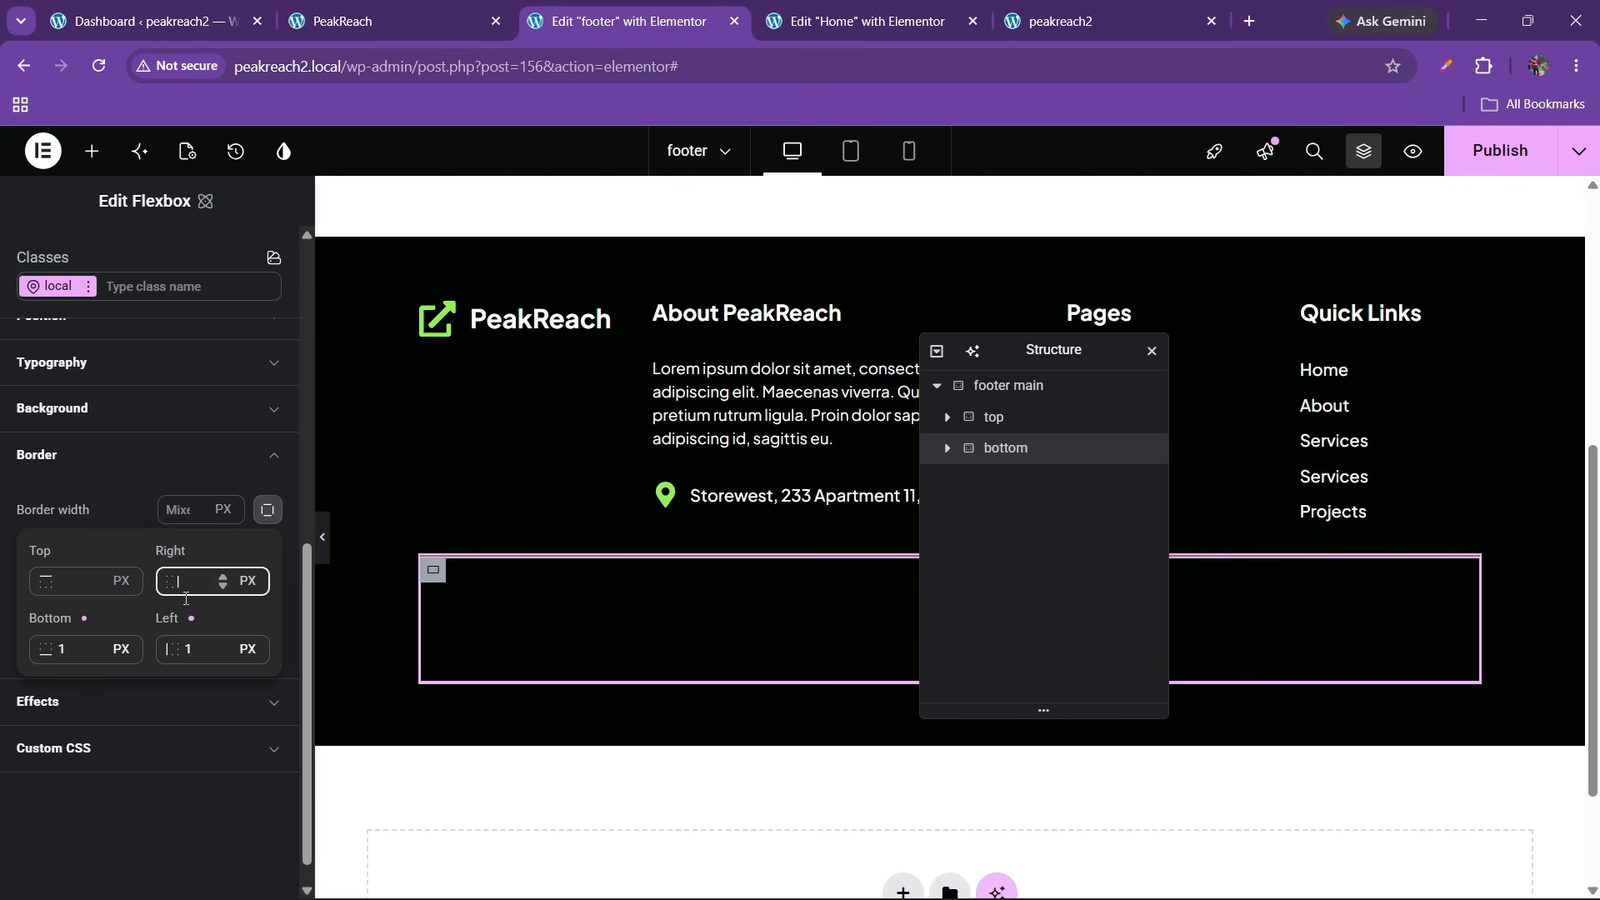
left_click(200, 649)
key("BackSpace")
left_click(79, 649)
key("BackSpace")
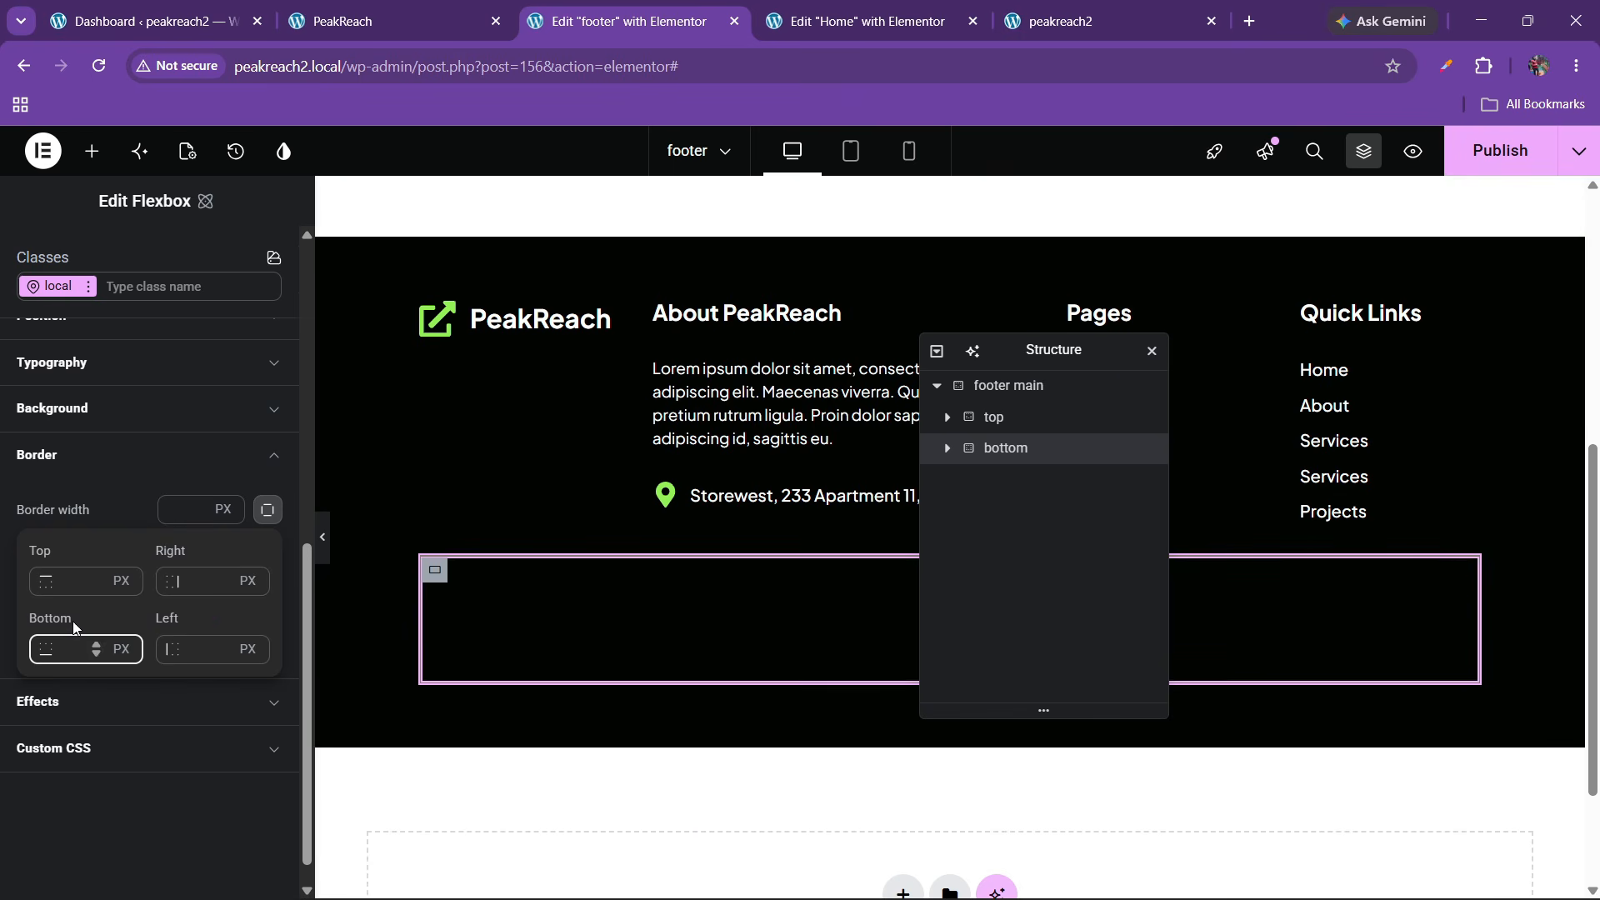
left_click(72, 582)
type("1")
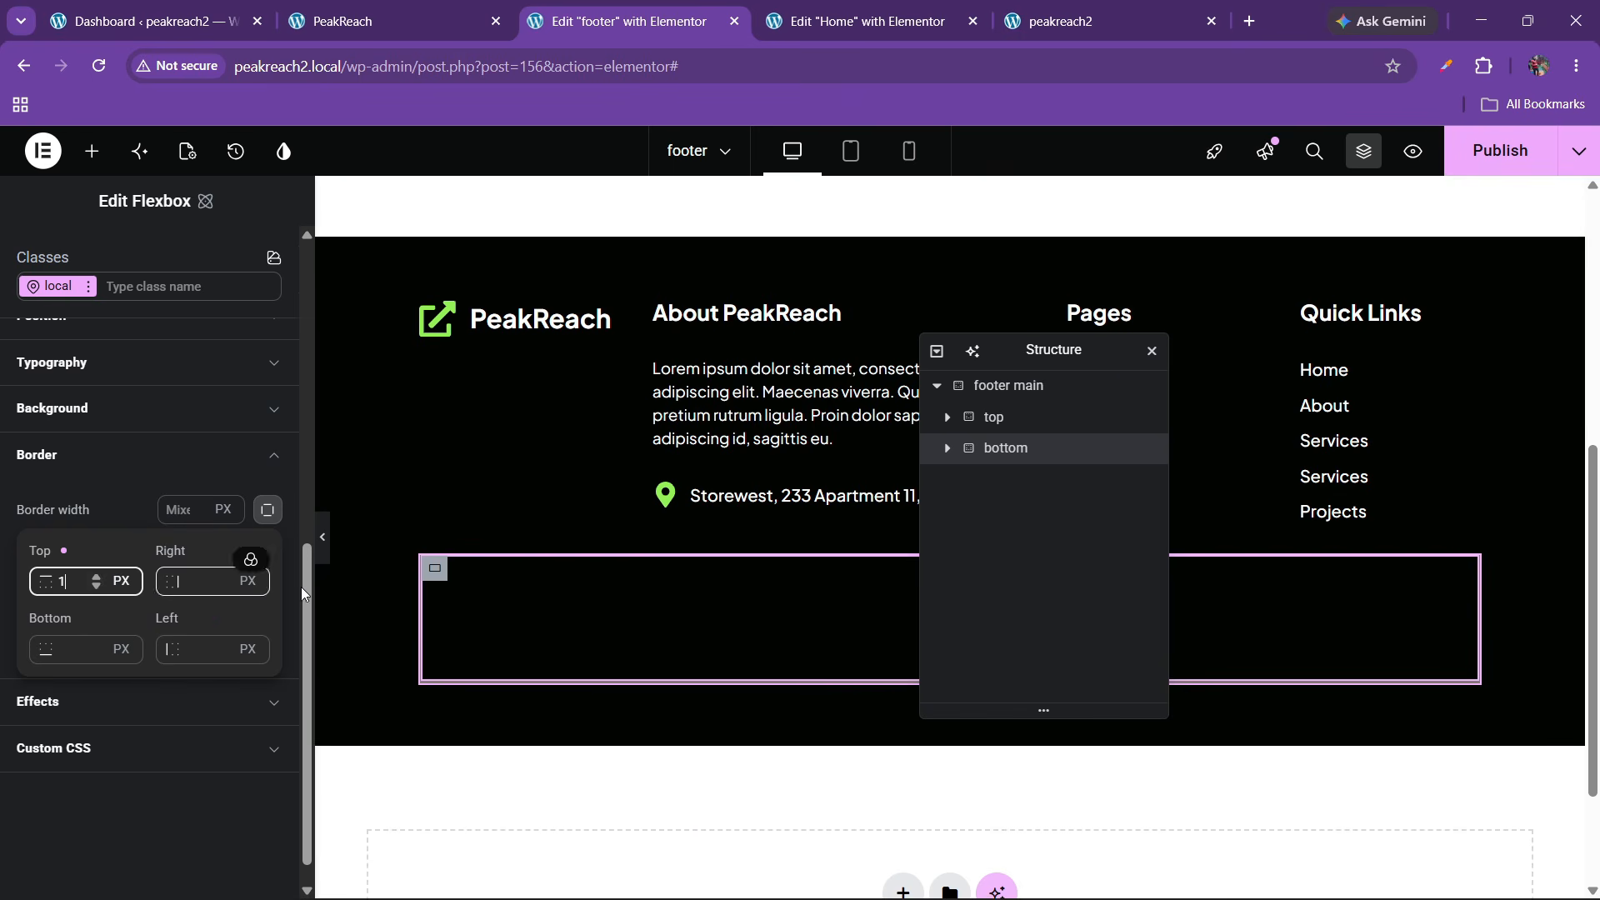
left_click(321, 553)
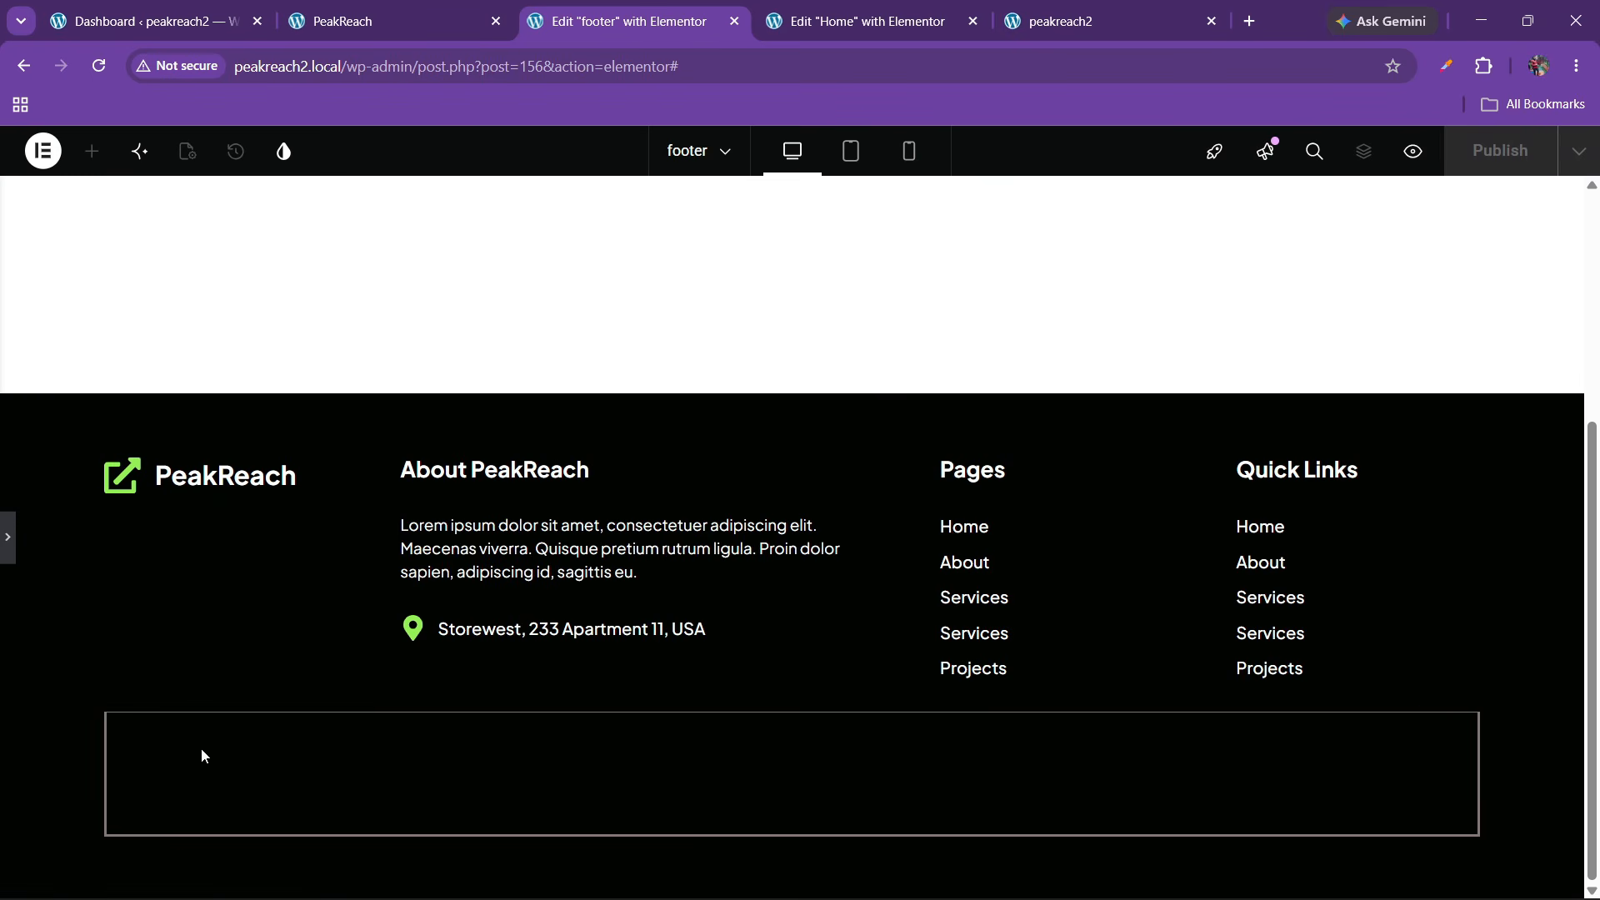
left_click(10, 546)
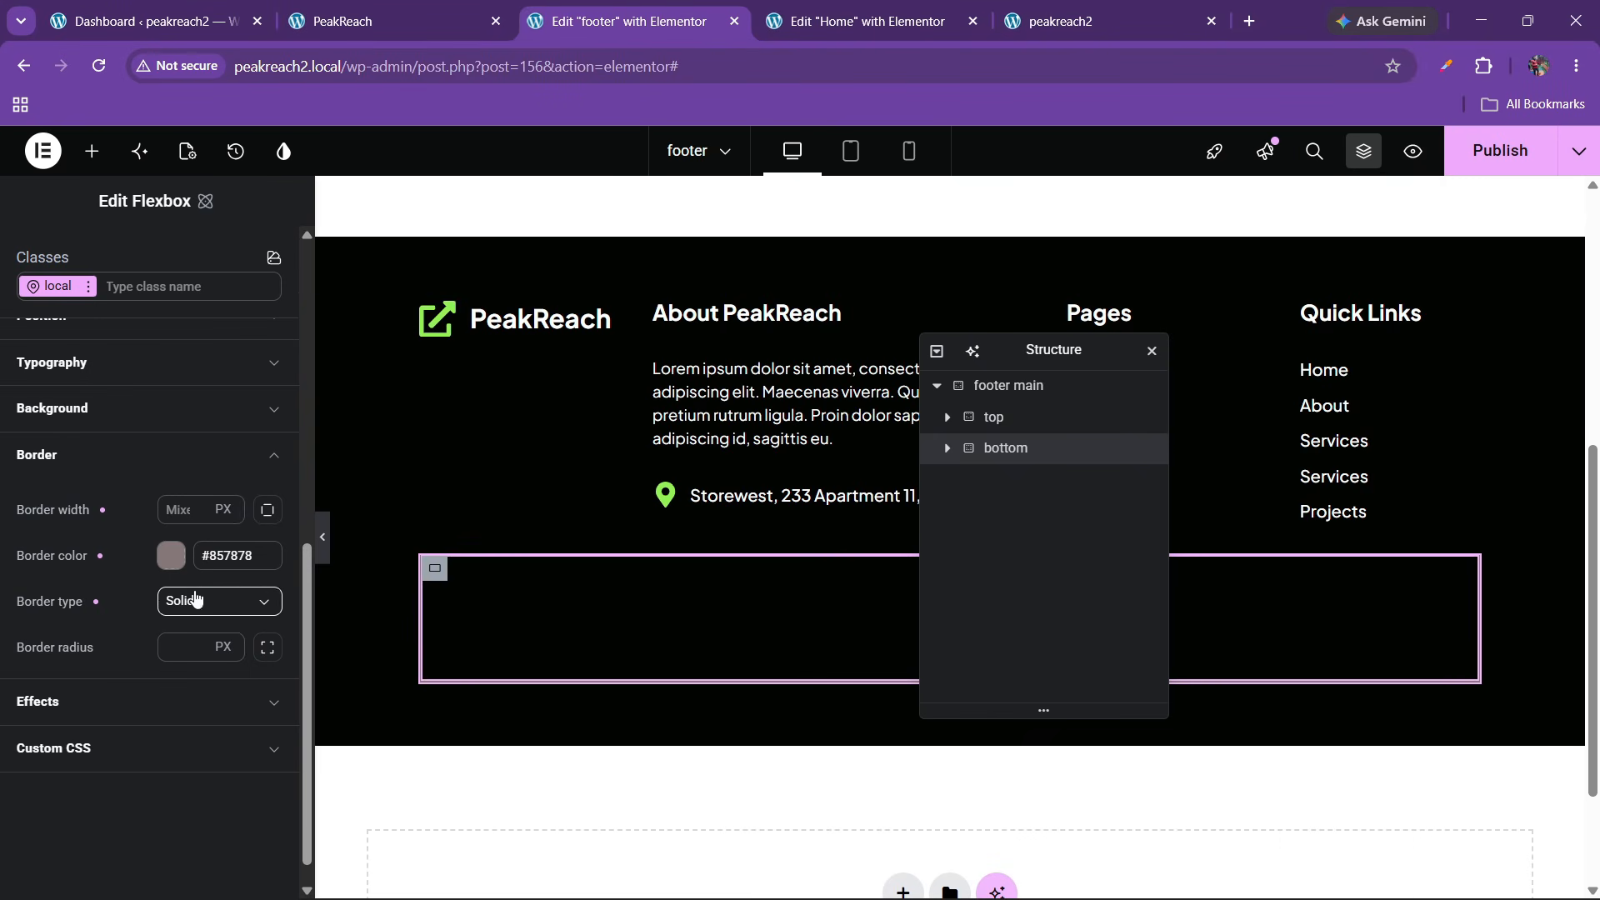
Publish the footer and compare it against the PeakReach site footer
left_click(1509, 150)
left_click(392, 21)
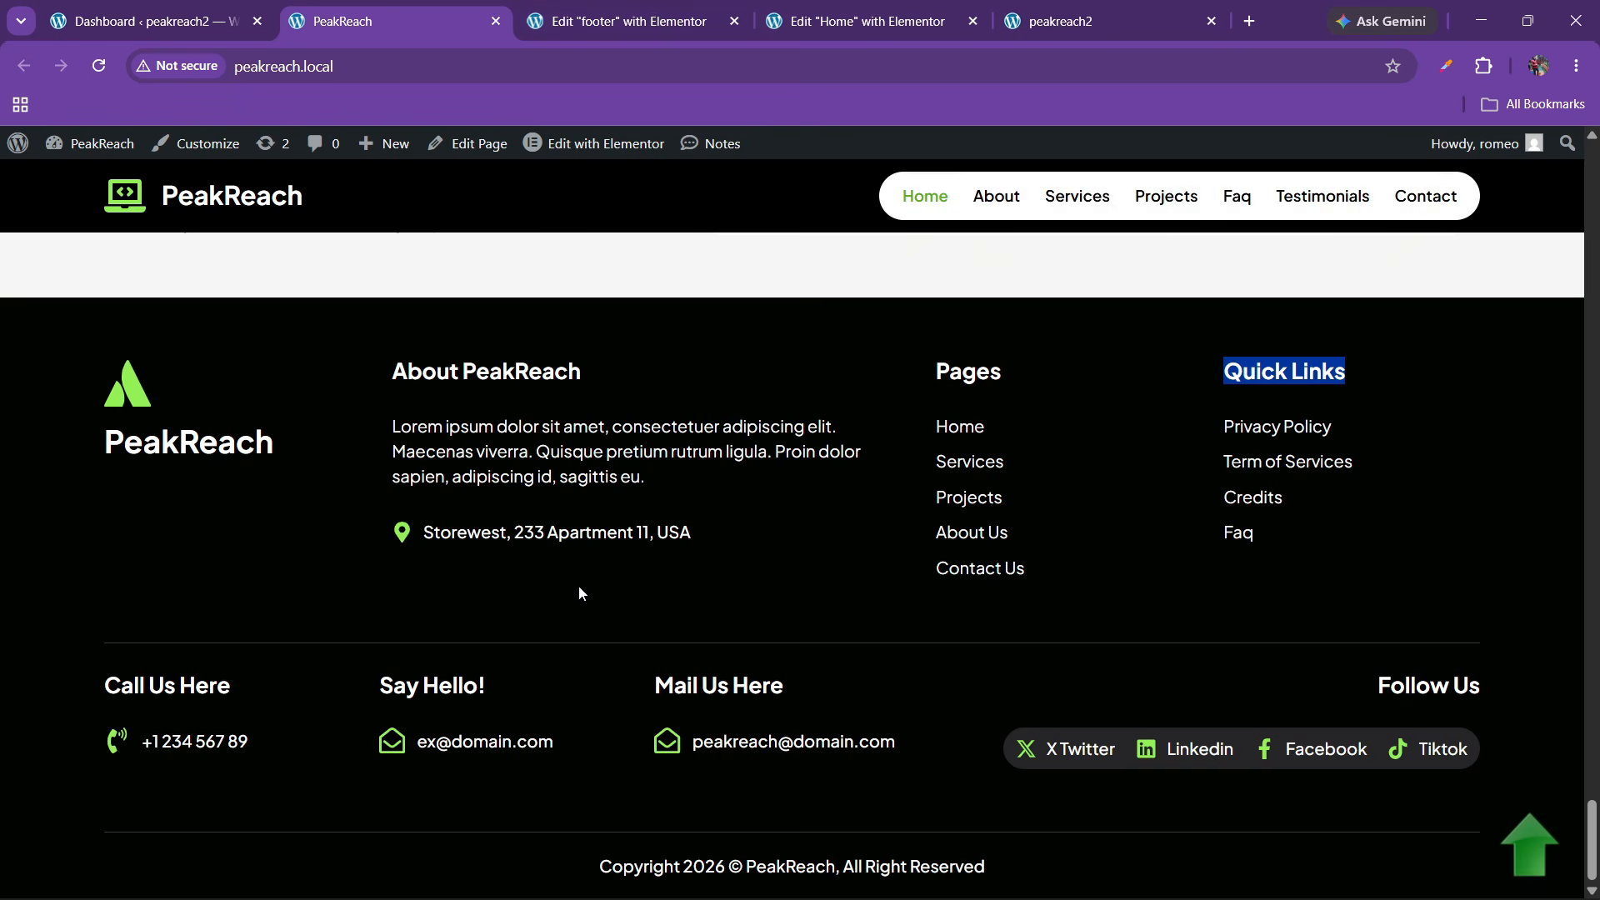
left_click(927, 10)
left_click(620, 20)
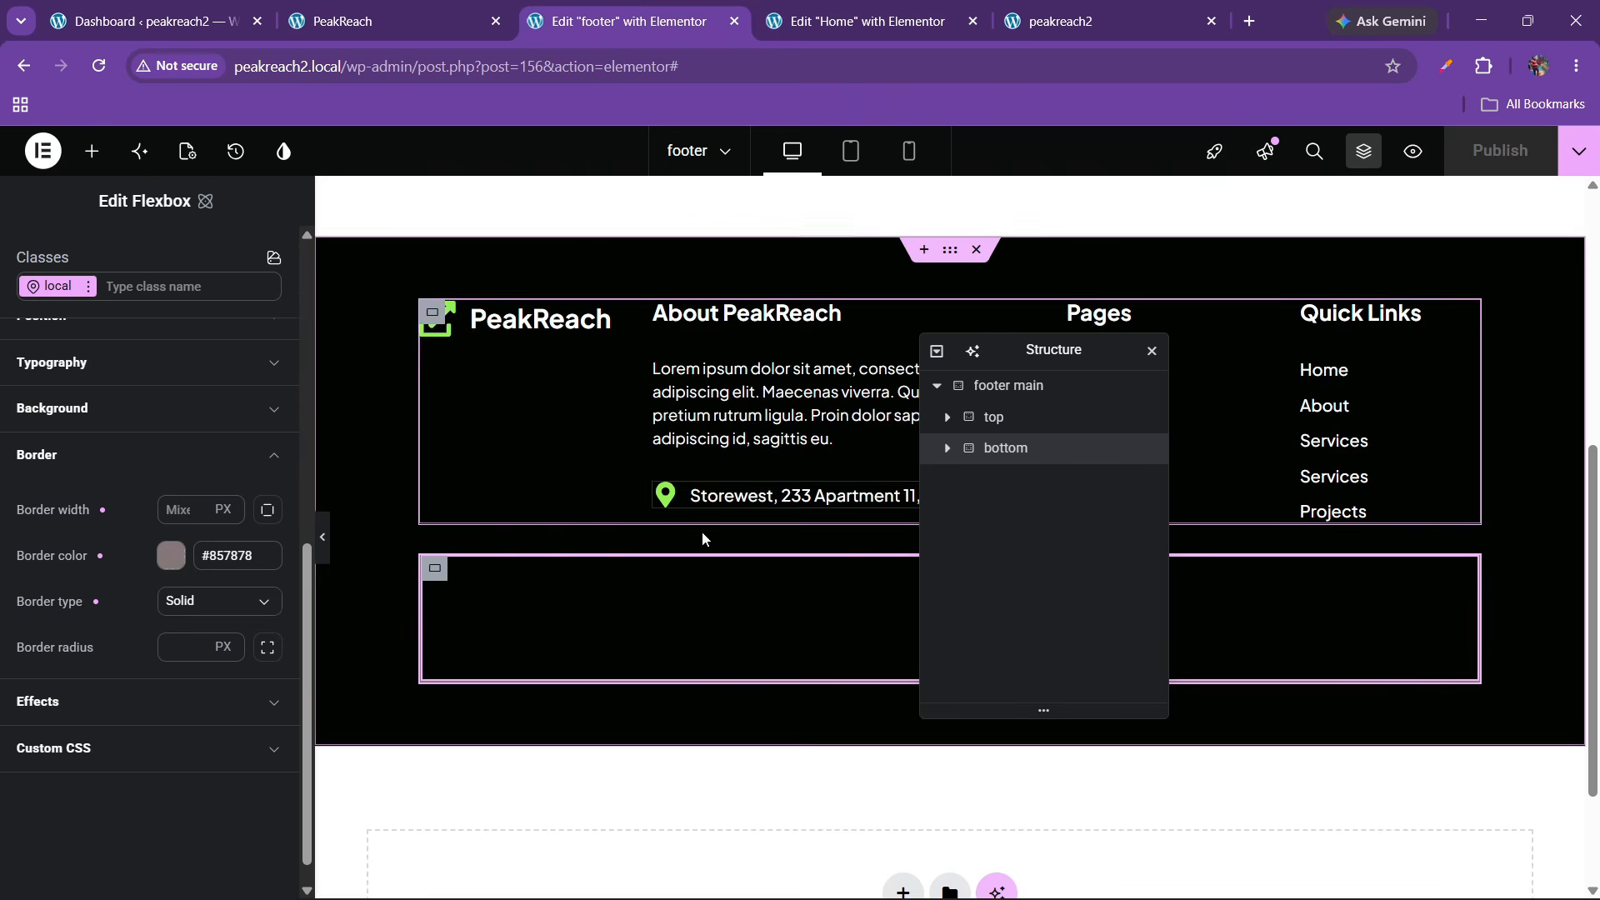
left_click(365, 9)
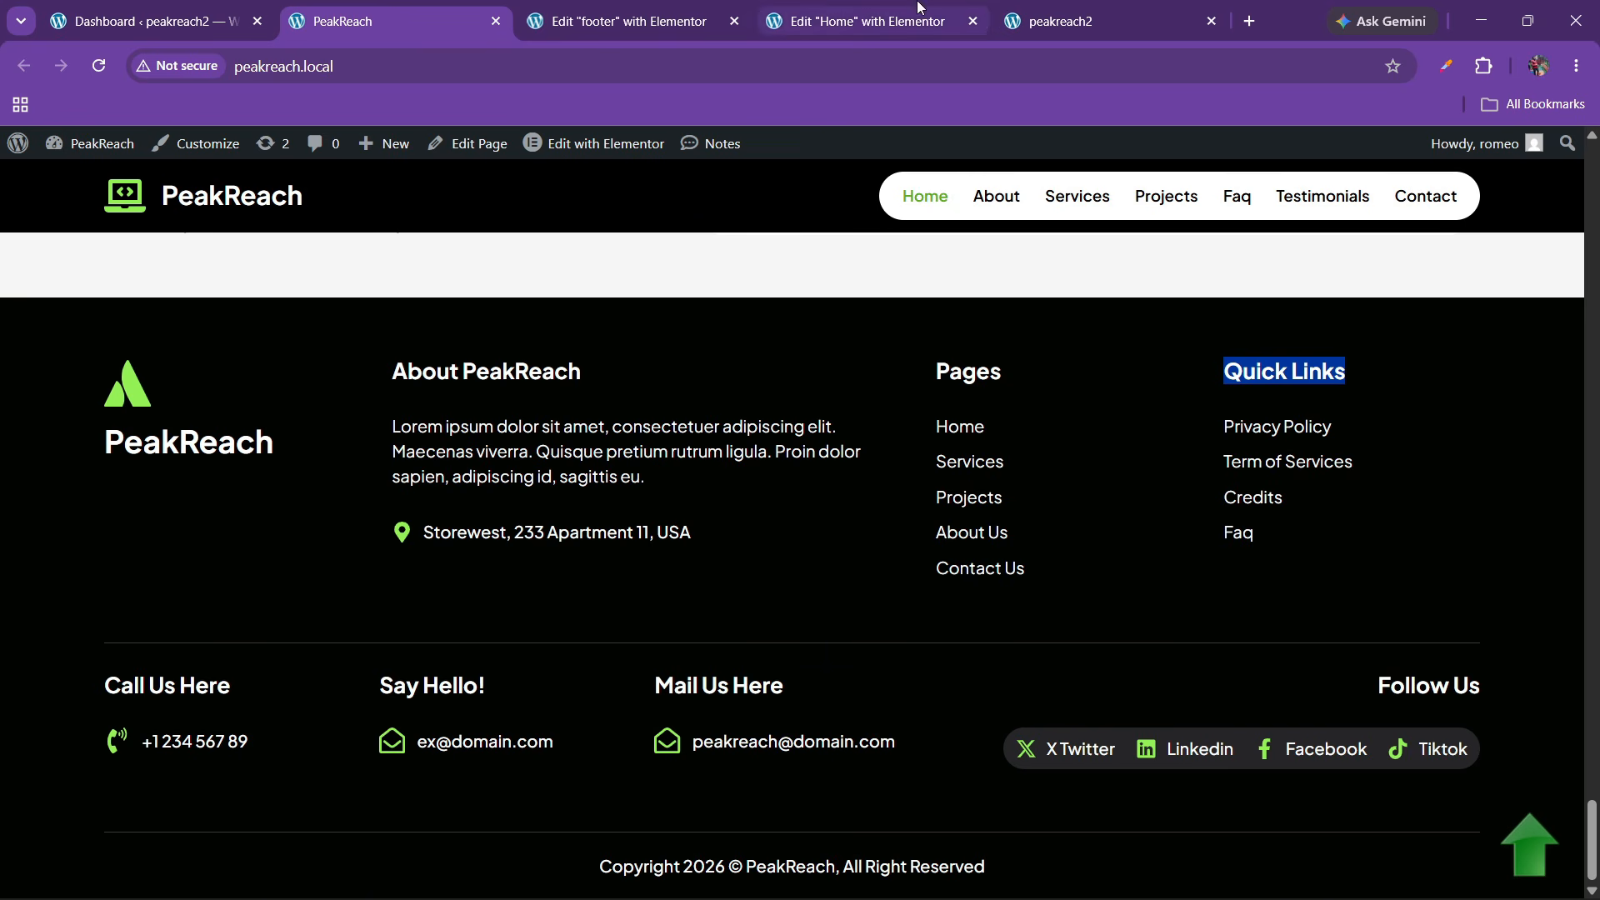
Add a flexbox inside the footer's bottom container and duplicate it to make two
left_click(621, 21)
left_click(92, 150)
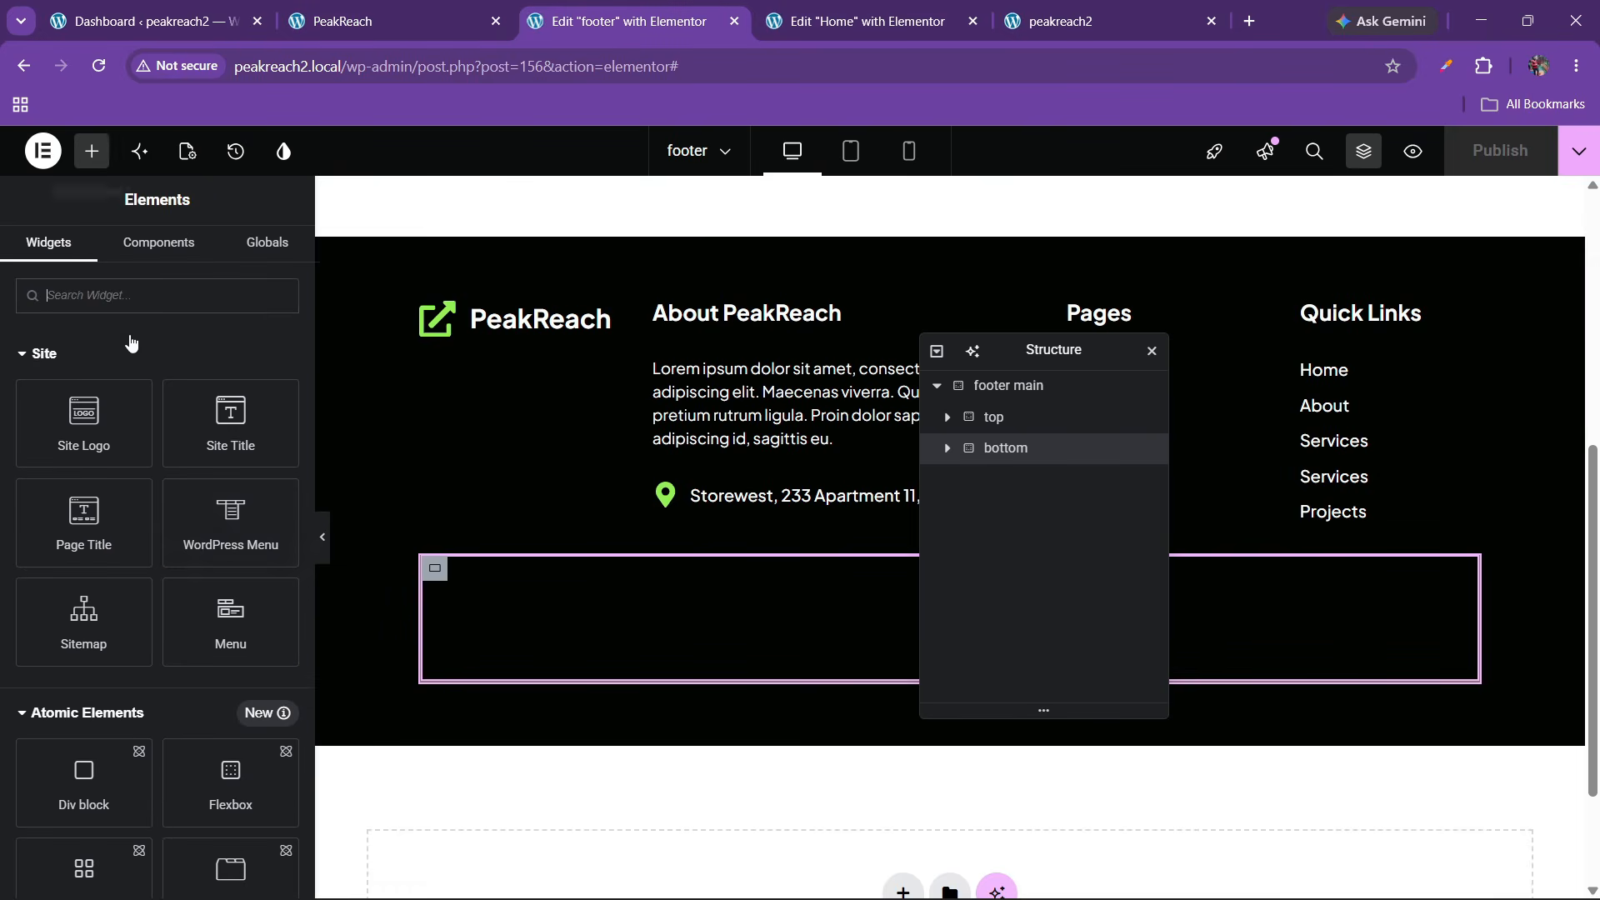
scroll(231, 629, "down", 3)
left_click_drag(229, 471, 667, 617)
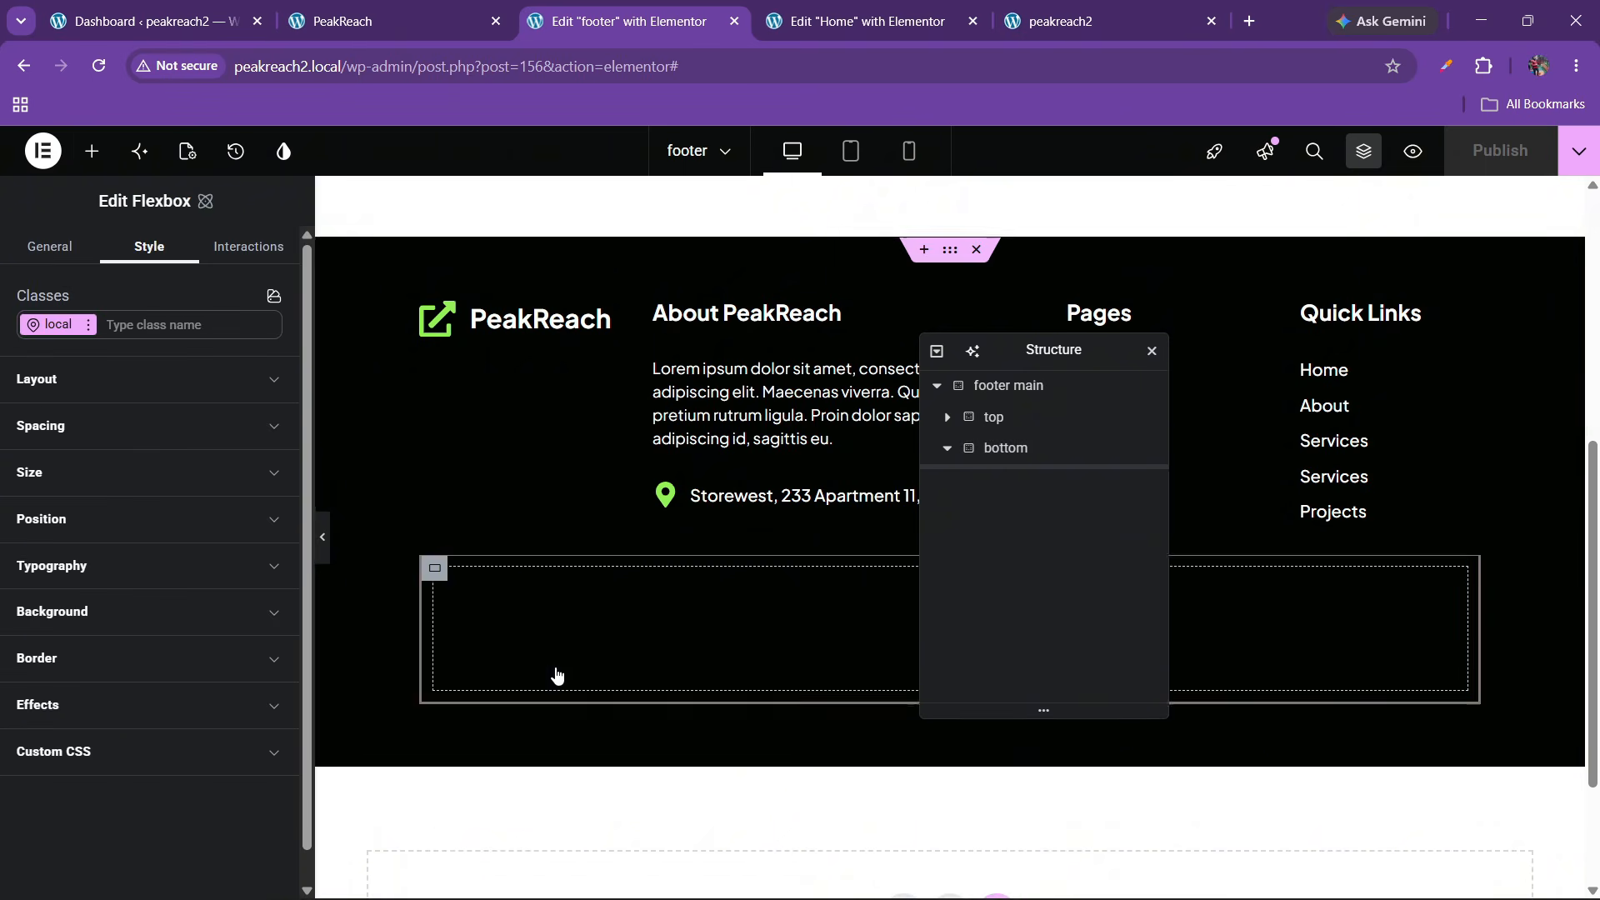
right_click(1014, 483)
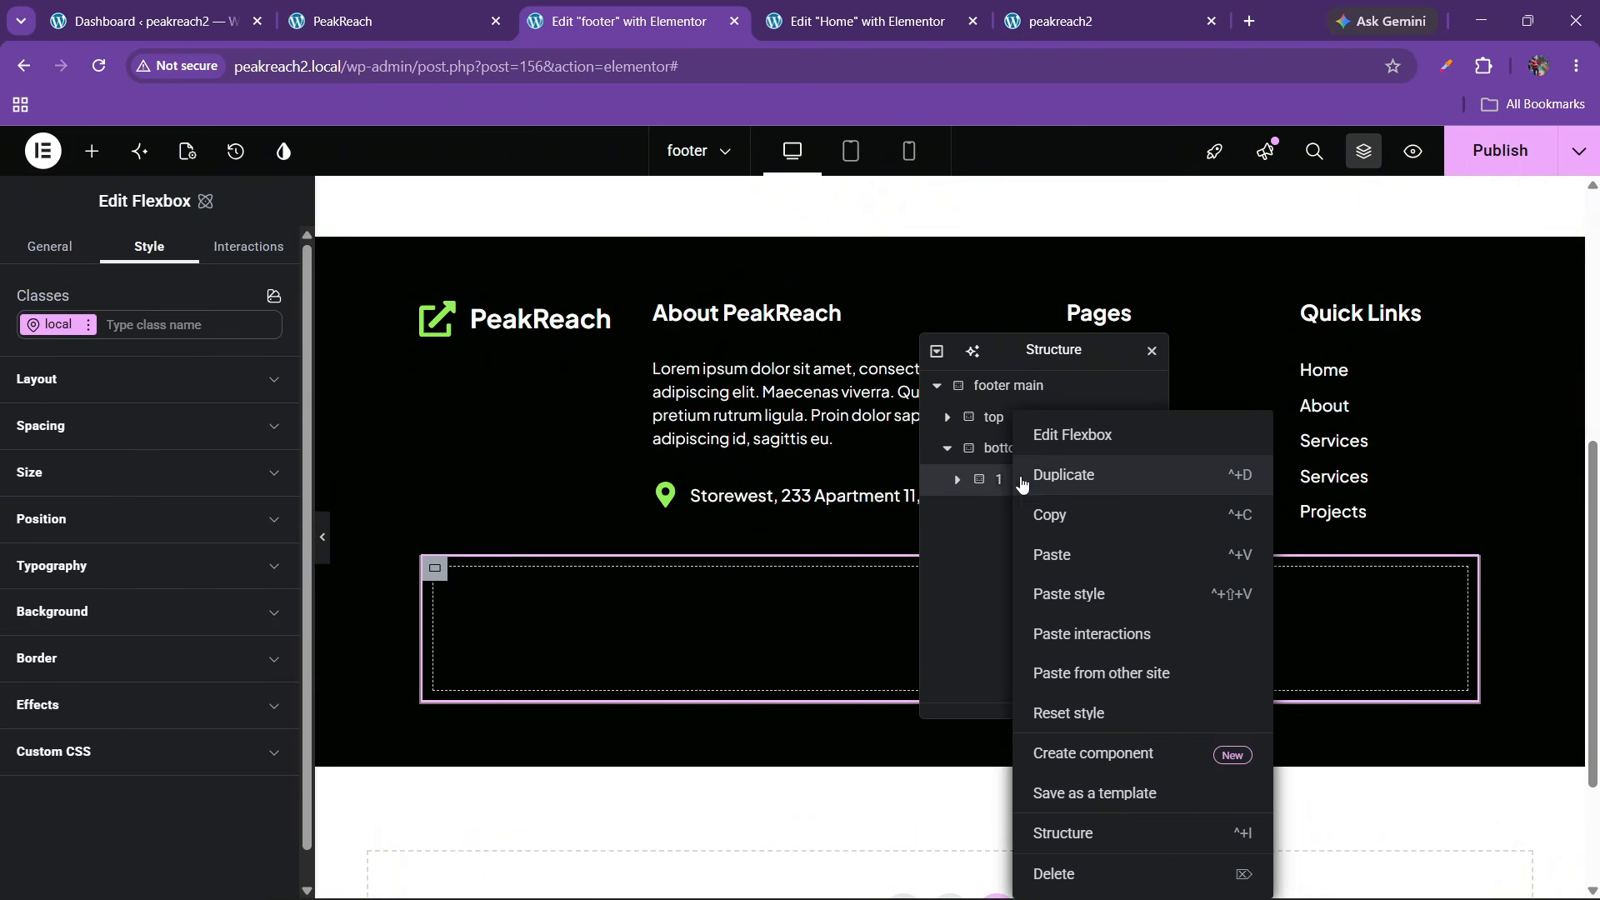
left_click(1041, 472)
Set the padding of bottom-row containers 1 and 2 to 0 px
left_click(1005, 448)
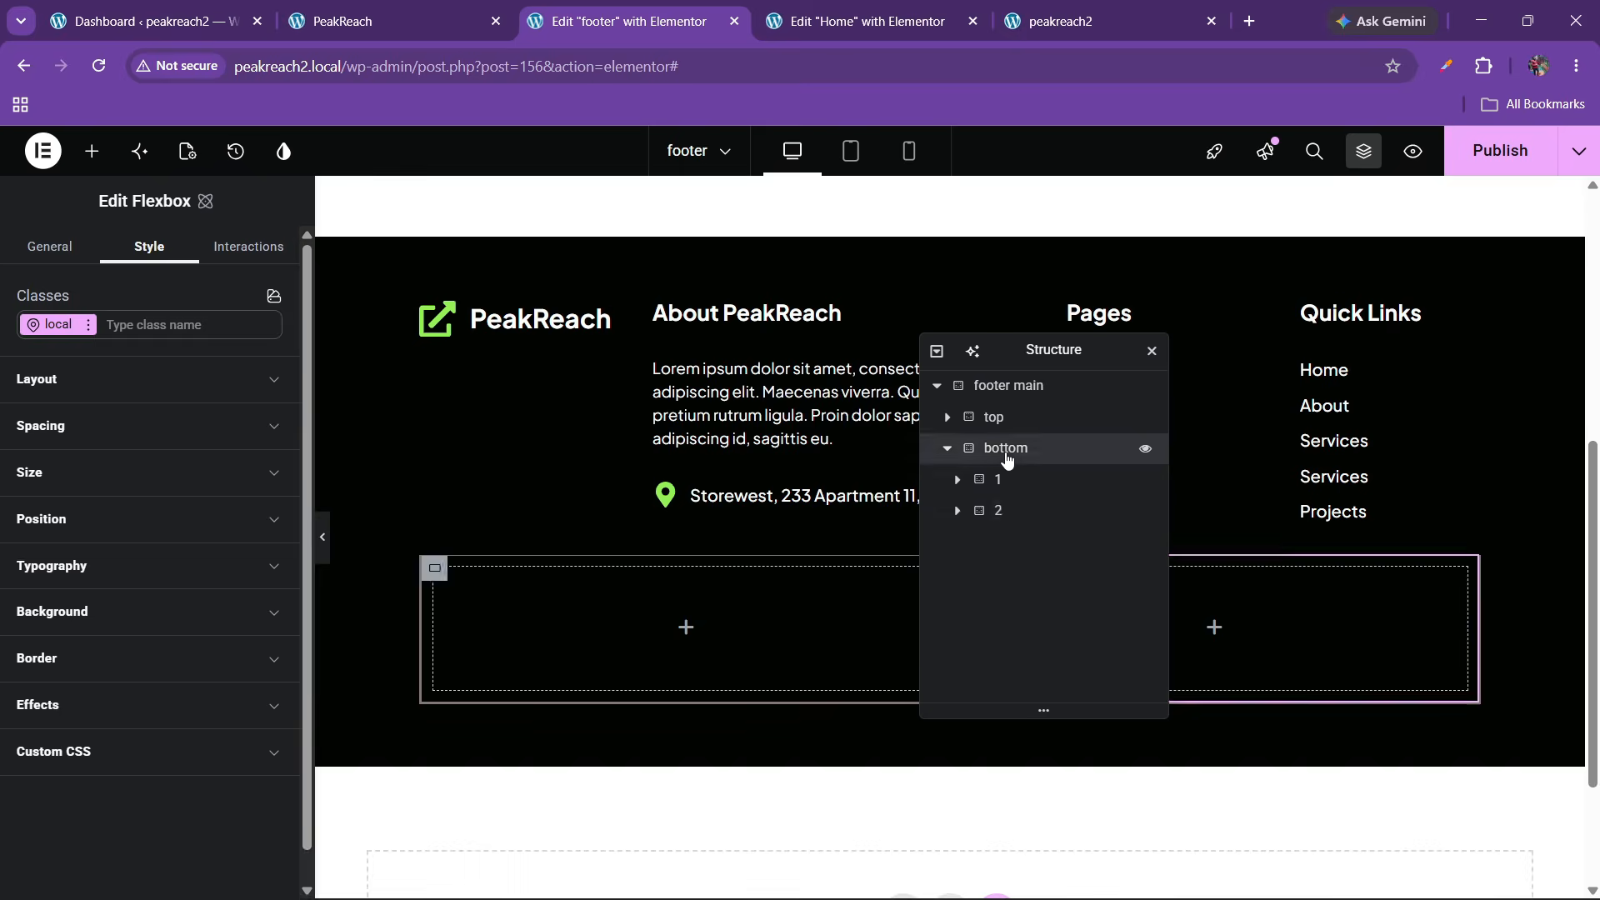
left_click(74, 392)
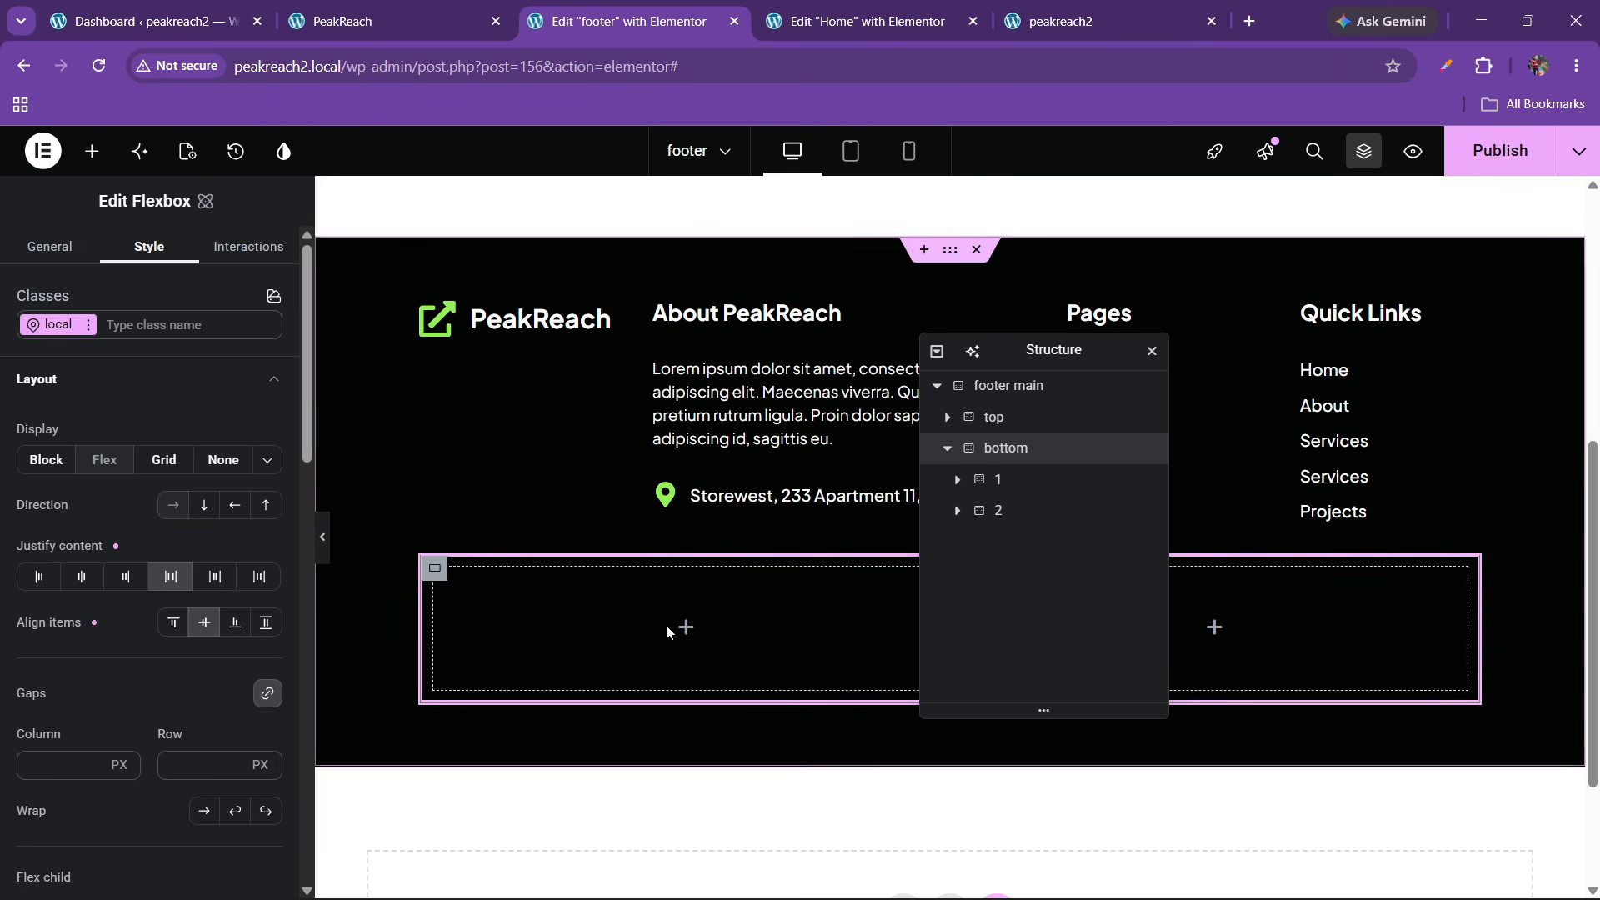
left_click(1000, 481)
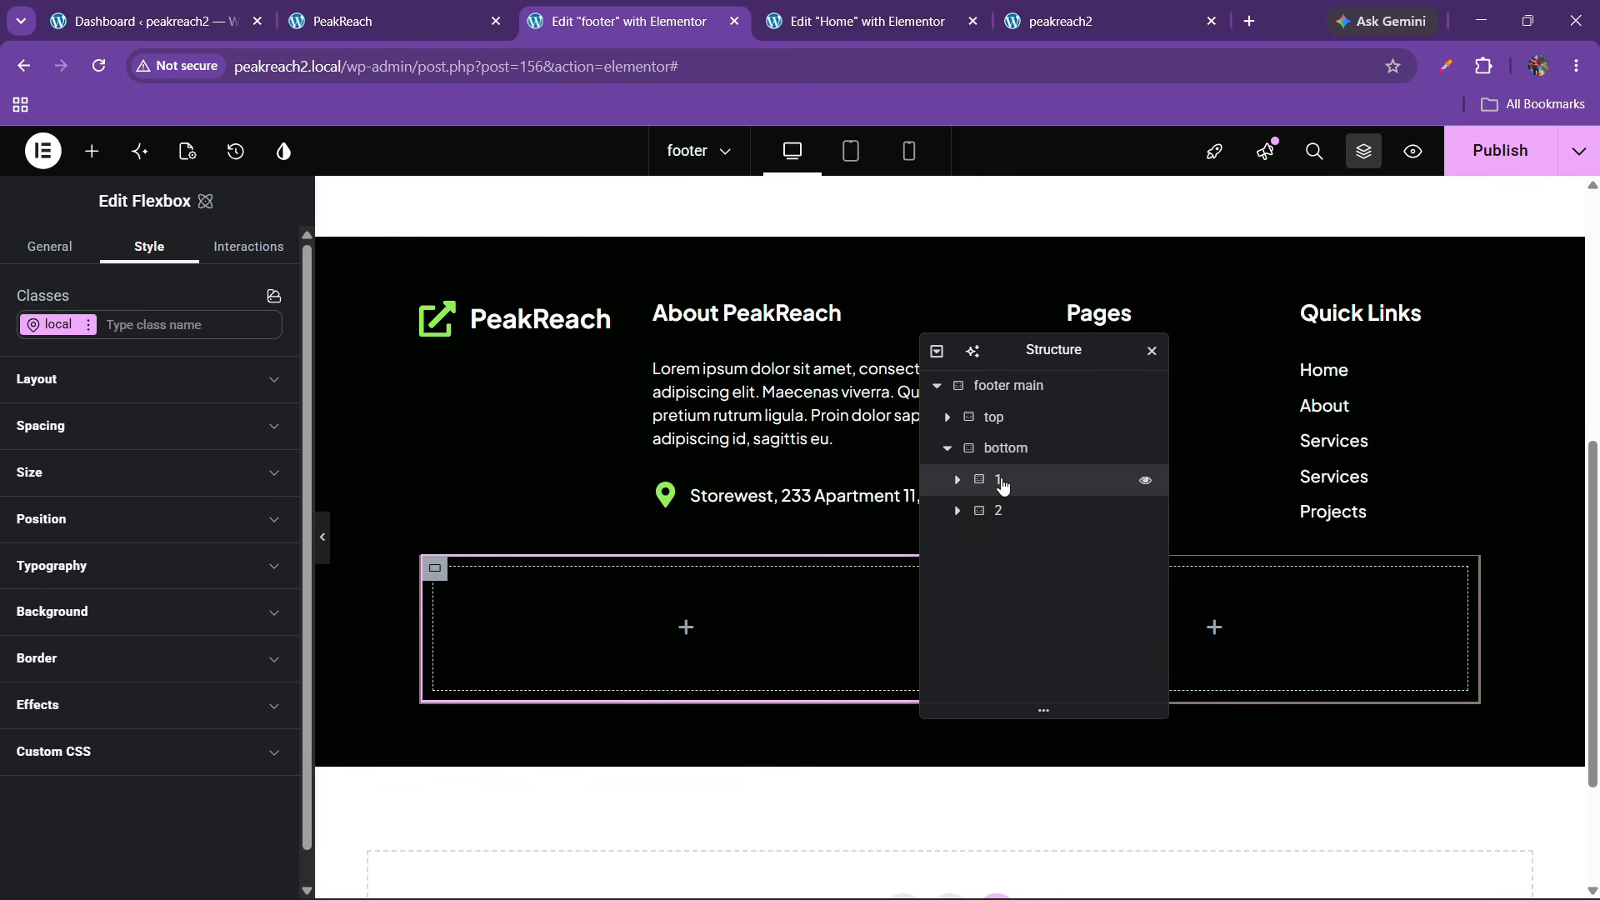
left_click(75, 447)
scroll(188, 666, "down", 1)
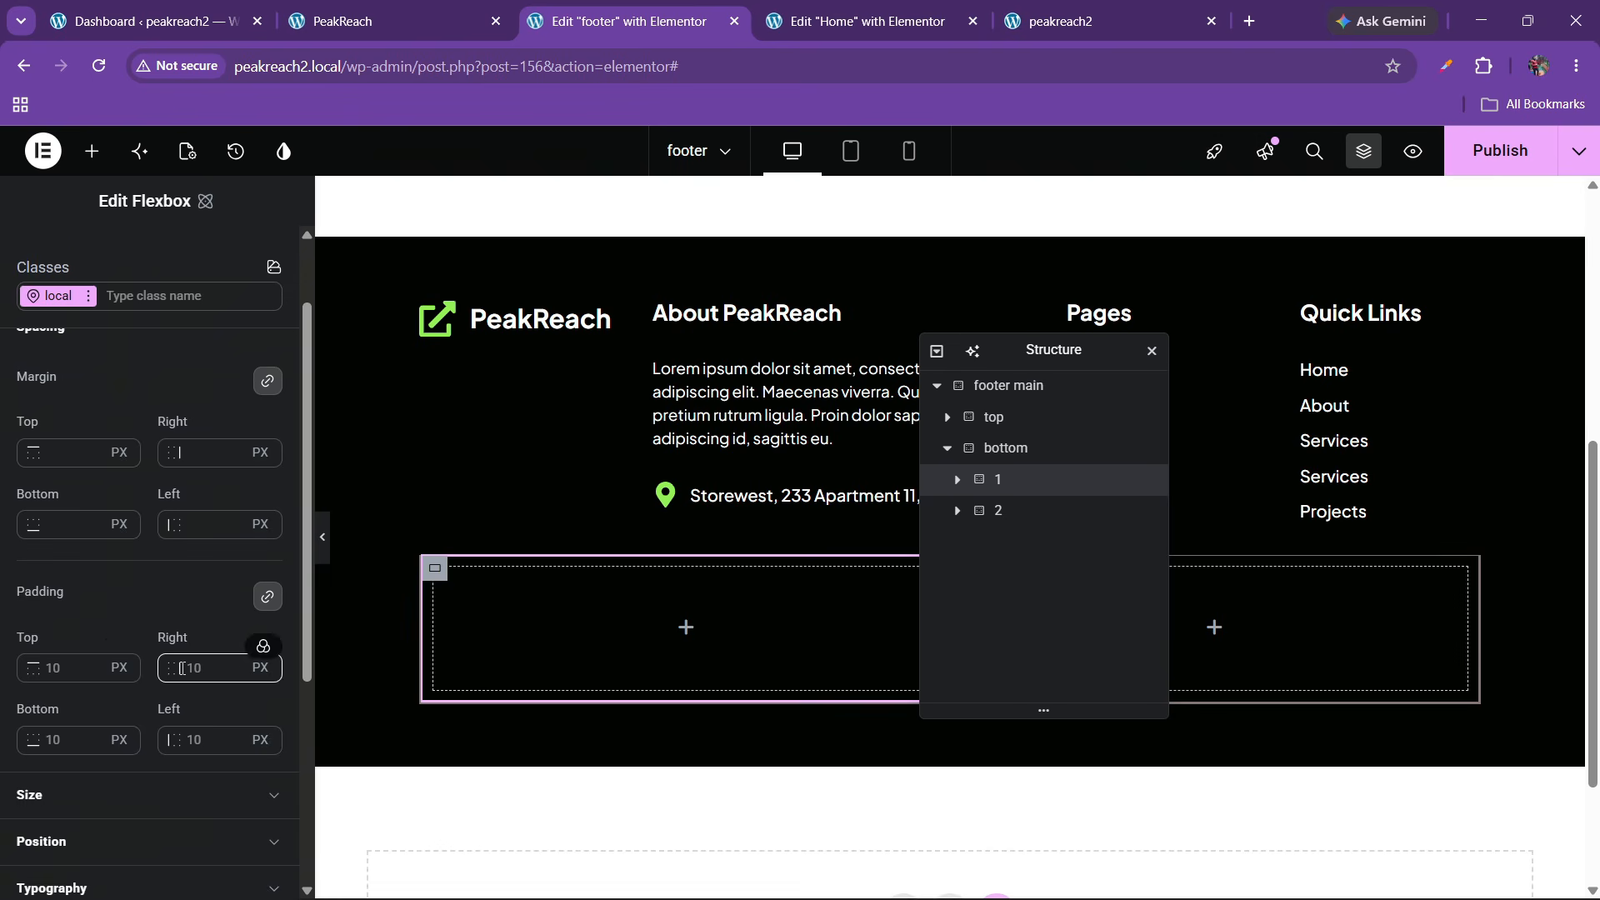
left_click(70, 660)
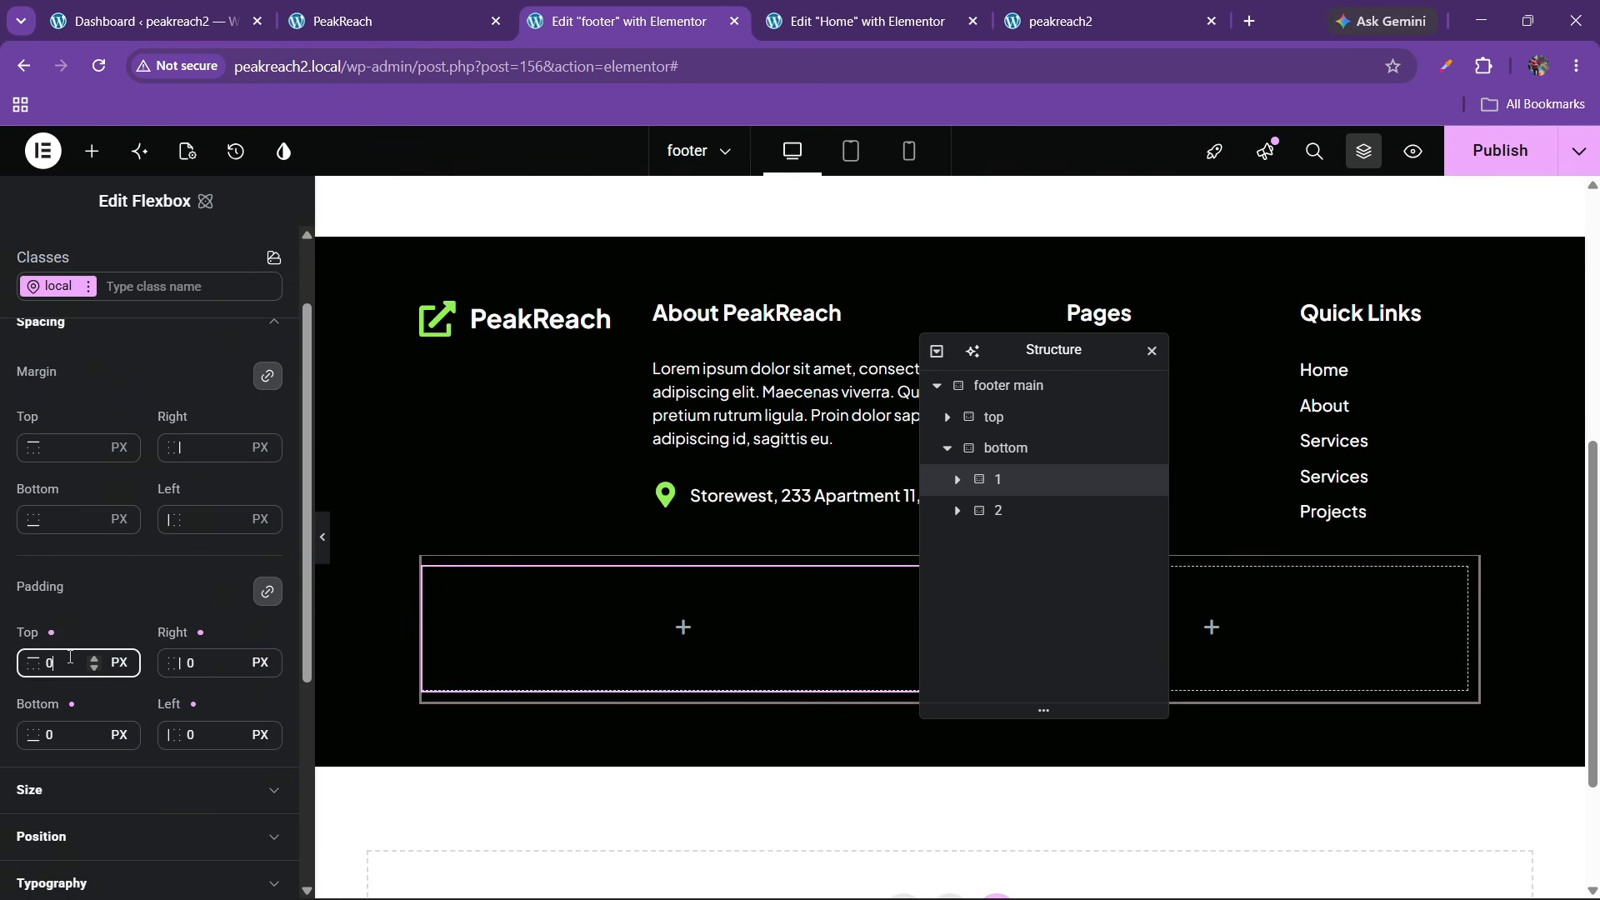
left_click(993, 512)
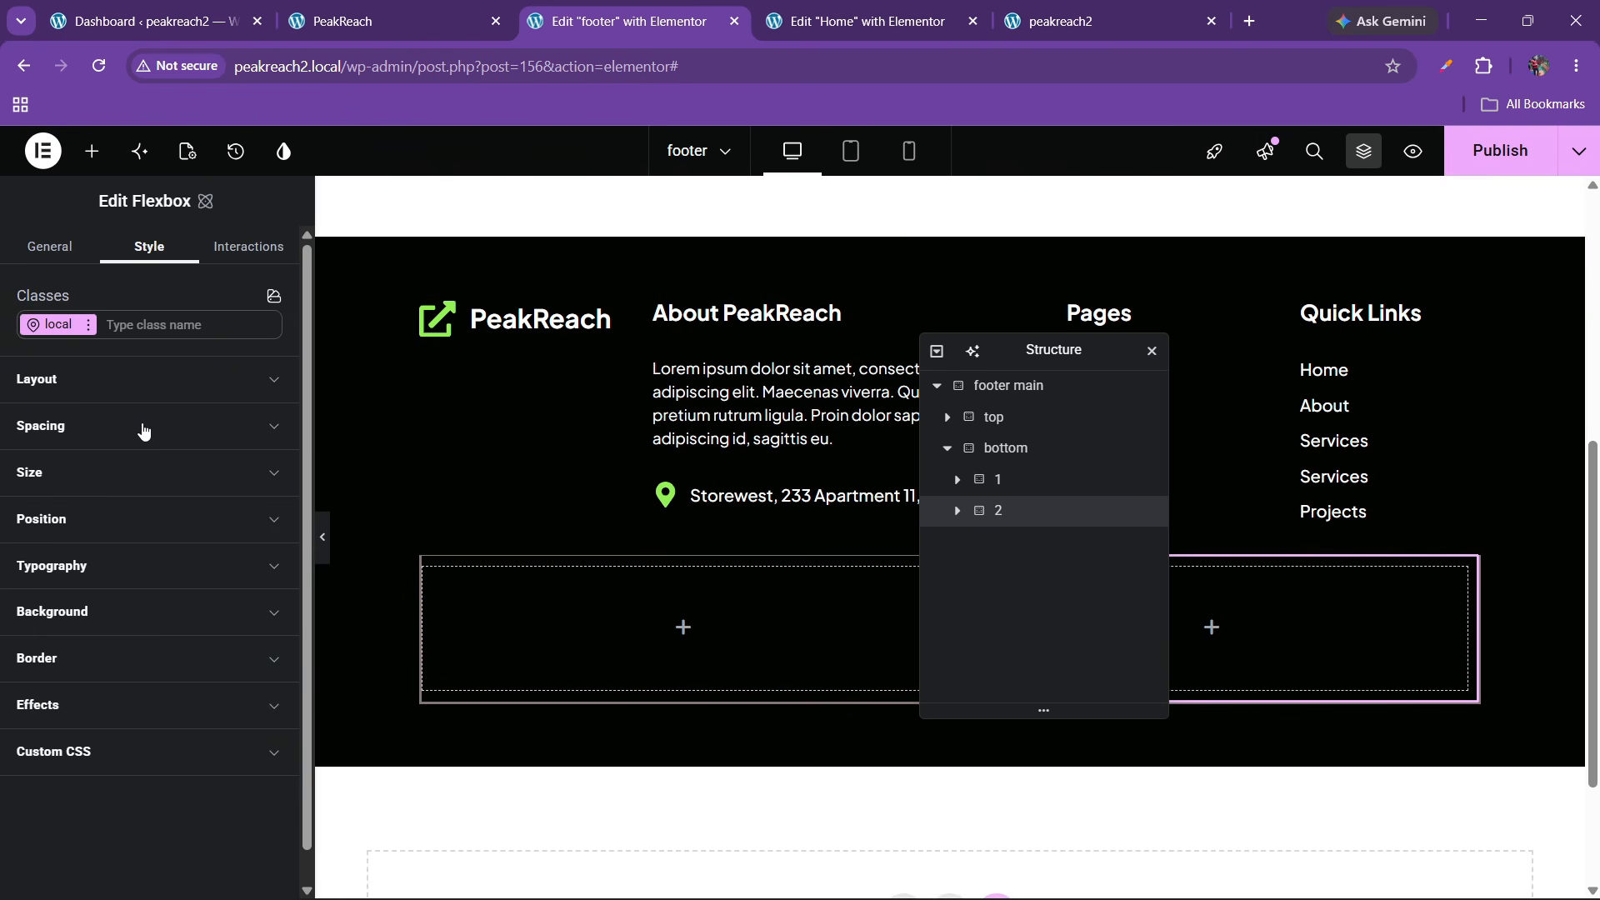
left_click(86, 454)
left_click(53, 771)
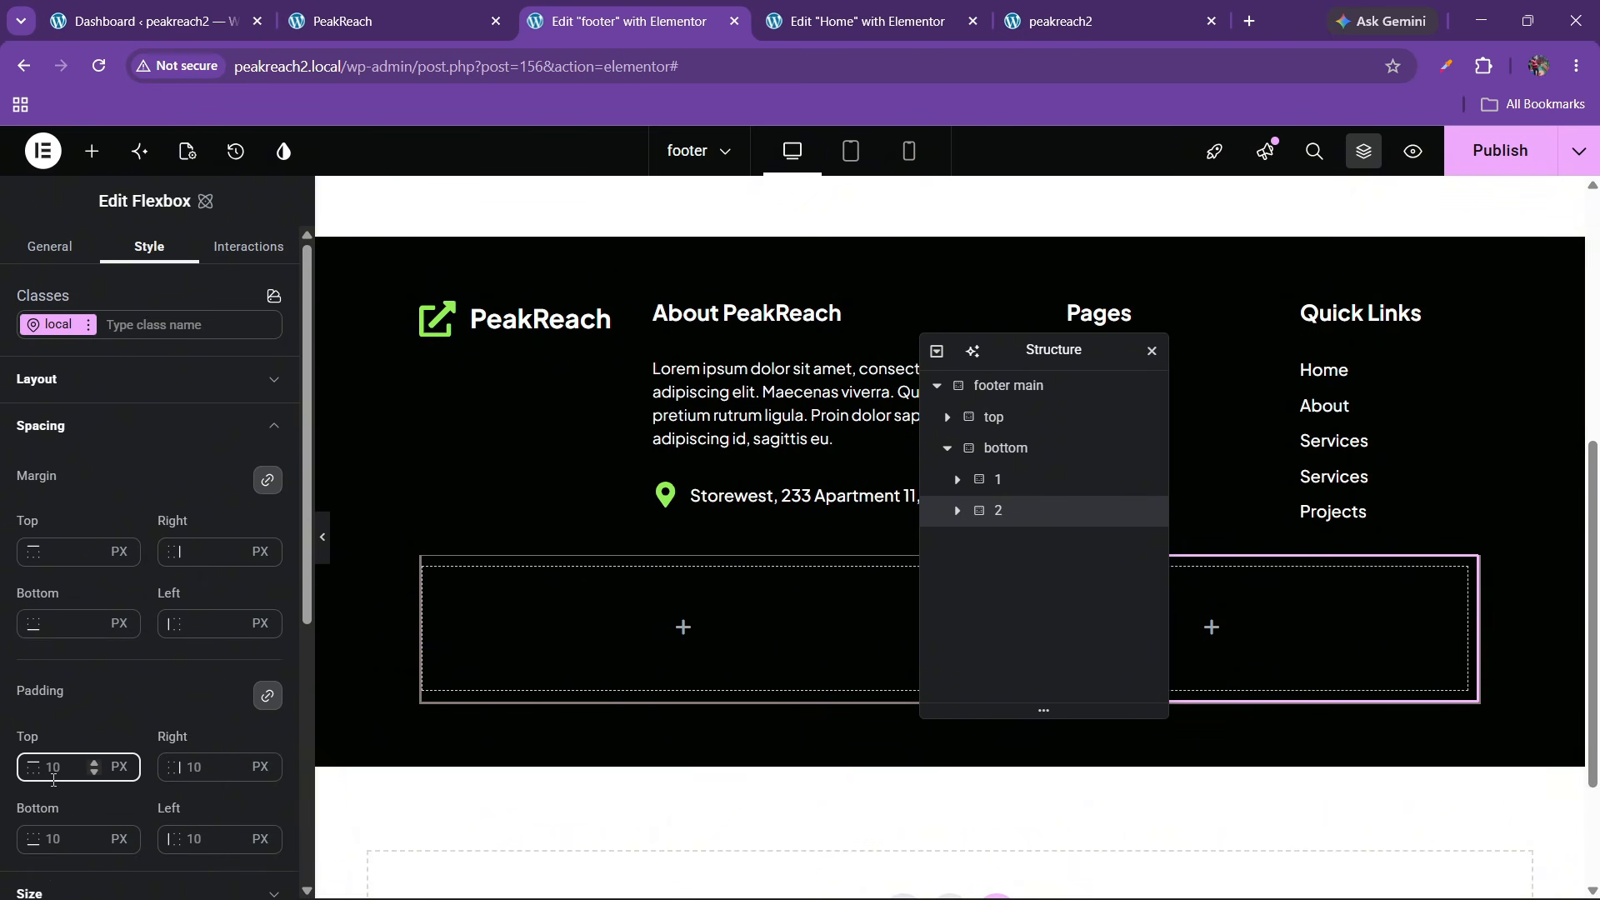
type("0")
Compare the bottom row with the live PeakReach footer
left_click_drag(1071, 350, 1205, 350)
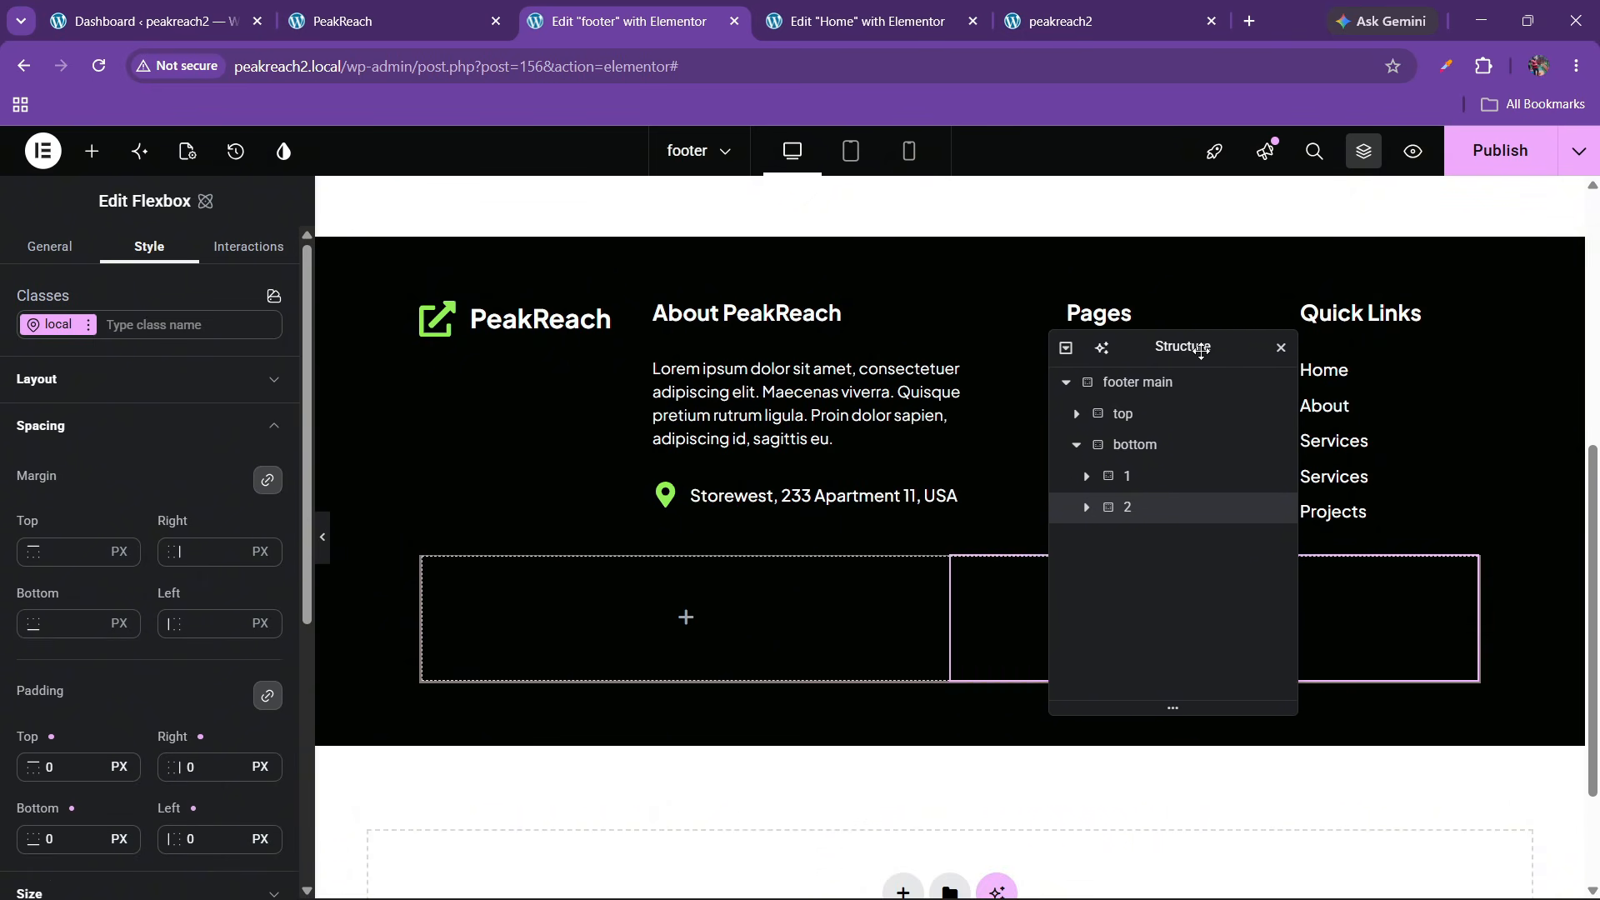
left_click(383, 21)
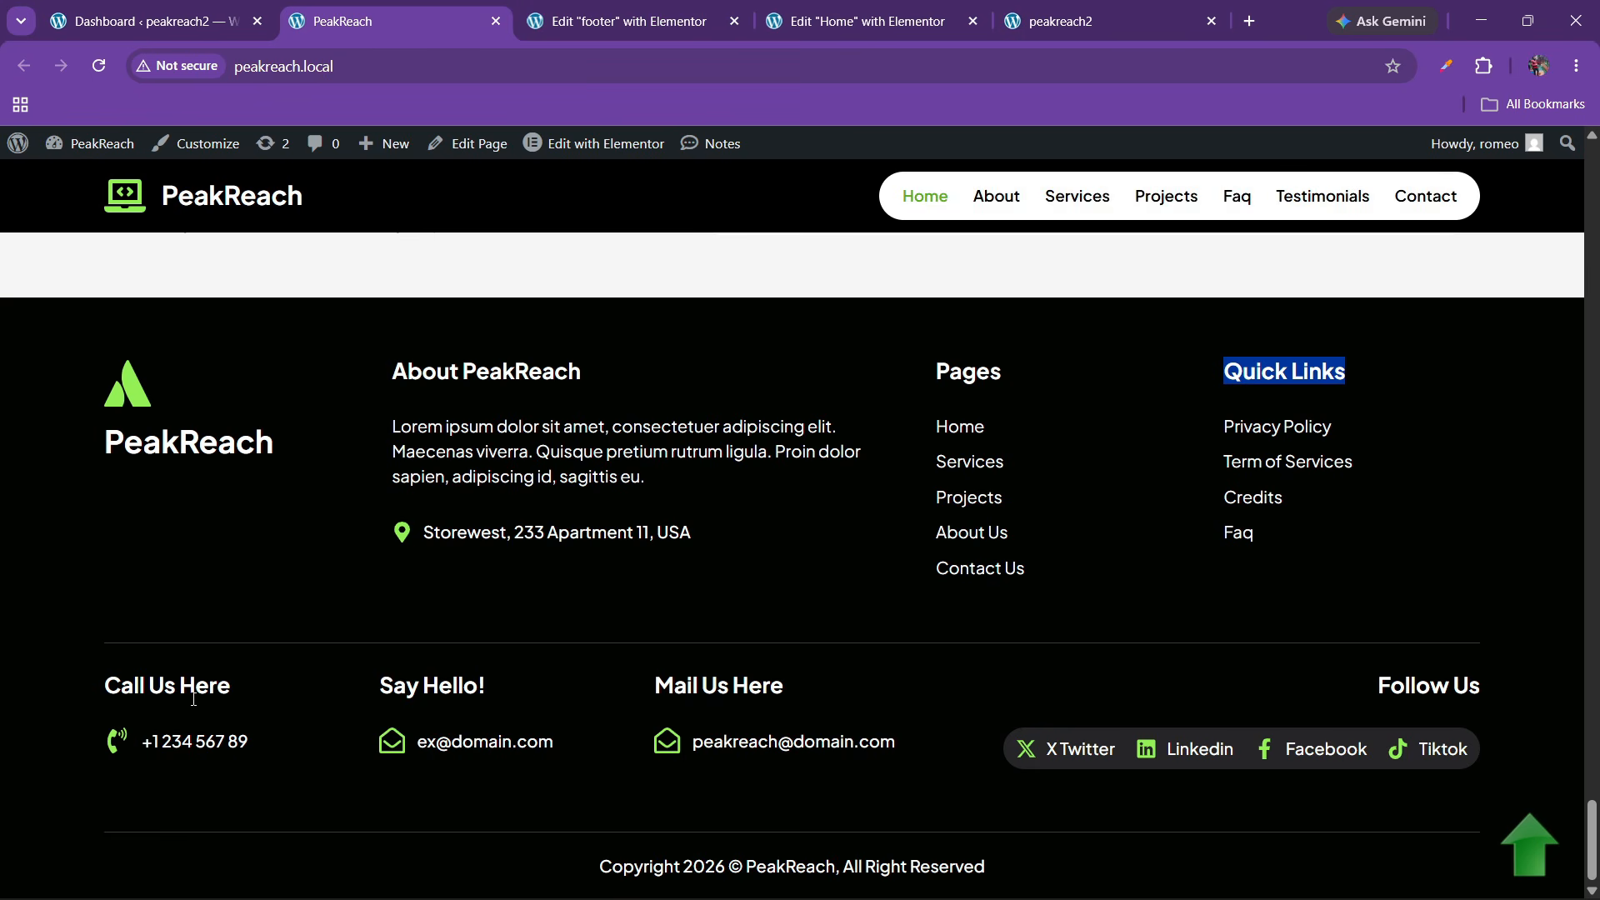
left_click(646, 10)
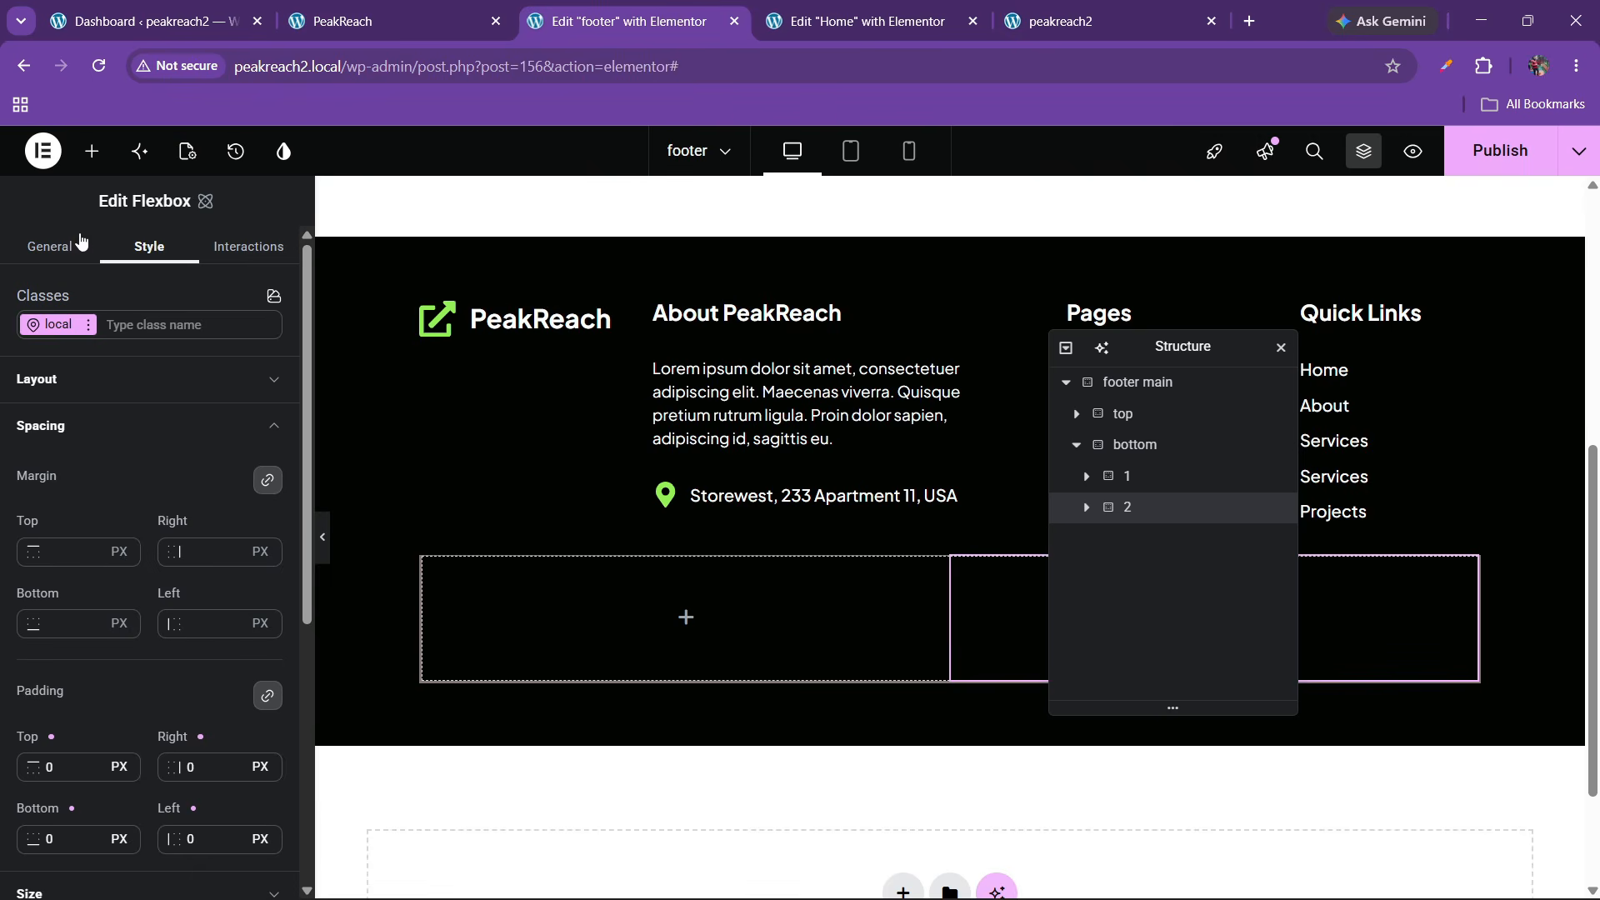
Add a Grid to the bottom-left container with 1 row and Full Width content
left_click(91, 150)
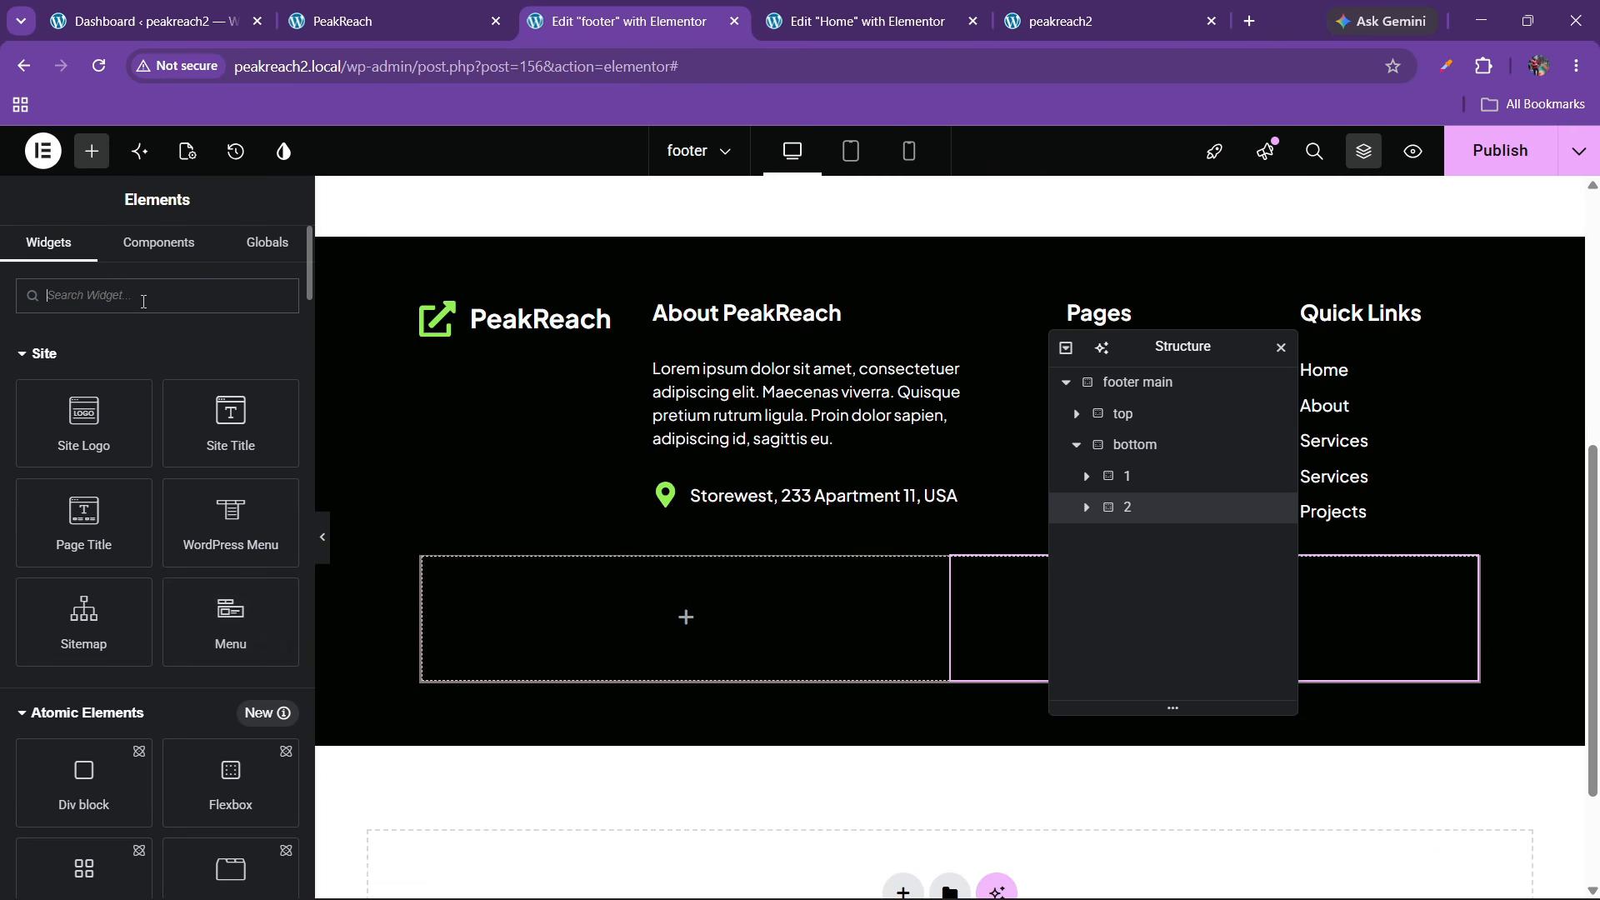
type("grid")
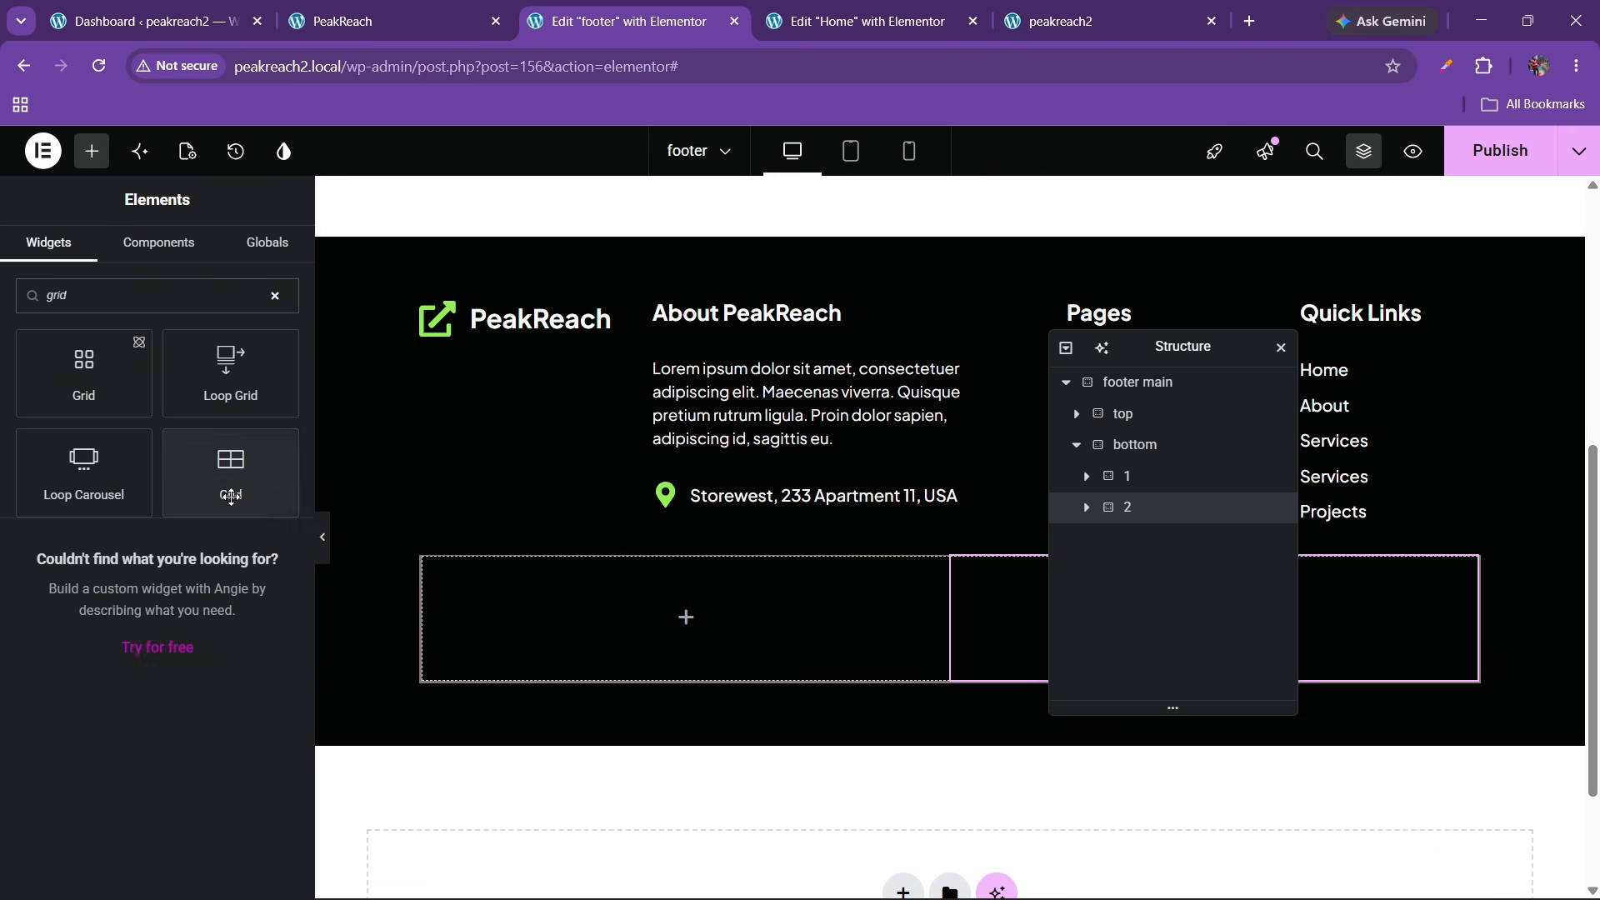
left_click_drag(231, 466, 600, 621)
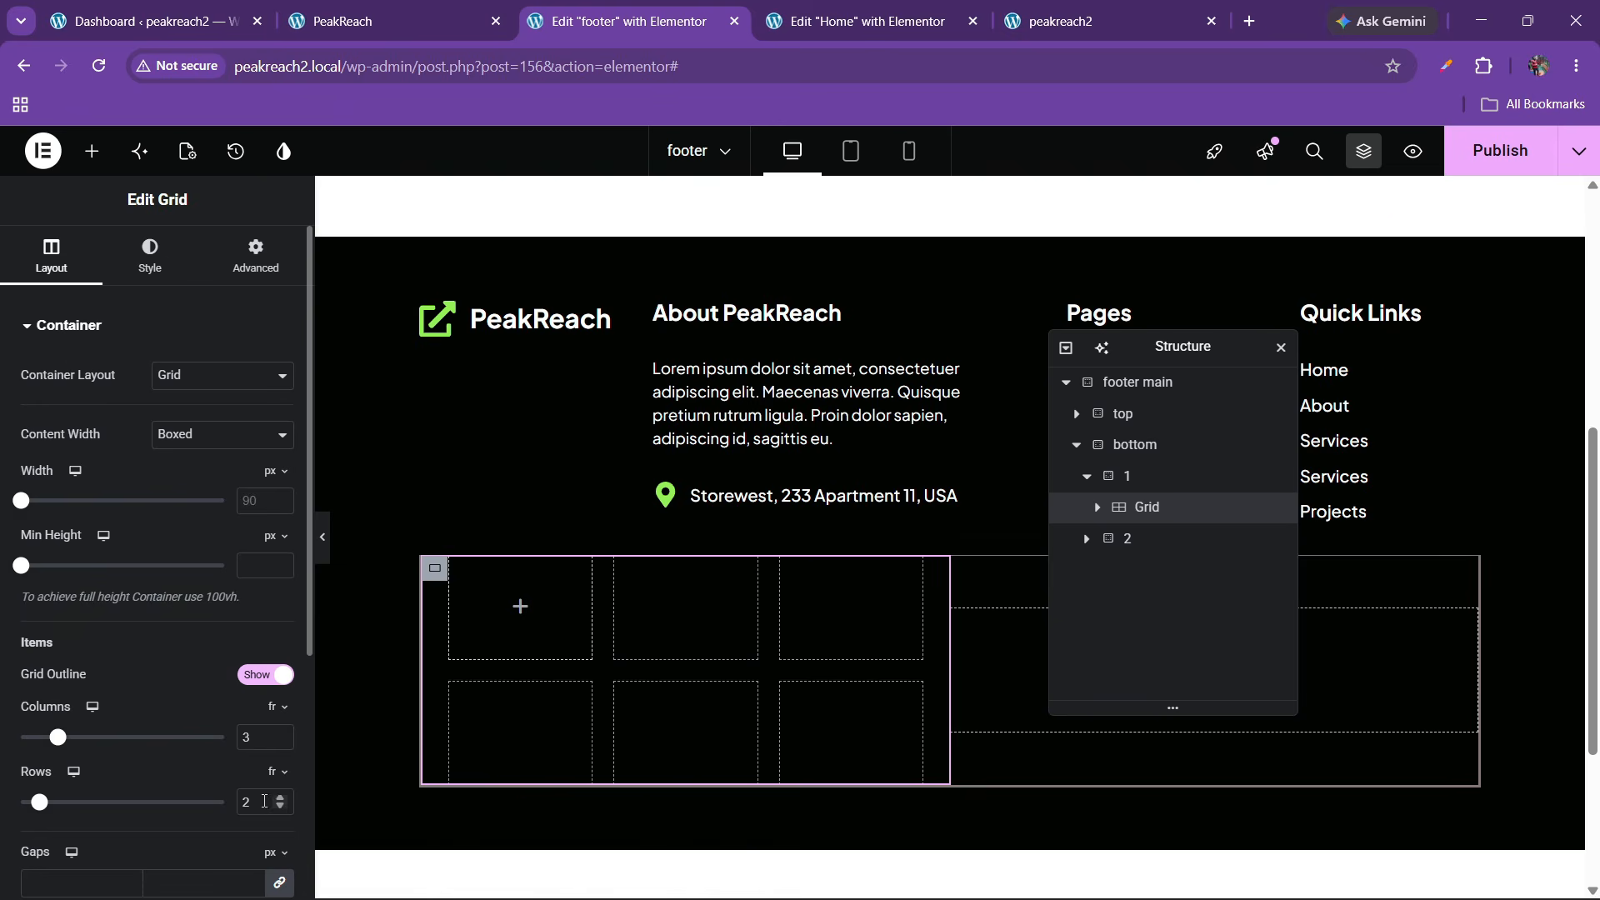
type("1")
left_click(220, 434)
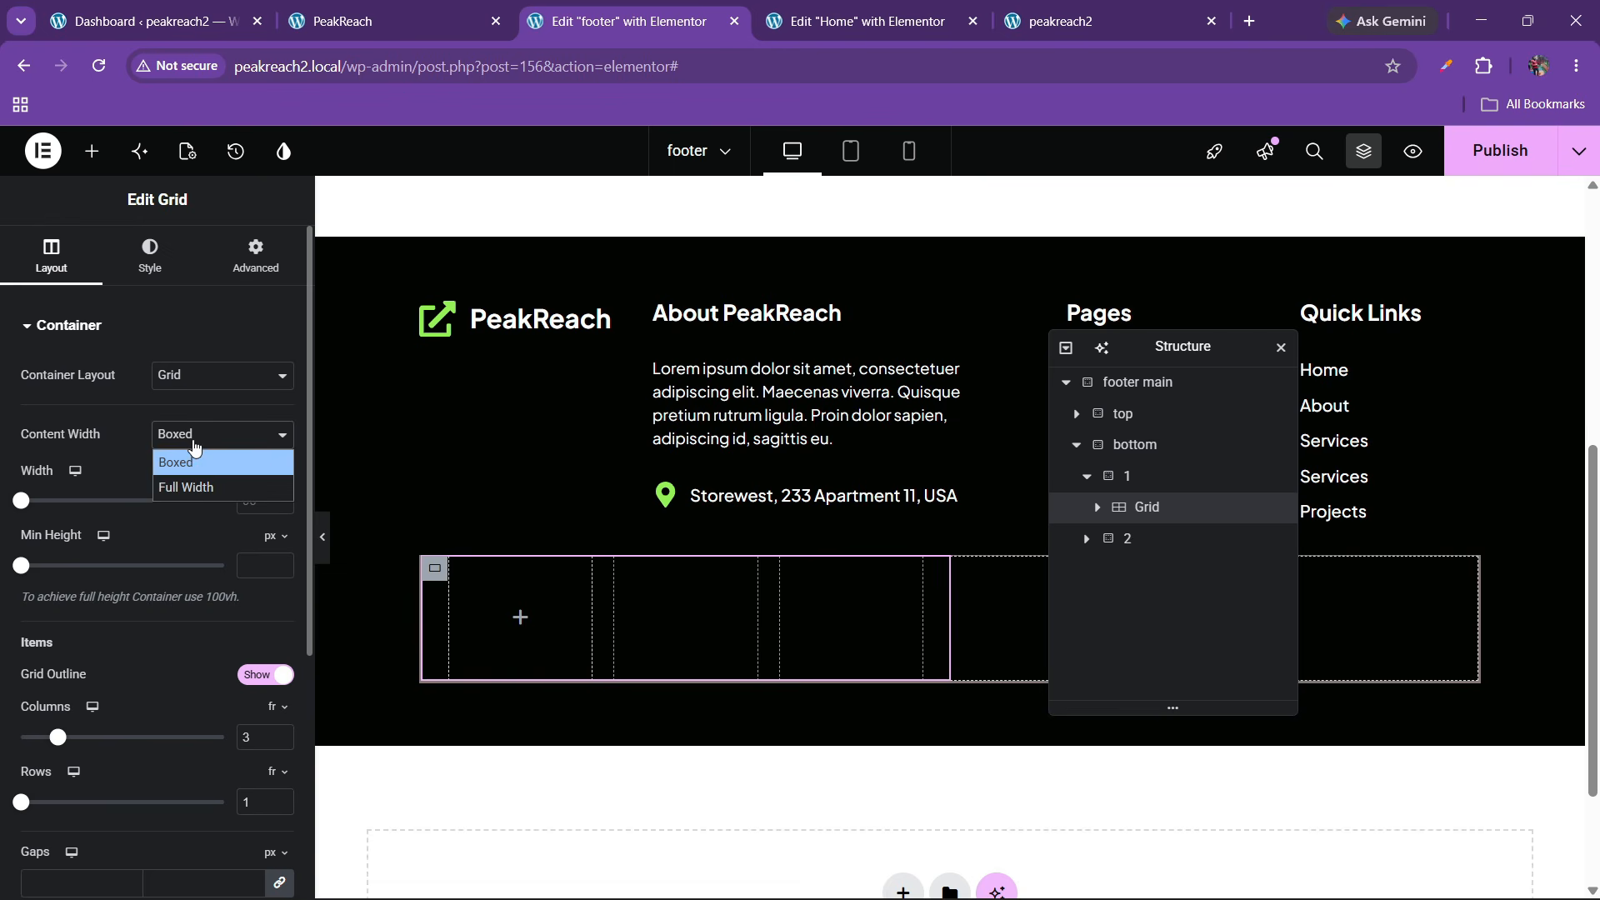
left_click(187, 492)
Copy the About PeakReach heading and paste it into the new grid
left_click(412, 8)
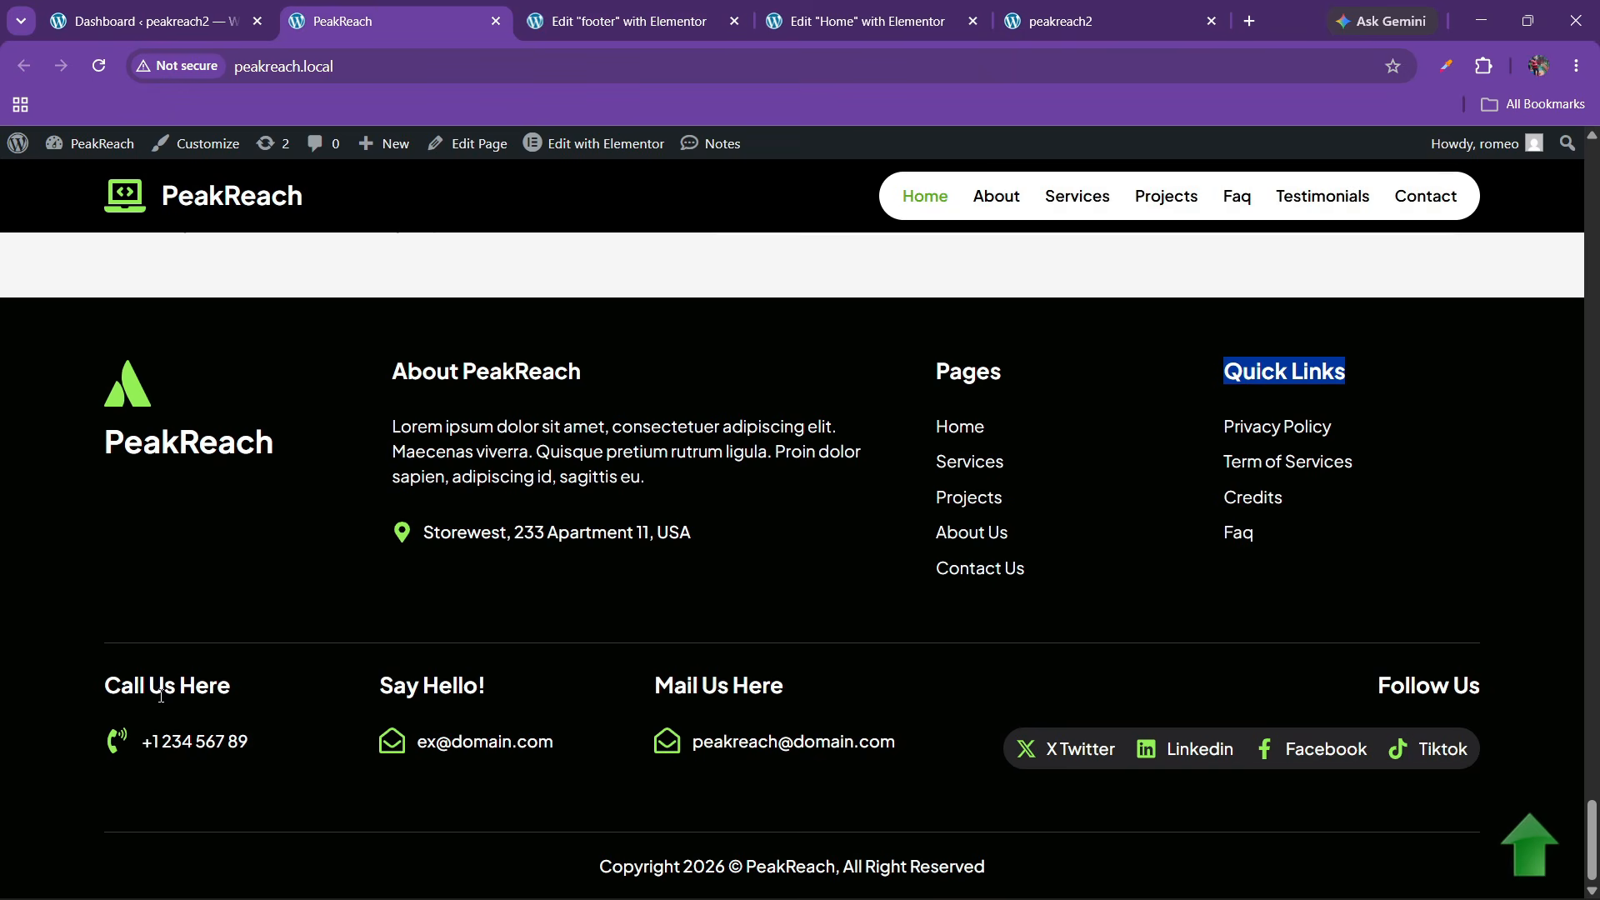
left_click(621, 20)
right_click(731, 317)
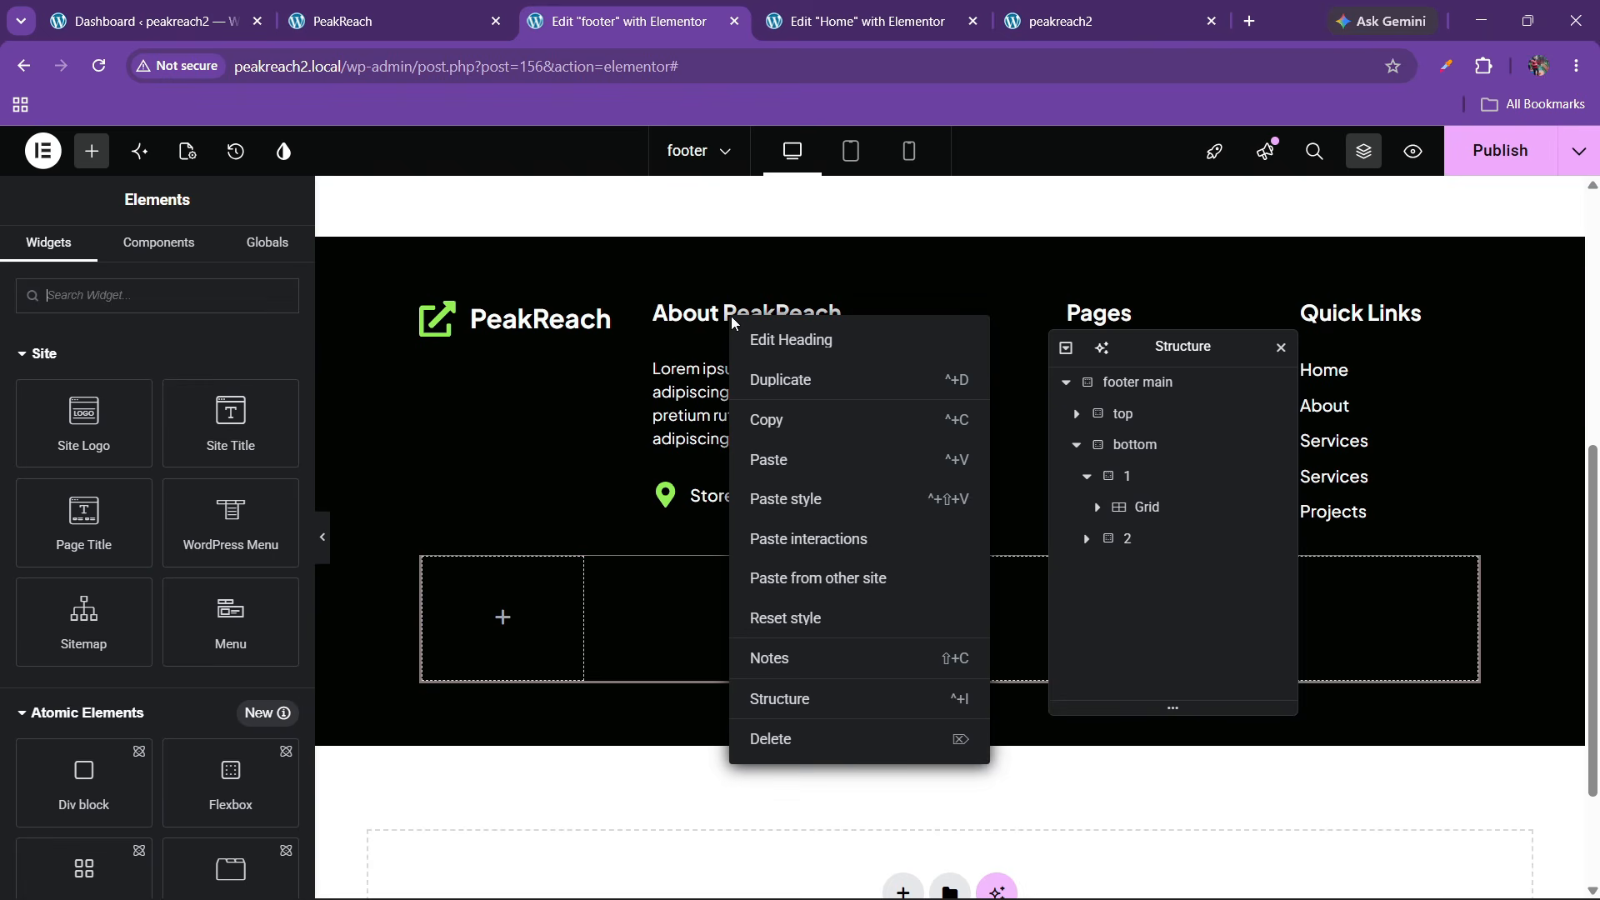
left_click(790, 420)
right_click(446, 637)
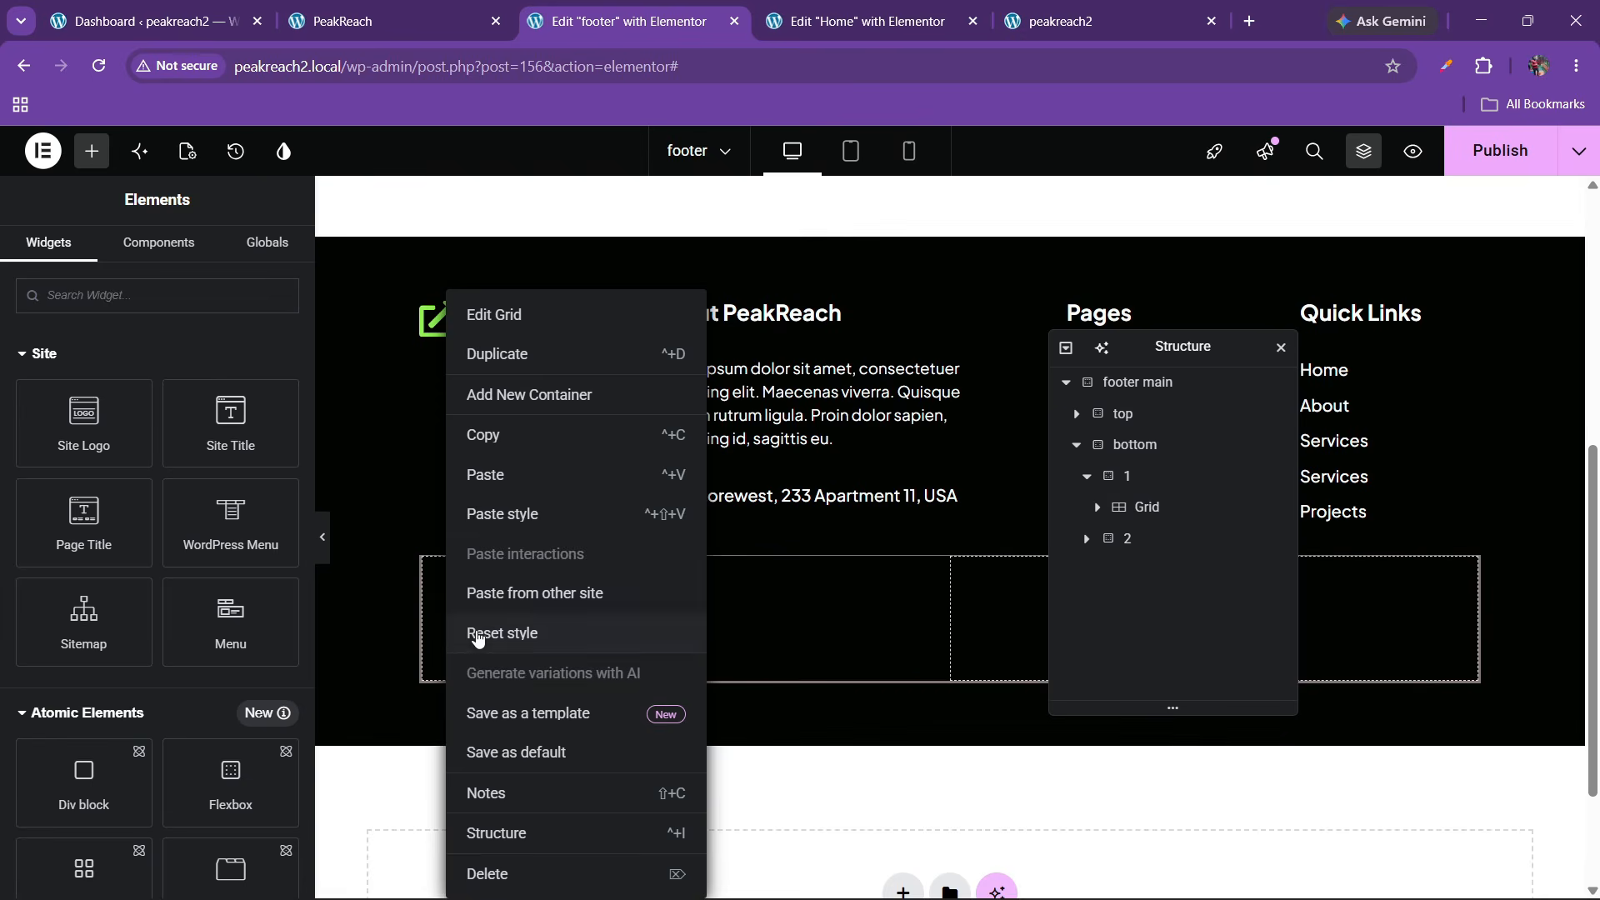
left_click(500, 476)
Retitle the pasted heading 'Call Us Here', copied from the live site
key("ctrl+shift+Tab")
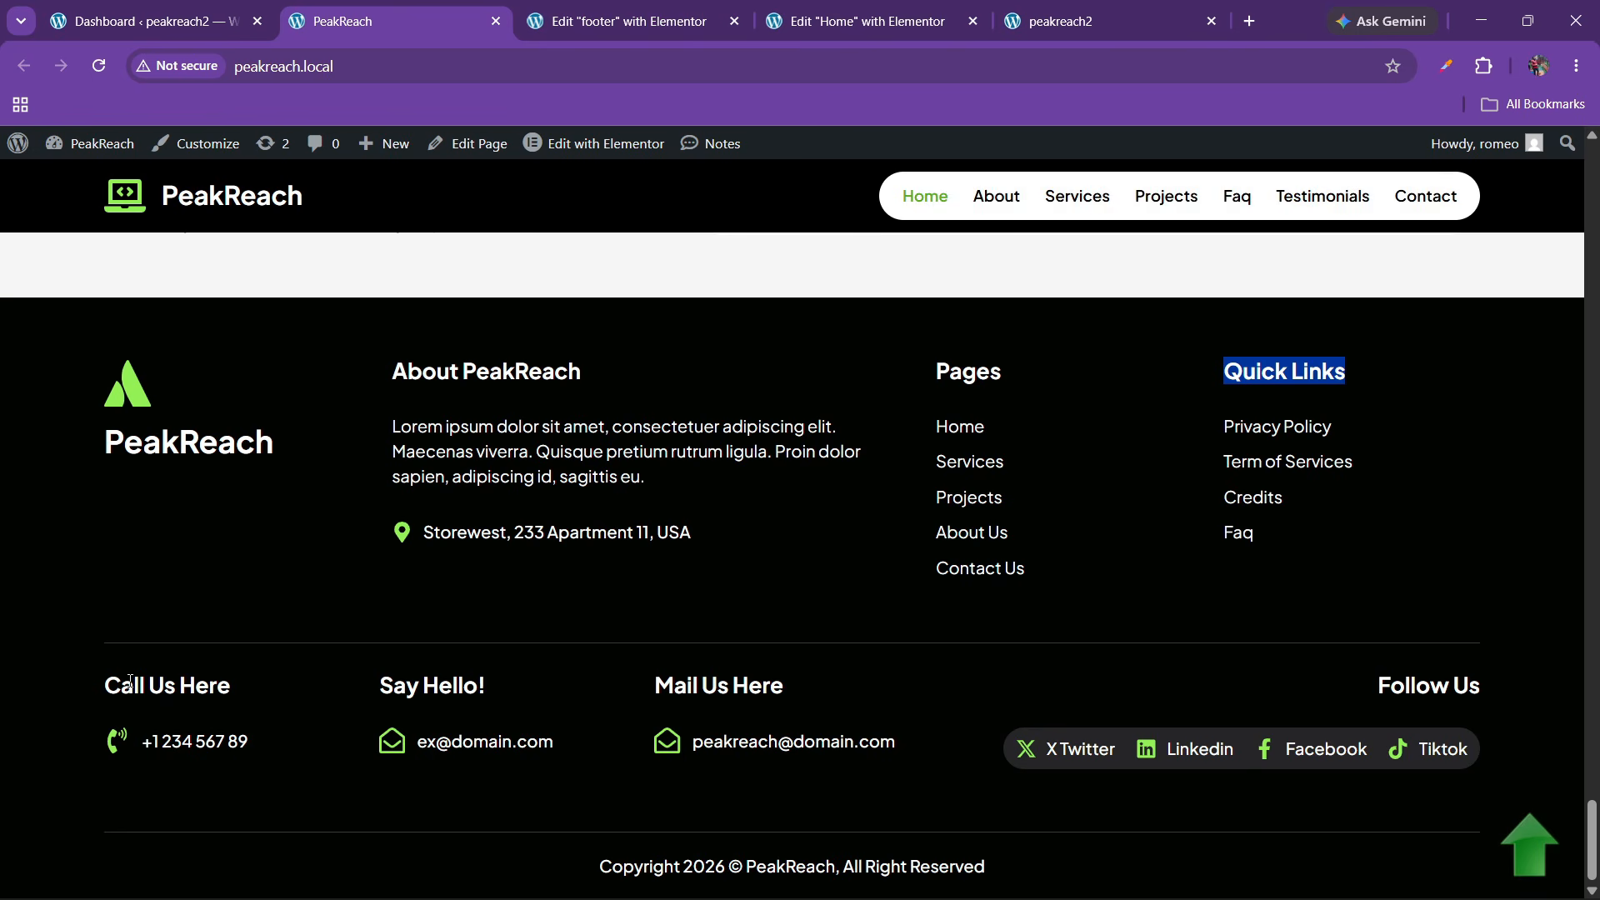
left_click_drag(104, 683, 238, 682)
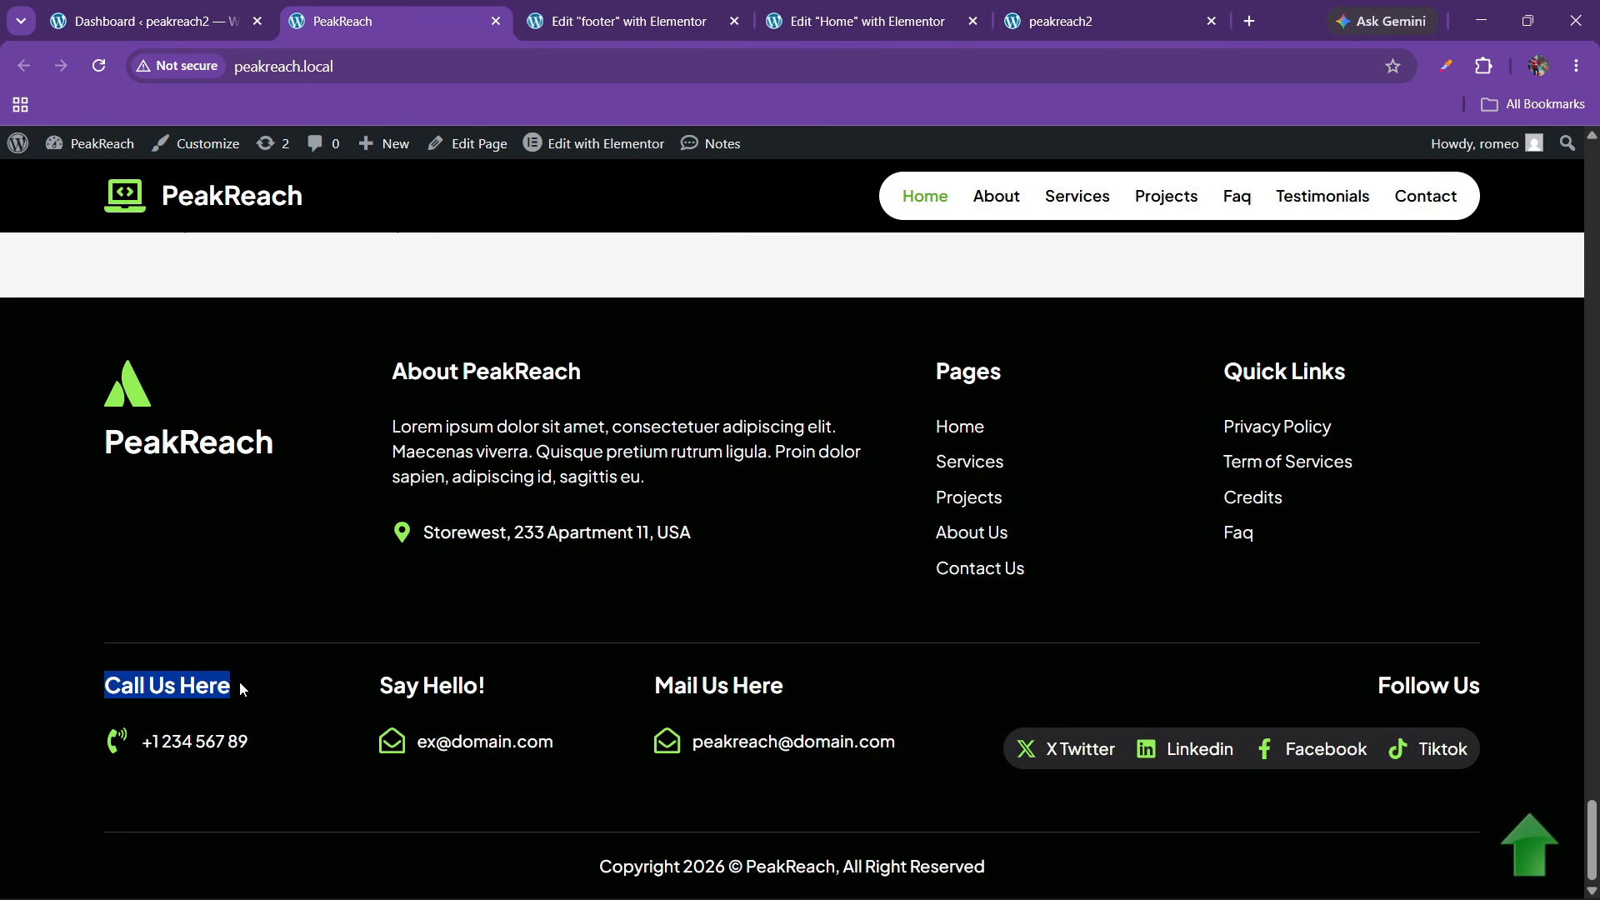
left_click(690, 7)
left_click(206, 411)
key("ctrl+a")
key("ctrl+v")
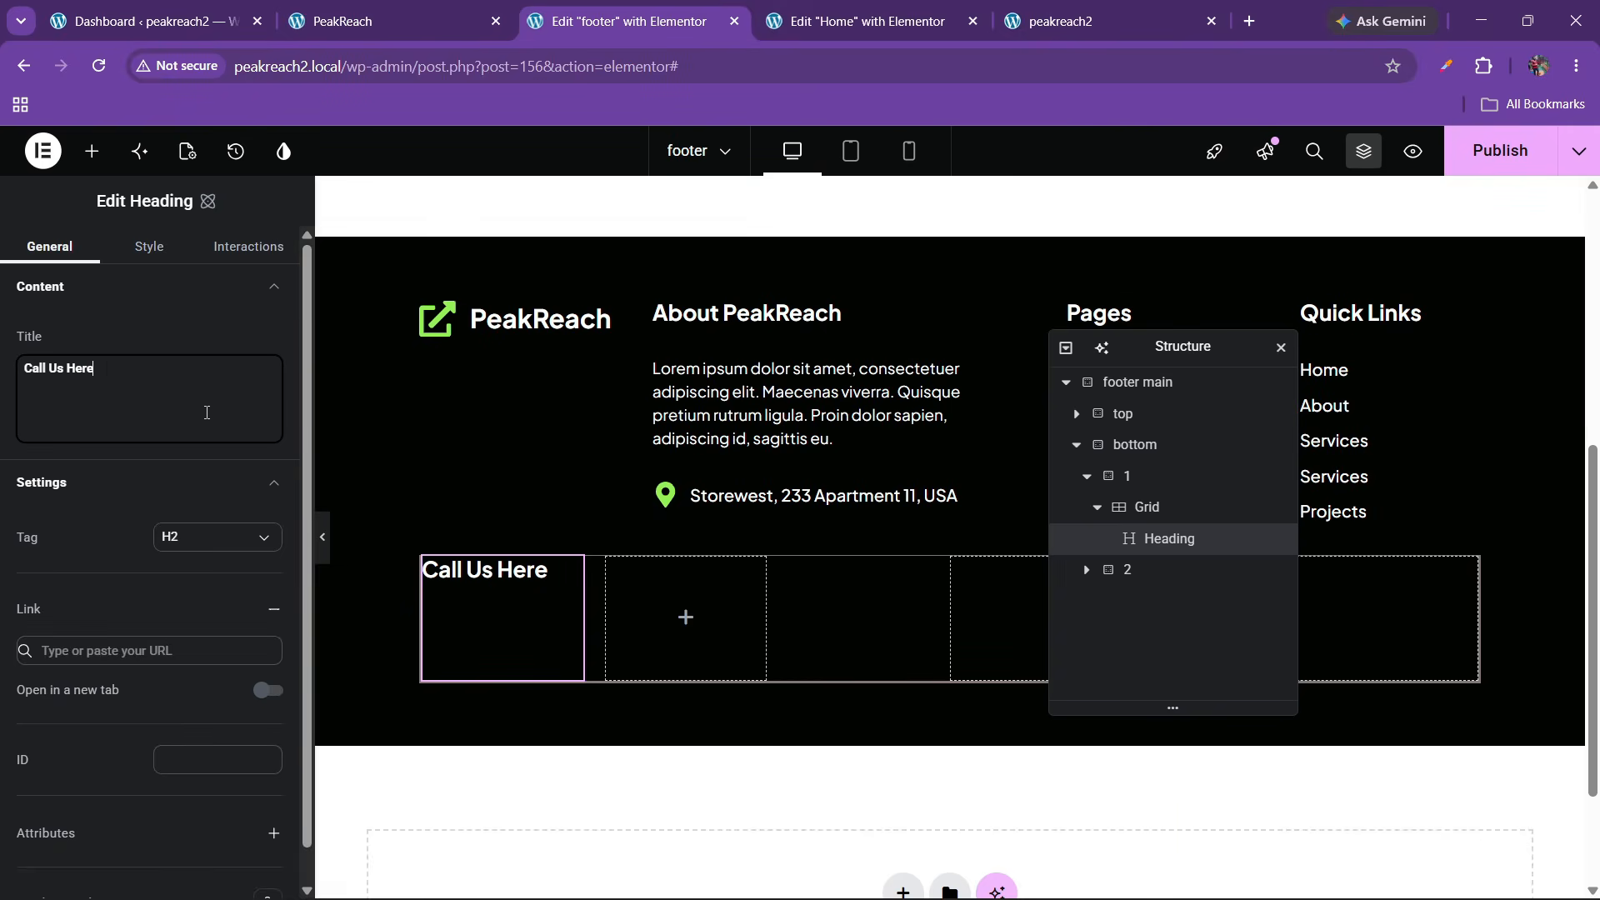
Paste a copy of the address list below the Call Us Here heading
right_click(763, 501)
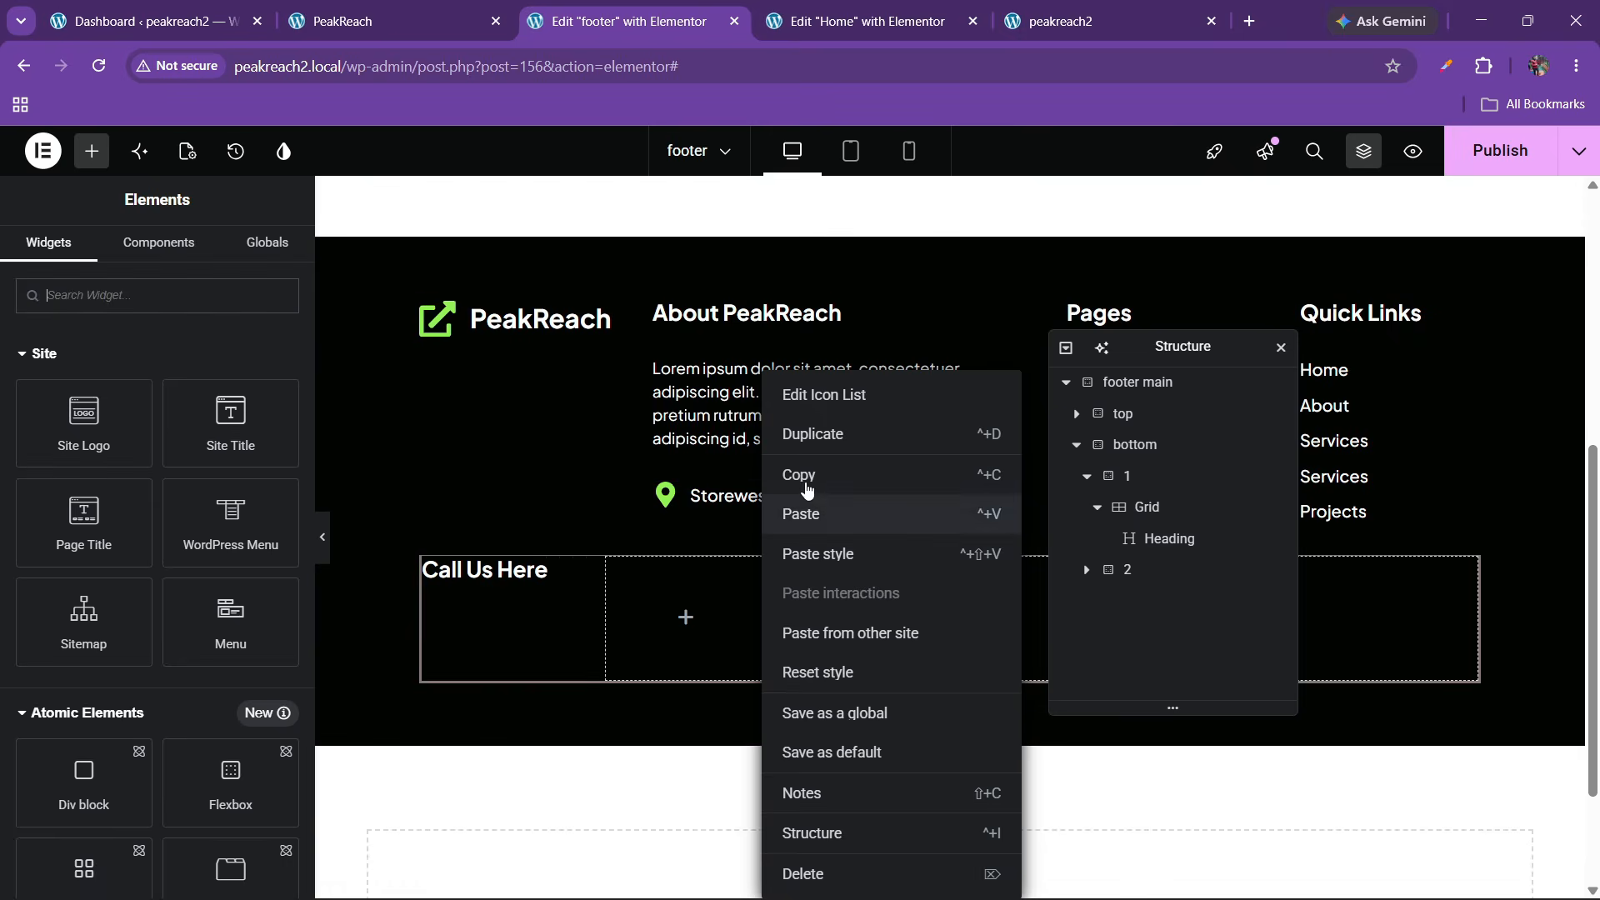
left_click(804, 478)
right_click(509, 573)
left_click(543, 593)
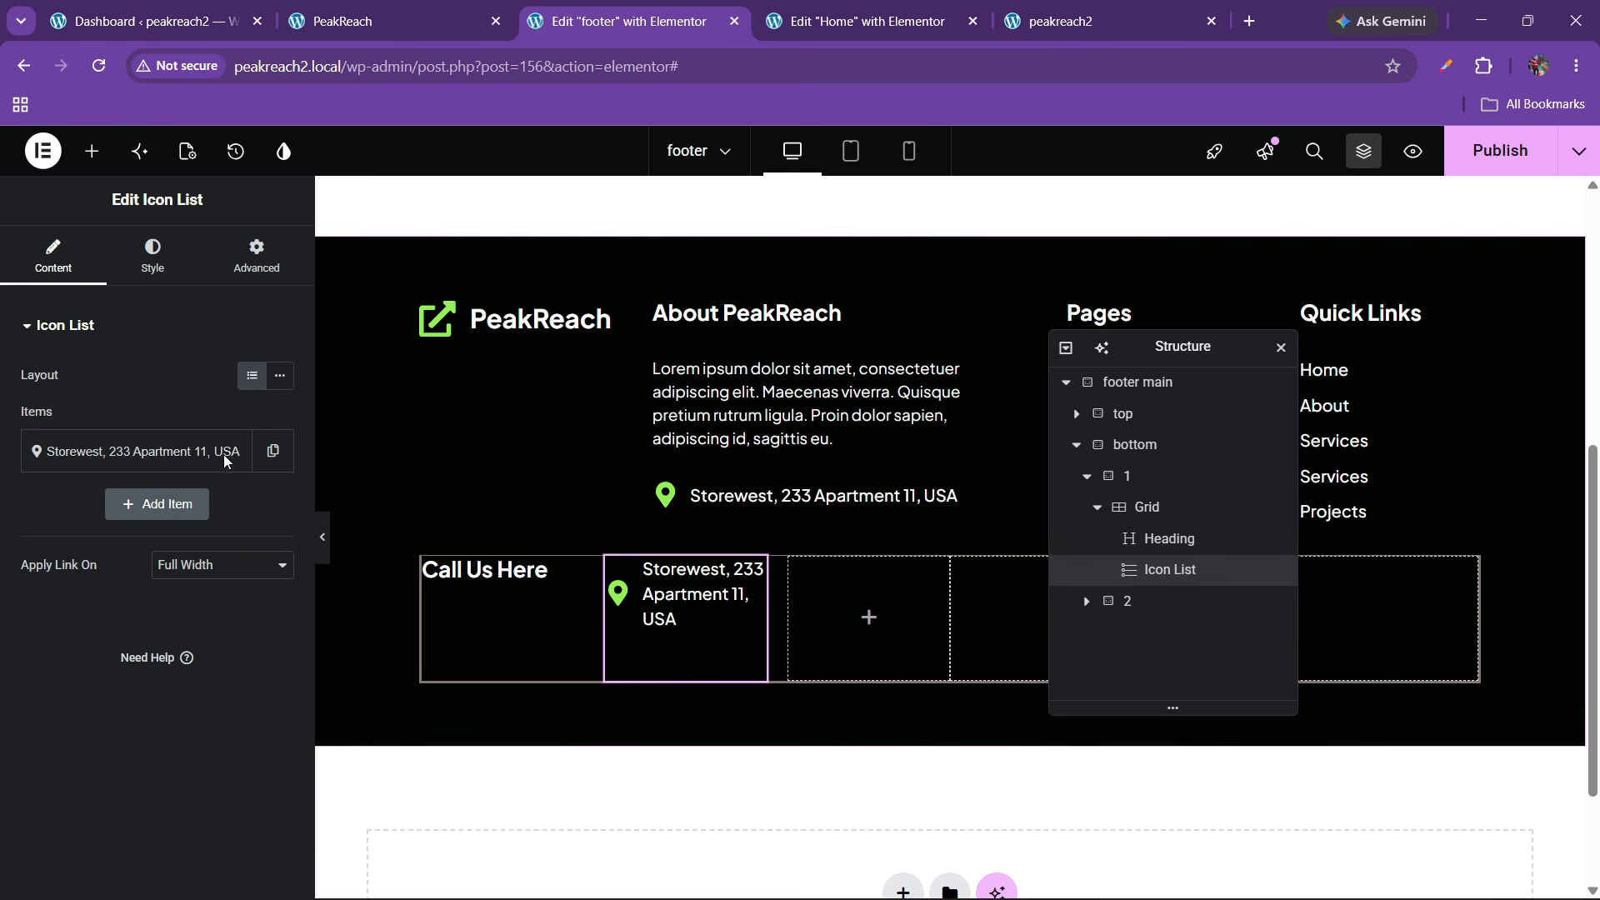
left_click(92, 151)
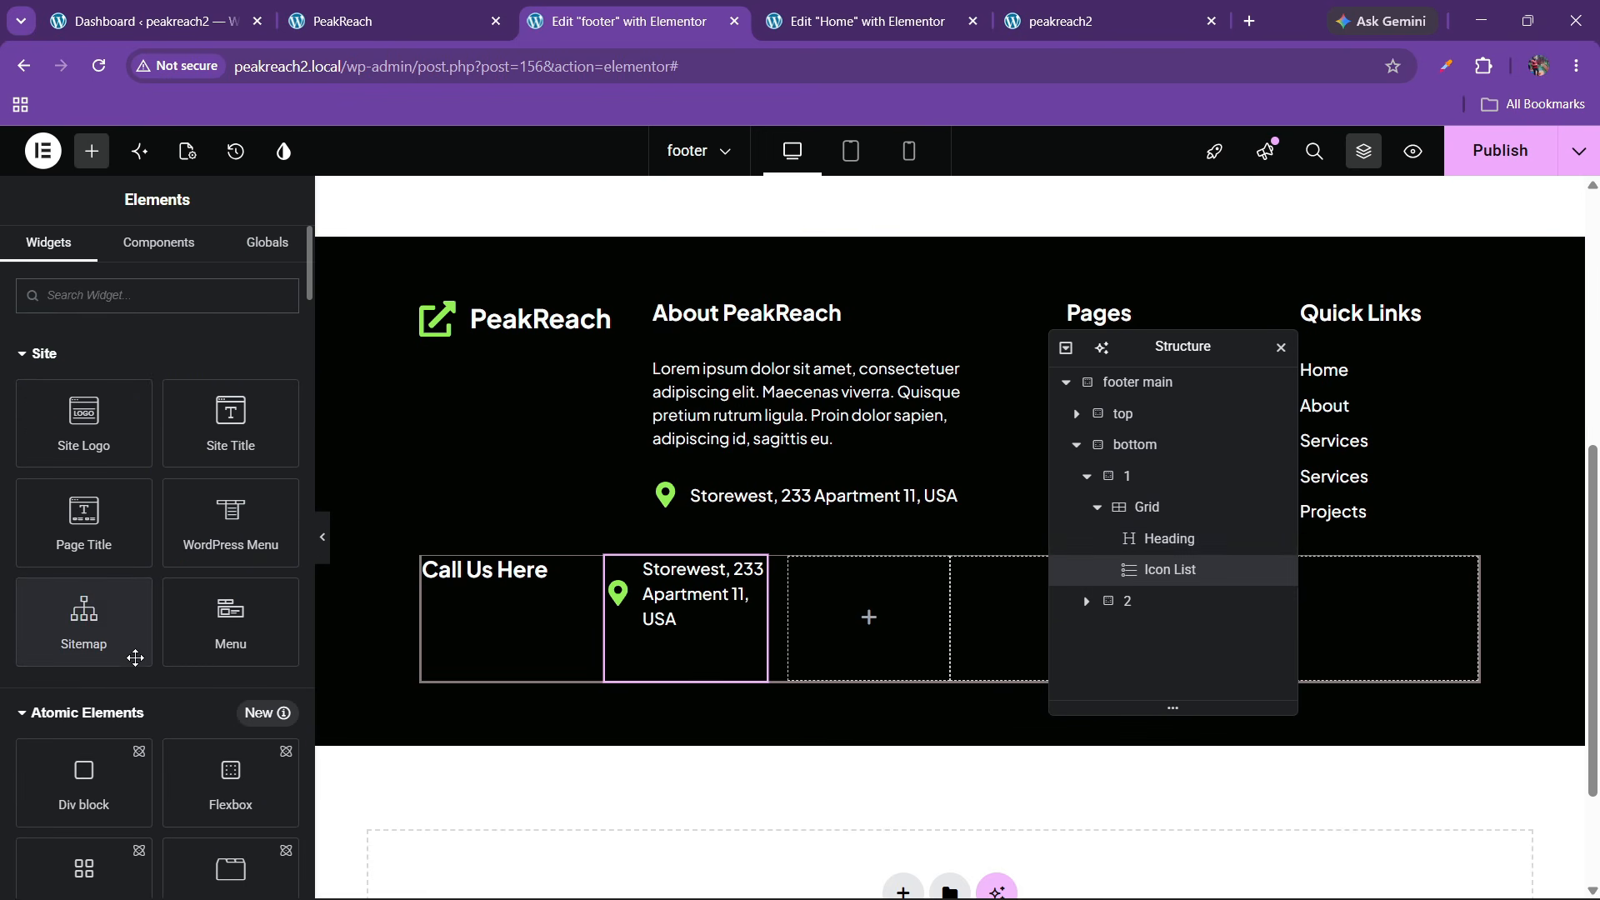
Add a flexbox box to the grid and move the heading and address list into it
left_click_drag(229, 779, 648, 655)
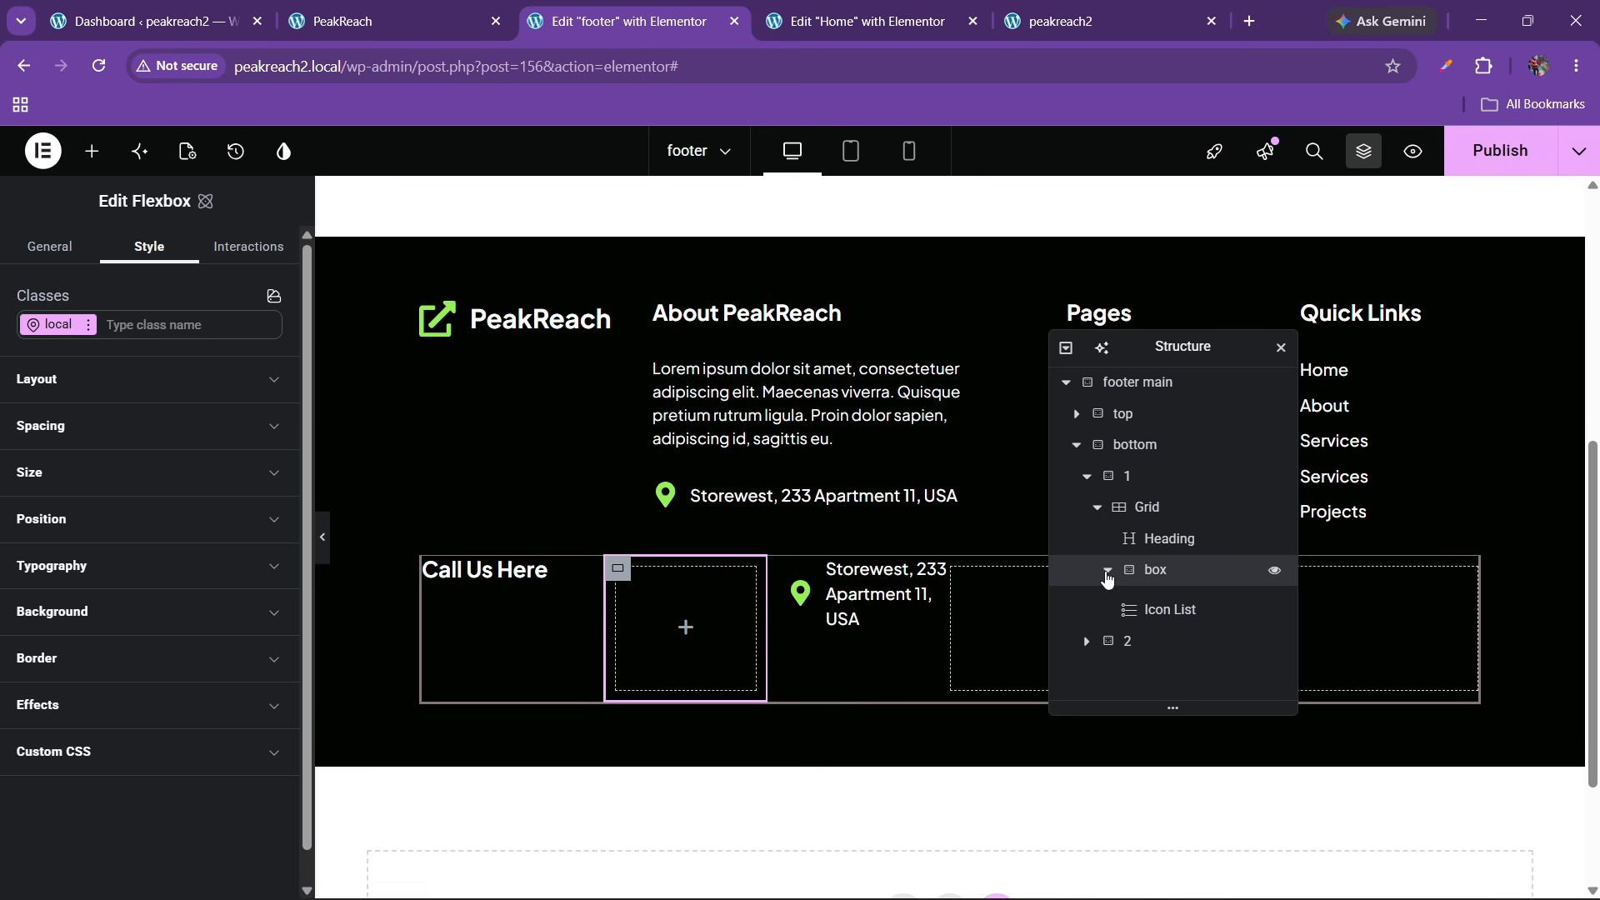
mouse_move(1178, 539)
left_mouse_down()
mouse_move(1185, 584)
mouse_move(1185, 560)
left_mouse_up()
left_click(1193, 603)
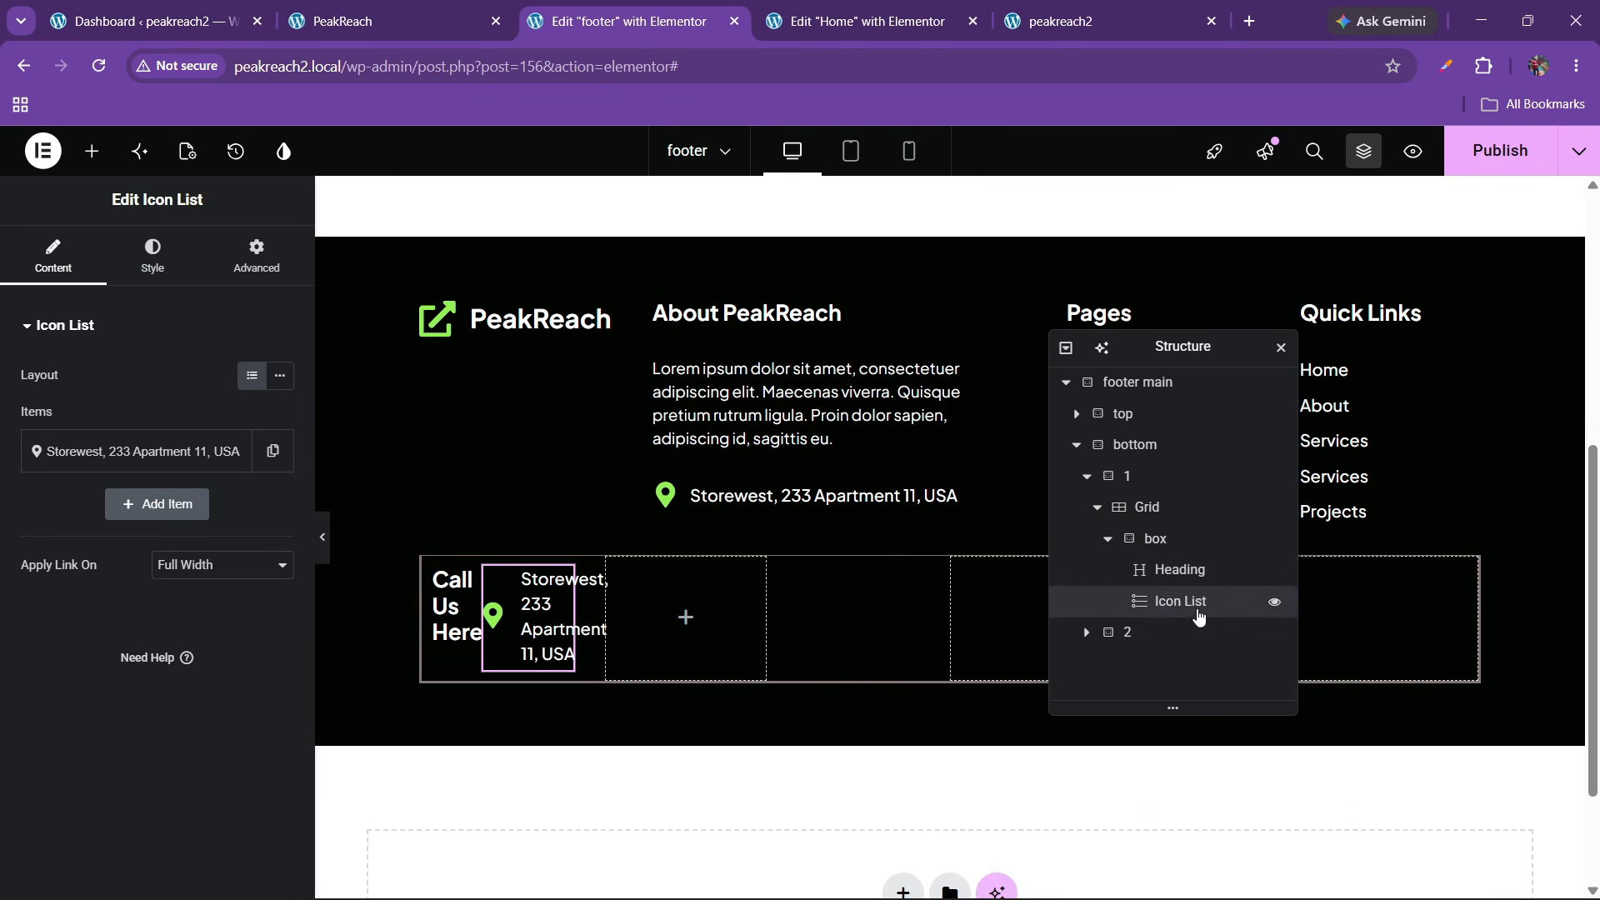
left_click(1107, 542)
left_click(1133, 539)
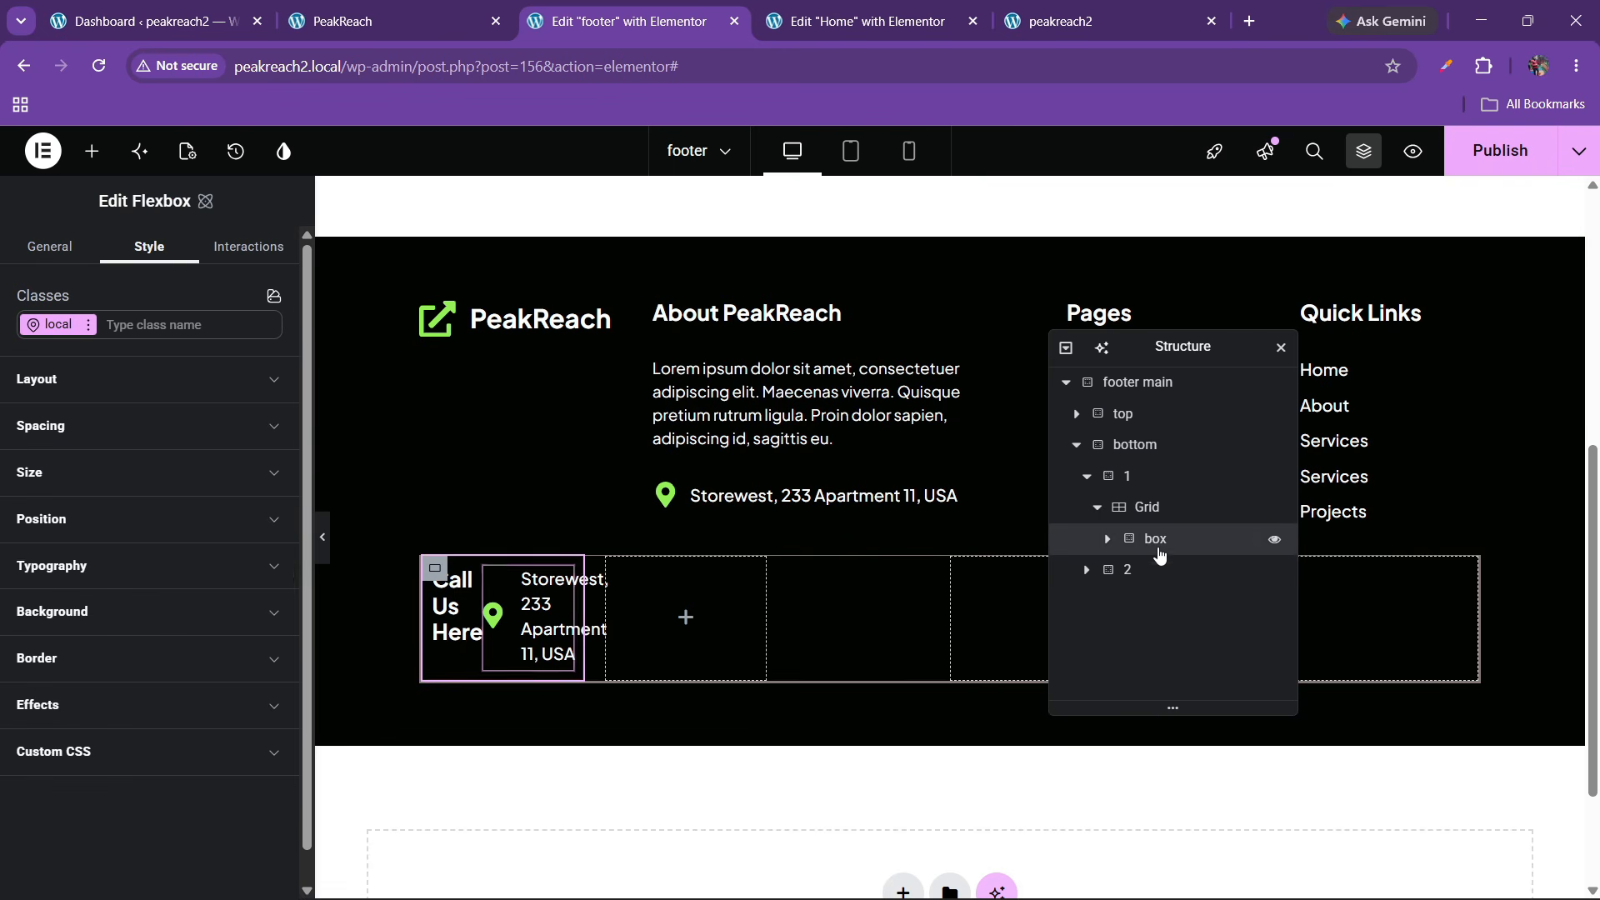
Set the box to column direction, centre justified, items aligned start, with a gap
left_click(203, 506)
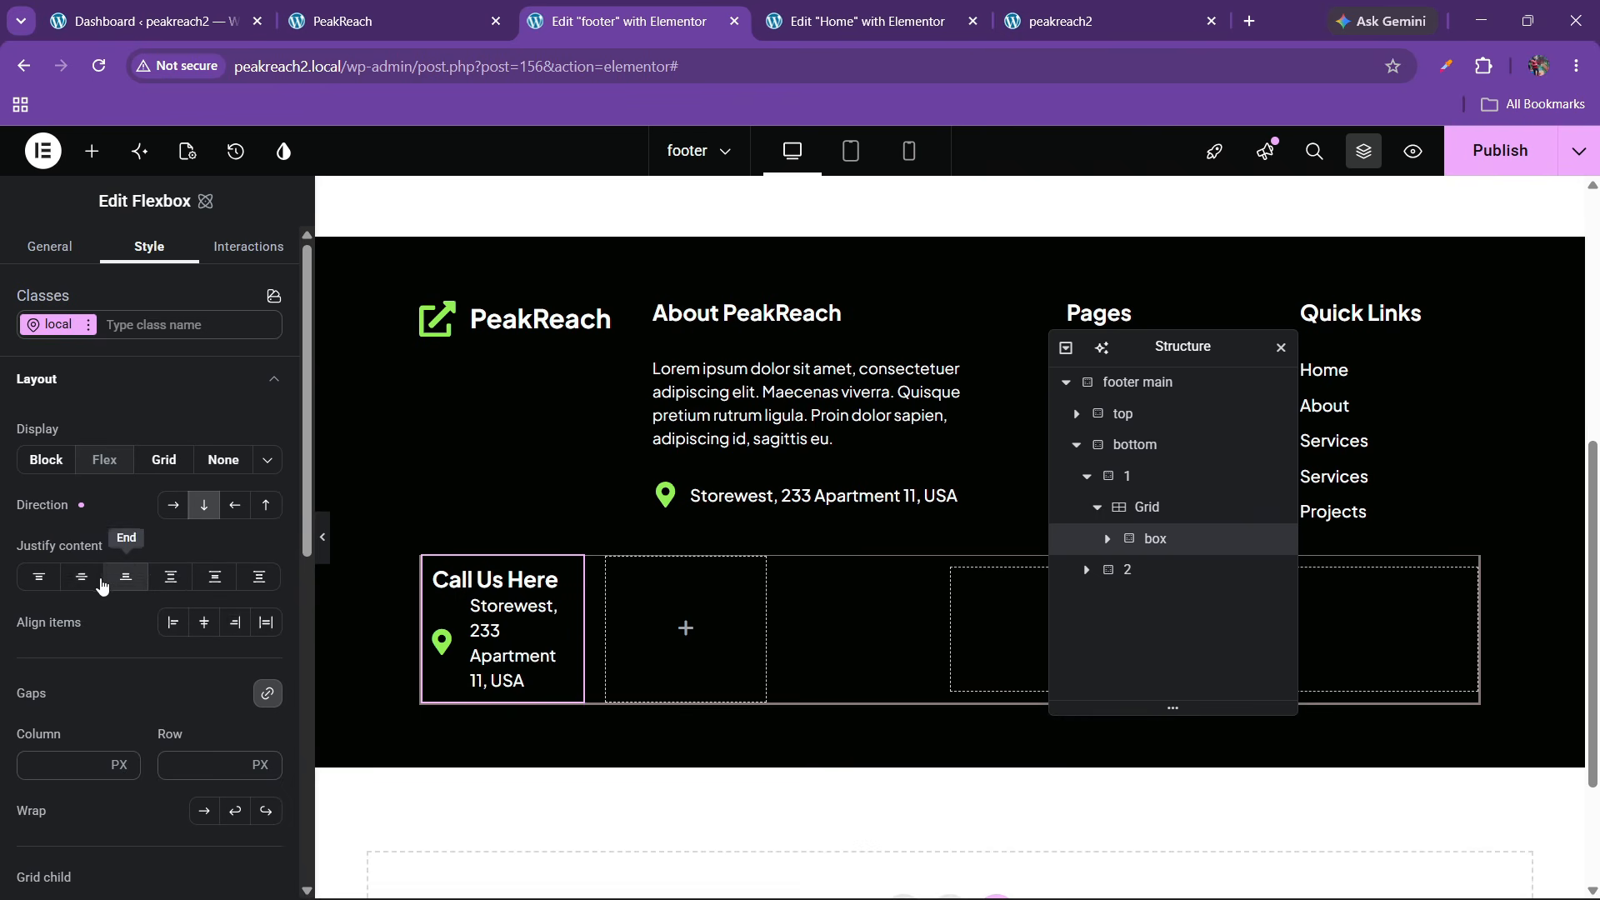
left_click(82, 577)
left_click(204, 622)
left_click(178, 630)
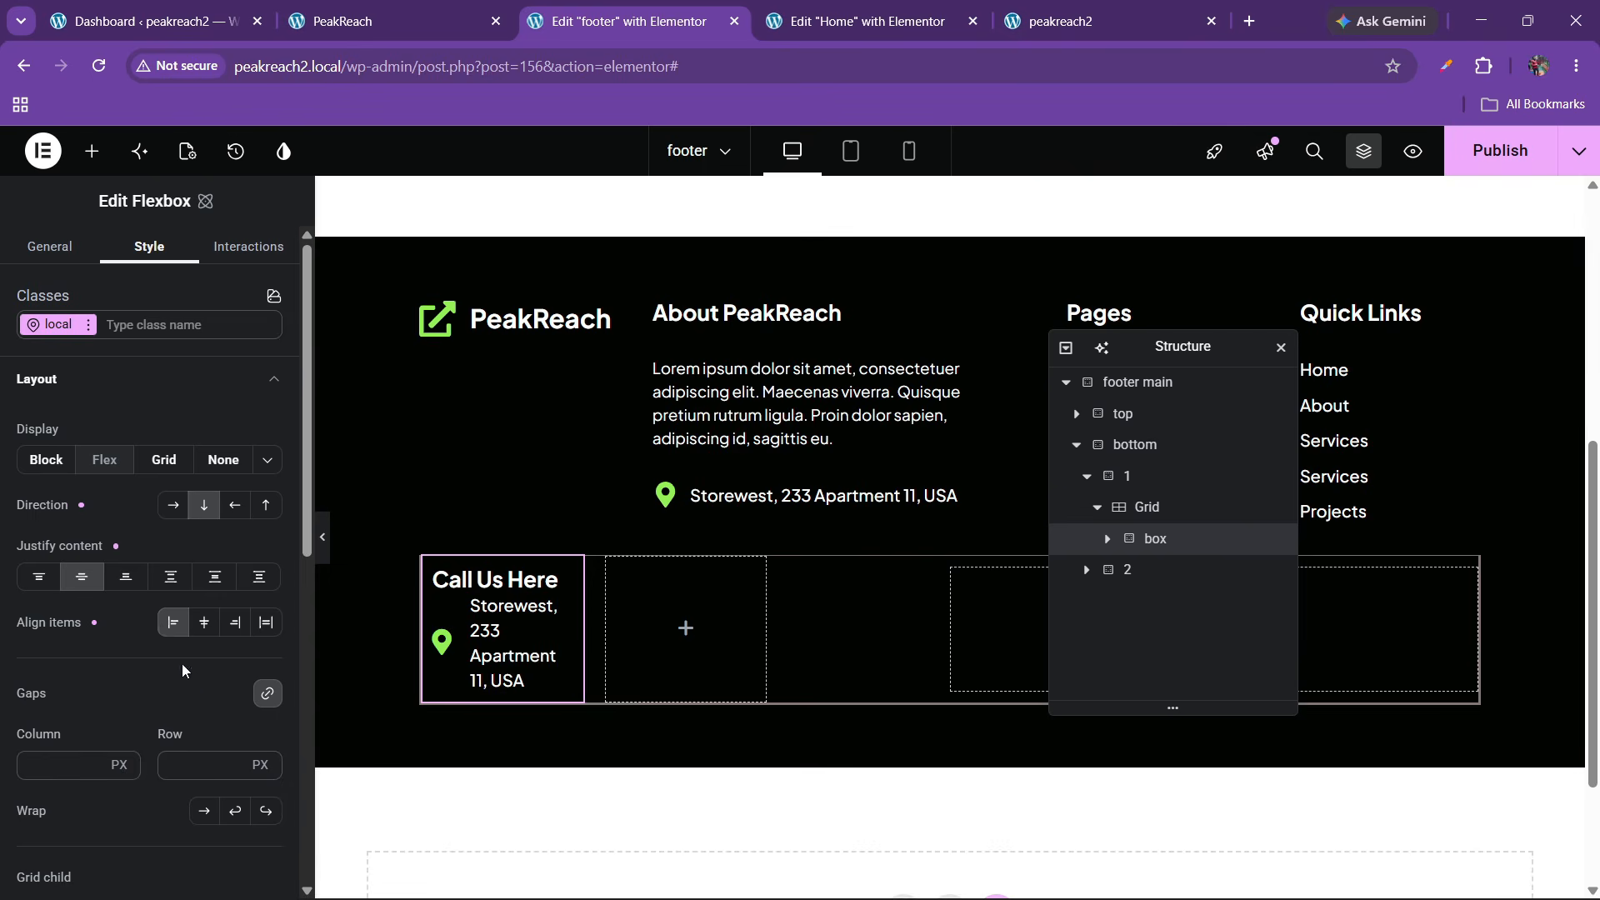
left_click(179, 768)
Enter a gap of 20, then paste the live site's phone number into the list item text
type("20")
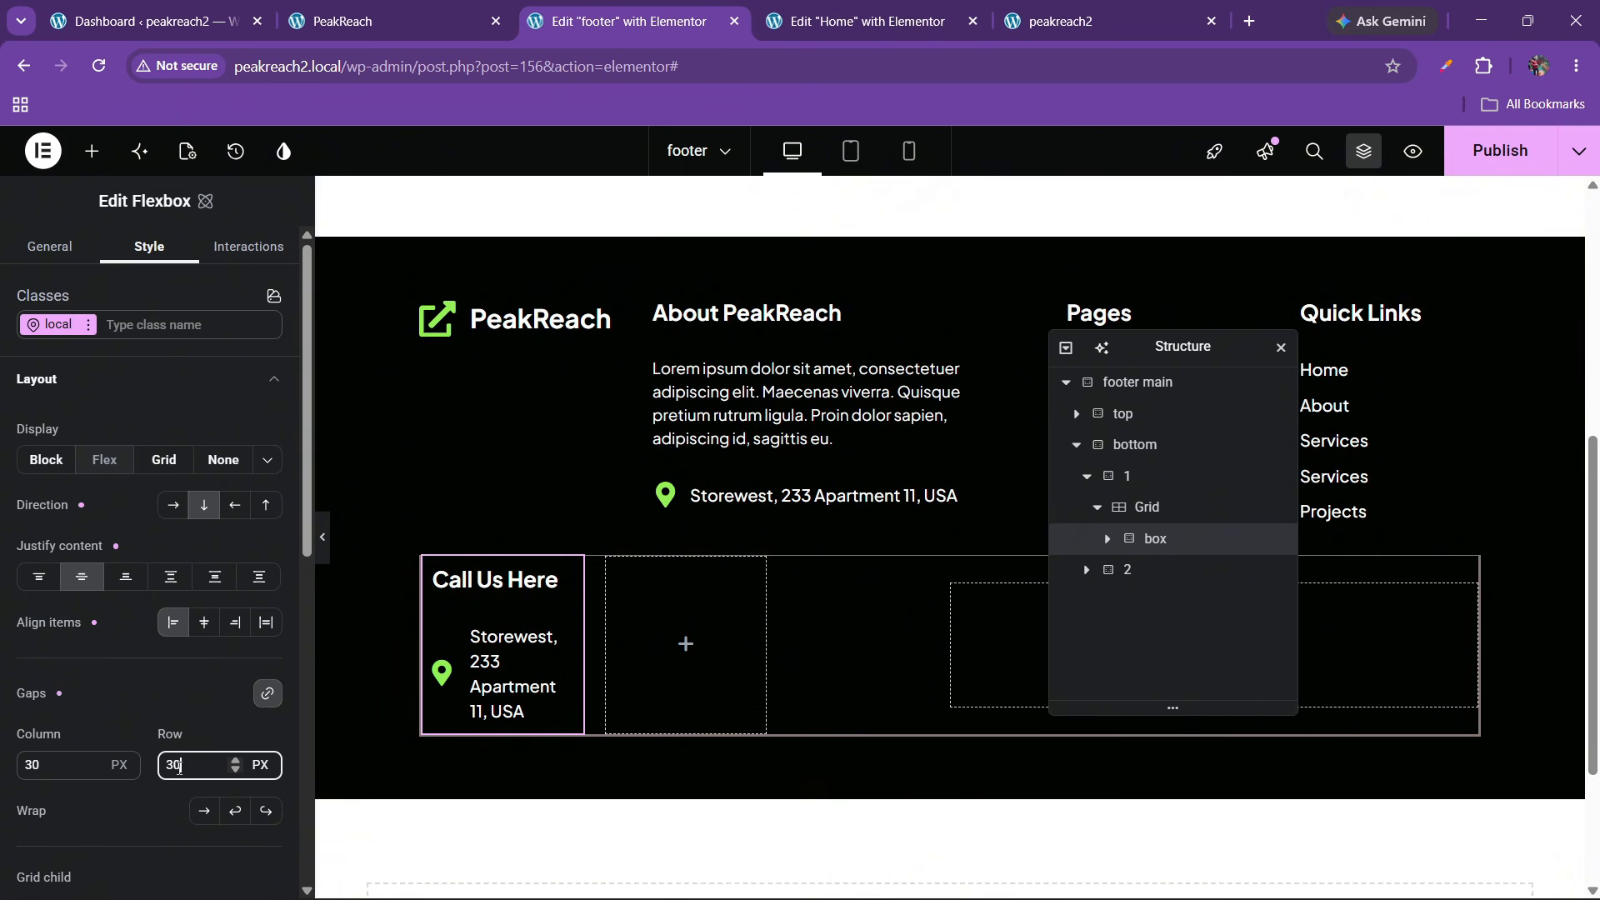
left_click(510, 10)
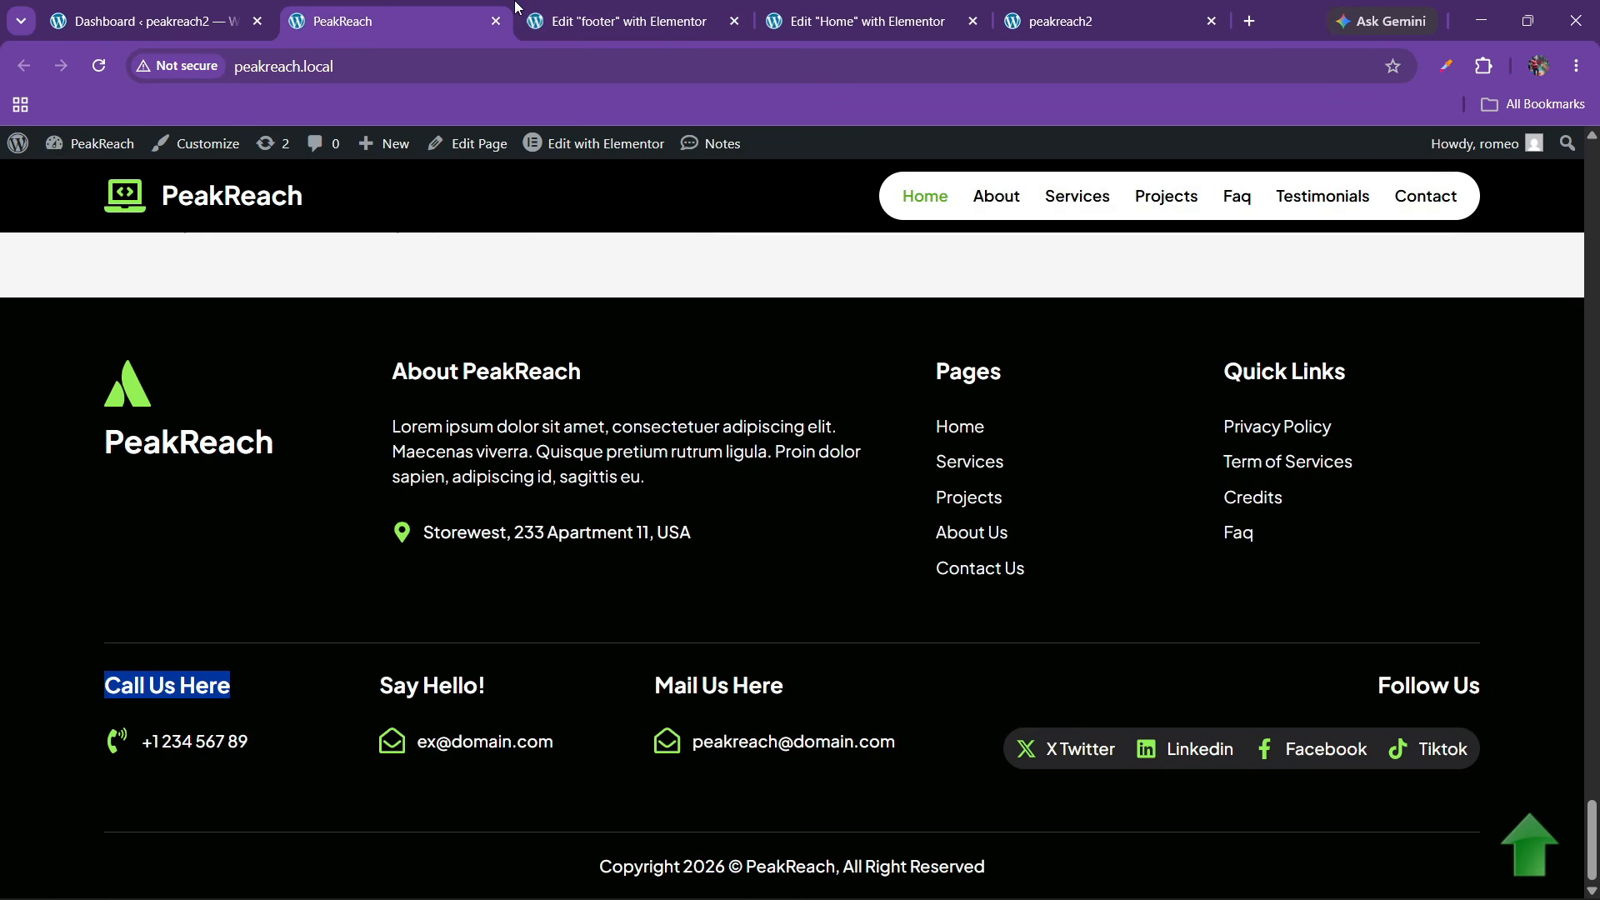
left_click_drag(141, 742, 227, 741)
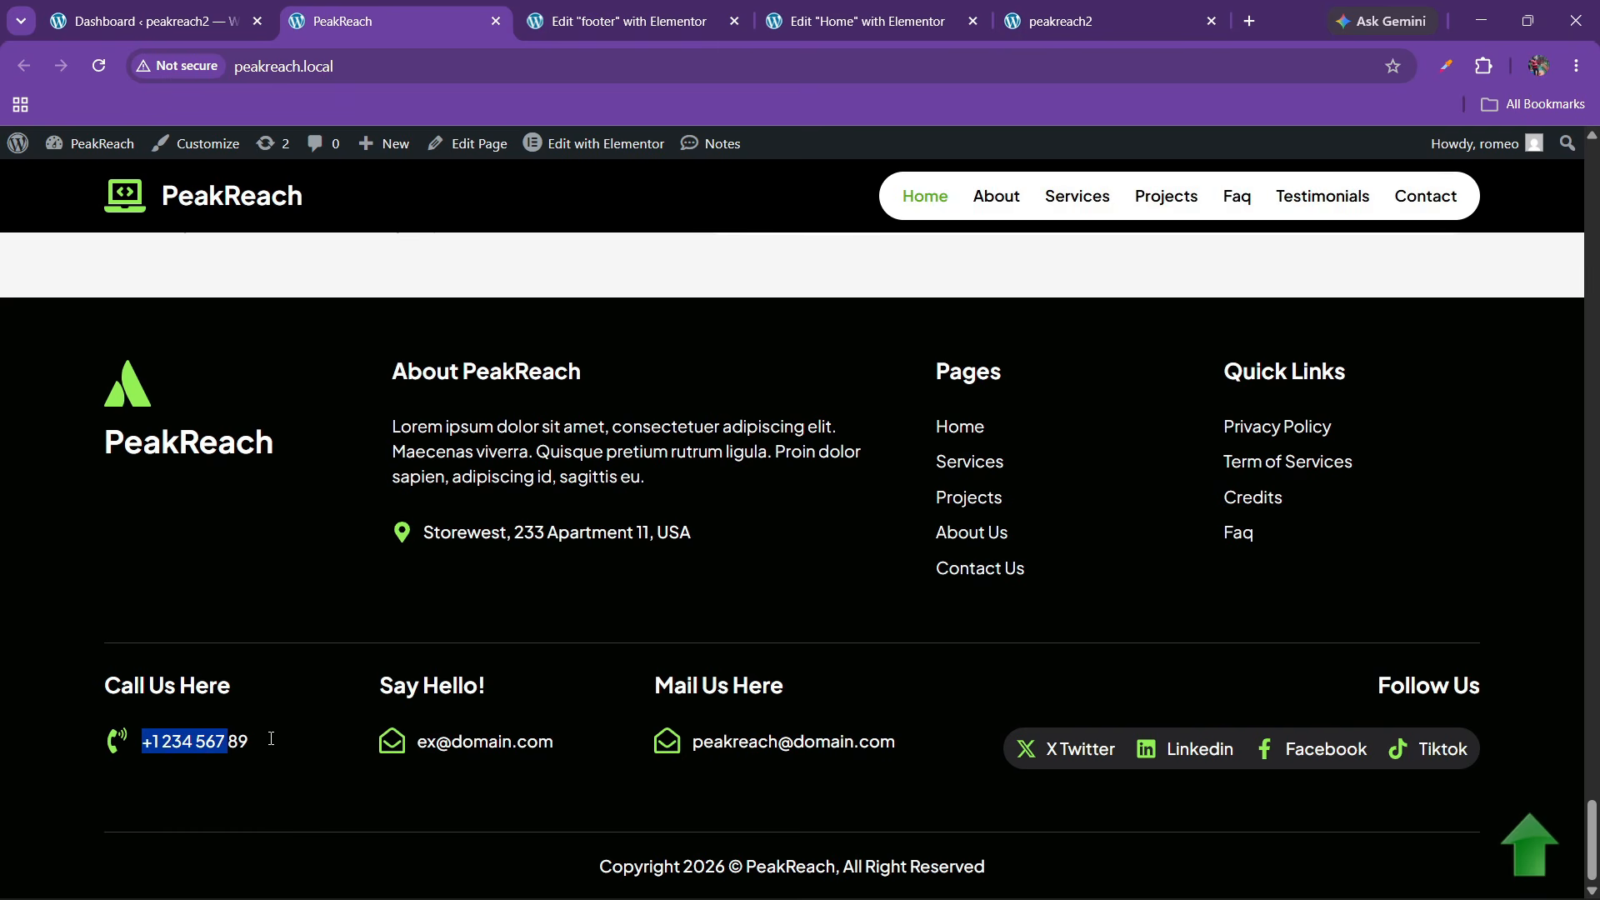
left_click(616, 21)
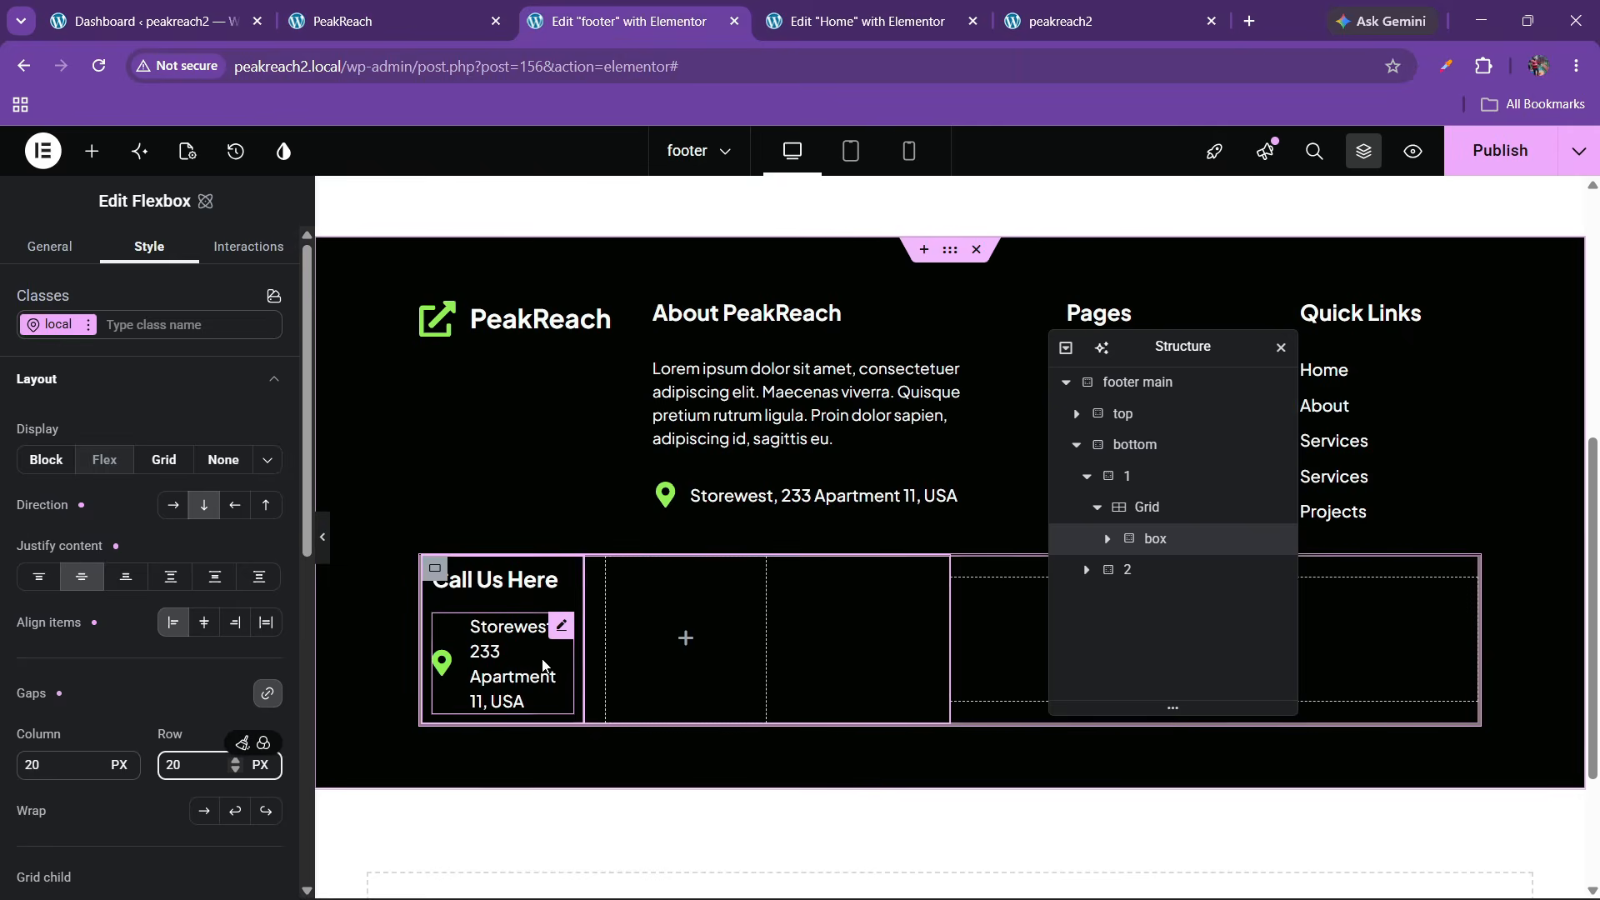
left_click(500, 662)
left_click(57, 450)
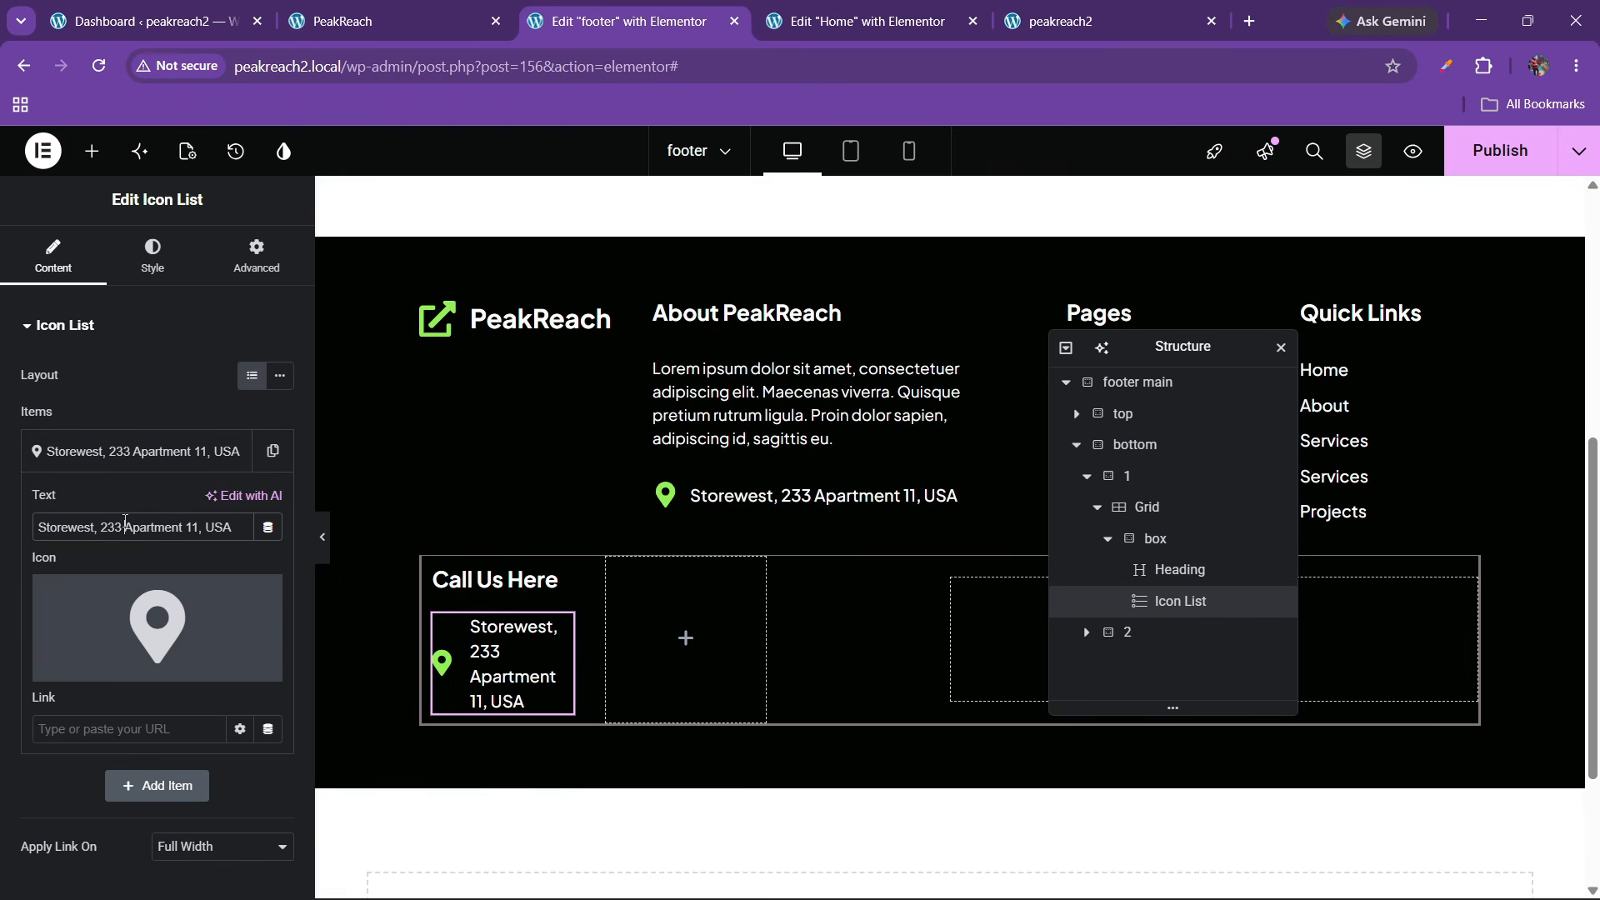
key("ctrl+a")
type("+1 234 567 89")
Give the list item the ringing phone icon from the Icon Library
left_click(92, 641)
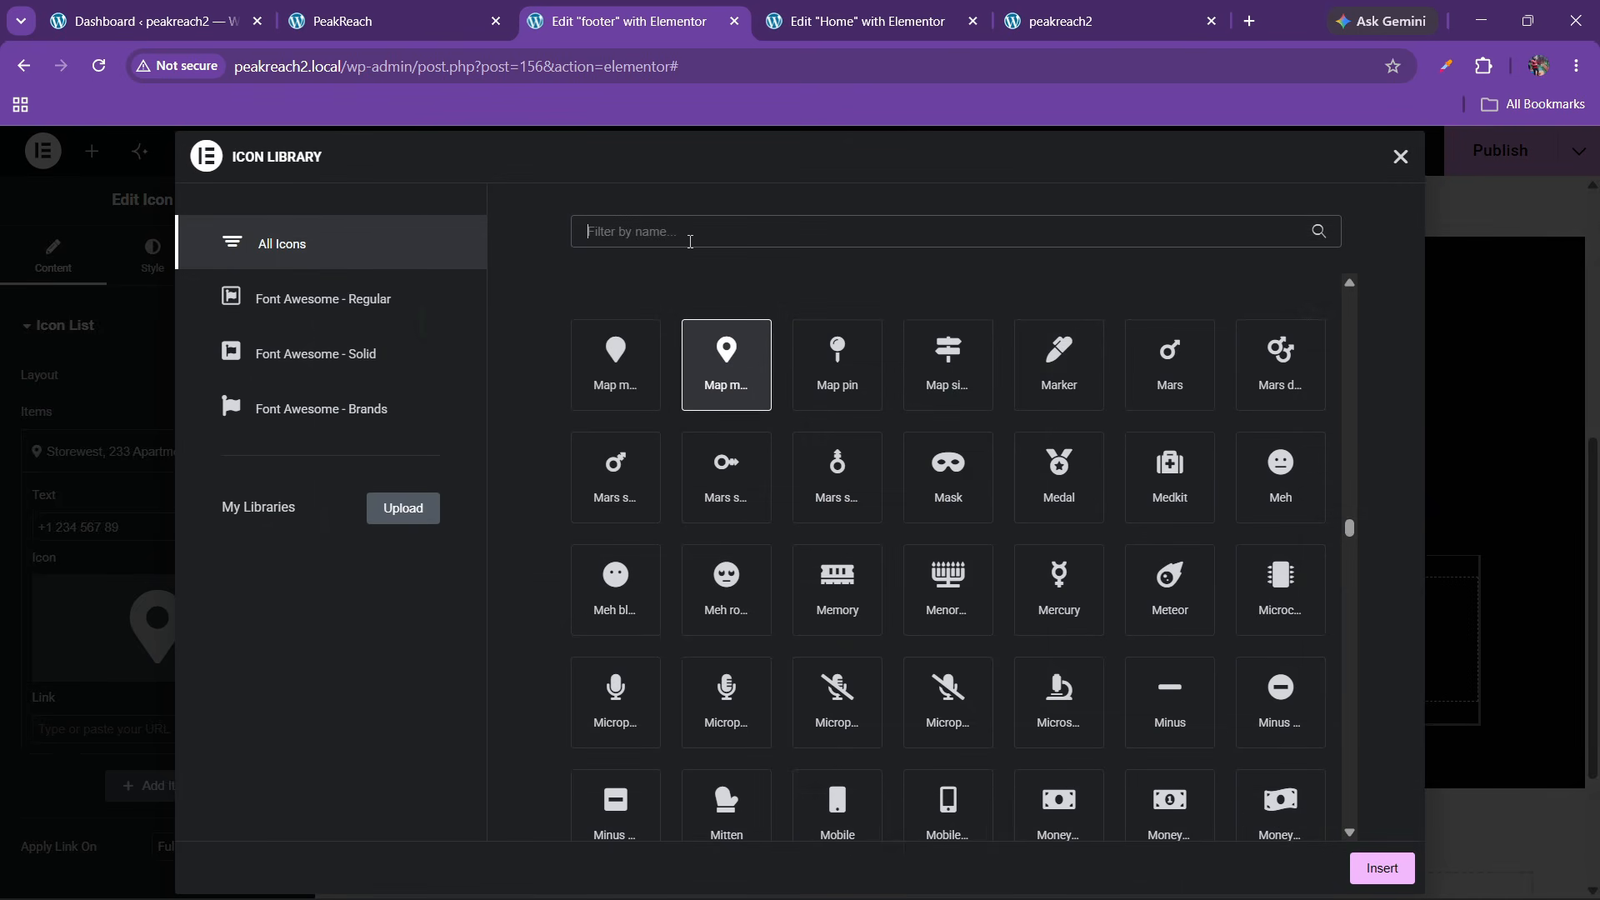
type("phone")
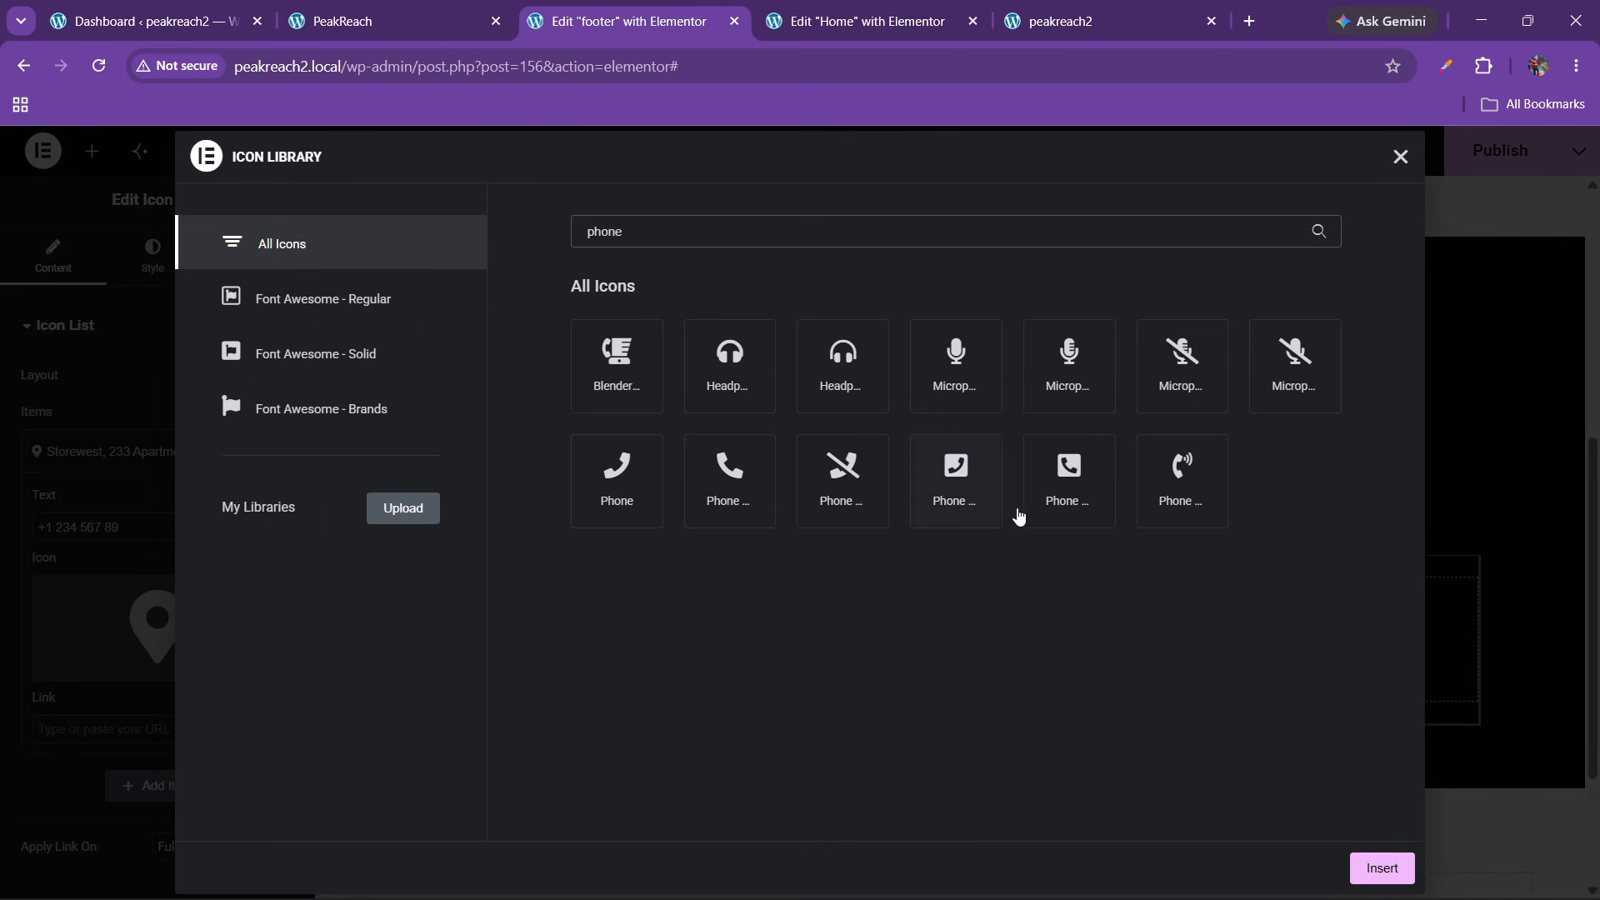
left_click(1175, 487)
left_click(1367, 866)
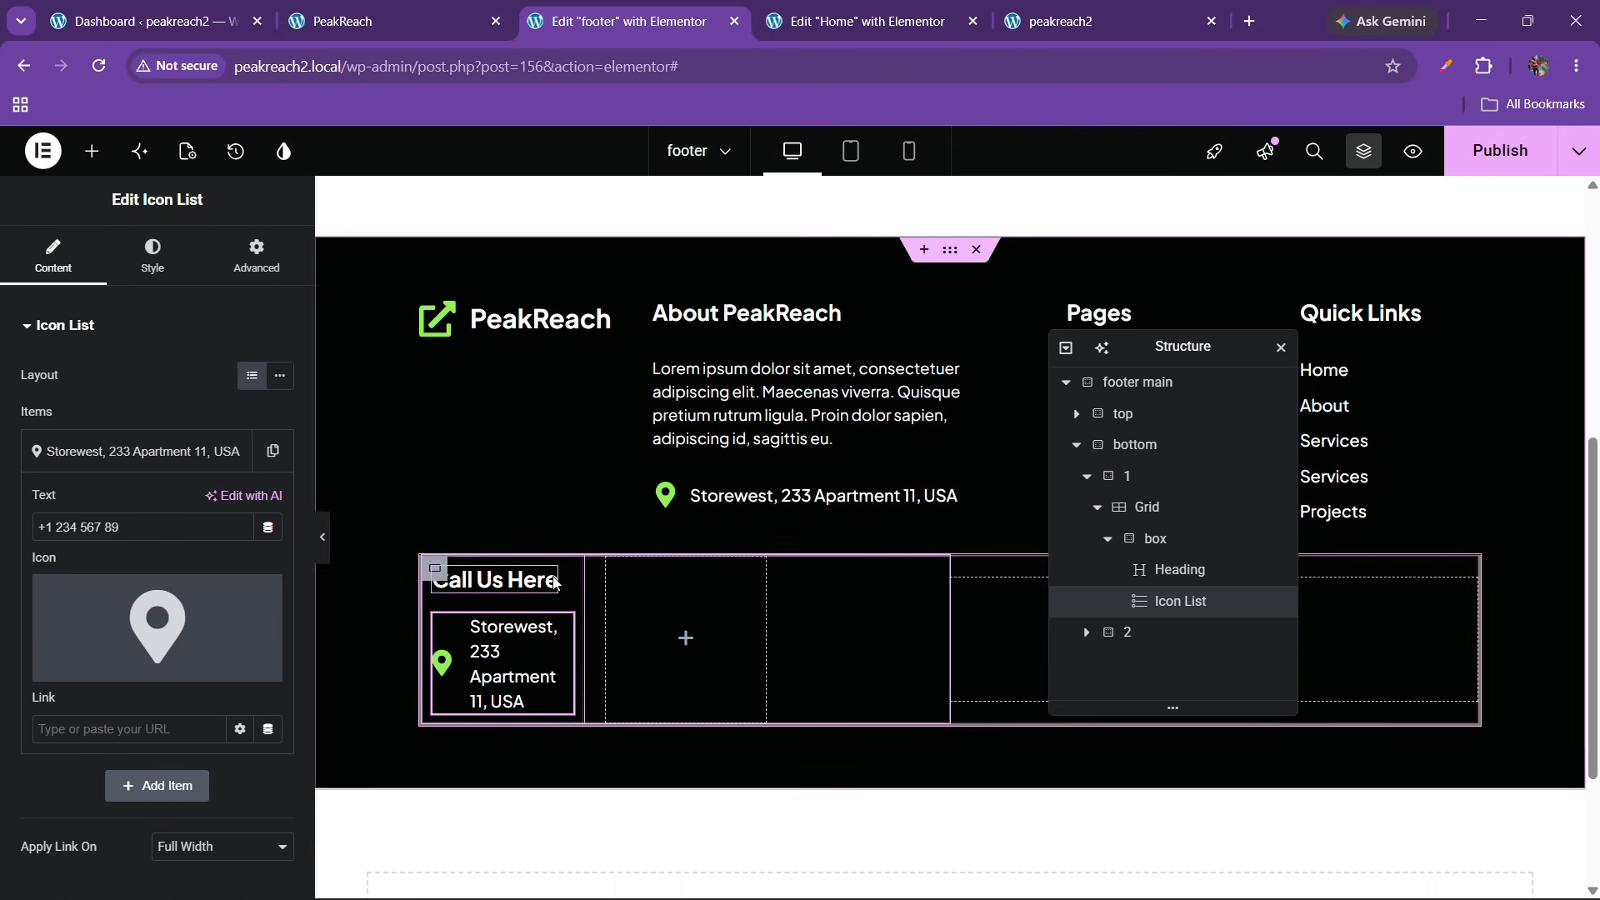
left_click(194, 676)
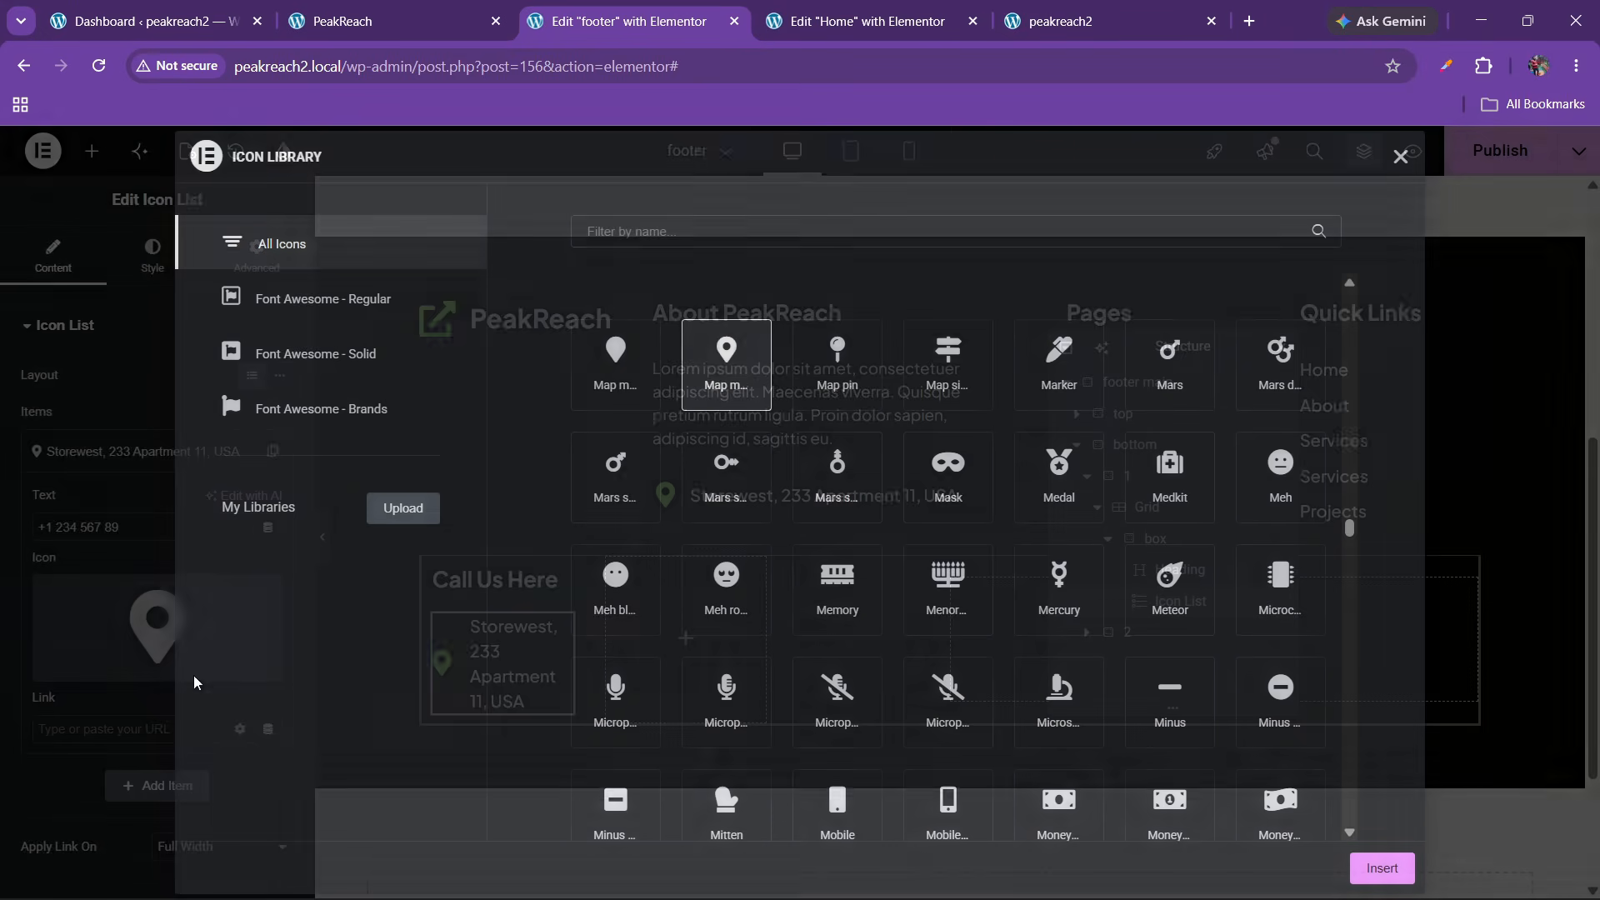
left_click(762, 237)
type("ph")
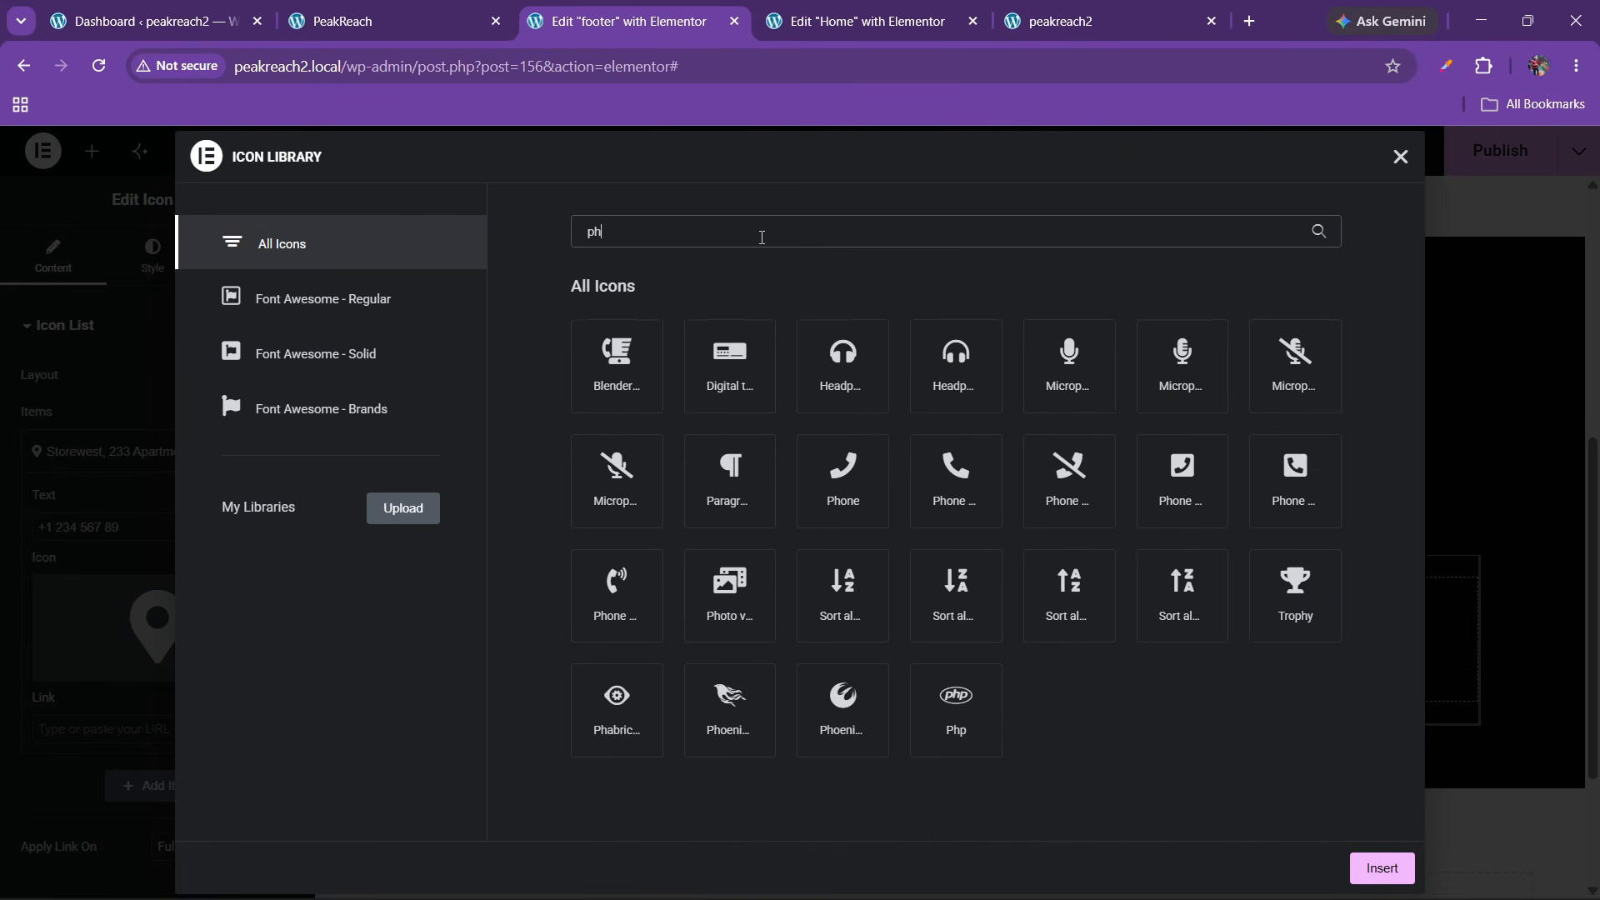
type("one")
left_click(1214, 480)
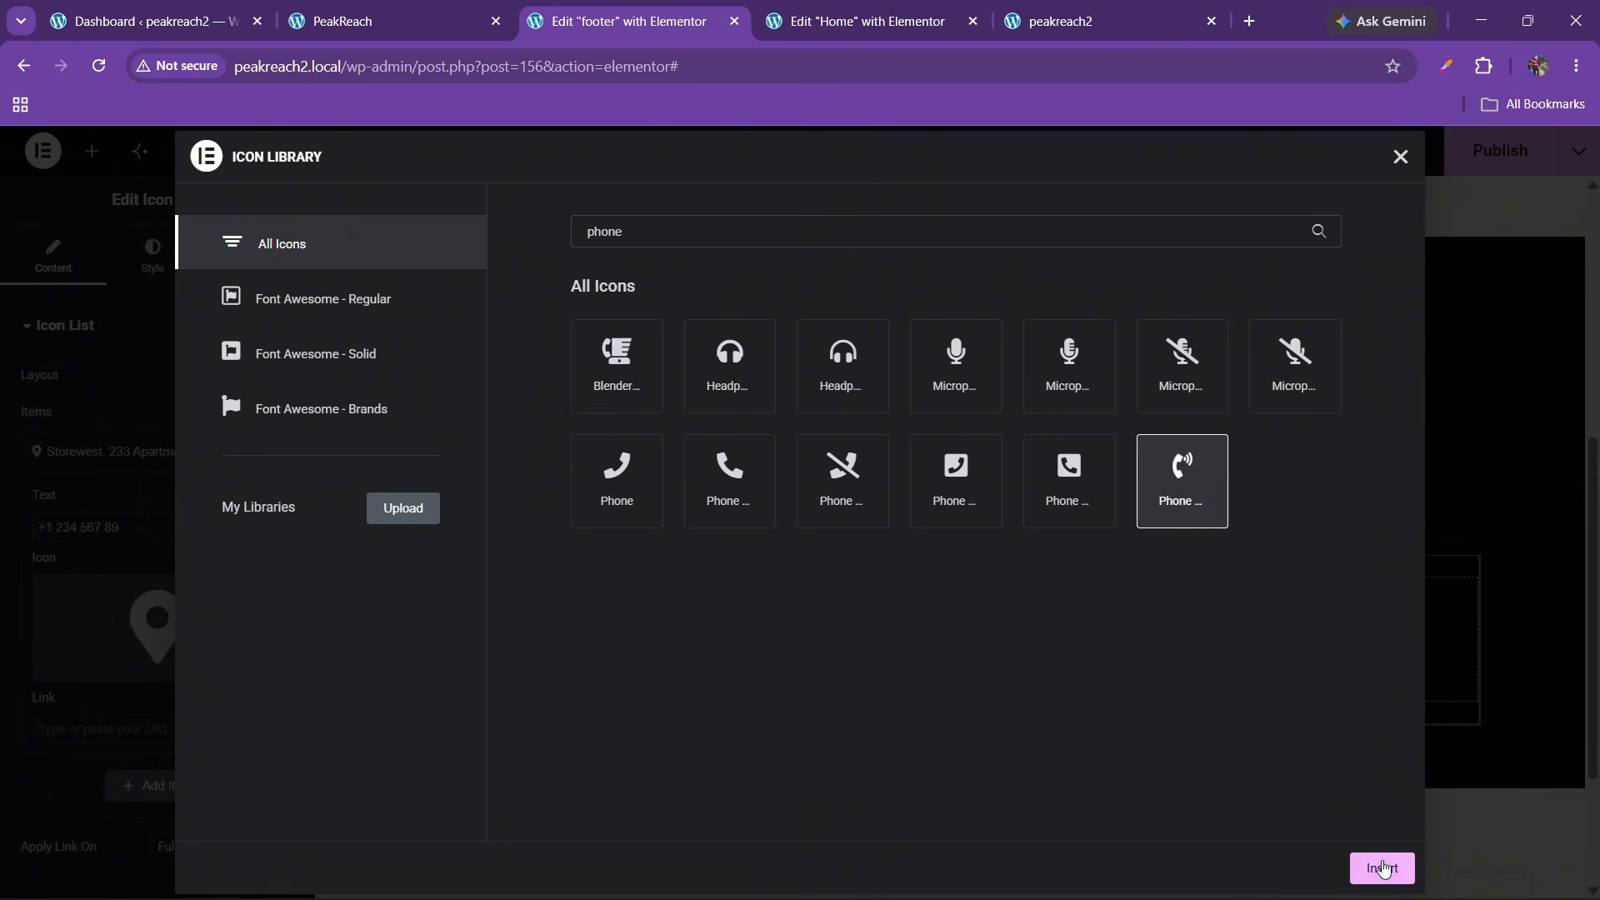
left_click(1383, 869)
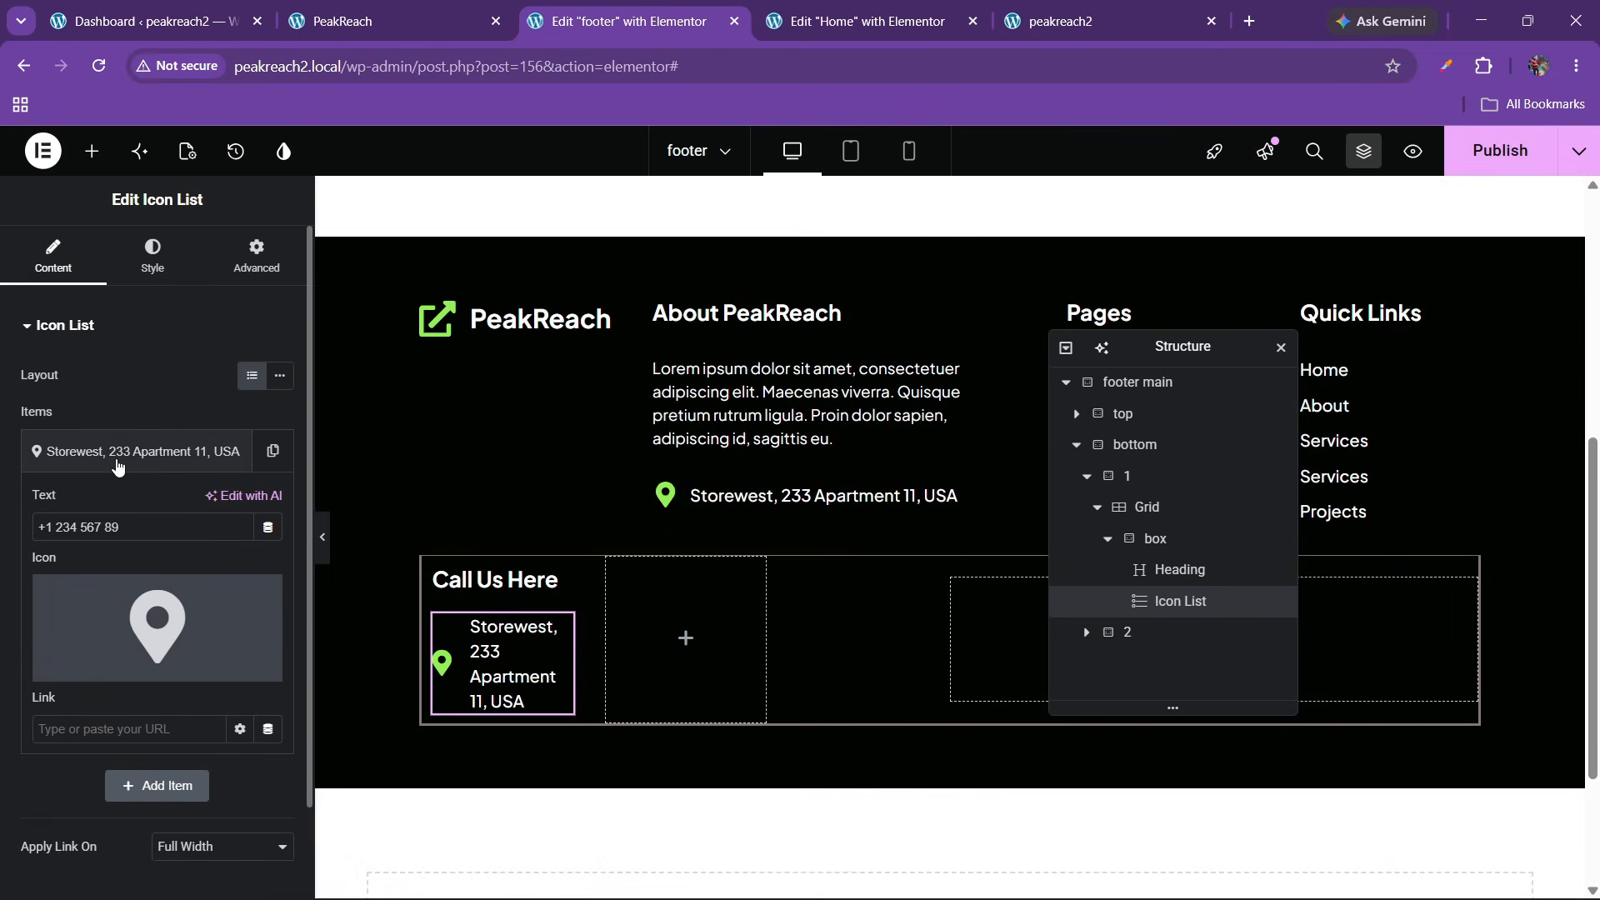
Publish the footer changes
left_click(118, 467)
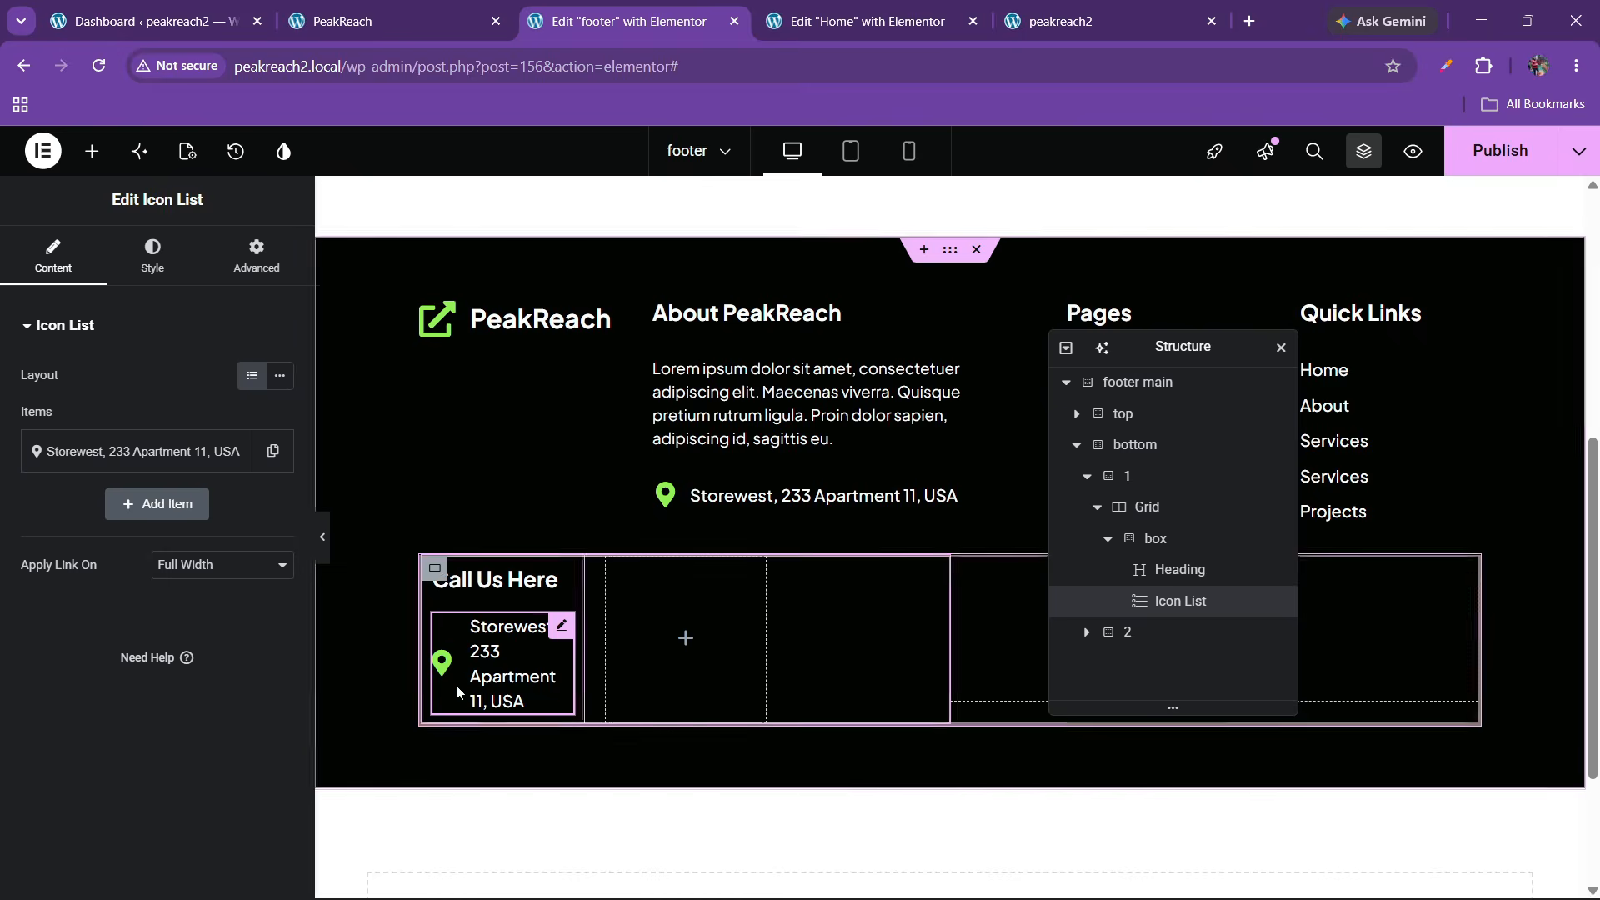
left_click(114, 453)
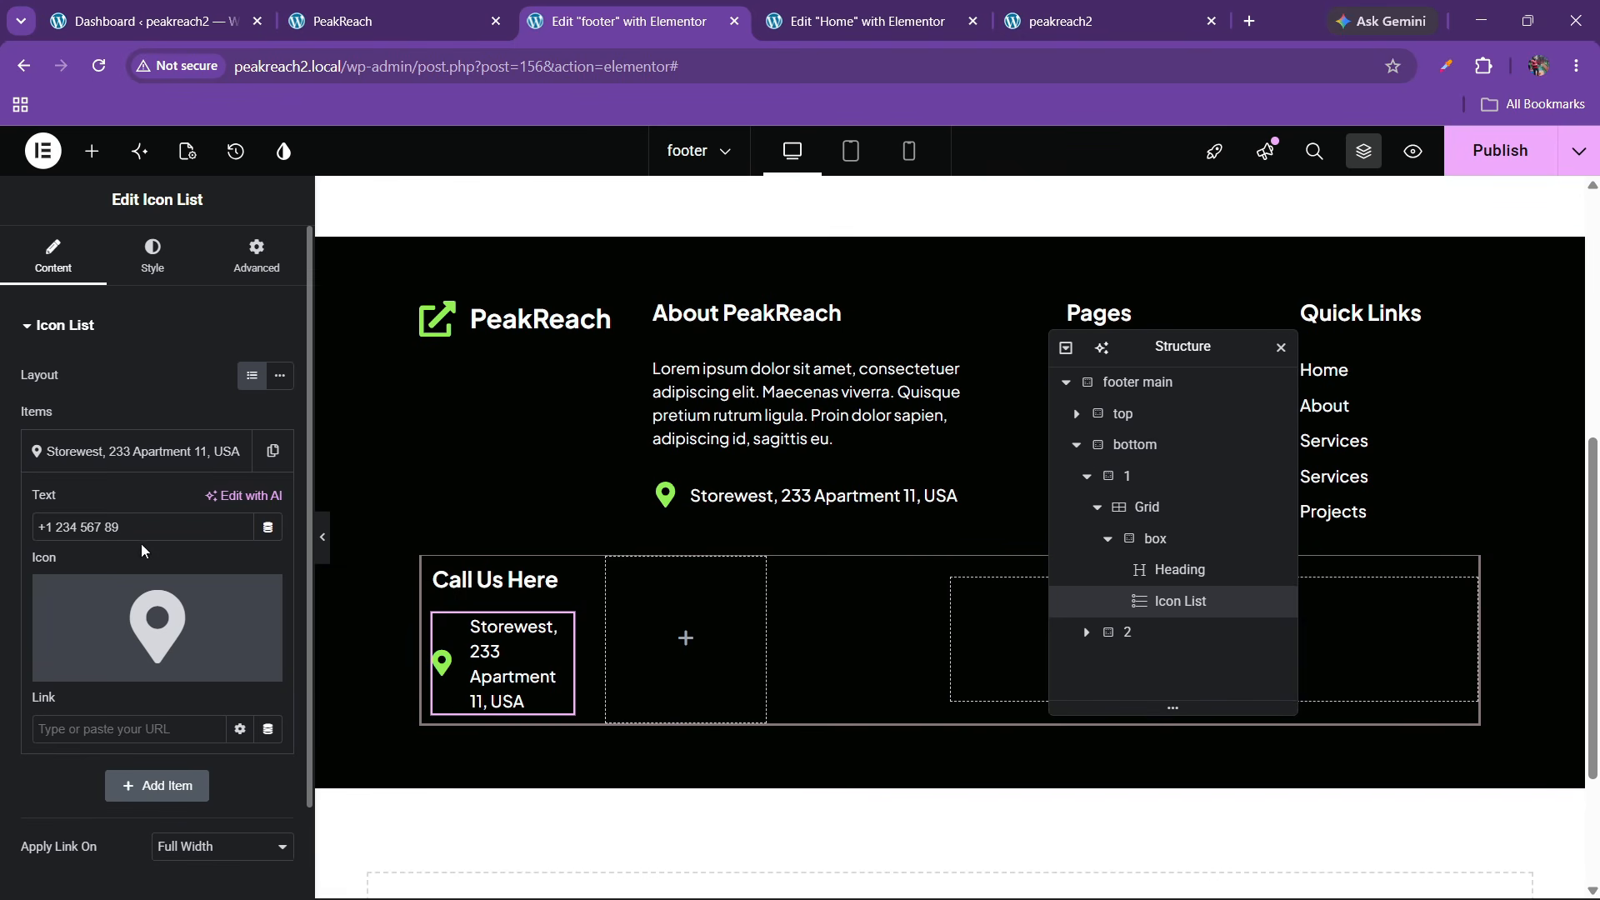
left_click(142, 452)
left_click(1457, 166)
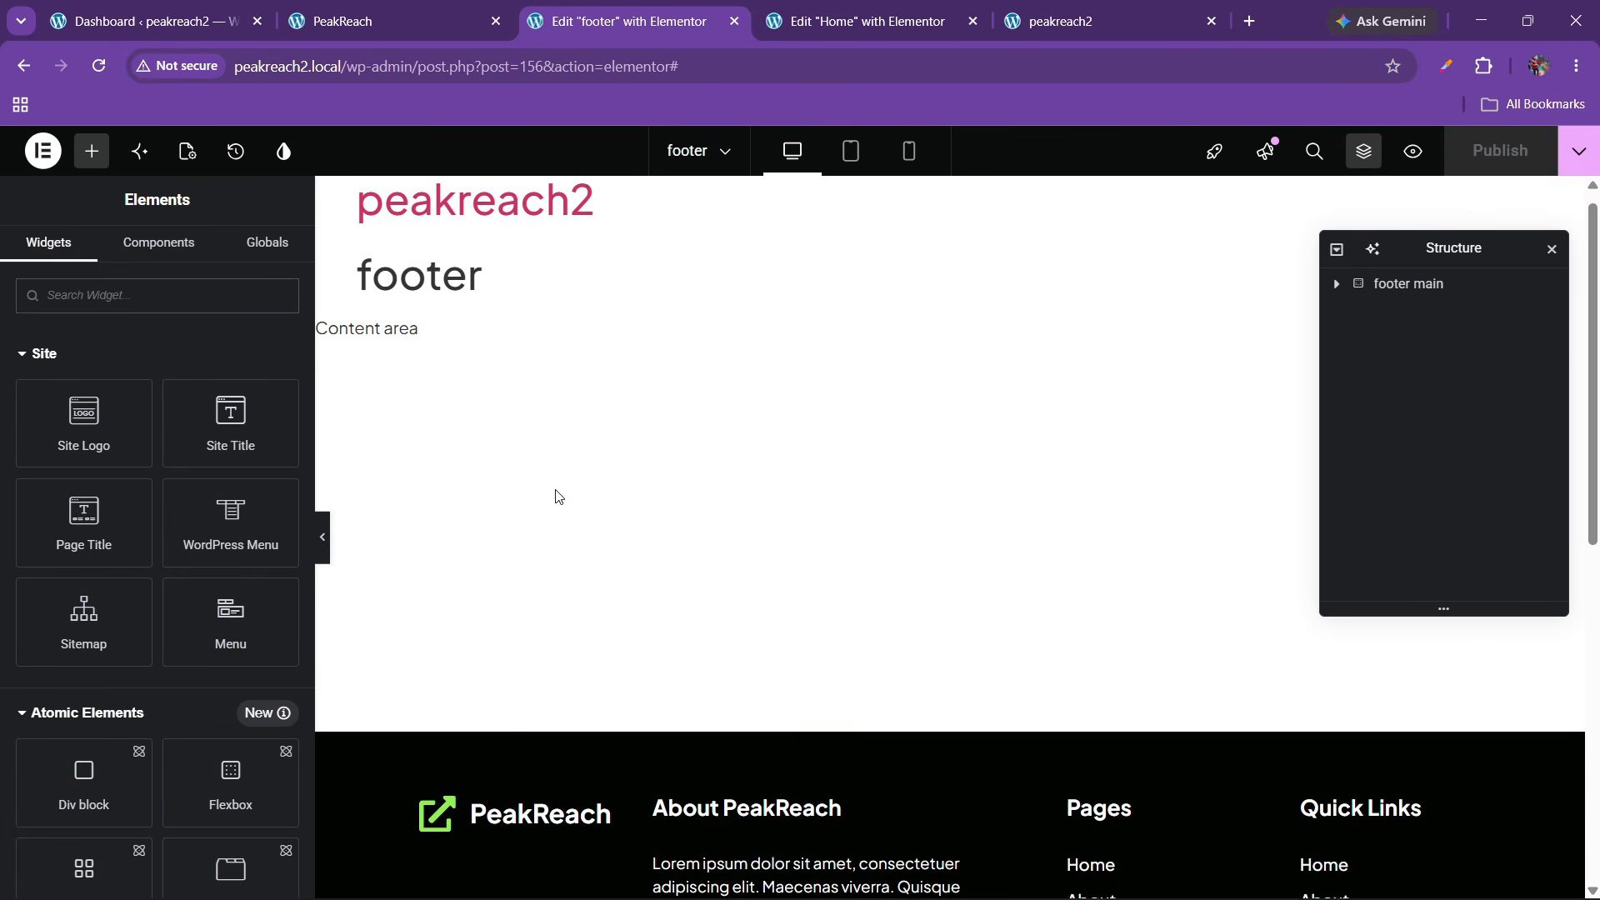
Reapply the ringing phone icon to the Call Us Here list item
scroll(553, 497, "down", 6)
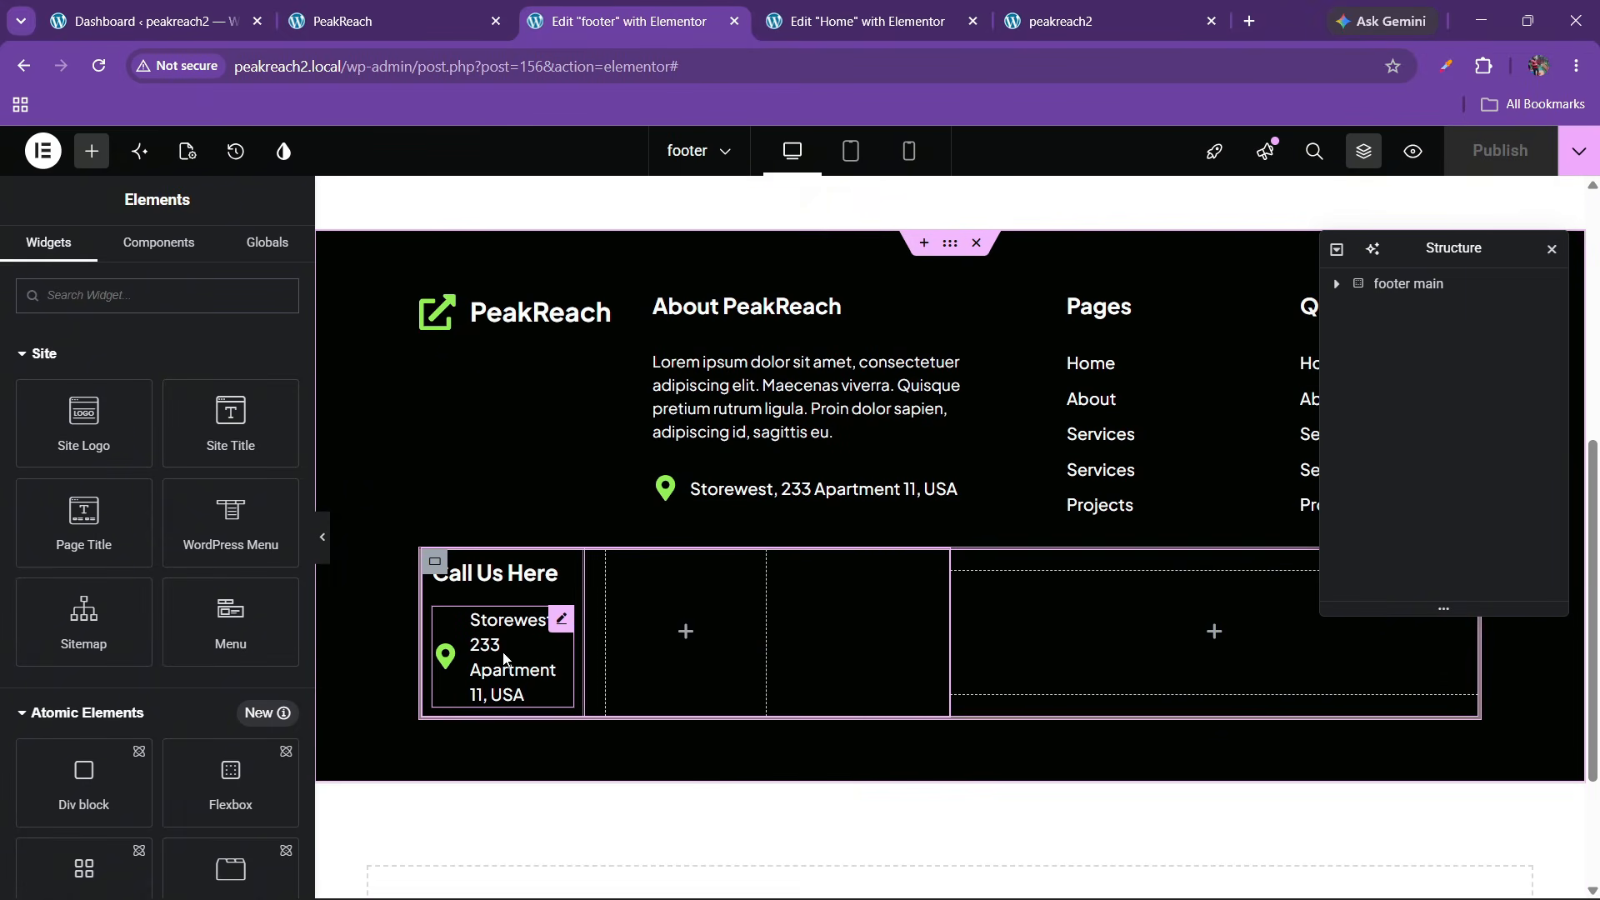
left_click(563, 620)
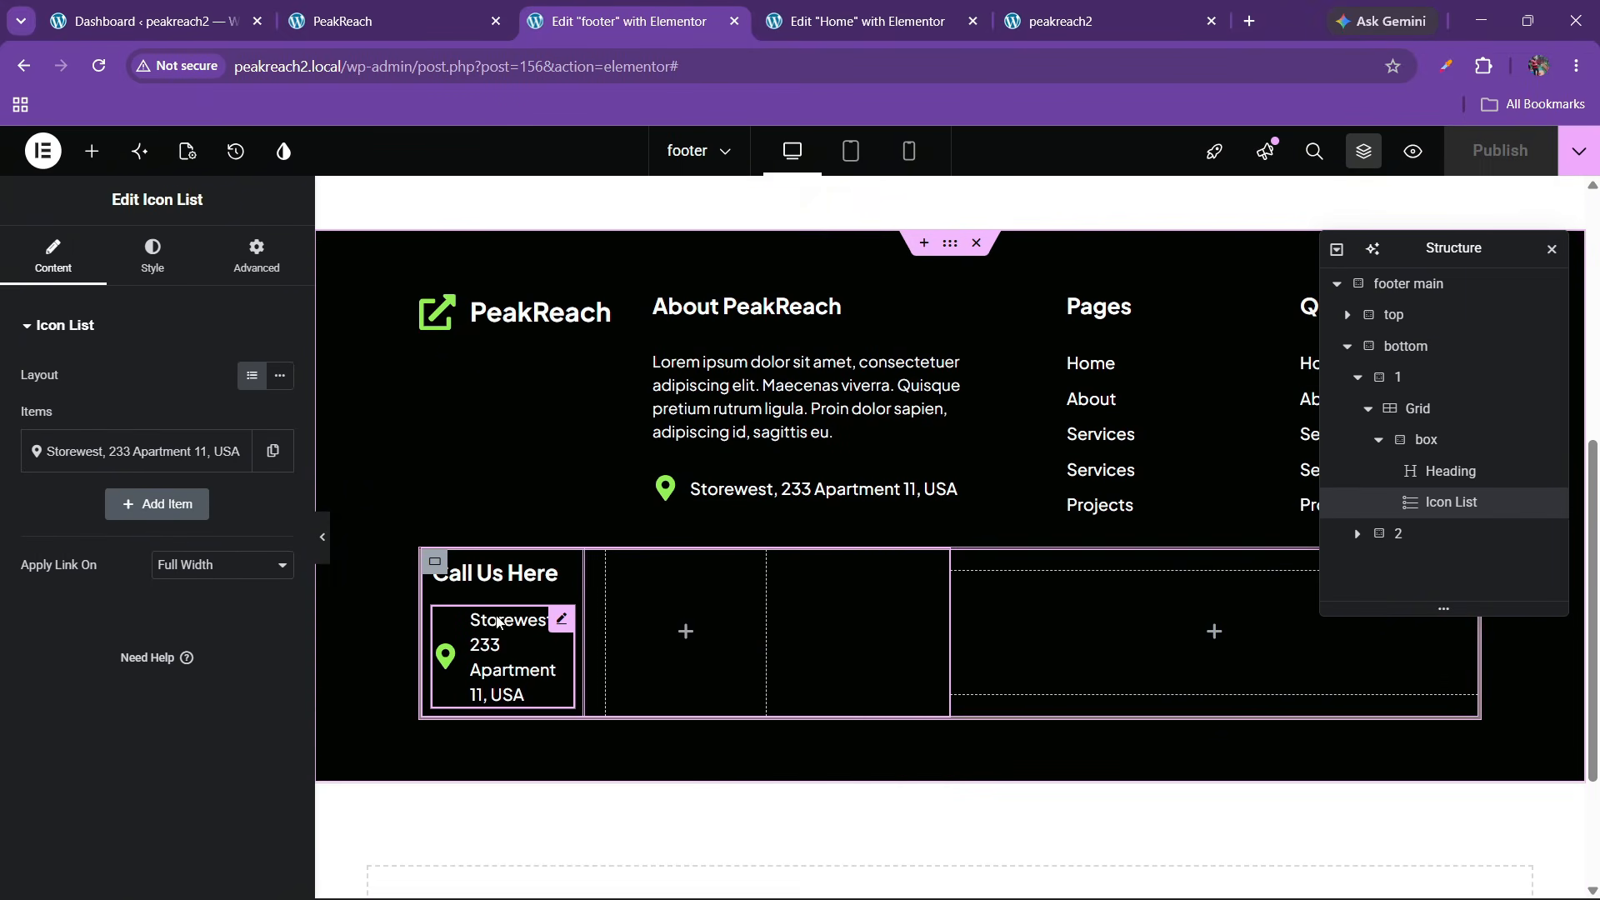
left_click(137, 451)
left_click(158, 624)
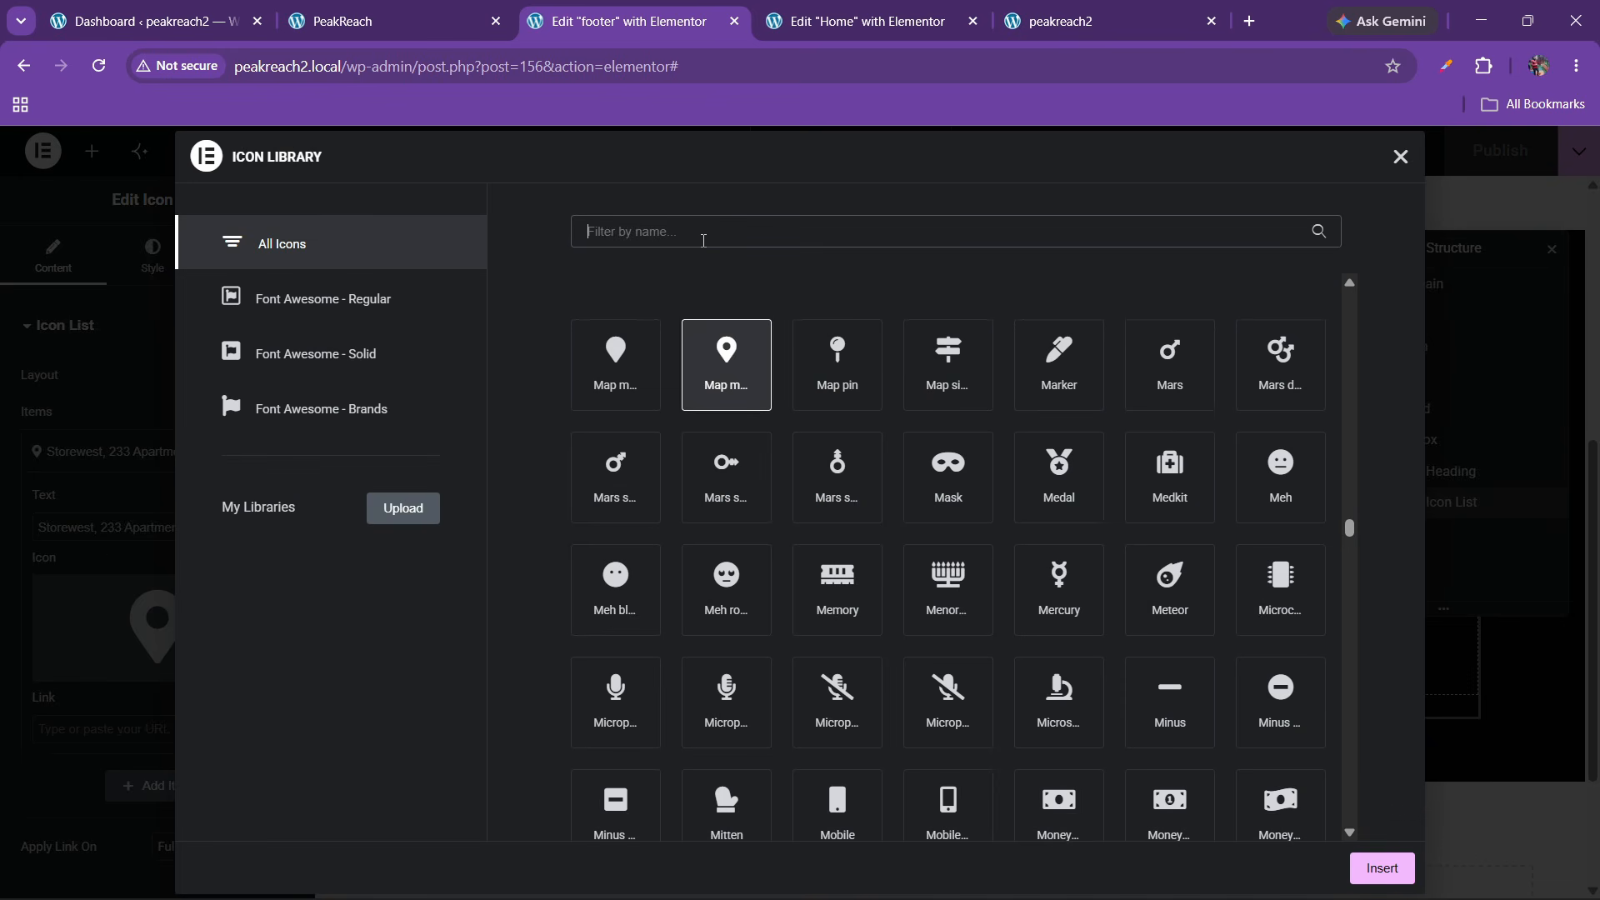
type("phone")
left_click(1182, 475)
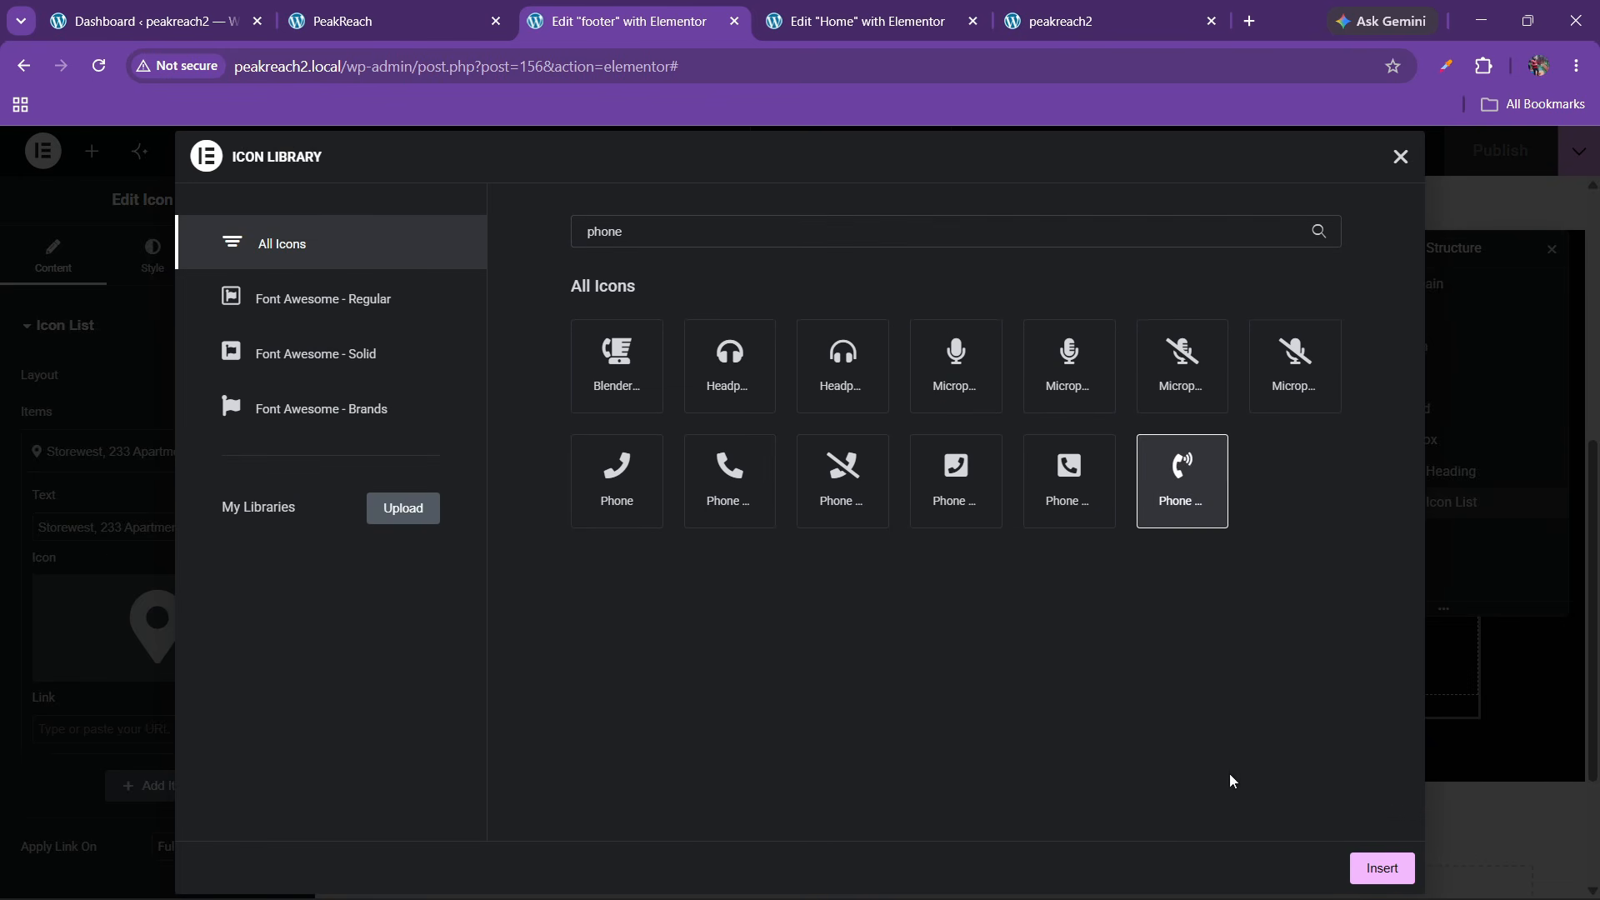
left_click(1381, 868)
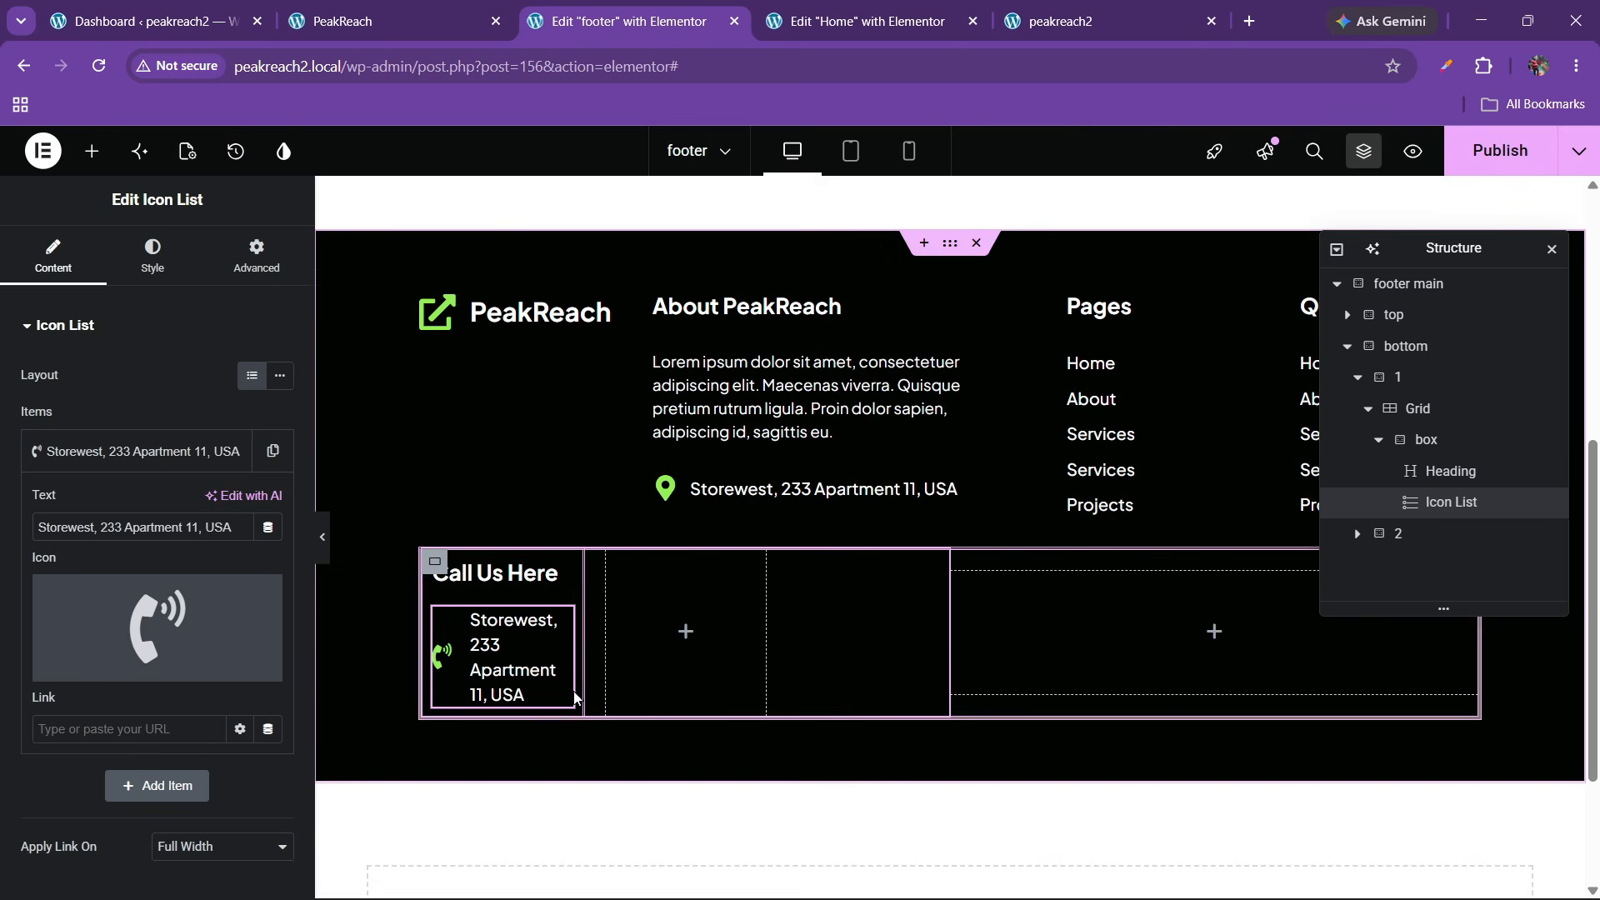
left_click(417, 21)
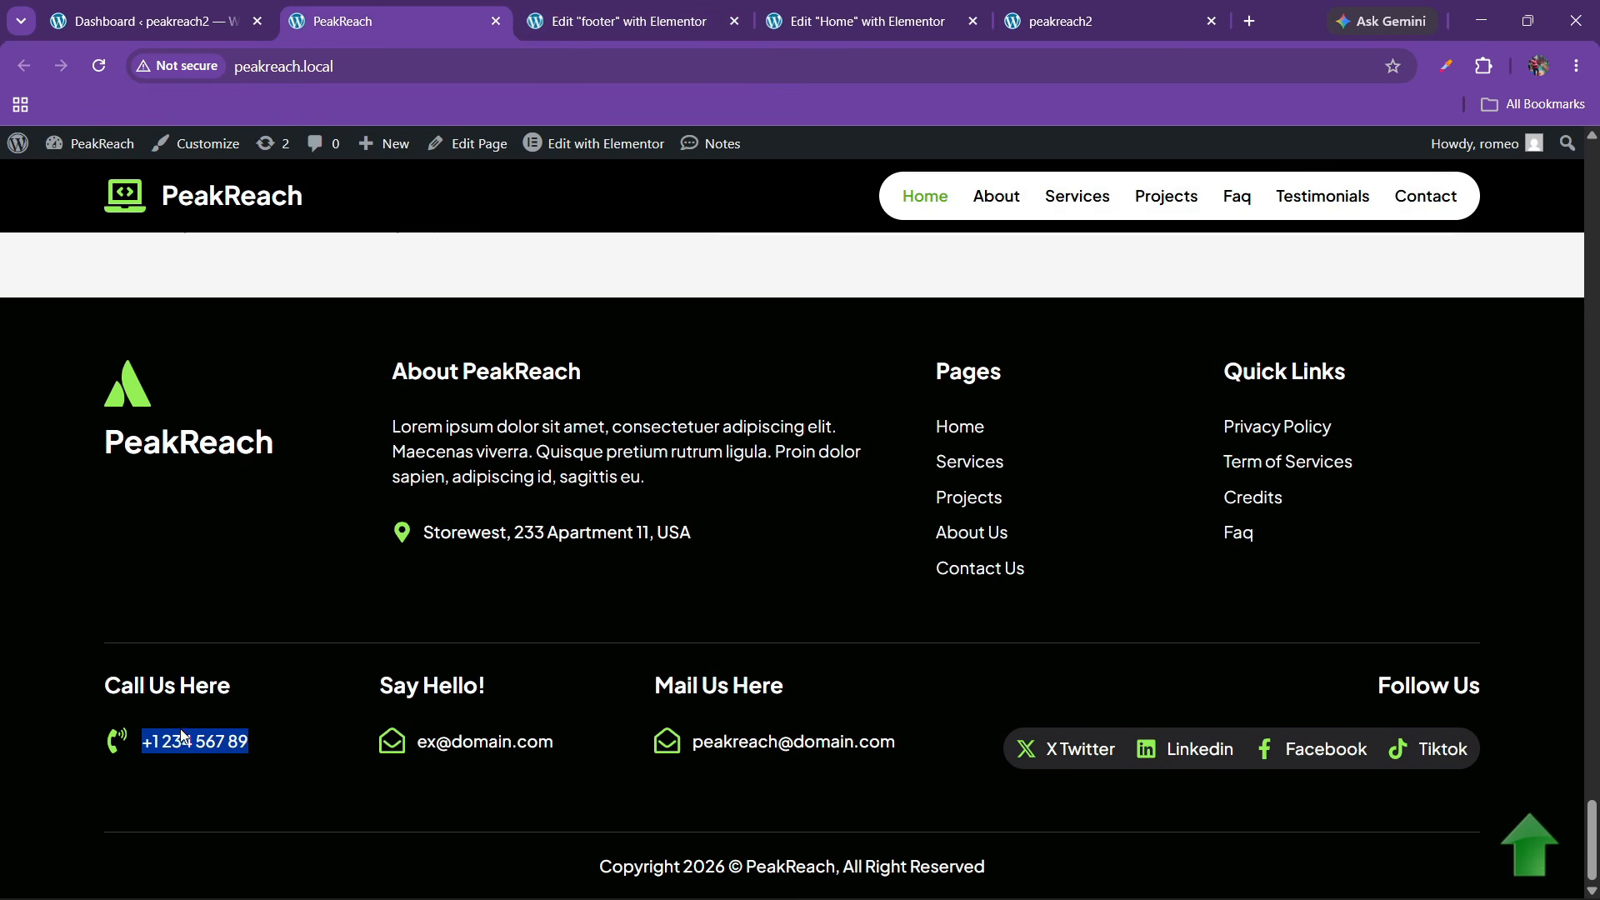
Replace the item's address text with the phone number copied from the live footer
left_click(133, 753)
left_click_drag(137, 748, 277, 755)
left_click(793, 10)
left_click(625, 21)
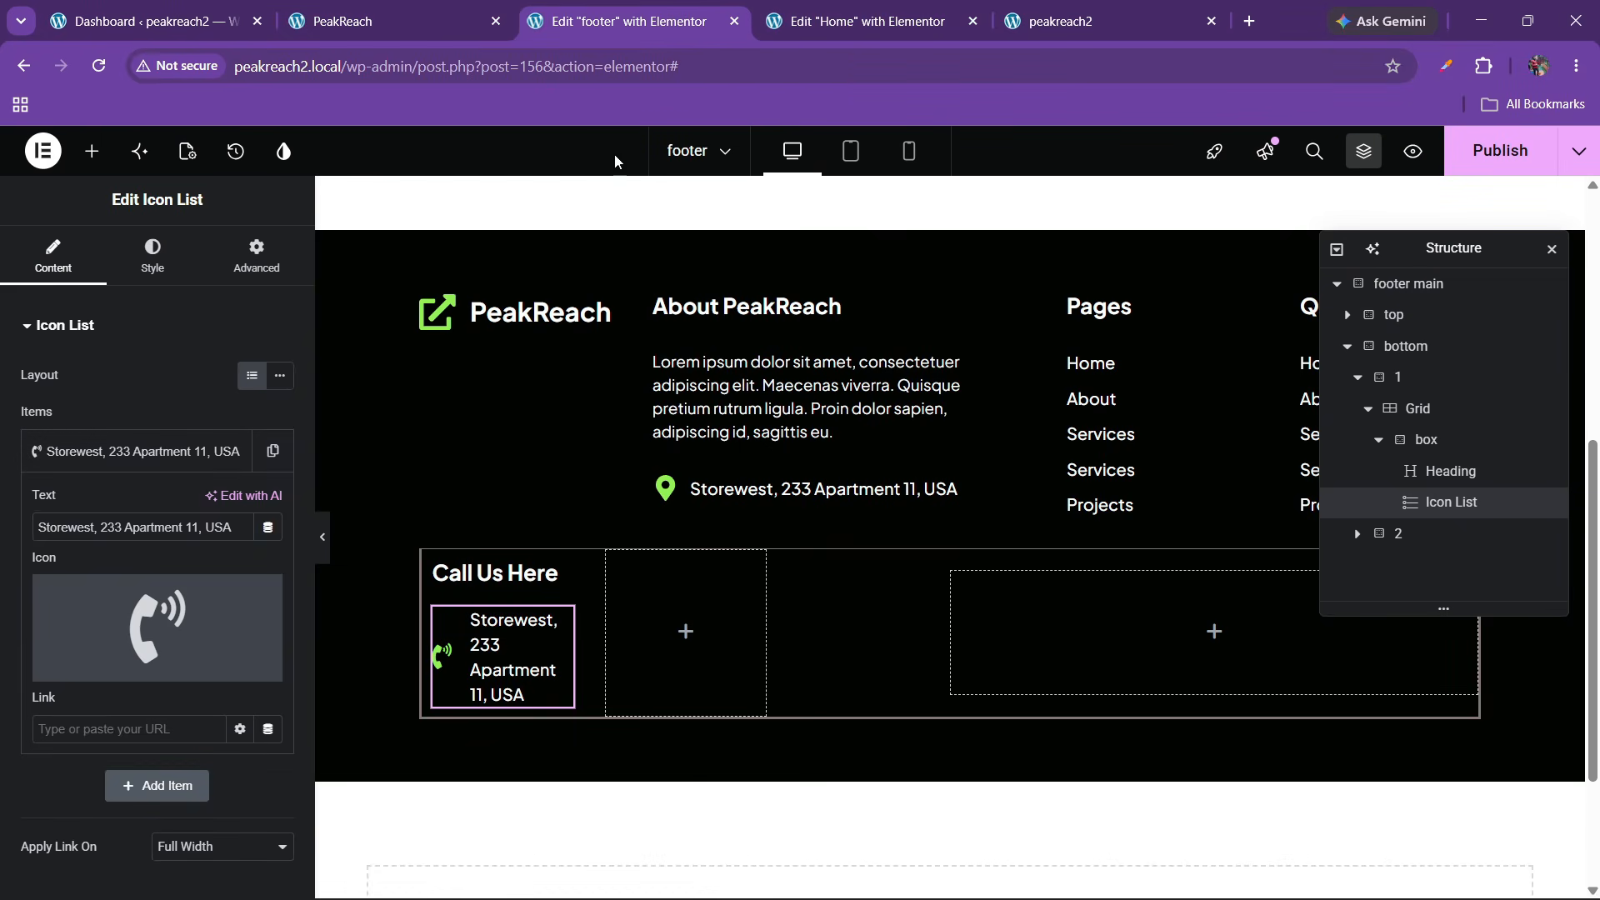
triple_click(146, 531)
type("+1 234 567 89")
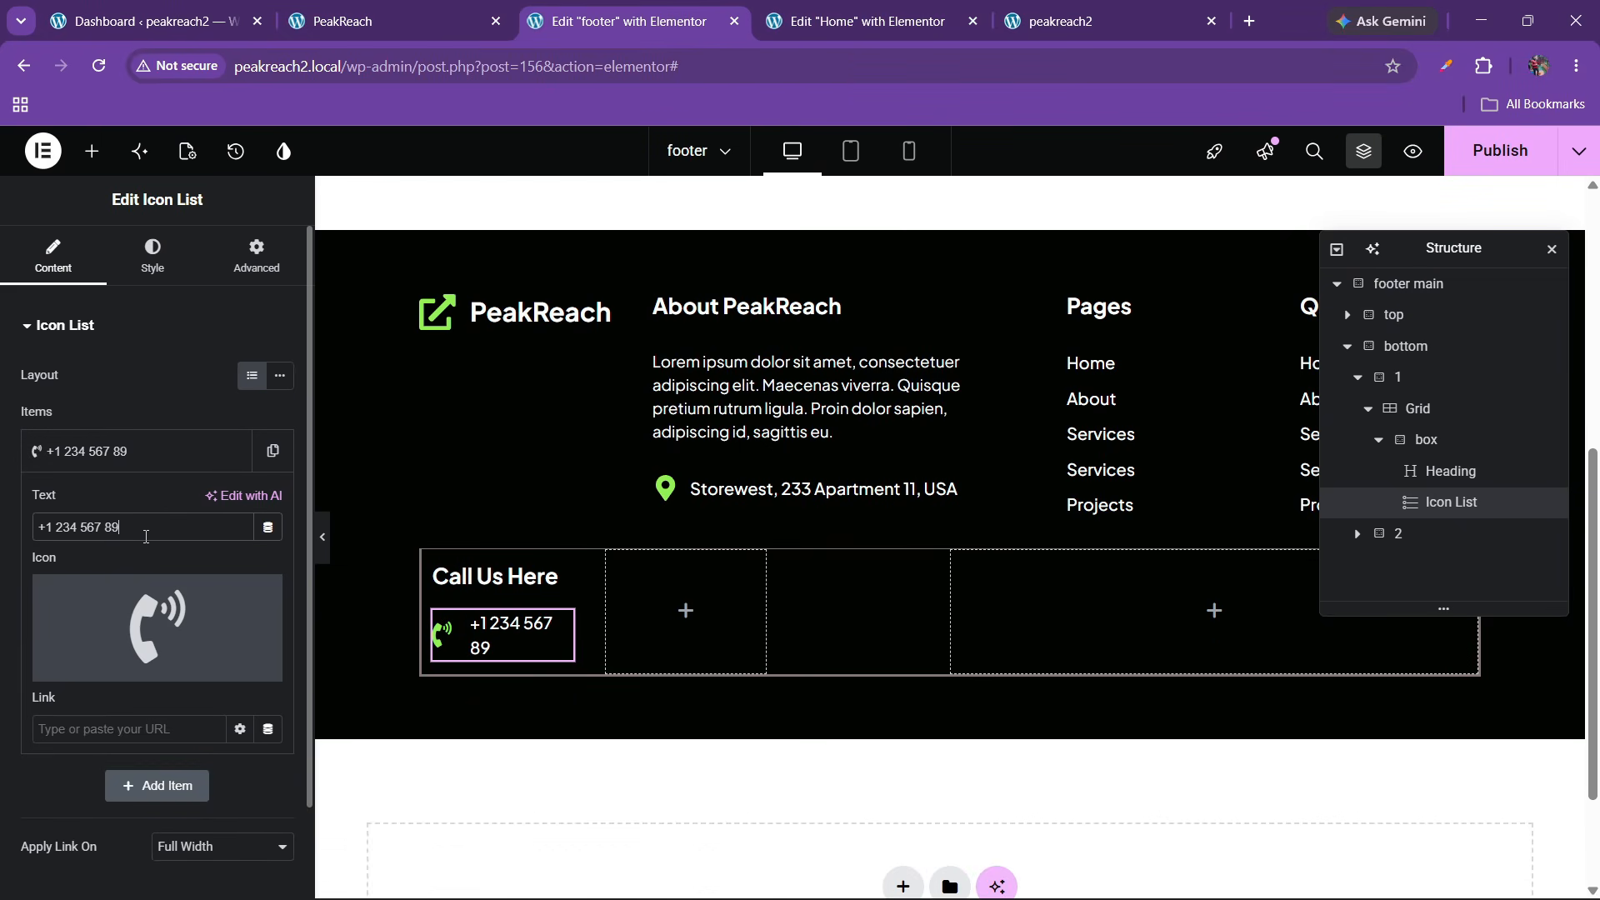
left_click(117, 451)
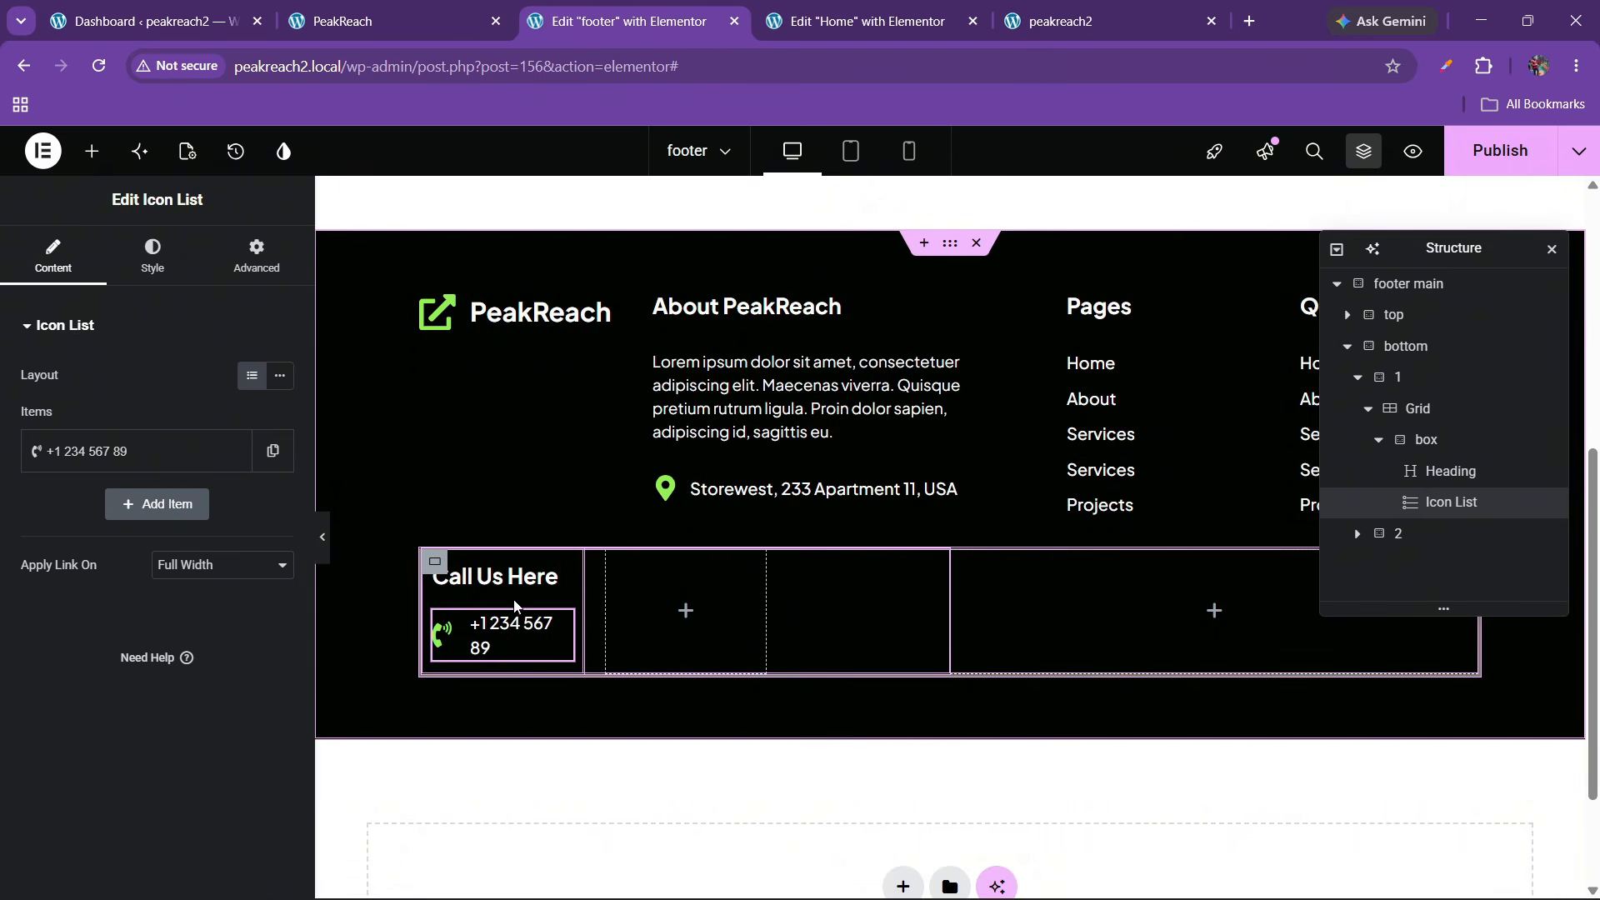
Reduce the Call Us Here heading's font size to 19 px
left_click(549, 584)
left_click(148, 254)
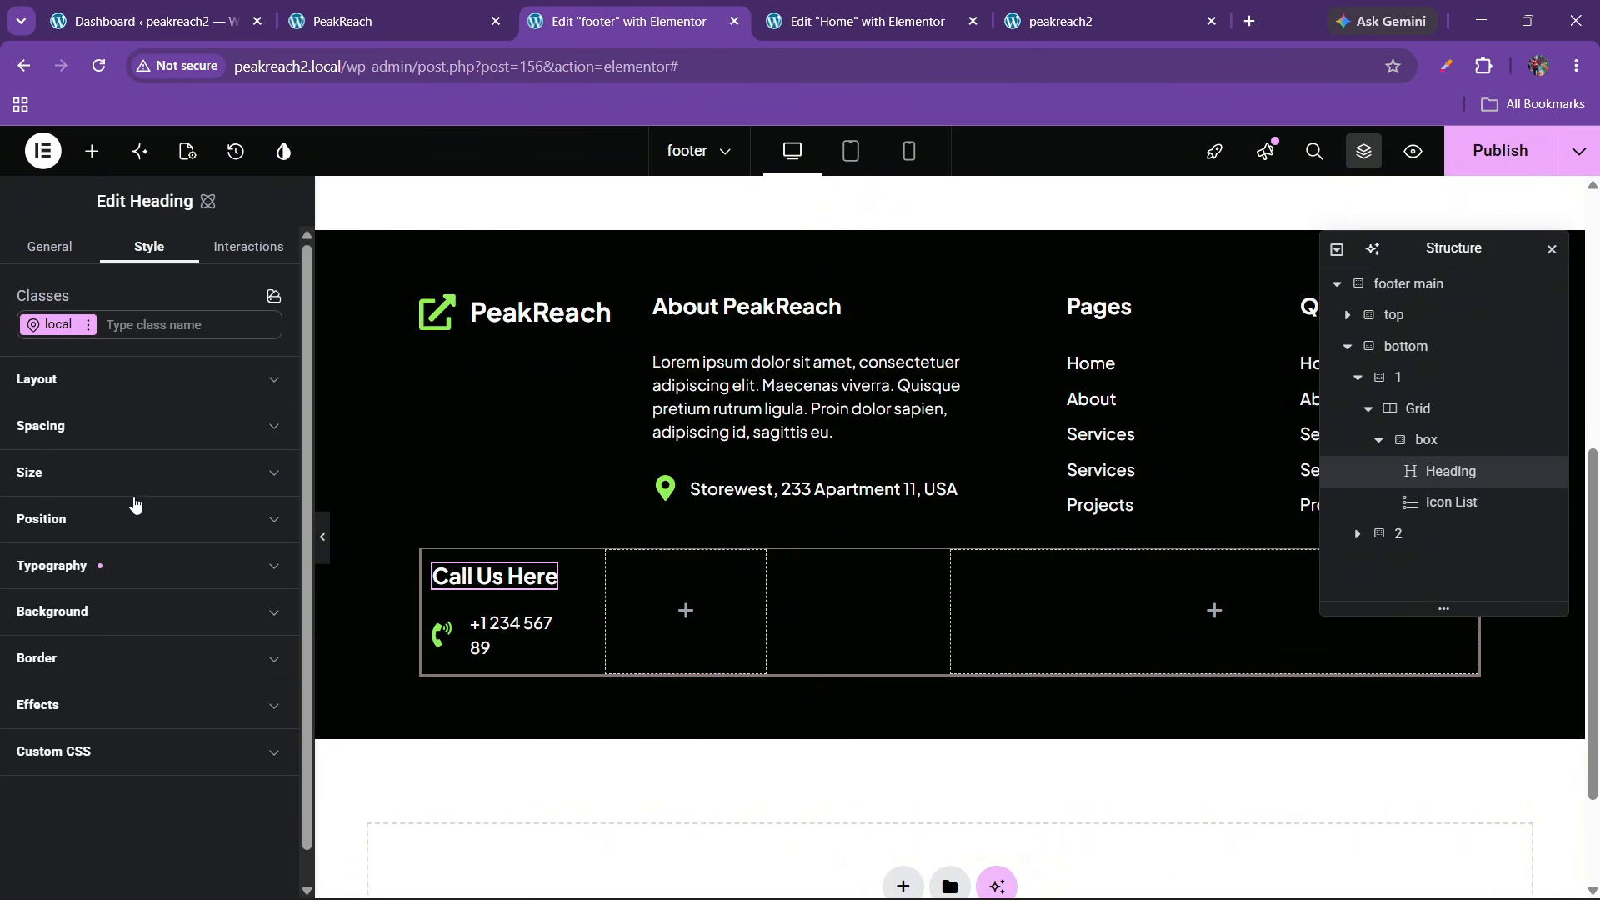
left_click(121, 570)
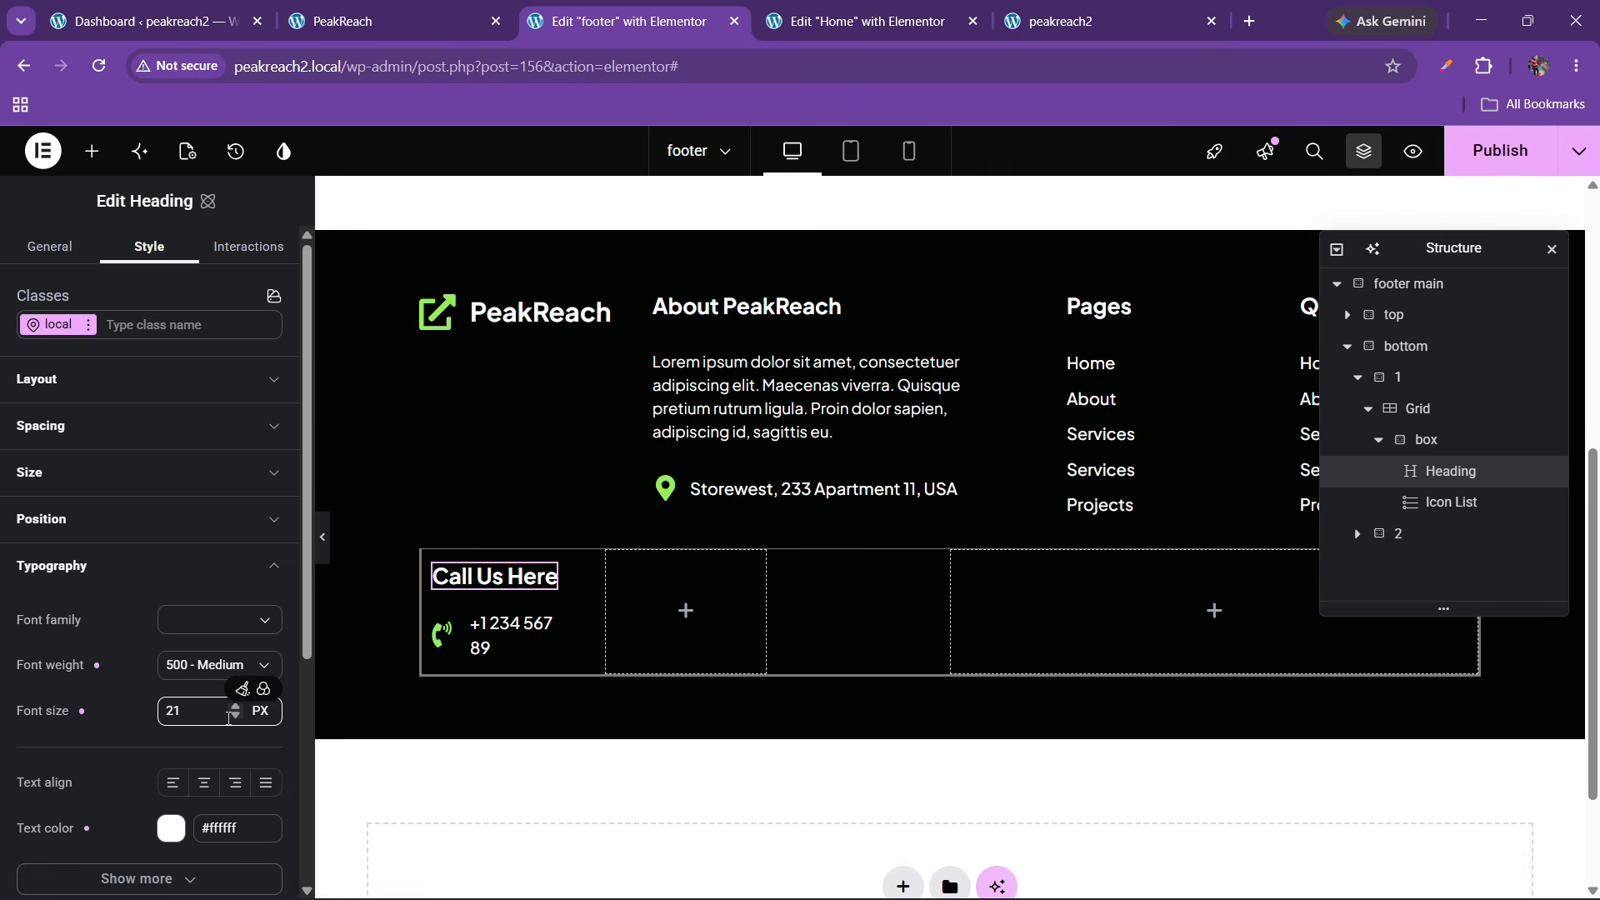
left_click(235, 717)
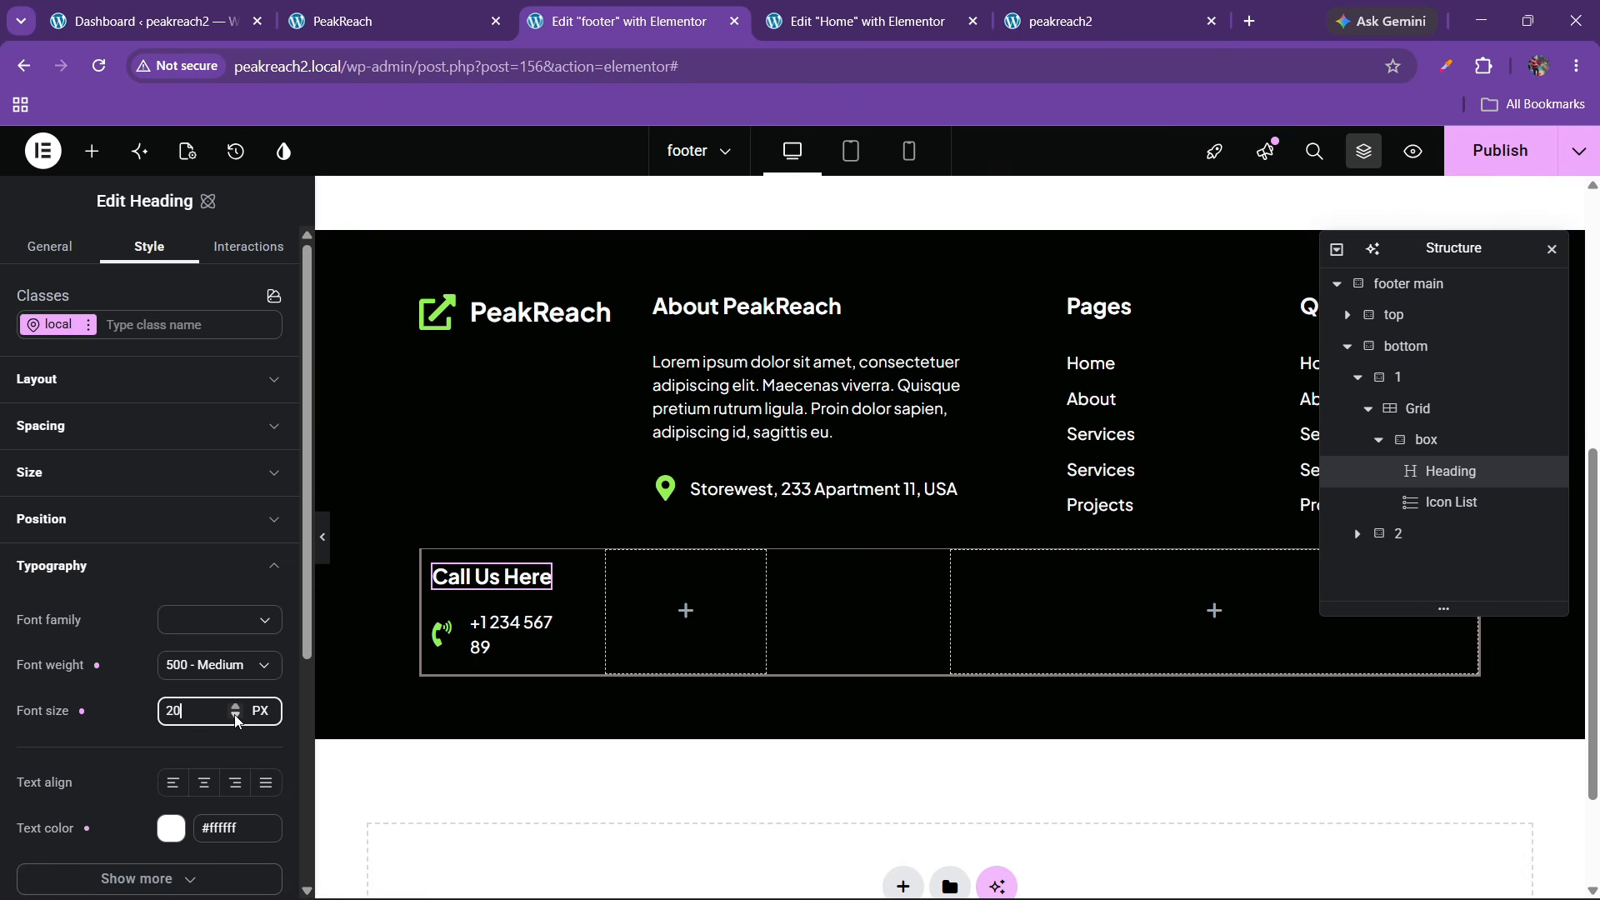
left_click(236, 720)
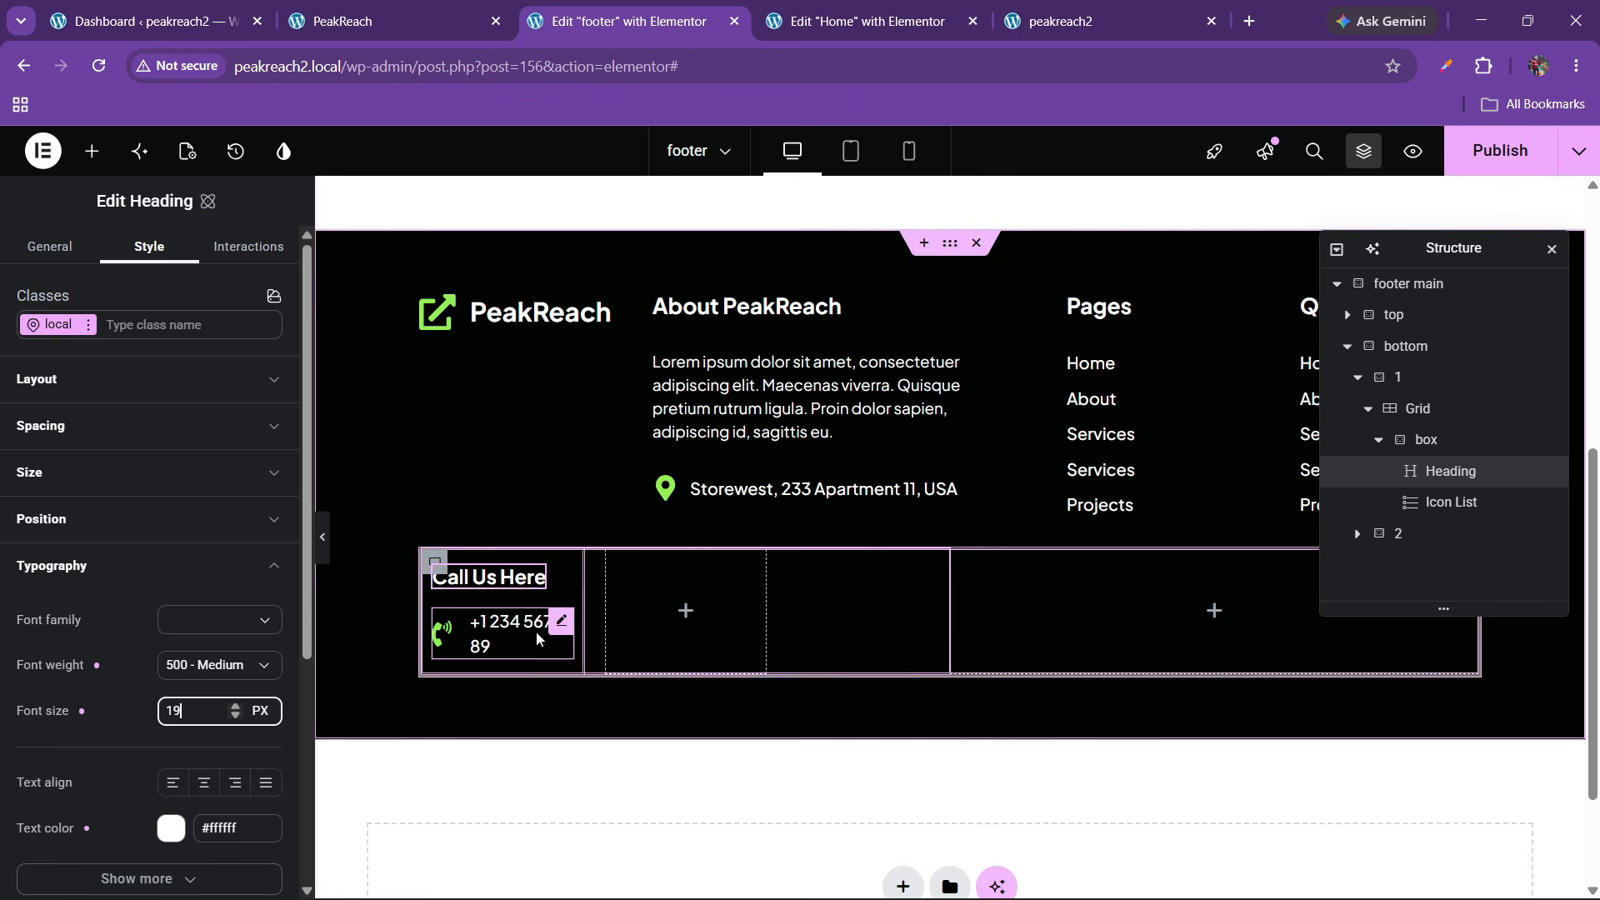
left_click(1425, 439)
Duplicate the Call Us Here column box twice to make three columns
right_click(1426, 440)
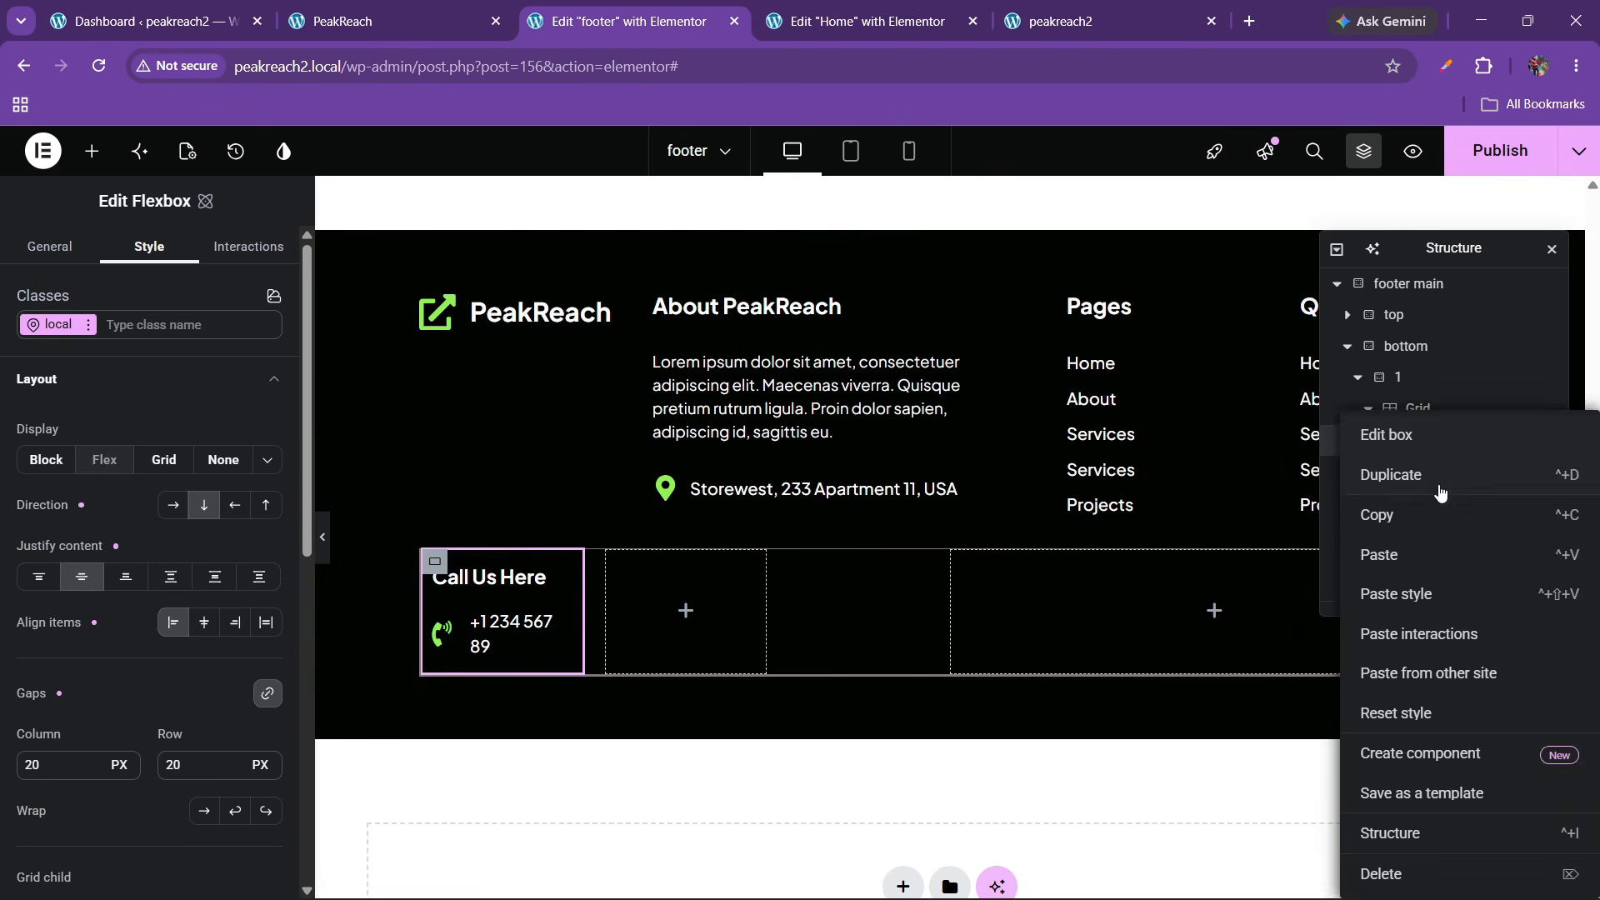
left_click(1400, 471)
right_click(1426, 533)
left_click(1385, 472)
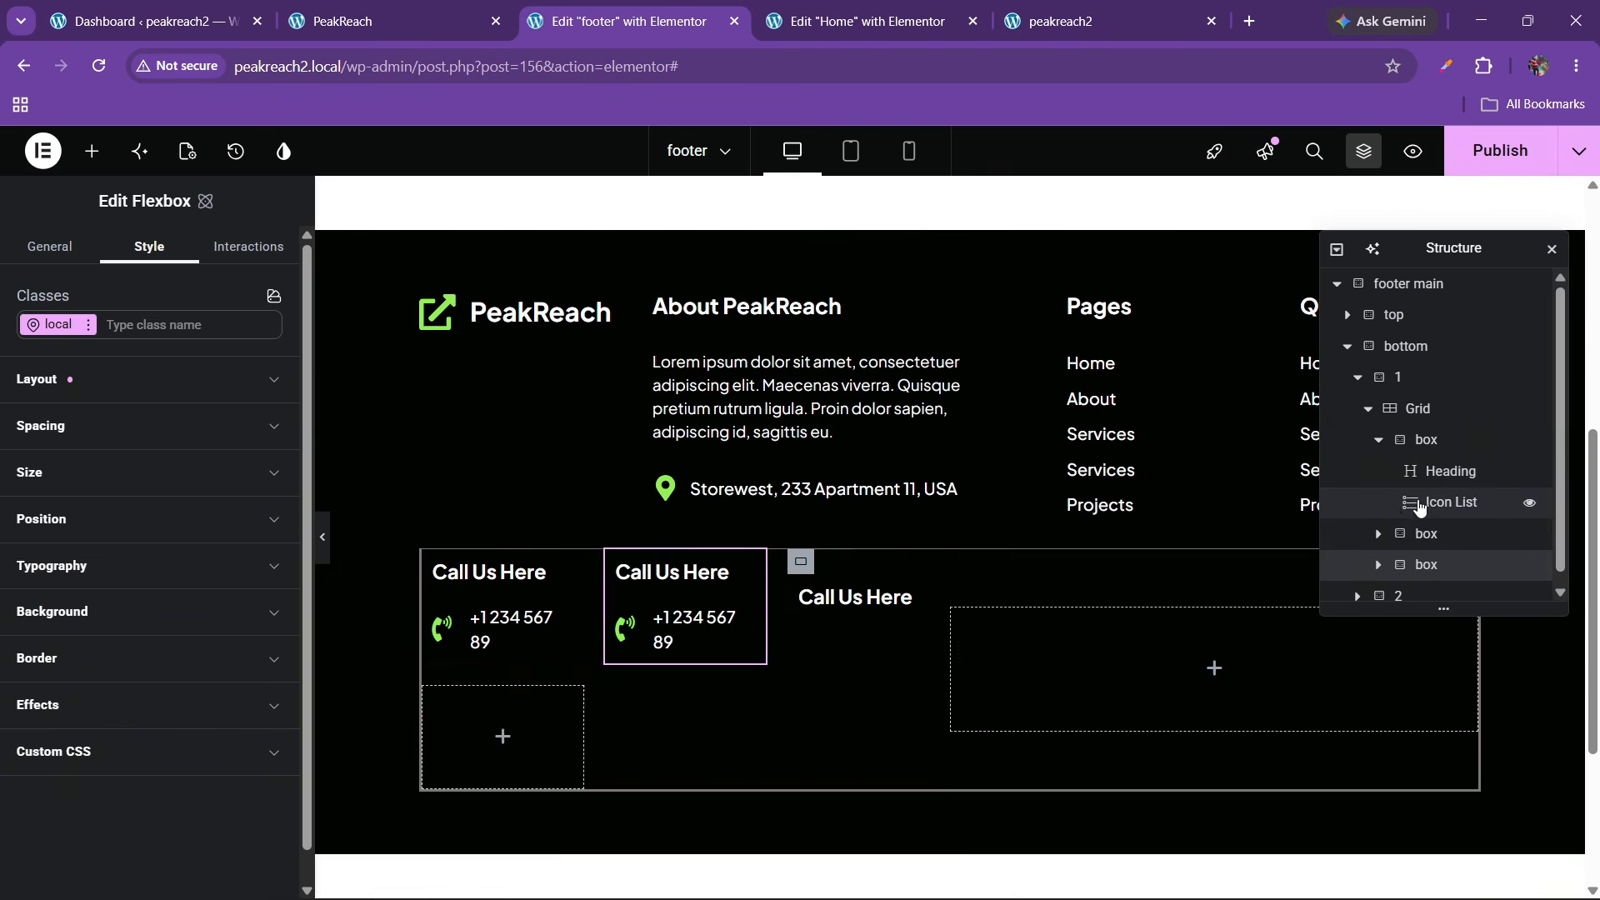
Retitle the second column's heading 'Say Hello!' using text from the live site
key("ctrl+Page_Up")
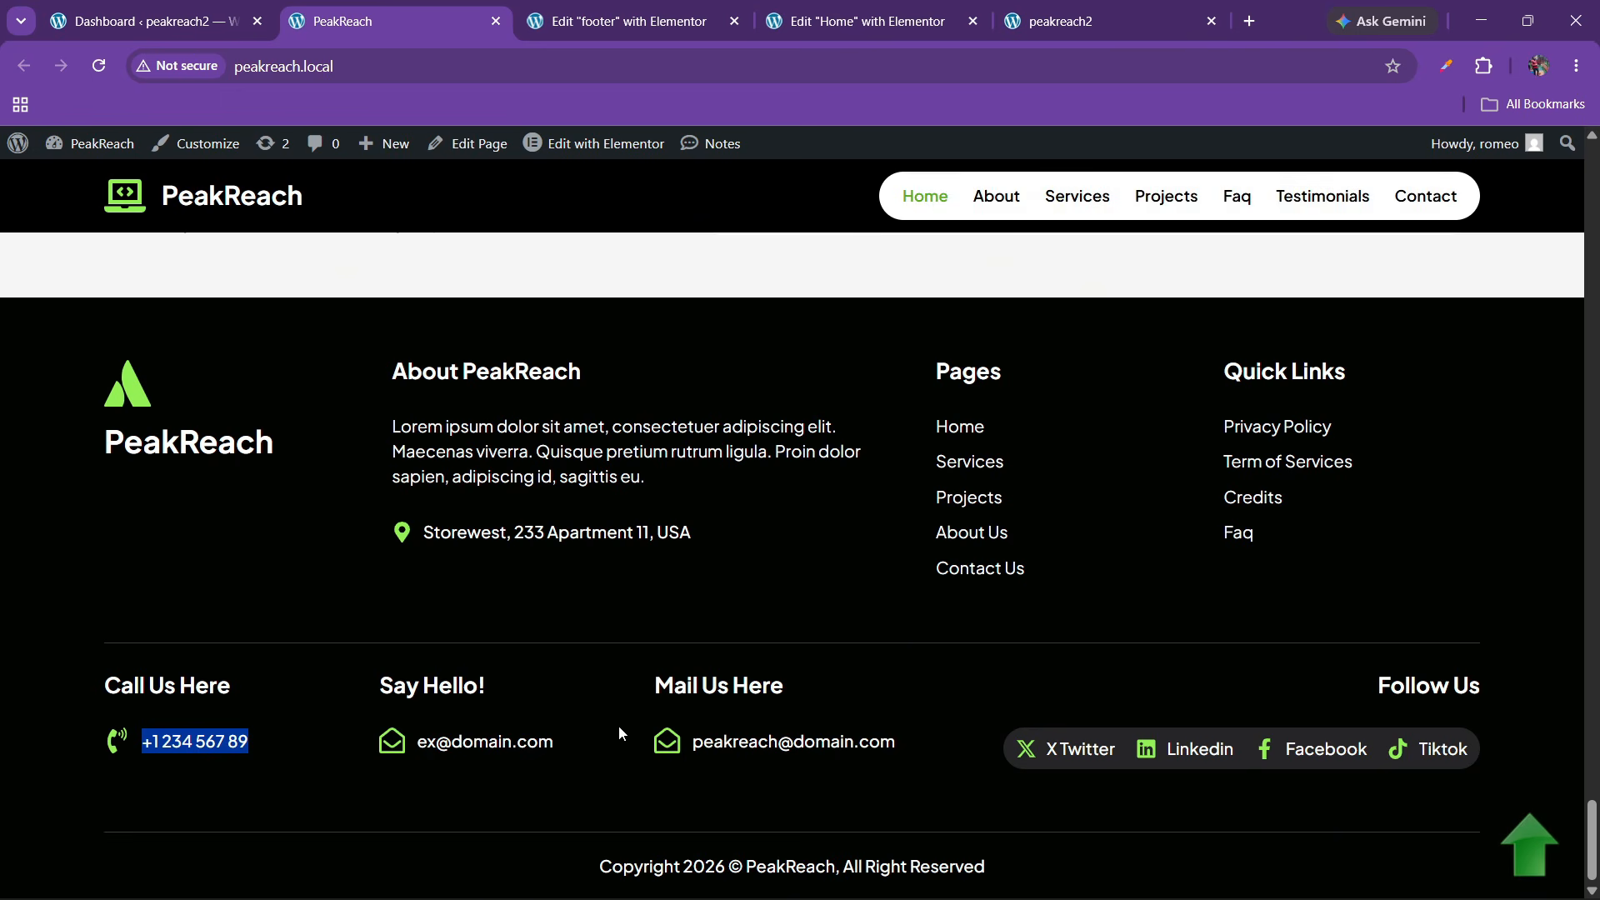
left_click(444, 696)
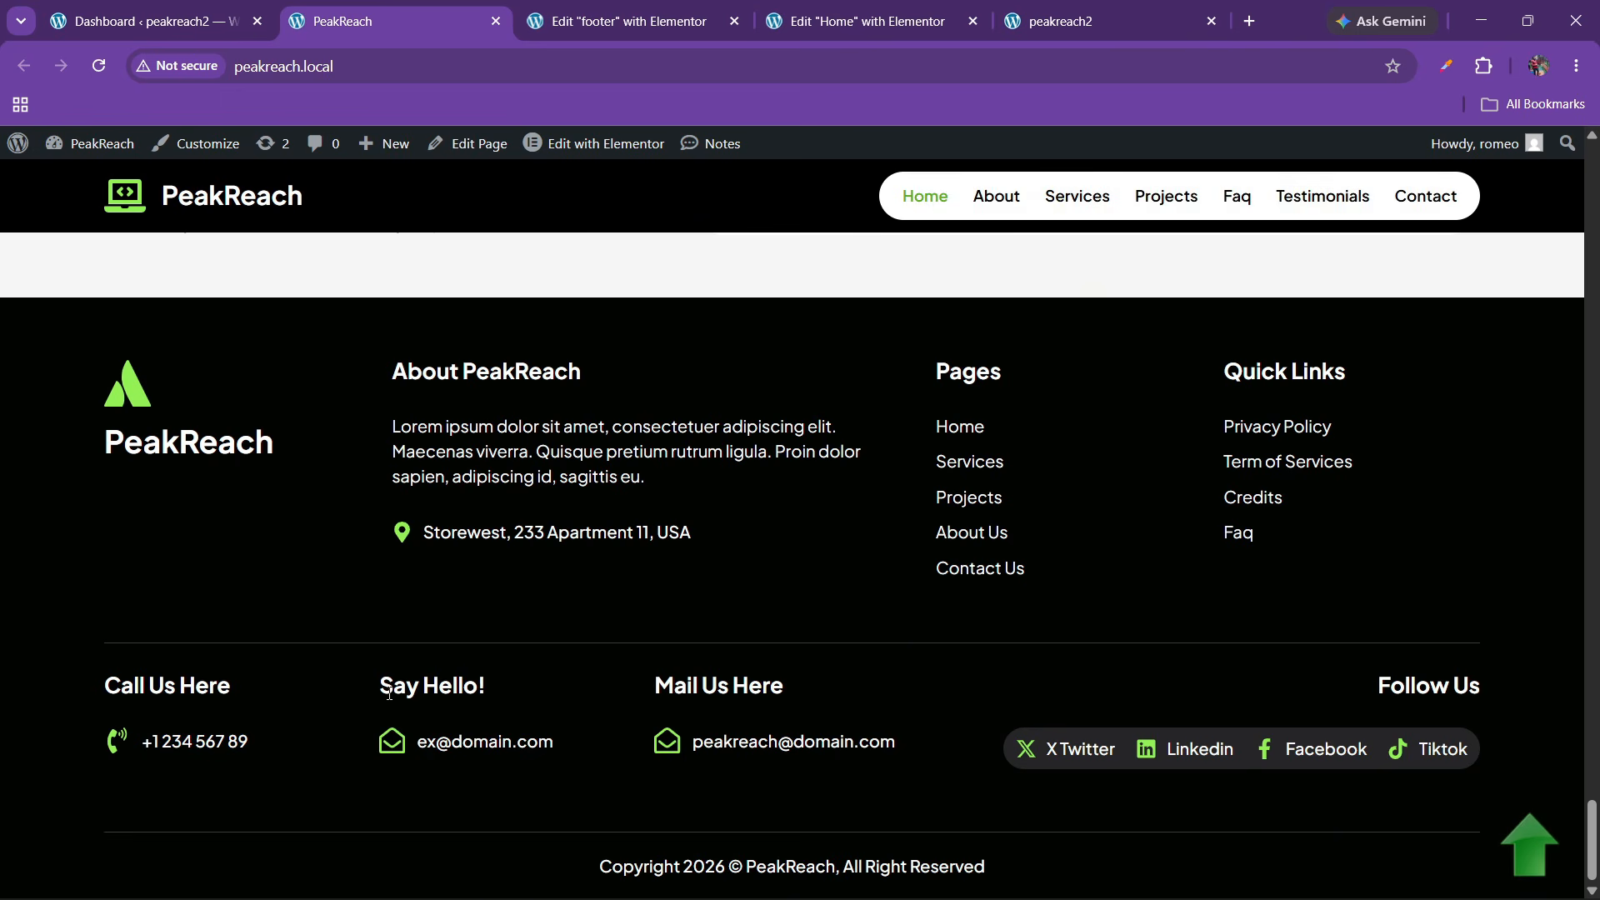
left_click_drag(385, 689, 488, 696)
key("ctrl+c")
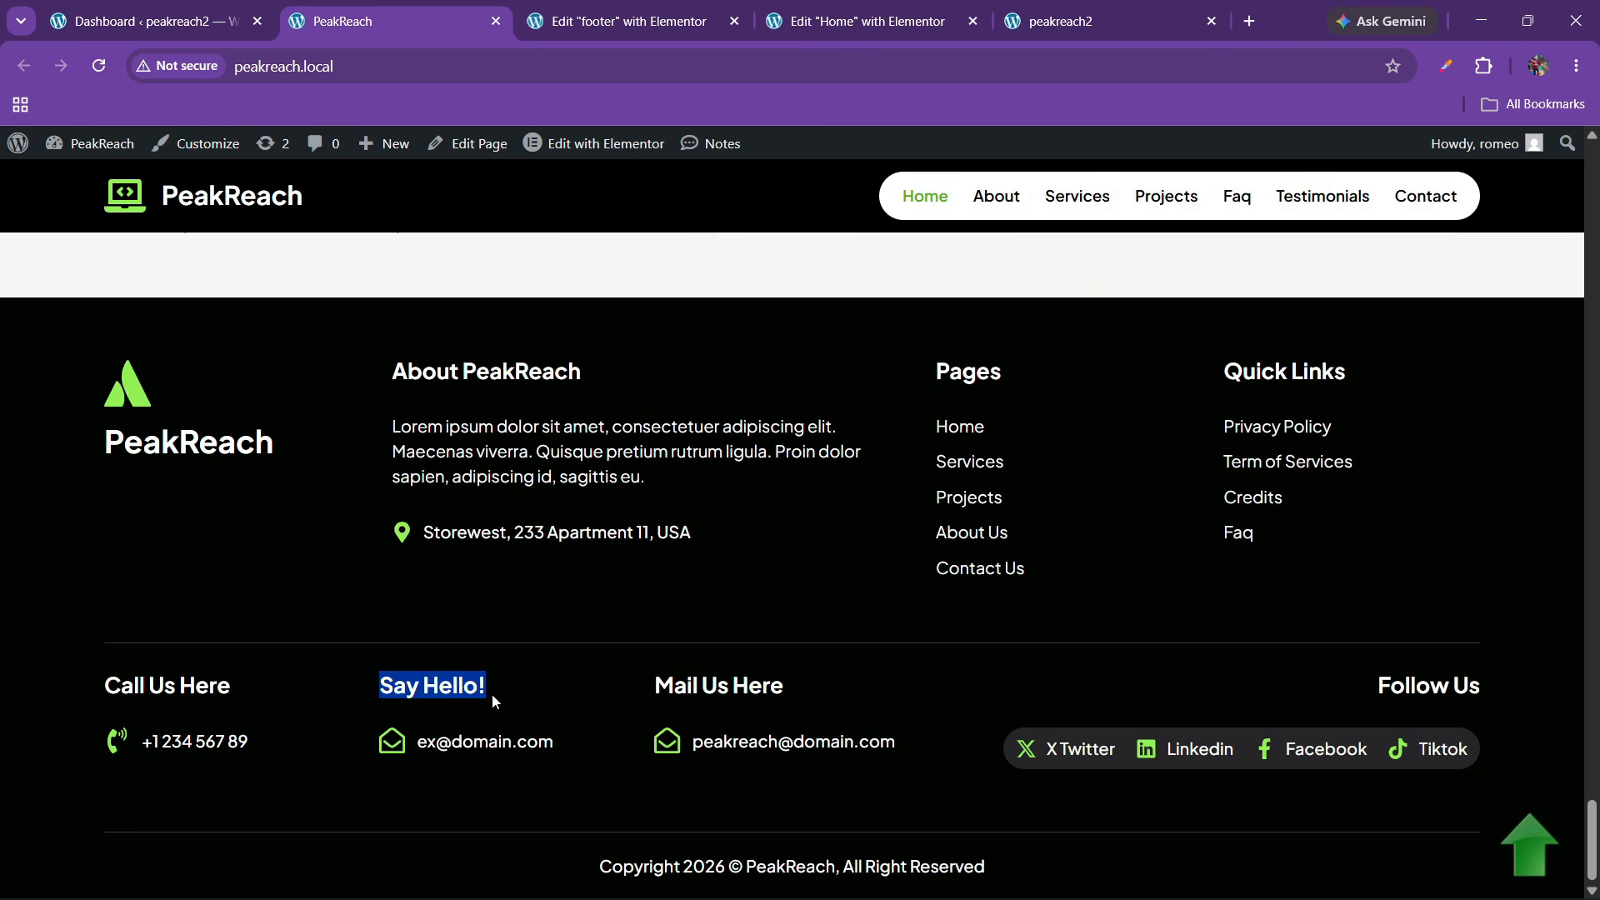
left_click(671, 18)
left_click(723, 584)
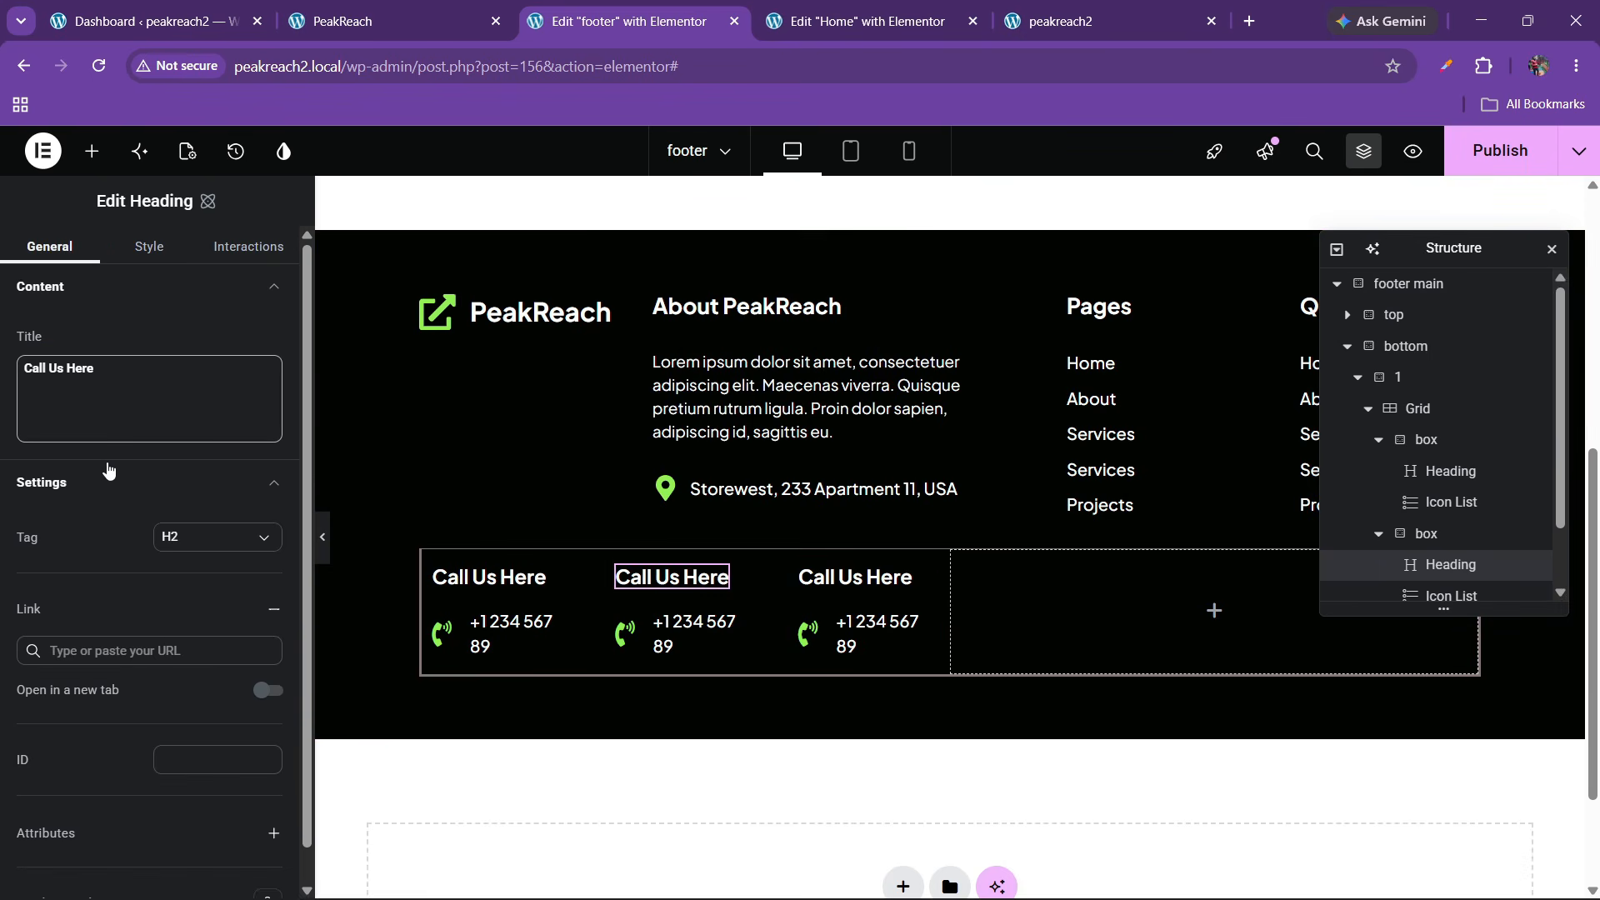
left_click(99, 396)
key("ctrl+v")
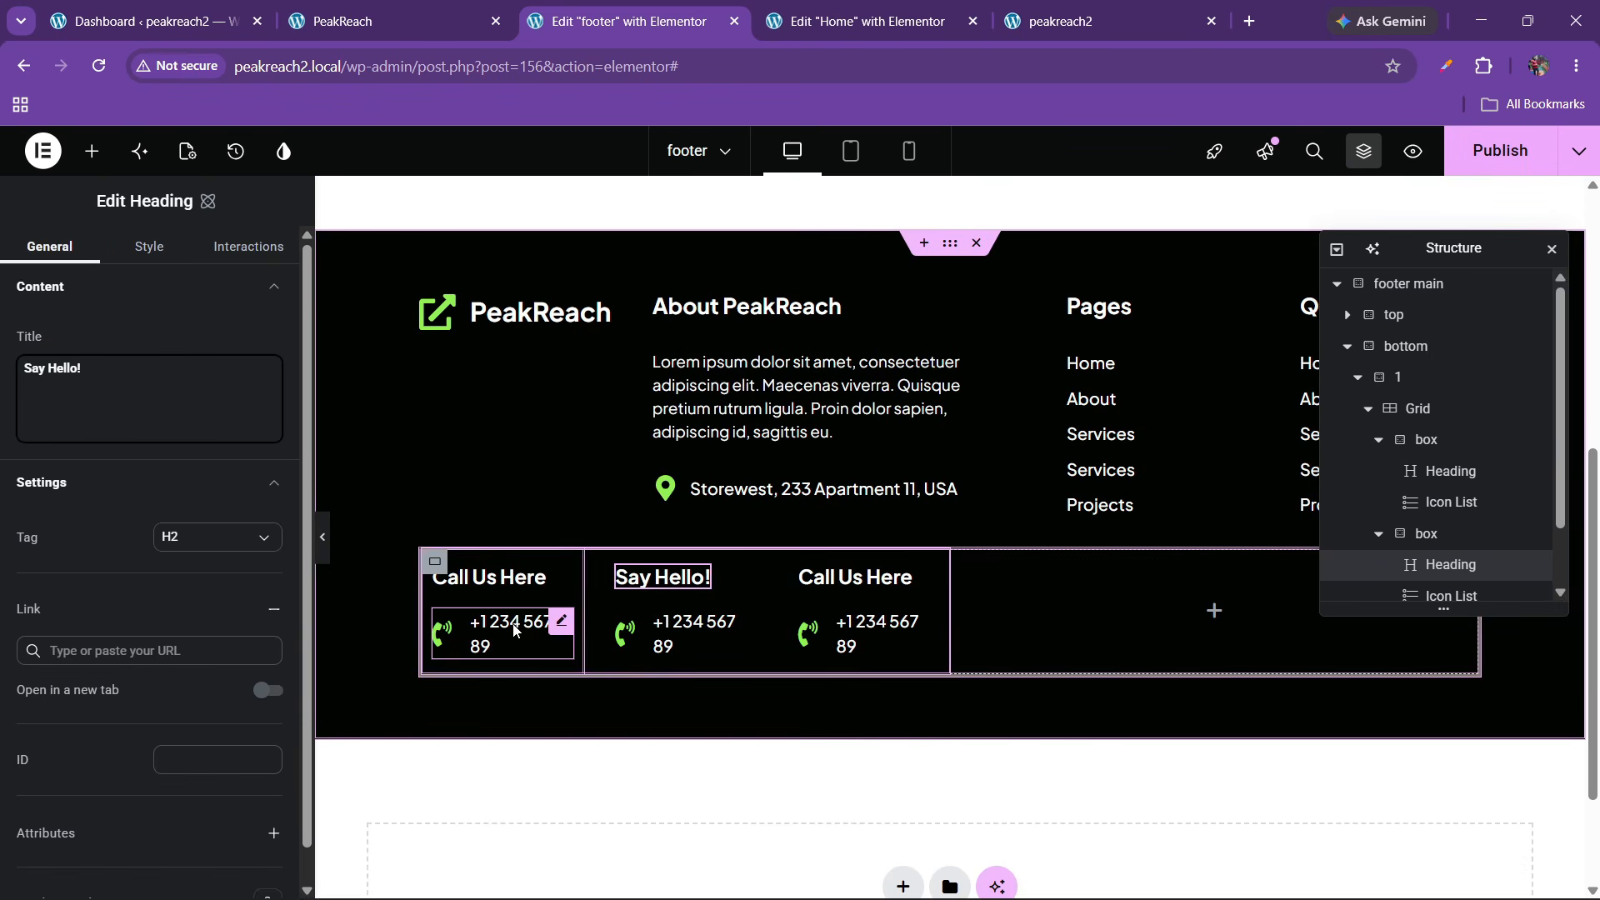
Link the first column's phone item to a tel: number
left_click(558, 622)
left_click(125, 452)
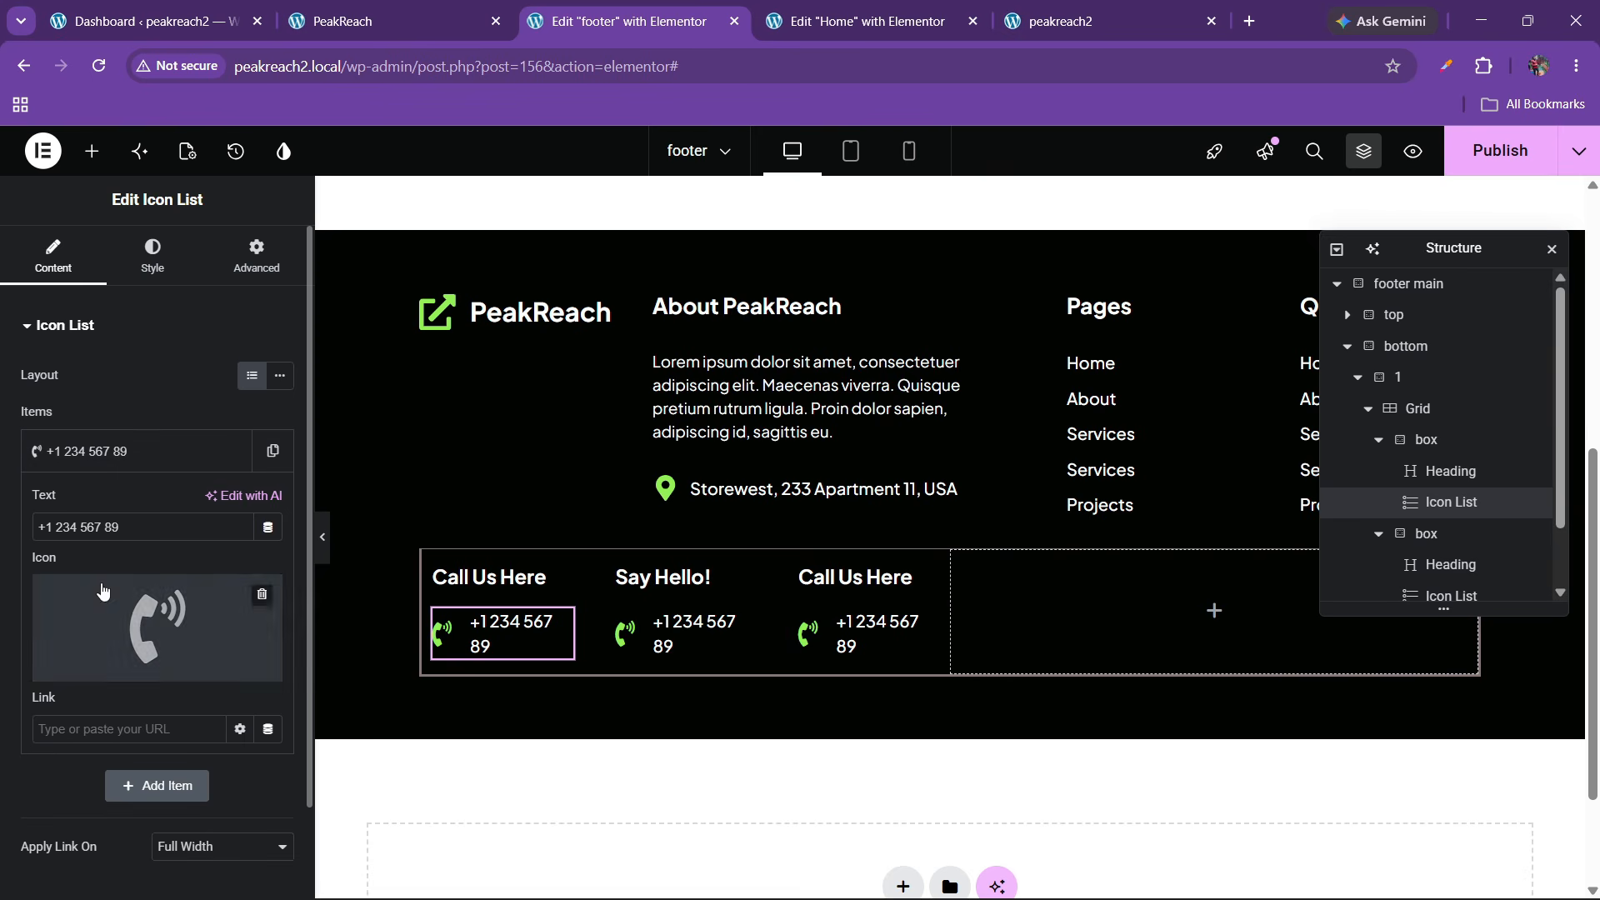
left_click(110, 728)
type("tel:")
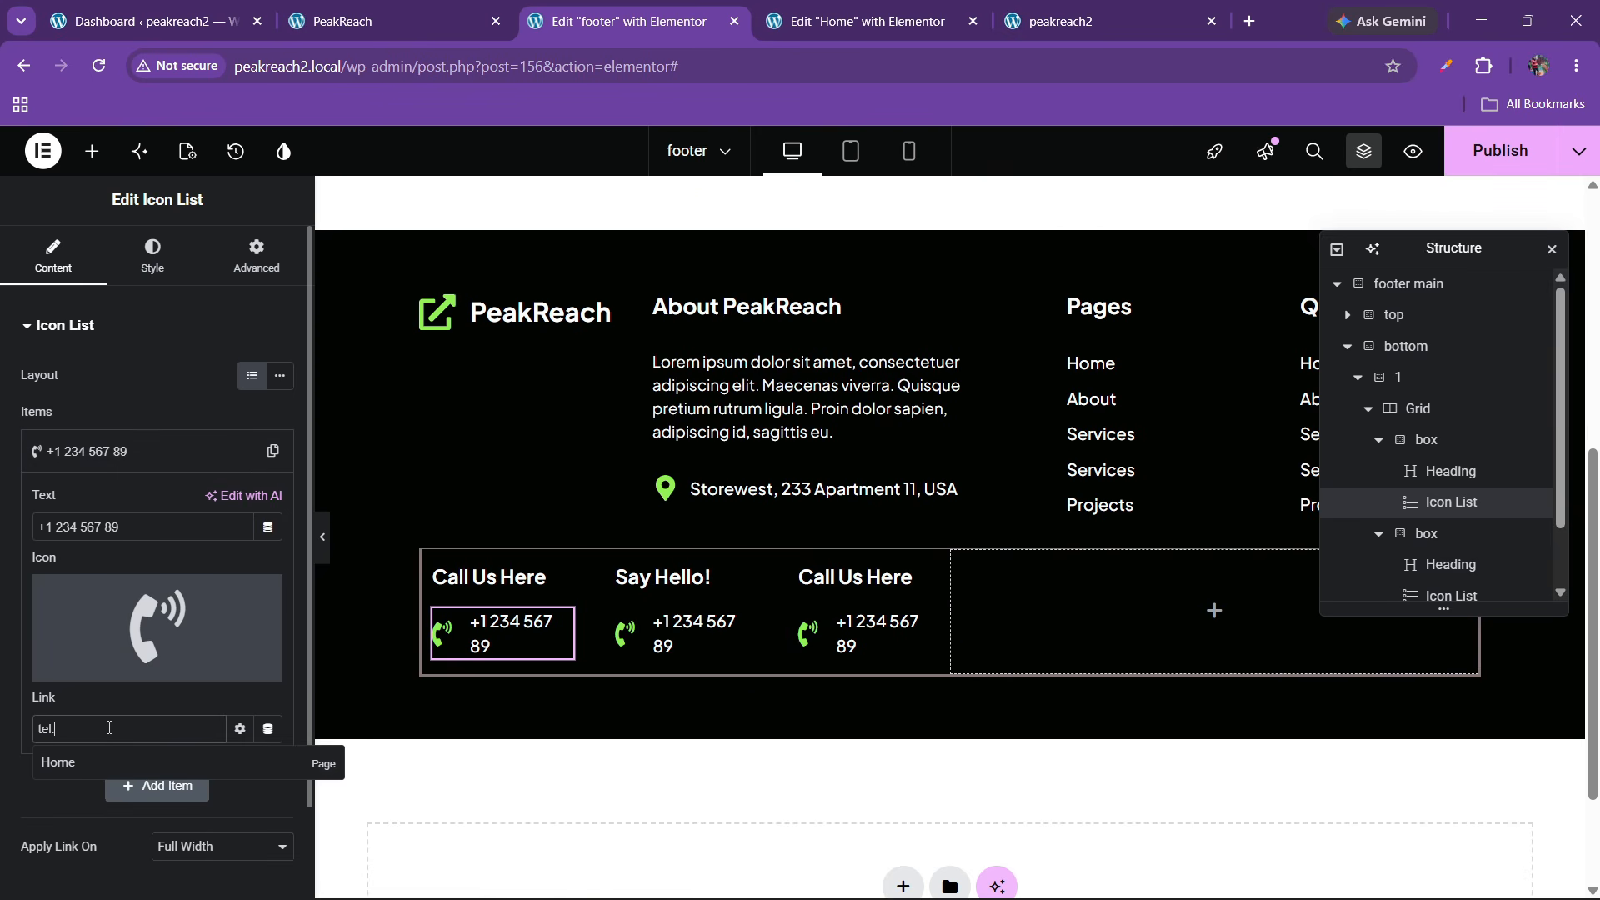
left_click_drag(125, 527, 3, 548)
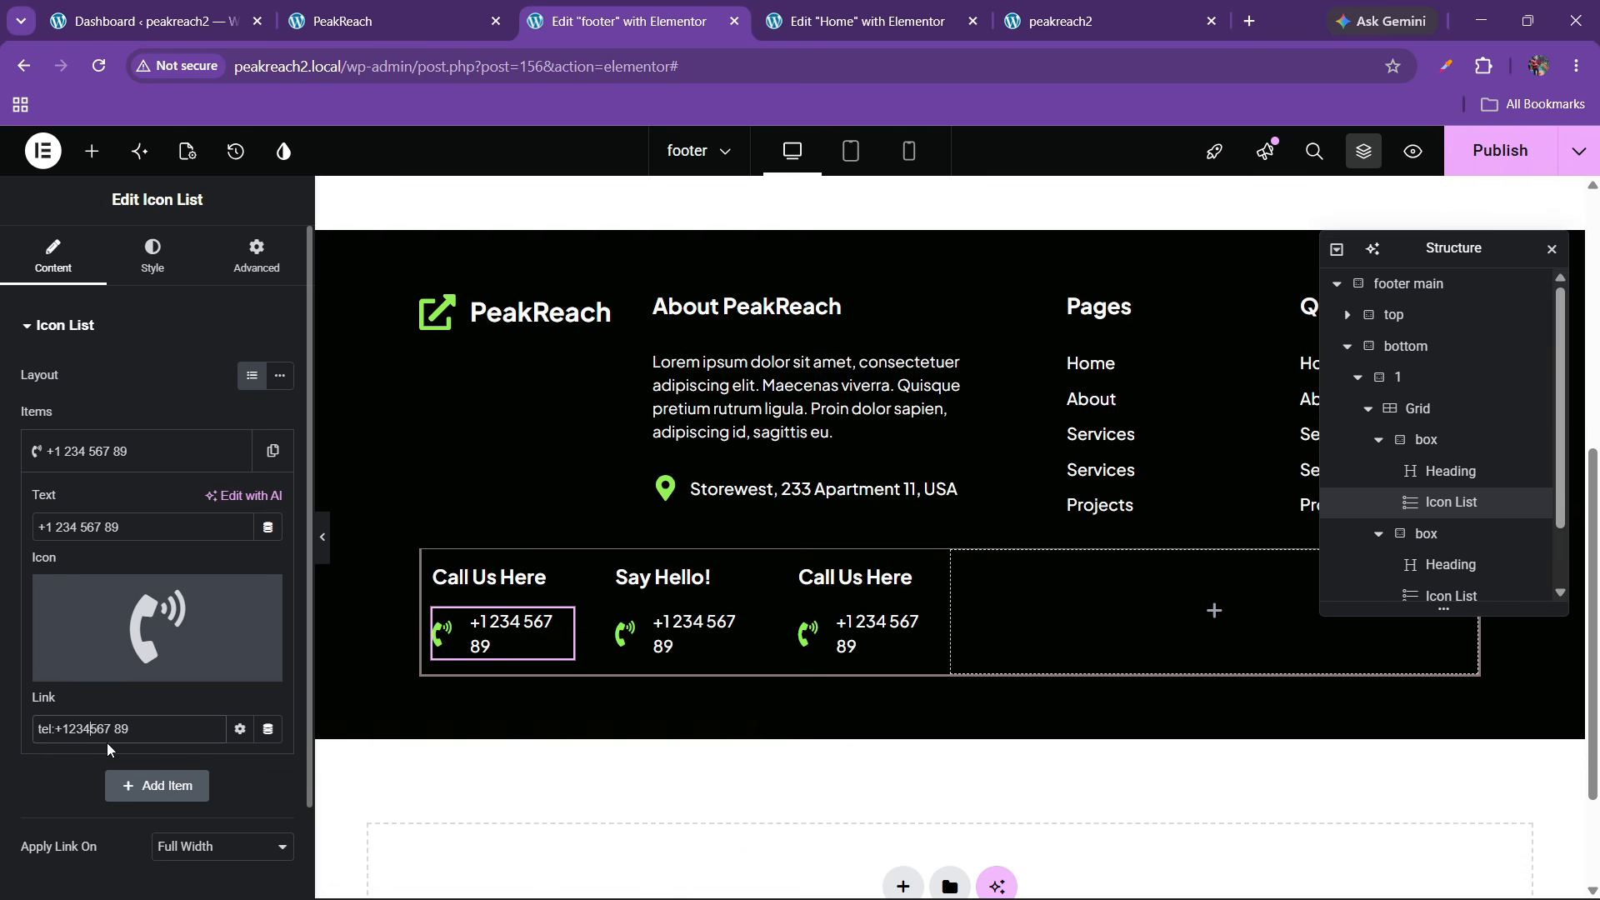
key("BackSpace")
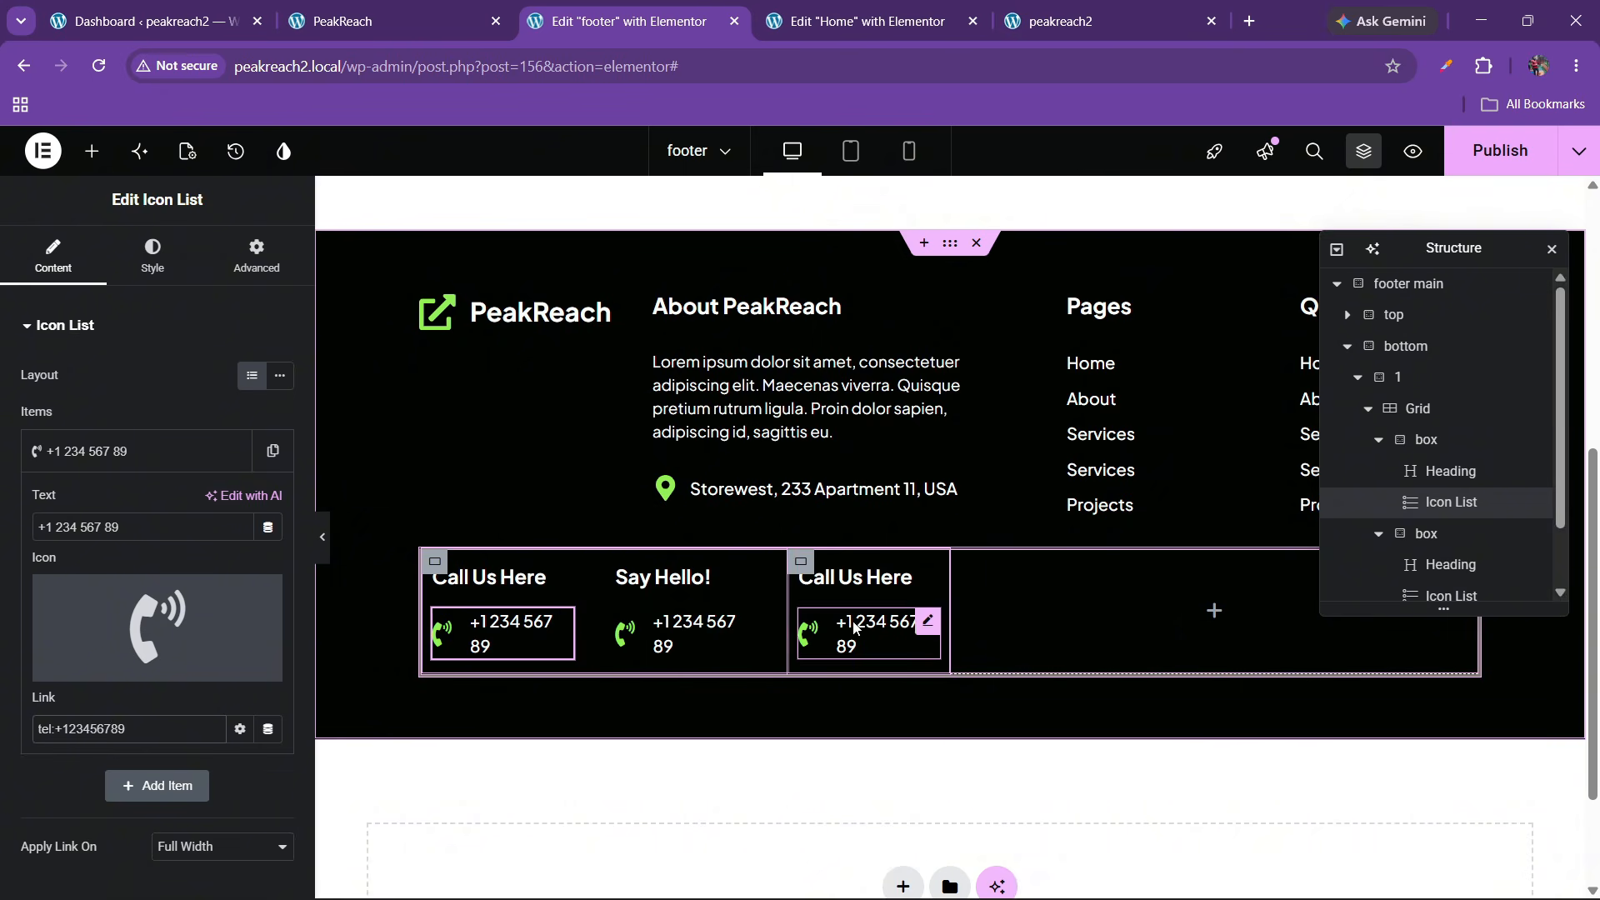
Copy the Call Us Here heading into the empty fourth column of the contact row
left_click(482, 8)
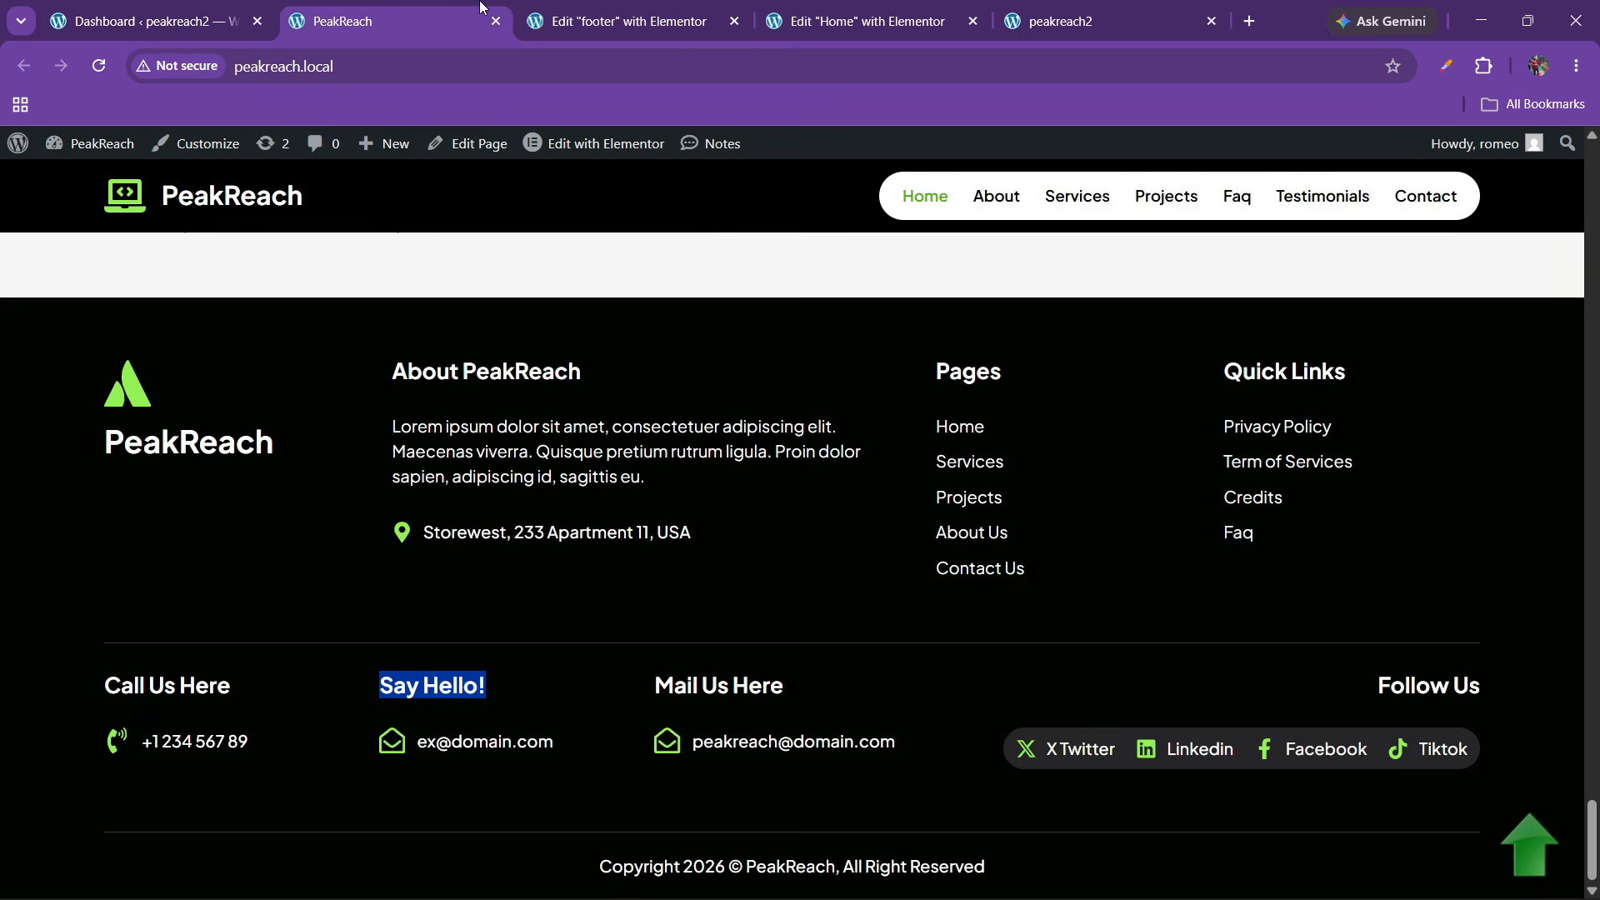
left_click(711, 37)
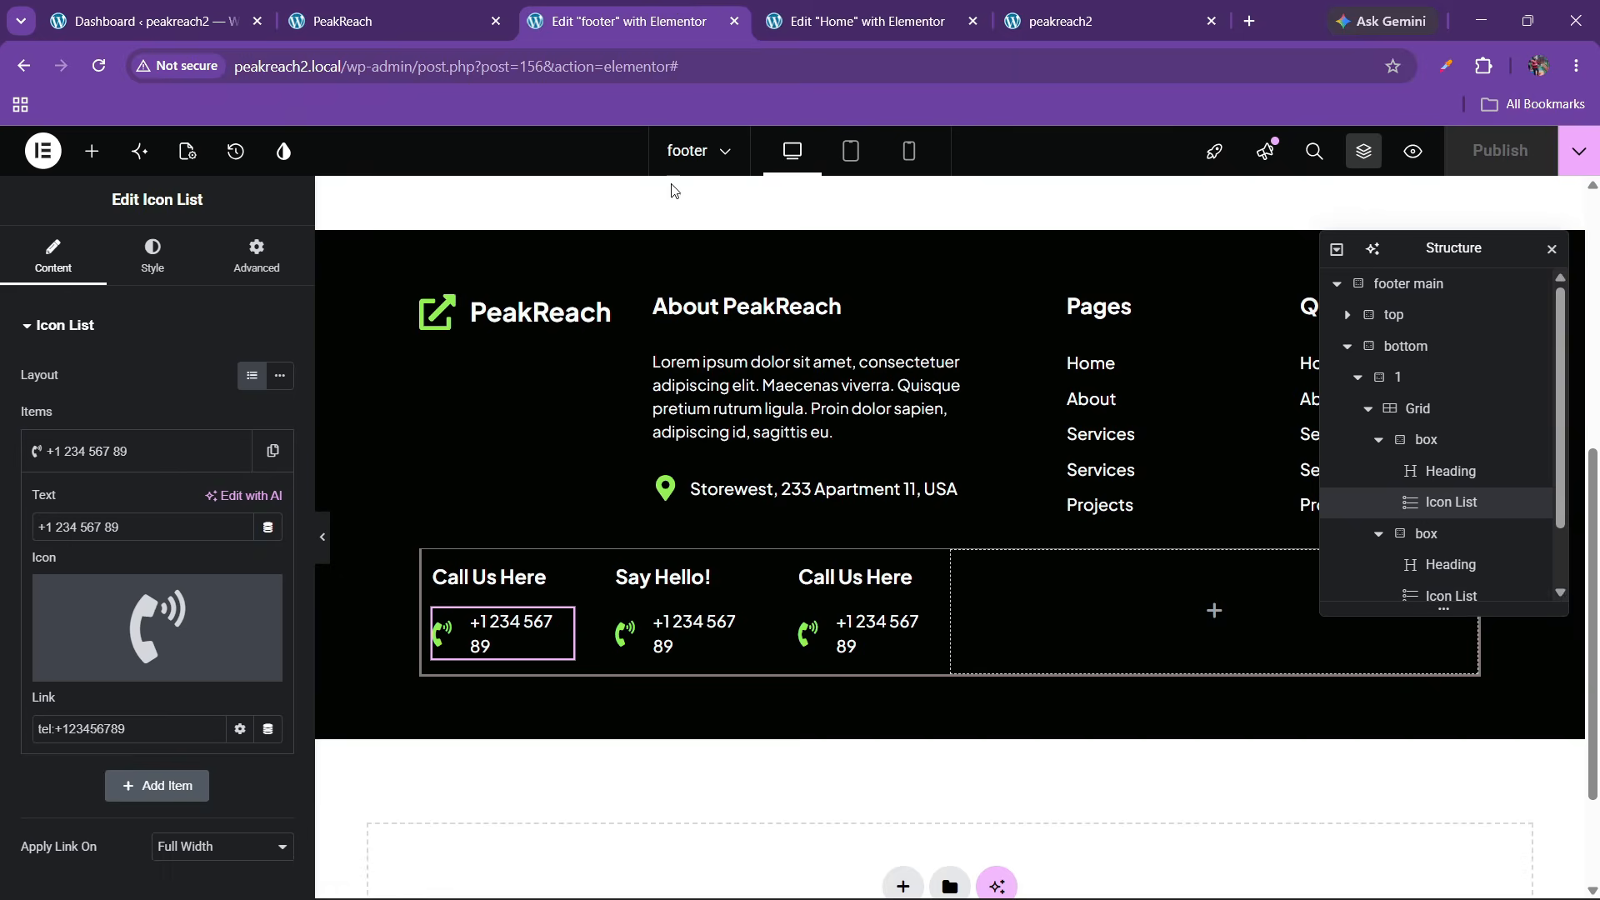
right_click(525, 590)
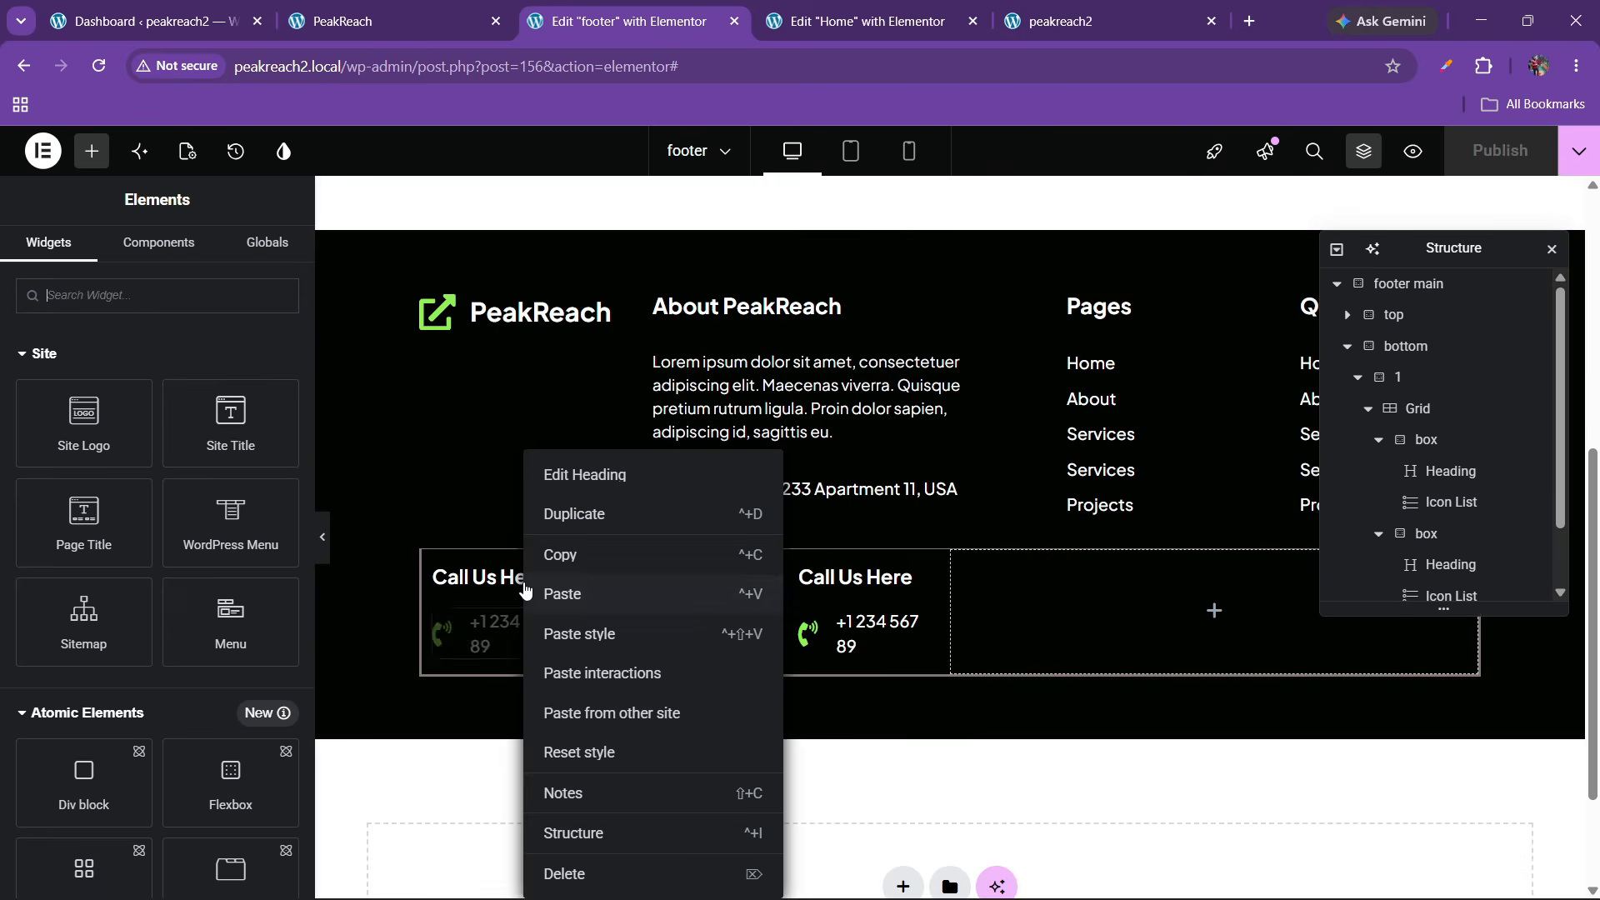
left_click(573, 556)
right_click(1101, 616)
left_click(1140, 554)
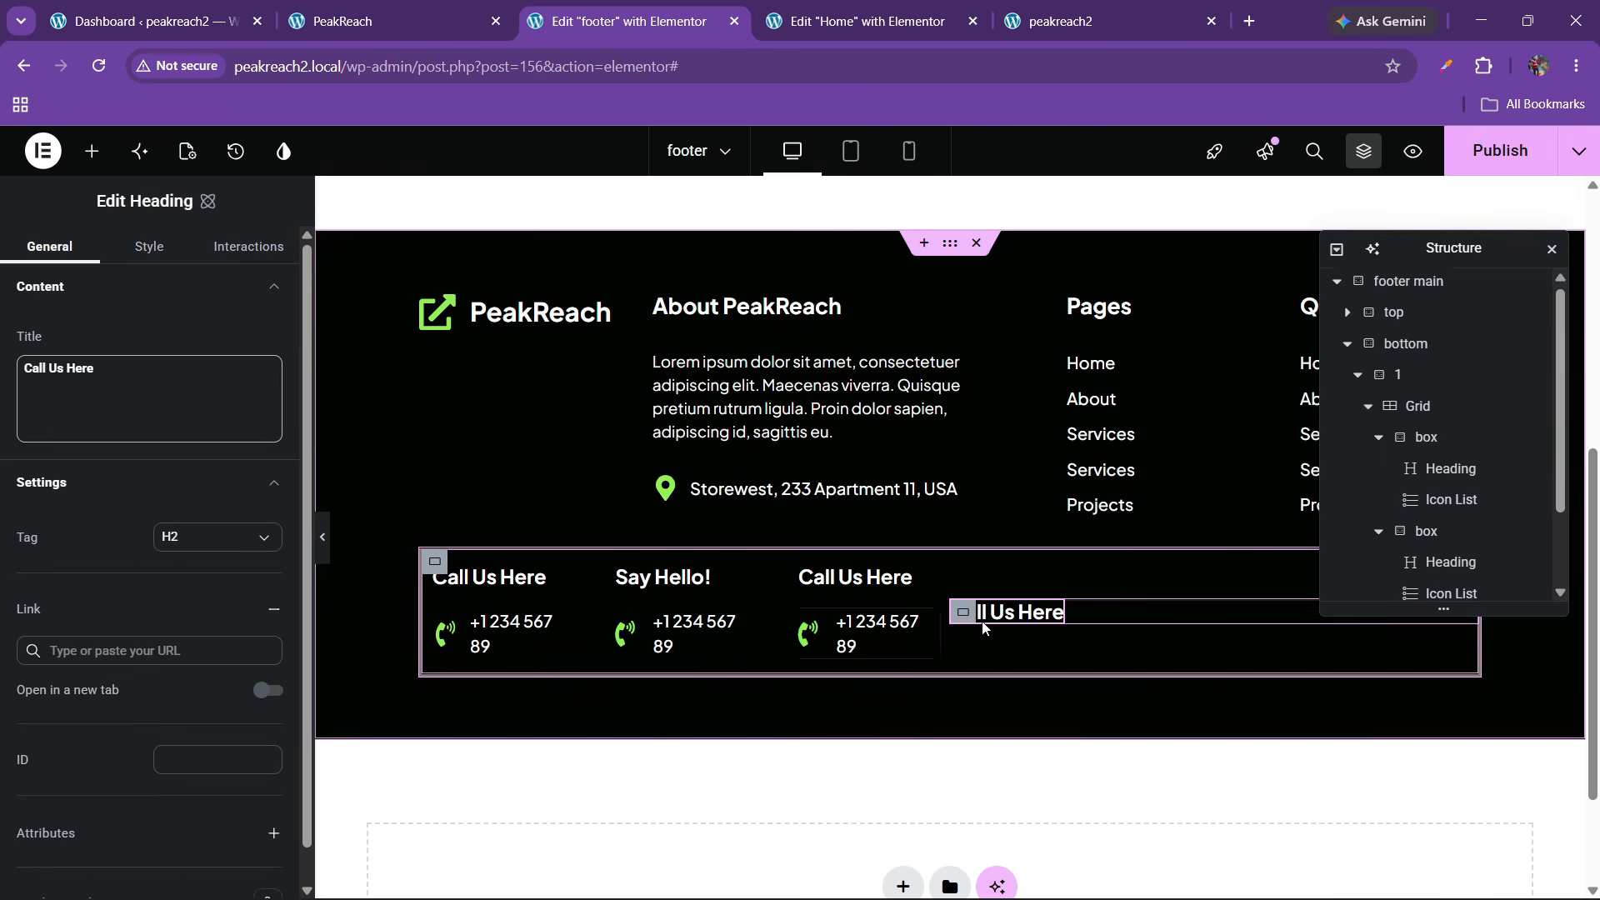
Set the bottom container's Align items to Start so the row's items sit at the top
scroll(1406, 556, "up", 2)
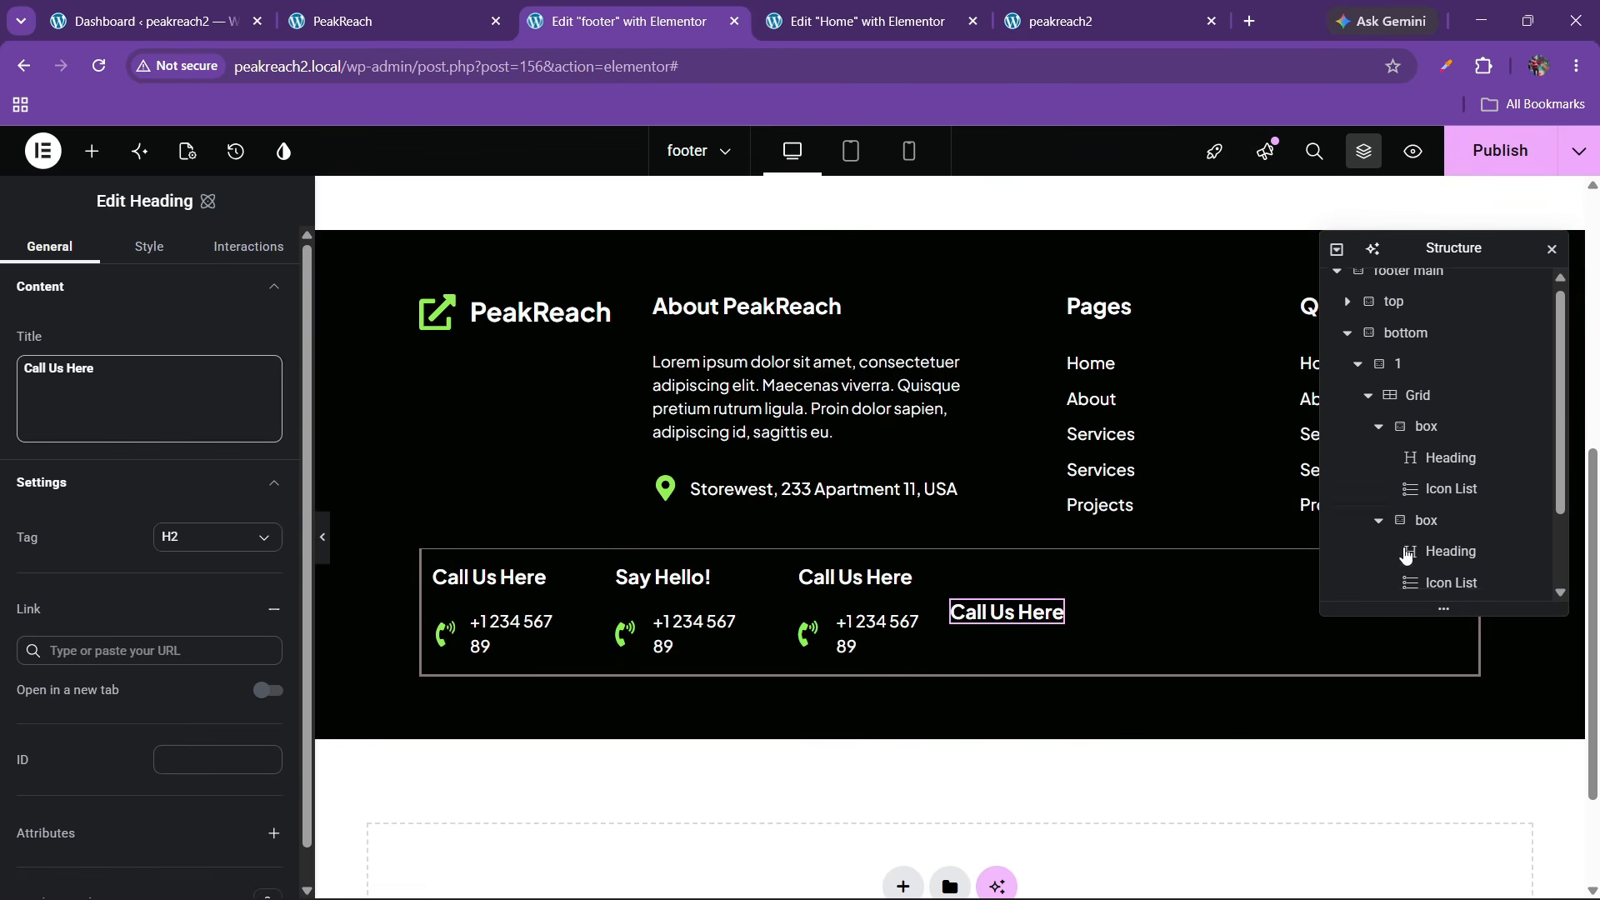
left_click(1358, 376)
left_click(1359, 409)
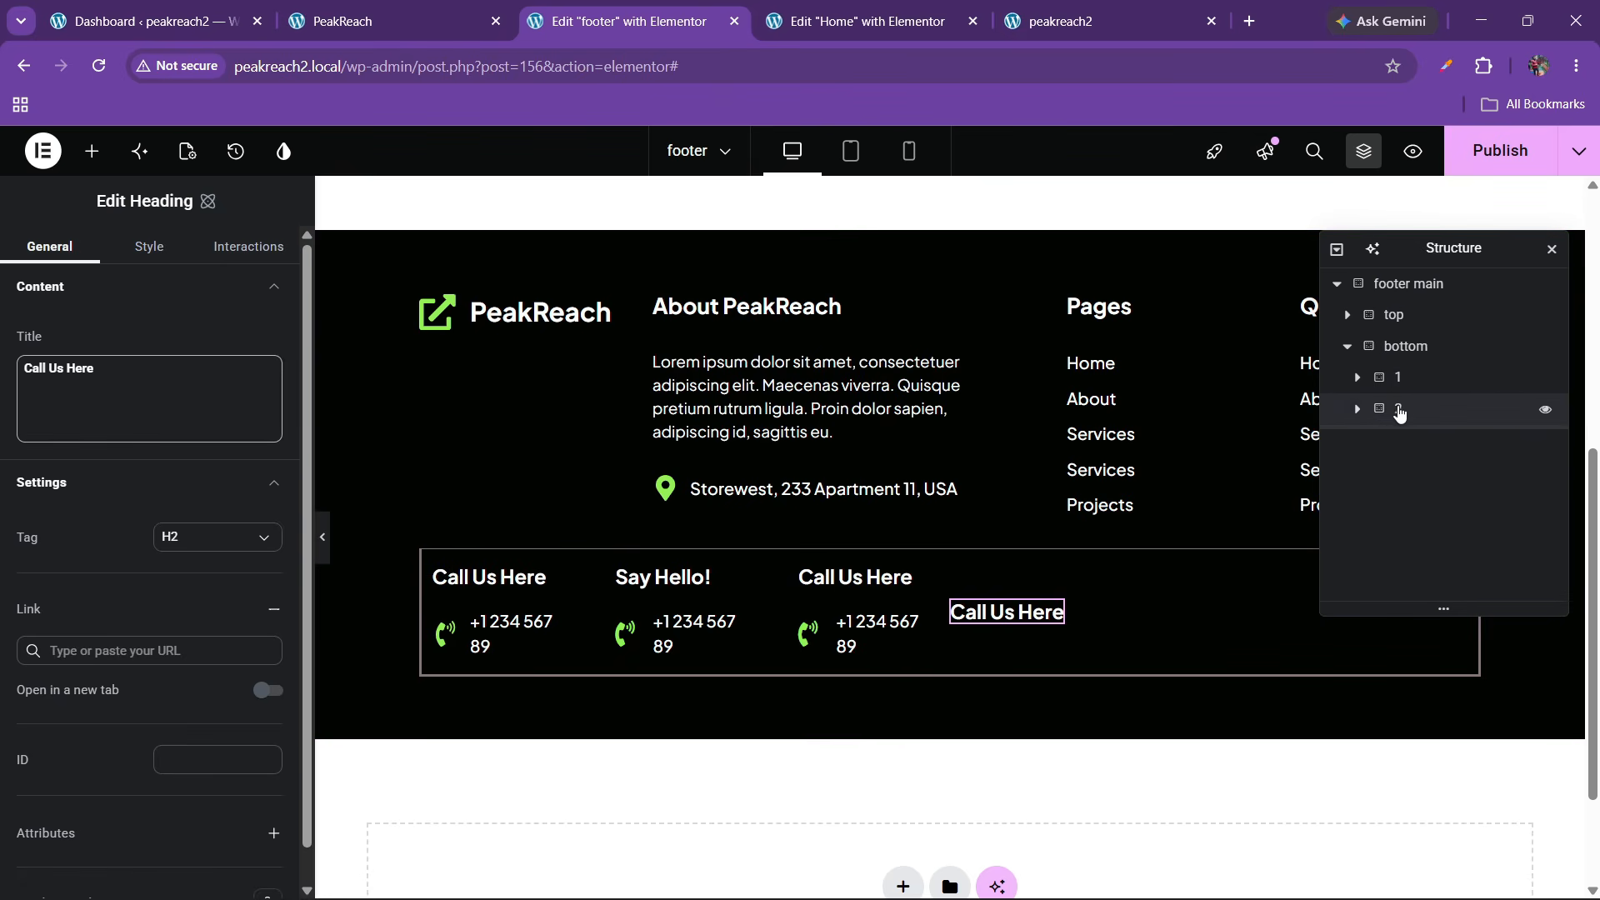
left_click(1408, 347)
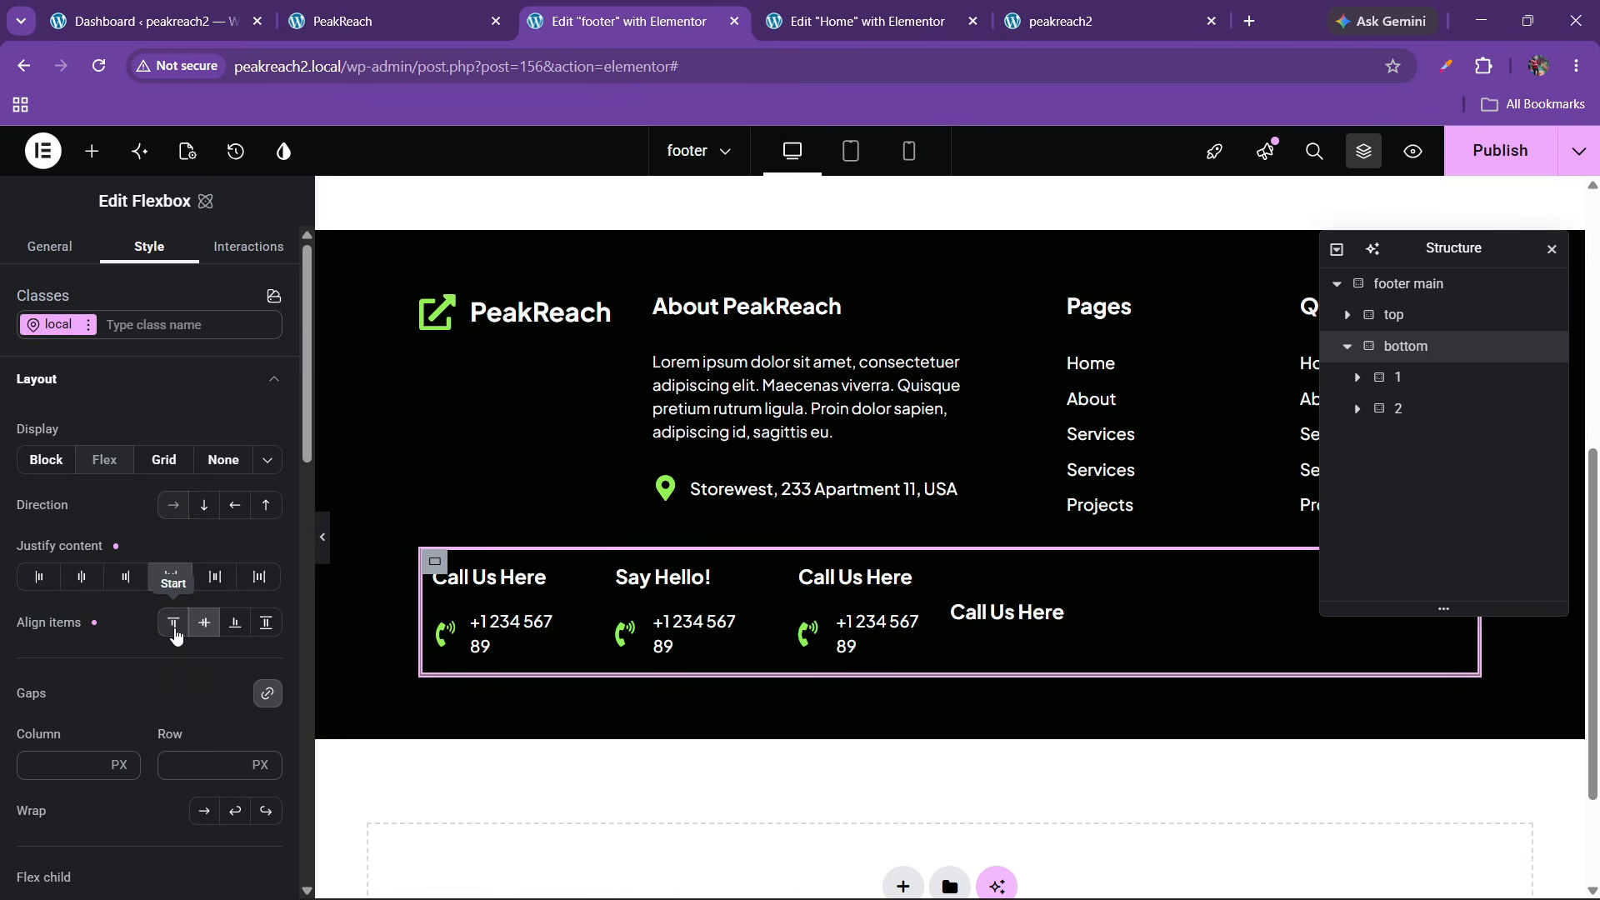
left_click(174, 624)
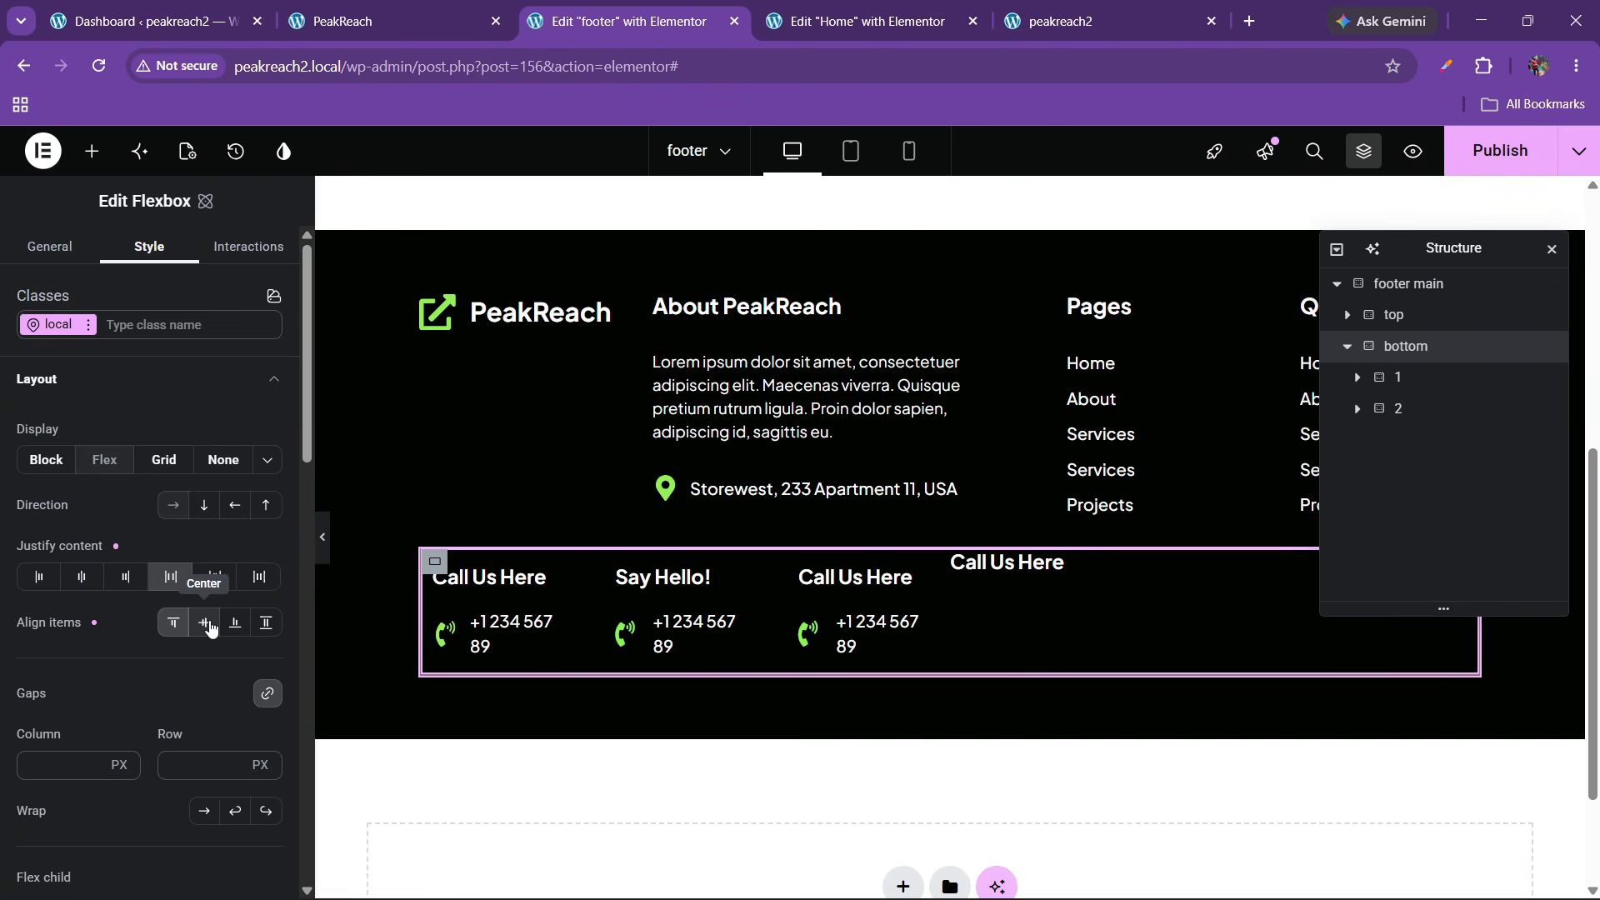
left_click(205, 624)
left_click(173, 623)
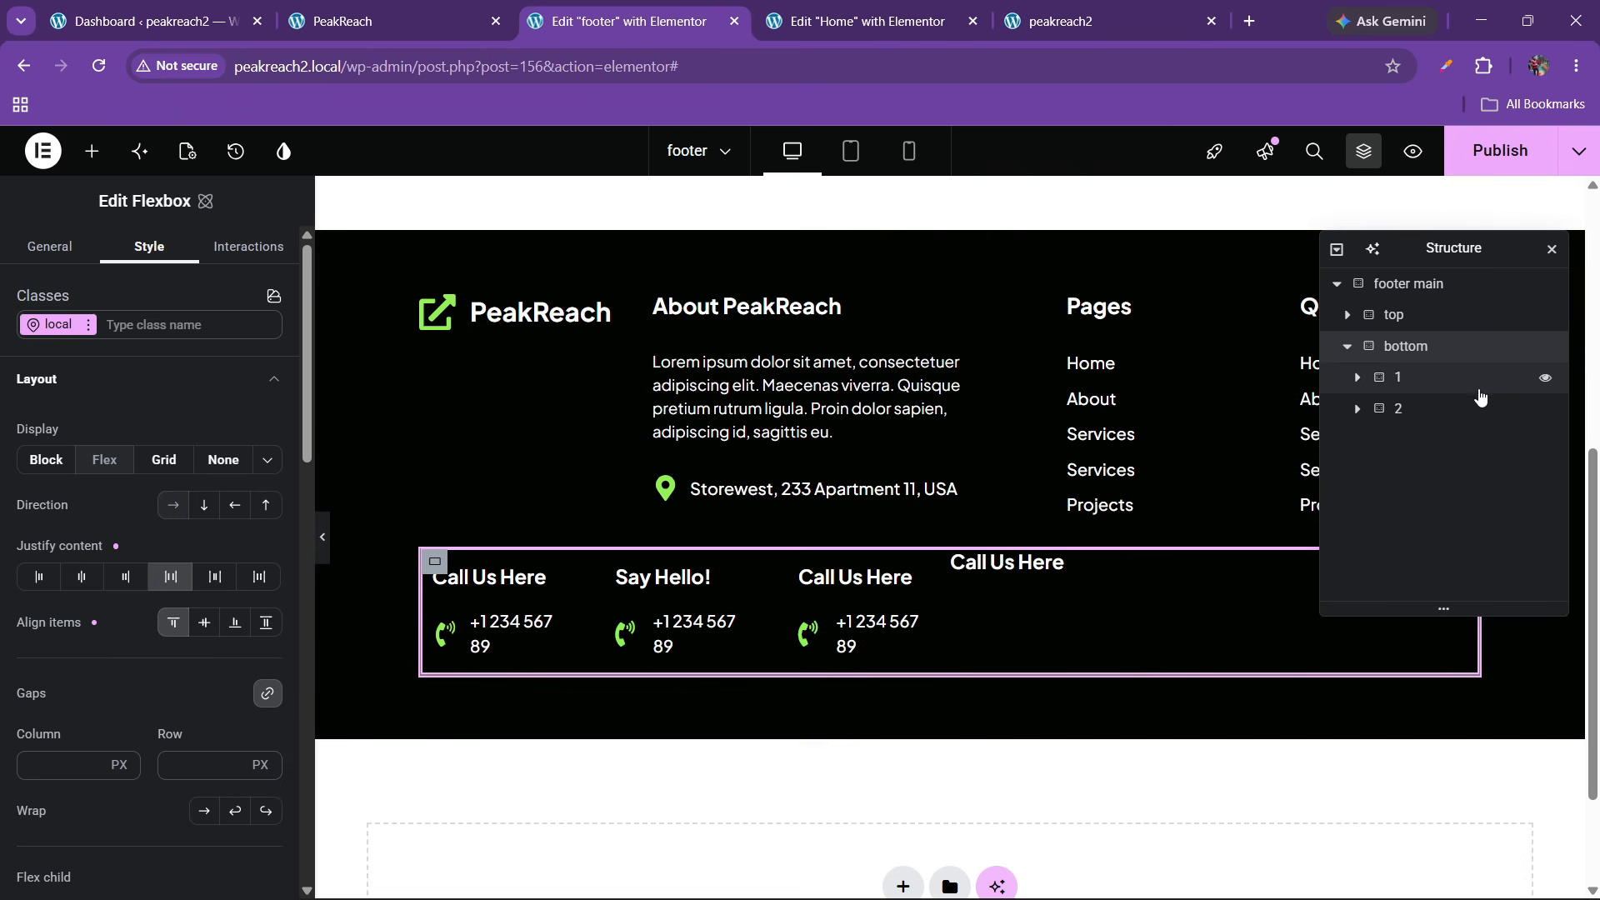
Set the first contact box's Justify content to Start
left_click(1357, 378)
left_click(1419, 410)
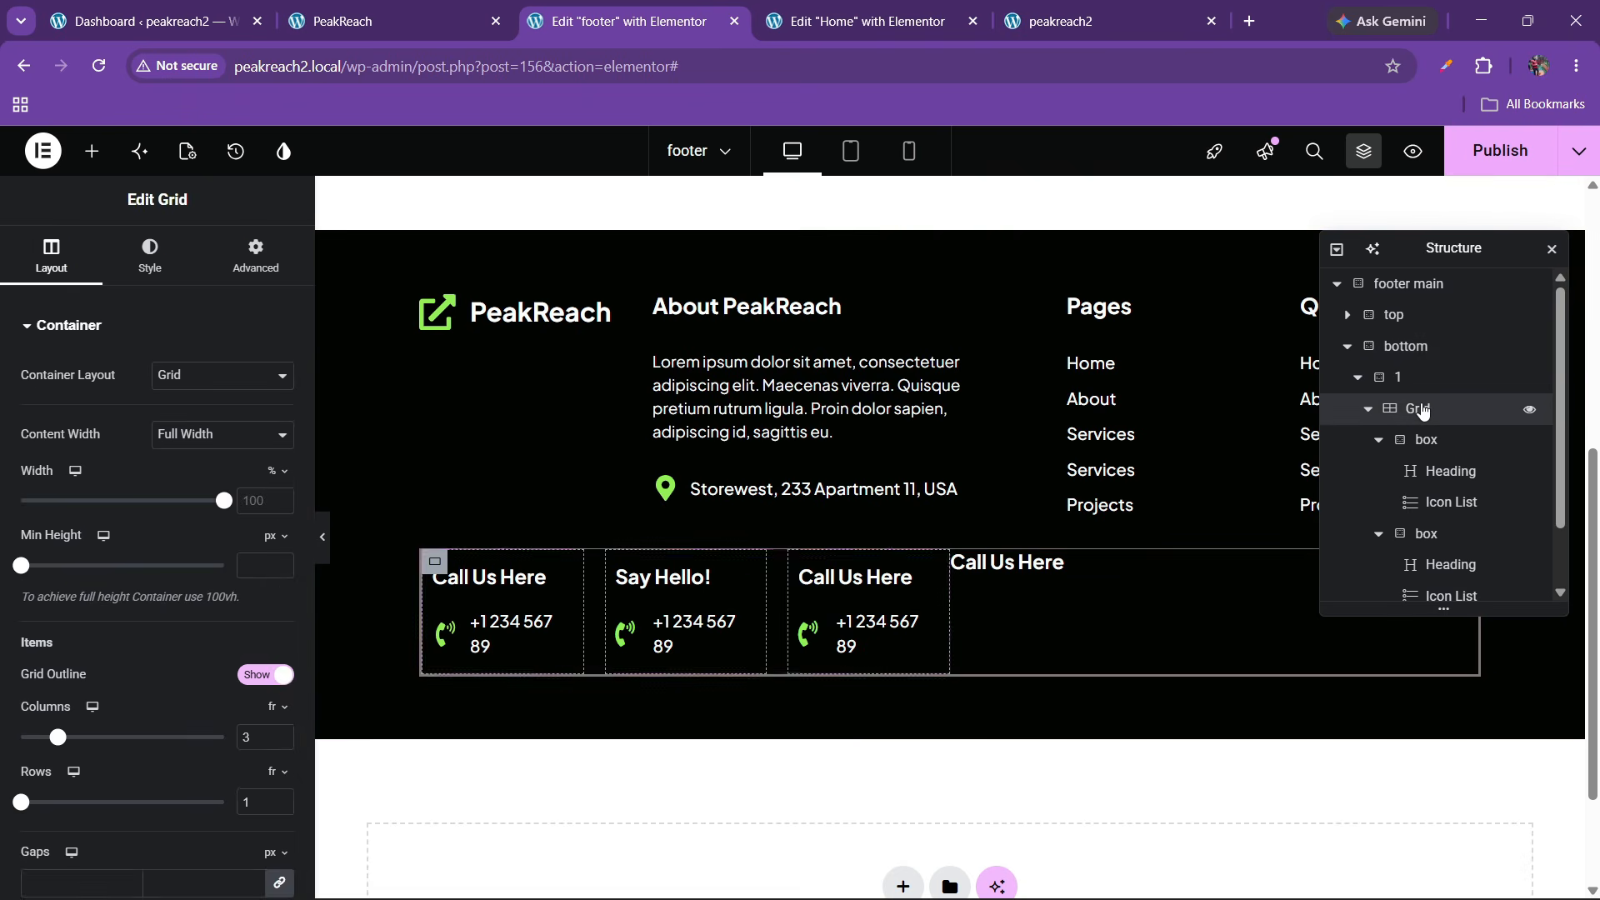
left_click(1426, 440)
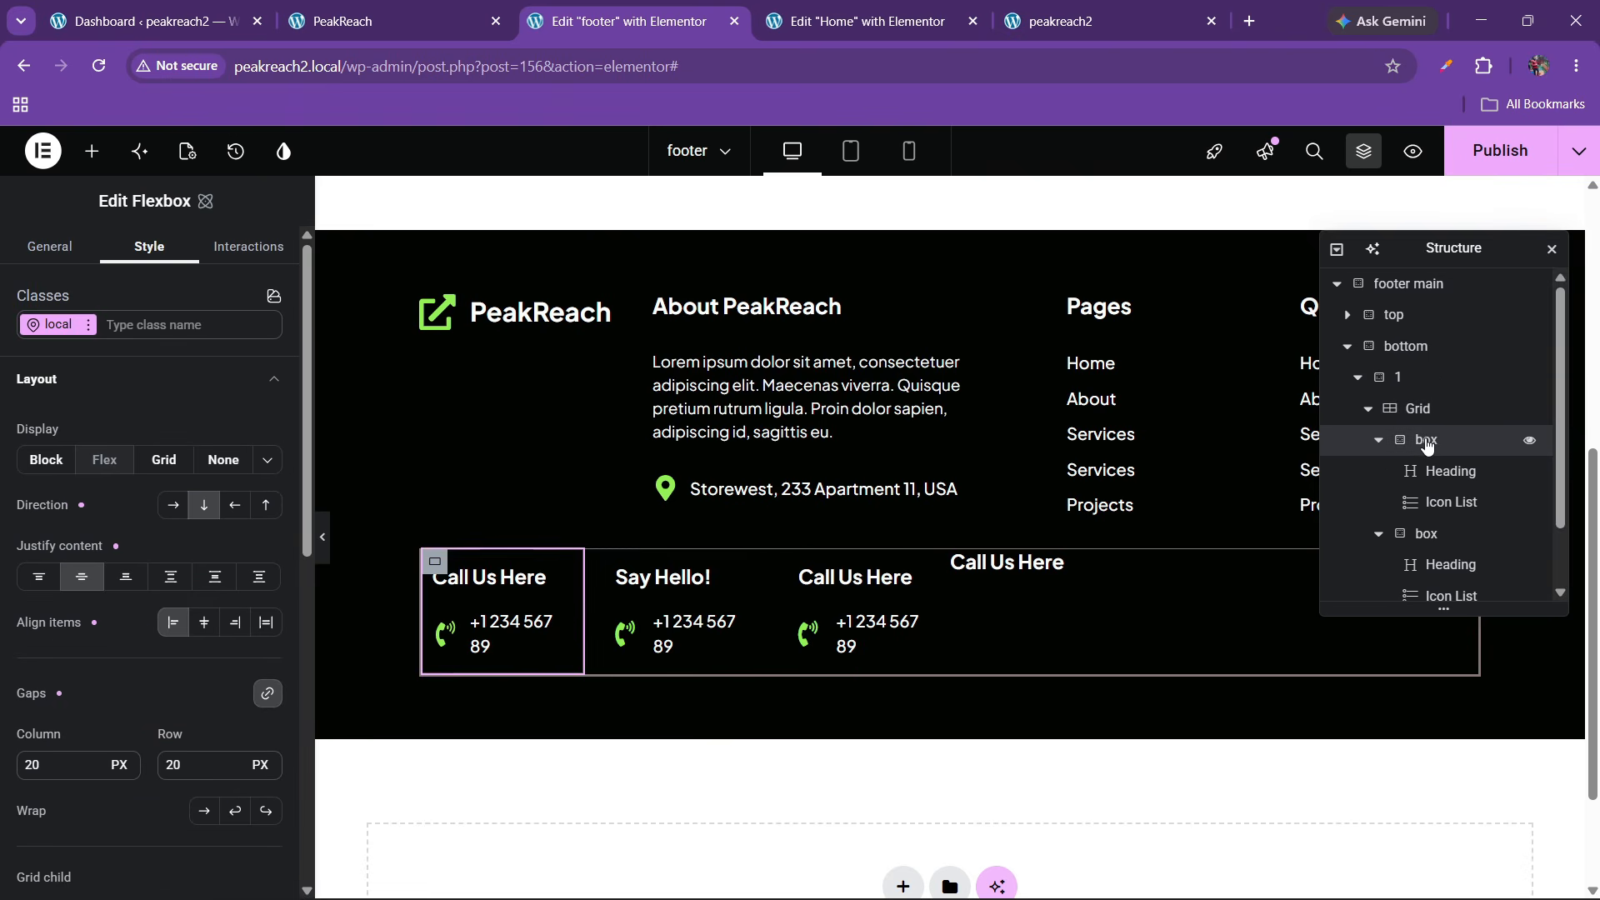
left_click(39, 578)
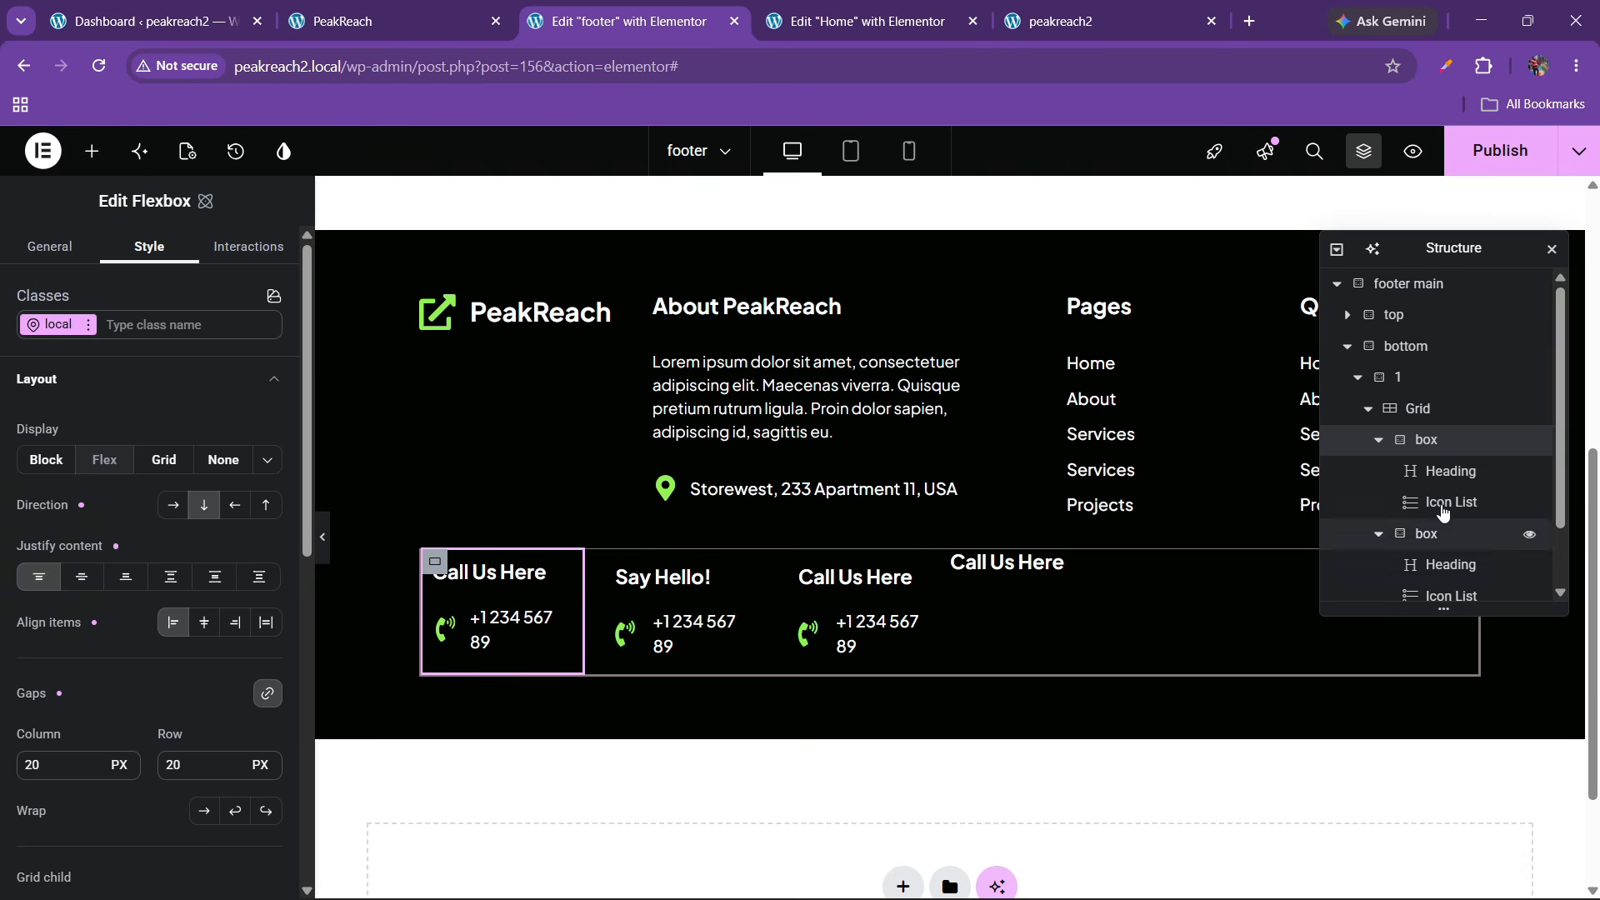
Copy the first contact box's style and paste it onto the Say Hello! and third boxes
right_click(1421, 442)
left_click(1402, 512)
left_click(1408, 530)
right_click(1408, 530)
left_click(1399, 597)
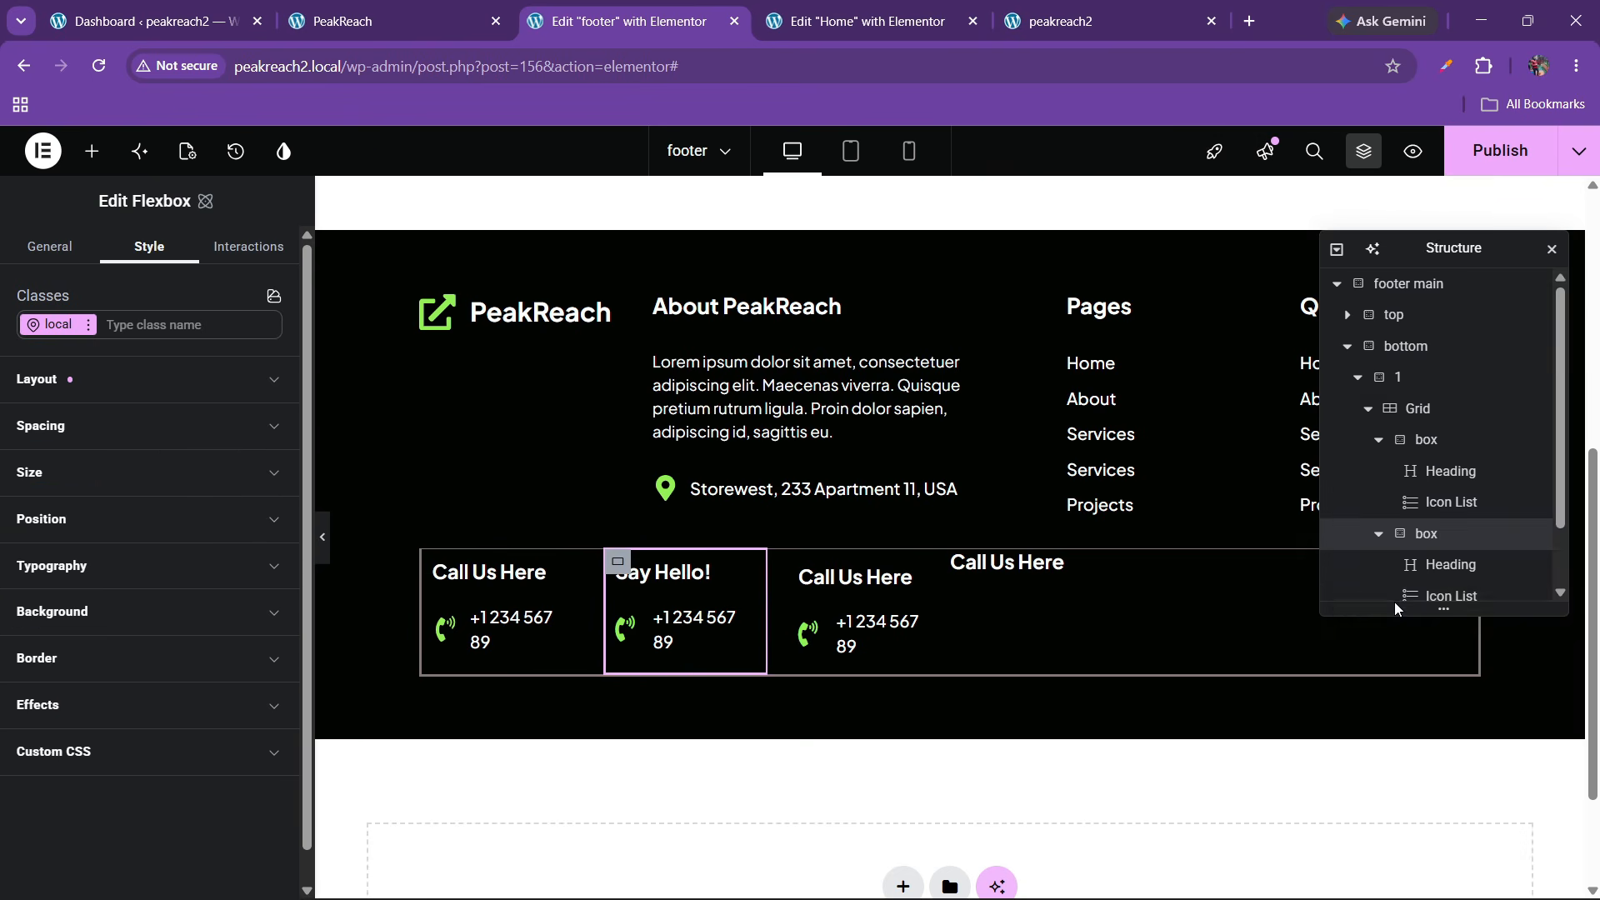
scroll(1416, 597, "down", 2)
left_click(1423, 556)
right_click(1427, 567)
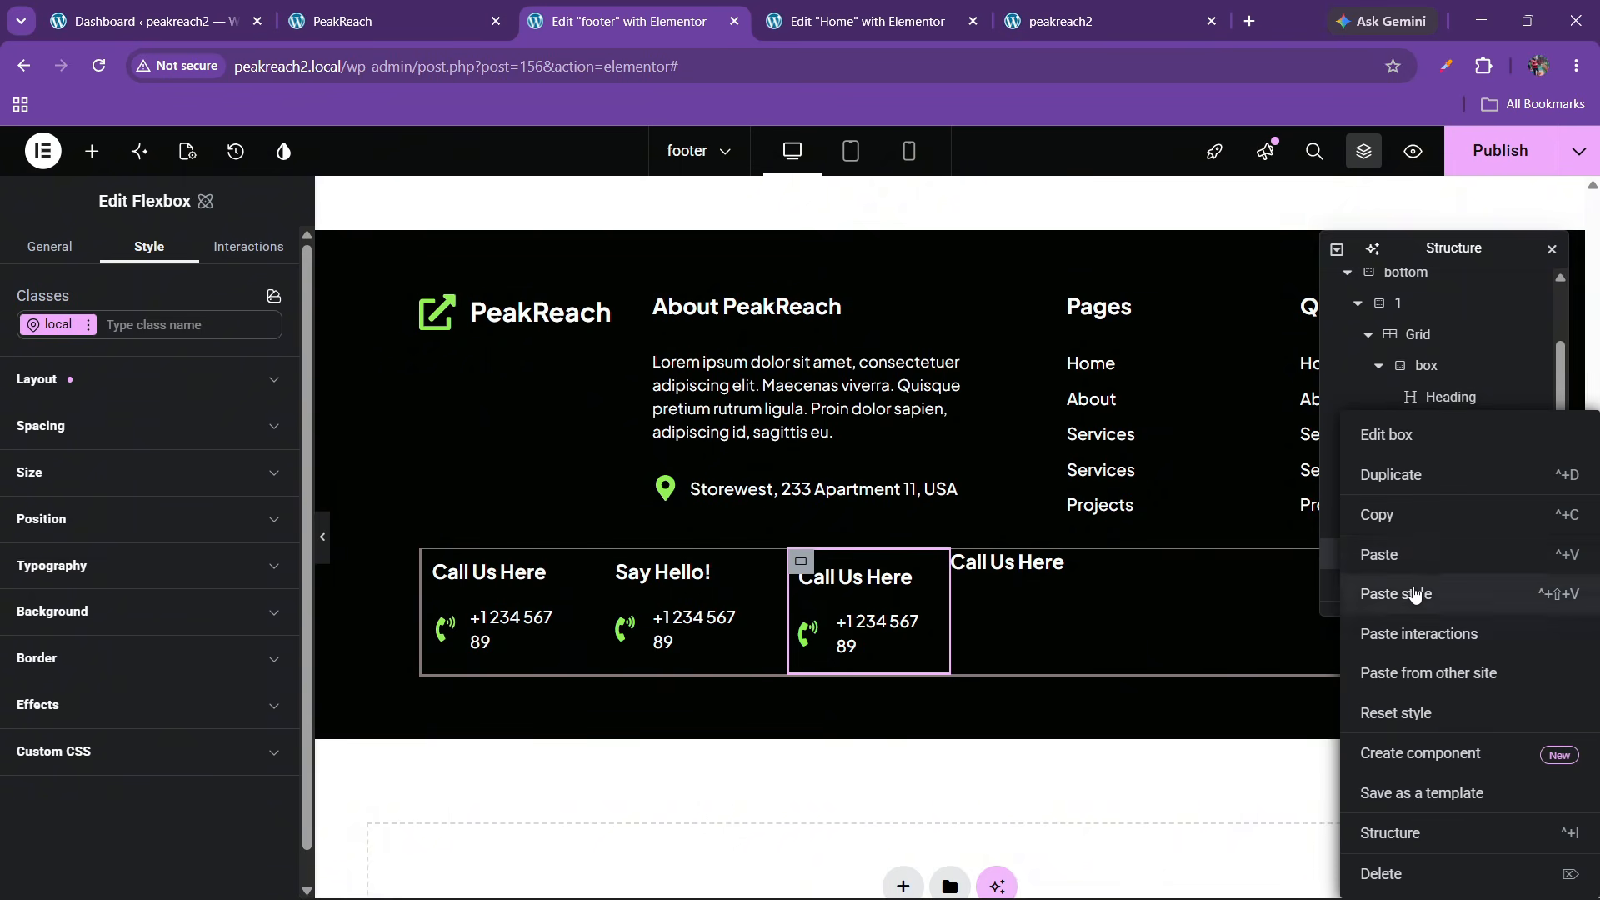
left_click(1410, 594)
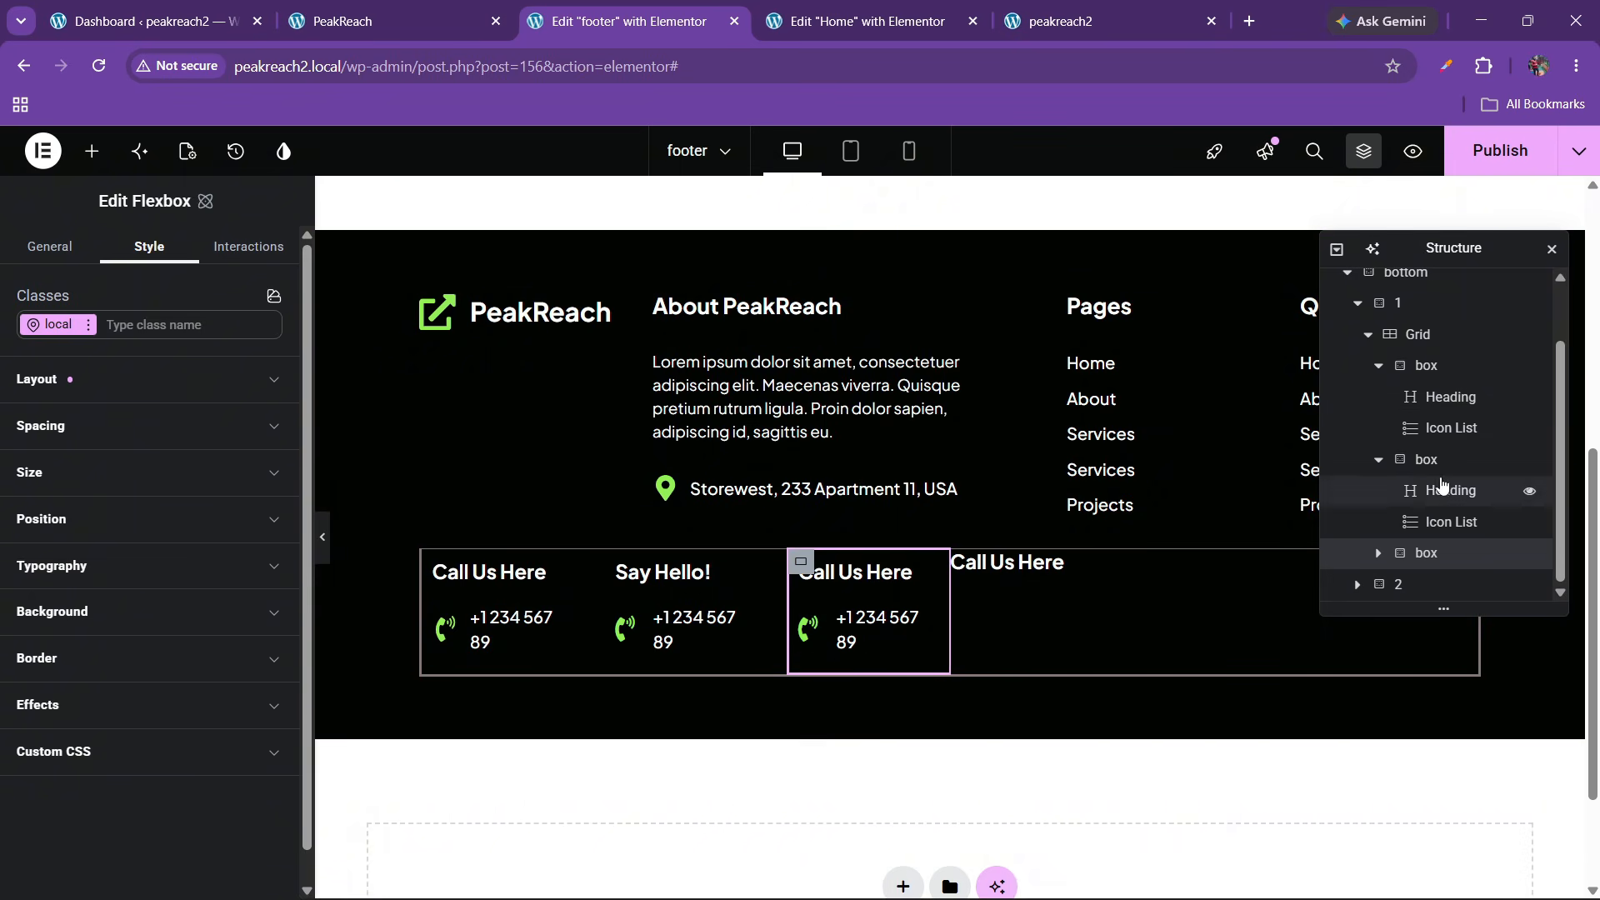
Set the bottom container's row gap to 30
scroll(1383, 491, "up", 3)
left_click(1377, 439)
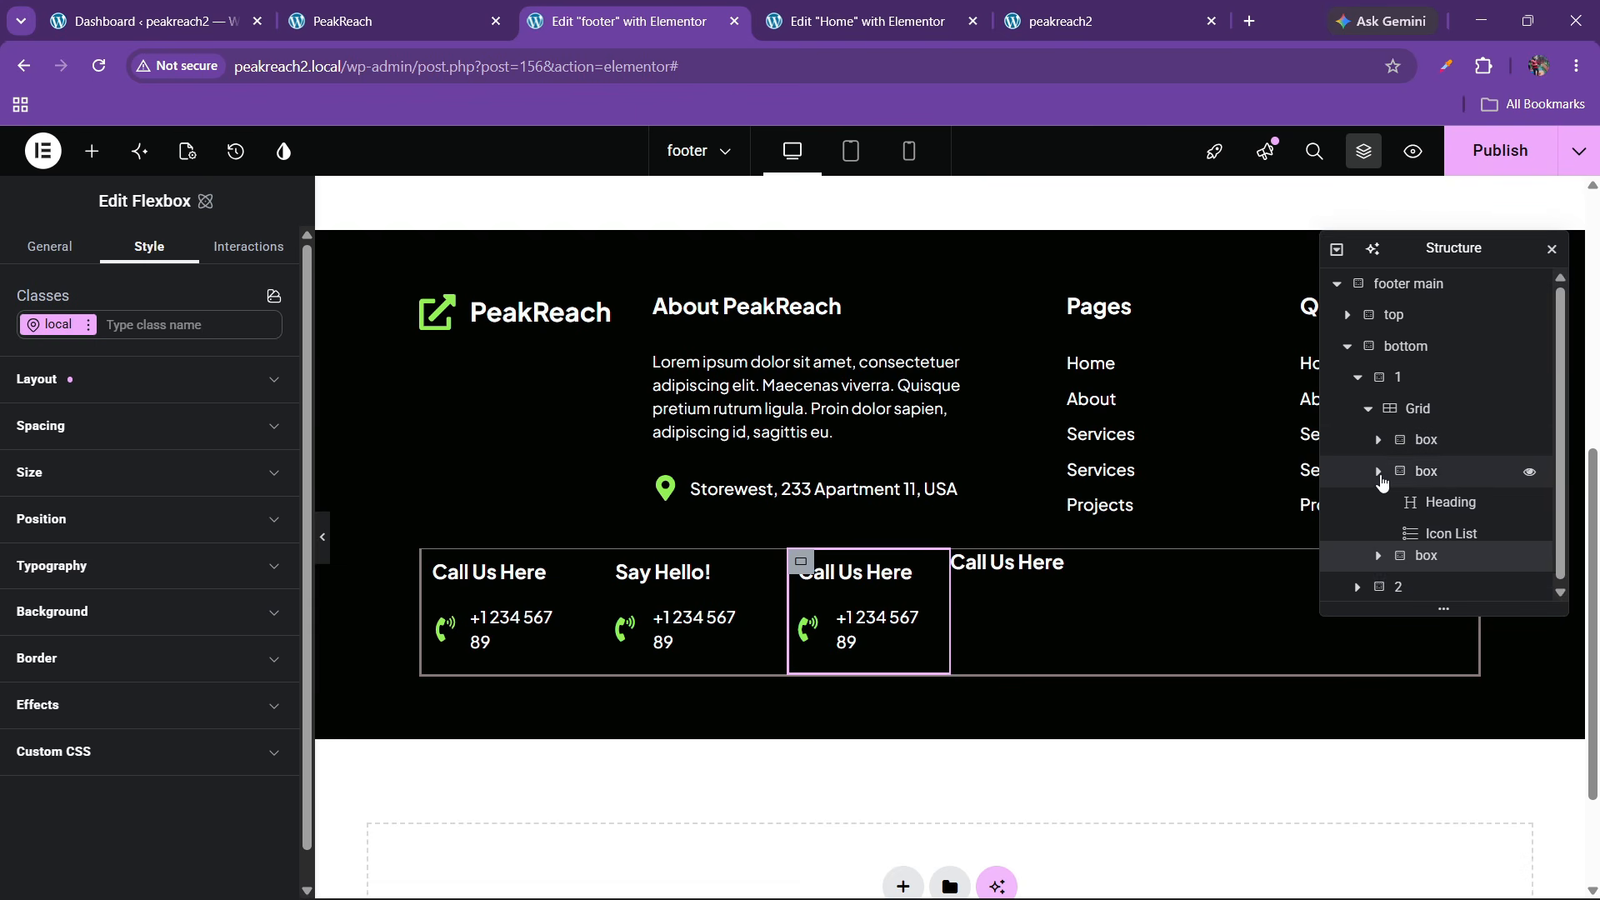
left_click(1378, 473)
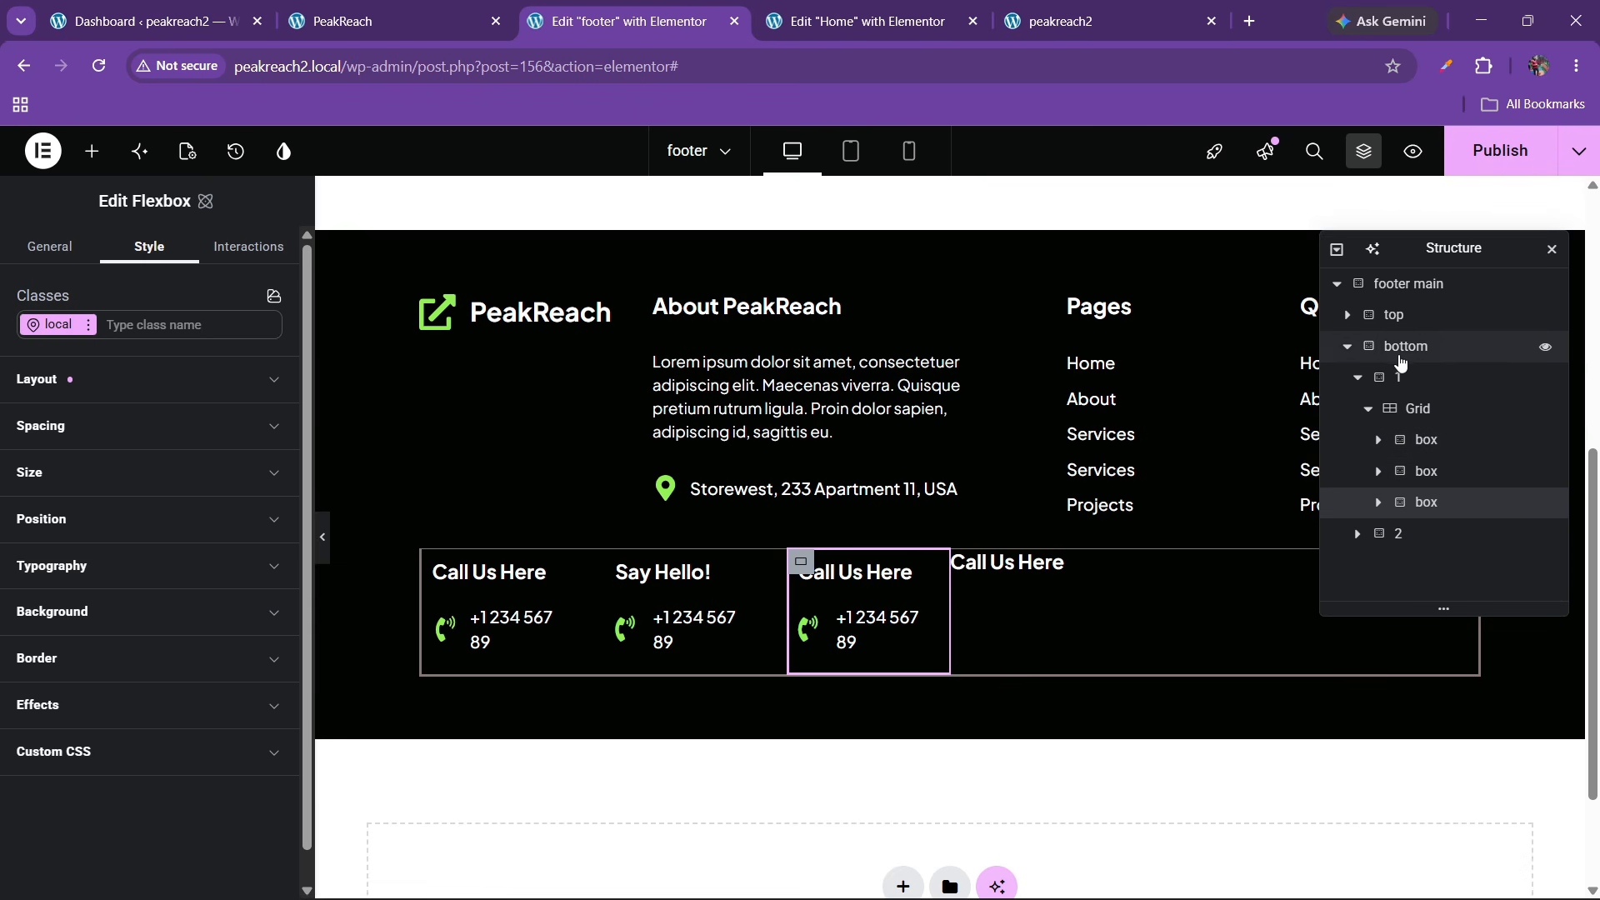
left_click(1402, 348)
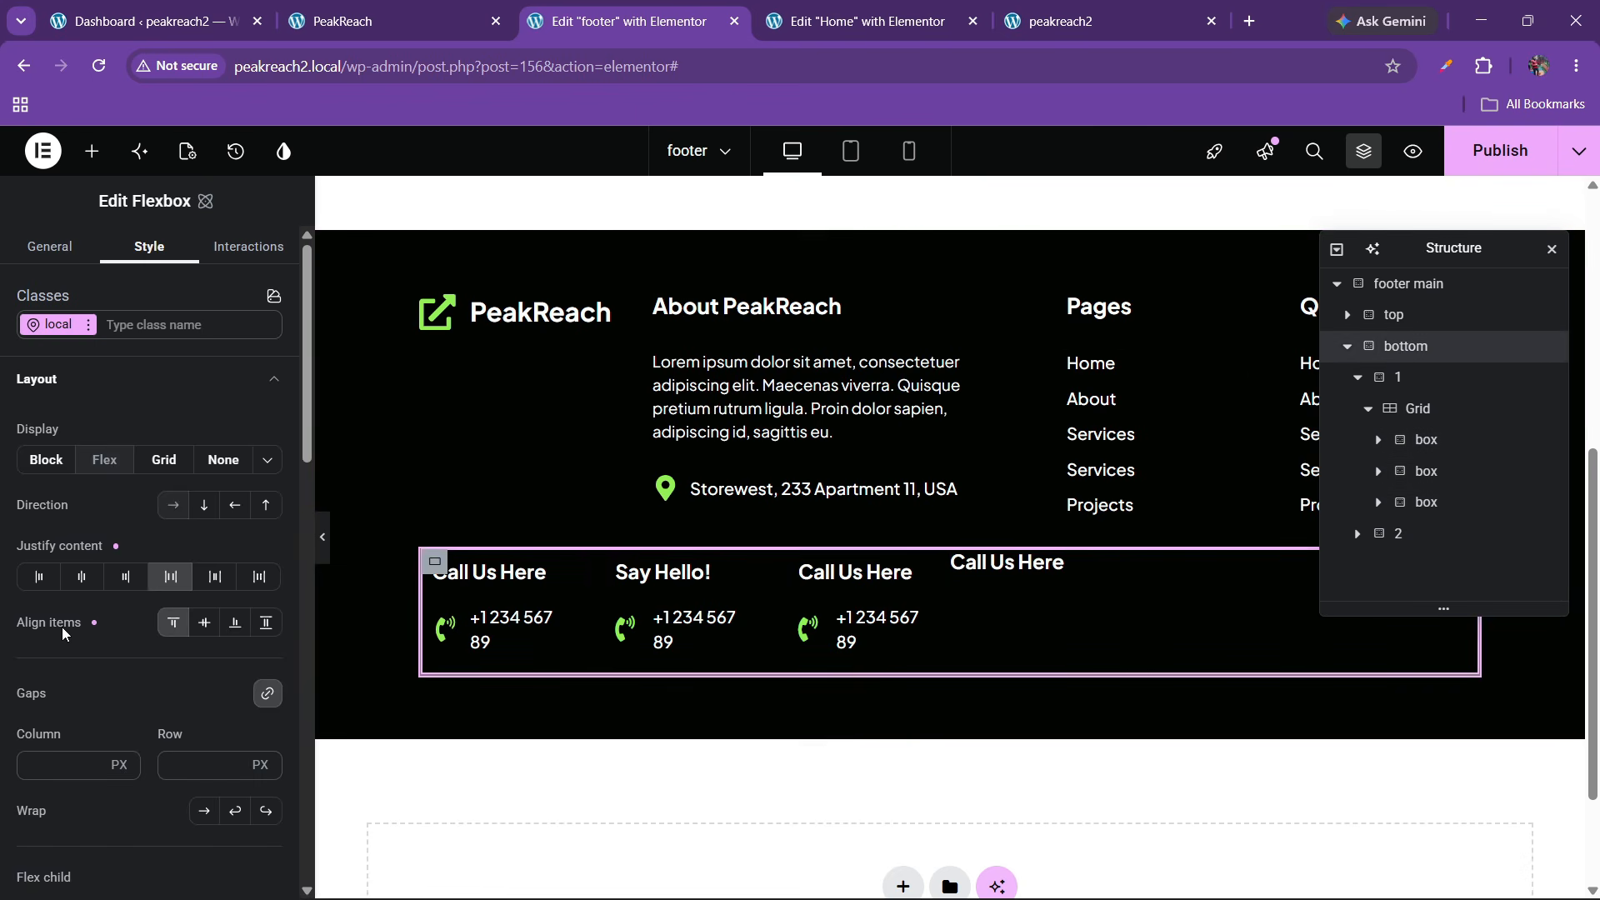
scroll(66, 628, "down", 1)
left_click(178, 669)
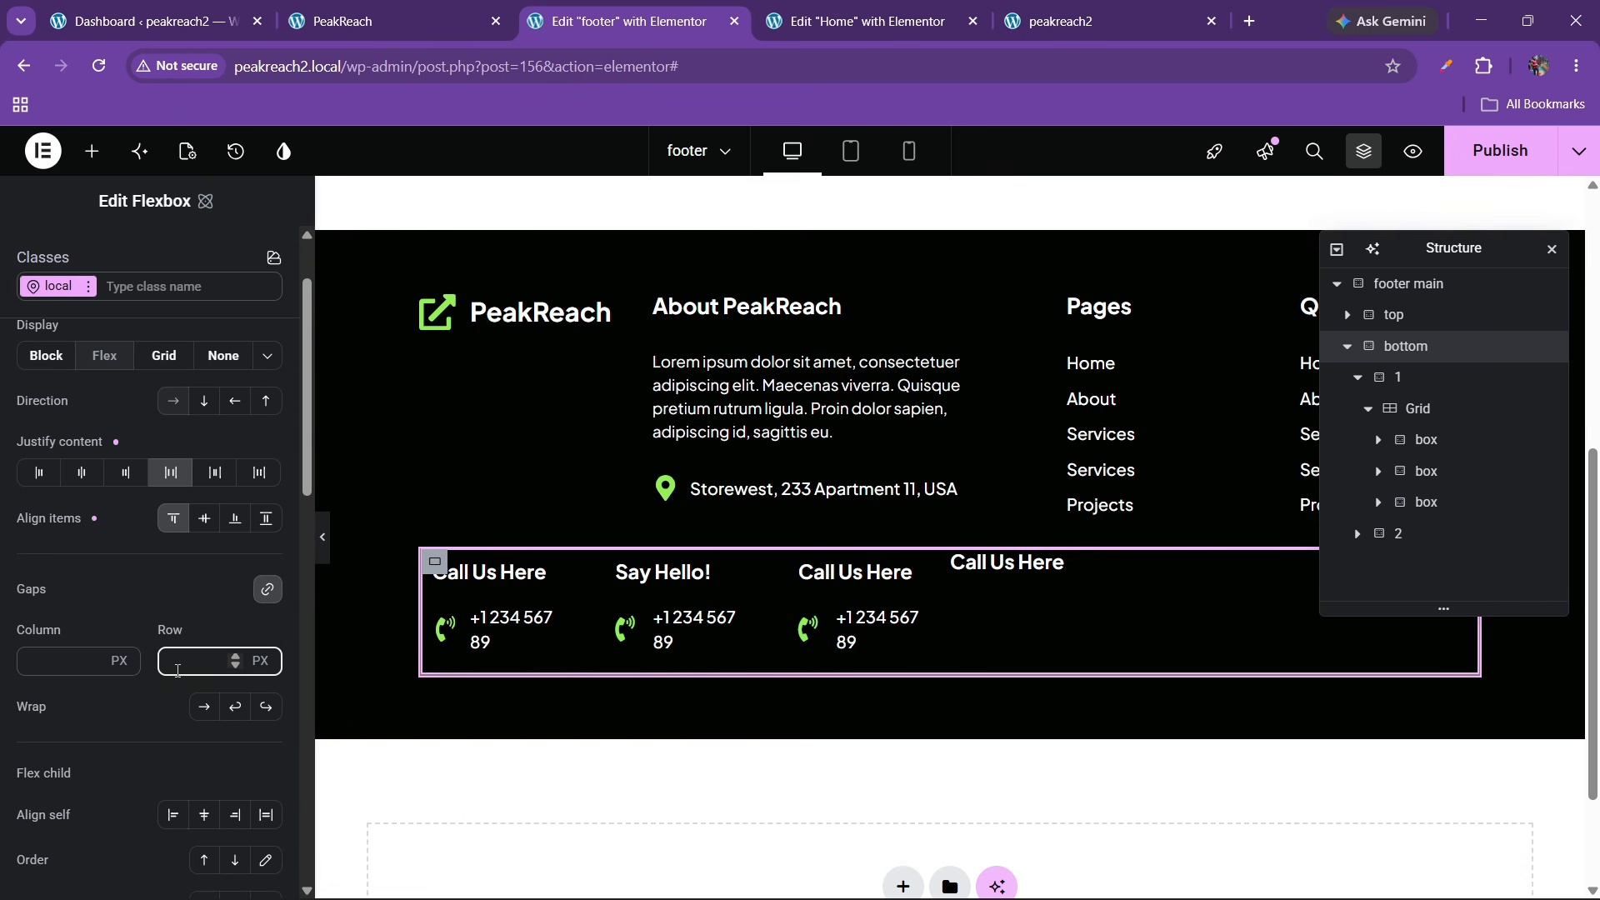
type("30")
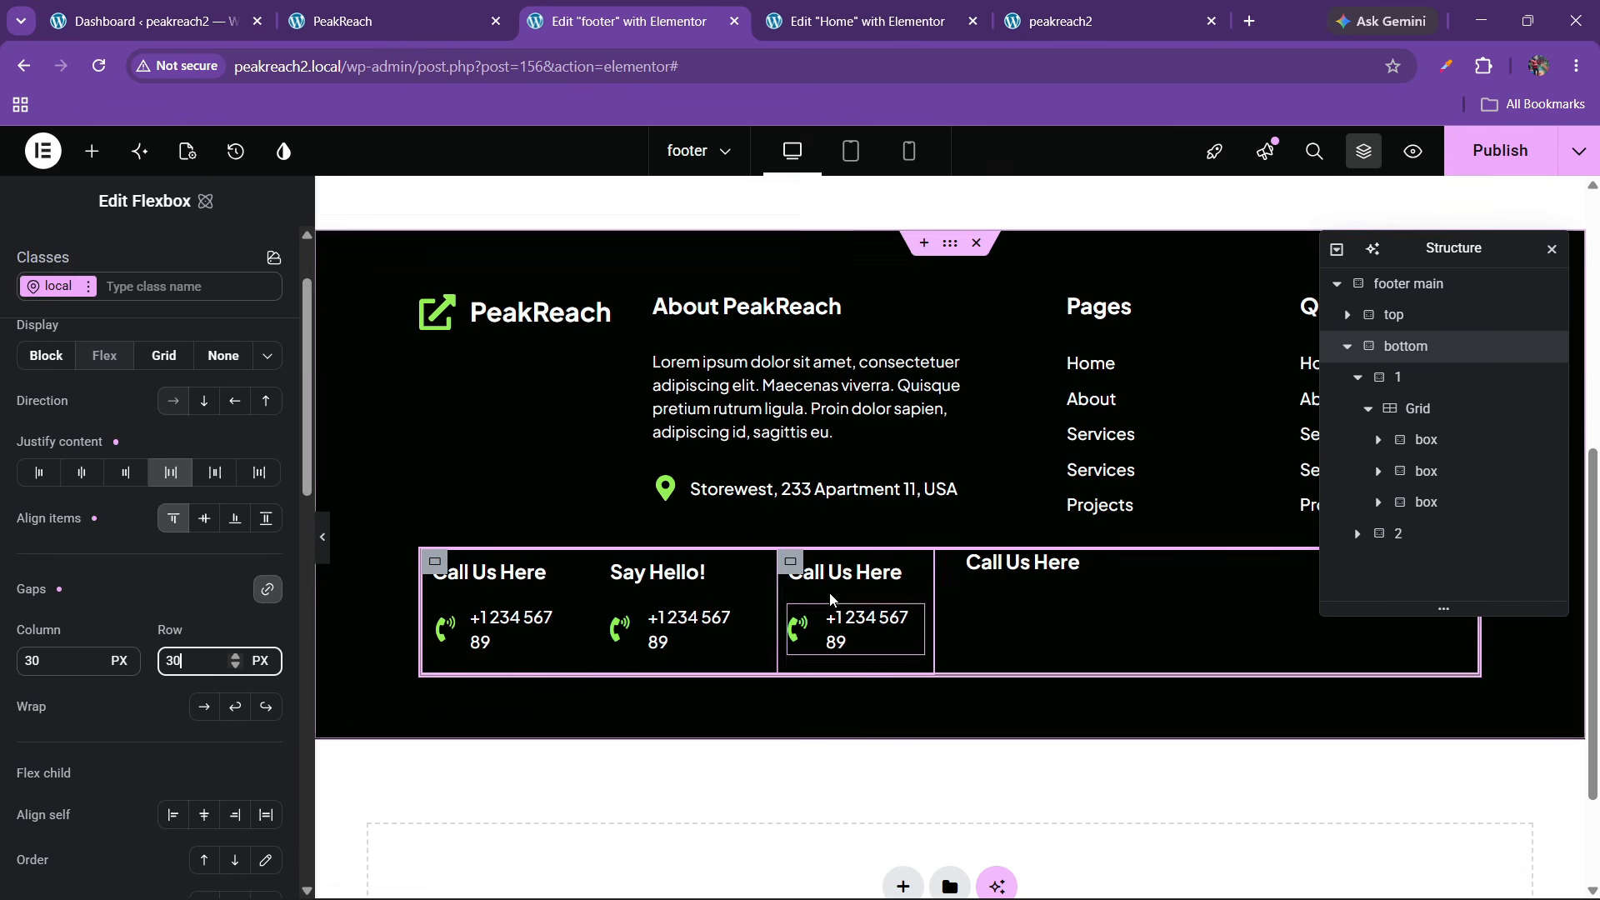
Give the third contact box 0 padding and paste its style onto Say Hello! and the first box
left_click(792, 566)
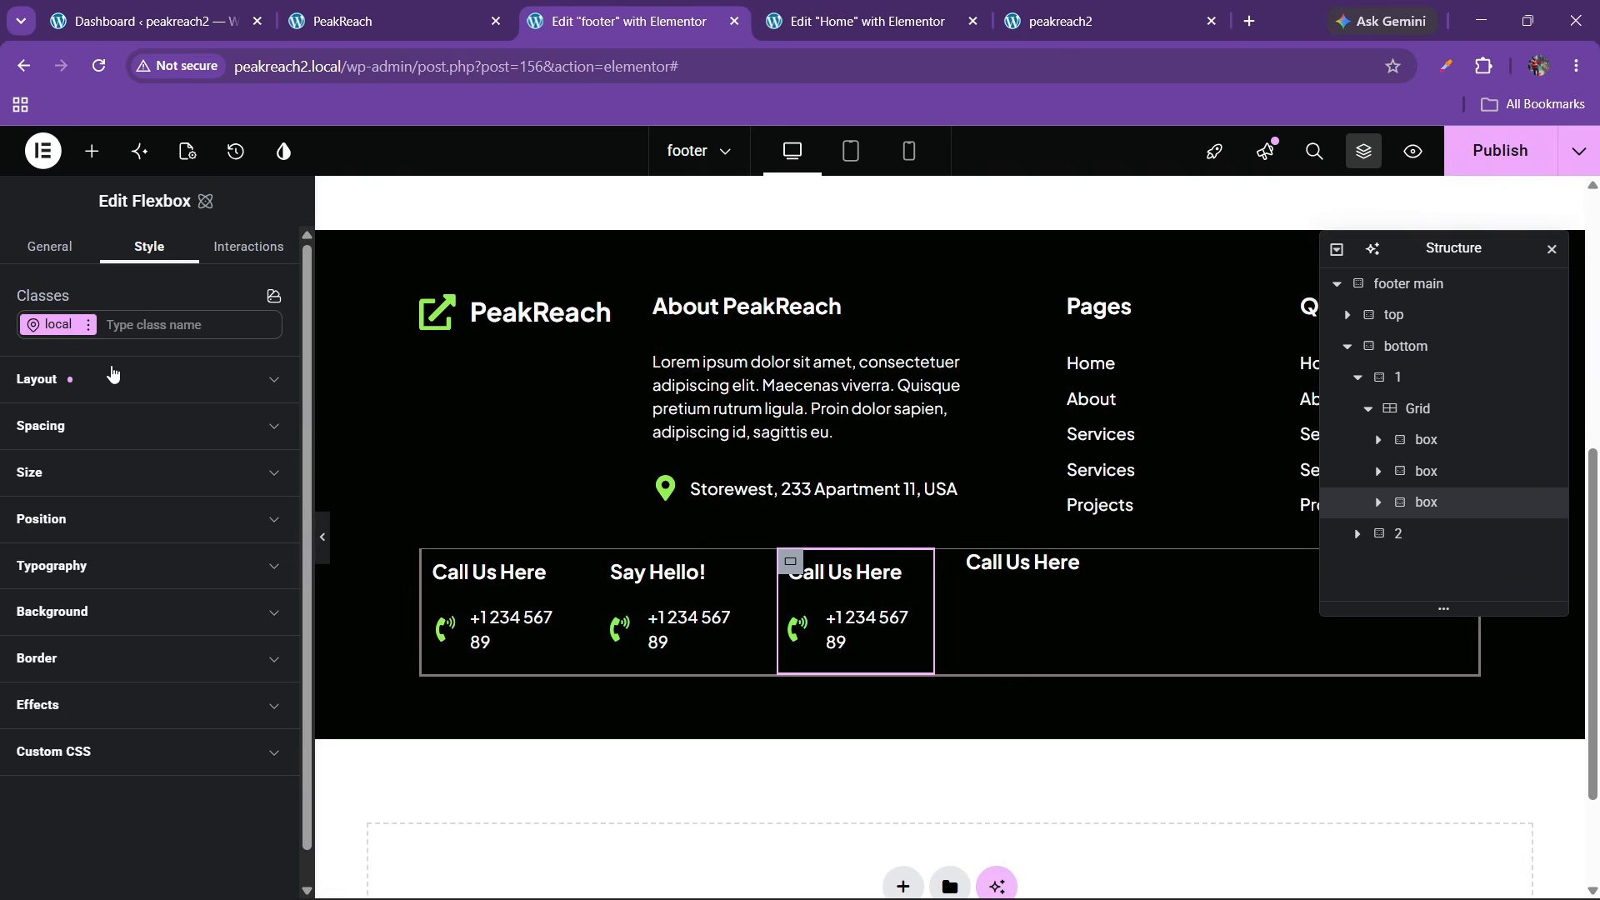
left_click(79, 429)
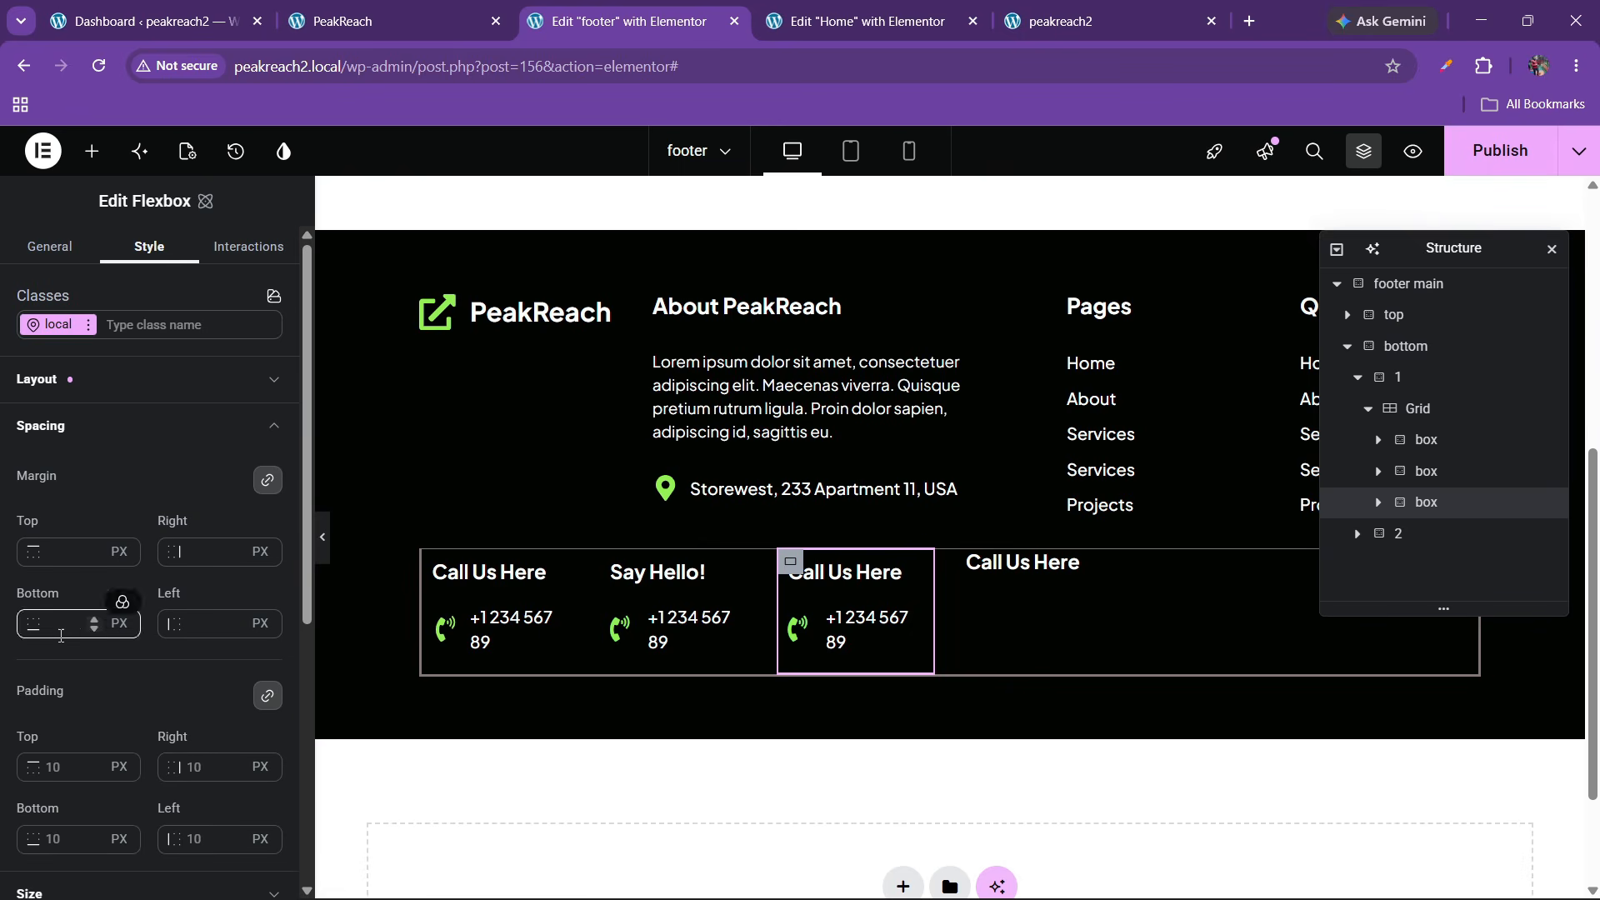
type("0")
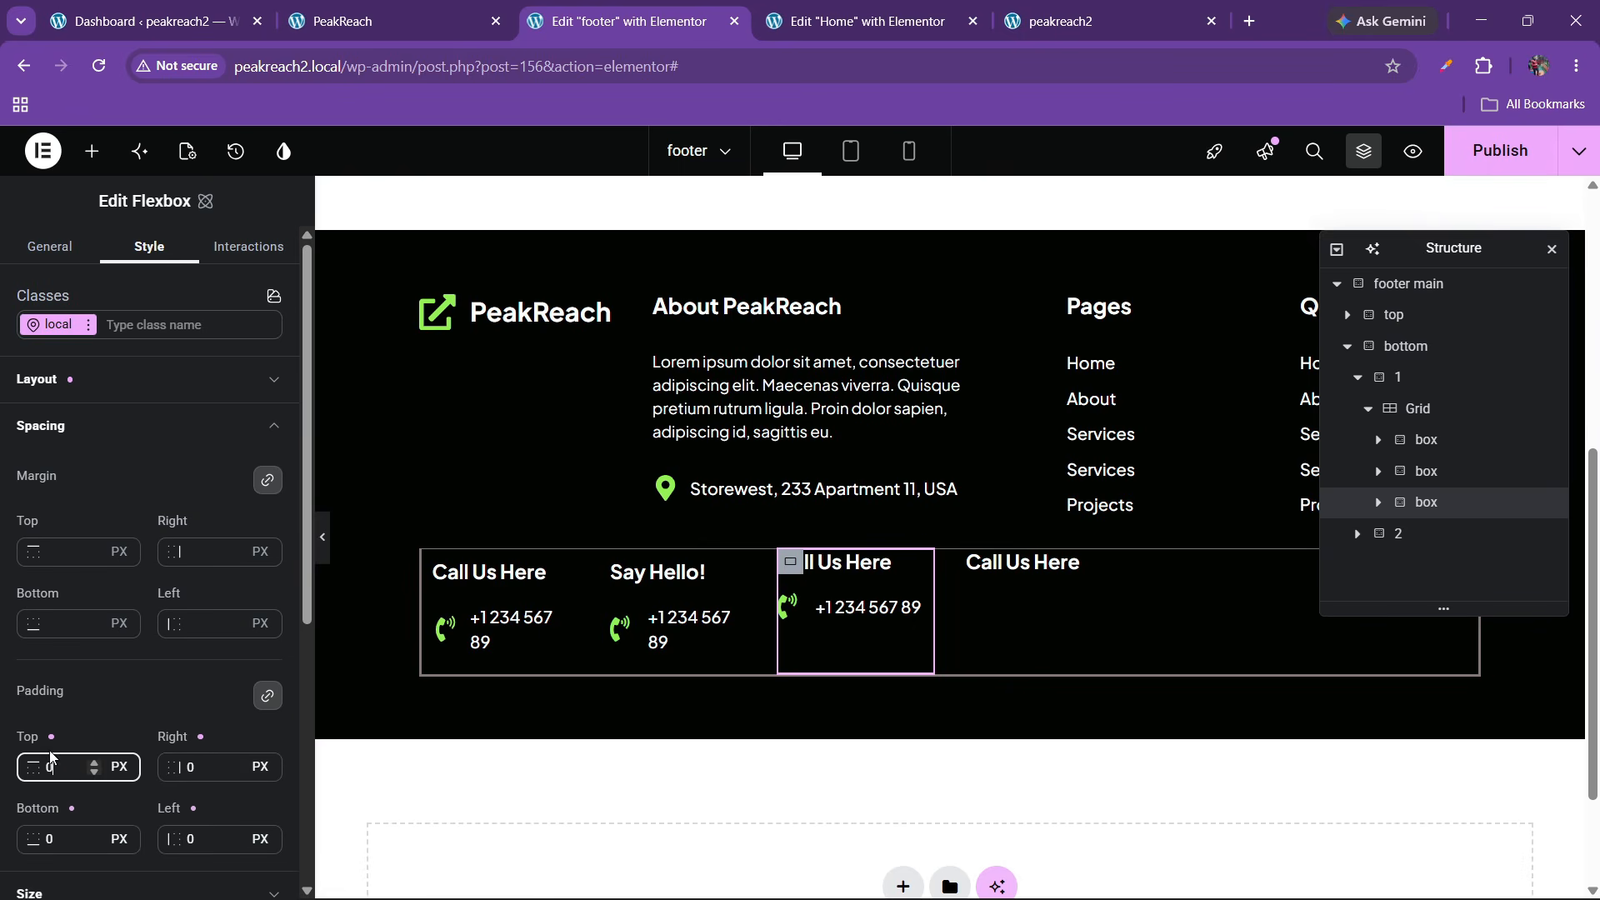
right_click(1433, 511)
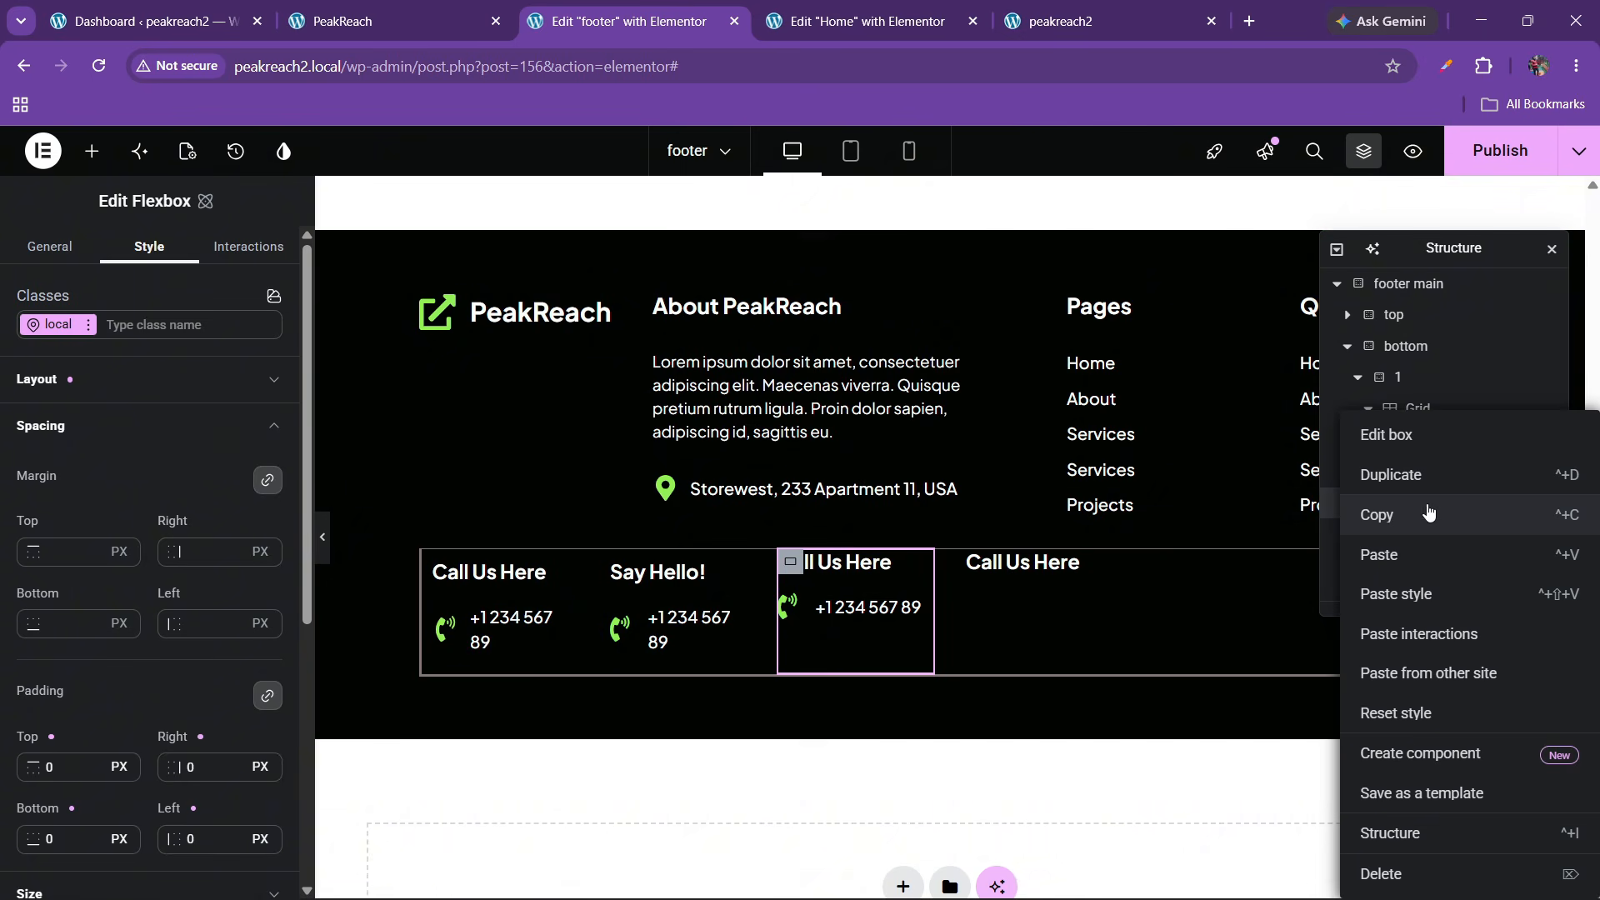
left_click(1400, 515)
right_click(1427, 472)
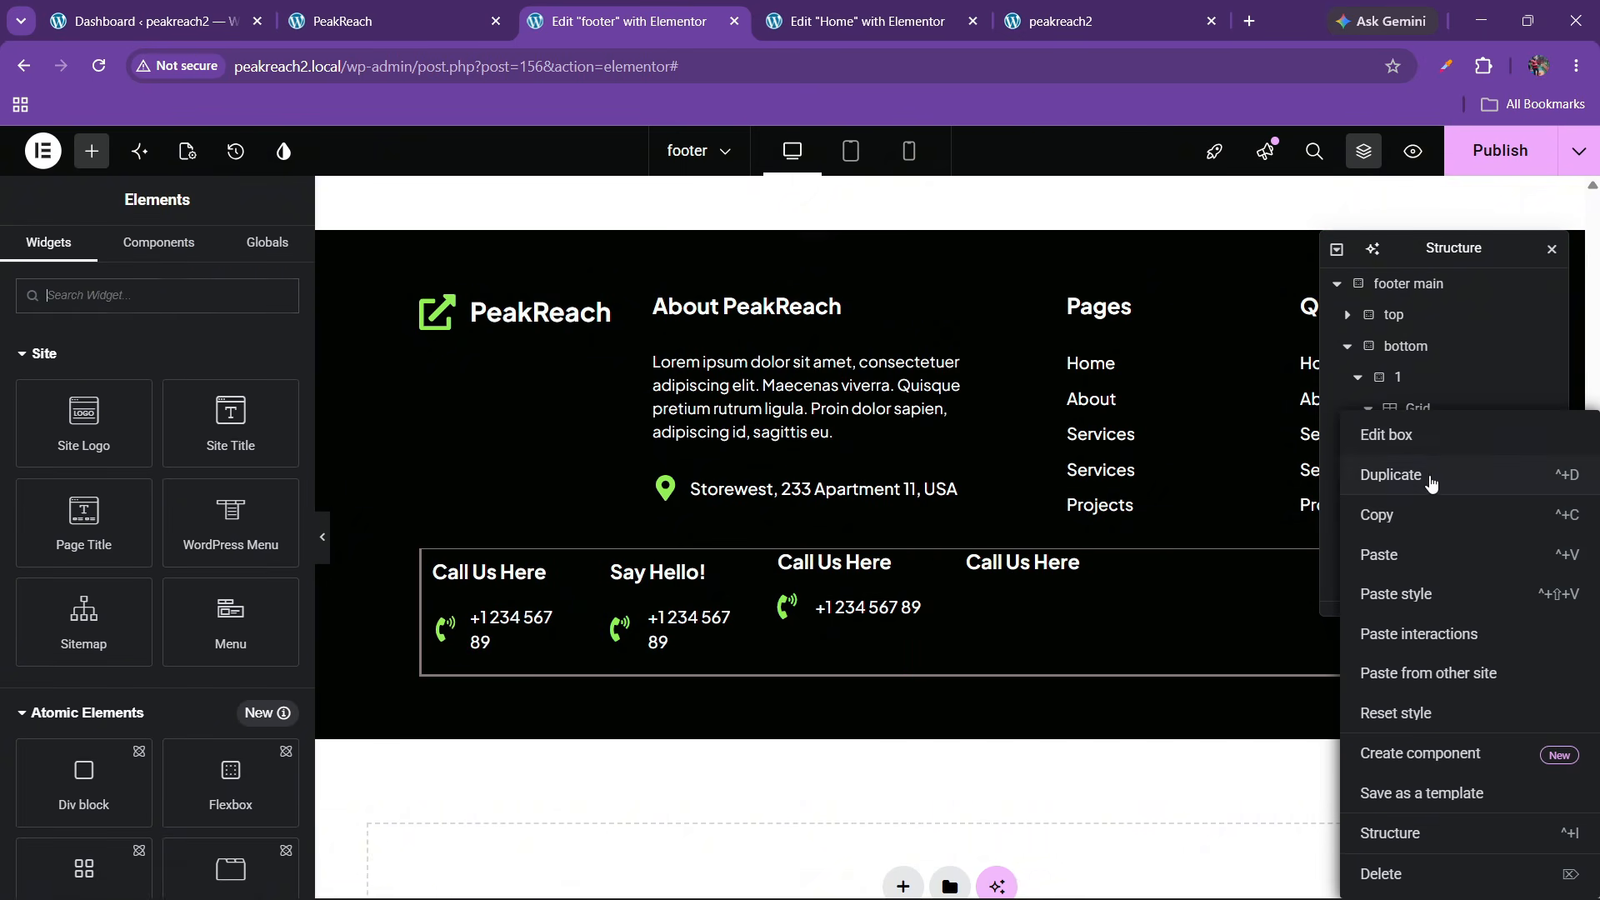
left_click(1408, 593)
right_click(1425, 439)
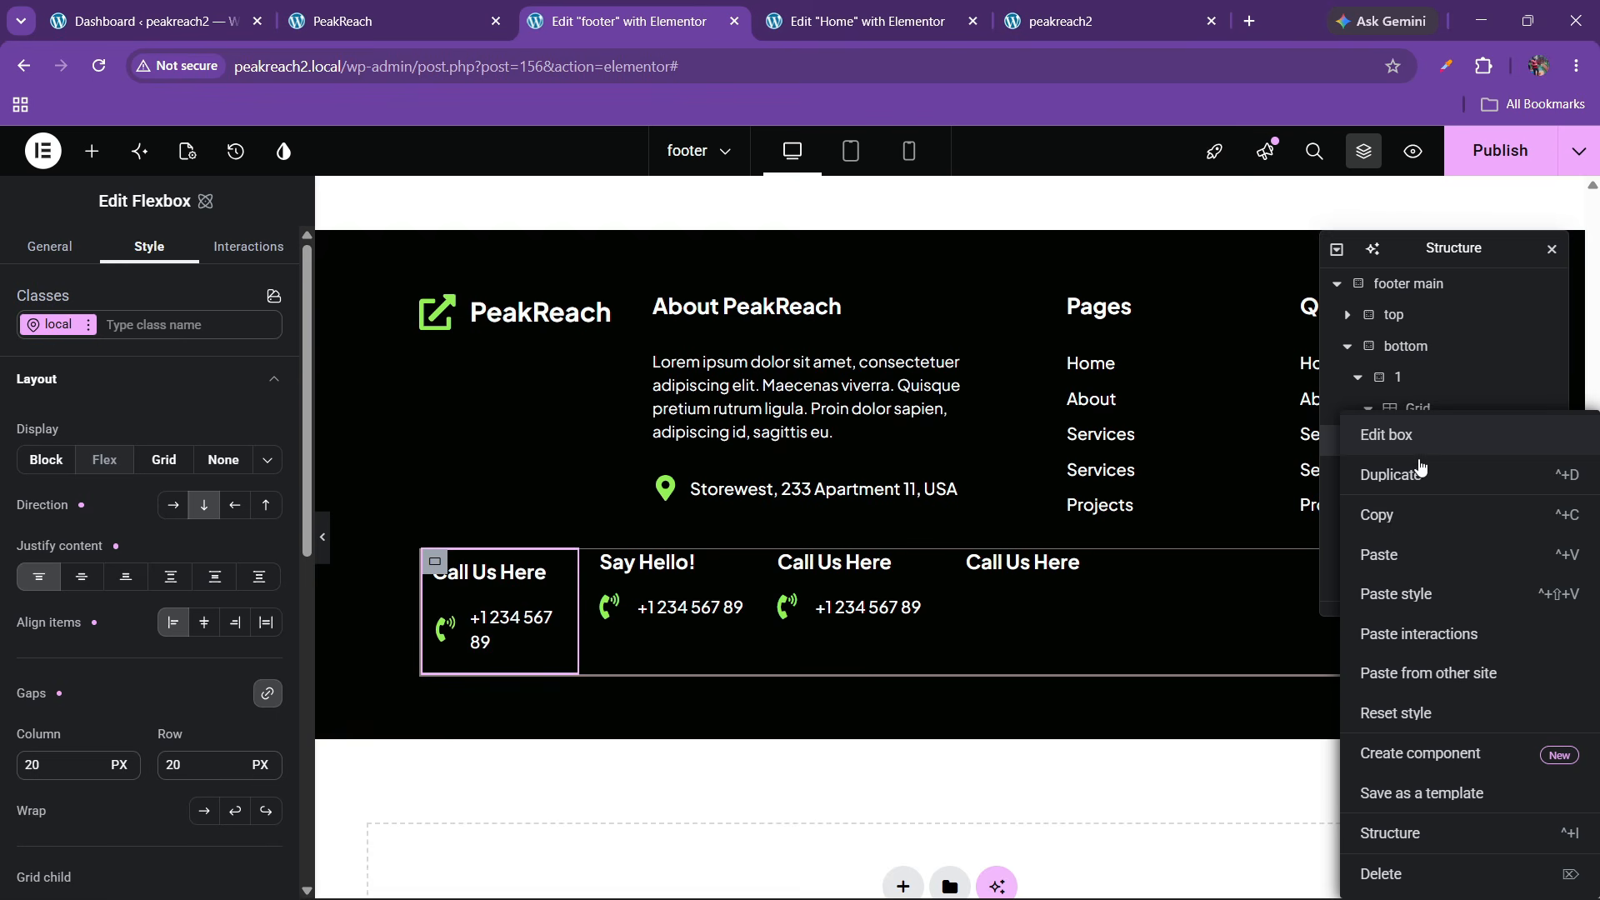
left_click(1385, 593)
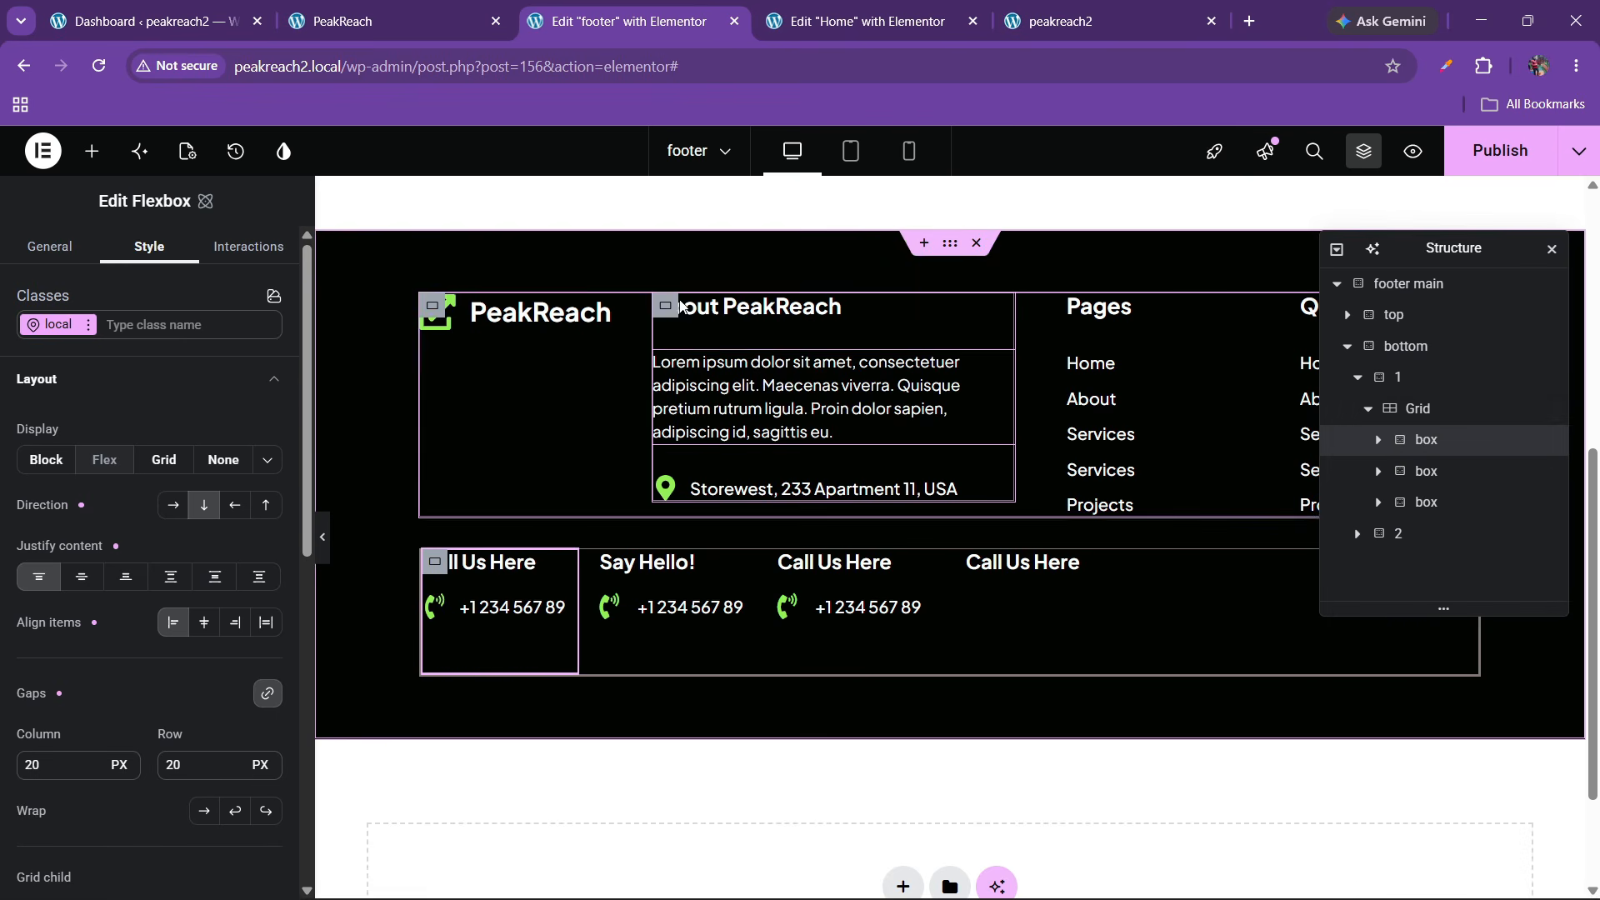
left_click(465, 12)
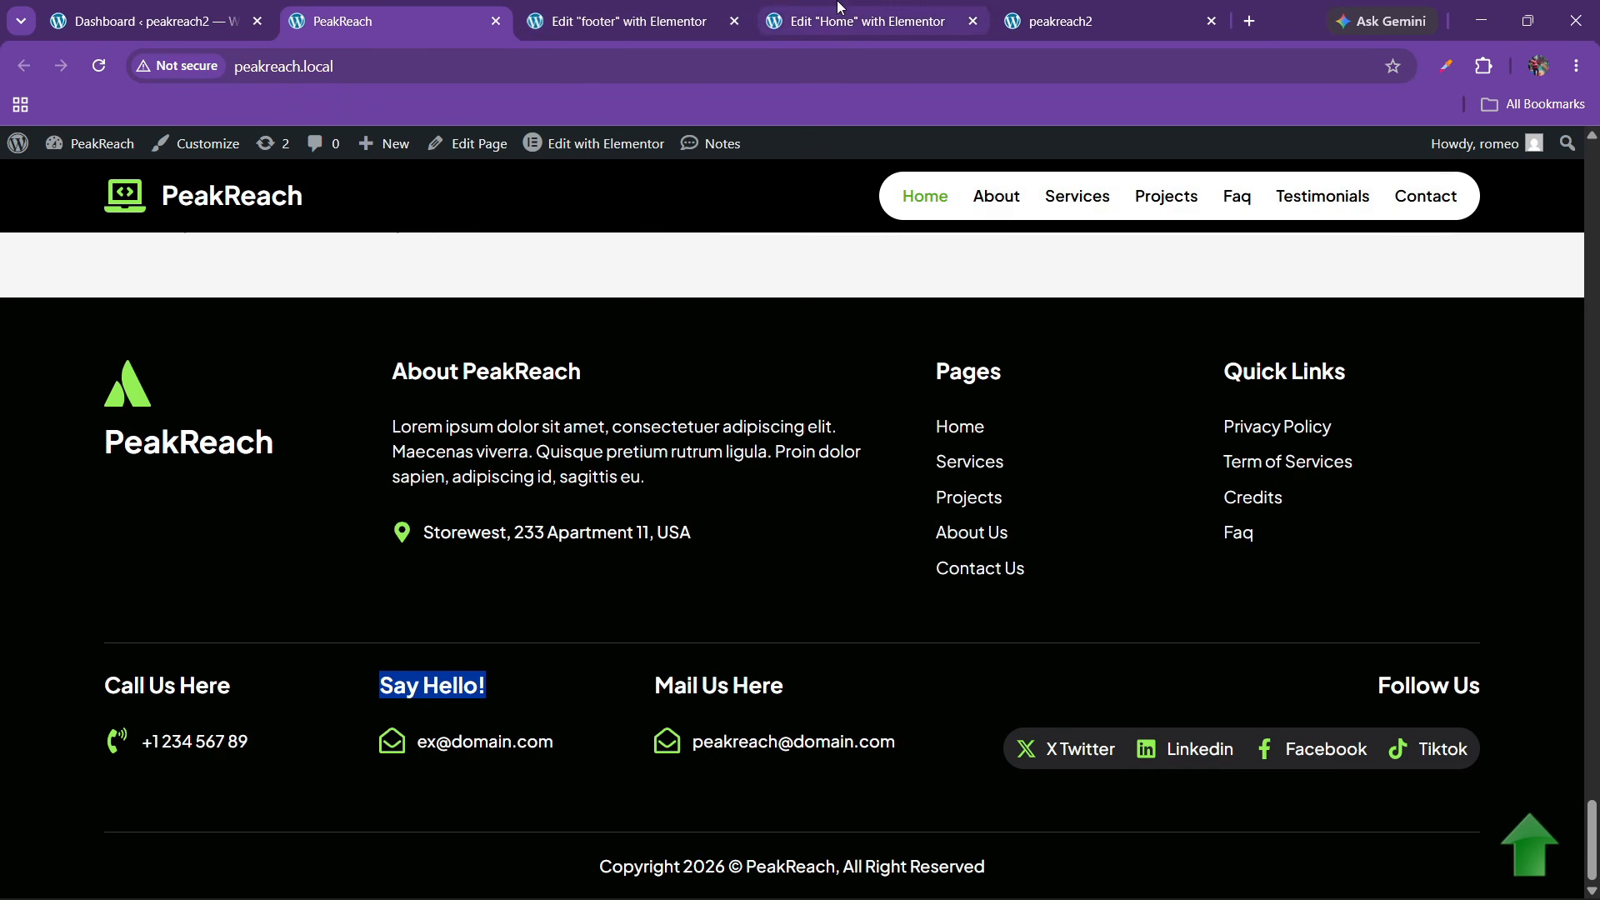
left_click(626, 21)
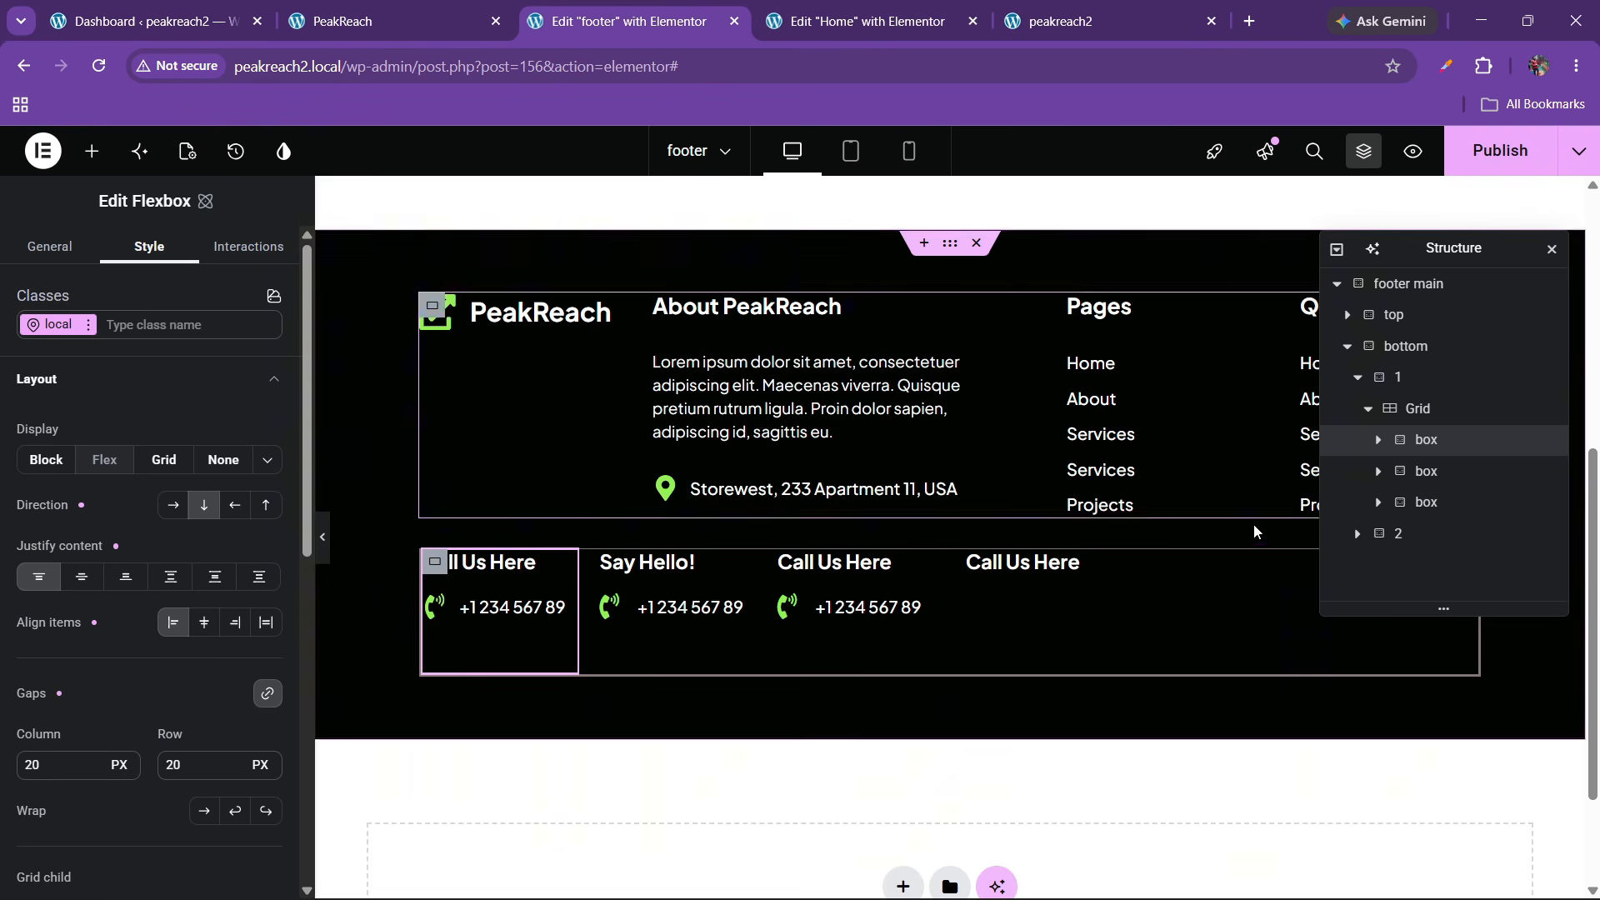
Set the fourth column container's Justify content to End, pushing its heading to the right edge
left_click(1031, 569)
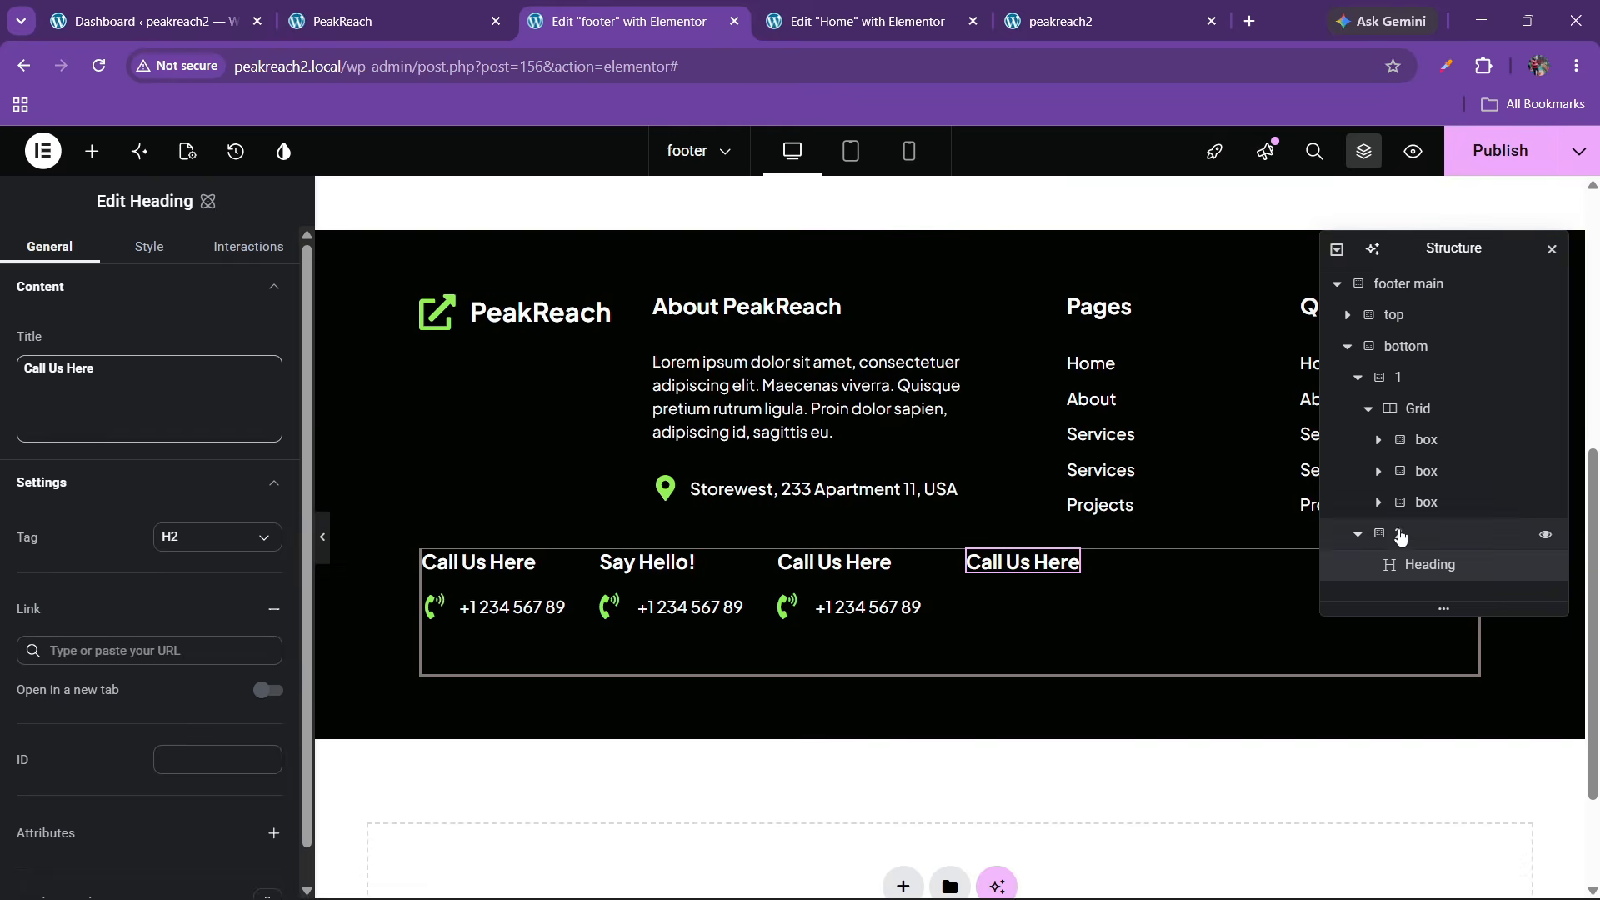
left_click(392, 21)
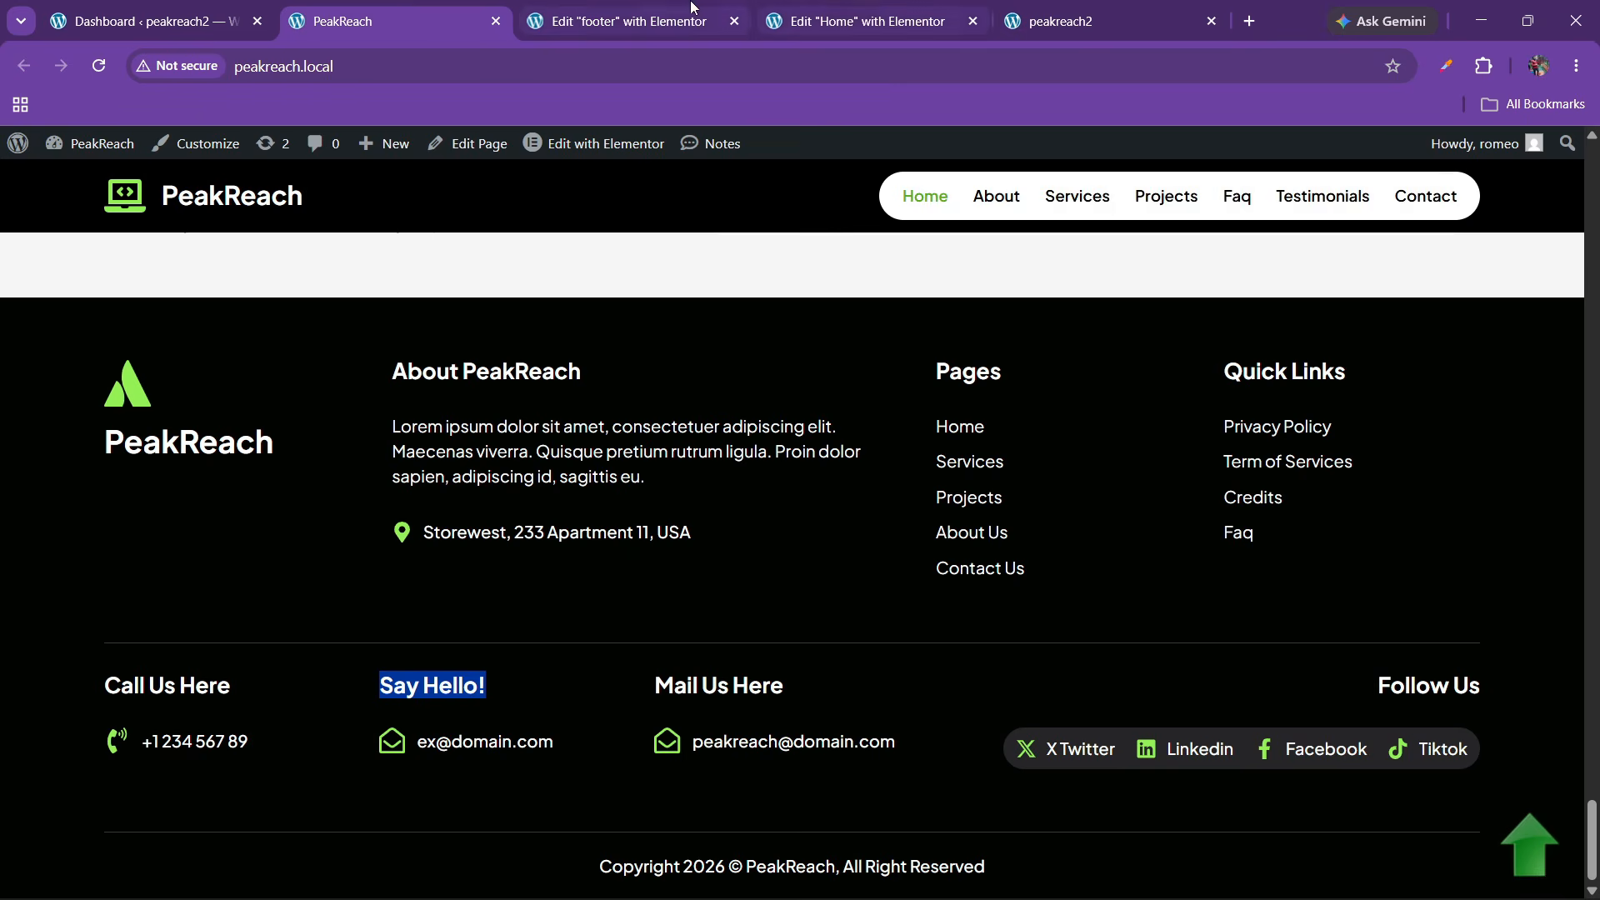
left_click(629, 21)
left_click(1439, 534)
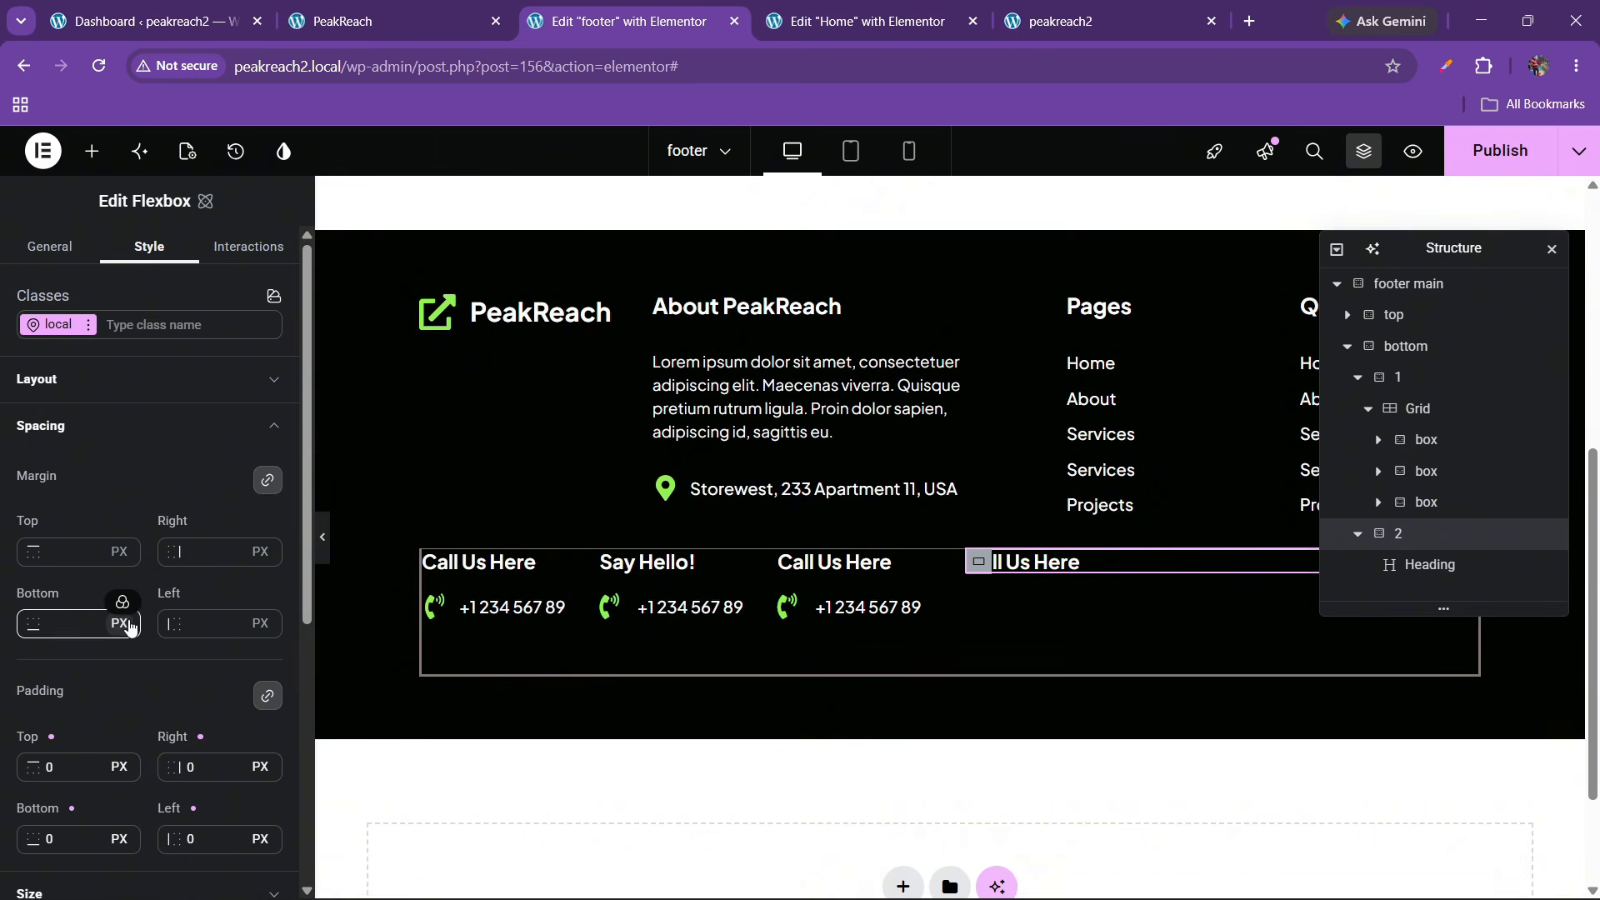
left_click(89, 425)
left_click(92, 393)
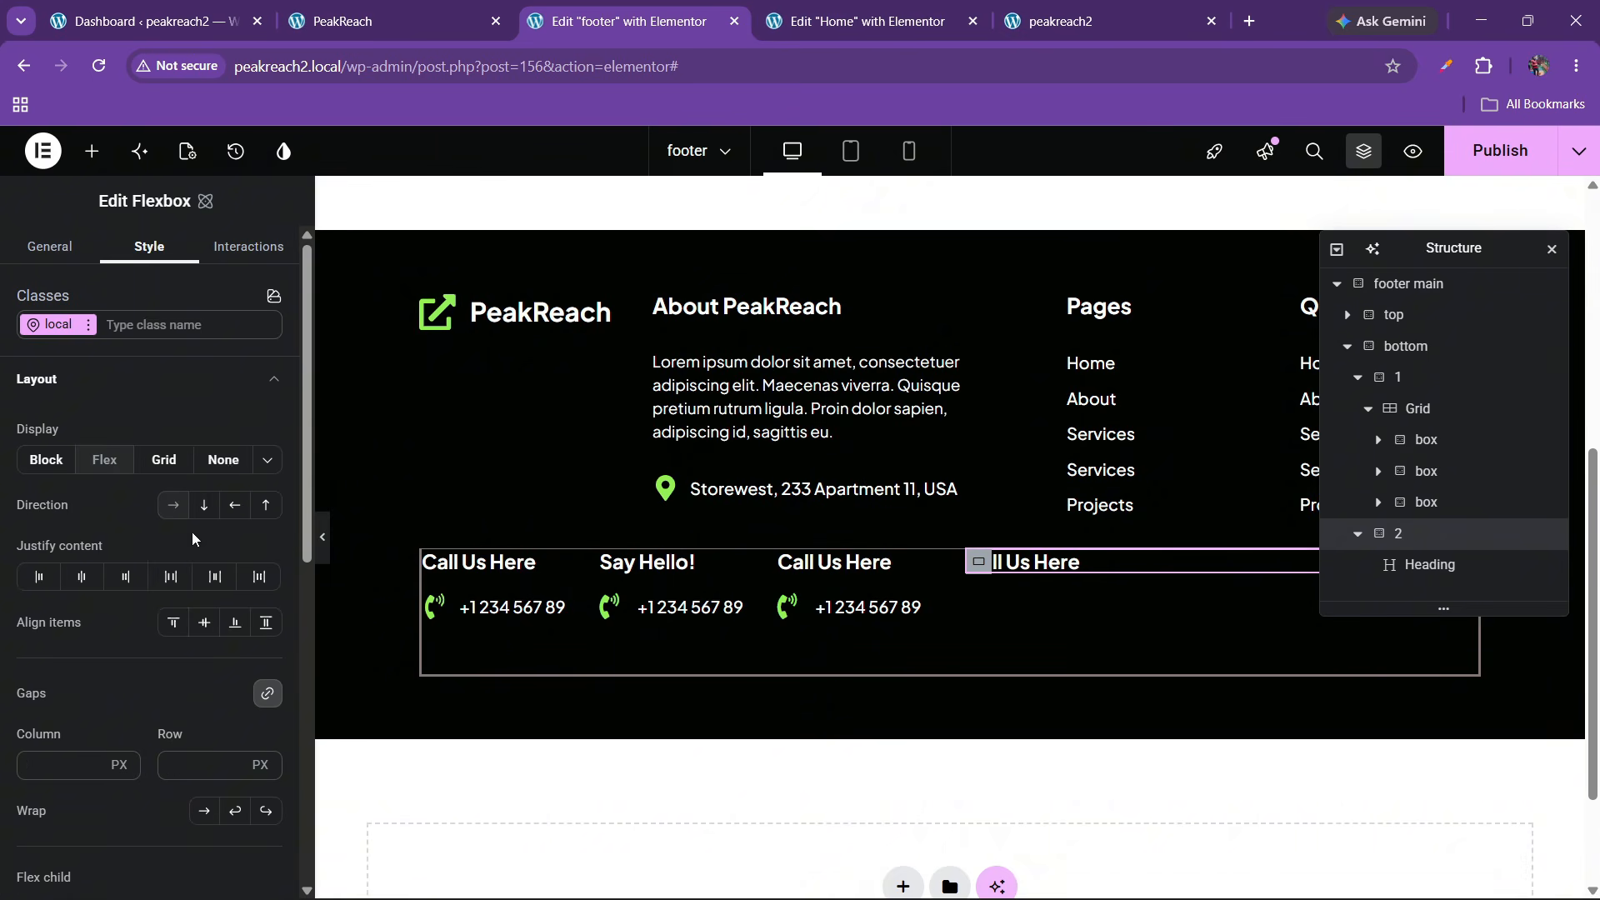
left_click(126, 576)
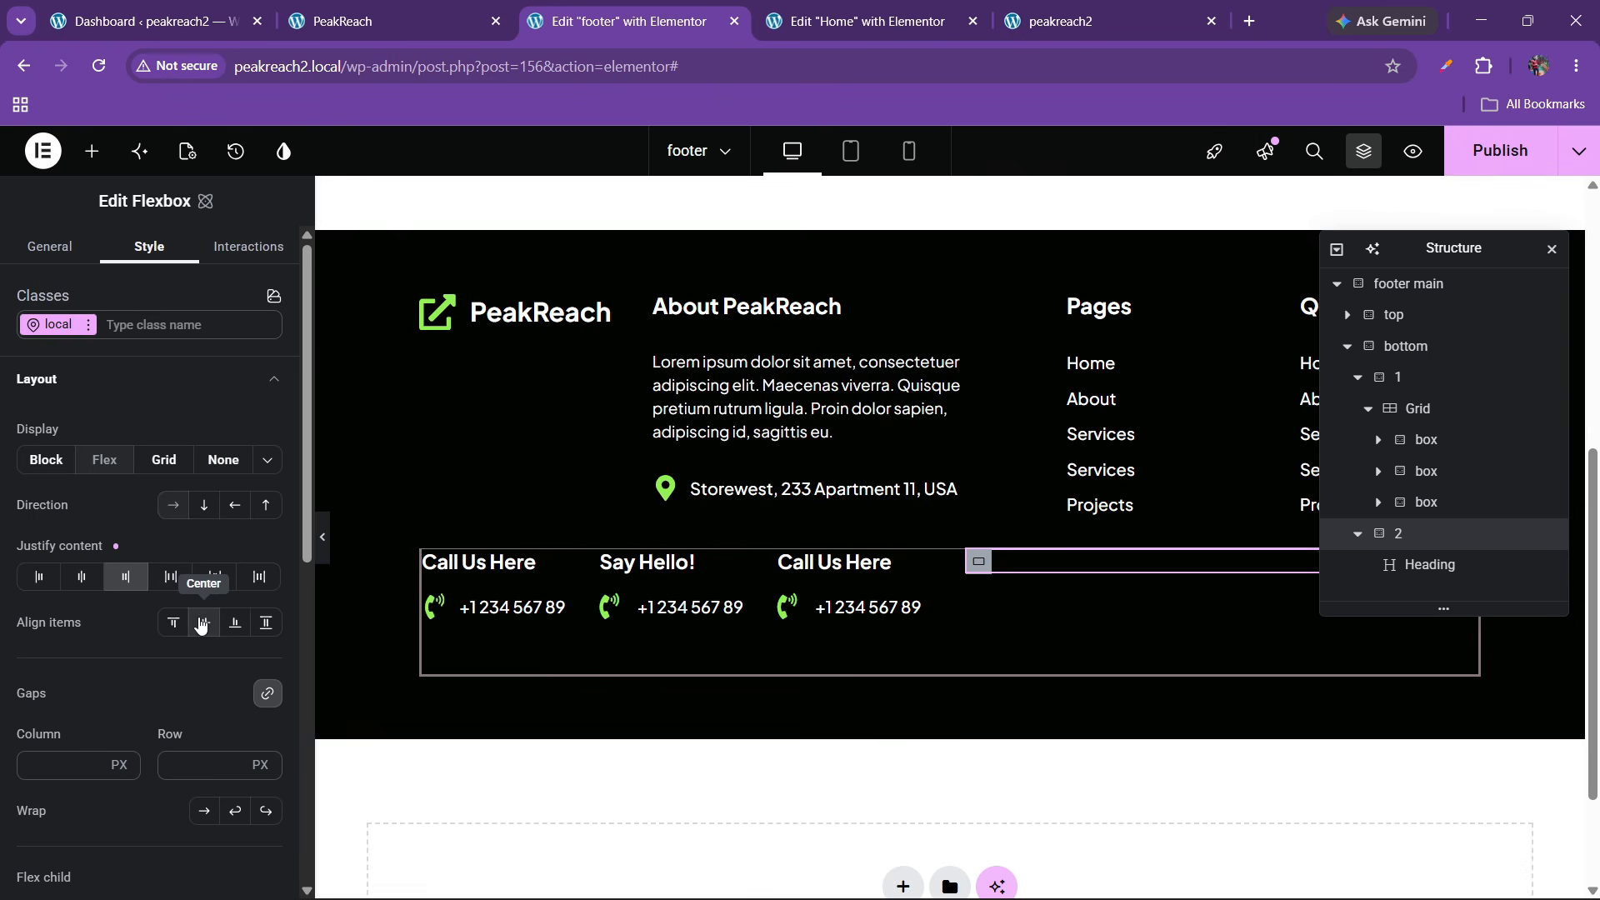
Change the right-hand heading's title from Call Us Here to 'Follow Us'
left_click_drag(1408, 250, 786, 353)
left_click(1420, 563)
left_click_drag(98, 368, 3, 366)
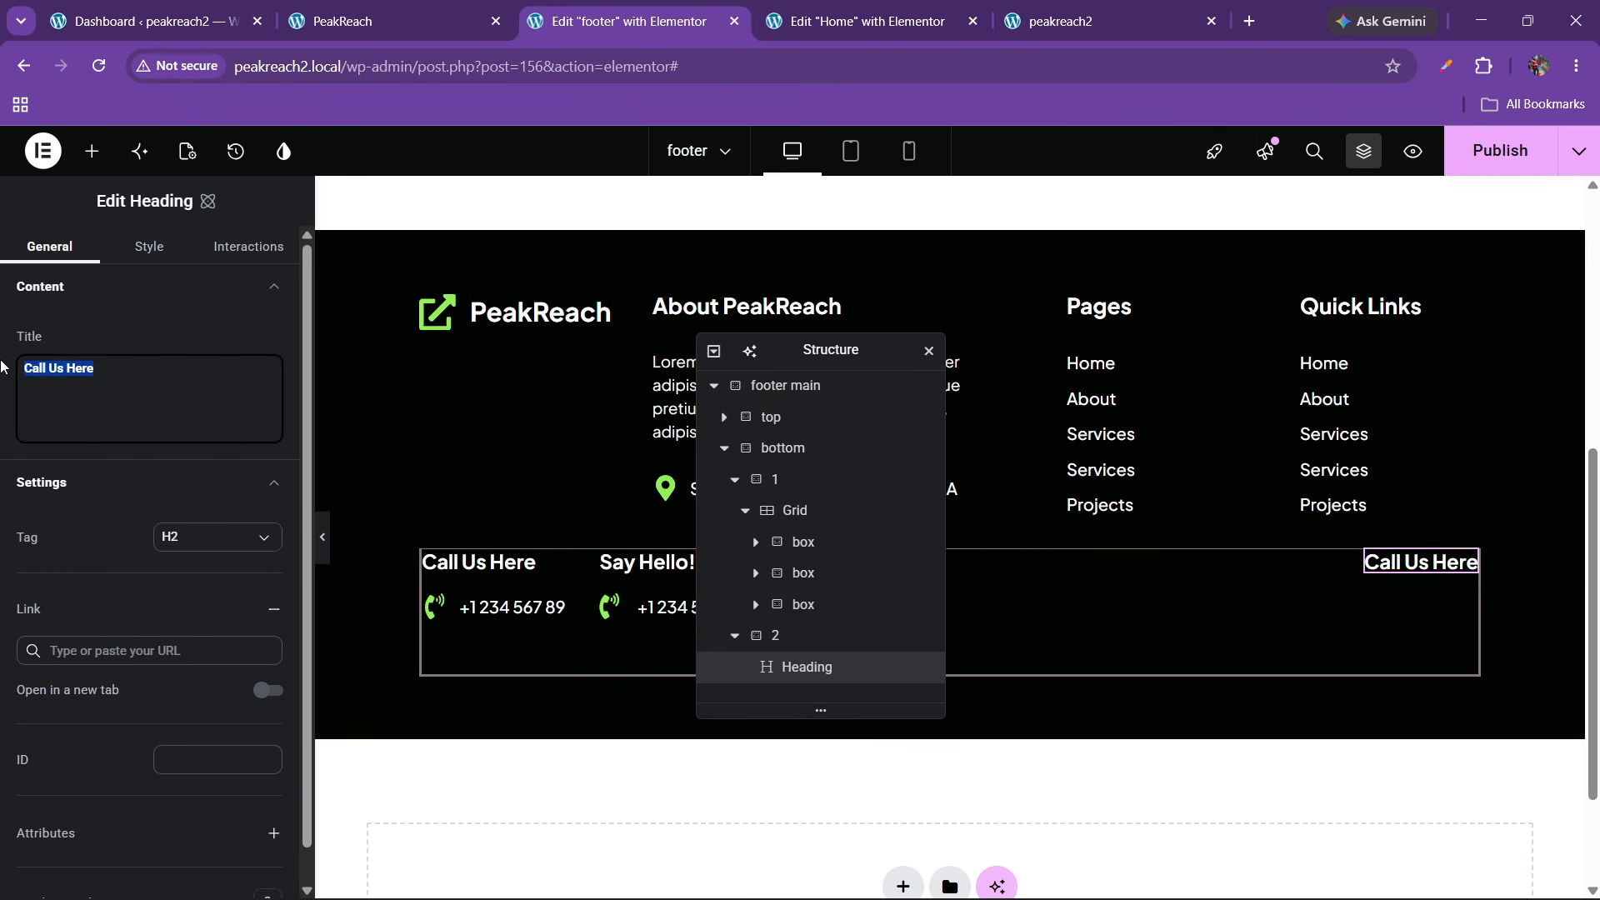
type("Follow")
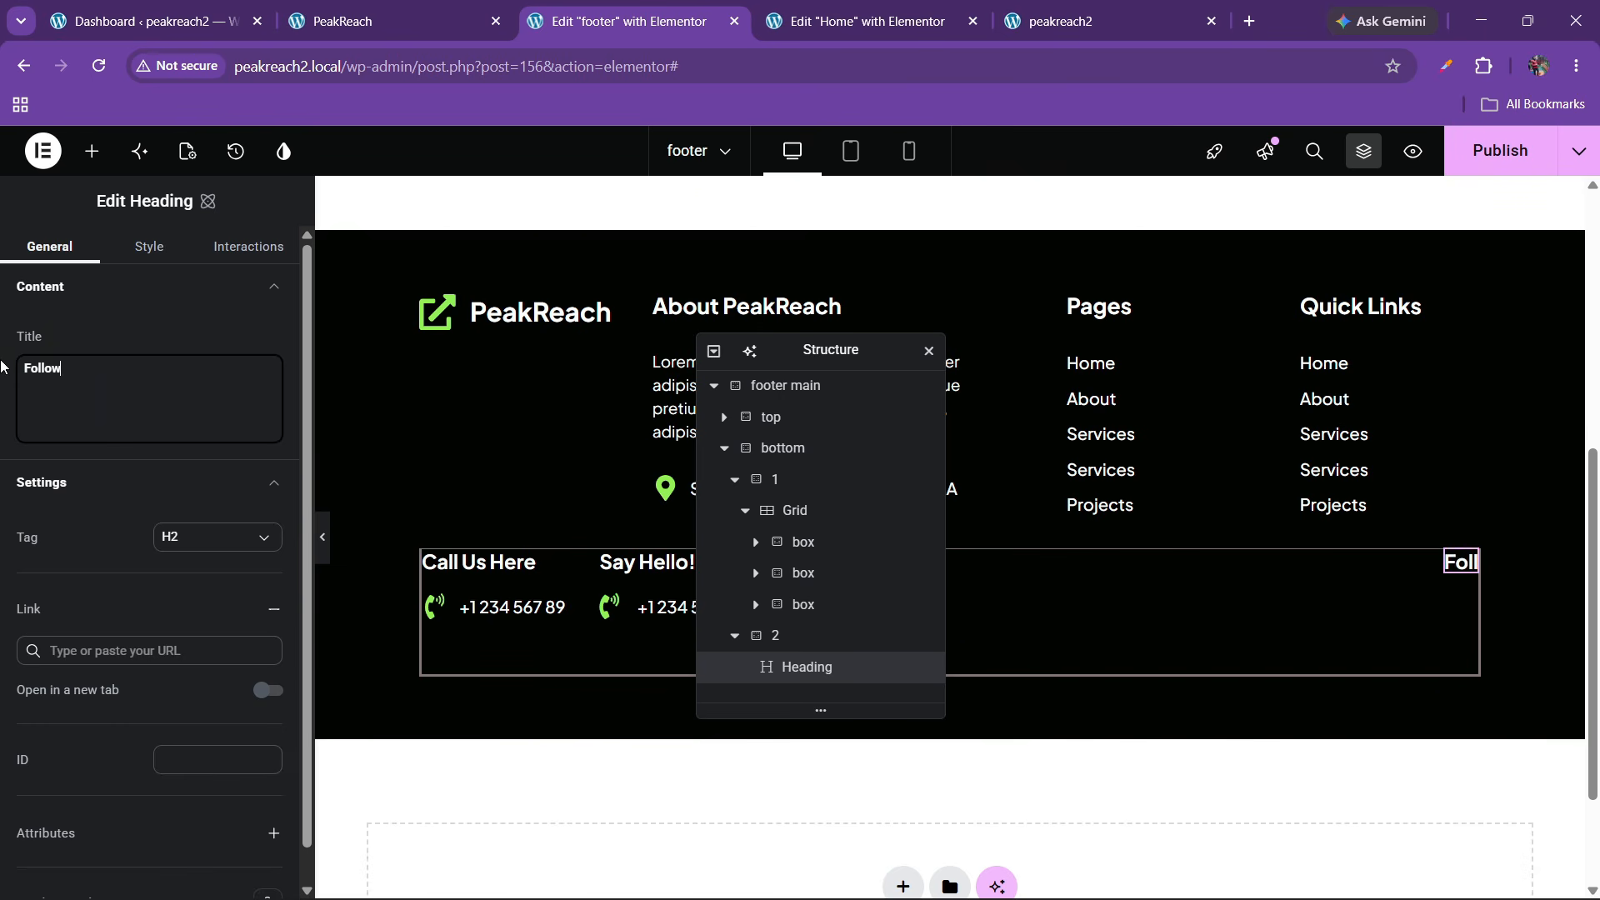
type(" Us")
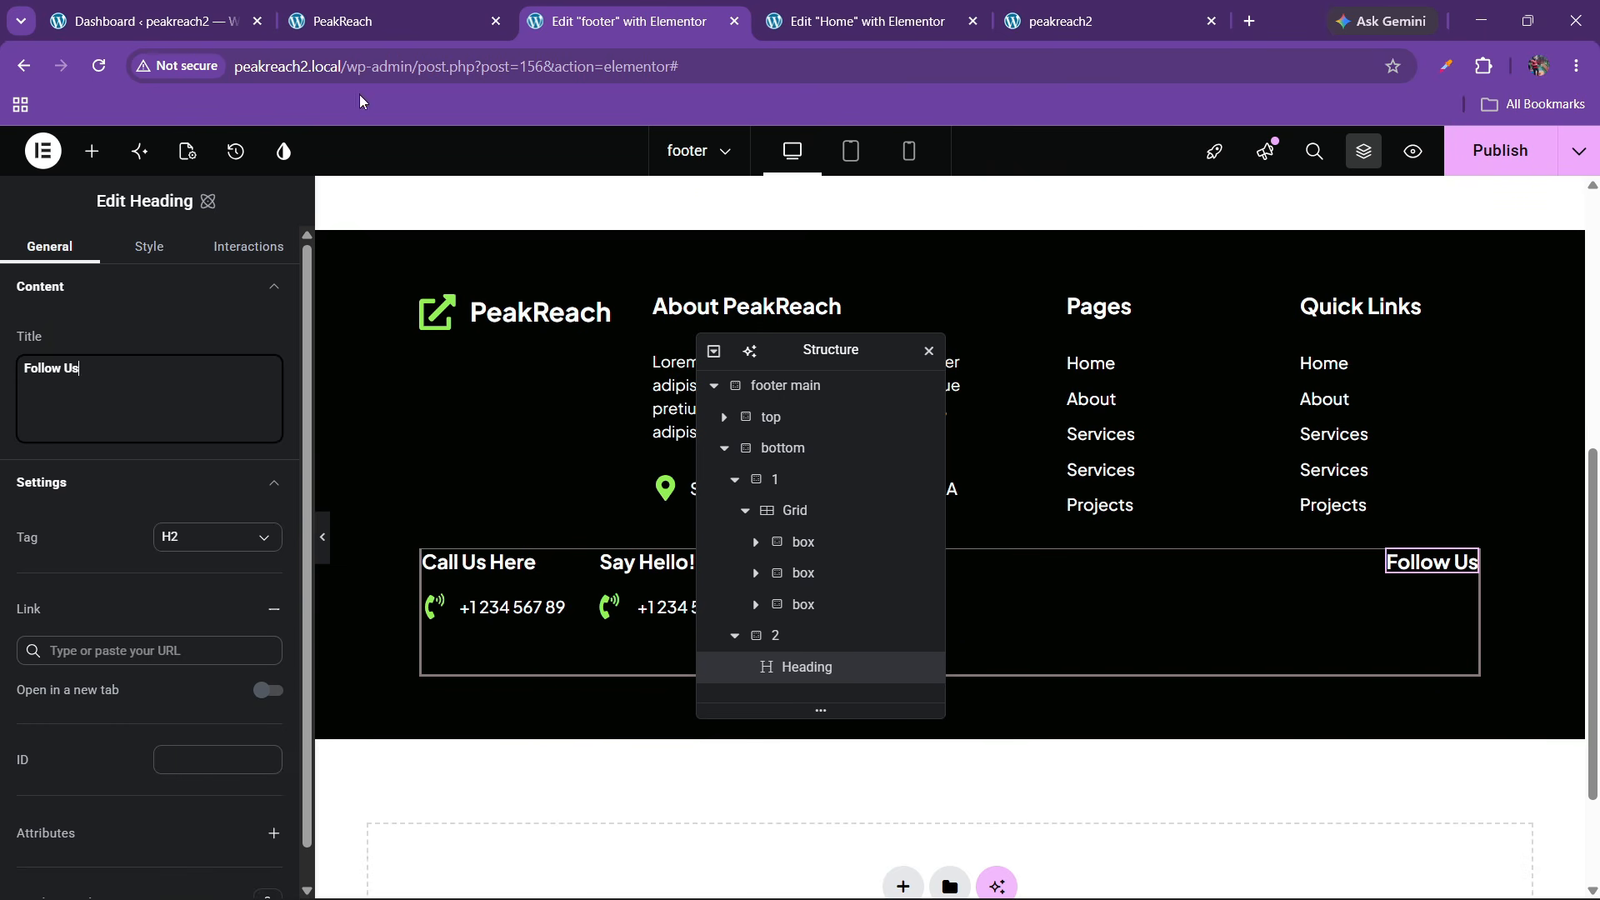
left_click(391, 20)
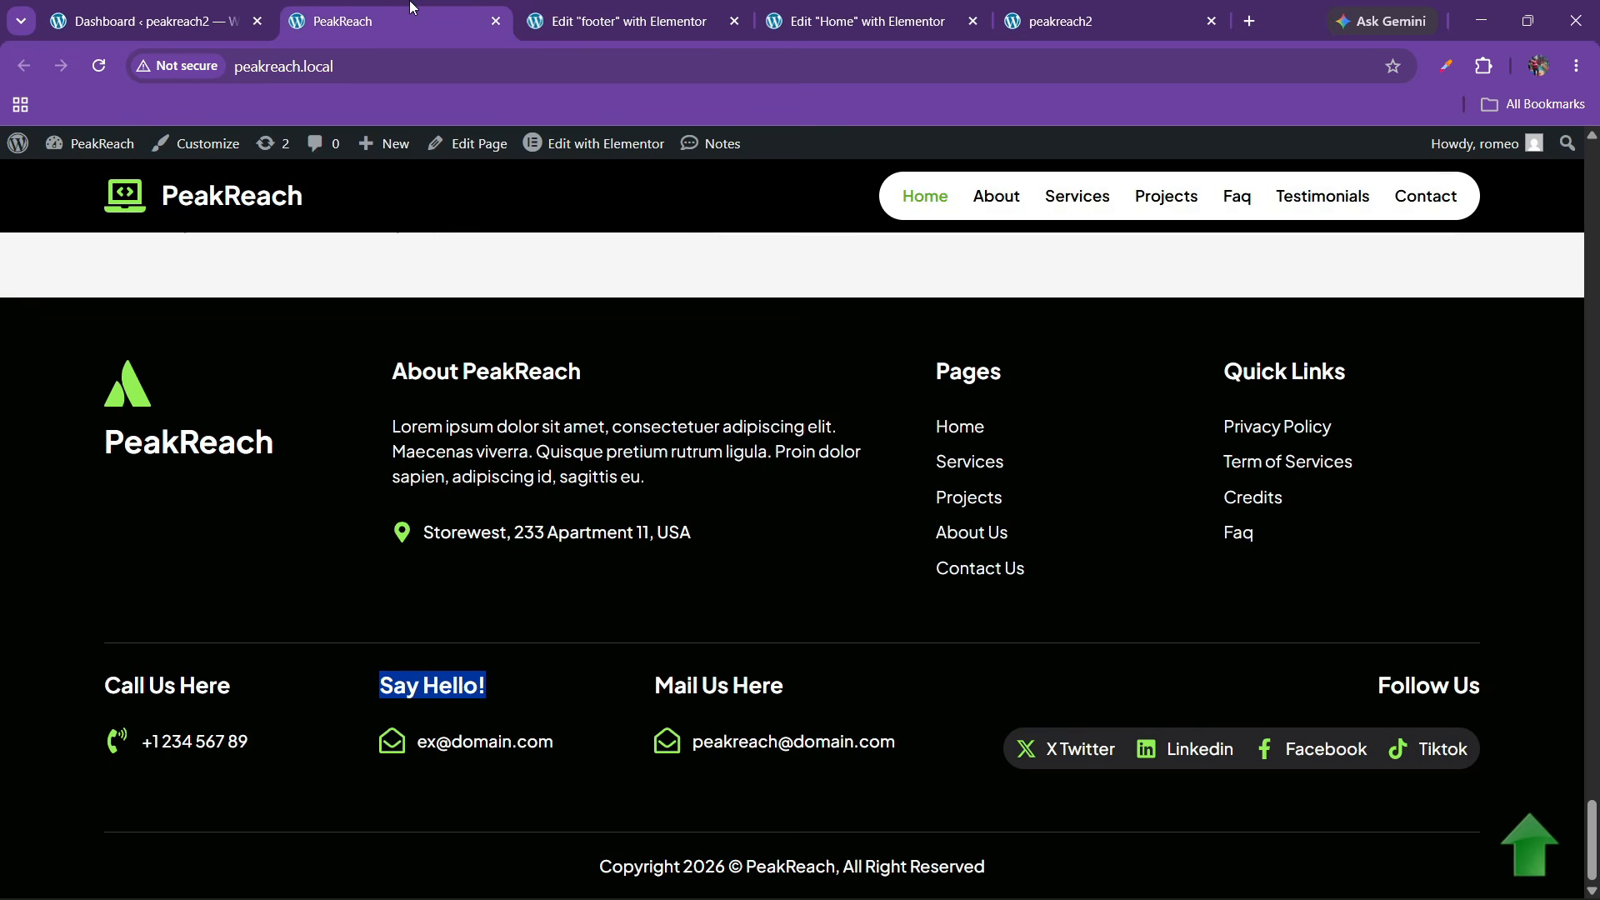
left_click(654, 8)
left_click(90, 152)
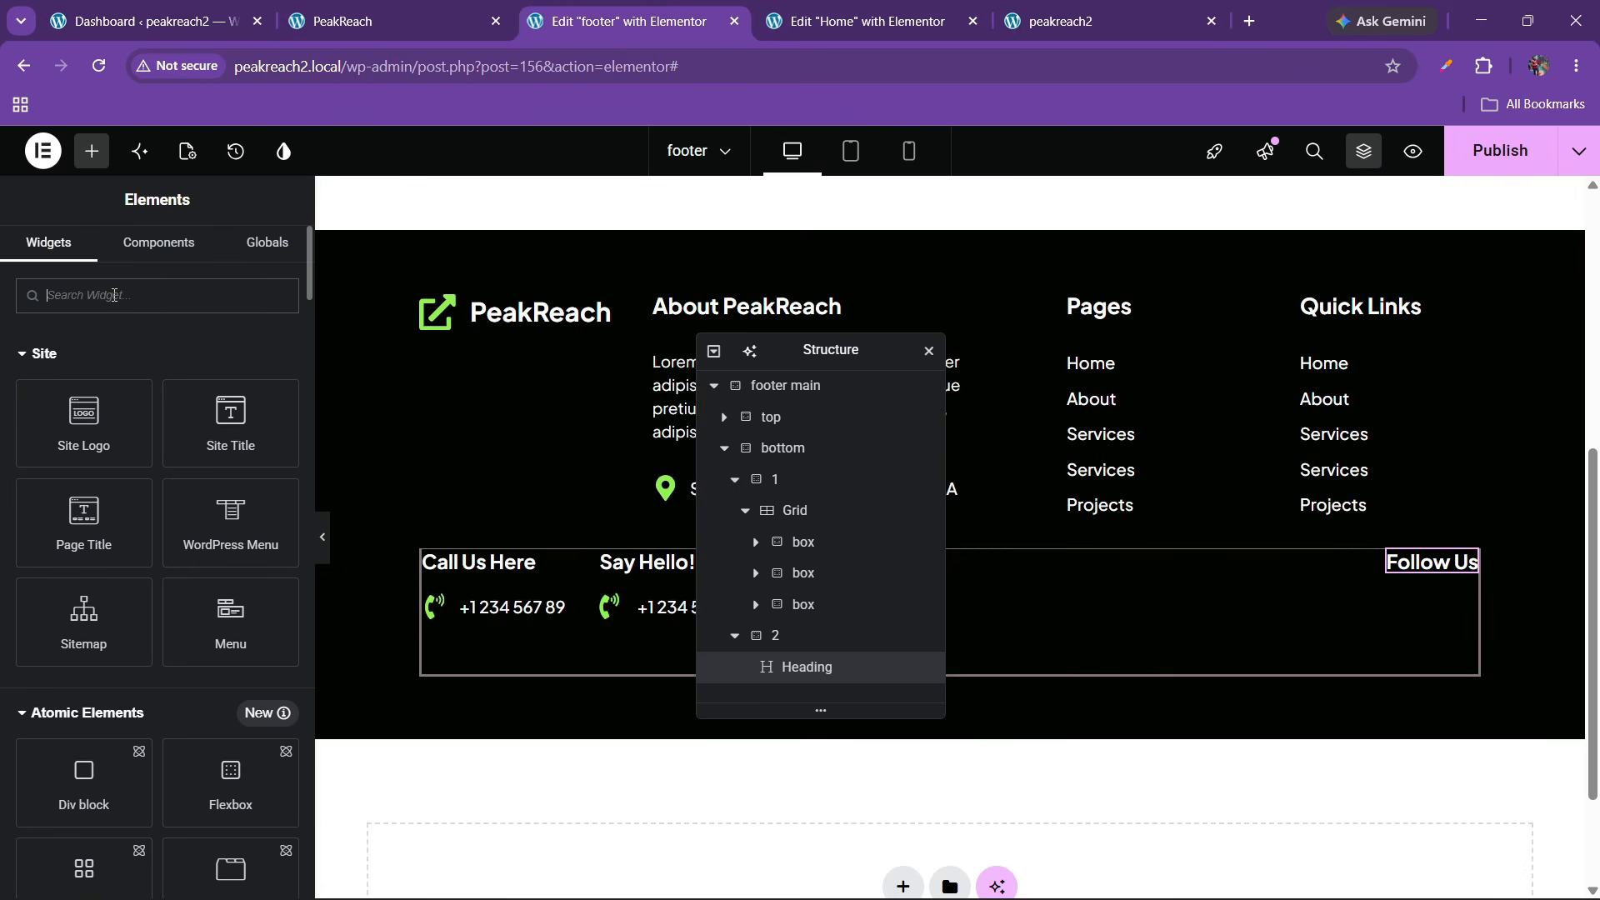
Paste a copy of the phone number icon list under the Follow Us heading
type("social")
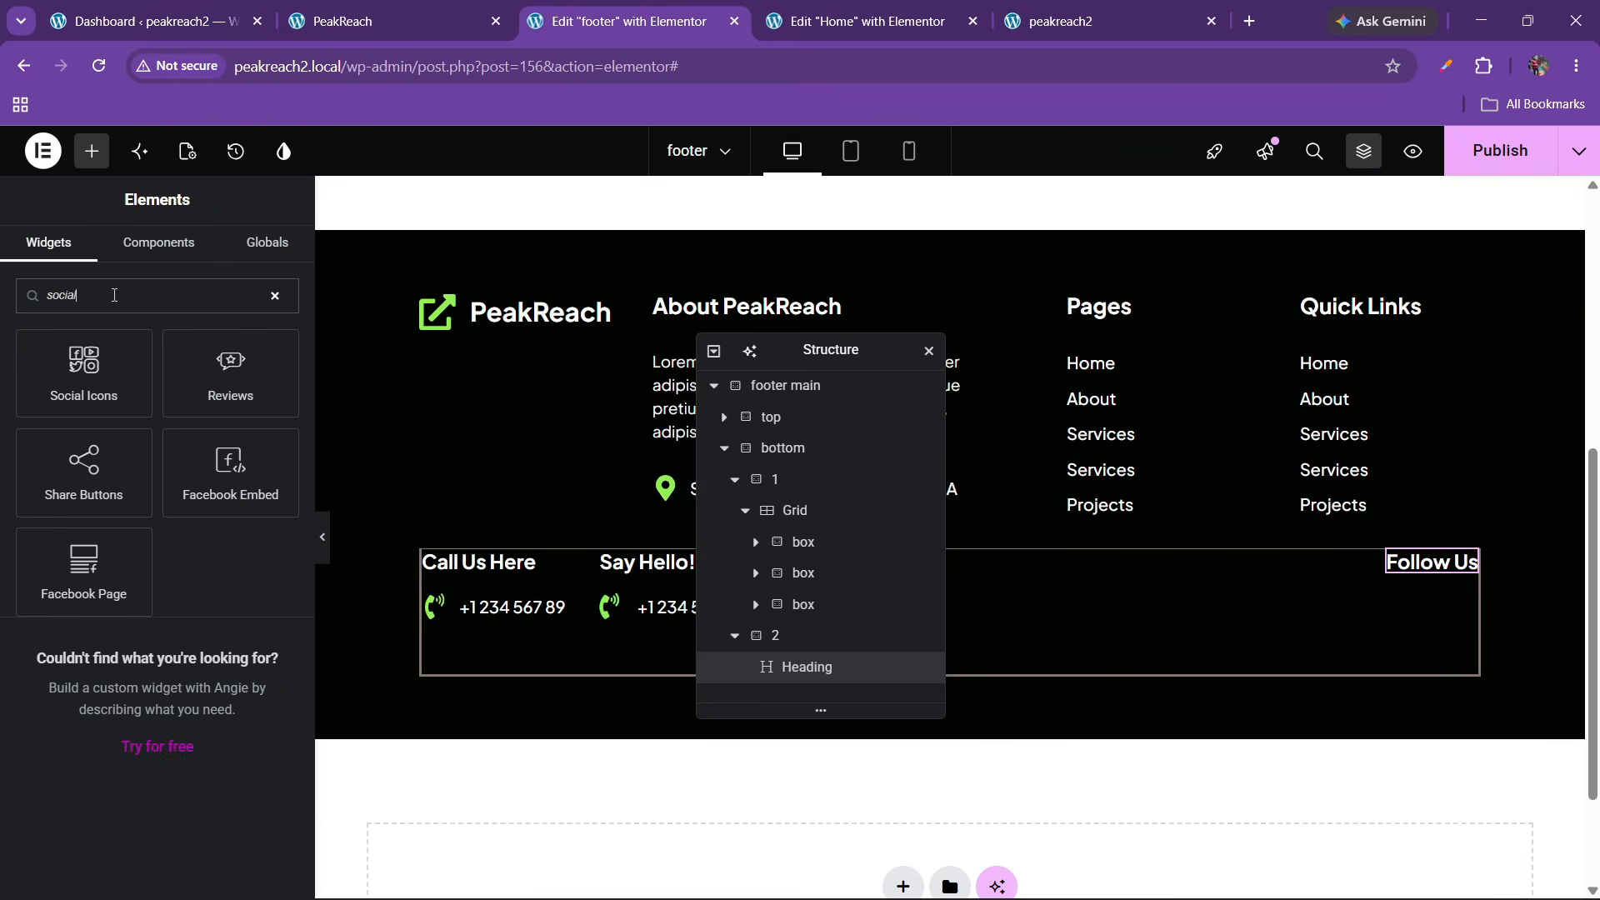
left_click(304, 11)
left_click(800, 16)
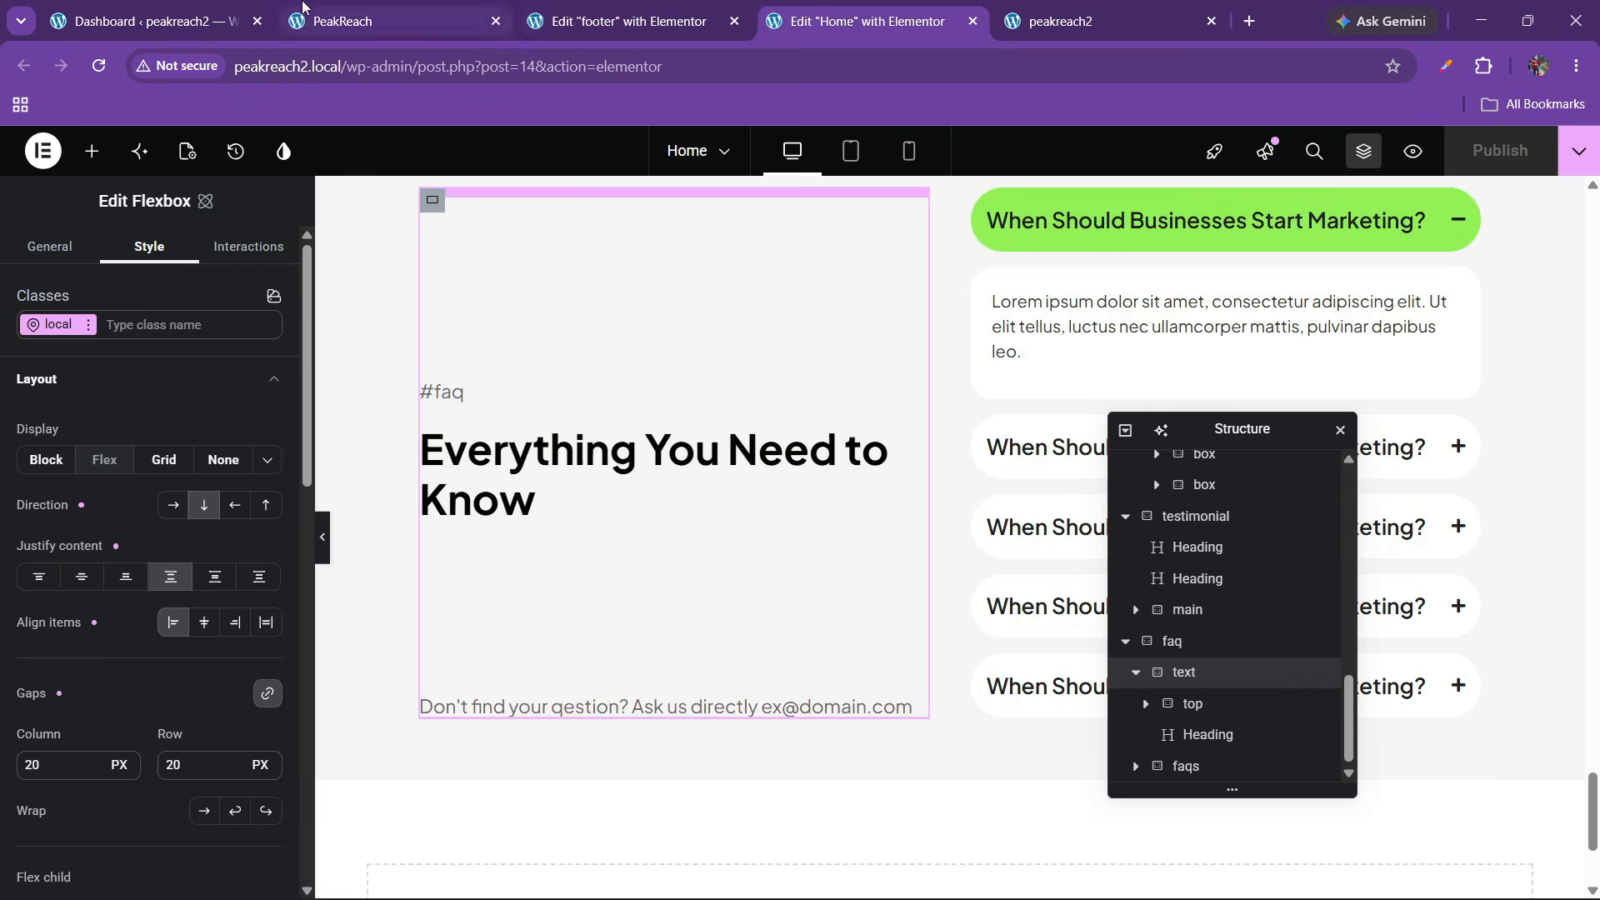
left_click(306, 7)
left_click(621, 21)
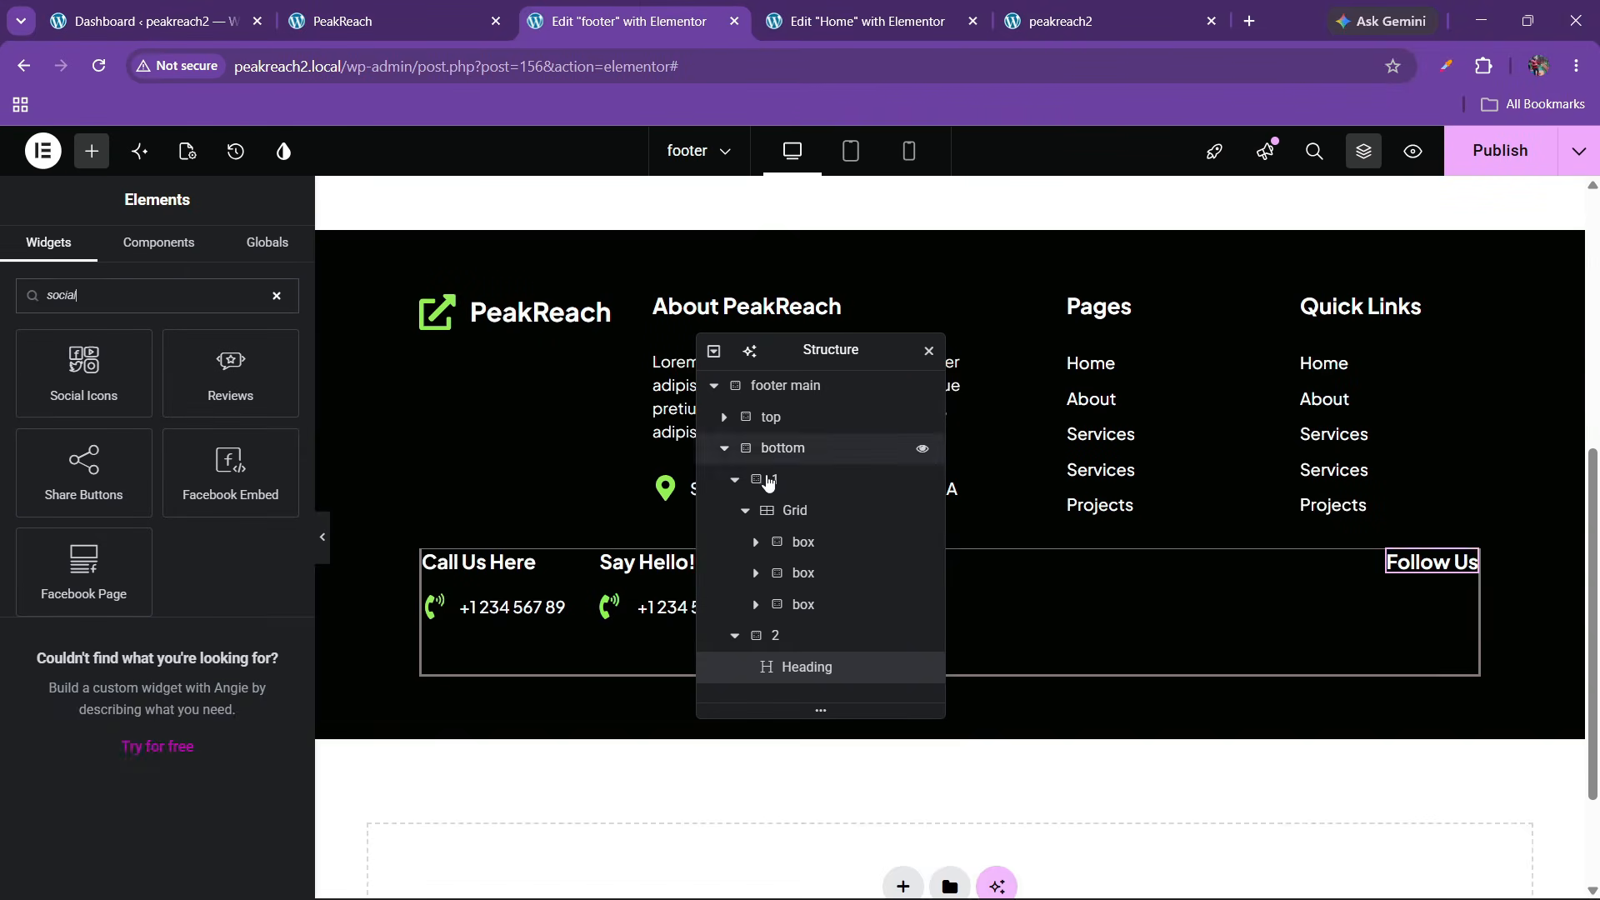
right_click(518, 611)
key("Escape")
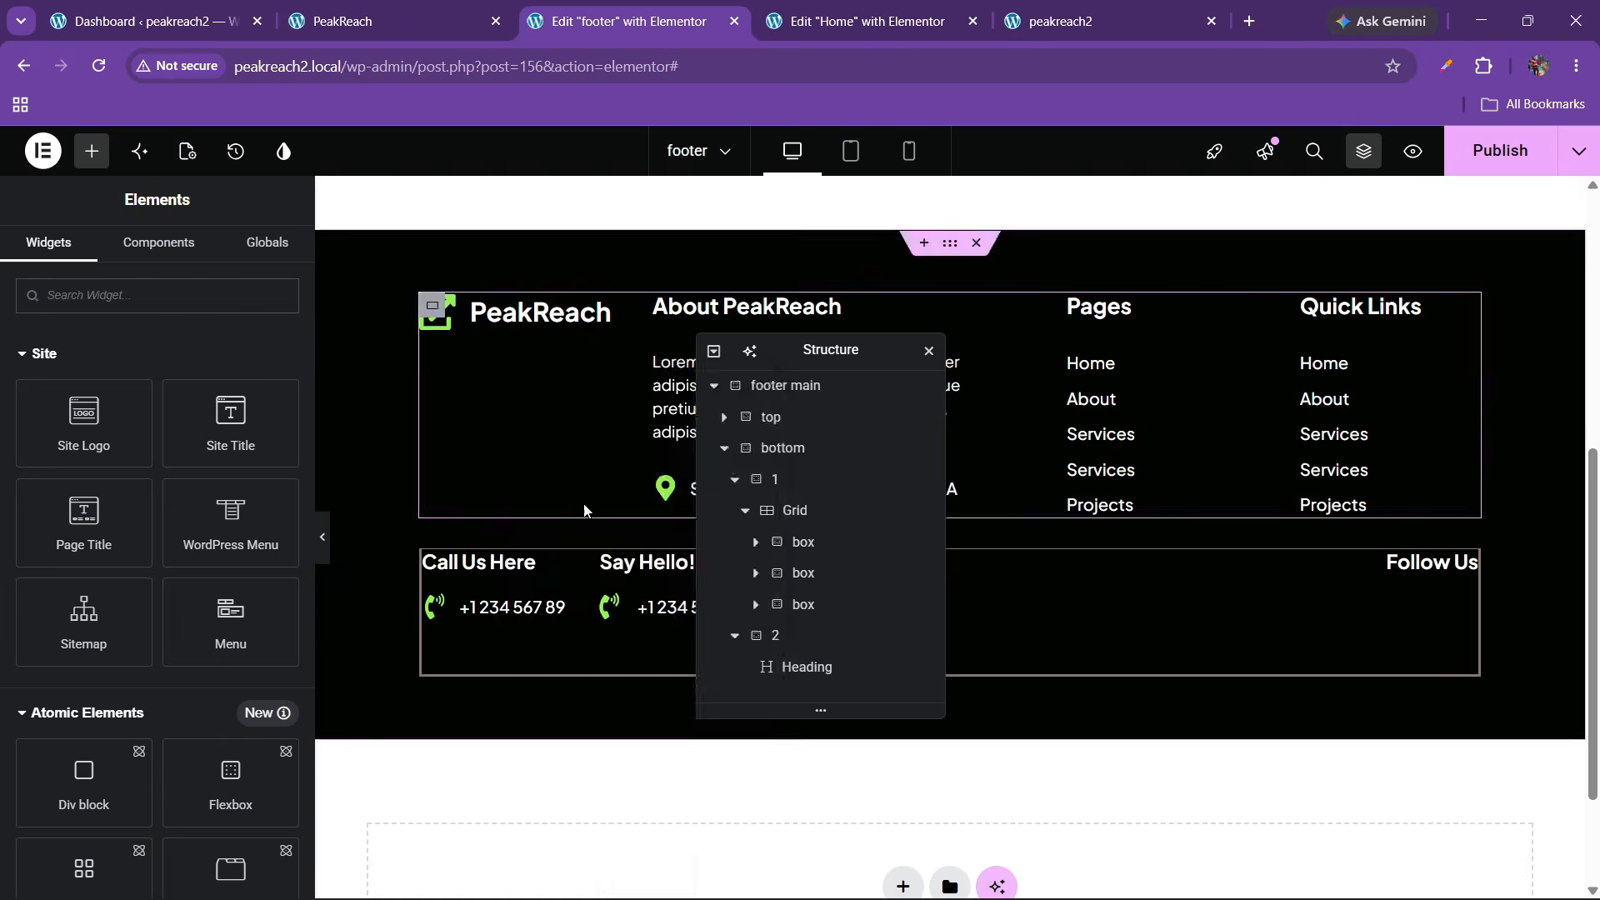
right_click(1417, 562)
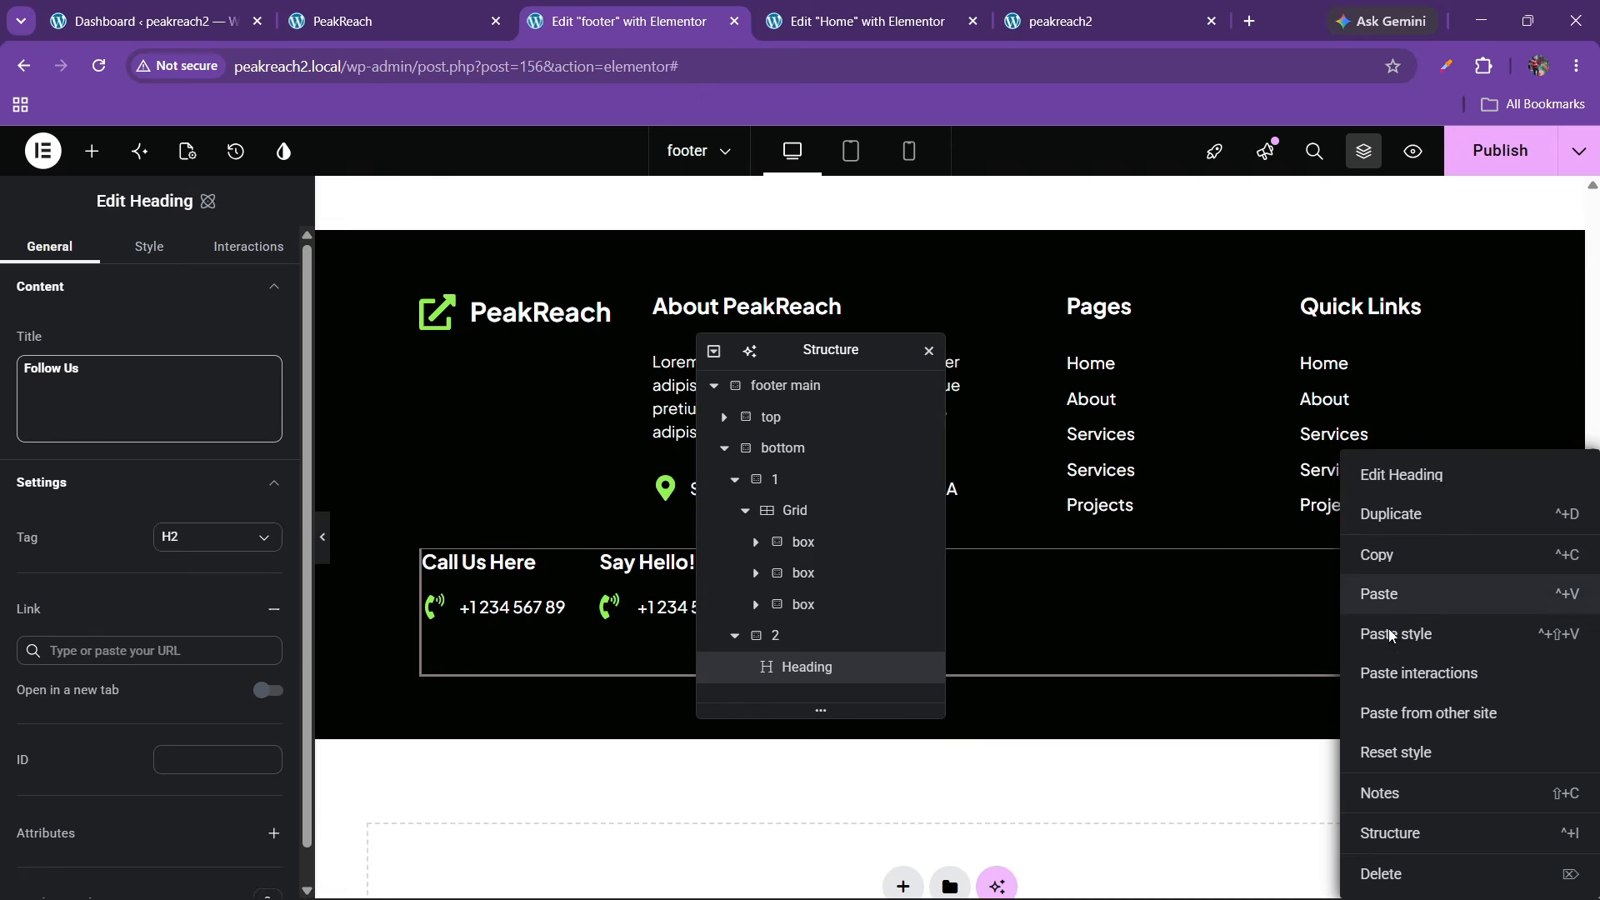
left_click(1417, 589)
Set the Follow Us container to column direction, Align items End, and a 20 px gap
left_click(791, 626)
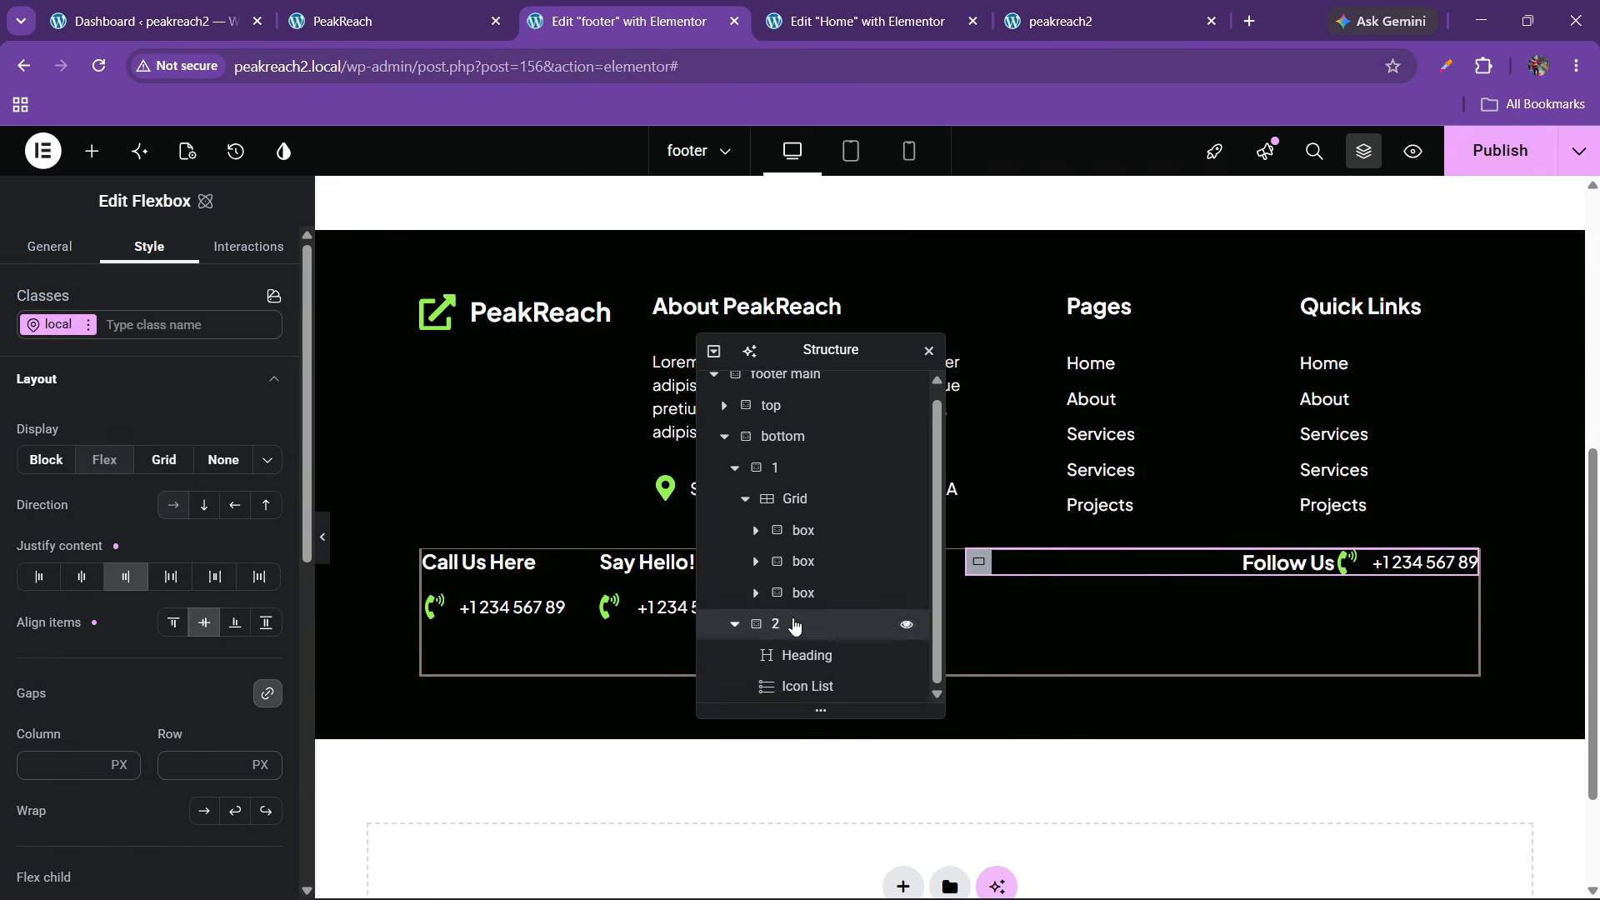
left_click(204, 505)
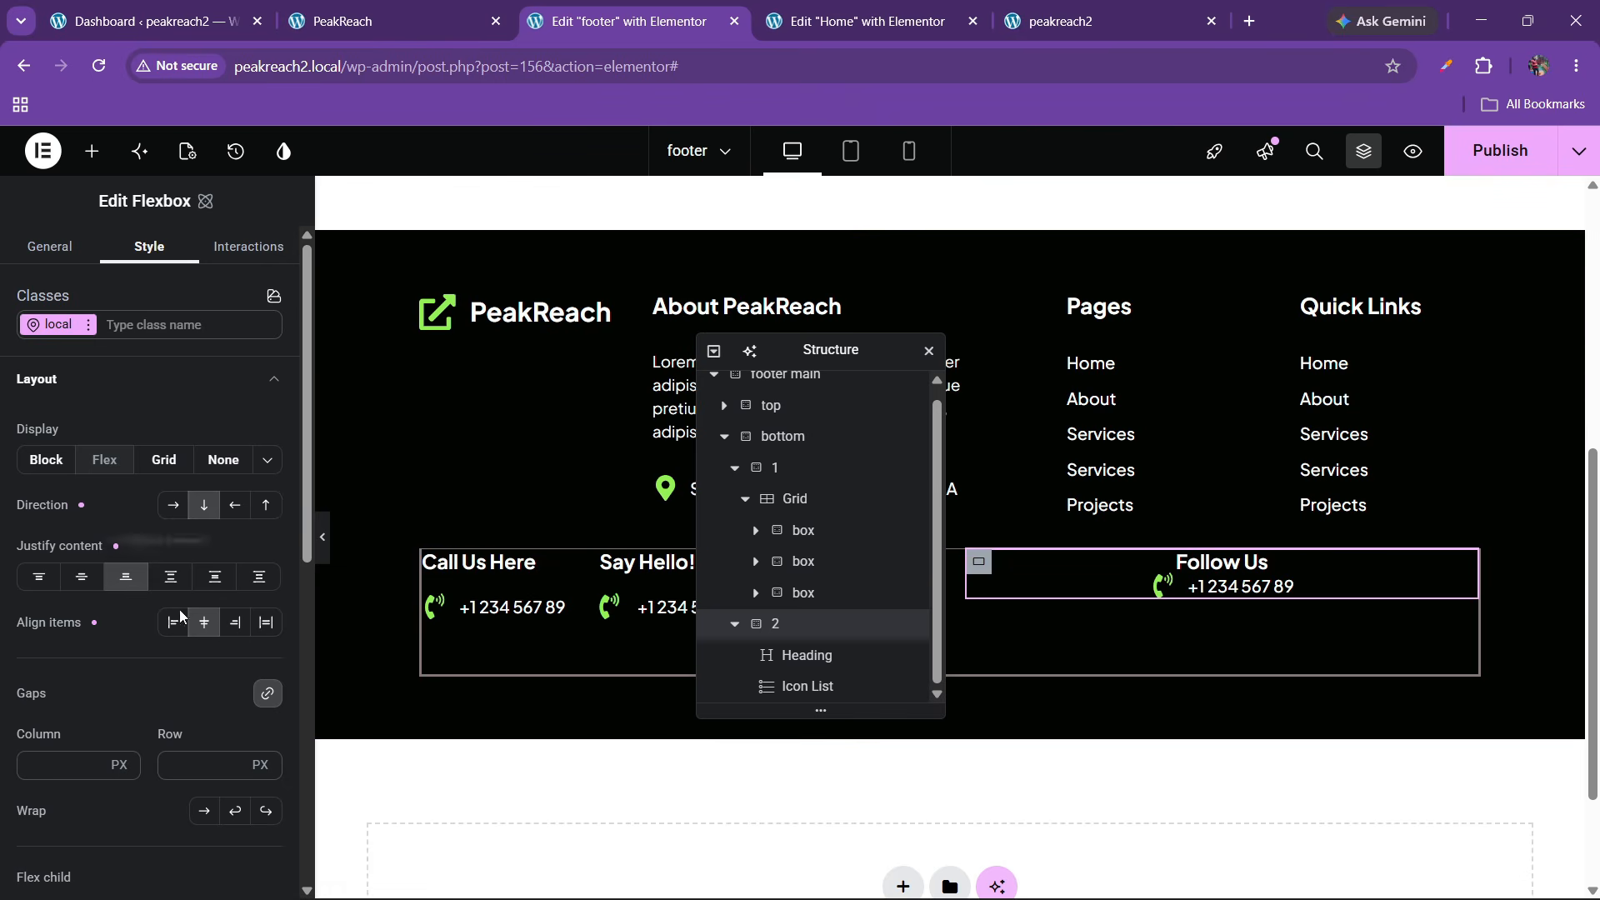
left_click(236, 625)
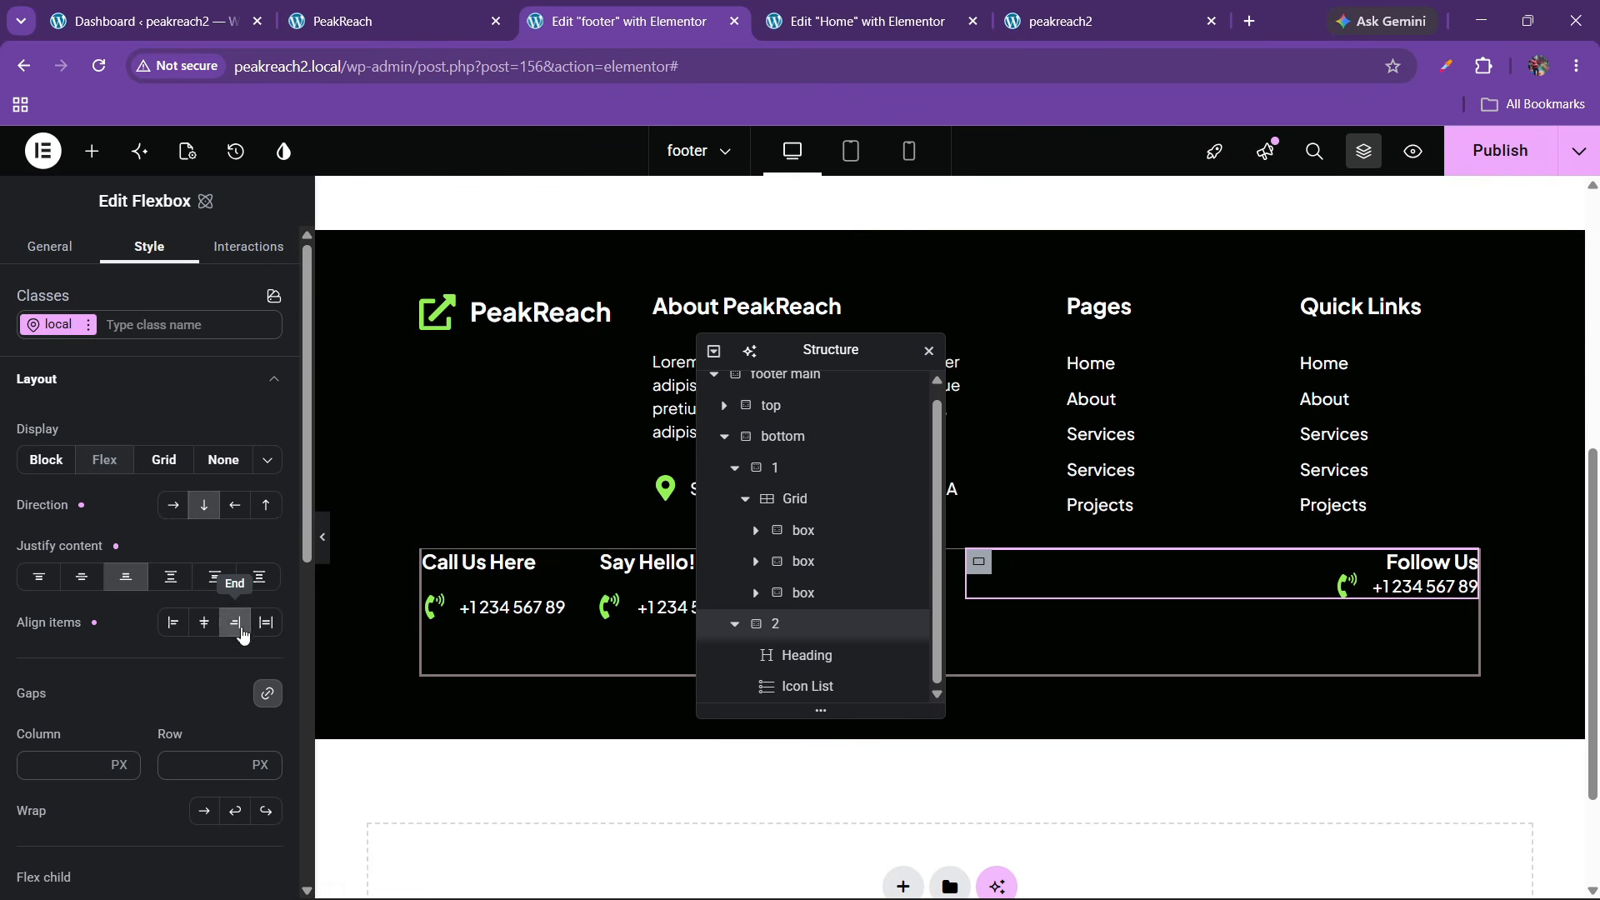
left_click(185, 759)
type("30")
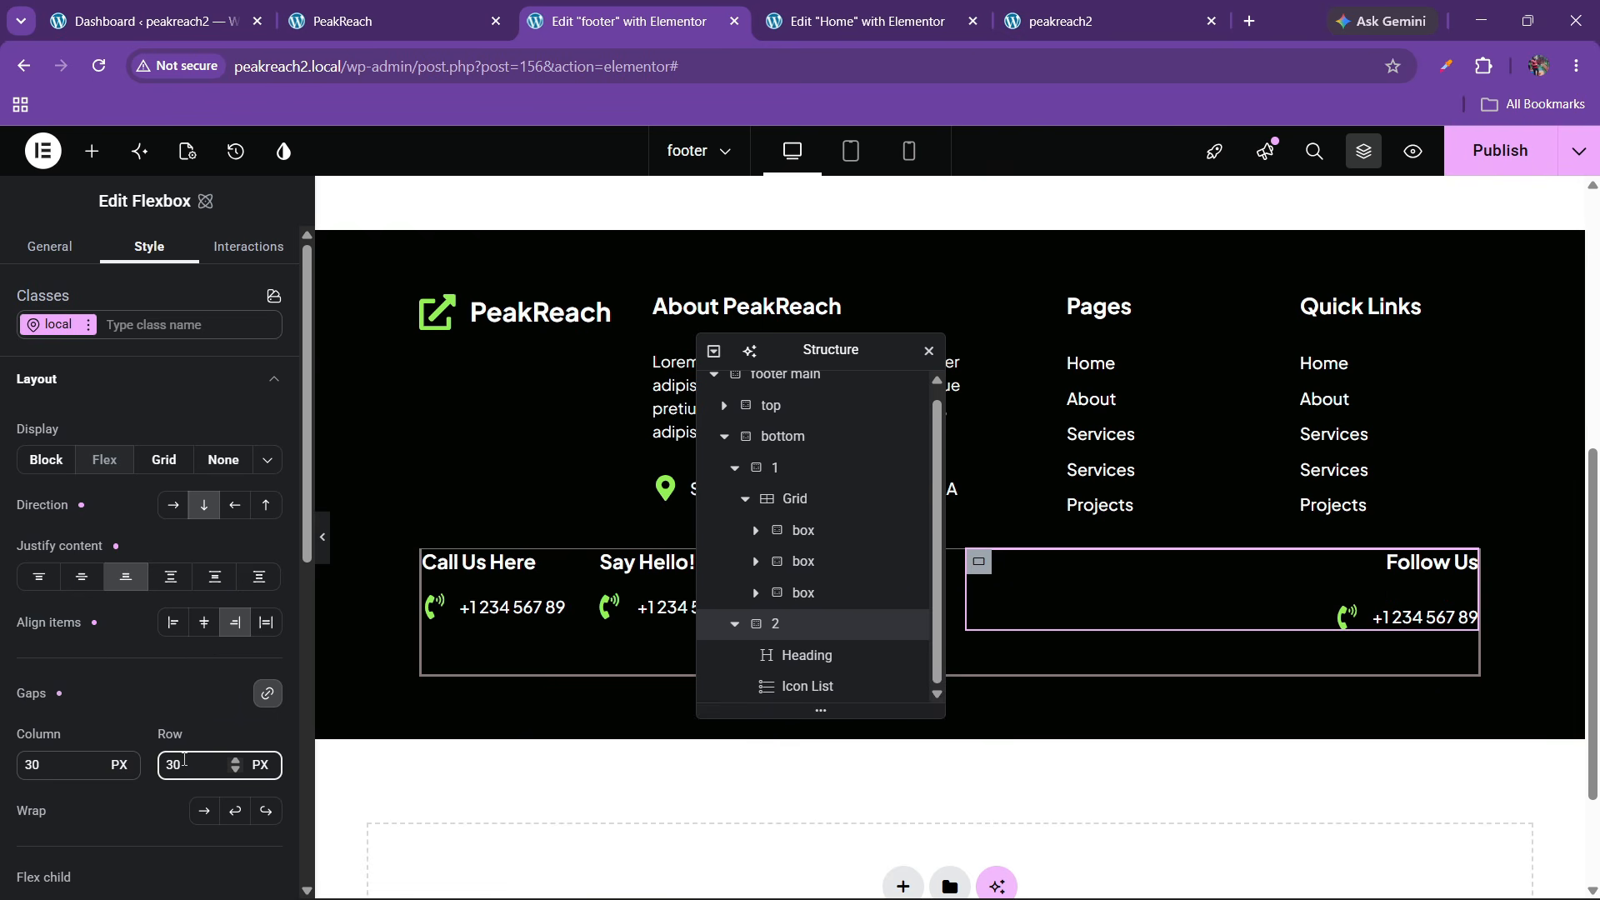
key("BackSpace")
key("BackSpace")
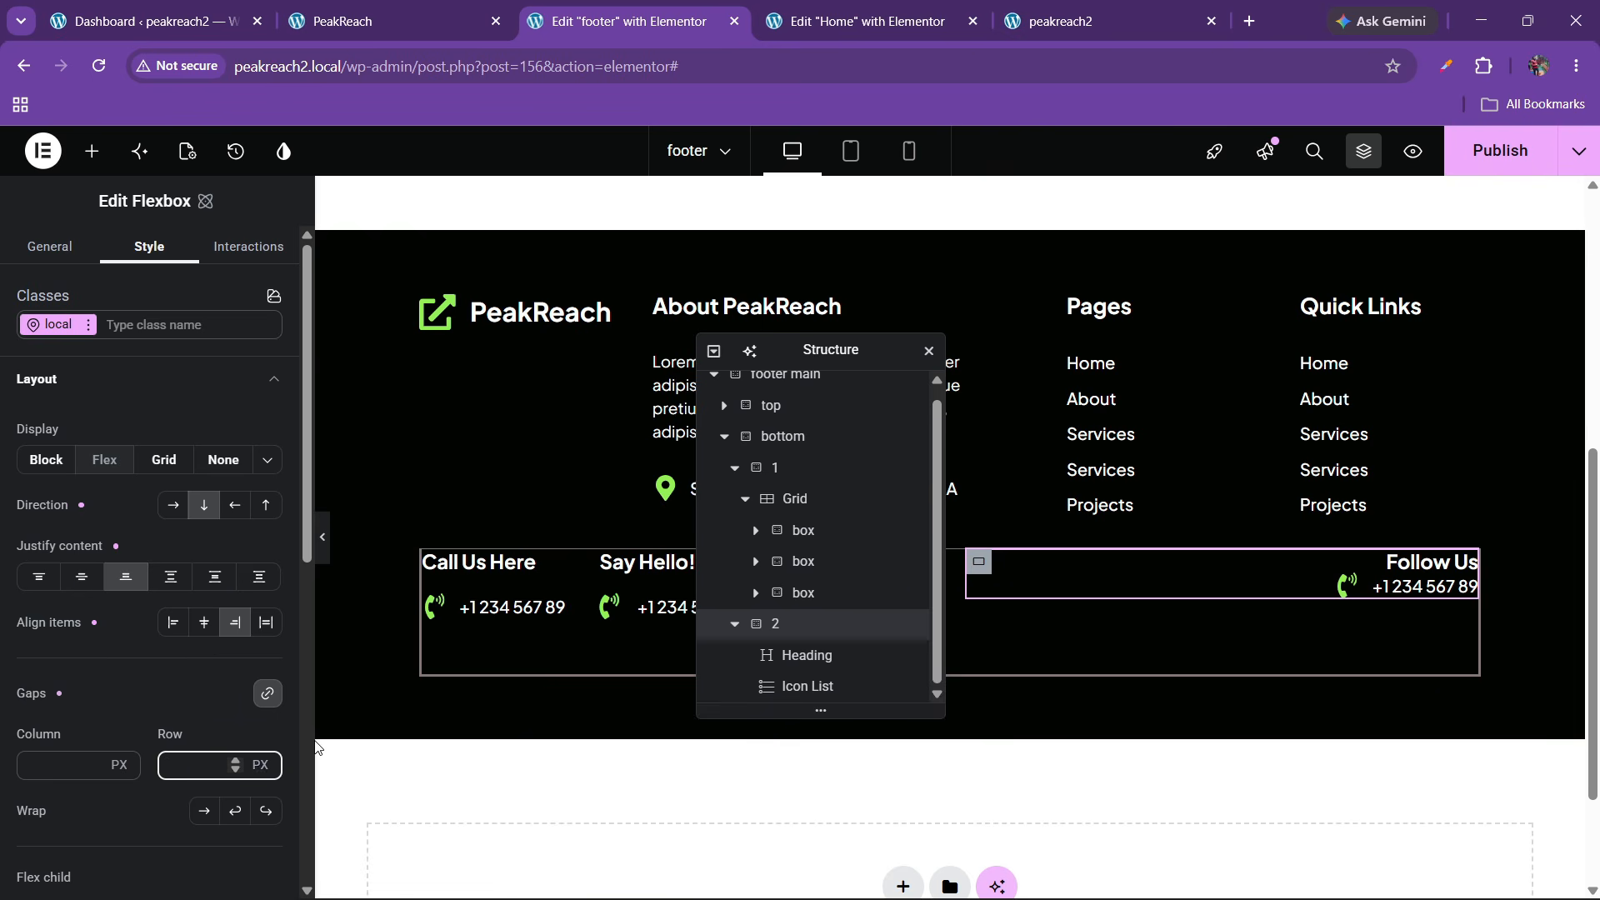
type("20")
left_click(375, 21)
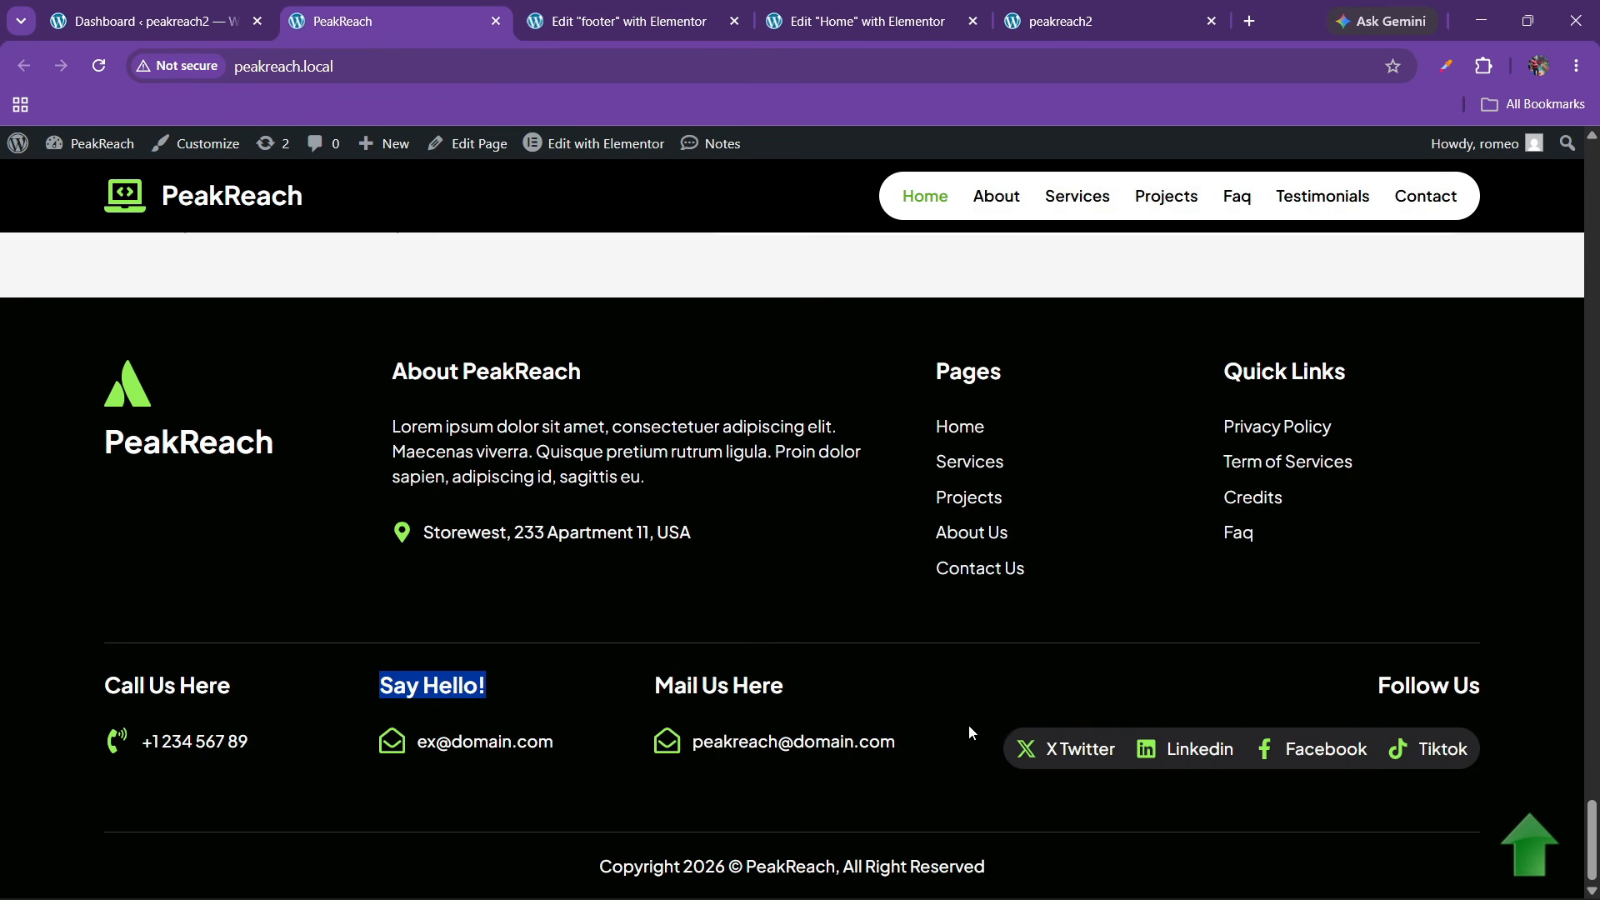
left_click_drag(1048, 755, 1068, 759)
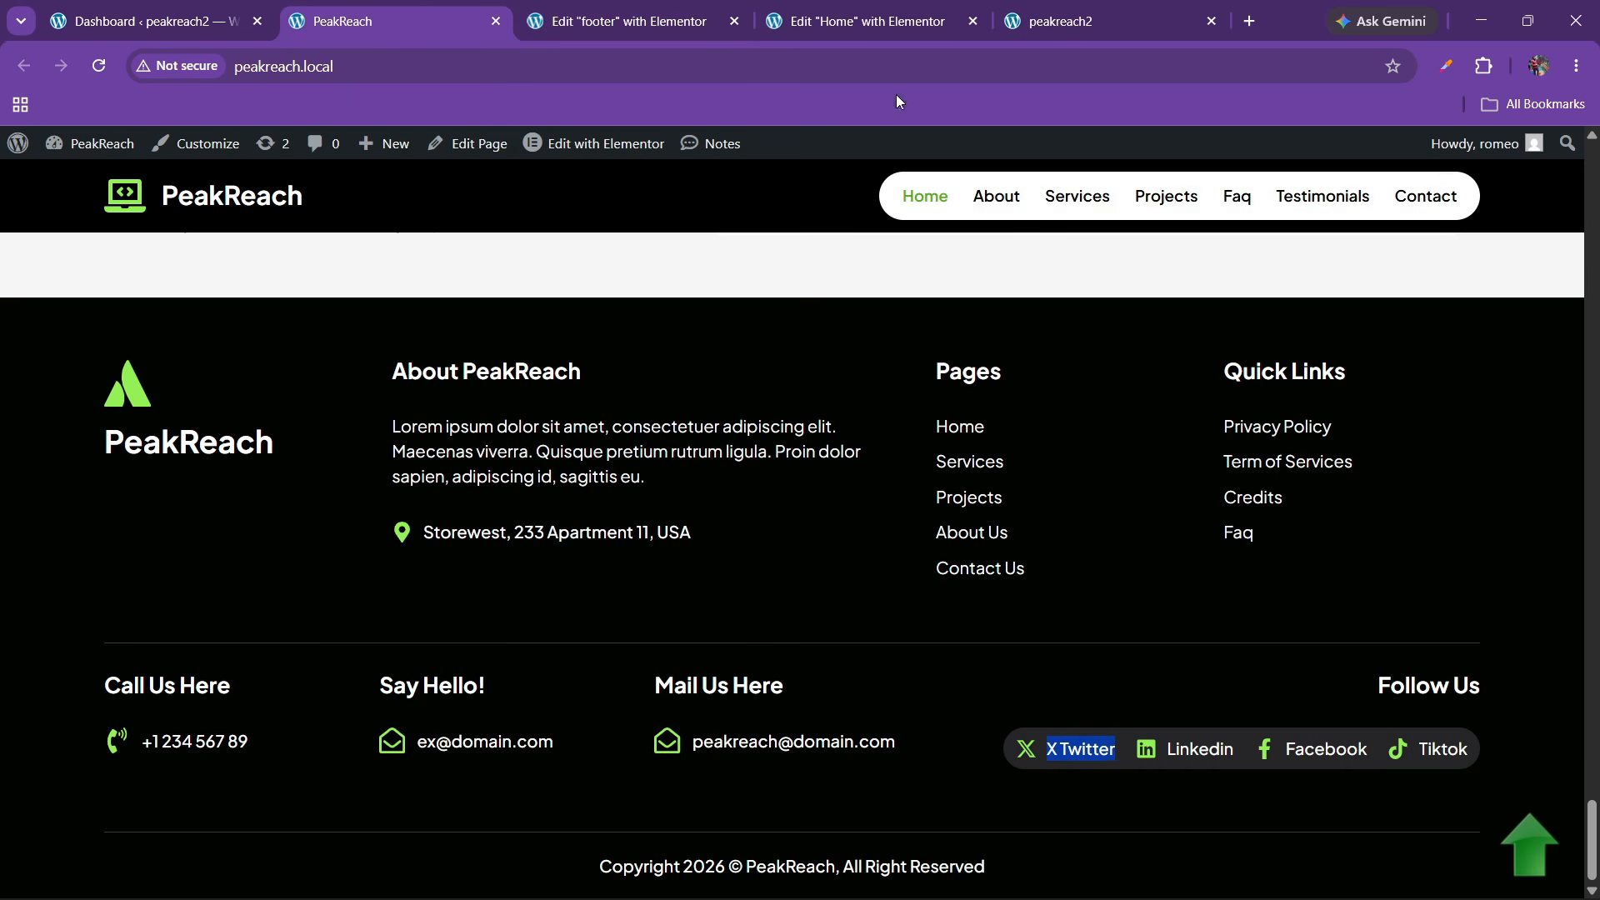
left_click(700, 8)
Change the list item's text to X Twitter and its icon to the X twitter icon
left_click(1408, 614)
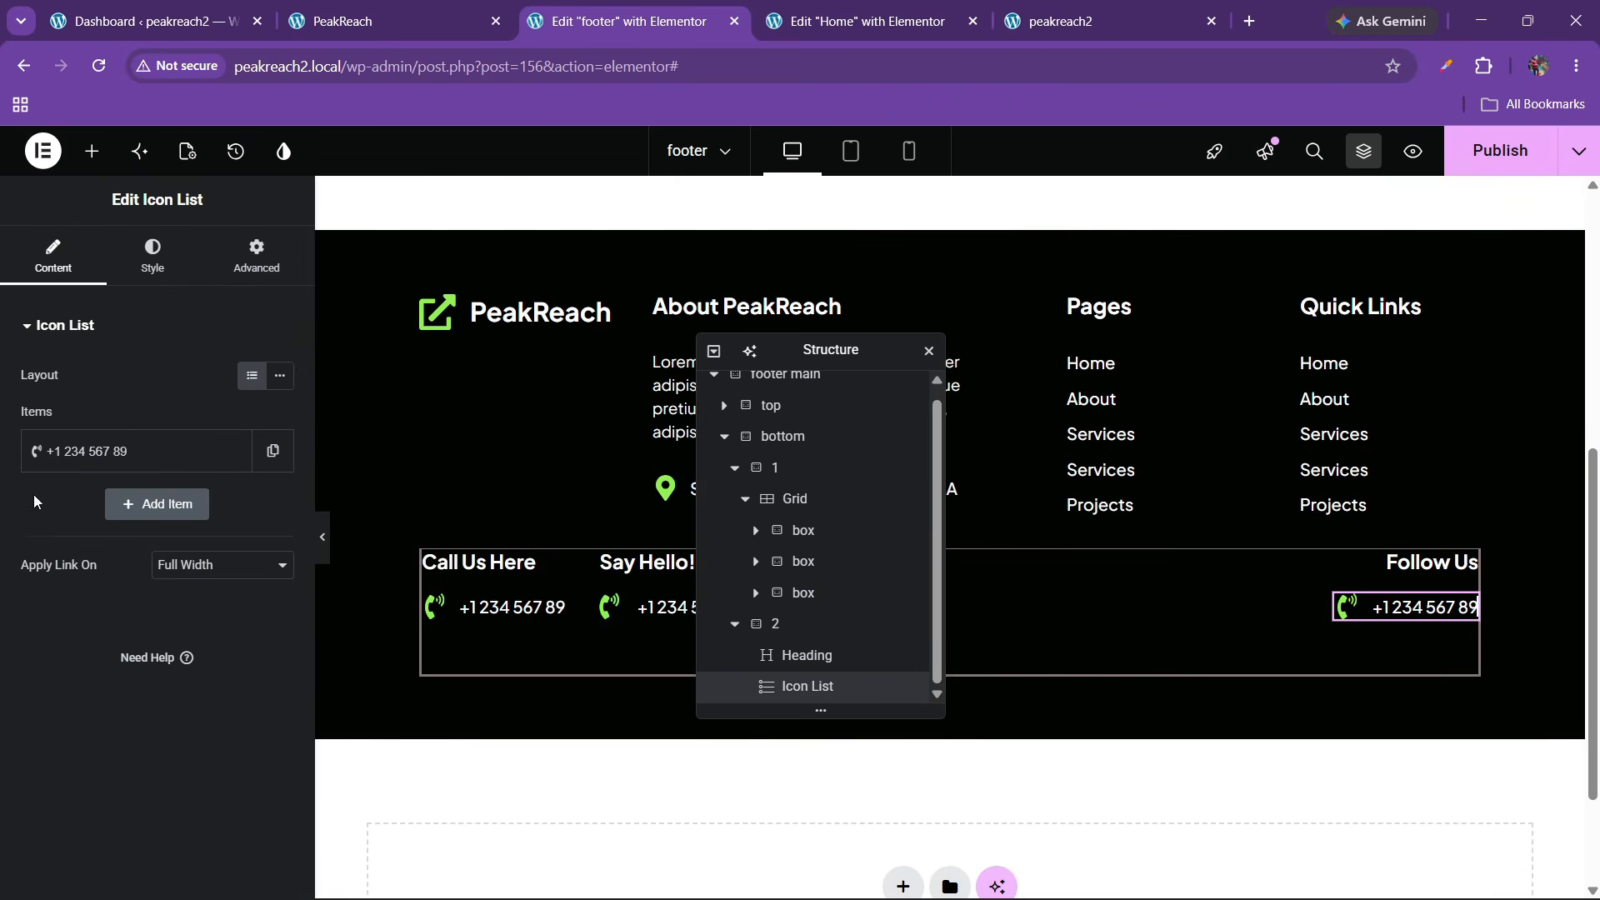
left_click(91, 451)
type("X Twitter")
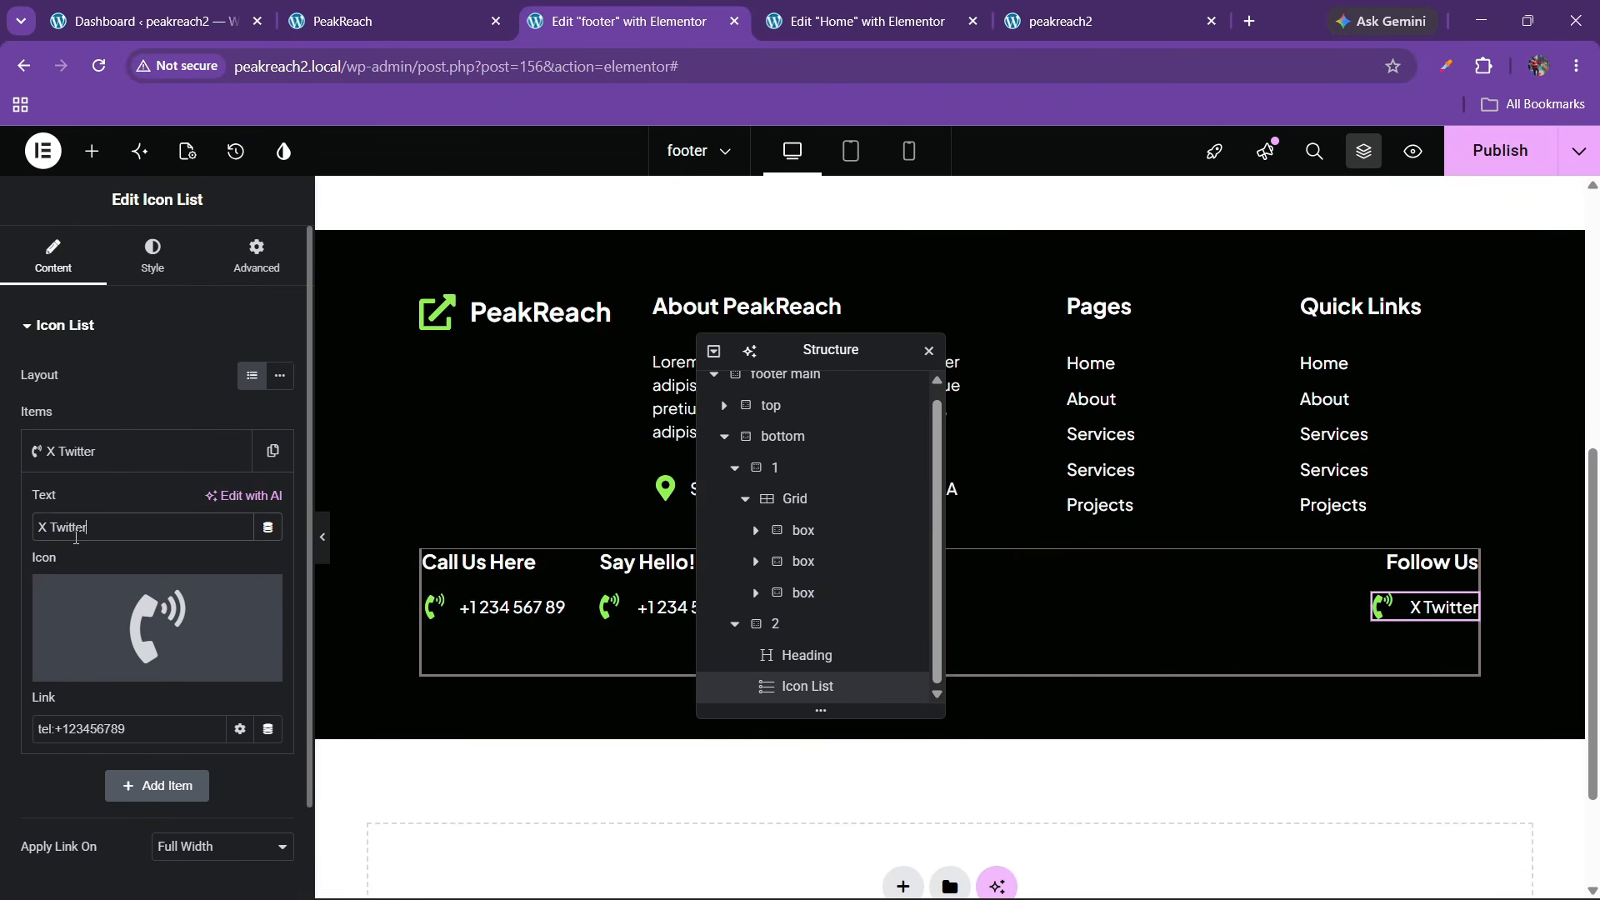
left_click(189, 627)
type("twitter")
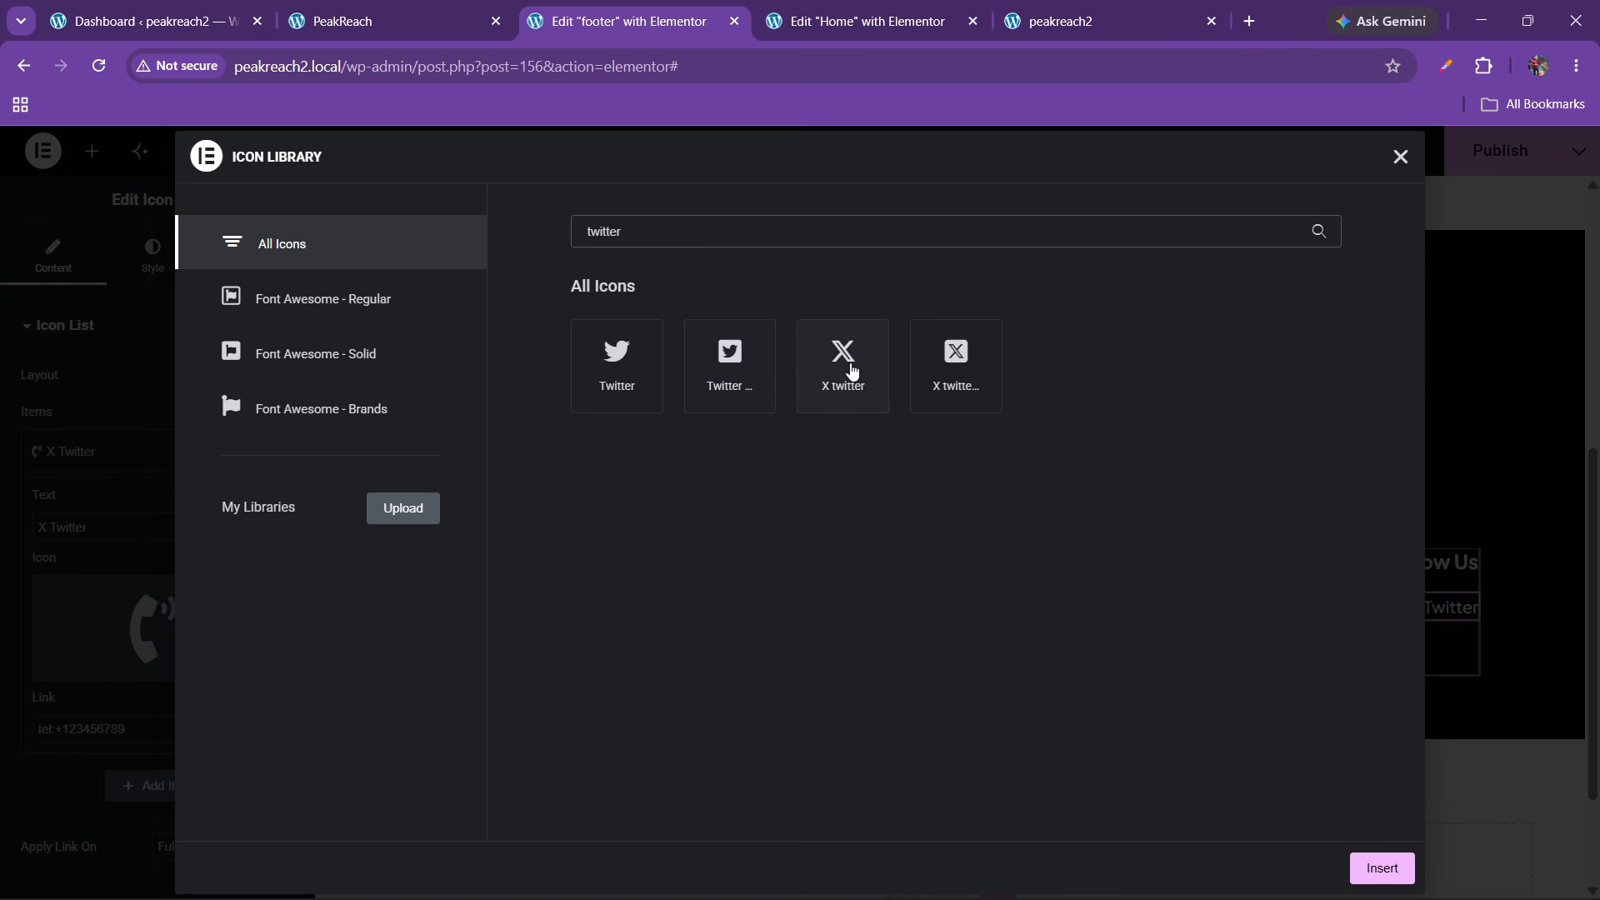
left_click(851, 371)
left_click(1374, 867)
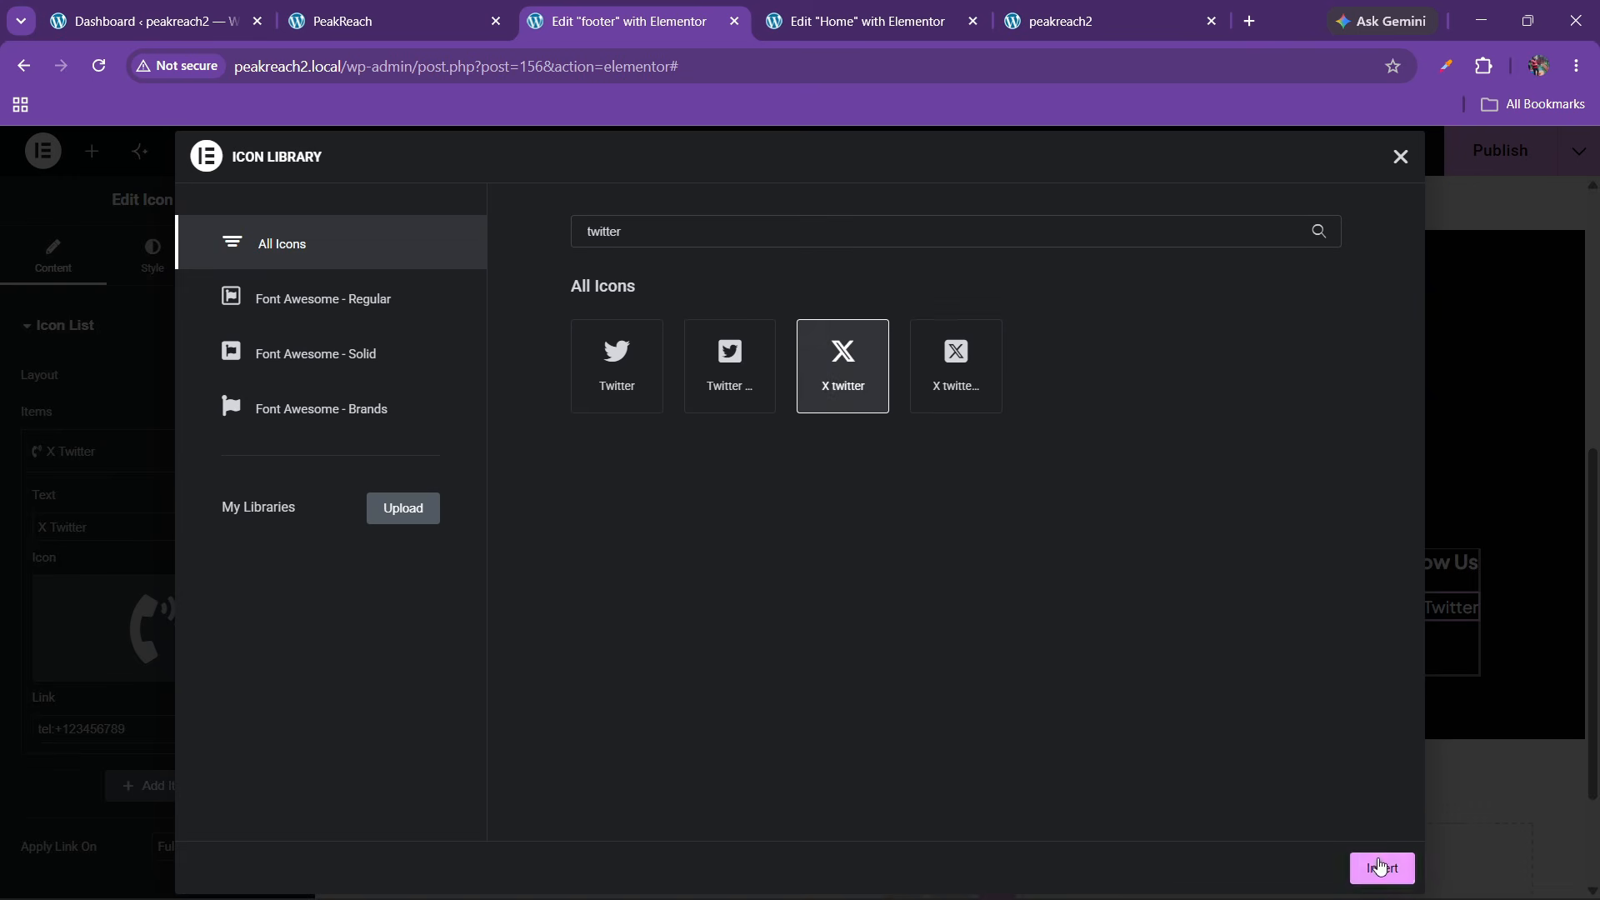
left_click(111, 451)
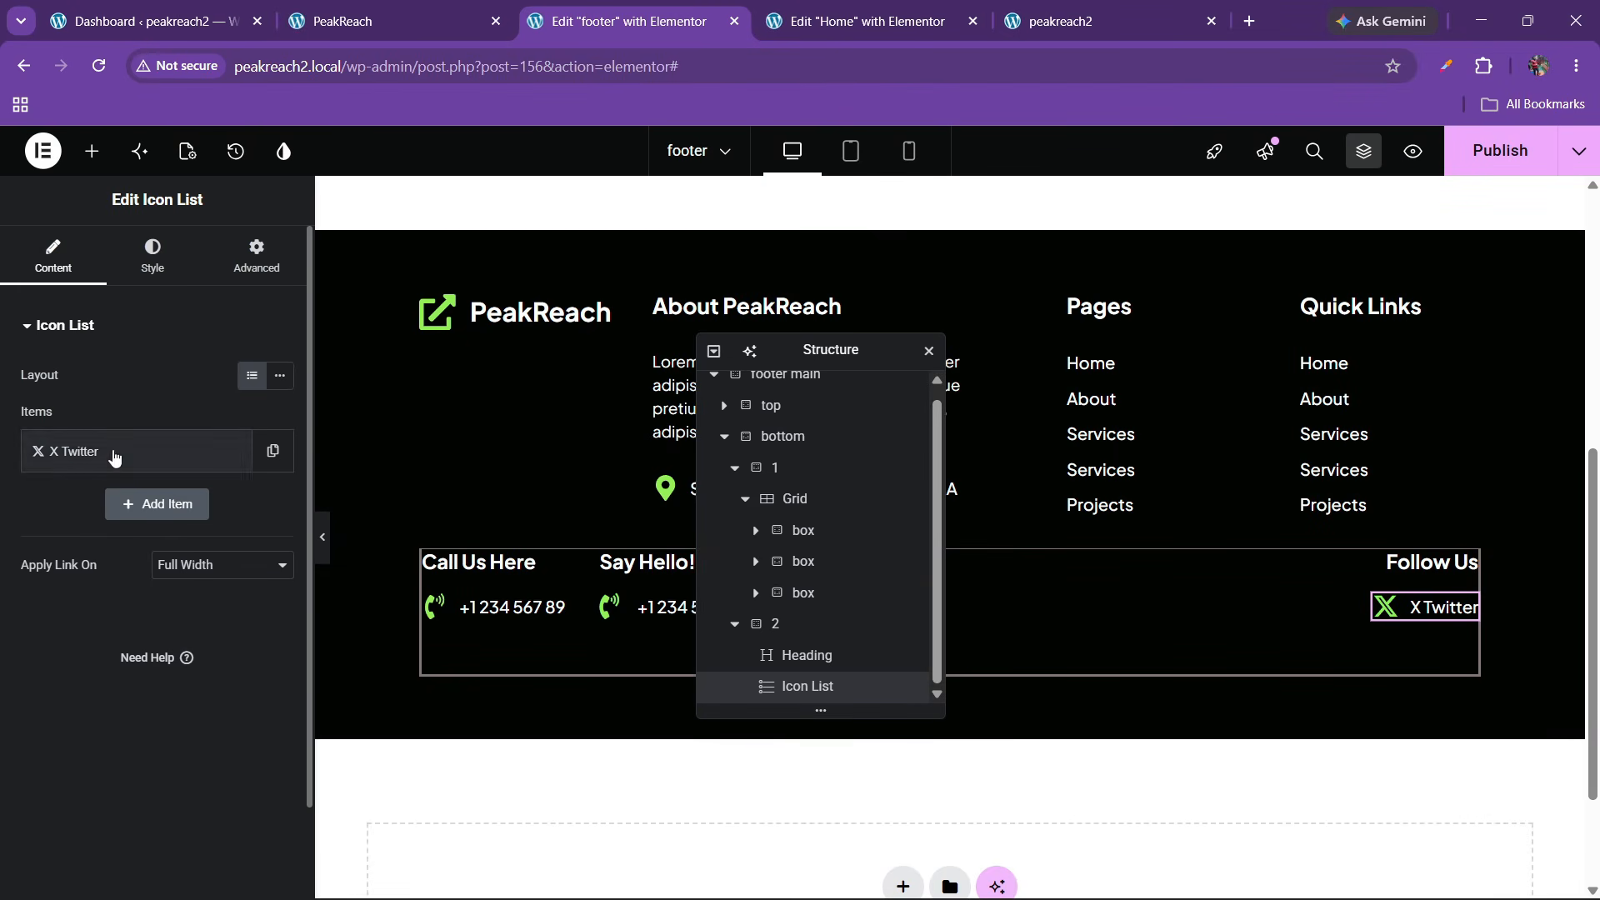
Duplicate the X Twitter item into four, lay them out inline, and set Space Between to 20
left_click(152, 254)
left_click(52, 254)
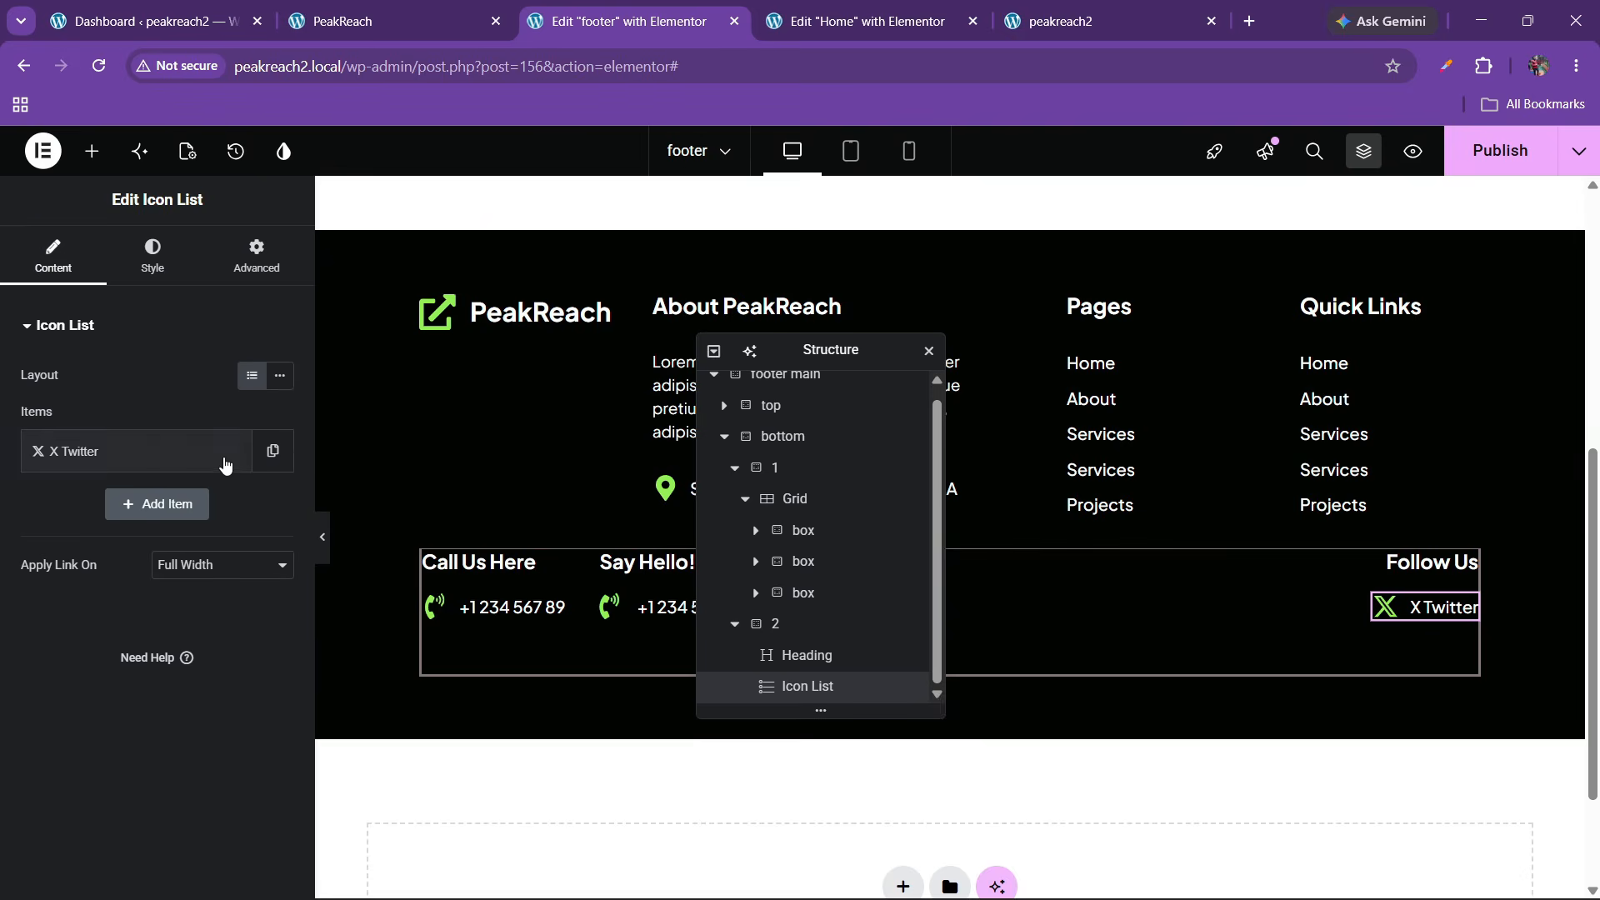
left_click(231, 451)
left_click(231, 504)
left_click(231, 557)
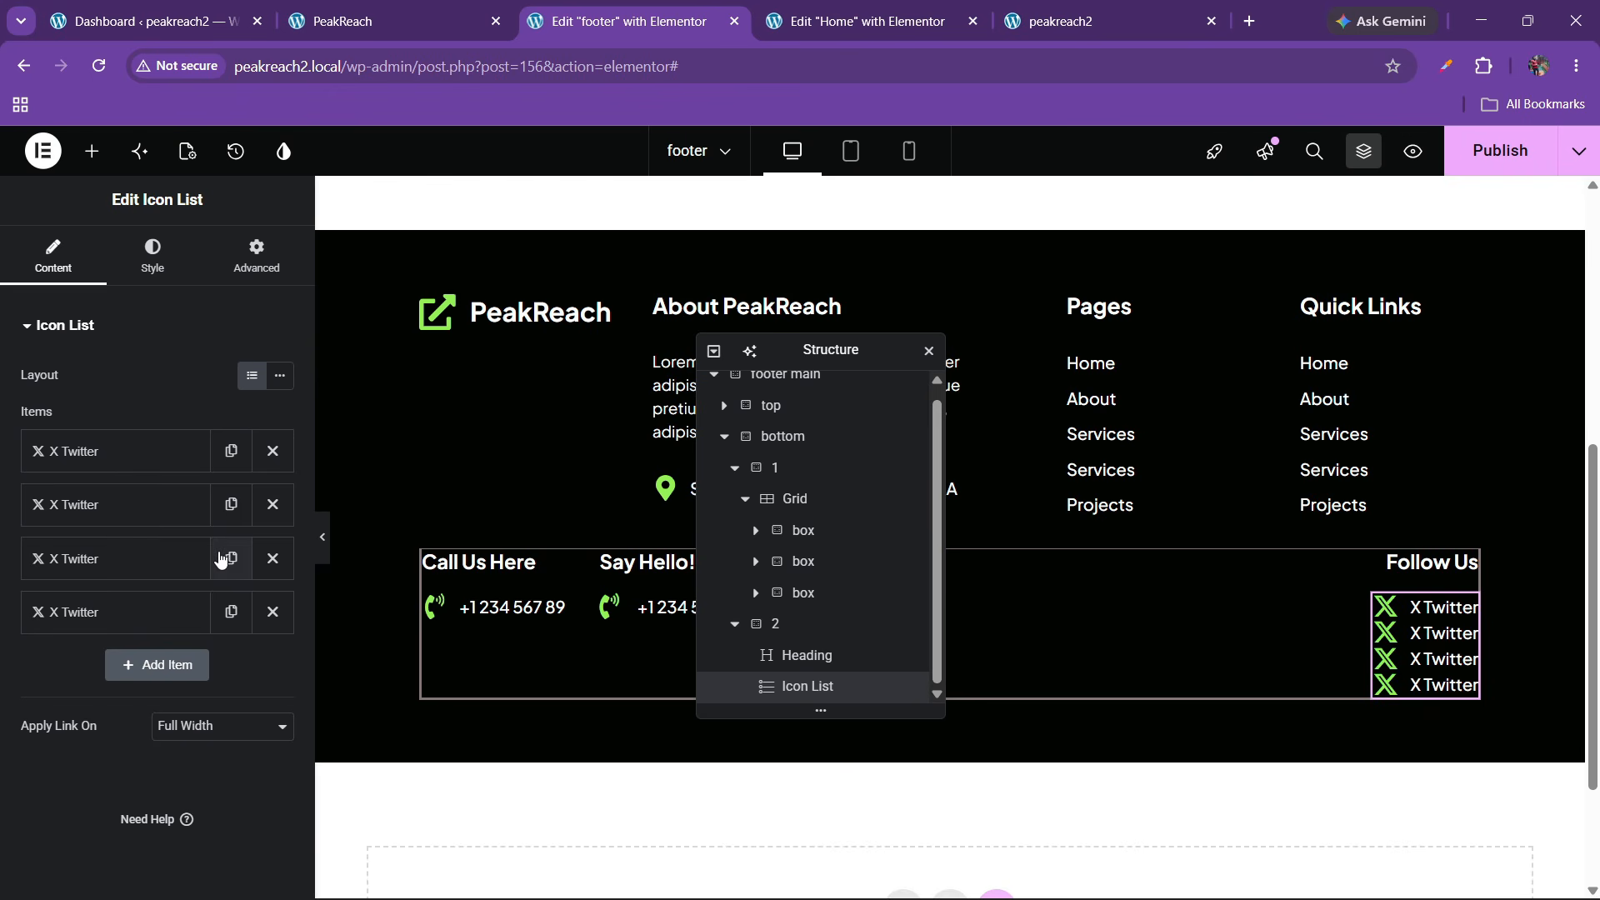
left_click(153, 255)
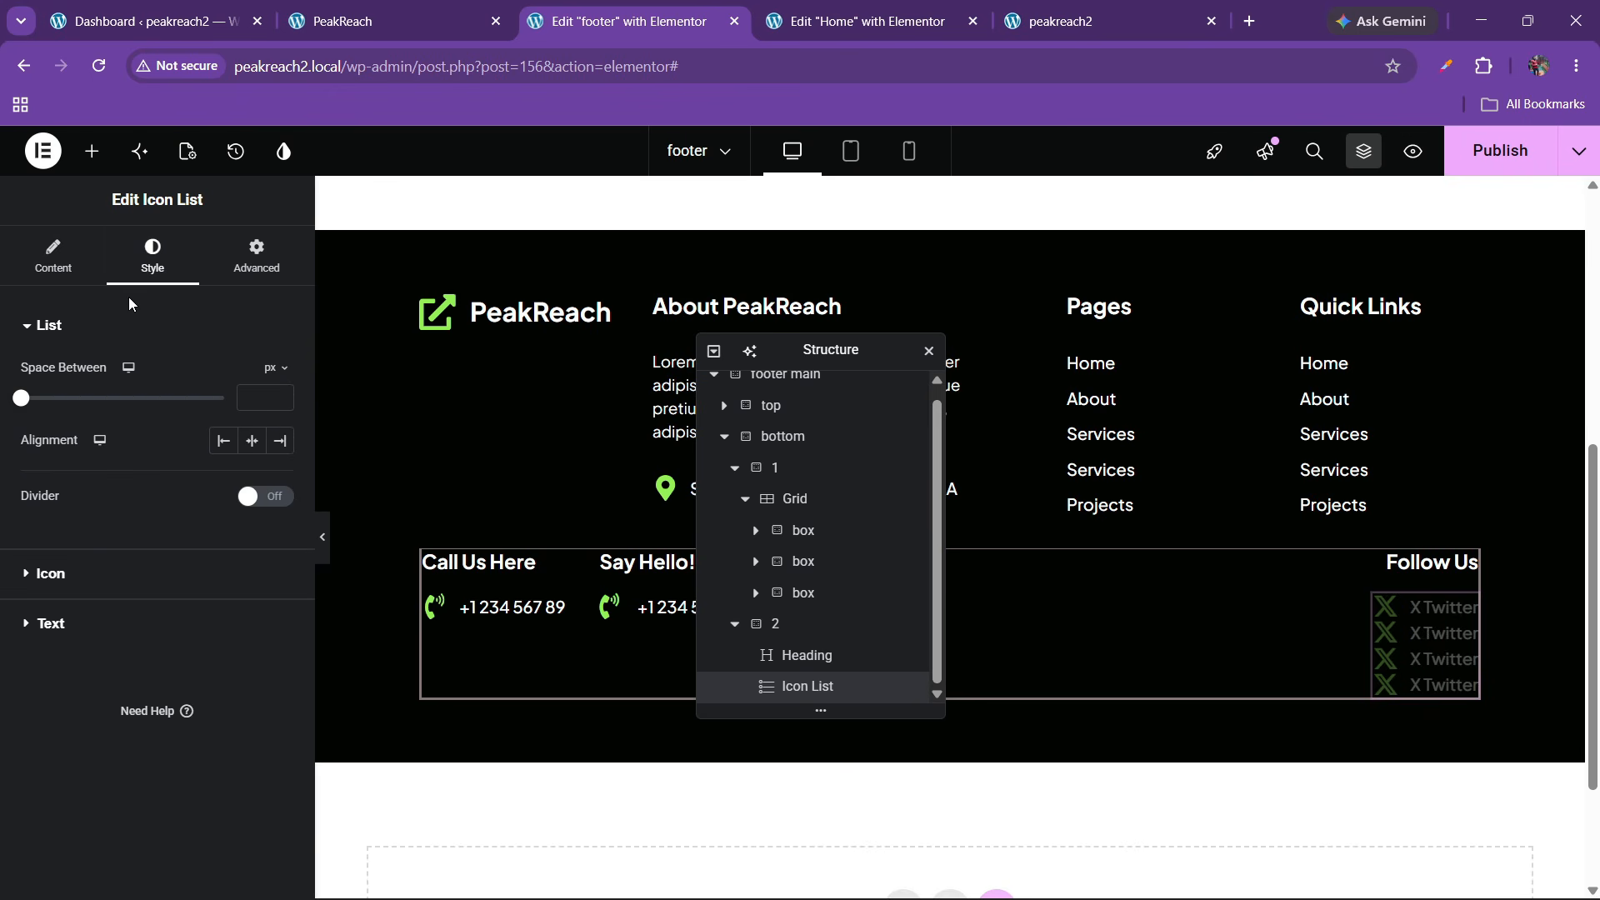
left_click(52, 254)
left_click(280, 374)
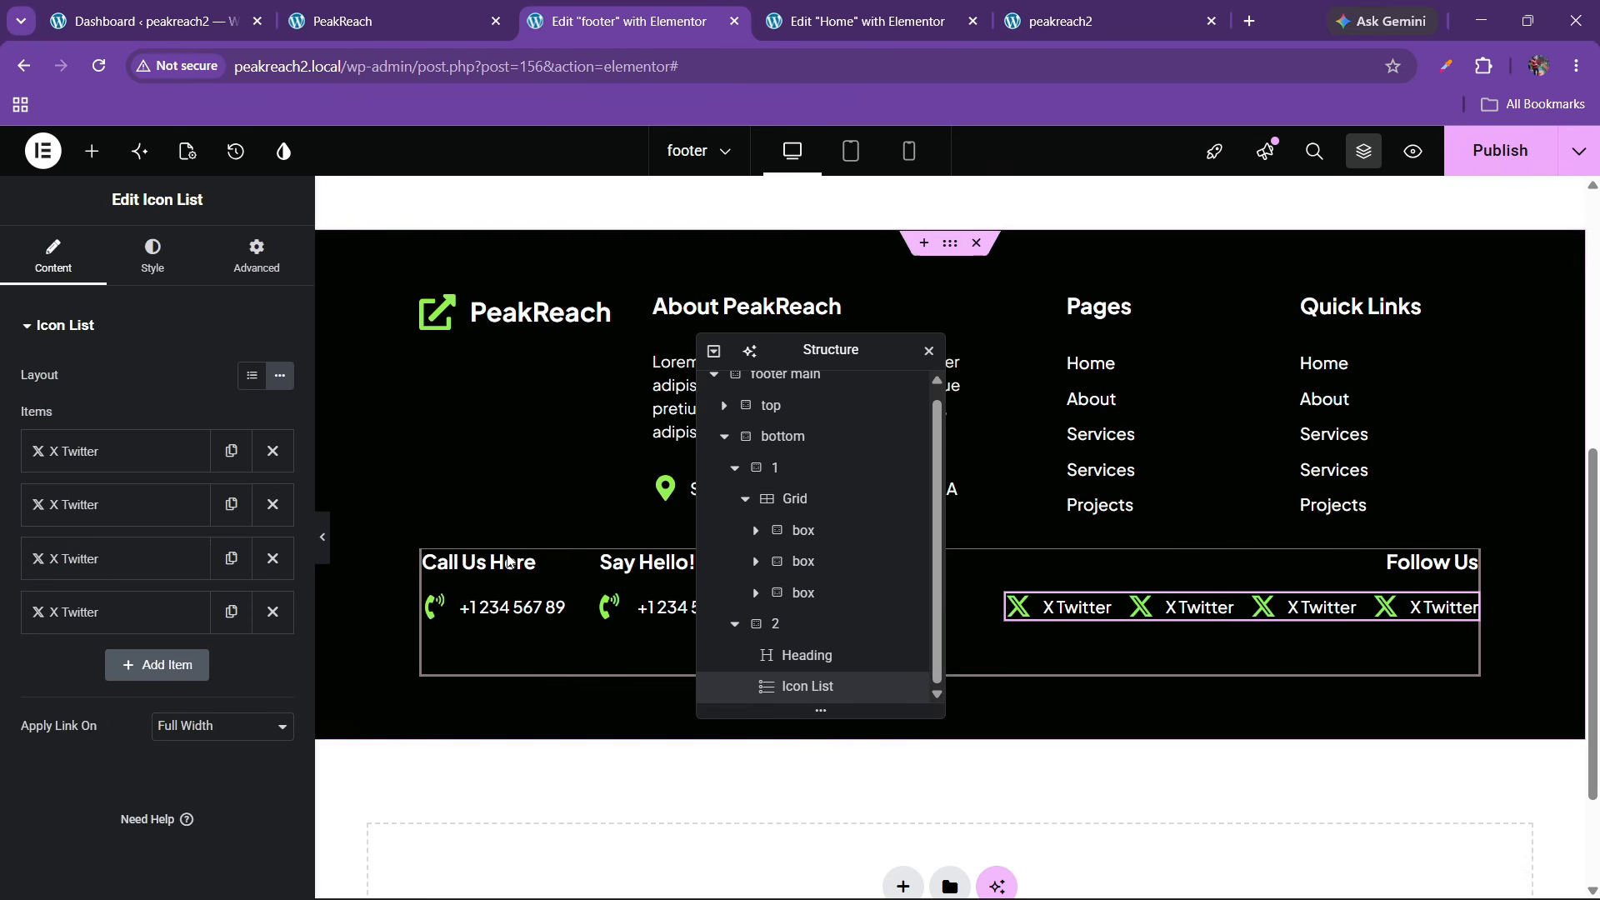
left_click(158, 258)
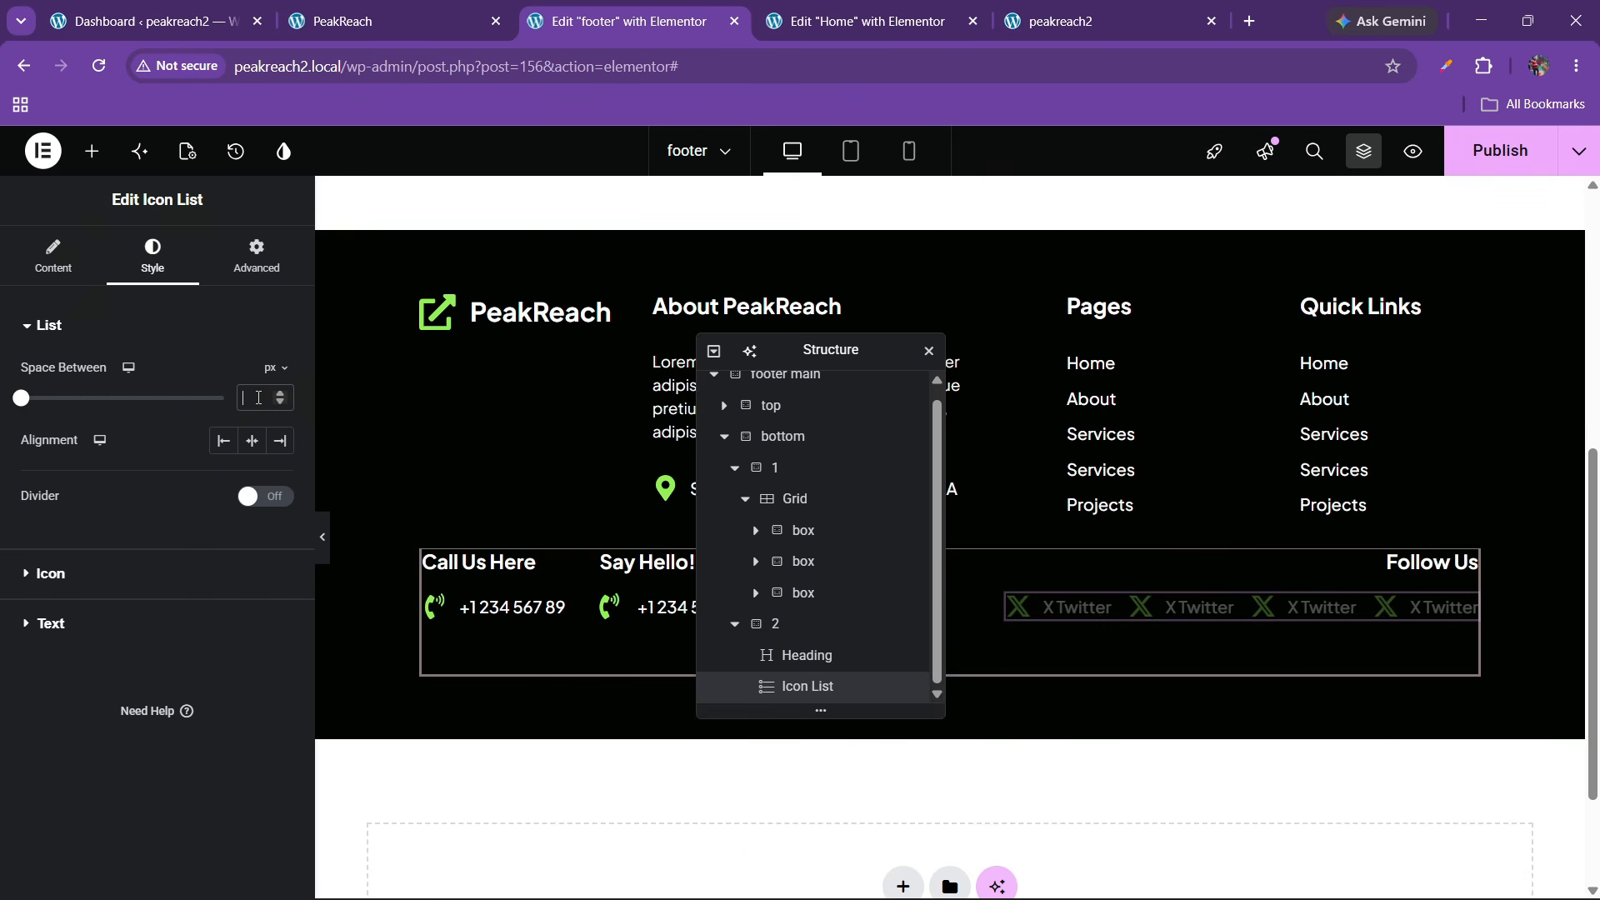
type("20")
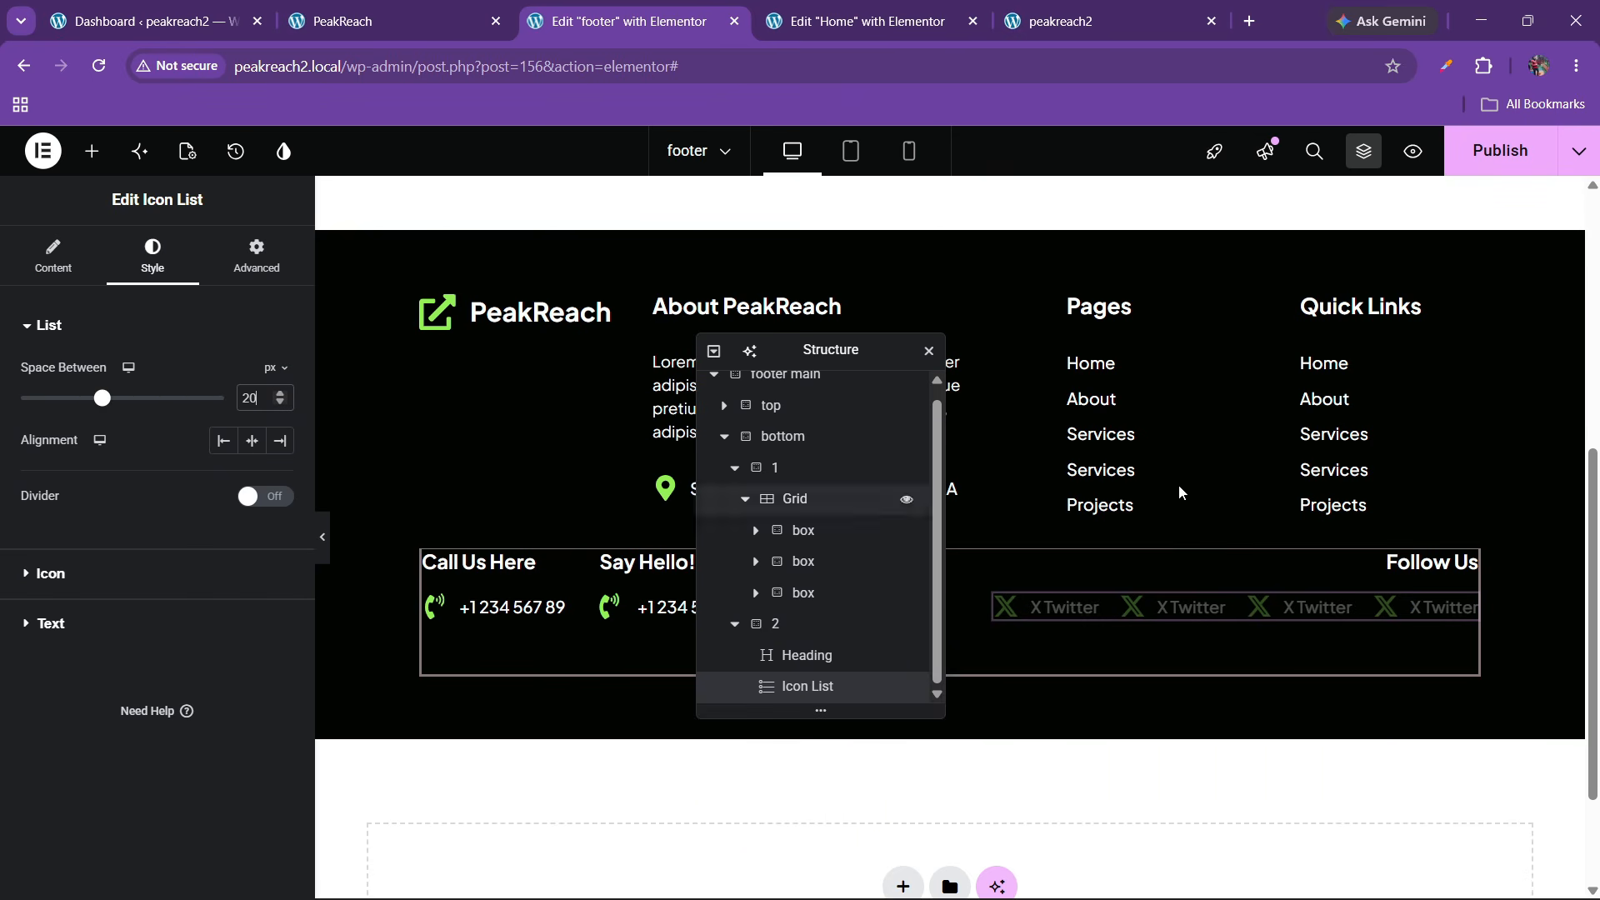
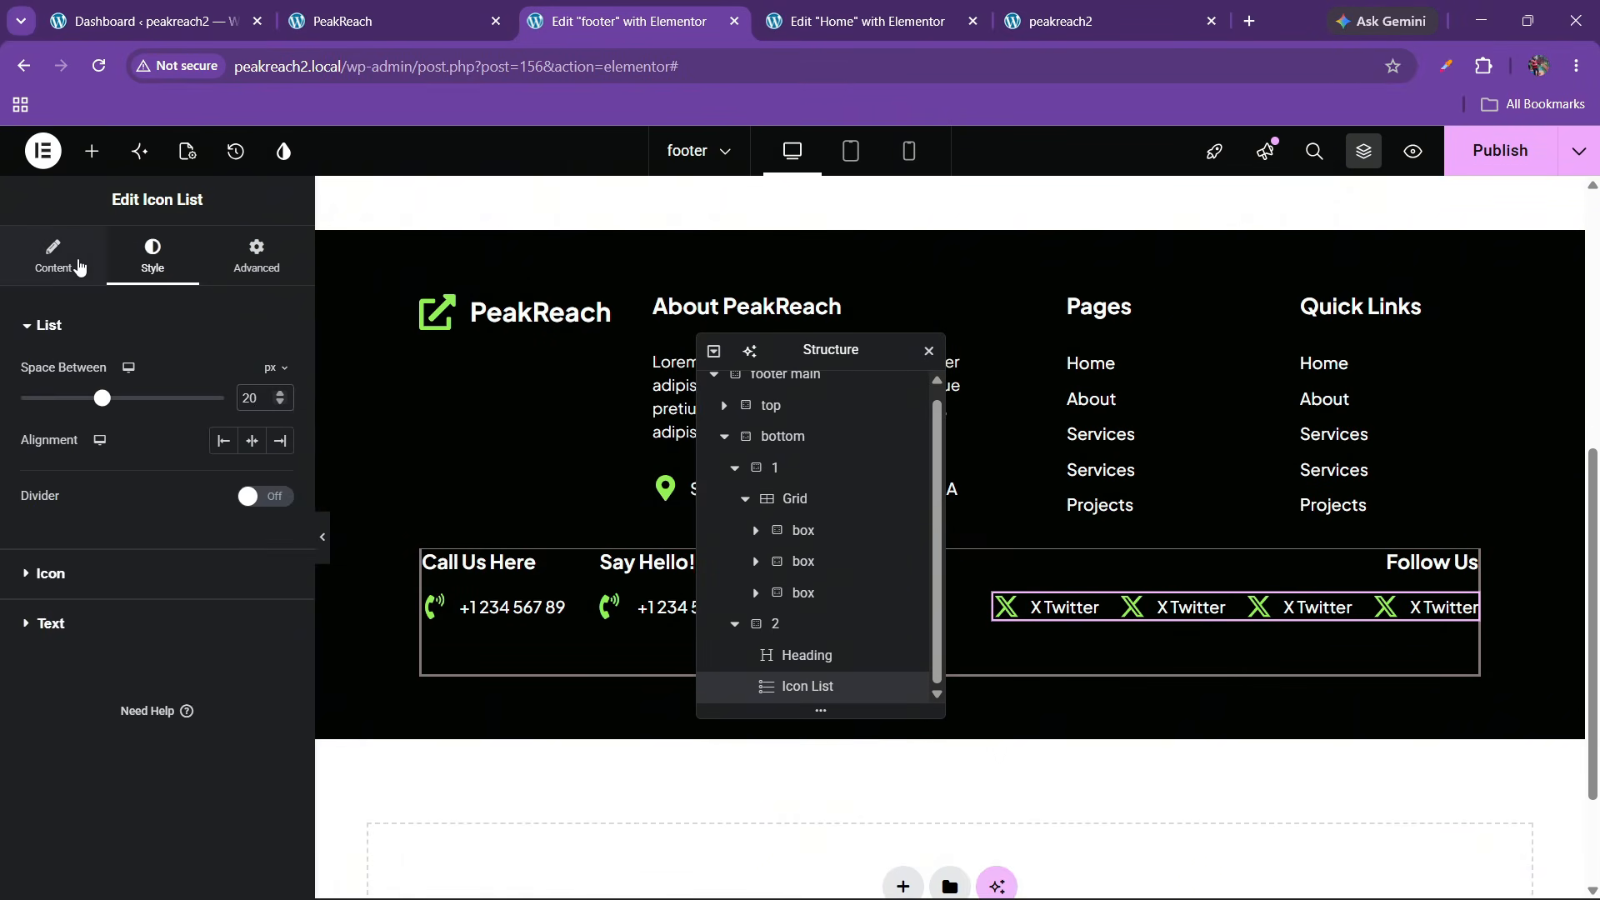
Rename the second X Twitter item to Facebook and give it the Facebook icon
left_click(52, 254)
left_click(104, 504)
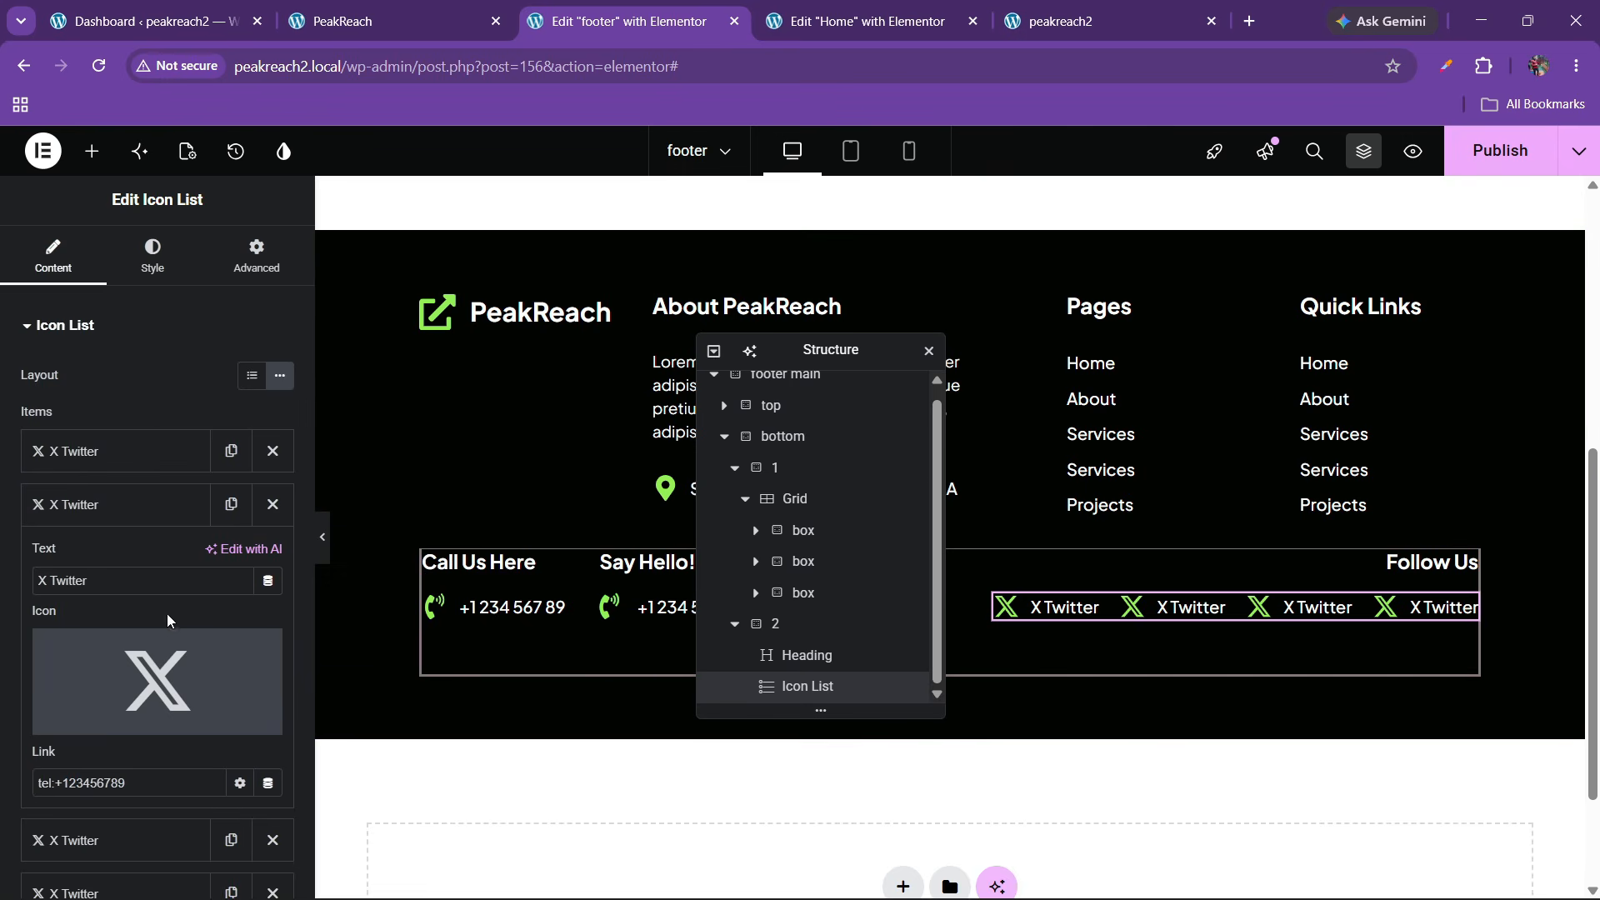
type("Facebook")
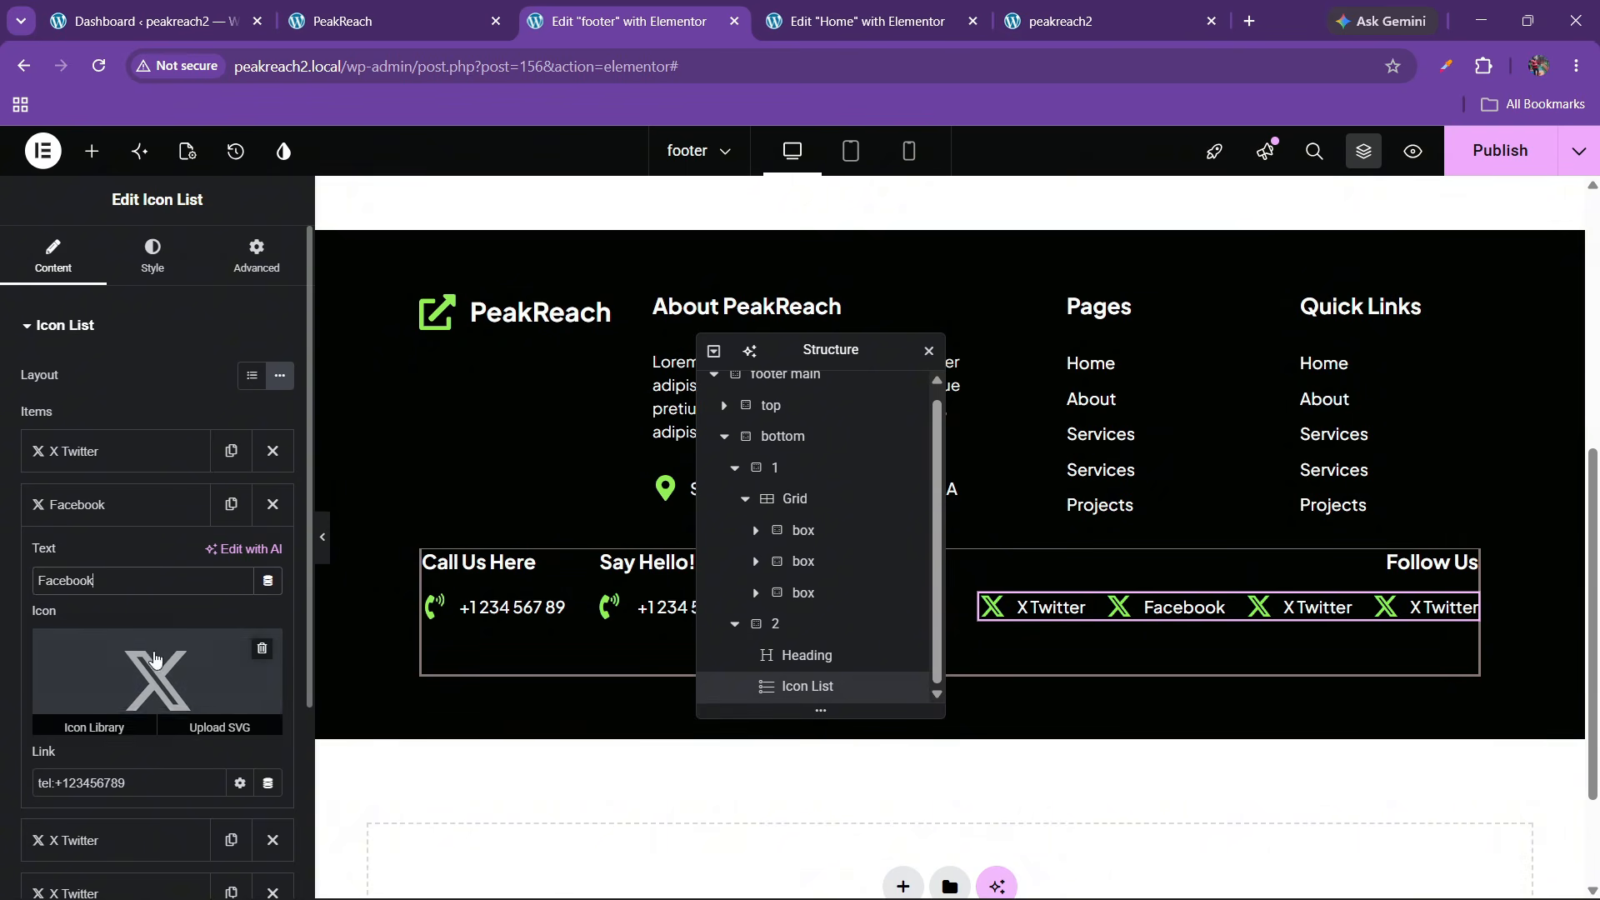
left_click(92, 721)
type("fac")
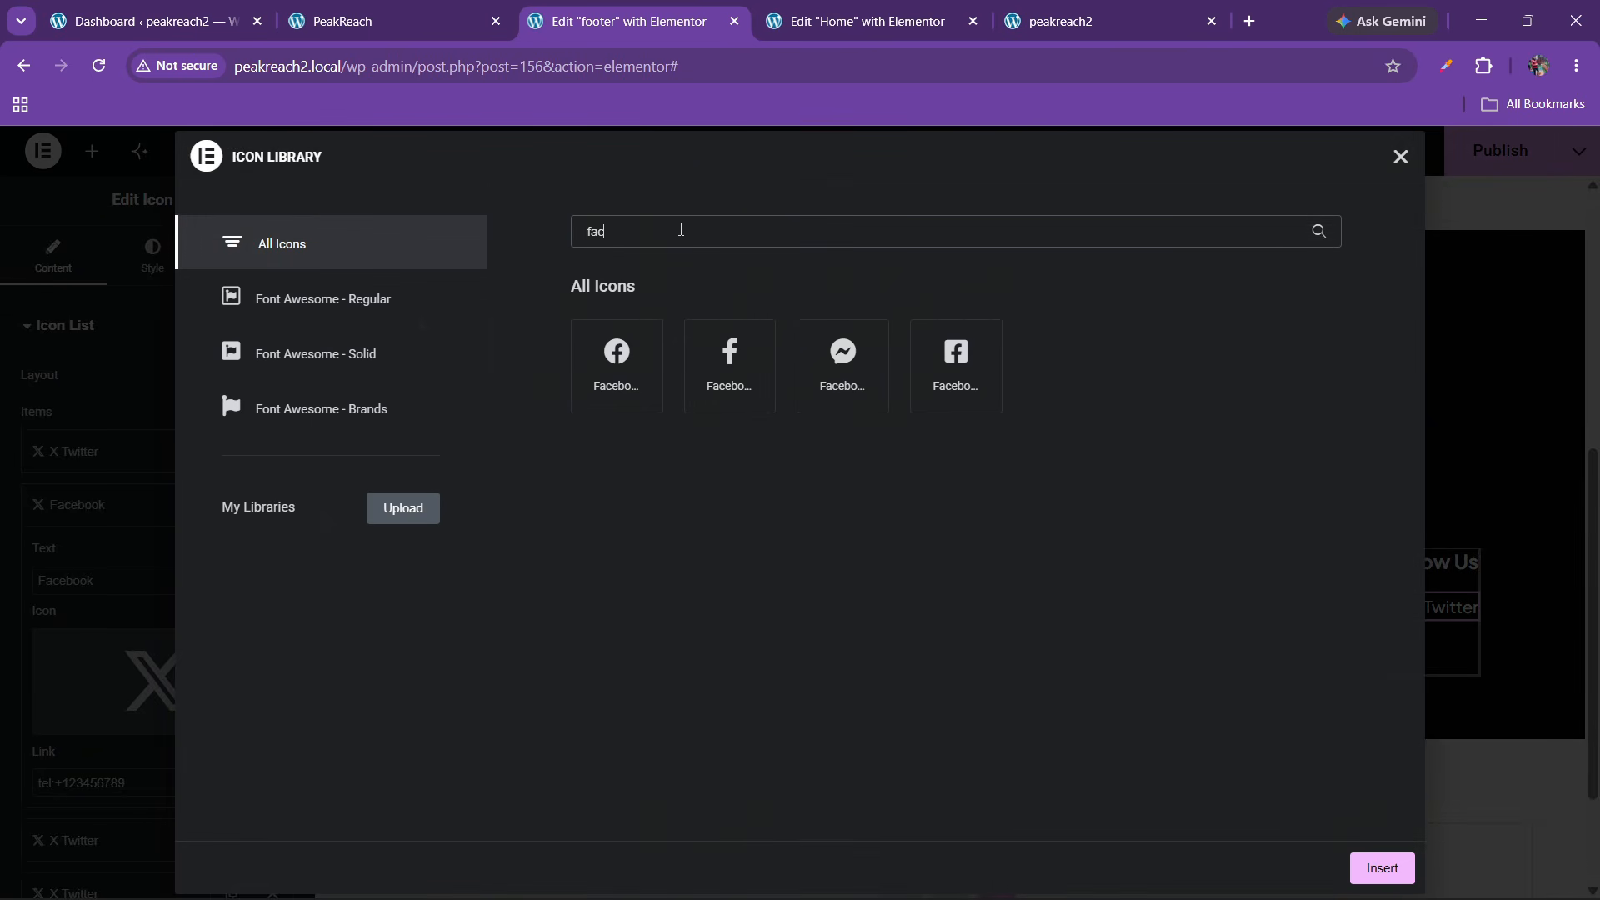
left_click(616, 365)
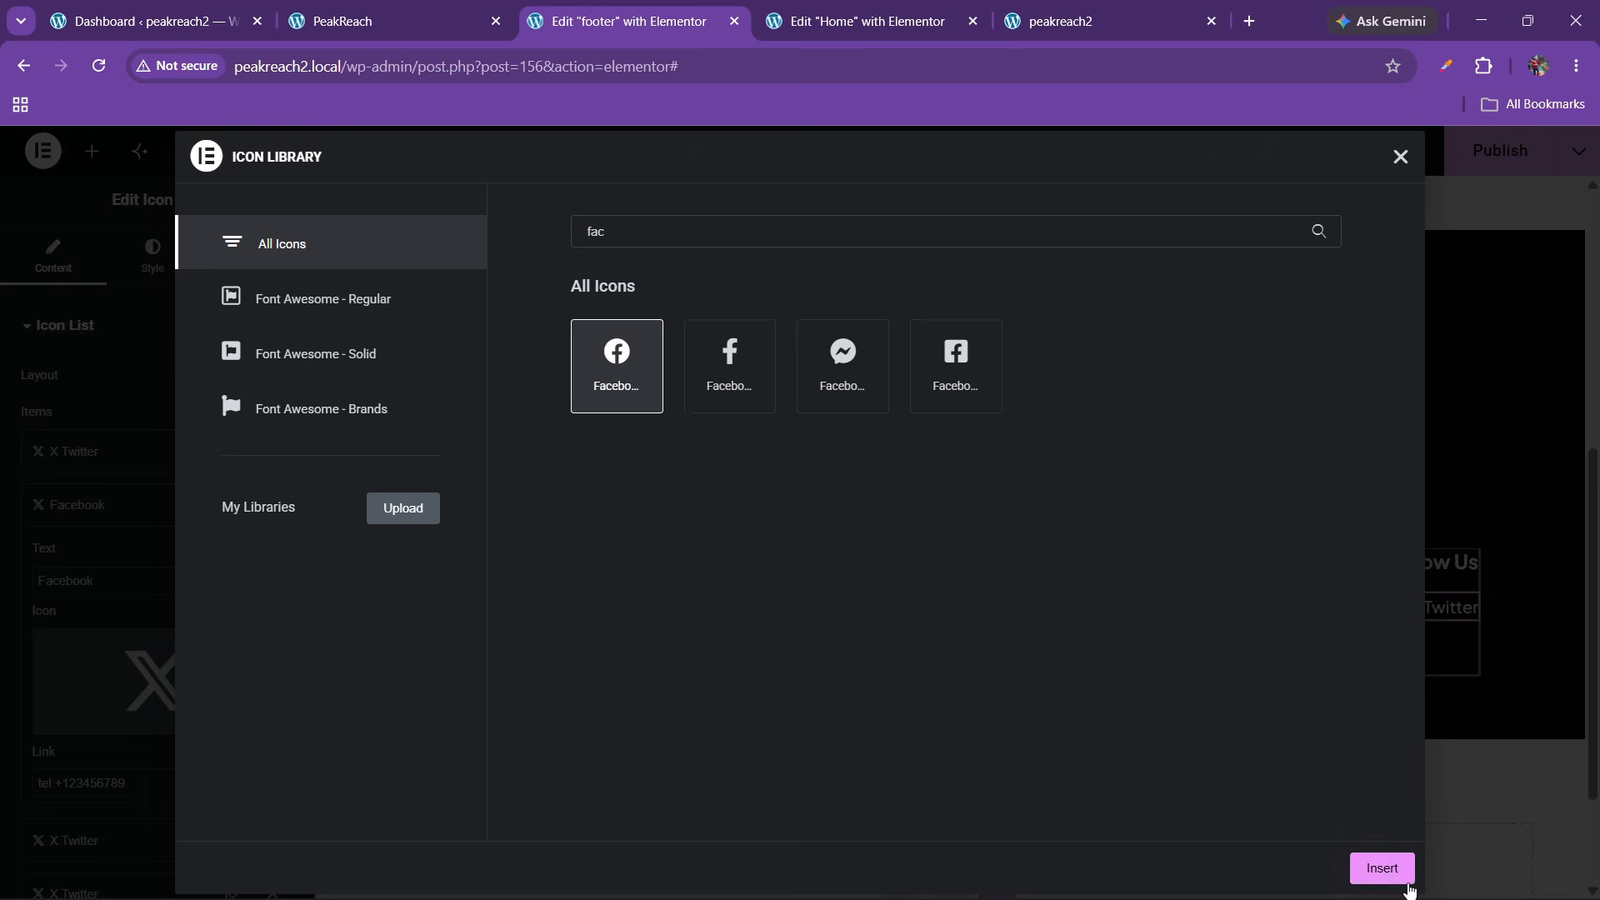
left_click(1381, 867)
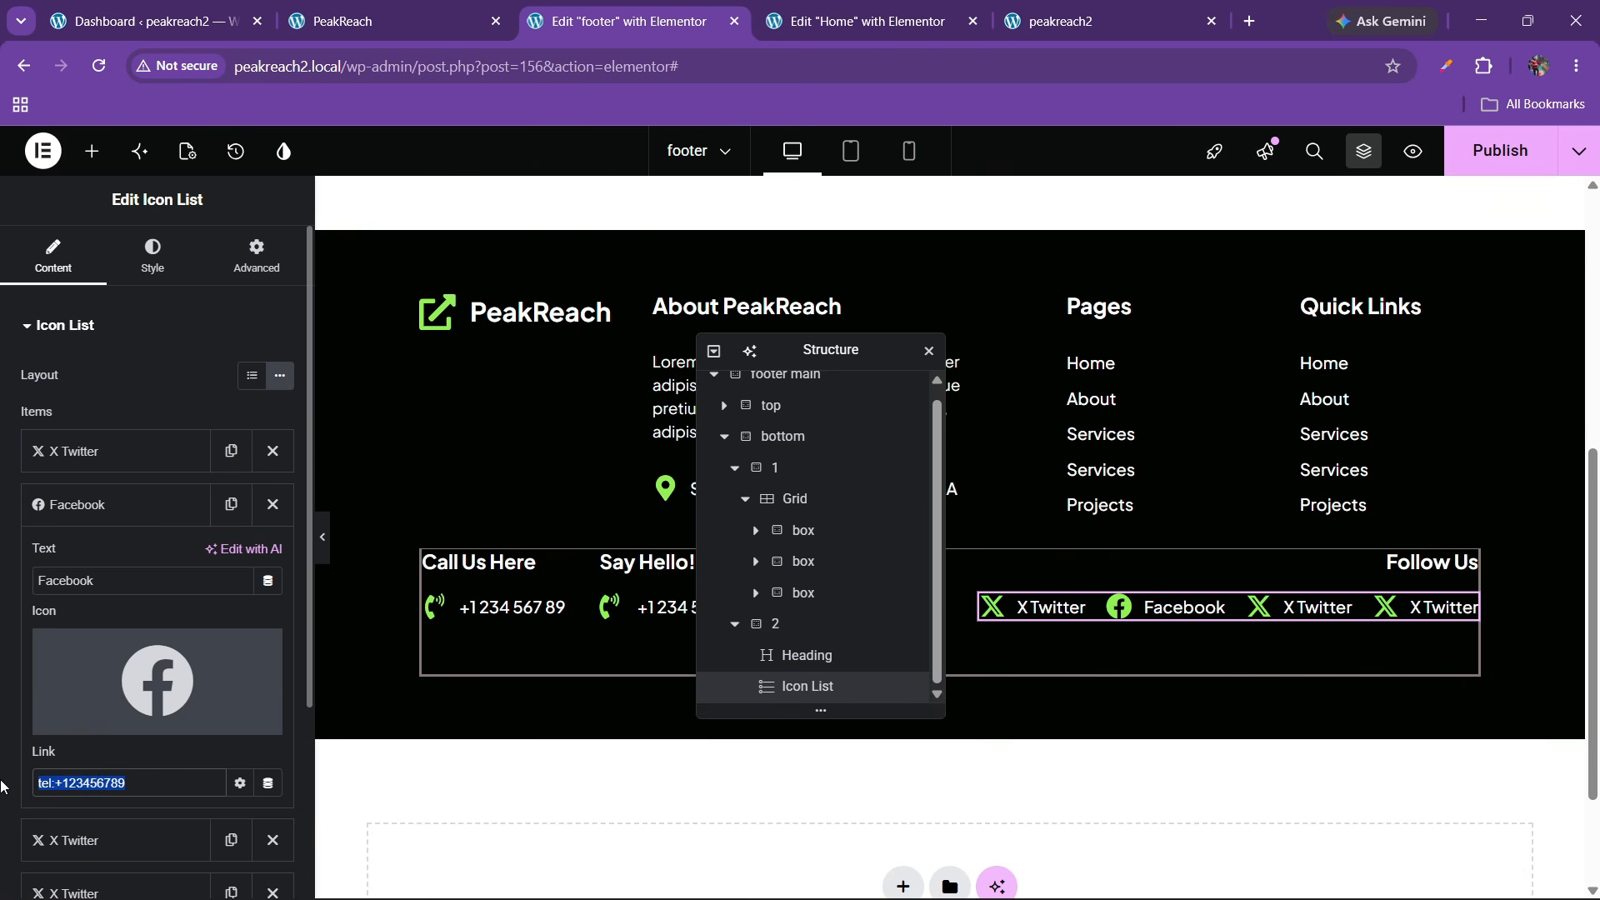
Clear the Facebook item's old phone link so its link is empty
key("BackSpace")
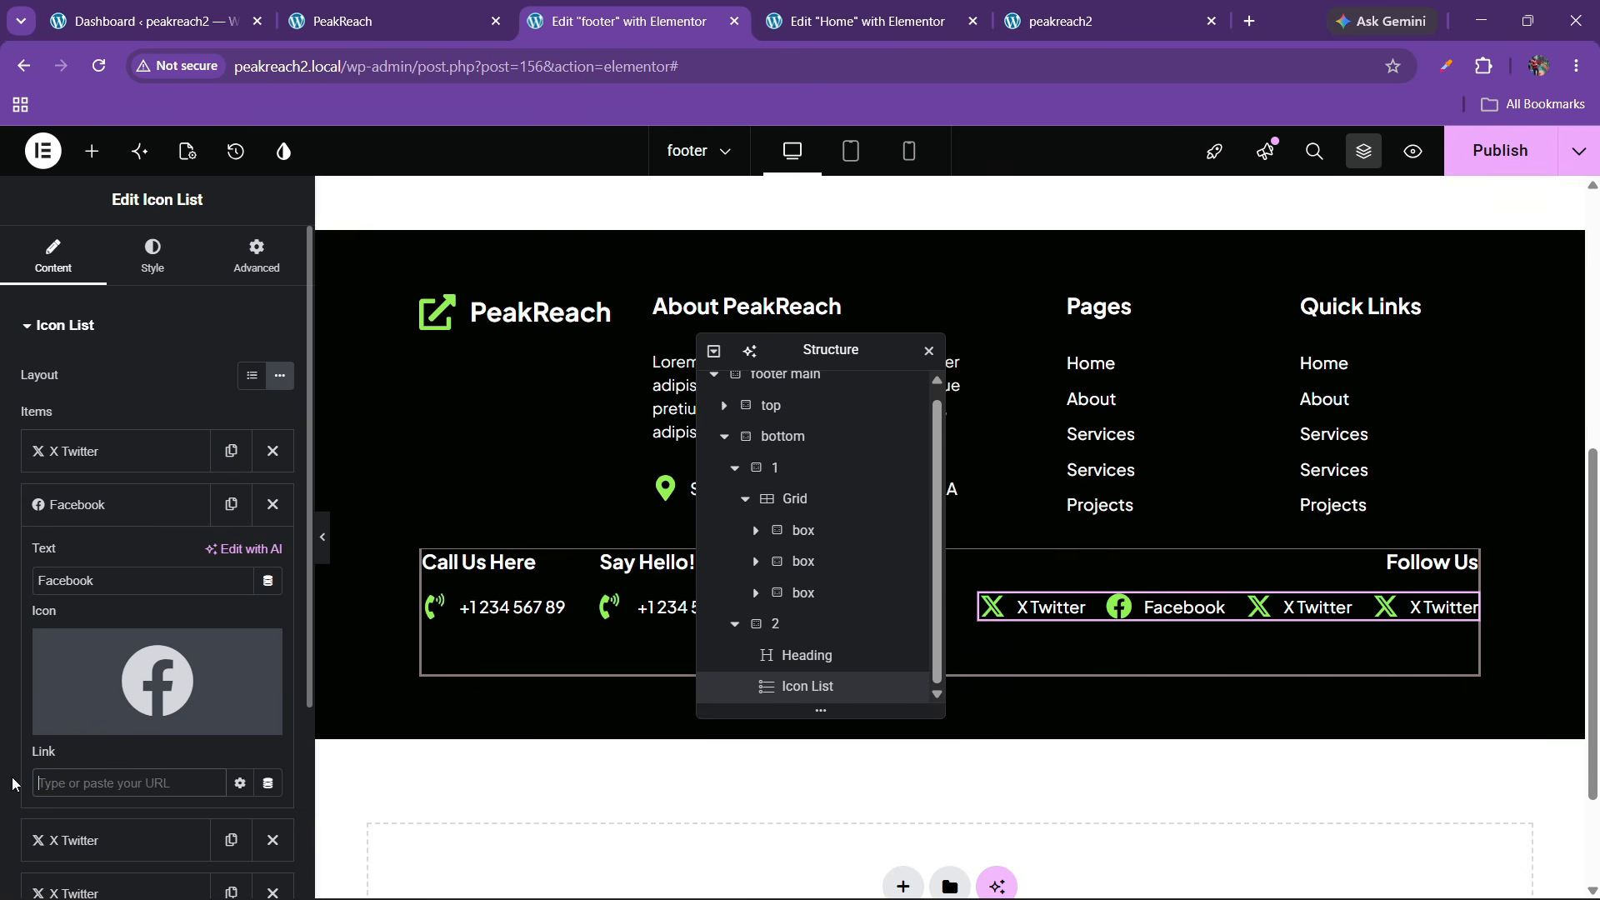
scroll(69, 723, "down", 1)
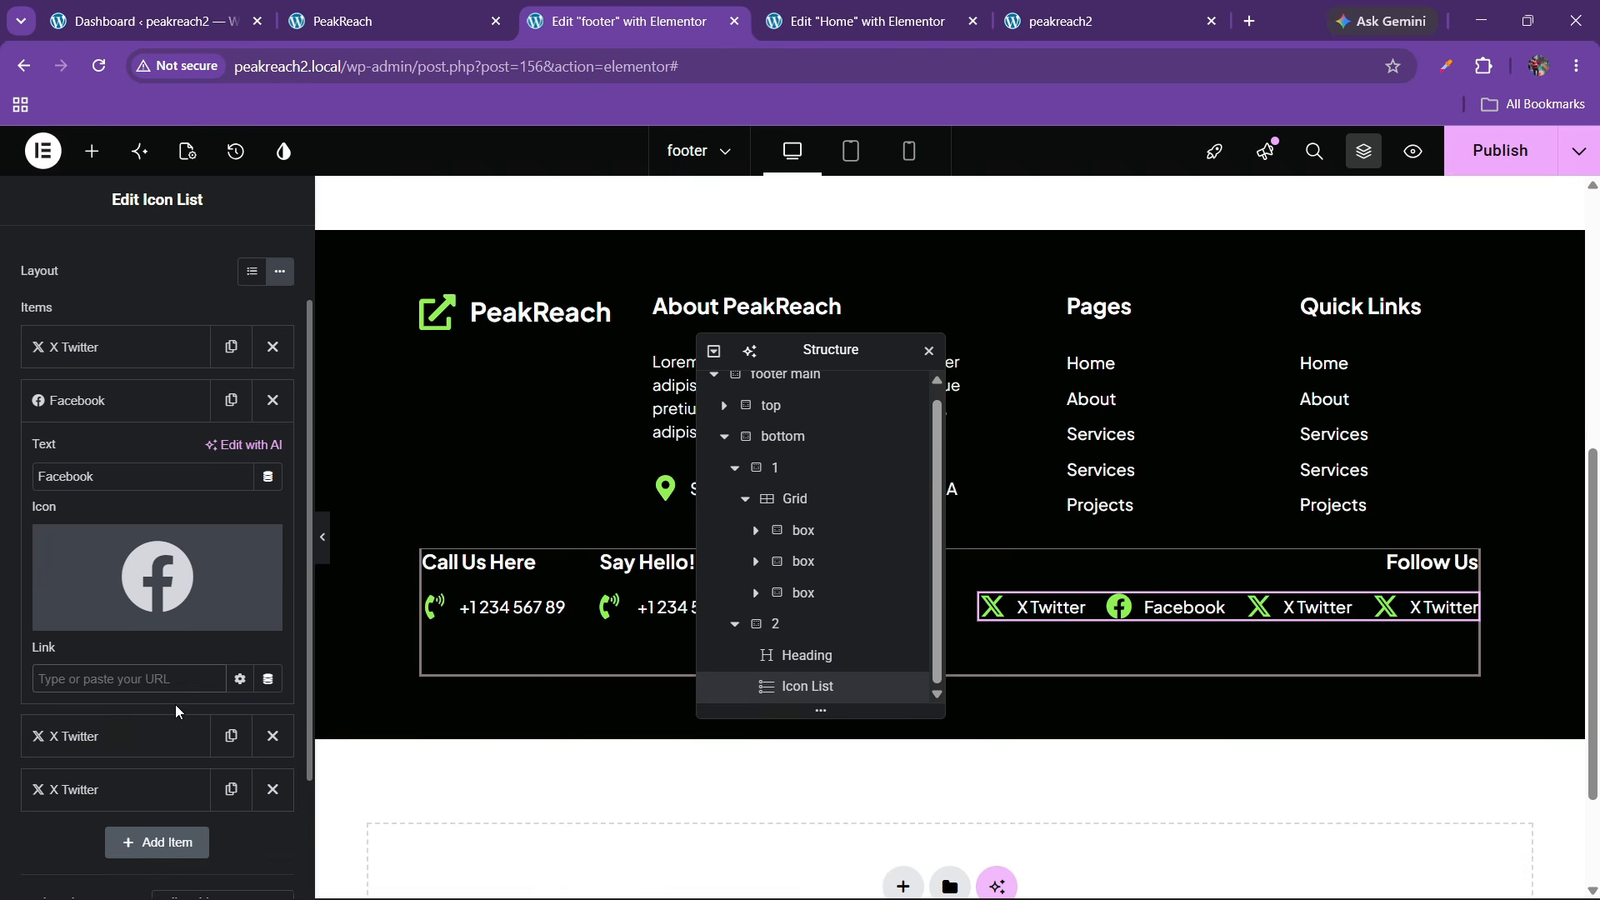
left_click(239, 680)
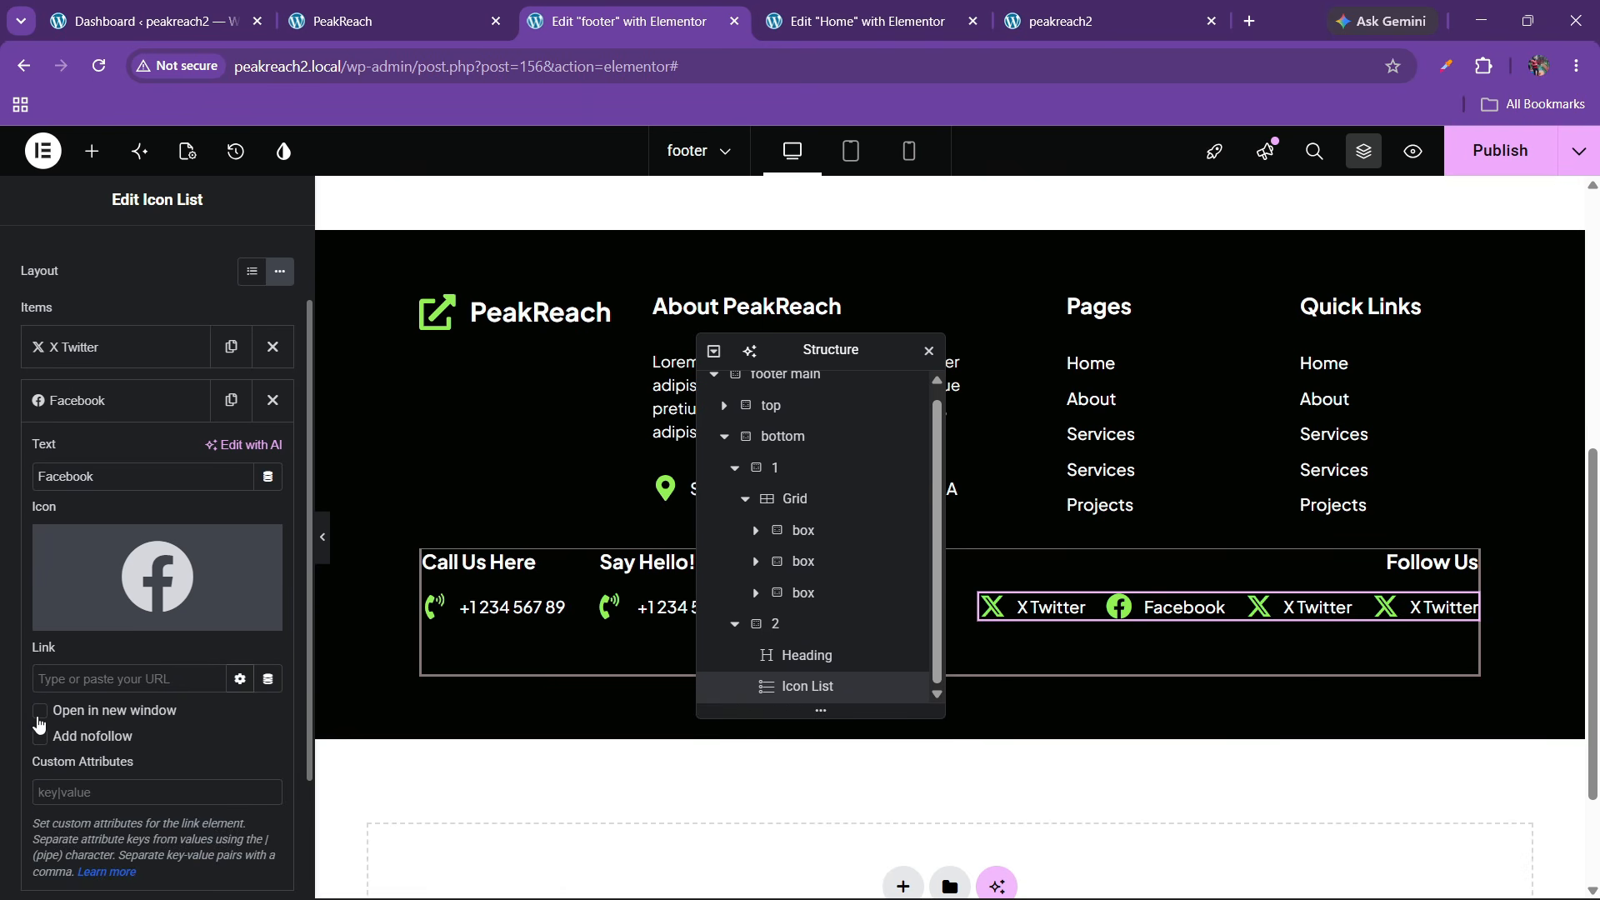
left_click(253, 681)
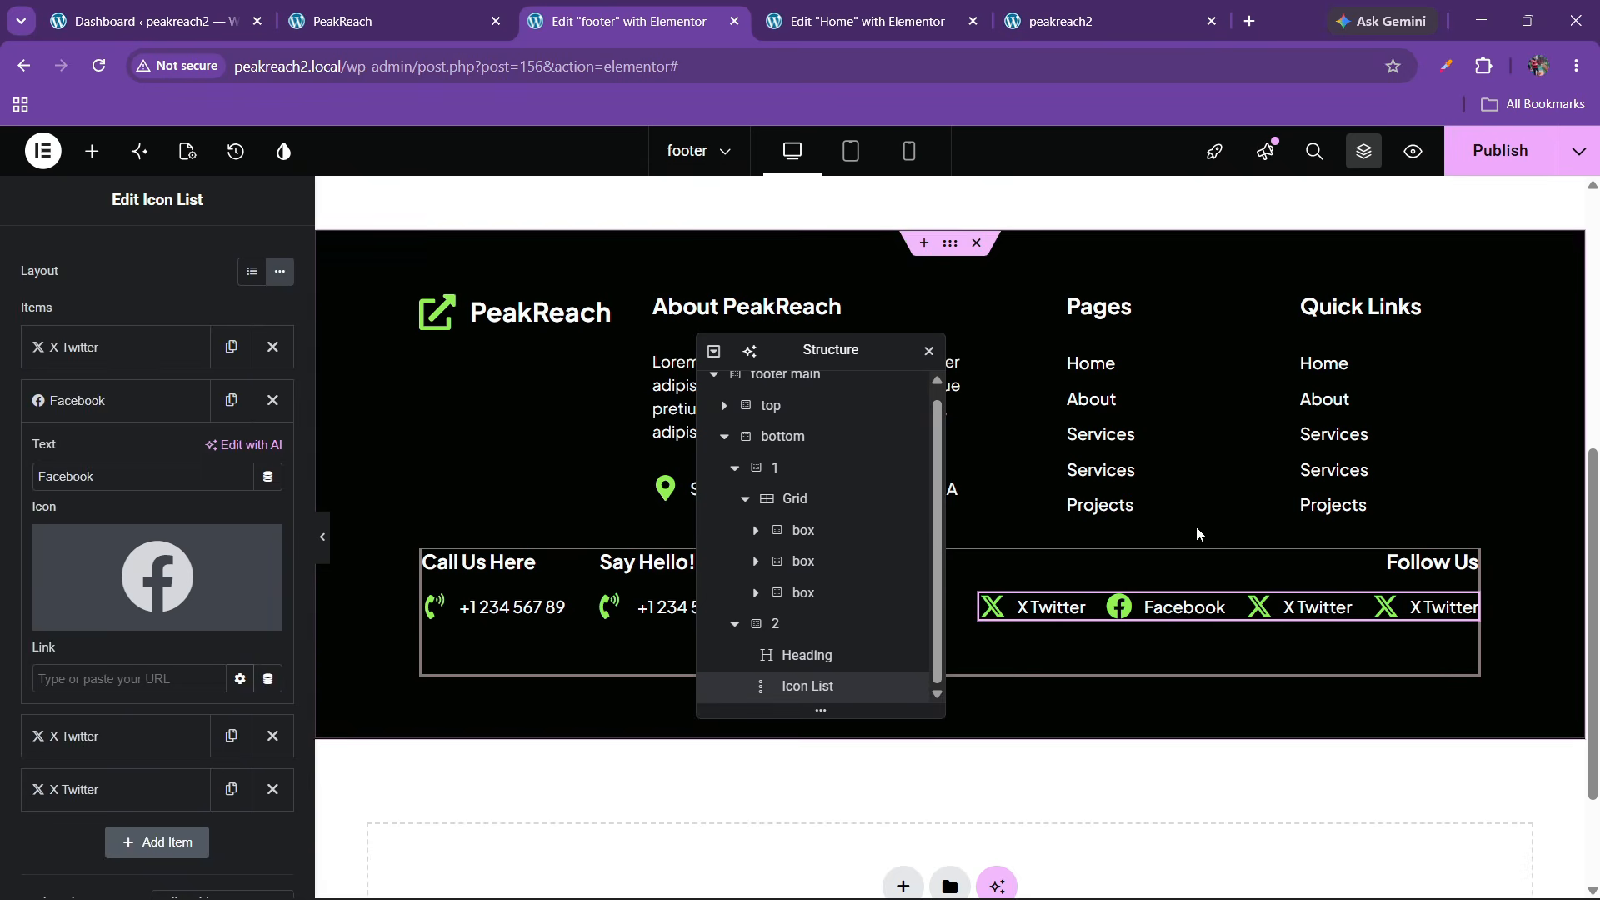
left_click(1499, 150)
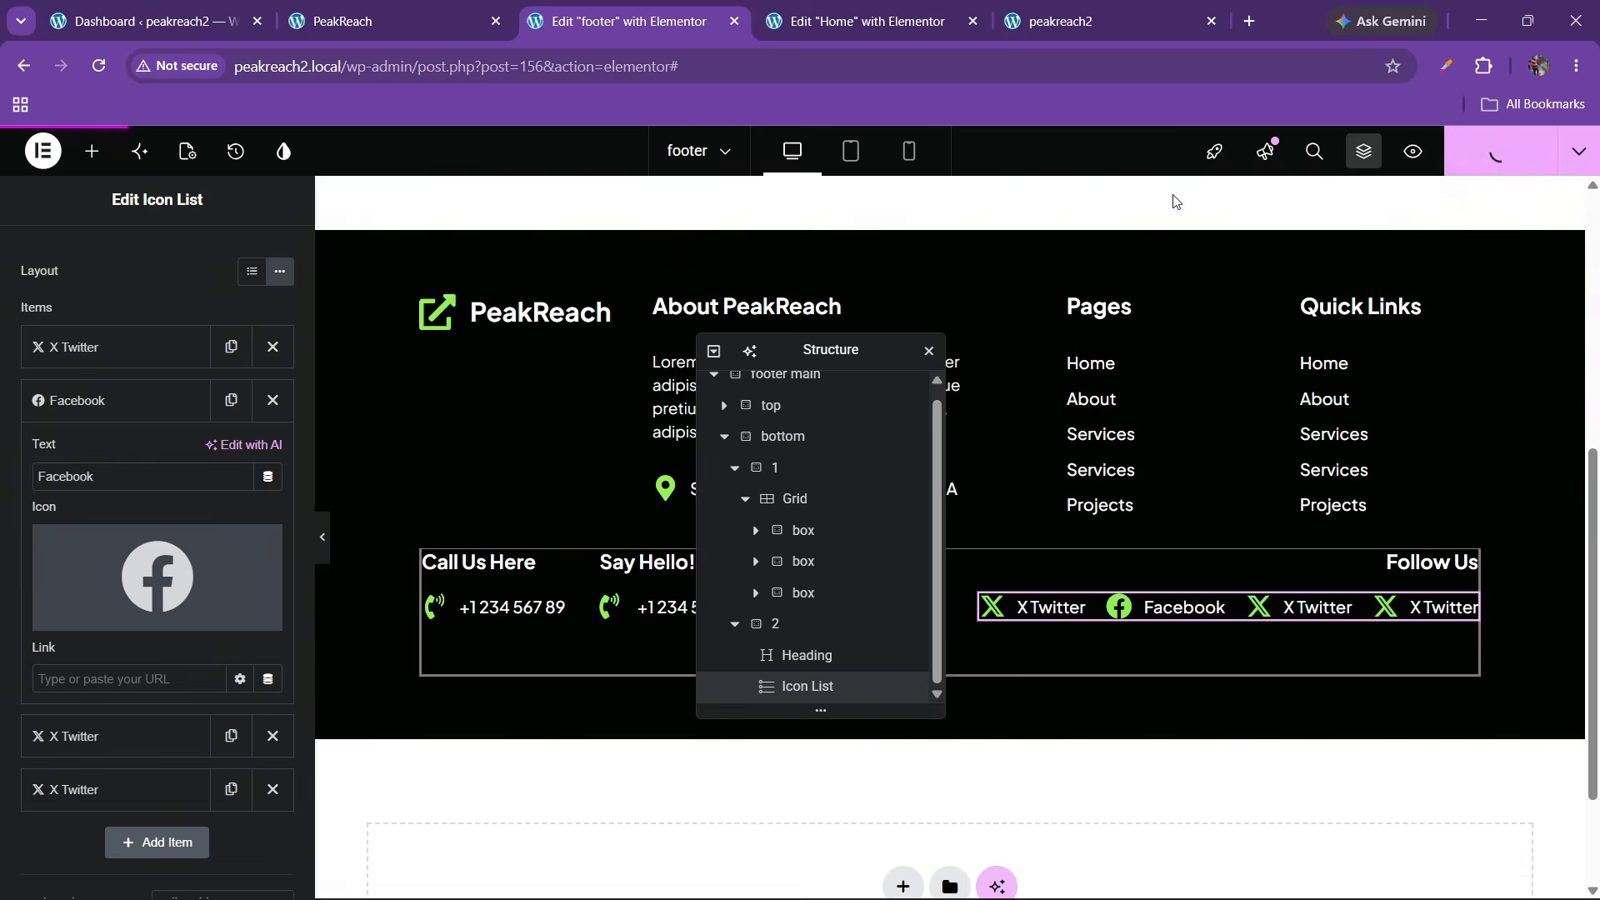
left_click(392, 21)
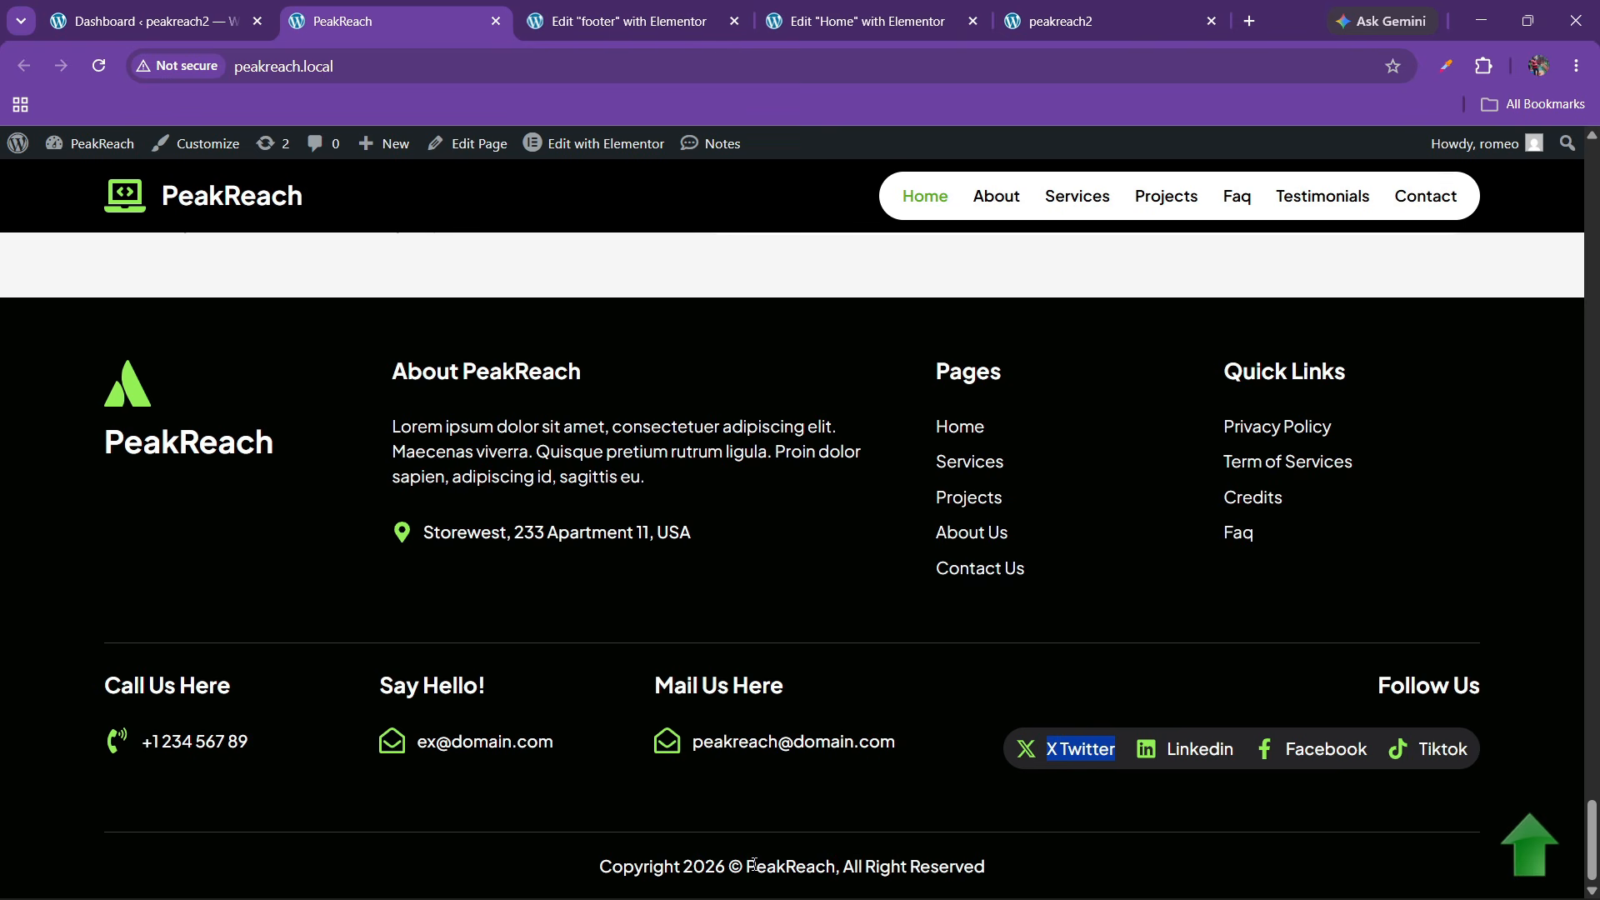
left_click(837, 10)
left_click(667, 12)
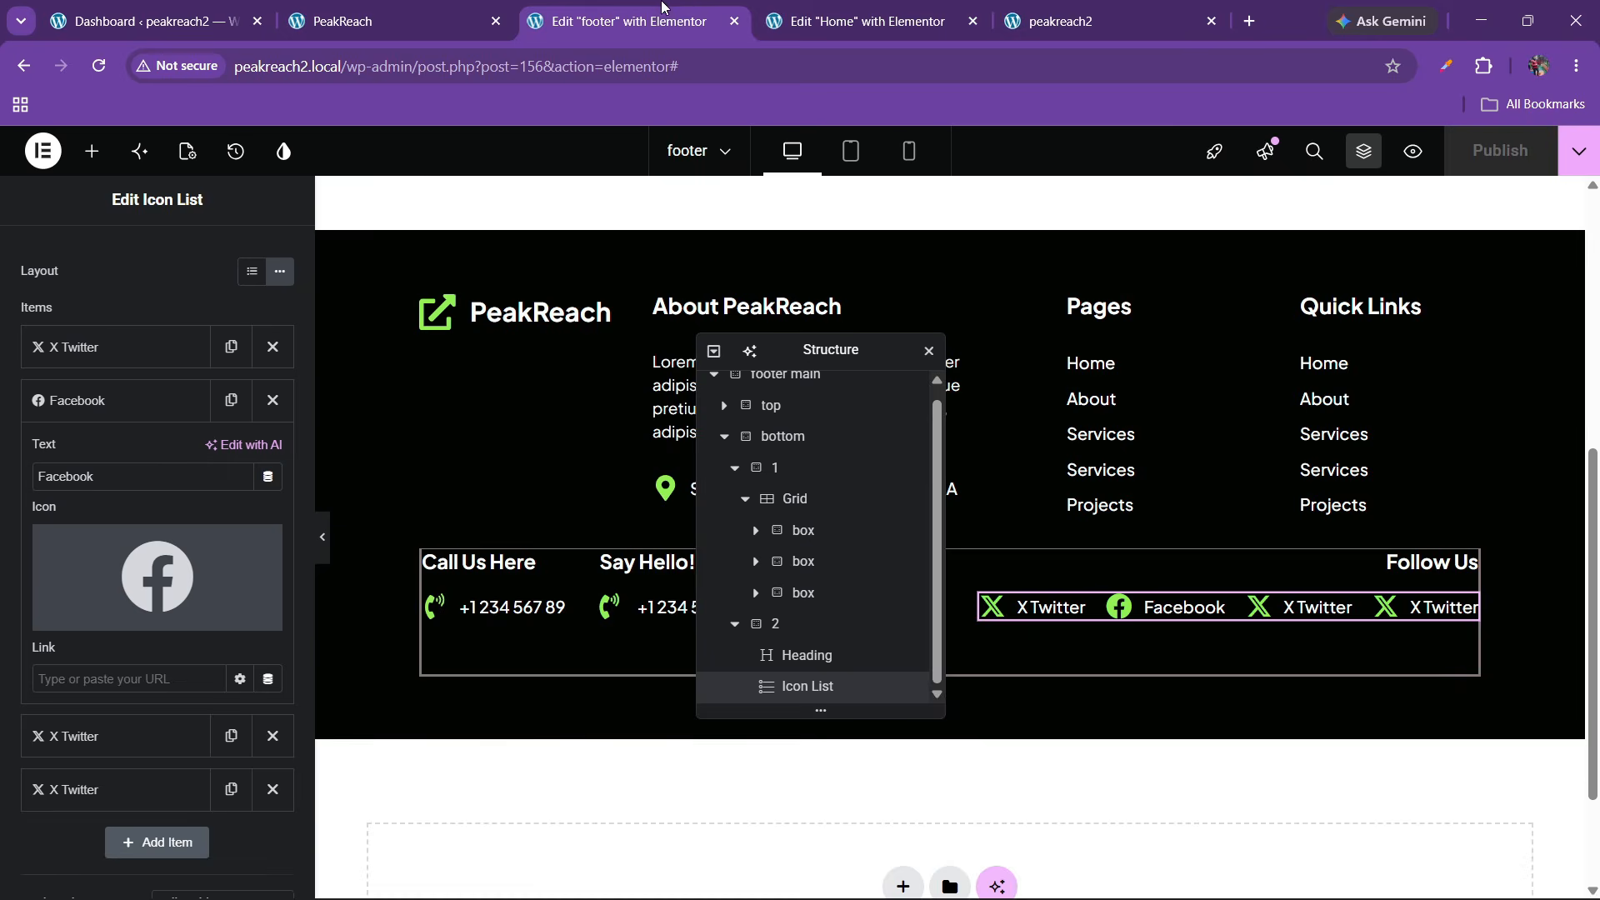
left_click(868, 10)
left_click(1046, 11)
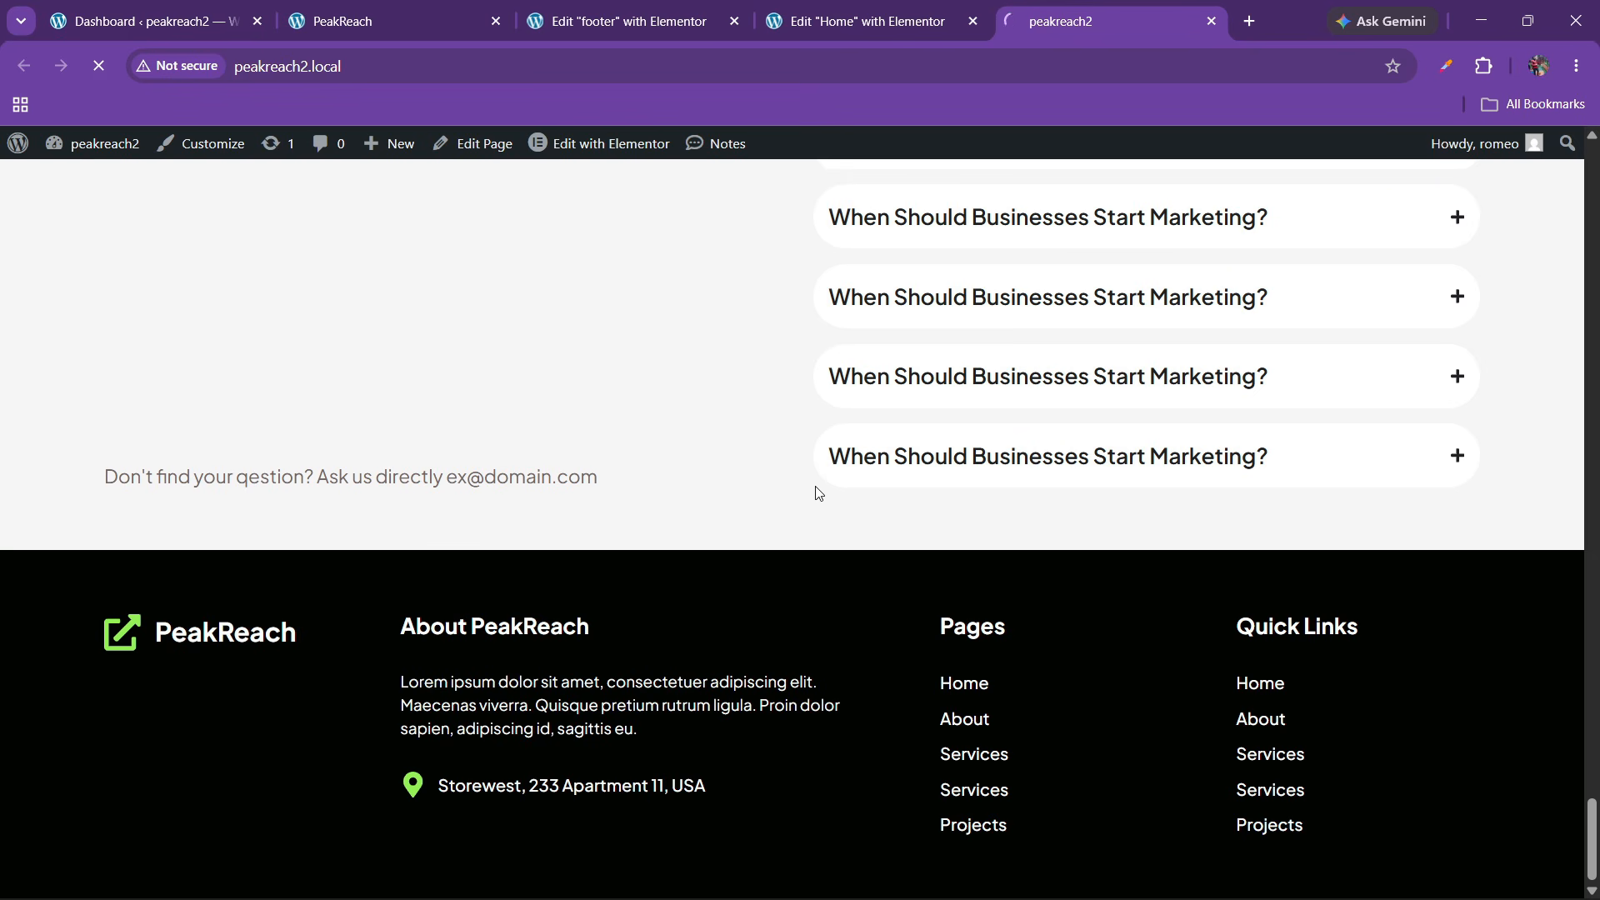
scroll(871, 541, "down", 1)
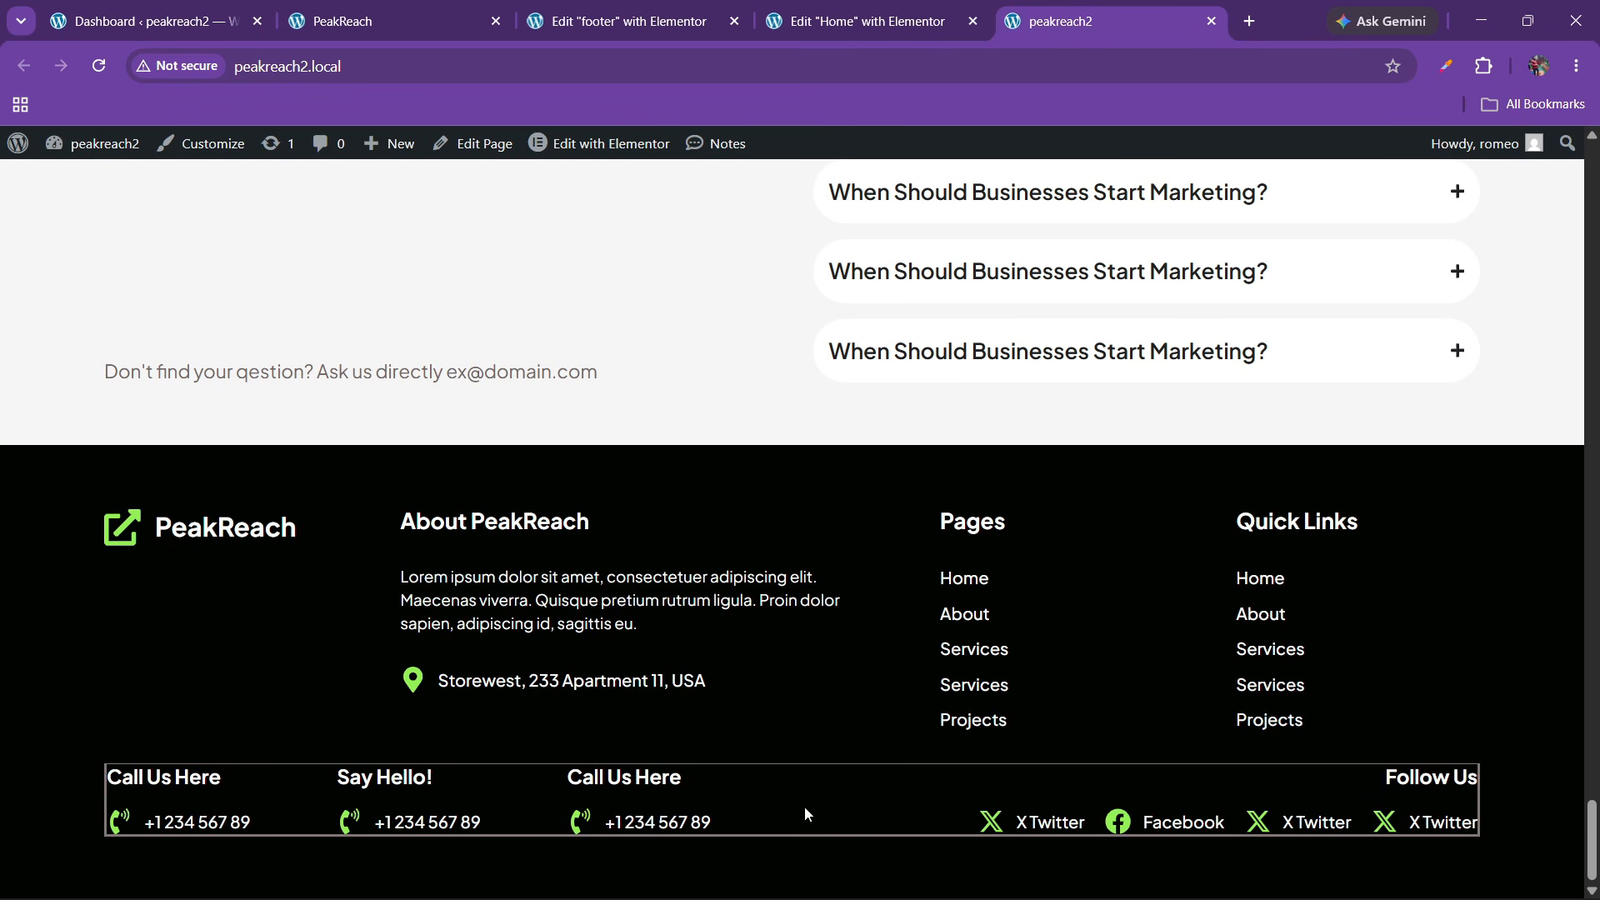
left_click(706, 7)
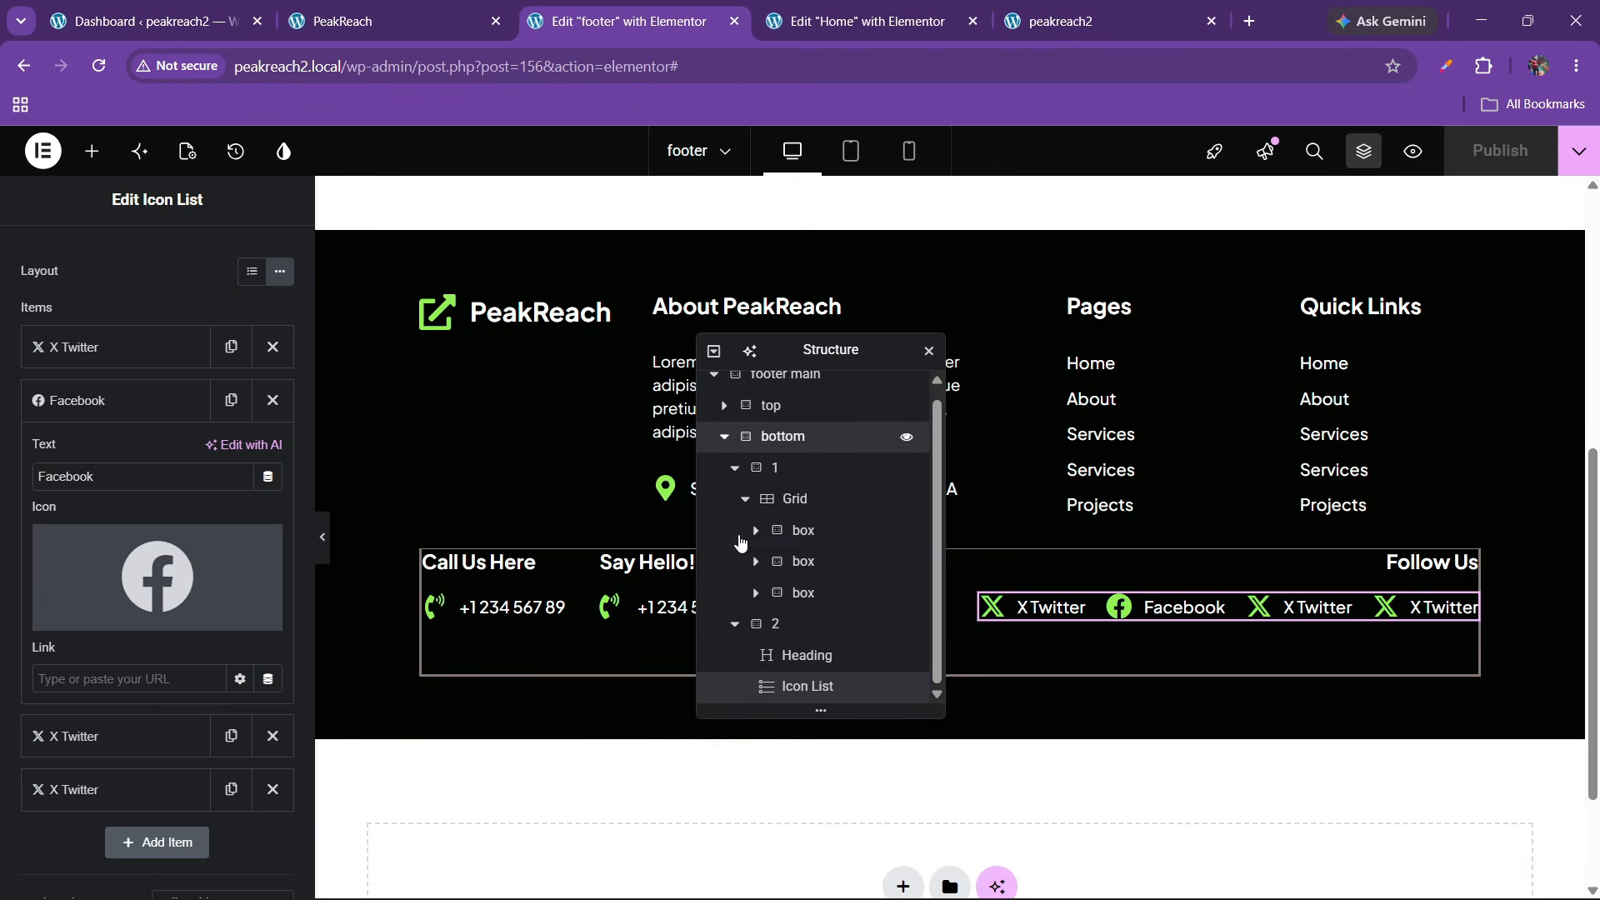
Select the footer's bottom container and give it a 1 px border width
left_click(783, 436)
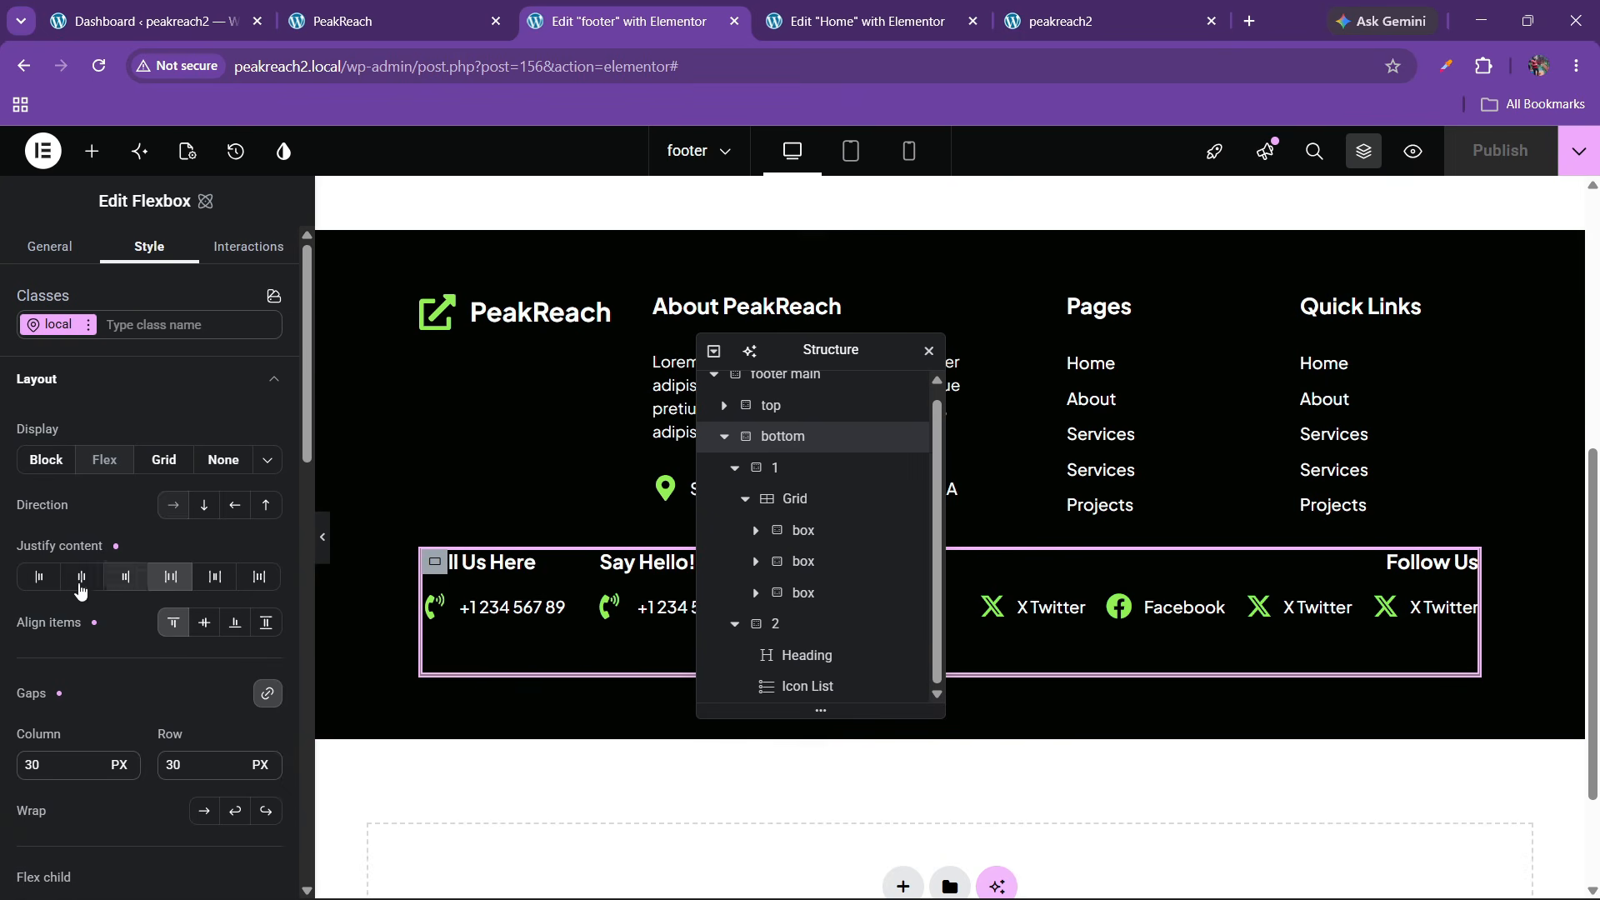
scroll(110, 557, "down", 3)
scroll(110, 557, "down", 5)
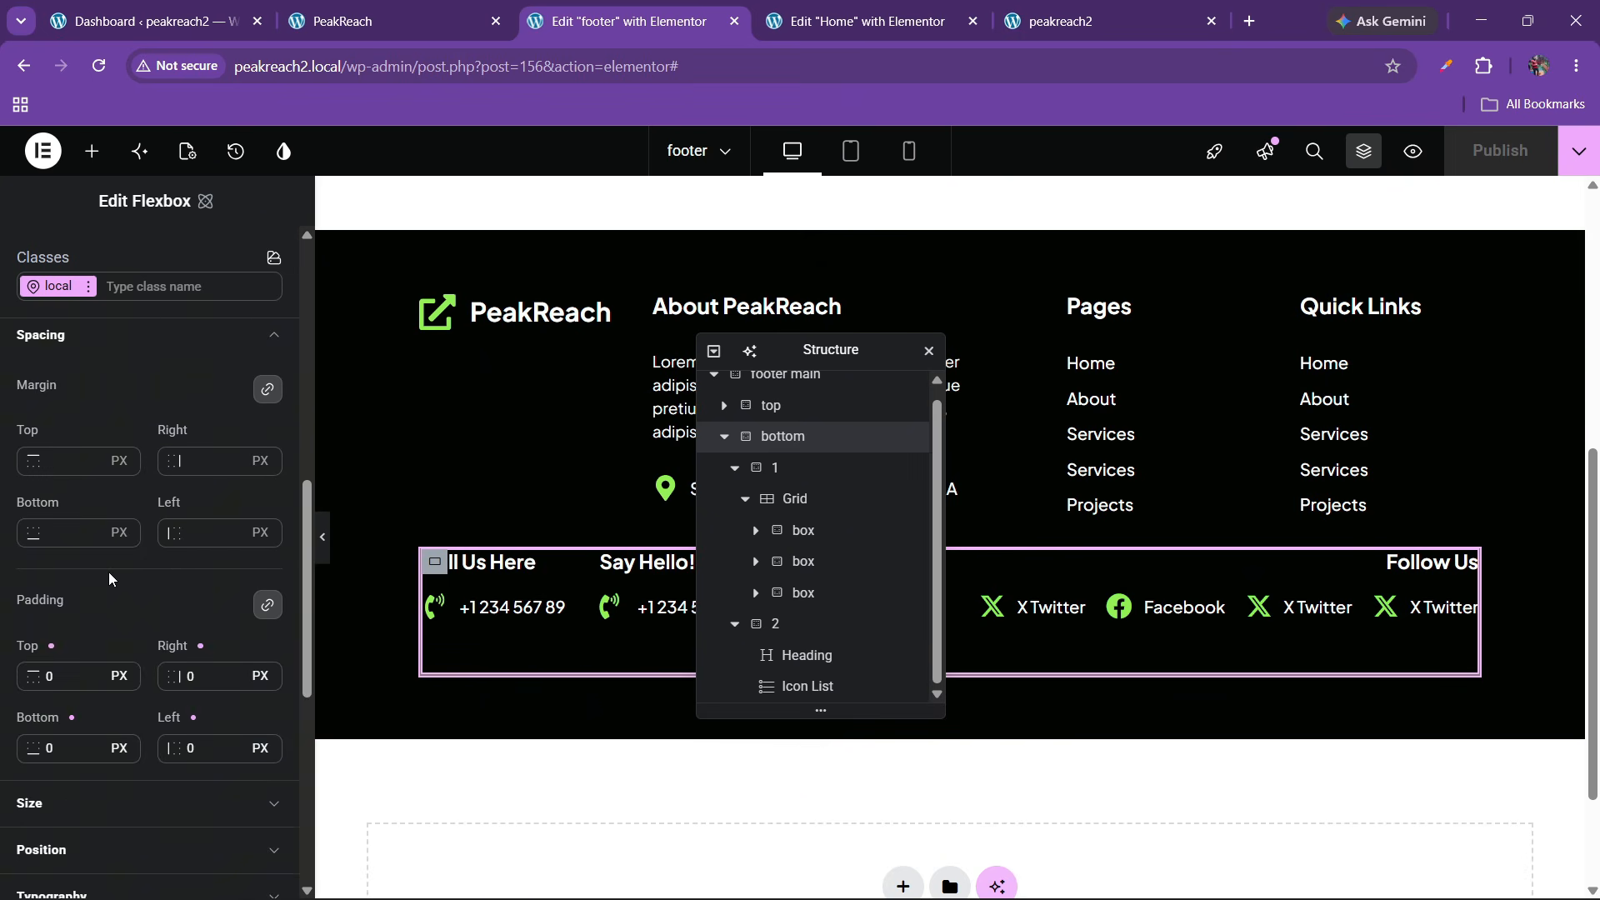
scroll(108, 572, "down", 5)
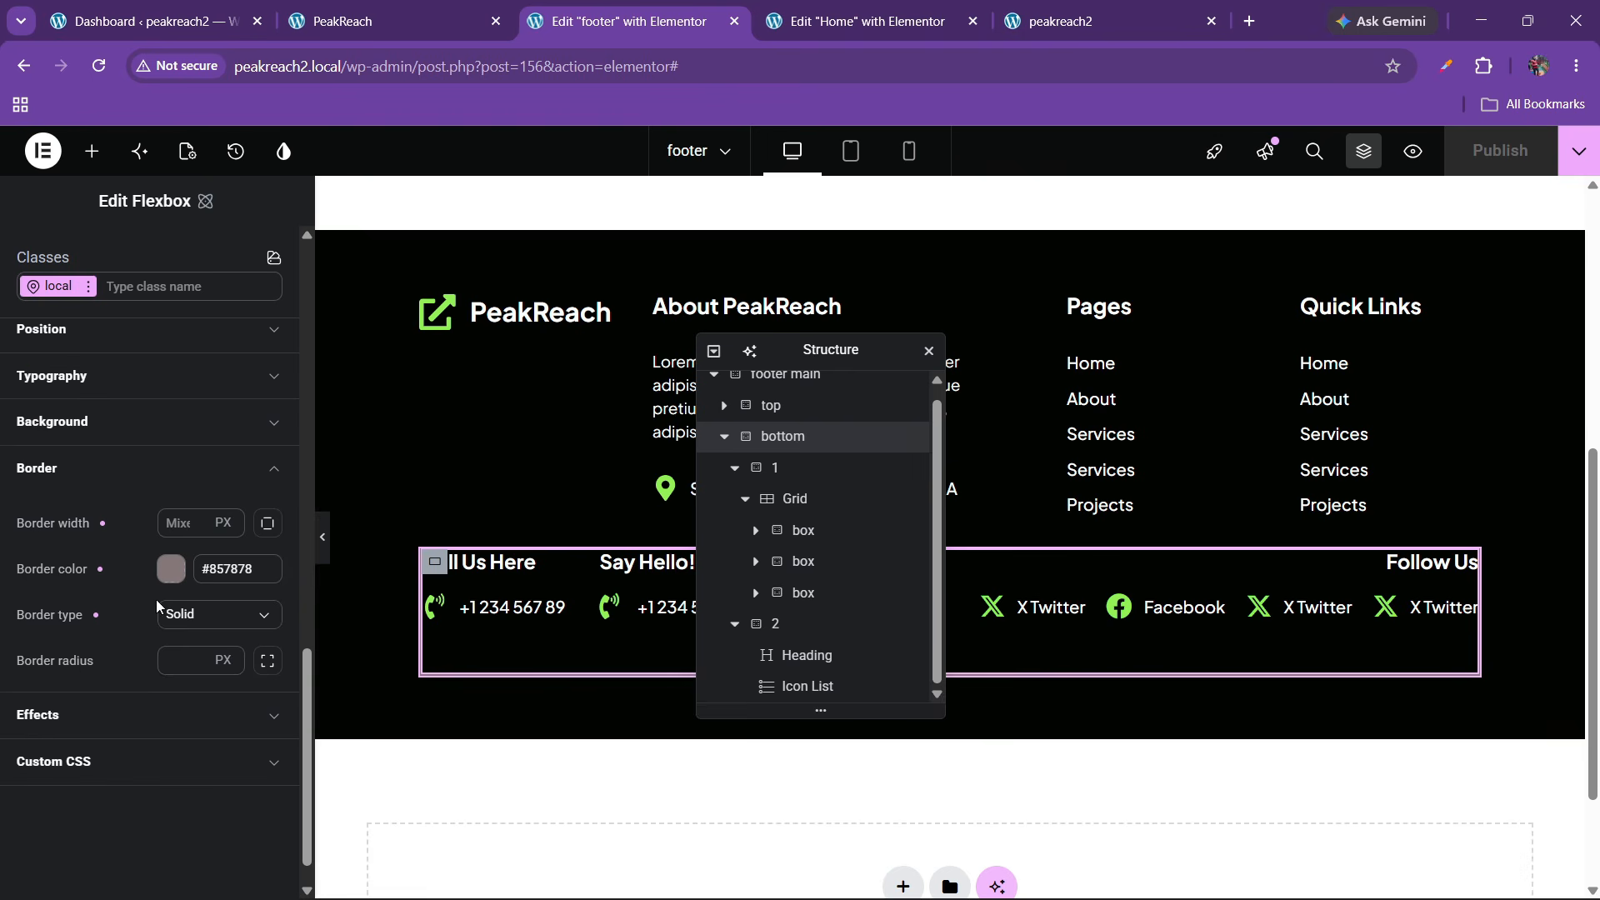
left_click(178, 529)
type("1")
left_click(324, 540)
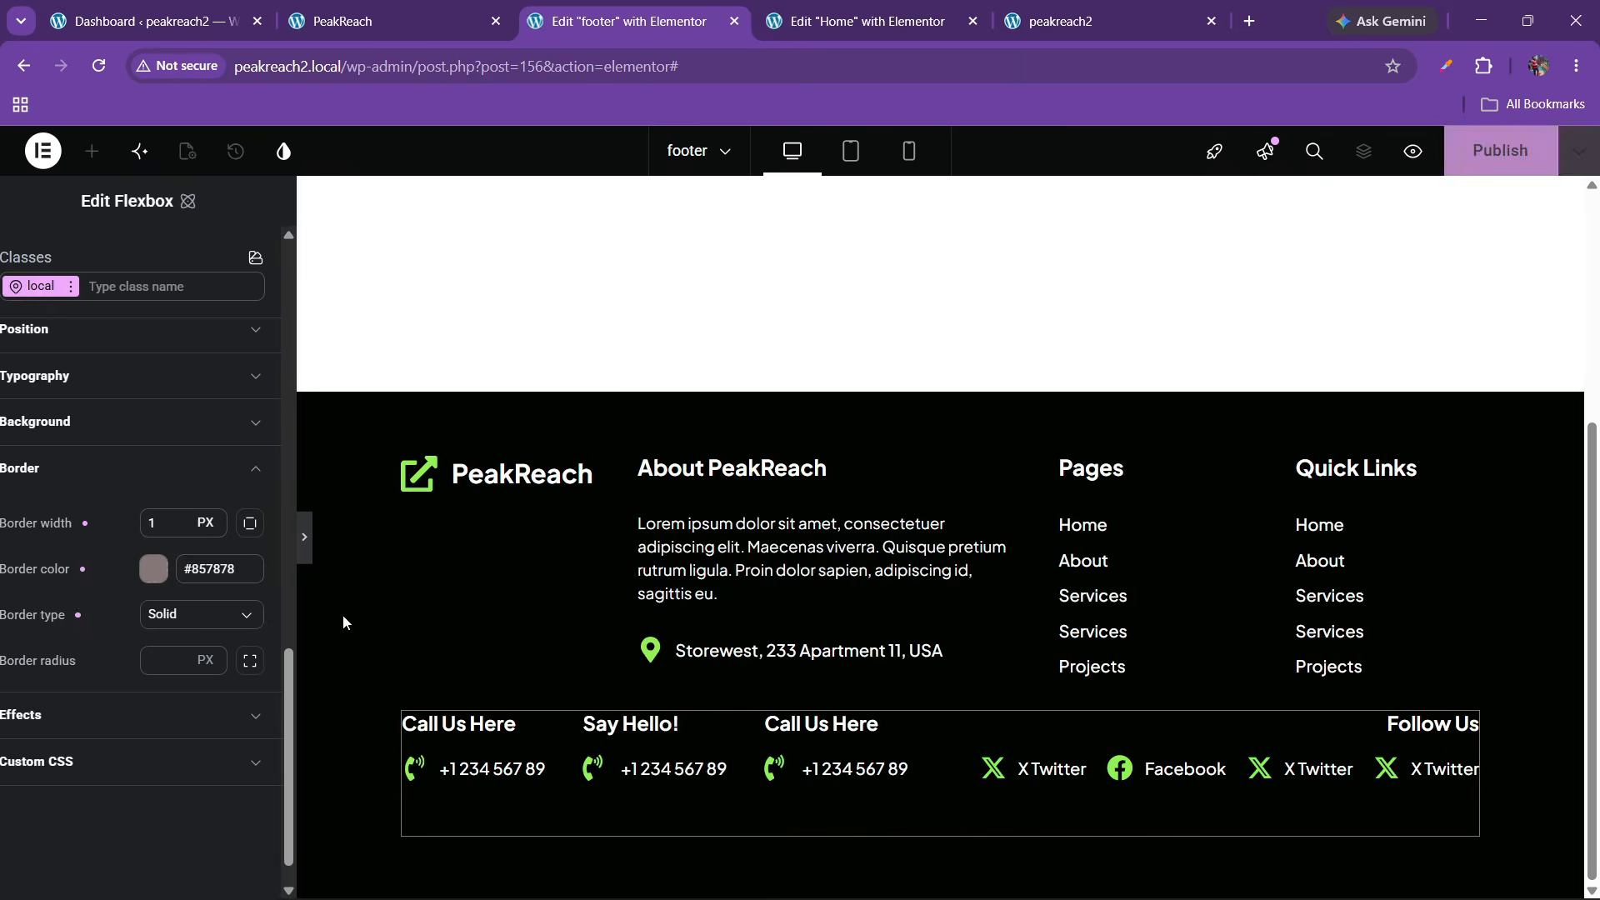
left_click(6, 543)
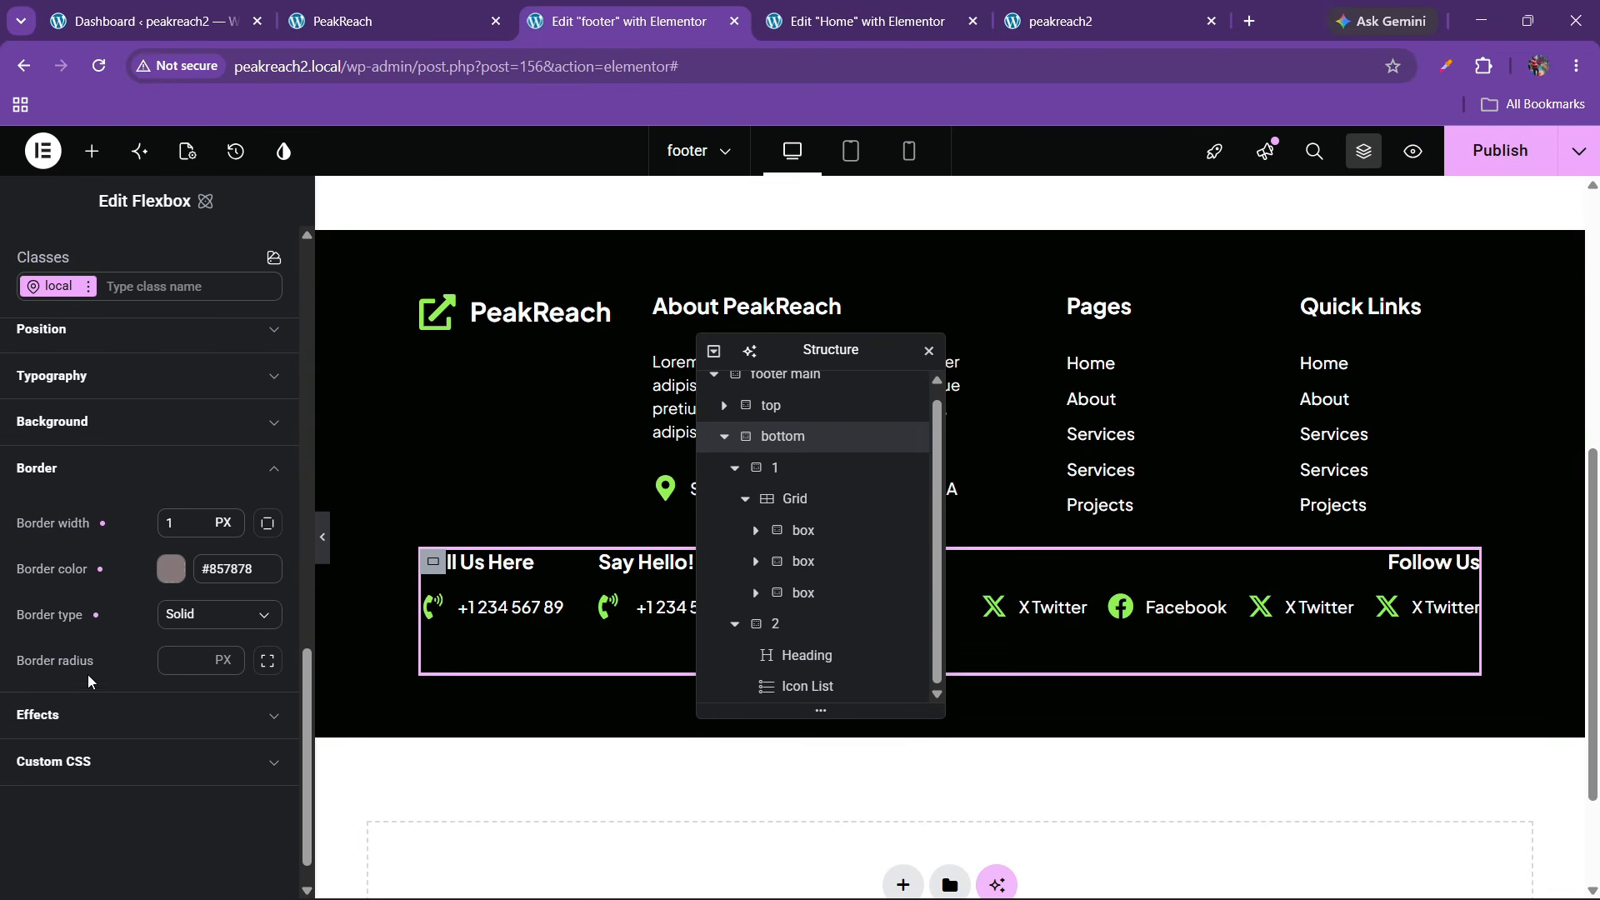
Clear the bottom container's Top, Right, Left and Bottom border widths
left_click(274, 525)
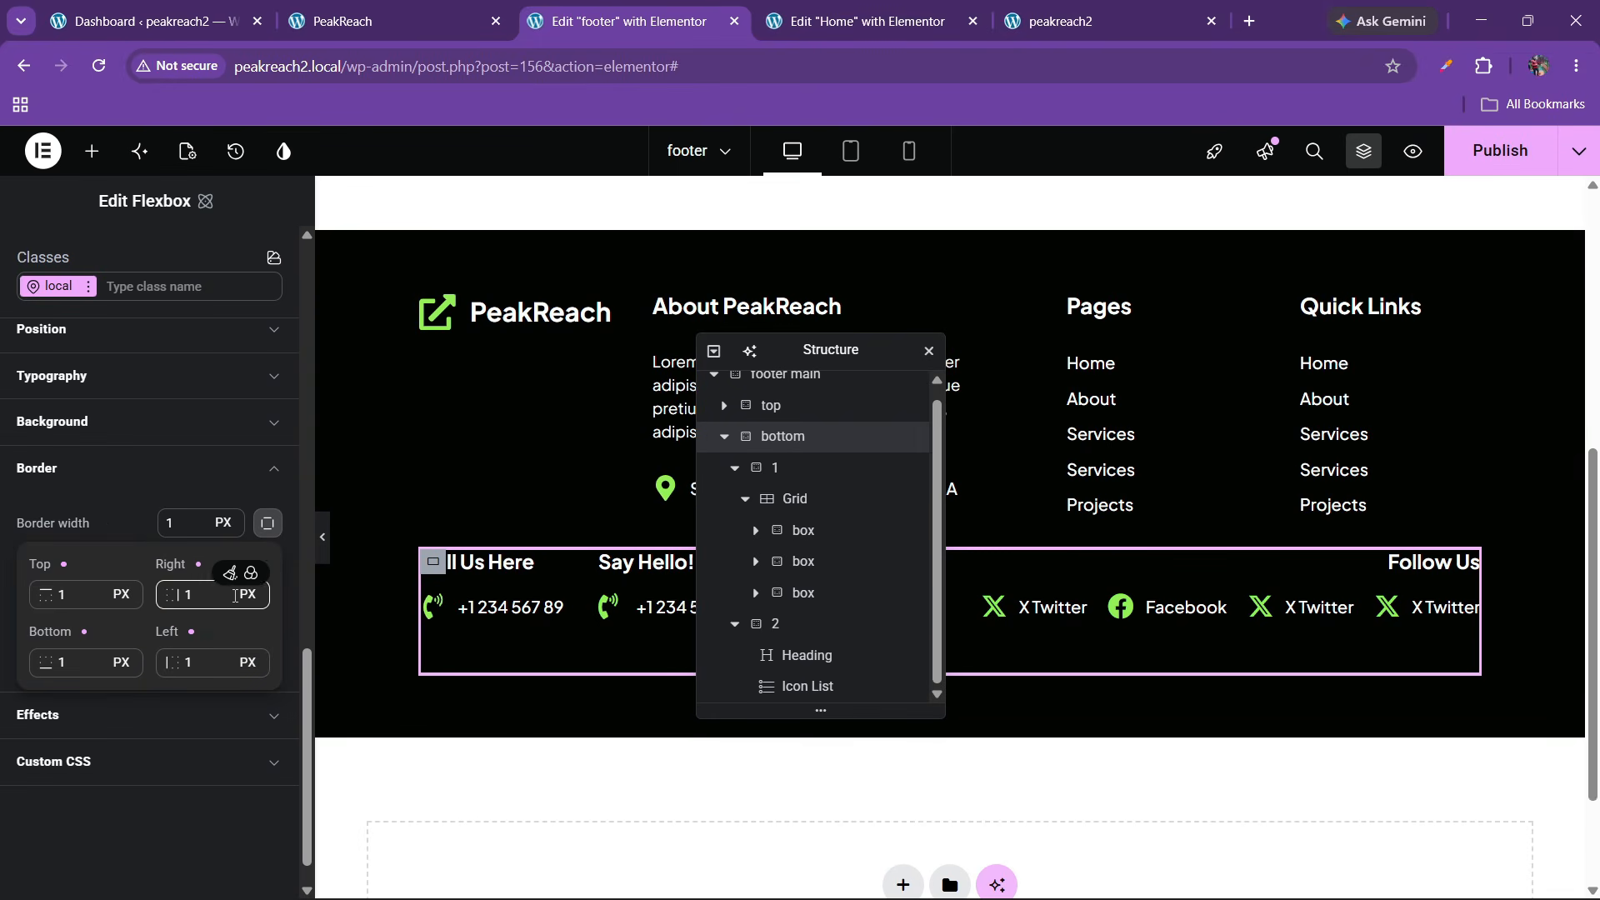
left_click(261, 530)
left_click(262, 530)
left_click(68, 597)
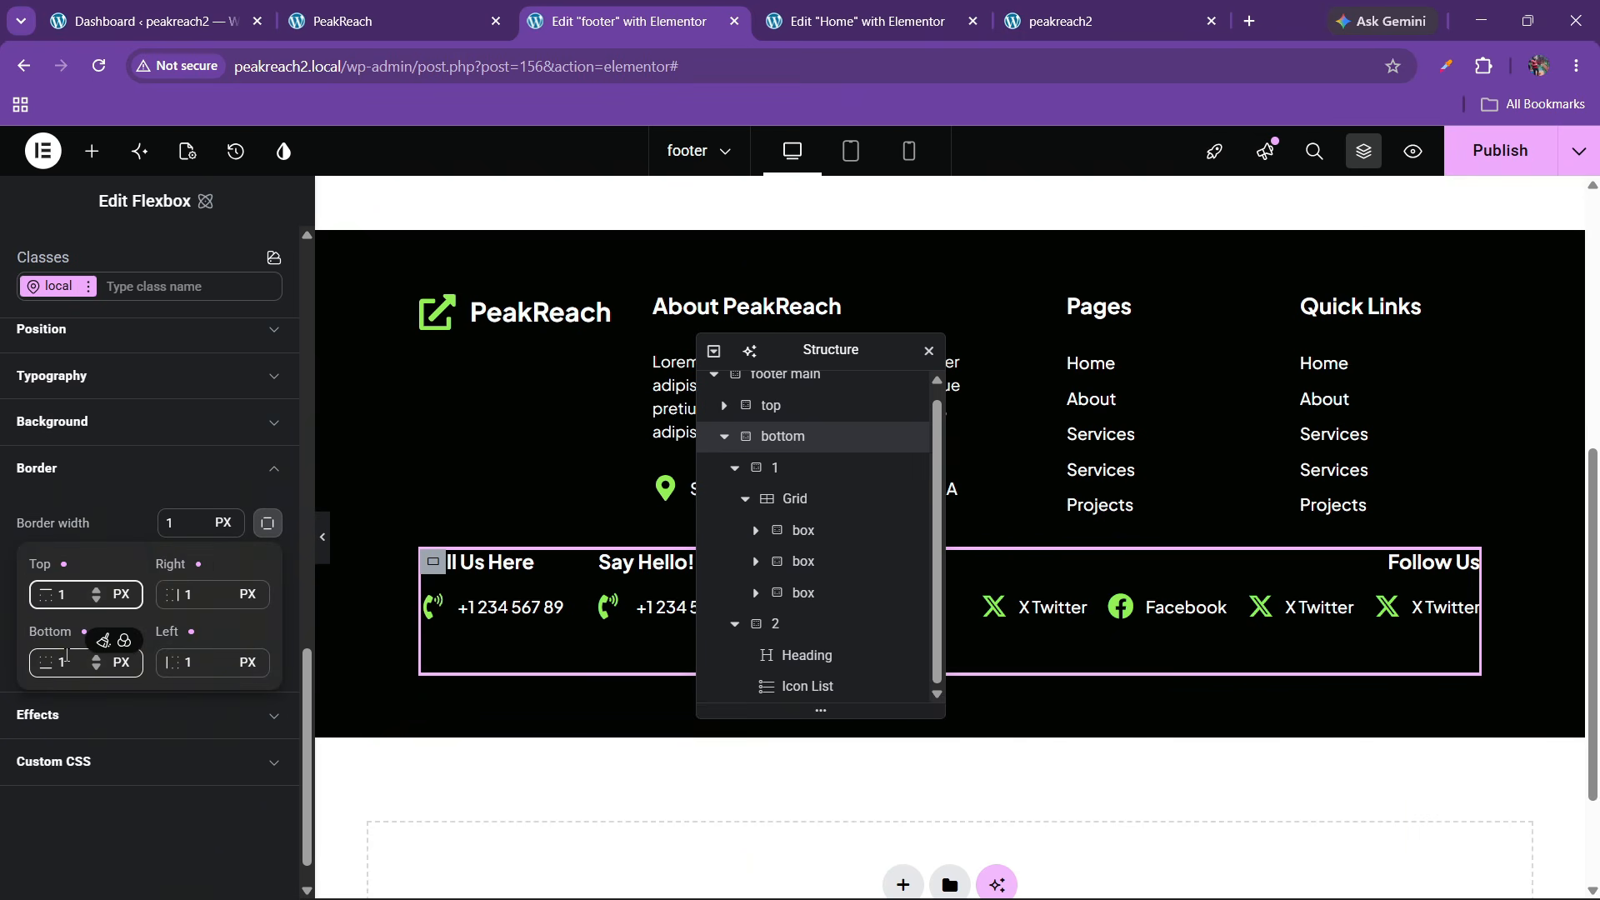
key("BackSpace")
left_click(200, 594)
key("BackSpace")
left_click(202, 664)
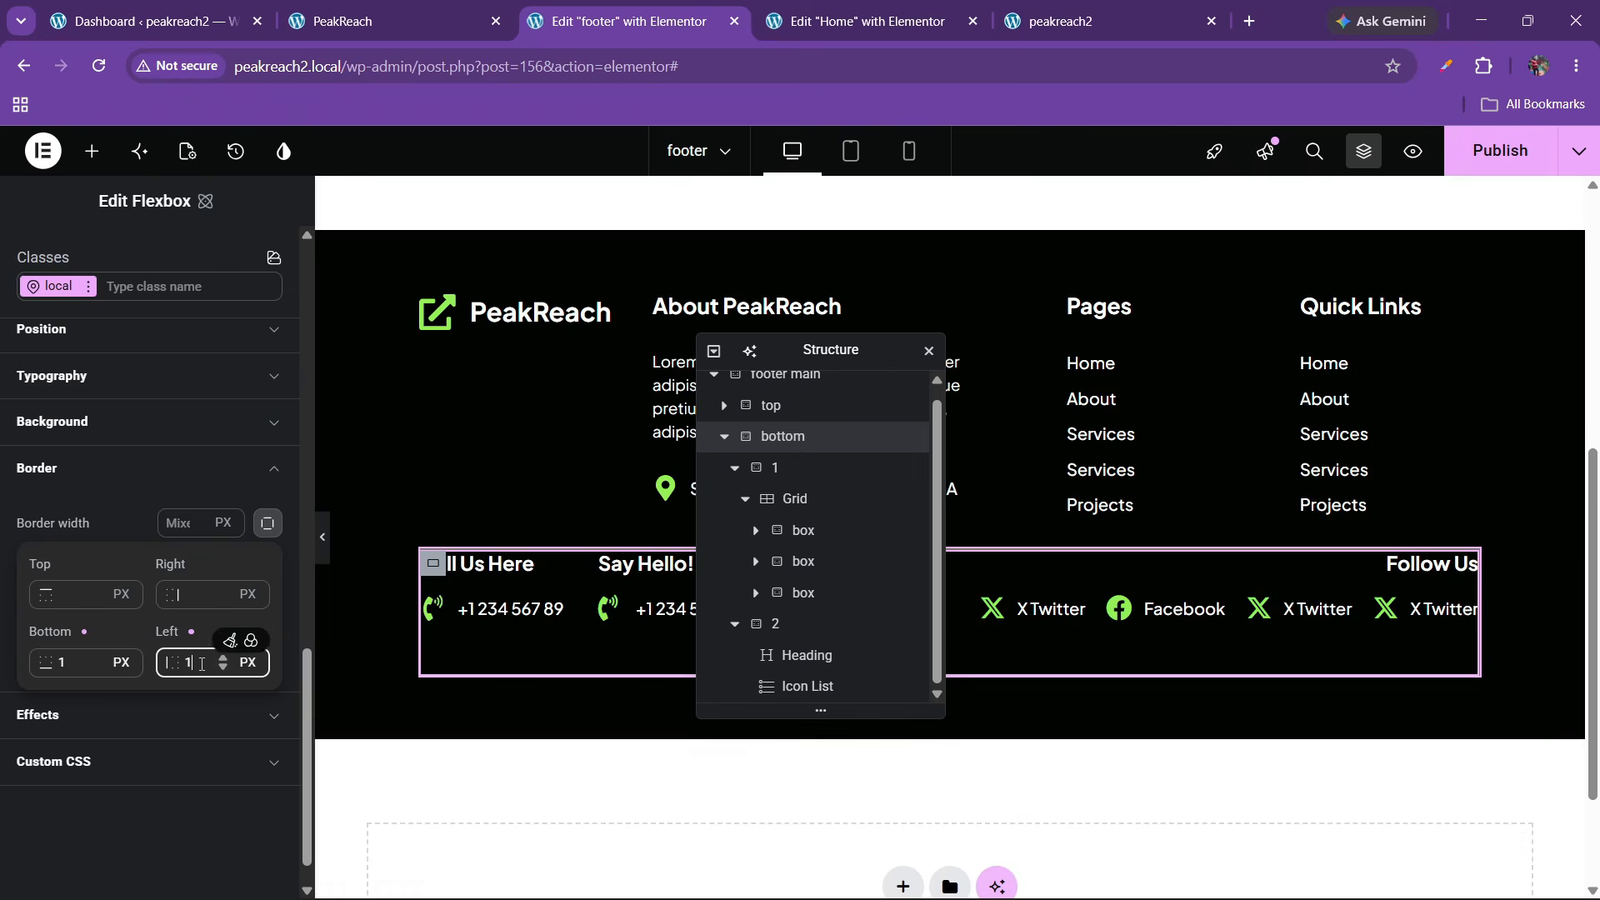
key("BackSpace")
left_click(60, 667)
key("BackSpace")
Set only the top border width to 1 px and preview the footer
left_click(64, 596)
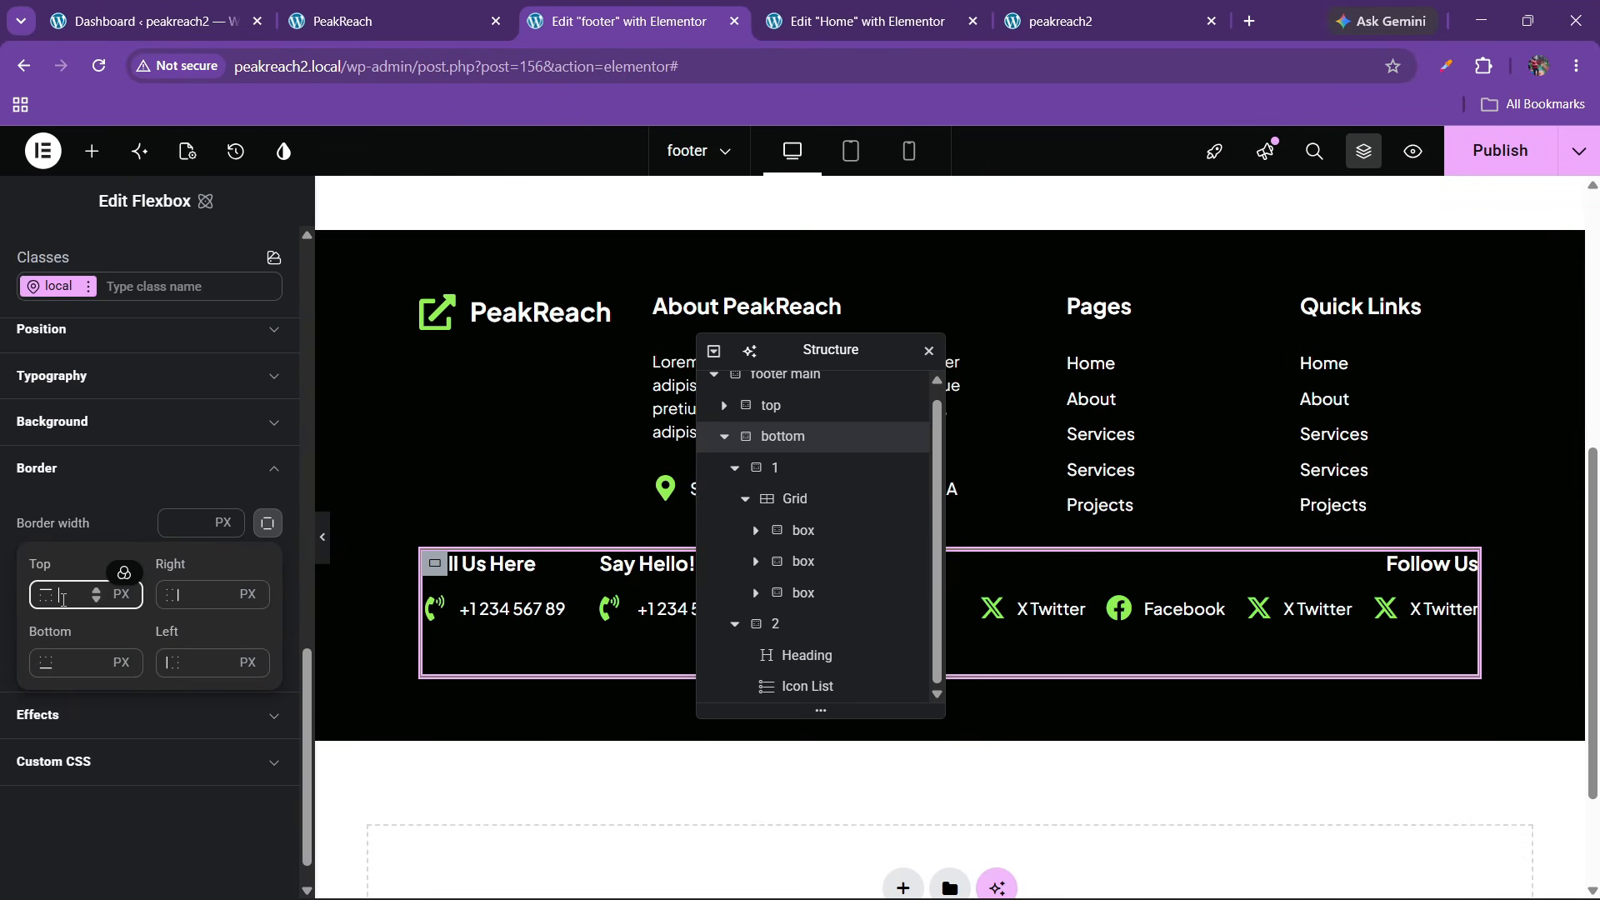
type("1")
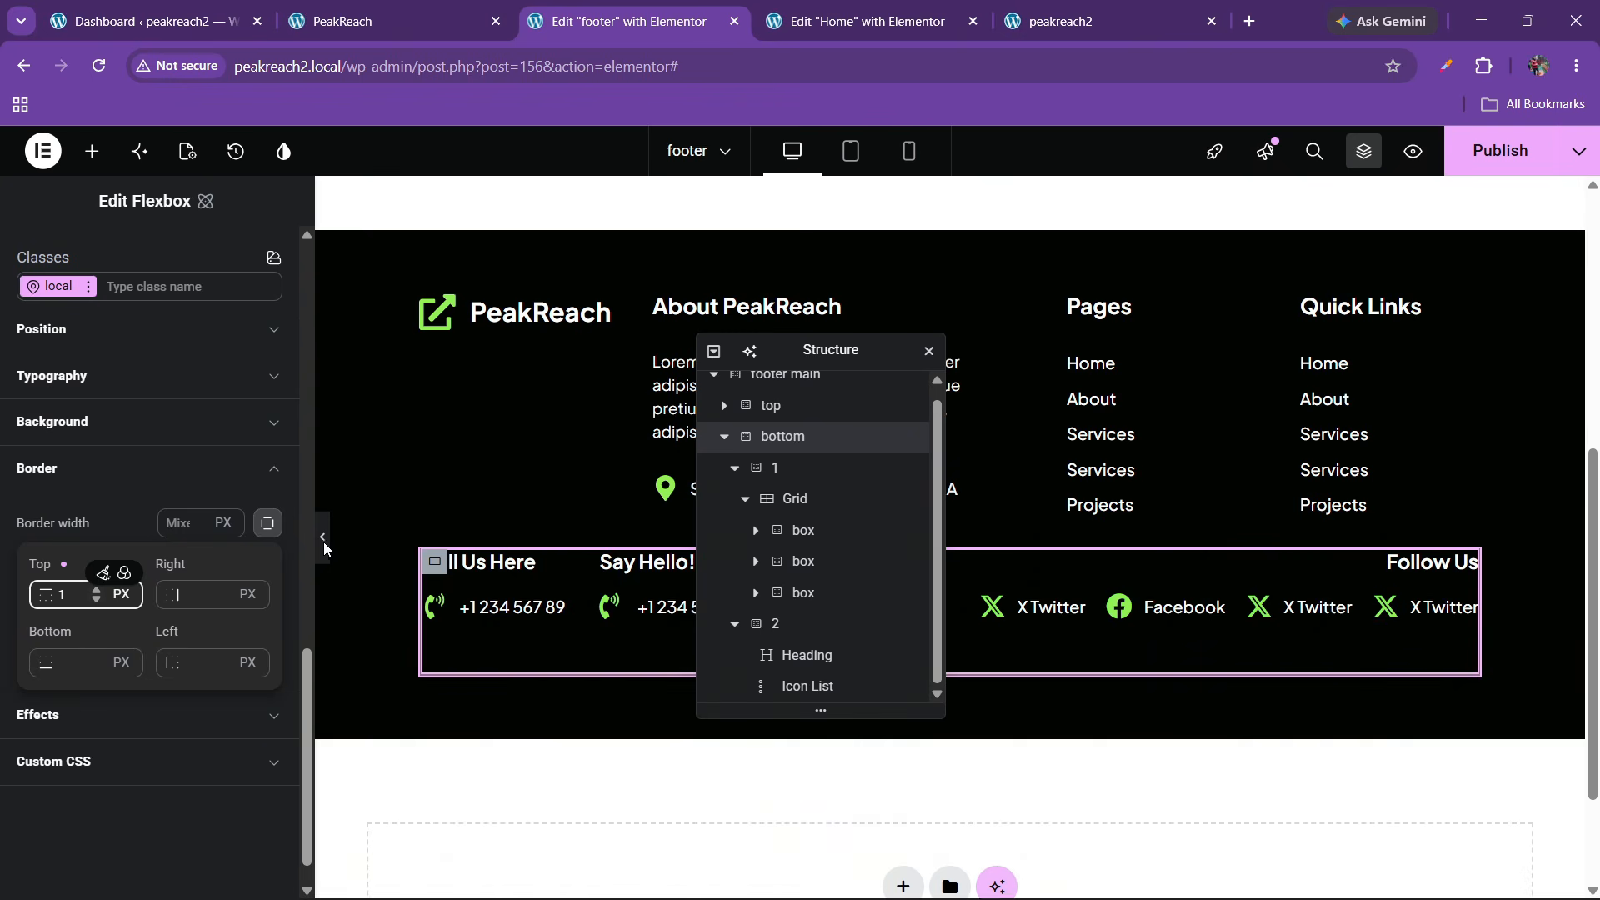
left_click(326, 543)
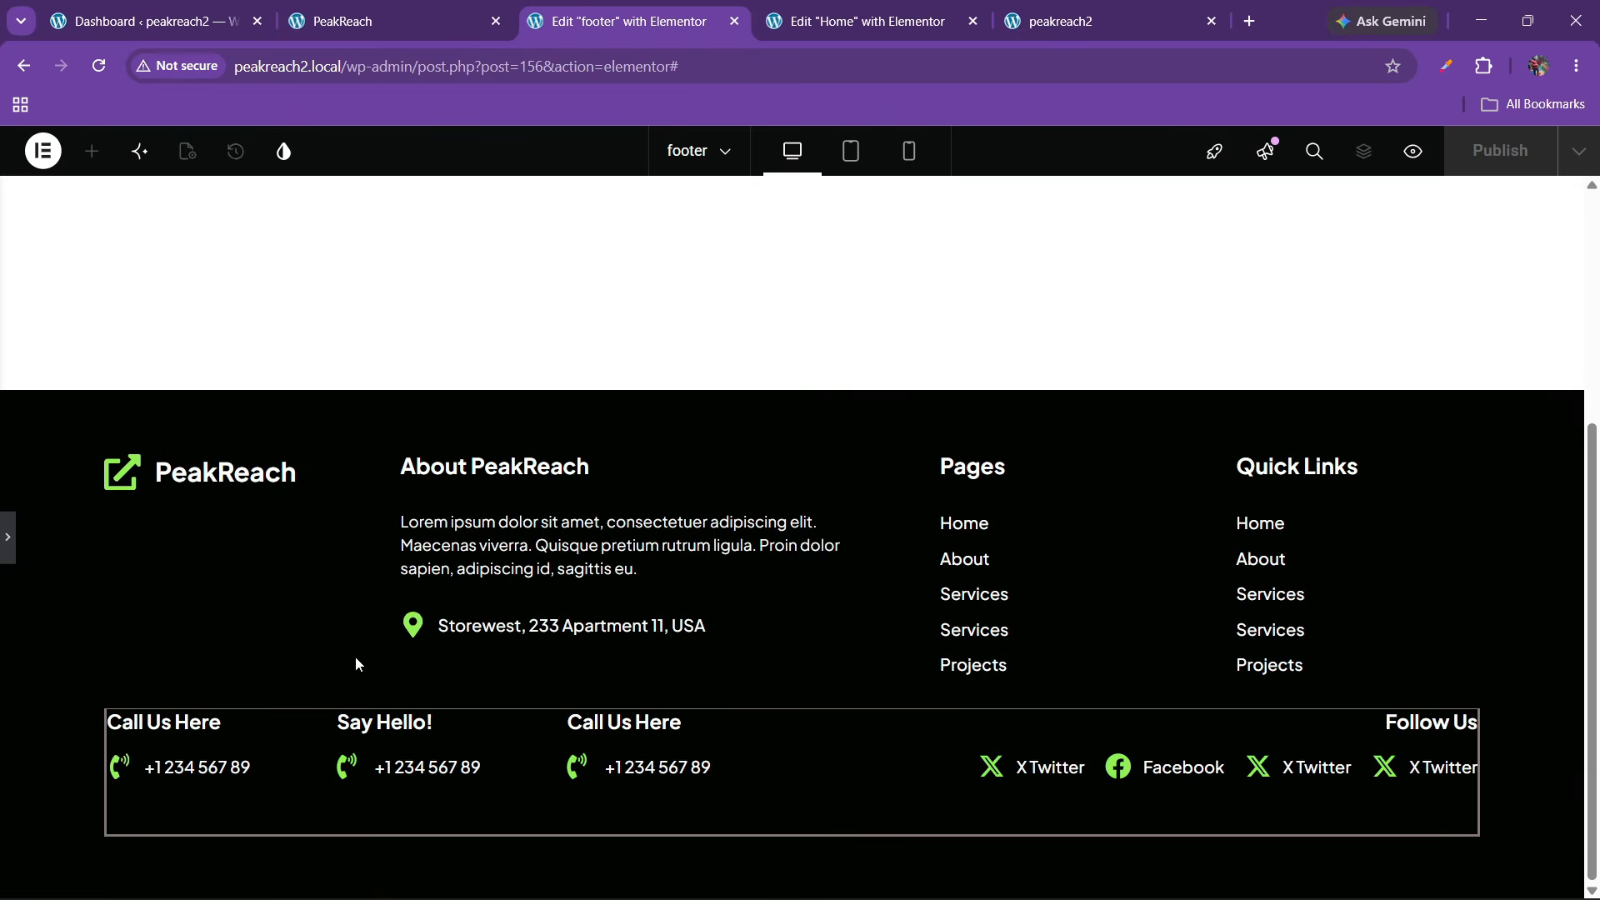
left_click(10, 542)
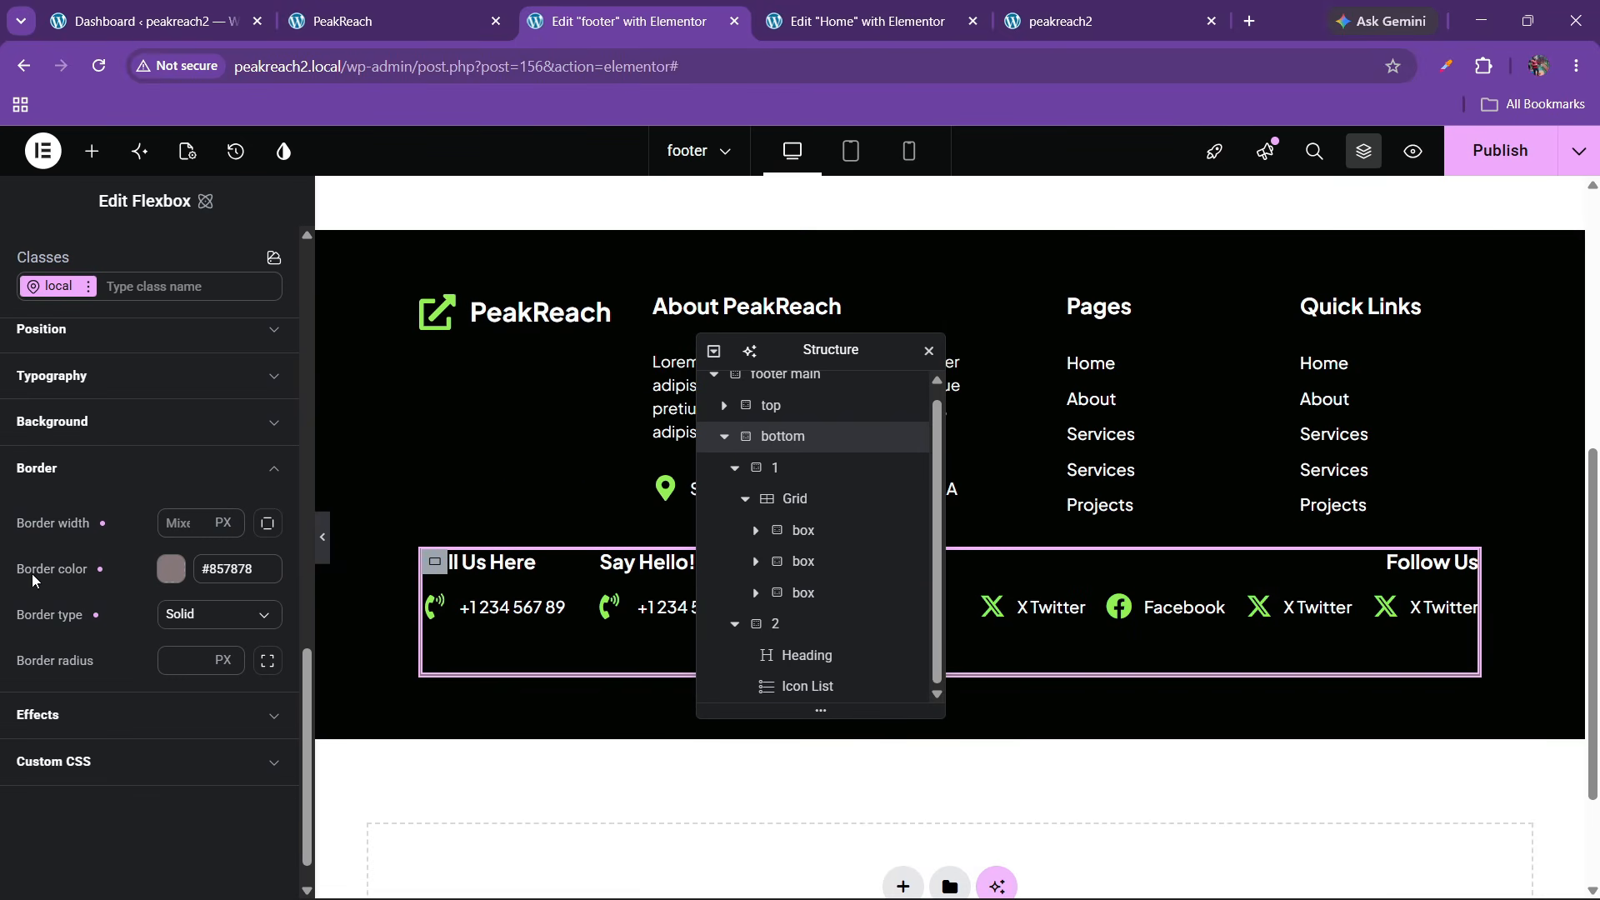
Widen the panel and set Top, Right, Left and Bottom border widths to 0
left_click(265, 527)
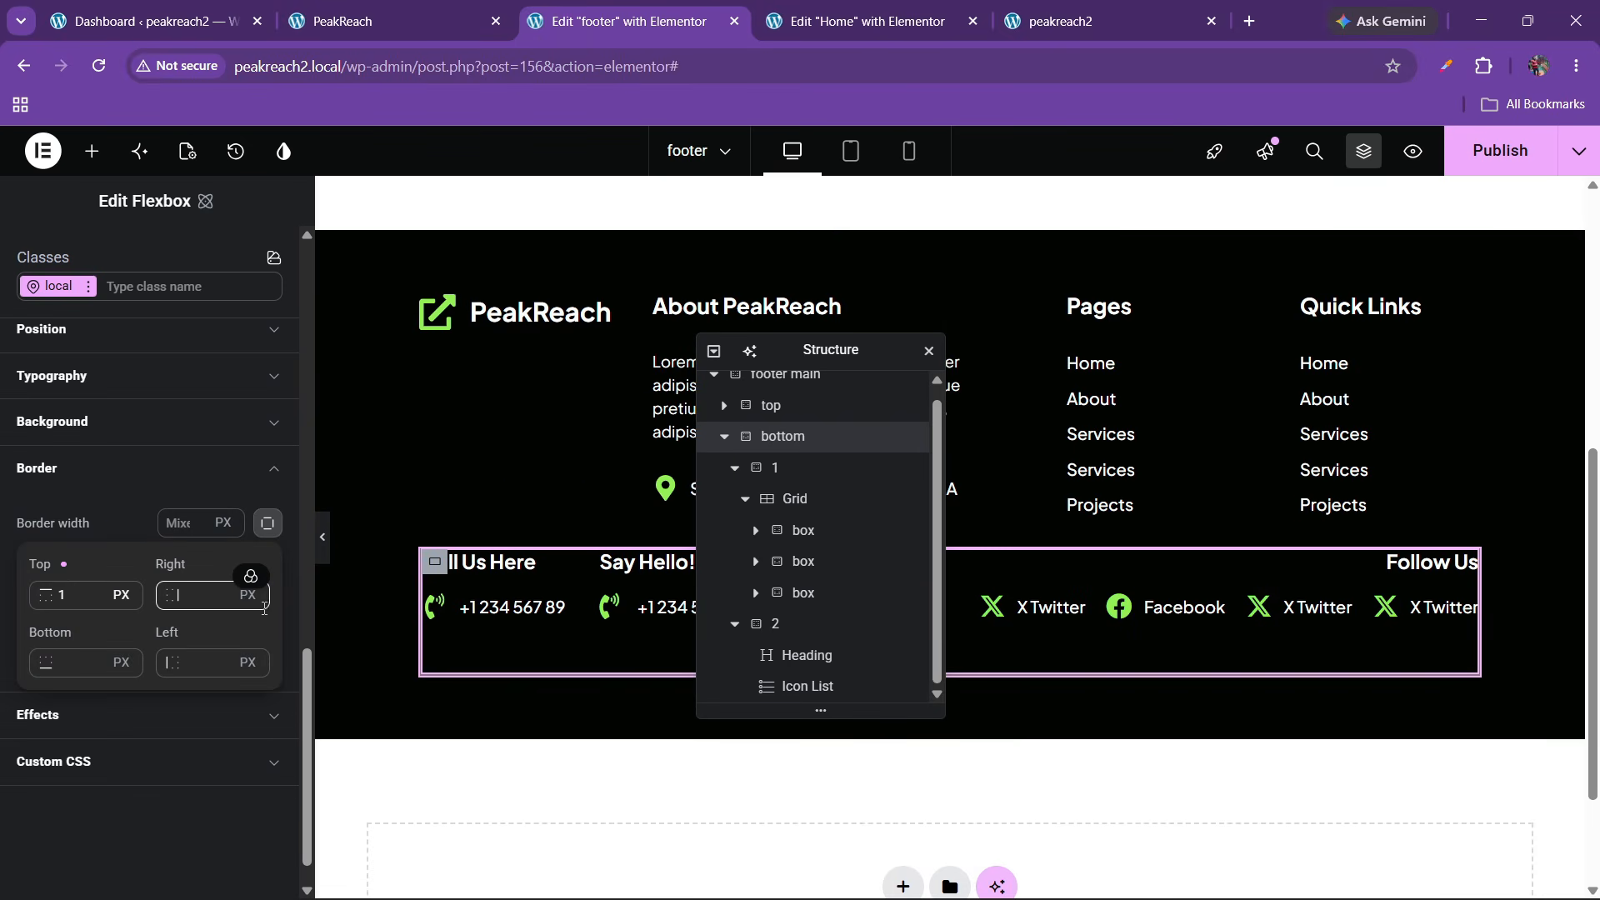
left_click(266, 527)
left_click(182, 524)
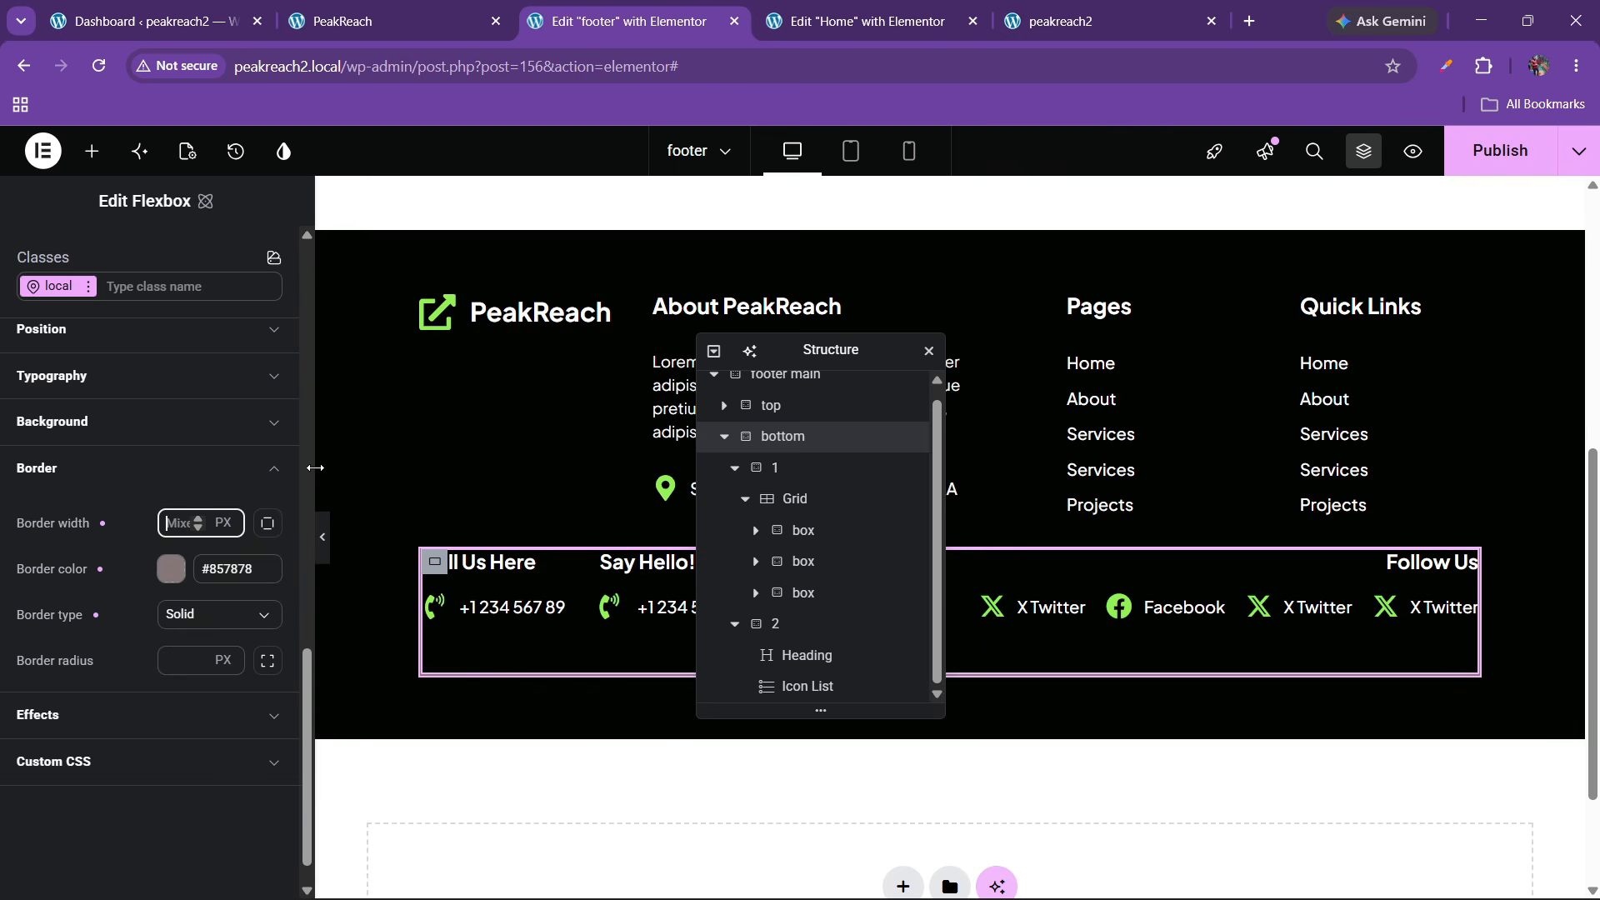
left_click_drag(315, 469, 435, 480)
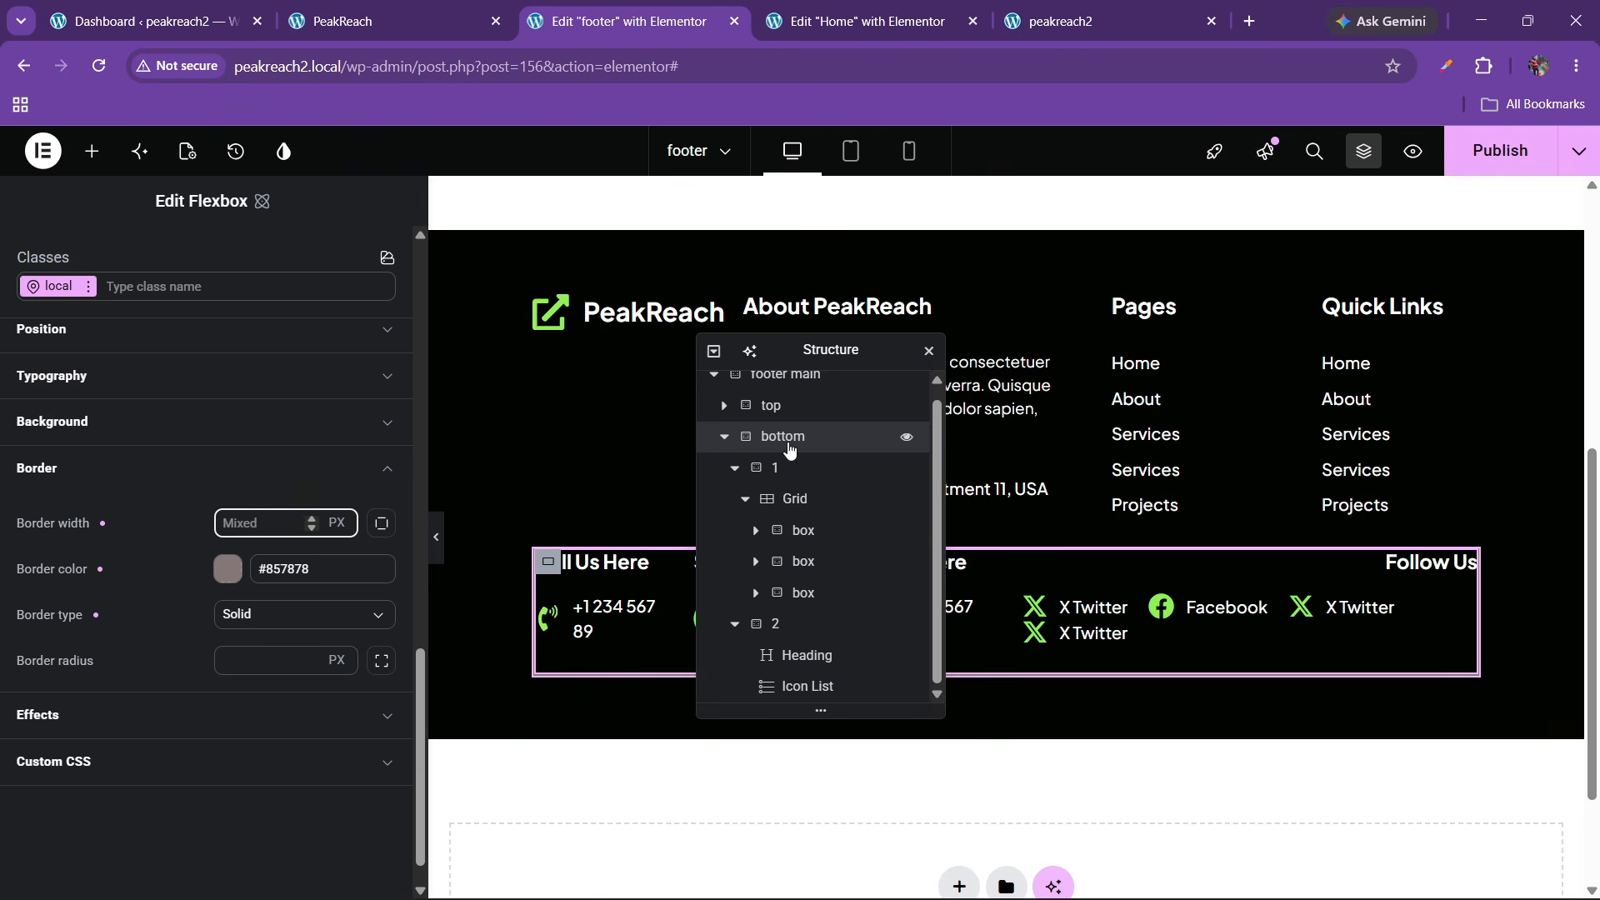
left_click(382, 525)
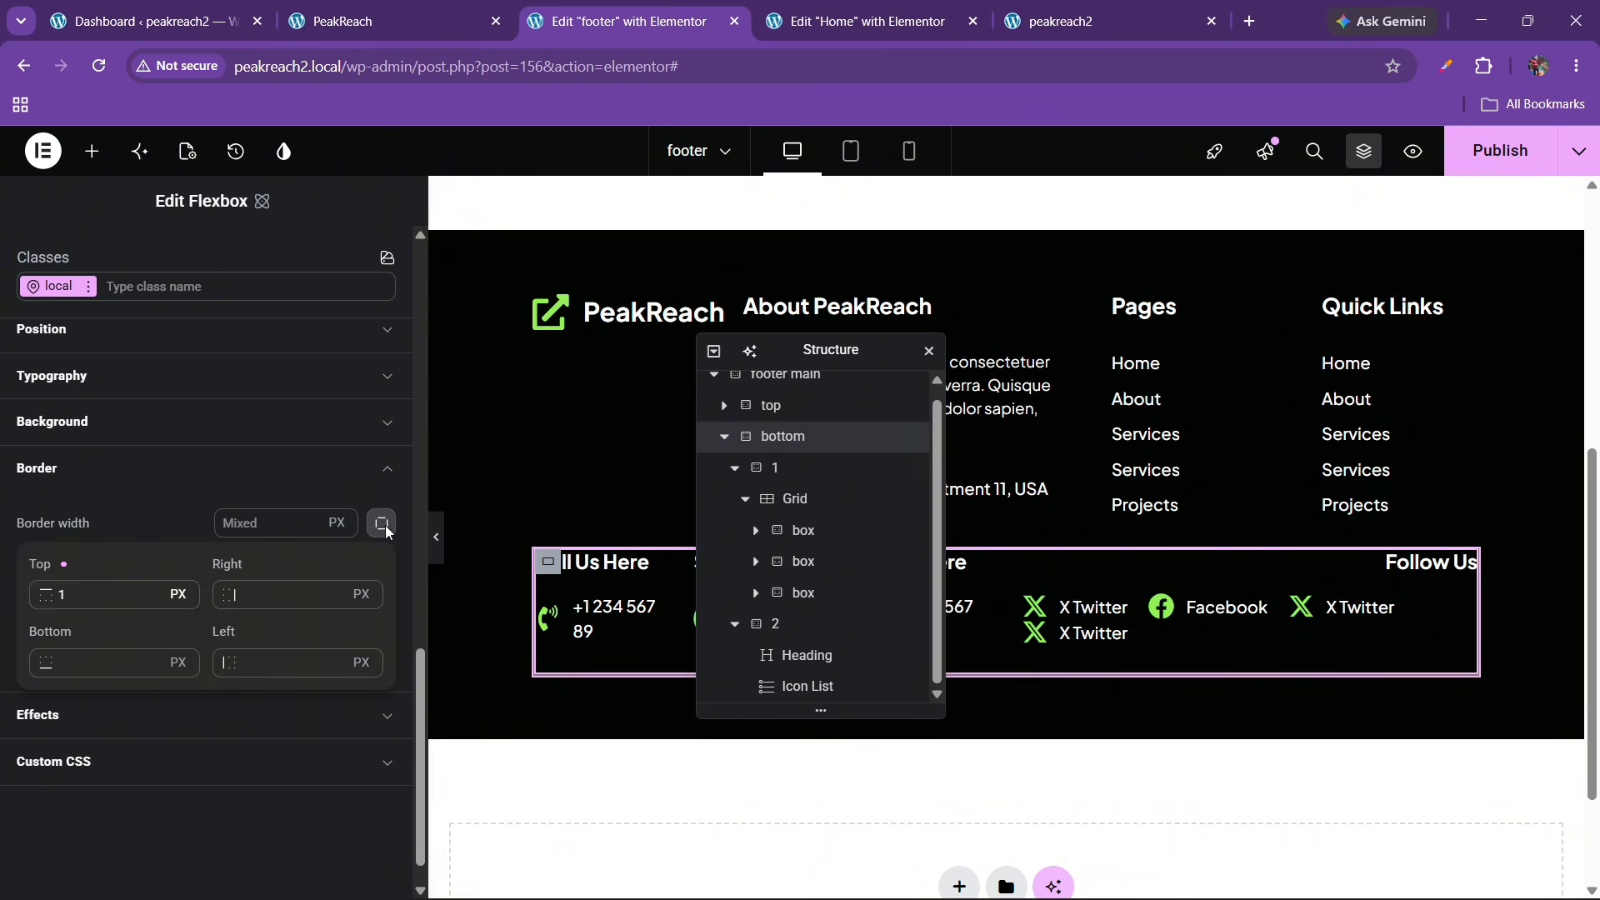
left_click(116, 595)
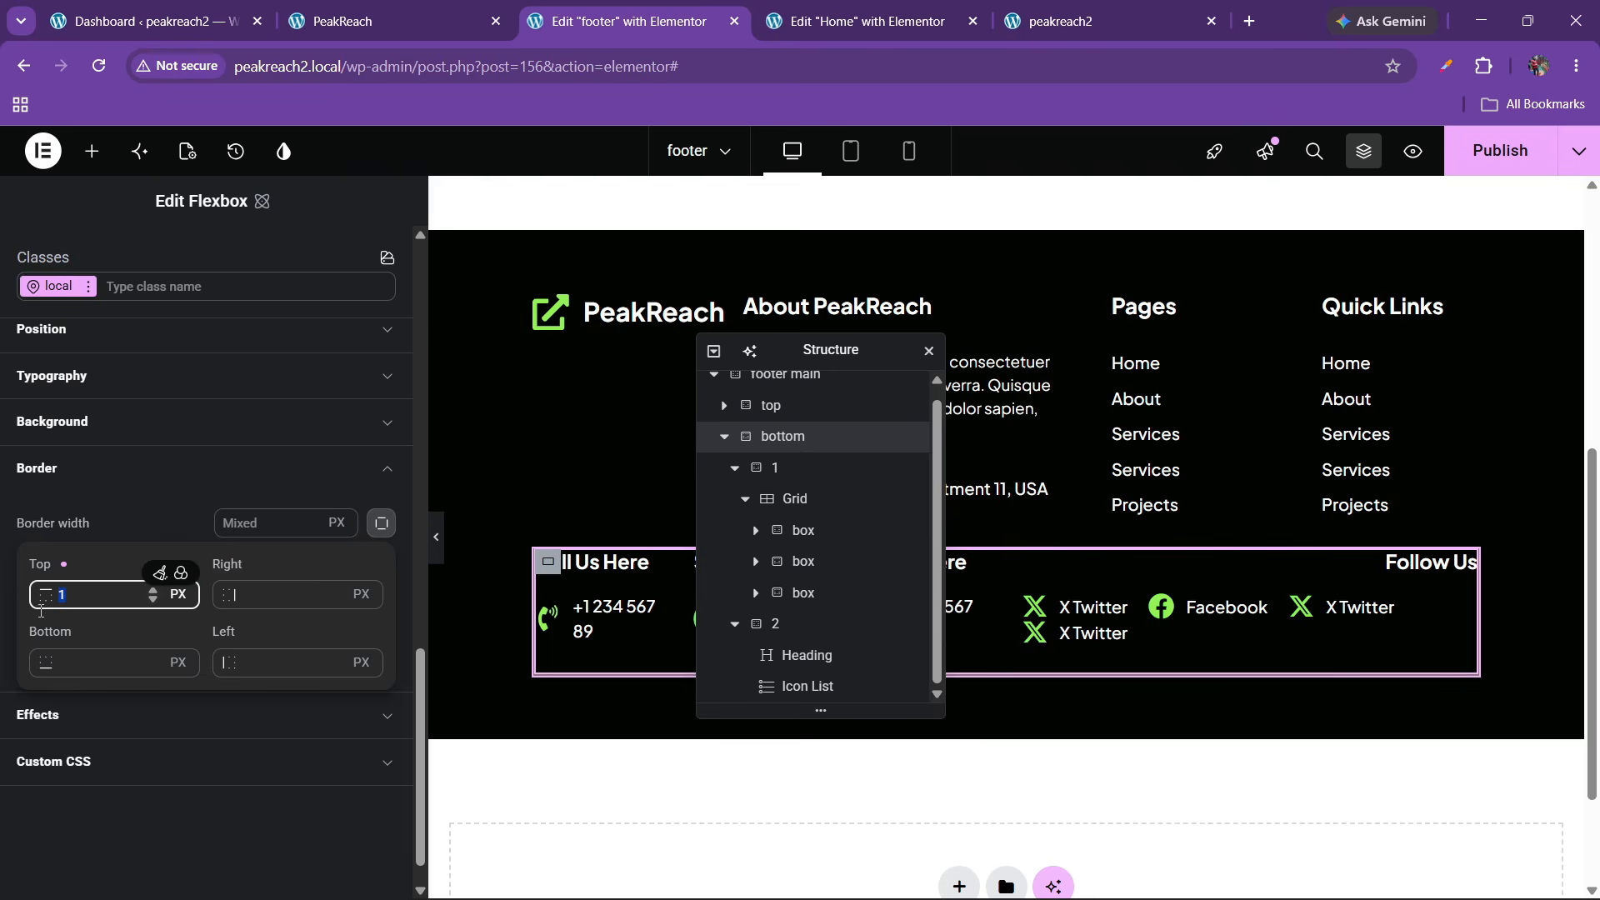
key("BackSpace")
type("0")
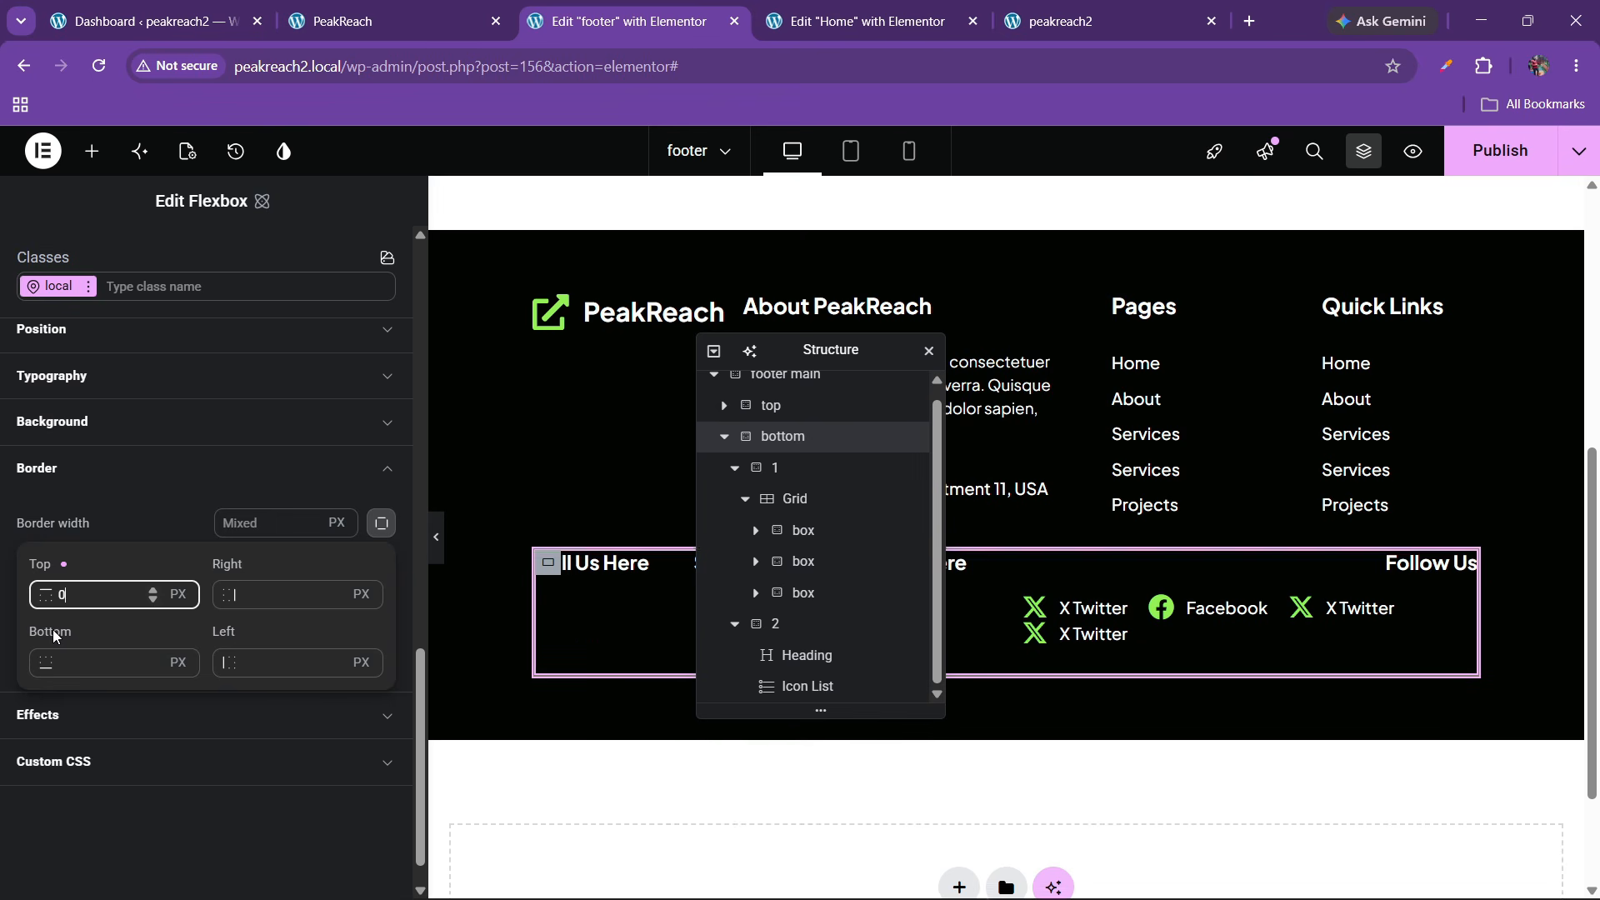
left_click(281, 594)
type("0")
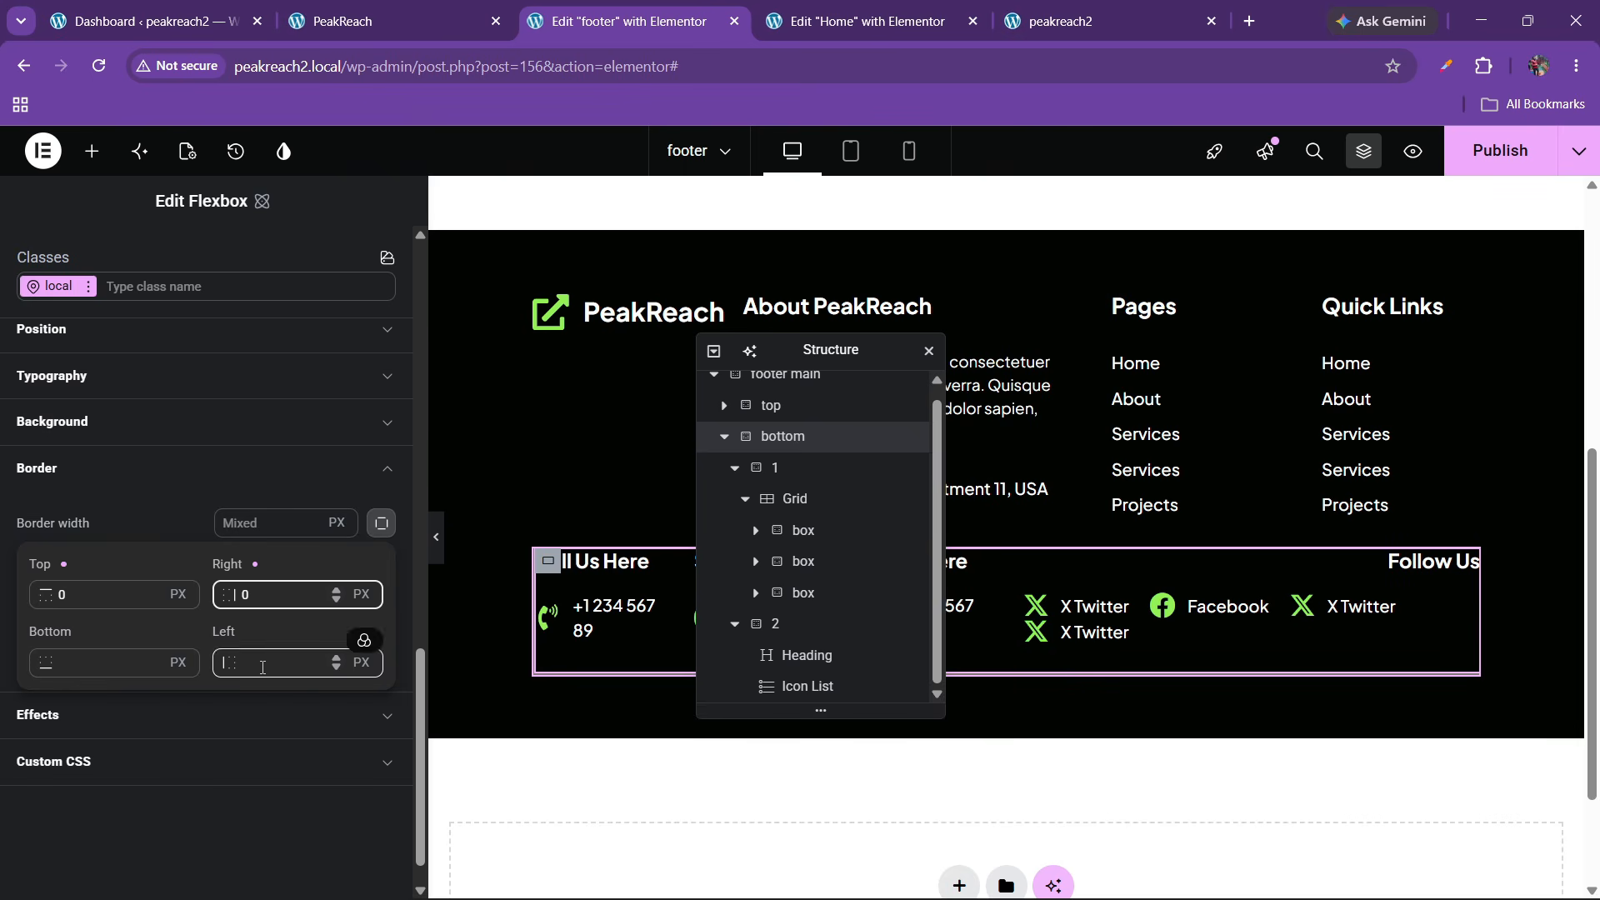
left_click(264, 666)
type("0")
left_click(92, 663)
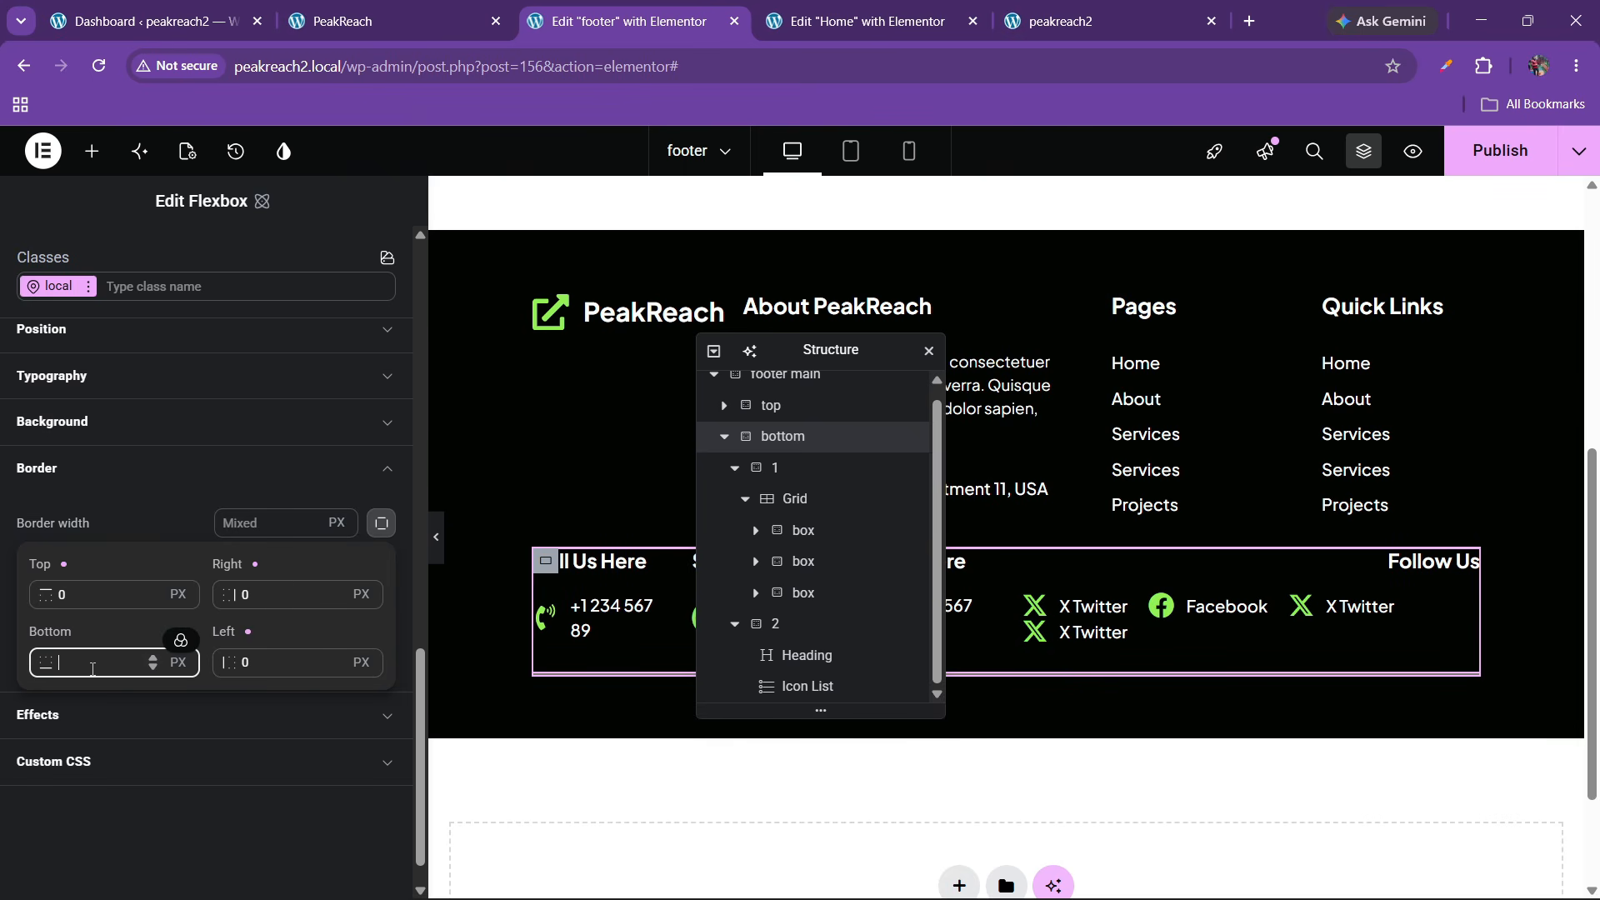
type("0")
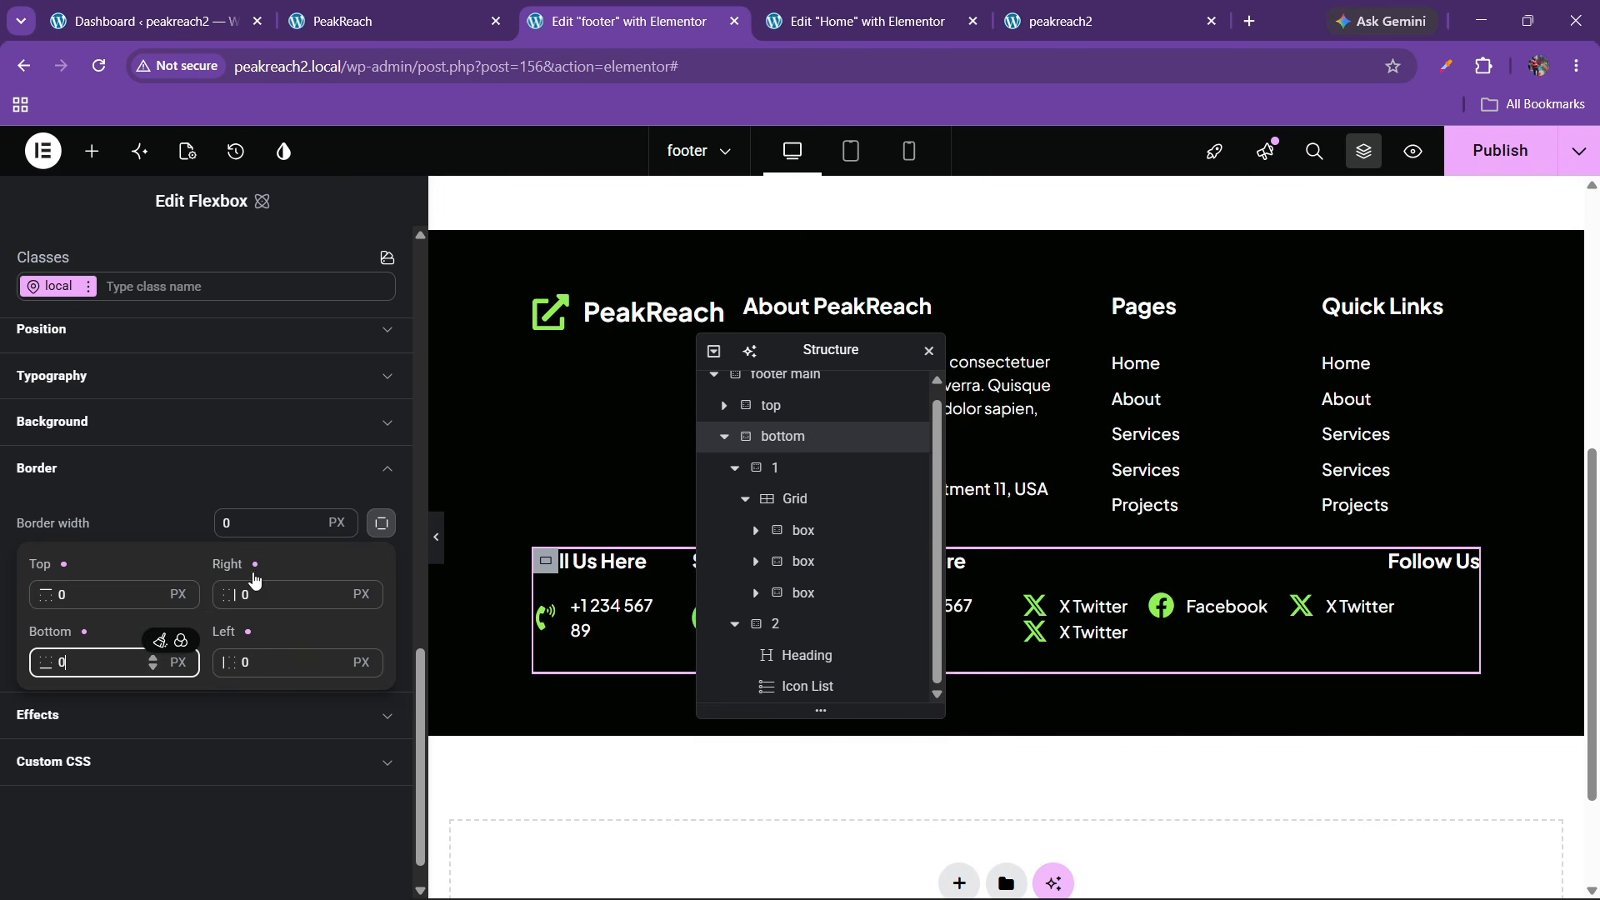
Set the overall border width to 0 px and preview the footer
left_click(240, 529)
left_click_drag(242, 526, 217, 521)
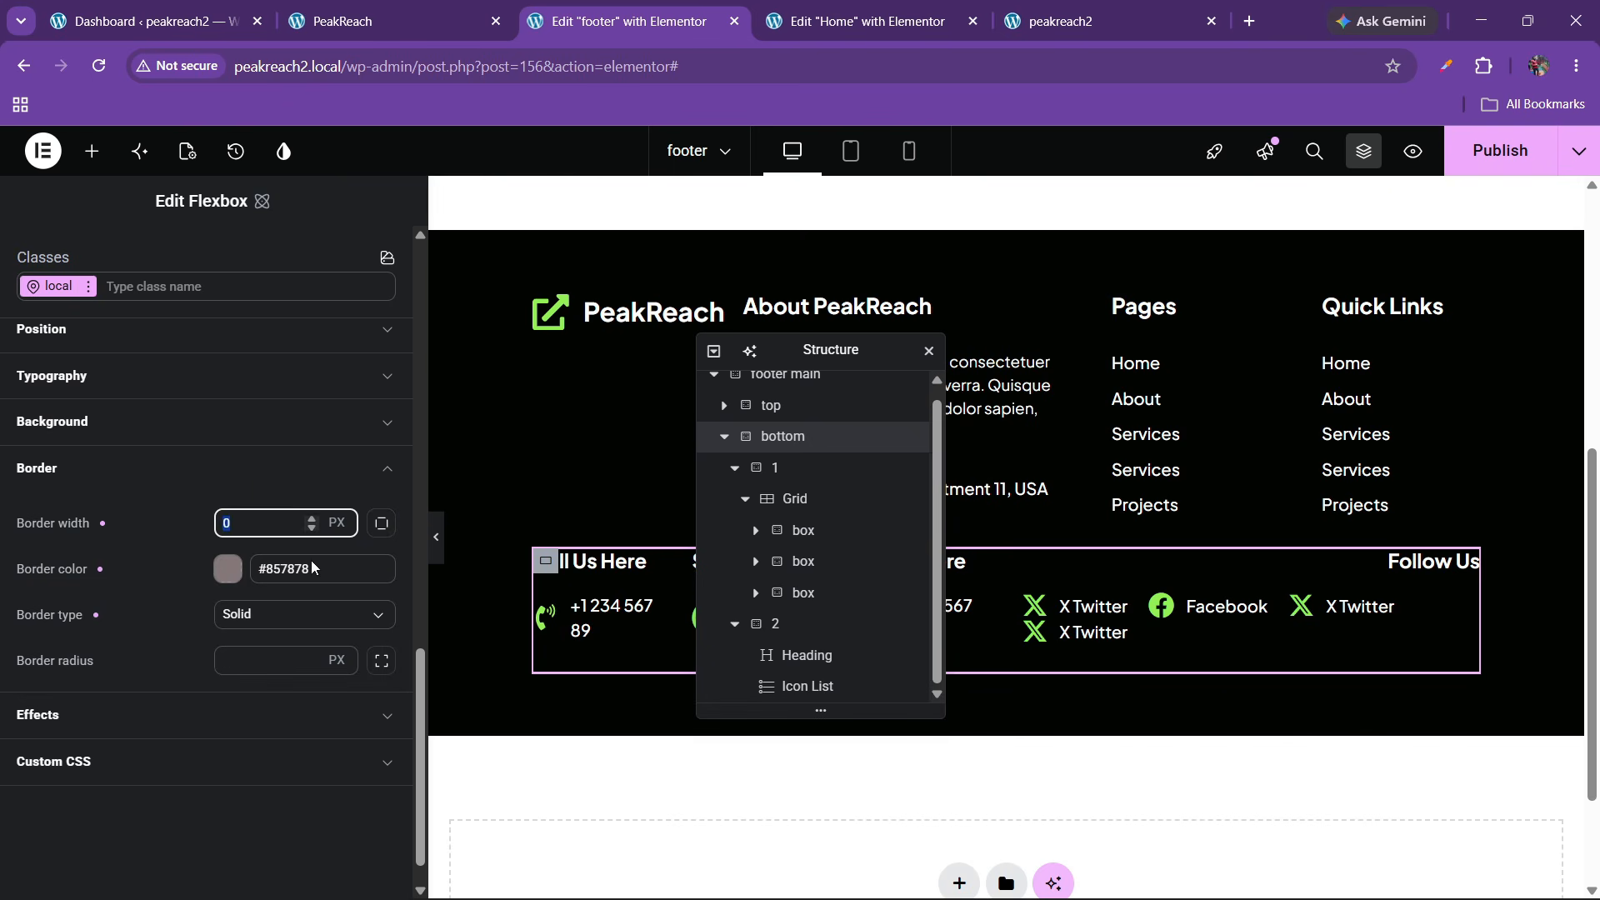
type("1")
left_click(385, 526)
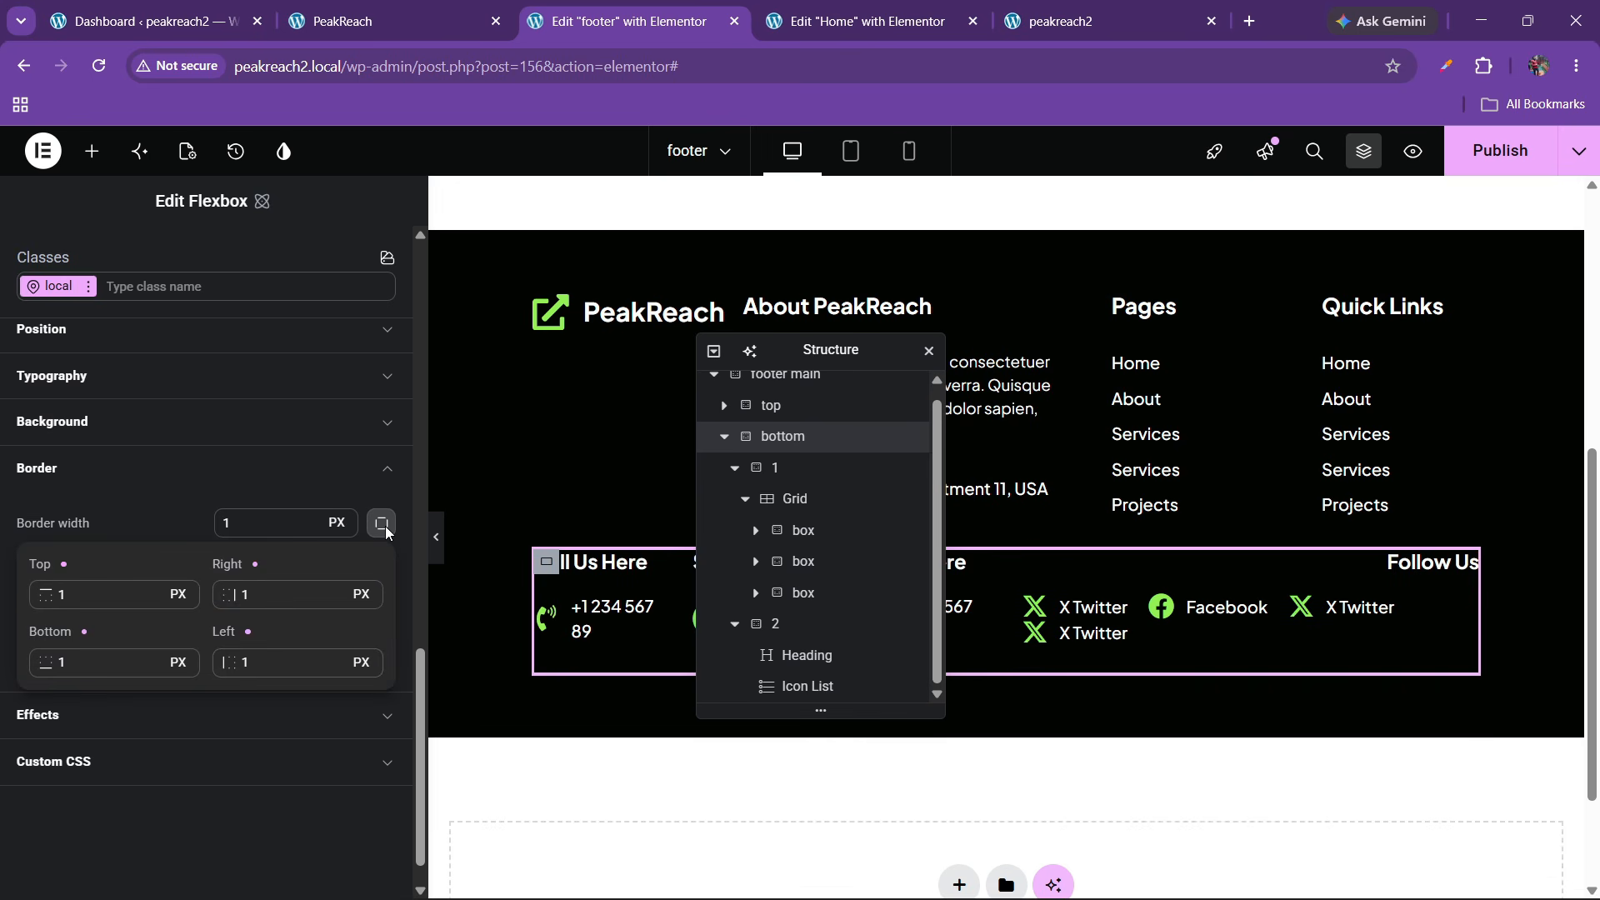
left_click(384, 527)
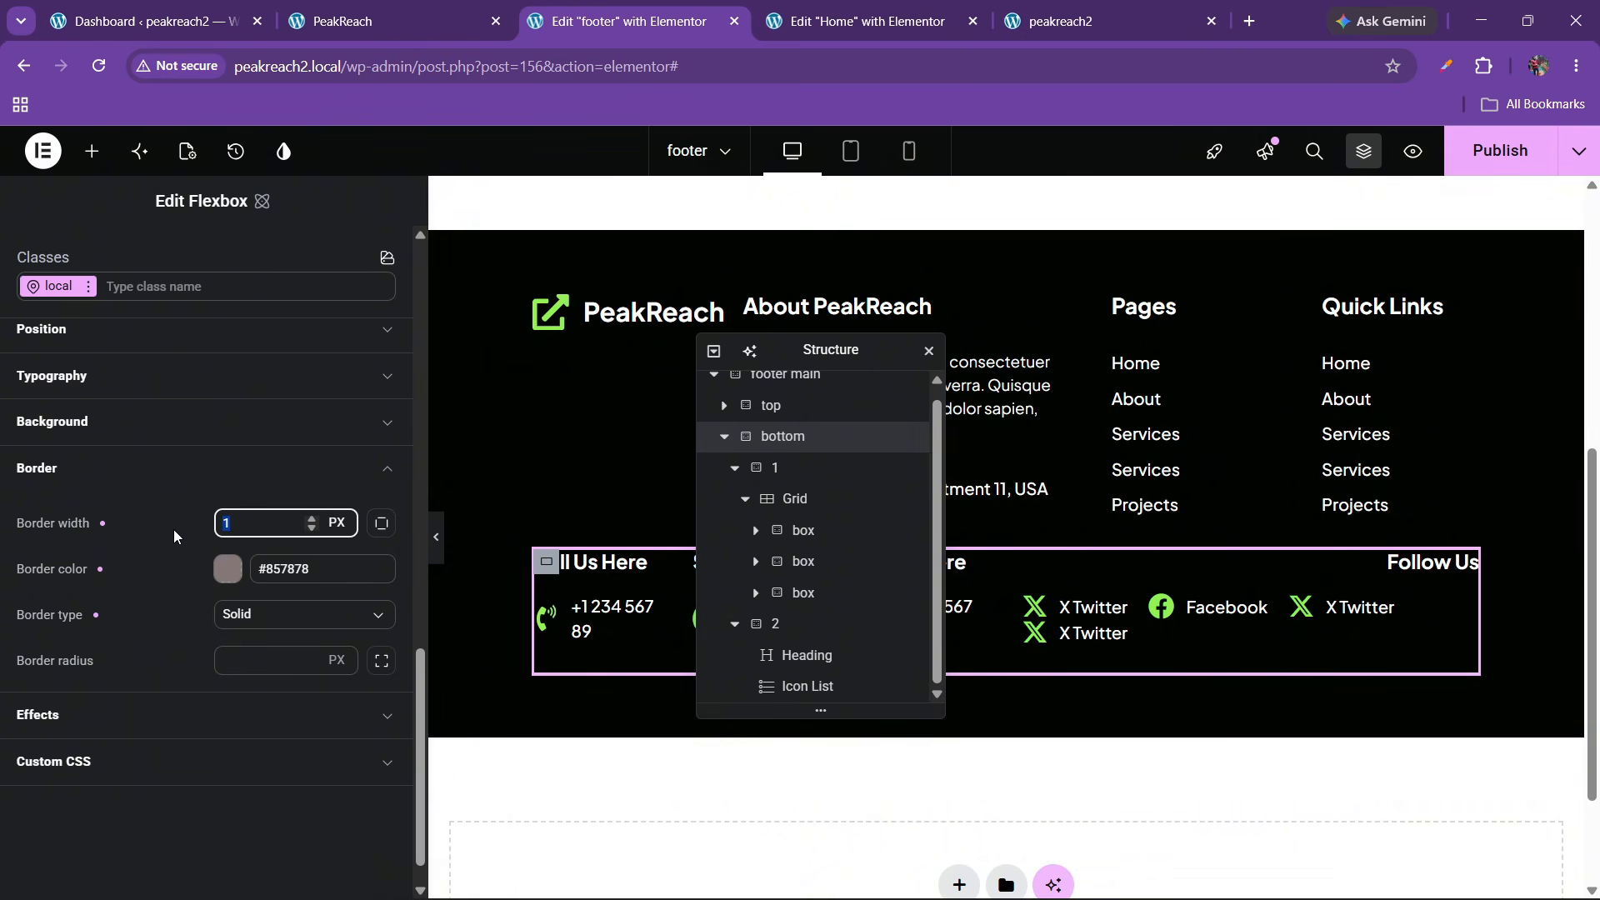
type("0")
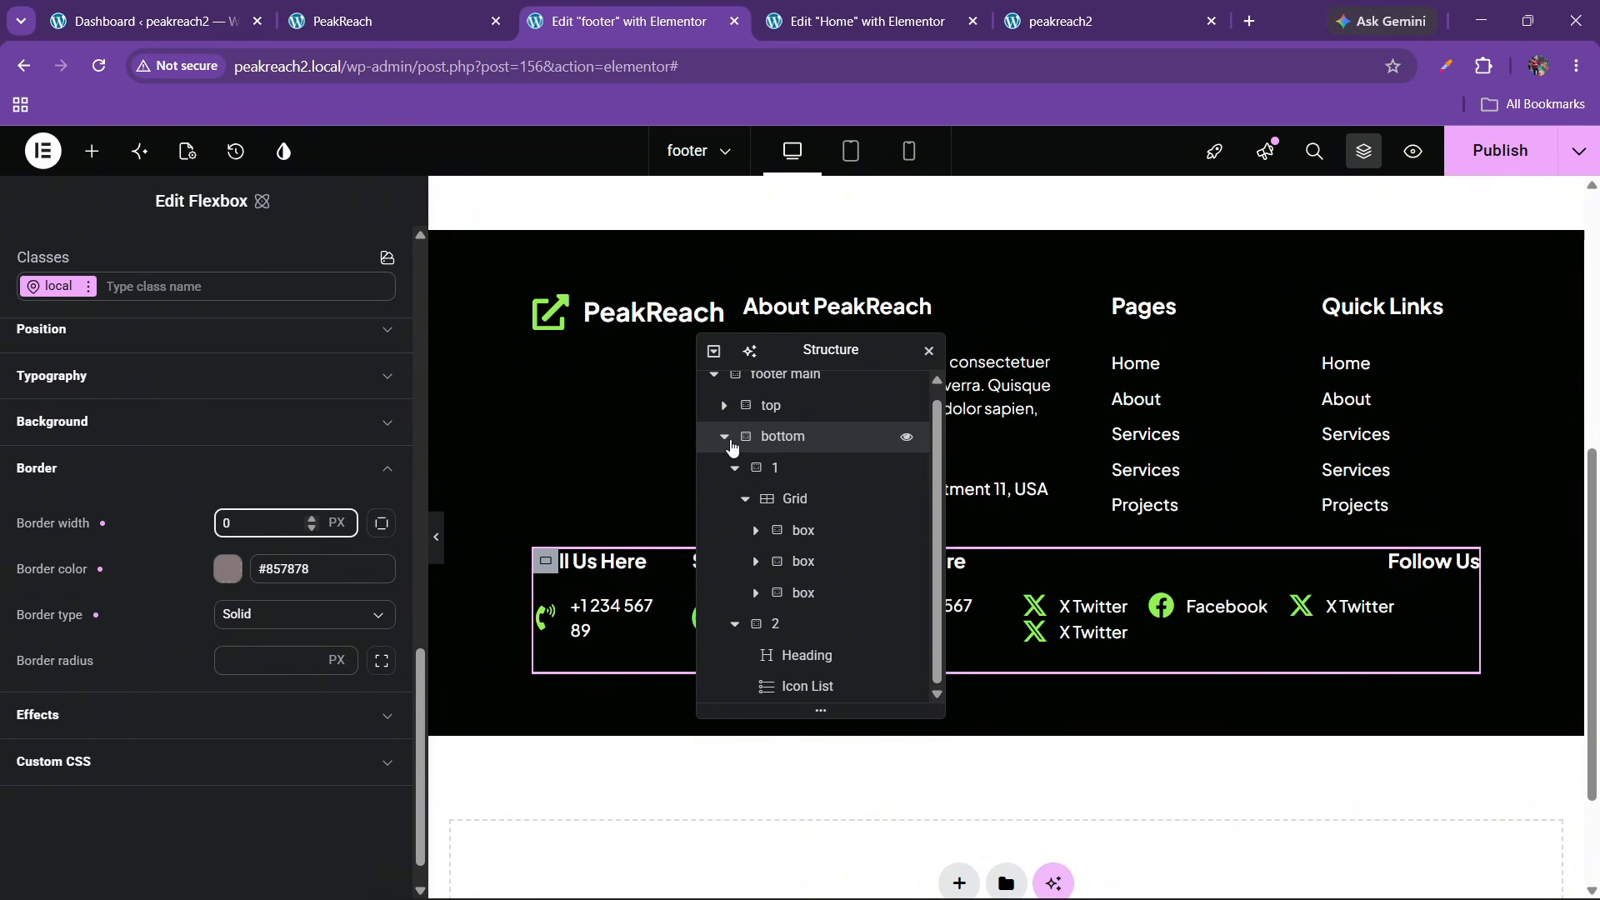
left_click(729, 444)
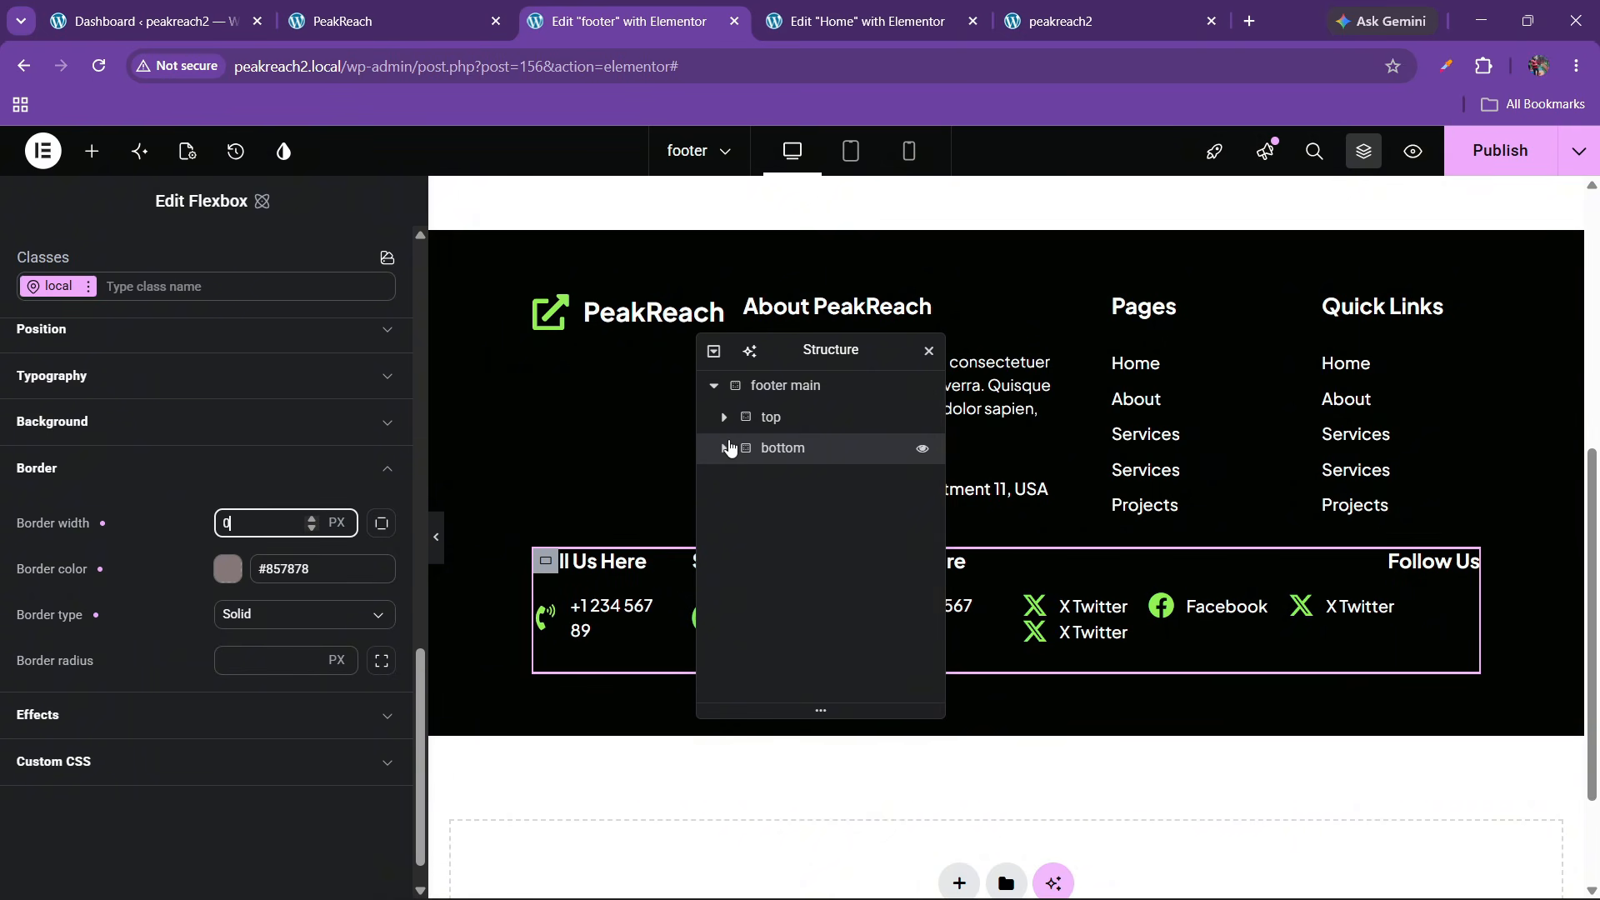
left_click(436, 538)
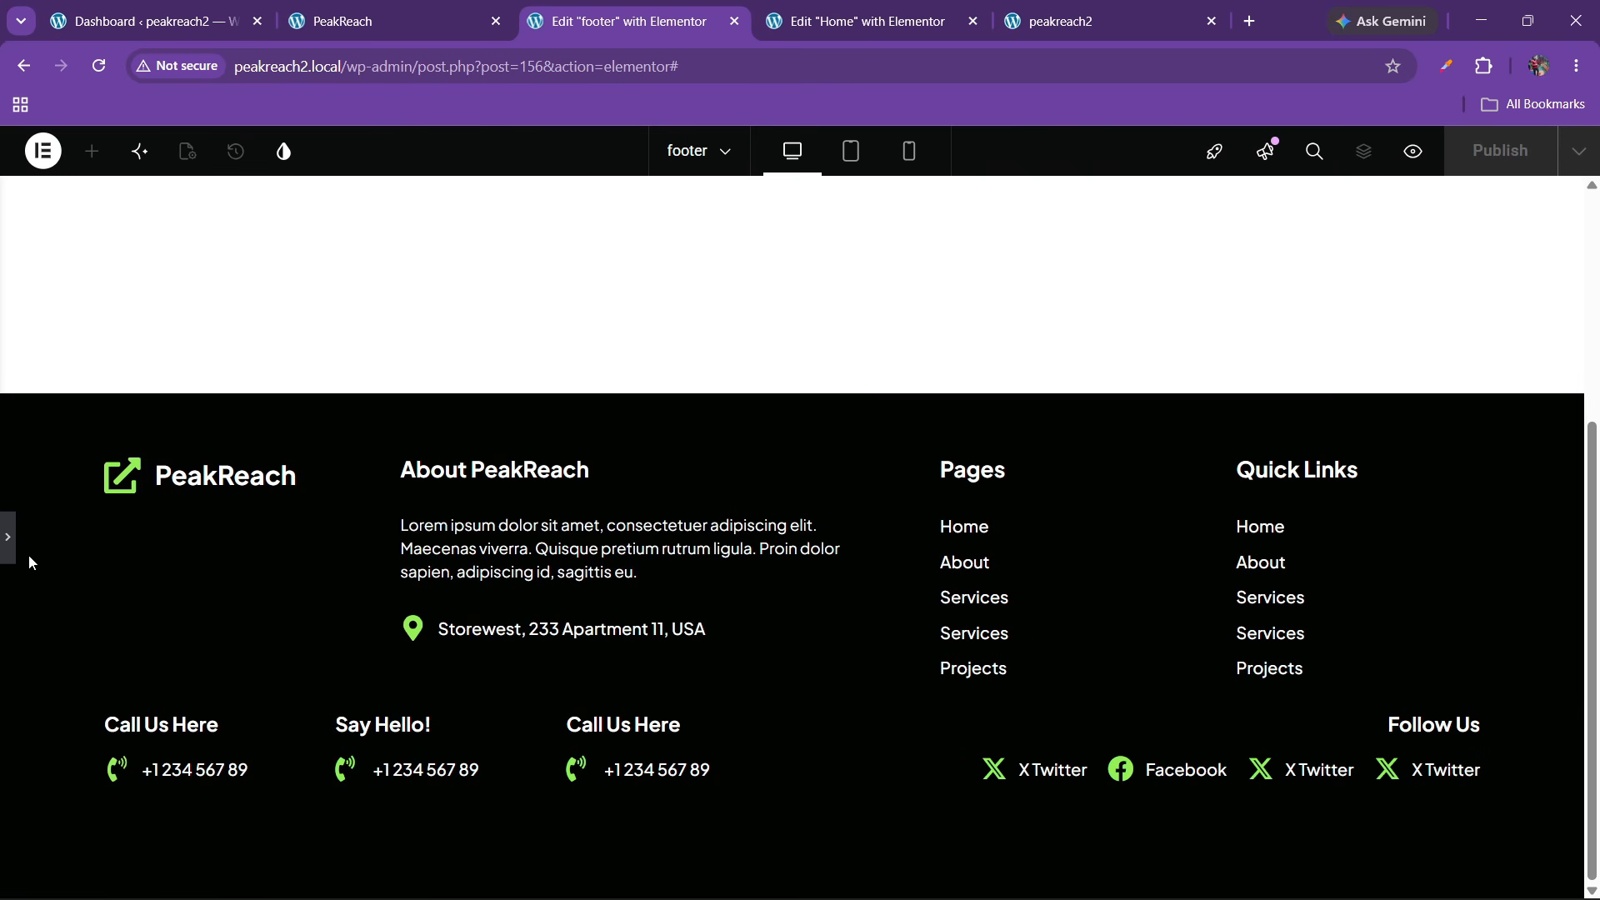
left_click(10, 550)
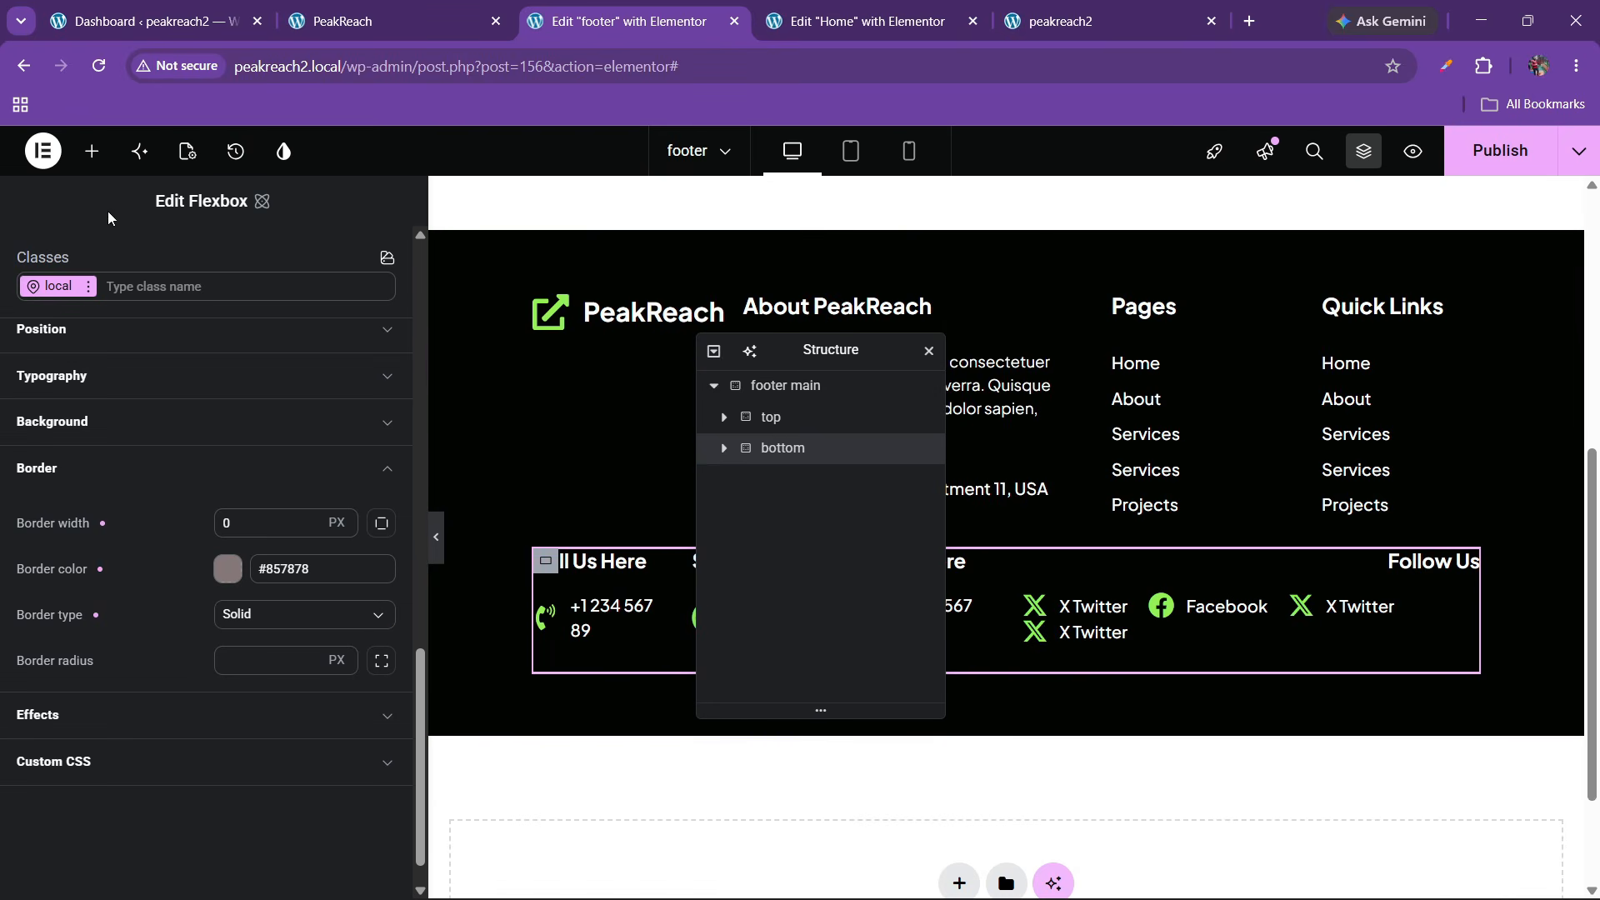
left_click(92, 151)
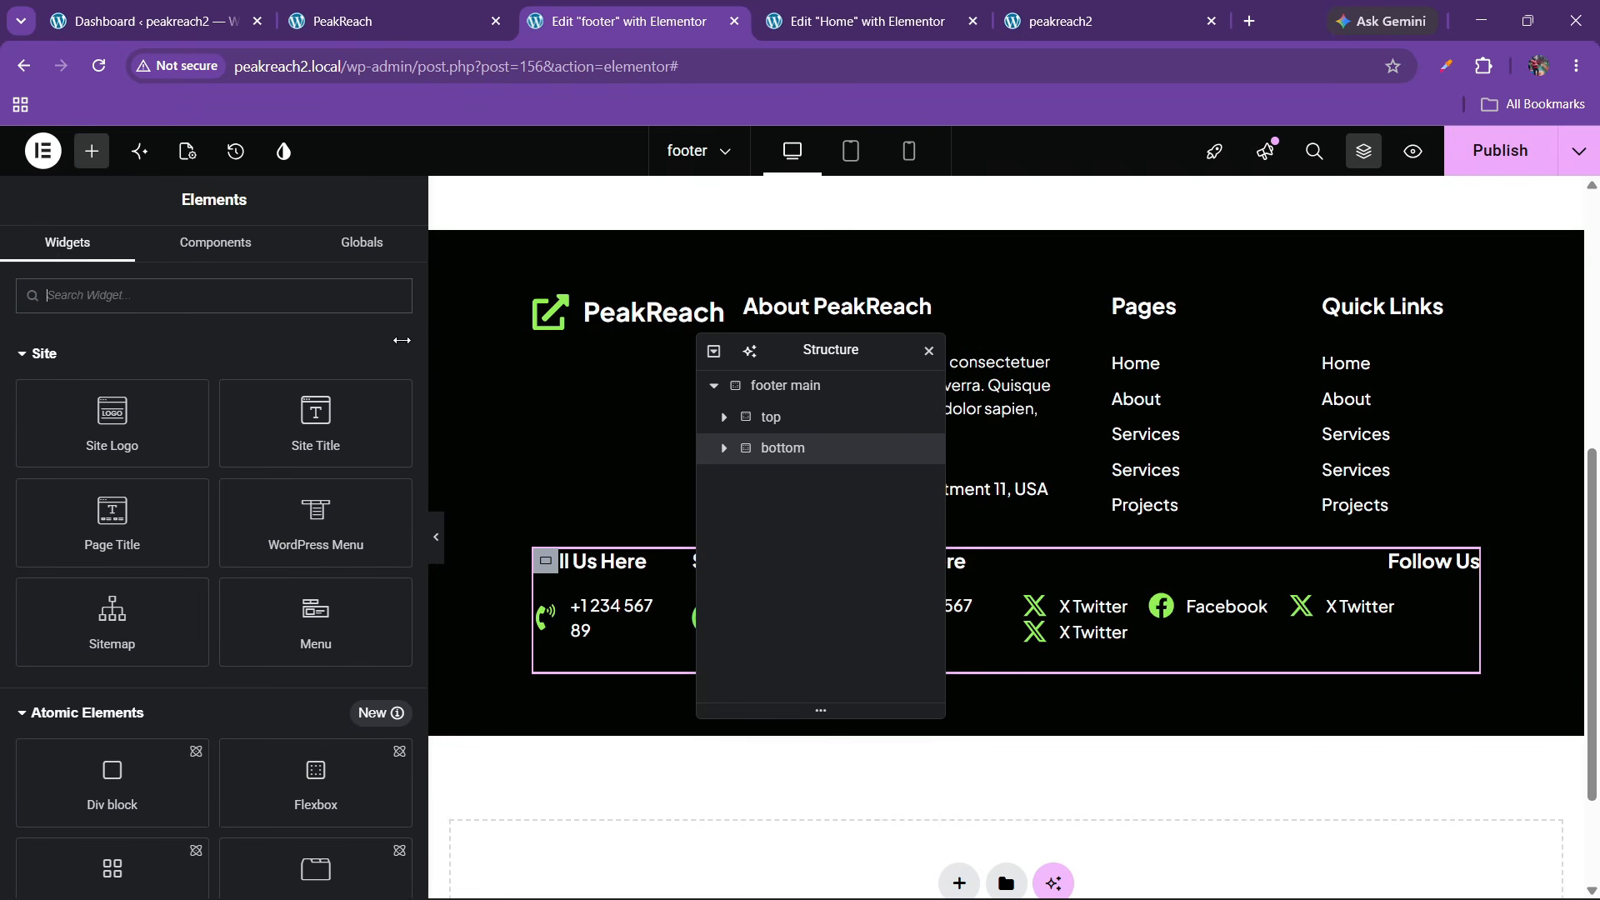
Add a Divider widget to the footer and place it below the top section
left_click_drag(425, 336, 285, 364)
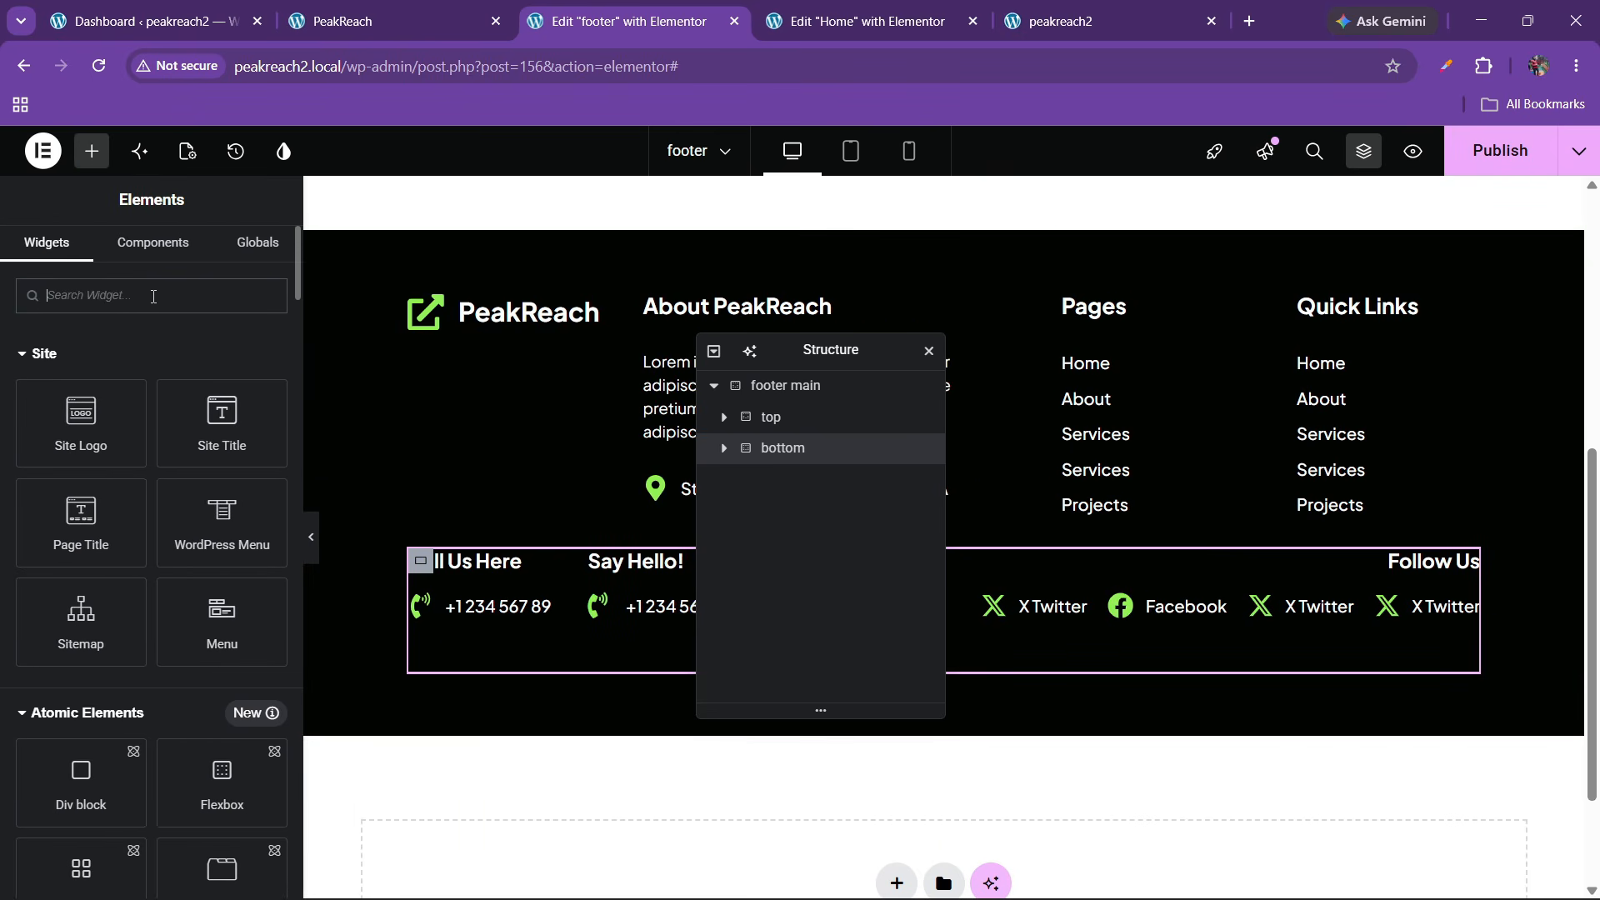
type("divider")
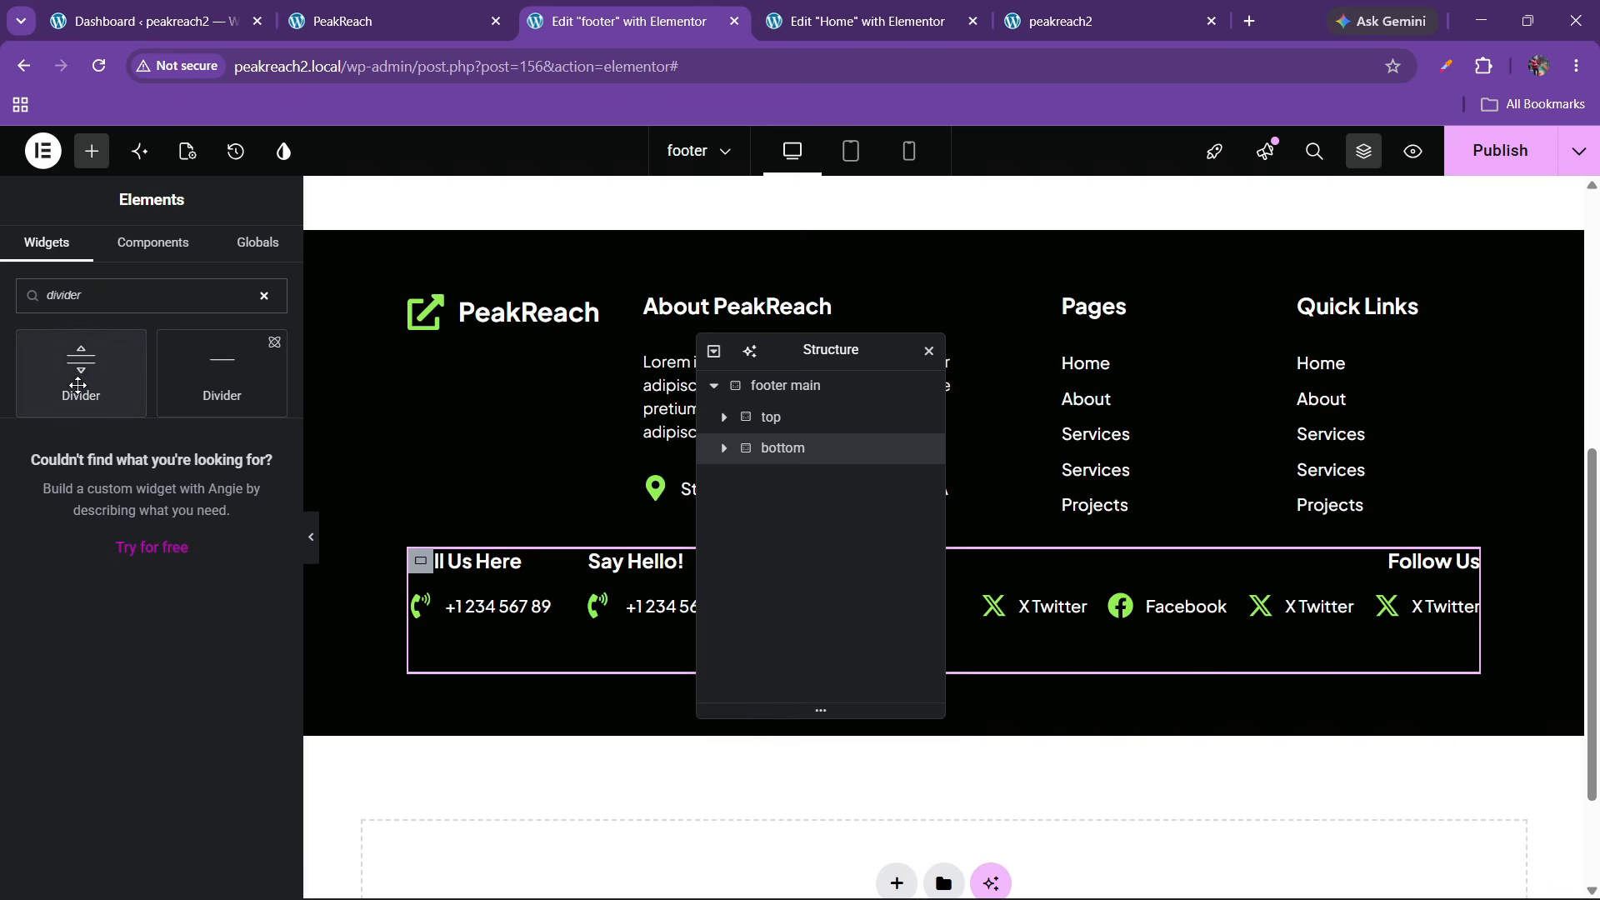
left_click_drag(130, 346, 614, 504)
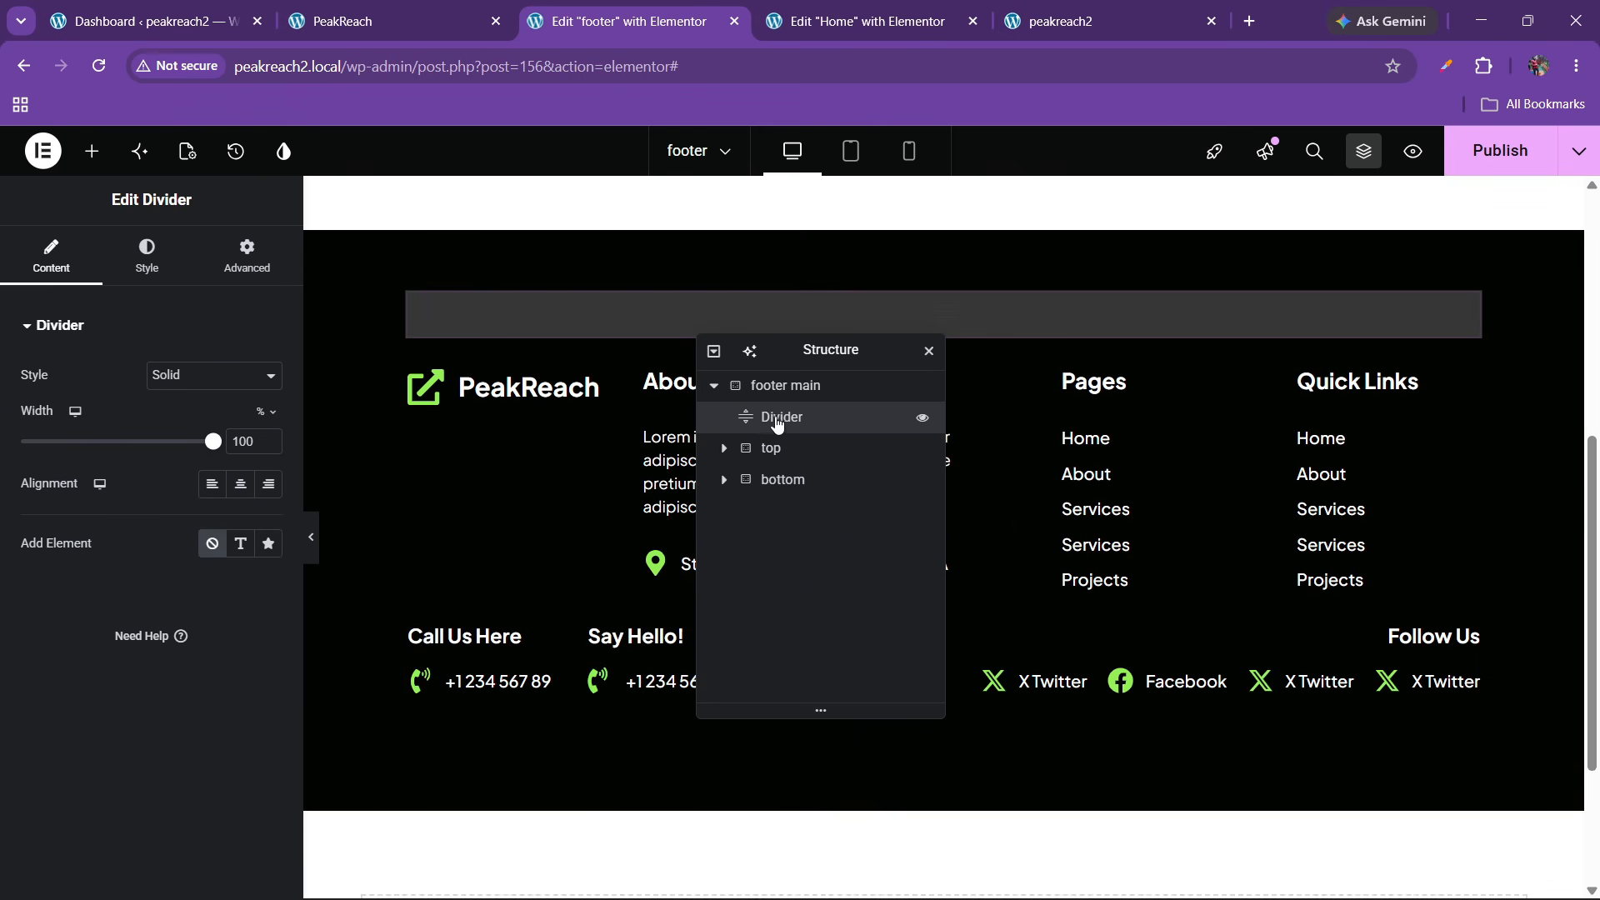
left_click_drag(779, 417, 780, 454)
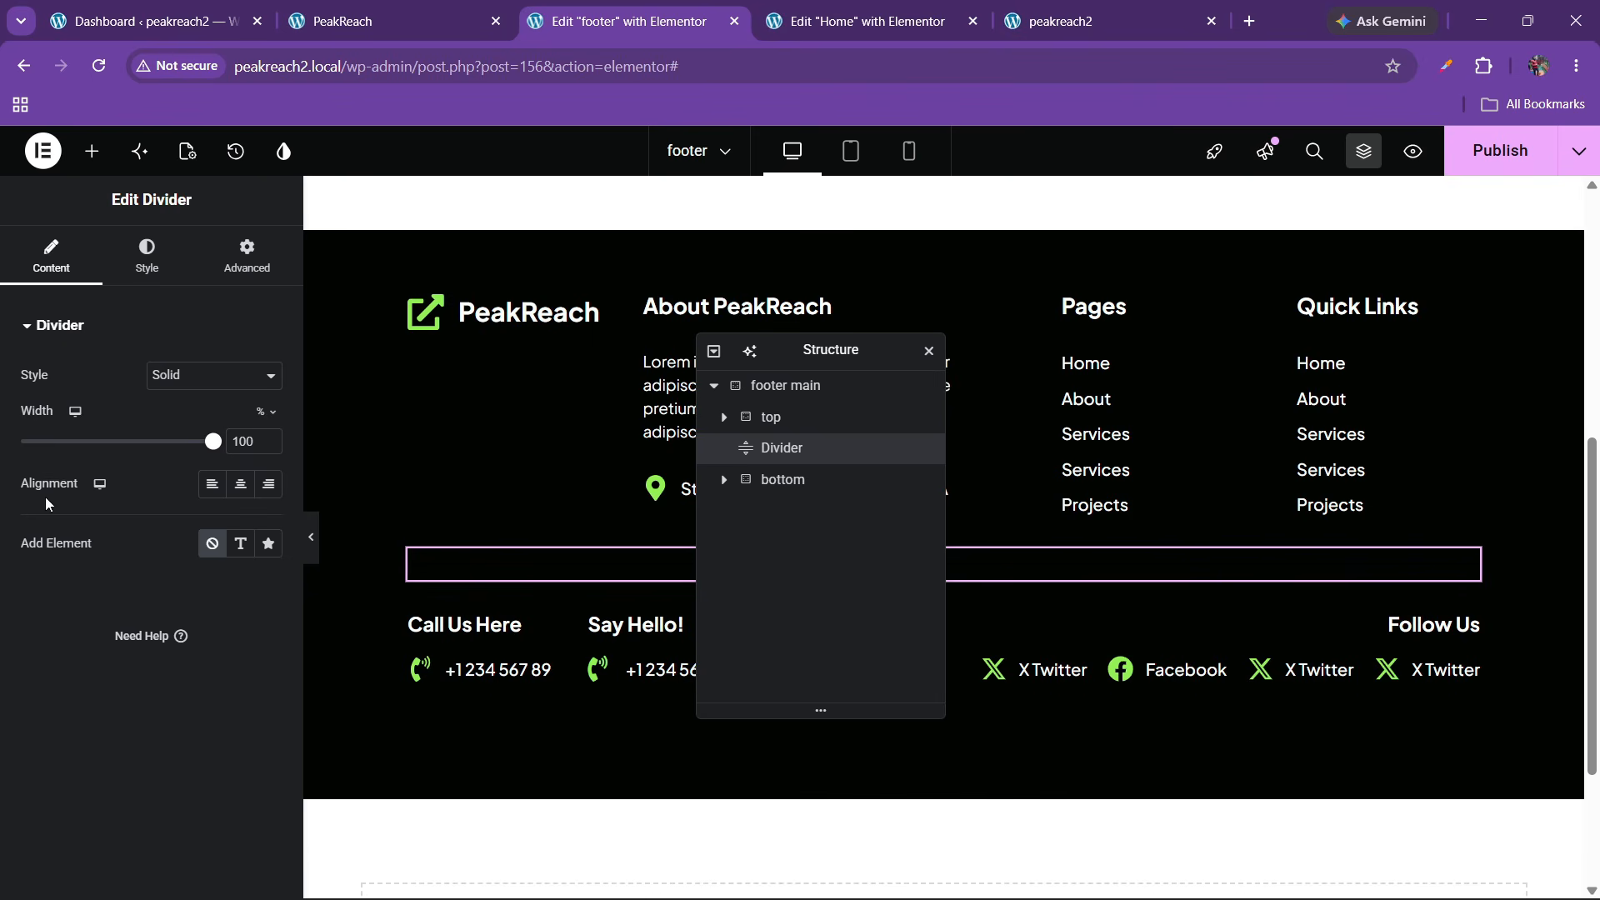
Style the divider with a gap of 2 and a grey colour
left_click(146, 254)
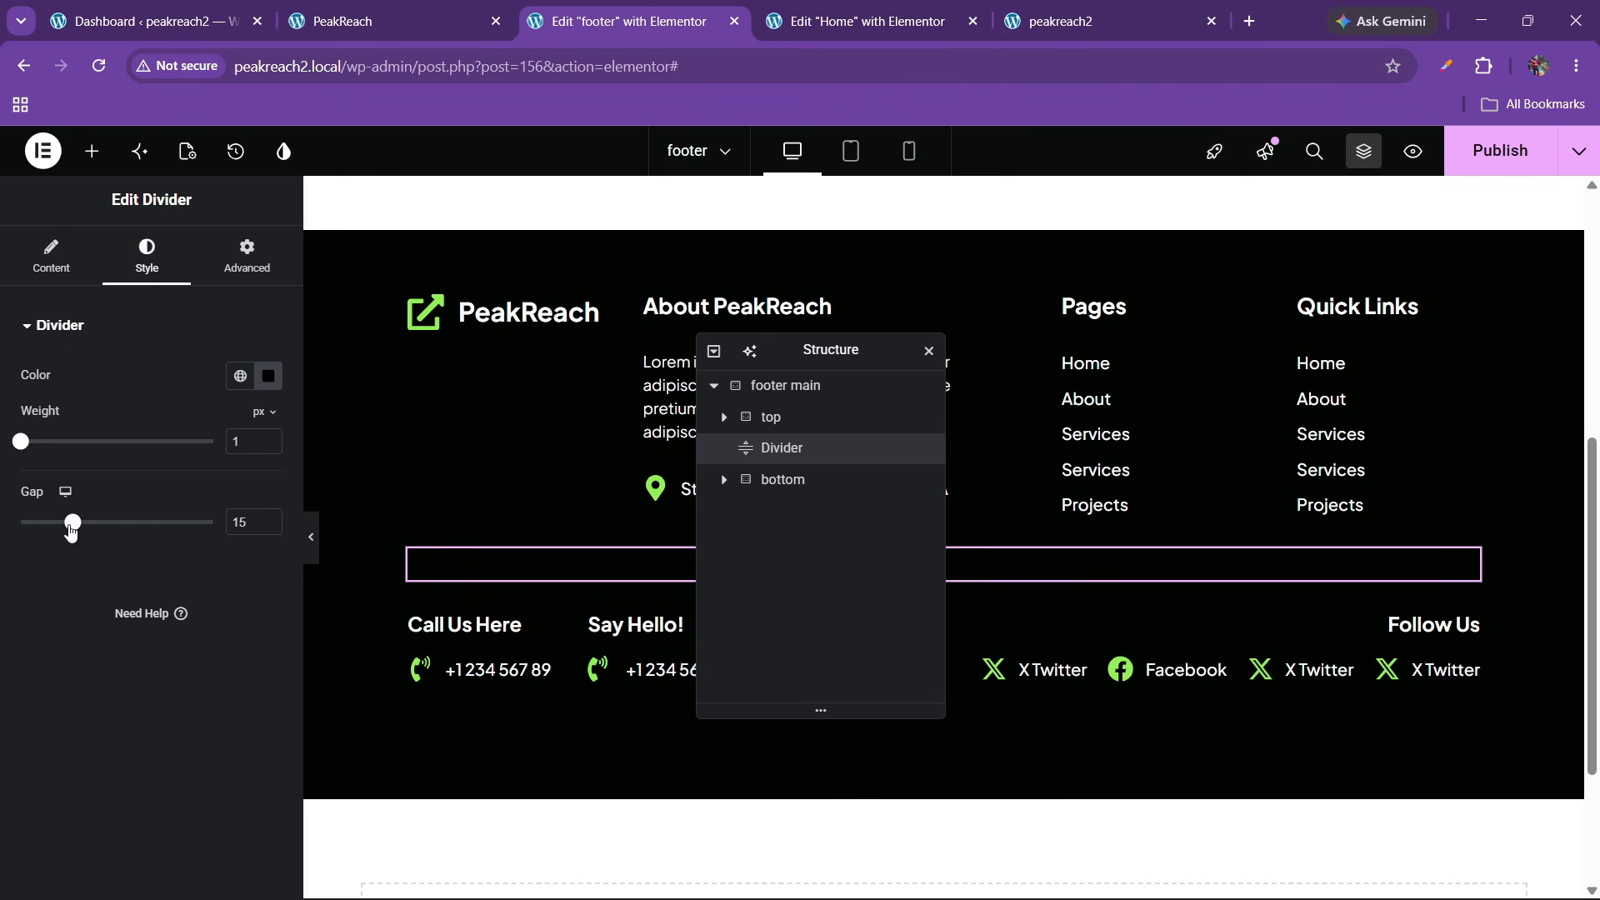
left_click_drag(72, 525, 25, 523)
left_click(270, 379)
left_click_drag(208, 569, 167, 546)
left_click(3, 600)
left_click(313, 542)
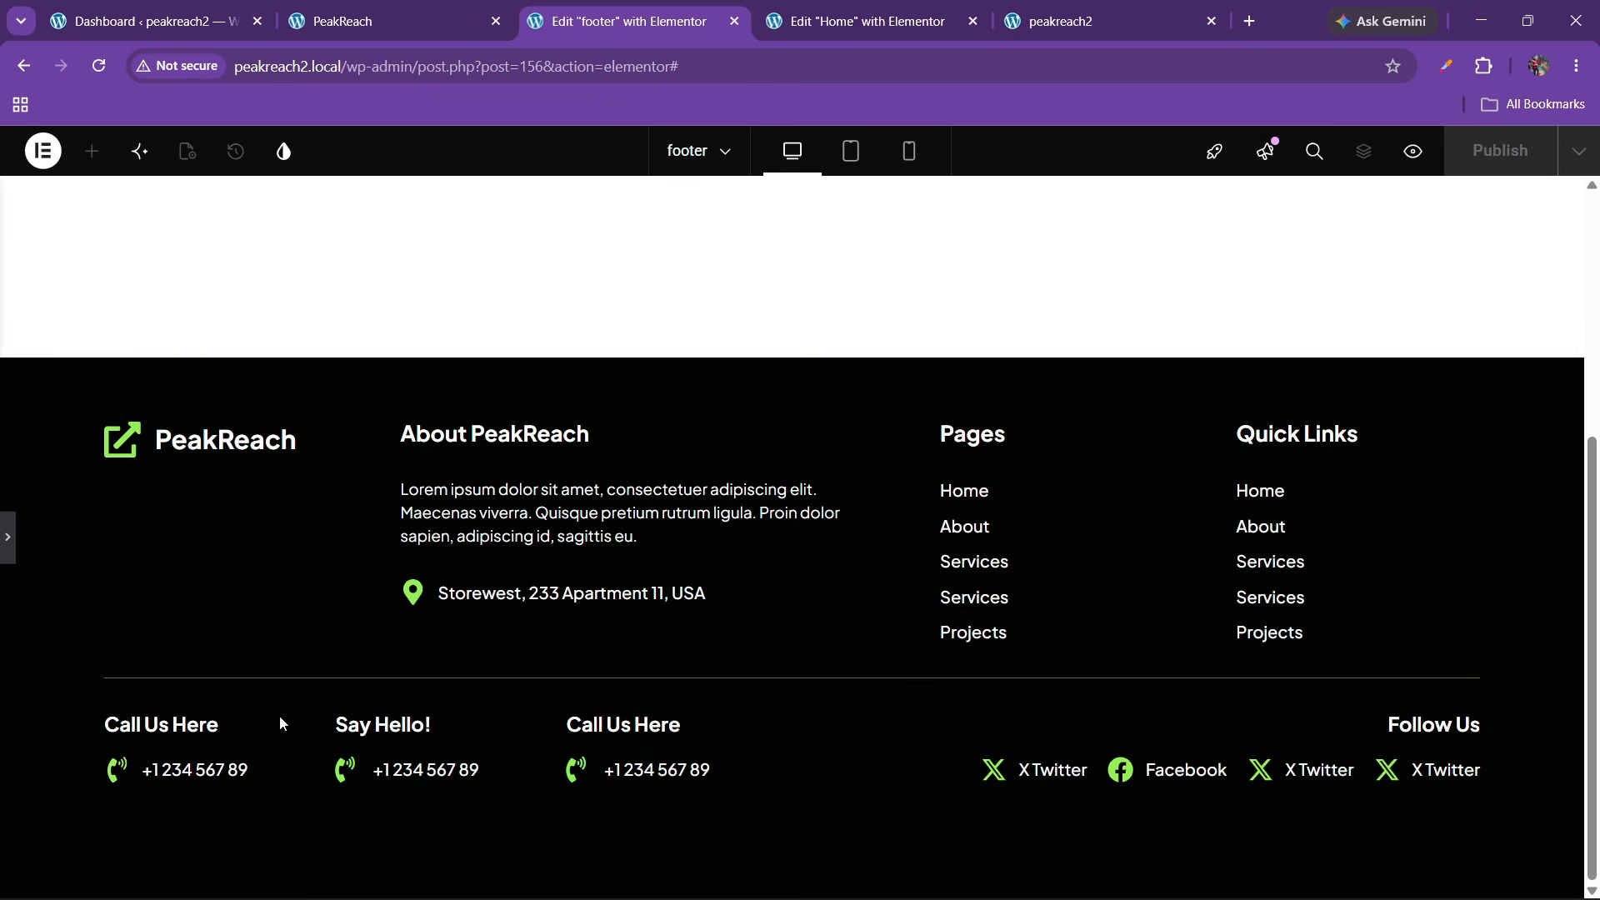
left_click(8, 542)
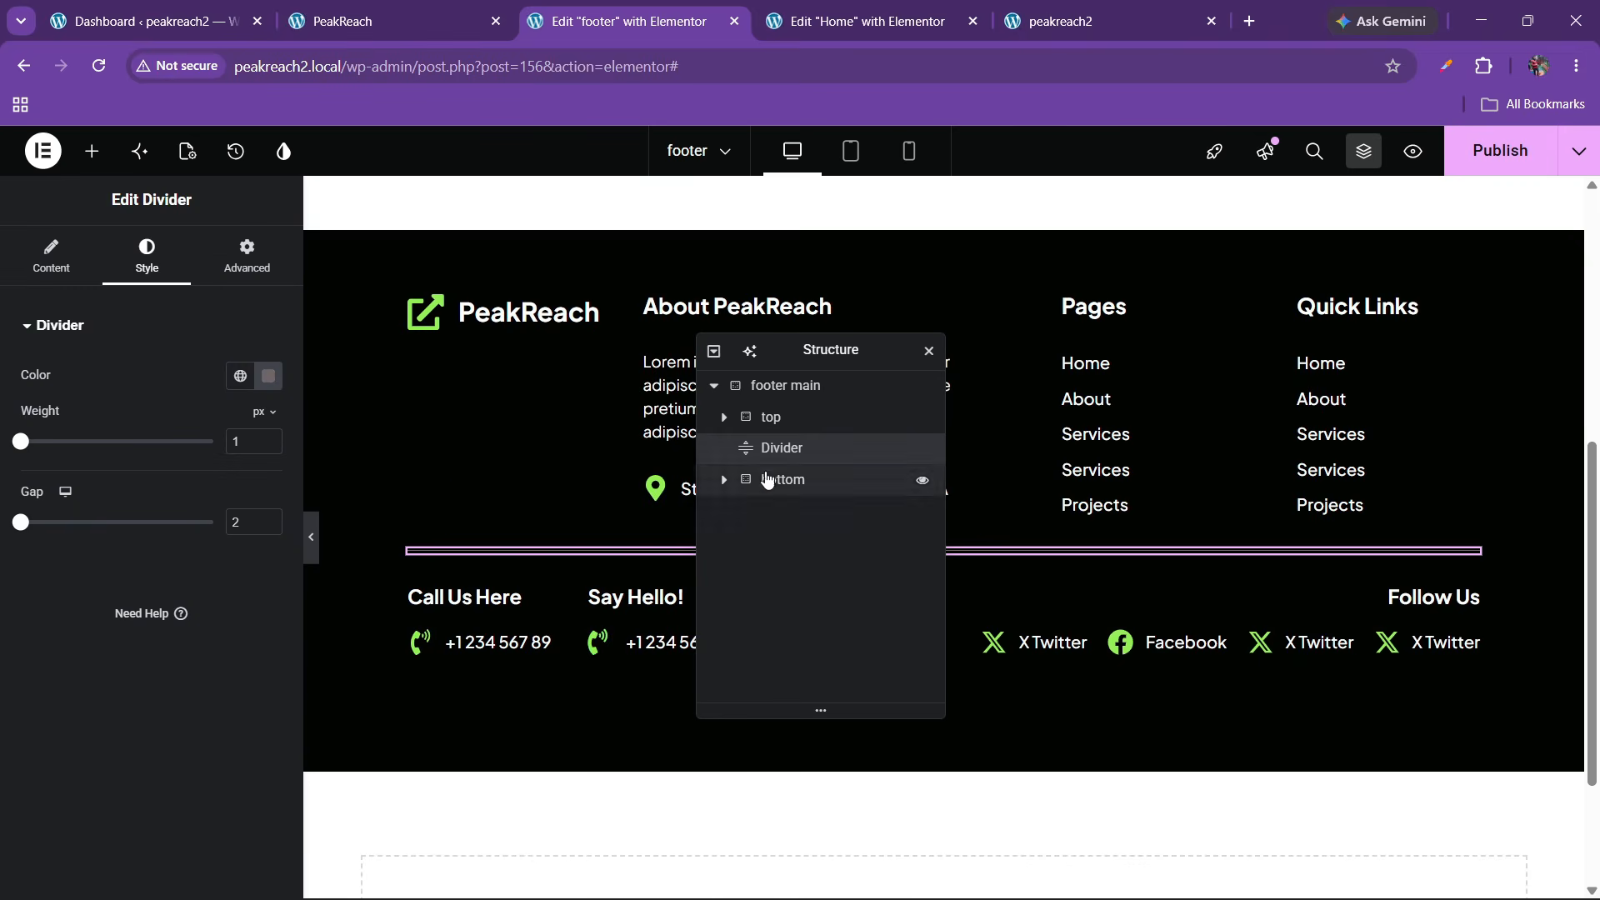
Duplicate the divider, put the copy below the bottom section, and compare with the live footer
right_click(778, 452)
left_click(733, 434)
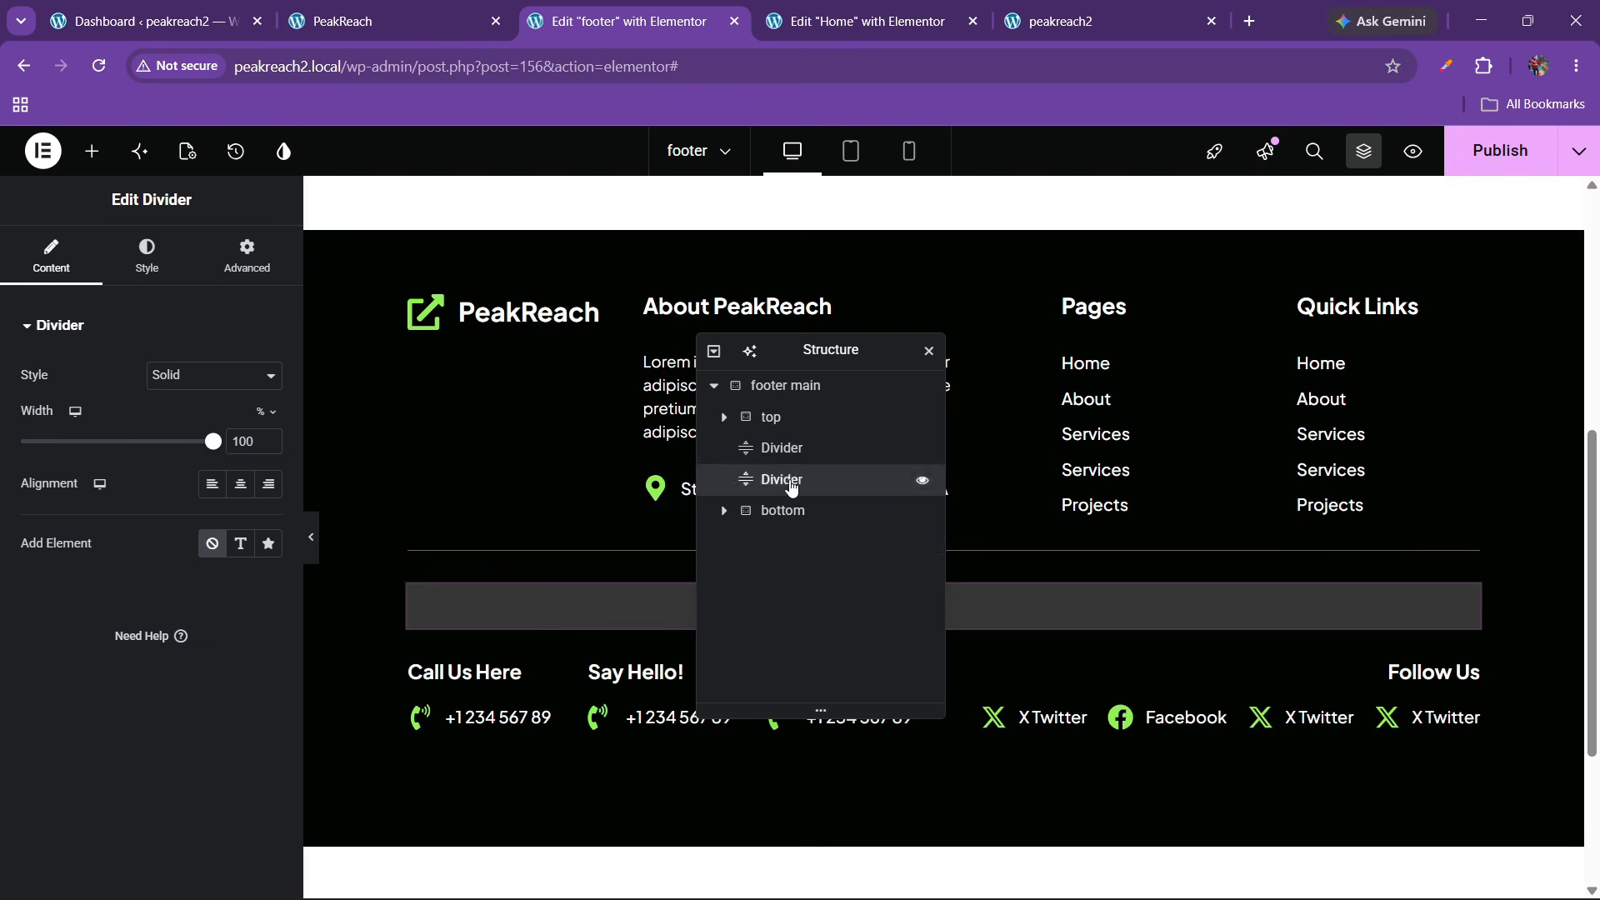
left_click_drag(792, 483, 798, 533)
left_click(787, 486)
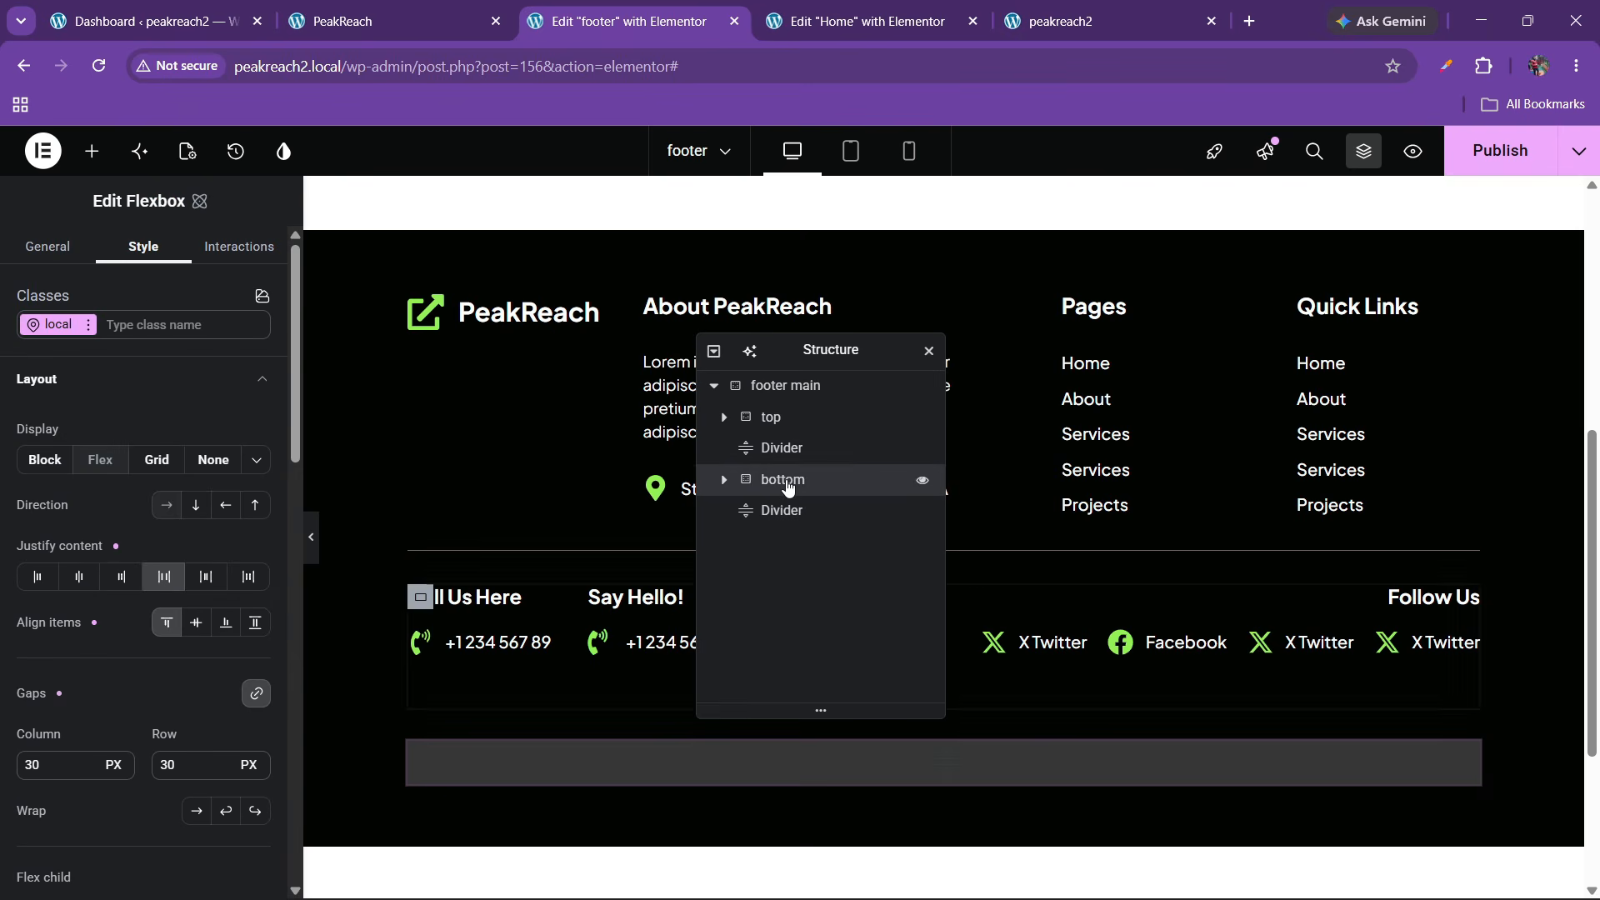
left_click(478, 8)
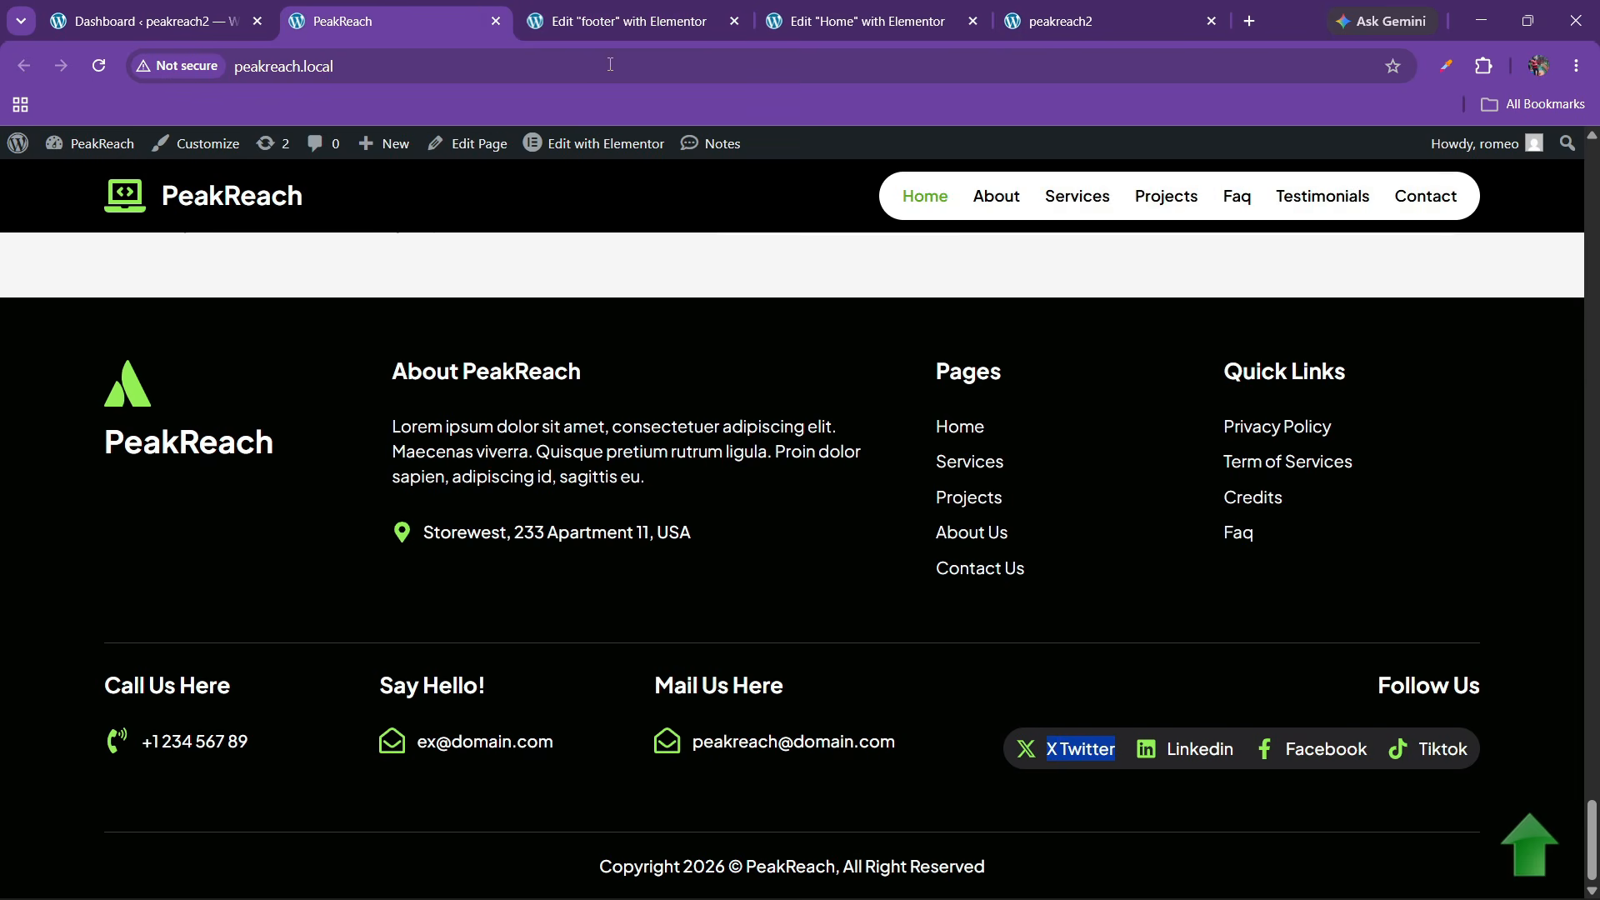
left_click(658, 18)
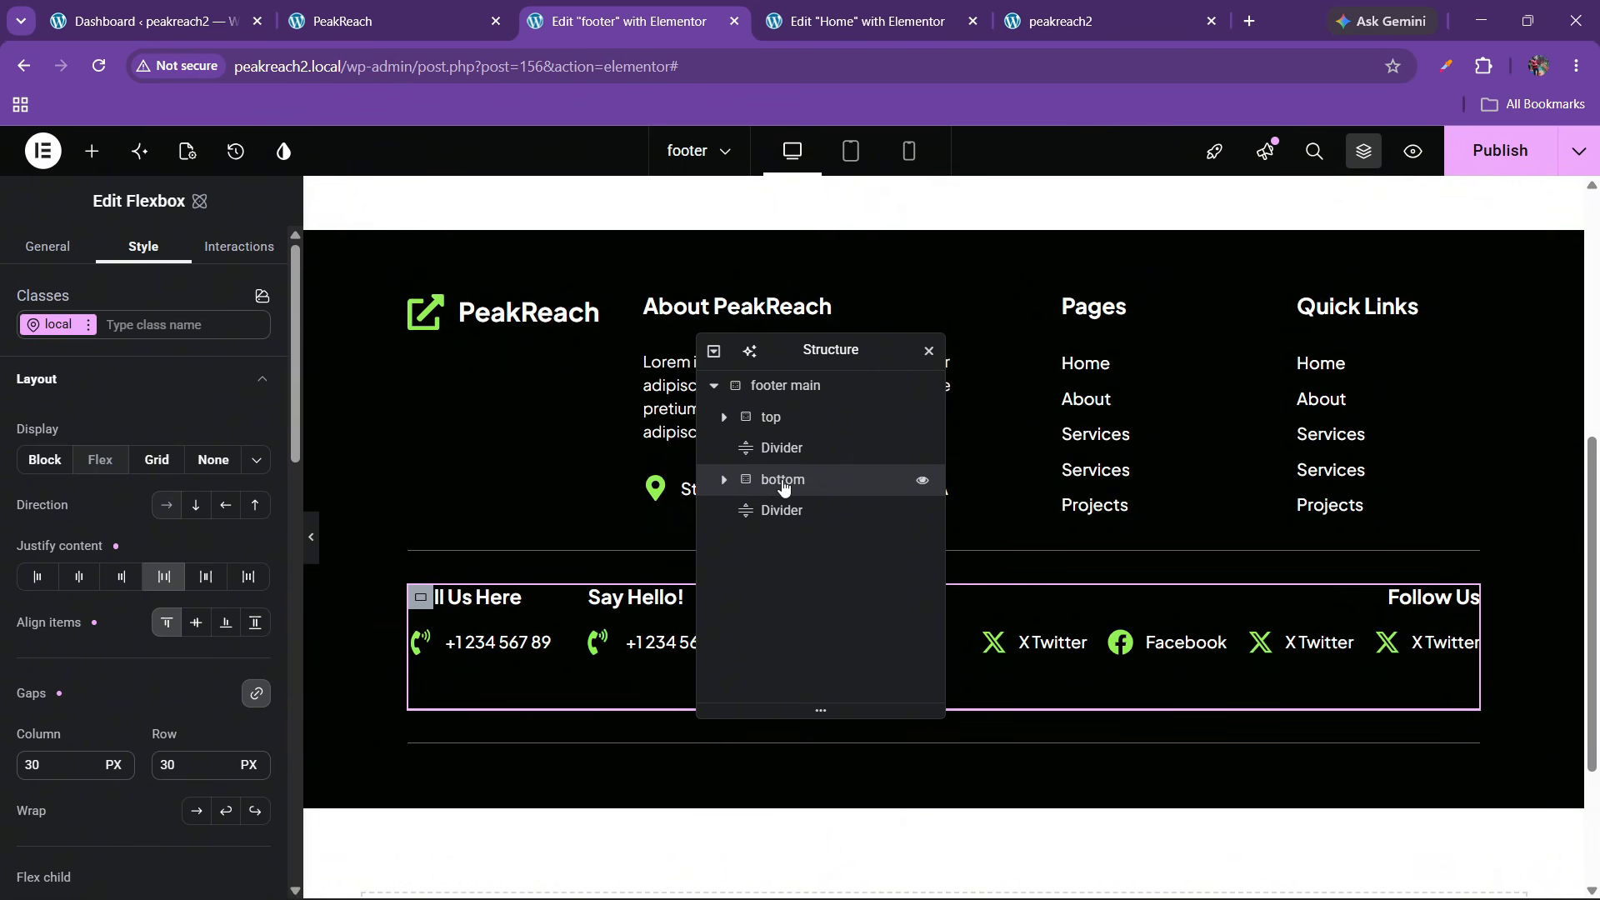
left_click(433, 10)
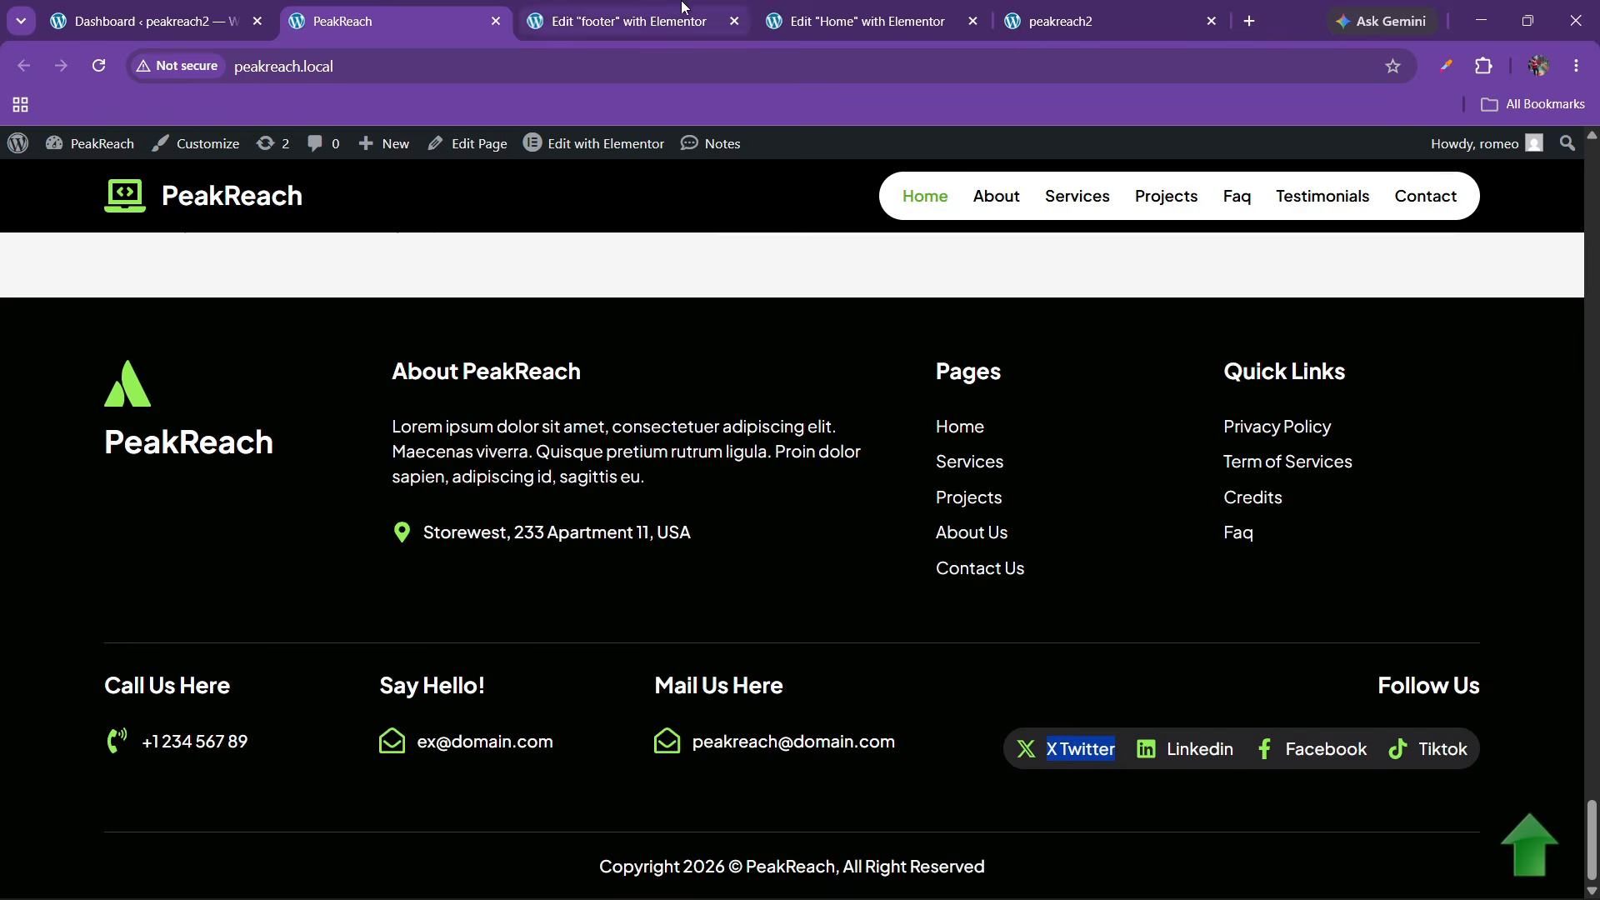
left_click(634, 20)
Copy the address icon list and paste it at the end of the footer's main container
left_click_drag(793, 353, 960, 356)
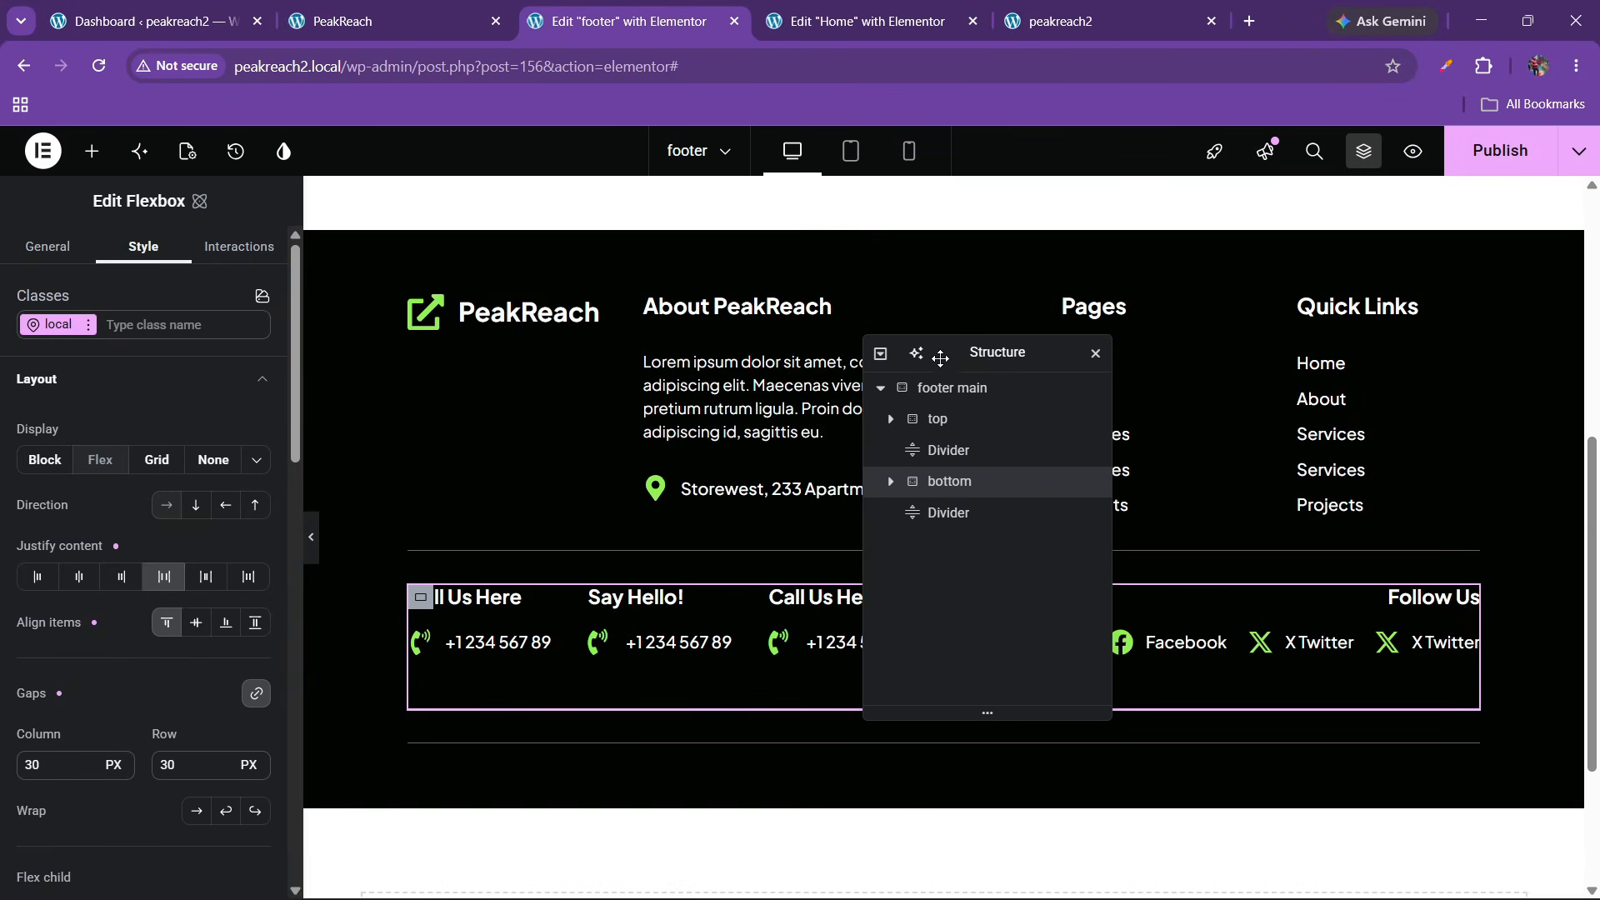
right_click(775, 495)
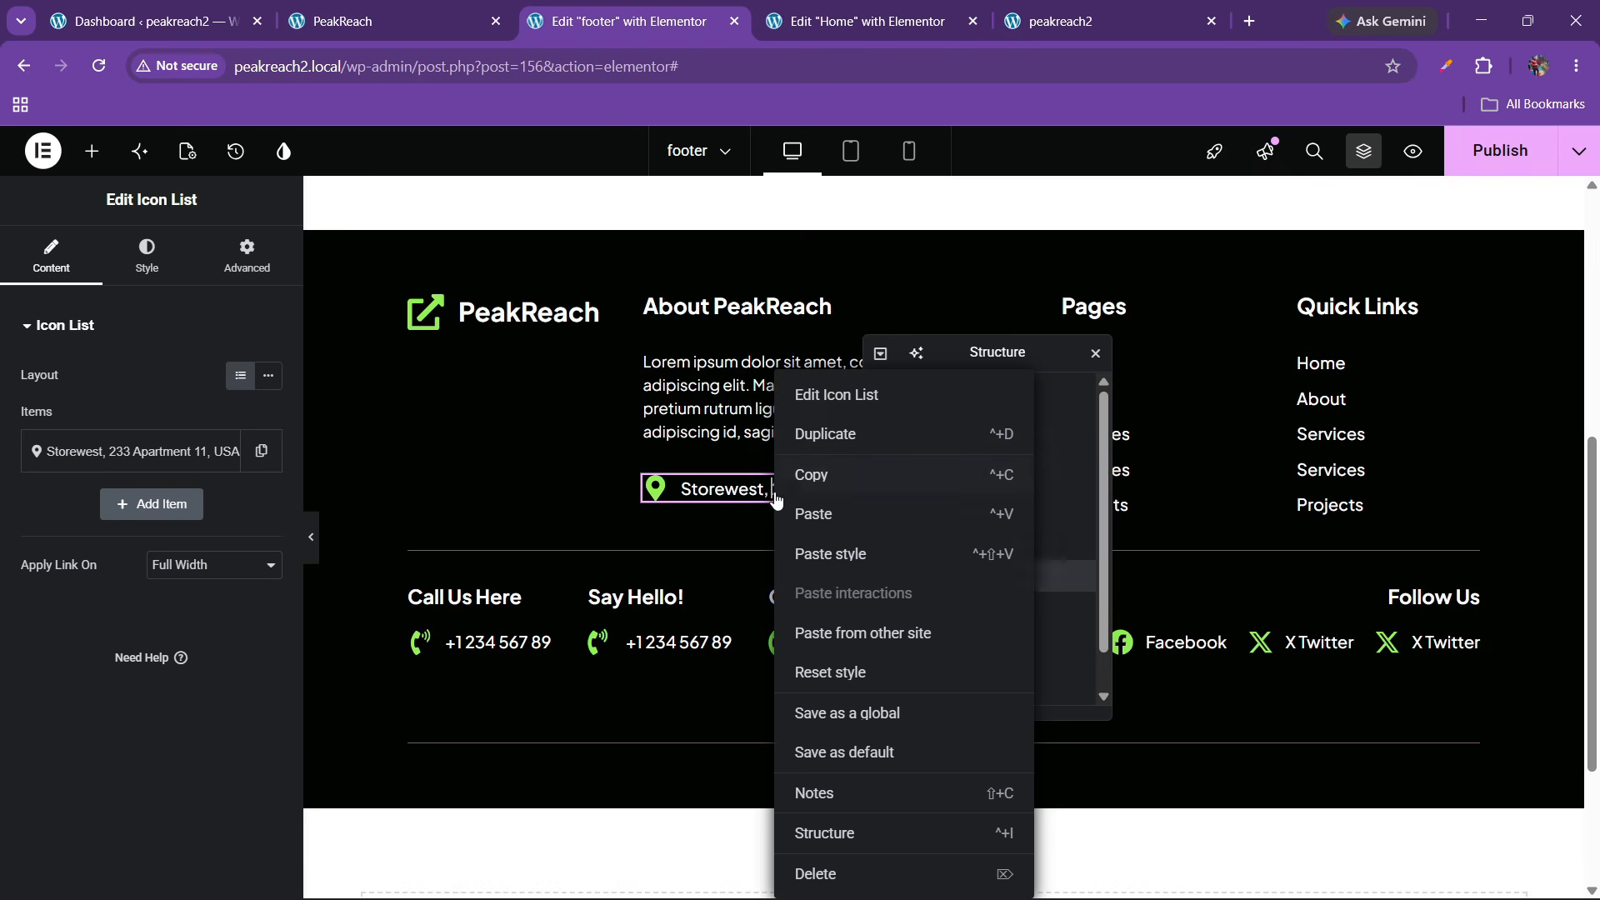
left_click(816, 482)
scroll(972, 586, "down", 1)
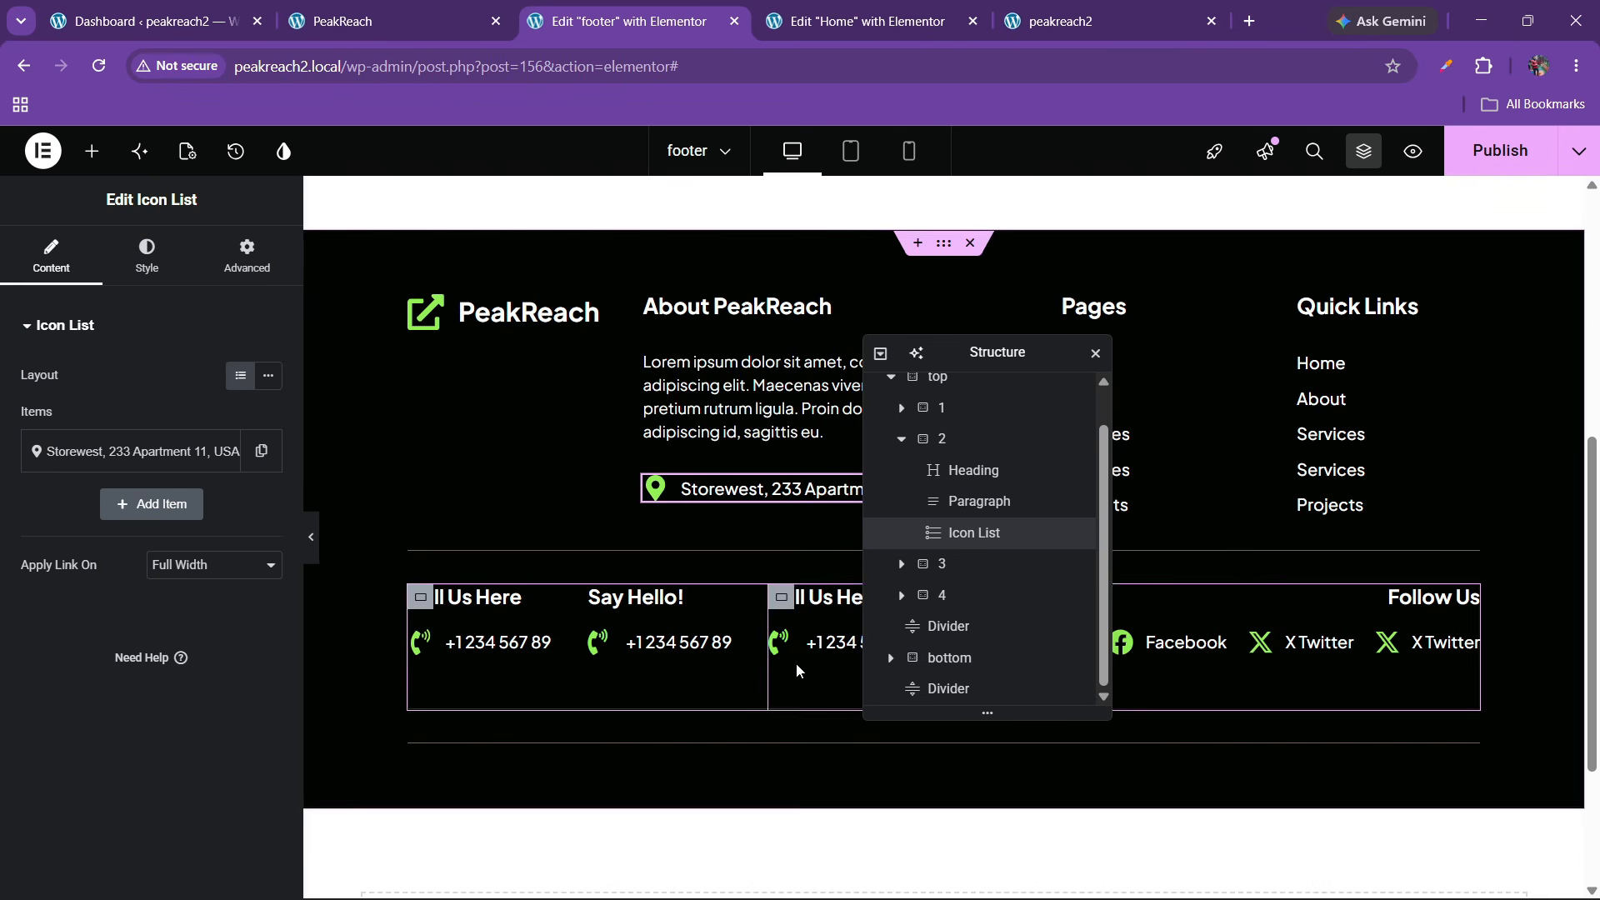
right_click(778, 719)
left_click(820, 554)
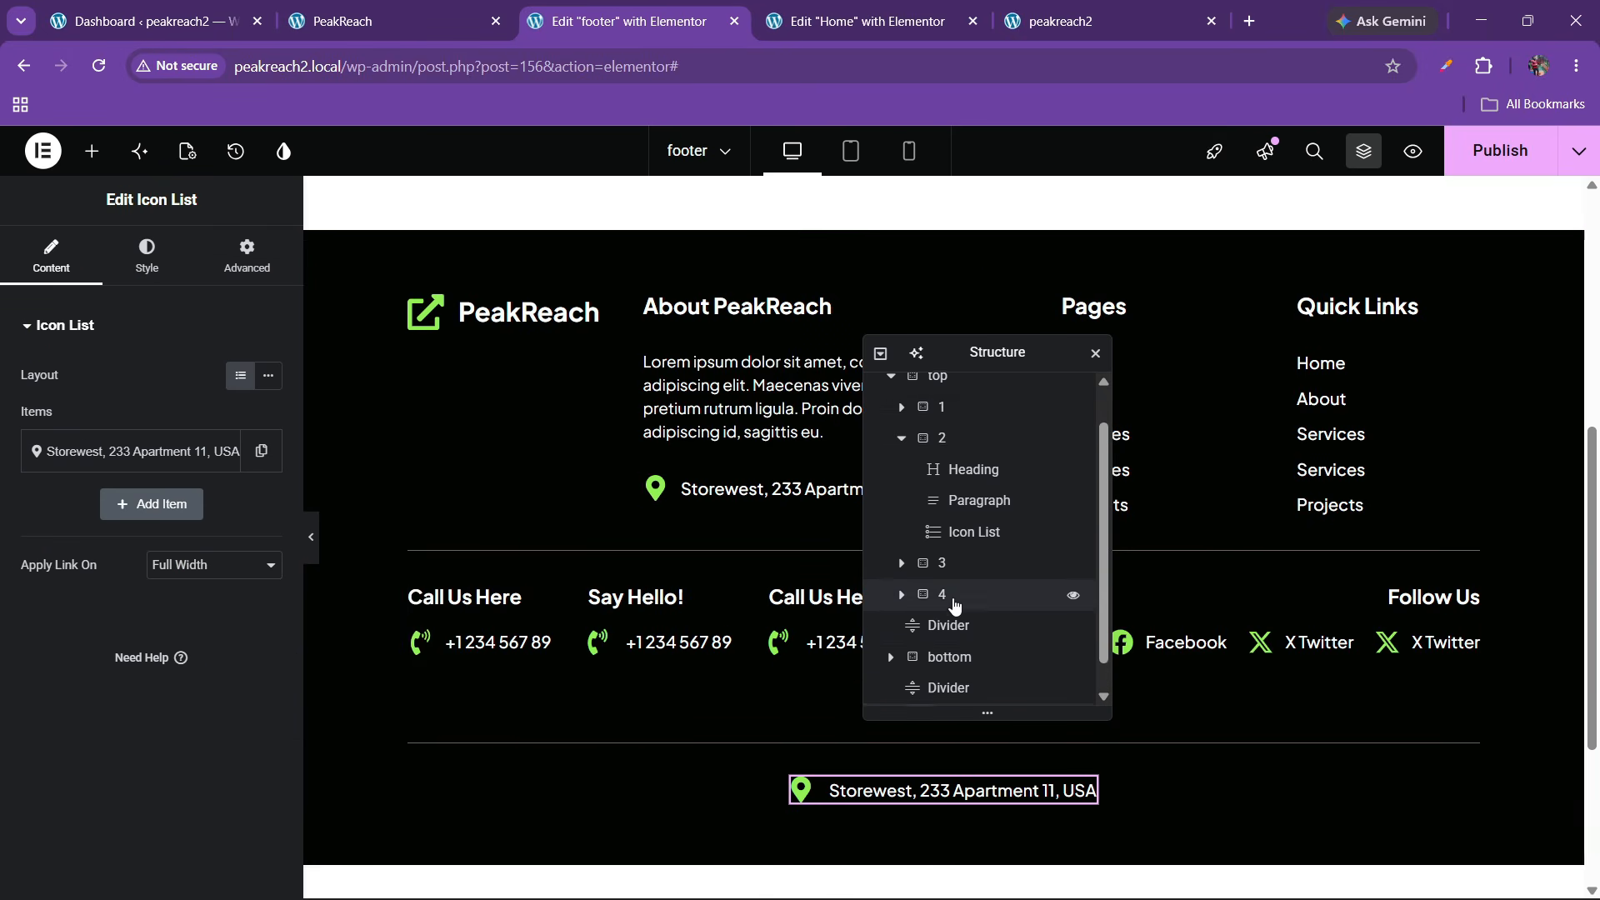
scroll(934, 617, "down", 1)
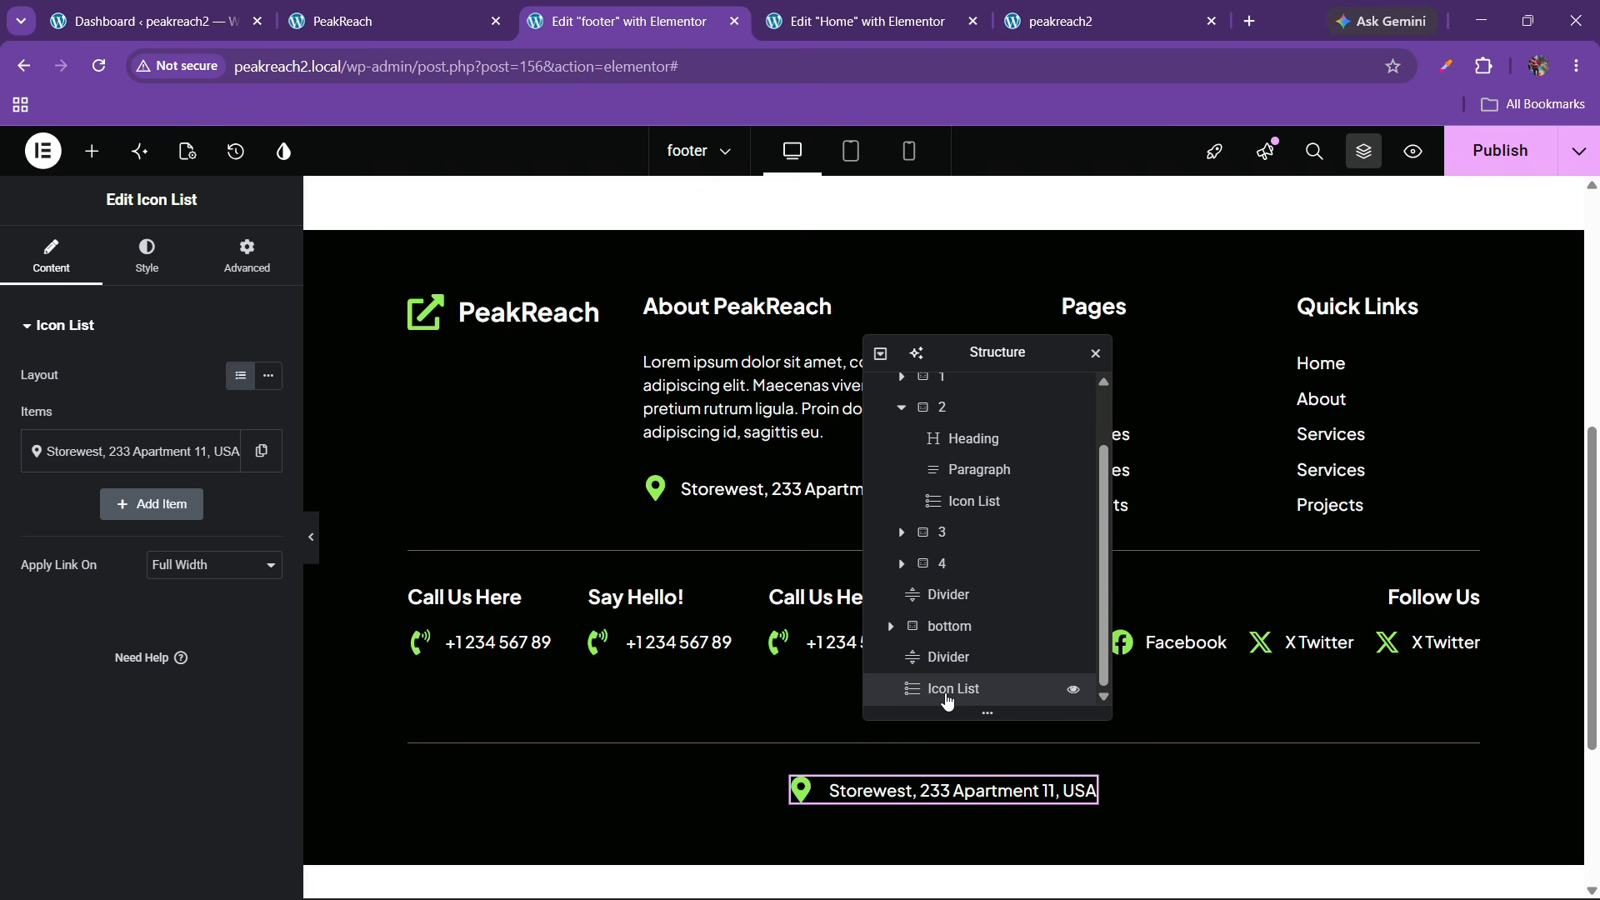
Remove the pasted item's icon and replace its text with 'Copyright 2026 © PeakReach, All Right Reserved'
left_click(100, 454)
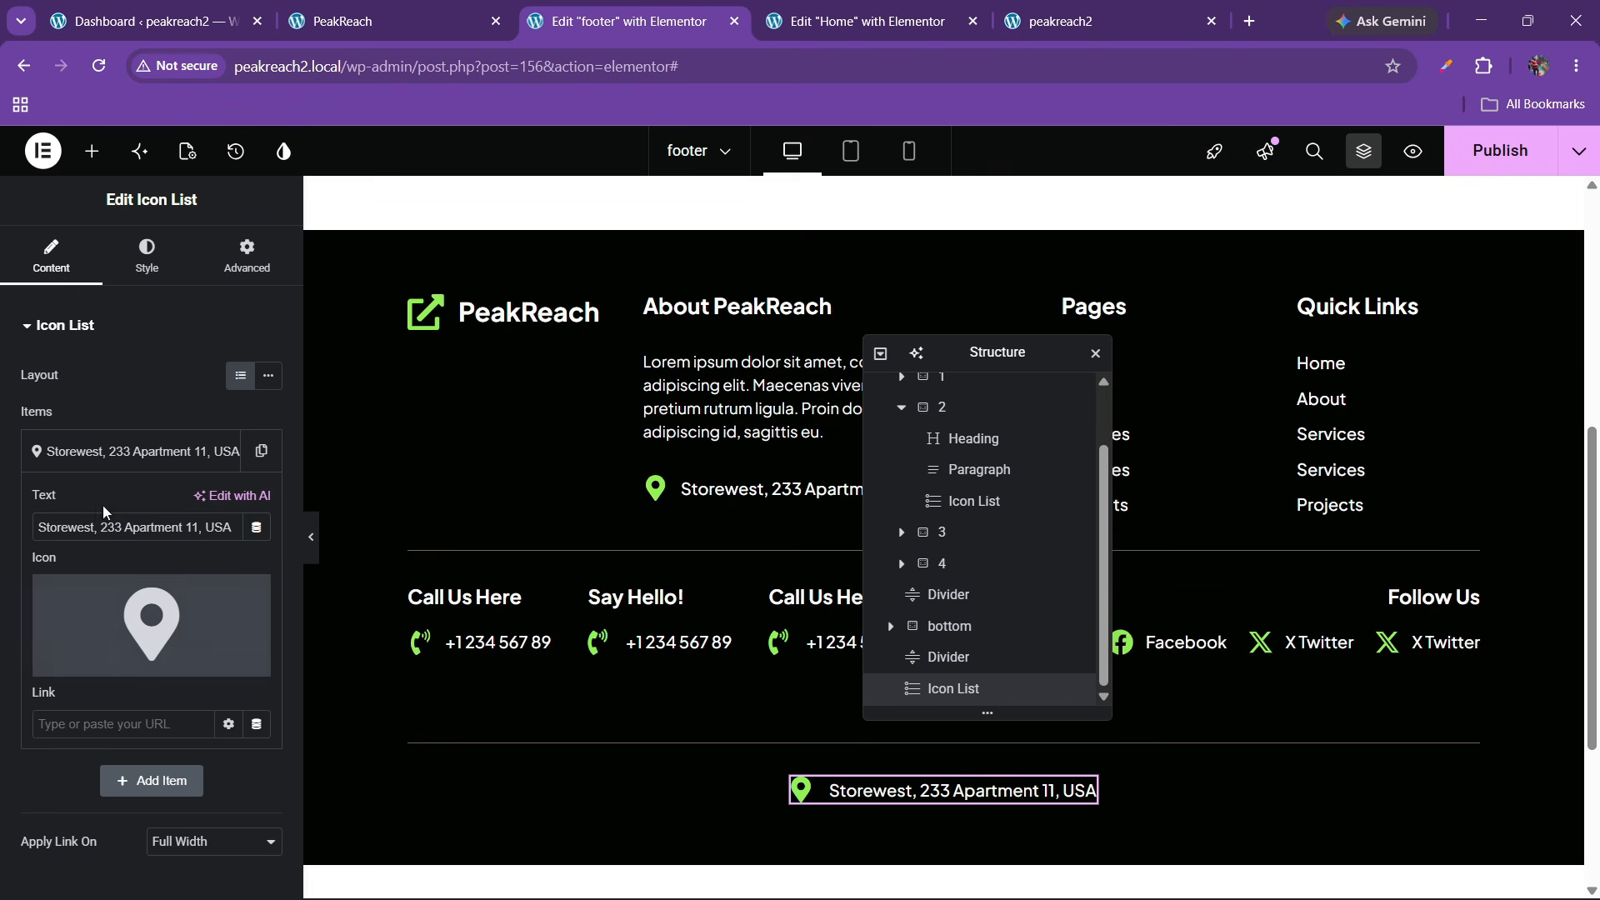
left_click(247, 604)
left_click(349, 10)
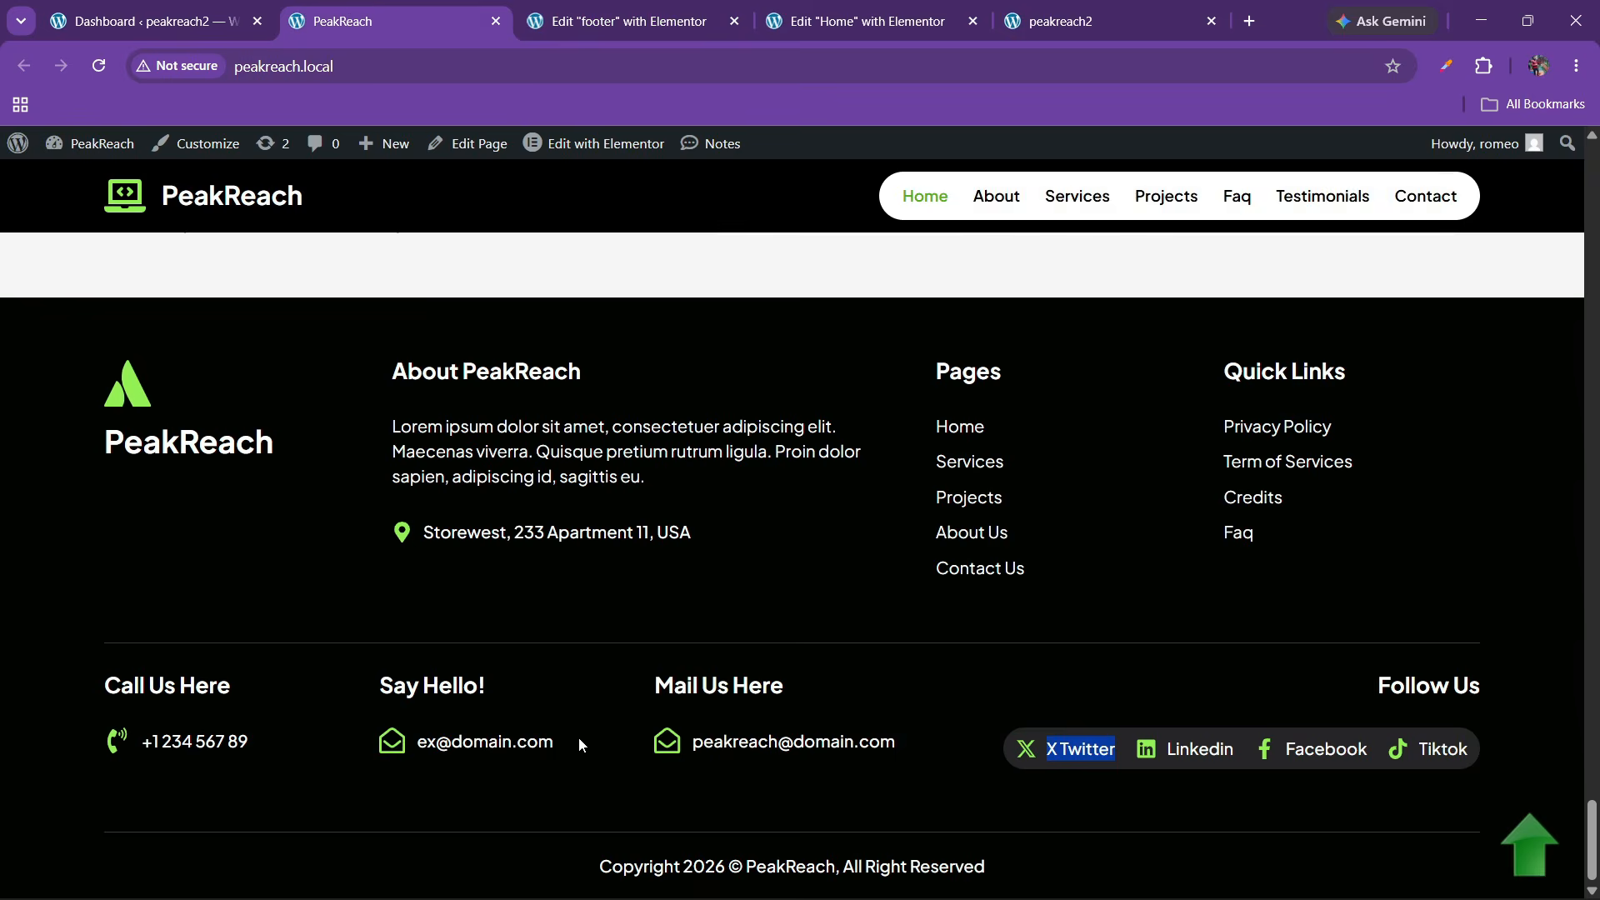
left_click_drag(584, 854, 1209, 884)
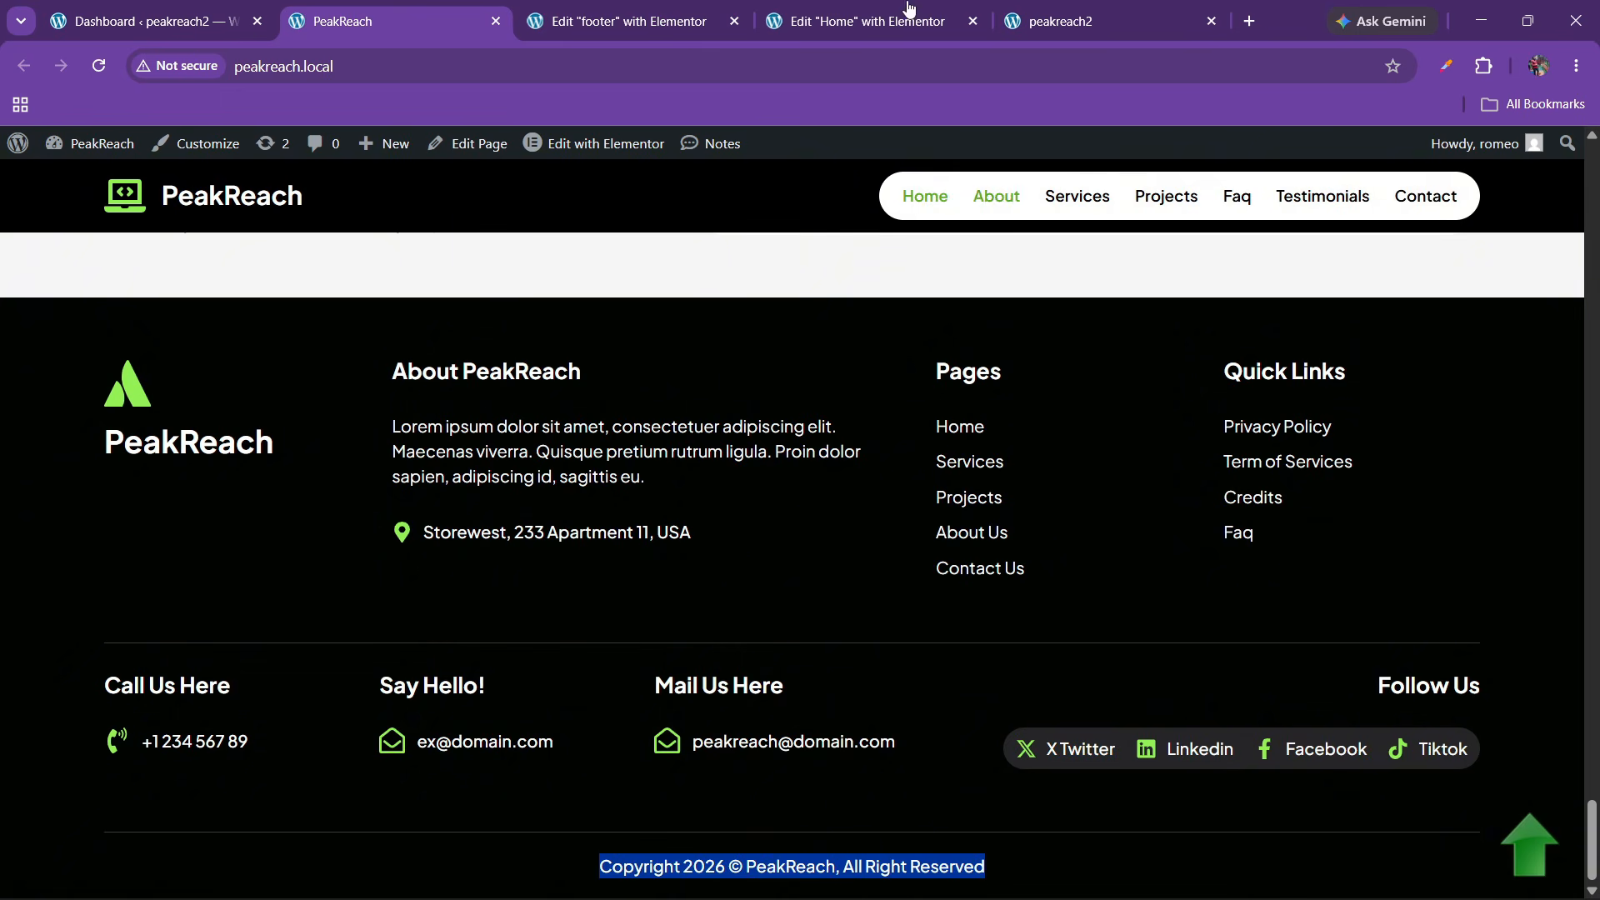
left_click(621, 21)
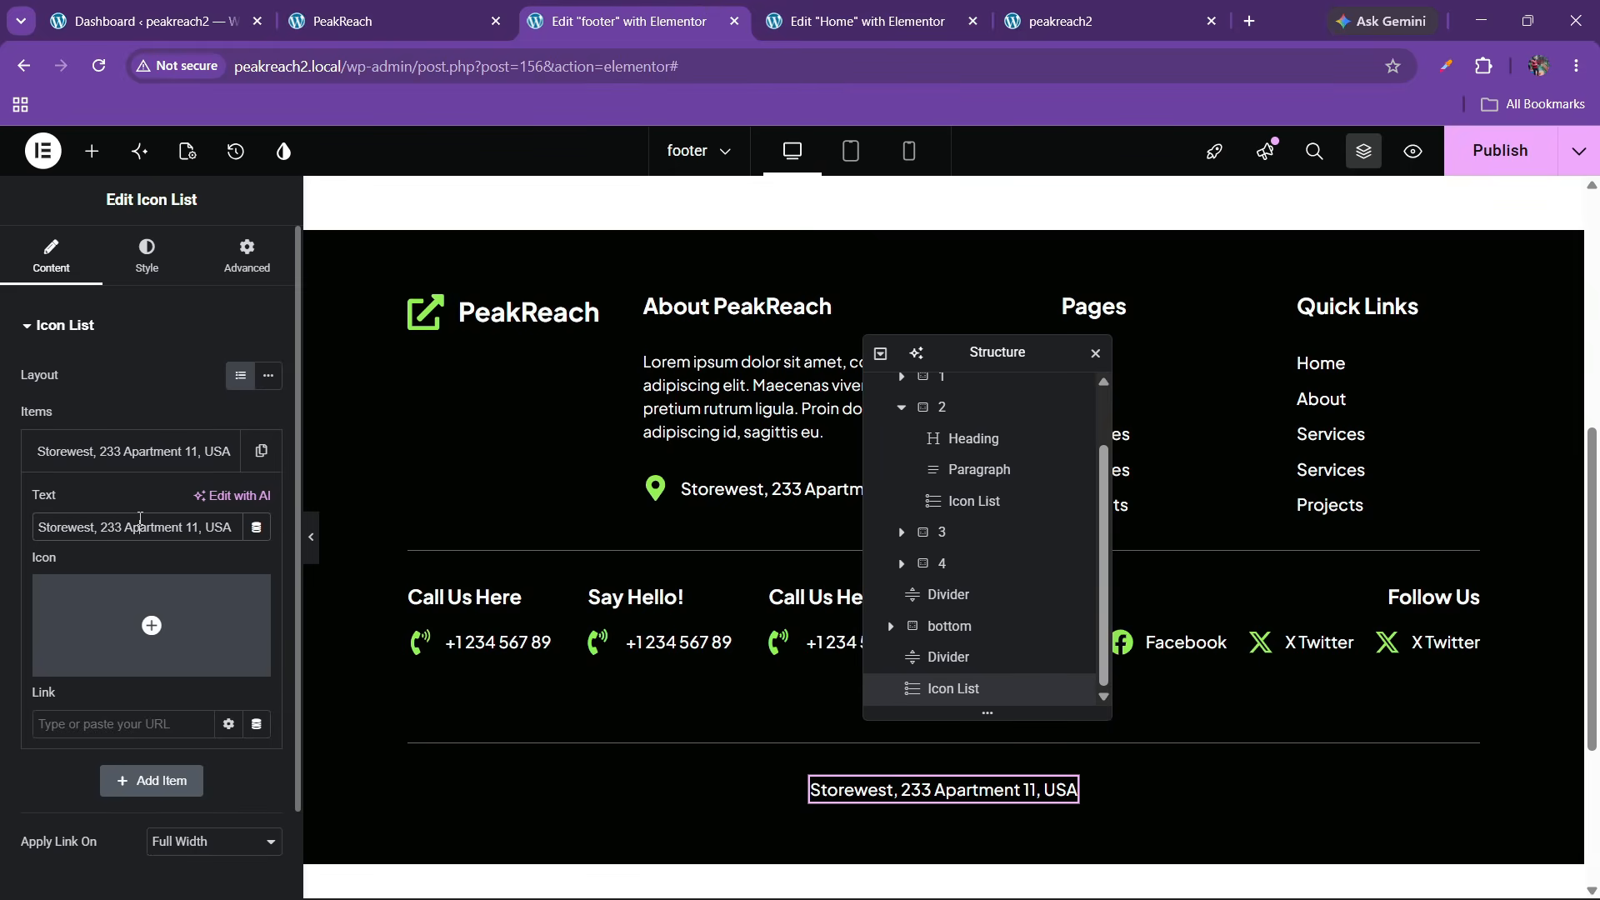
key("ctrl+a")
key("ctrl+v")
left_click(150, 457)
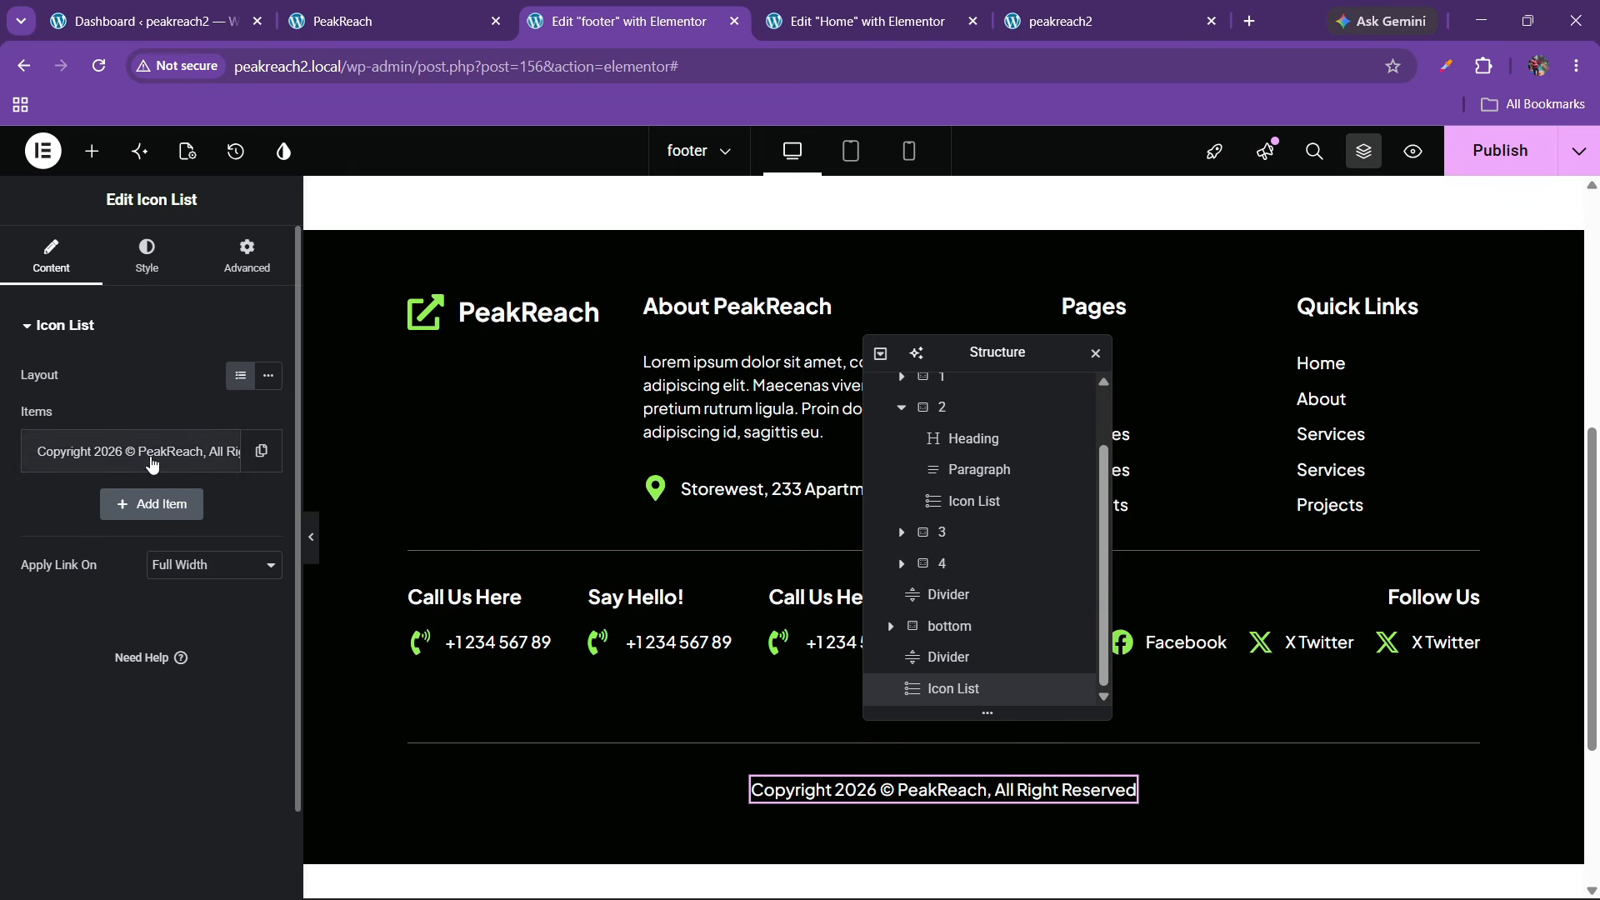
left_click(310, 539)
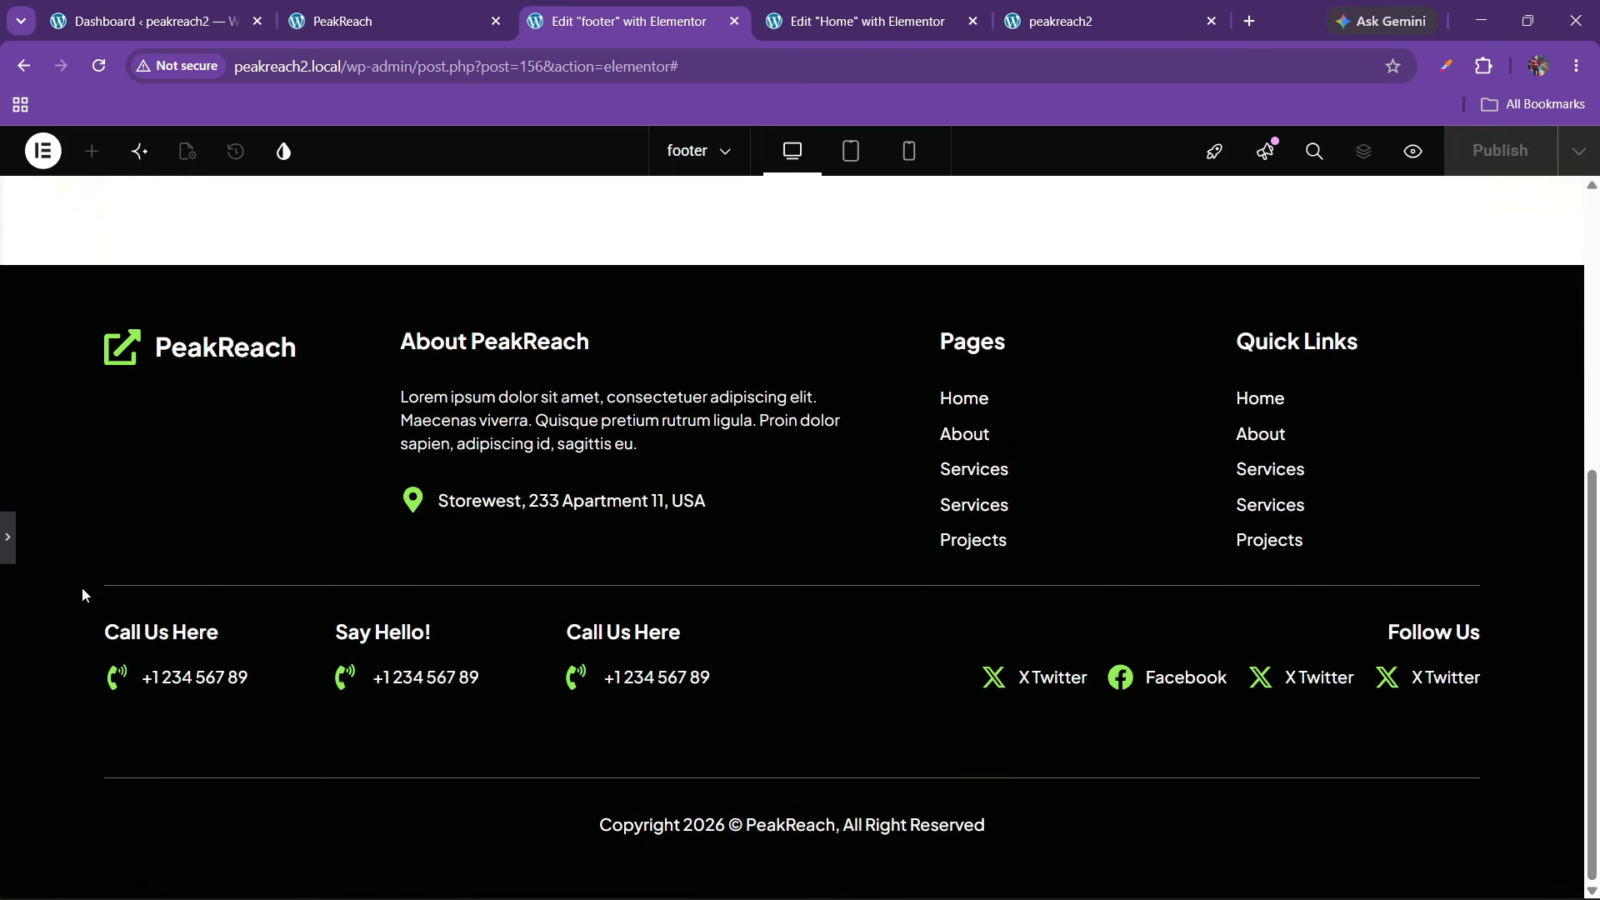
left_click(6, 556)
scroll(949, 464, "up", 2)
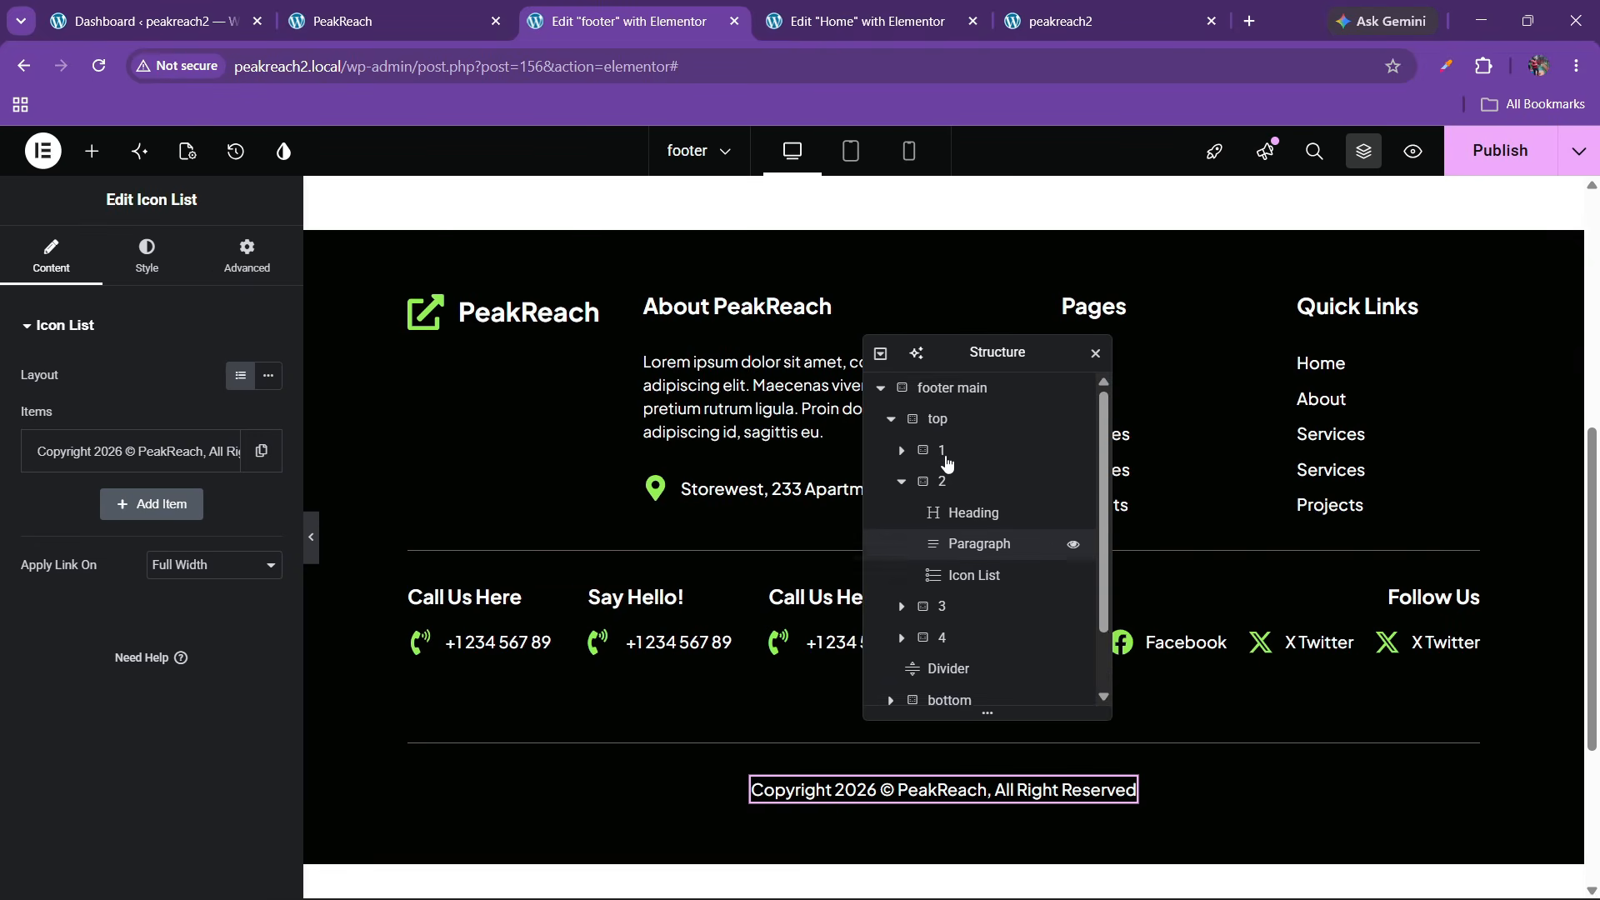
left_click(940, 400)
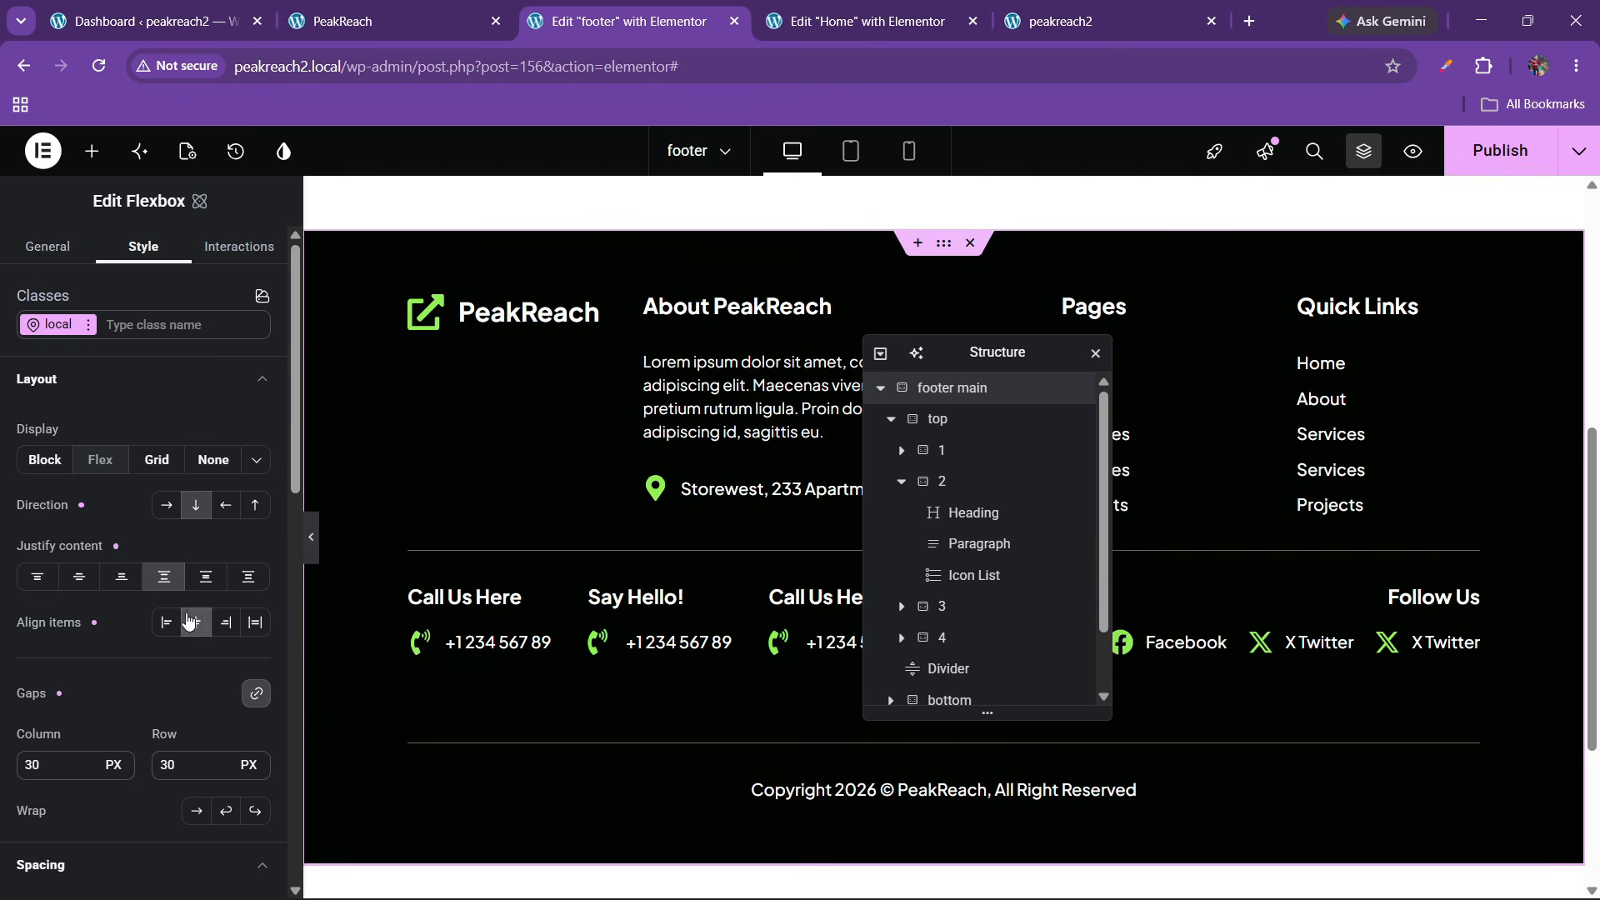
Set the footer main container's bottom padding to 40 px
scroll(188, 621, "down", 5)
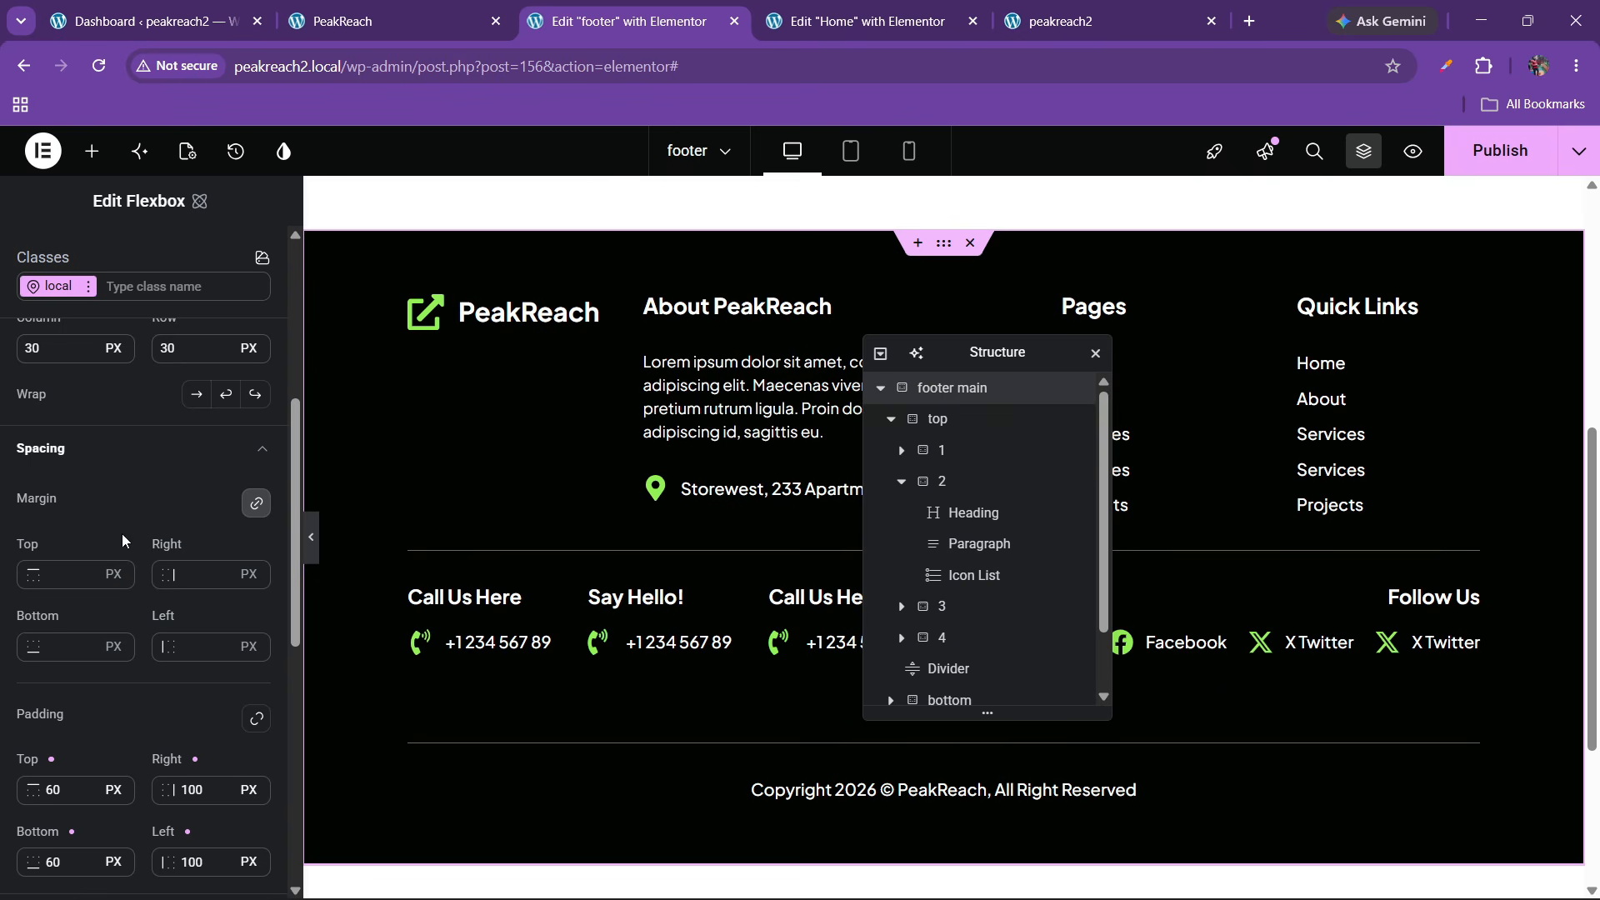
scroll(180, 682, "down", 3)
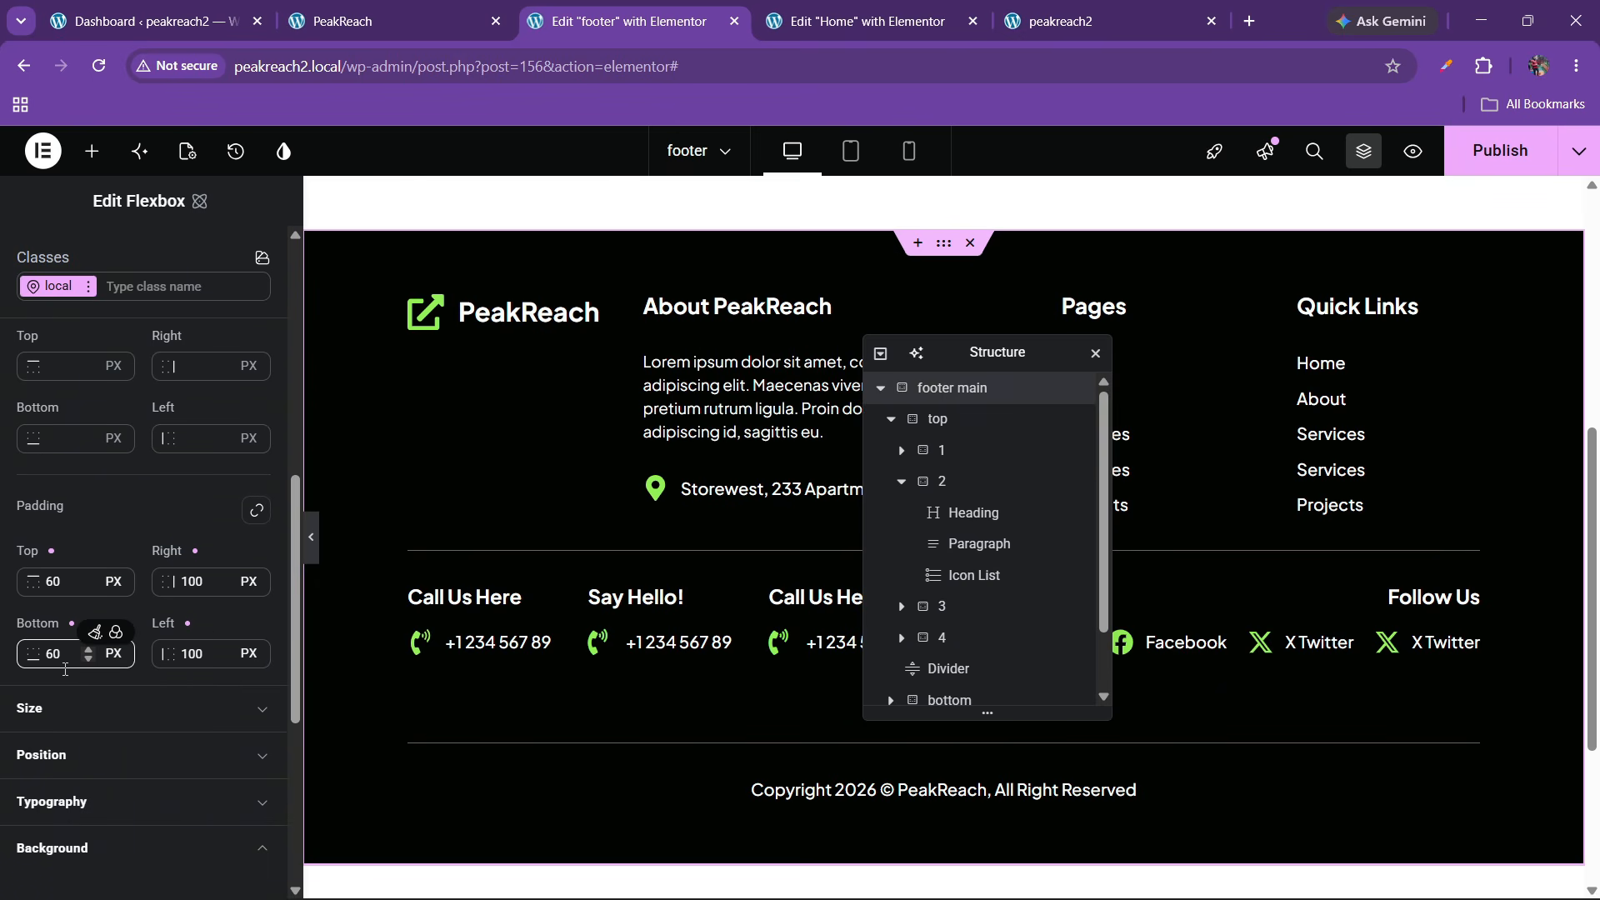
left_click(54, 655)
key("BackSpace")
type("4")
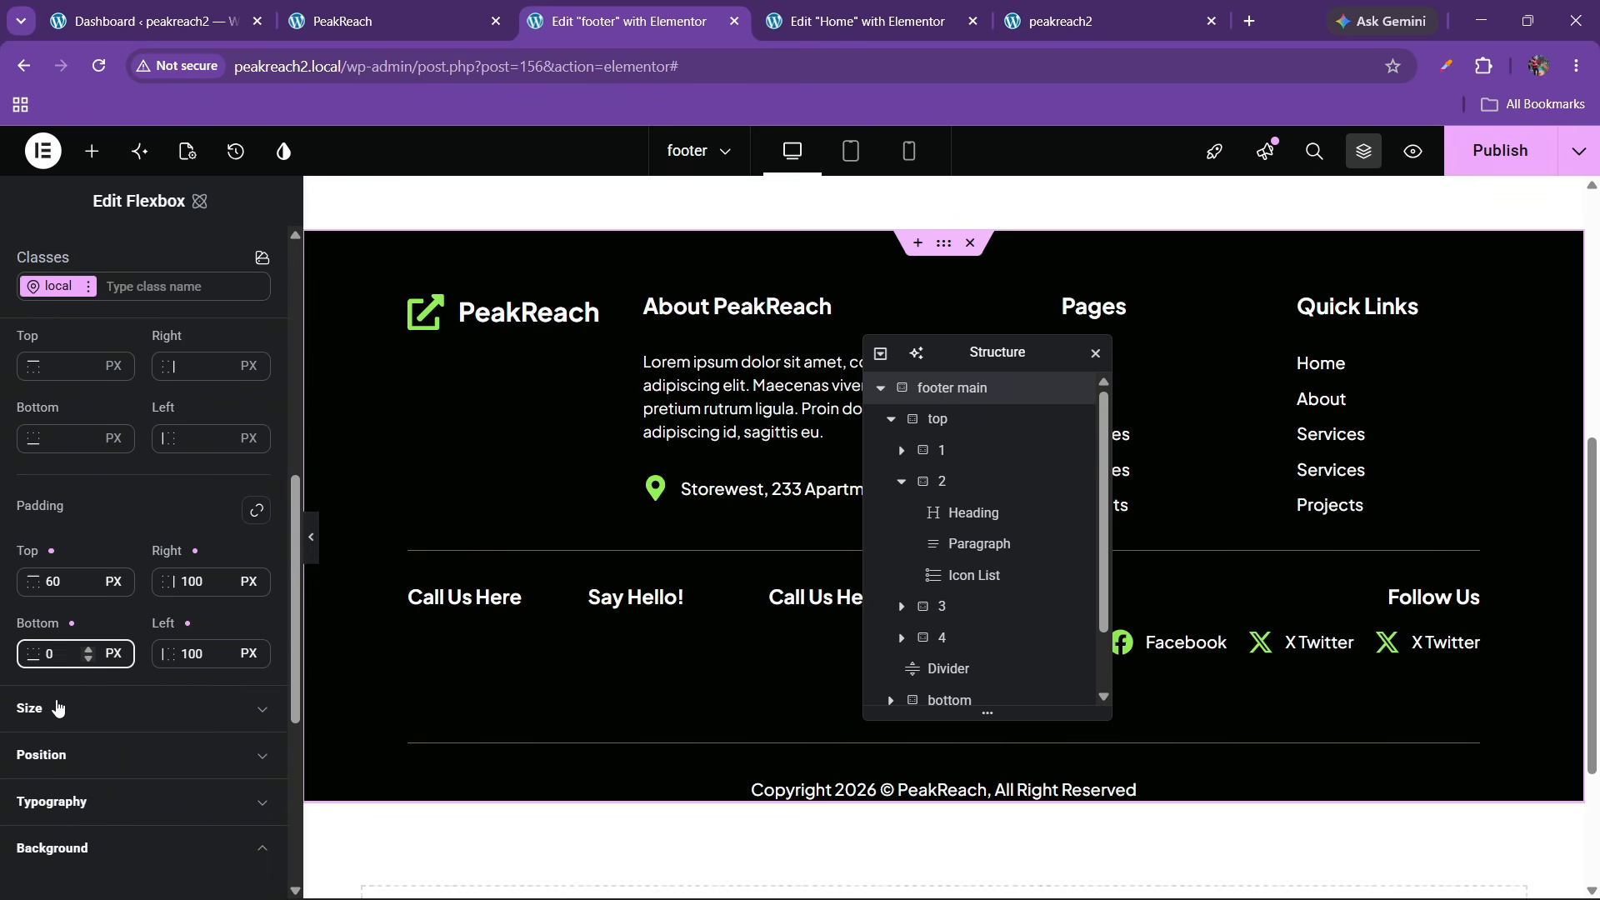
left_click(317, 557)
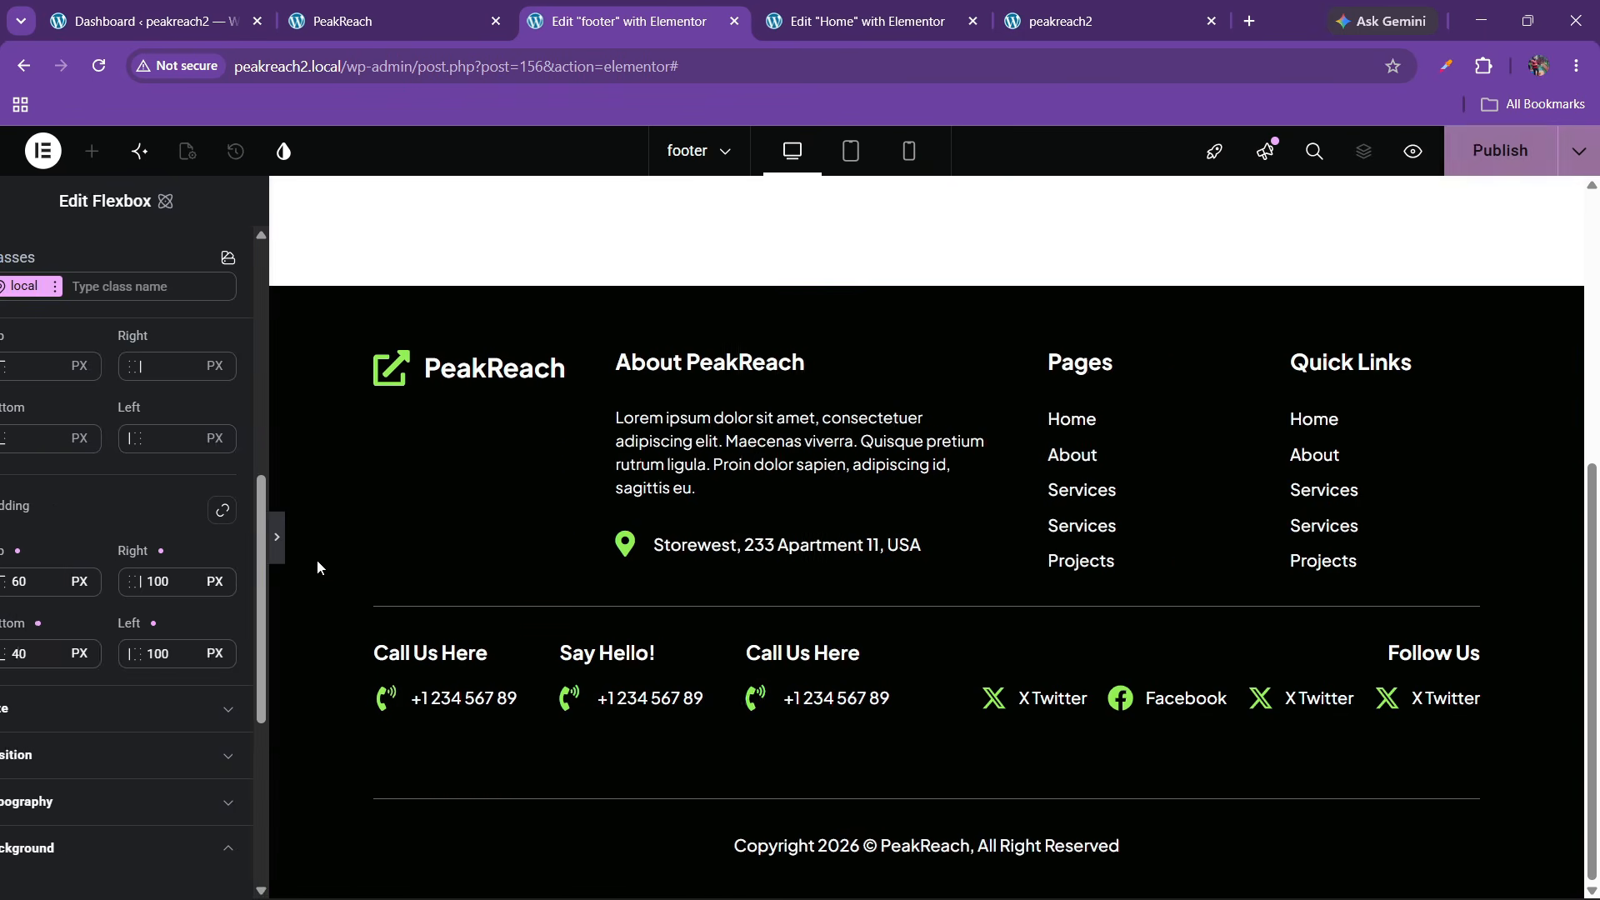
left_click(10, 539)
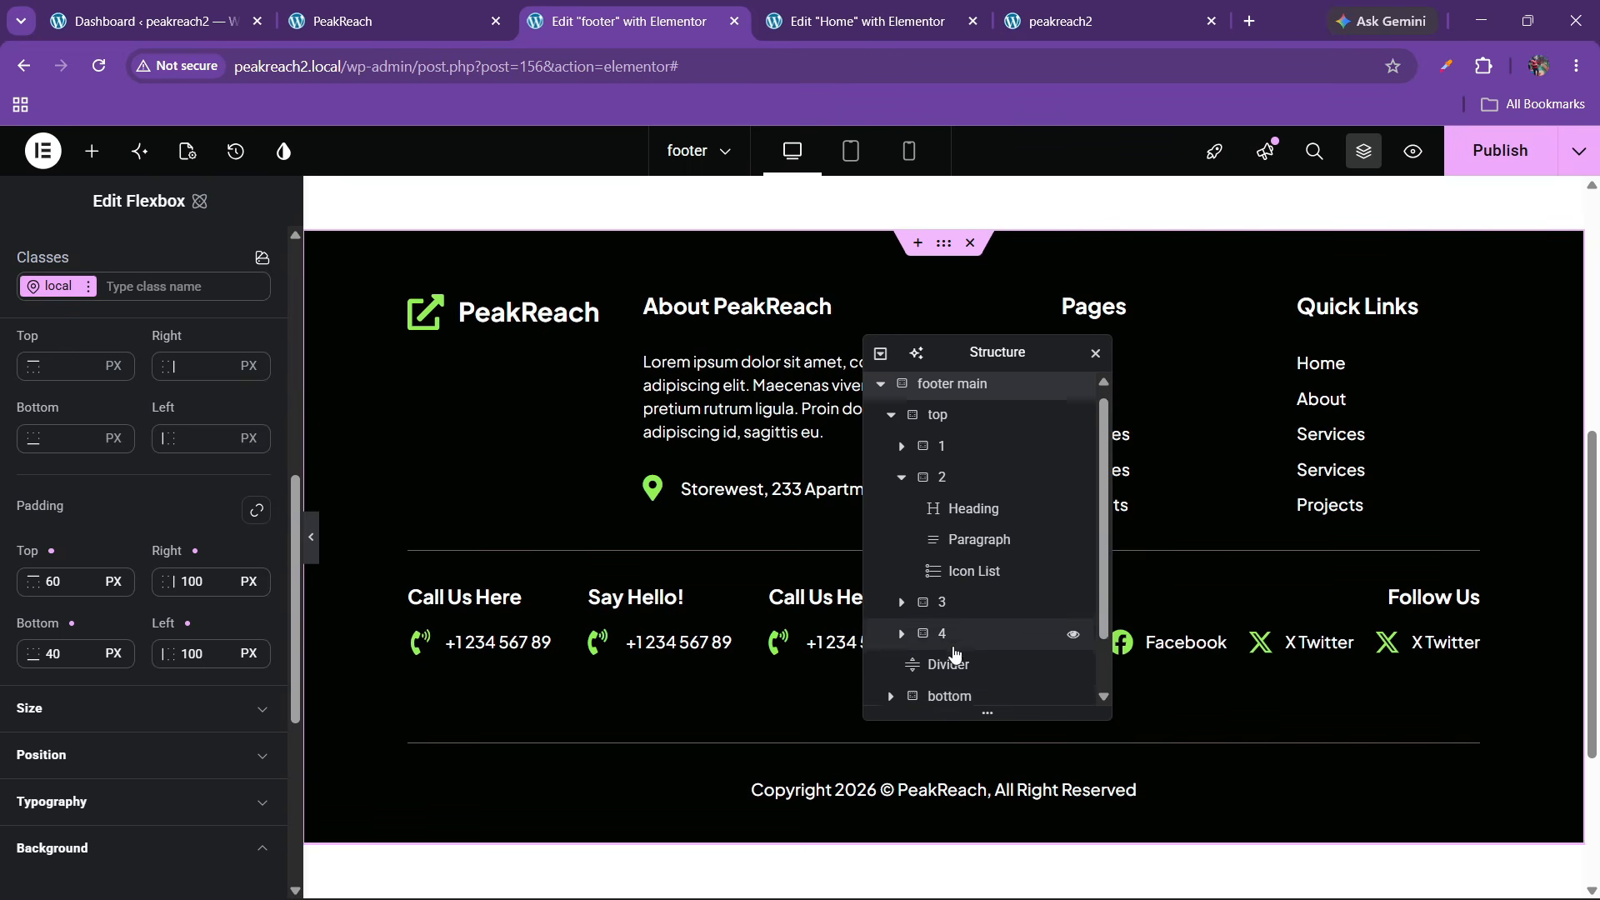
Select the lower divider above the copyright and try out margin units and values
scroll(956, 667, "down", 1)
left_click(958, 597)
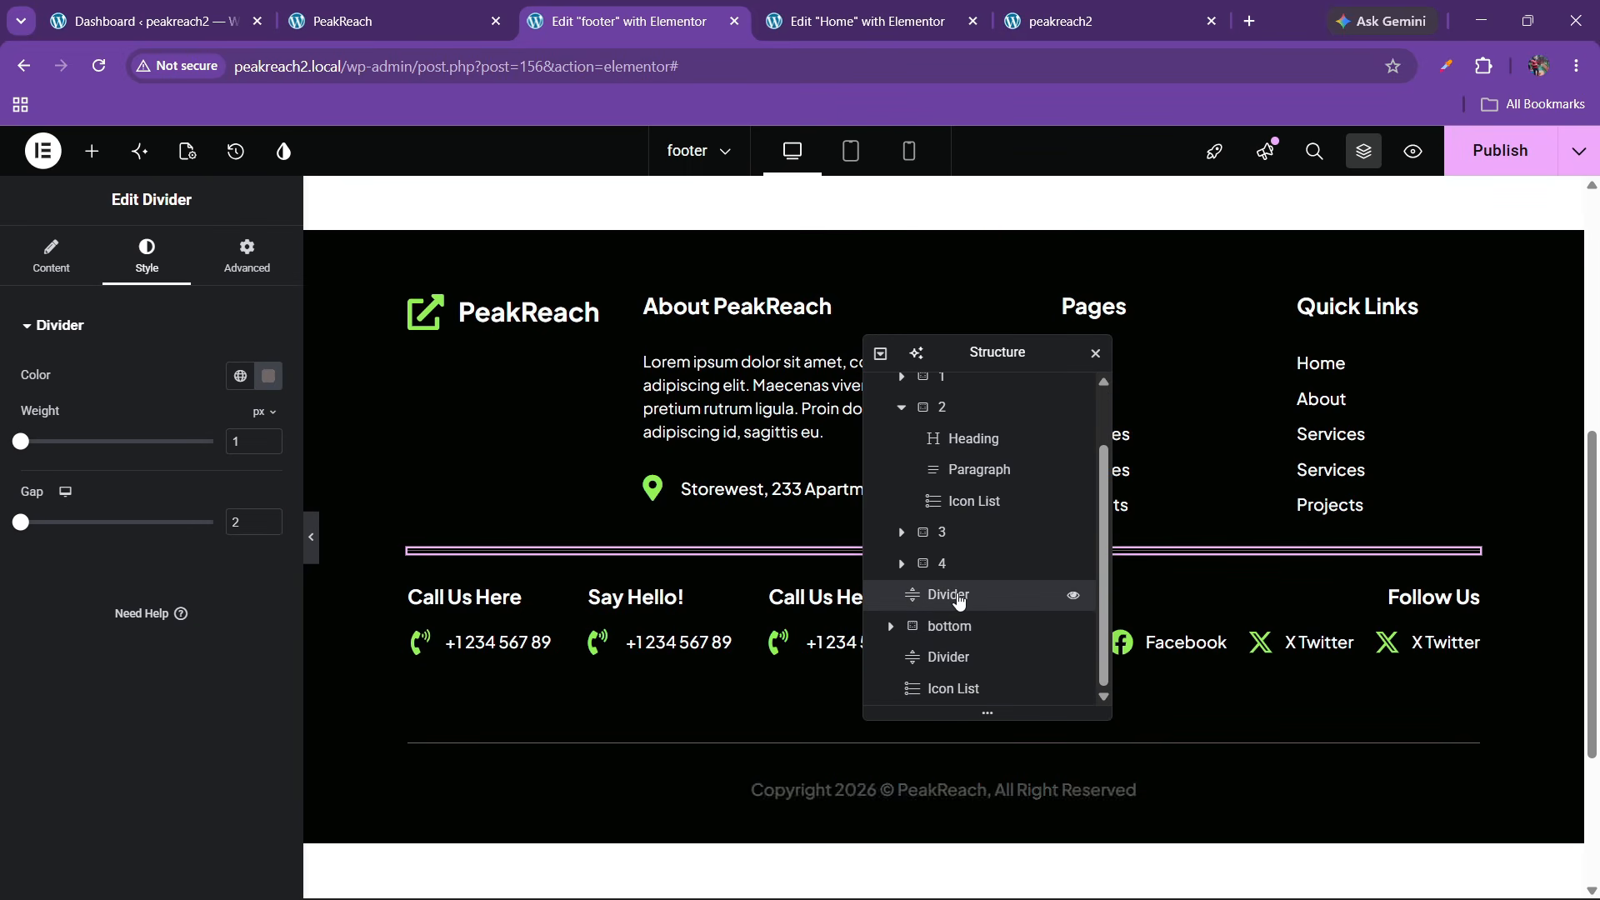
left_click(954, 659)
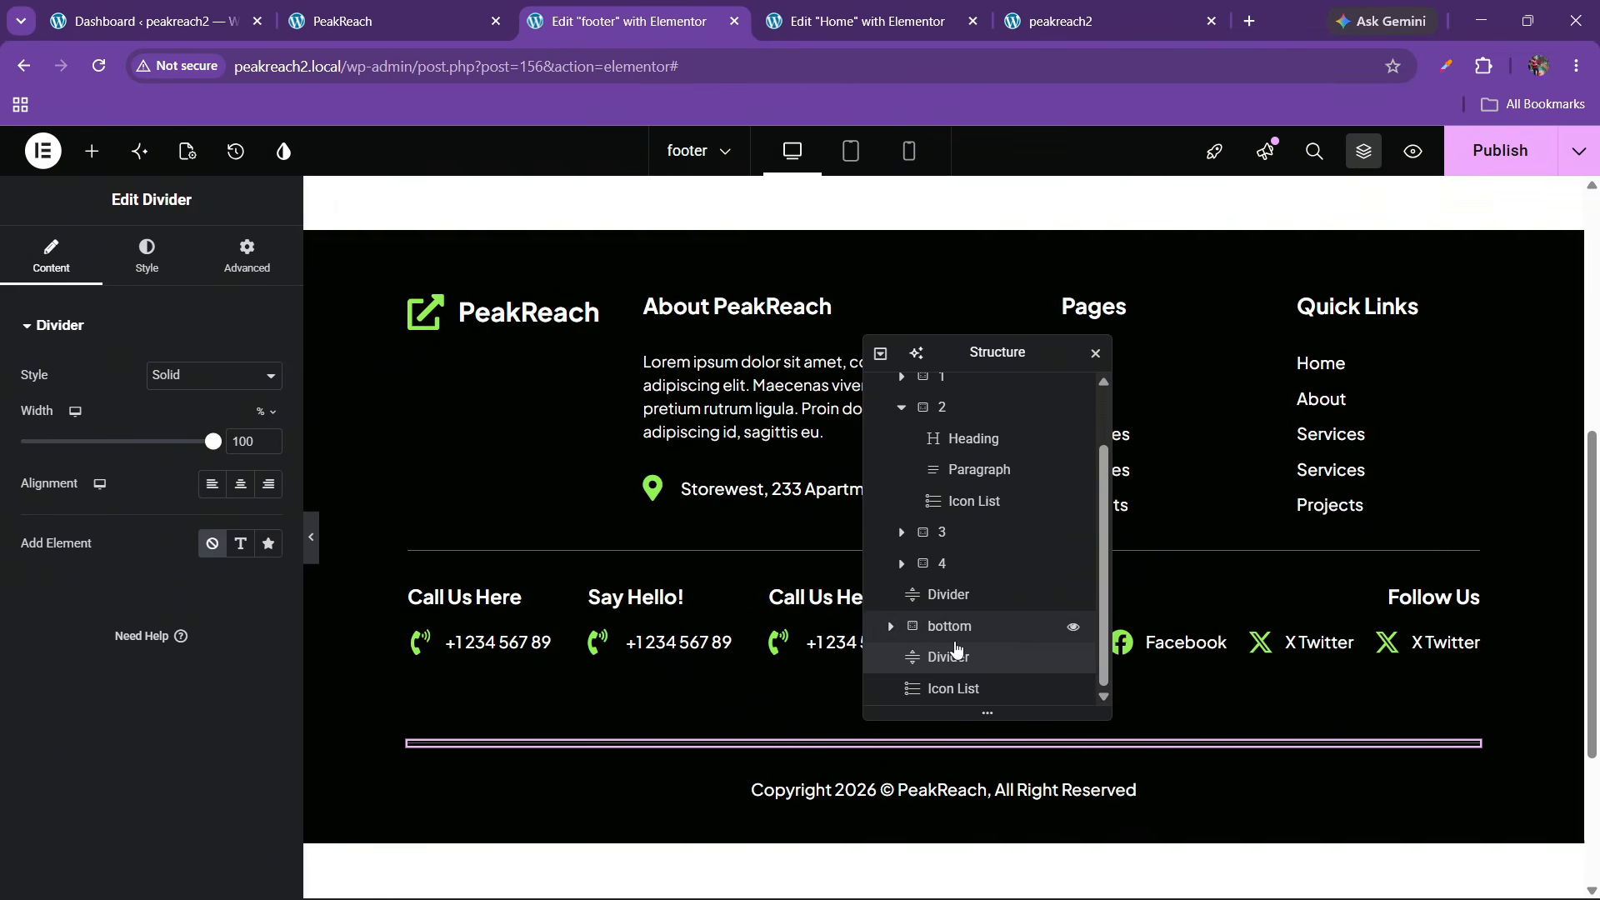
scroll(957, 642, "up", 2)
scroll(954, 637, "down", 2)
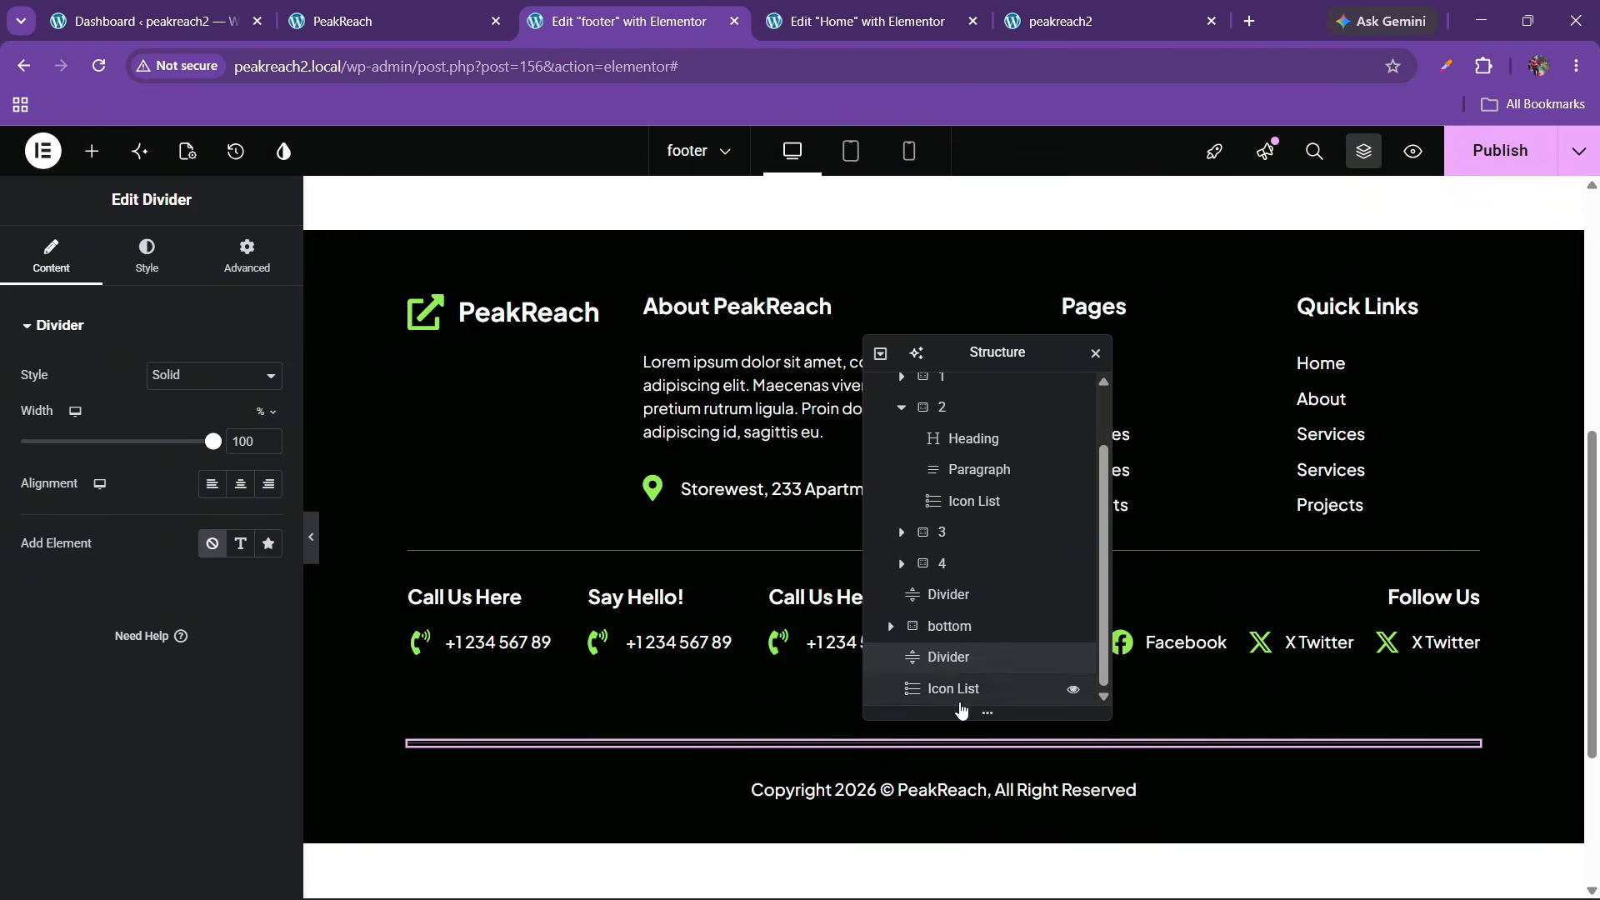
left_click(246, 258)
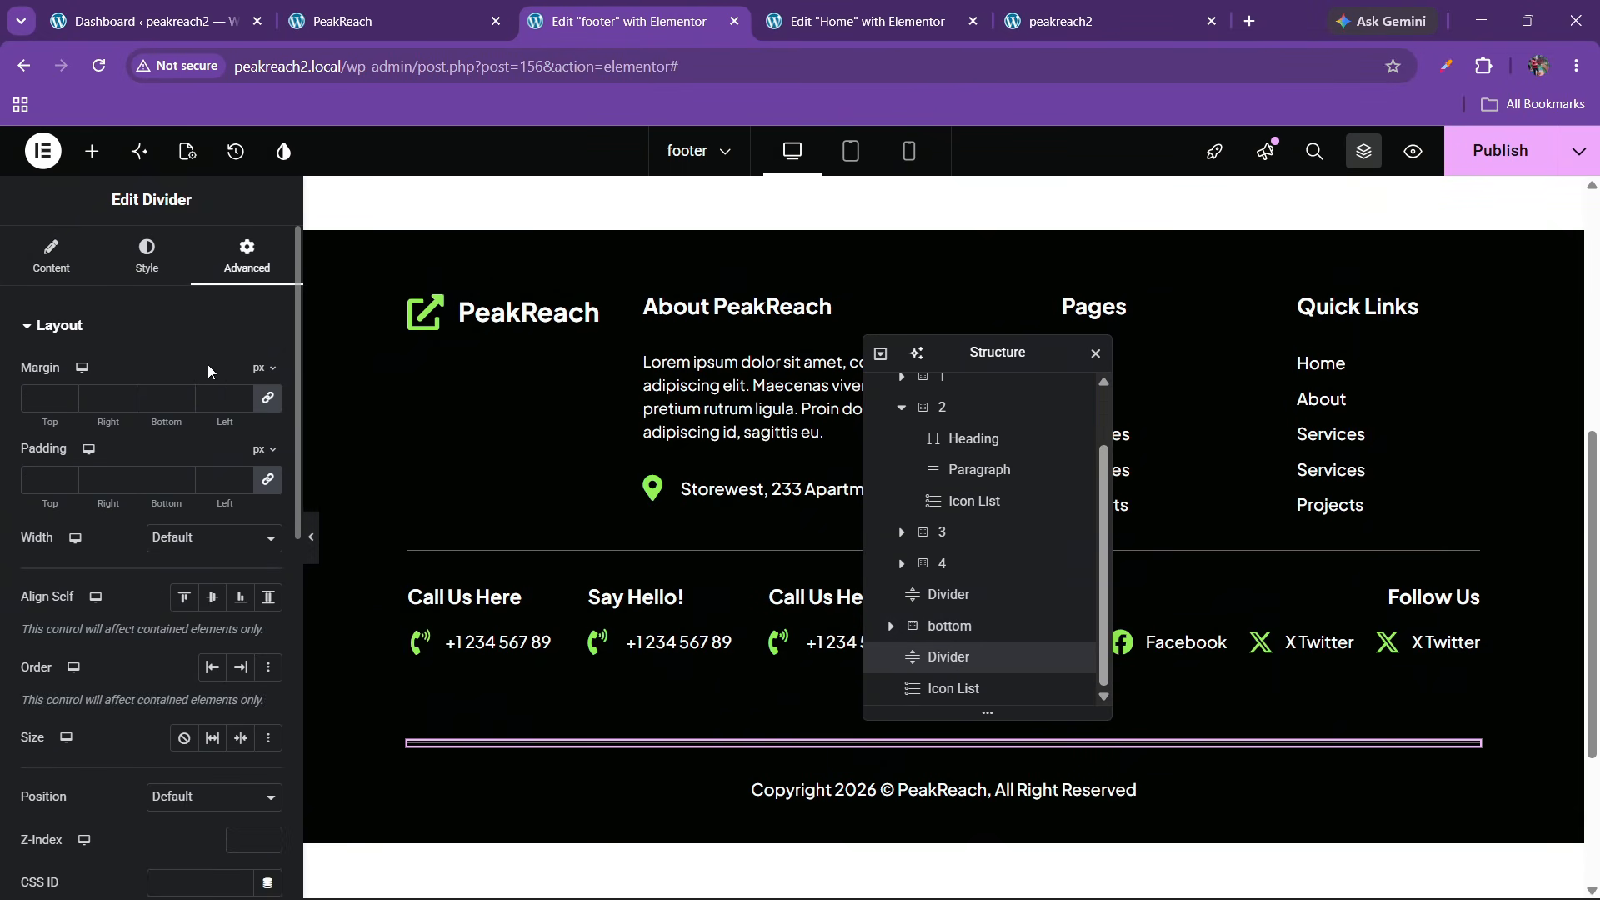
left_click(265, 370)
left_click(263, 391)
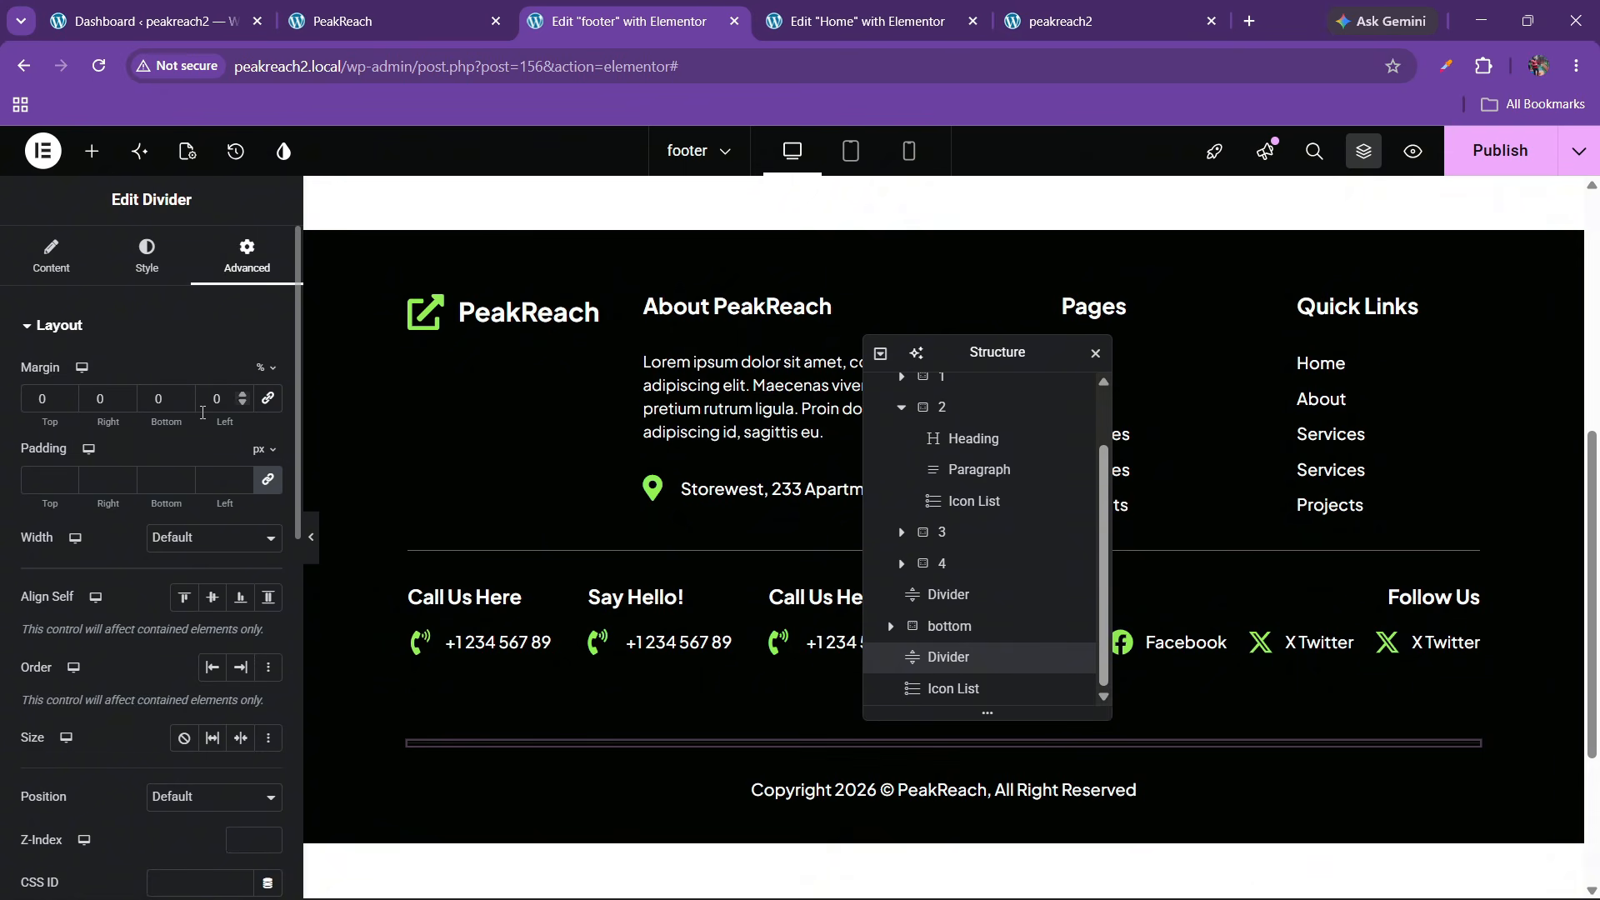
left_click(185, 404)
left_click(186, 404)
left_click(186, 404)
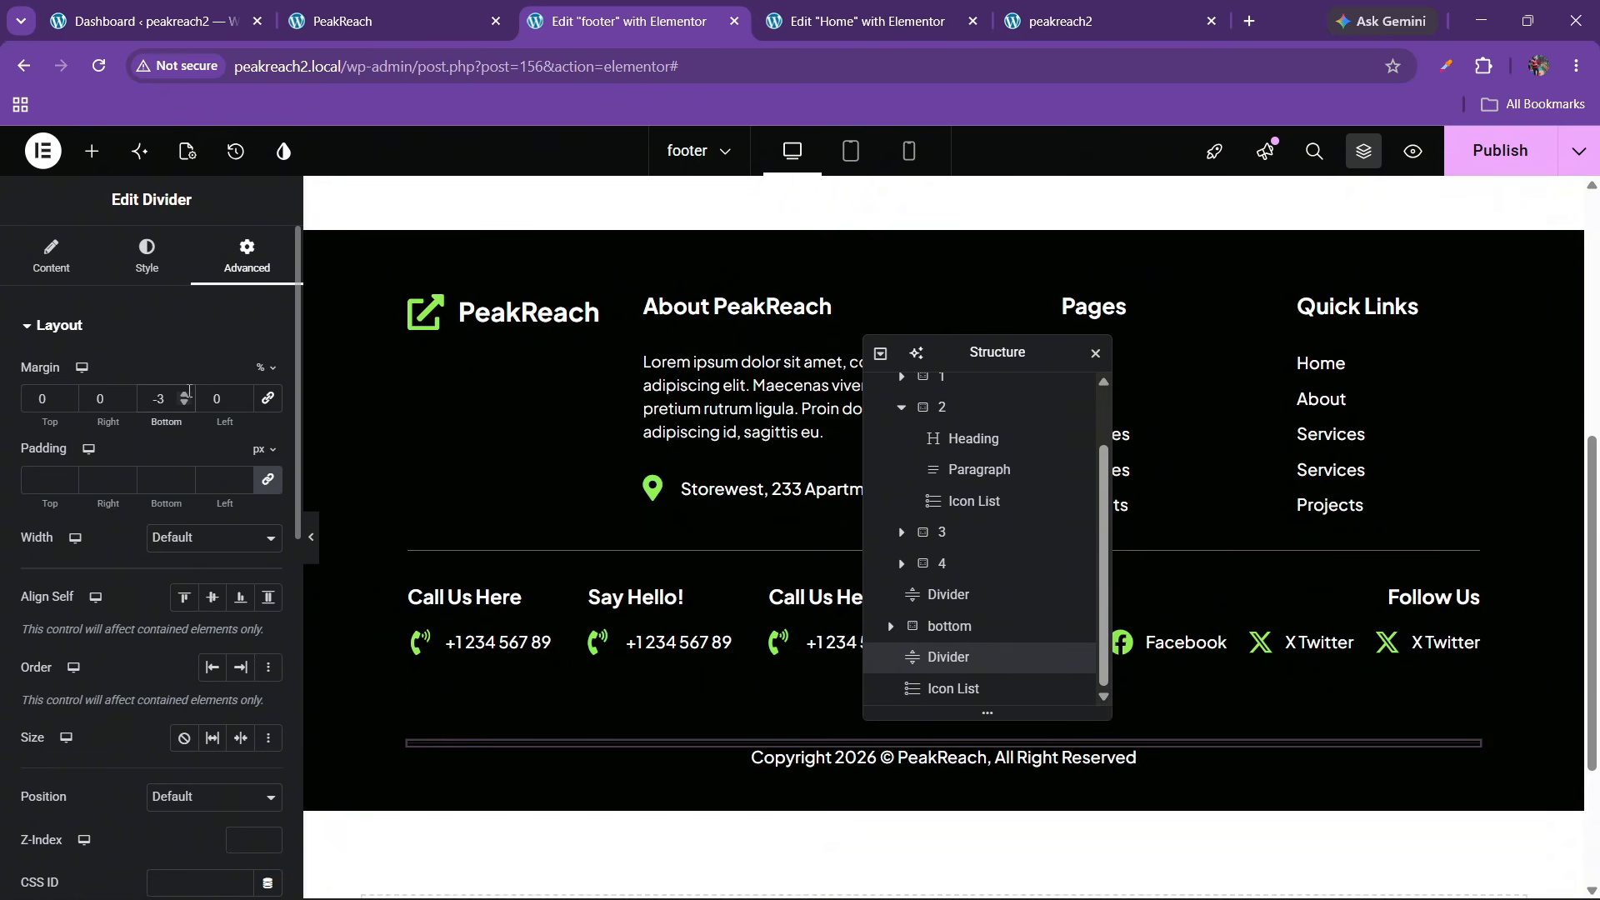
left_click(187, 394)
left_click(186, 394)
left_click(176, 407)
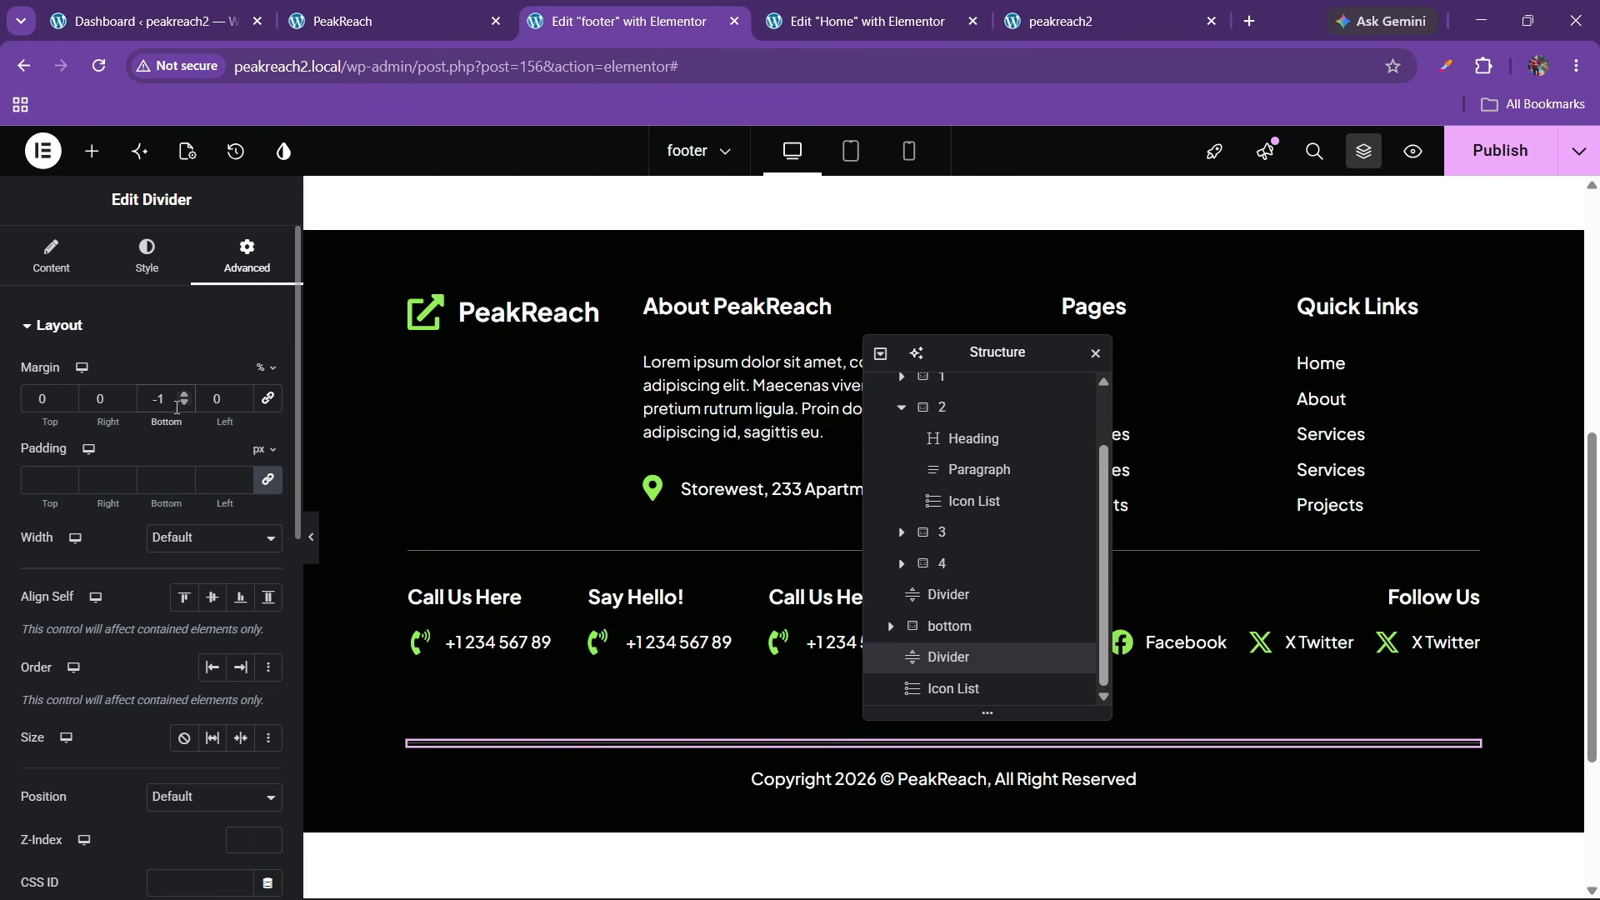
key("BackSpace")
left_click(264, 369)
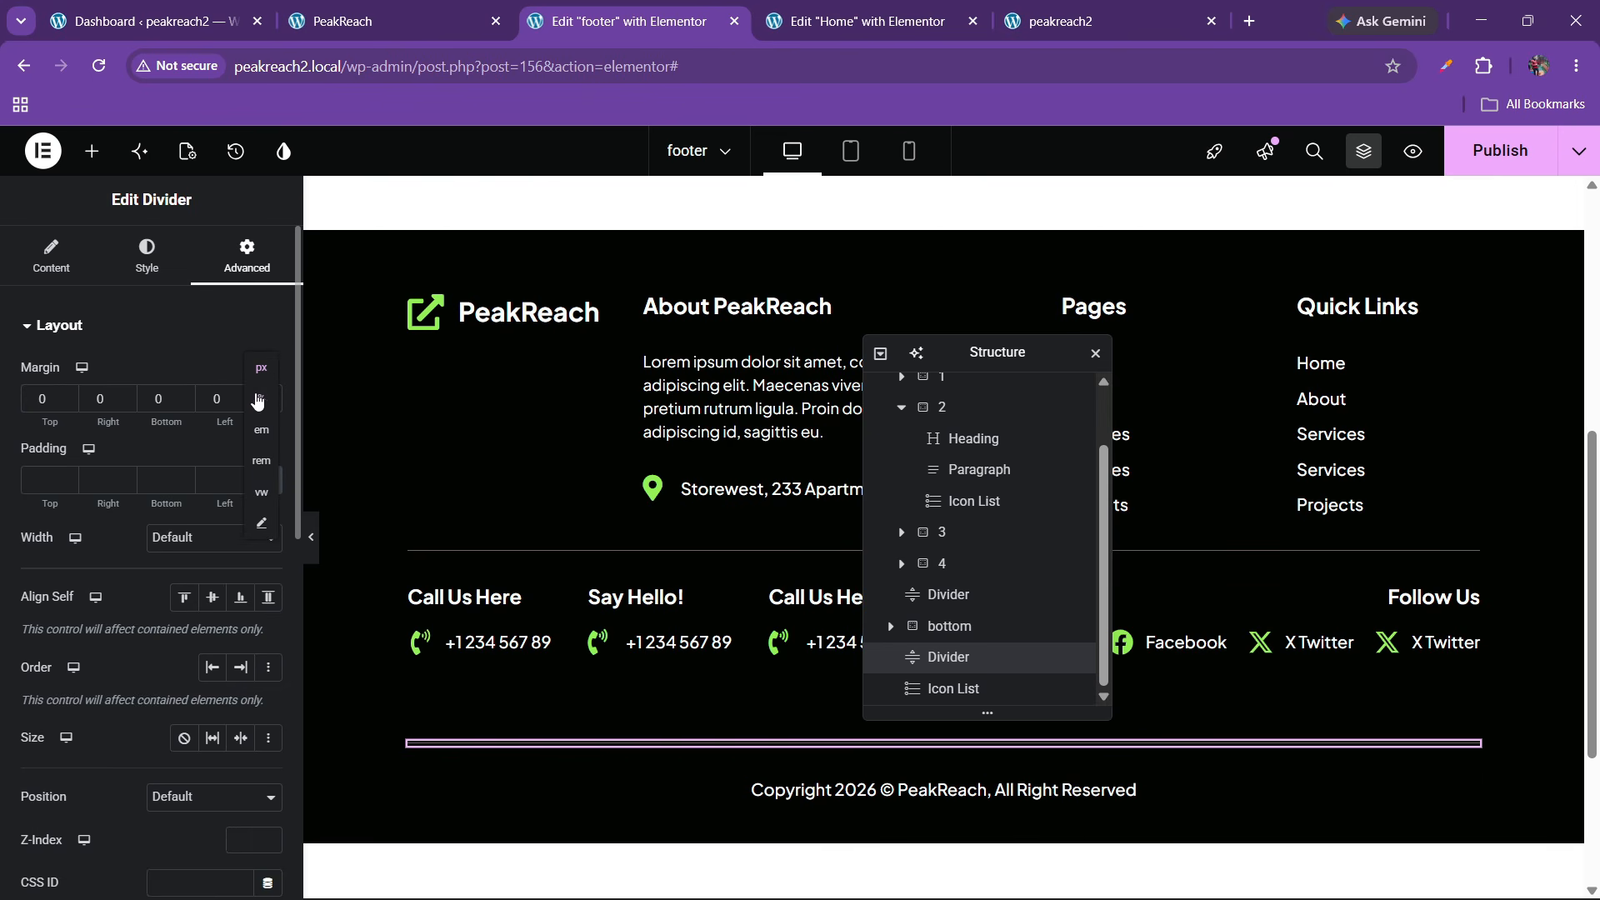
key("ctrl+z")
Give the lower divider a -10 px bottom margin and publish the footer
double_click(182, 402)
double_click(181, 402)
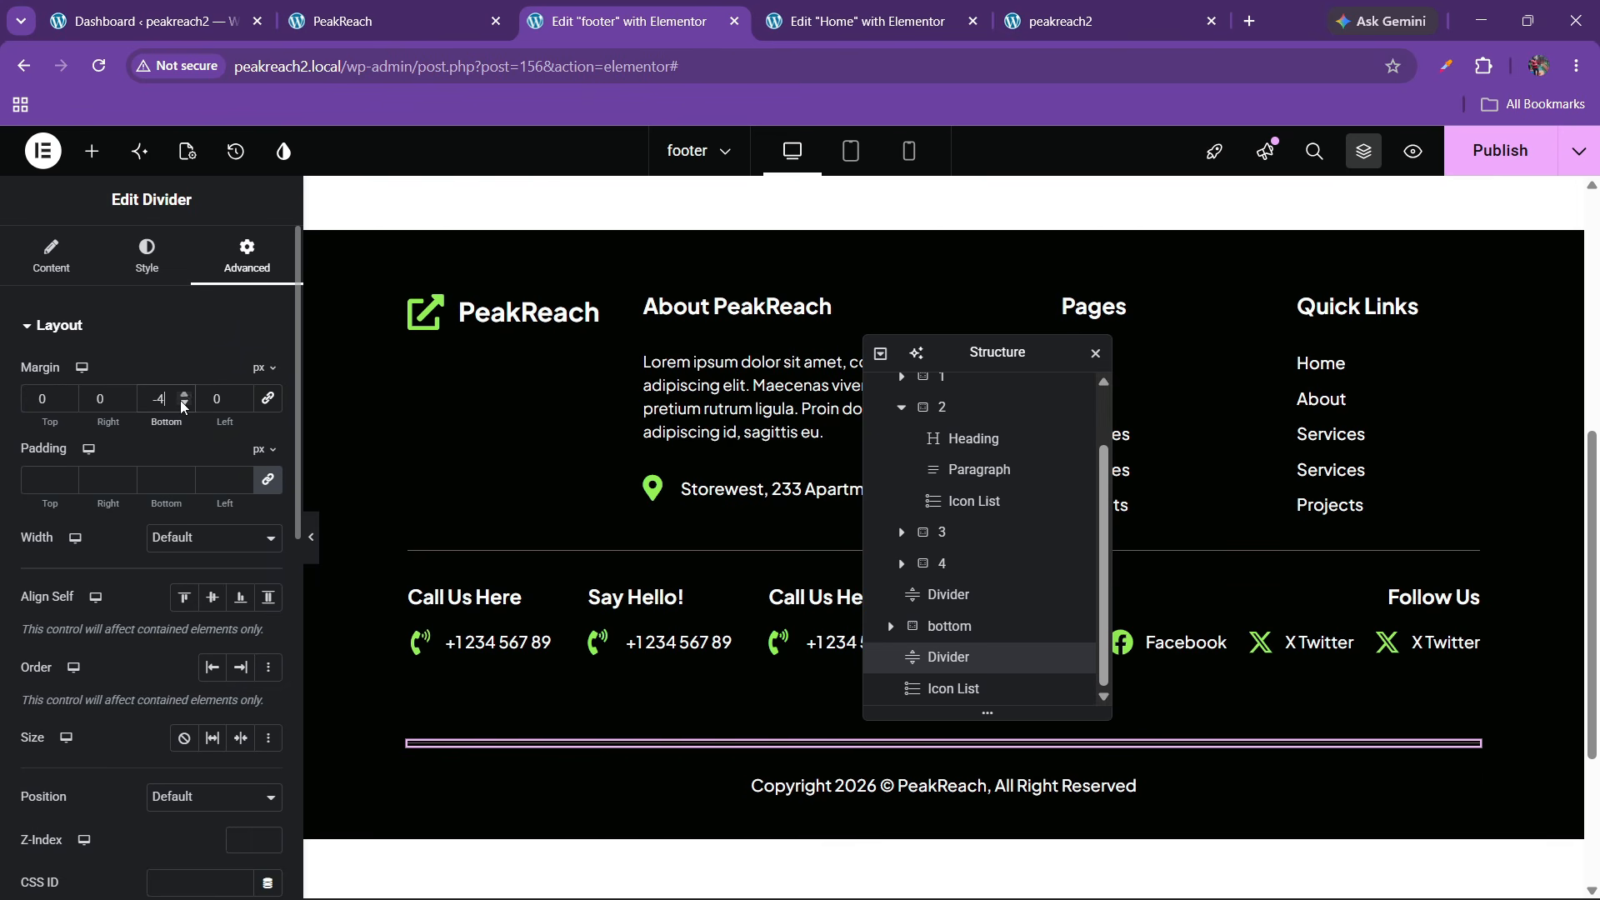
triple_click(182, 403)
triple_click(181, 403)
left_click(183, 406)
double_click(183, 405)
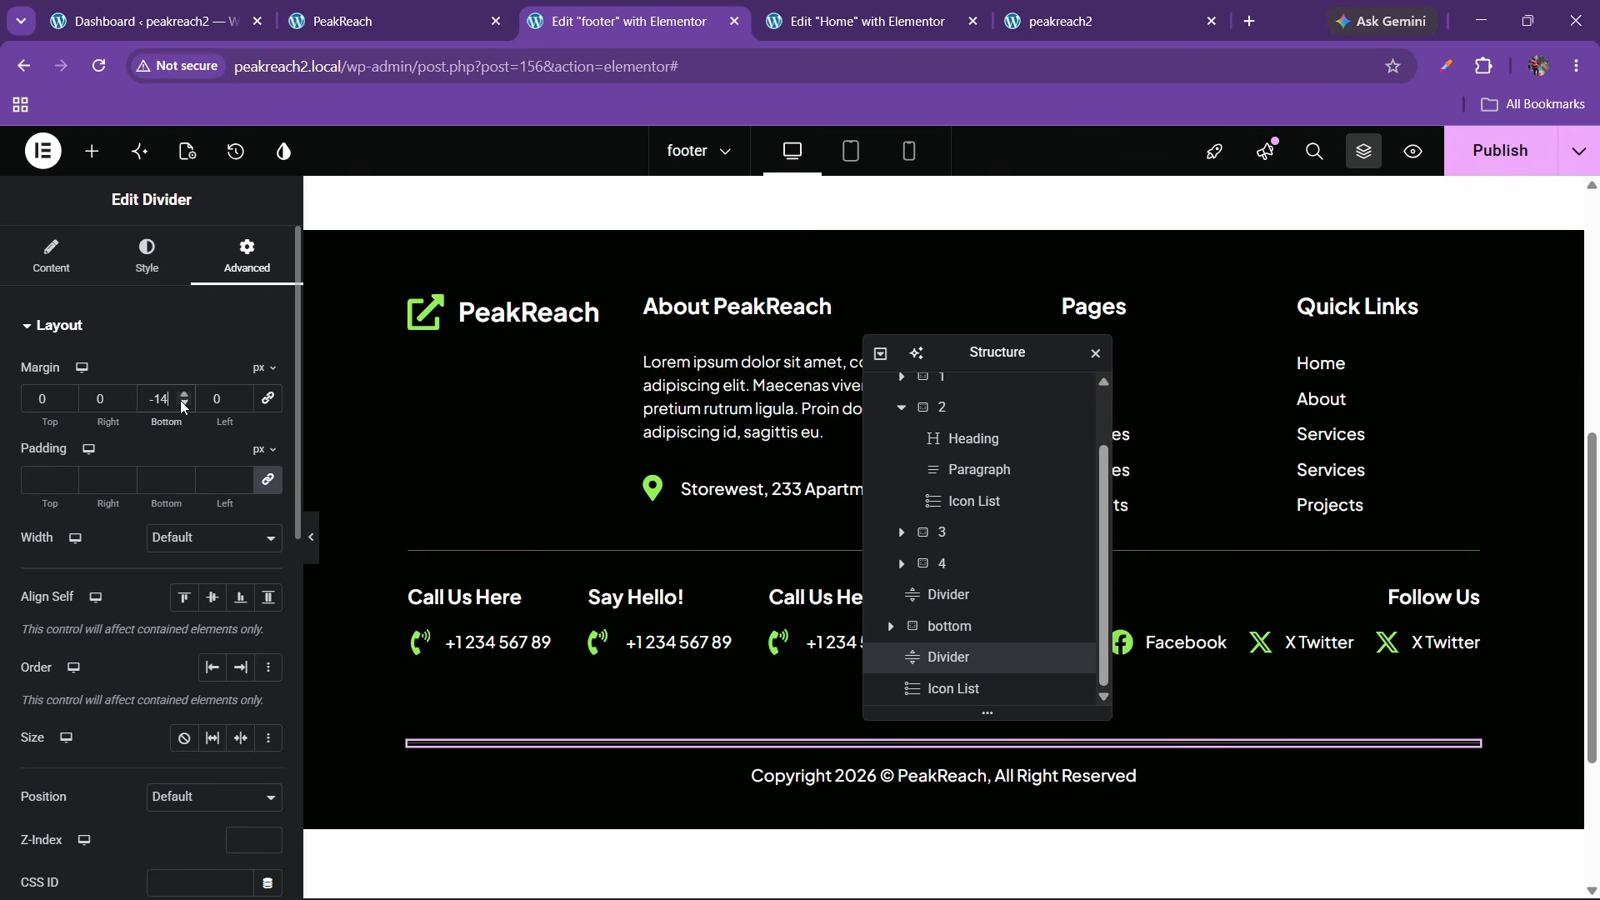
double_click(184, 405)
left_click(313, 563)
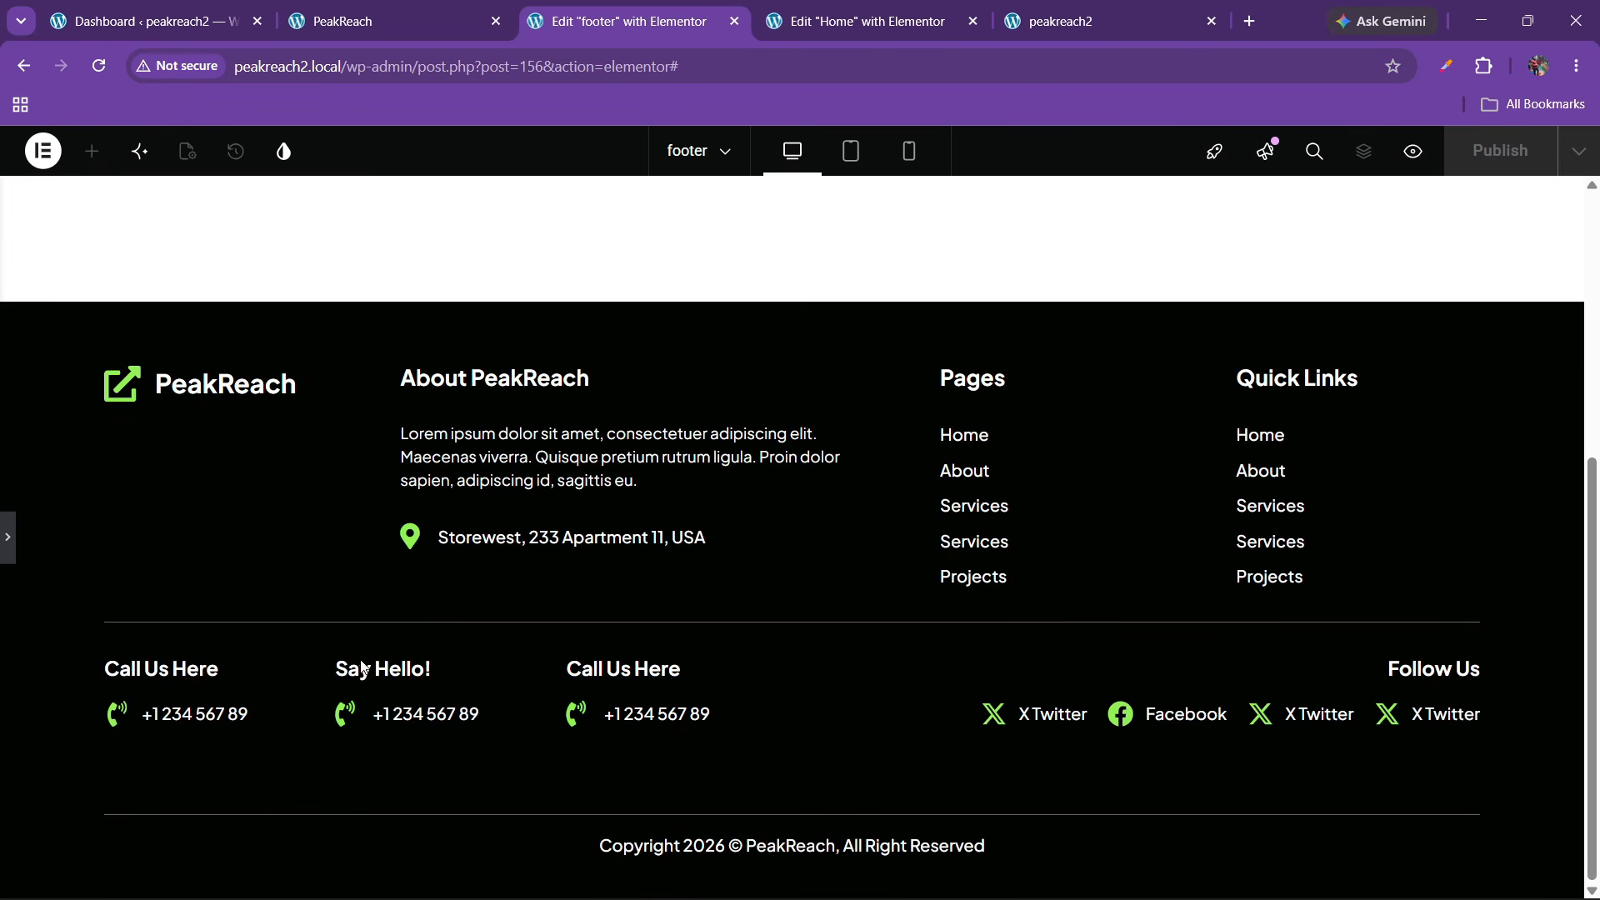
left_click(8, 539)
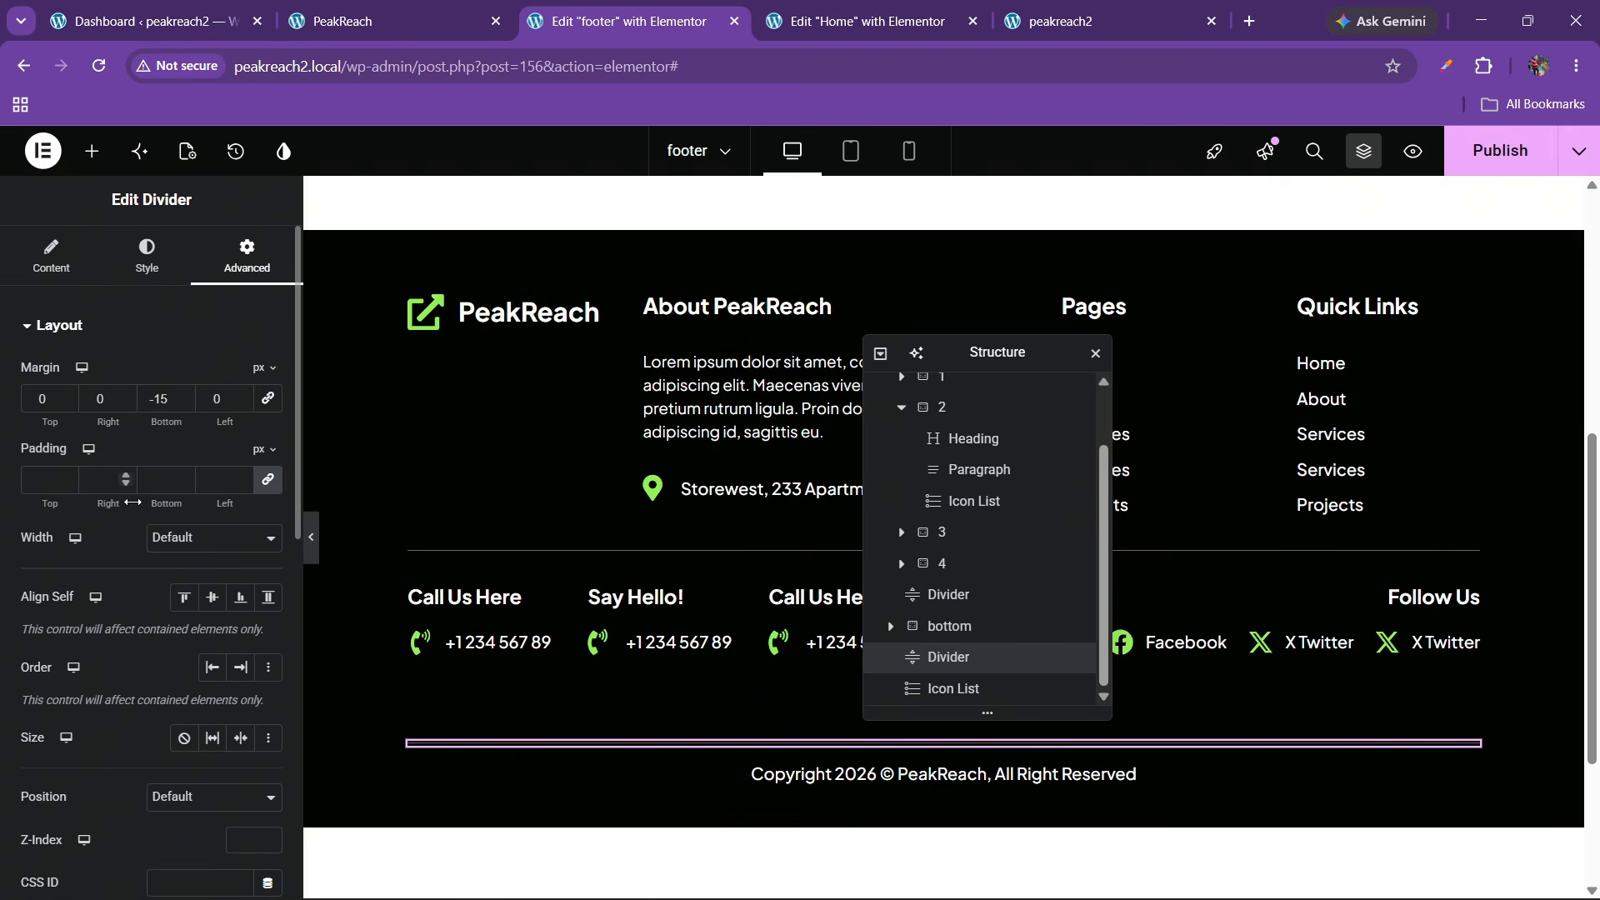
left_click(185, 394)
double_click(185, 394)
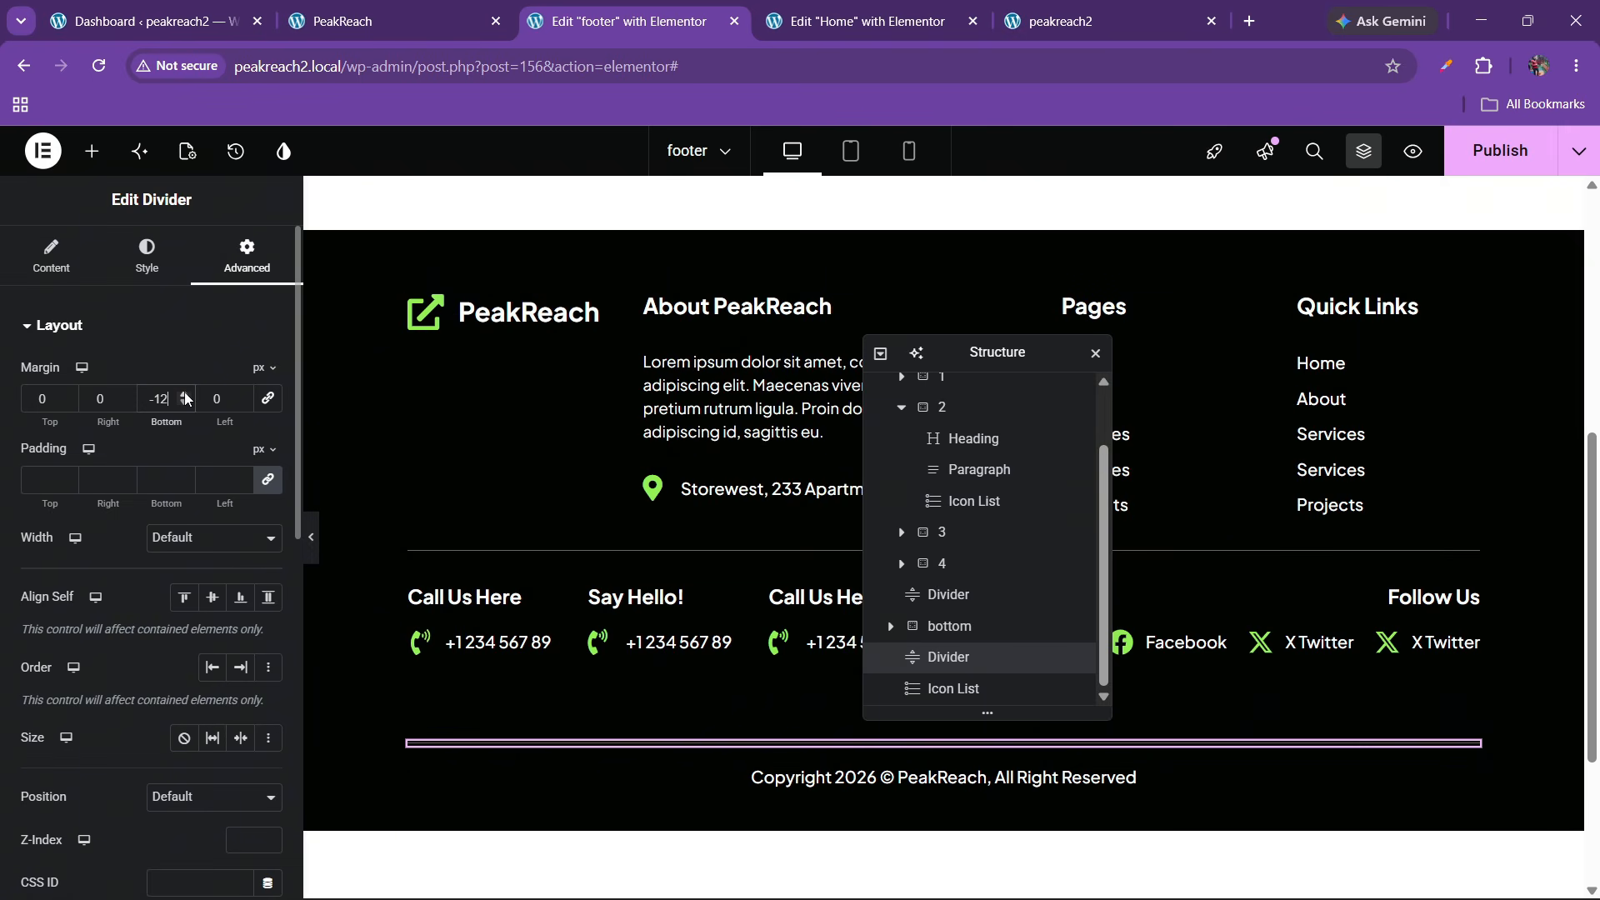
left_click(314, 562)
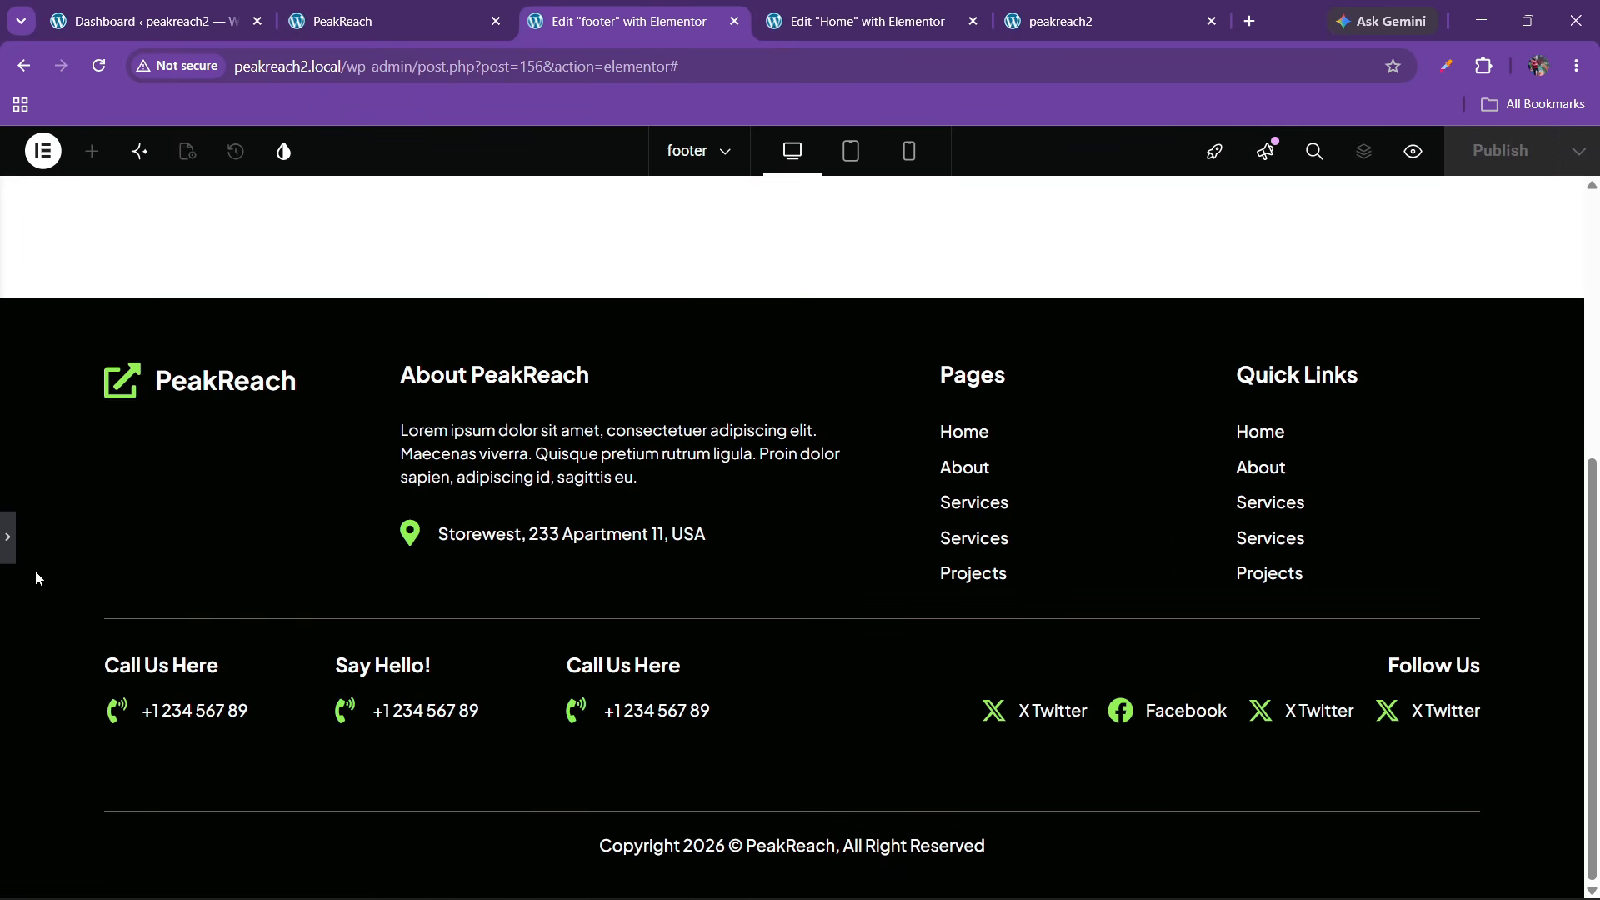
left_click(7, 537)
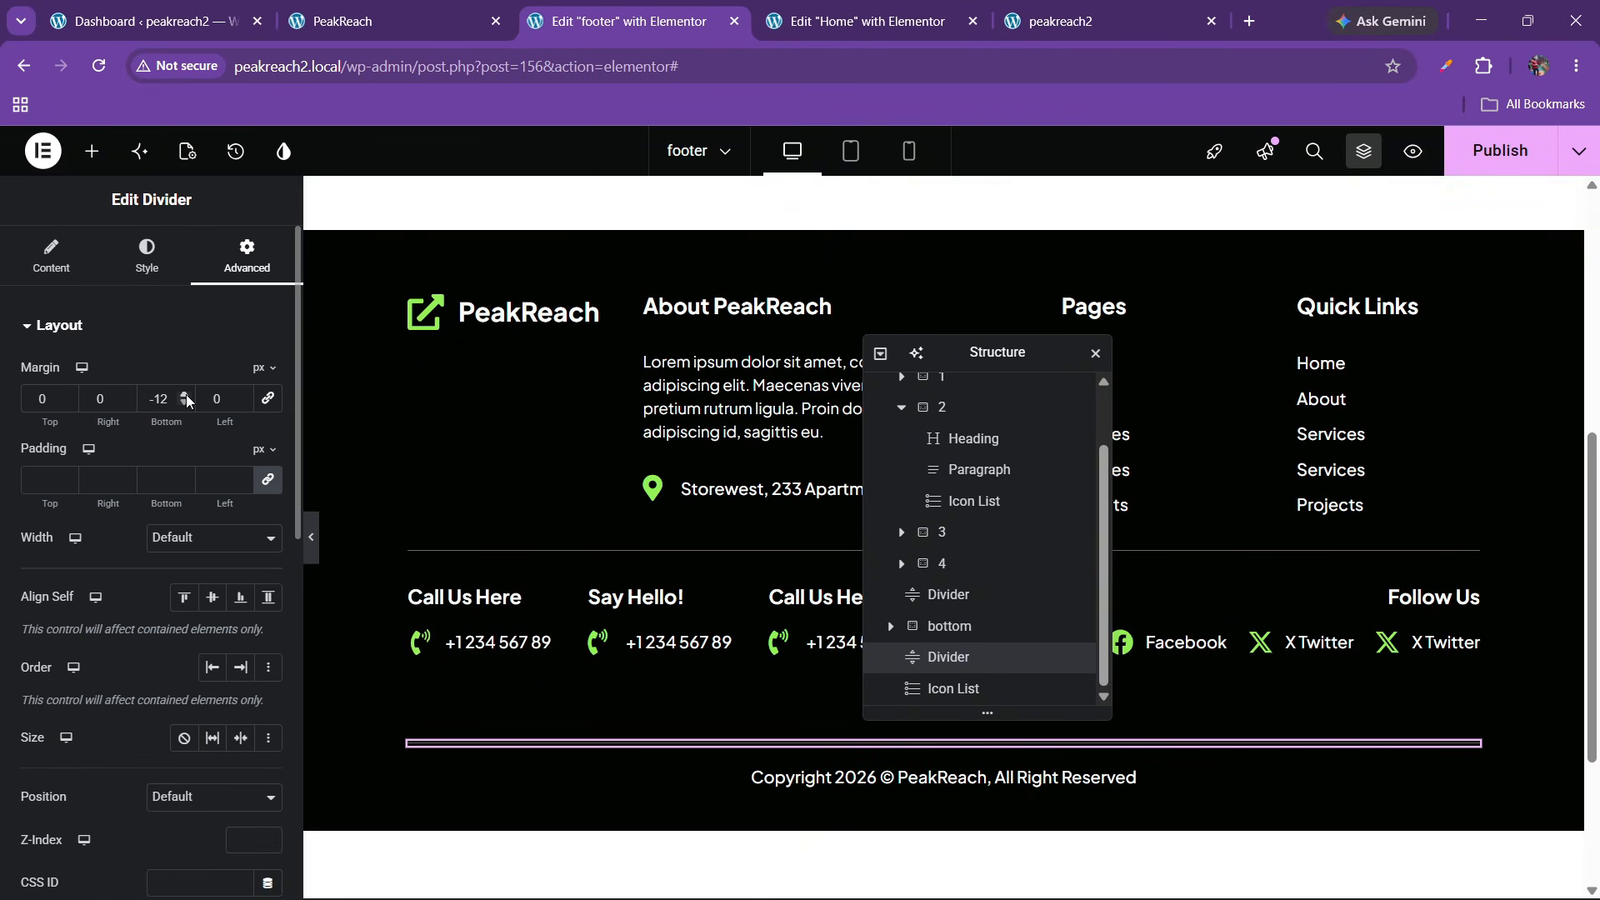
left_click(310, 537)
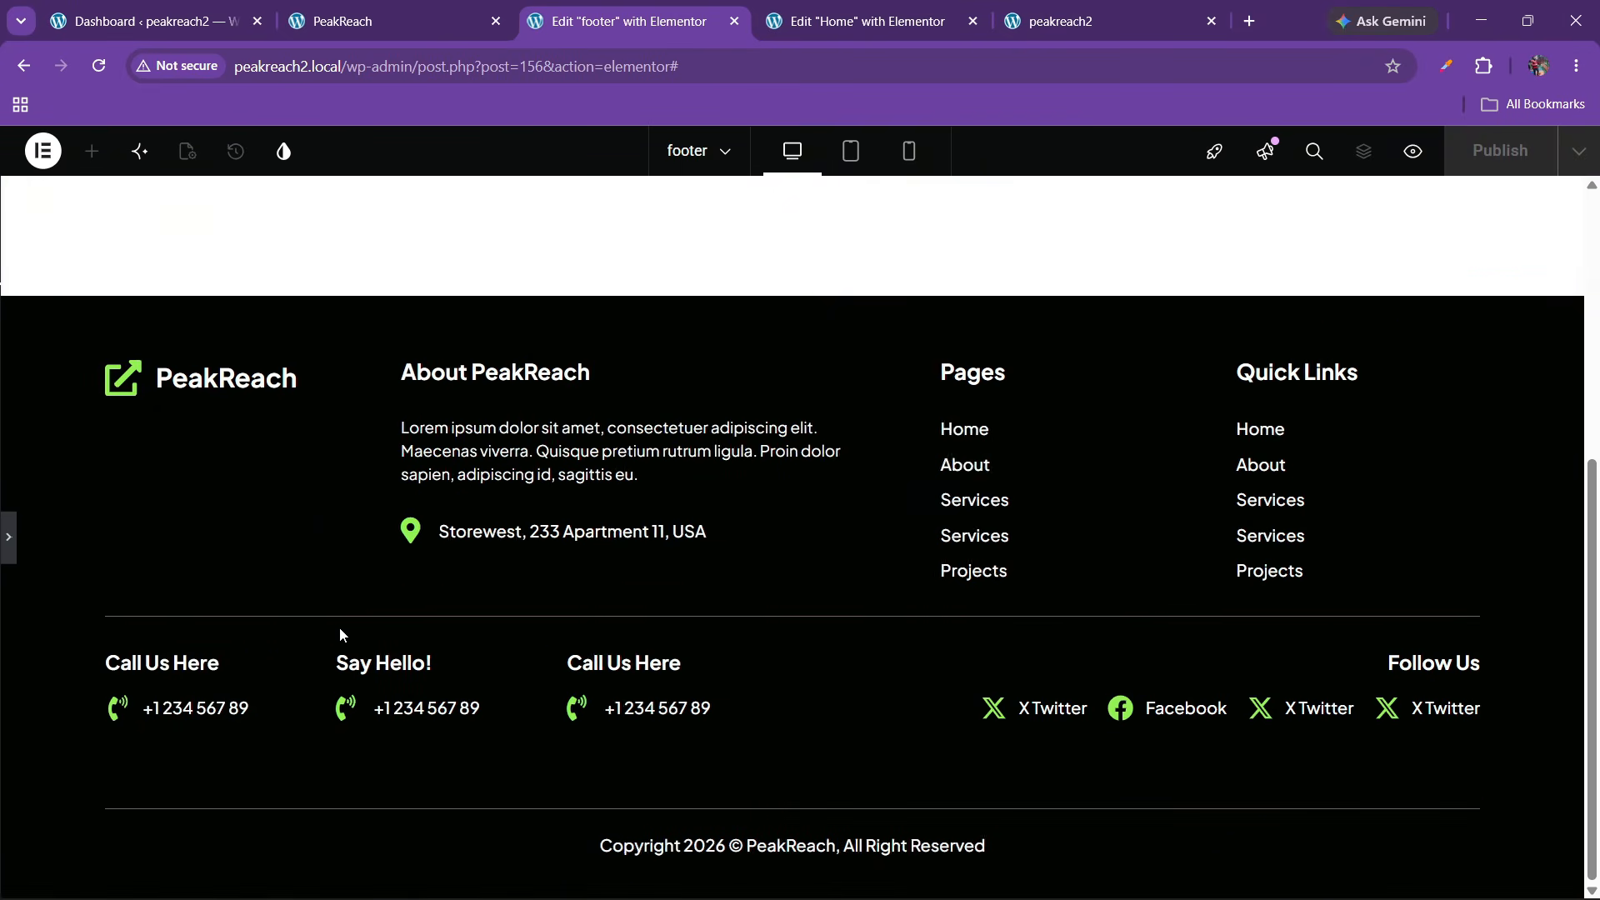
left_click(8, 537)
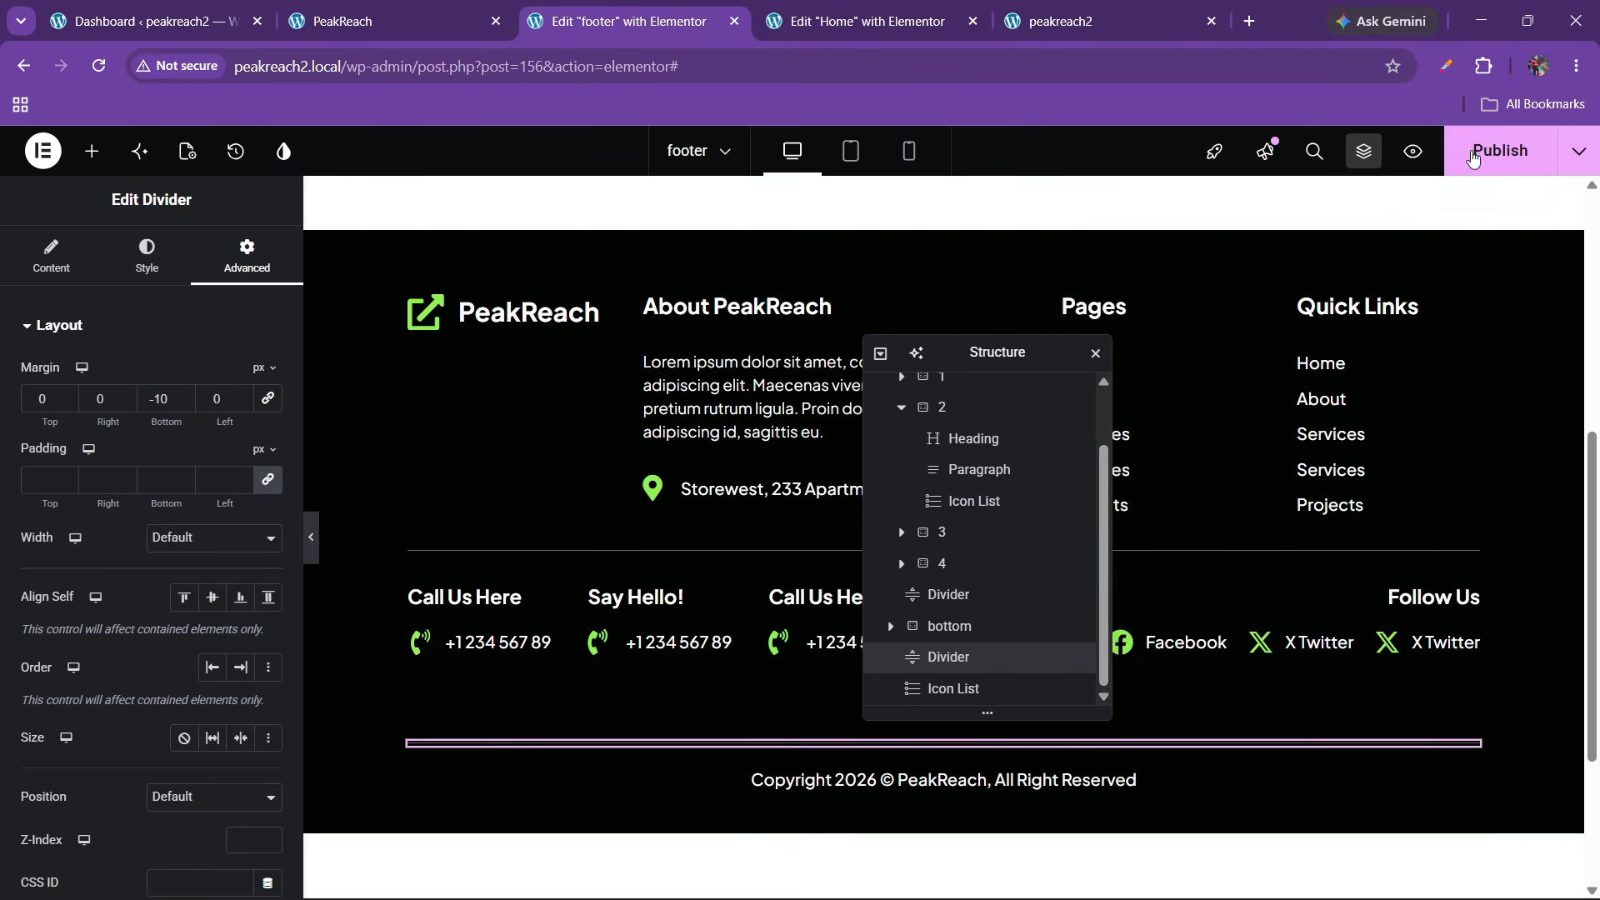
left_click(1472, 156)
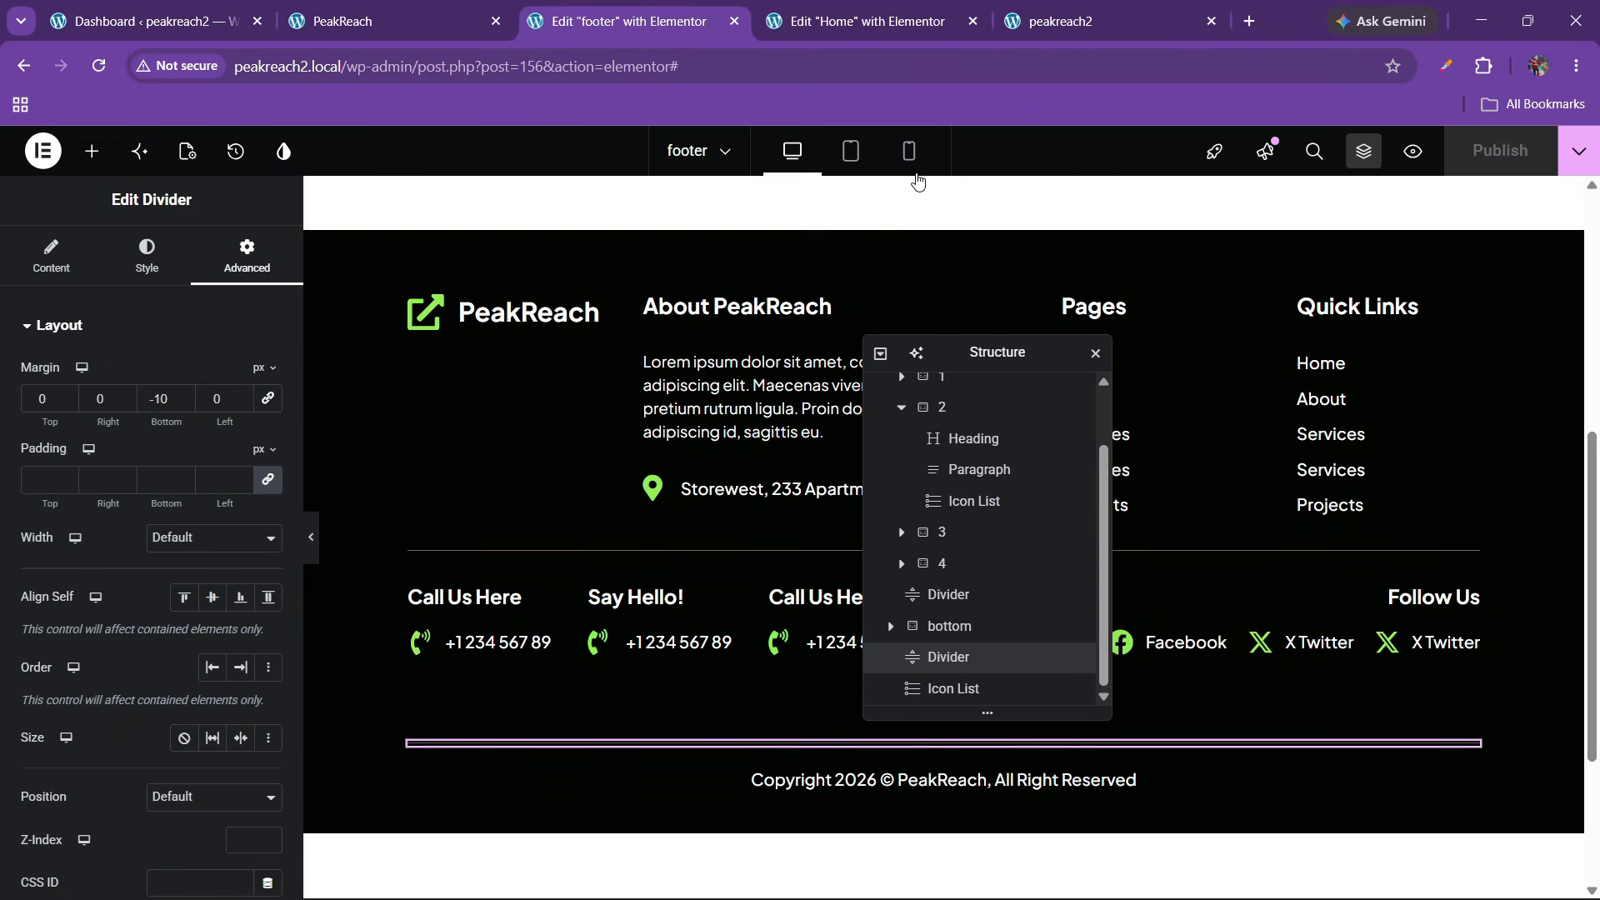
Recolour the upper footer divider to #3C3434, publish, and check the live peakreach2 footer
left_click(968, 594)
left_click(147, 259)
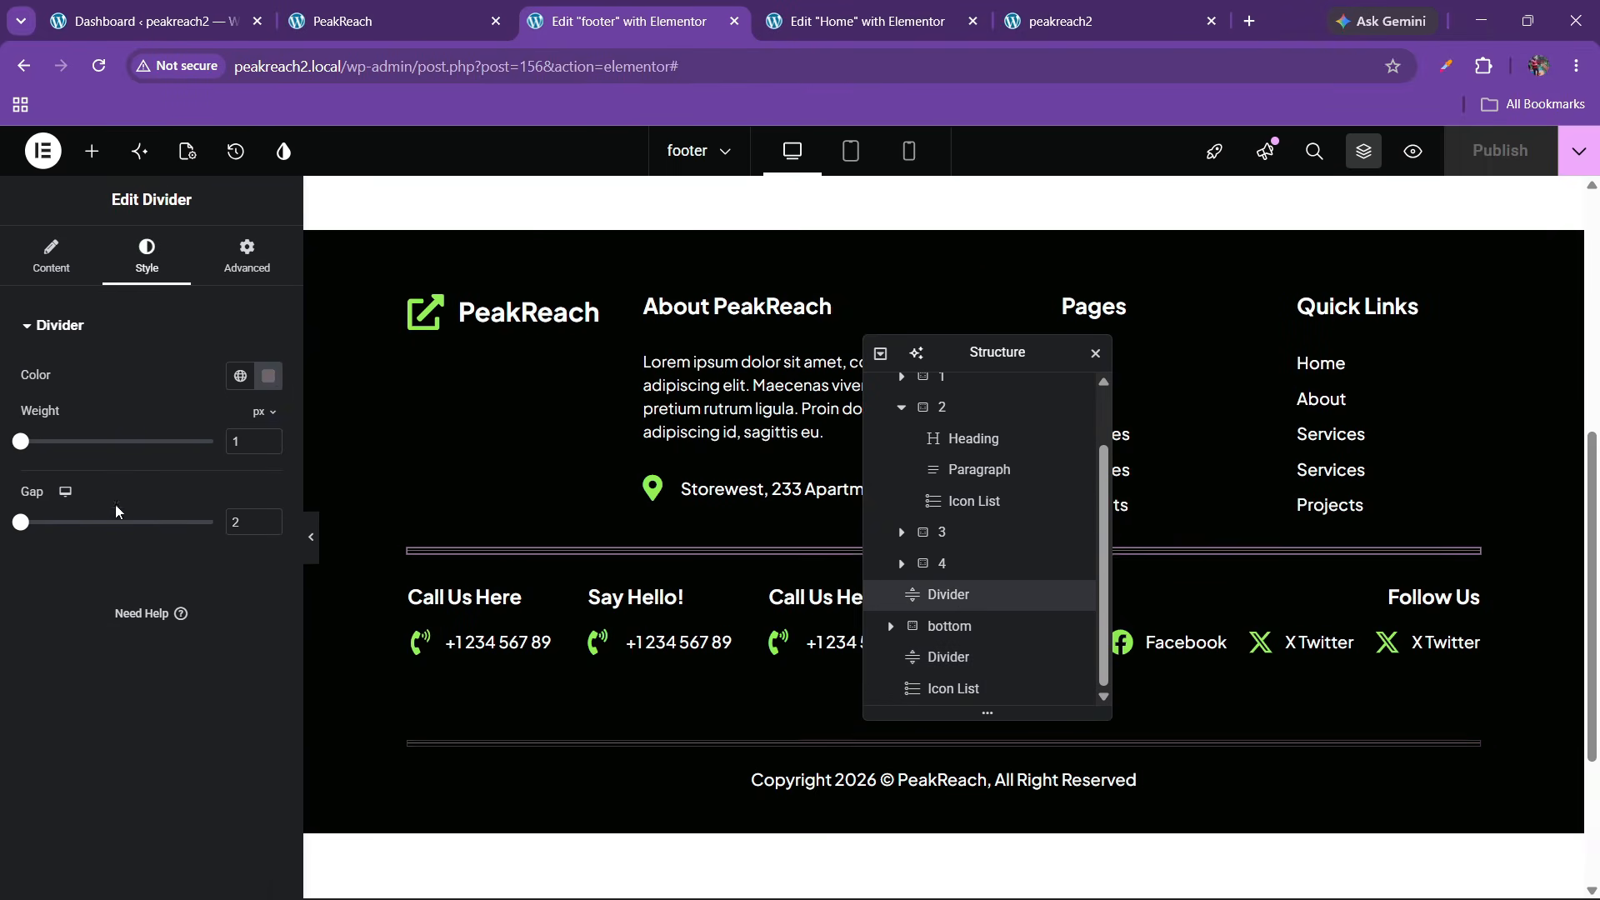
left_click(267, 376)
left_click_drag(317, 558, 173, 567)
left_click(55, 631)
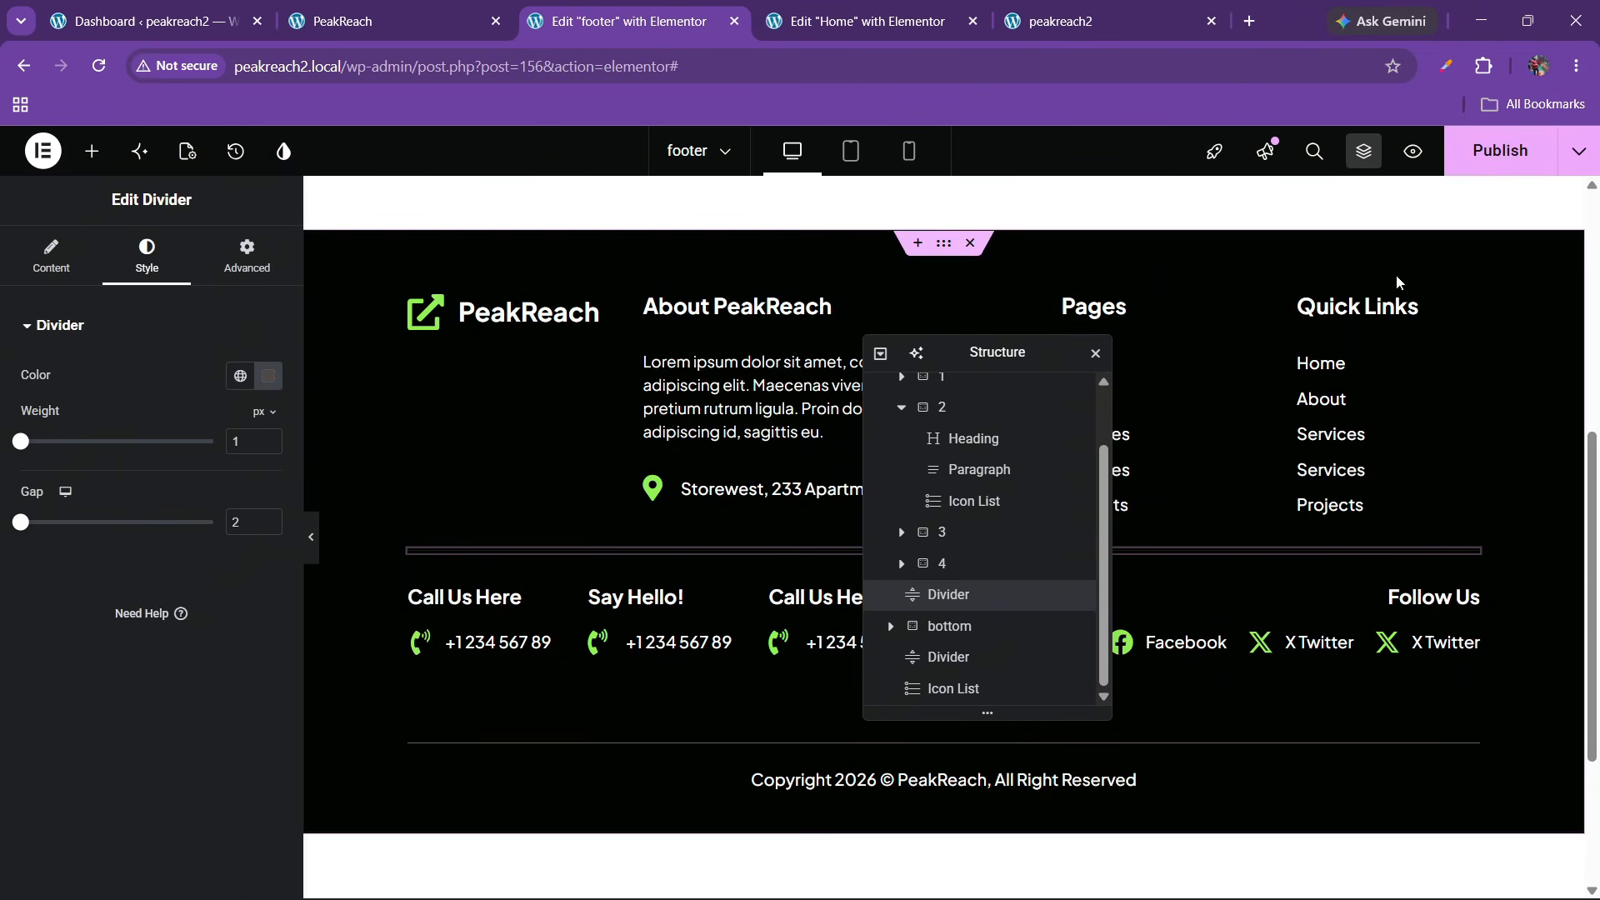
left_click(1499, 150)
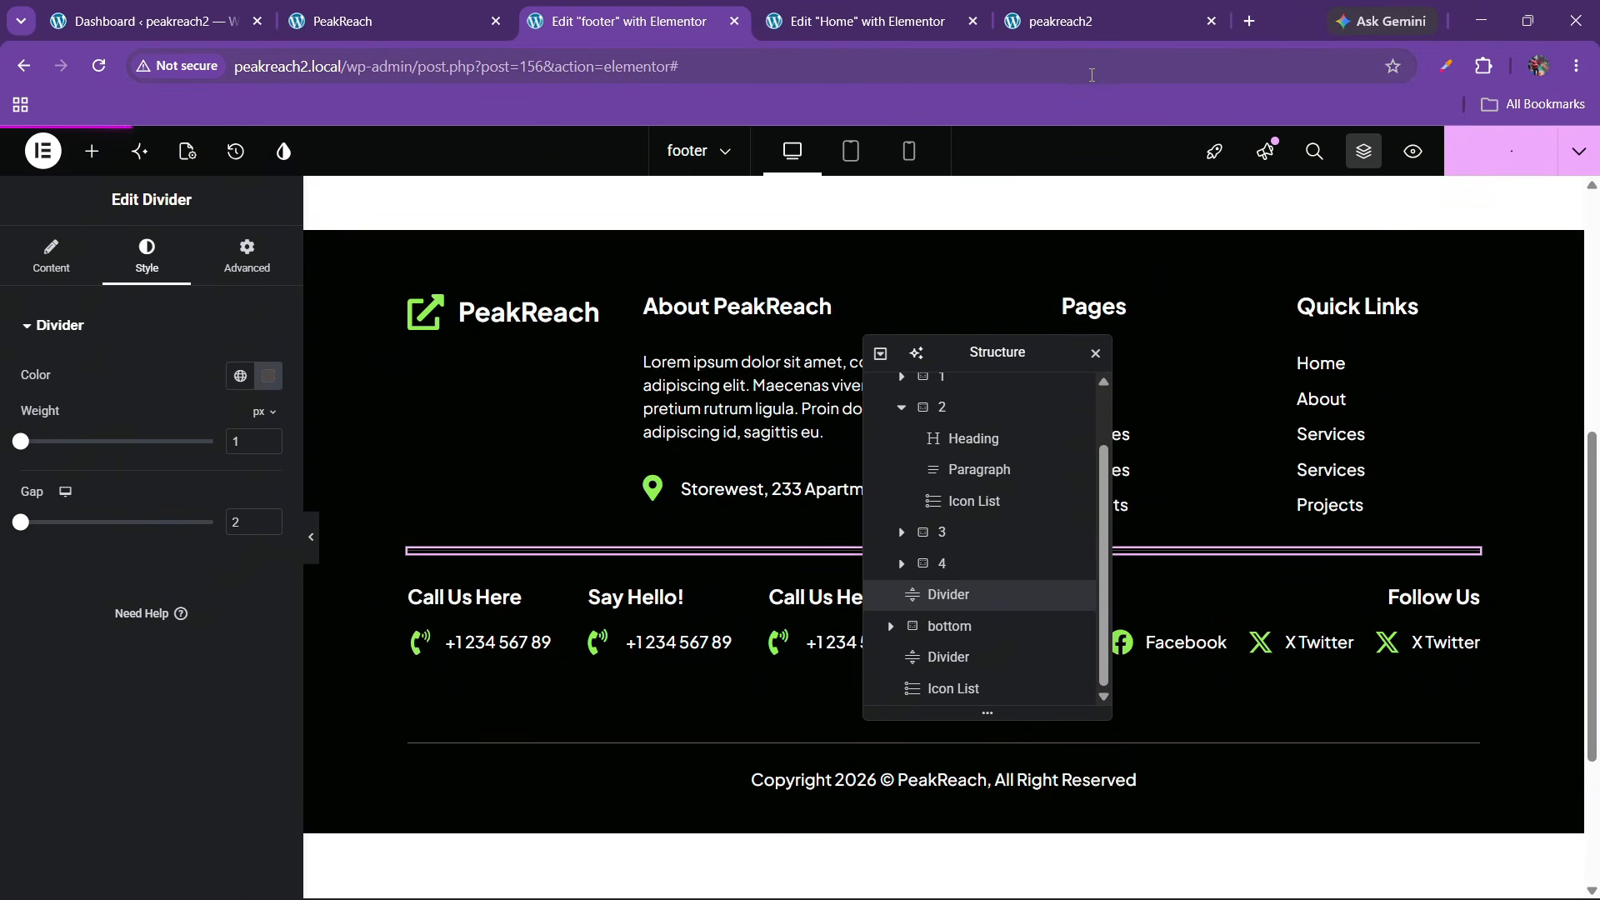
left_click(1070, 23)
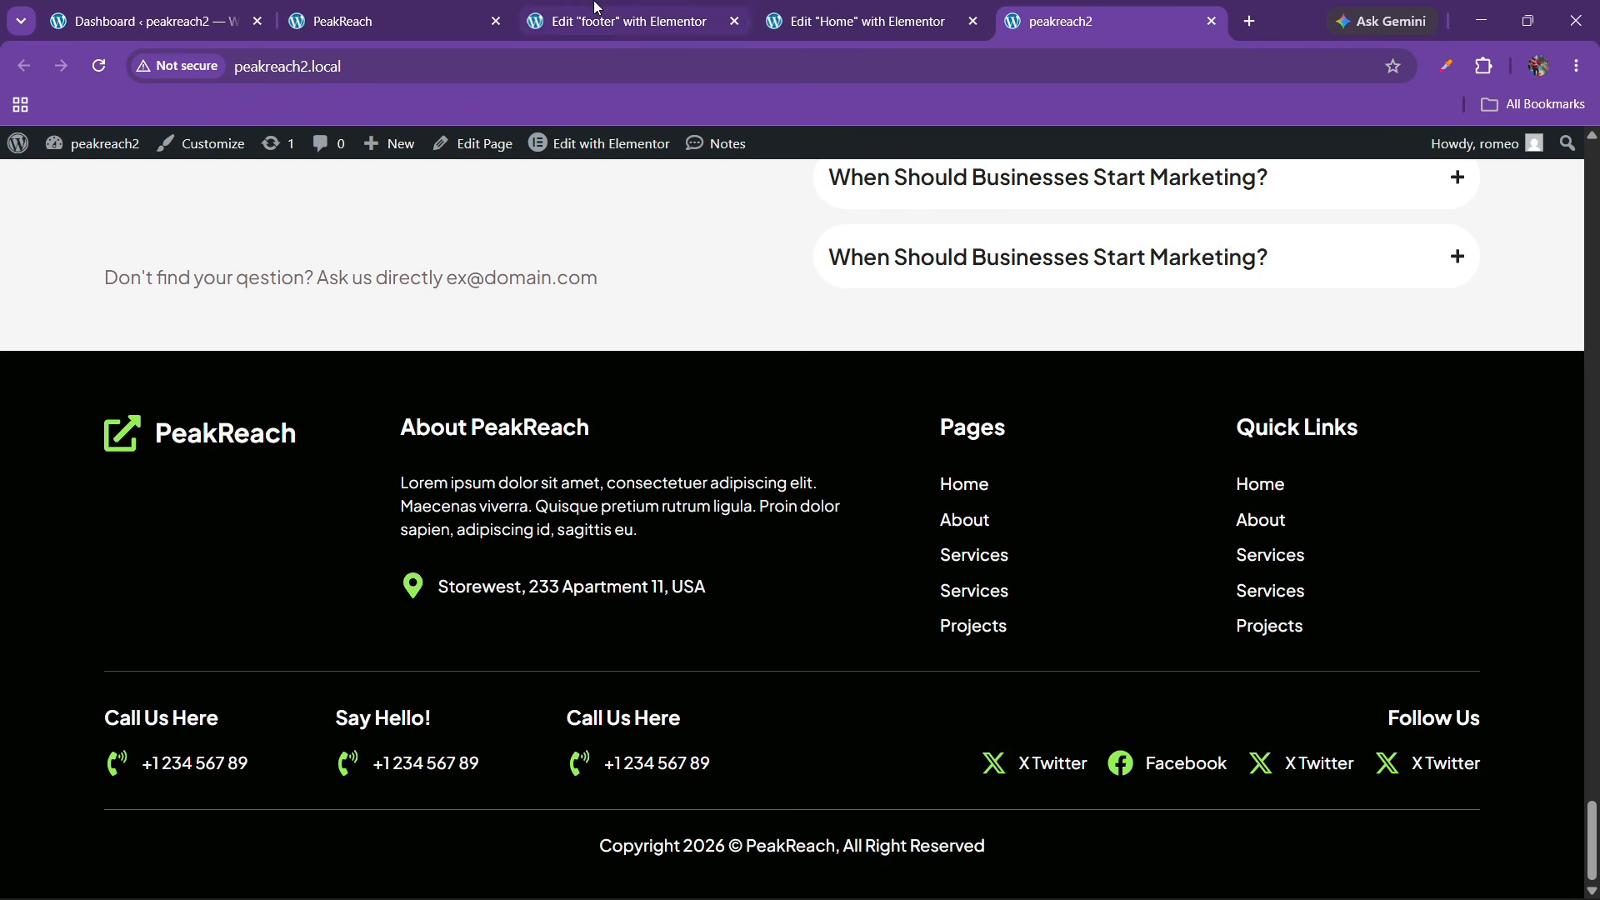
Scroll through the reference PeakReach site's footer, then return to the footer editor
left_click(449, 7)
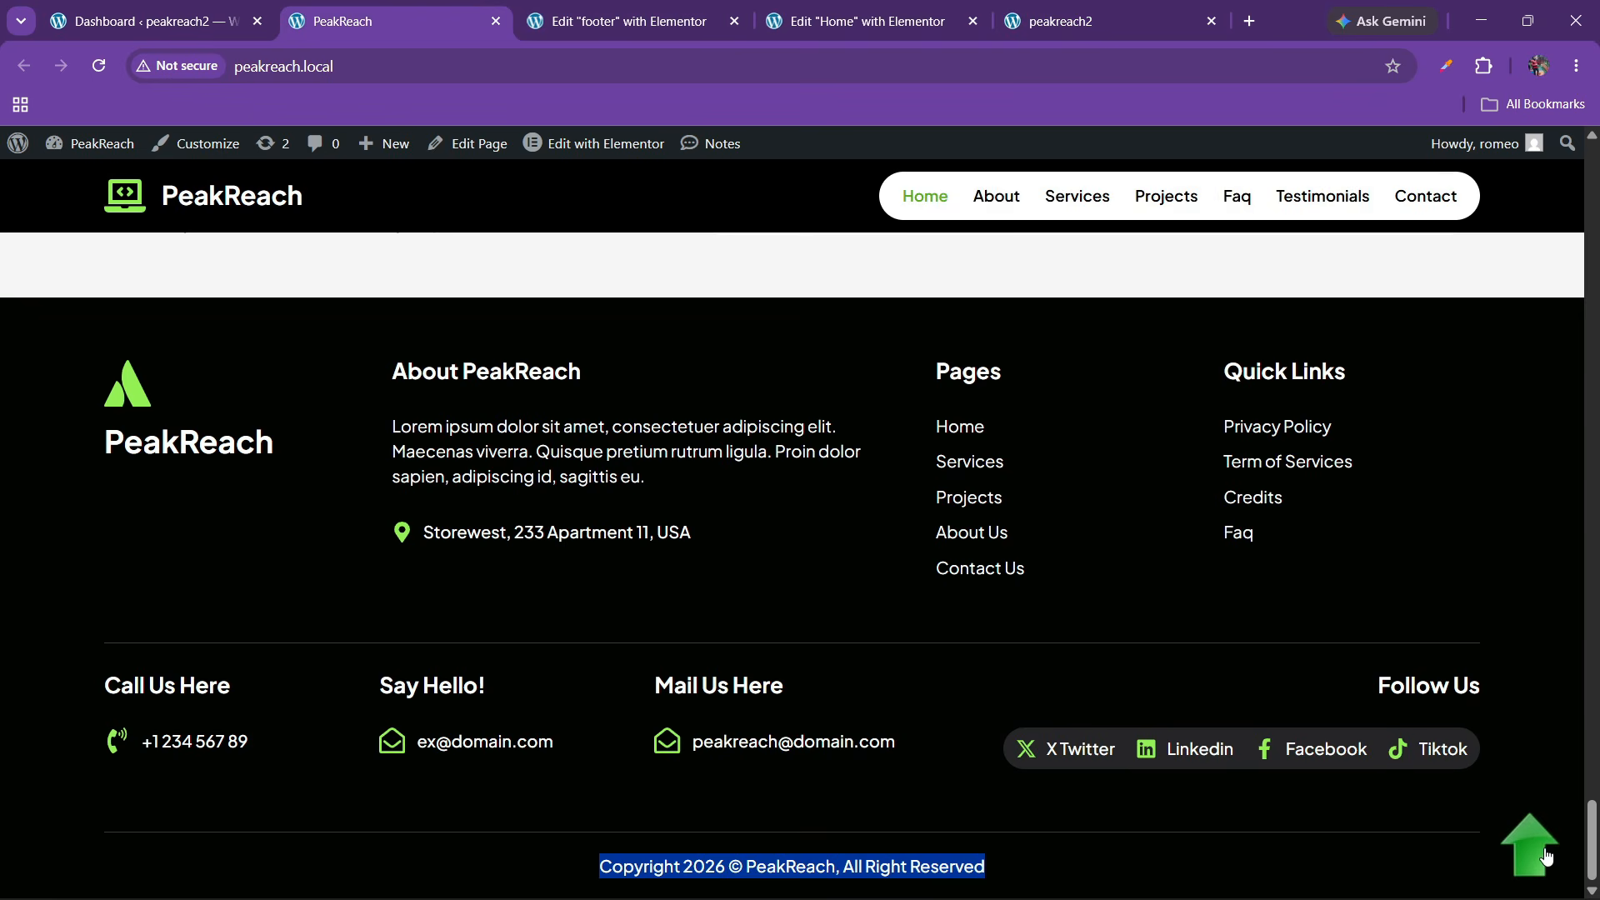
scroll(1013, 643, "up", 15)
scroll(756, 682, "up", 10)
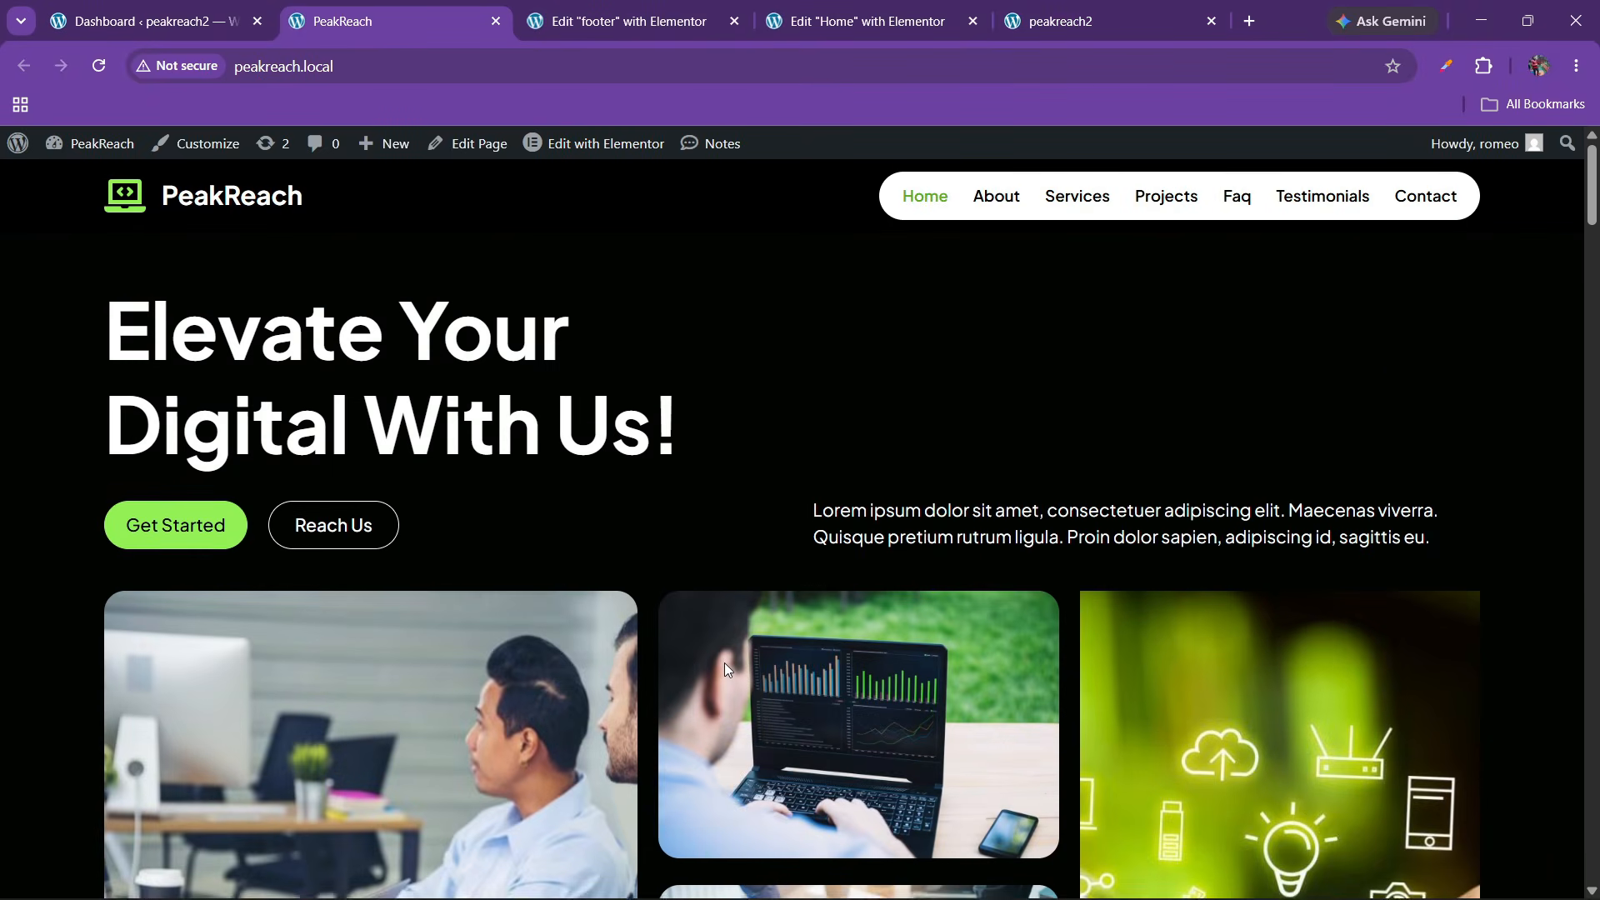
left_click_drag(1592, 210, 1566, 861)
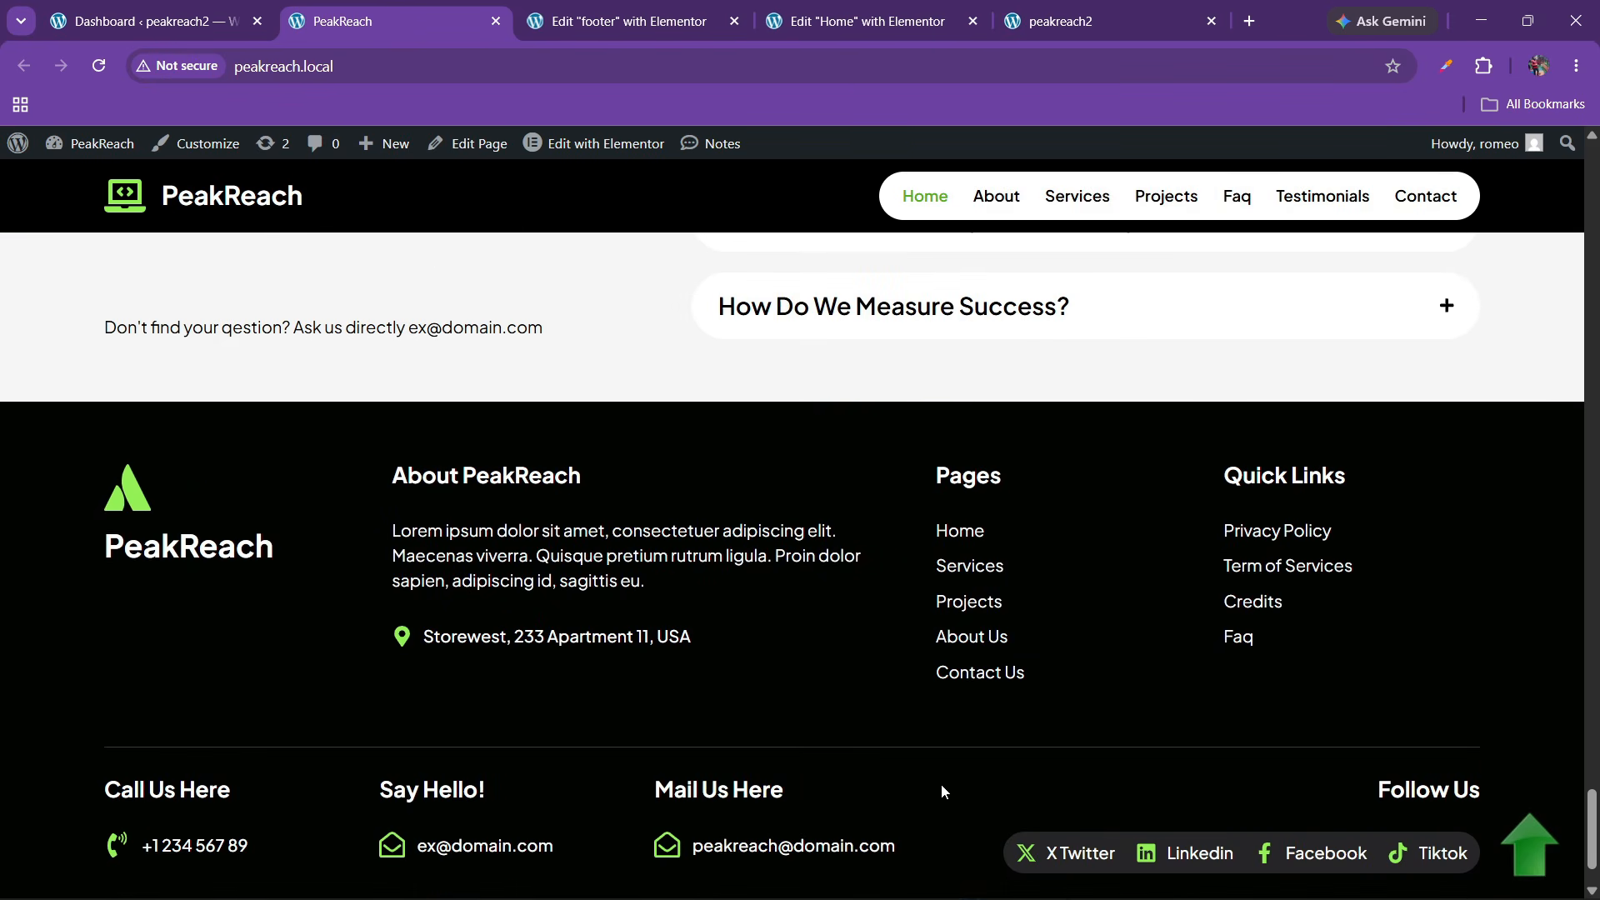
left_click(961, 825)
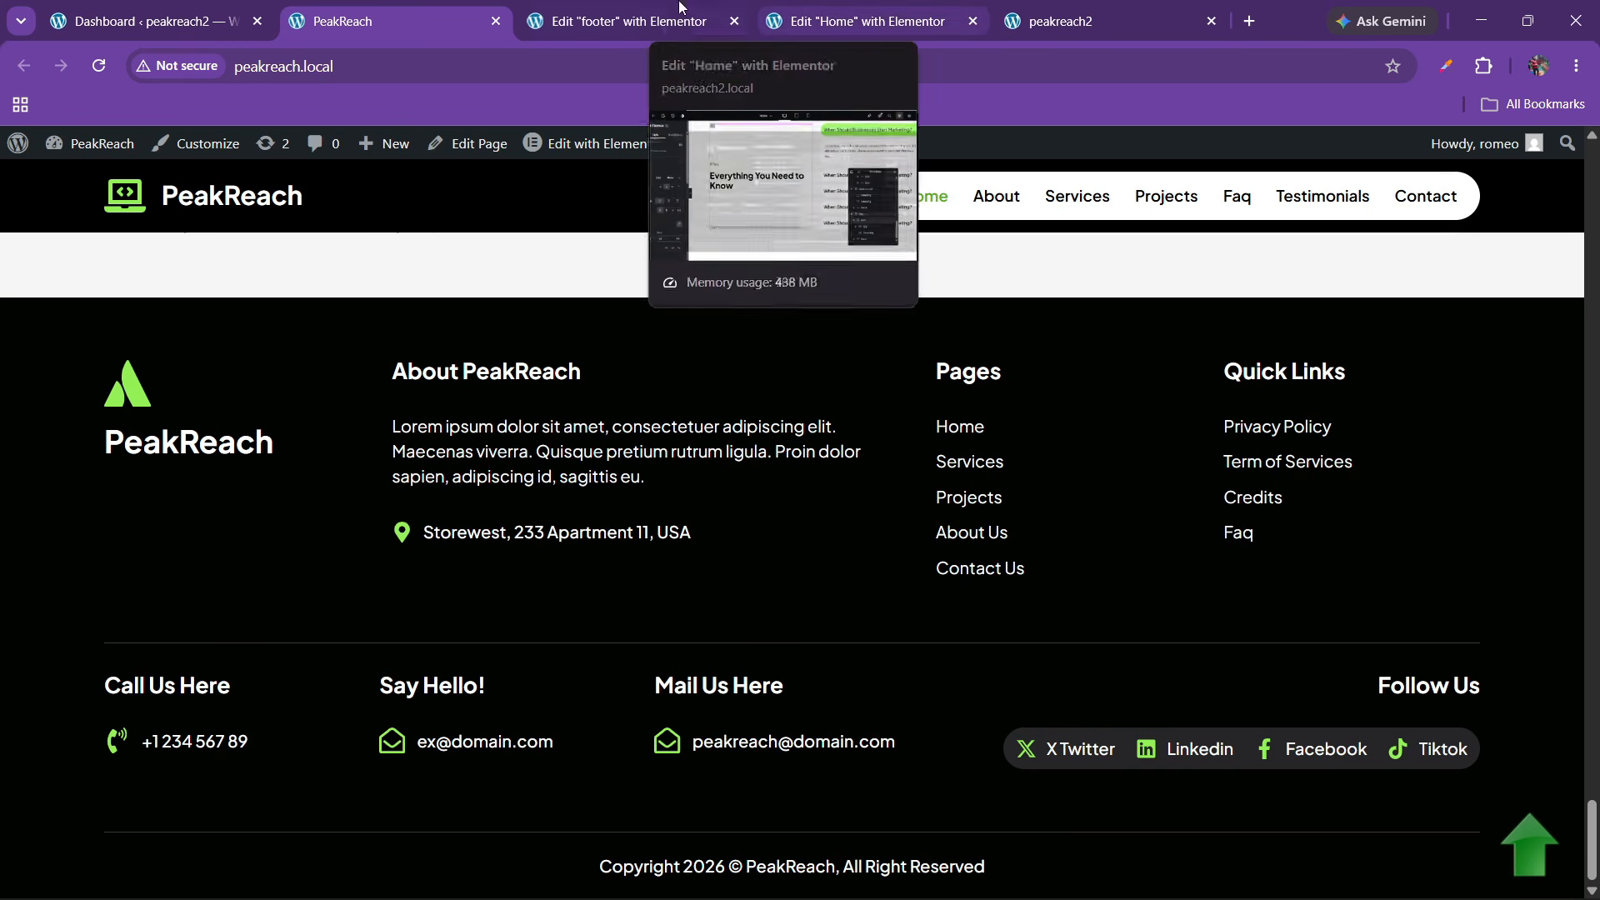
left_click(621, 21)
left_click_drag(989, 360, 737, 427)
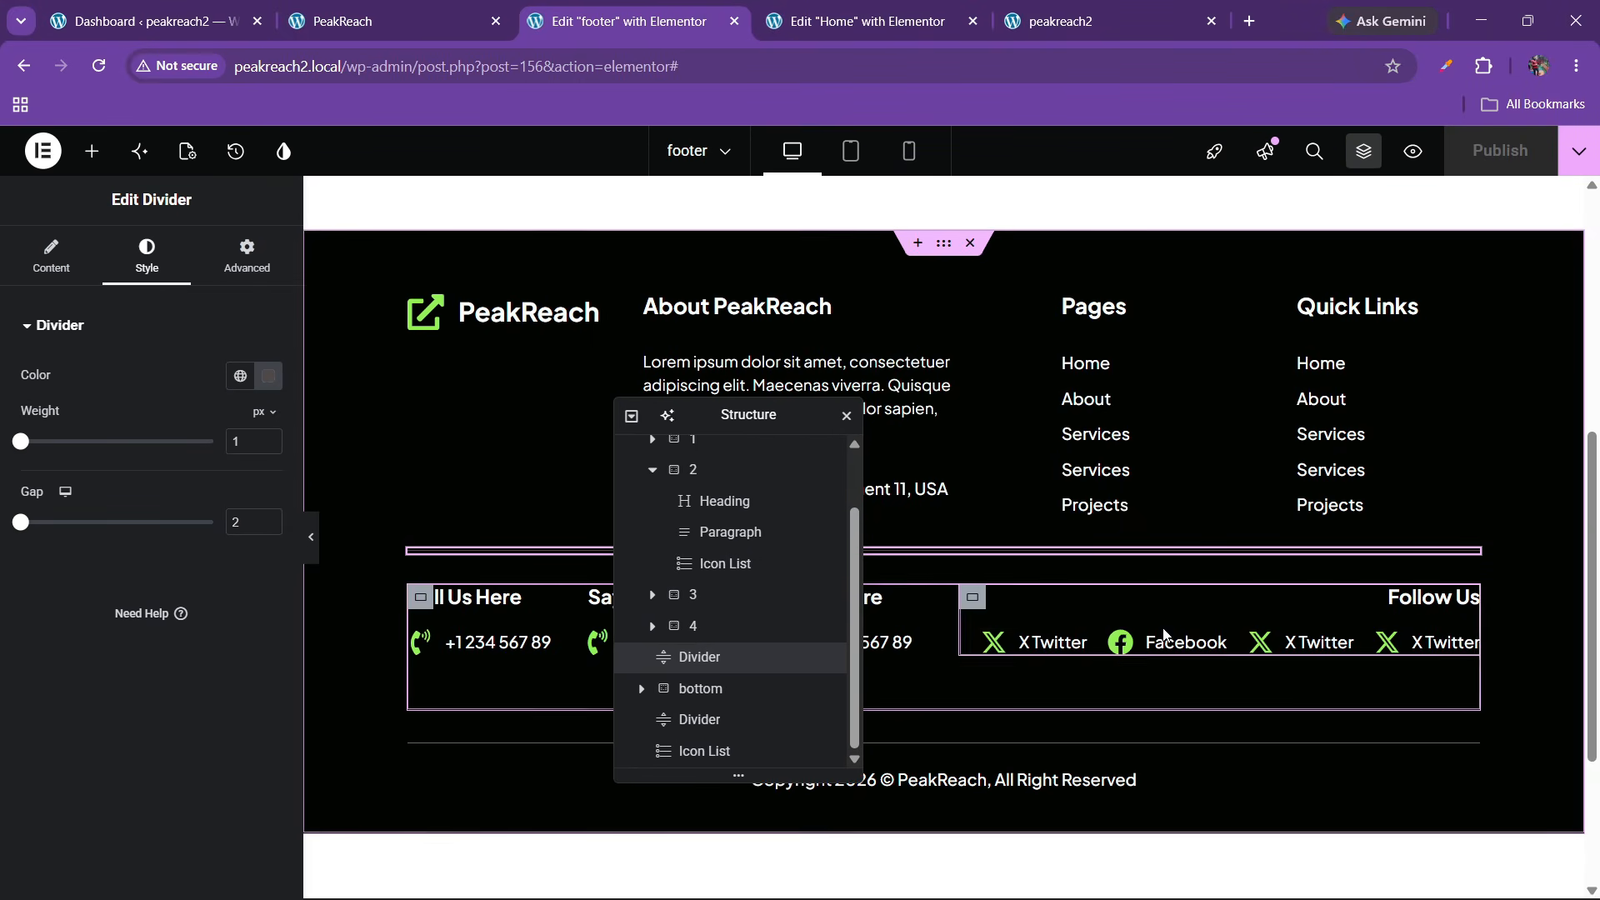
Give the footer's social icon list 10px padding
left_click(1298, 646)
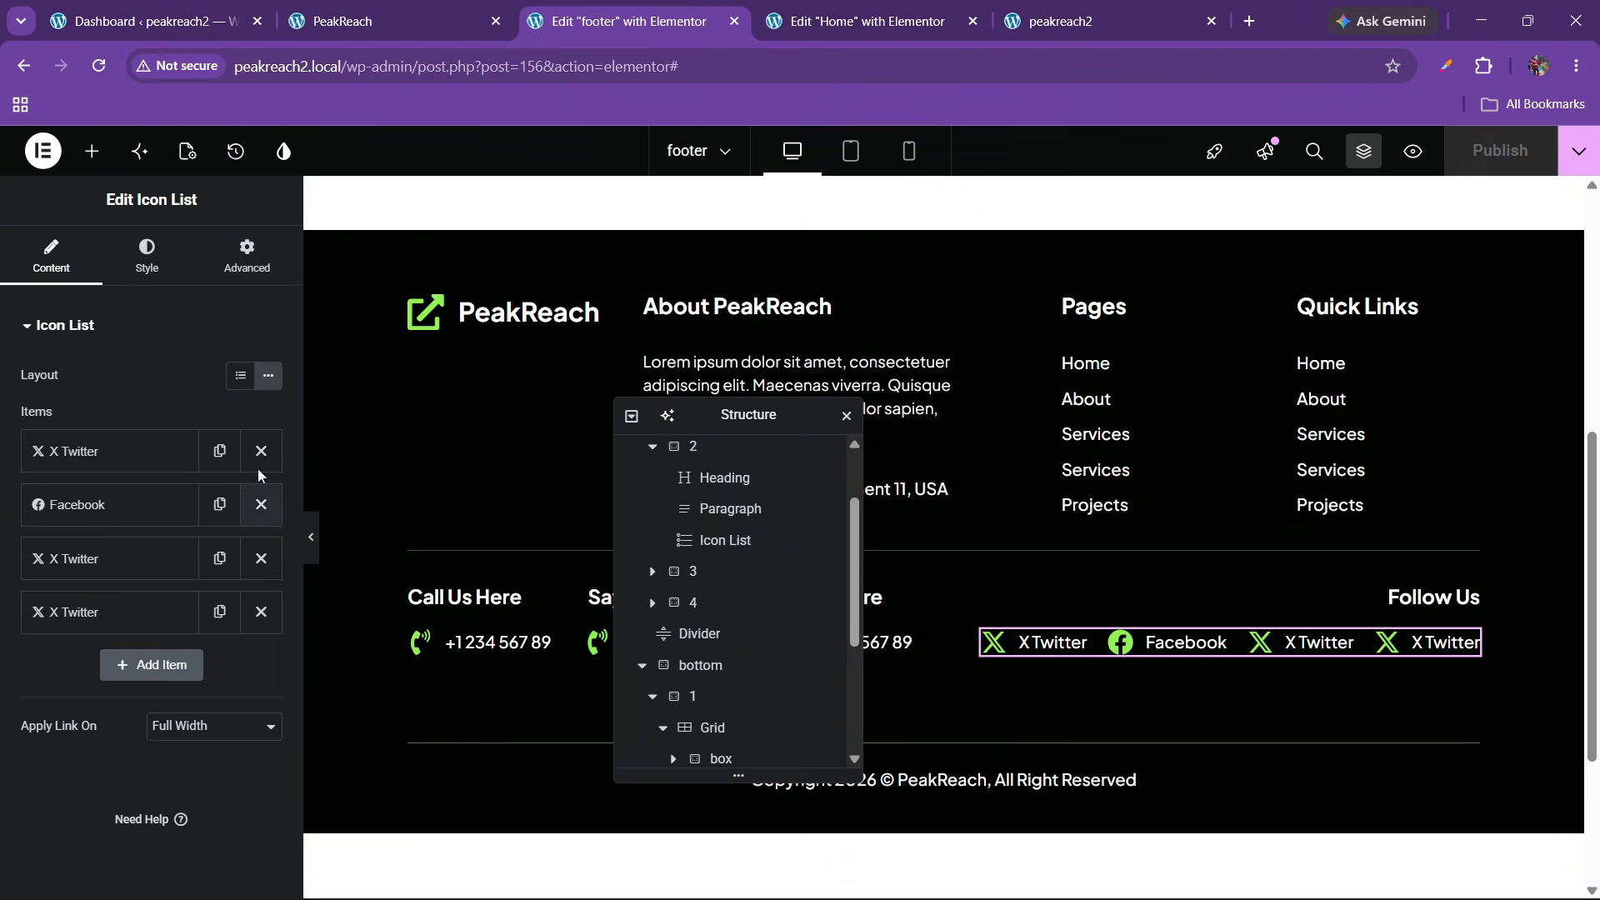
left_click(247, 256)
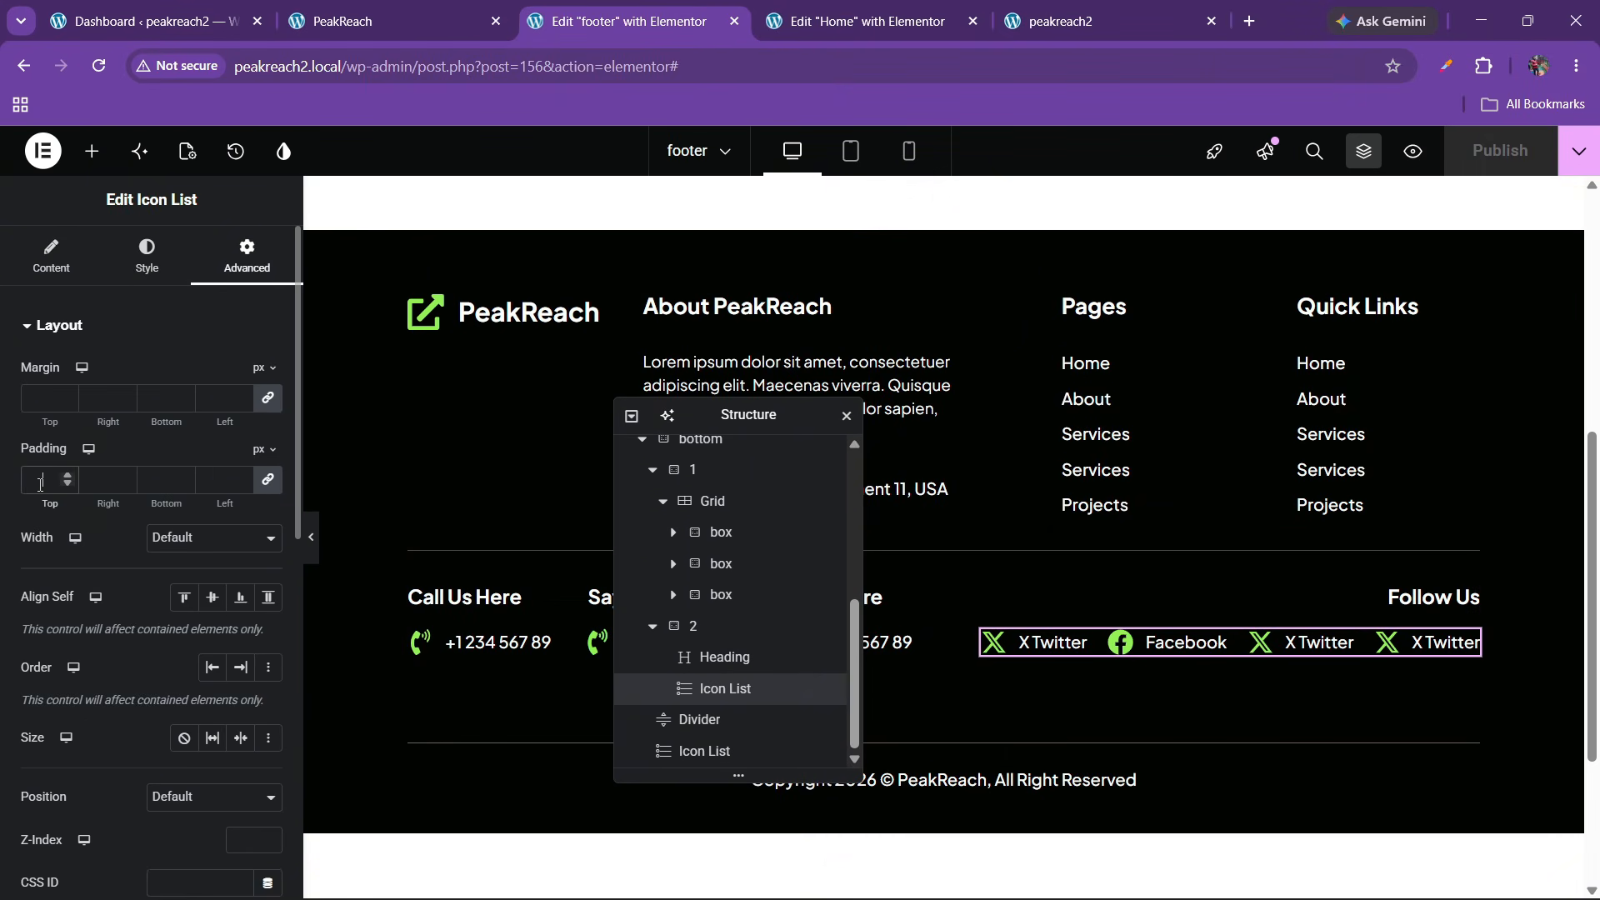
left_click(39, 484)
type("10")
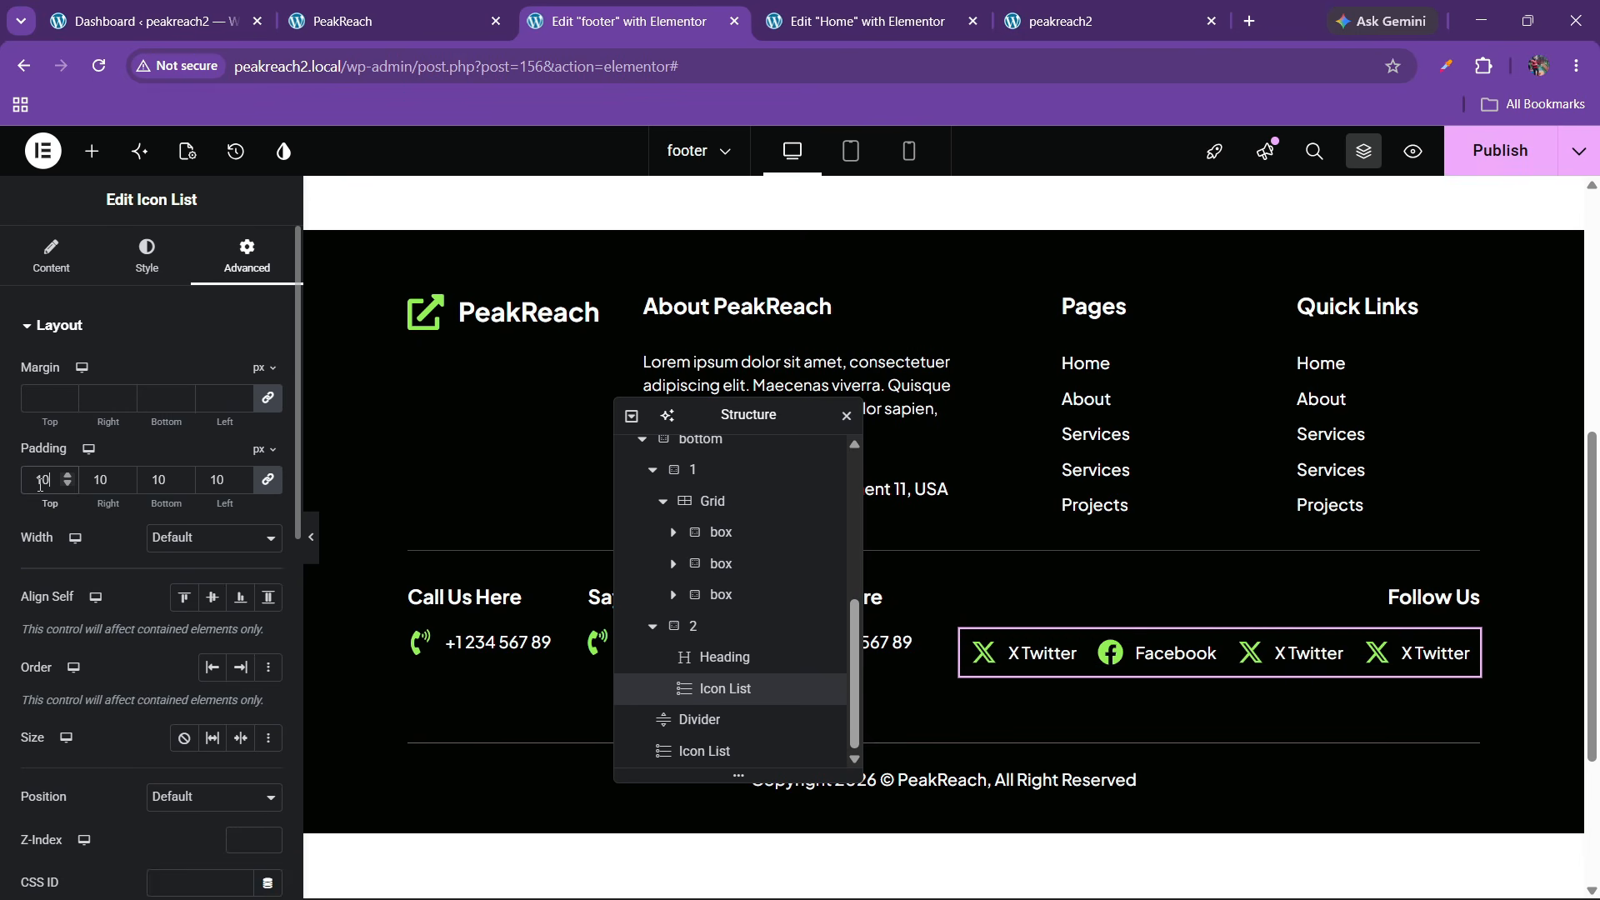
Sample the reference social bar's dark colour and apply it as the list's classic background
left_click(147, 256)
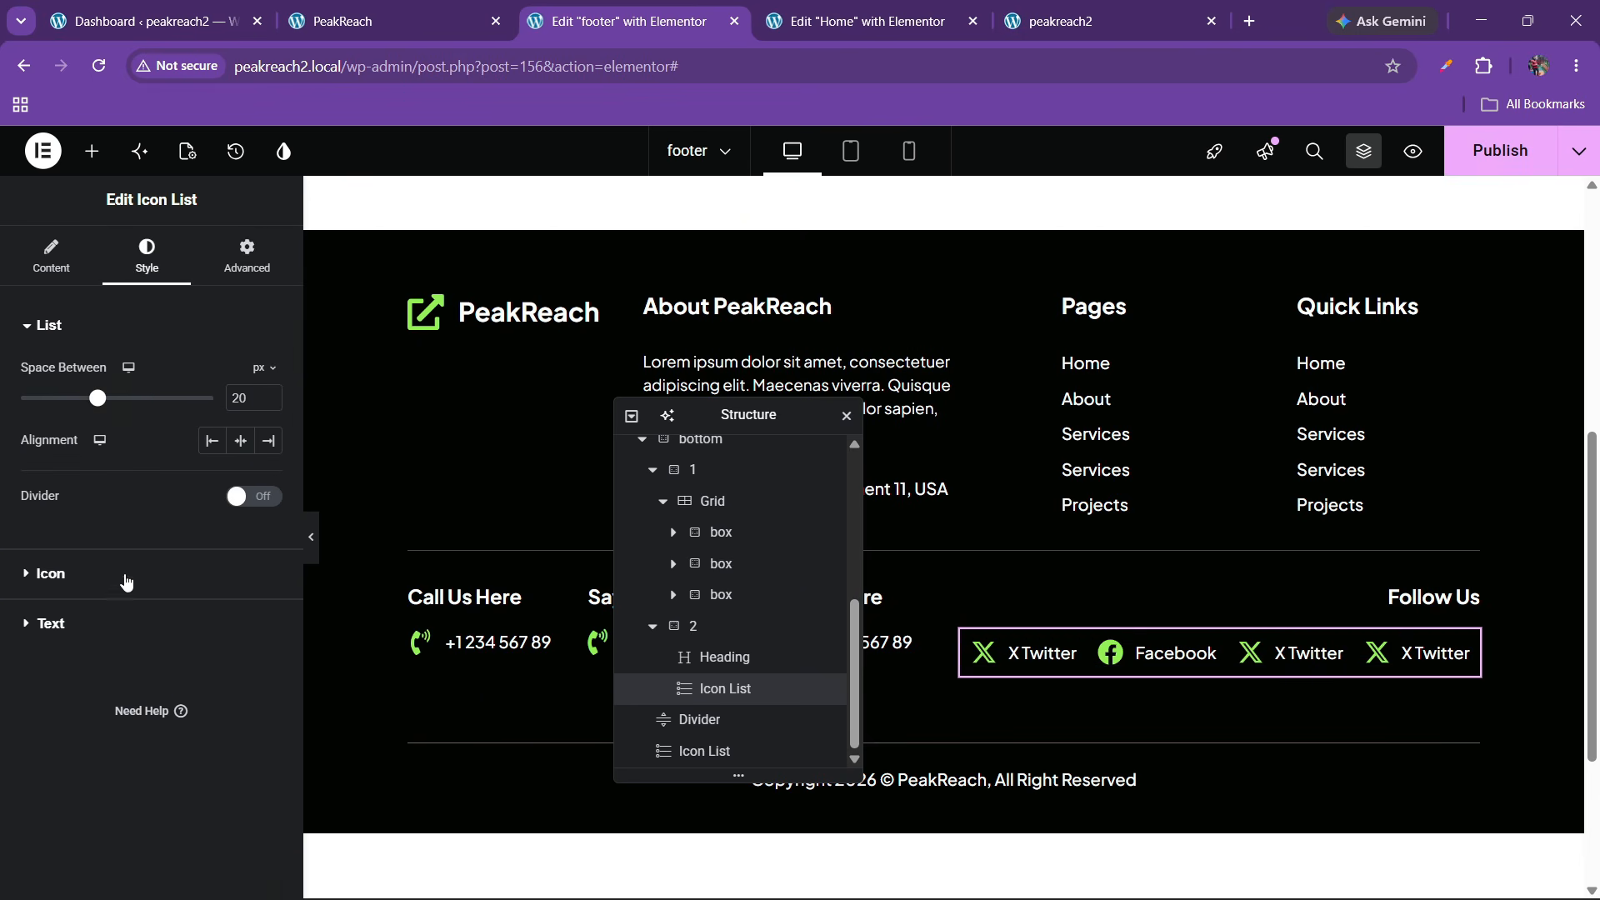
left_click(247, 250)
scroll(187, 512, "down", 6)
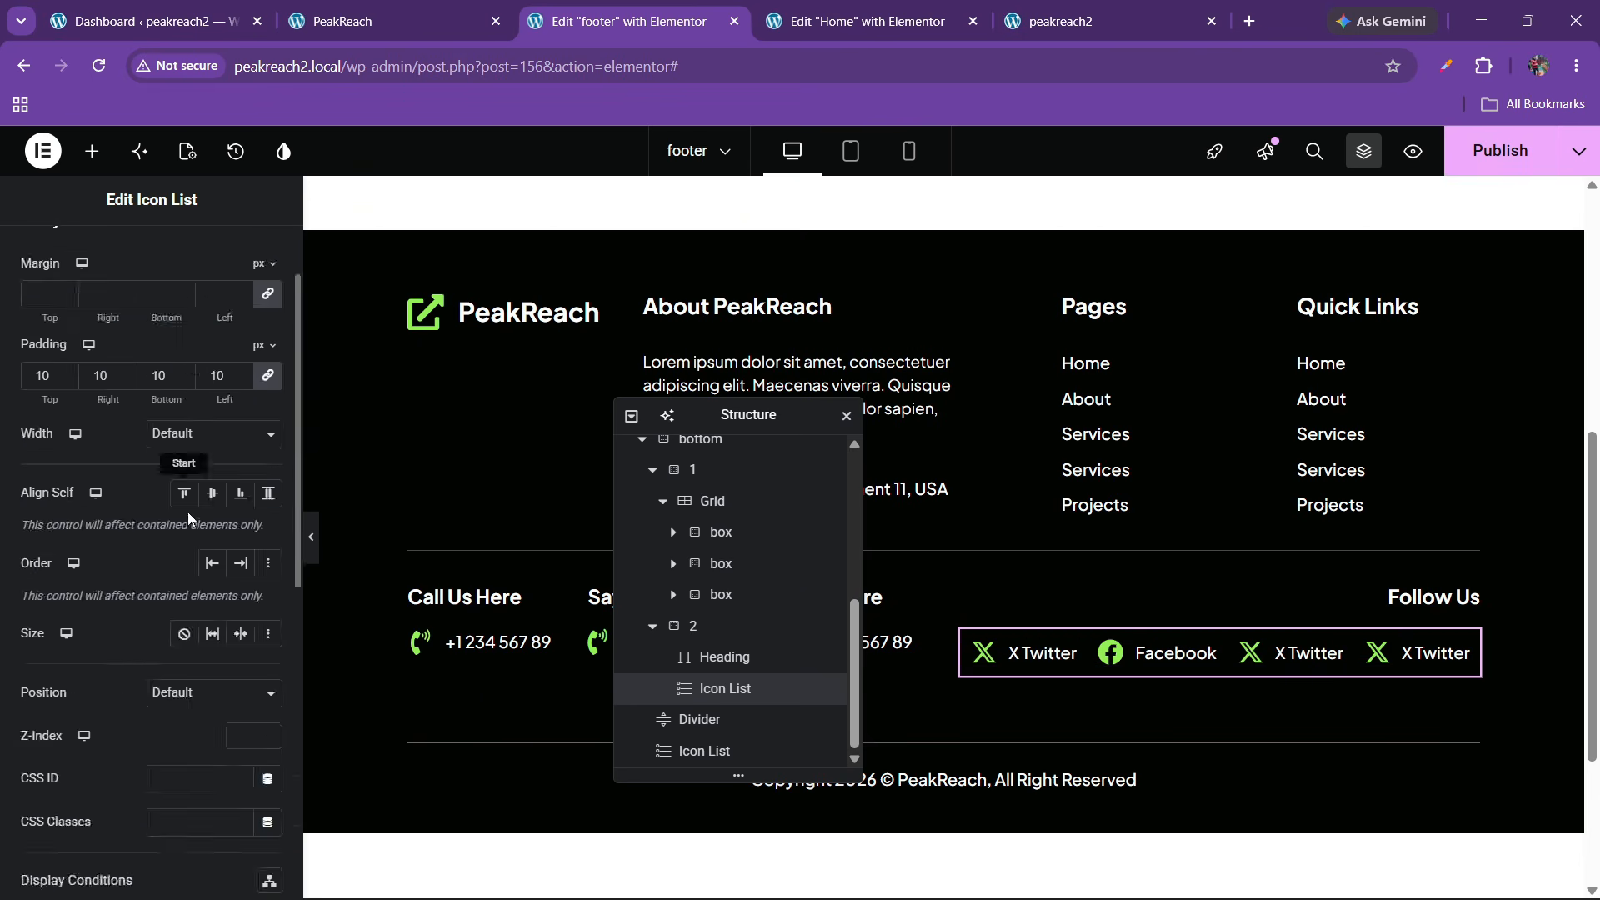
left_click(111, 500)
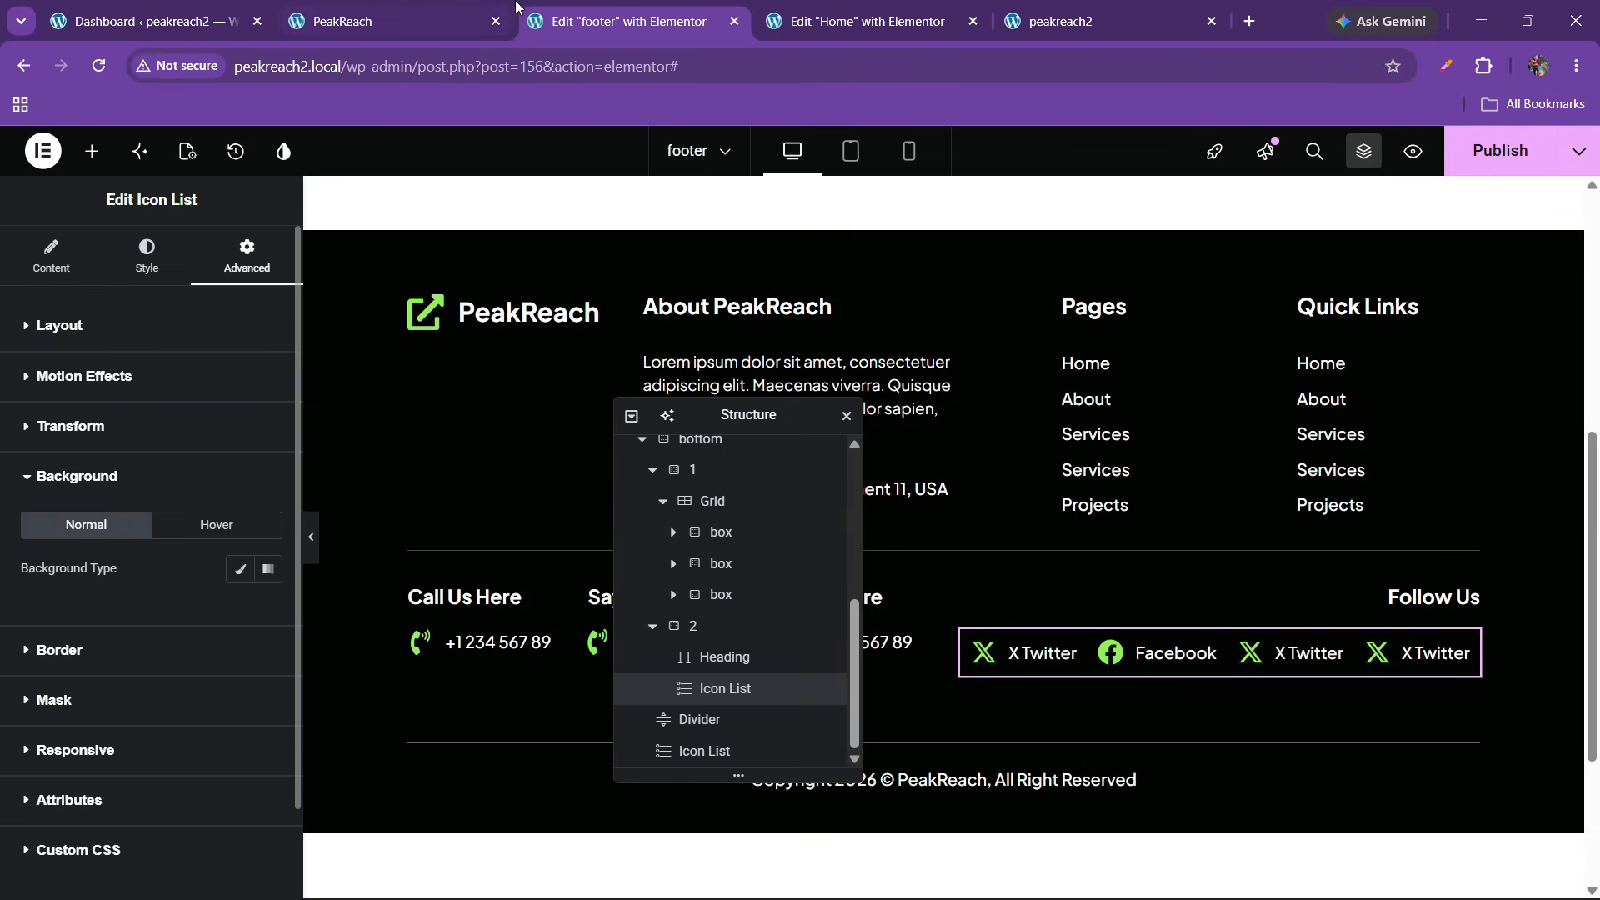
key("ctrl+shift+Tab")
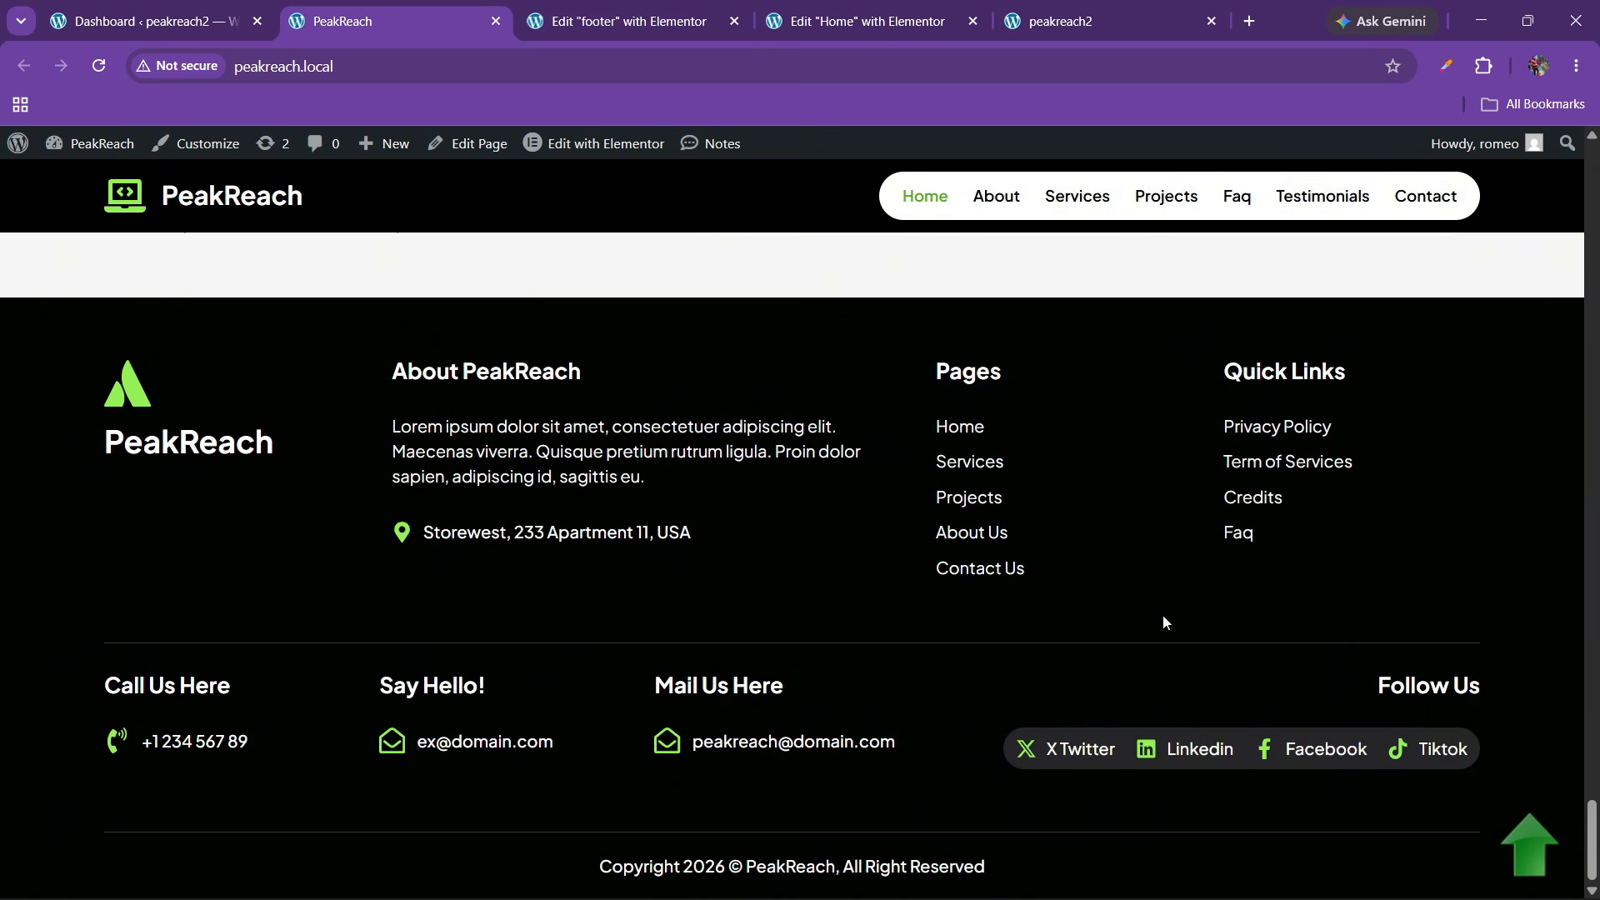
left_click(1446, 65)
left_click(1229, 192)
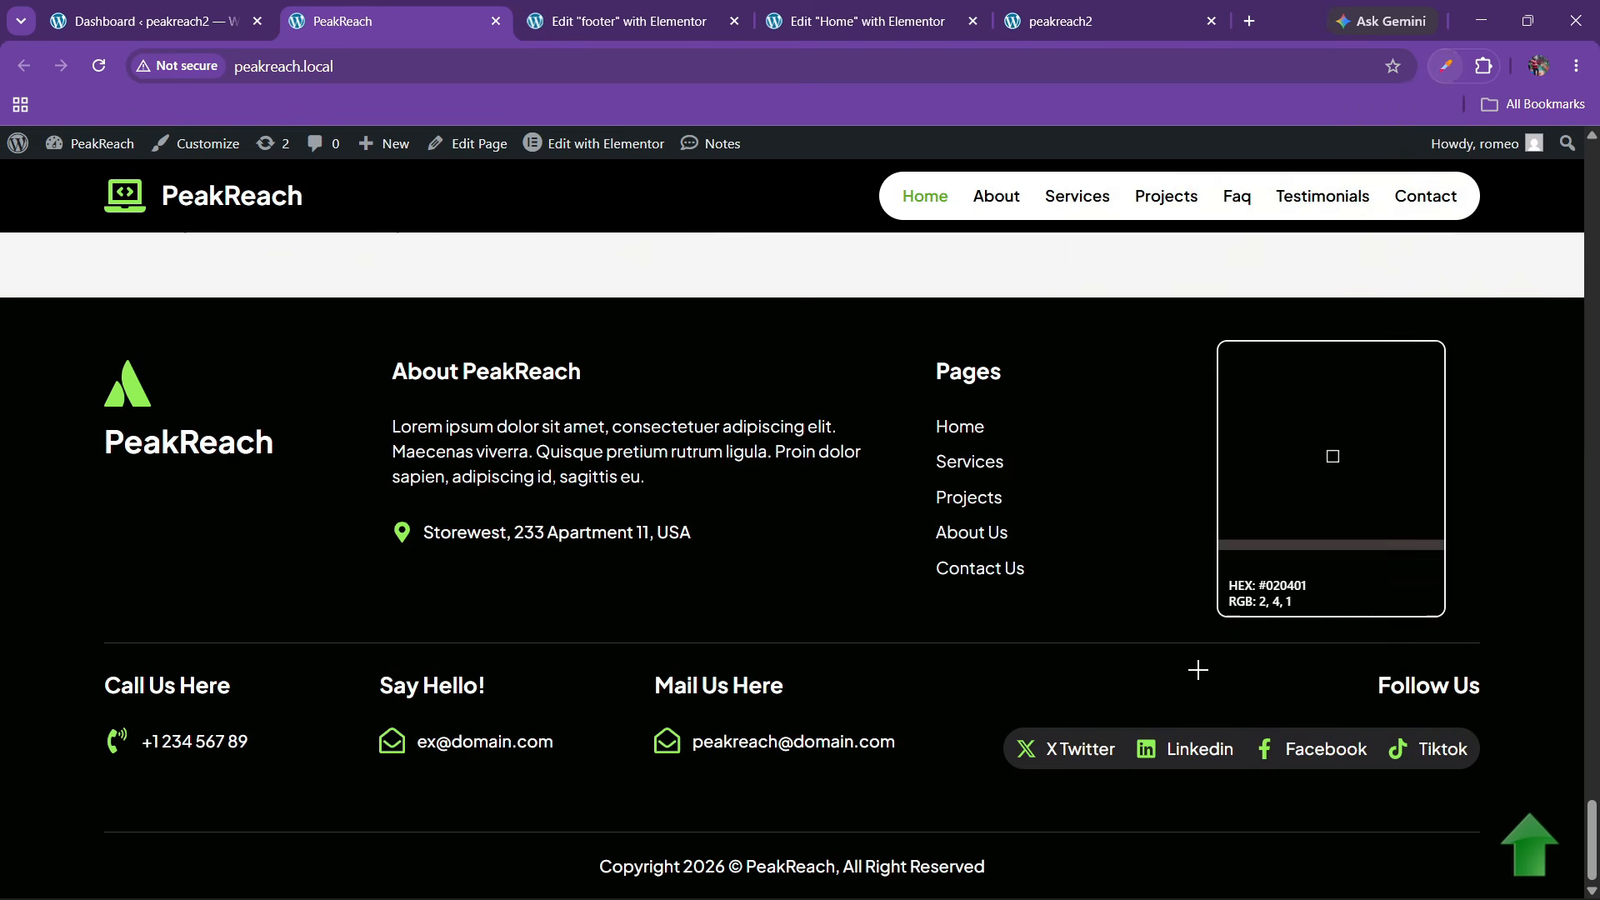
left_click(1129, 752)
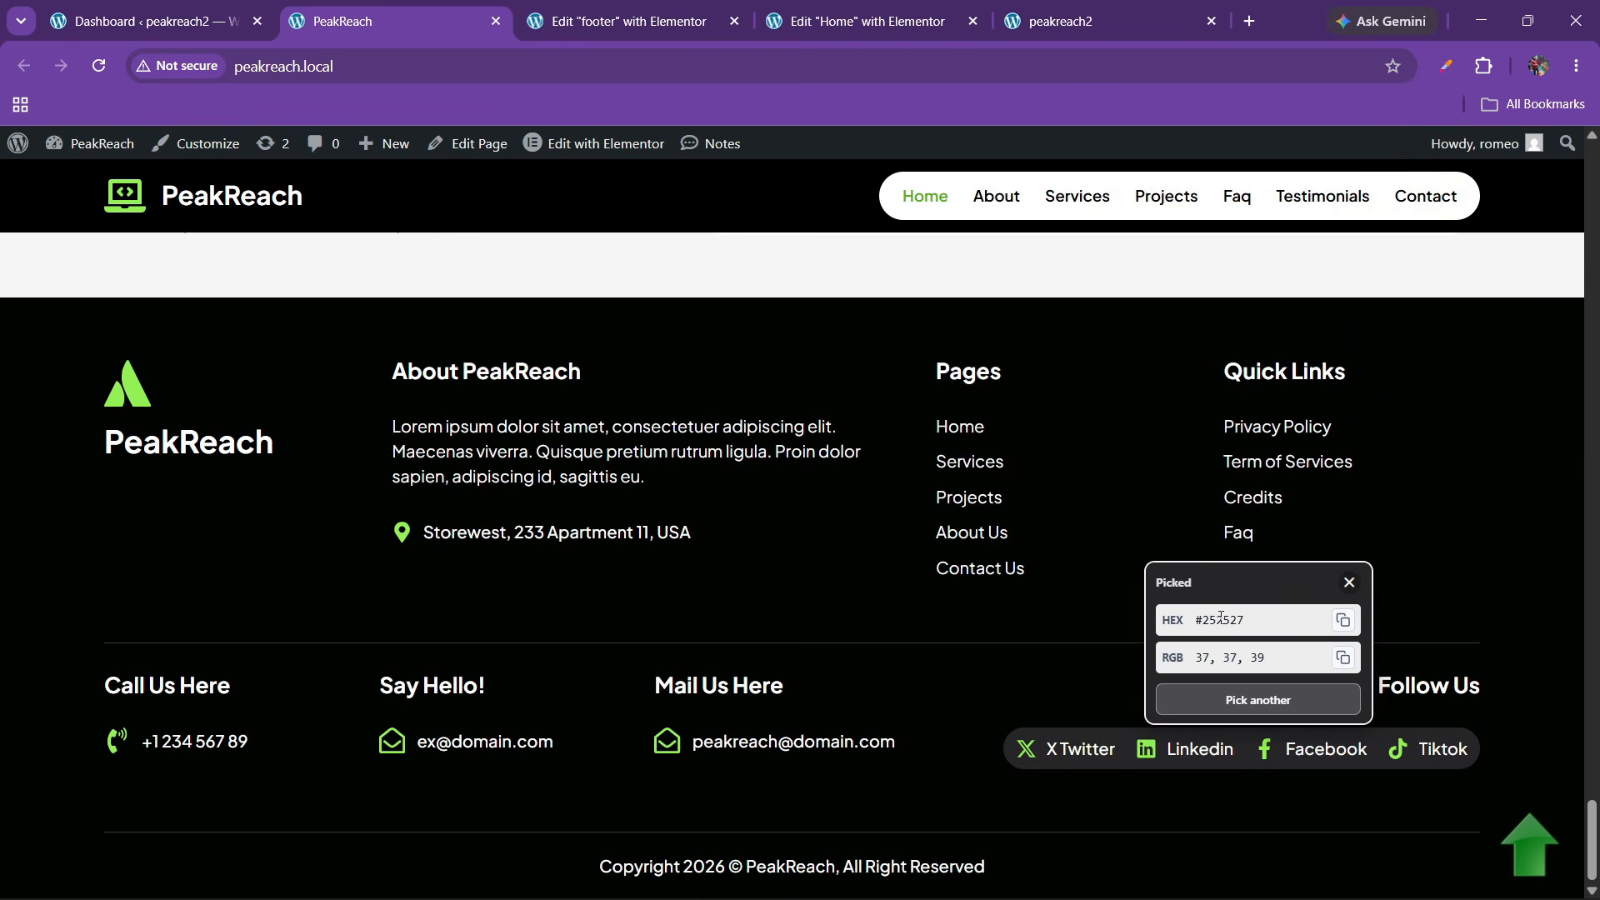
left_click(916, 16)
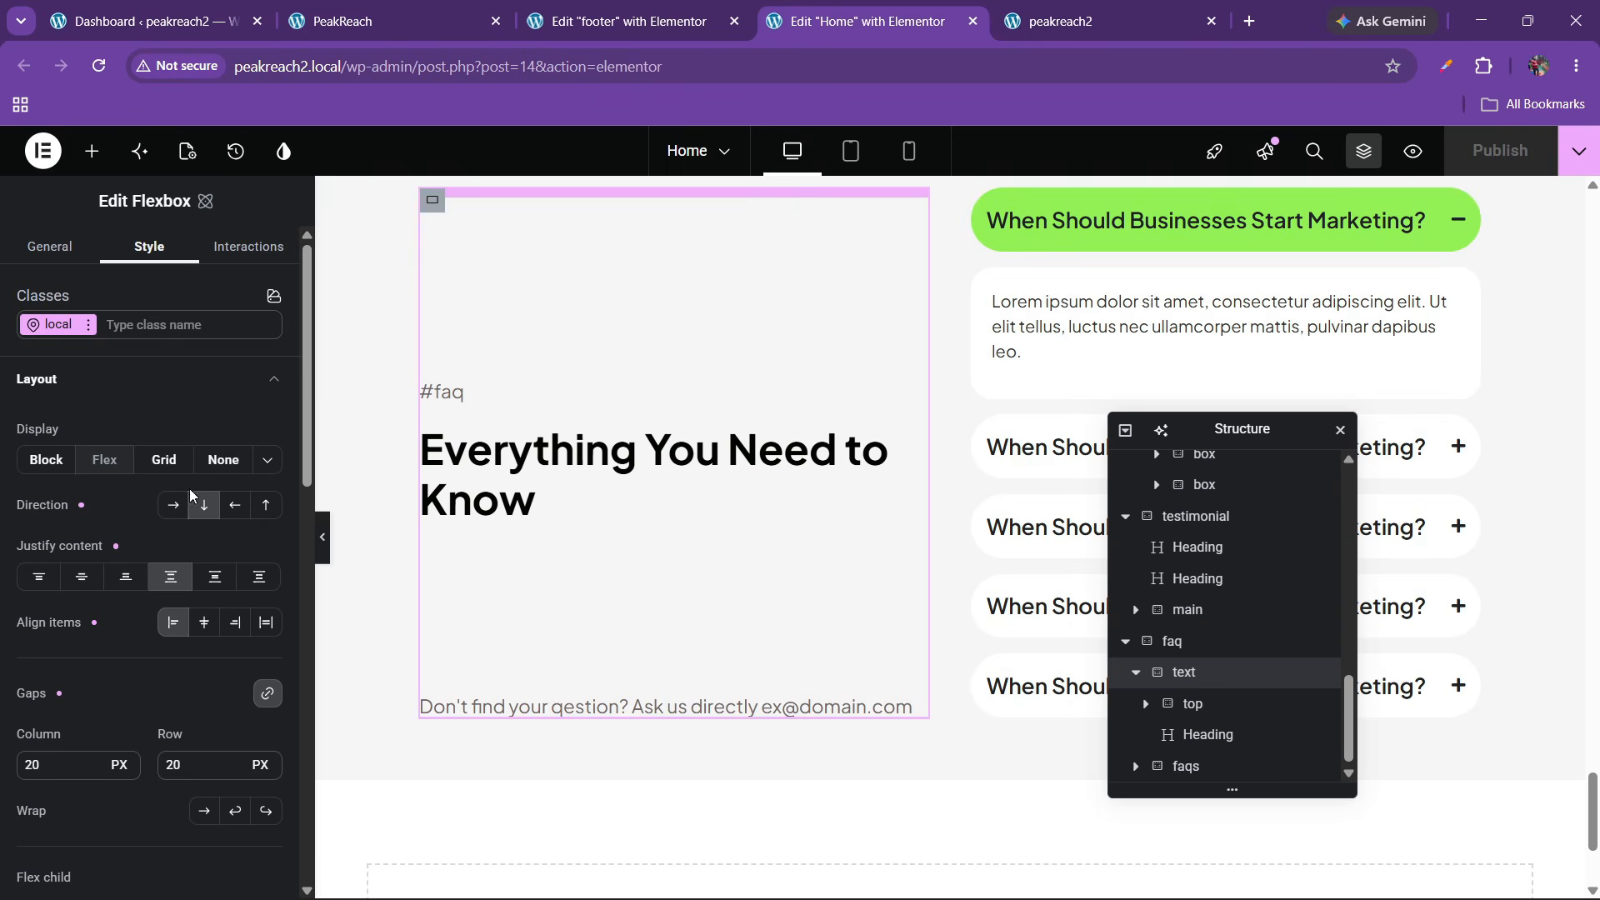
key("ctrl+shift+Tab")
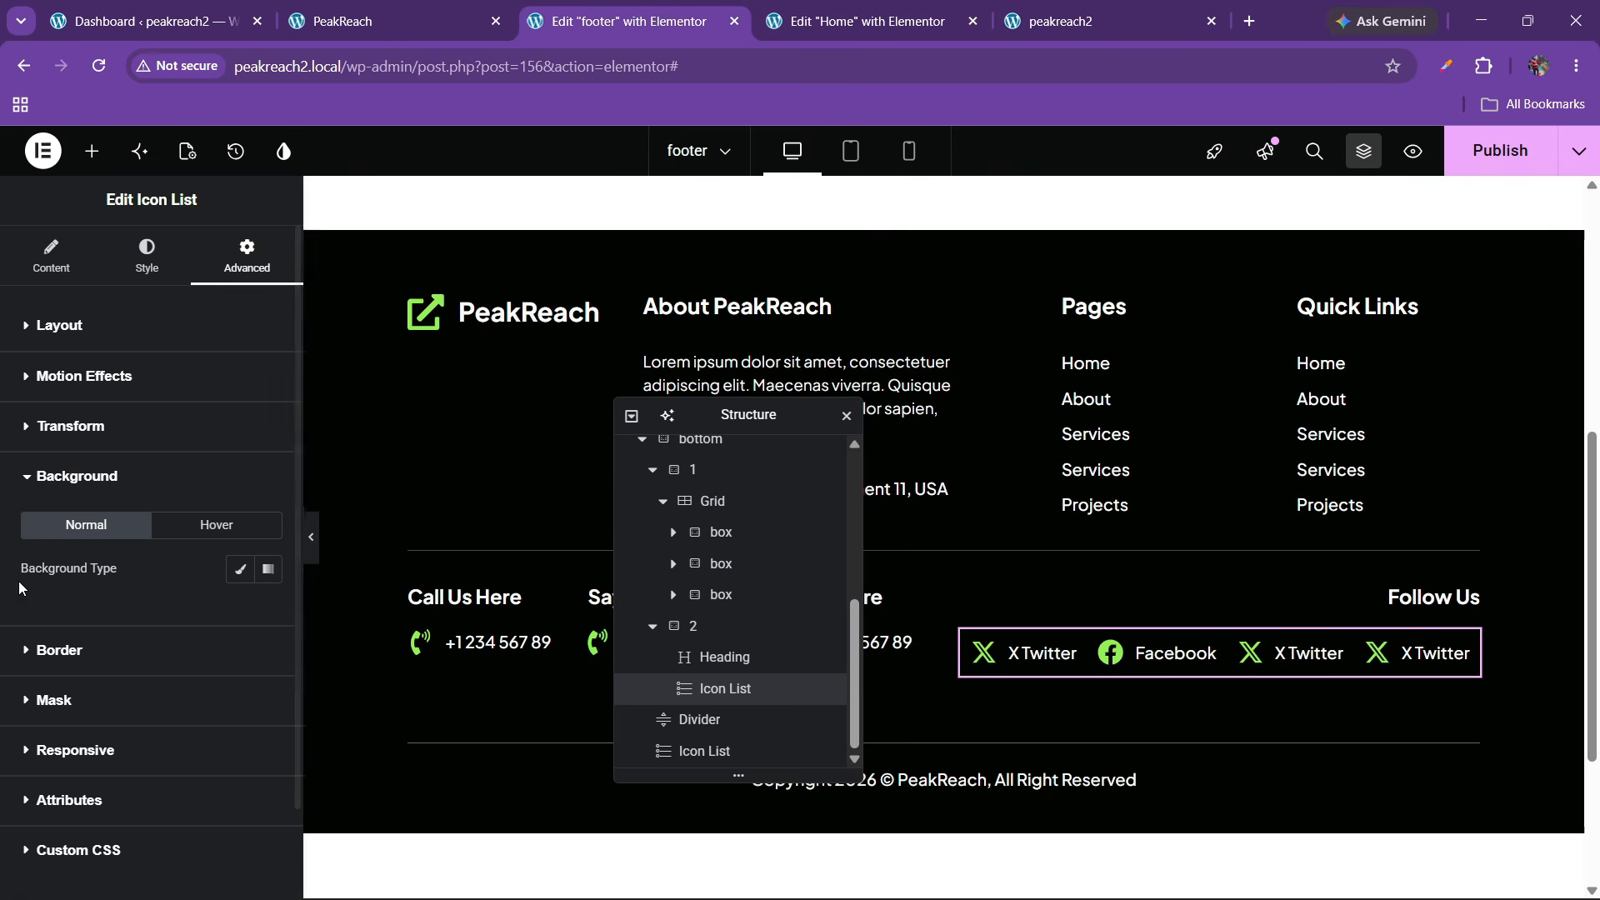
left_click(238, 573)
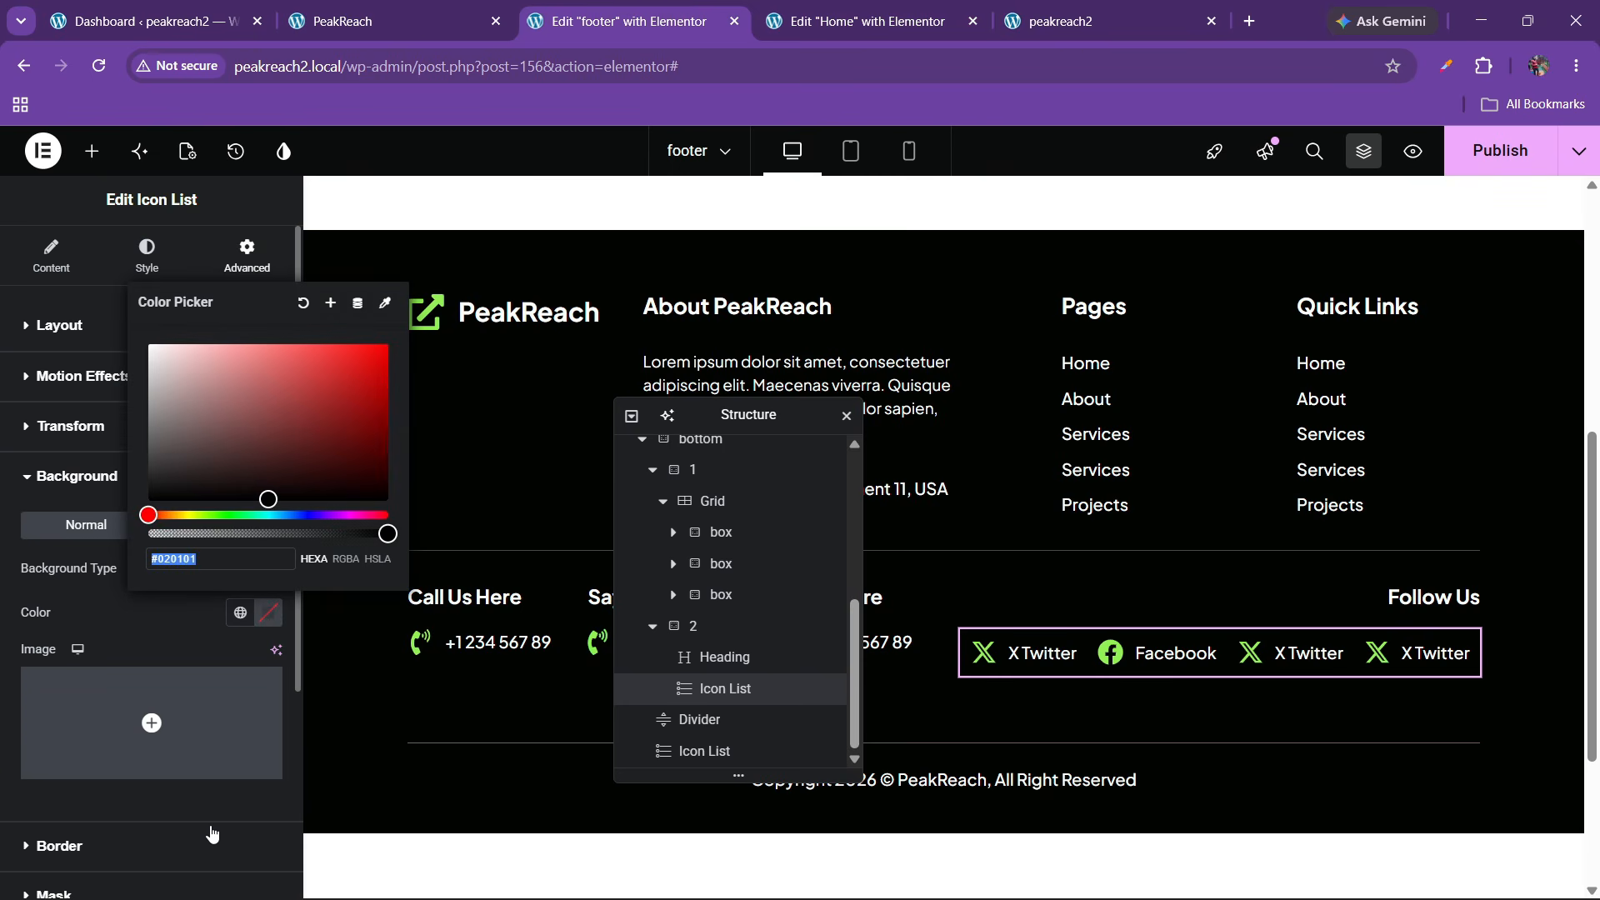
left_click(113, 615)
Round the icon list into a pill with border radius 100 and publish
scroll(104, 629, "down", 4)
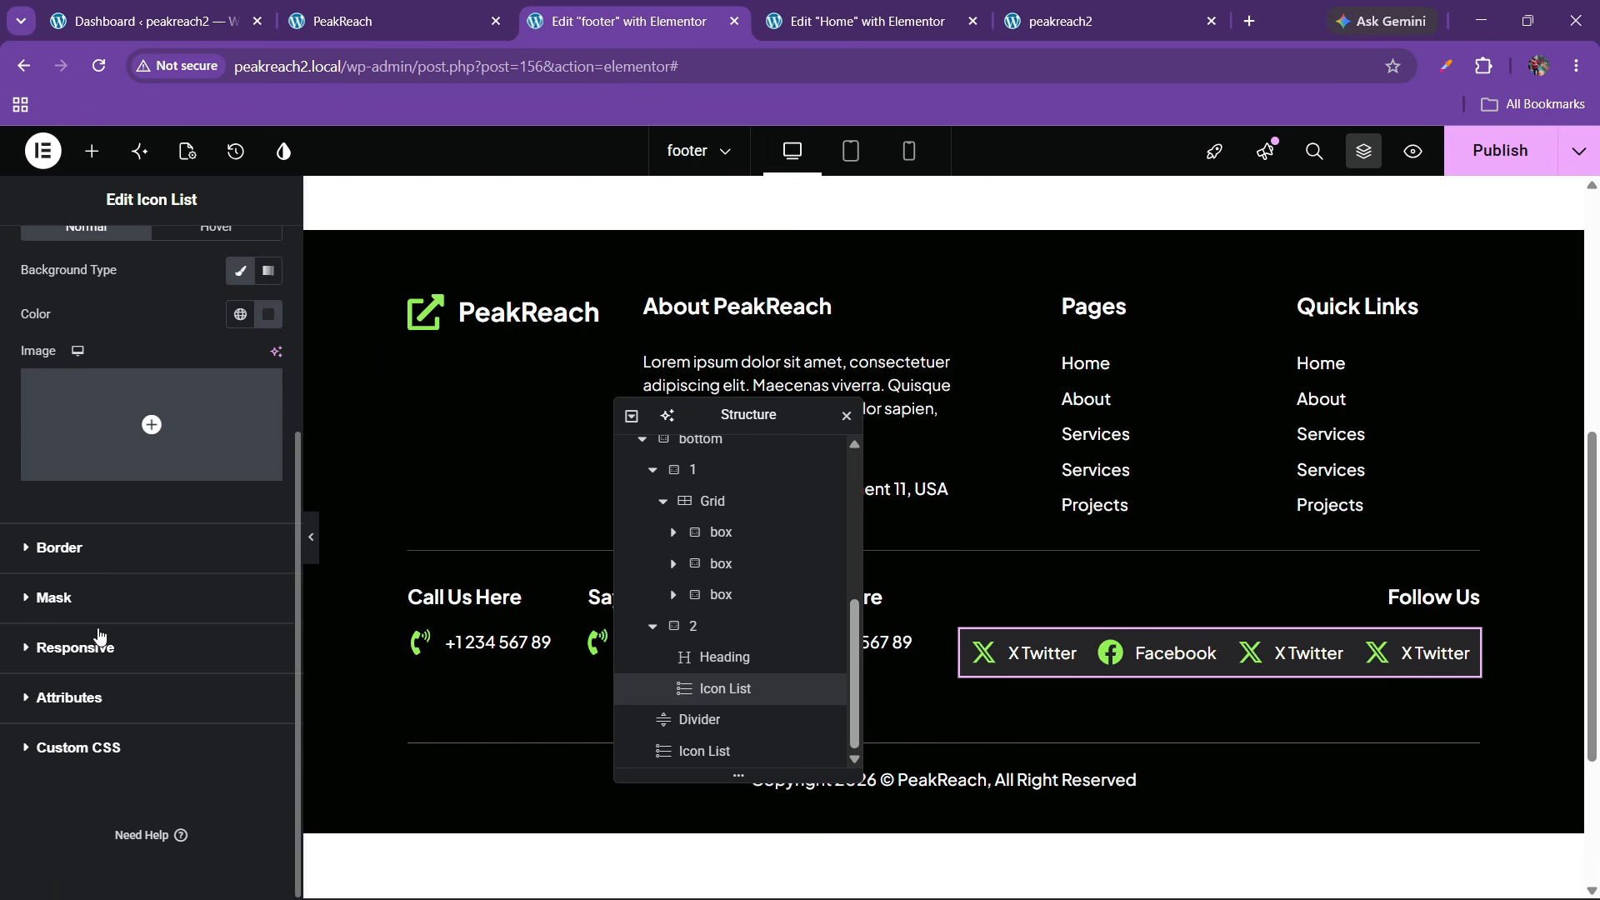
left_click(60, 548)
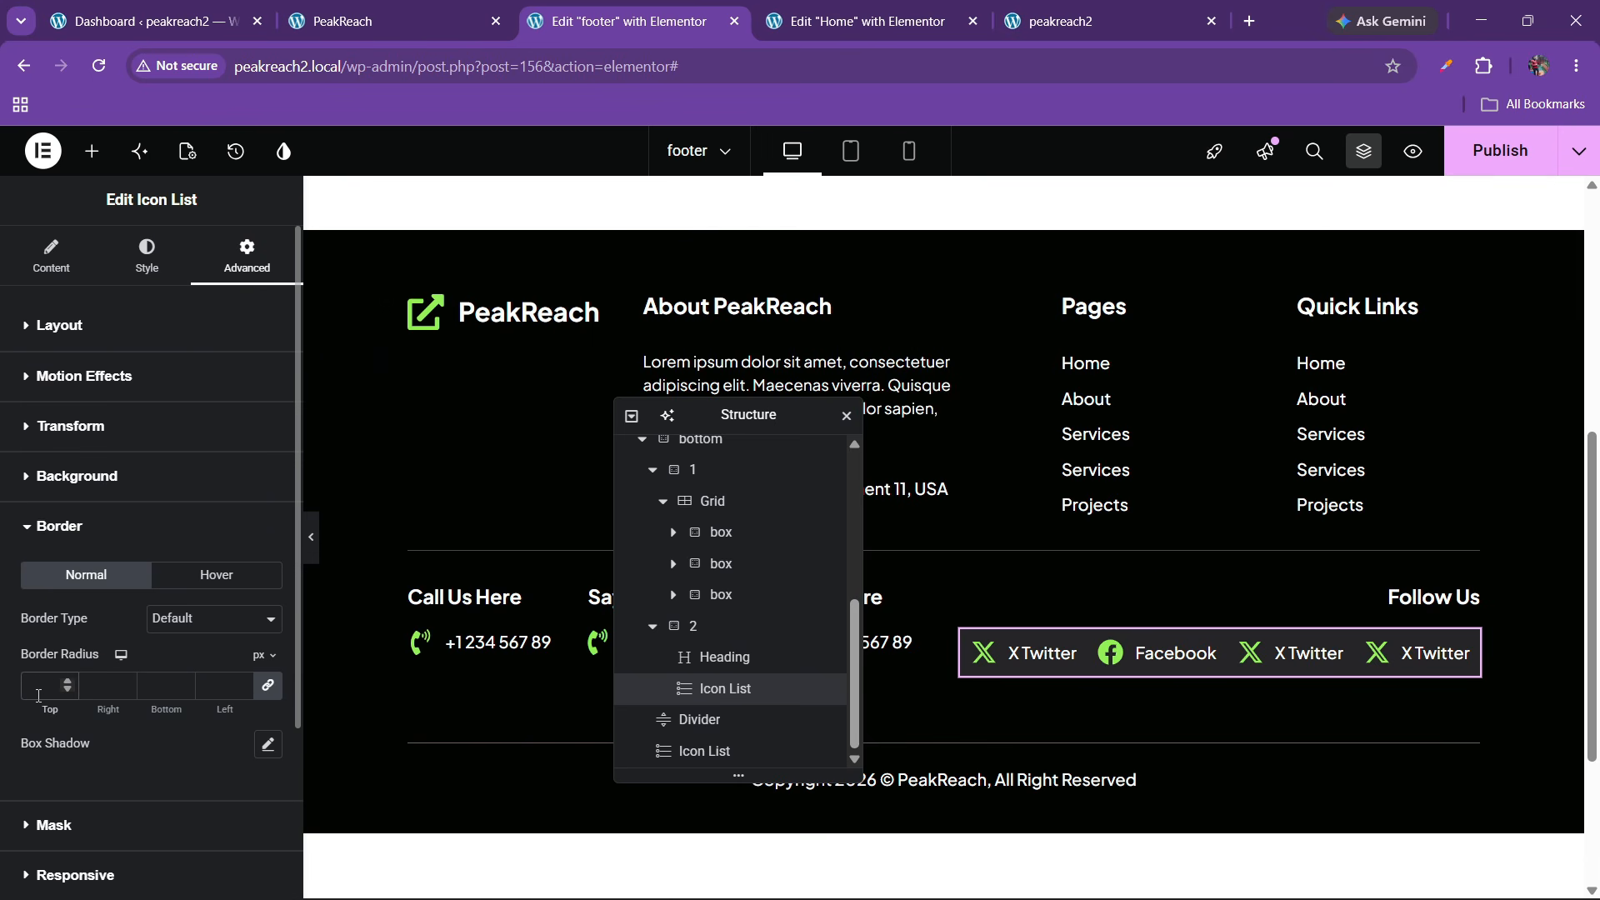
left_click(1484, 166)
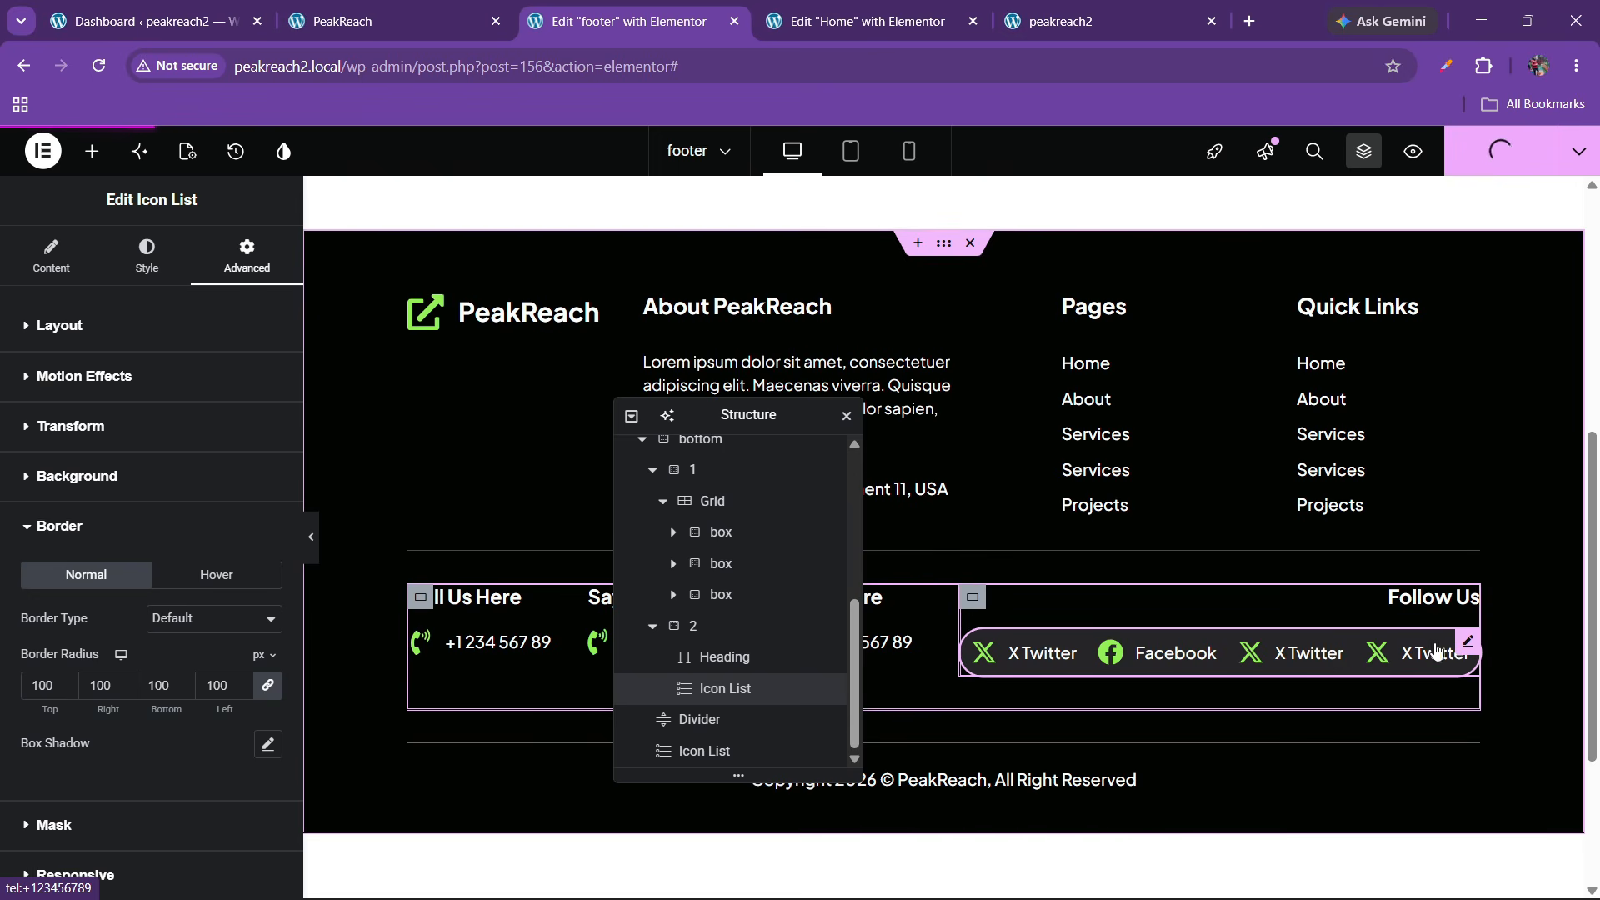
Reduce the social icon size to 20 and publish
left_click(147, 254)
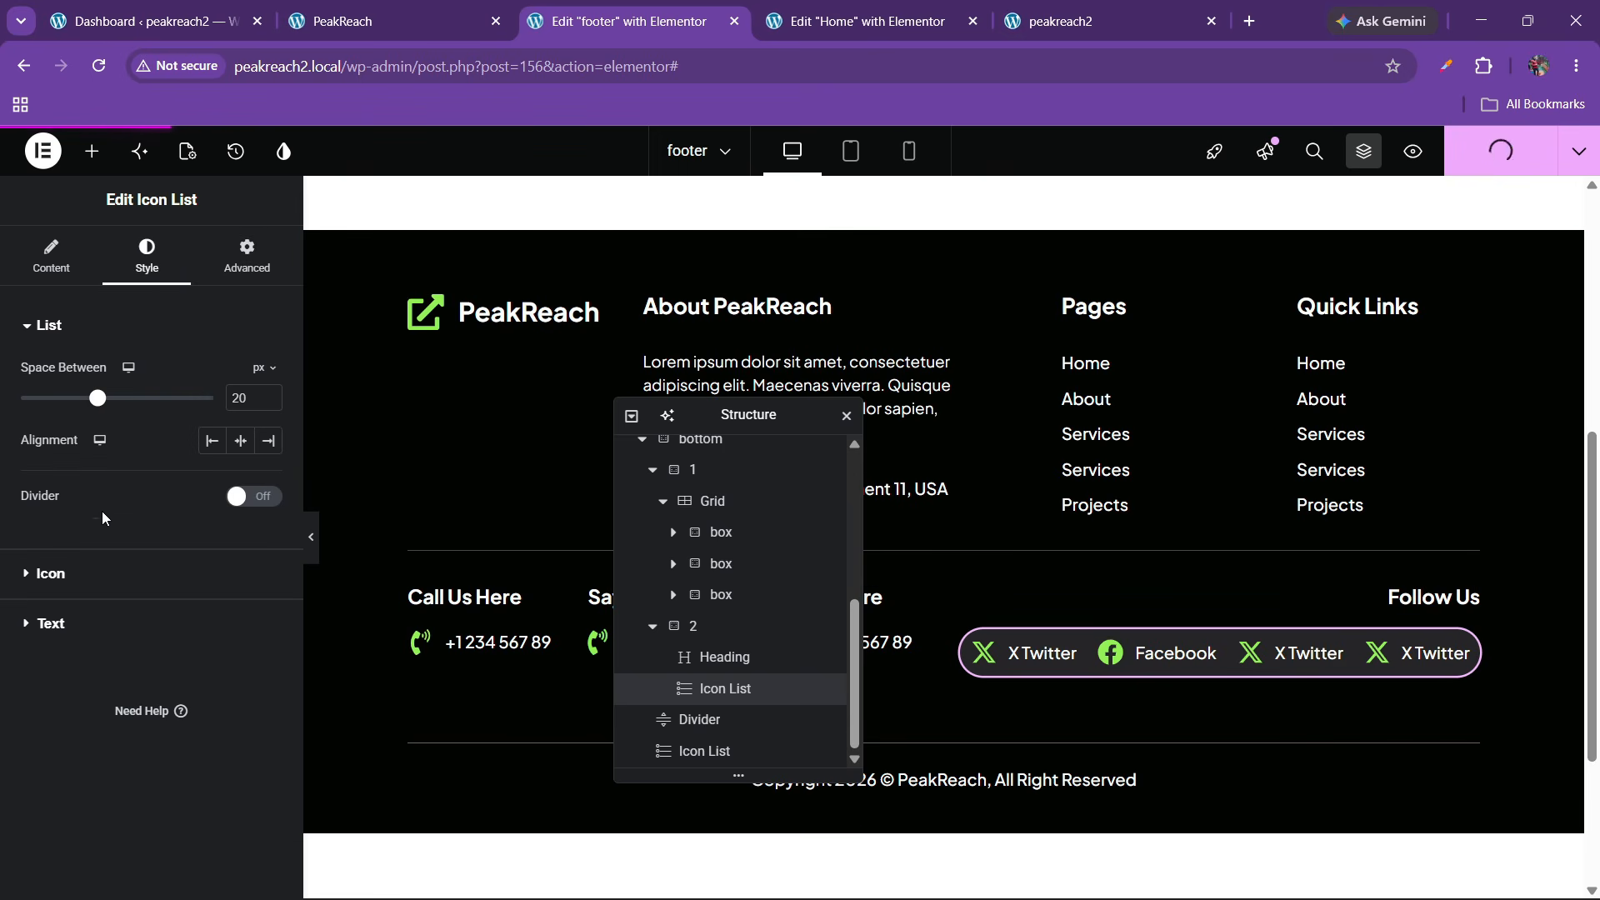
left_click(101, 574)
left_click(269, 556)
left_click(269, 556)
left_click(269, 557)
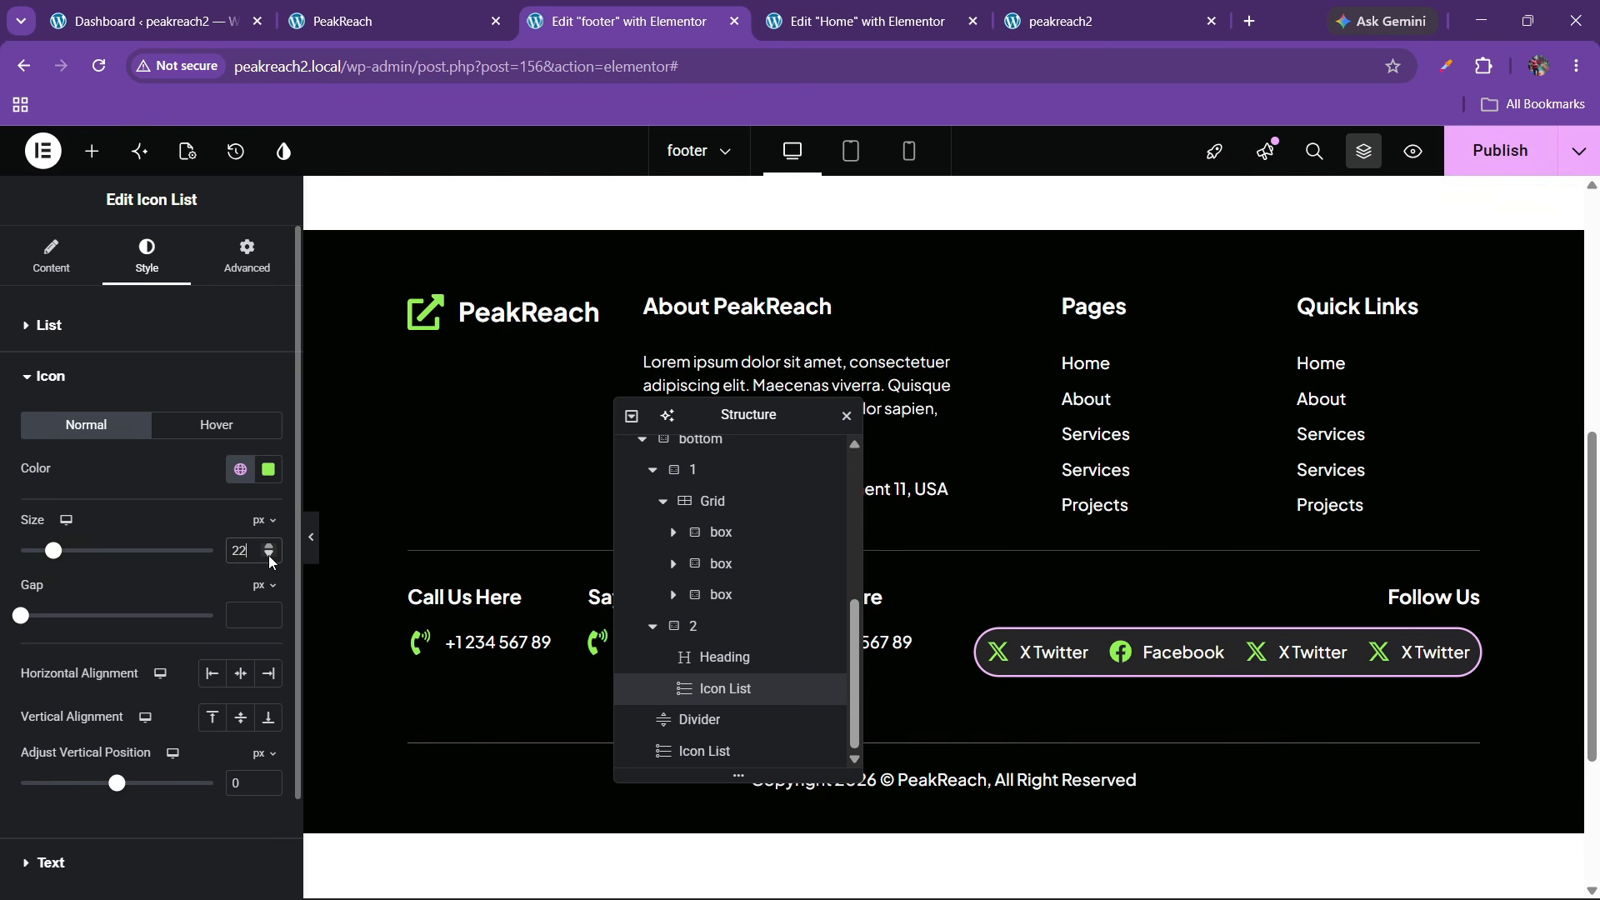
left_click(269, 557)
left_click(269, 557)
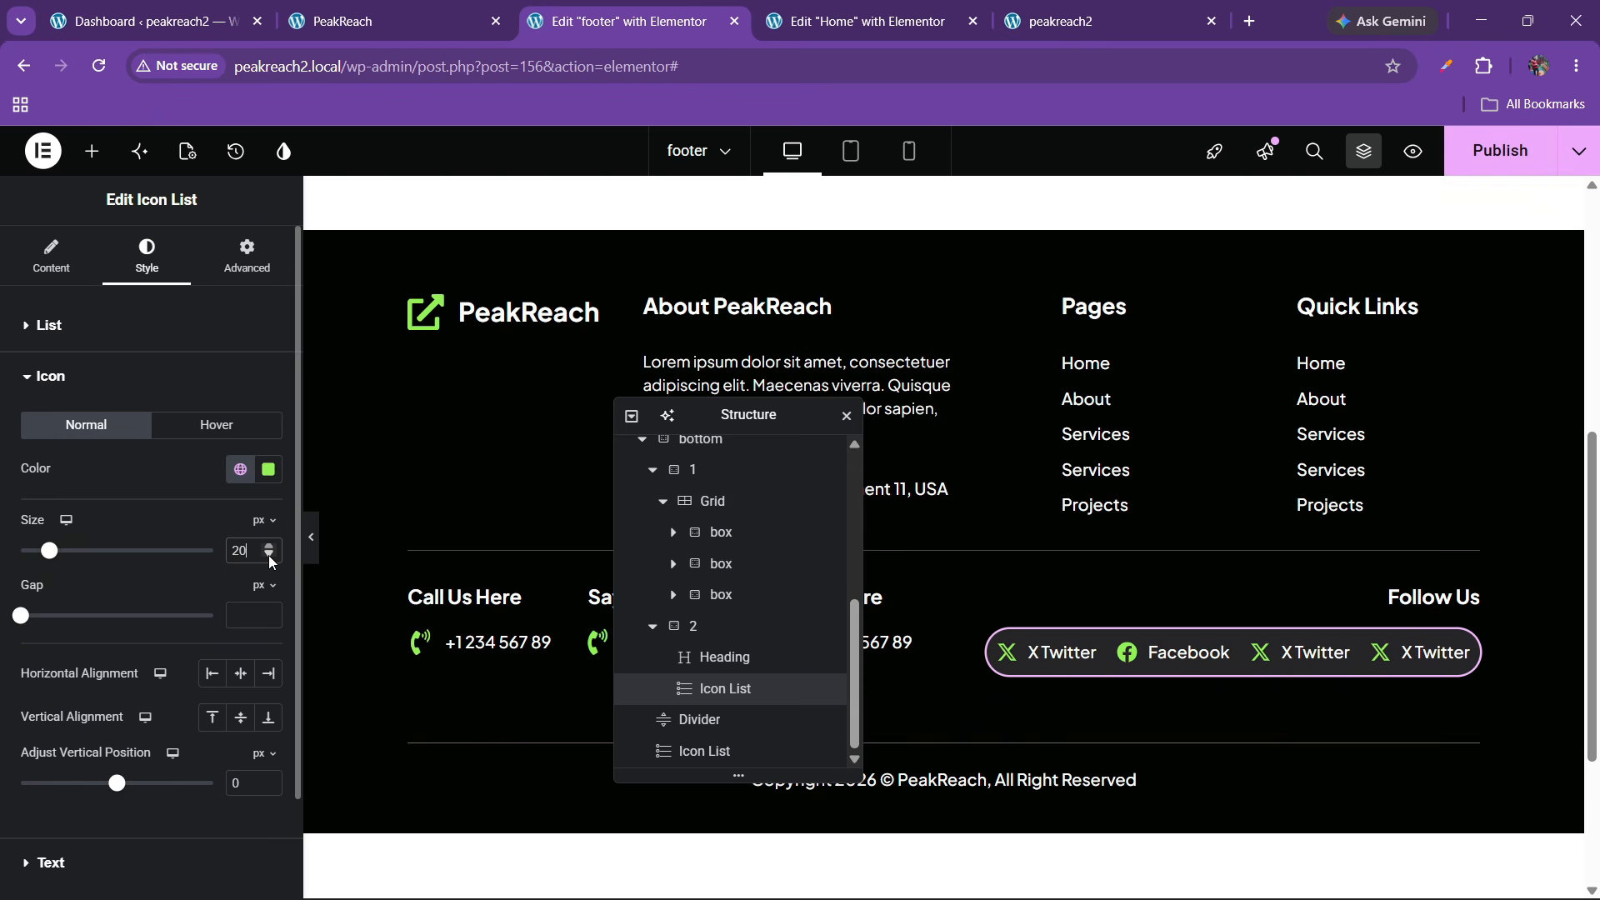
left_click(1503, 151)
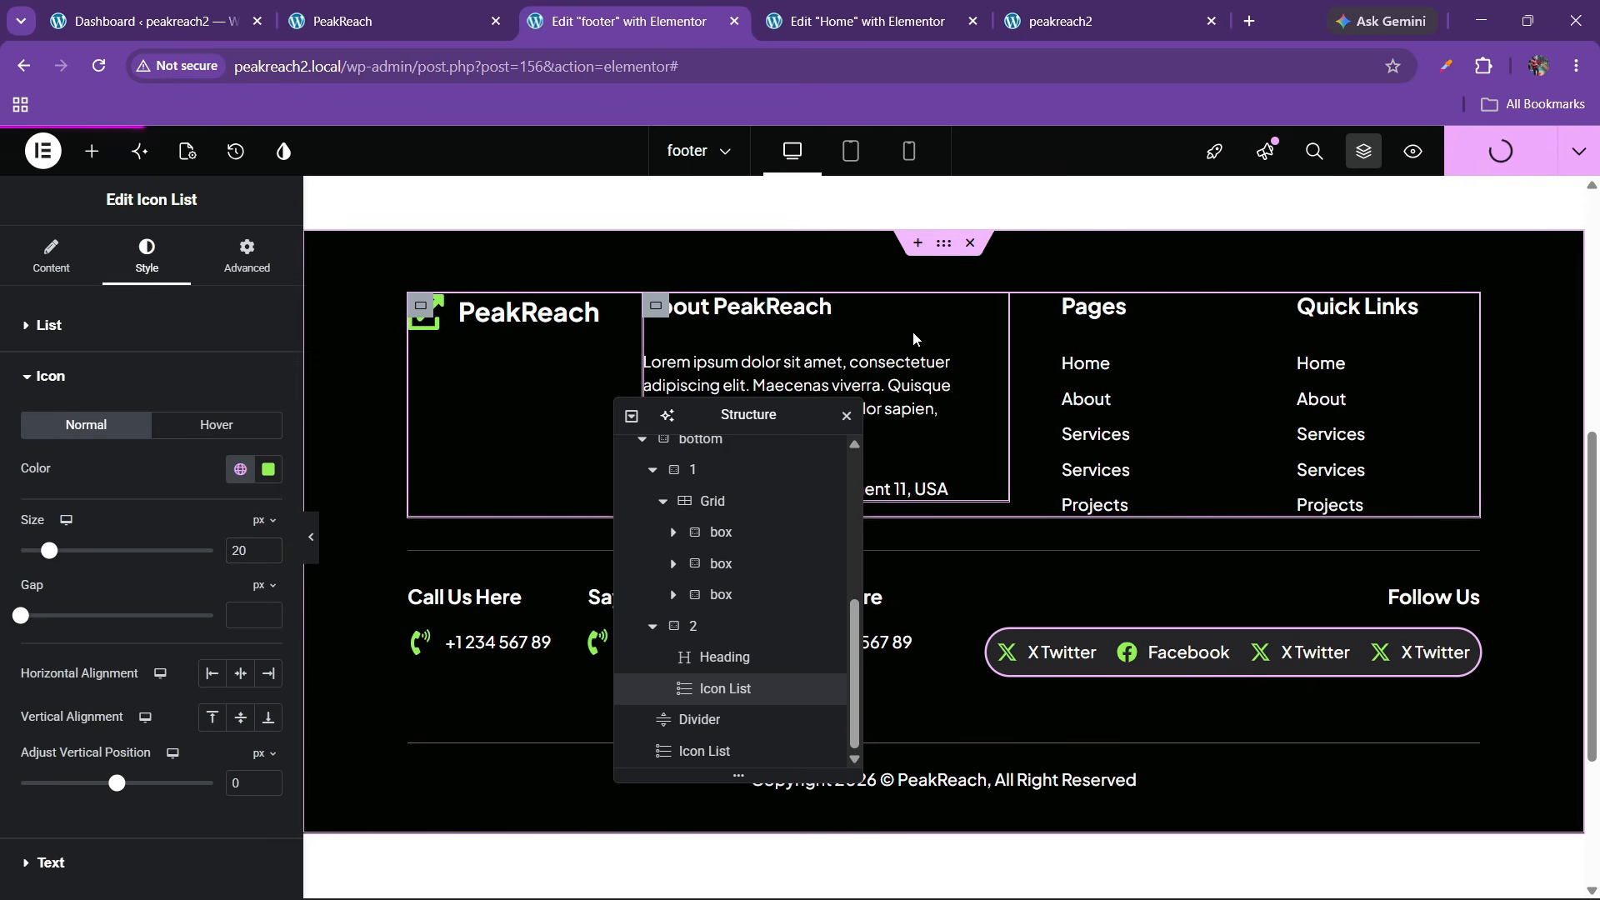
Review the live peakreach2 page and the reference site, dismissing the picked colour result
left_click(1113, 12)
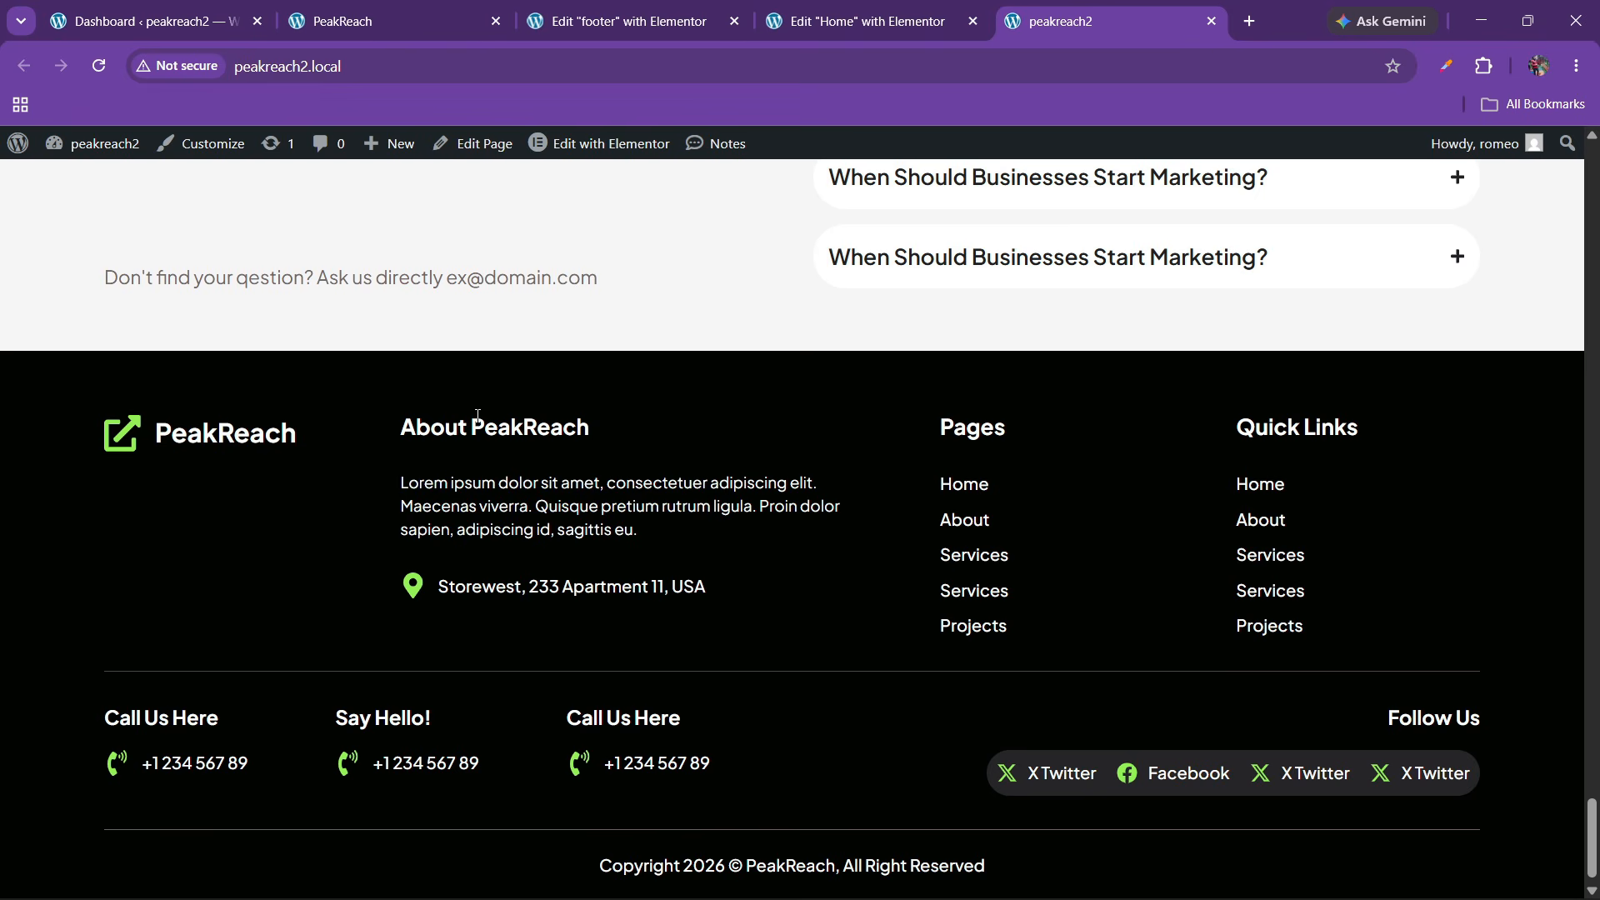
scroll(477, 417, "down", 1)
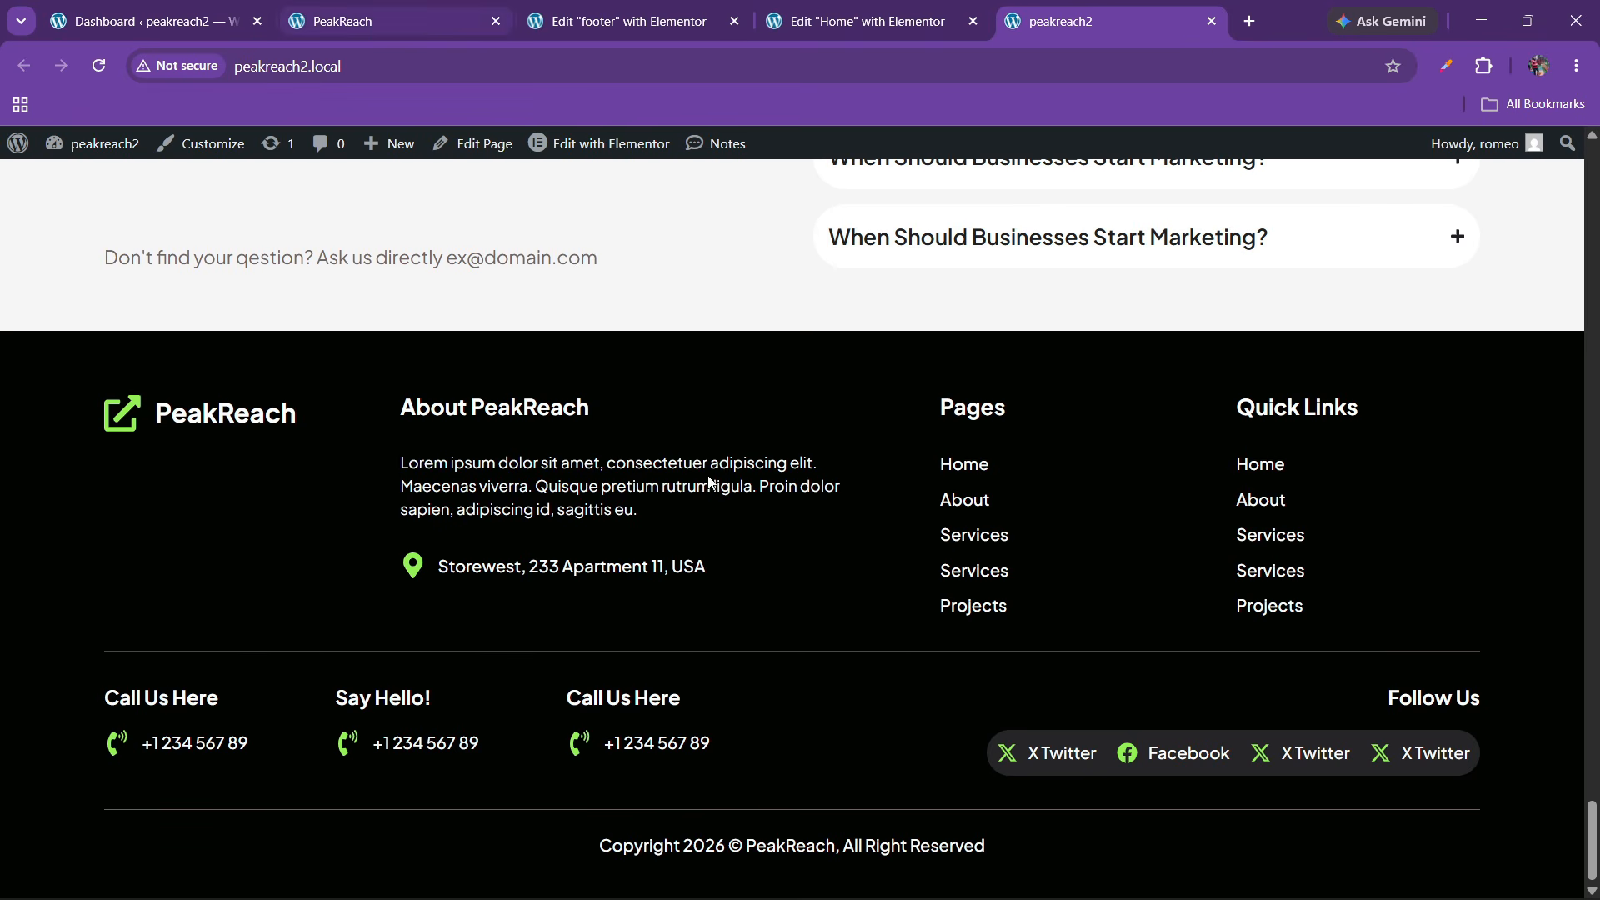
left_click(350, 20)
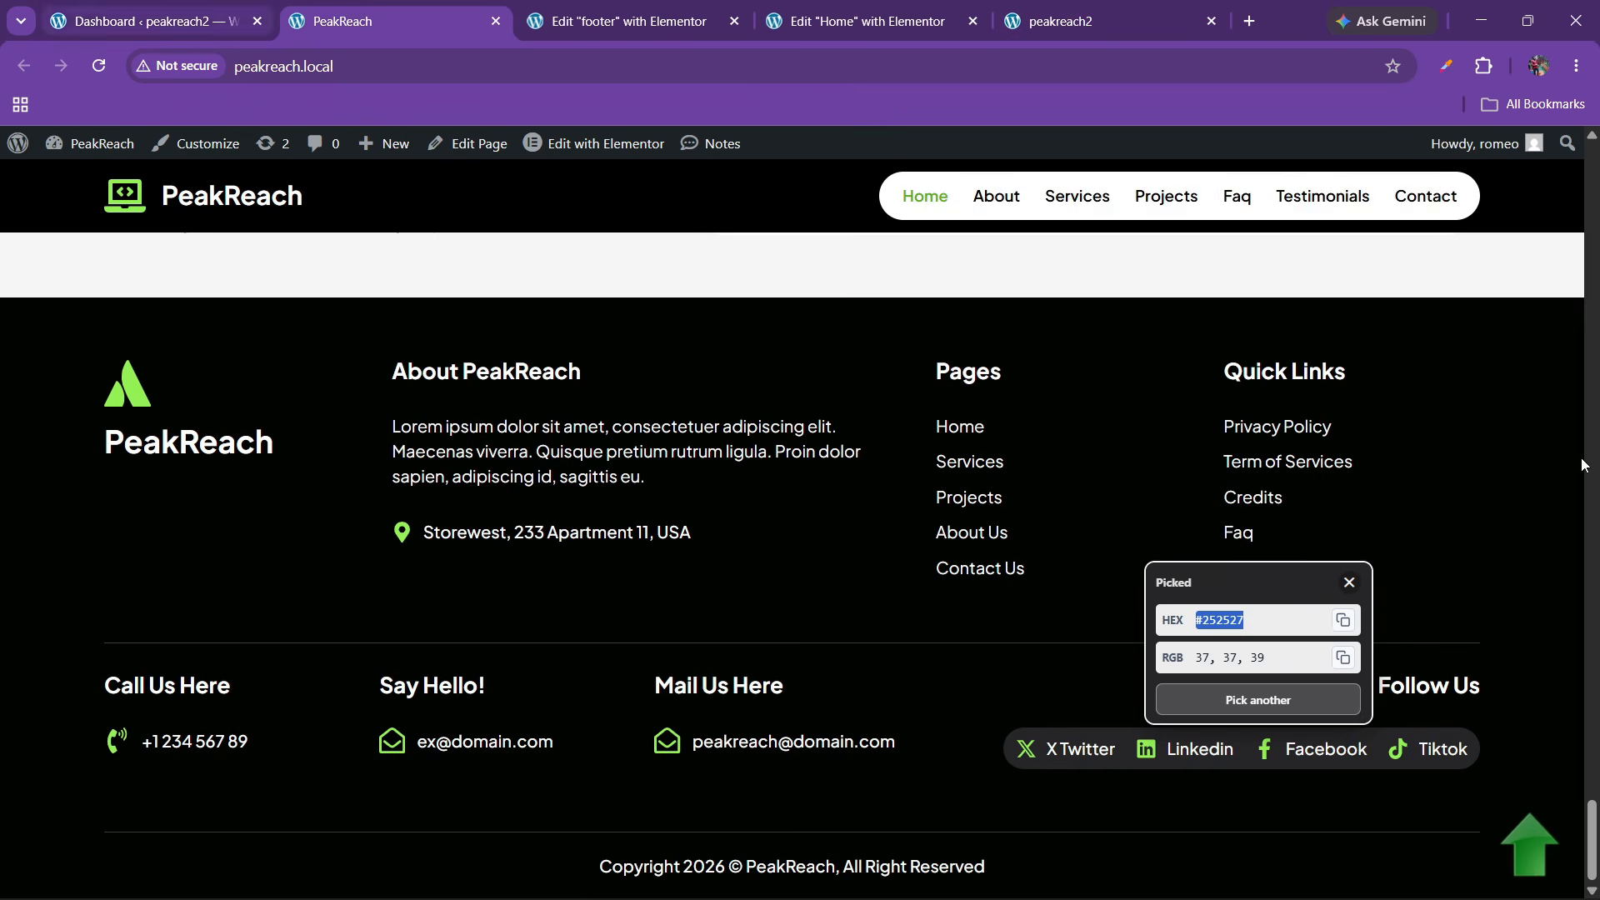
left_click(1512, 828)
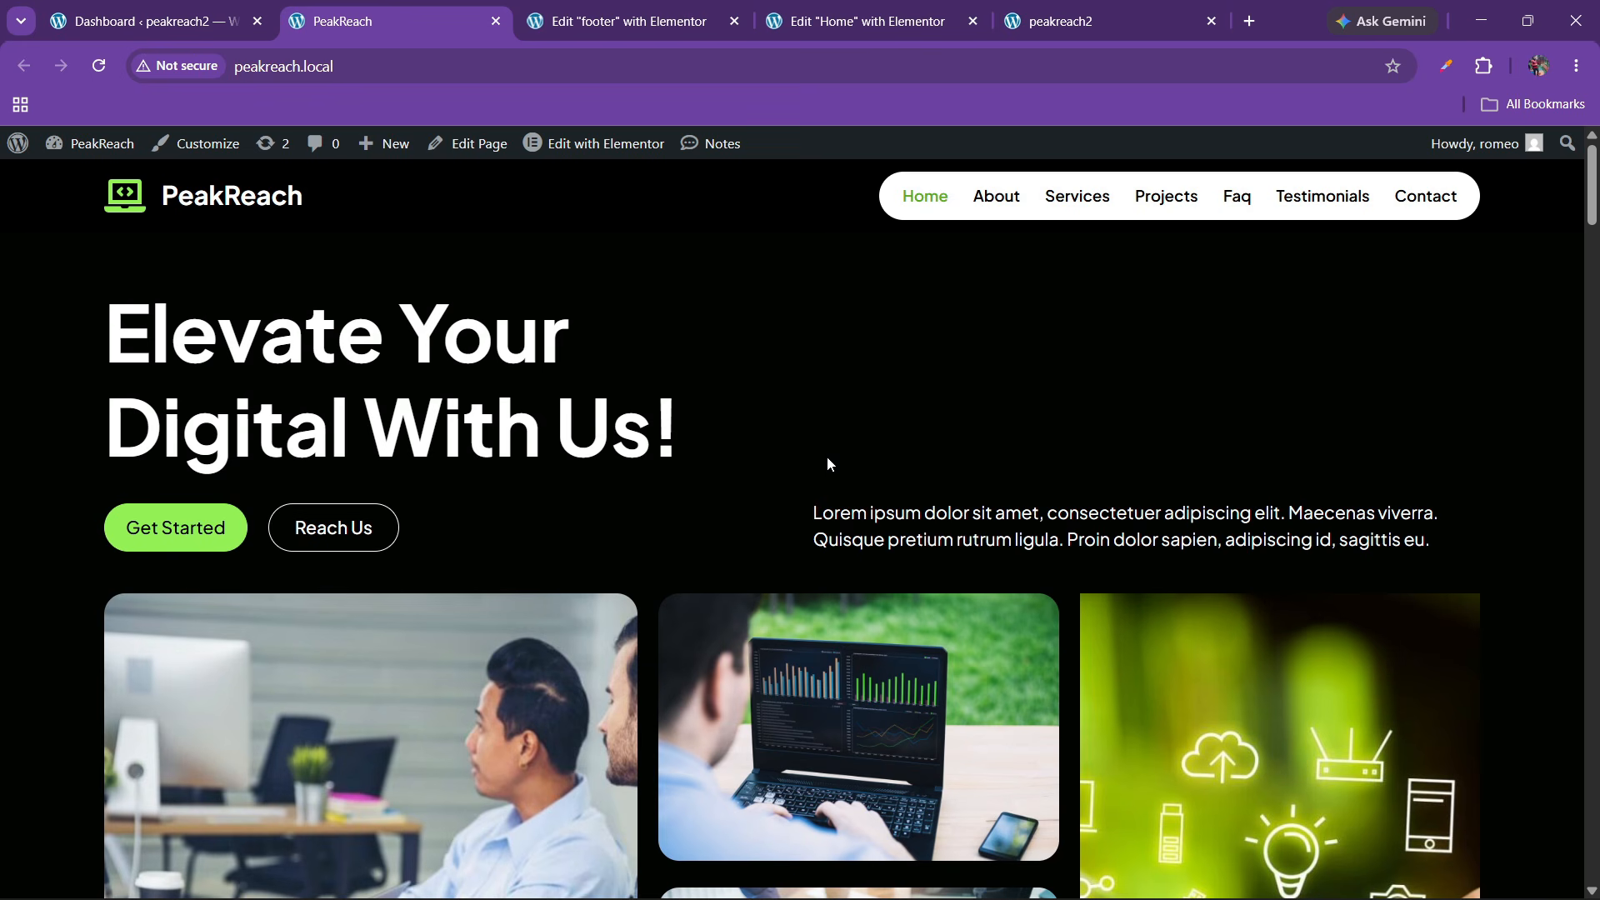
left_click(621, 21)
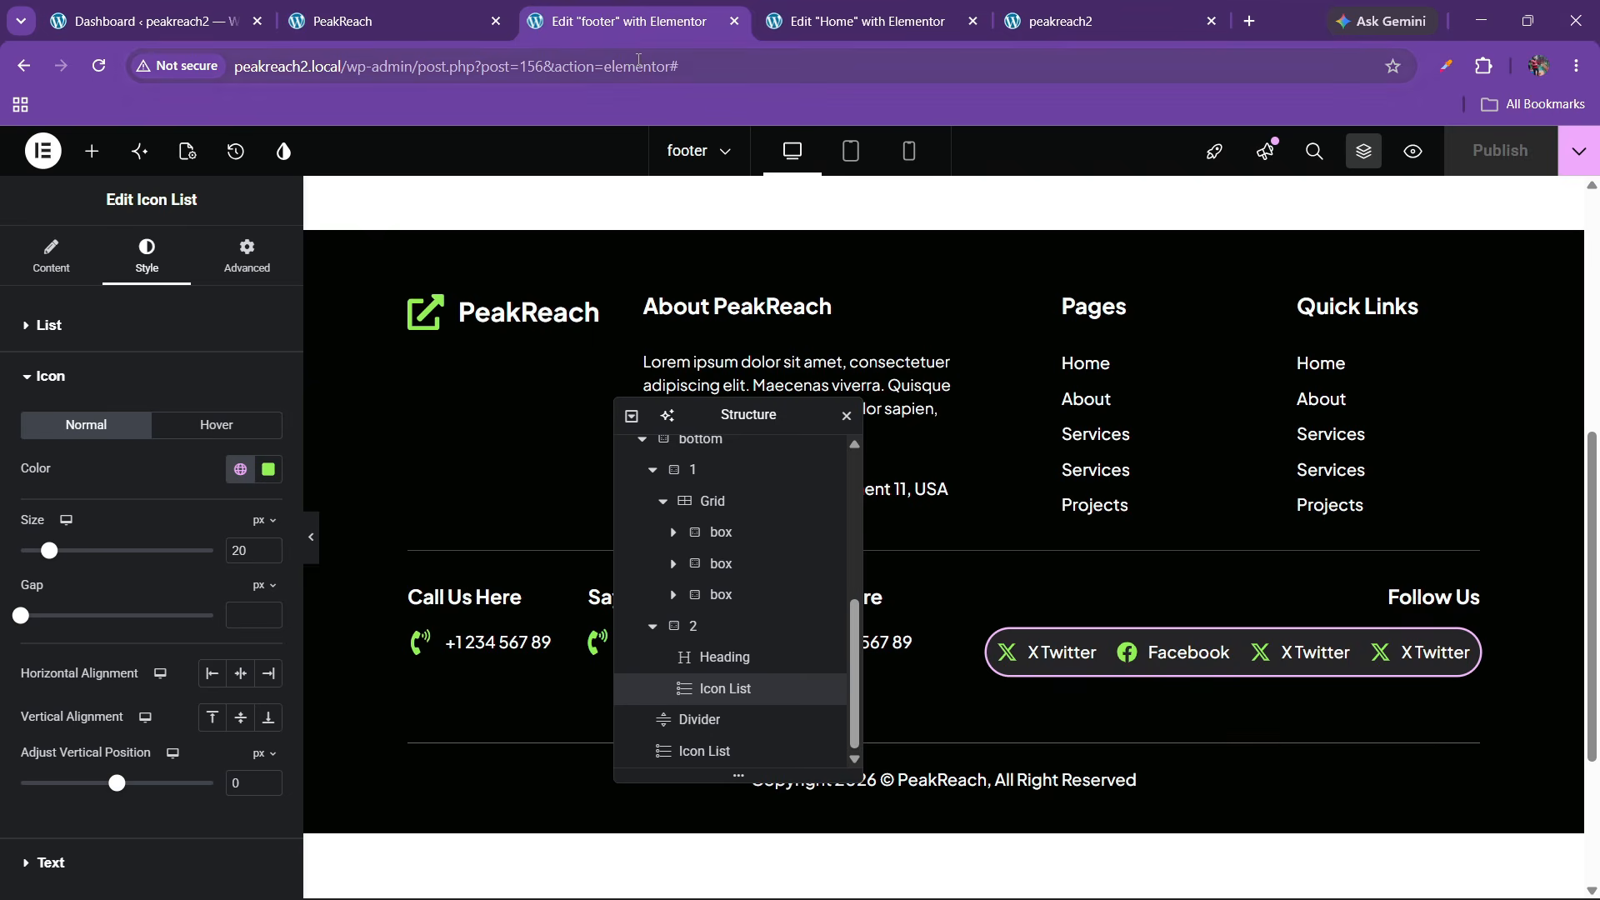
left_click(391, 21)
Go to Appearance > Menus in the WordPress admin dashboard
left_click(240, 9)
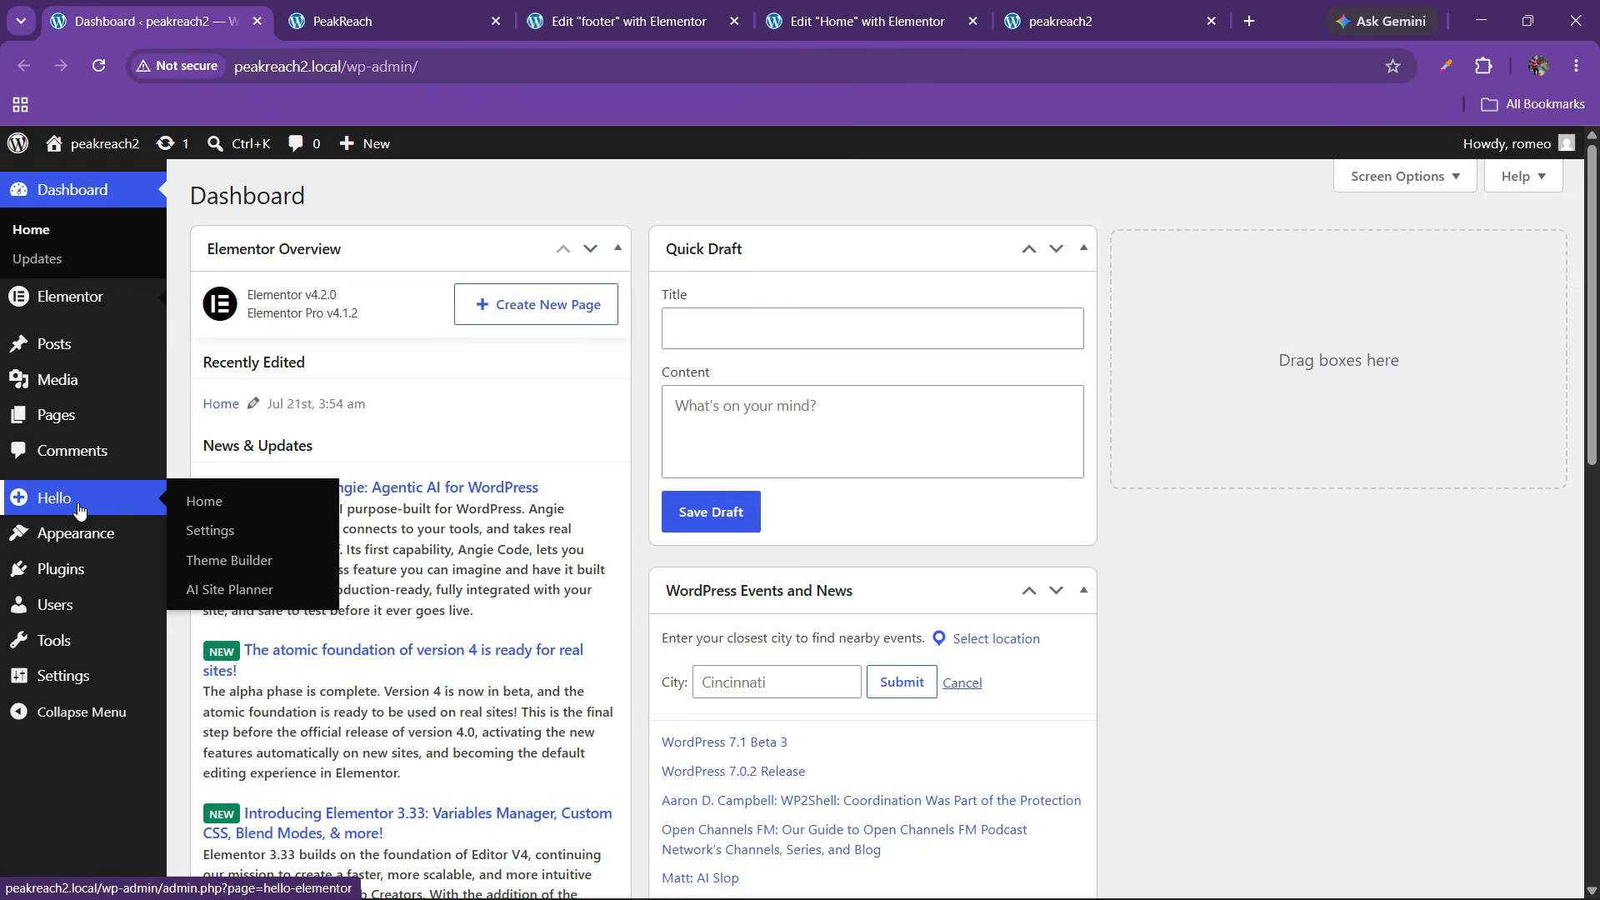
mouse_move(76, 534)
left_click(205, 654)
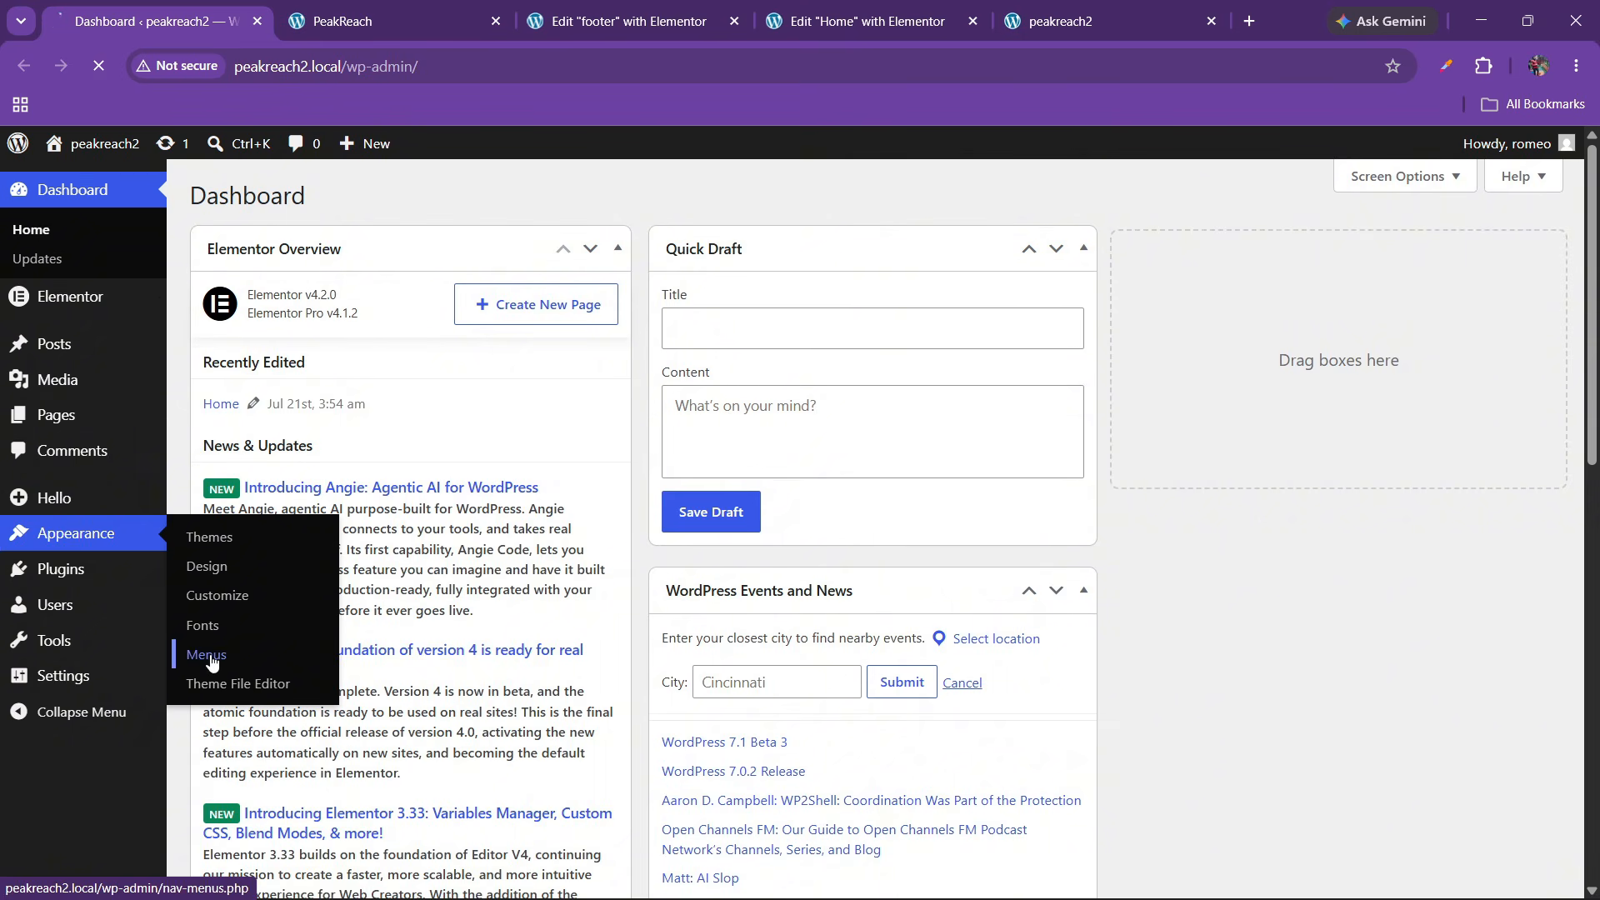
left_click(342, 9)
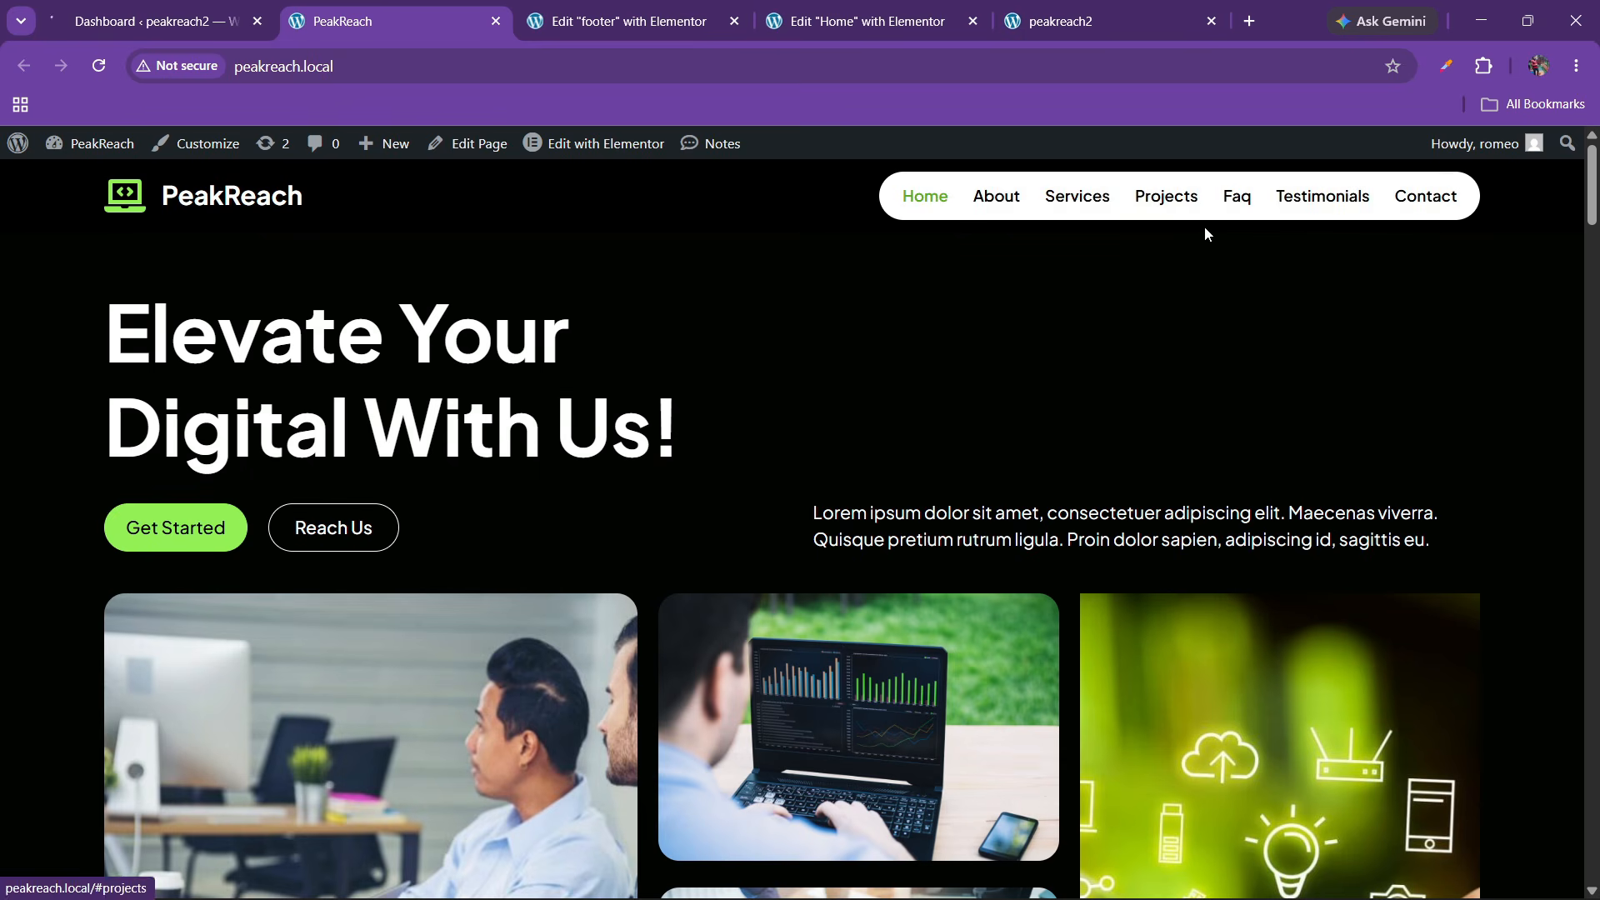
left_click(240, 9)
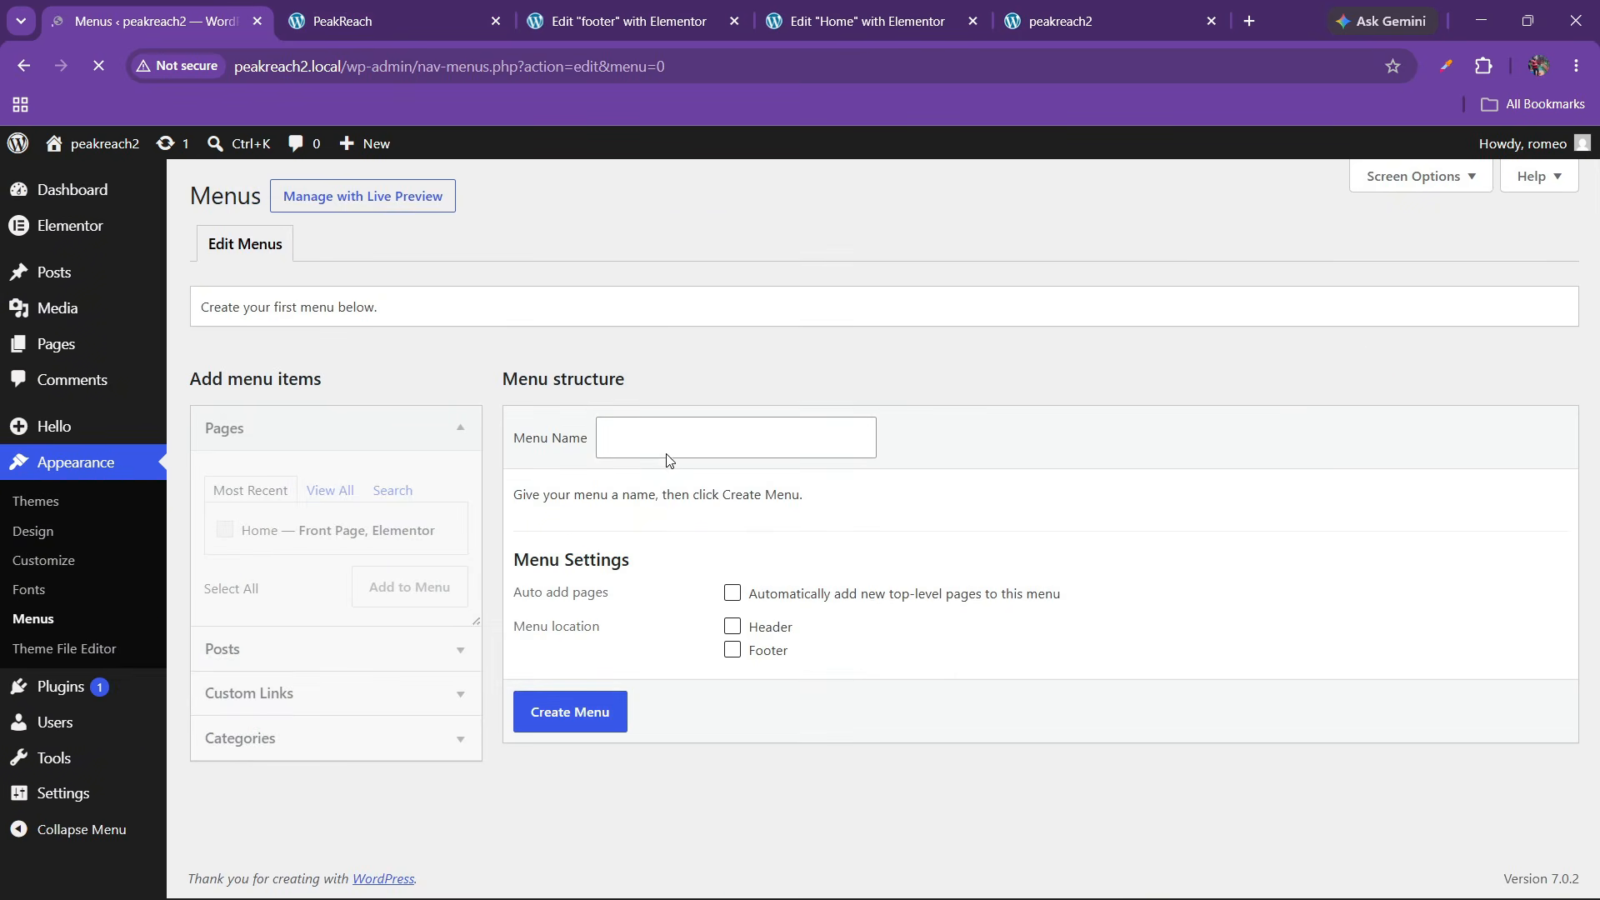
Create a menu named 'final menu' assigned to the Header location
left_click(666, 454)
left_click(725, 490)
left_click(731, 625)
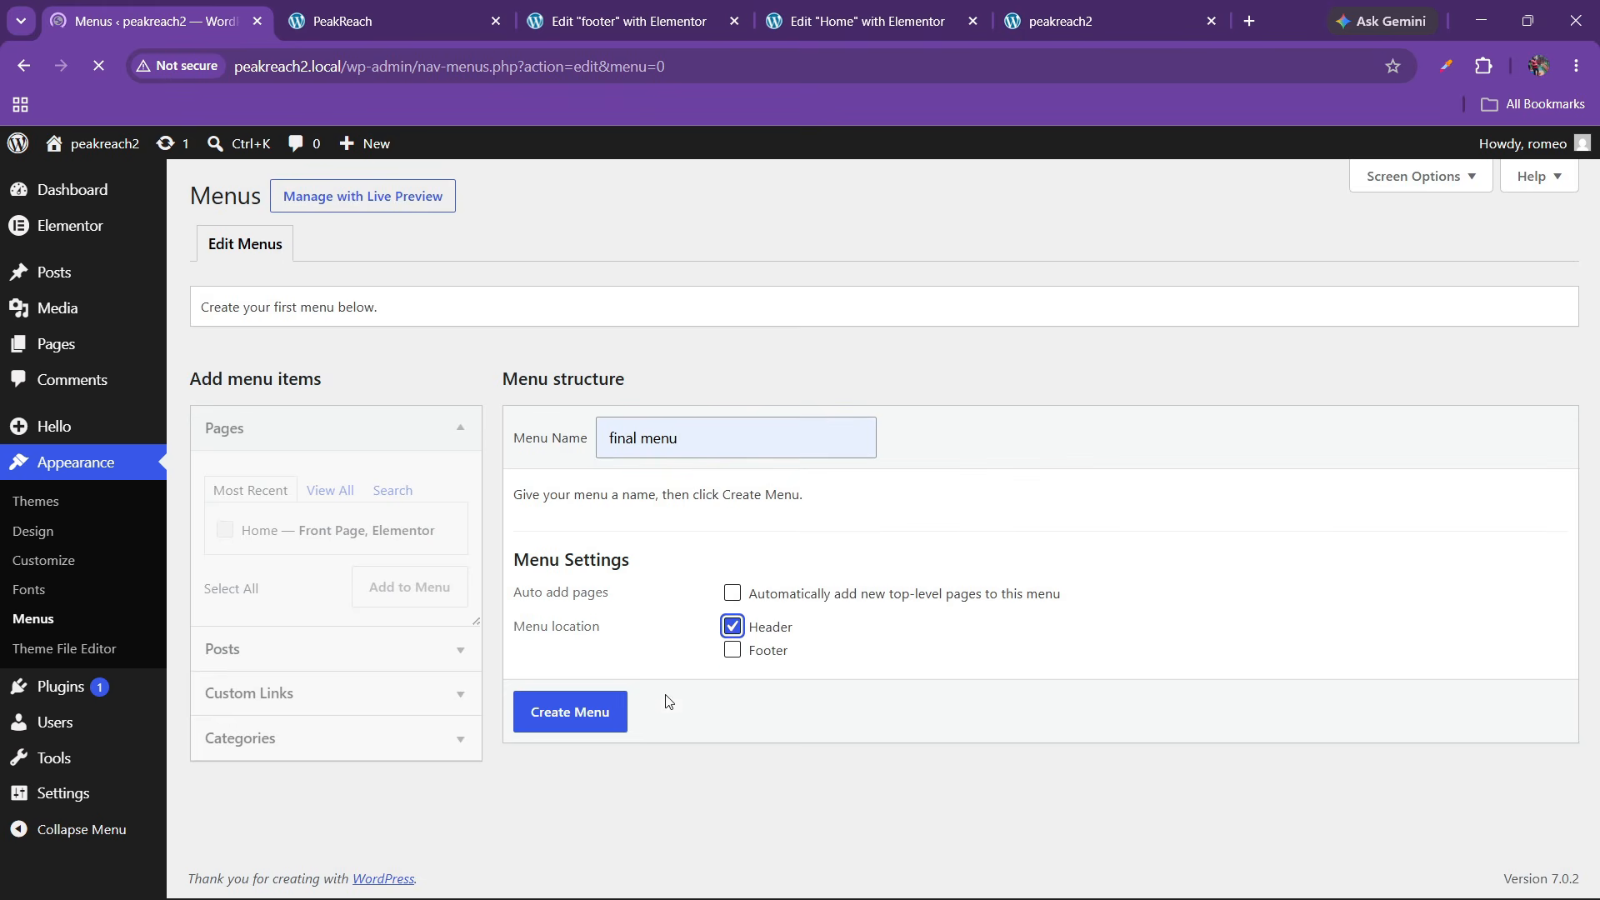
left_click(585, 713)
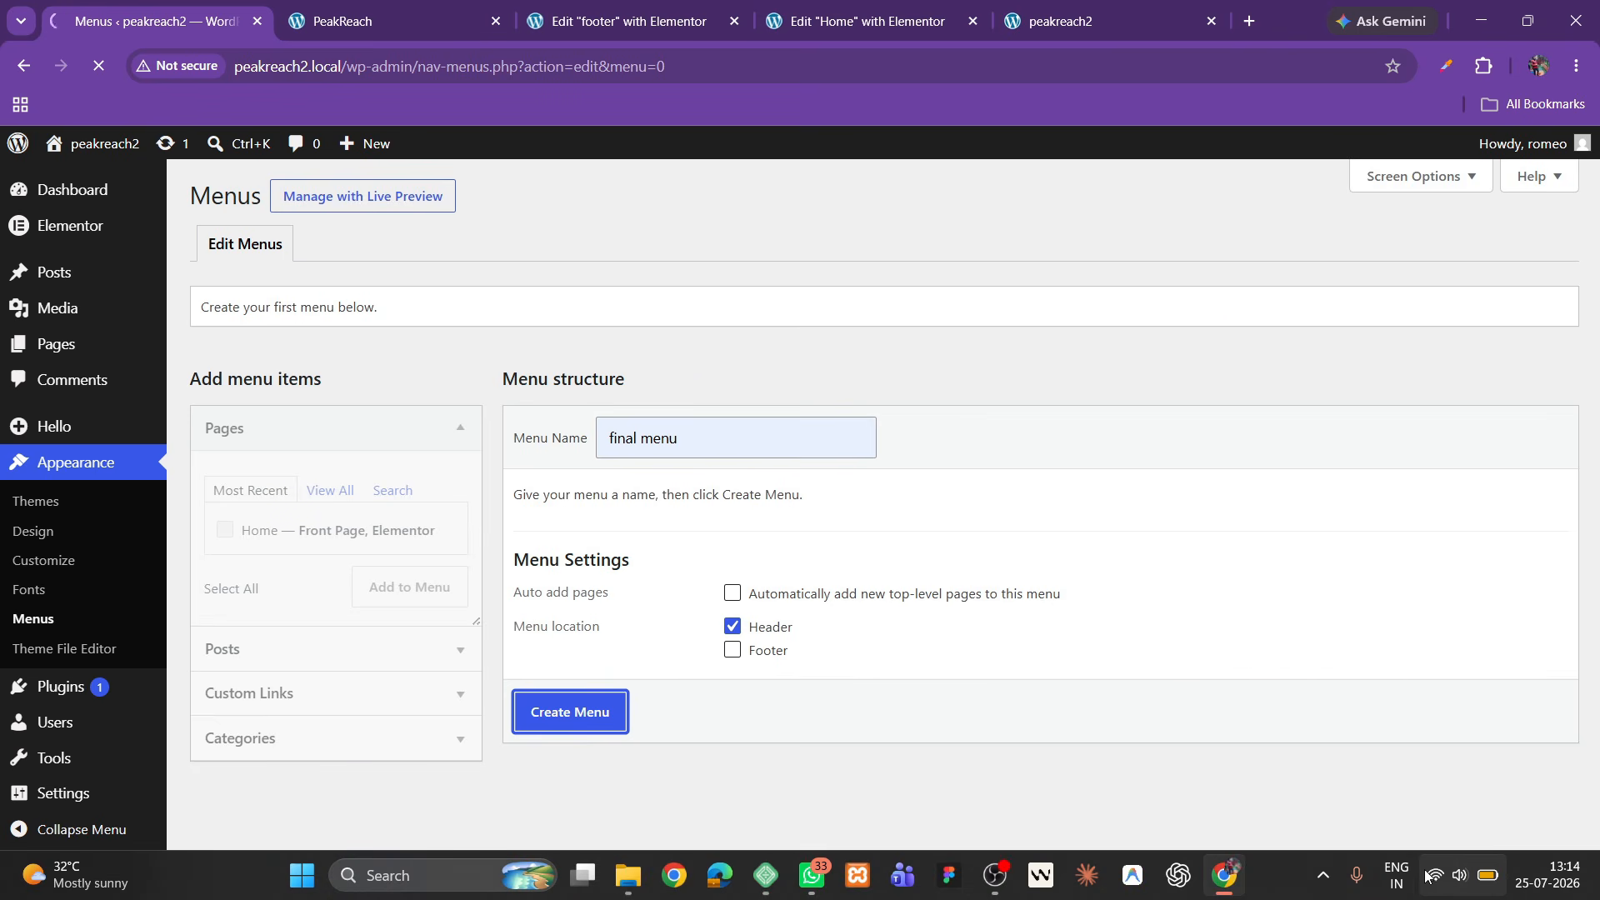
Lower the screen brightness to minimum in the system quick settings
left_click(1434, 878)
left_click_drag(1297, 700, 1262, 707)
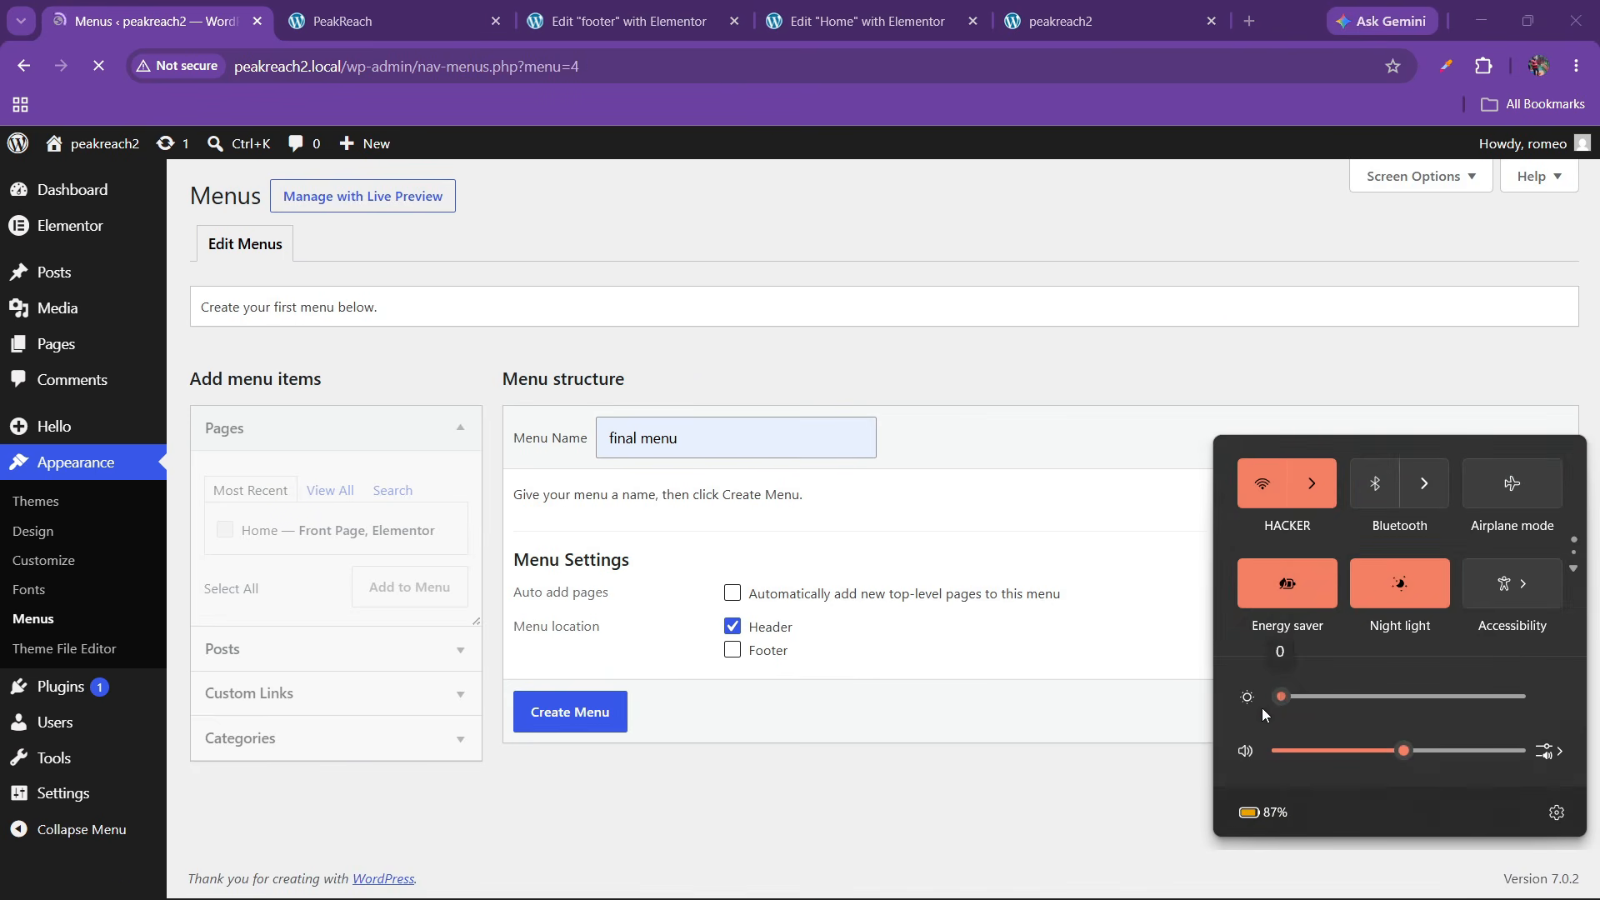
left_click(1282, 883)
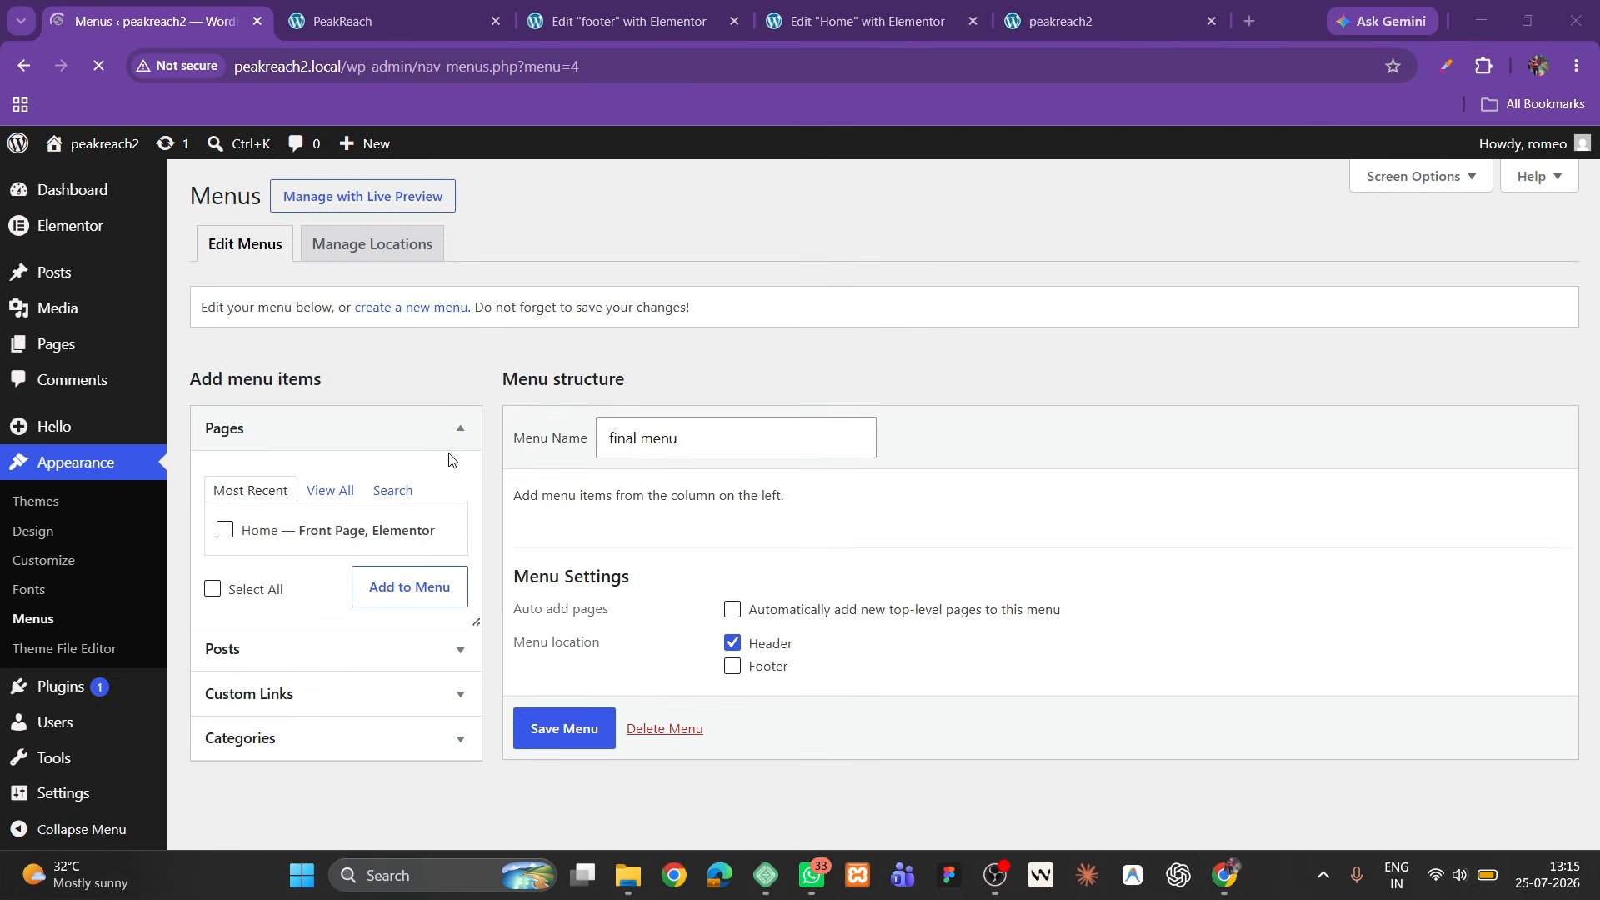
Add the Home page and an #about 'About' custom link to the menu
left_click(225, 530)
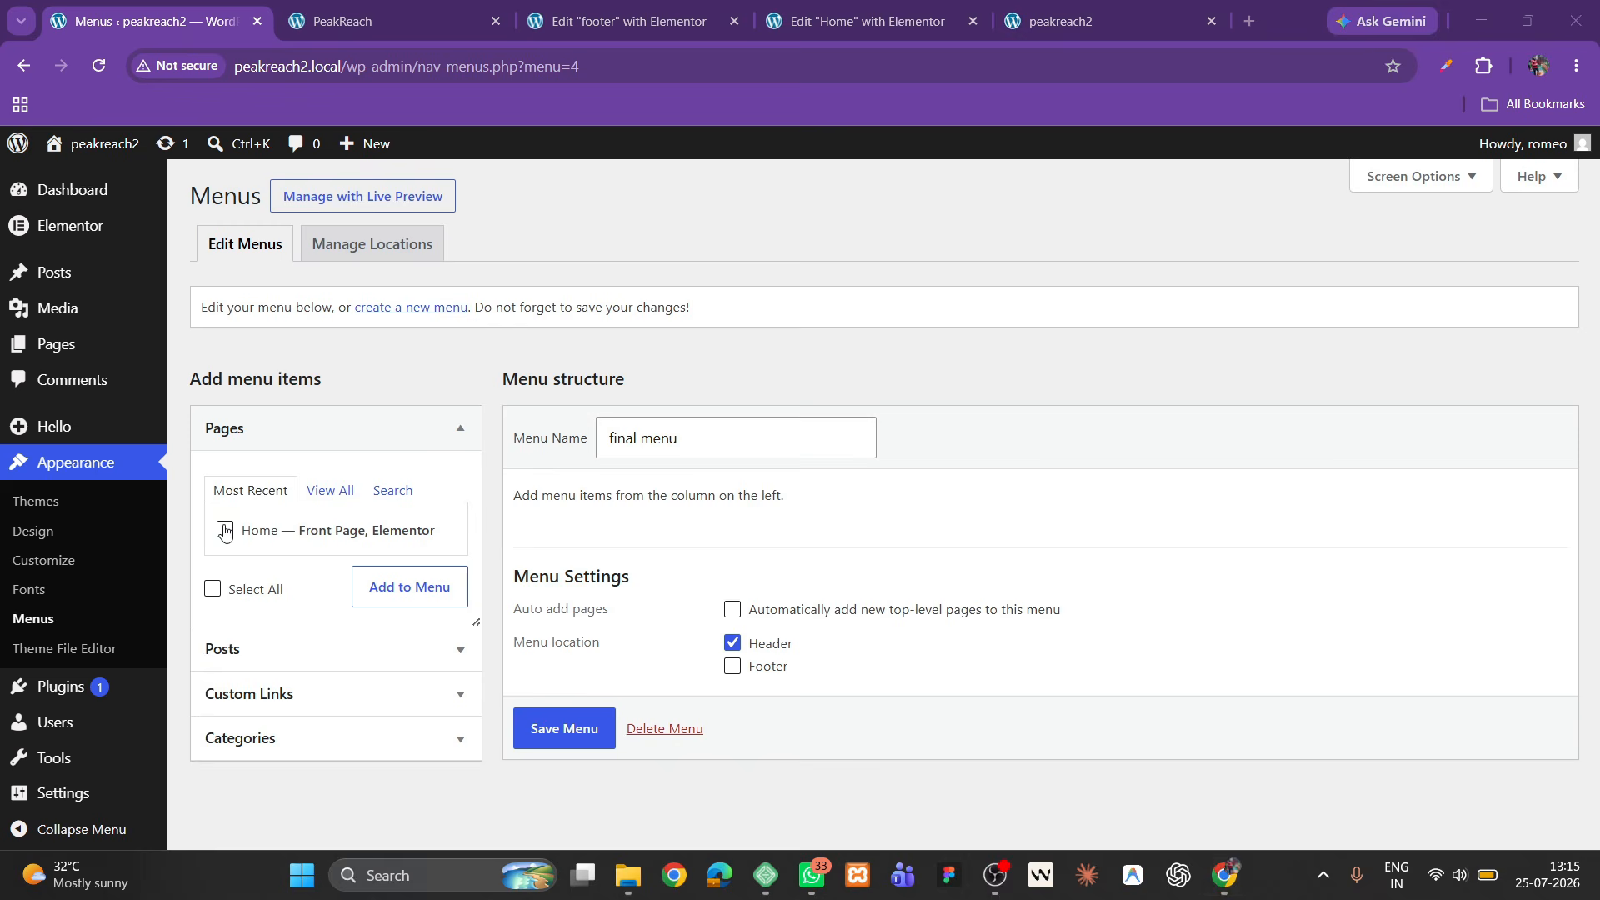
left_click(409, 586)
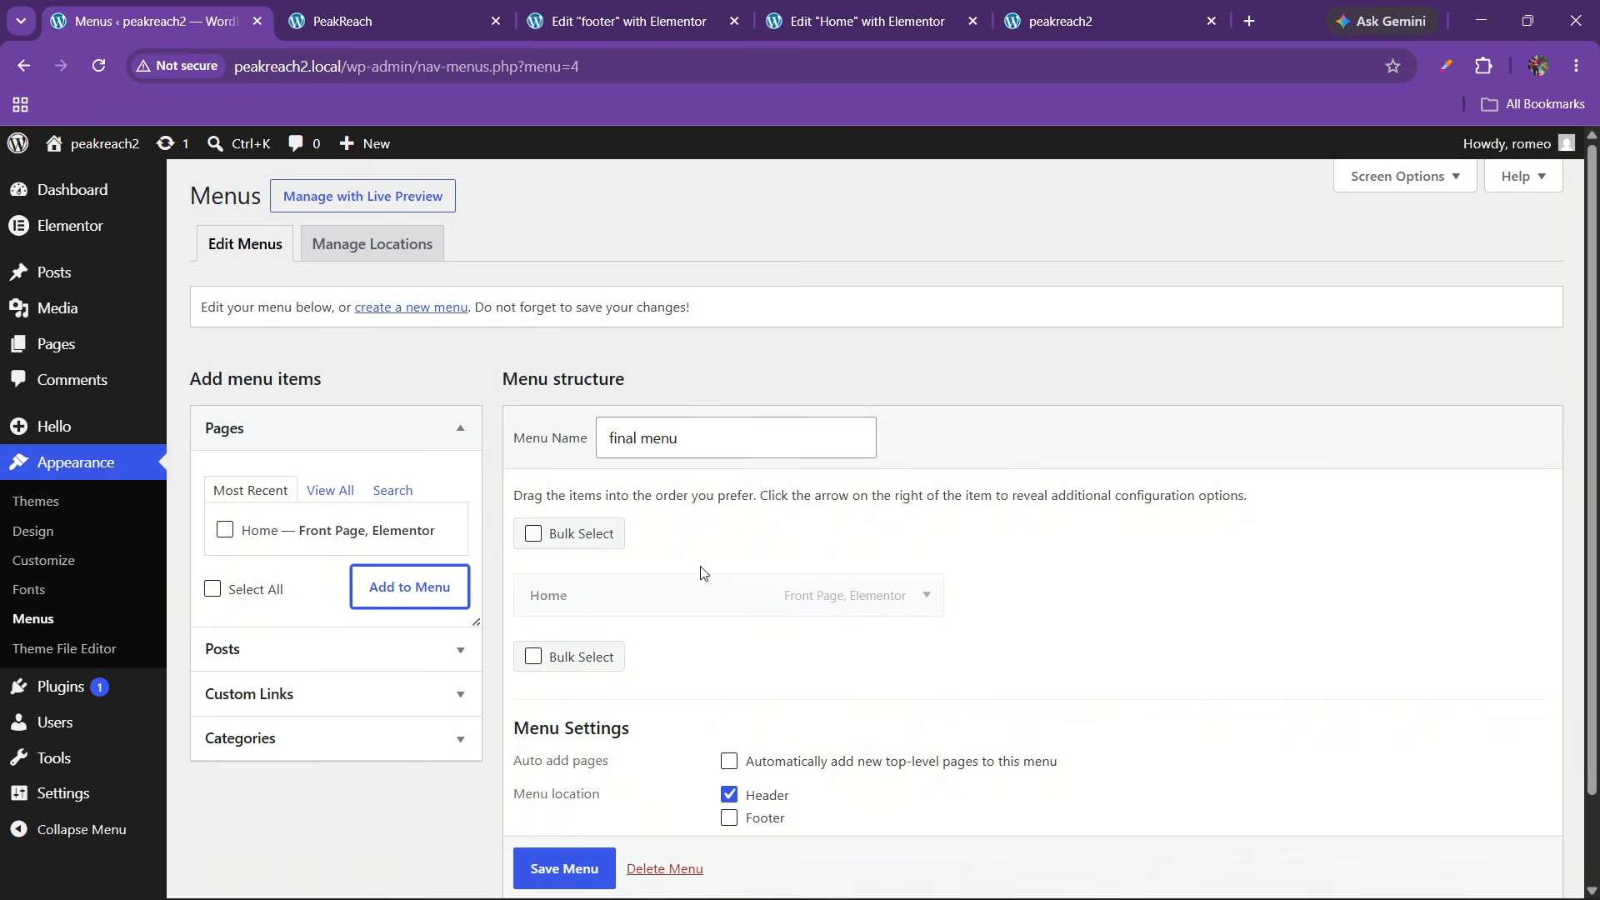
left_click(275, 693)
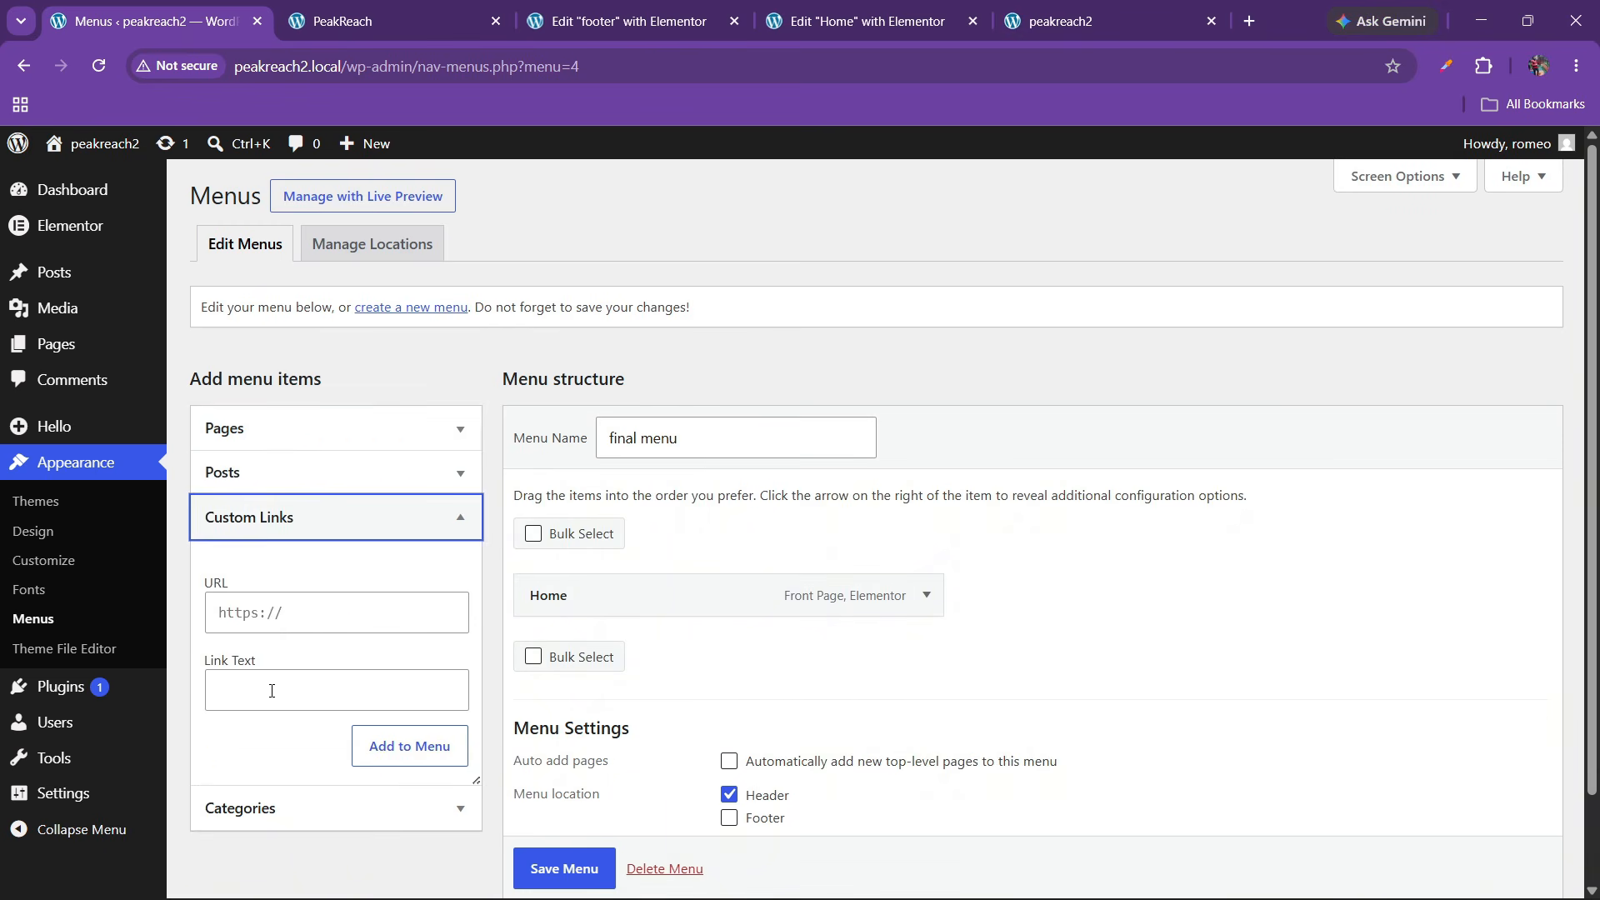
left_click(282, 614)
type("#about")
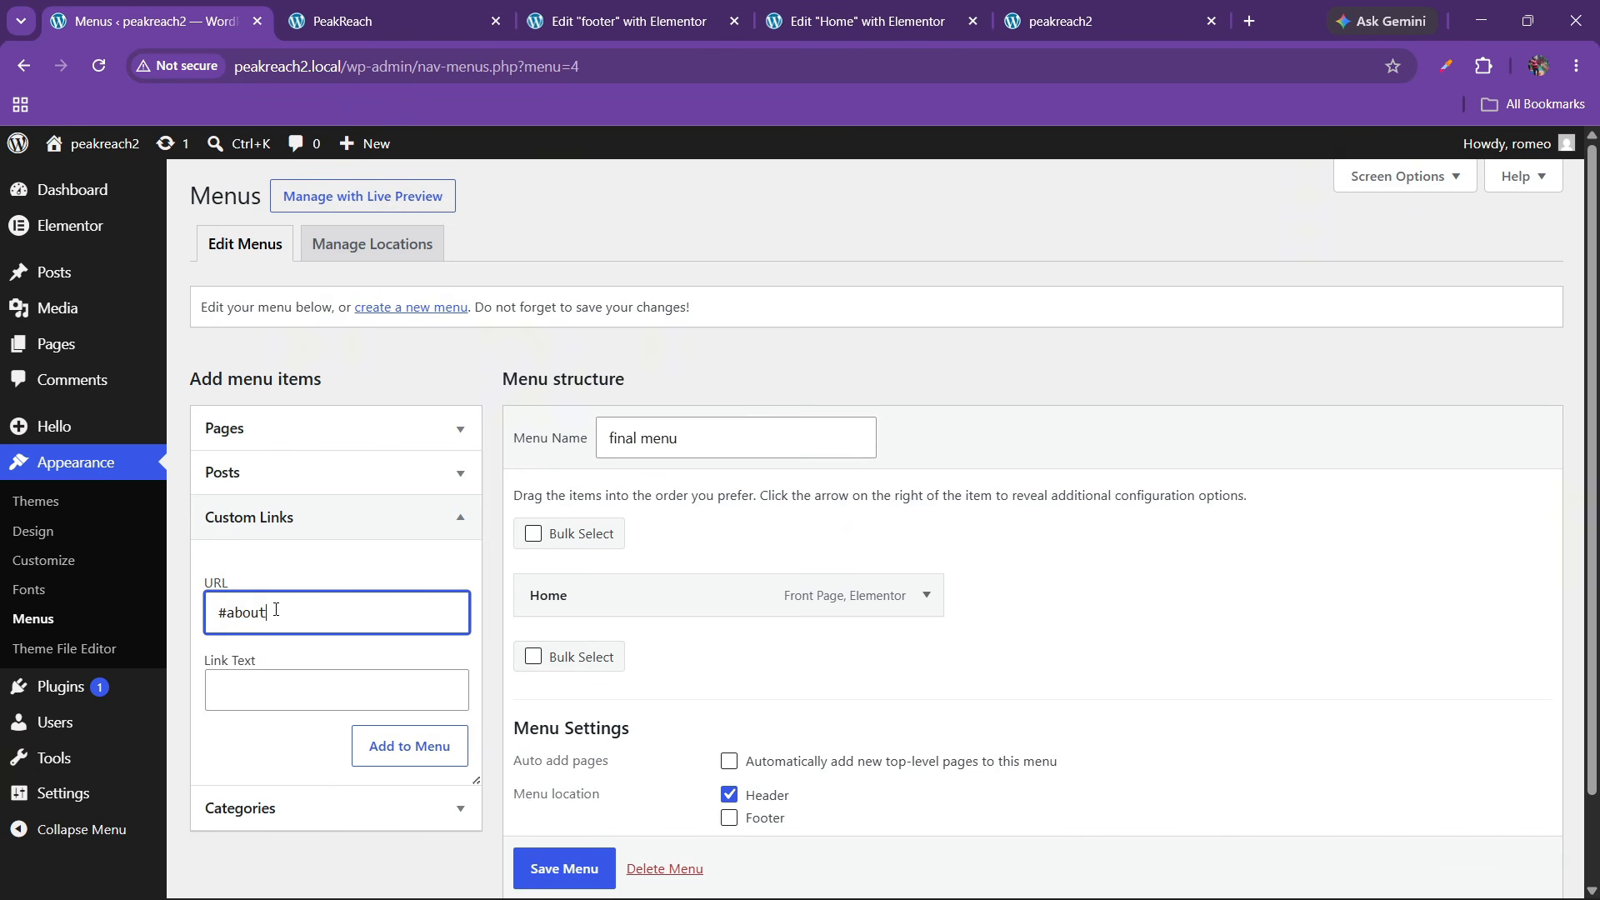
key("Tab")
type("A")
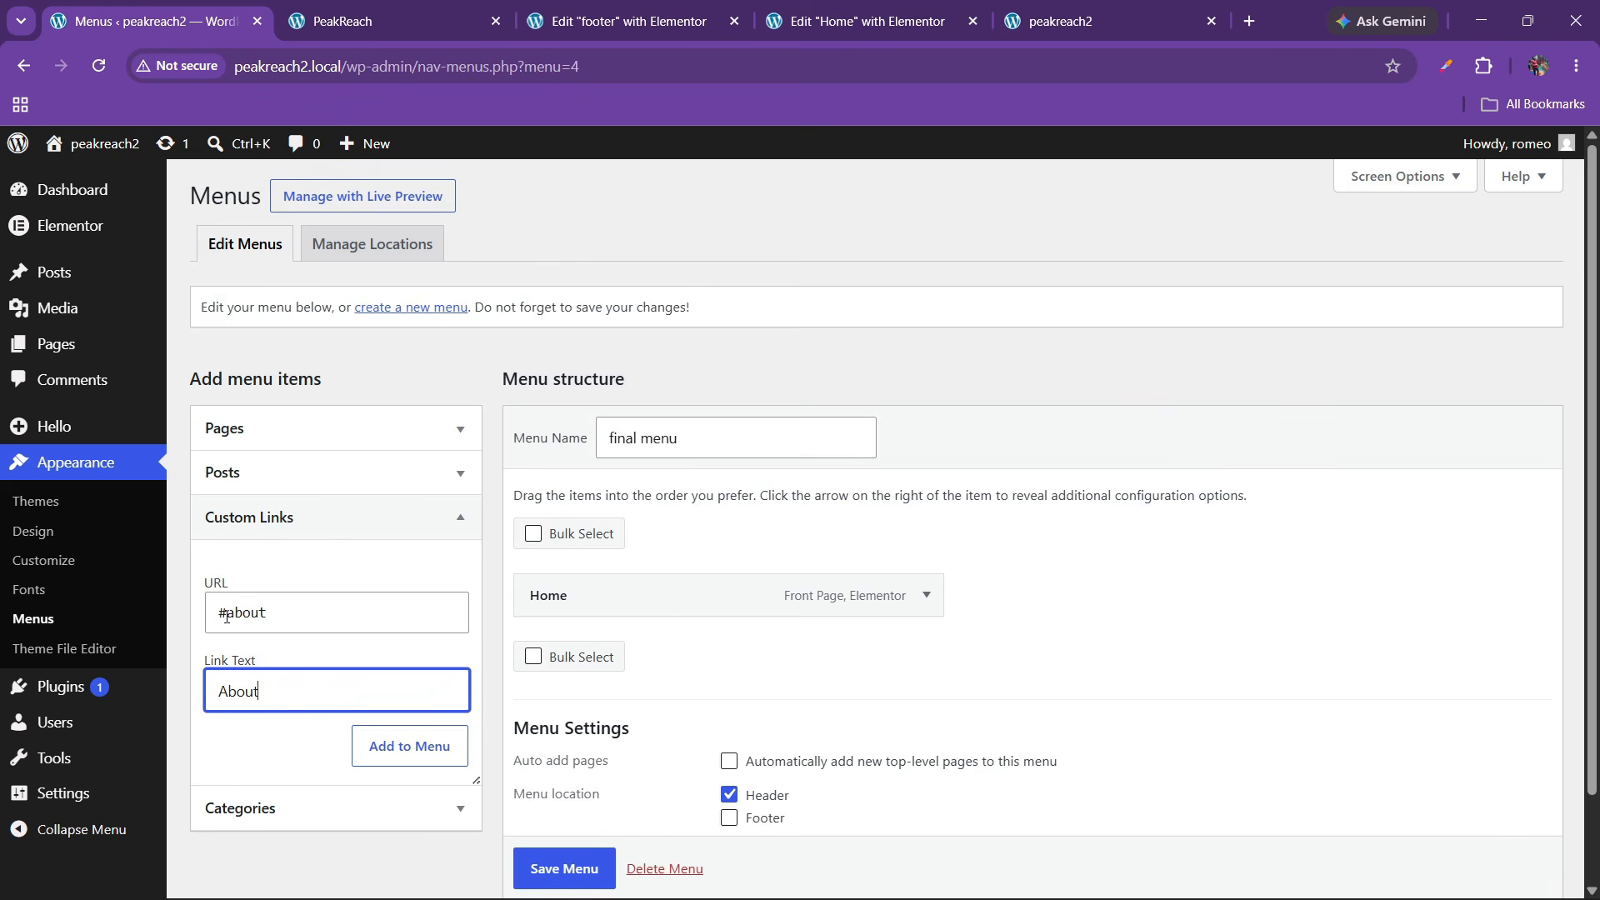
left_click(410, 750)
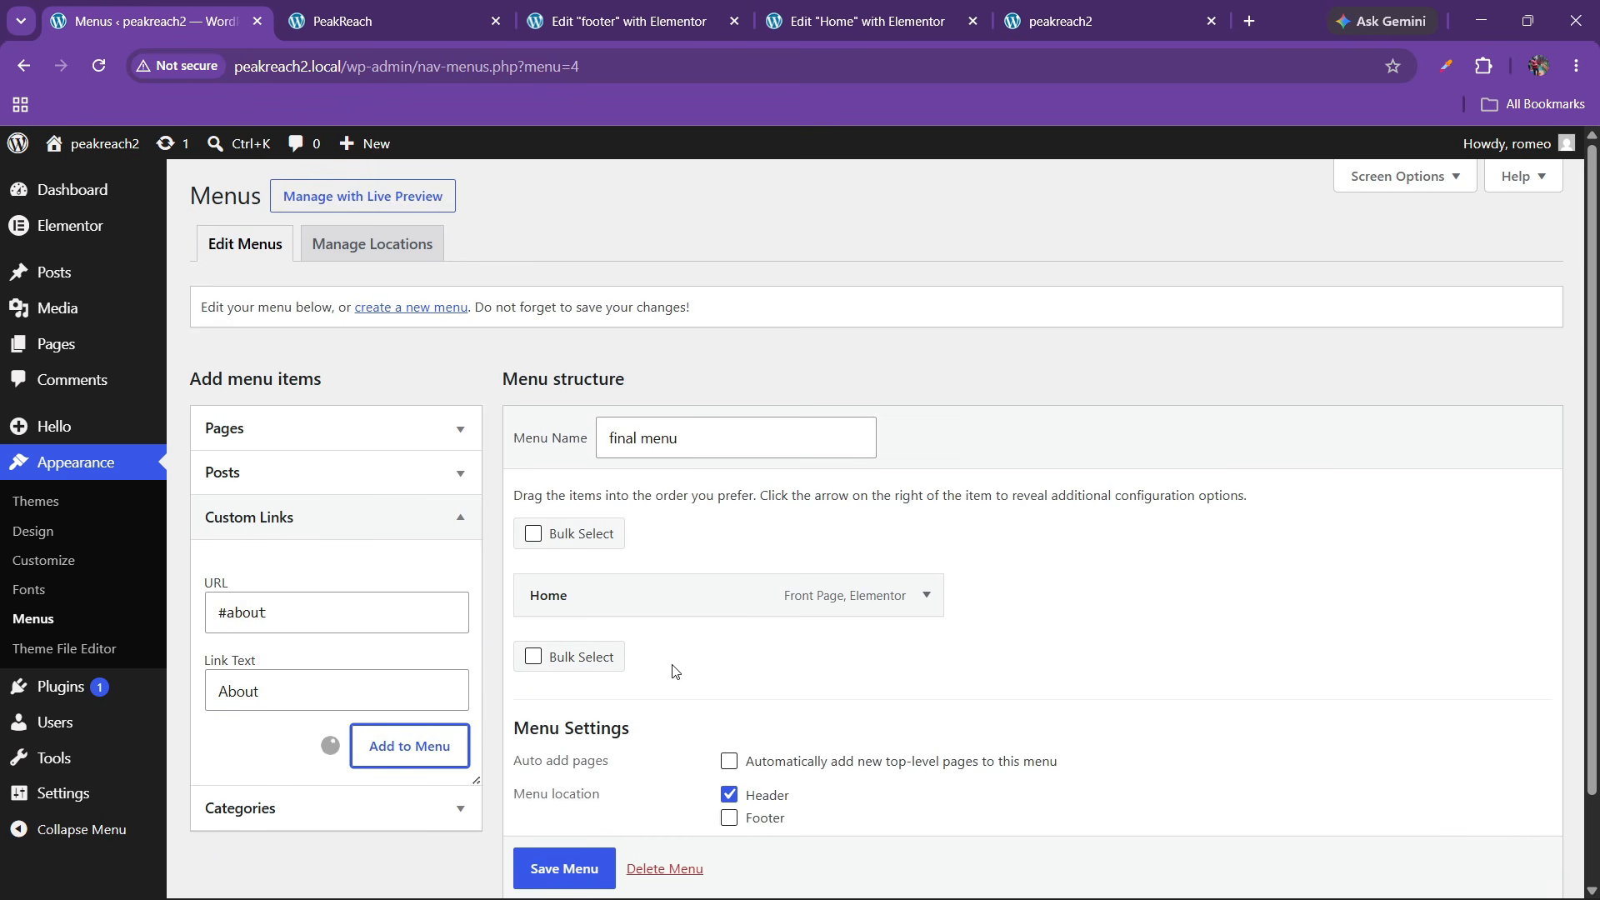
Add #services 'Services' and #testimonials 'Testimonials' custom links
left_click(308, 623)
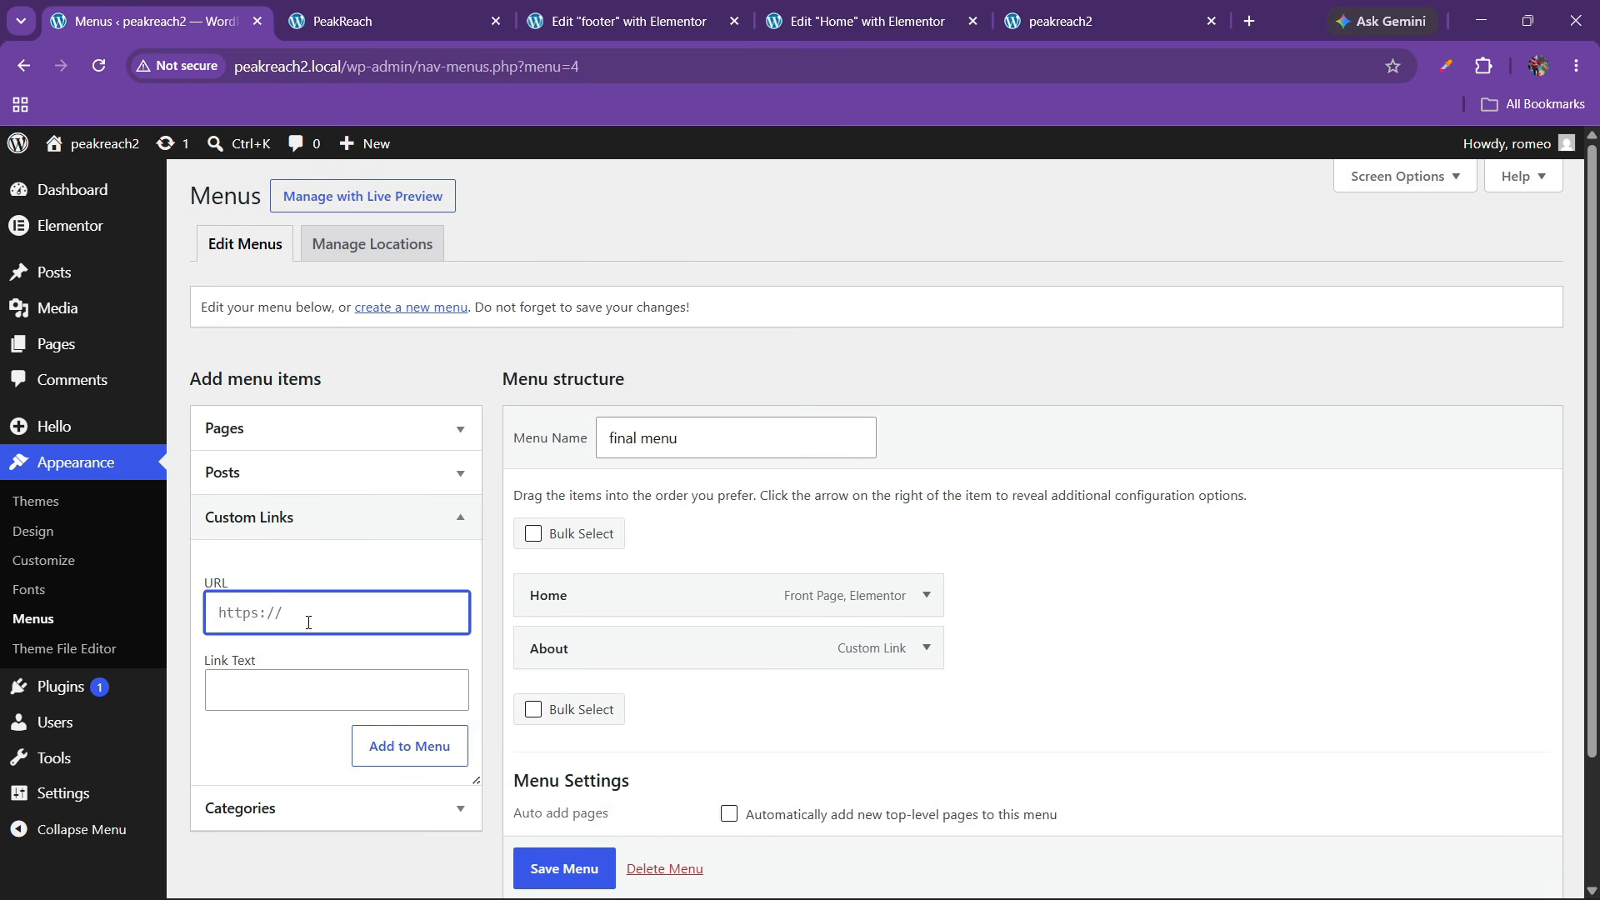
type("#services")
left_click(293, 689)
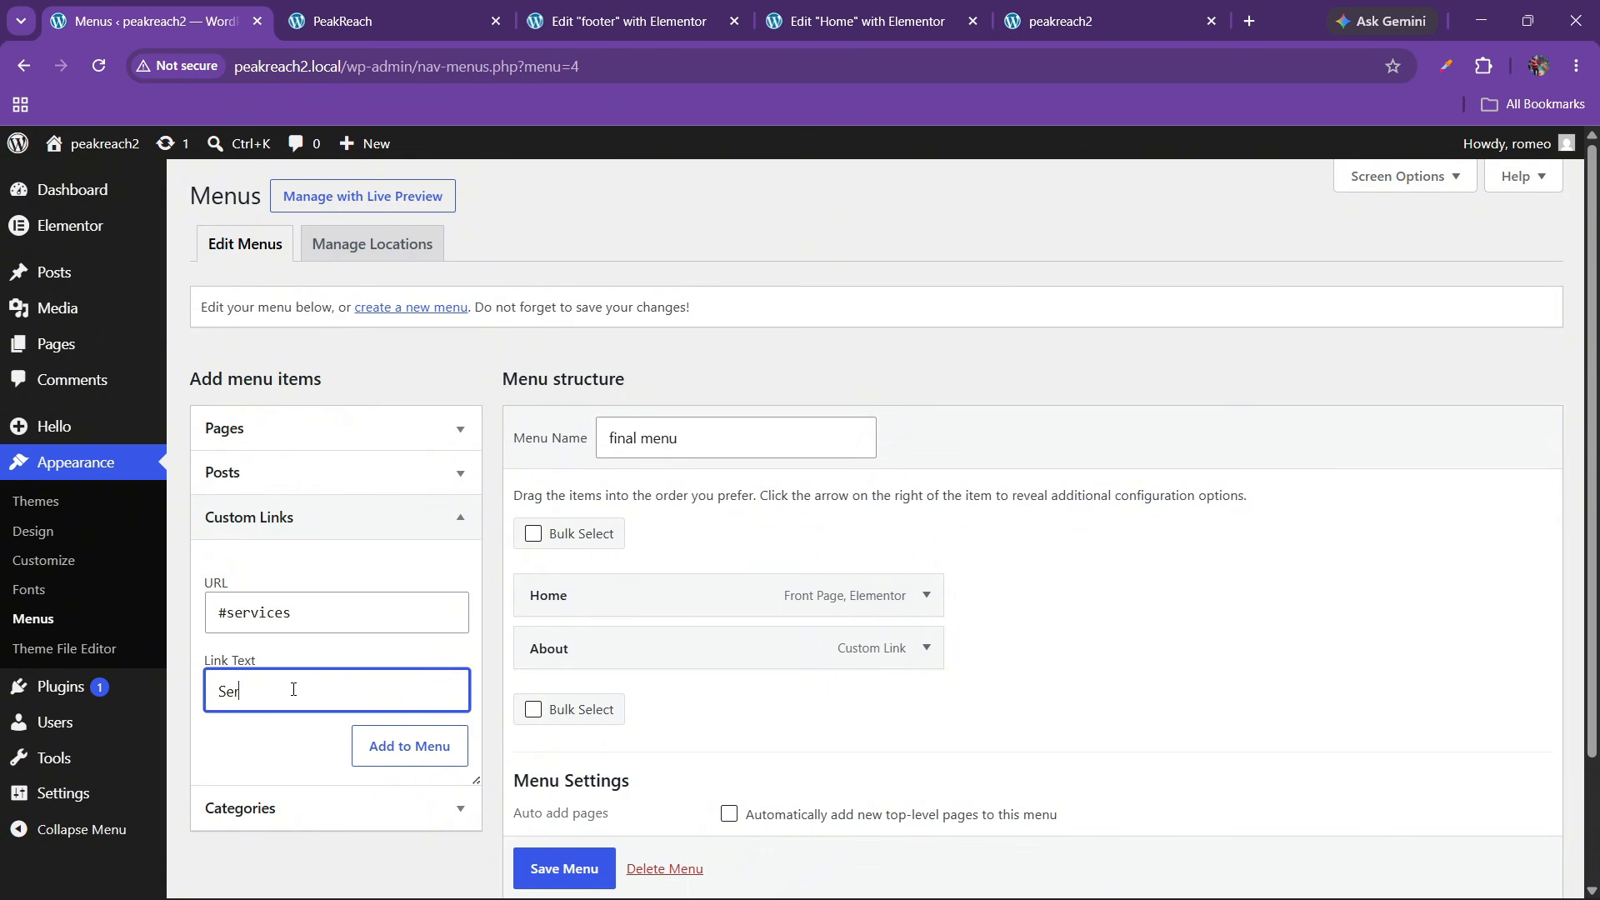
type("Services")
left_click(363, 745)
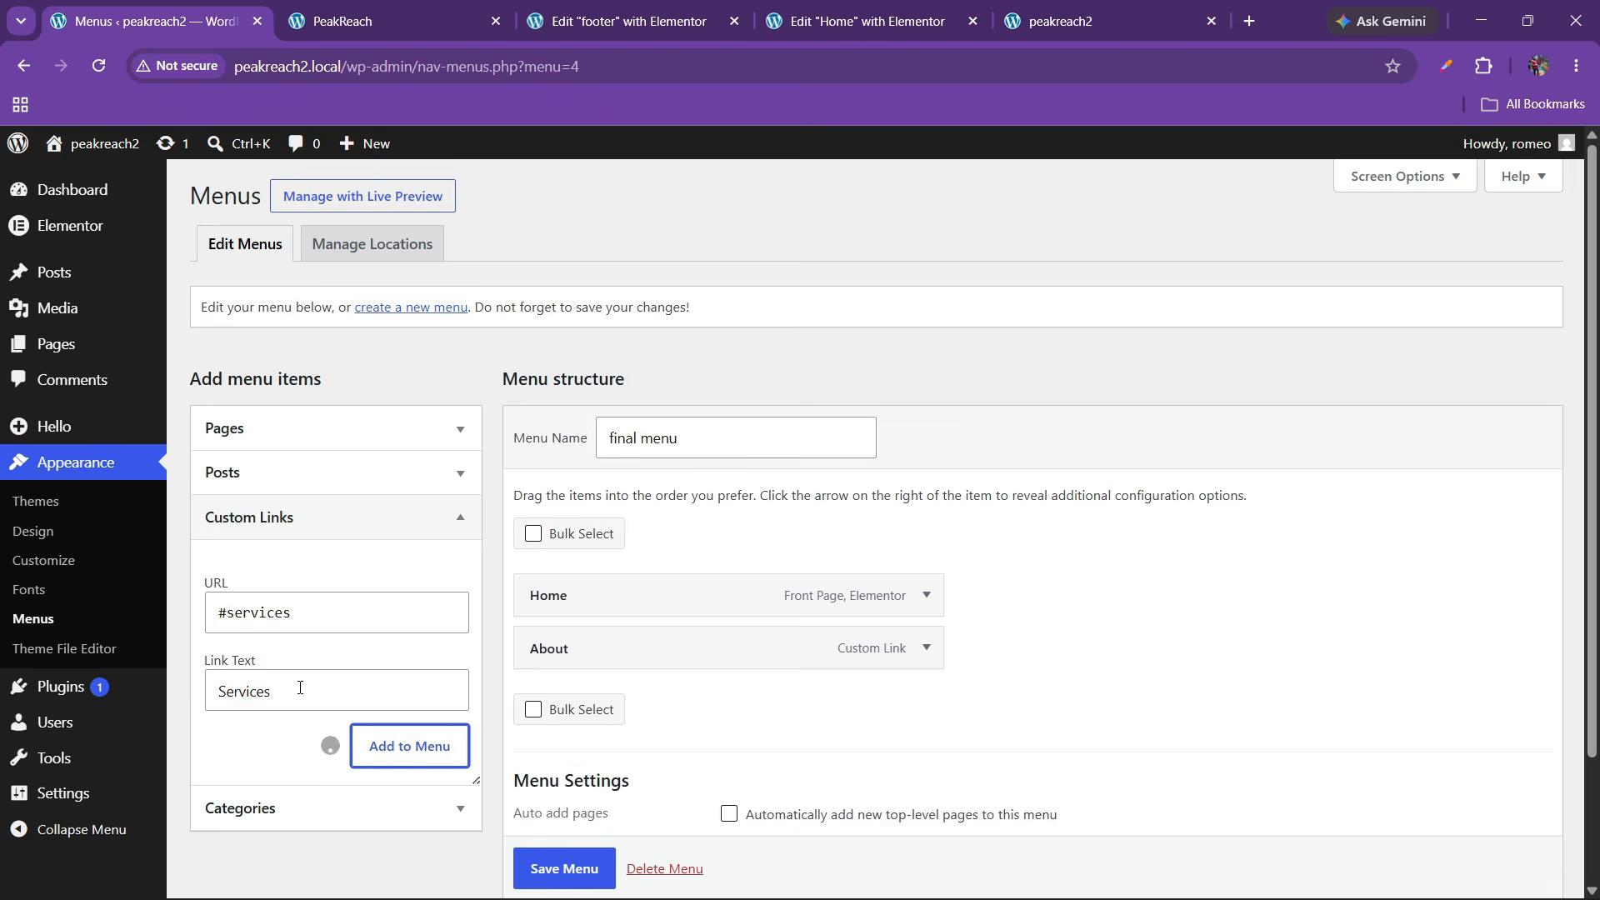
left_click(241, 612)
type("#testimonials")
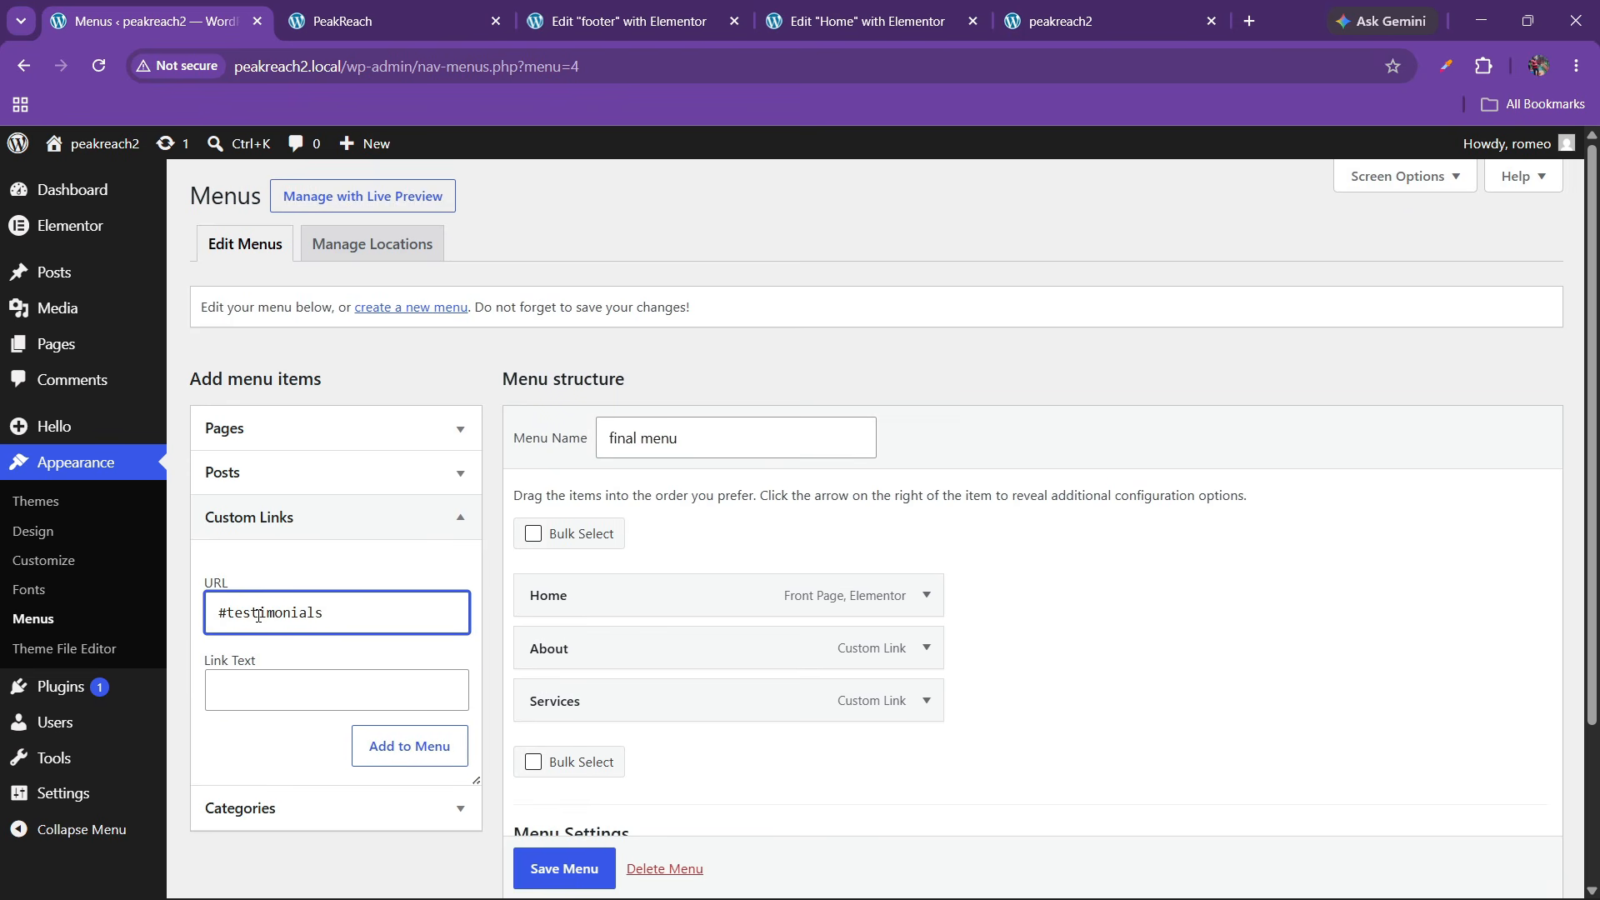
key("Tab")
type("T")
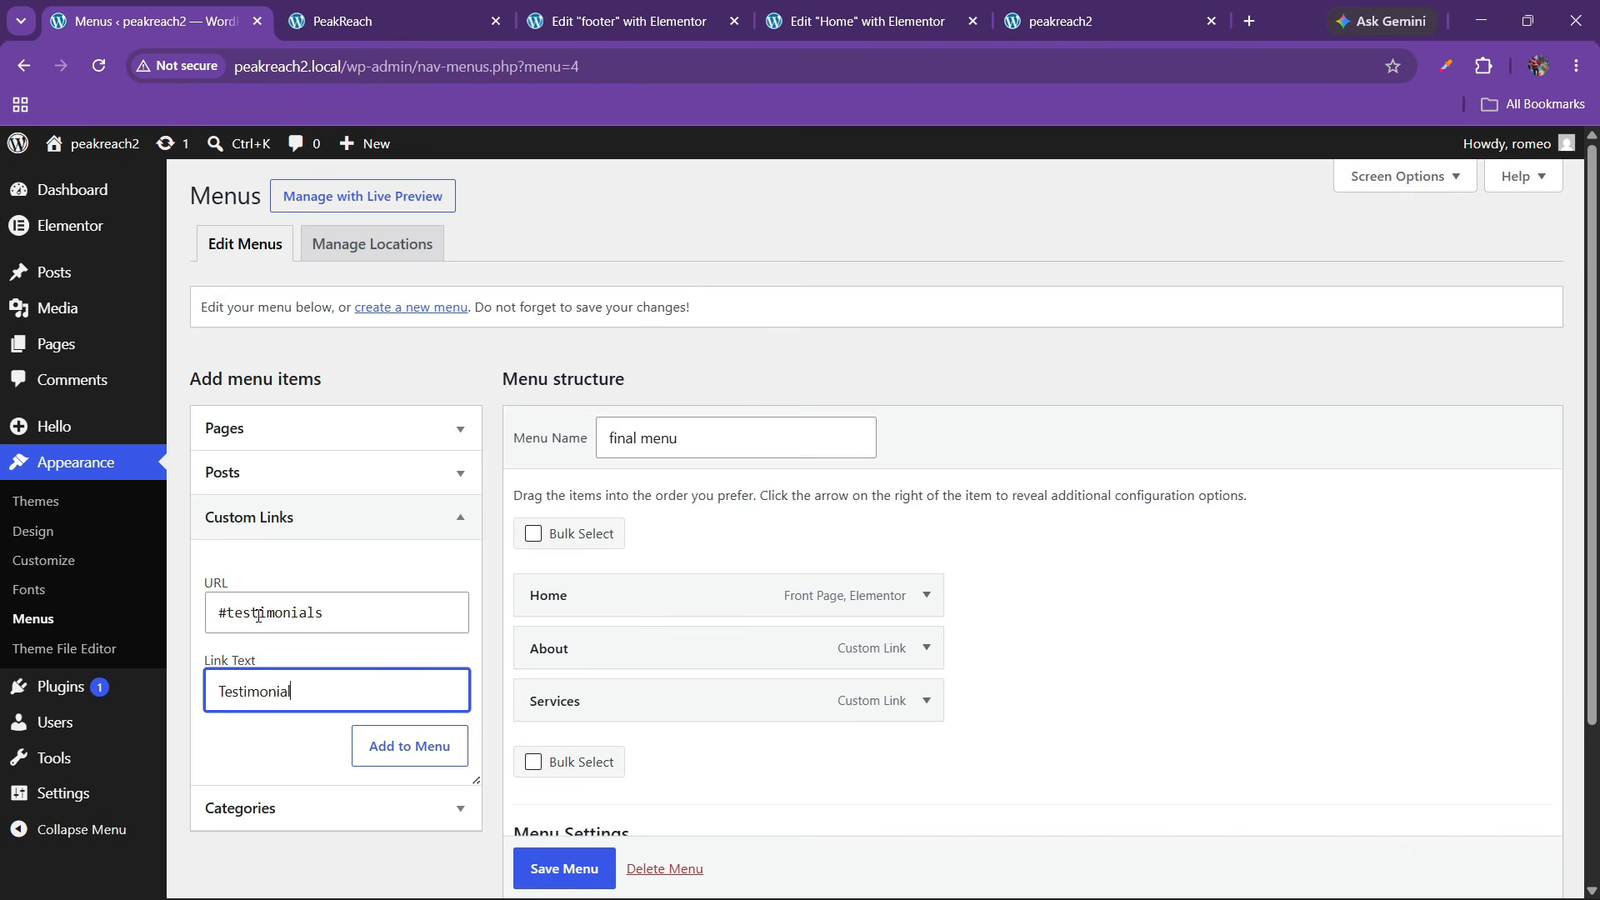
type("estimonials")
left_click(375, 743)
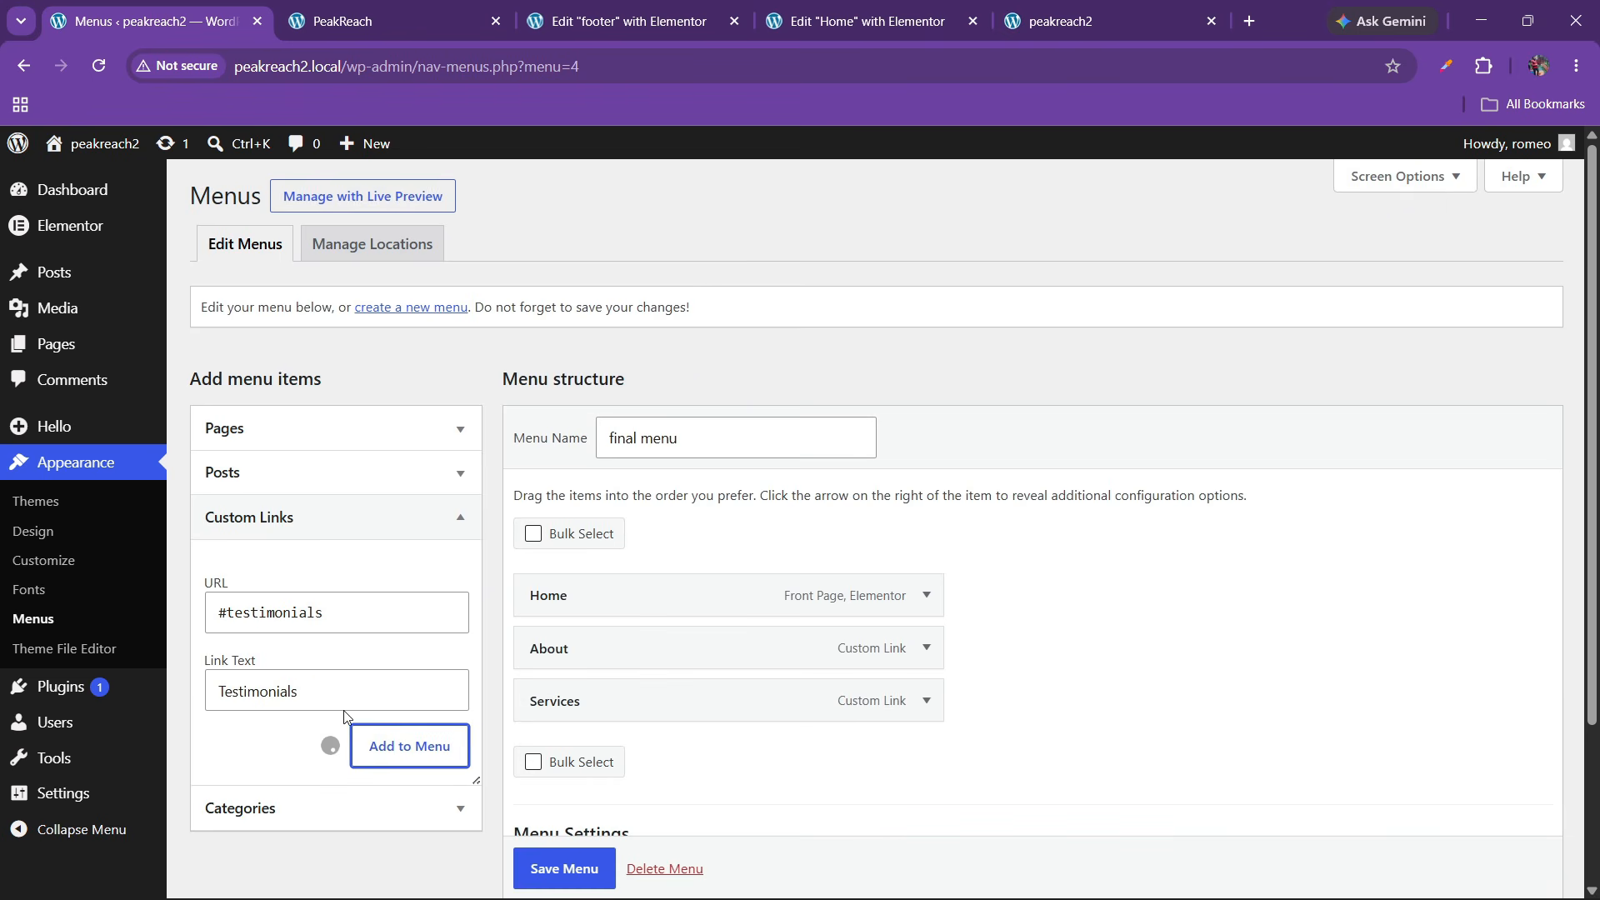
Add a #projects 'Projects' custom link to the menu
left_click(283, 613)
type("#projects")
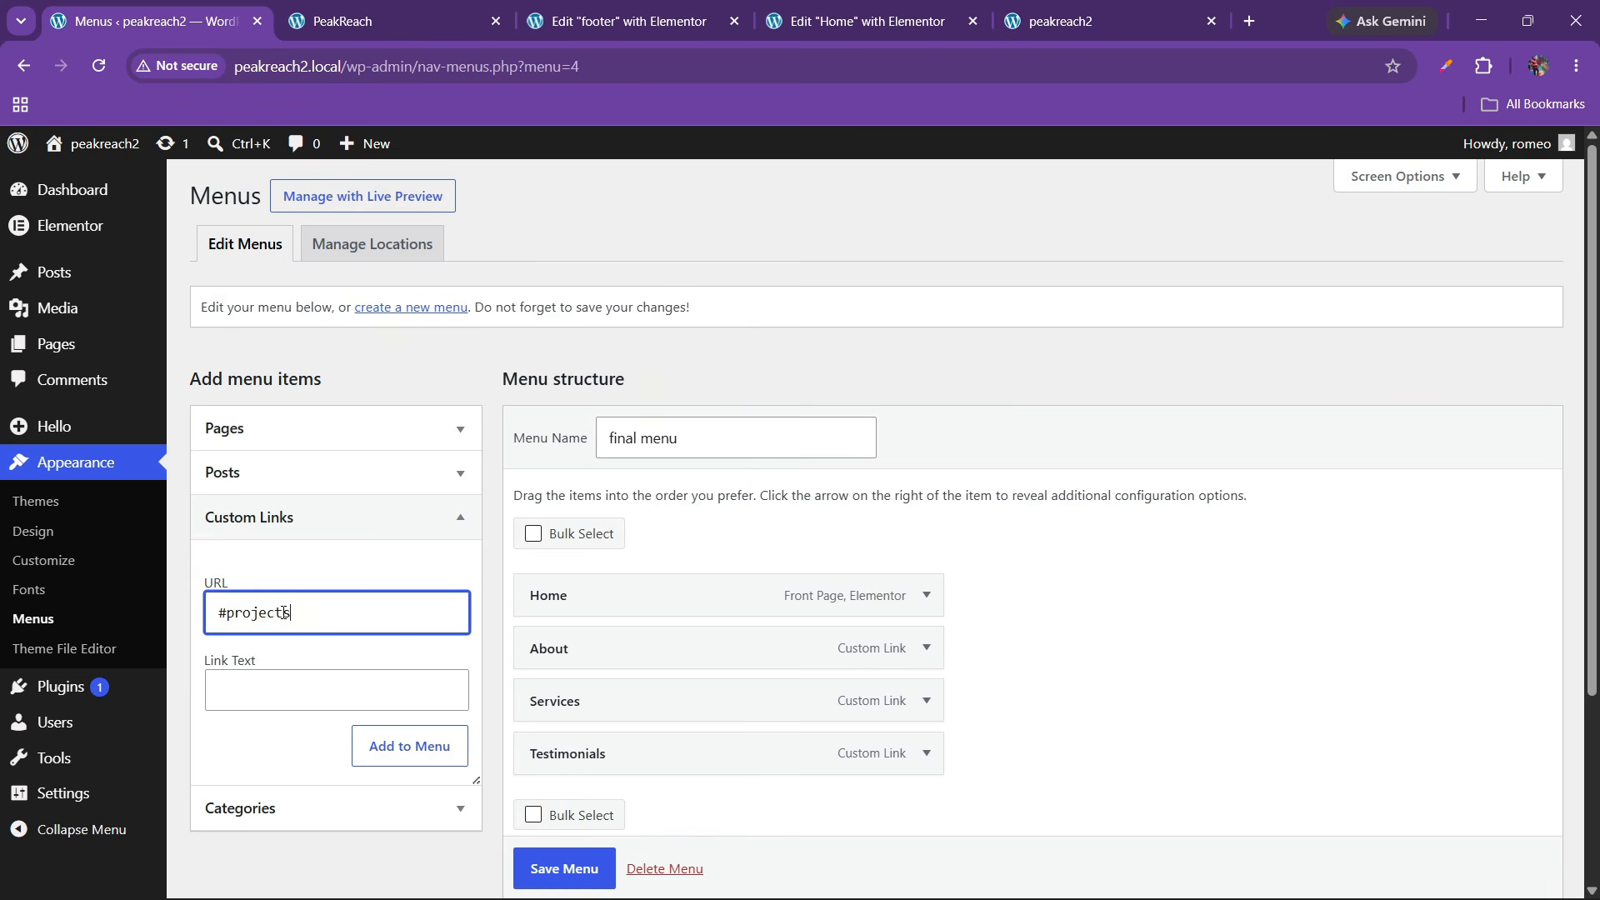
key("Tab")
type("P")
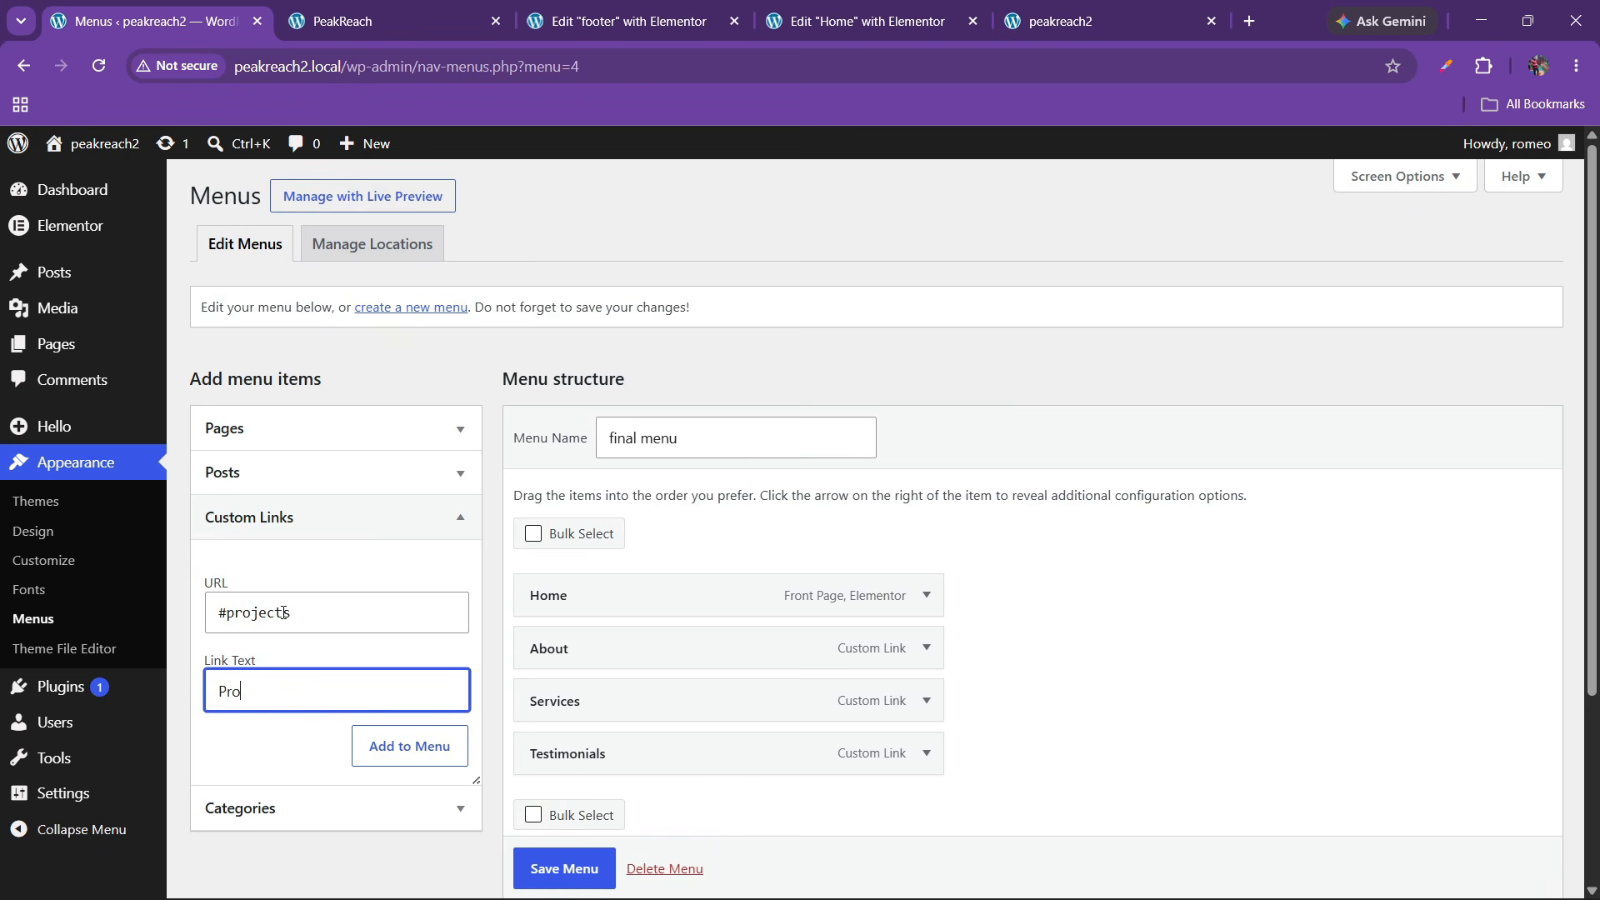
left_click(393, 744)
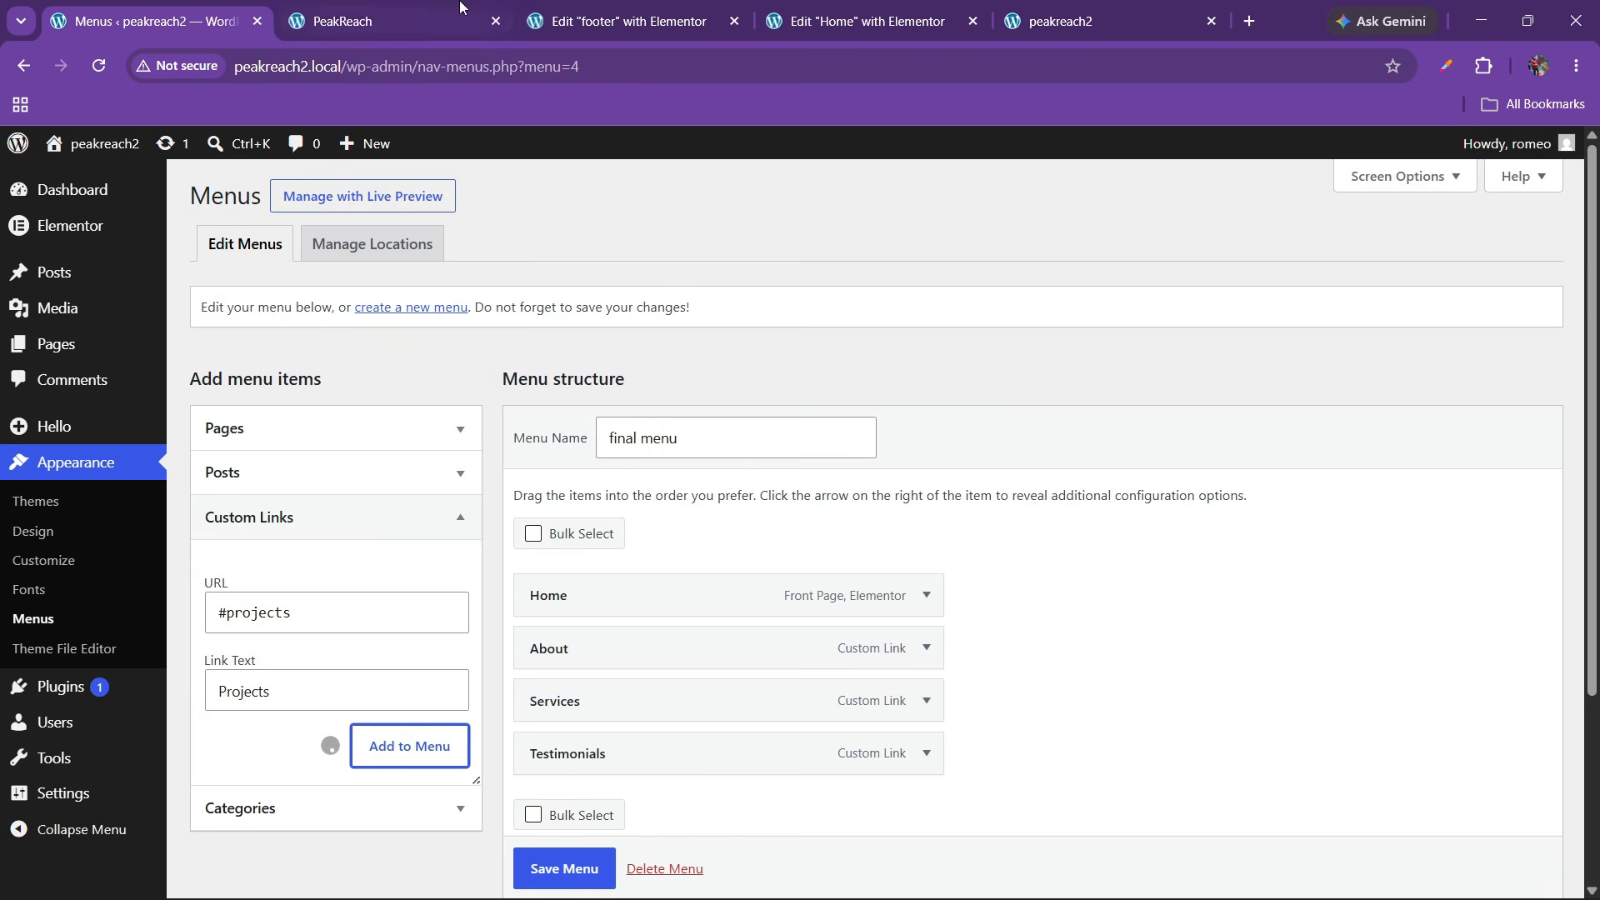
left_click(424, 7)
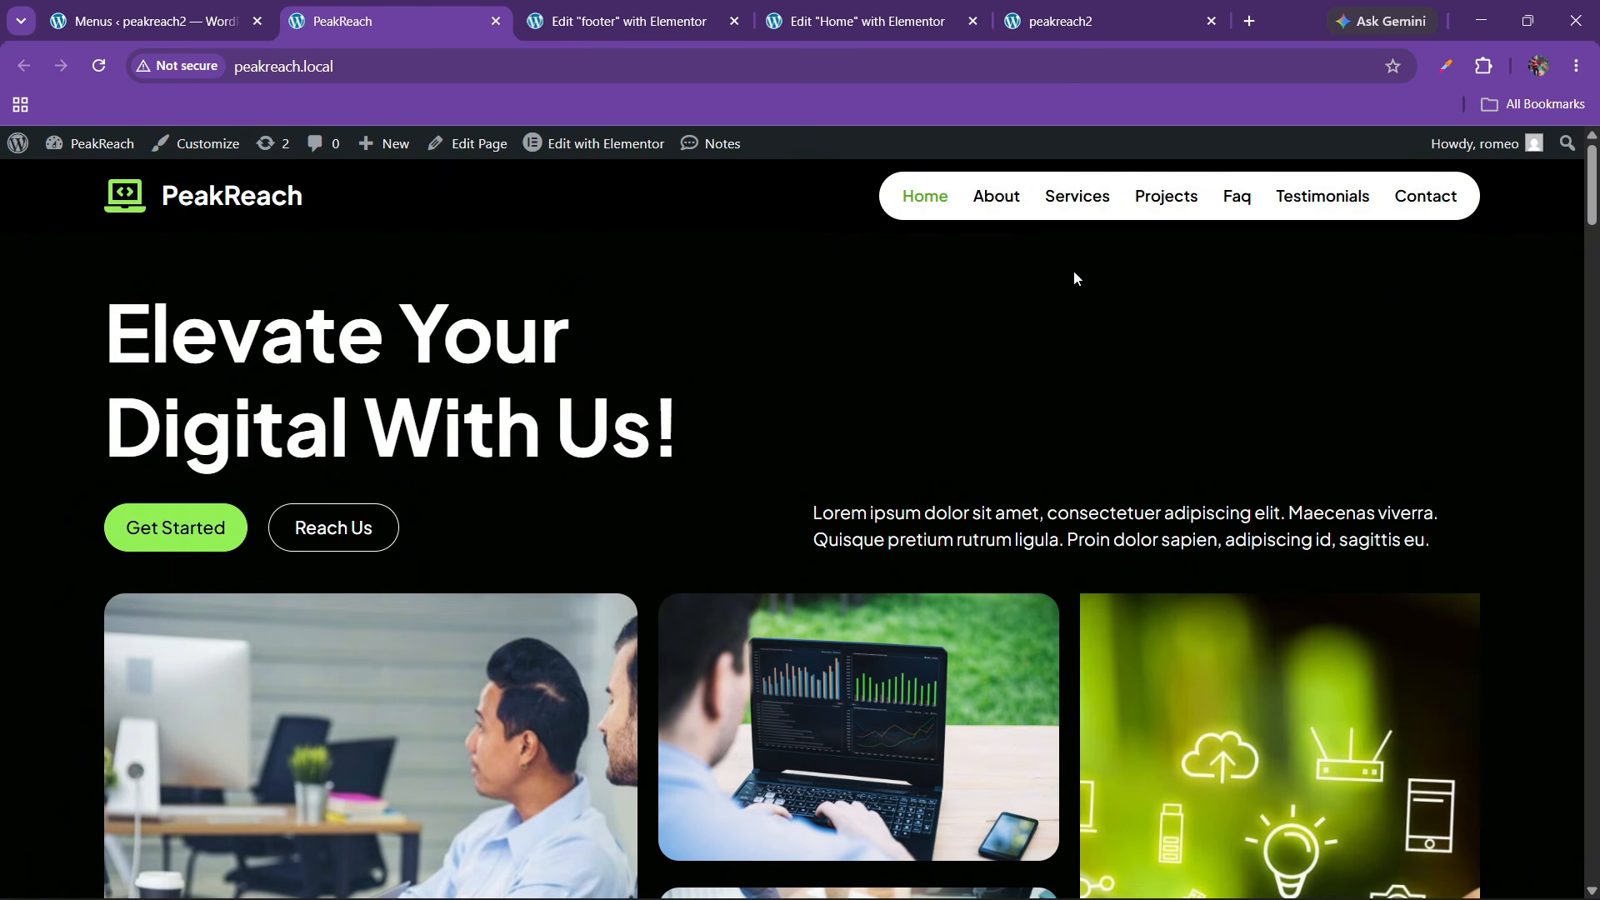
left_click(699, 17)
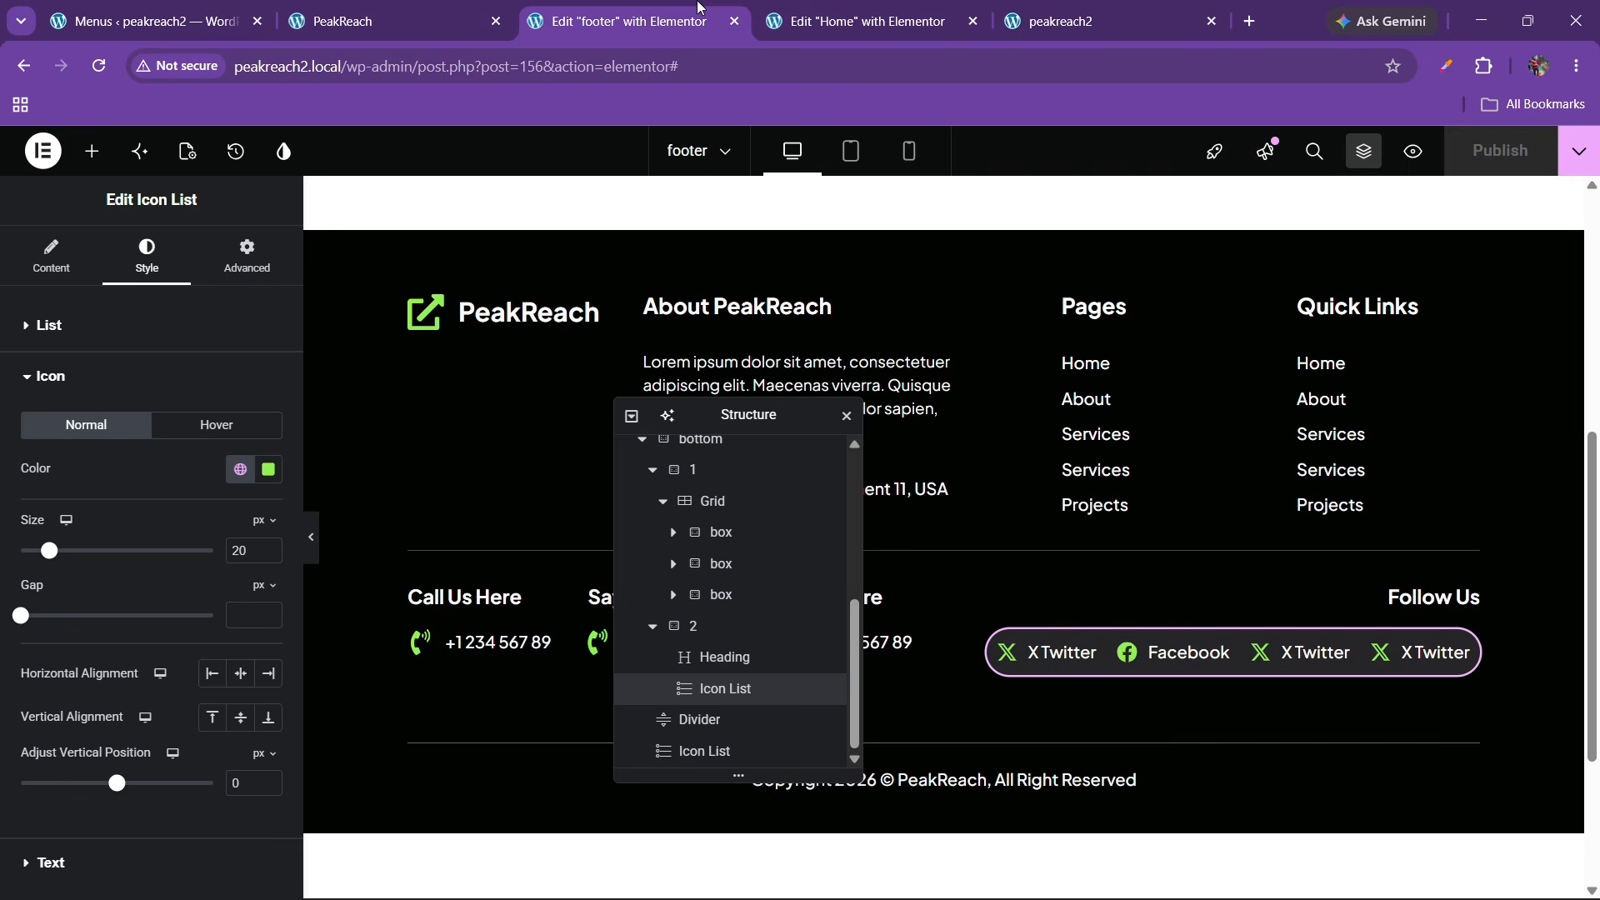
left_click(271, 7)
Add a #contact 'Contact' custom link to the menu
left_click(269, 617)
type("#contact")
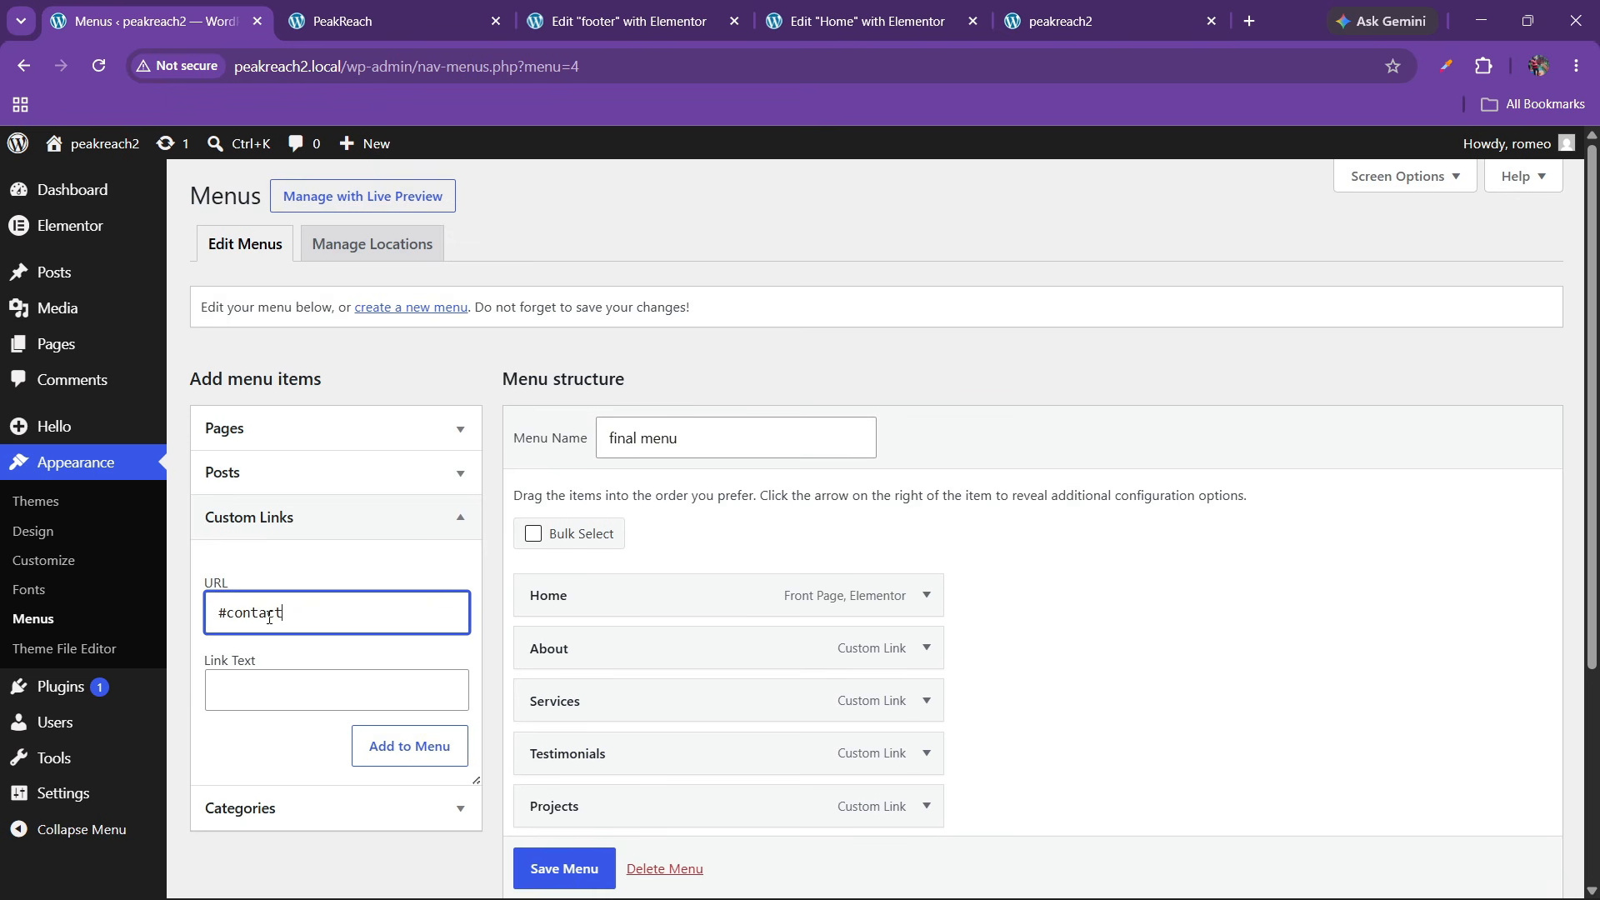
key("Tab")
type("C")
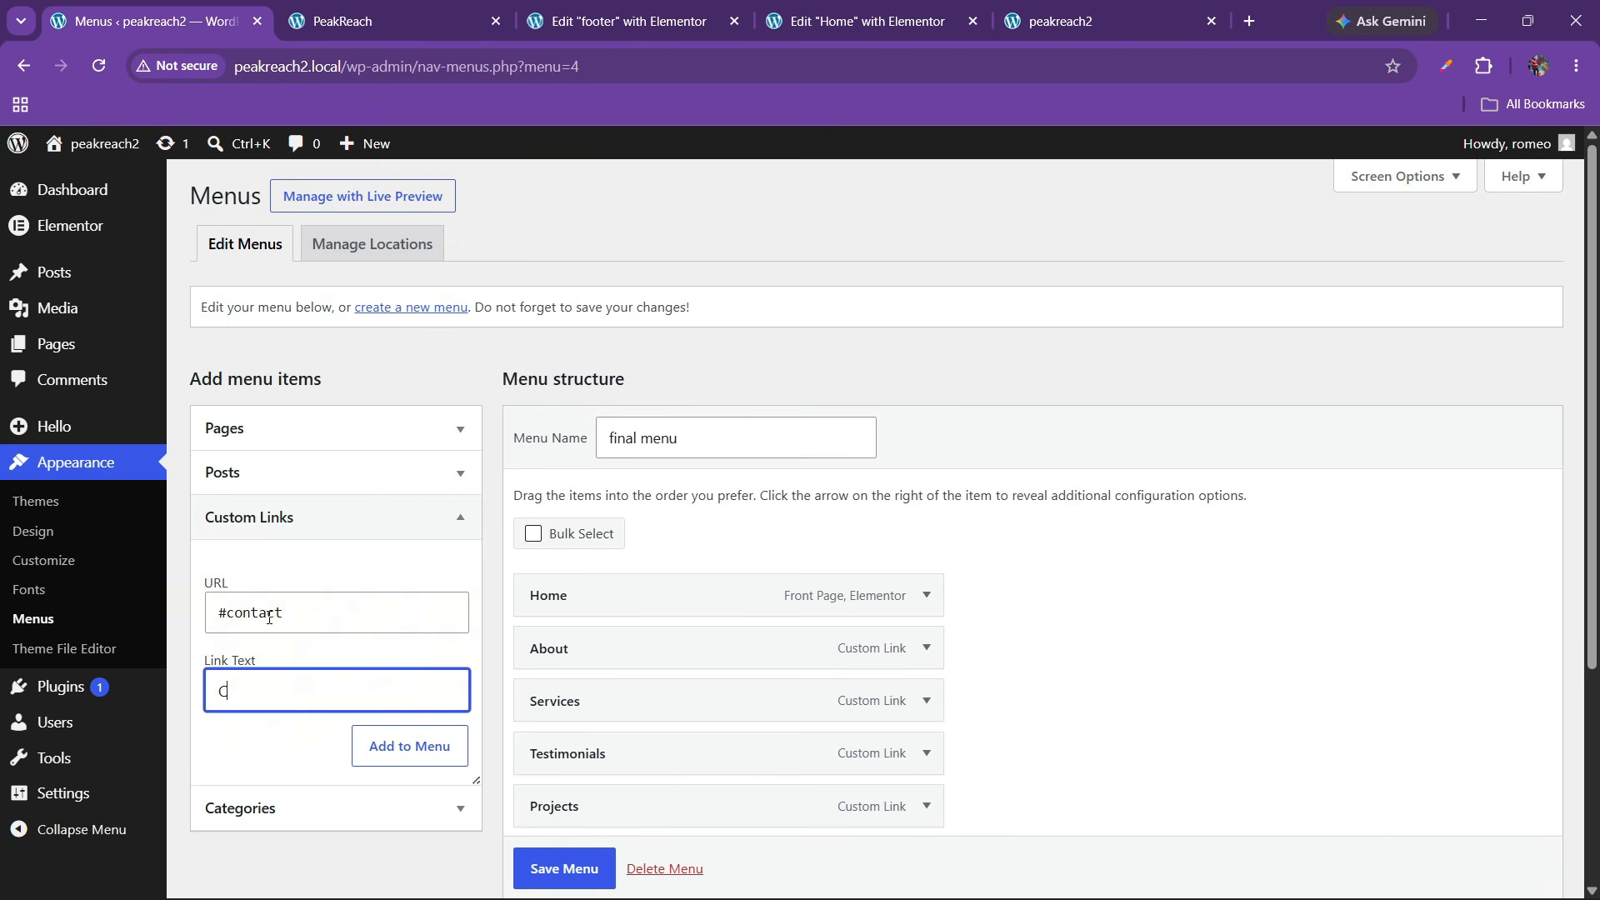
left_click(355, 737)
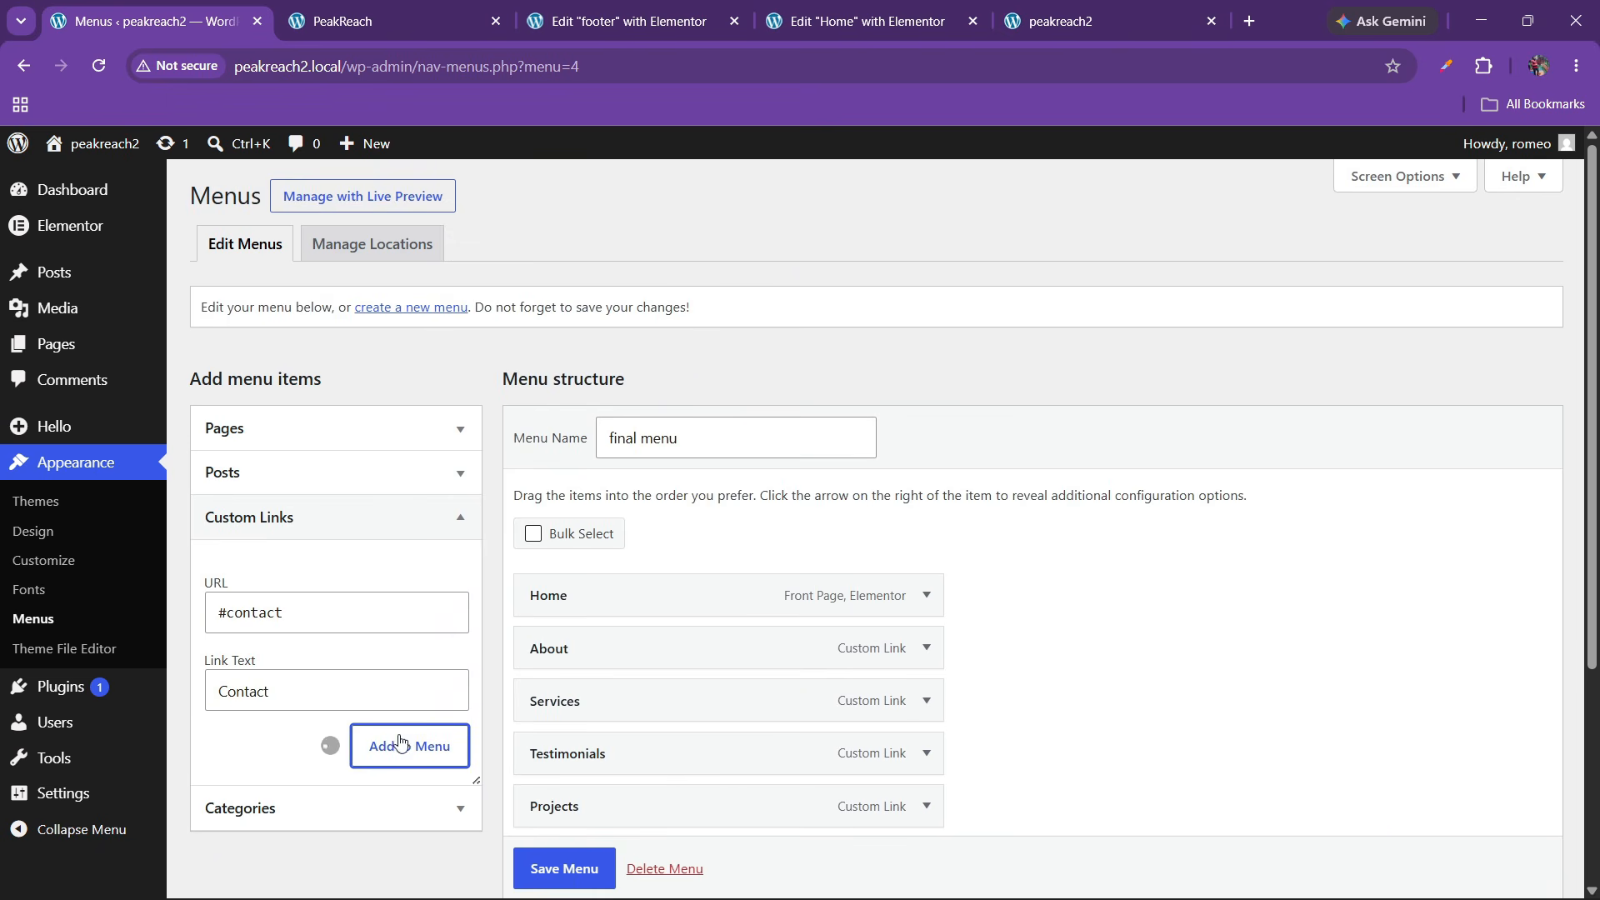
scroll(807, 674, "down", 2)
Save the final menu and open Elementor's Theme Builder in a new tab
left_click(577, 859)
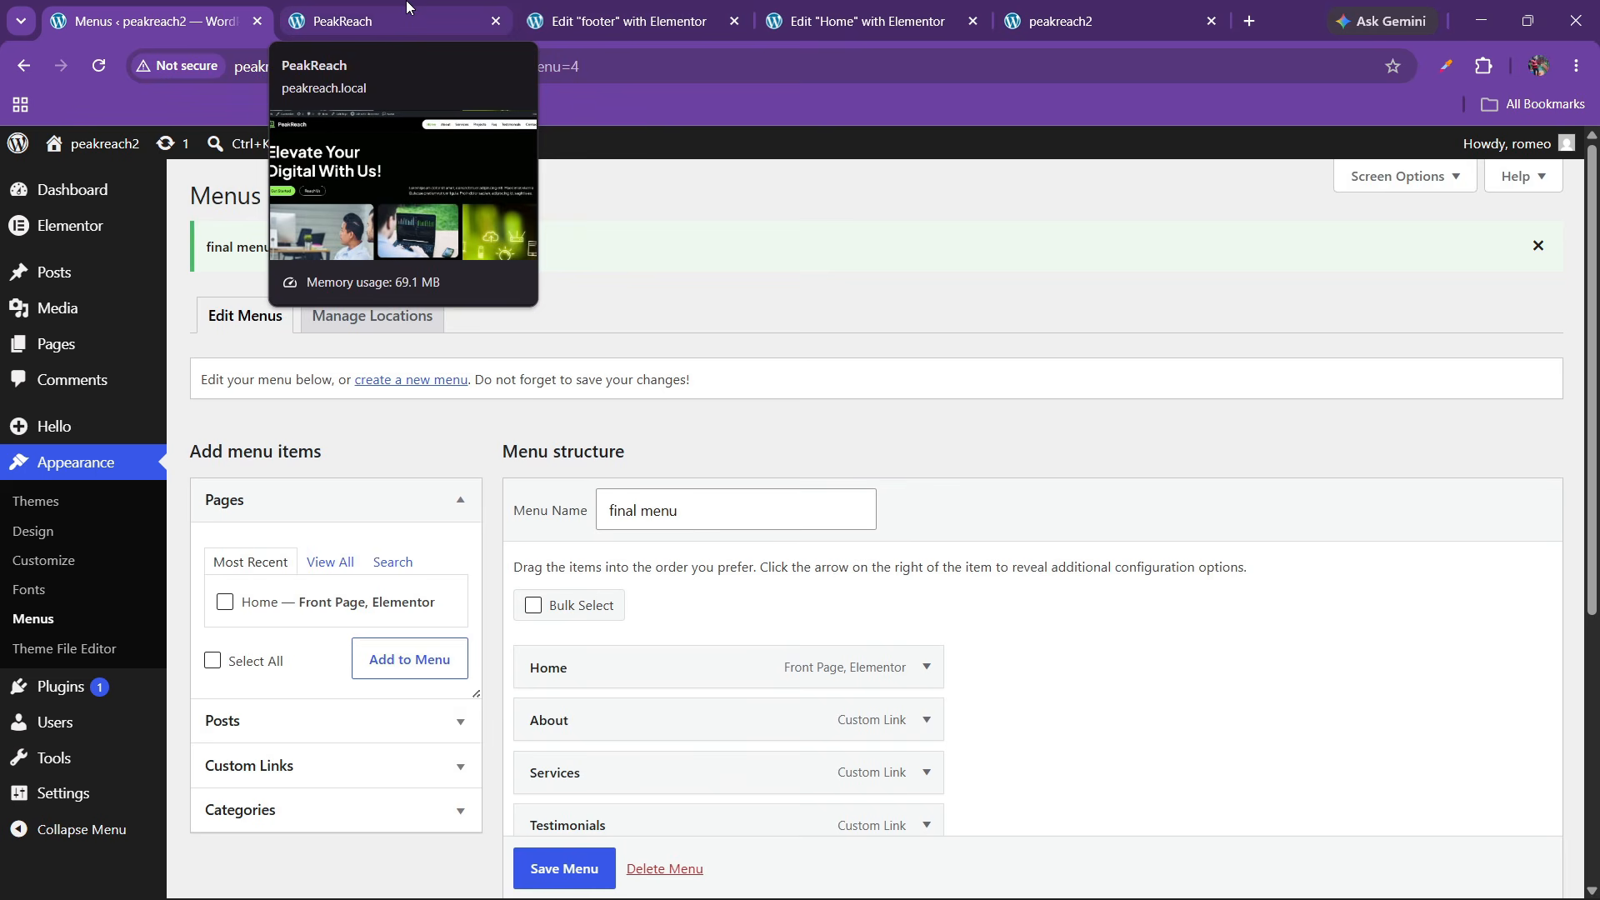
mouse_move(75, 225)
right_click(242, 287)
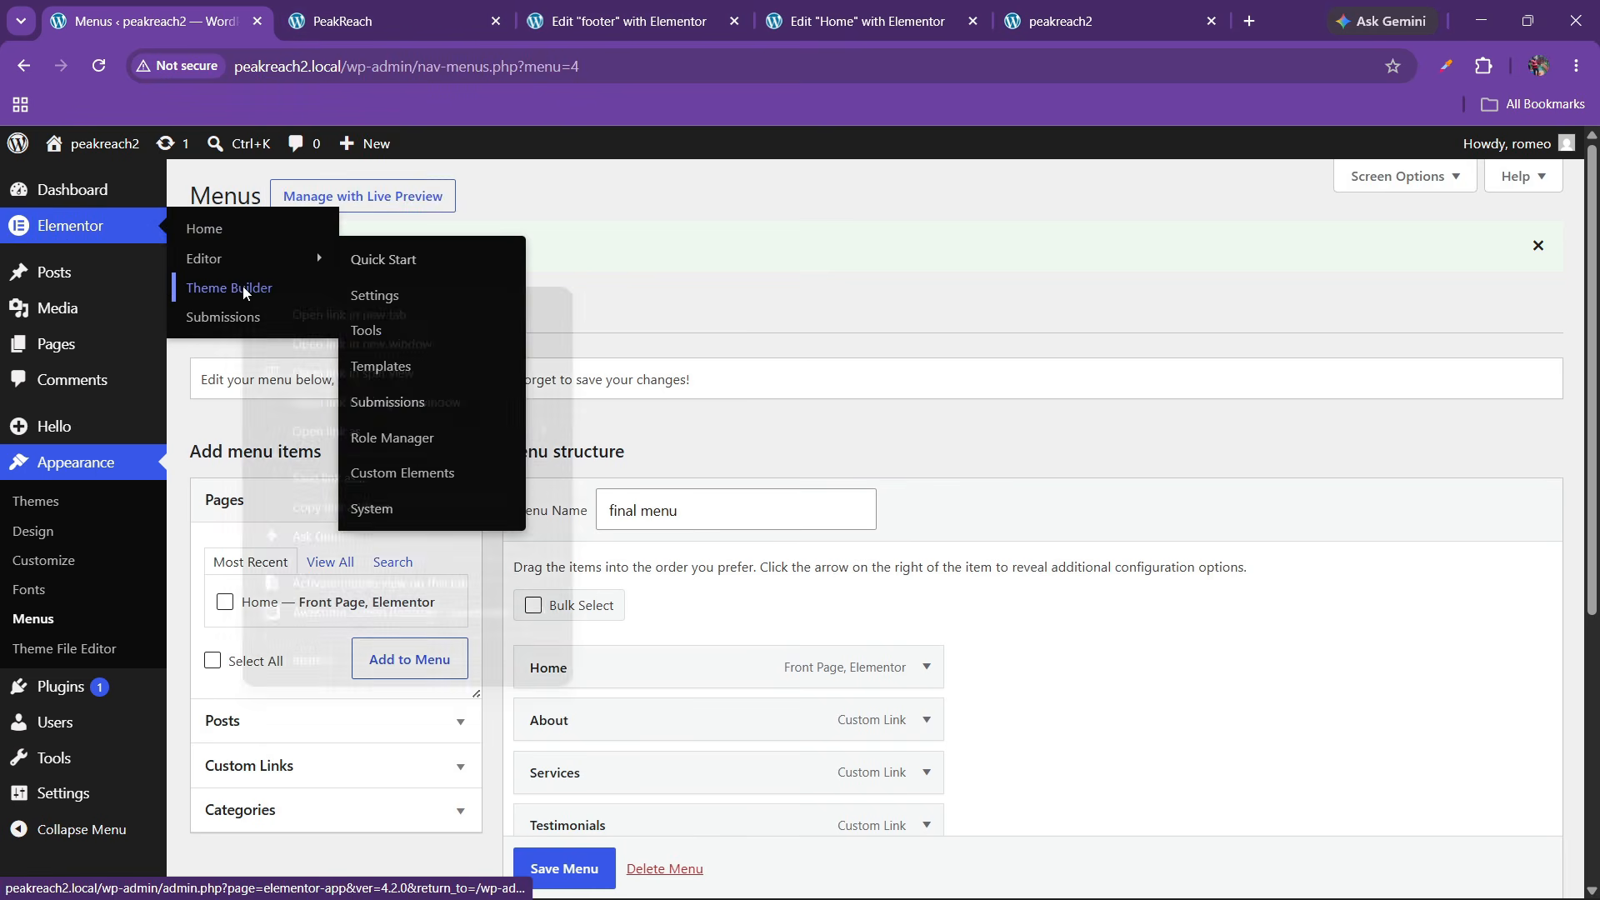
left_click(333, 314)
left_click(383, 16)
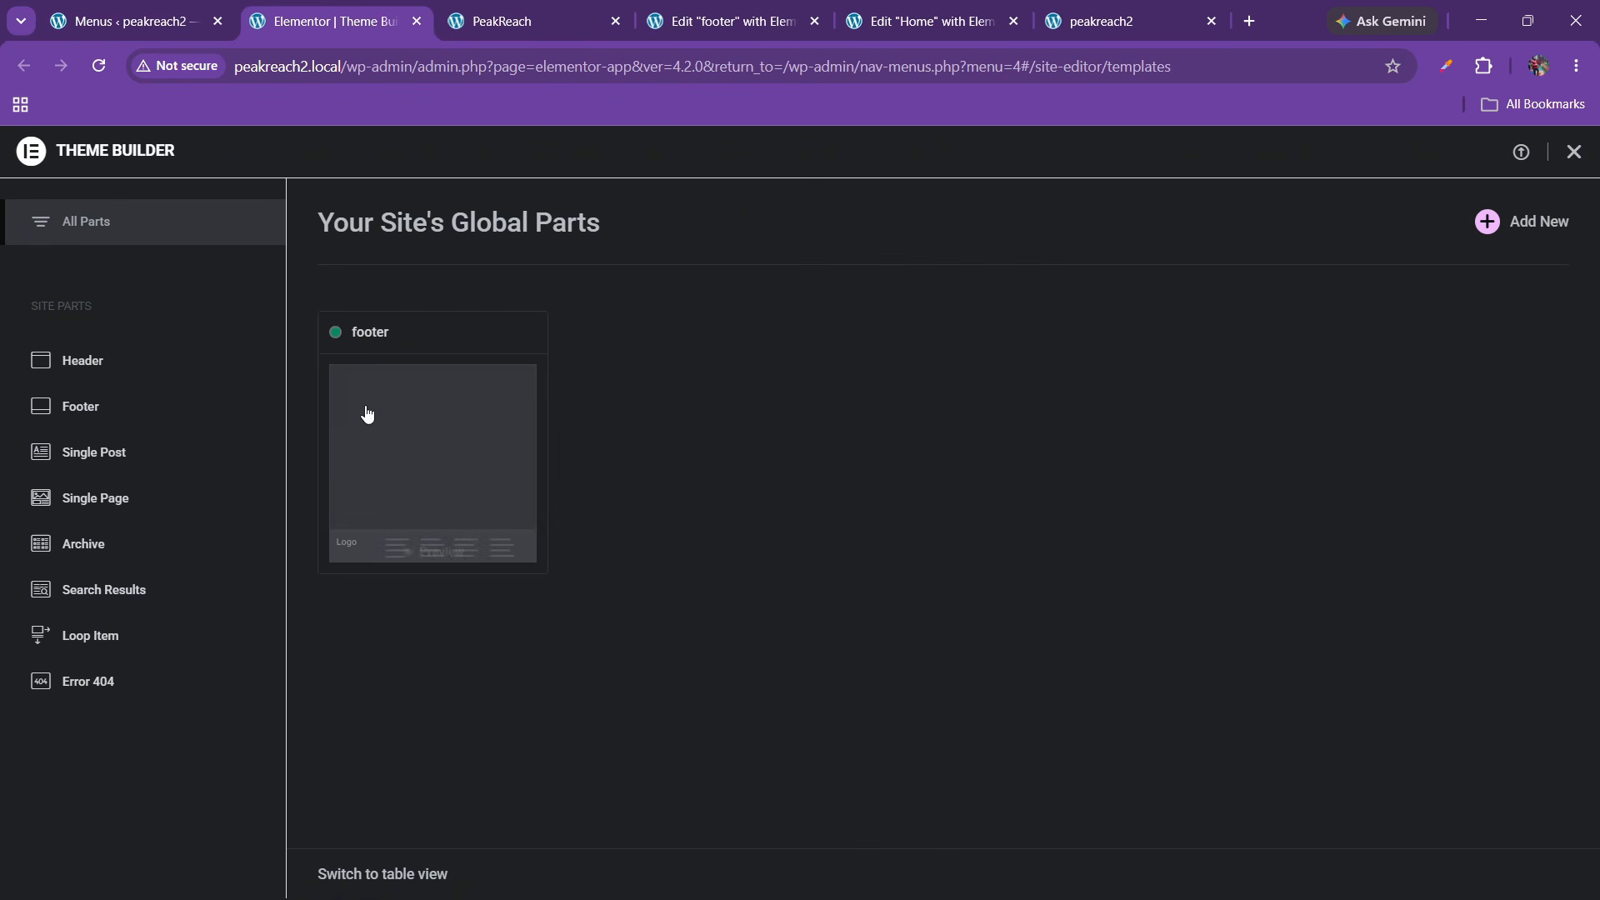
Create a new Header template from the Theme Builder's Header section
left_click(101, 366)
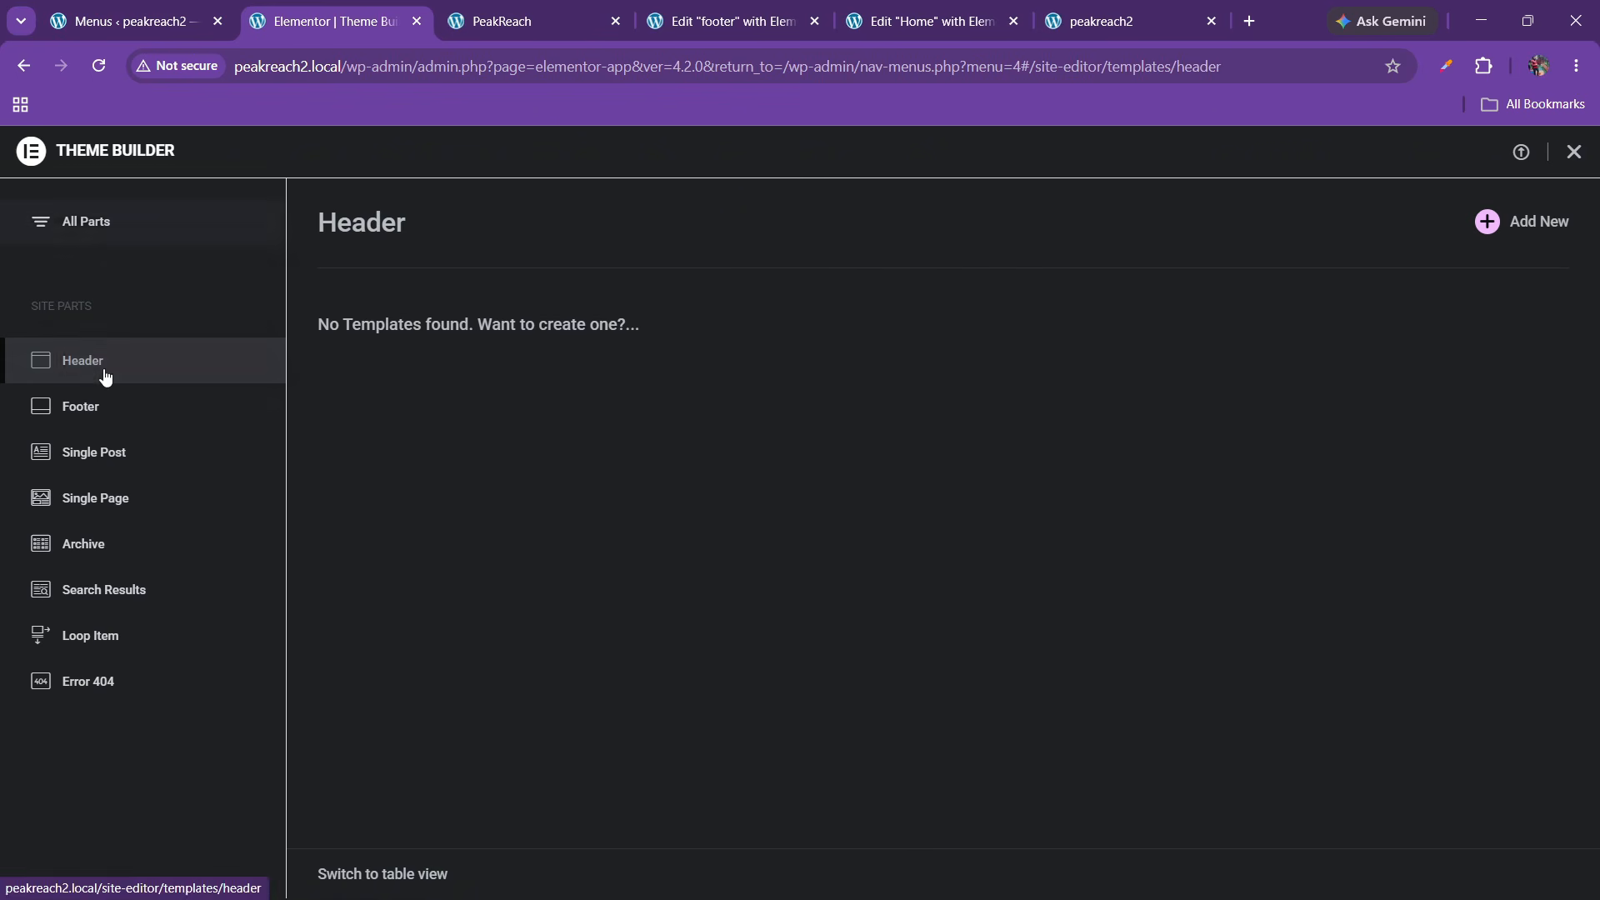
left_click(1500, 235)
left_click(159, 9)
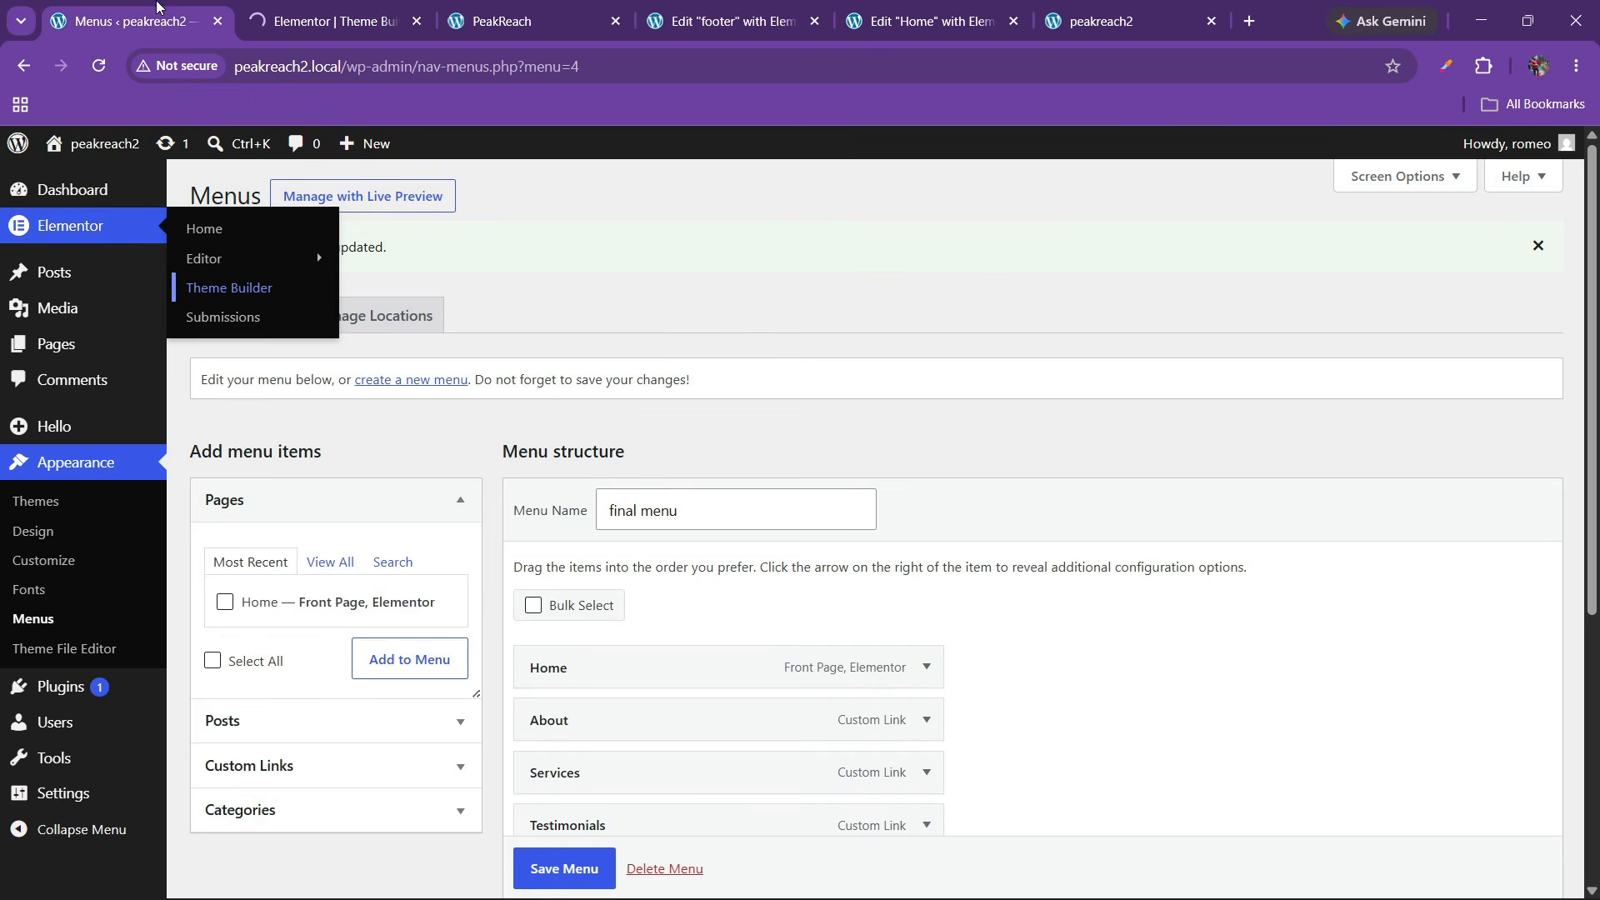
left_click(504, 12)
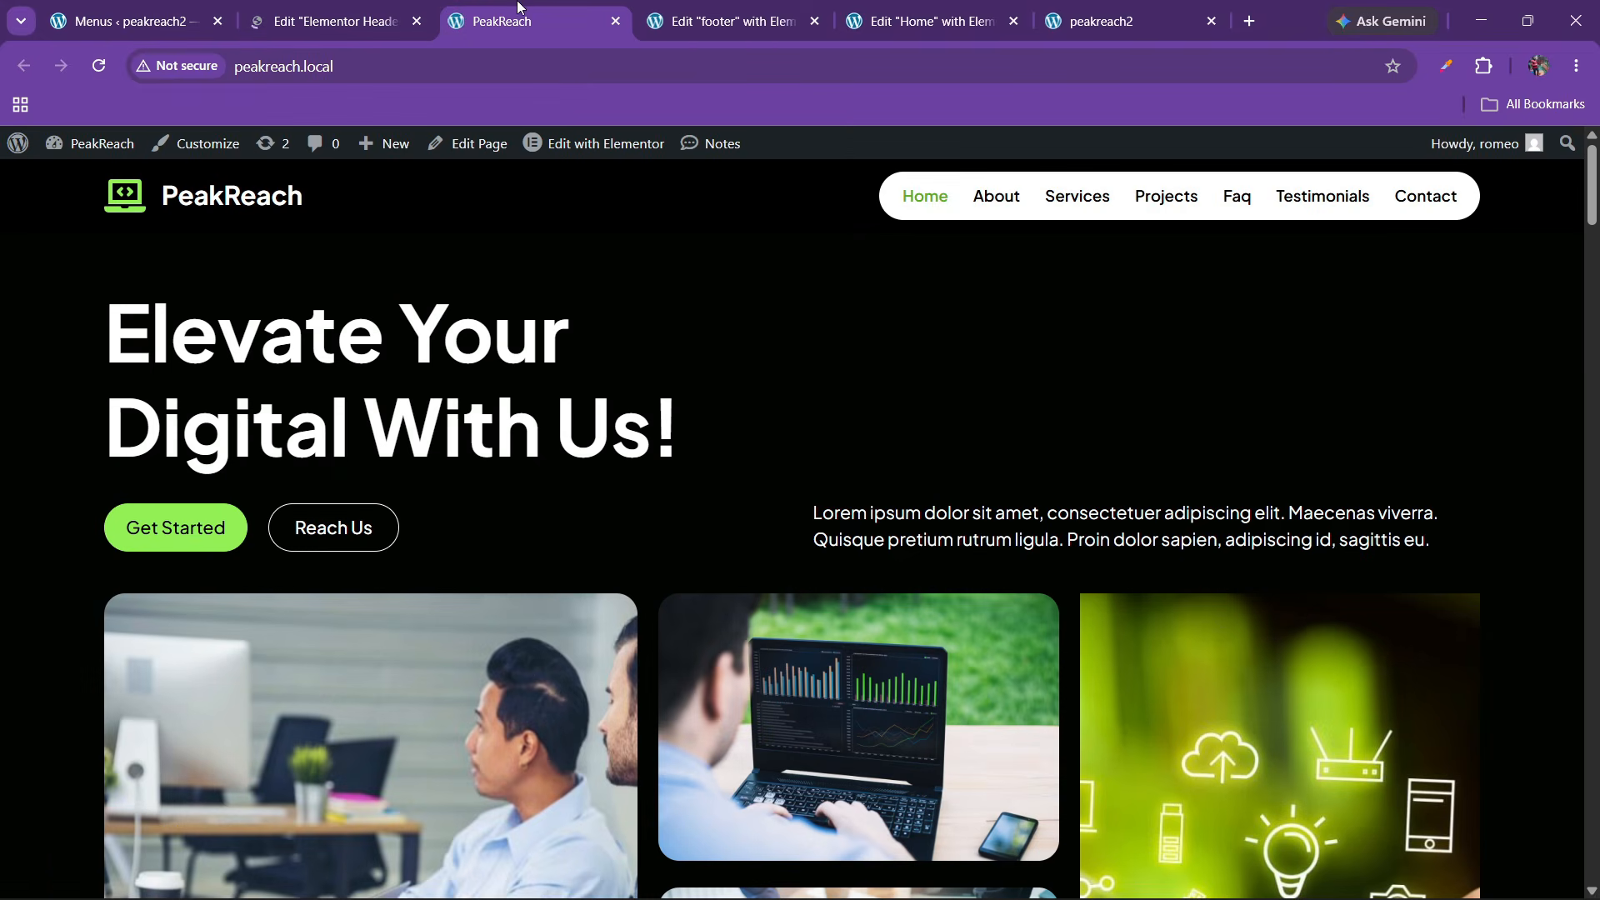
left_click(547, 10)
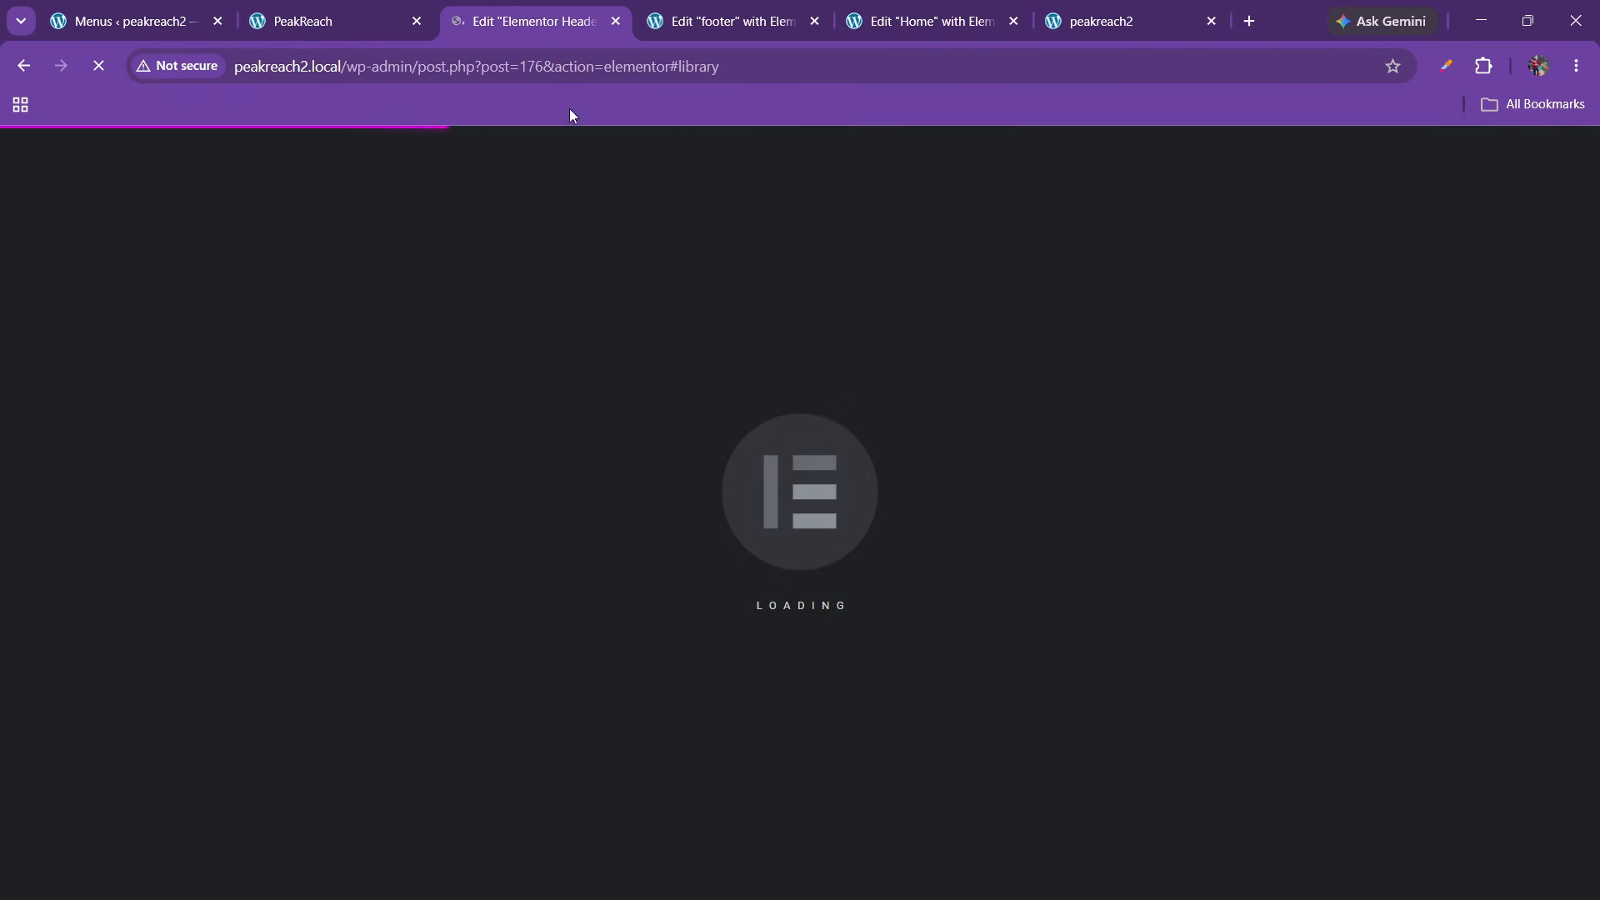
Switch to the Elementor Header #176 editor and close the template library
left_click(368, 10)
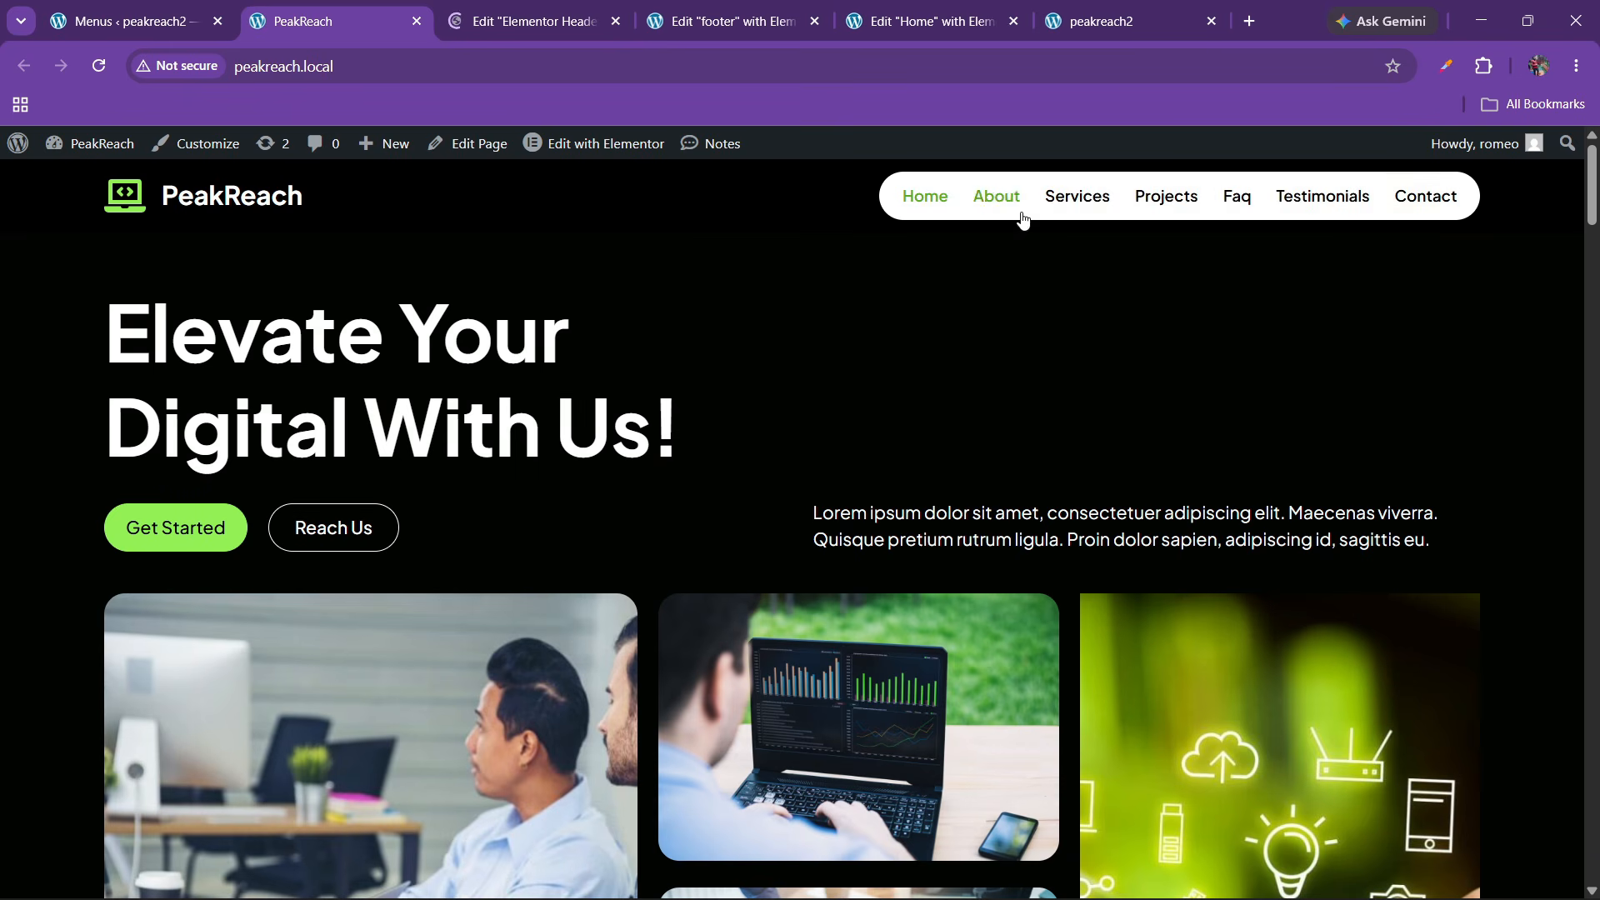
left_click(612, 5)
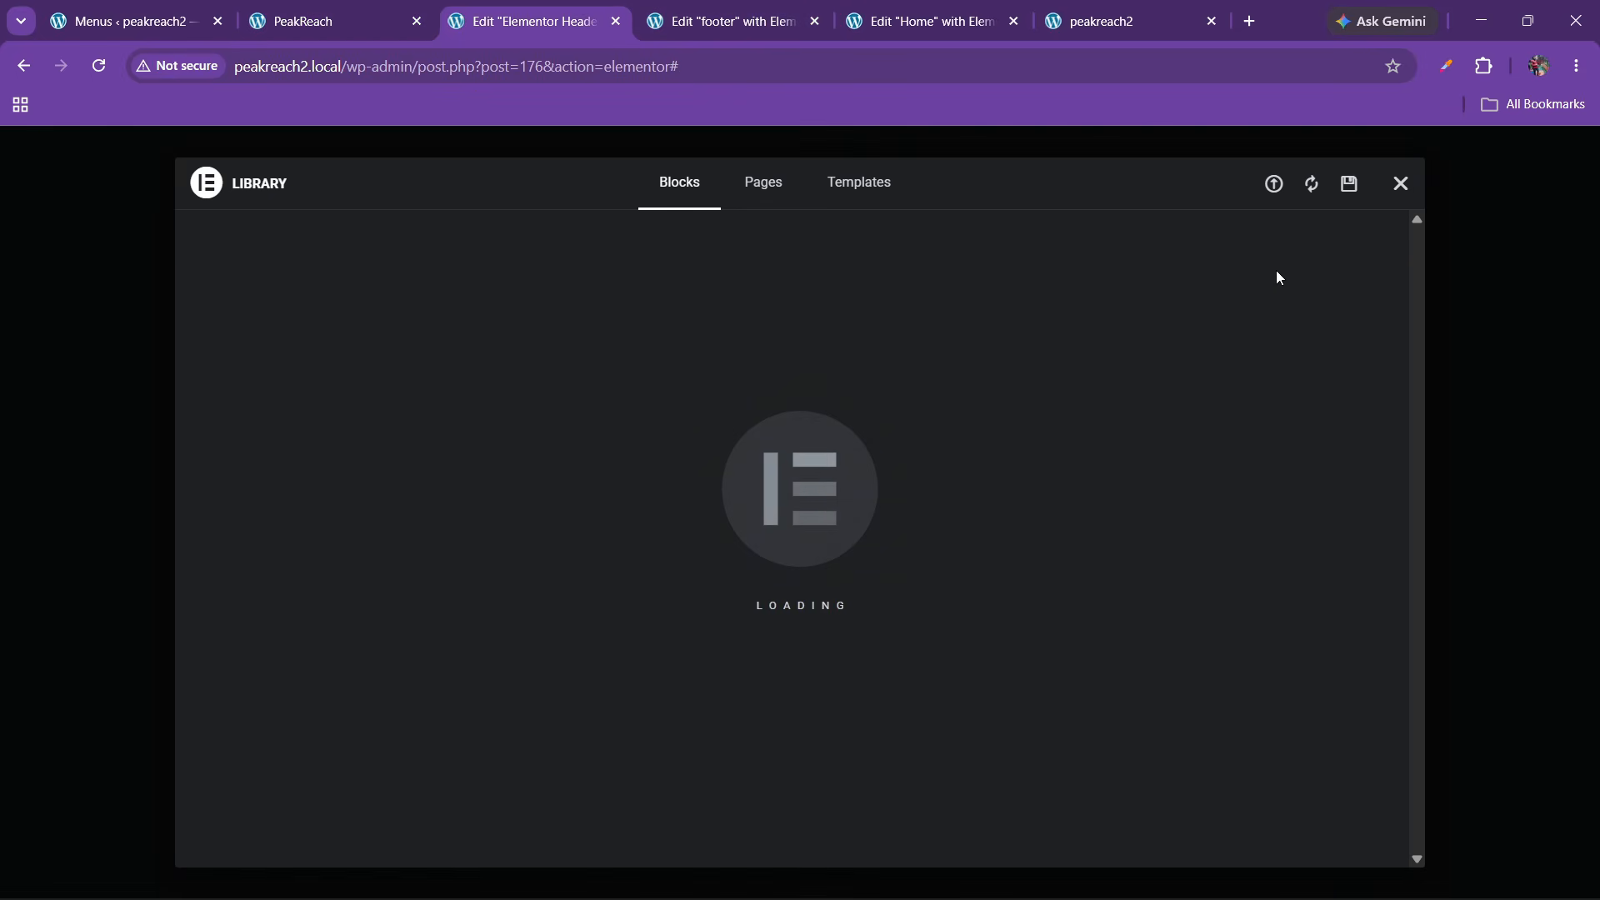
left_click(1400, 183)
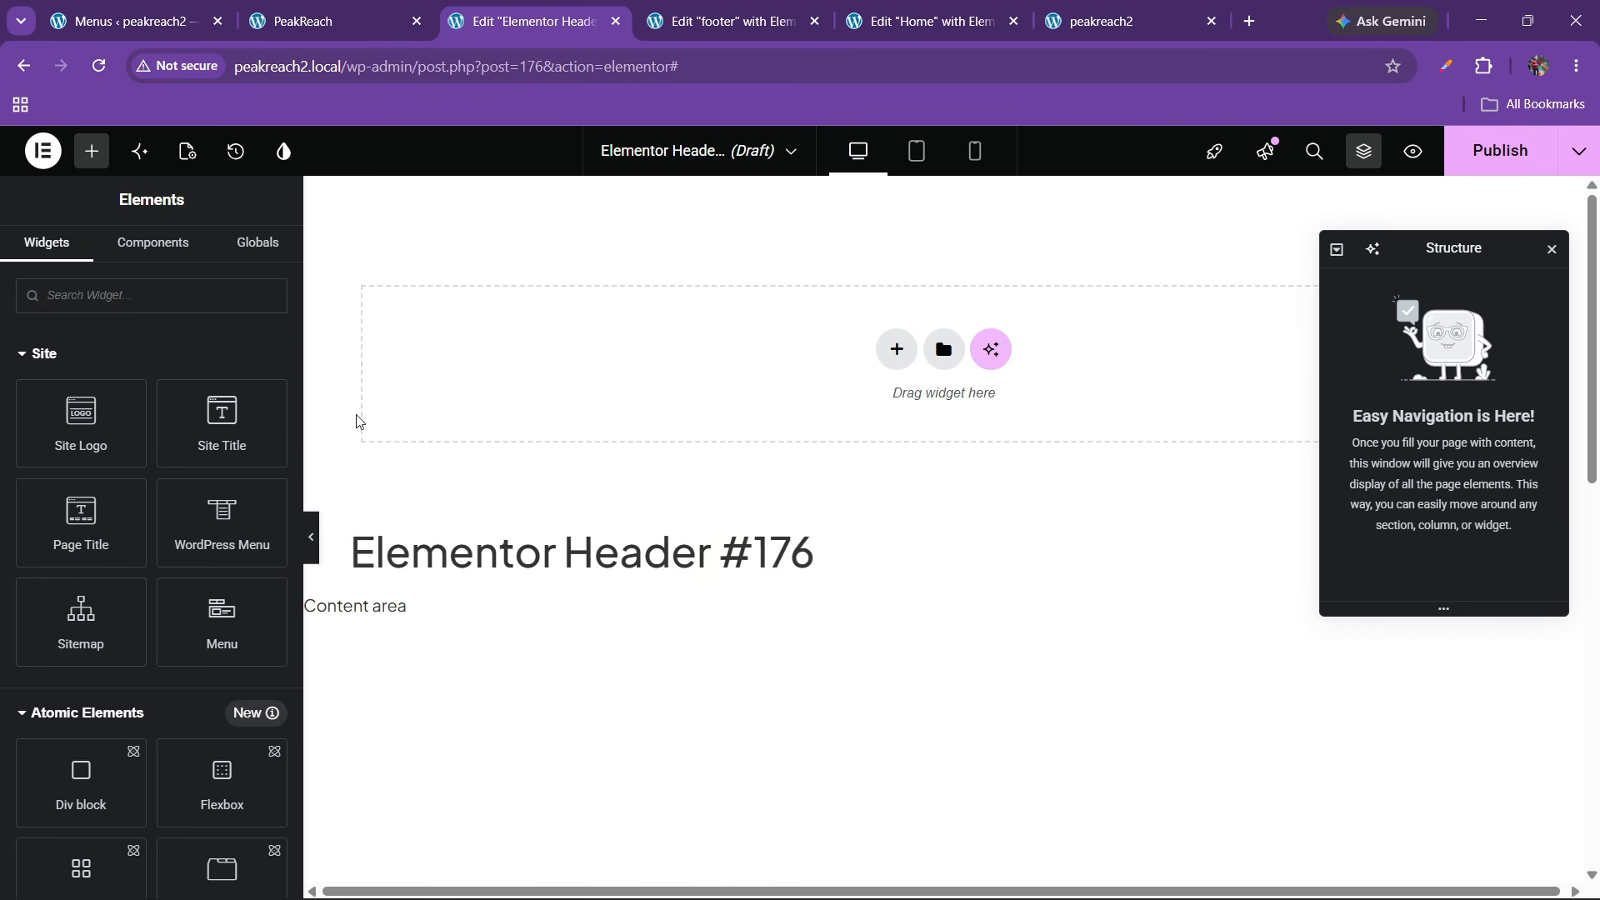
Retitle the header template to 'header' in its settings
left_click(187, 150)
left_click_drag(176, 406, 2, 412)
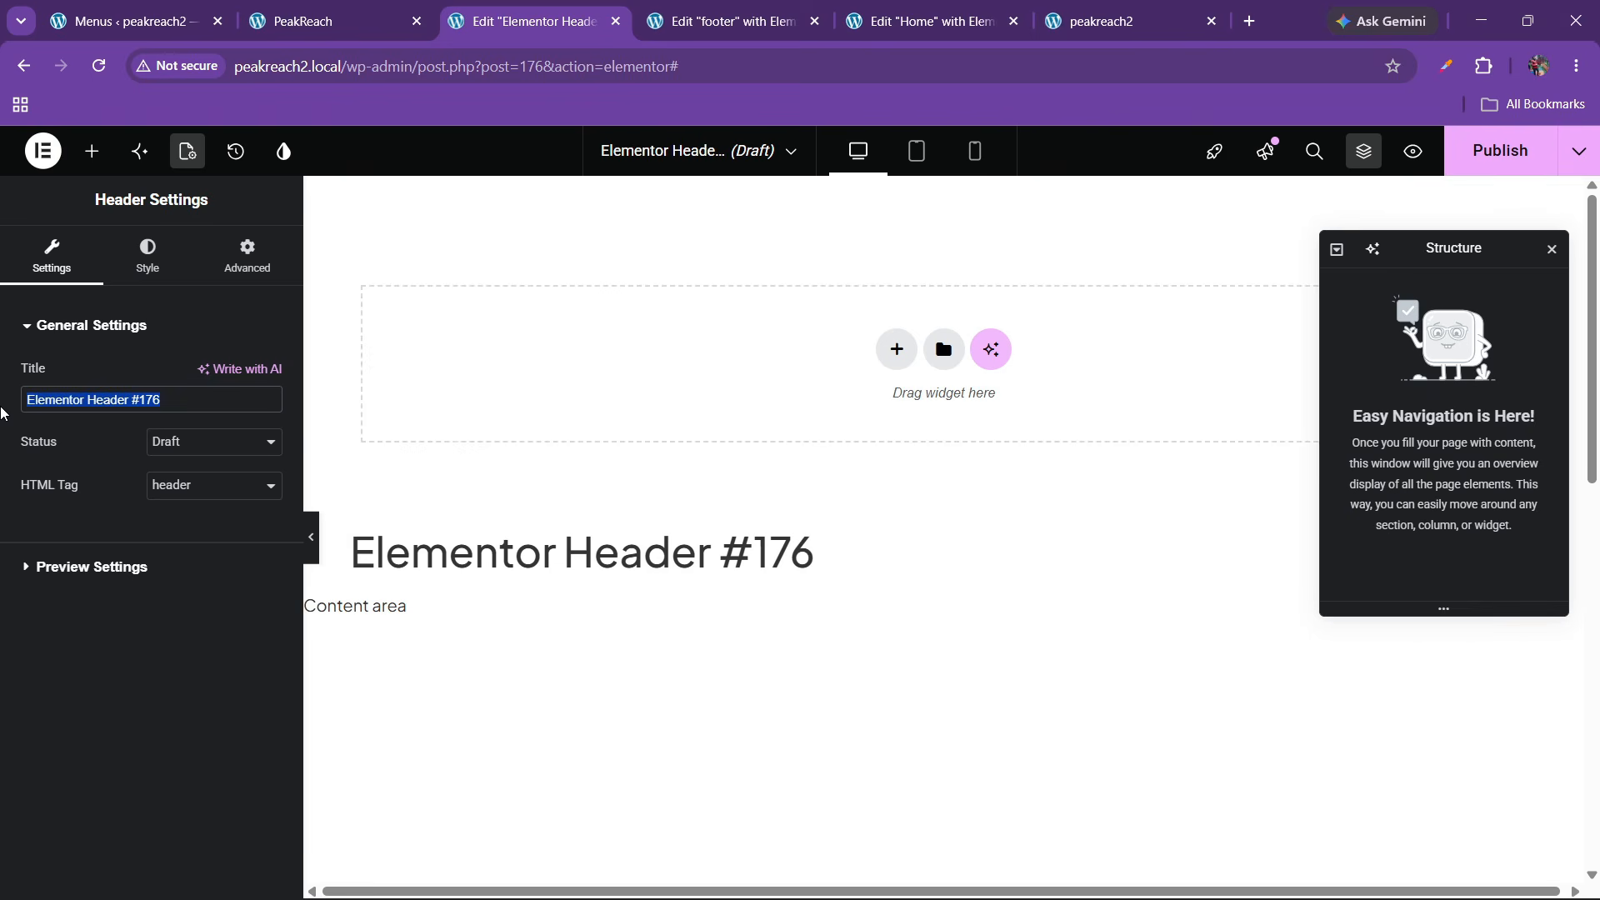
type("header")
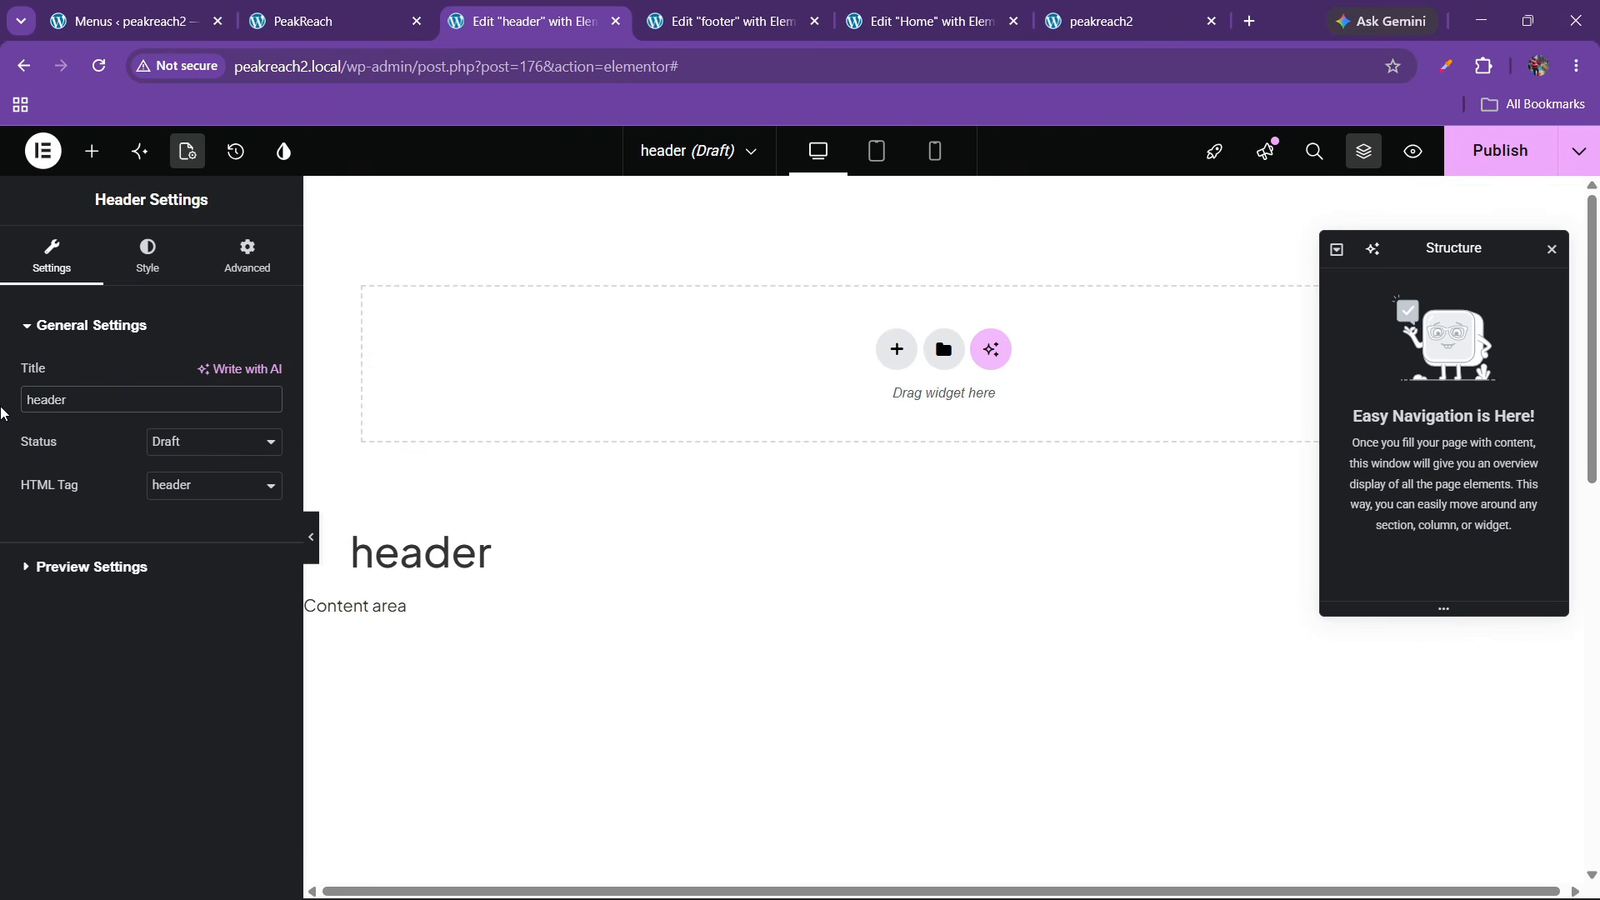
left_click(379, 18)
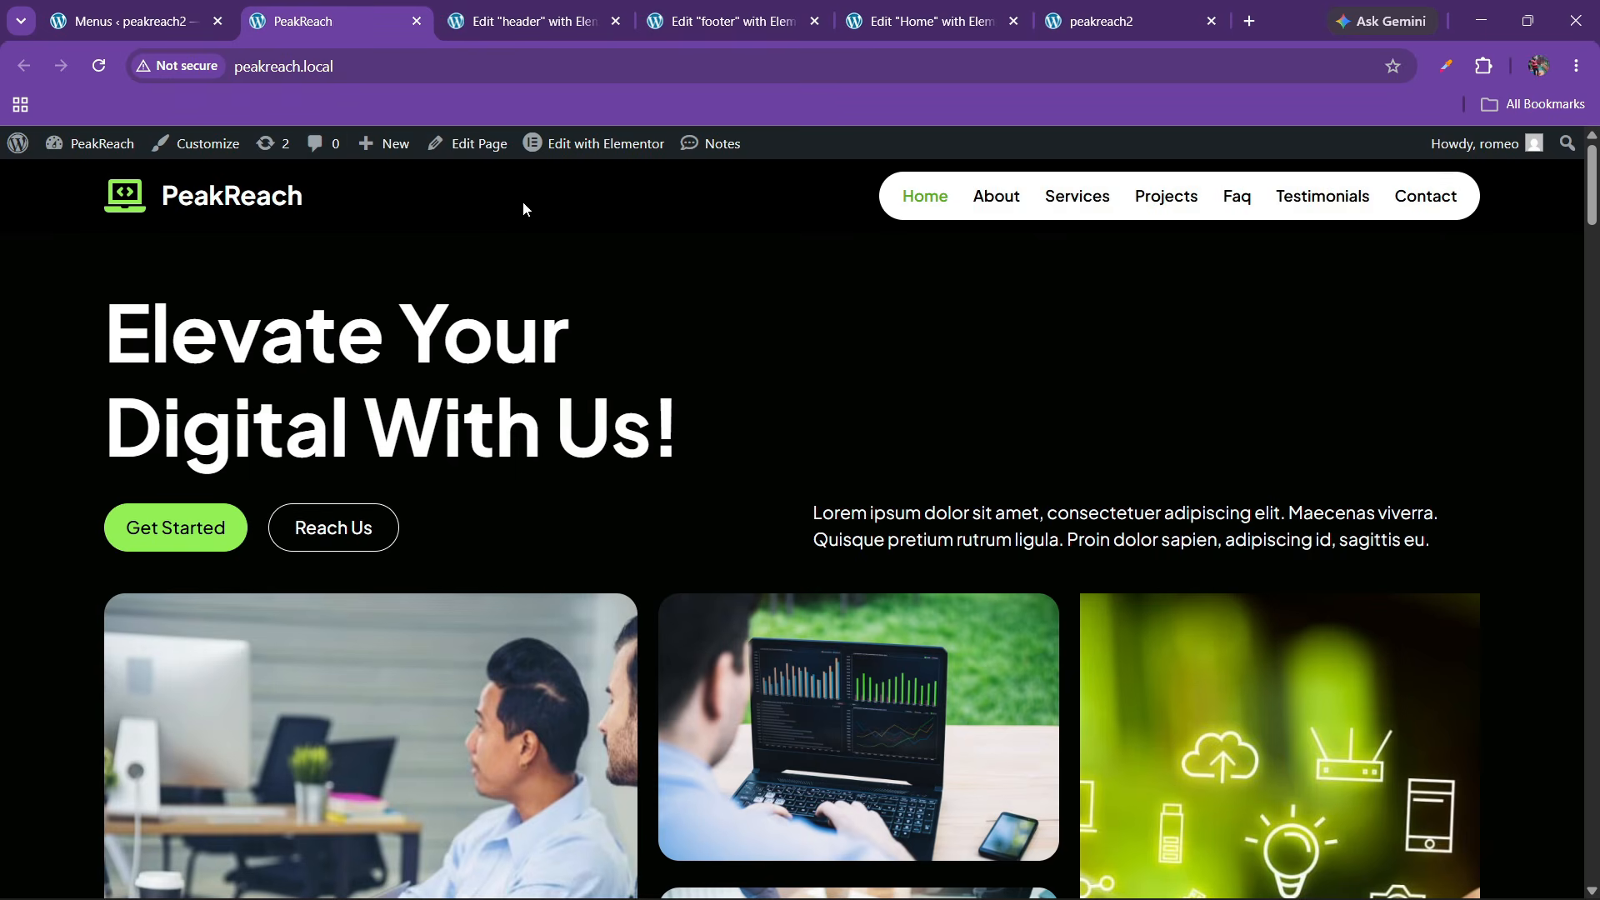
left_click(552, 12)
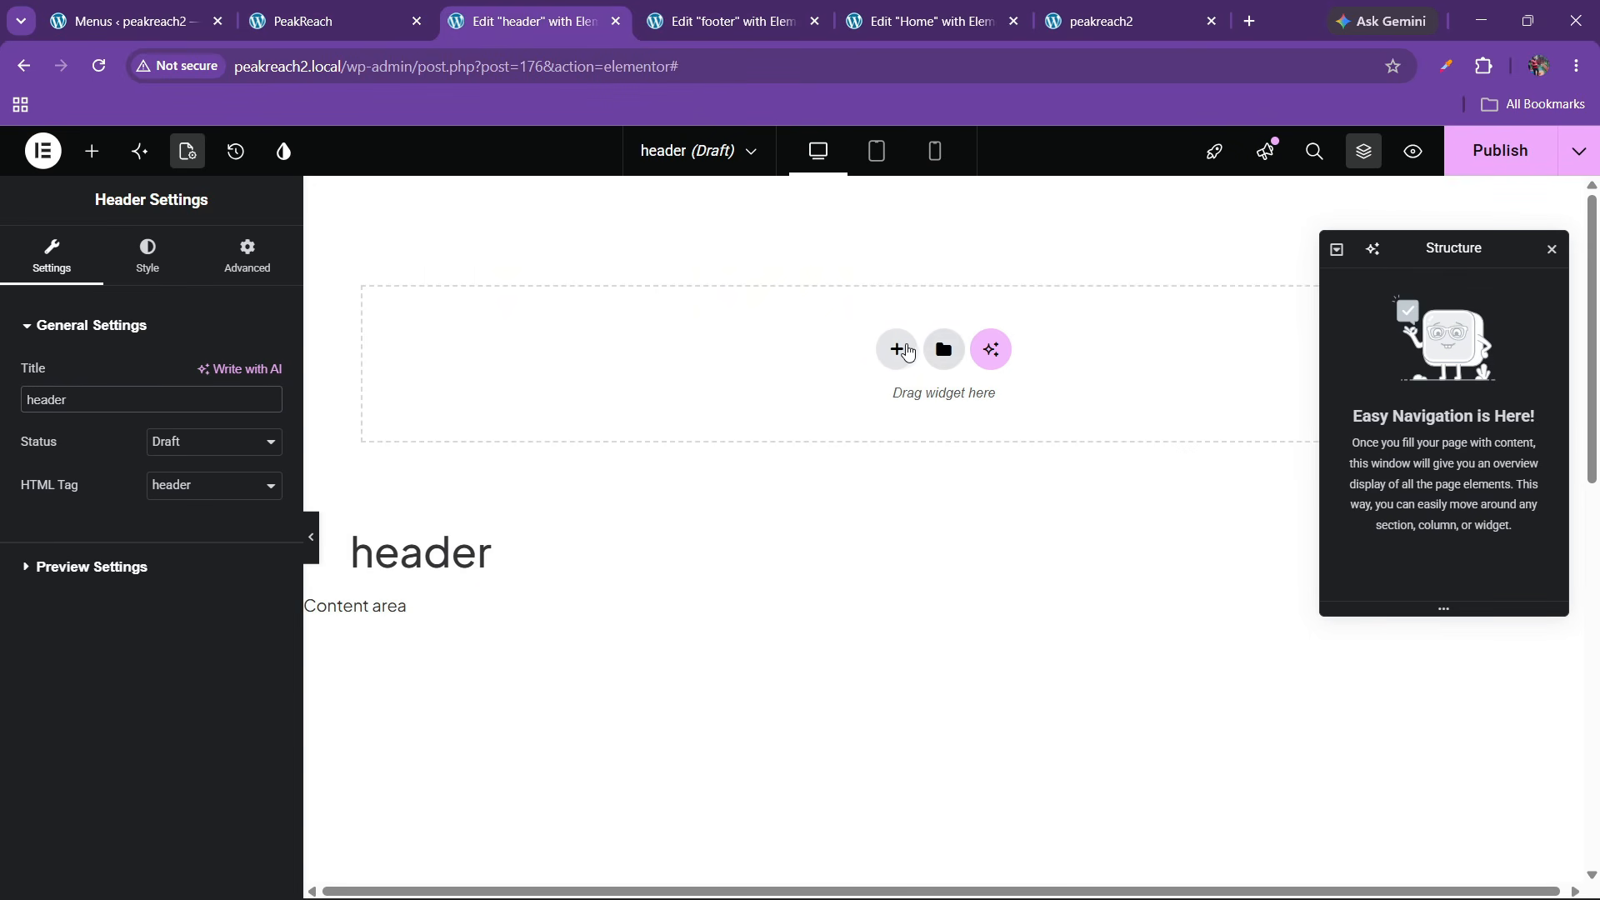
Delete a trial Flexbox and drag a Container onto the header canvas instead
left_click(897, 349)
left_click(877, 417)
left_click(770, 400)
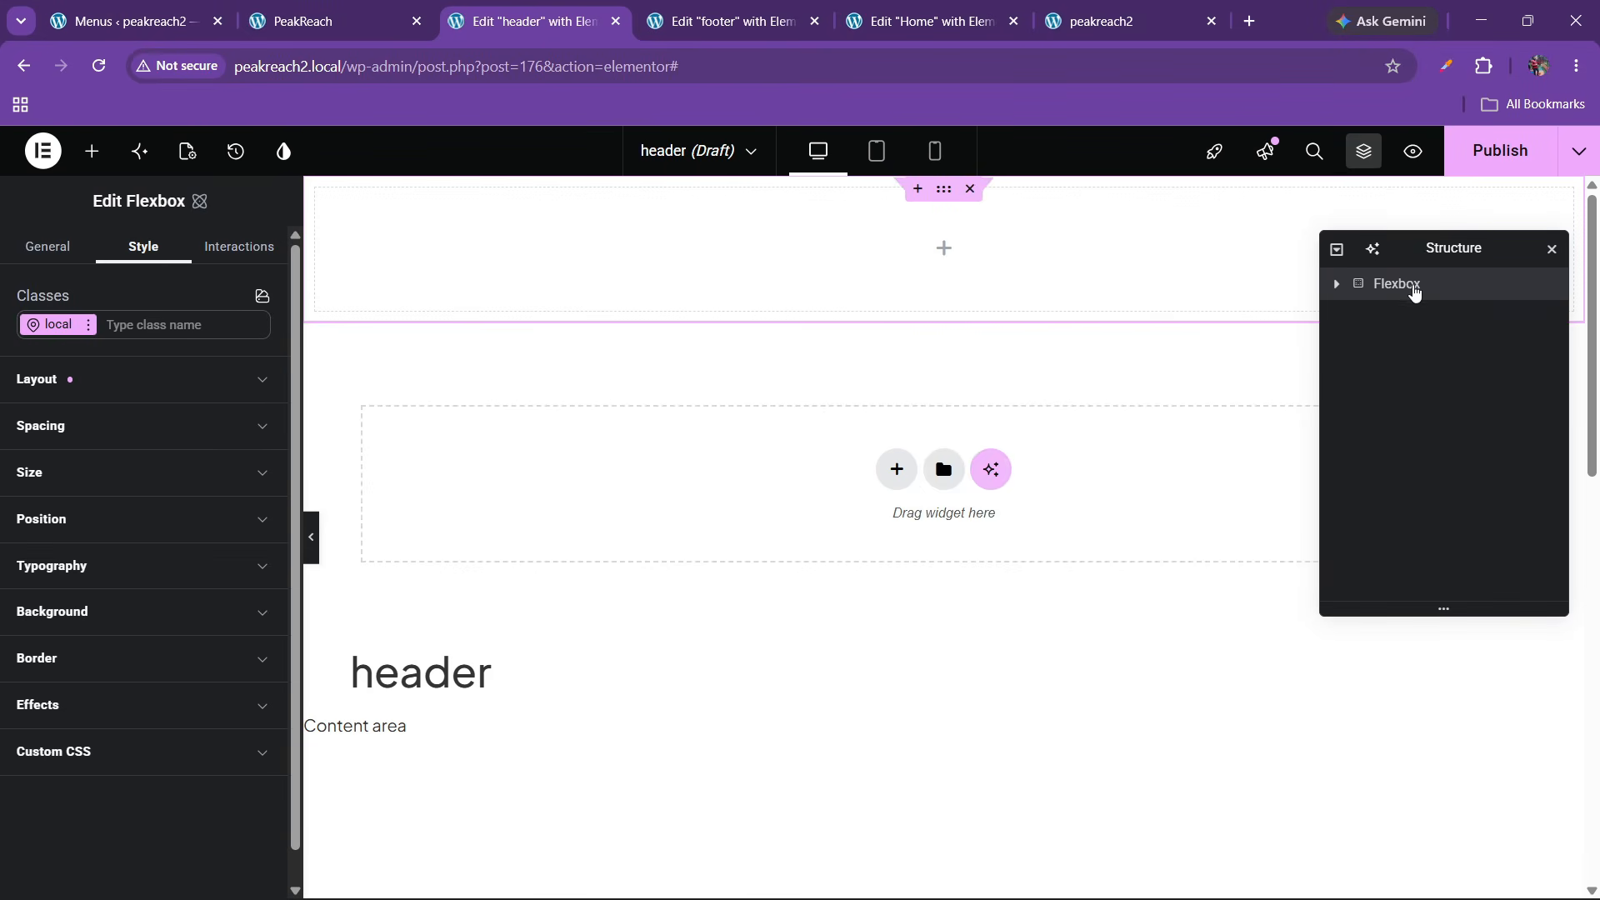
double_click(1399, 285)
right_click(1376, 291)
left_click(1405, 748)
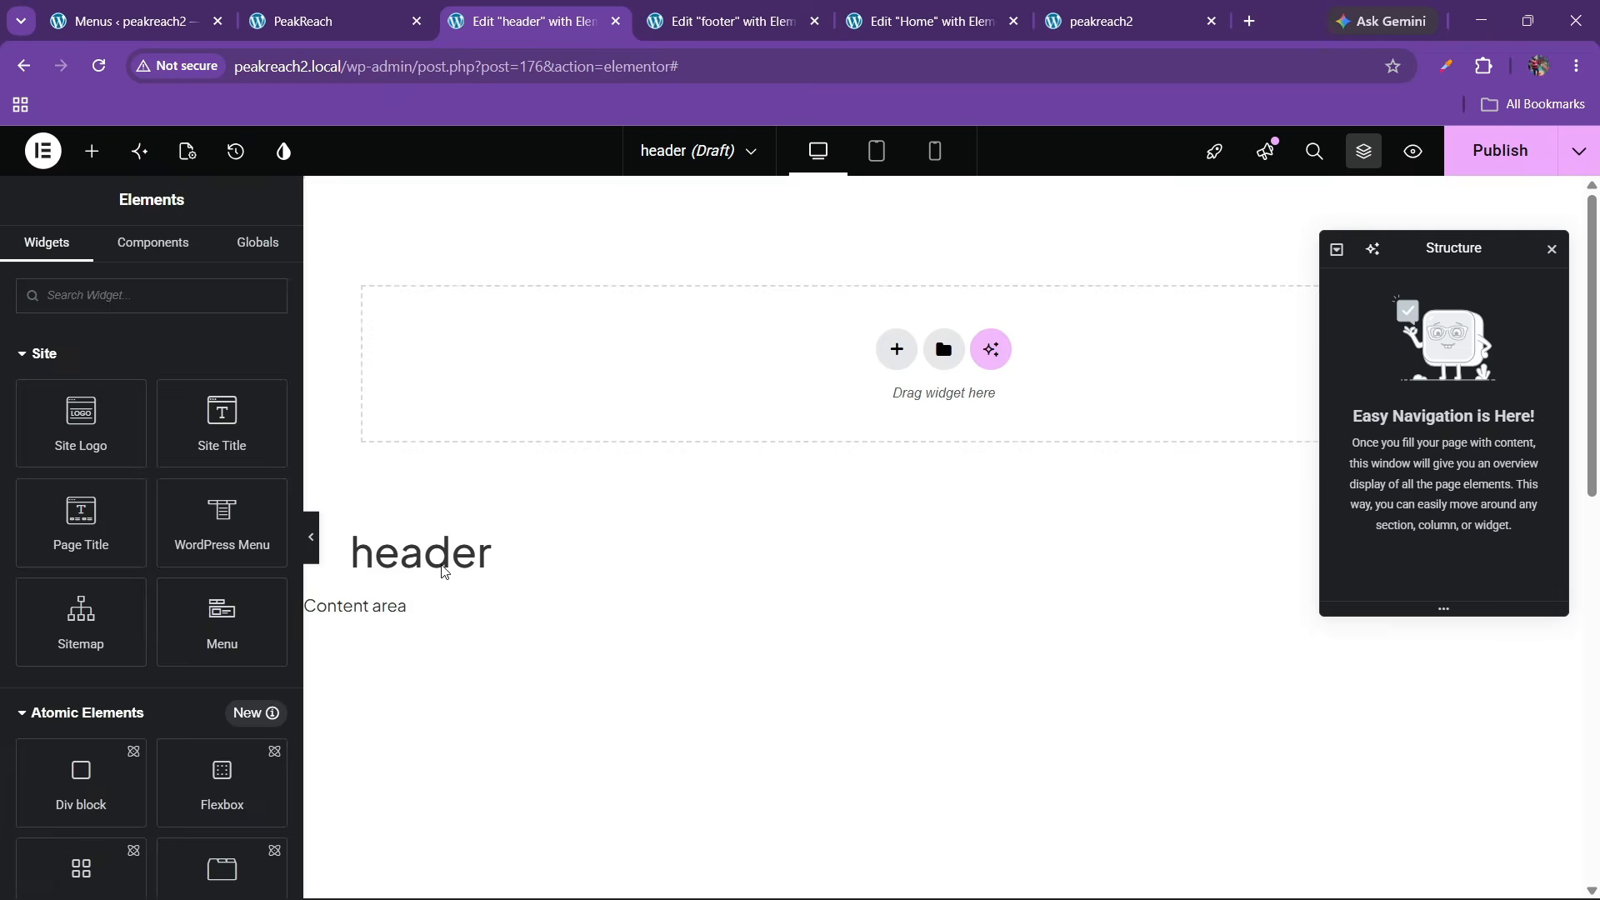
scroll(169, 452, "down", 15)
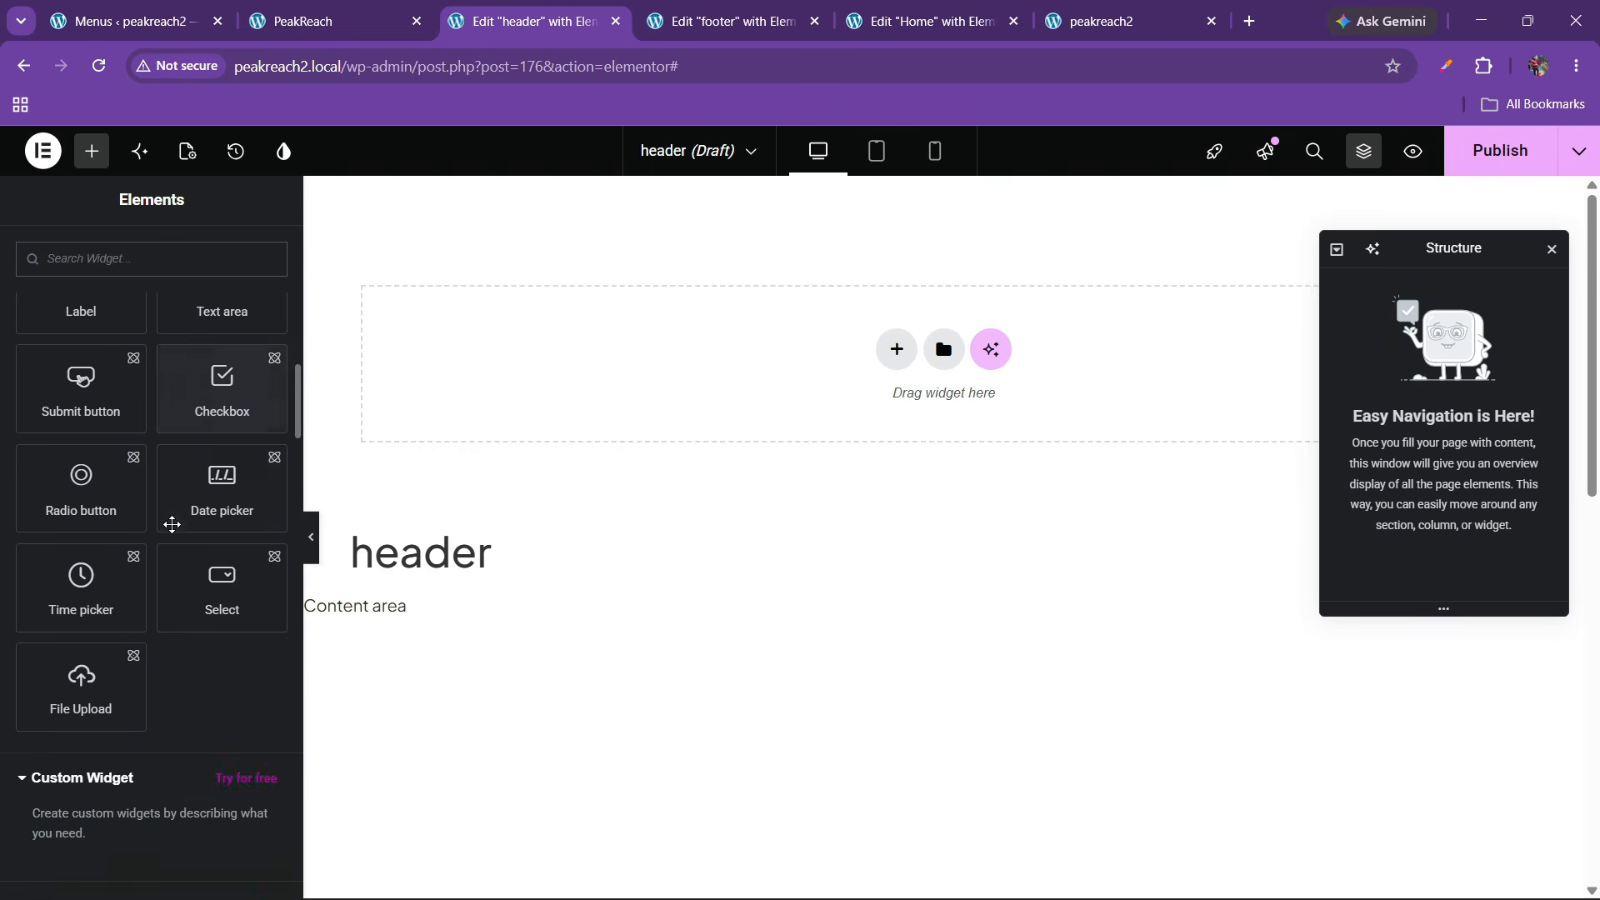
left_click_drag(104, 651, 560, 386)
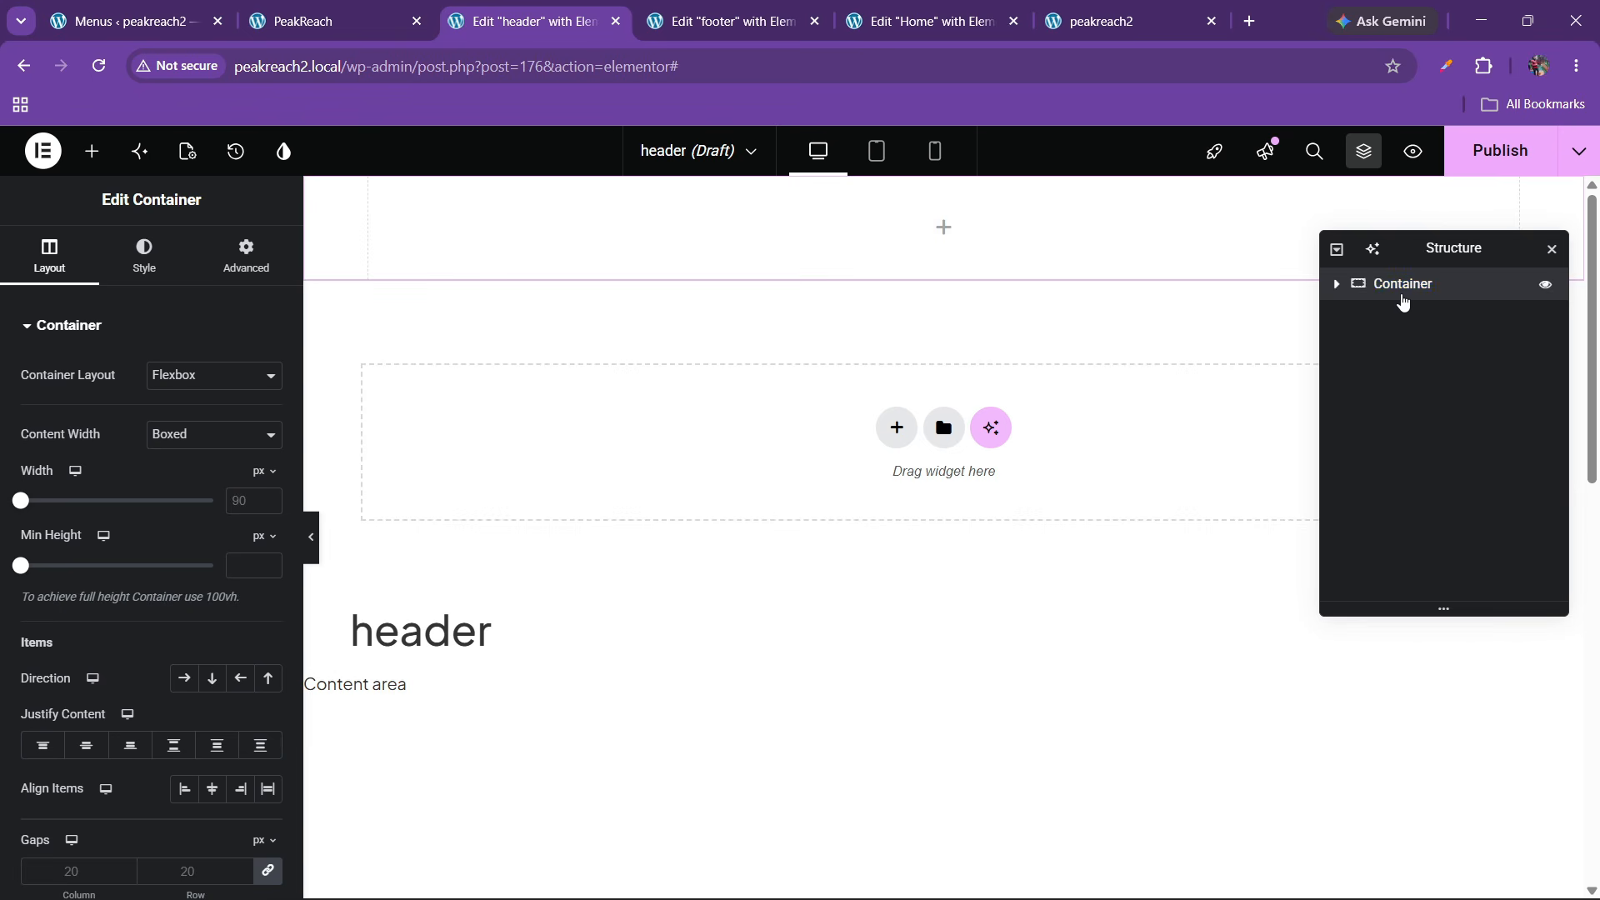
Rename the container to 'header' and set its width to 95%
double_click(1402, 296)
type("header")
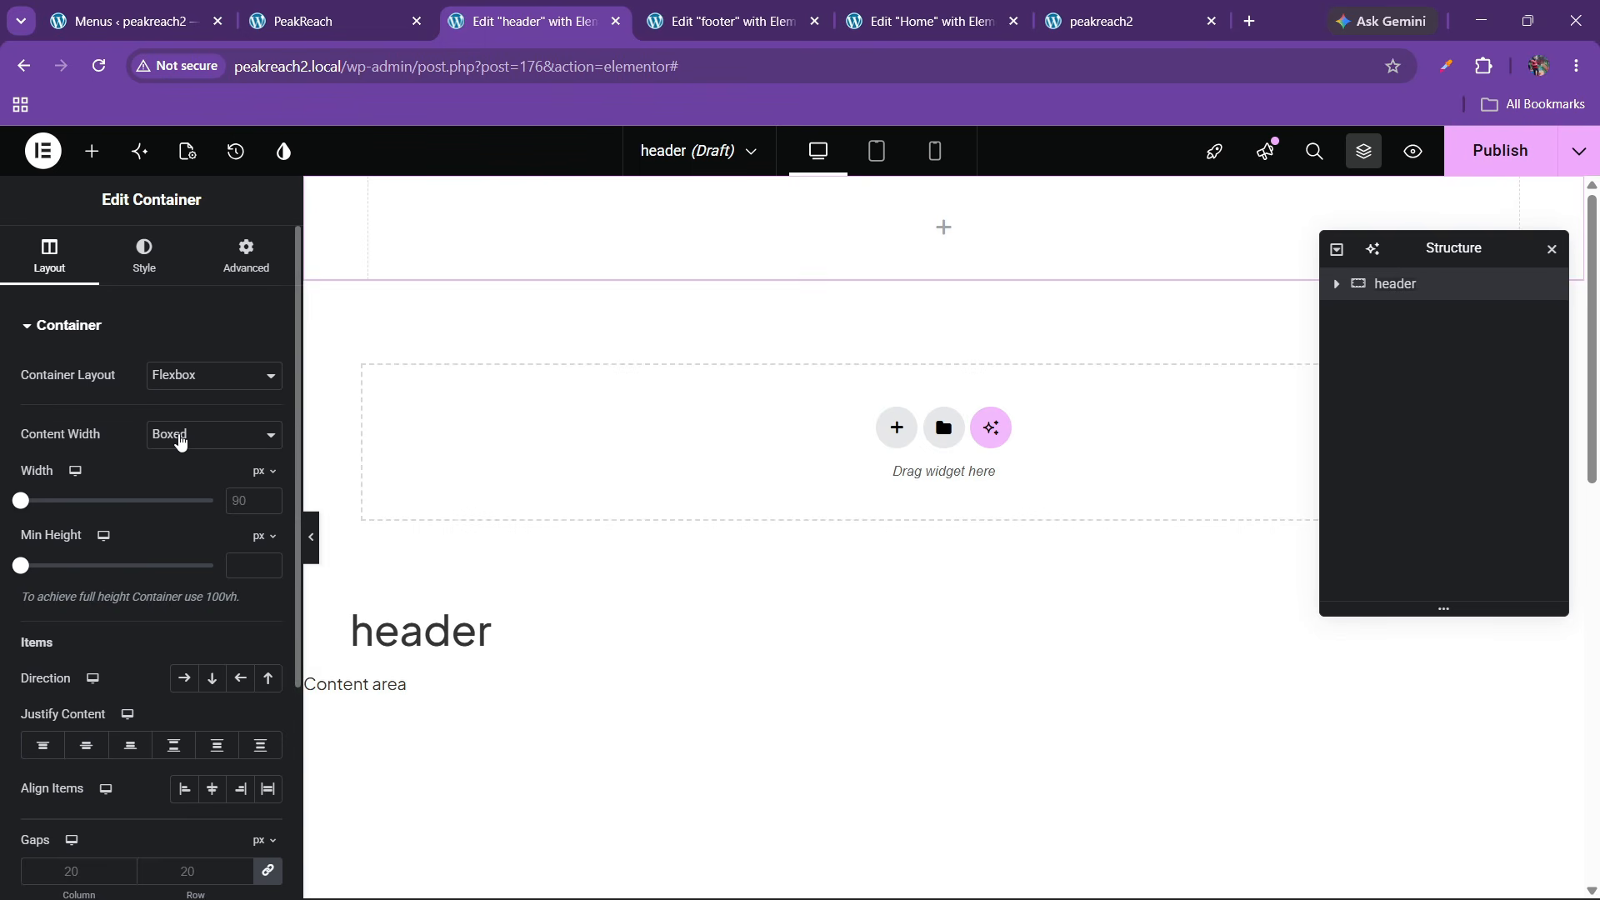
left_click(142, 252)
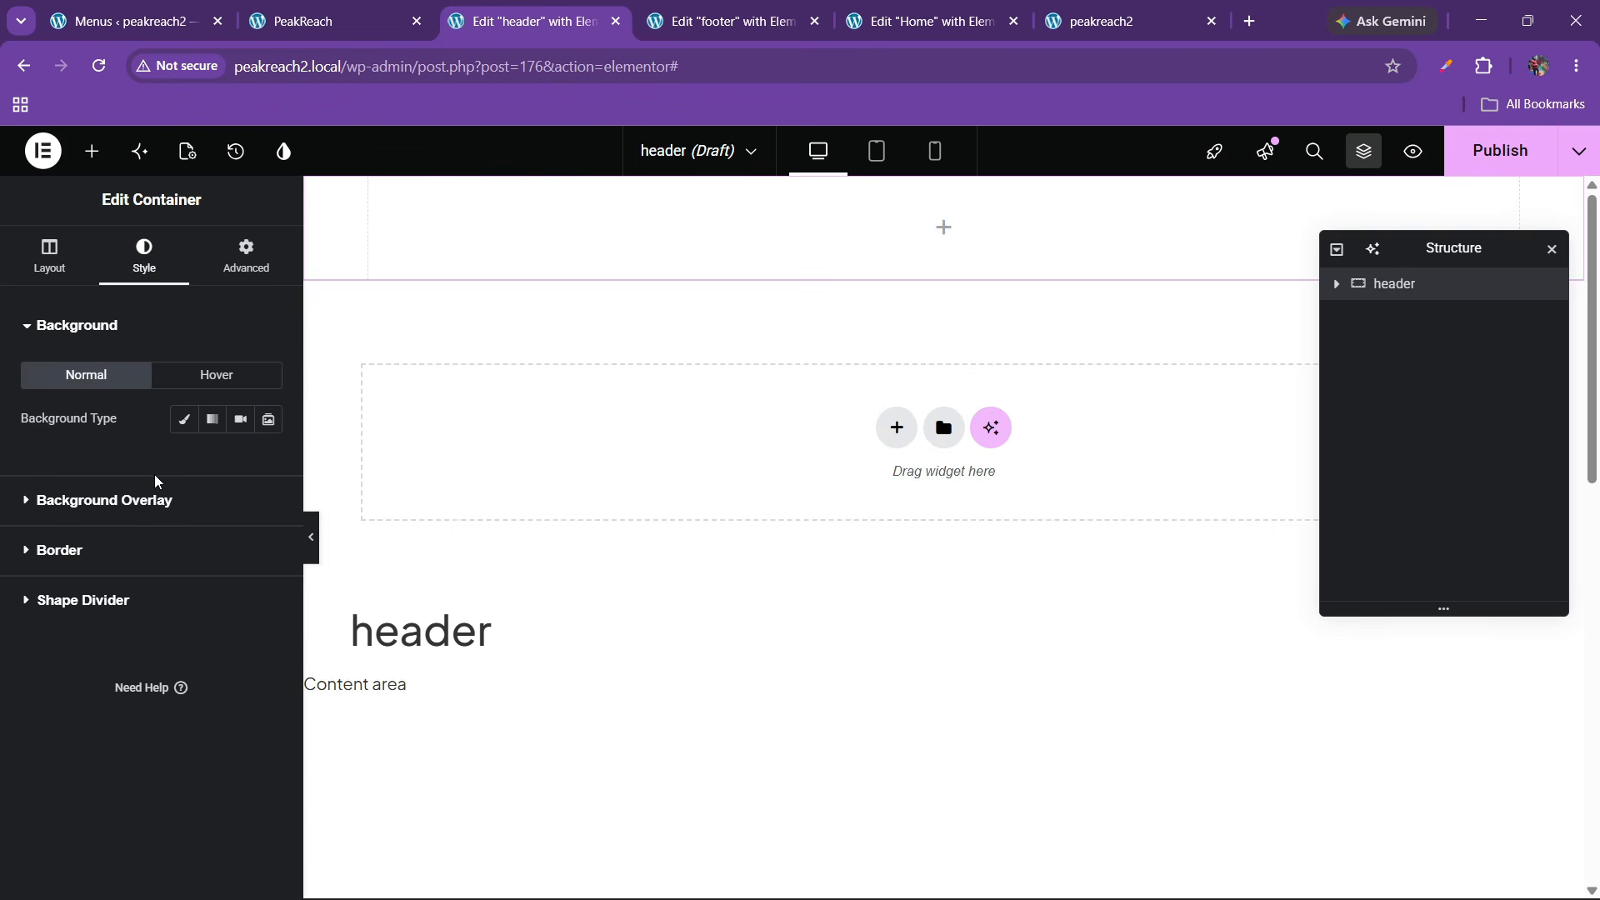
left_click(66, 265)
left_click(262, 472)
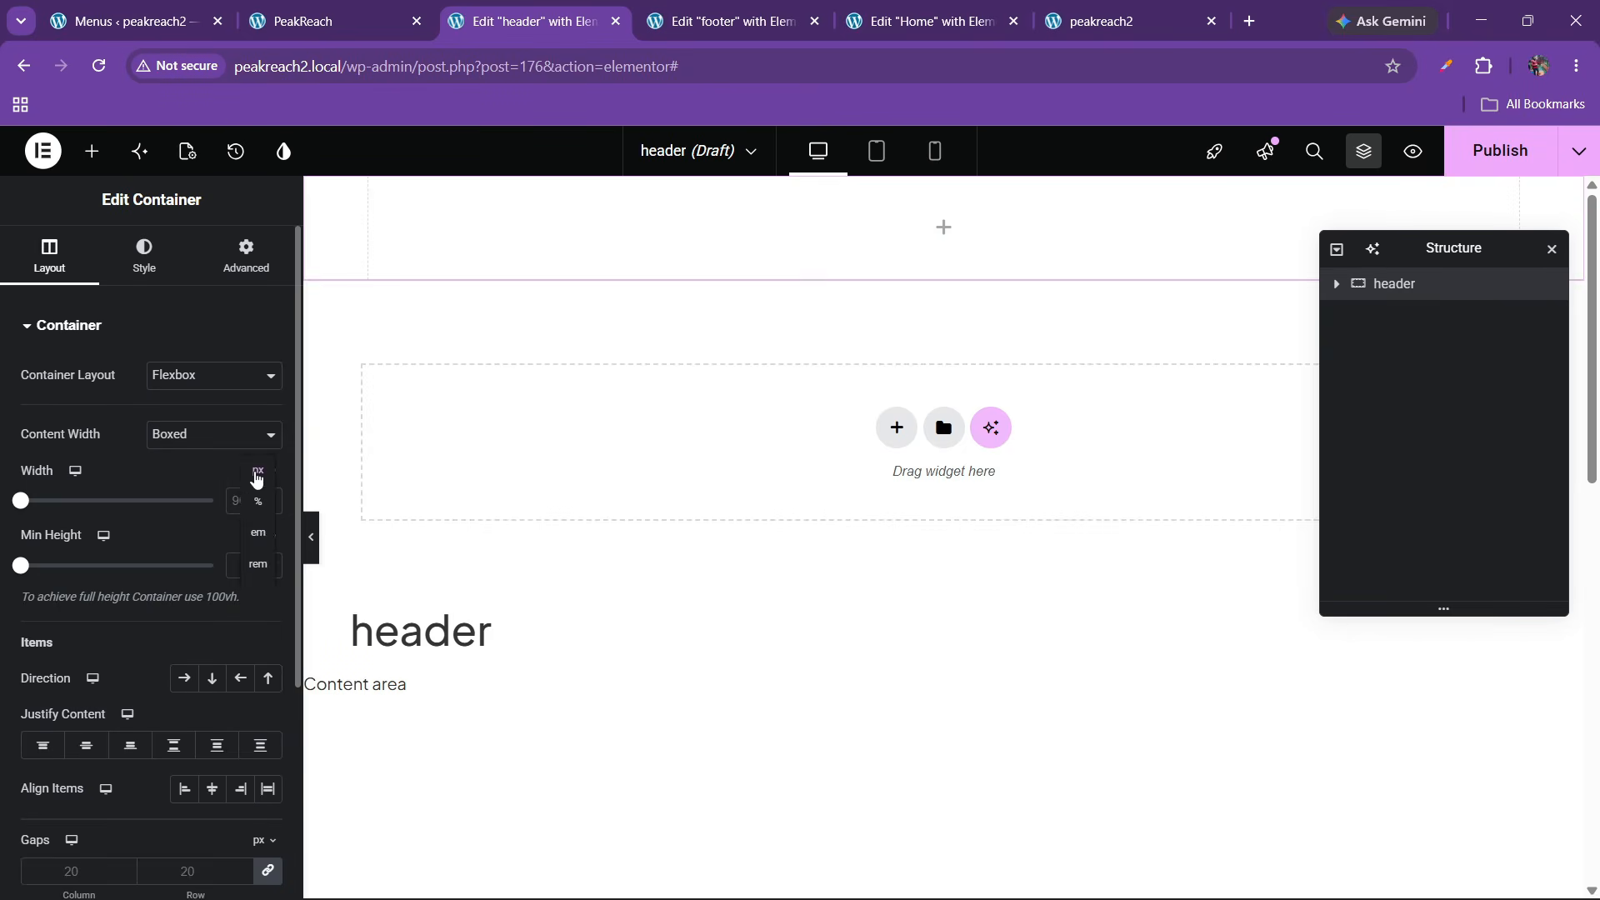
left_click(257, 491)
type("95")
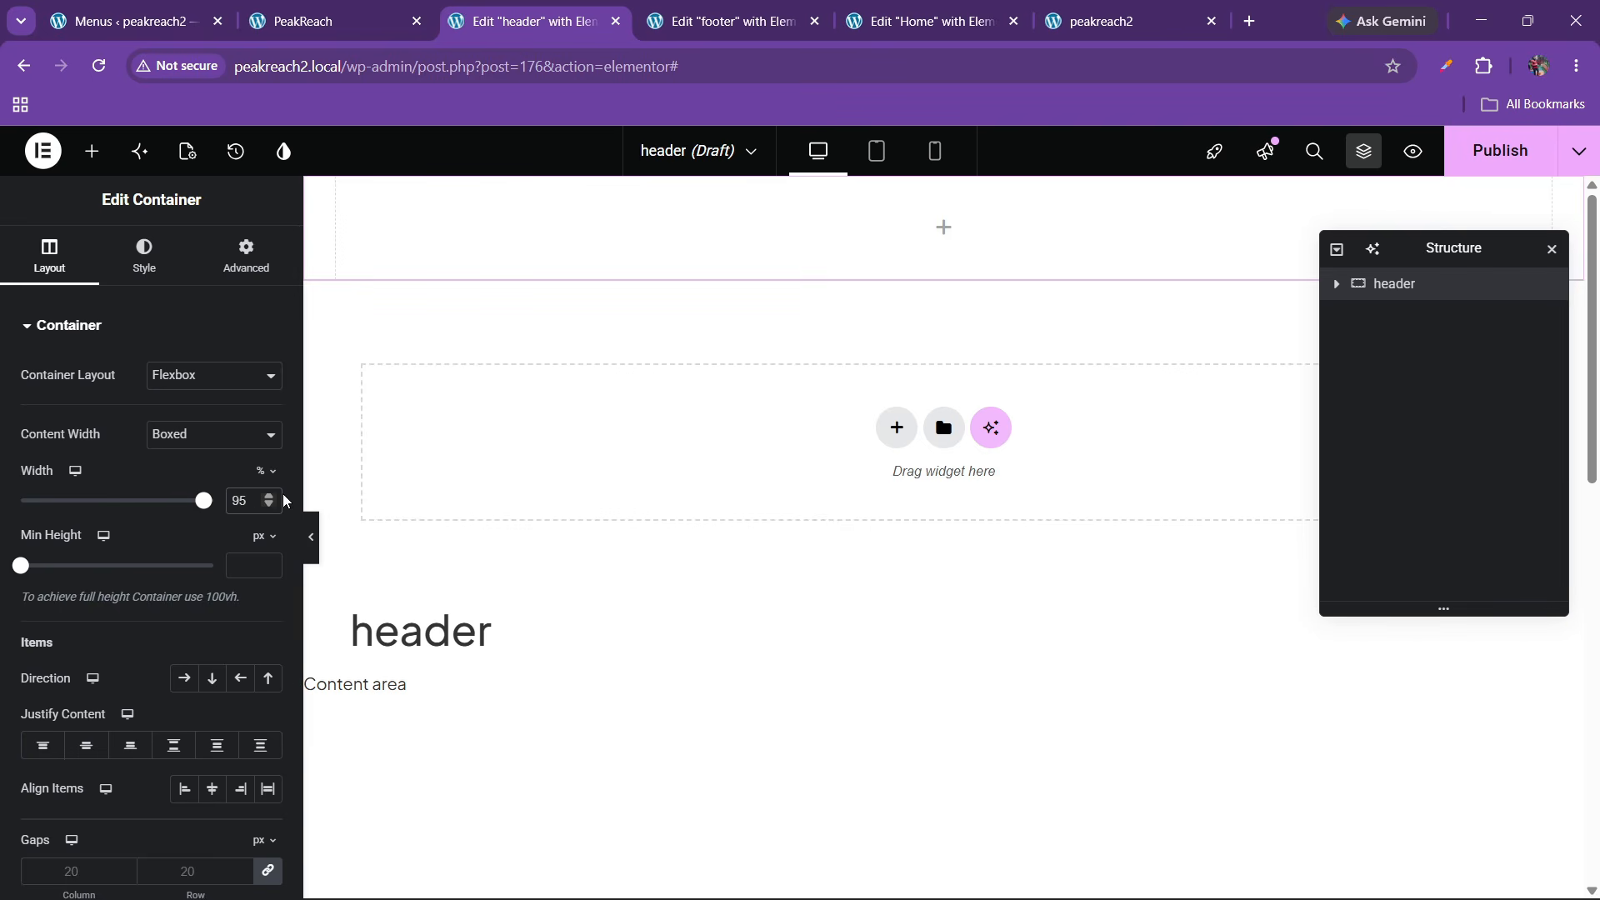
left_click(253, 497)
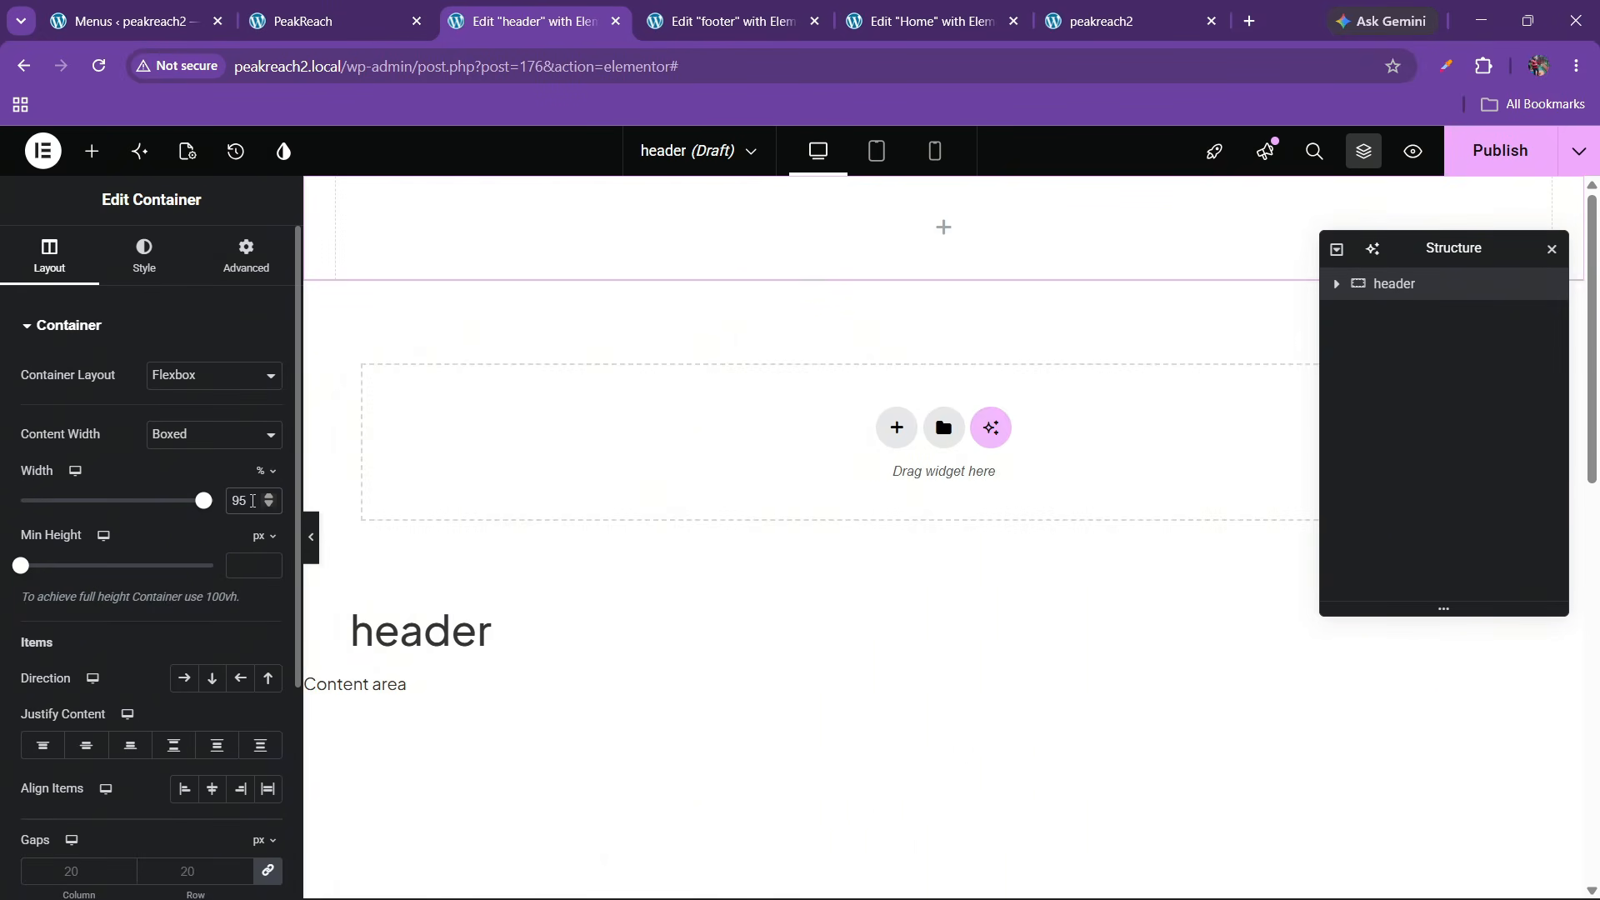
left_click(261, 472)
Give the container a black classic background, comparing it with the live header
left_click(169, 275)
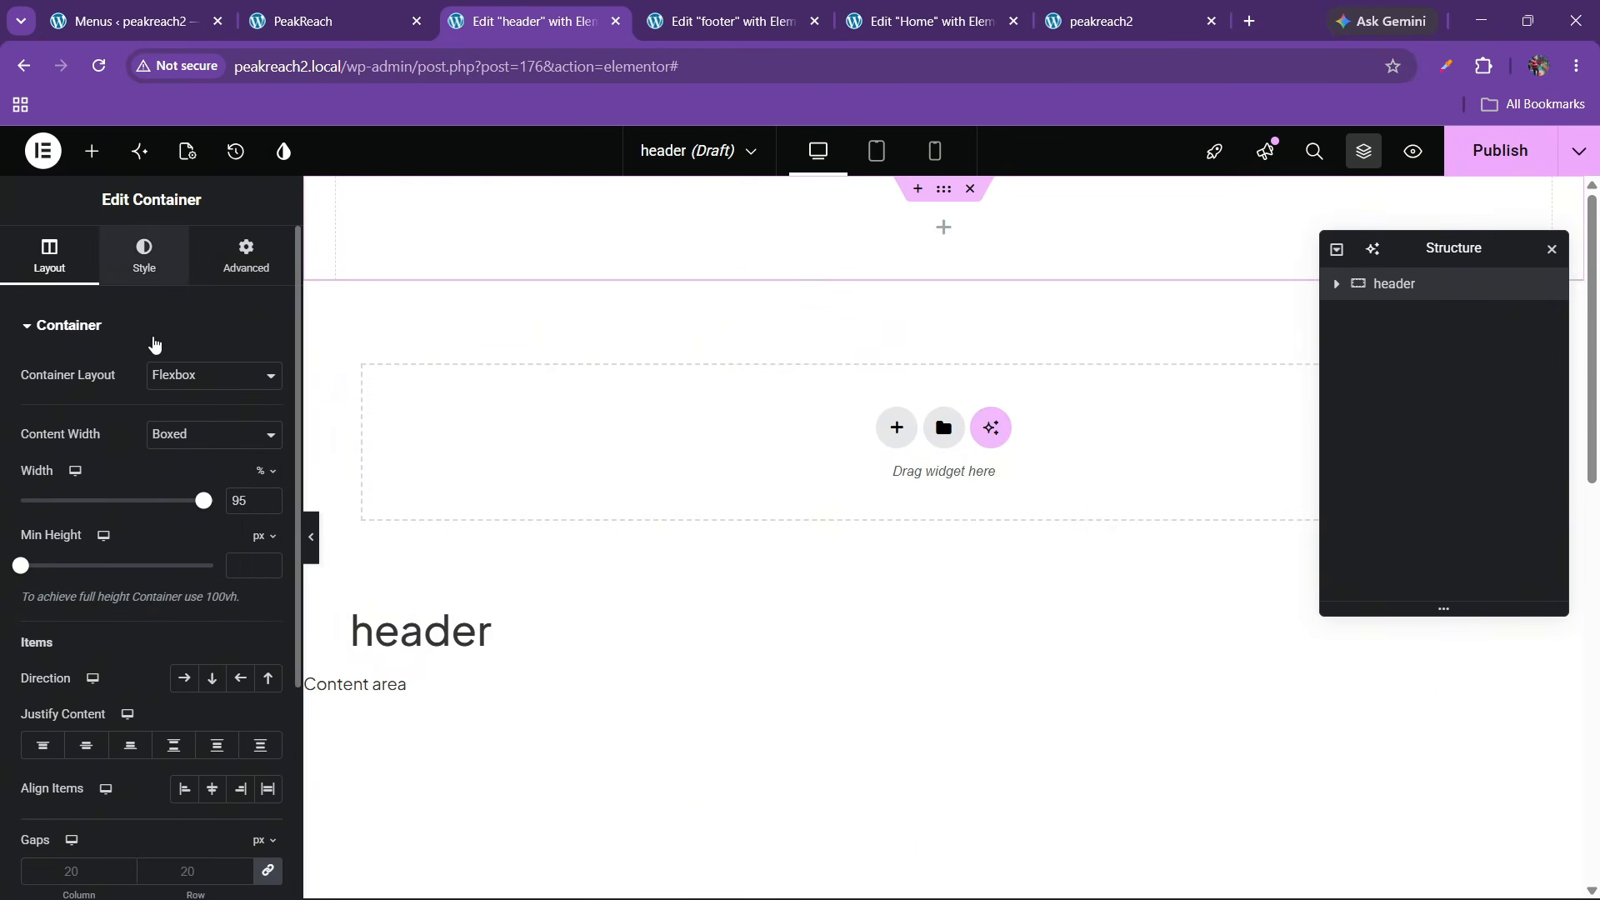
left_click(183, 419)
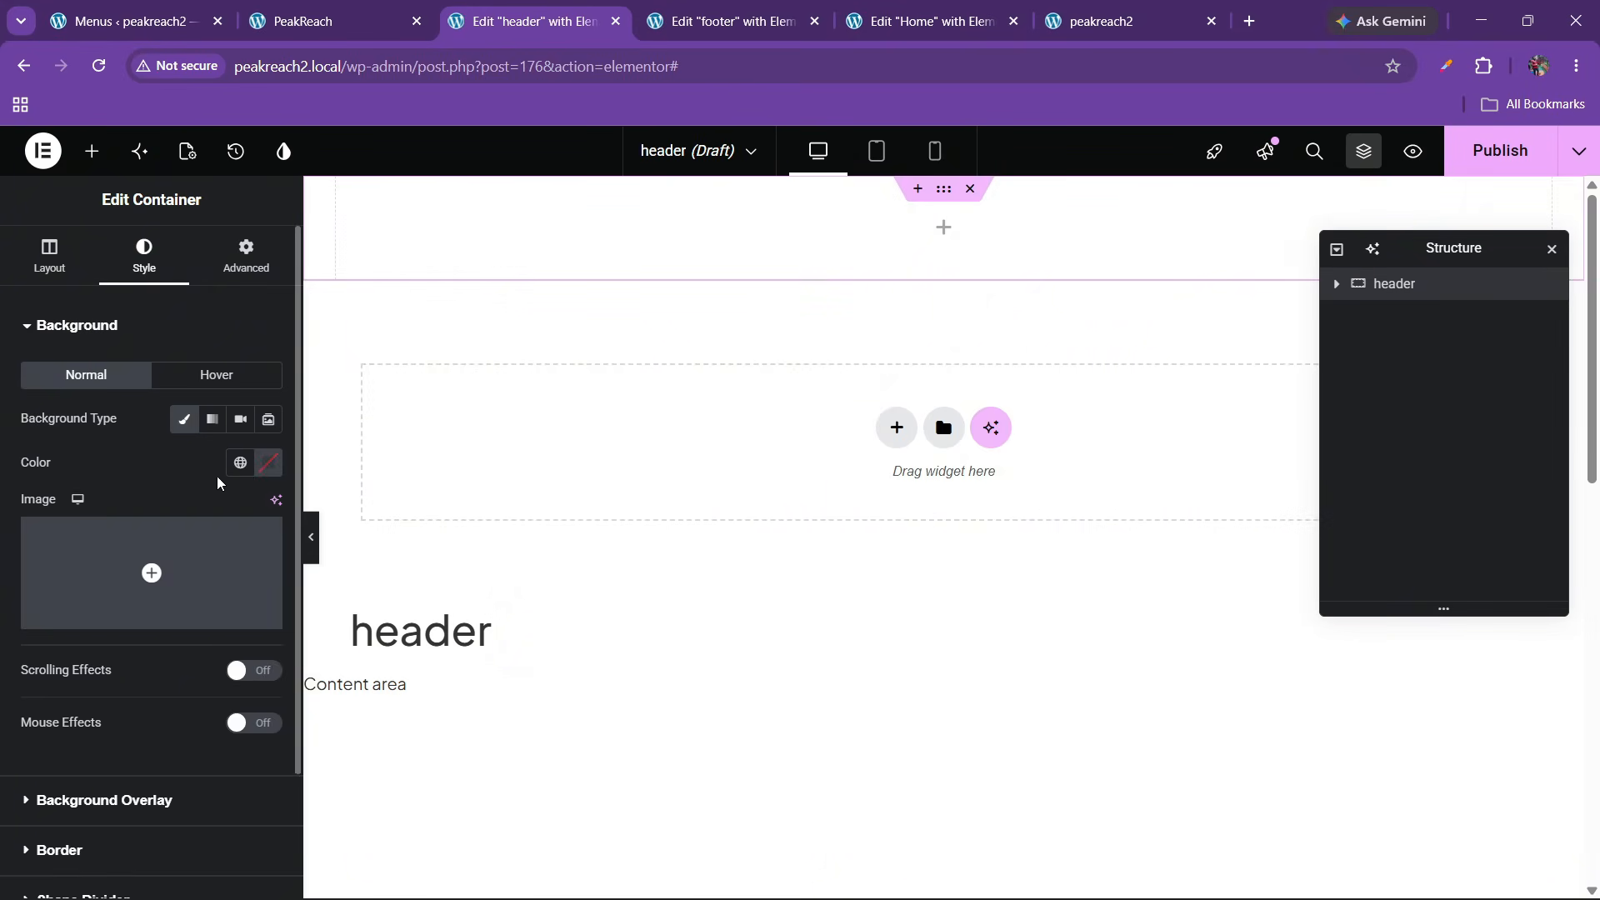
left_click(240, 463)
left_click(268, 465)
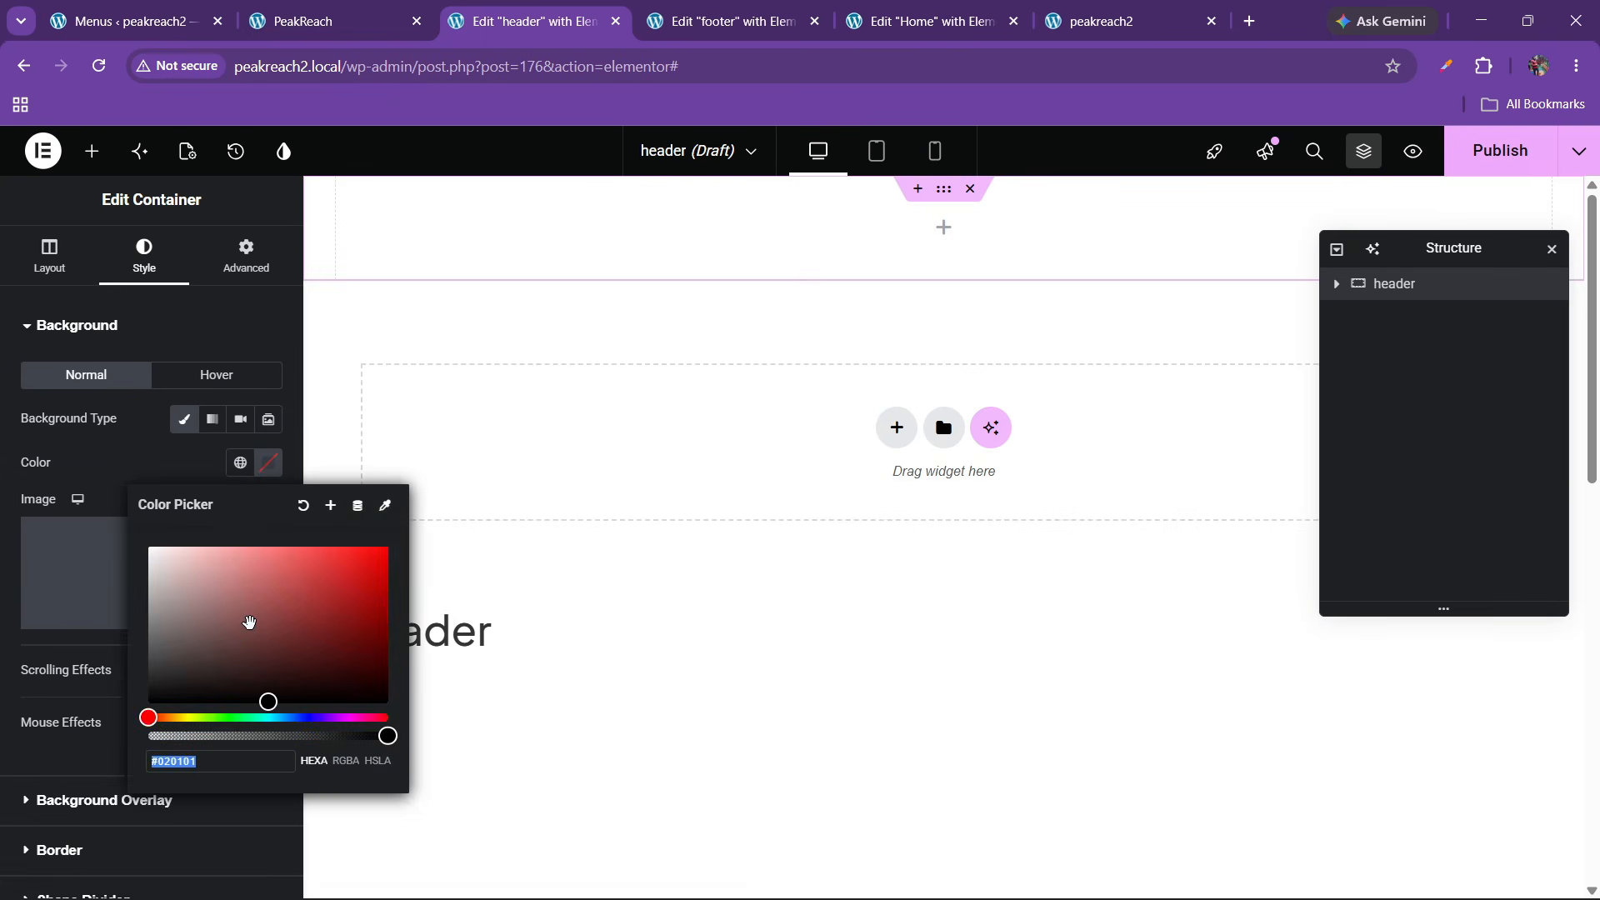
left_click_drag(249, 622, 138, 706)
left_click(113, 472)
left_click(425, 11)
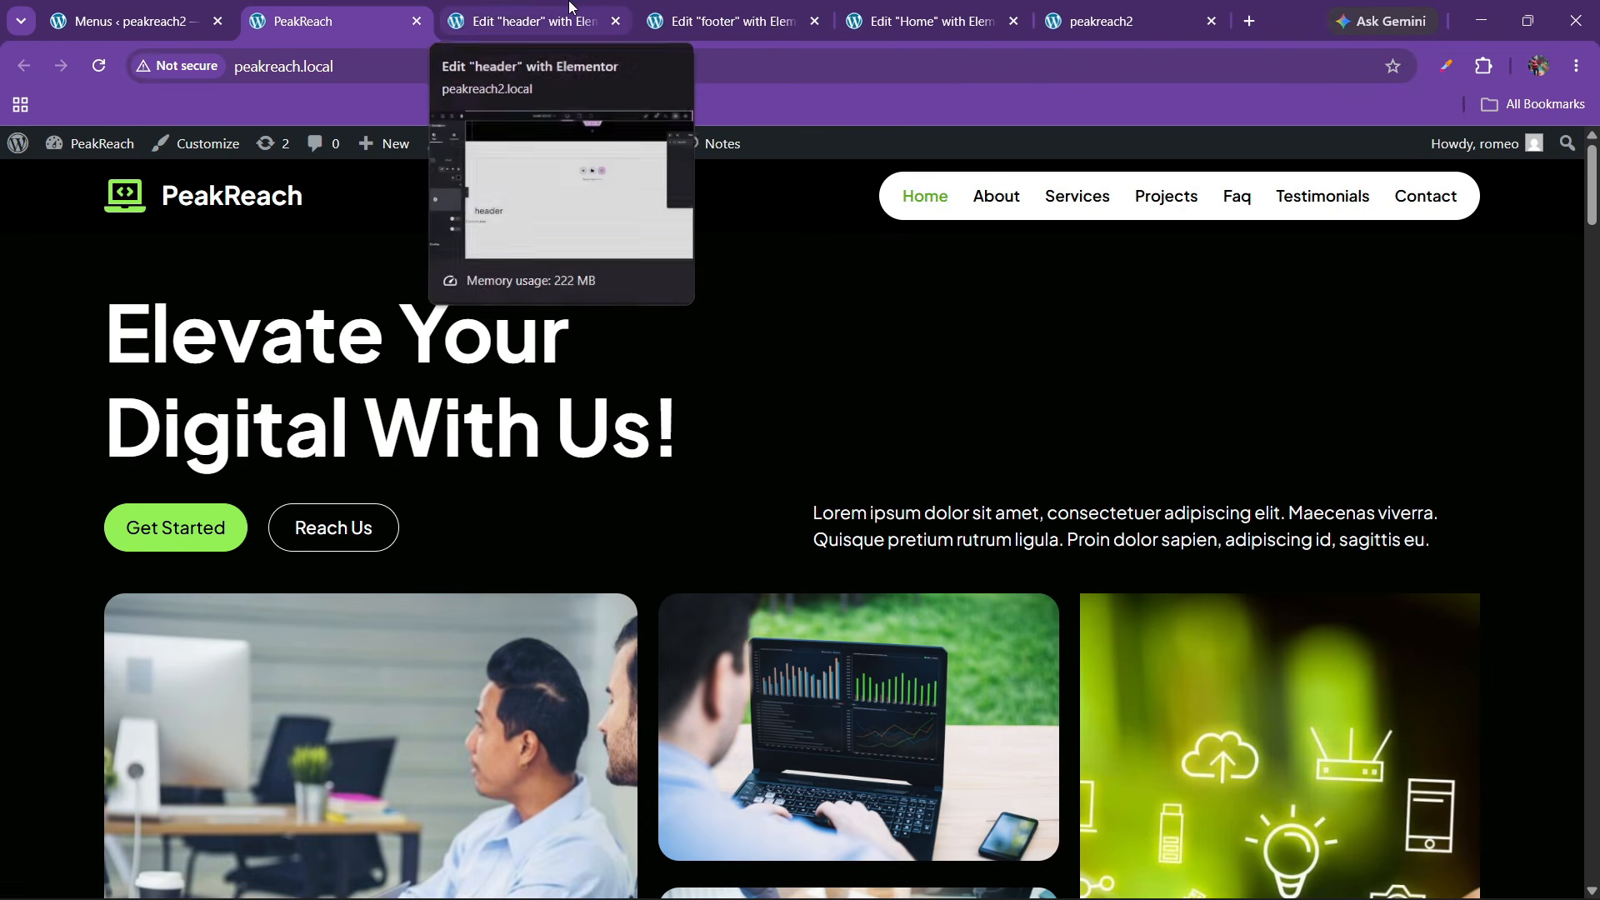
left_click(530, 8)
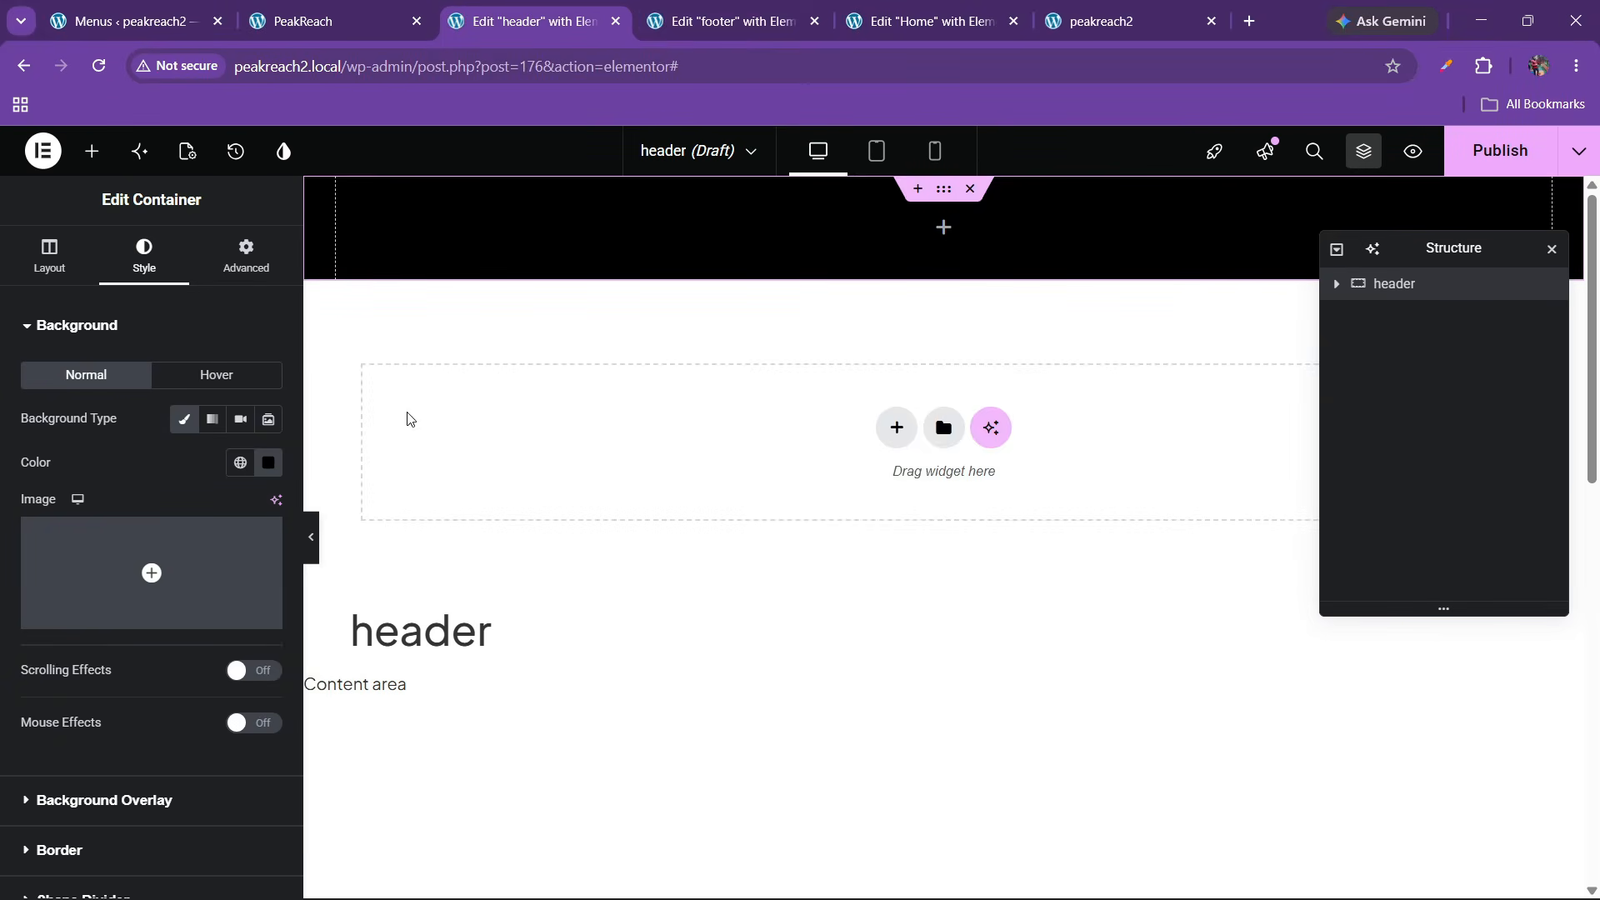
Copy the PeakReach logo Icon List from the footer and paste it into the header container
left_click(754, 15)
right_click(482, 304)
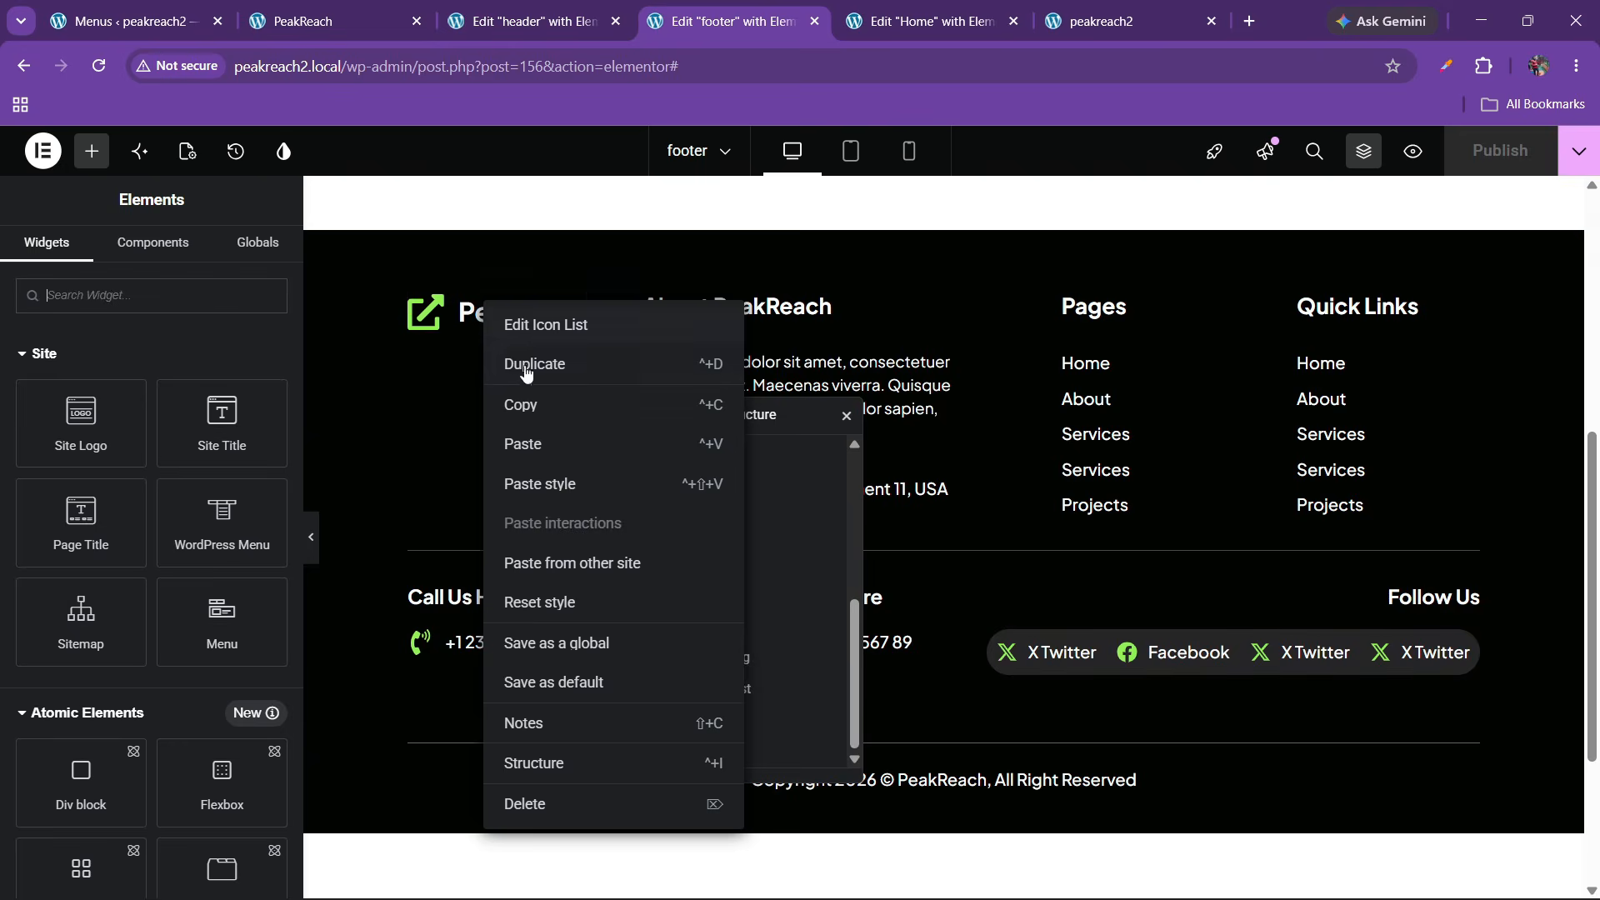
left_click(527, 400)
left_click(523, 18)
right_click(458, 221)
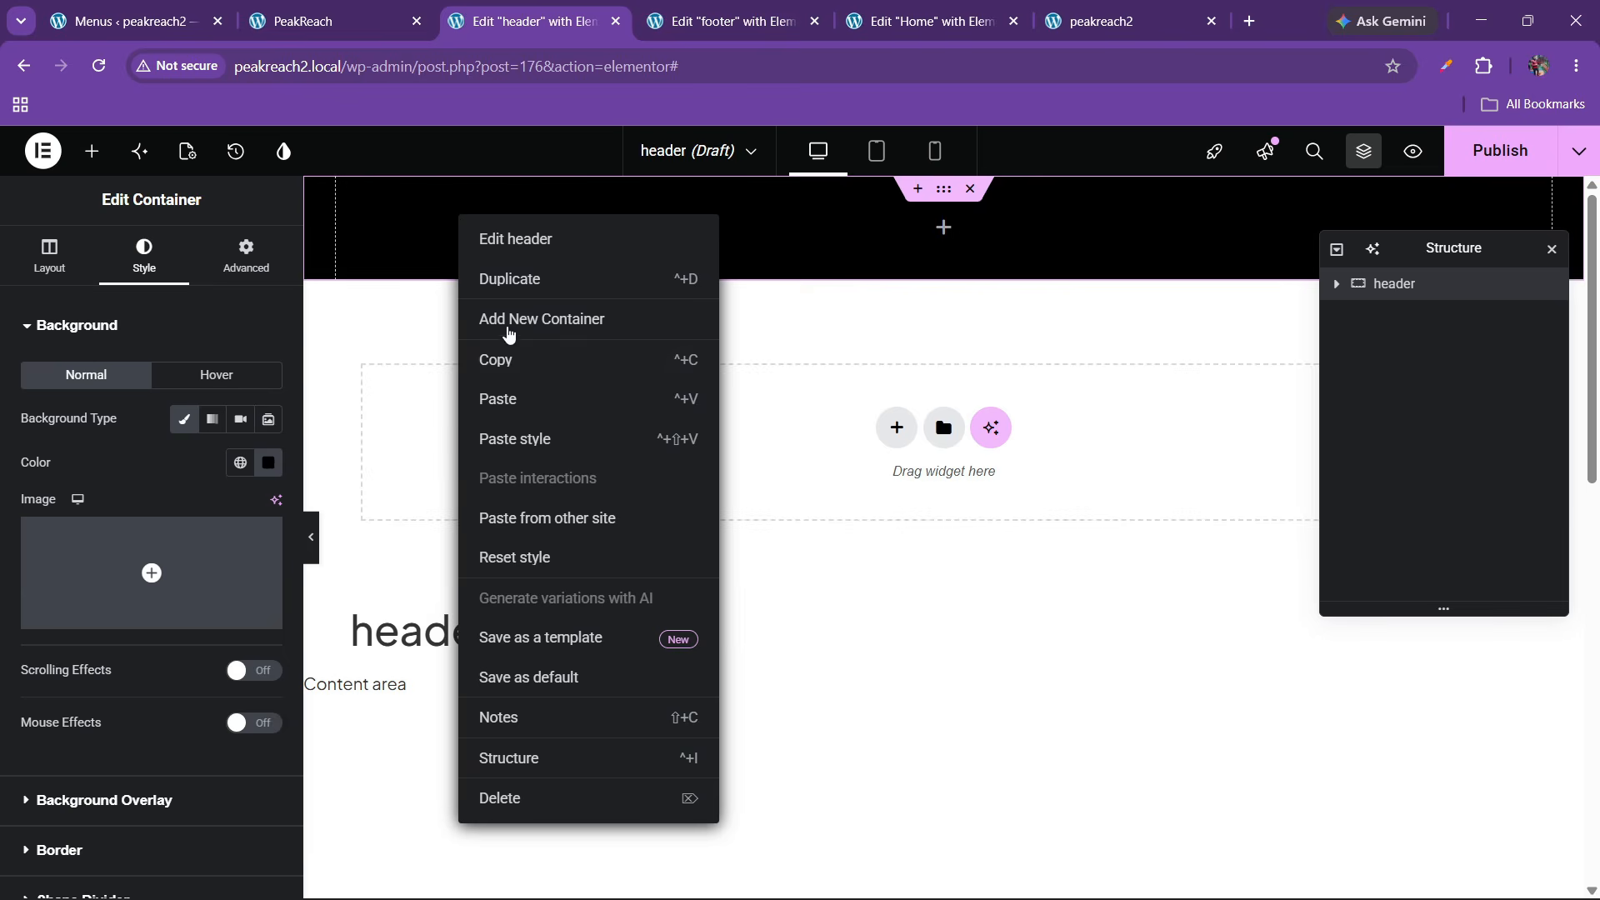
left_click(504, 398)
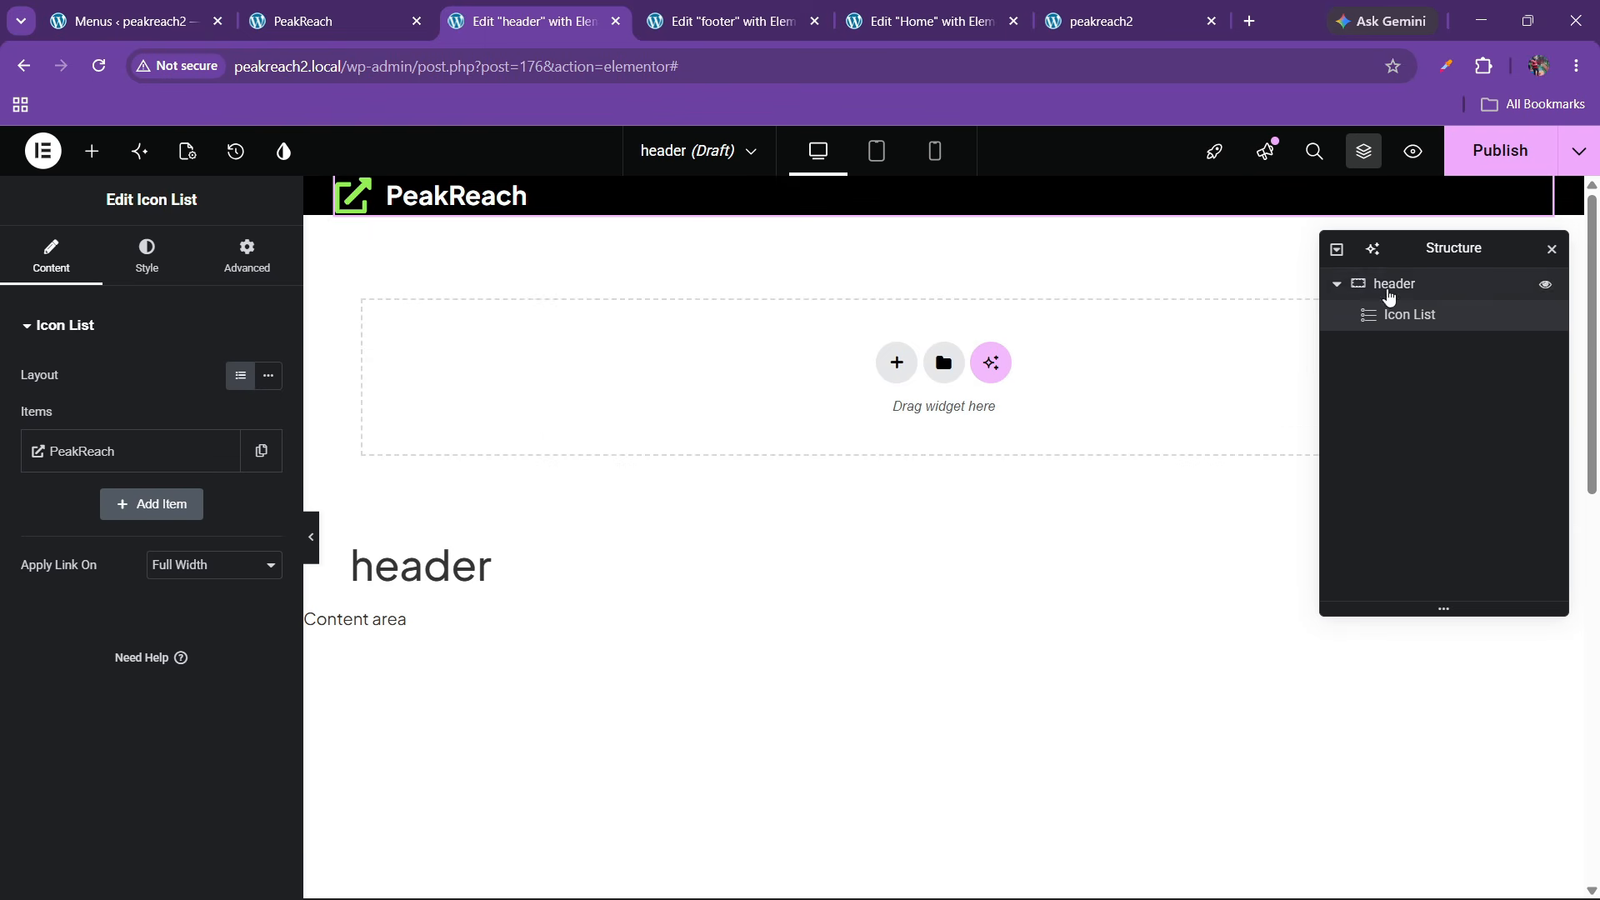
Give the header container 20 px top and bottom padding, comparing against the live site header
left_click(1387, 287)
left_click(246, 255)
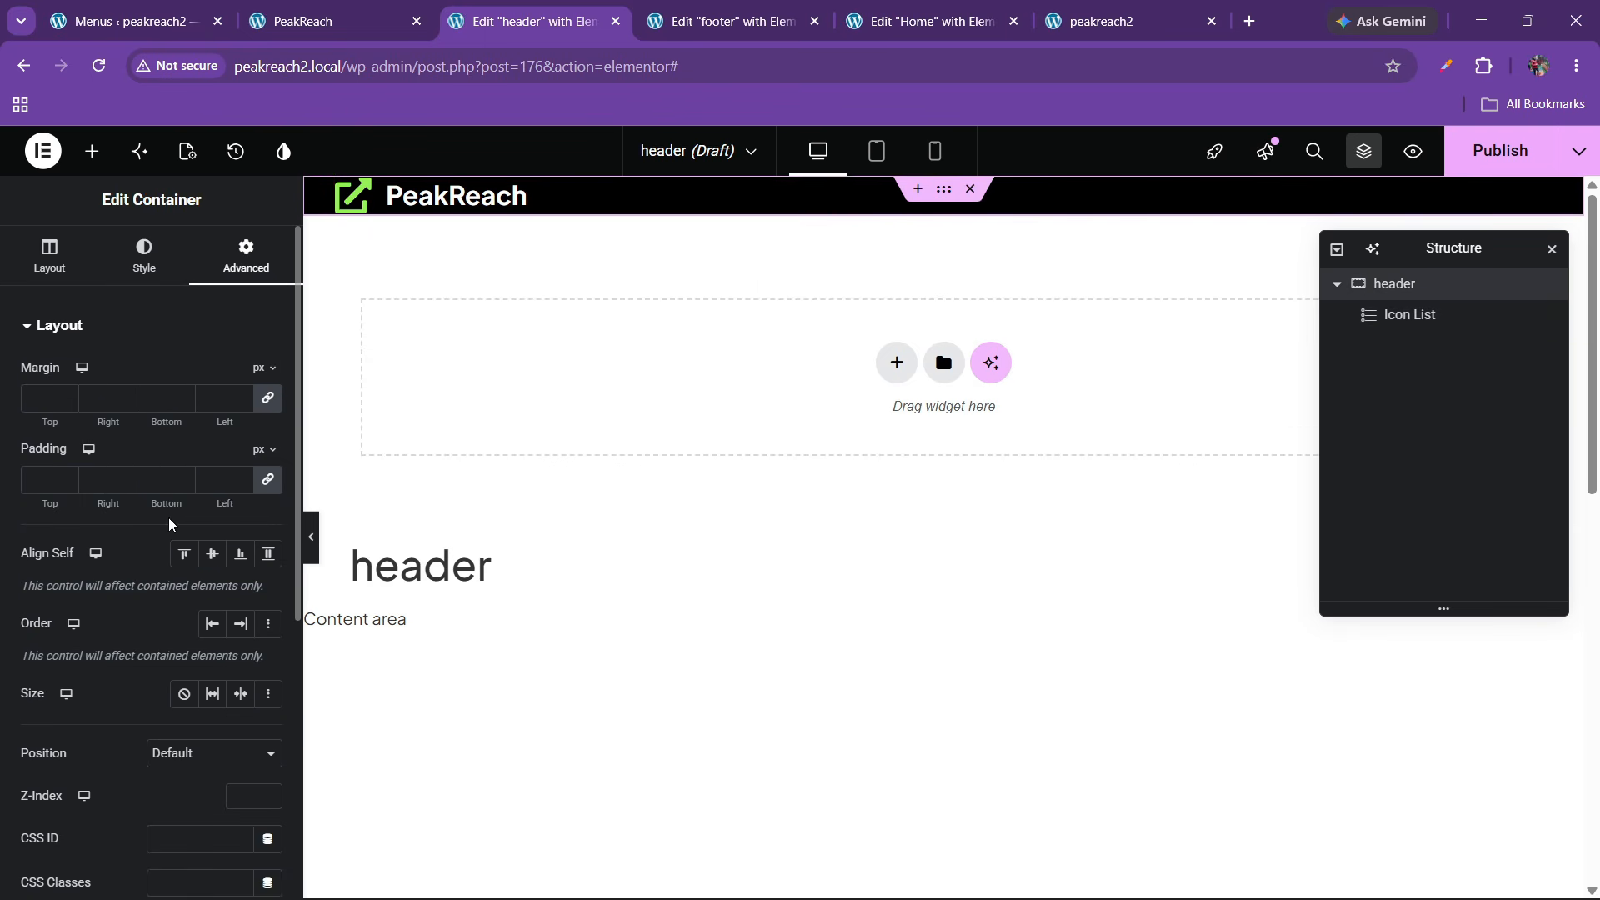
left_click(269, 481)
left_click(58, 480)
type("20")
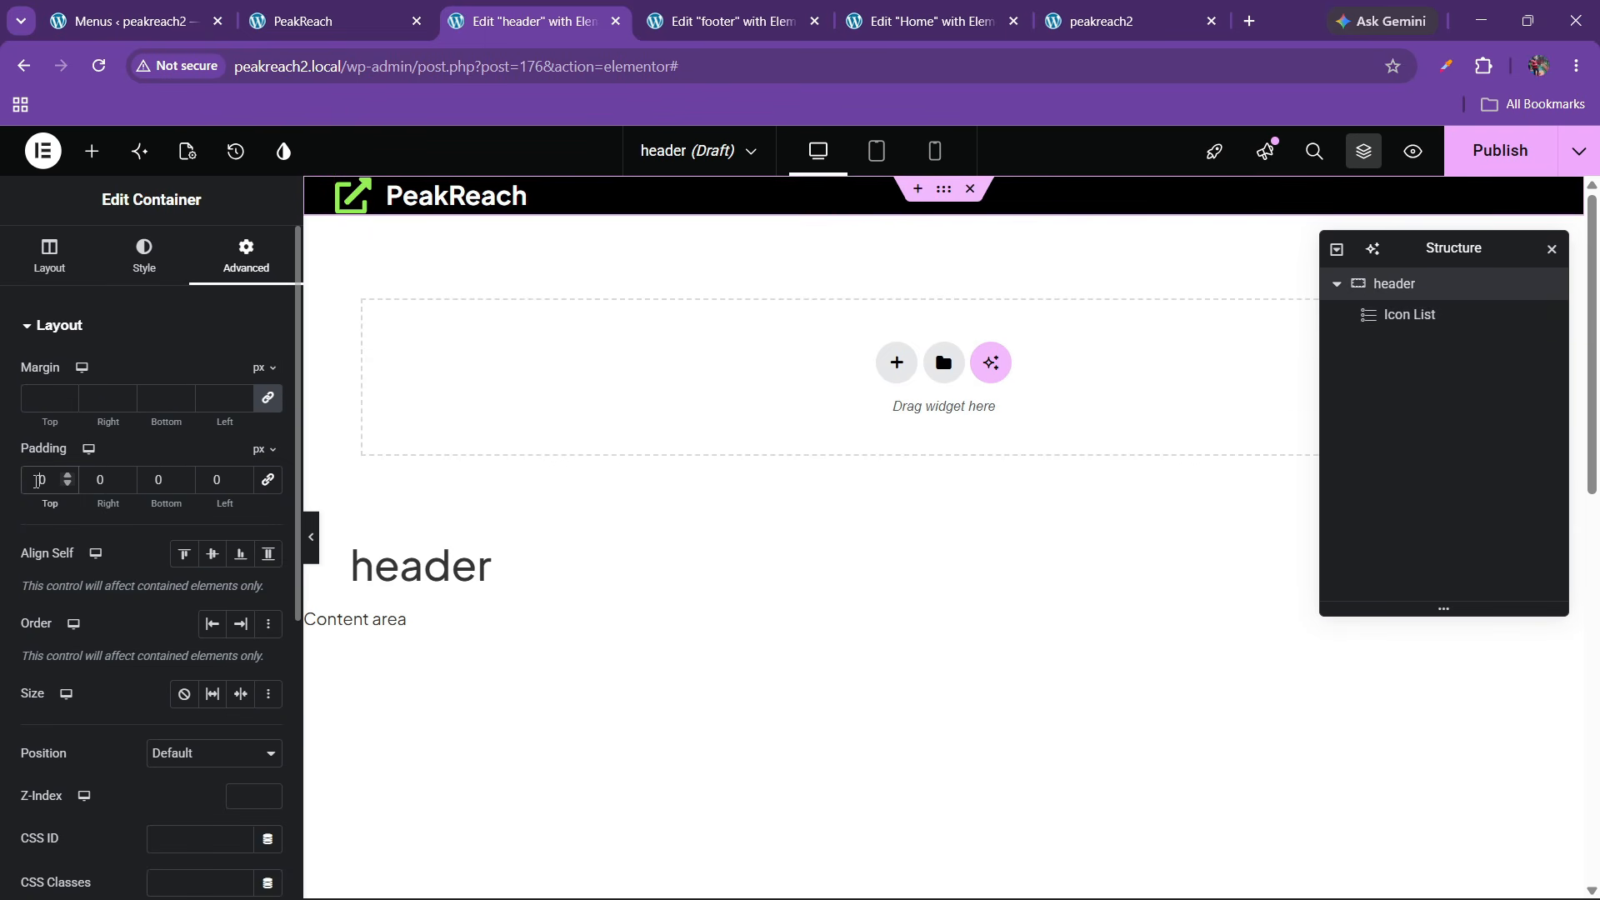
left_click(158, 480)
type("20")
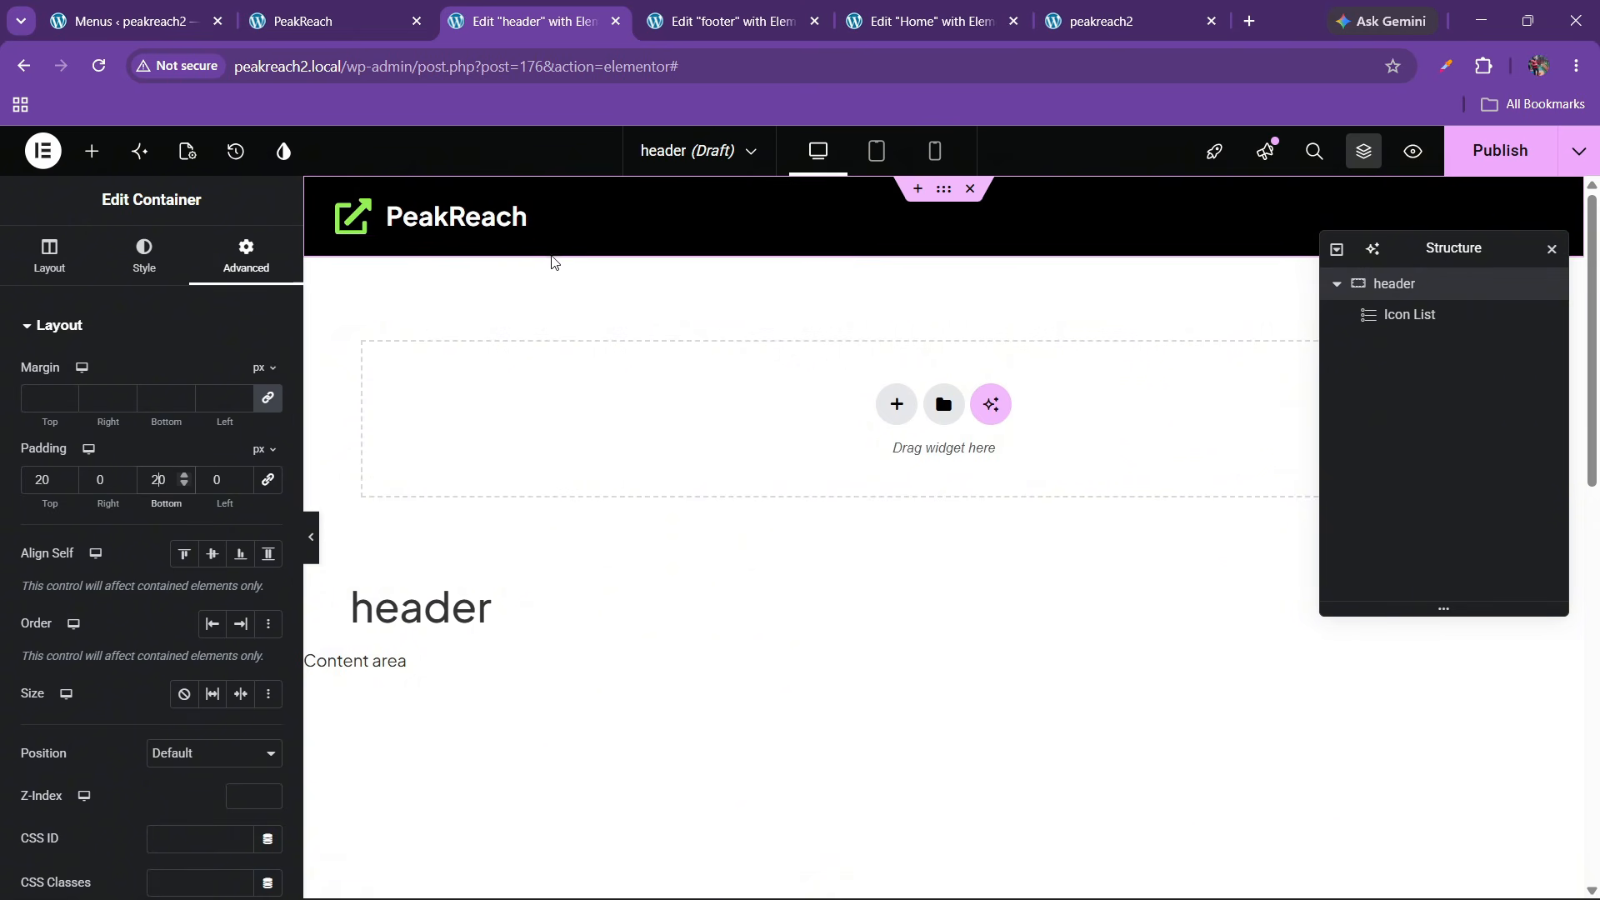
left_click(299, 21)
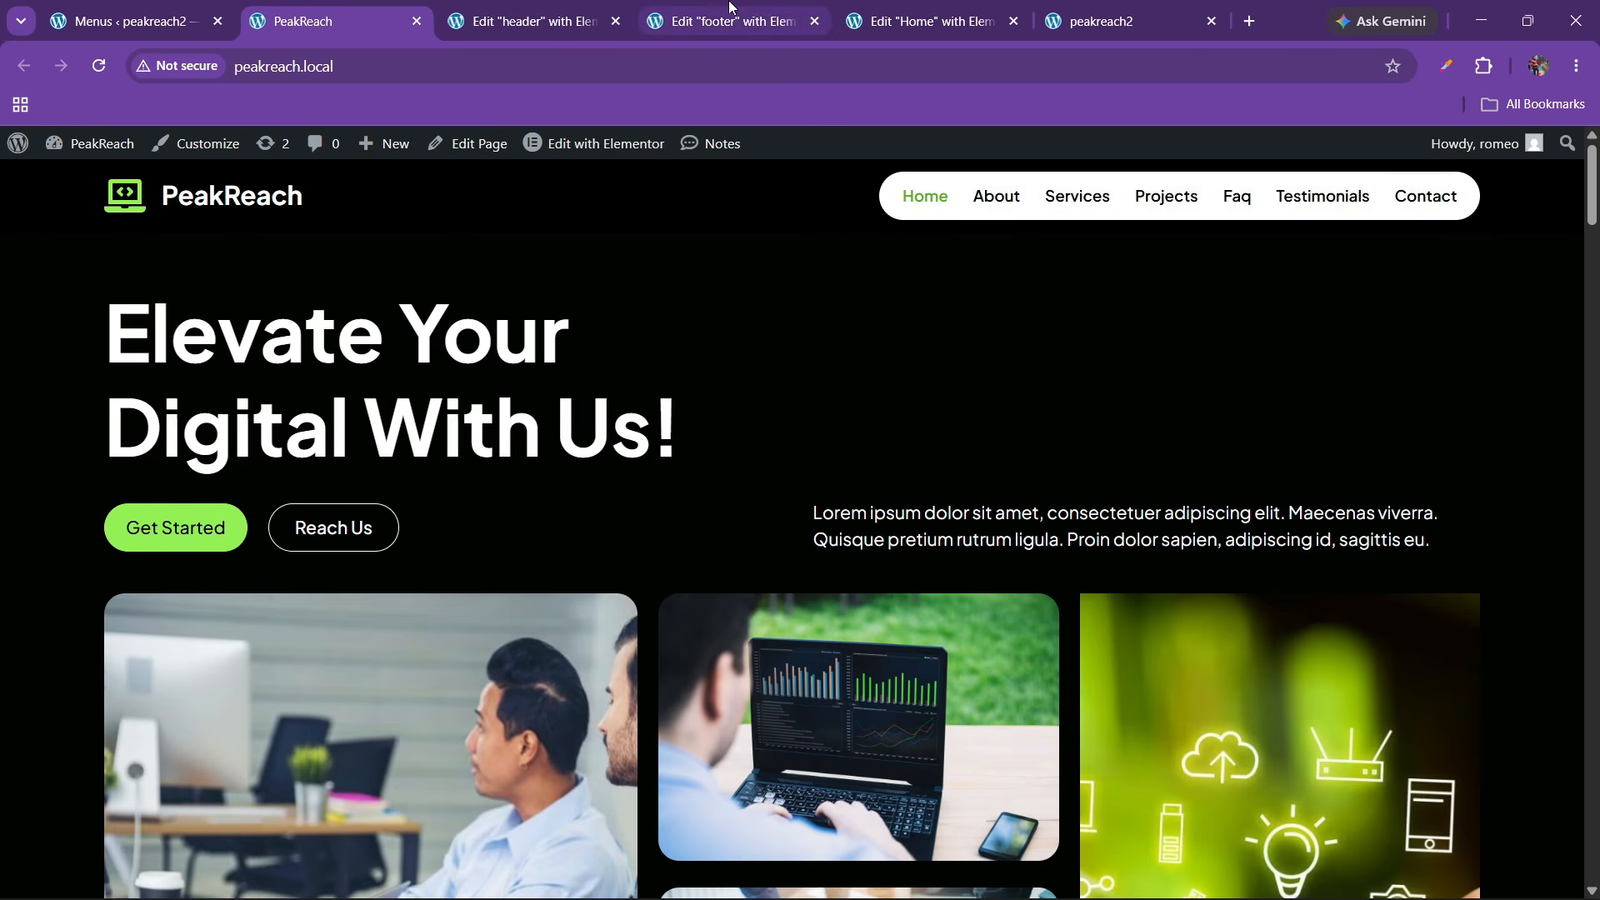
left_click(524, 20)
Add a WordPress Menu widget to the header, placed after the logo Icon List
left_click(92, 159)
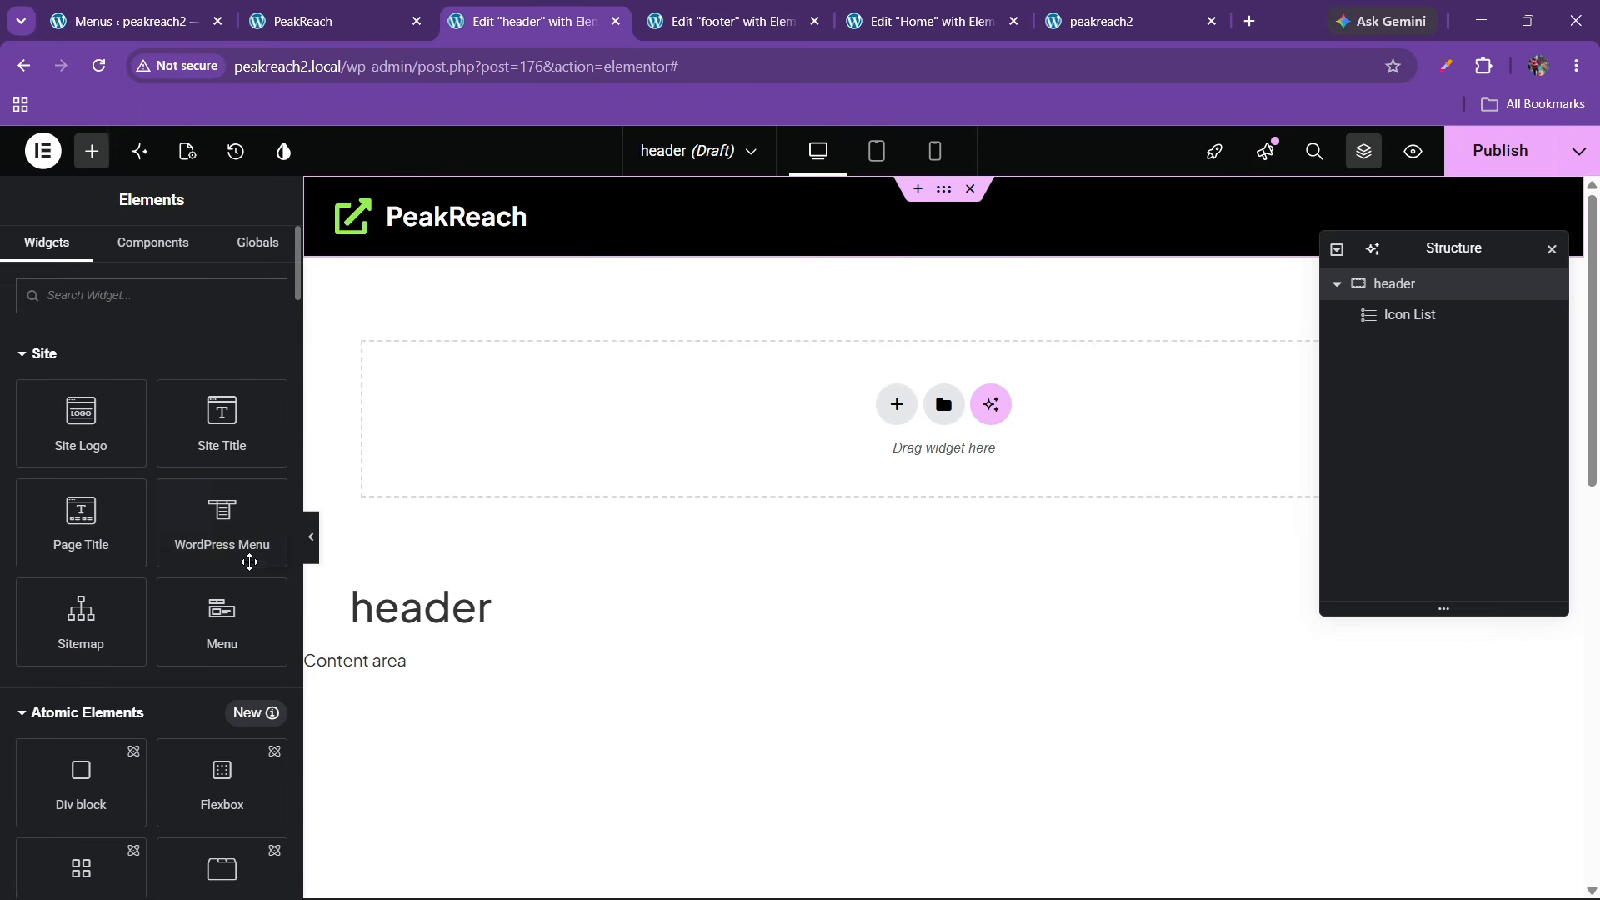
left_click_drag(247, 560, 474, 243)
left_click_drag(232, 480, 403, 221)
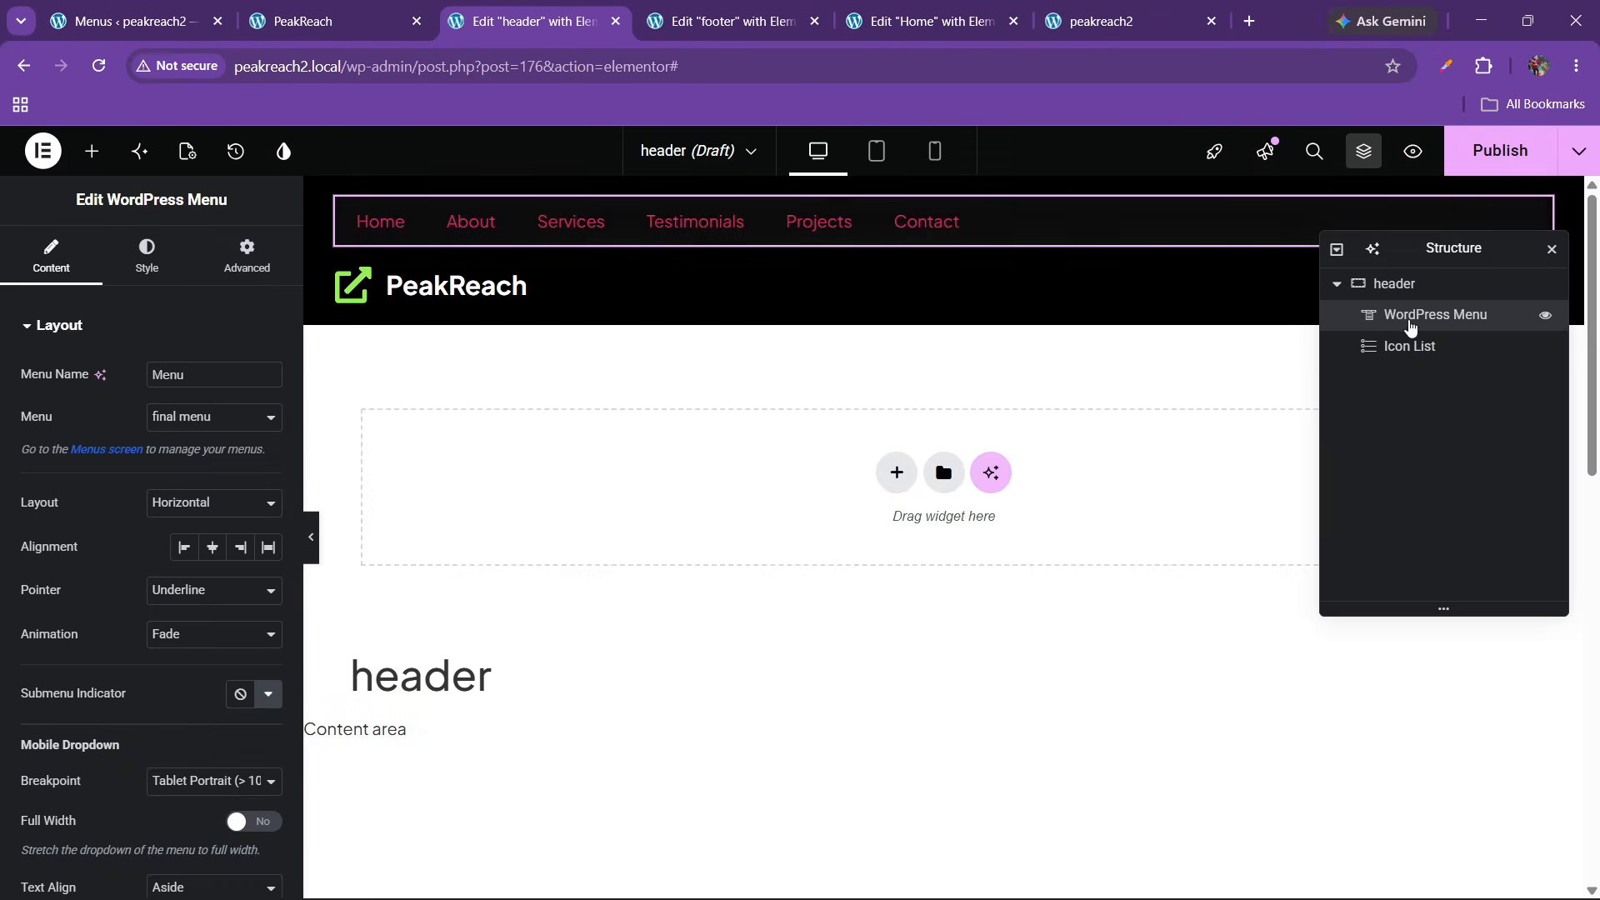
left_click_drag(1411, 321, 1433, 359)
Lay out the header container as a row with Space Between and vertically centered items
left_click(1419, 294)
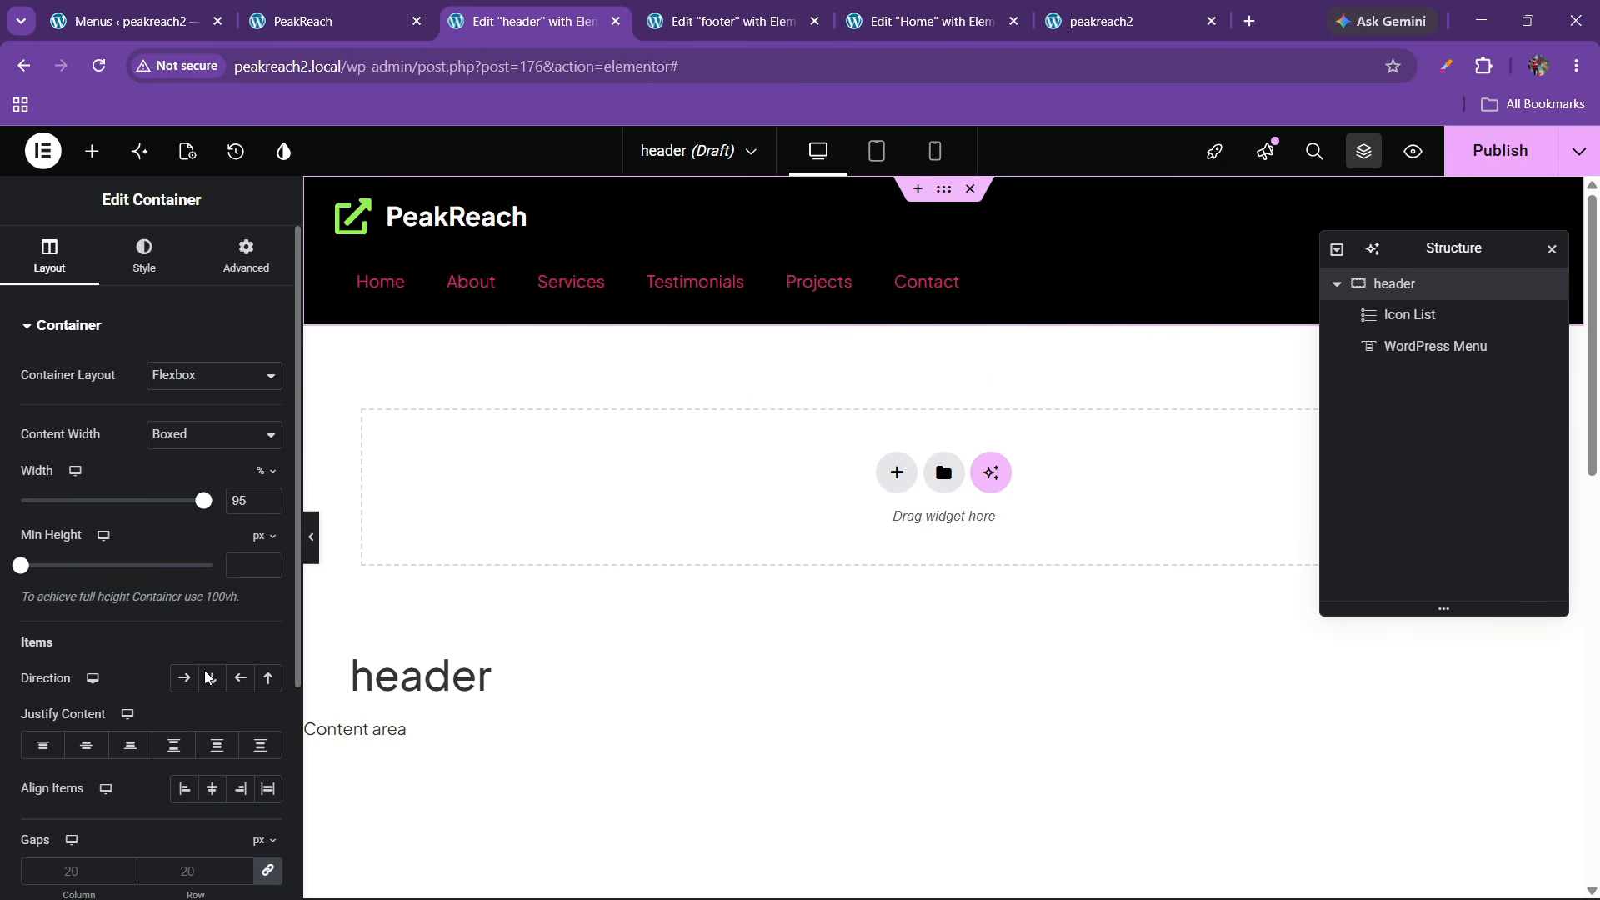
left_click(184, 678)
left_click(173, 745)
left_click(213, 789)
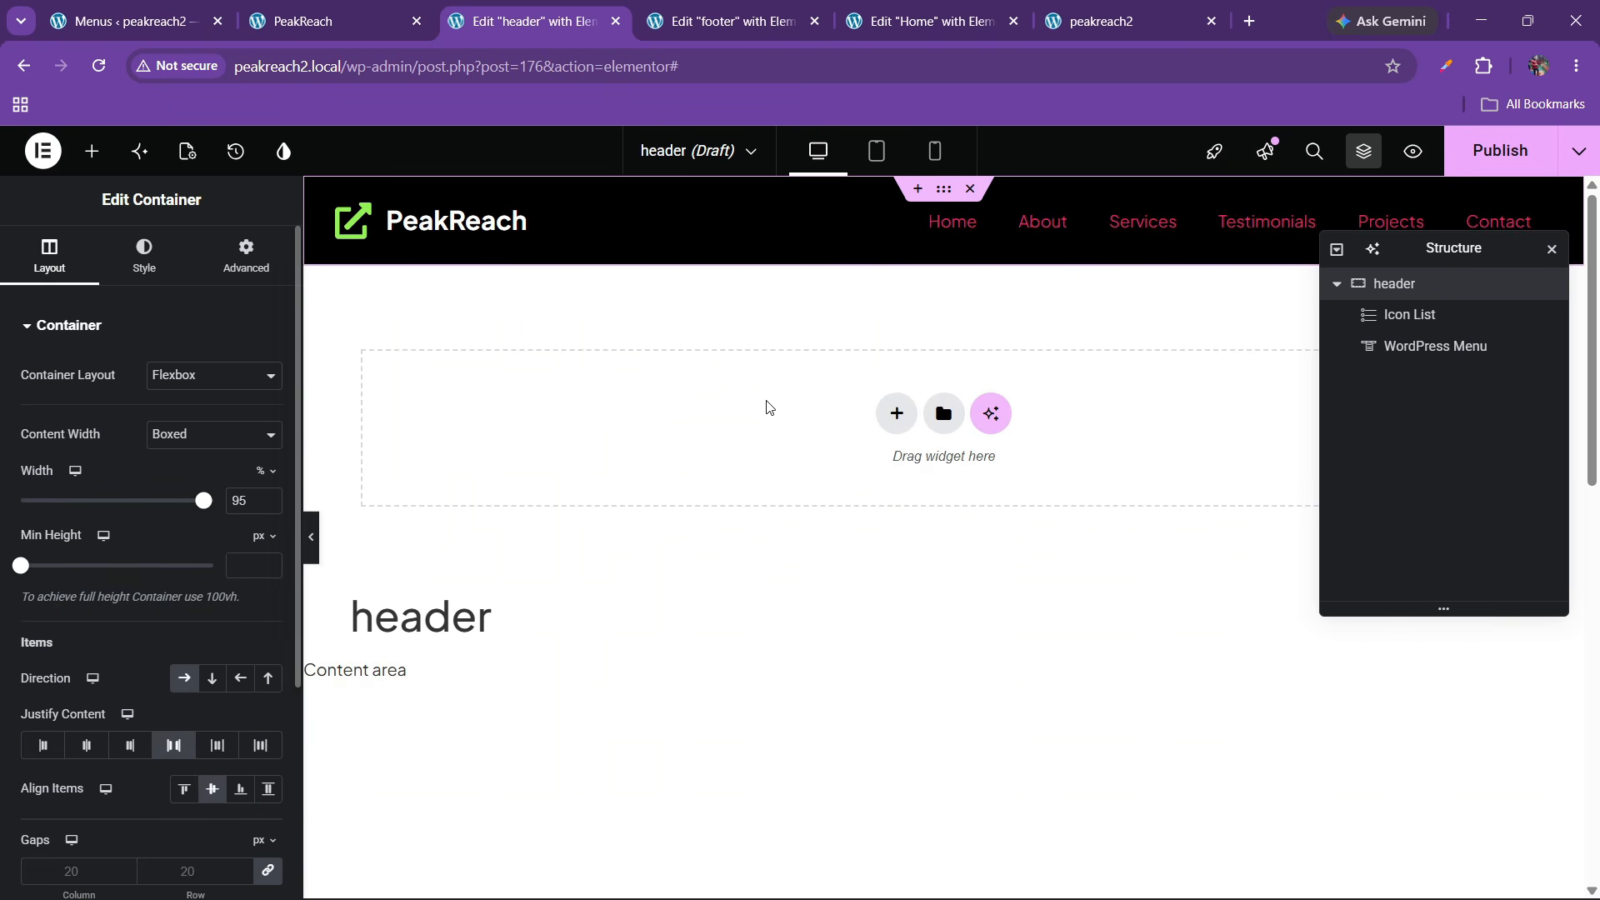
Set the menu's hover pointer to Text with no animation
left_click(1076, 226)
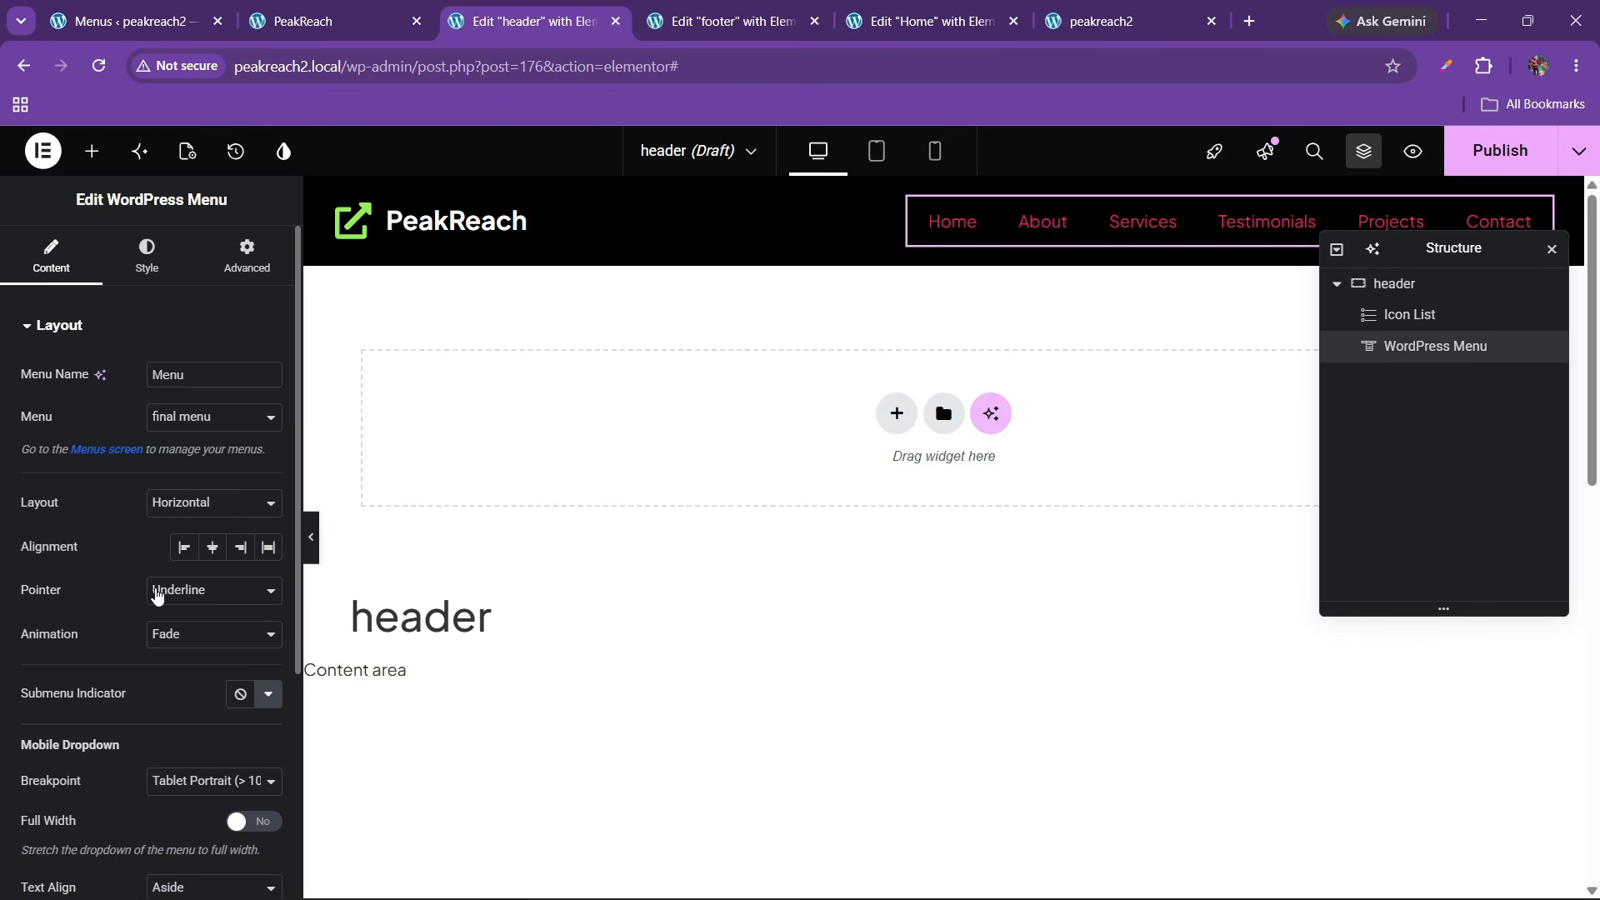
left_click(179, 590)
left_click(179, 618)
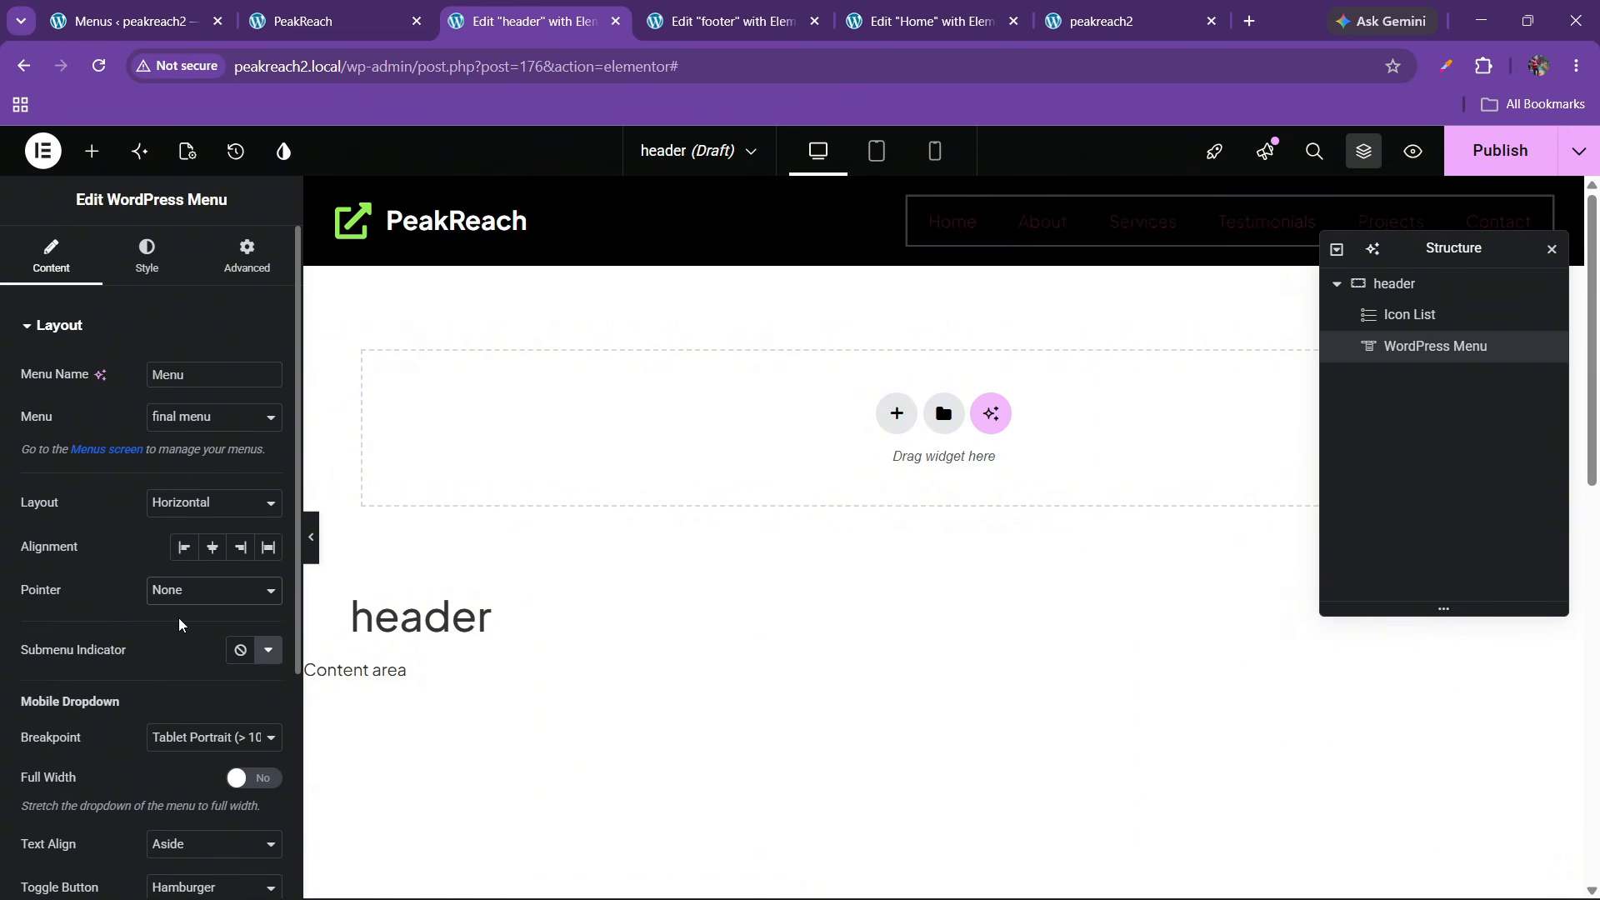
left_click(181, 591)
left_click(185, 763)
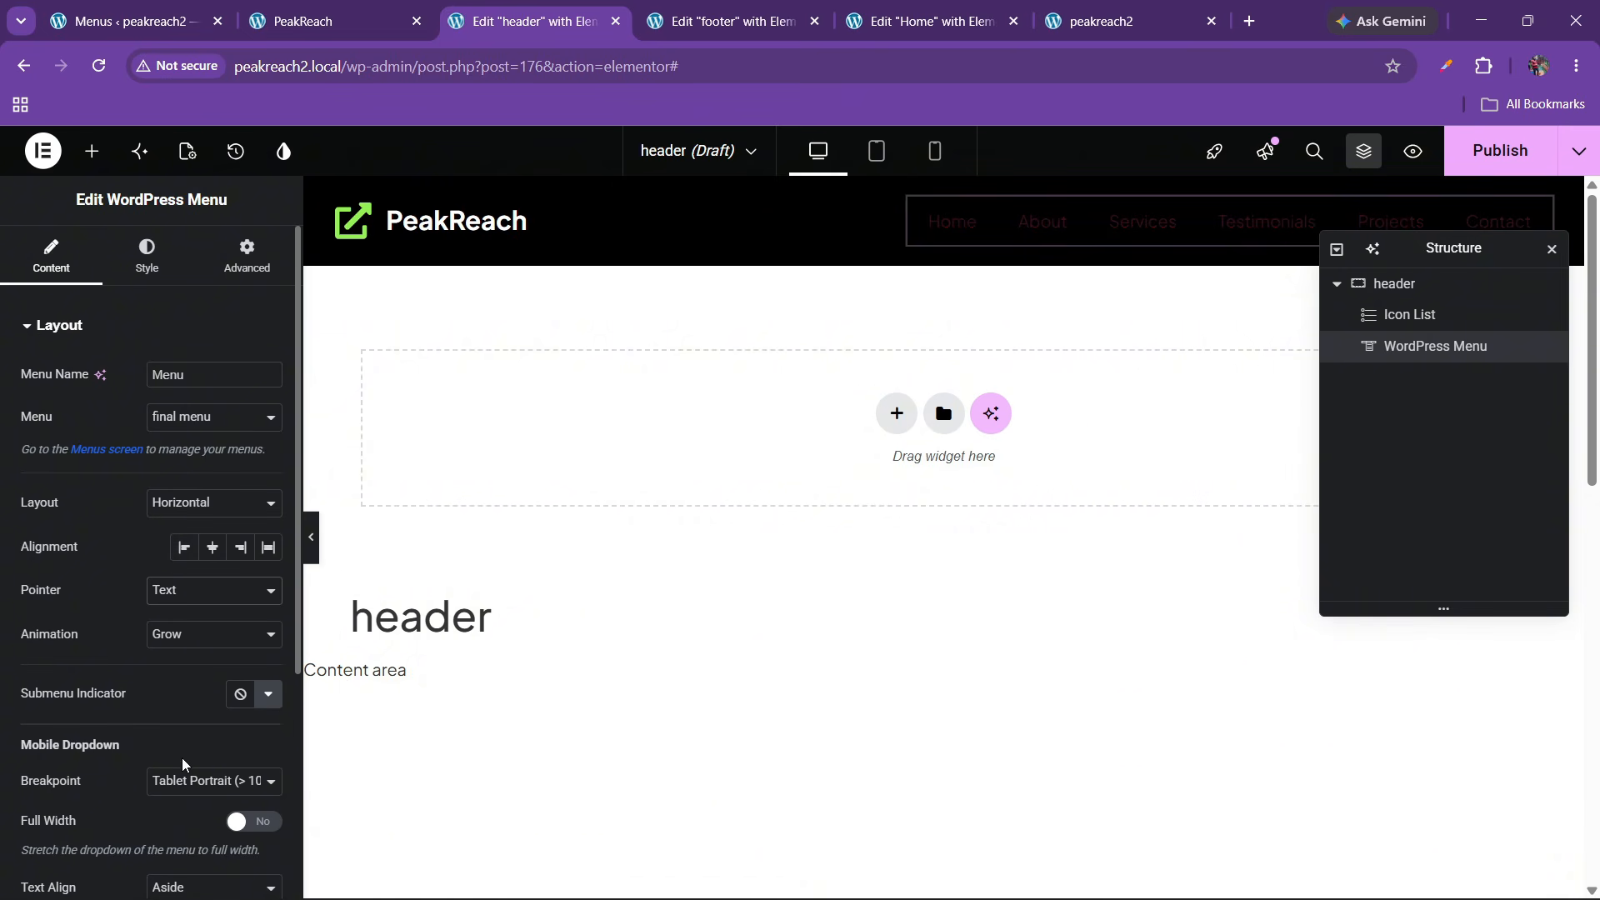
left_click(169, 635)
left_click(171, 657)
Make the mobile dropdown stretch full width with centered text
scroll(137, 575, "down", 1)
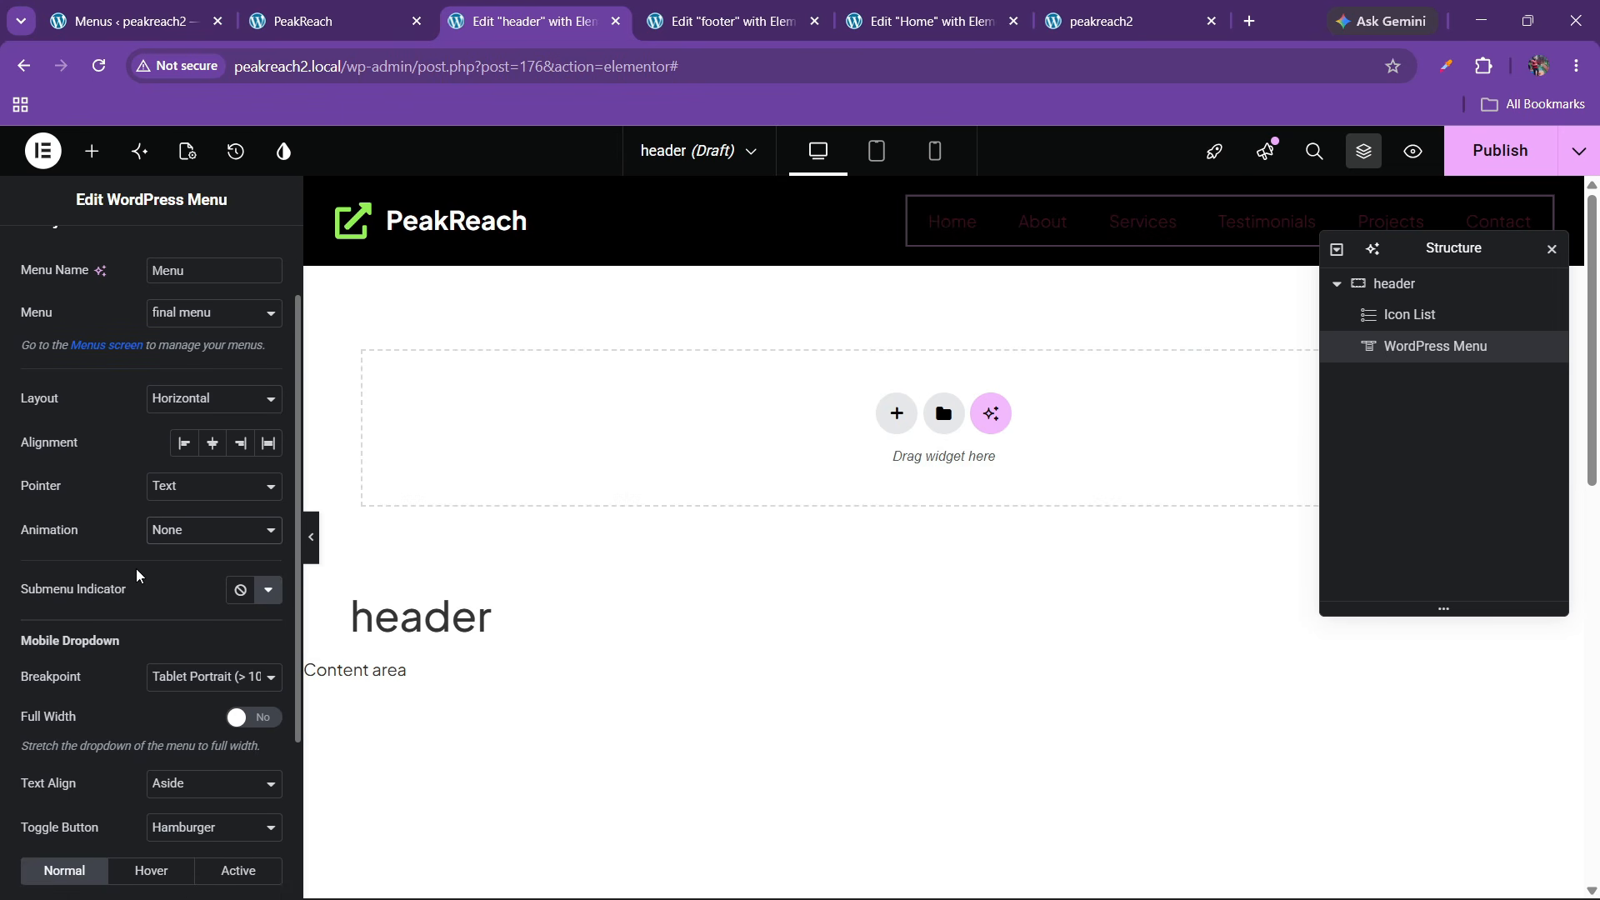
left_click(238, 720)
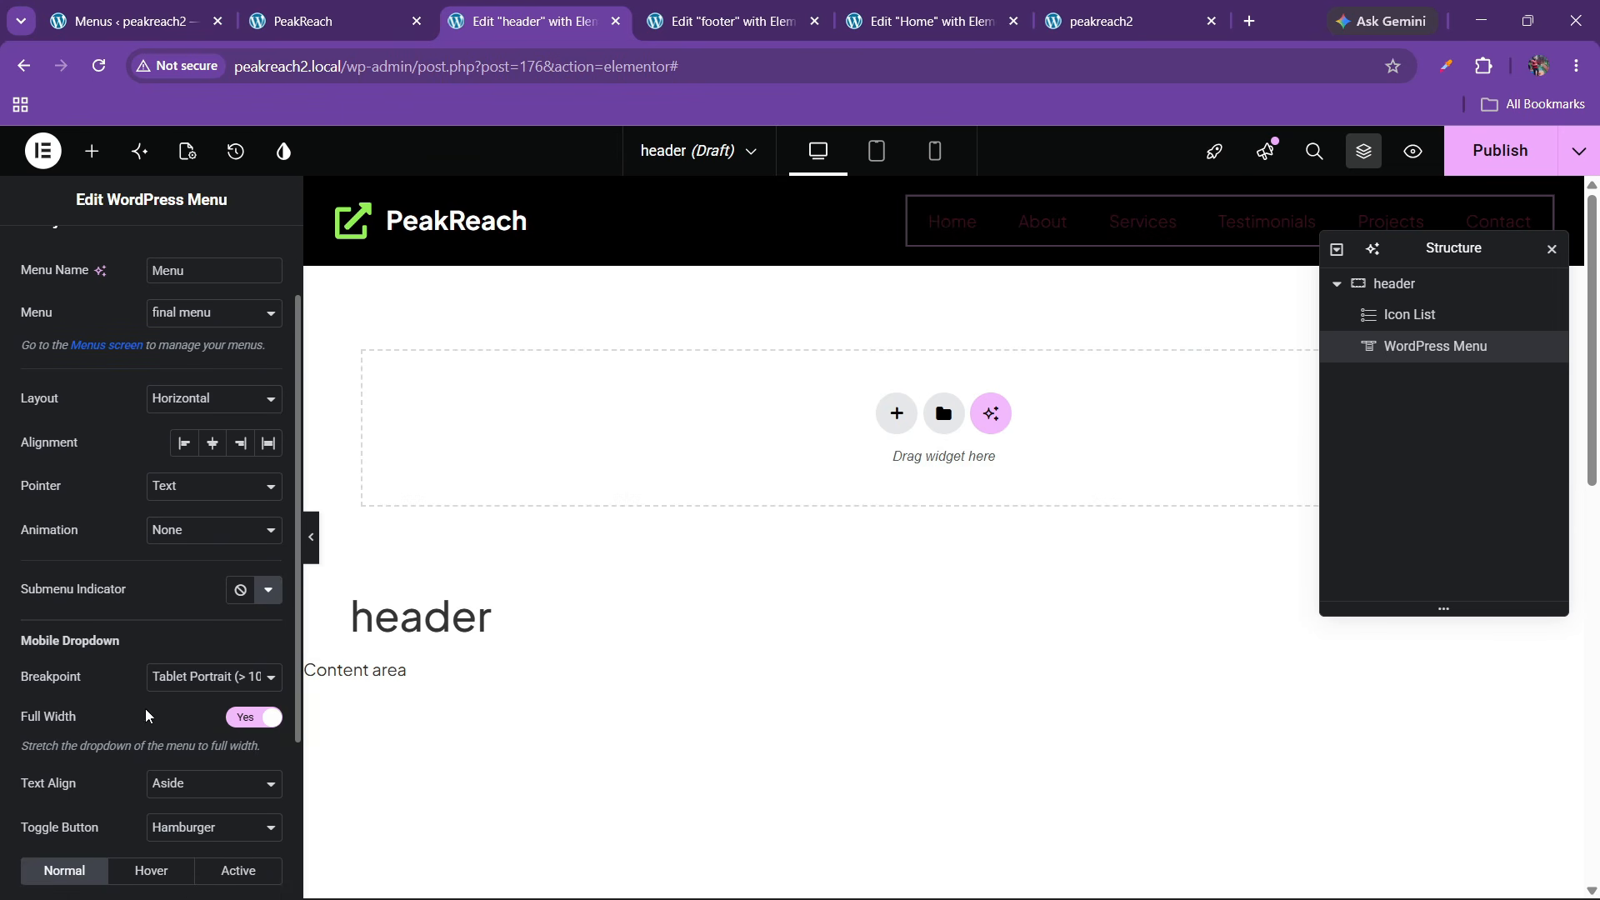
left_click(171, 784)
left_click(166, 821)
scroll(129, 775, "down", 2)
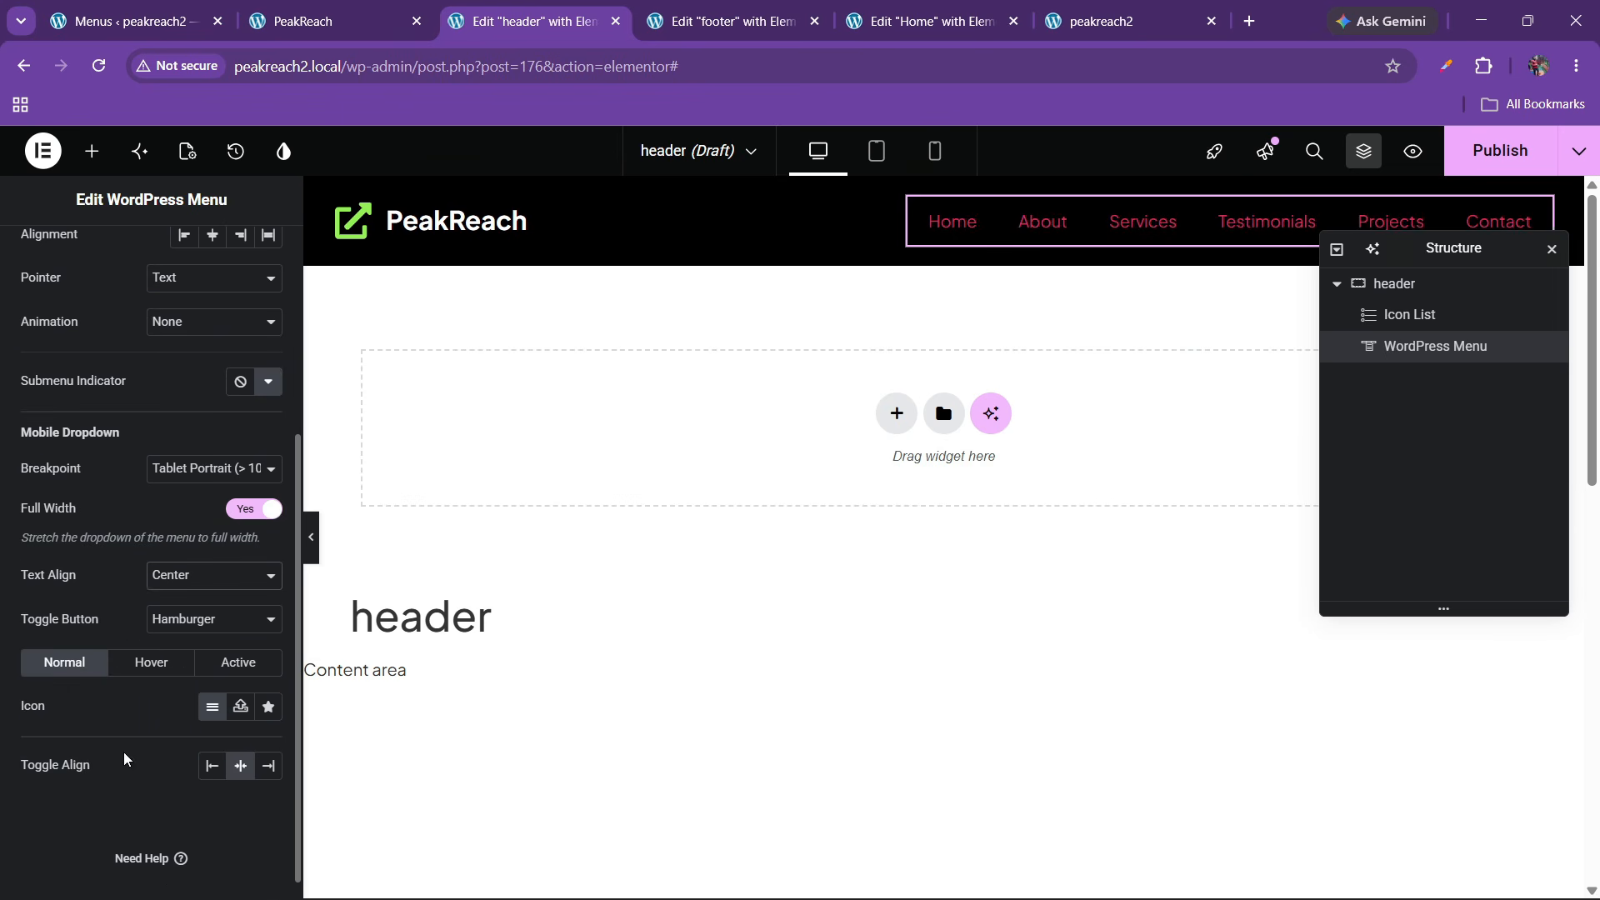
scroll(117, 613, "up", 4)
Color the menu links white, with green hover and active states, checking the live menu
left_click(141, 279)
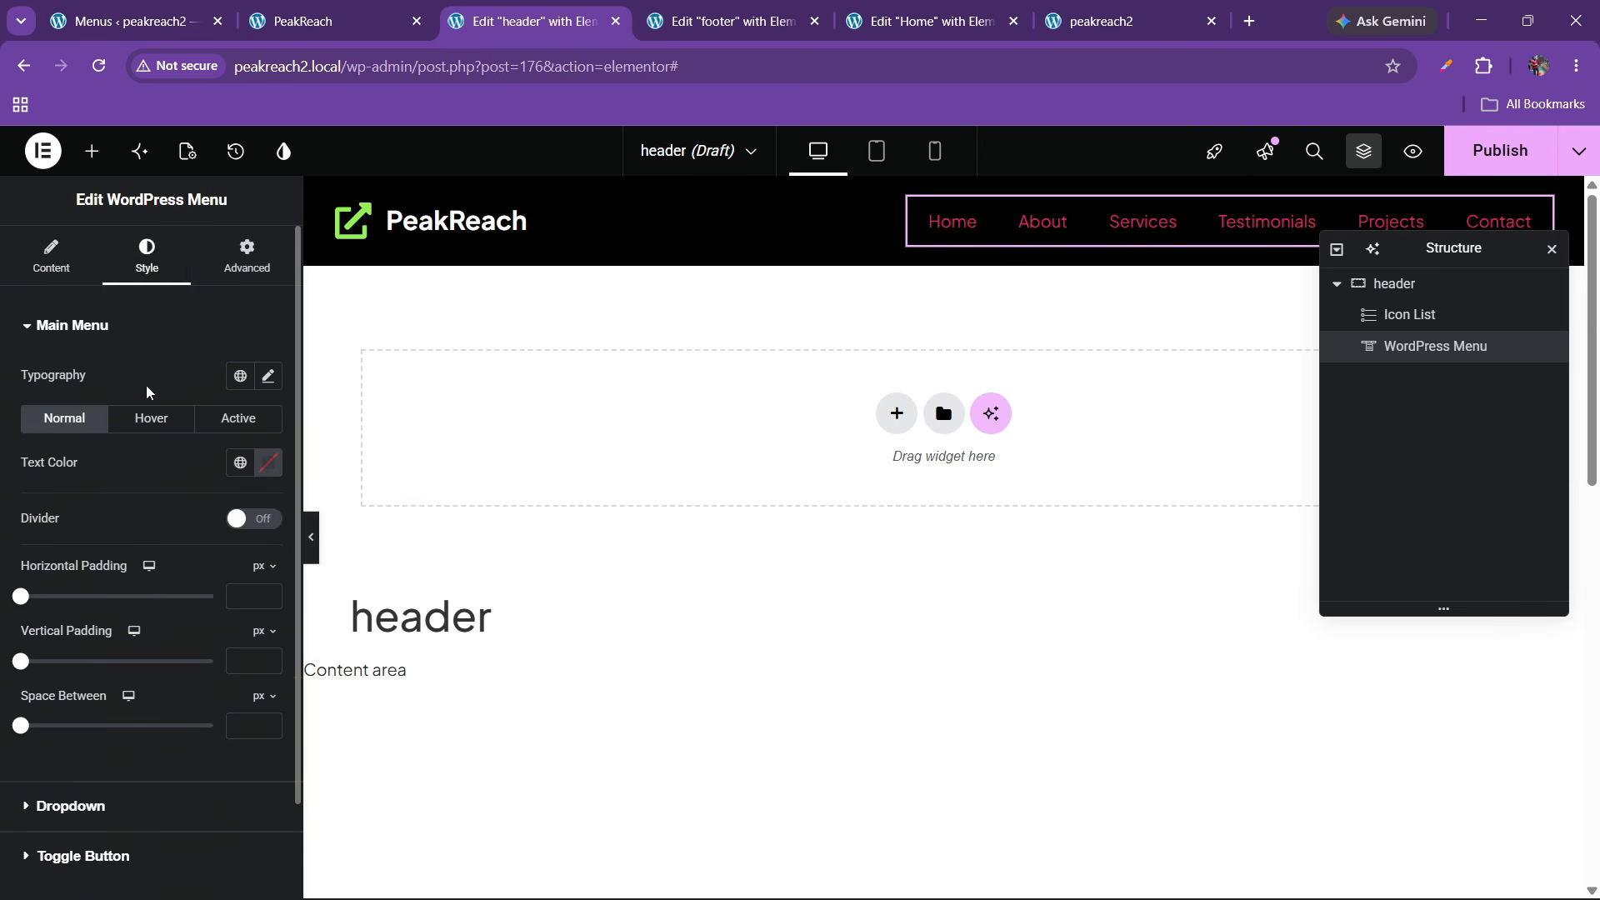
left_click(268, 462)
left_click(143, 533)
left_click(33, 475)
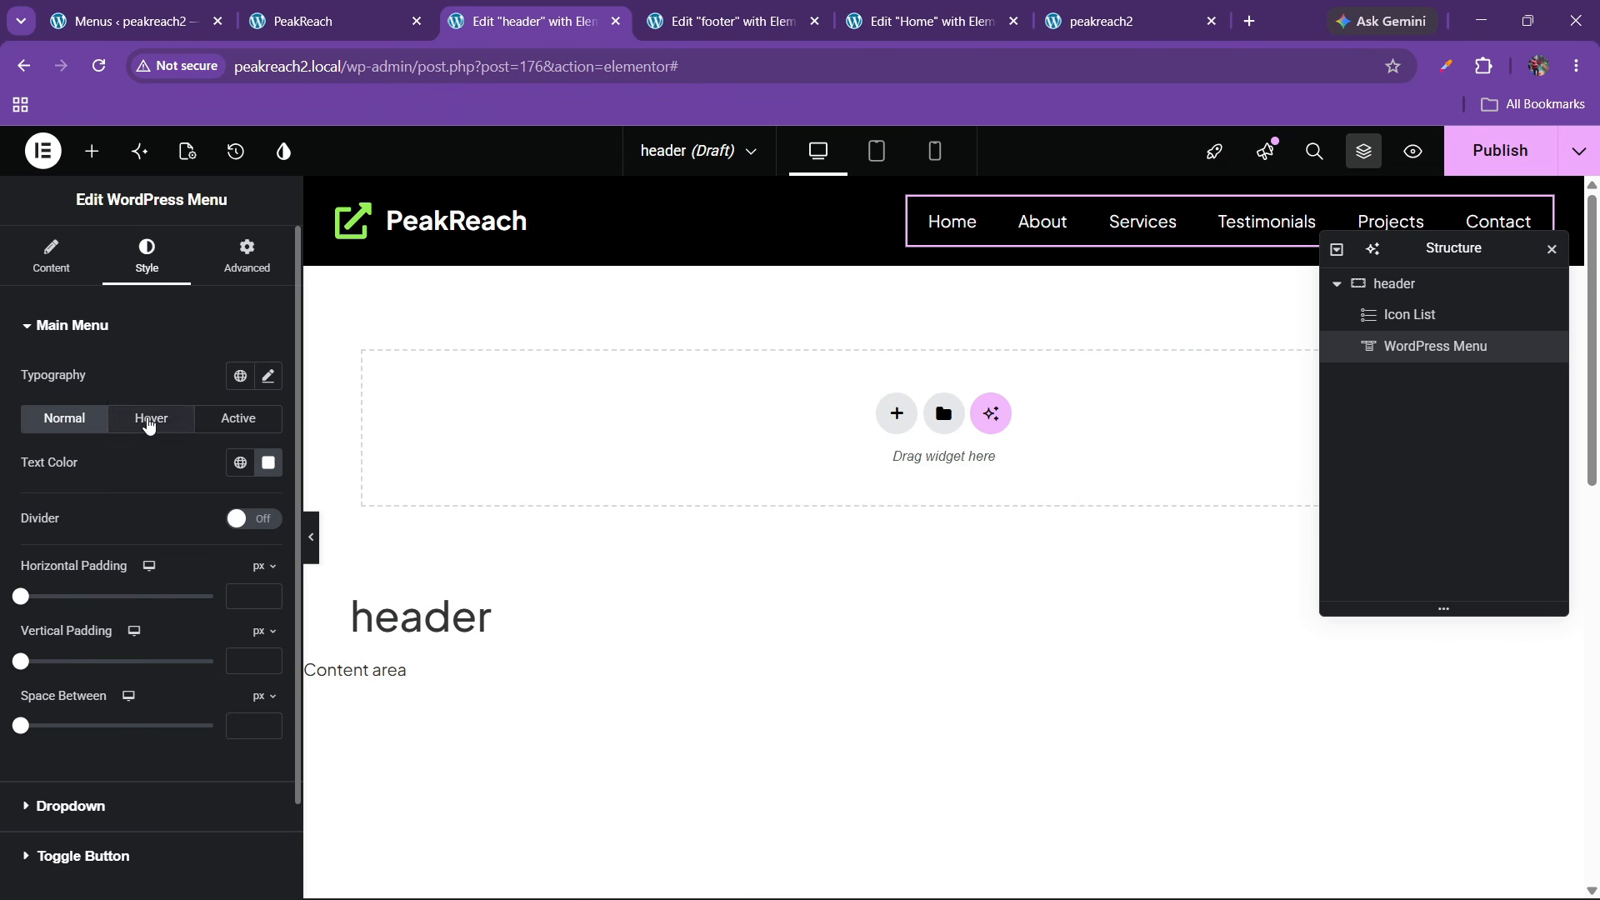
left_click(150, 418)
left_click(240, 463)
left_click(150, 719)
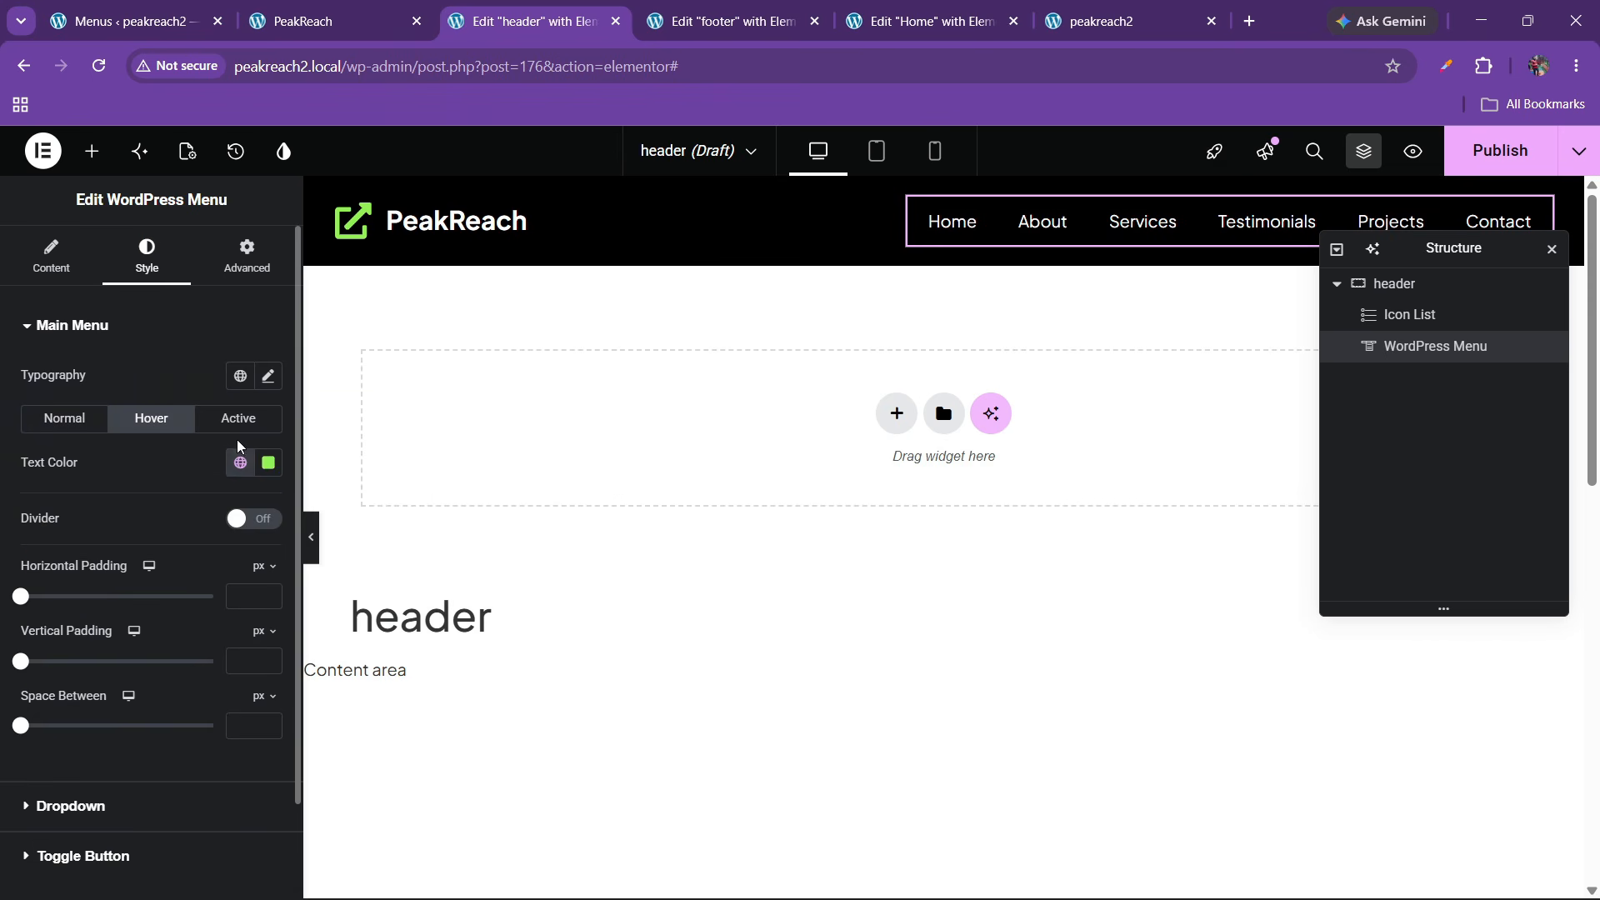
left_click(238, 419)
left_click(240, 462)
left_click(150, 722)
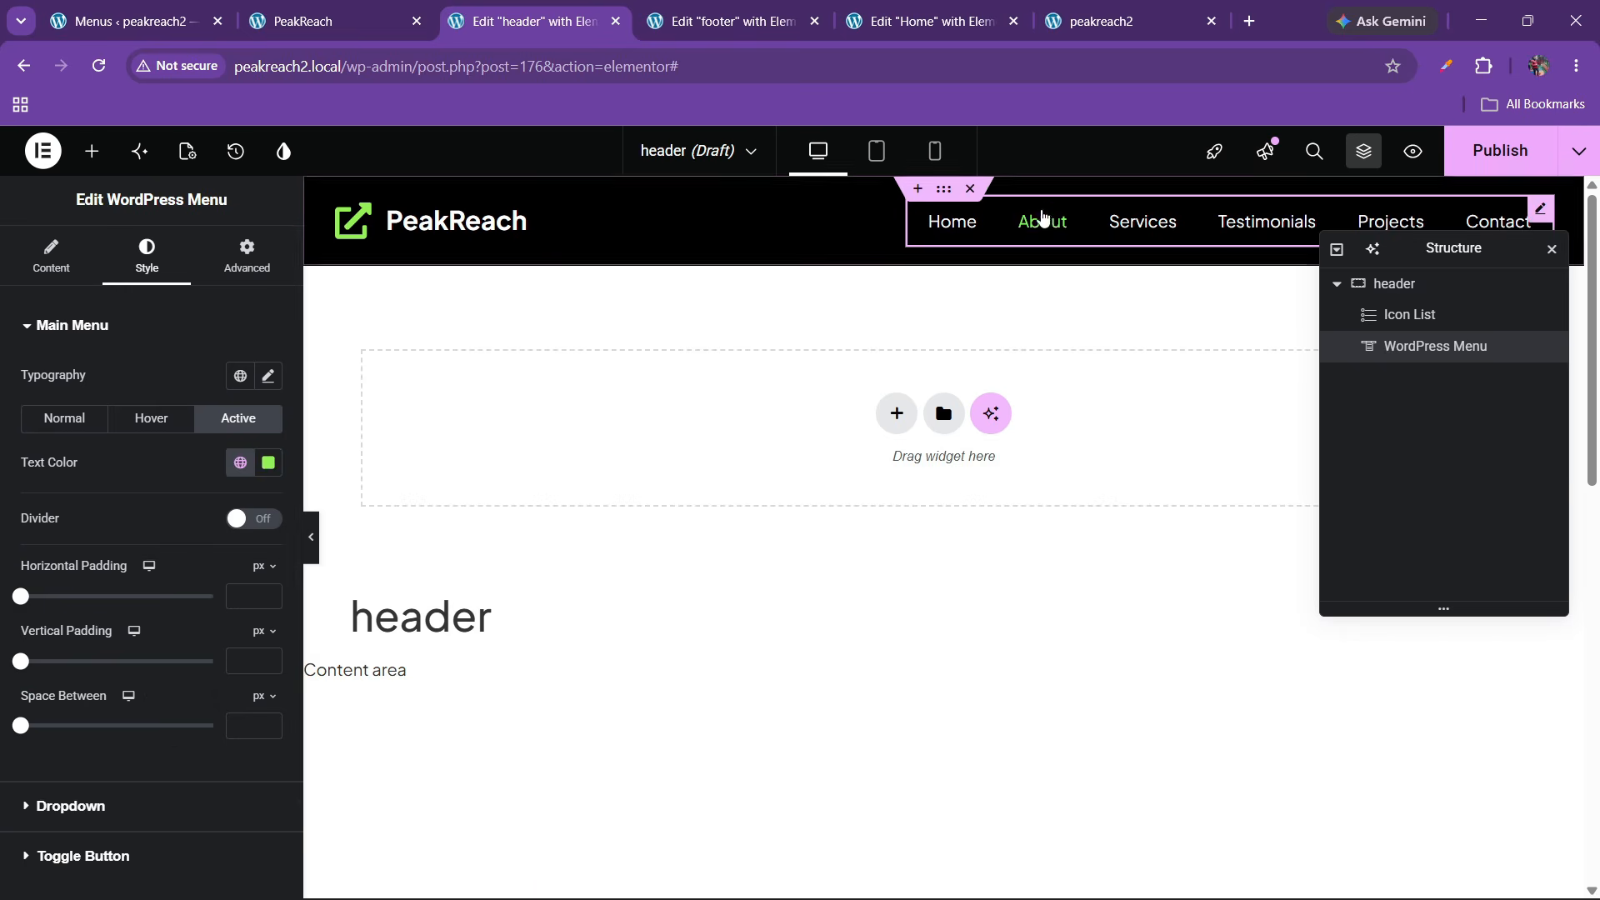
left_click(313, 18)
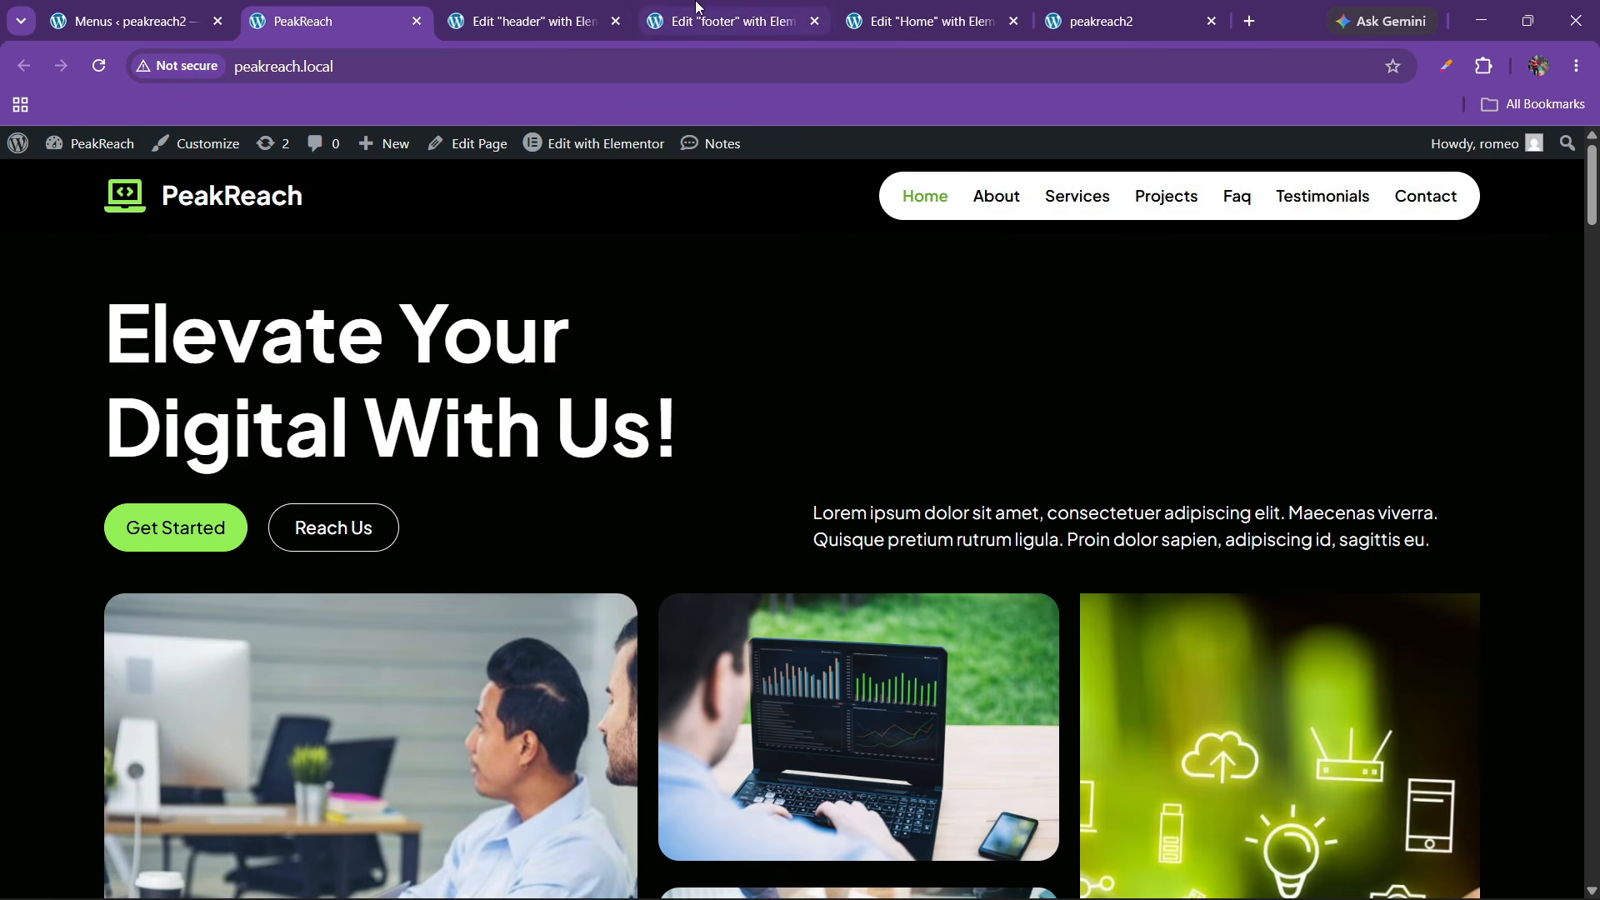
left_click(525, 20)
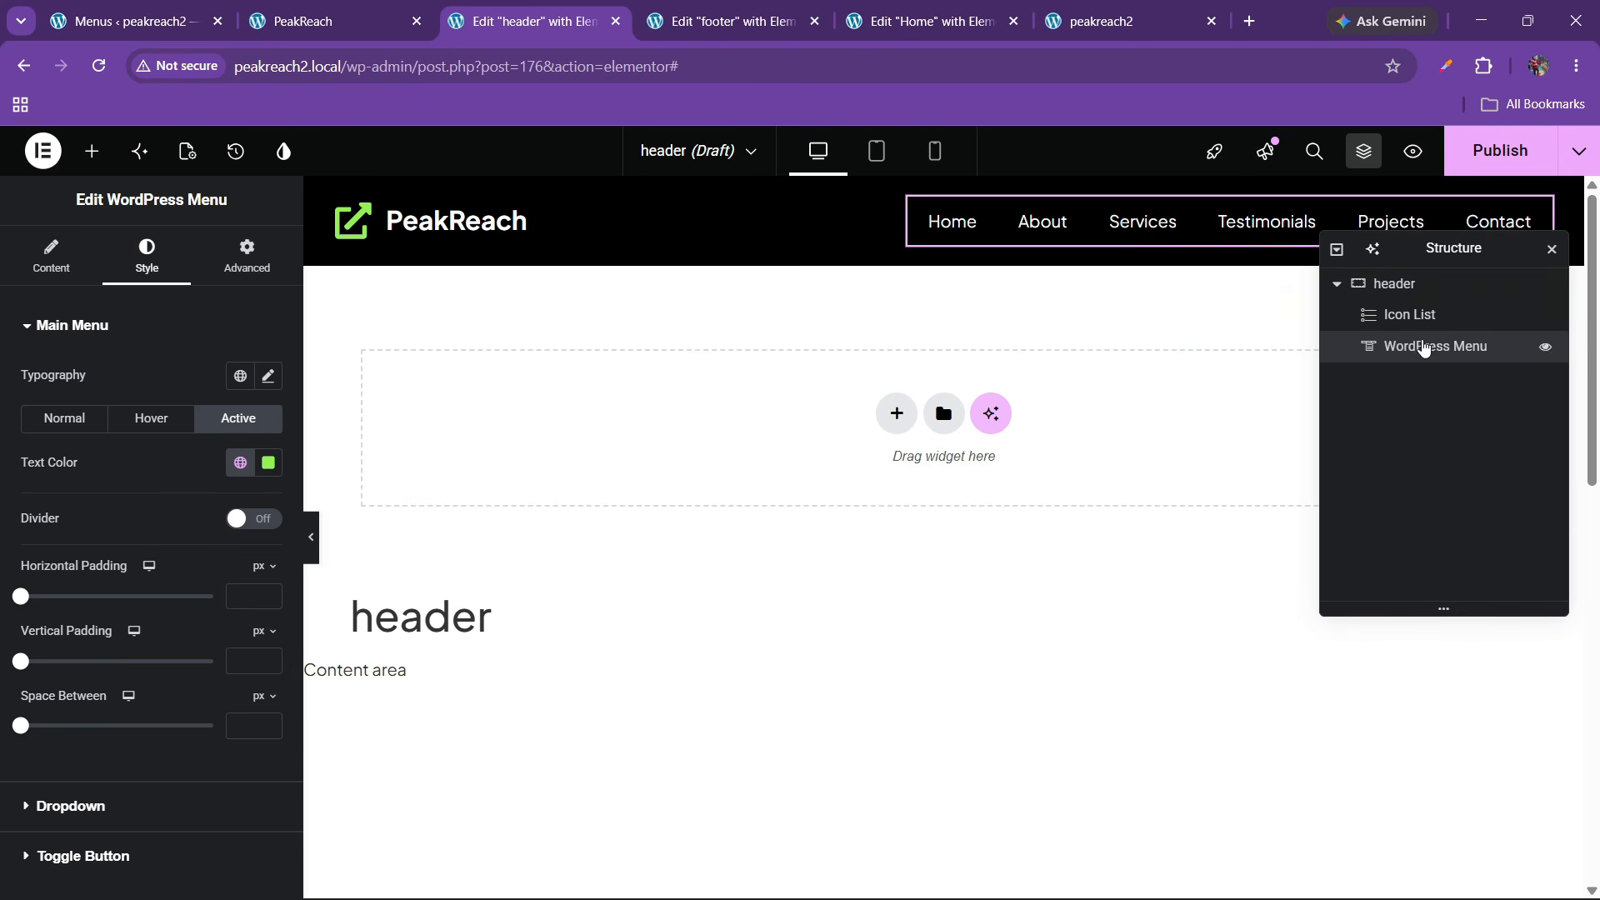
Give the menu widget a solid white background
left_click(246, 257)
scroll(91, 621, "down", 4)
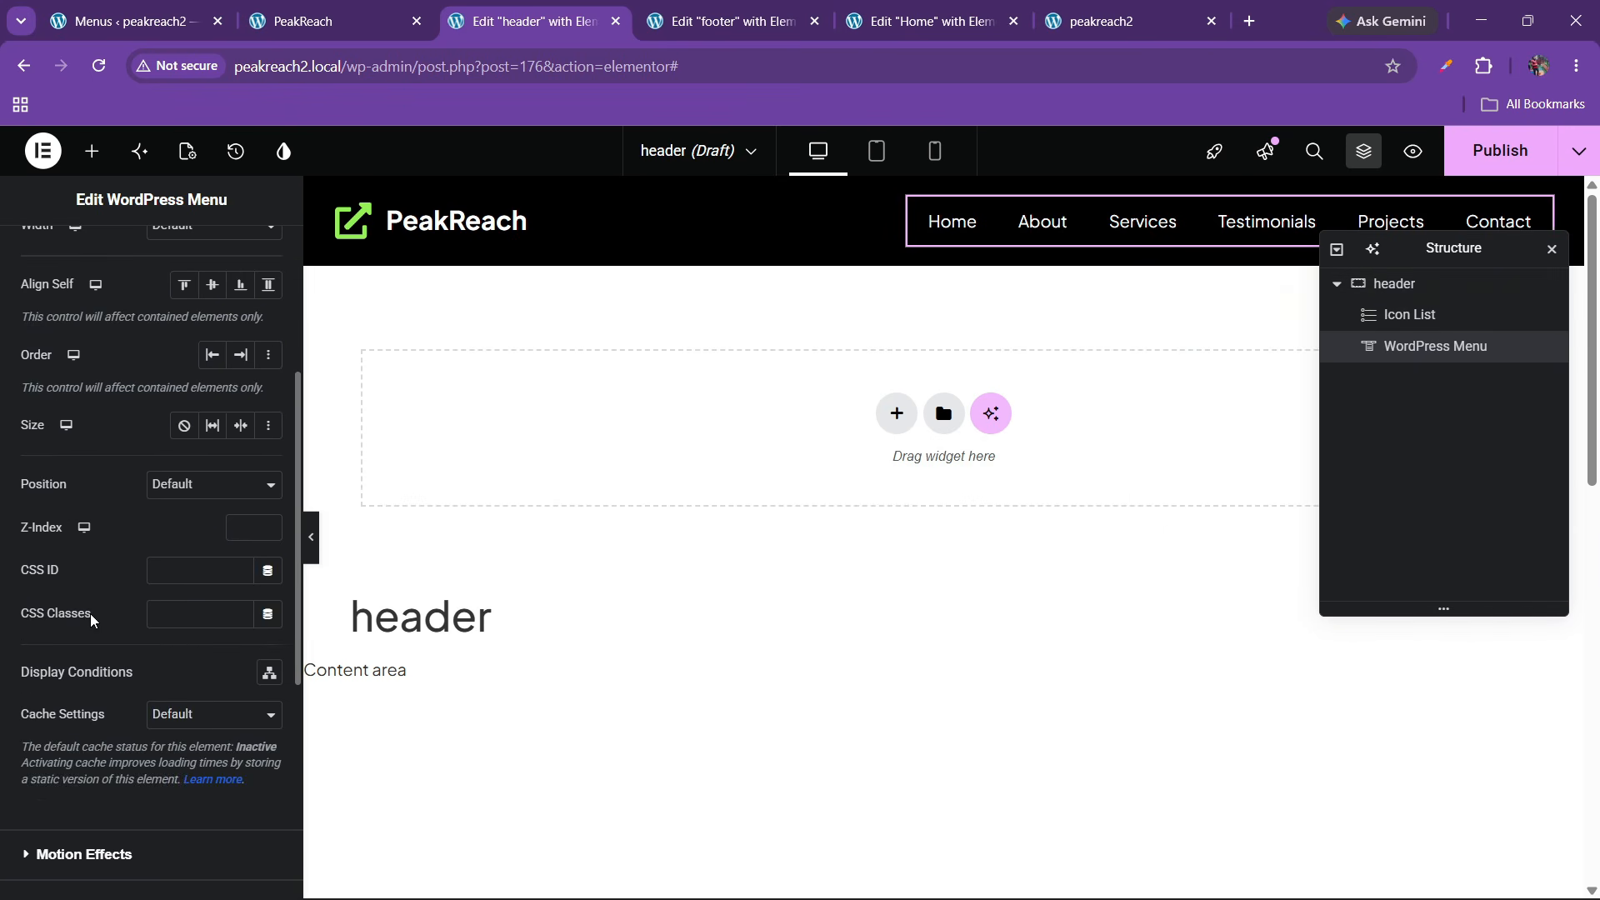
scroll(92, 620, "down", 6)
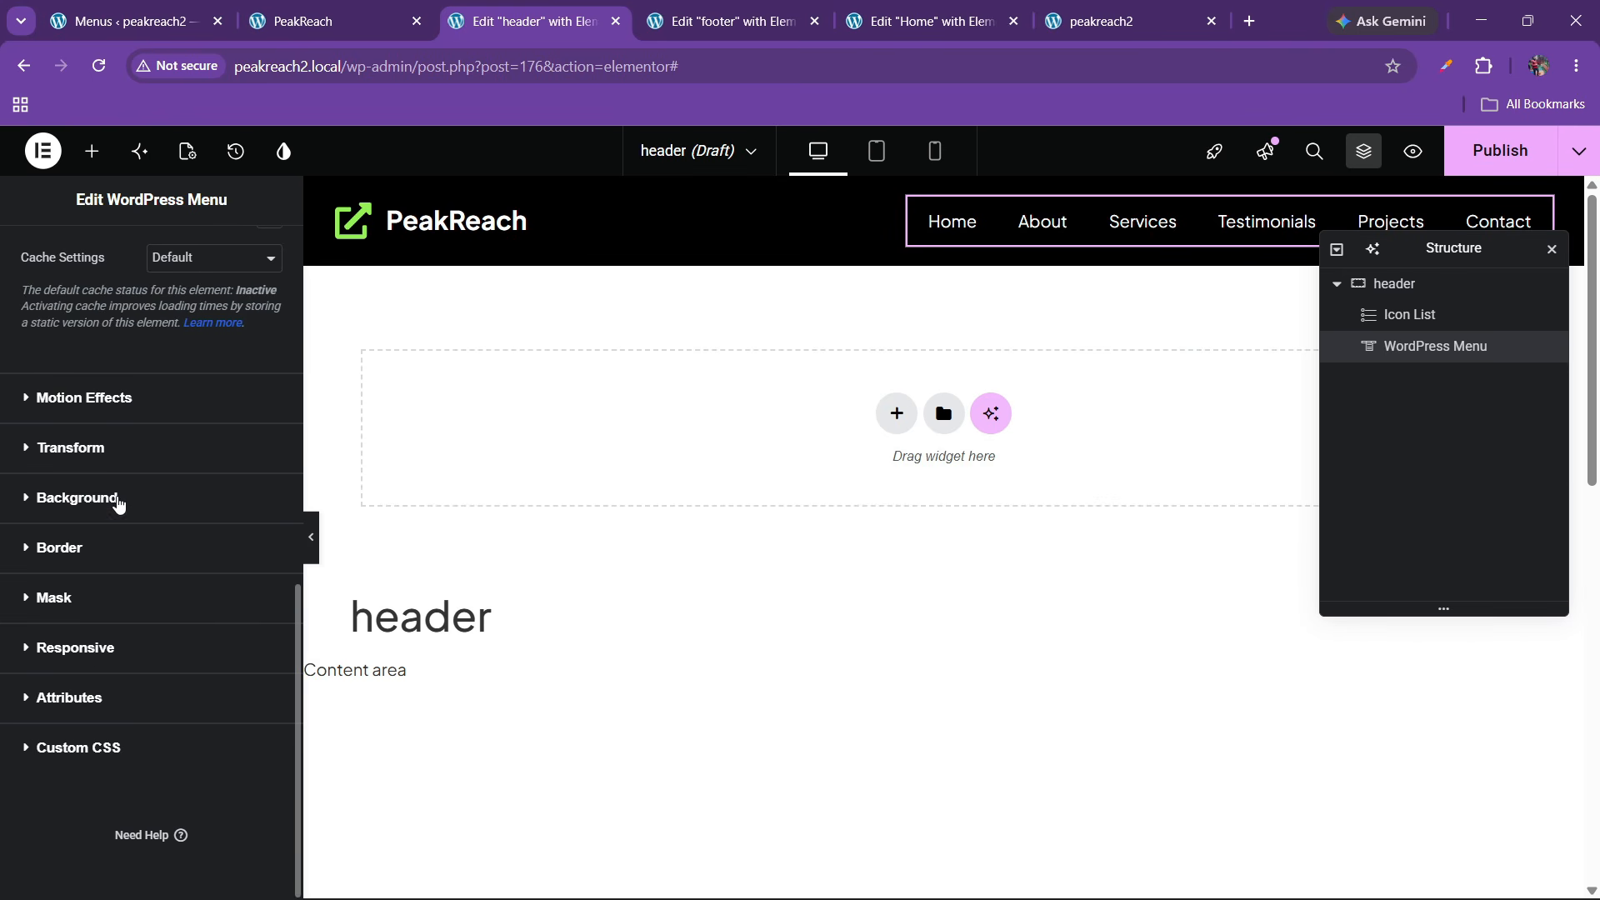
left_click(76, 498)
left_click(240, 466)
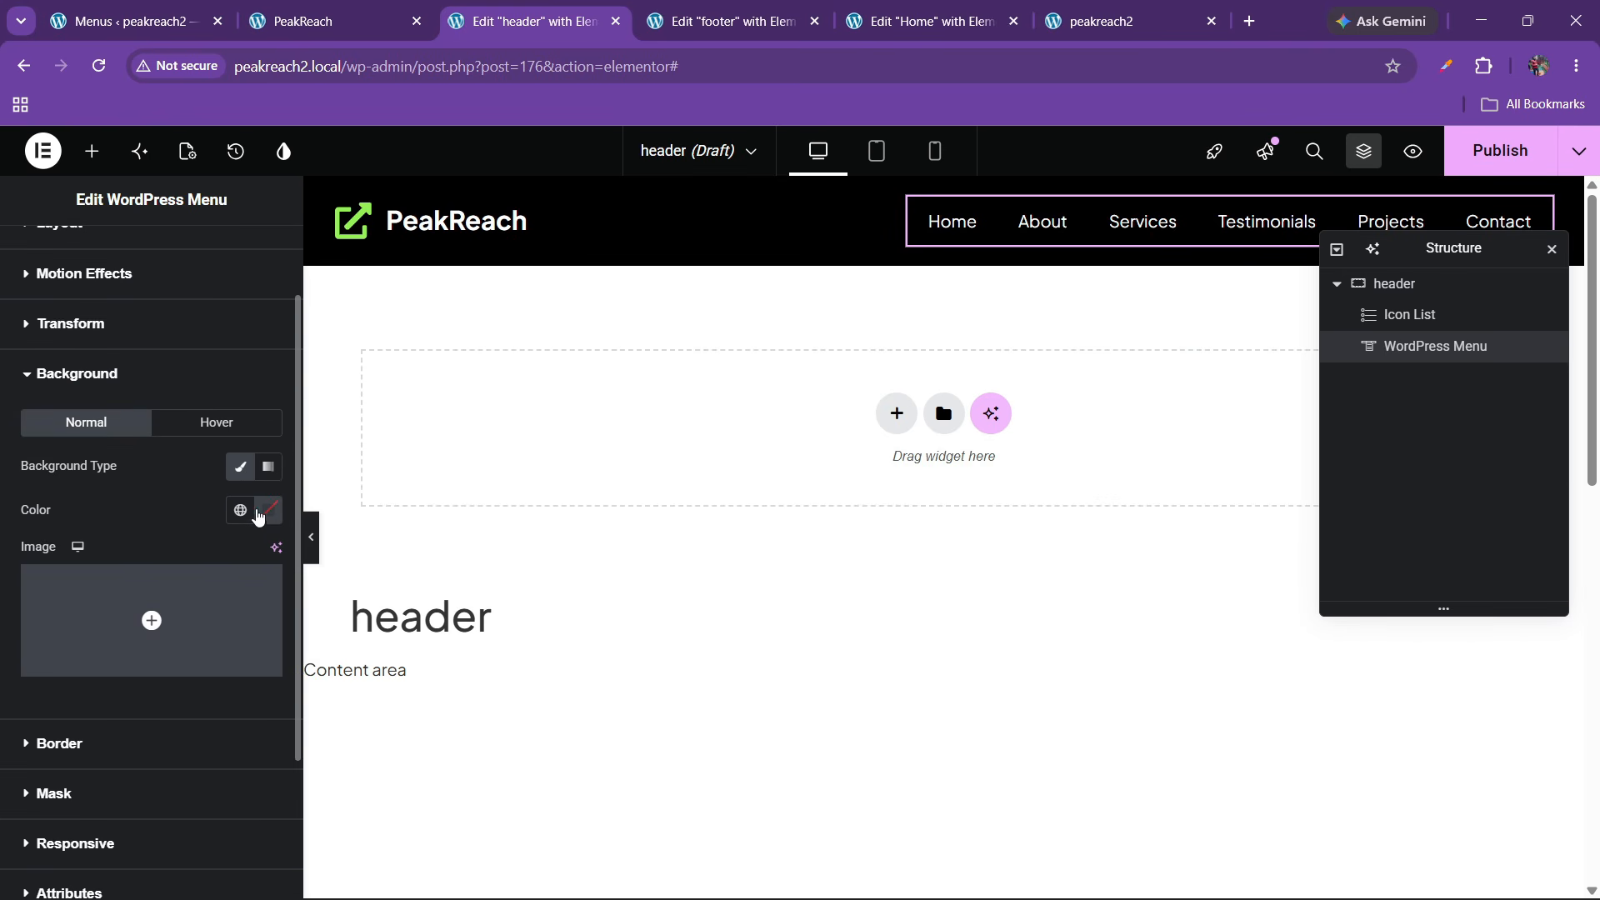
left_click(264, 526)
left_click_drag(232, 646, 89, 520)
left_click(97, 505)
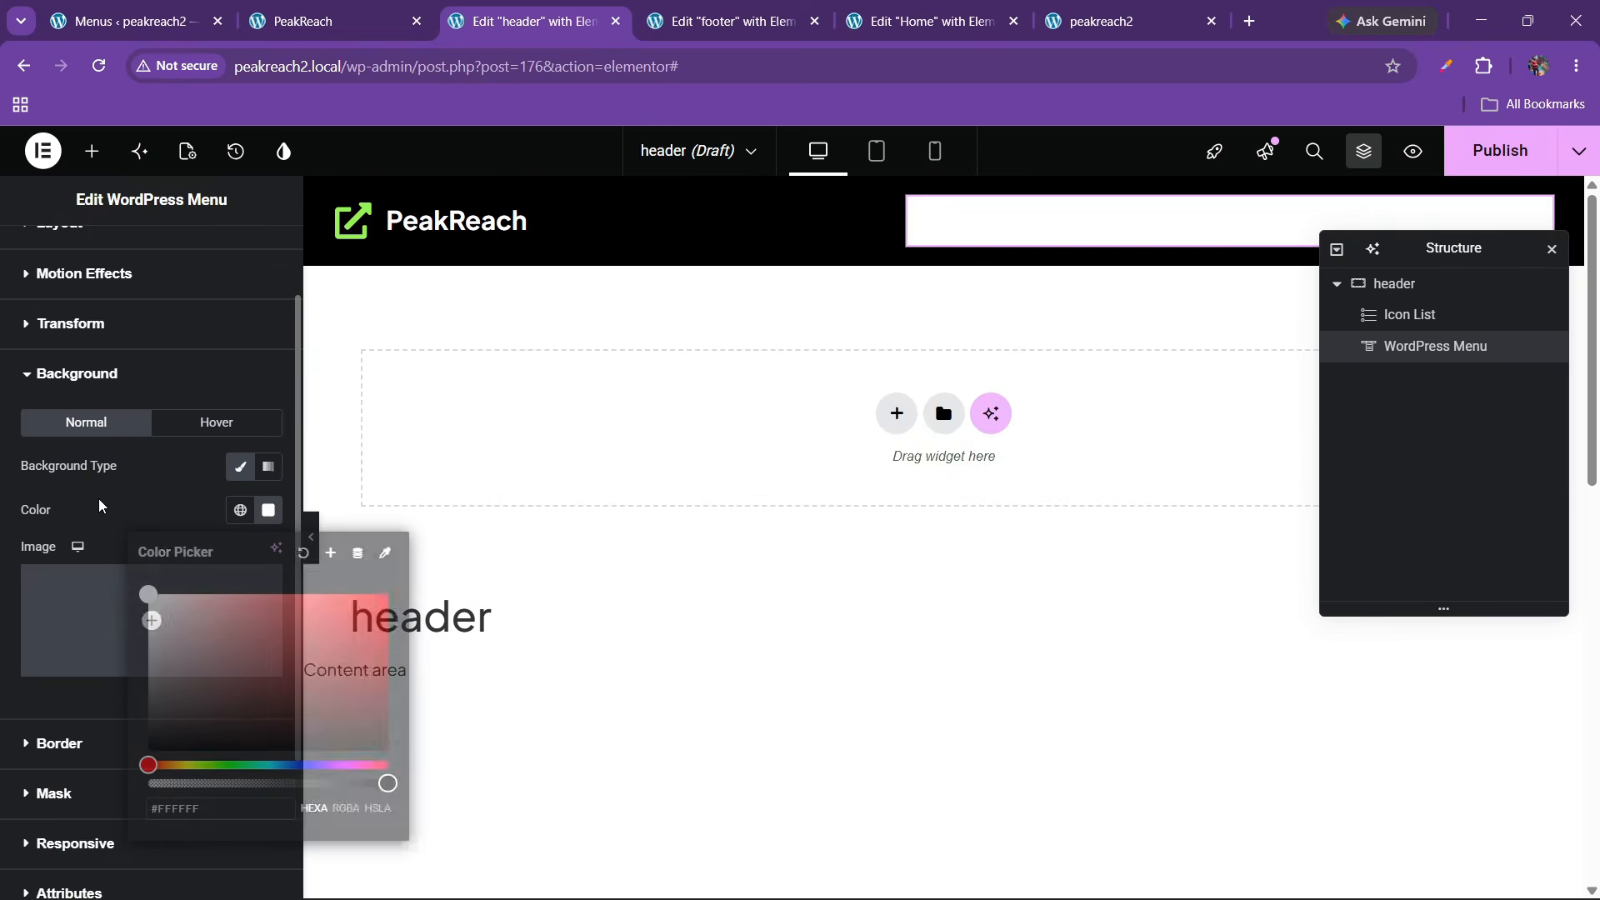
Round the menu into a pill with border radius 100 and add 10 padding
left_click(52, 743)
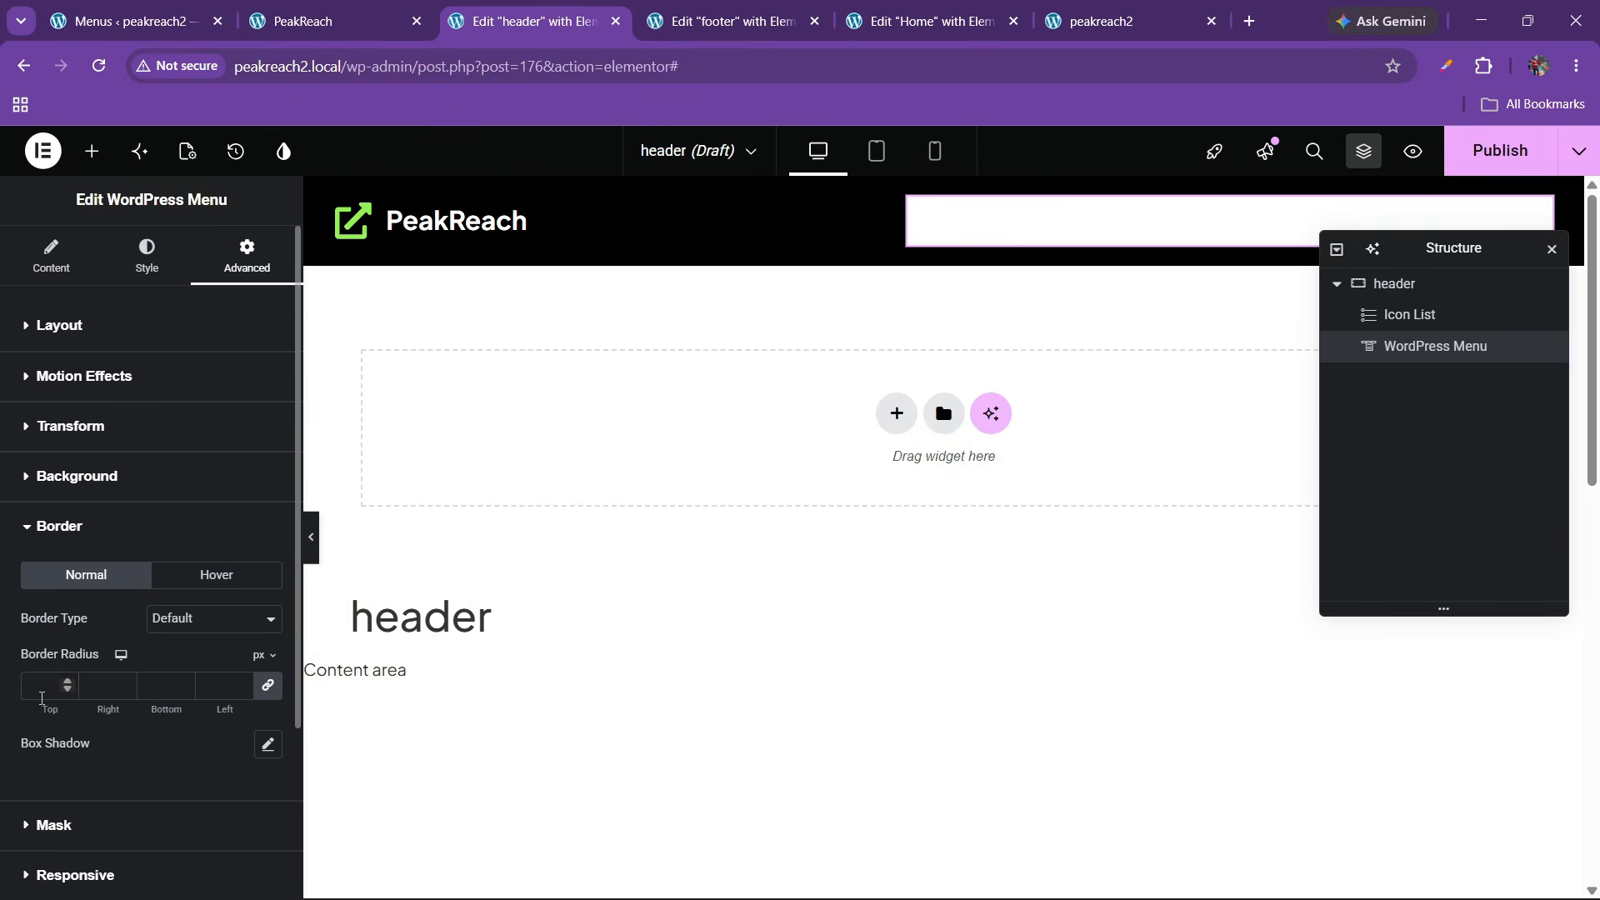
left_click(43, 684)
type("100")
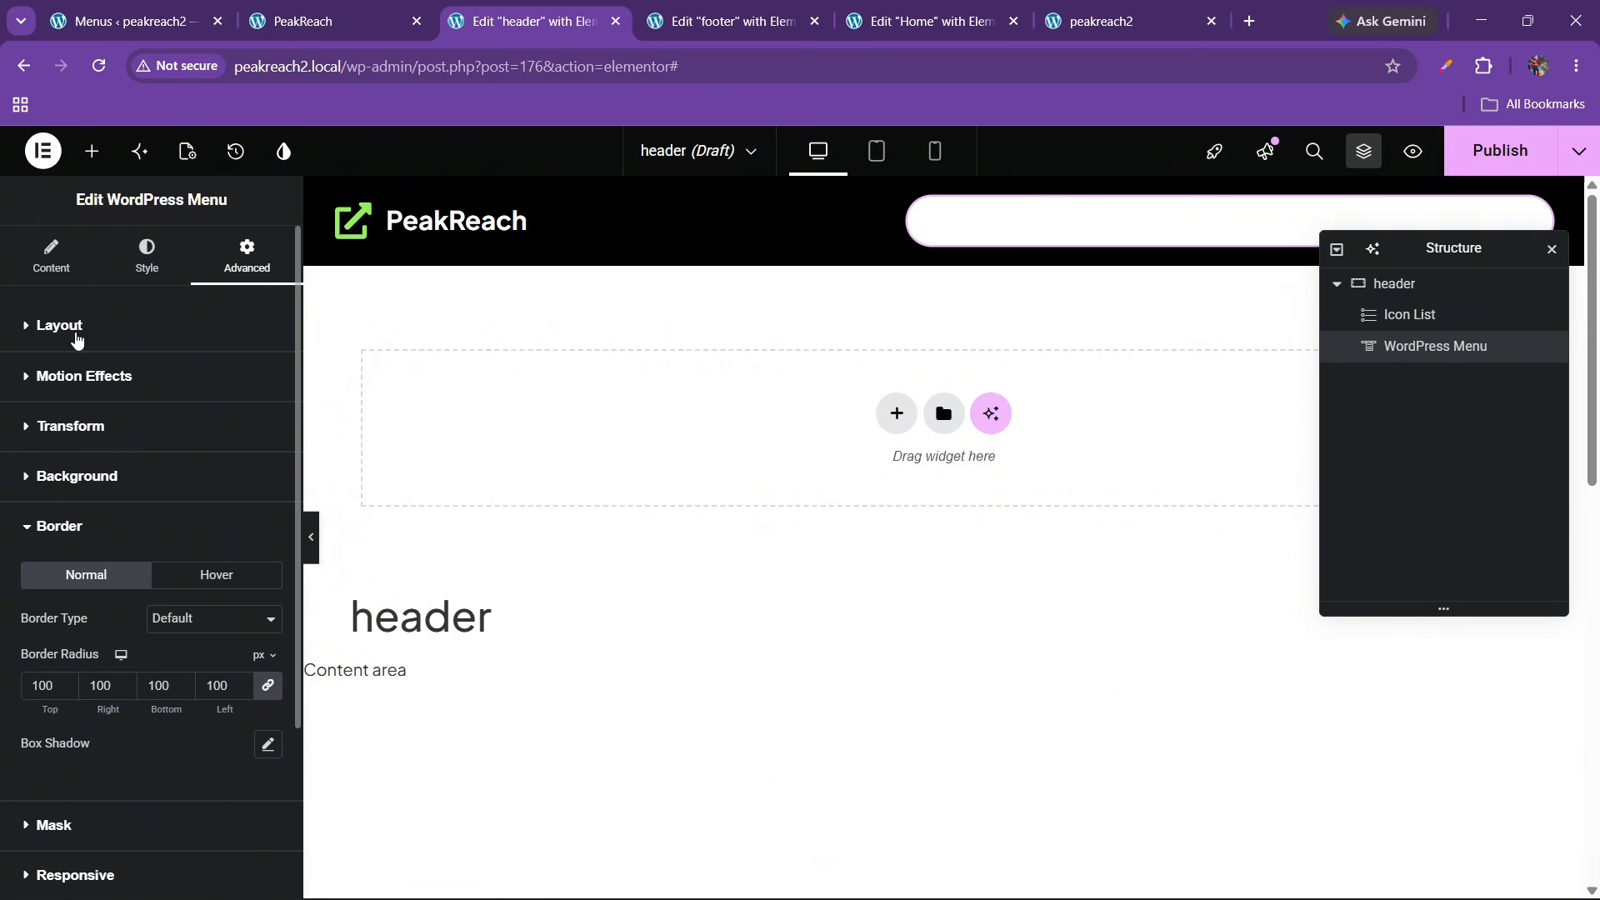
left_click(66, 326)
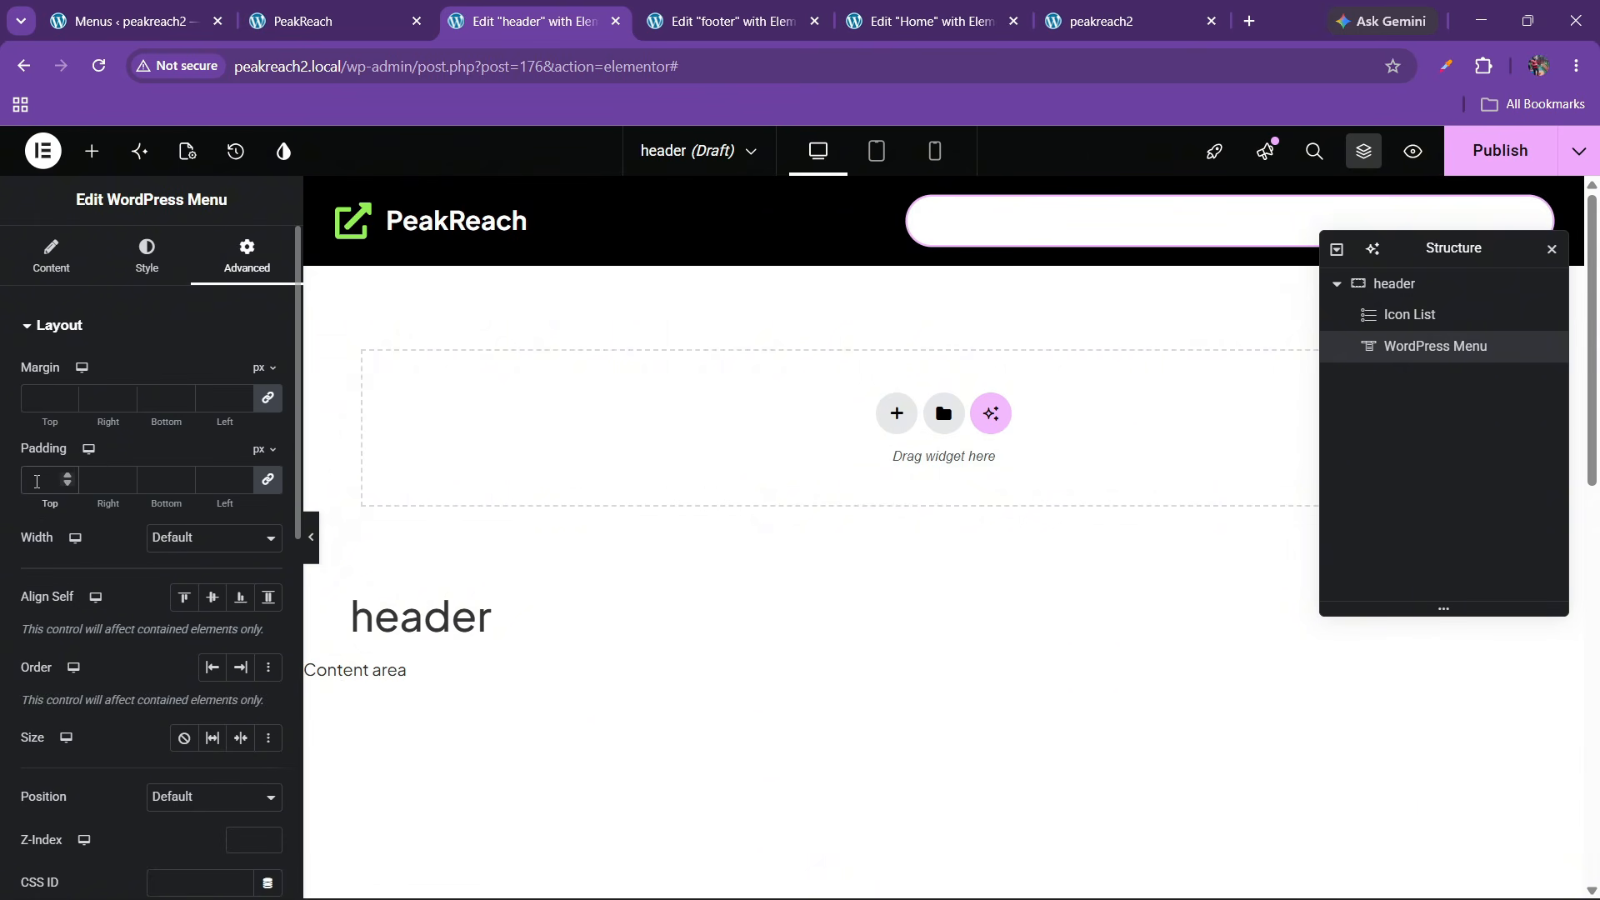
left_click(36, 482)
type("10")
Change the menu link color to black
left_click(146, 254)
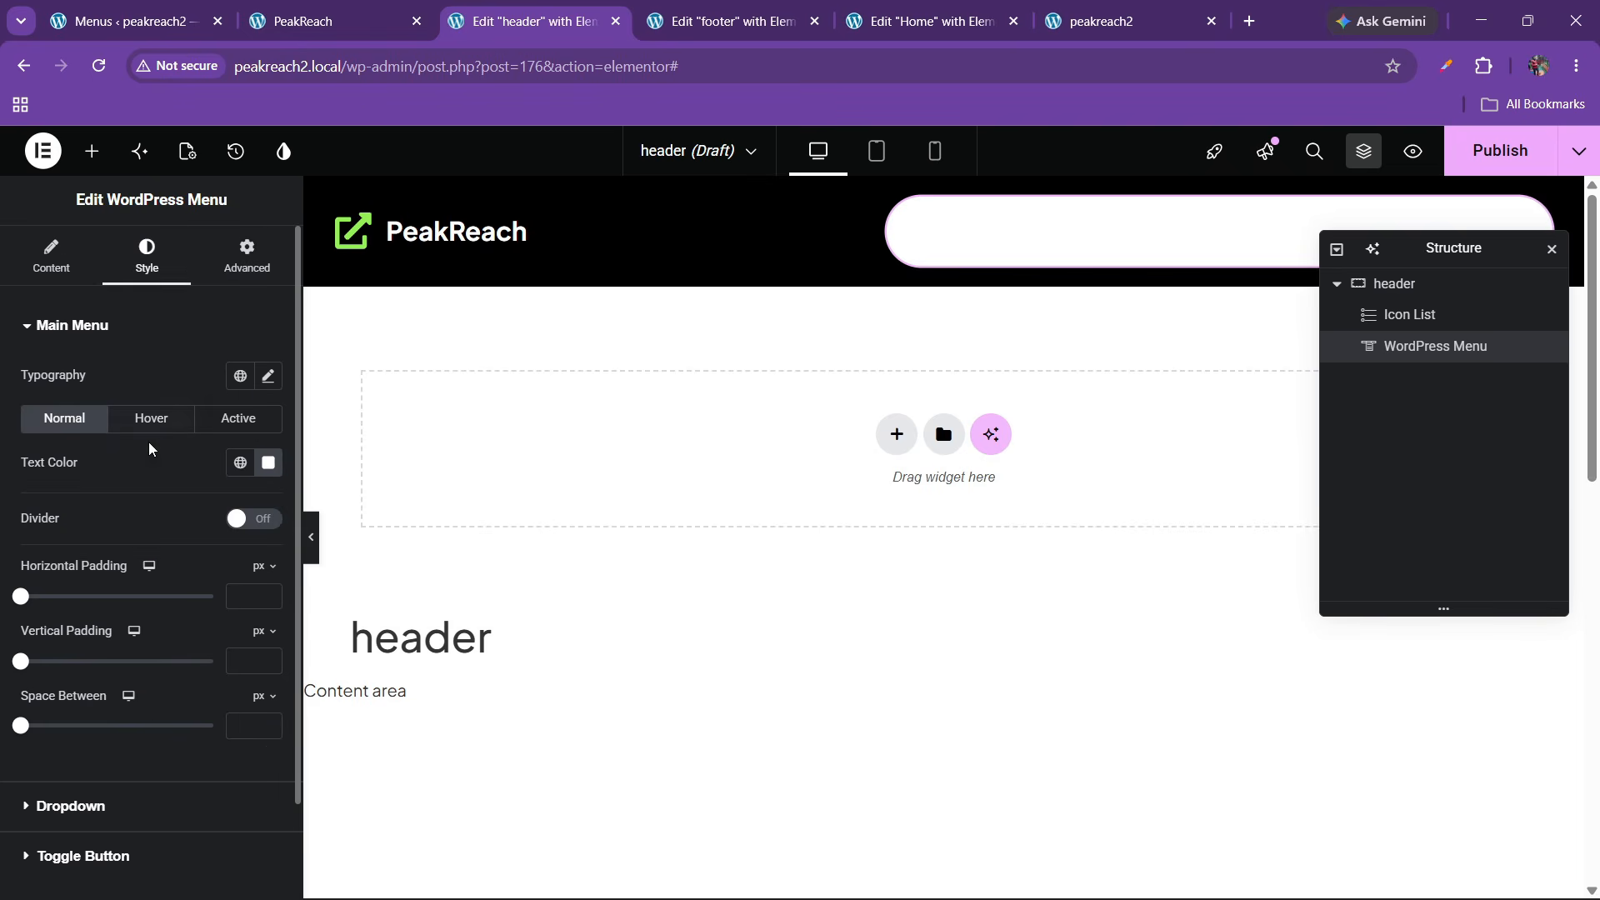
scroll(146, 566, "down", 1)
left_click(267, 362)
left_click_drag(200, 564, 145, 617)
left_click(159, 361)
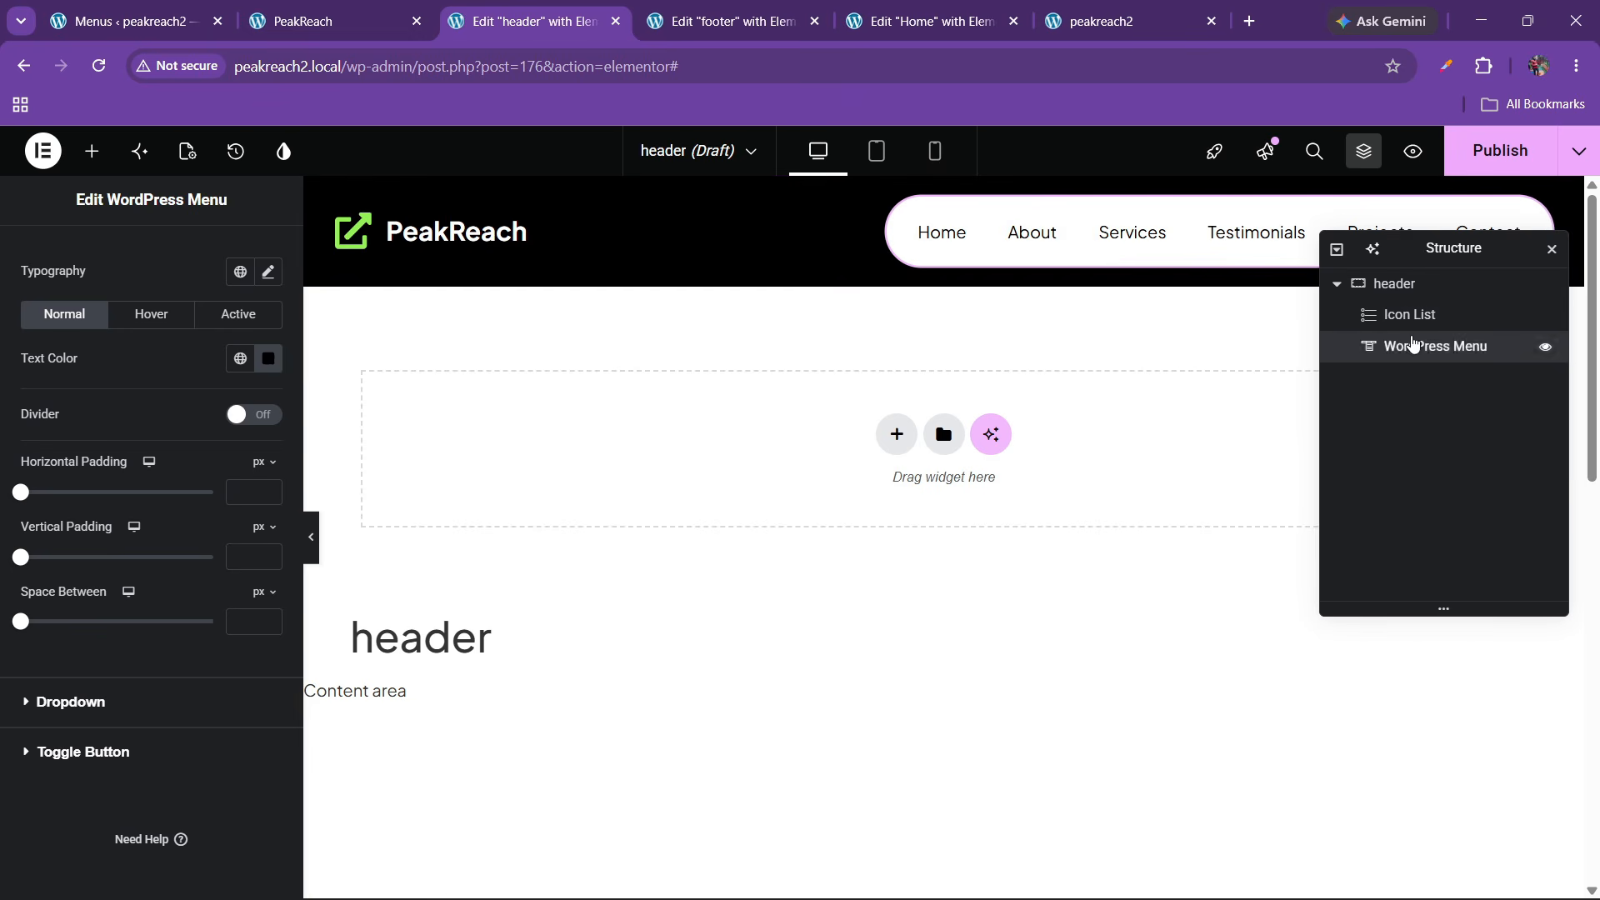
Set the menu widget's padding back to 0
scroll(67, 367, "up", 1)
left_click(246, 256)
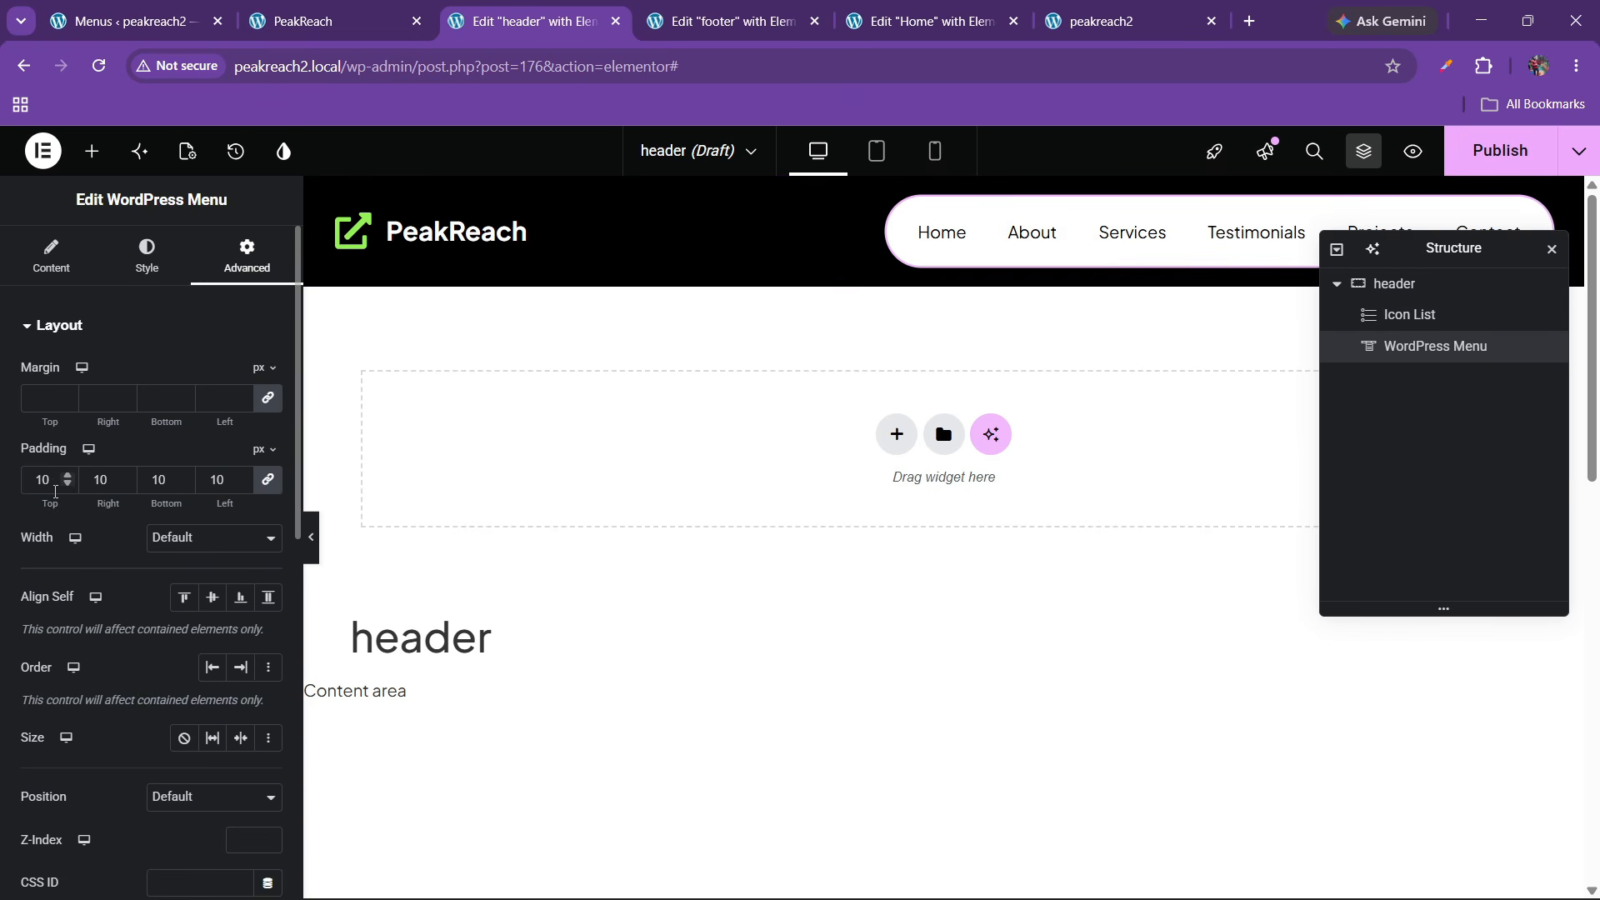
type("0")
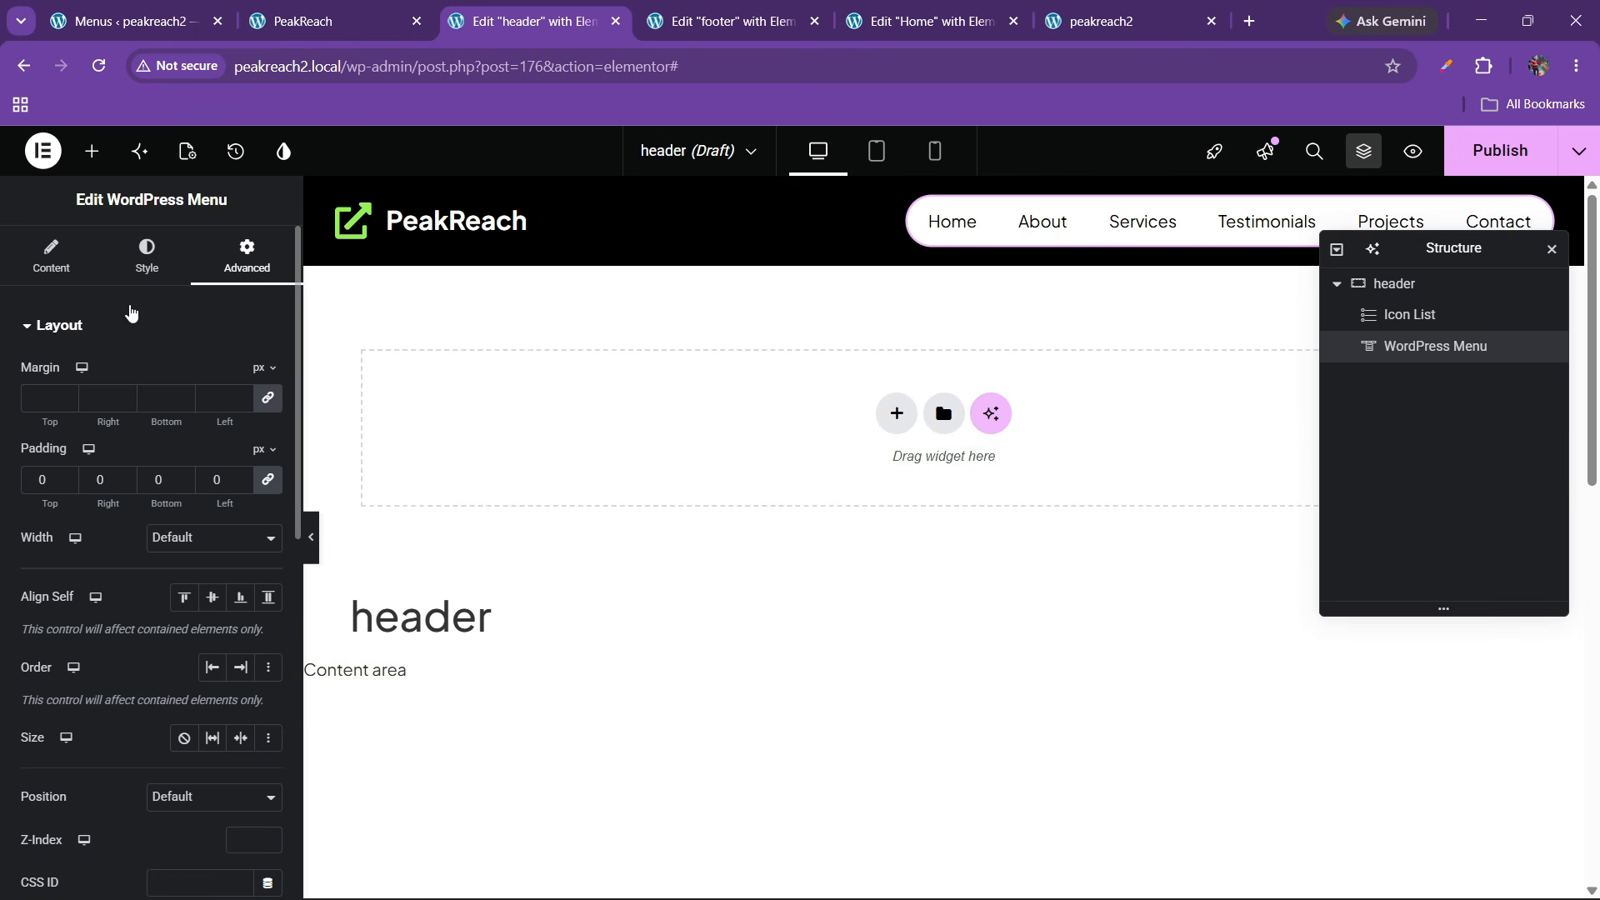
left_click(141, 271)
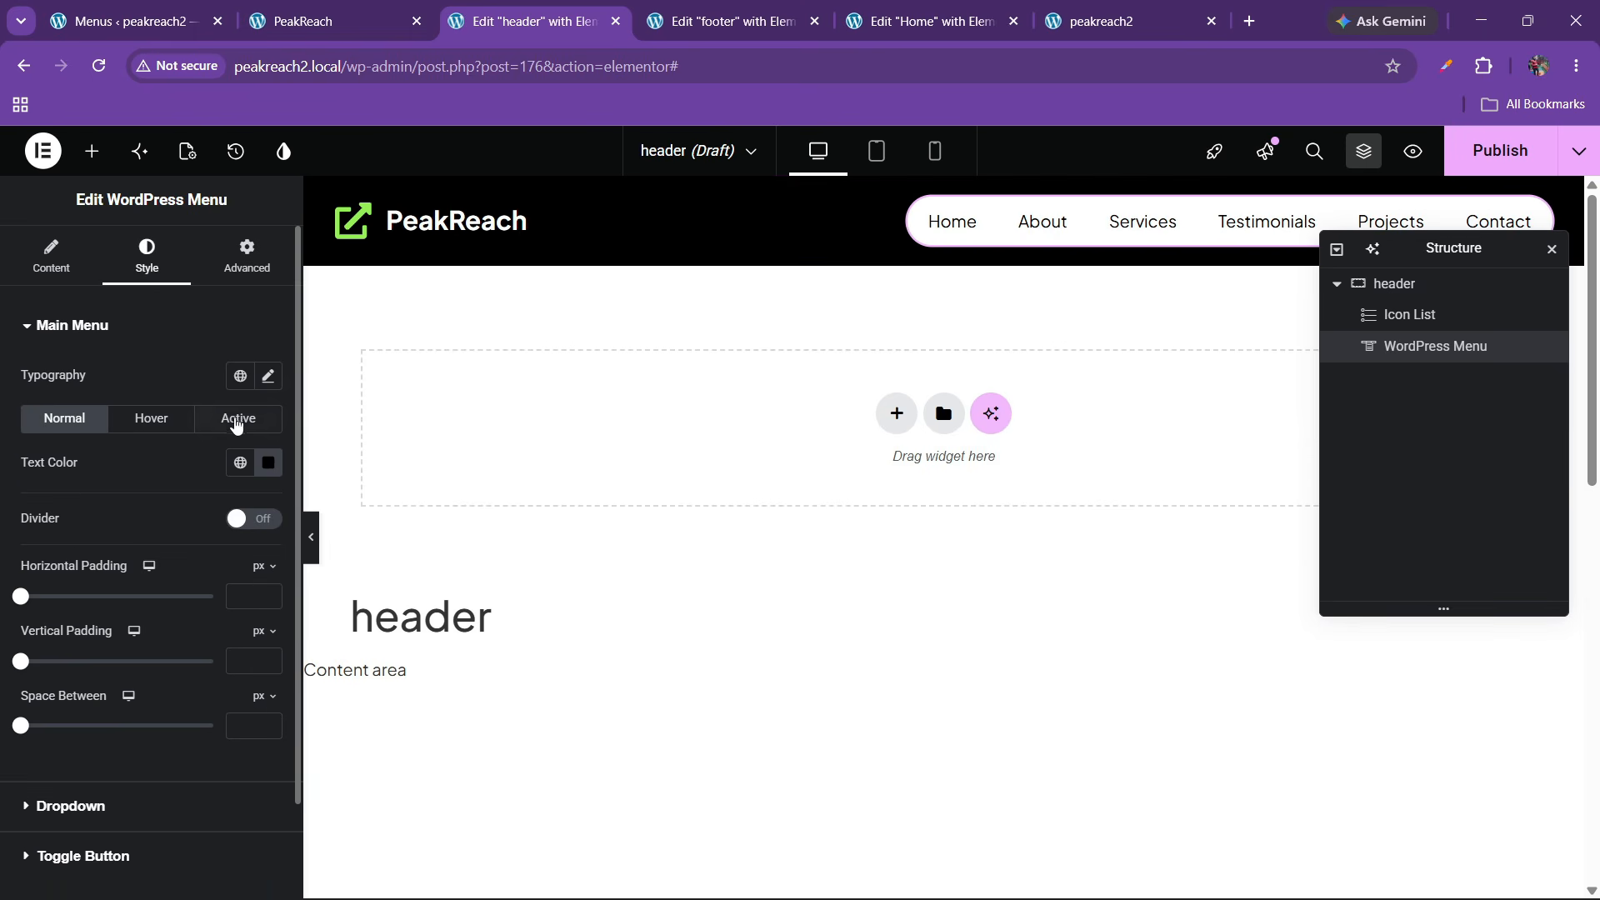
Set the menu typography font weight to 500 (Medium)
left_click(267, 376)
left_click(185, 581)
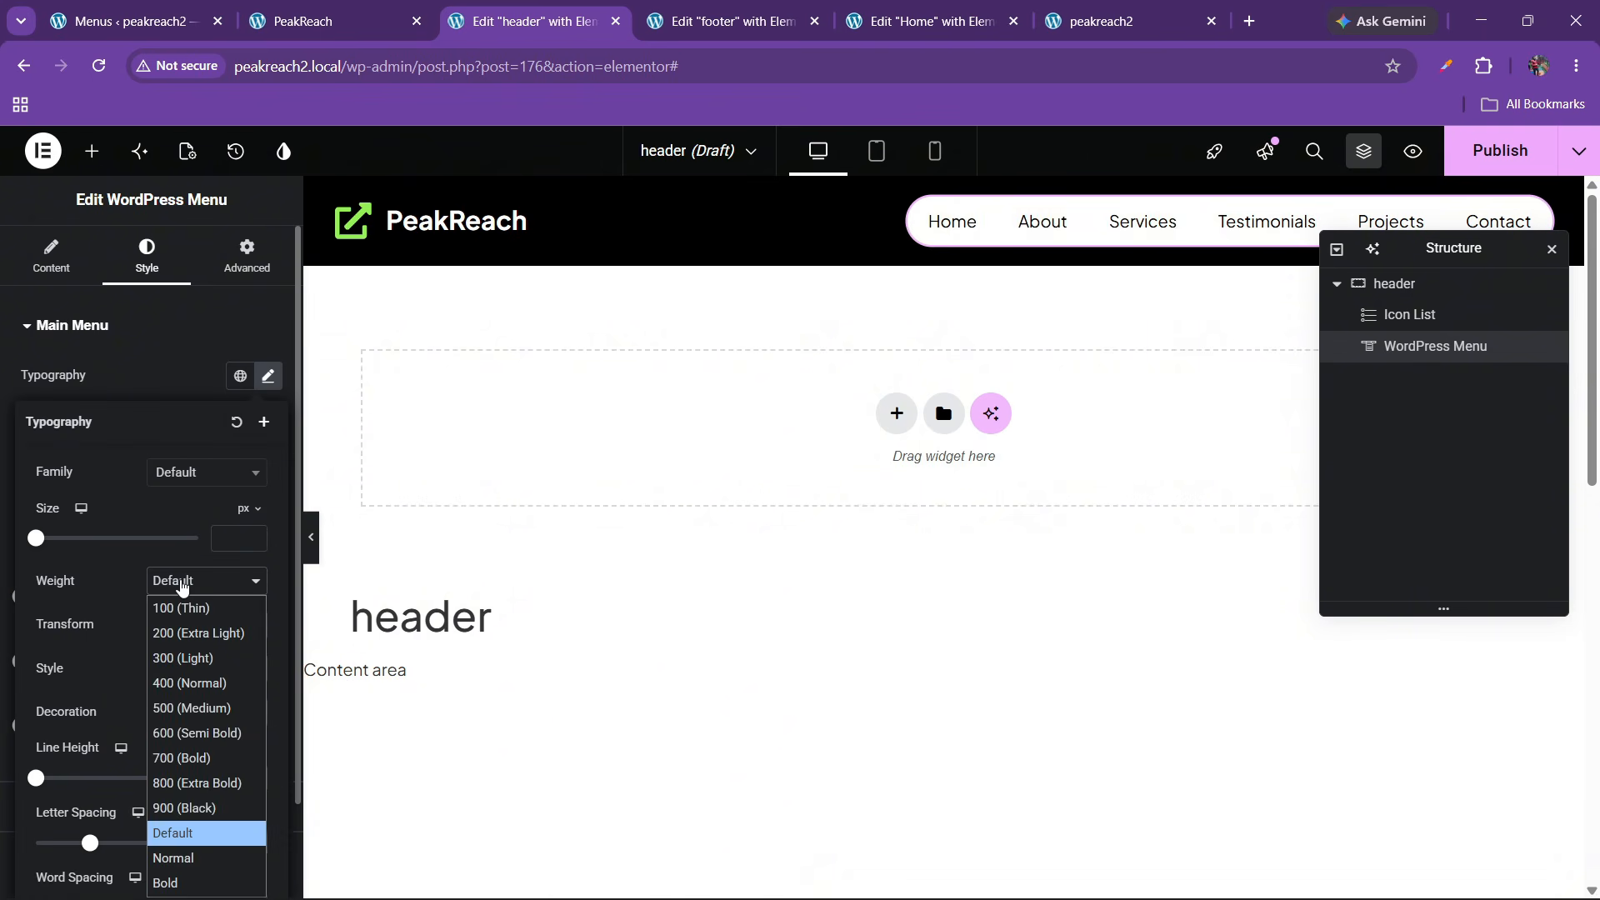
left_click(183, 715)
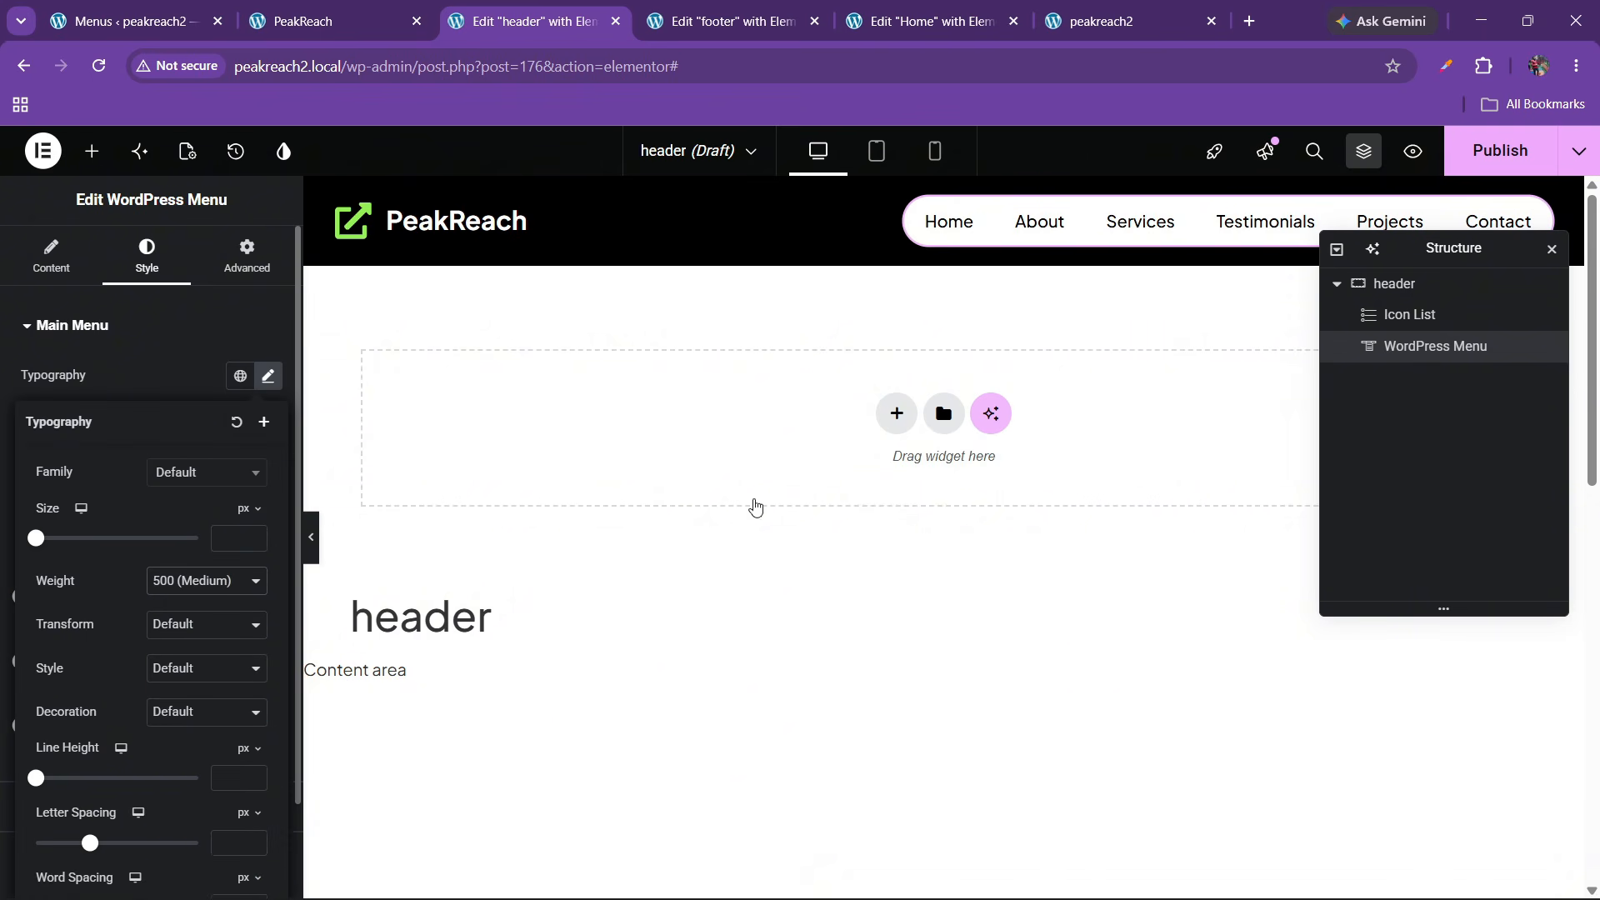
left_click(147, 394)
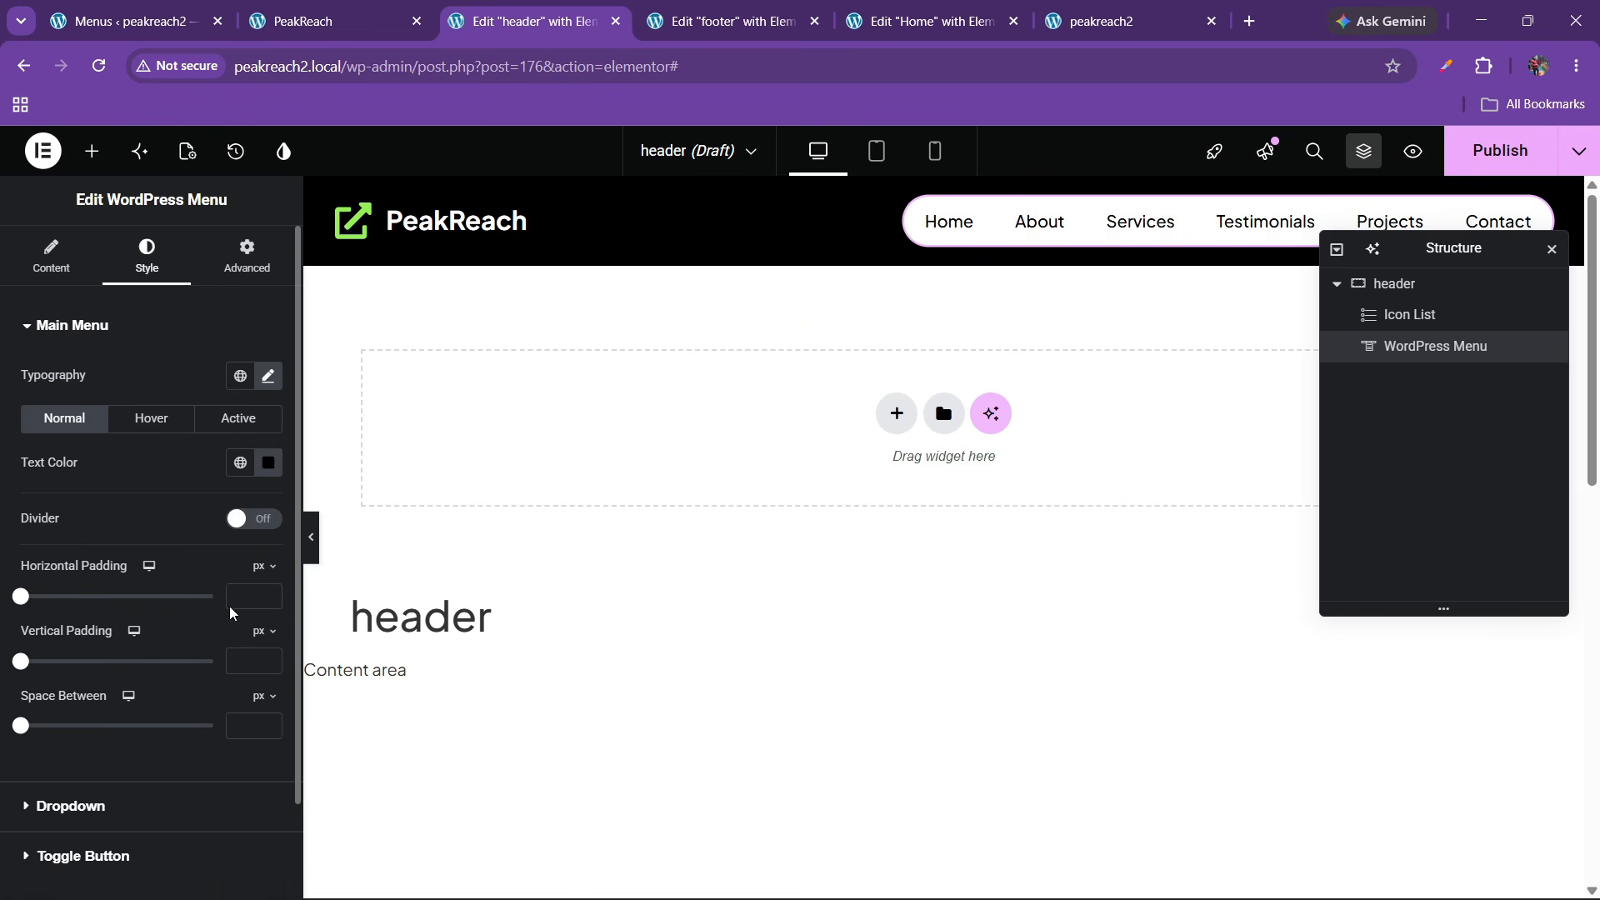
Give the menu items 15 px horizontal and 13 px vertical padding
left_click(268, 593)
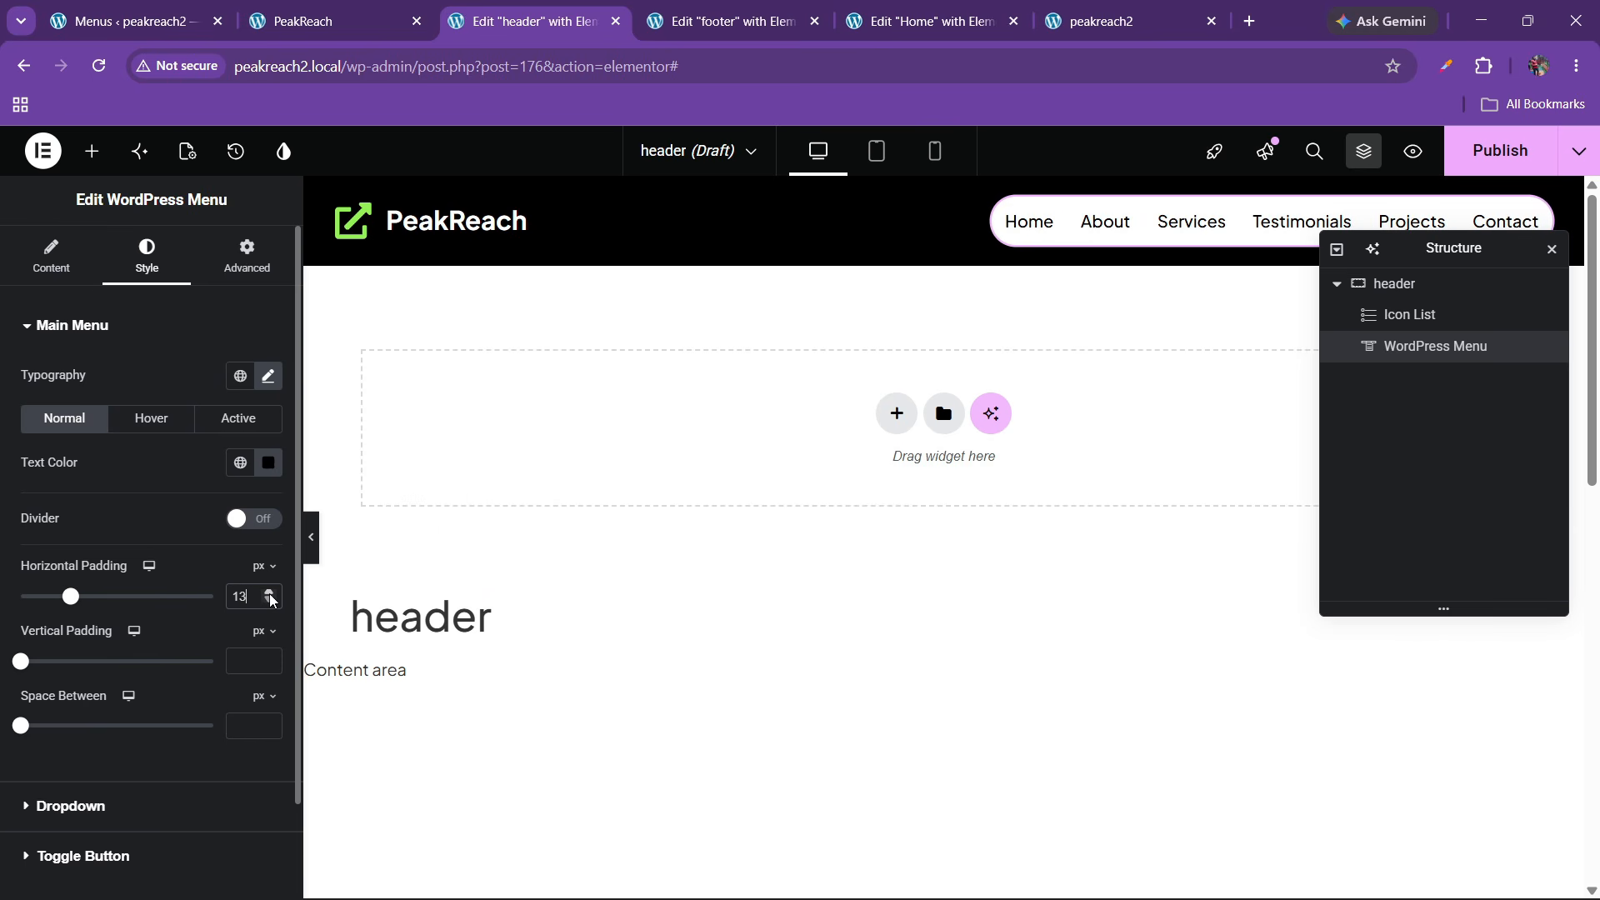
left_click(269, 594)
left_click(269, 602)
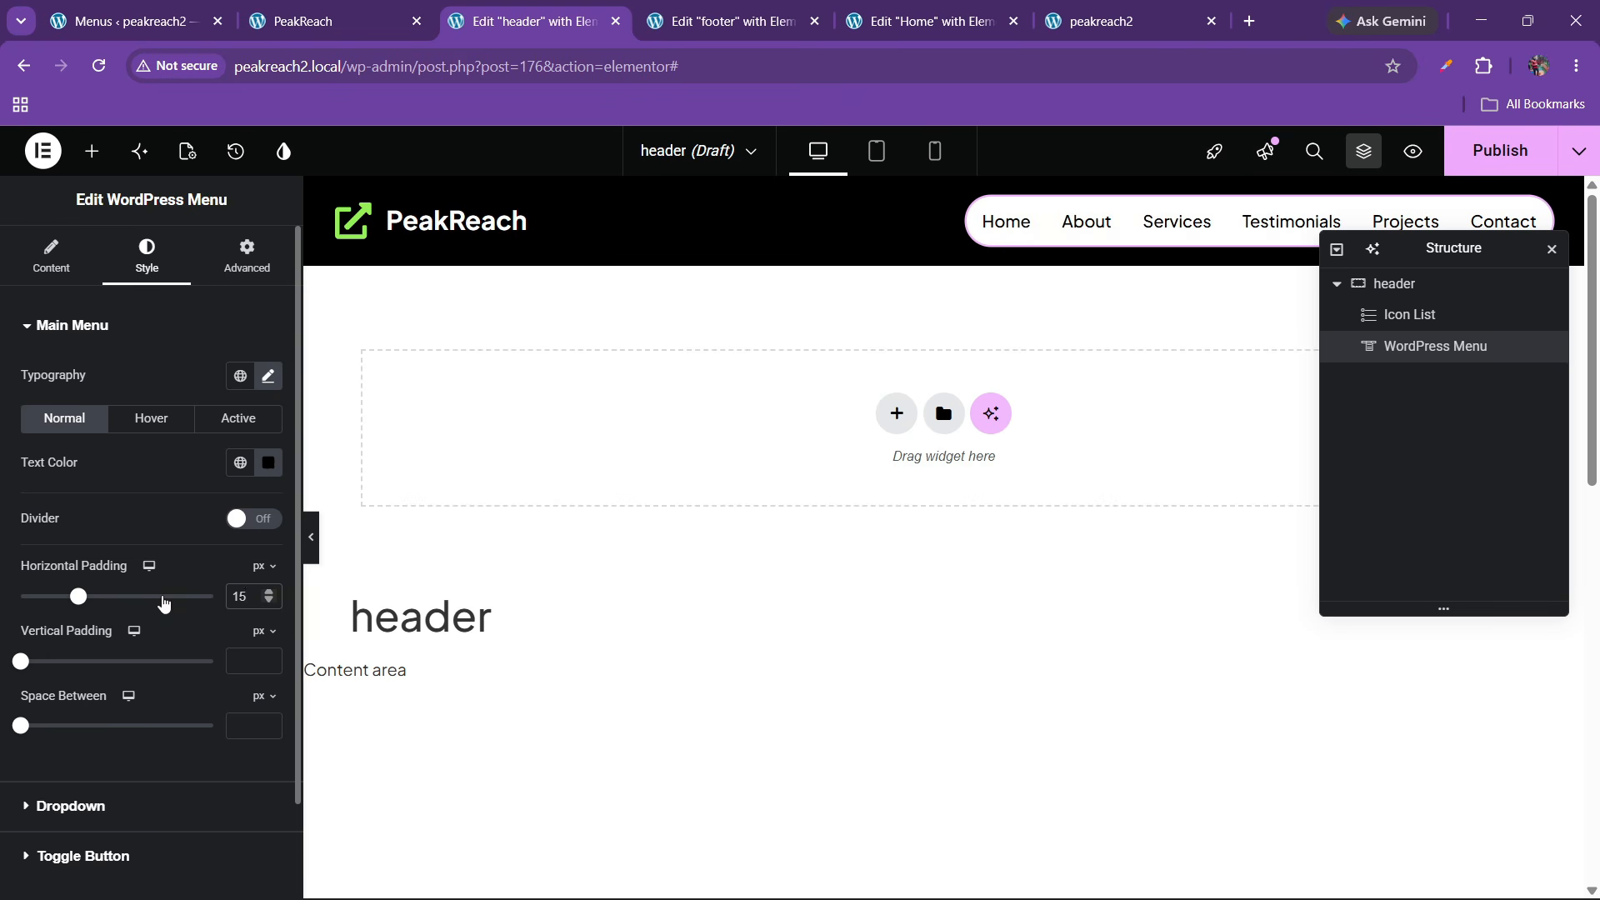
left_click(269, 658)
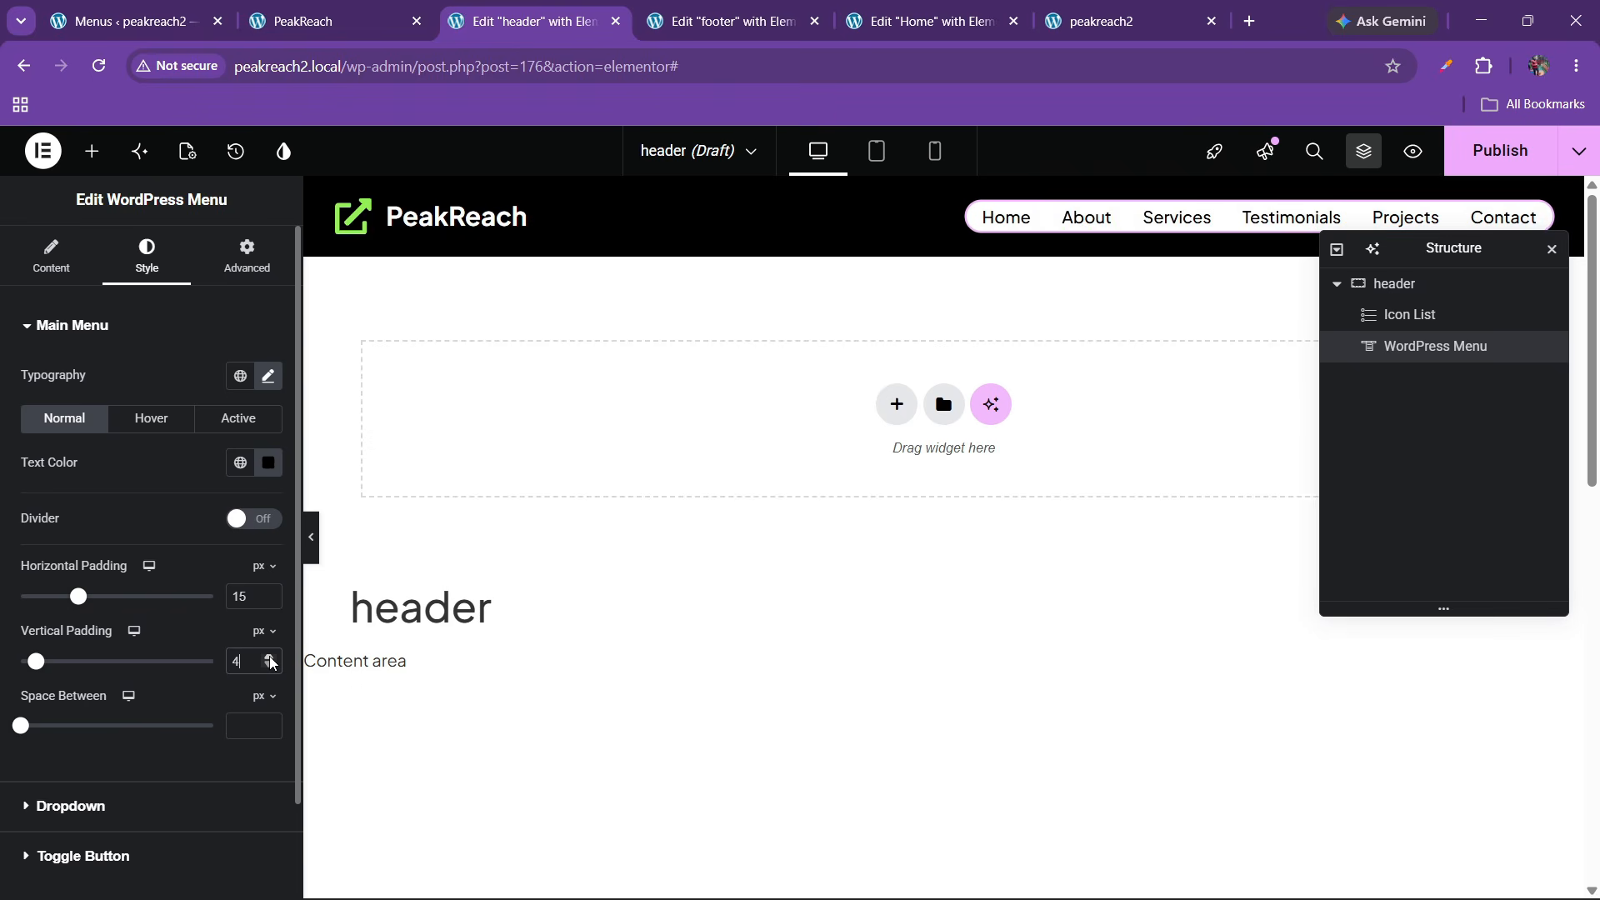
left_click(270, 658)
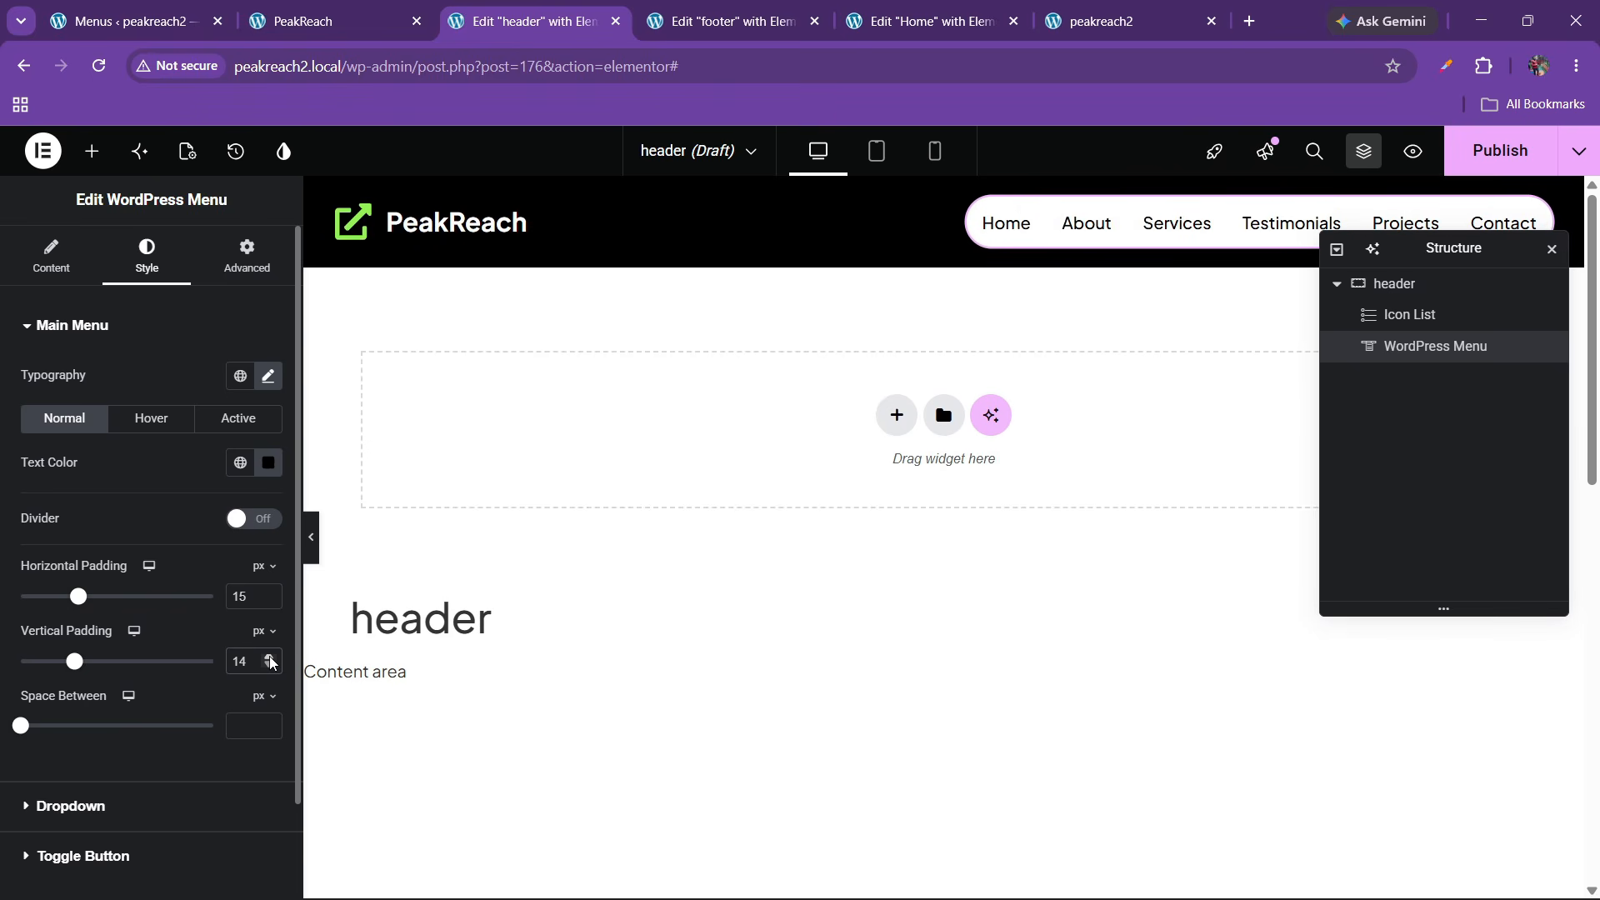
left_click(269, 657)
left_click(272, 664)
left_click(273, 665)
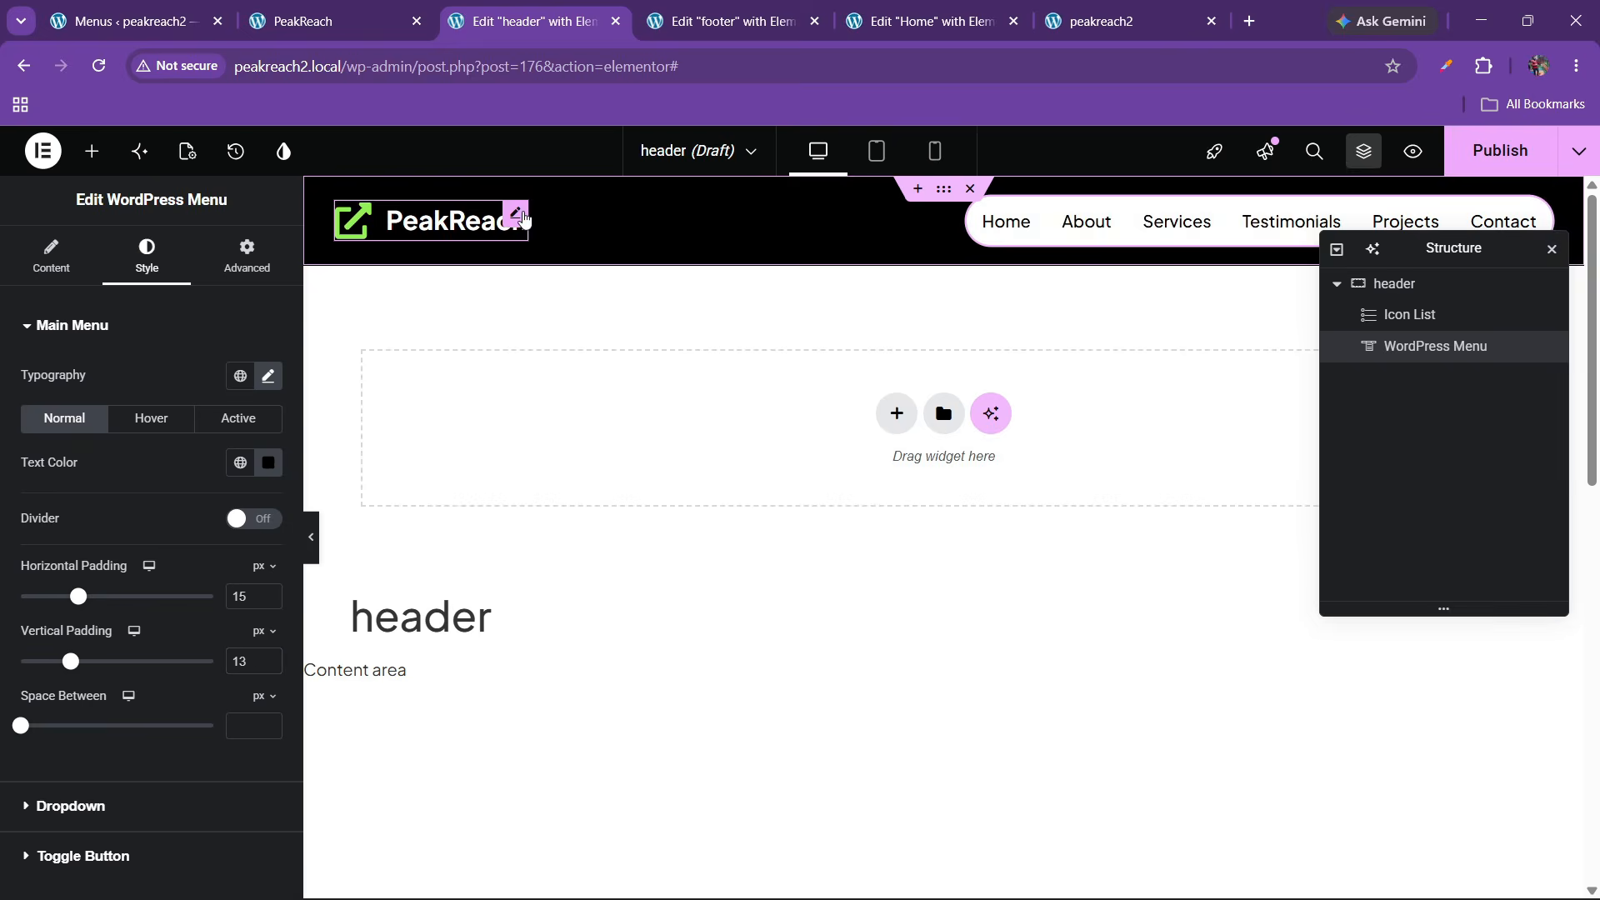
Set the PeakReach Icon List item's link to the Site URL dynamic tag
left_click(523, 219)
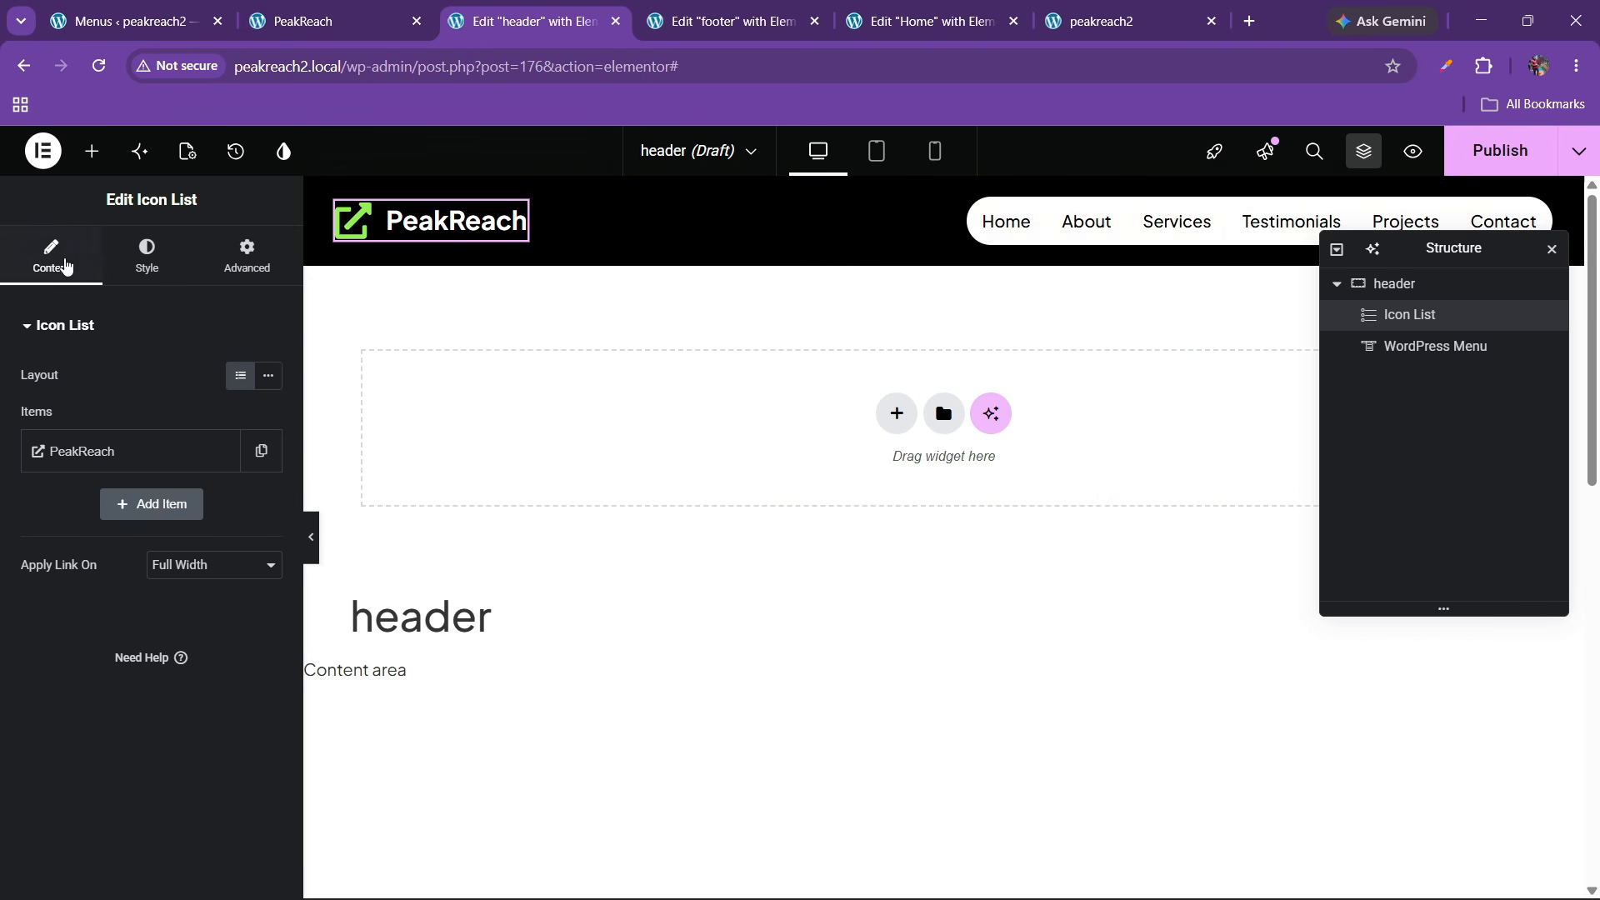
left_click(117, 457)
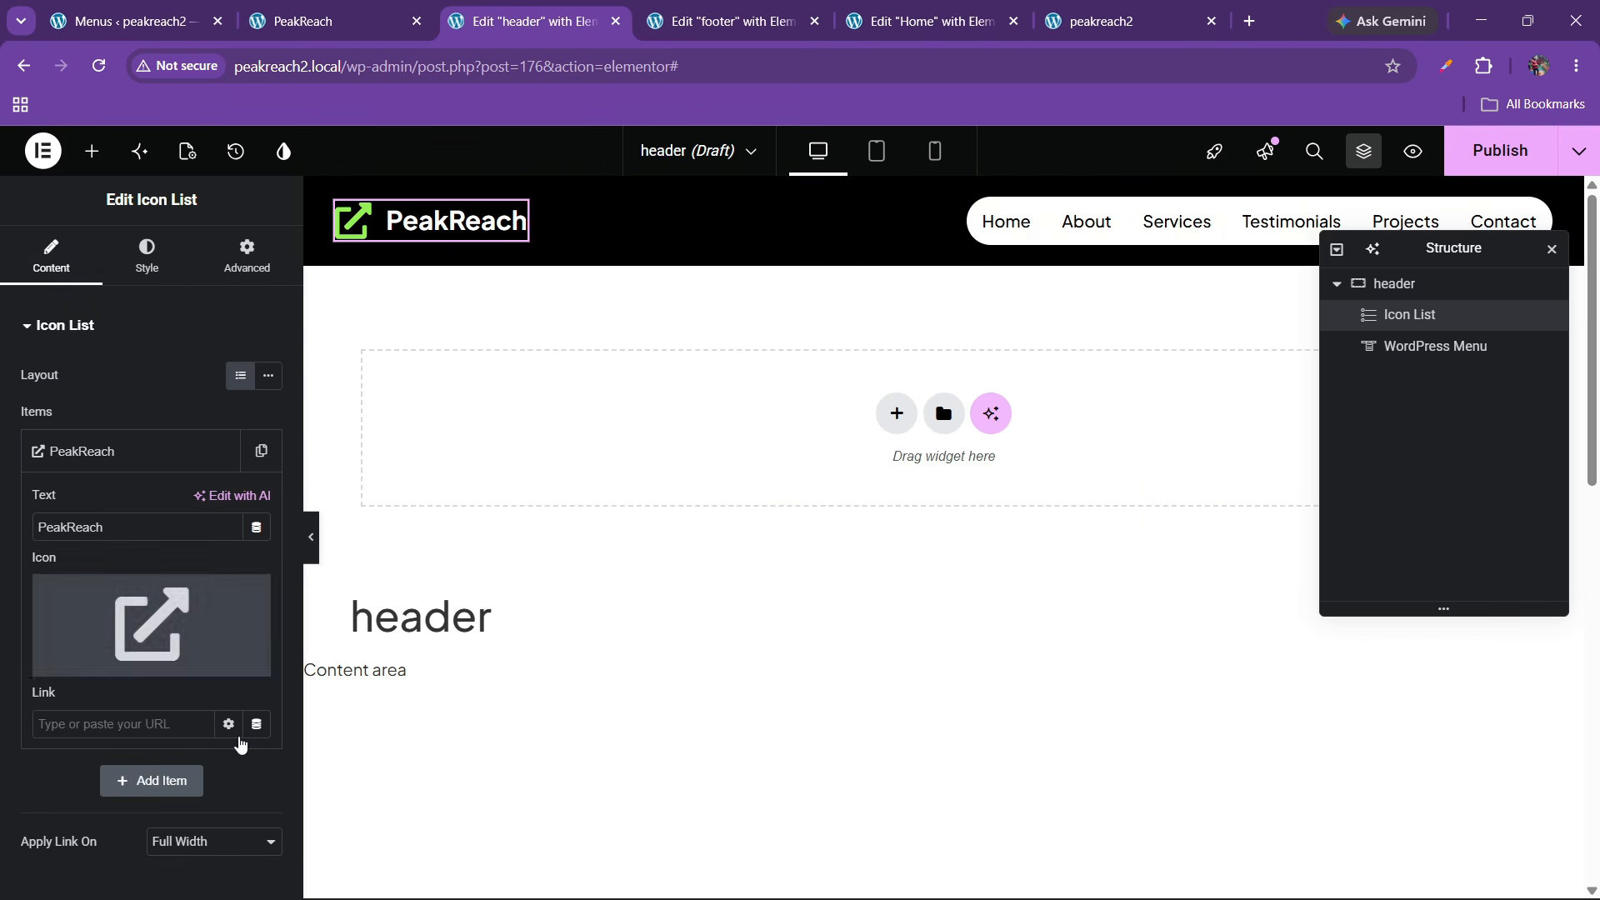
left_click(257, 726)
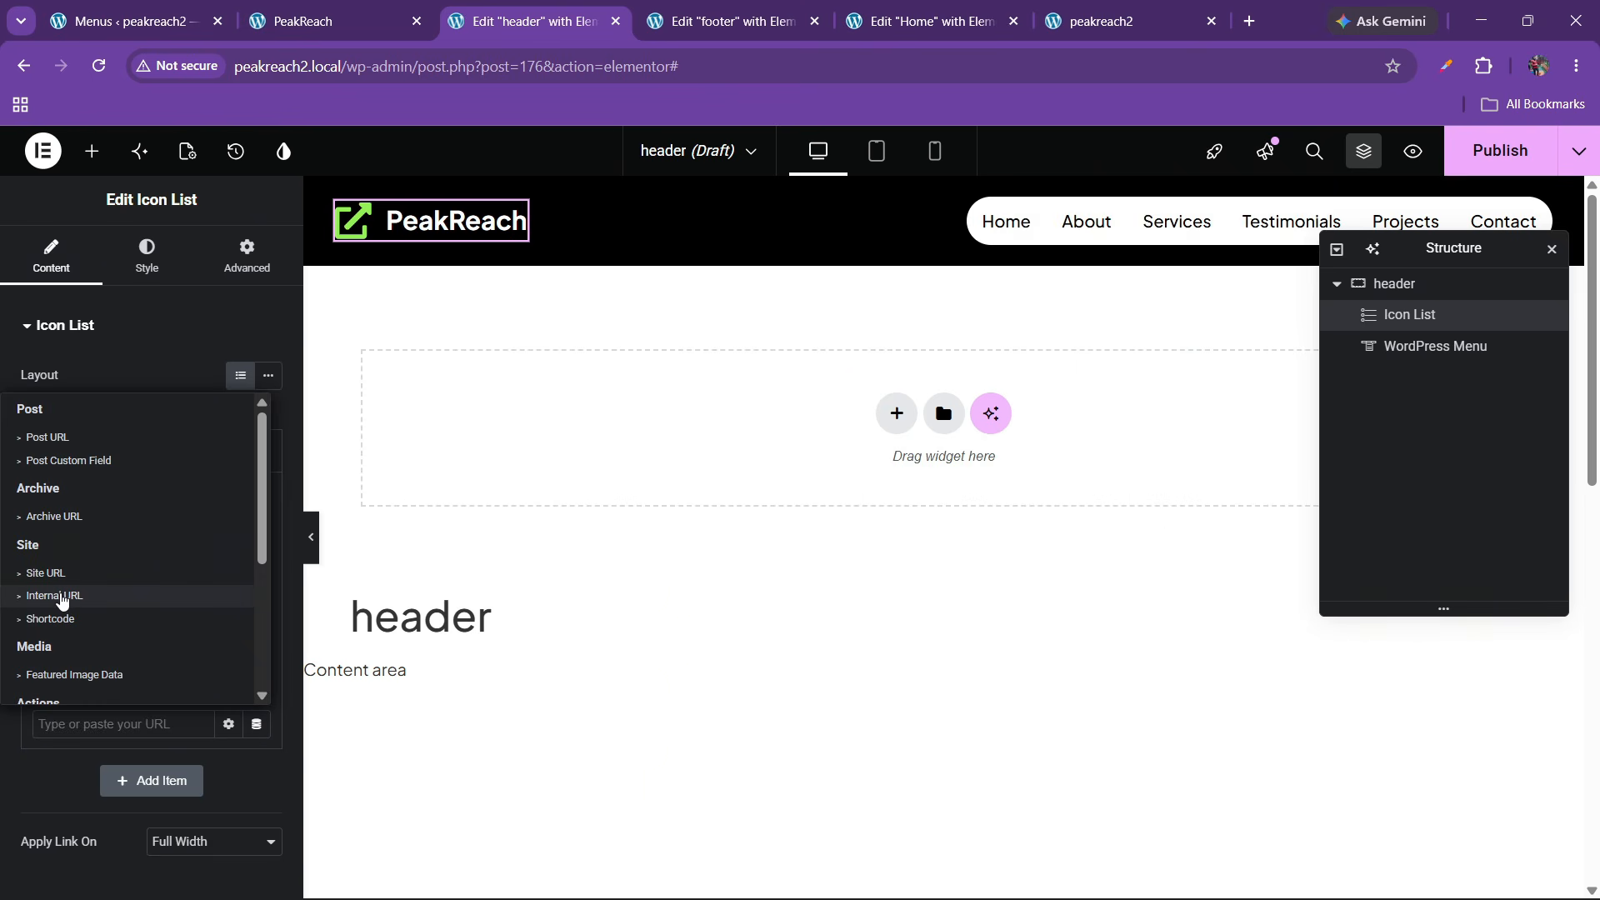
left_click(51, 574)
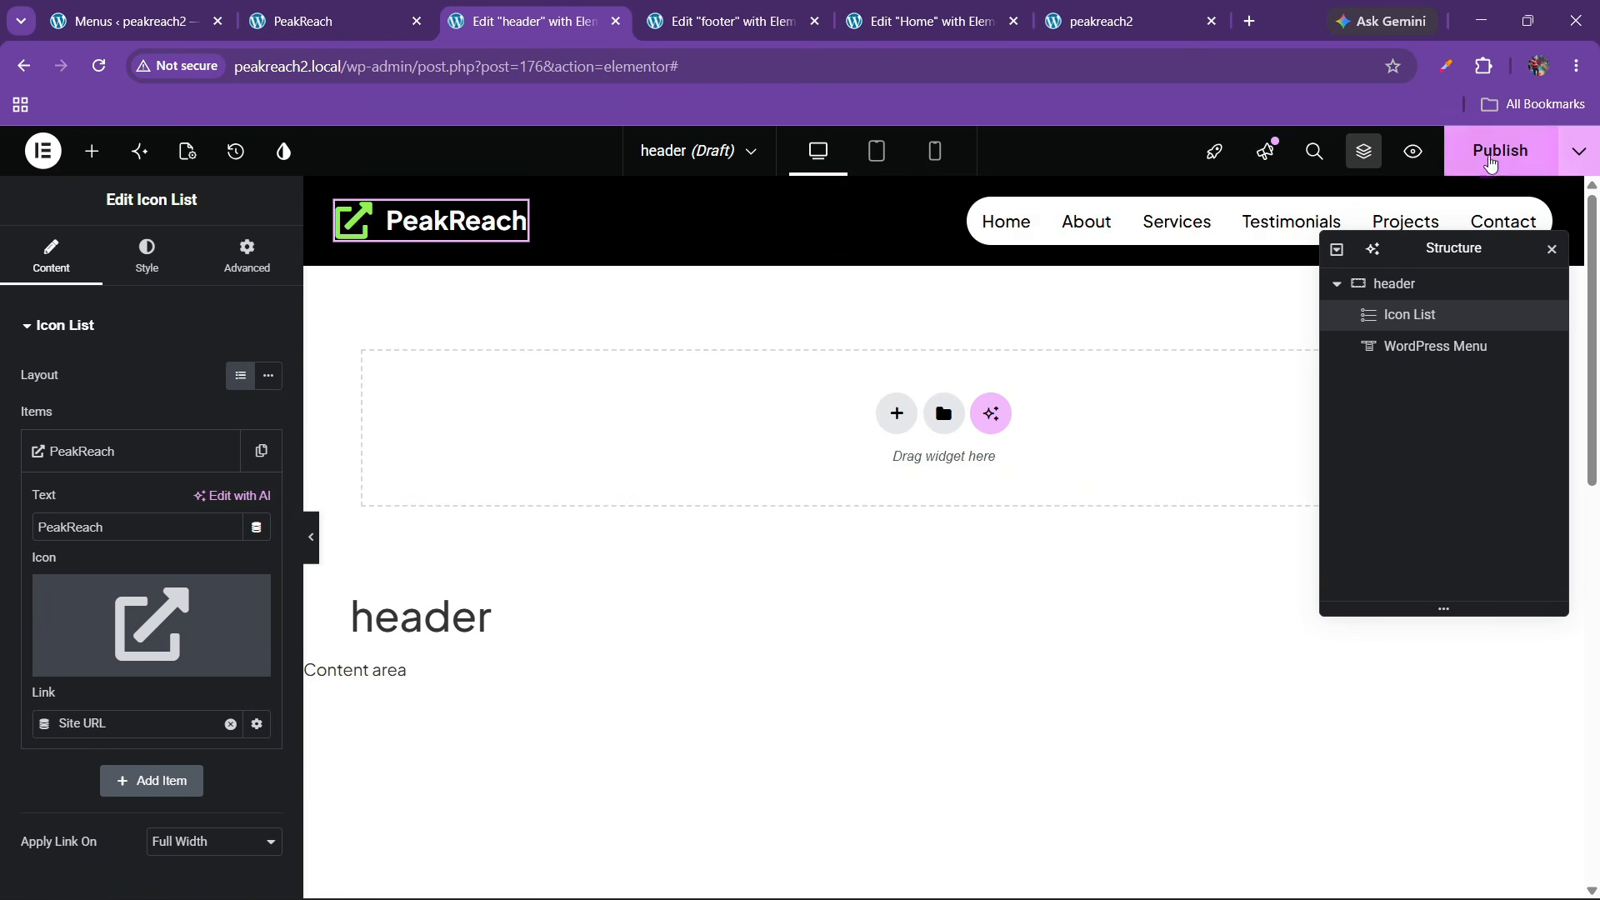
Publish the header template with an Include / Entire site display condition
left_click(1491, 152)
left_click(787, 626)
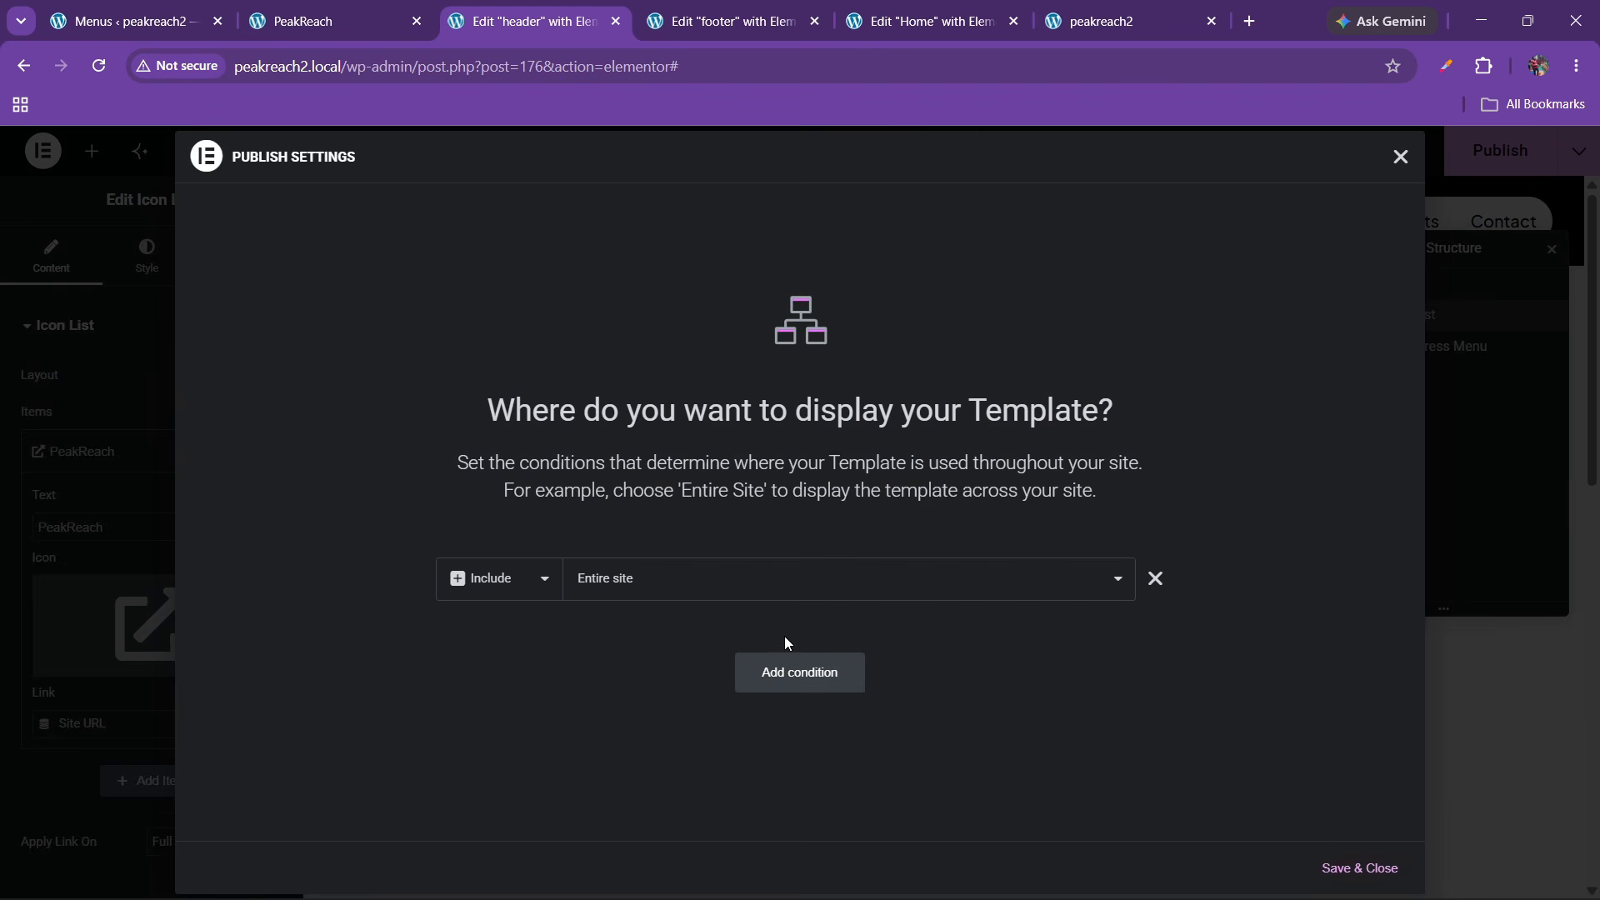
left_click(1360, 869)
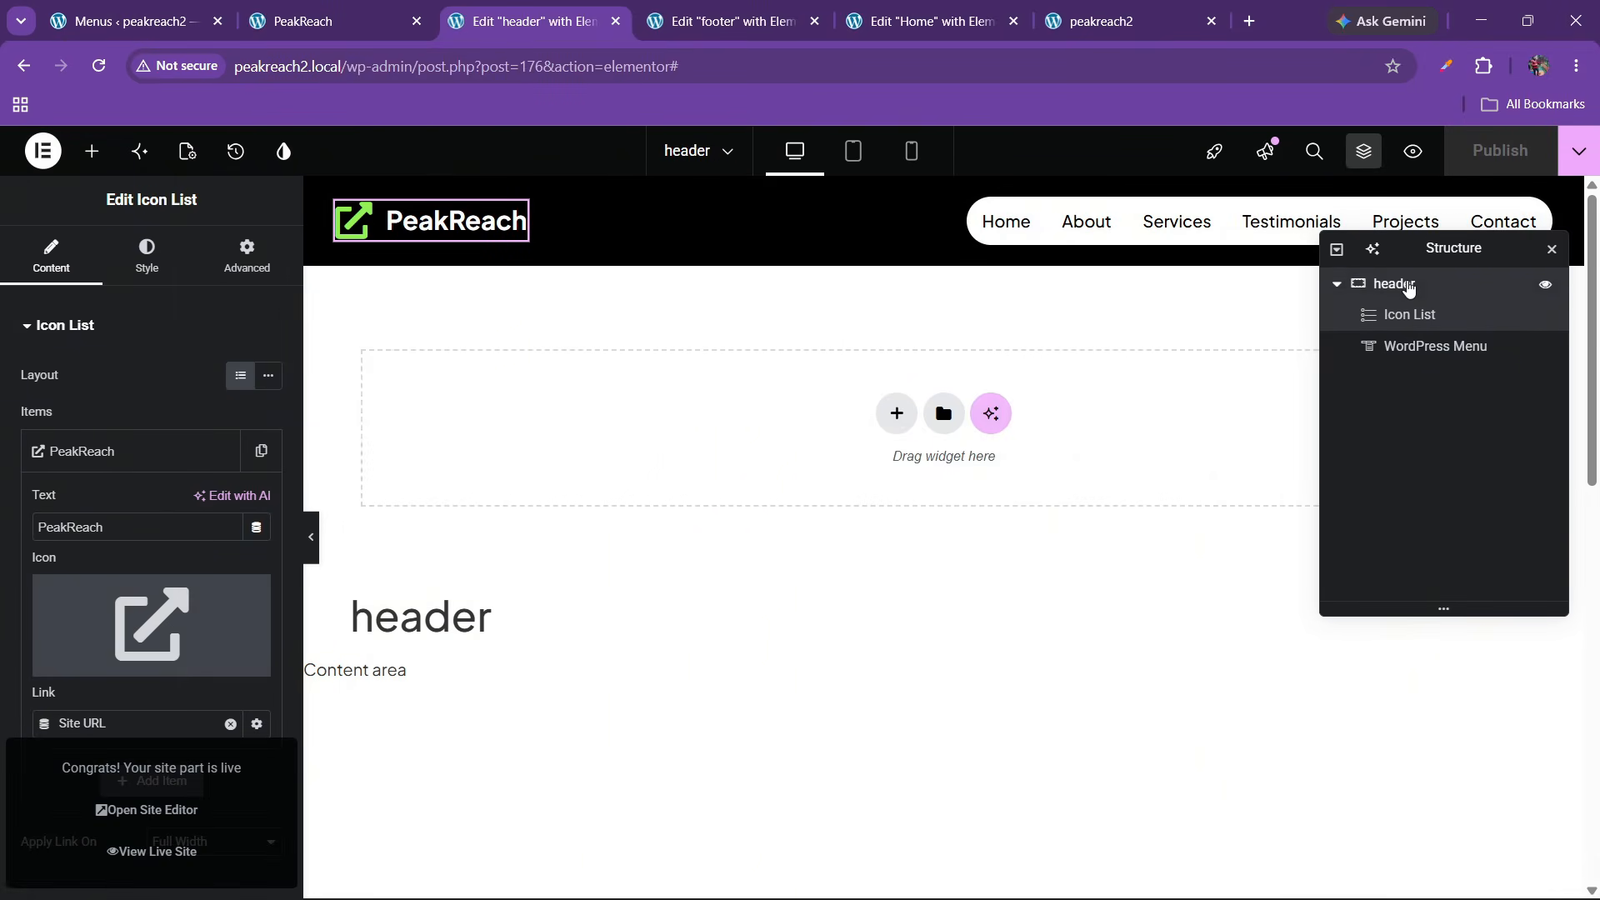
Make the header container sticky at Top, republish, and switch to the live site
left_click(1383, 284)
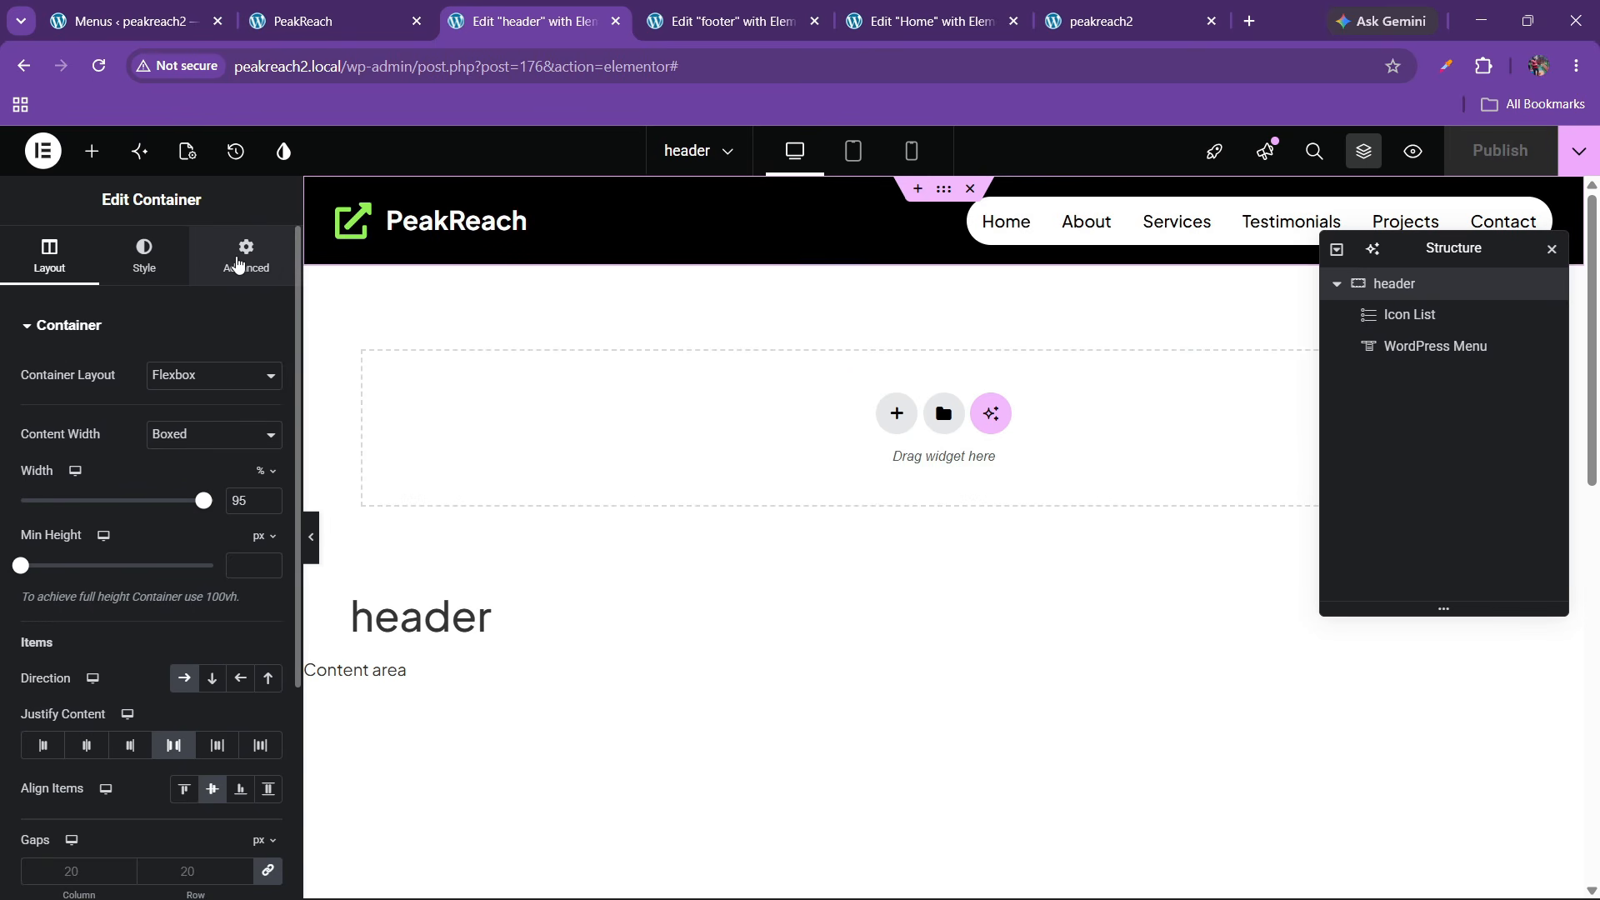
scroll(96, 517, "down", 5)
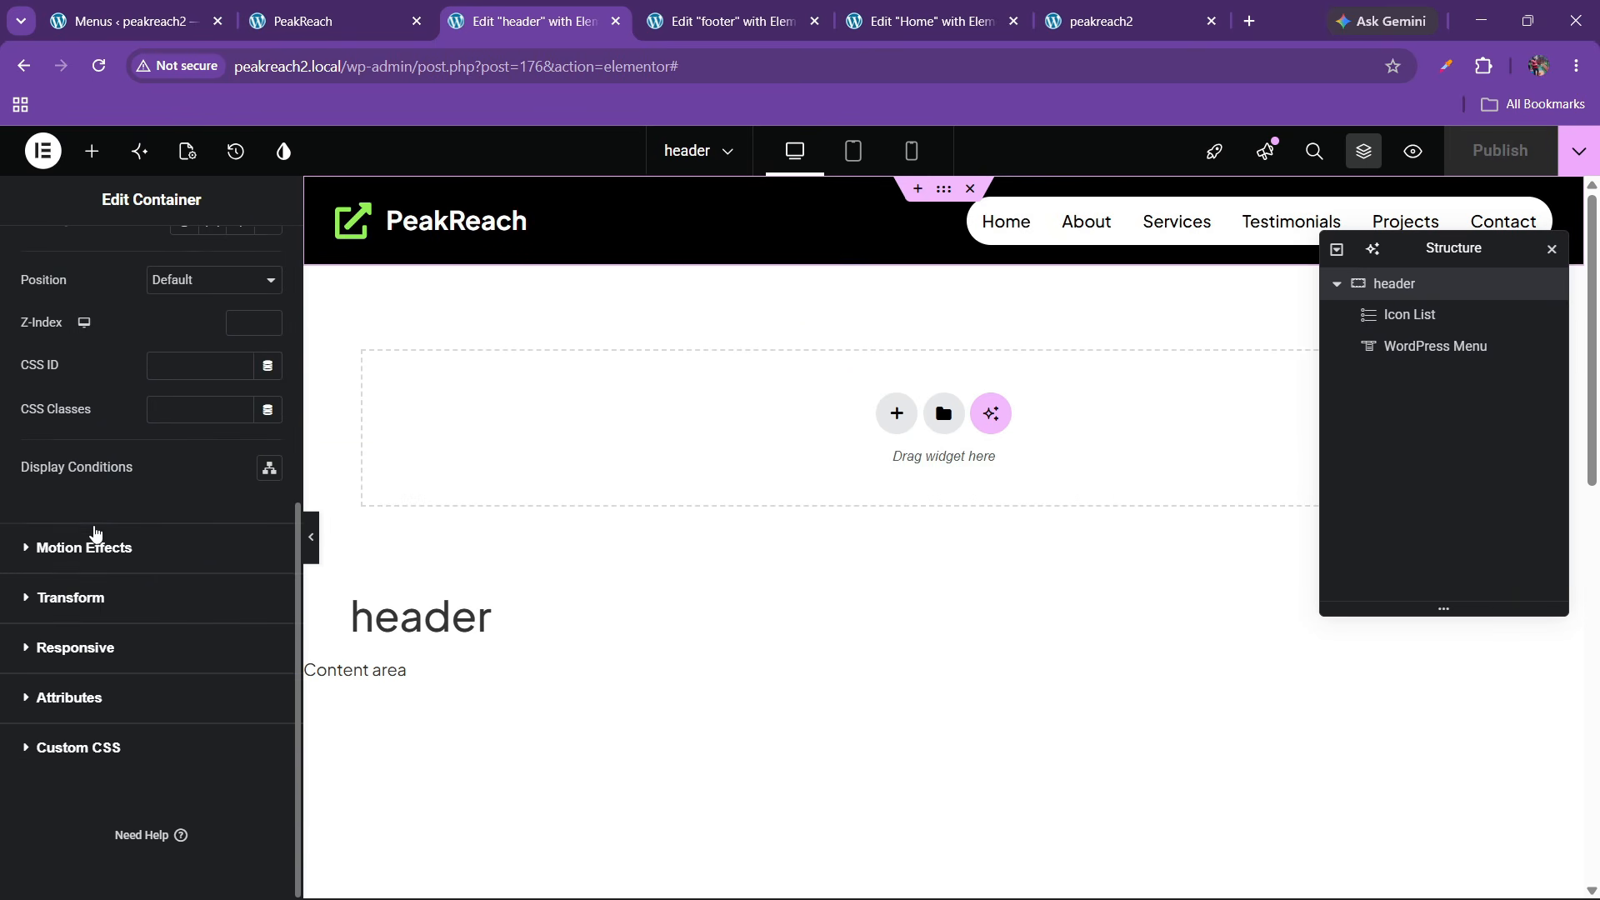
left_click(92, 547)
left_click(190, 575)
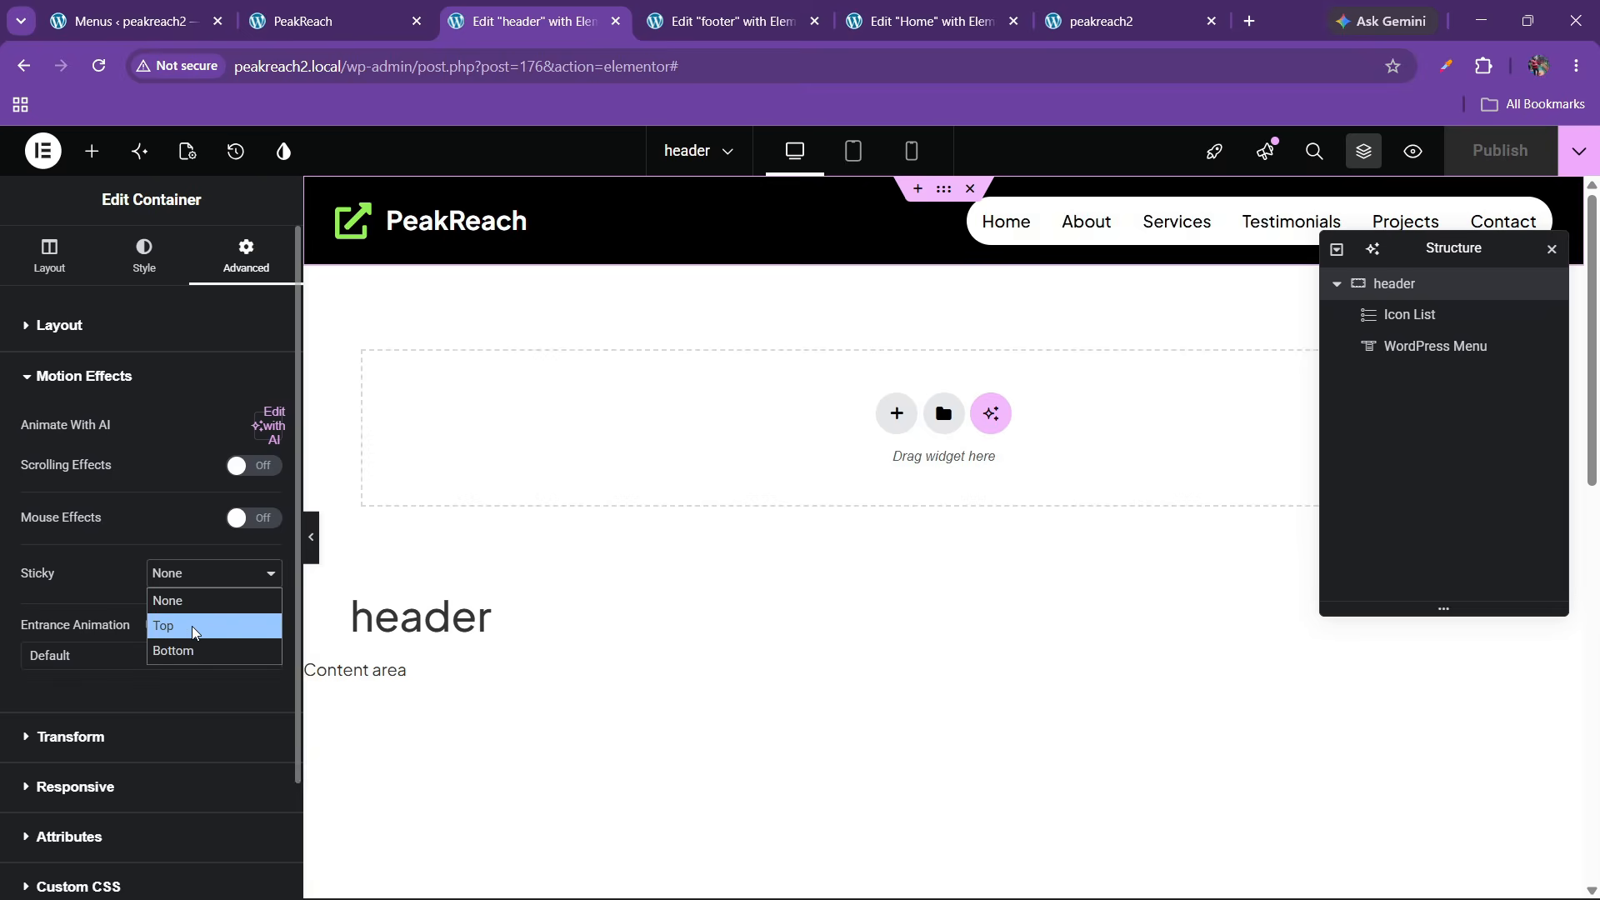
left_click(179, 625)
left_click(1499, 150)
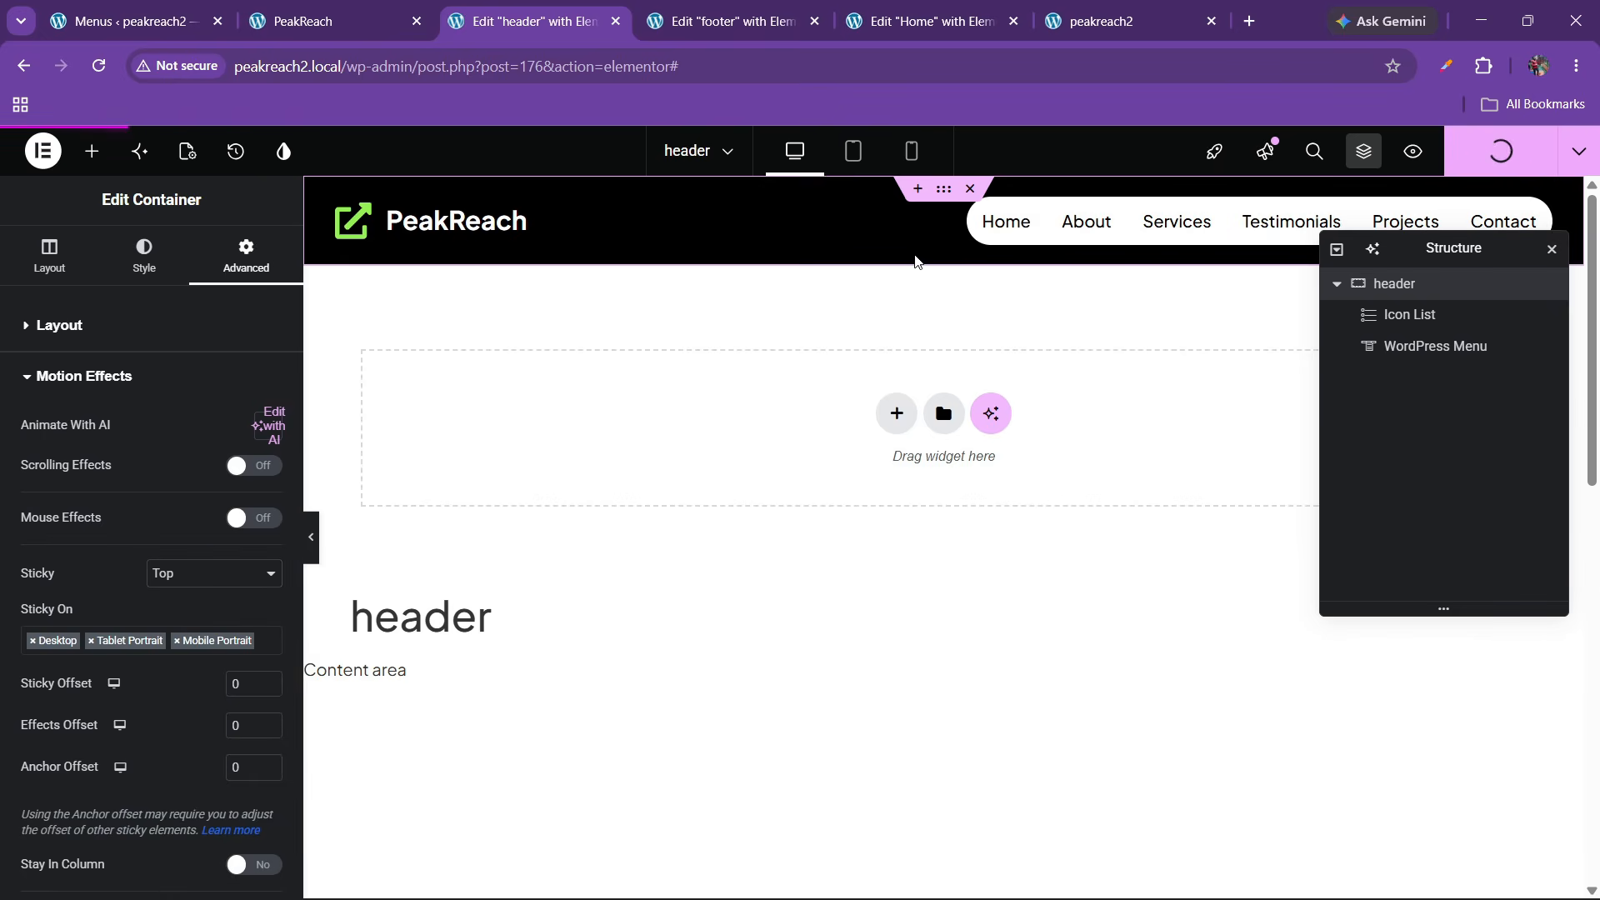
left_click(1067, 17)
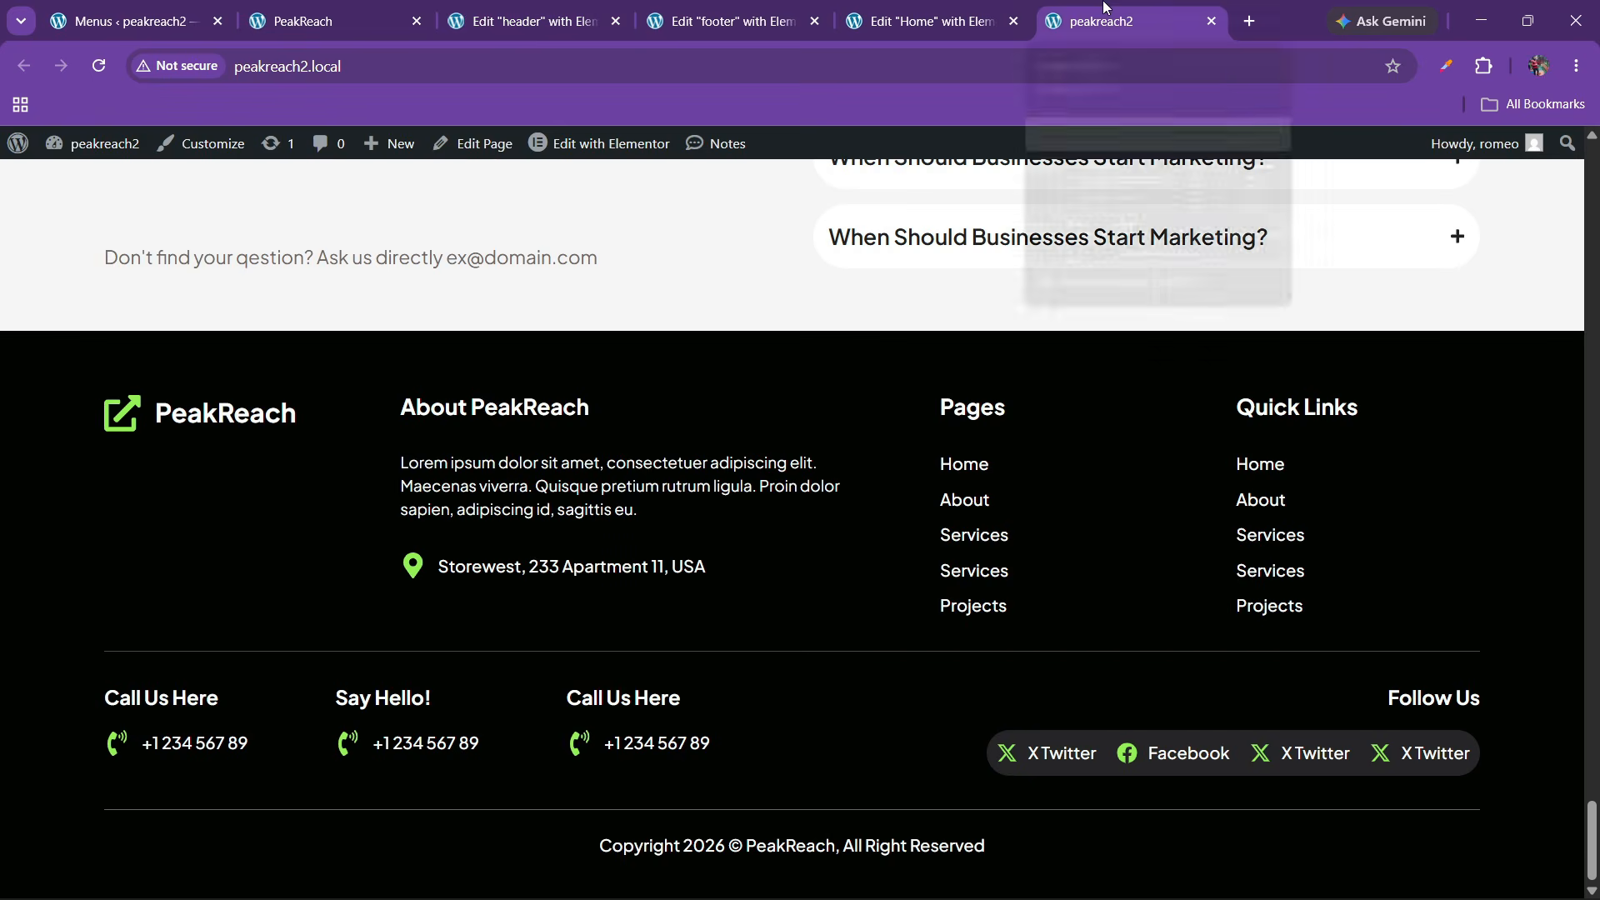
Reload the home page, scroll to confirm the header stays pinned, then reopen the footer editor
left_click(107, 52)
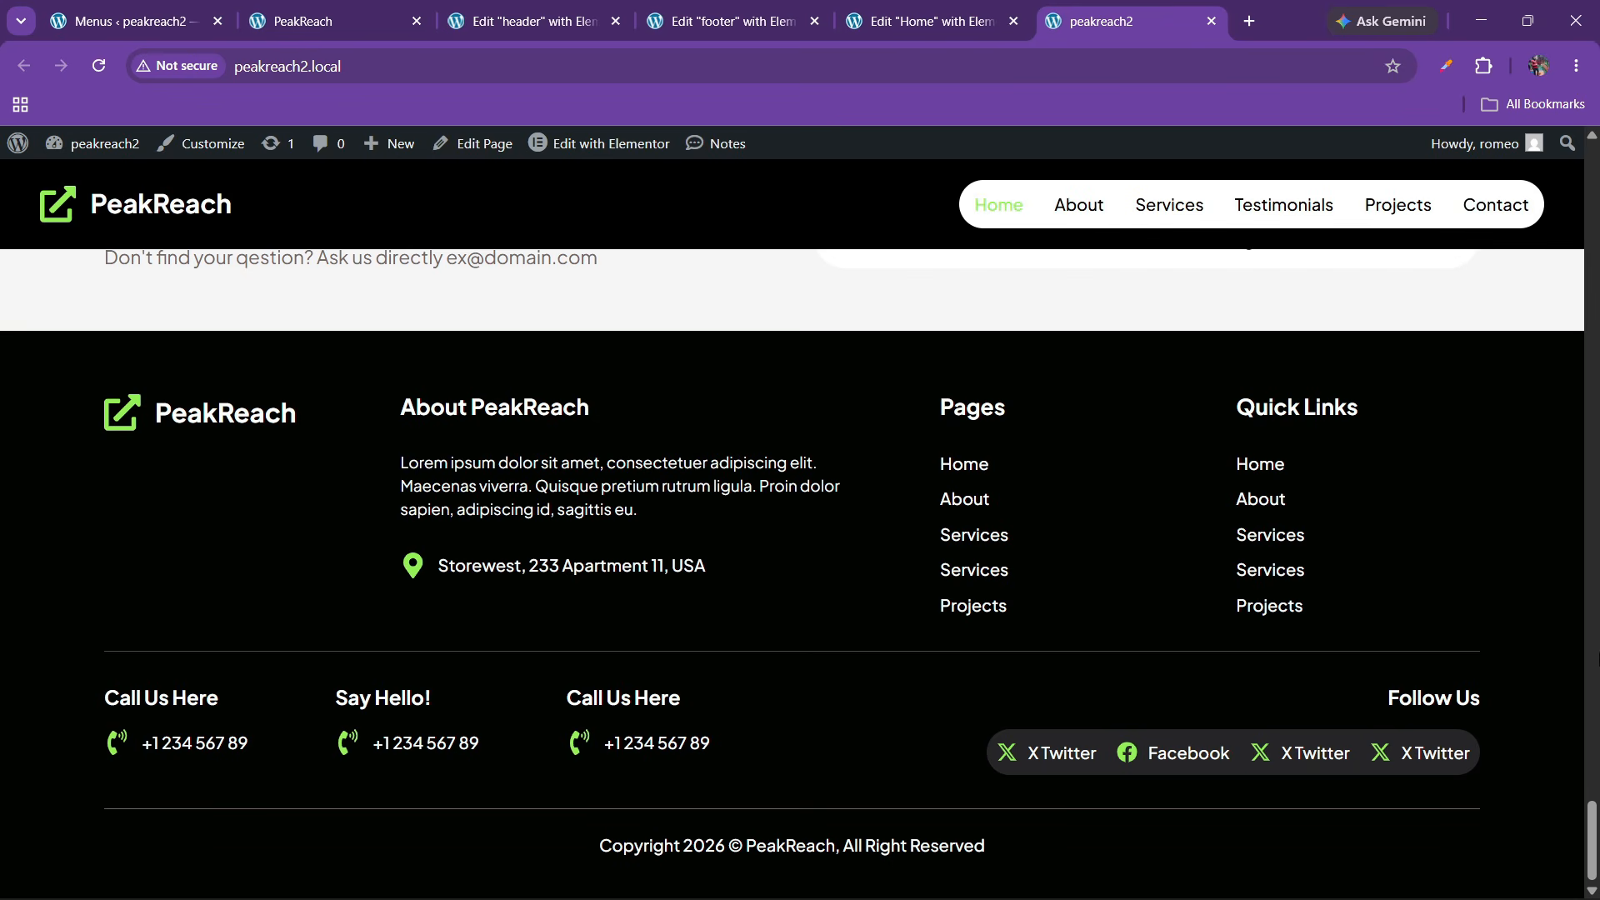
left_click_drag(1593, 833, 1587, 170)
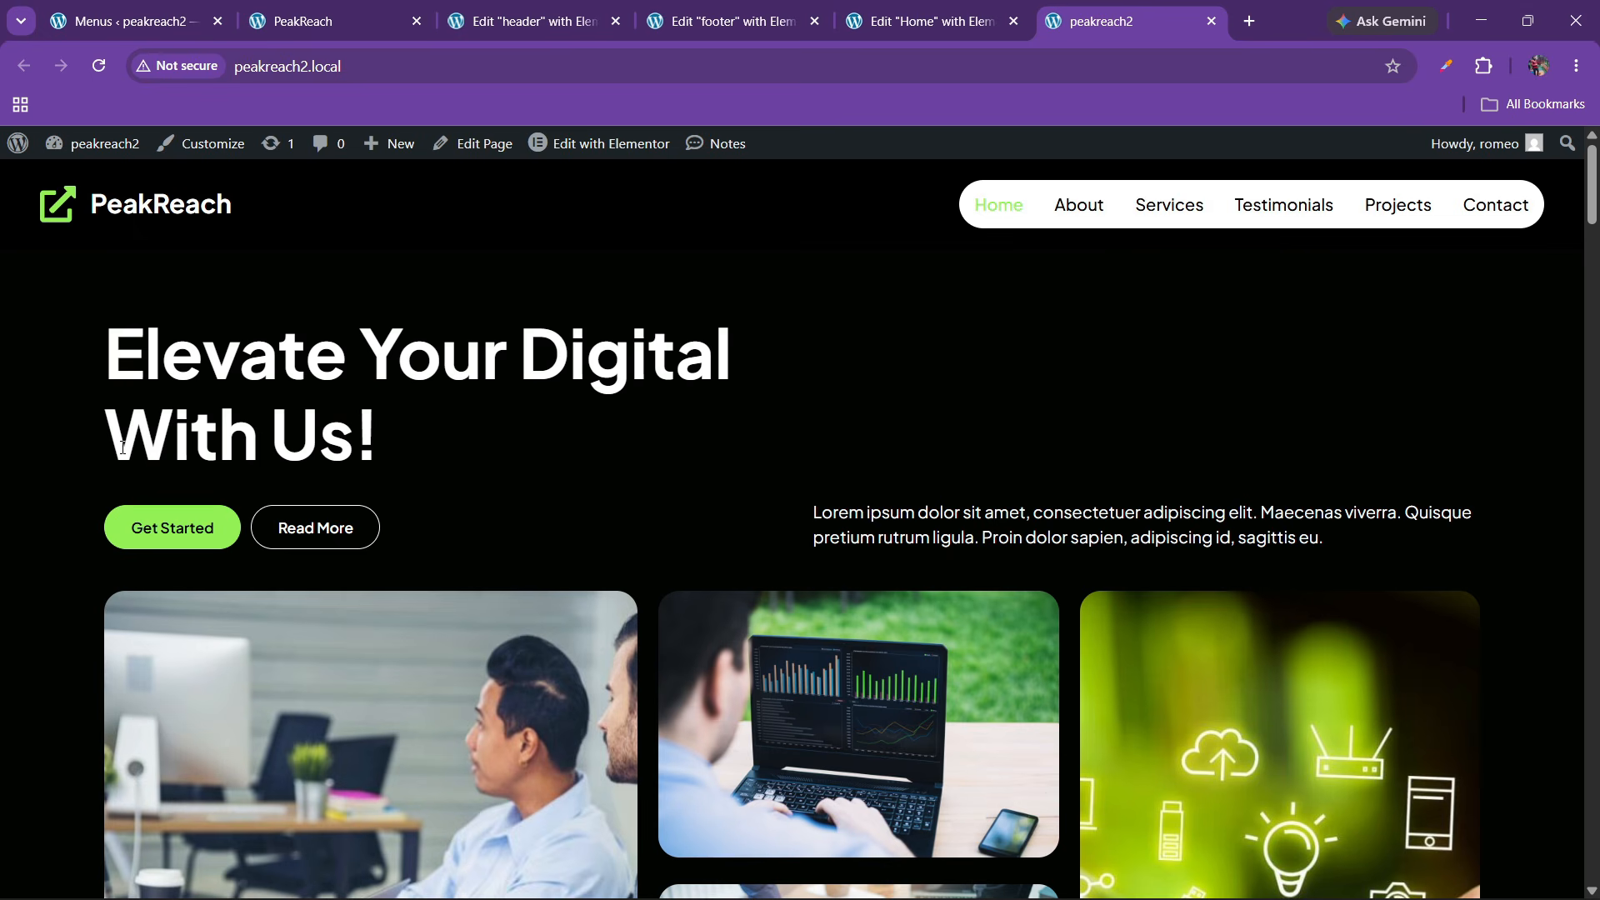
scroll(477, 516, "down", 12)
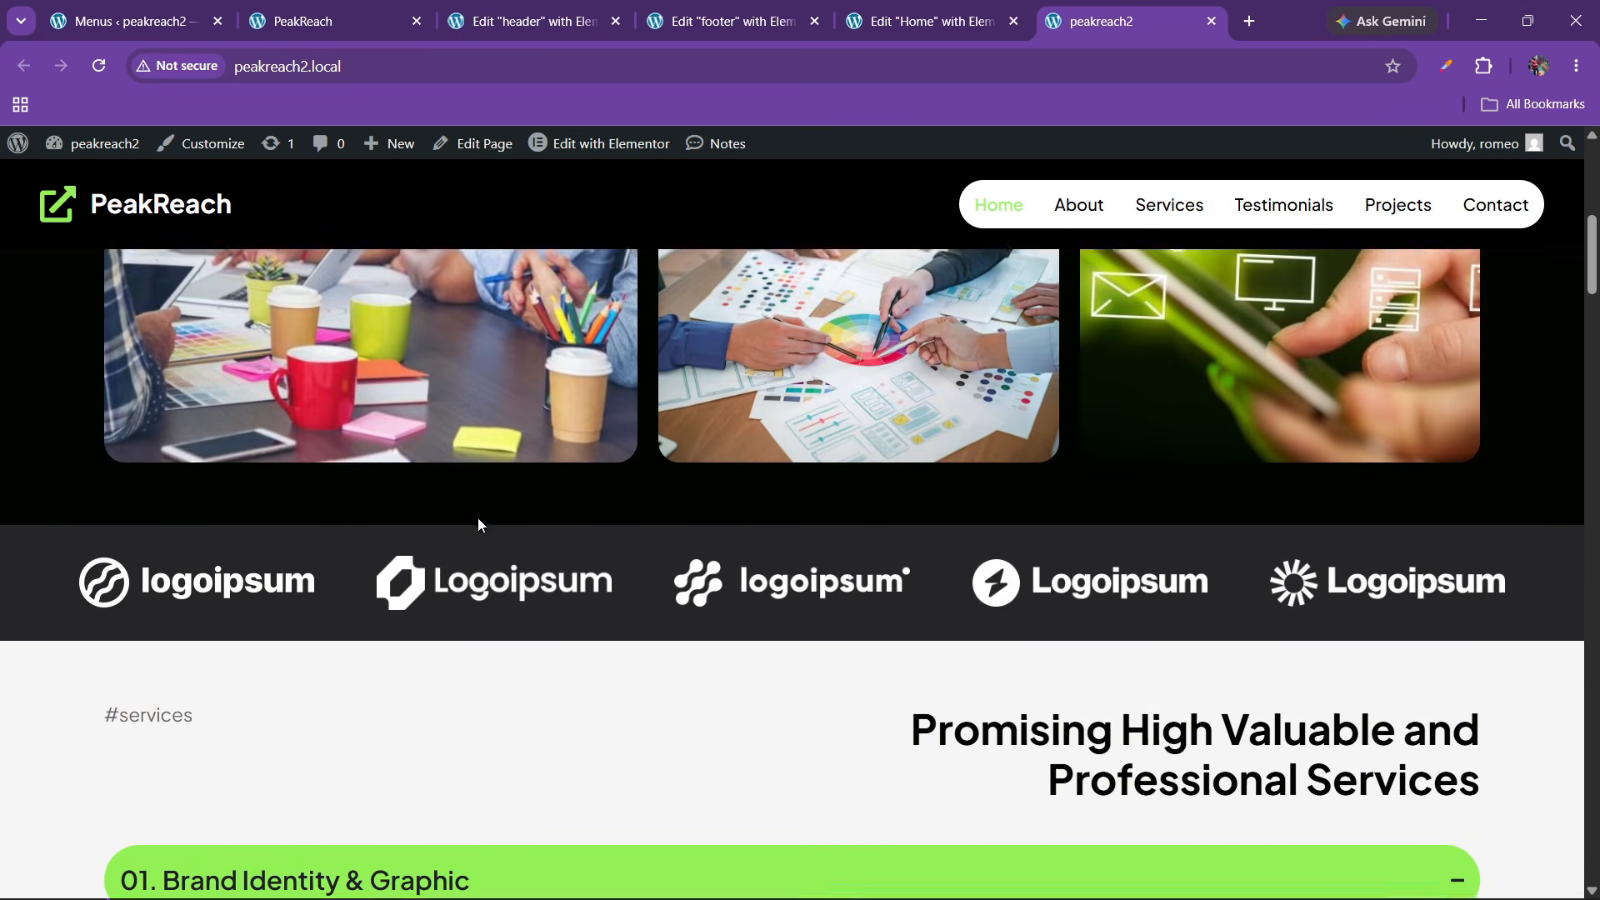
scroll(687, 643, "down", 15)
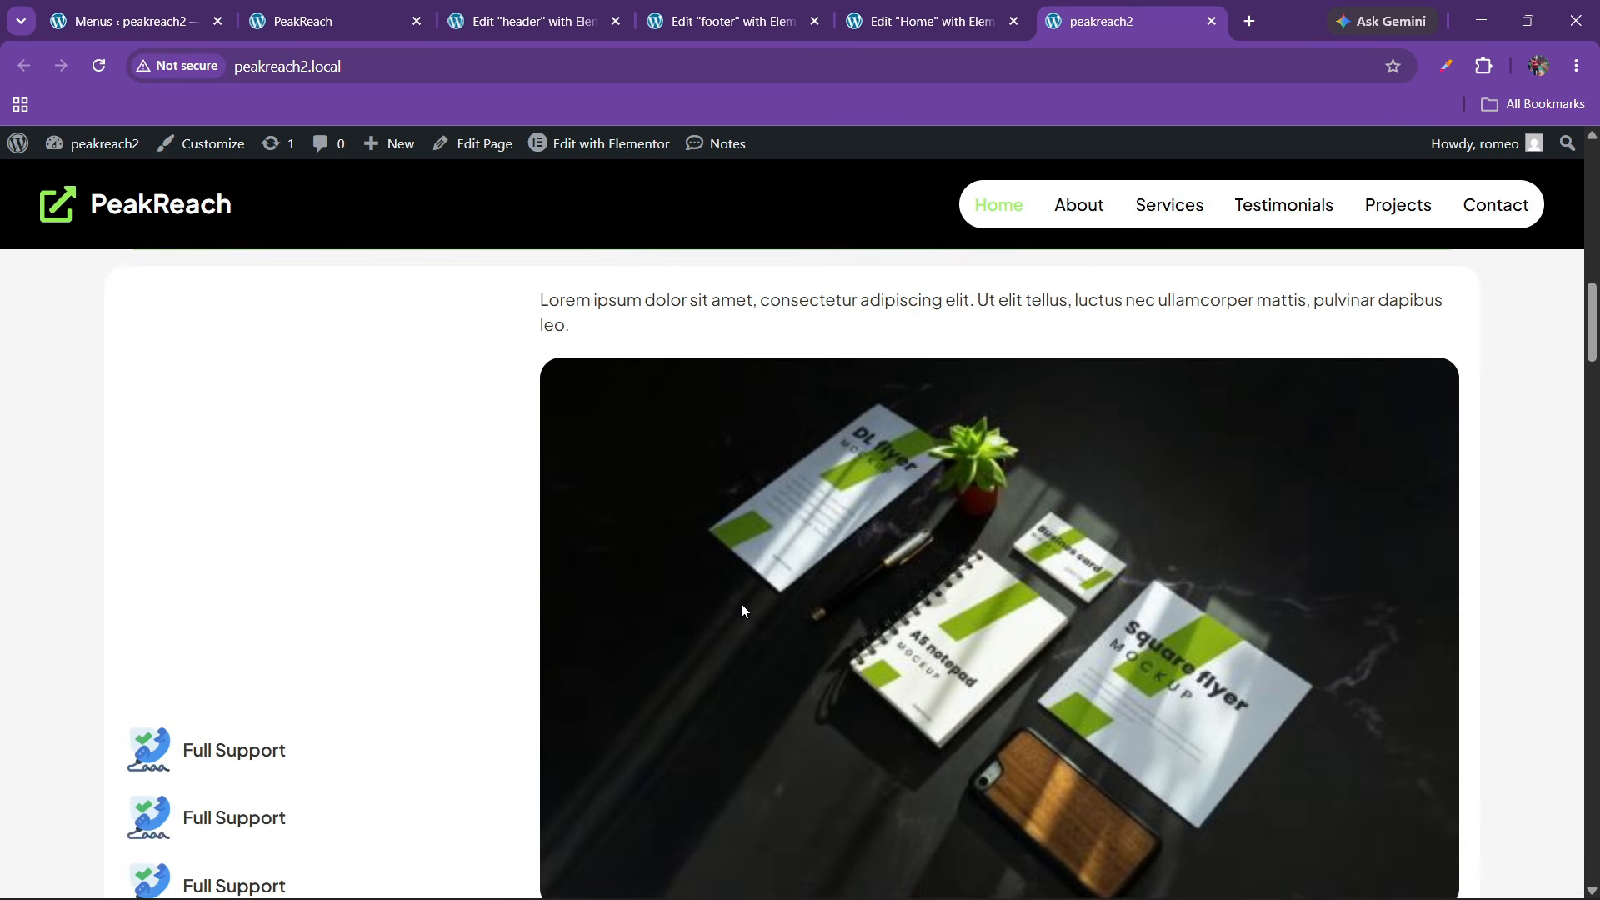
scroll(746, 633, "down", 15)
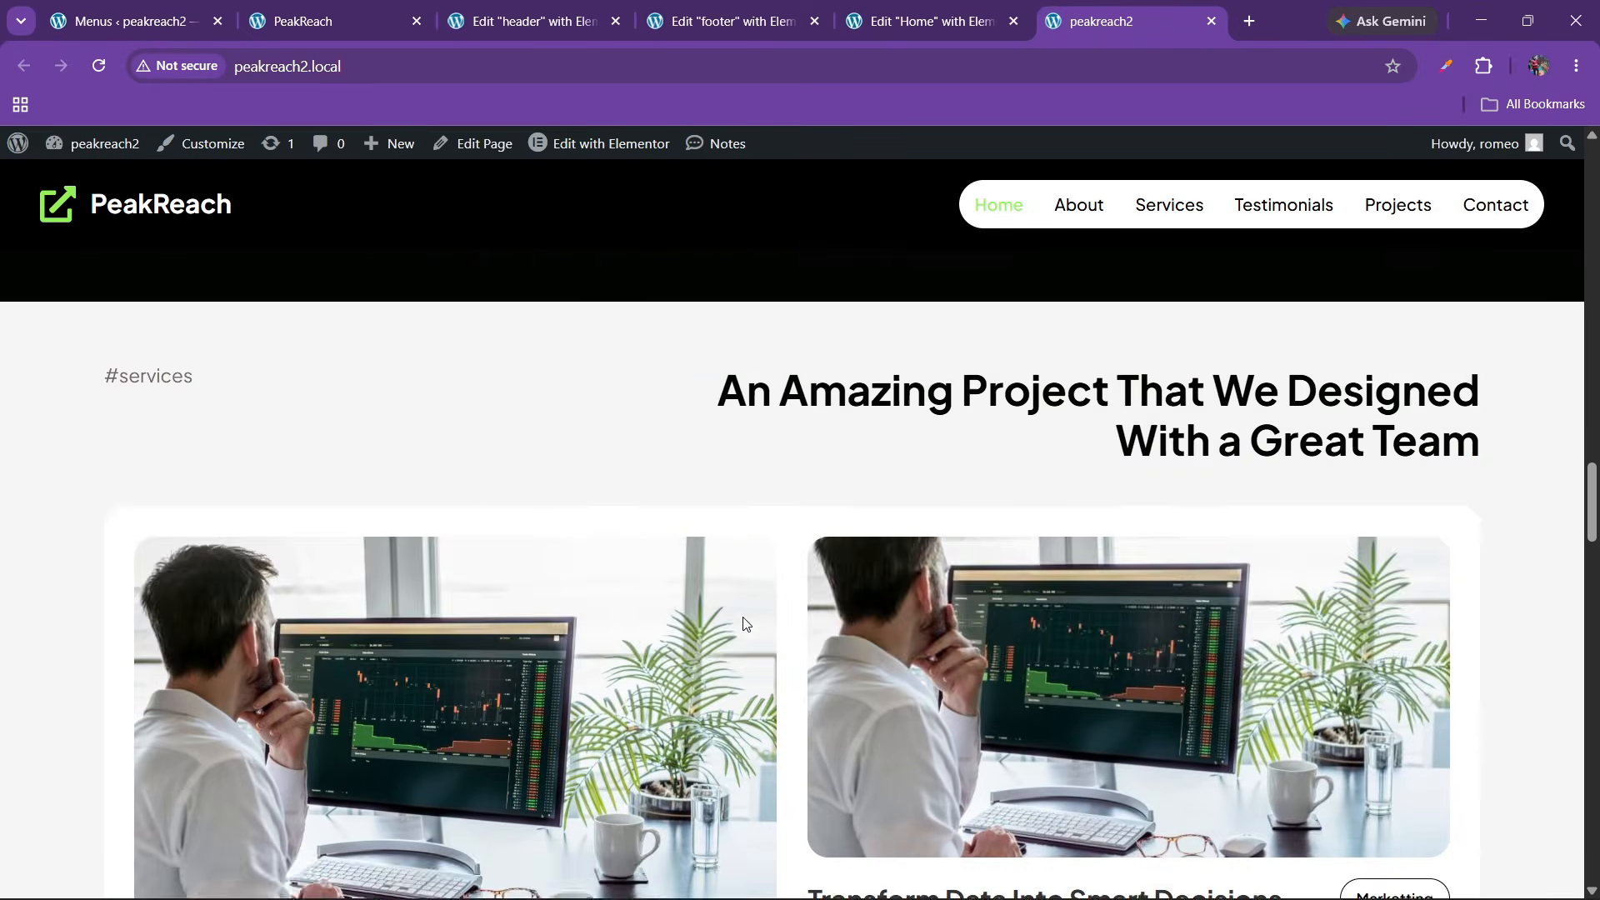
scroll(750, 648, "down", 15)
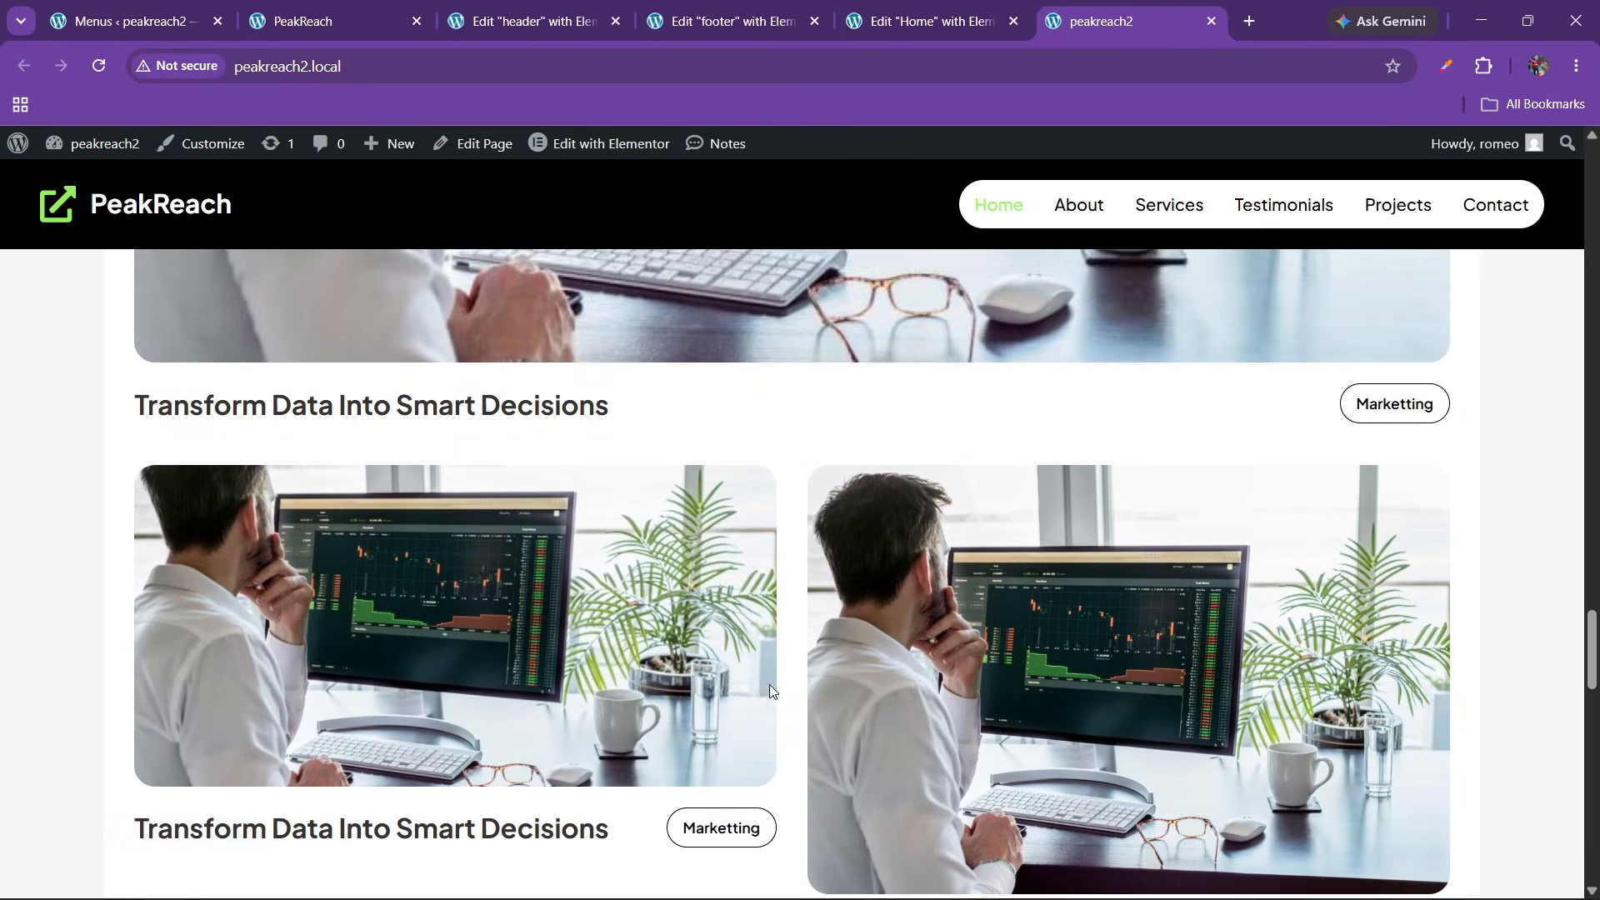
scroll(747, 642, "down", 7)
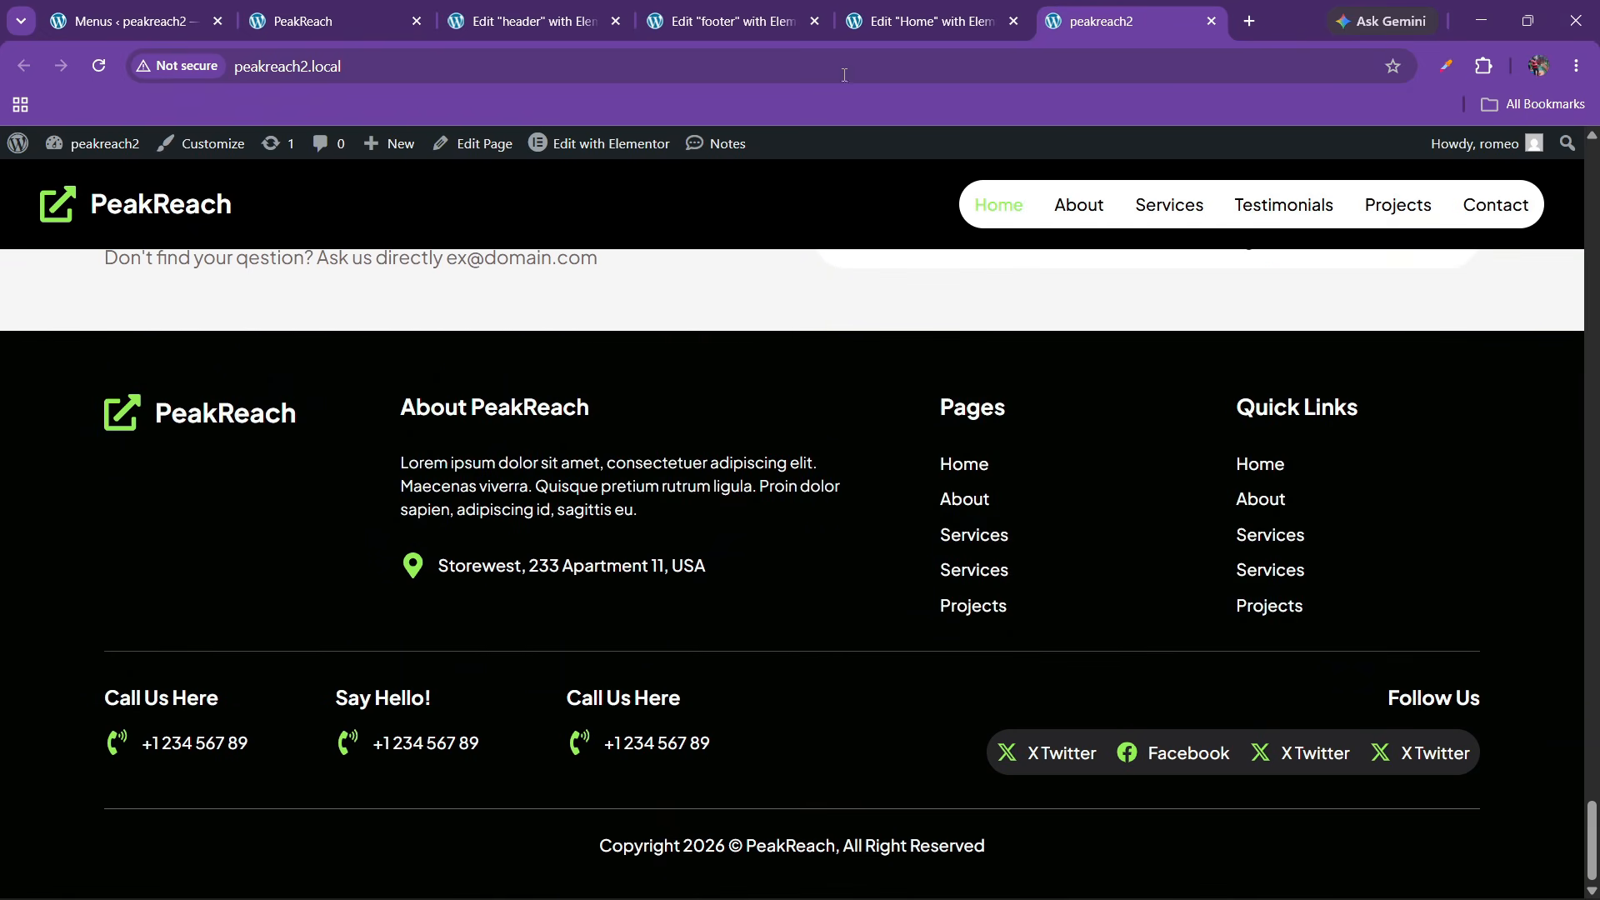
left_click(858, 21)
left_click(734, 20)
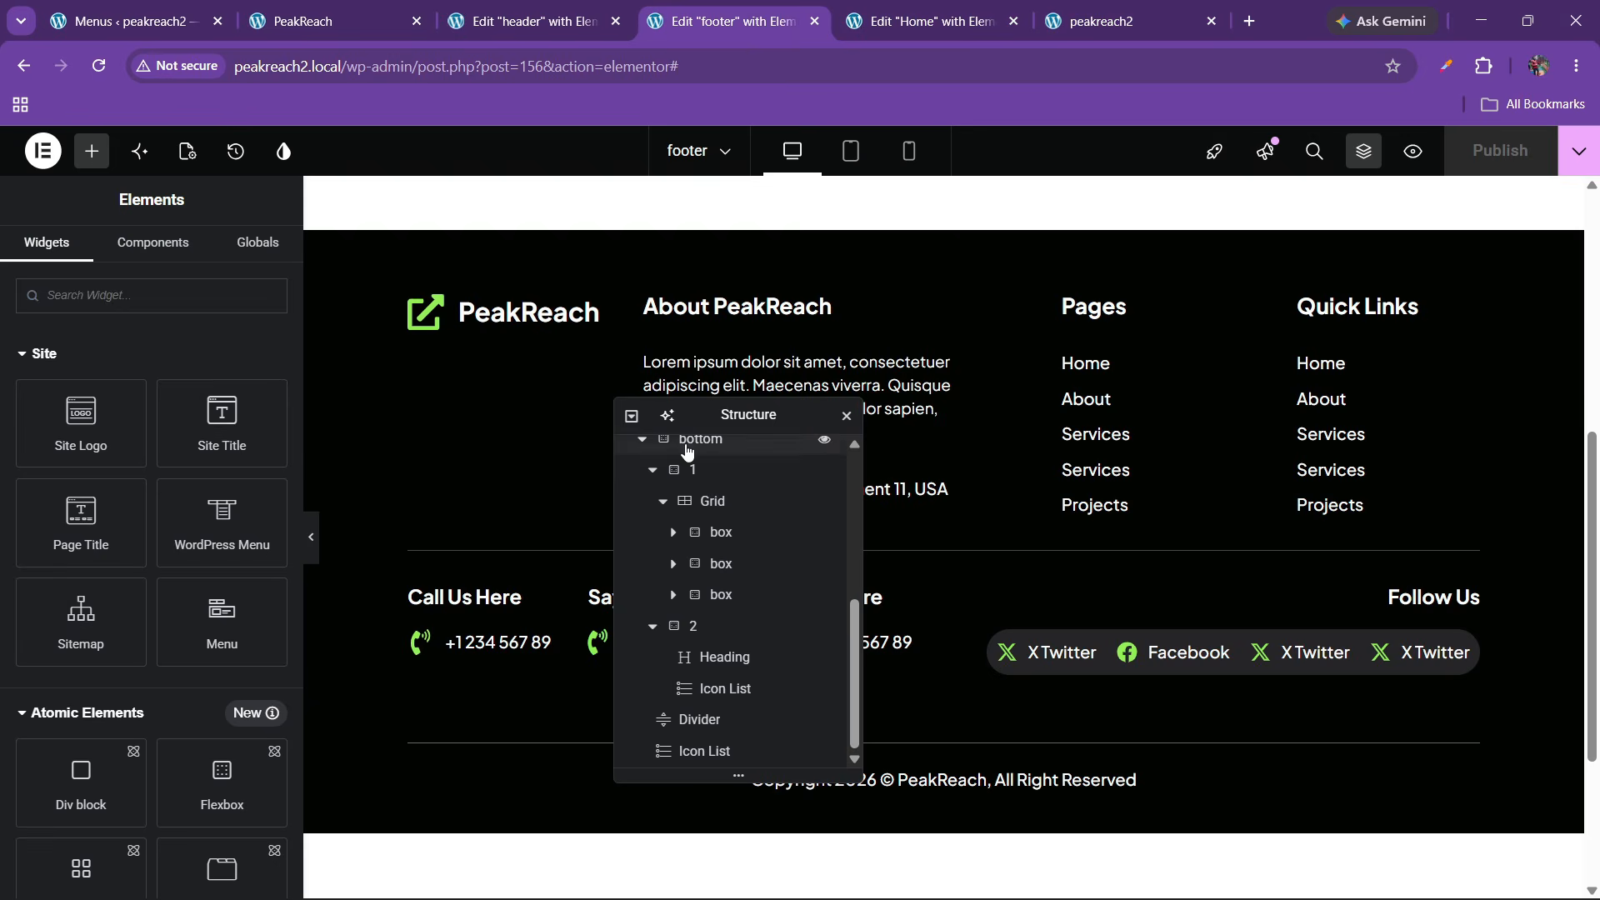
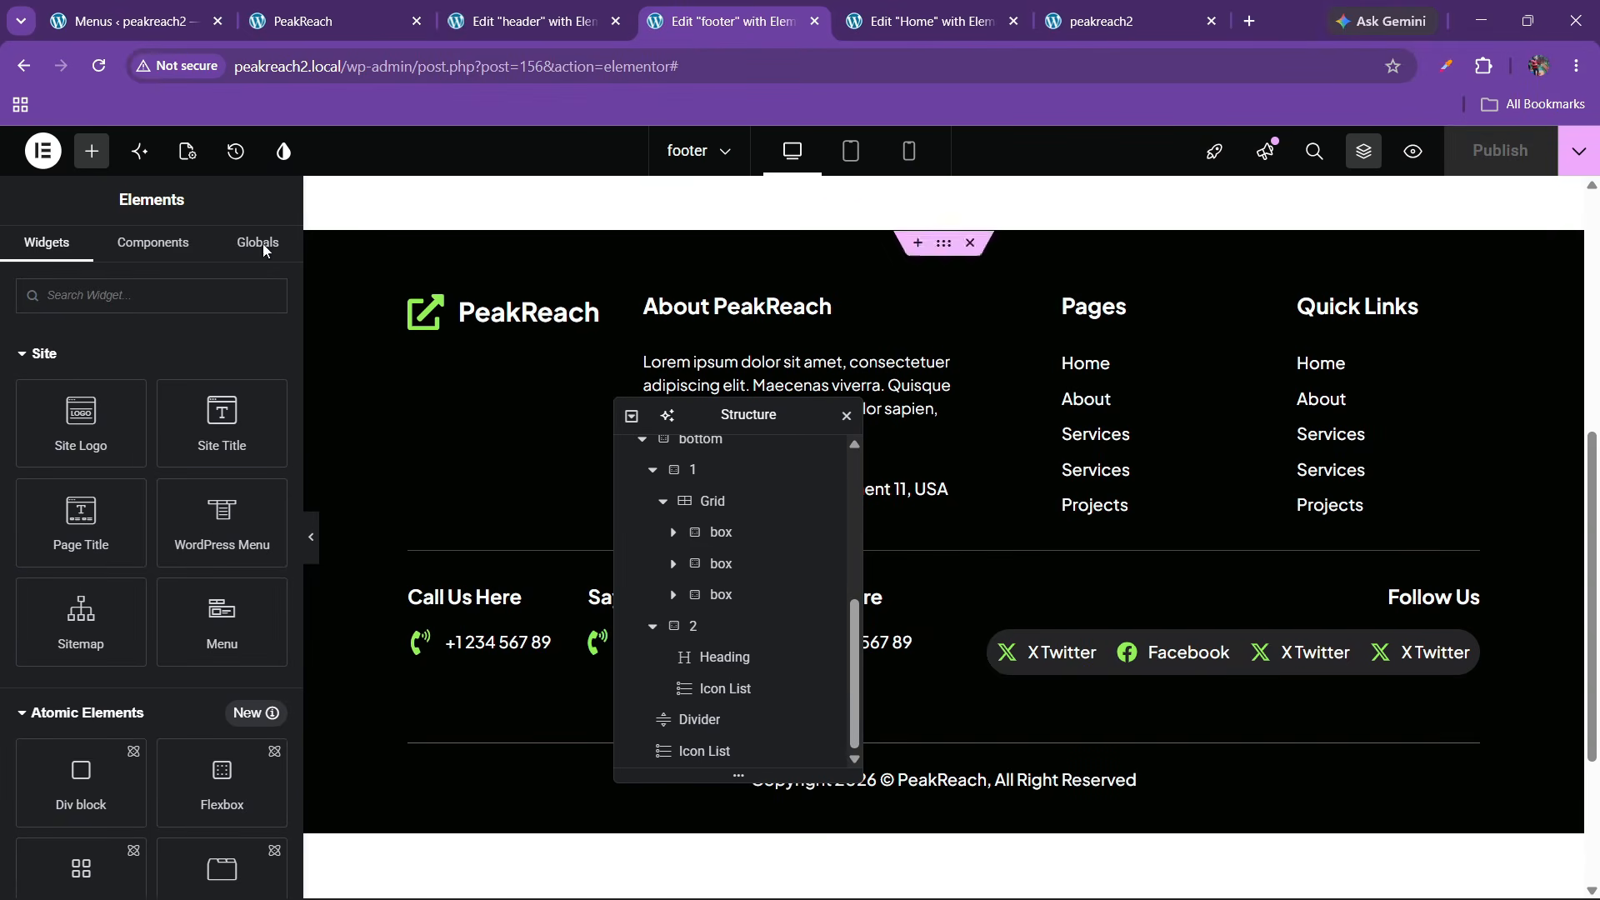
Switch the footer editor to the Mobile preview and move the structure panel aside
left_click(908, 151)
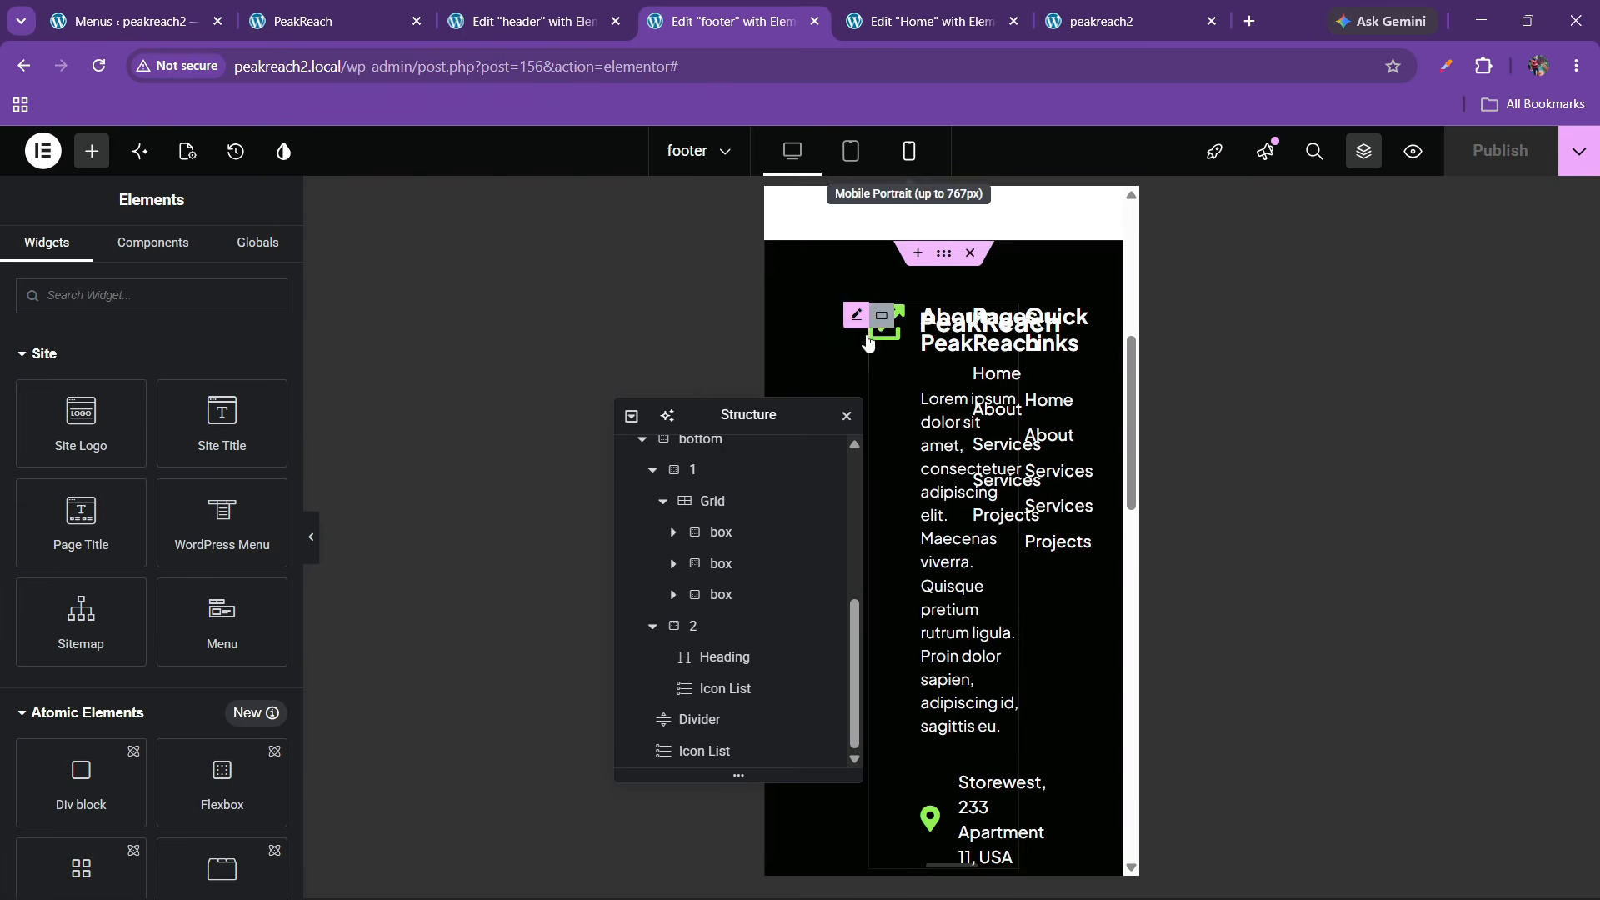
left_click_drag(737, 417, 590, 422)
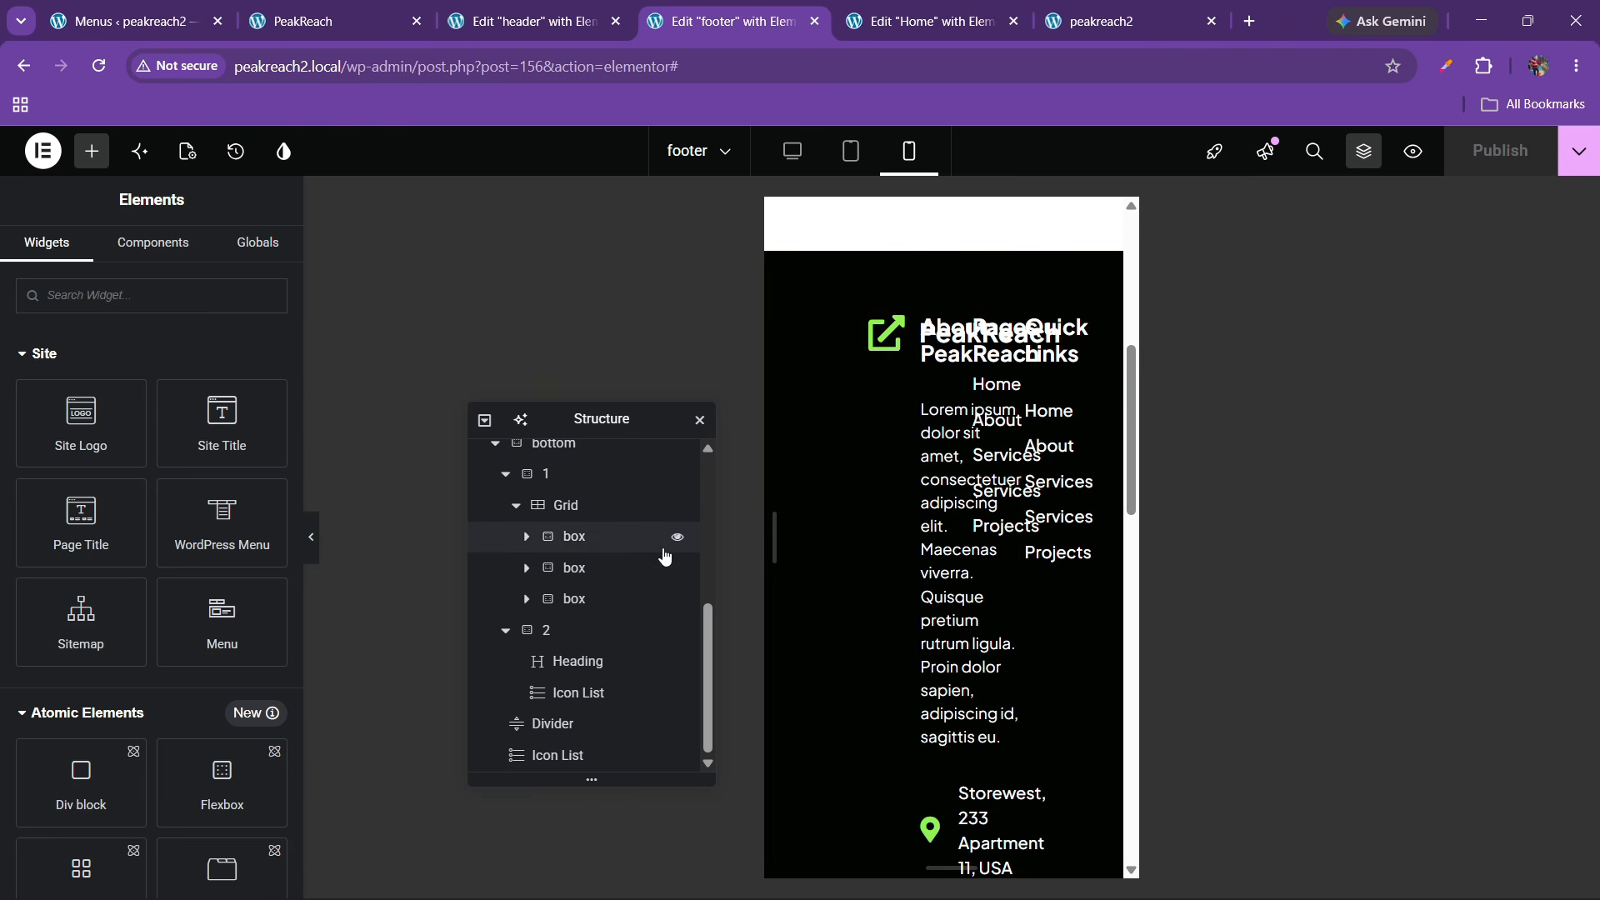
scroll(550, 595, "up", 3)
scroll(540, 605, "up", 3)
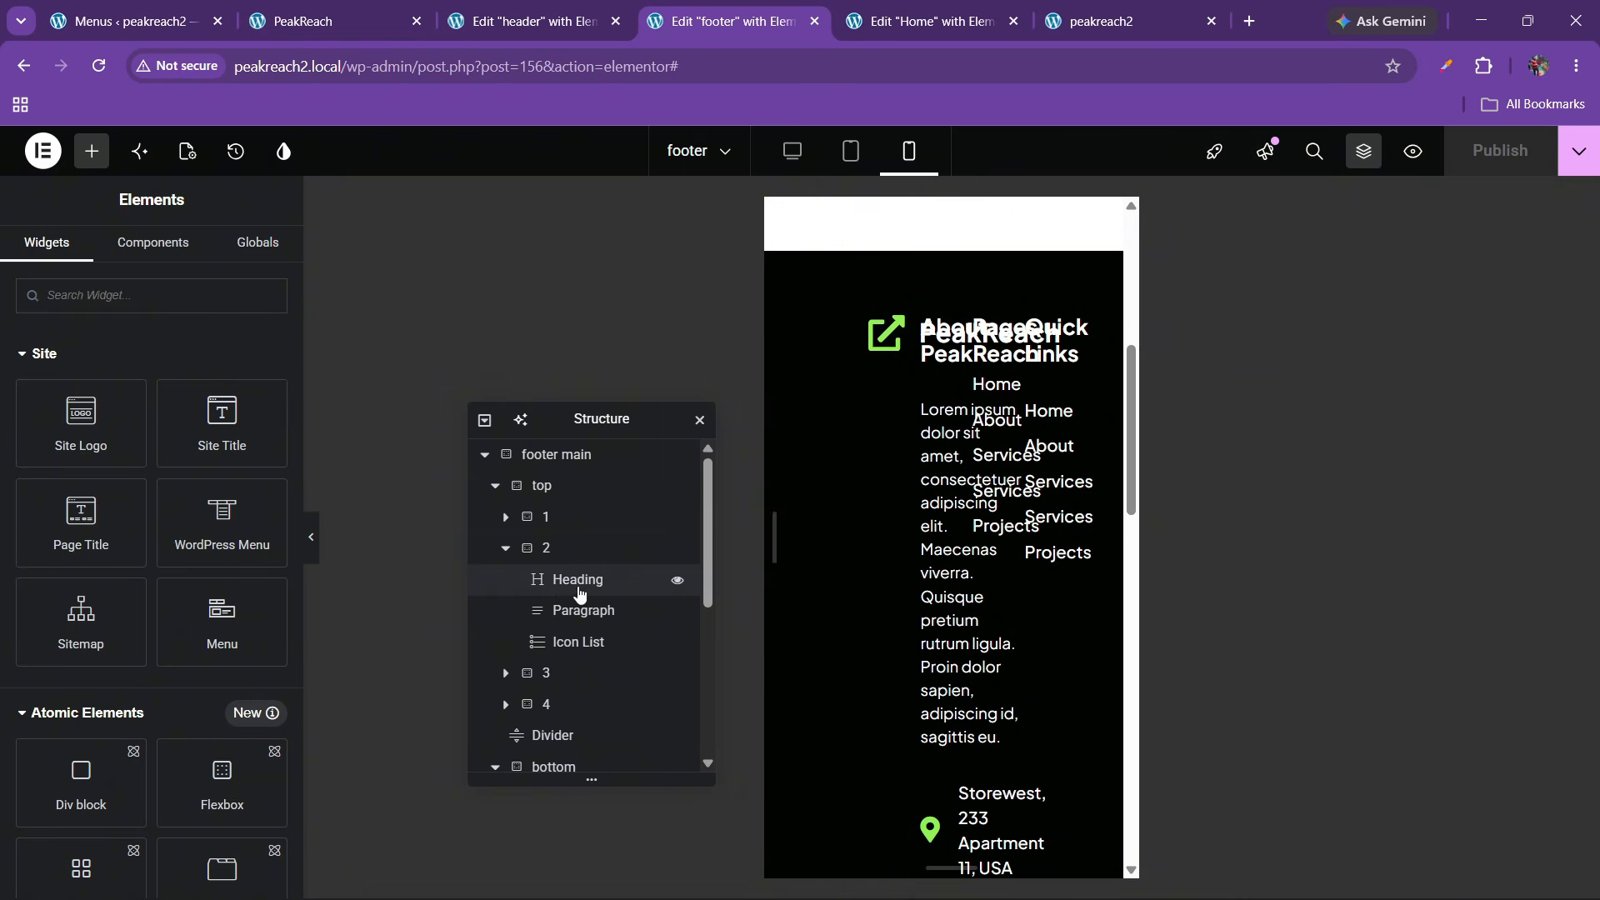
Set the footer main's right and left padding to 20 px and stack the top container as a column
left_click(556, 460)
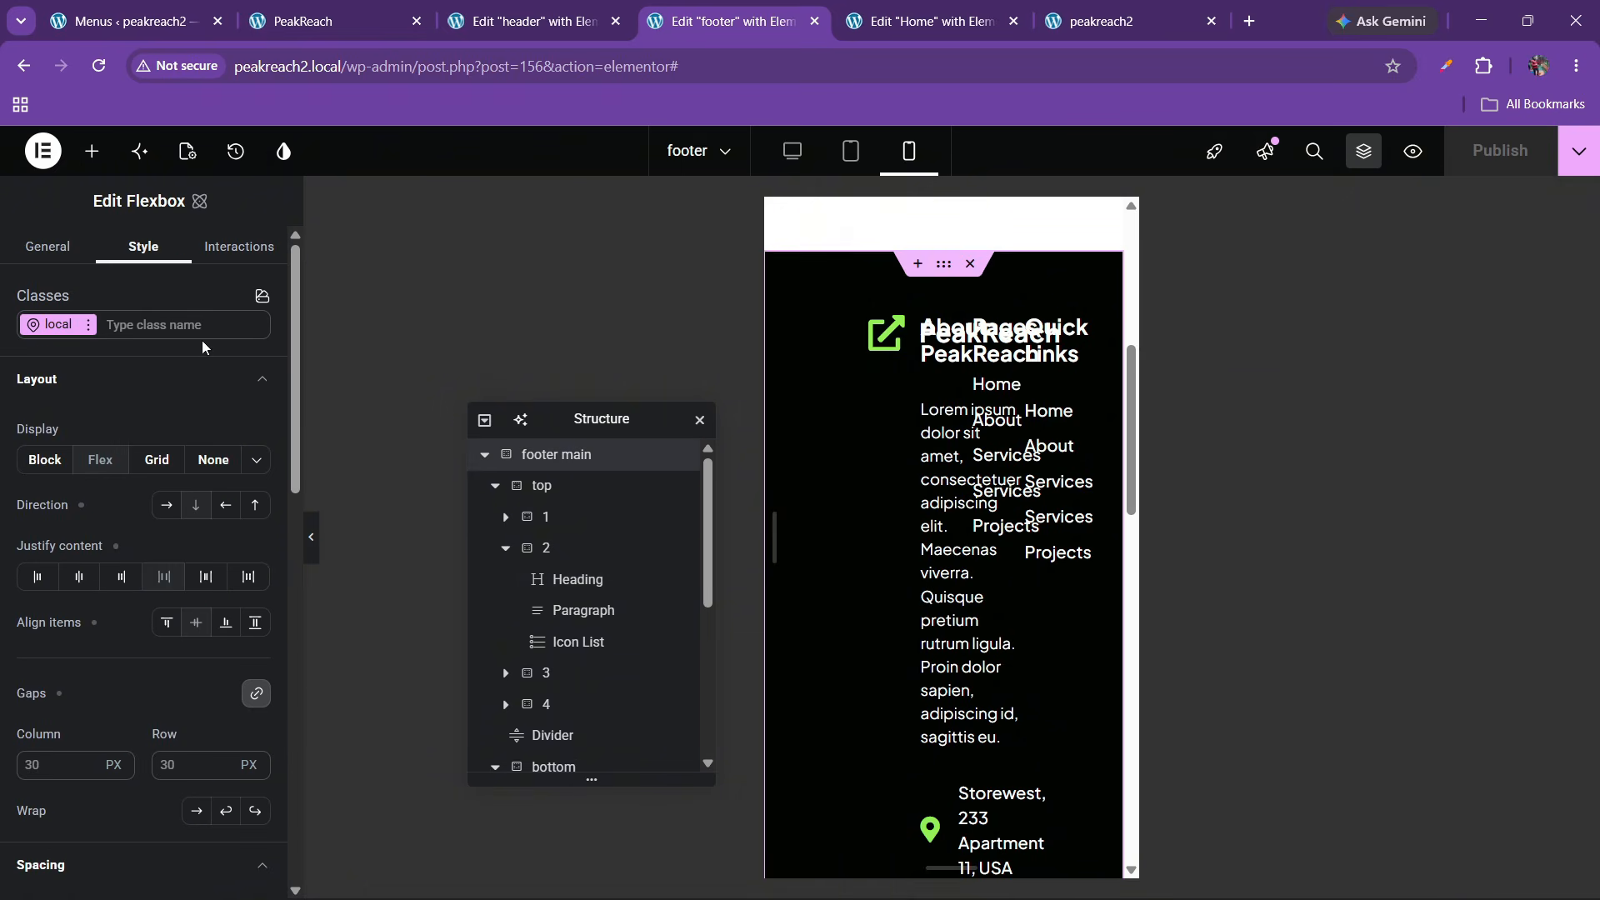
scroll(149, 526, "down", 6)
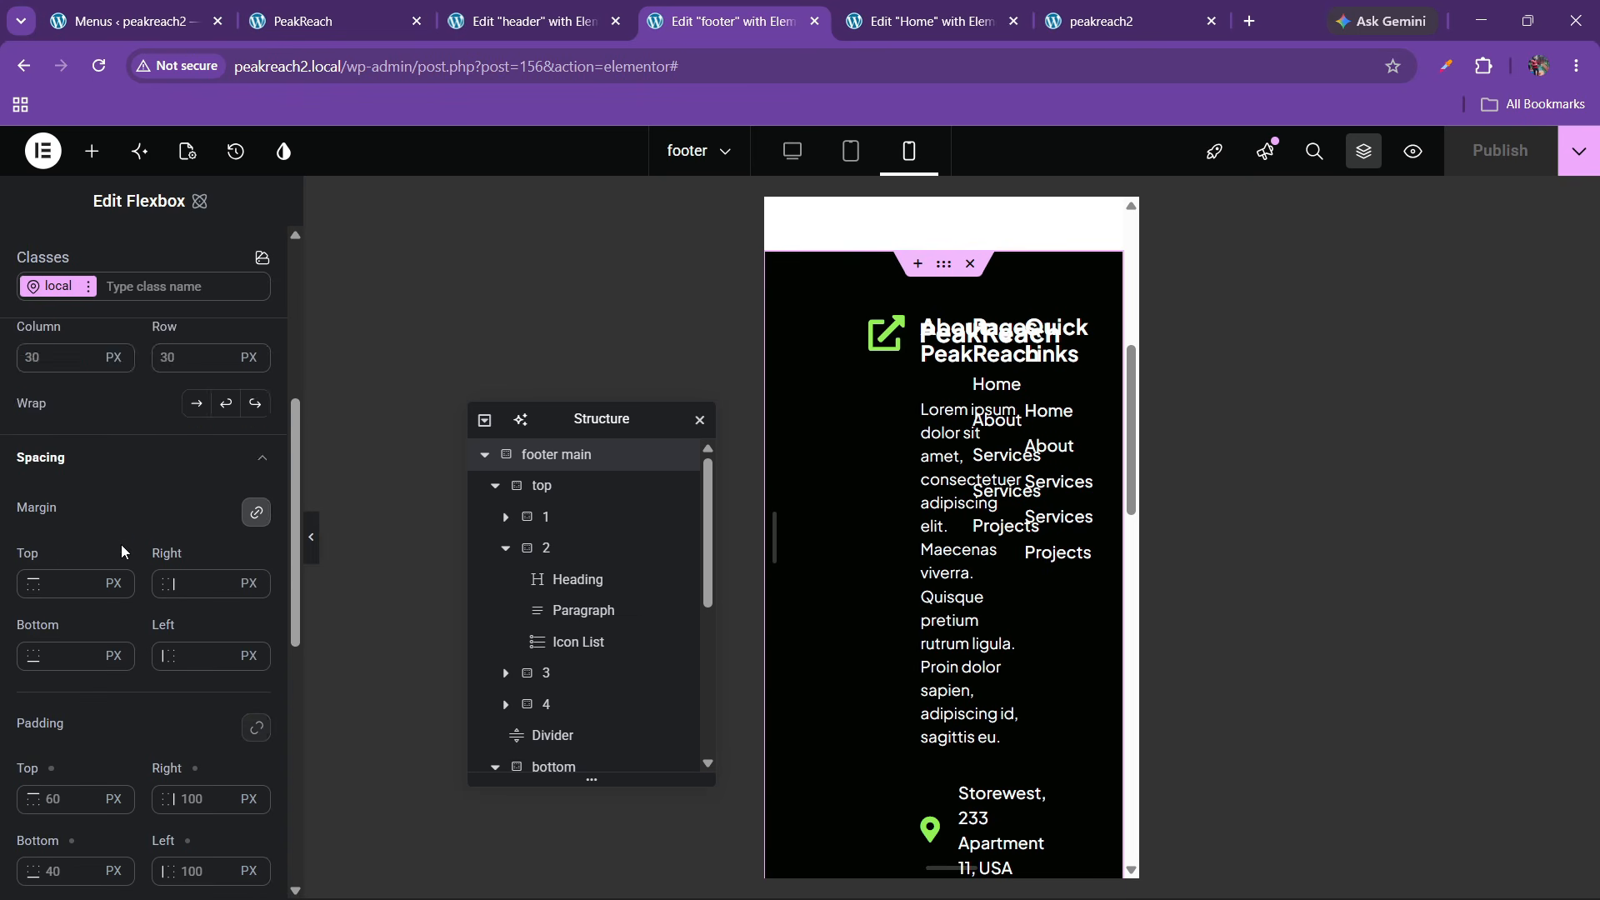
left_click(199, 686)
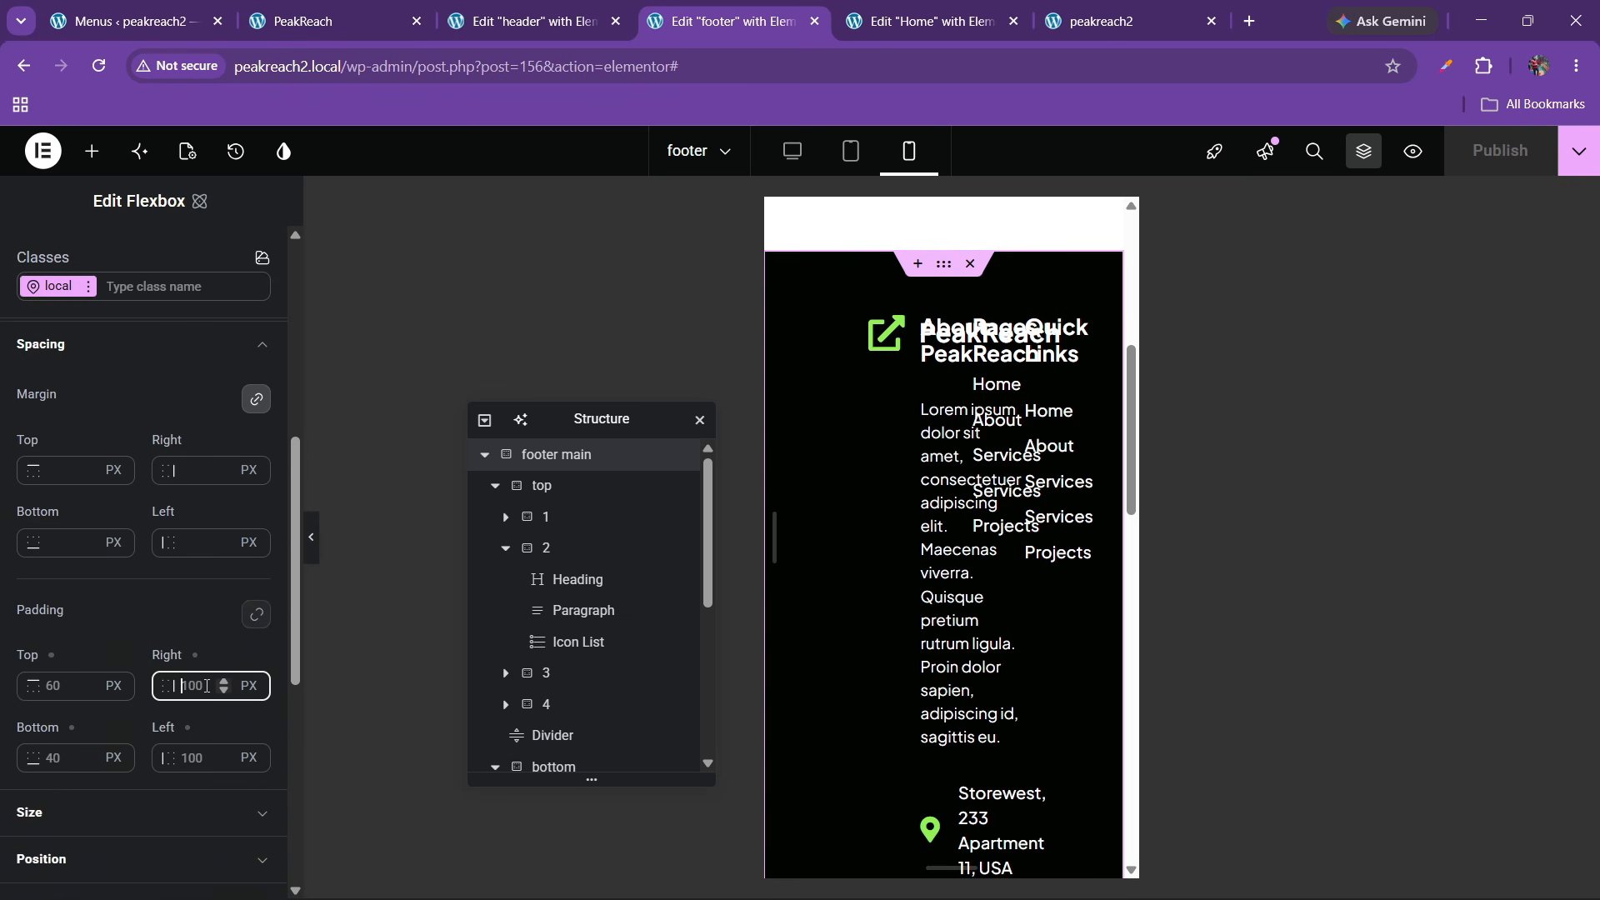
double_click(207, 687)
type("20")
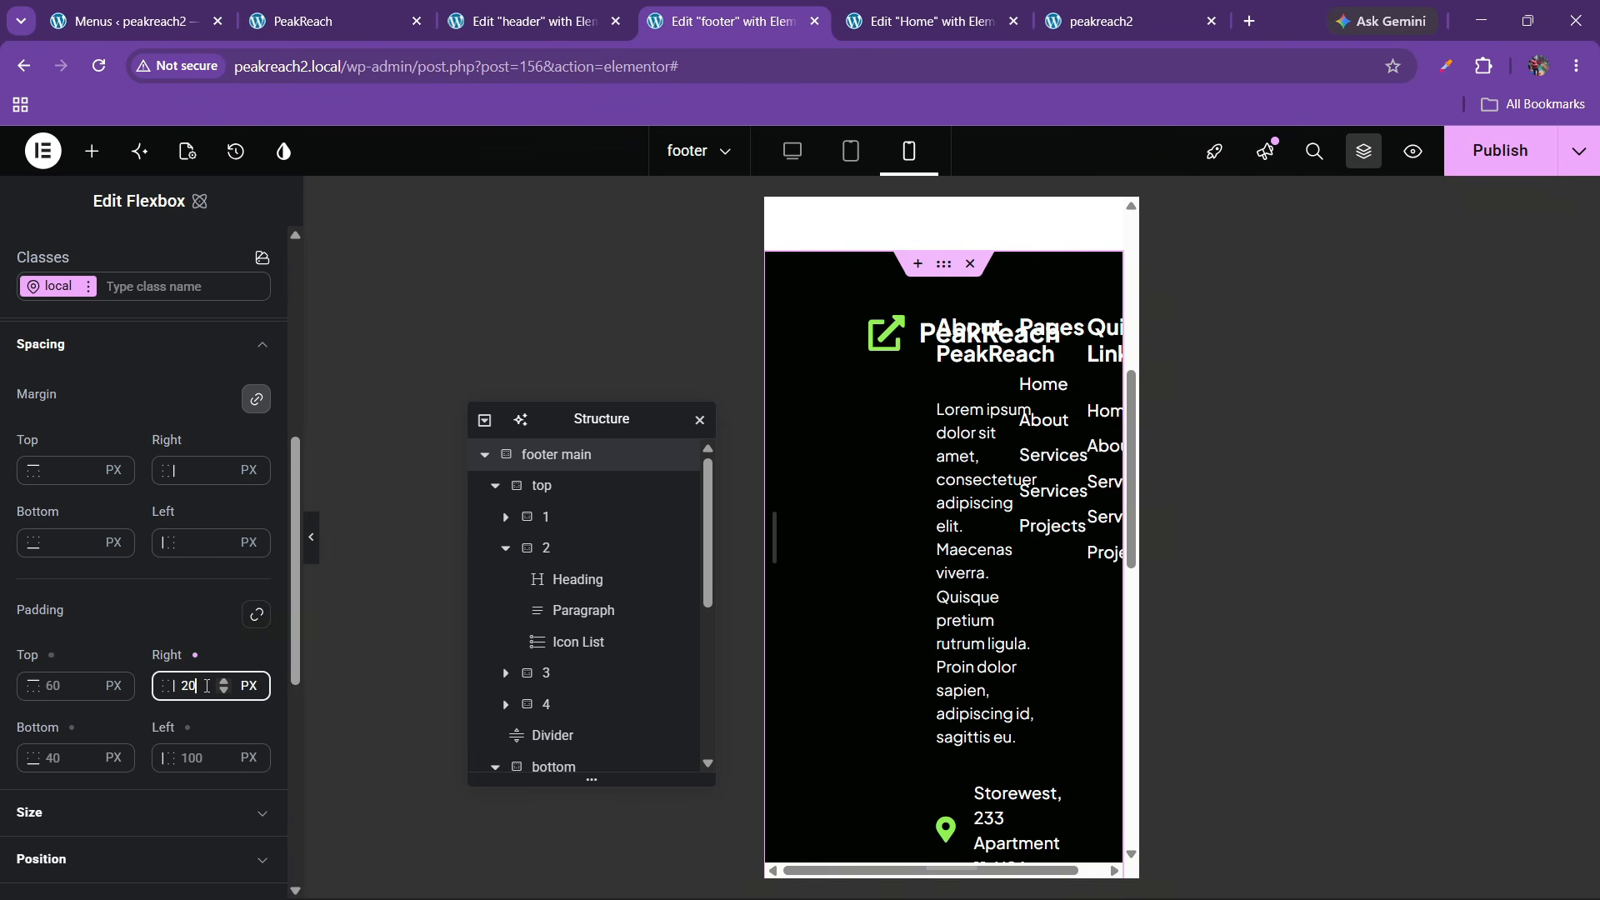
left_click(194, 752)
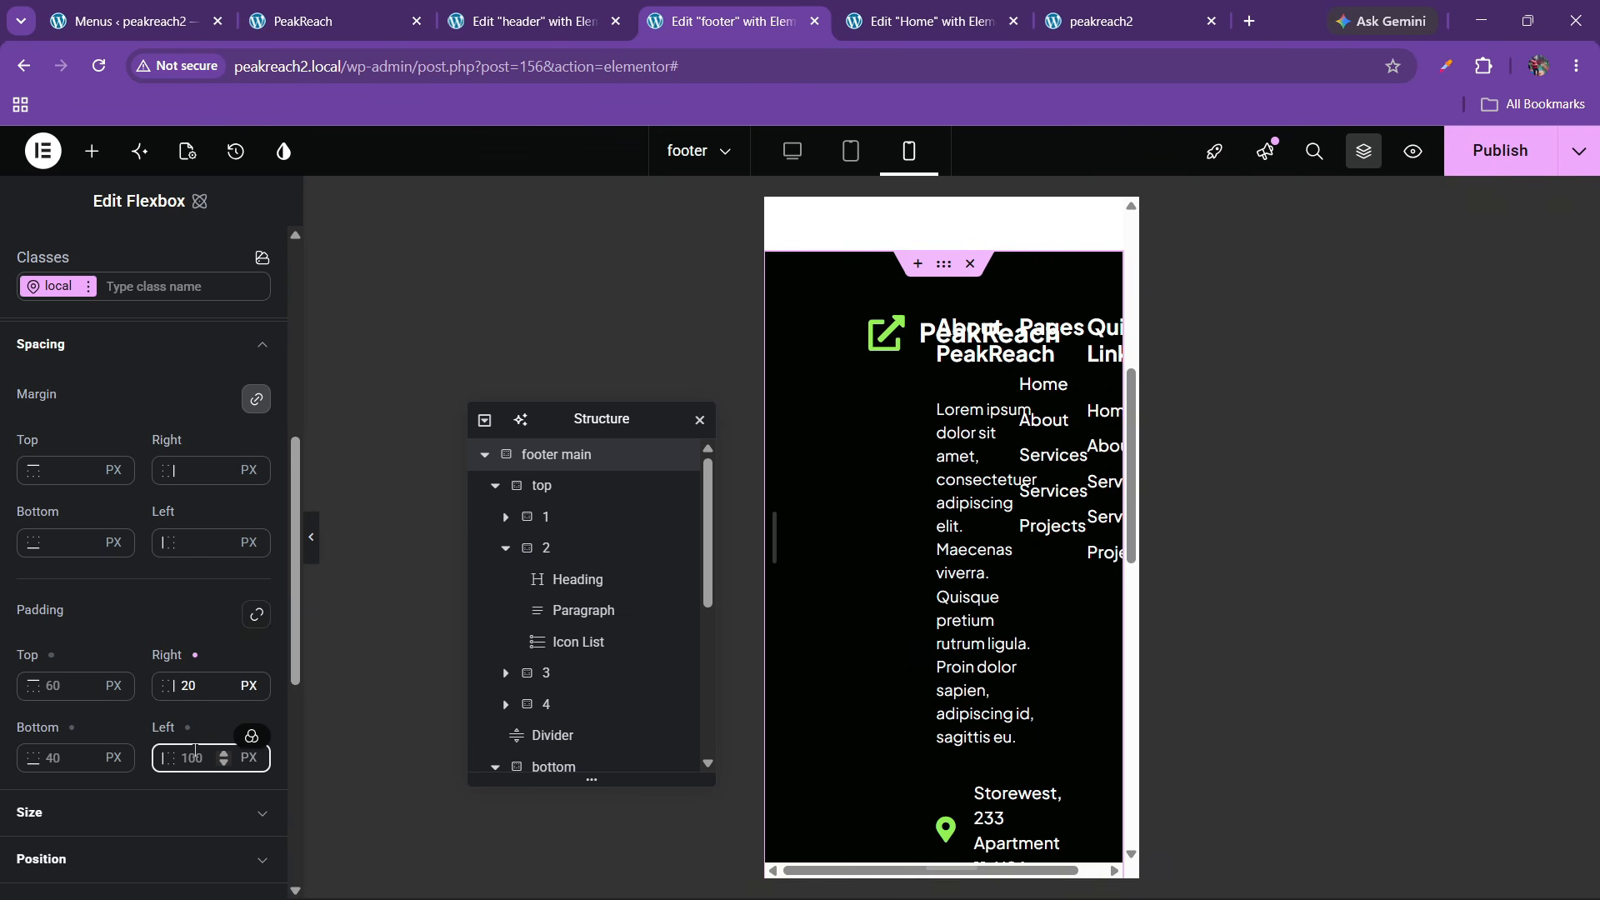
double_click(194, 752)
type("20")
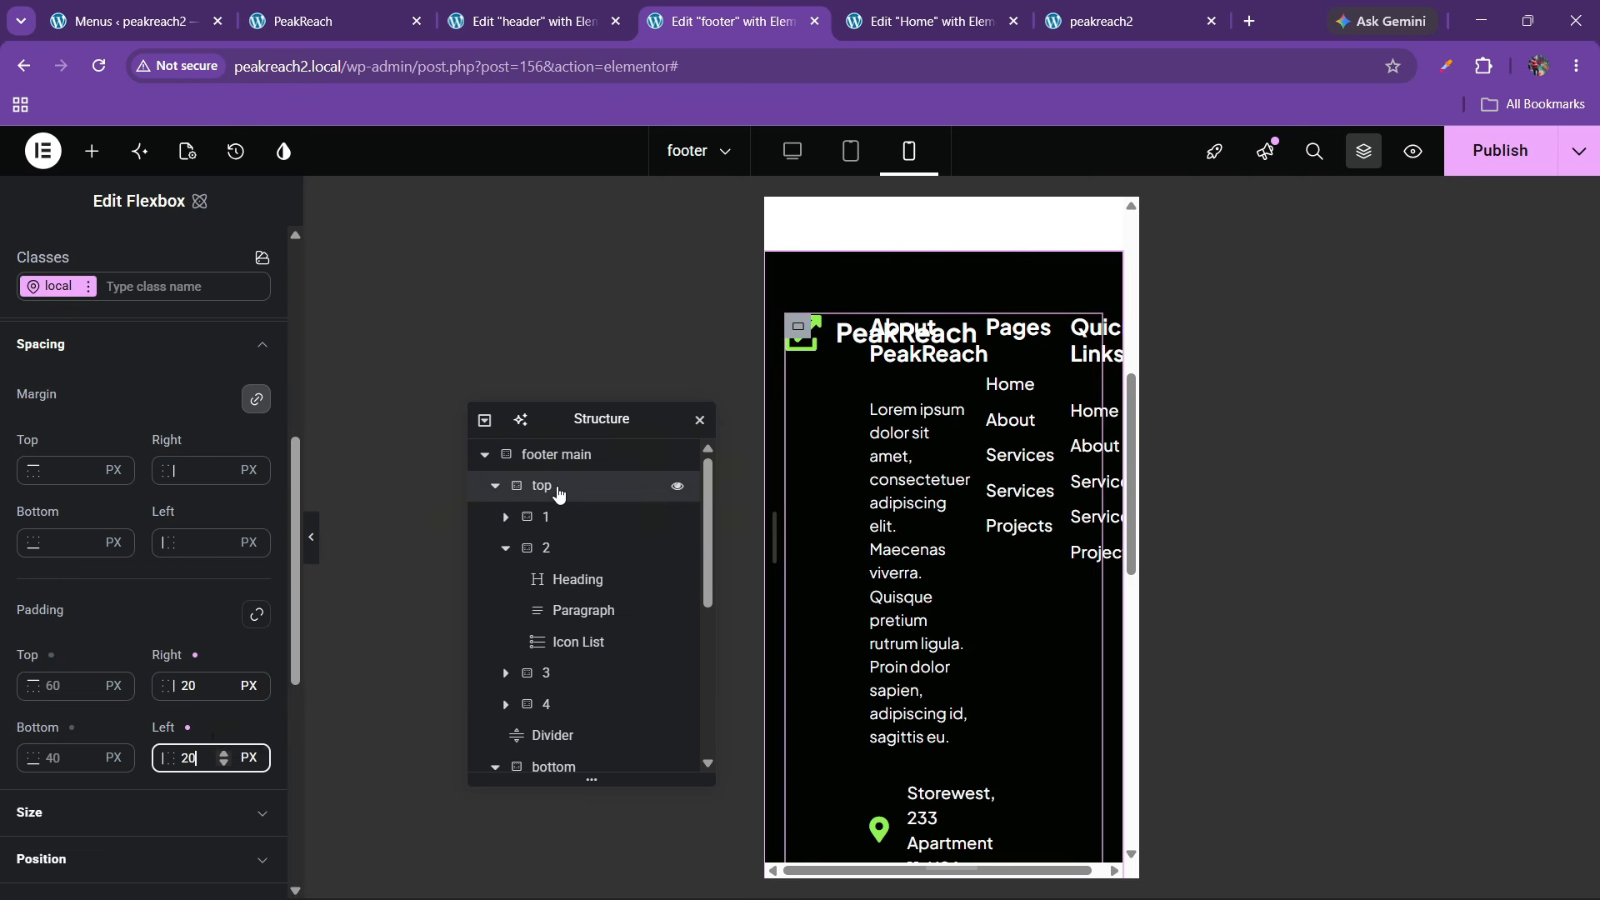
left_click(557, 494)
left_click(196, 505)
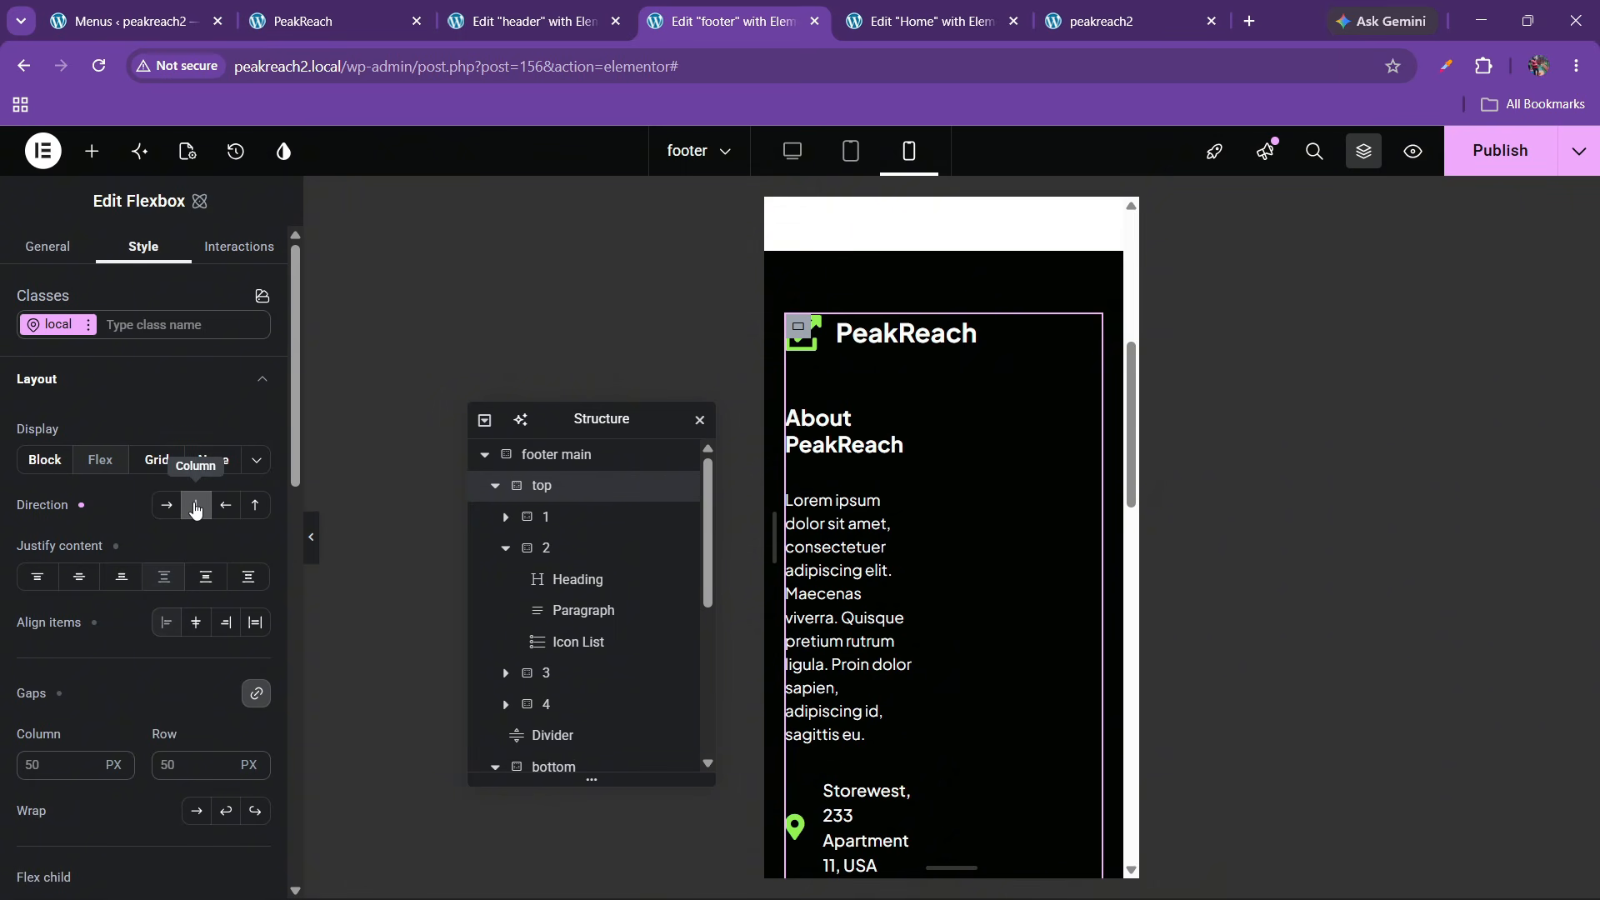
Set the About PeakReach column's width to 100 %
left_click(554, 517)
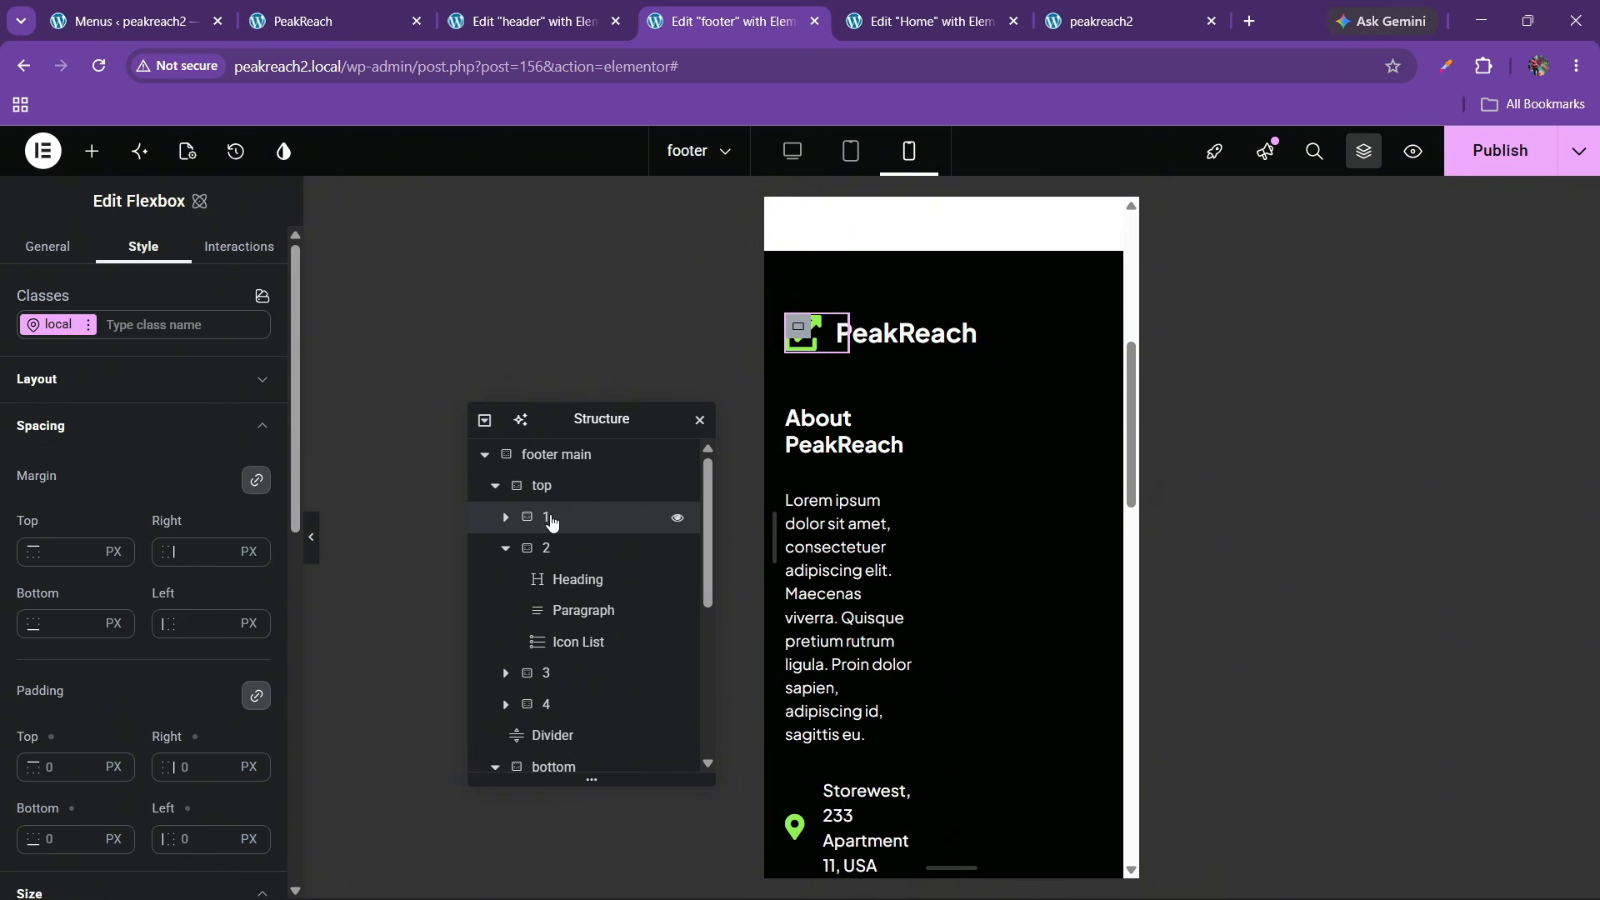
left_click(548, 558)
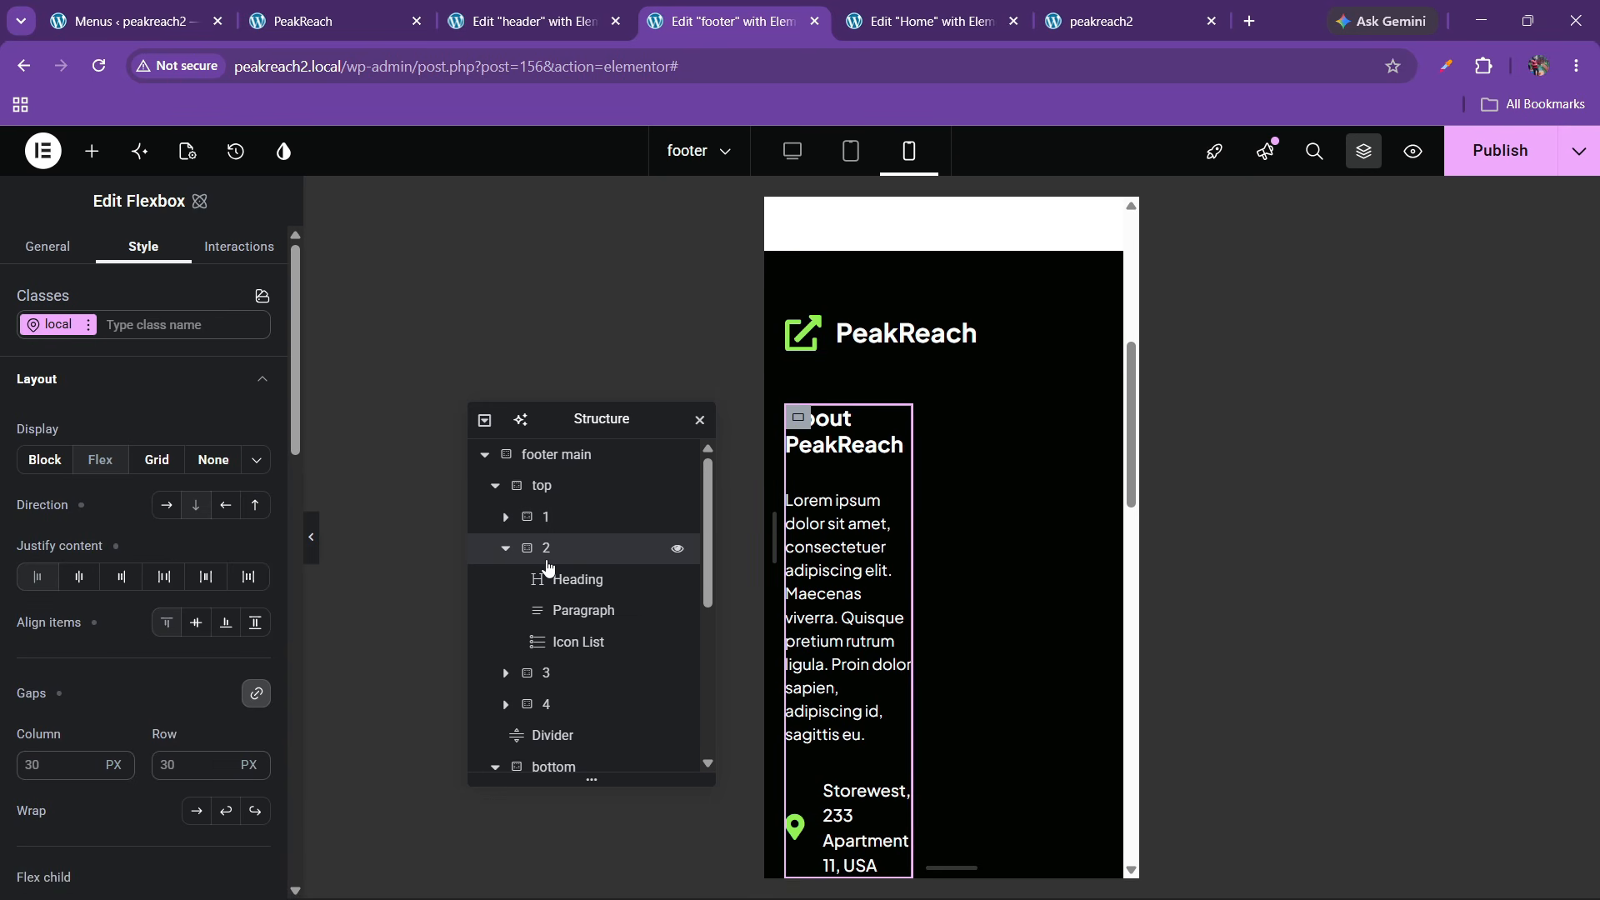
scroll(95, 575, "down", 5)
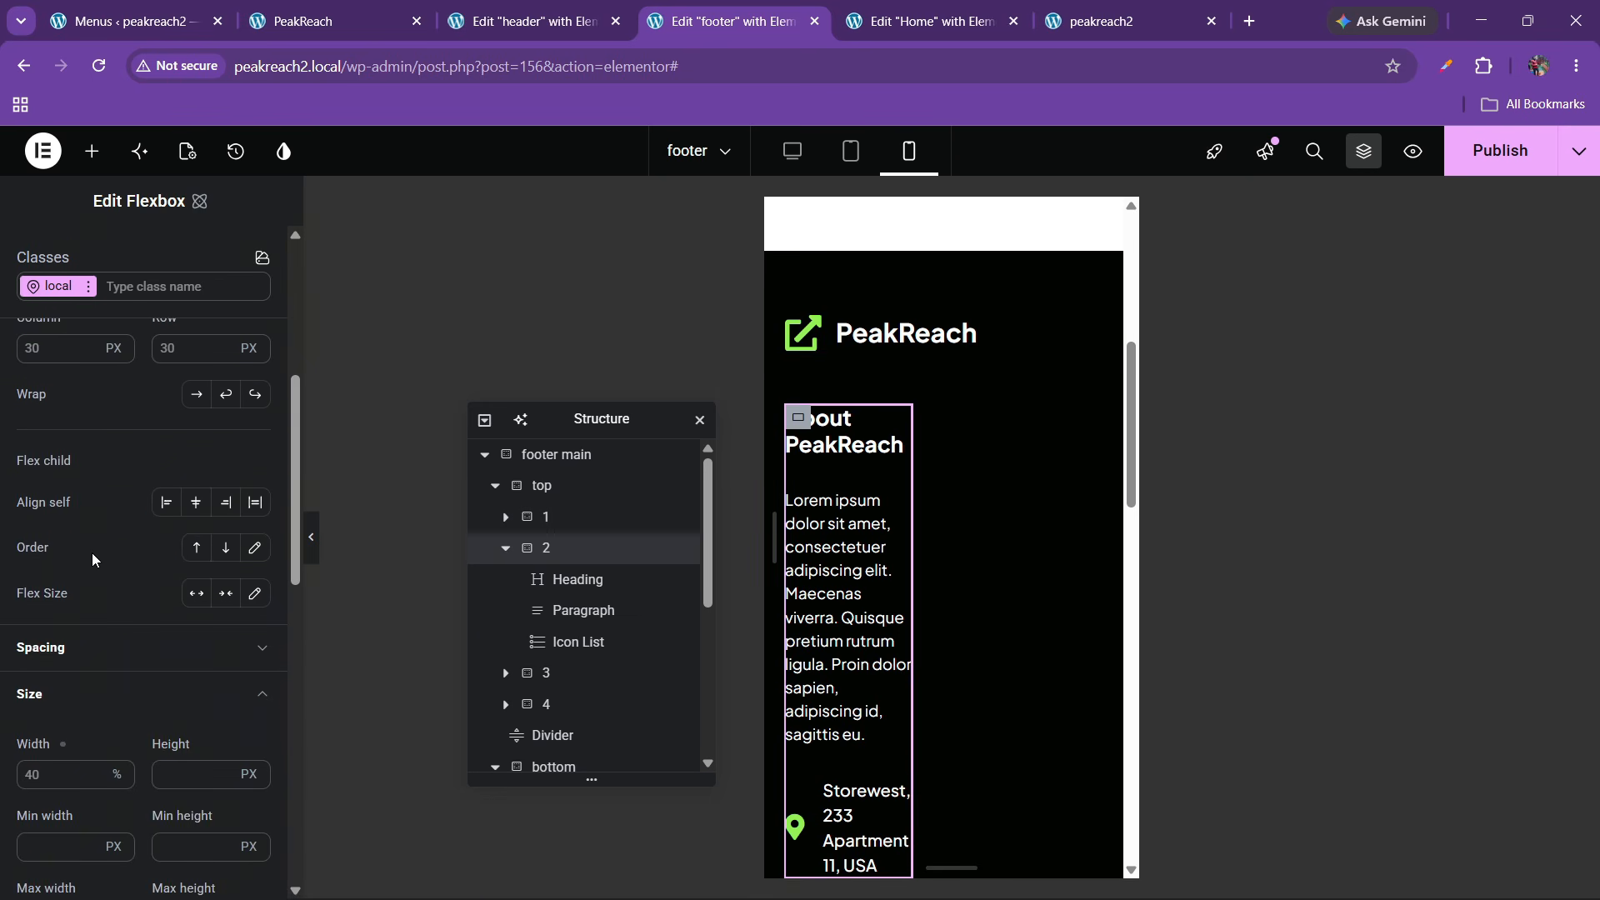
scroll(82, 602, "down", 1)
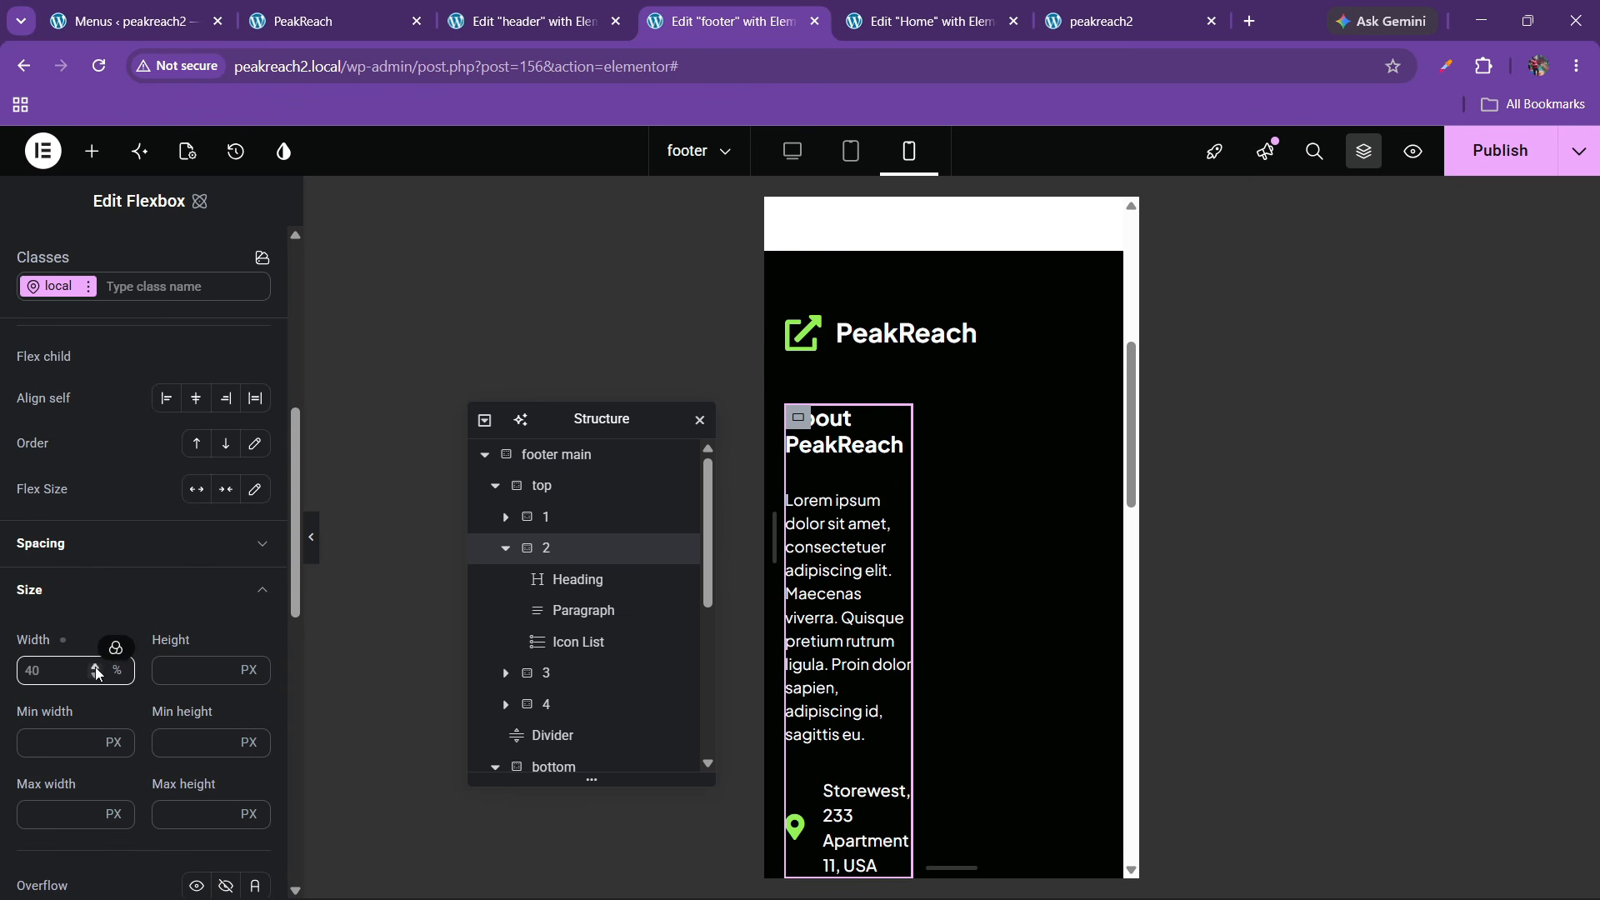
left_click(30, 683)
type("100")
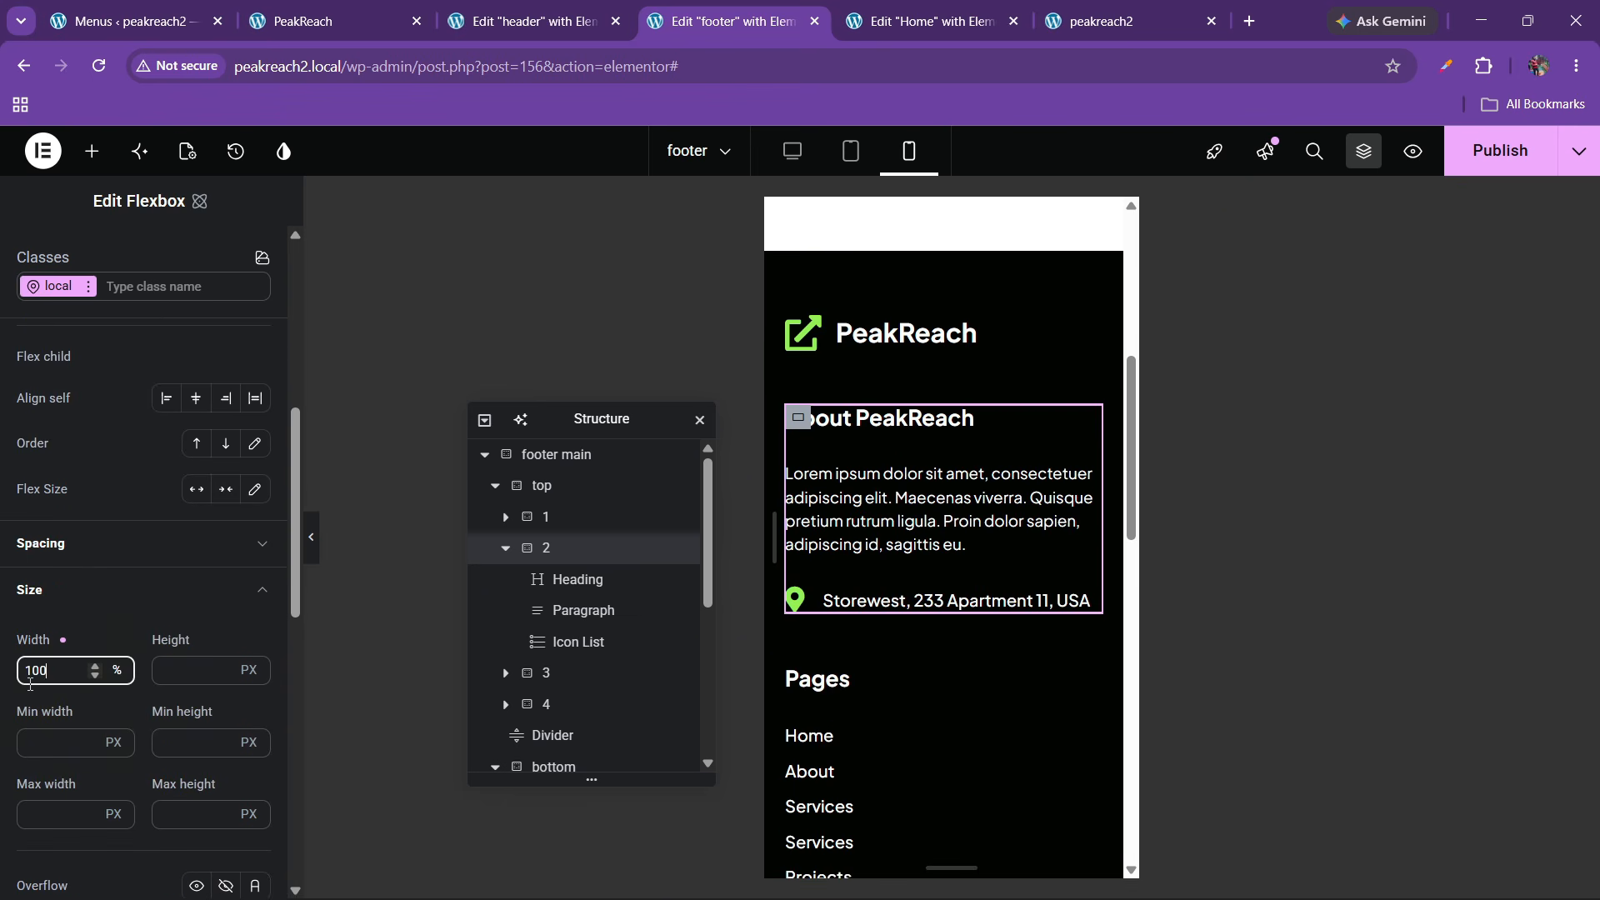
scroll(890, 571, "down", 2)
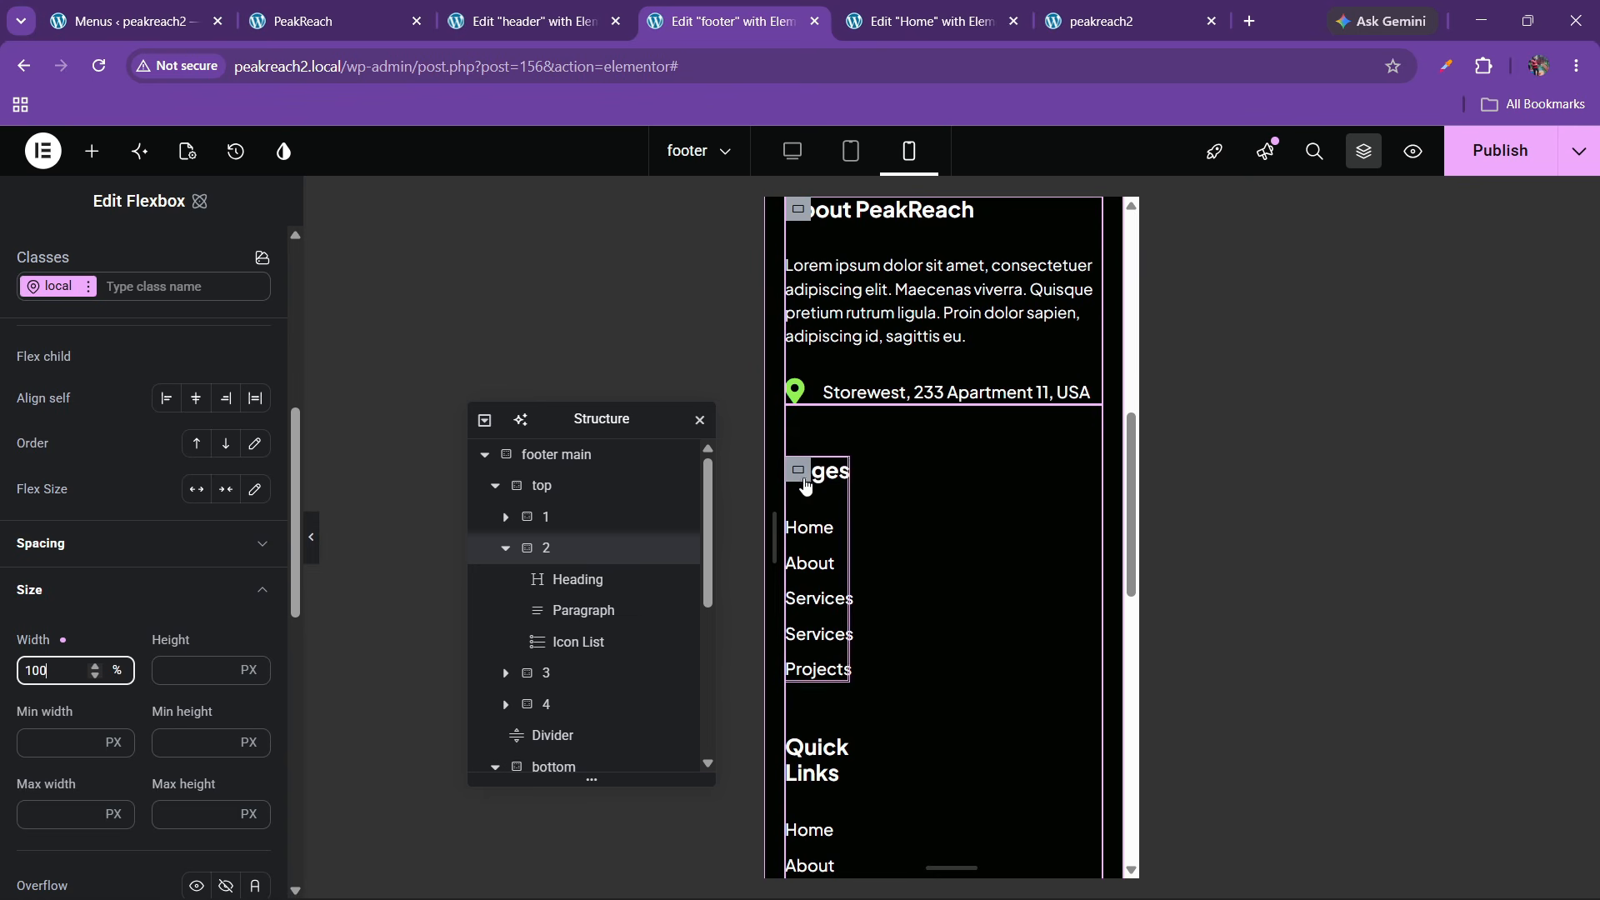
Set the Pages and Quick Links column widths to 100 % as well
left_click(546, 672)
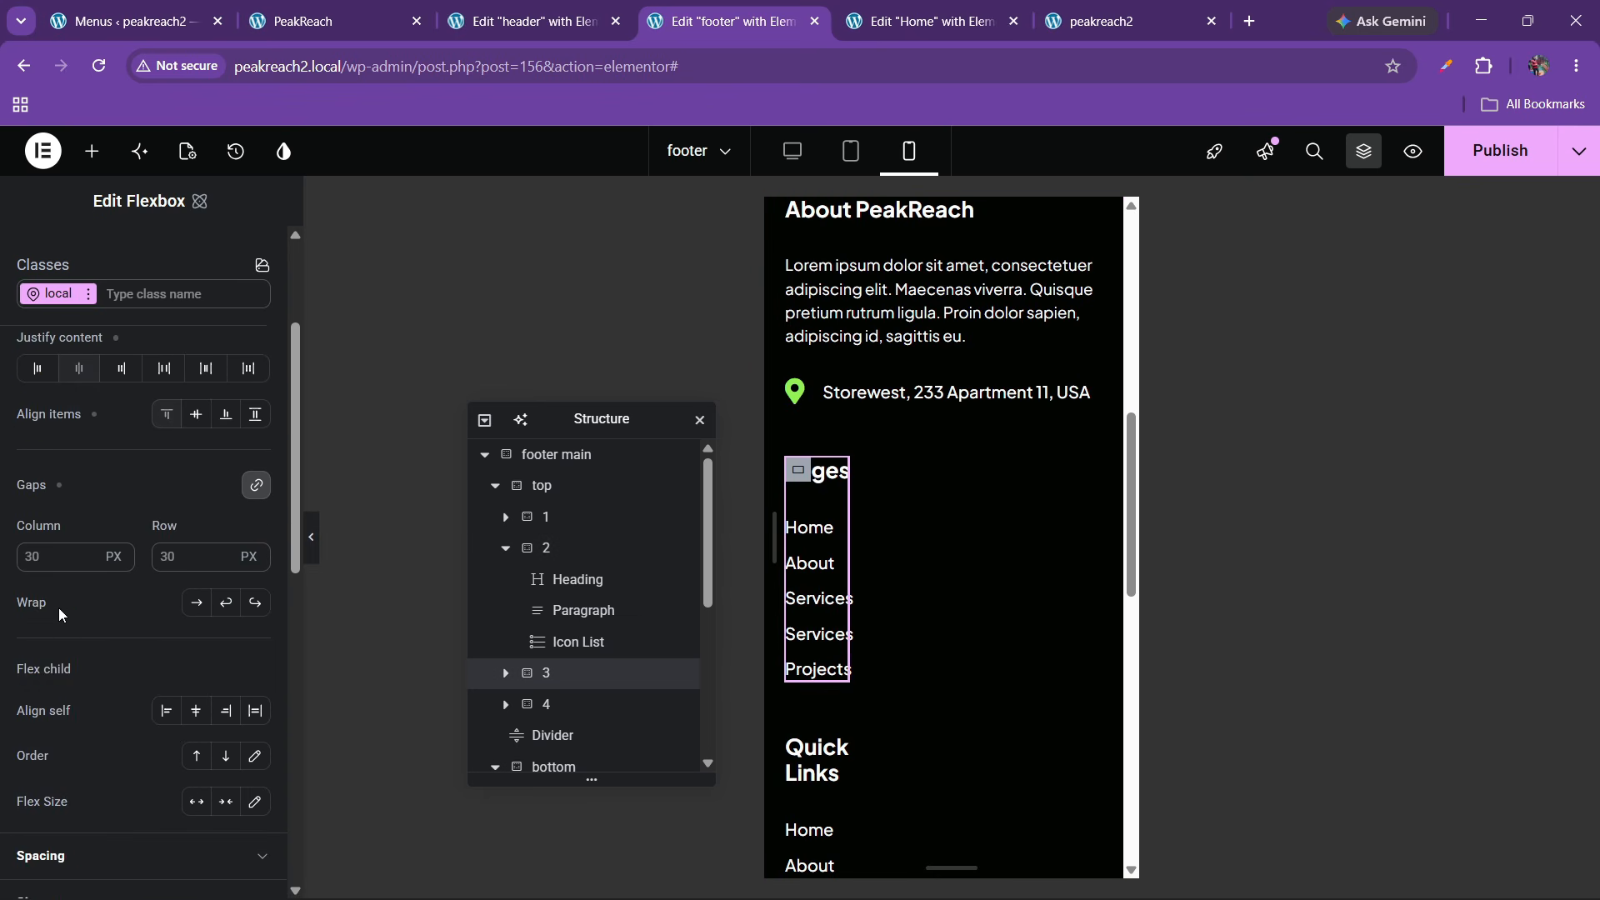
scroll(62, 633, "down", 5)
left_click(37, 572)
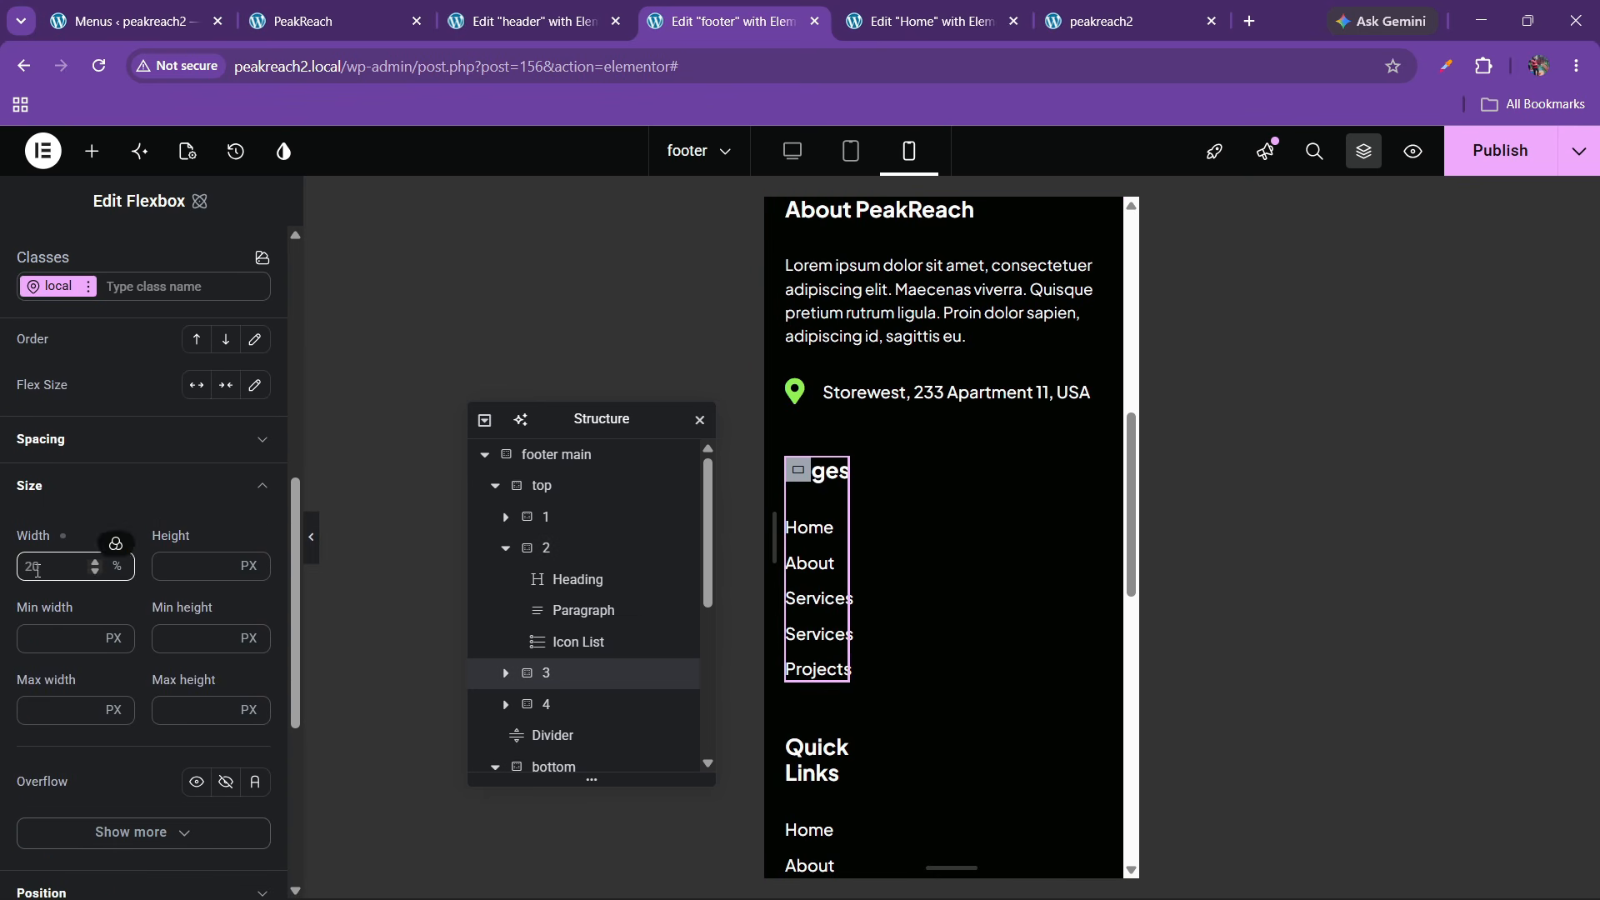
type("100")
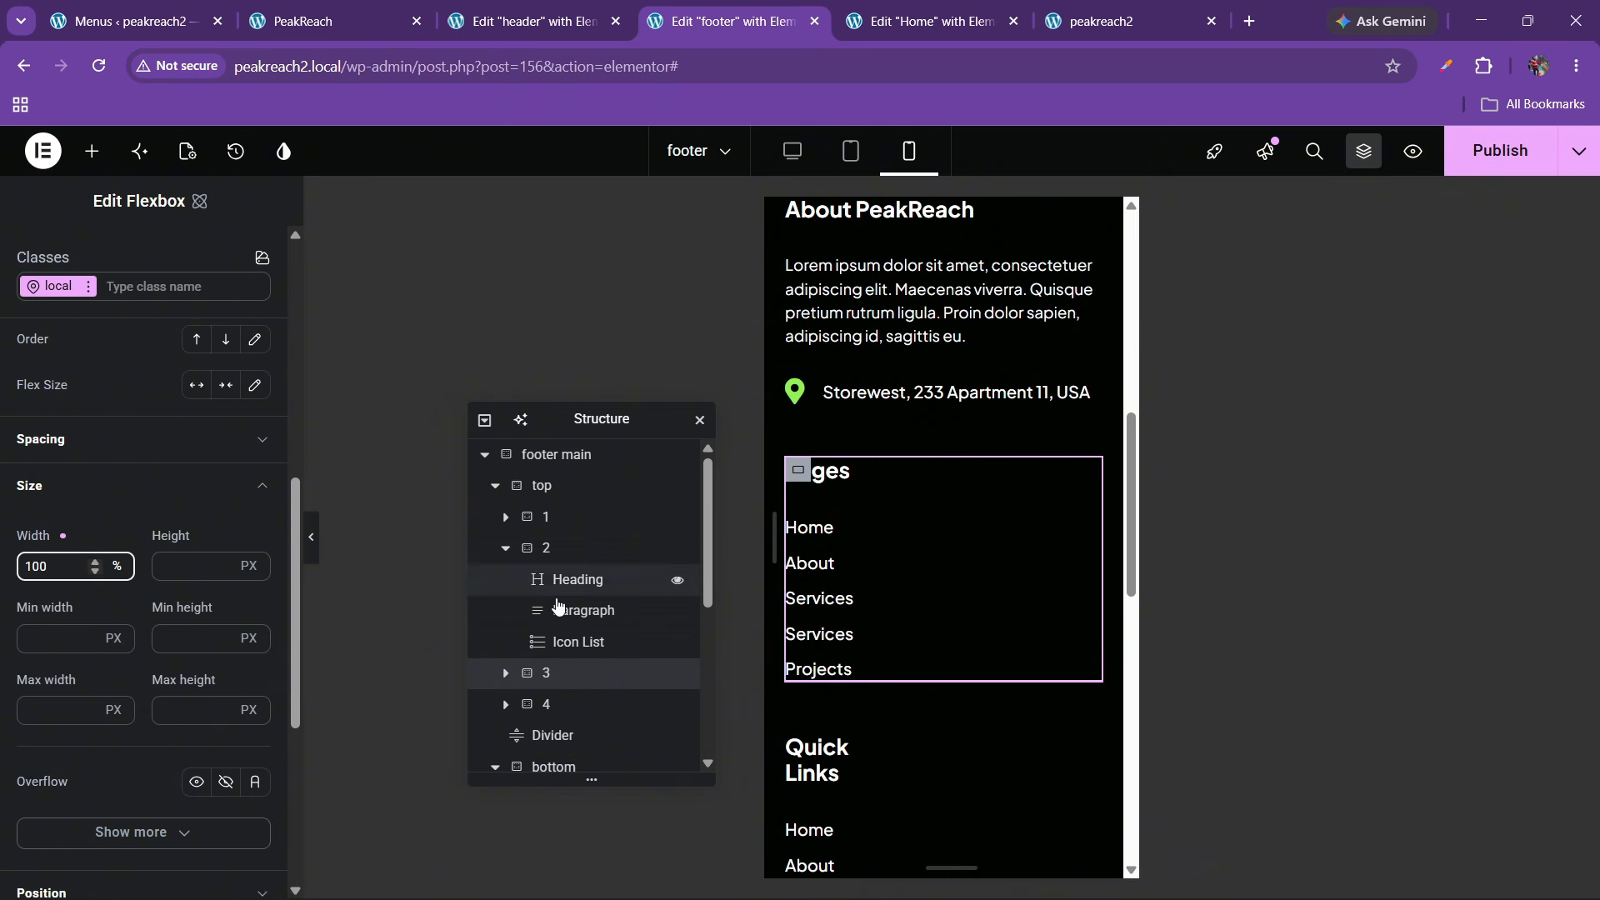
left_click(584, 704)
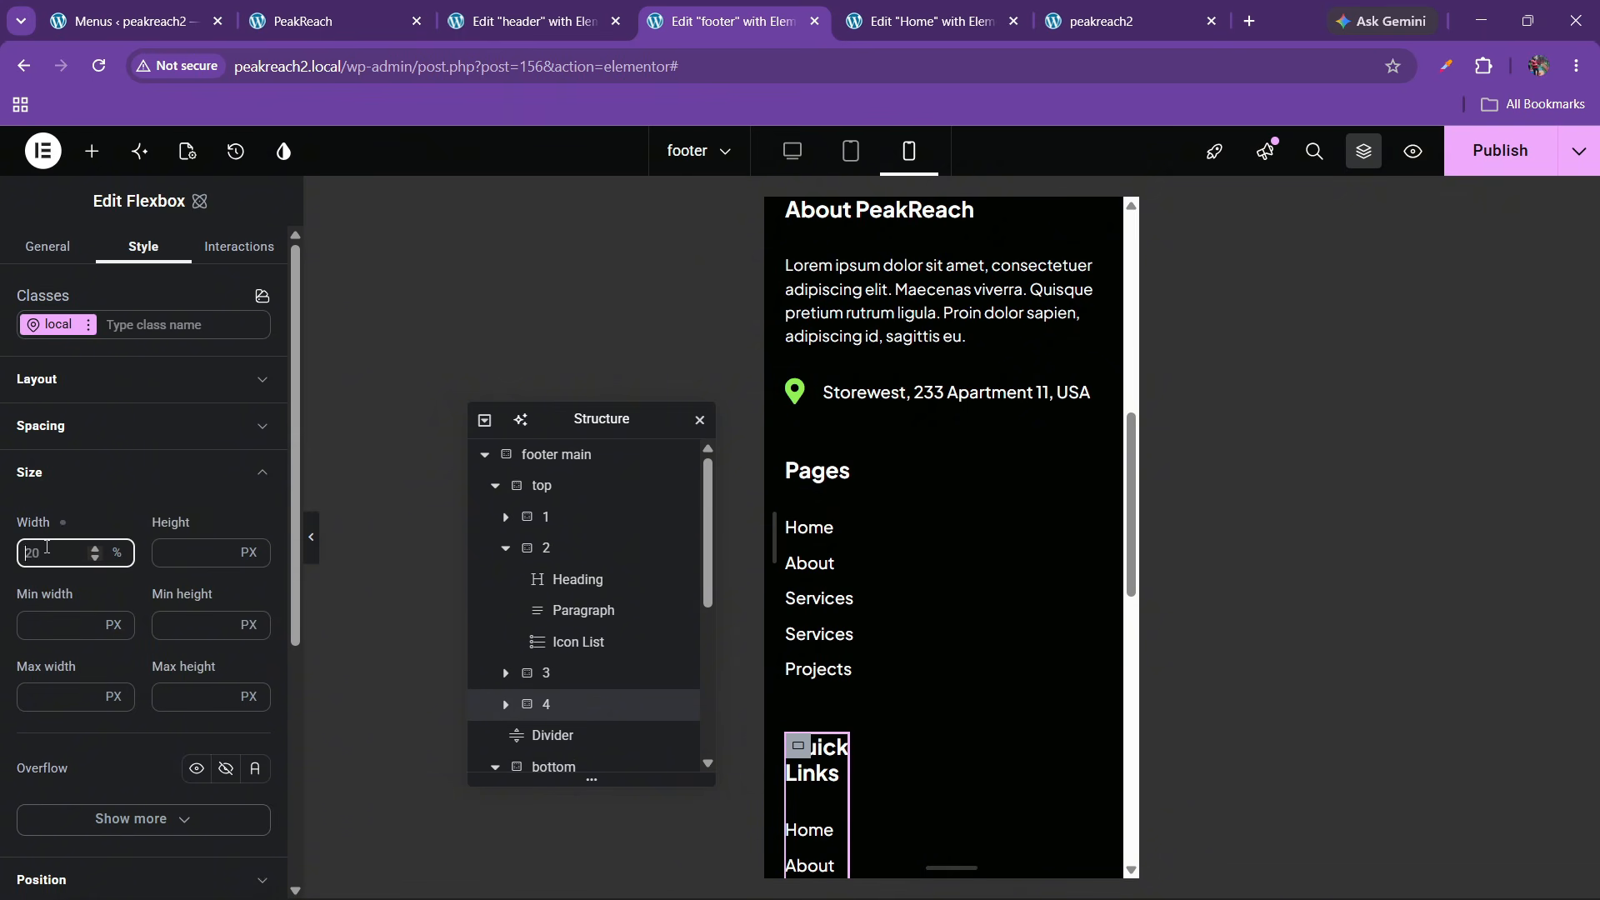
type("100")
scroll(916, 500, "down", 5)
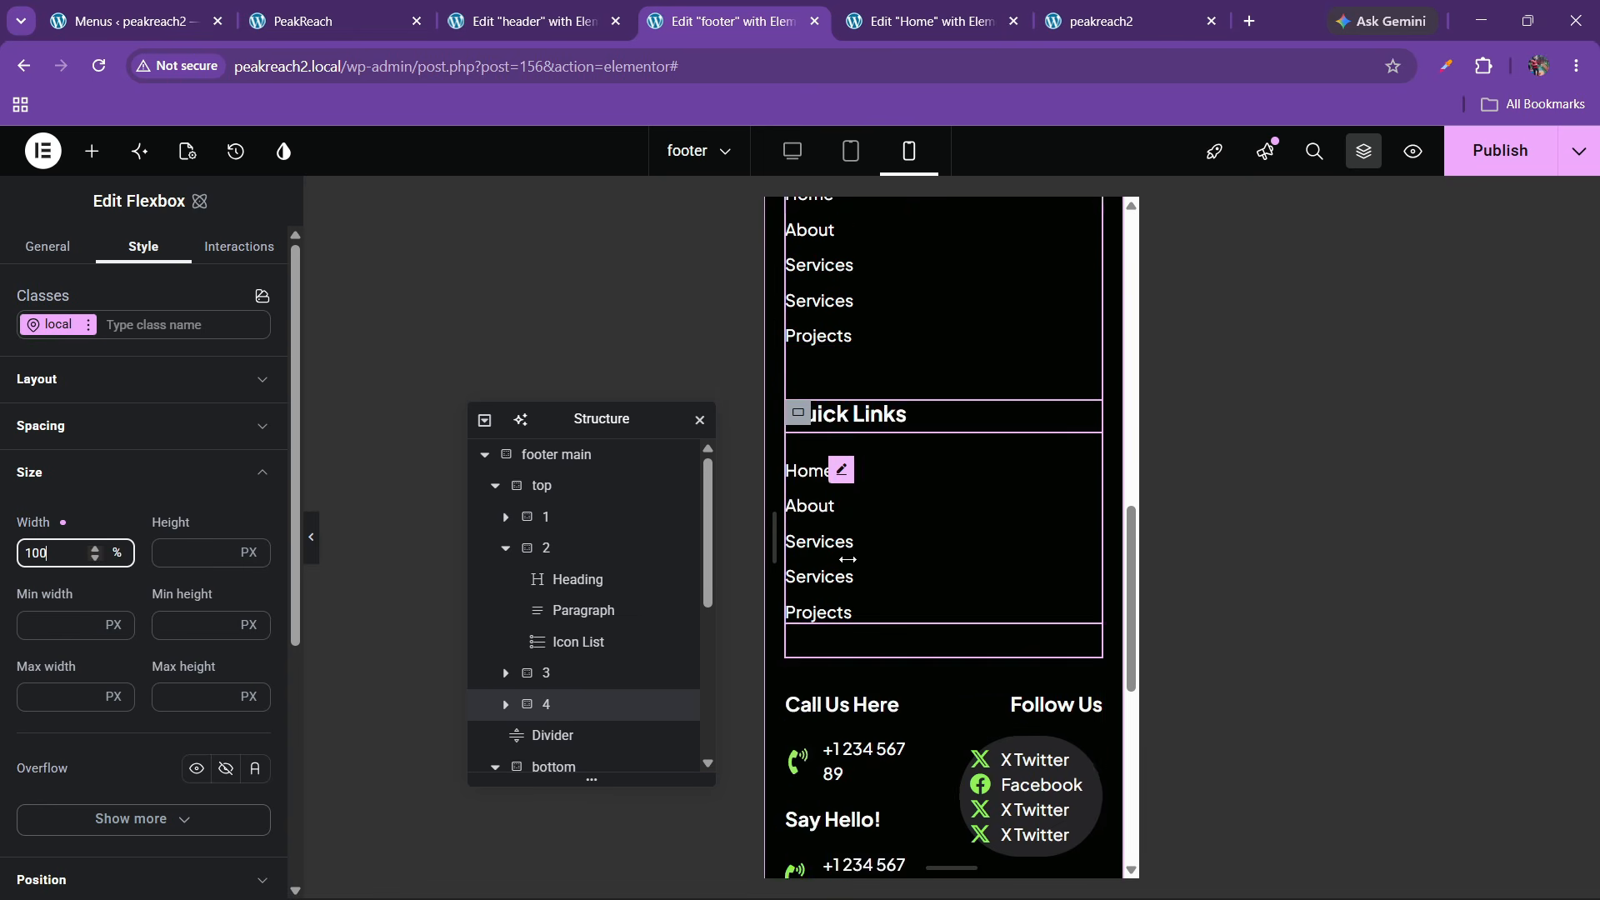
scroll(596, 667, "down", 2)
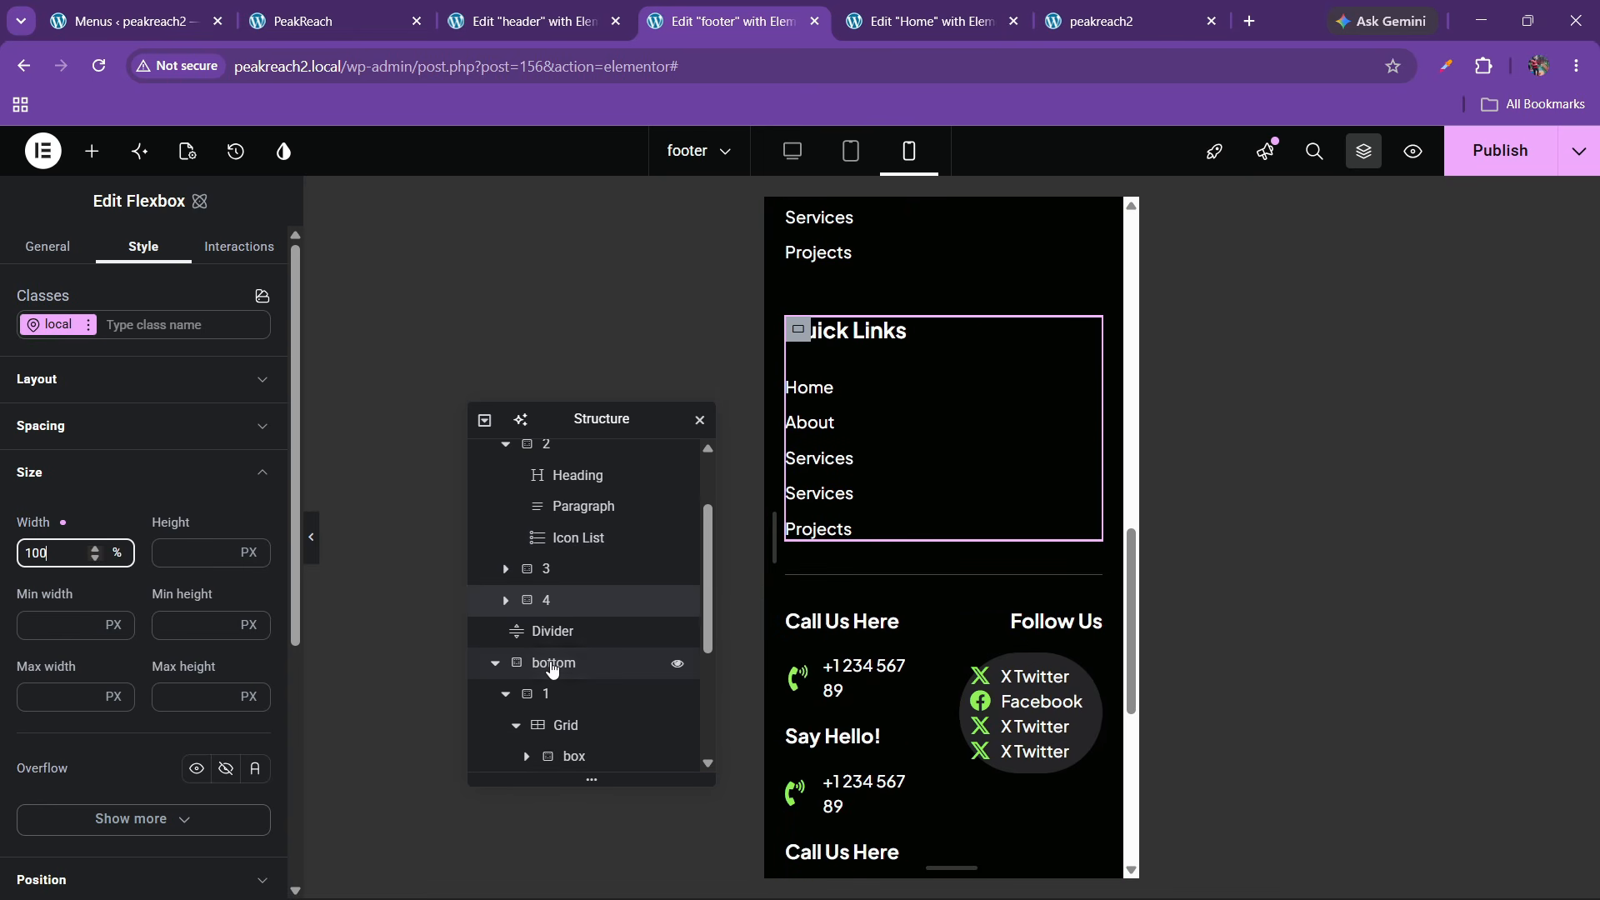
Stack the footer's bottom container contents vertically
left_click(552, 663)
scroll(553, 669, "down", 2)
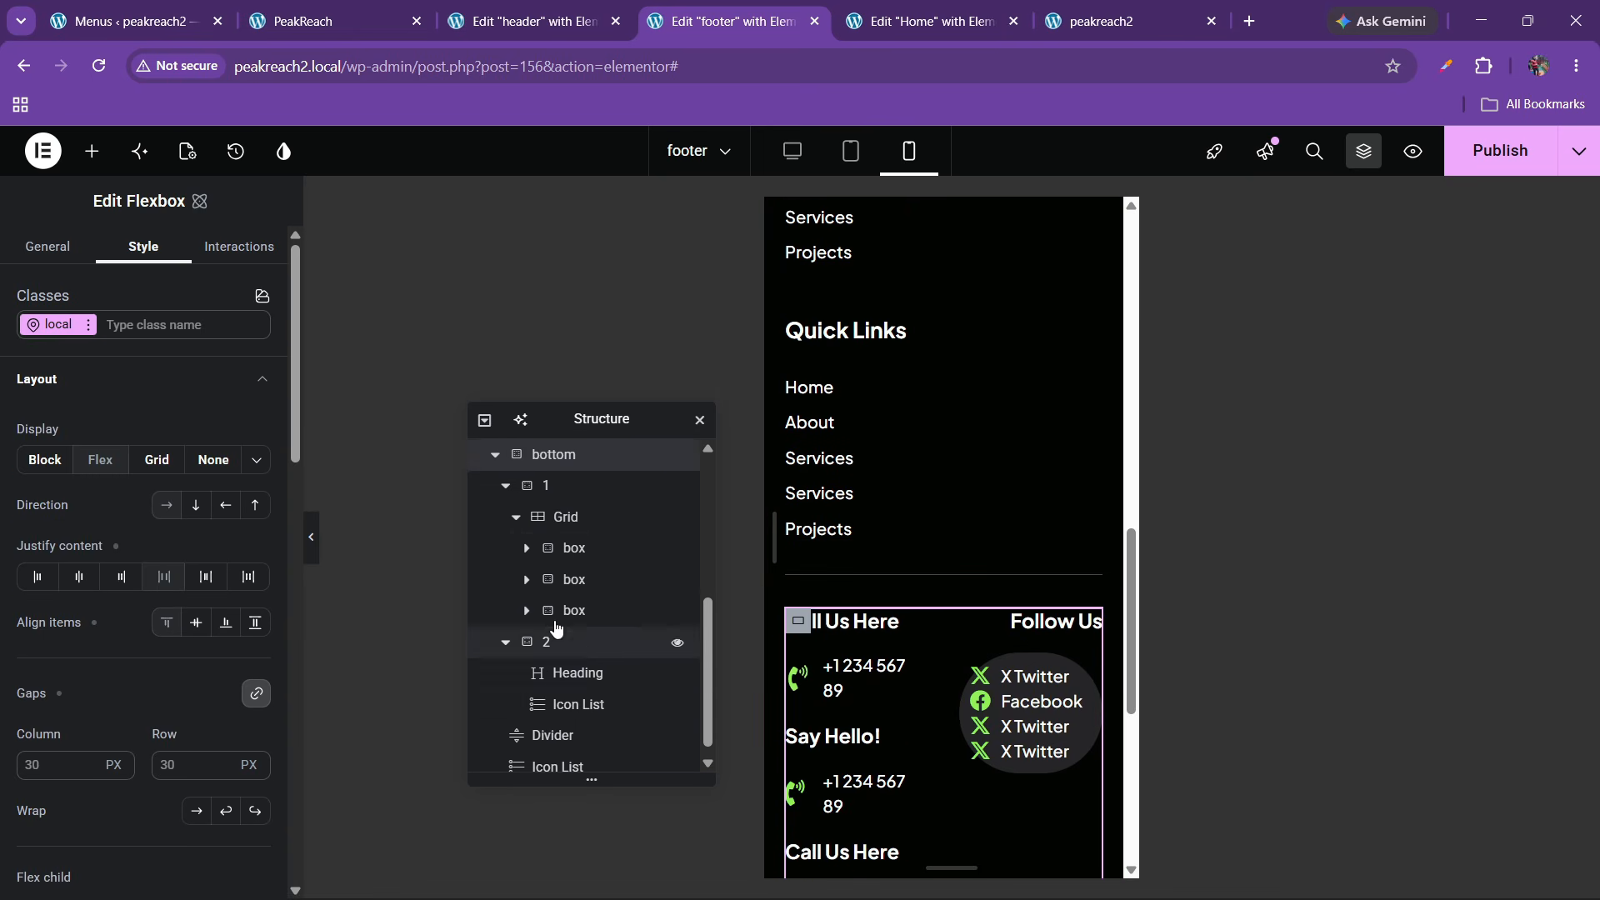
left_click(505, 485)
scroll(508, 500, "up", 2)
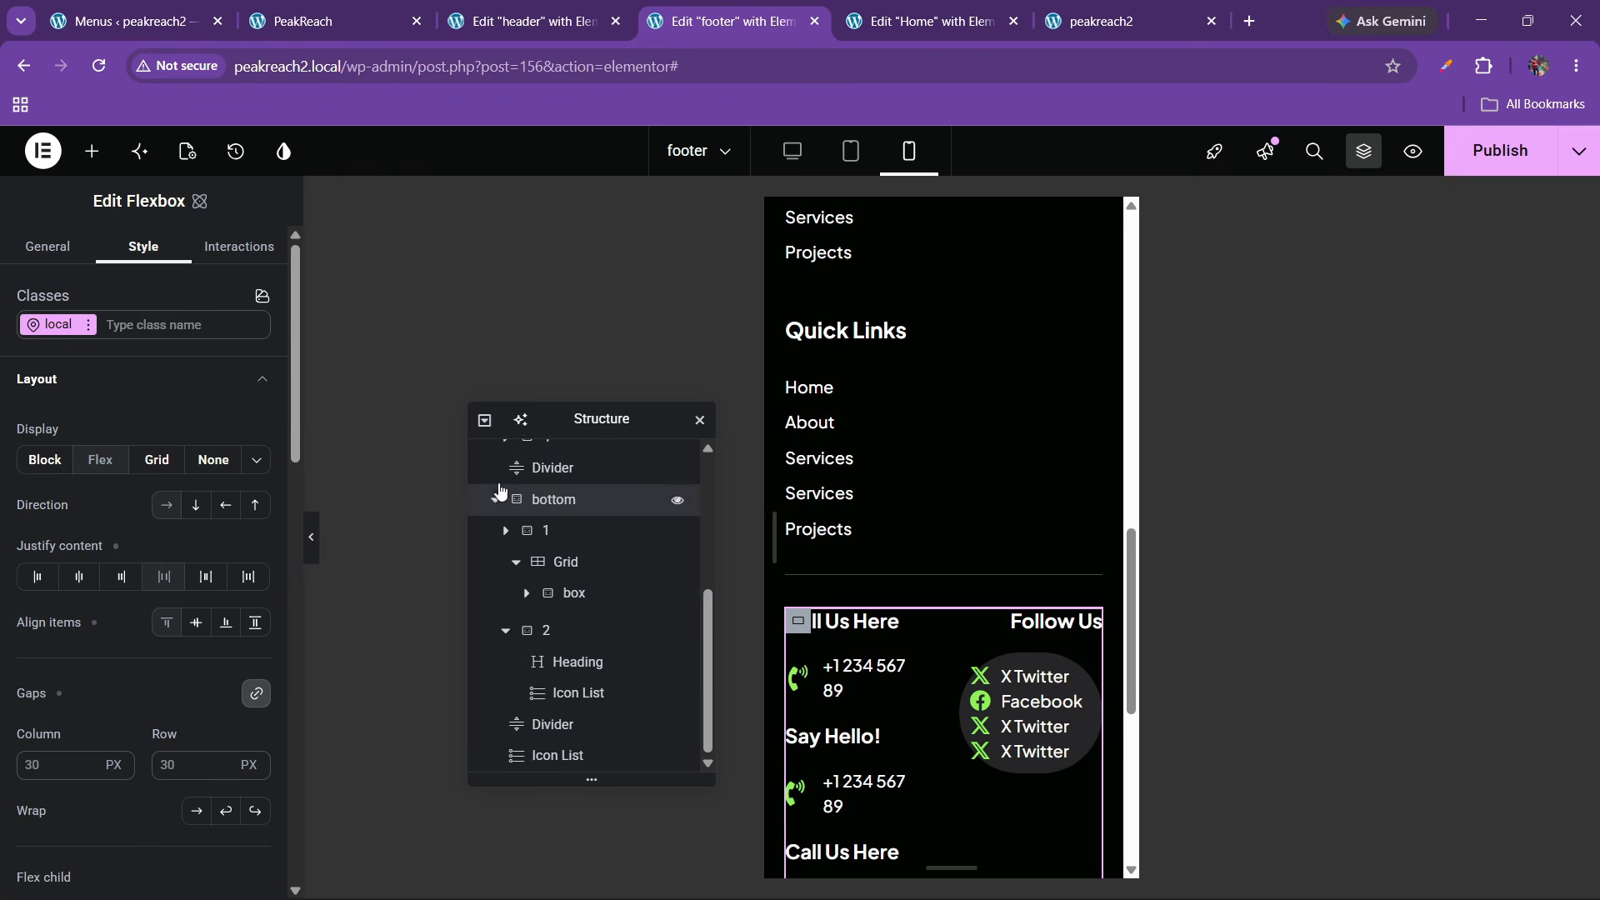
left_click(197, 506)
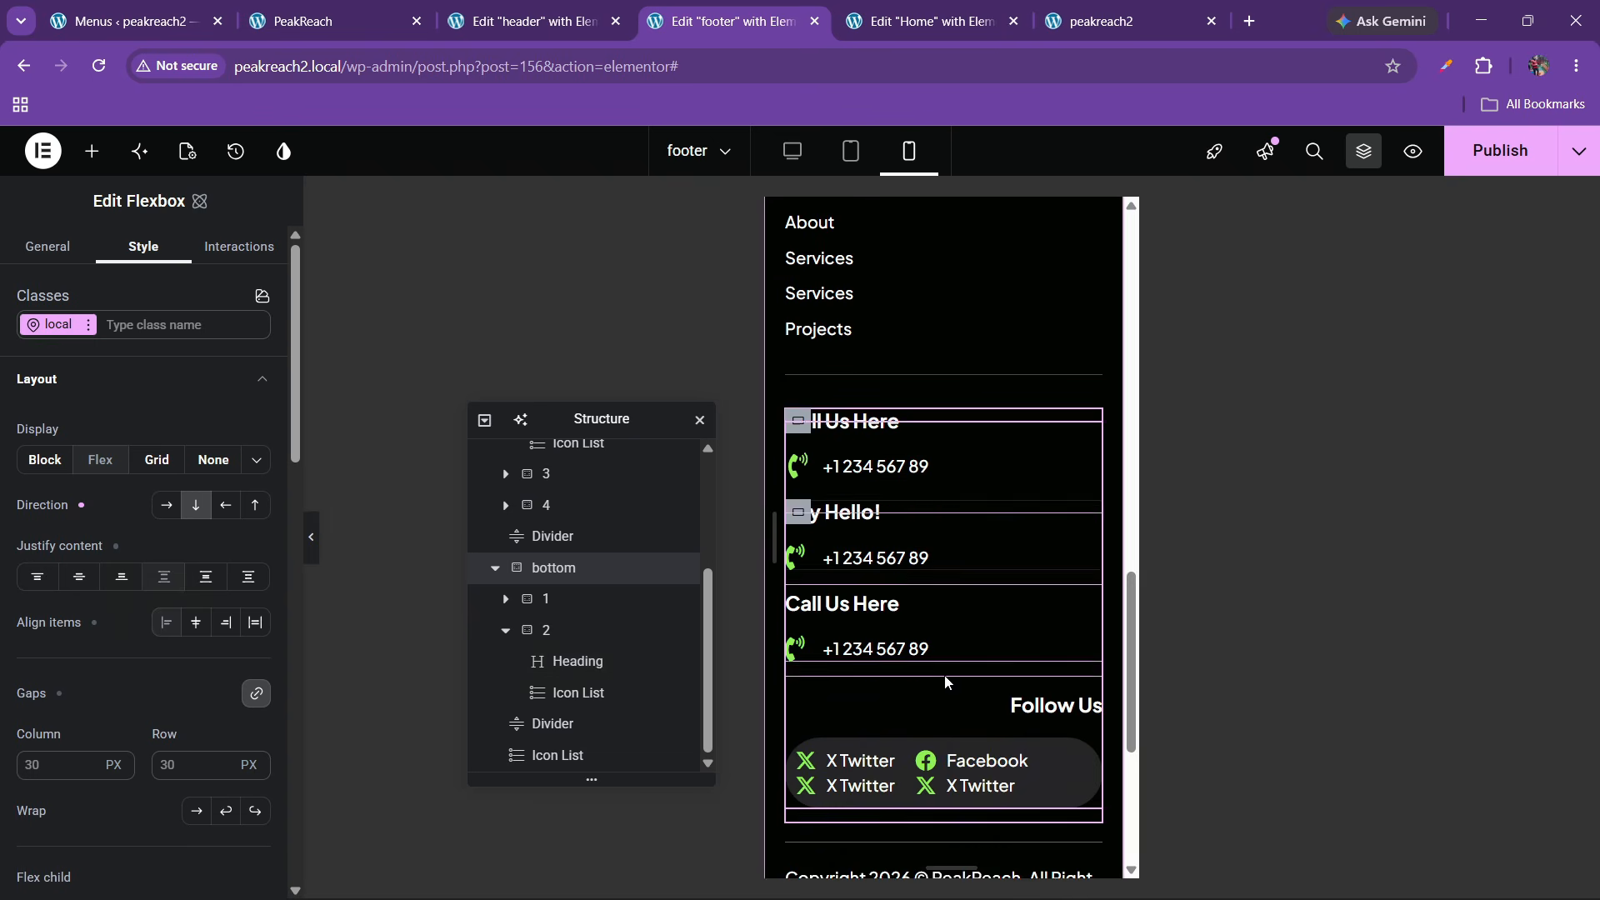
Set the contact grid's linked column and row gaps to 40 px
left_click(554, 608)
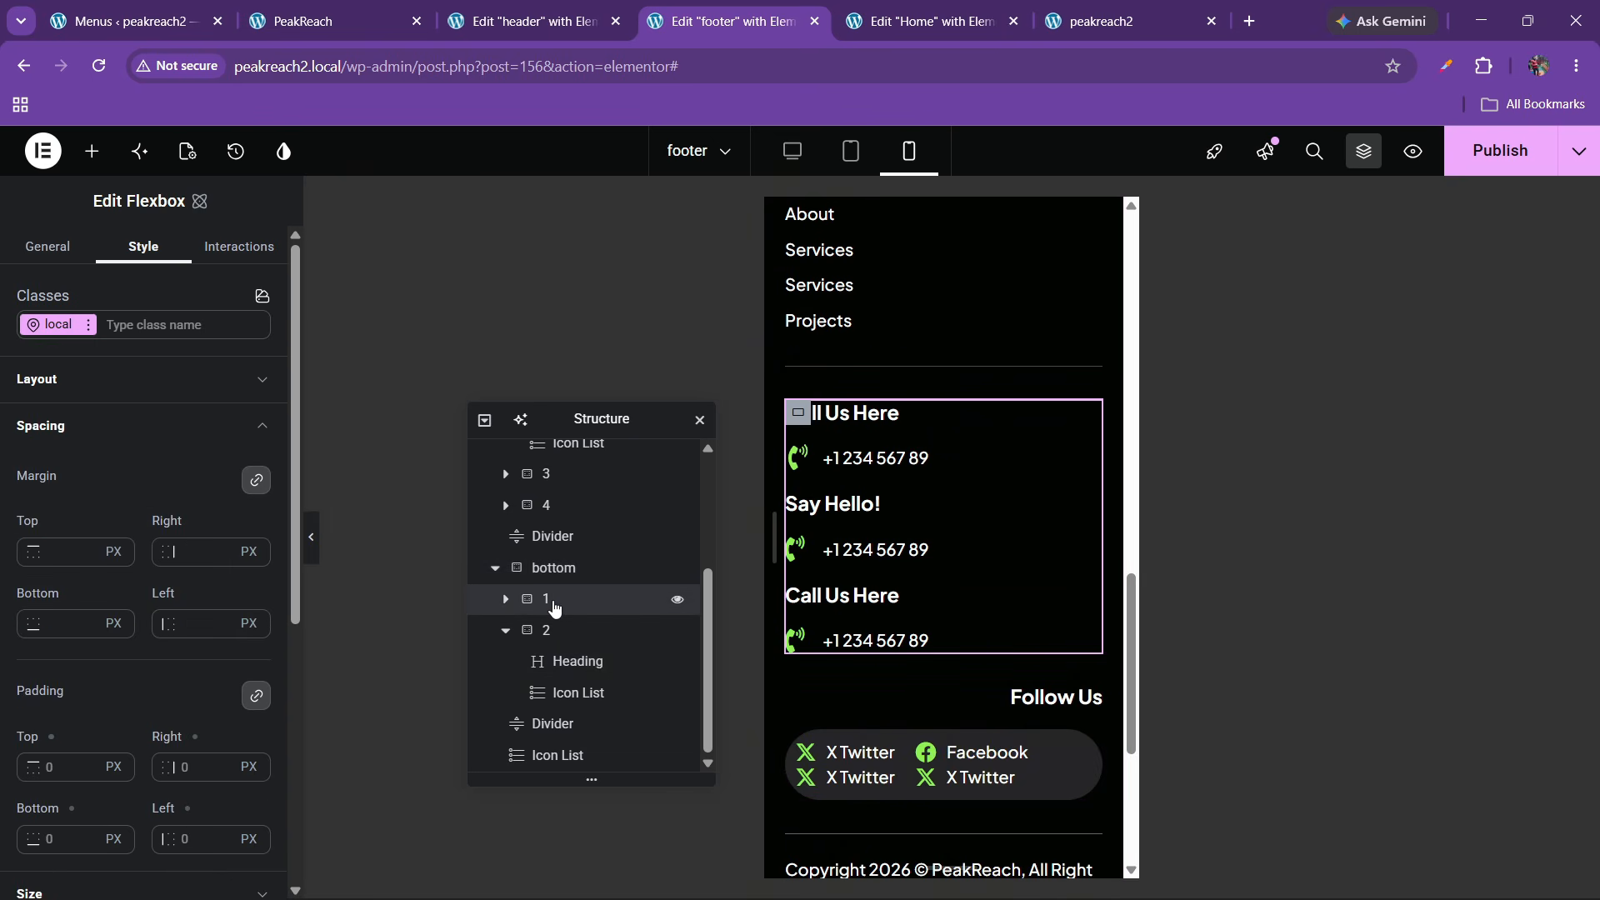
left_click(510, 603)
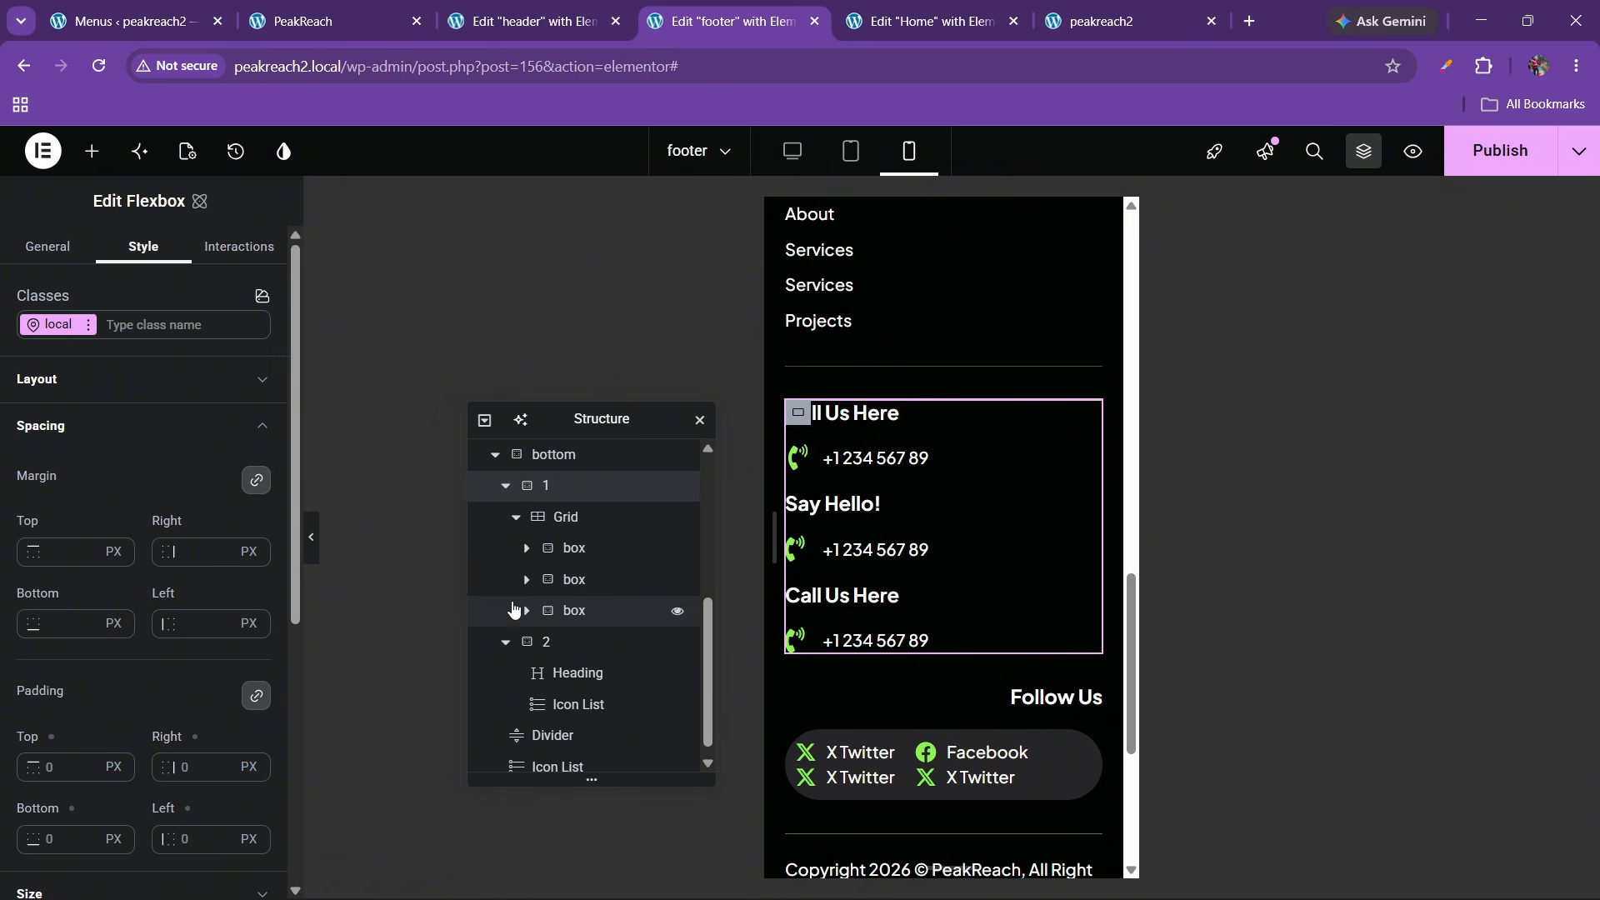
left_click(566, 523)
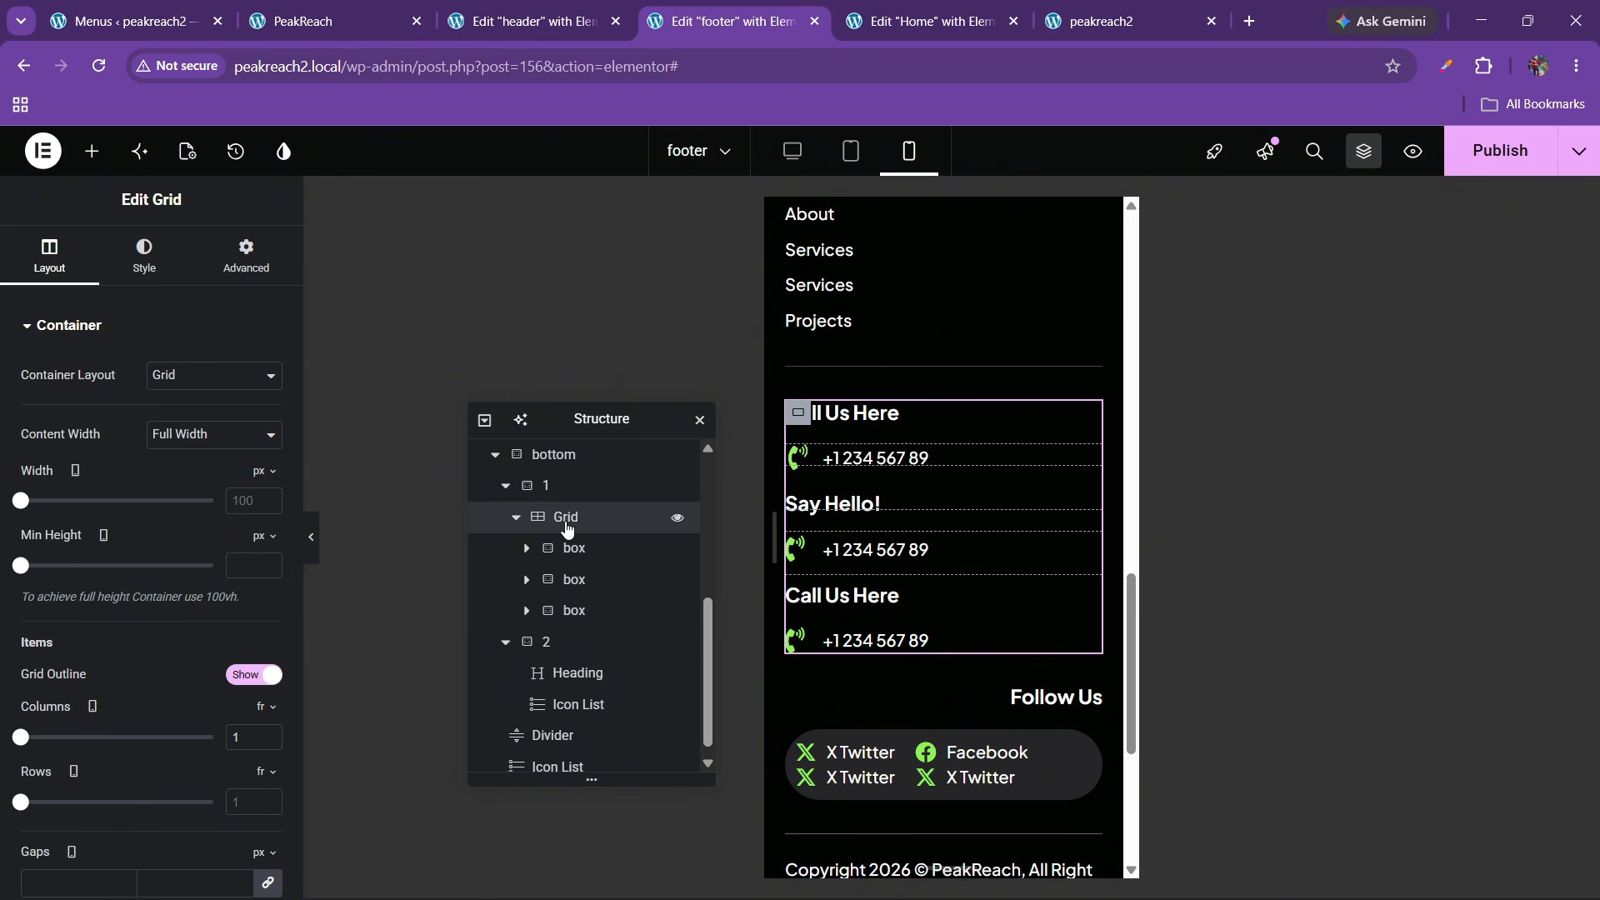
scroll(213, 529, "down", 3)
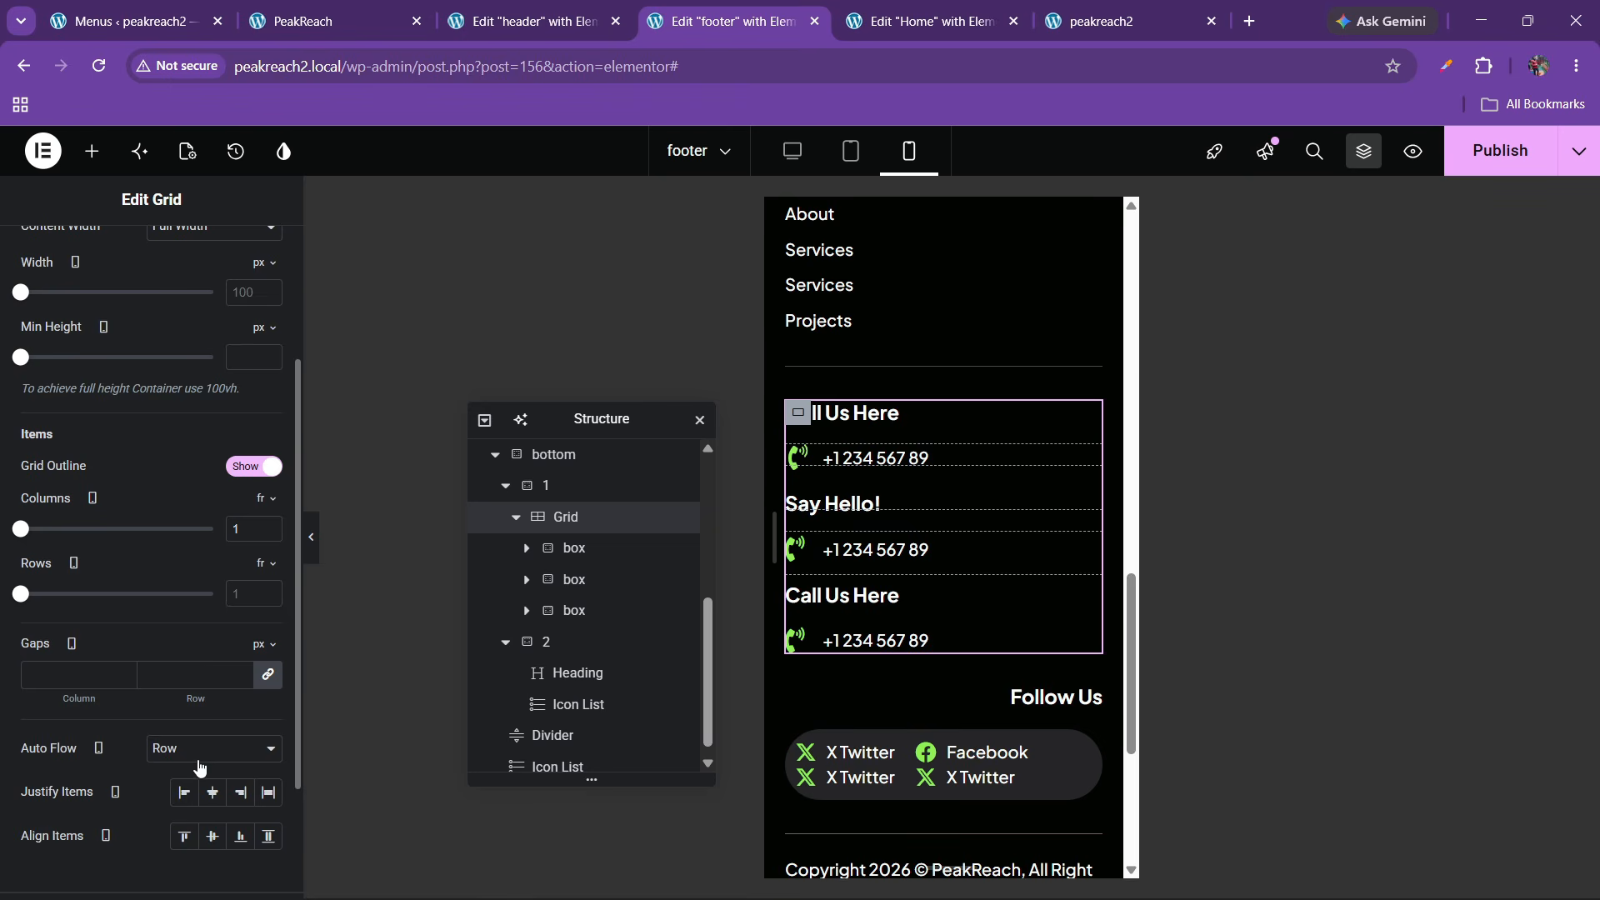
left_click(170, 684)
type("40")
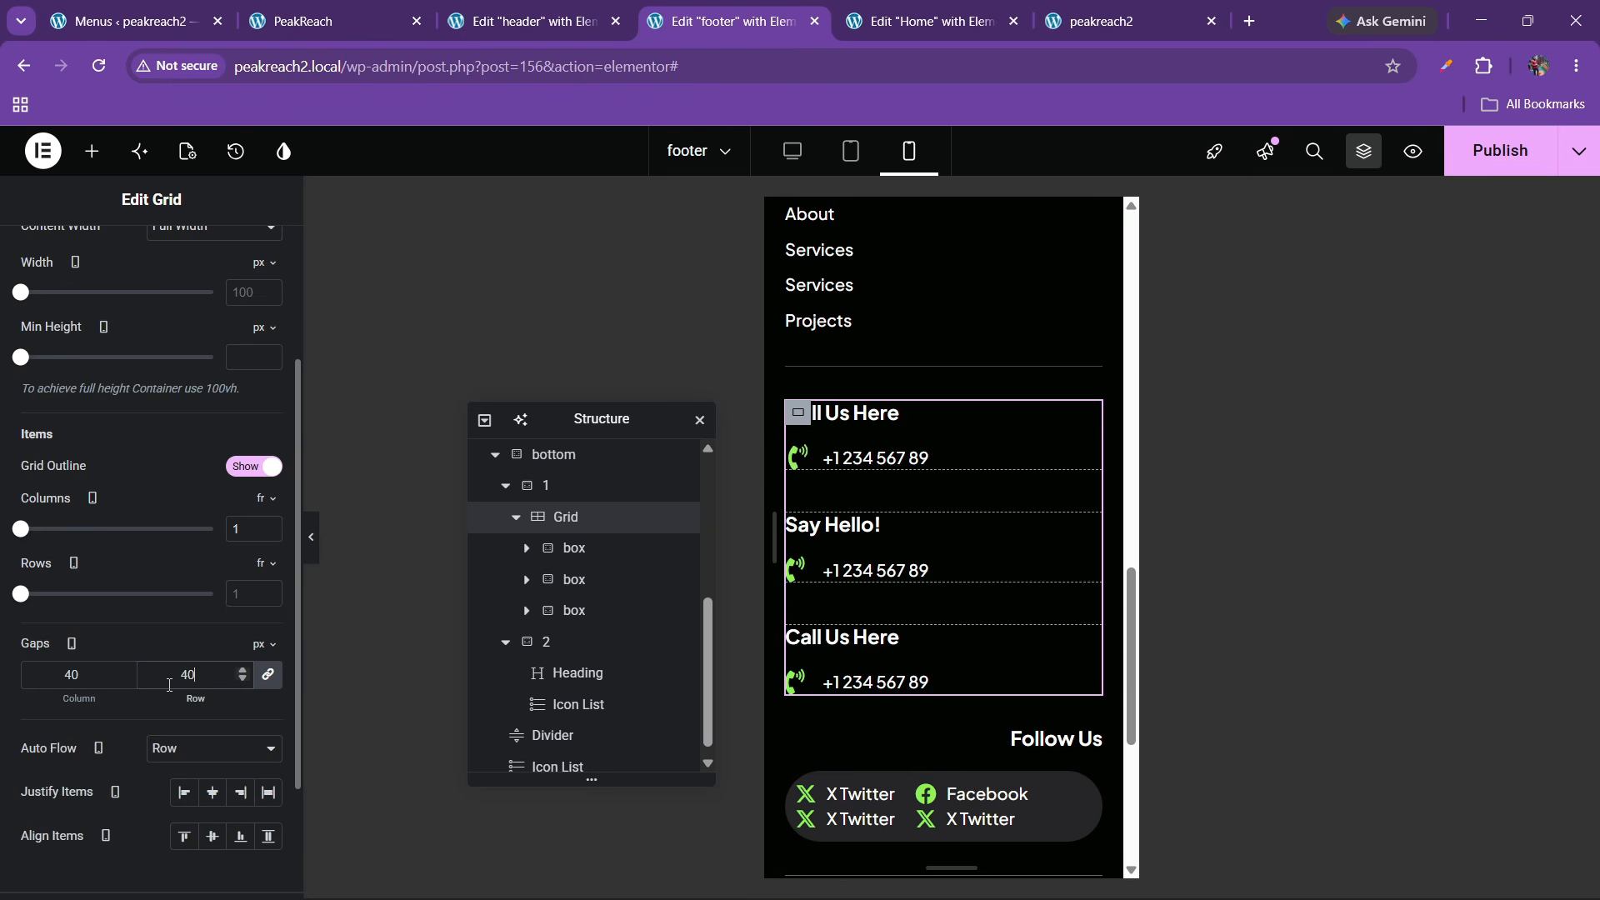
scroll(983, 587, "down", 3)
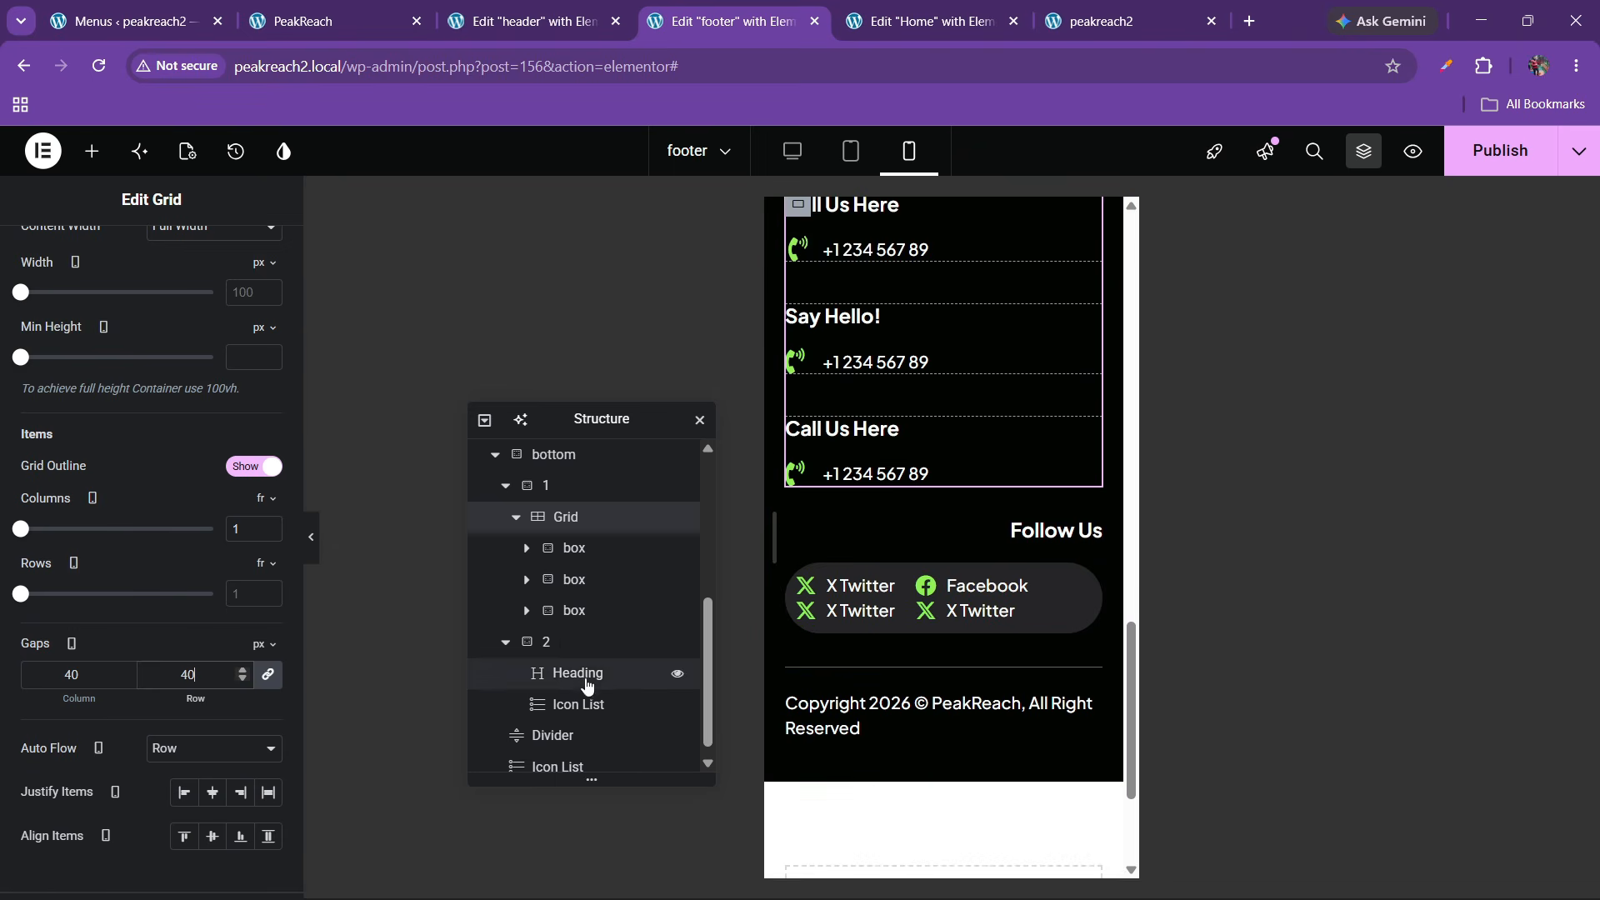
Align the Follow Us container's items to Start and space its social links 30 px apart
left_click(581, 650)
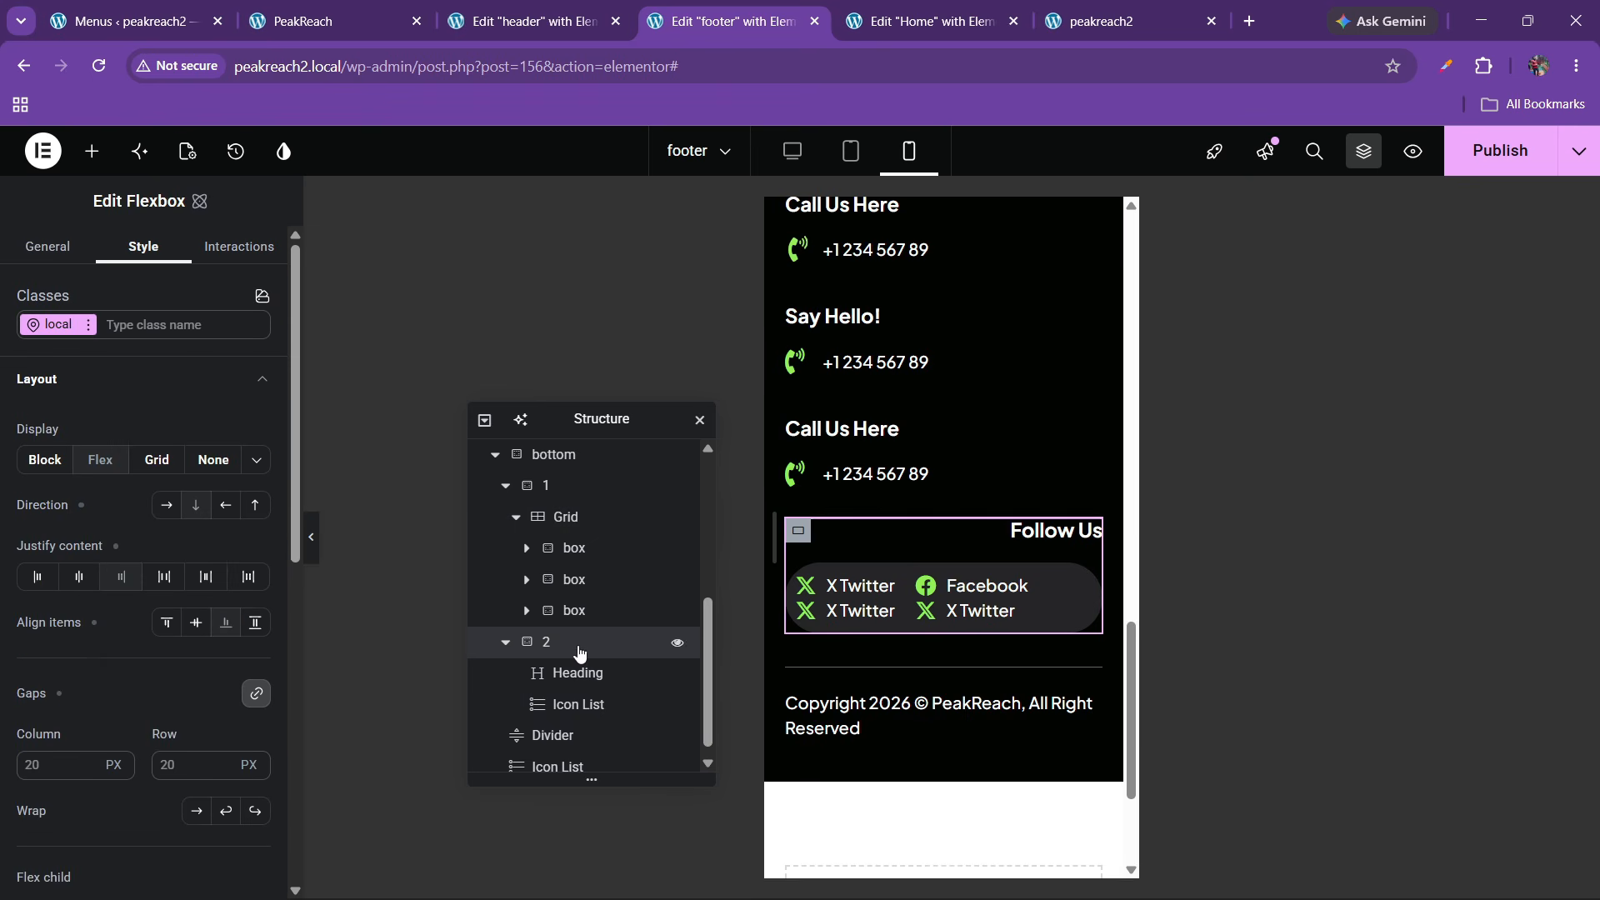
left_click(166, 625)
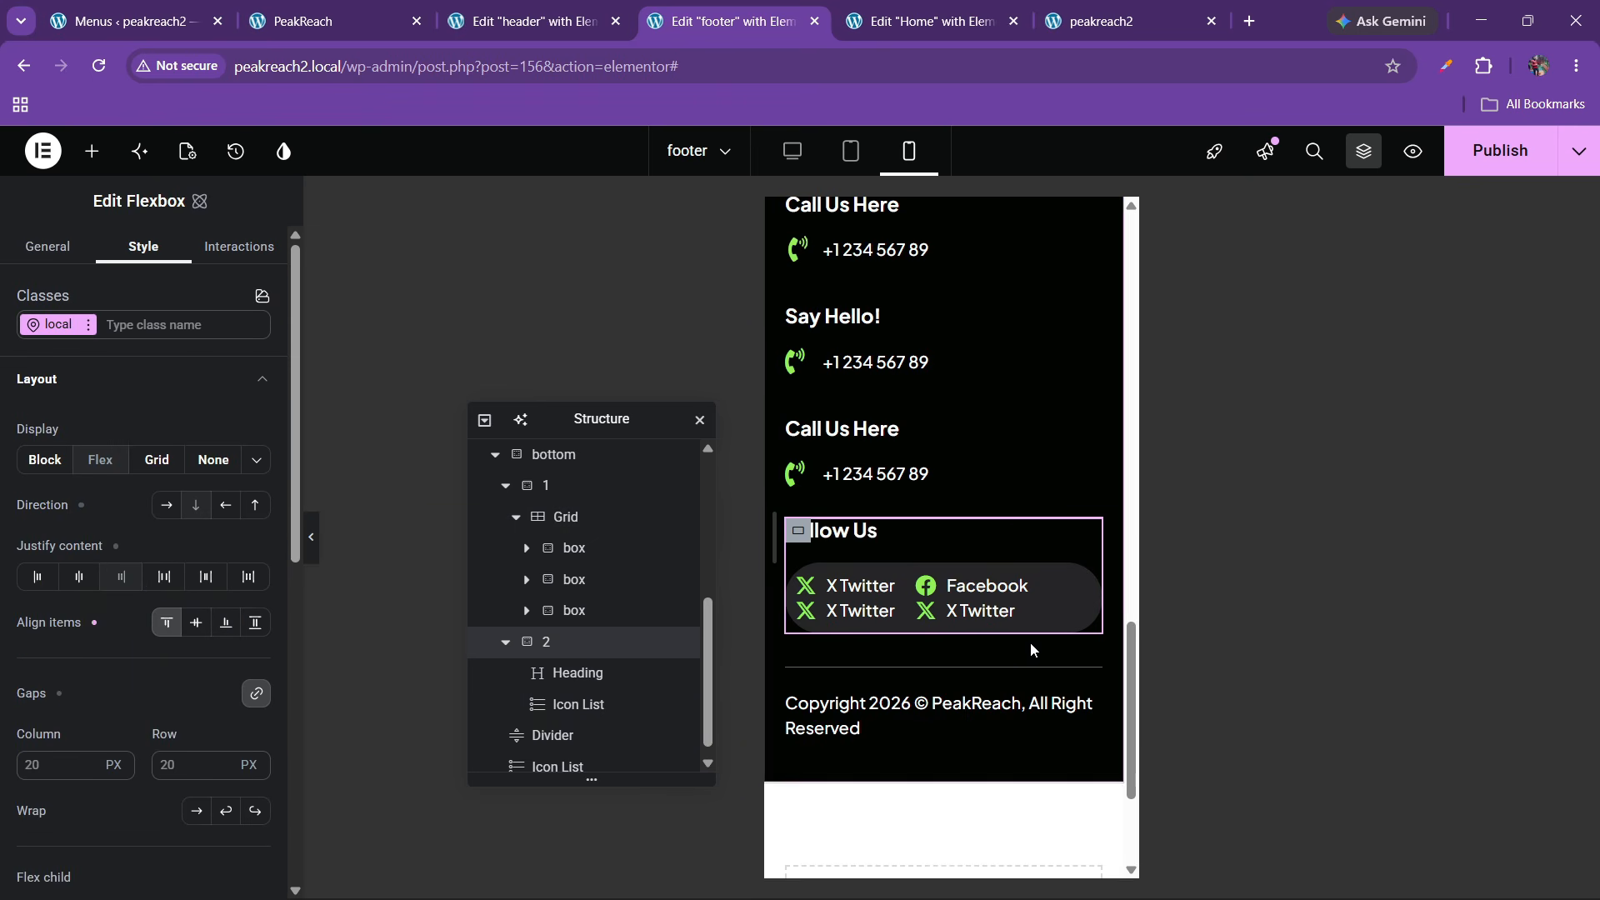
left_click(971, 609)
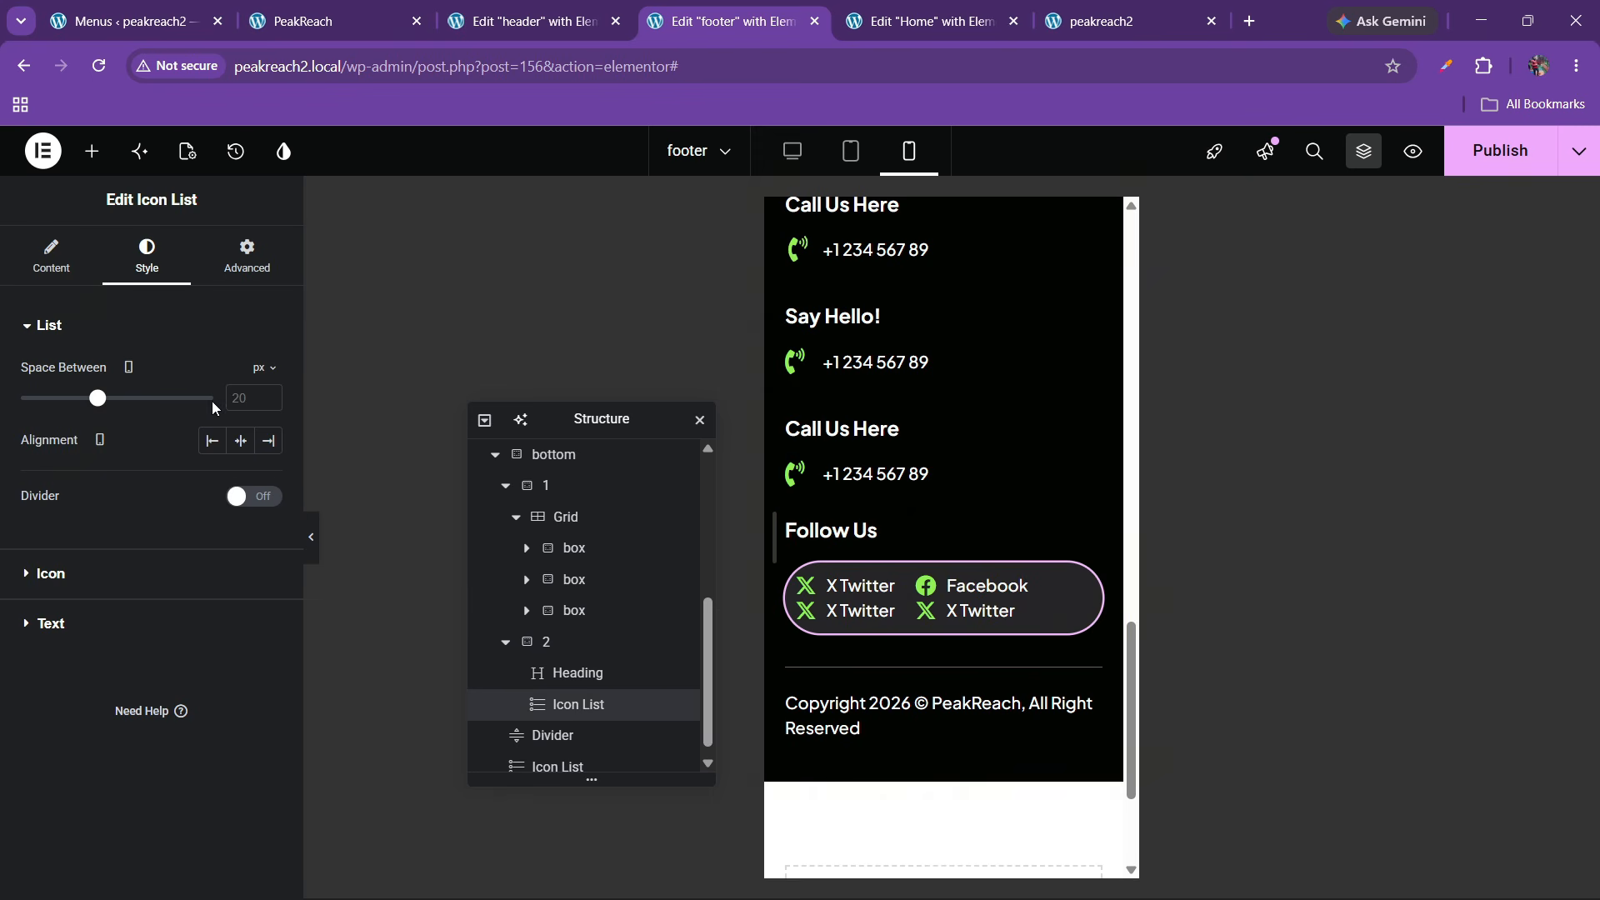
left_click(249, 402)
type("30")
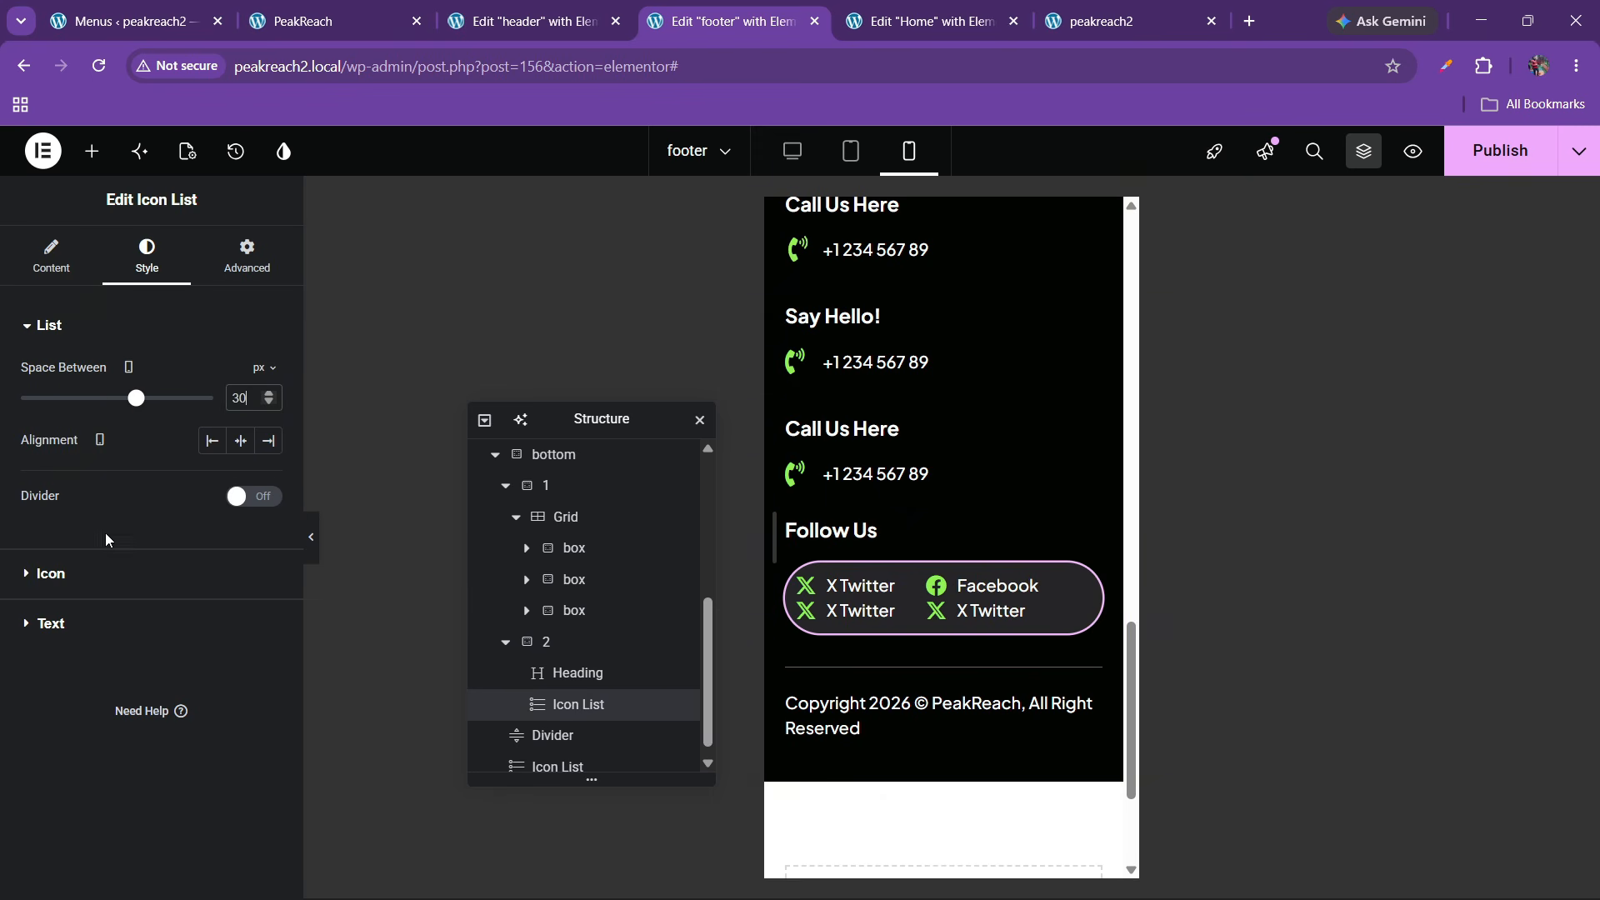
scroll(886, 583, "down", 2)
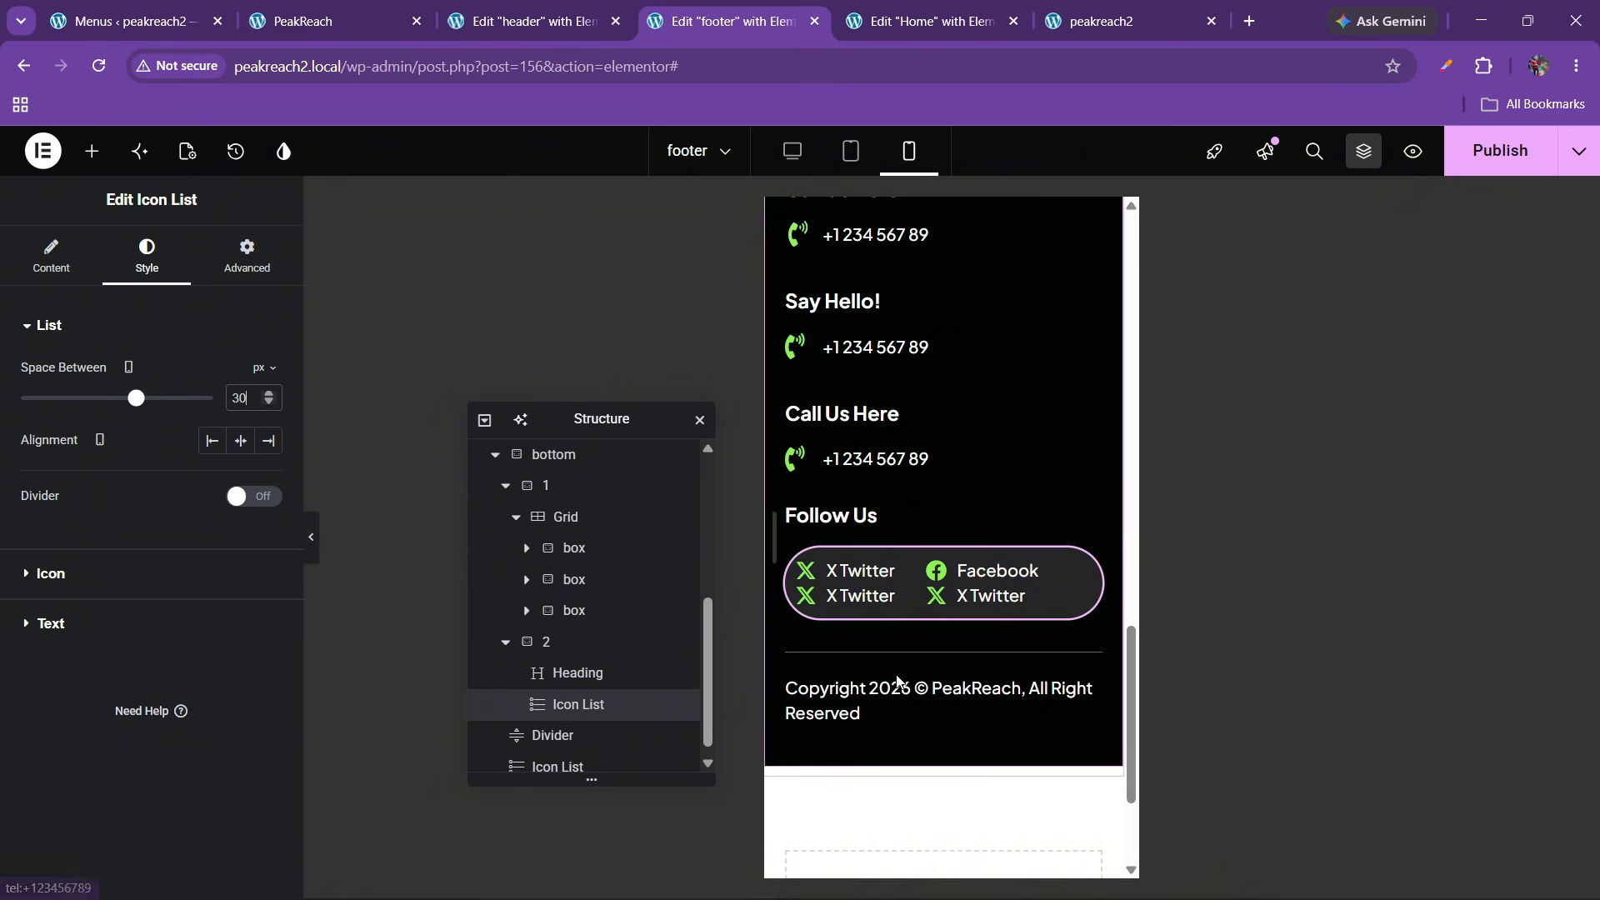
scroll(886, 559, "up", 8)
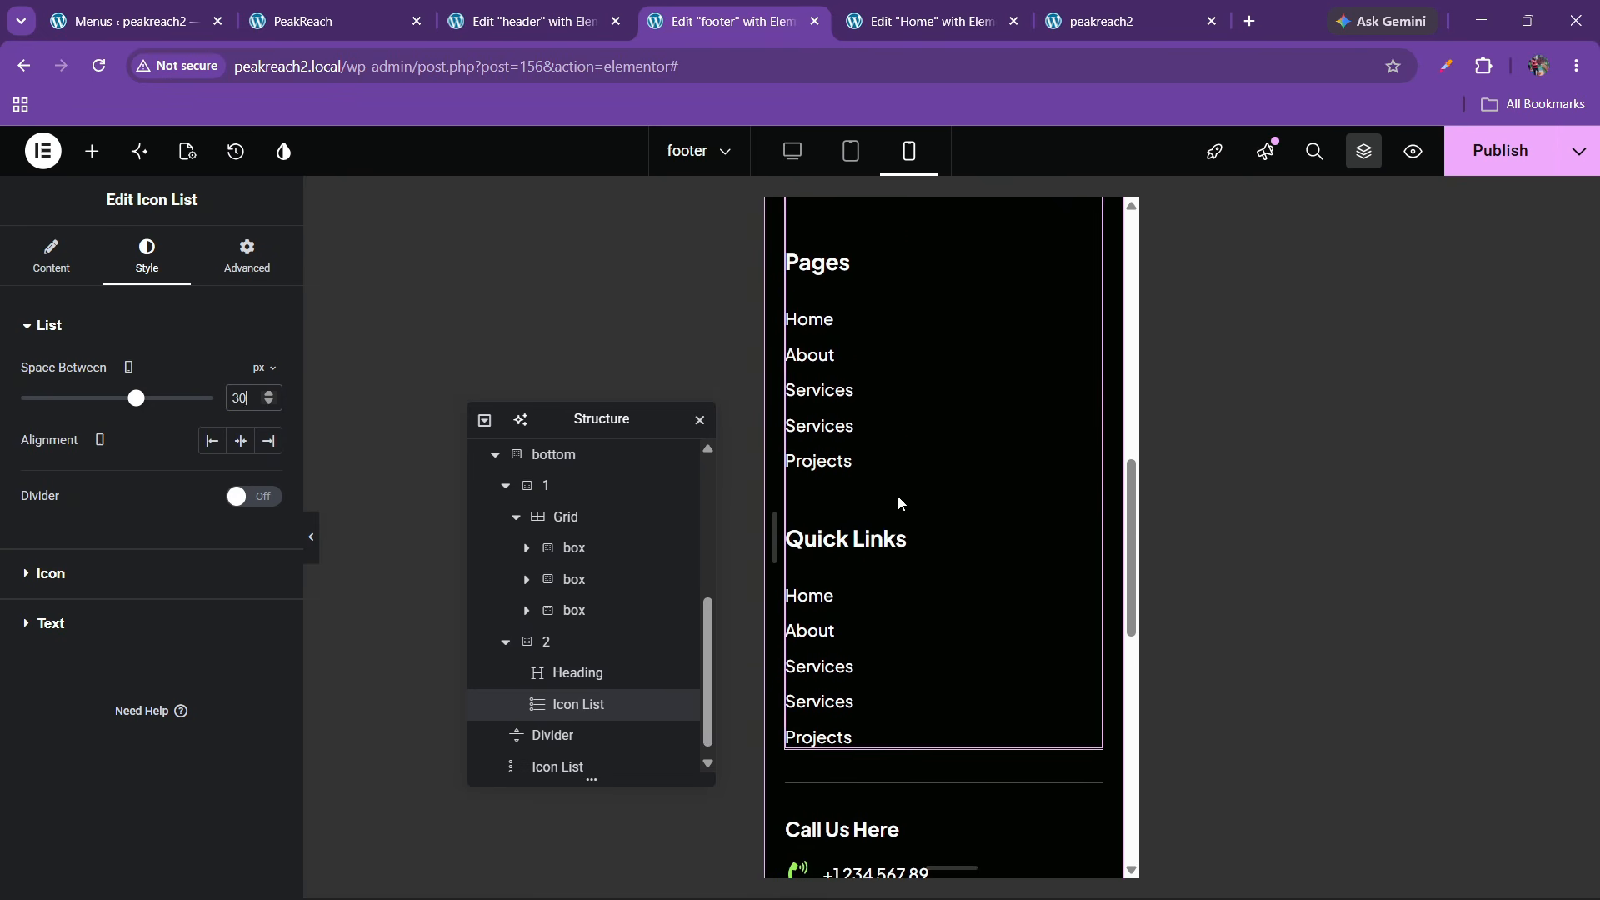
scroll(899, 503, "up", 3)
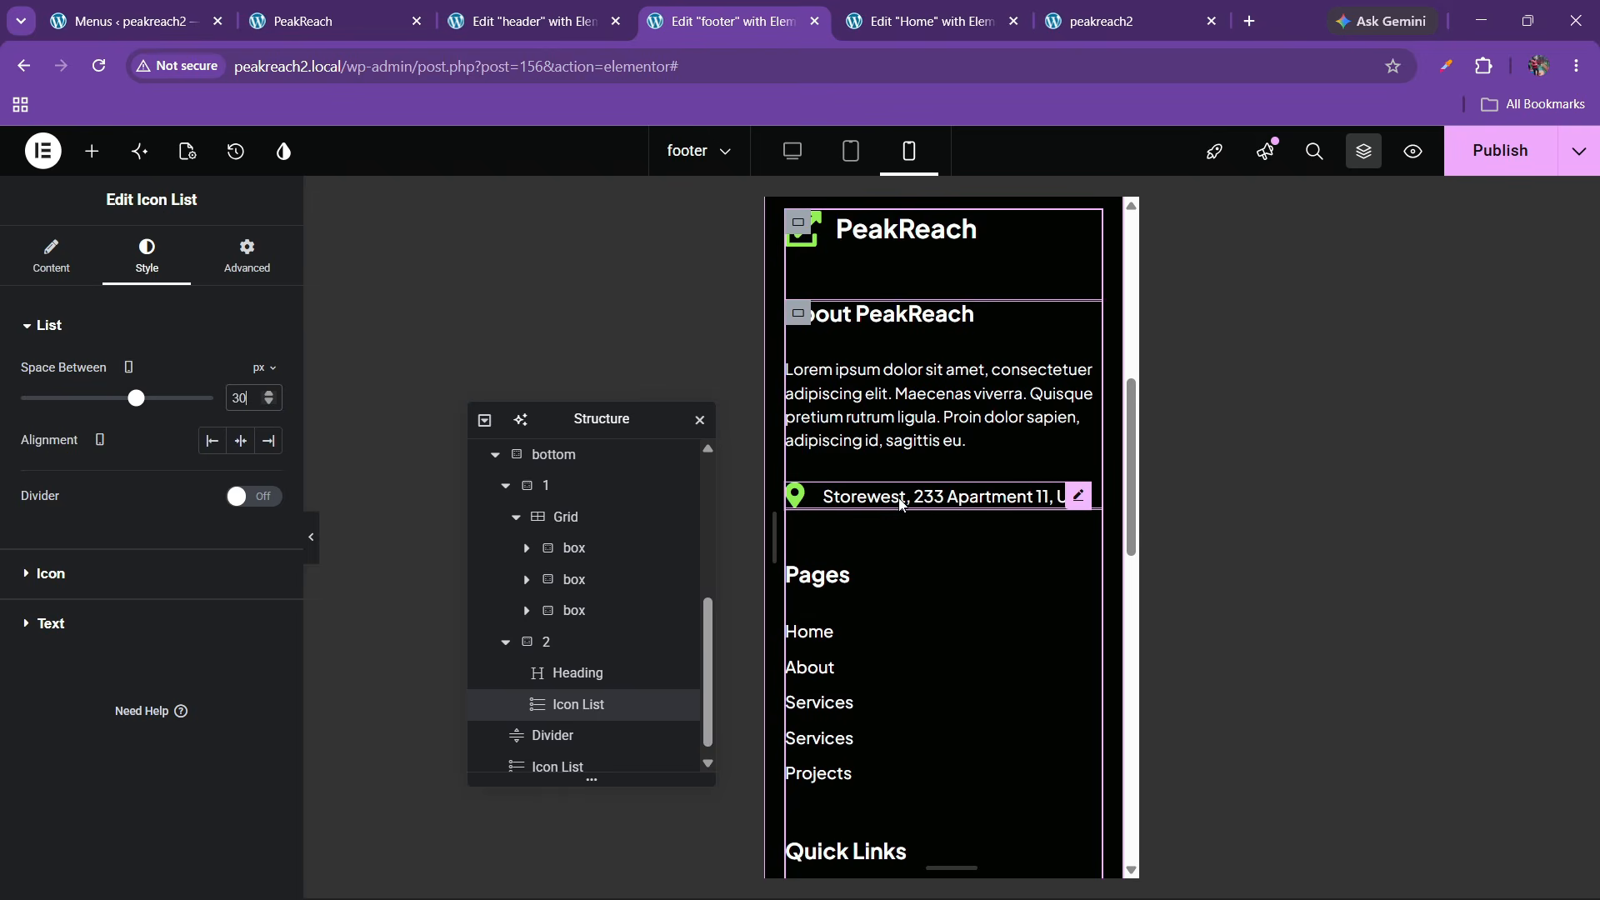
scroll(899, 503, "up", 3)
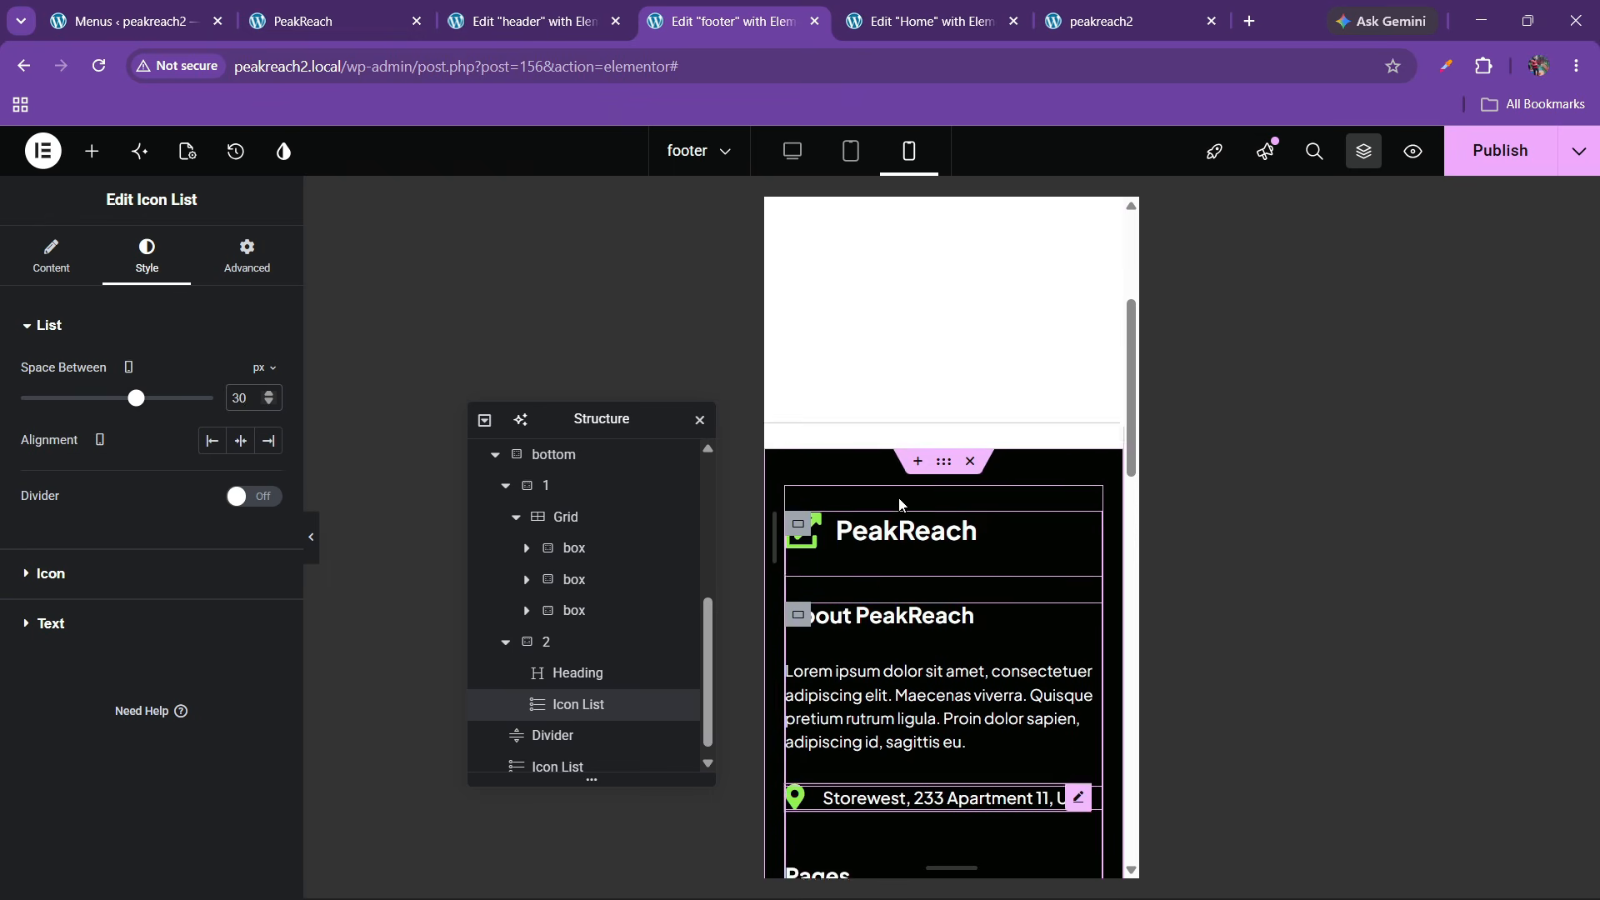
Publish the footer, check it on the live site, then return to the header in Mobile view
left_click(1499, 151)
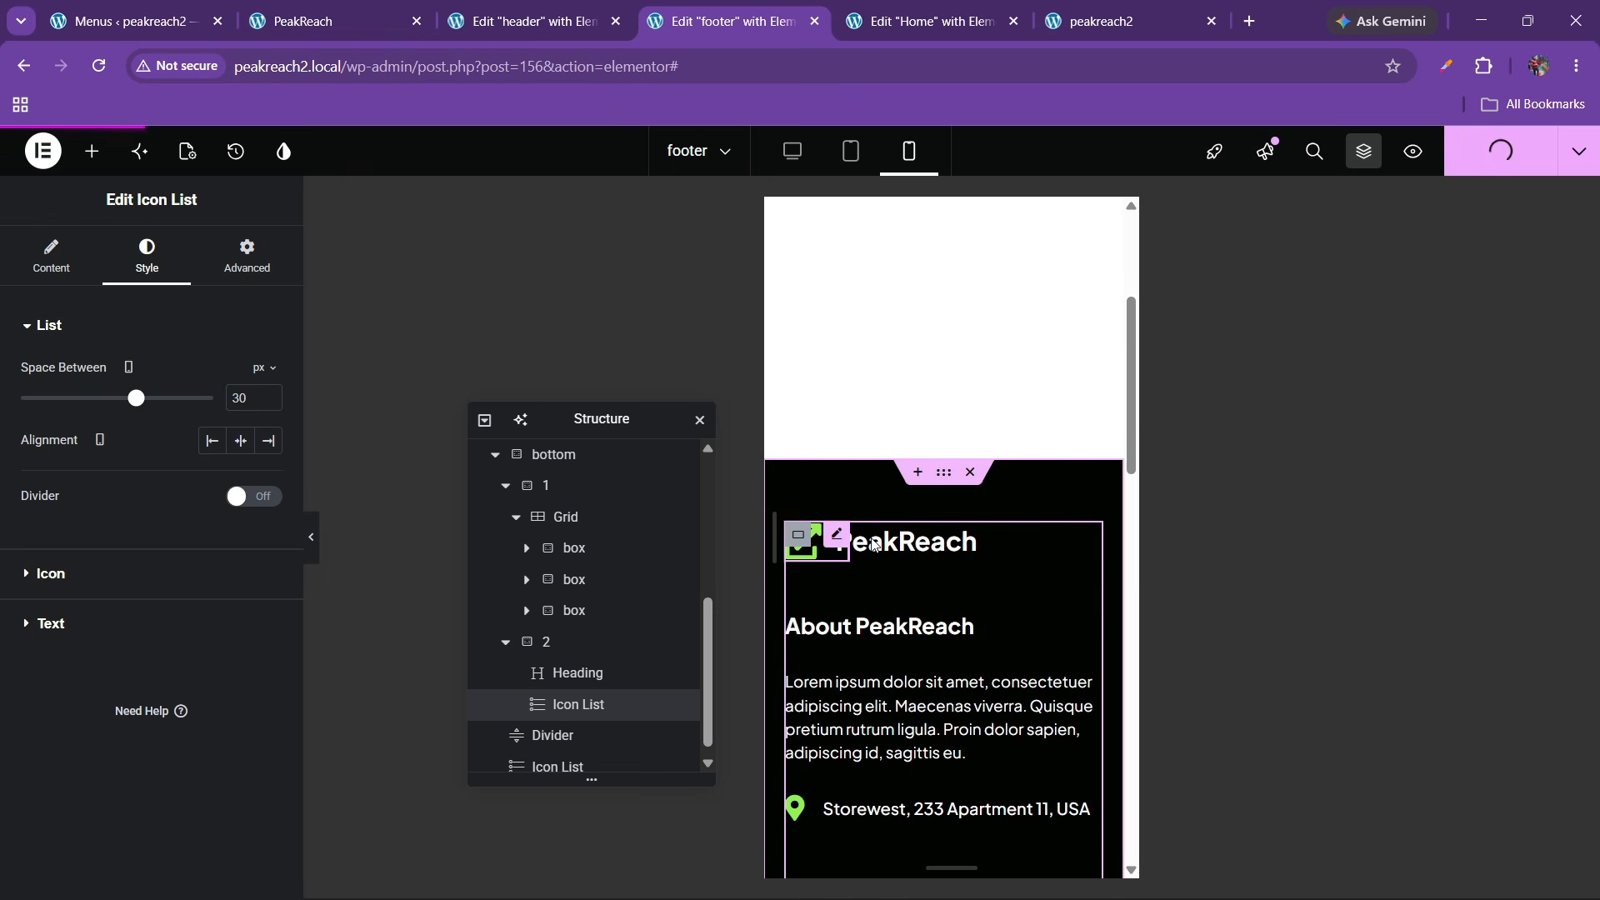
left_click(1173, 9)
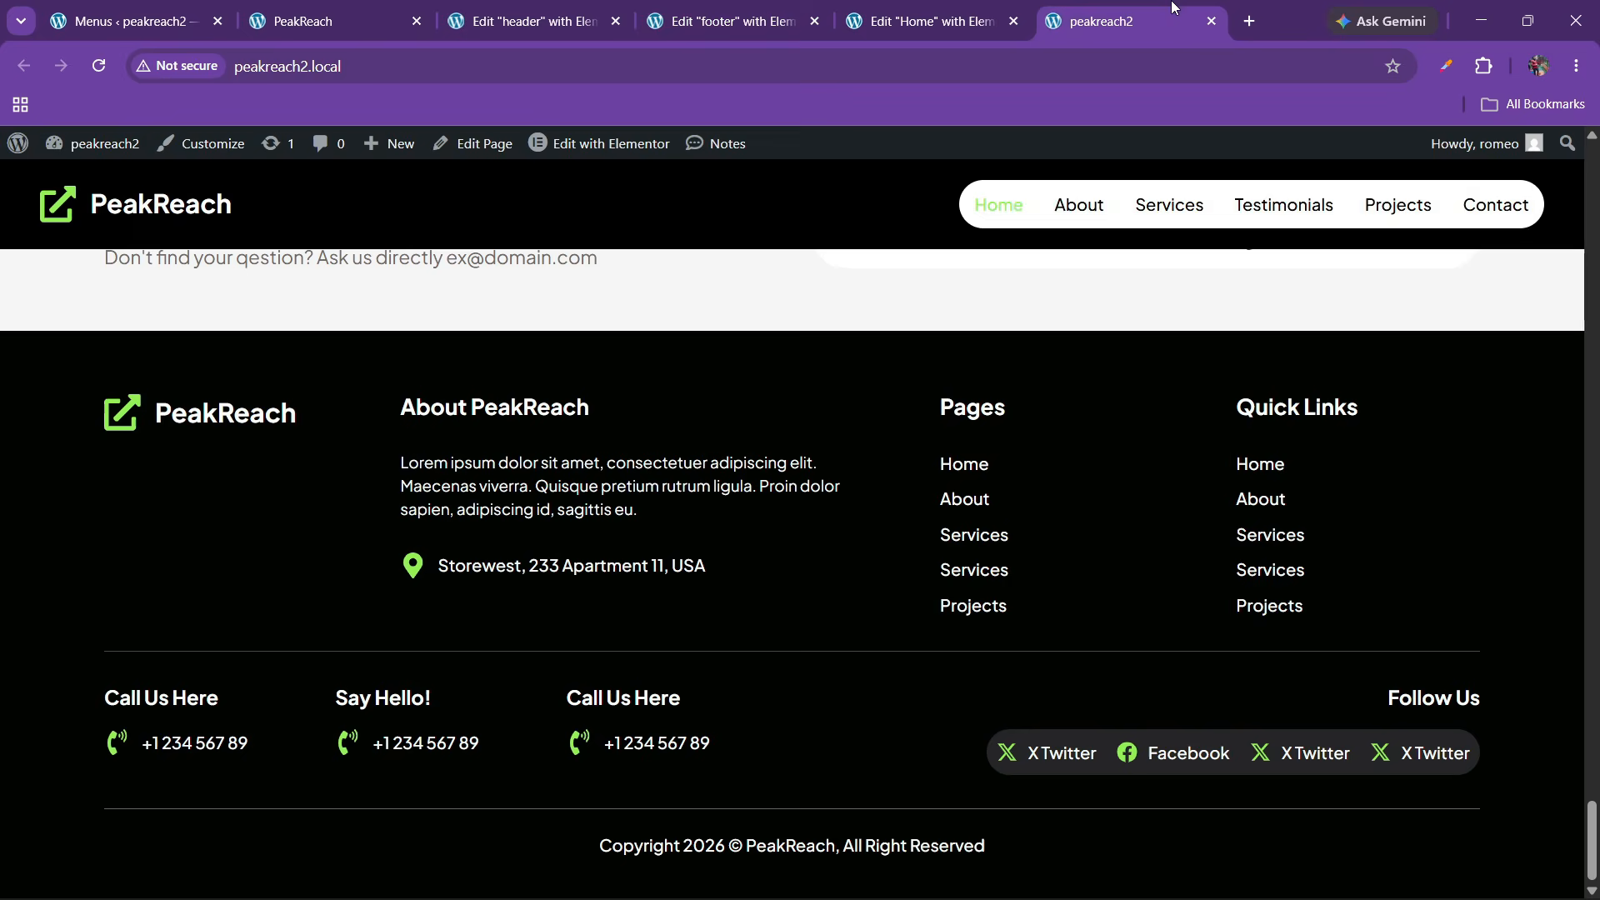
left_click(589, 10)
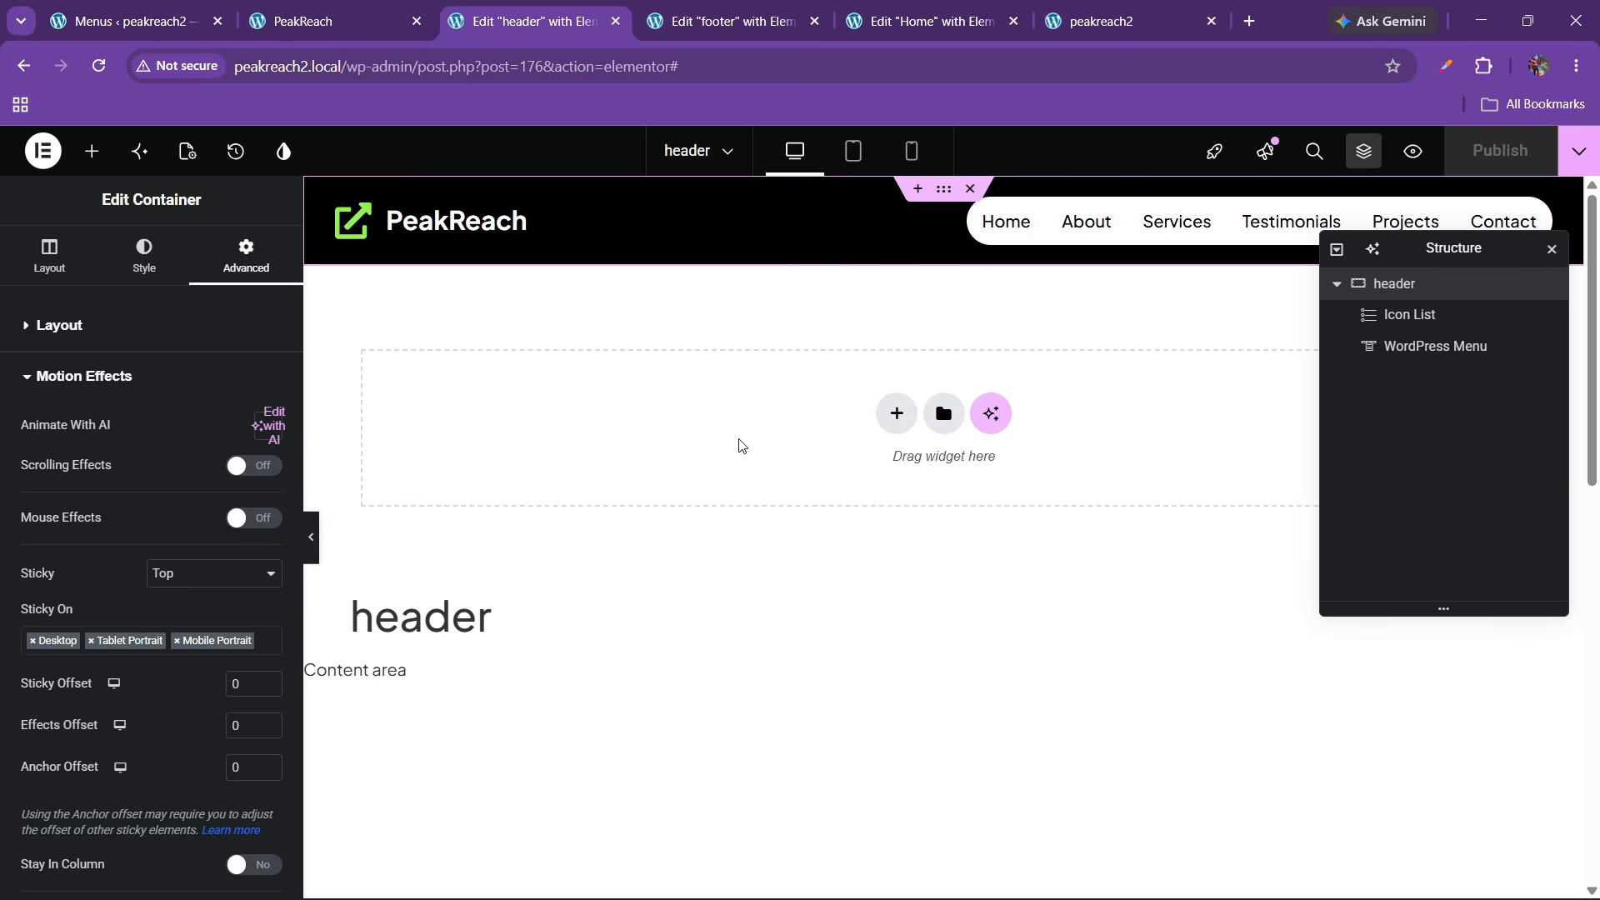
left_click(911, 151)
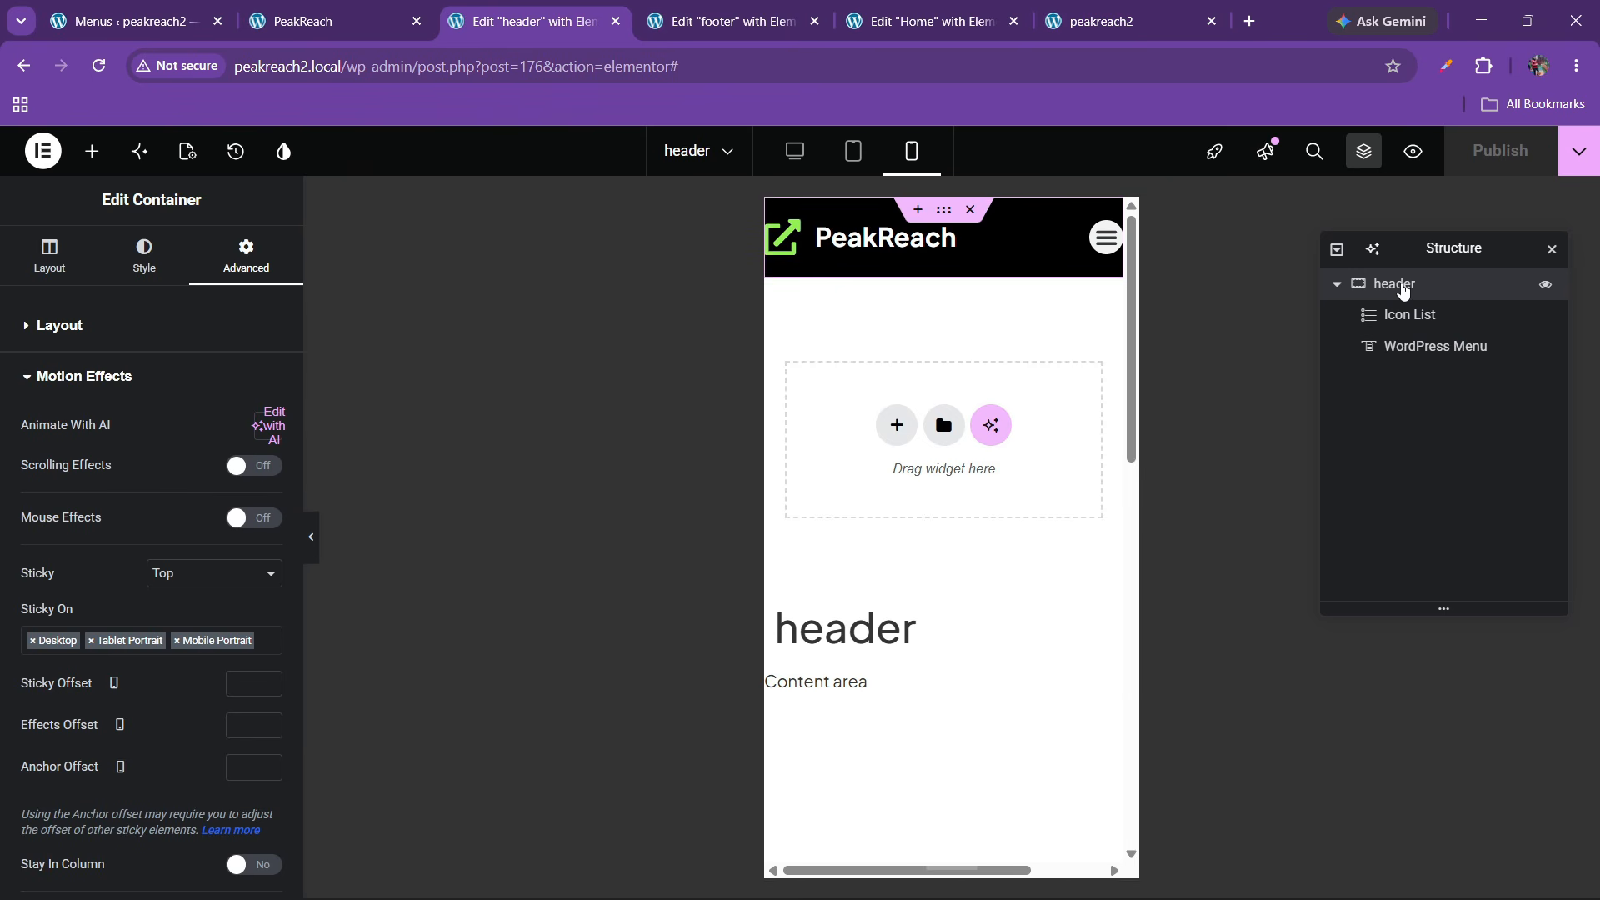
Set the mobile header's padding to 10 px on every side
left_click(112, 332)
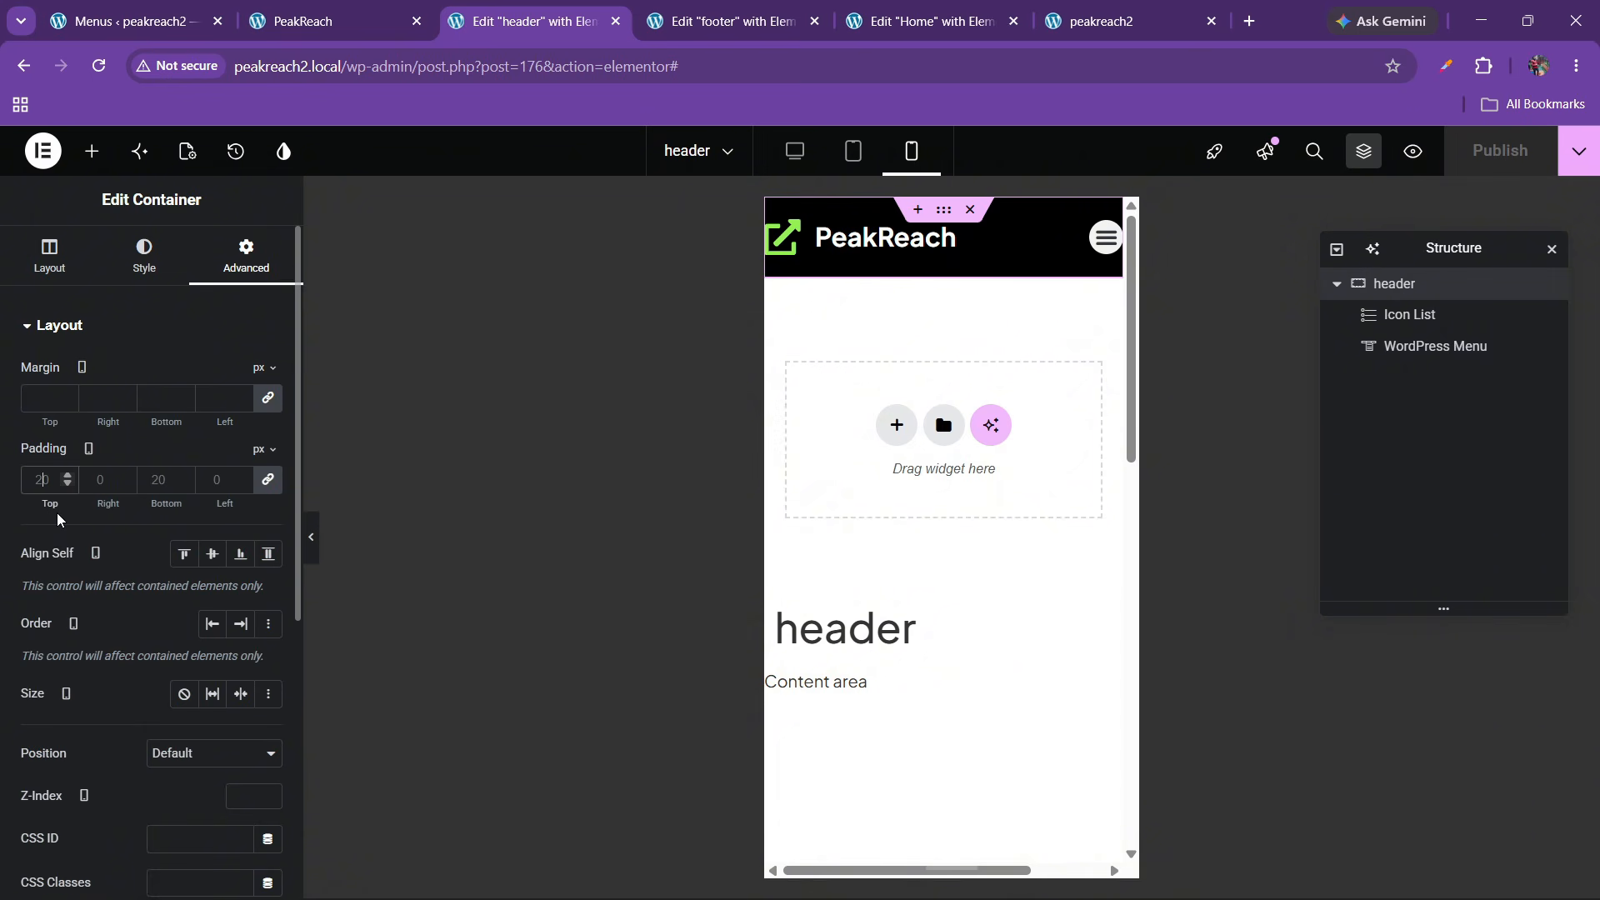
type("20")
key("BackSpace")
key("BackSpace")
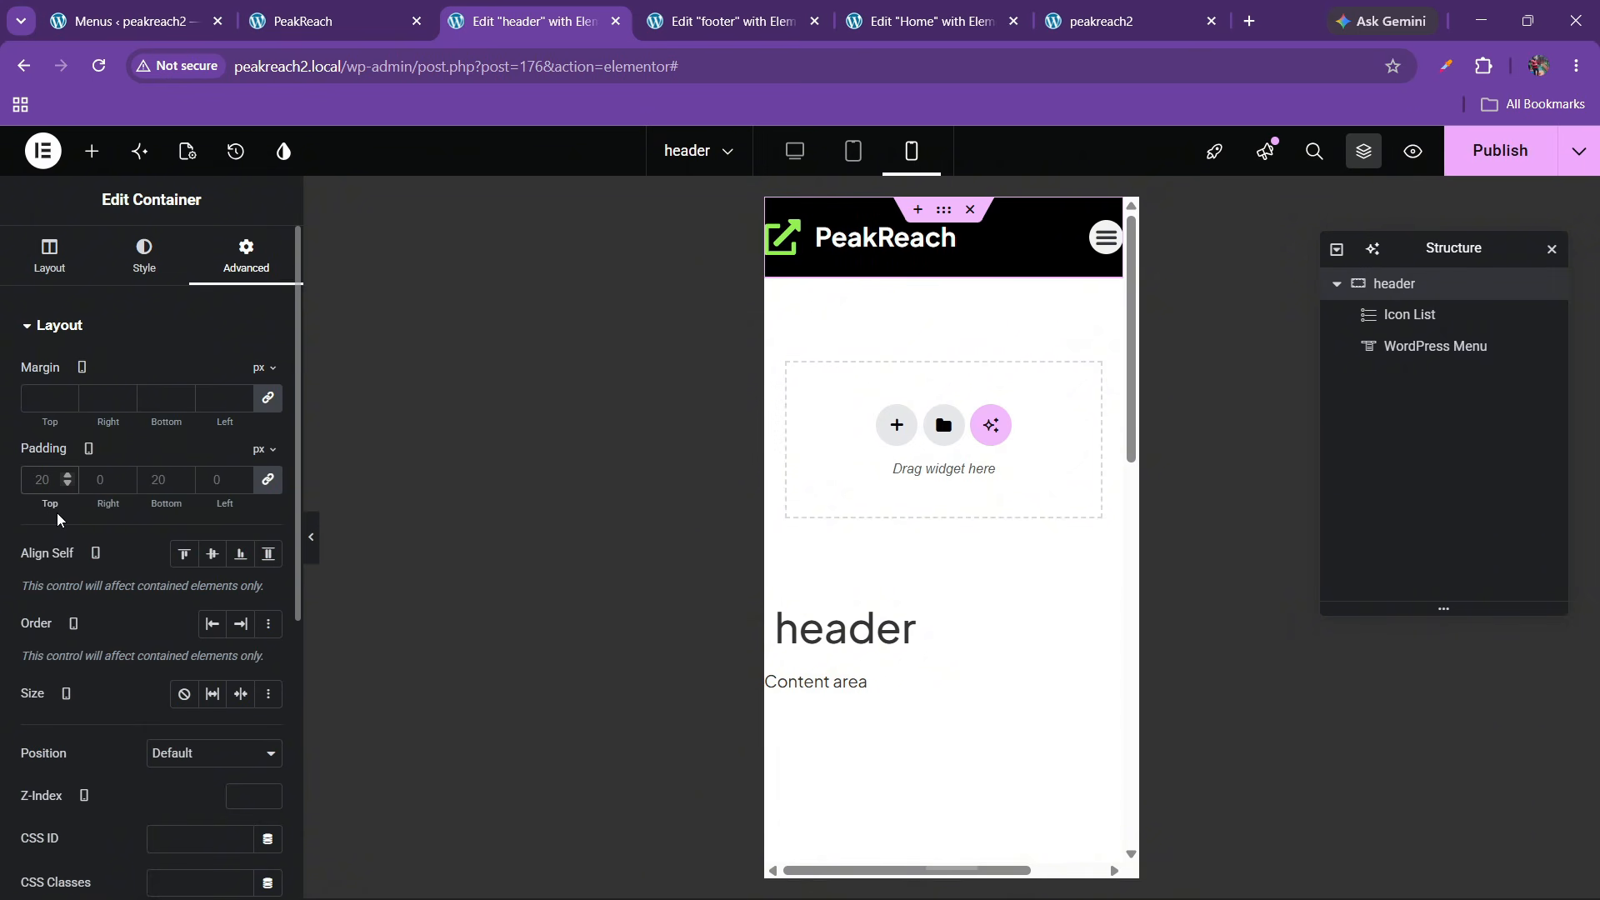
type("10")
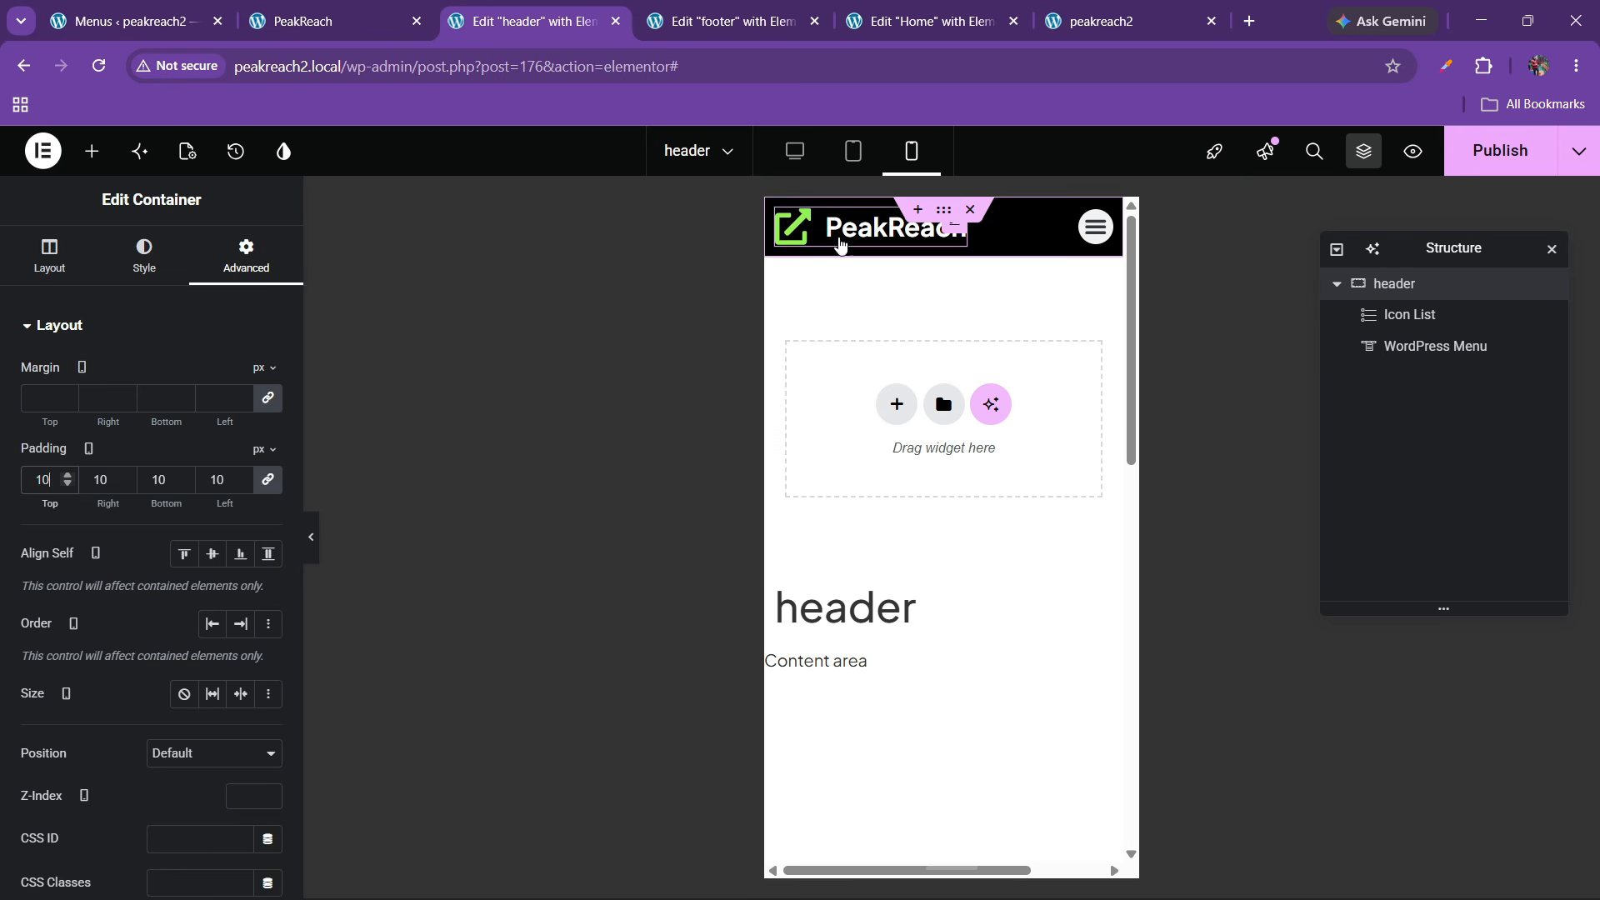
Shrink the PeakReach logo icon to 23 px and its text to 19 px
left_click(870, 226)
left_click(147, 255)
left_click(65, 593)
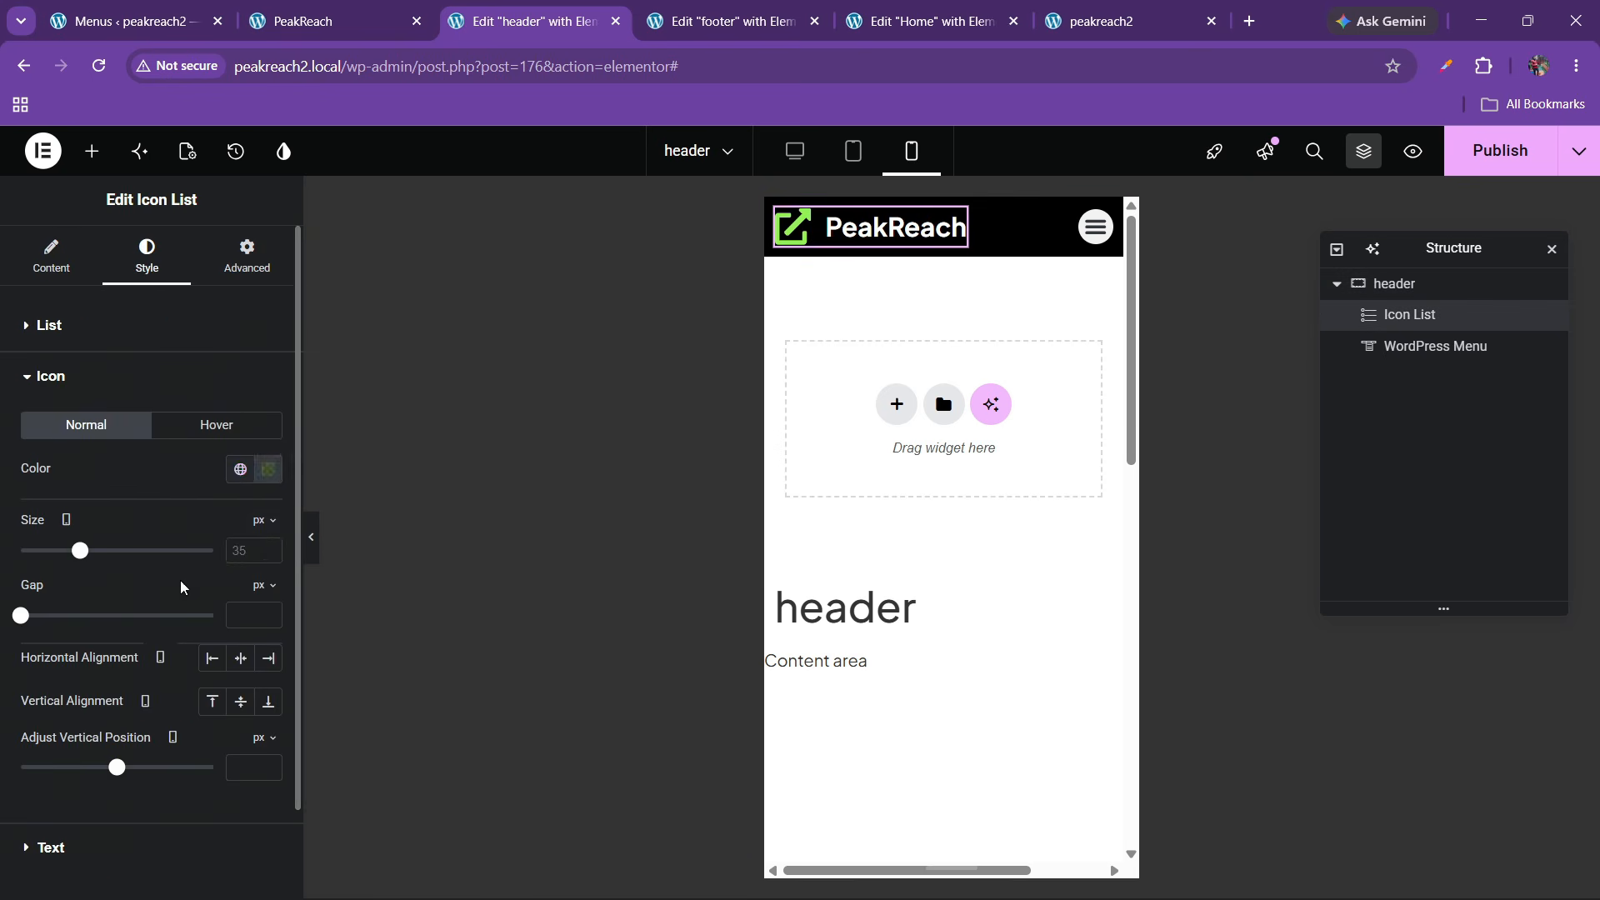
left_click(269, 546)
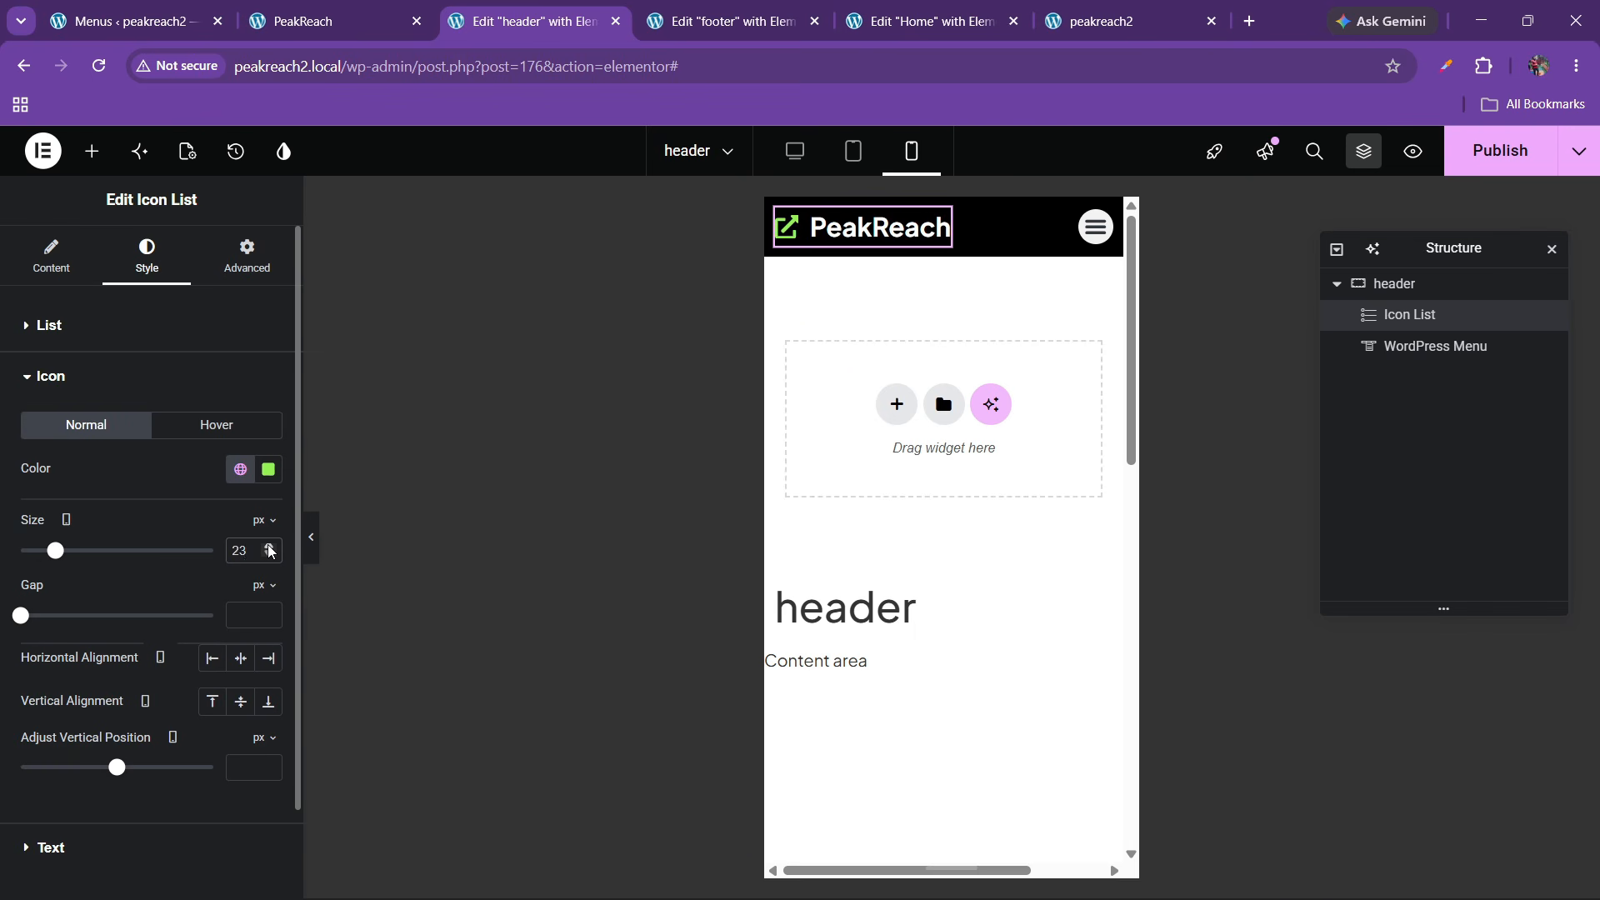
scroll(125, 667, "down", 2)
left_click(88, 740)
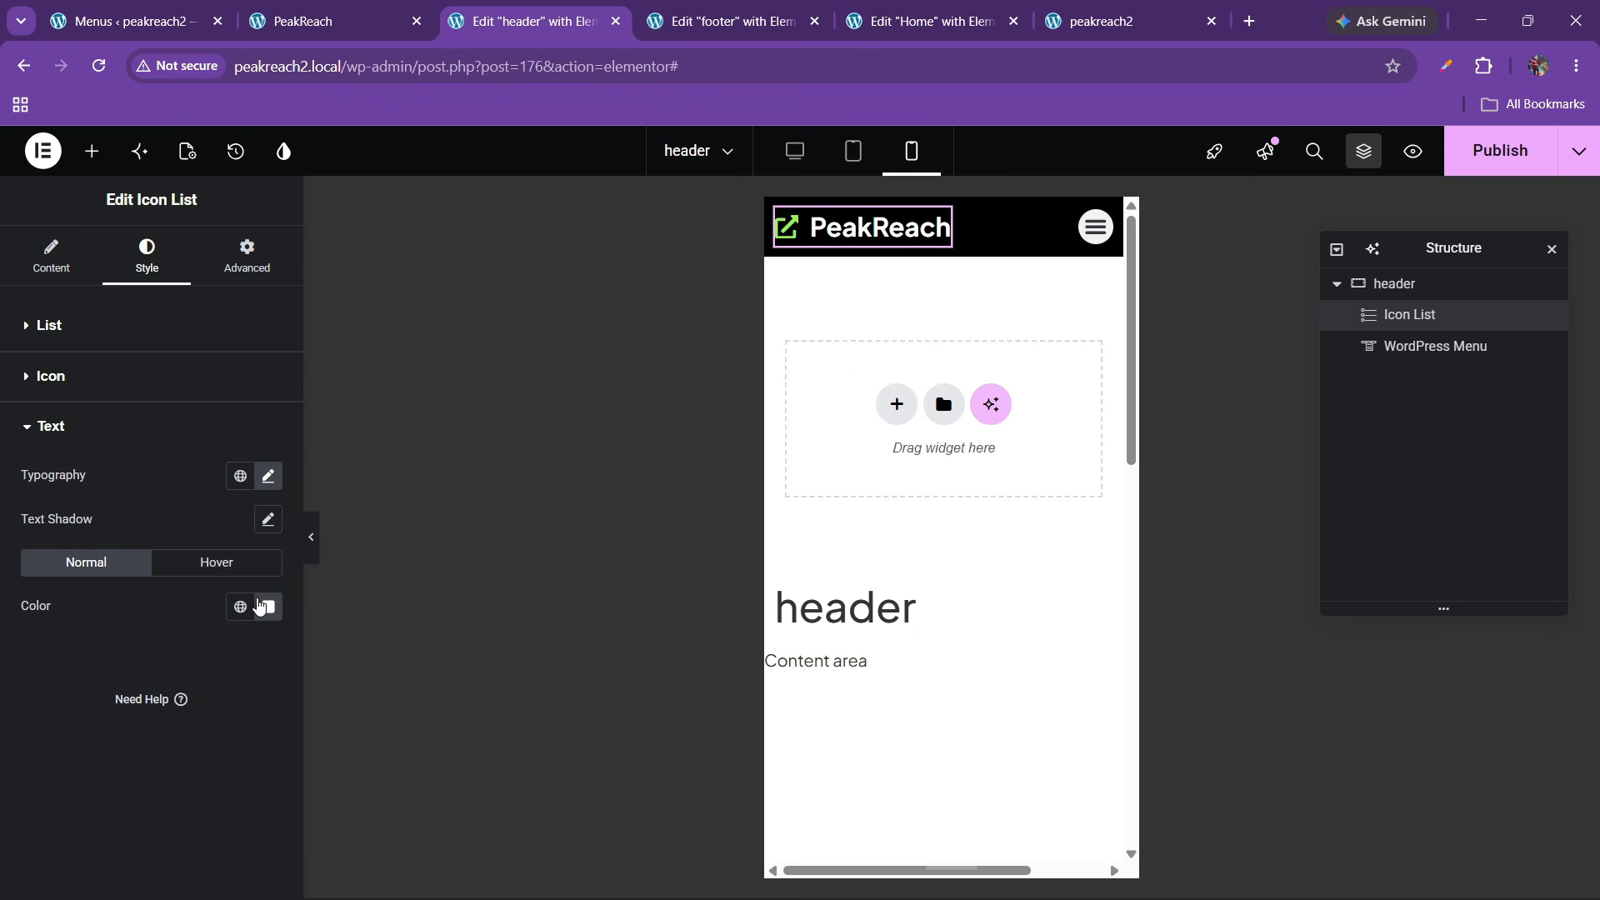
left_click(269, 476)
left_click(254, 635)
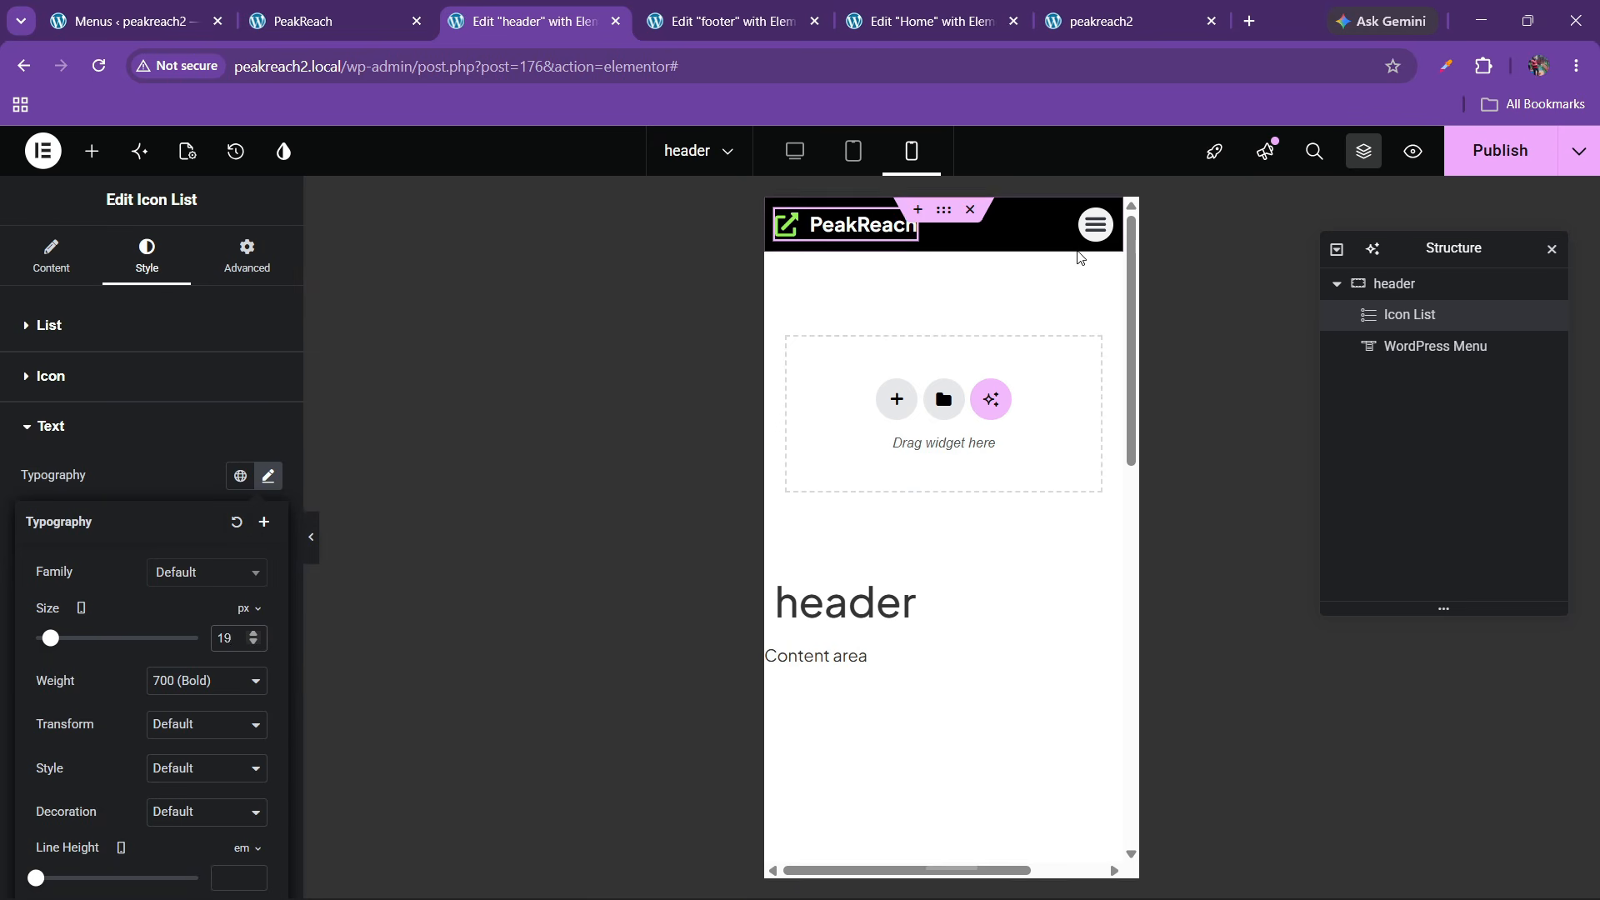
left_click(1100, 224)
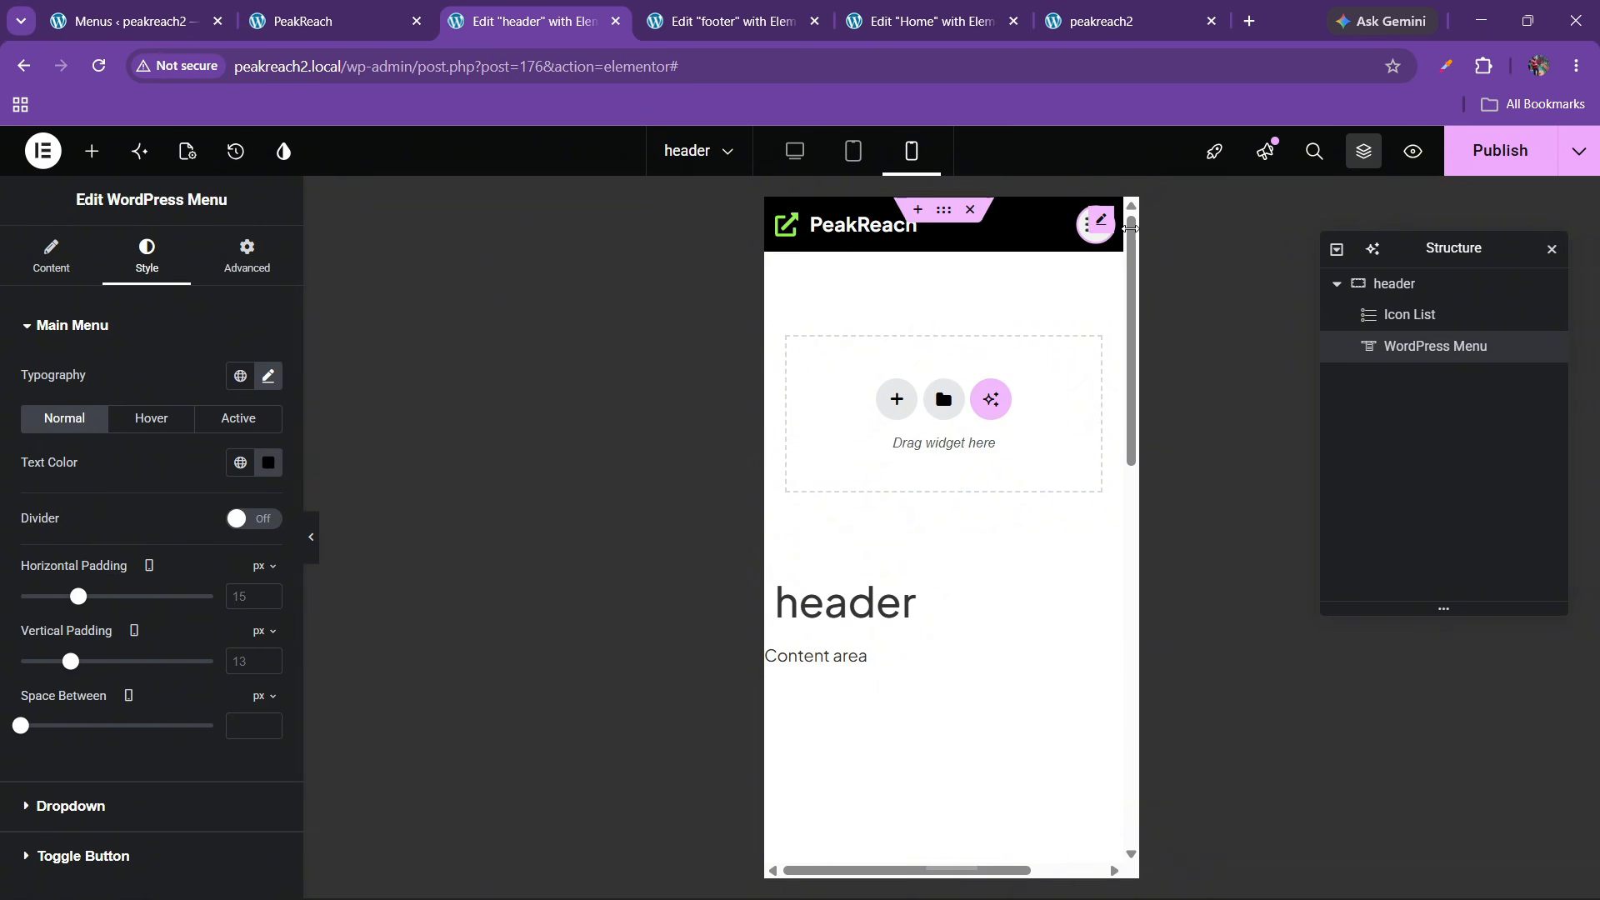
Give the mobile menu dropdown a green hover background with white hover text
left_click(1089, 239)
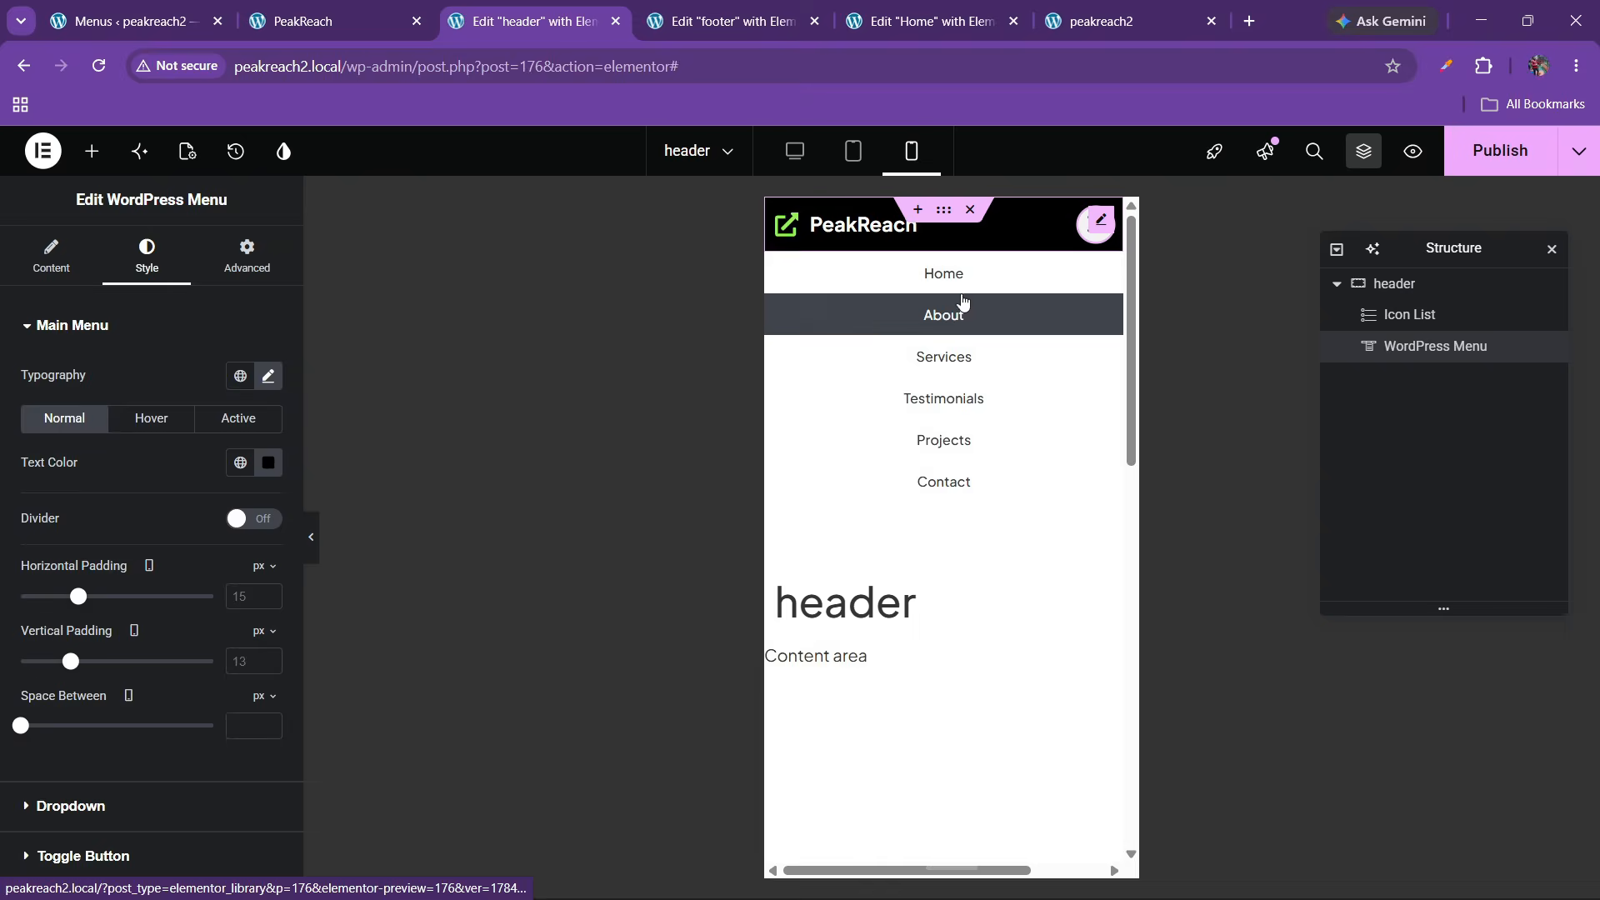
scroll(133, 558, "down", 2)
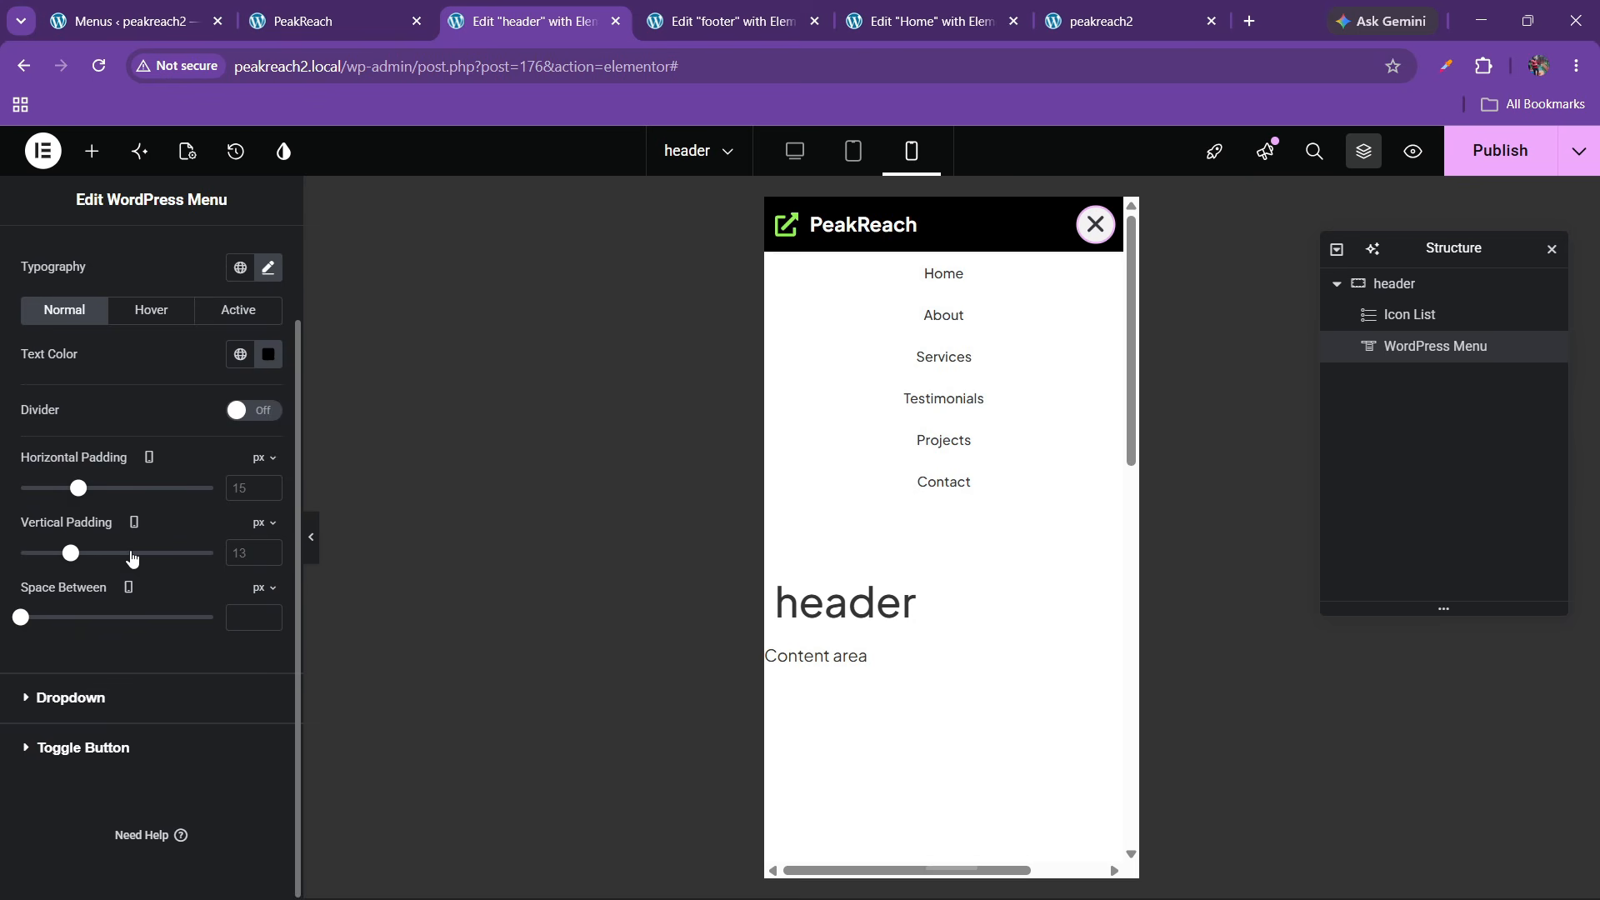
left_click(77, 699)
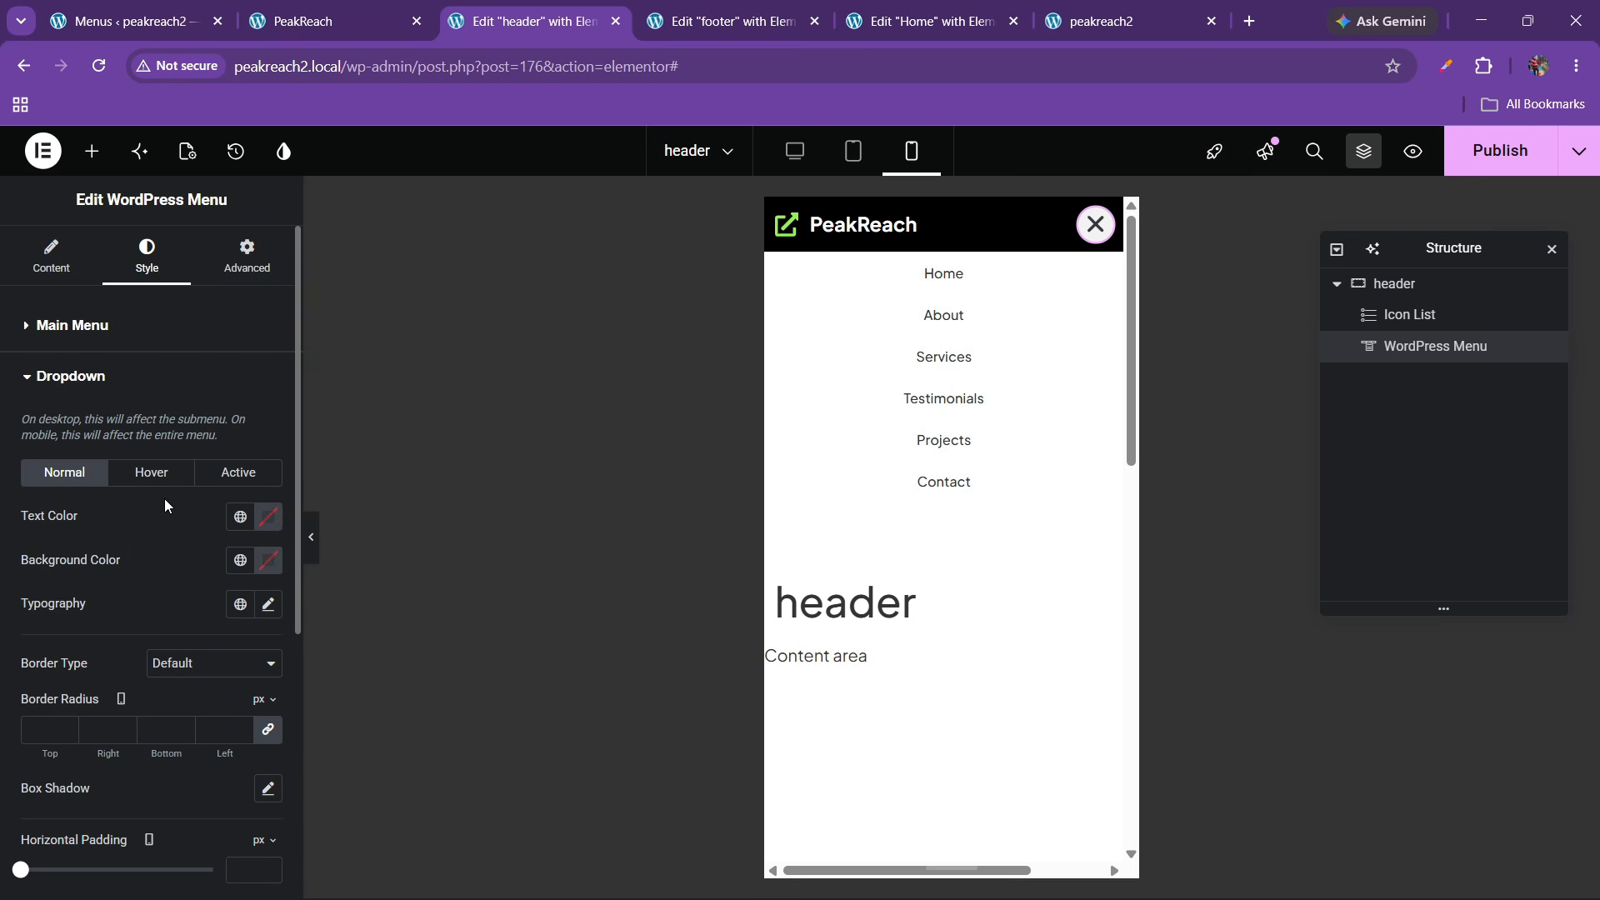
left_click(154, 475)
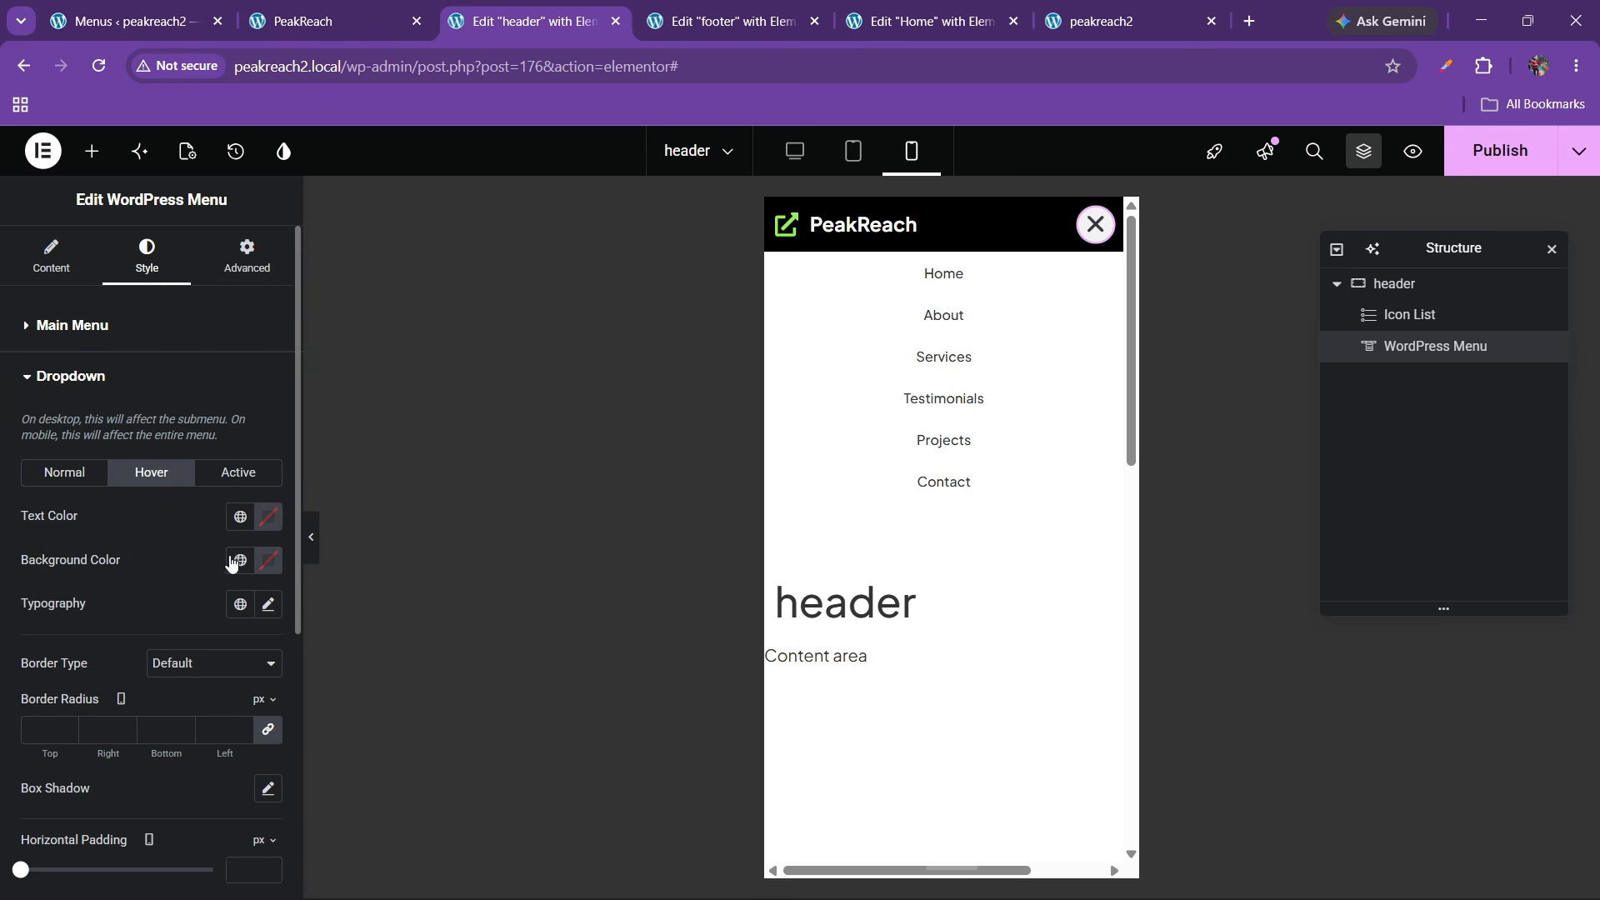
left_click(240, 560)
left_click(132, 390)
left_click(267, 516)
left_click_drag(247, 643, 152, 516)
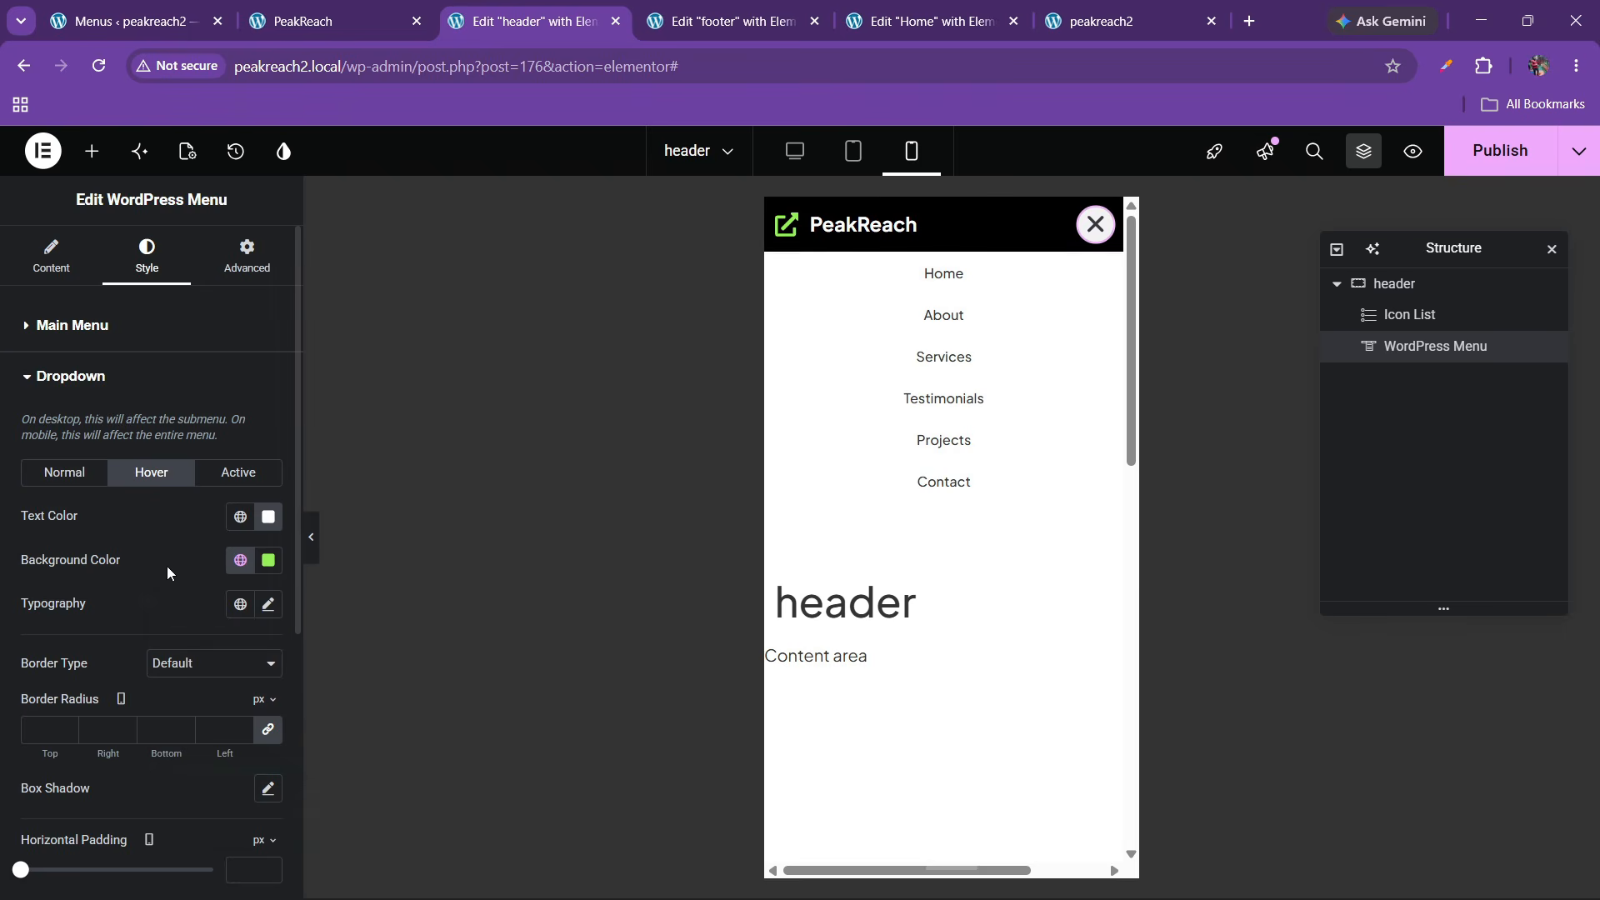
Make the dropdown's active item background green
left_click(237, 472)
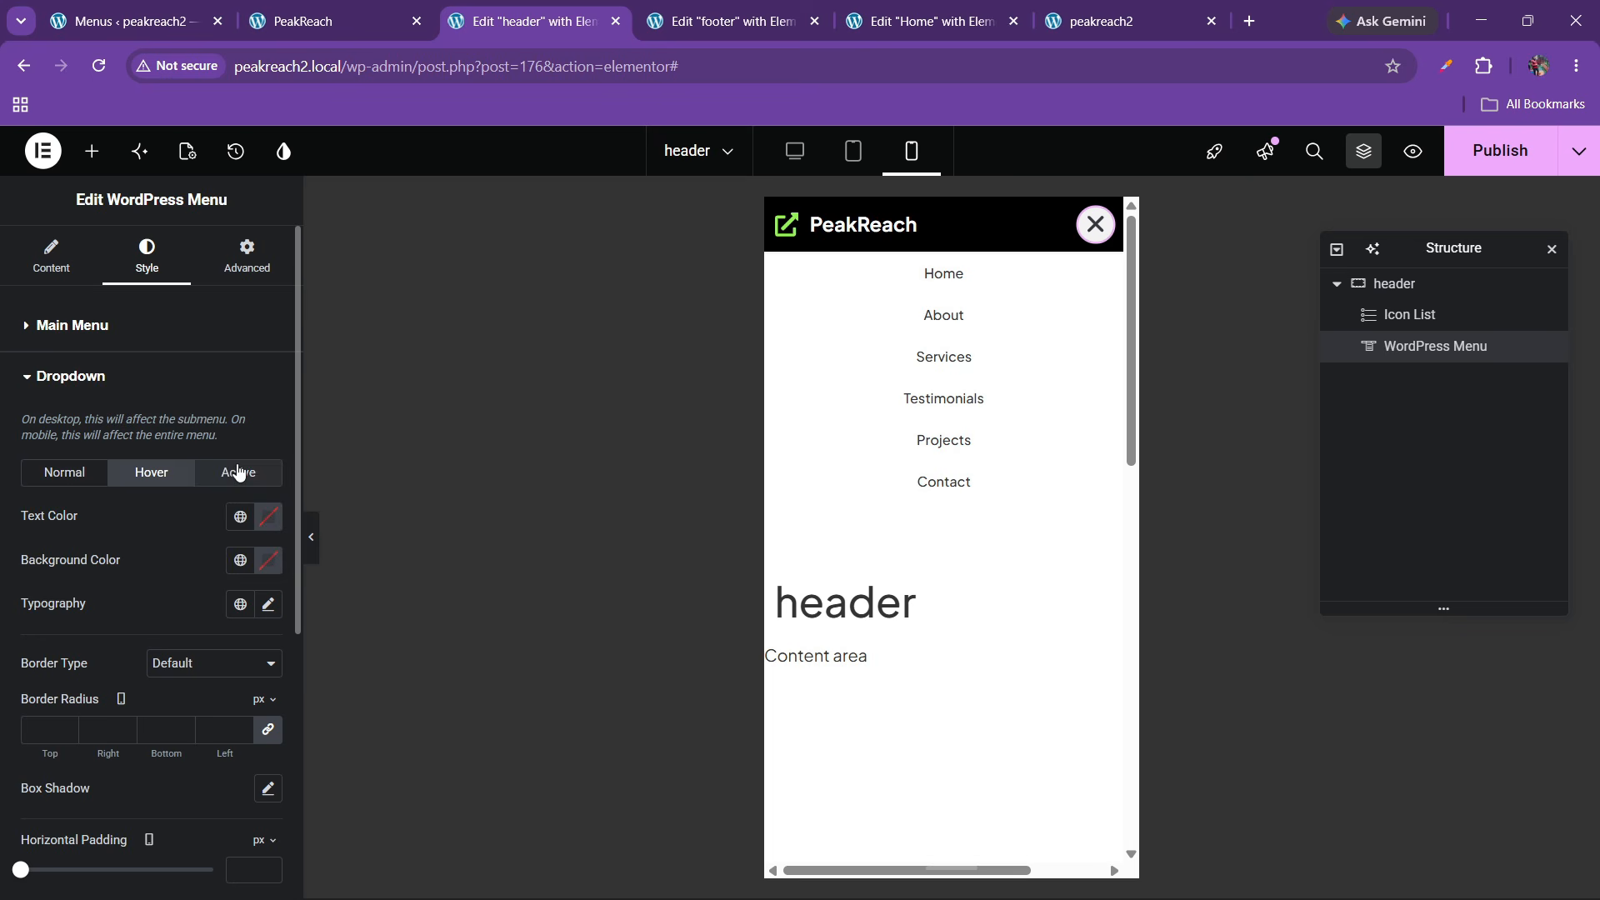
left_click(240, 560)
left_click(125, 390)
left_click(267, 517)
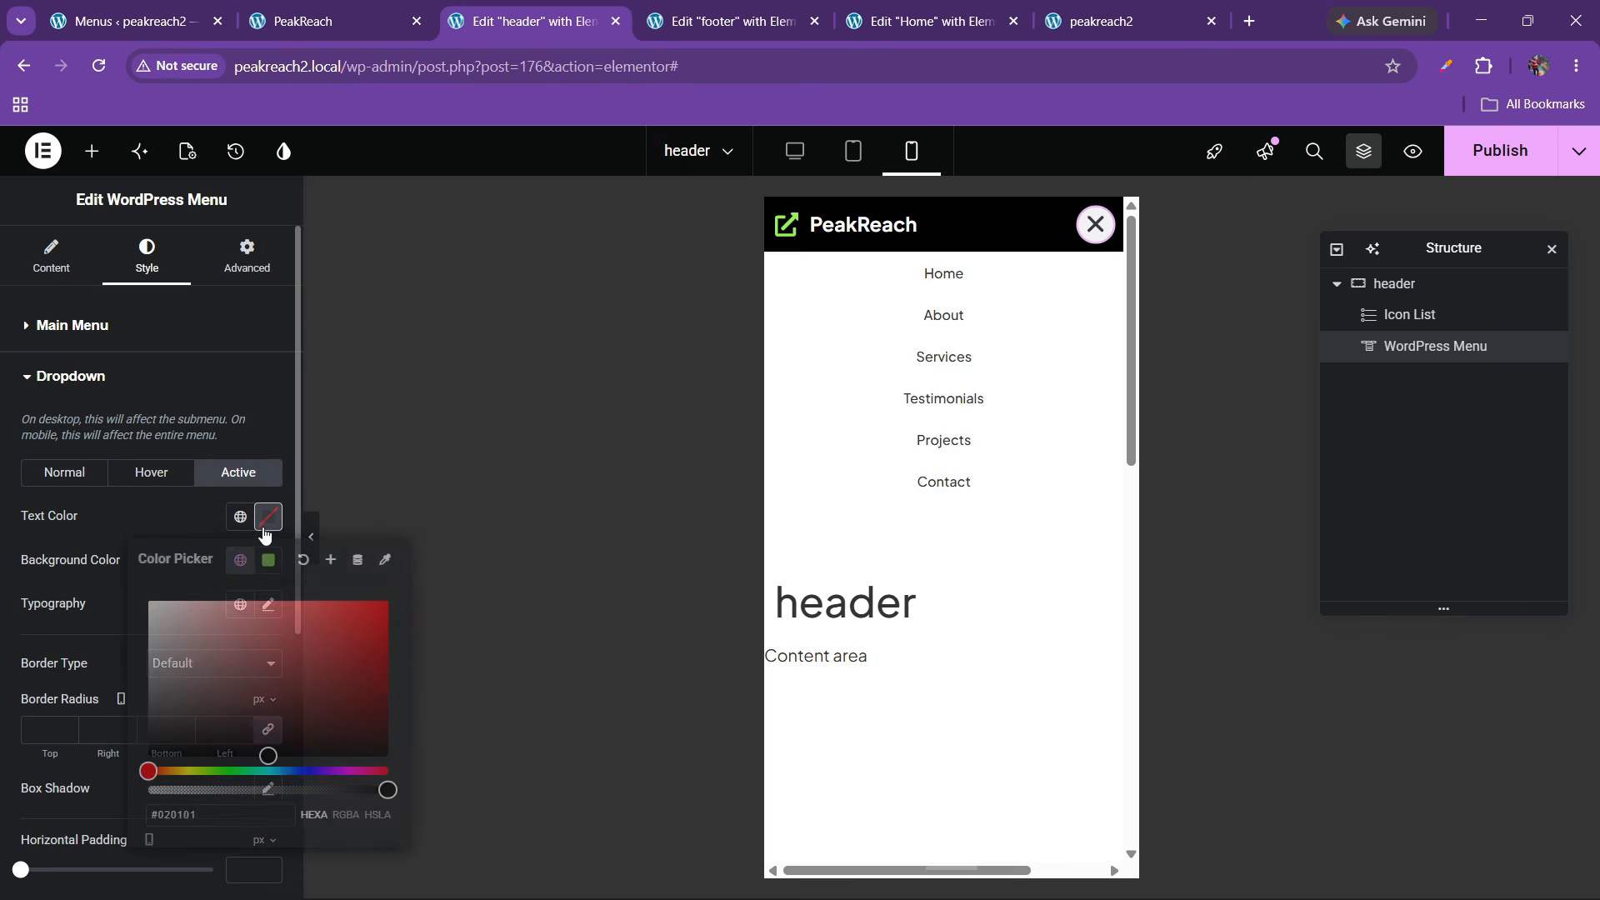
left_click(71, 533)
Set the menu links' font weight to 600 (Semi Bold) and publish the header
left_click(64, 472)
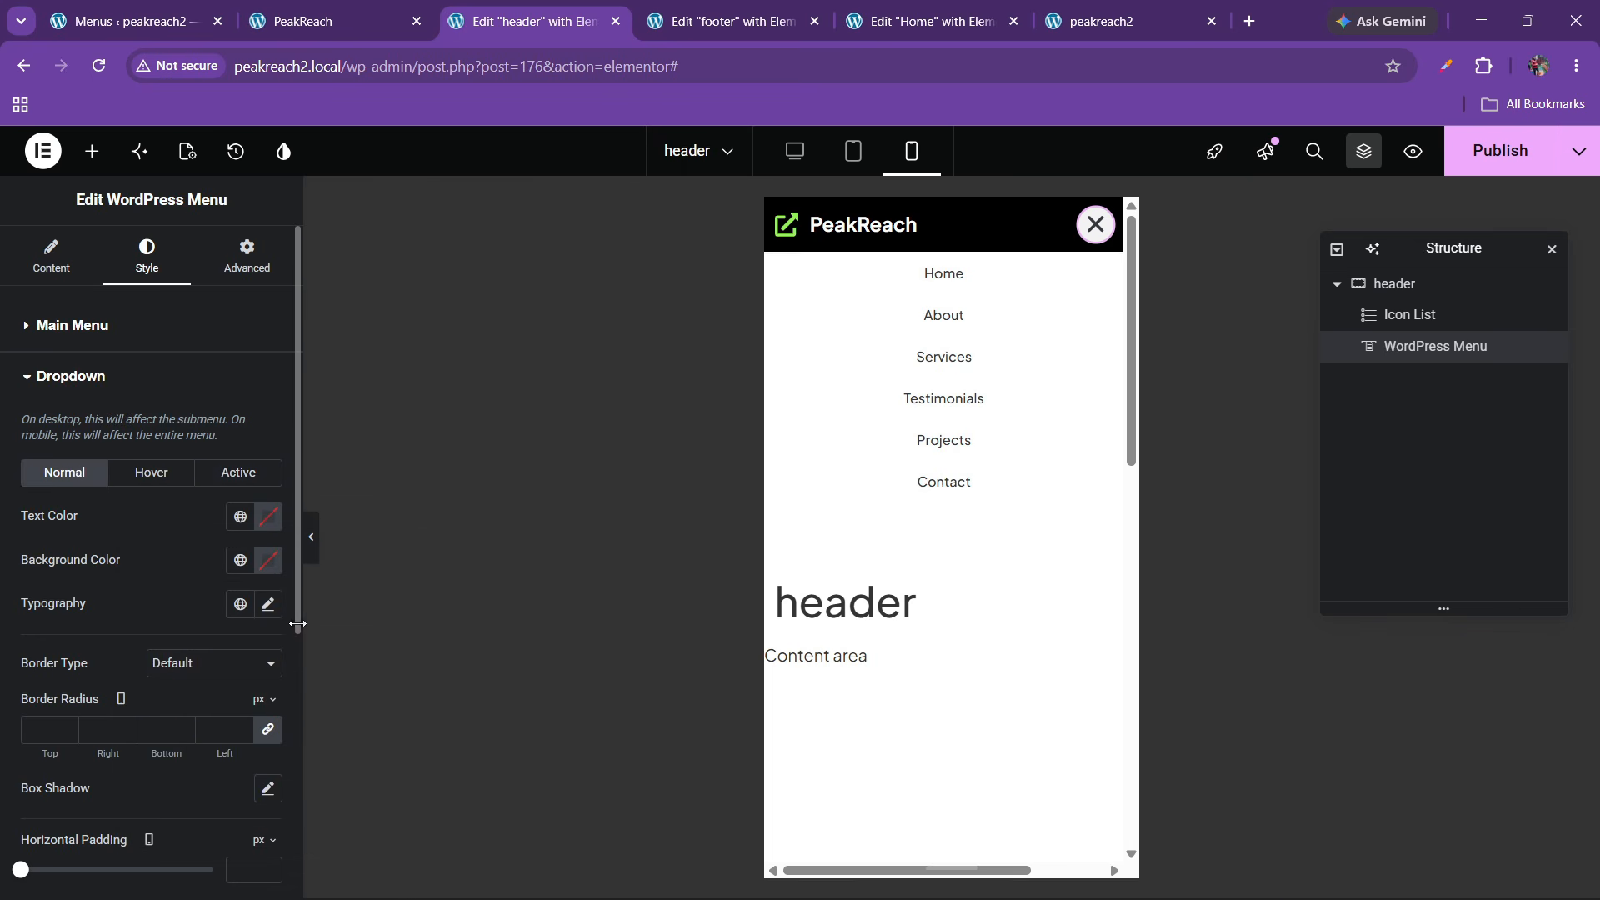
left_click(267, 603)
left_click(194, 616)
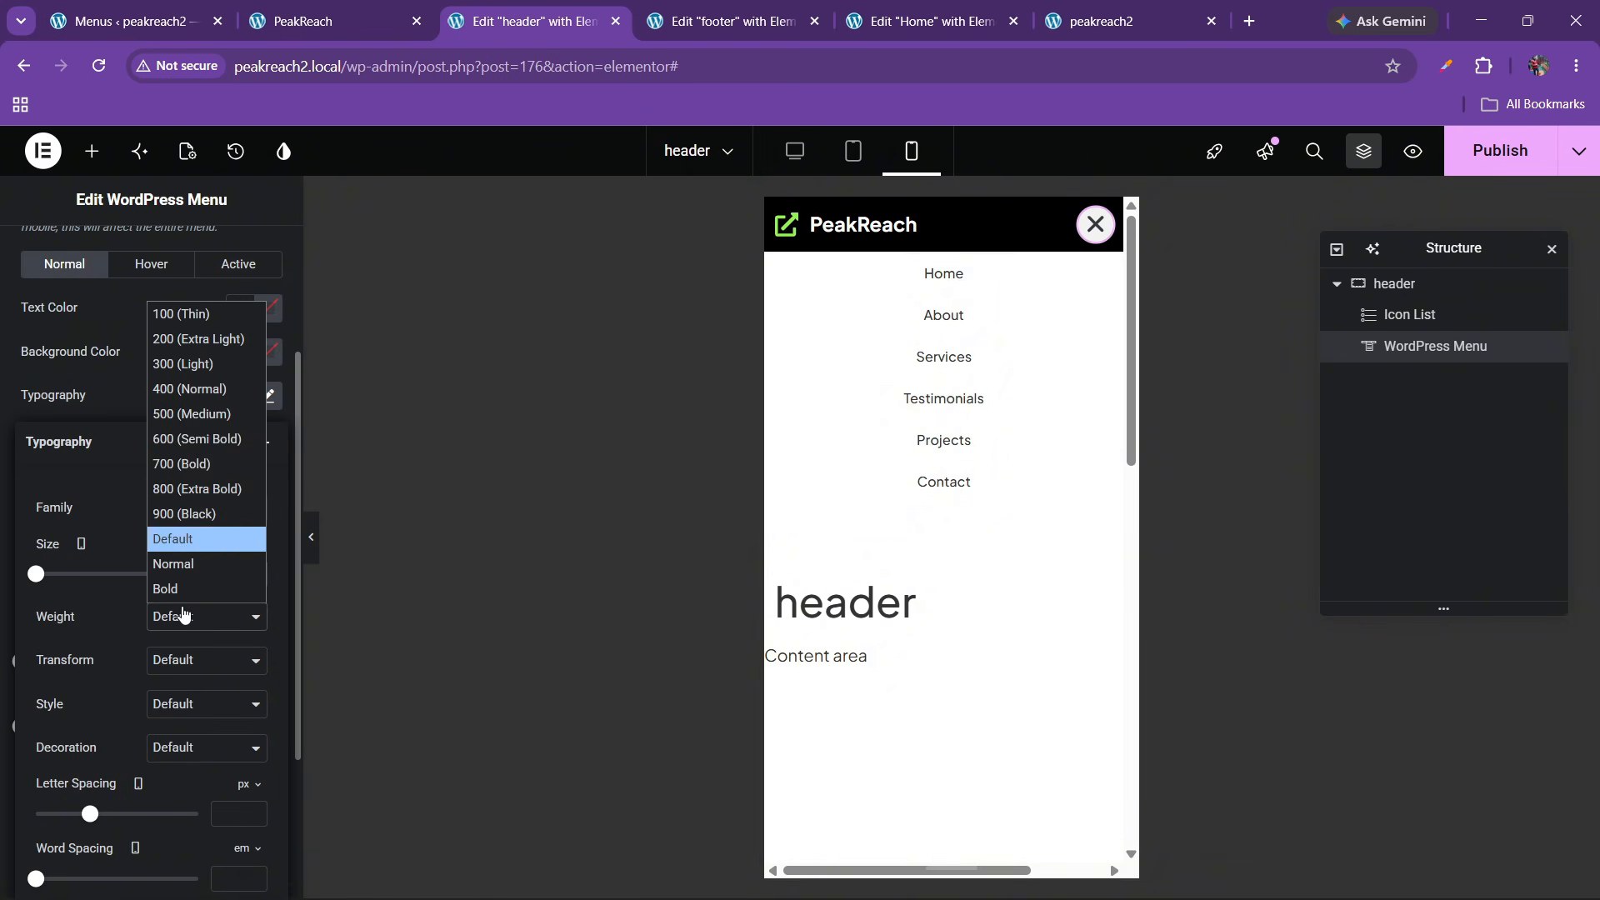
left_click(183, 461)
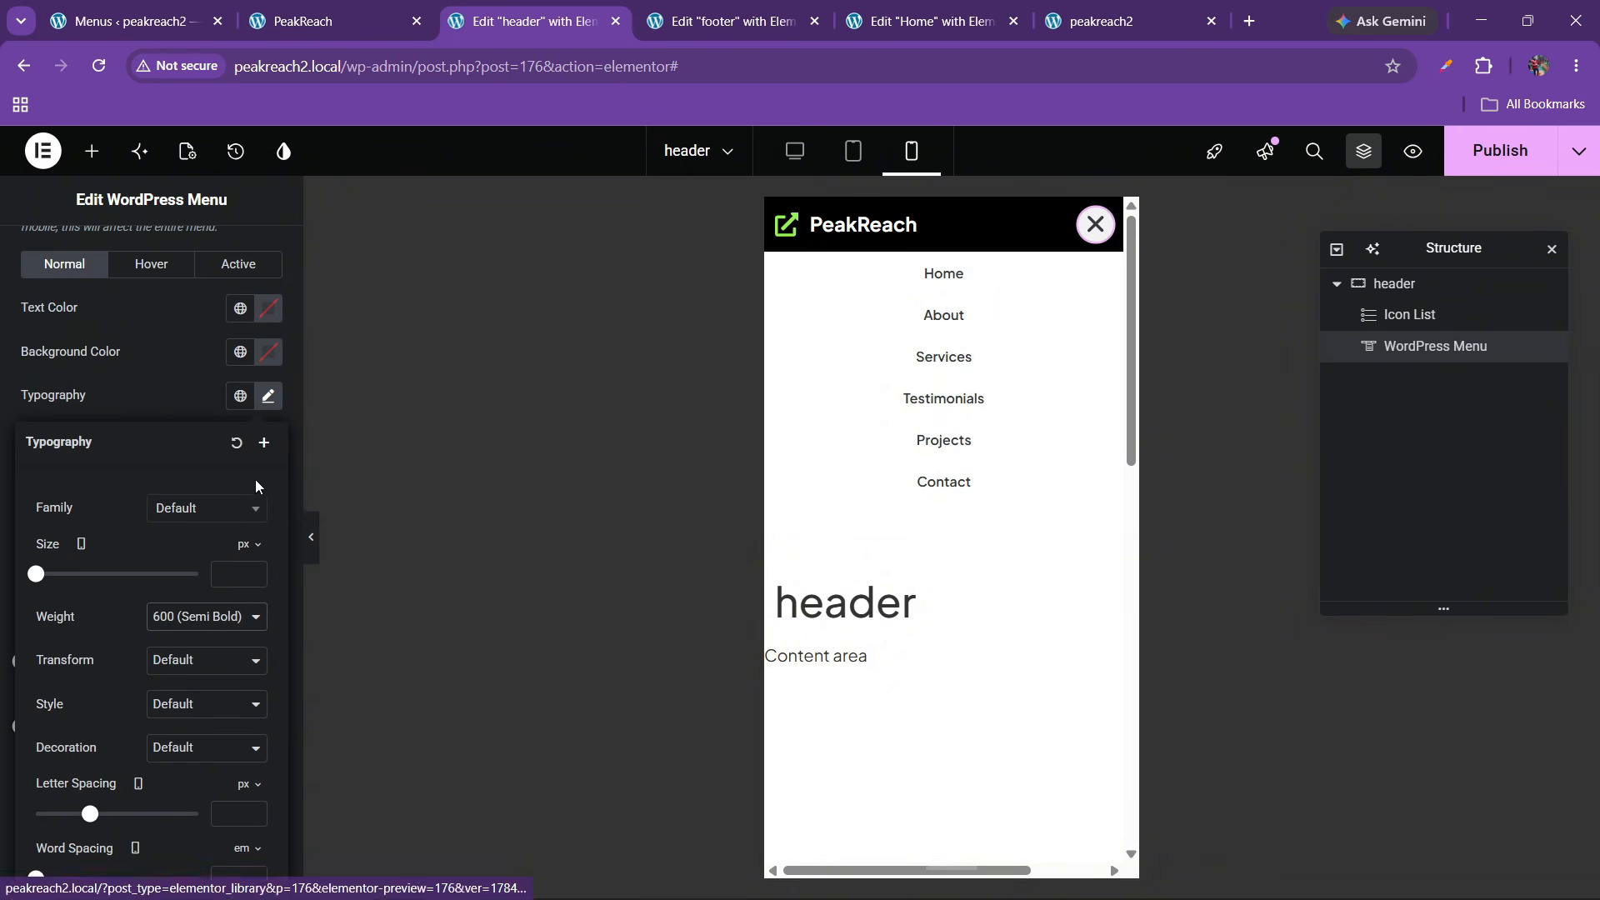
left_click(148, 397)
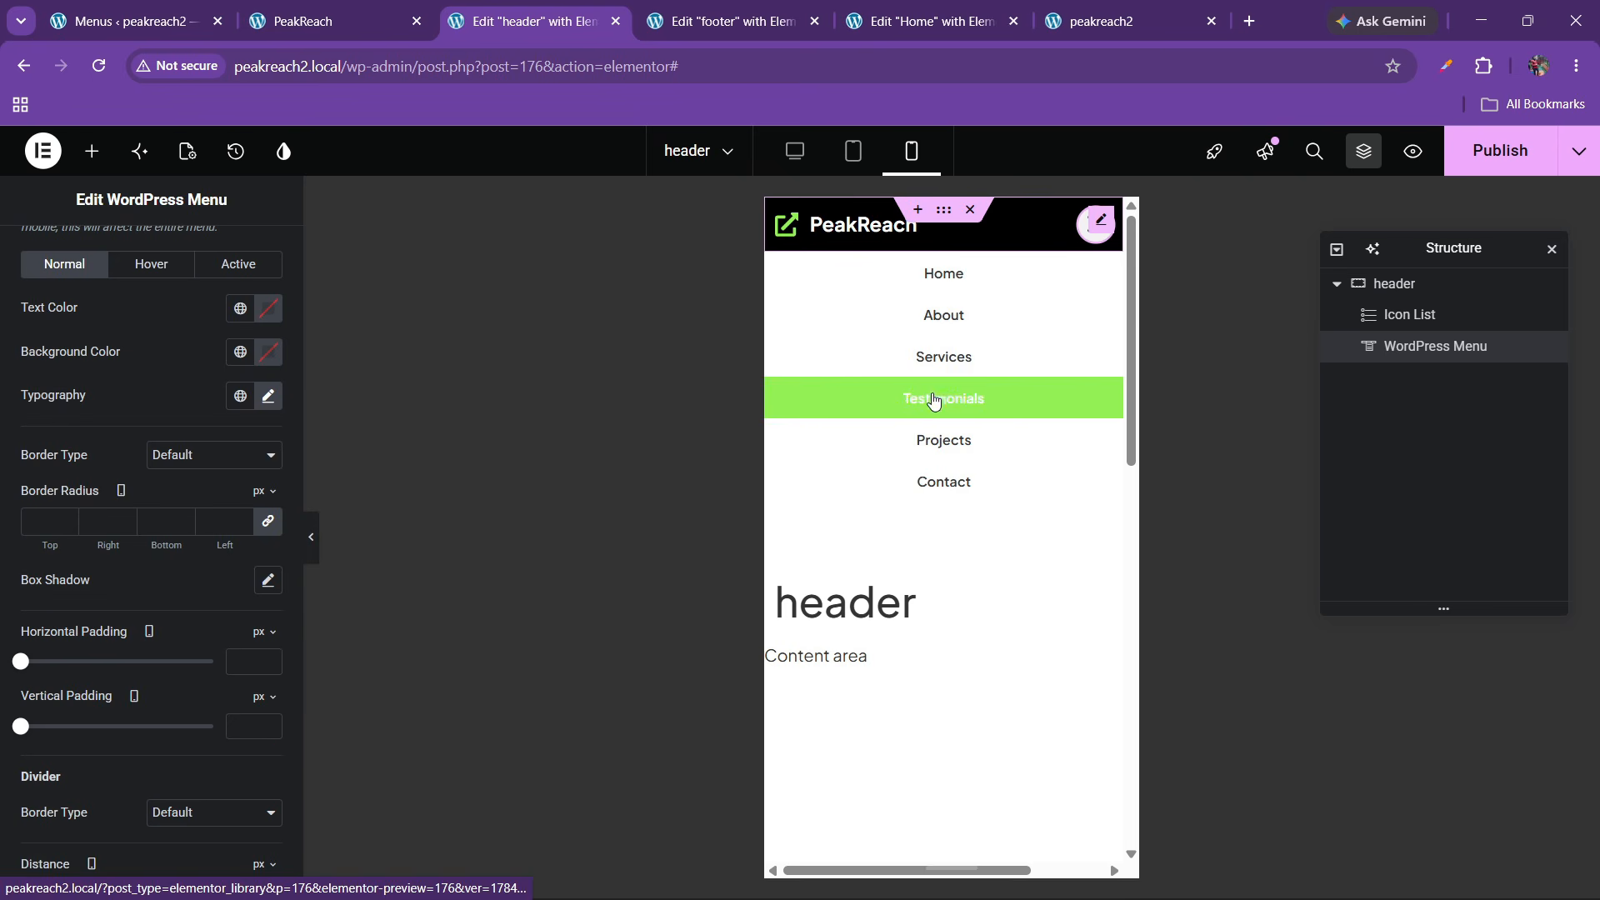
left_click(1499, 151)
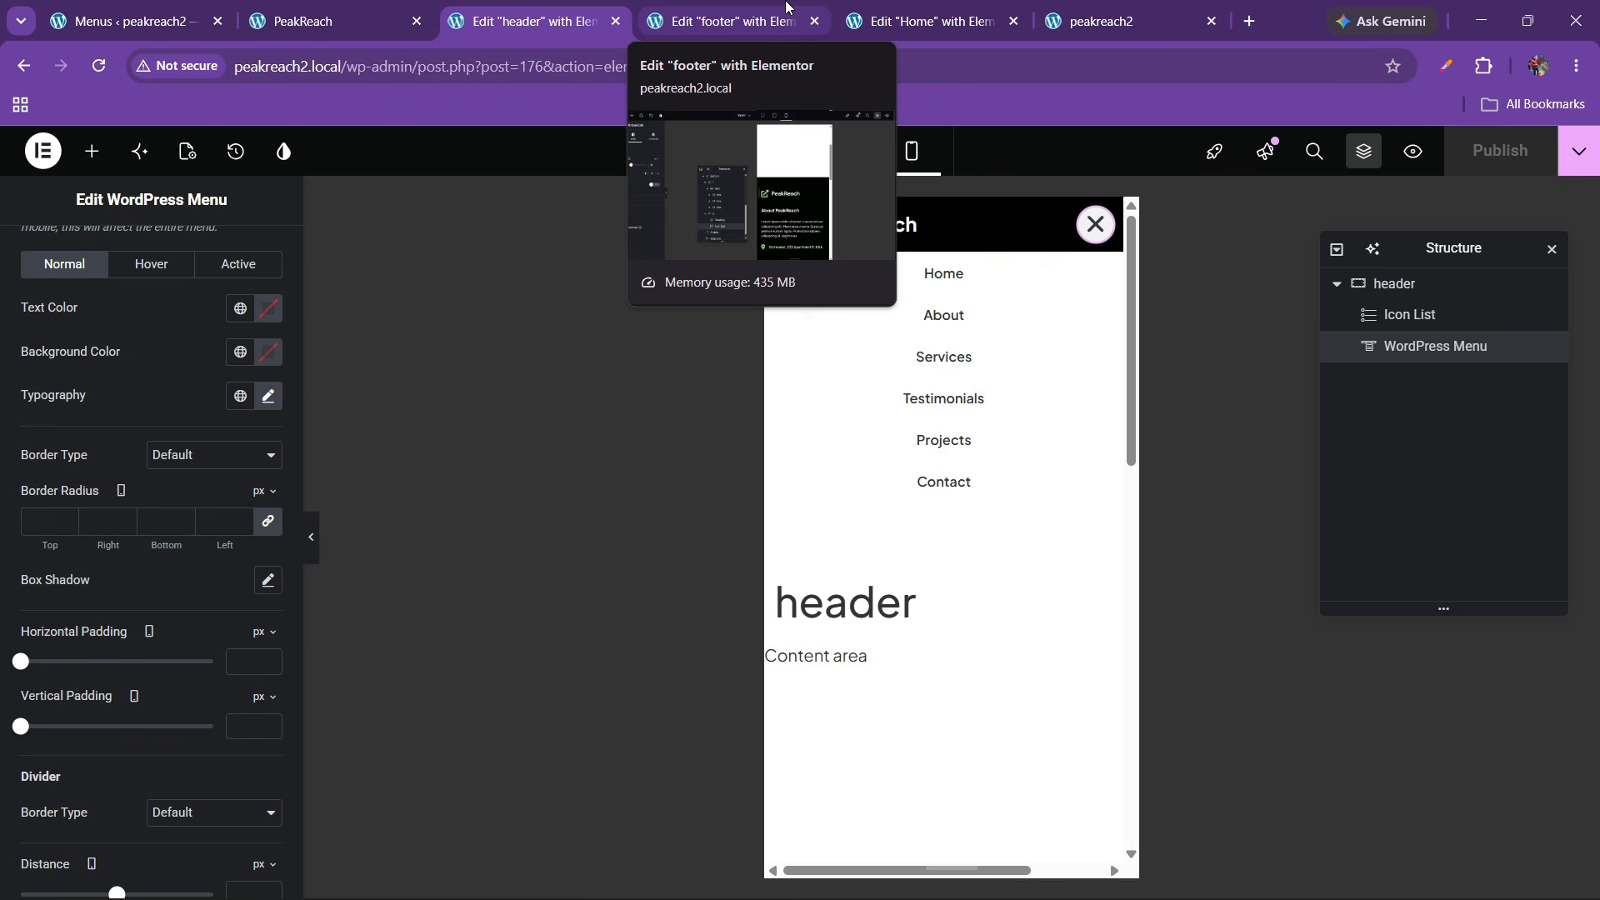
Open the Home page in the Elementor editor with the mobile portrait preview
left_click(920, 21)
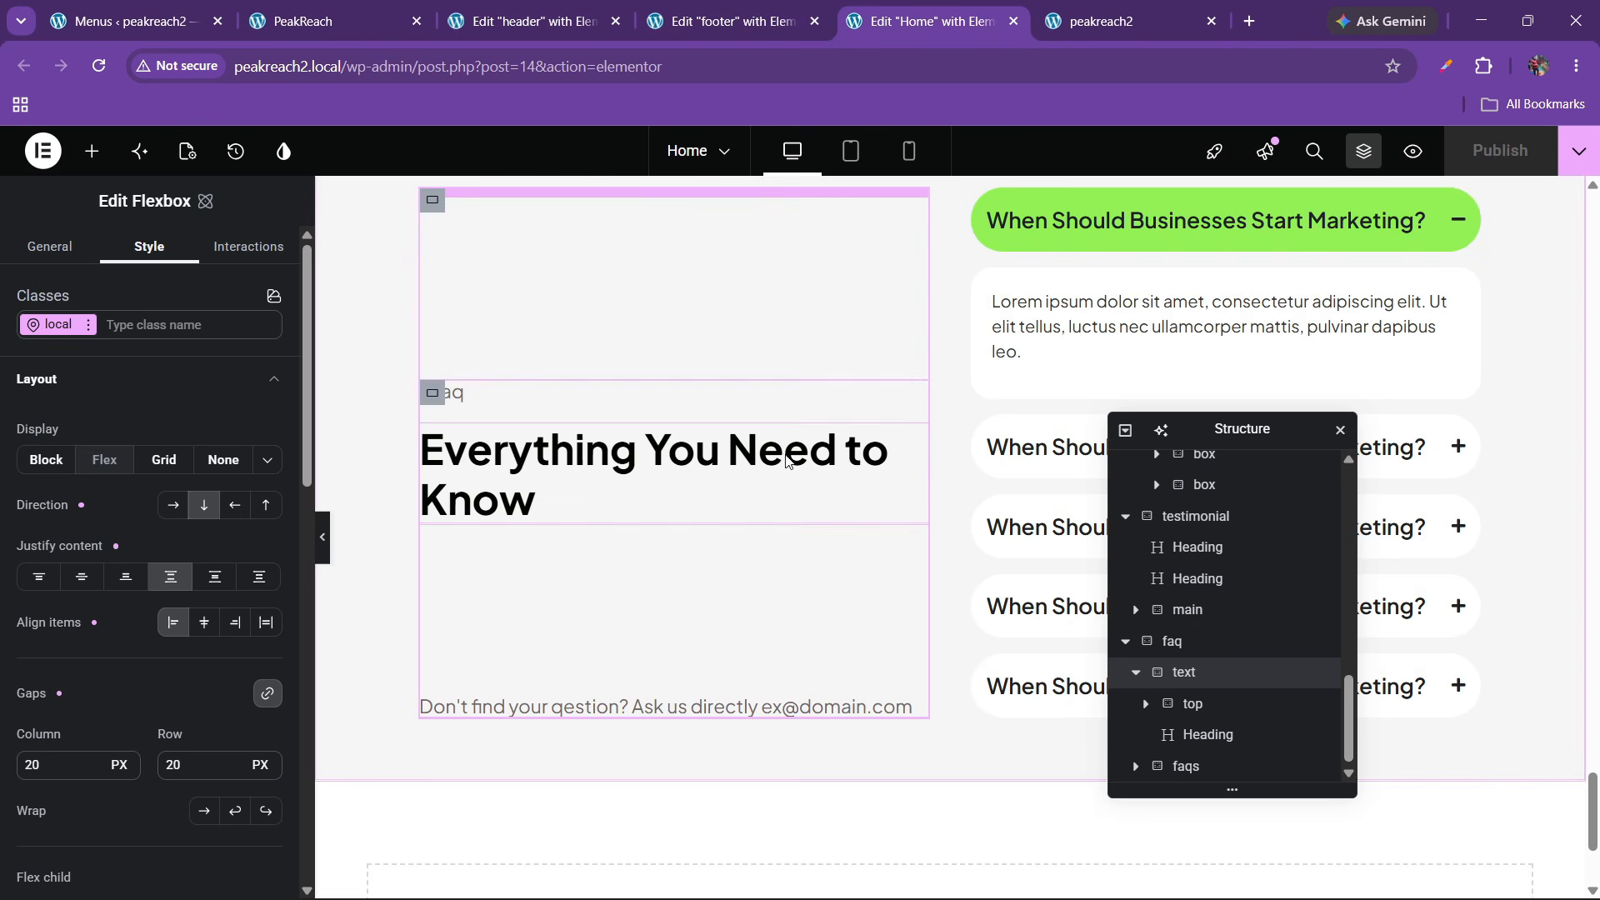
left_click(909, 154)
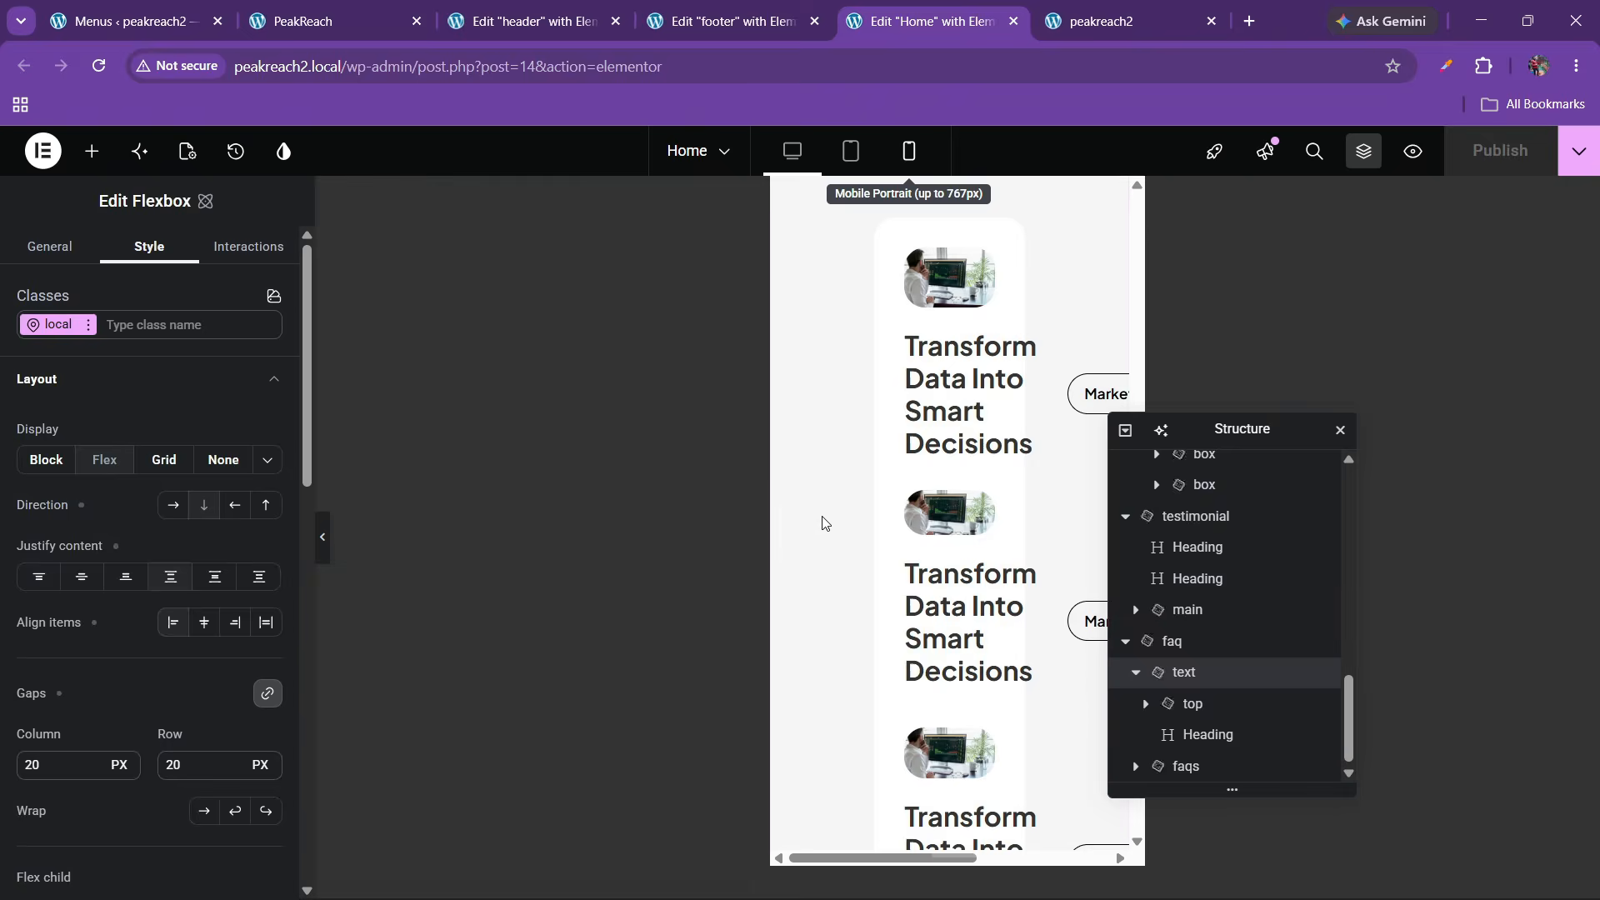
left_click_drag(1248, 437, 1418, 450)
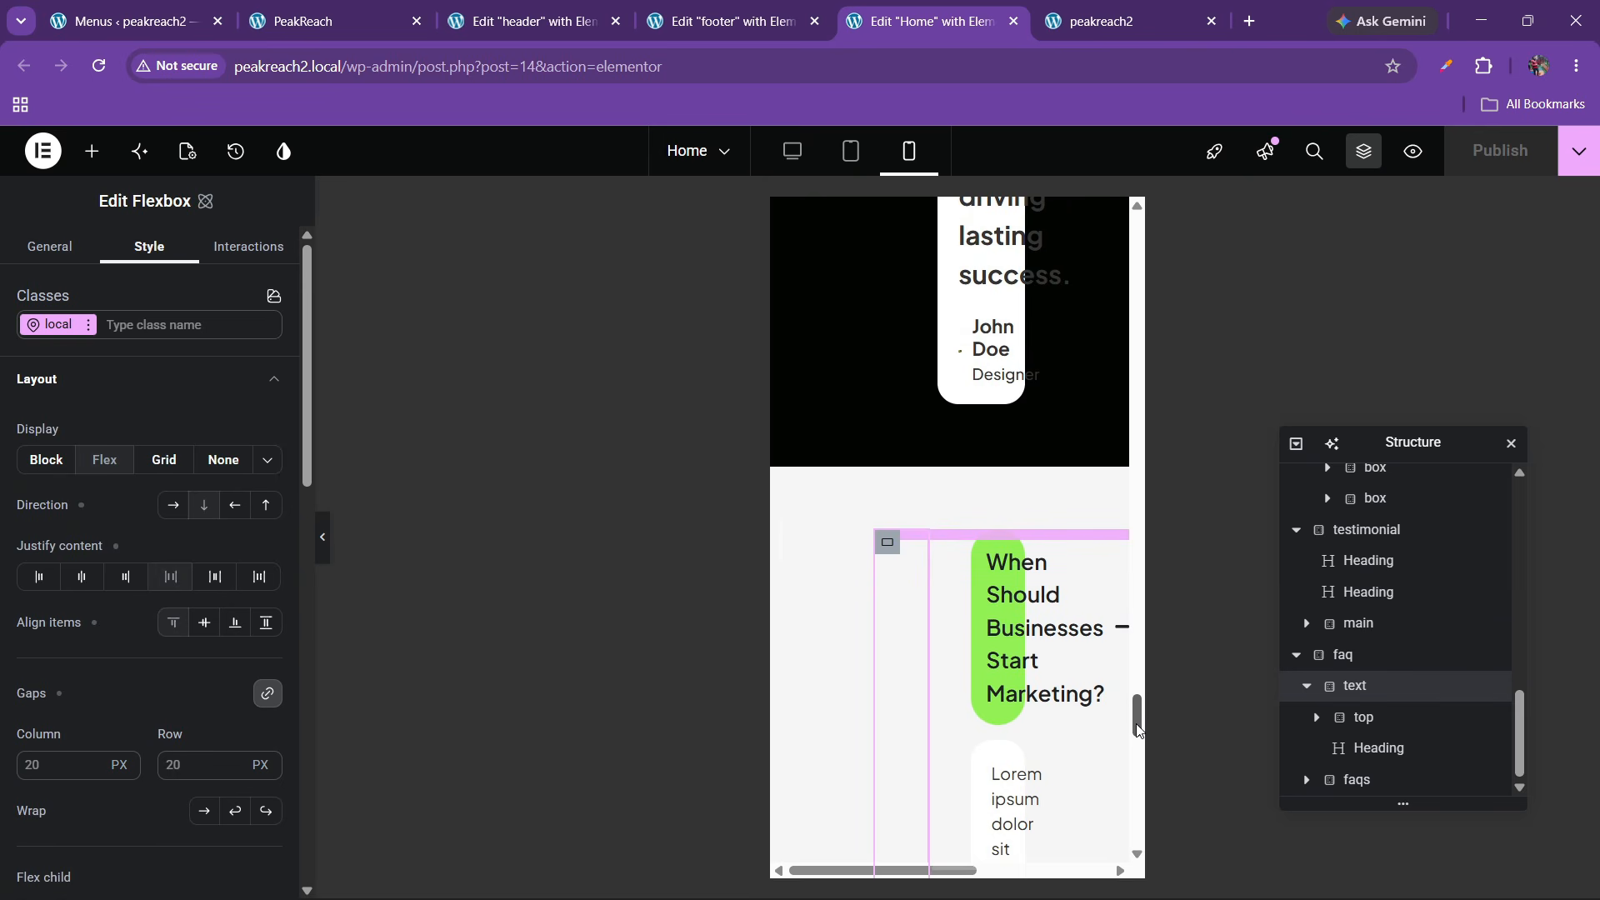
left_click_drag(1138, 730, 1138, 238)
left_click(92, 151)
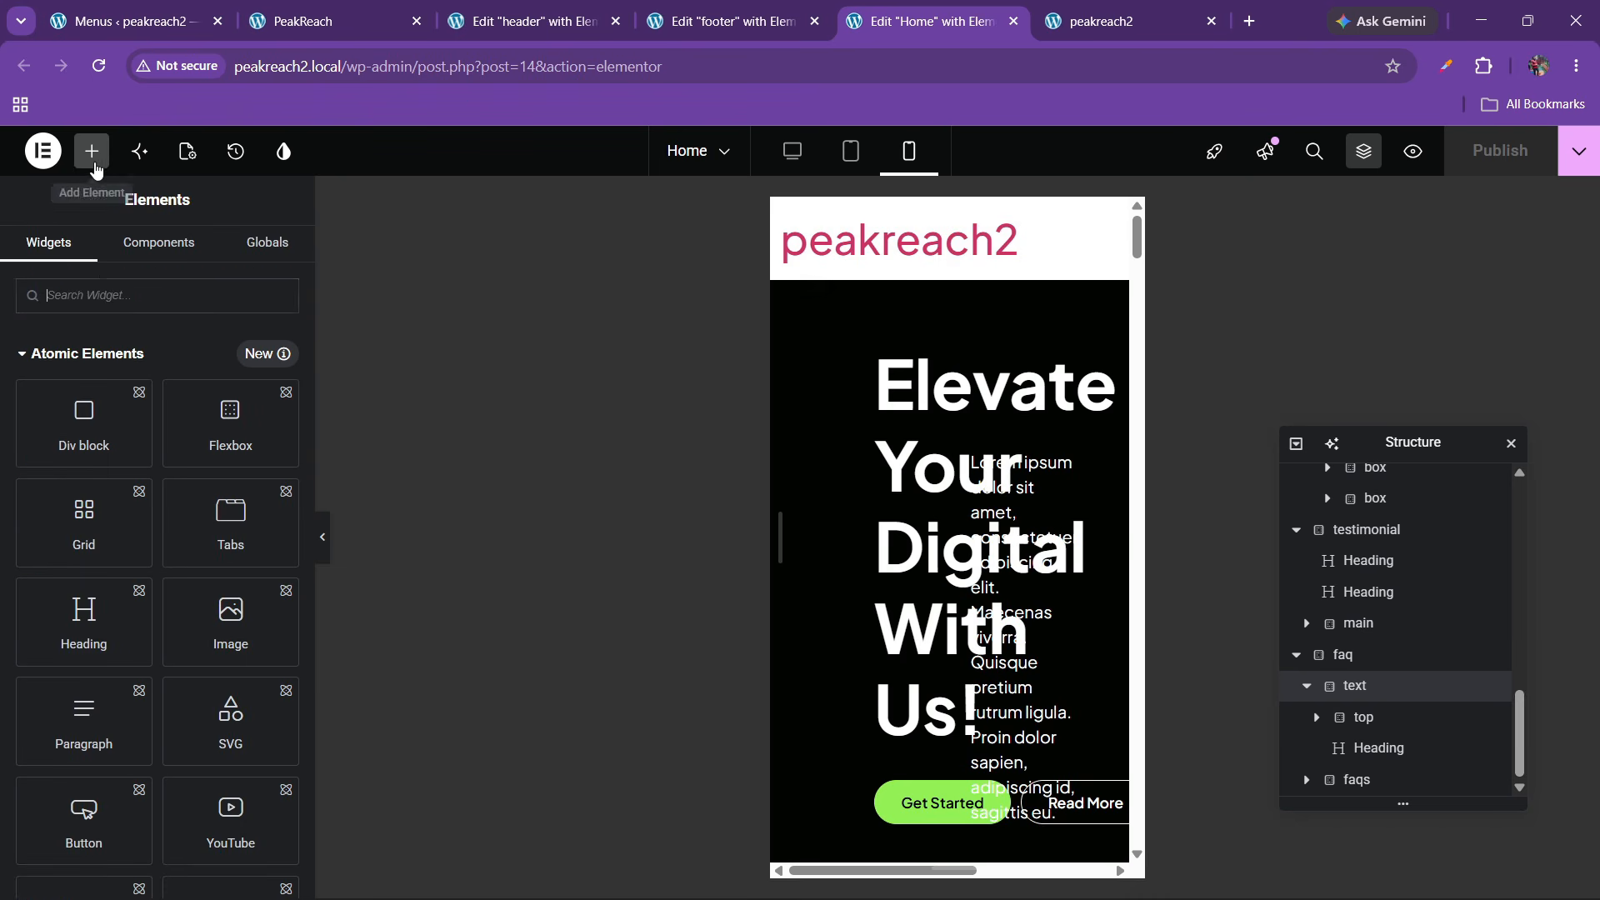
left_click(100, 67)
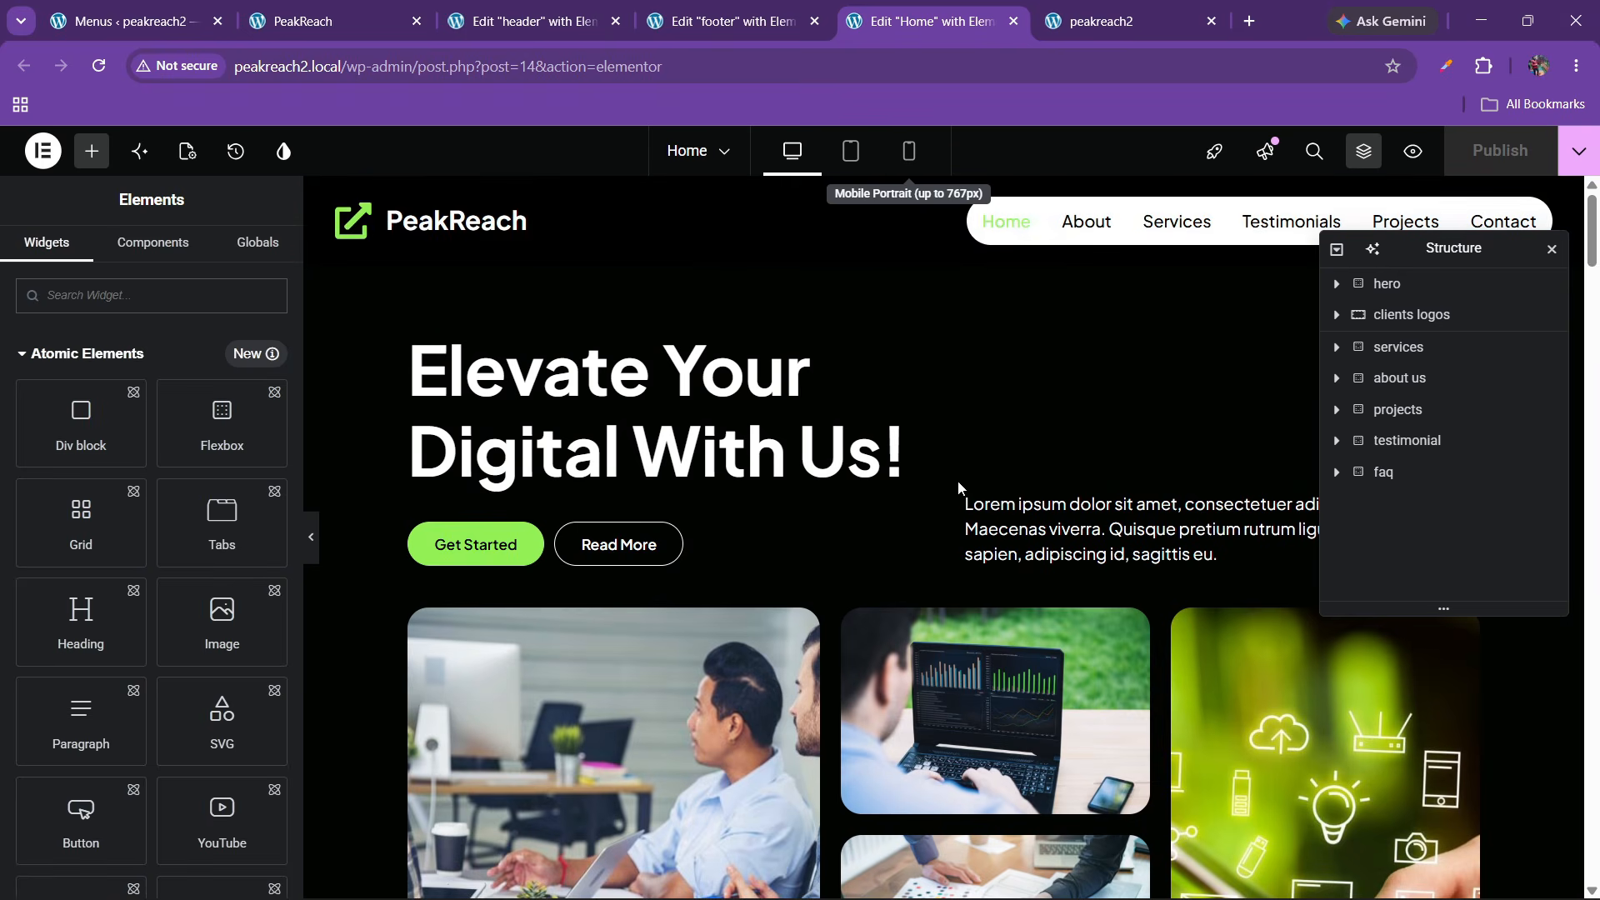
scroll(958, 489, "down", 1)
scroll(958, 489, "up", 1)
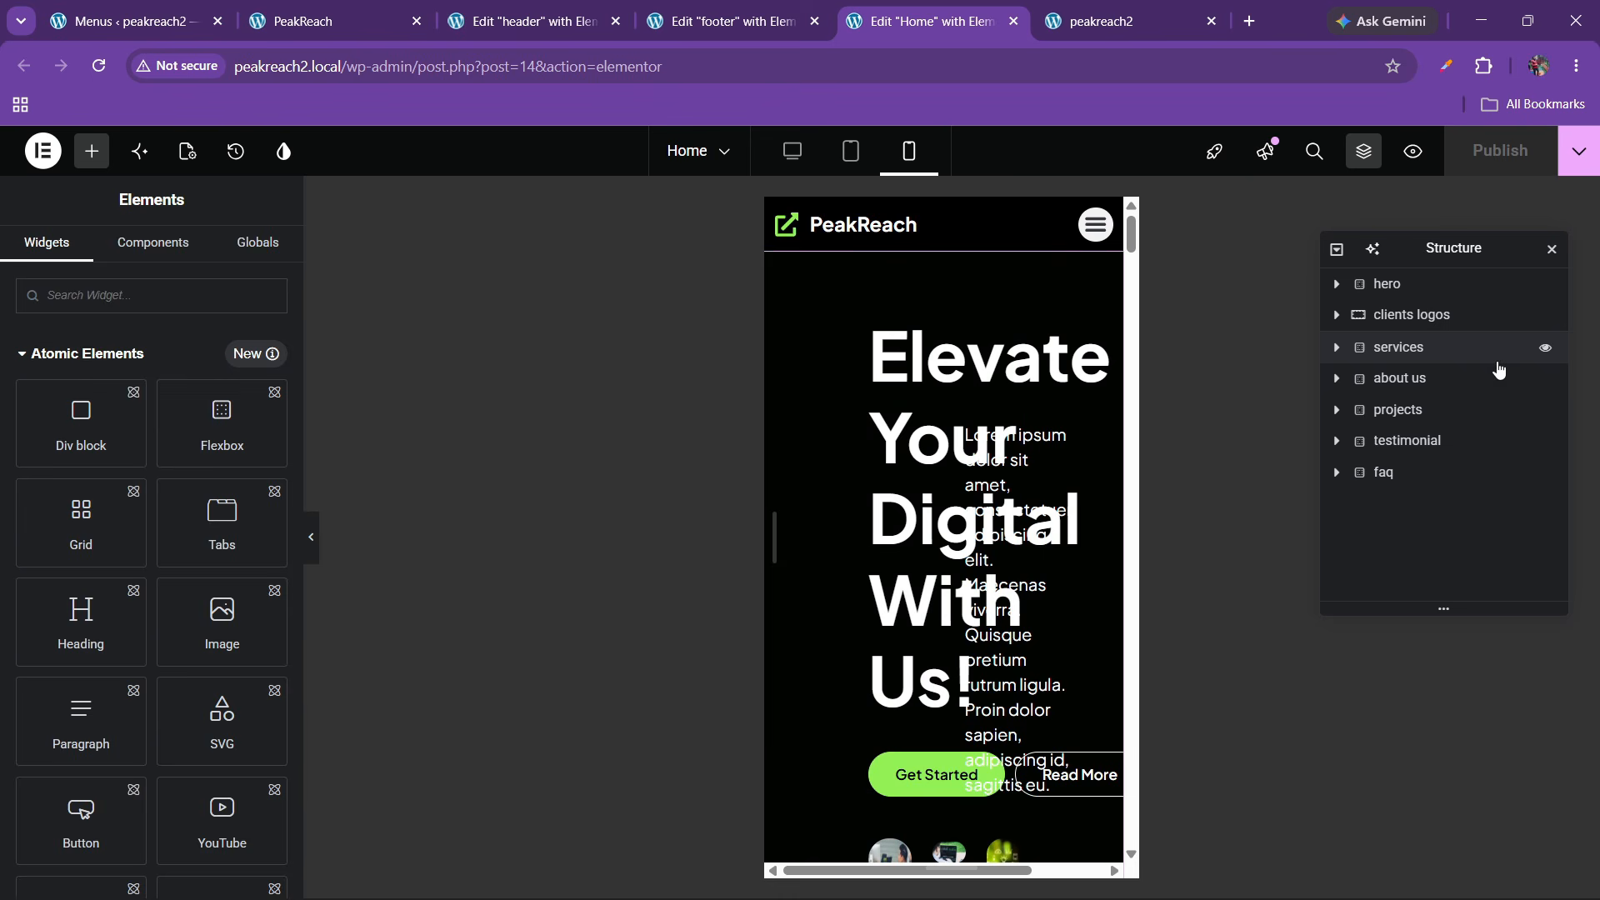
Give the hero's top headings container 20 px padding, including the left side
left_click(1401, 293)
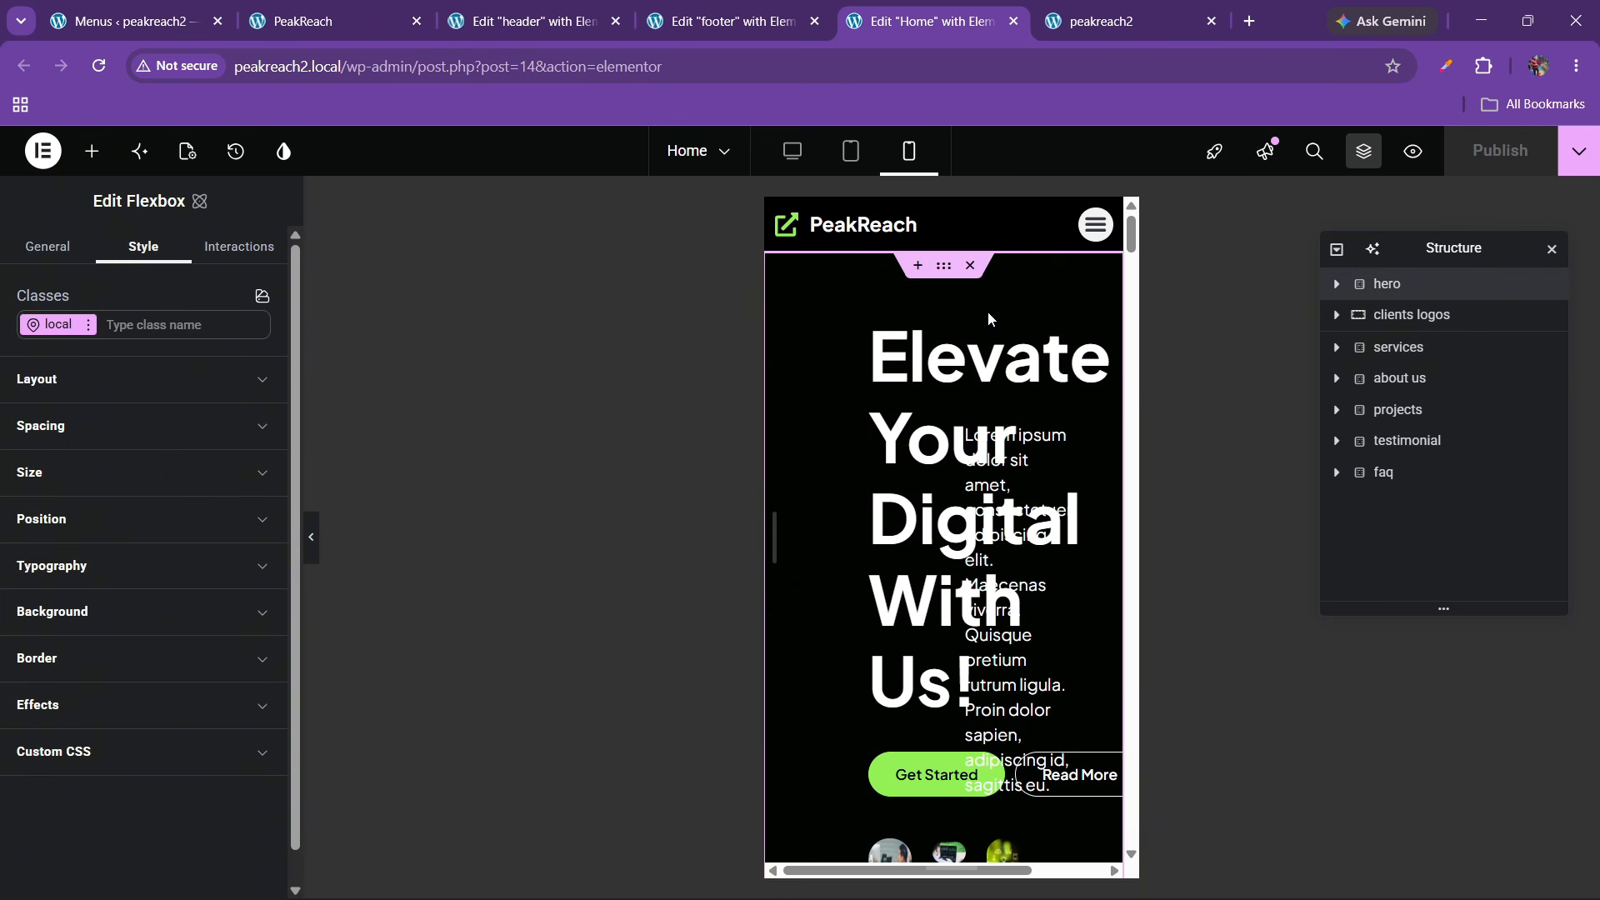
left_click(1335, 284)
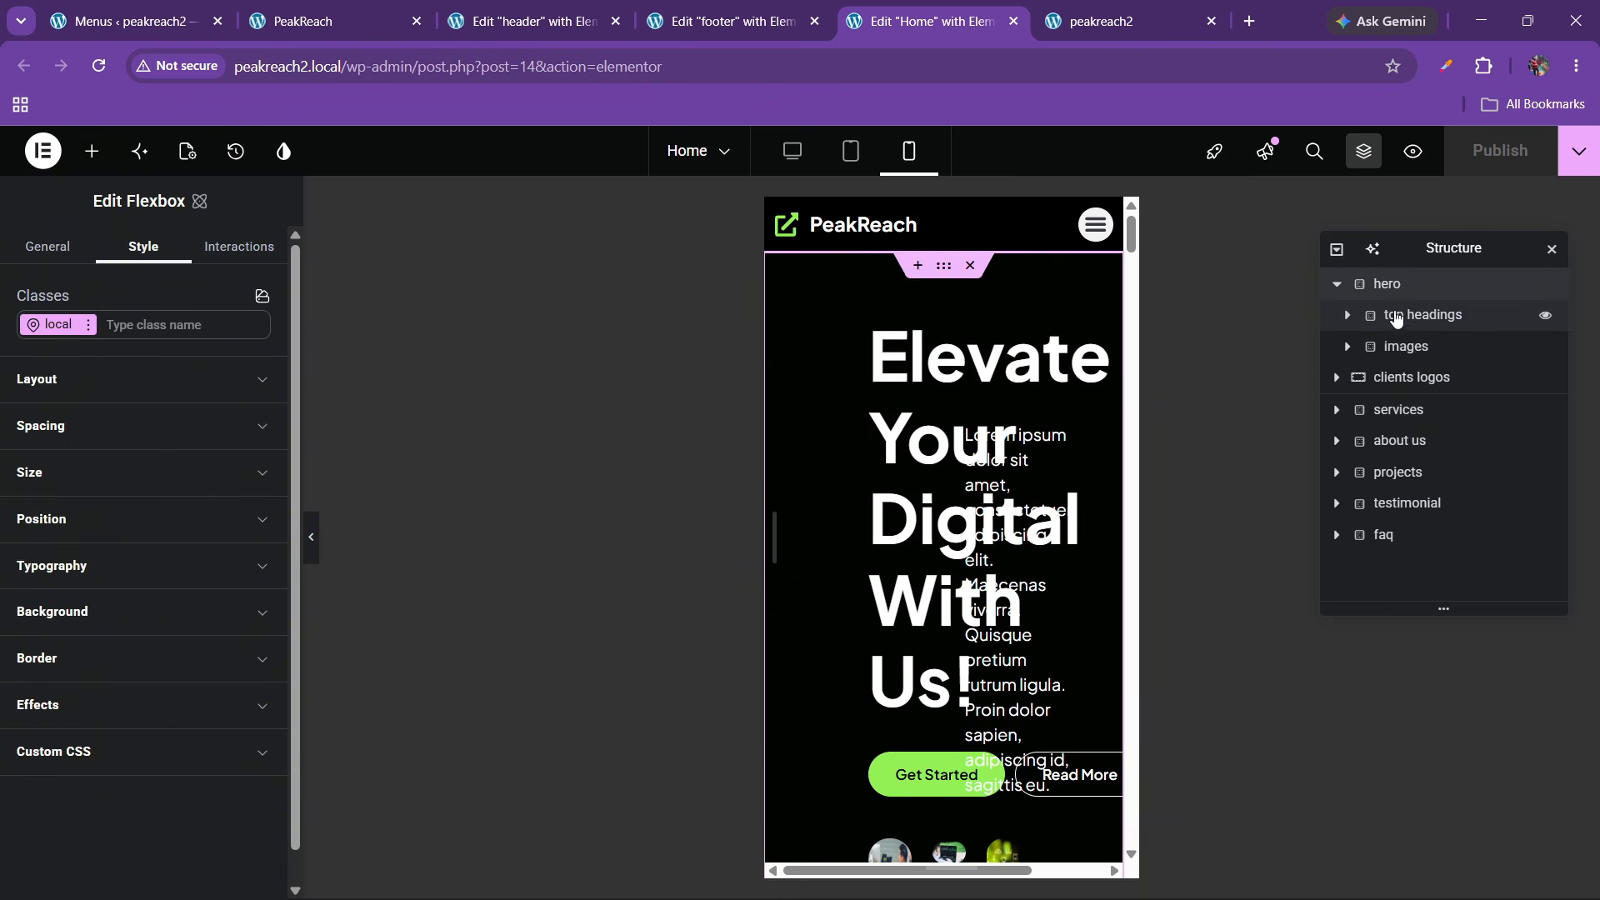
left_click(1402, 317)
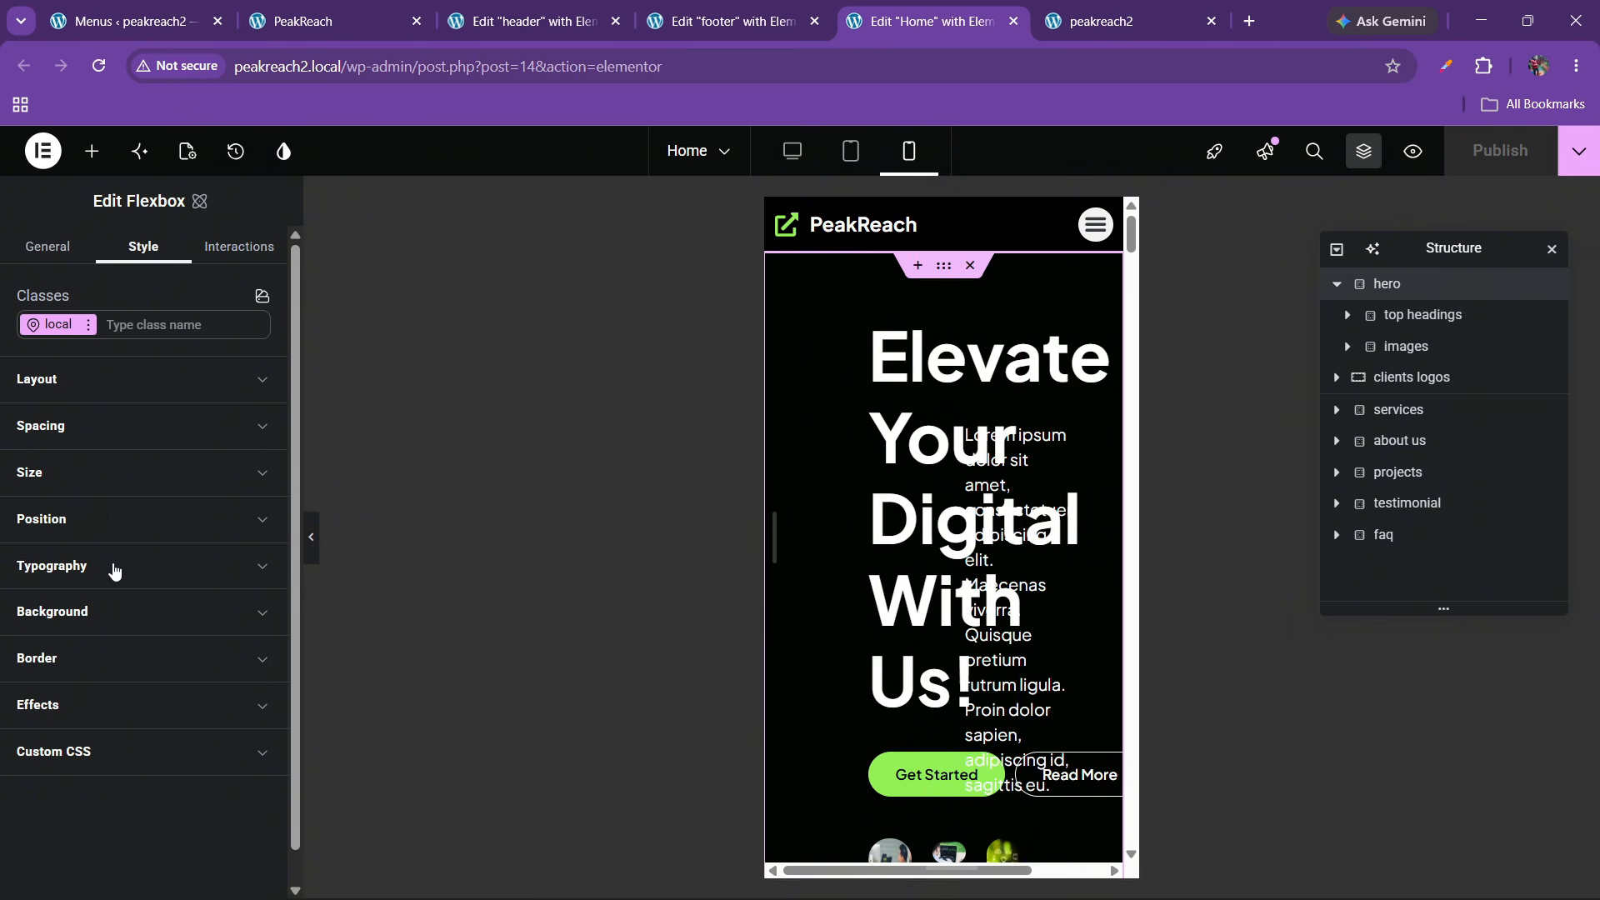
left_click(80, 430)
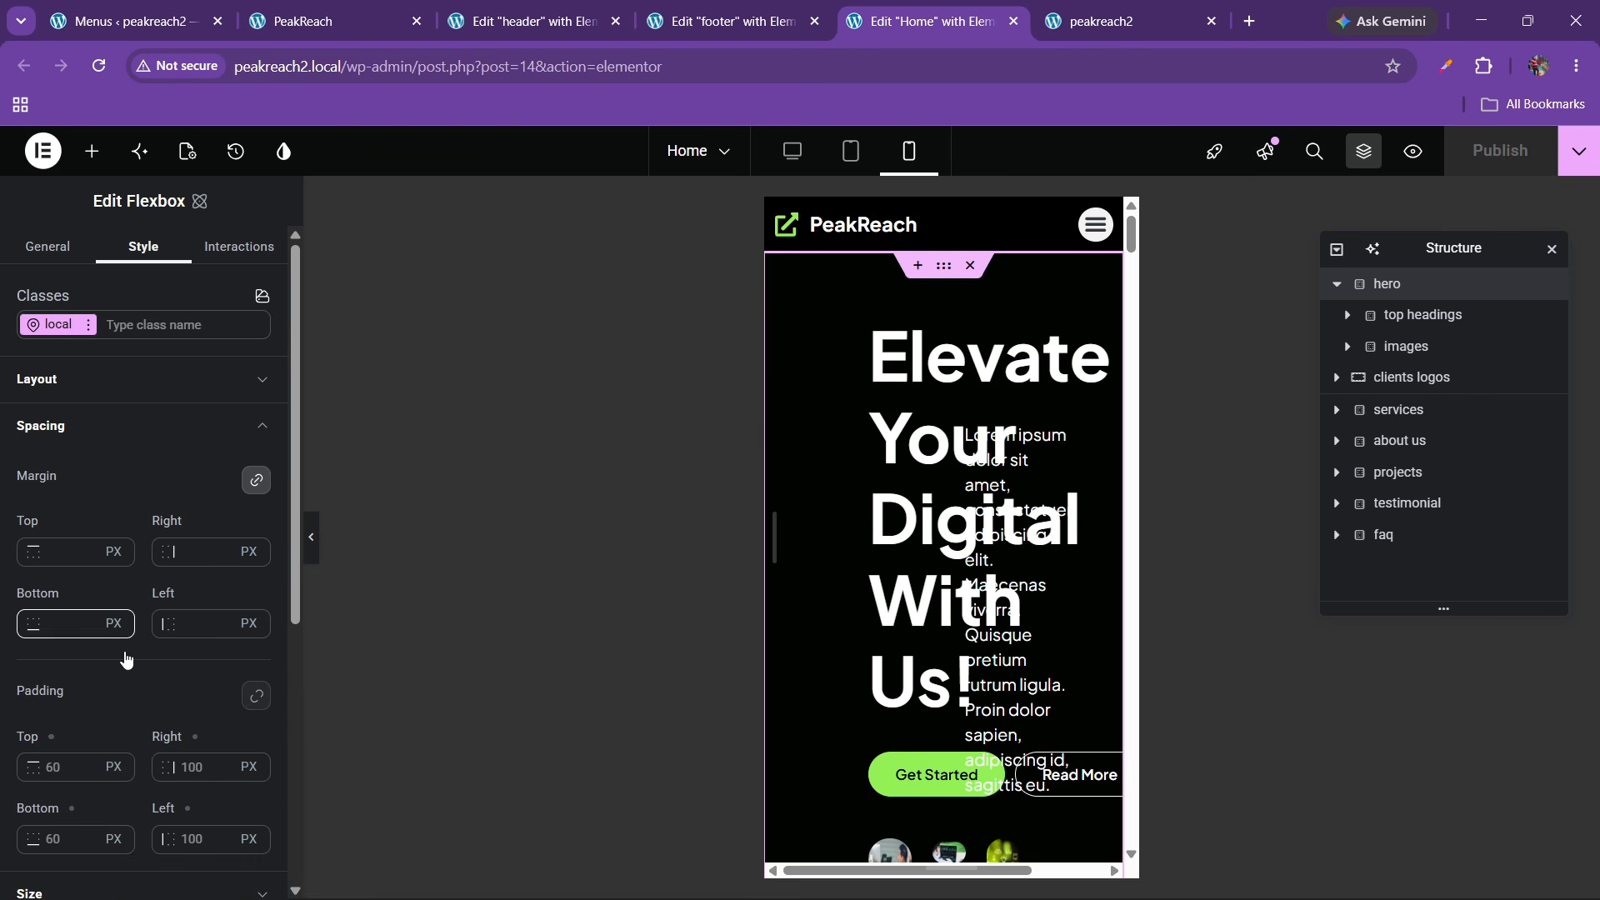
scroll(125, 659, "down", 2)
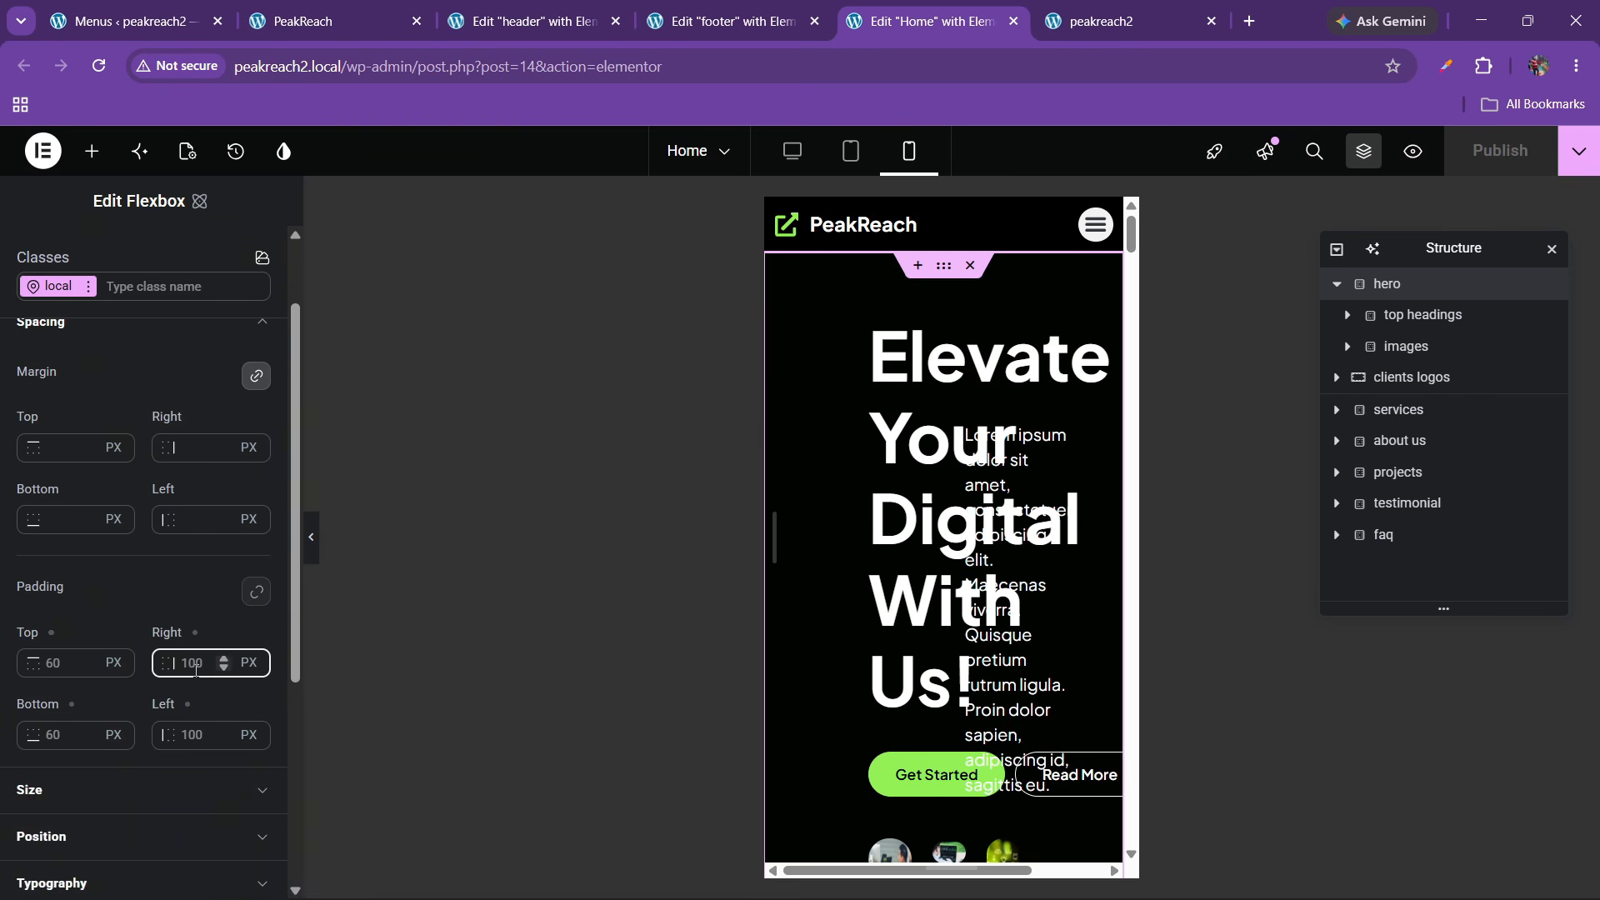
type("20")
left_click(194, 737)
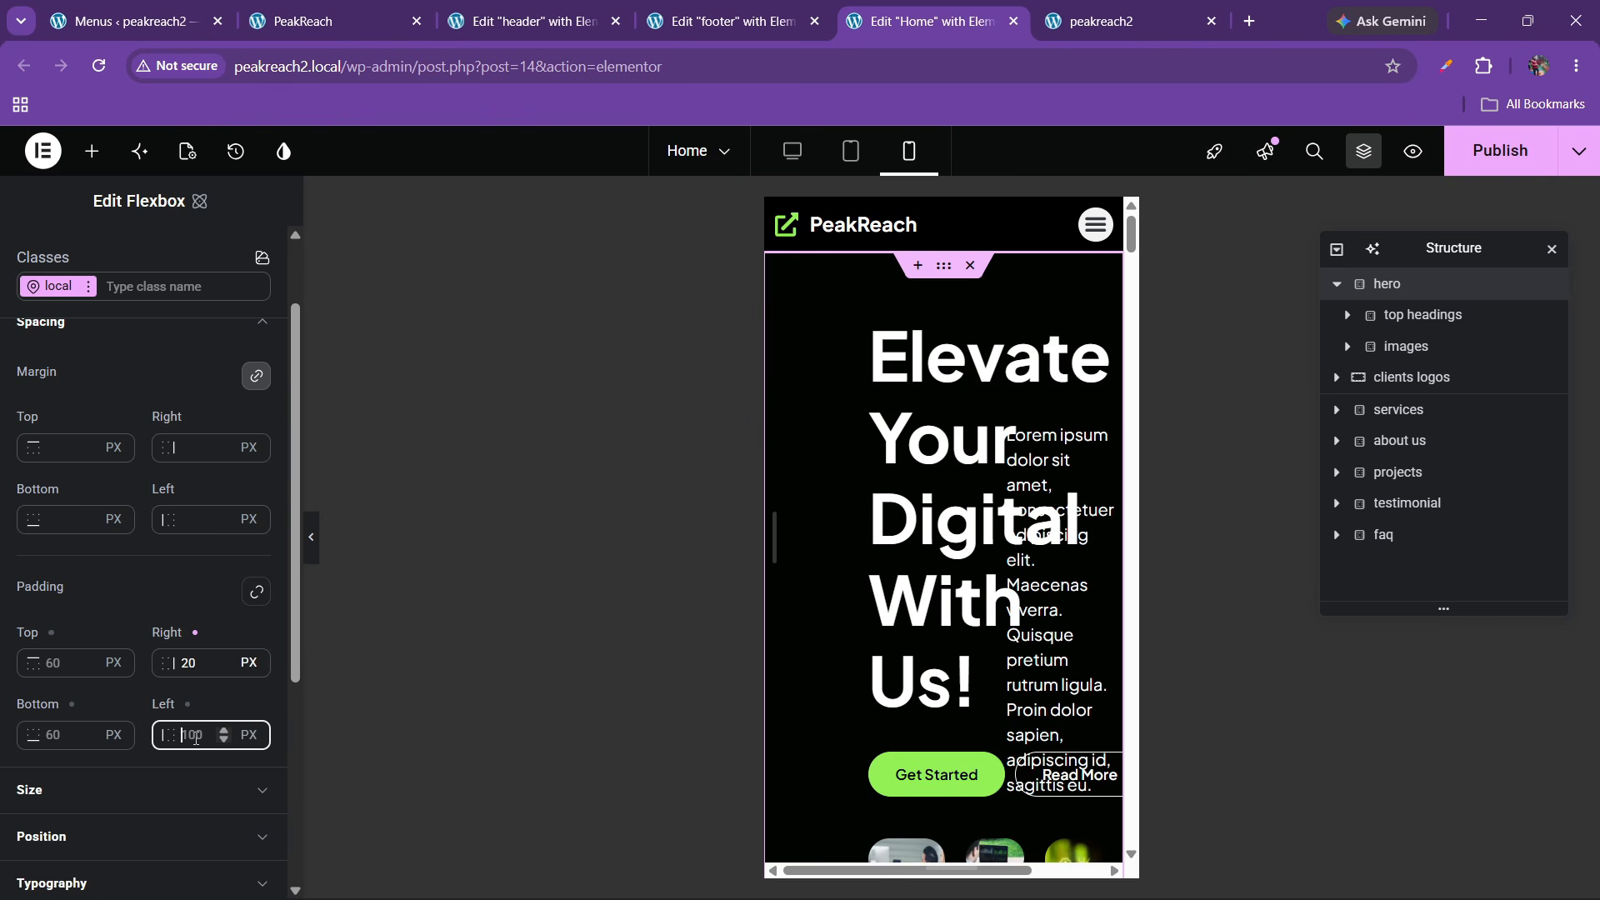
type("20")
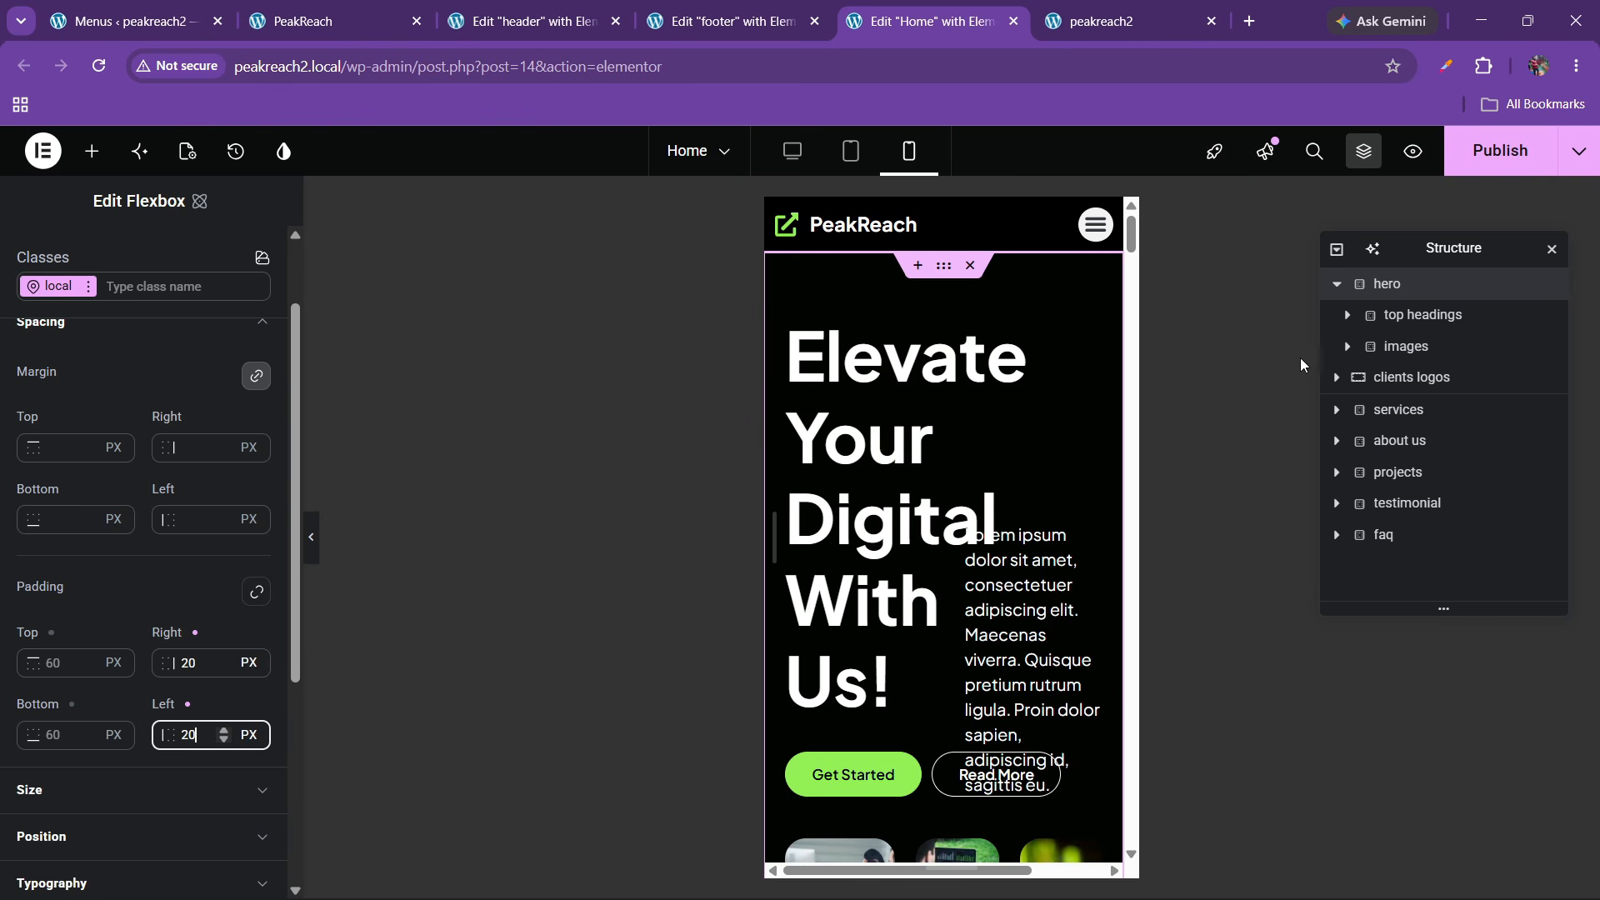
Stack the top headings container in a column, centered vertically and aligned left
left_click(1393, 315)
left_click(1347, 316)
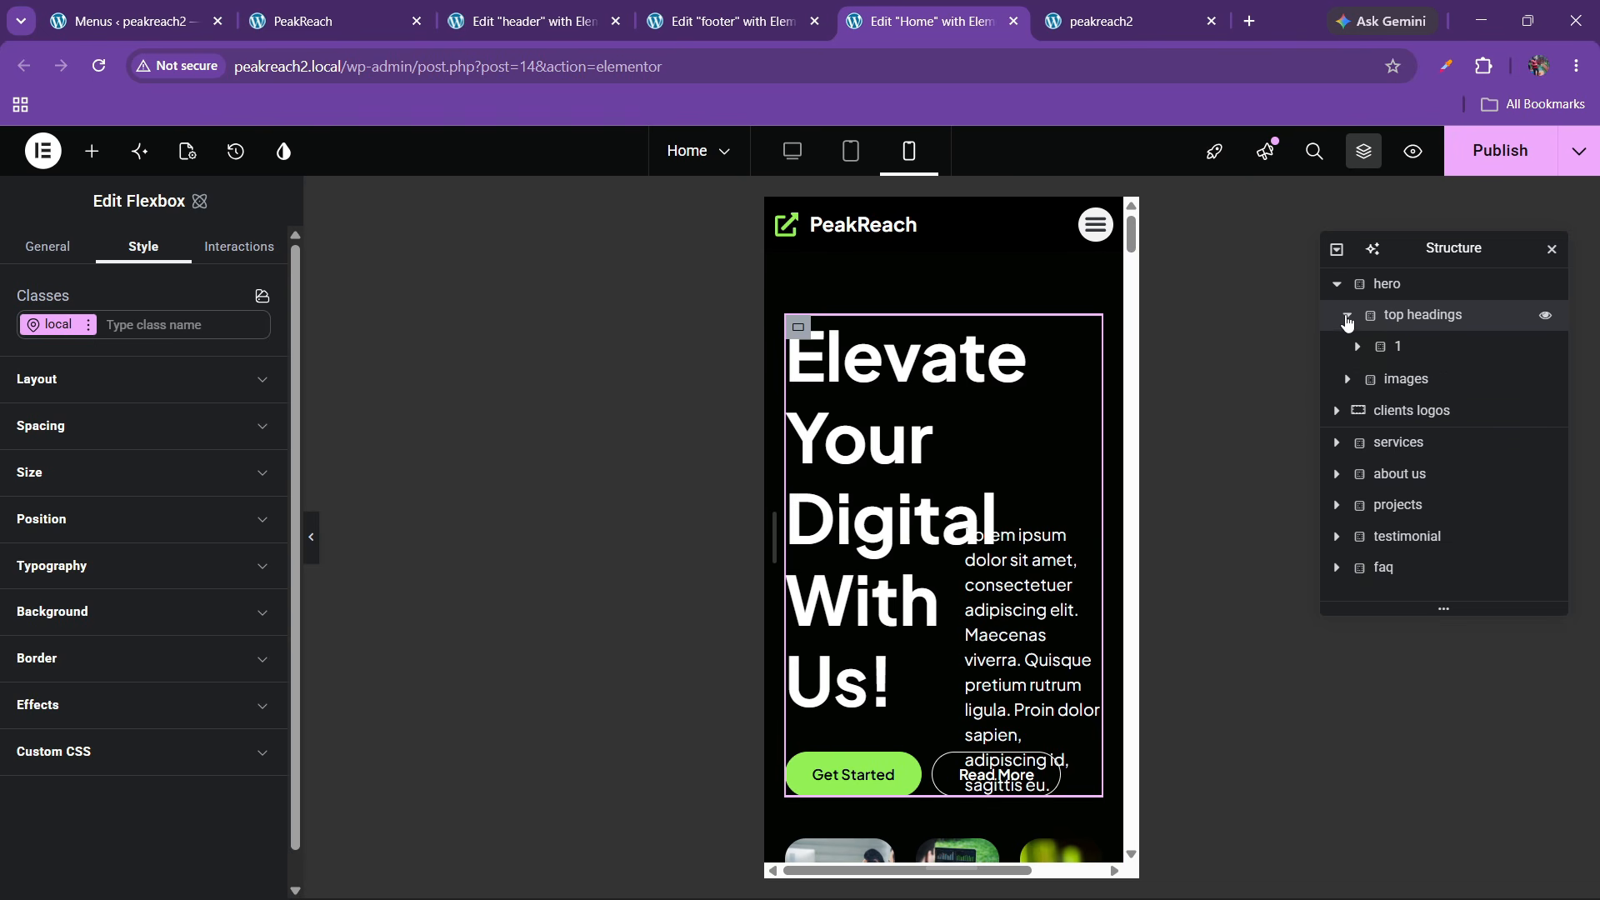
left_click(1399, 346)
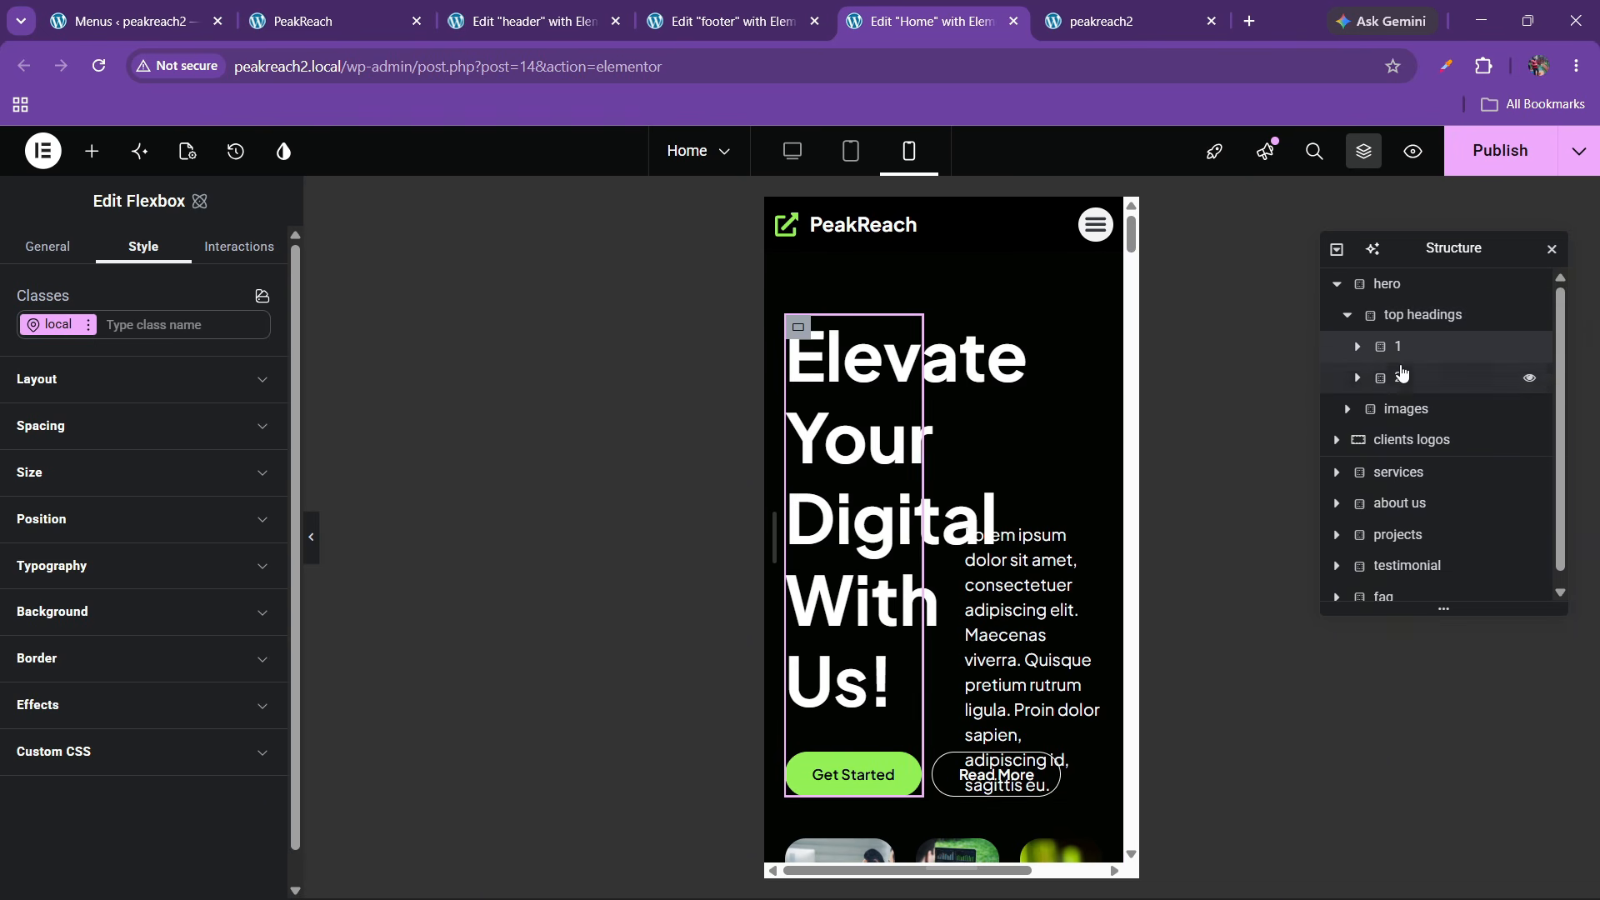
left_click(1408, 316)
left_click(86, 381)
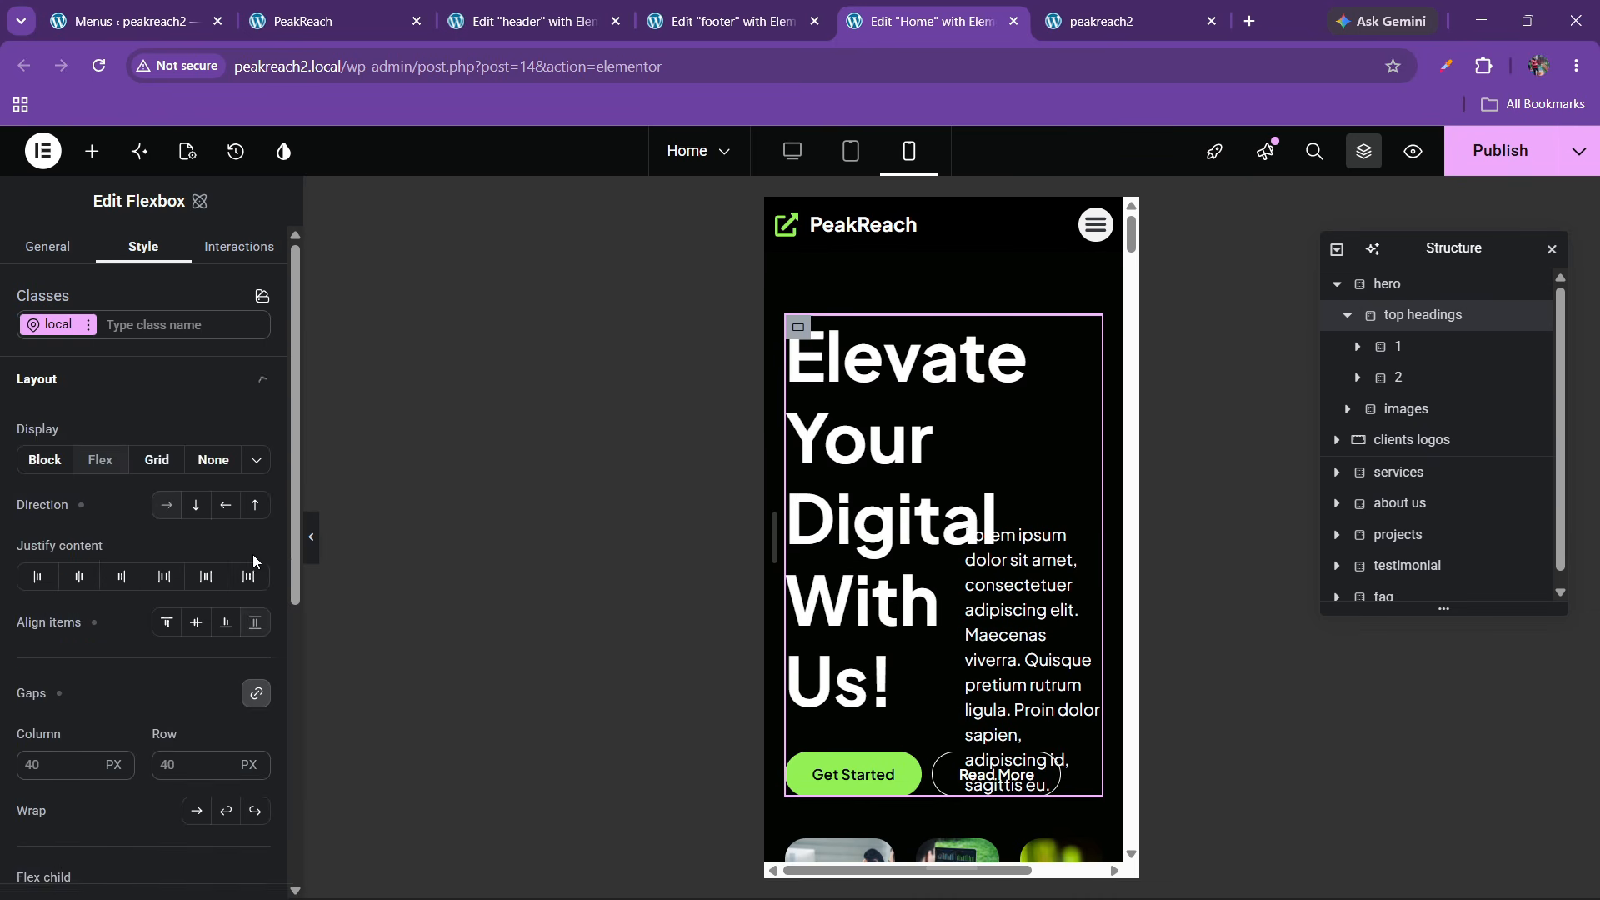
left_click(196, 505)
left_click(80, 577)
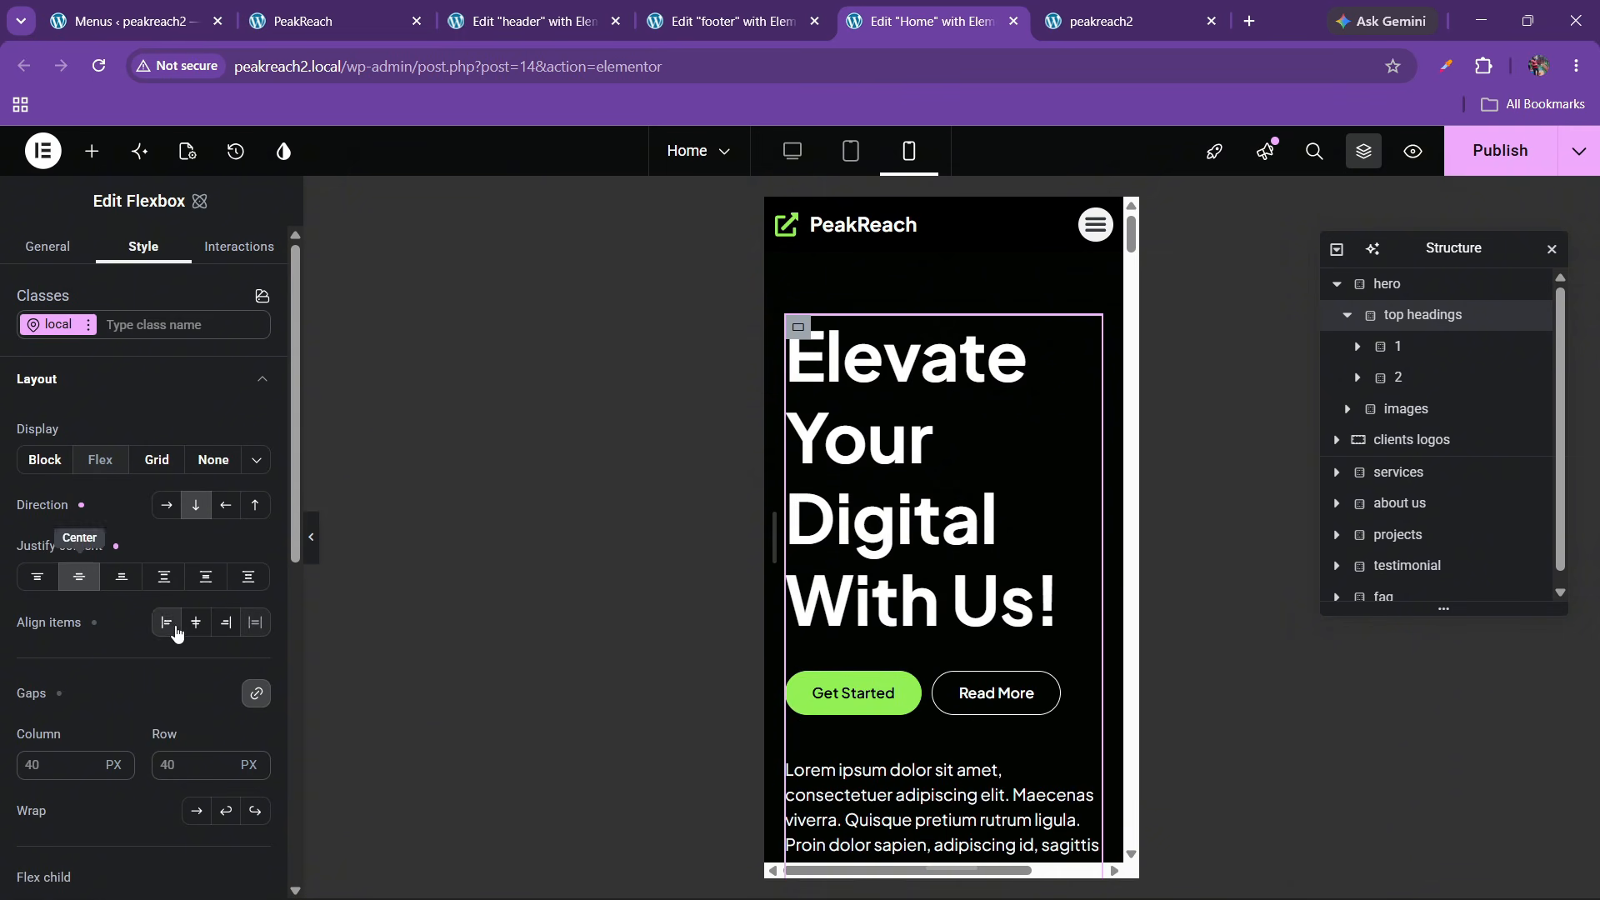
left_click(167, 625)
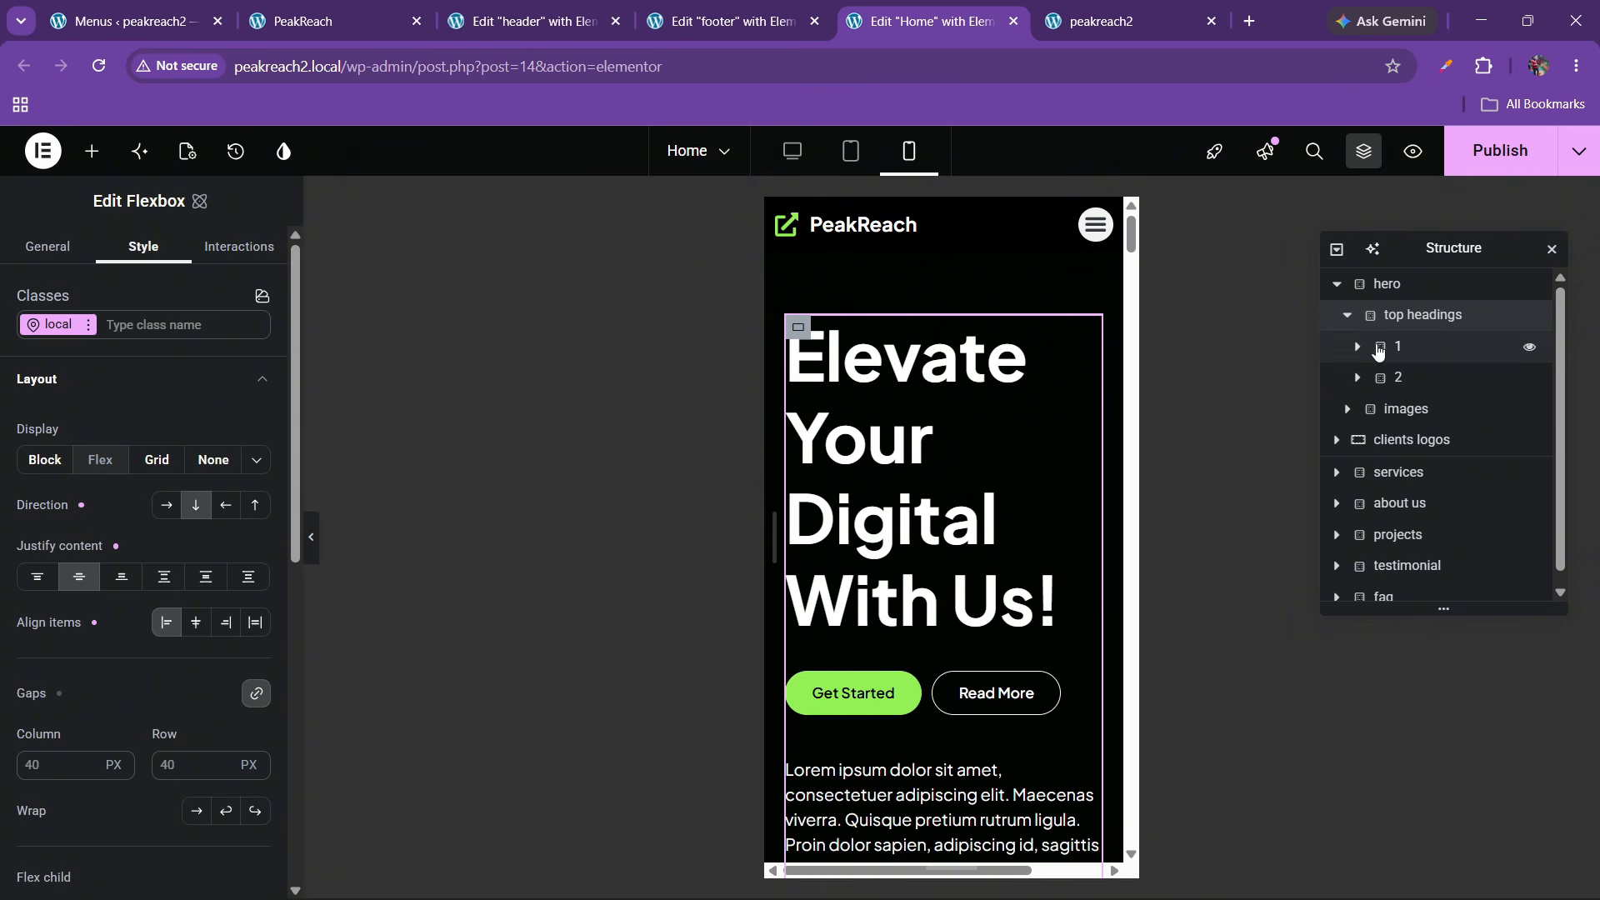
Set the 'Elevate Your Digital With Us!' heading font size to 35
left_click(1036, 383)
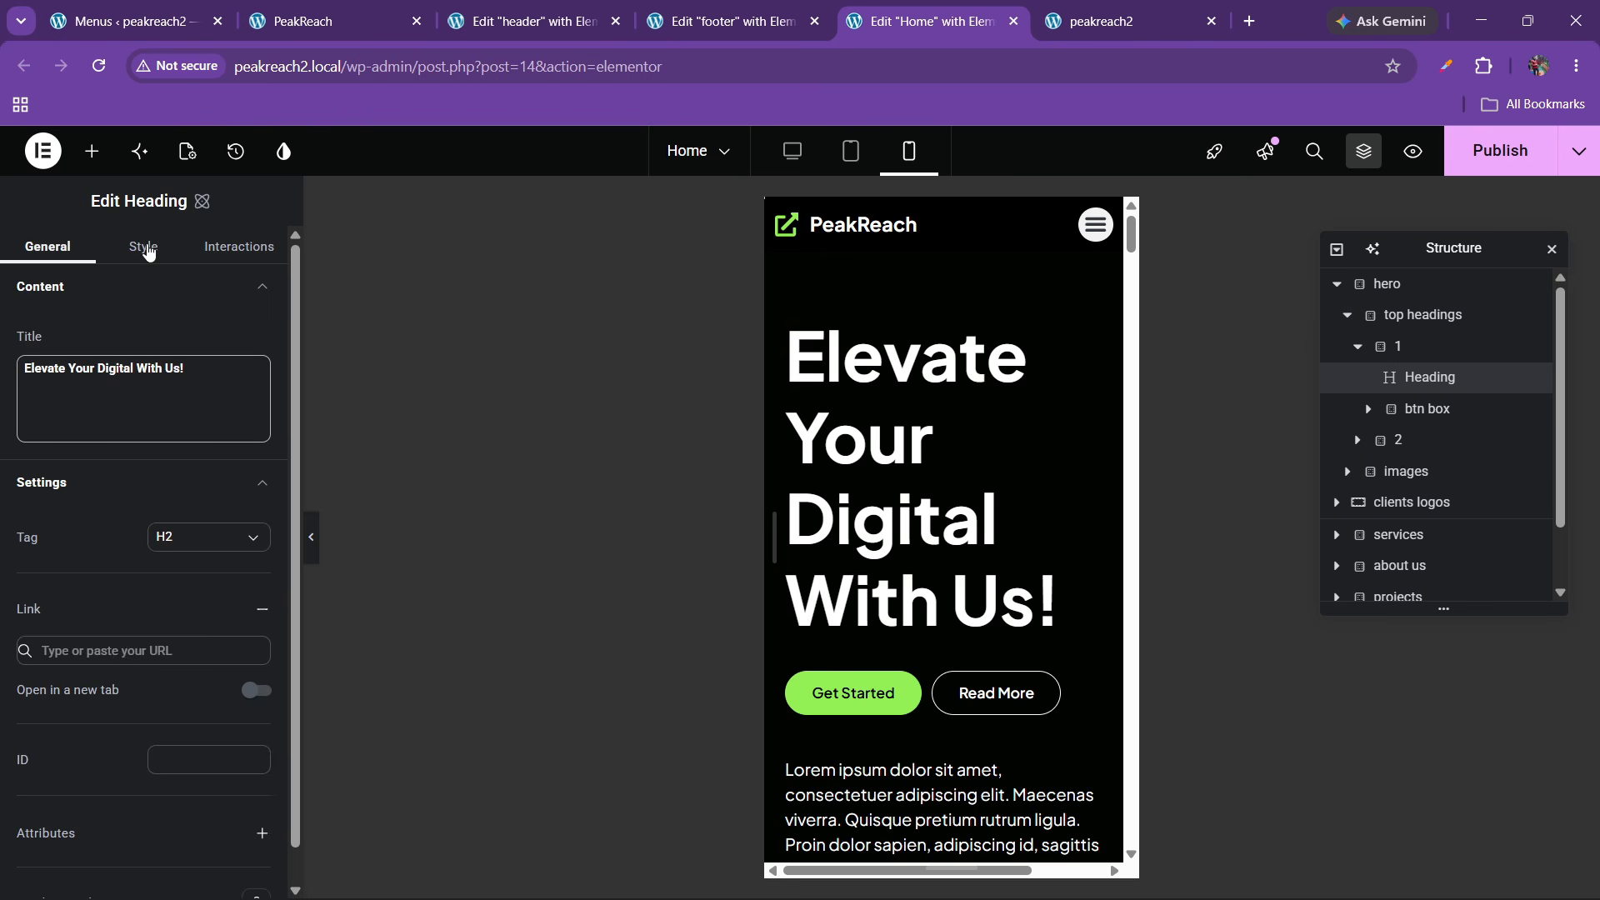
left_click(143, 247)
scroll(64, 571, "down", 1)
left_click(79, 575)
left_click(78, 575)
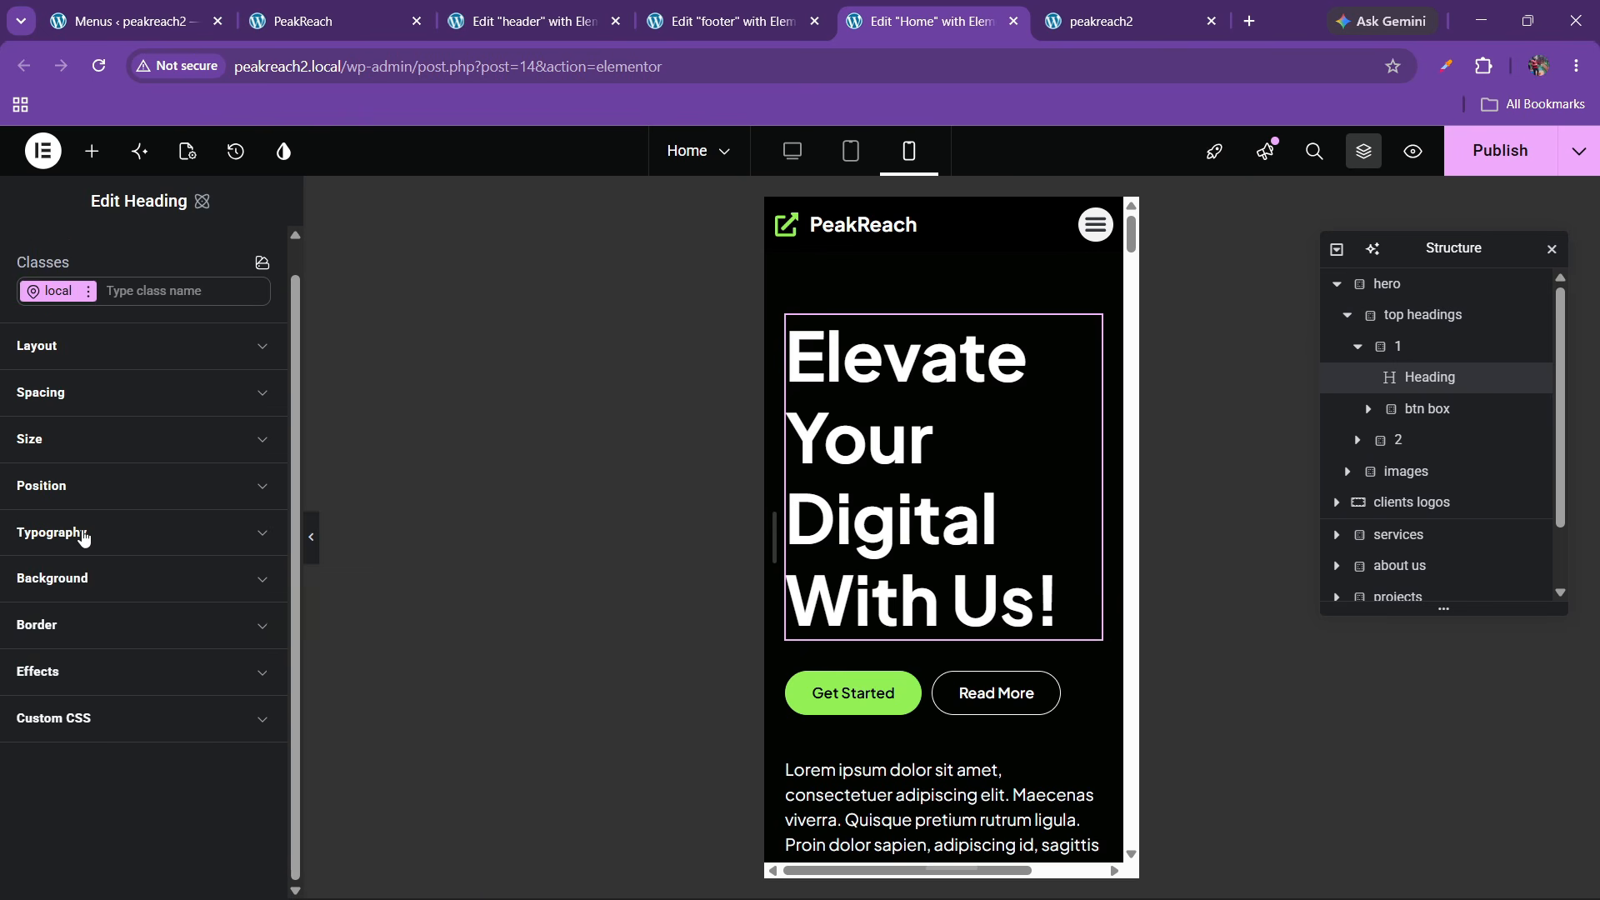
left_click(78, 534)
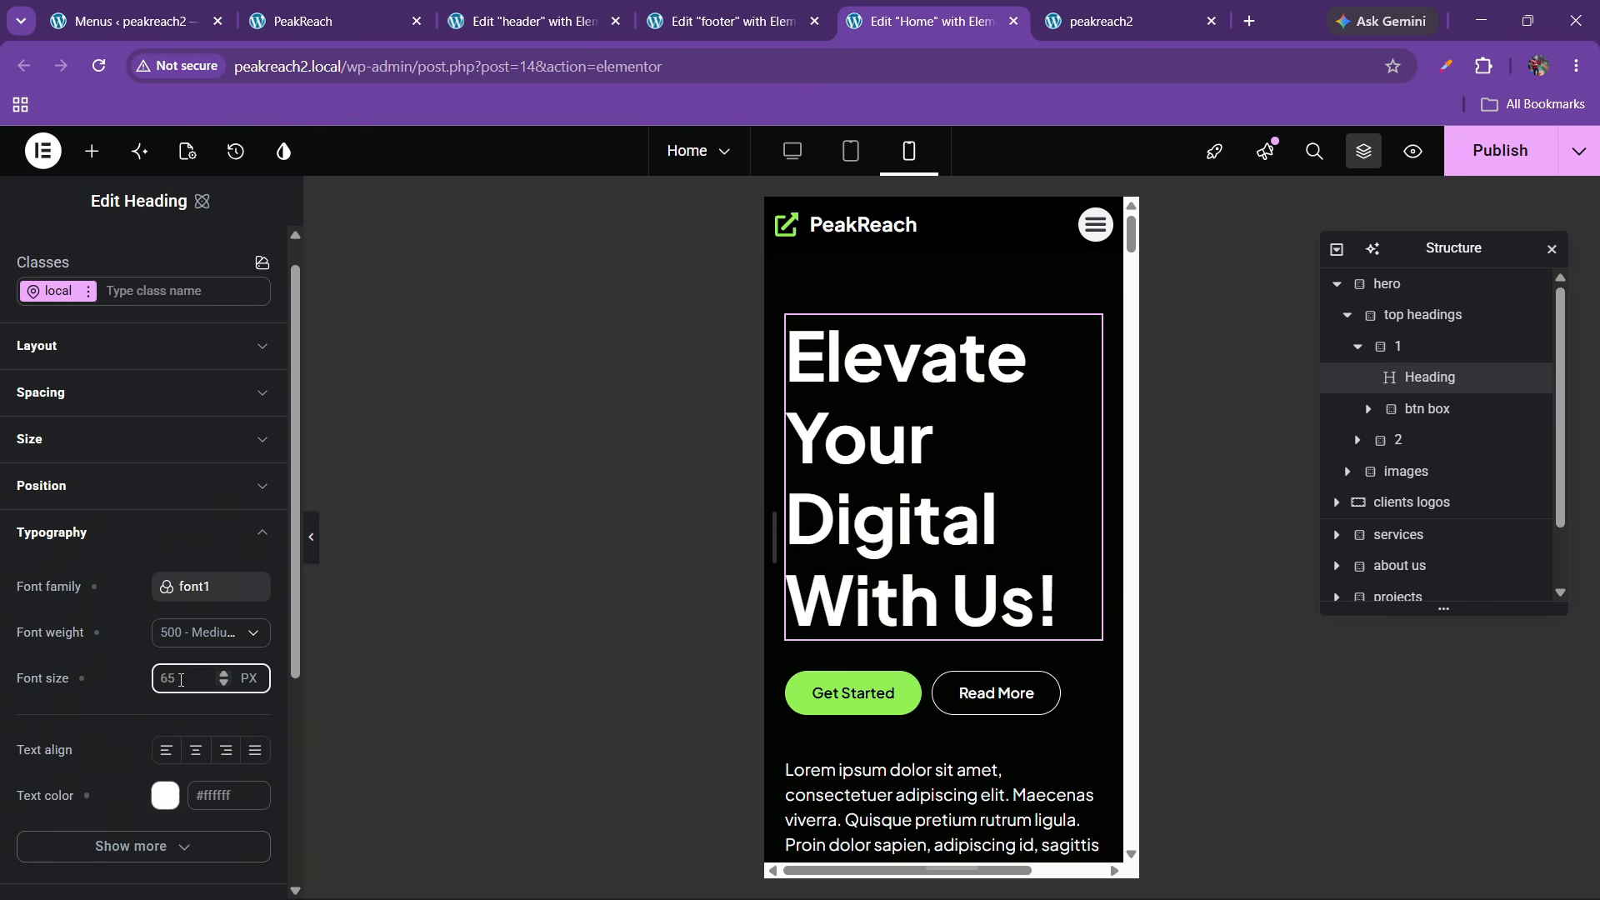
type("30")
key("BackSpace")
key("BackSpace")
type("40")
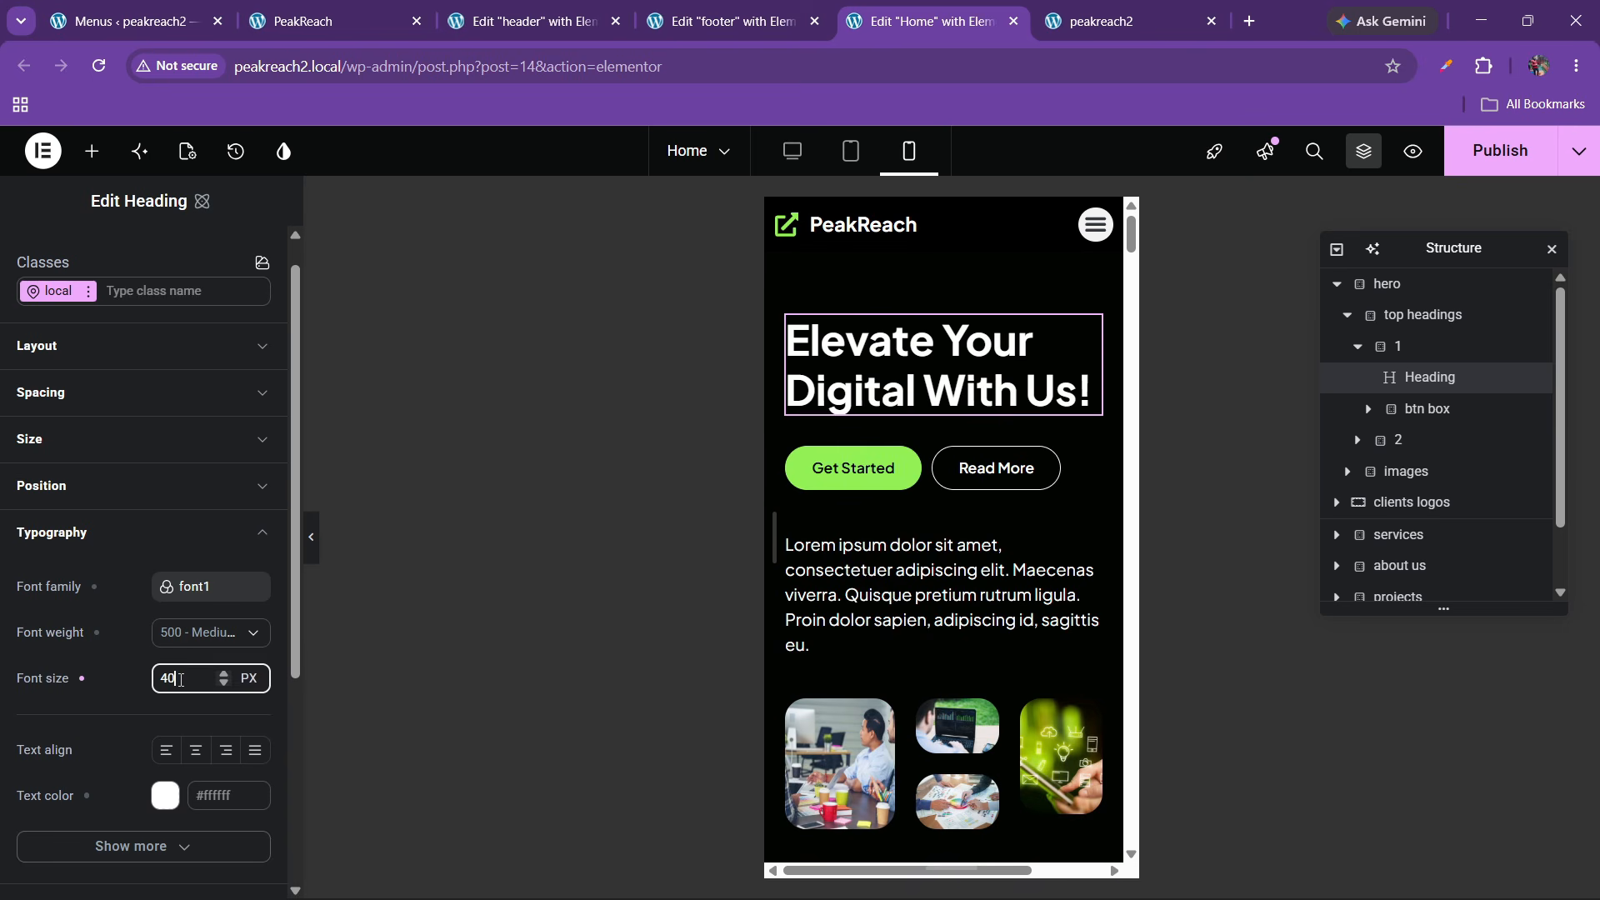
key("BackSpace")
key("BackSpace")
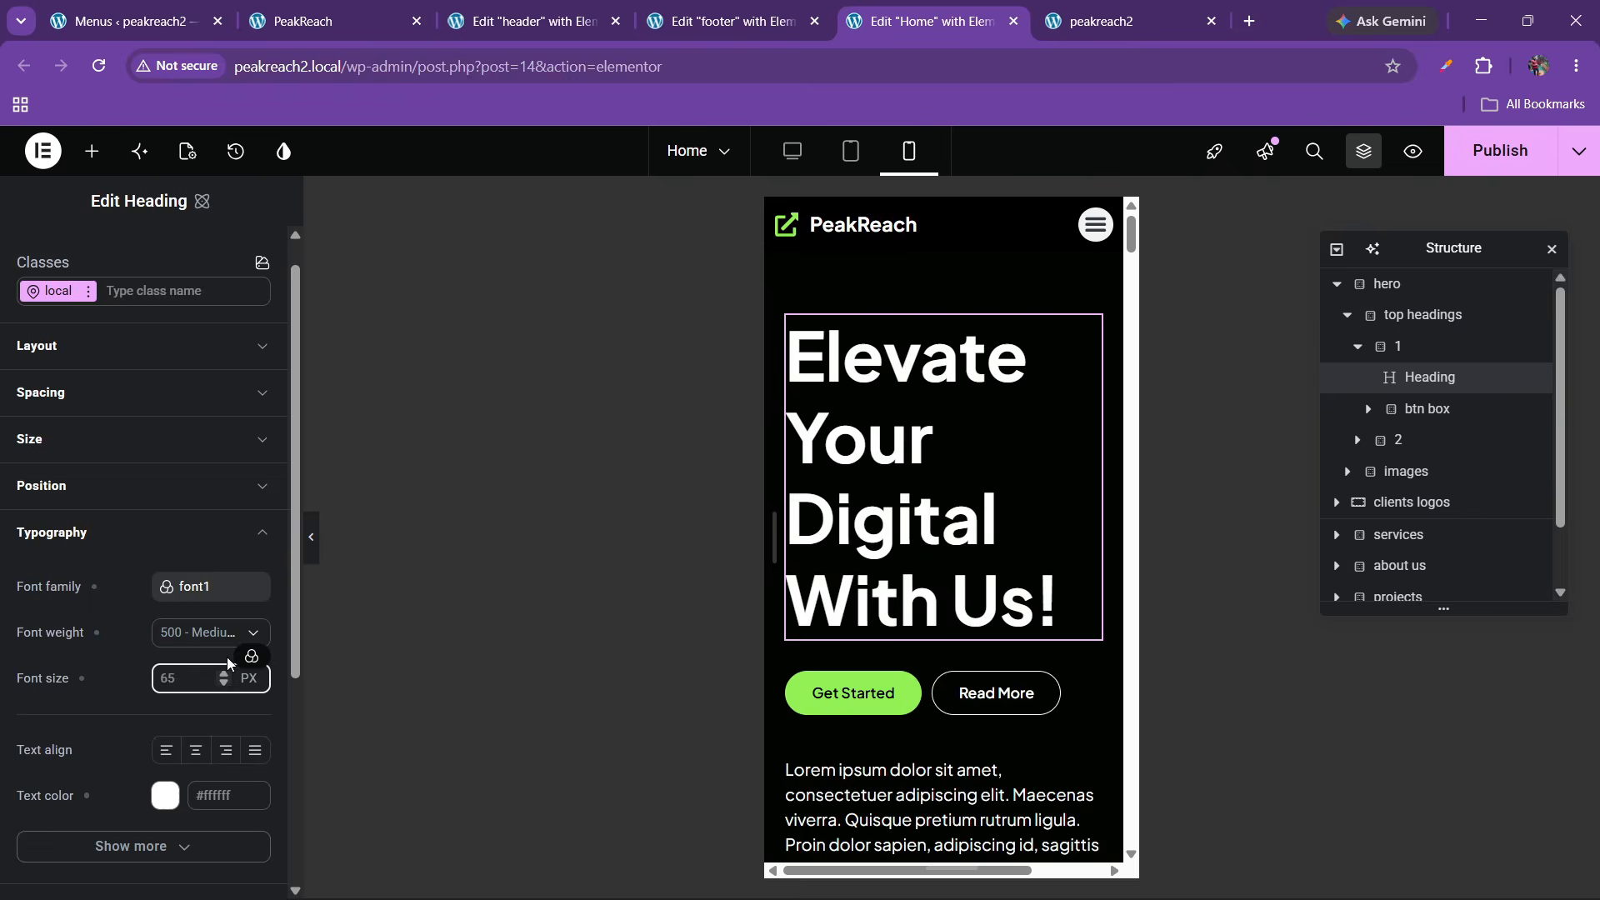
type("35")
scroll(910, 578, "down", 3)
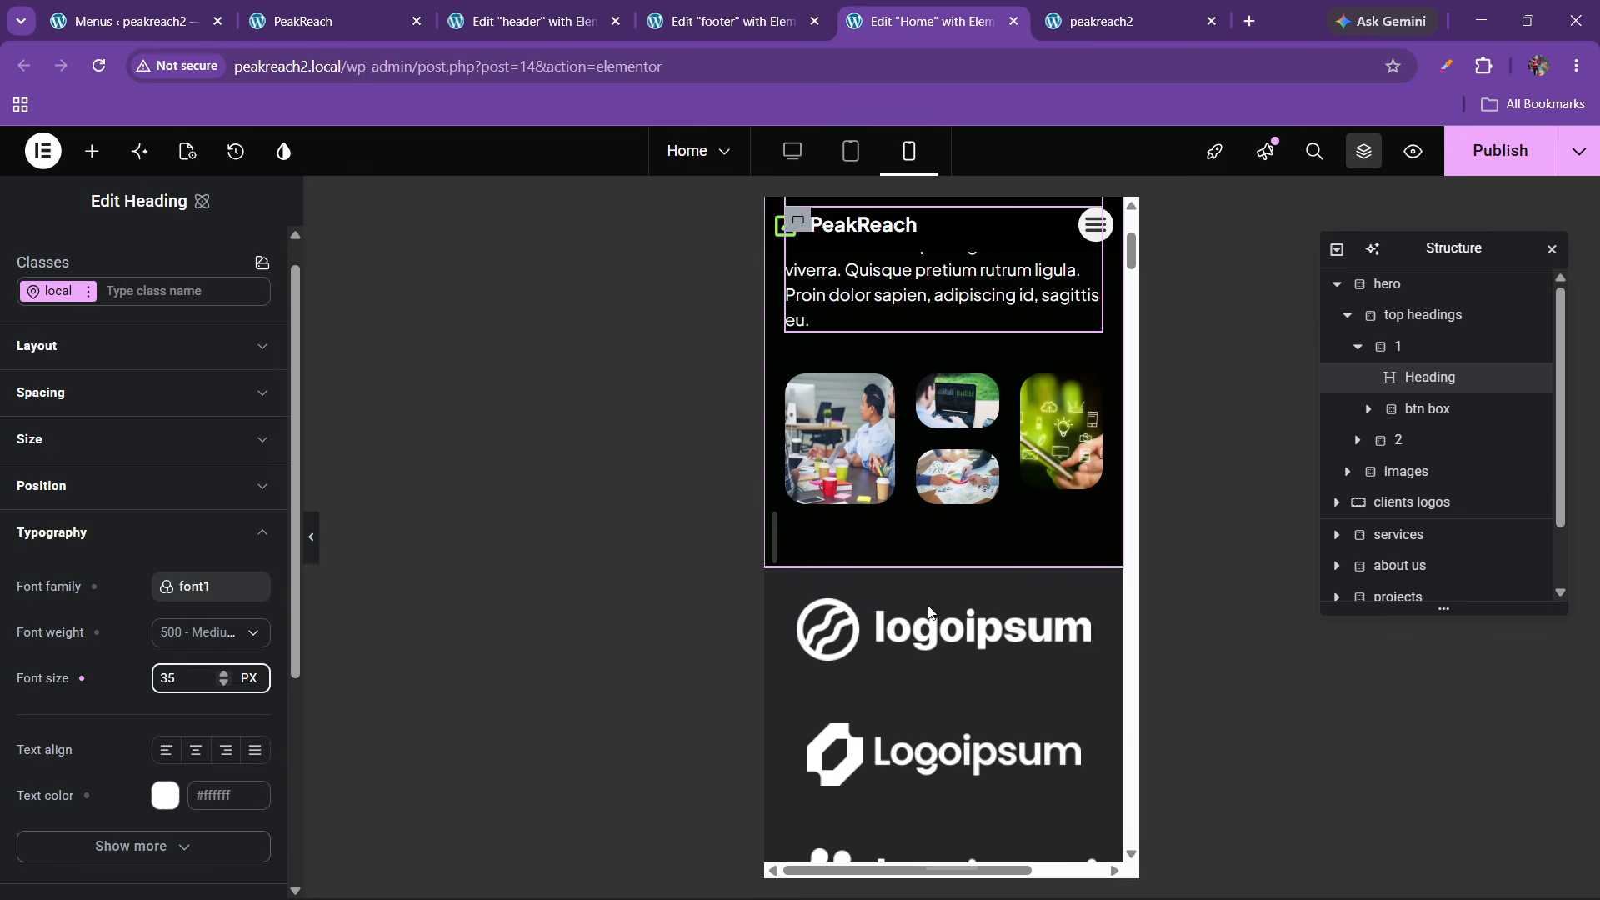
Set the hero images container's direction to column
left_click(783, 399)
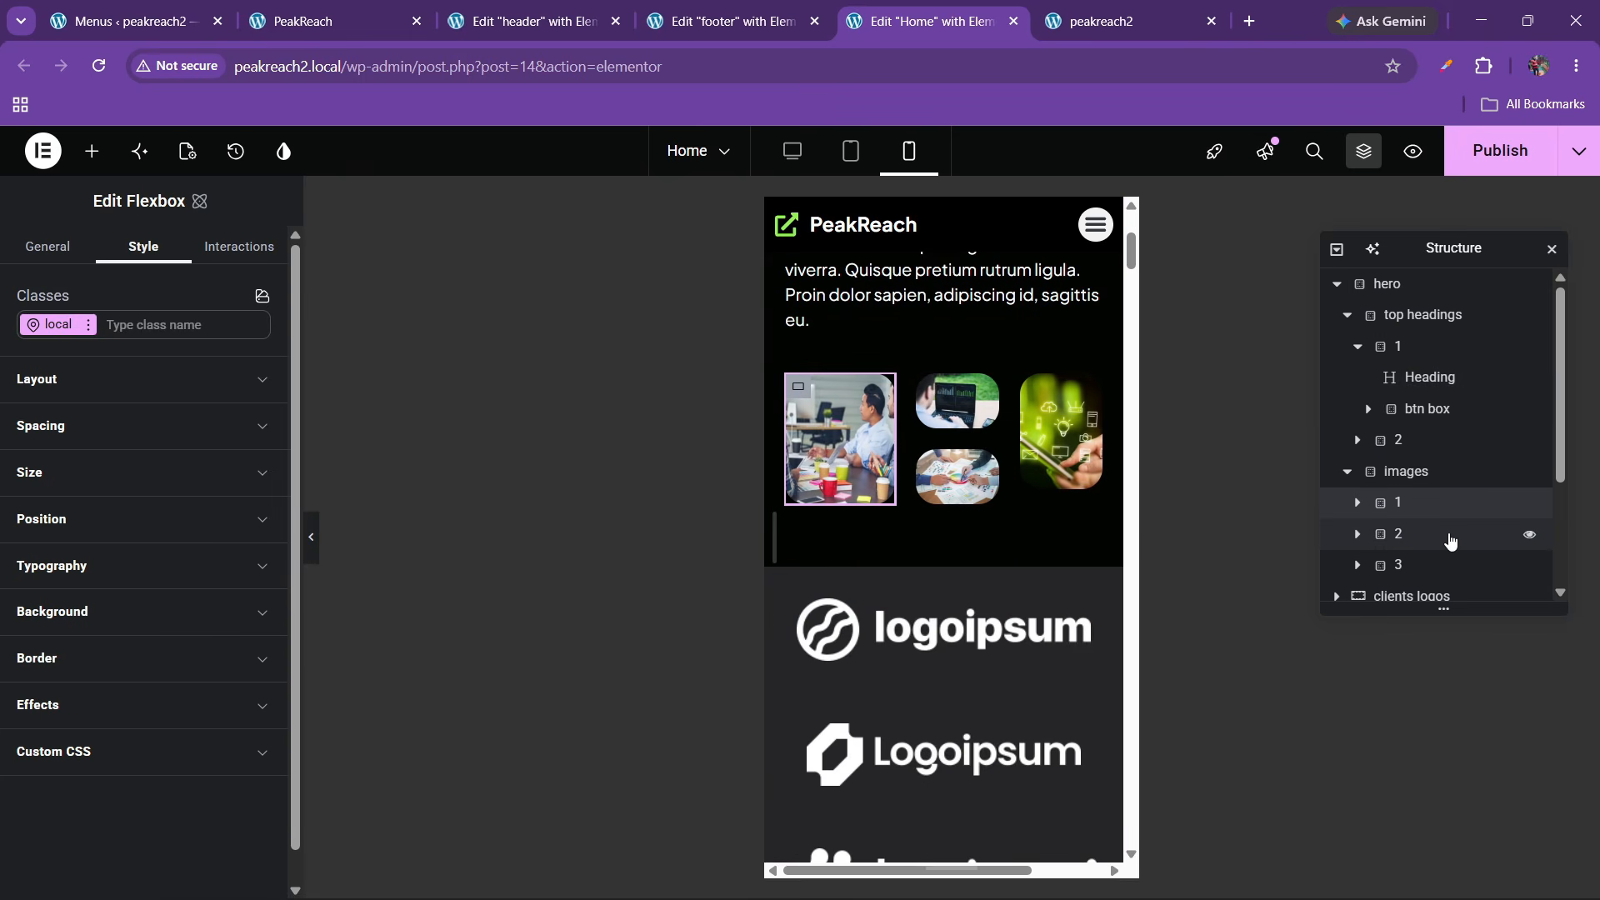
left_click(1402, 567)
left_click(1405, 472)
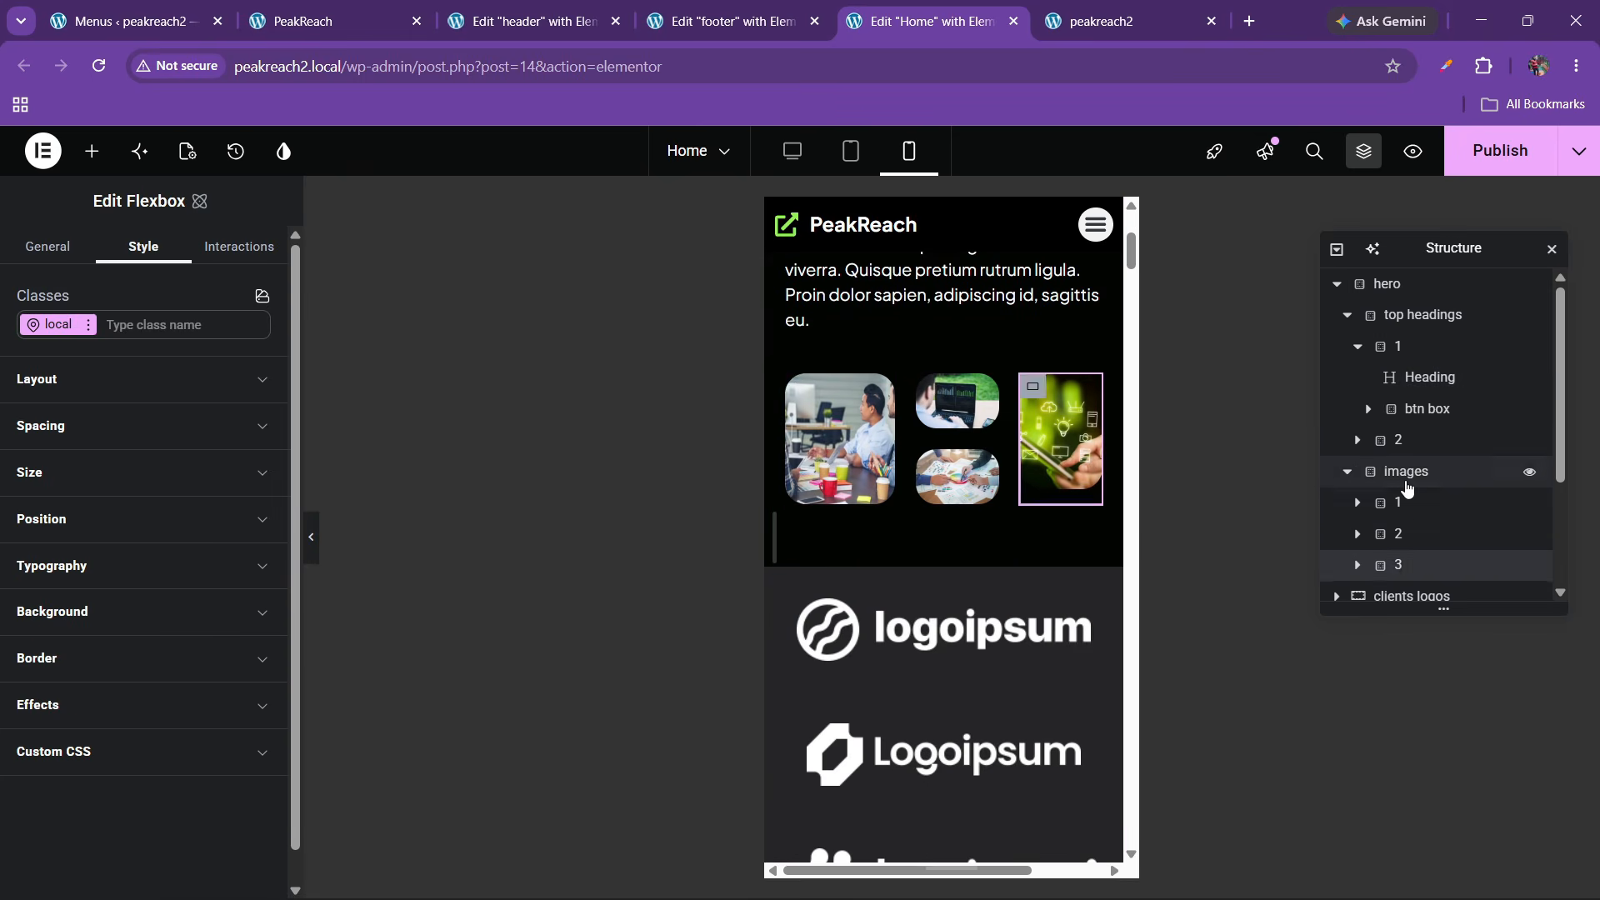
left_click(105, 385)
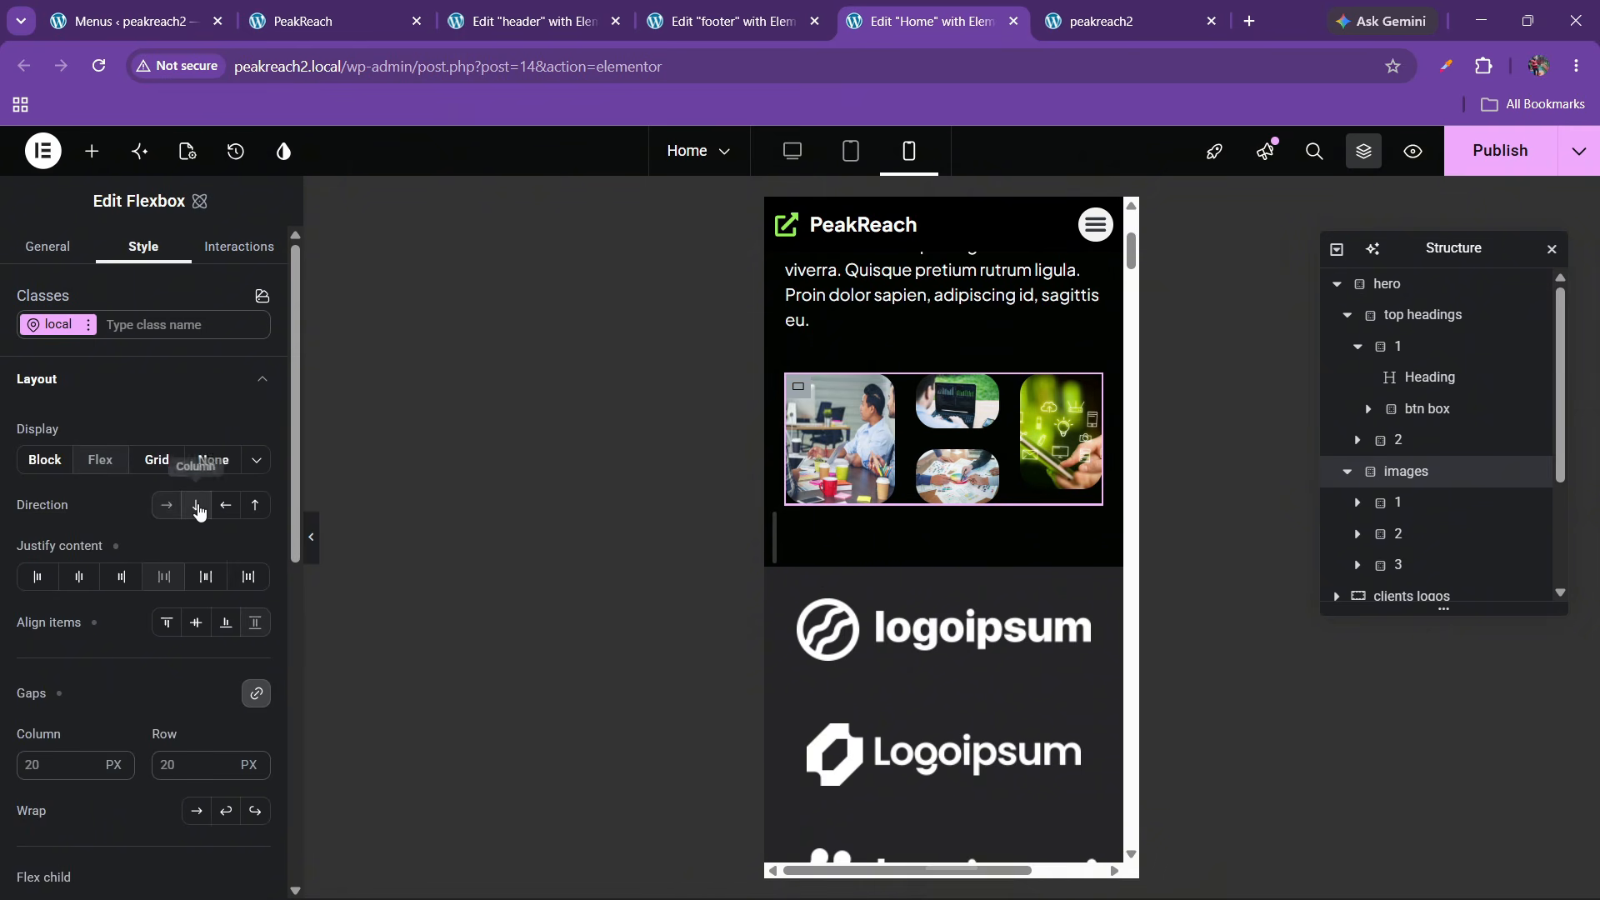
left_click(196, 505)
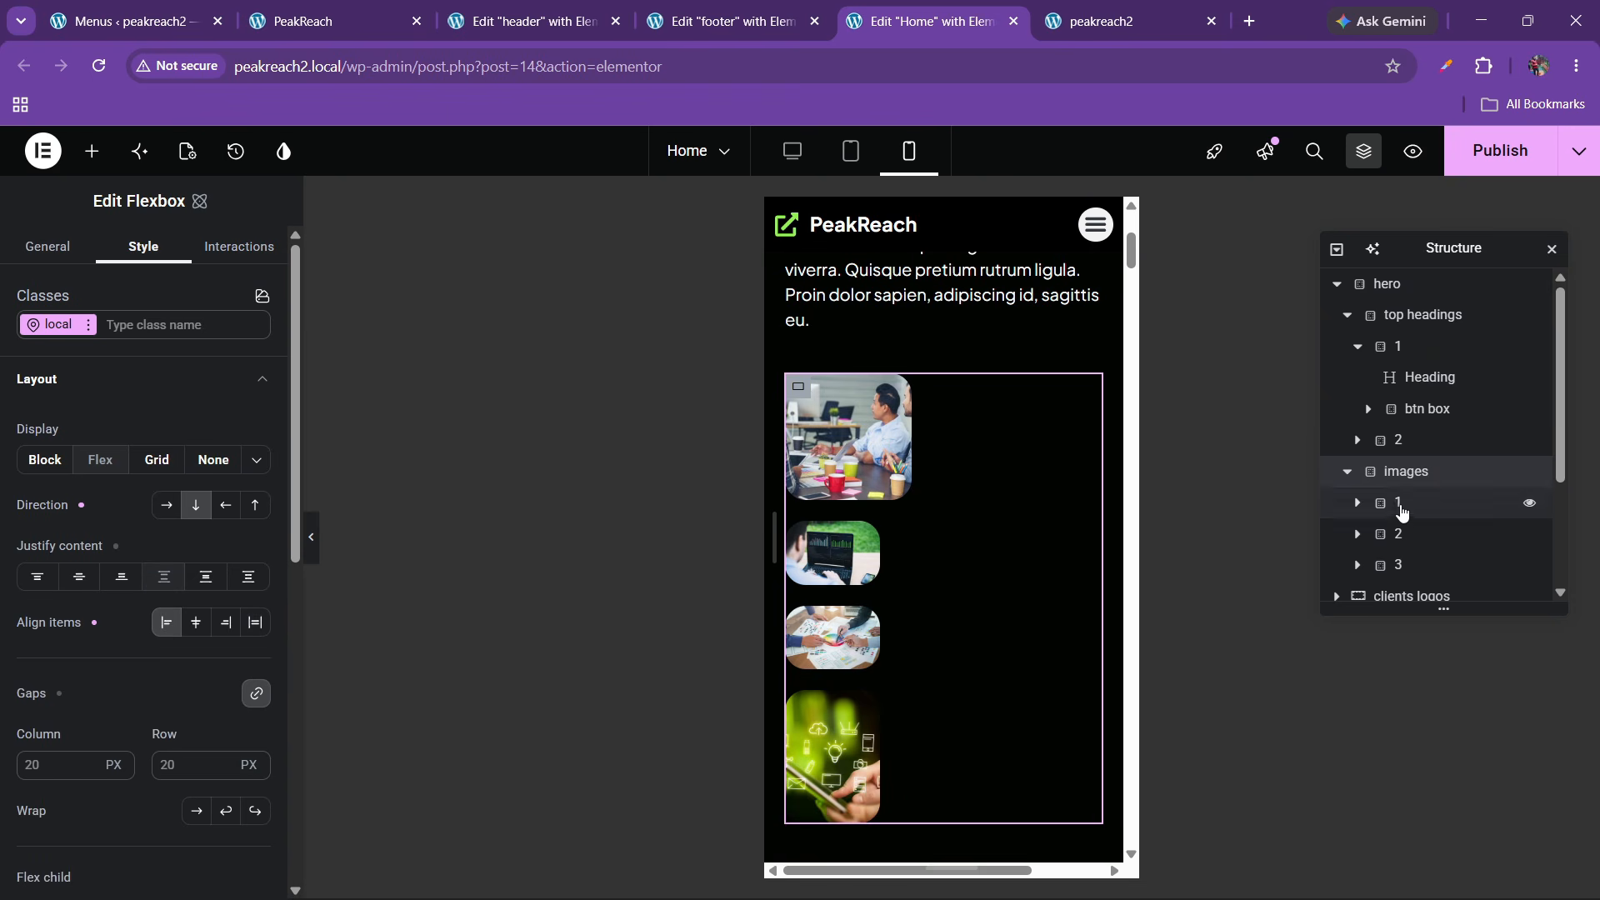
Set the width of hero image containers 1, 2 and 3 to 100% each
left_click(1398, 502)
left_click(78, 473)
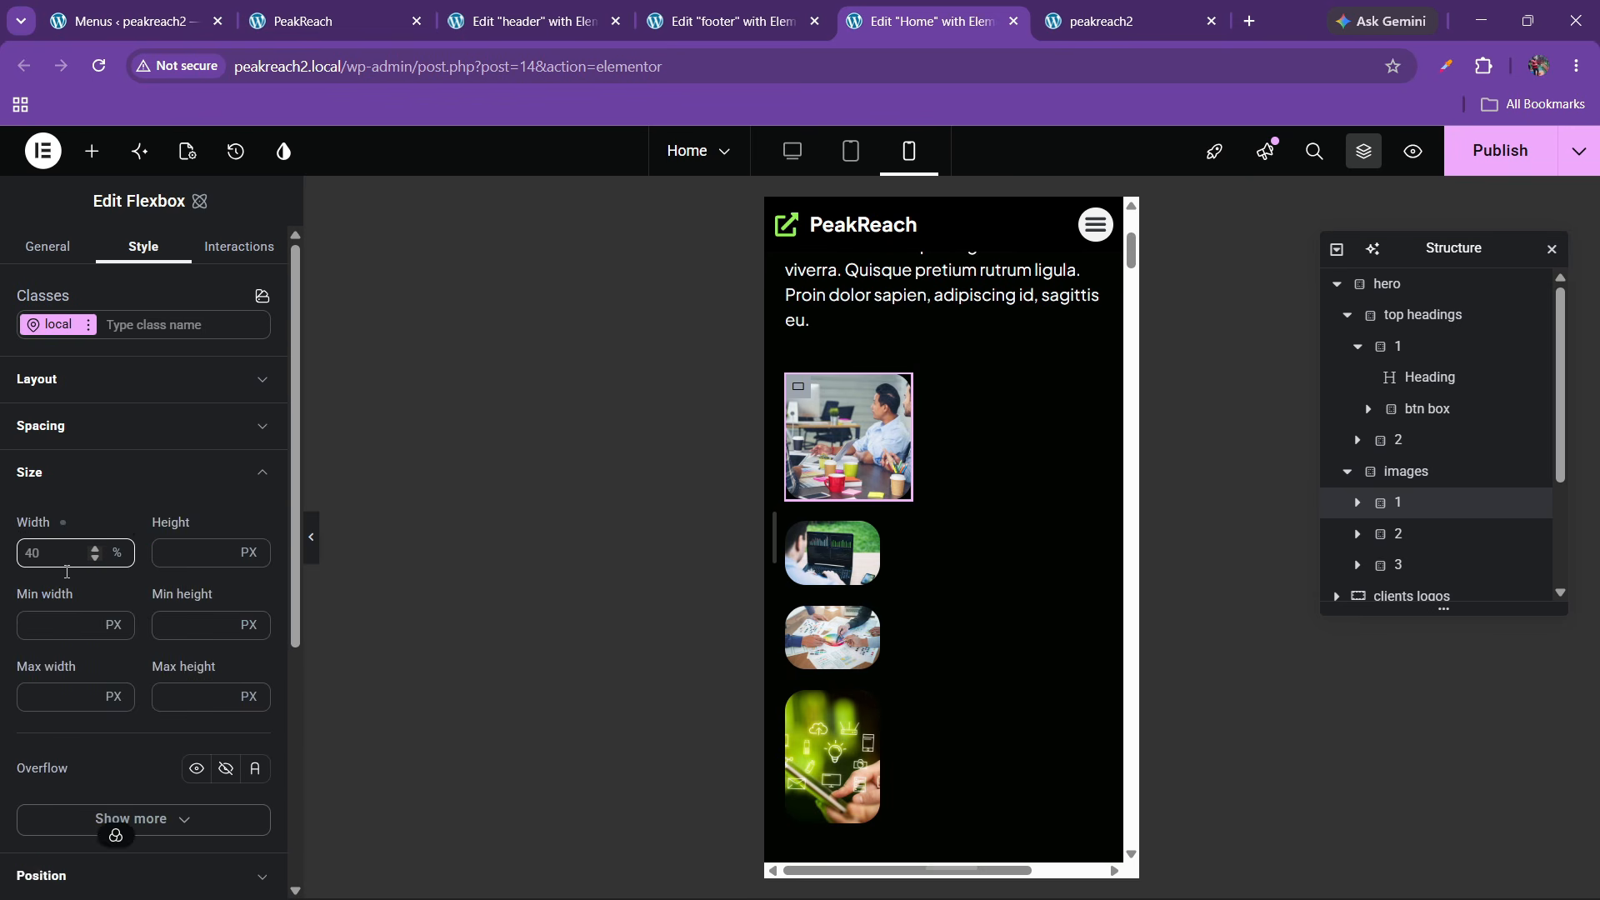
left_click(43, 563)
type("100")
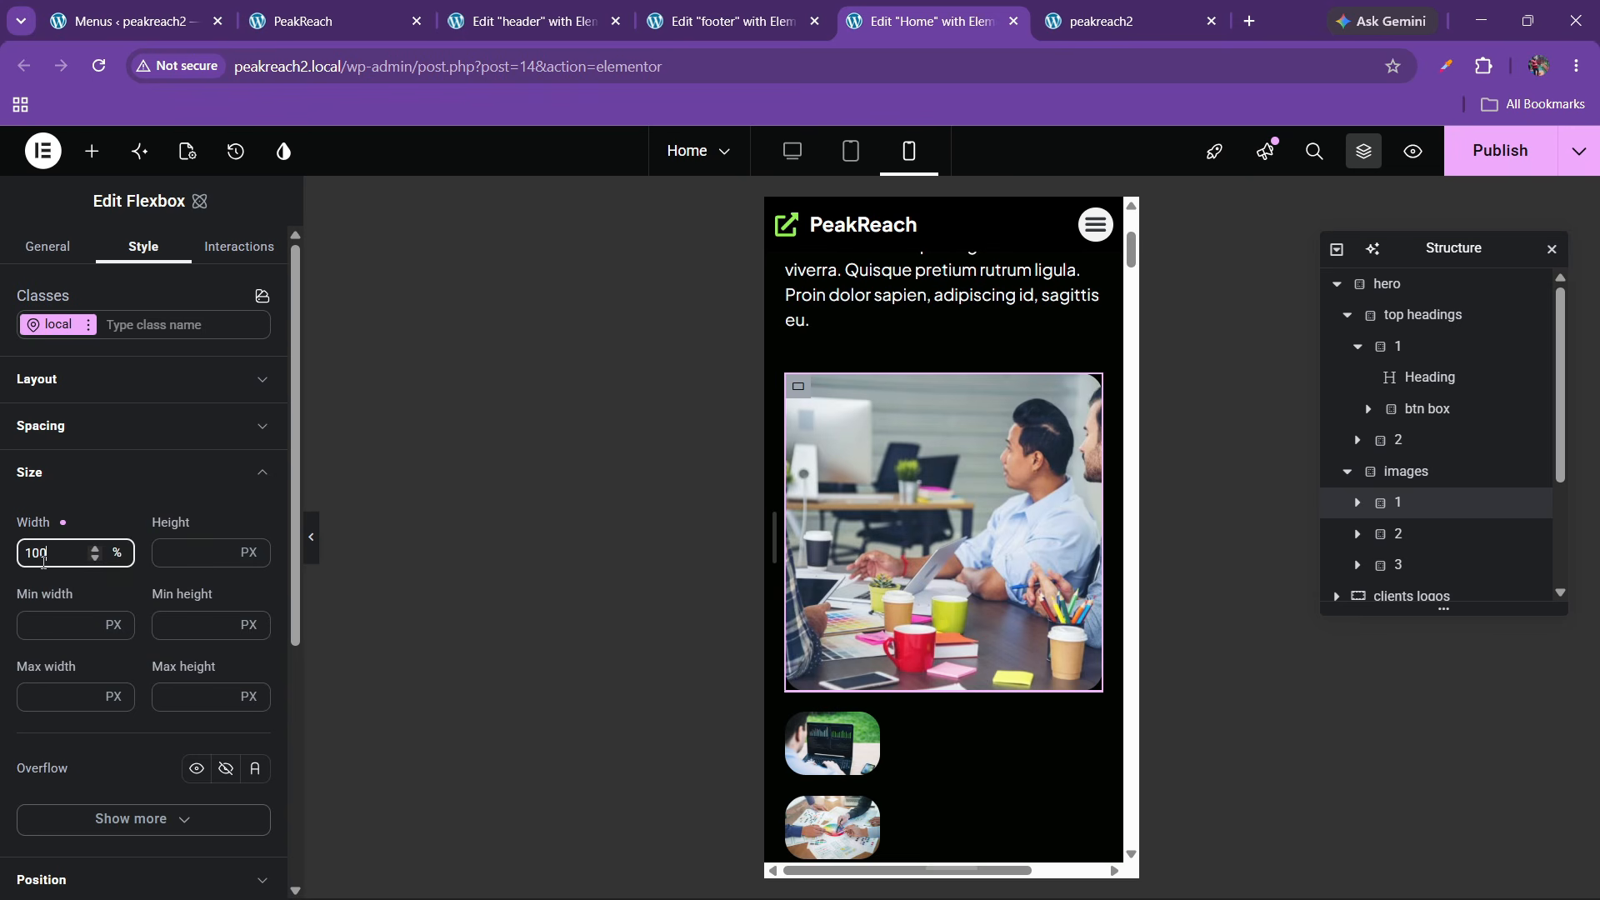
left_click(1383, 534)
left_click(67, 473)
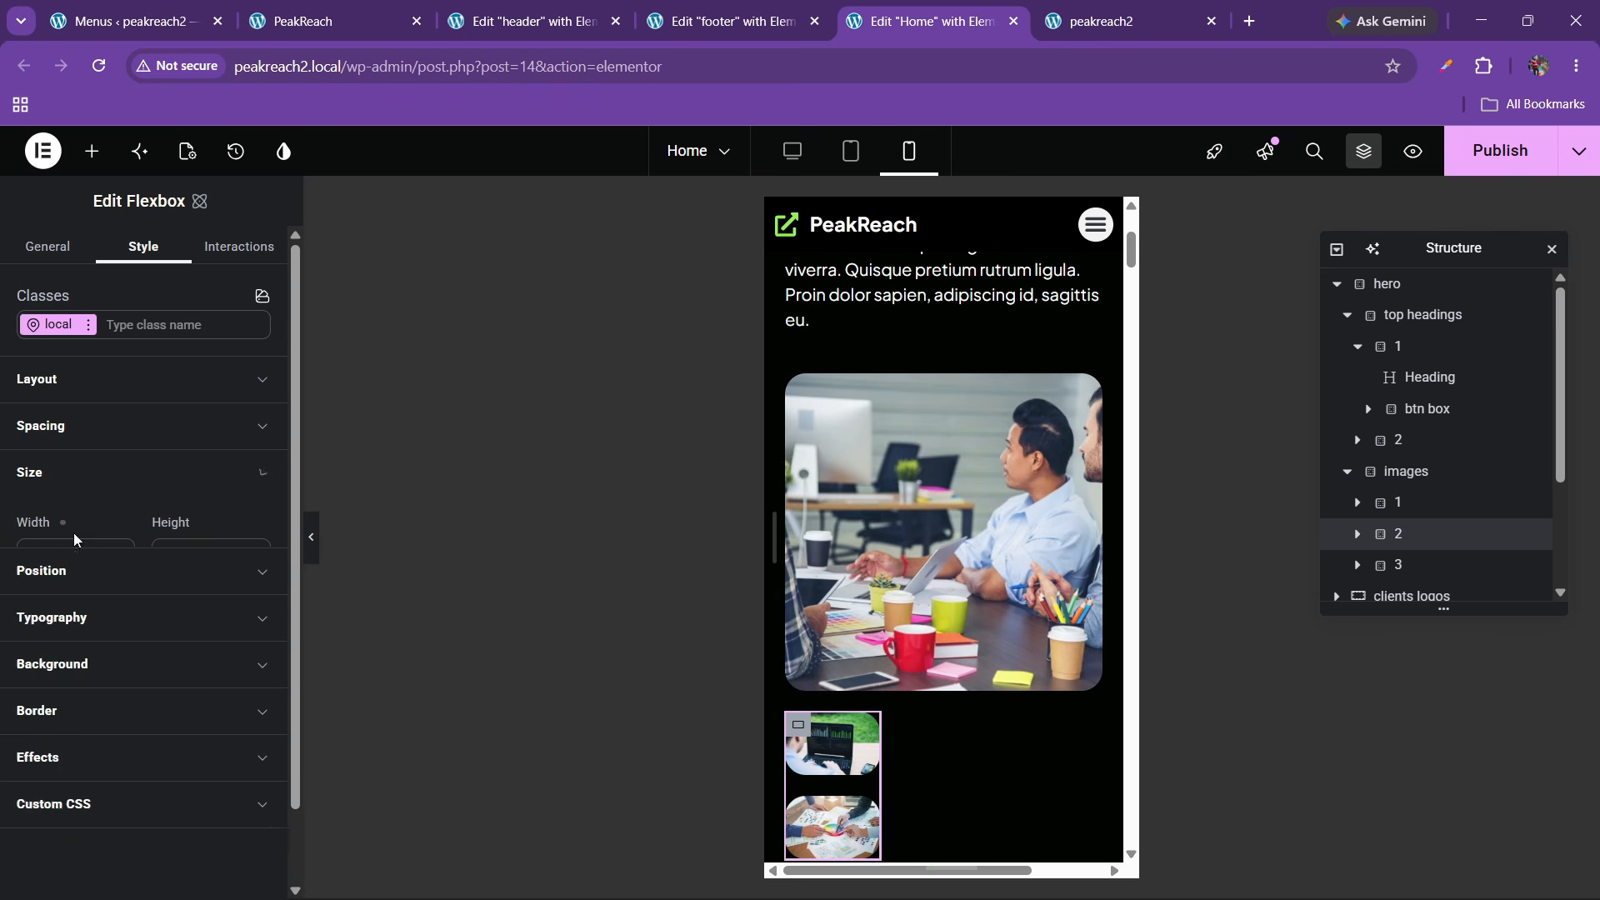
left_click(41, 552)
type("100")
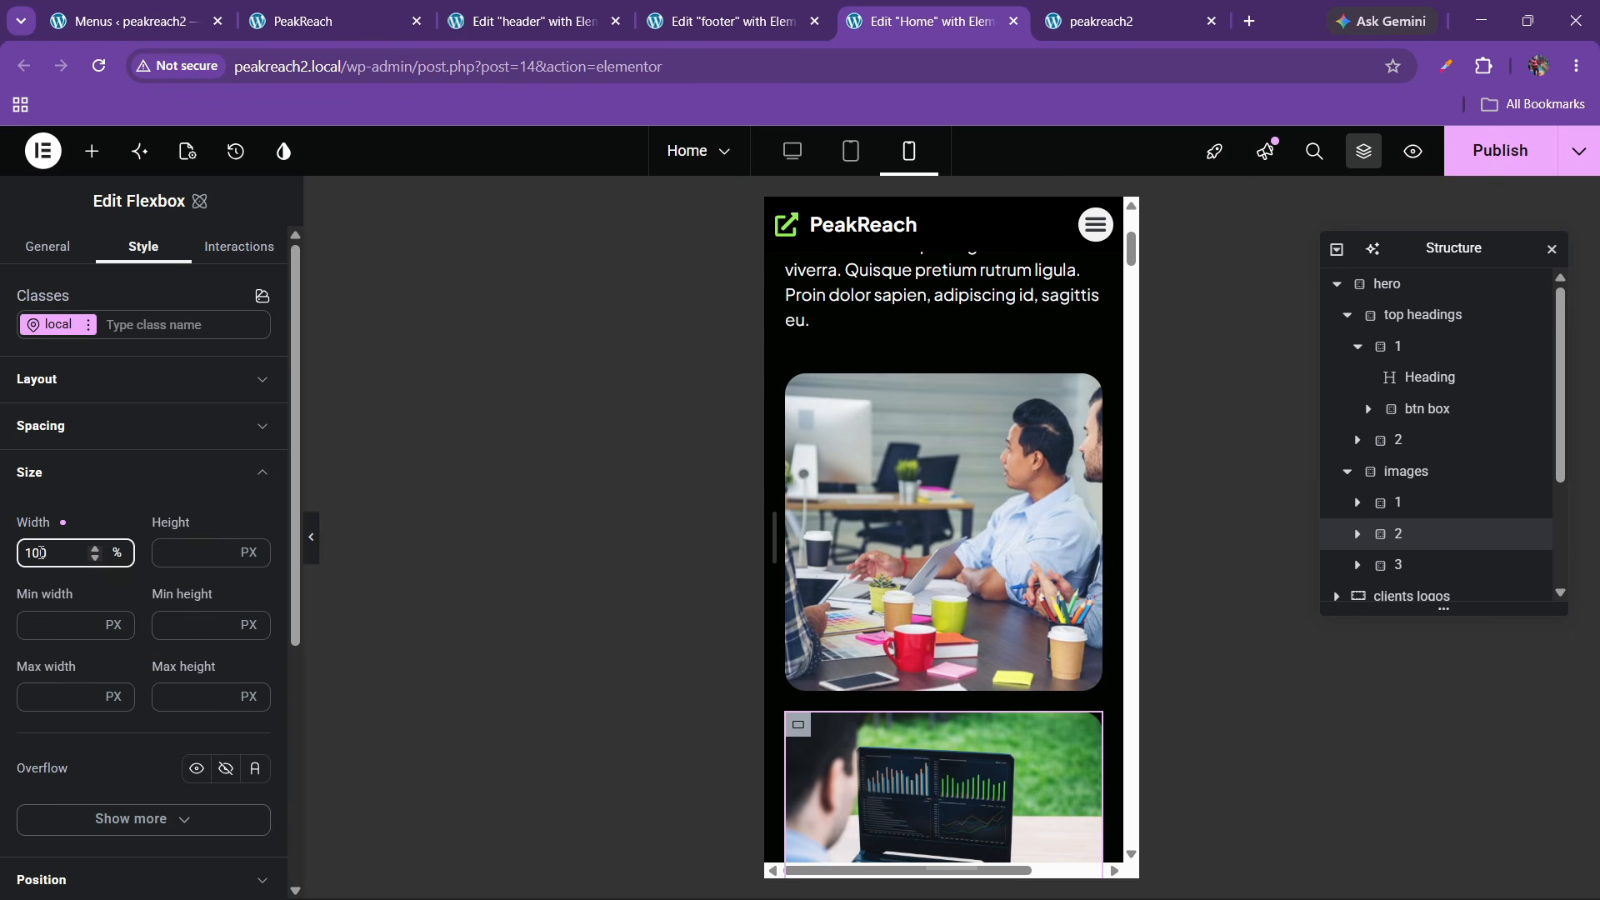
left_click(1383, 565)
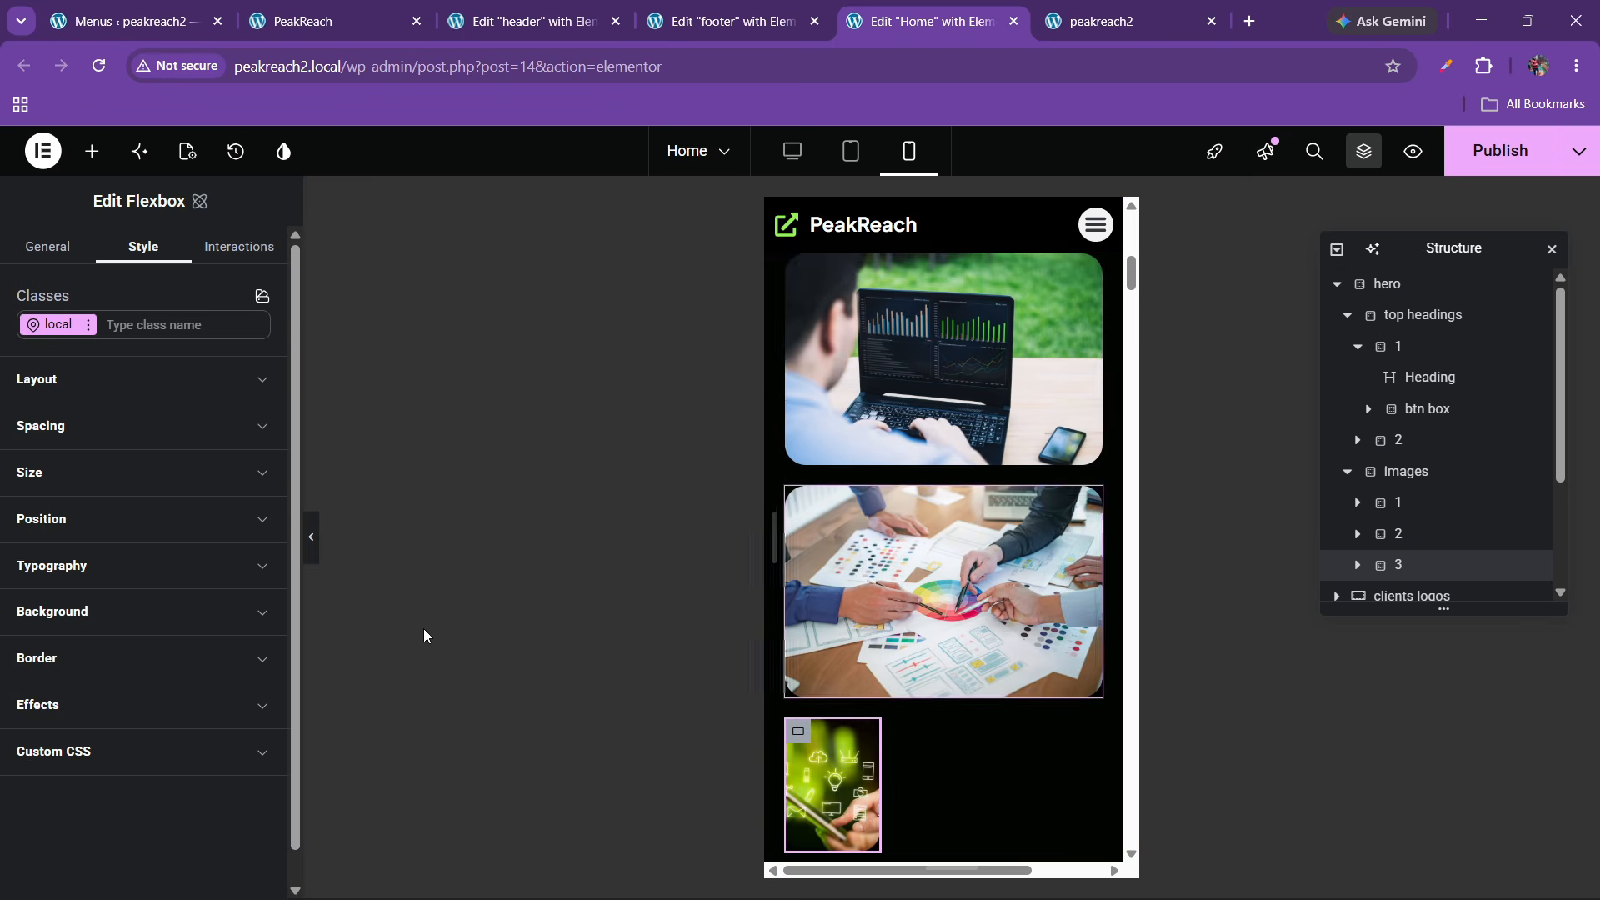
left_click(46, 475)
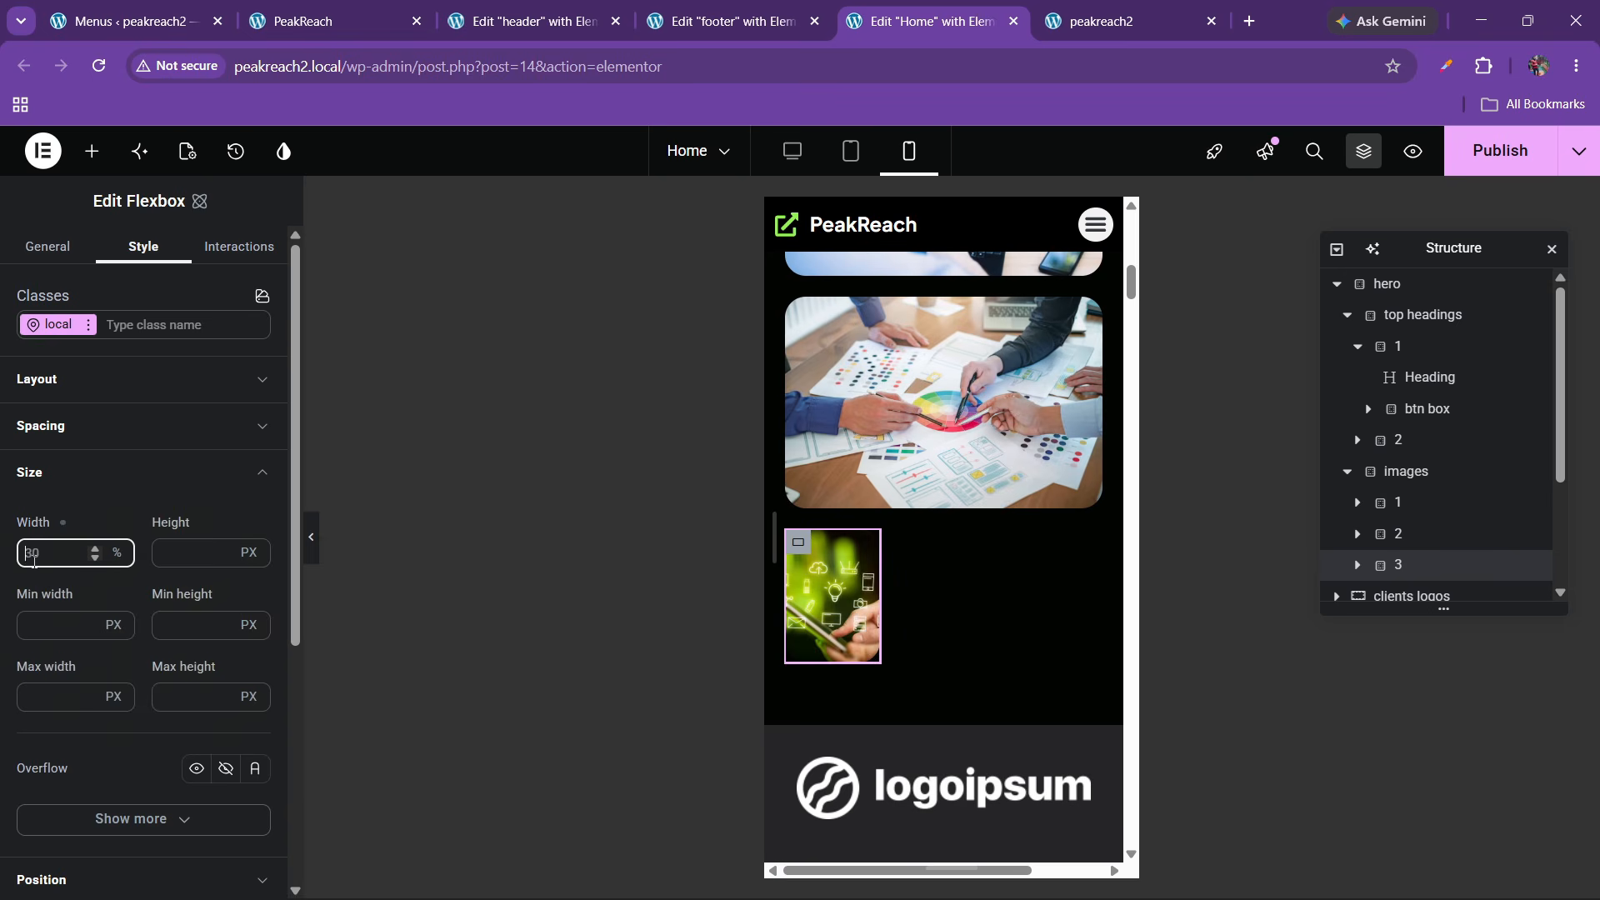
type("100")
scroll(934, 583, "down", 3)
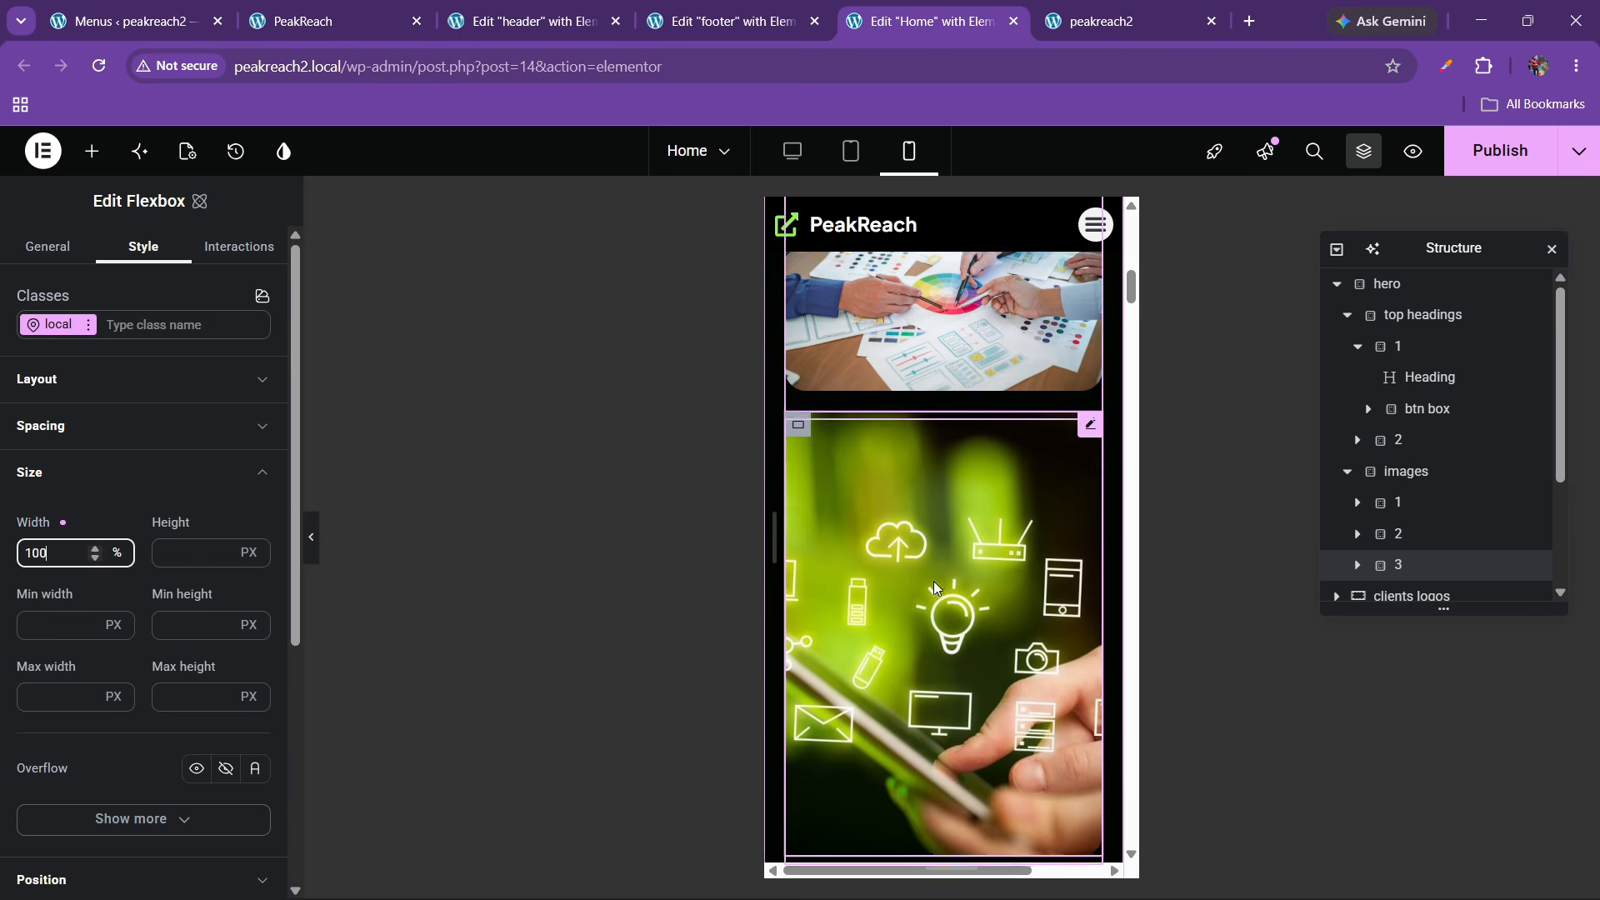
scroll(933, 590, "down", 2)
scroll(934, 590, "up", 2)
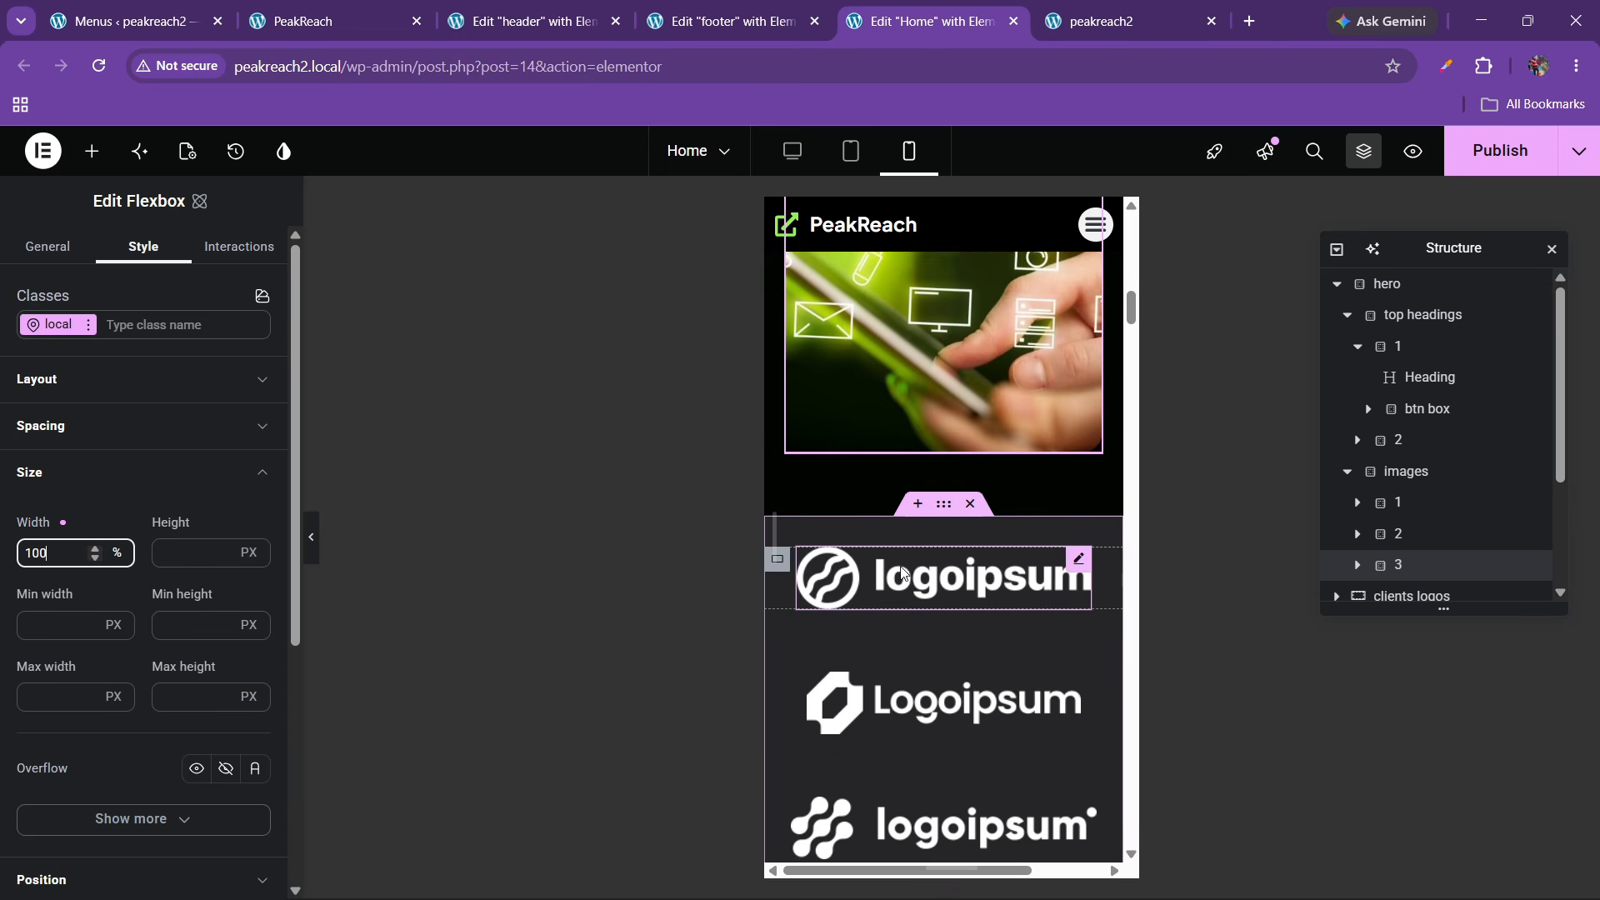
Set the client logos grid to 2 columns with a 20 px gap
left_click(943, 506)
scroll(1373, 583, "down", 1)
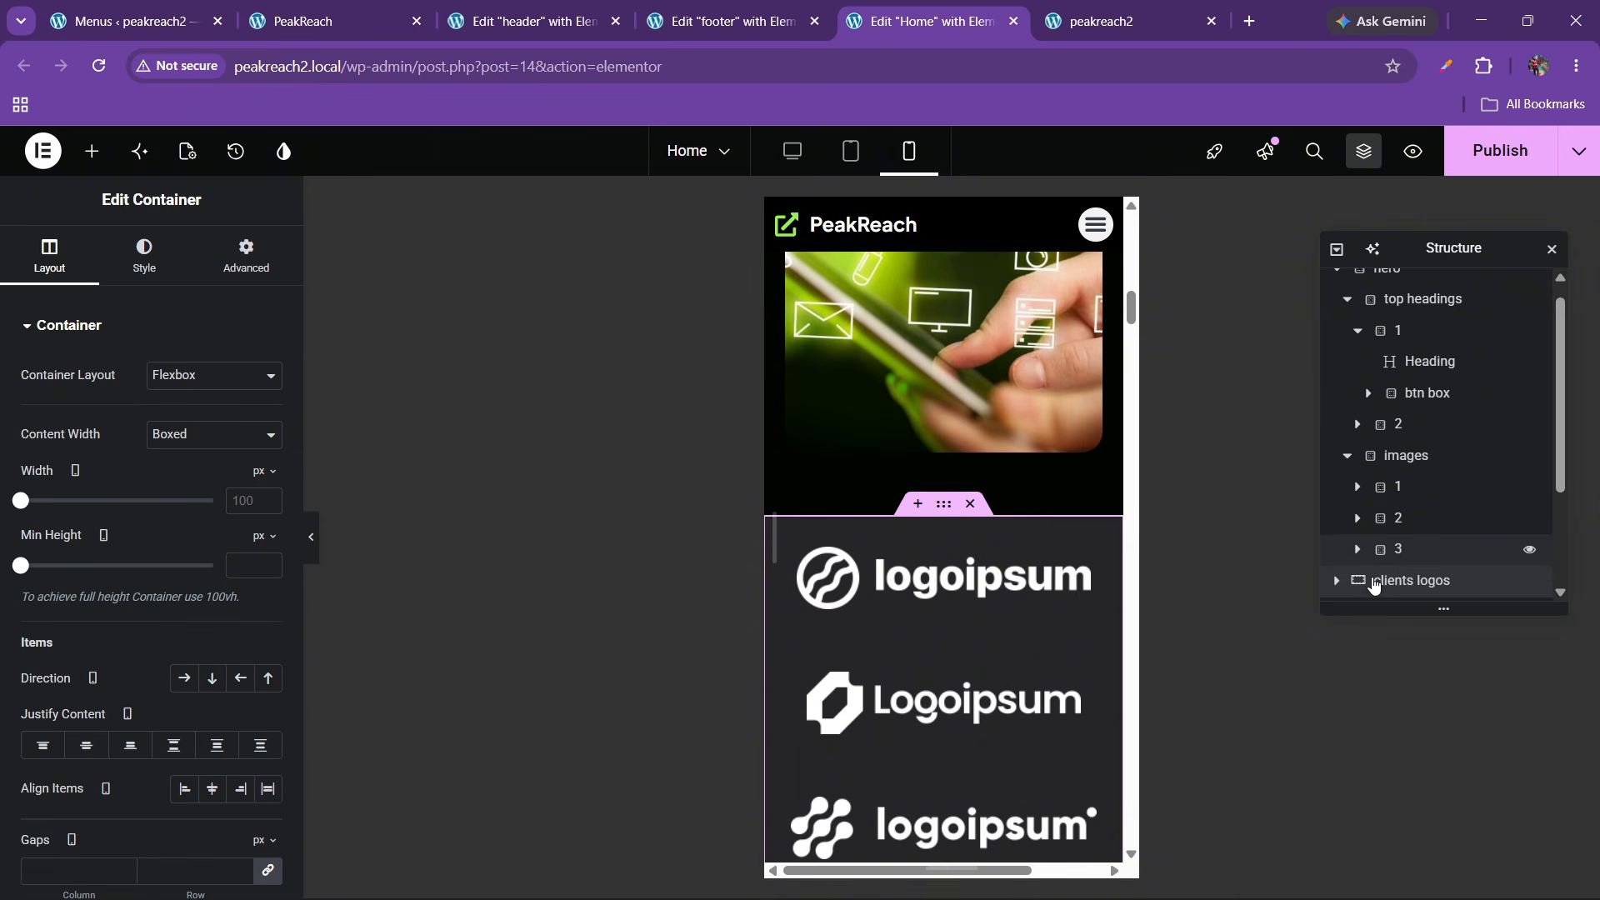
scroll(1369, 583, "up", 1)
scroll(1338, 574, "down", 2)
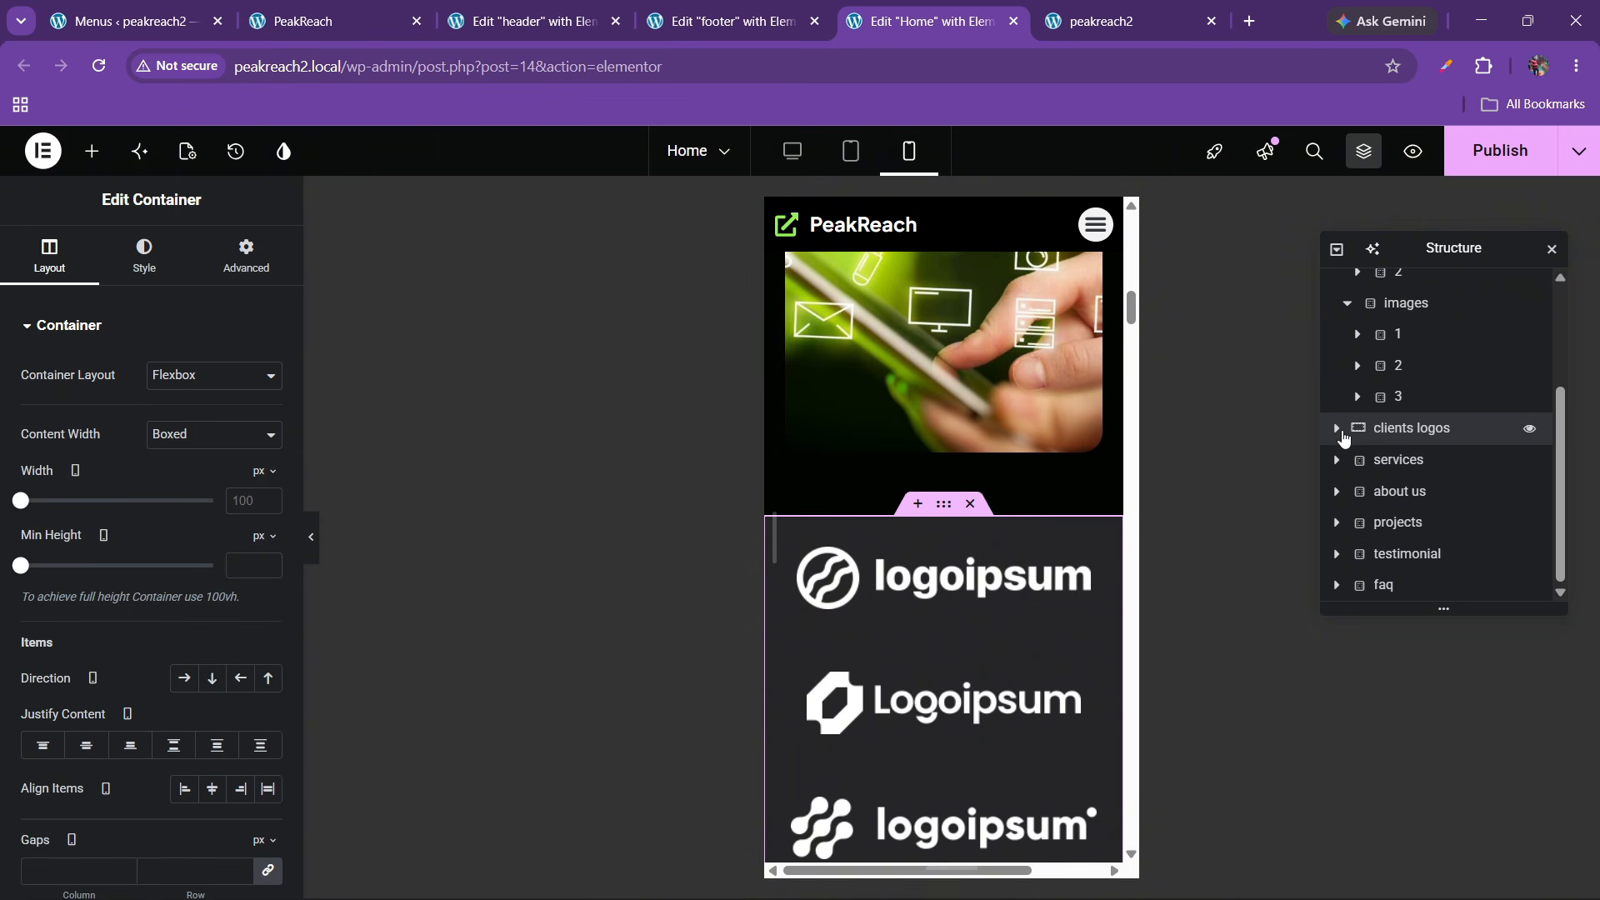
left_click(1338, 430)
left_click(1370, 459)
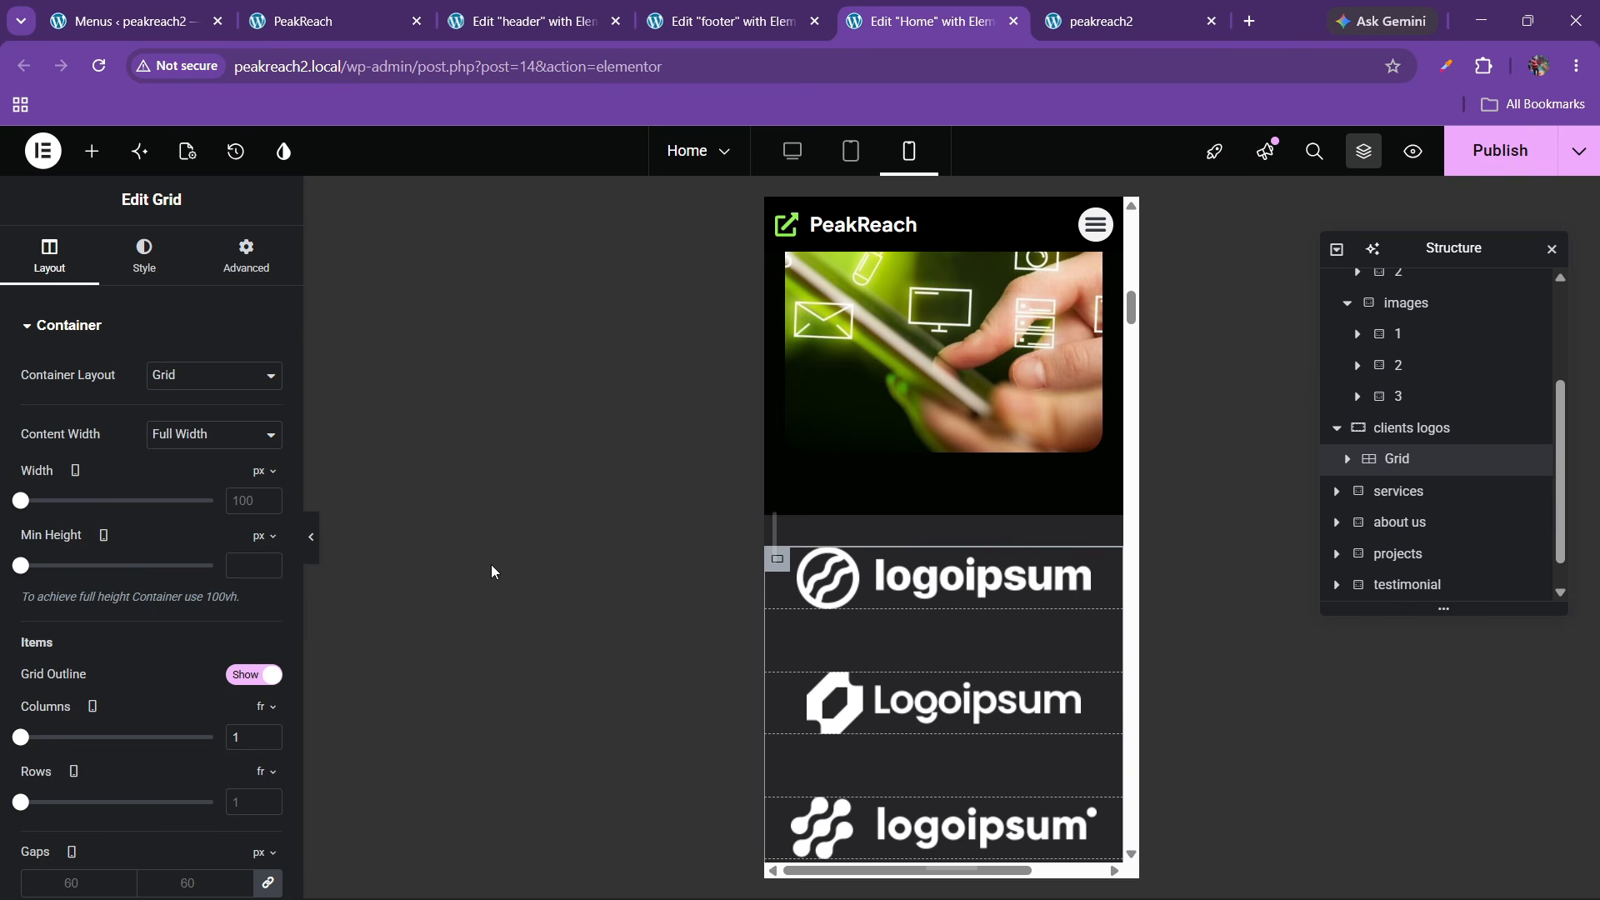
scroll(218, 617, "down", 2)
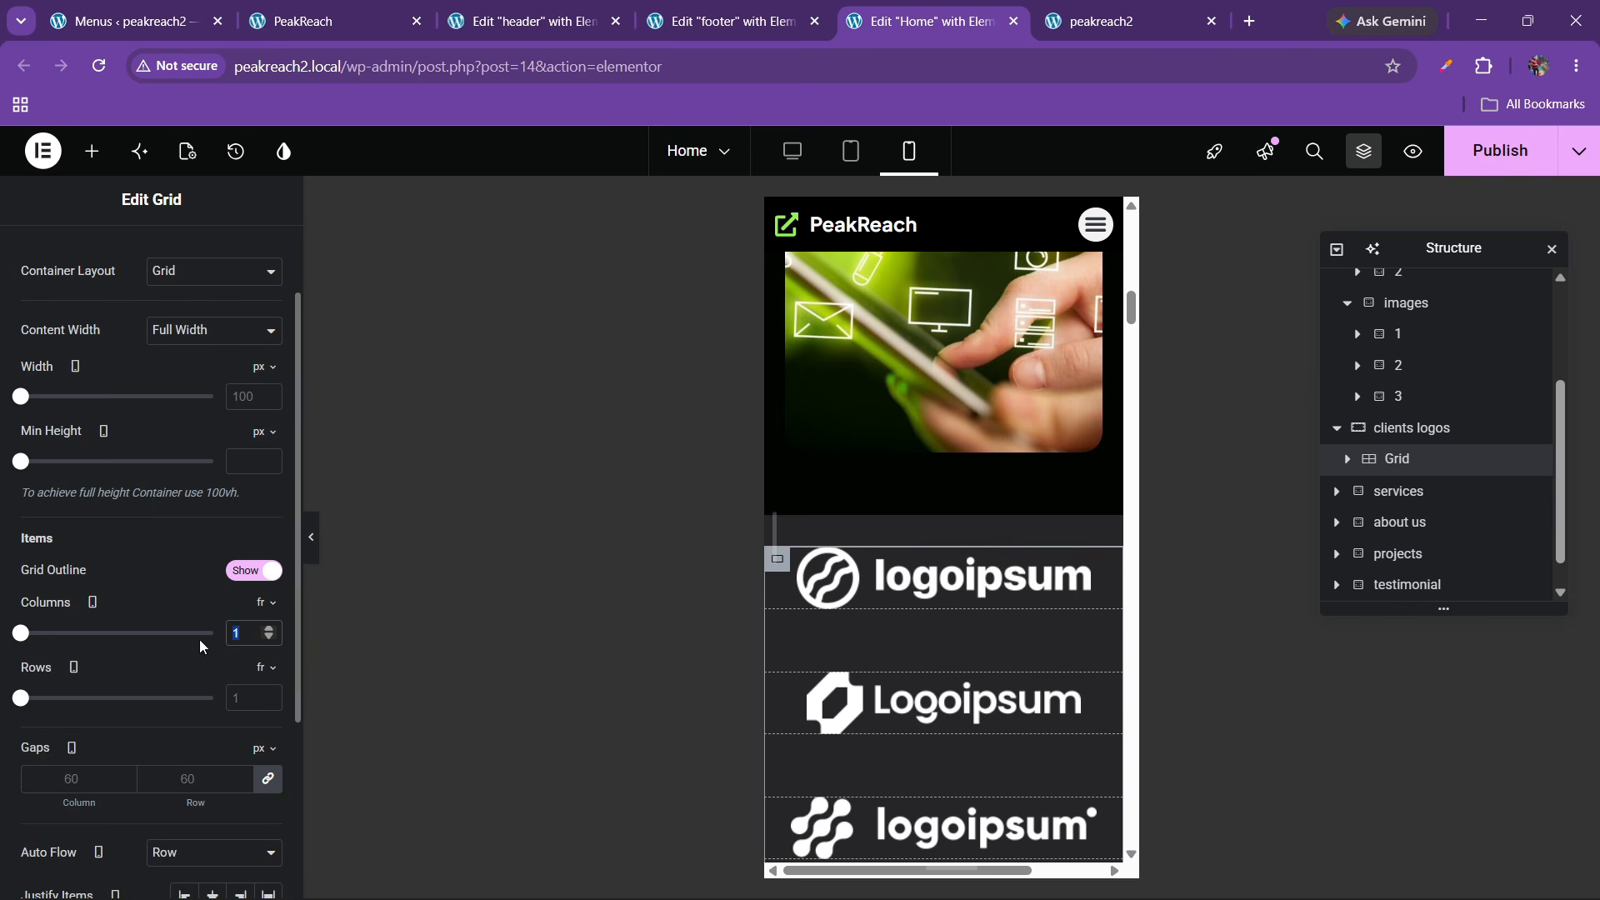
type("2")
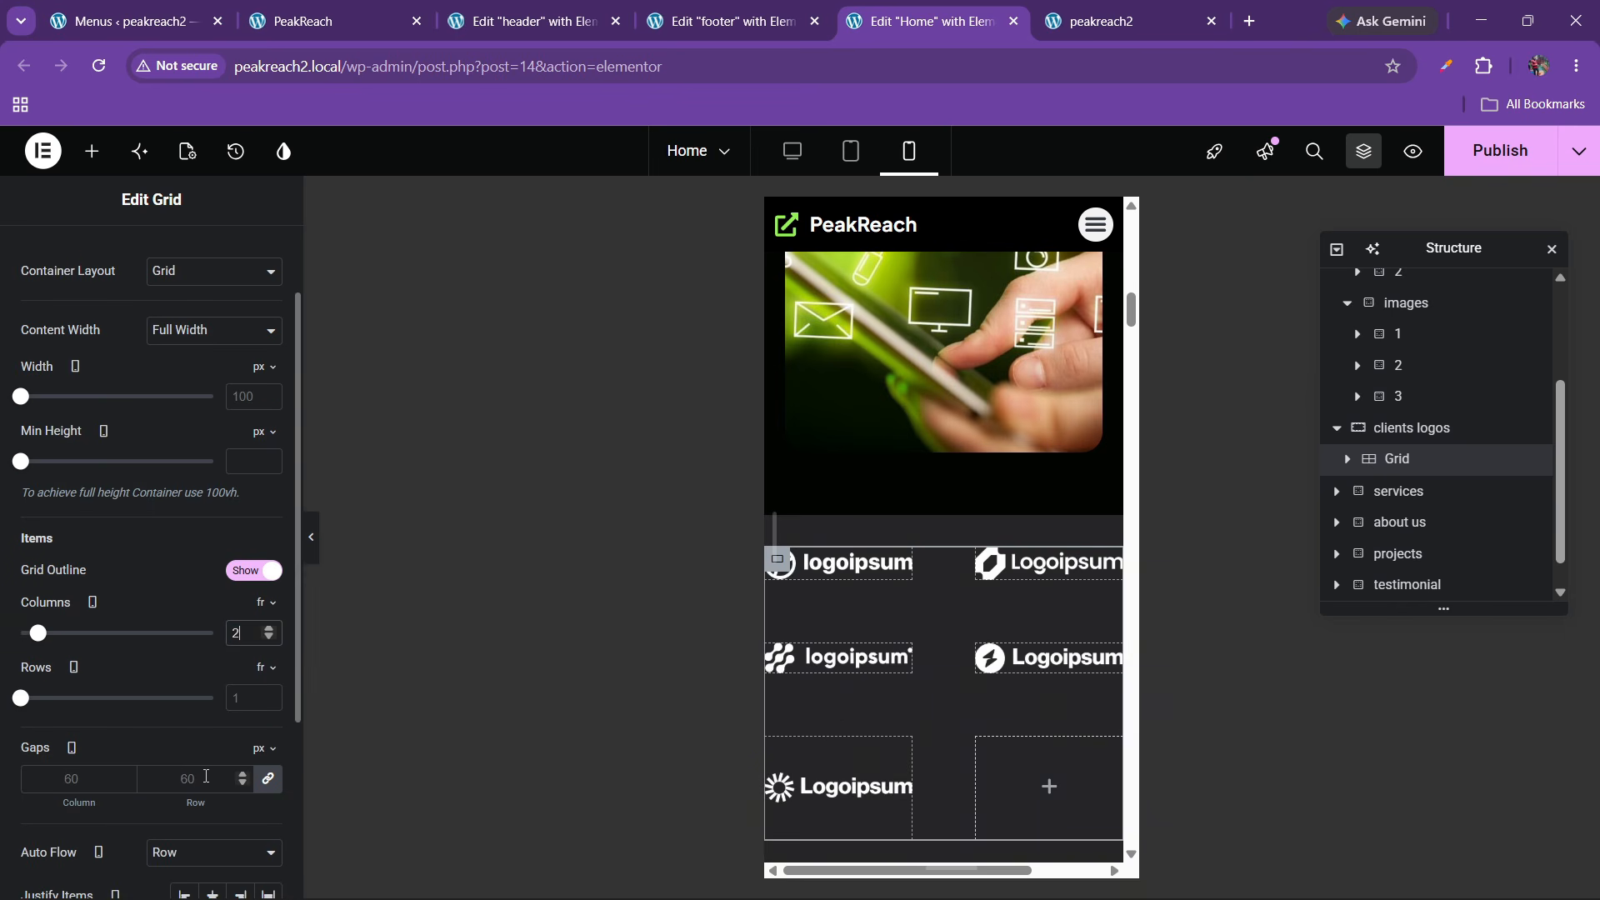
left_click(199, 777)
type("20")
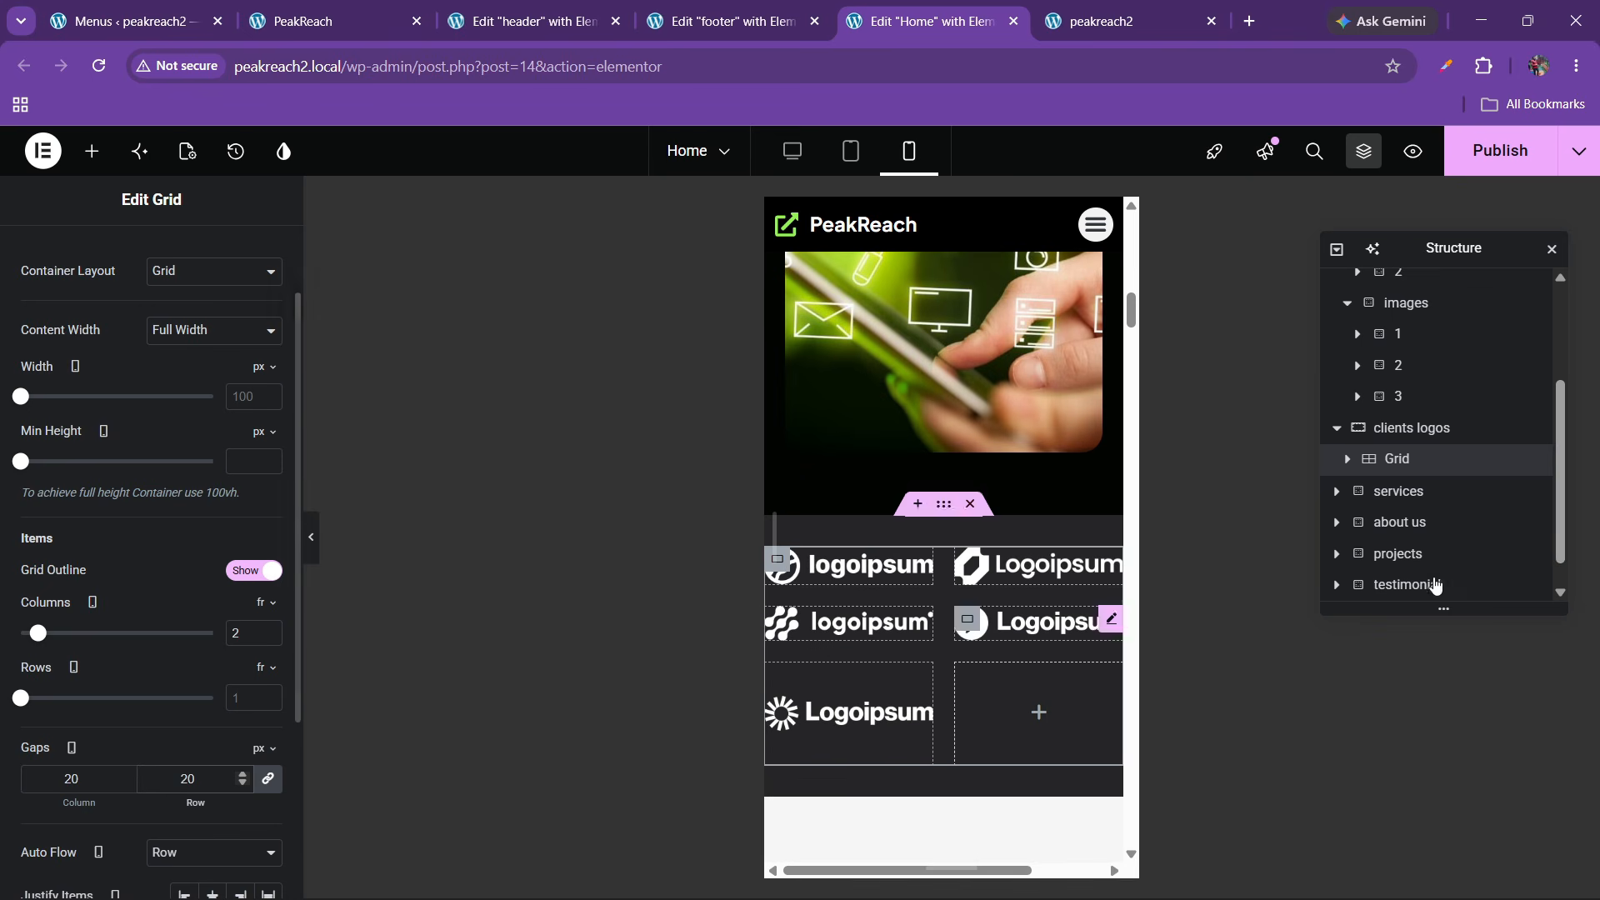
Unlink the clients logos container padding and set it to 30, 20, 30, 20 px
left_click(1414, 439)
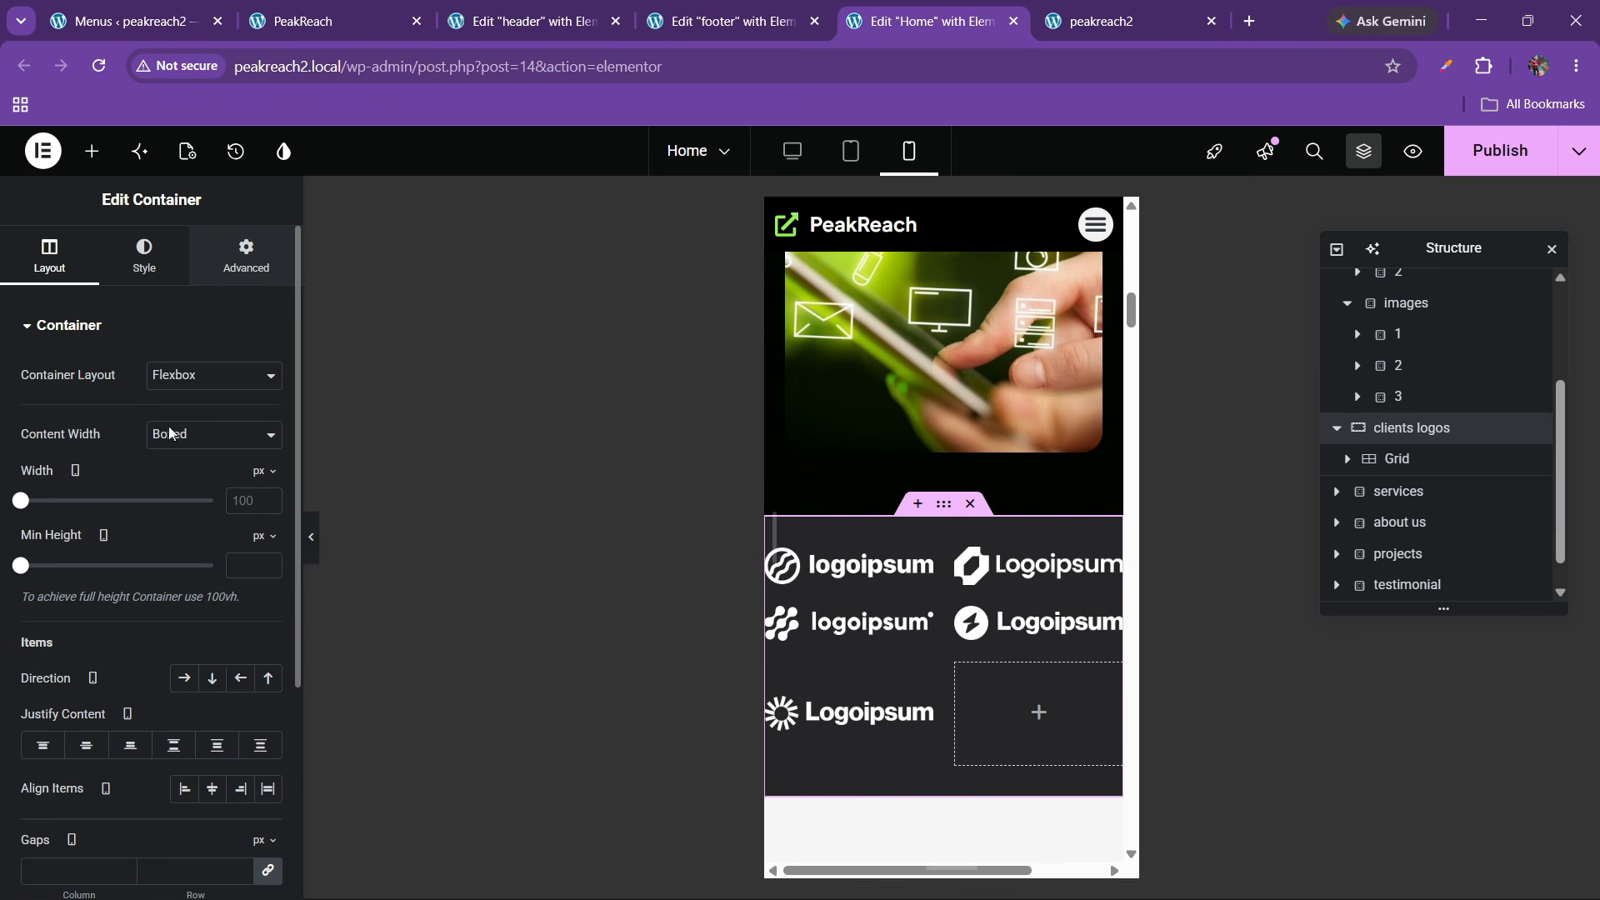
left_click(246, 256)
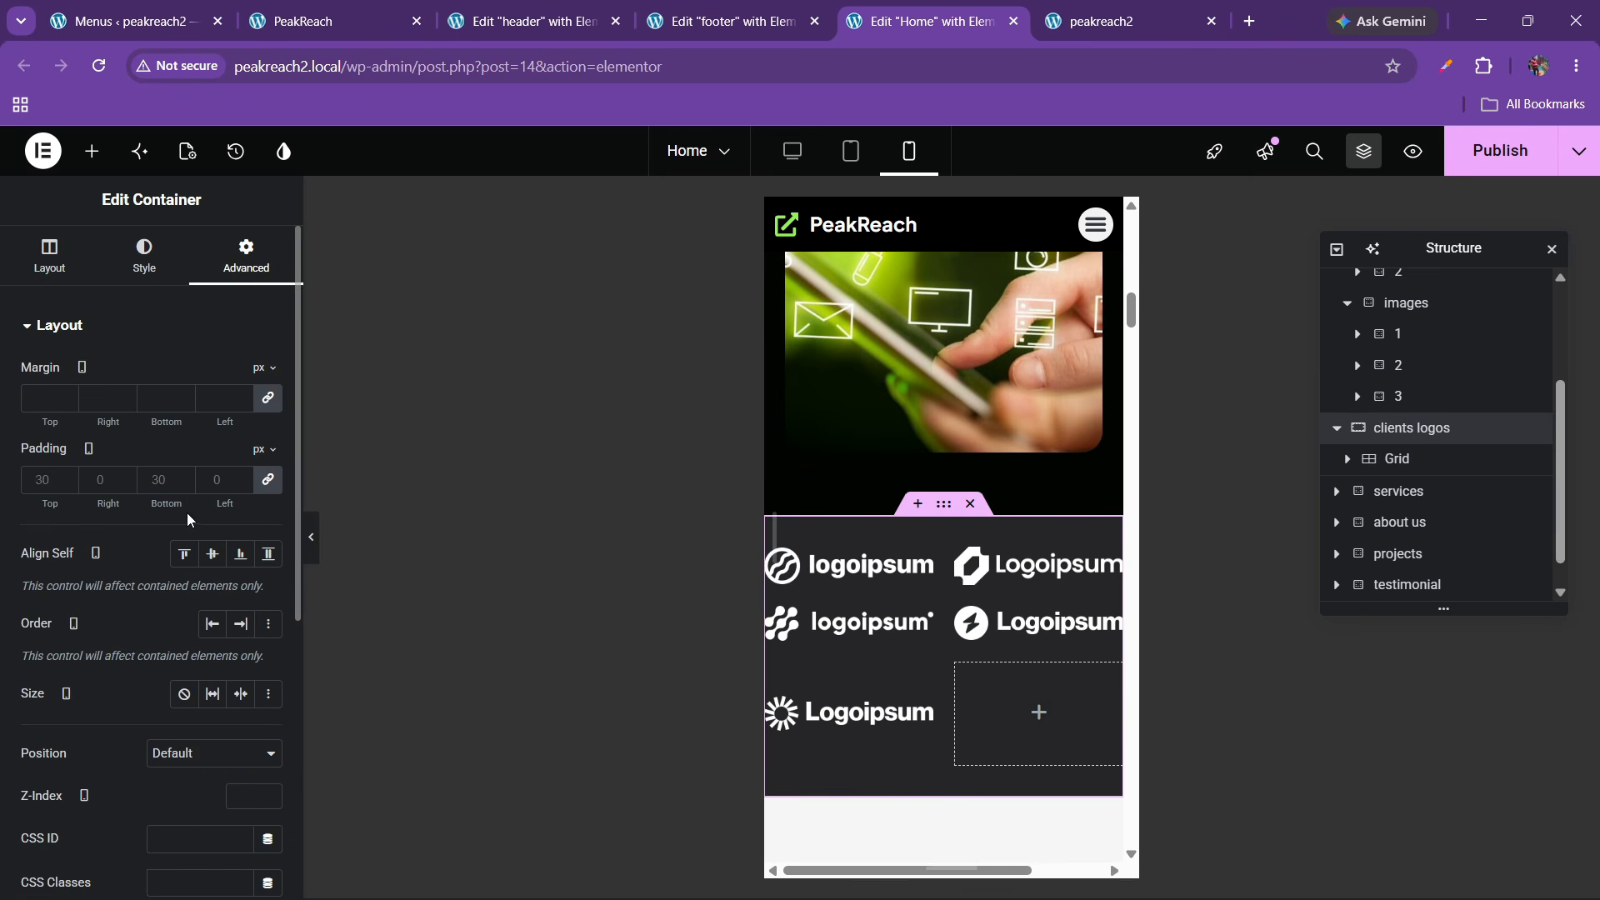
left_click(267, 479)
type("30")
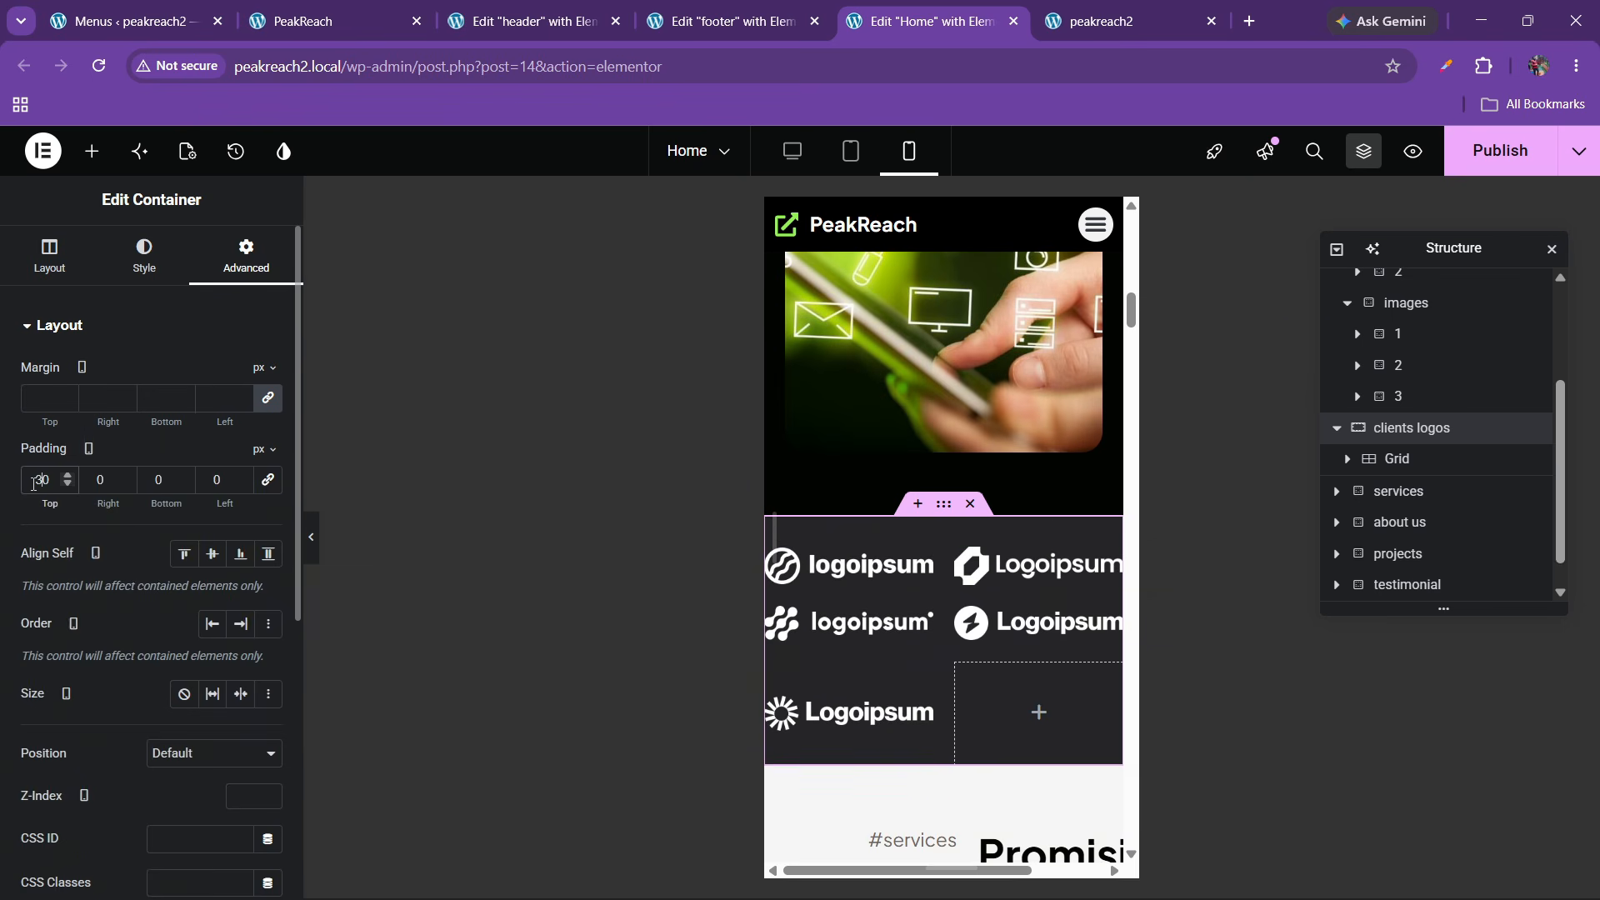
type("20")
key("Tab")
type("3")
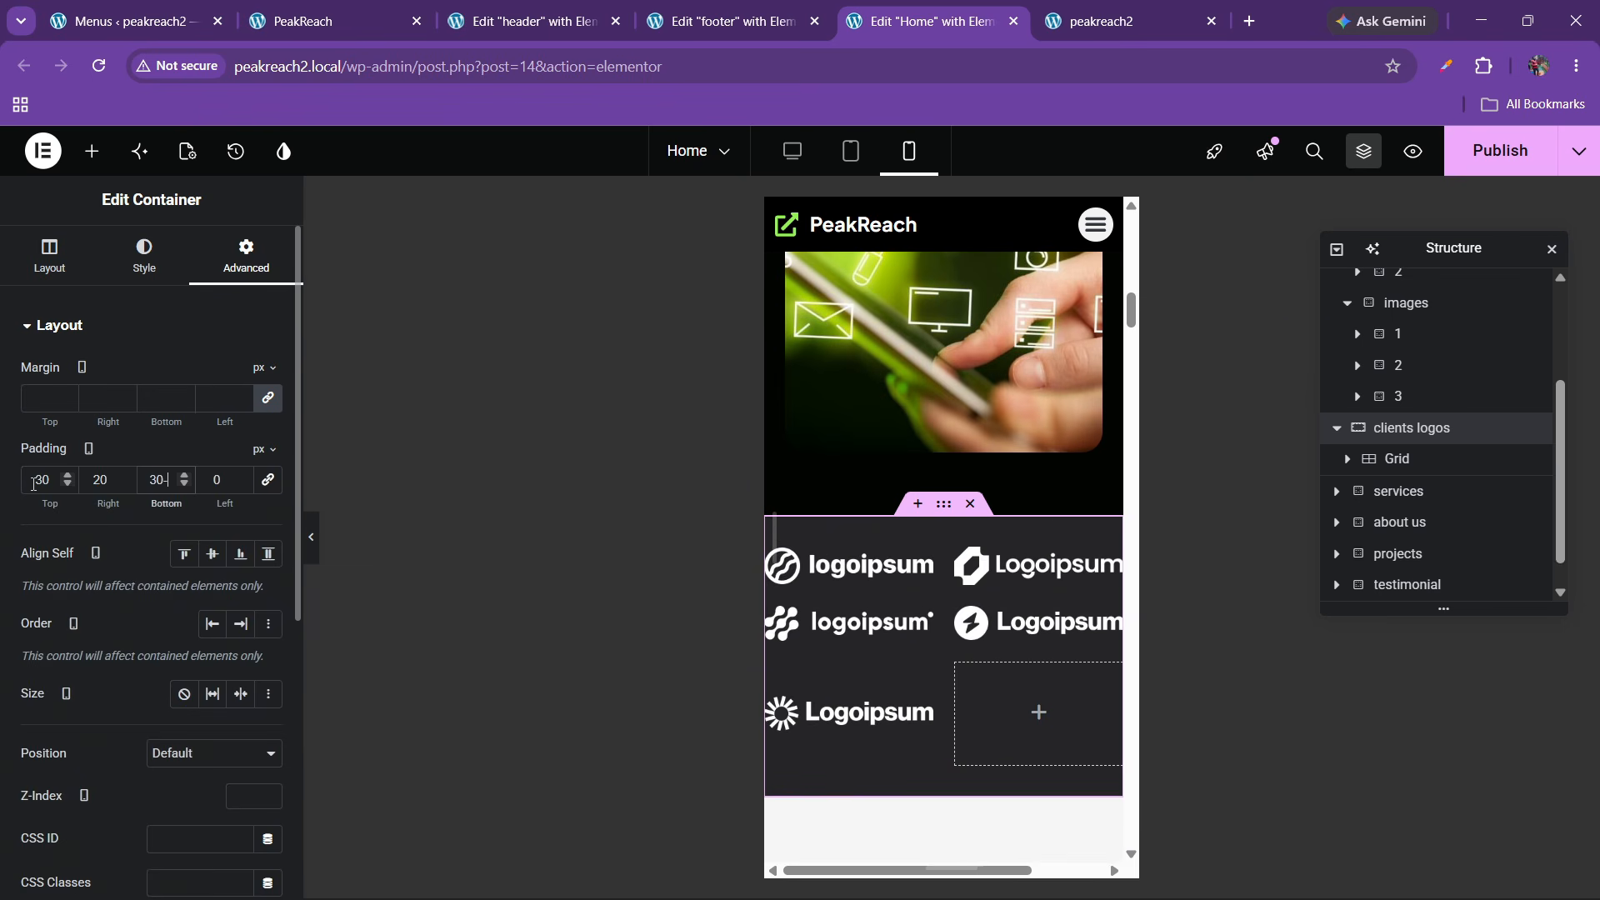
type("0")
key("Tab")
type("20")
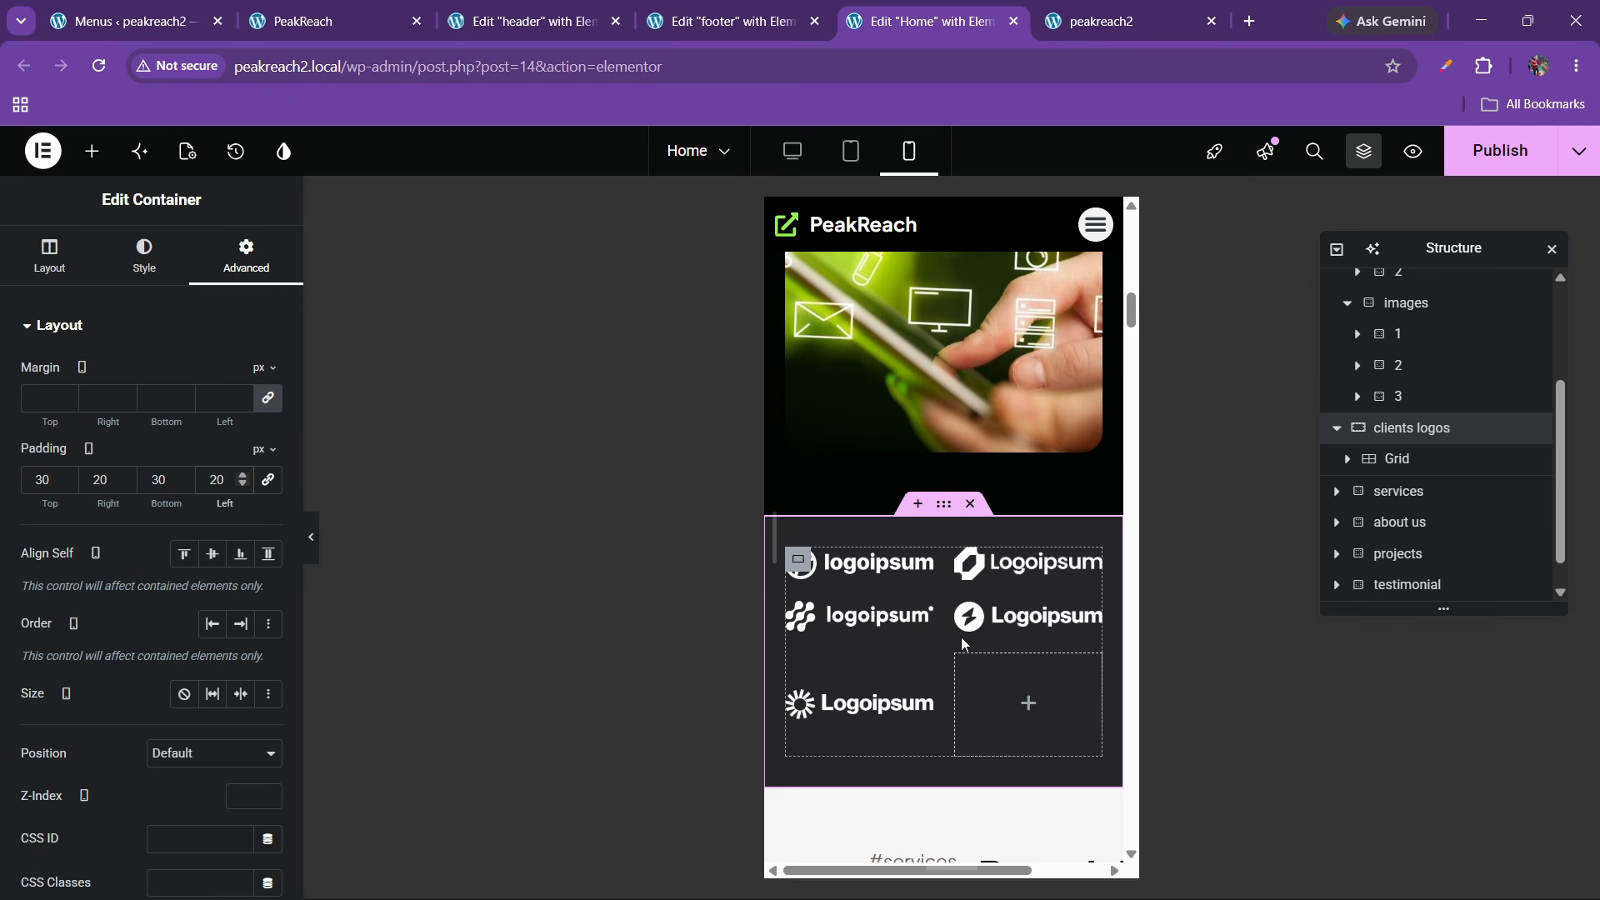
scroll(842, 667, "down", 5)
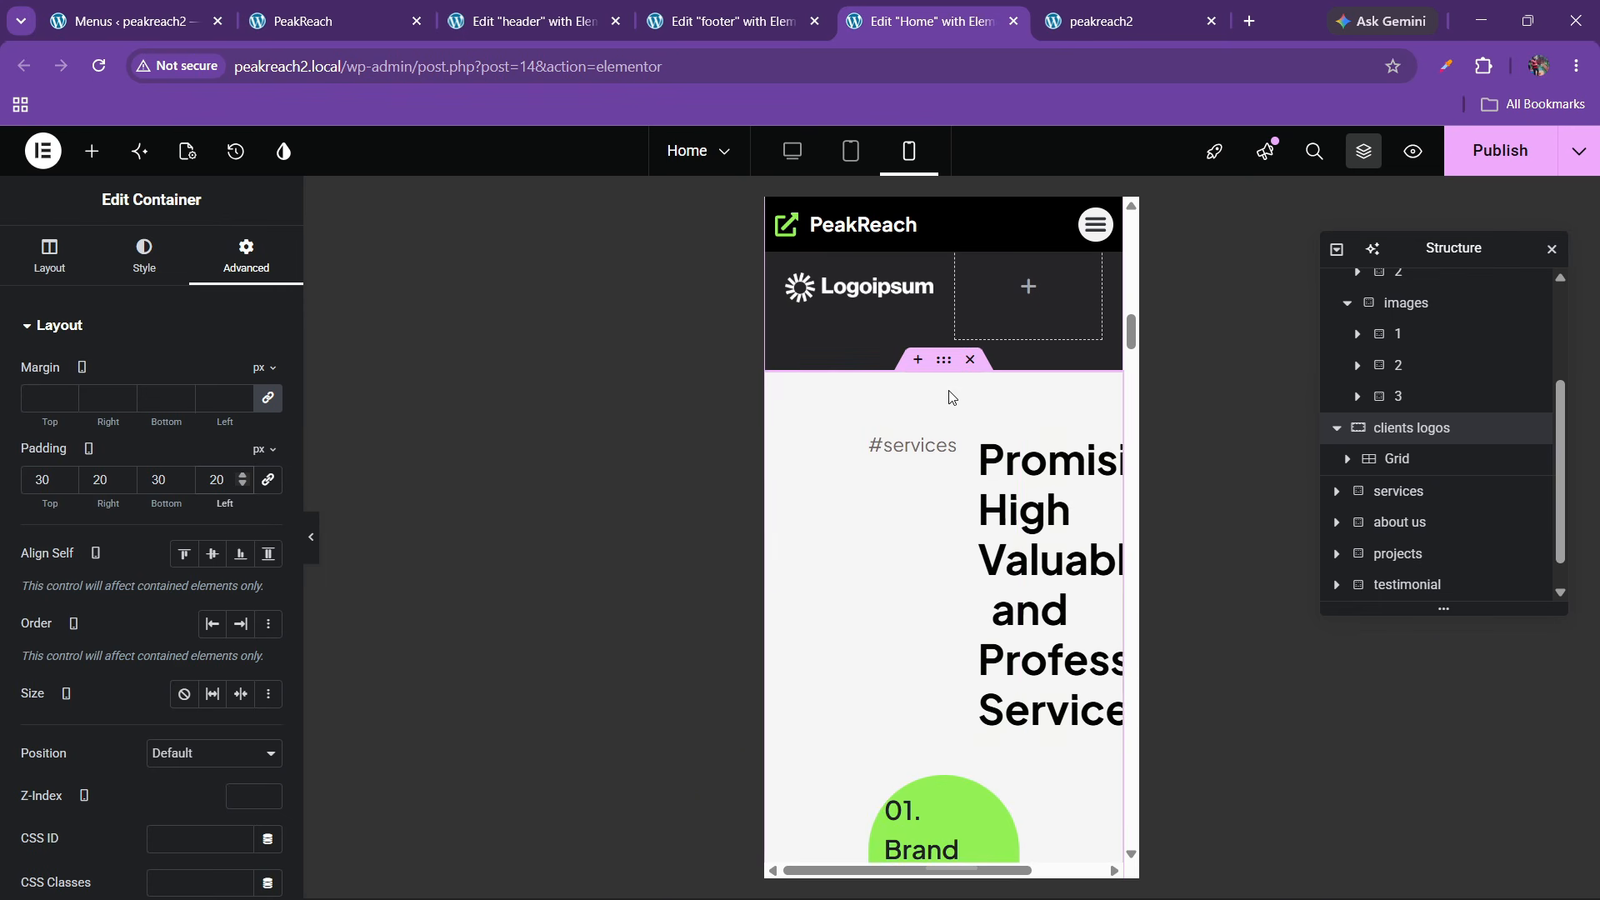
Publish the changes and give the services section 20 px left and right padding
left_click(1500, 152)
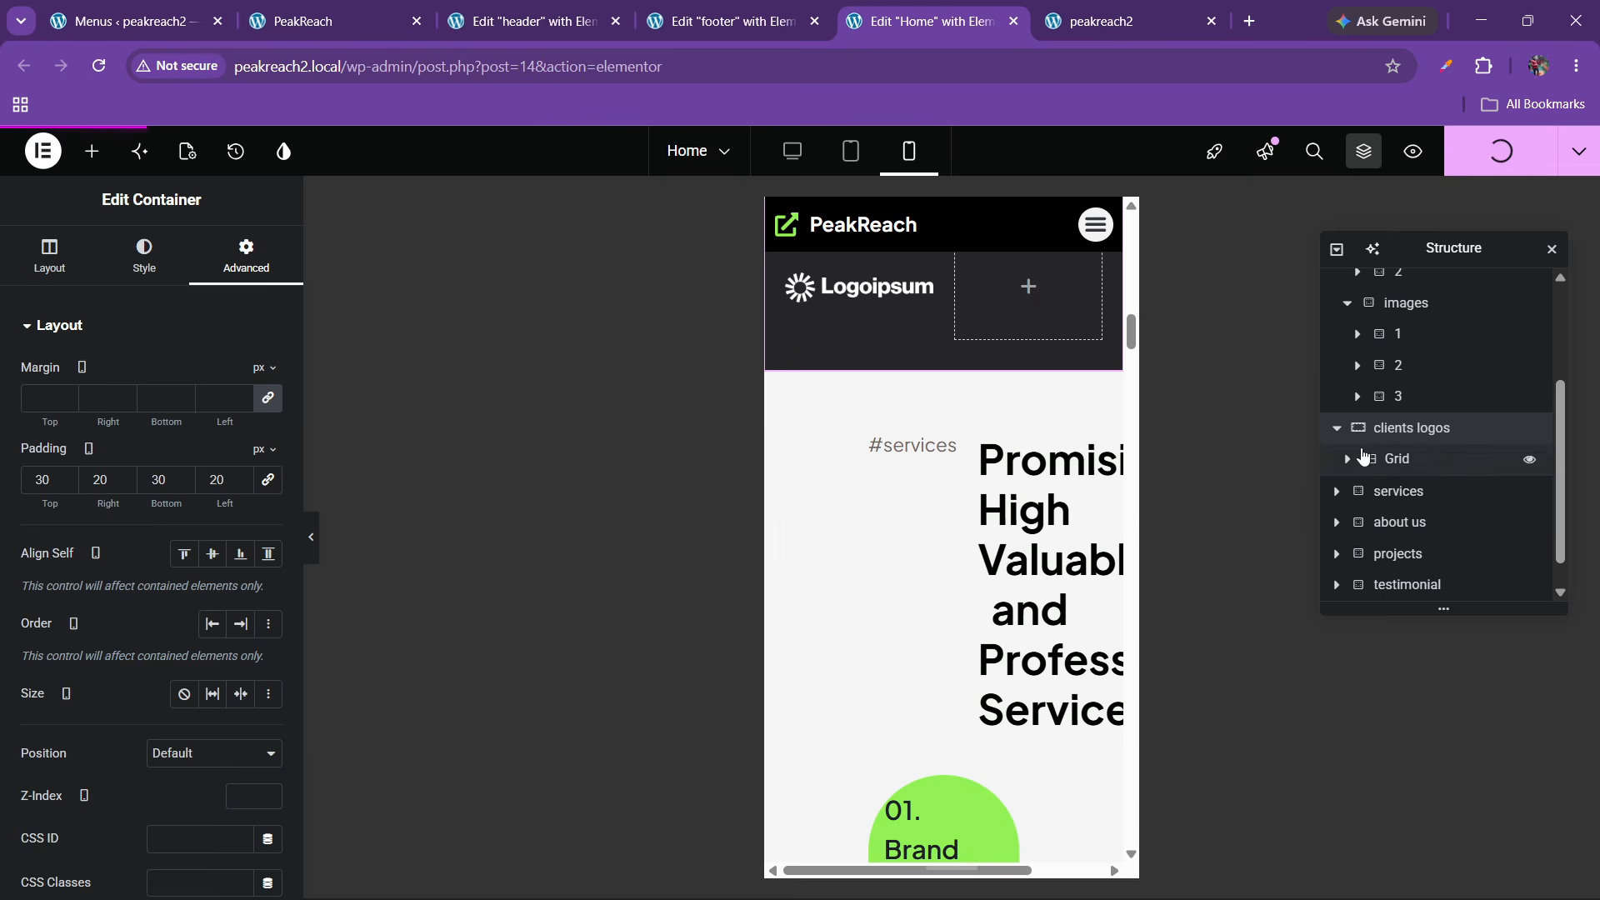
left_click(1336, 428)
left_click(1393, 461)
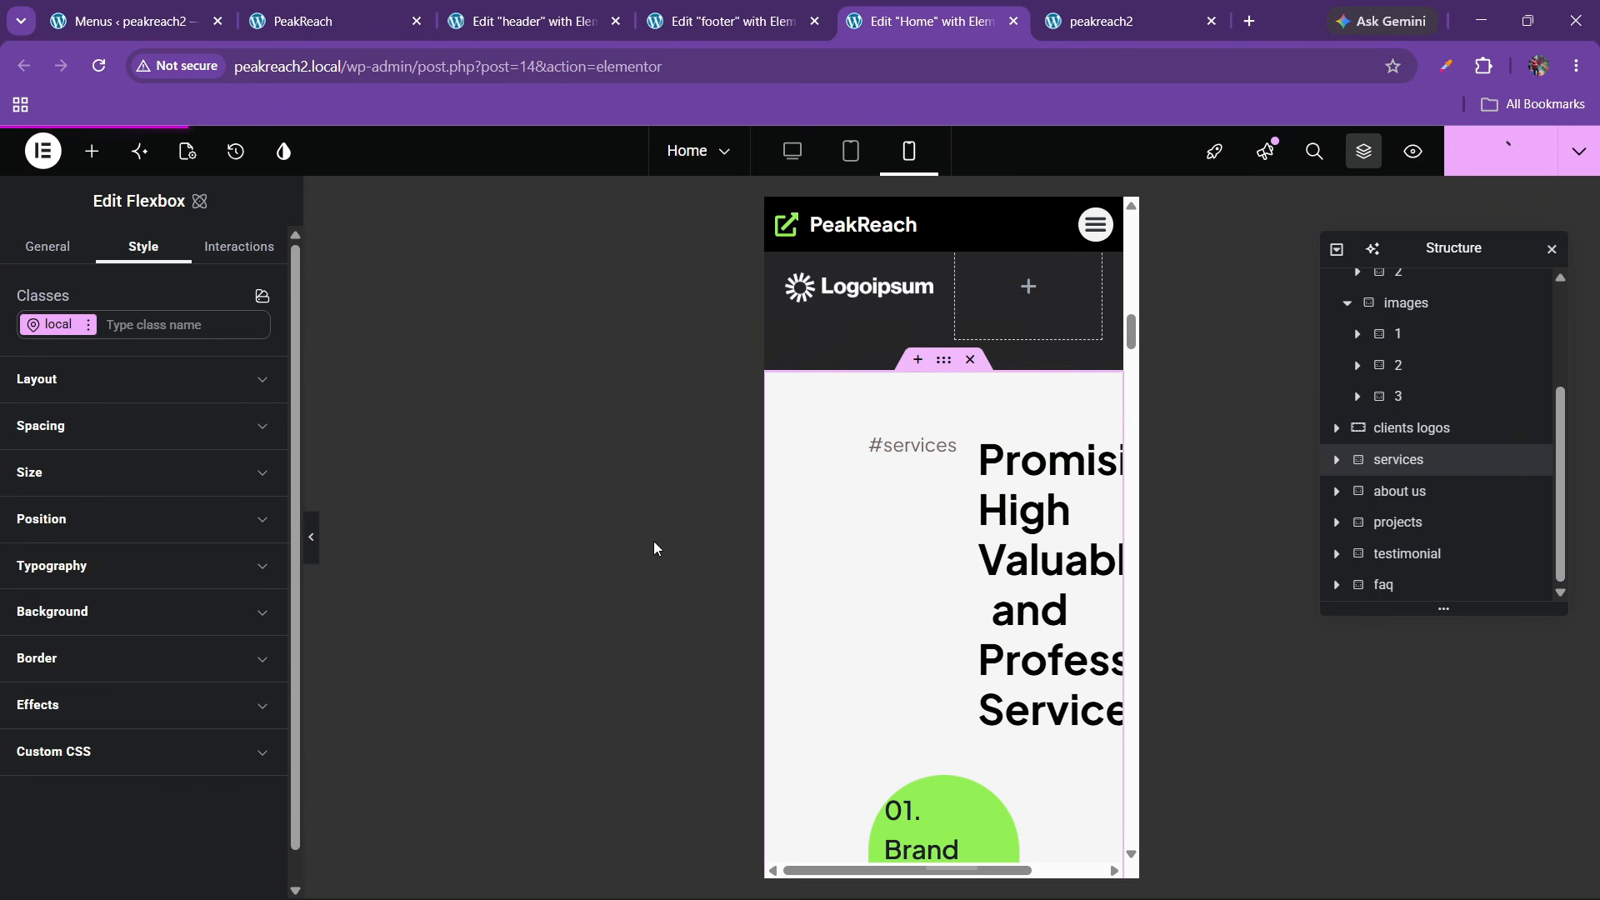
left_click(92, 426)
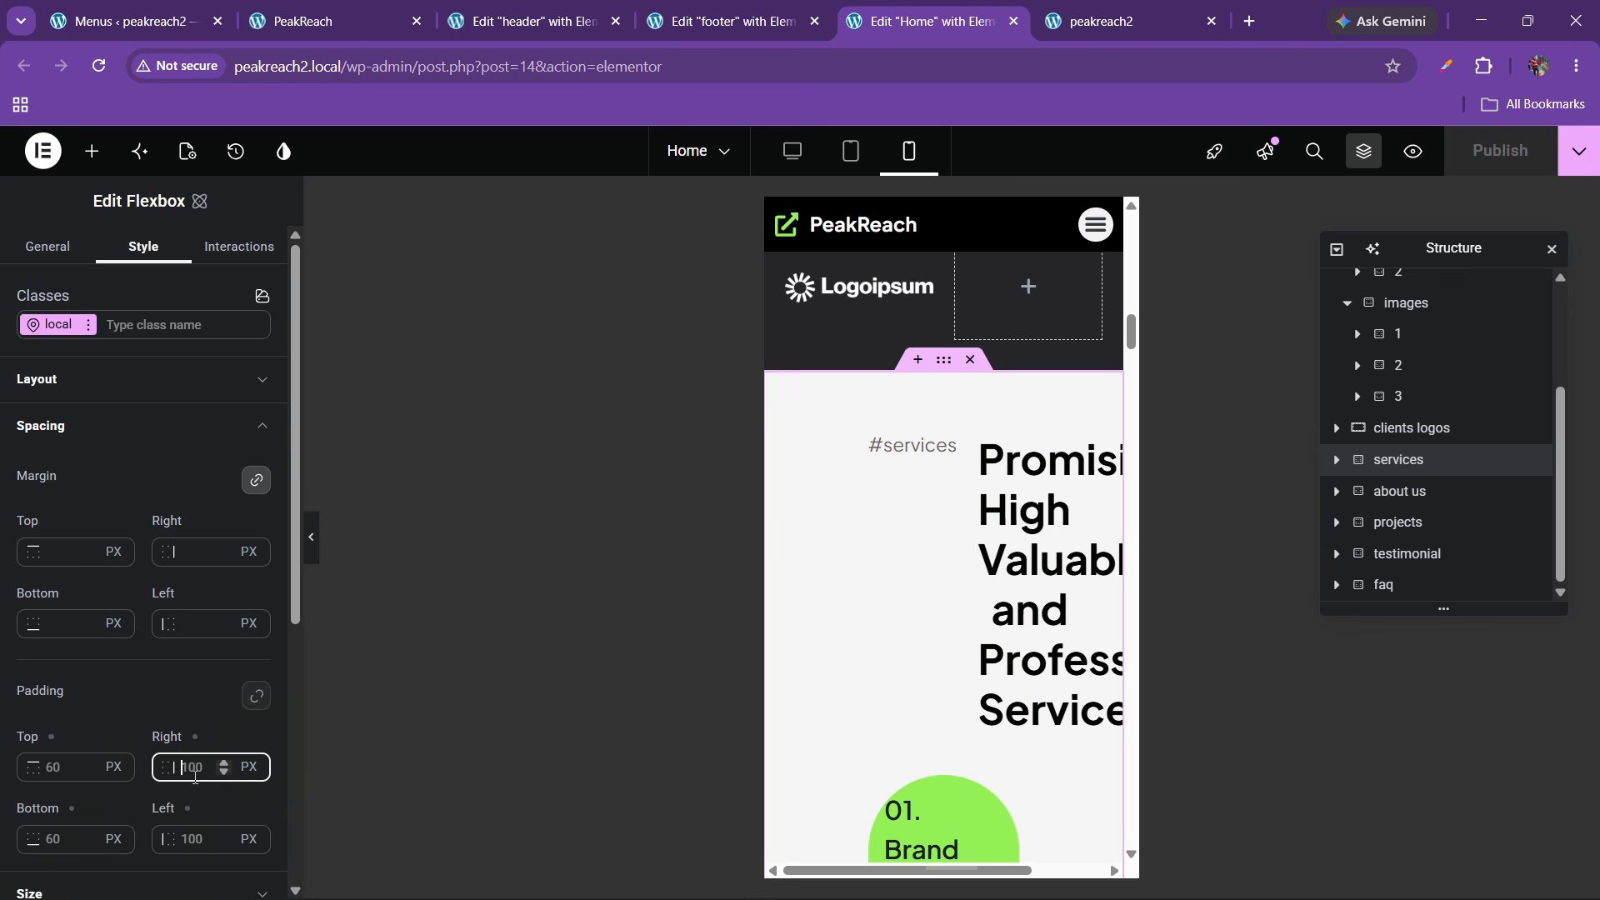
type("20")
left_click(196, 844)
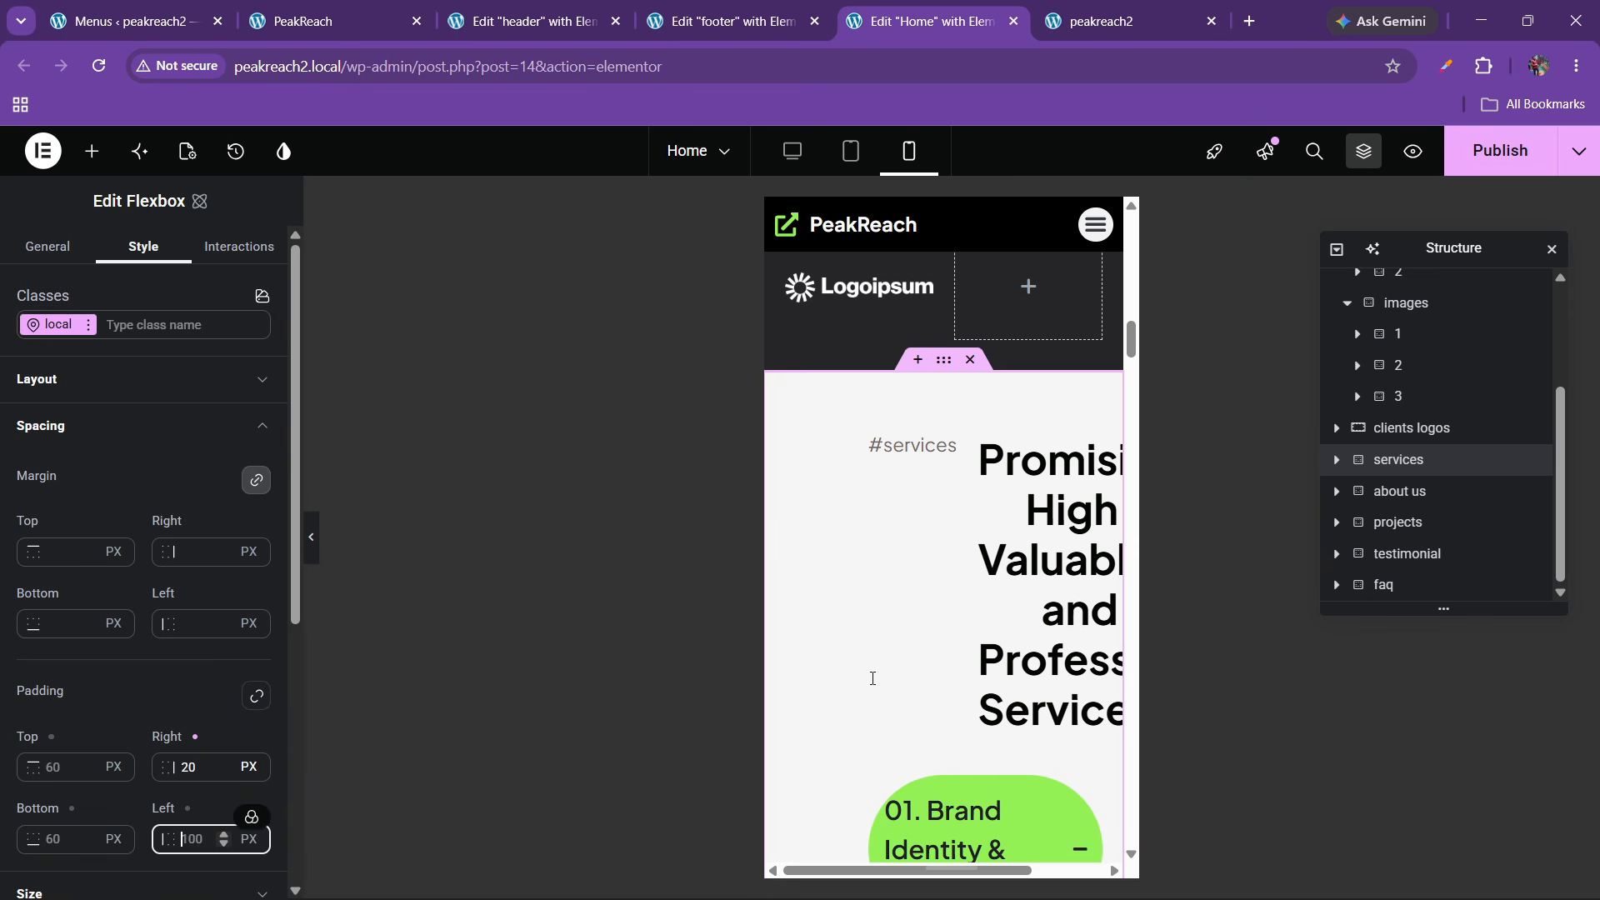
type("20")
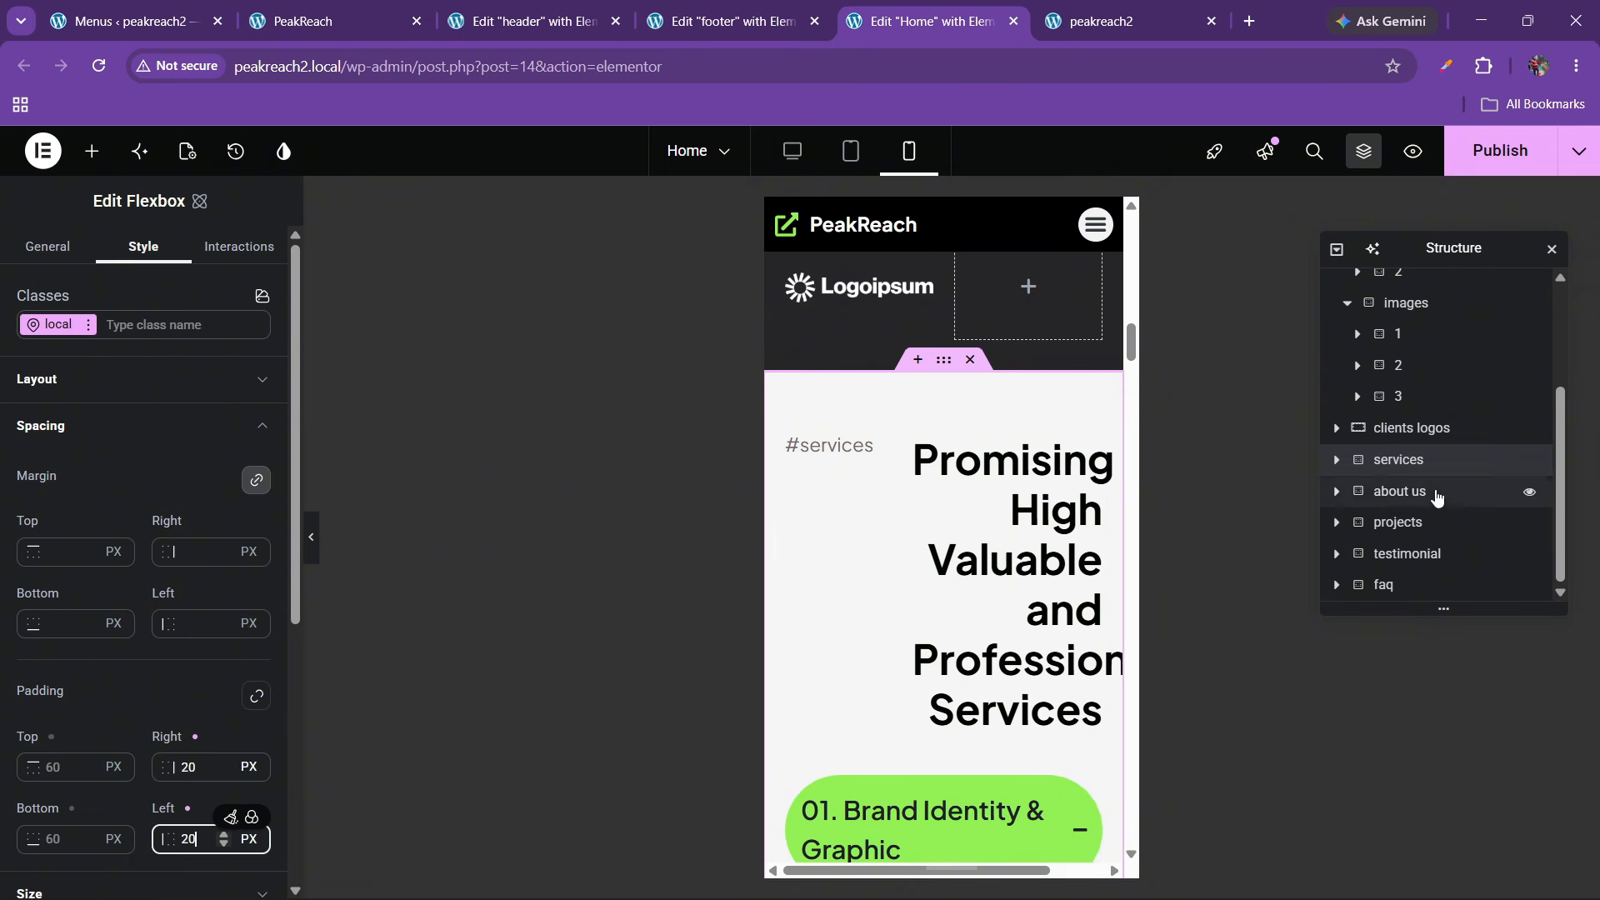
Set the services top container's direction to column
scroll(1338, 471, "up", 1)
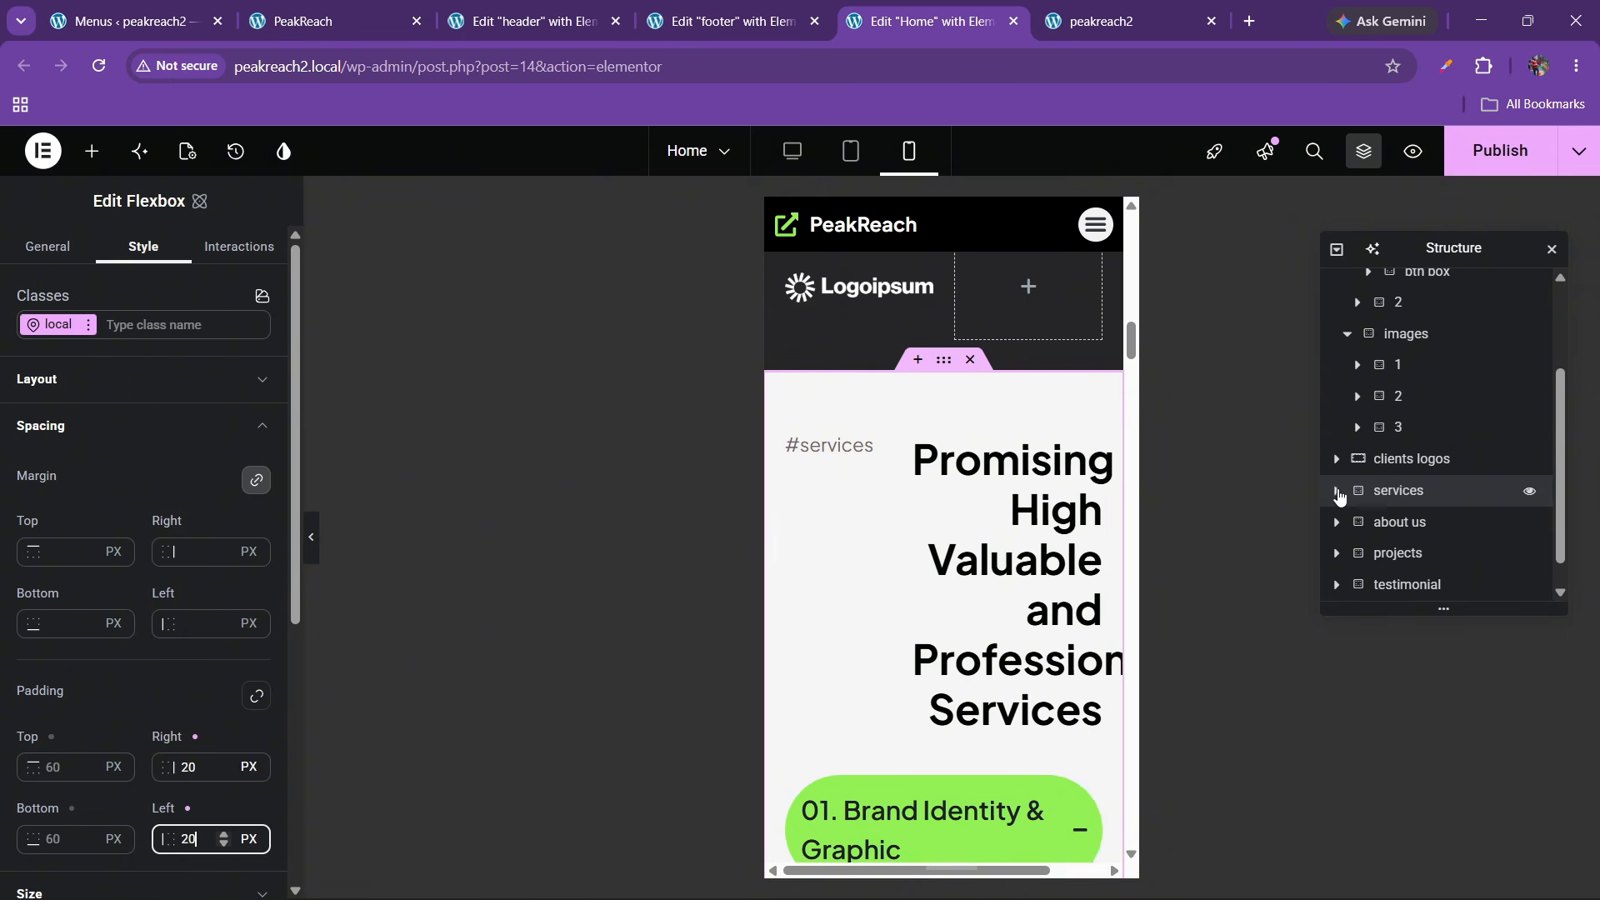
left_click(1336, 491)
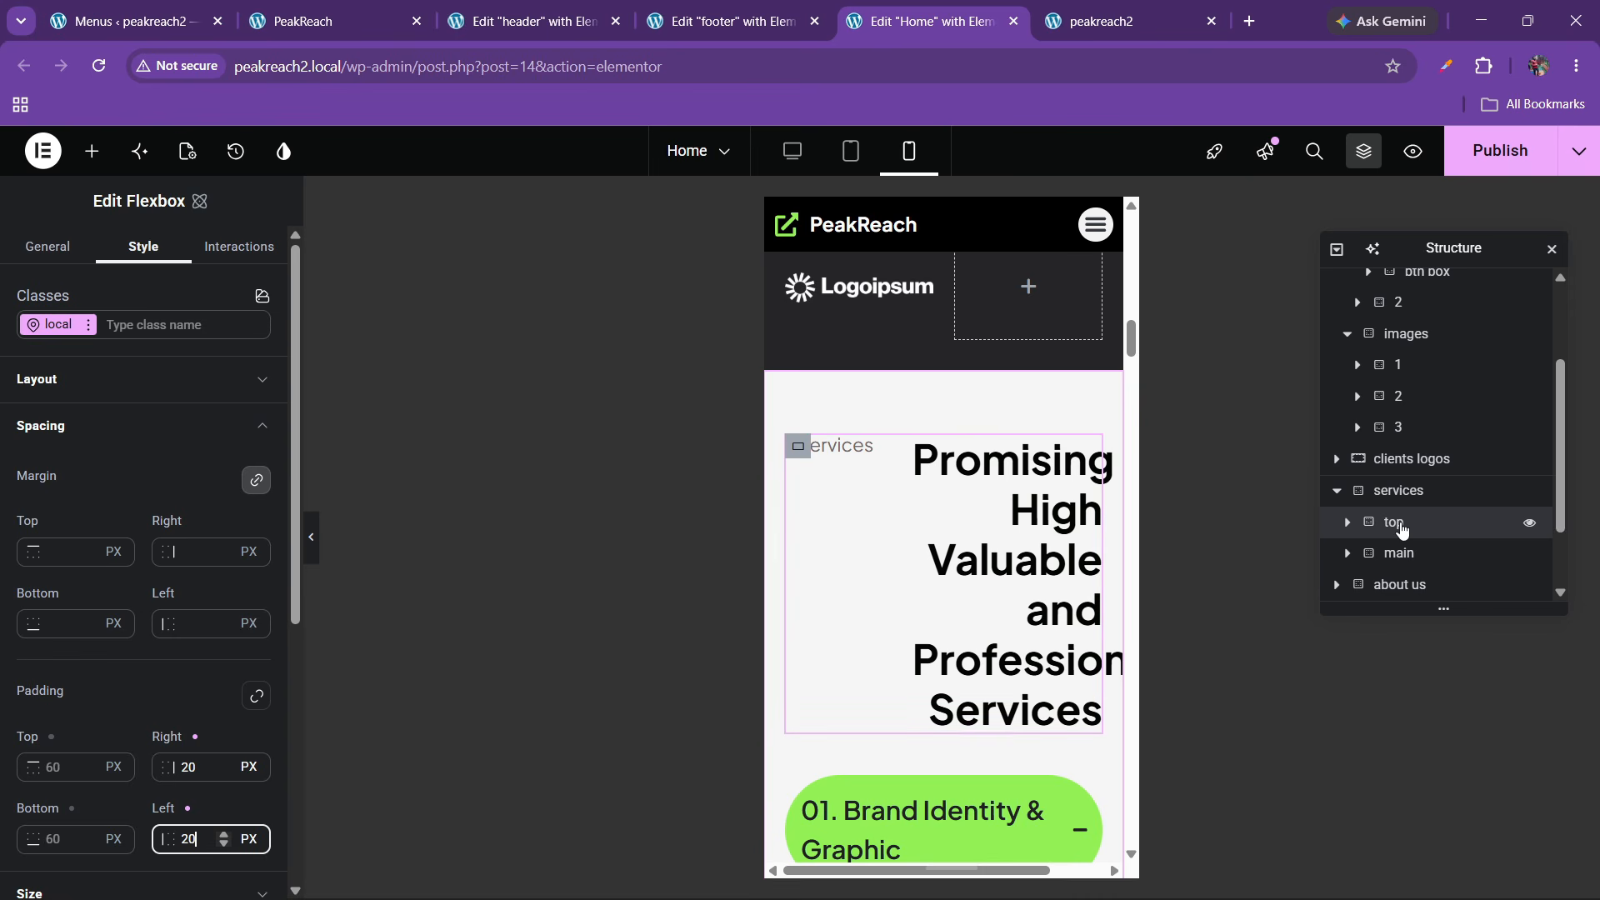
left_click(90, 426)
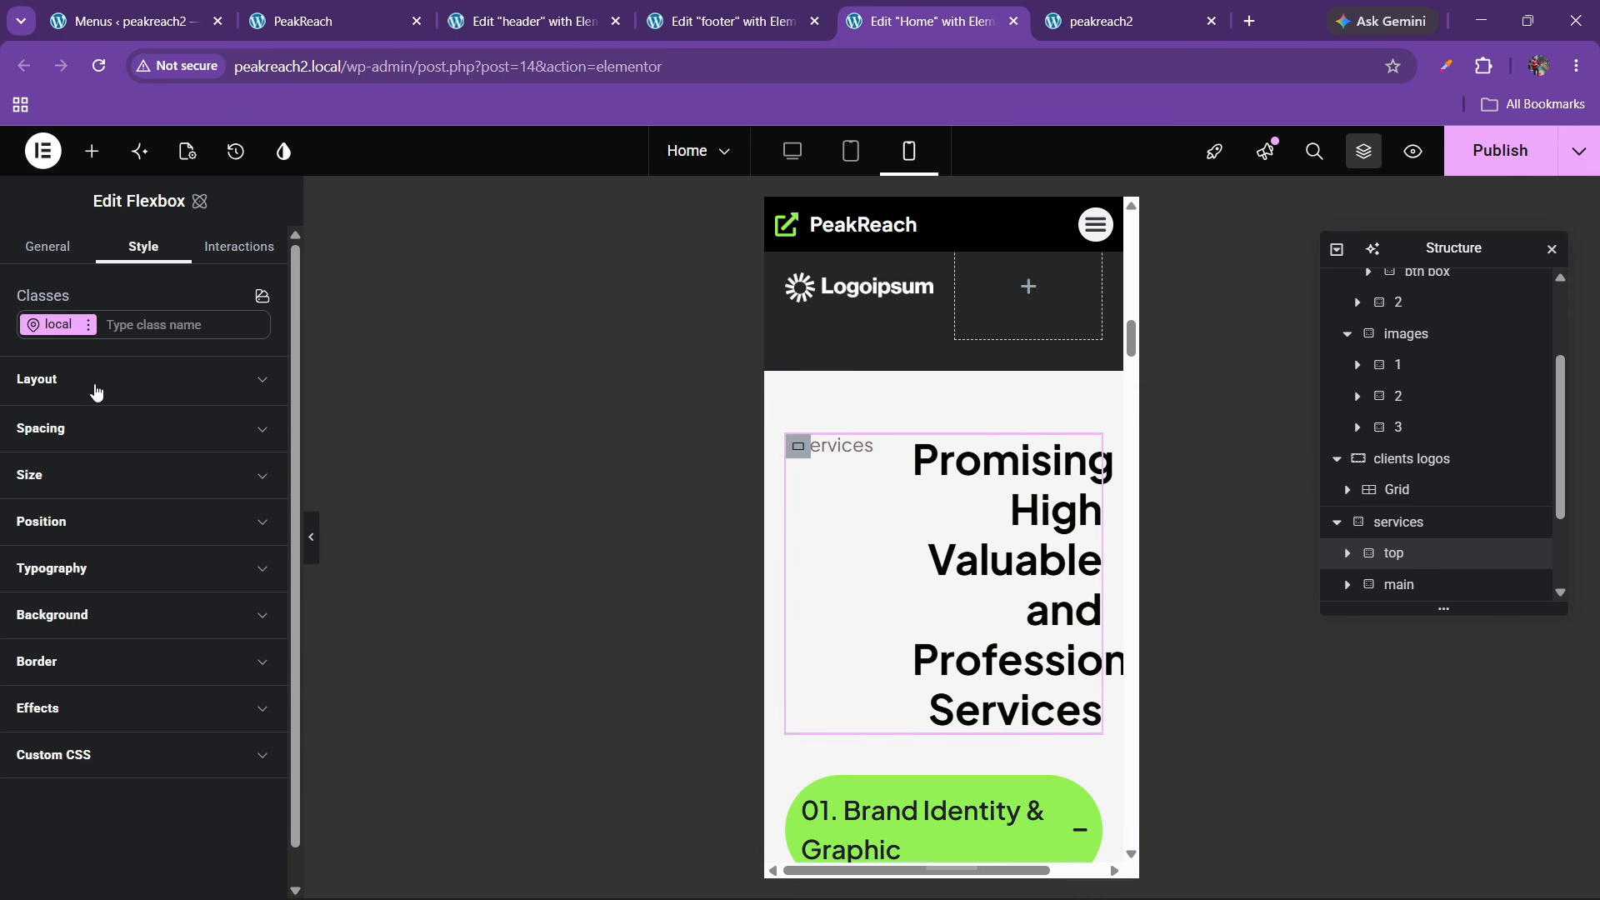
left_click(97, 383)
left_click(200, 509)
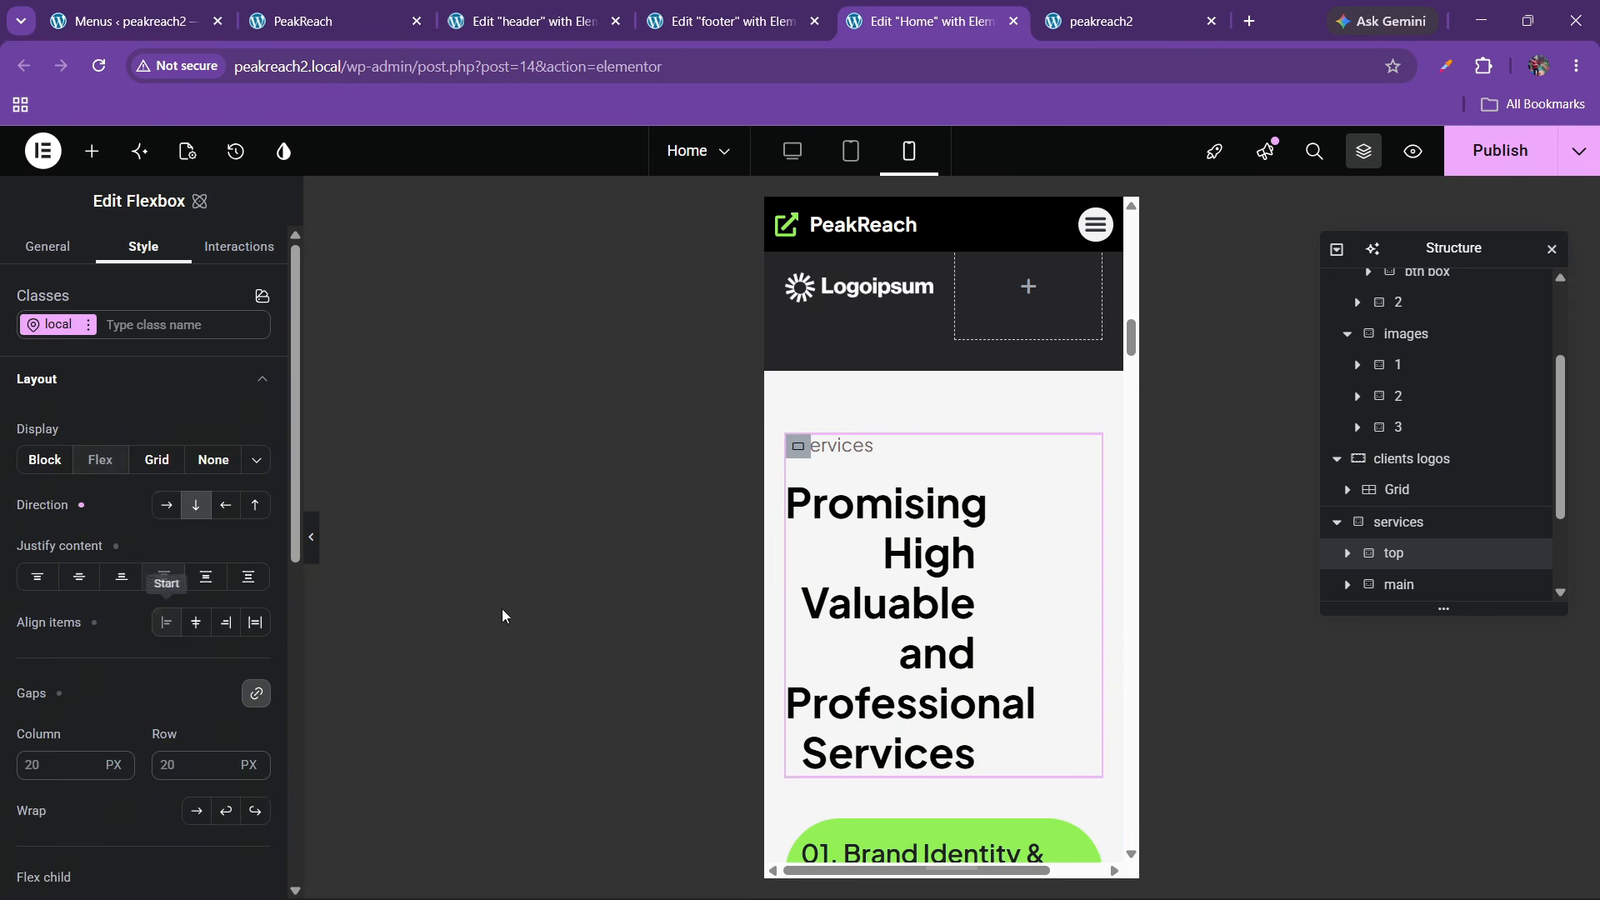
Left-align the 'Promising High Valuable' heading text
left_click(963, 511)
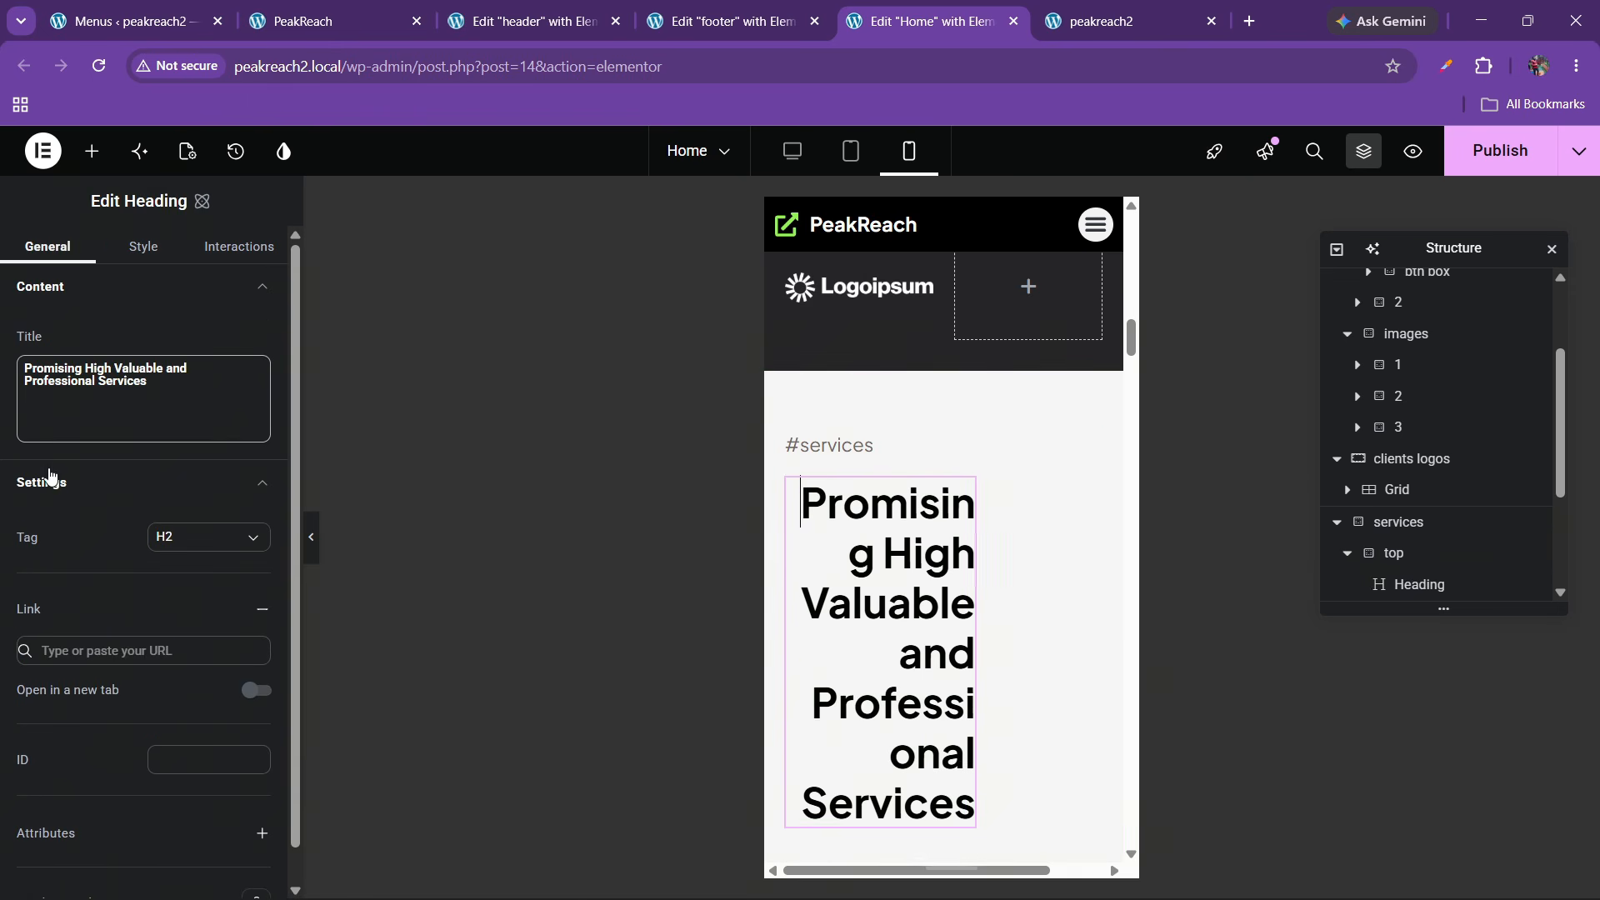
scroll(152, 586, "down", 1)
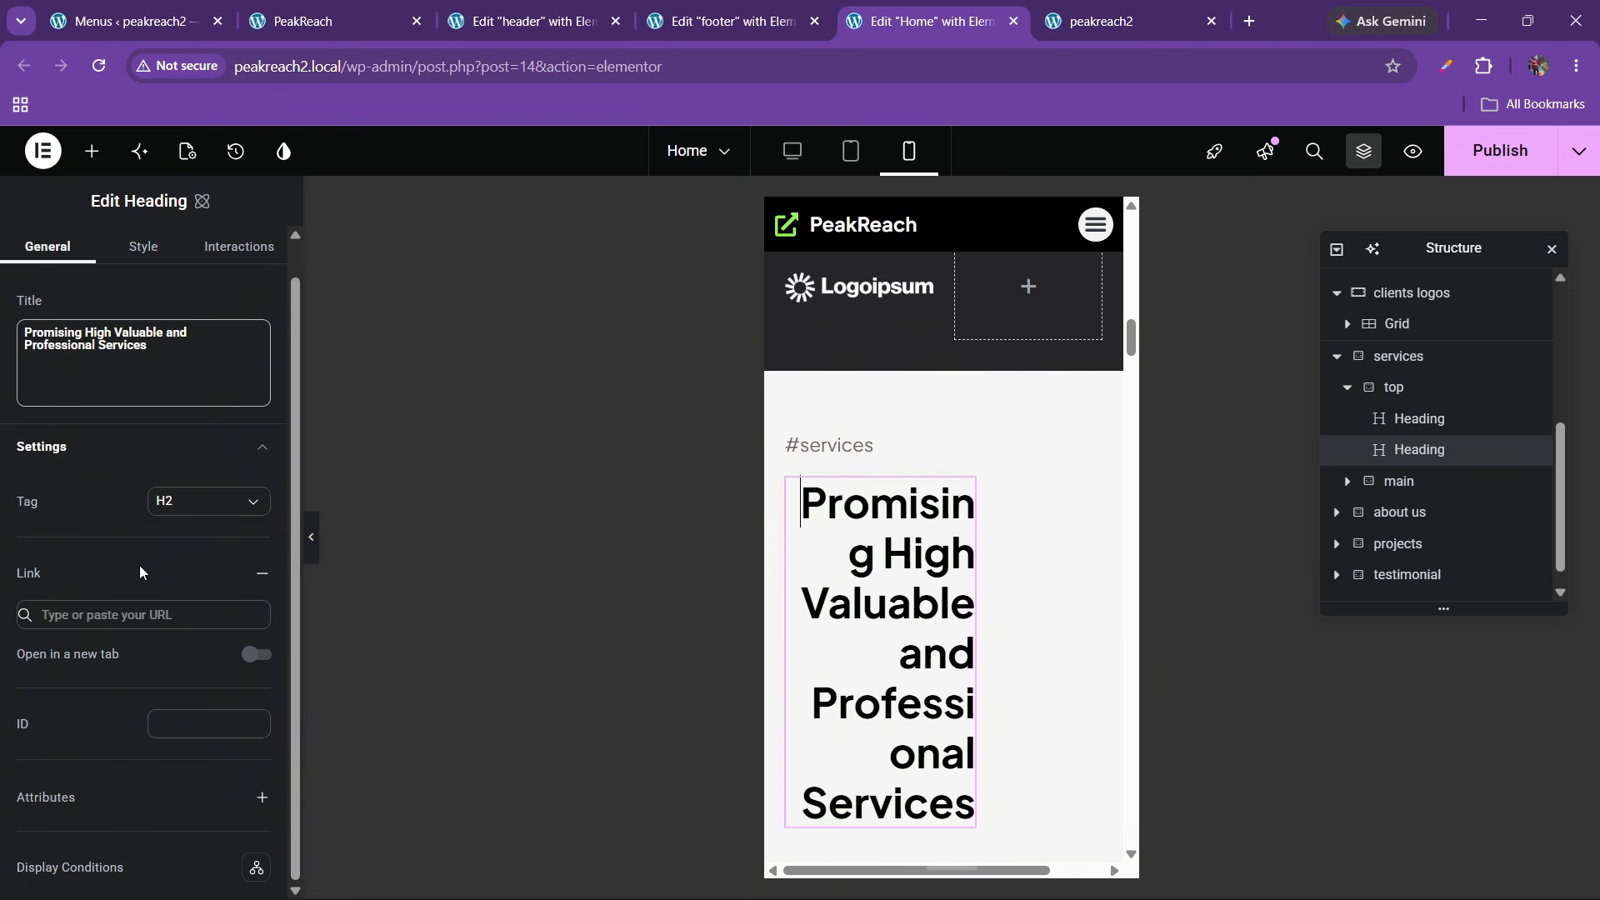
left_click(146, 263)
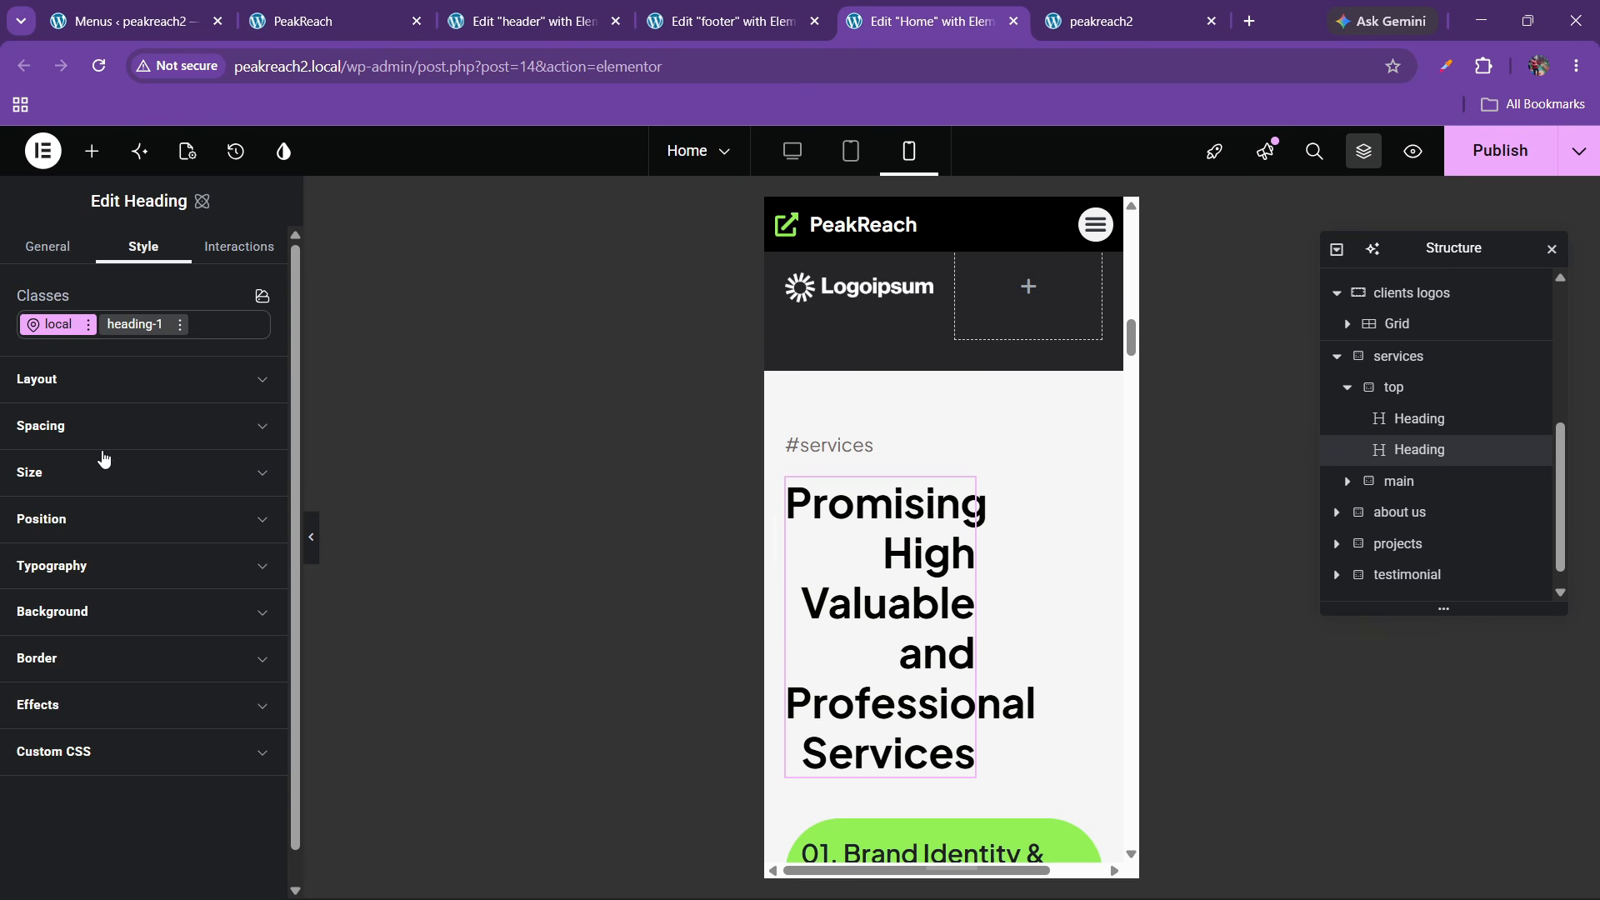
left_click(94, 566)
scroll(108, 591, "down", 1)
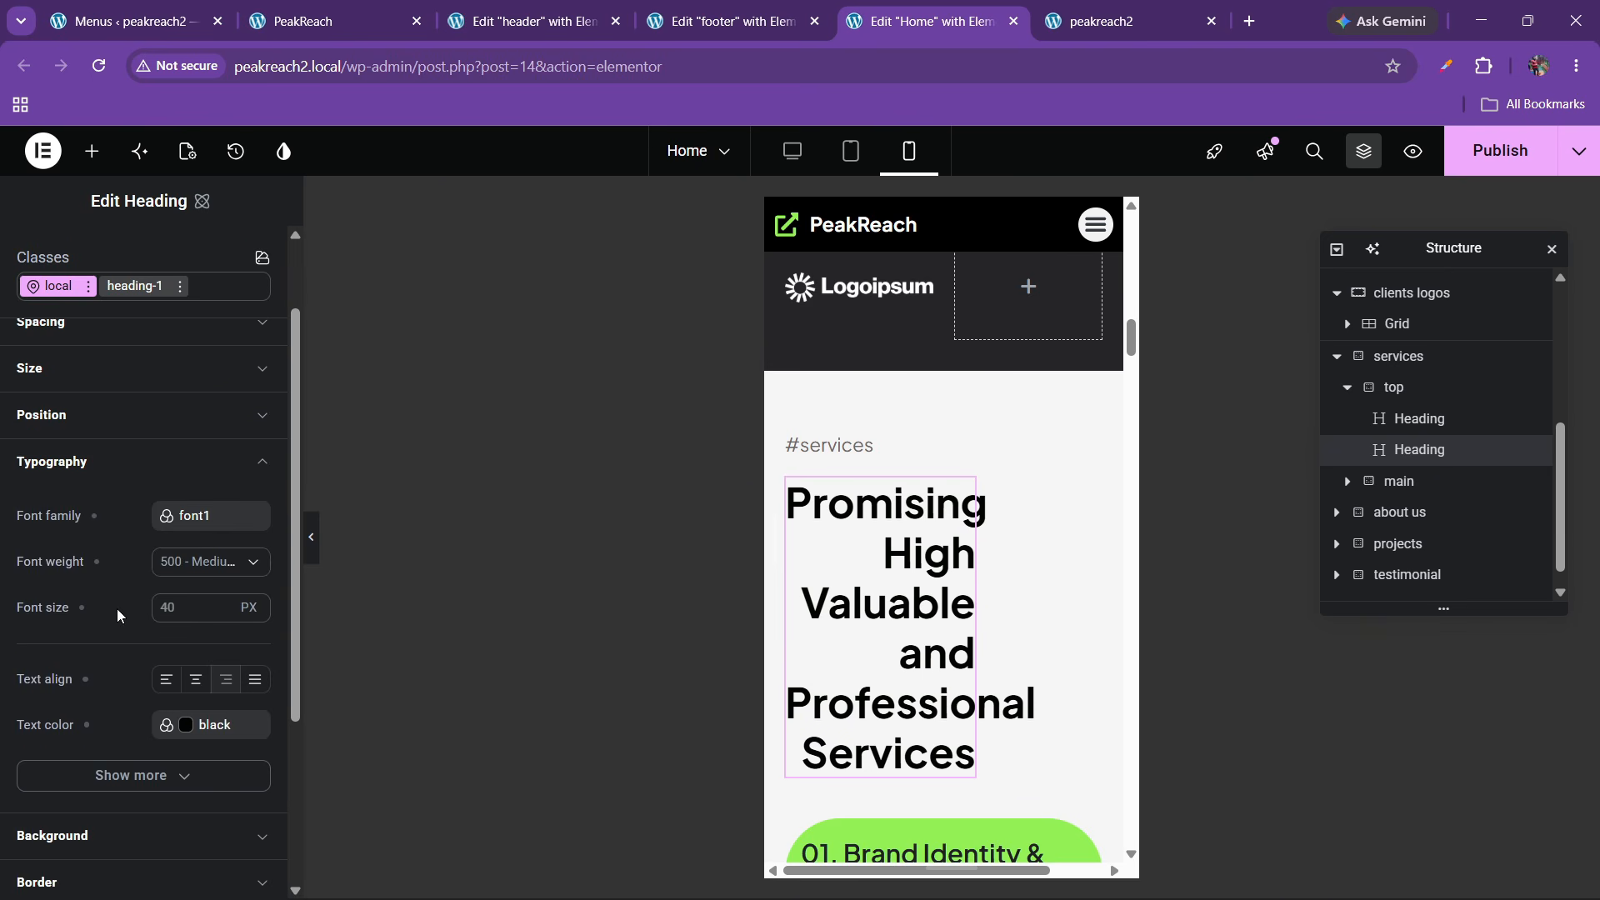
left_click(166, 679)
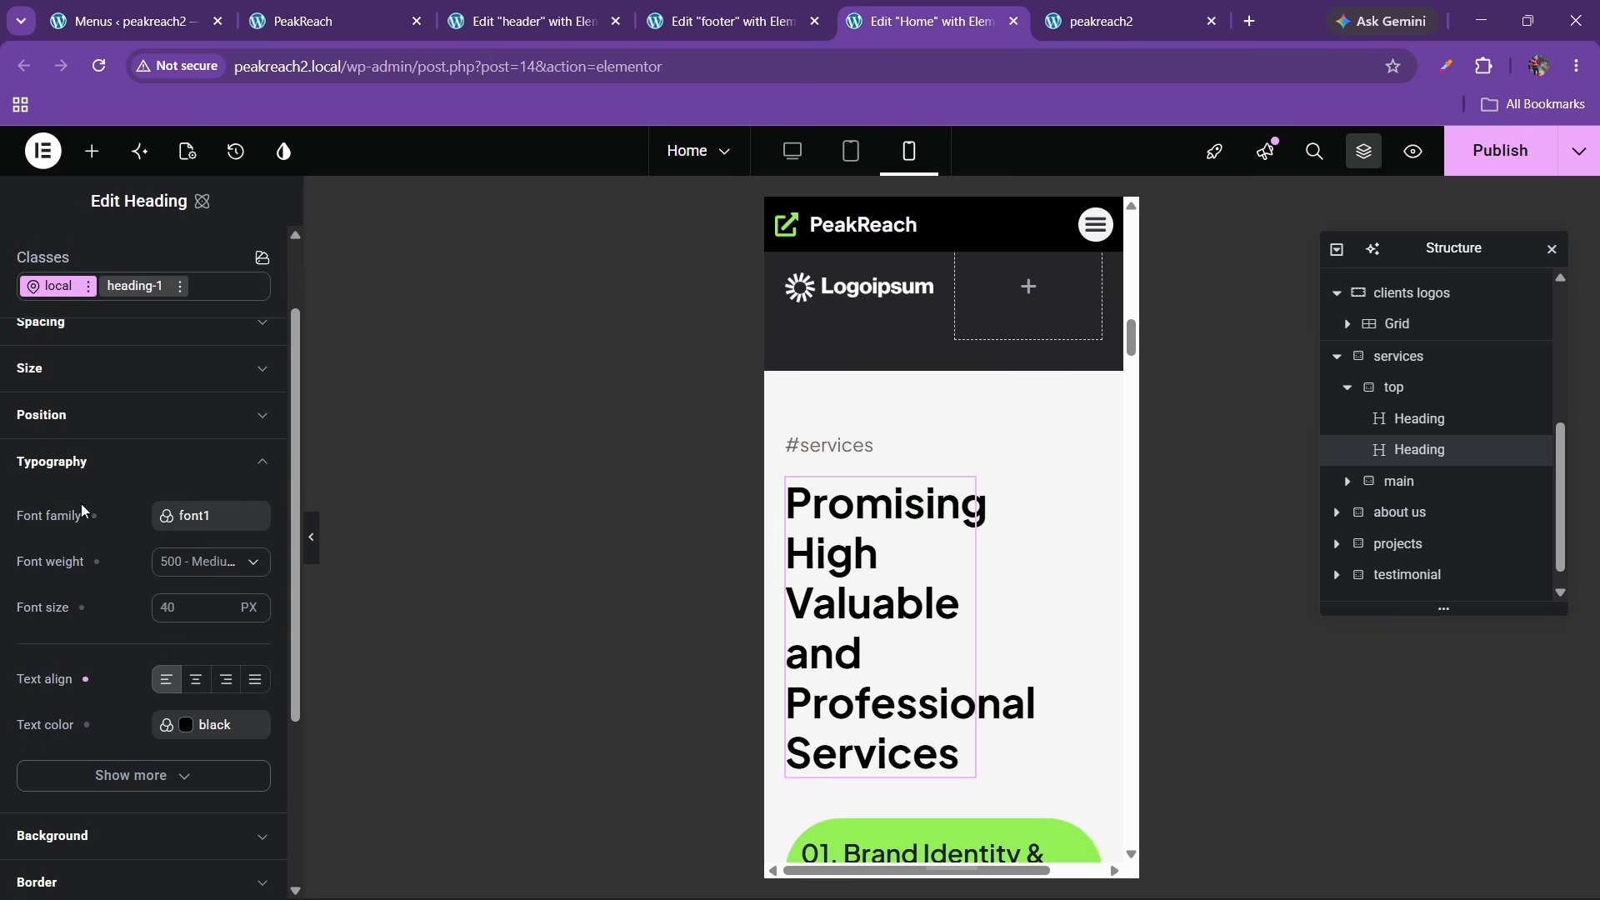
scroll(72, 585, "down", 3)
scroll(69, 617, "up", 5)
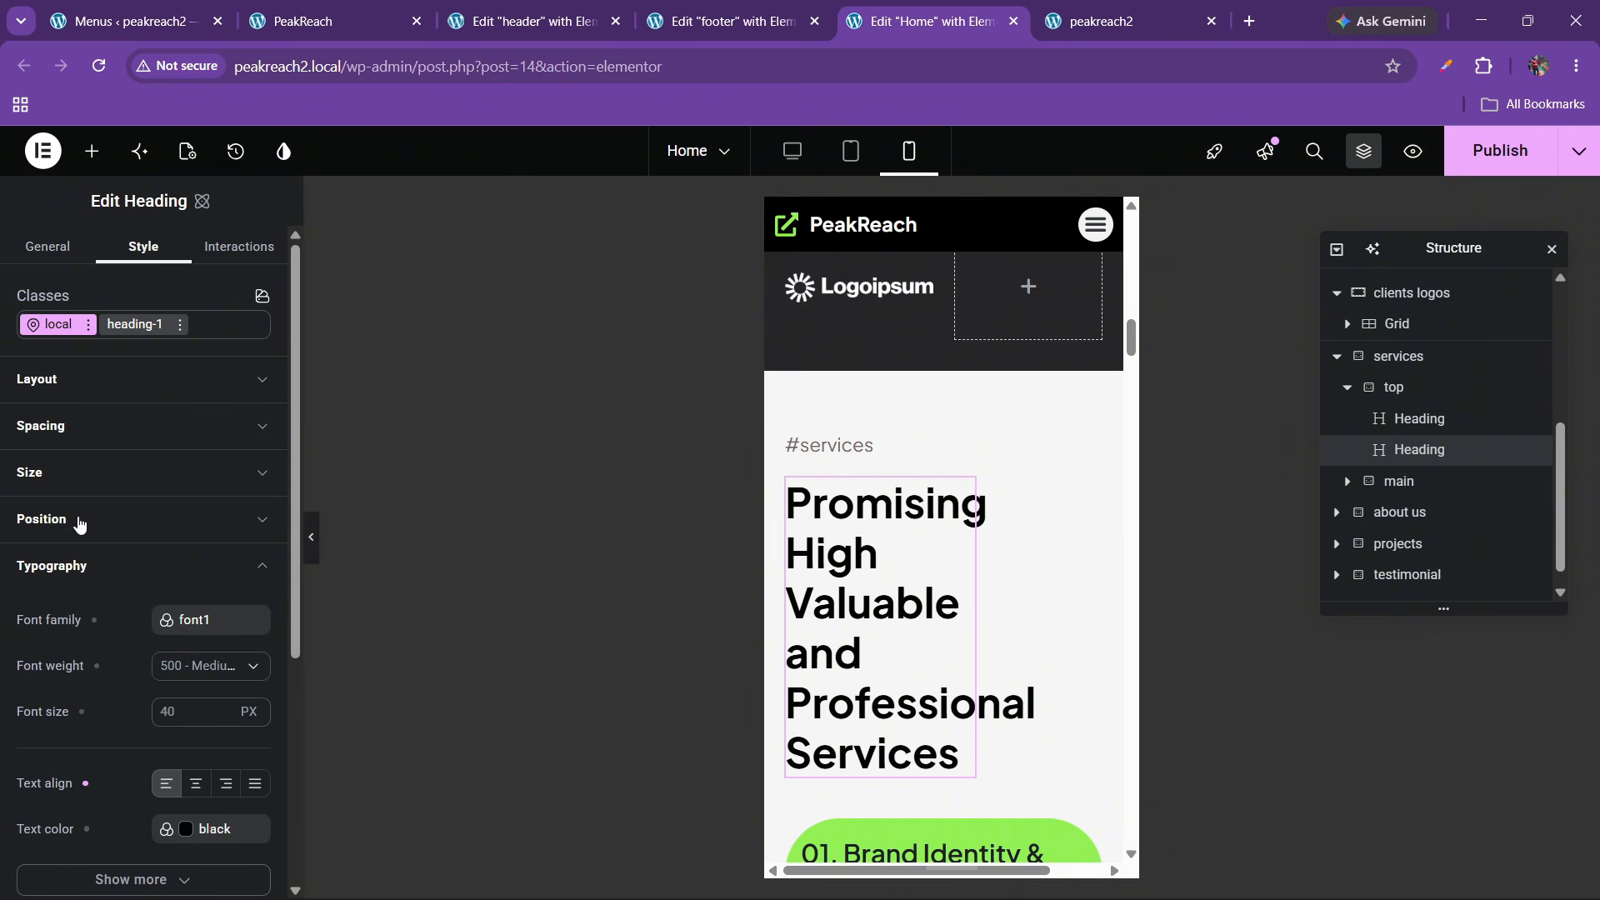
Set the 'Promising High Valuable' heading width to 100%
left_click(70, 470)
scroll(75, 516, "down", 1)
left_click(35, 448)
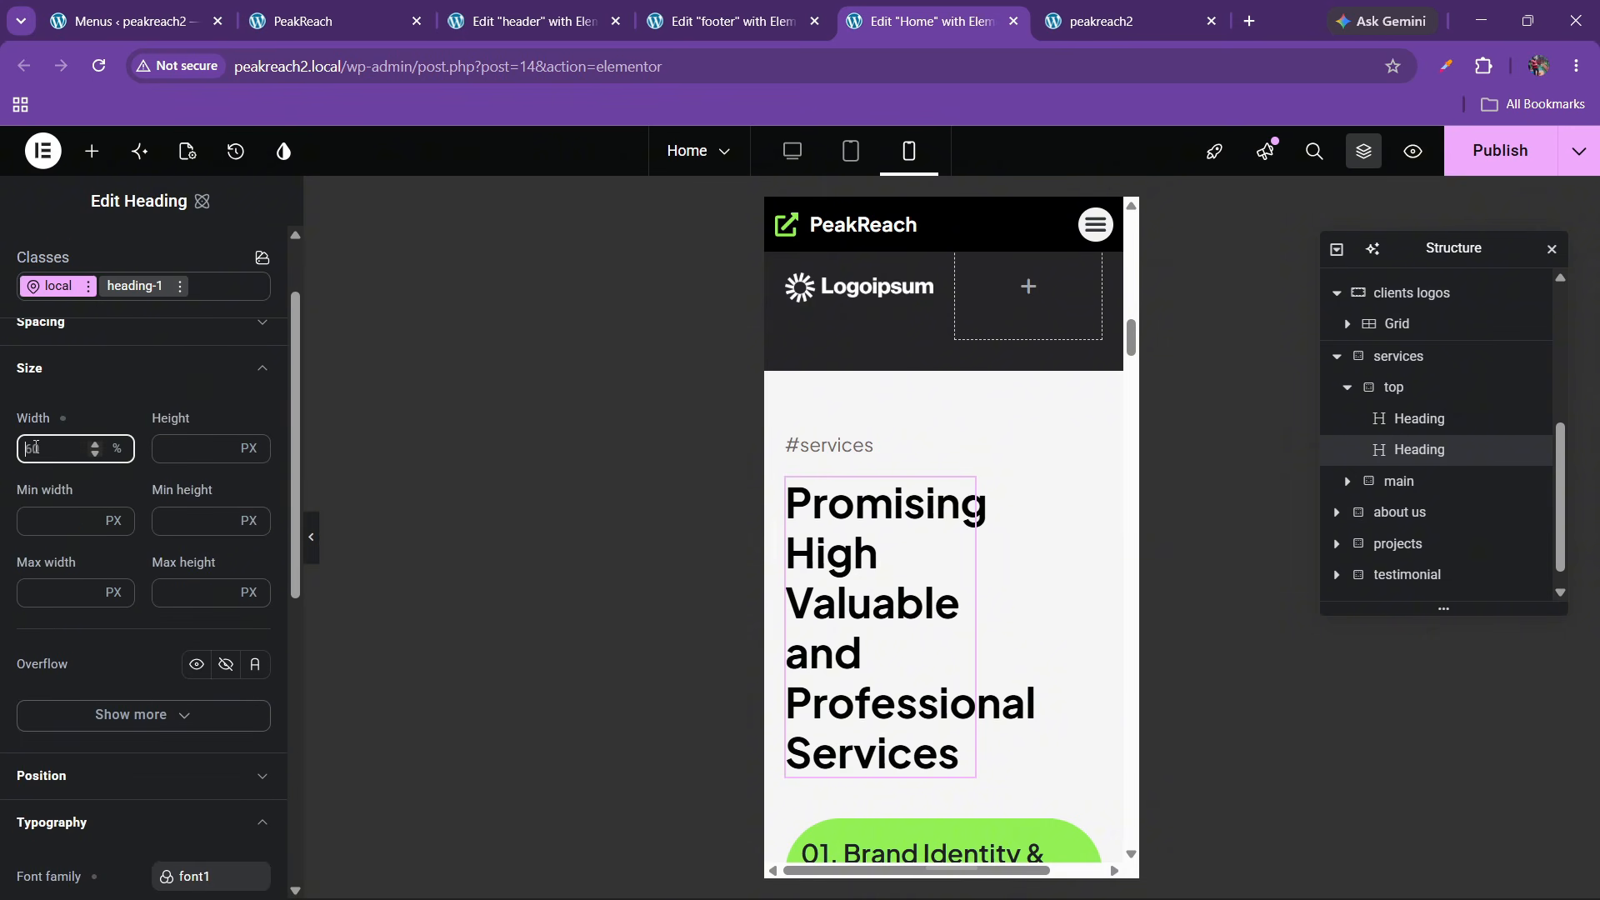
key("ctrl+a")
type("100")
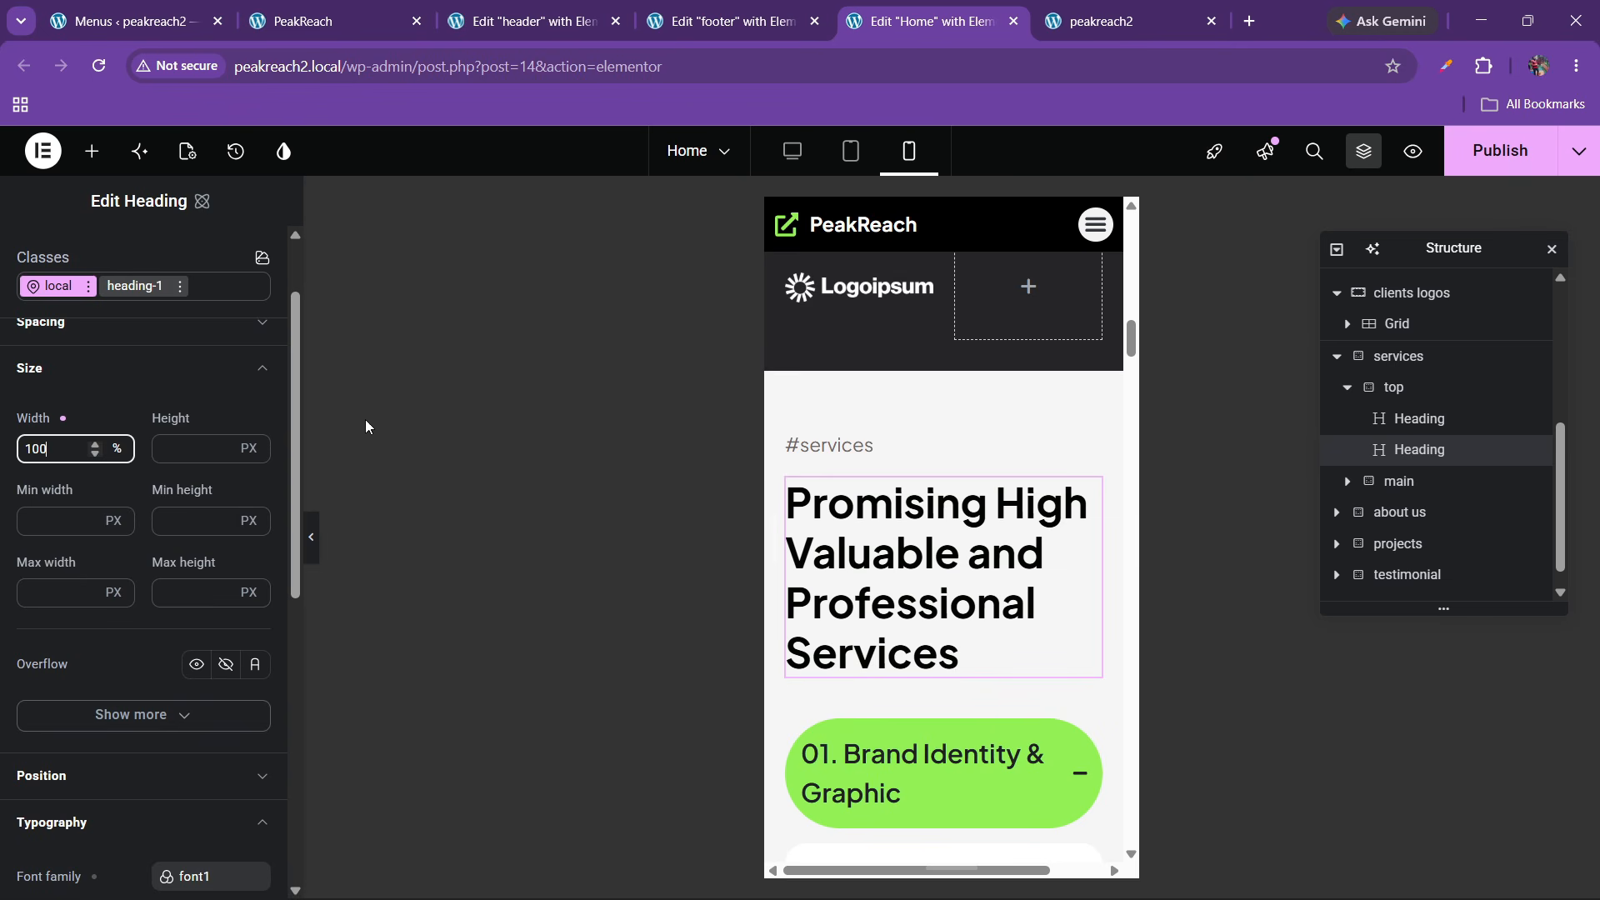
scroll(846, 528, "down", 4)
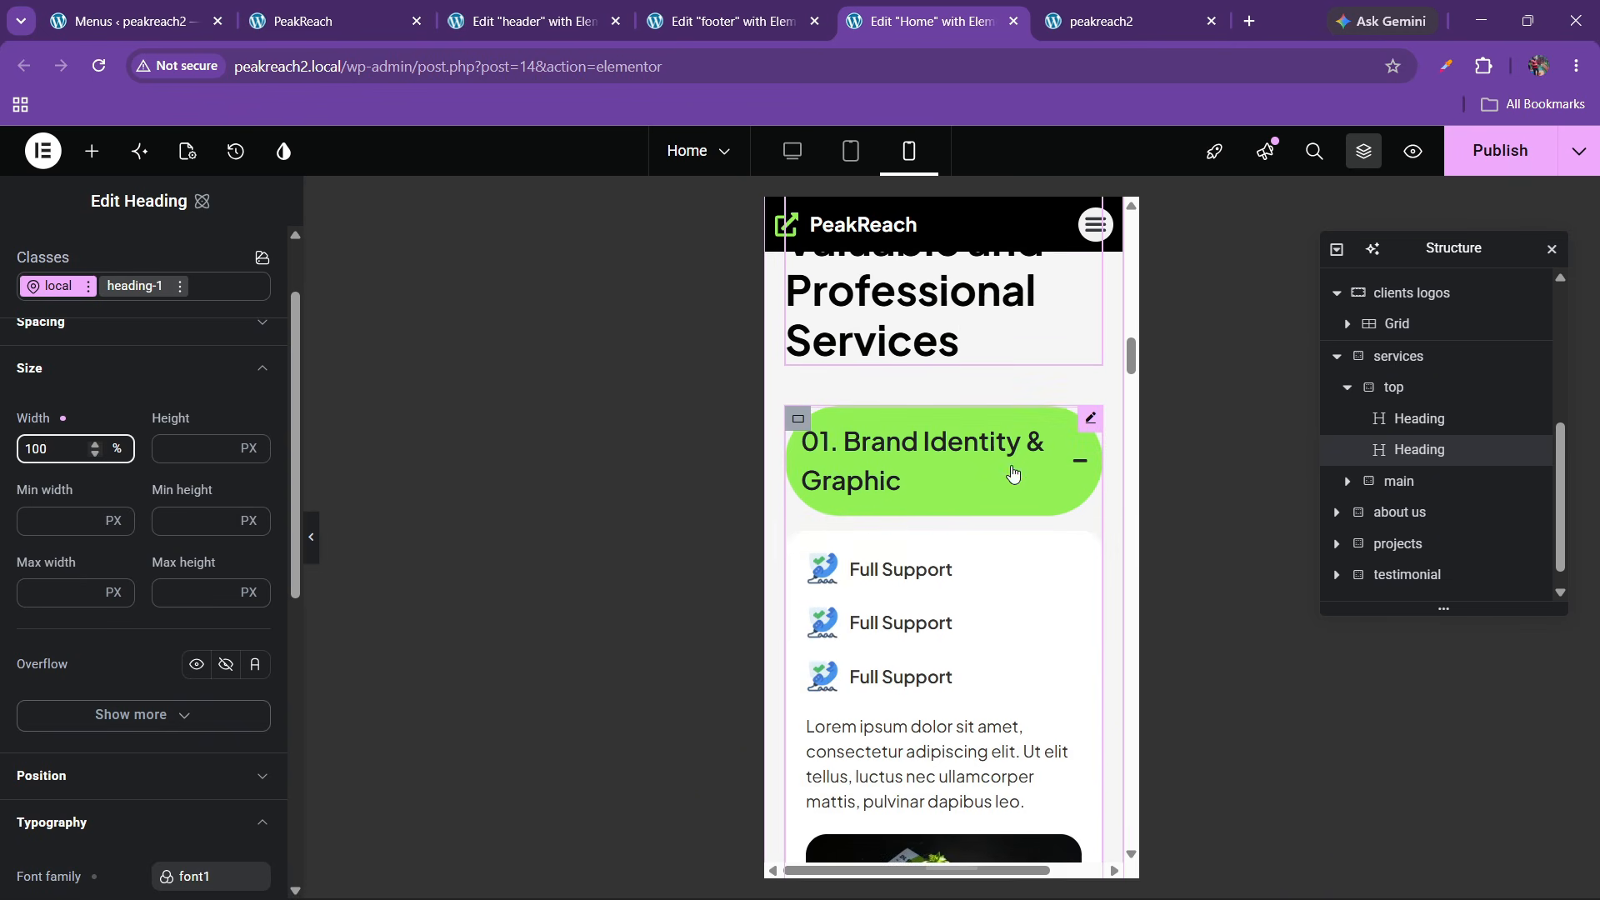
Raise the accordion header title font size to 18 px
left_click(1088, 421)
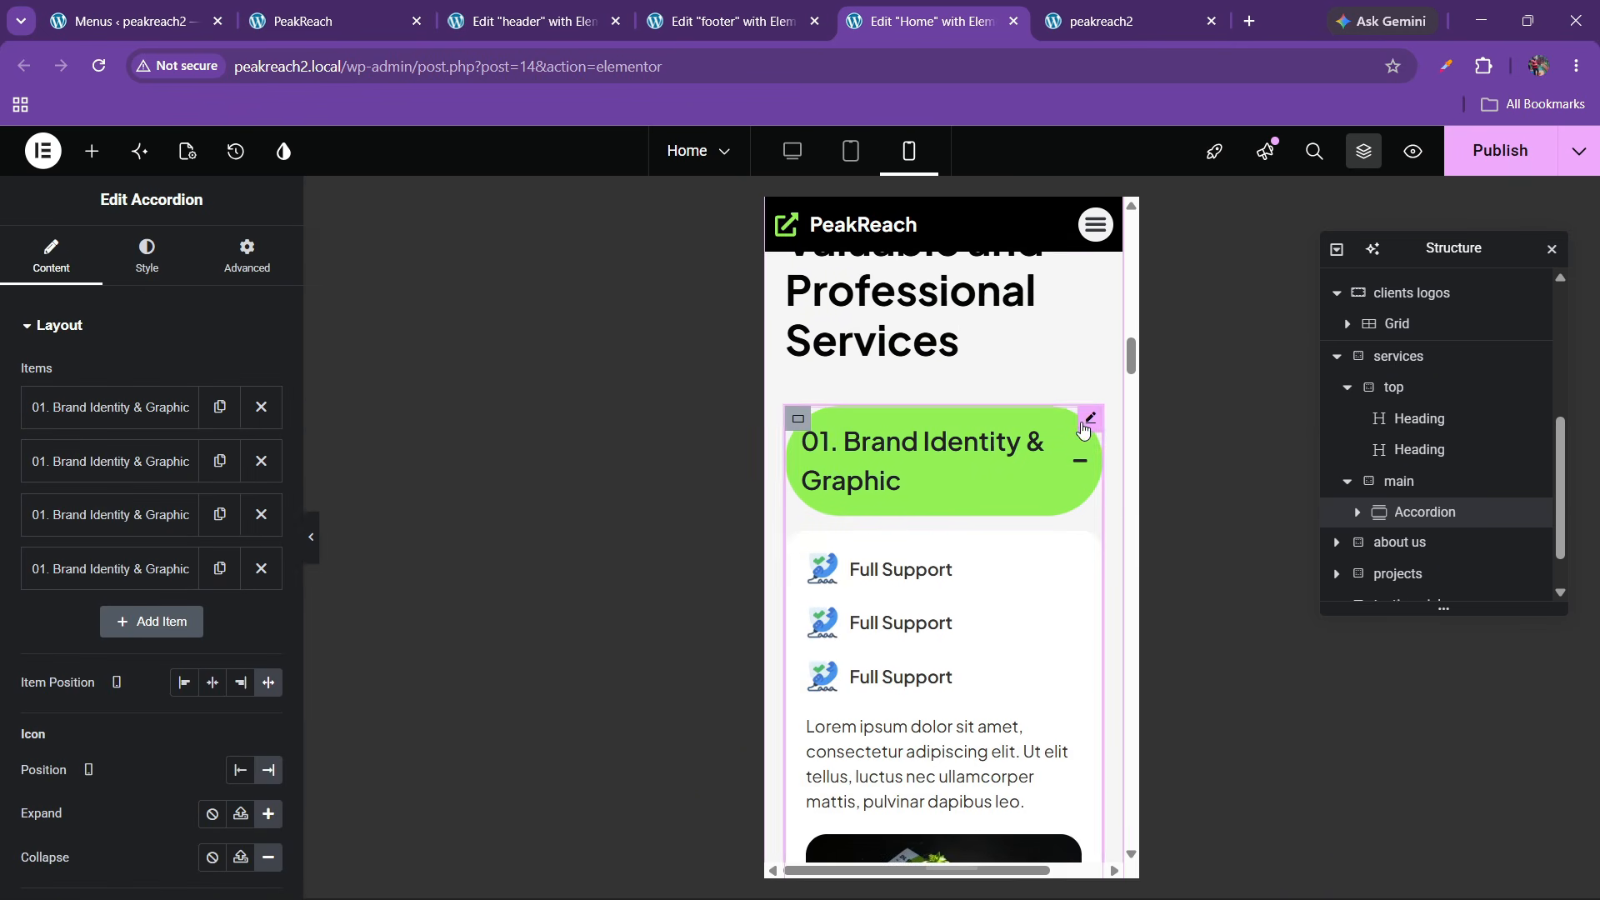
left_click(132, 279)
scroll(125, 575, "down", 1)
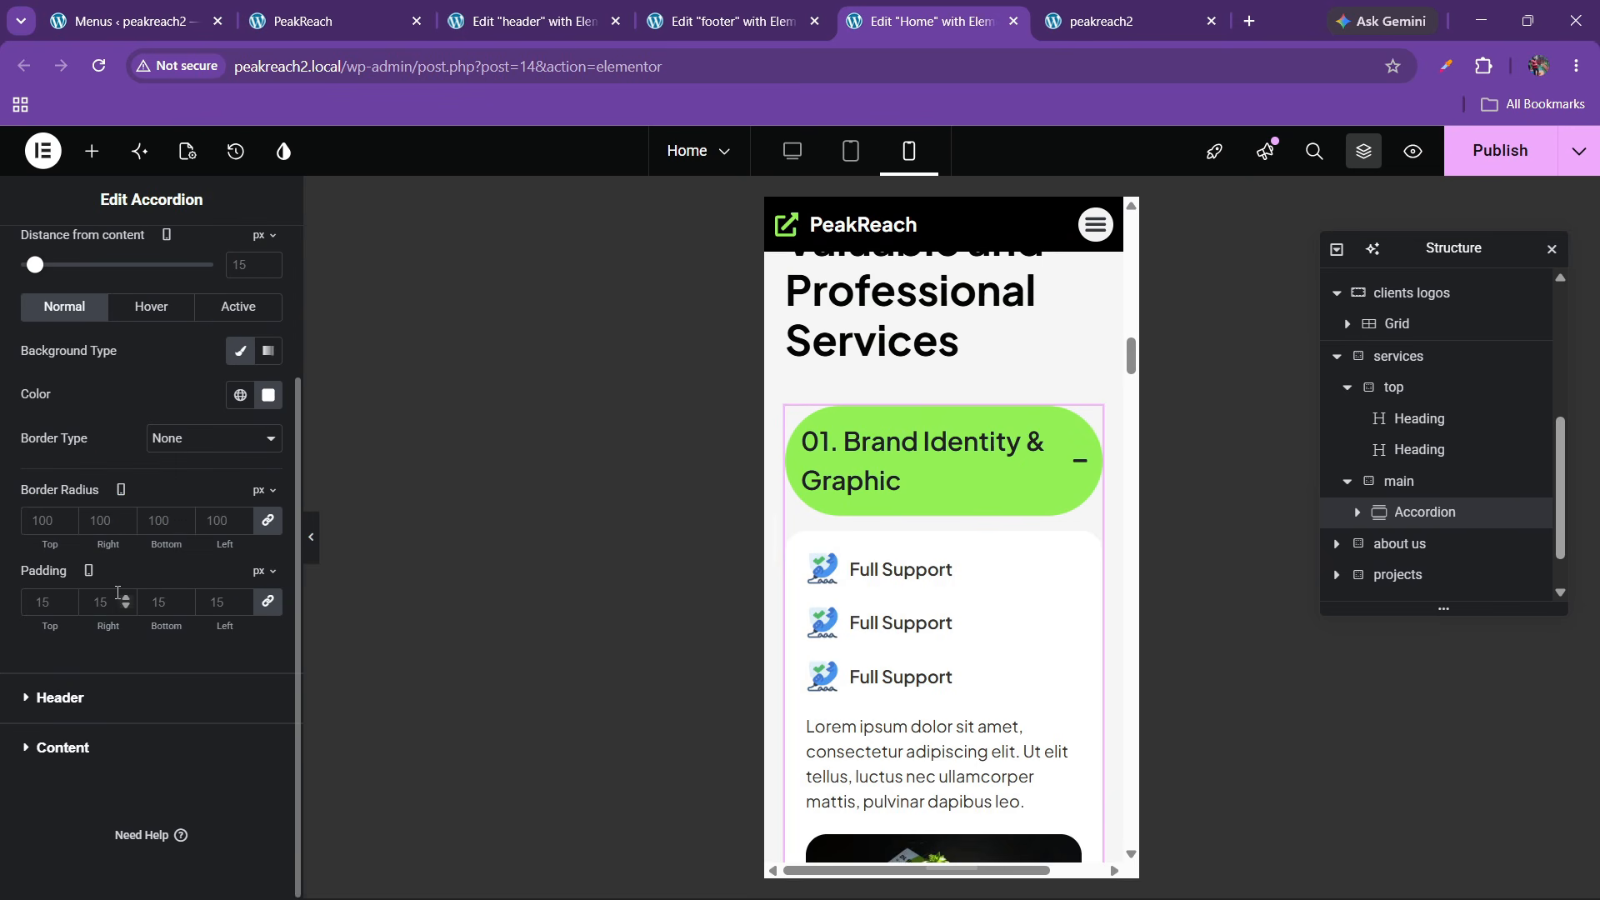
left_click(104, 696)
left_click(268, 453)
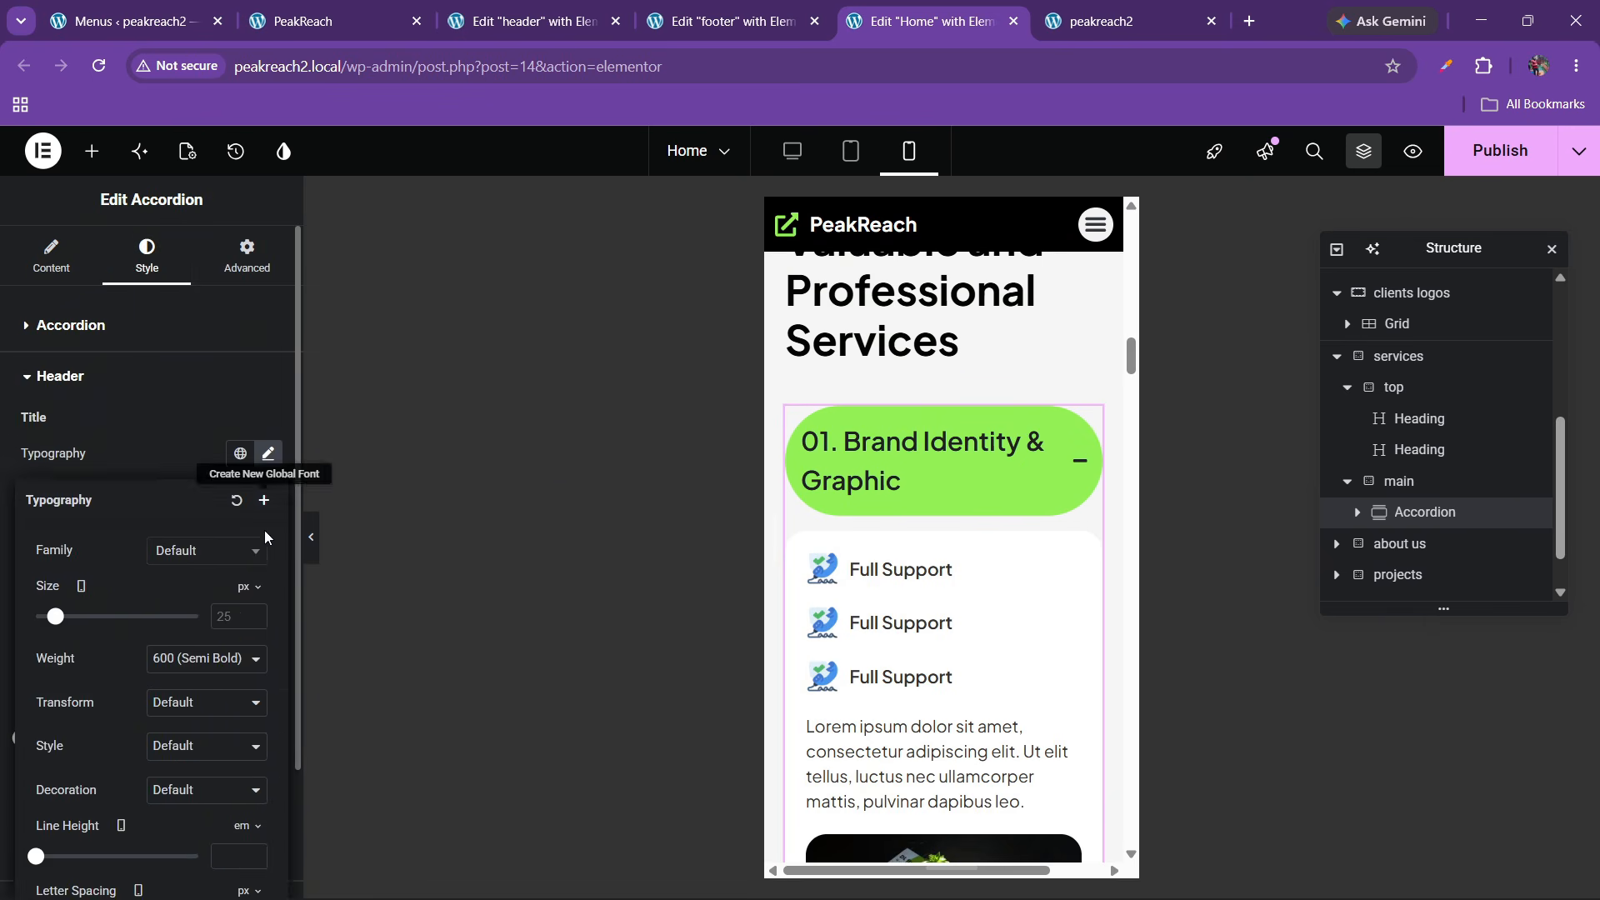
left_click(253, 613)
left_click(253, 613)
left_click(253, 613)
left_click(253, 612)
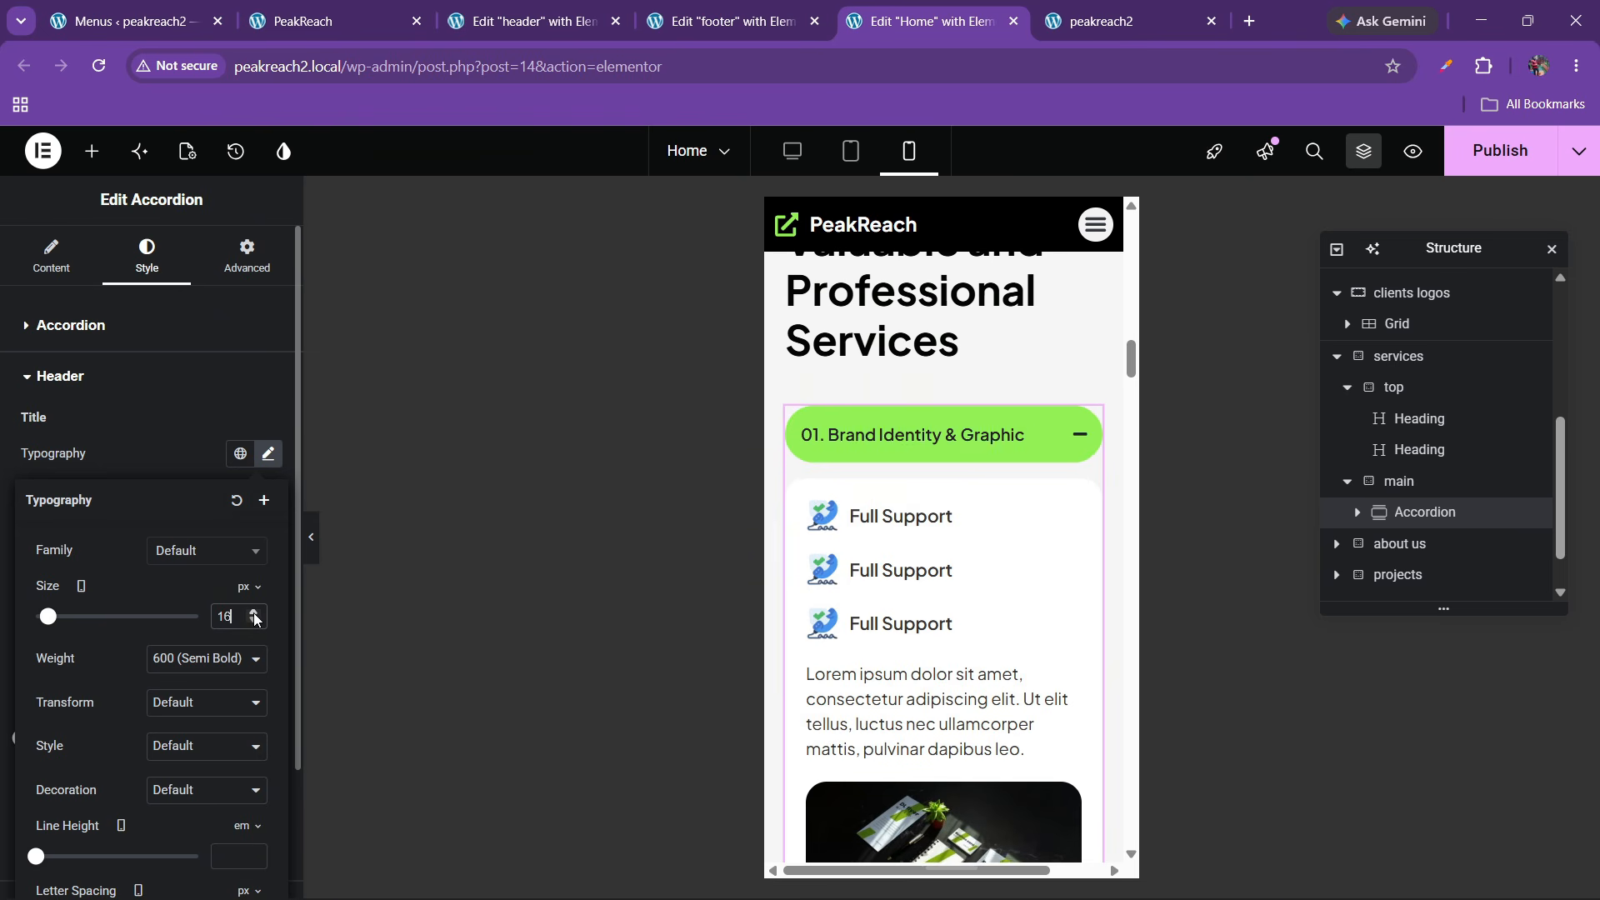
left_click(253, 612)
left_click(253, 612)
left_click(253, 613)
scroll(929, 583, "down", 5)
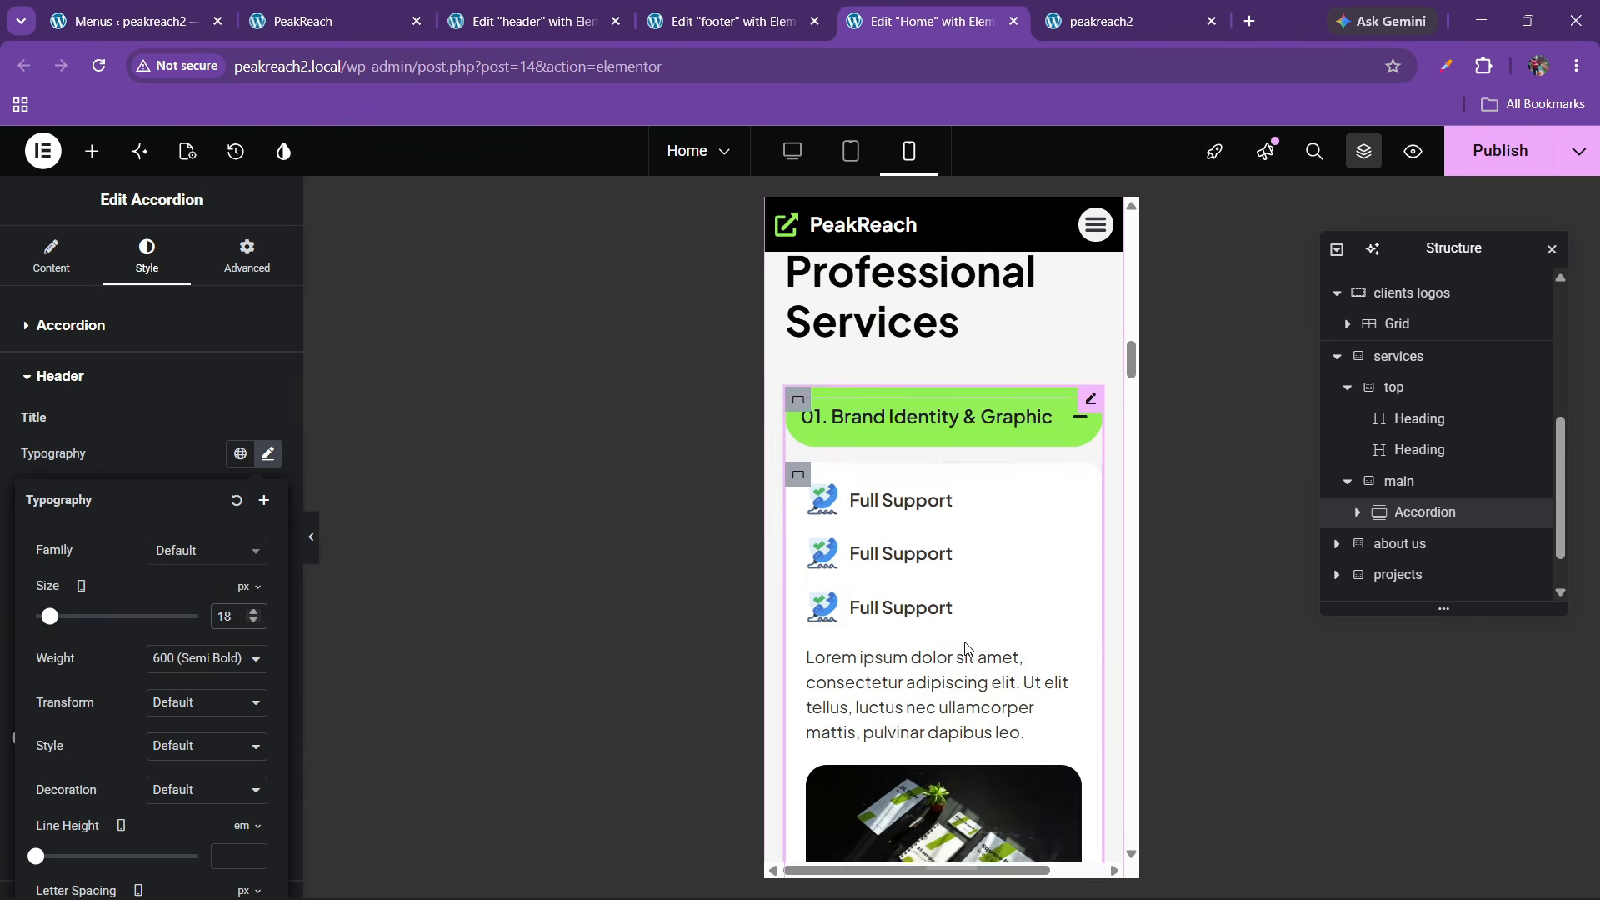
scroll(929, 633, "up", 6)
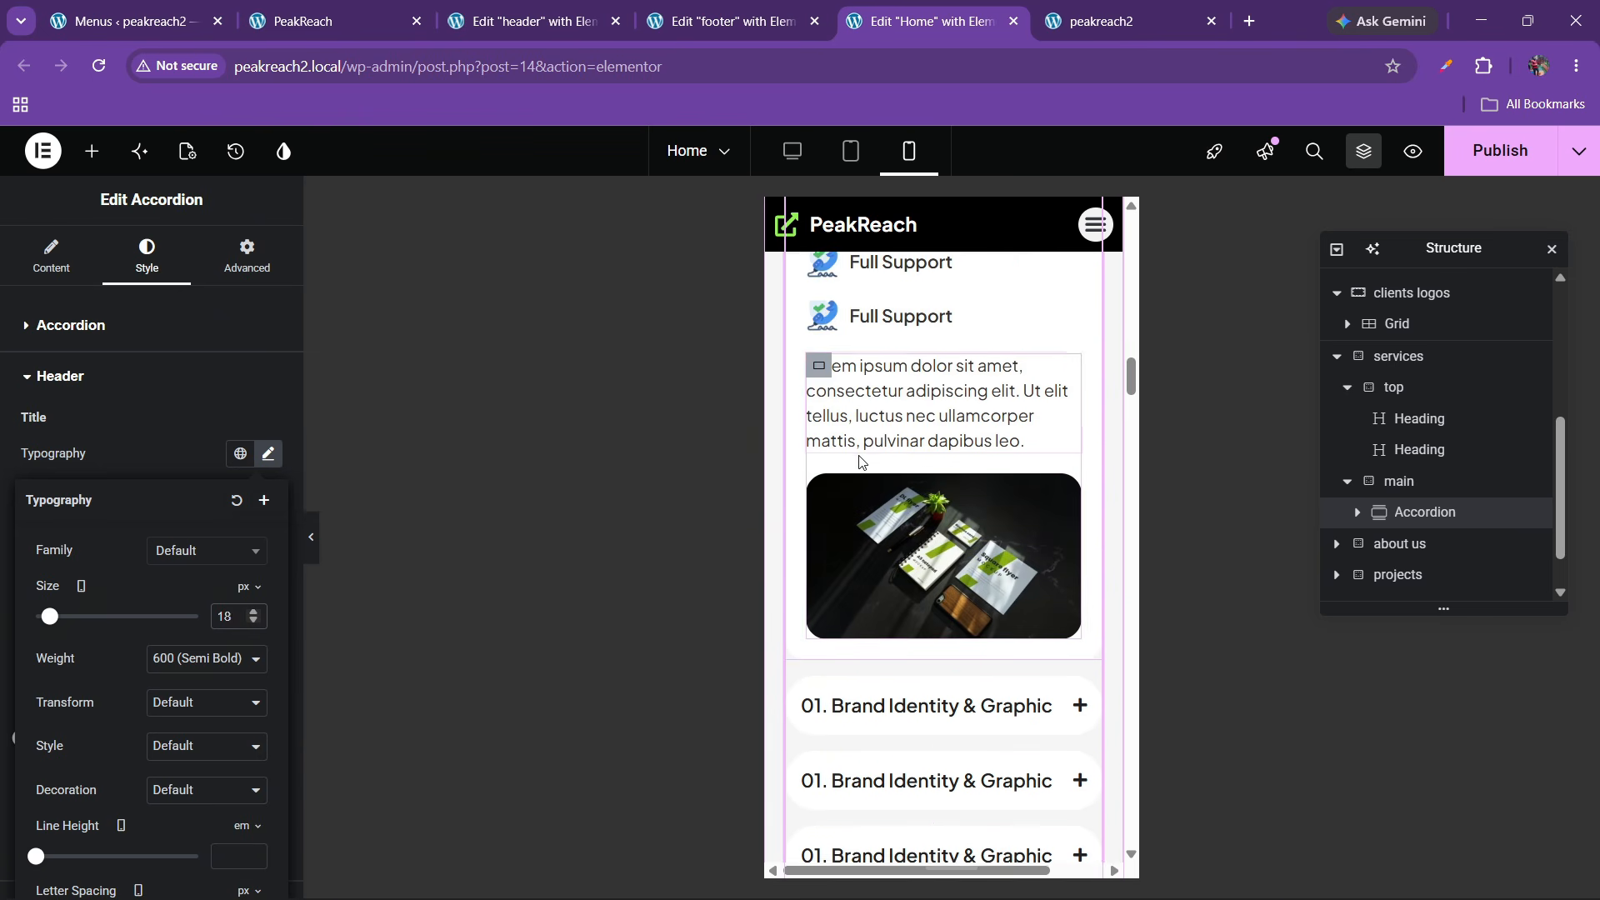
Collapse the open accordion item to check each title fits on one line
left_click(897, 500)
scroll(911, 511, "down", 4)
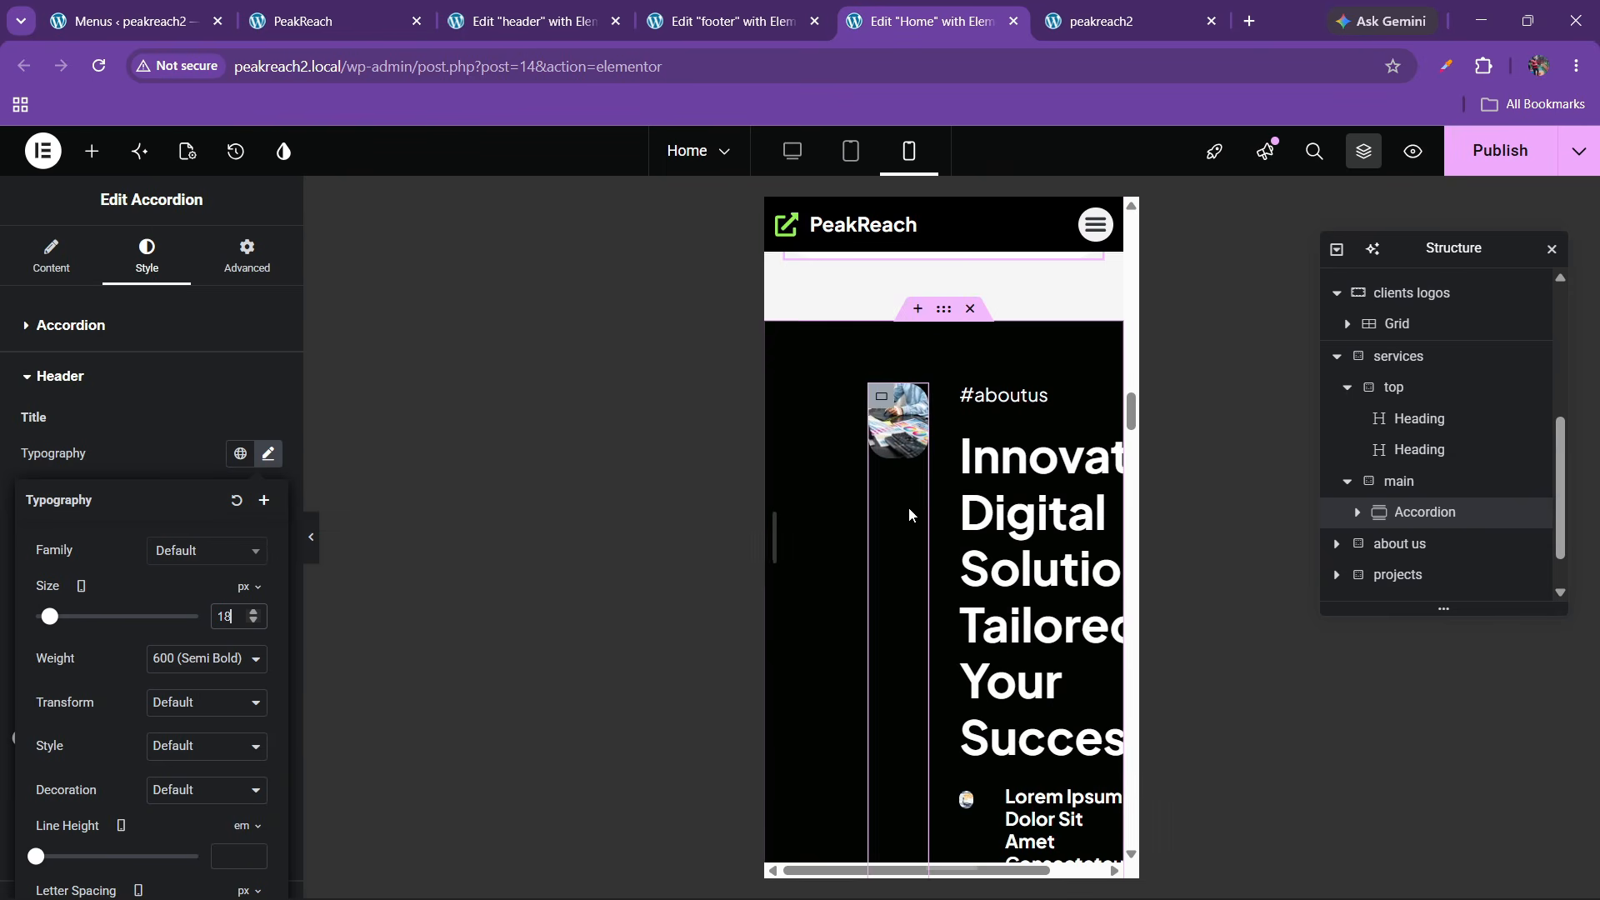
left_click_drag(942, 315, 966, 332)
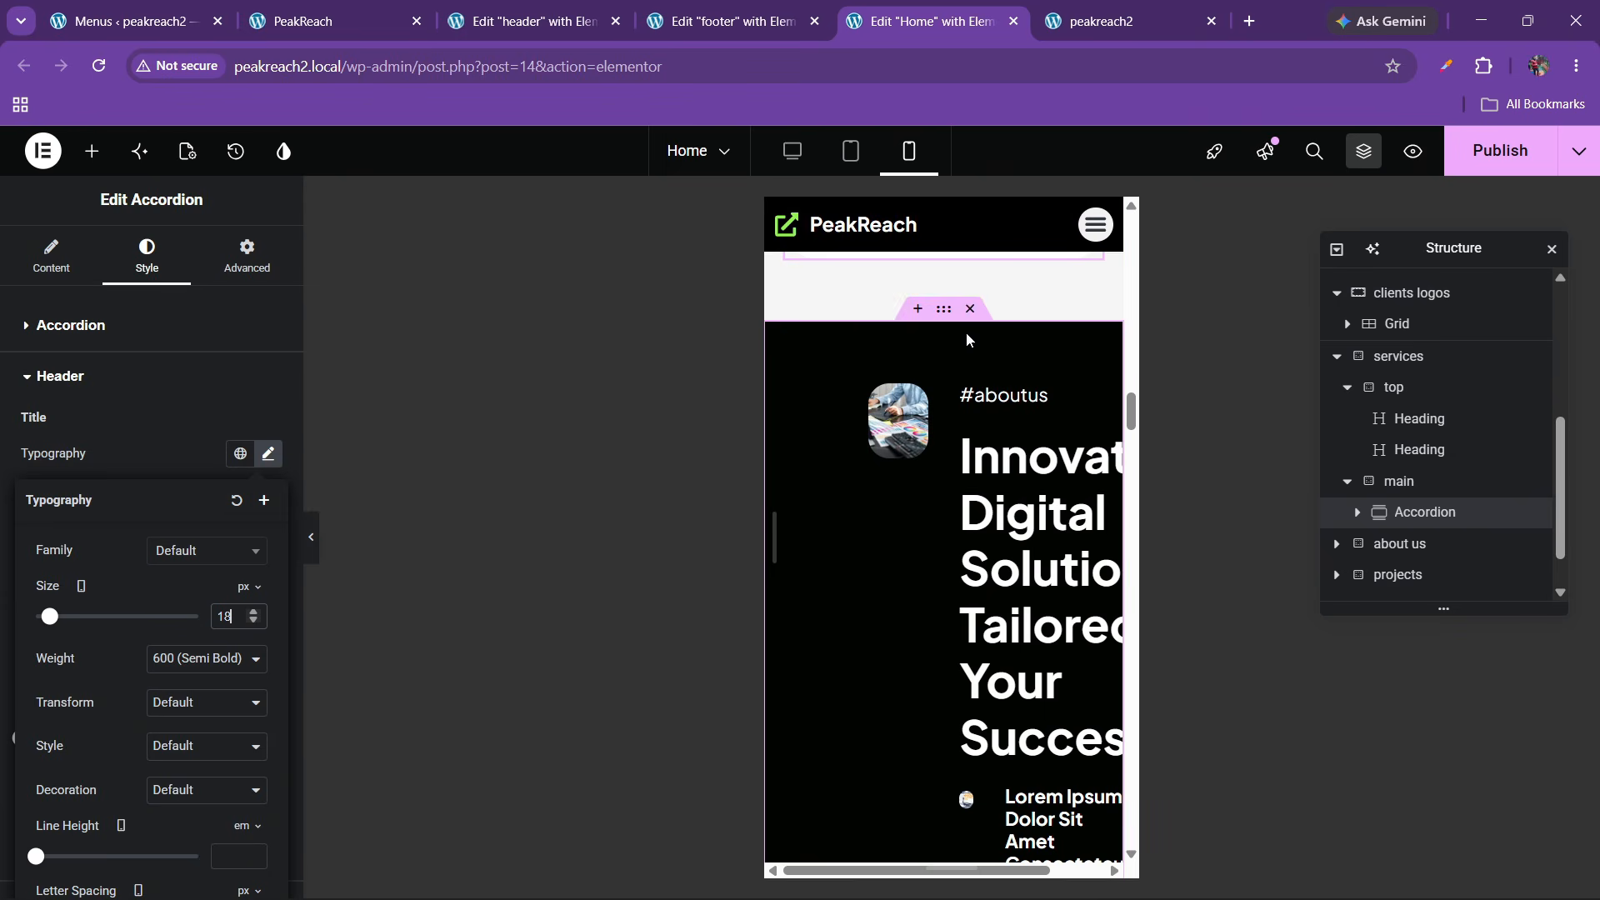
left_click(1451, 554)
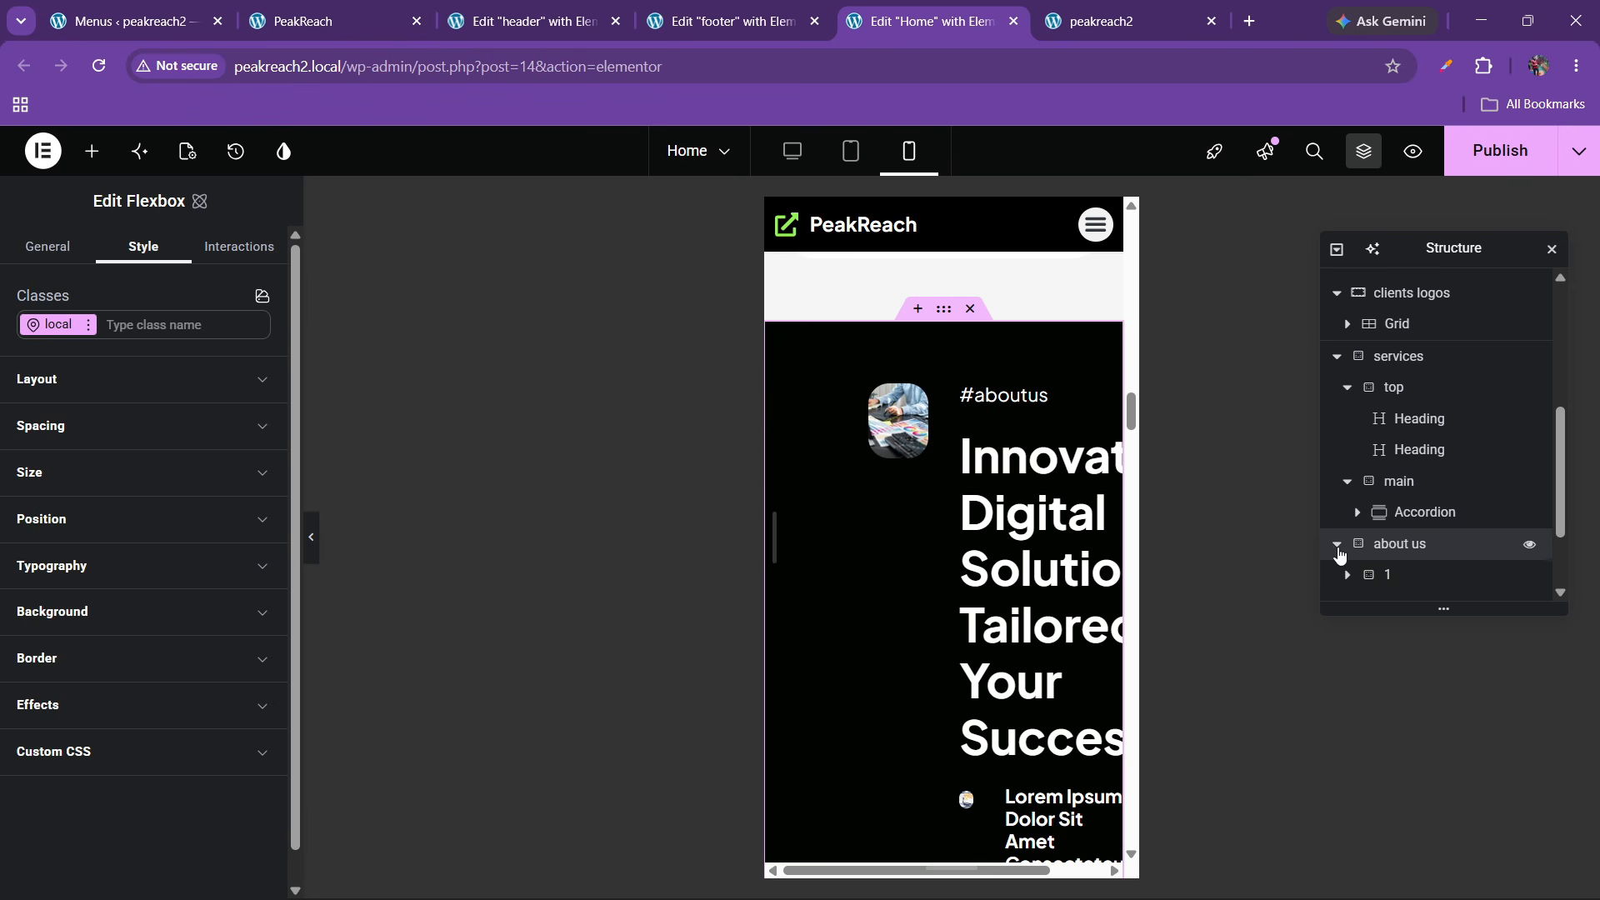
Set the about-us section's right and left padding to 20 on mobile
left_click(85, 473)
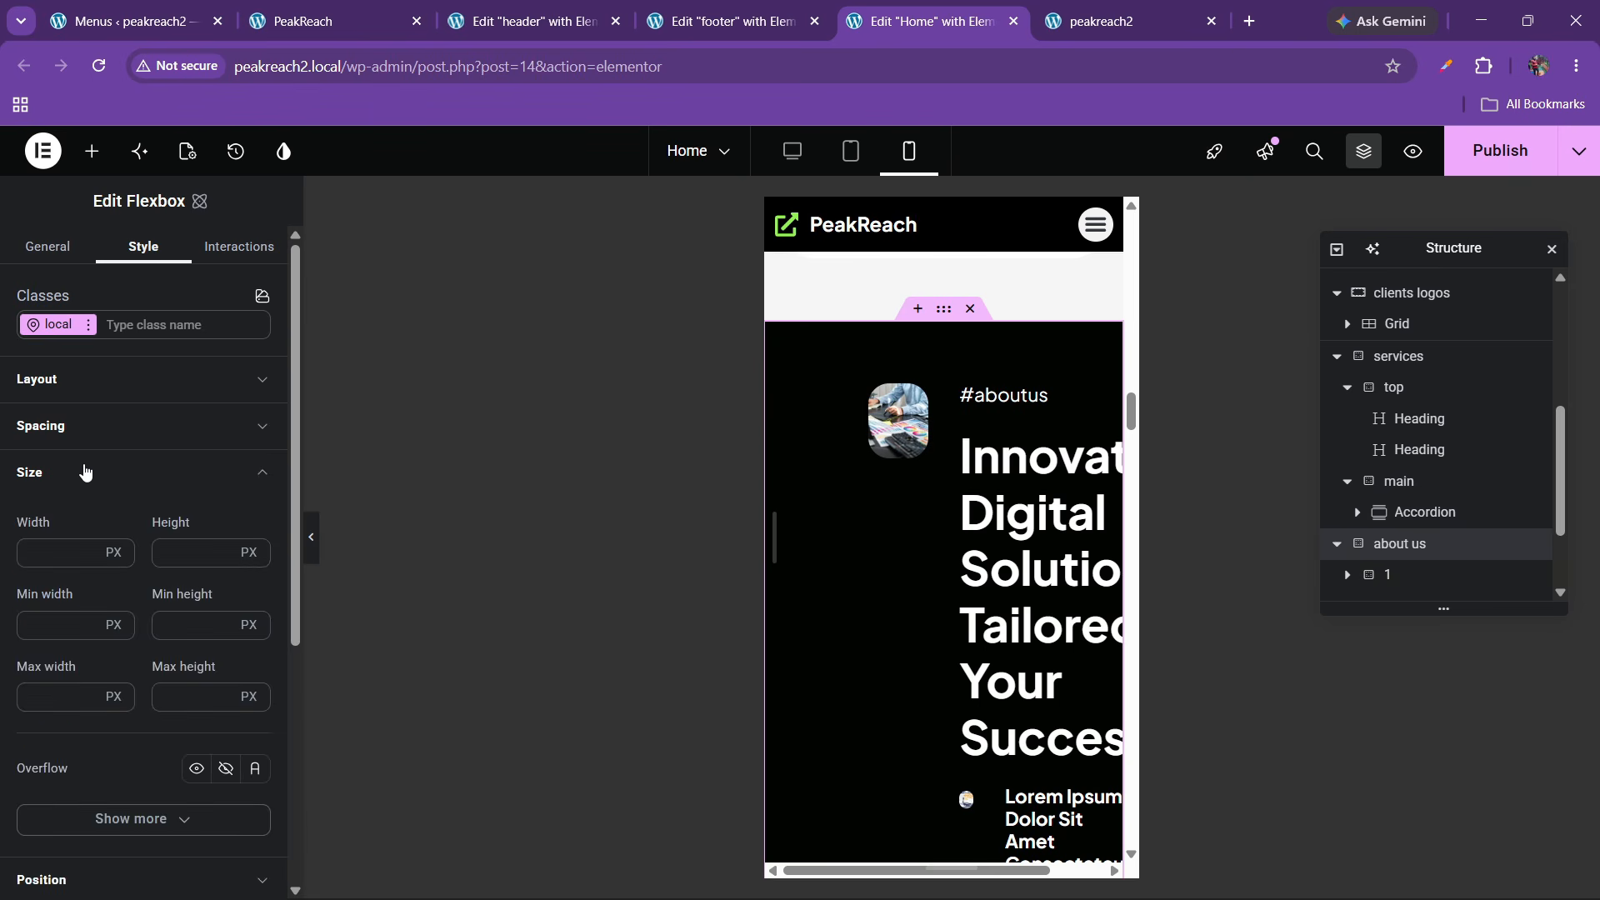
left_click(85, 472)
left_click(70, 426)
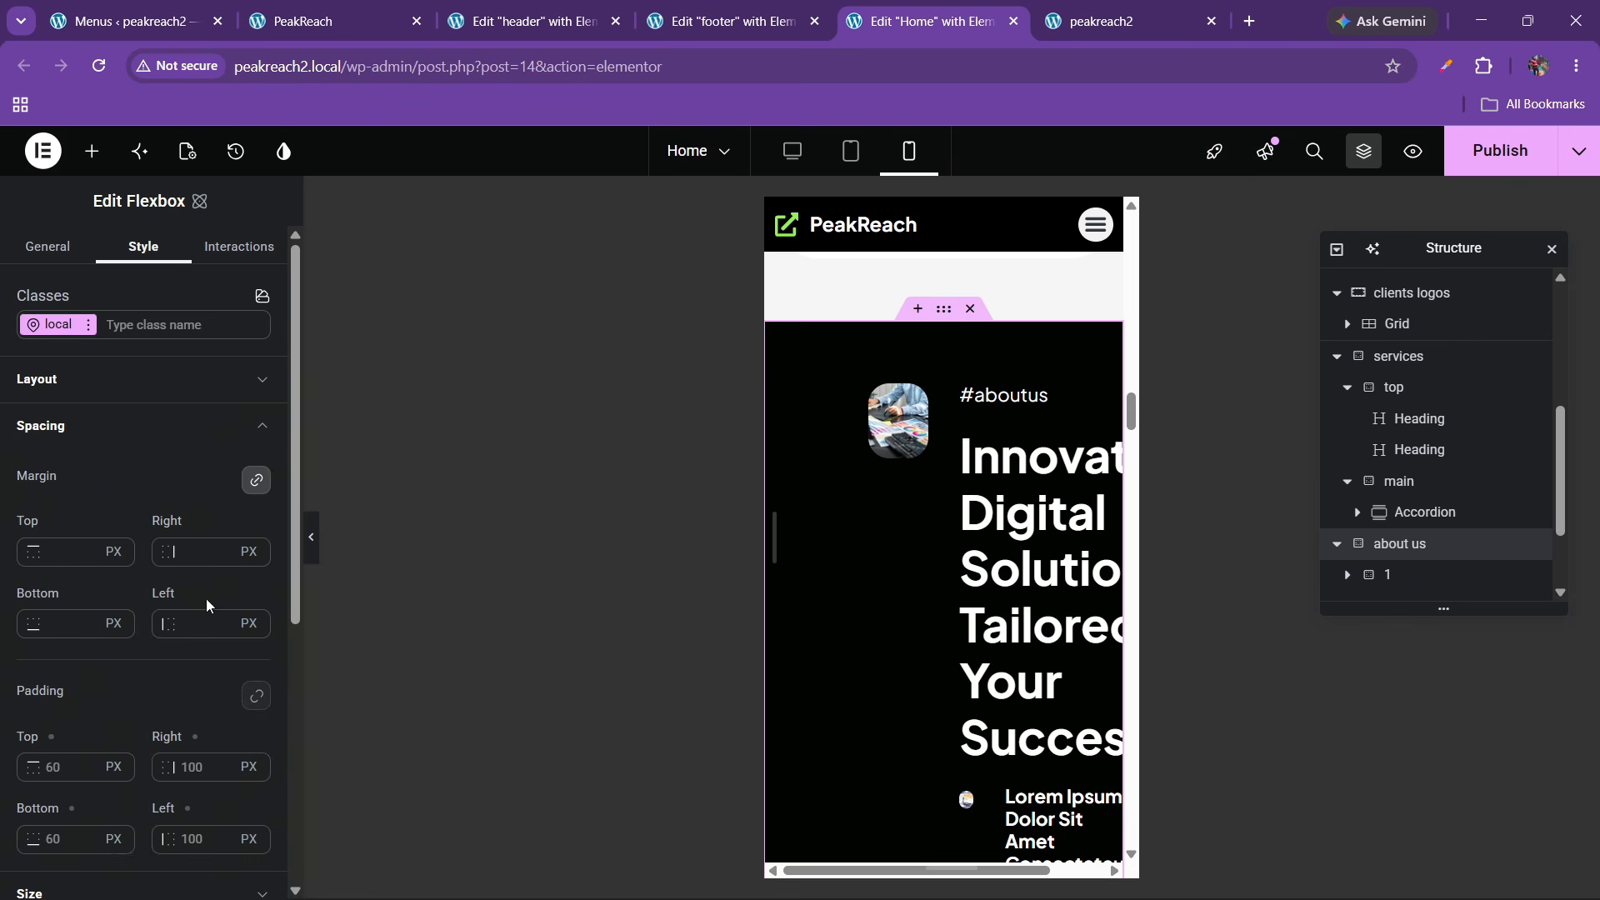
left_click(187, 768)
type("20")
left_click(197, 837)
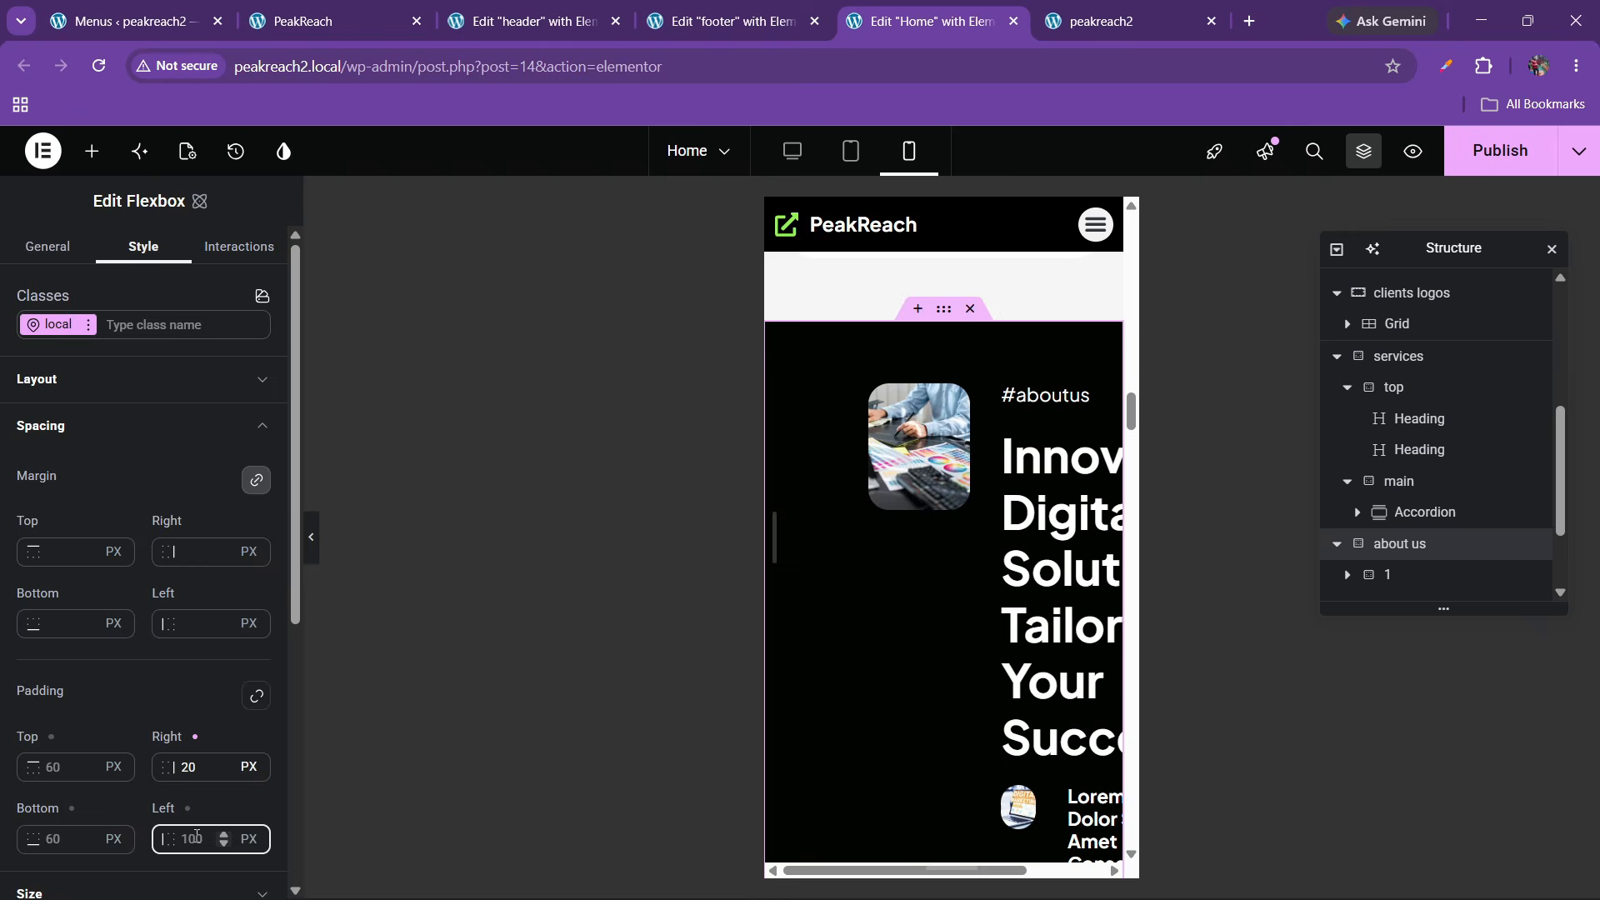
type("20")
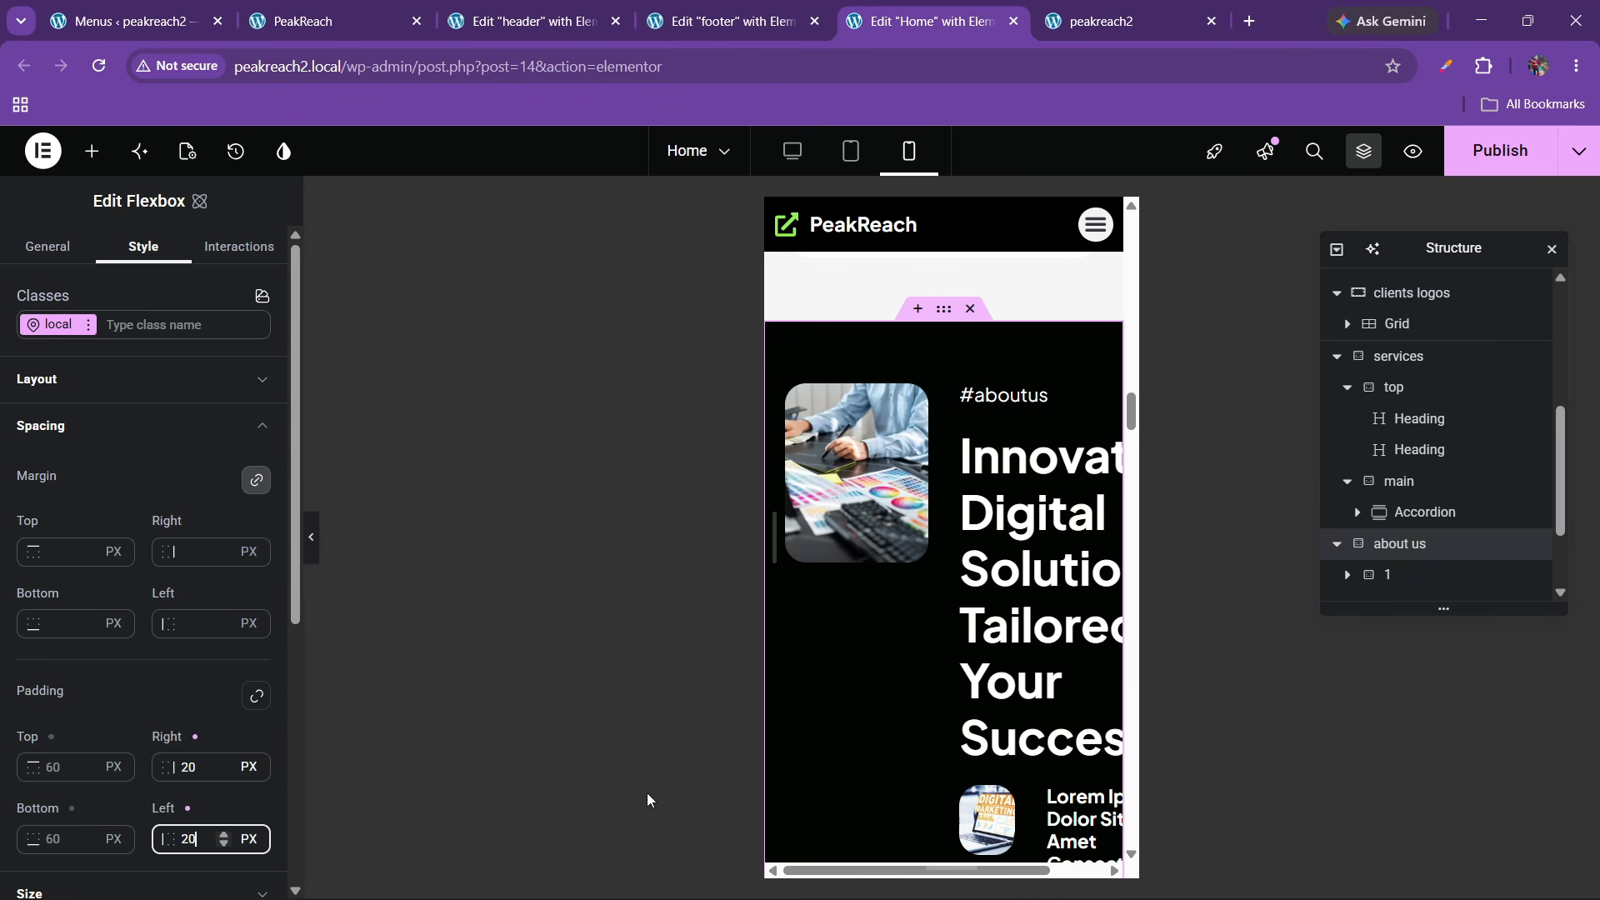
scroll(1385, 583, "down", 1)
scroll(1385, 579, "up", 1)
Stack the about-us columns vertically and align their content to the start
left_click(1391, 566)
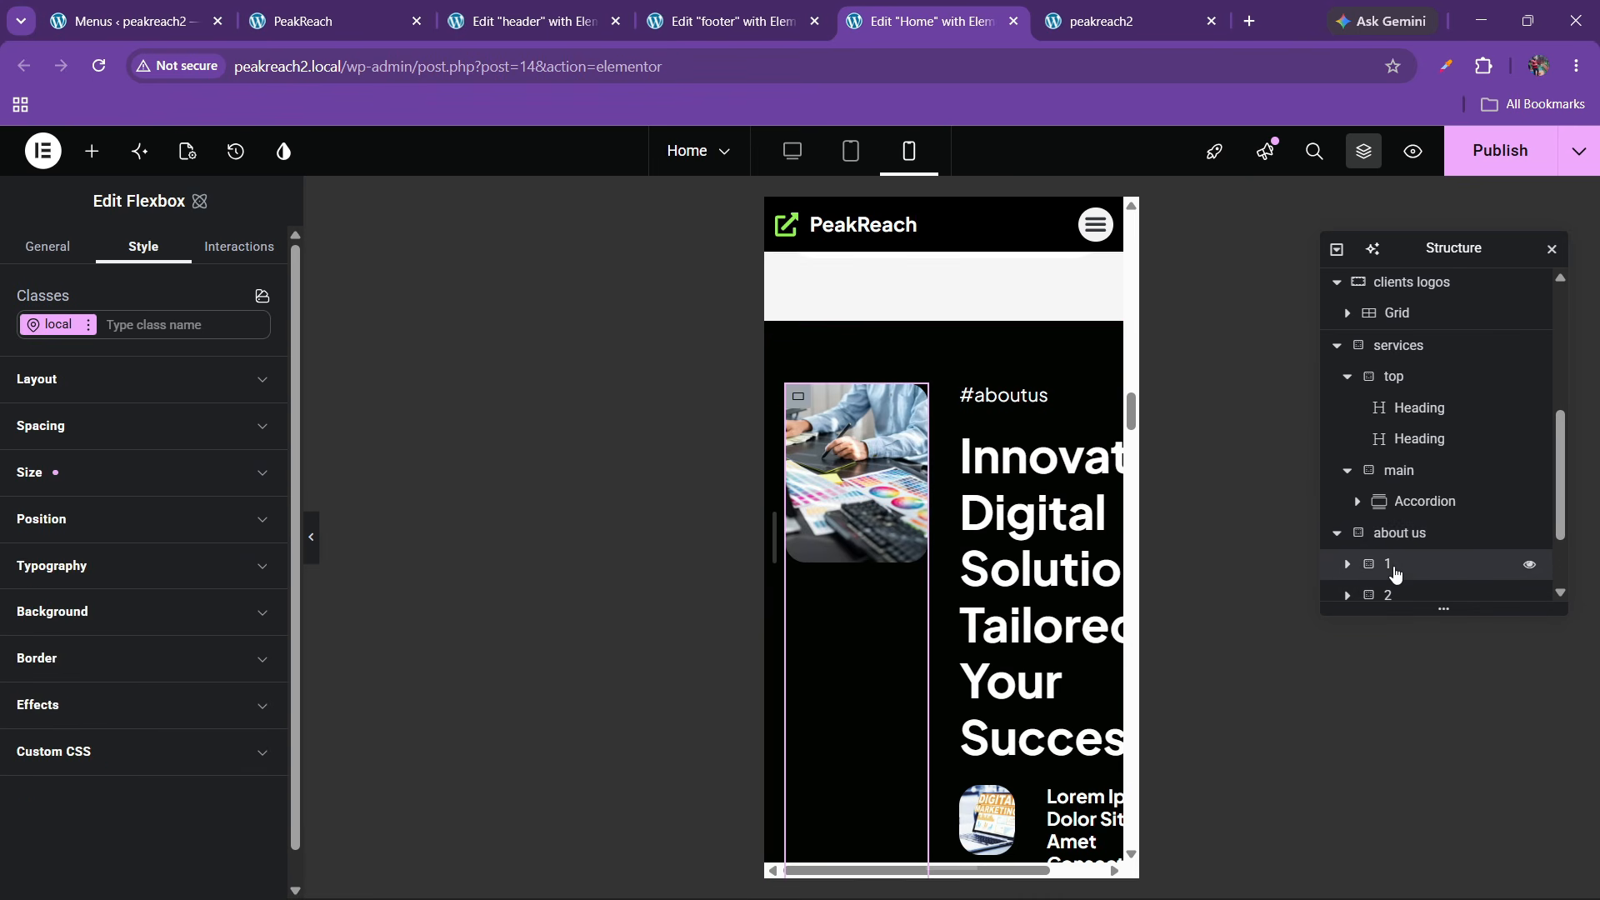
left_click(1396, 592)
left_click(1405, 537)
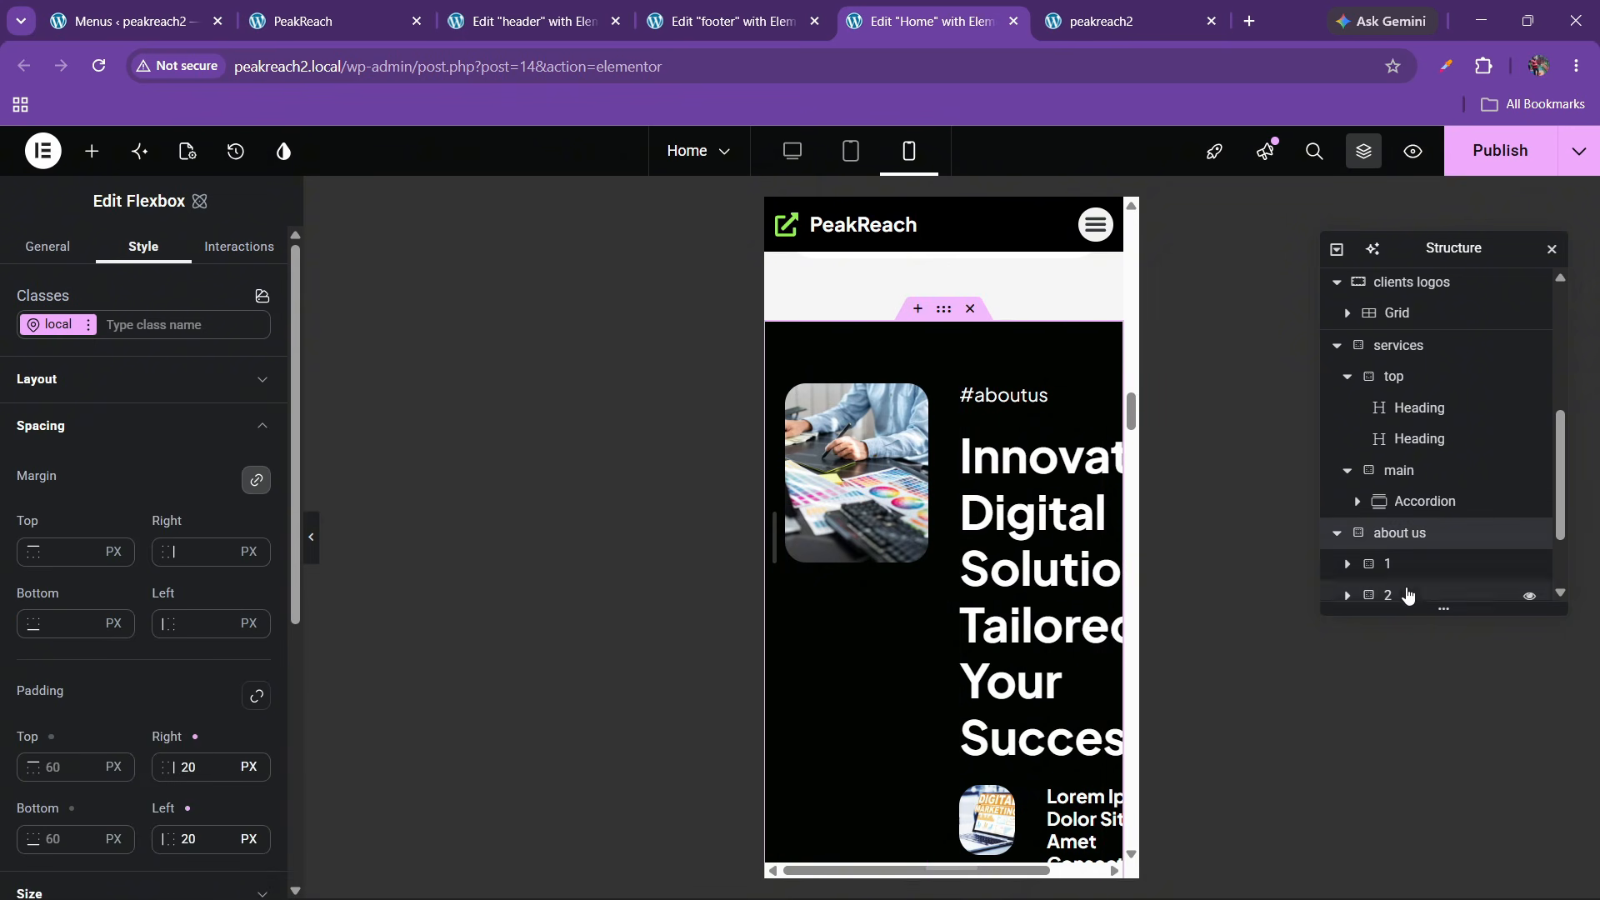
left_click(88, 381)
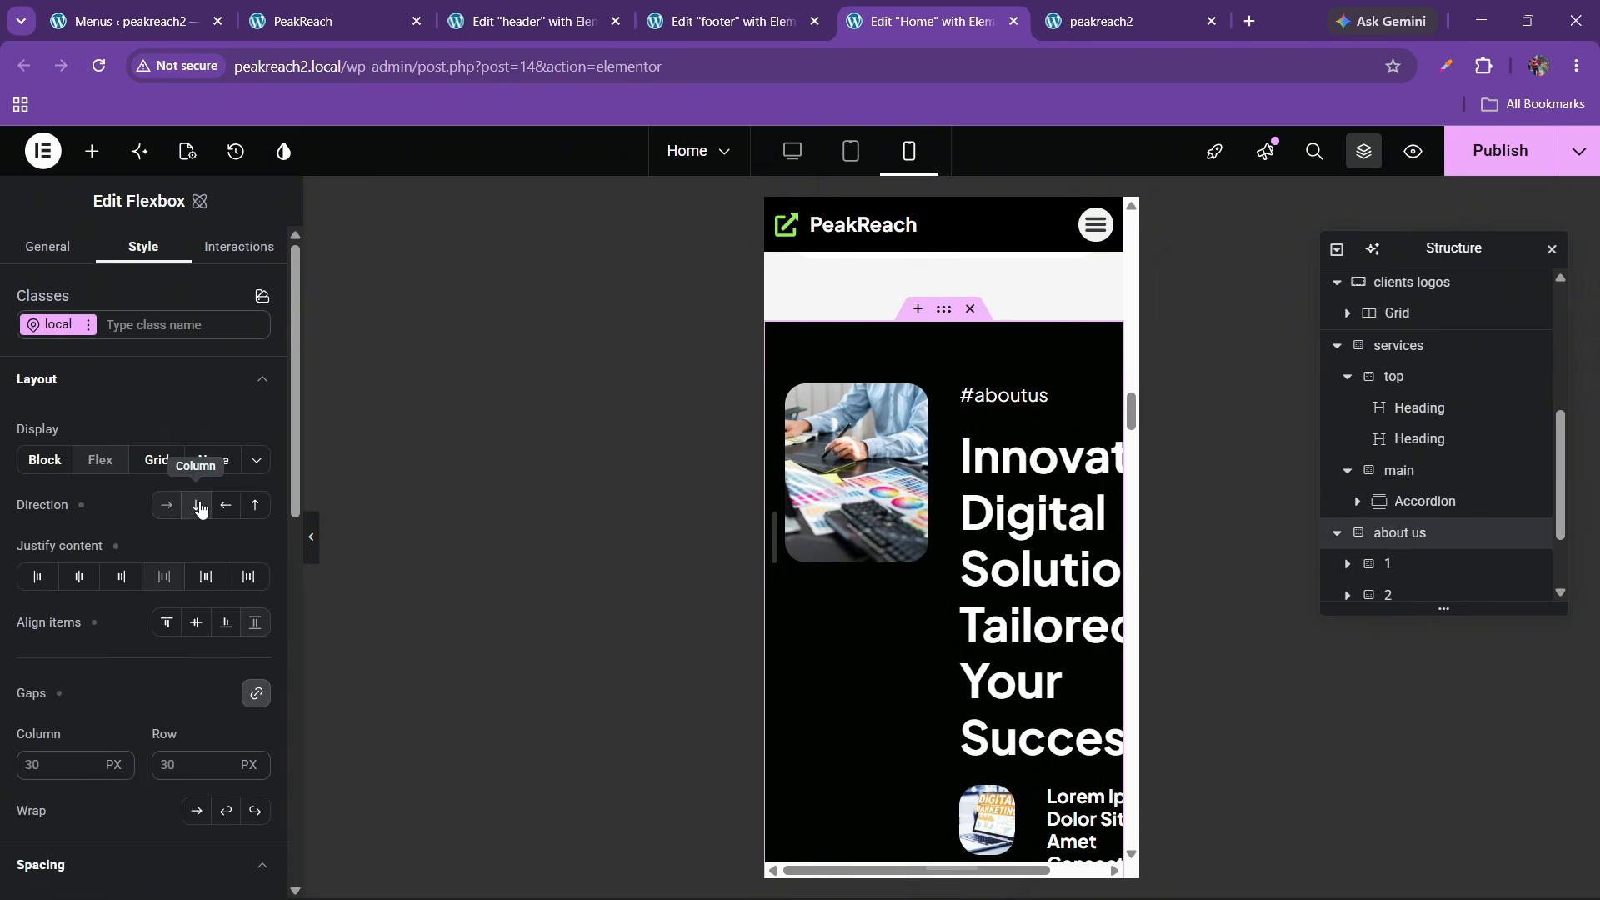
left_click(197, 505)
left_click(167, 622)
scroll(983, 551, "down", 3)
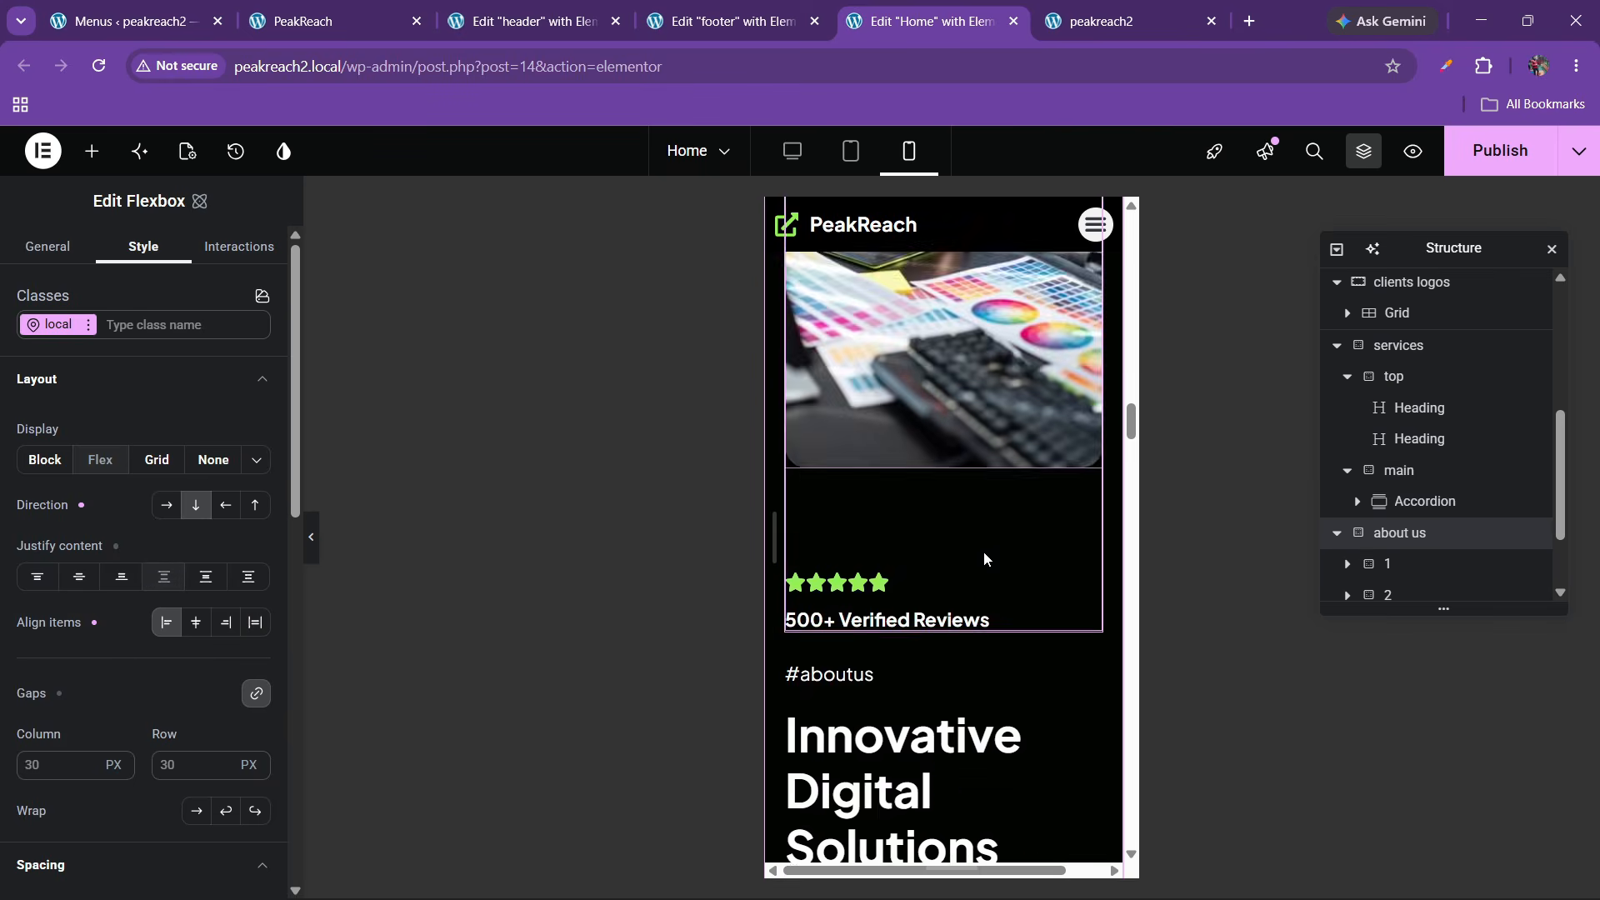
scroll(983, 552, "down", 4)
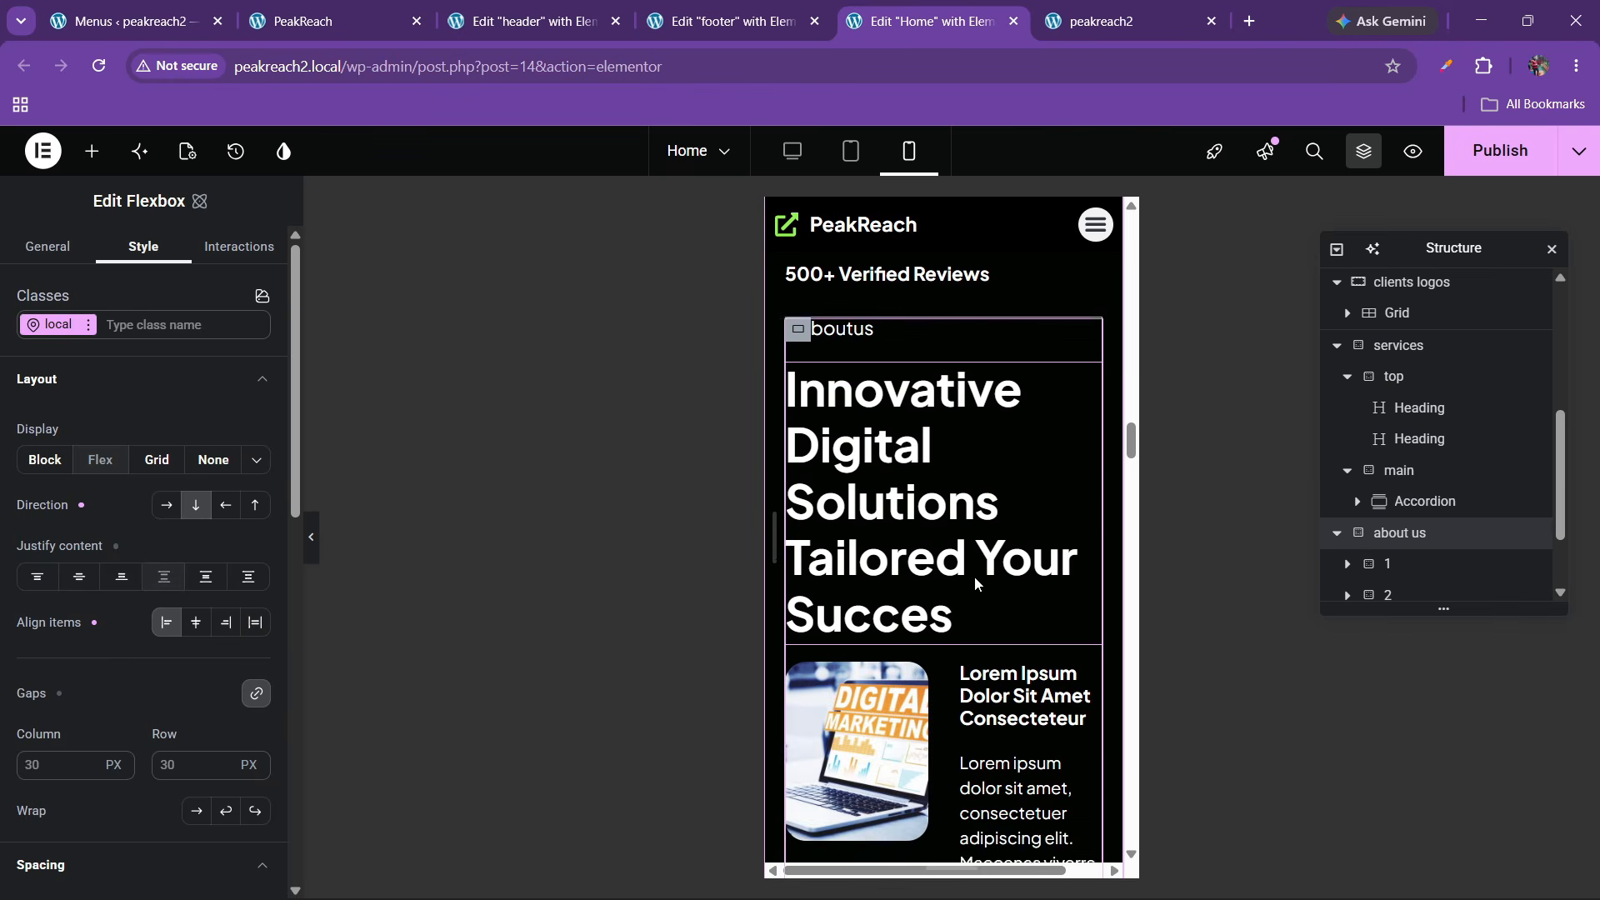
scroll(977, 583, "down", 2)
scroll(875, 542, "up", 1)
Set the 'Innovative Digital Solutions' heading font size to 30
left_click(835, 508)
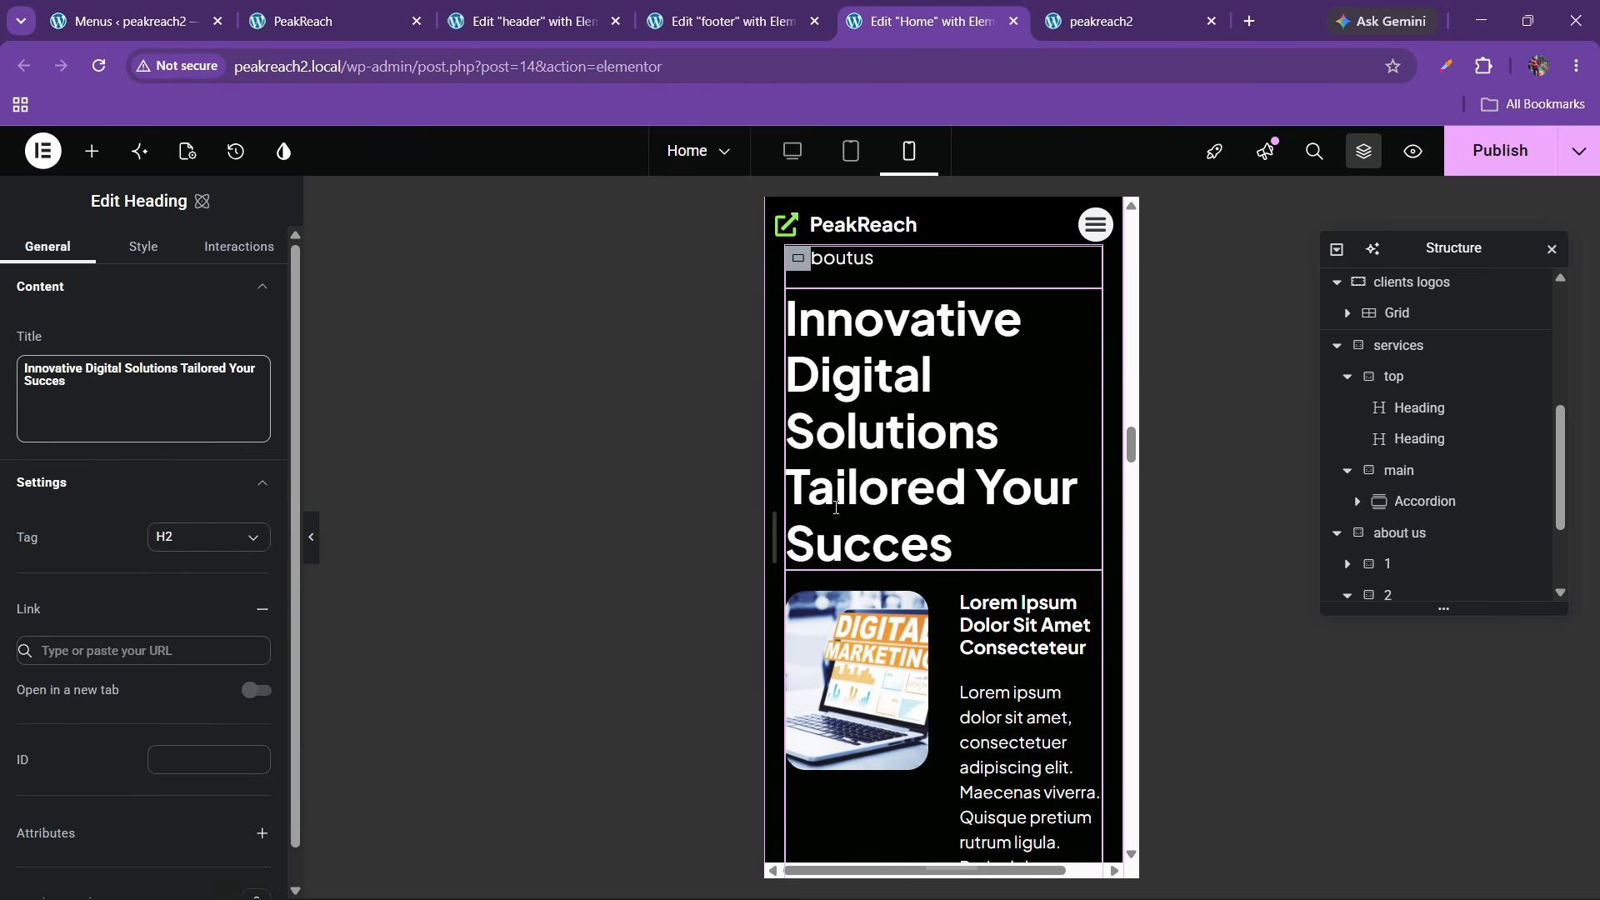
left_click(143, 247)
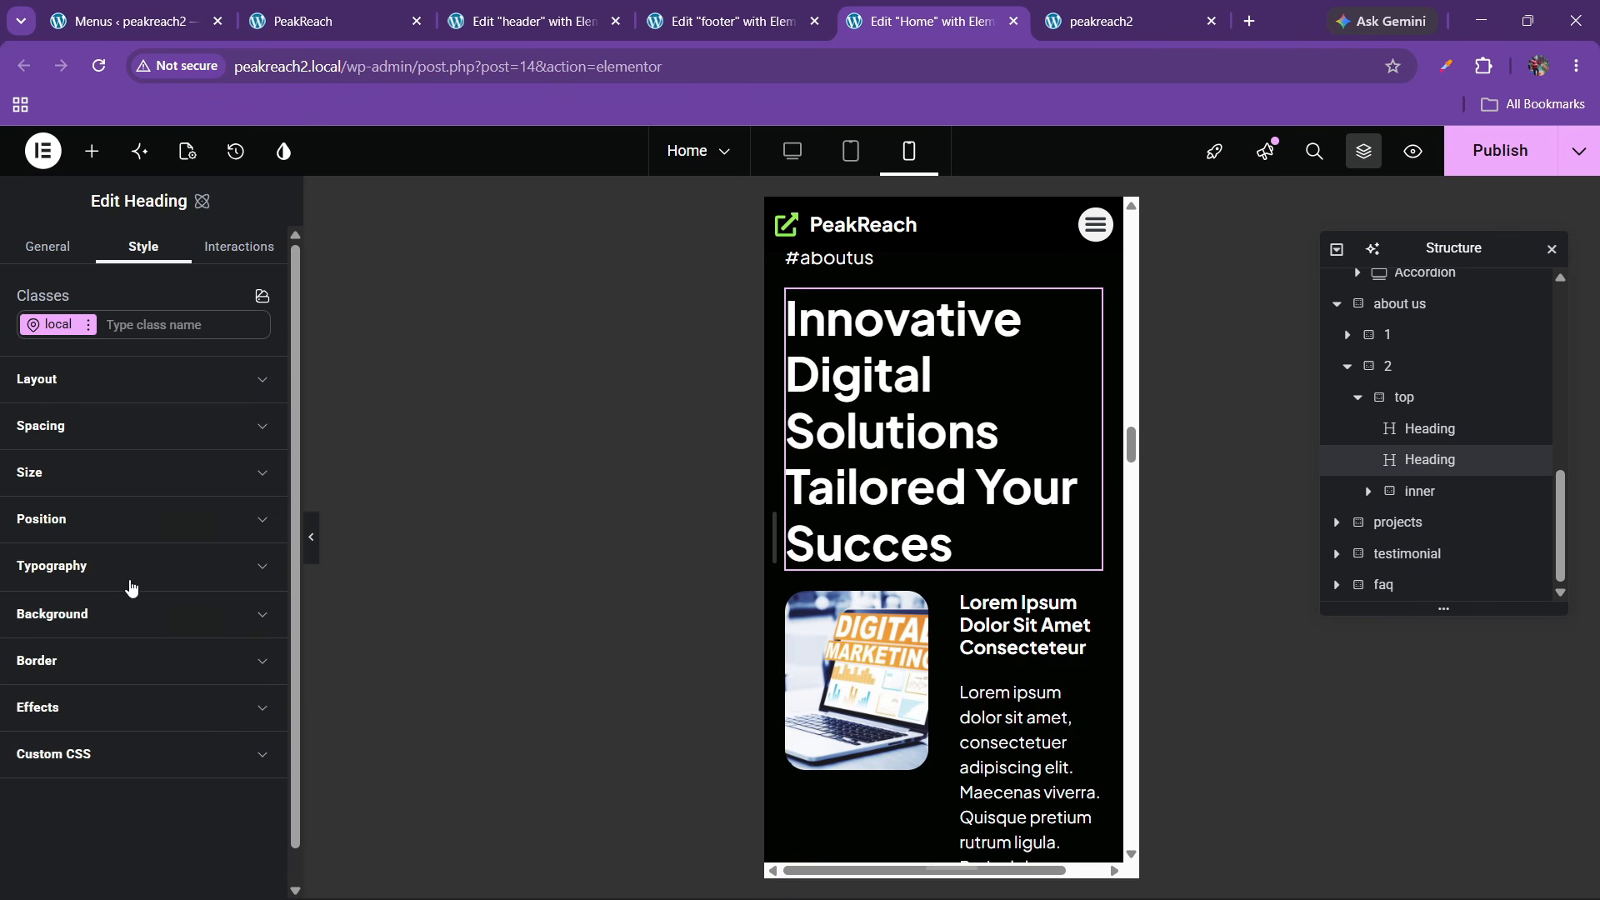
left_click(131, 583)
left_click(183, 709)
type("35")
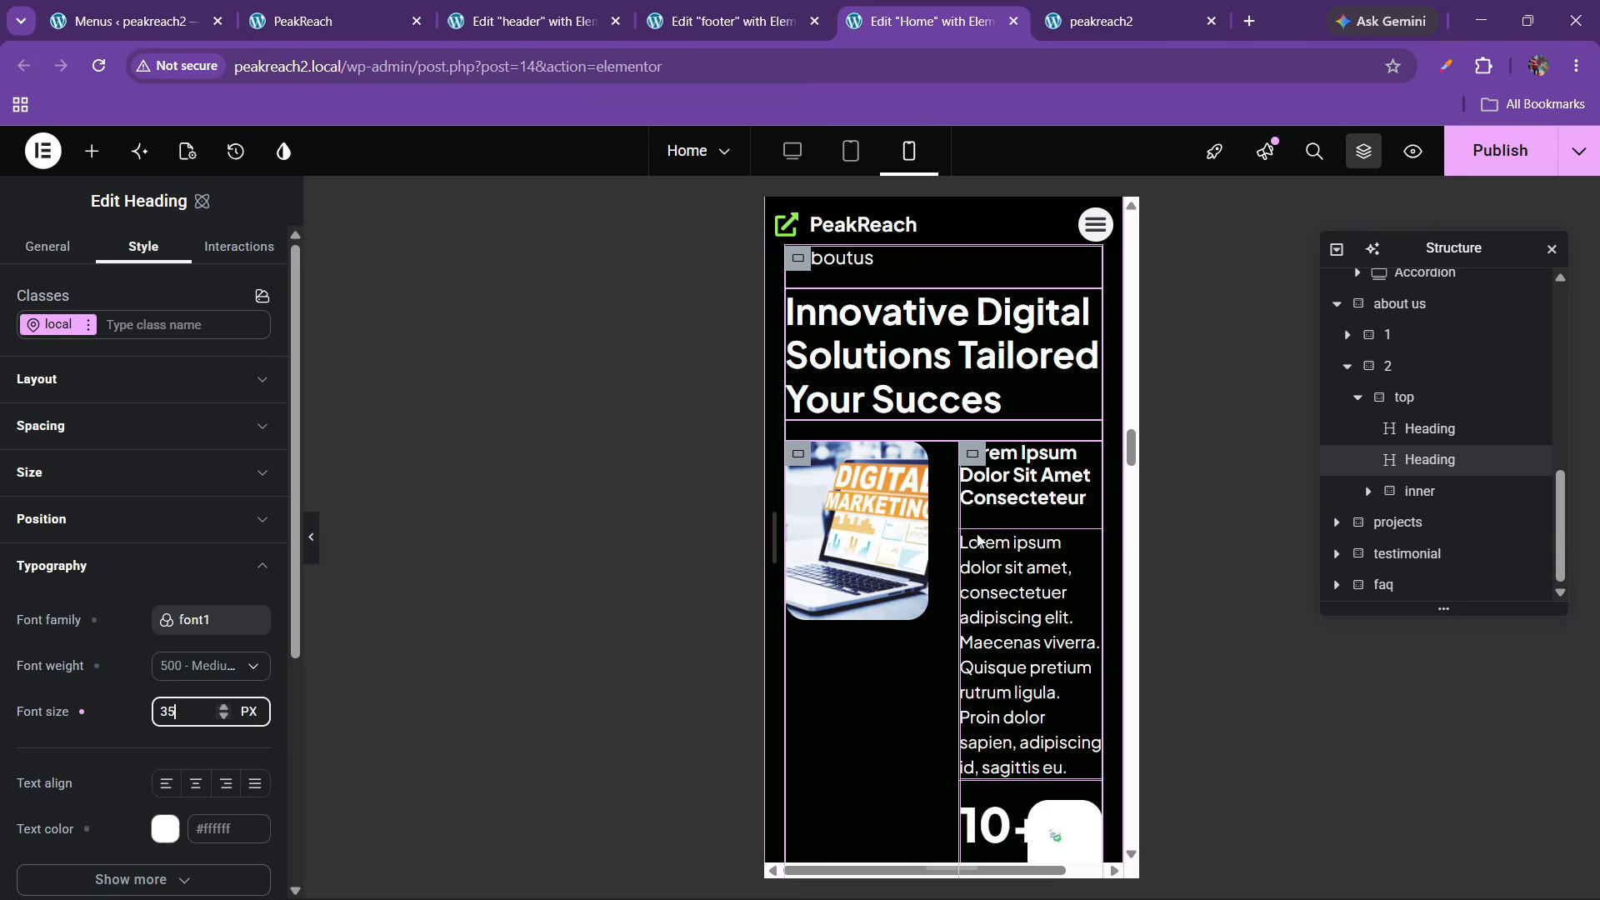
key("BackSpace")
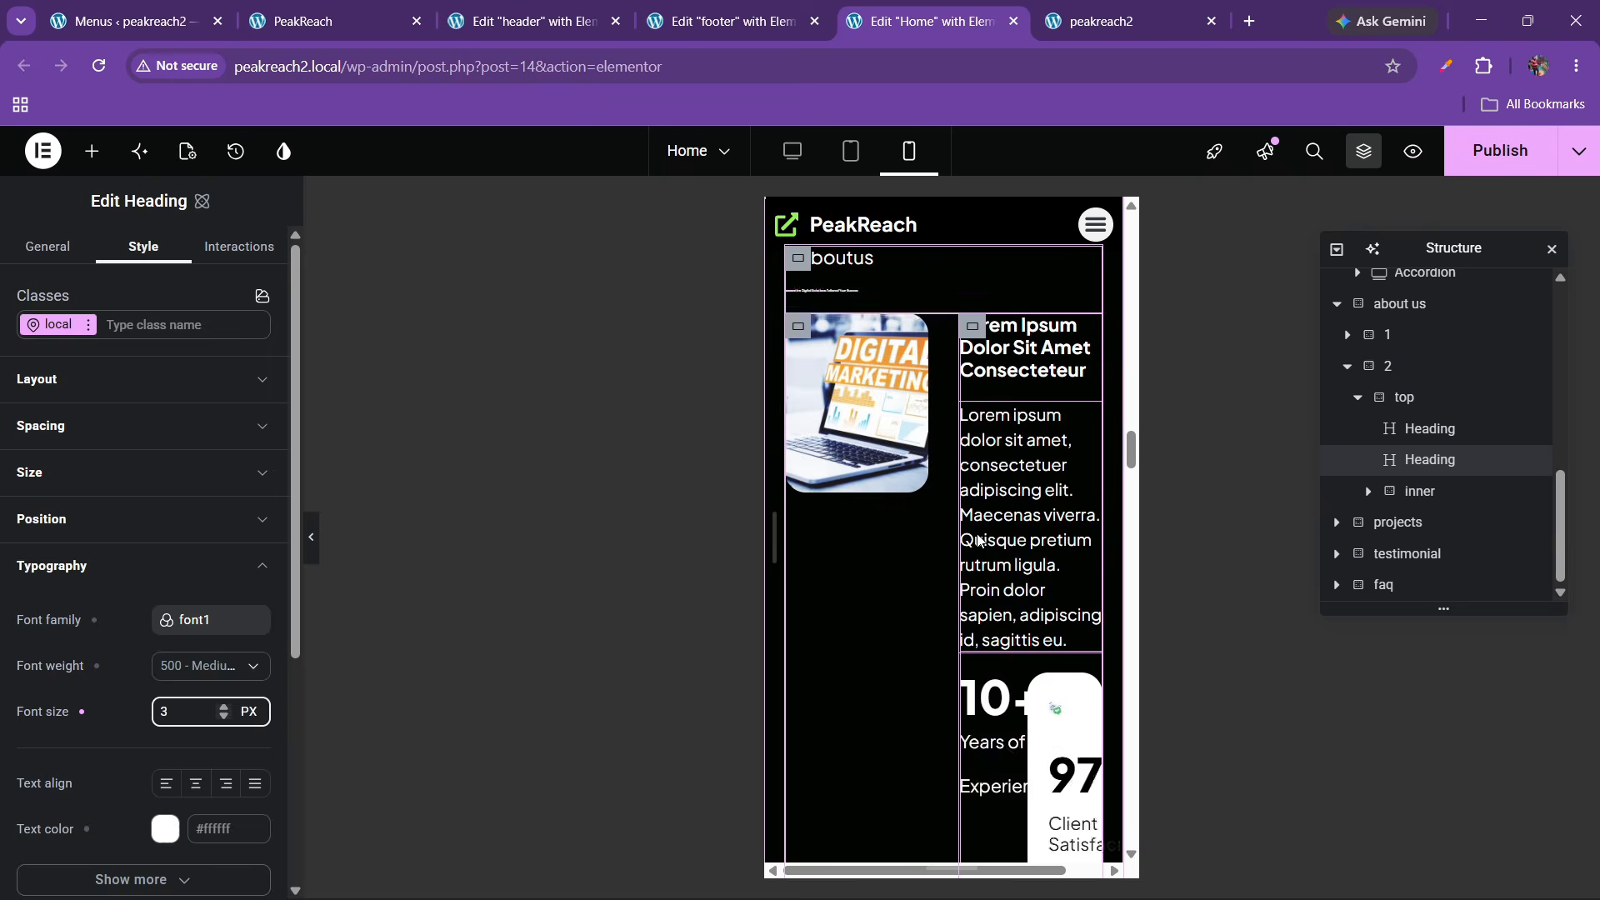
type("0")
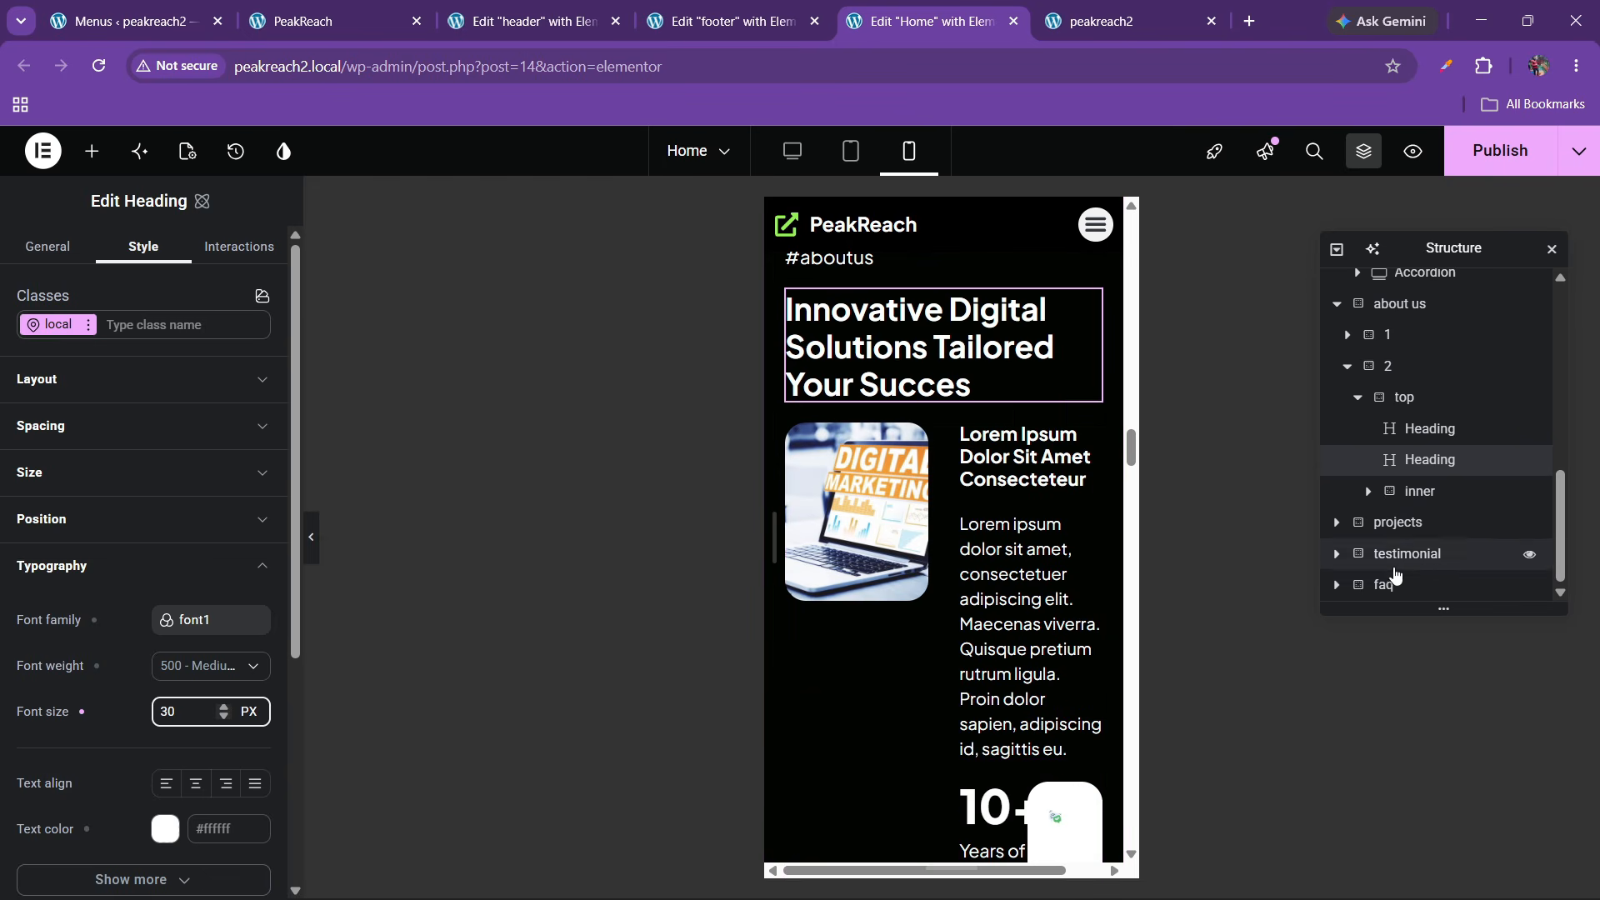
Set the image-and-text container's direction to Column so the image sits above the text
left_click(797, 449)
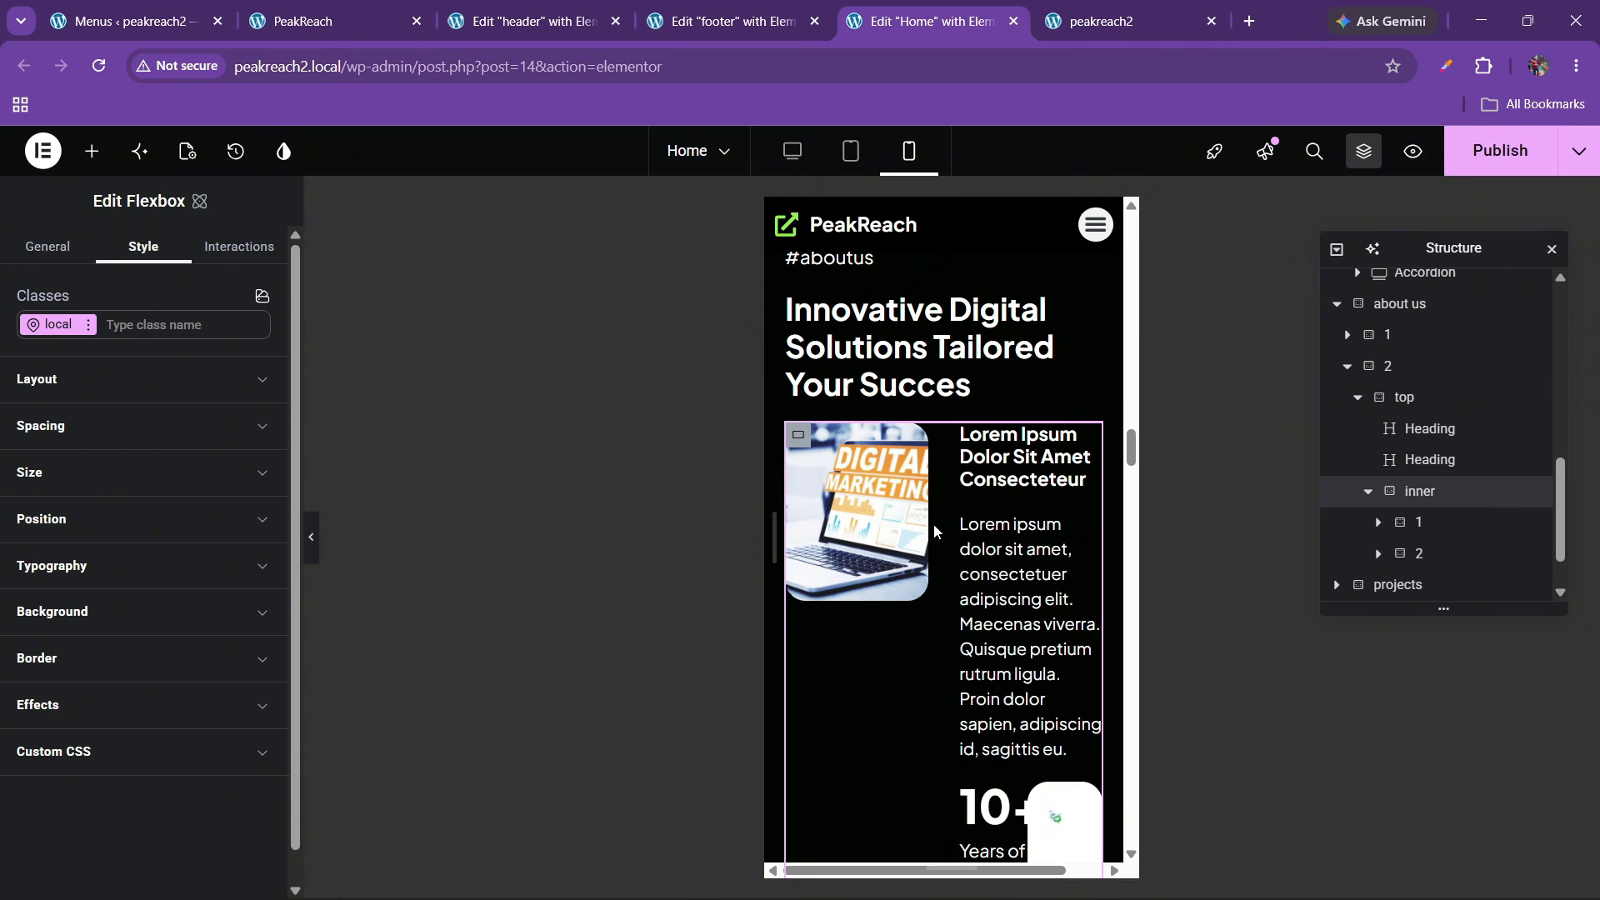
left_click(145, 401)
left_click(195, 505)
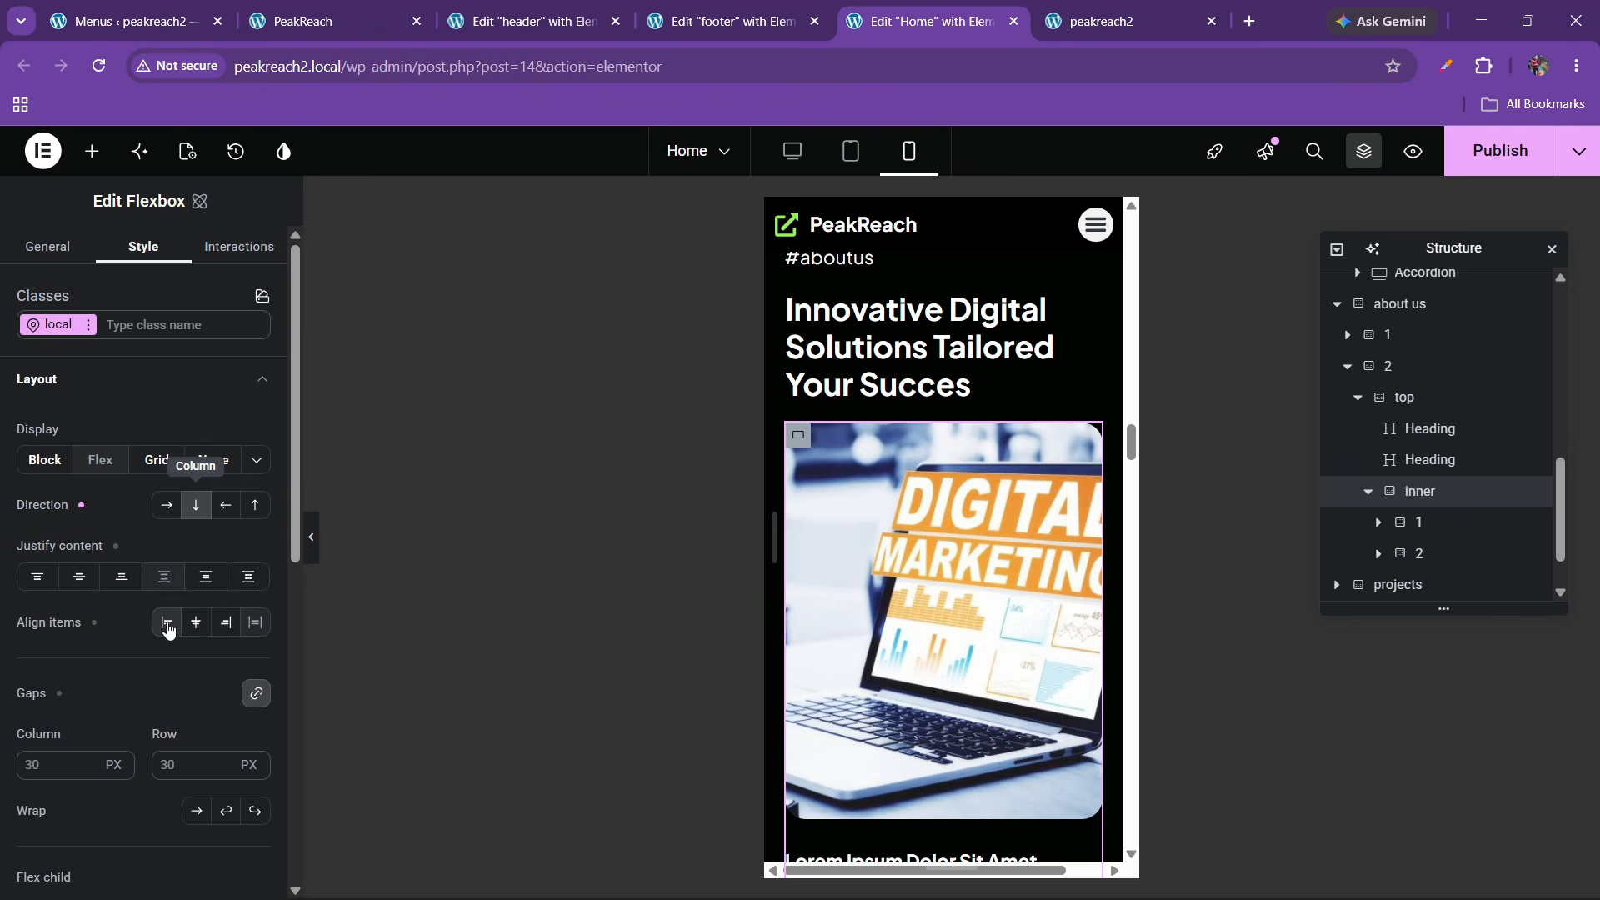
scroll(944, 611, "down", 2)
scroll(942, 608, "down", 2)
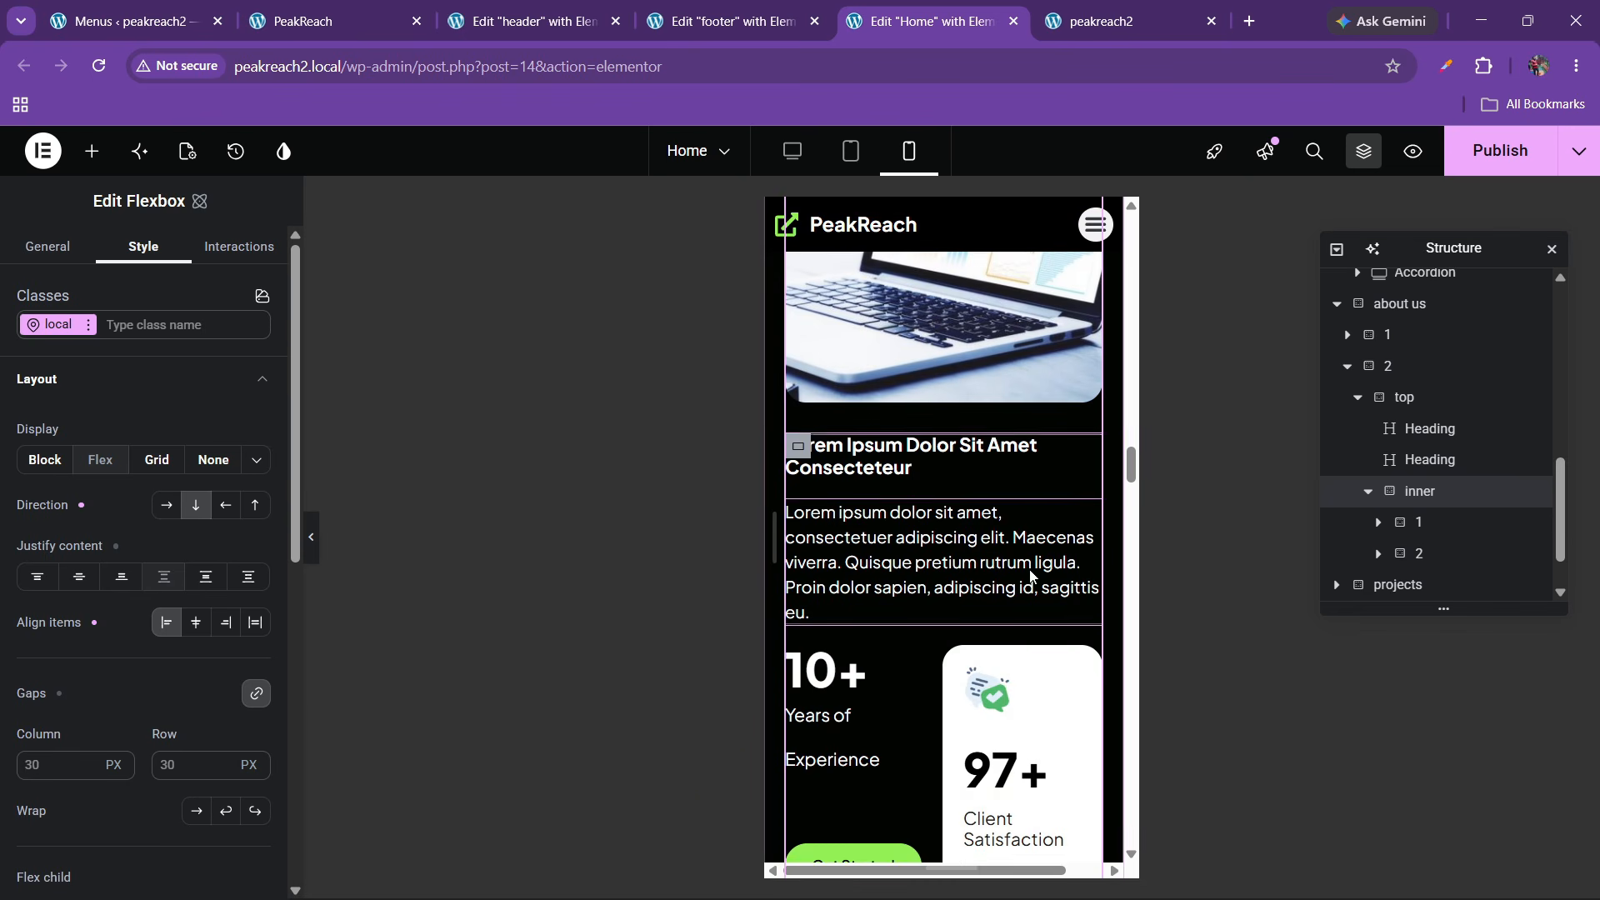
Select the text block beside the image, checking its child blocks including the stats
left_click(1446, 523)
left_click(1436, 556)
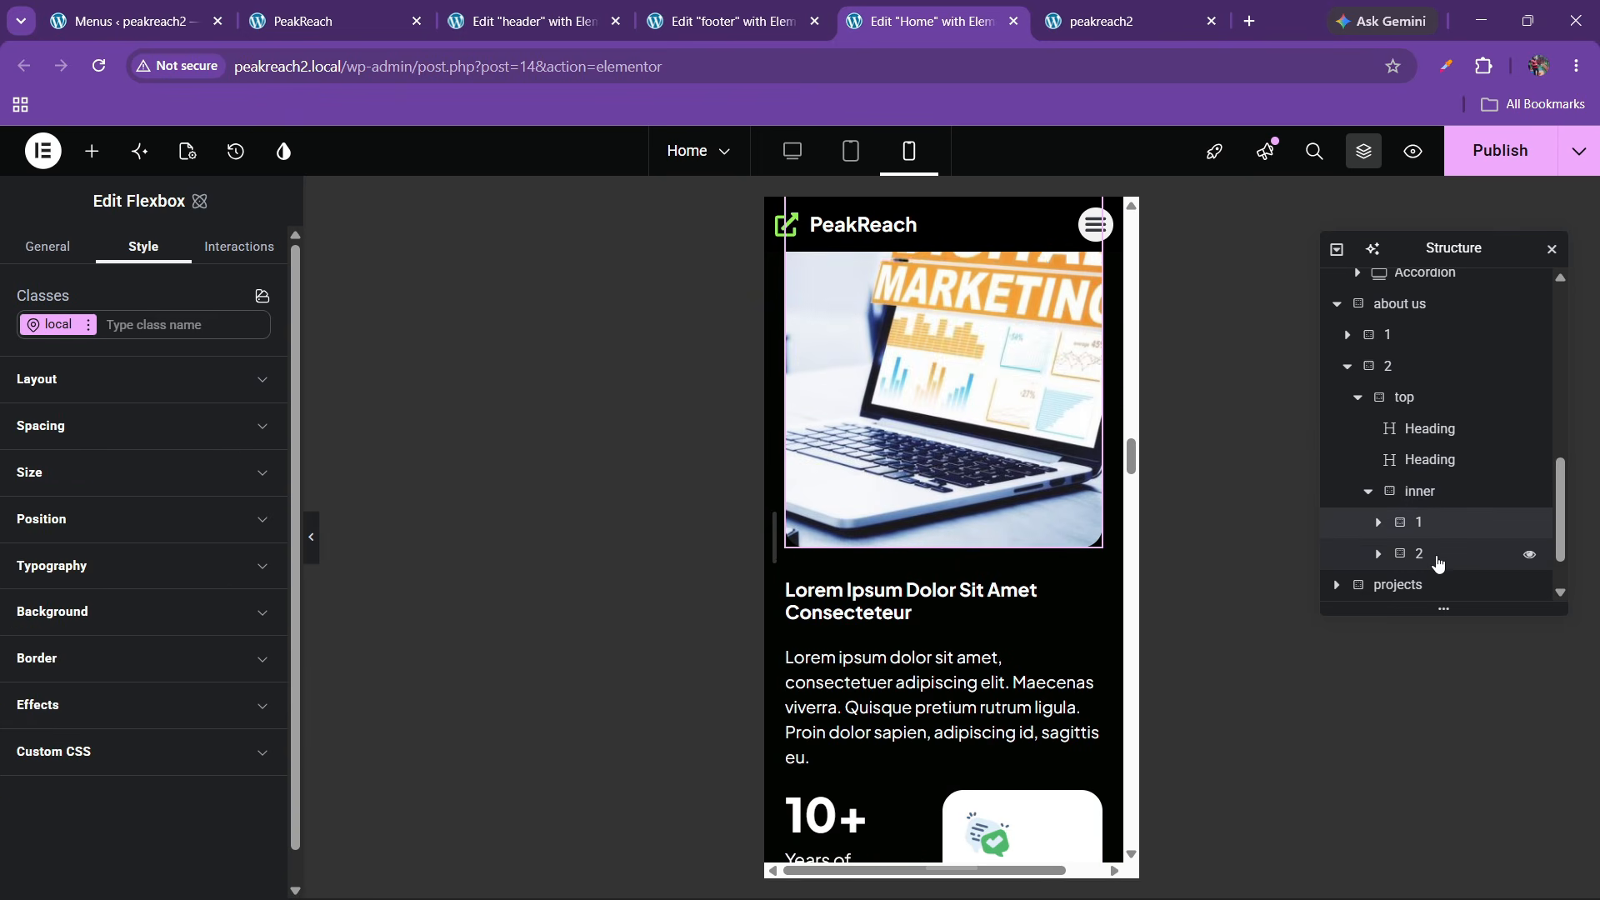
scroll(1023, 614, "down", 2)
scroll(1021, 611, "down", 3)
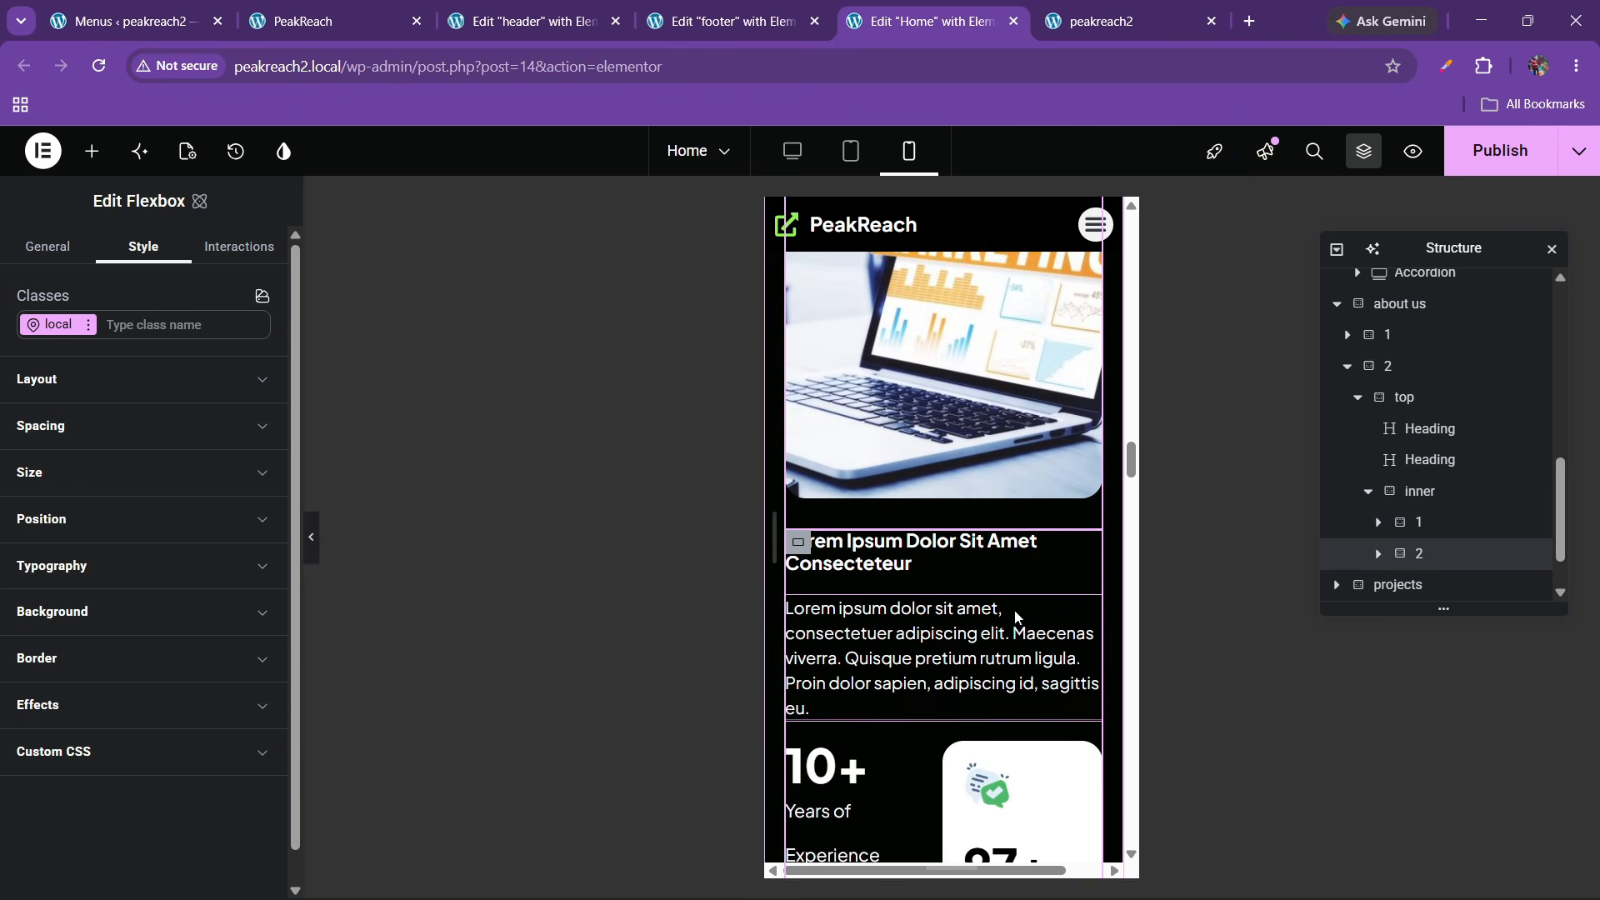
scroll(885, 695, "down", 3)
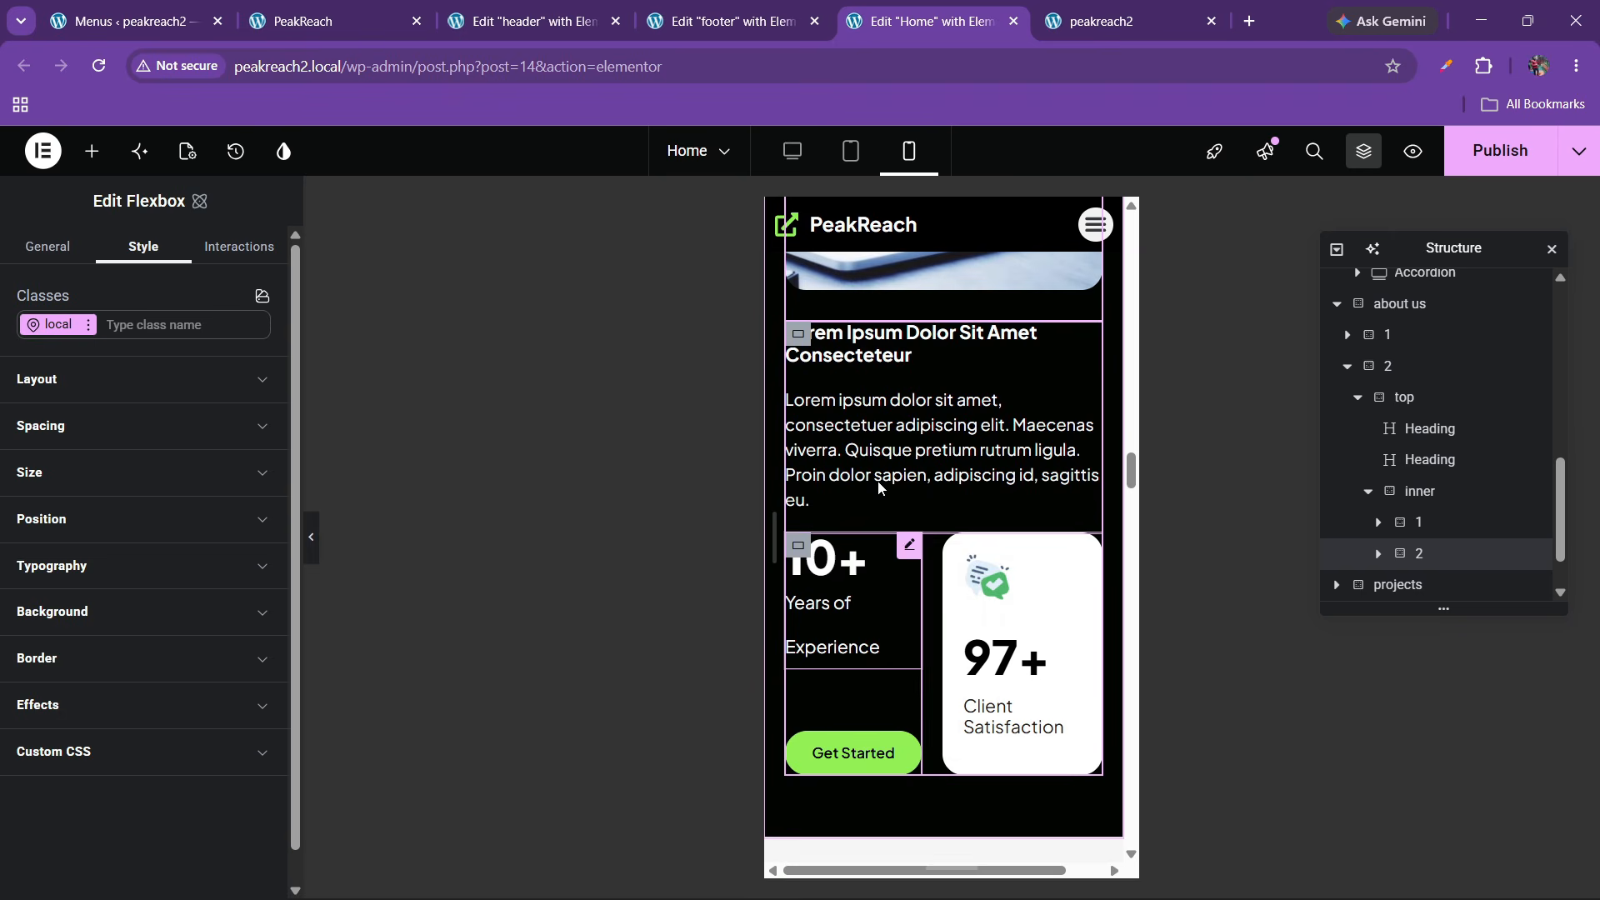
left_click(1379, 554)
scroll(1416, 533, "down", 2)
left_click(1429, 512)
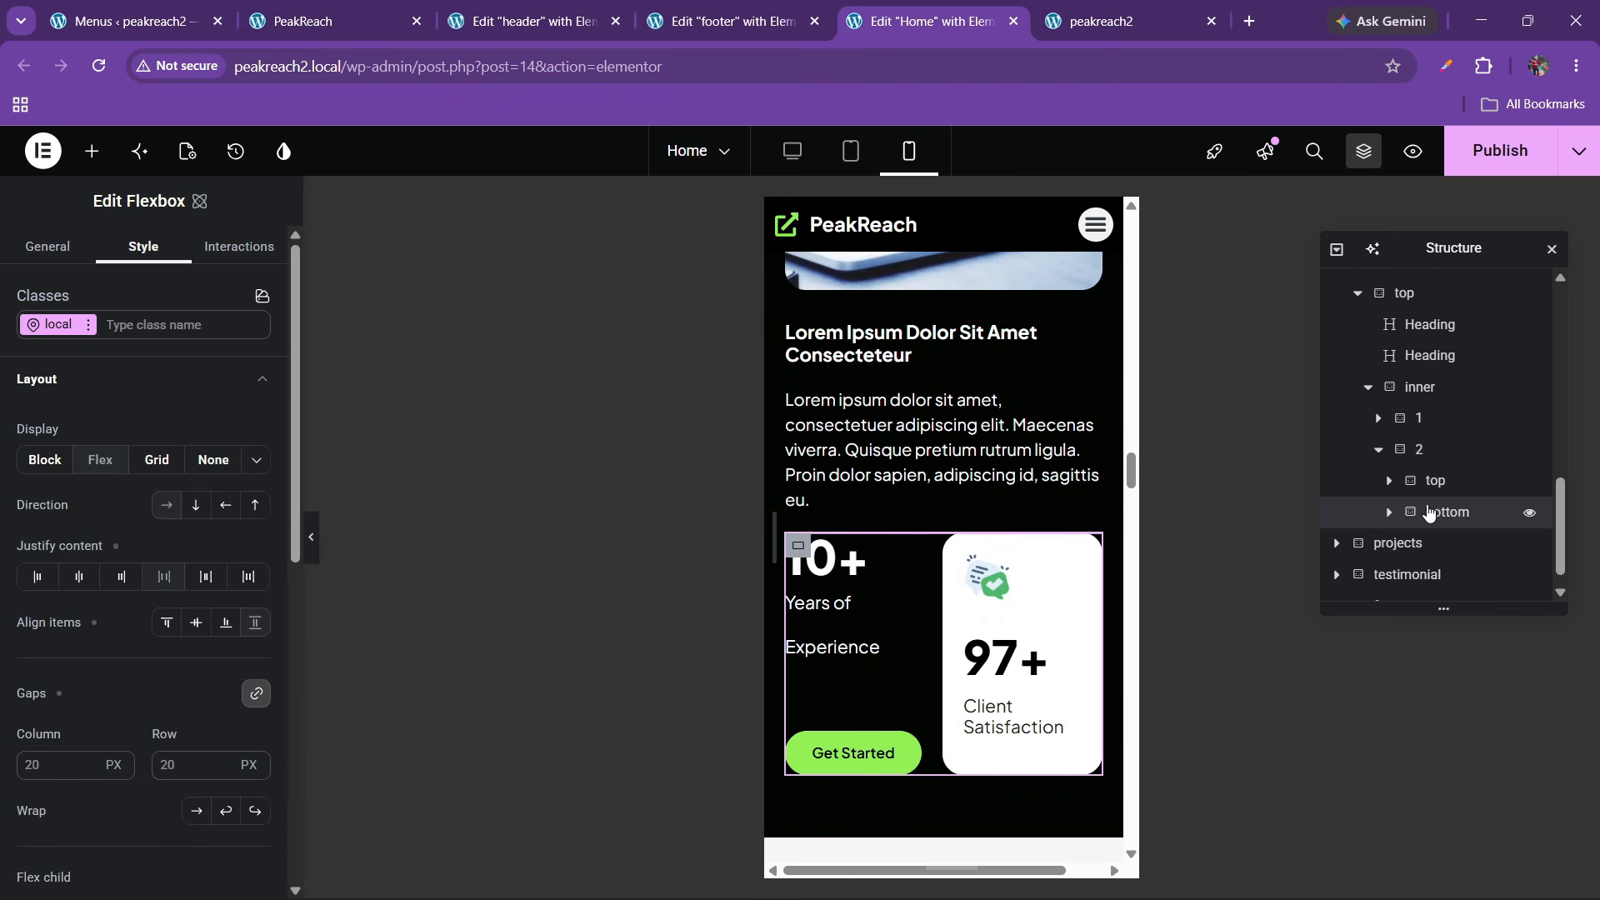
left_click(1419, 450)
Set the text block's gaps to 40 px
left_click(94, 385)
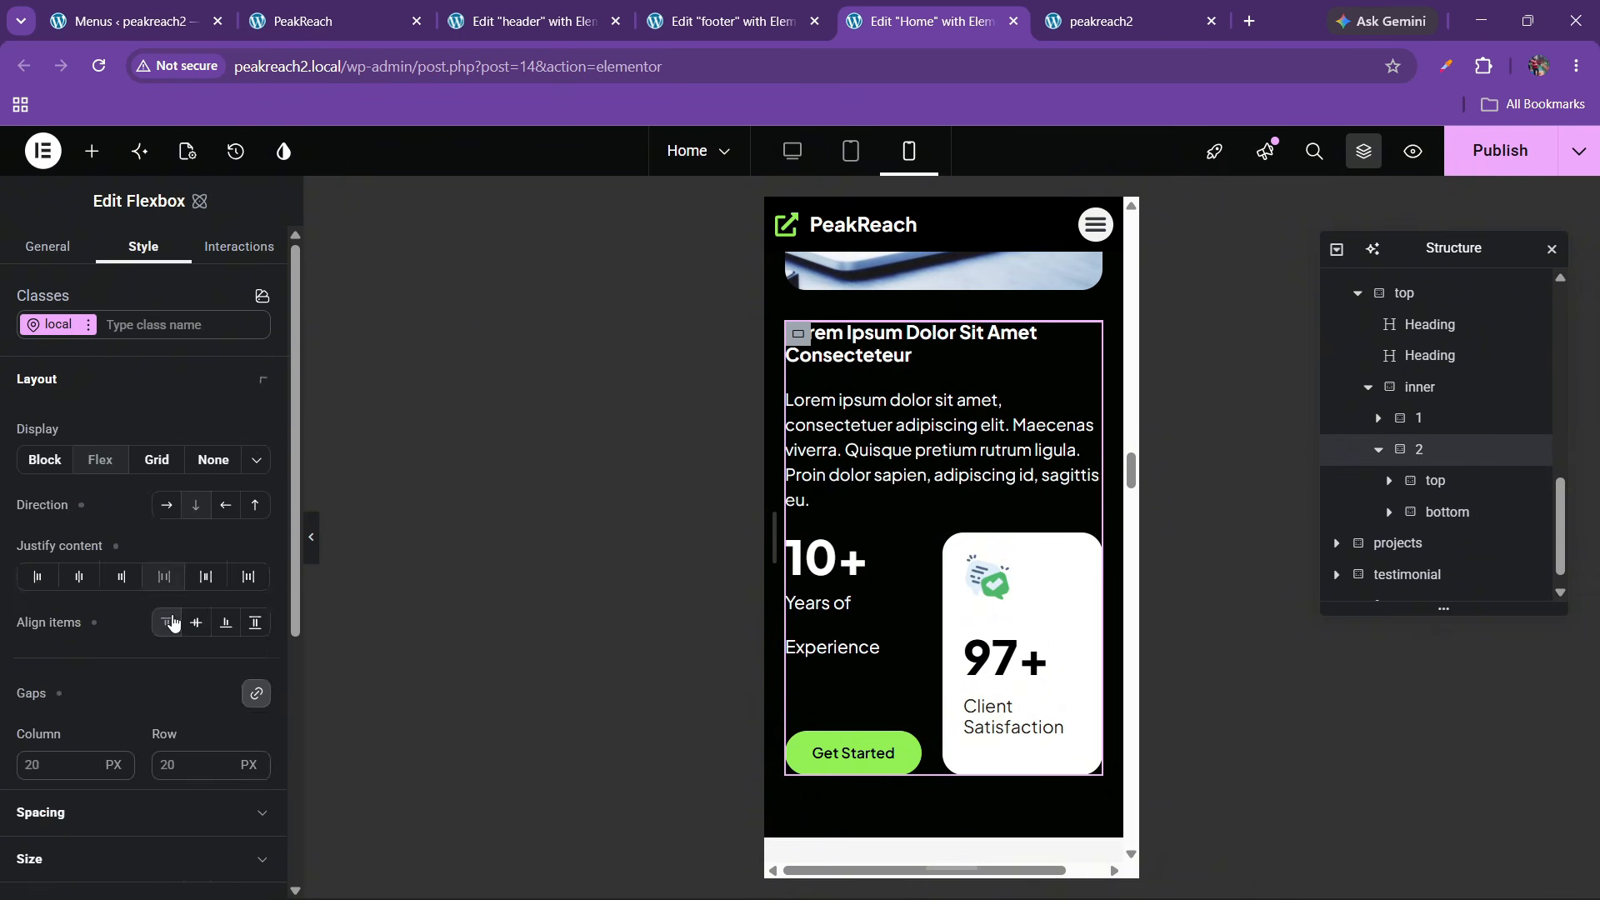
scroll(192, 667, "down", 2)
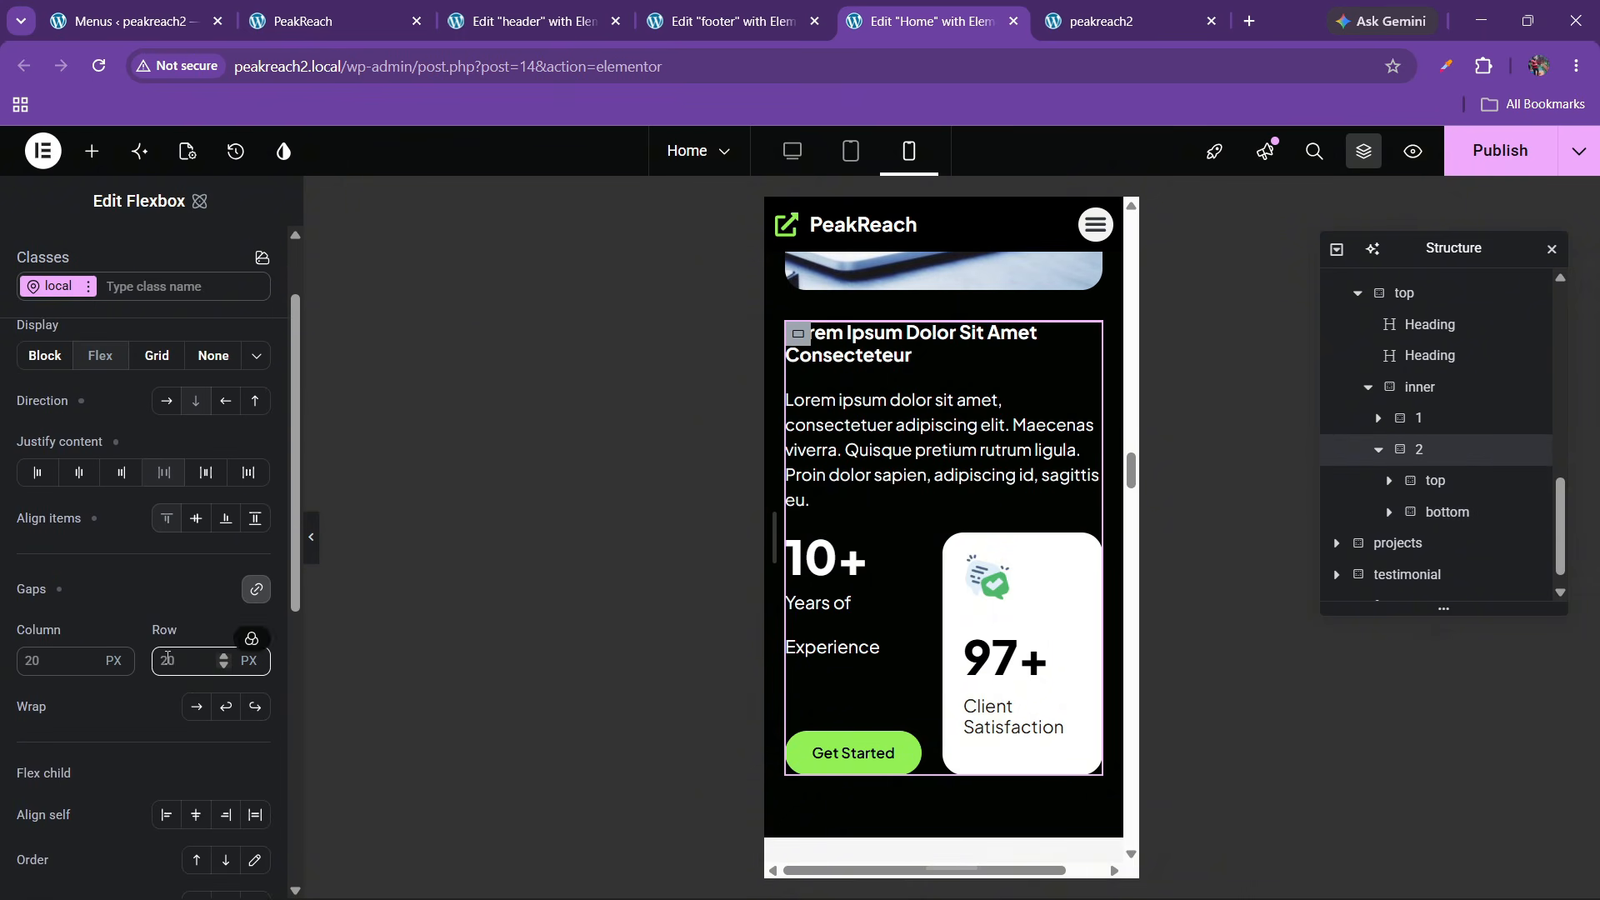
left_click(177, 668)
type("40")
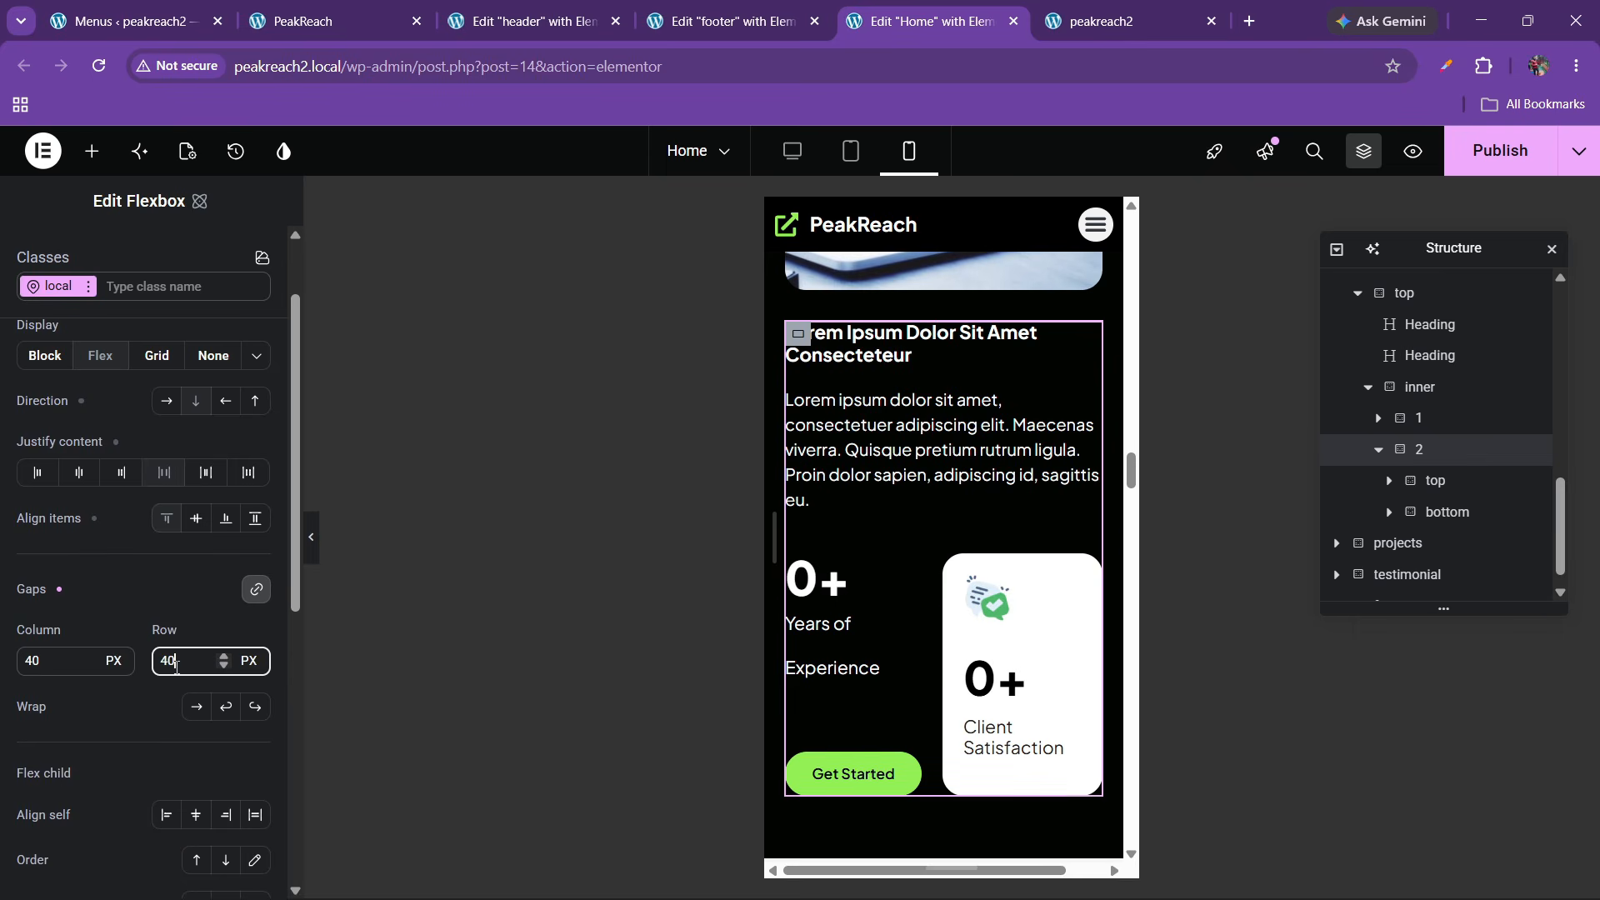
scroll(822, 540, "down", 1)
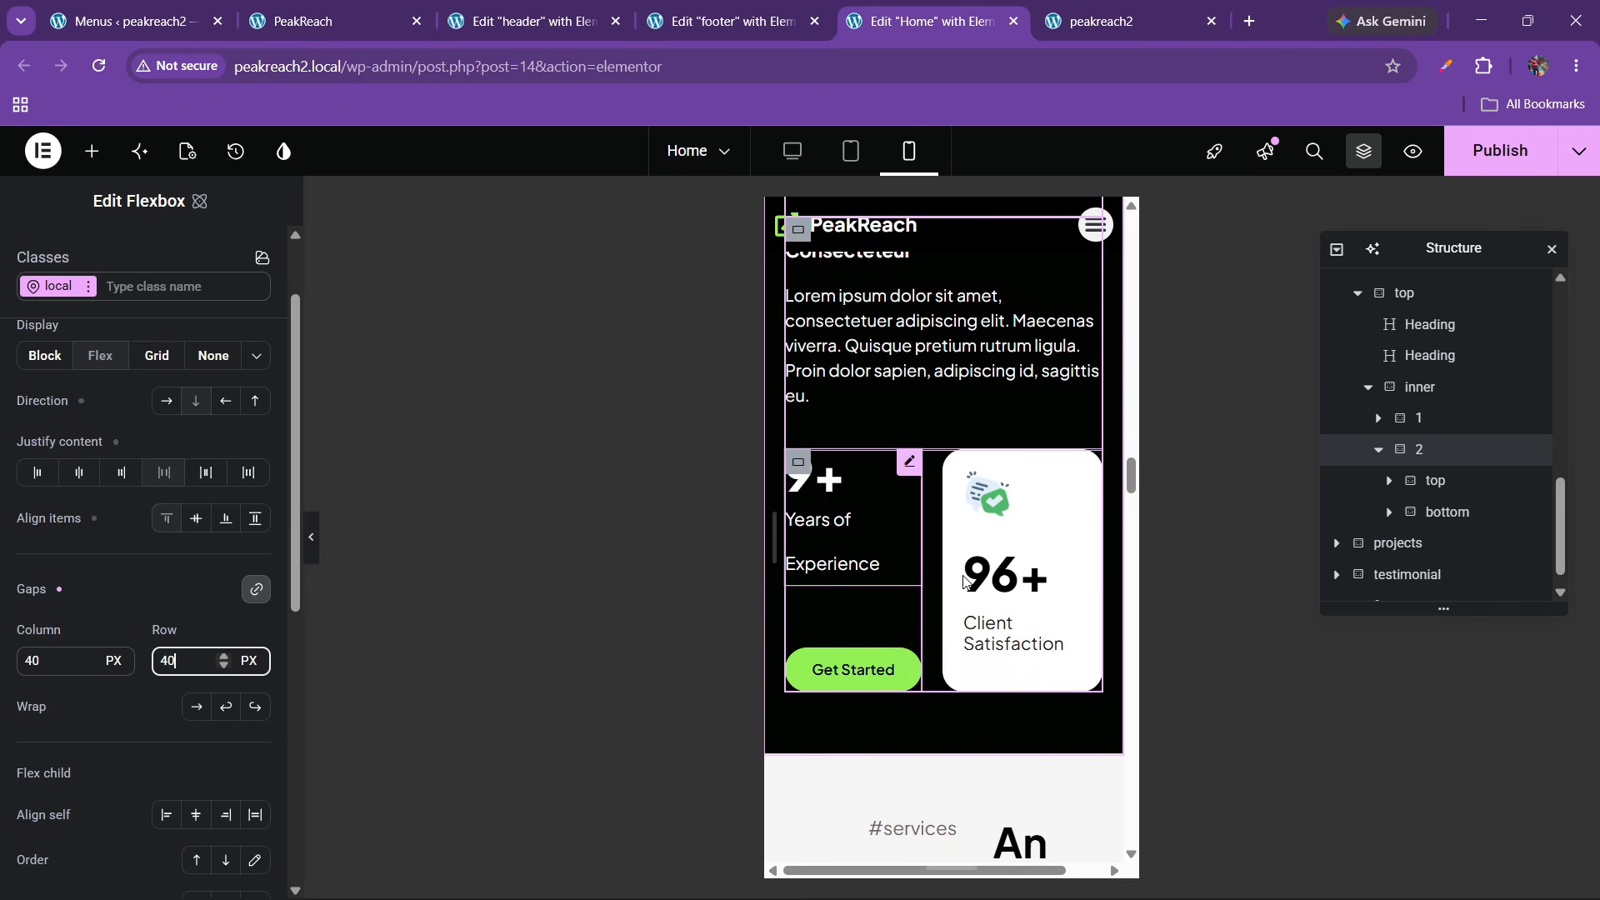
scroll(893, 650, "down", 5)
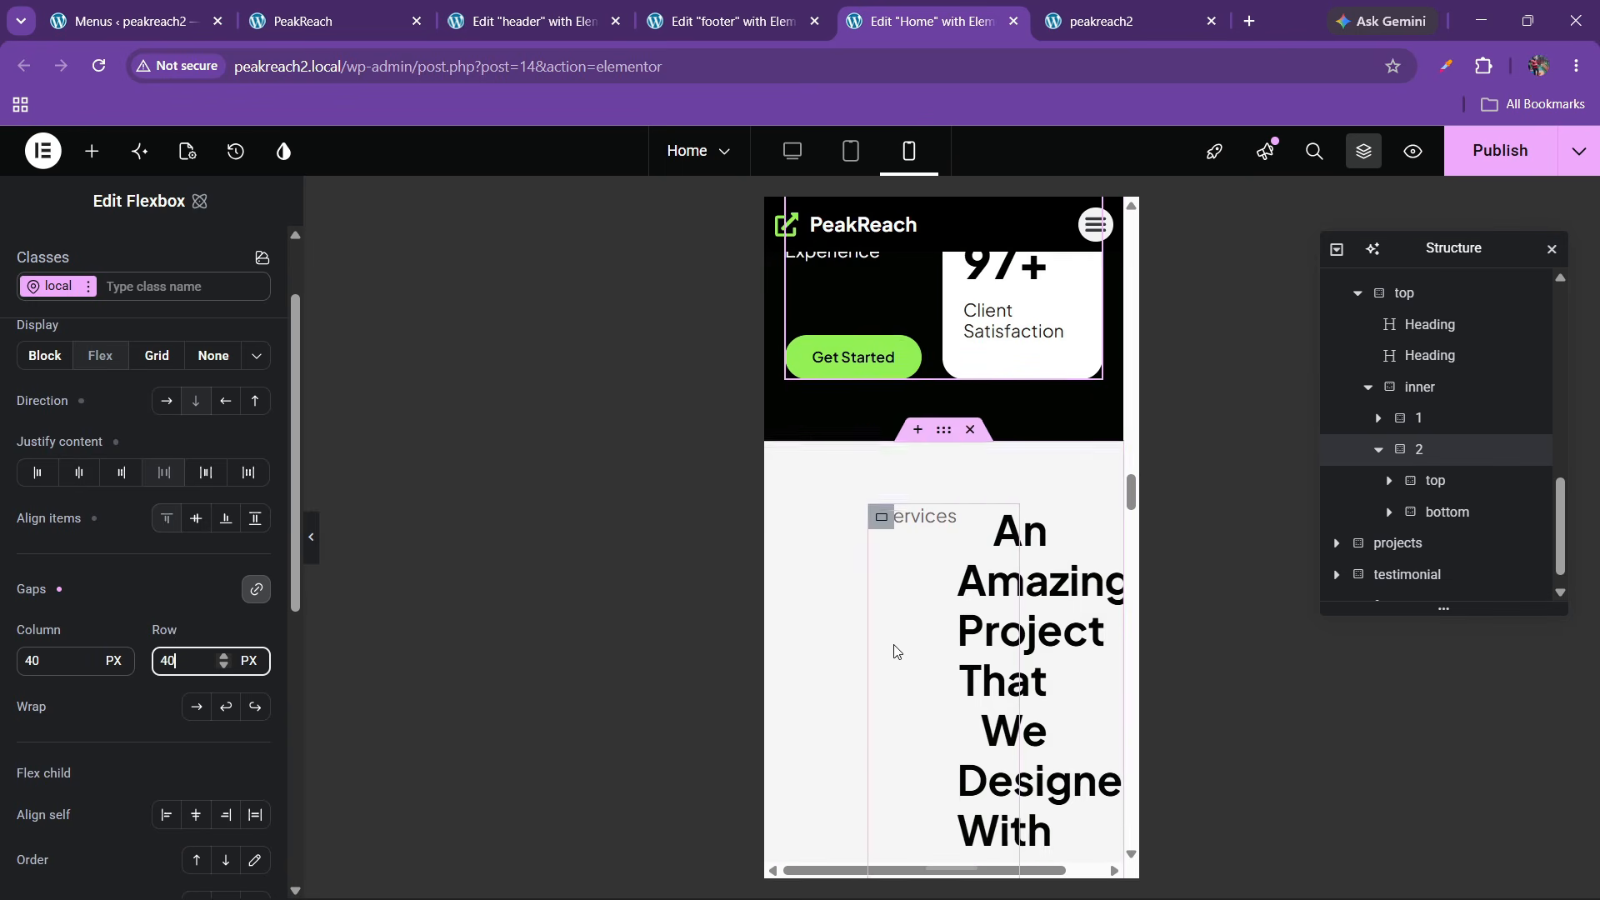
scroll(904, 608, "up", 2)
left_click(947, 540)
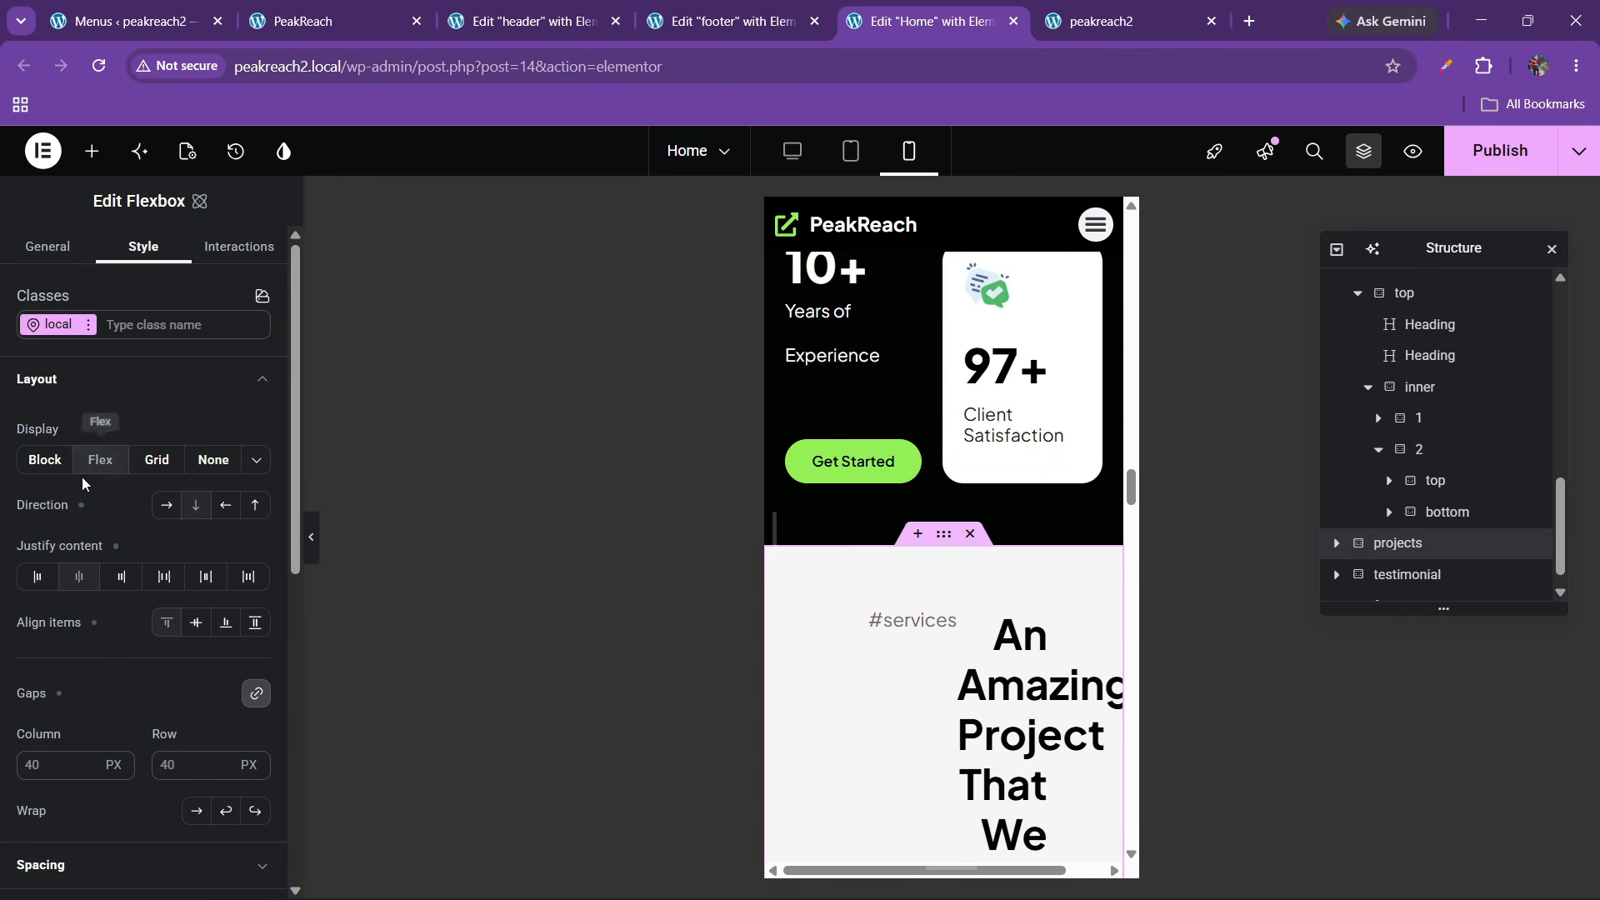
Set the projects section's right and left padding to 20
scroll(84, 483, "down", 4)
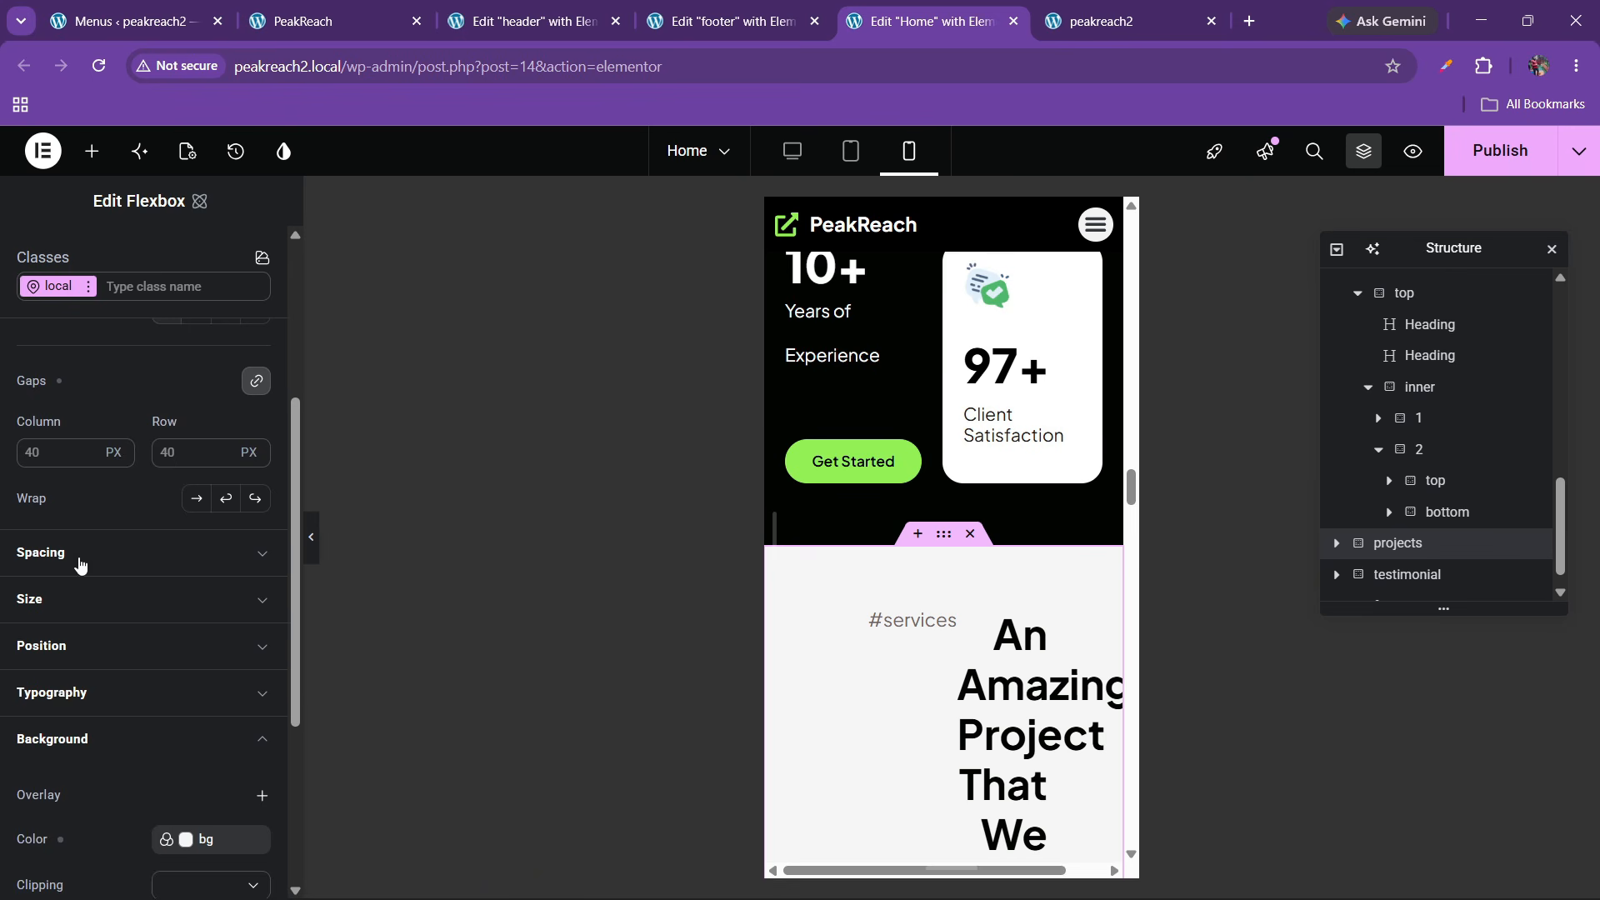
left_click(80, 552)
scroll(146, 654, "down", 4)
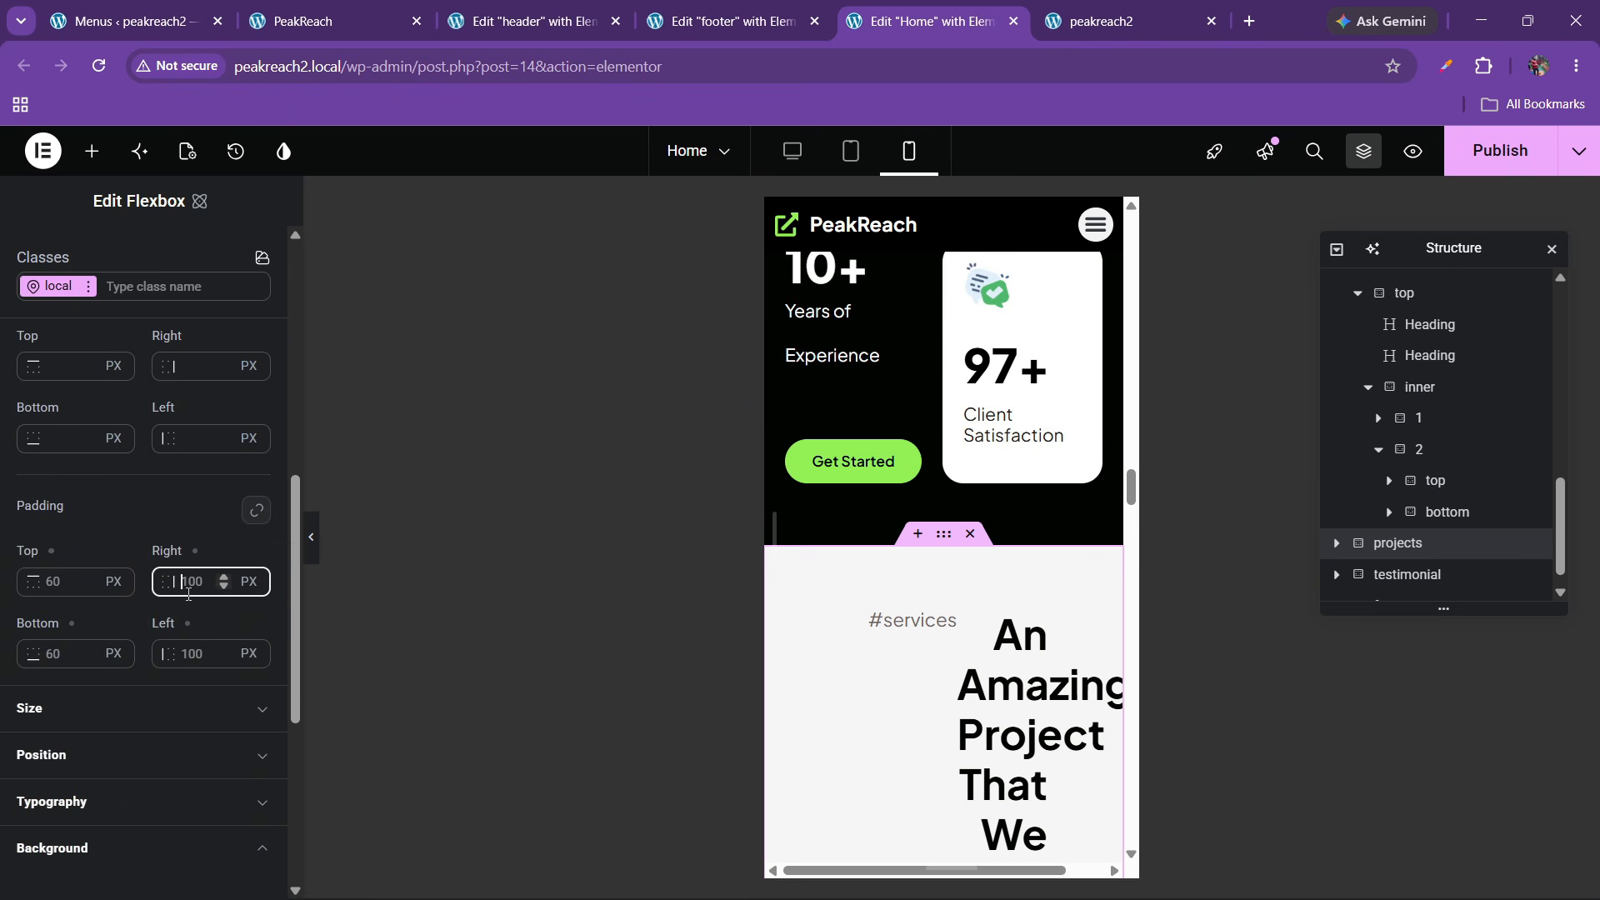
type("20")
left_click(198, 653)
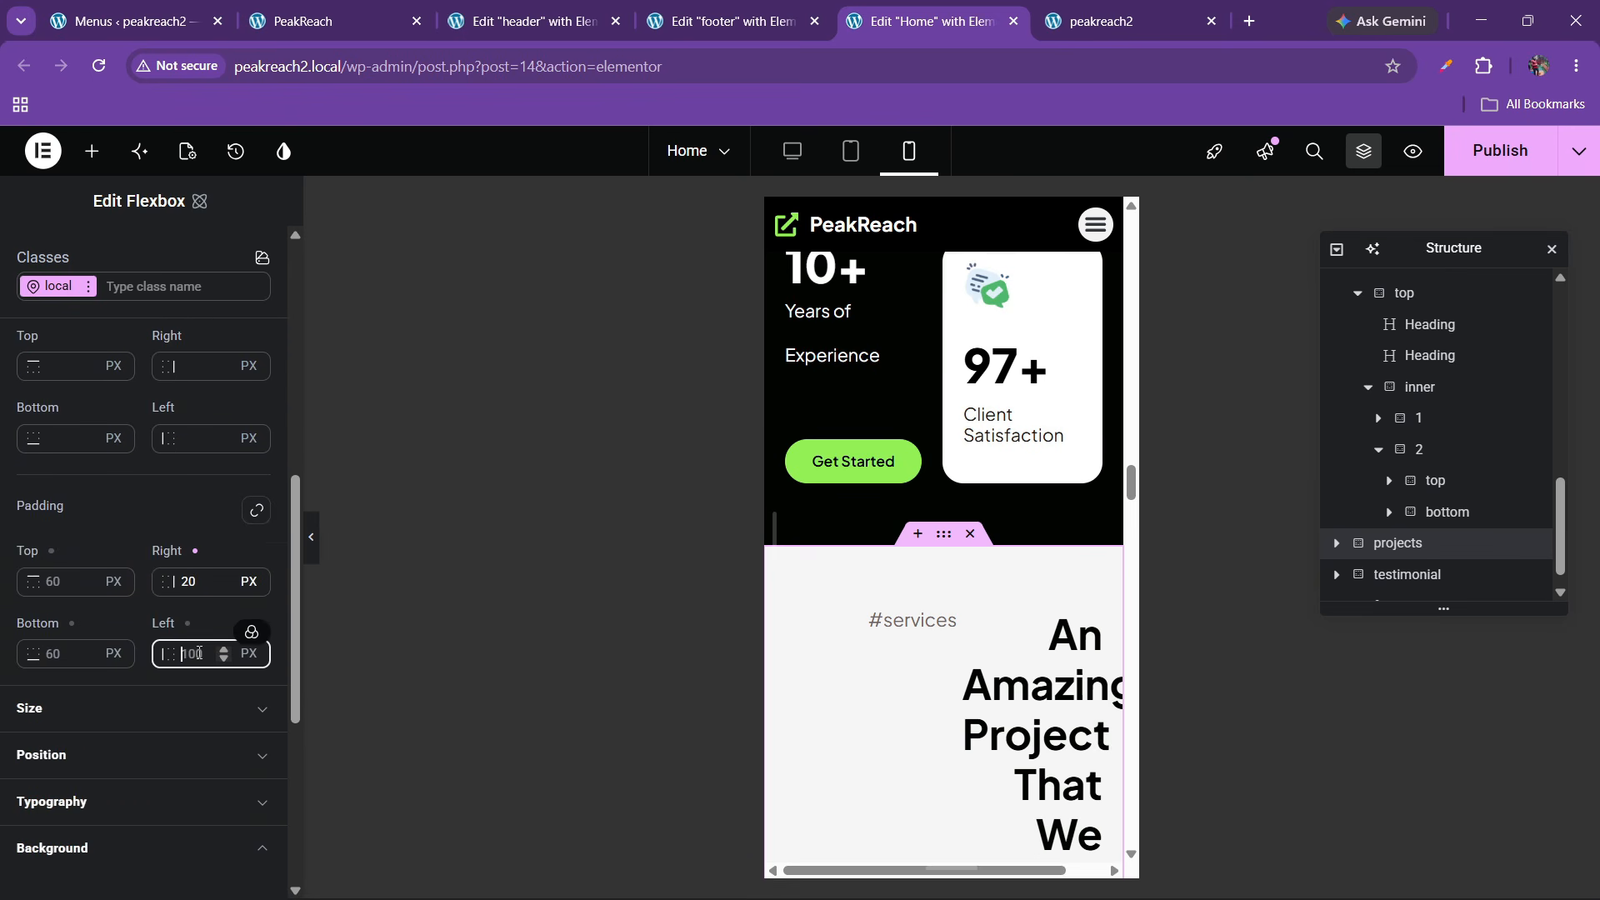
type("20")
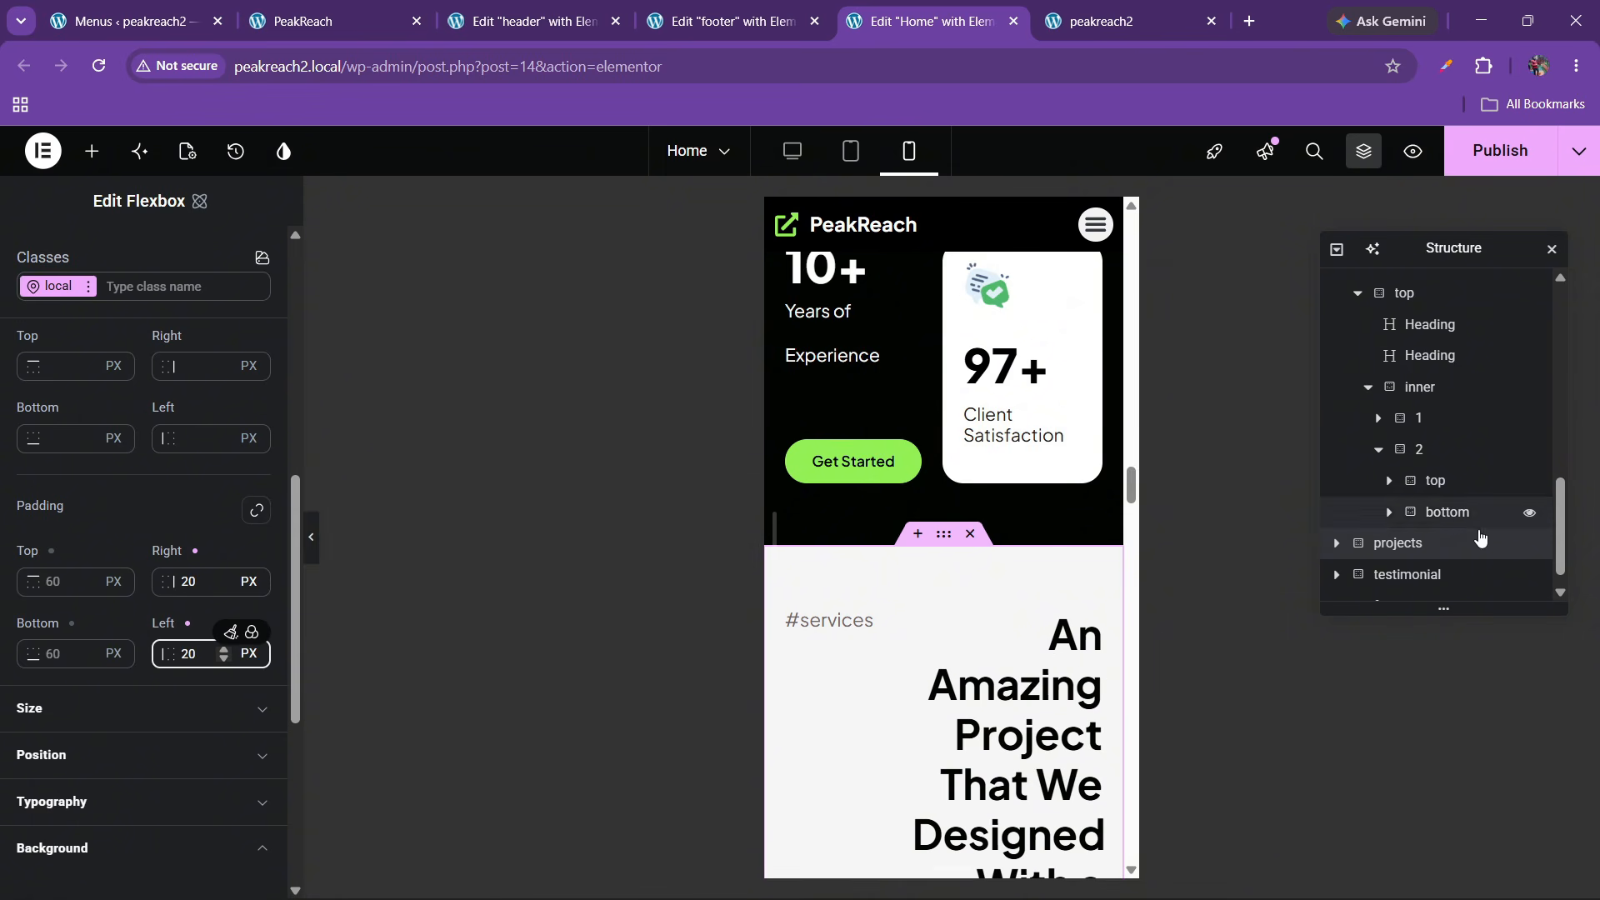
Stack the projects text container's contents vertically
left_click(1336, 543)
scroll(1419, 495, "down", 1)
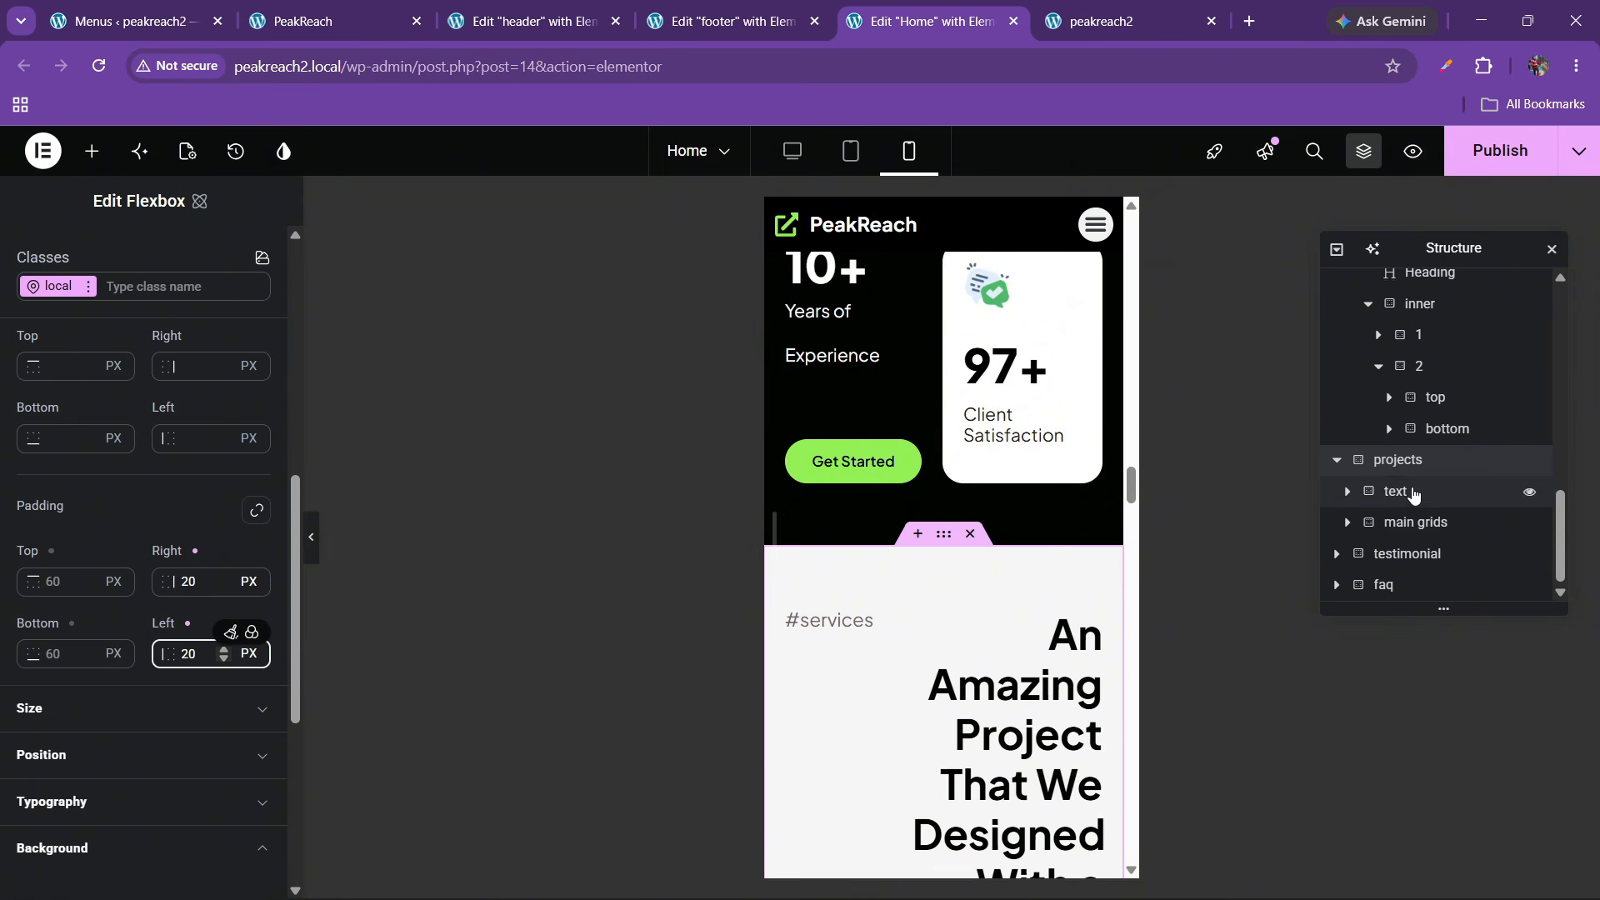
left_click(1412, 493)
left_click(195, 505)
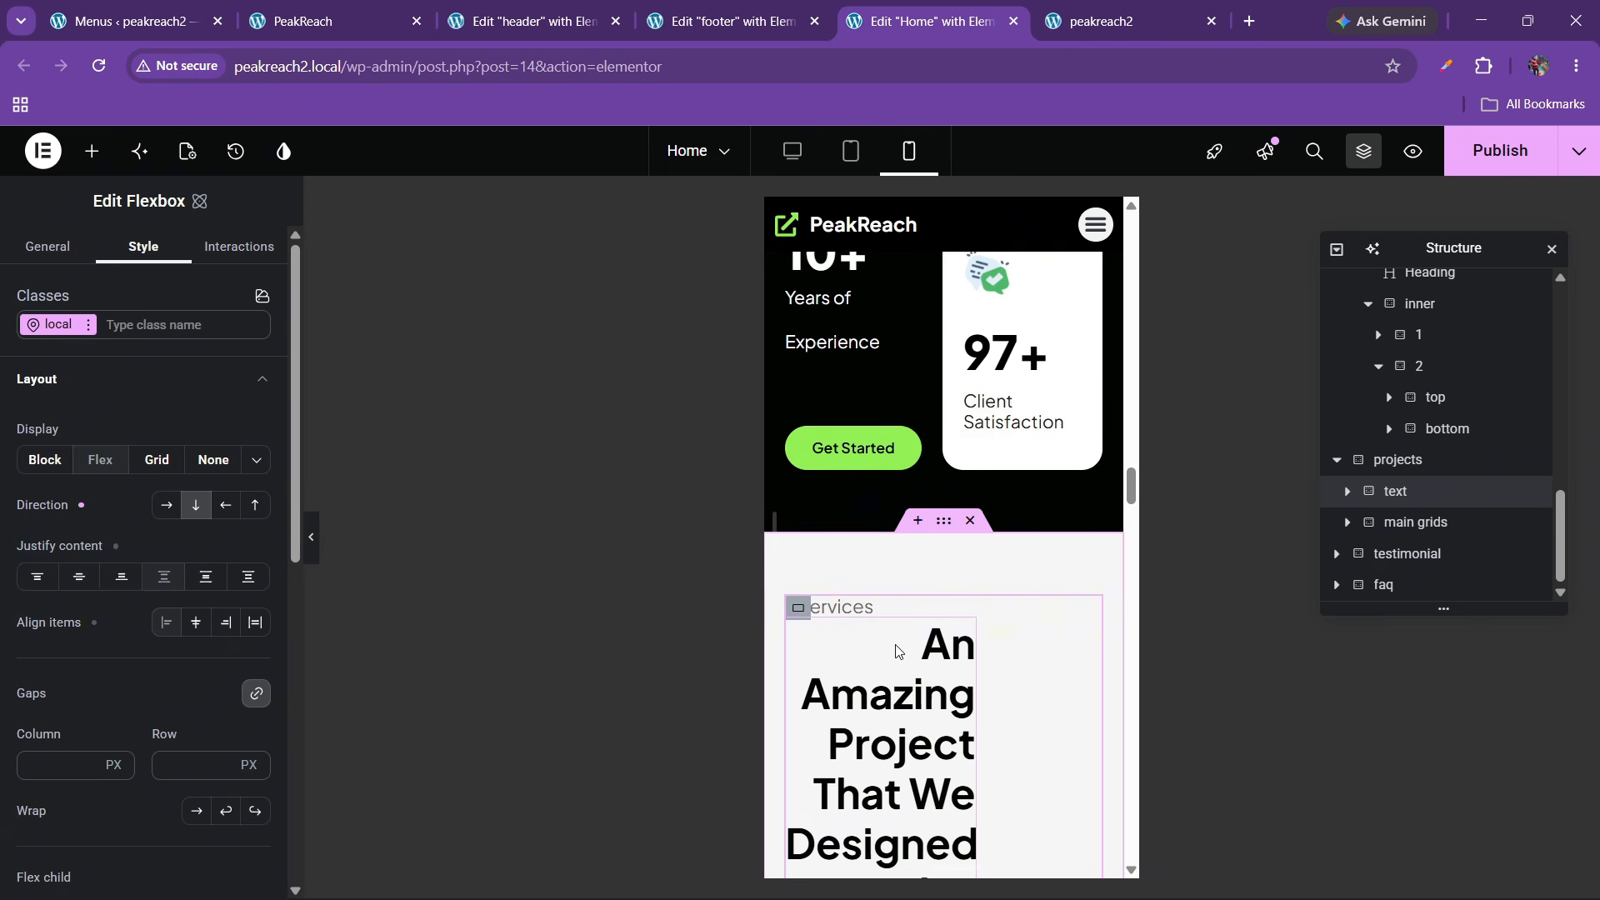
Left-align the 'An Amazing Project' heading and set its size value to 100
left_click(921, 663)
scroll(156, 417, "down", 1)
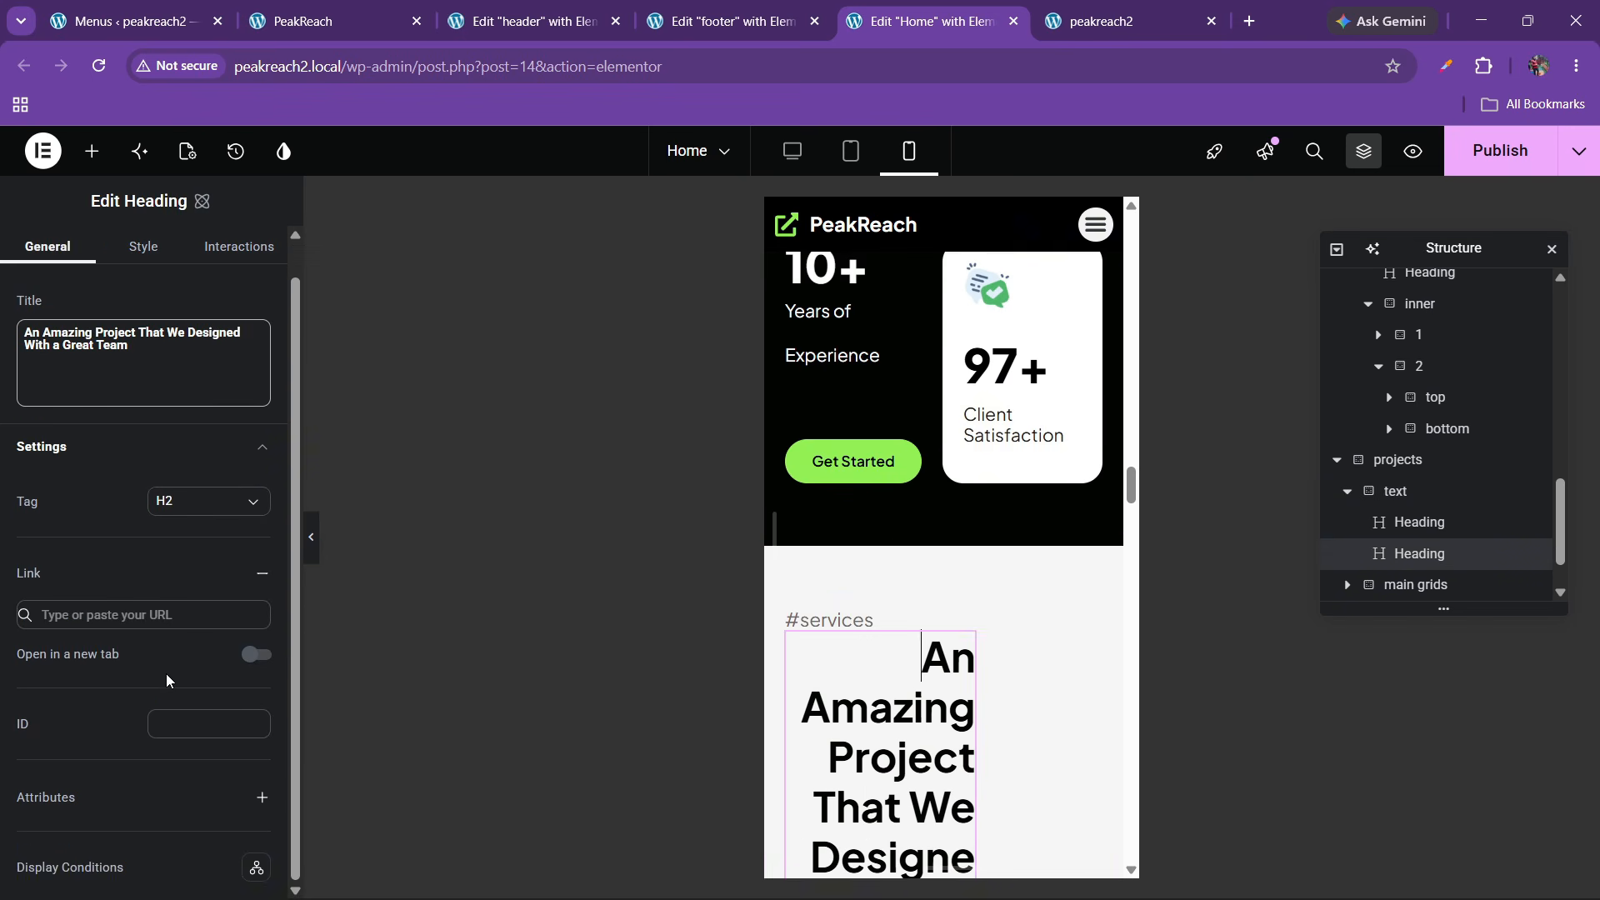
scroll(161, 325, "up", 1)
left_click(140, 252)
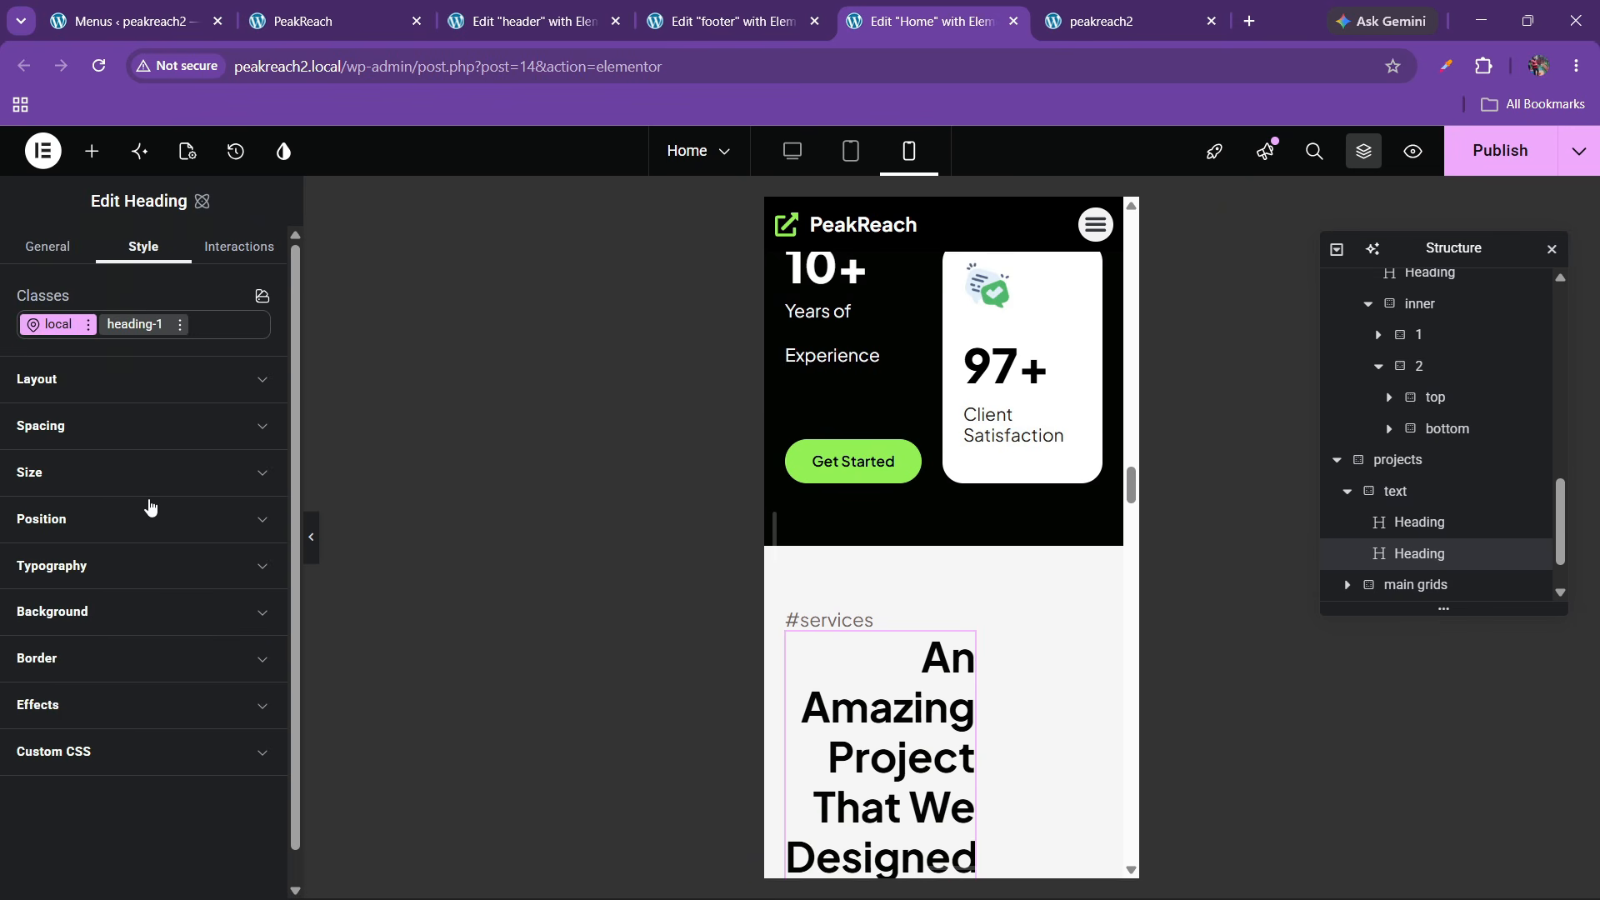
left_click(92, 565)
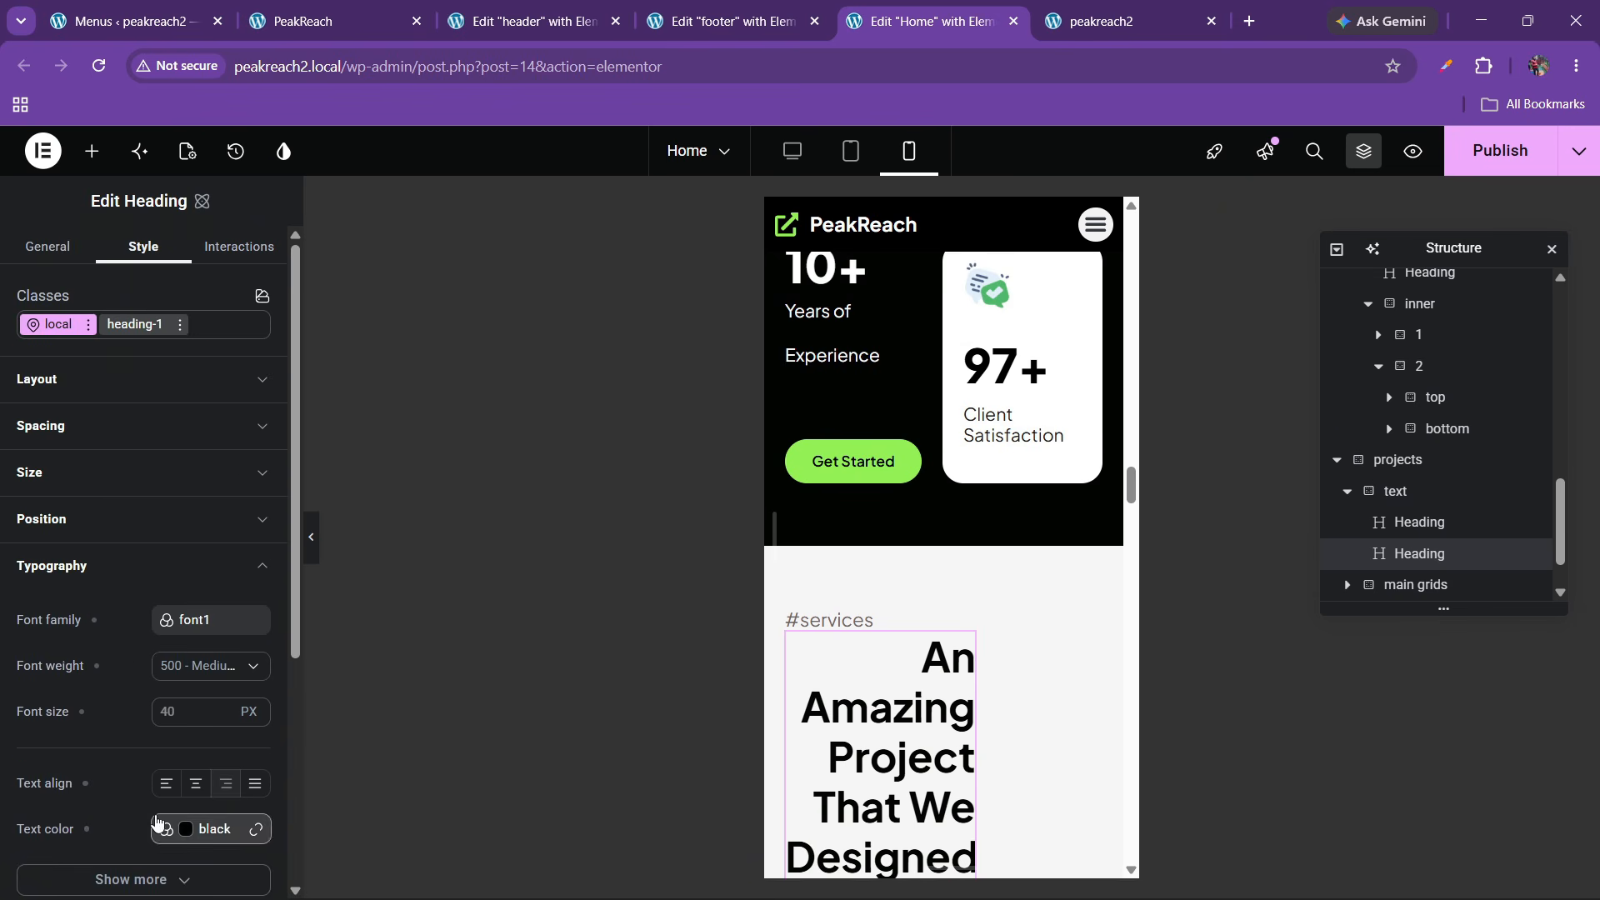
left_click(167, 784)
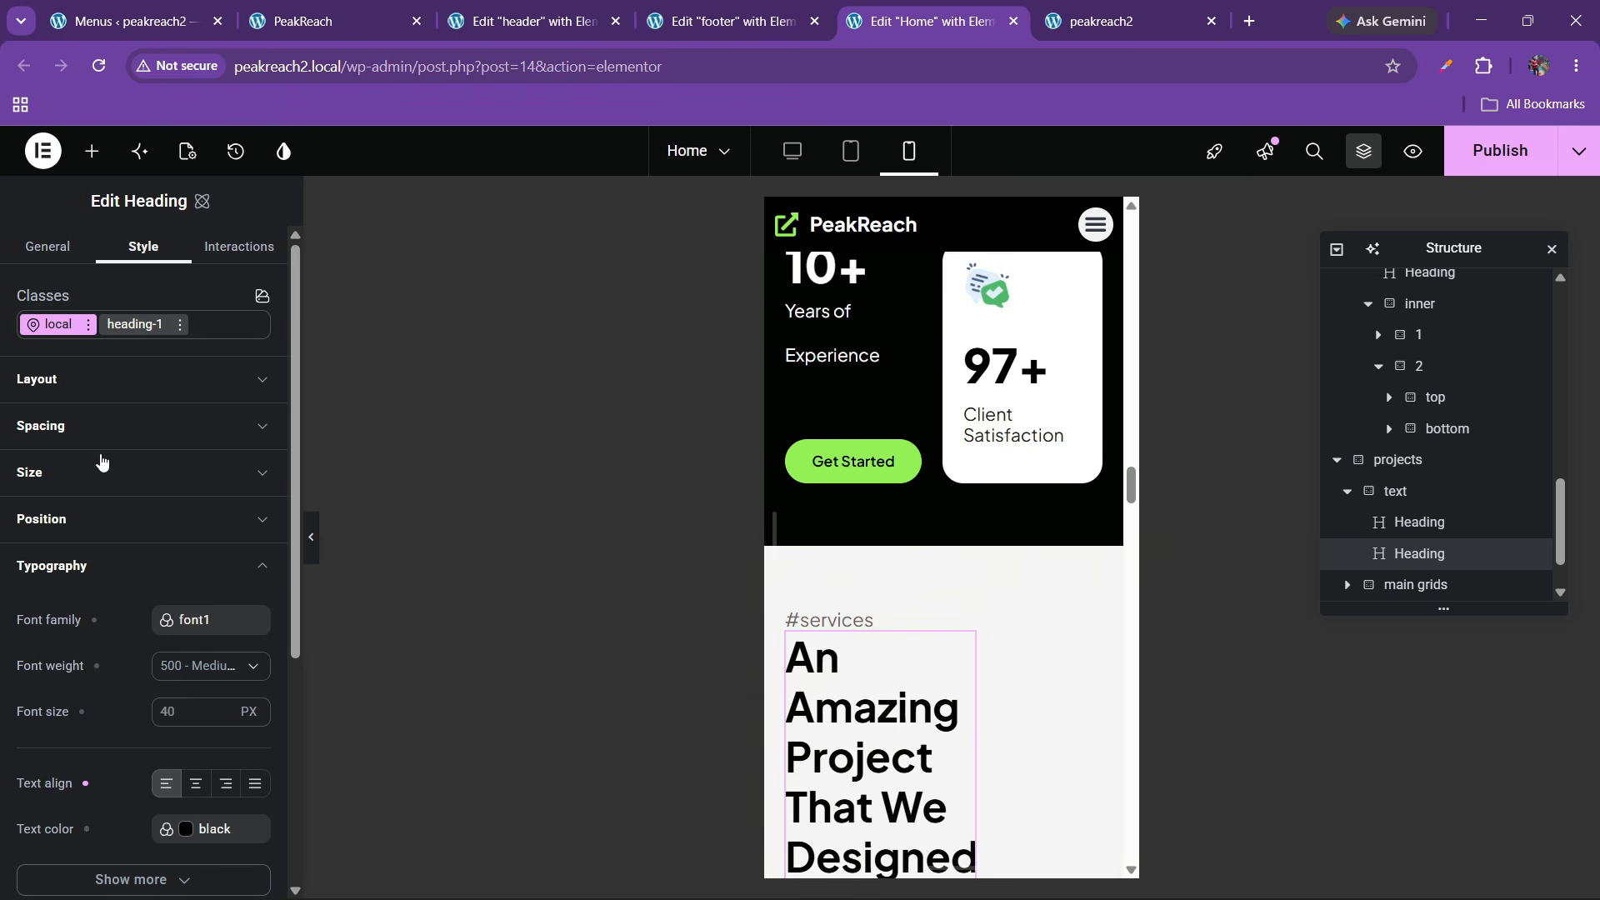
left_click(81, 483)
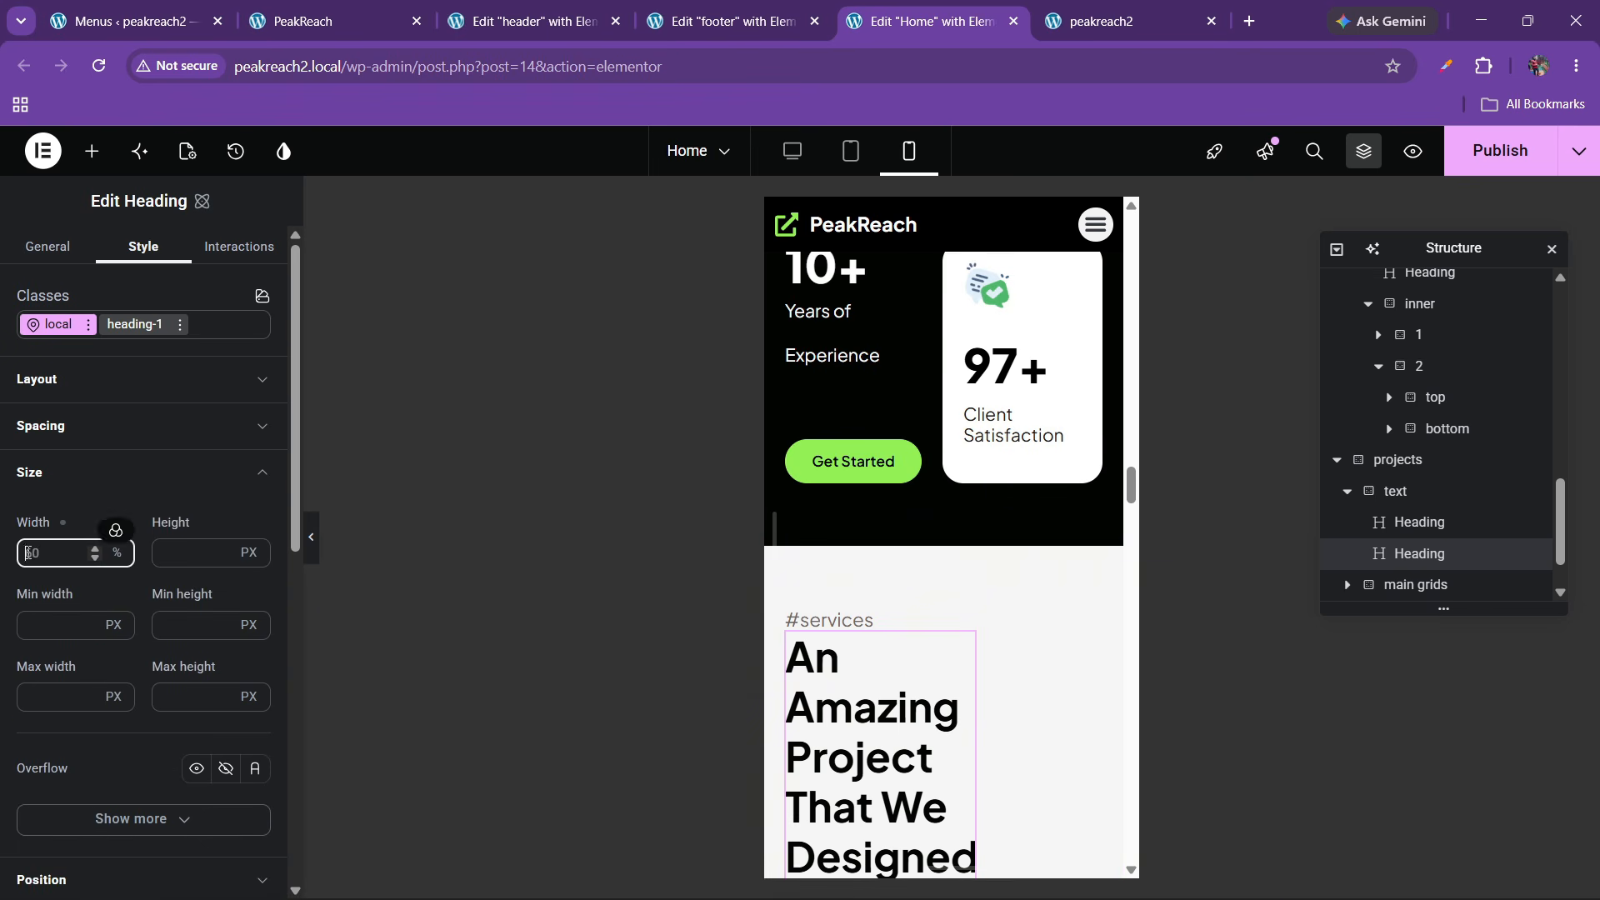
type("100")
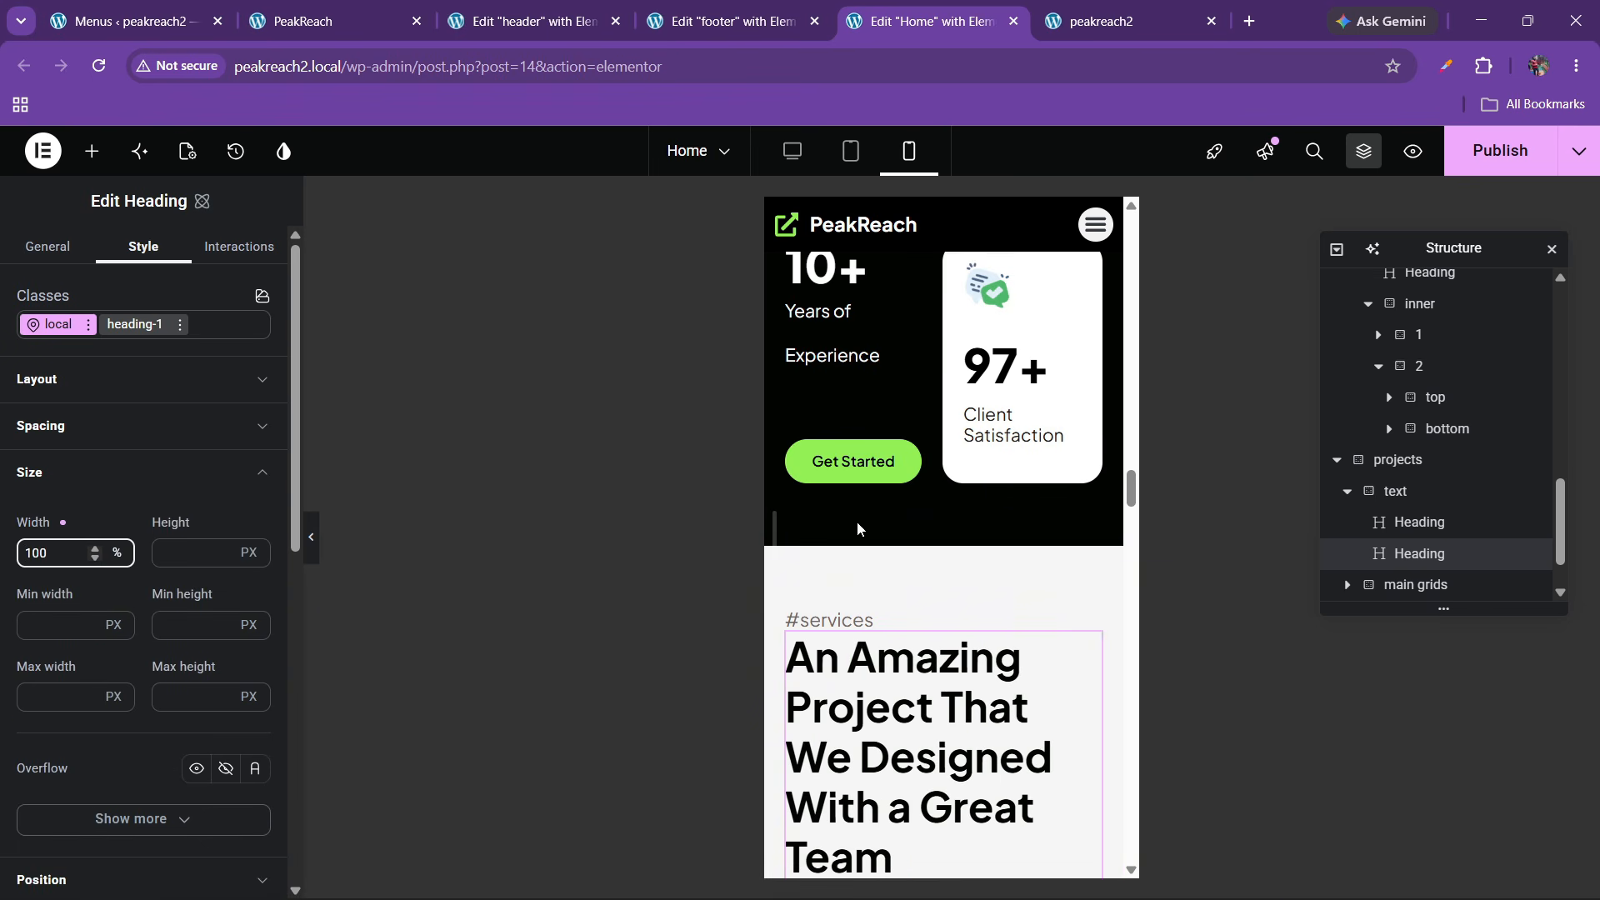
scroll(859, 529, "down", 4)
Set the heading's container value to 20 and the heading font size to 30 px
left_click(1400, 490)
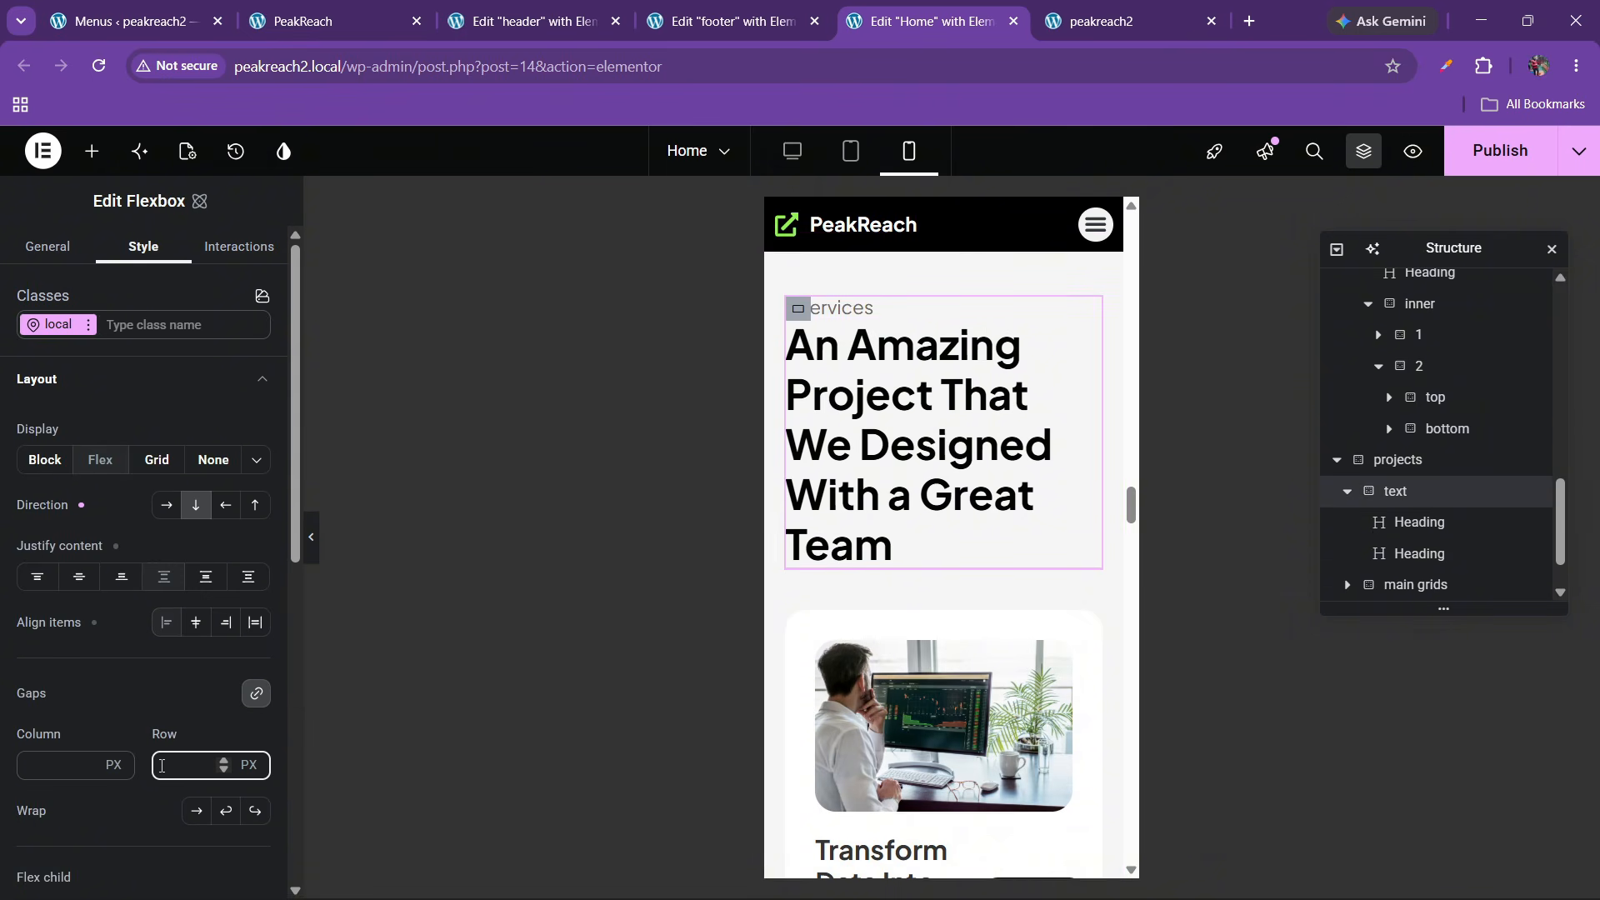
type("20")
left_click(1004, 454)
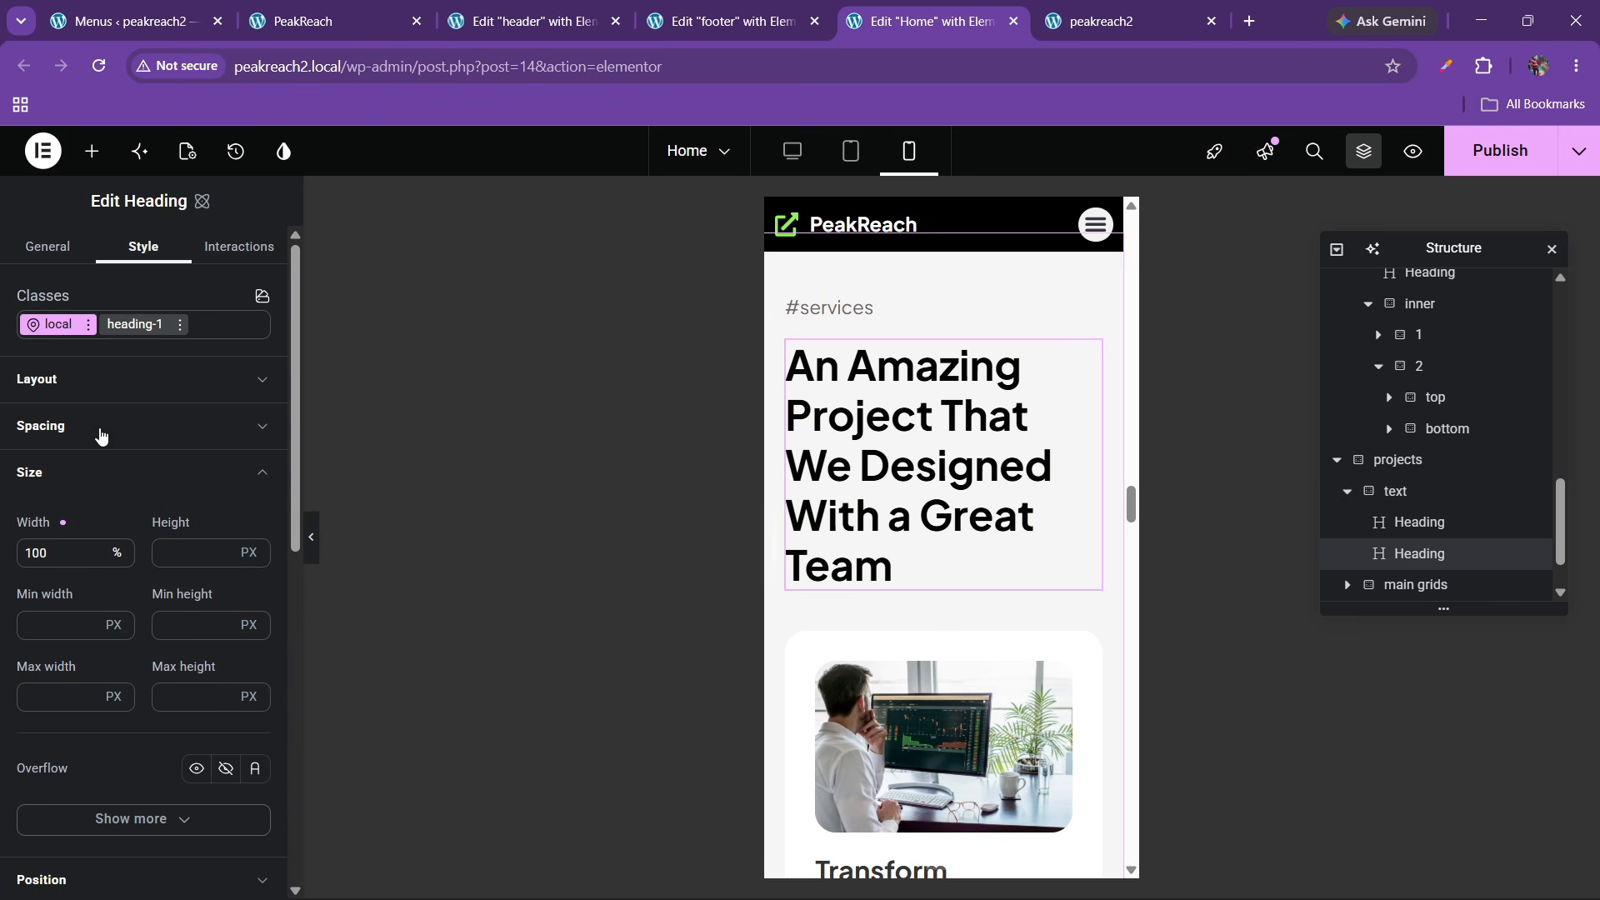
scroll(113, 543, "down", 7)
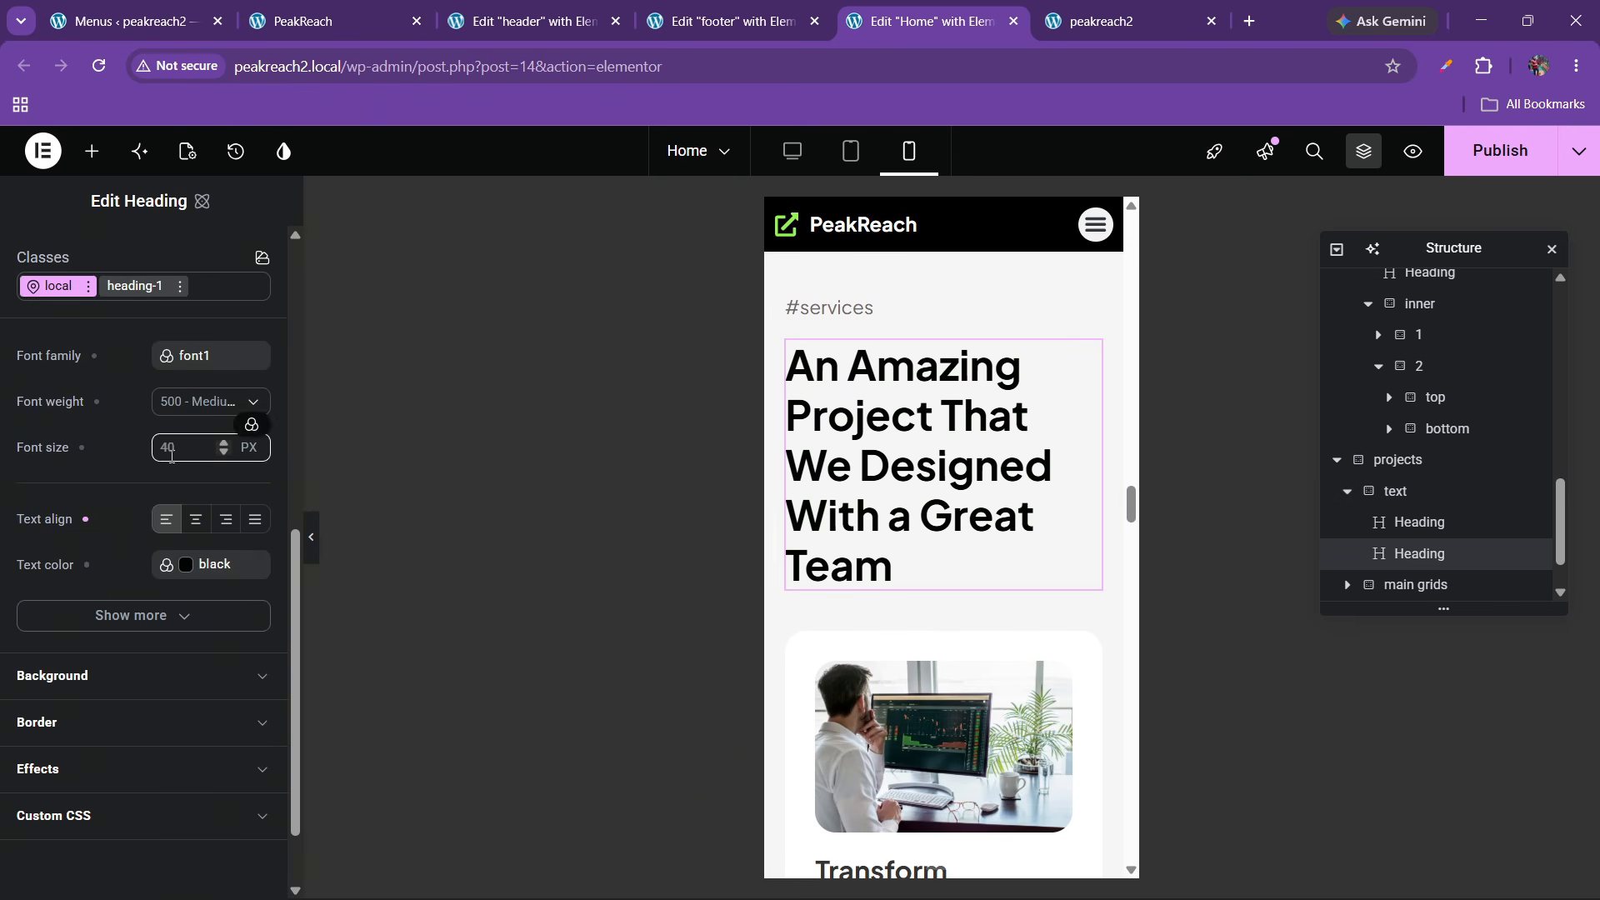
type("30")
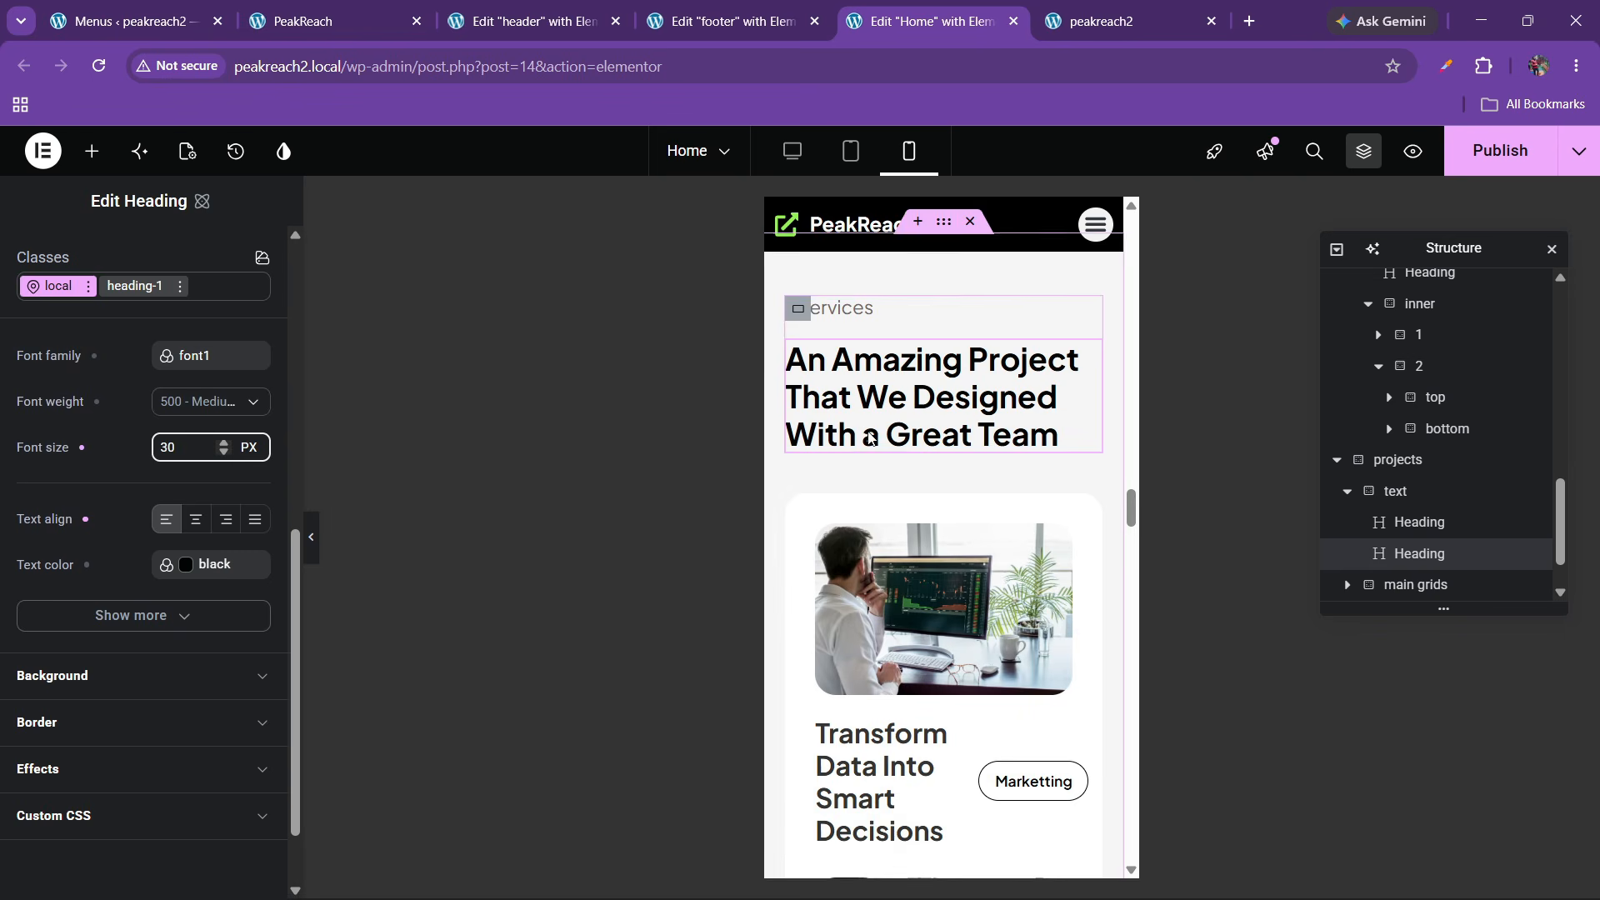
scroll(893, 458, "down", 2)
scroll(893, 458, "down", 5)
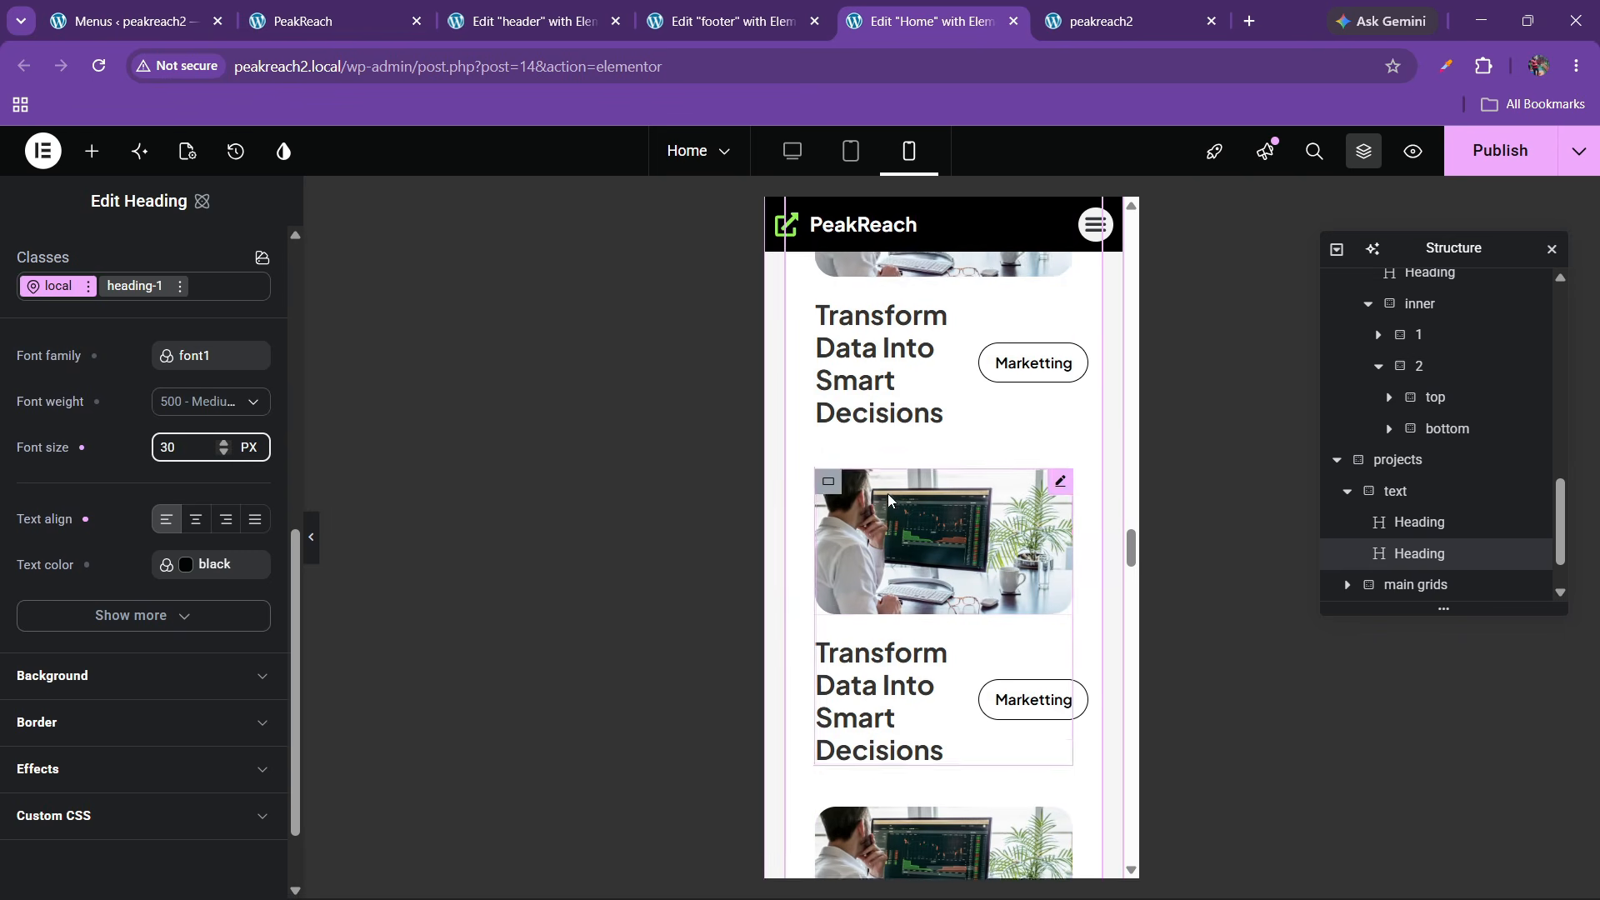
scroll(888, 500, "up", 3)
Set the project cards container's linked padding to 20 px
left_click(804, 522)
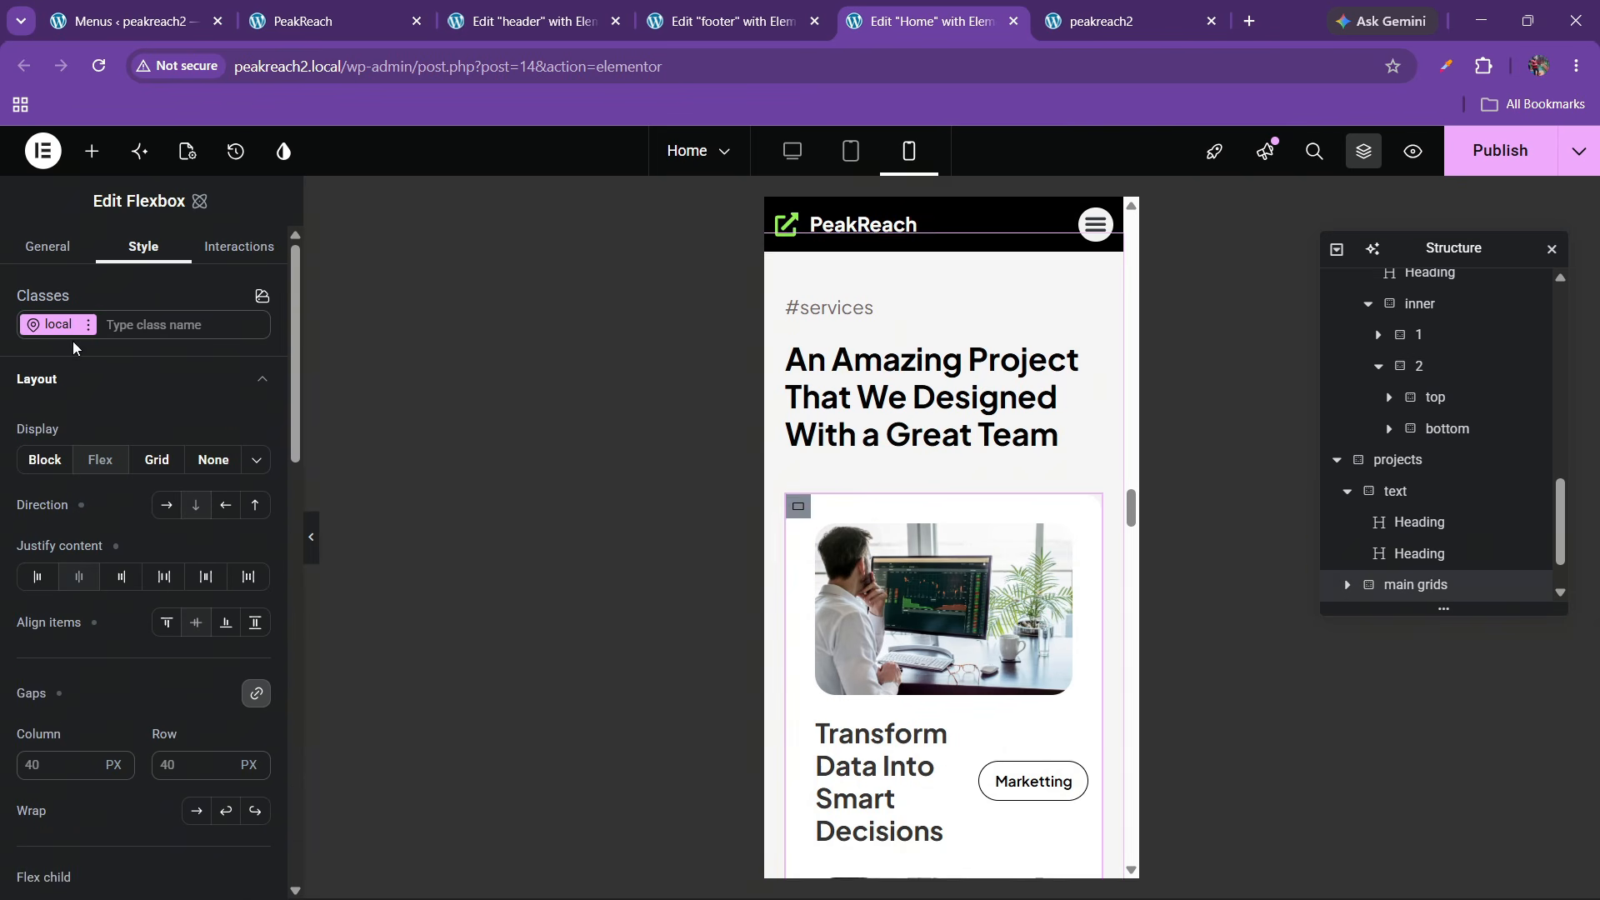
scroll(108, 554, "down", 4)
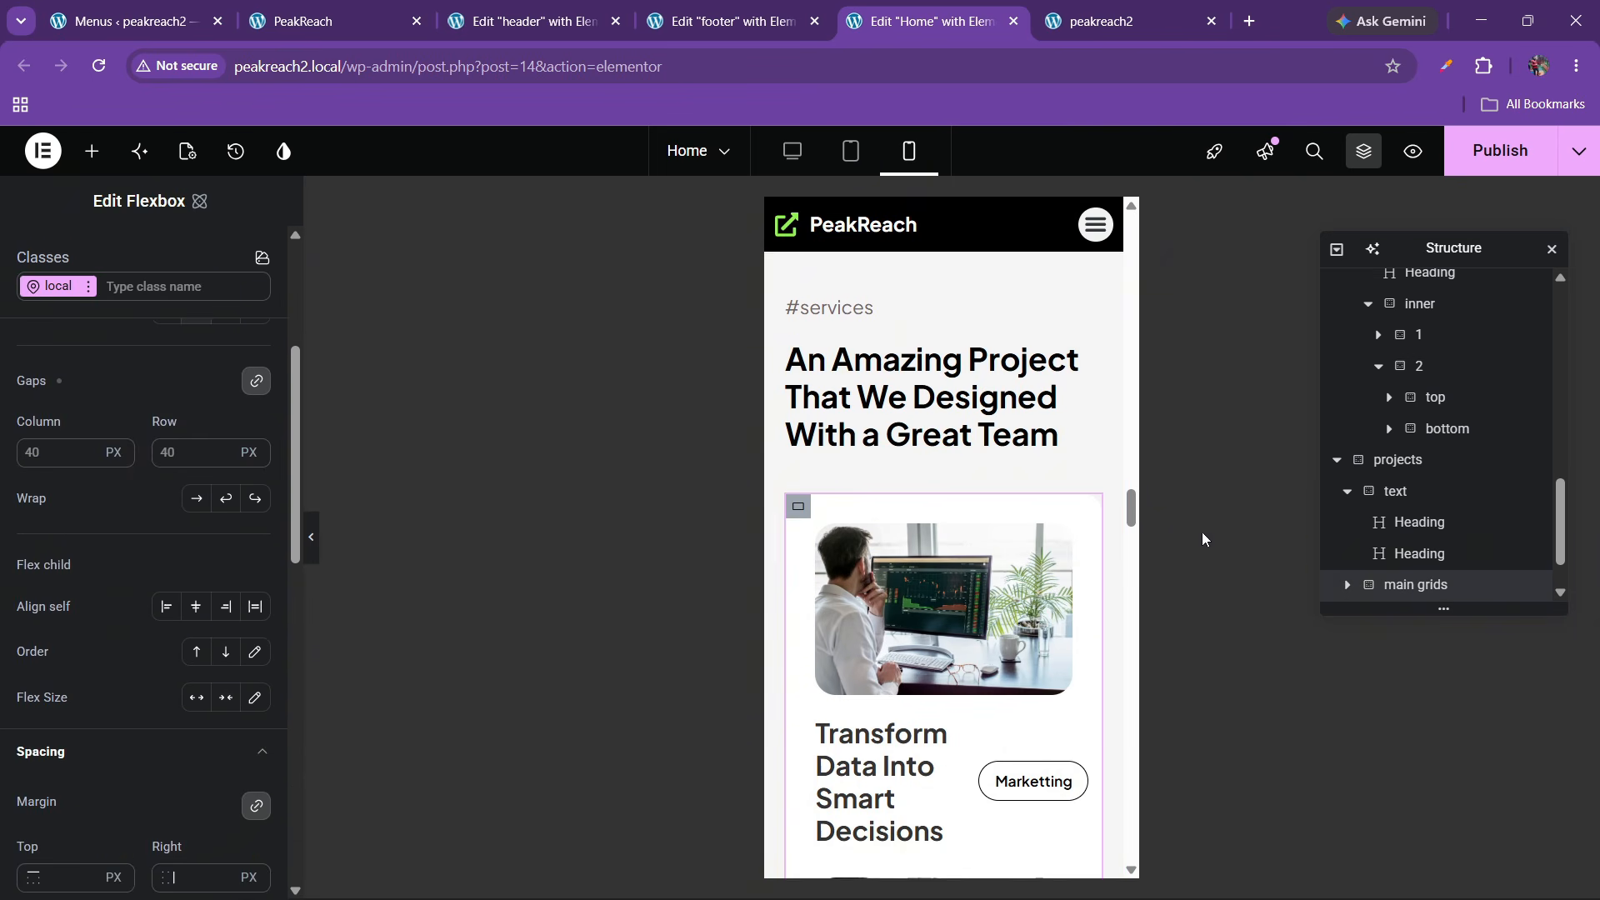
scroll(48, 608, "down", 4)
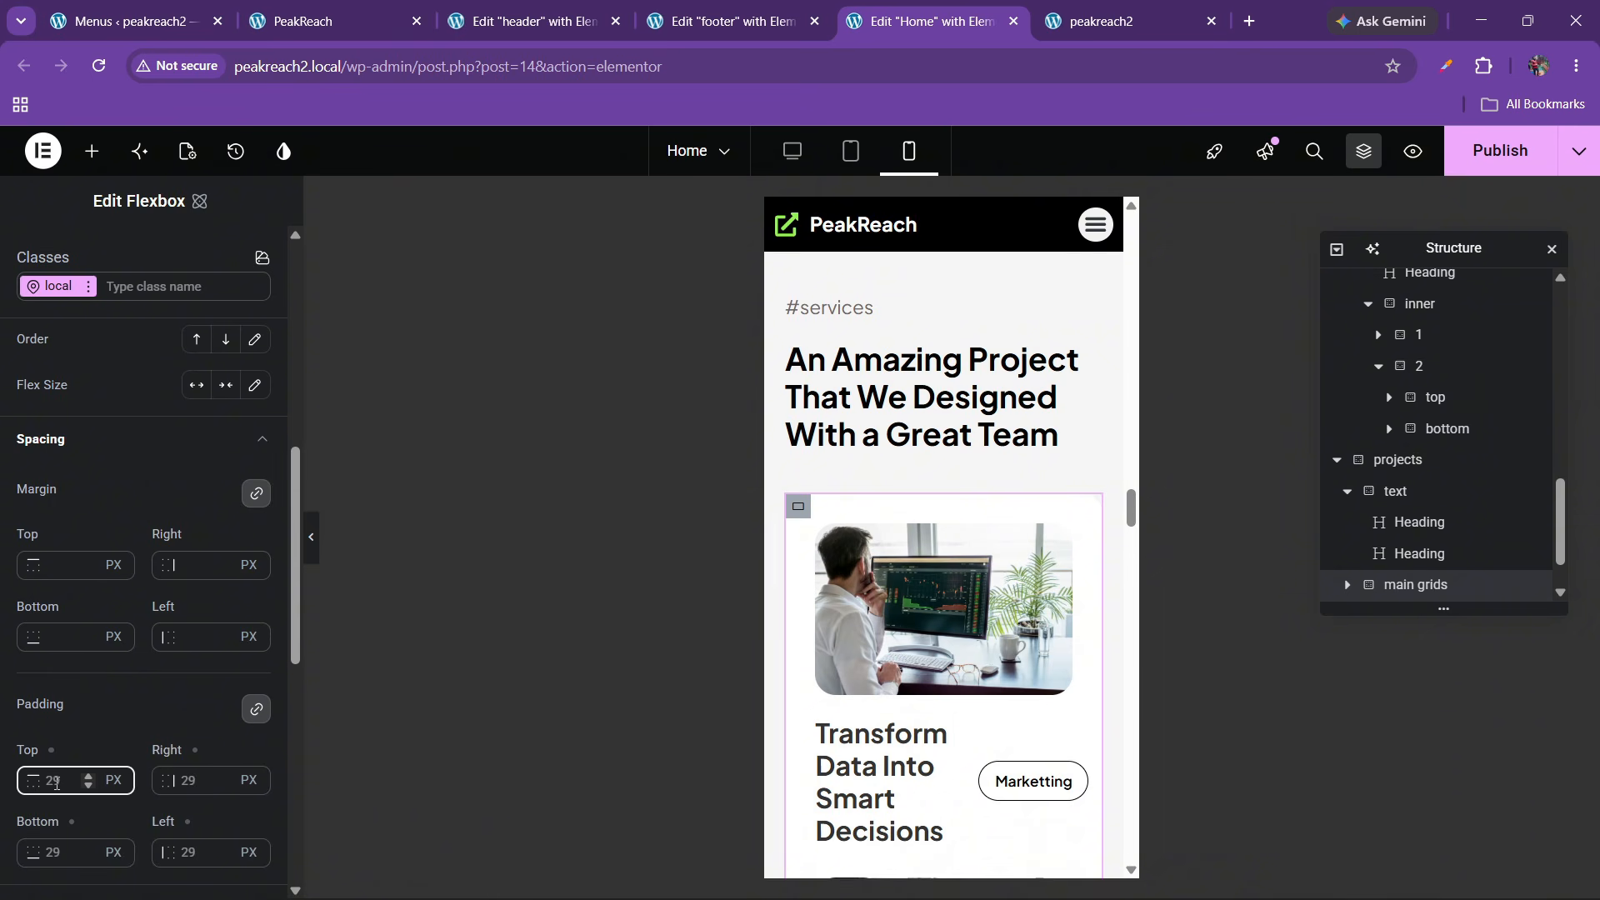
key("BackSpace")
type("0")
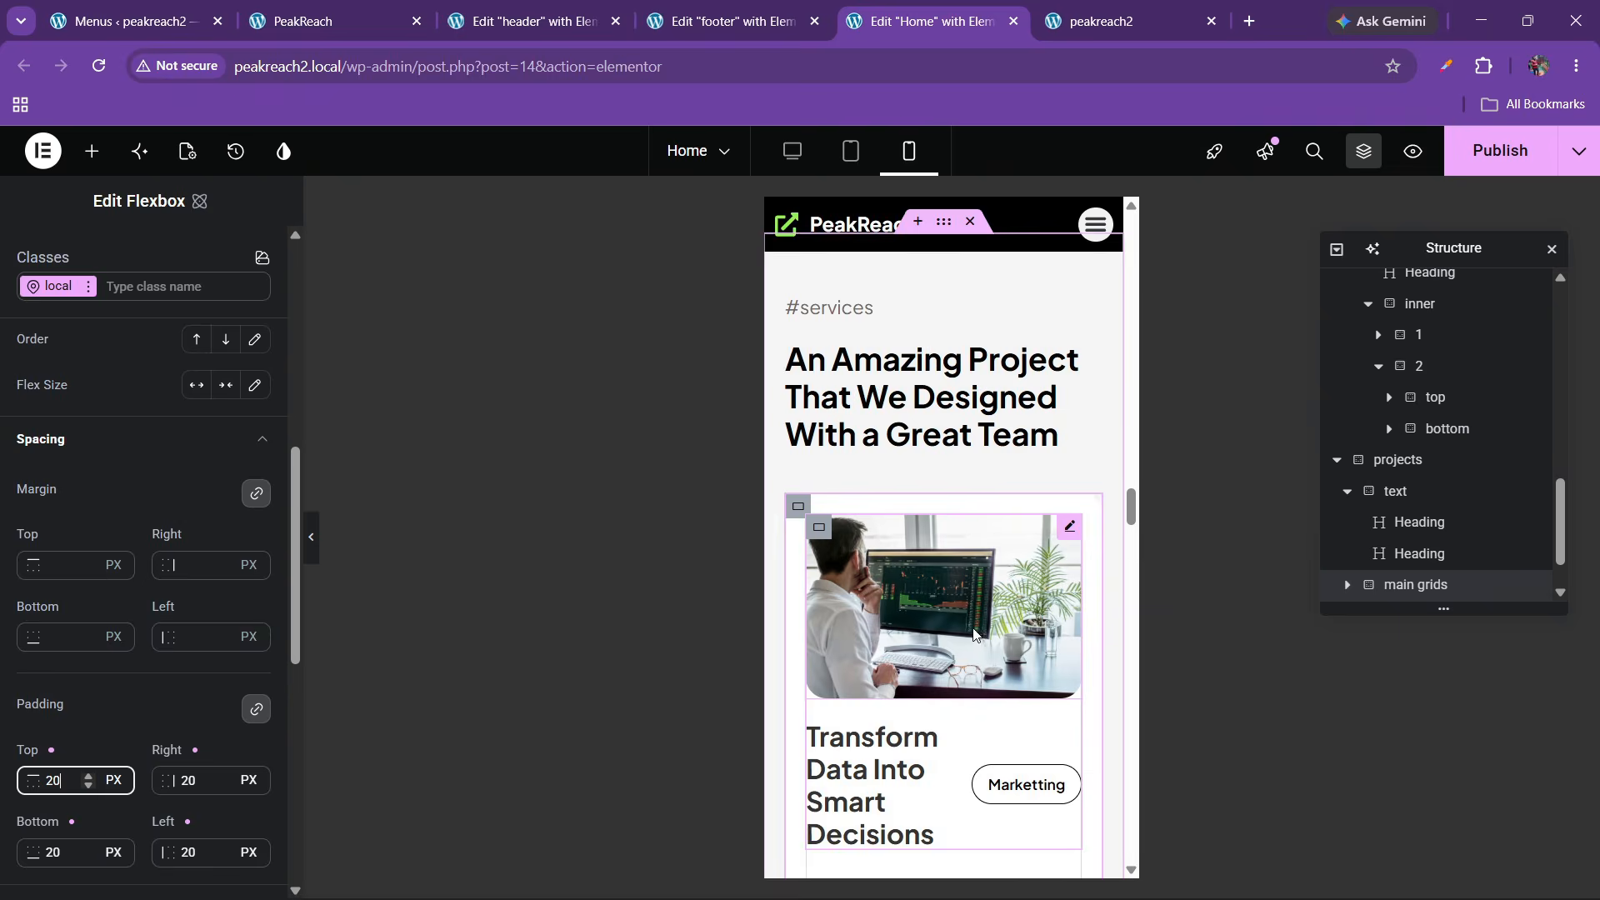
scroll(938, 634, "down", 1)
scroll(938, 633, "down", 6)
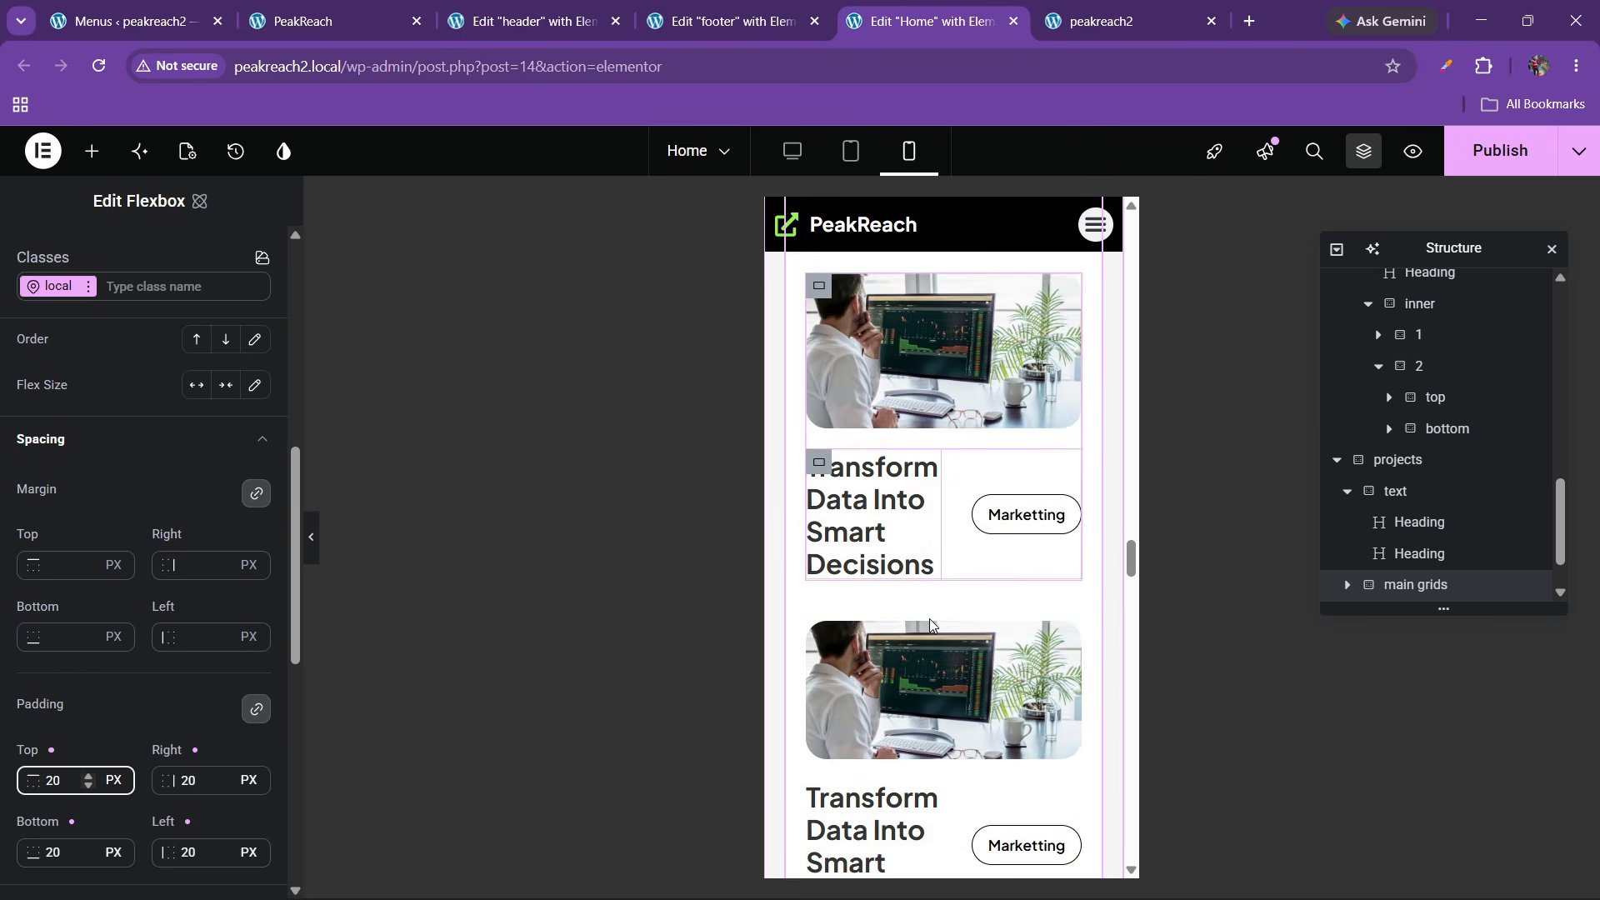
scroll(933, 627, "down", 4)
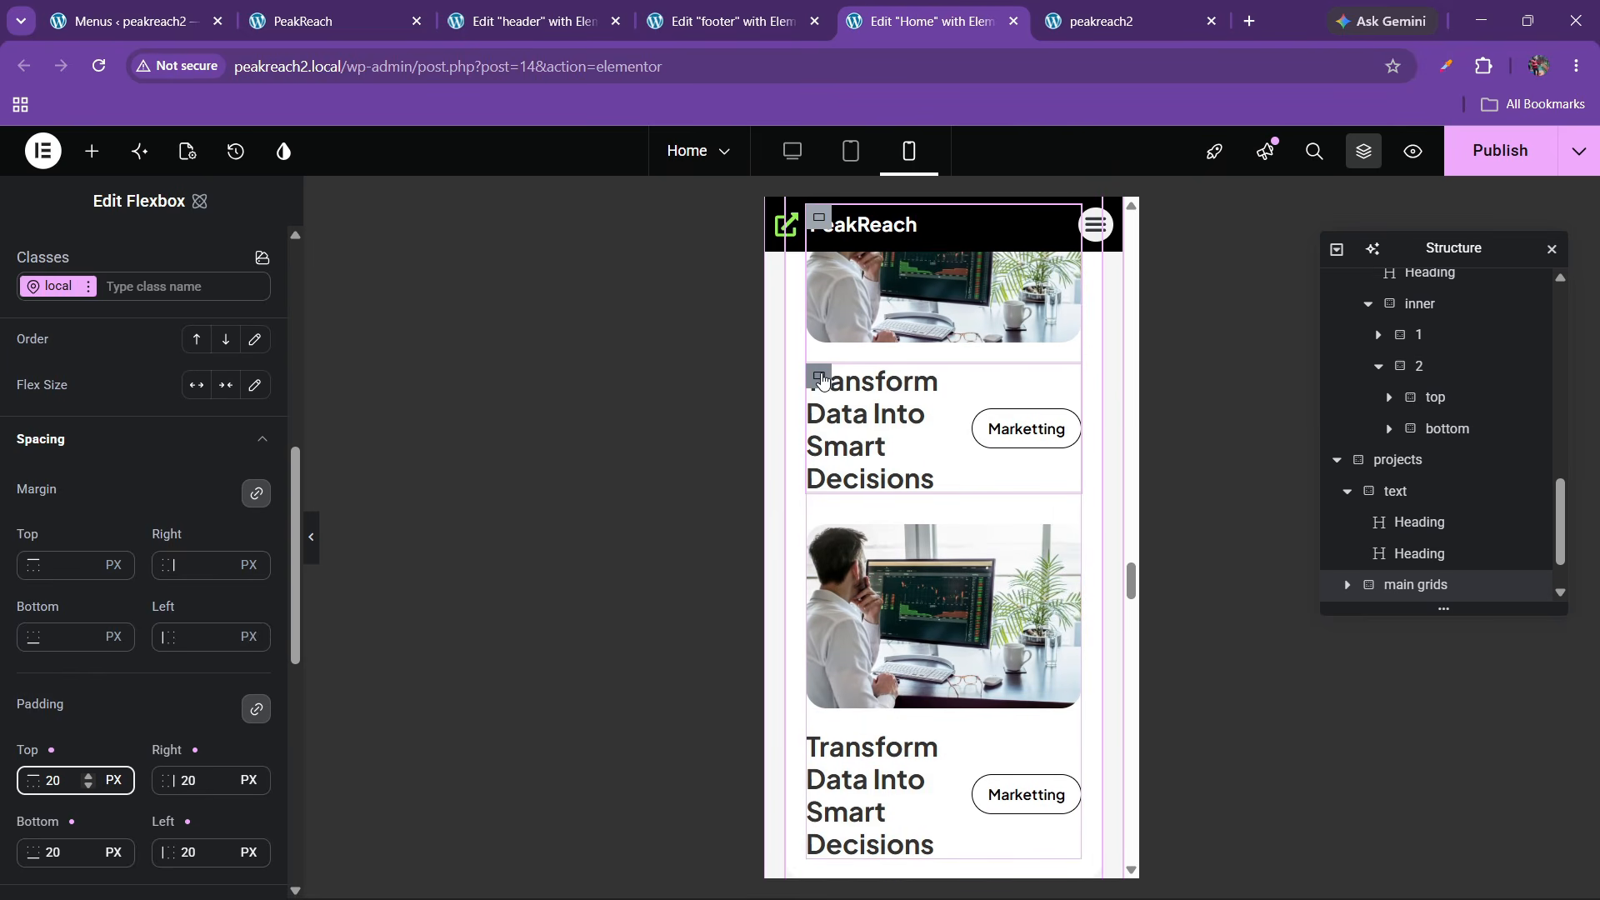
Stack a card's title above its Marketting tag, aligned to the start
left_click(821, 377)
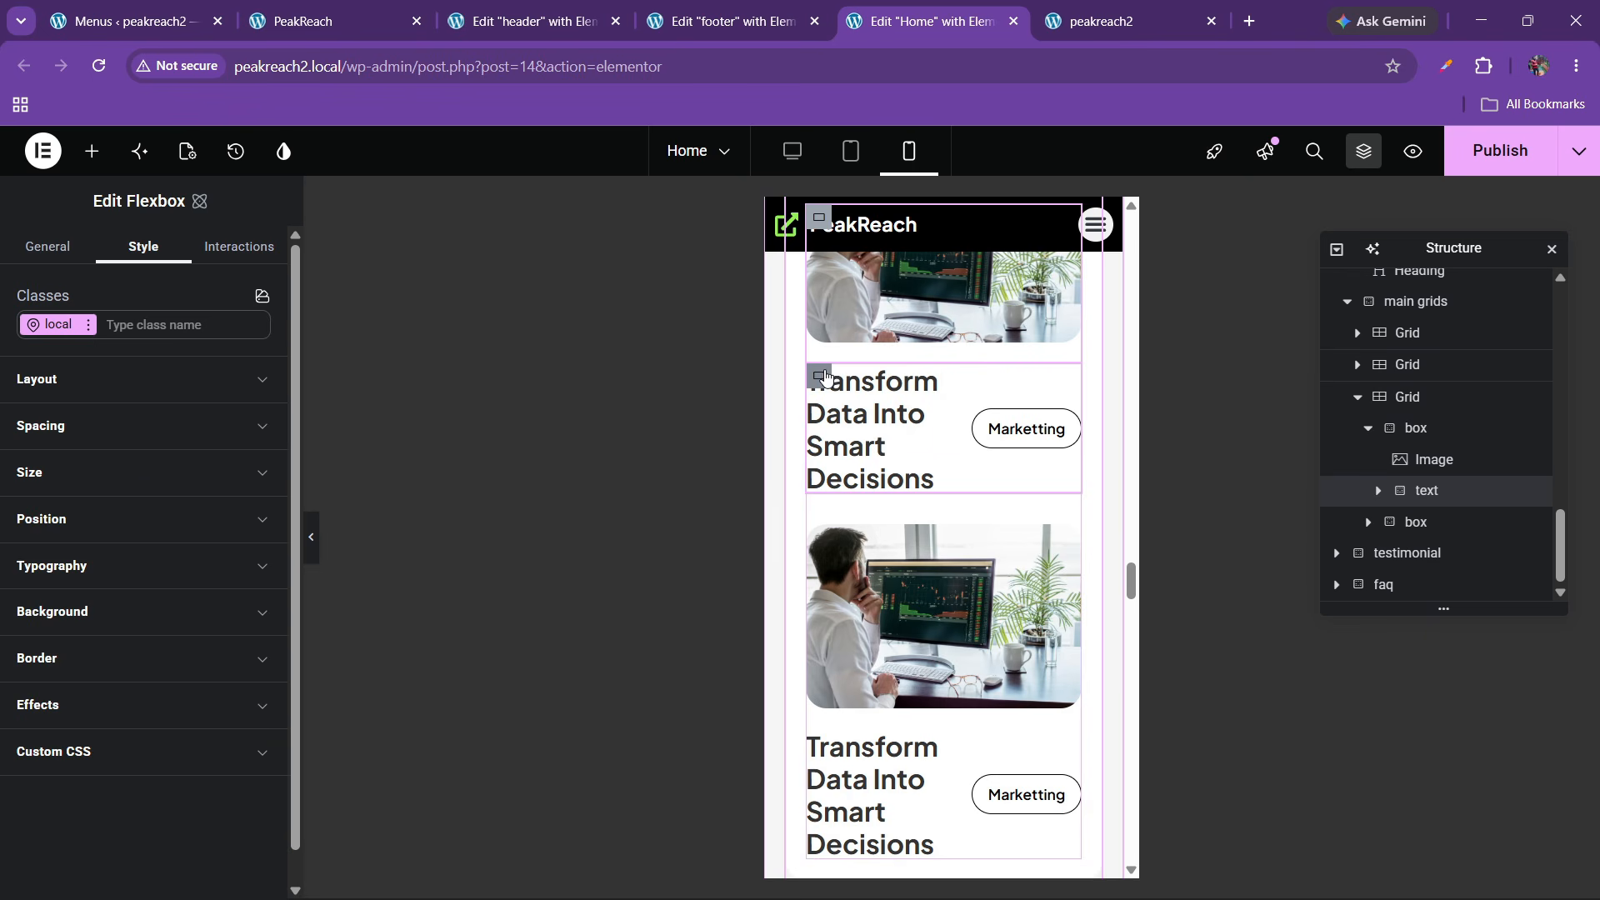
left_click(80, 377)
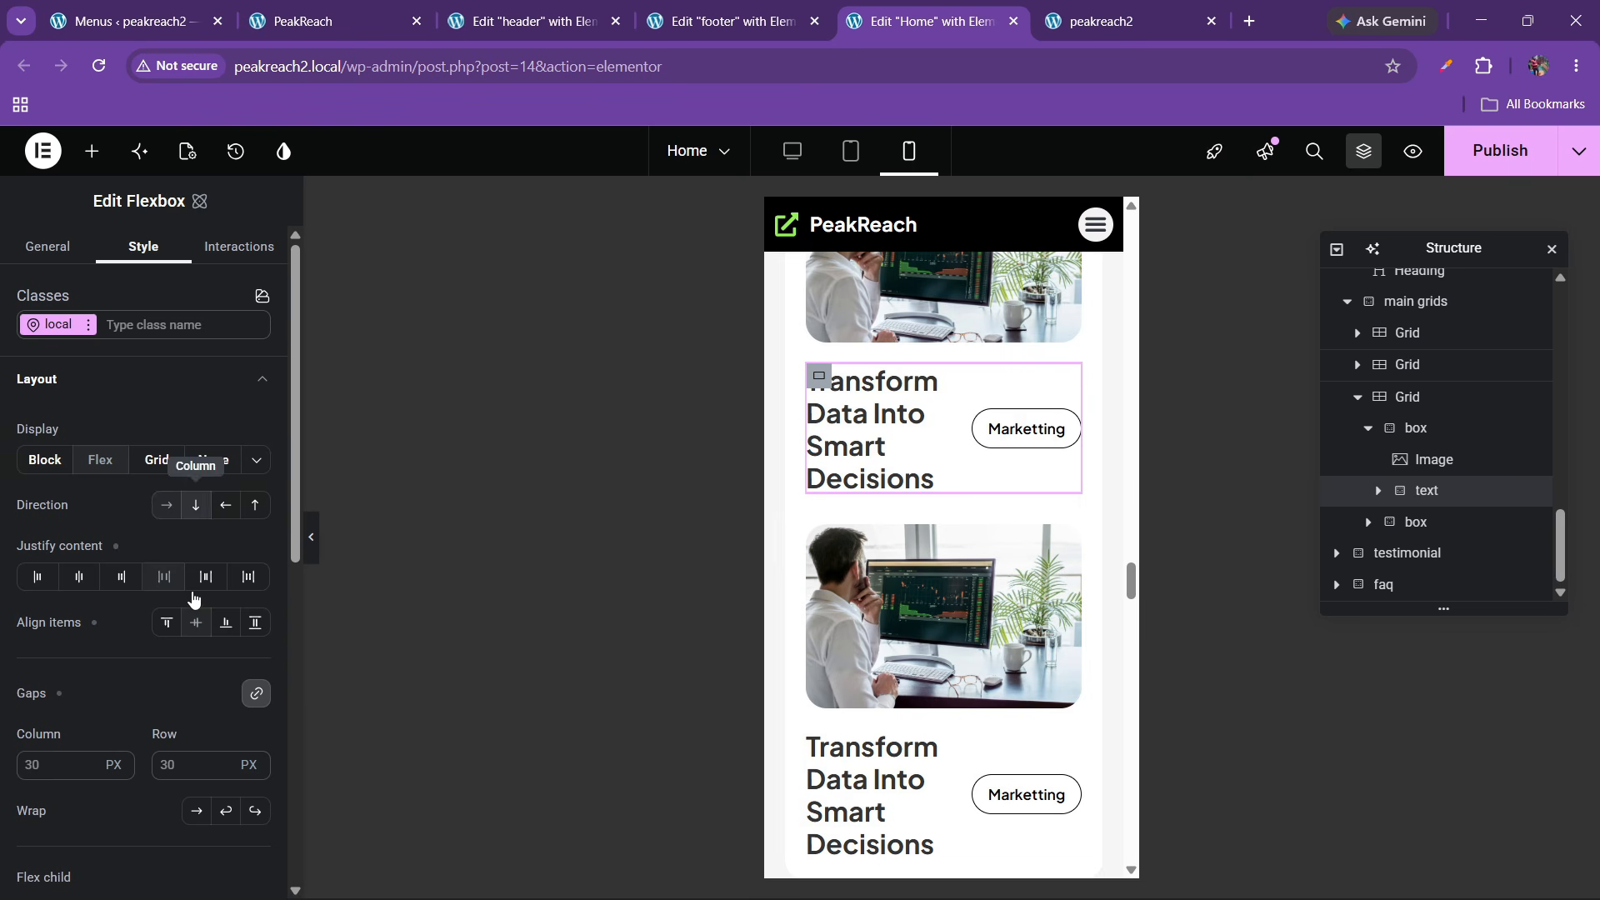
left_click(166, 622)
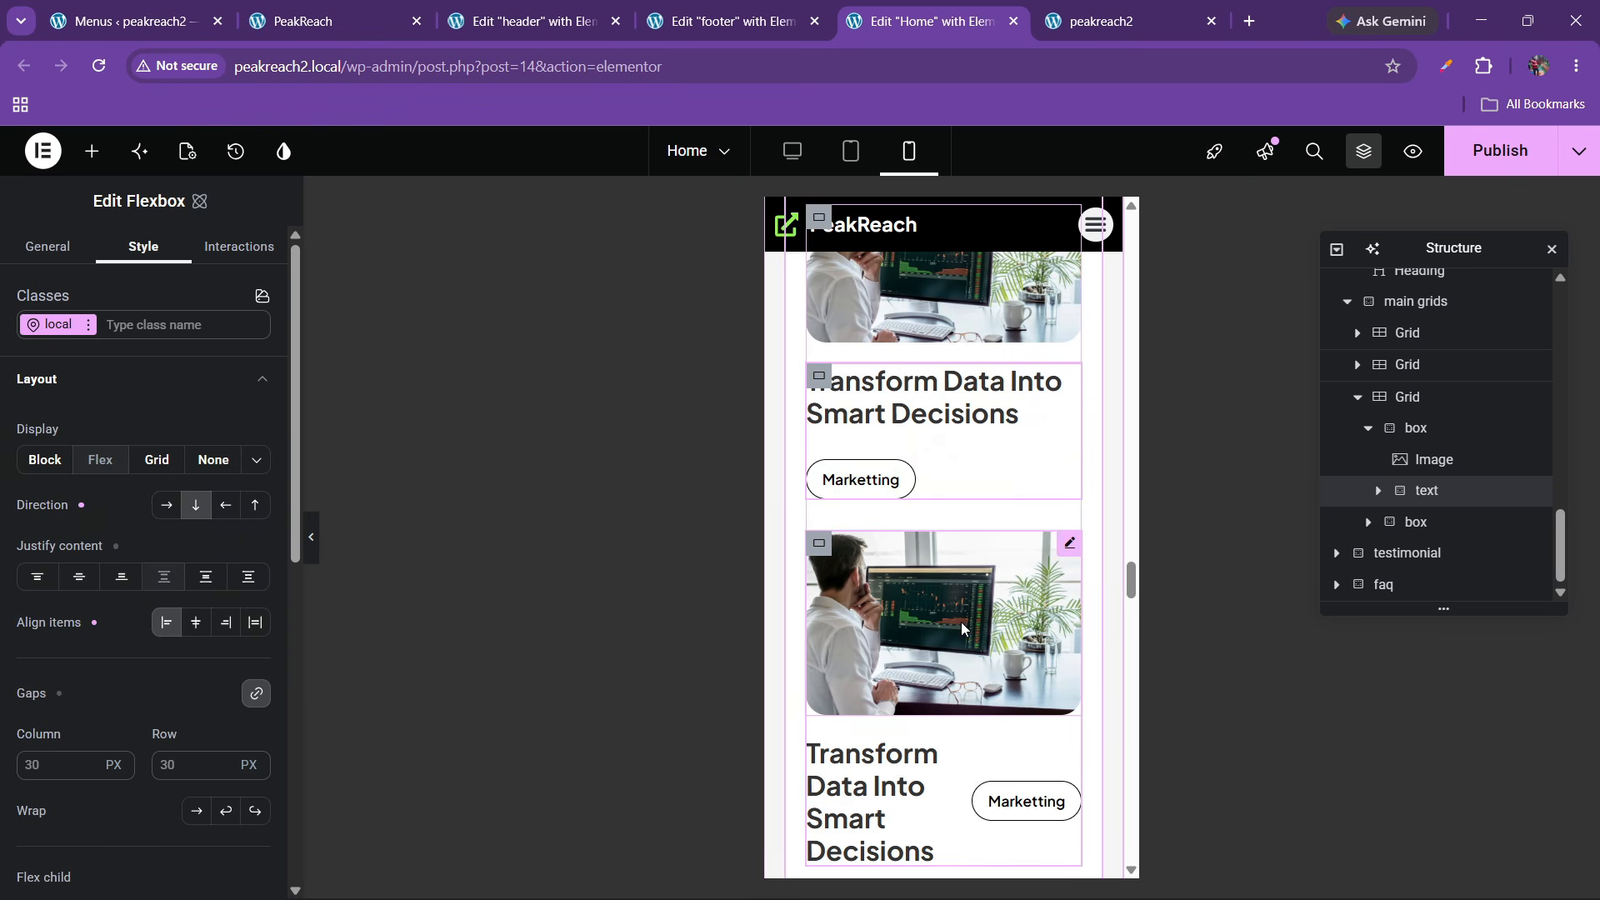
scroll(882, 666, "down", 5)
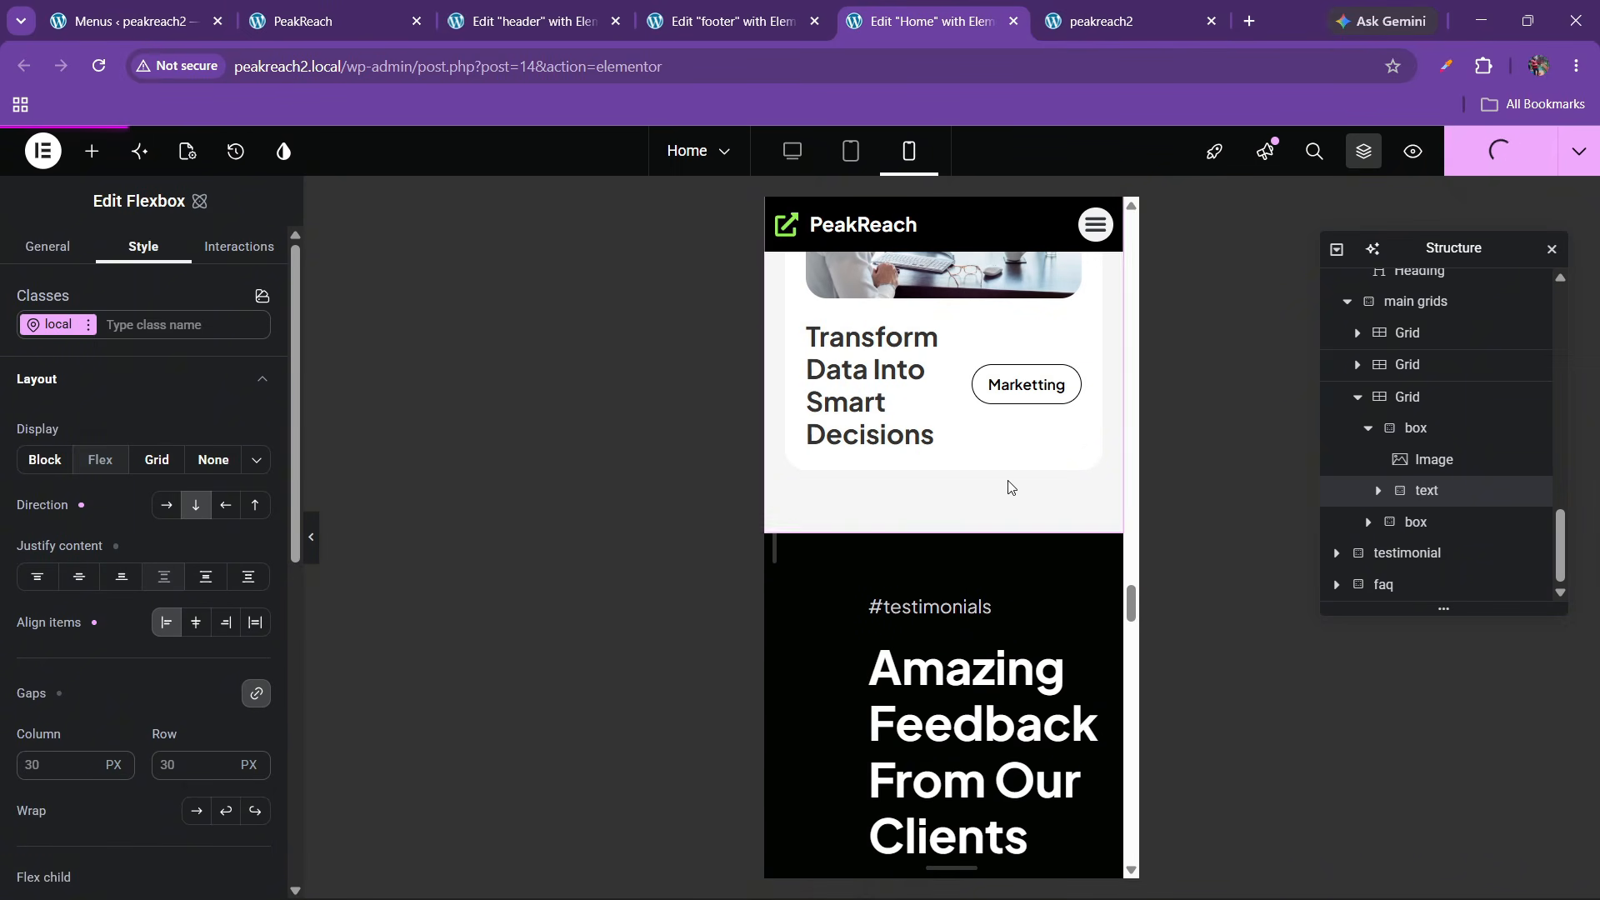
scroll(931, 515, "down", 3)
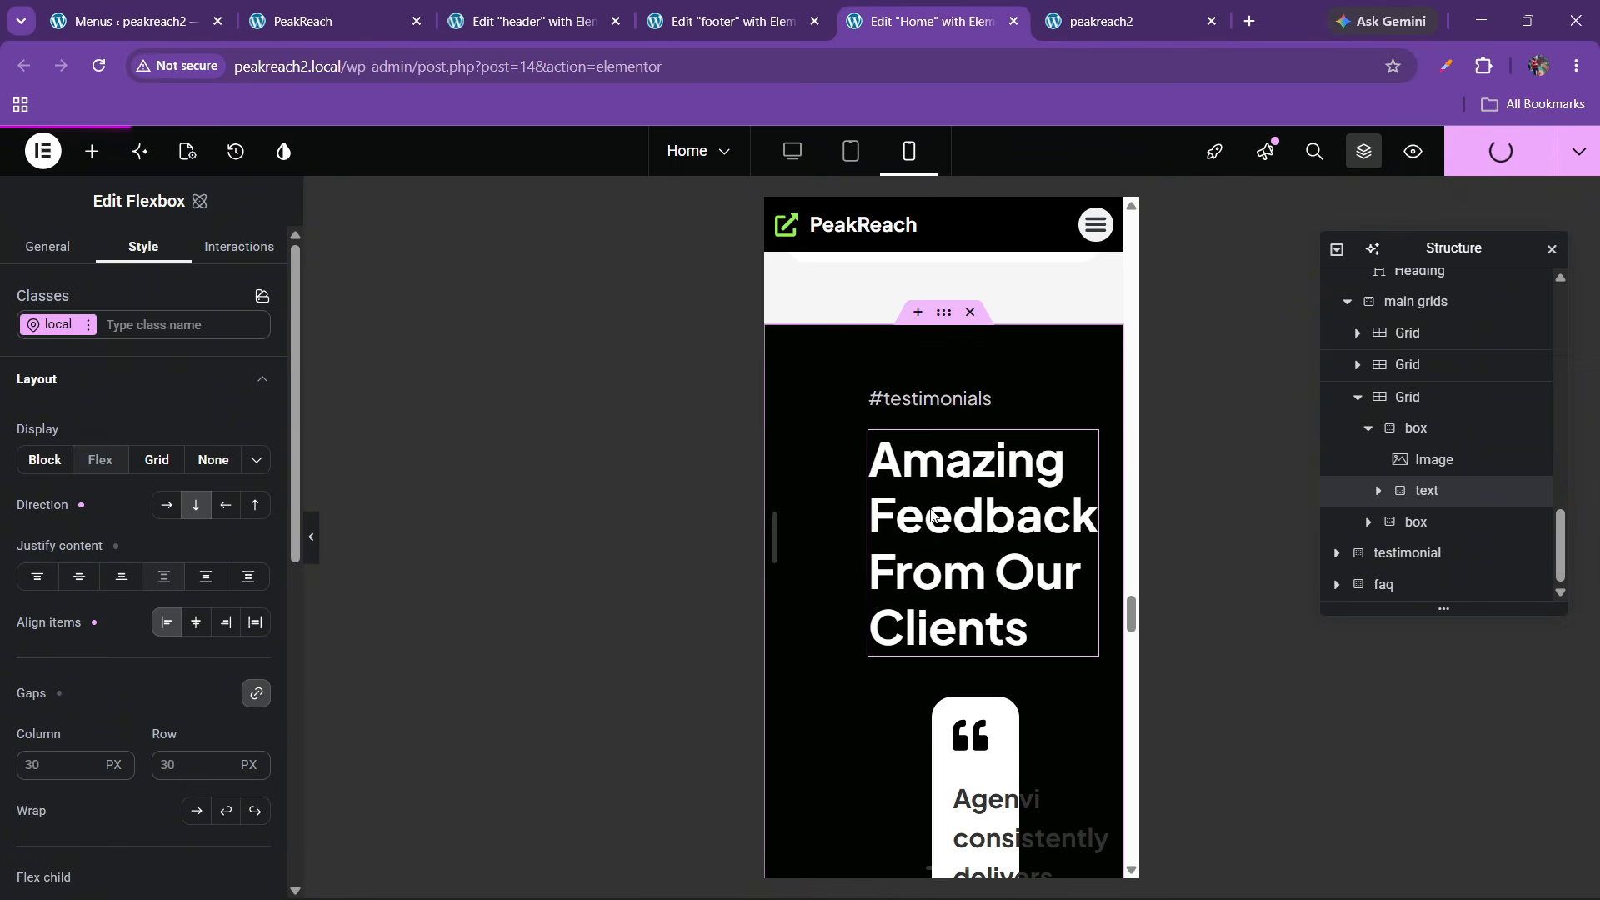
Set the testimonial section's right and left padding to 20
left_click(945, 315)
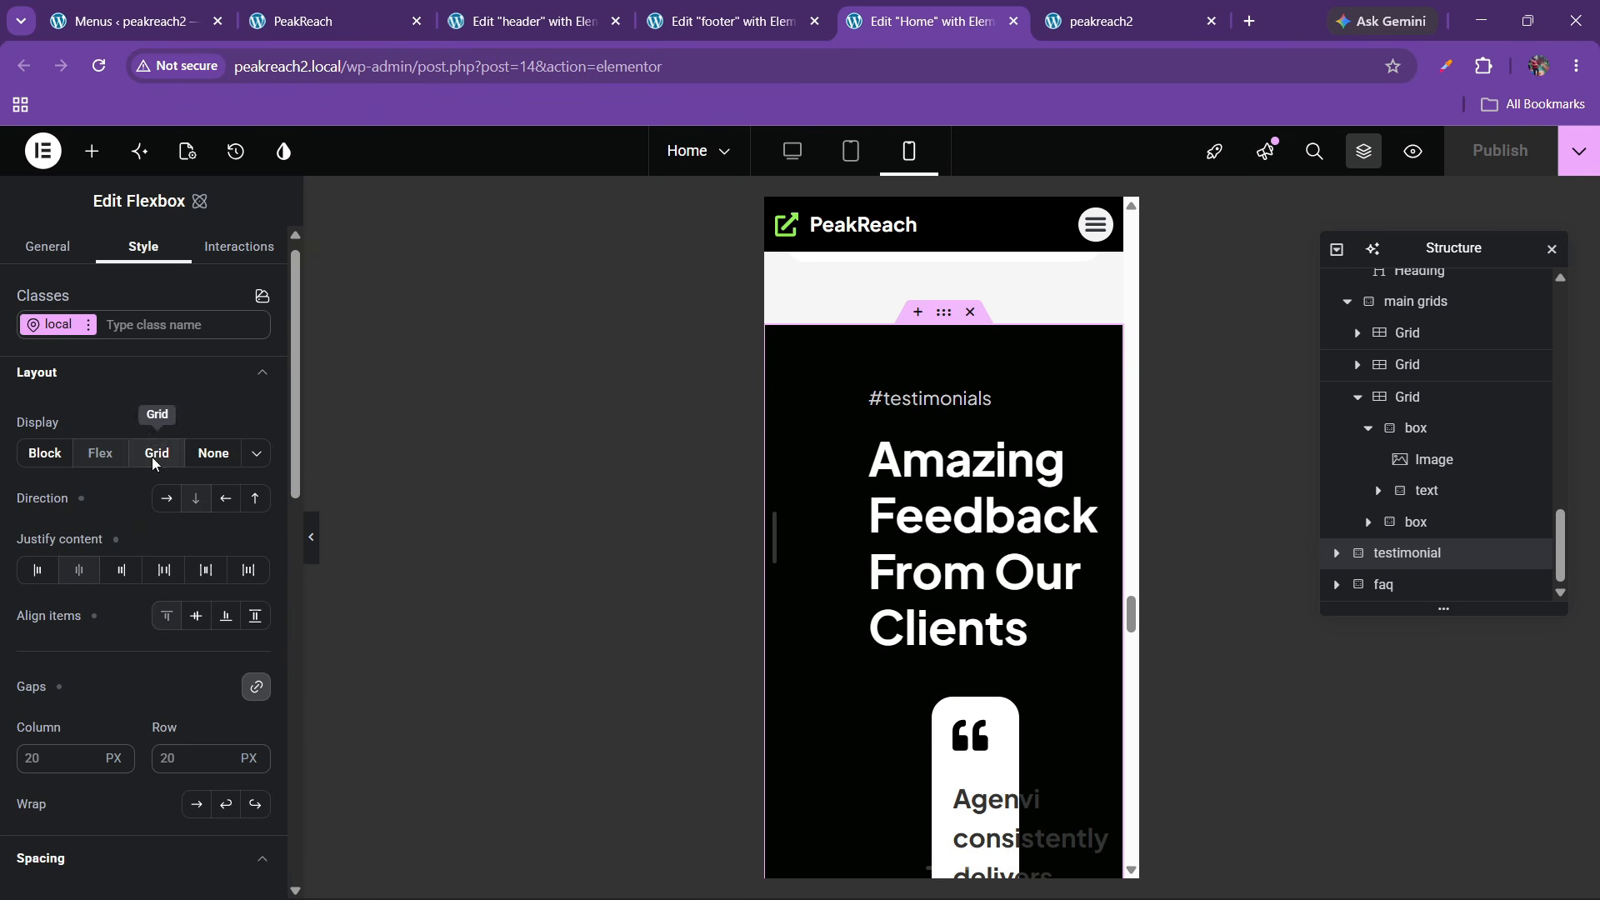
scroll(114, 549, "down", 8)
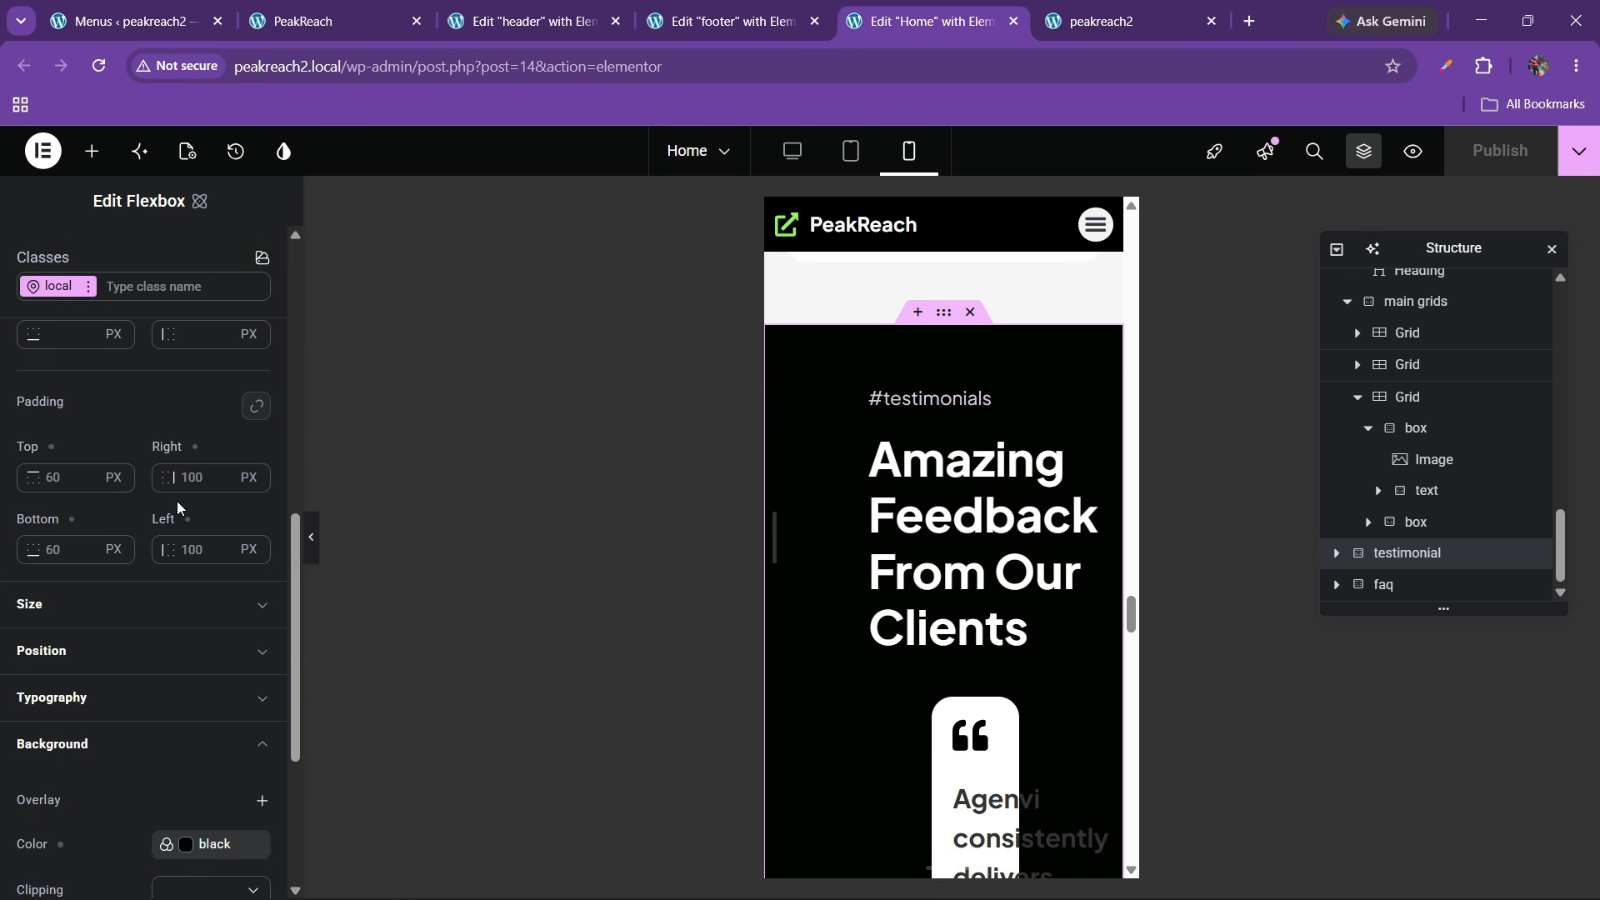
type("20")
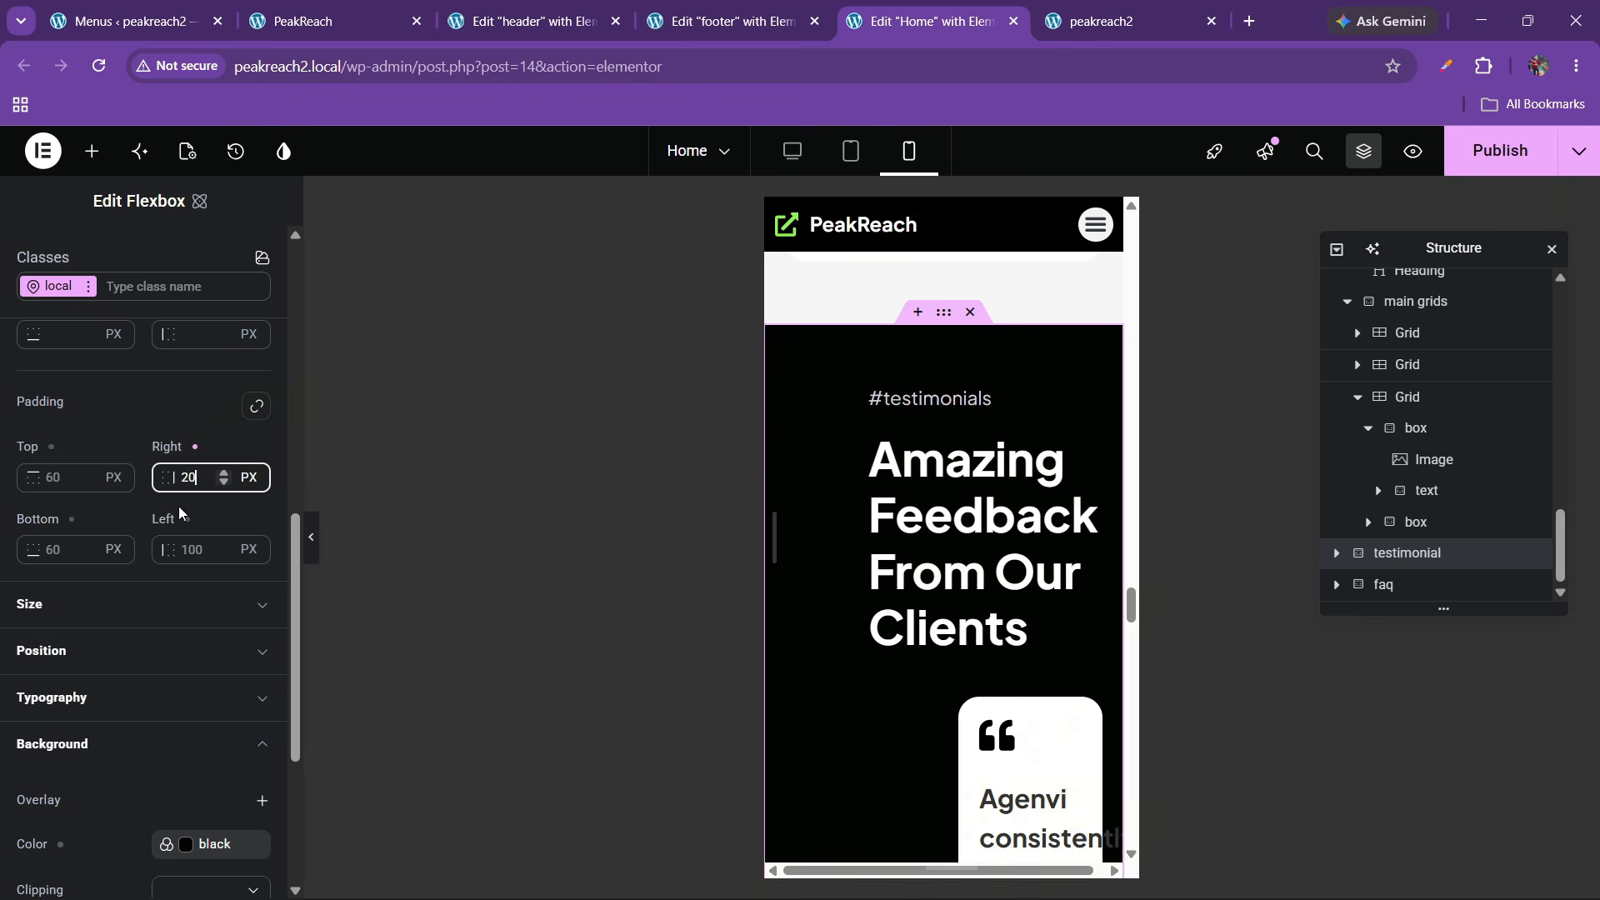
type("20")
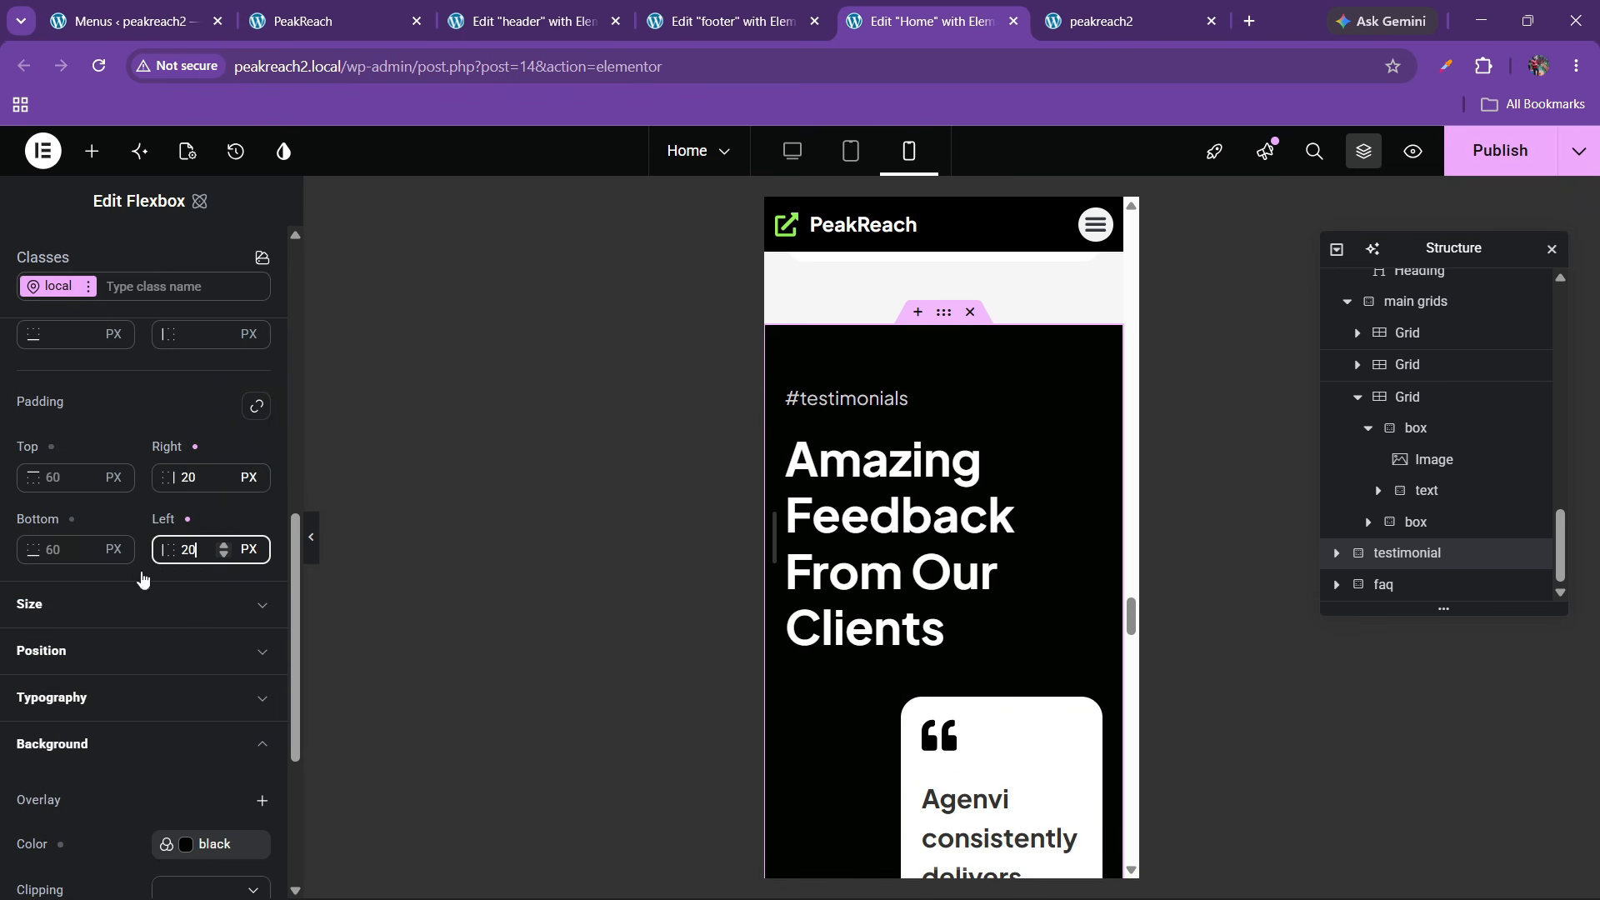
Set the 'Amazing Feedback From Our Clients' heading font size to 30 px
left_click(990, 470)
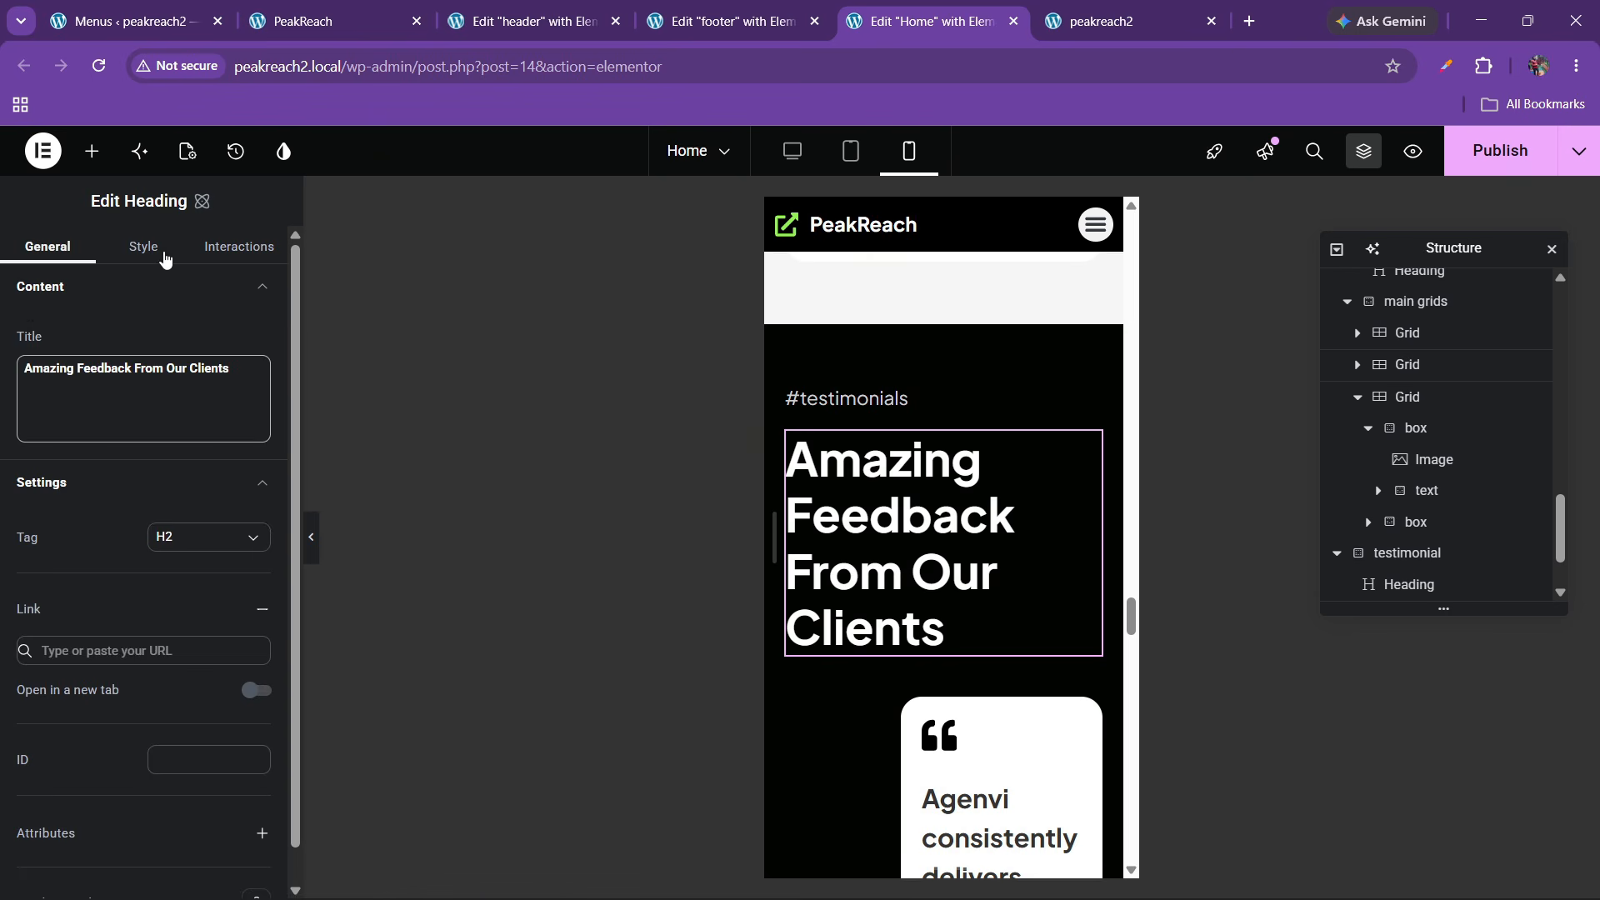
left_click(144, 248)
left_click(46, 473)
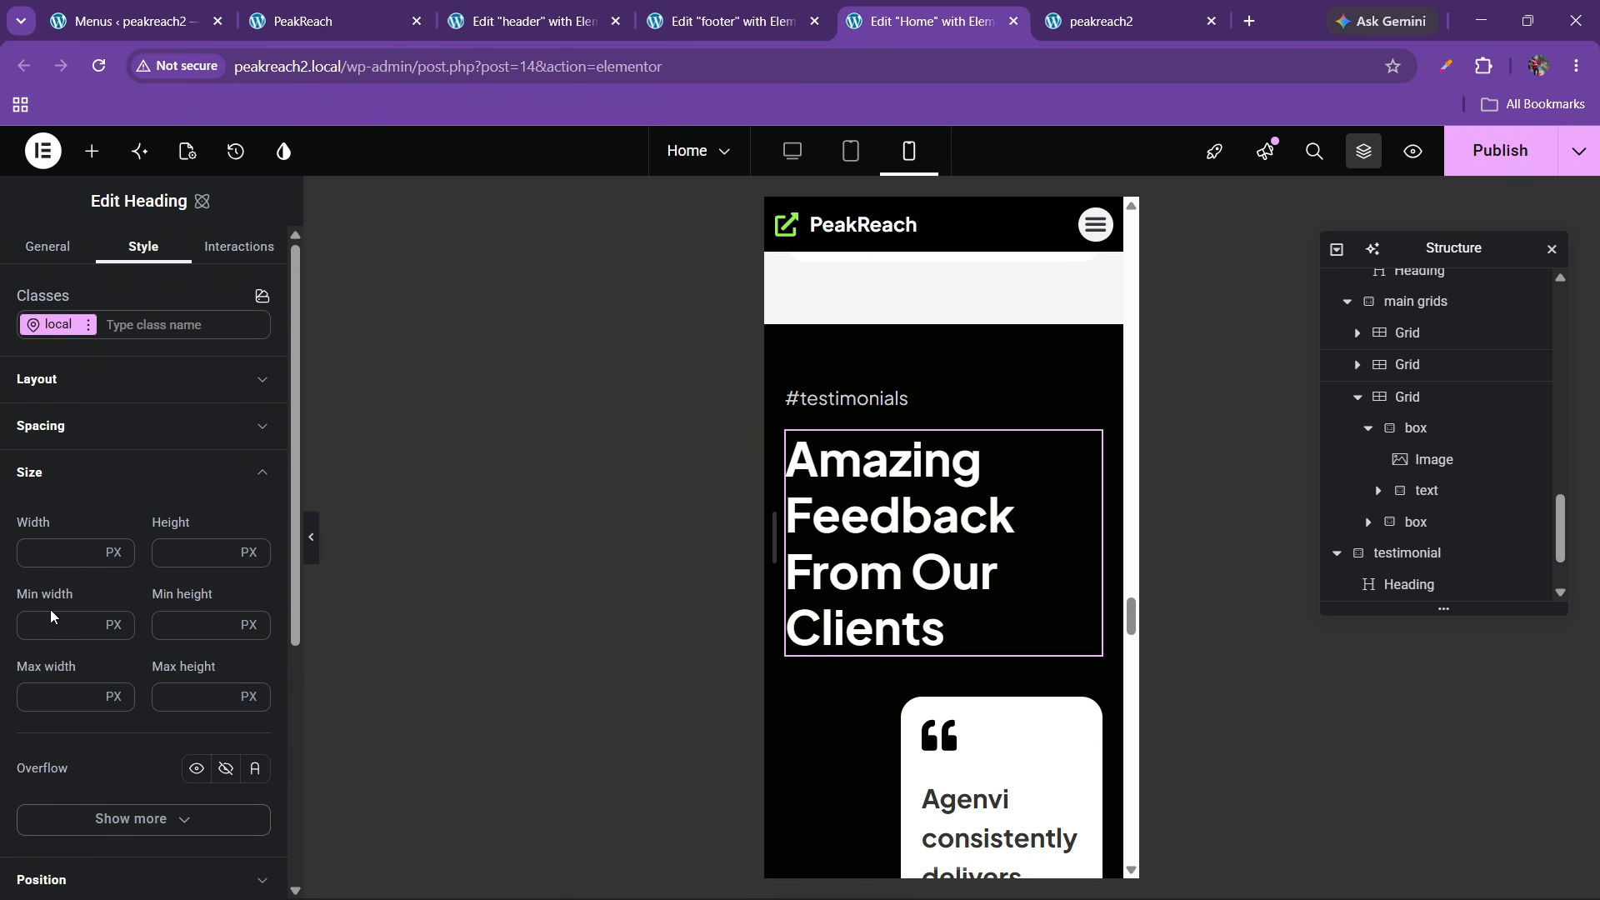
scroll(146, 451, "down", 5)
left_click(92, 533)
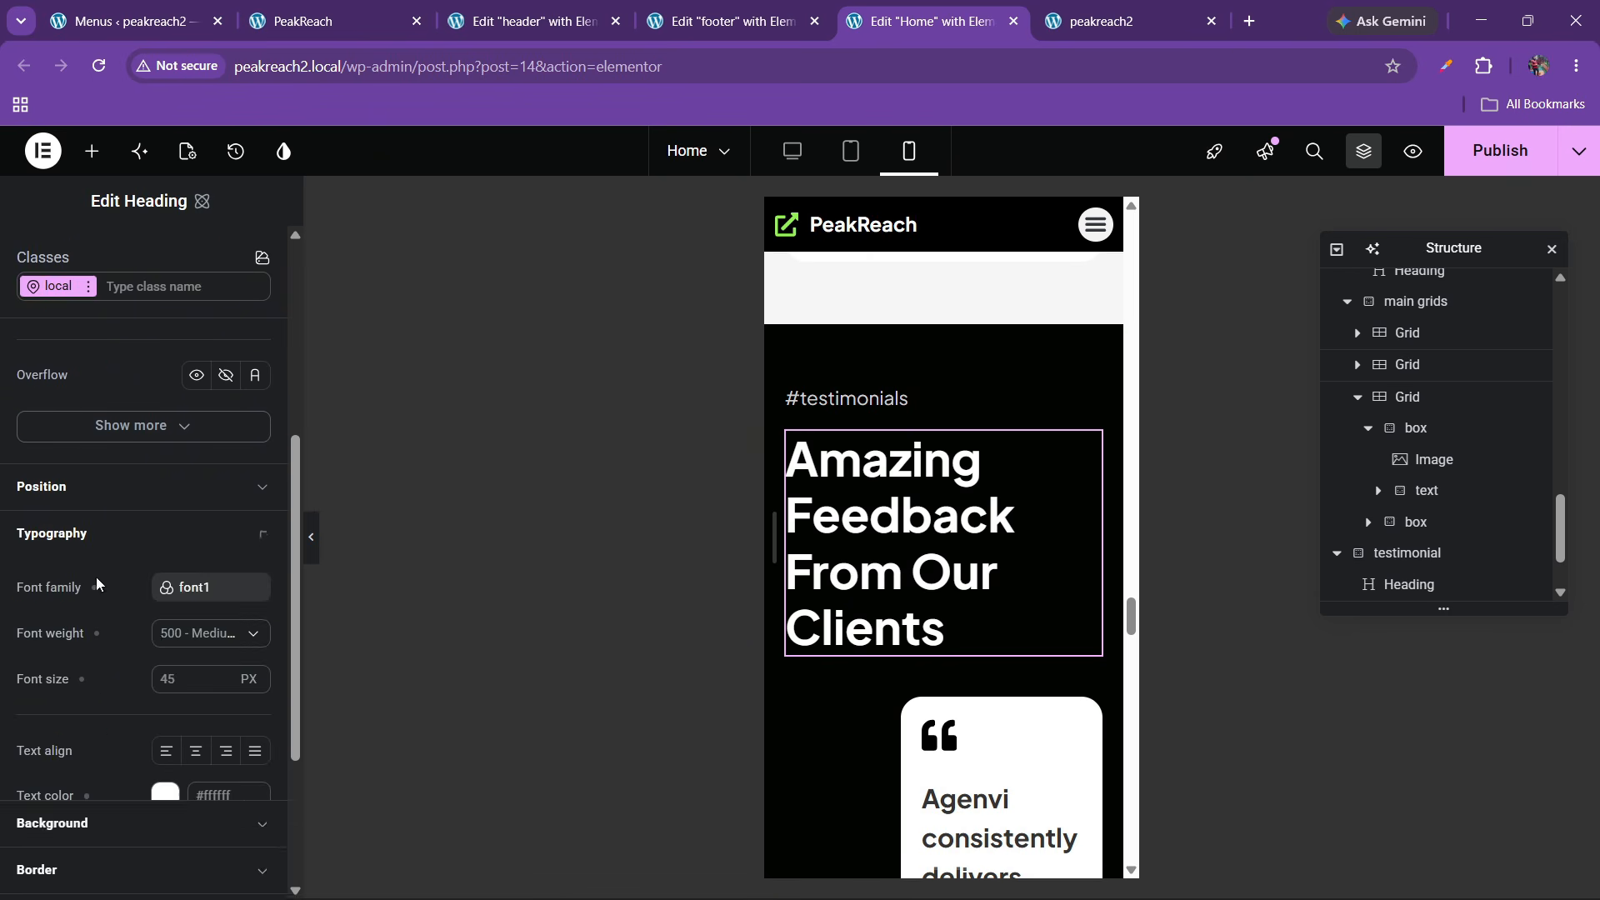
left_click(170, 679)
type("30")
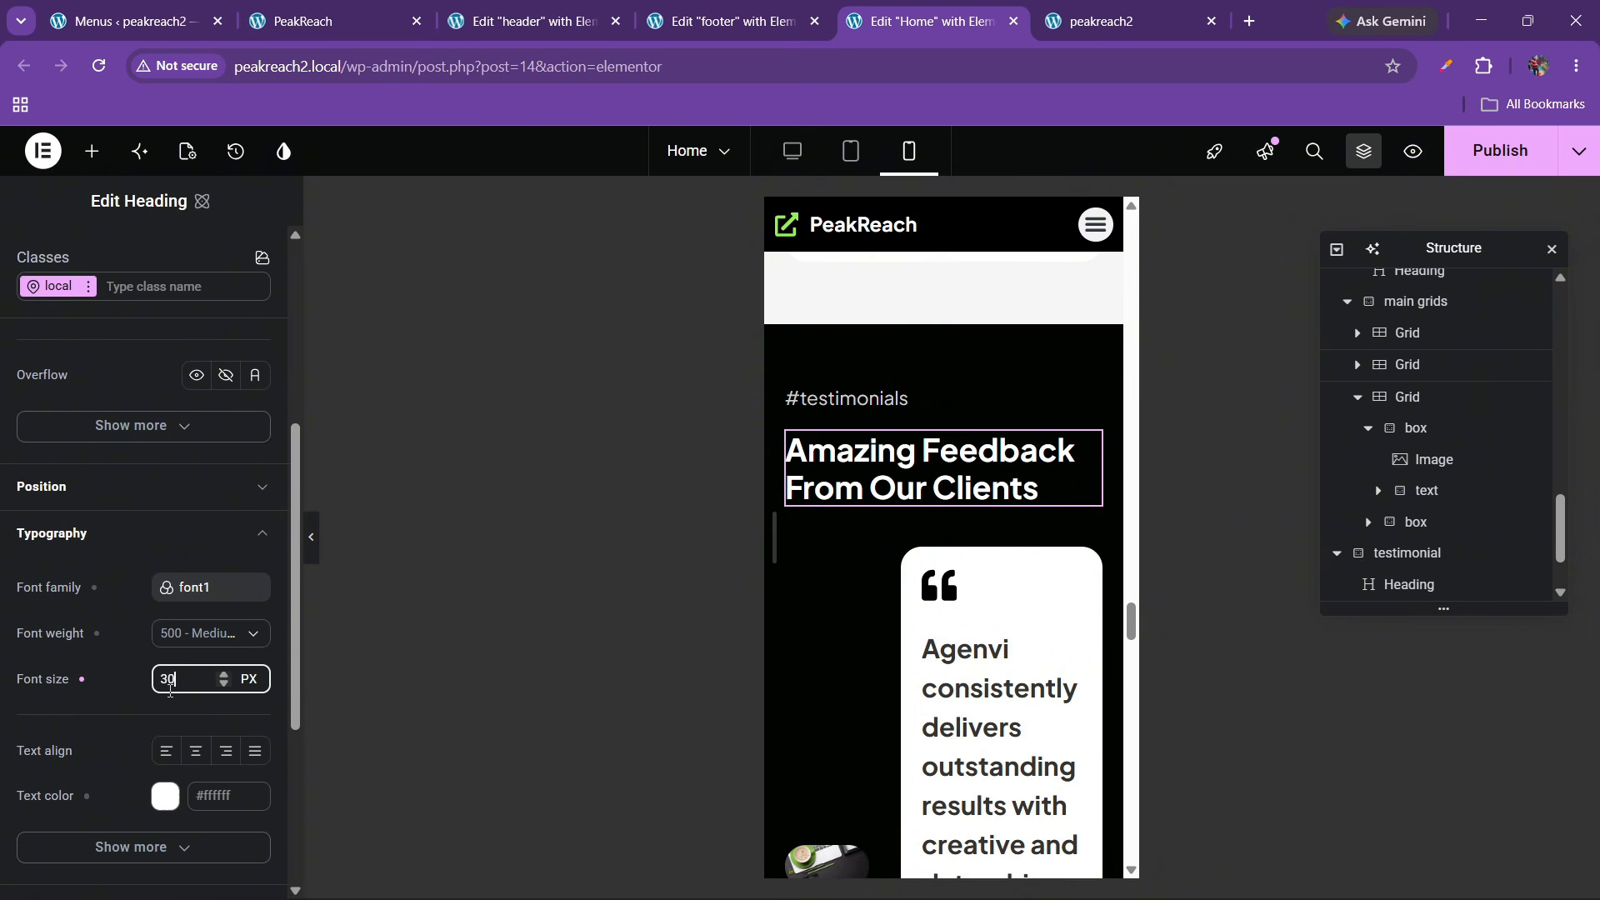
left_click(842, 589)
scroll(1428, 546, "down", 1)
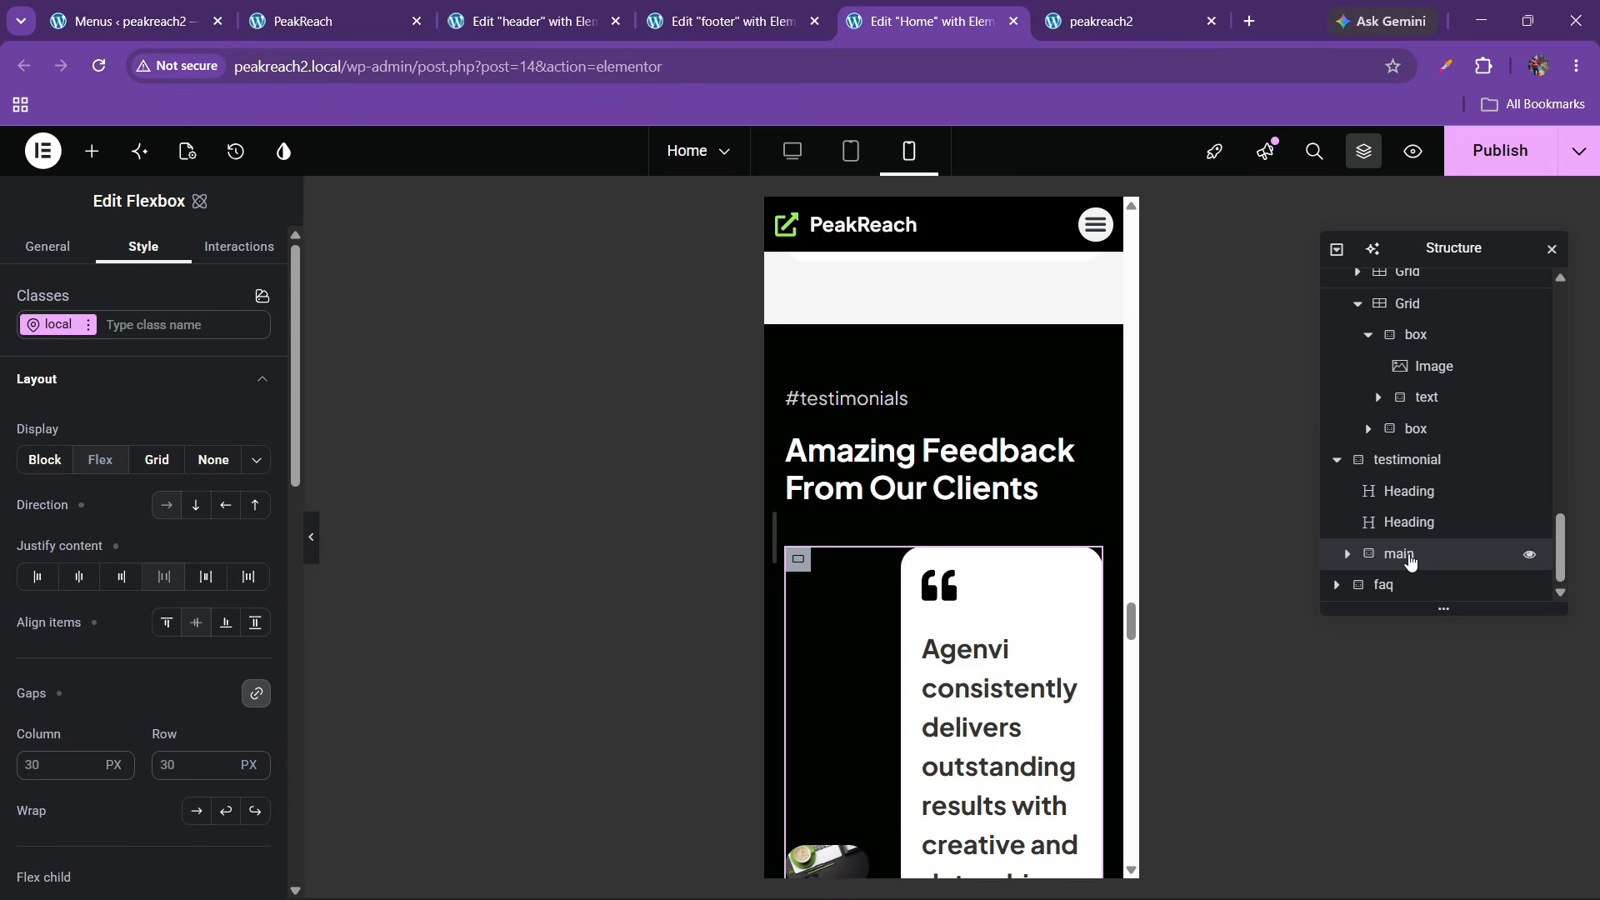
Stack the testimonial items aligned to start and set the image container width to 100%
left_click(196, 505)
left_click(167, 622)
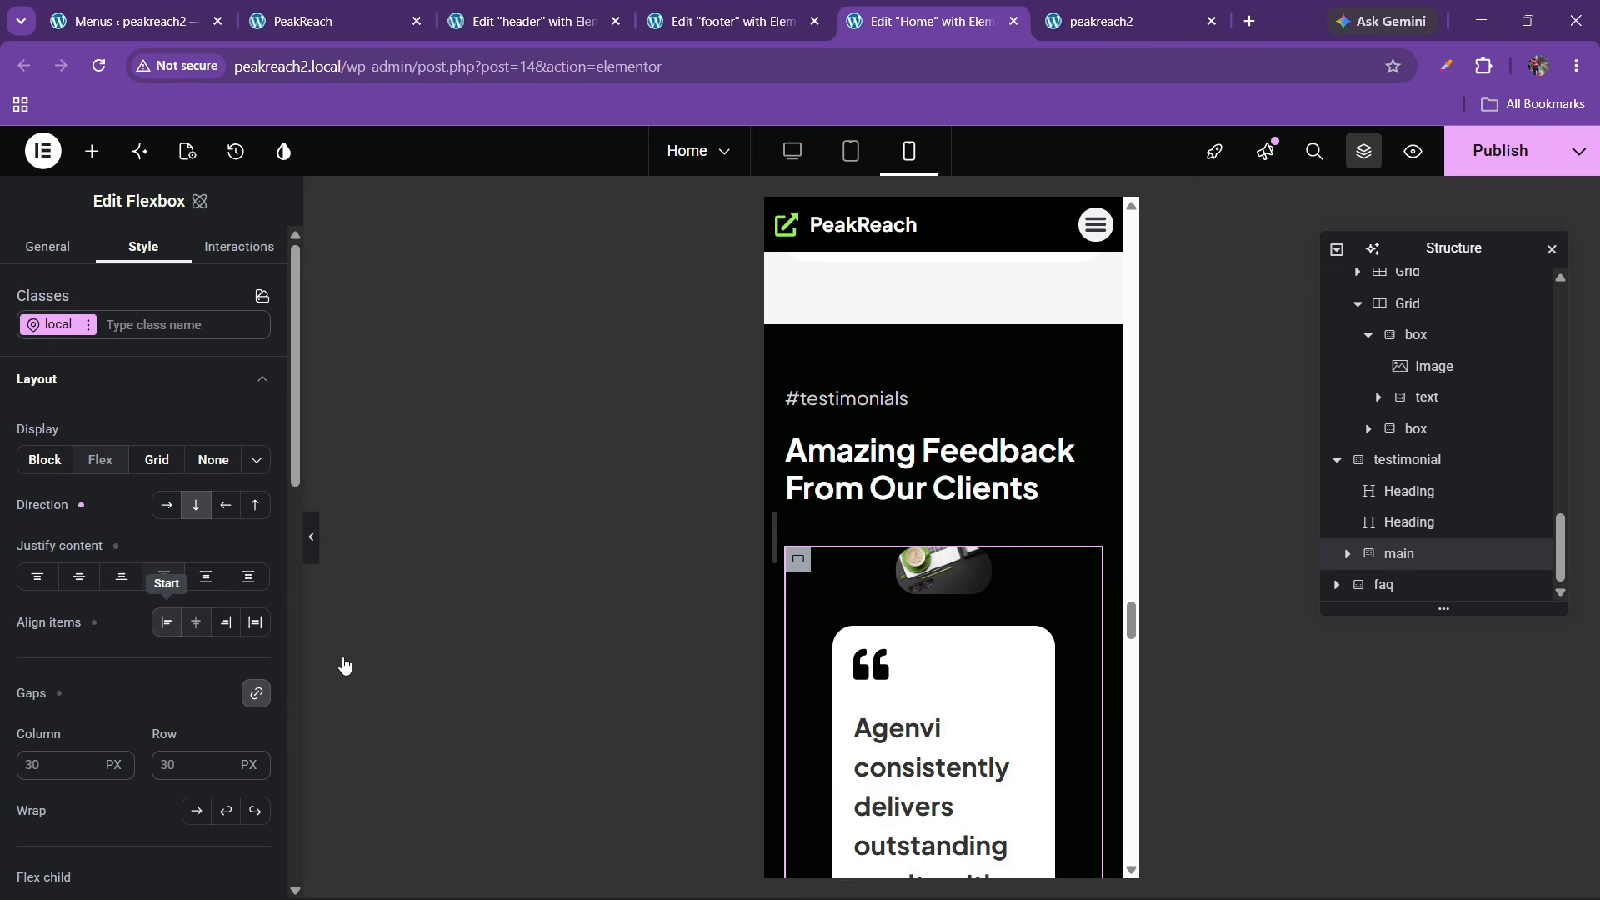
left_click(1347, 554)
left_click(1406, 584)
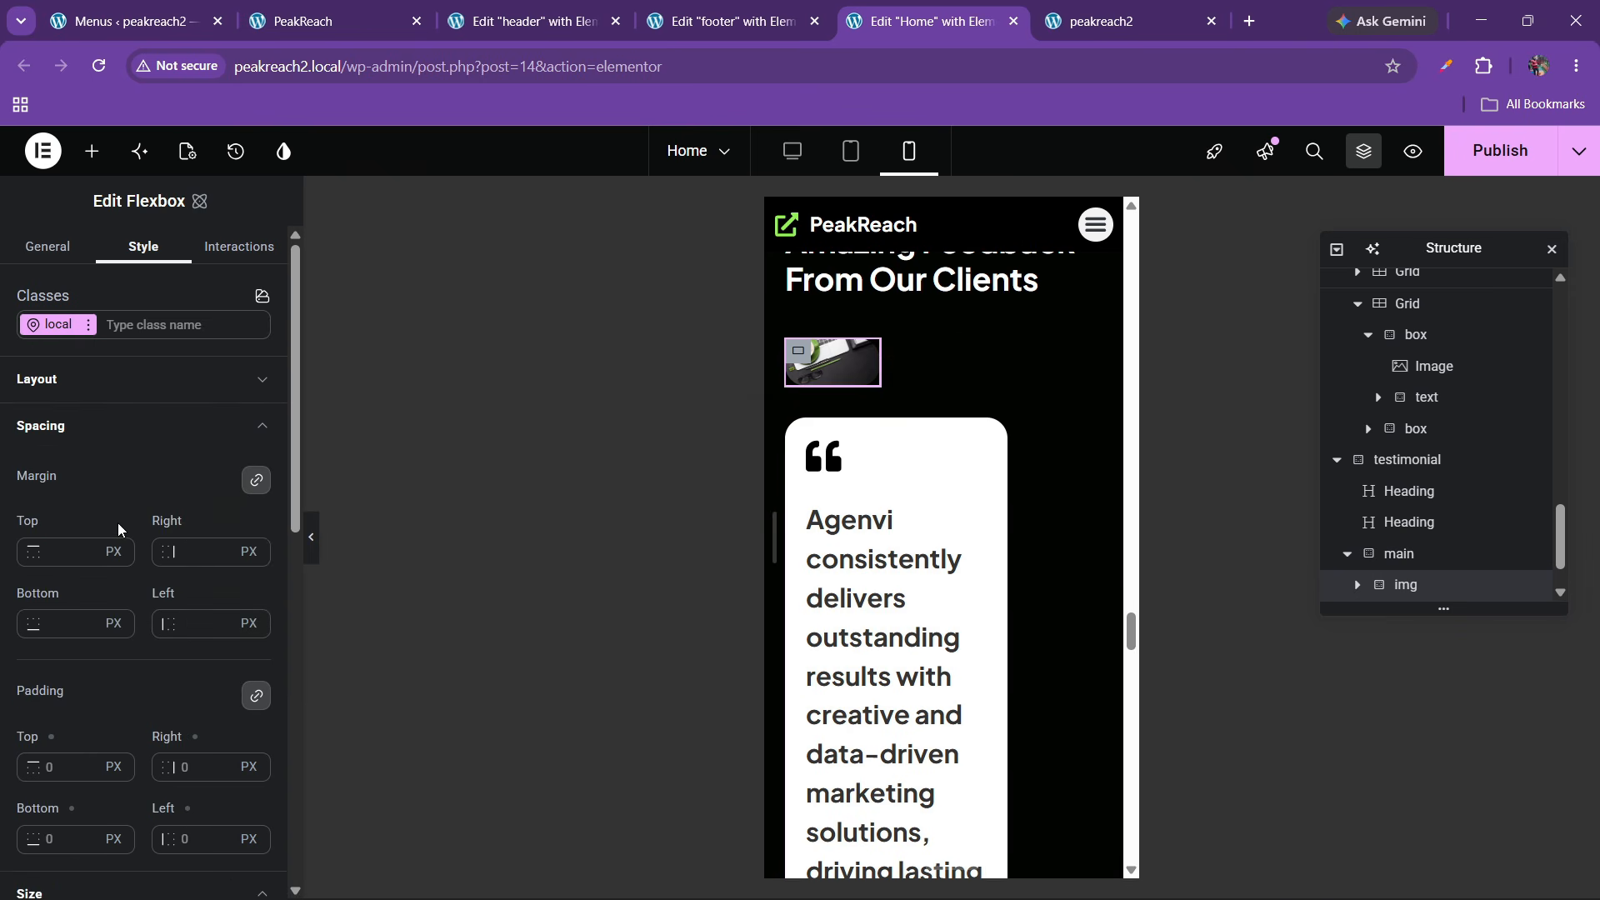
scroll(124, 527, "down", 6)
left_click(64, 521)
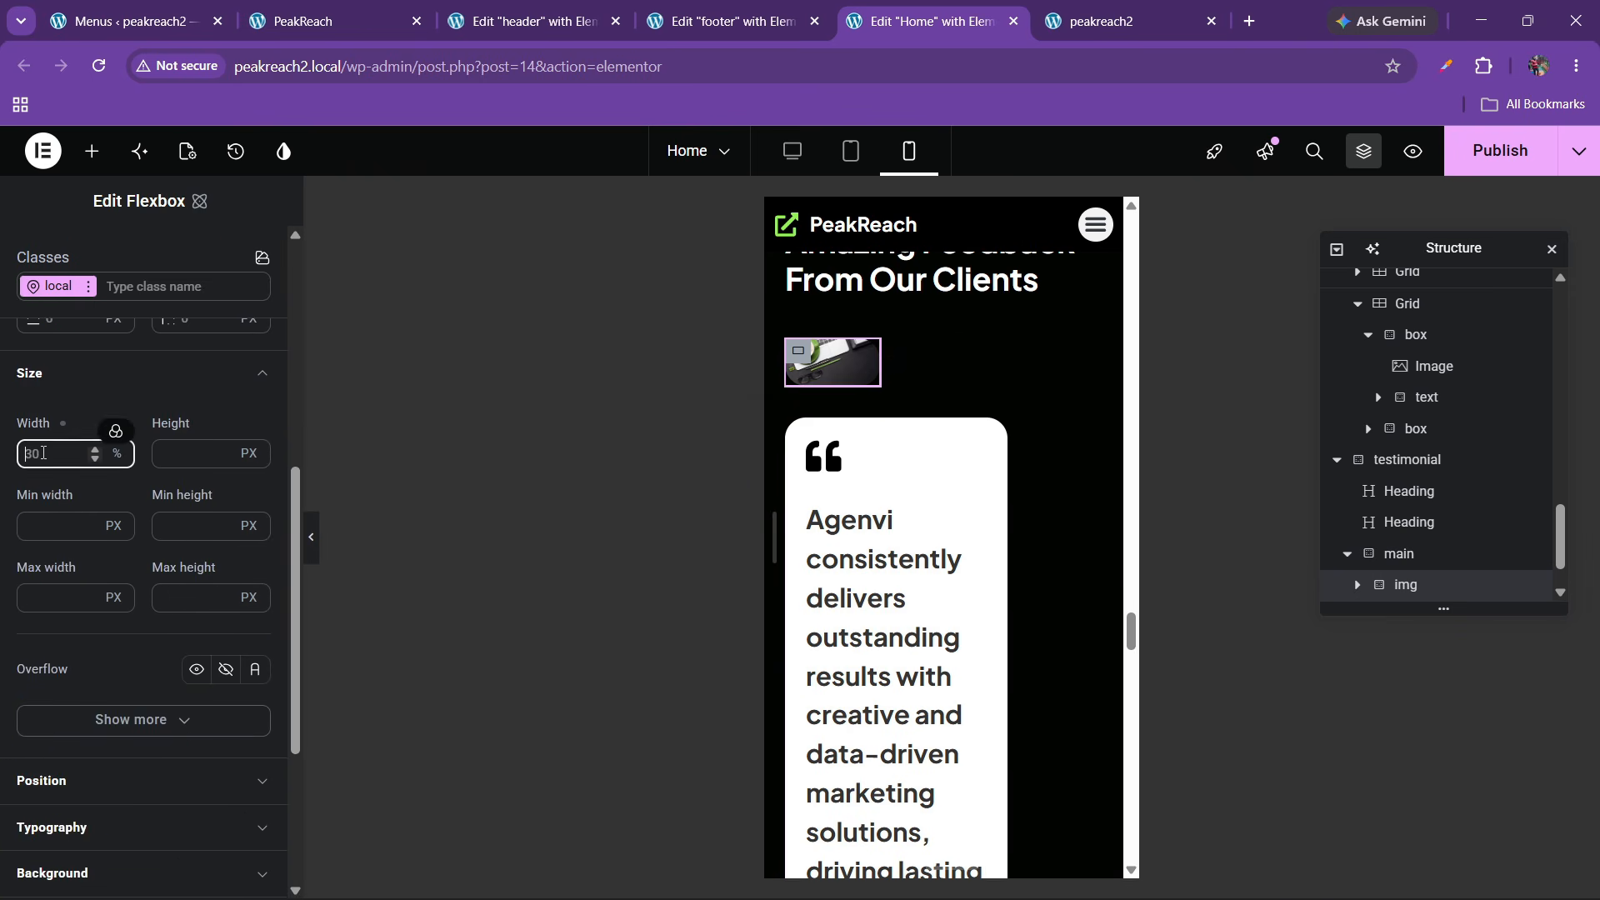
type("100")
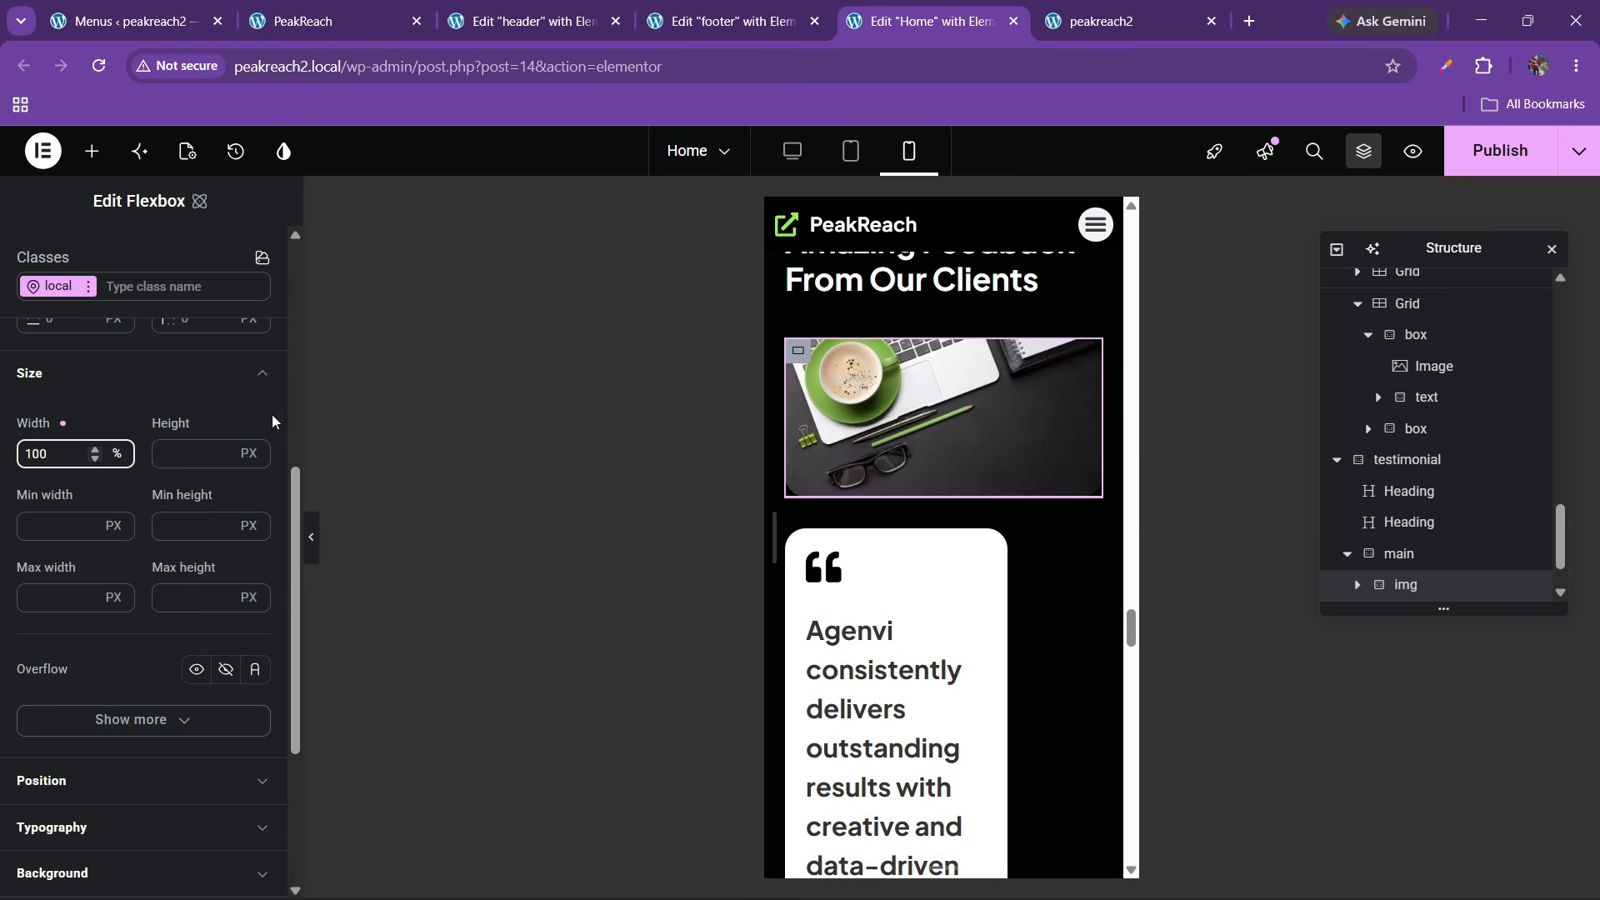
scroll(1366, 500, "down", 2)
Set the testimonial text container's width to 100%
left_click(1405, 553)
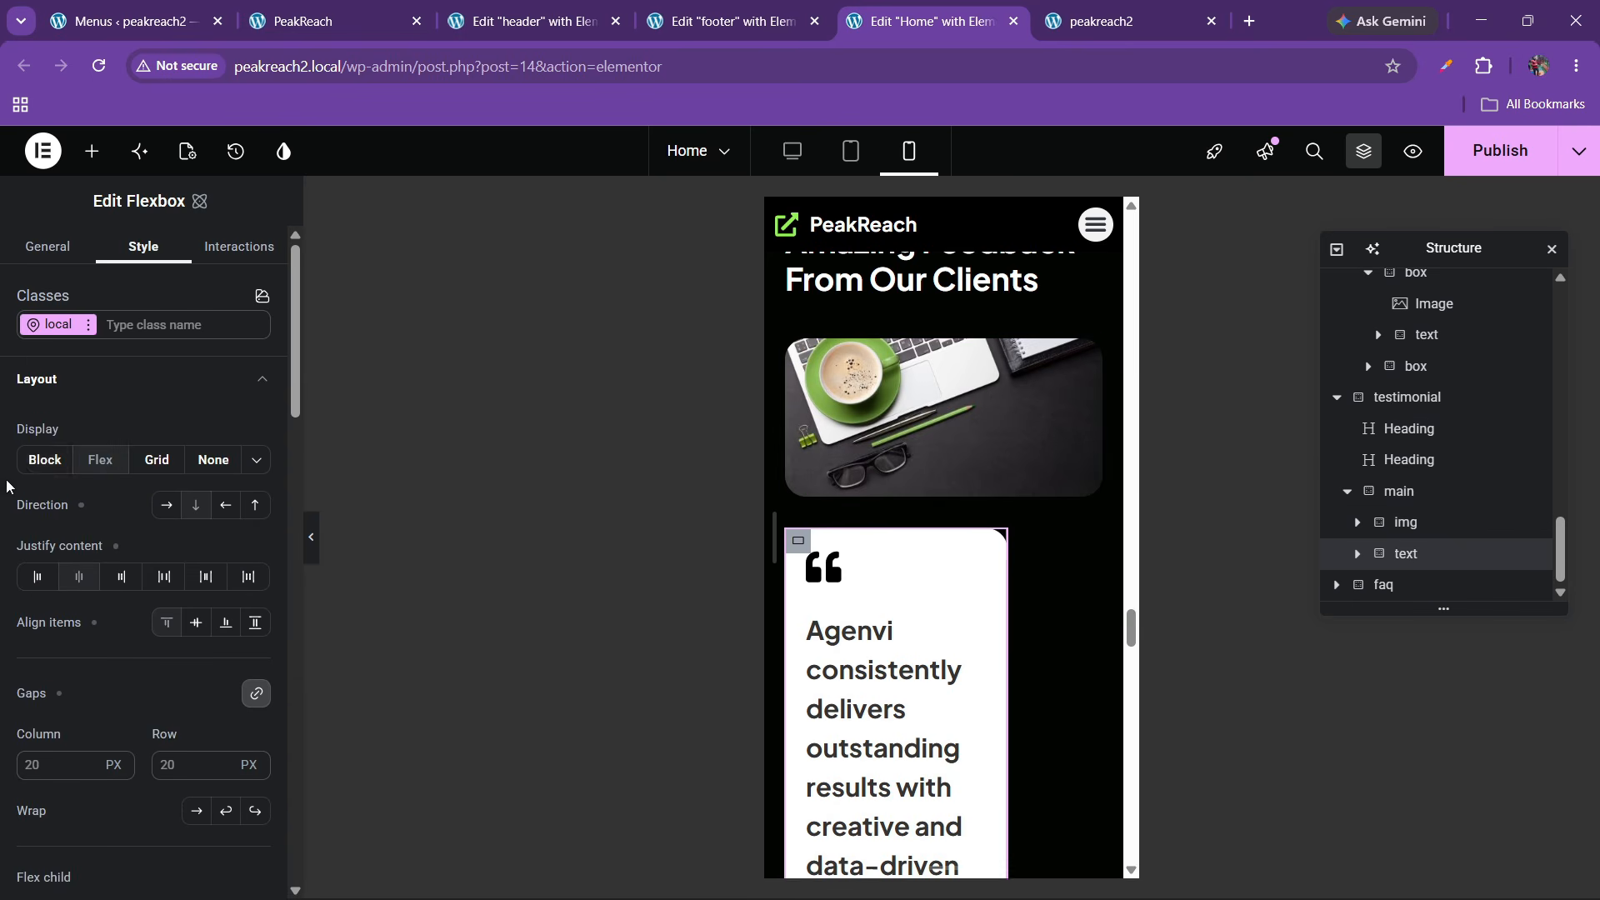
scroll(80, 472, "down", 10)
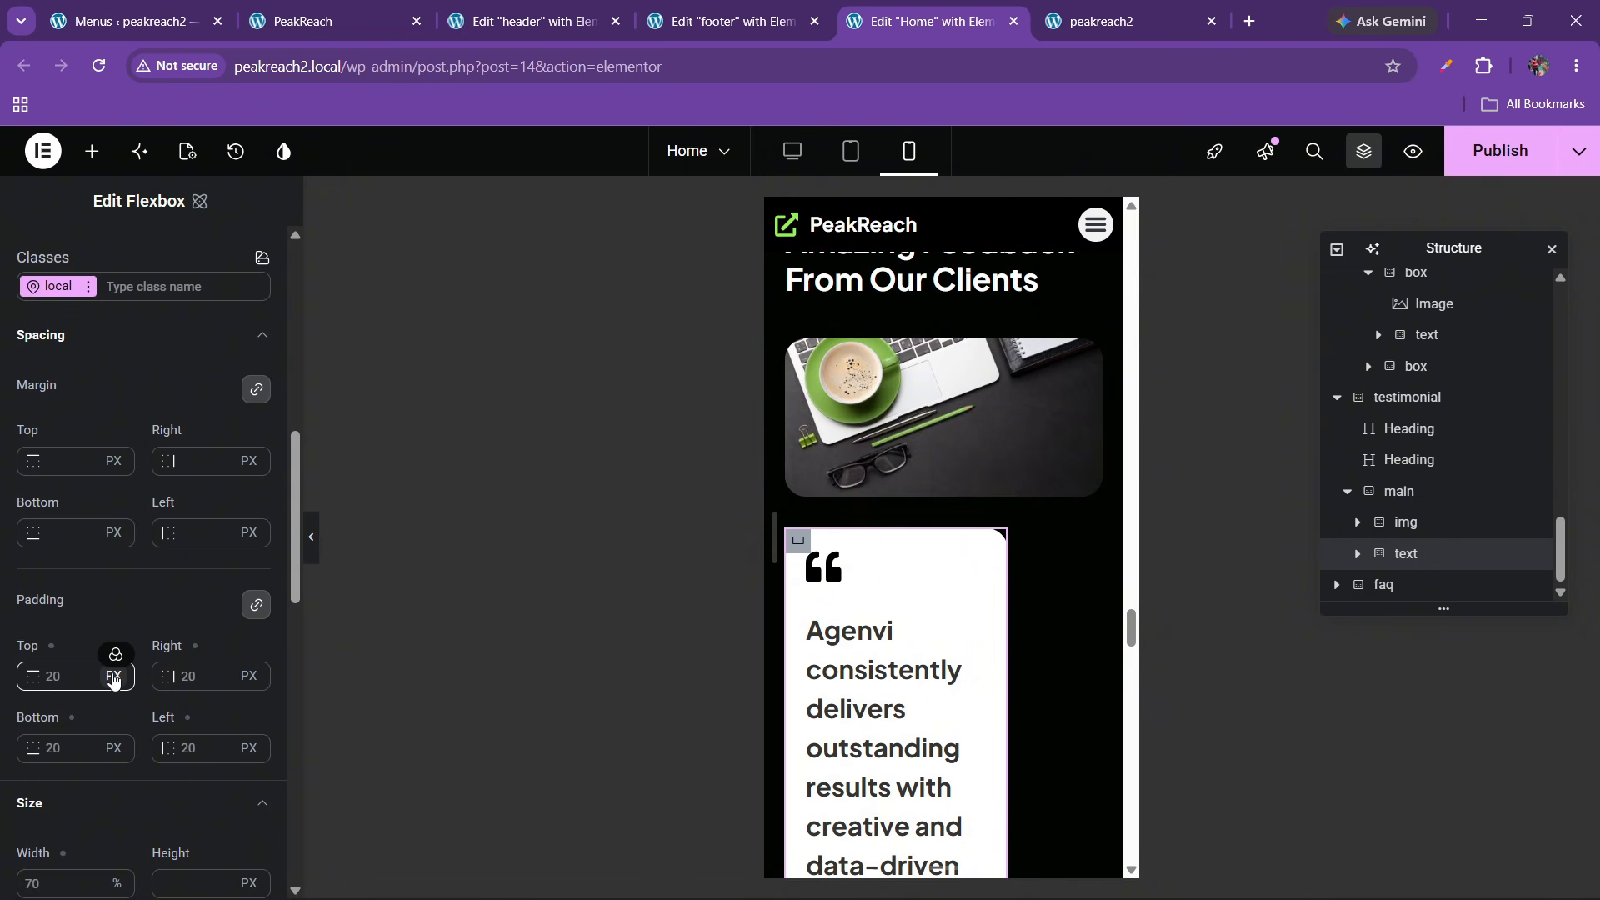
scroll(113, 679, "down", 5)
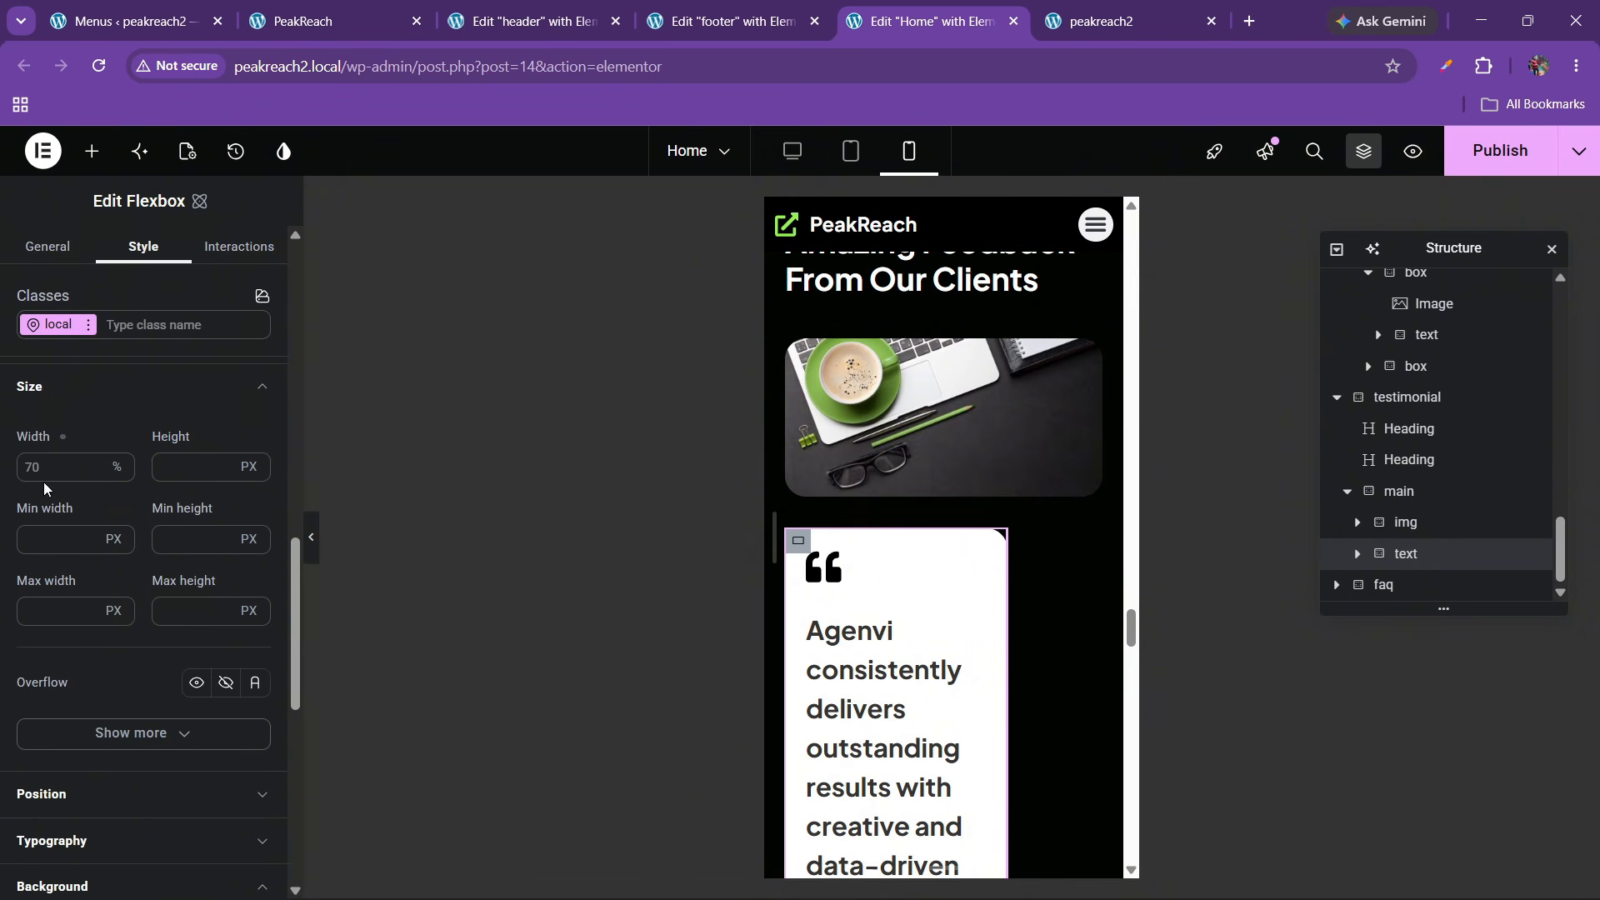
left_click(43, 467)
type("100")
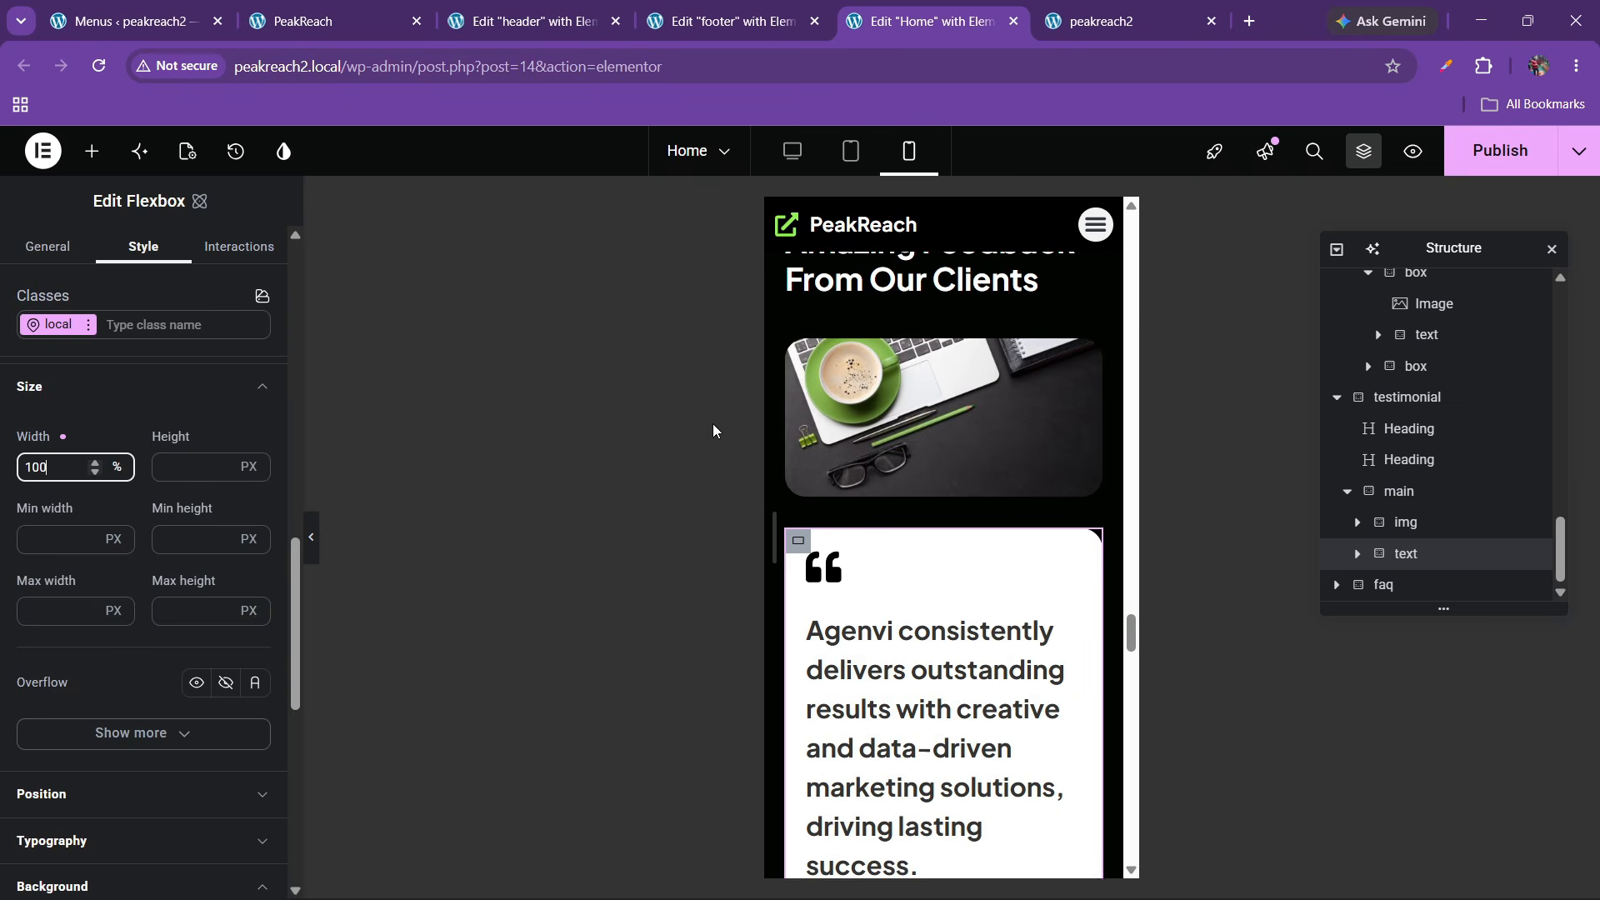
scroll(825, 672, "down", 4)
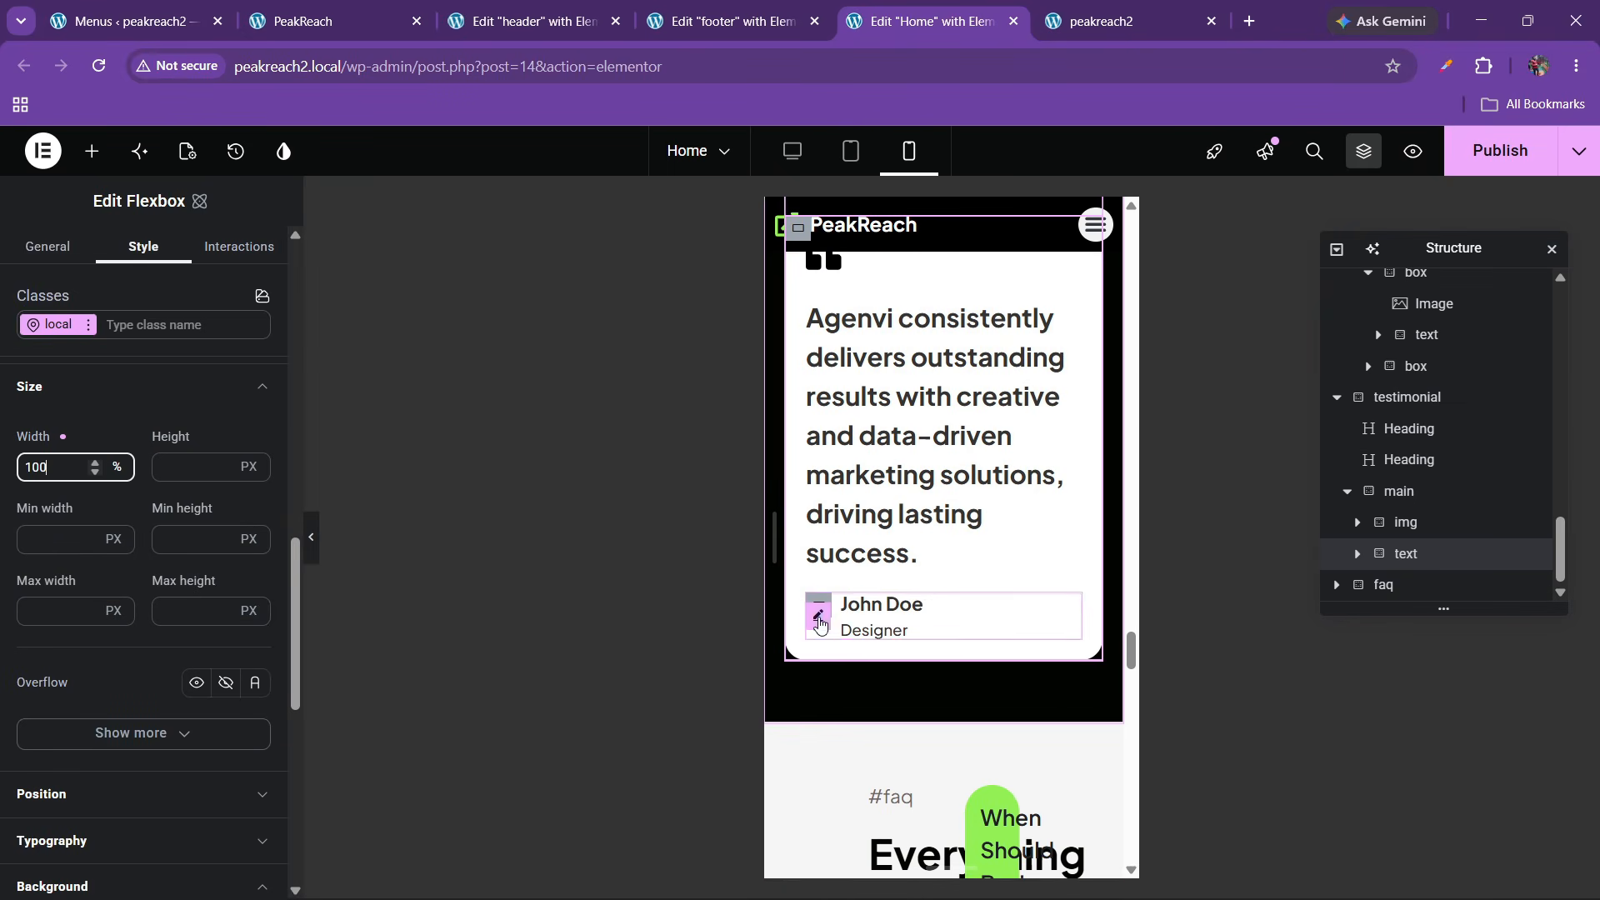
Widen the author photo to about 81 px
left_click(819, 618)
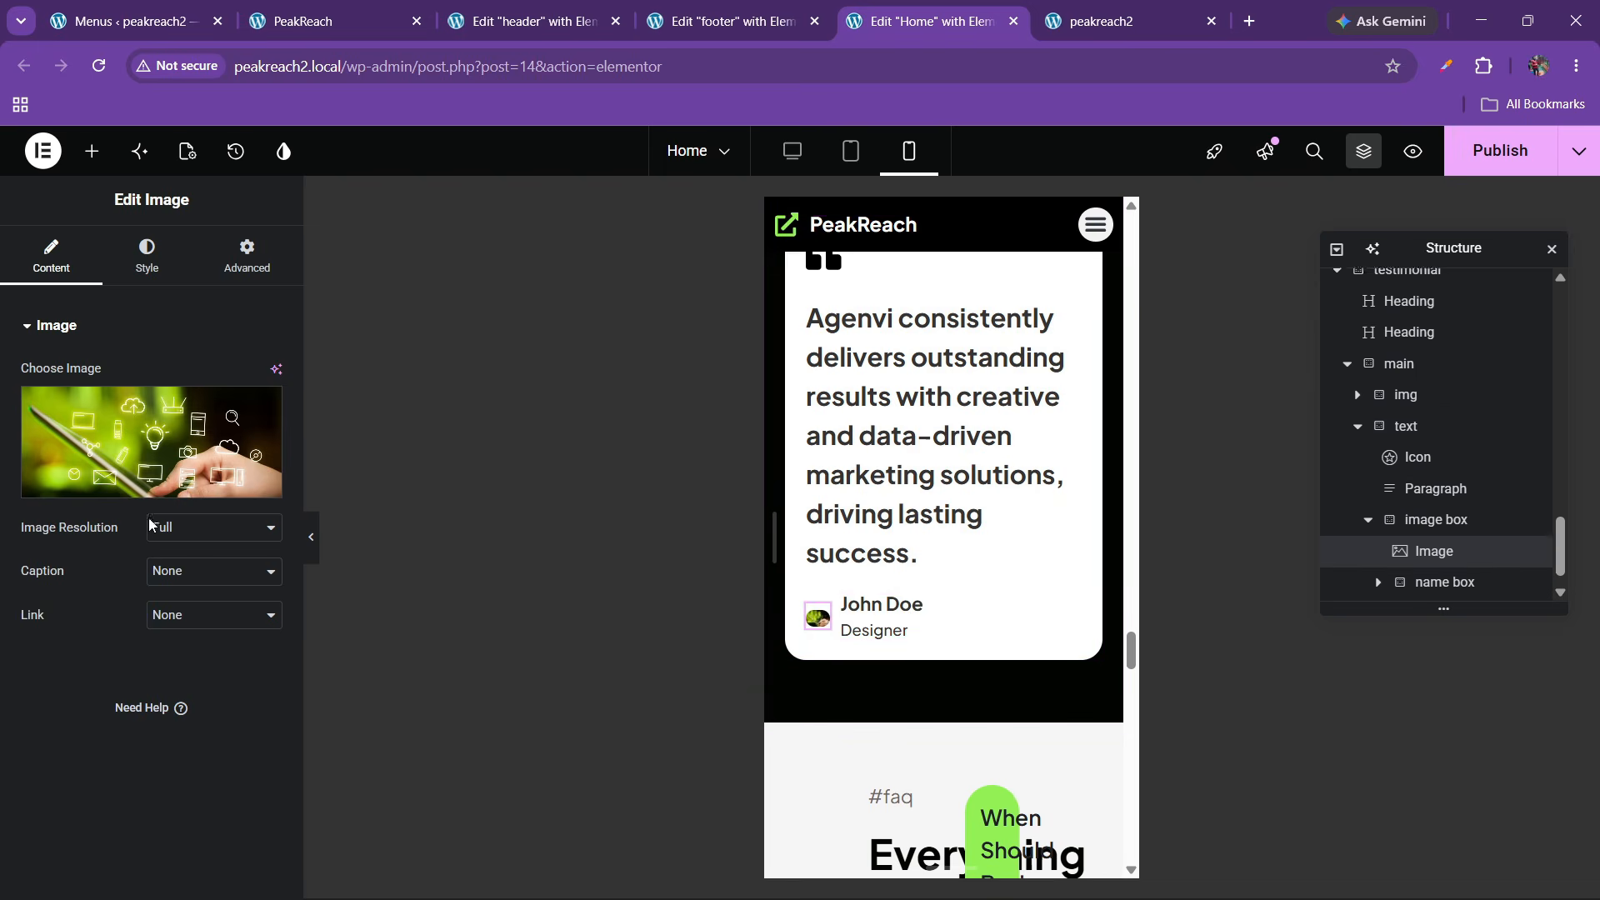
left_click(147, 254)
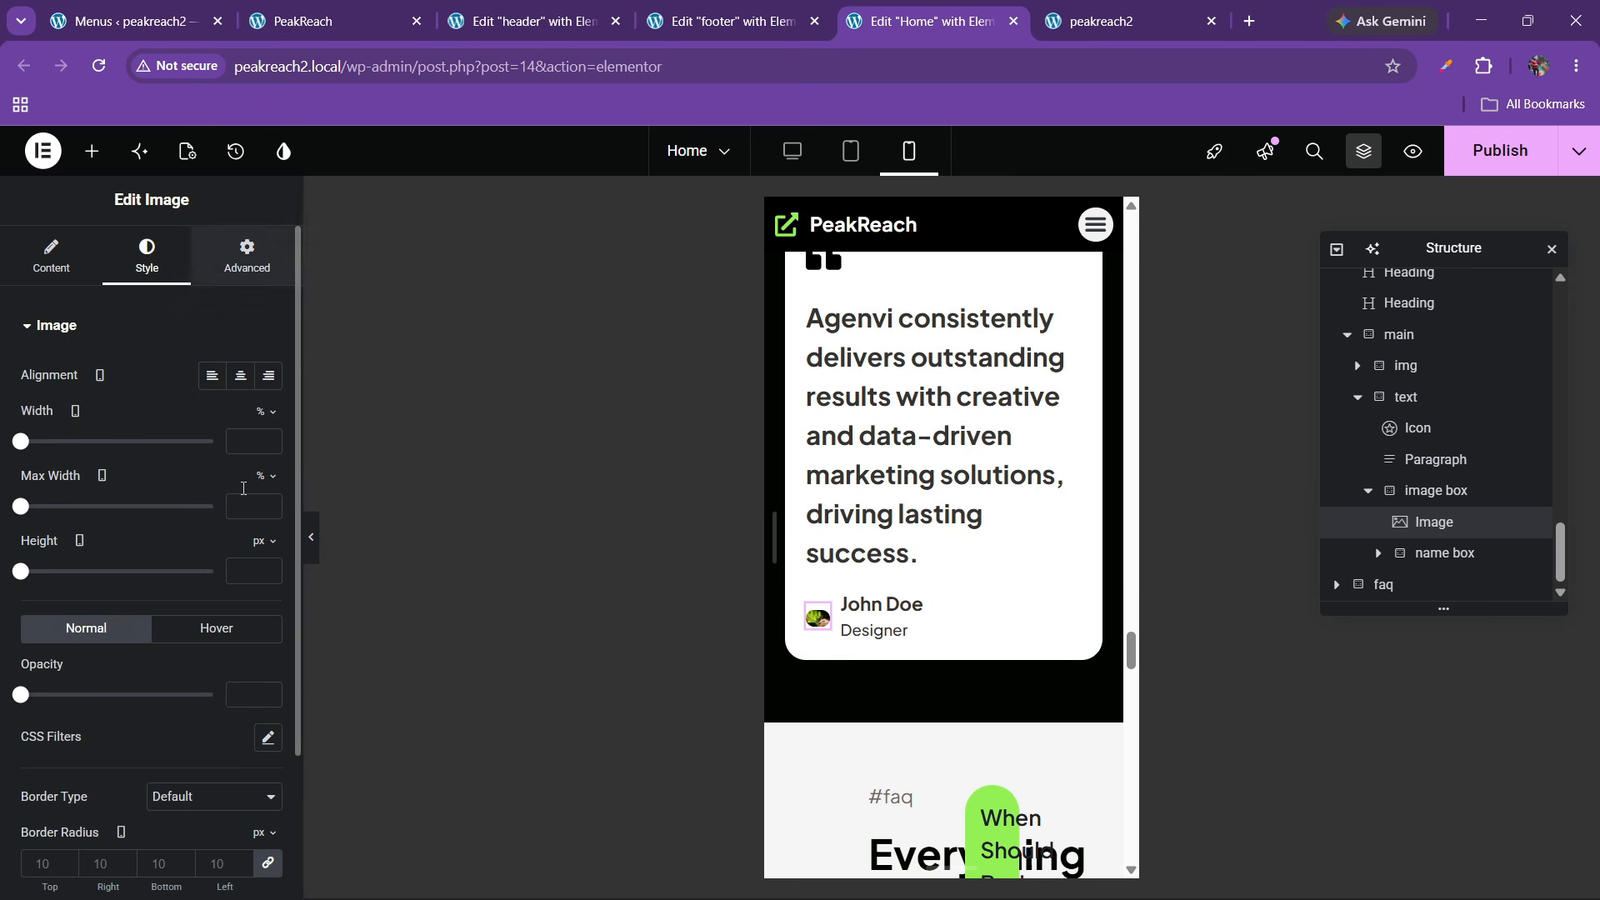
left_click(248, 260)
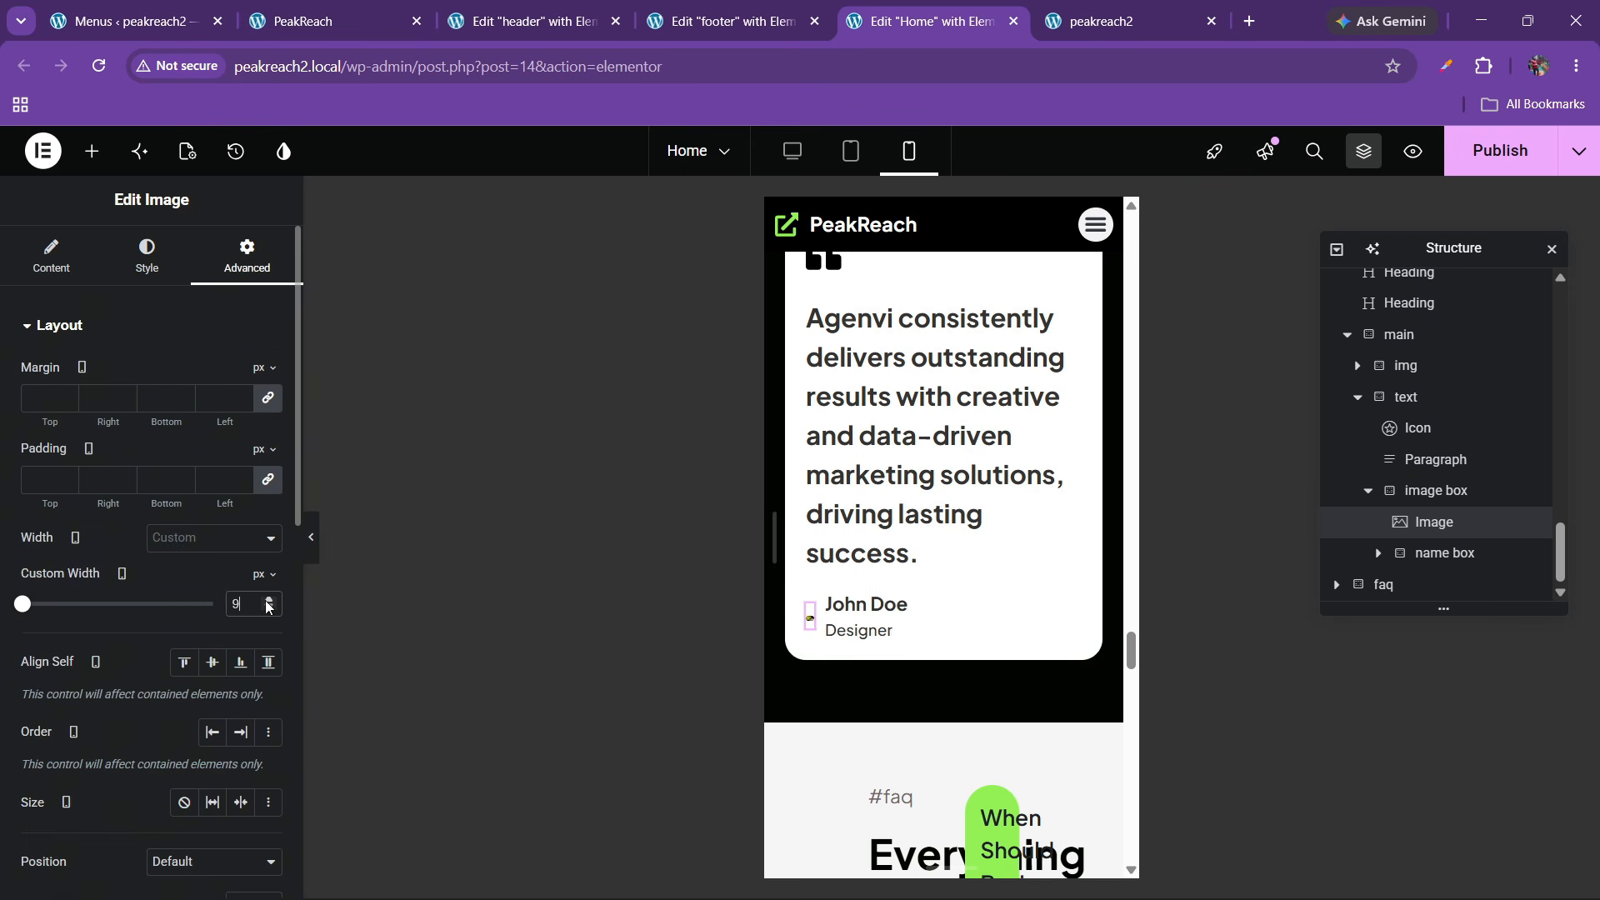
left_click_drag(267, 599, 267, 601)
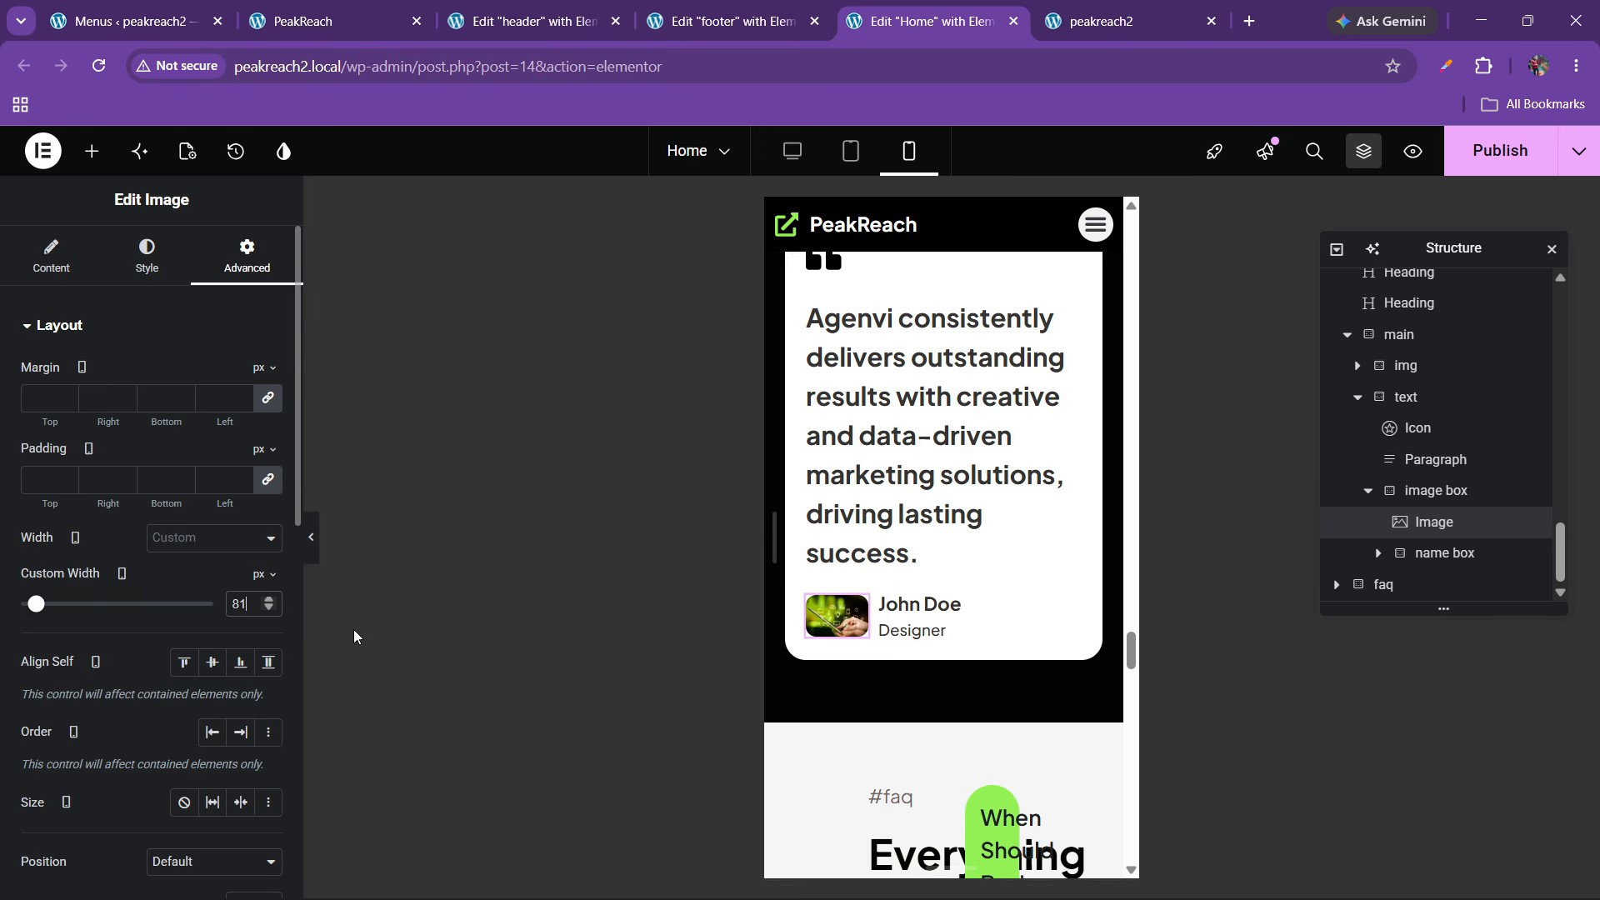
scroll(907, 563, "down", 4)
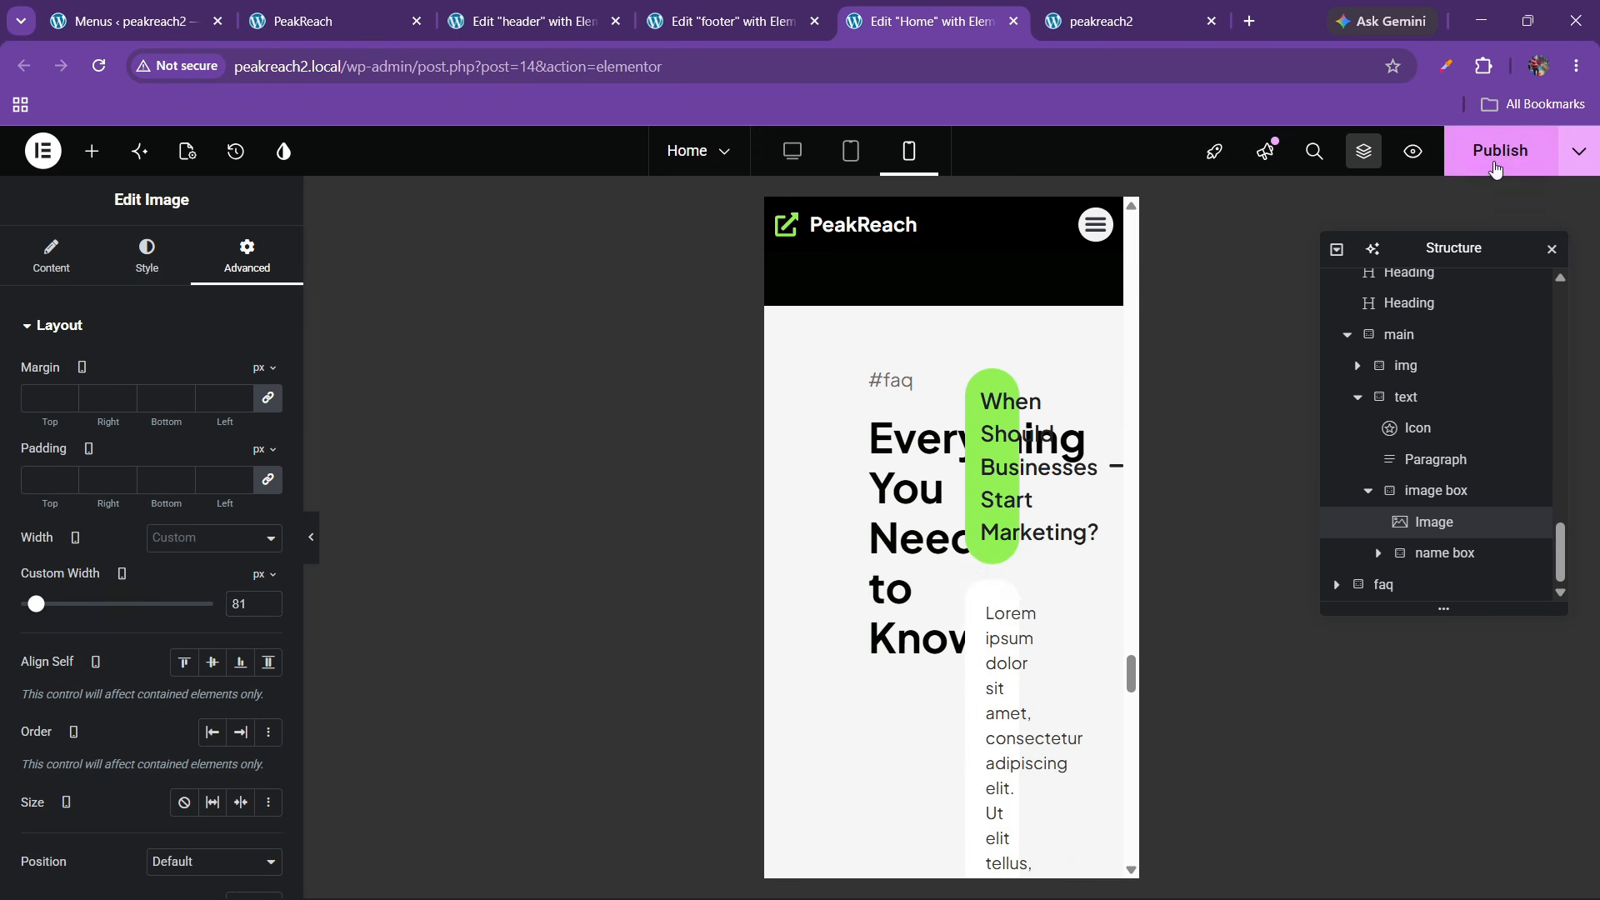
scroll(852, 578, "down", 5)
scroll(852, 575, "down", 4)
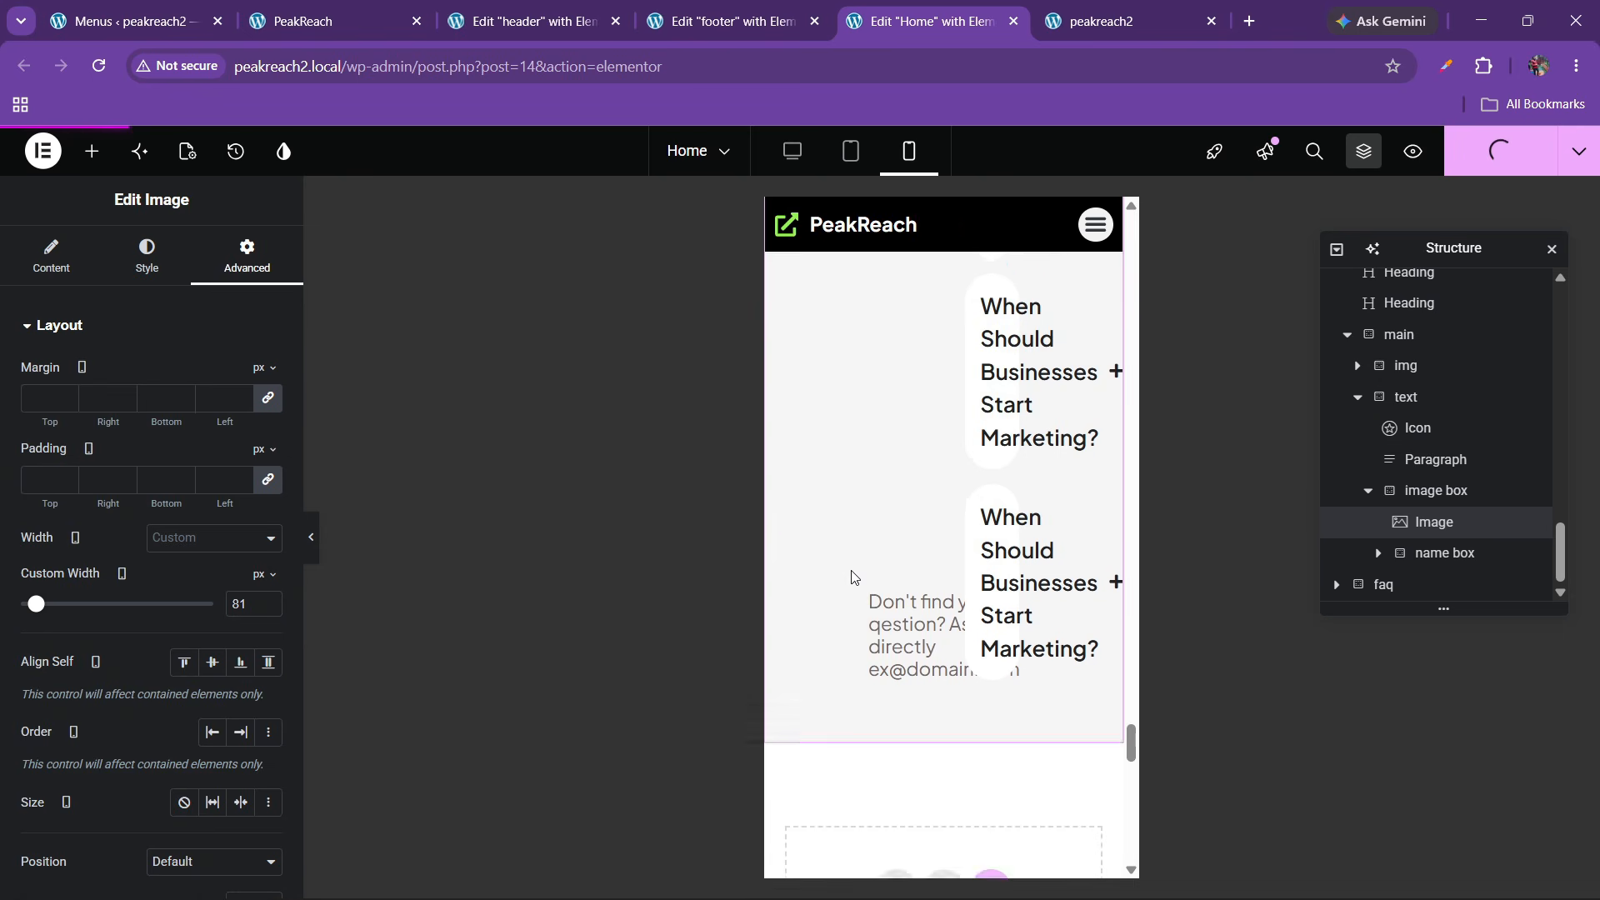
scroll(850, 573, "up", 5)
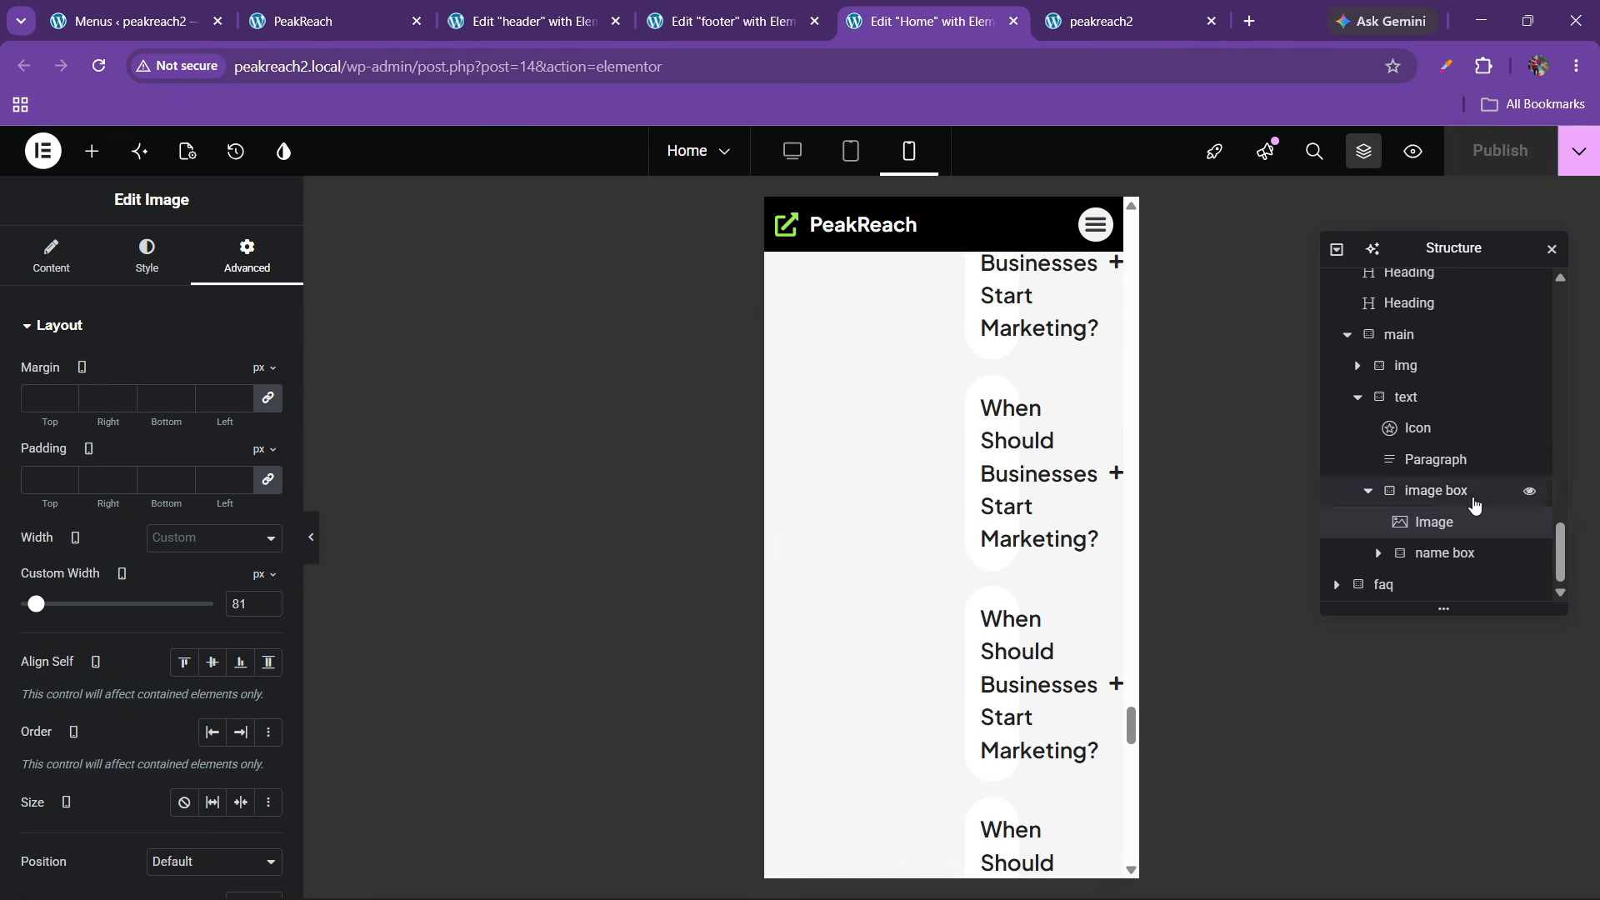
Give the FAQ section 20 px right and left padding and Column direction
left_click(1404, 585)
scroll(143, 545, "down", 5)
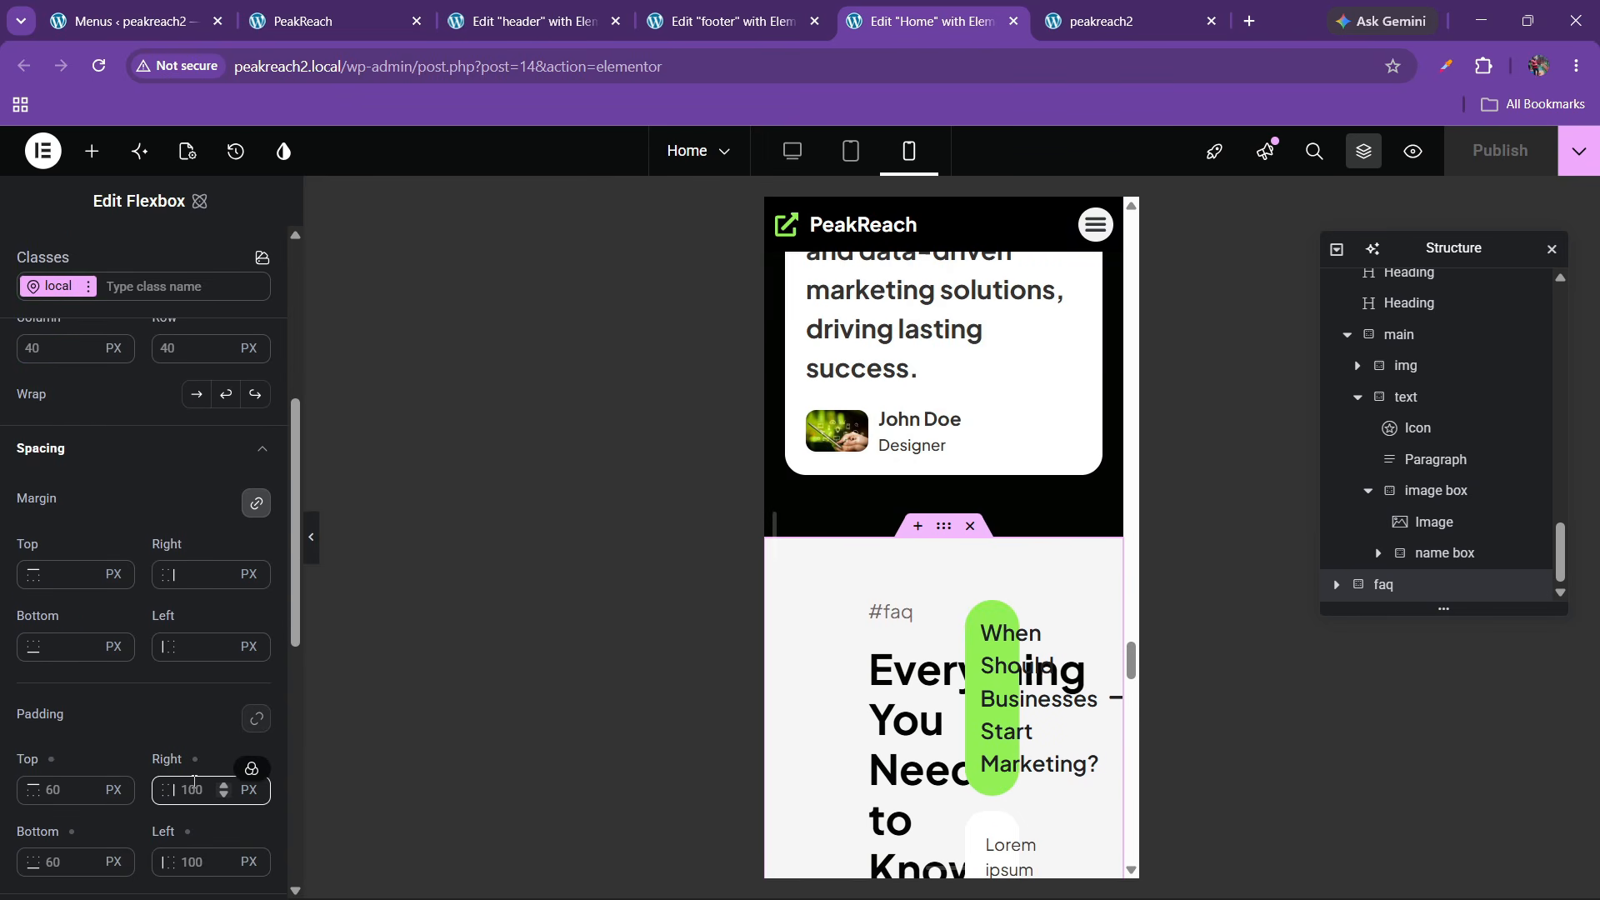
key("BackSpace")
key("BackSpace")
key("BackSpace")
type("20")
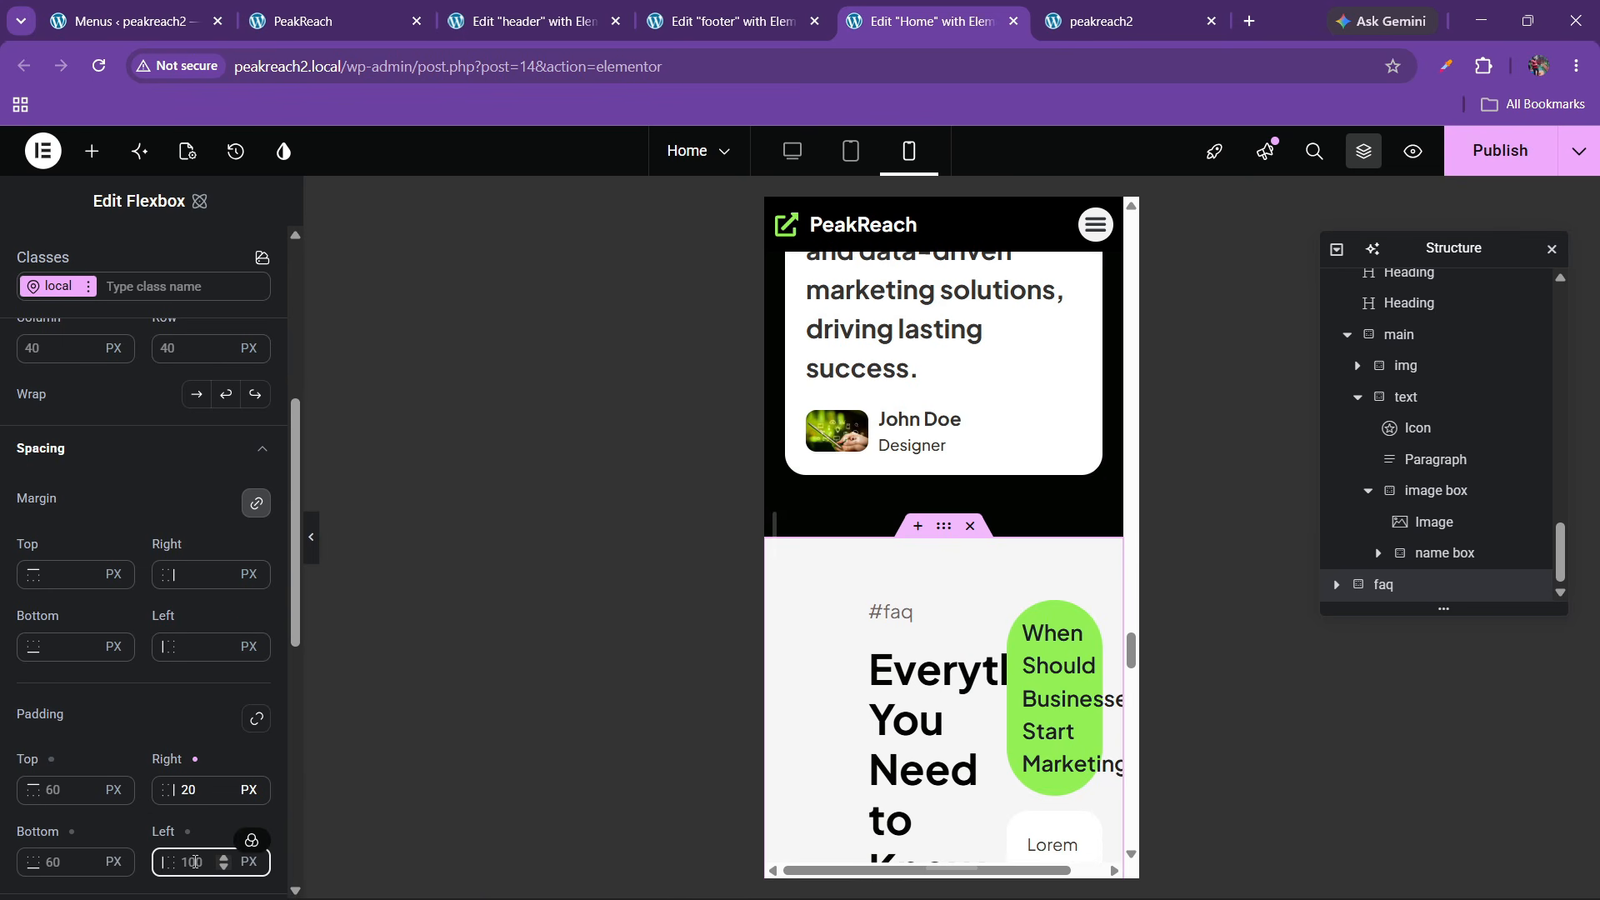
type("20")
scroll(85, 552, "up", 3)
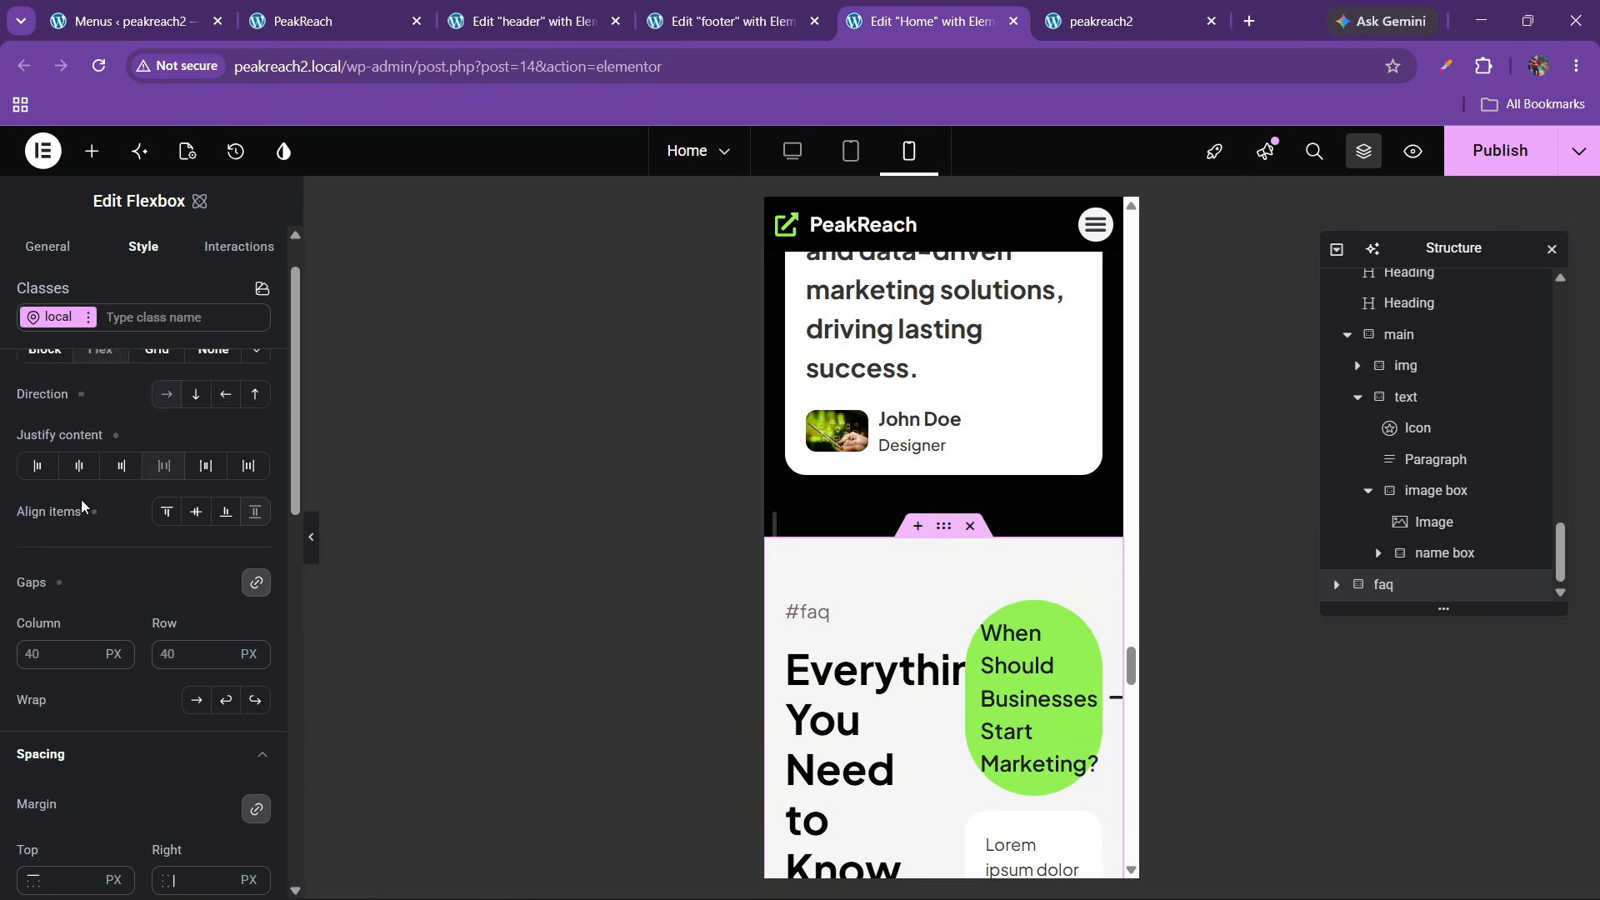
scroll(82, 504, "up", 2)
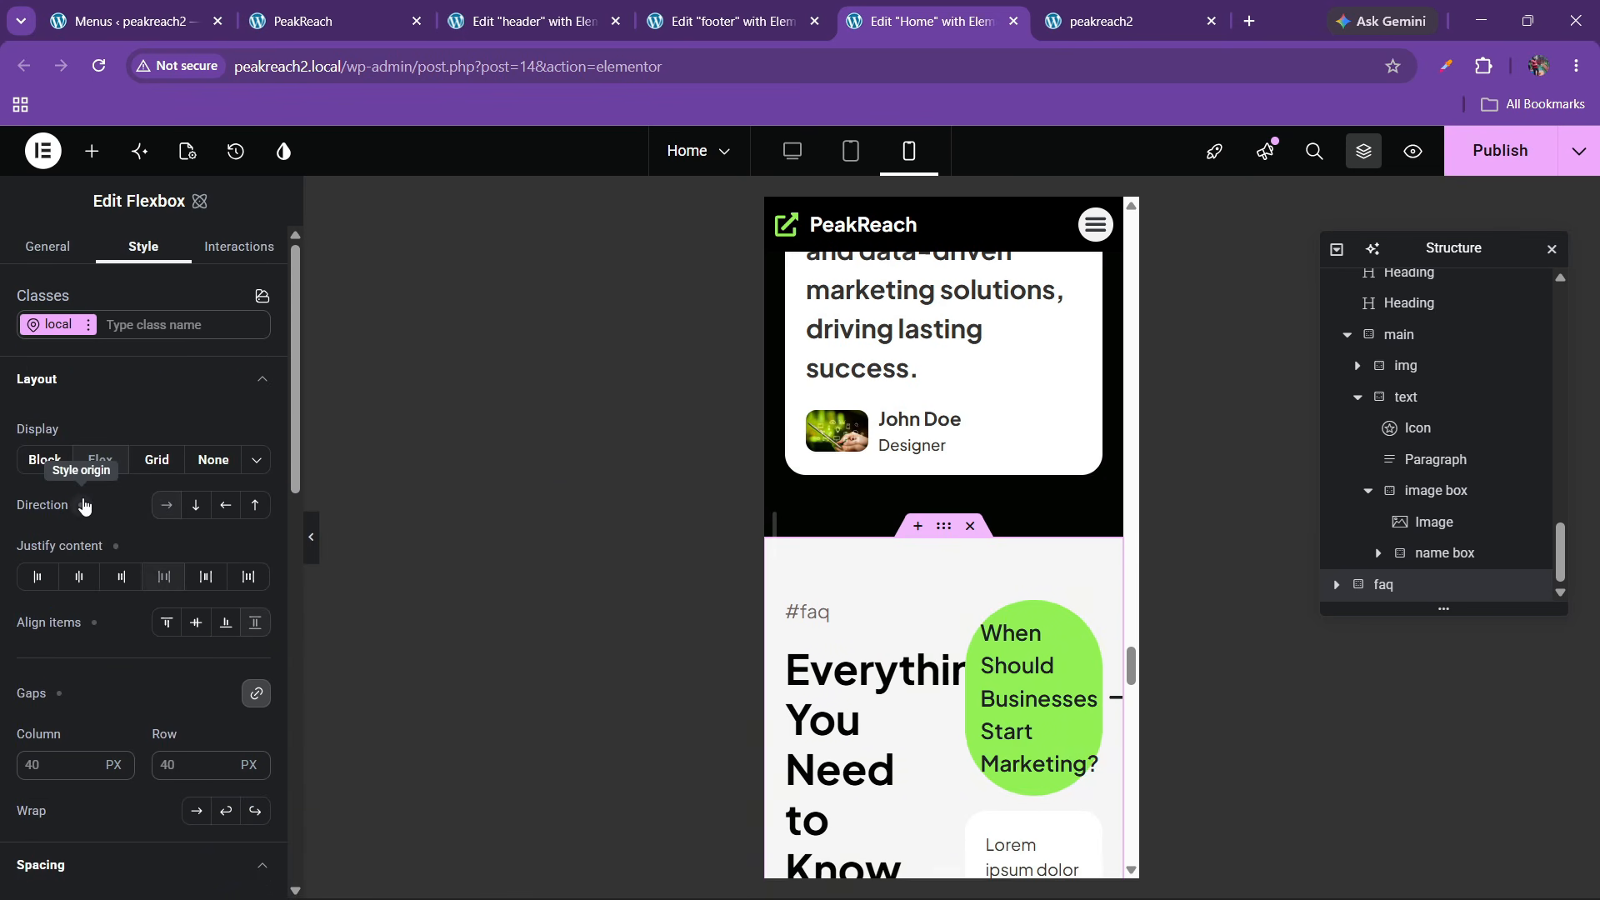
left_click(189, 525)
scroll(954, 606, "down", 5)
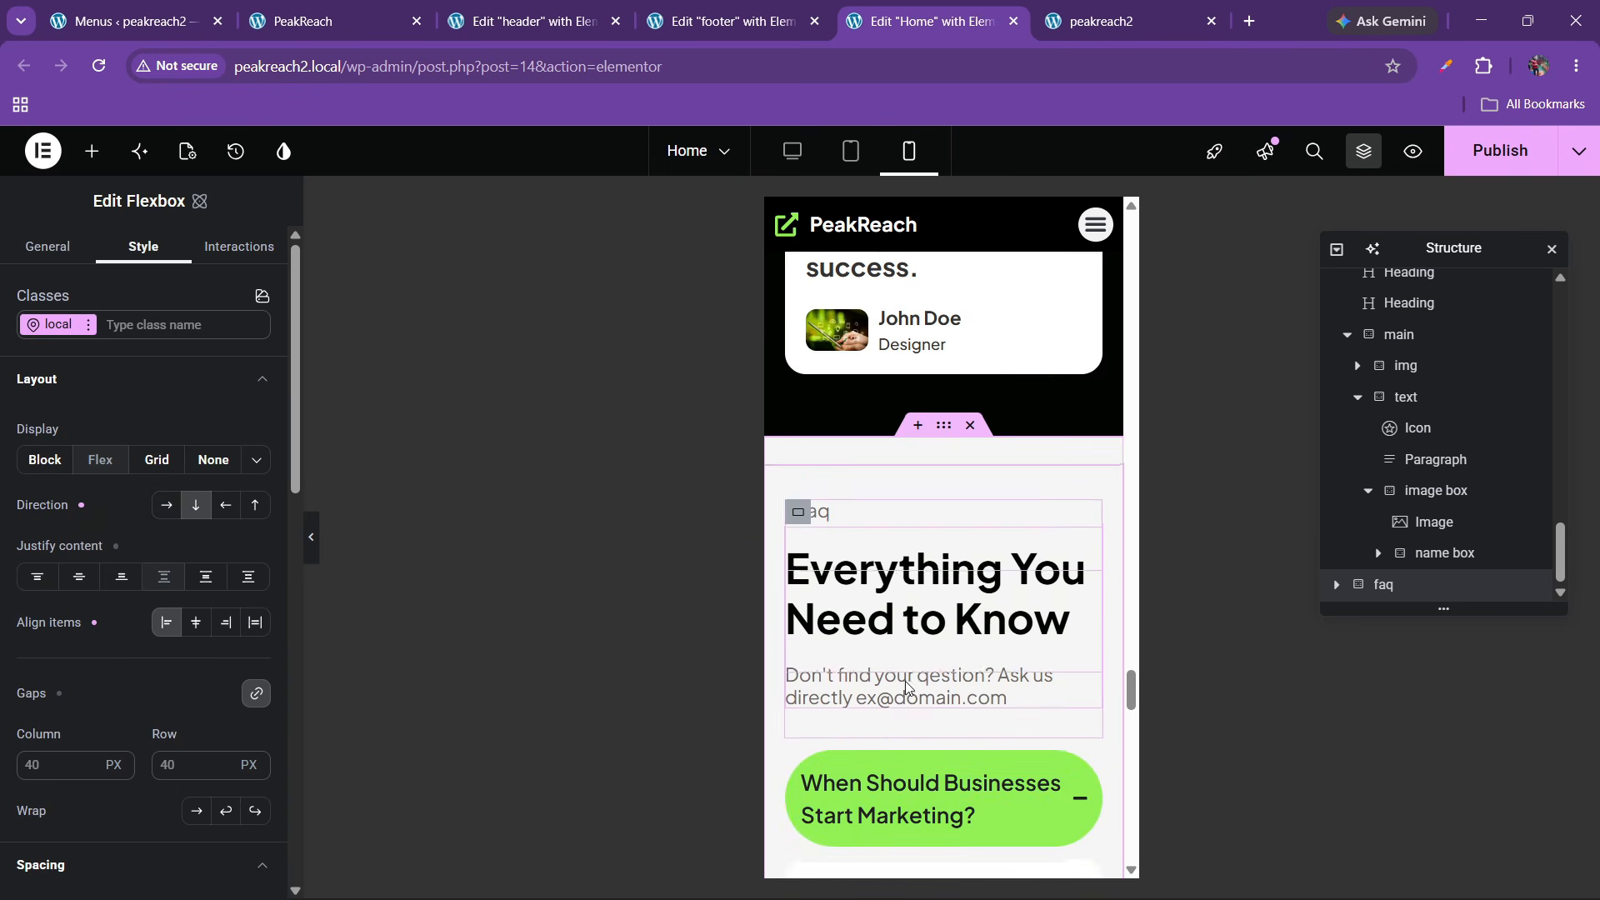
scroll(954, 606, "up", 4)
Set the 'Everything You Need to Know' heading font size to 30
left_click(954, 607)
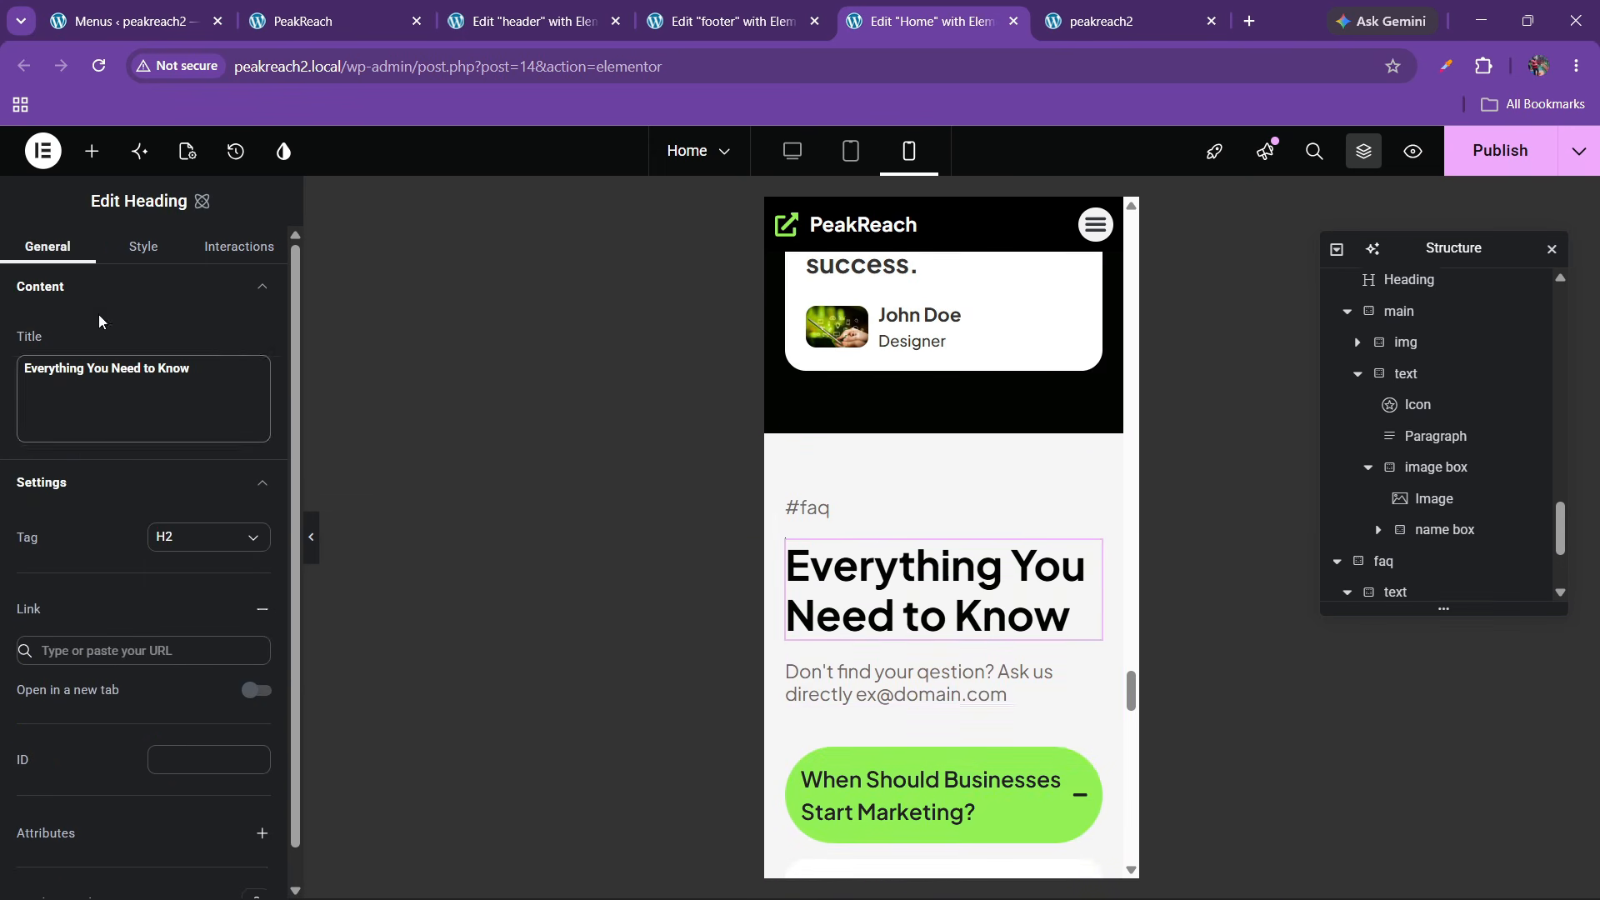
left_click(143, 247)
scroll(148, 549, "down", 4)
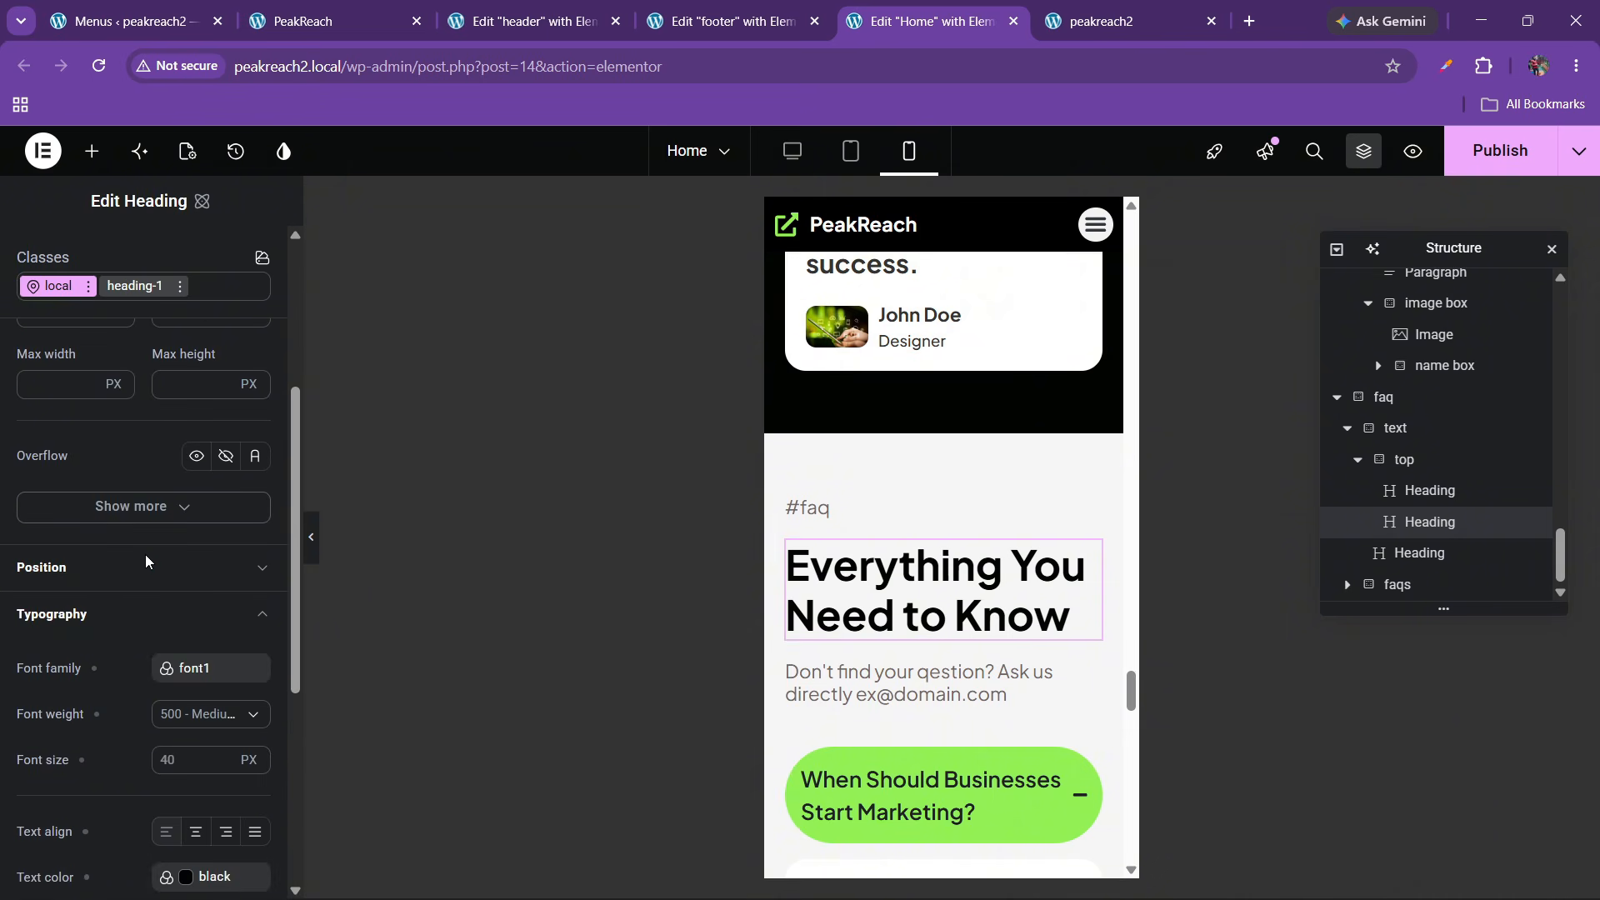
scroll(149, 641, "down", 1)
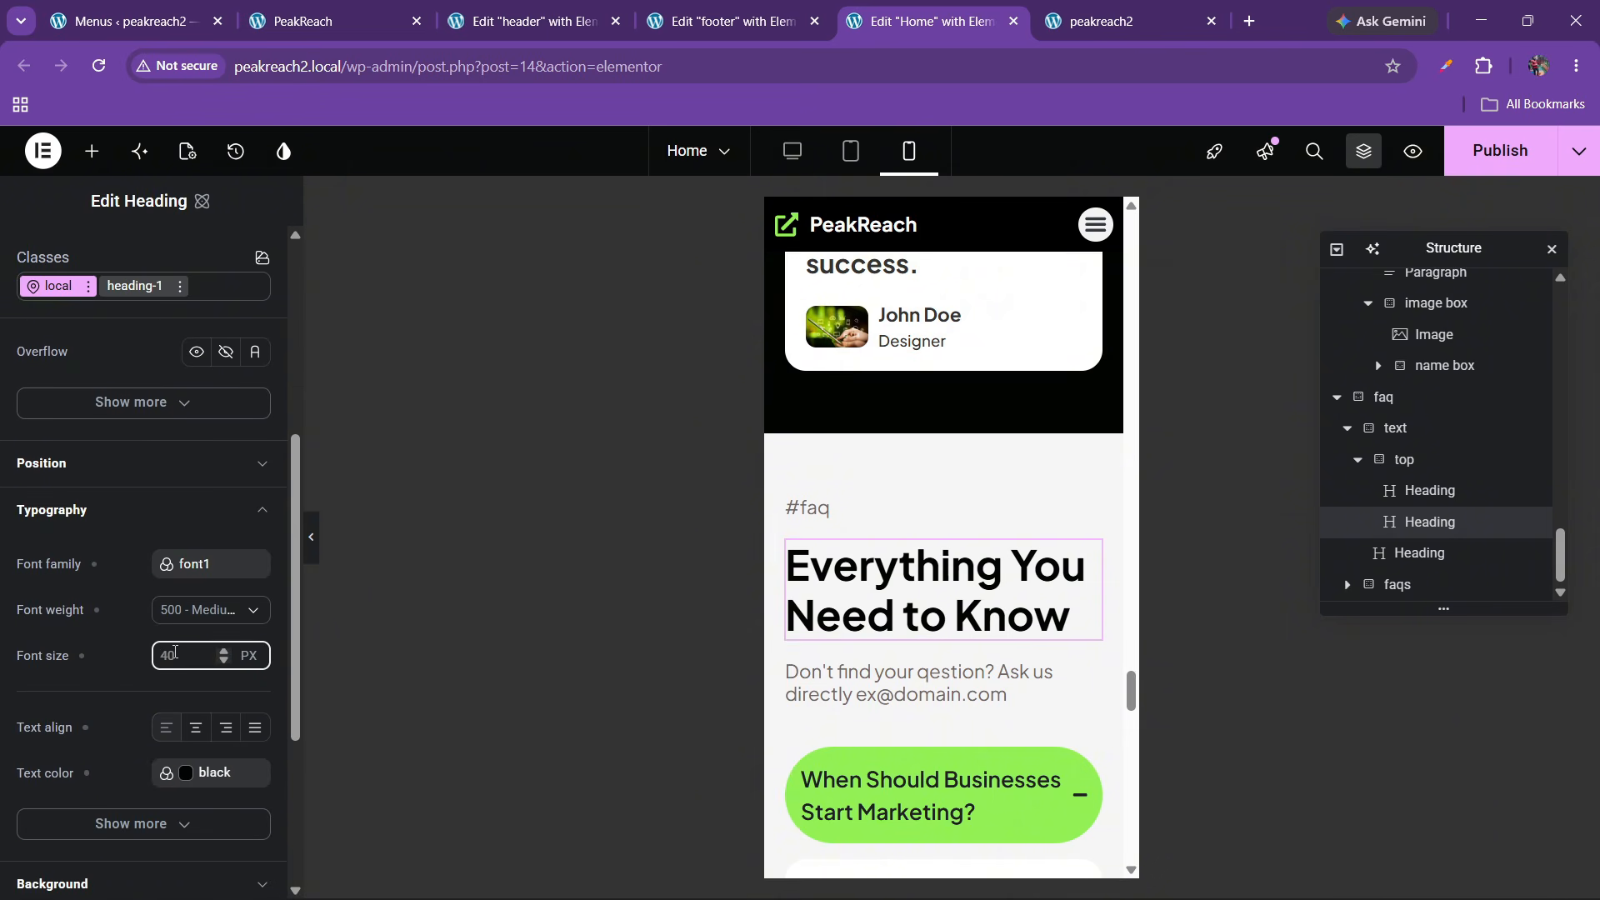
type("30")
scroll(966, 453, "down", 4)
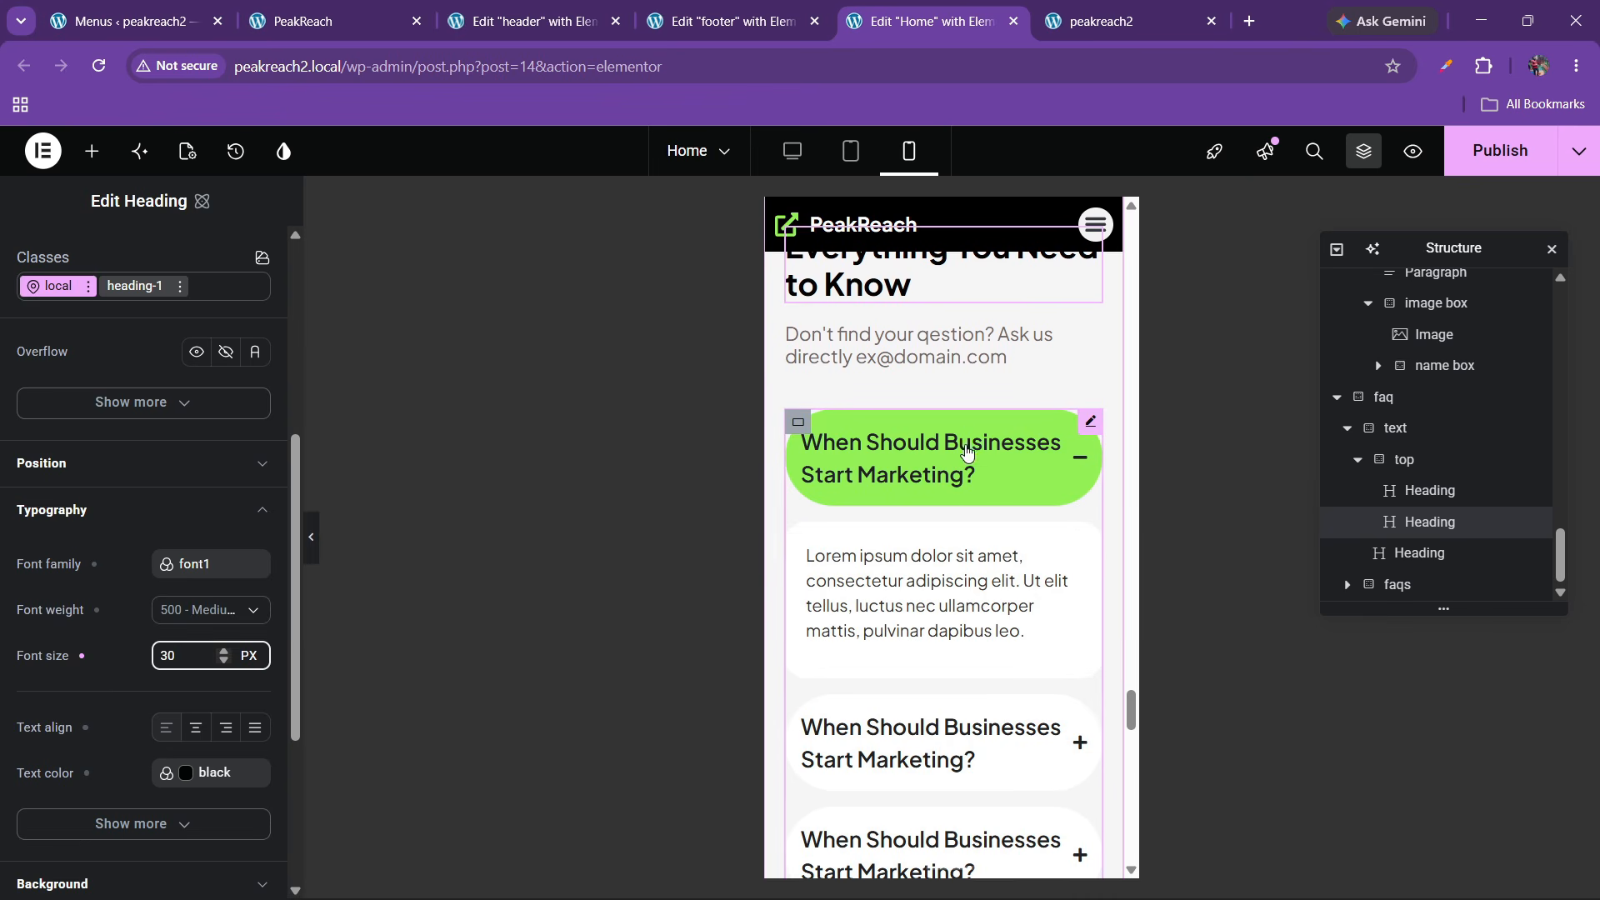
Set the FAQ Accordion's header typography size to 18 px on mobile and publish the Home page
left_click(1075, 423)
left_click(147, 250)
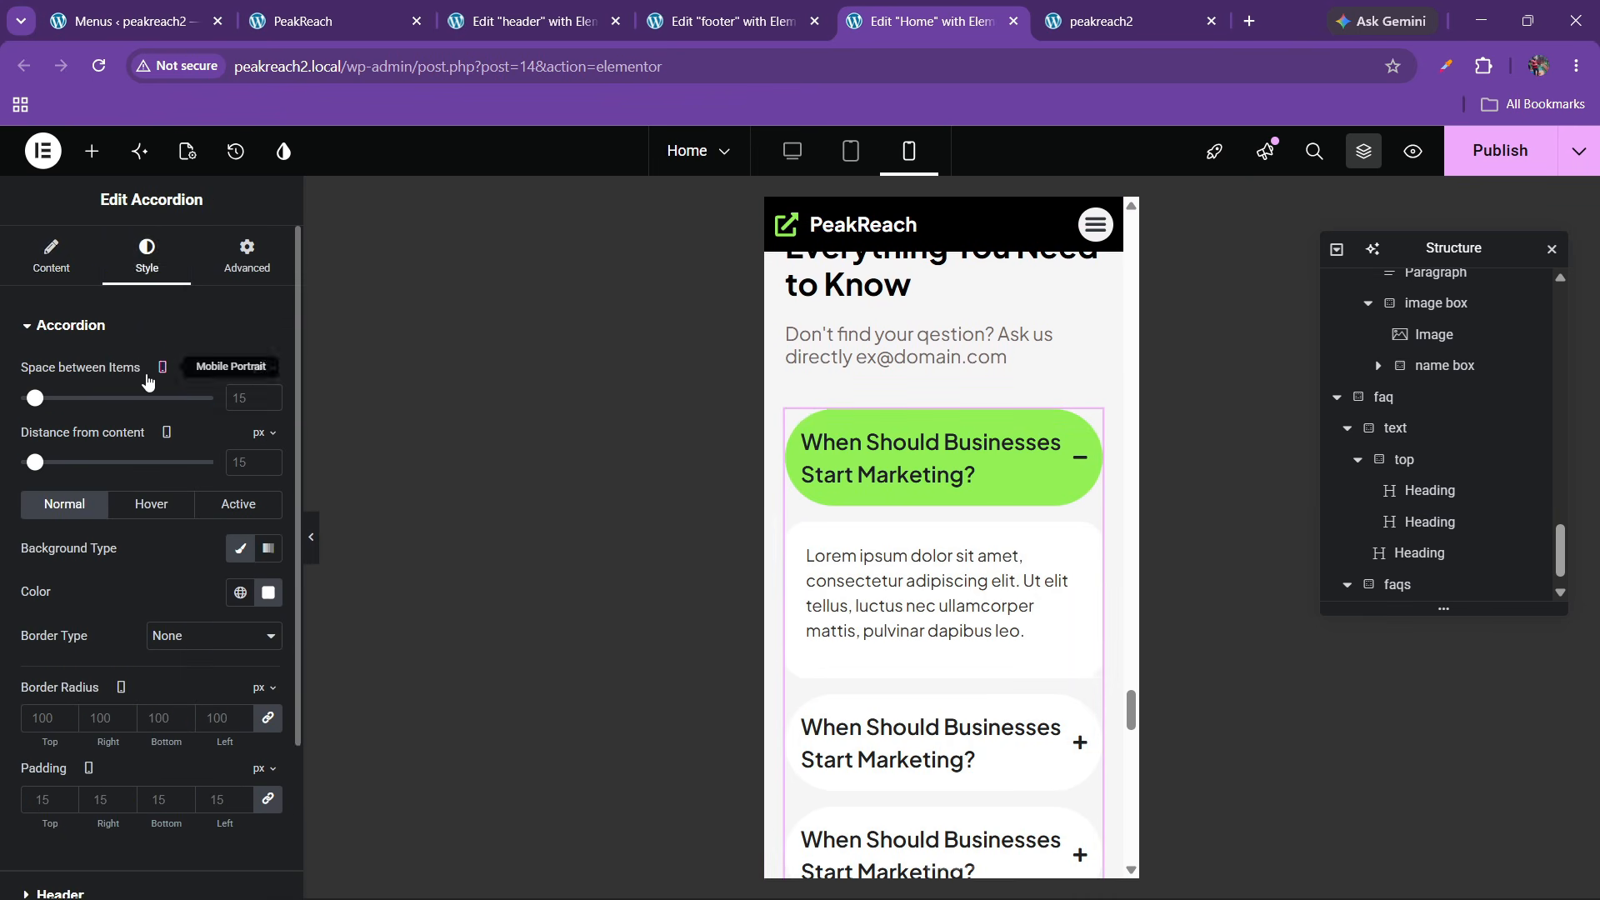
scroll(69, 587, "down", 2)
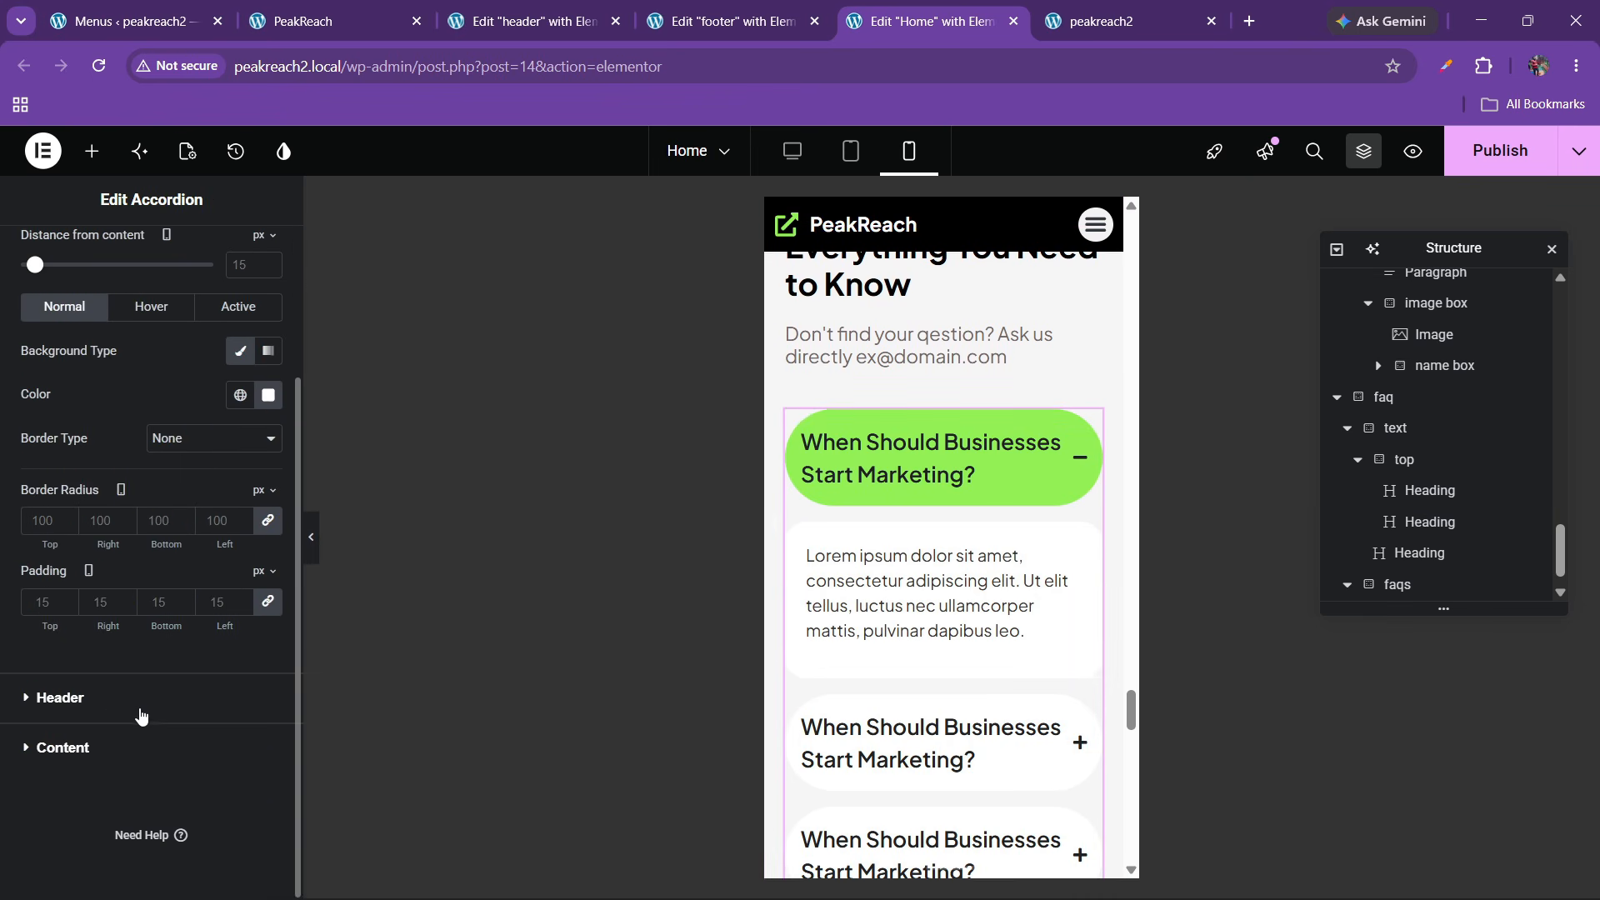
left_click(108, 712)
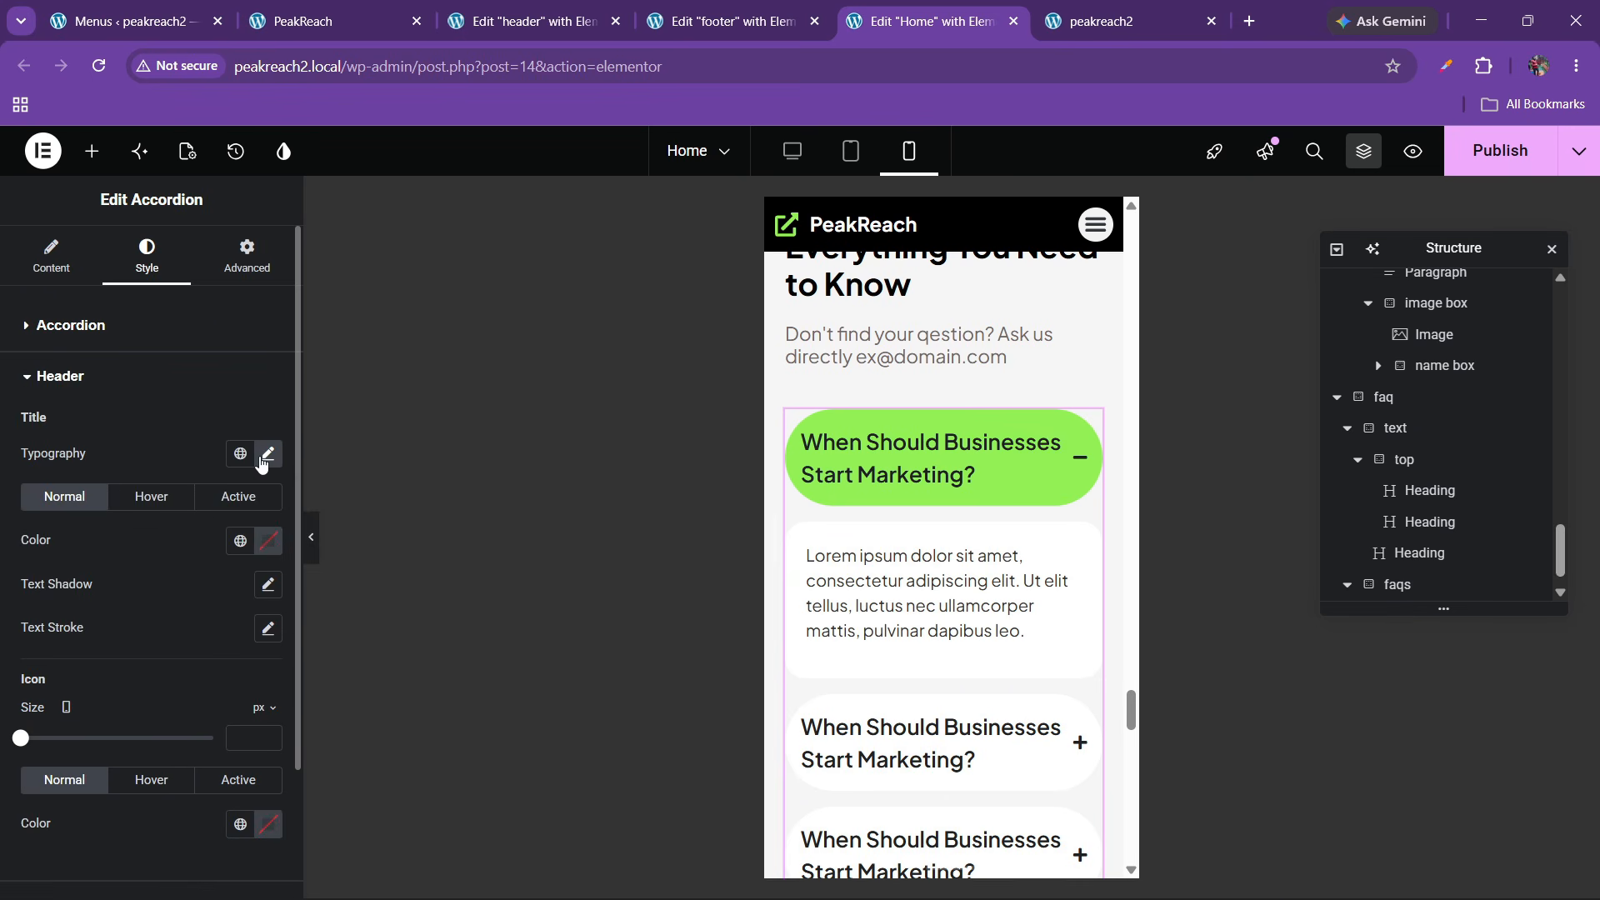
left_click(267, 454)
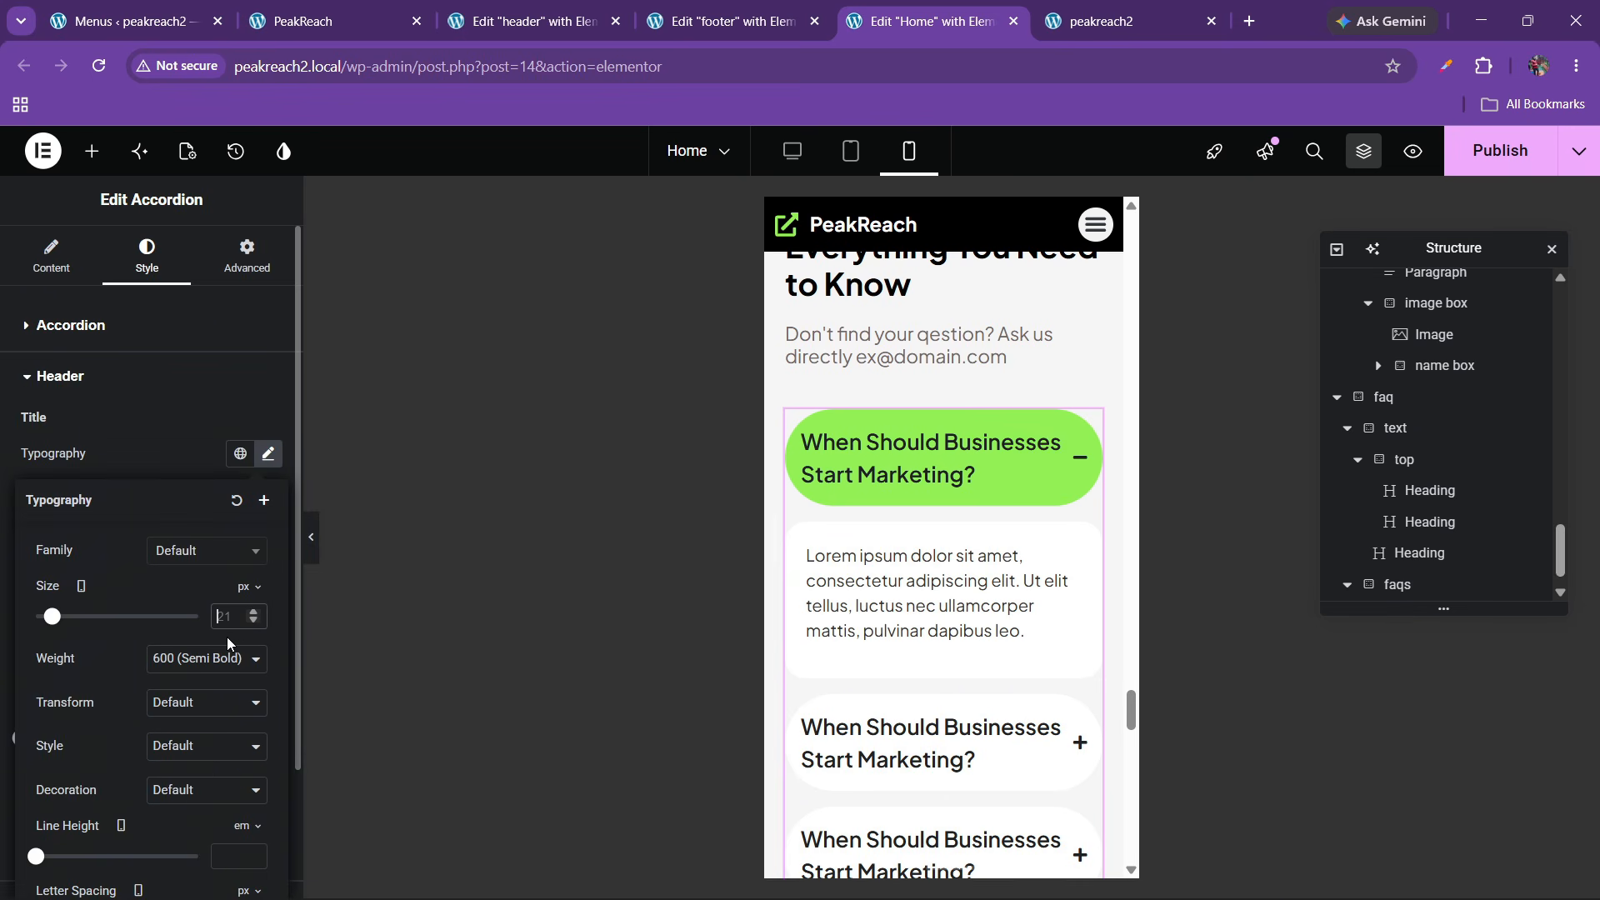
type("18")
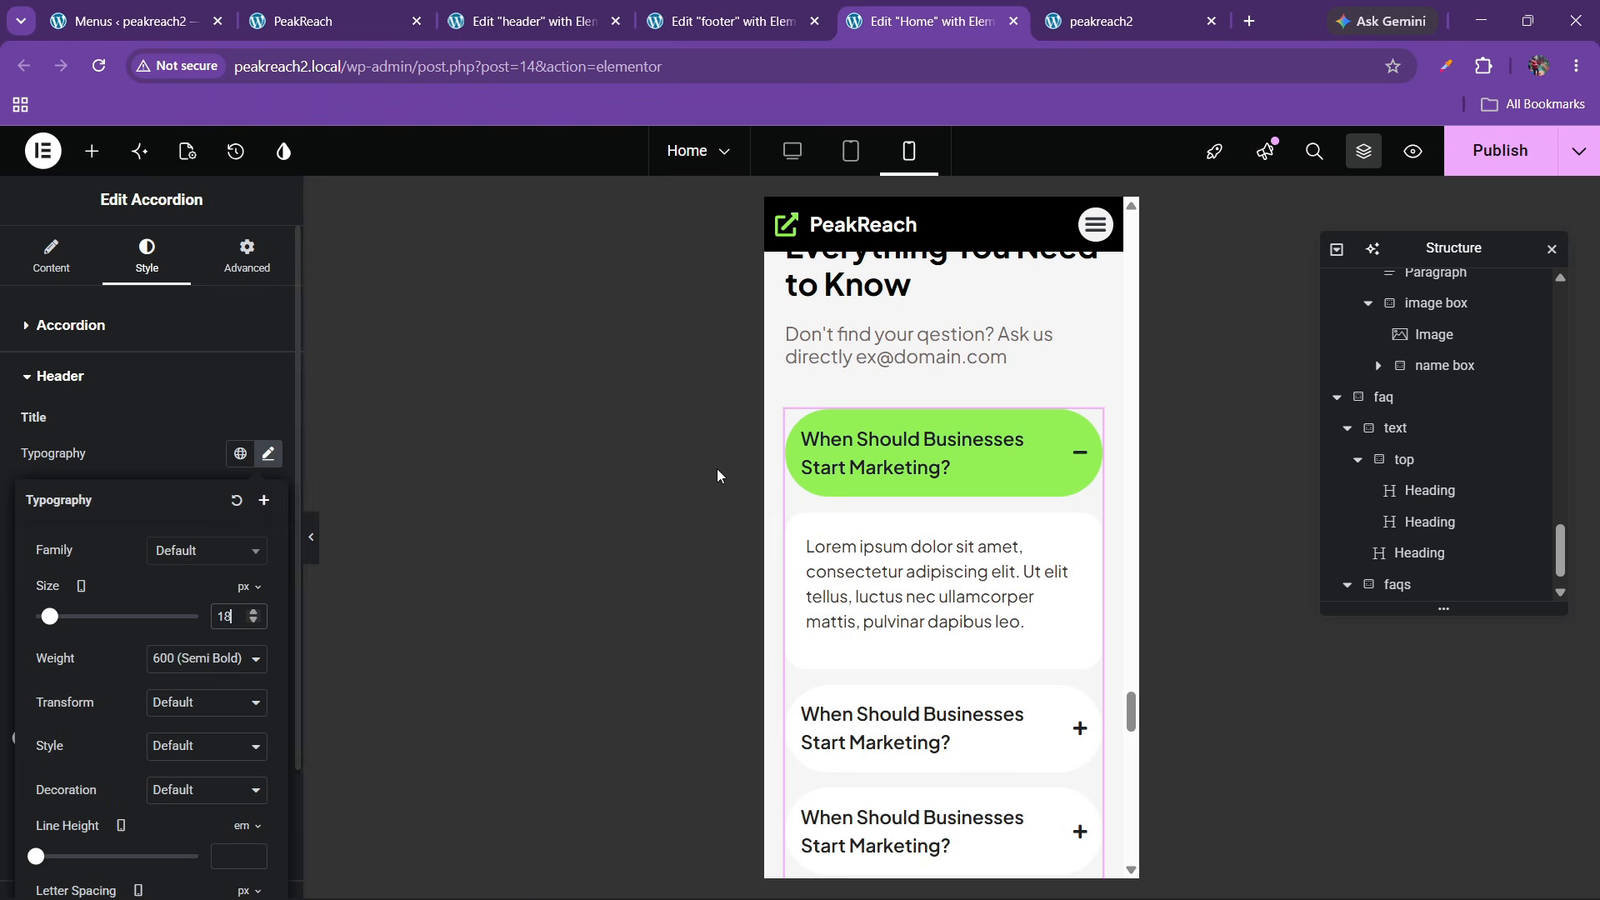
scroll(967, 592, "down", 5)
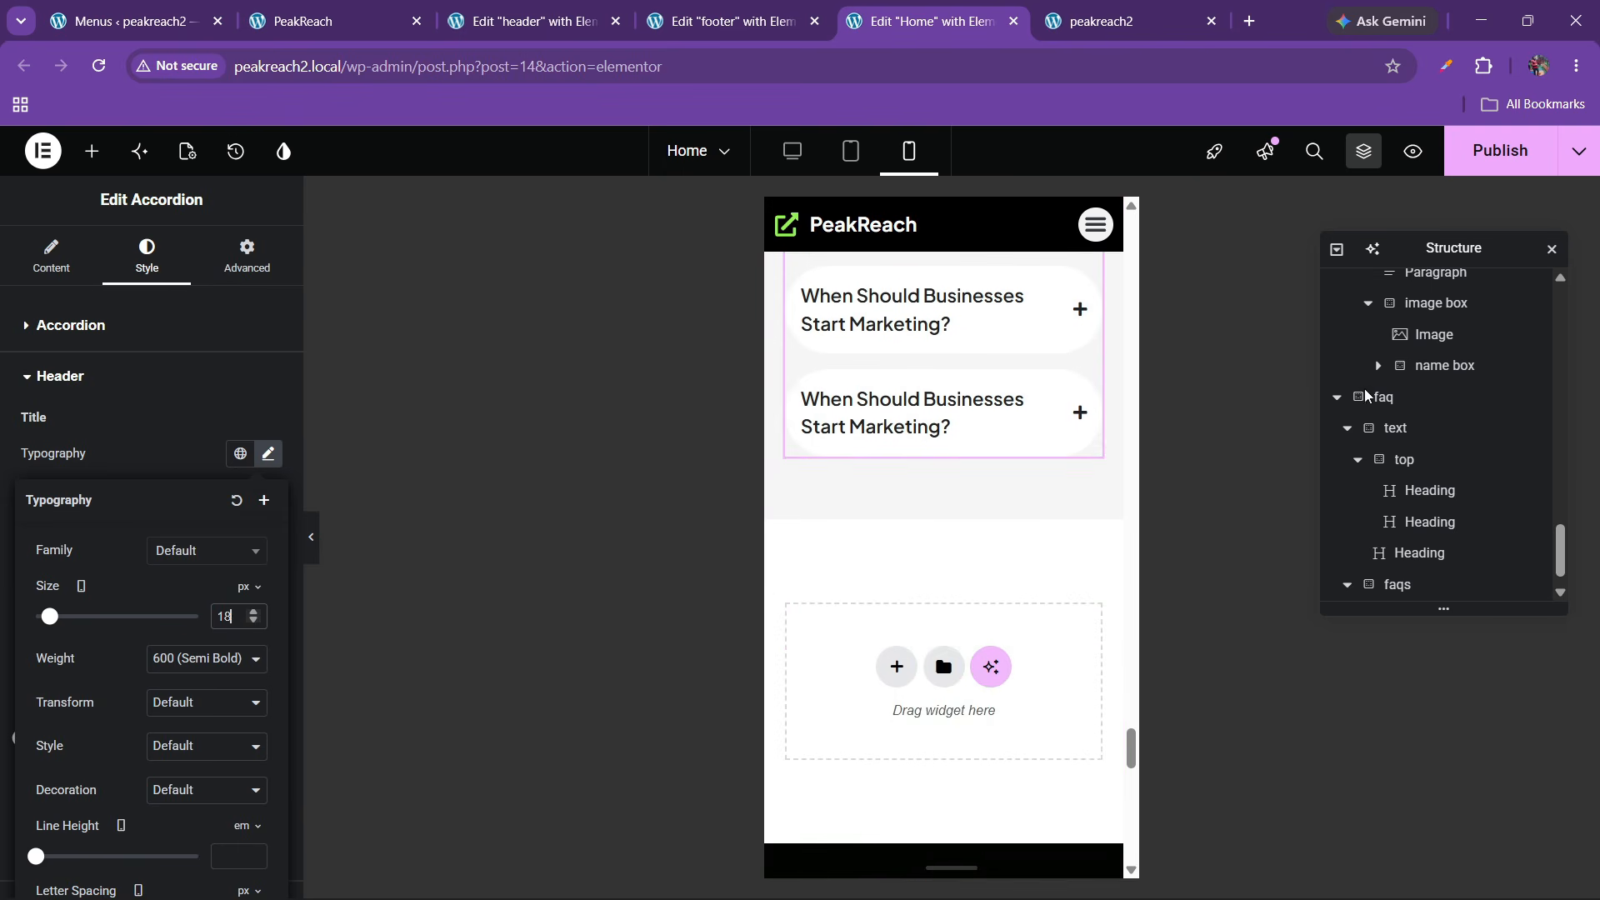
left_click(1475, 160)
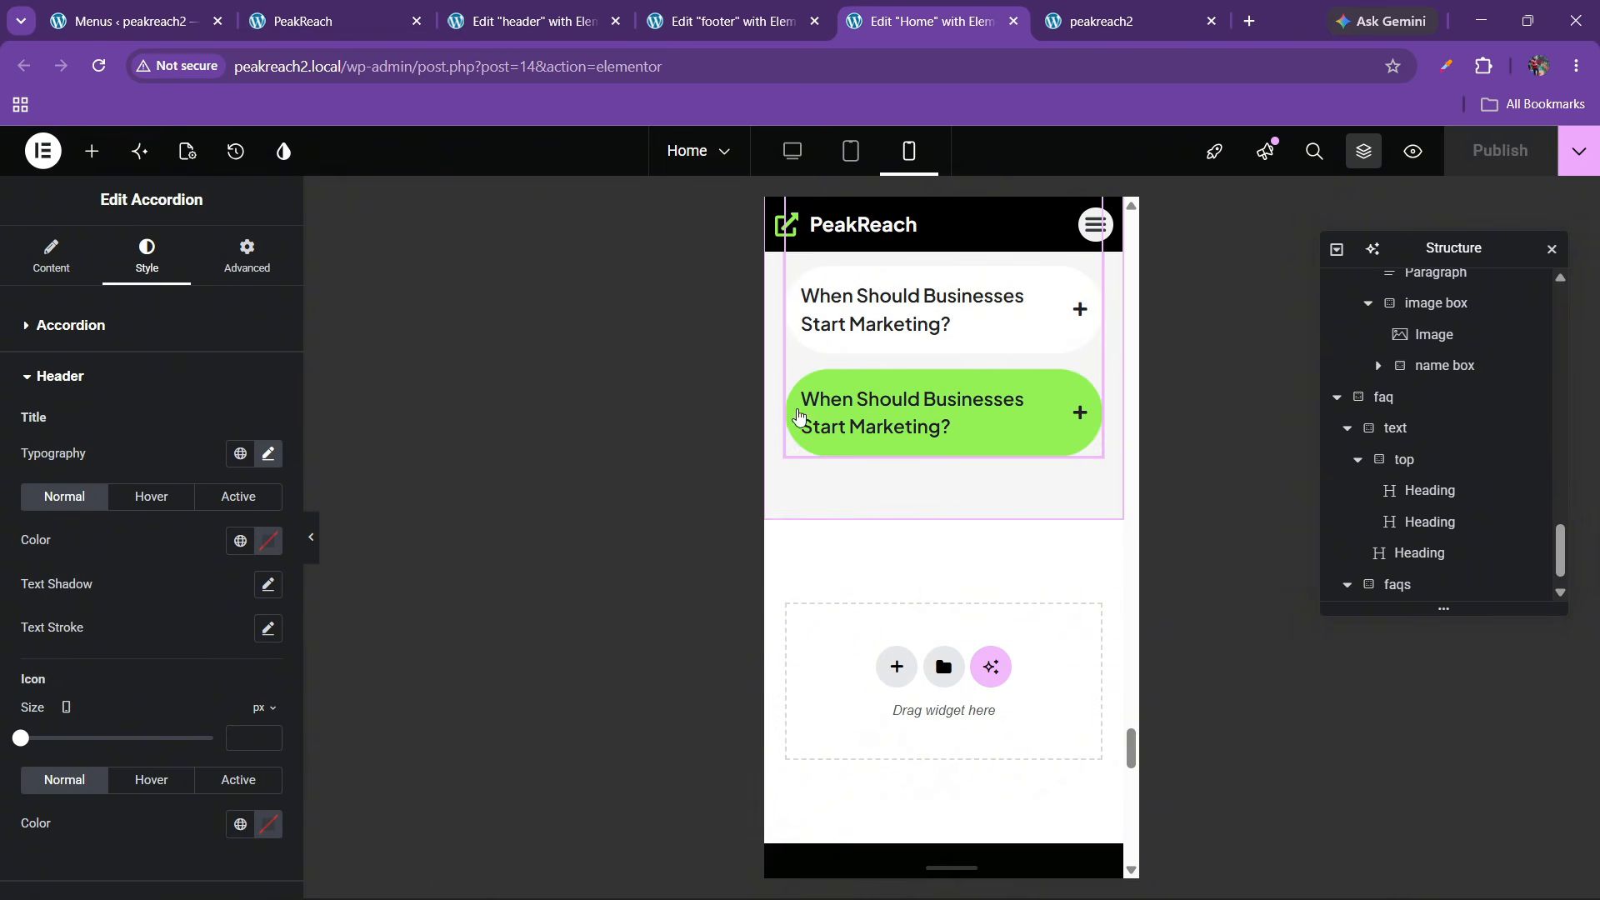
Launch Mobile Simulator on the live PeakReach site using an iPhone 14 PRO MAX mockup
left_click(1100, 21)
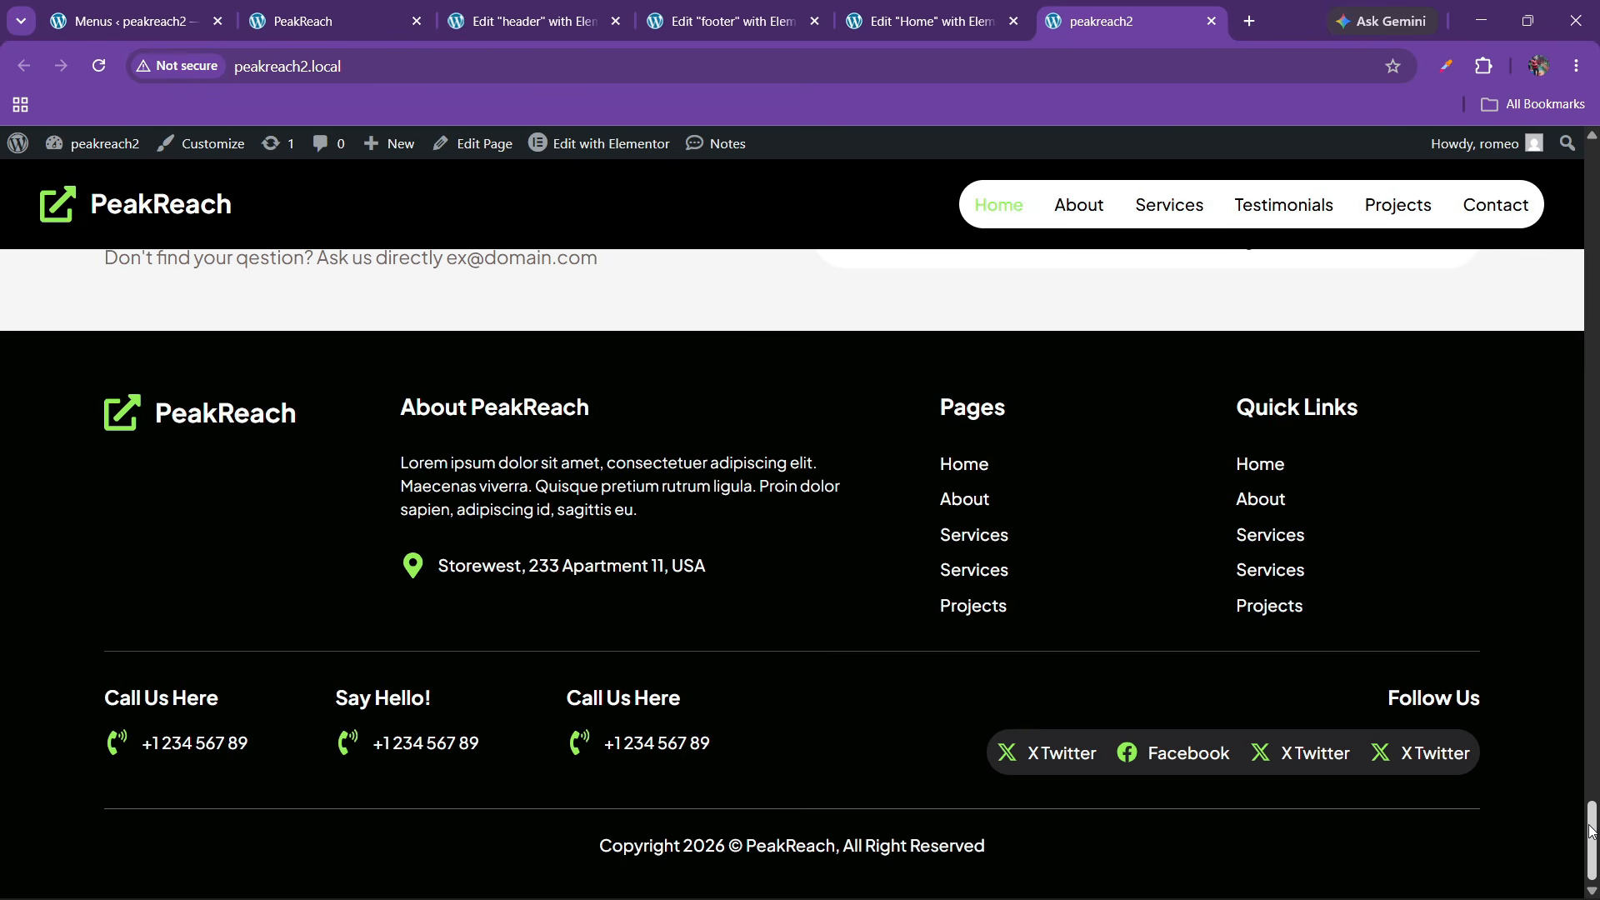
scroll(1343, 321, "up", 20)
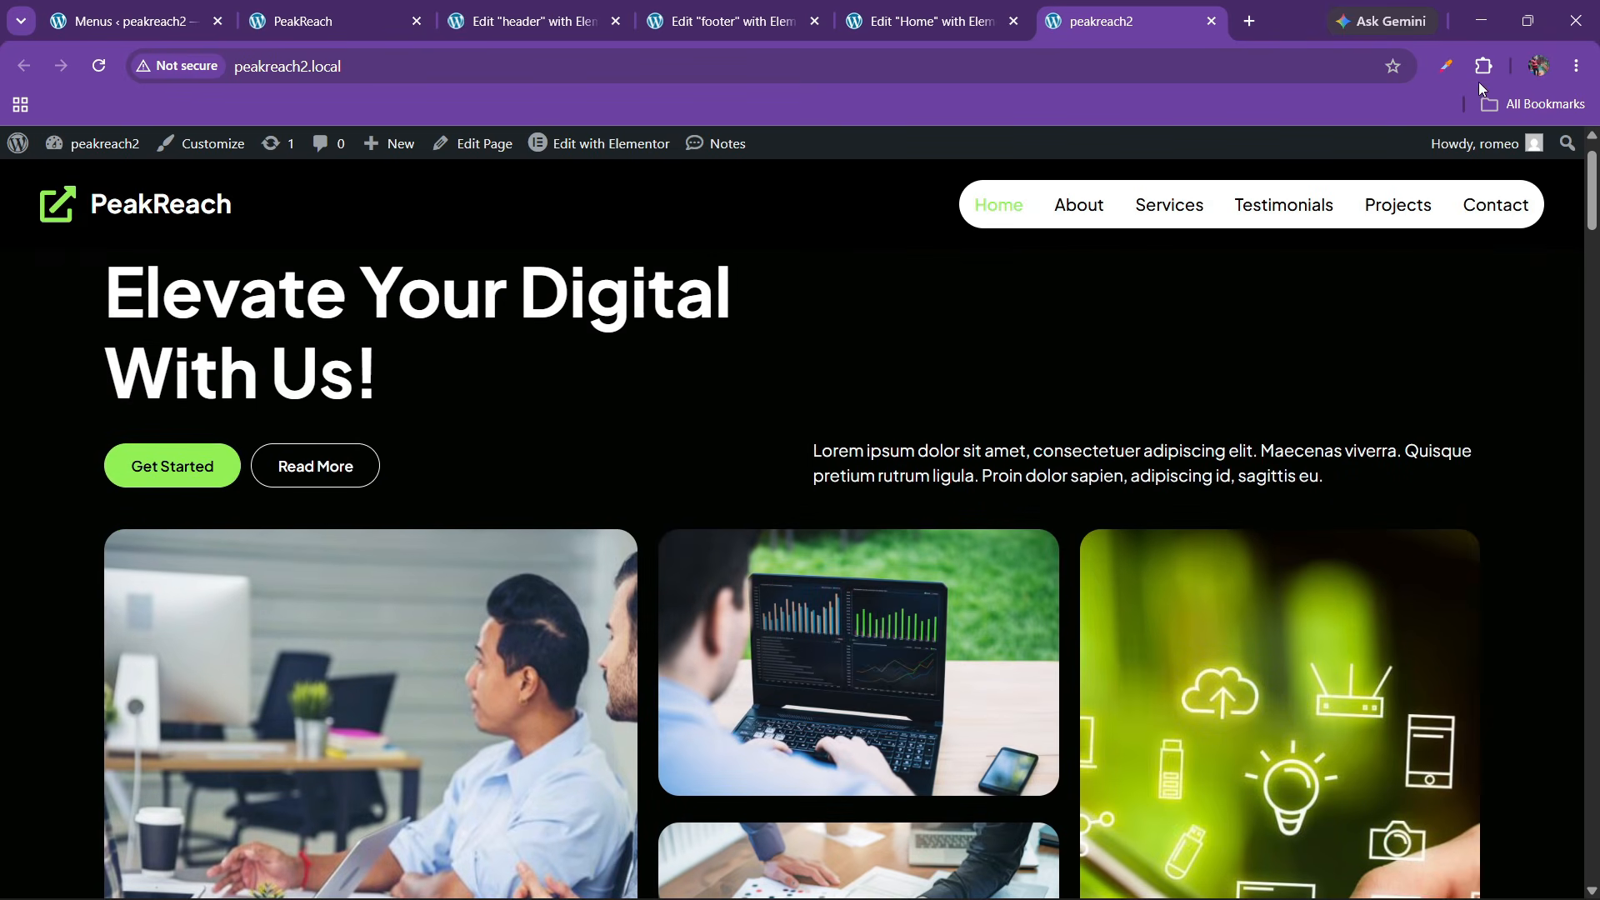
left_click(1482, 74)
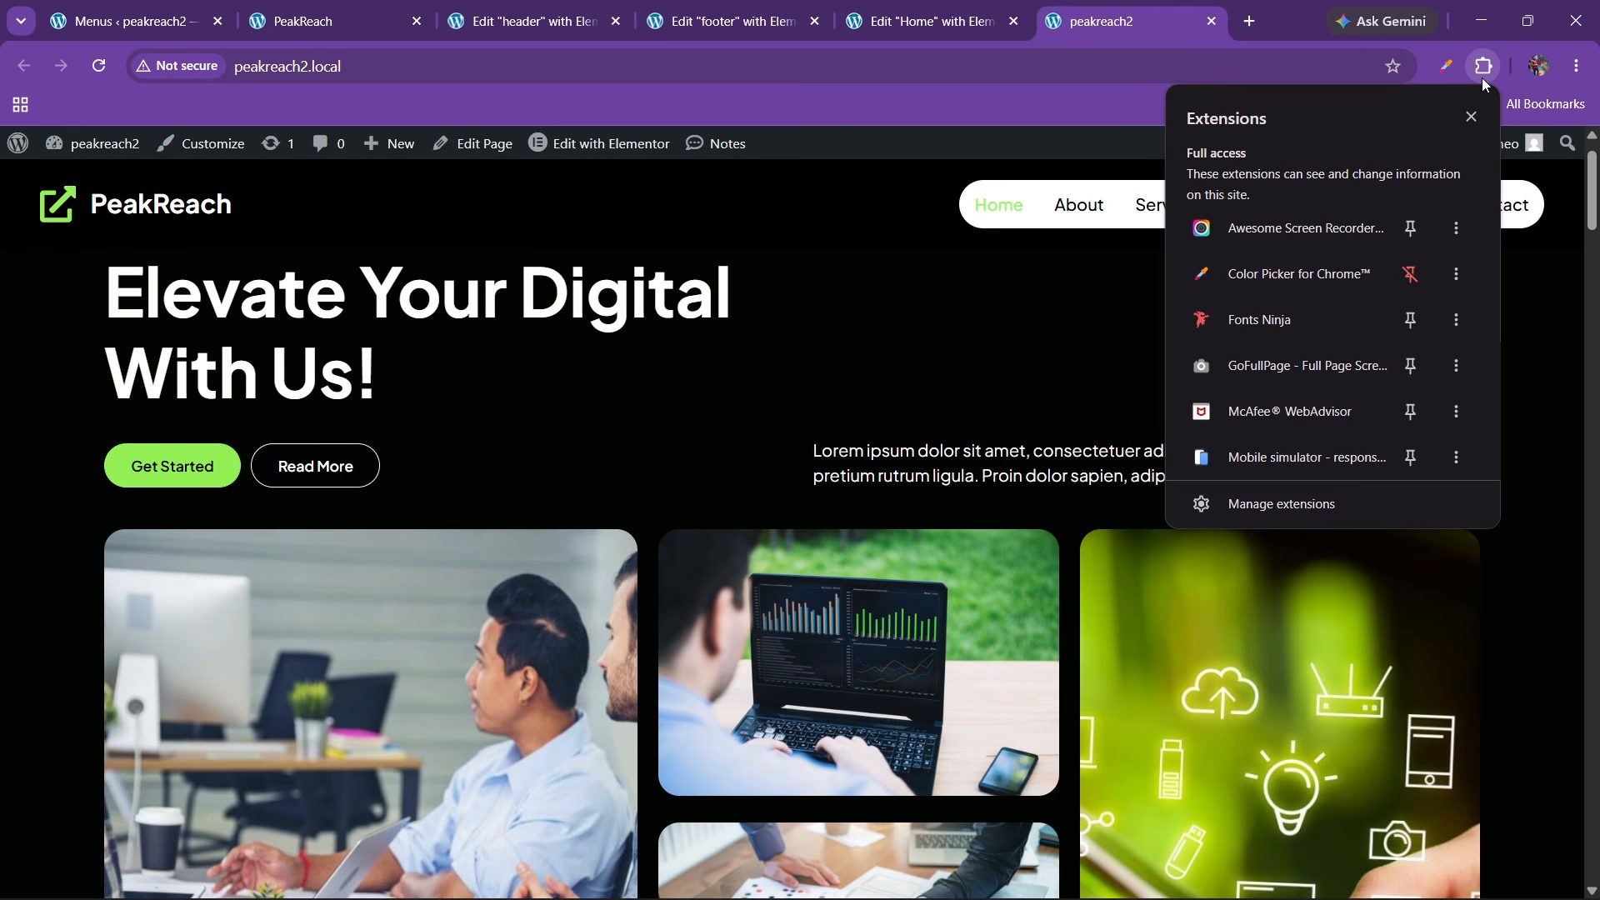
left_click(1259, 457)
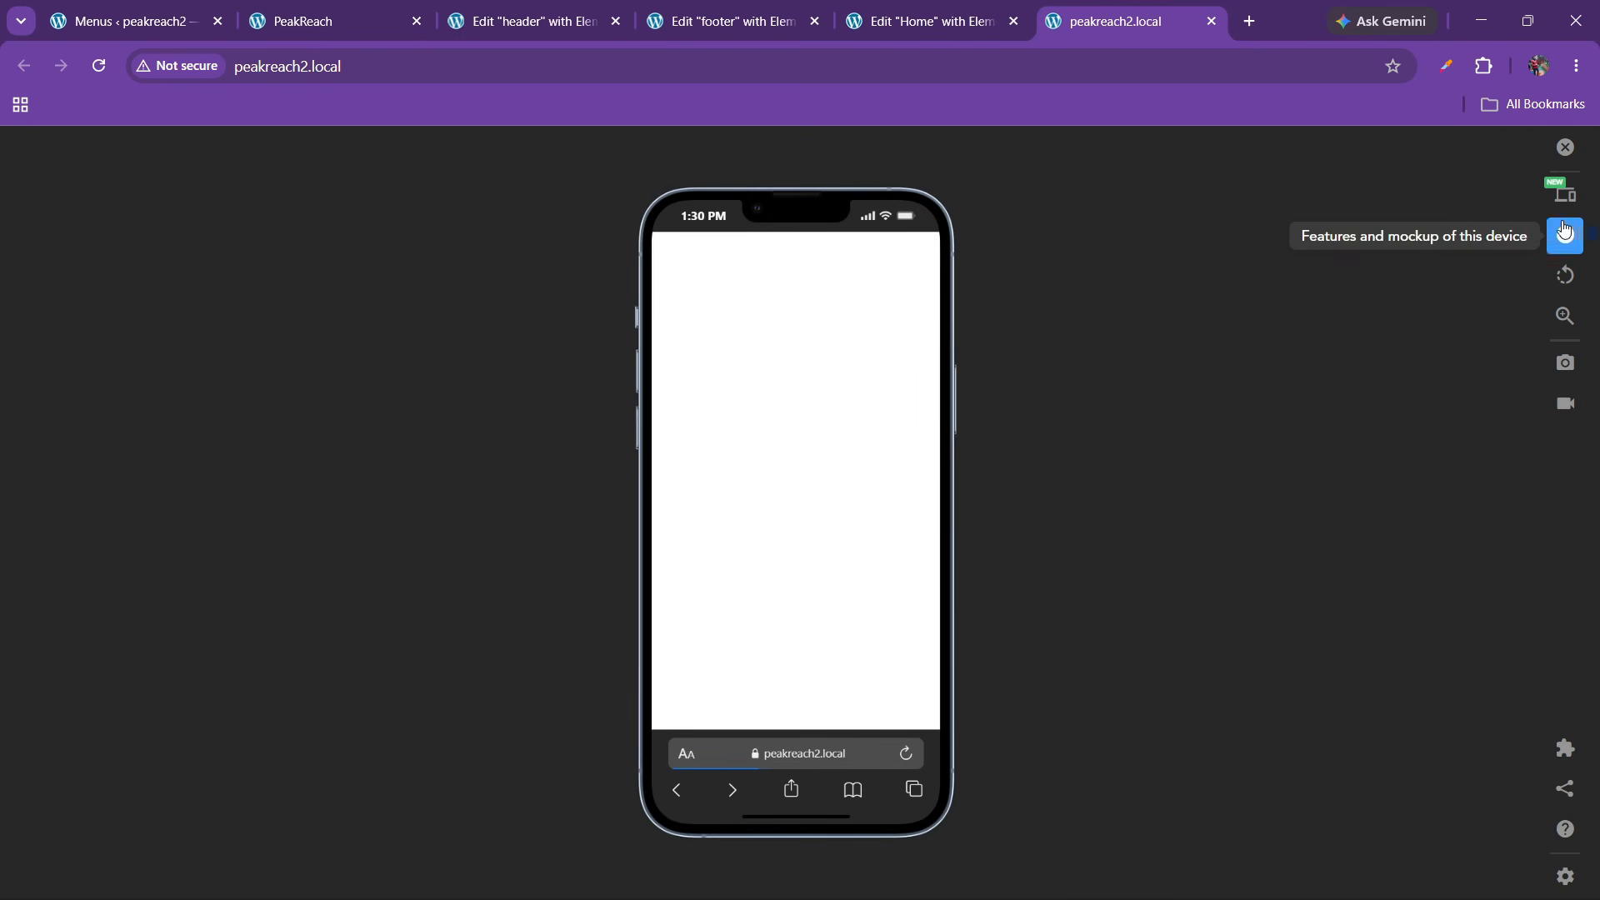
left_click(1565, 192)
scroll(1375, 588, "down", 3)
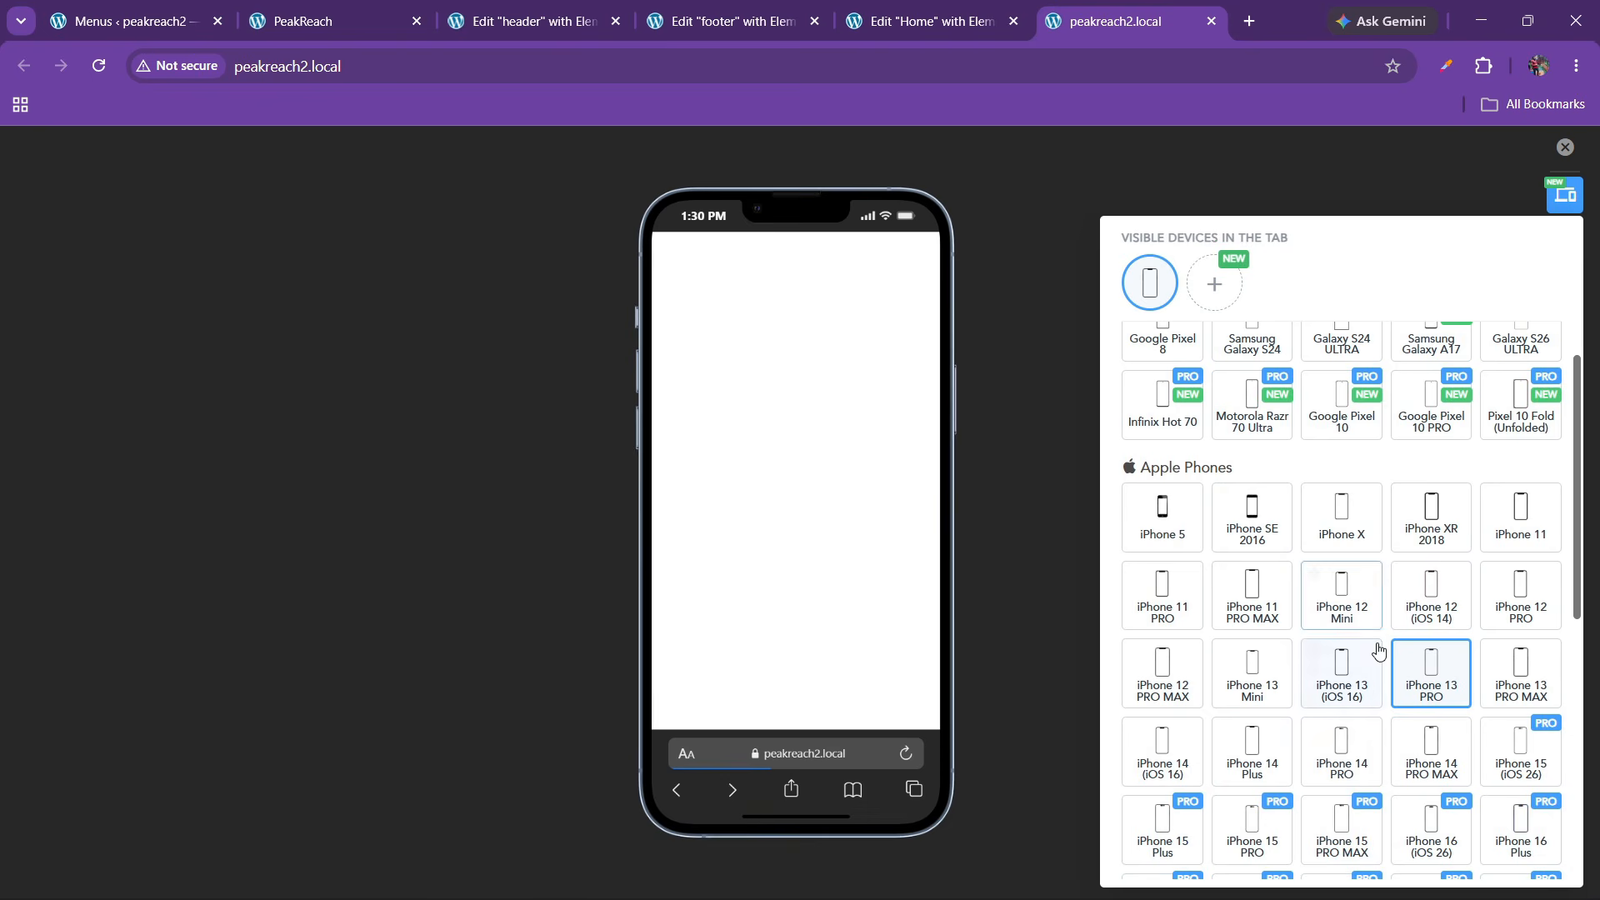
left_click(1451, 754)
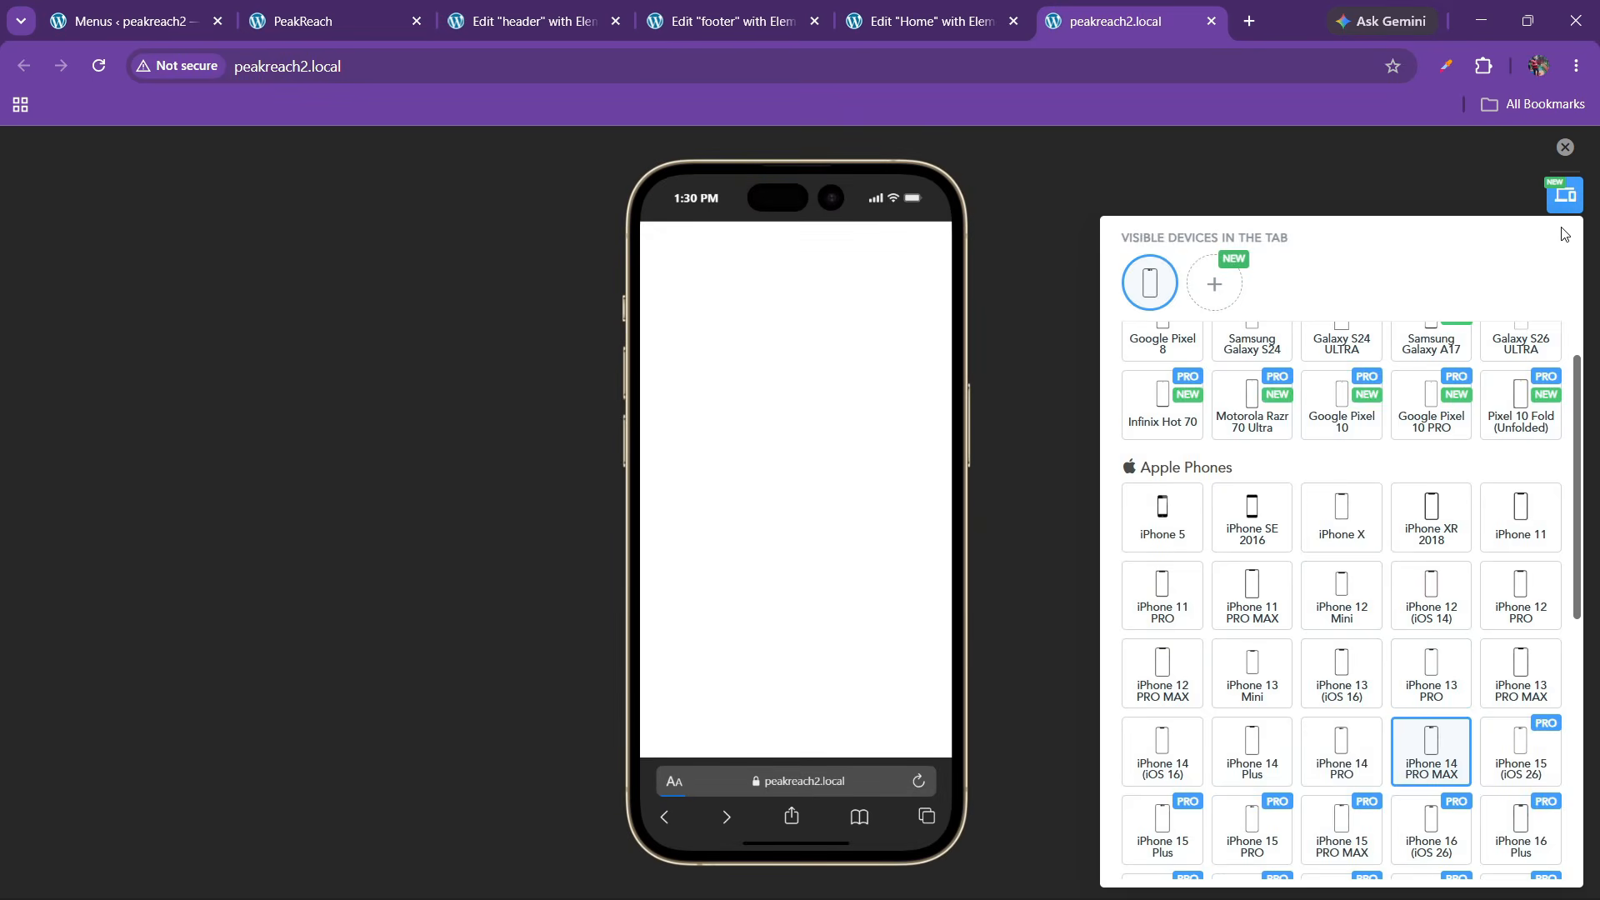
left_click(1560, 204)
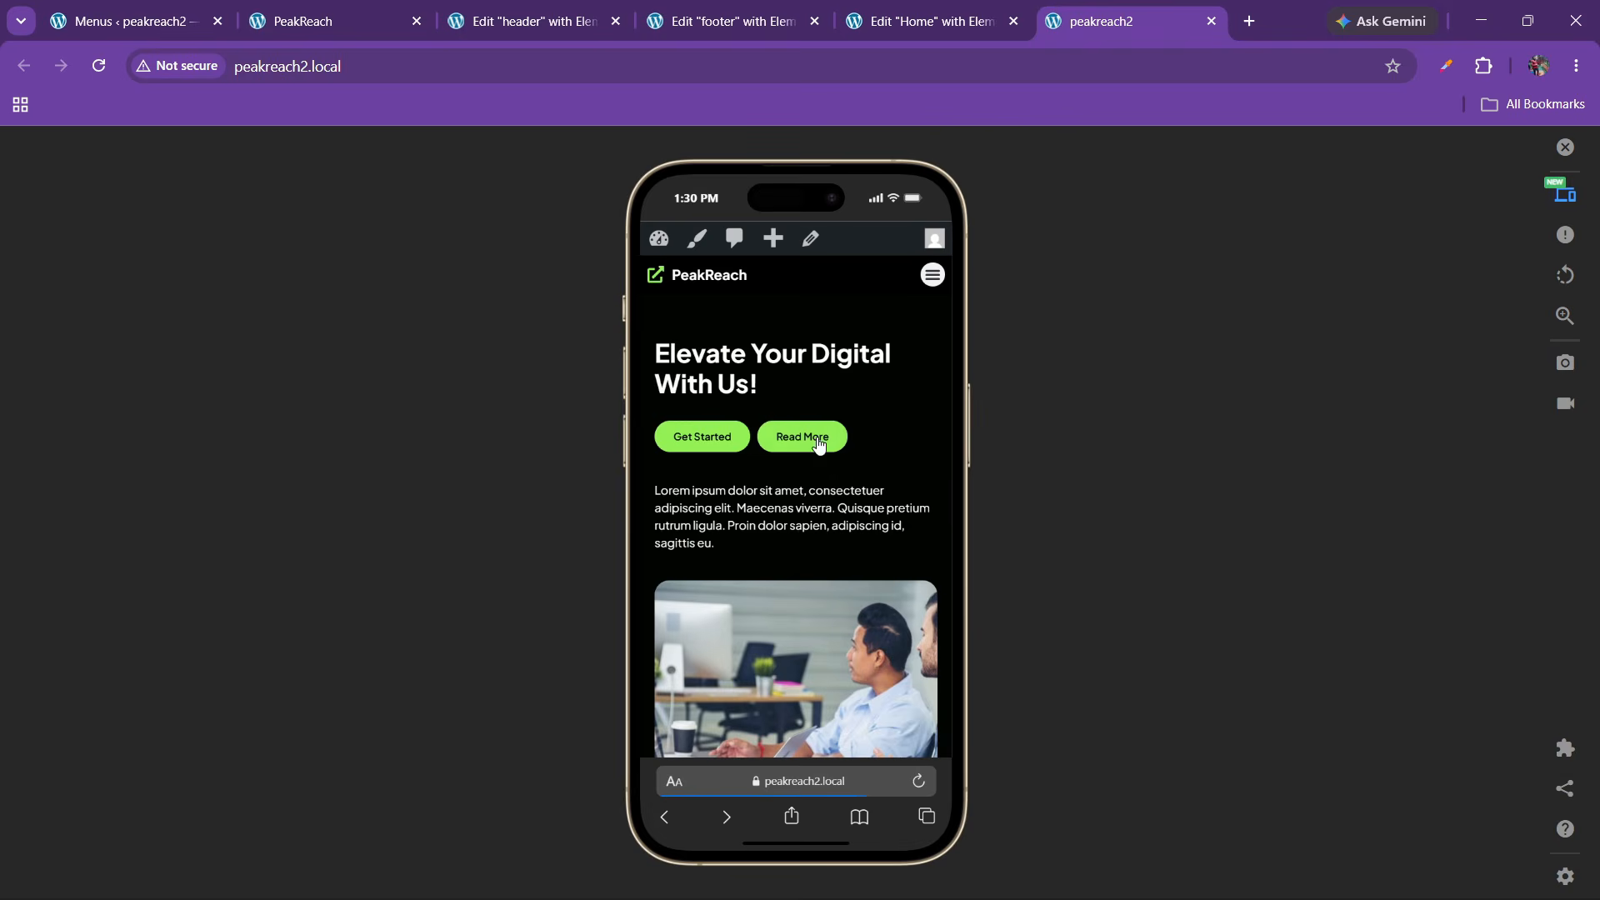
Scroll the phone preview and toggle the Brand Identity & Graphic accordion items
scroll(794, 518, "down", 15)
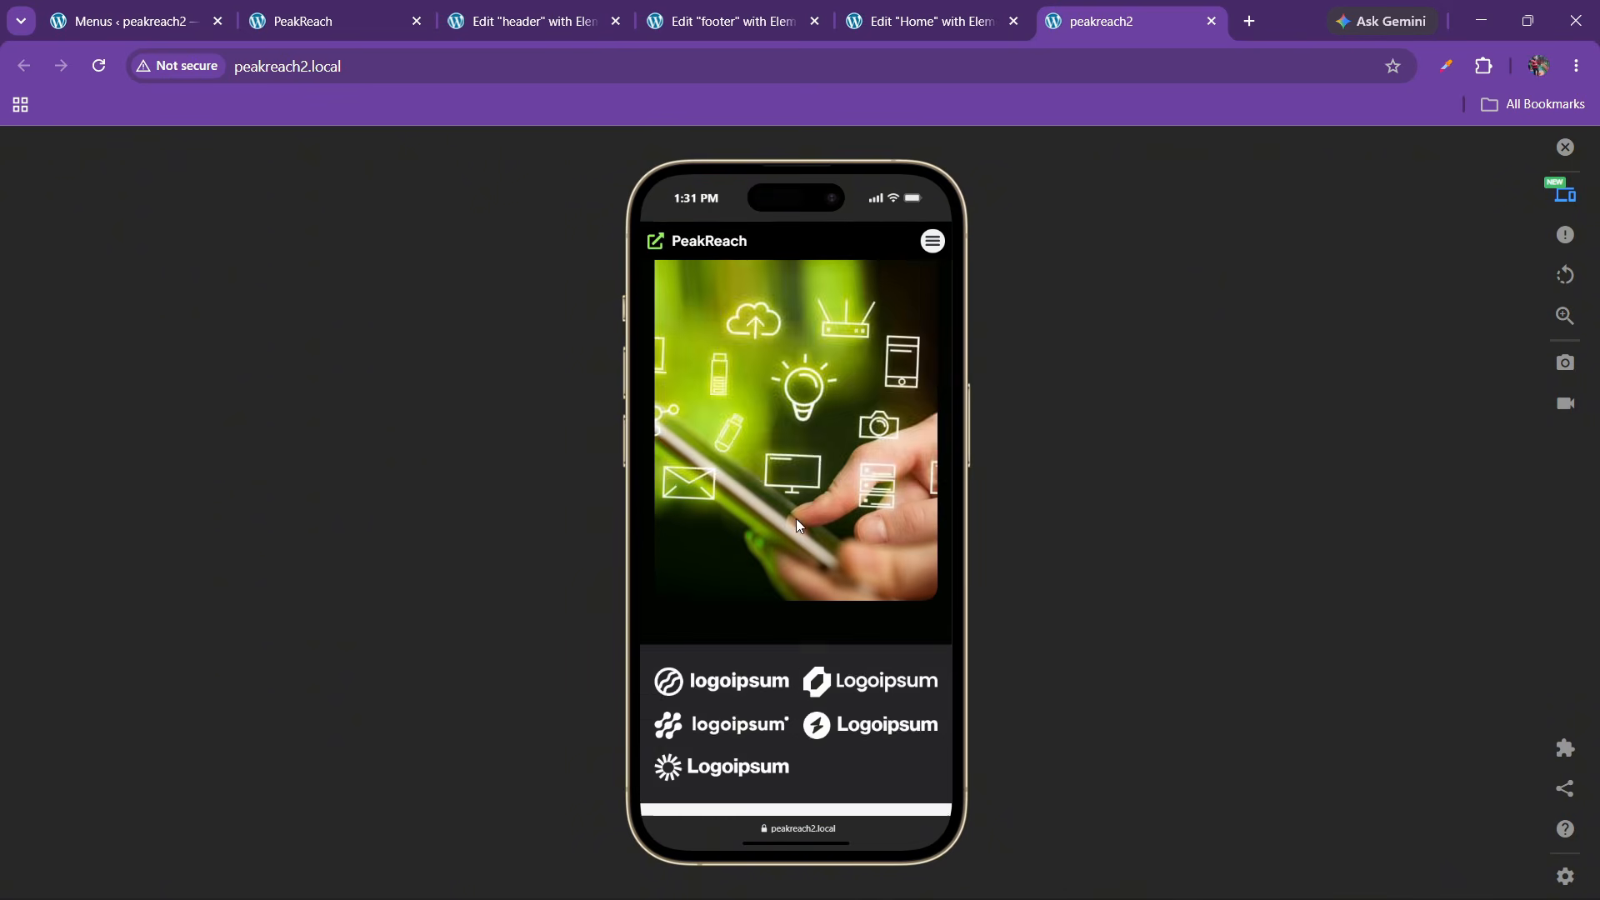
scroll(798, 521, "down", 8)
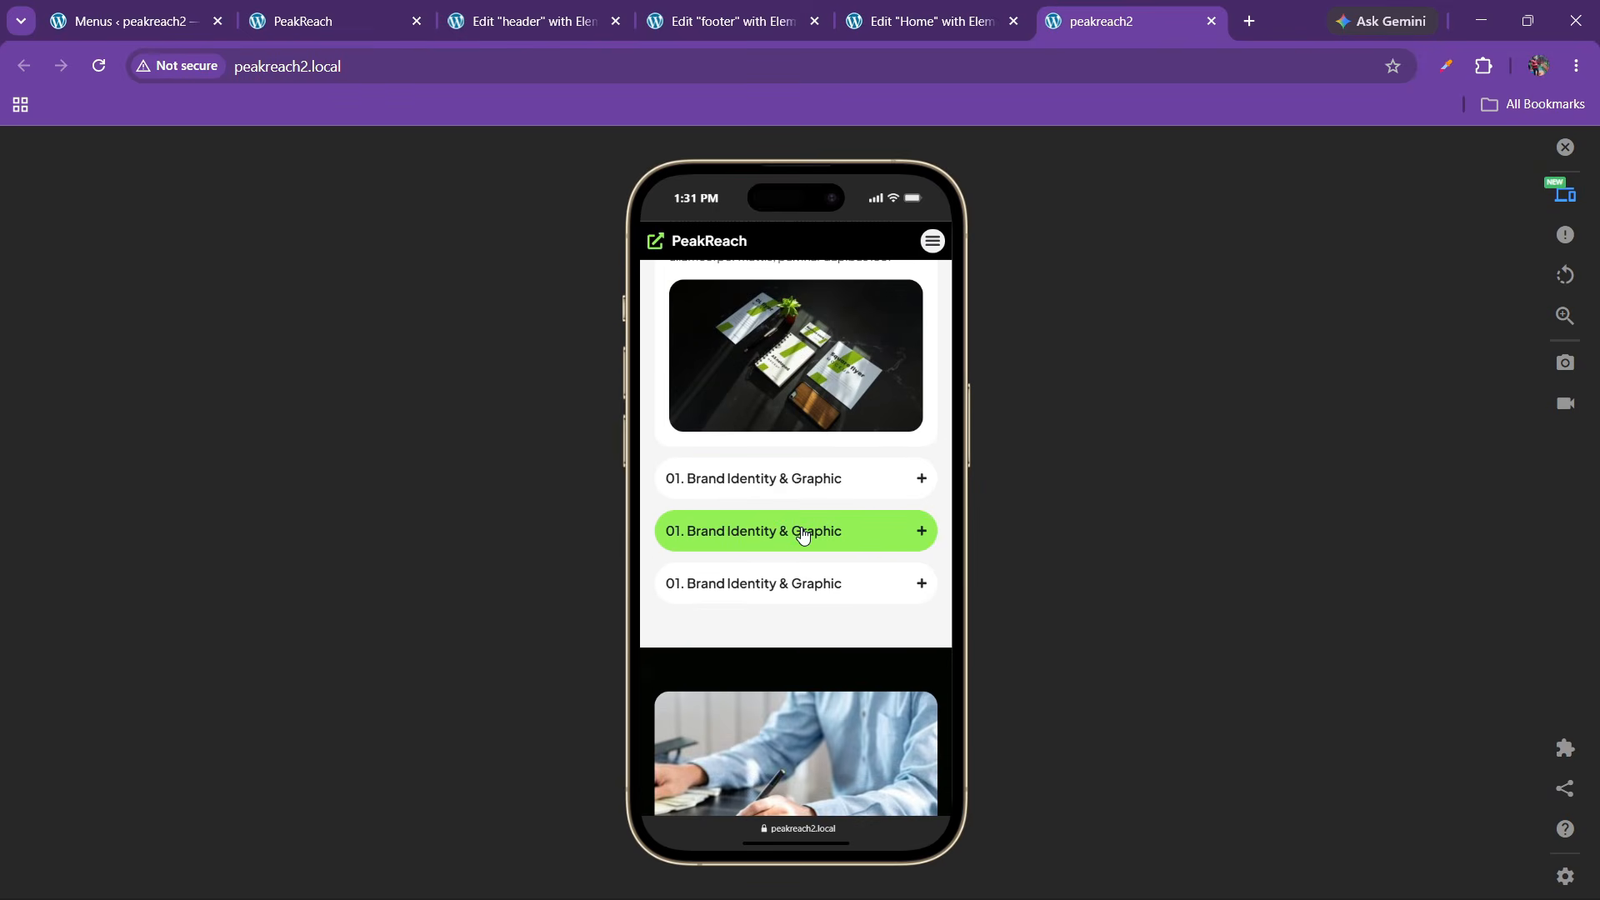
scroll(799, 532, "up", 3)
scroll(839, 460, "up", 4)
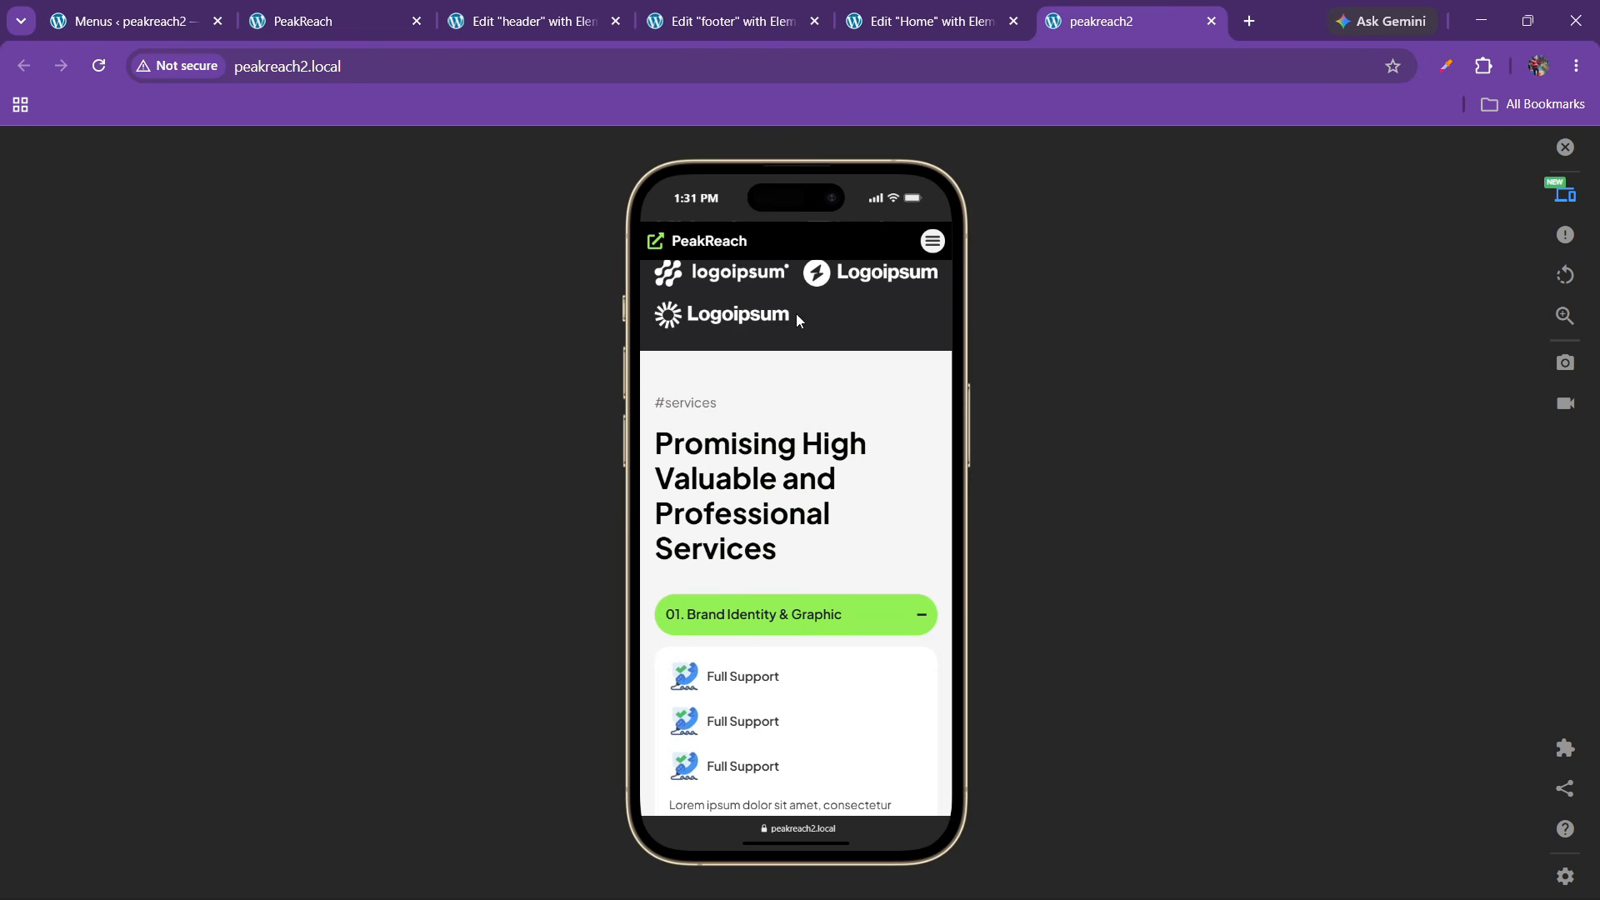
scroll(798, 317, "down", 8)
scroll(799, 539, "up", 5)
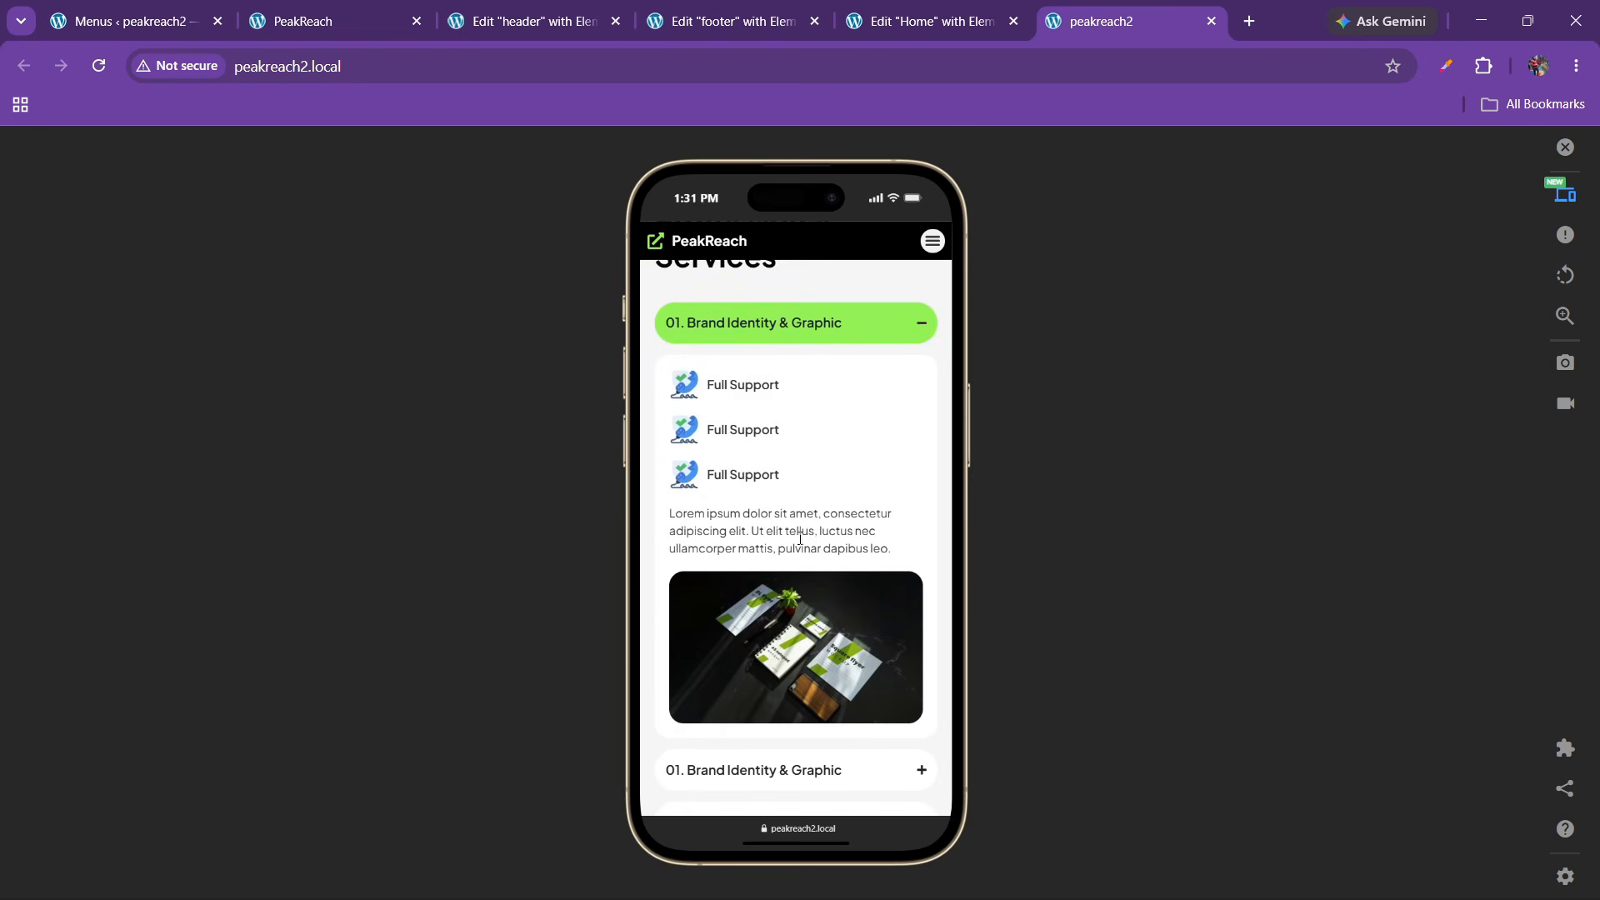
left_click(828, 338)
left_click(828, 381)
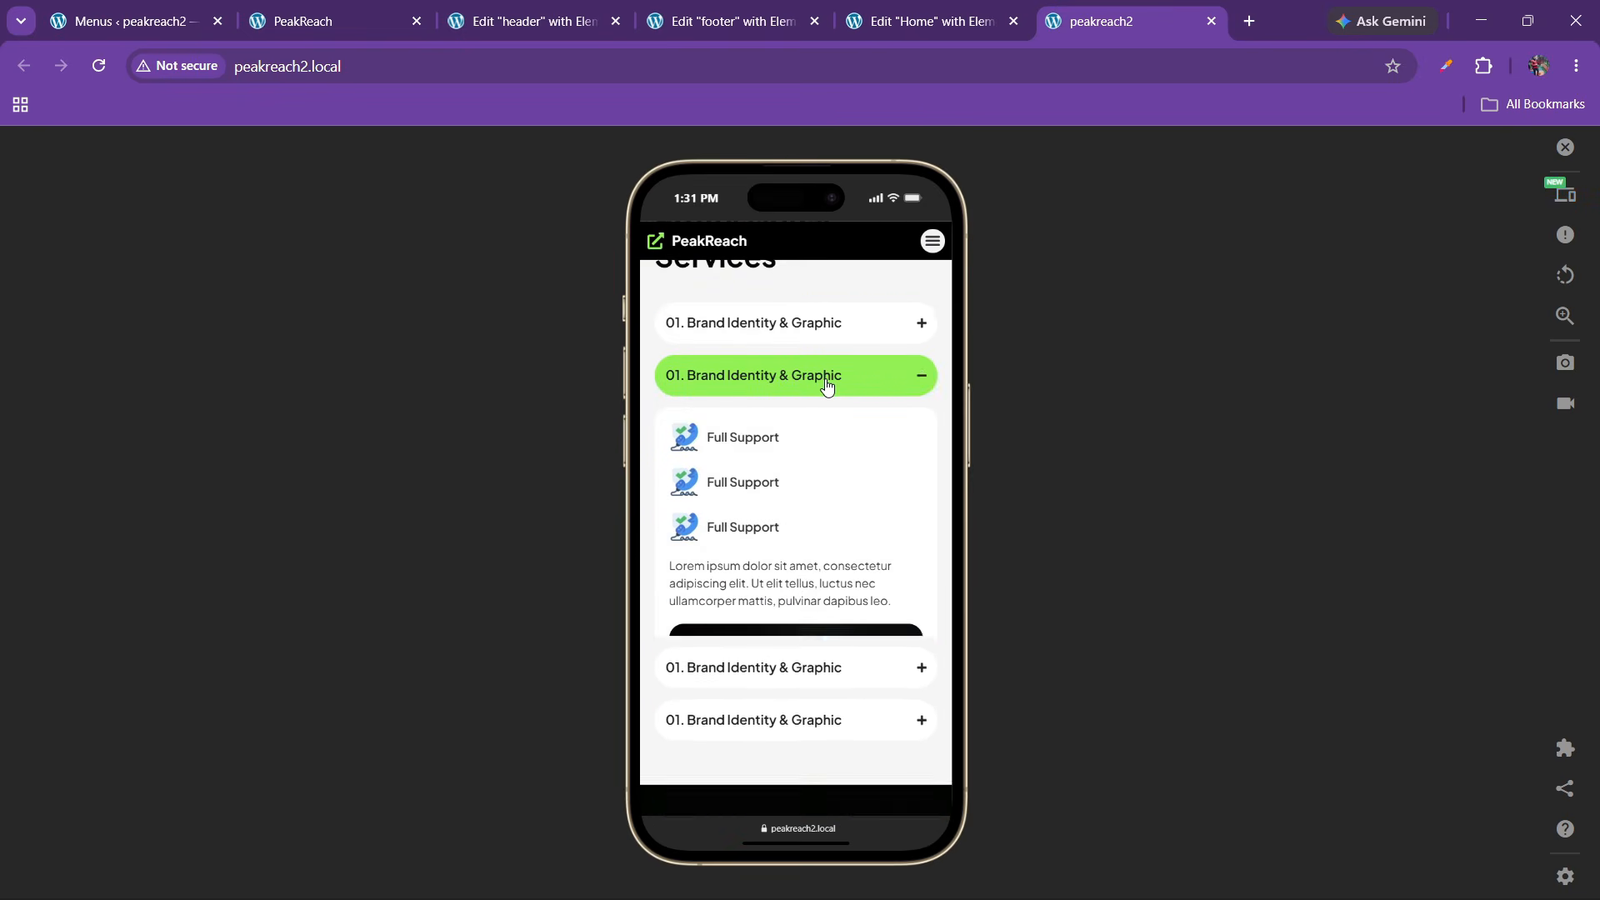
scroll(794, 566, "down", 15)
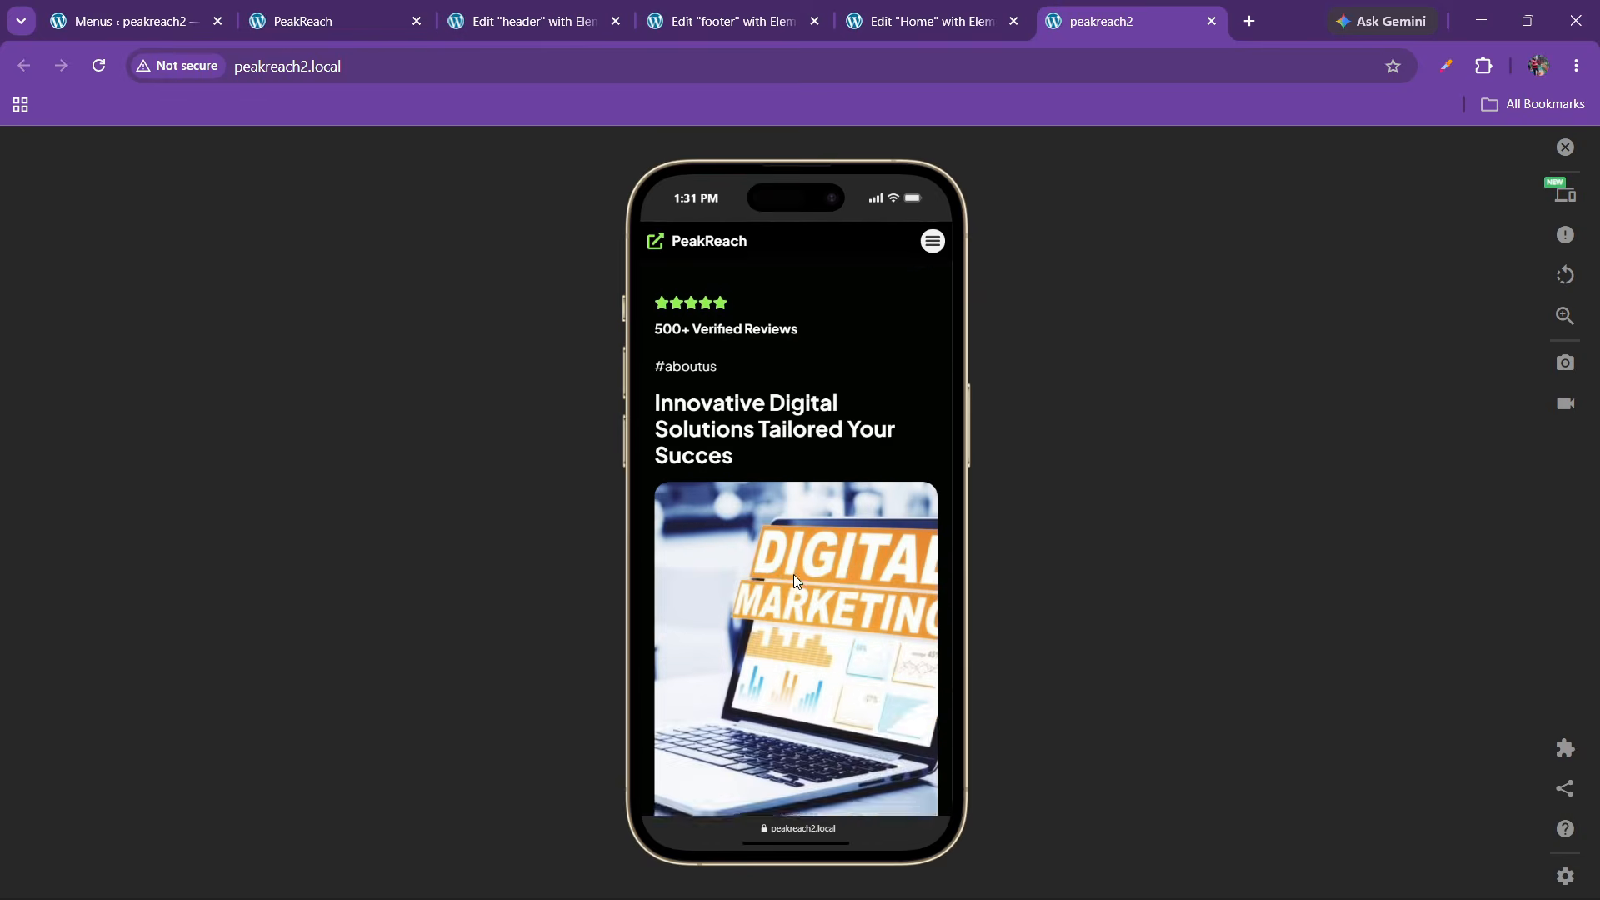
scroll(795, 578, "down", 15)
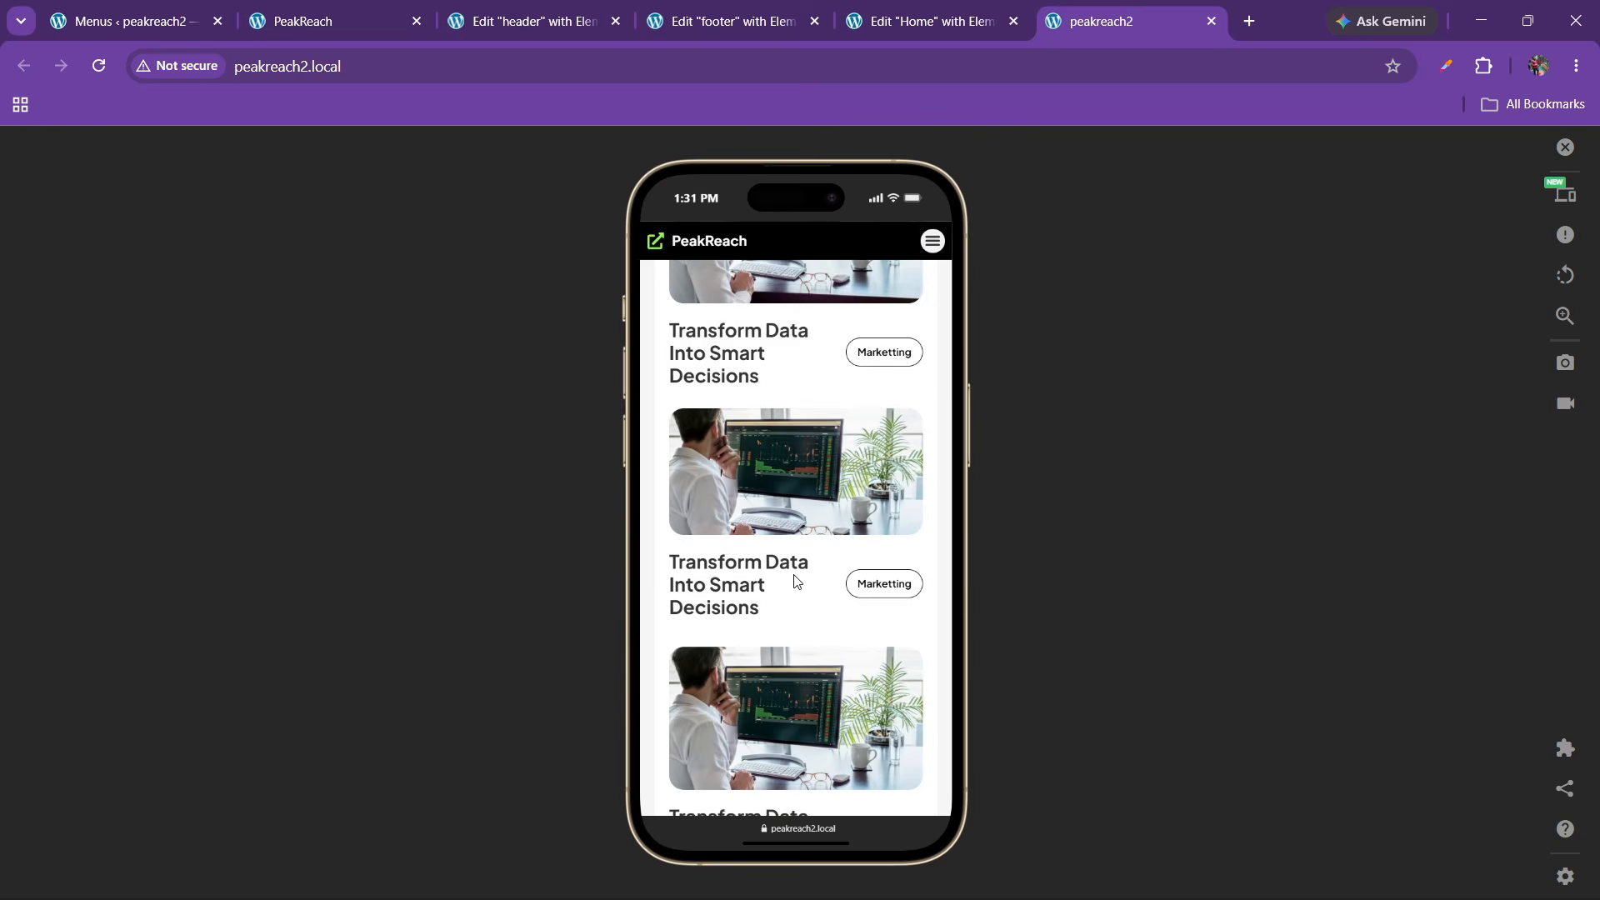
scroll(793, 581, "down", 15)
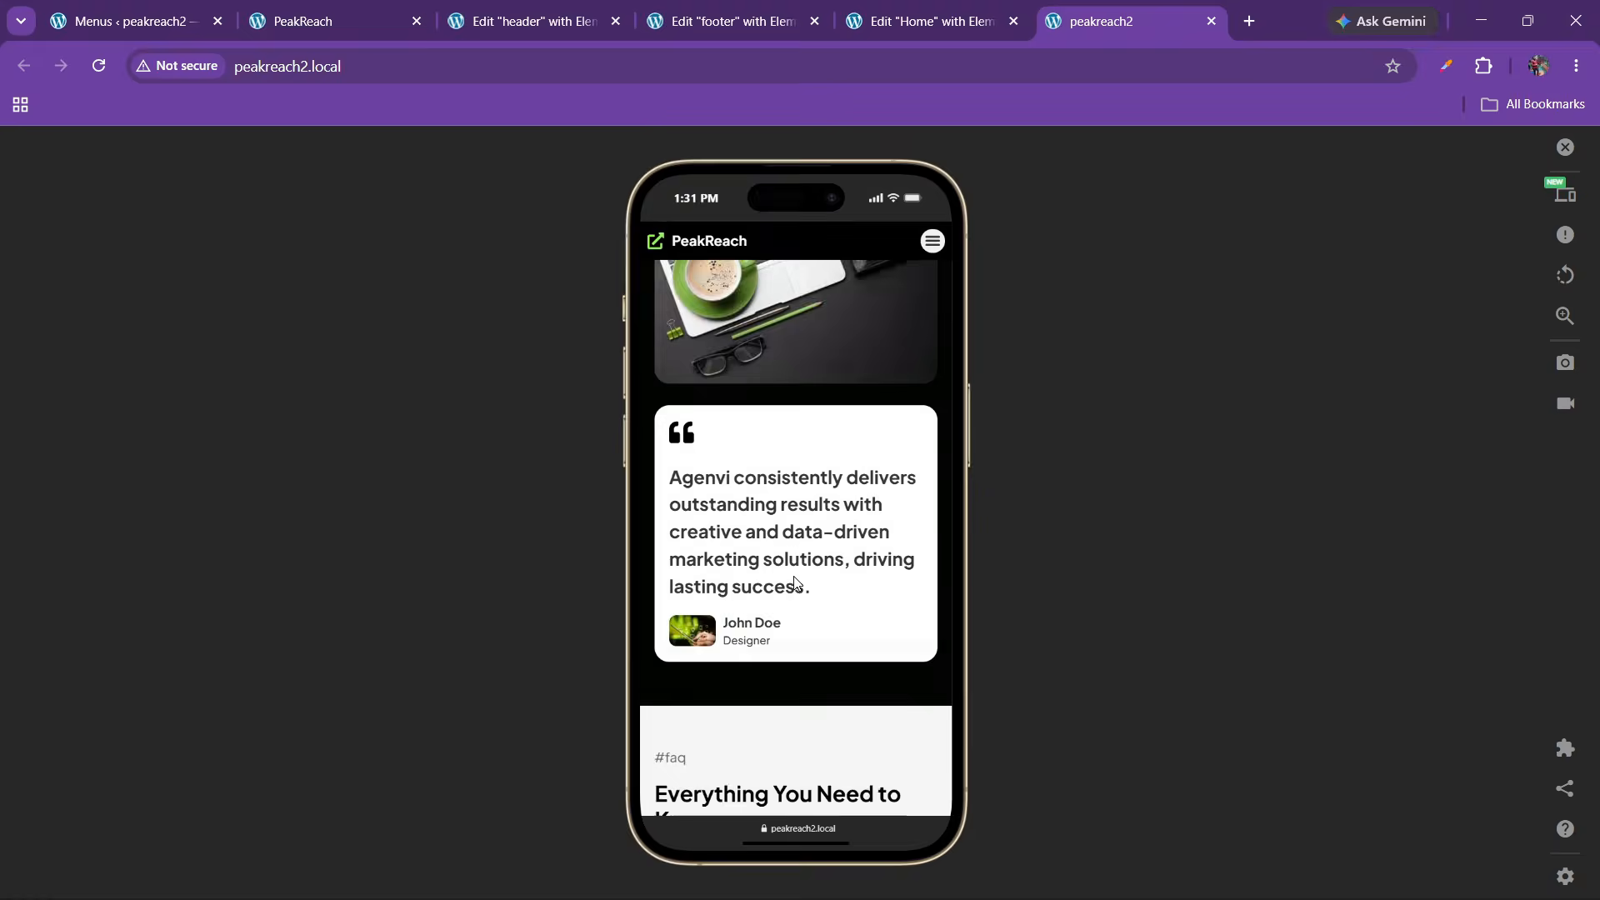
scroll(796, 582, "down", 12)
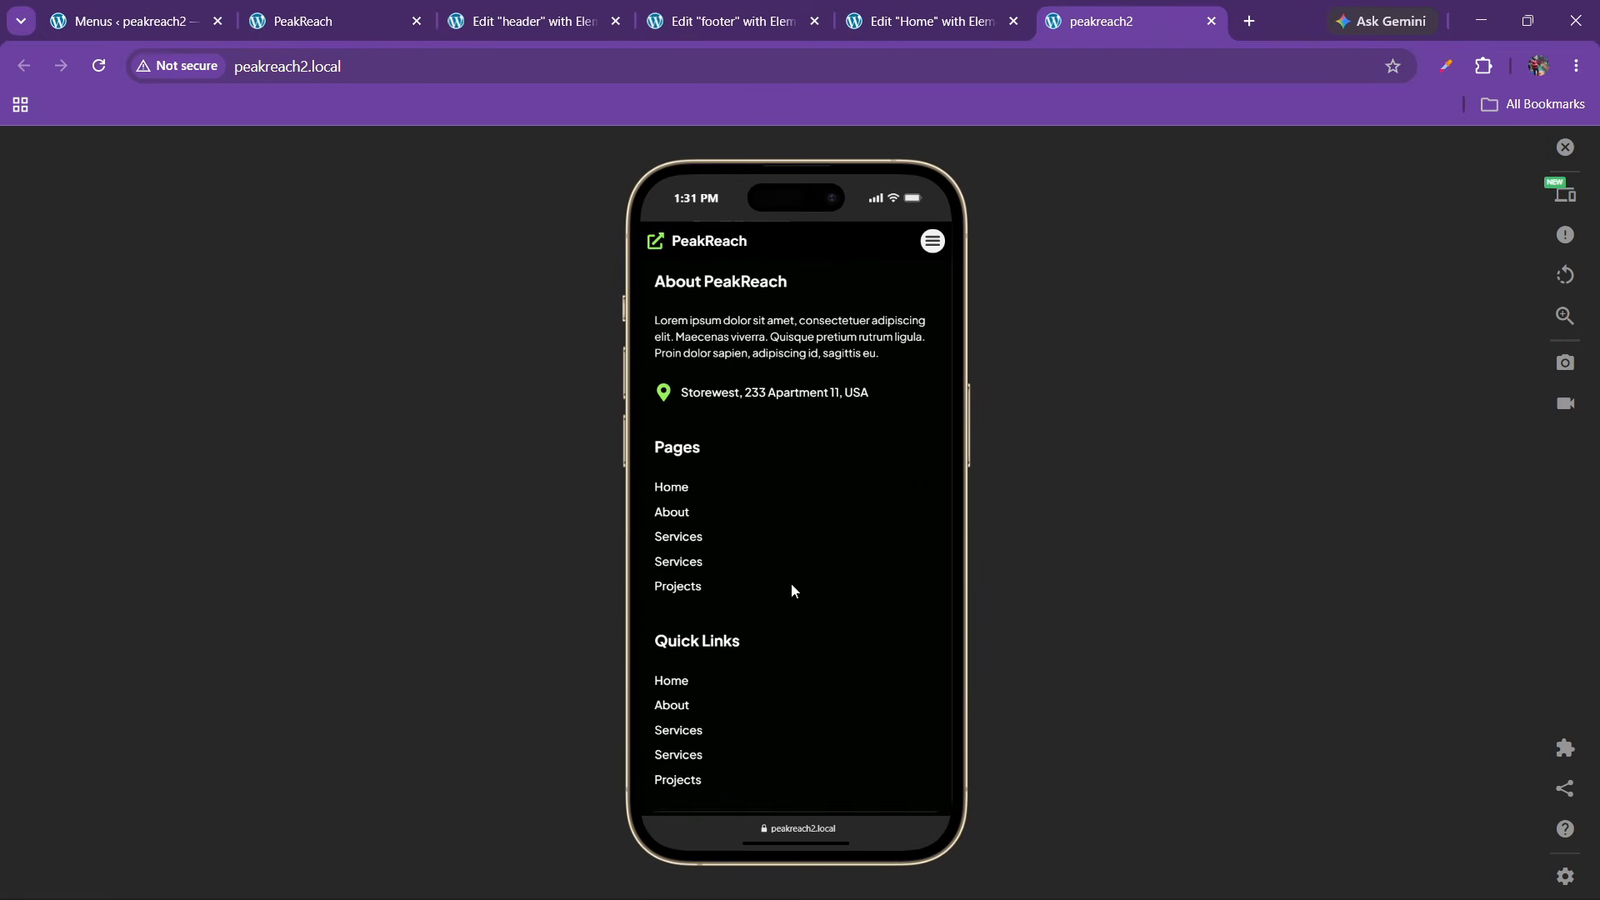
scroll(792, 596, "down", 3)
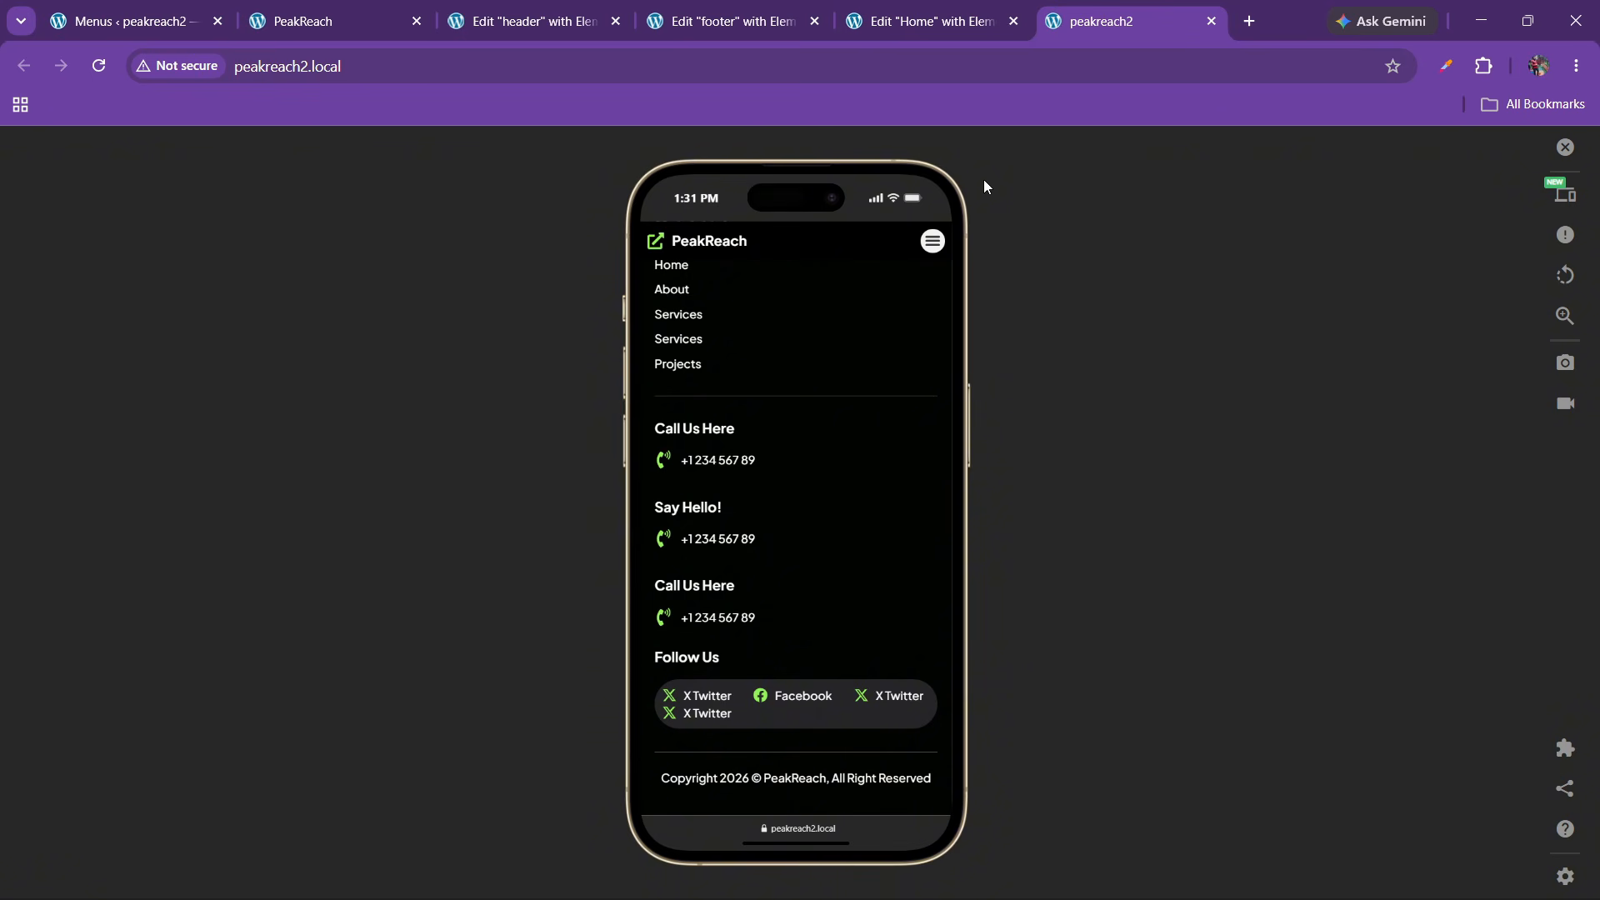
Open the mobile navigation menu, jump to Services, then reopen the menu
left_click(928, 250)
left_click(806, 327)
left_click(924, 249)
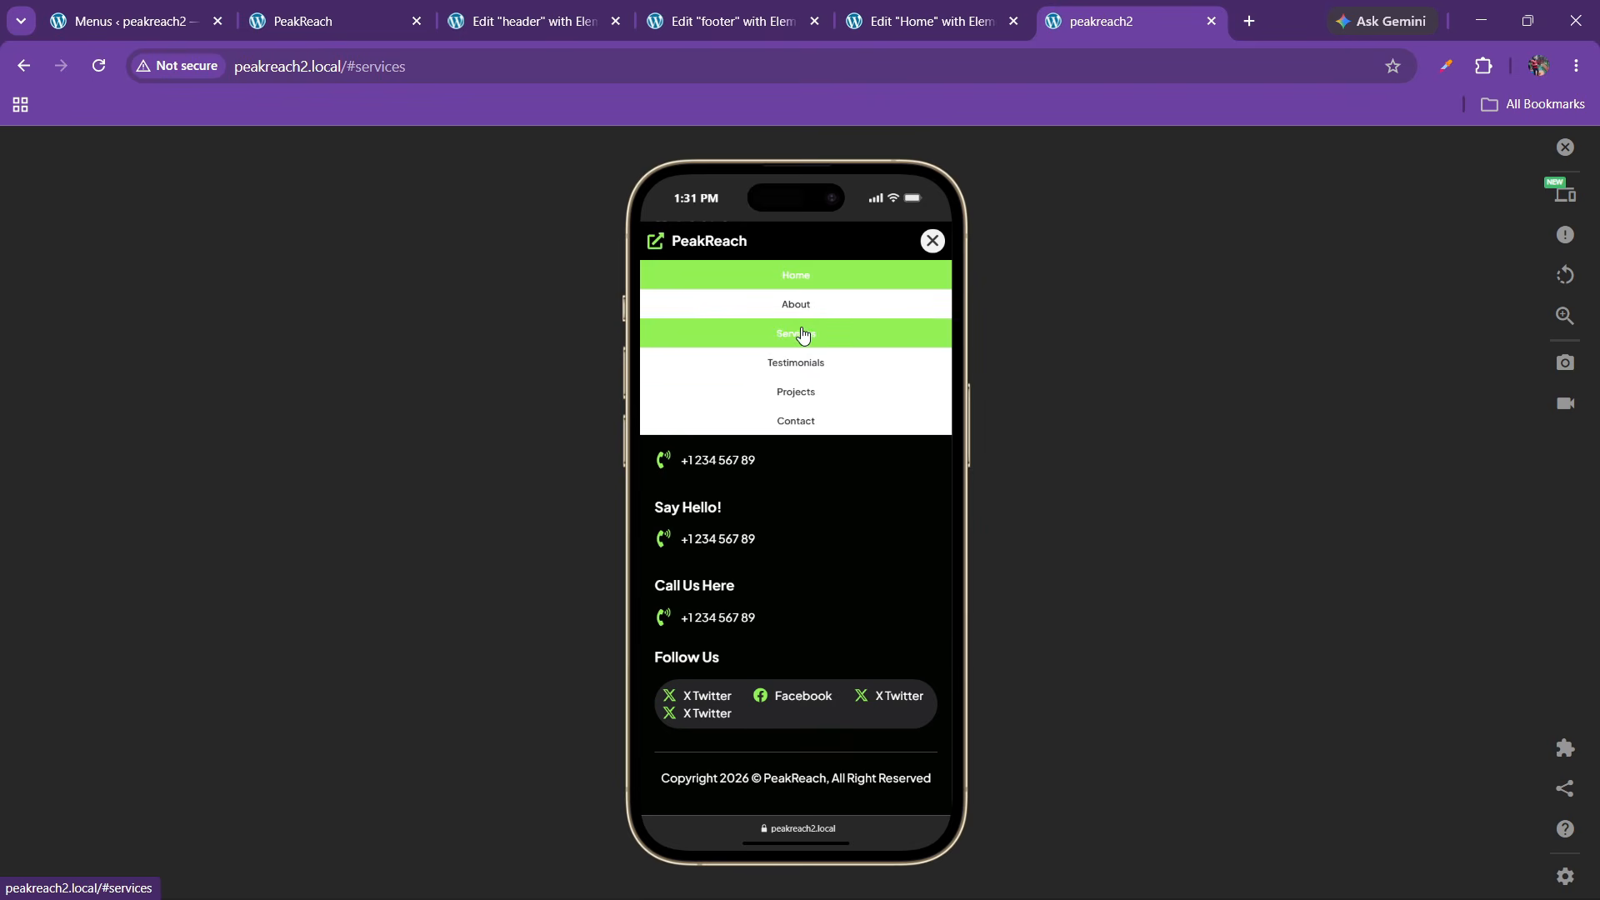
Give the header dropdown menu #000000 hover and active text, then return to the phone preview
left_click(570, 10)
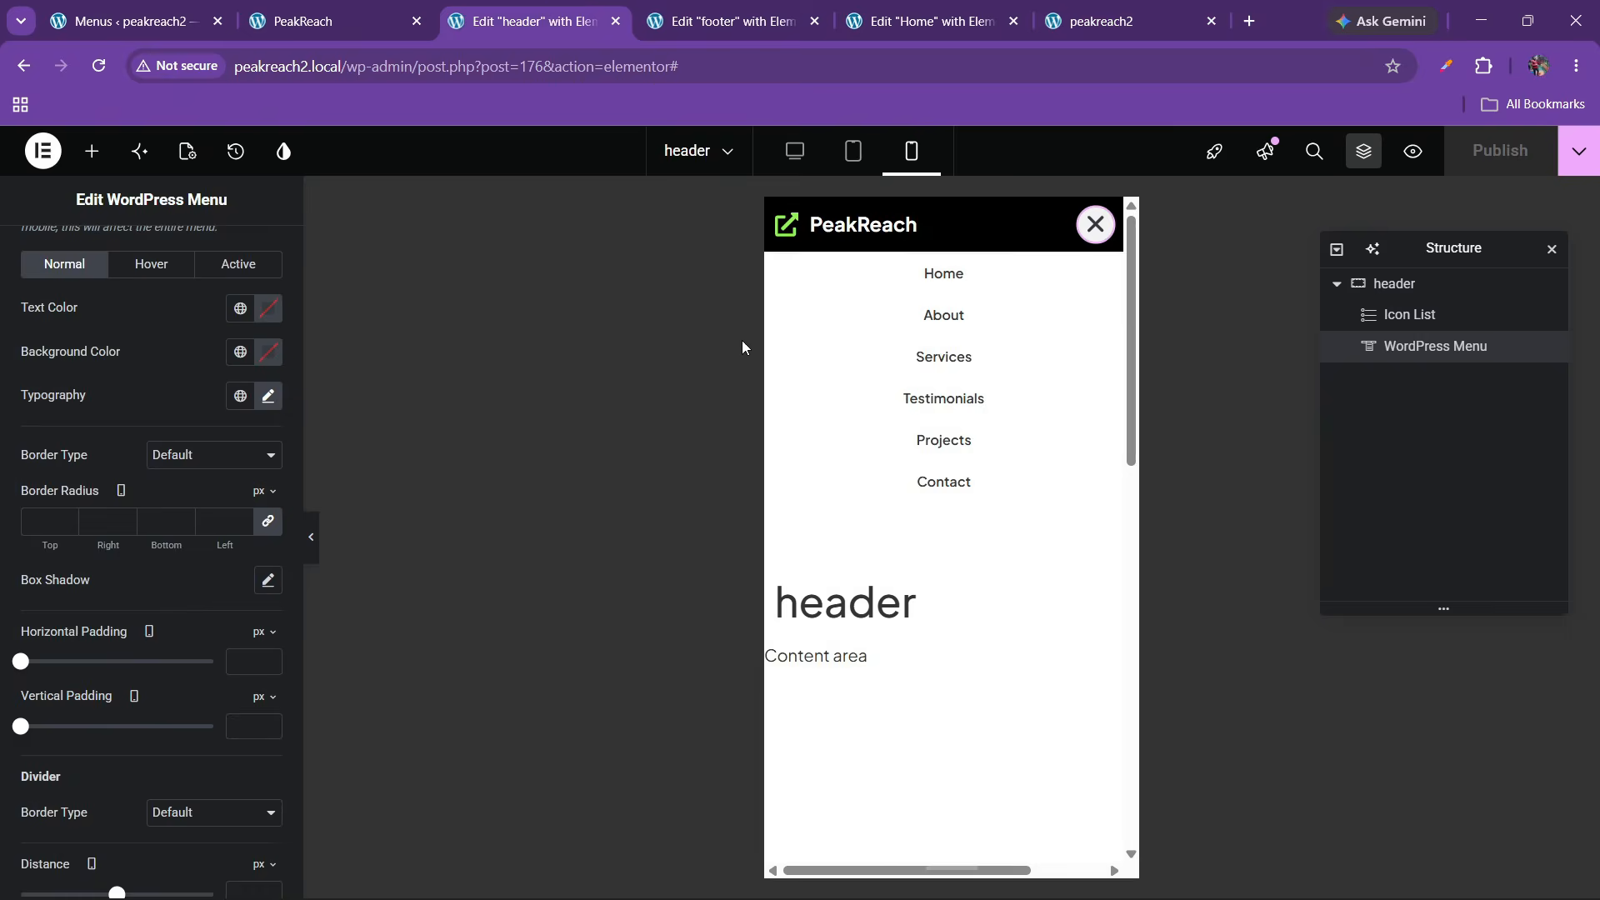
left_click(1019, 306)
scroll(124, 483, "up", 3)
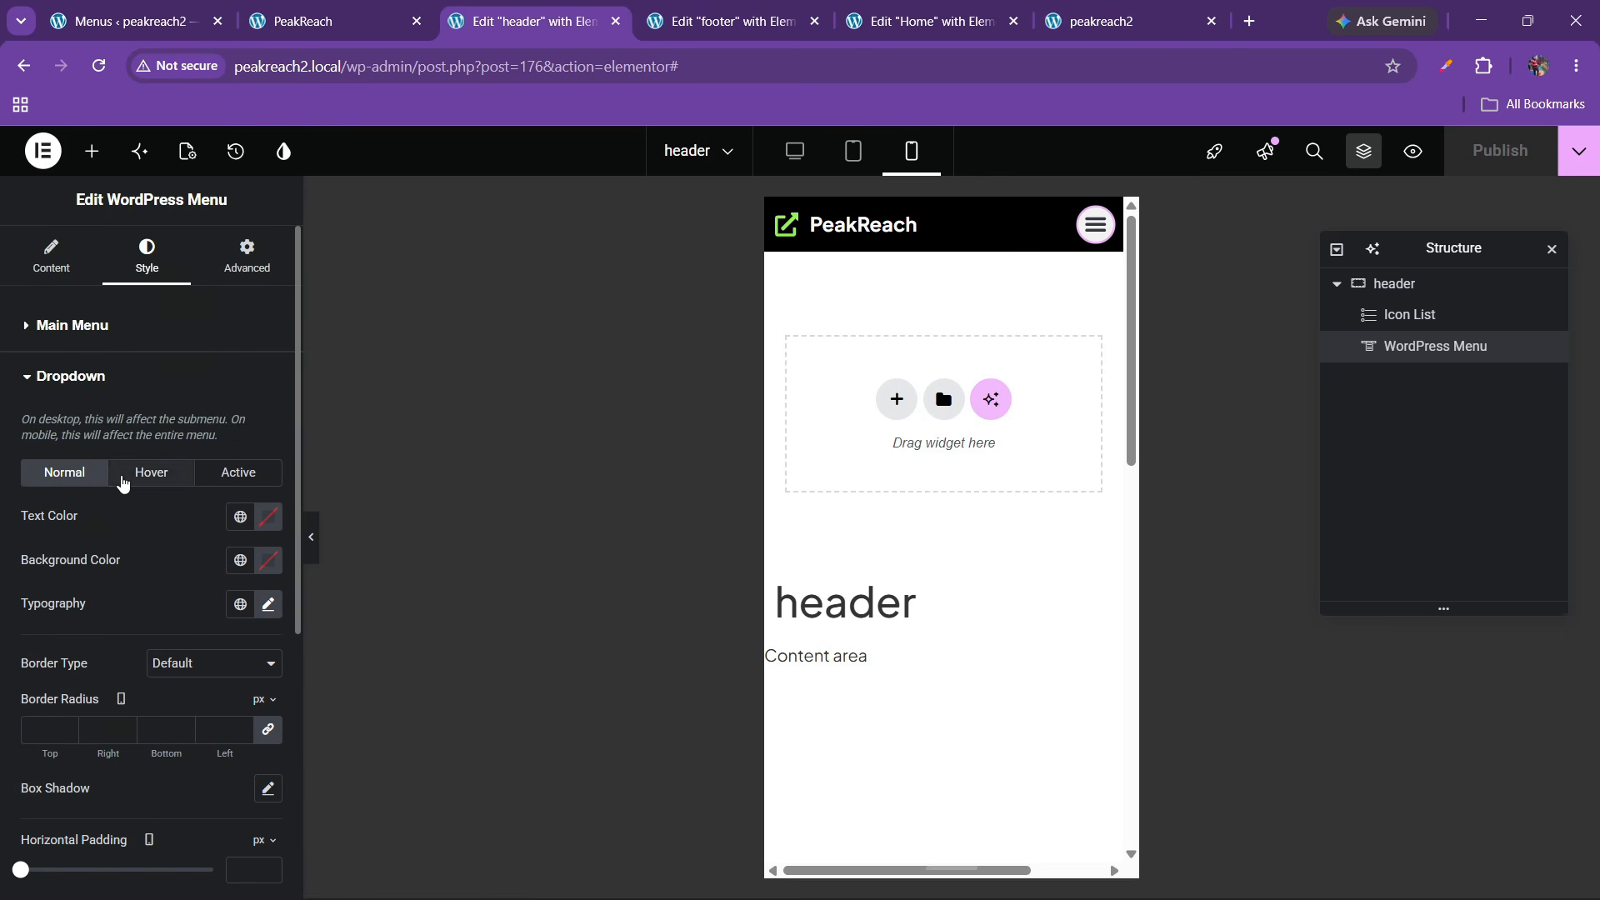
left_click(151, 480)
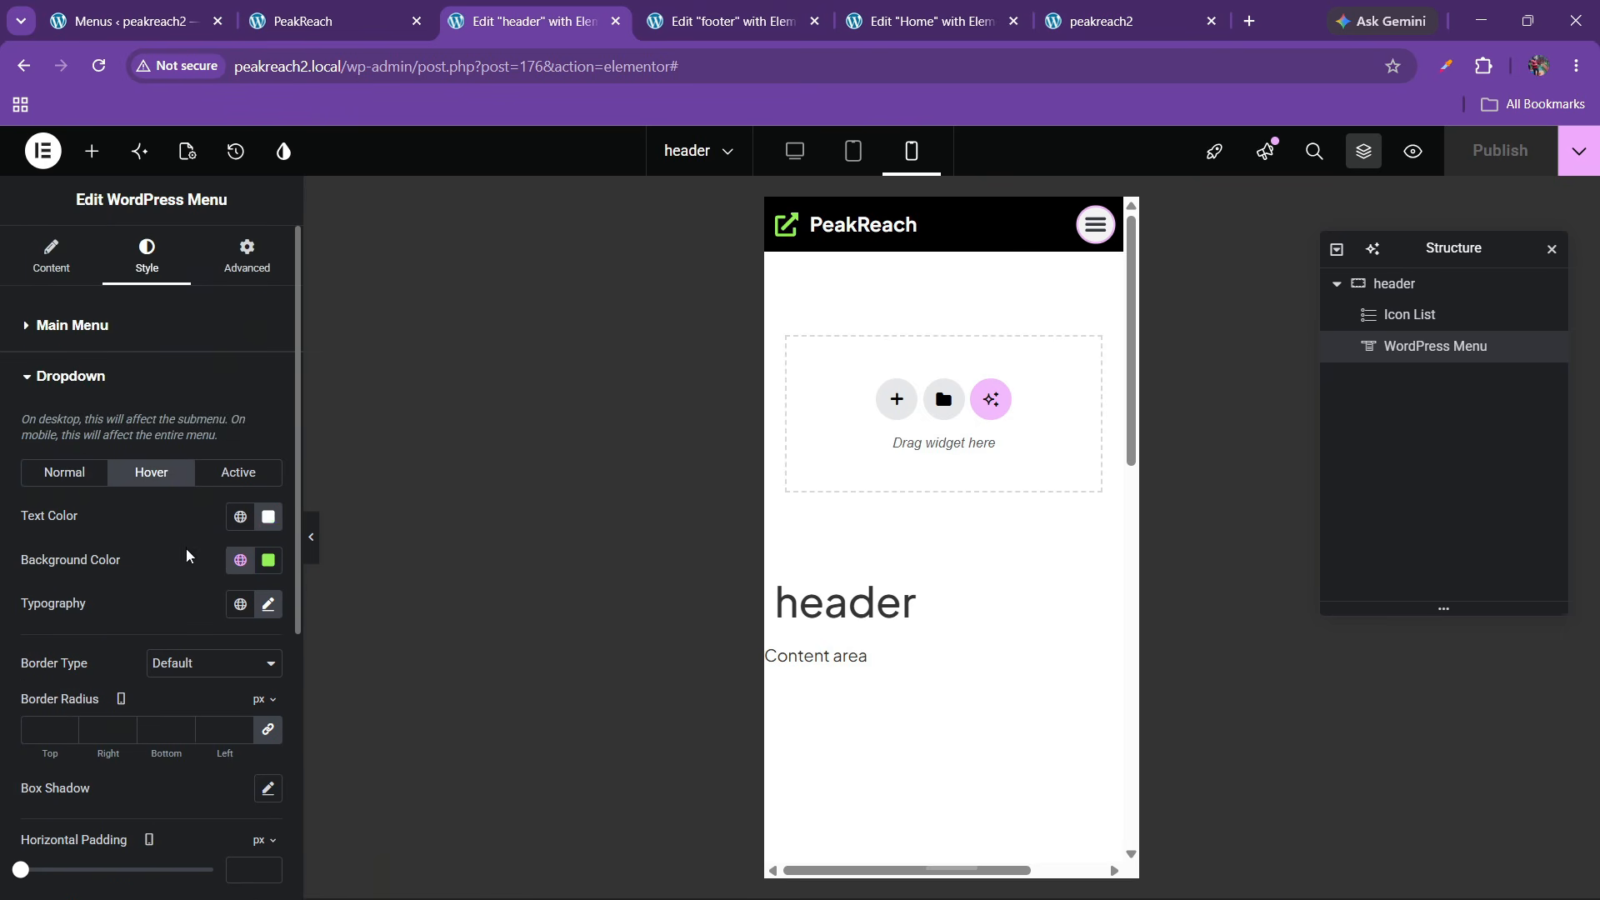
left_click(268, 518)
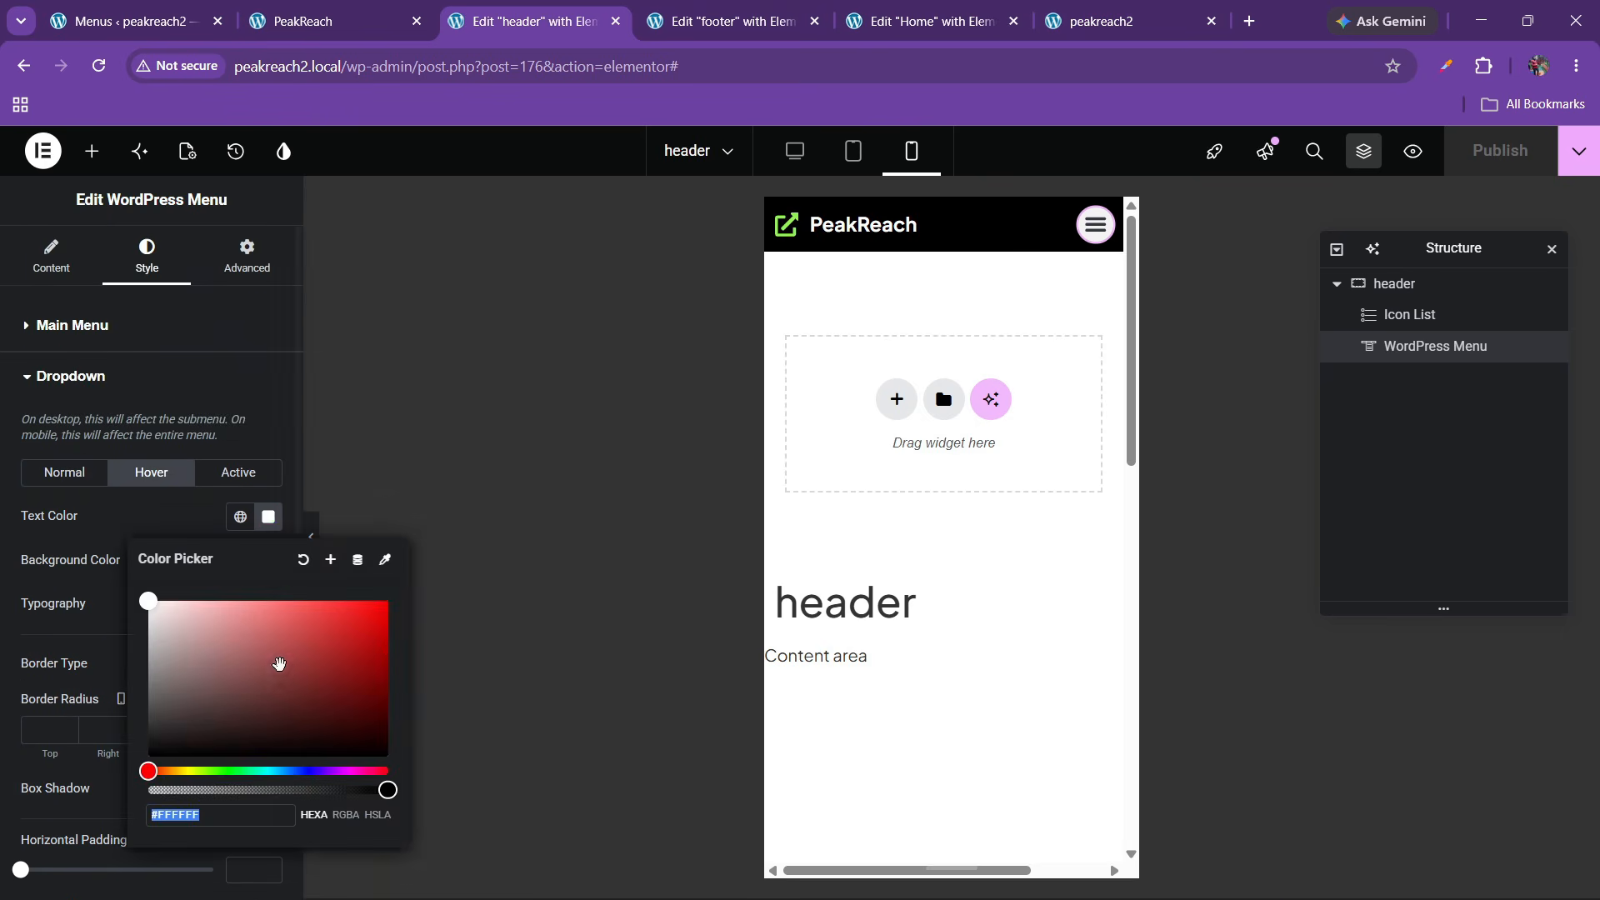
left_click(238, 472)
left_click(268, 517)
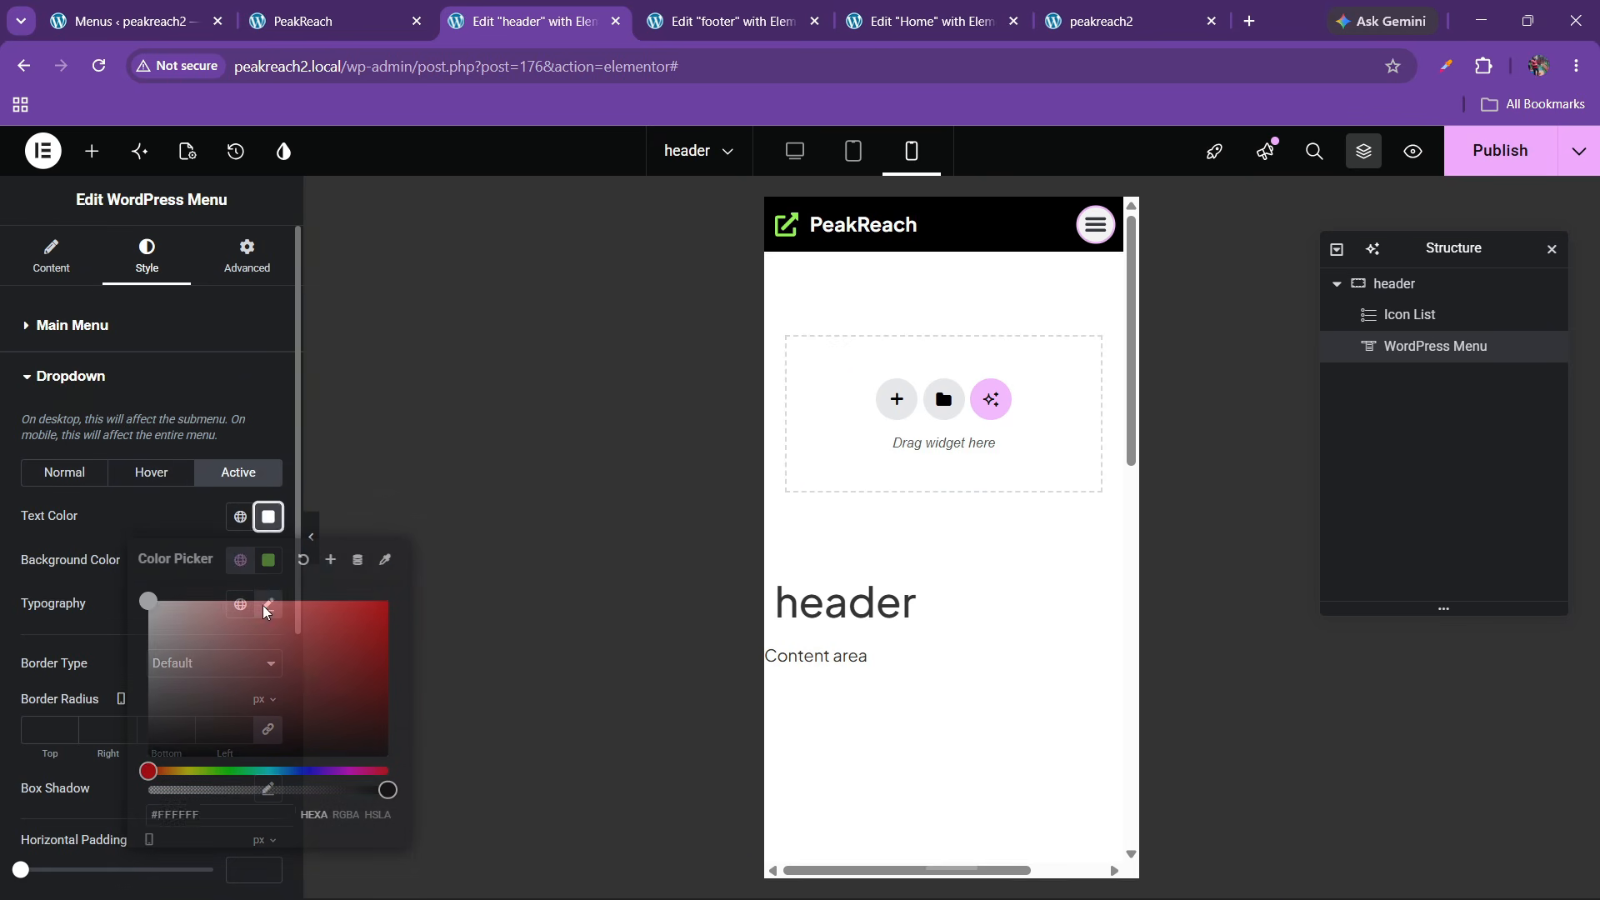
left_click(126, 534)
left_click(1090, 239)
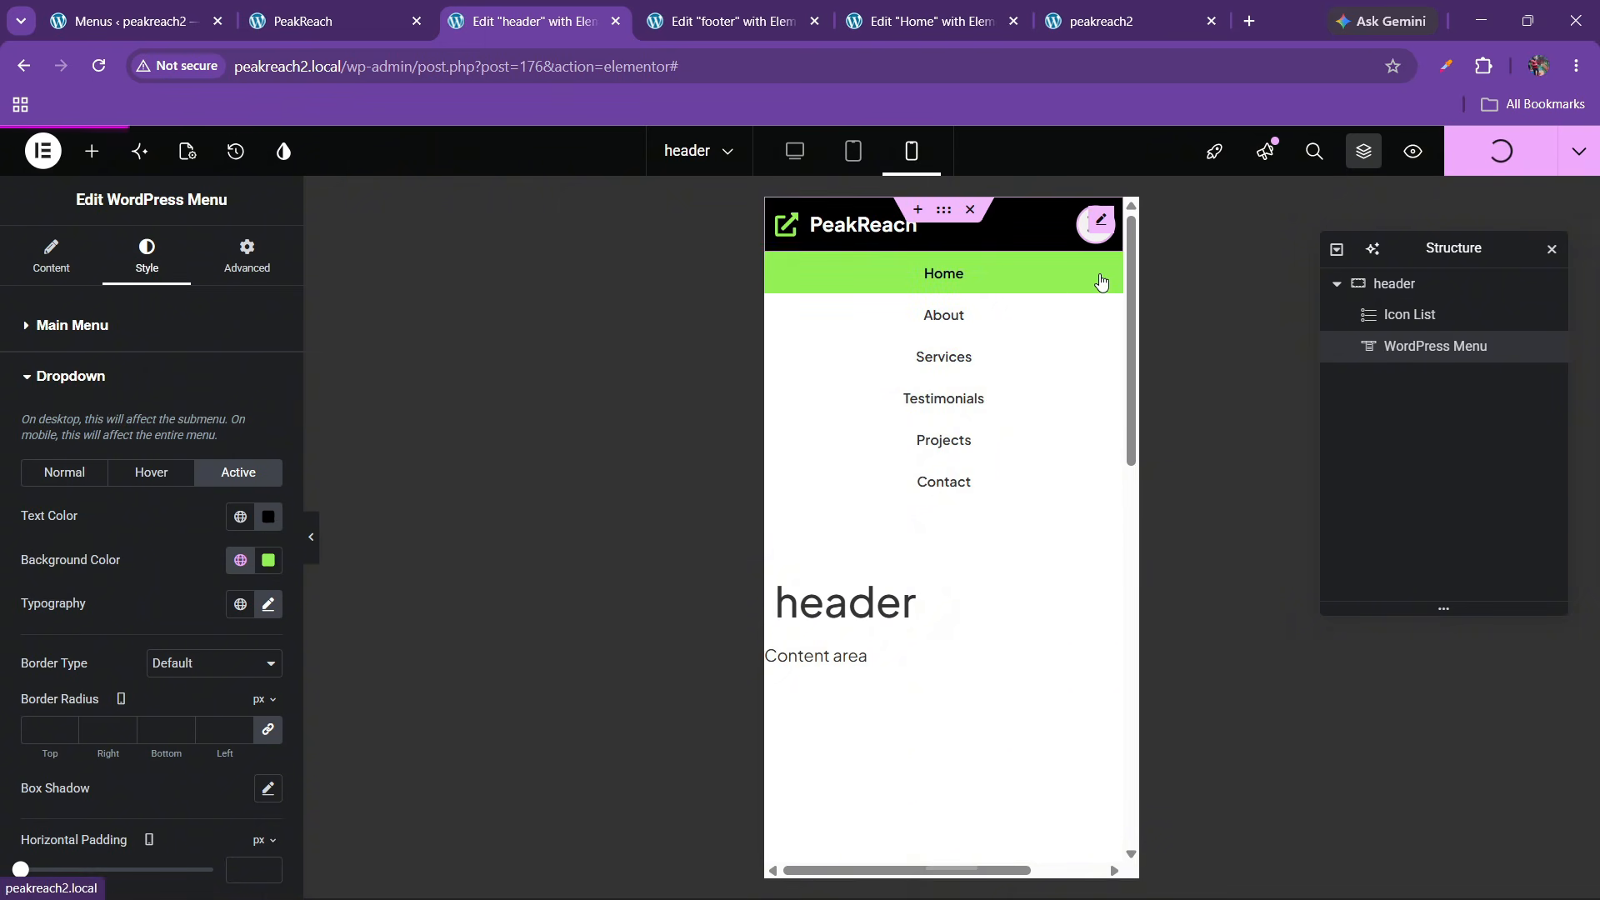
left_click(1107, 24)
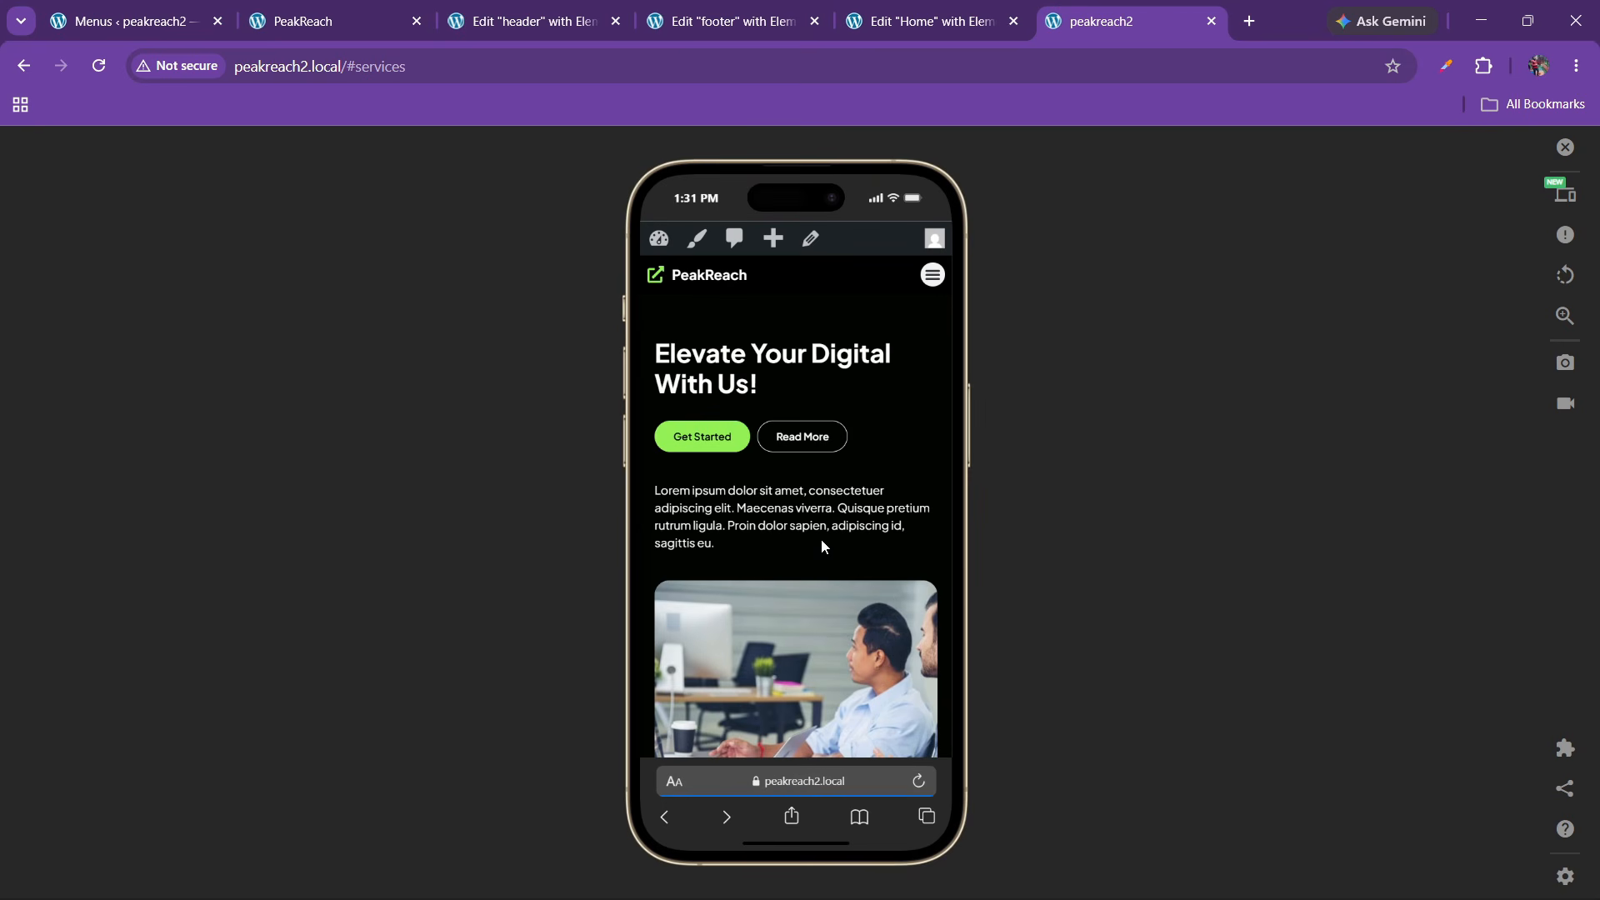
Recheck the phone's mobile menu, close the simulator and move to the peakreach.local site
scroll(822, 542, "down", 15)
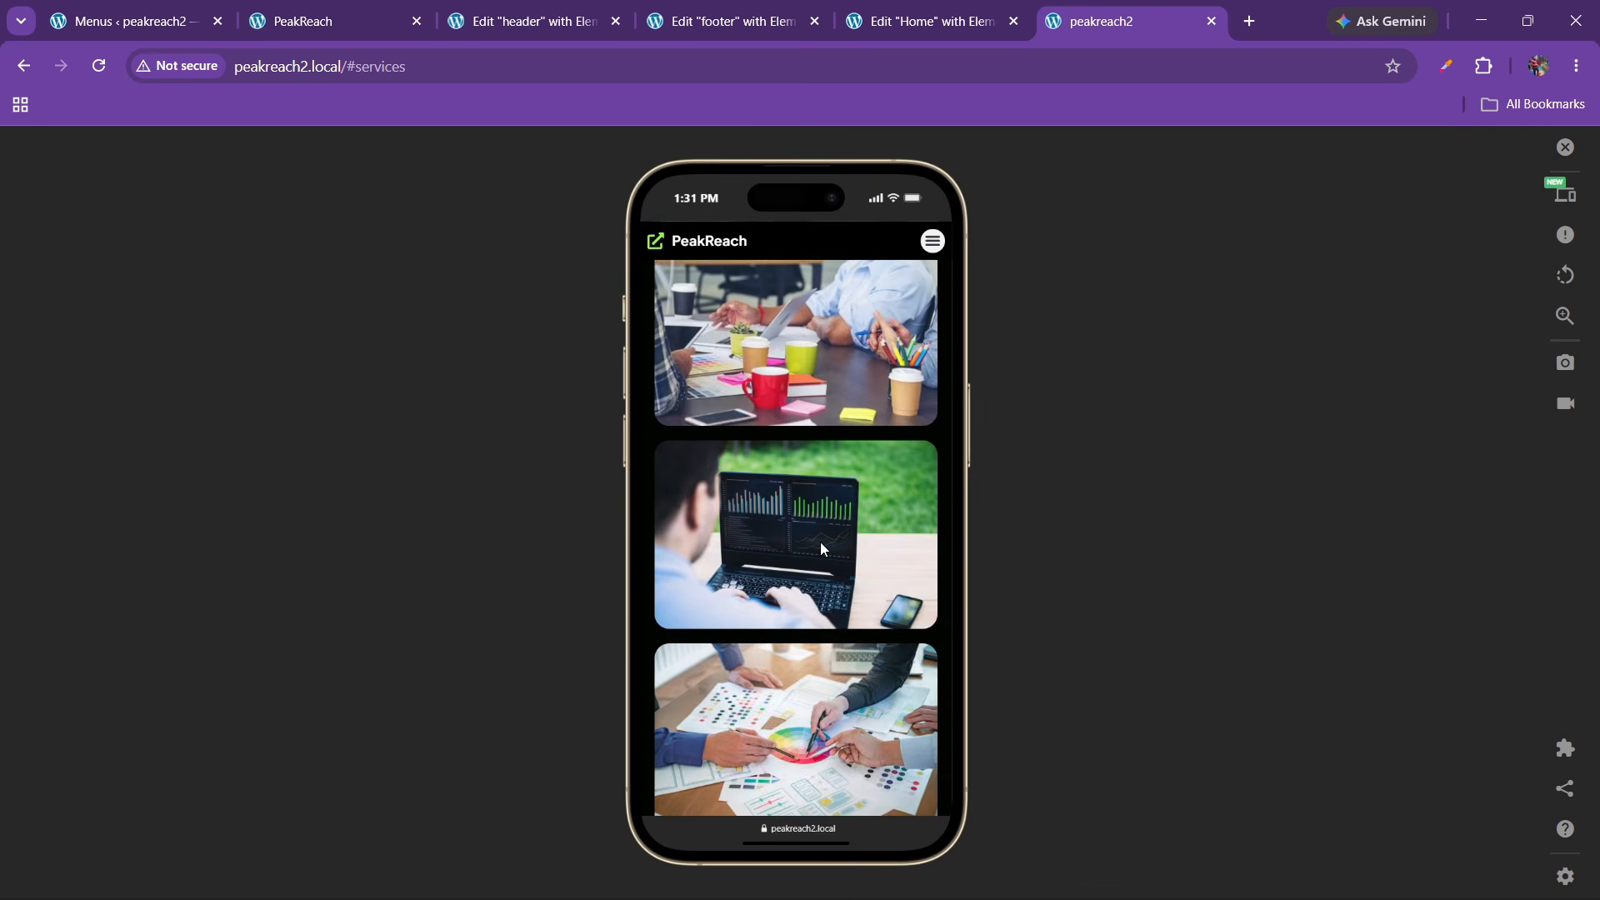
left_click(934, 241)
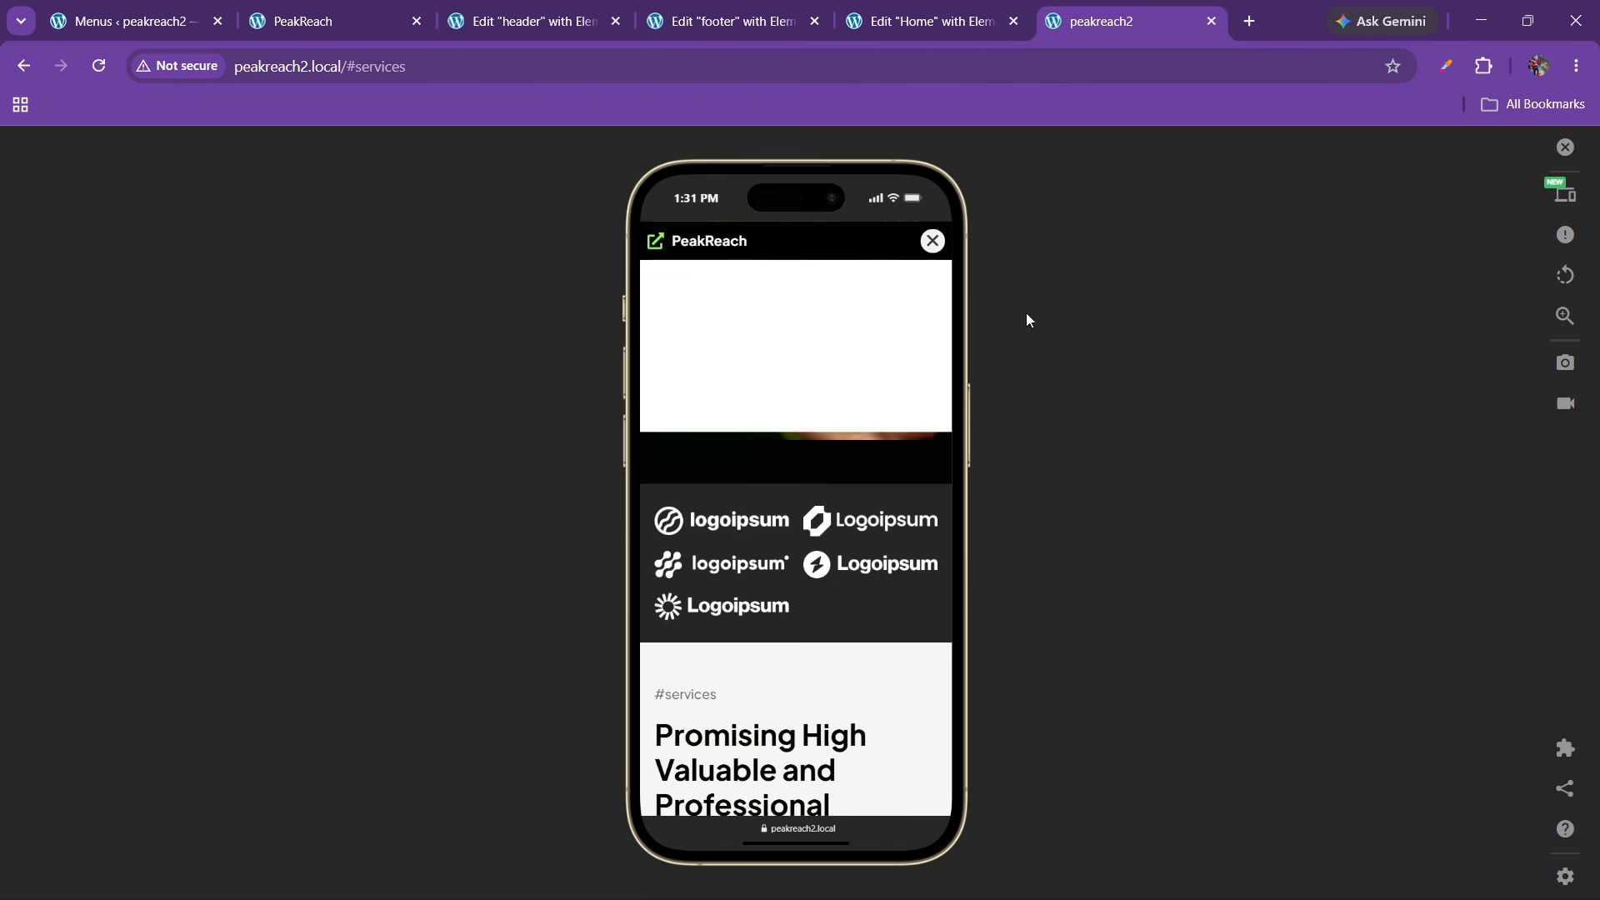
left_click(1565, 147)
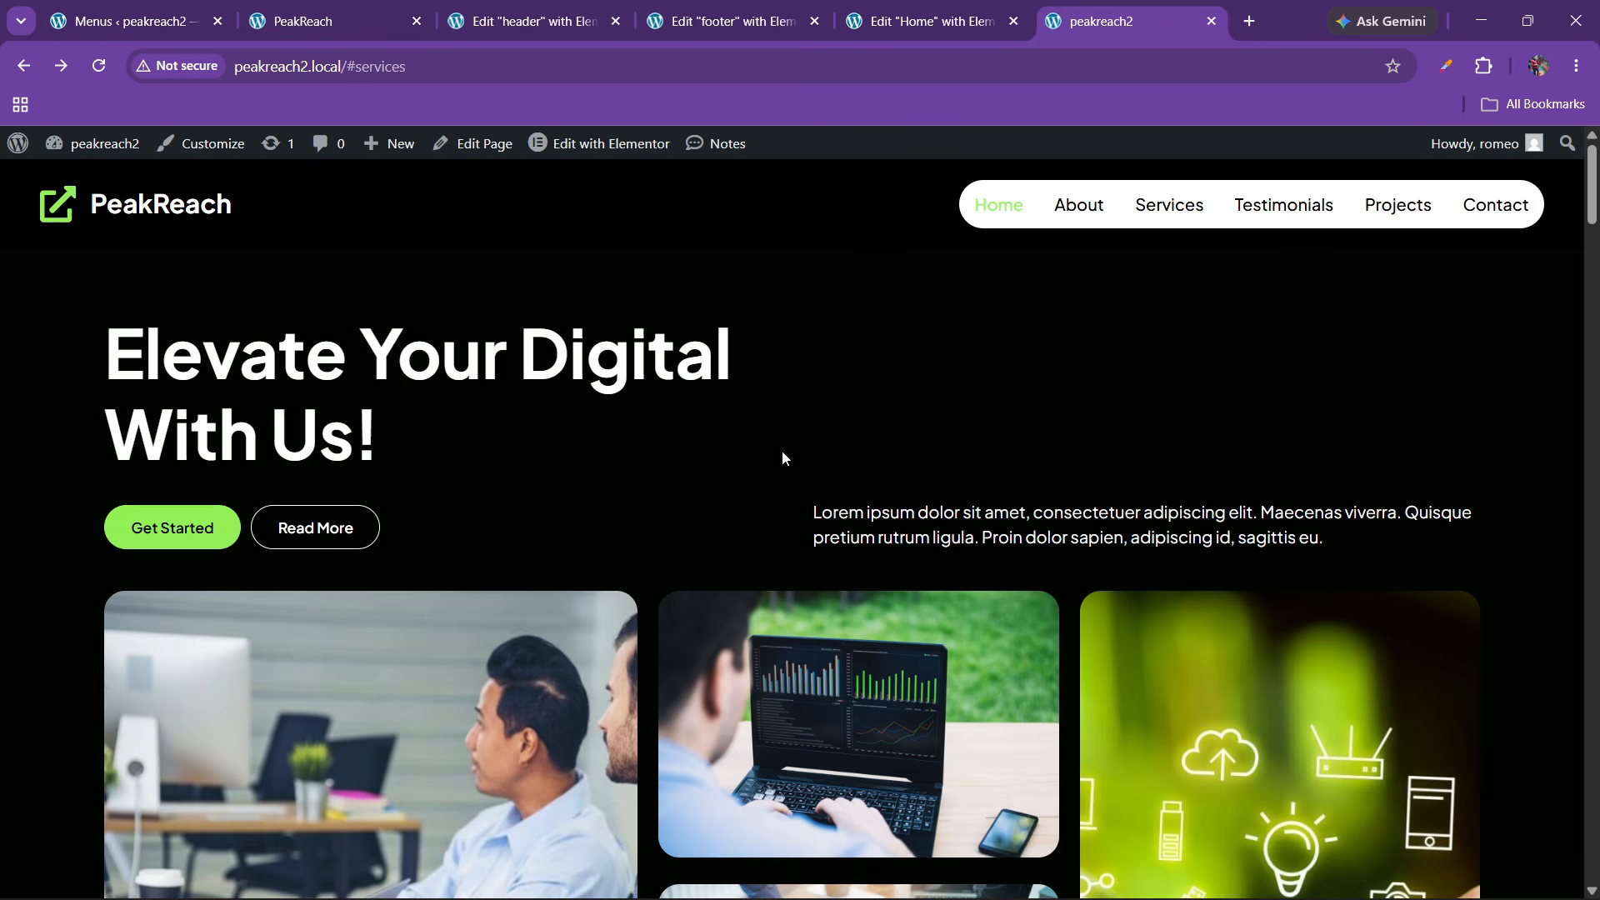
left_click(354, 19)
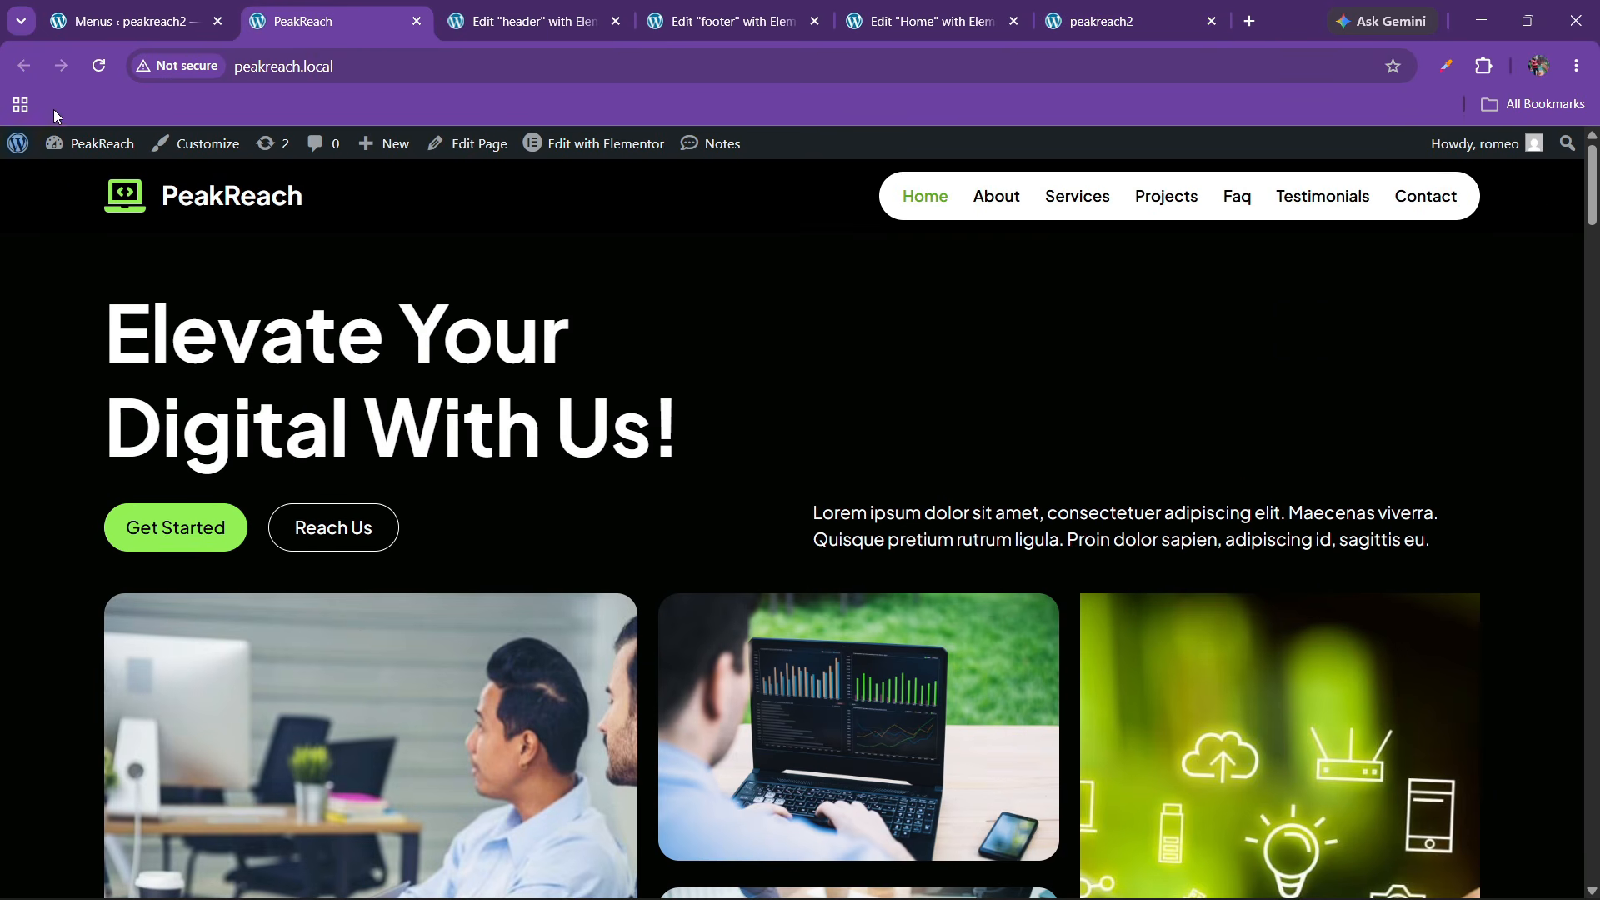
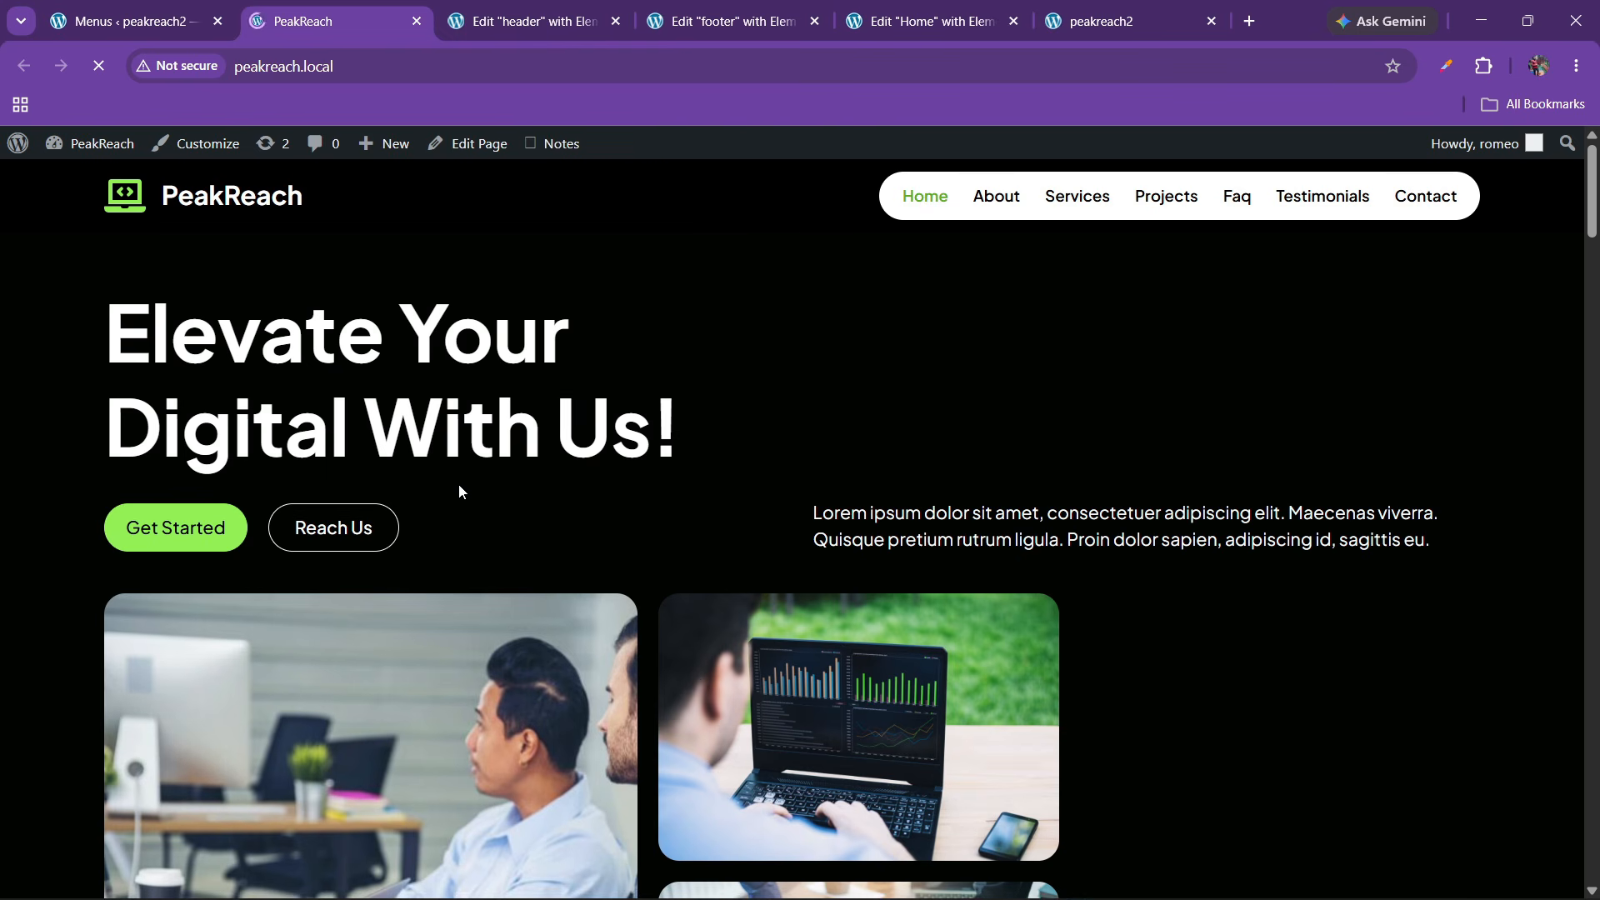
Look over the live page, return to the Home page editor and select the #faq heading
scroll(457, 529, "down", 3)
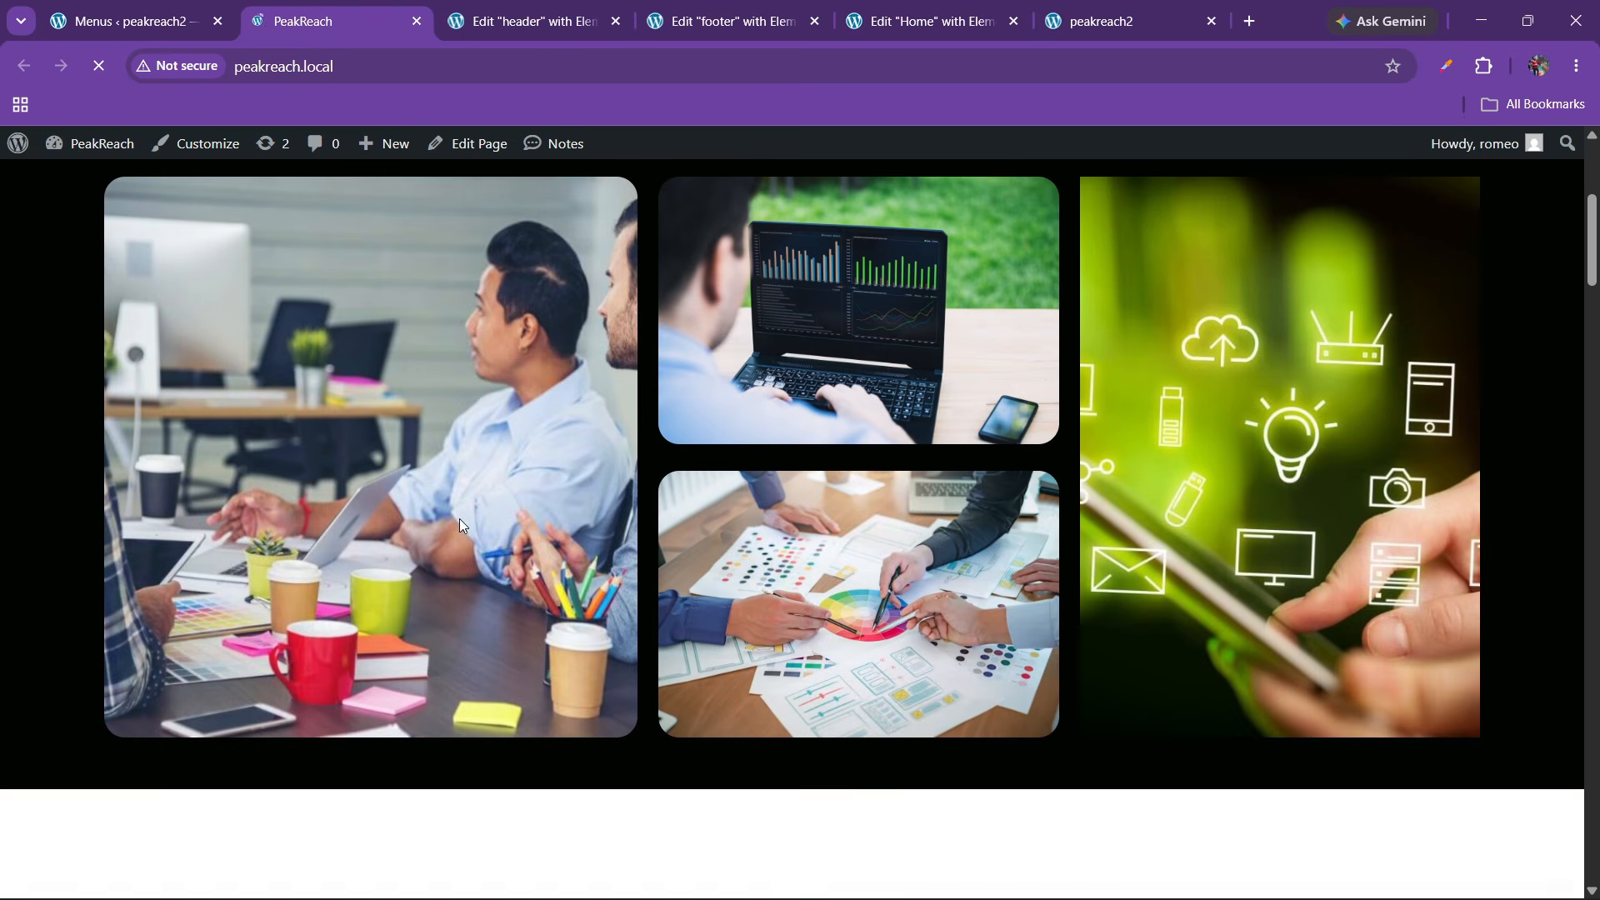
scroll(444, 511, "up", 2)
scroll(440, 503, "down", 9)
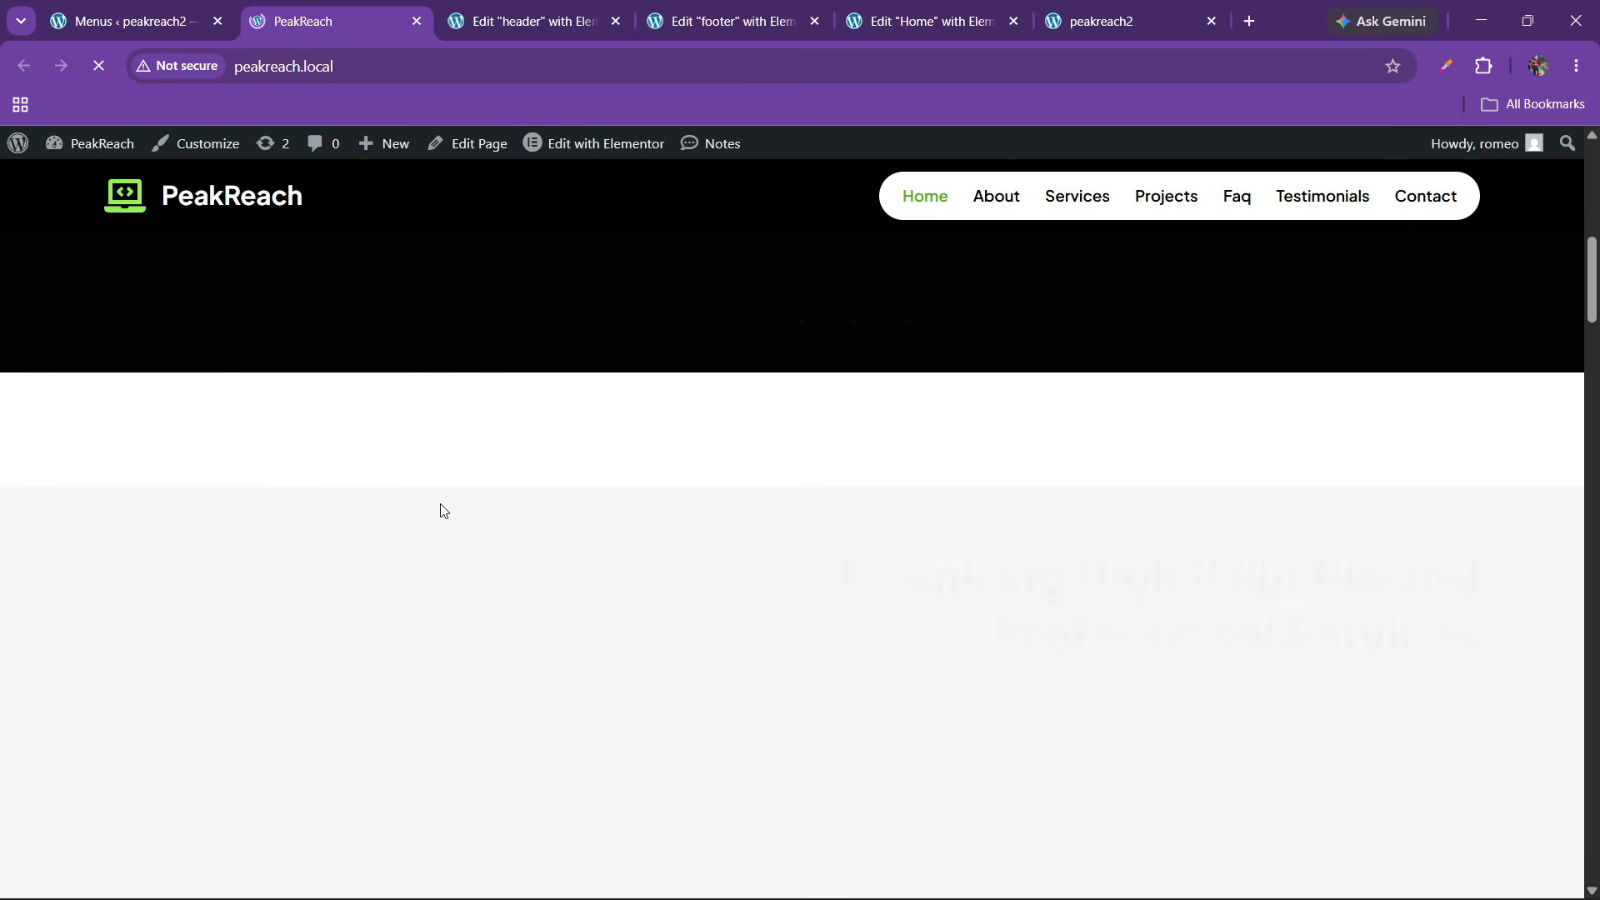
scroll(492, 554, "down", 4)
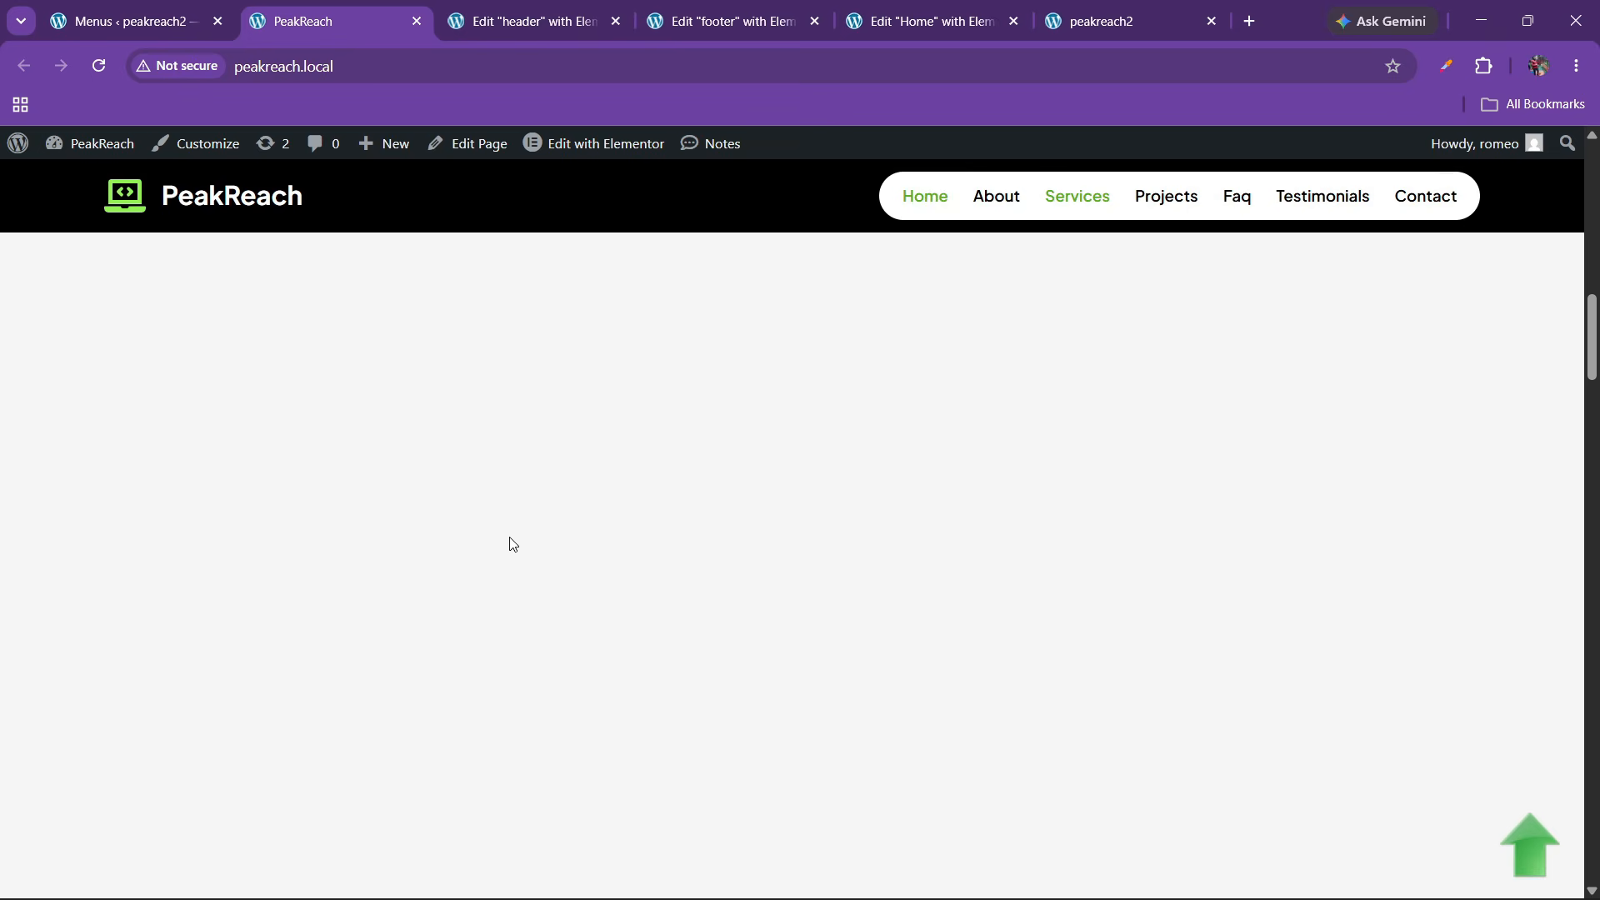
scroll(513, 544, "down", 2)
scroll(512, 547, "up", 6)
scroll(509, 543, "down", 3)
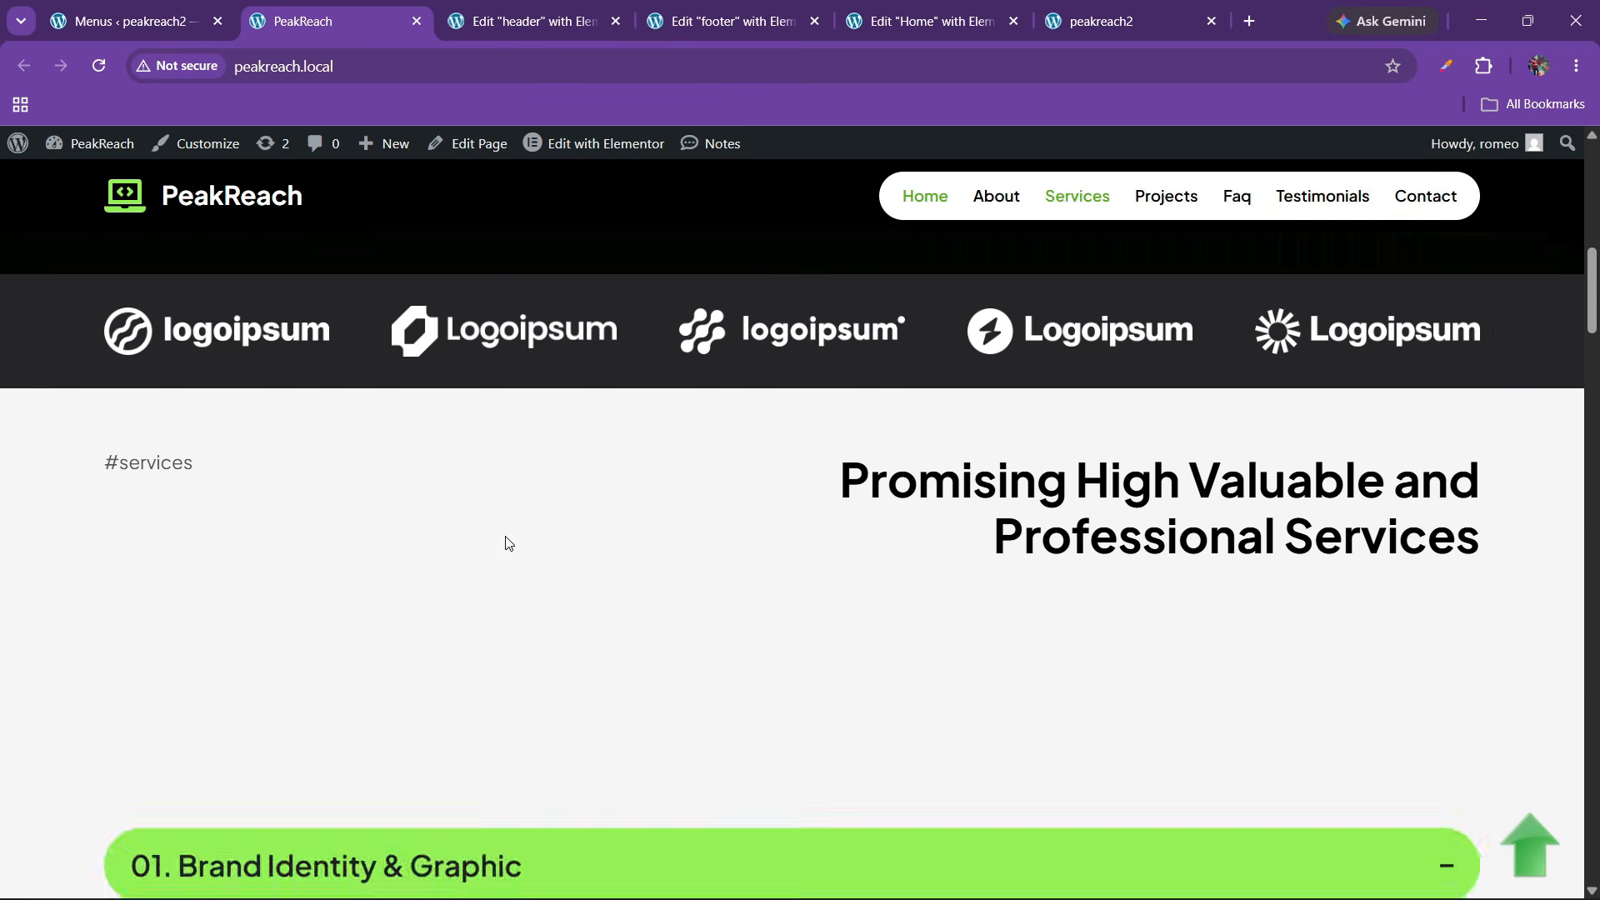
scroll(508, 544, "down", 10)
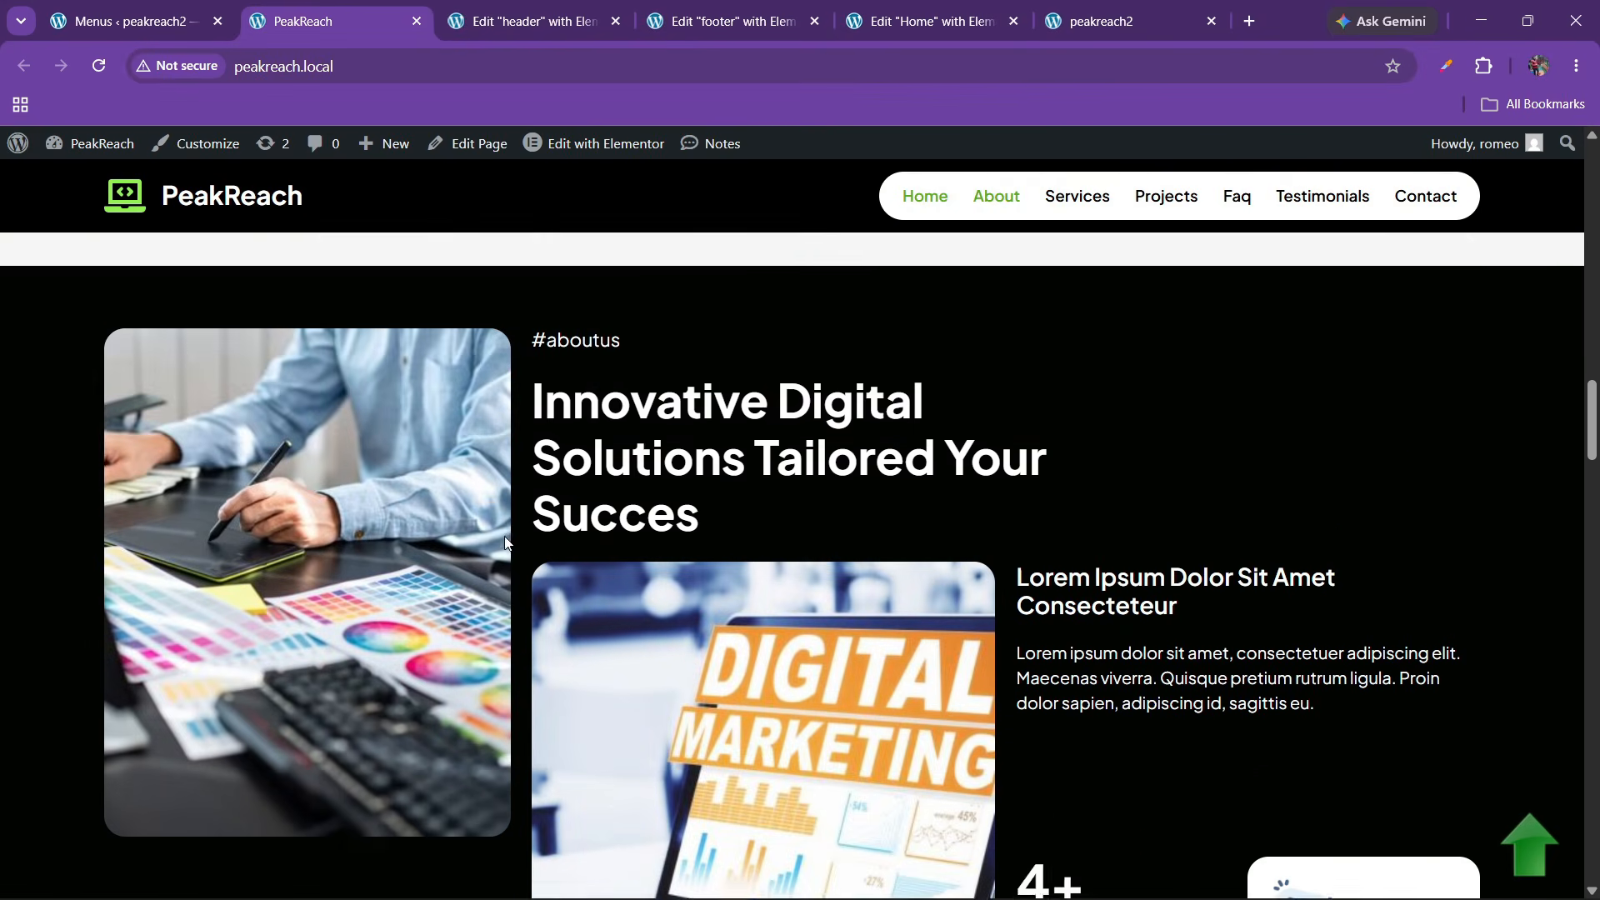
scroll(505, 543, "up", 12)
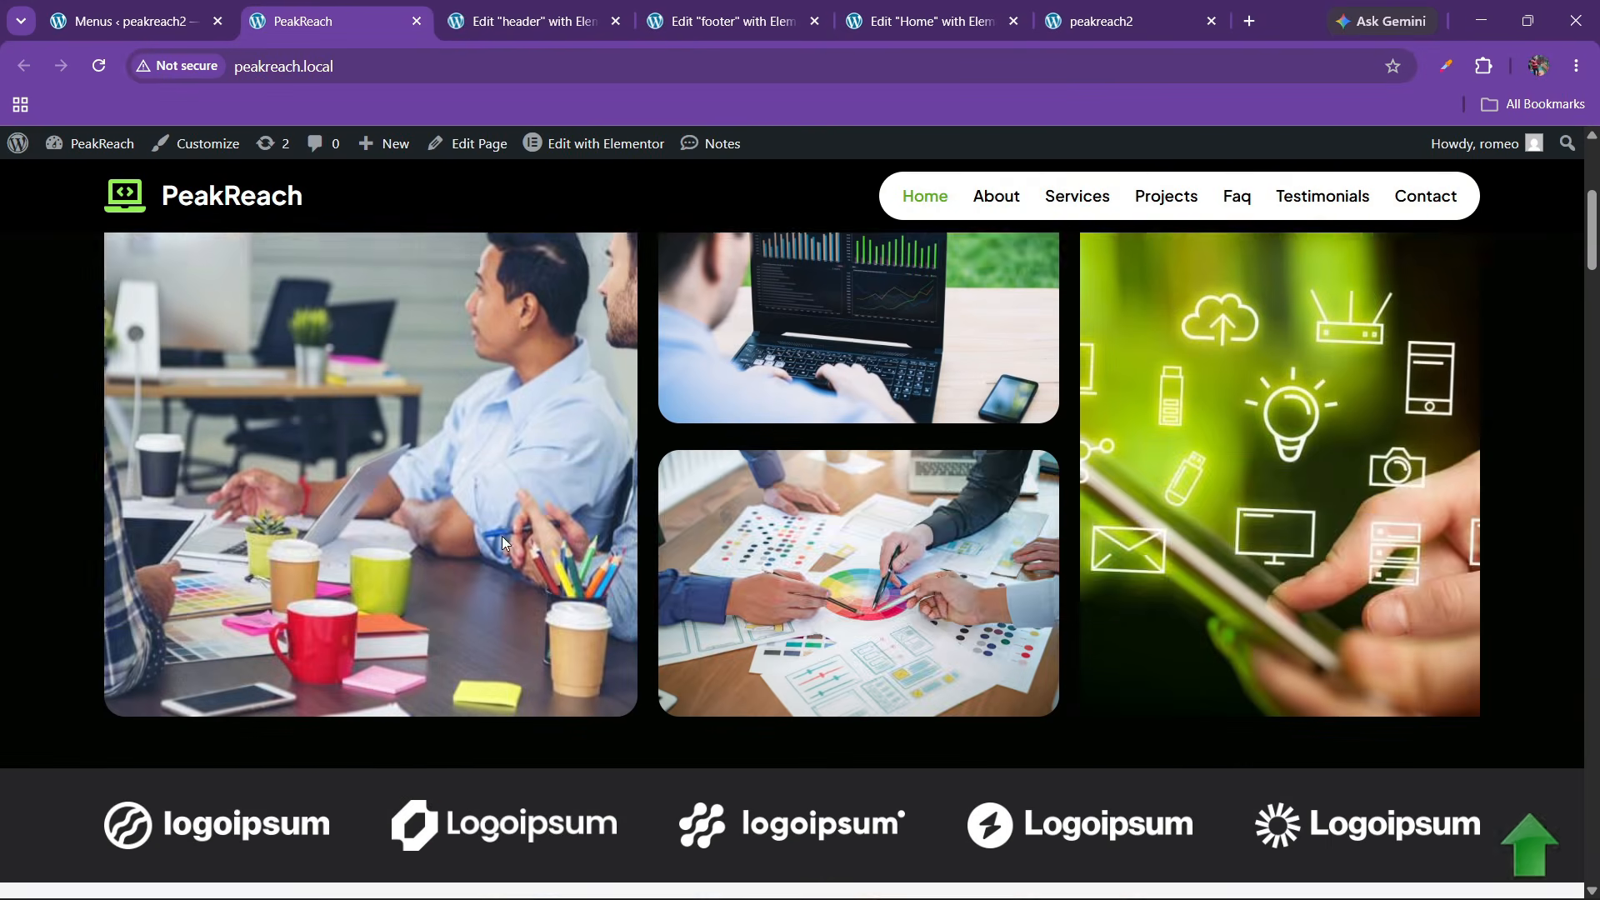
scroll(502, 542, "up", 5)
left_click(920, 21)
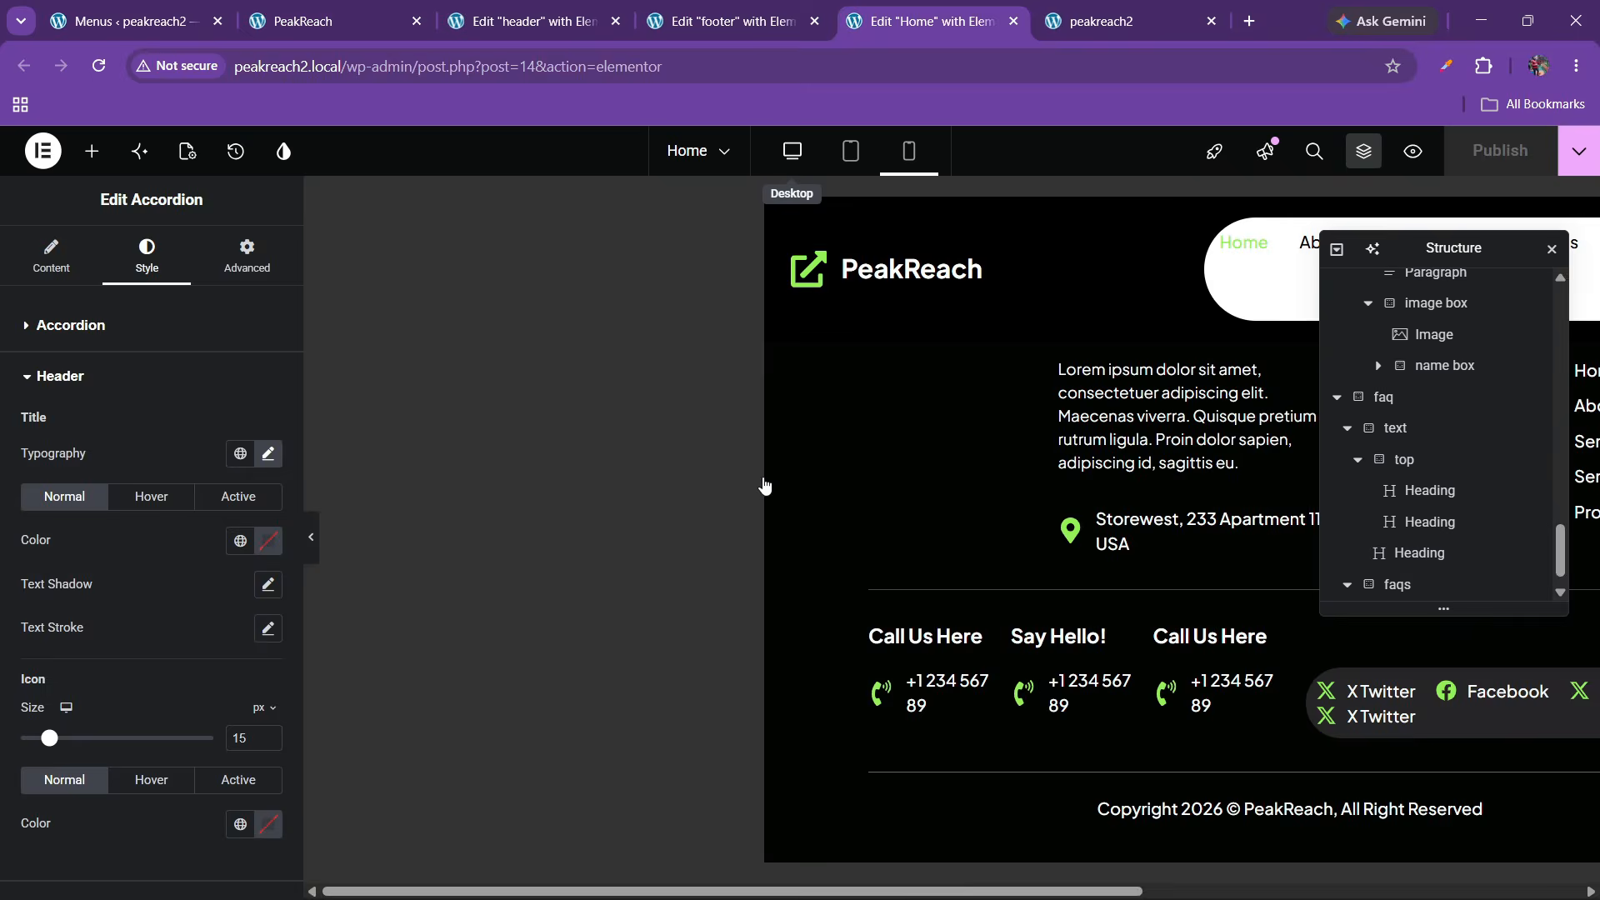
scroll(714, 577, "up", 1)
scroll(714, 576, "up", 5)
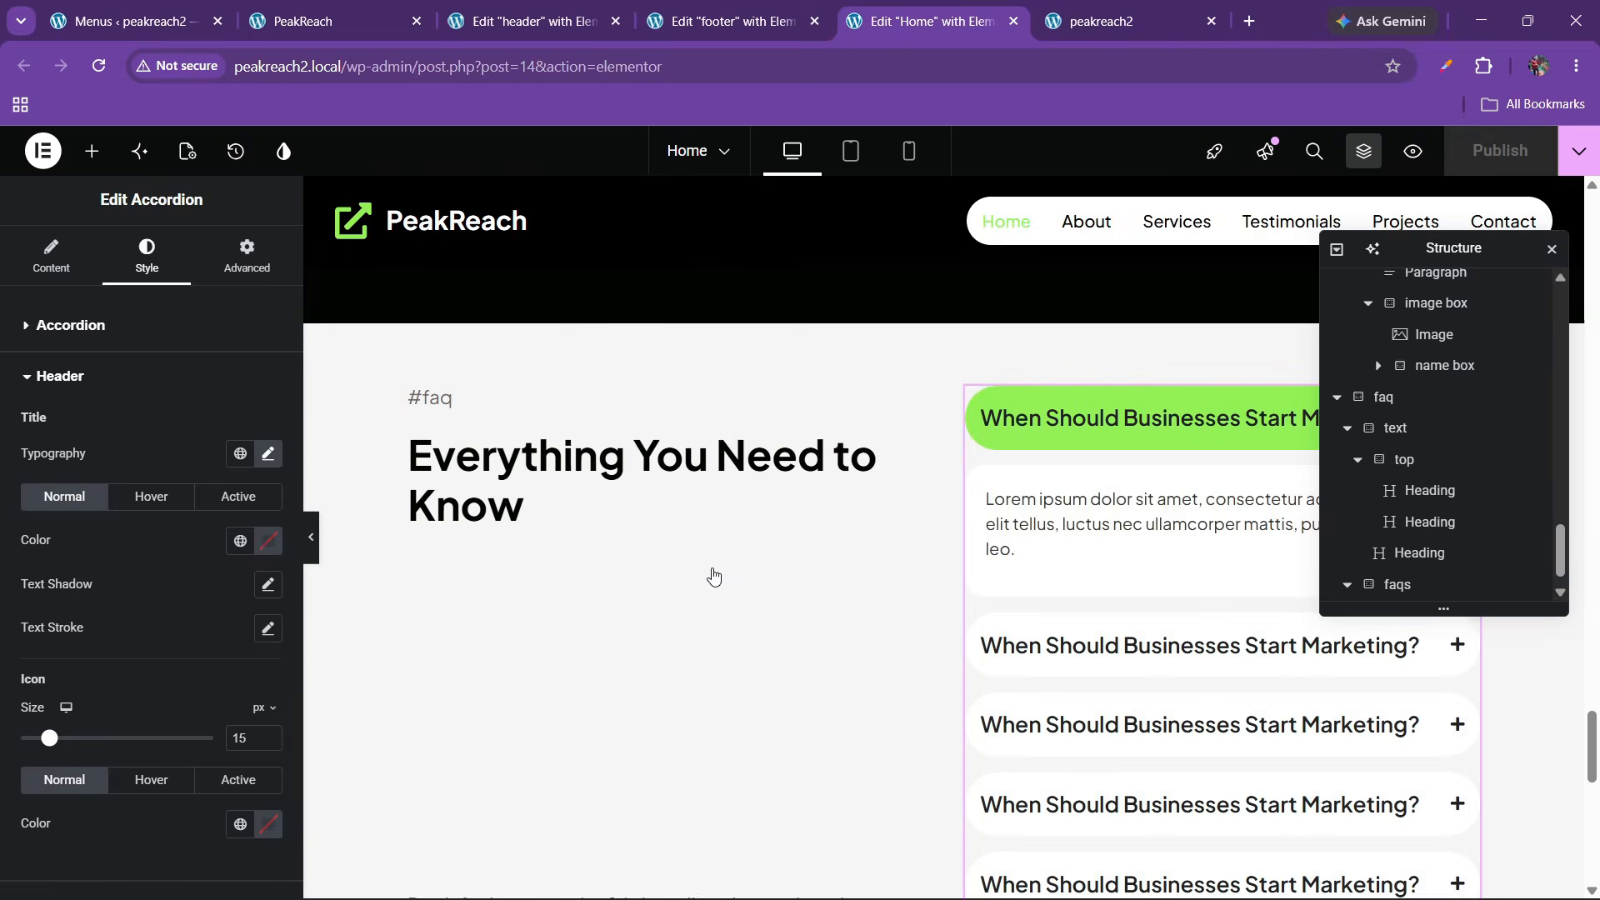
scroll(749, 624, "down", 3)
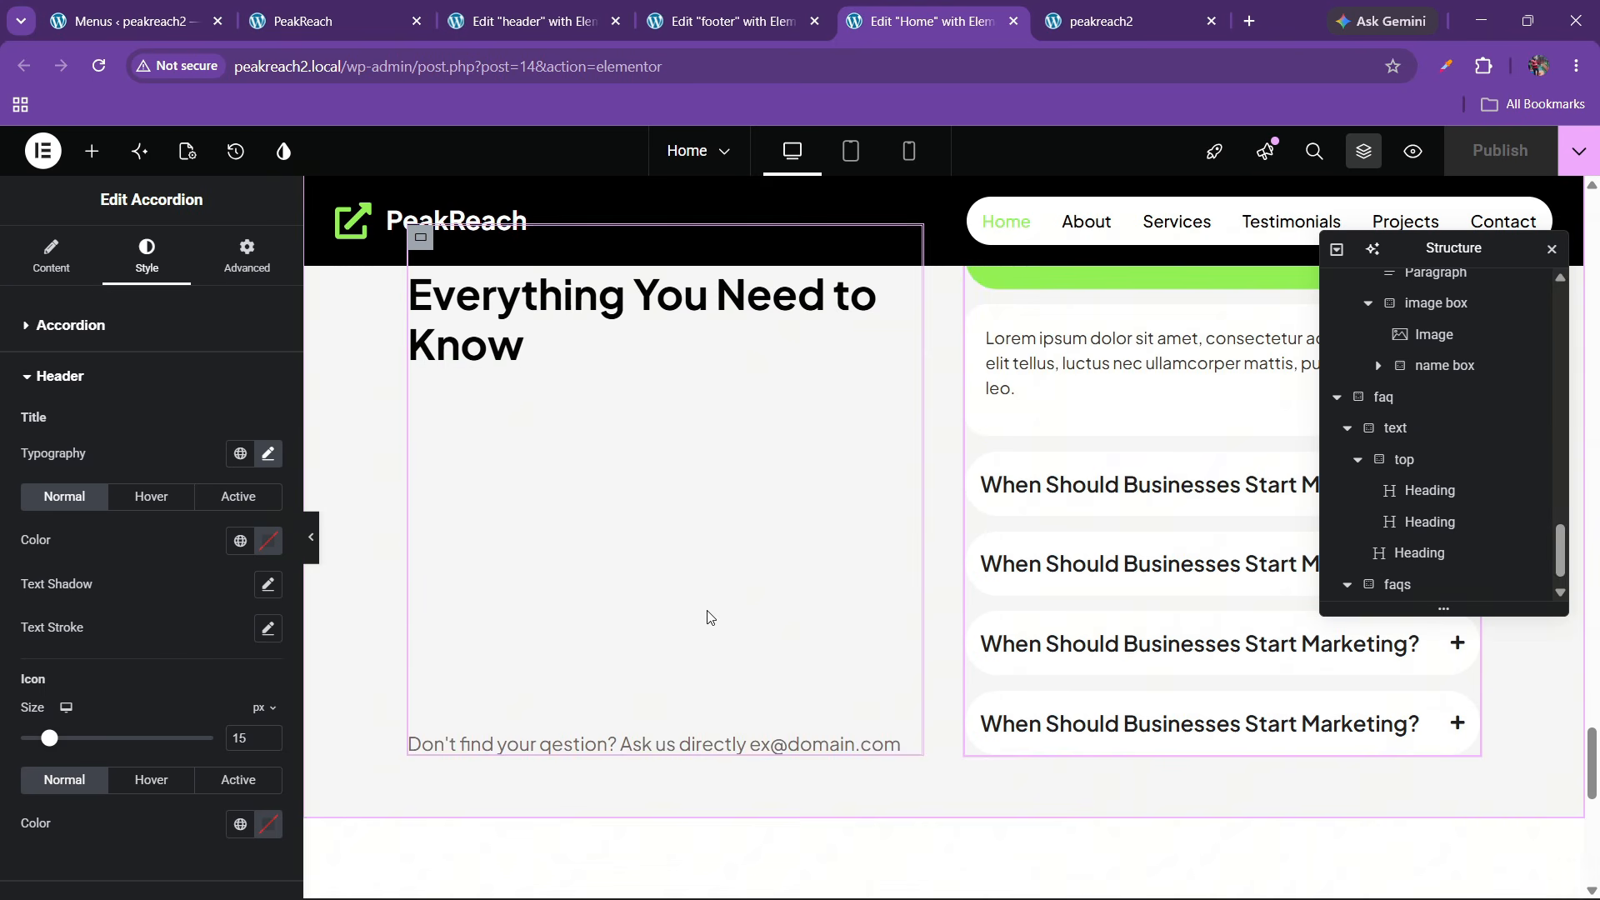
scroll(709, 493, "up", 2)
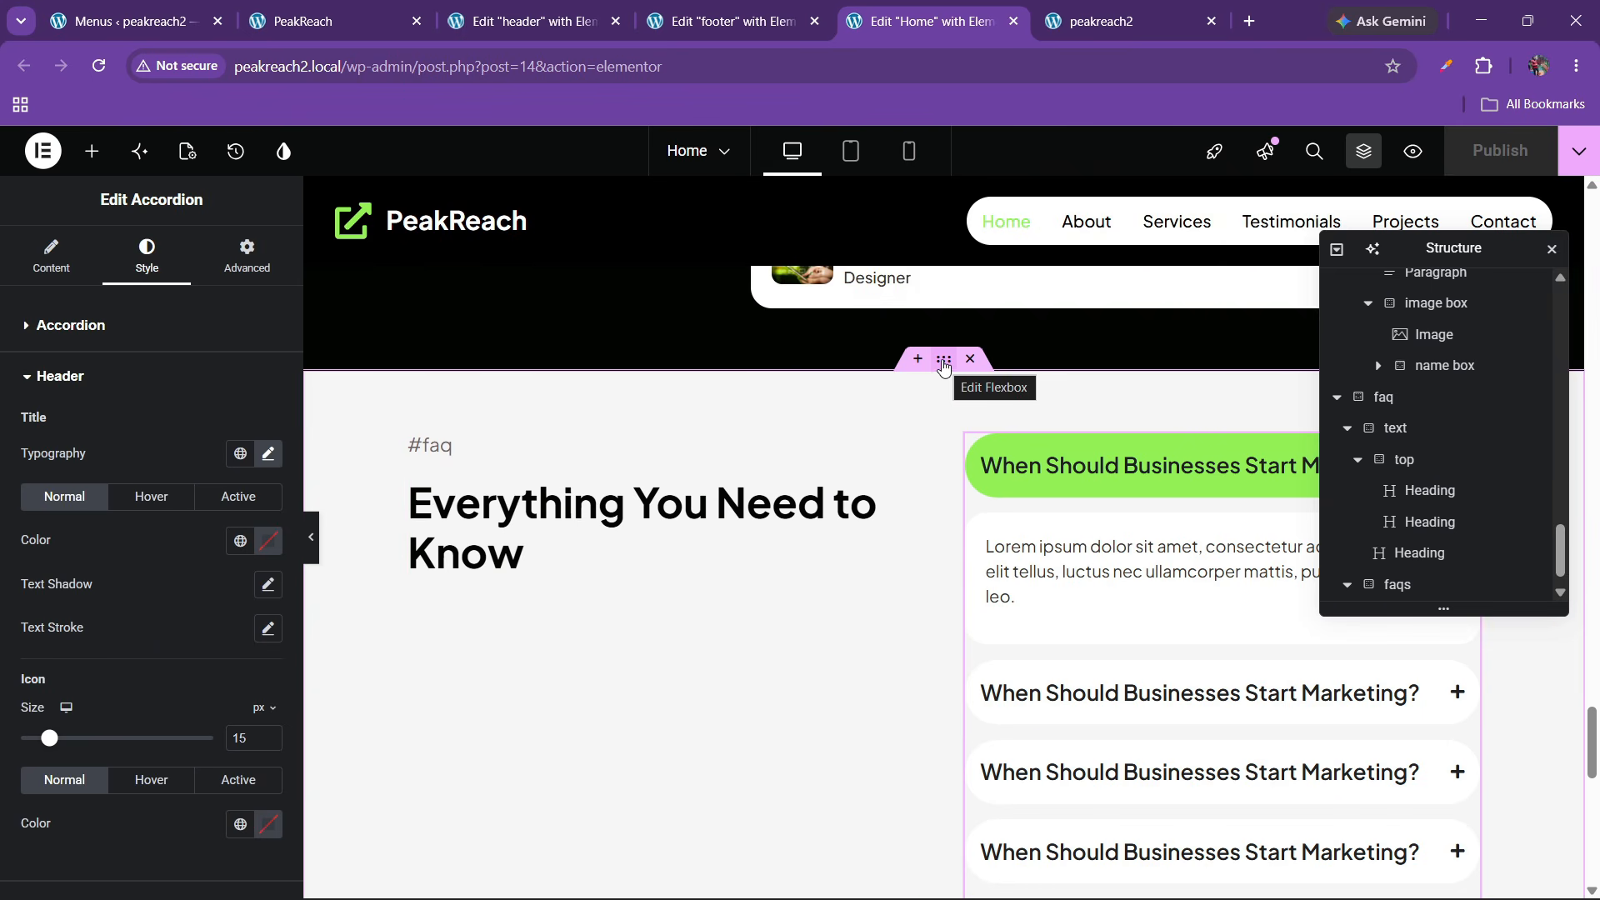
left_click(943, 361)
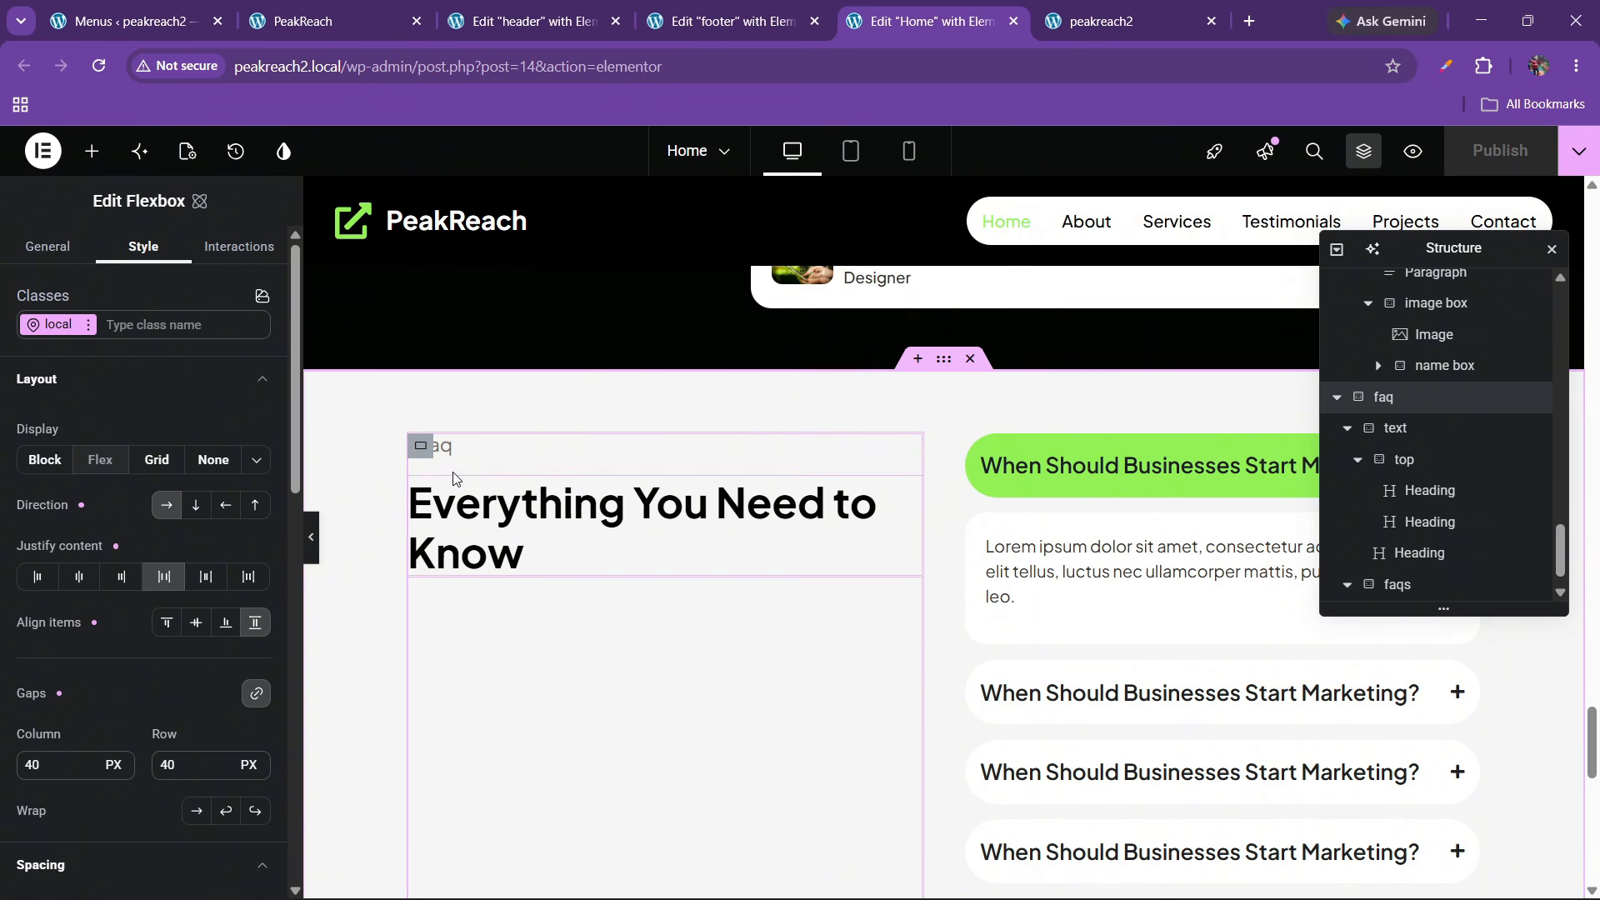
left_click(444, 450)
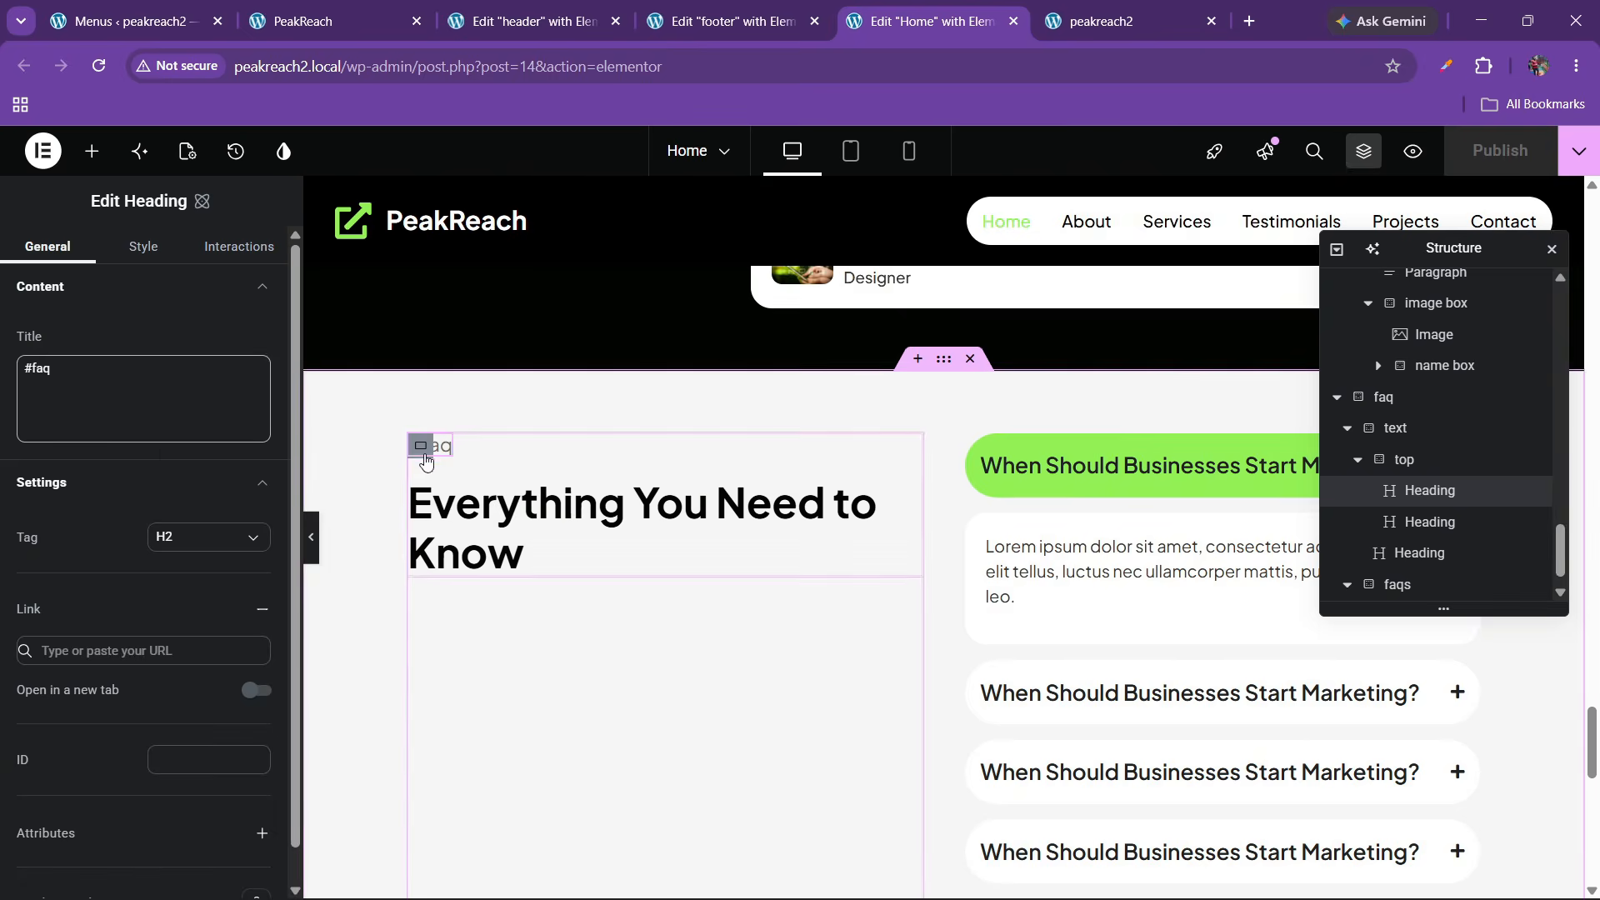
Give the #faq heading a replaying Scroll into view Fade In interaction with 50 ms delay
left_click(239, 247)
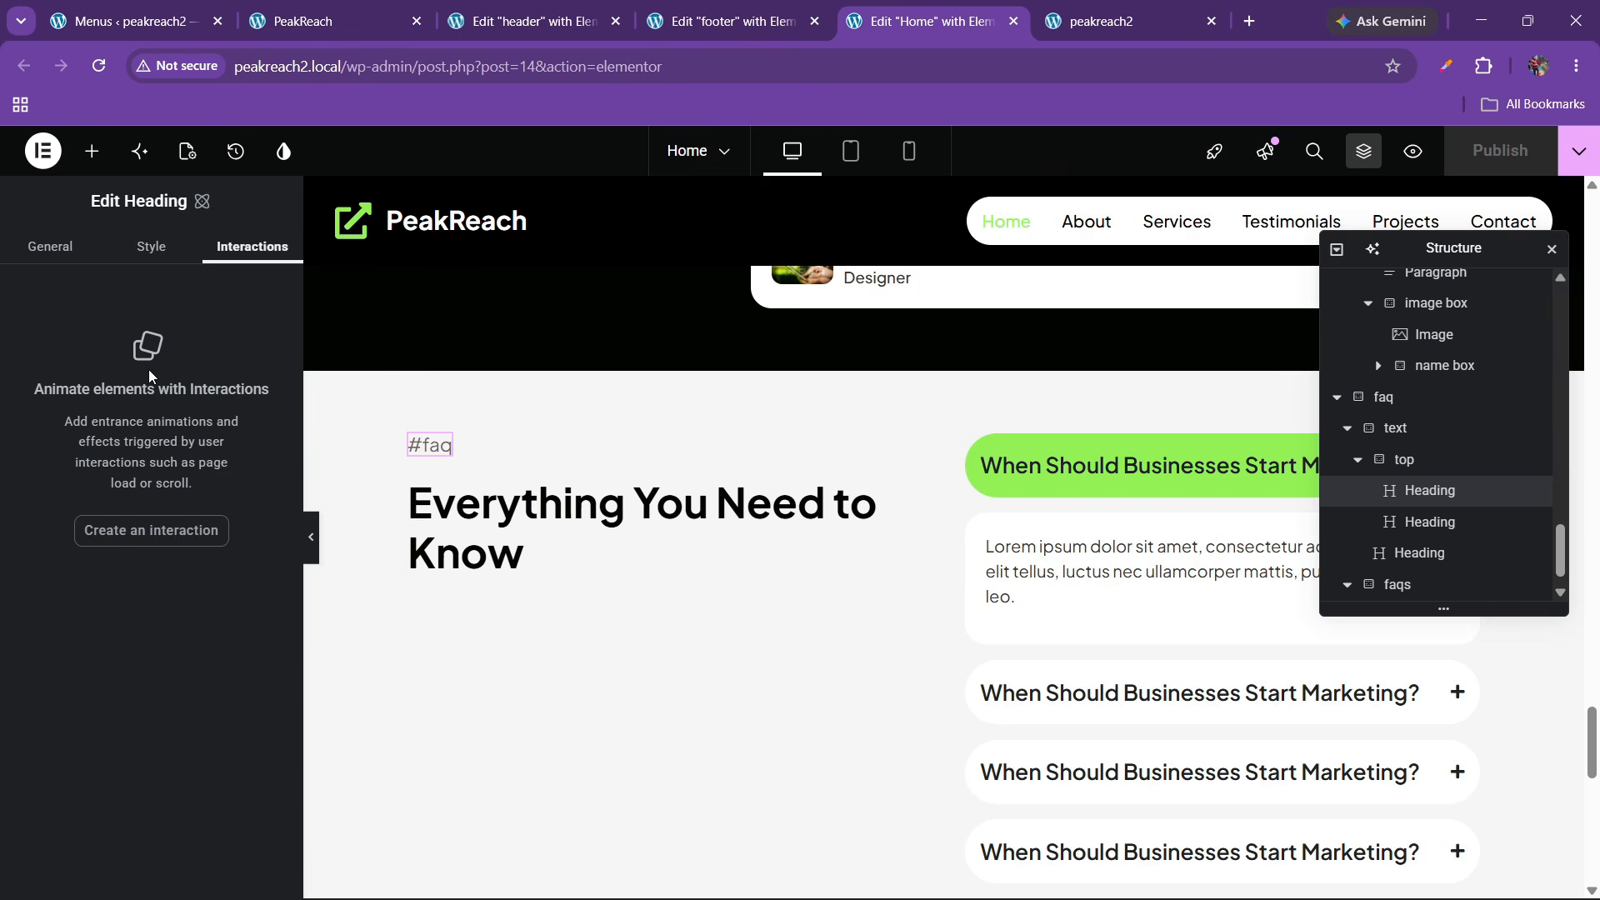
left_click(143, 533)
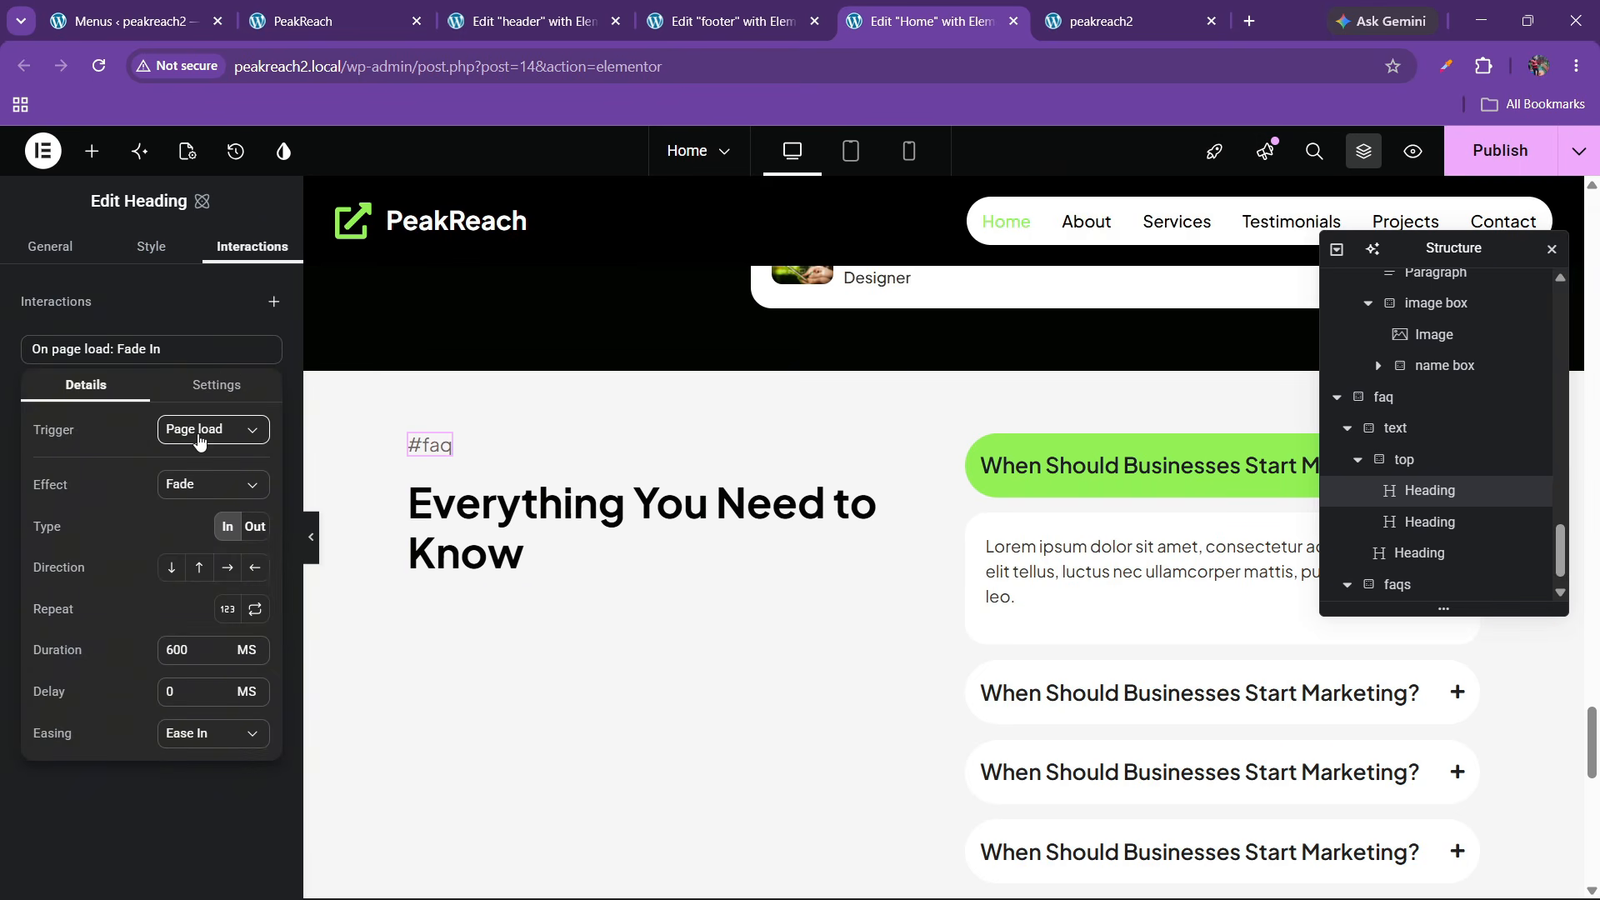
left_click(200, 439)
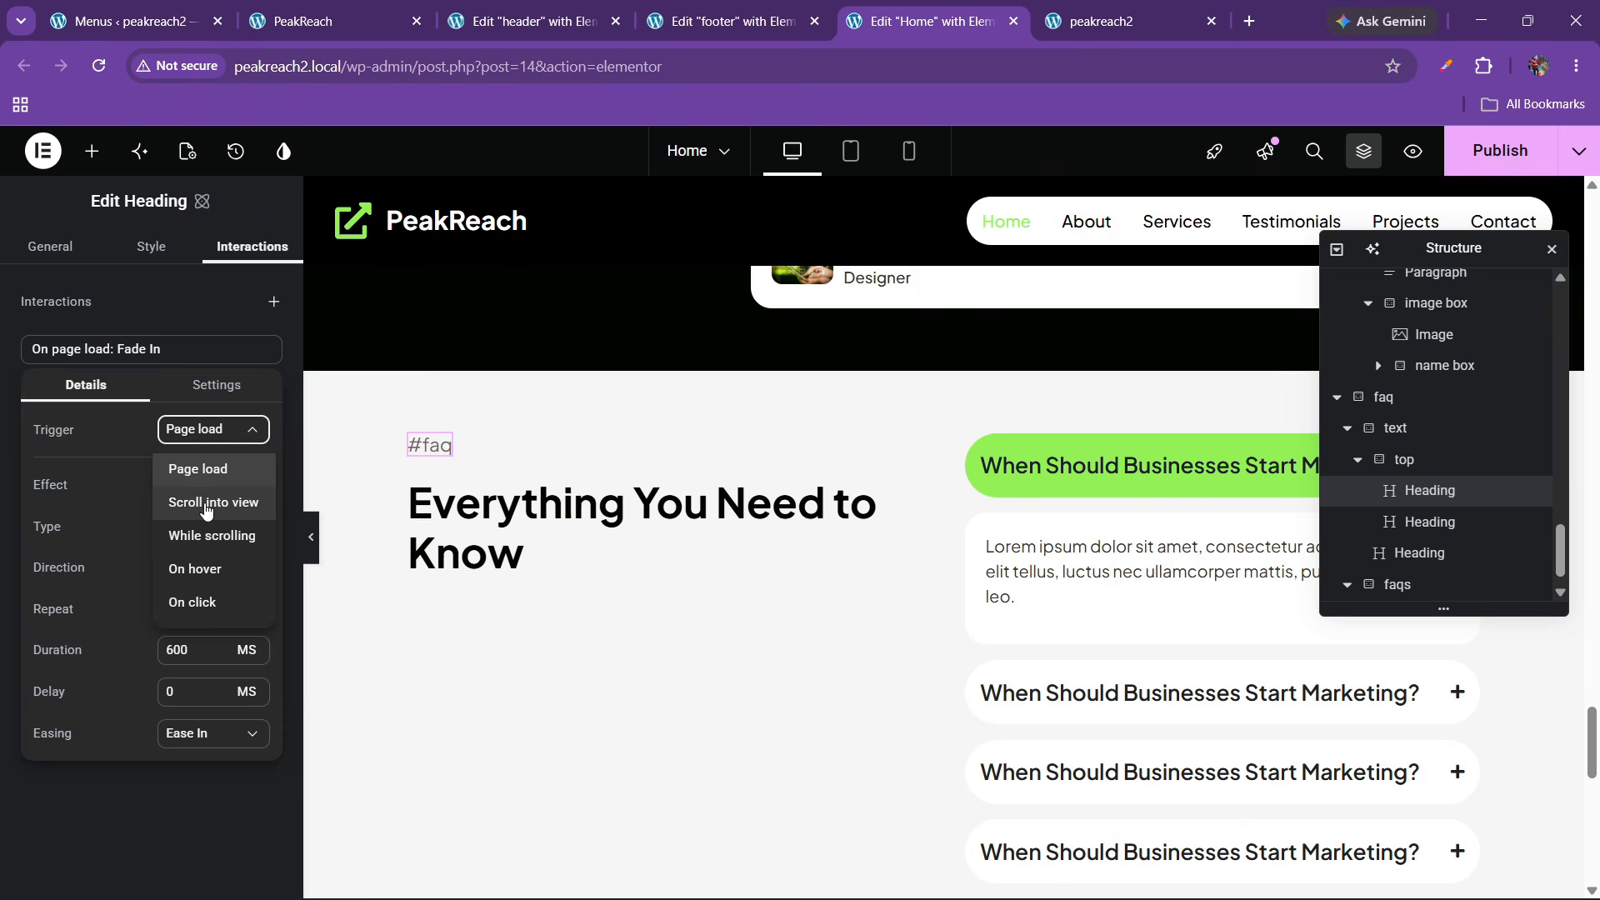
left_click(207, 503)
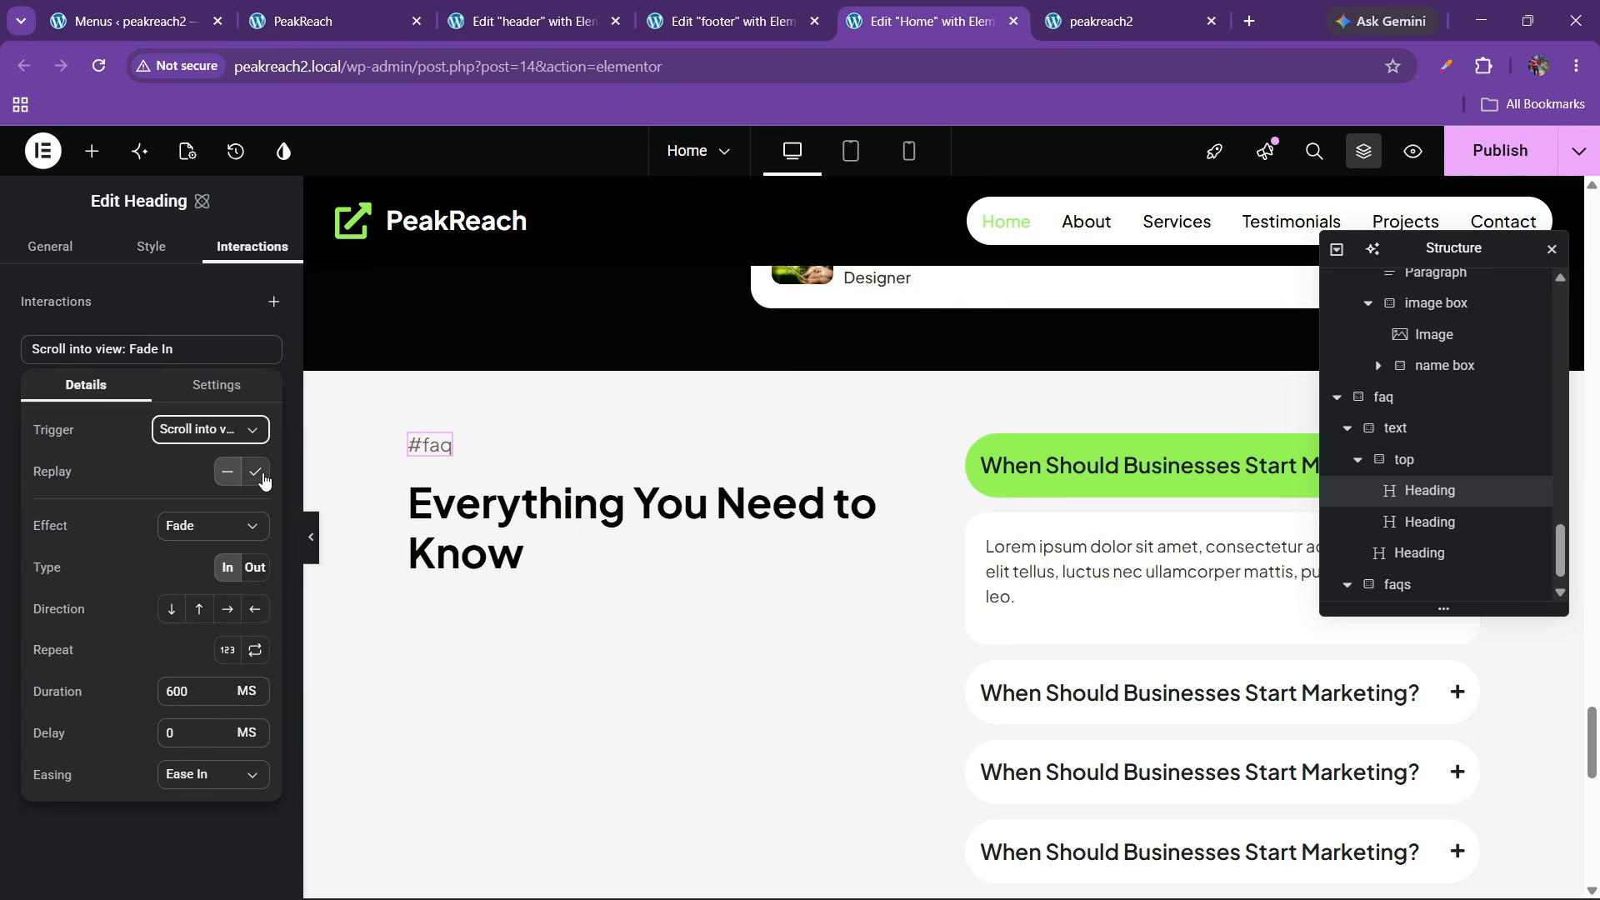
left_click(255, 473)
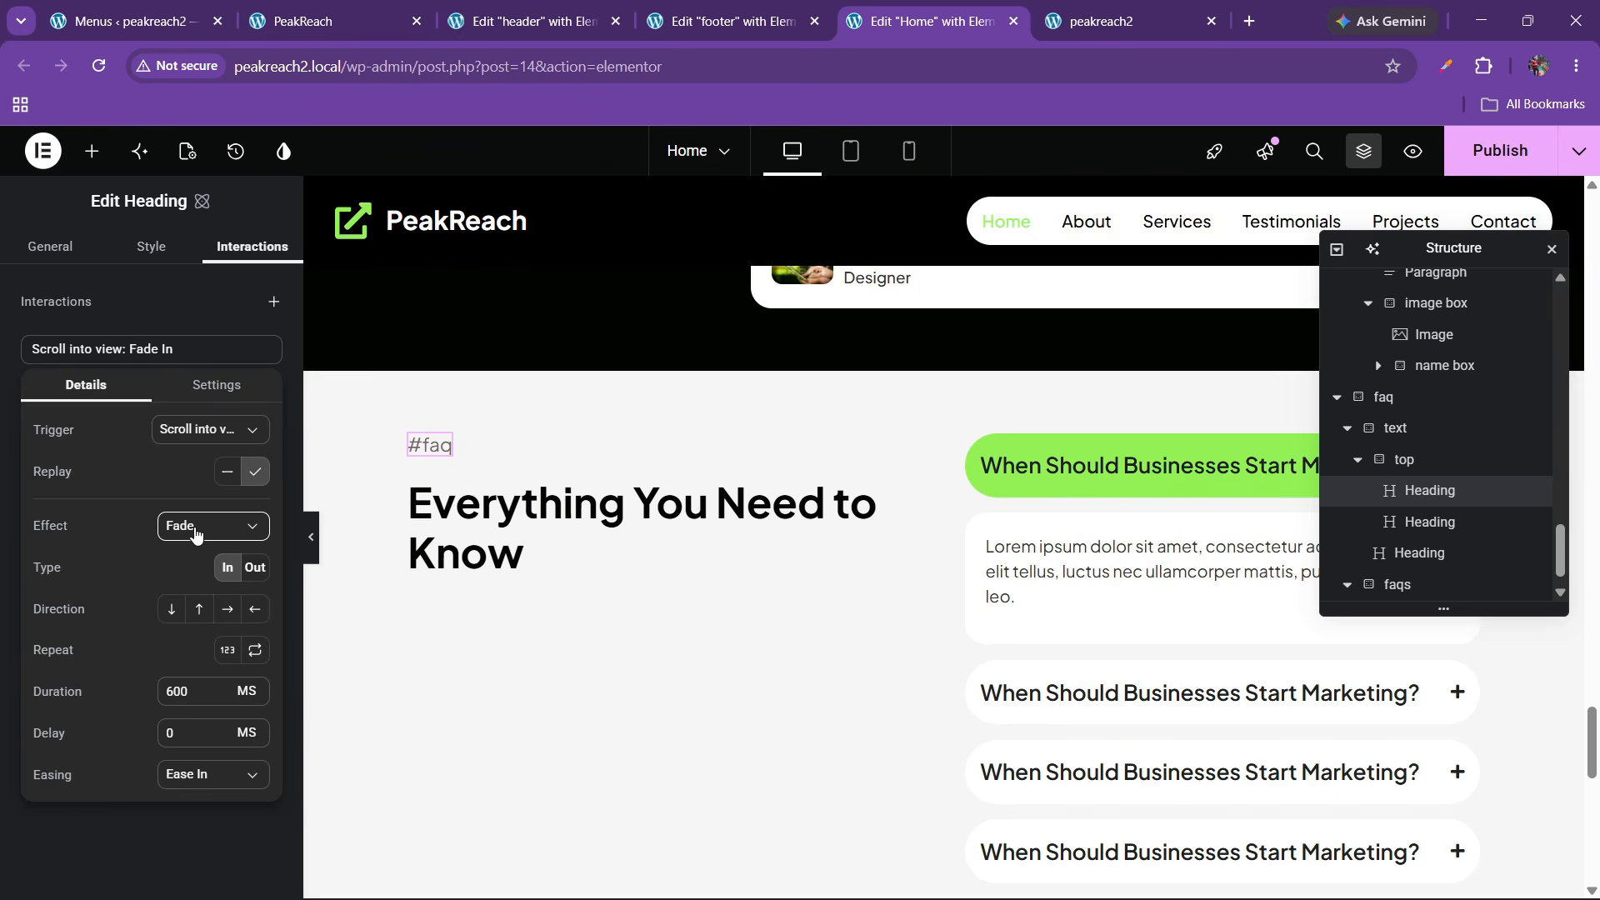
left_click(196, 534)
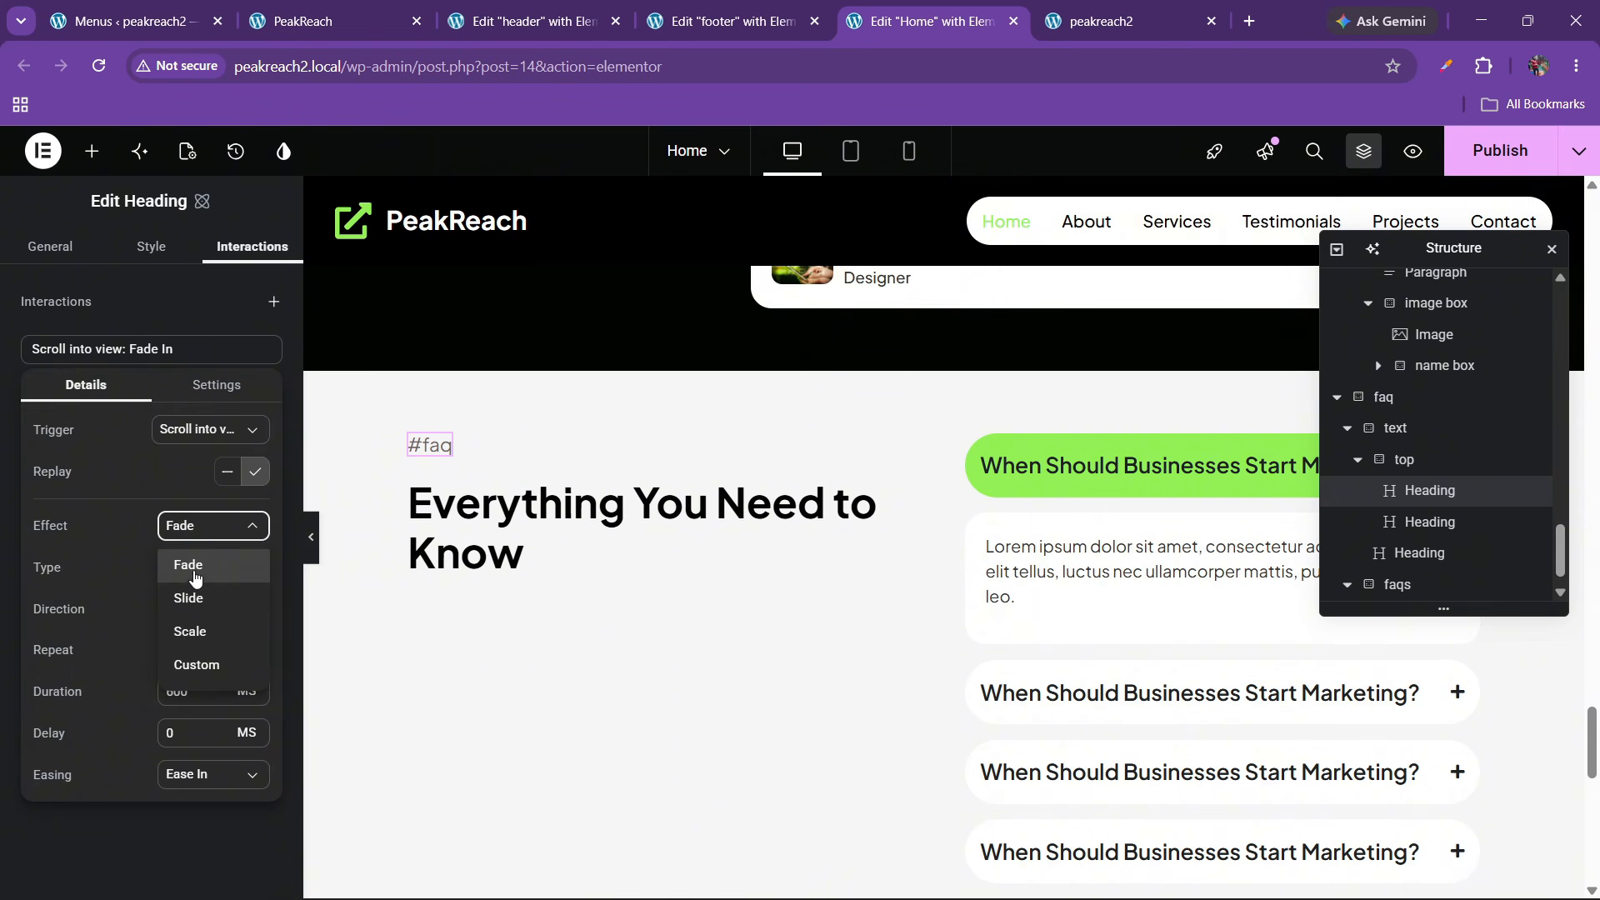
left_click(196, 575)
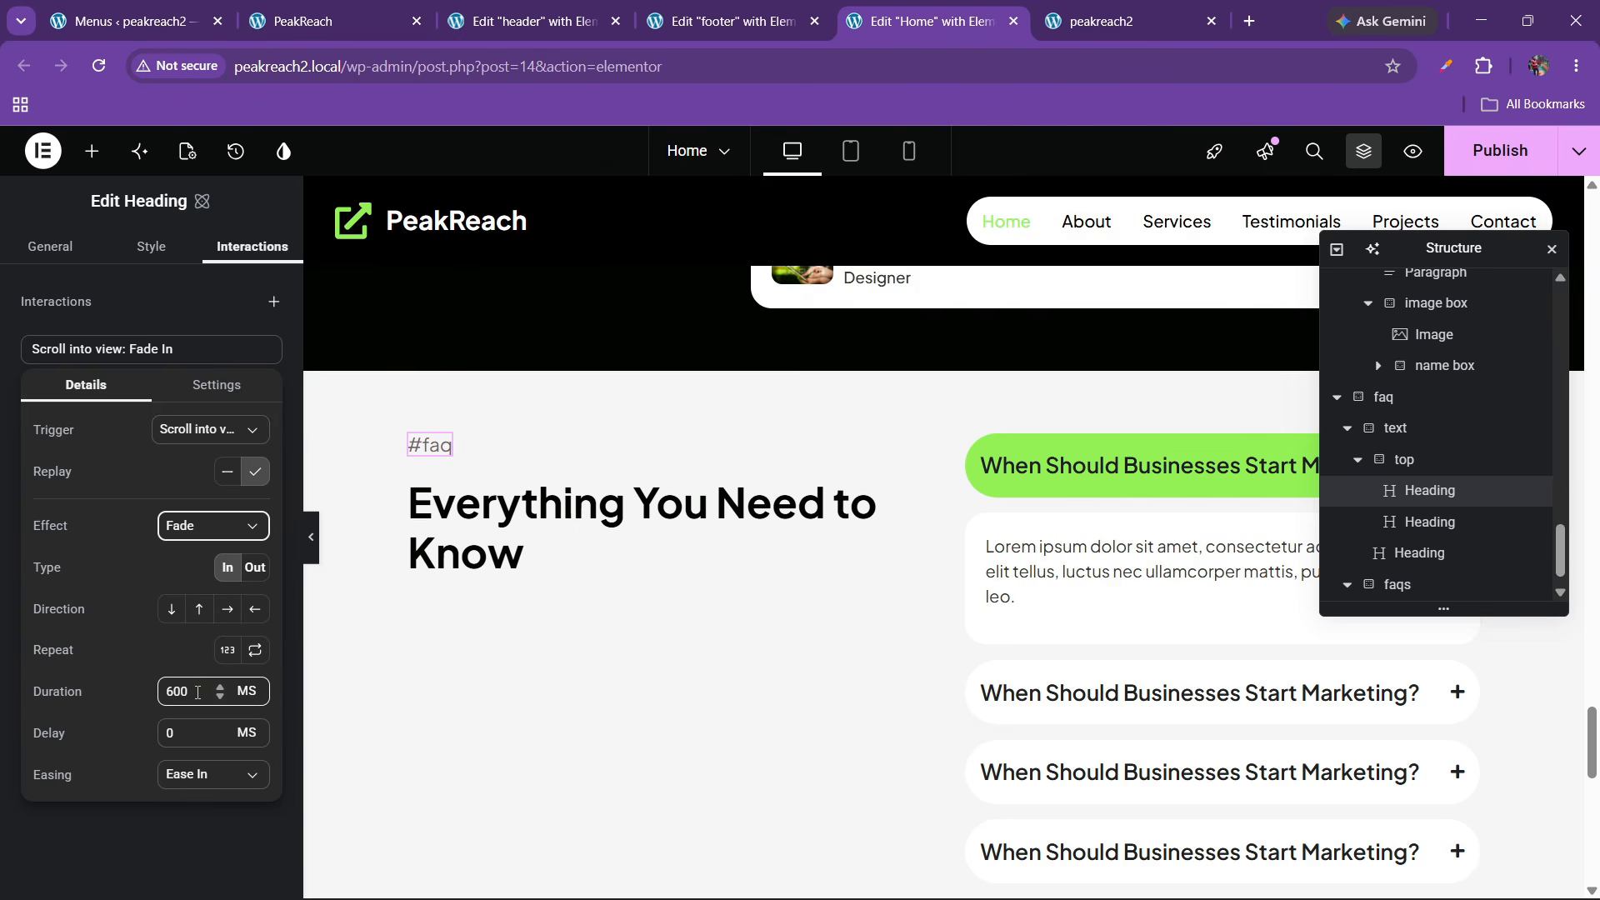
left_click_drag(195, 734, 142, 739)
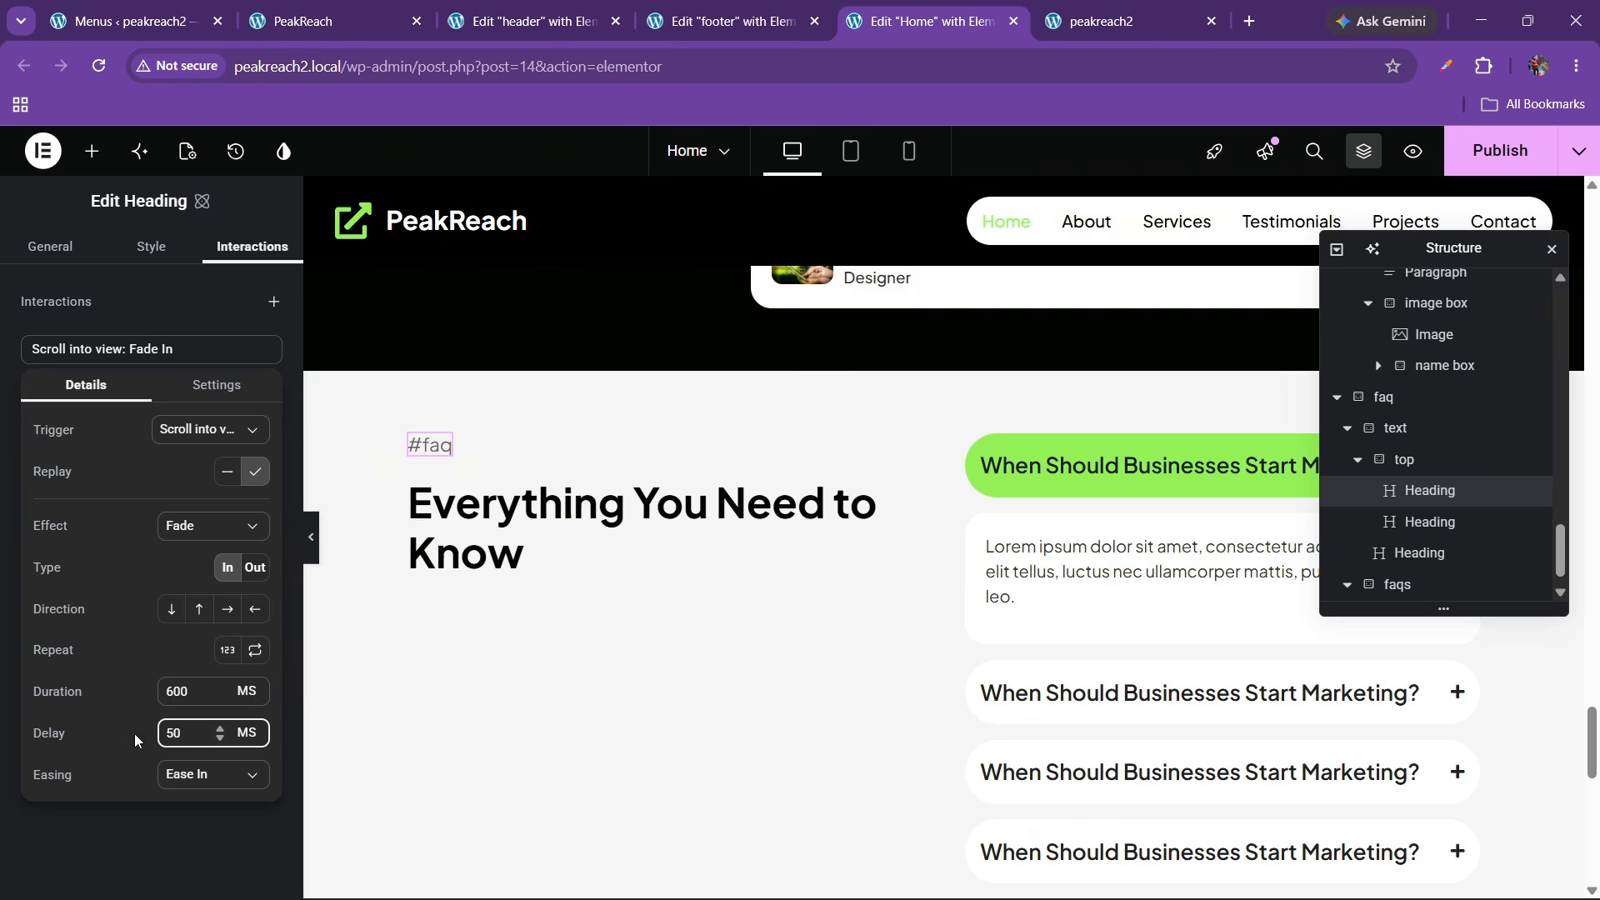
type("50")
left_click(716, 537)
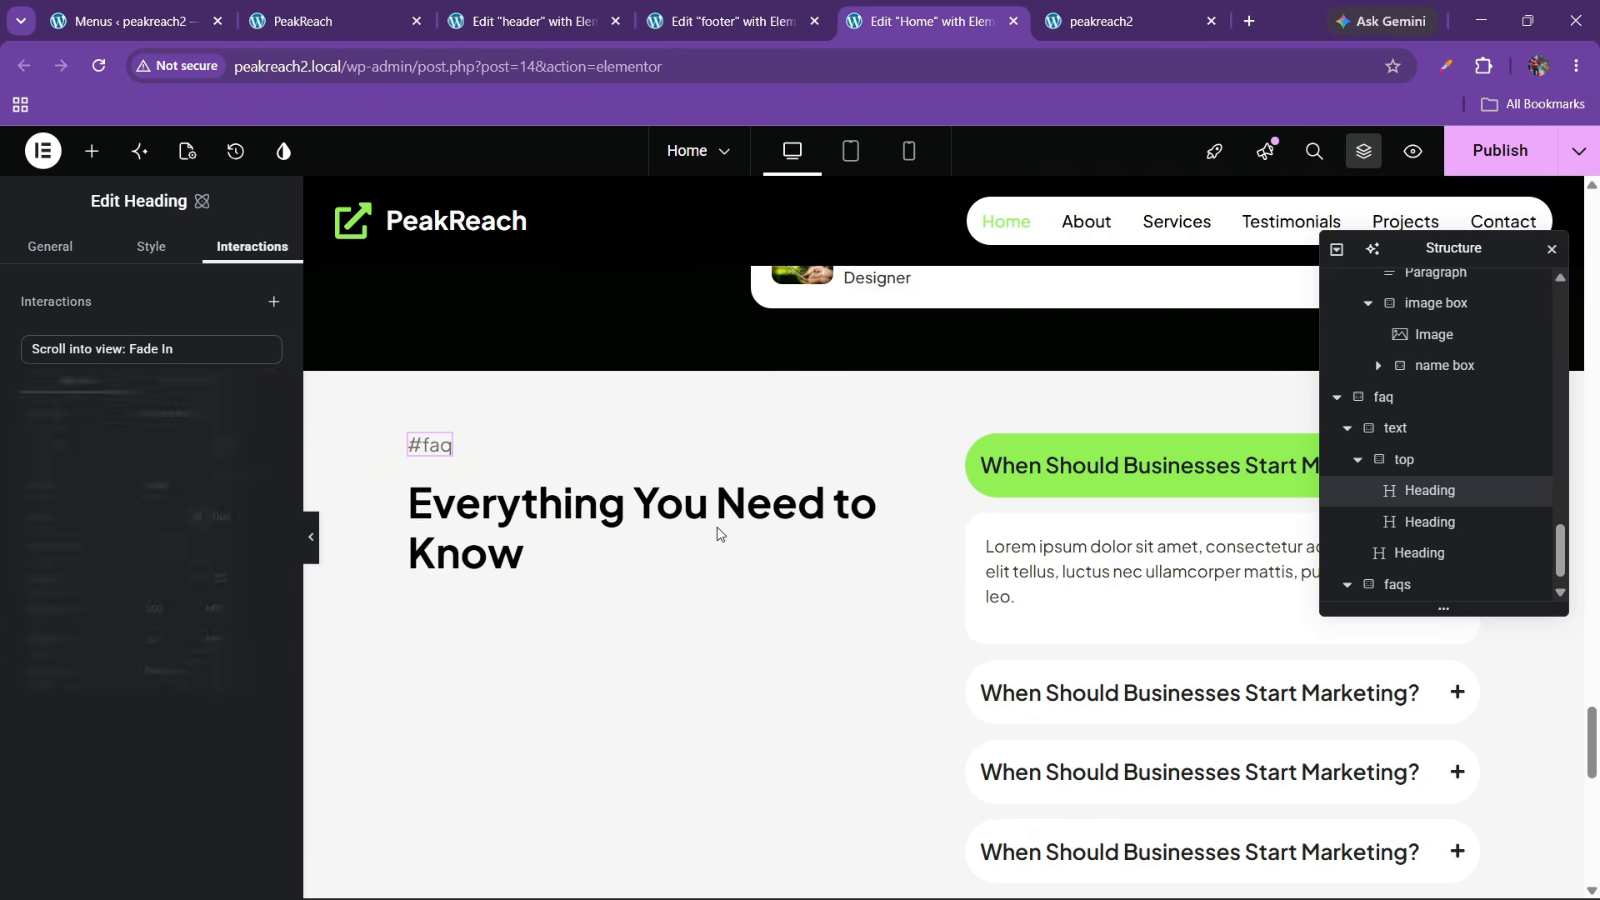
Give the 'Everything You Need to Know' heading a Scroll into view fade with 100 ms delay
left_click(225, 244)
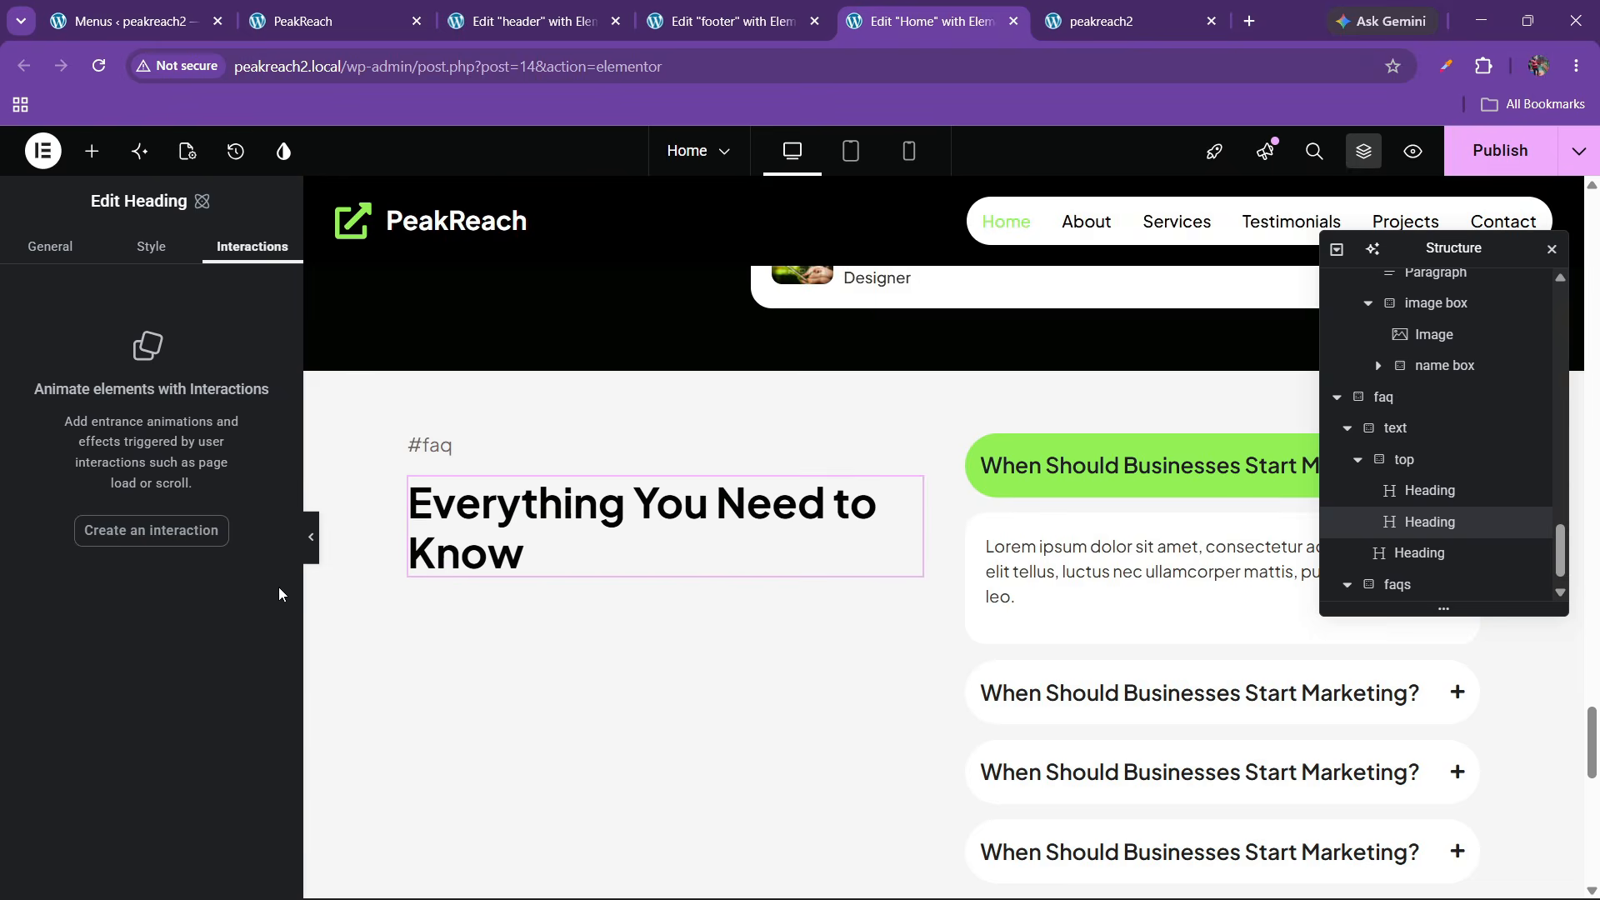
left_click(184, 538)
left_click(191, 431)
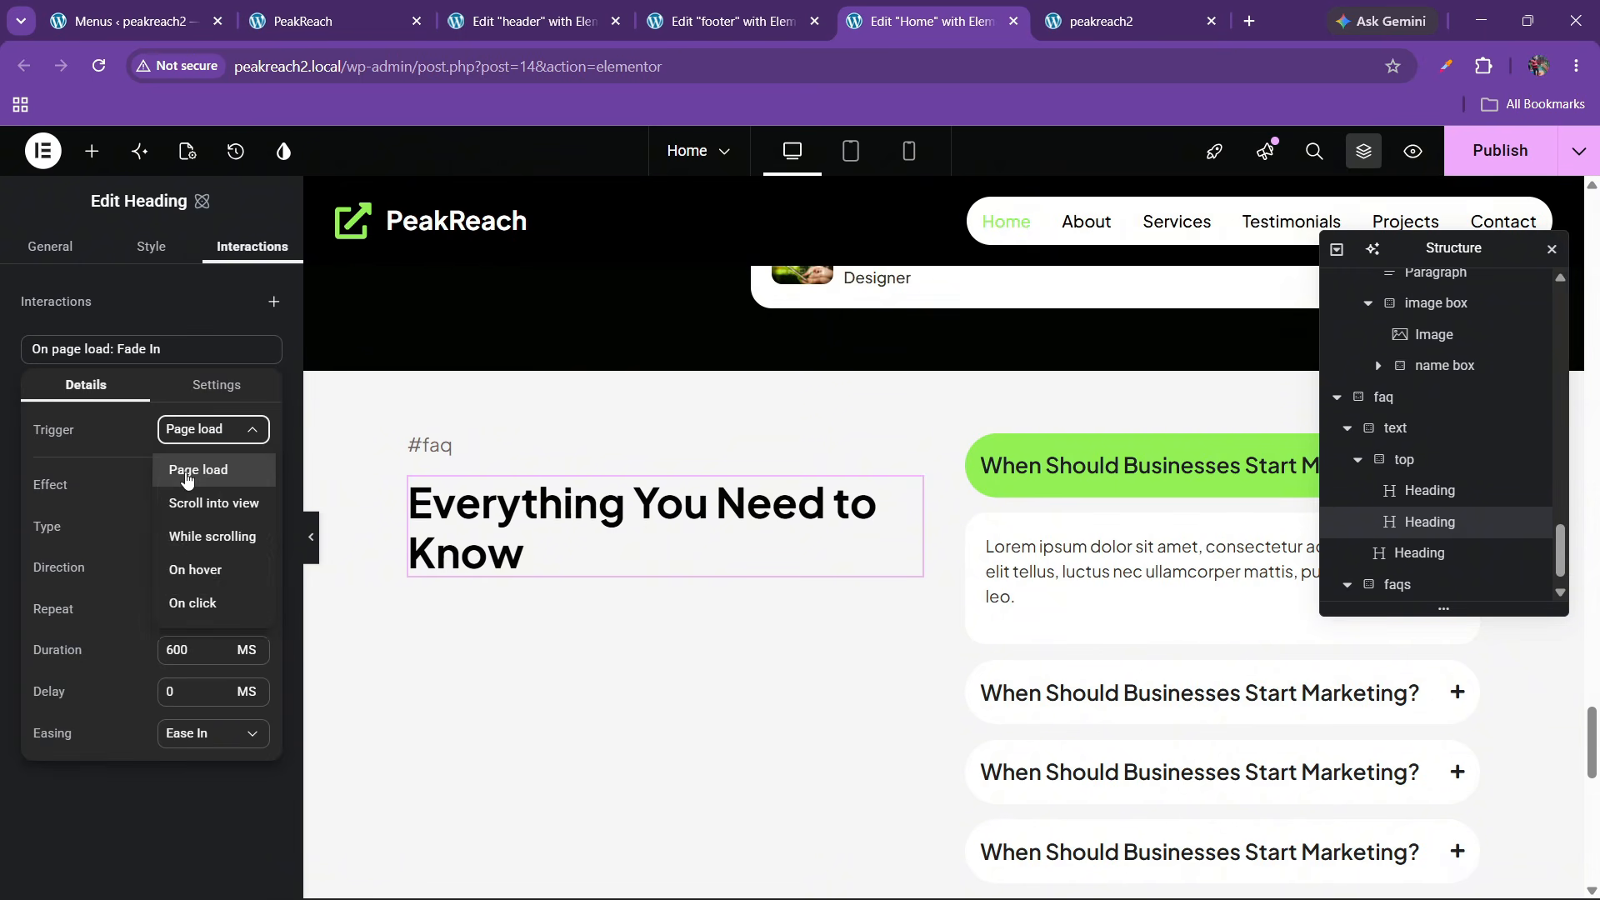
left_click(197, 498)
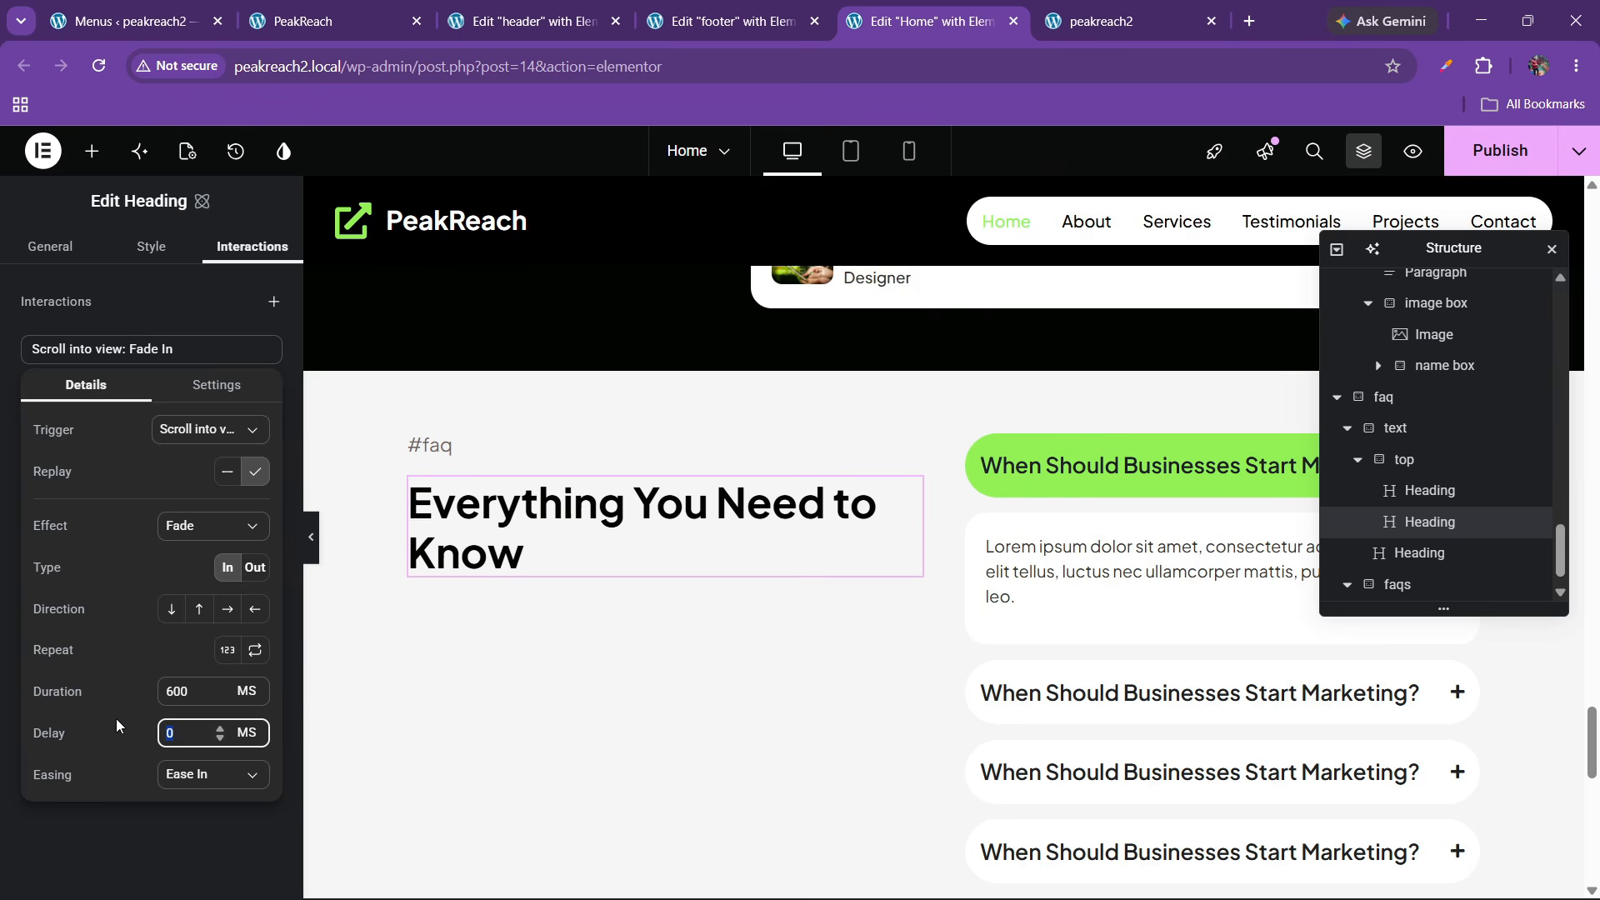
type("100")
left_click(770, 646)
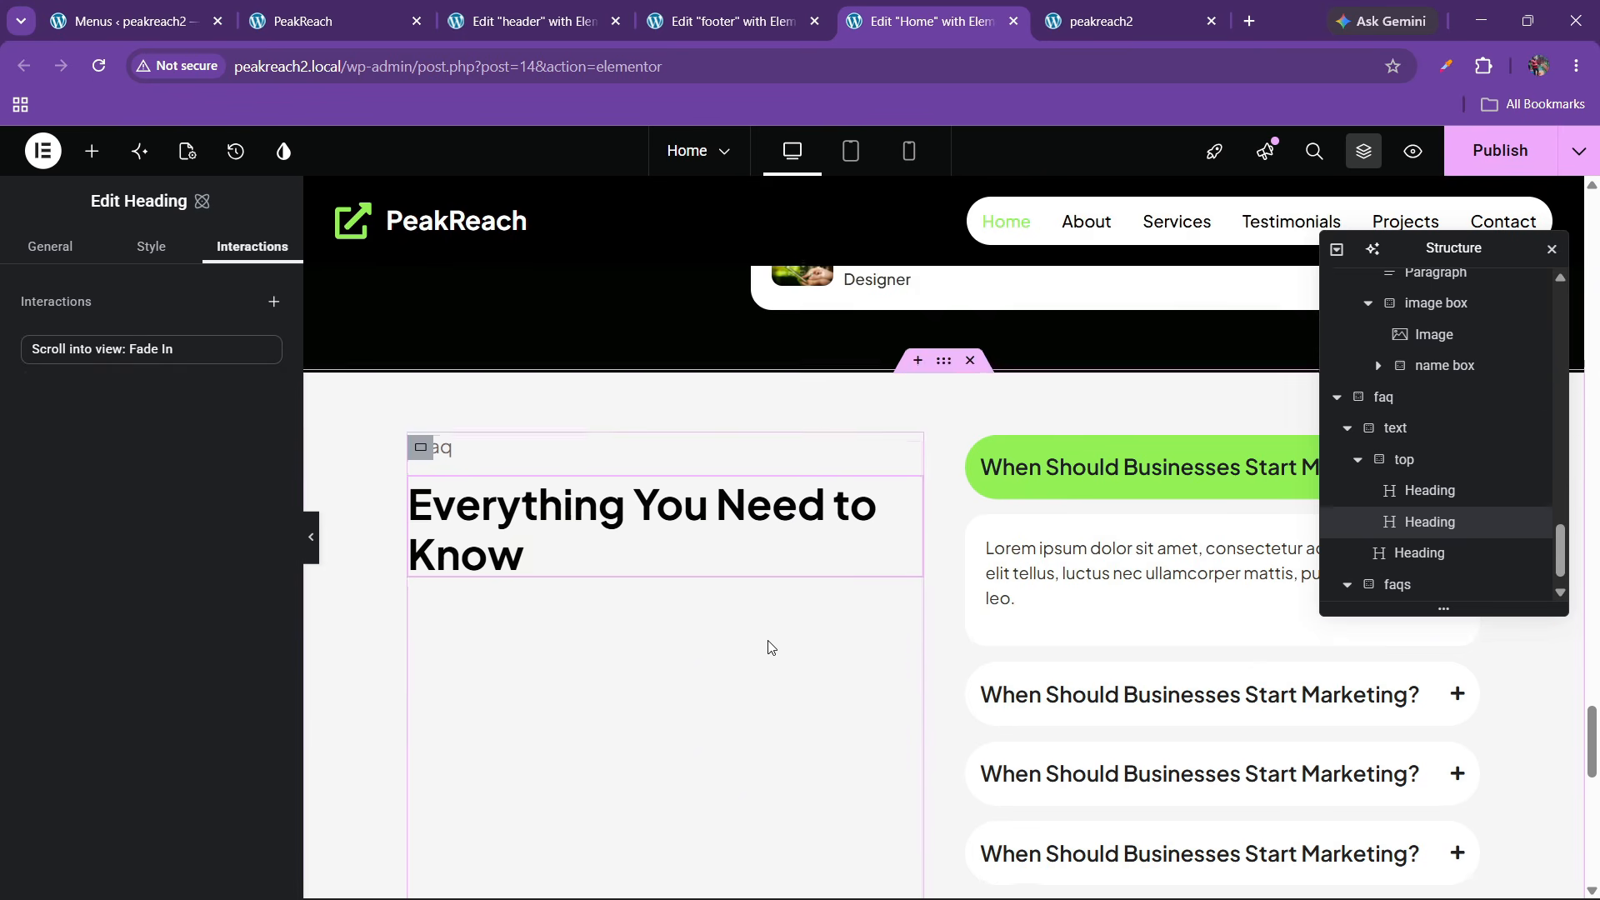
Give the ask-us-directly line a Scroll into view slide-up animation with 150 ms delay
scroll(769, 643, "down", 5)
left_click(883, 536)
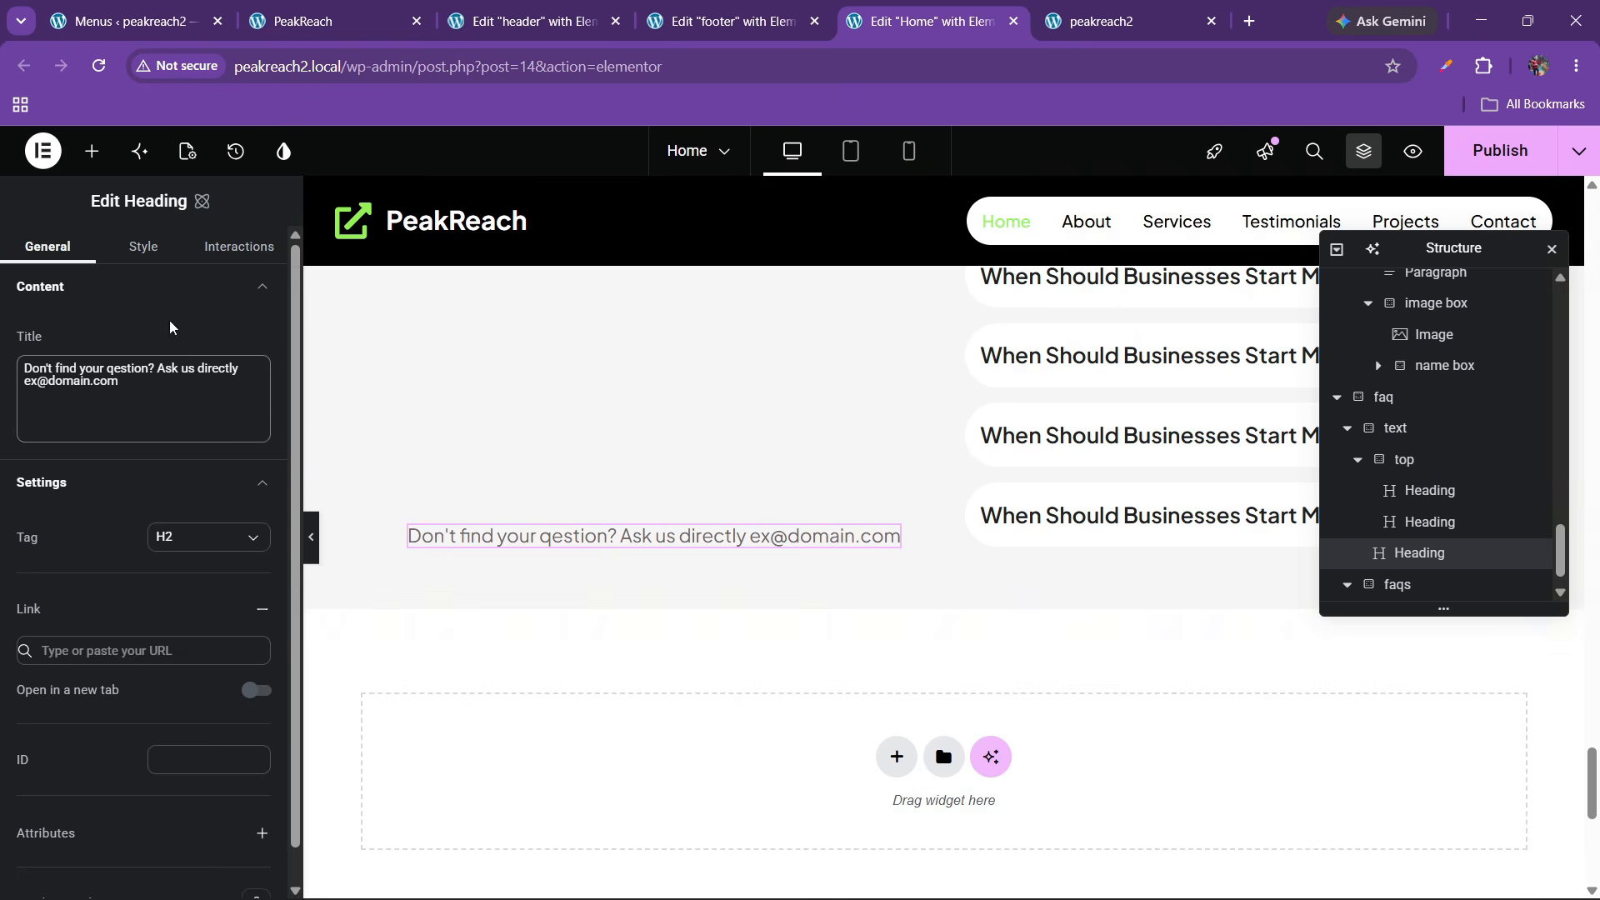
left_click(246, 246)
left_click(177, 531)
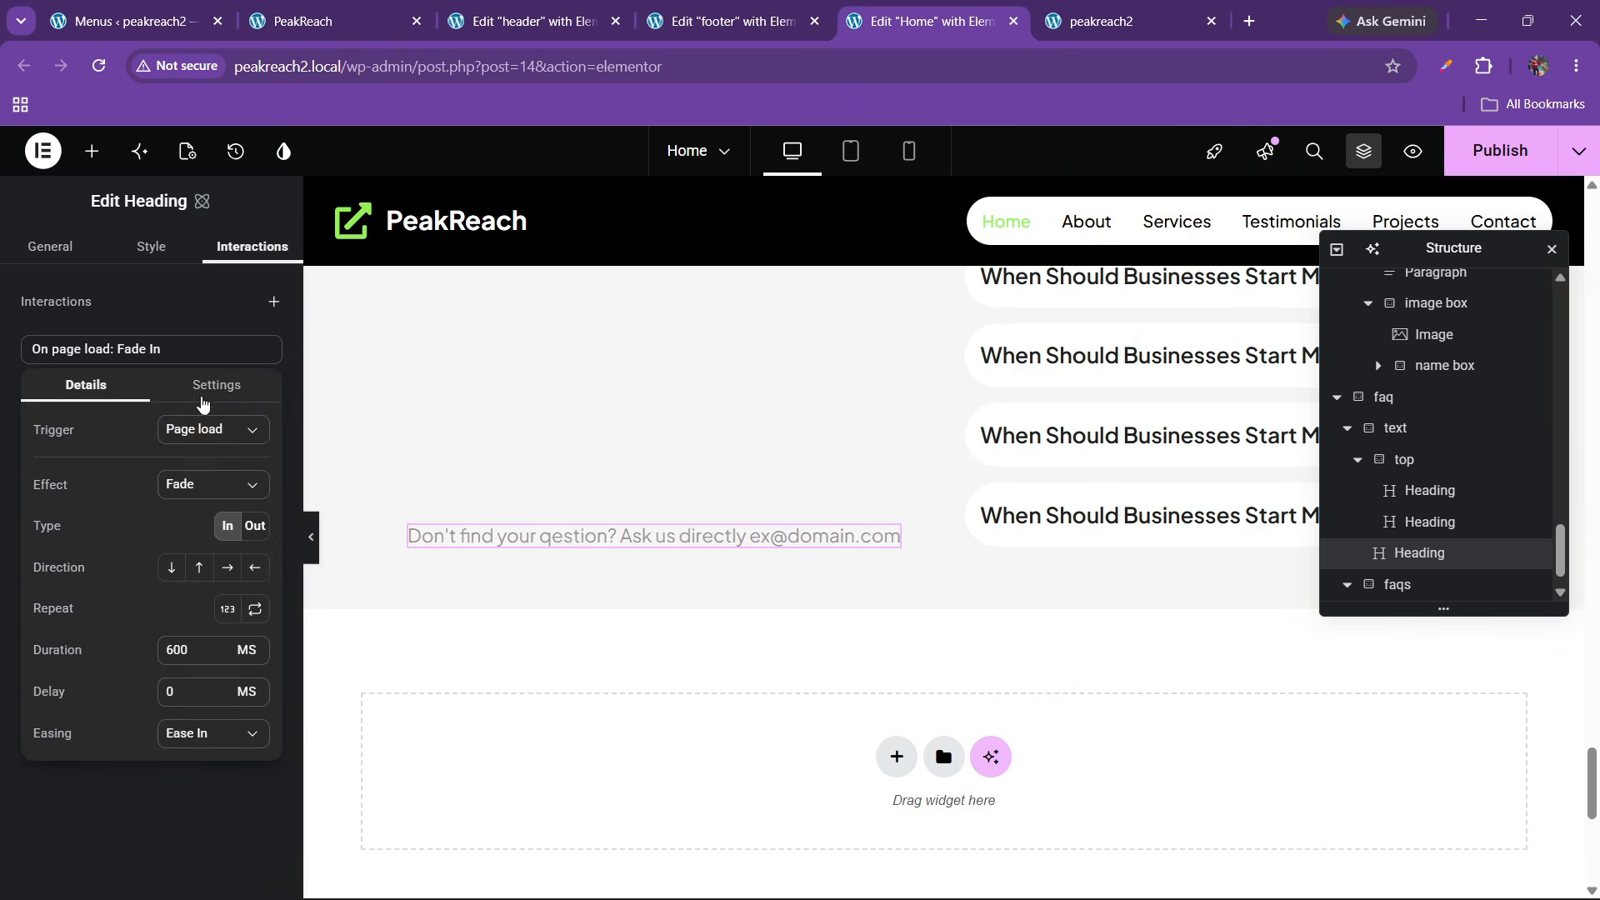
left_click(203, 428)
left_click(196, 501)
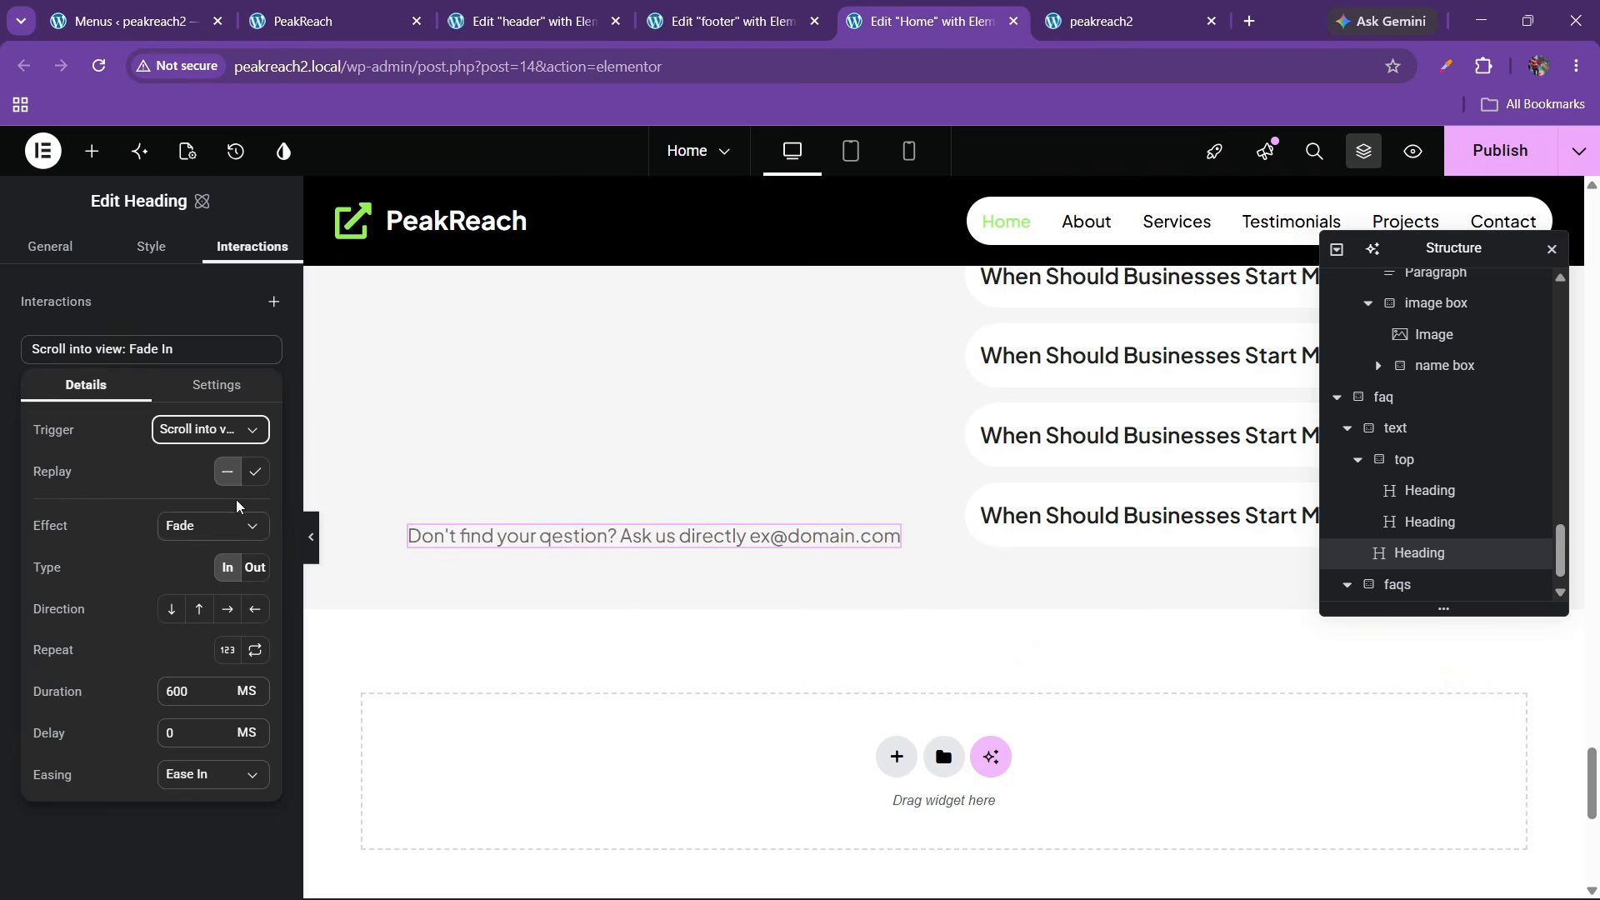
left_click(213, 526)
left_click(190, 598)
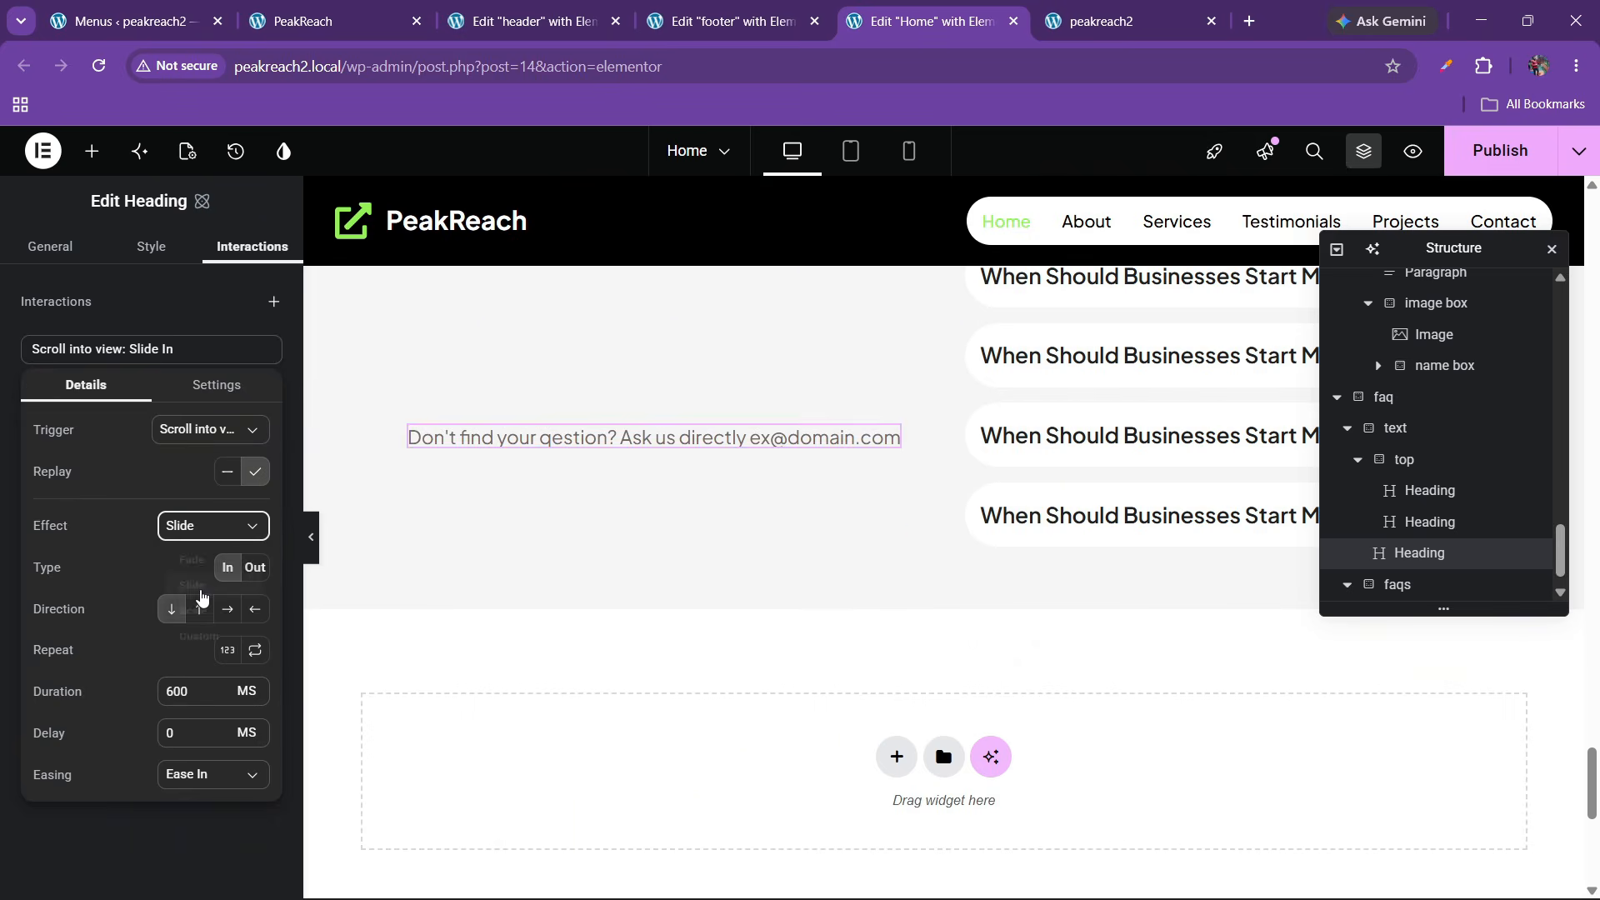
left_click(201, 616)
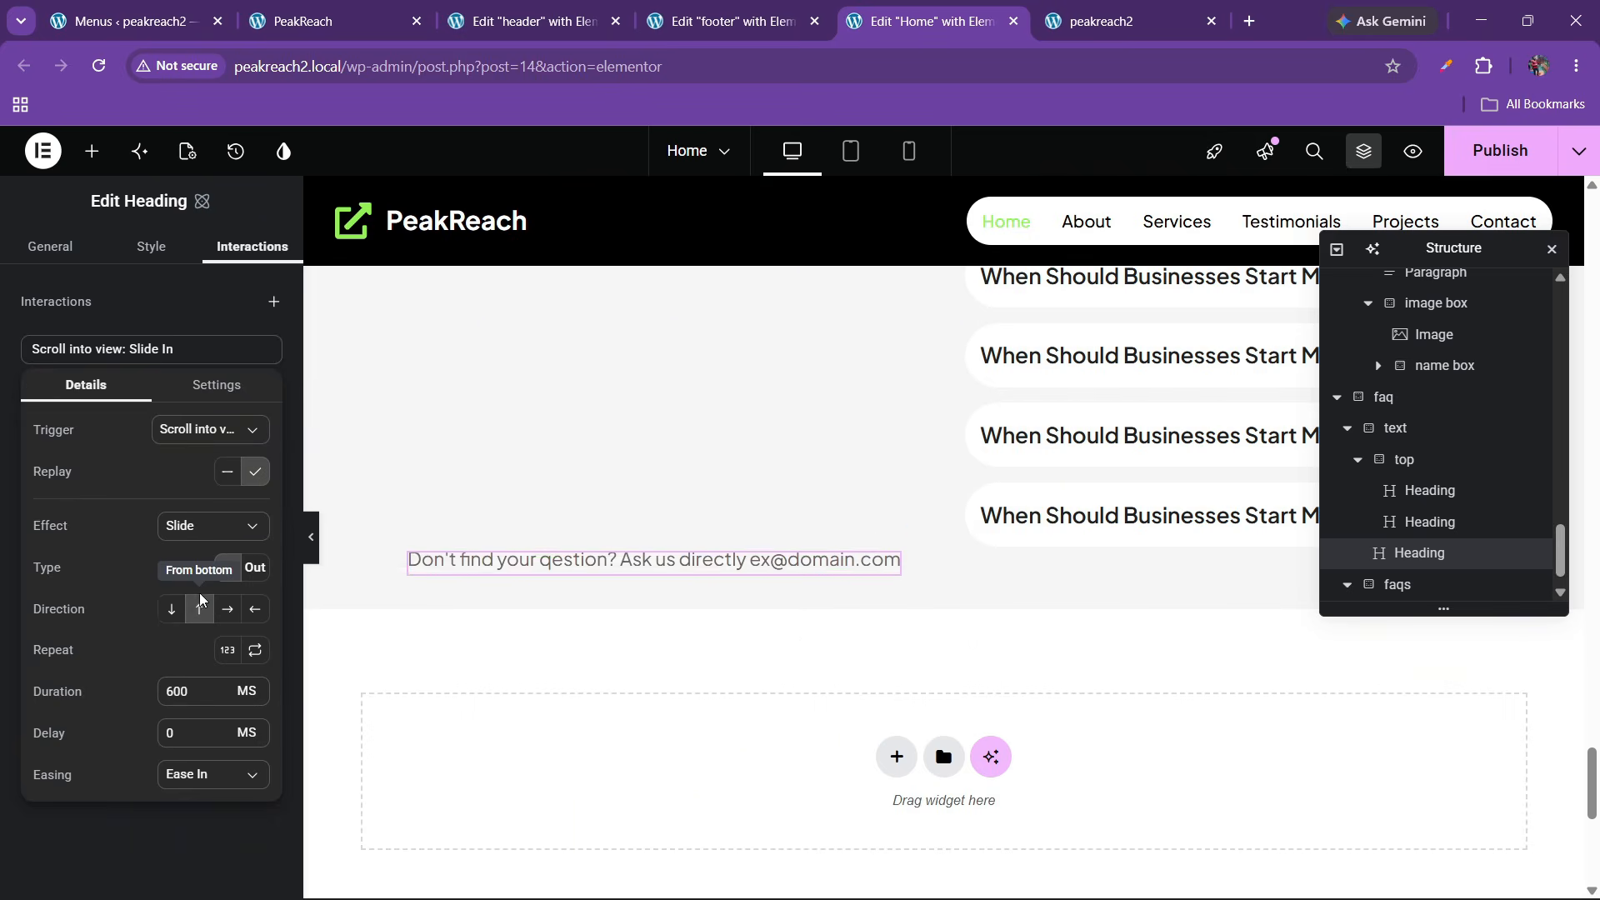
left_click(169, 734)
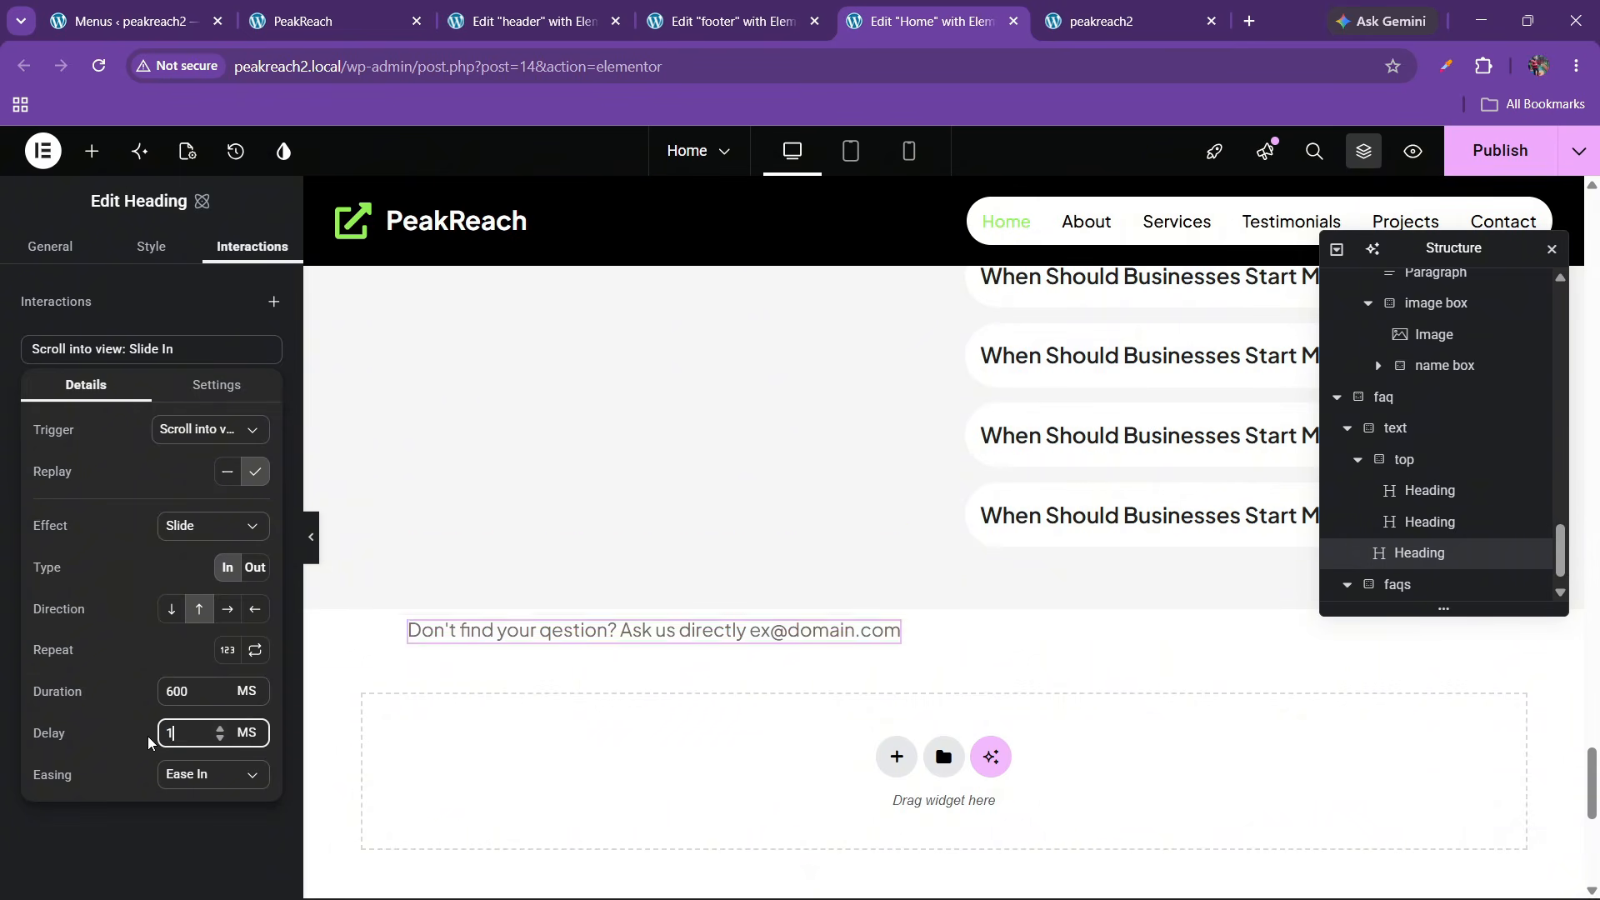
type("150")
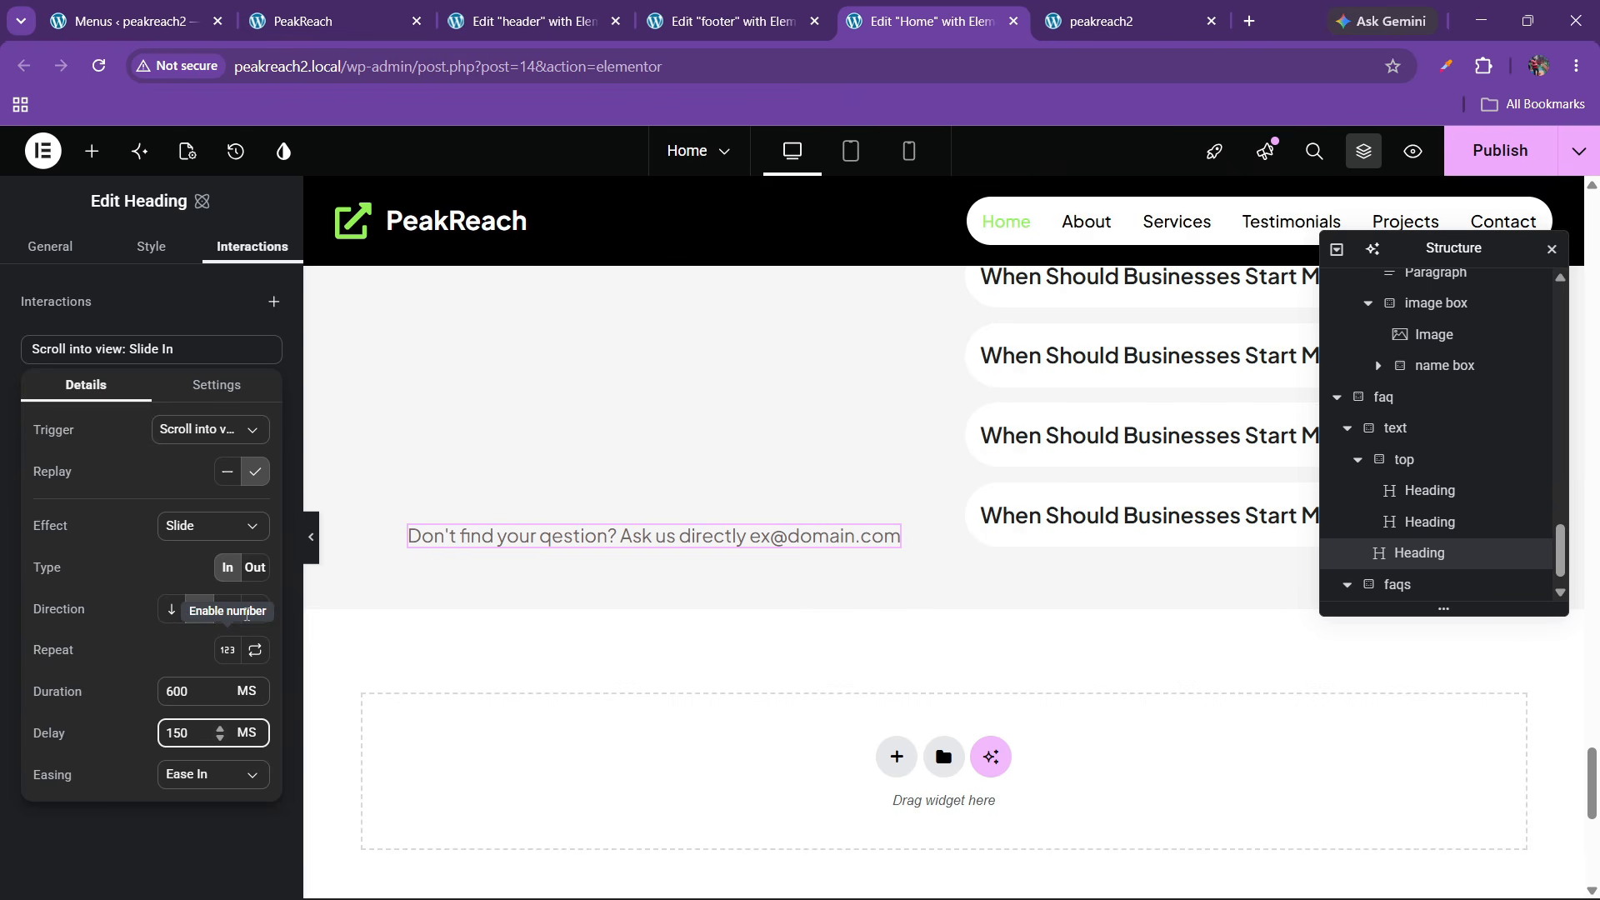
Try other slide directions, then switch the line's effect back to a plain Fade
left_click(198, 608)
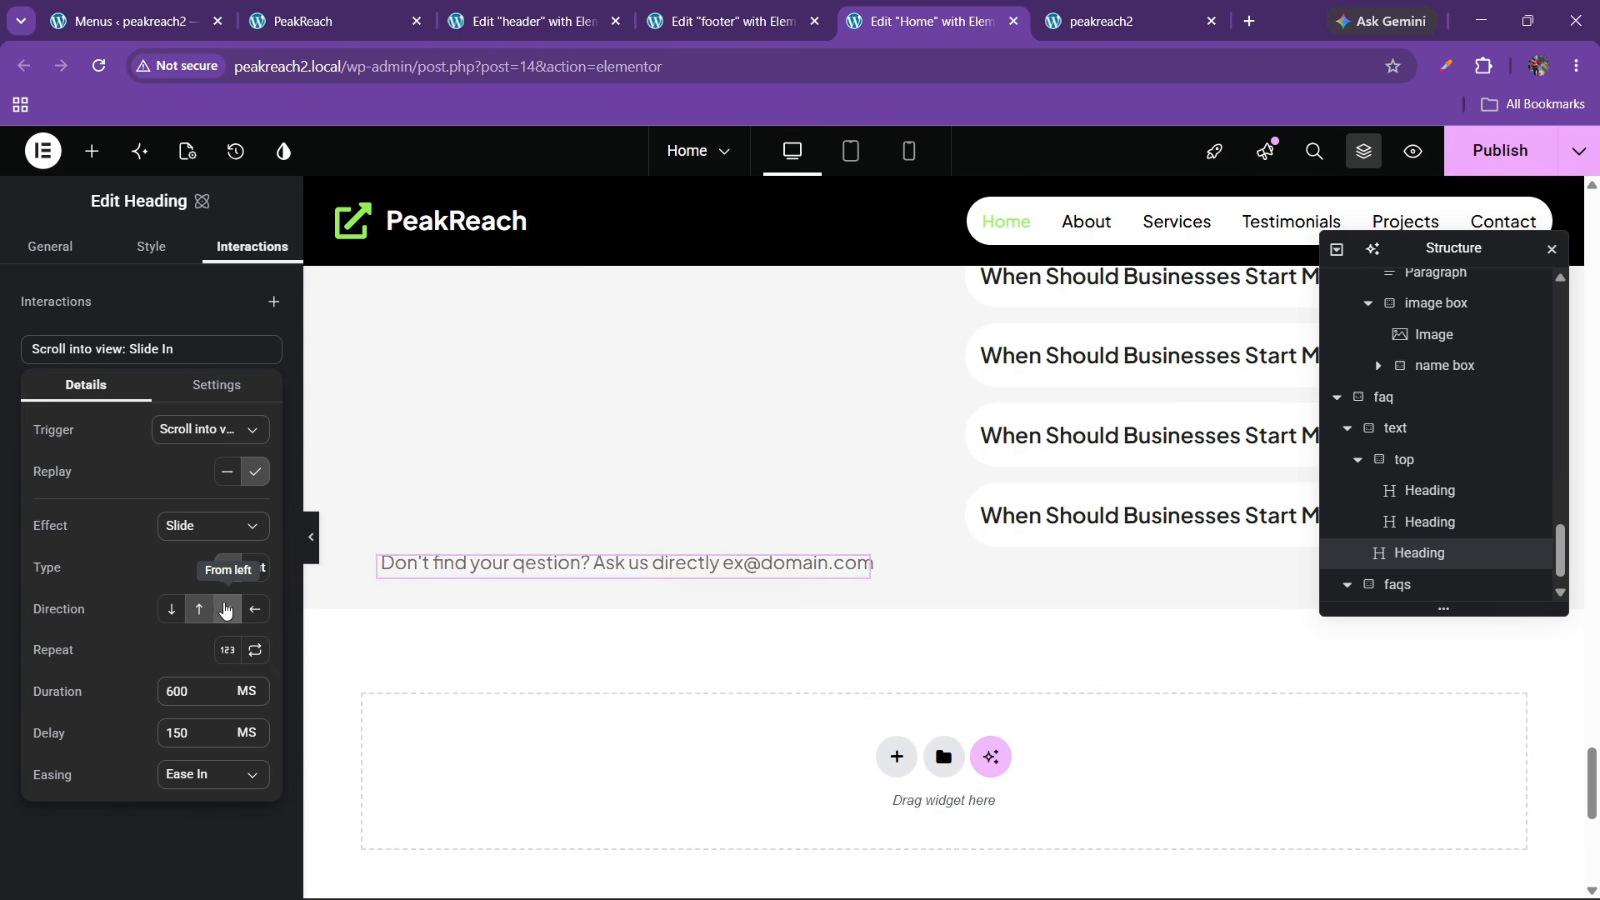
left_click(256, 613)
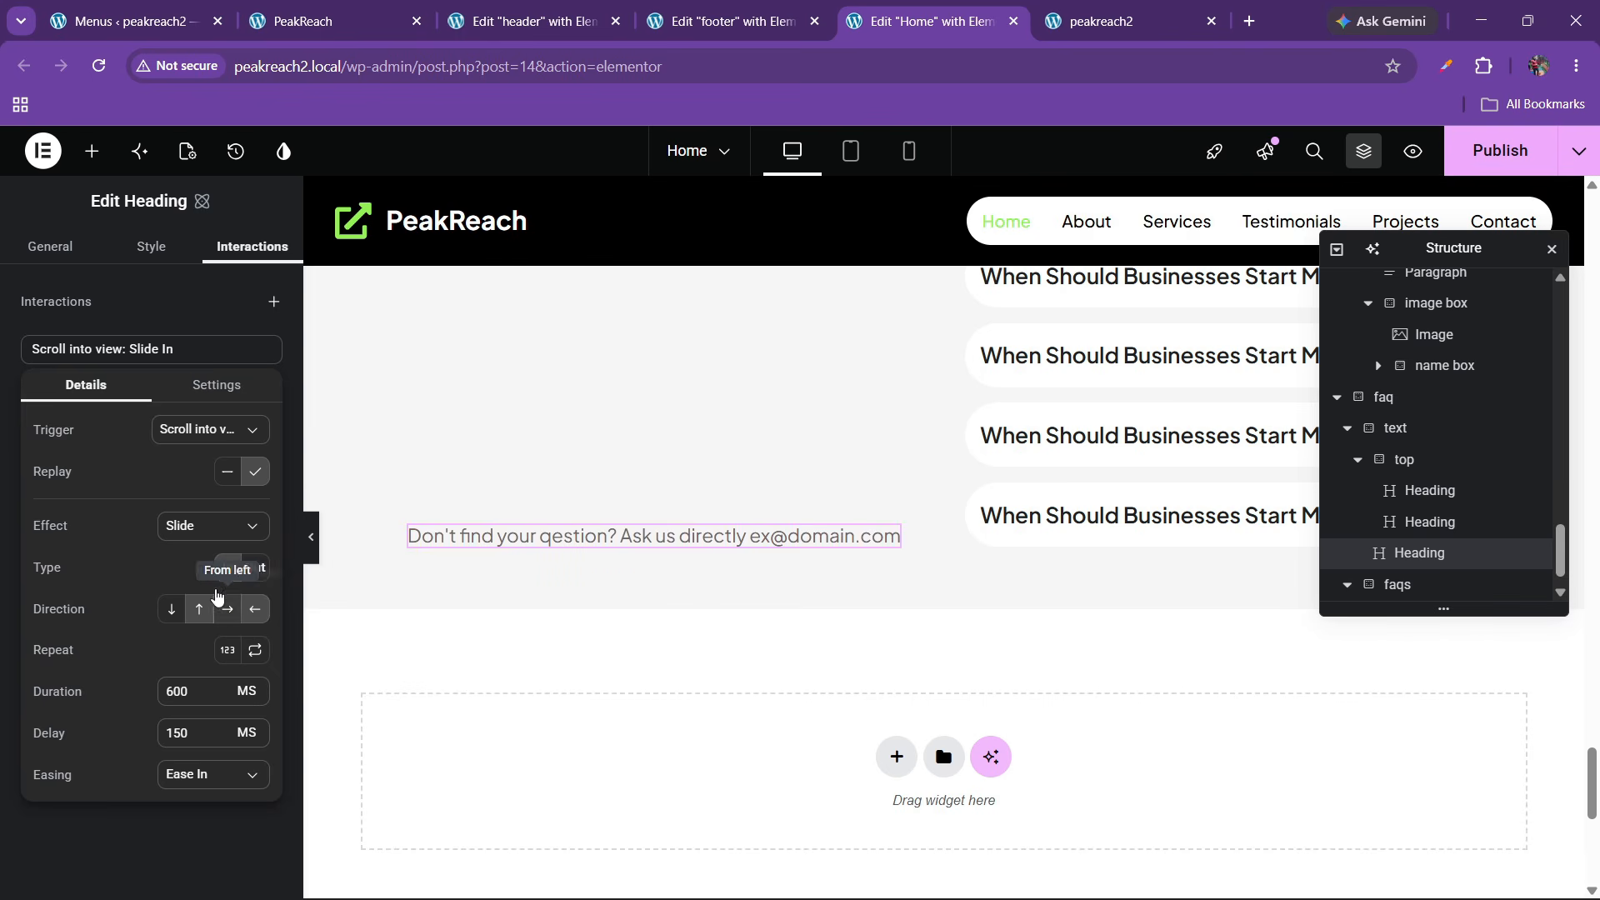
left_click(202, 533)
left_click(188, 565)
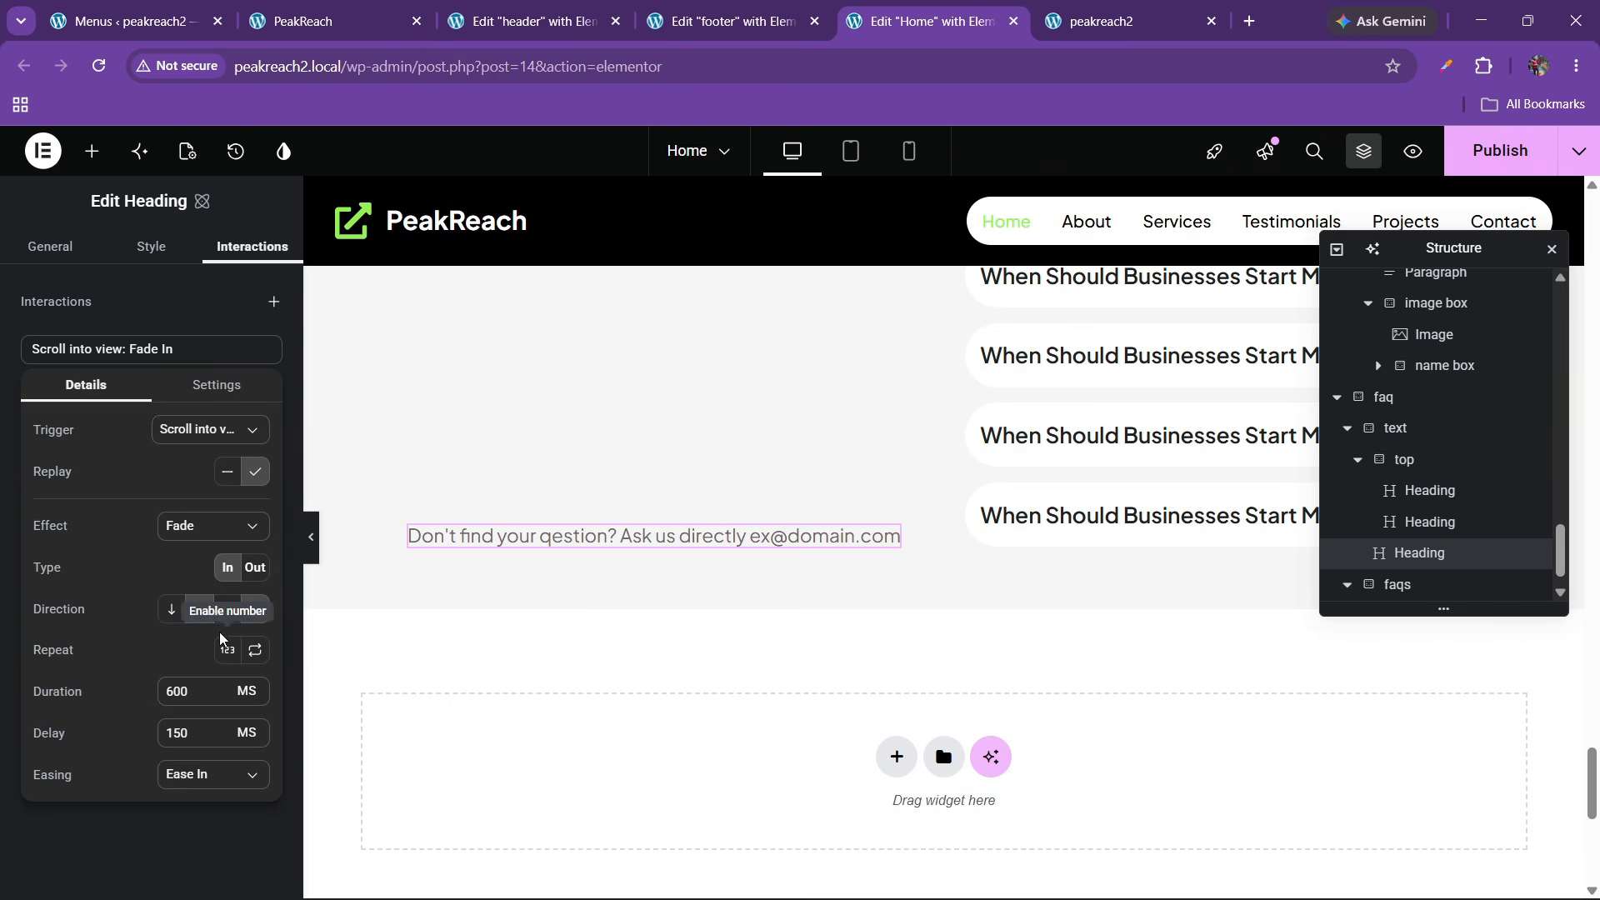
left_click(201, 613)
left_click(257, 618)
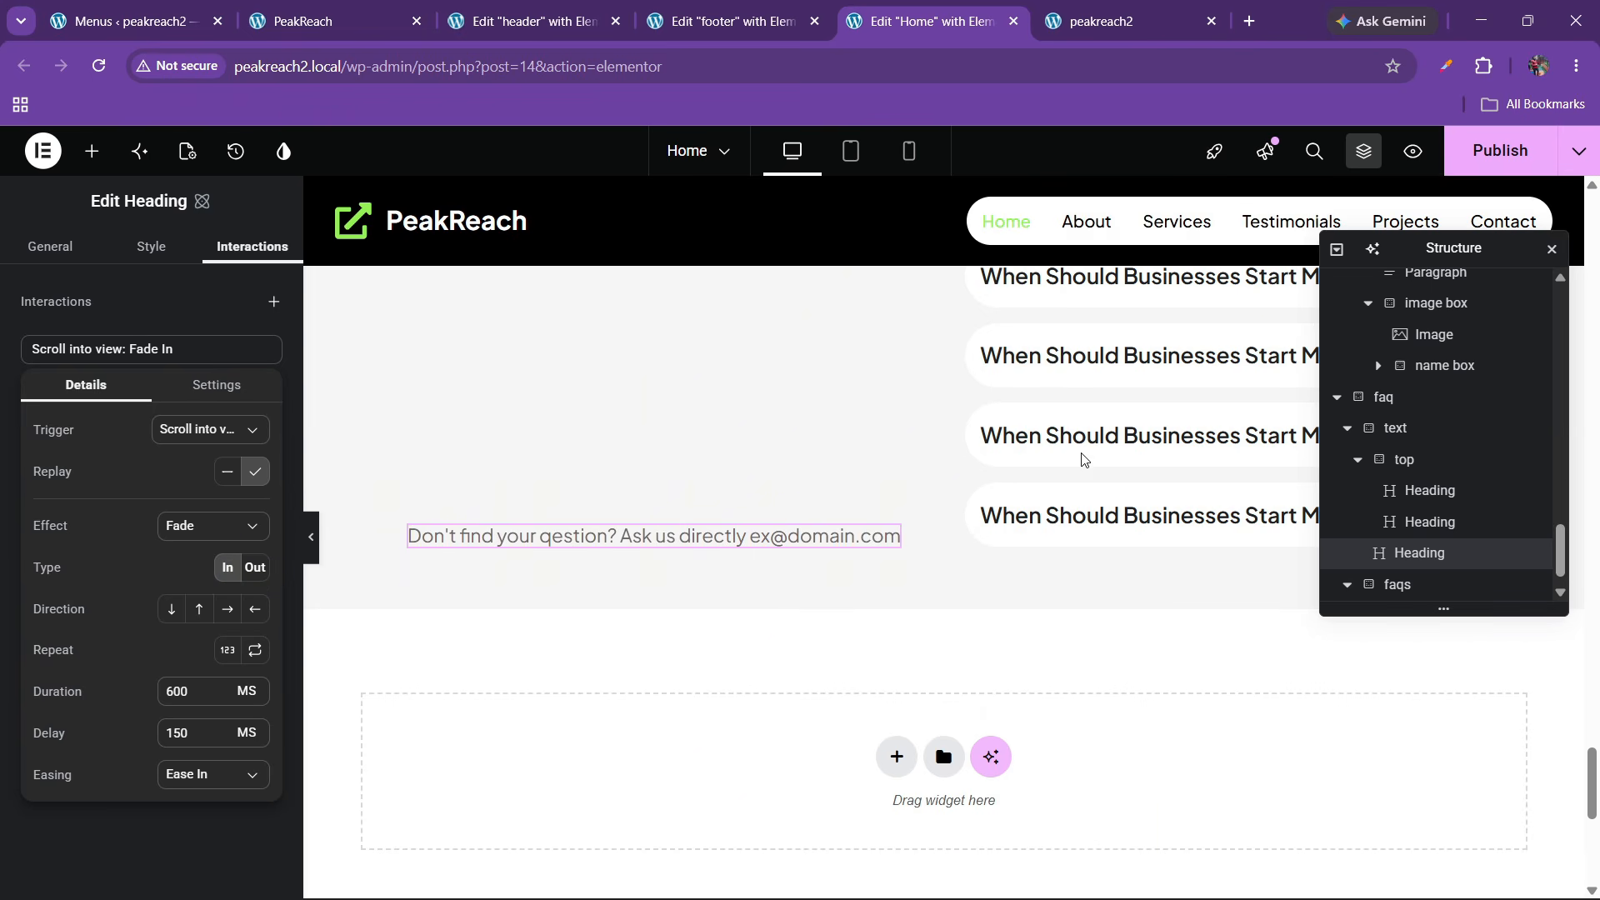
left_click(934, 465)
Give the faqs container a replaying Scroll into view fade with 200 ms delay, then publish
scroll(938, 468, "up", 5)
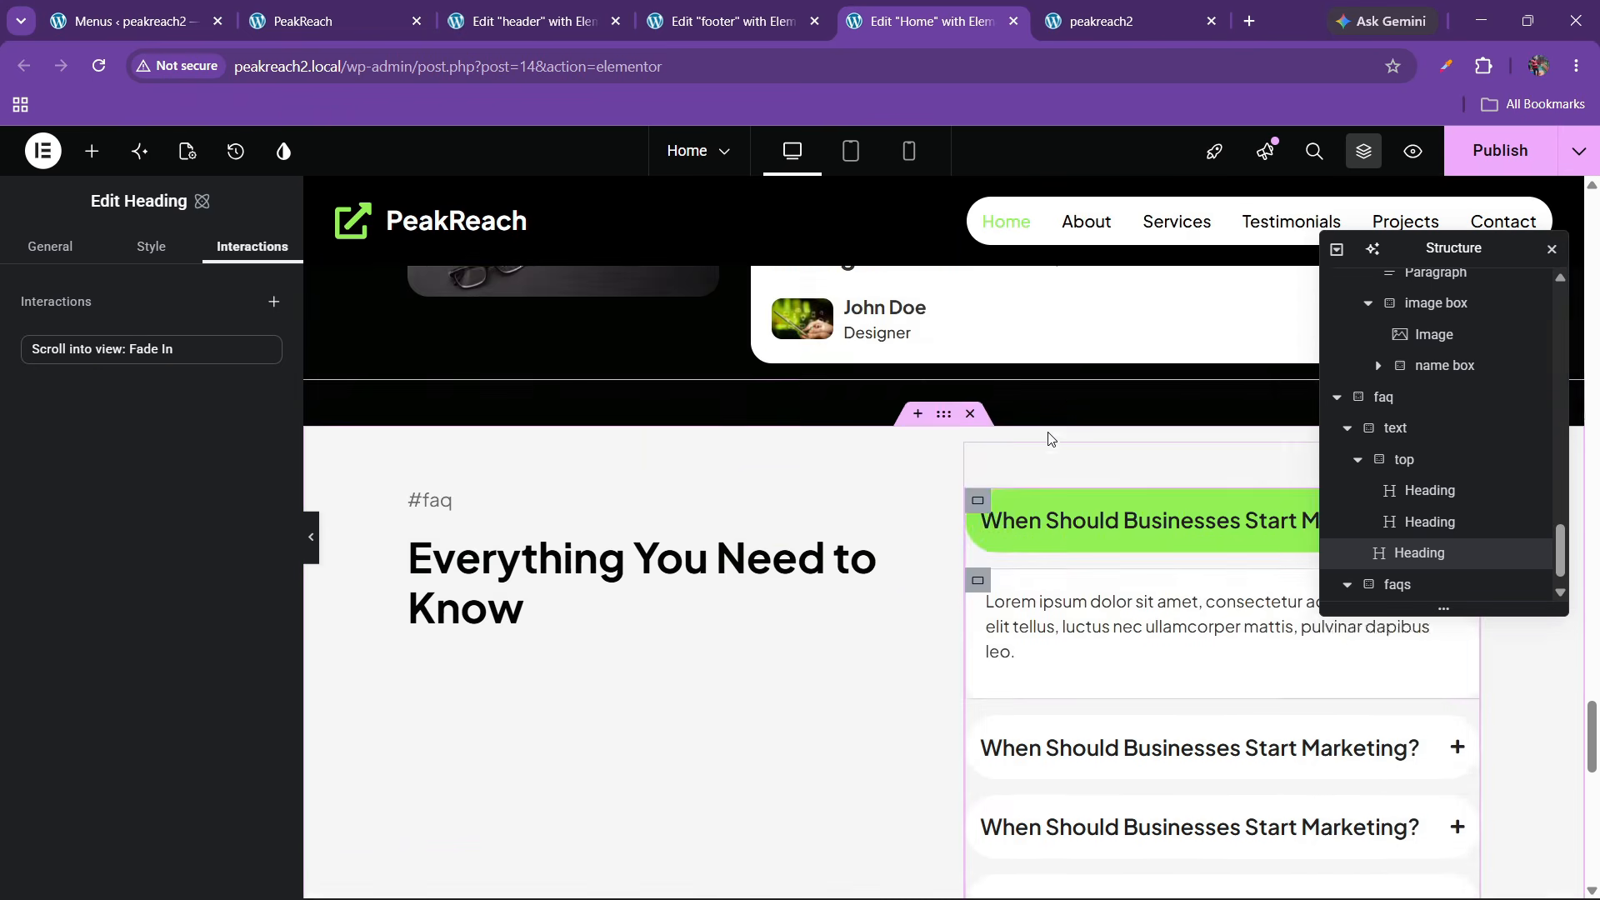
left_click(1153, 573)
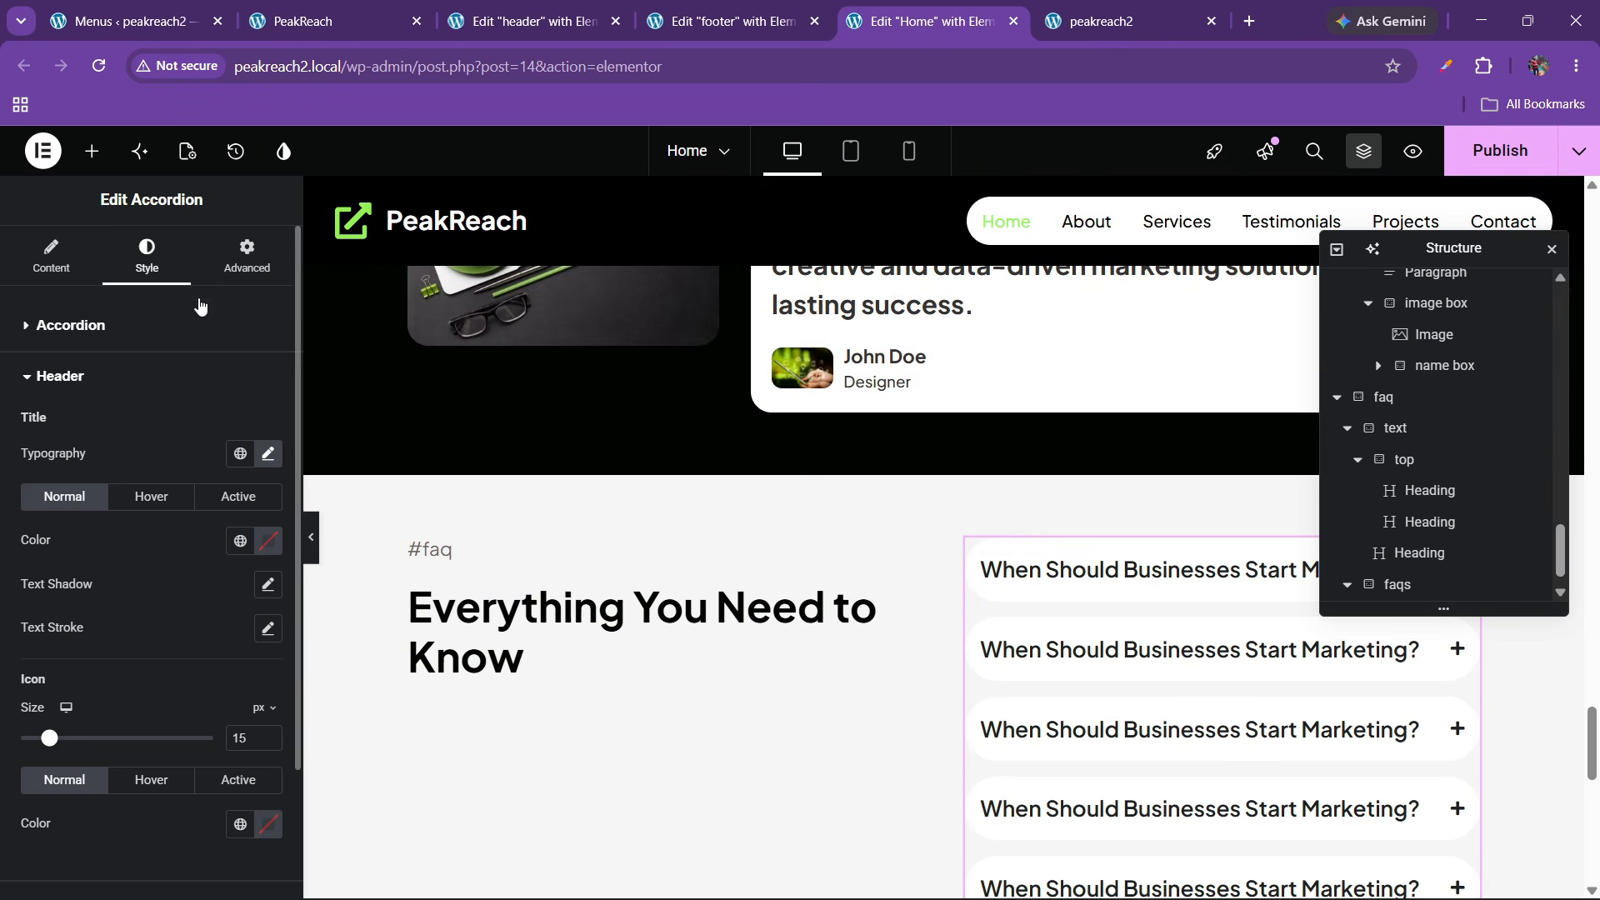
left_click(247, 259)
scroll(133, 550, "down", 4)
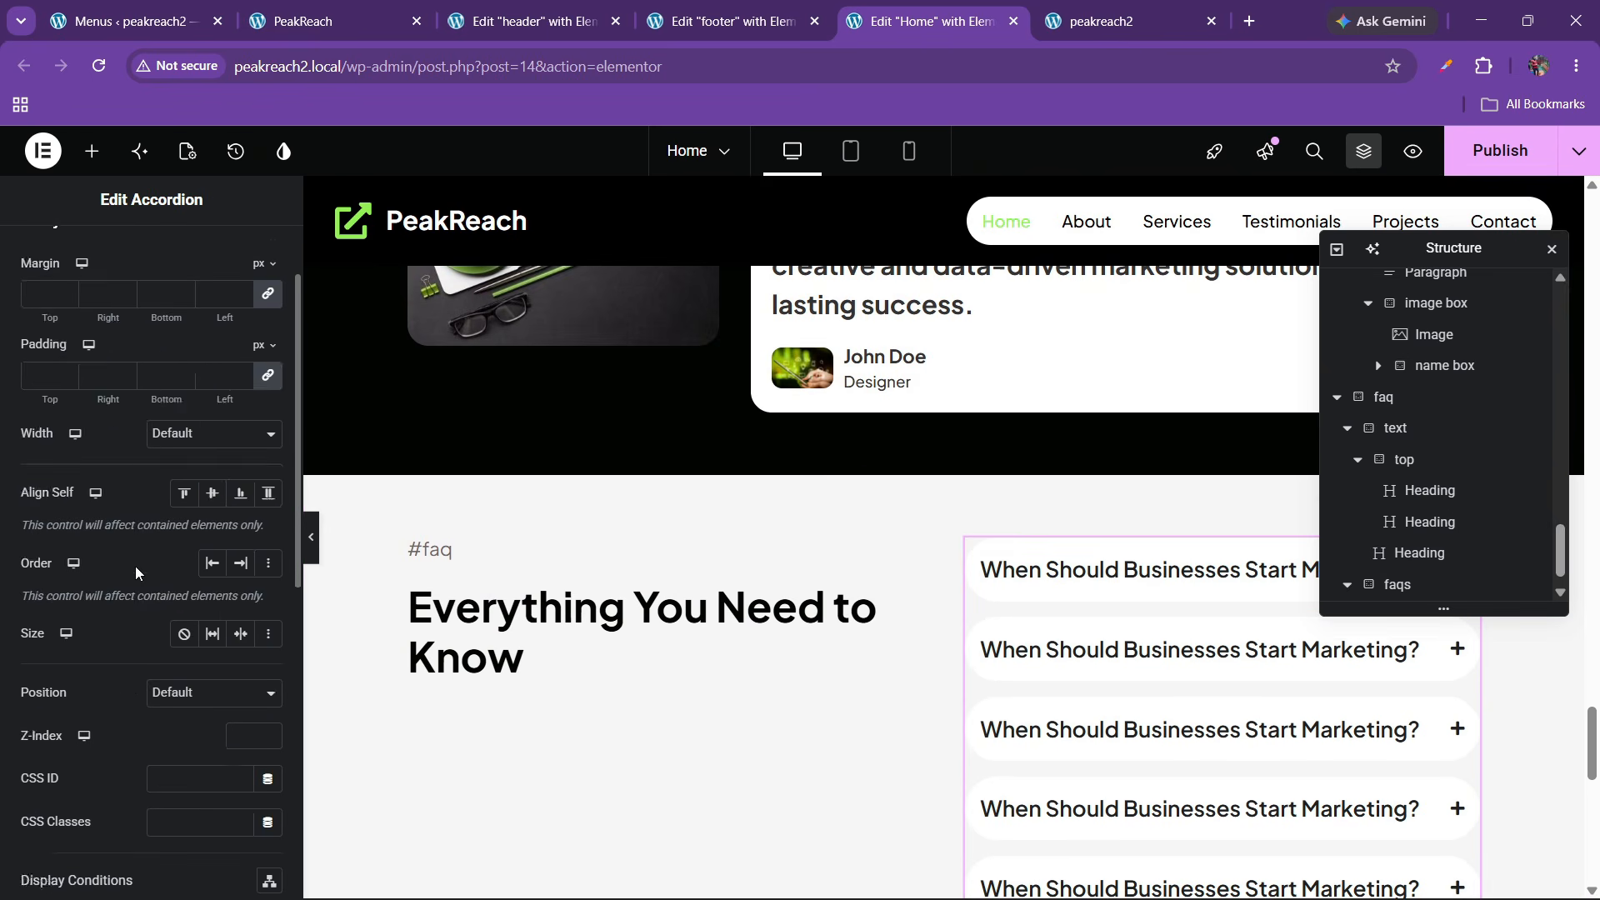
scroll(121, 580, "down", 3)
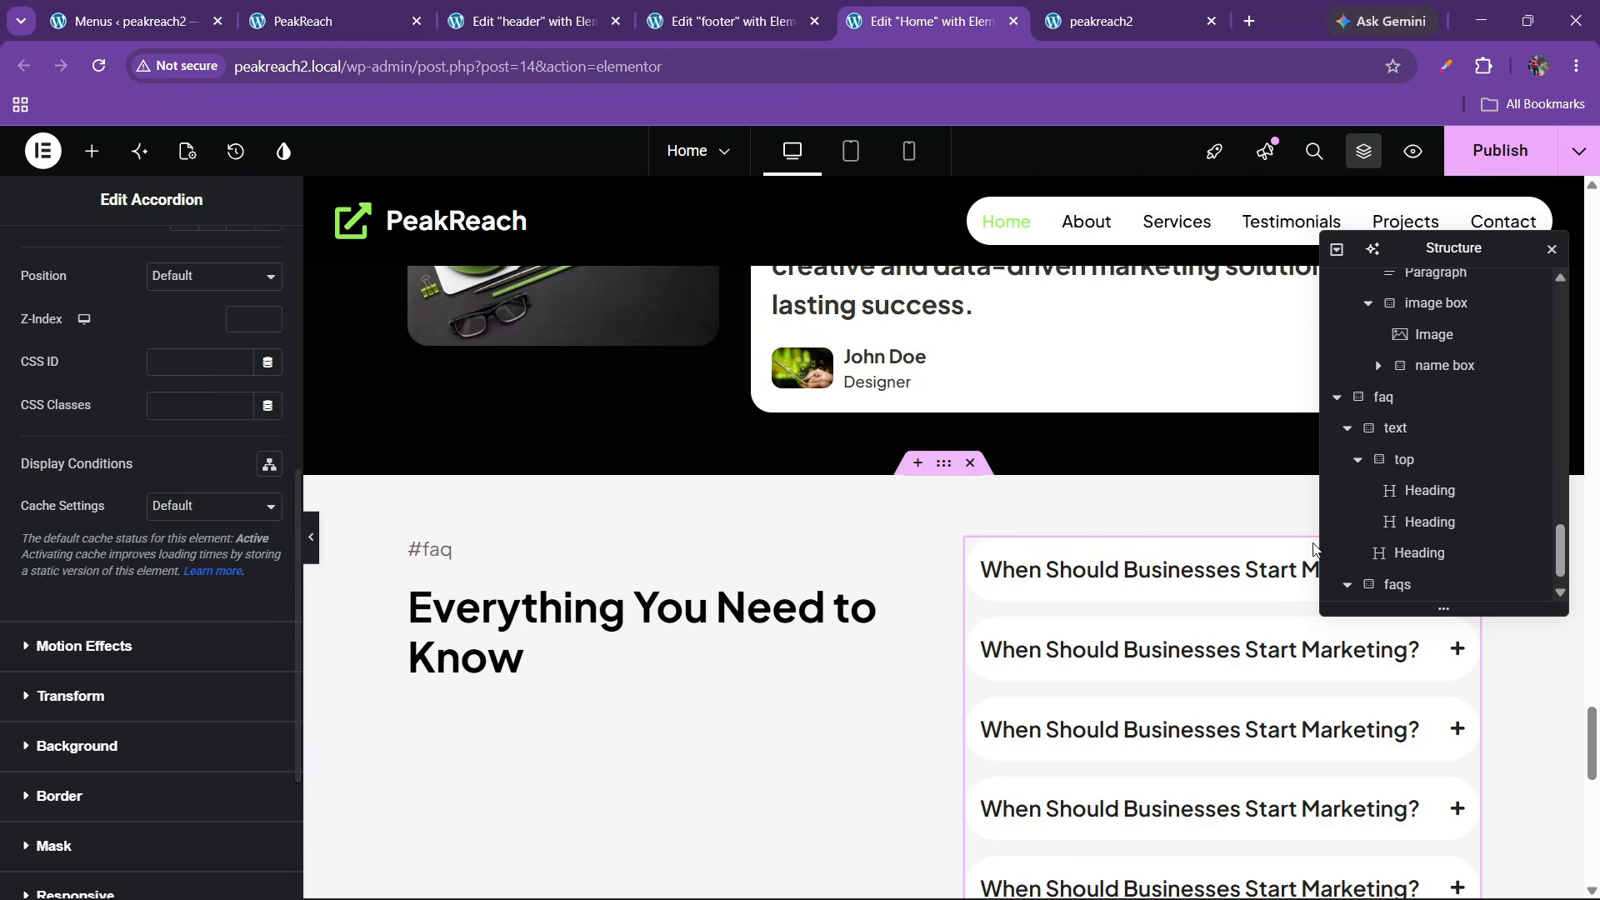
scroll(1424, 550, "down", 1)
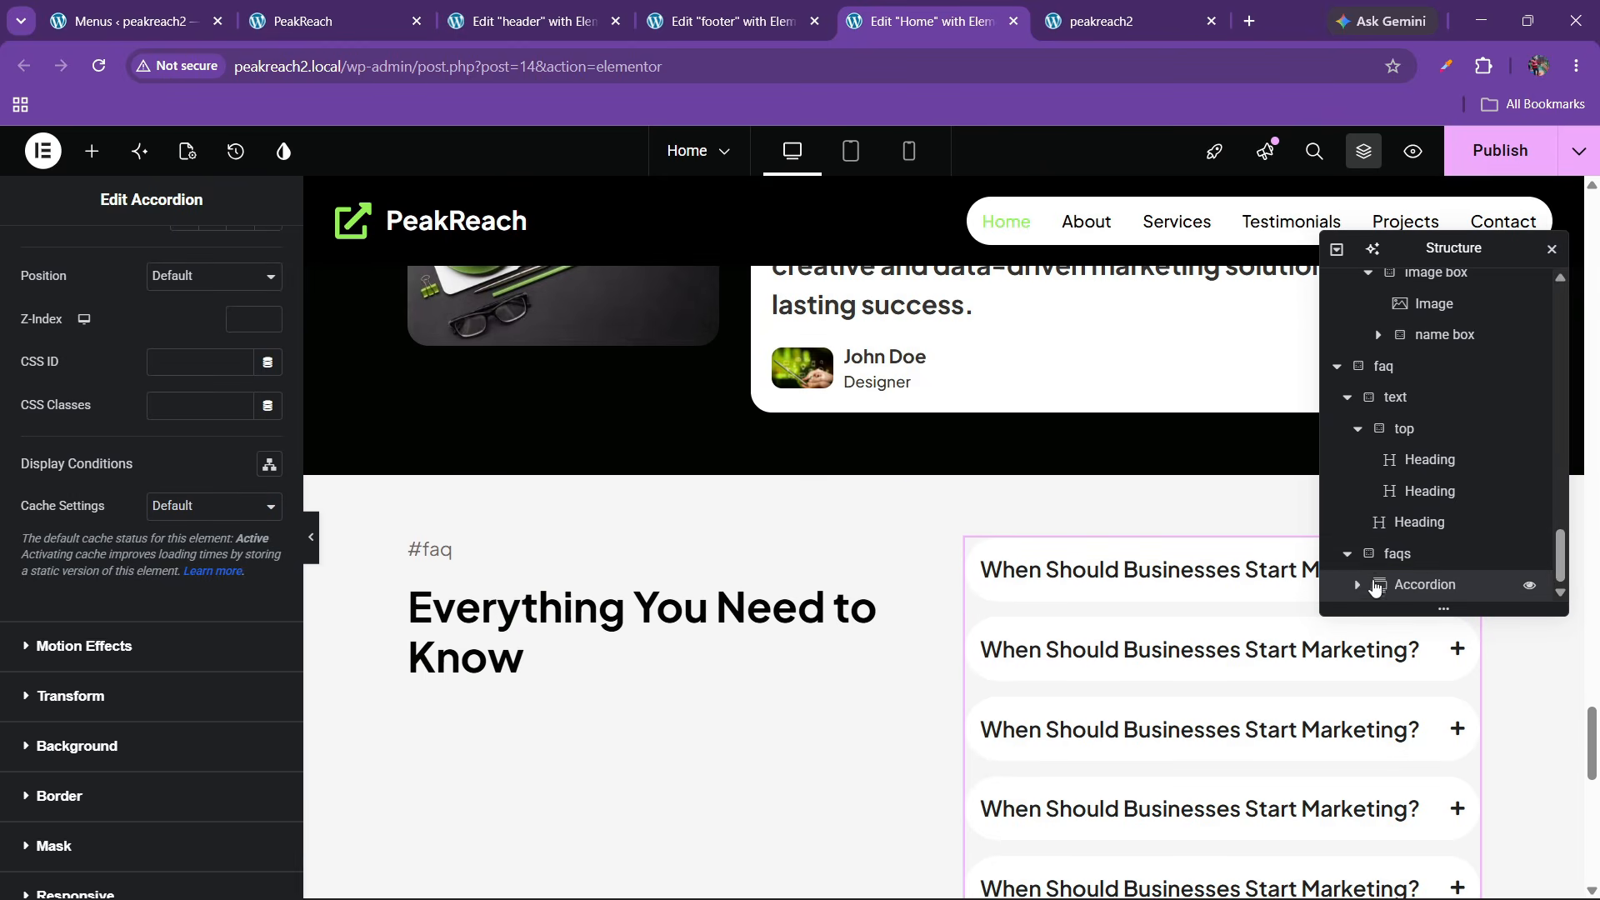
left_click(1399, 556)
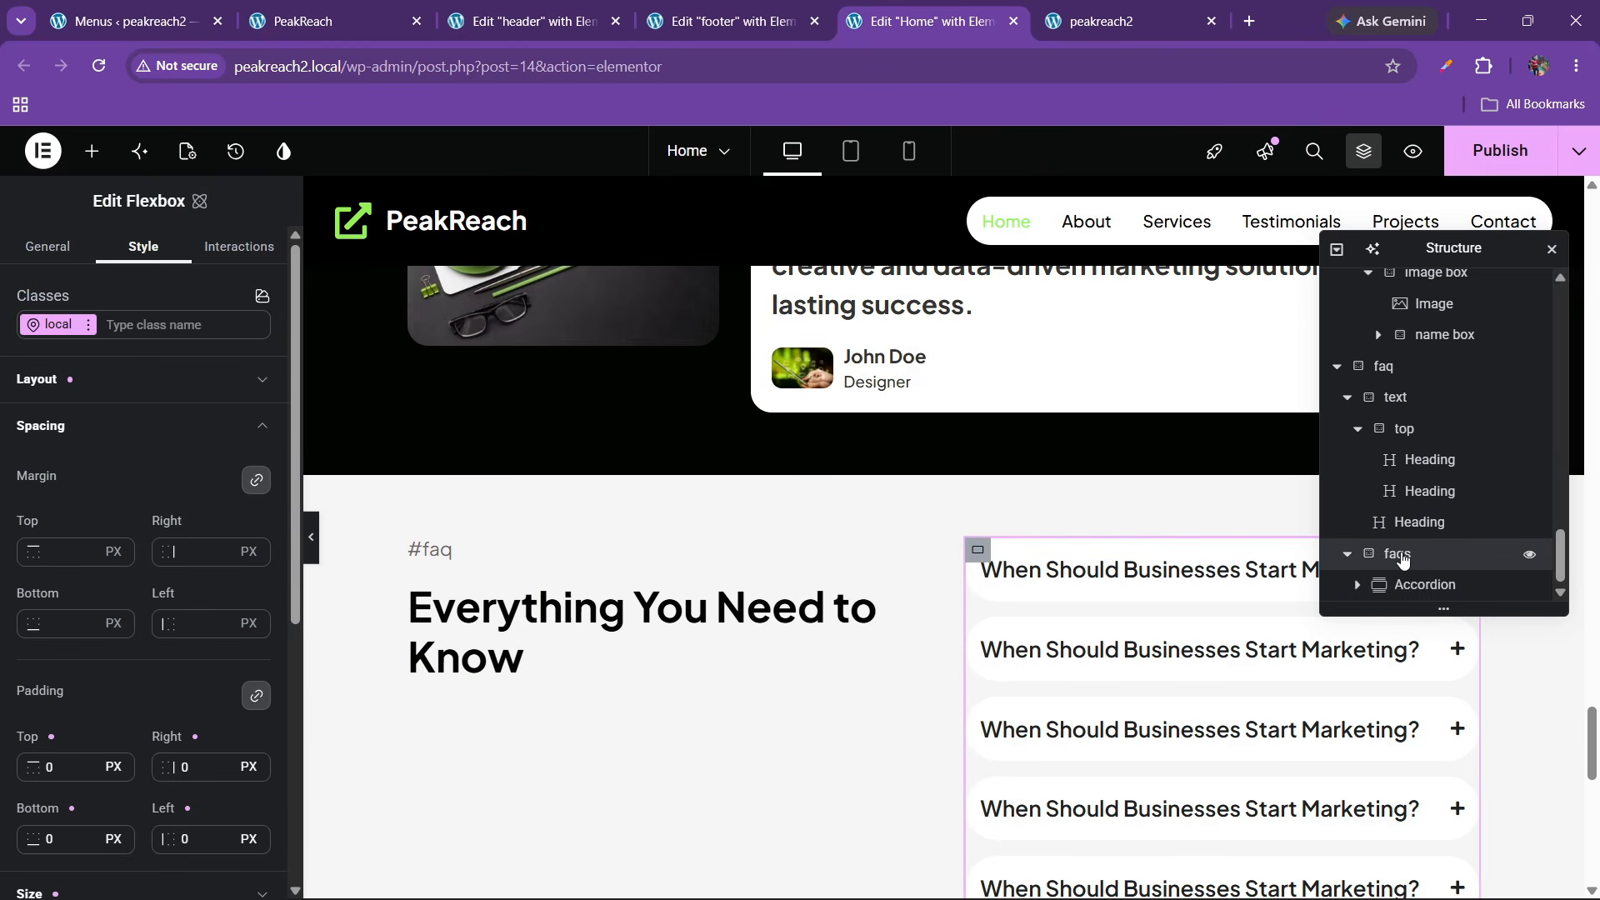
left_click(233, 249)
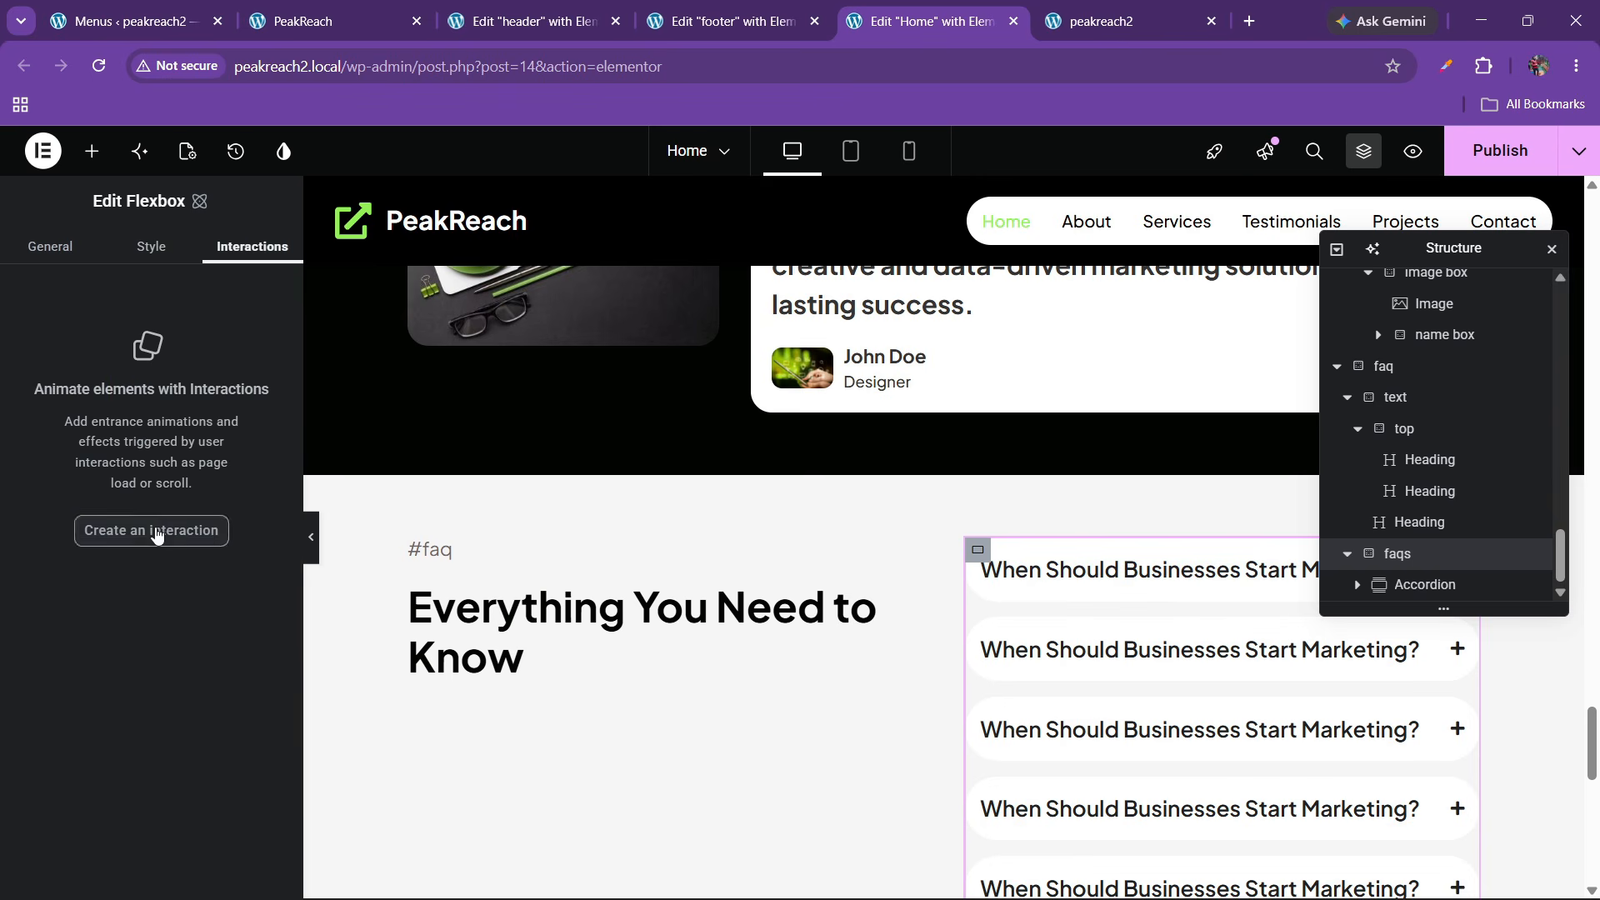
left_click(153, 528)
left_click(240, 421)
left_click(214, 502)
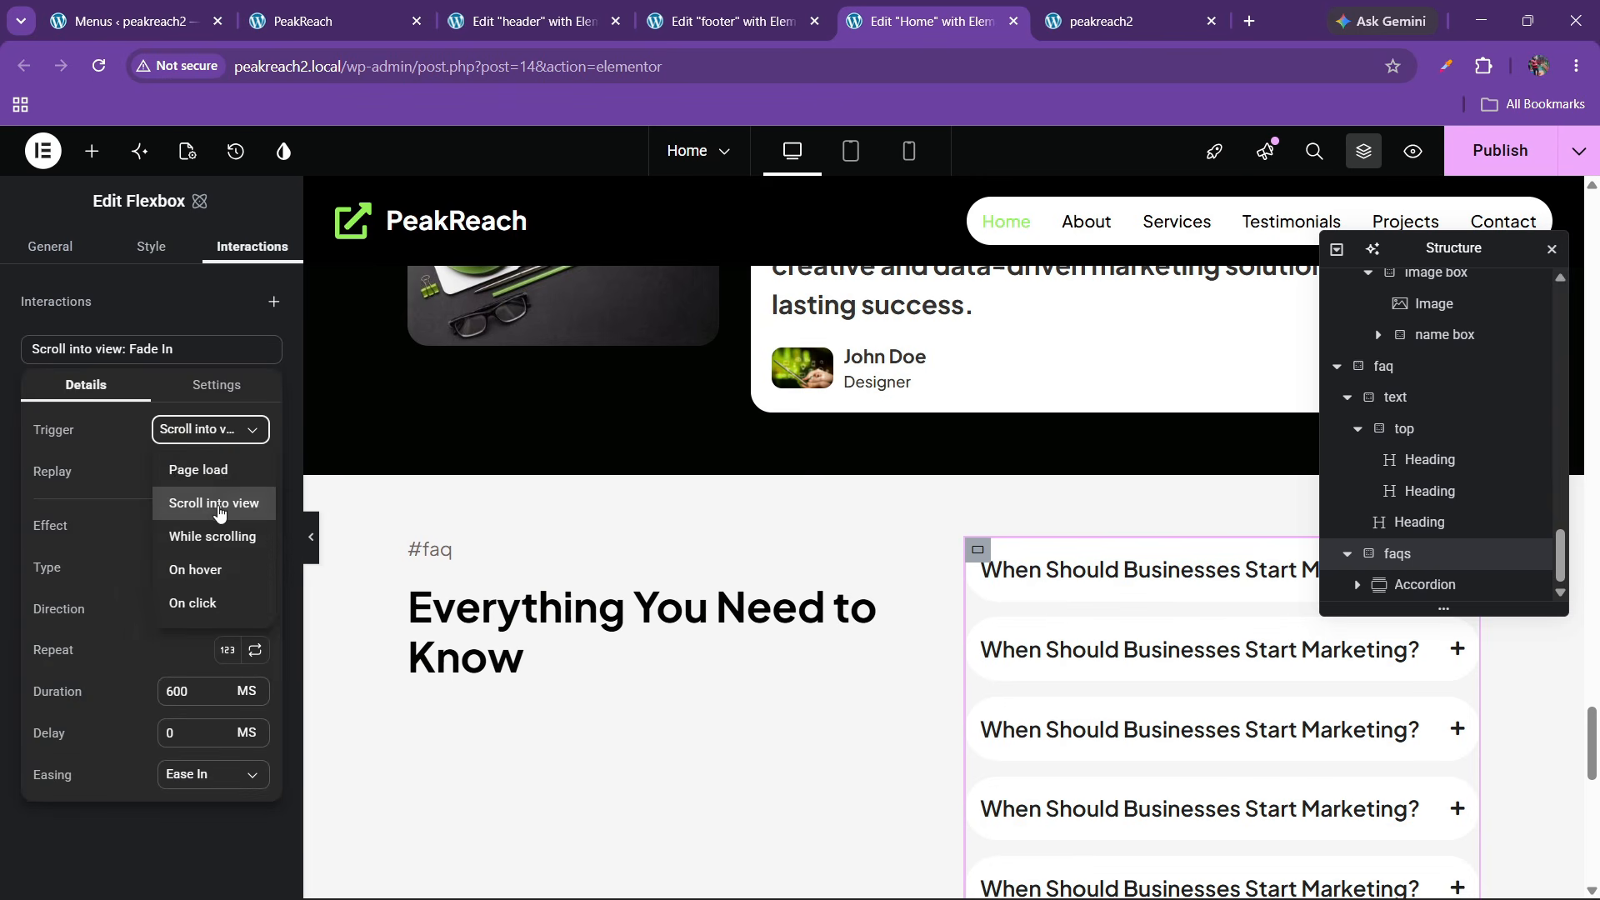
left_click(255, 472)
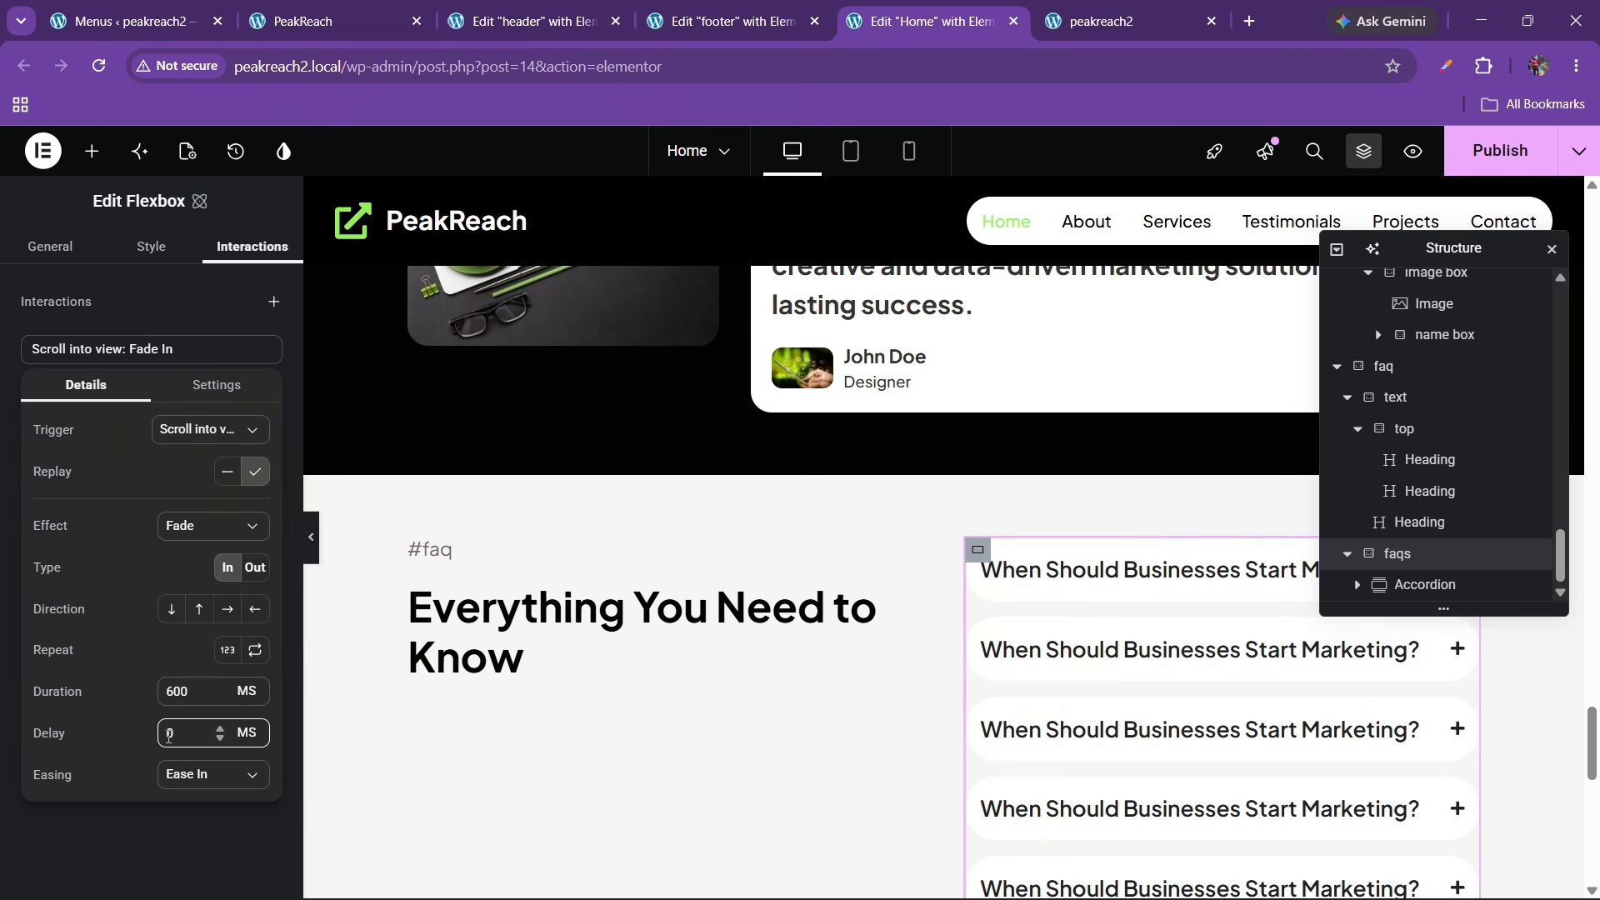
type("200")
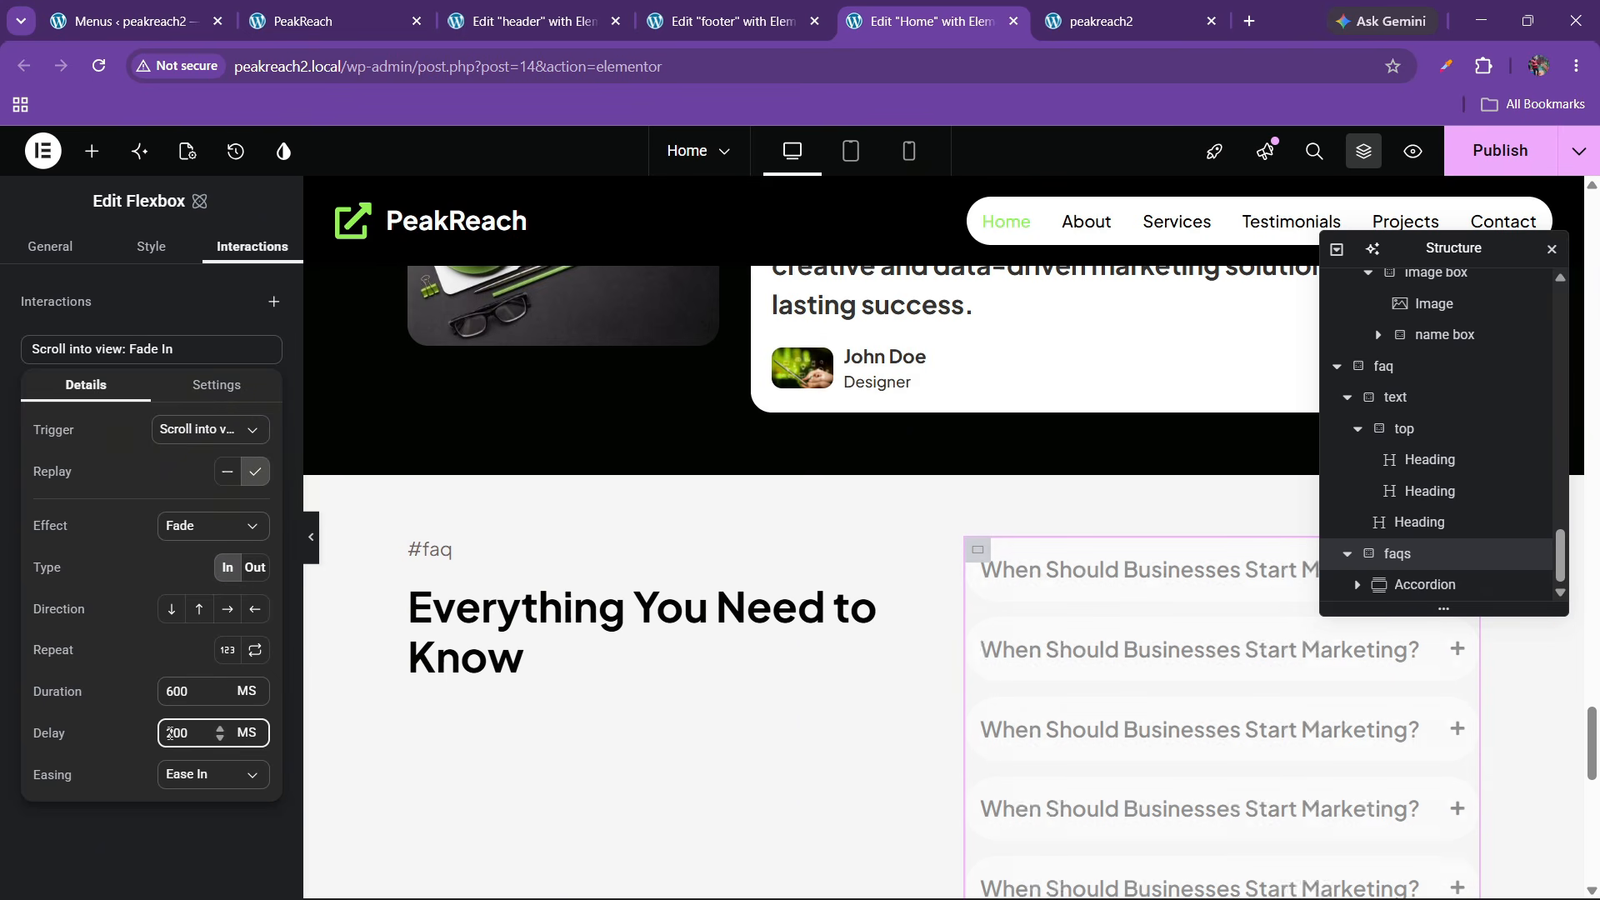
left_click(1500, 150)
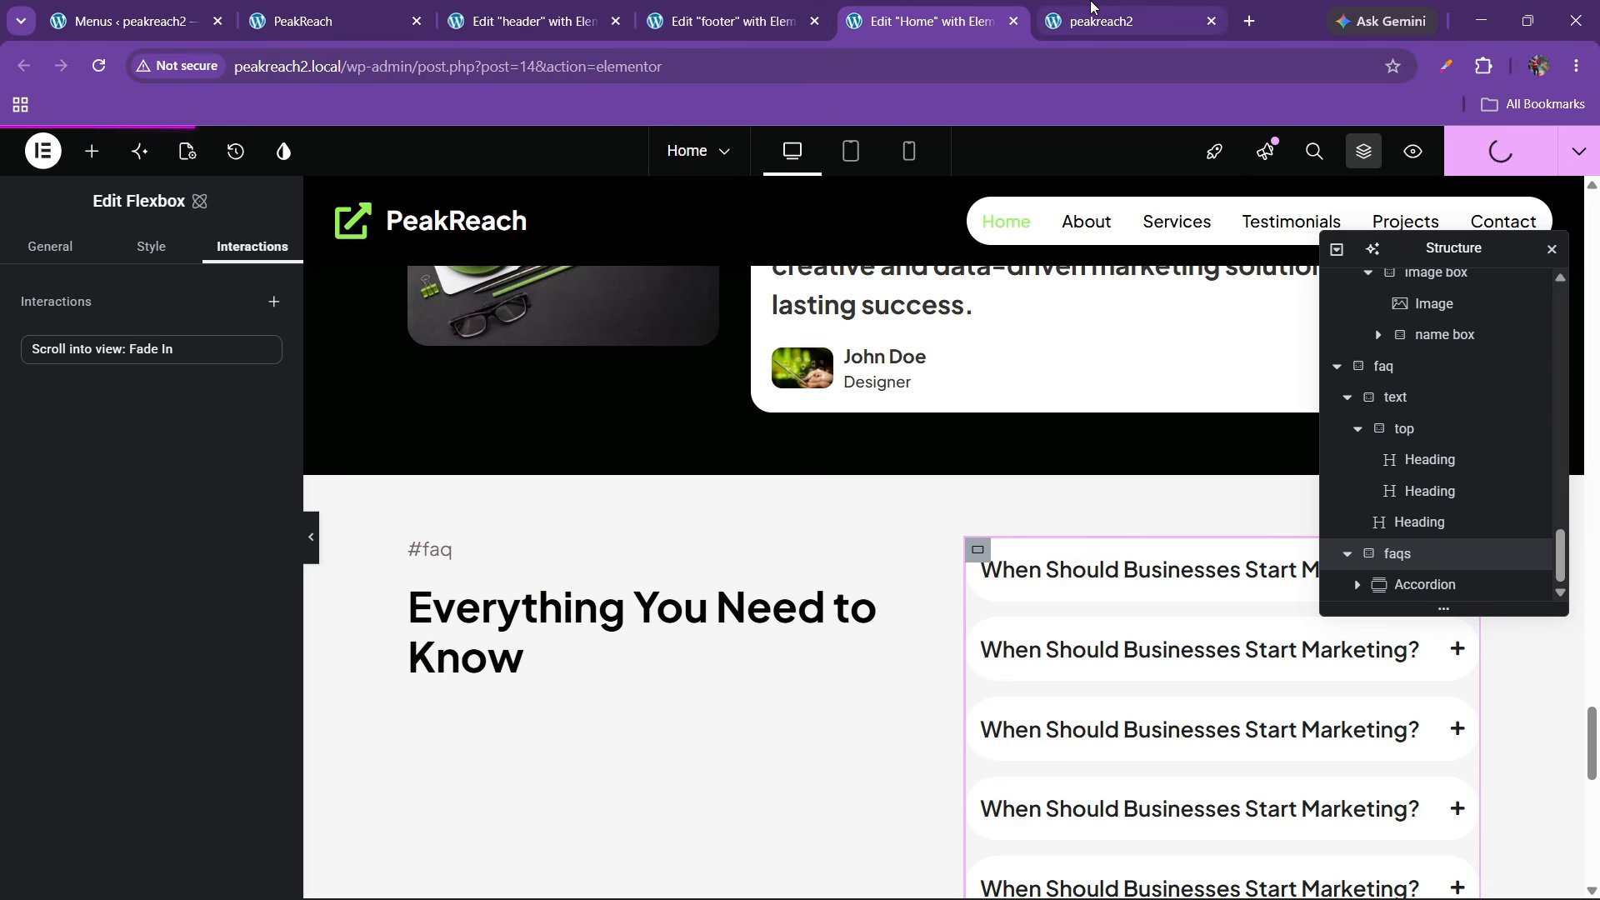
Reload the live peakreach2 home page and scroll past the FAQ fade-ins to the footer and back
left_click(1094, 18)
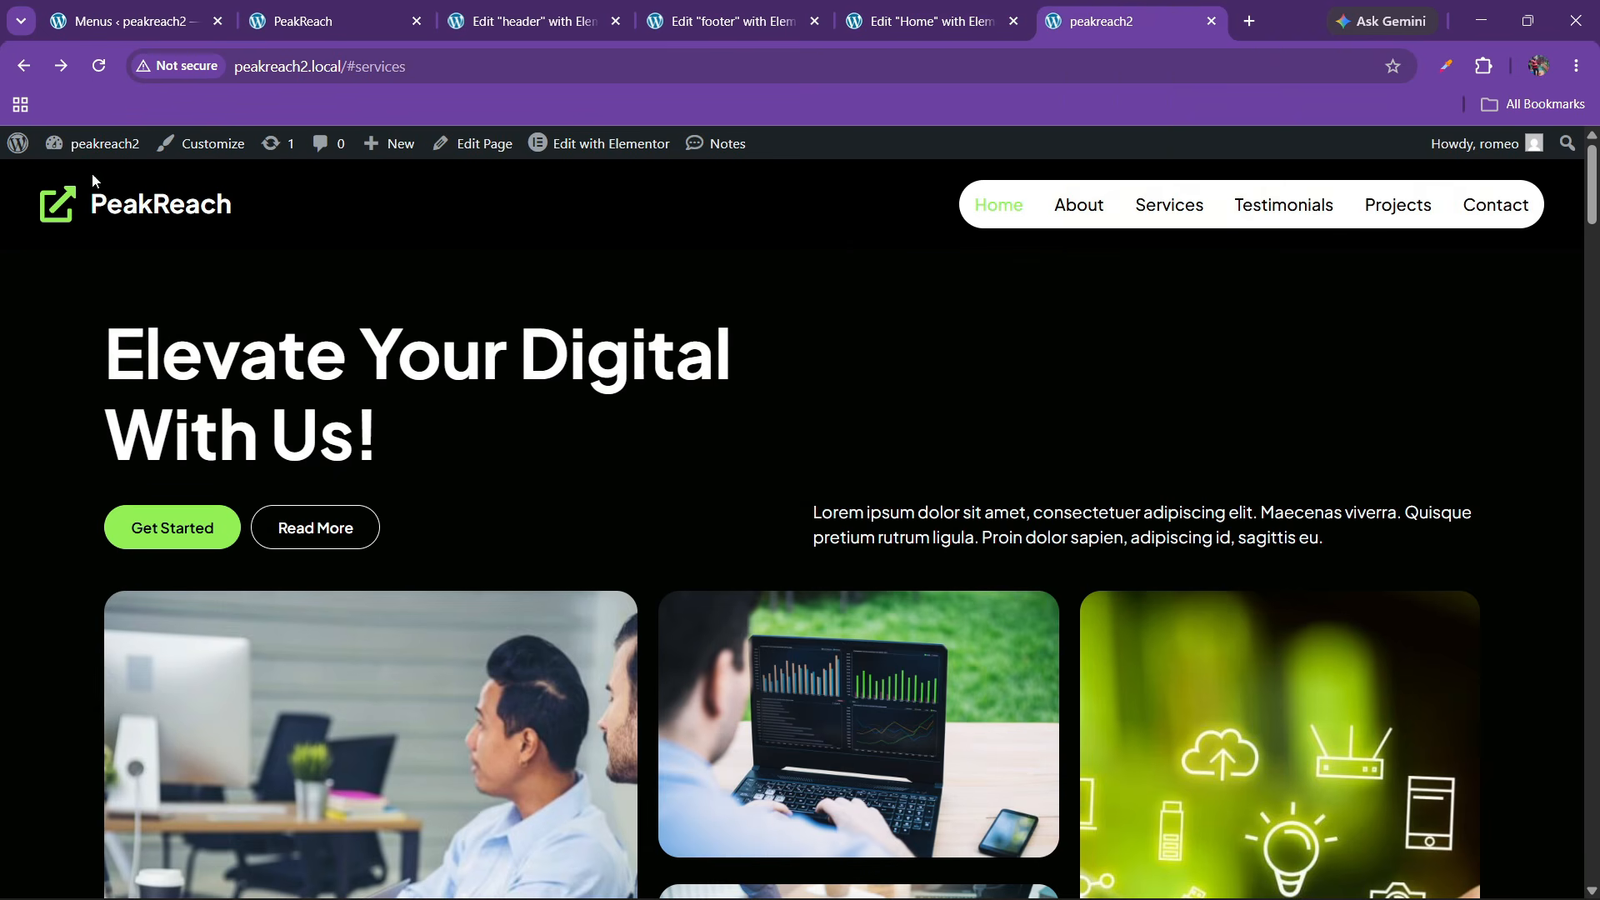
left_click(104, 65)
scroll(681, 542, "down", 10)
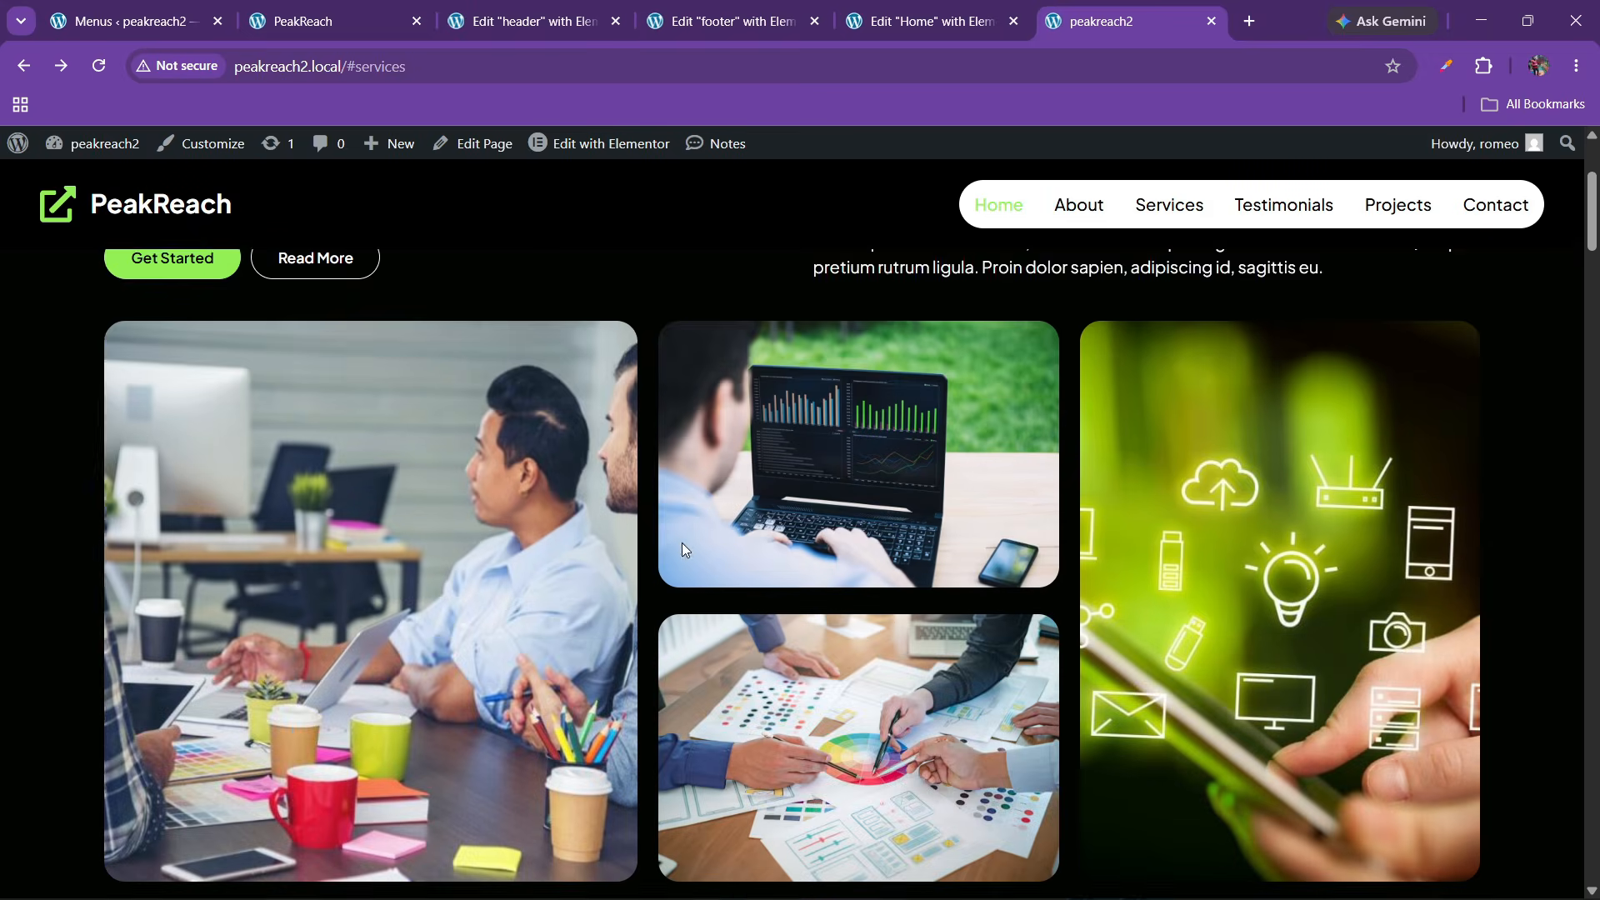
scroll(681, 542, "down", 15)
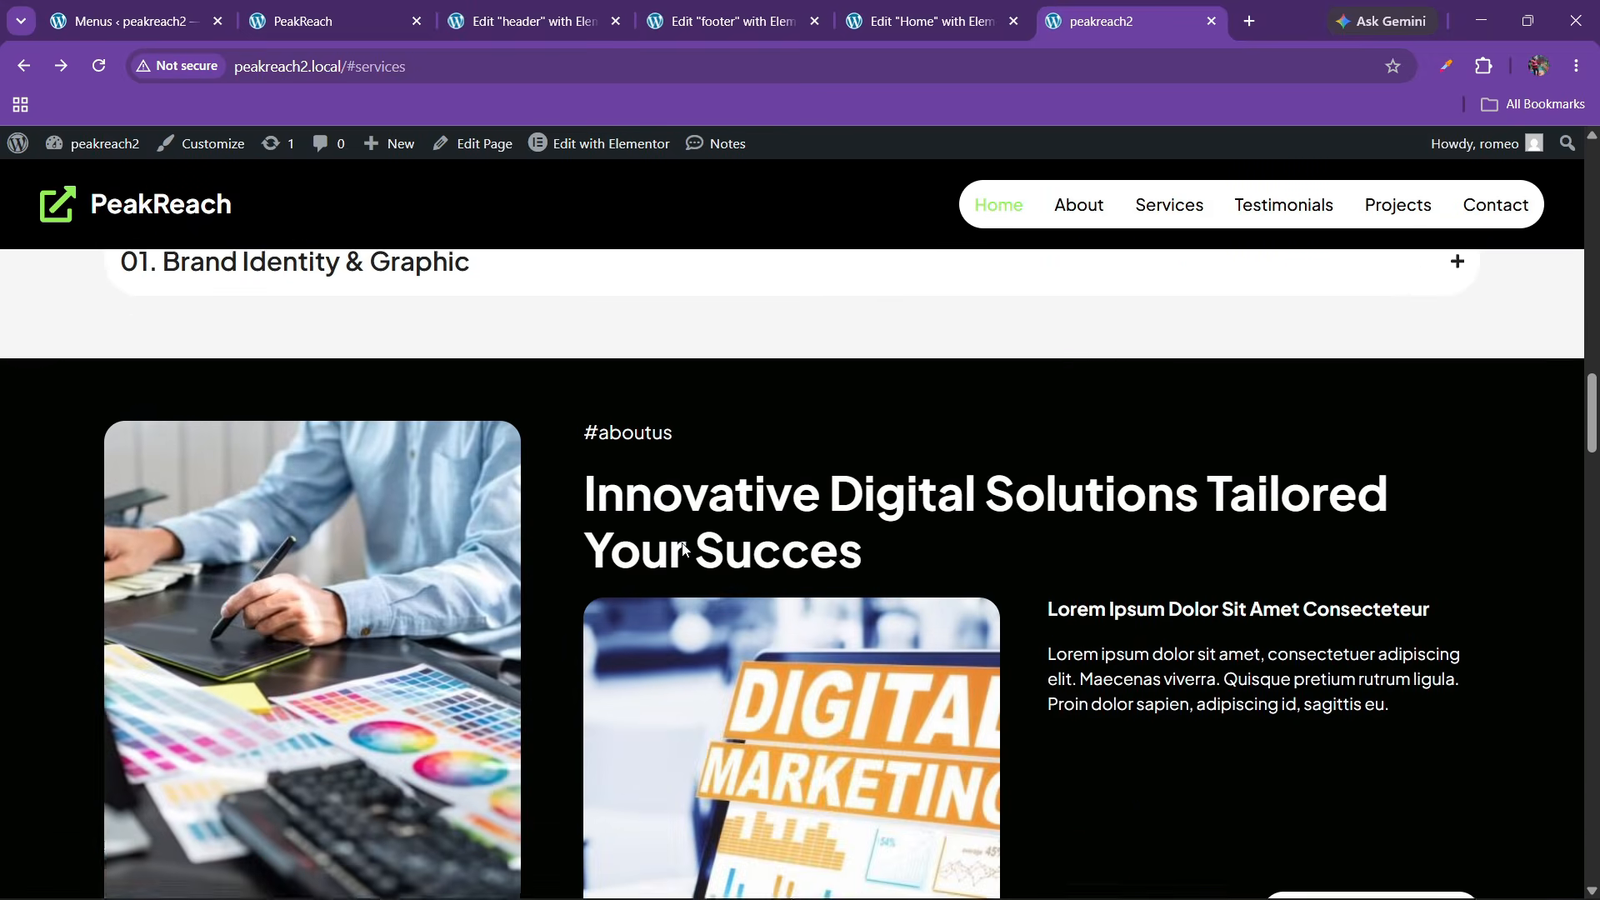
scroll(681, 543, "down", 15)
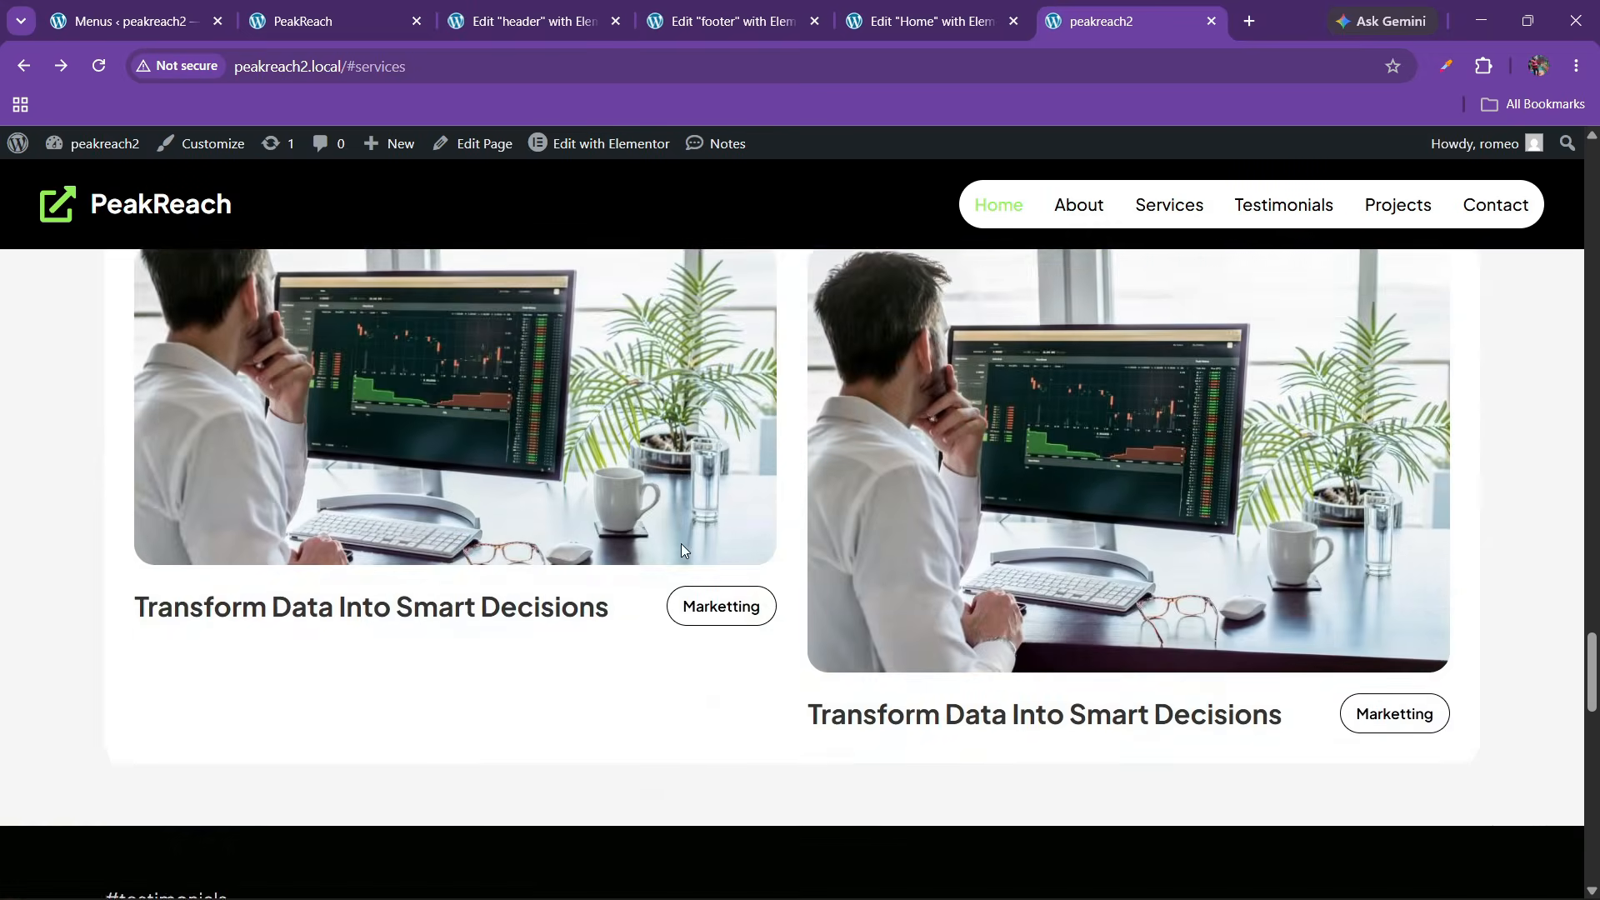
scroll(681, 551, "down", 15)
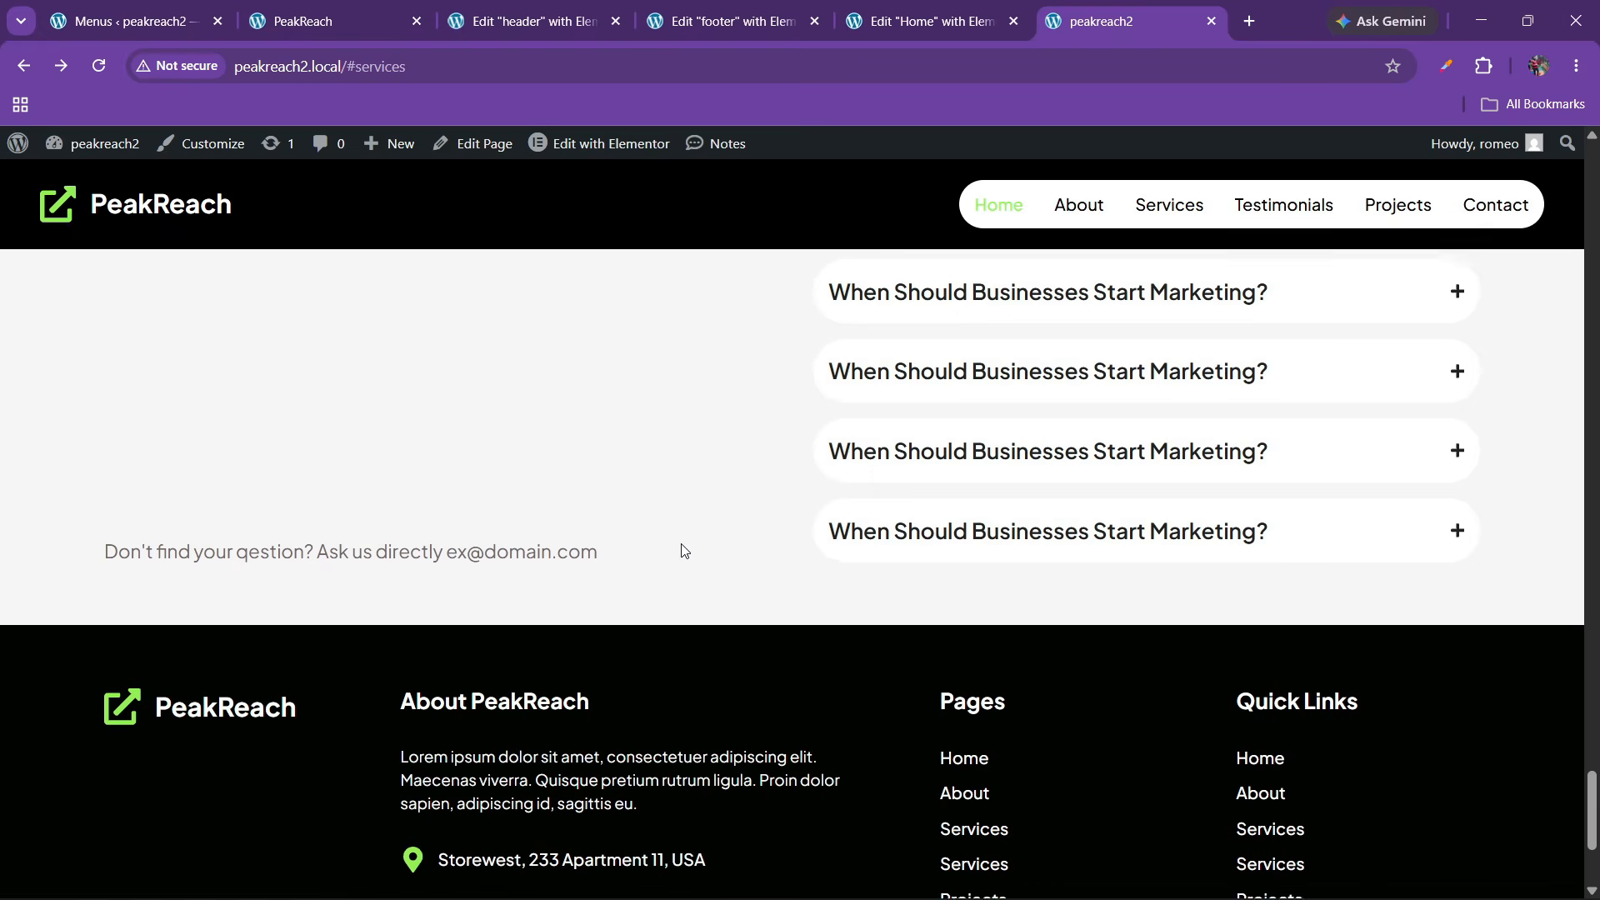
scroll(681, 550, "up", 20)
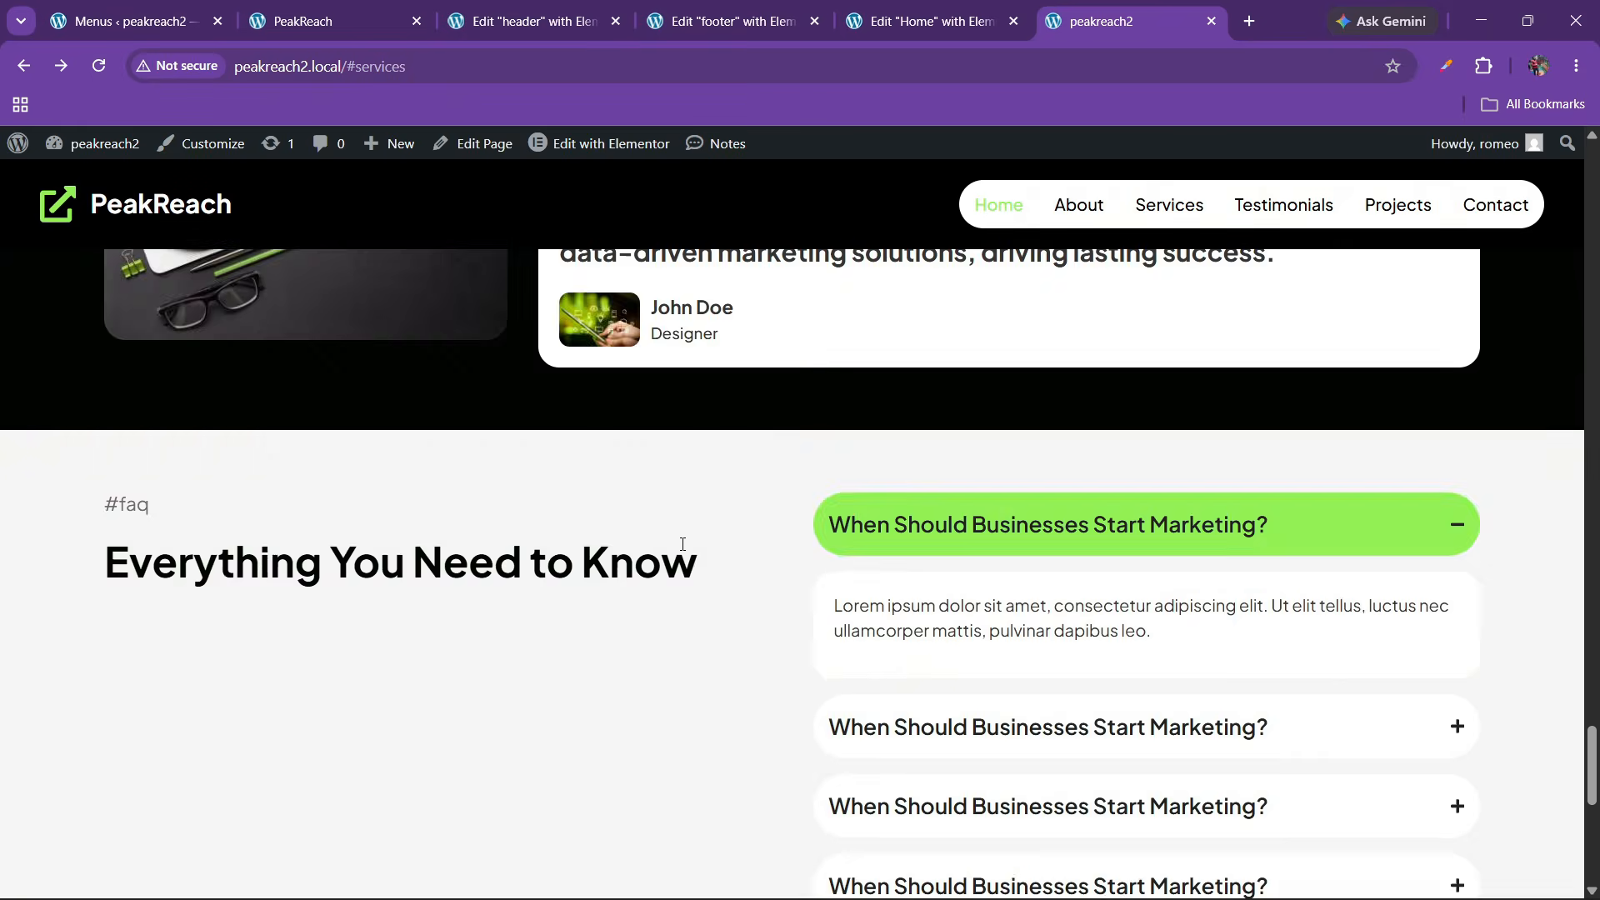
scroll(683, 546, "down", 10)
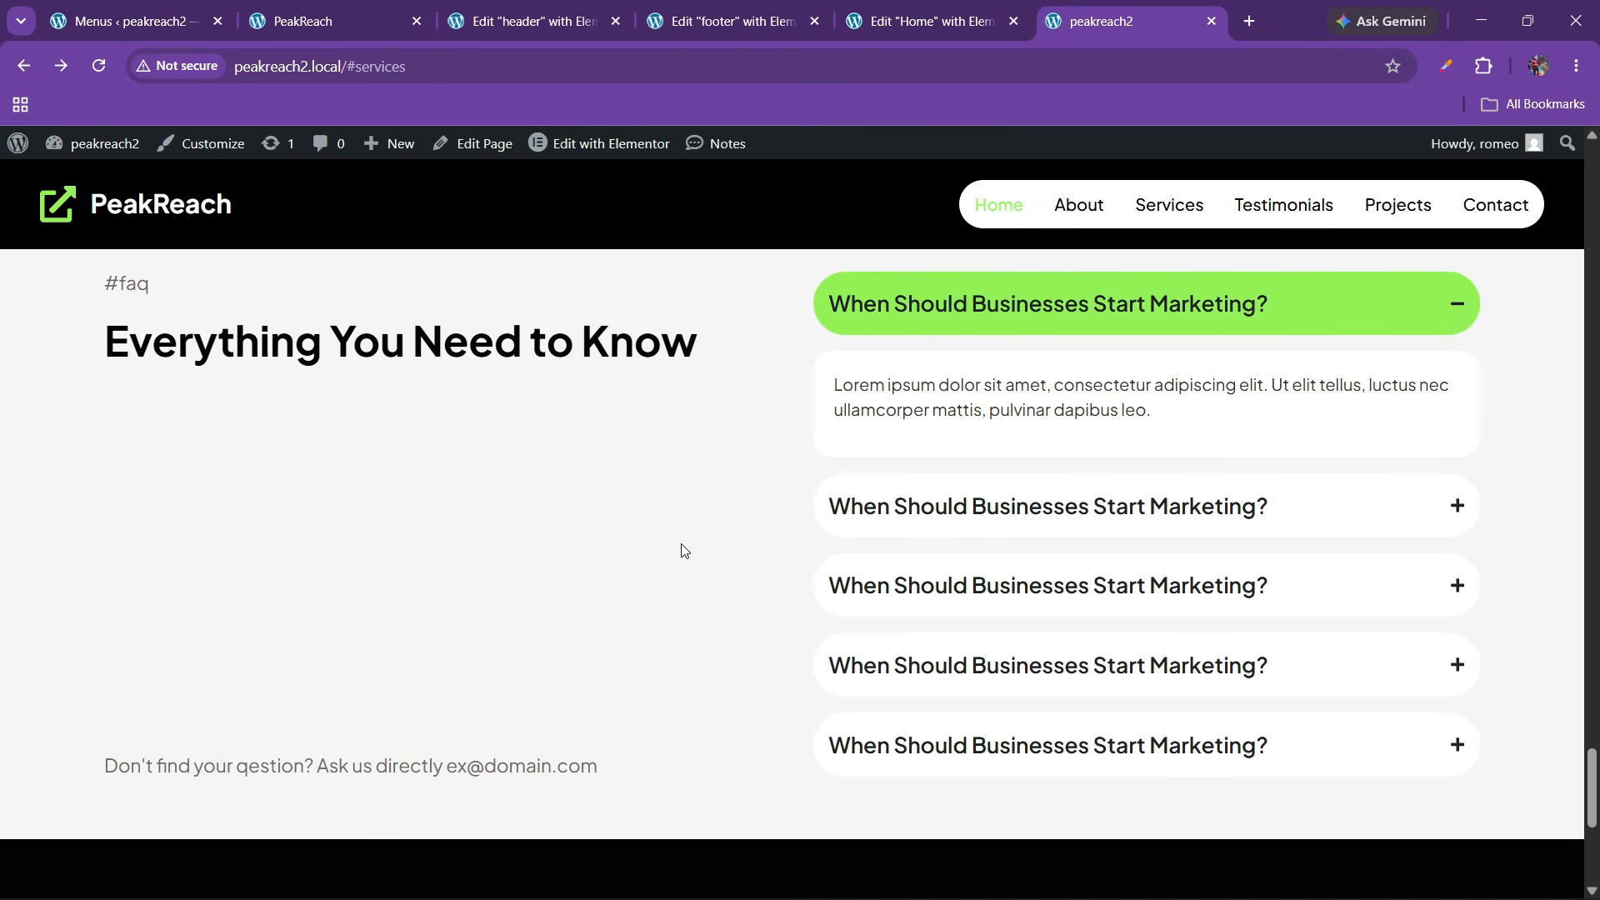
scroll(682, 545, "up", 10)
scroll(683, 546, "down", 1)
scroll(682, 545, "up", 1)
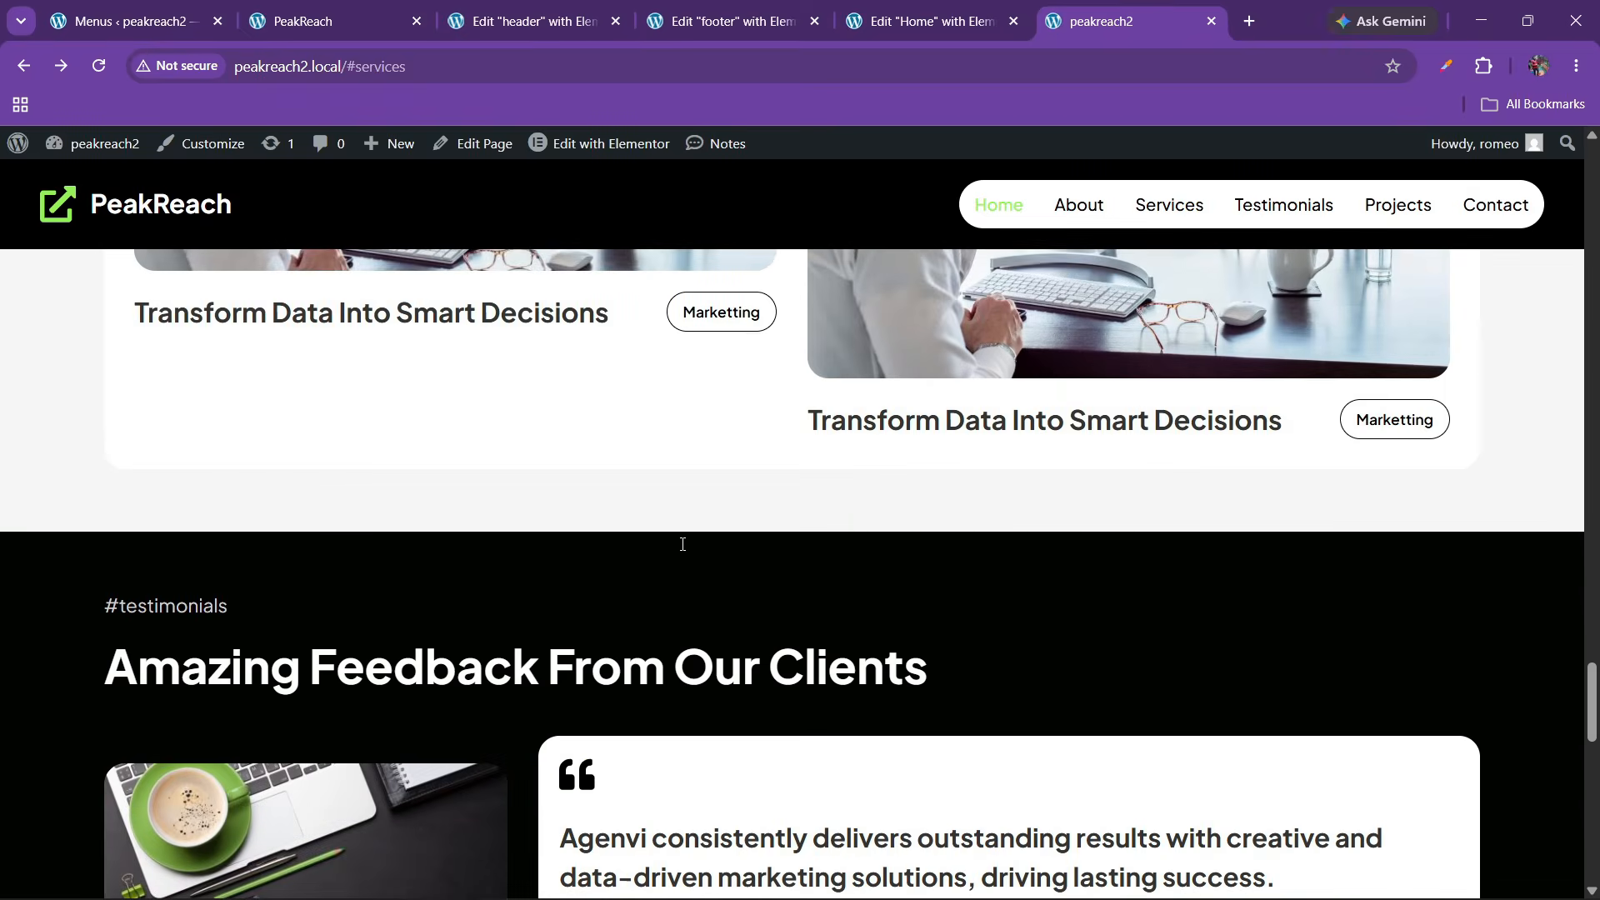
scroll(683, 547, "down", 8)
scroll(682, 547, "down", 9)
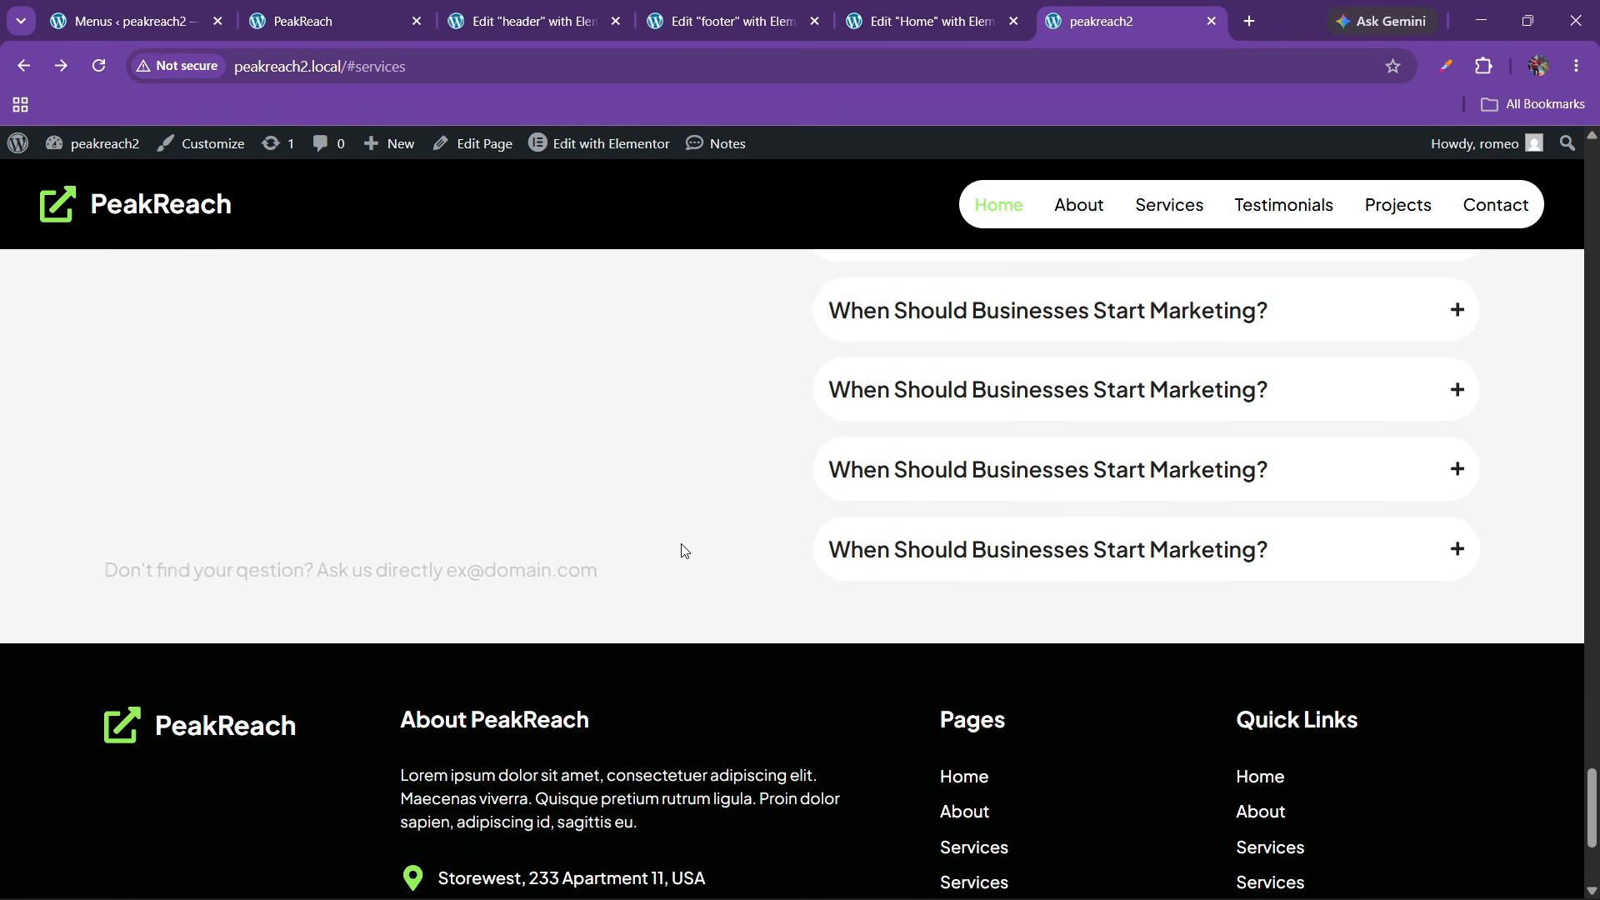
scroll(682, 550, "up", 2)
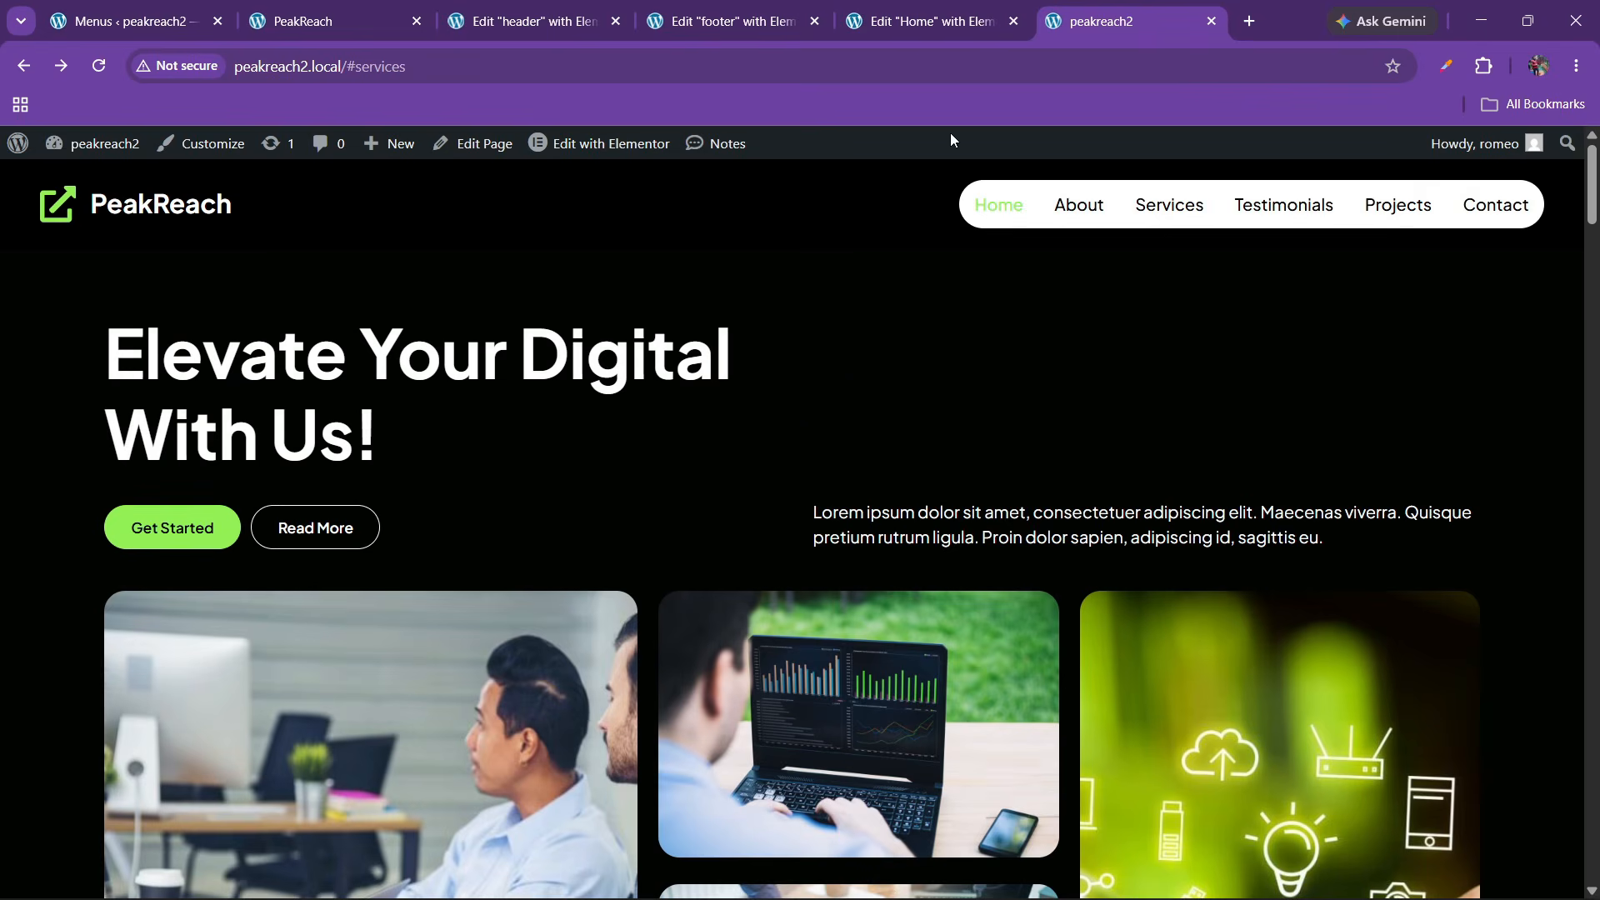
Glance at the reference PeakReach site, then bring up the Installed Plugins list
left_click(360, 8)
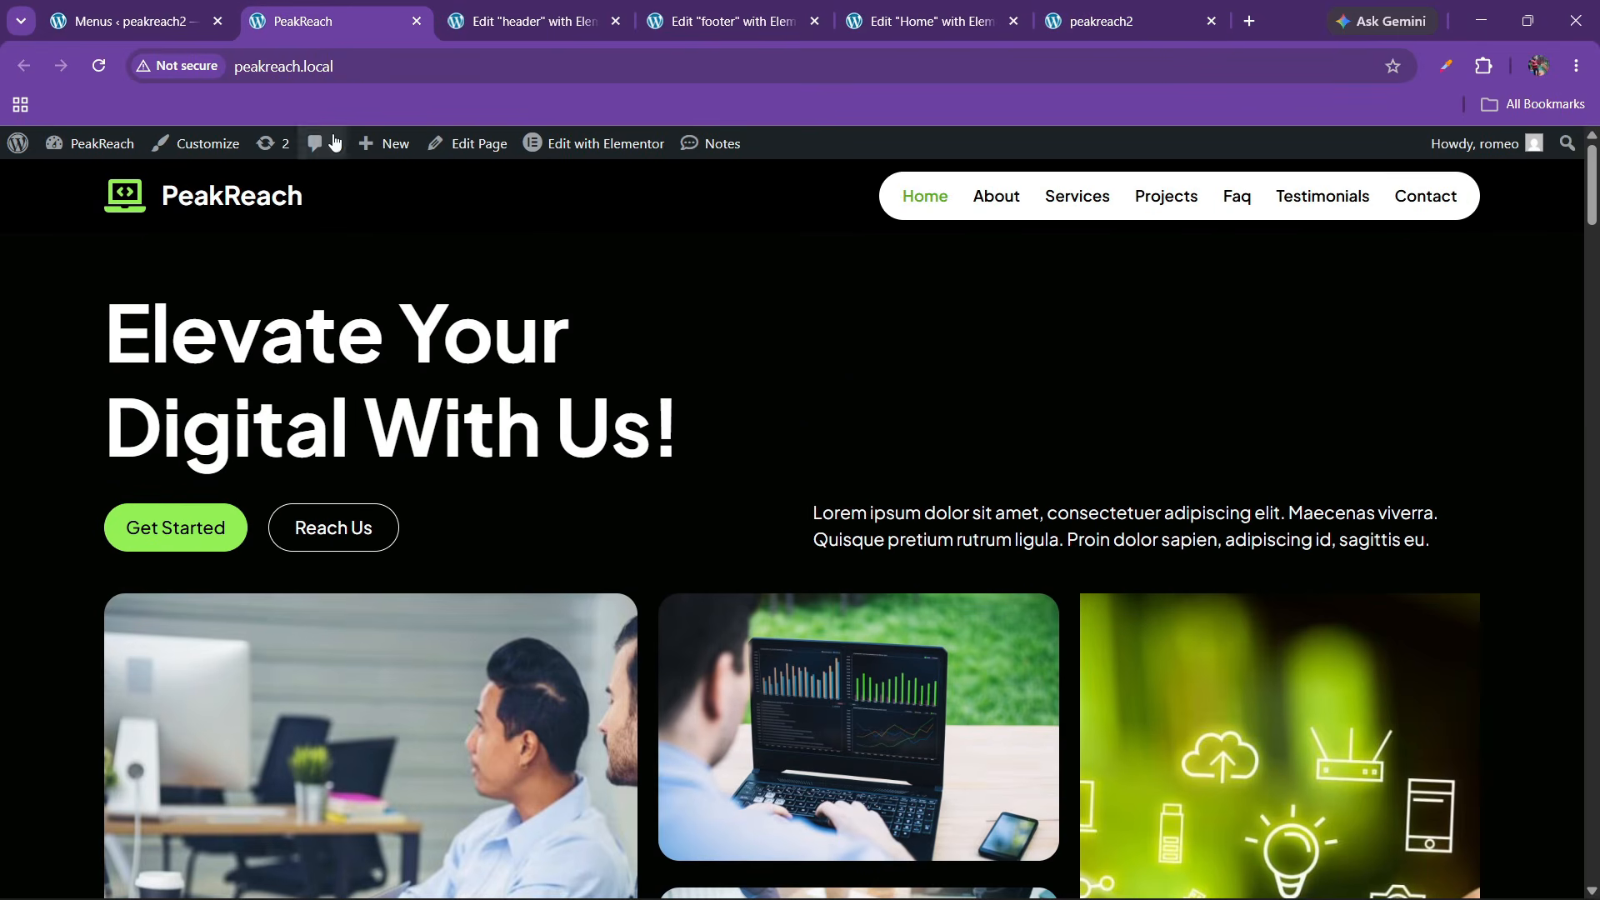
scroll(1366, 829, "down", 9)
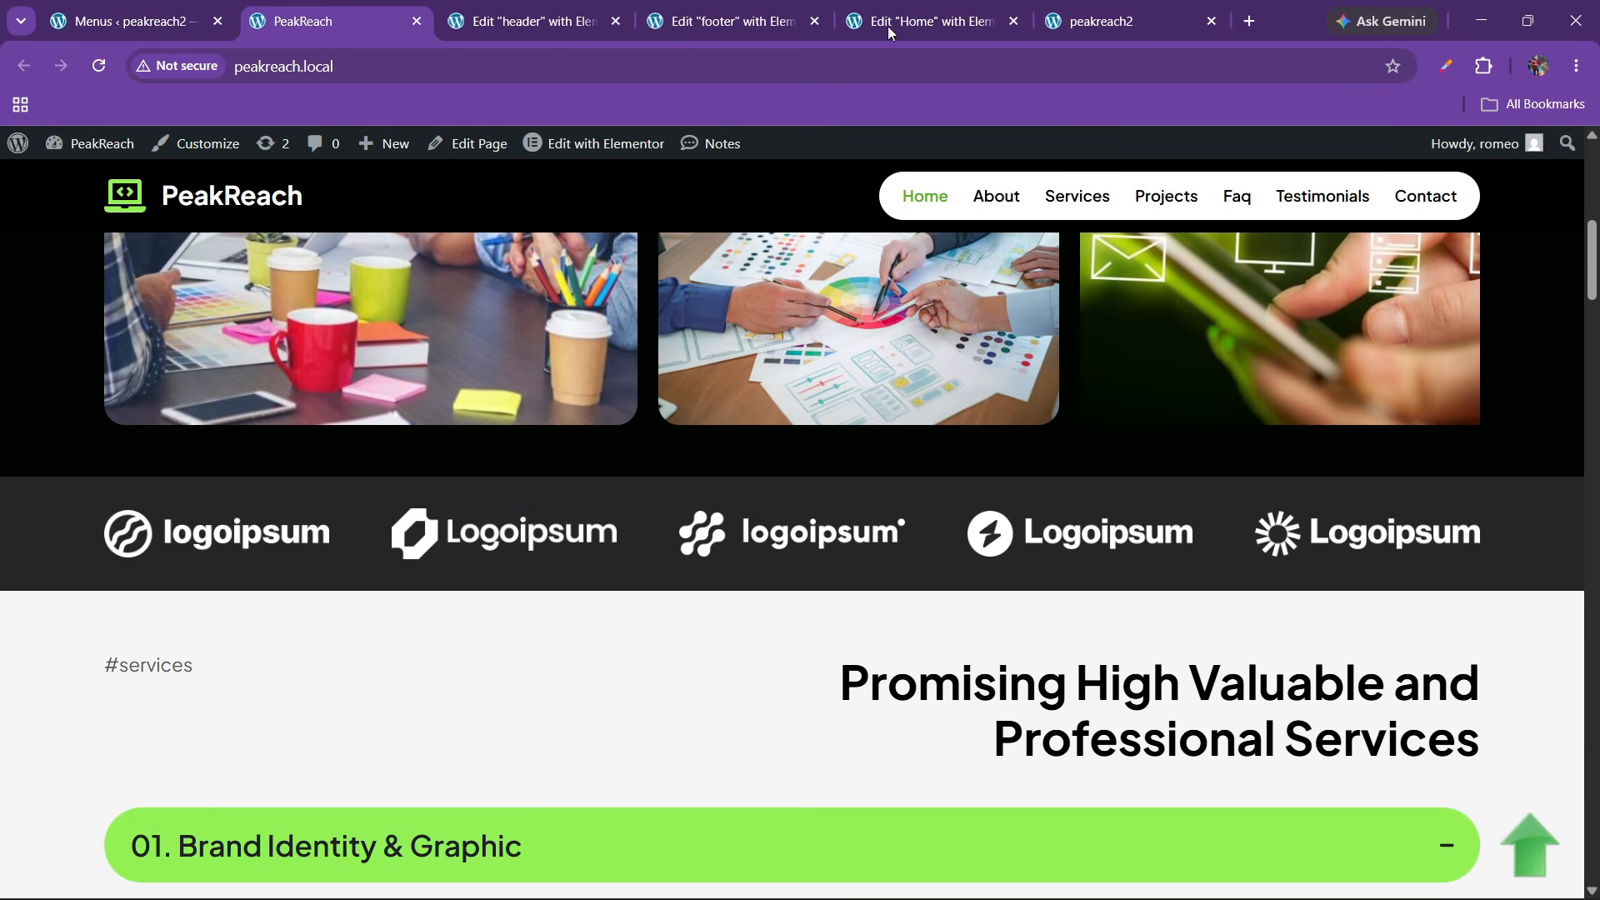
left_click(200, 19)
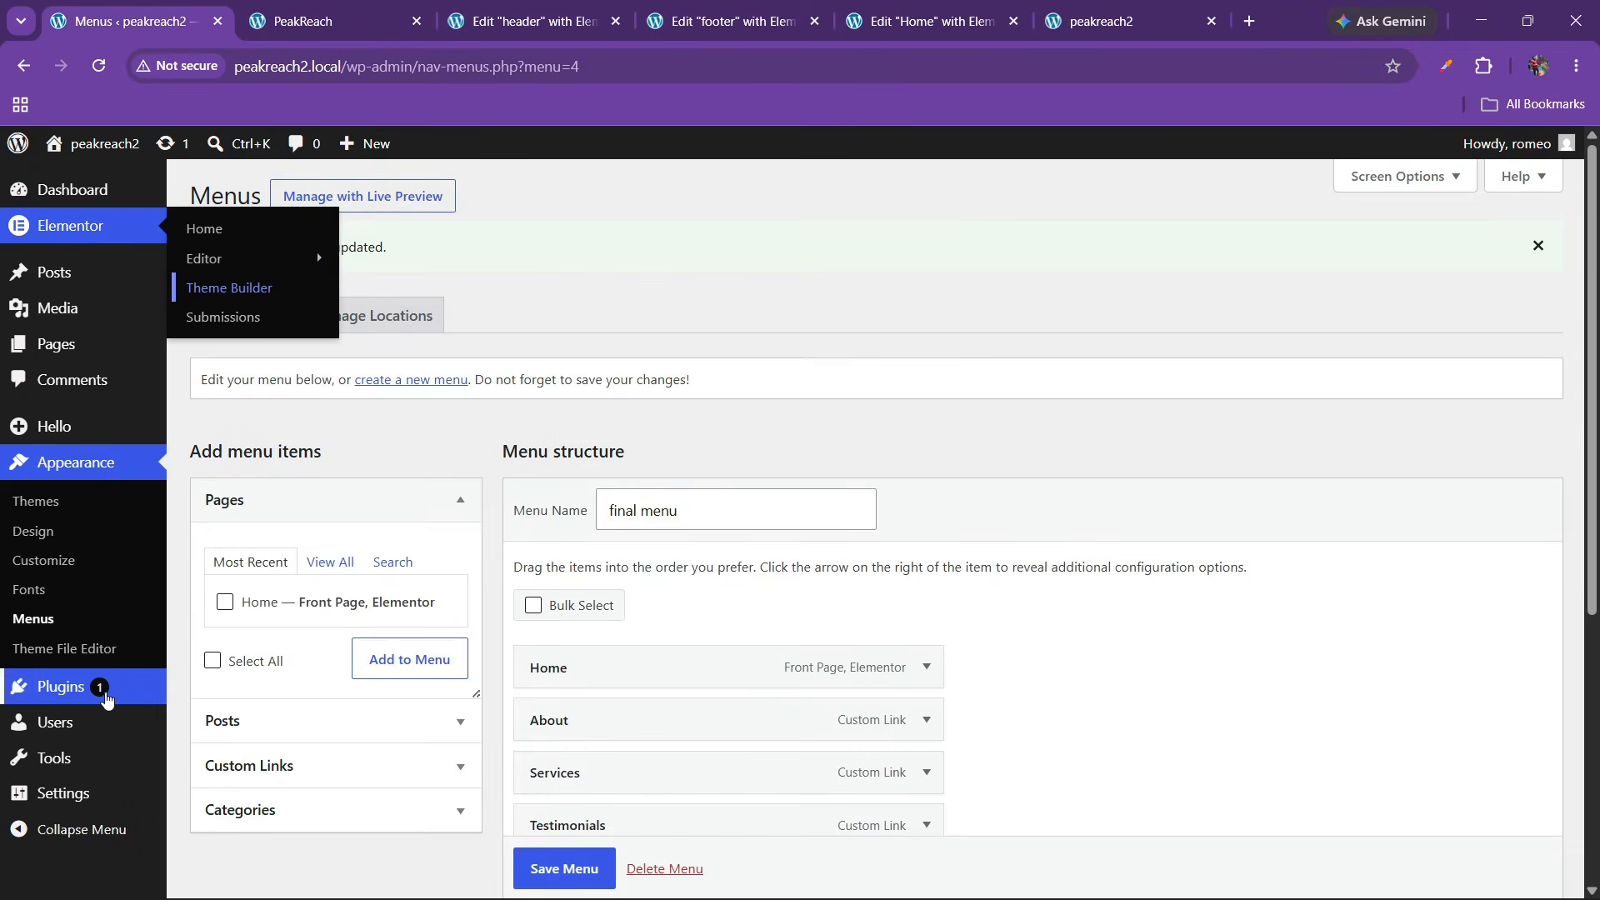
mouse_move(106, 694)
left_click(234, 694)
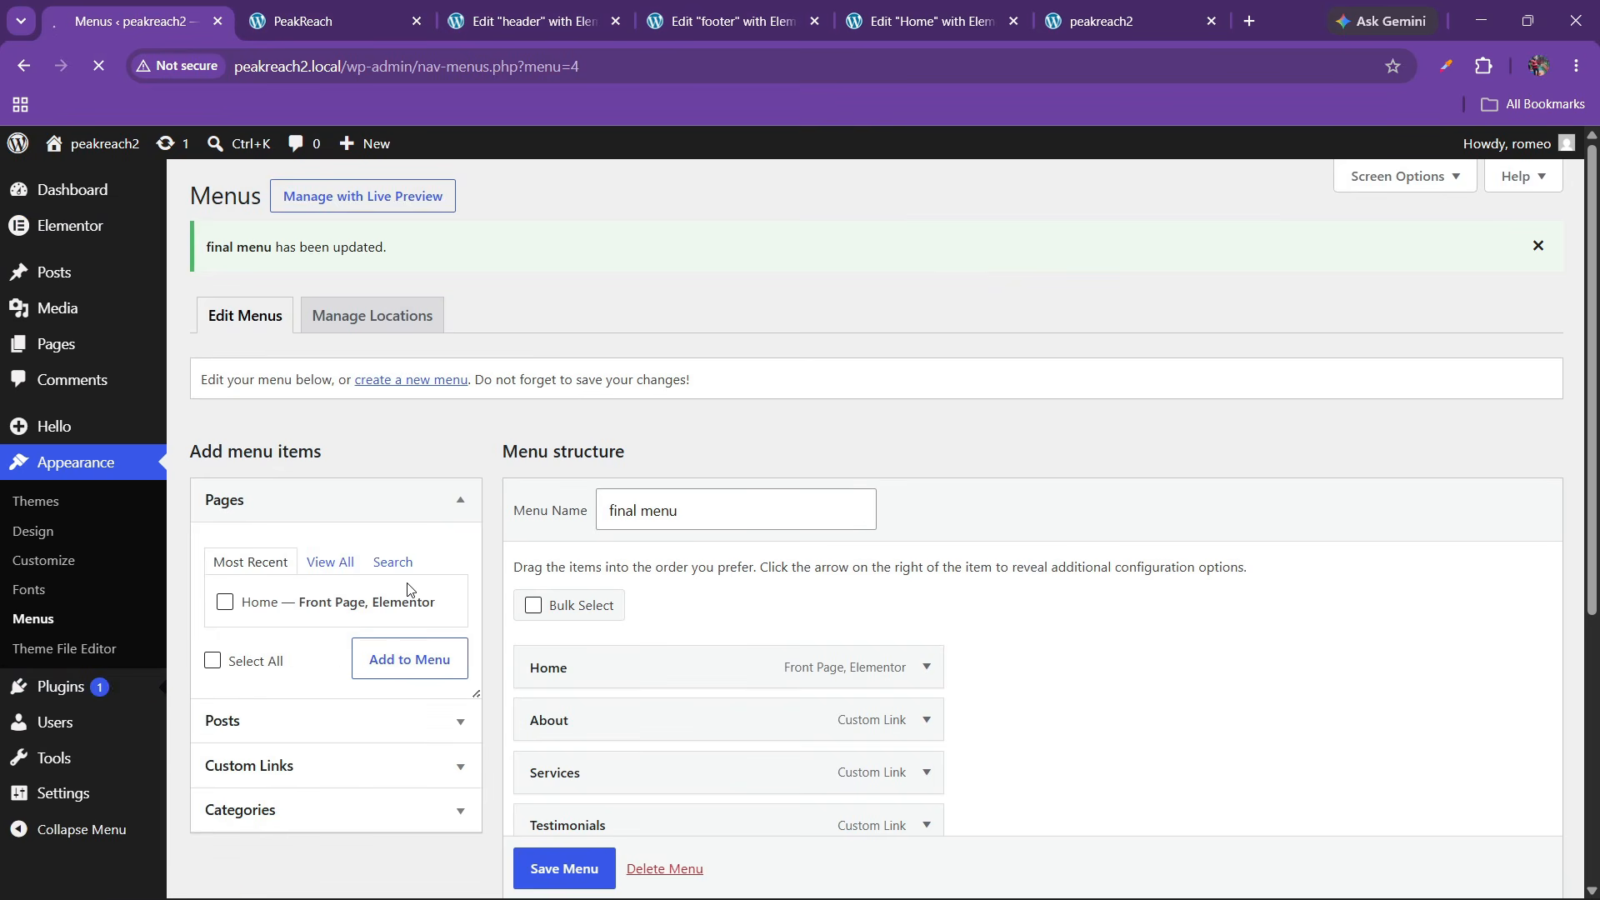
Test the live About, Services and Testimonials links; the address shows #about without jumping
left_click(1089, 18)
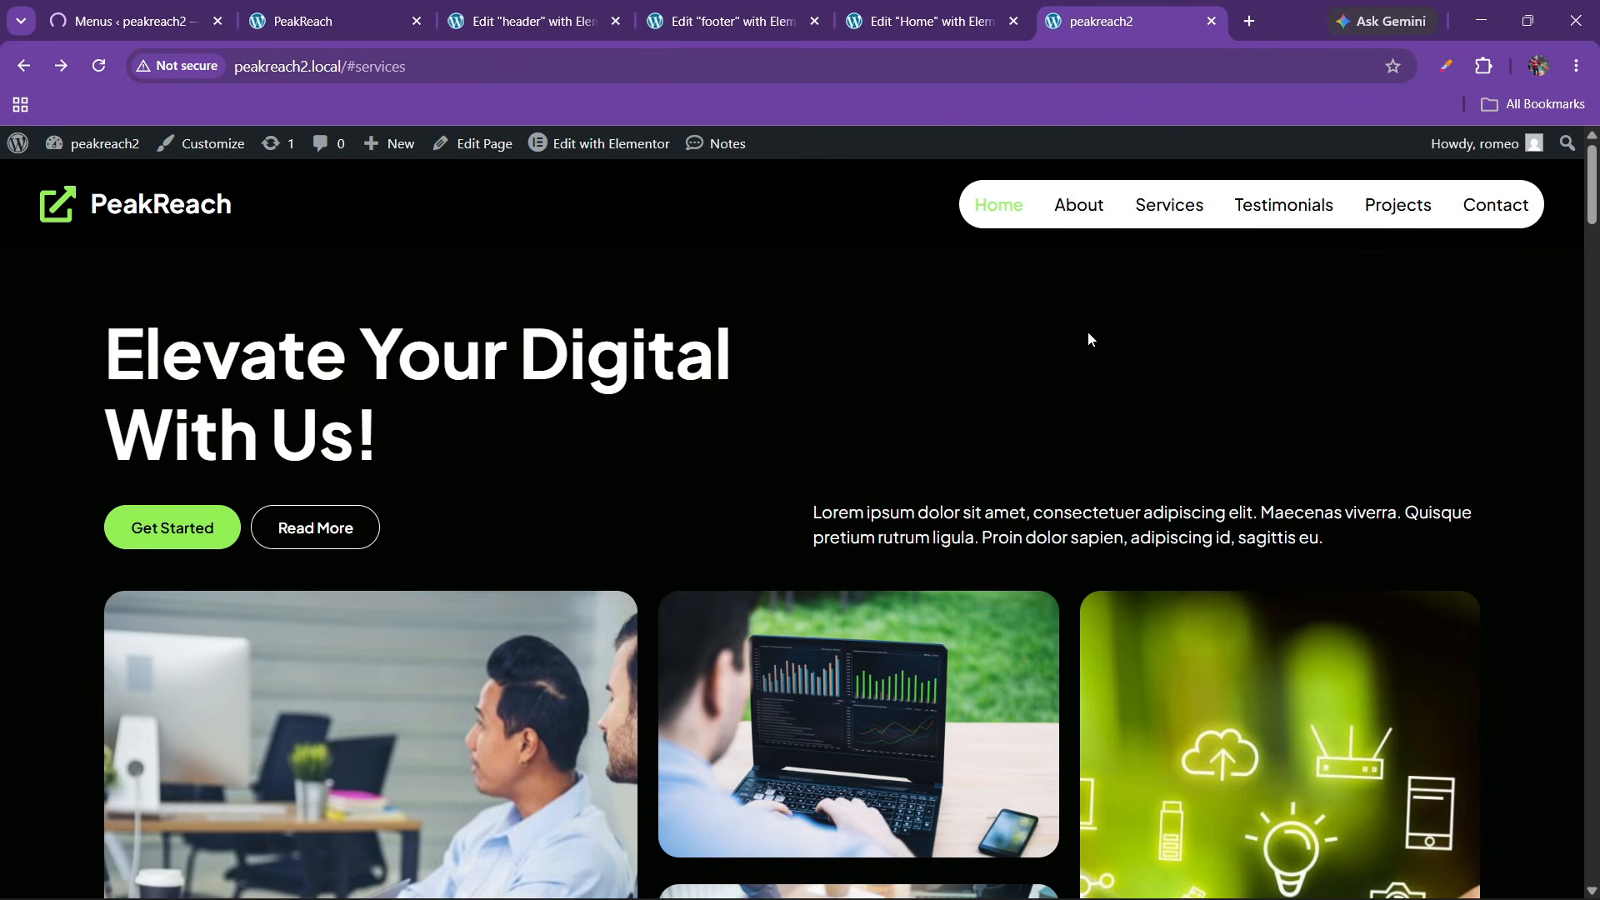
left_click(1085, 212)
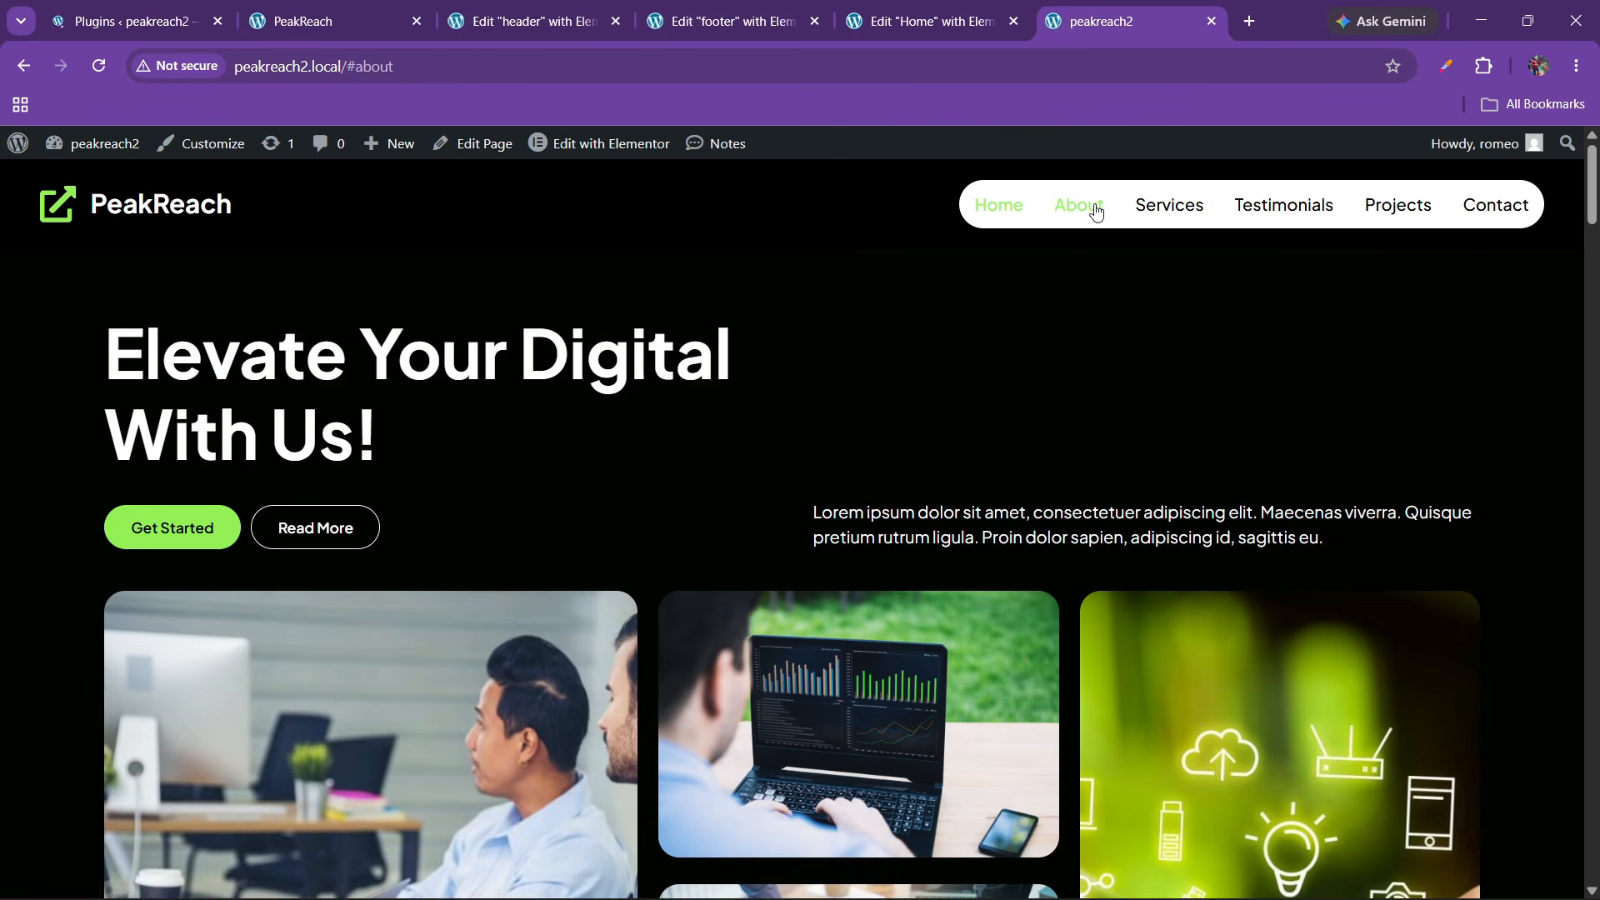
left_click(1205, 210)
left_click(1278, 207)
left_click(925, 21)
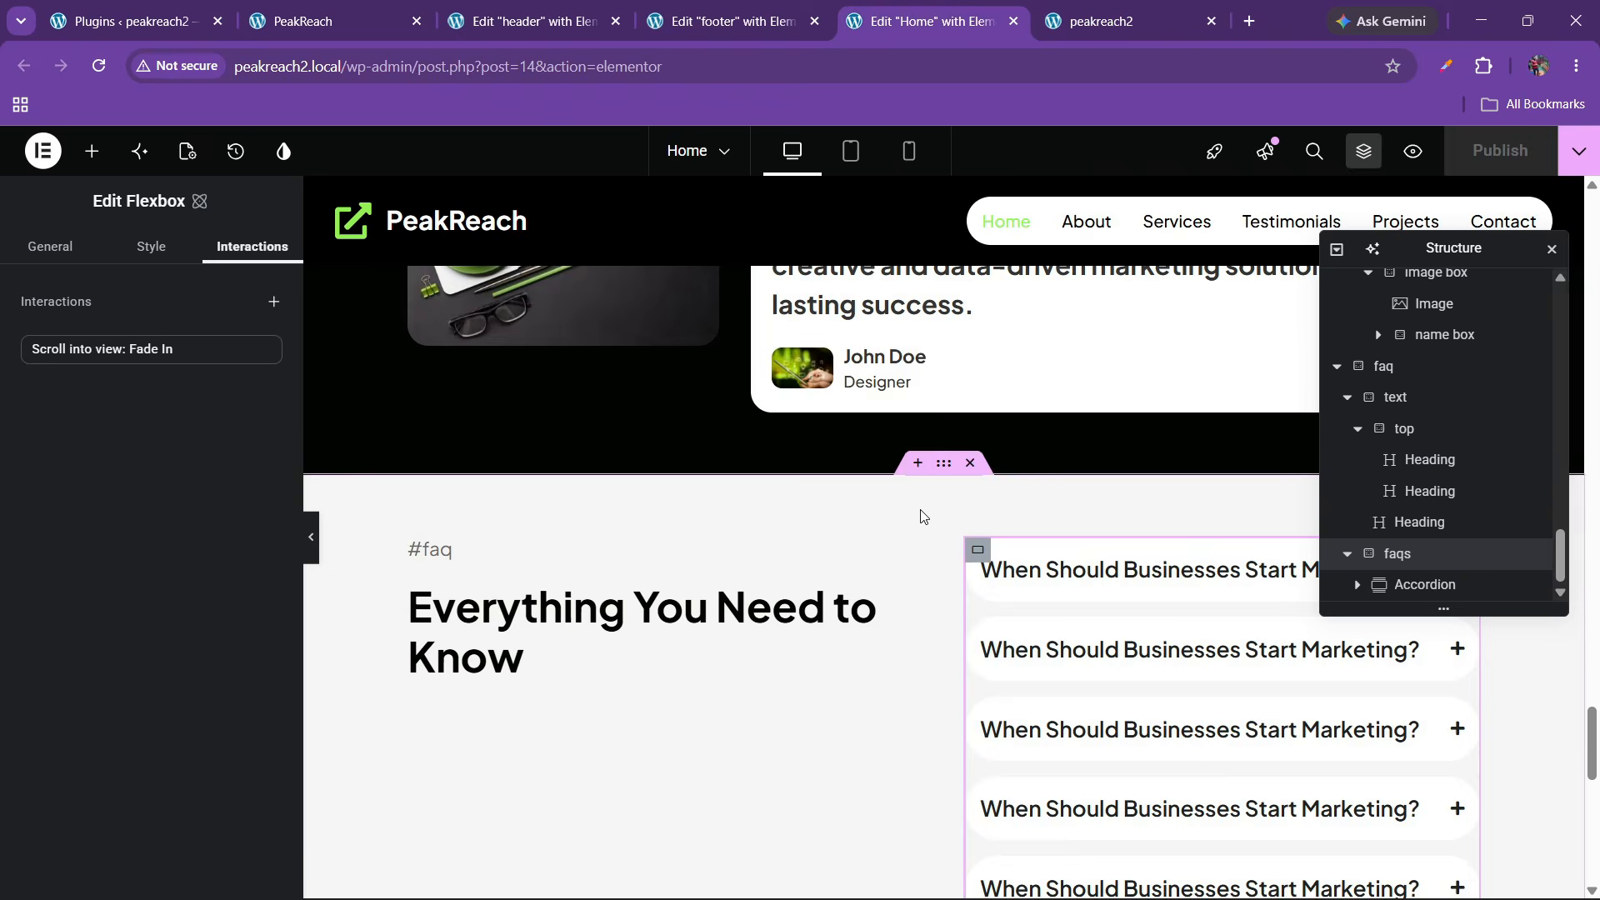
scroll(847, 526, "up", 5)
scroll(847, 527, "down", 10)
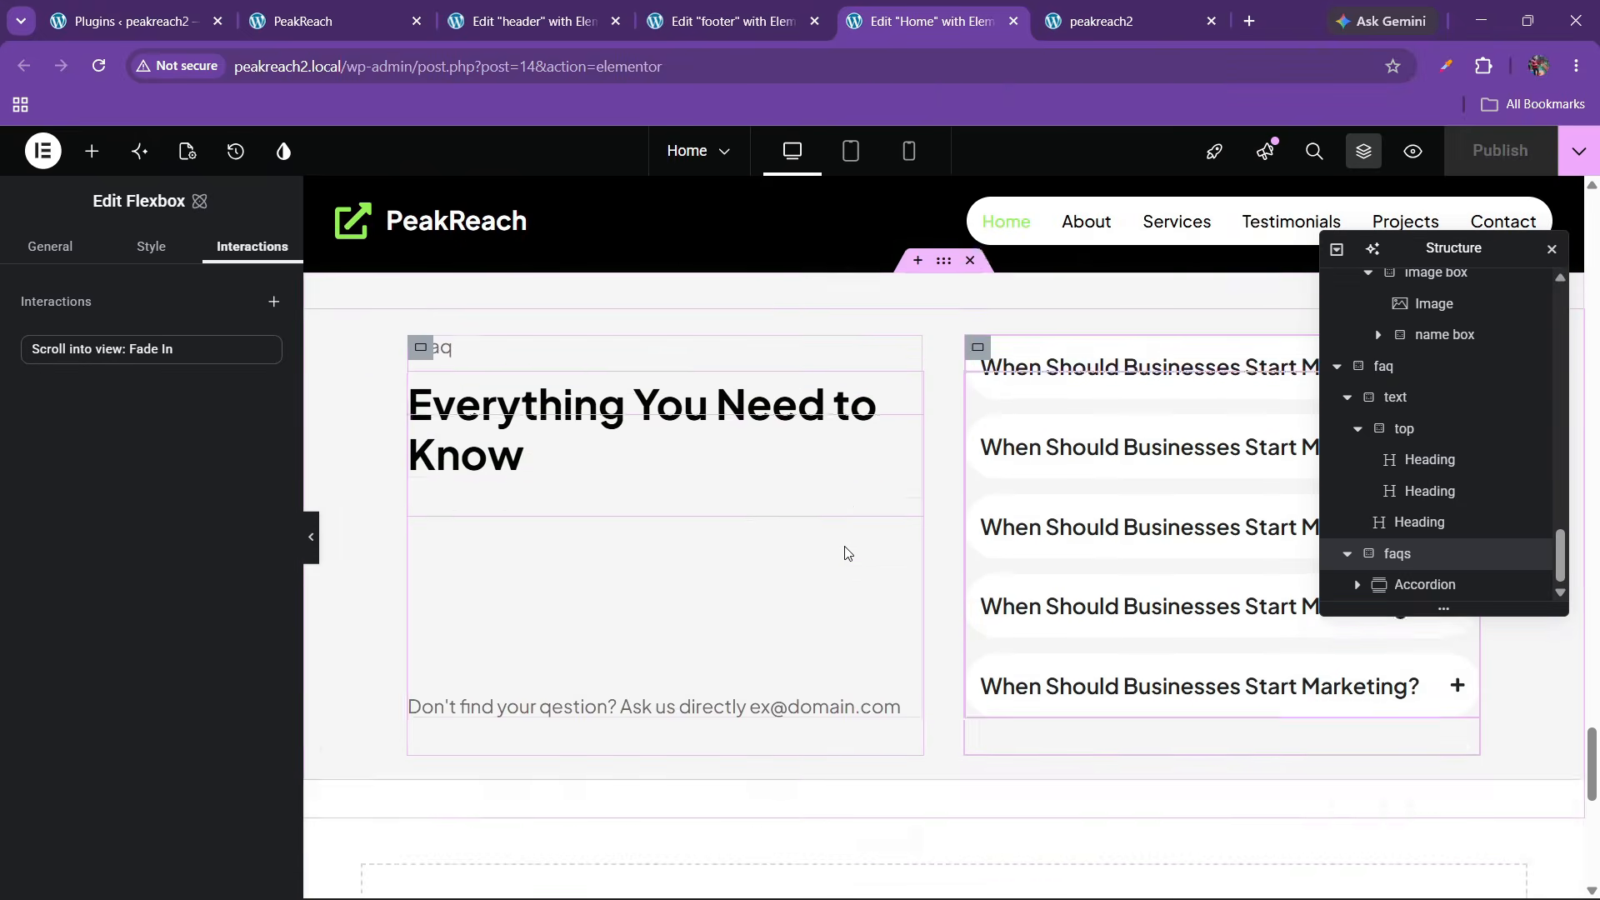
scroll(847, 556, "up", 4)
left_click(1116, 20)
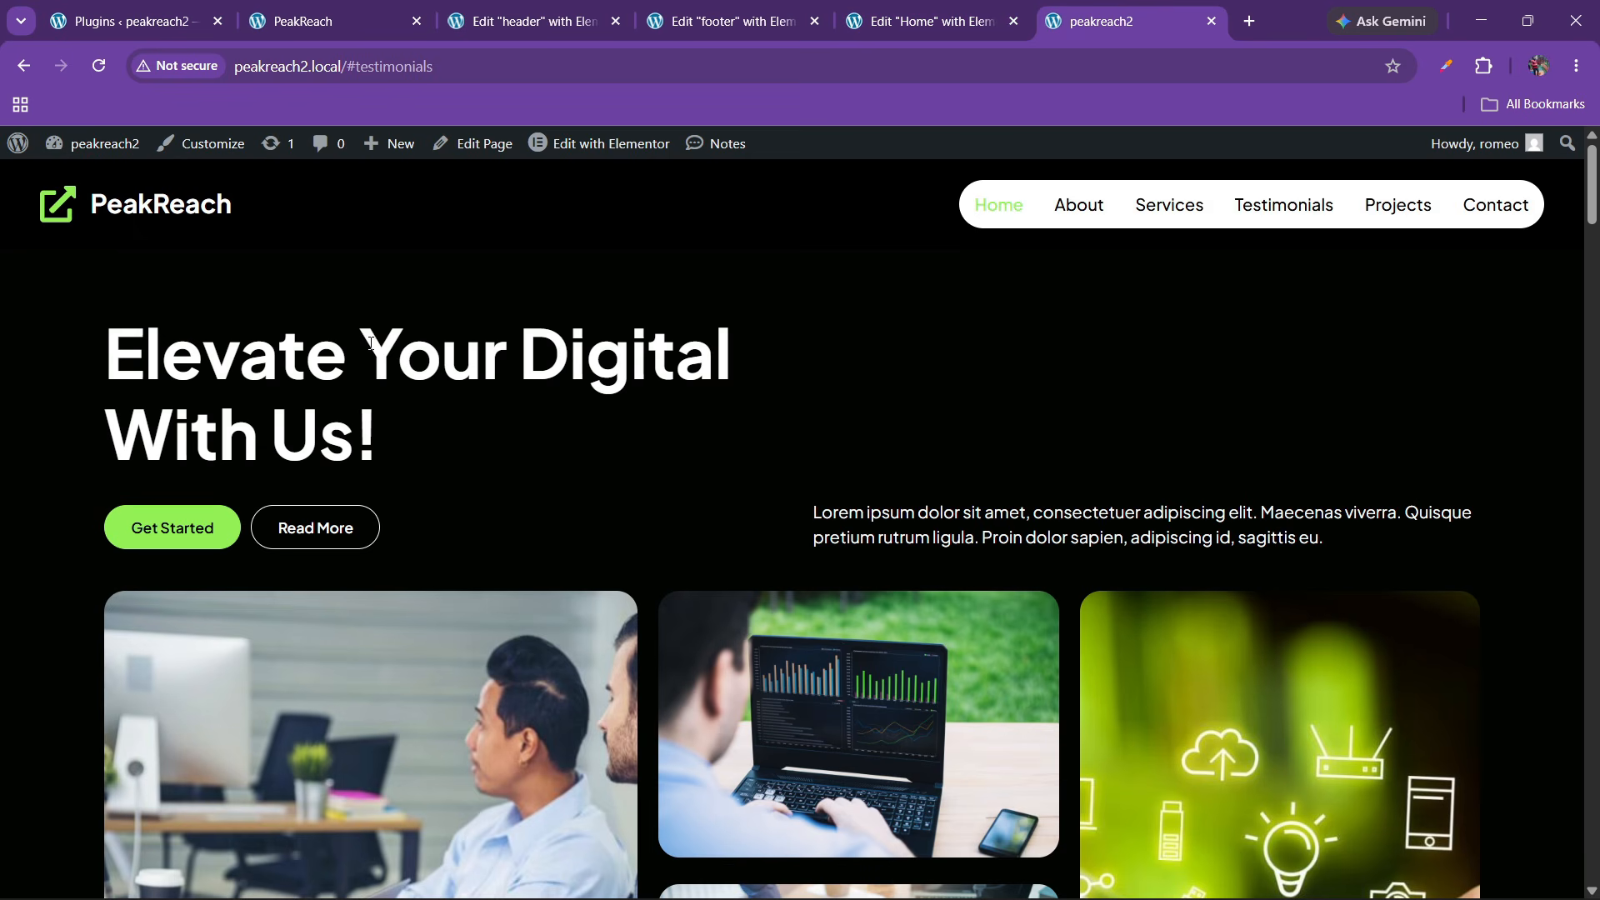
left_click(1077, 208)
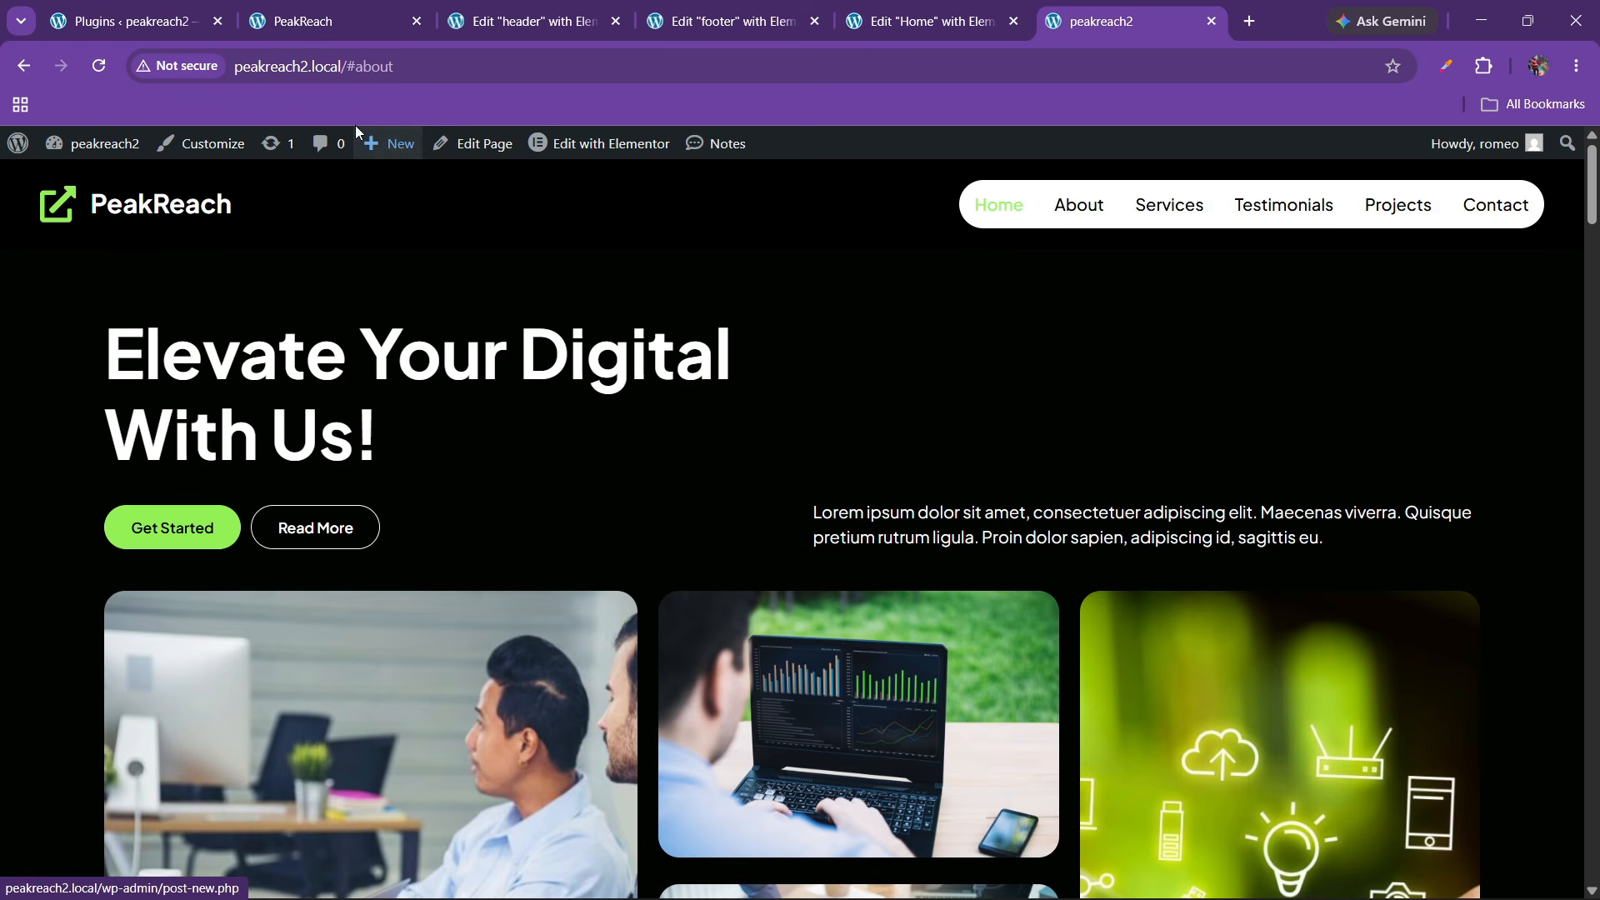
double_click(360, 67)
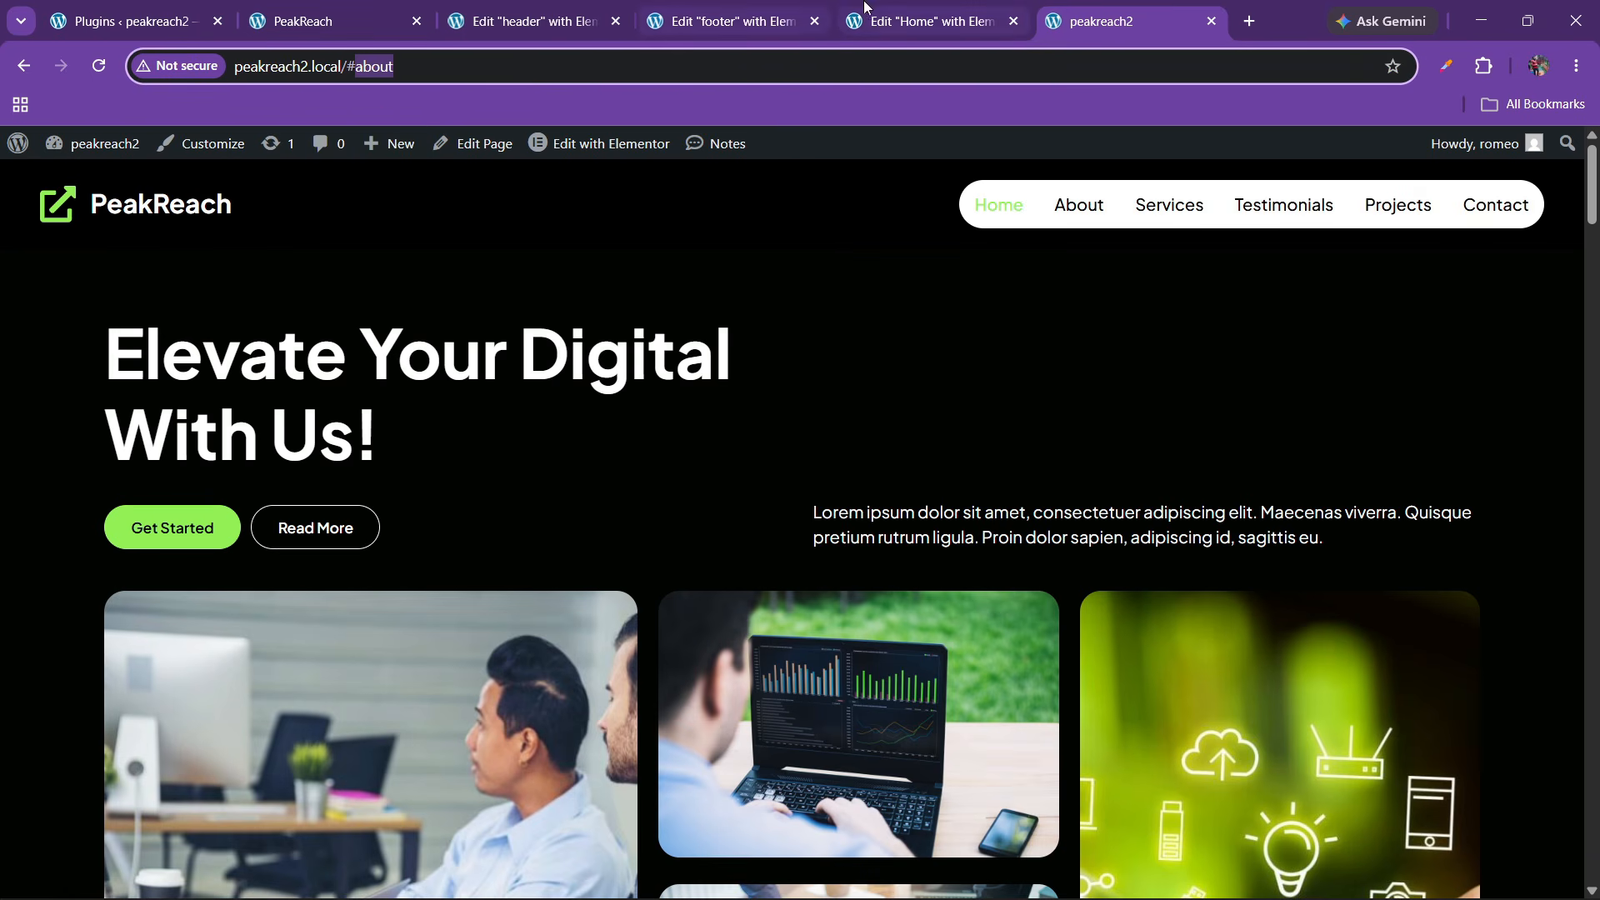
left_click(923, 21)
scroll(792, 533, "up", 5)
Enter 'about' as the About Us container's ID in its General settings
scroll(792, 533, "up", 10)
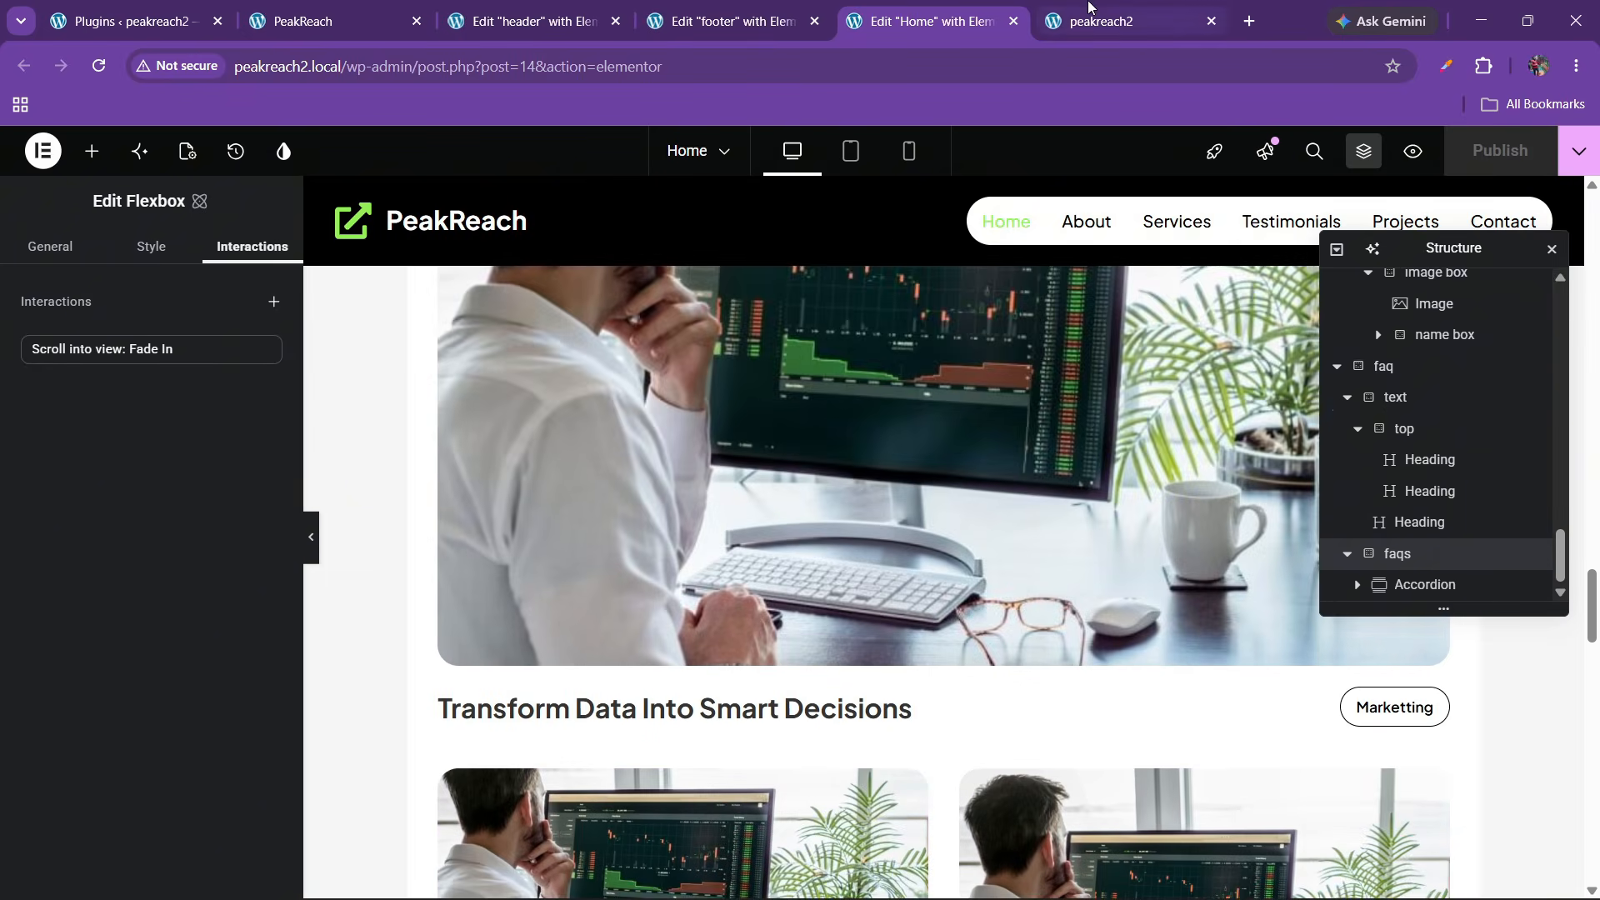
left_click(1037, 8)
left_click(923, 21)
scroll(1595, 579, "up", 5)
left_click_drag(1595, 579, 1595, 454)
left_click(933, 458)
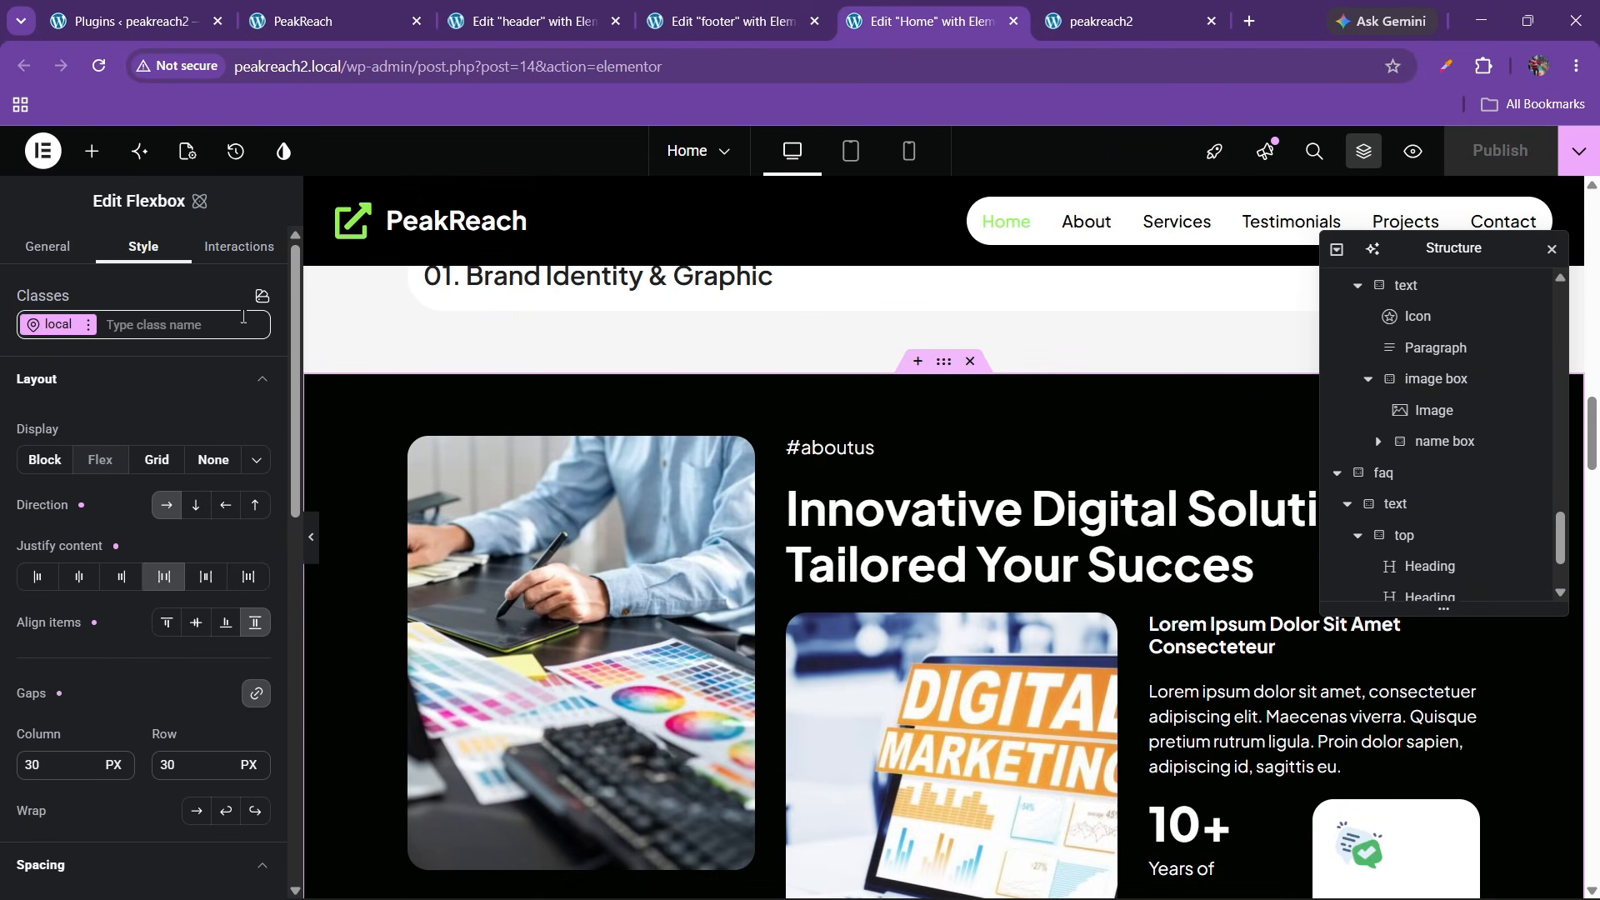
left_click(50, 246)
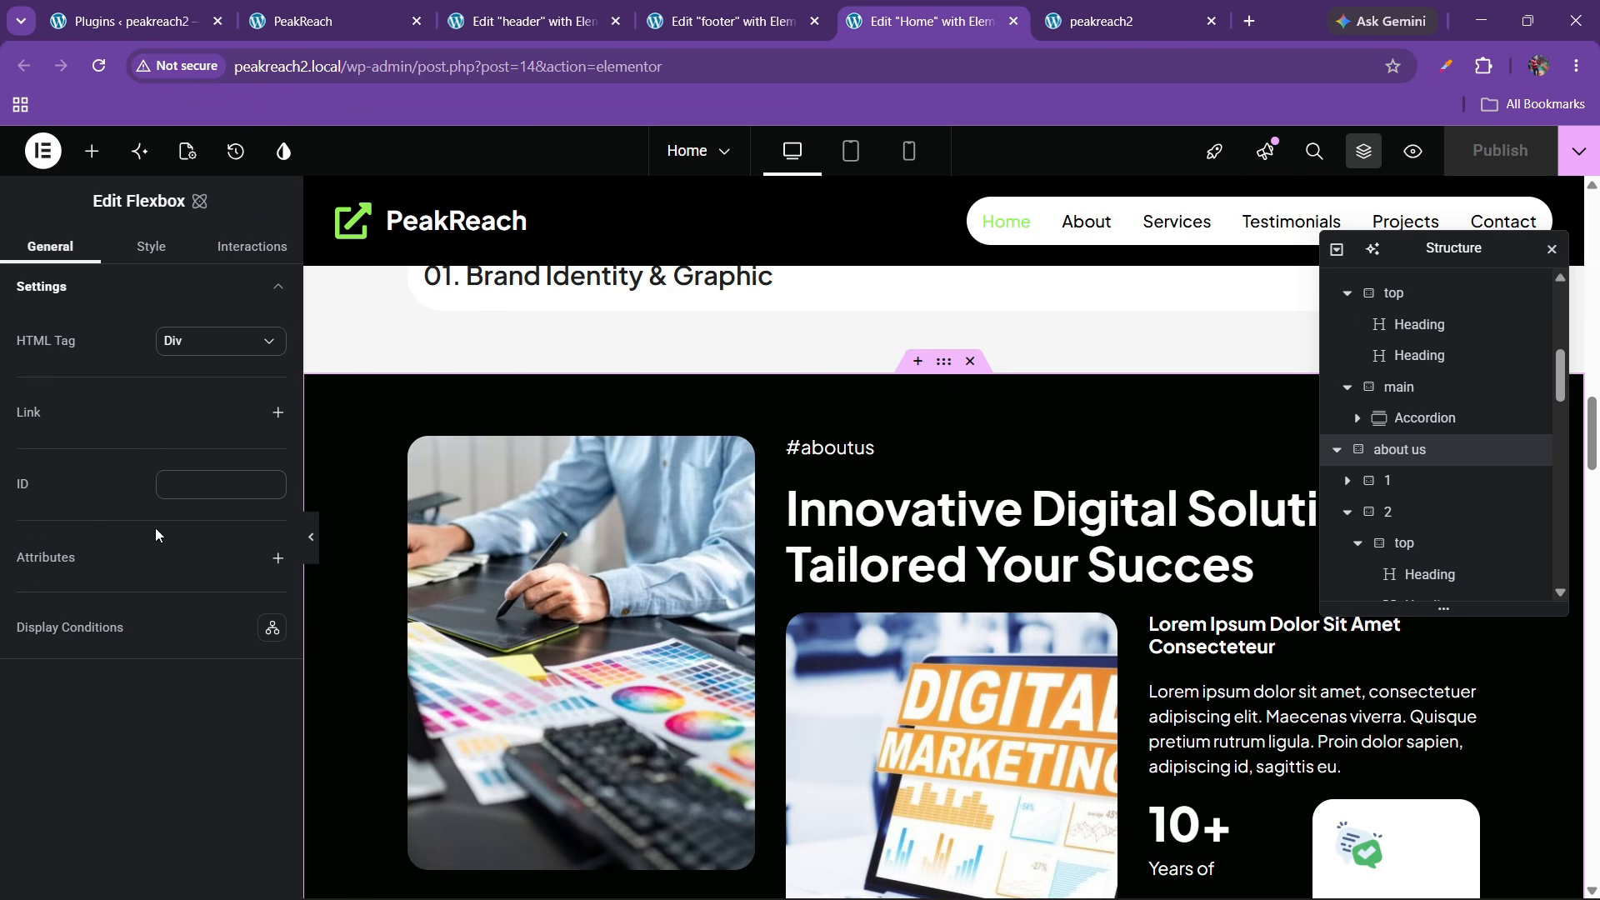
left_click(193, 492)
type("about")
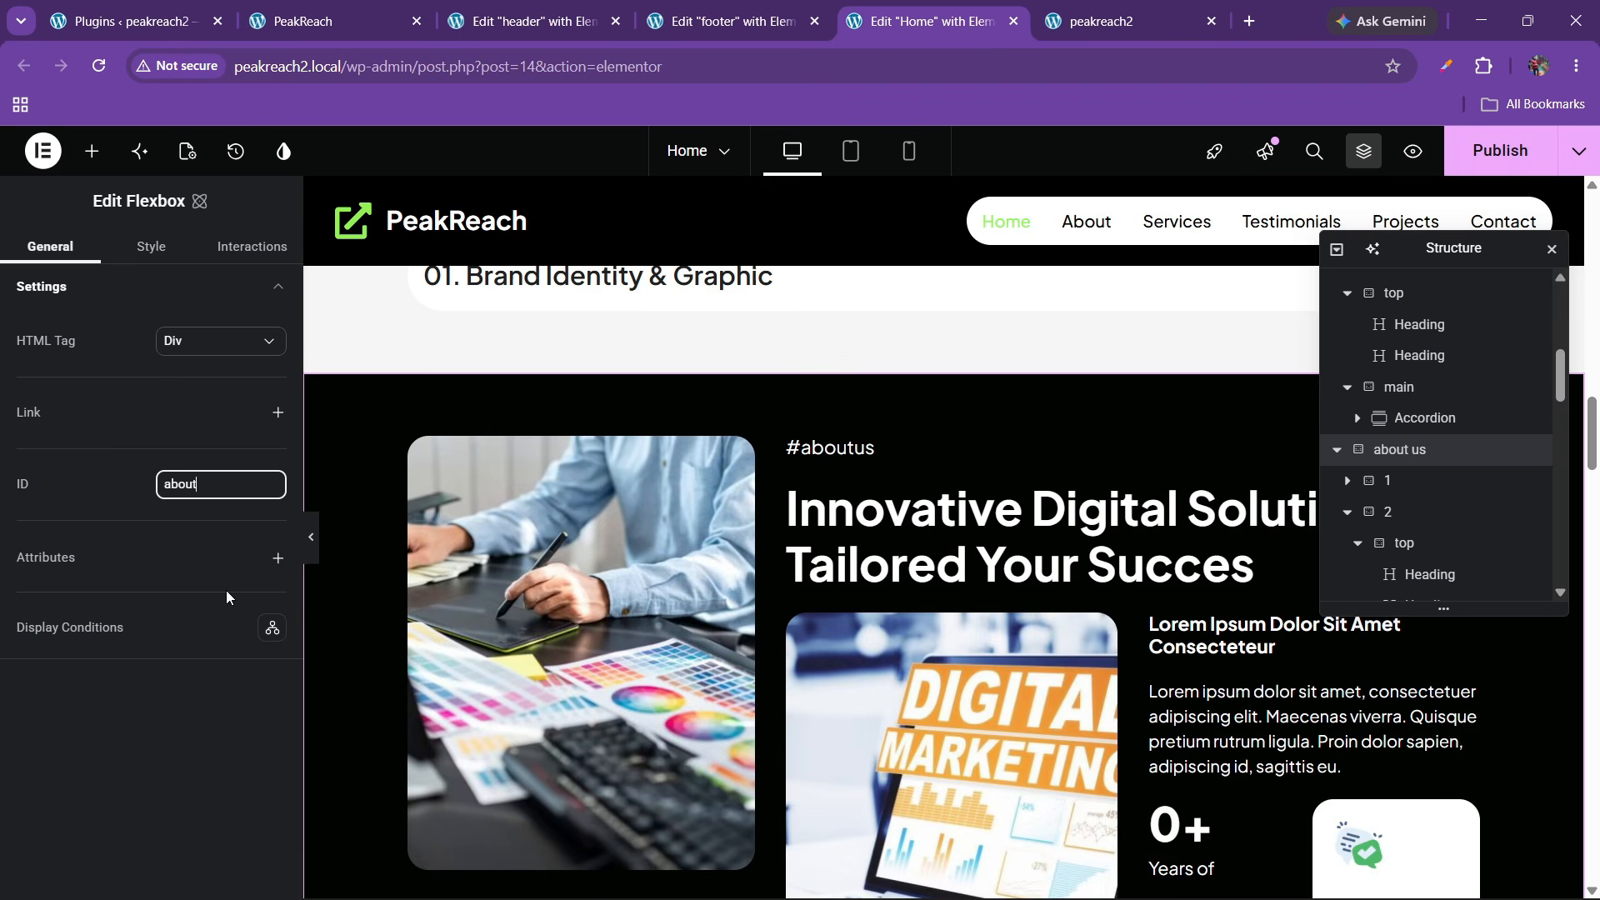
Test the live Services link and check the page address, then return to the editor
scroll(943, 663, "down", 1)
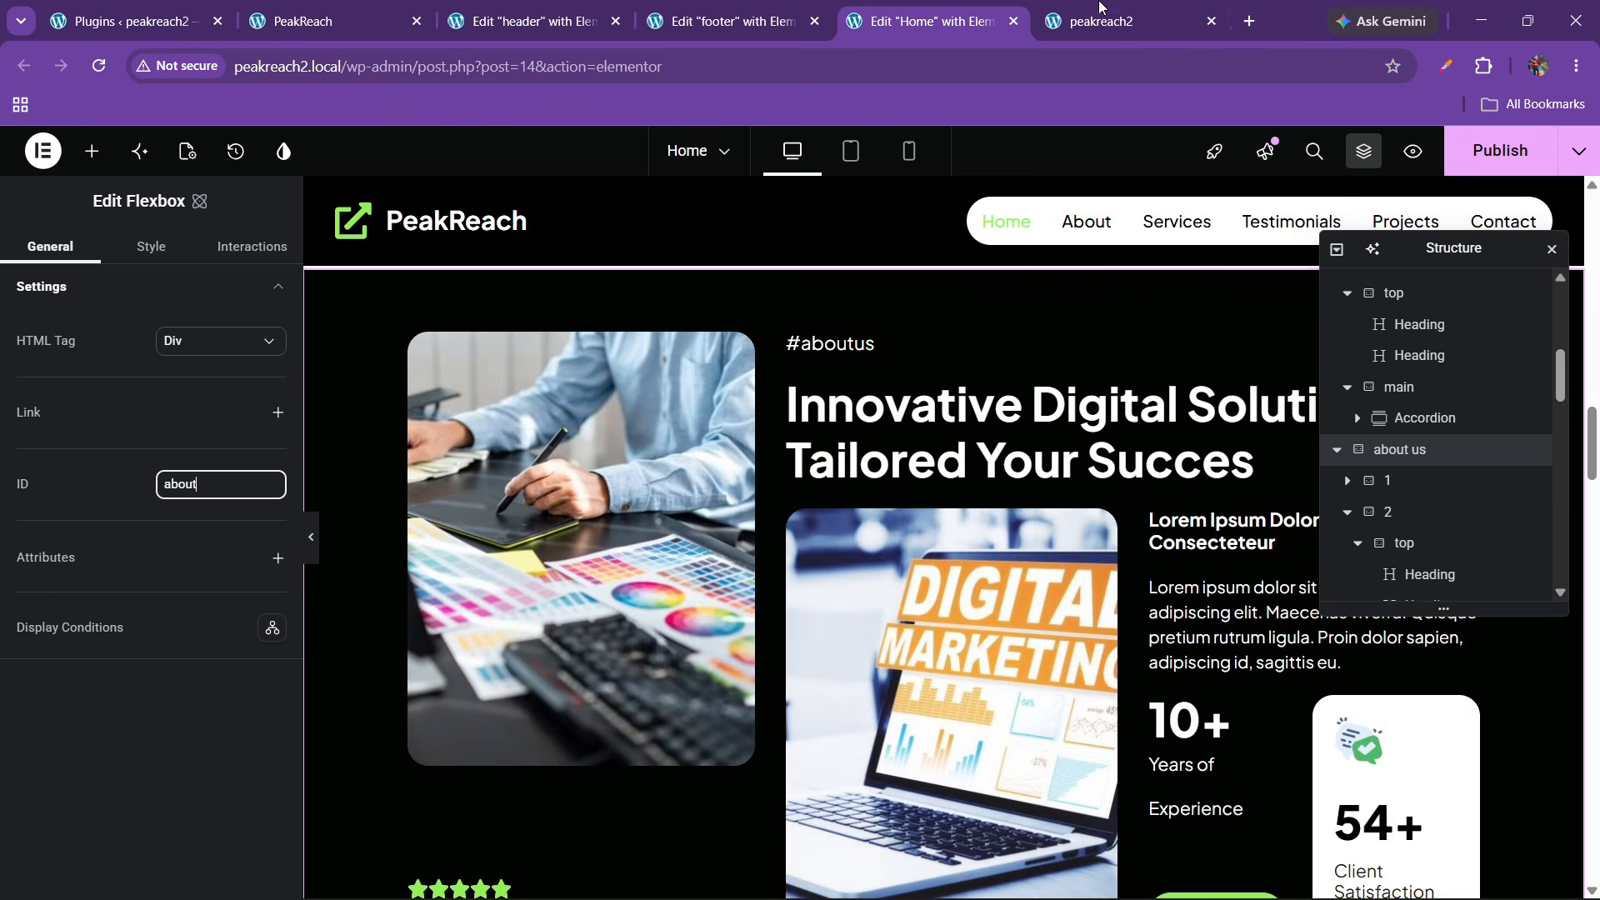
left_click(1100, 21)
left_click(1168, 205)
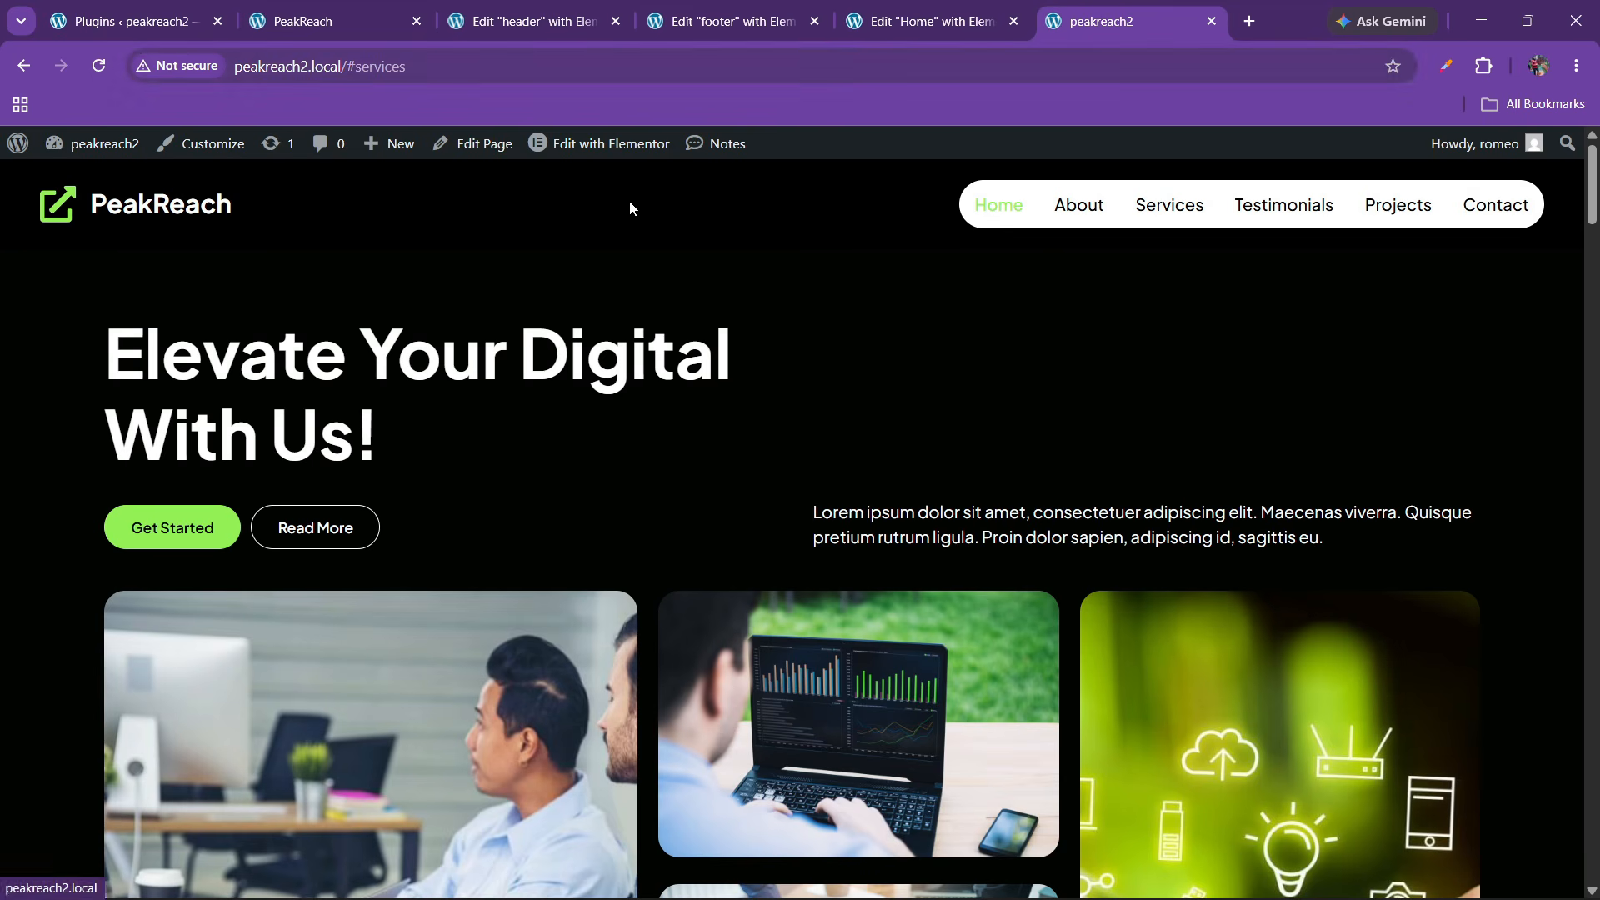
left_click(354, 72)
left_click(920, 21)
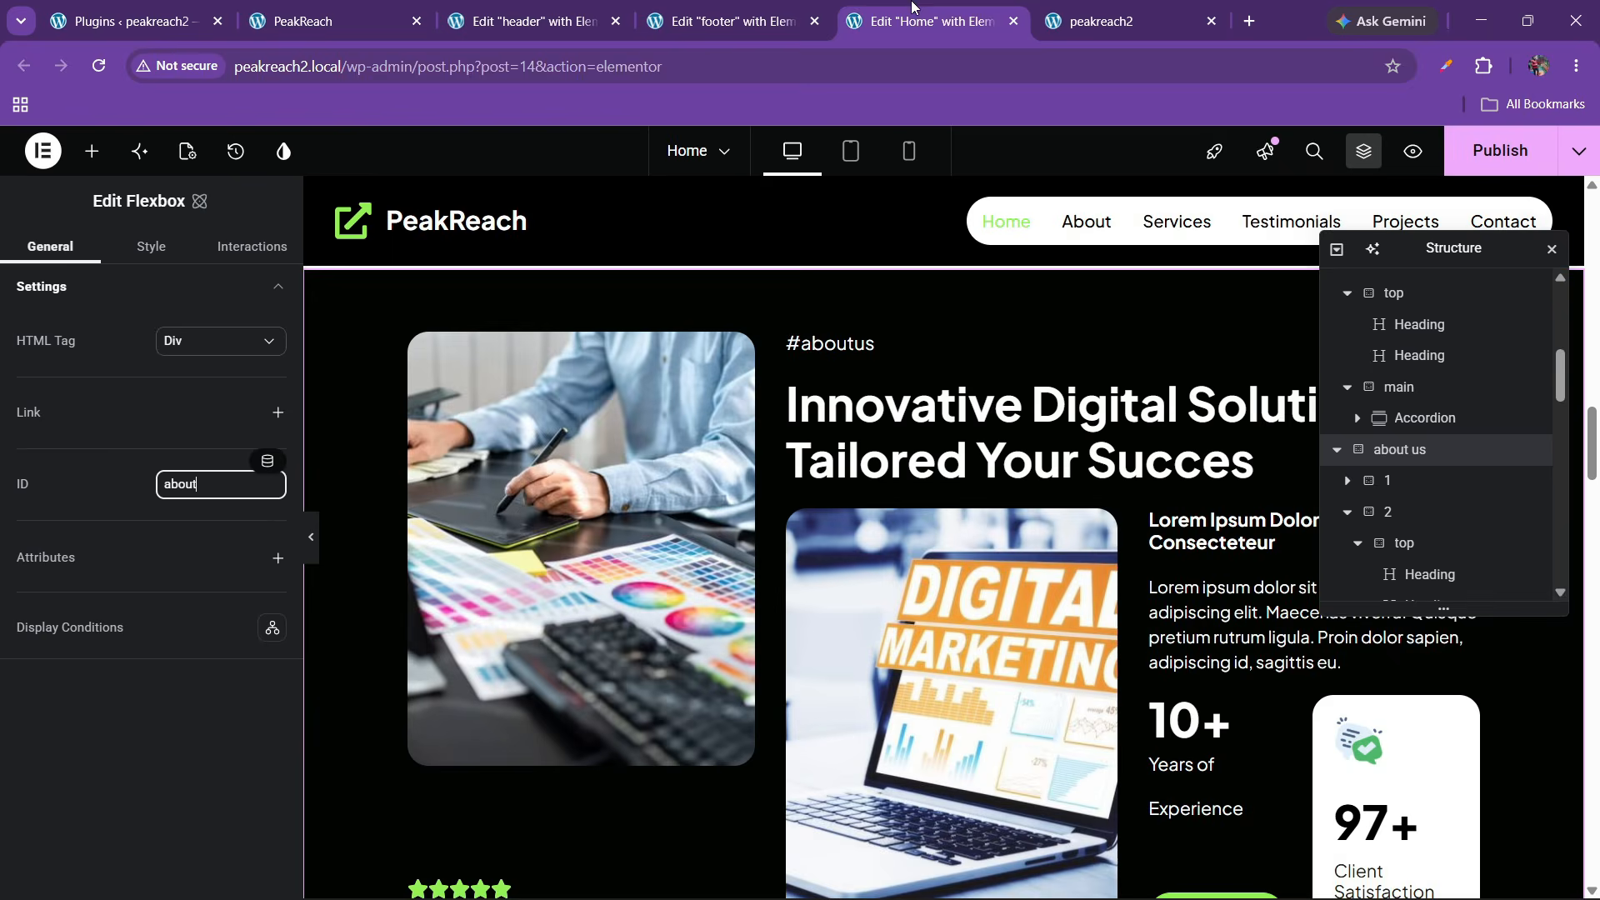
scroll(918, 555, "down", 1)
scroll(918, 562, "down", 6)
scroll(902, 629, "up", 2)
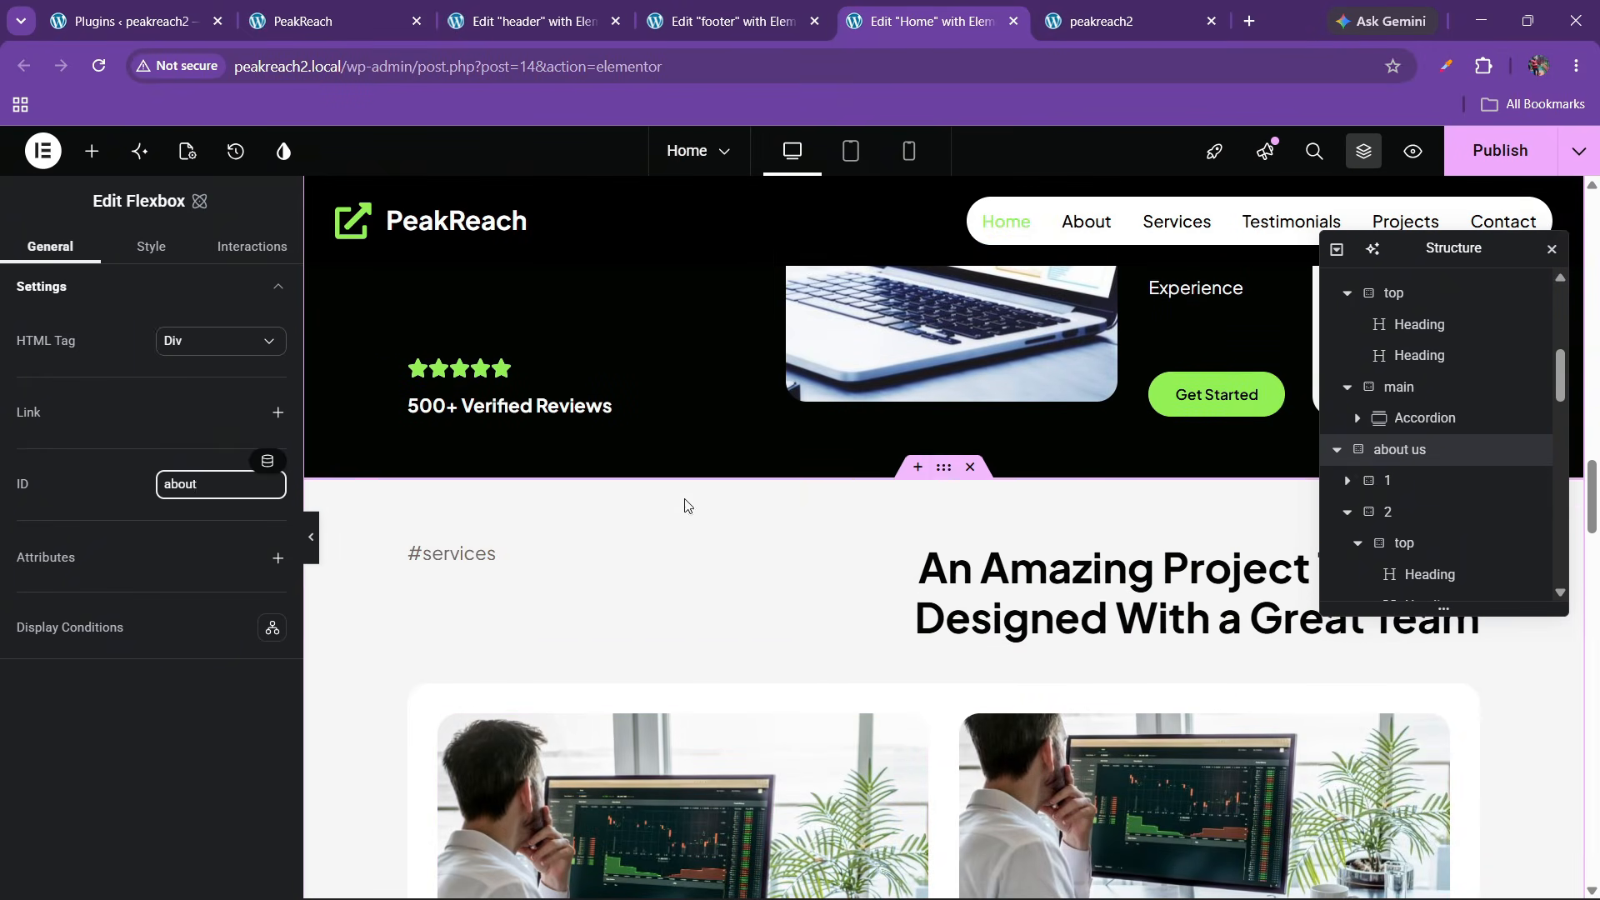
Set the projects container's ID to 'services', publish, and reload the live home page
left_click(948, 488)
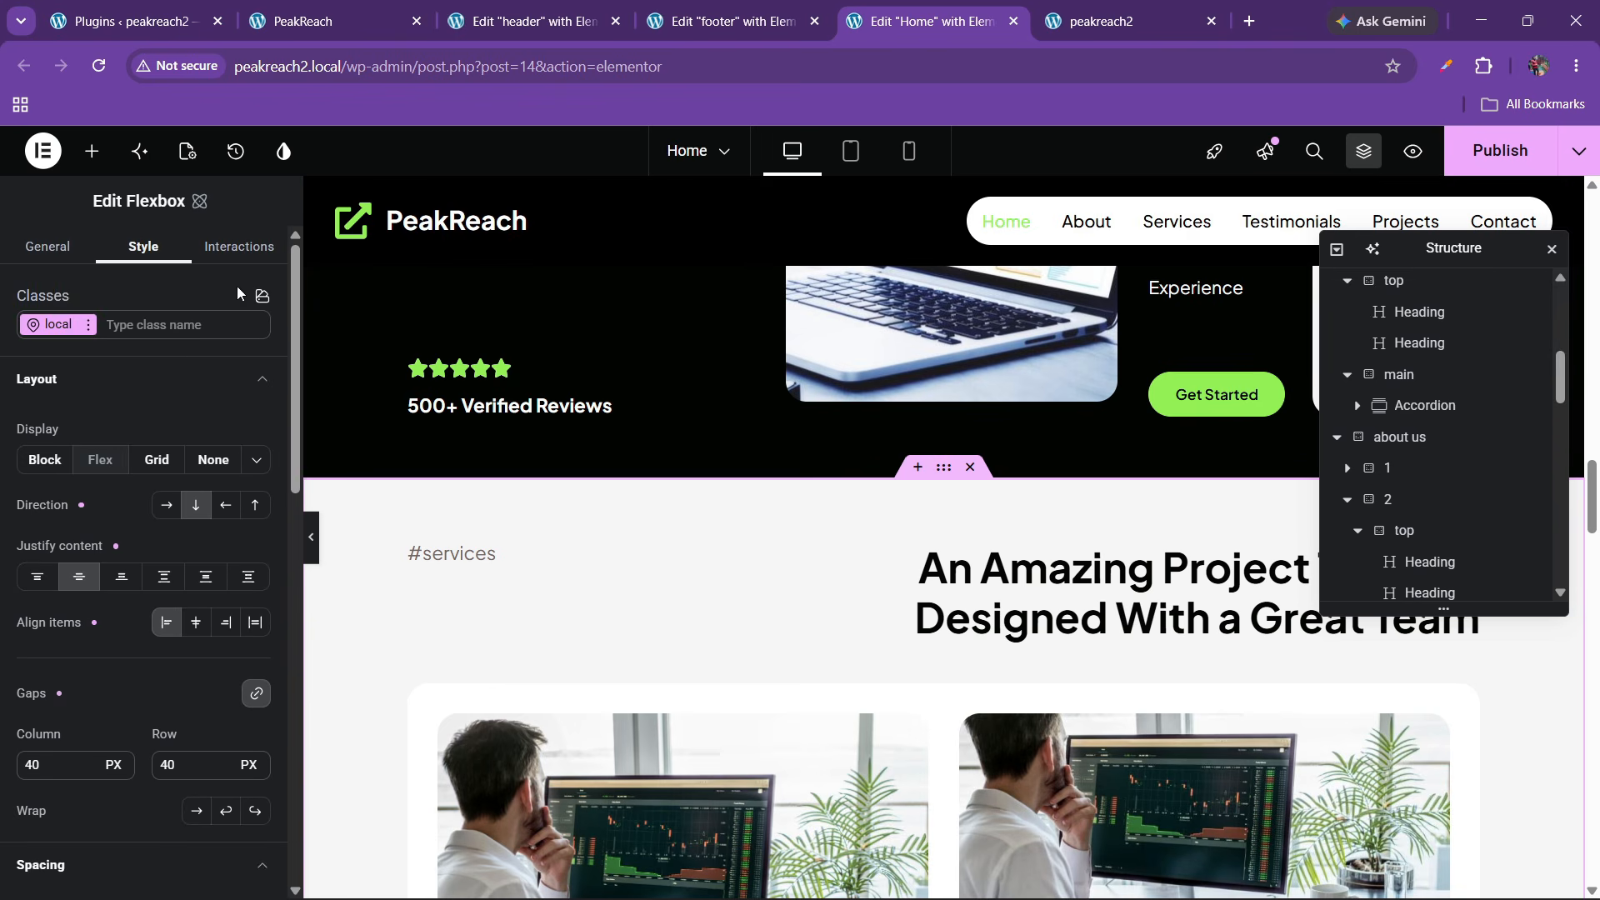
left_click(48, 247)
left_click(178, 486)
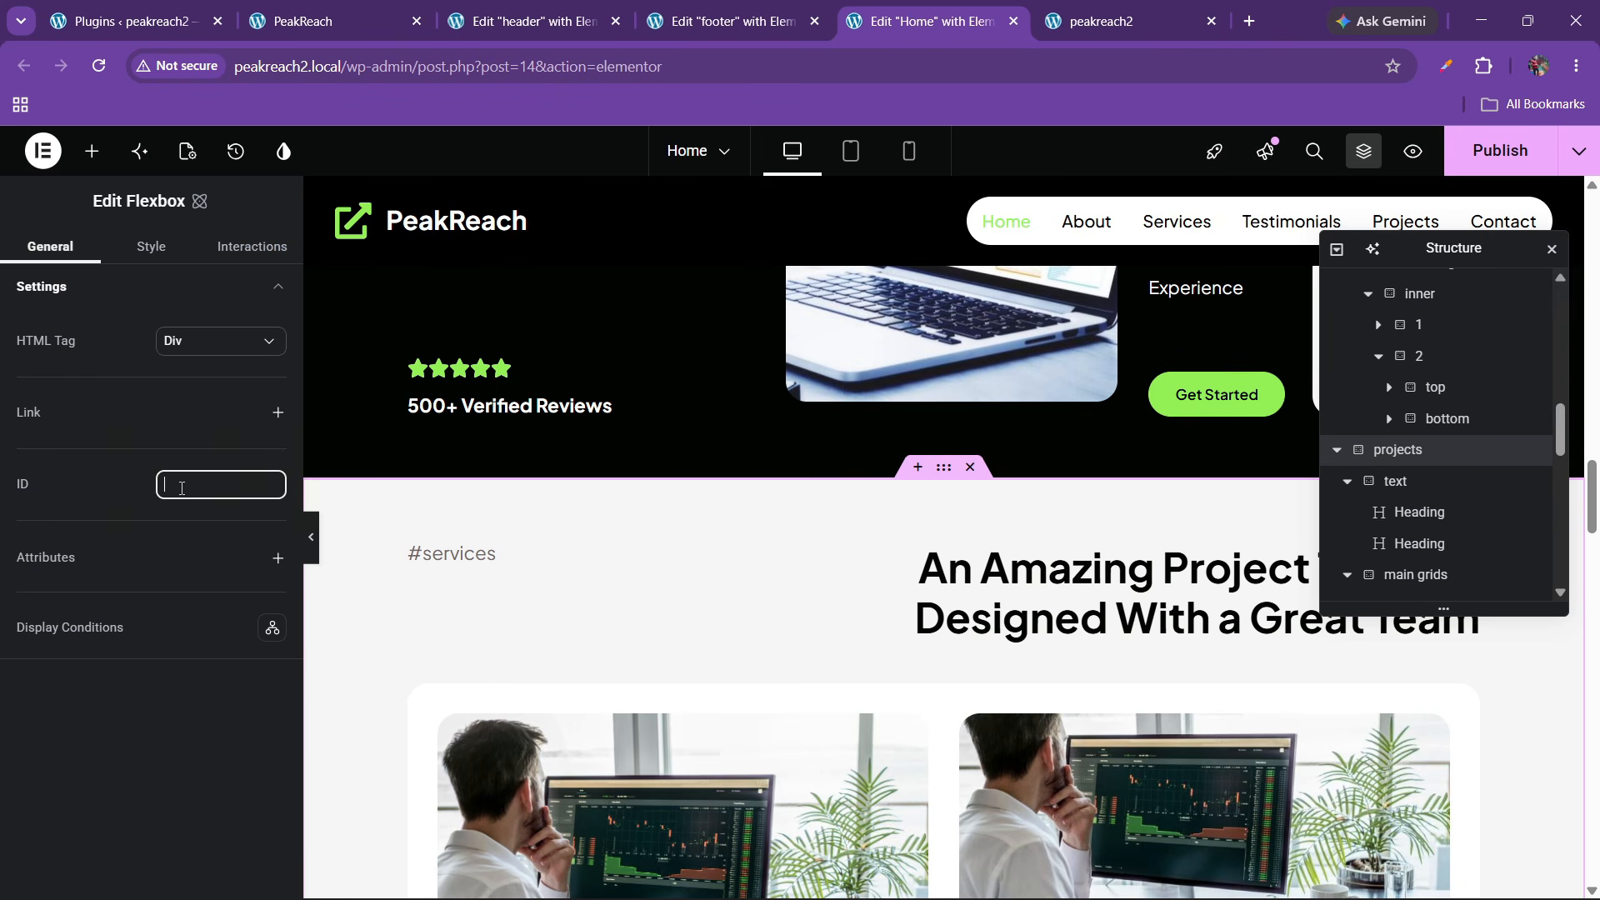
type("services")
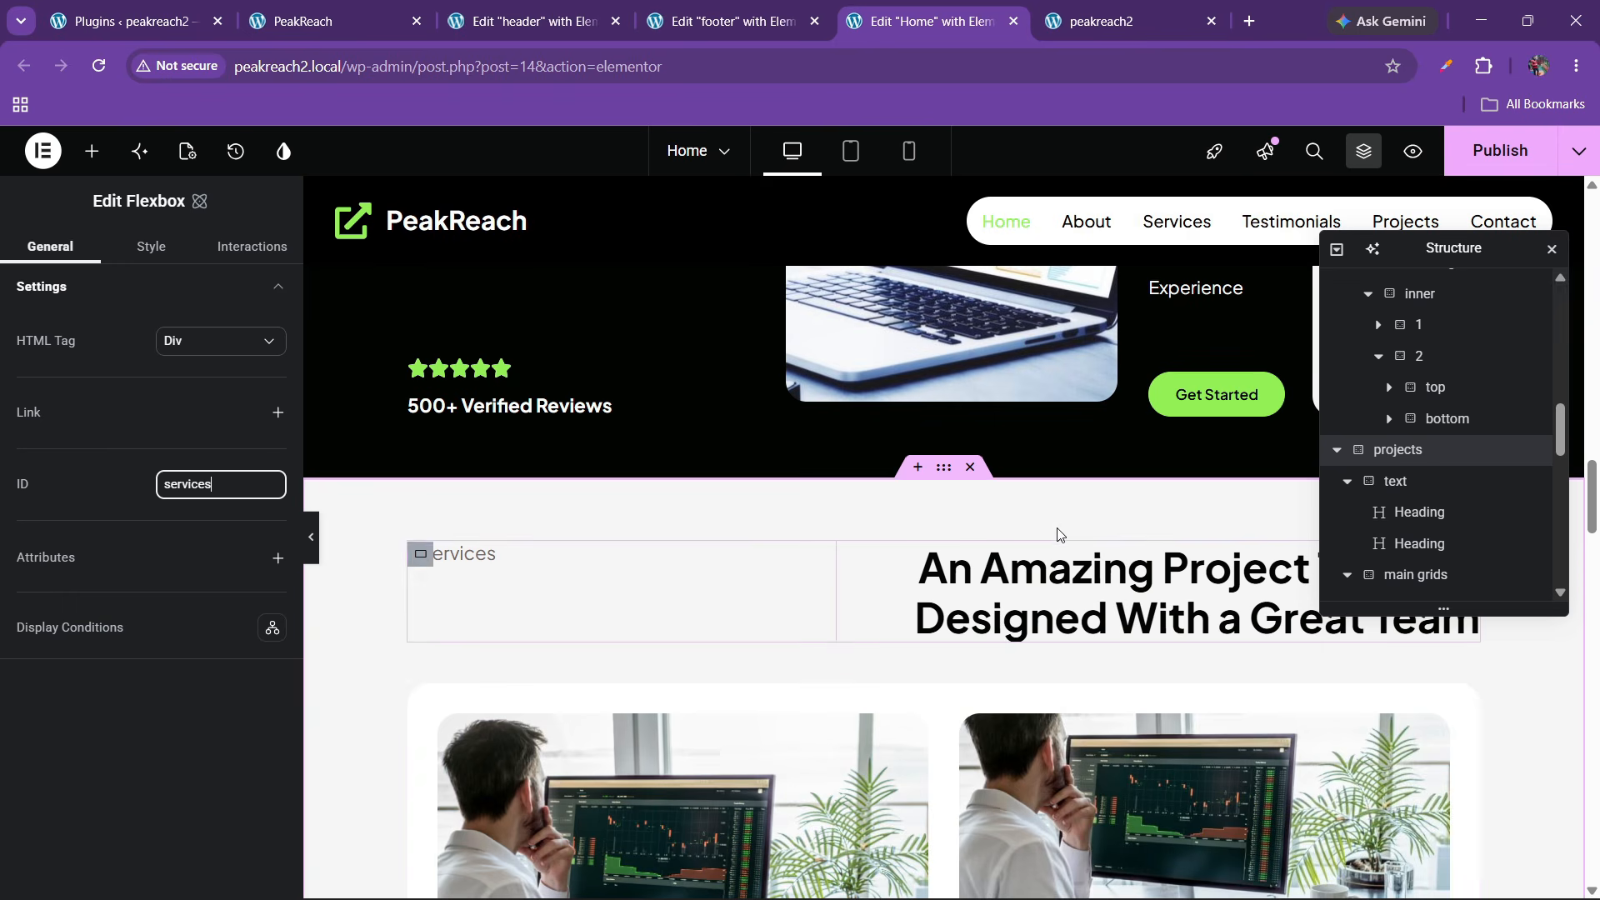
scroll(889, 512, "up", 1)
left_click(1496, 150)
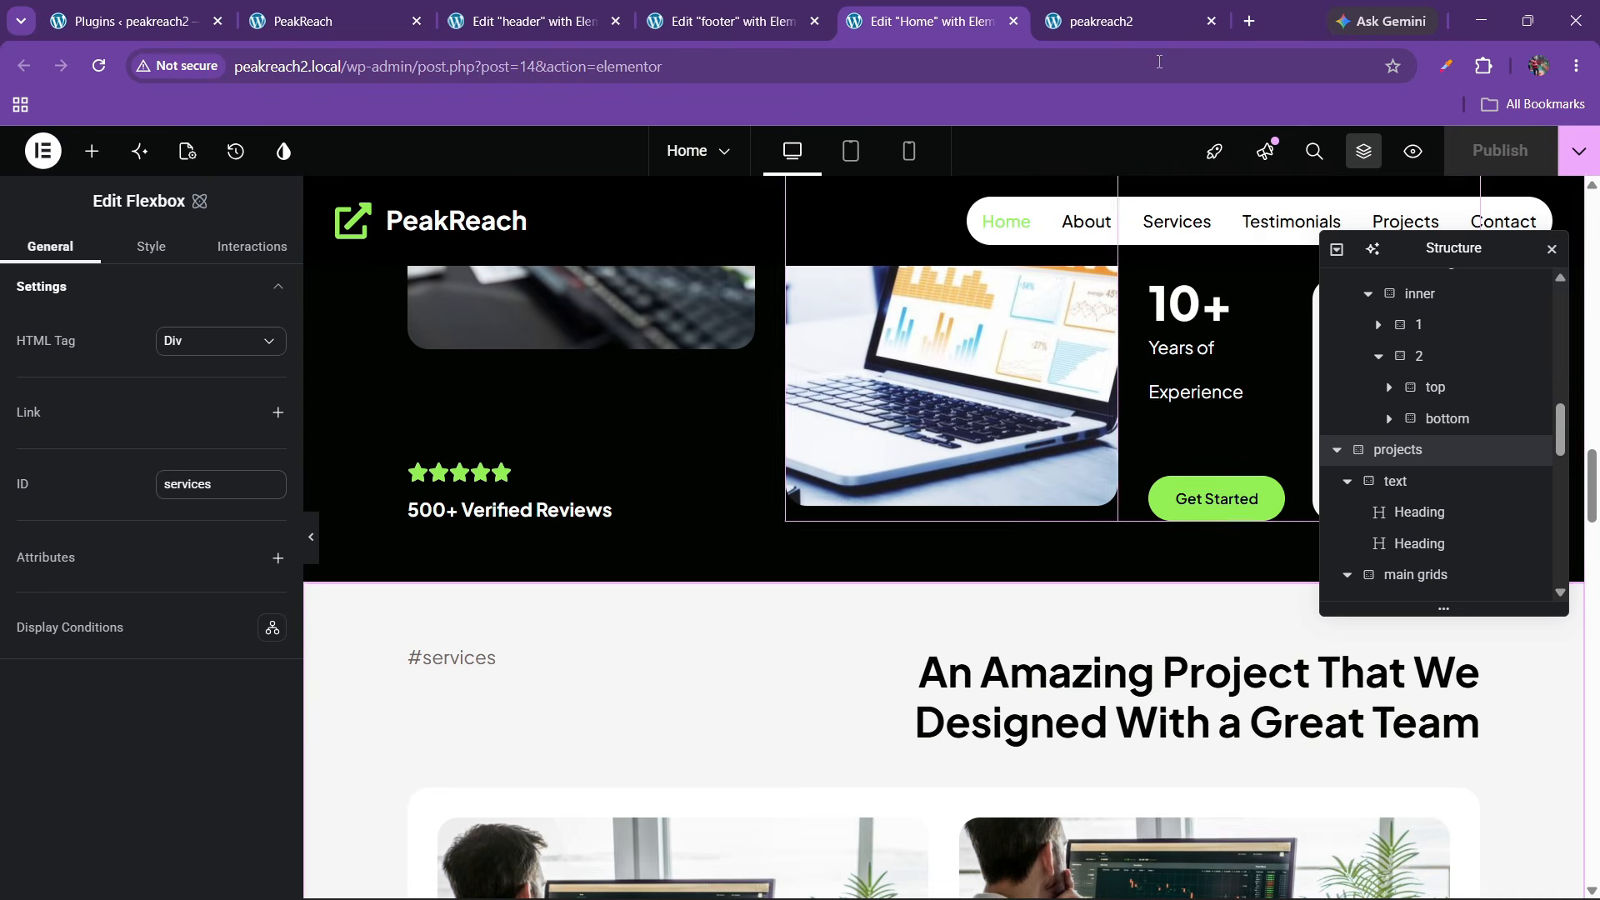
left_click(1117, 7)
left_click(98, 66)
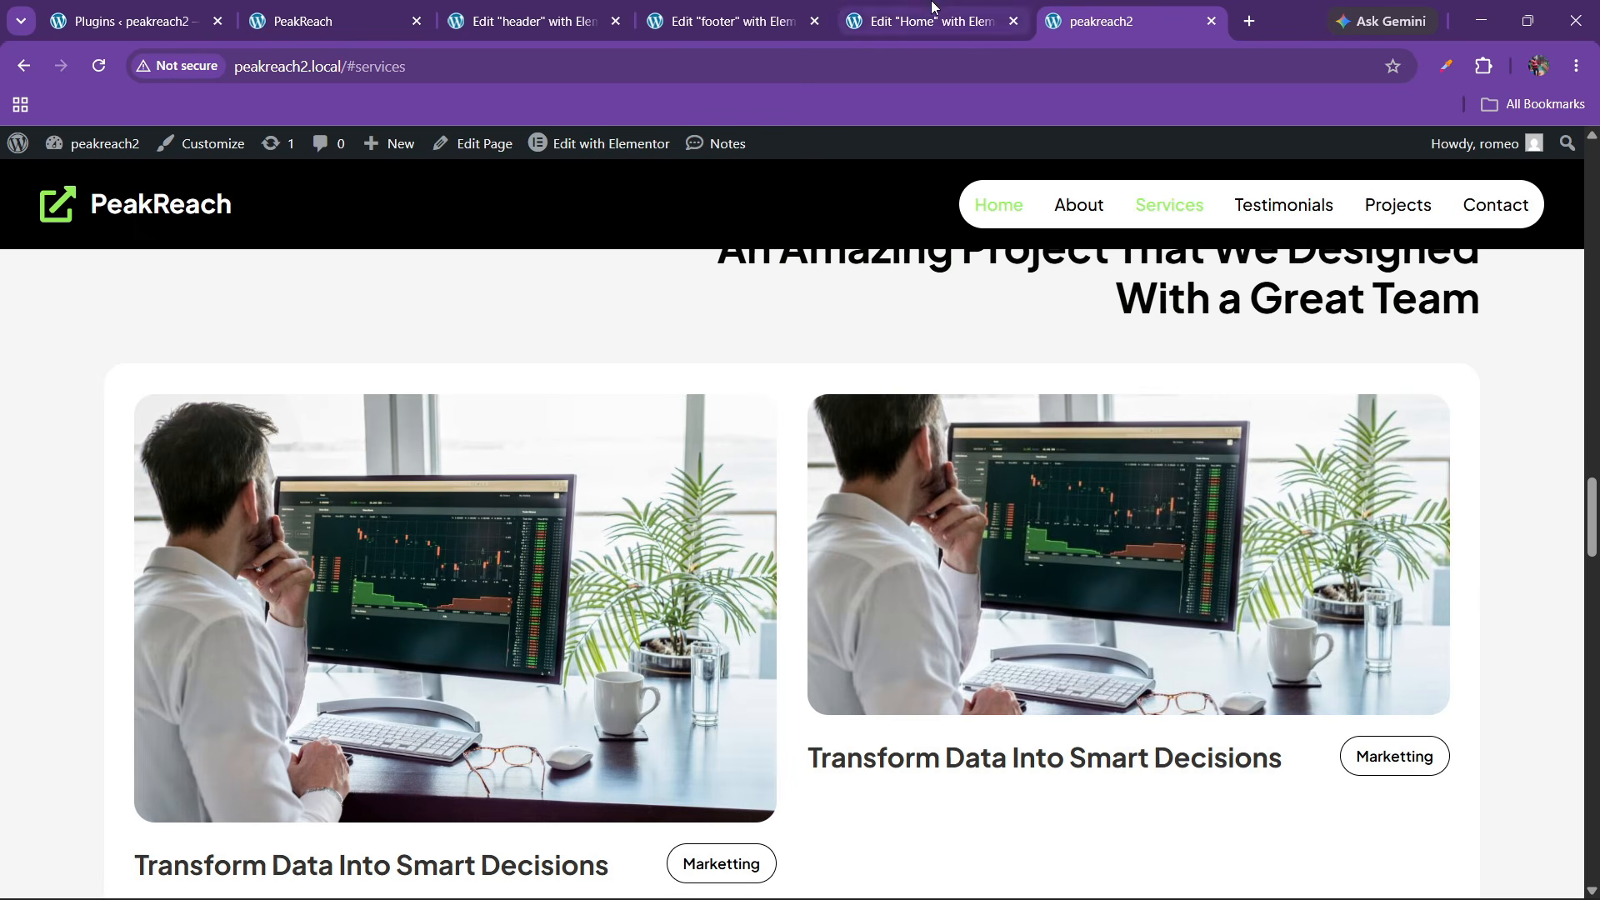
Go to Add Plugins and compare with the reference site's back-to-top arrow
left_click(125, 21)
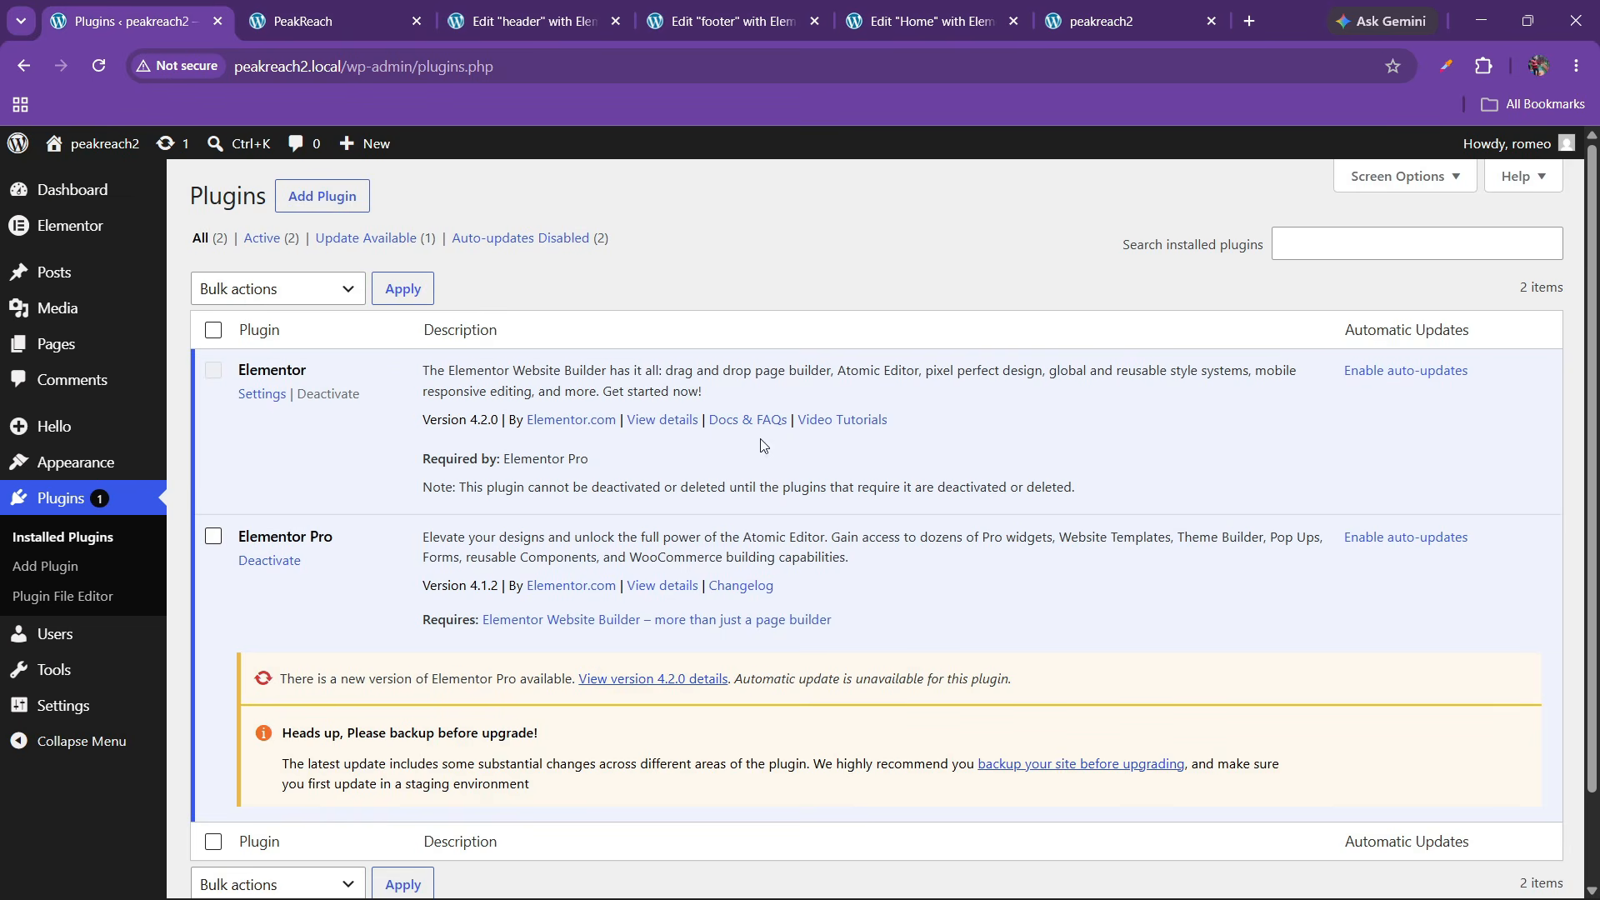
left_click(329, 204)
left_click(304, 21)
scroll(1557, 649, "down", 3)
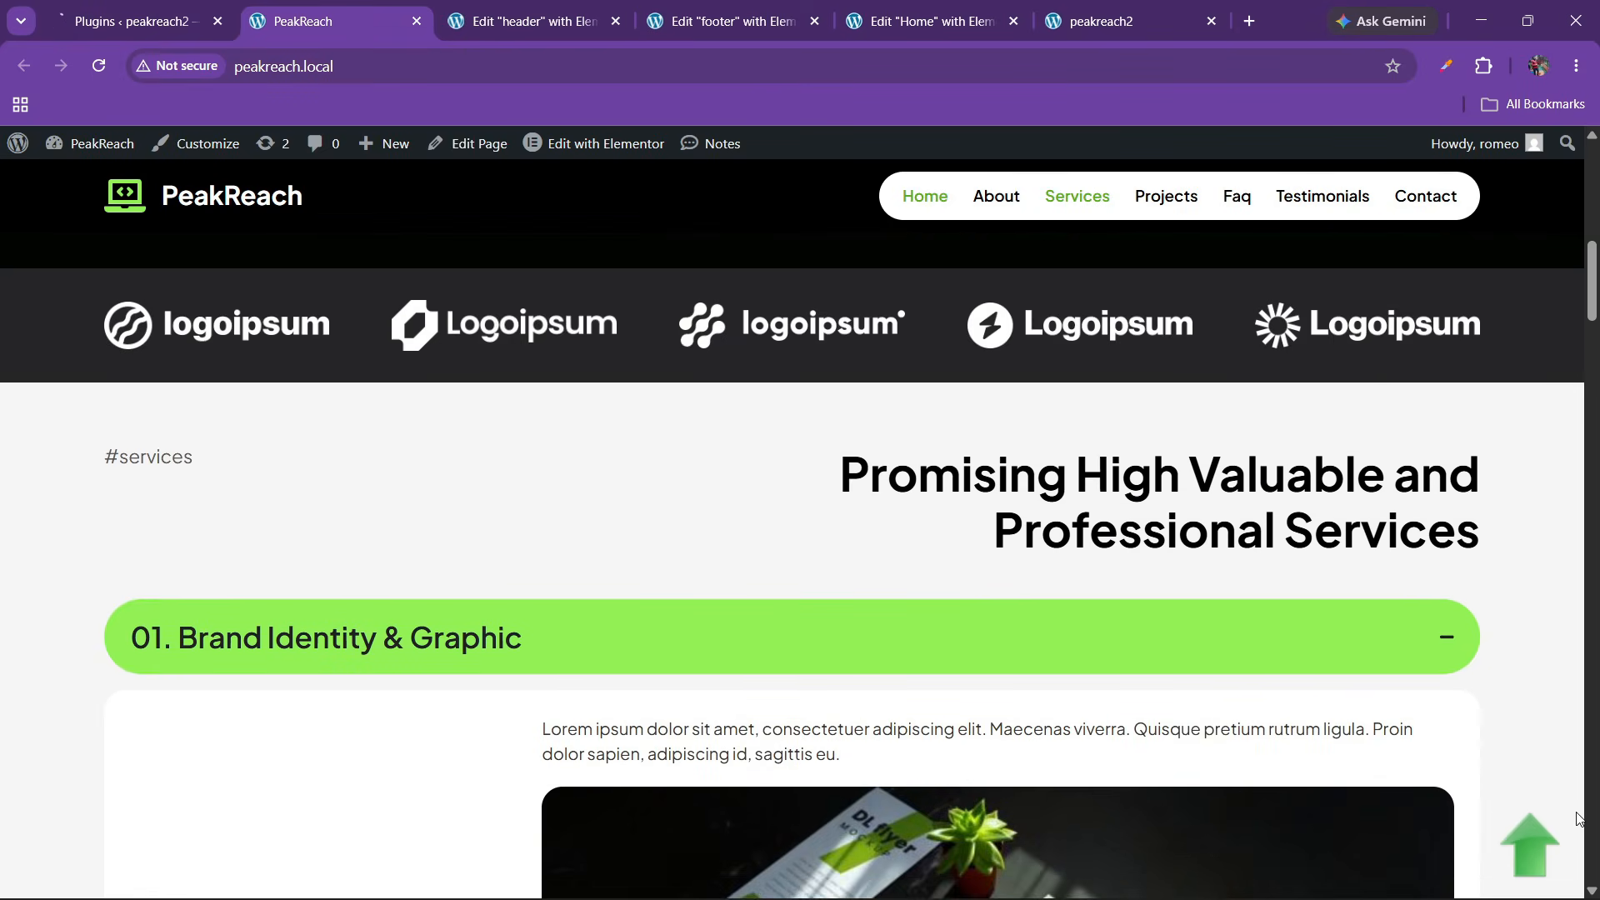
left_click(1550, 861)
key("ctrl+1")
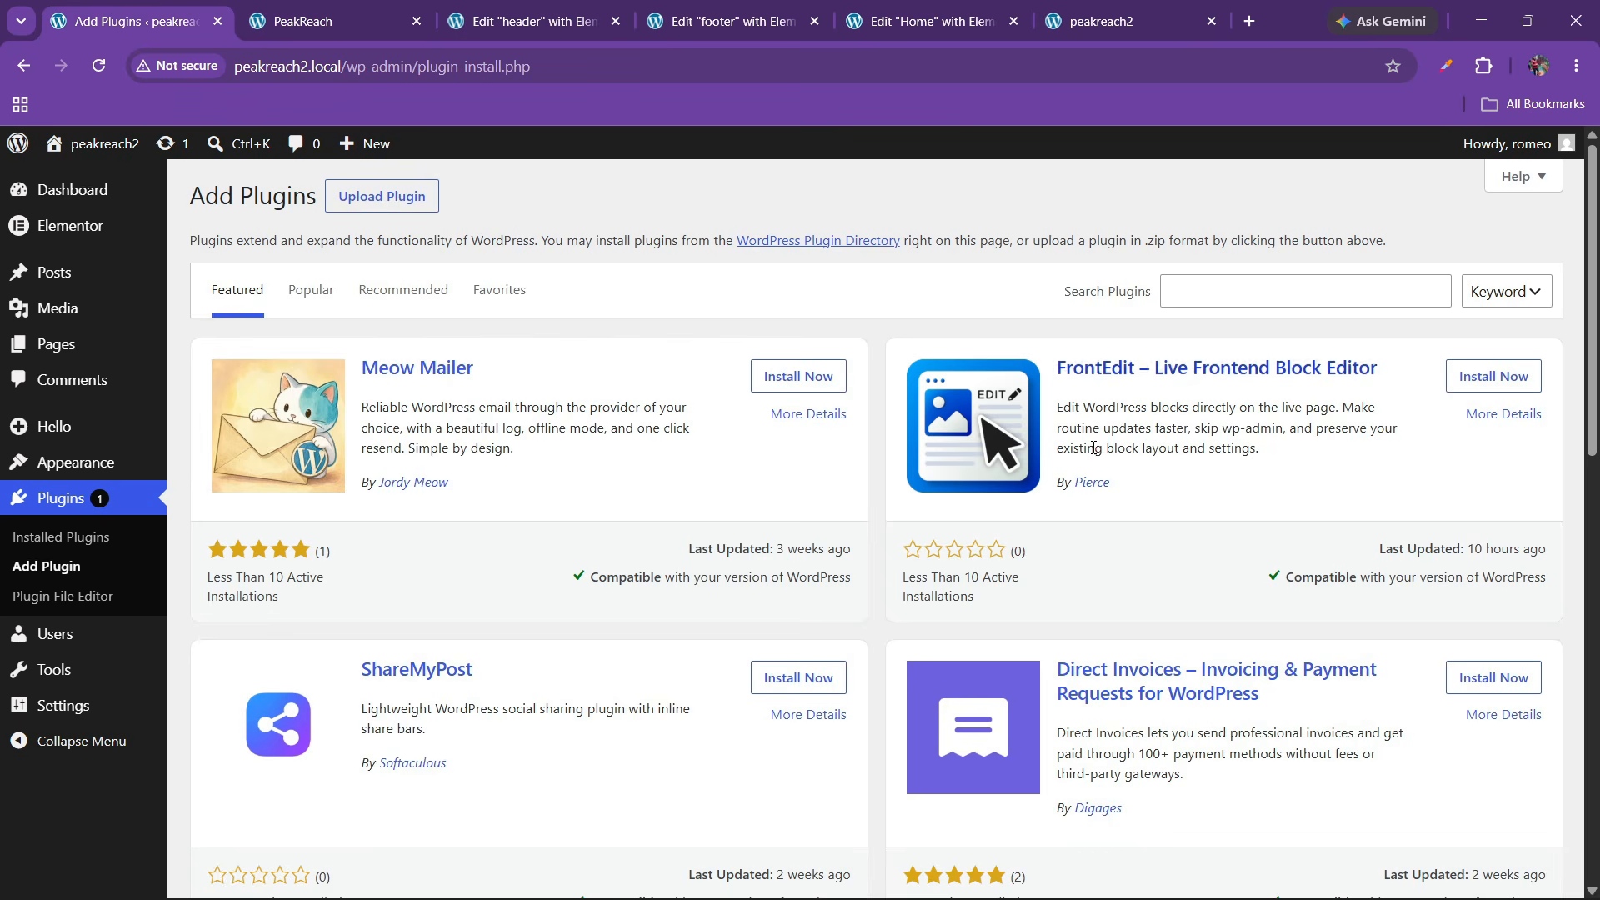
Search the directory for 'wpfront scro' and install WPFront Scroll Top
left_click(1232, 278)
type("wpfront s")
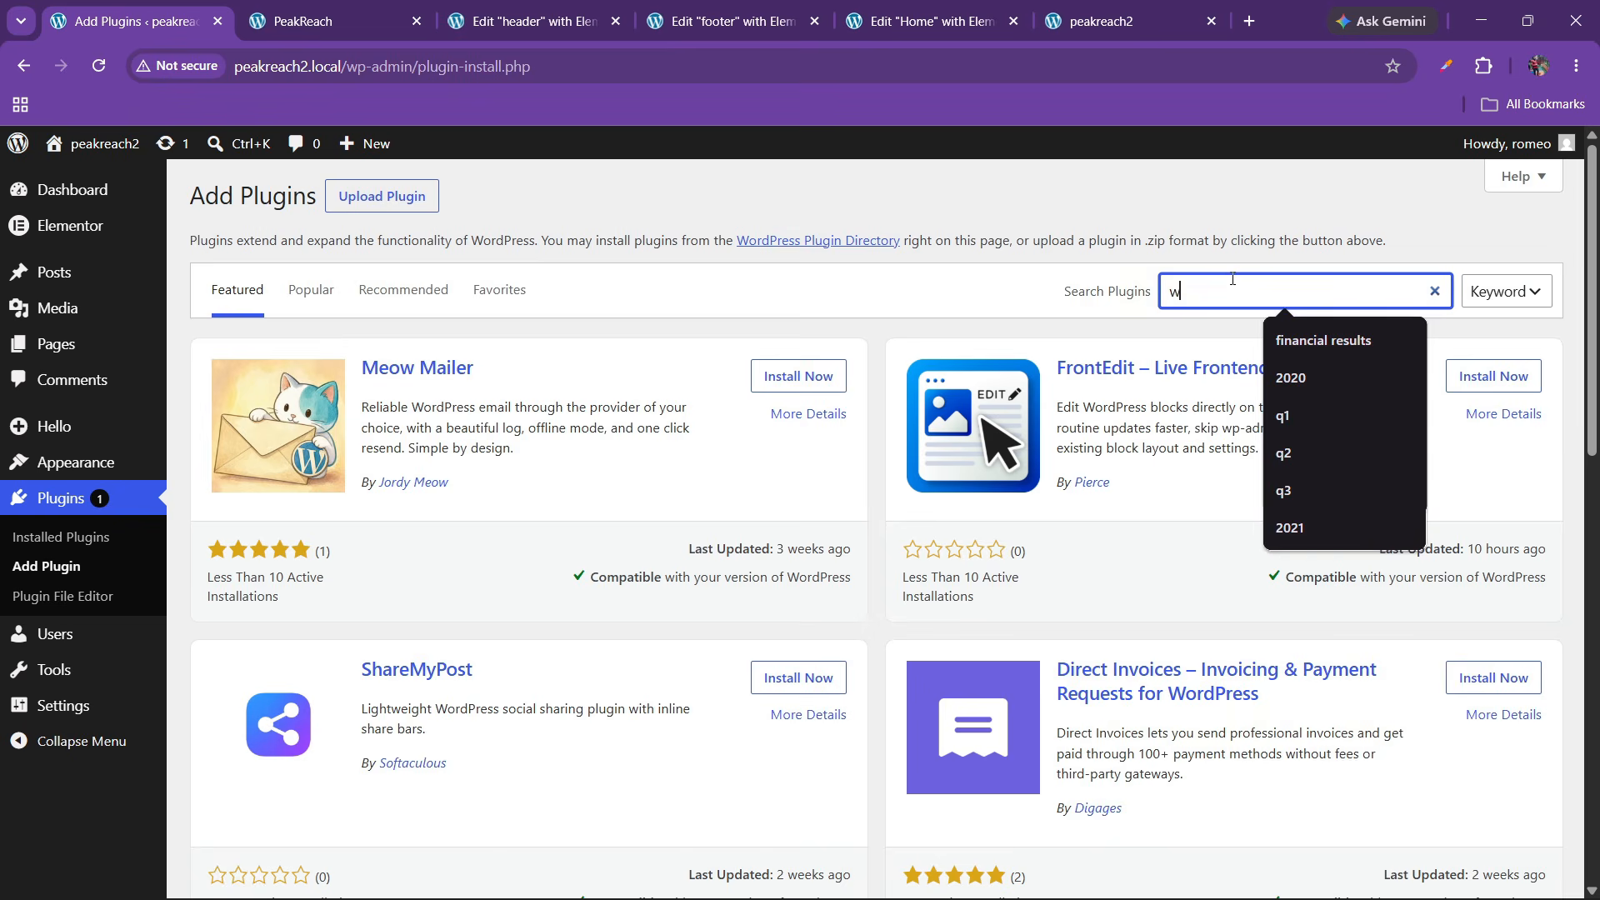
type("croll")
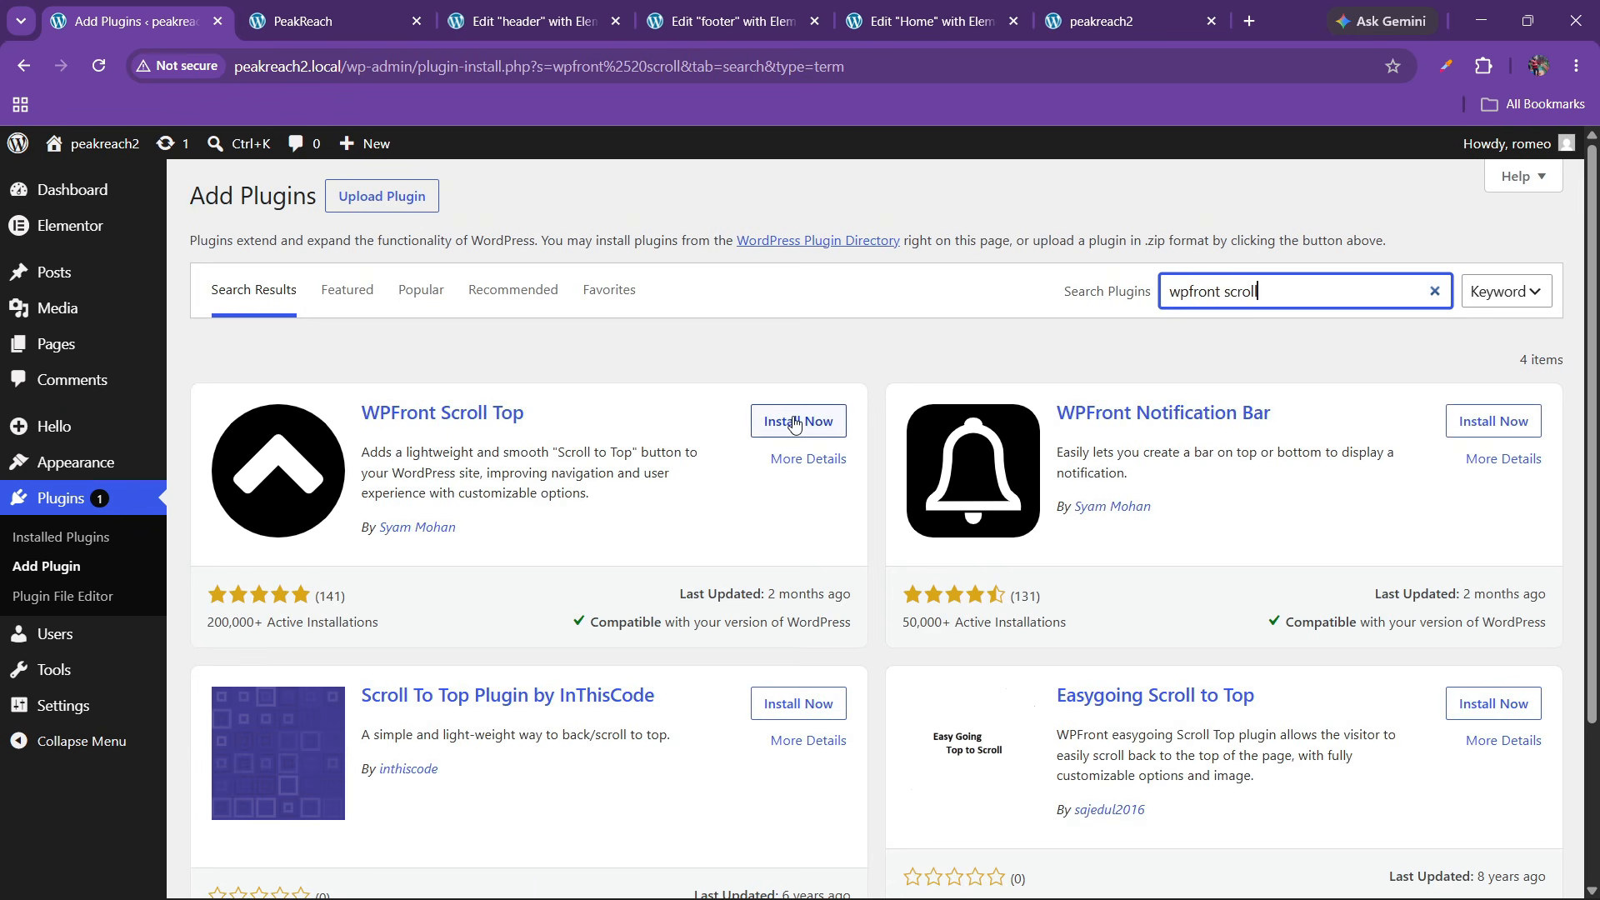
left_click(790, 420)
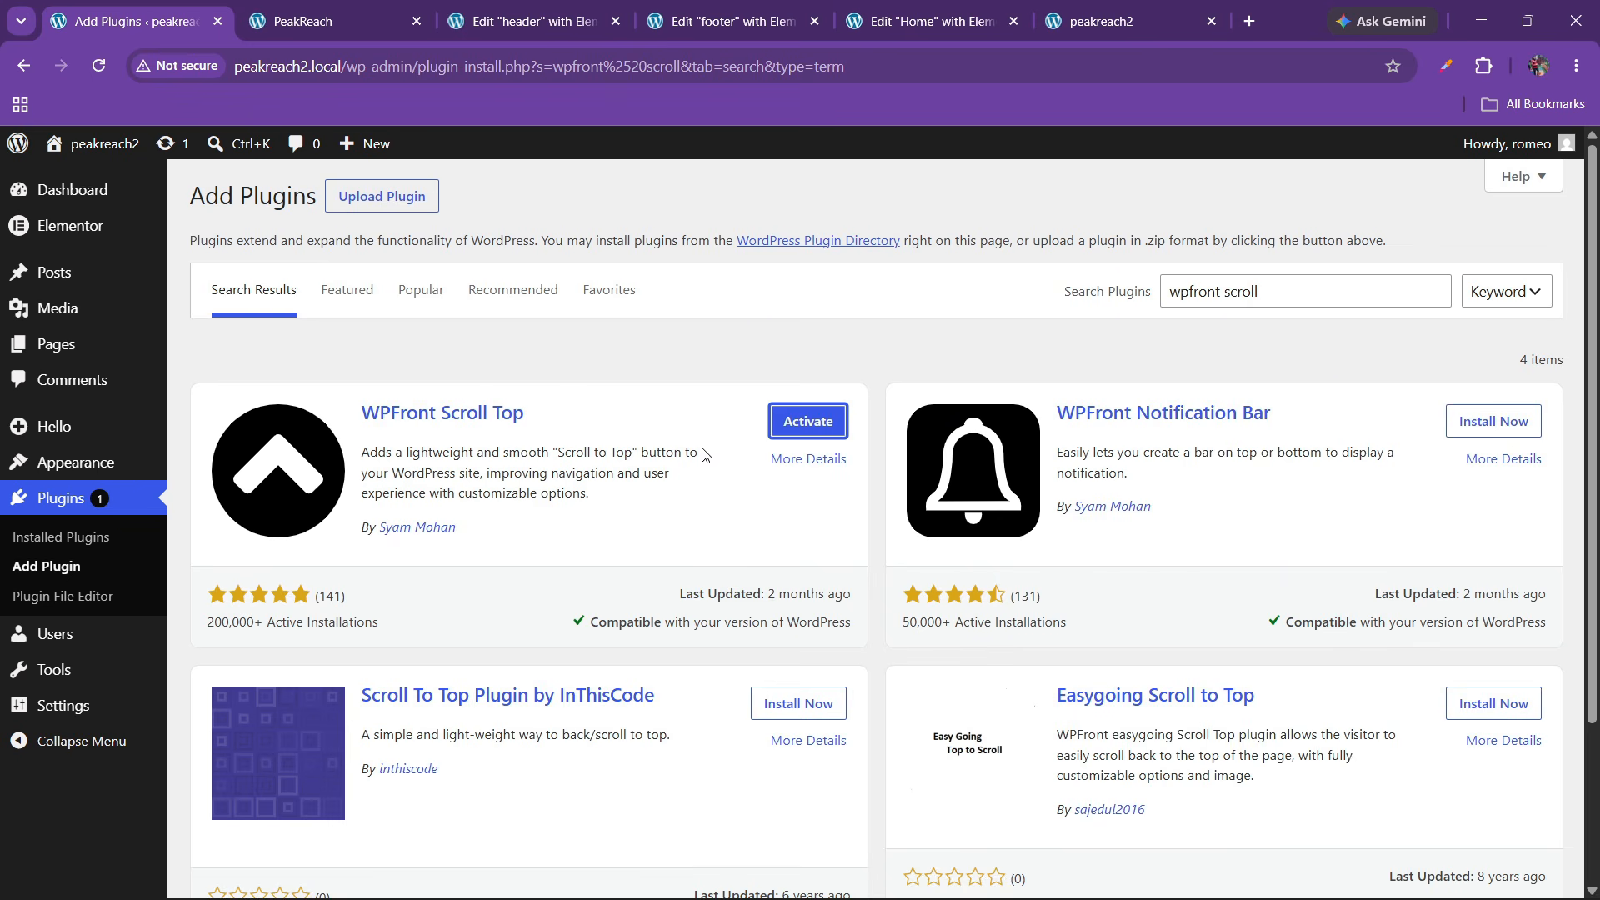
Activate the WPFront Scroll Top plugin and tick Enabled in its settings
left_click(805, 422)
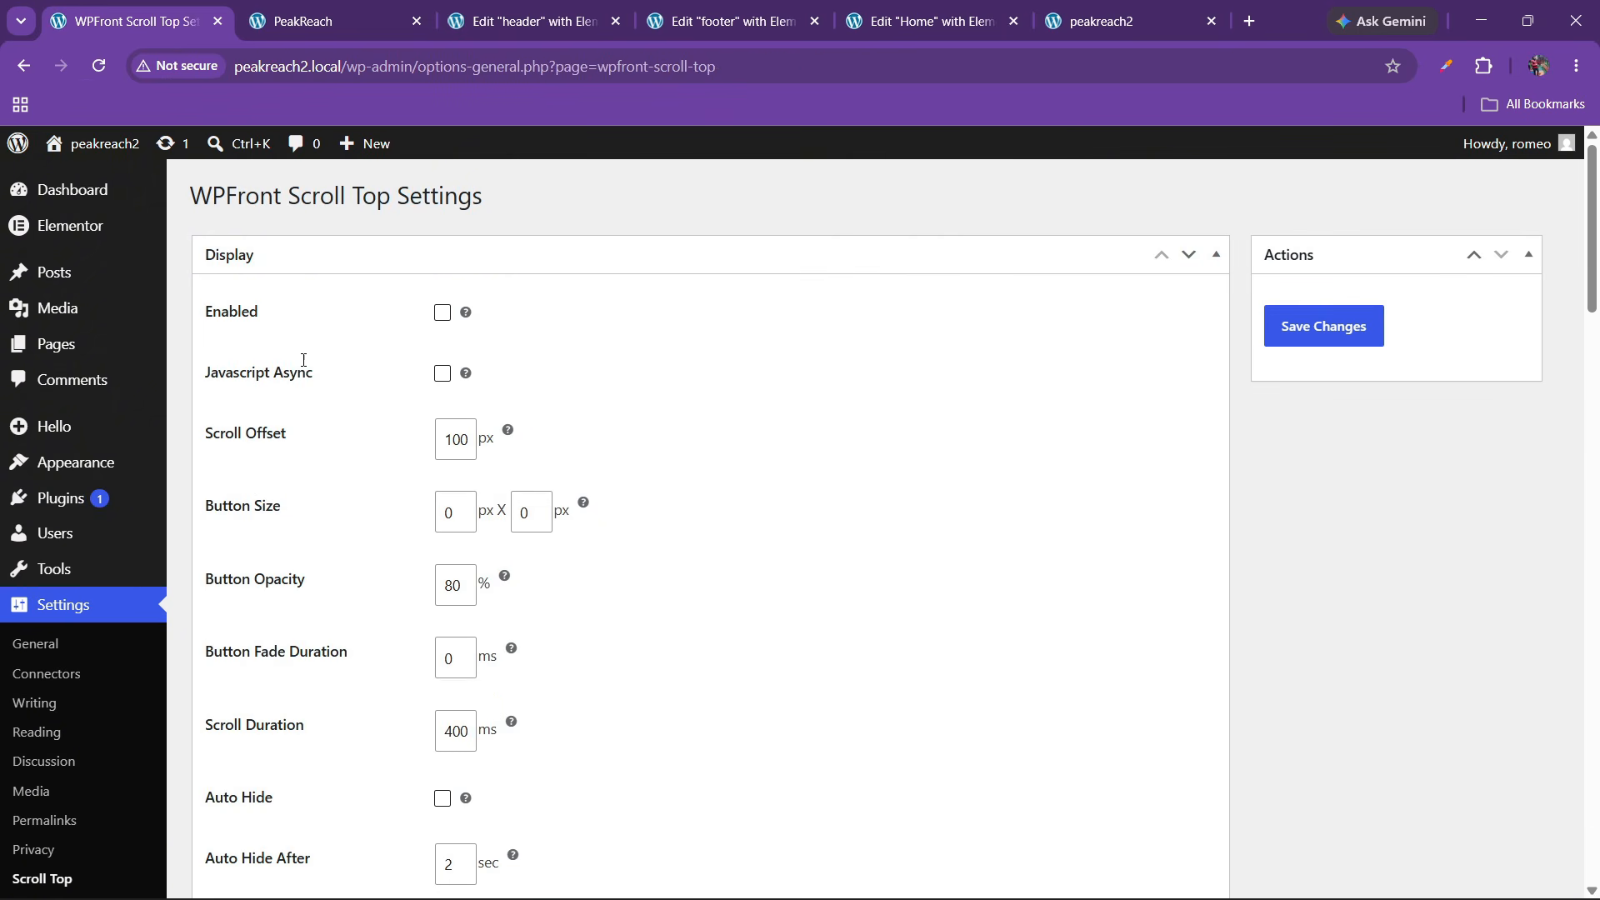
left_click(441, 313)
scroll(373, 504, "down", 7)
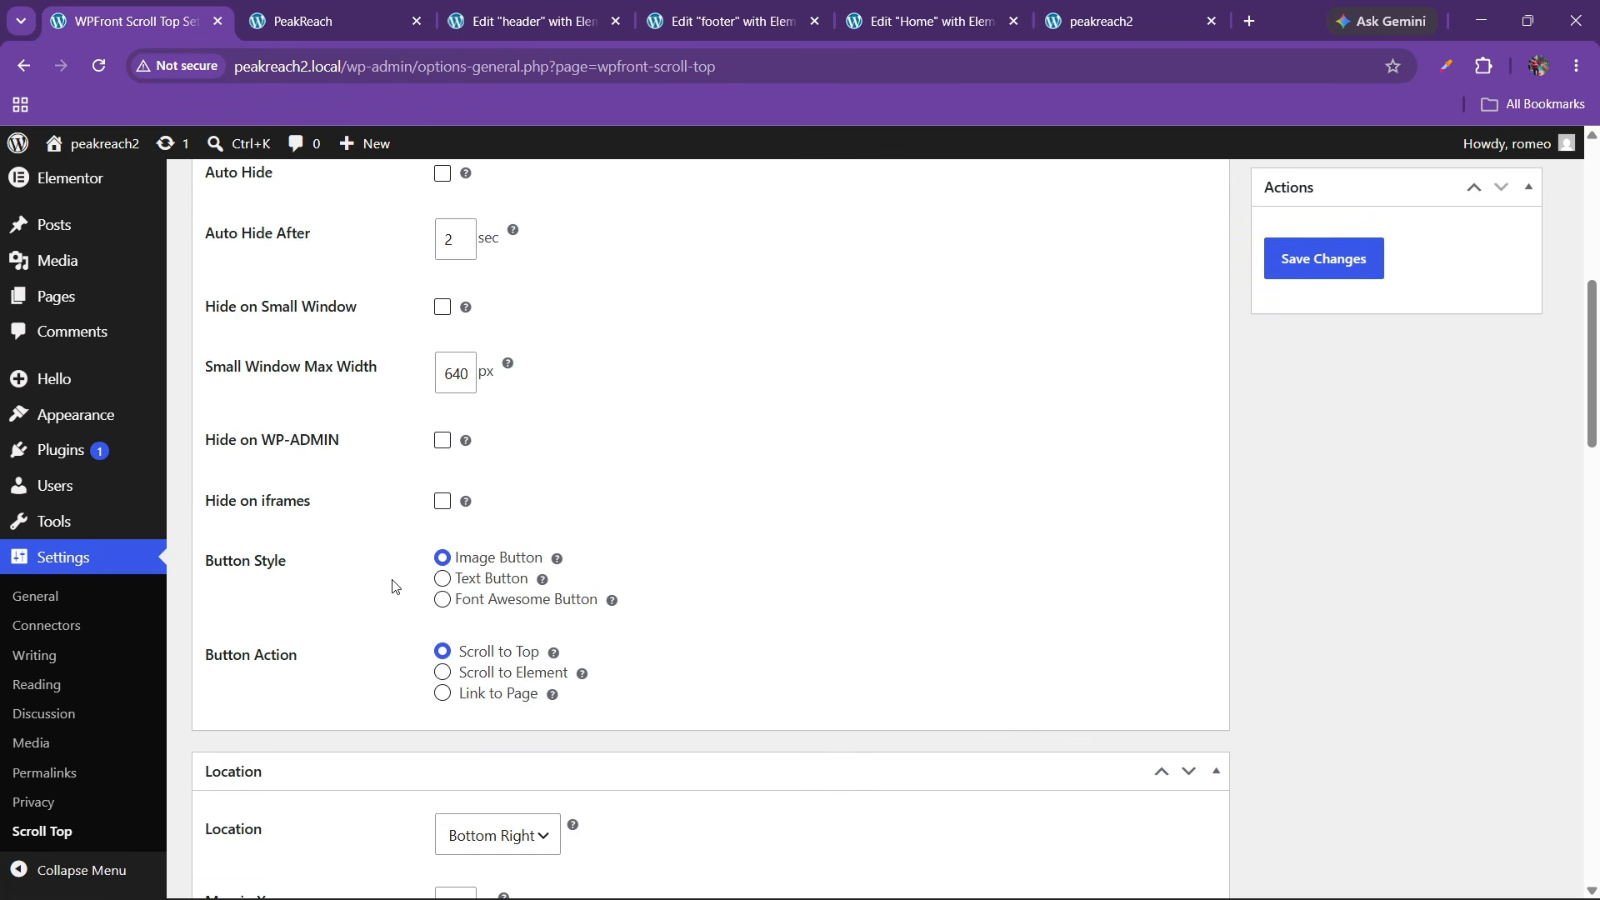
scroll(392, 587, "down", 6)
scroll(417, 614, "down", 4)
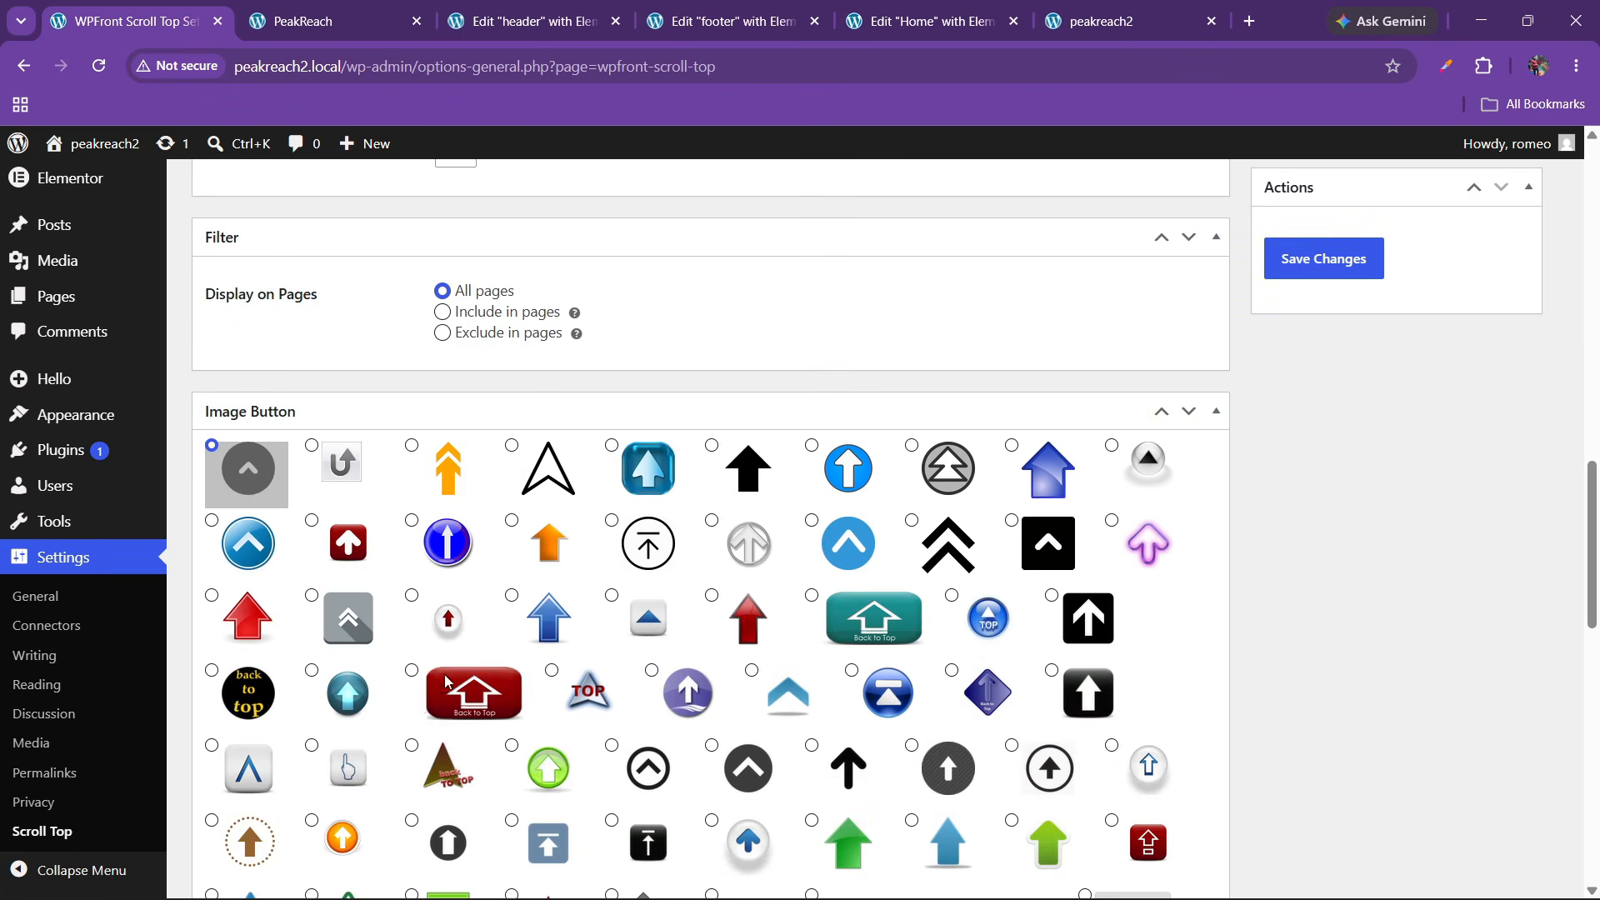
Choose the green arrow as the Image Button and save the settings
left_click(648, 766)
scroll(641, 733, "down", 5)
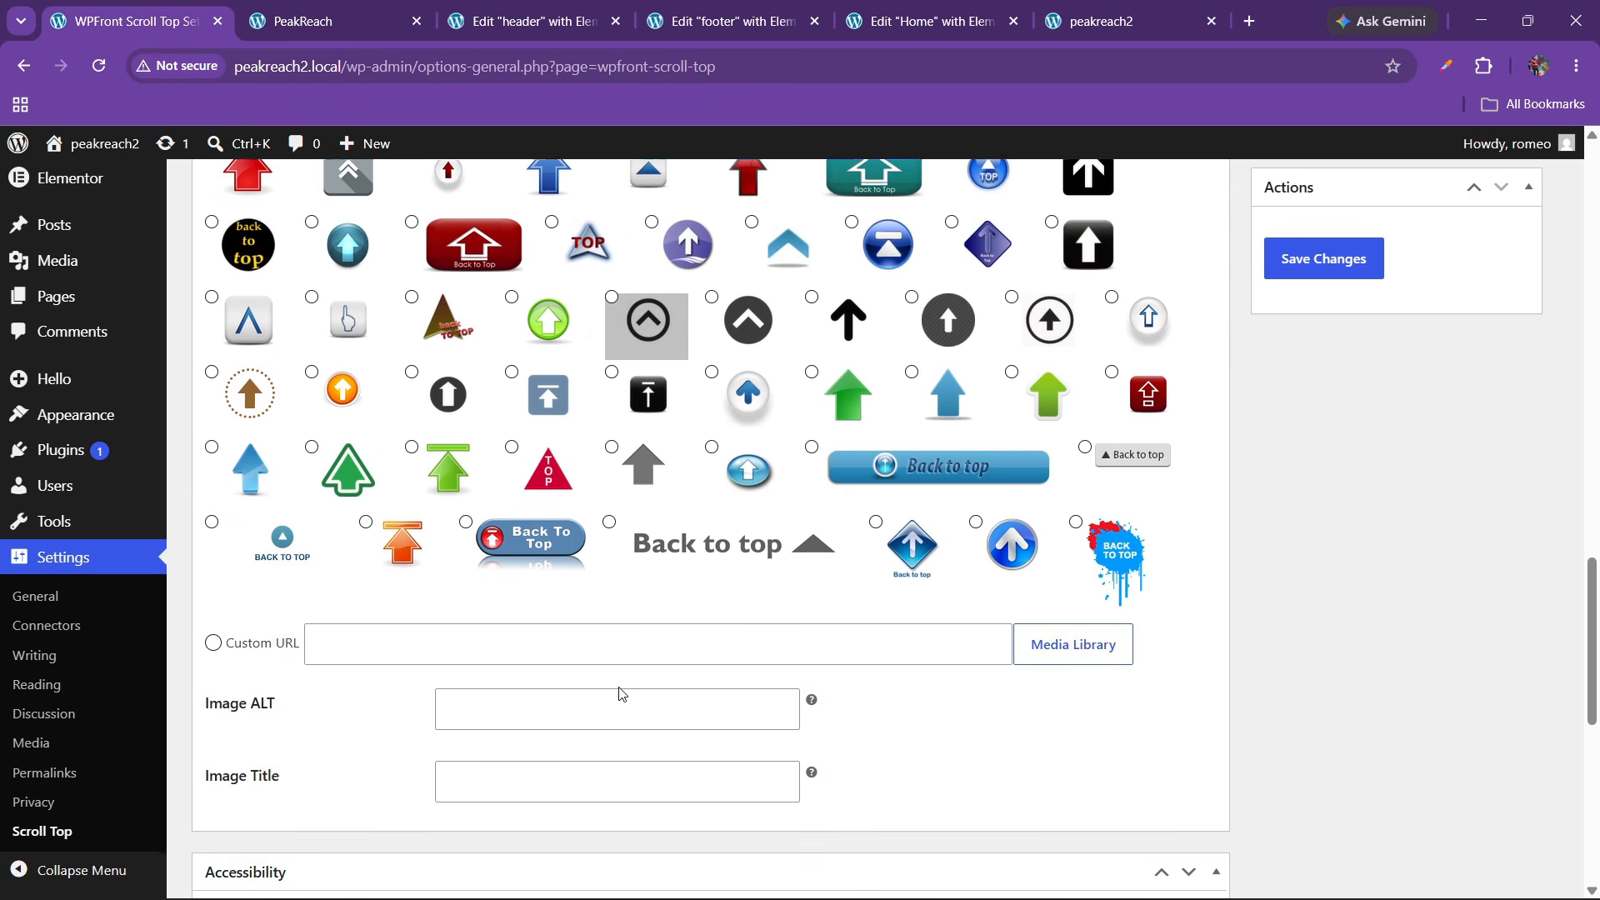
scroll(619, 693, "down", 1)
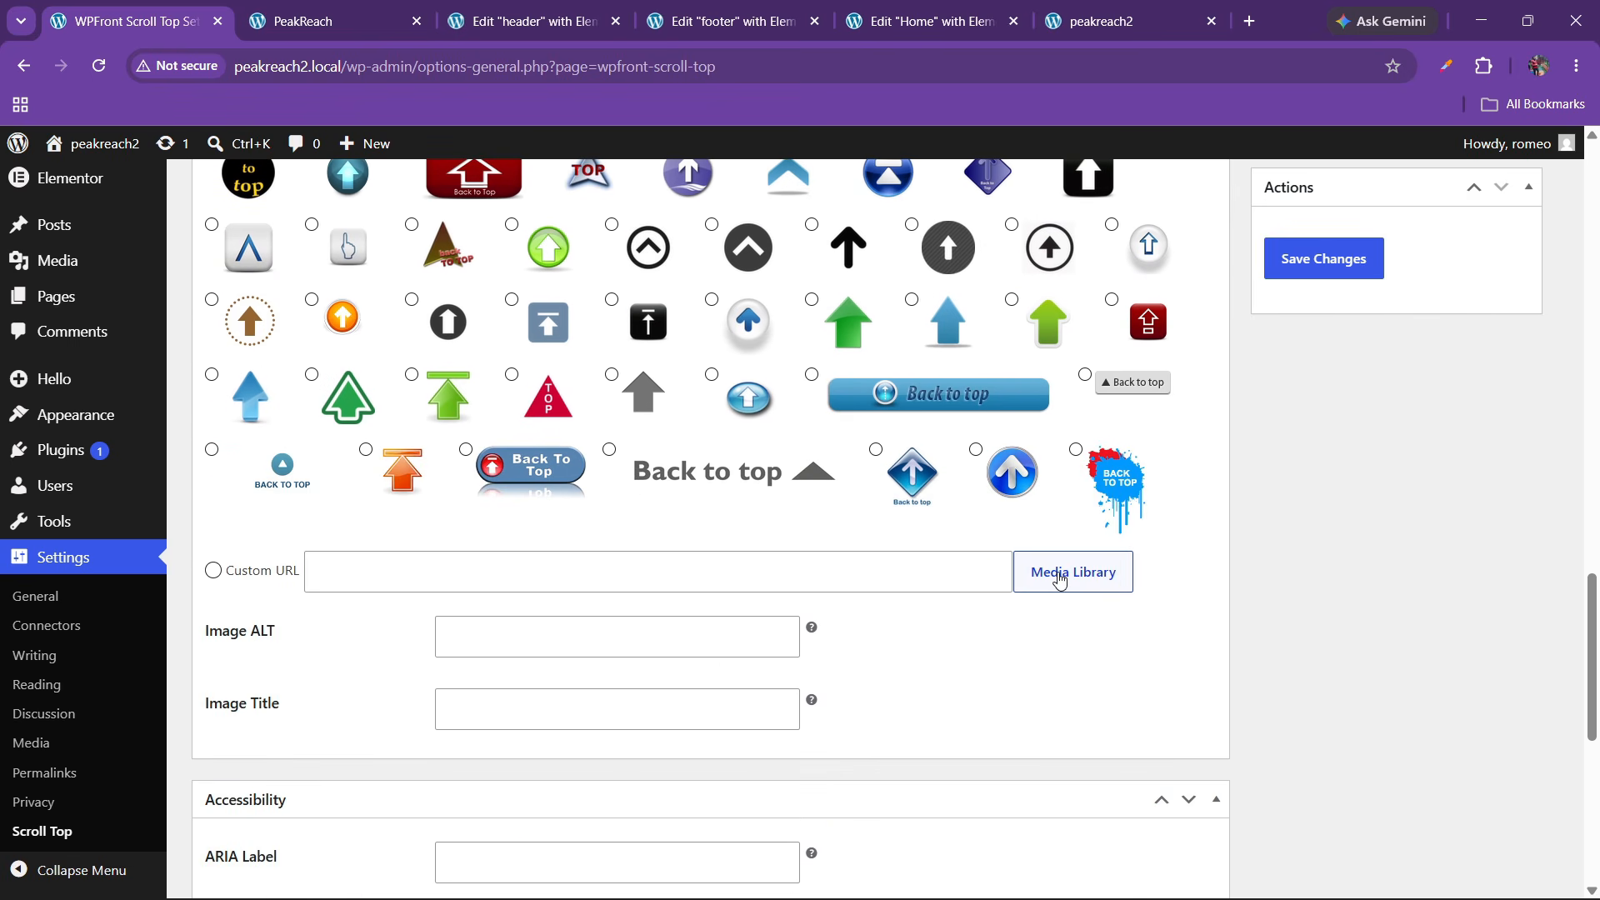
scroll(564, 616, "up", 3)
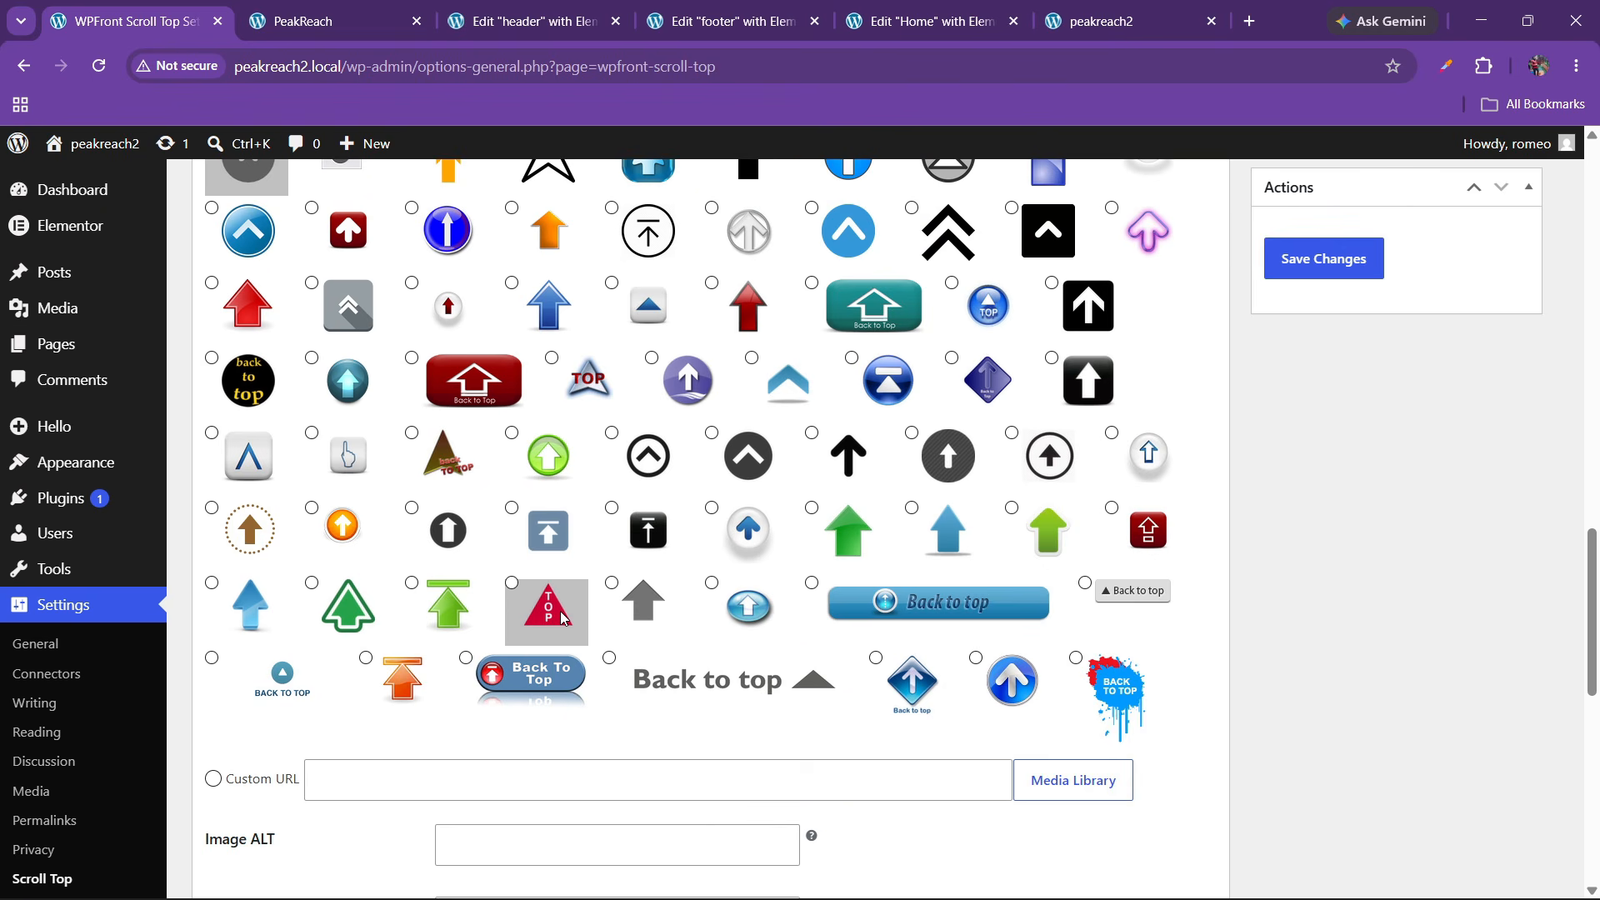
left_click(846, 534)
scroll(956, 584, "down", 1)
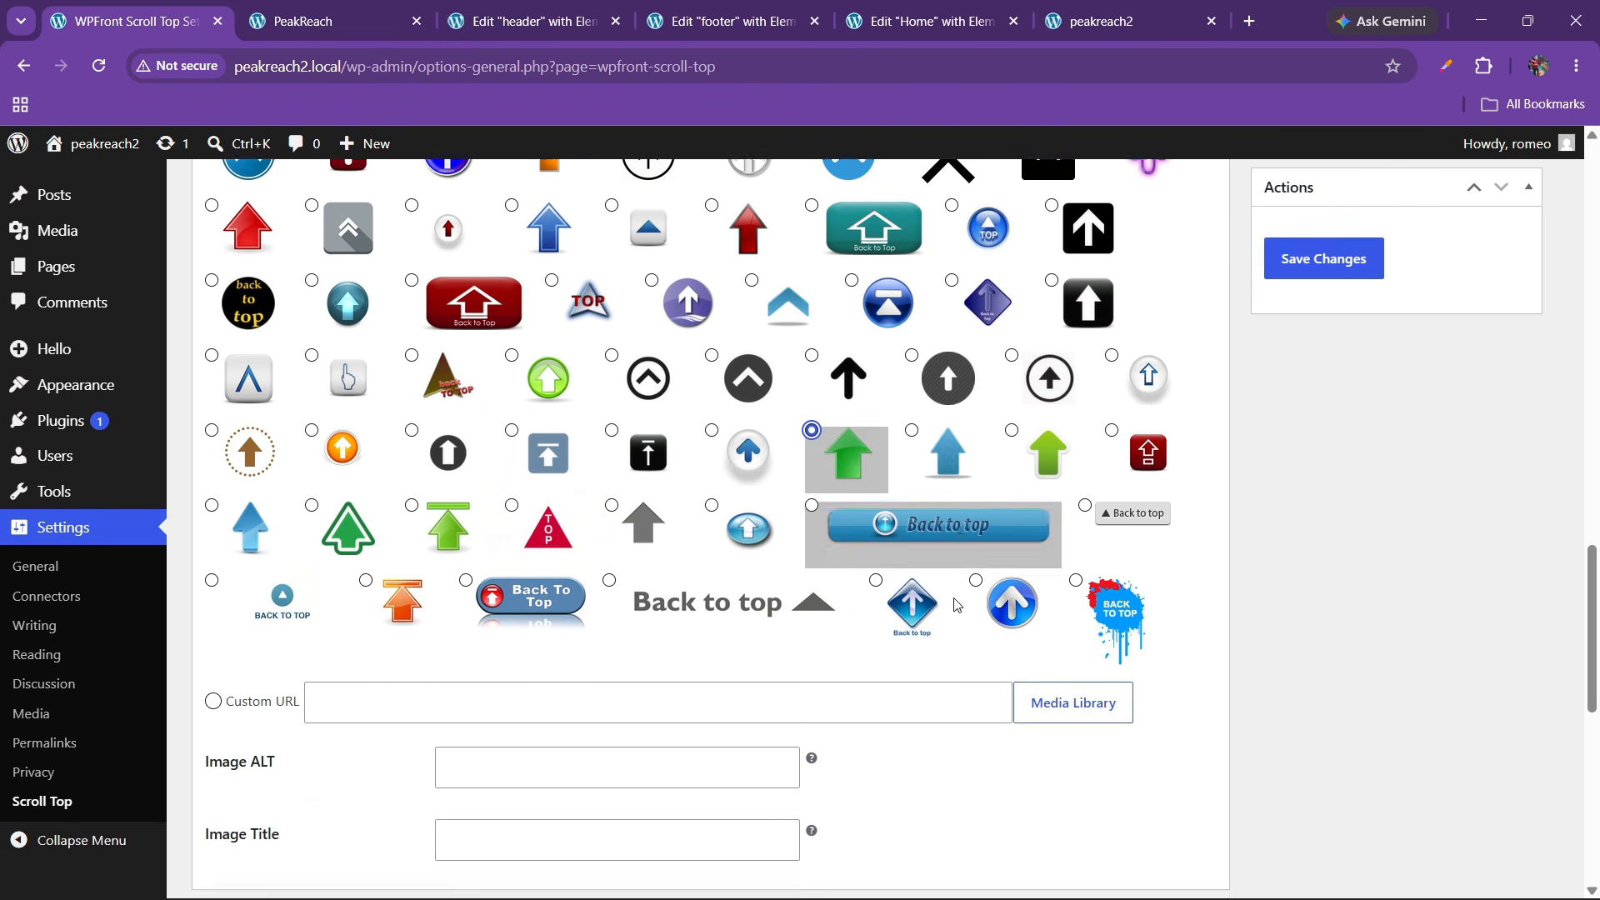
scroll(955, 605, "down", 9)
scroll(425, 583, "up", 2)
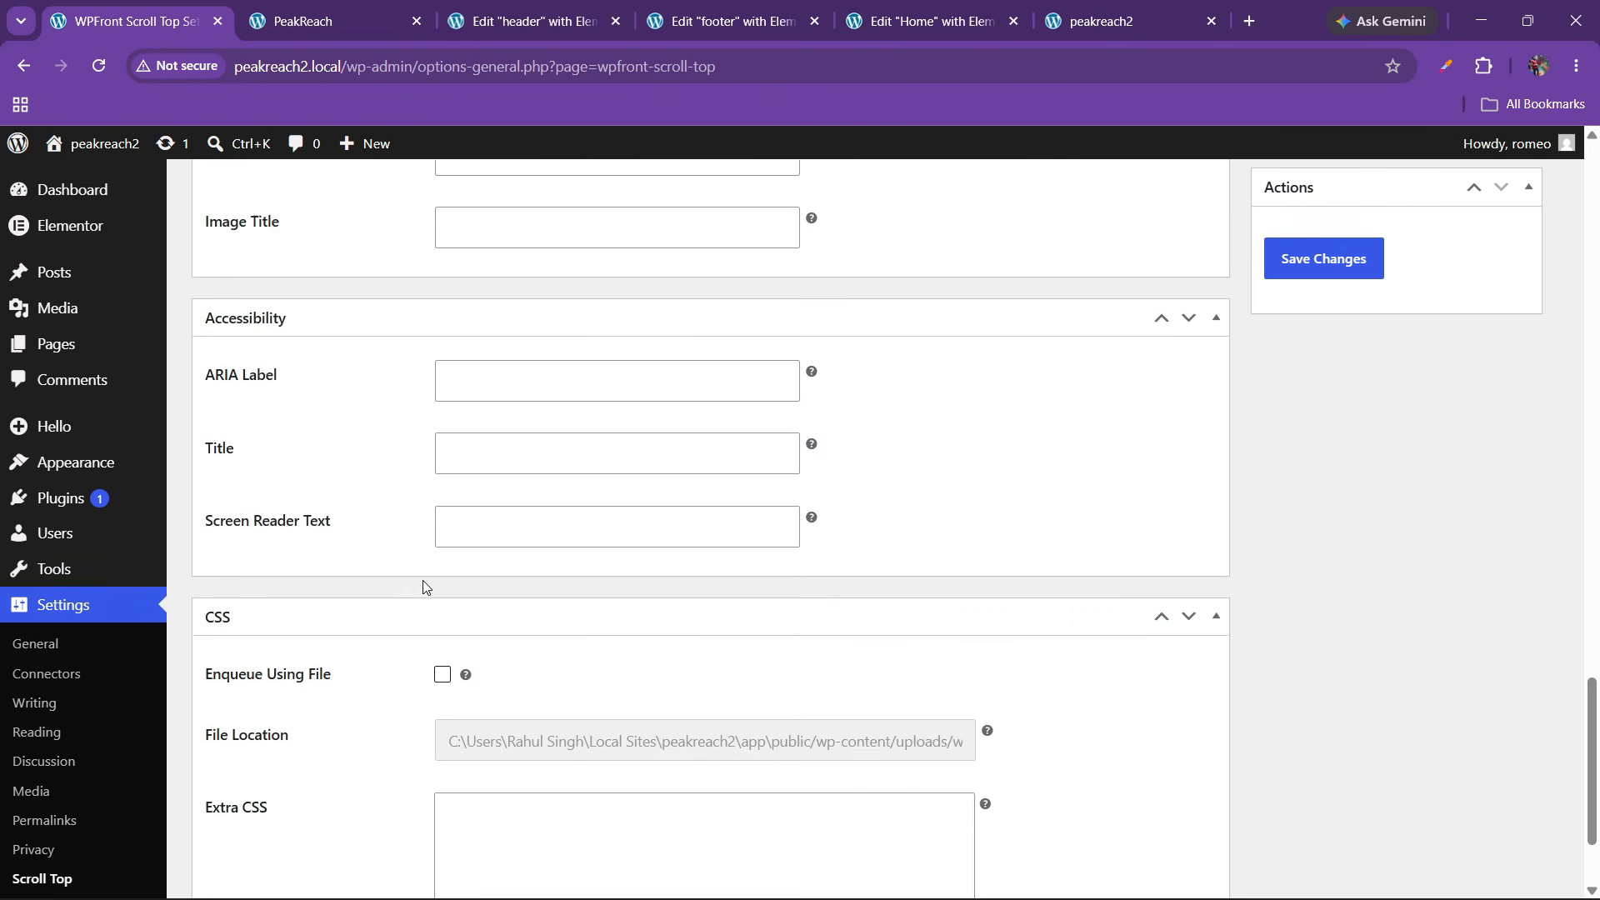
scroll(425, 586, "up", 10)
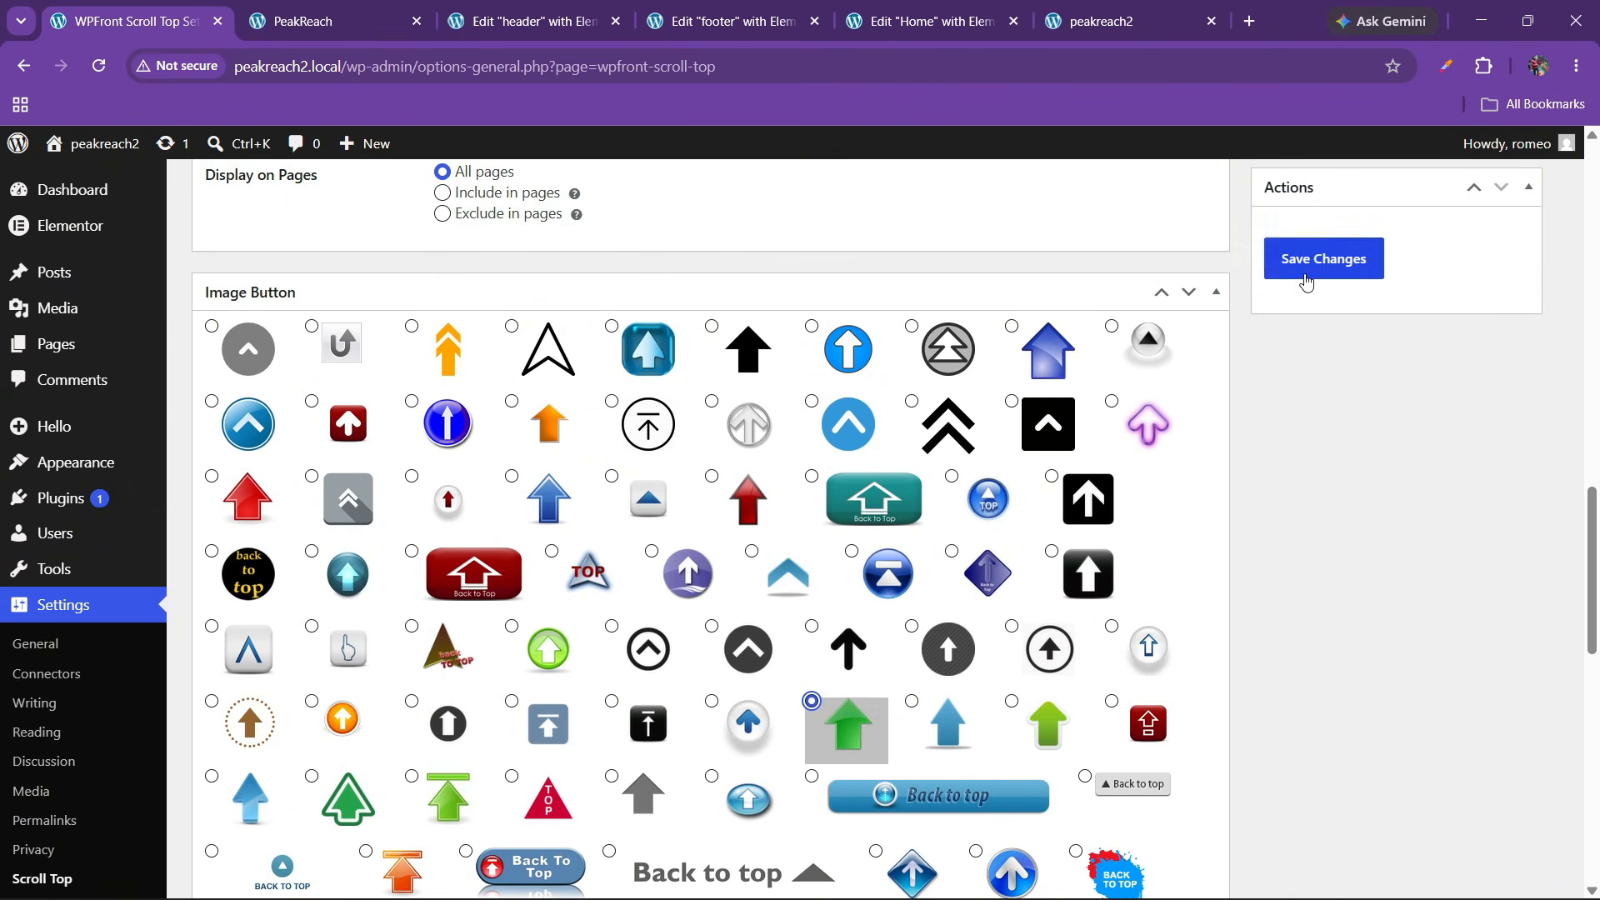
left_click(1306, 280)
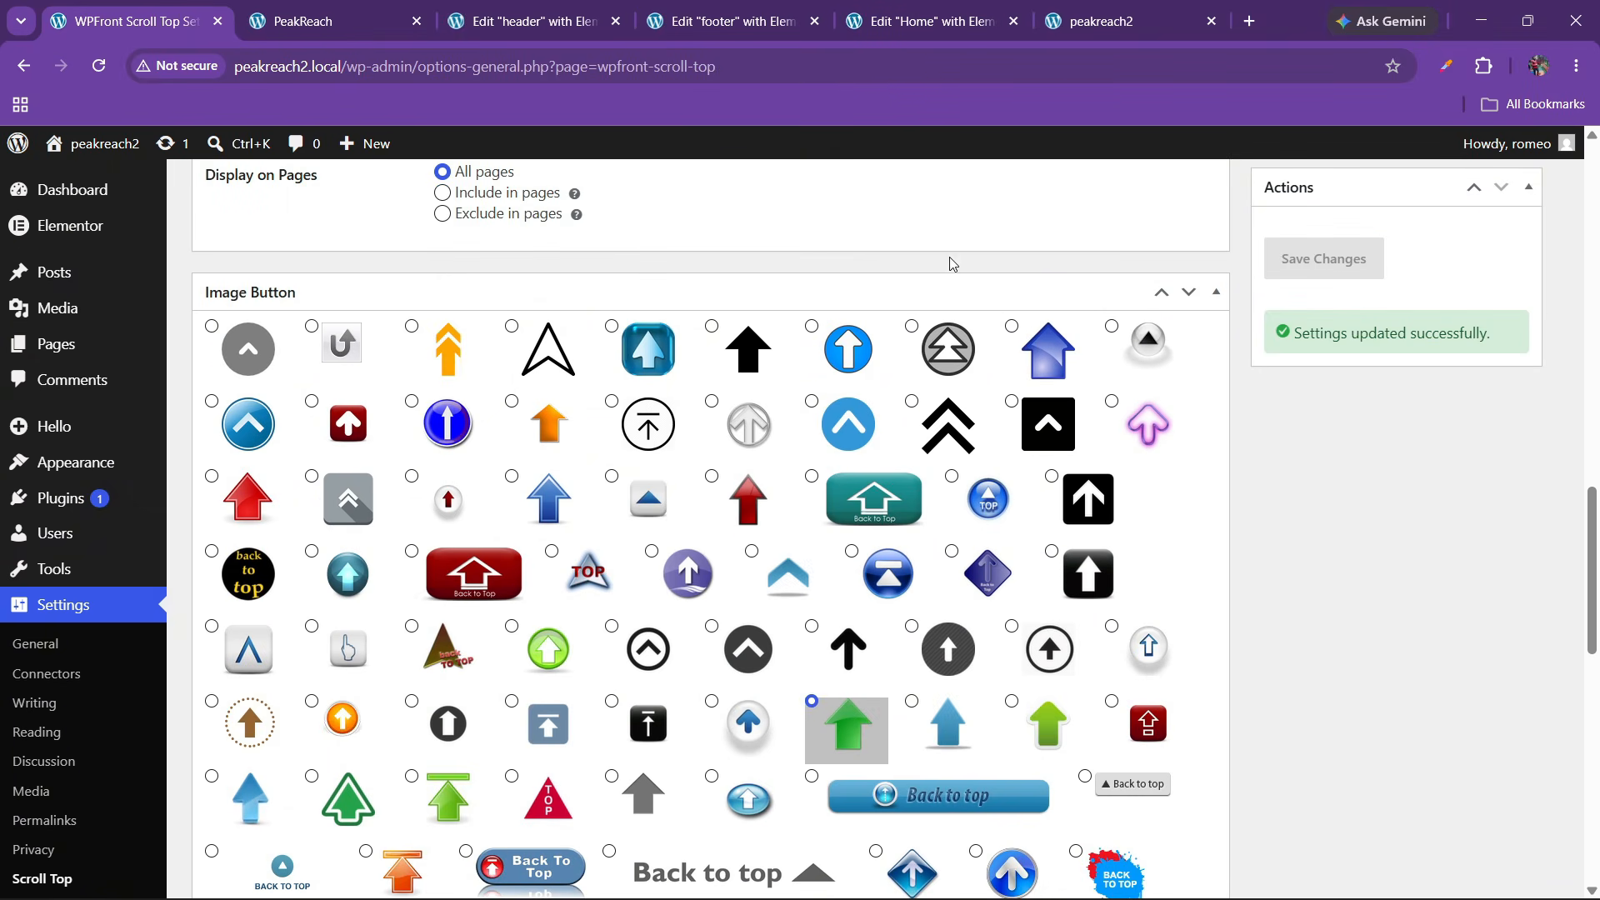
On the live PeakReach page, scroll to the bottom and use the green arrow to return to the top
left_click(1112, 6)
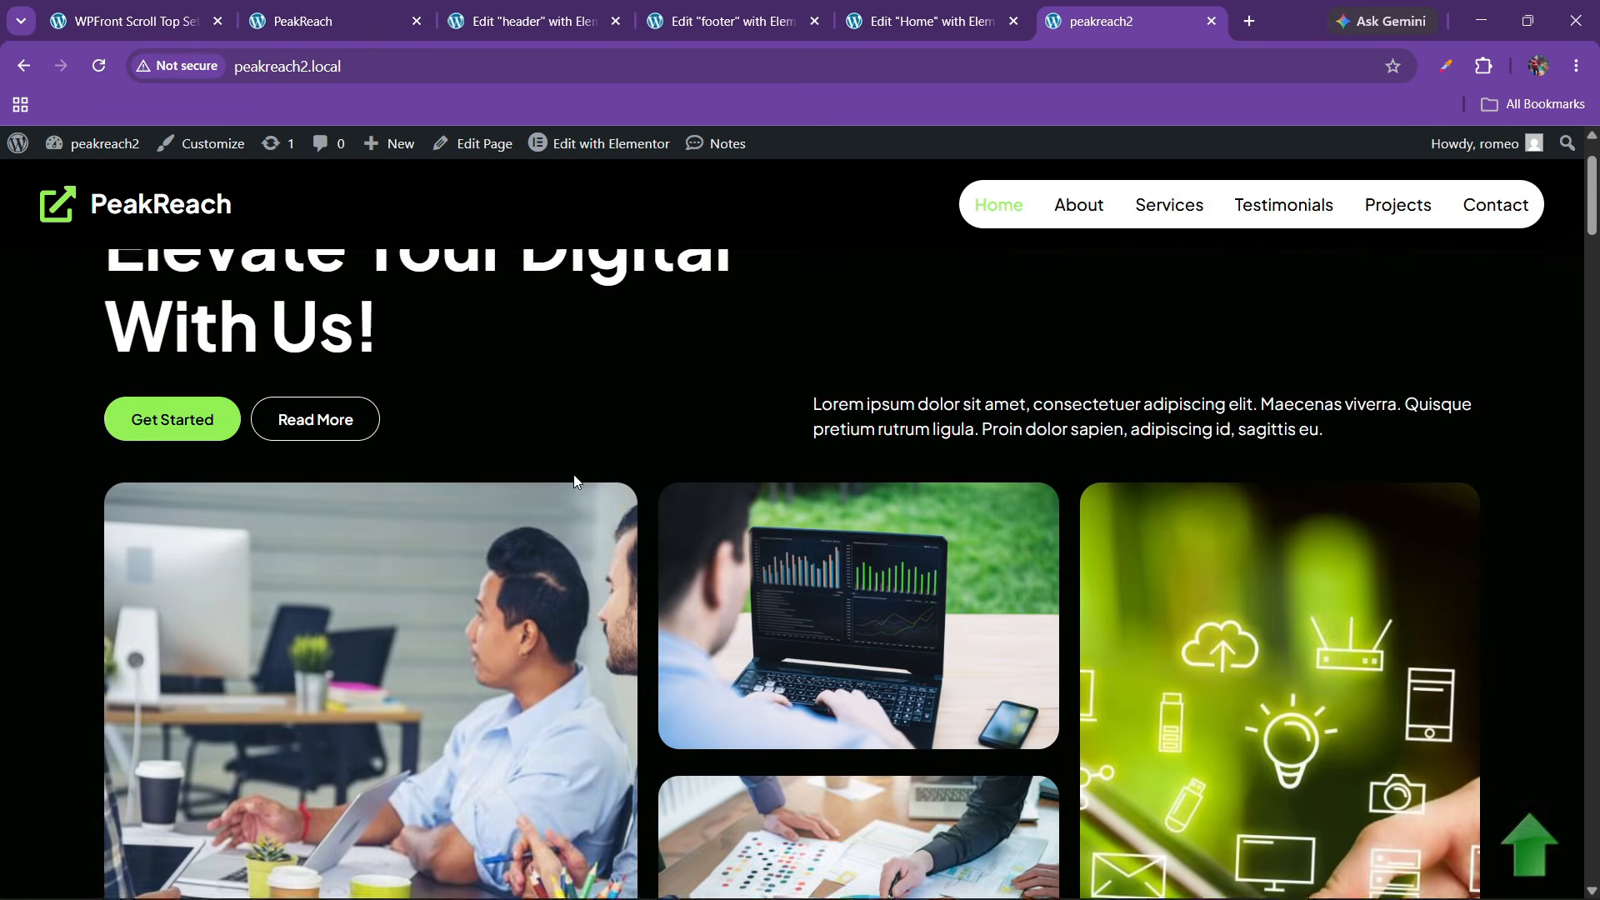
scroll(582, 489, "down", 4)
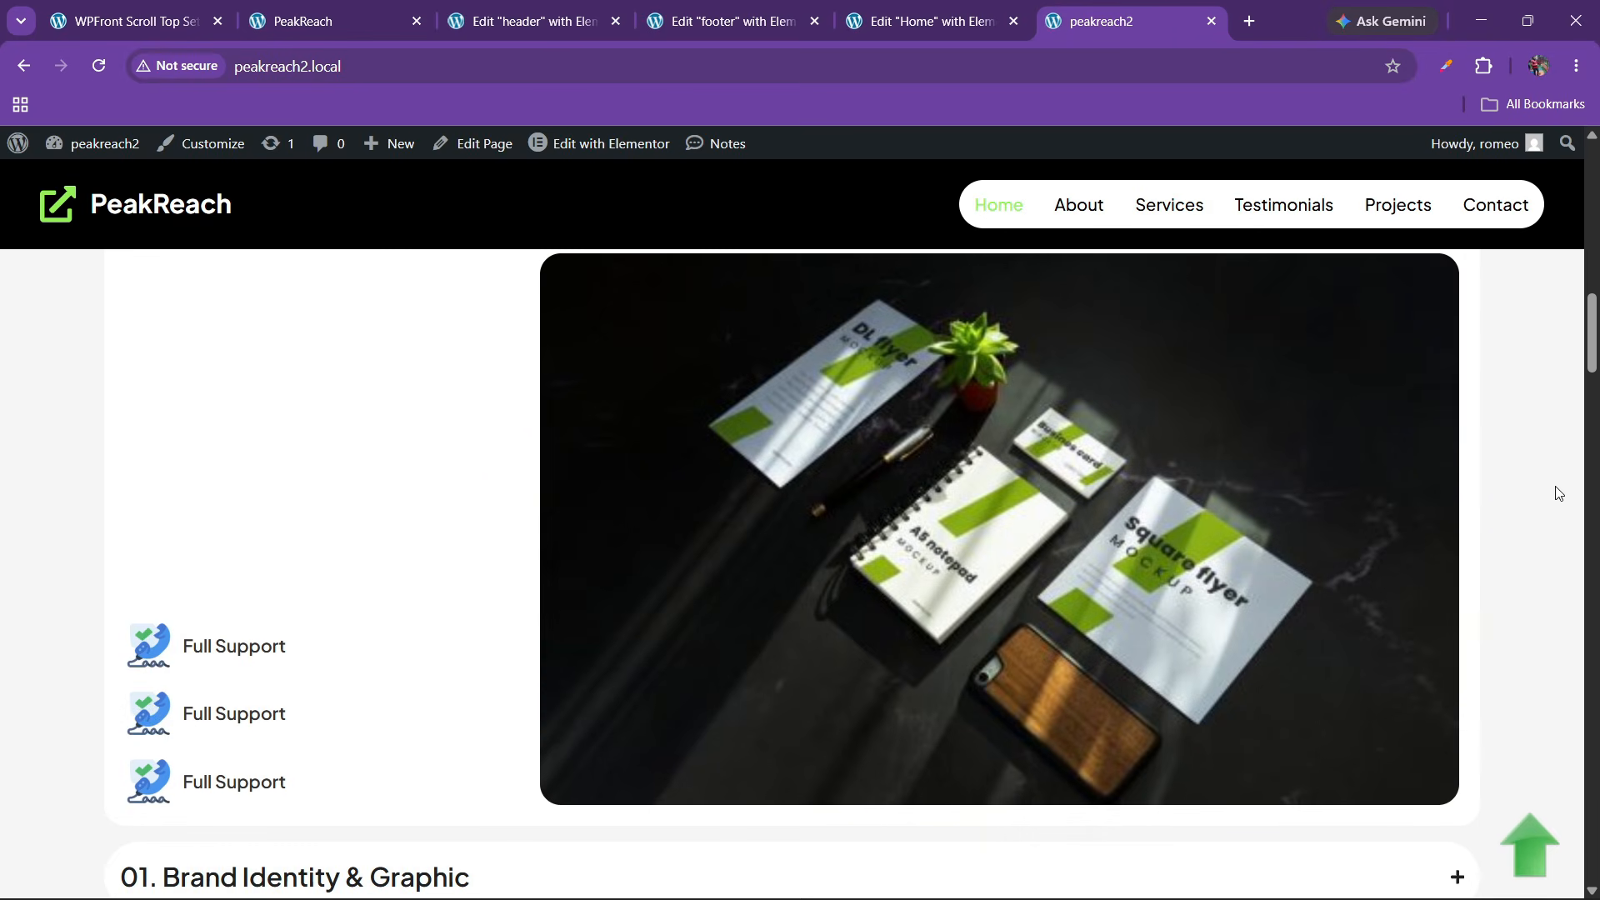
left_click_drag(1592, 351, 1593, 863)
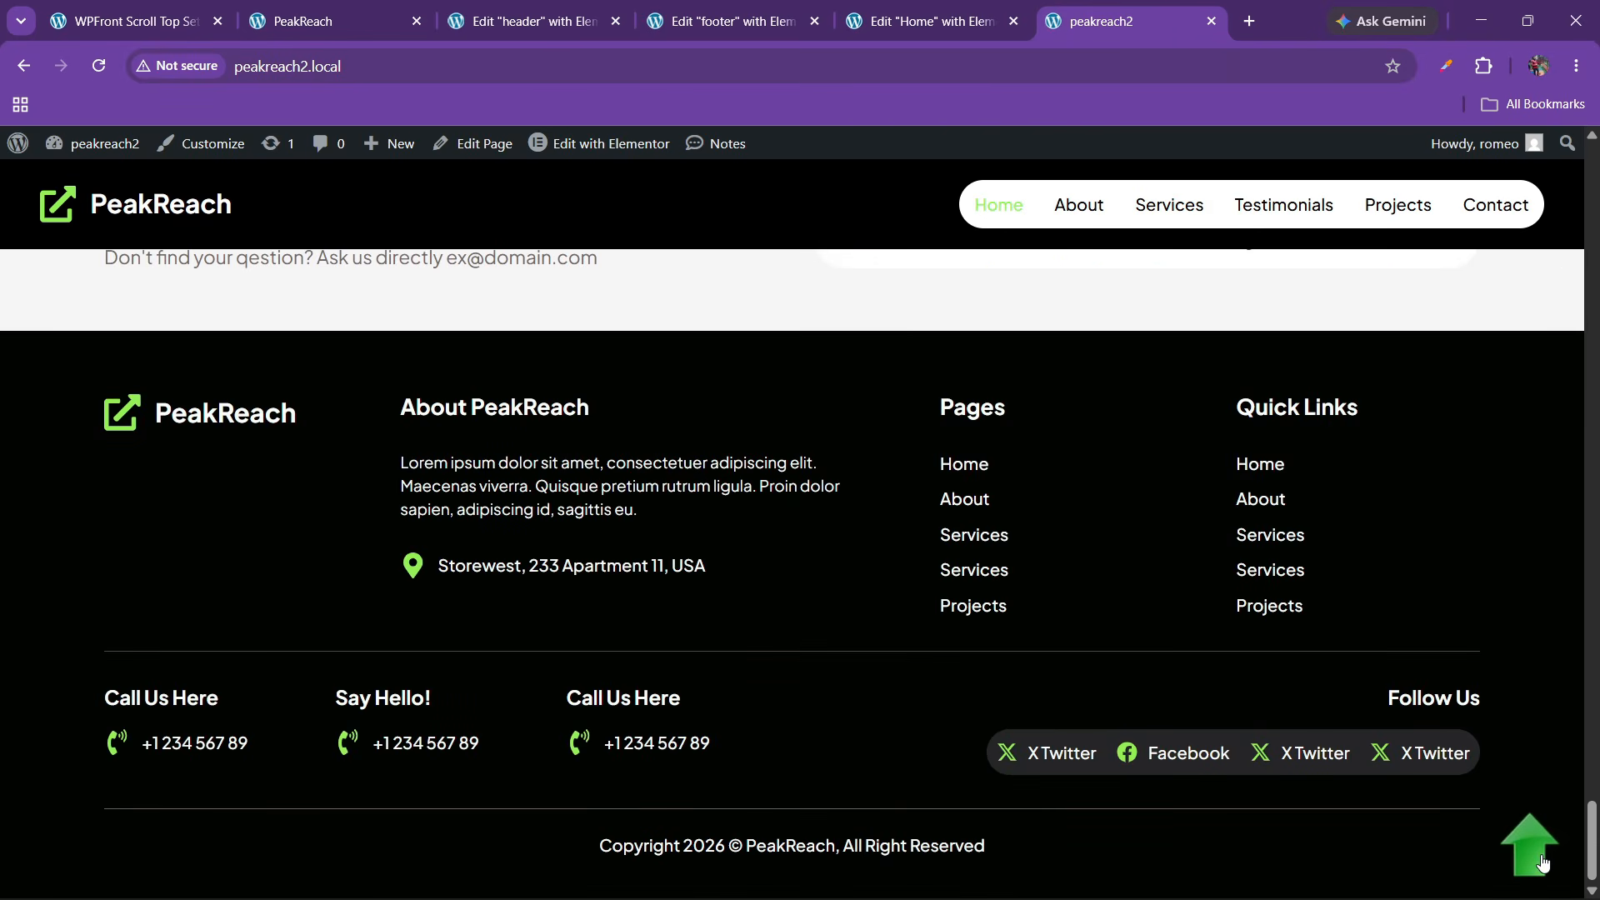
left_click(1540, 859)
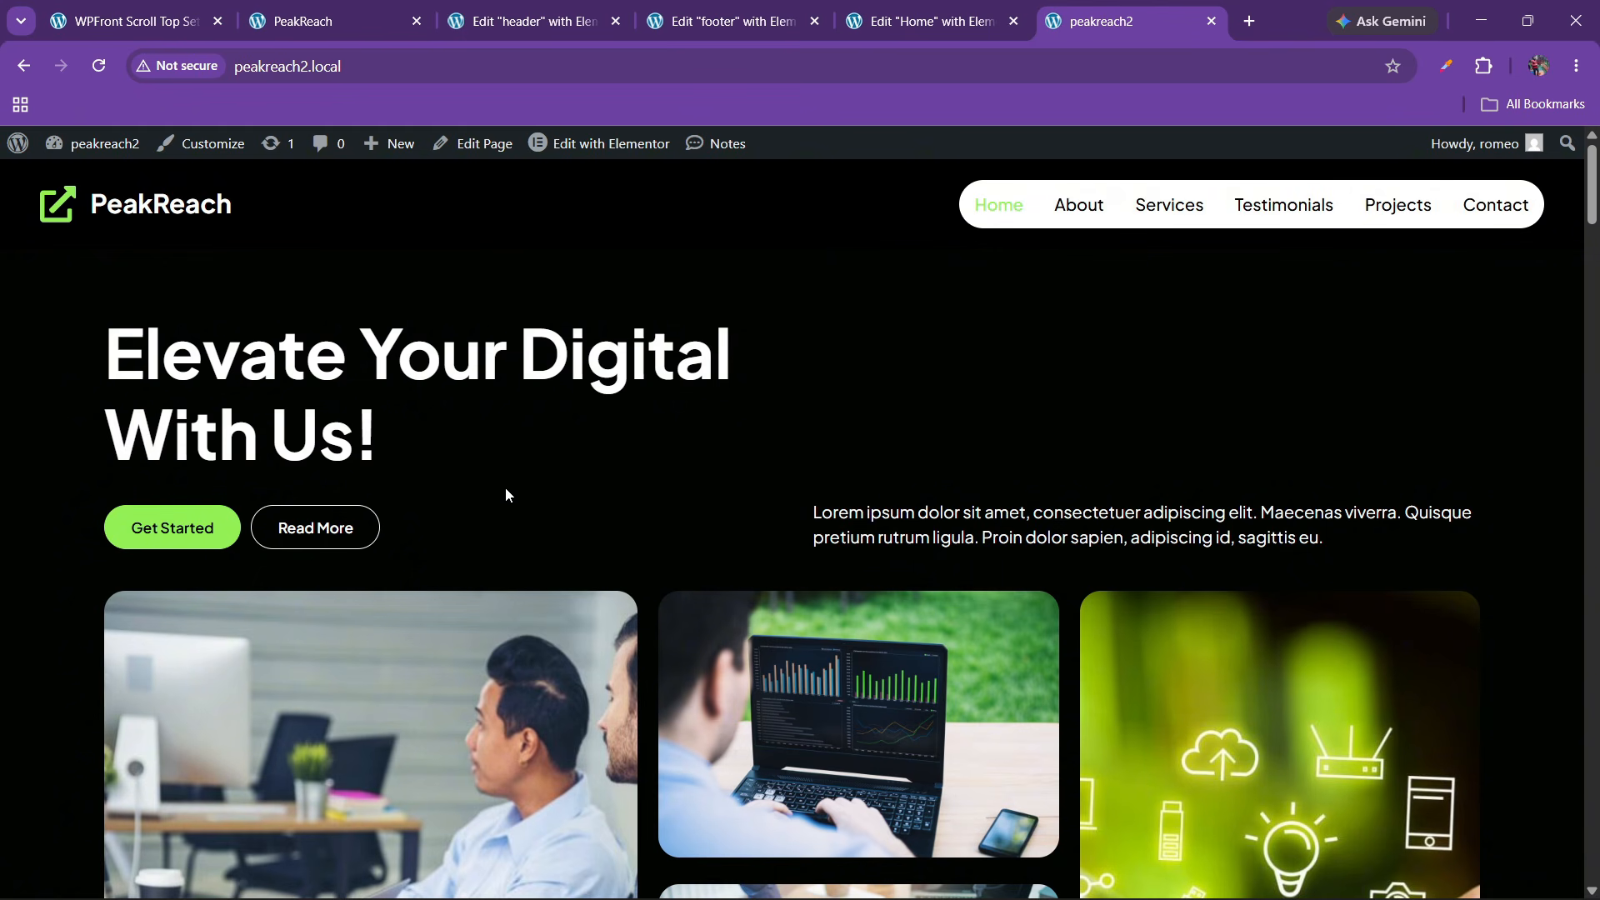
Scroll down again and confirm the green arrow brings the page back to the hero
scroll(625, 563, "down", 15)
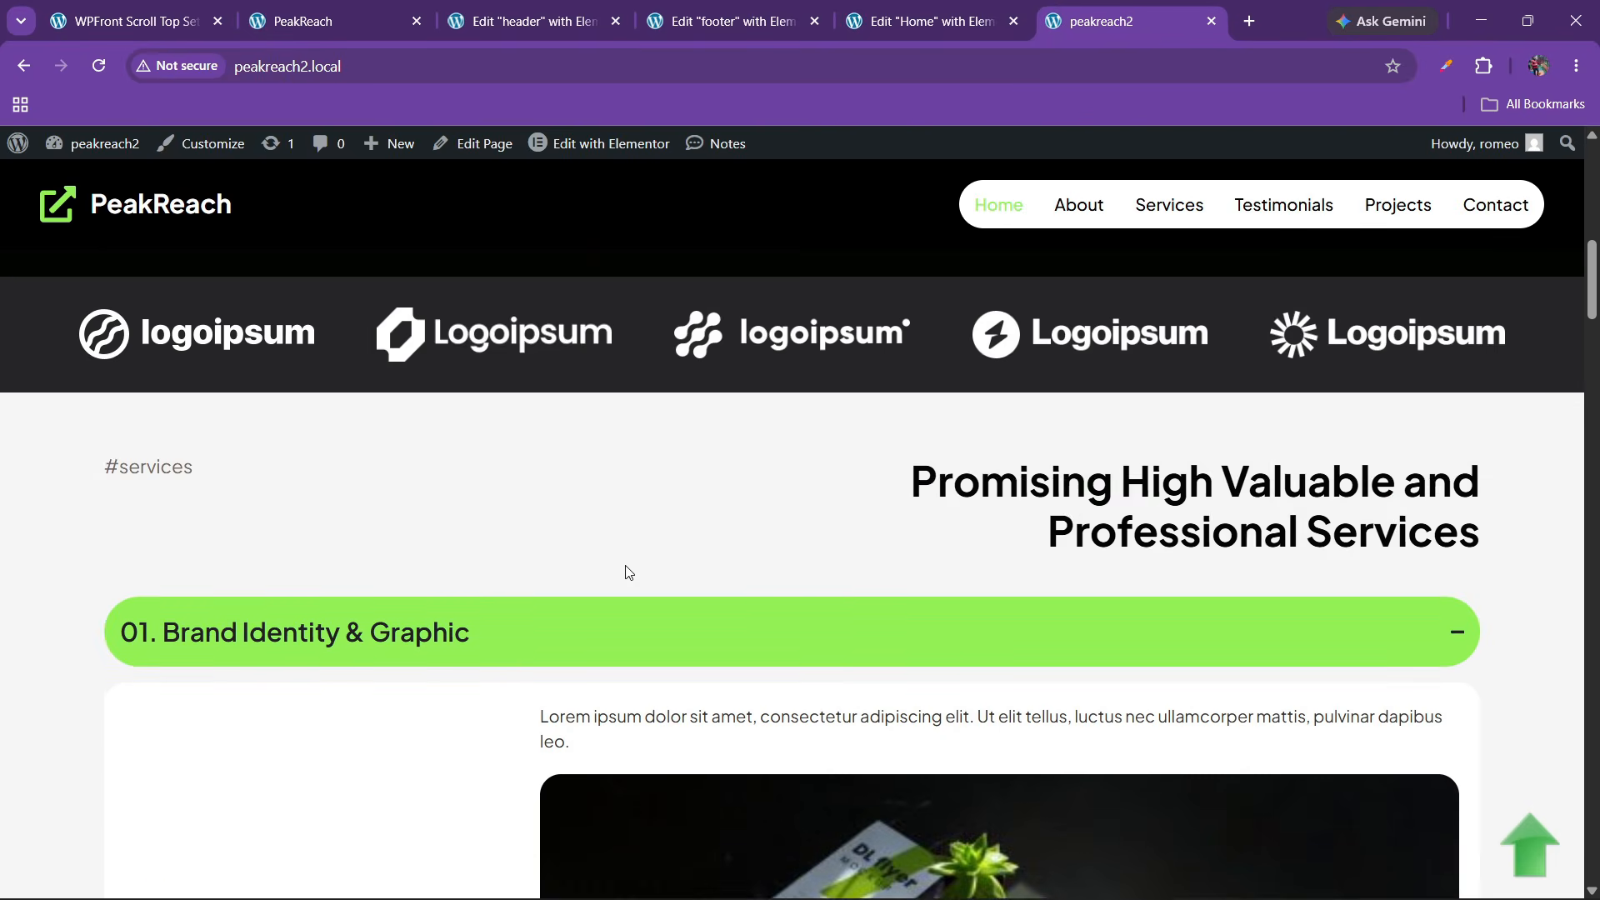
scroll(643, 542, "down", 15)
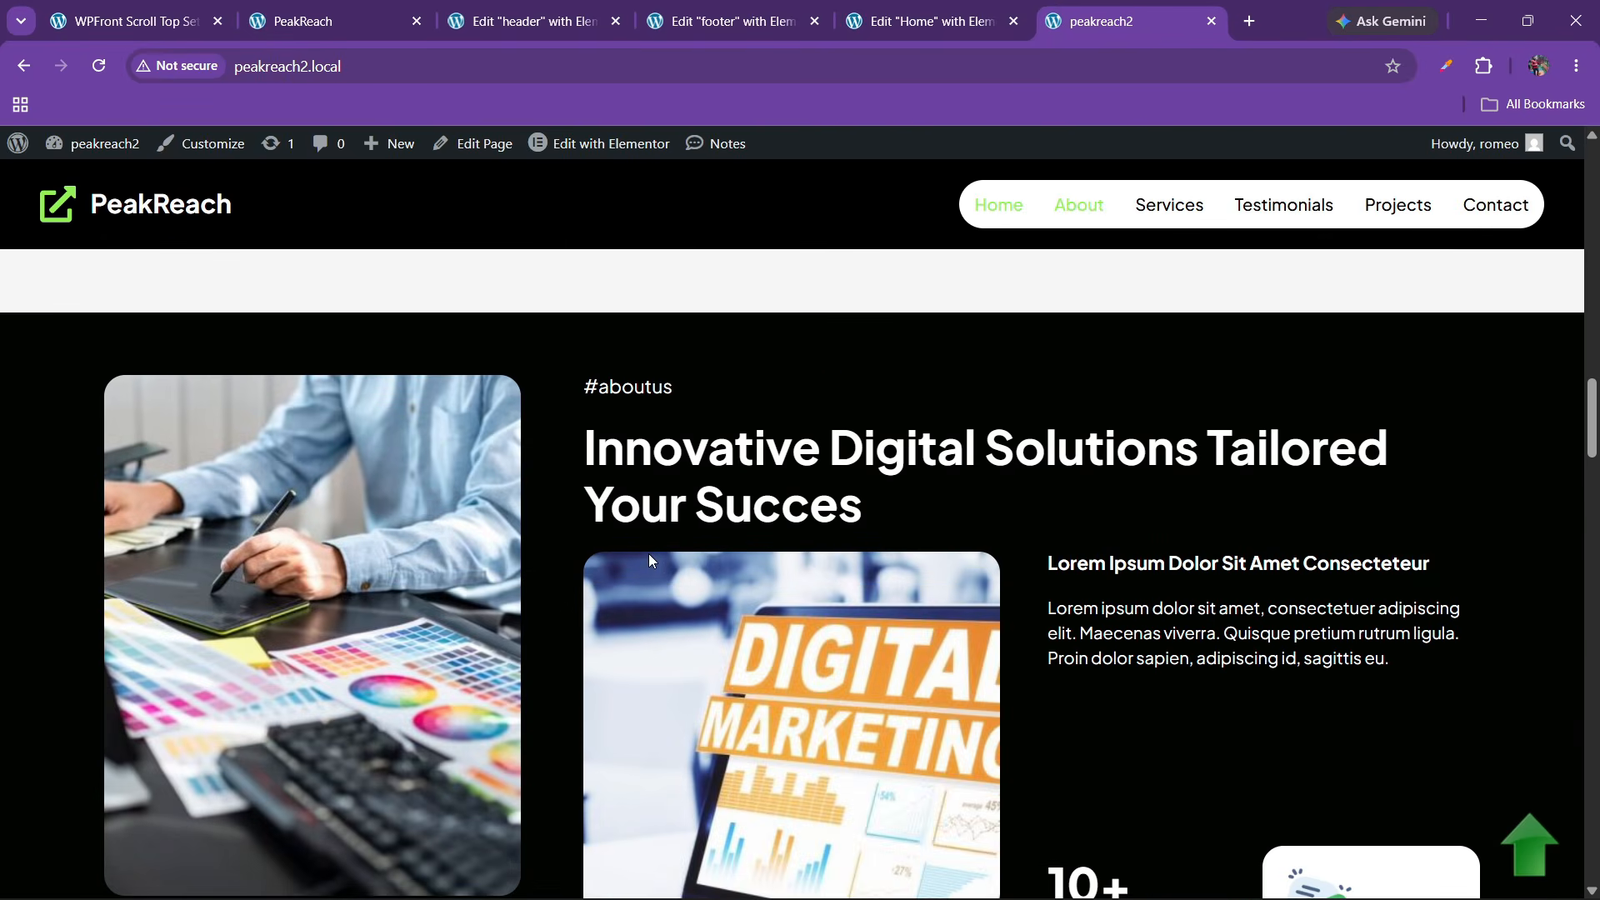
scroll(647, 565, "down", 15)
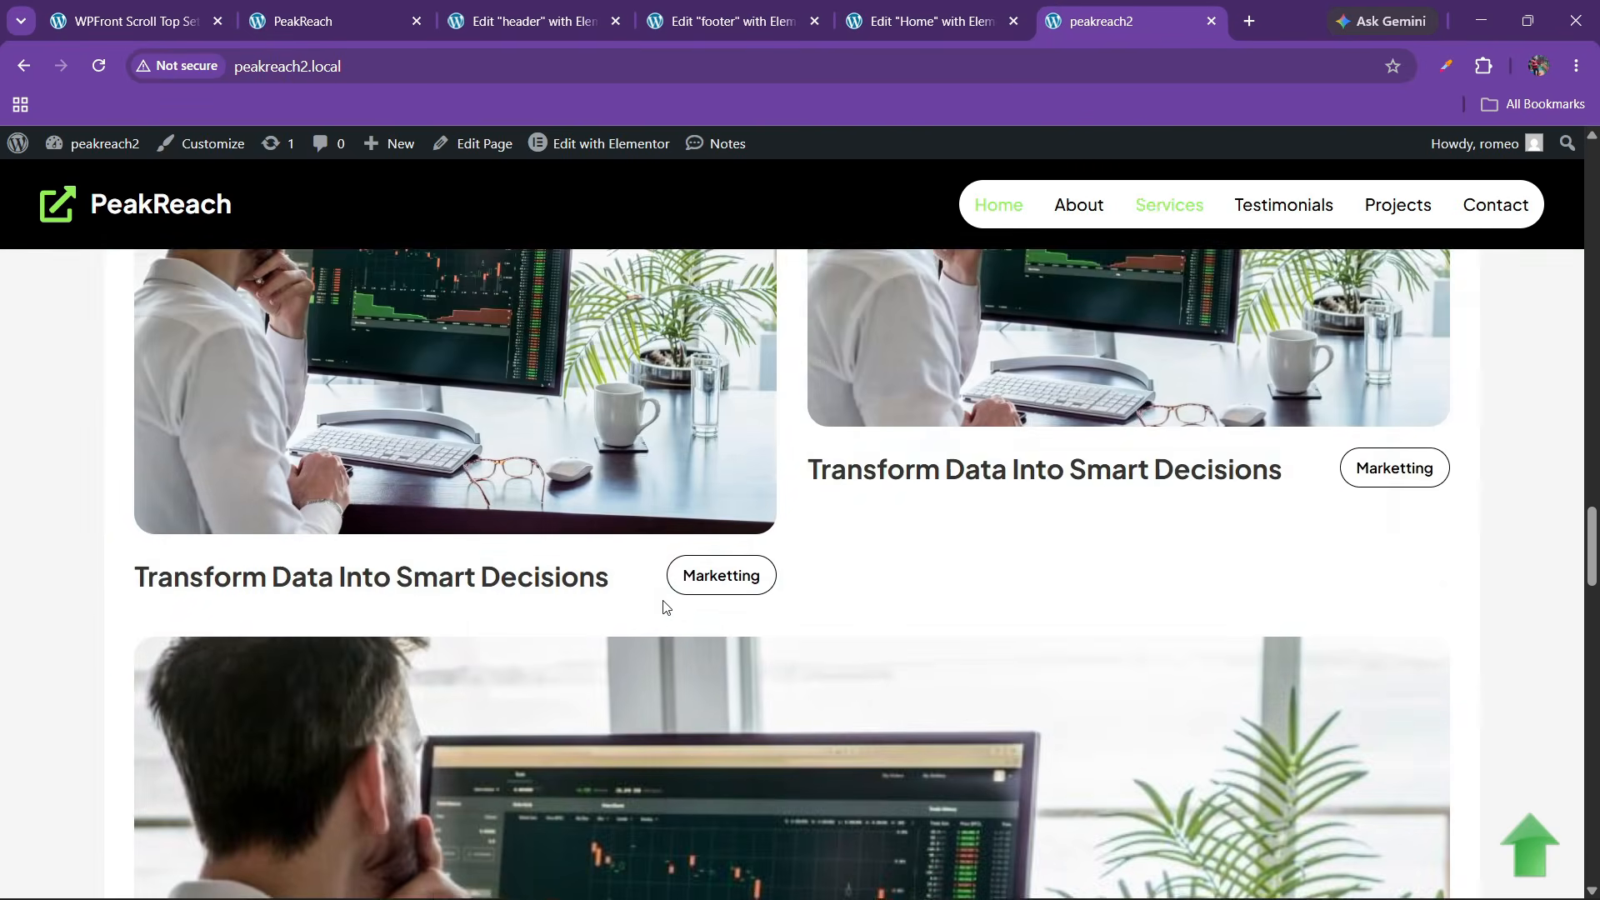
scroll(663, 606, "down", 15)
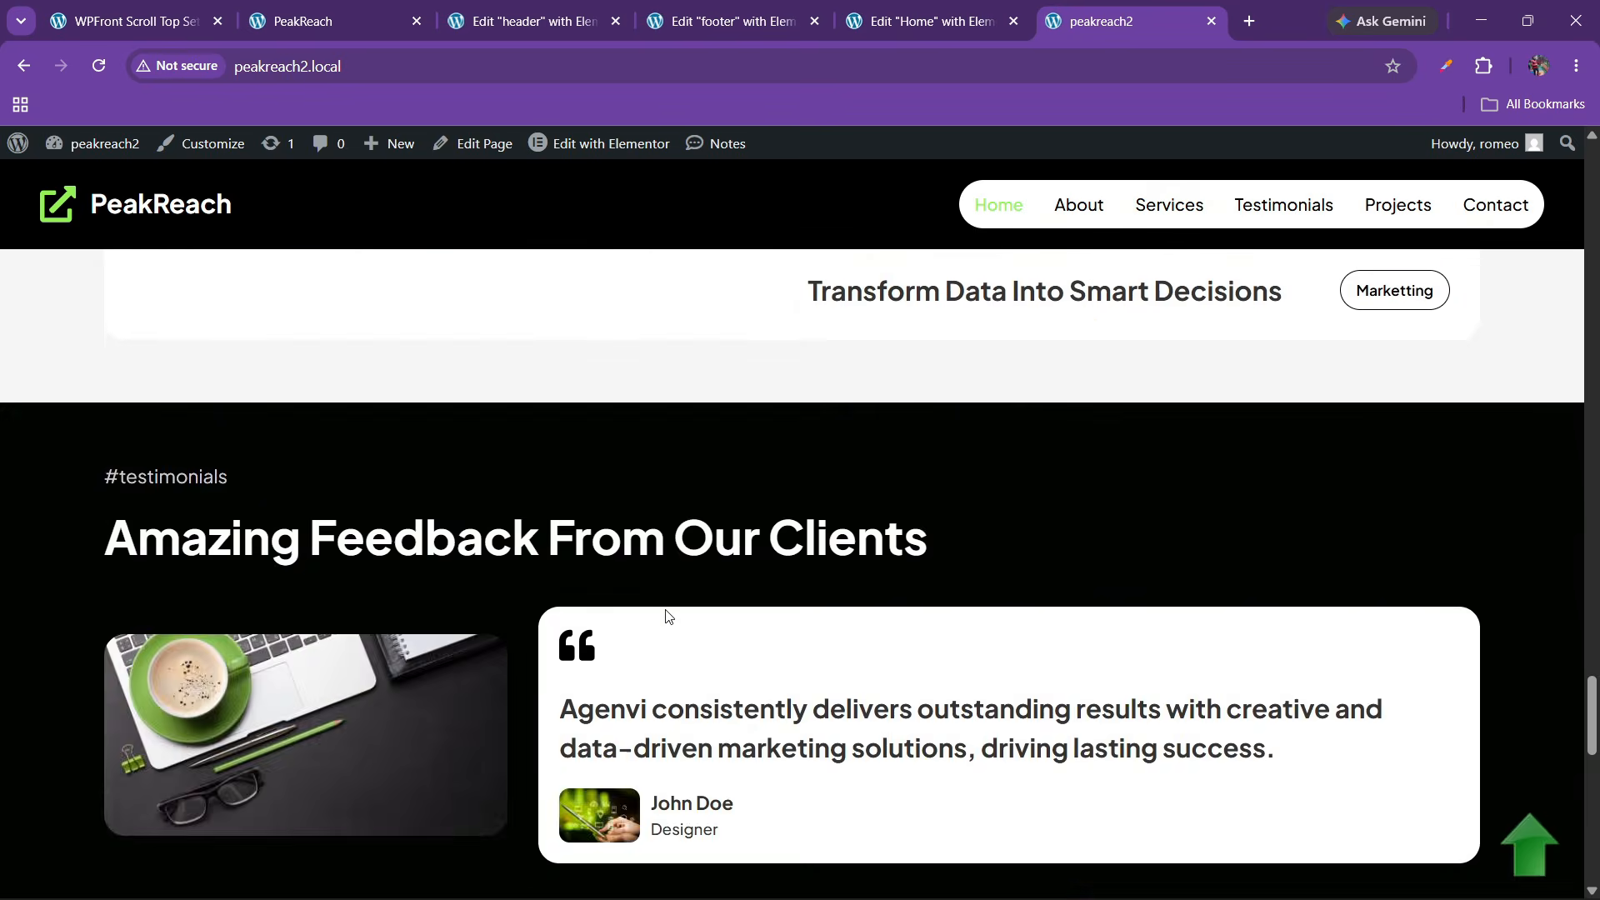
scroll(666, 616, "down", 12)
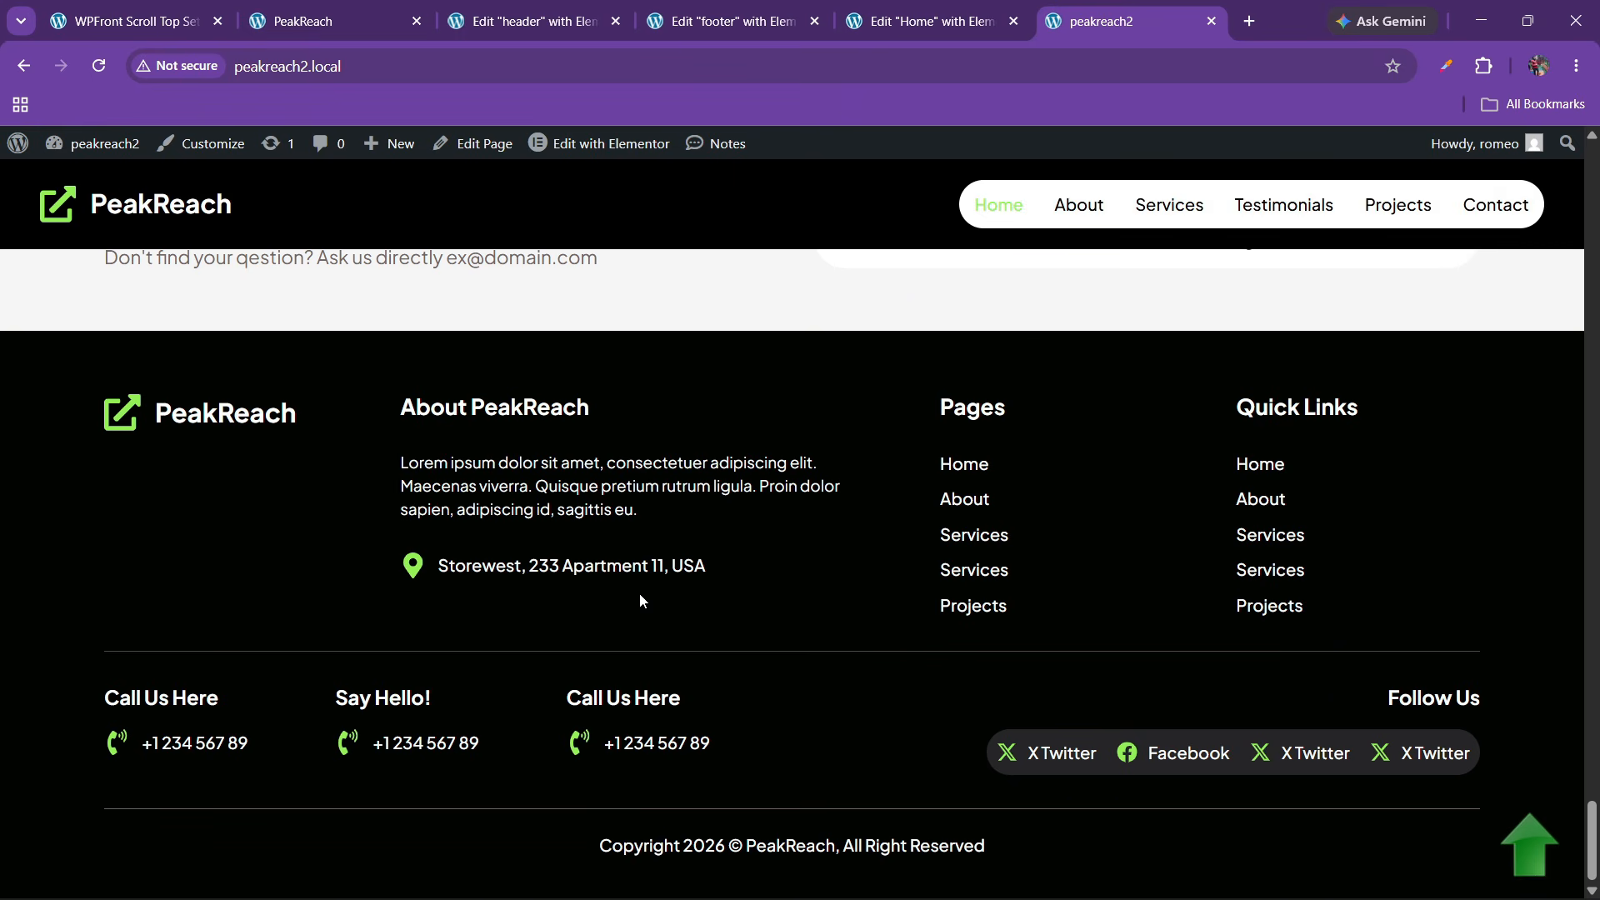
left_click(1529, 843)
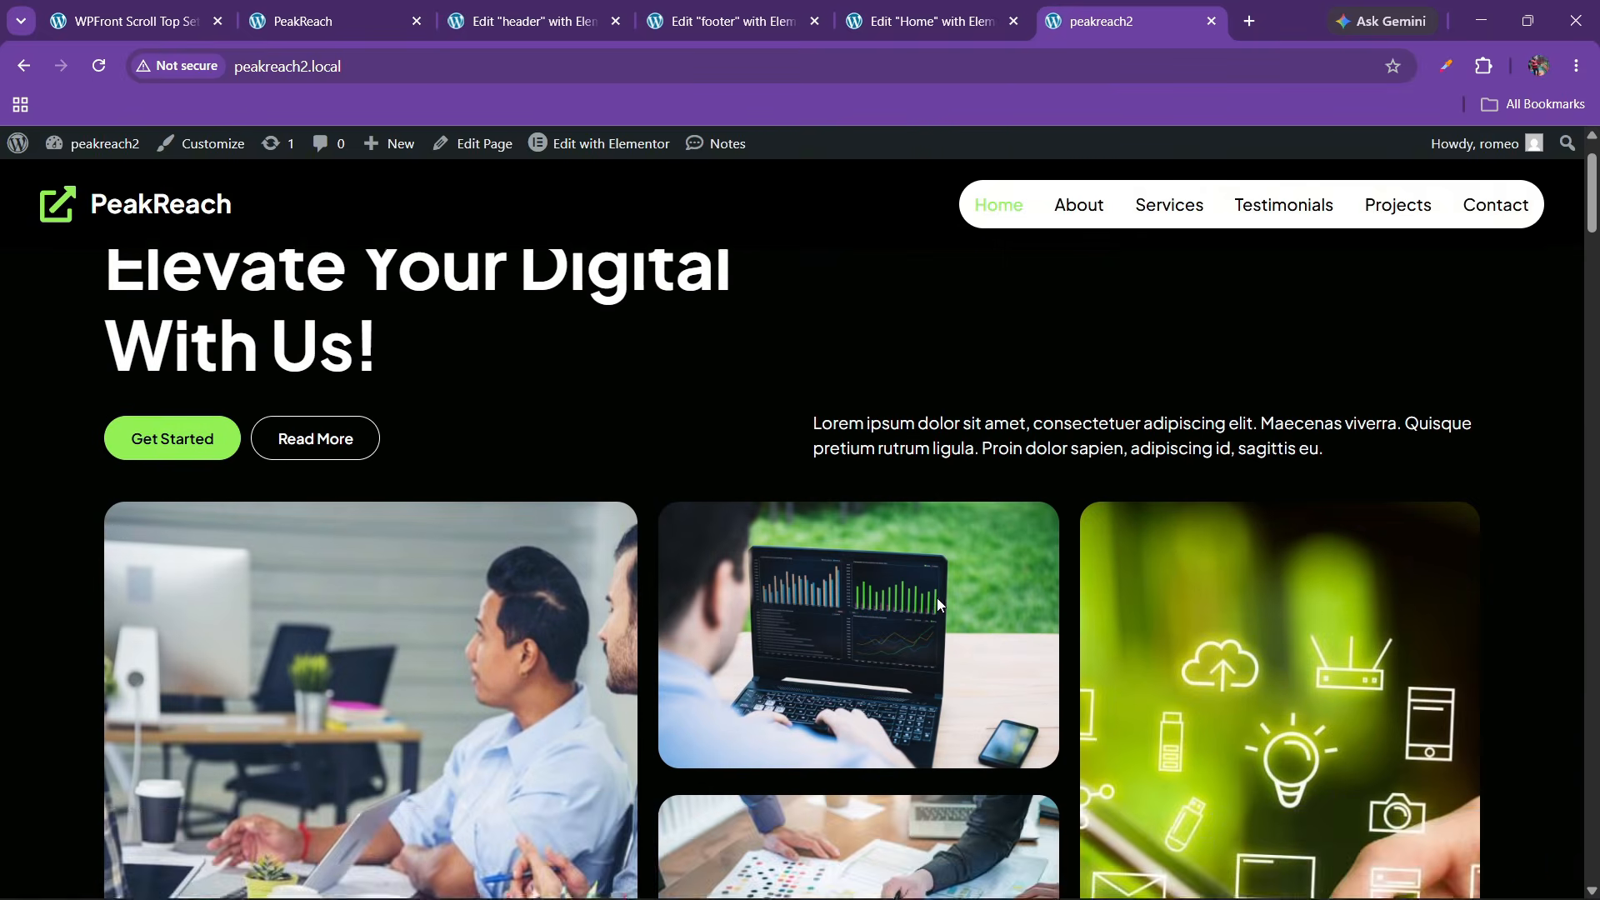